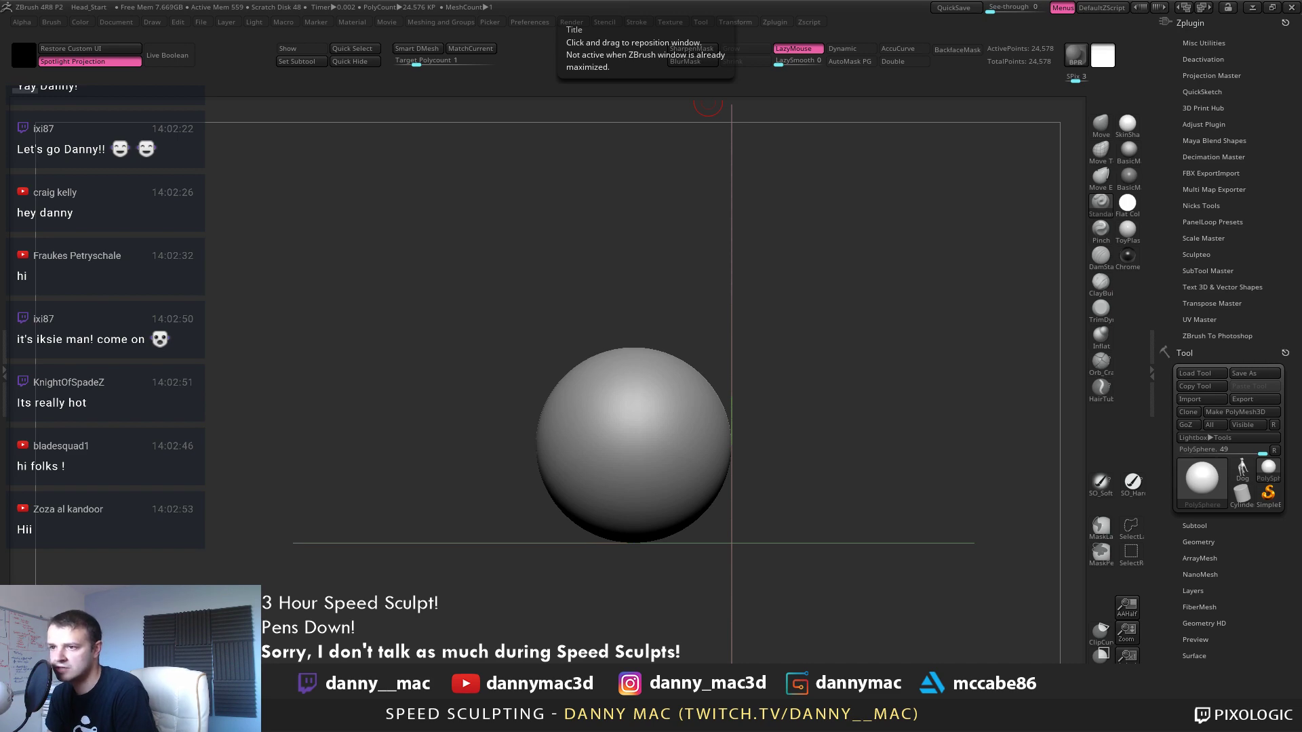
# Arrange the cosplay reference photo windows on both sides of the sphere, narrowing the bunny-ear portrait's window
pyautogui.moveTo(855, 0); pyautogui.dragTo(991, 86)
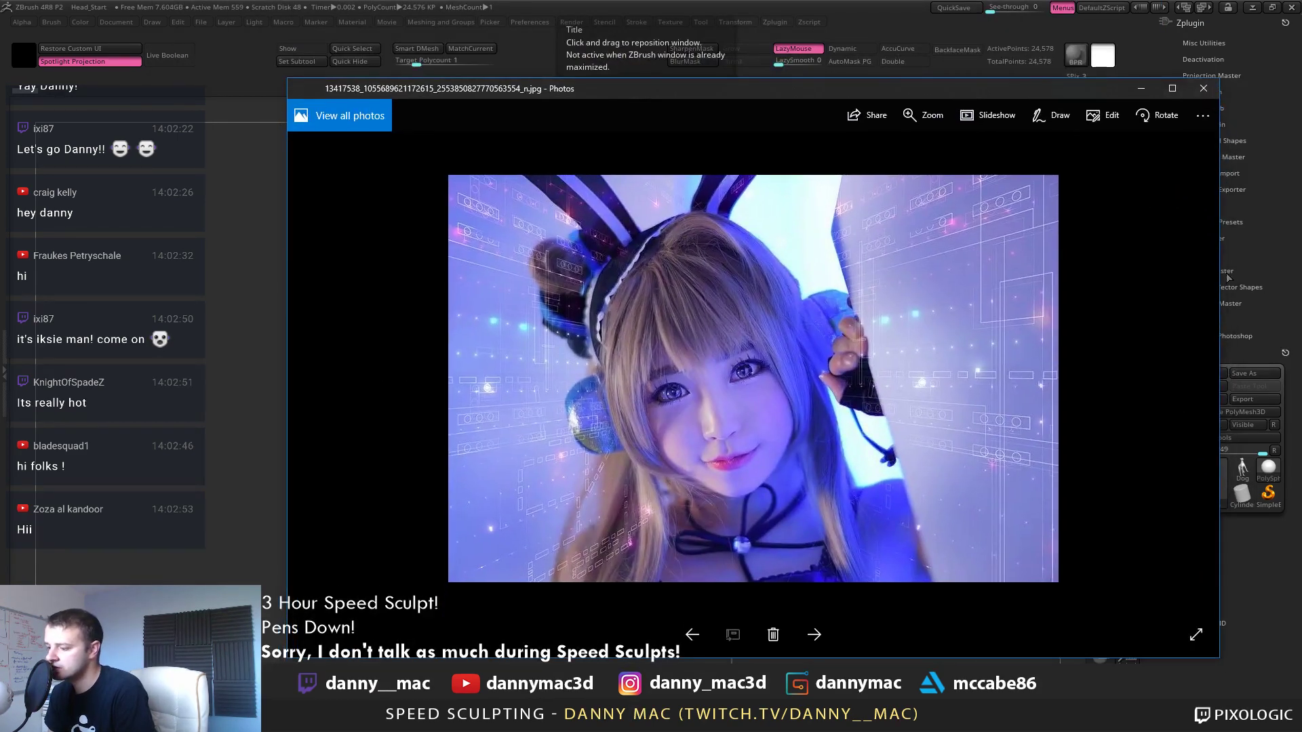
pyautogui.moveTo(1218, 271); pyautogui.dragTo(826, 271)
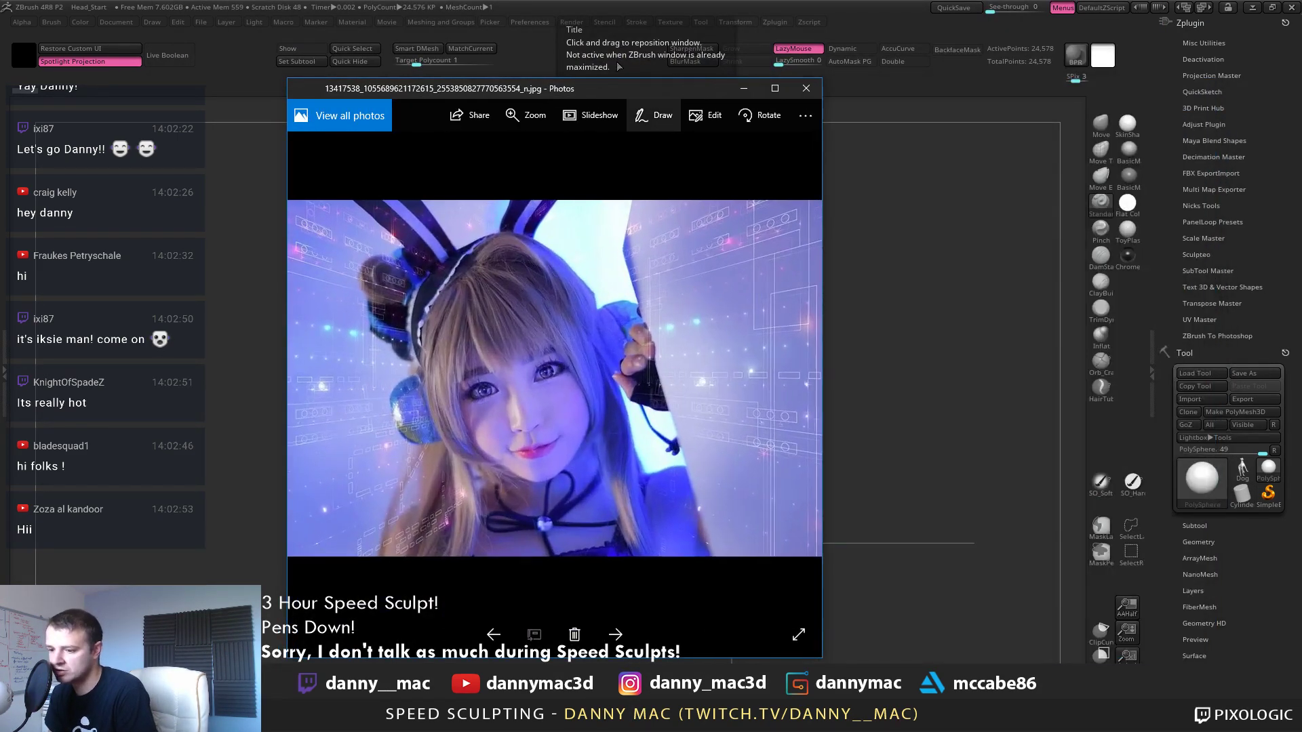
pyautogui.moveTo(620, 100); pyautogui.dragTo(386, 93)
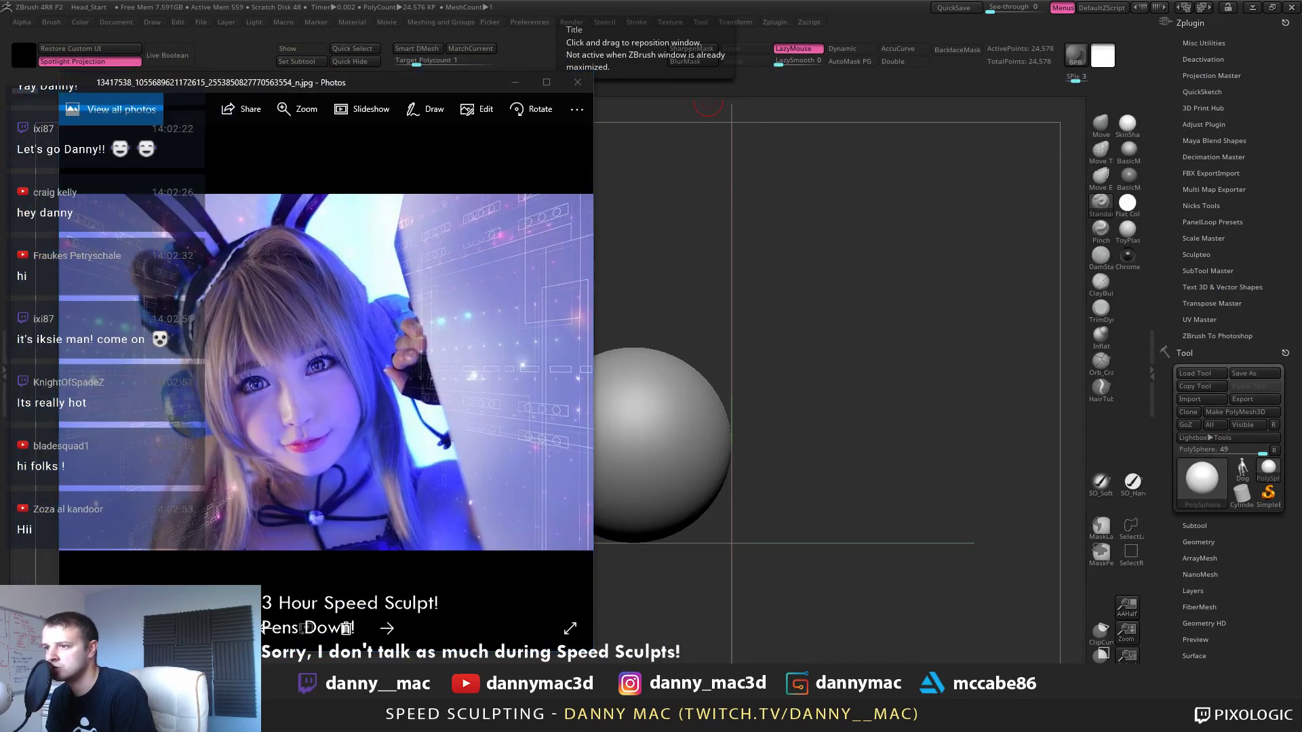
pyautogui.moveTo(421, 106); pyautogui.dragTo(1116, 107)
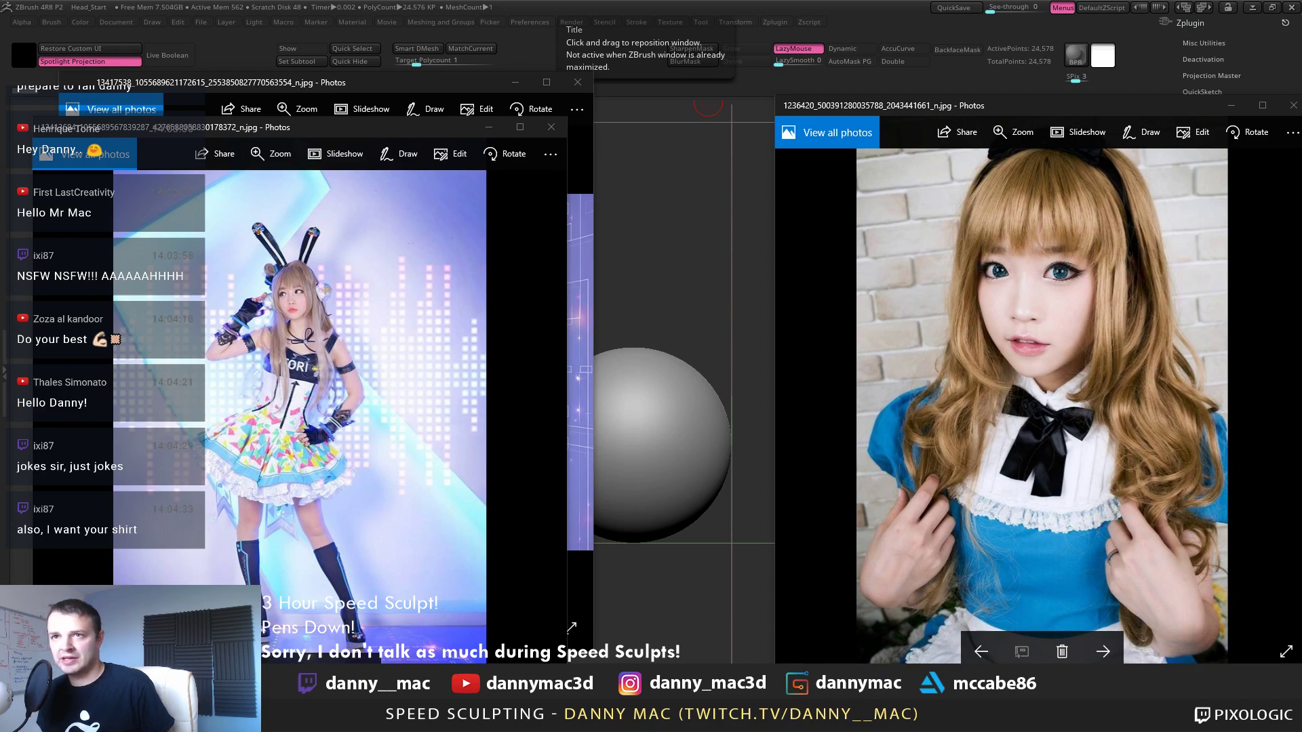
# Switch to the Chrome window with the Facebook cosplay photo gallery, narrow it and place it between the reference photos
pyautogui.hotkey('alt', 'Tab')
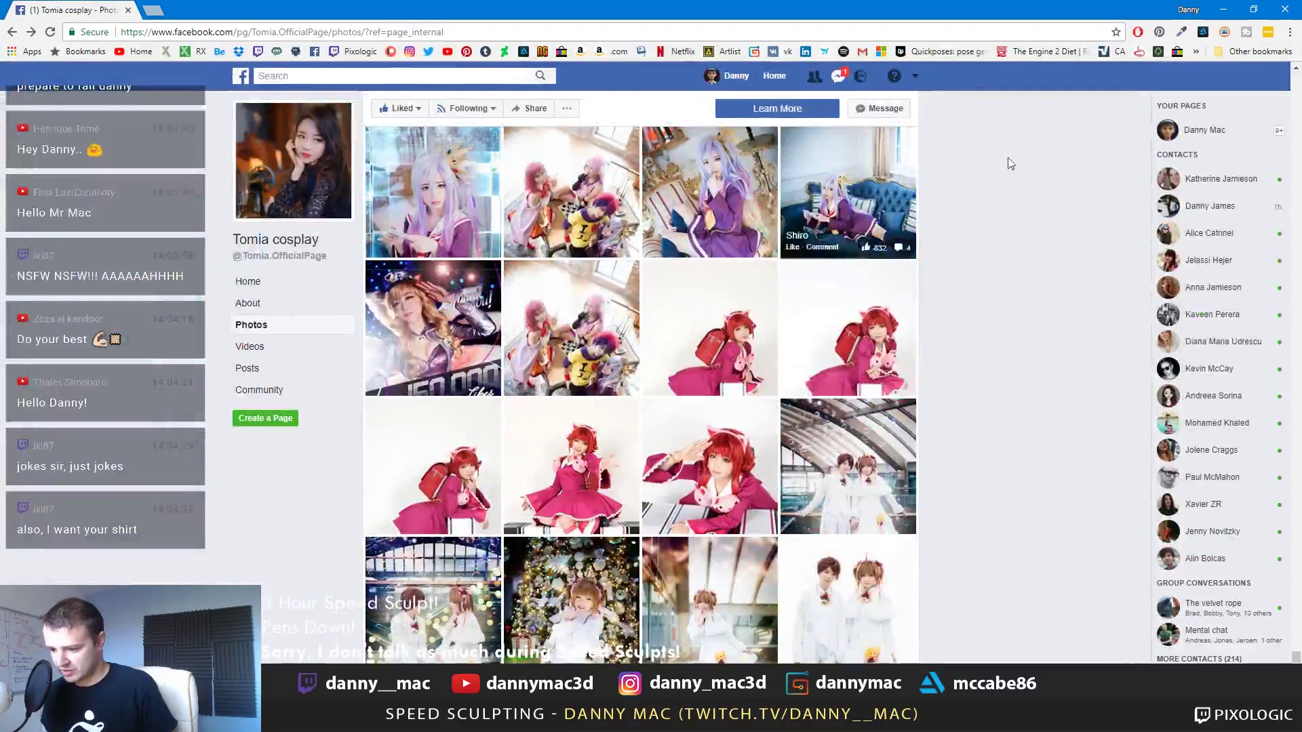
pyautogui.scroll(-2, 959, 331)
pyautogui.scroll(-3, 959, 330)
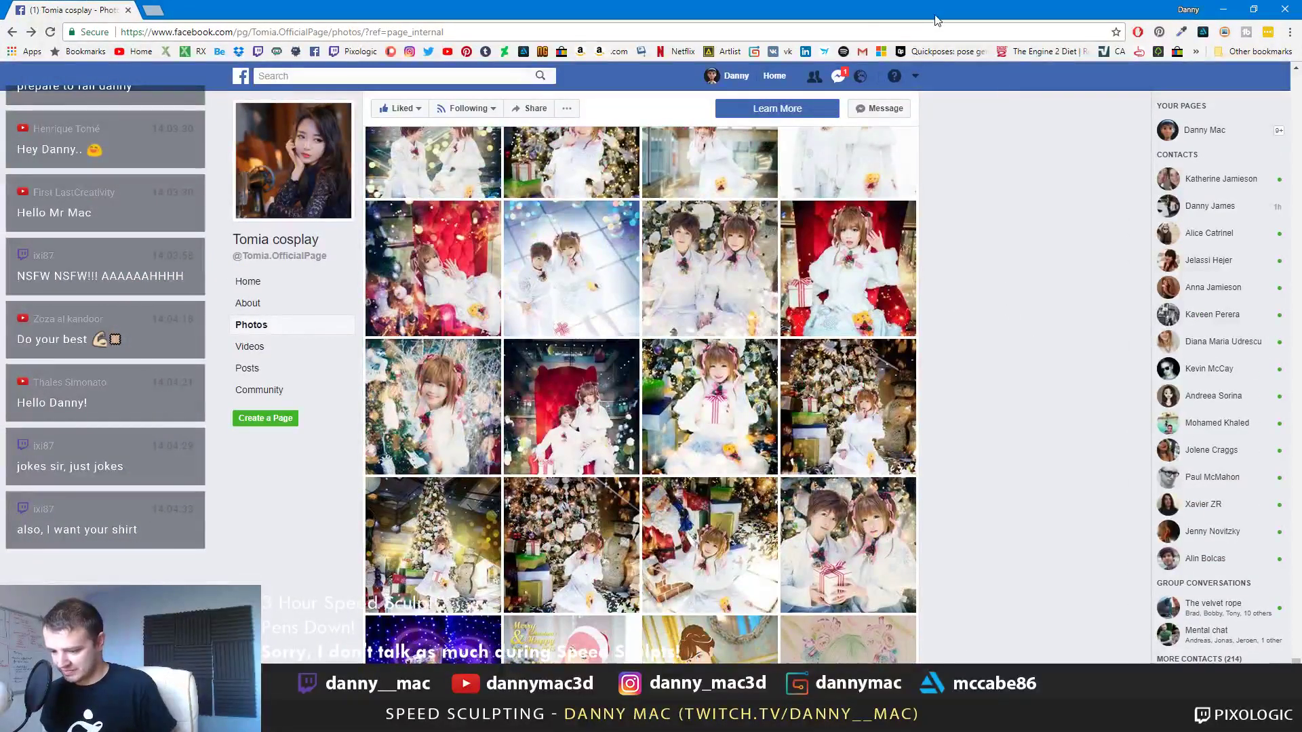
pyautogui.moveTo(939, 23); pyautogui.dragTo(1037, 65)
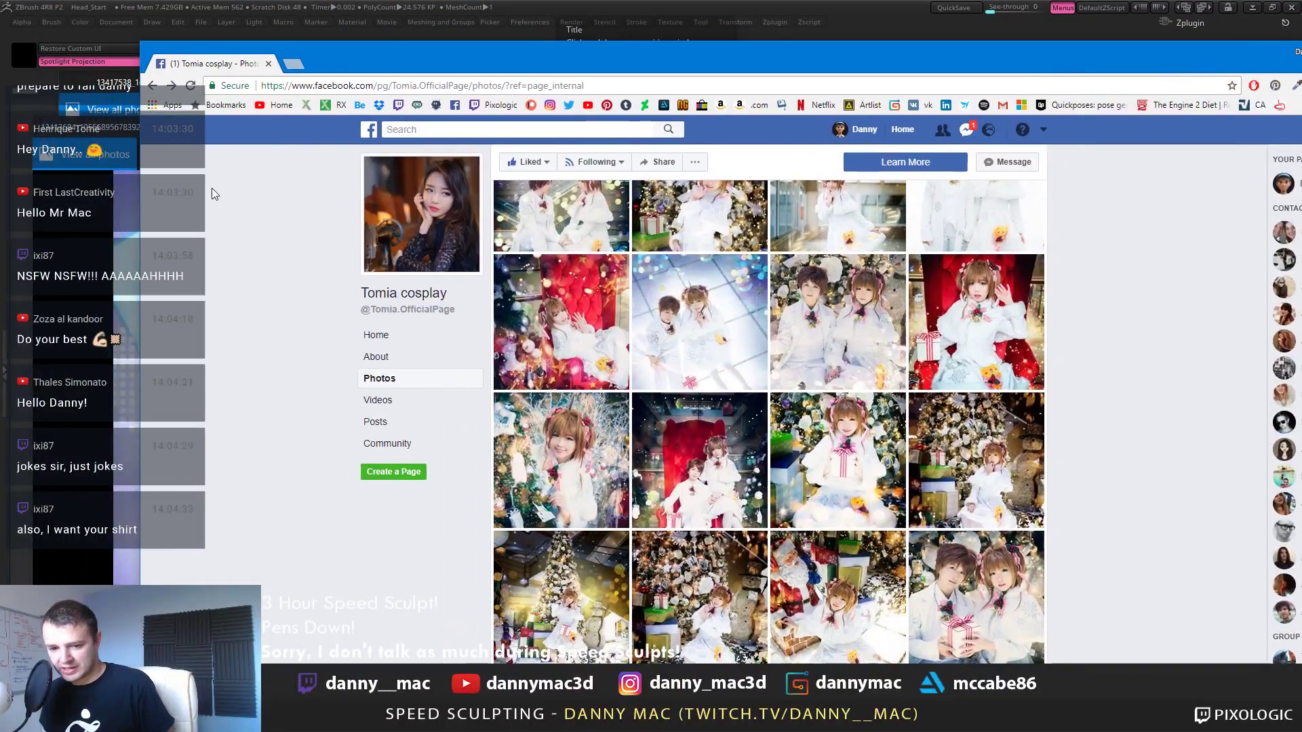
pyautogui.moveTo(141, 183); pyautogui.dragTo(697, 184)
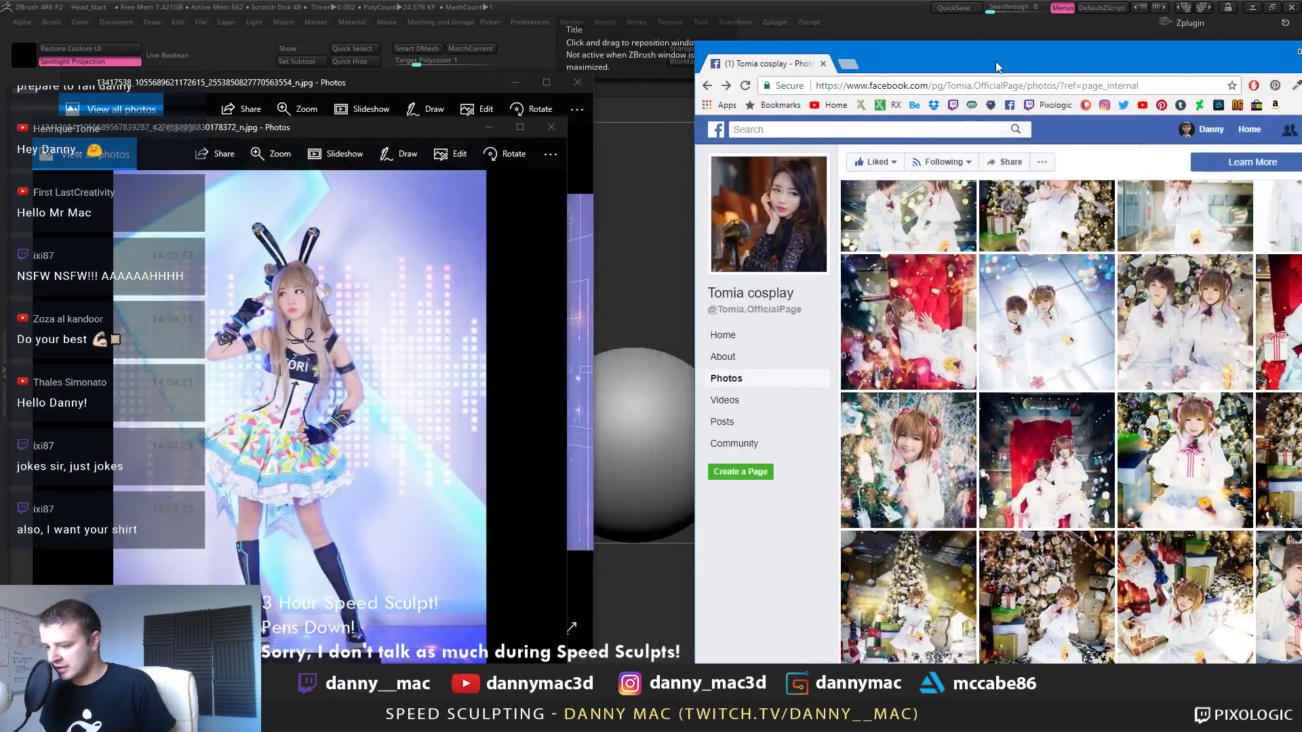
pyautogui.moveTo(994, 62); pyautogui.dragTo(611, 45)
# Look through the cosplay page's photo gallery for further face and costume references, down to the Kuroneko set
pyautogui.scroll(-5, 871, 507)
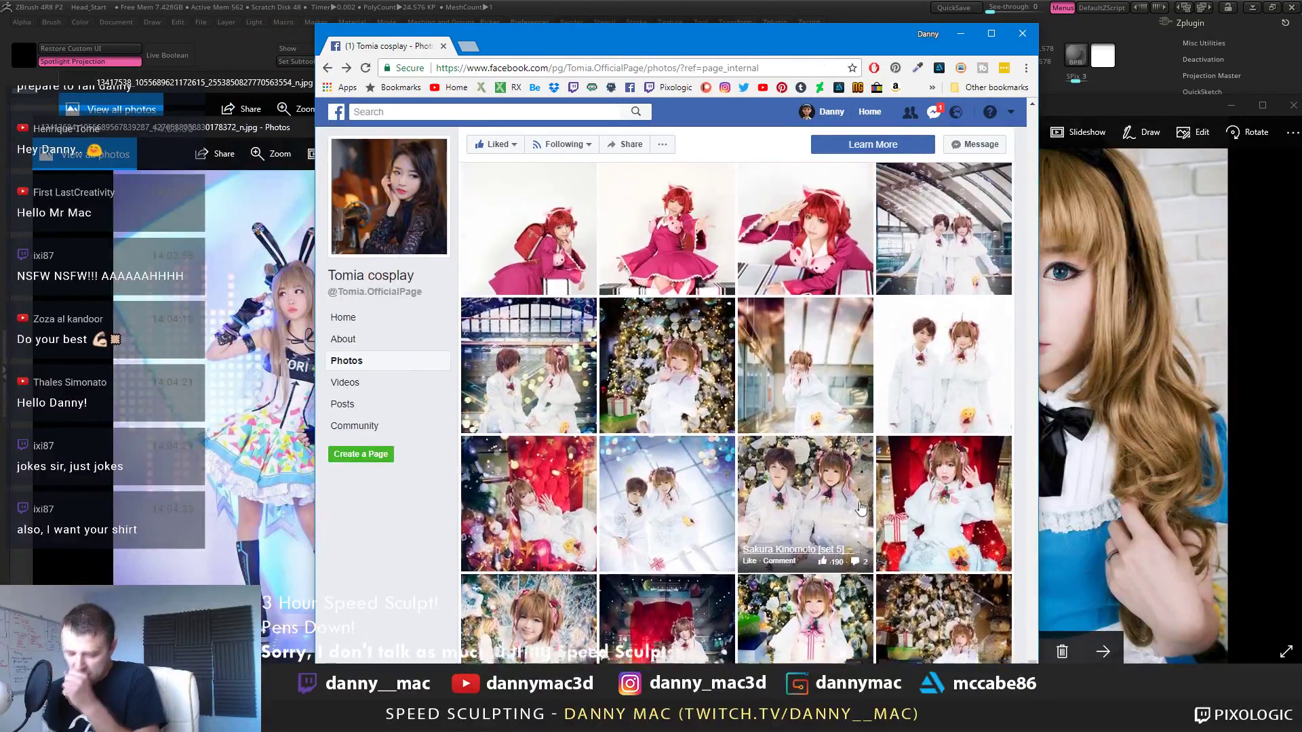
pyautogui.scroll(-1, 872, 507)
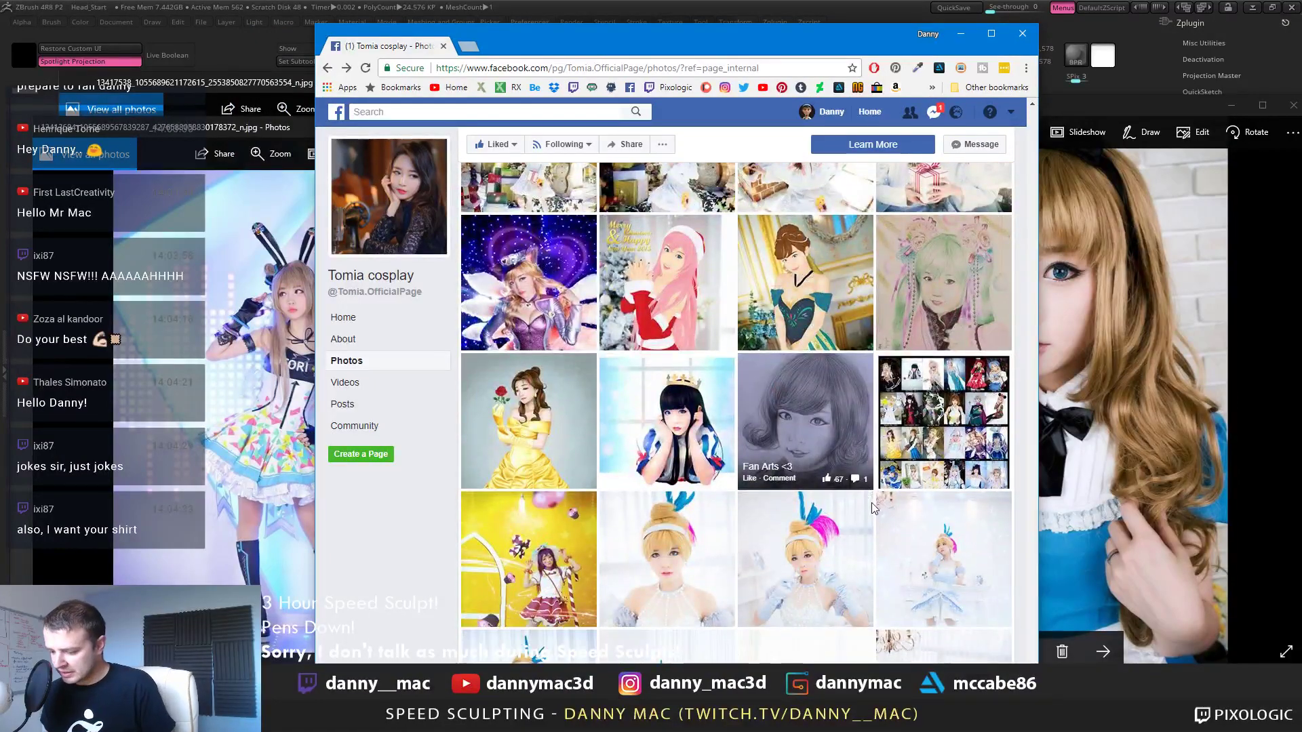
pyautogui.scroll(-5, 831, 448)
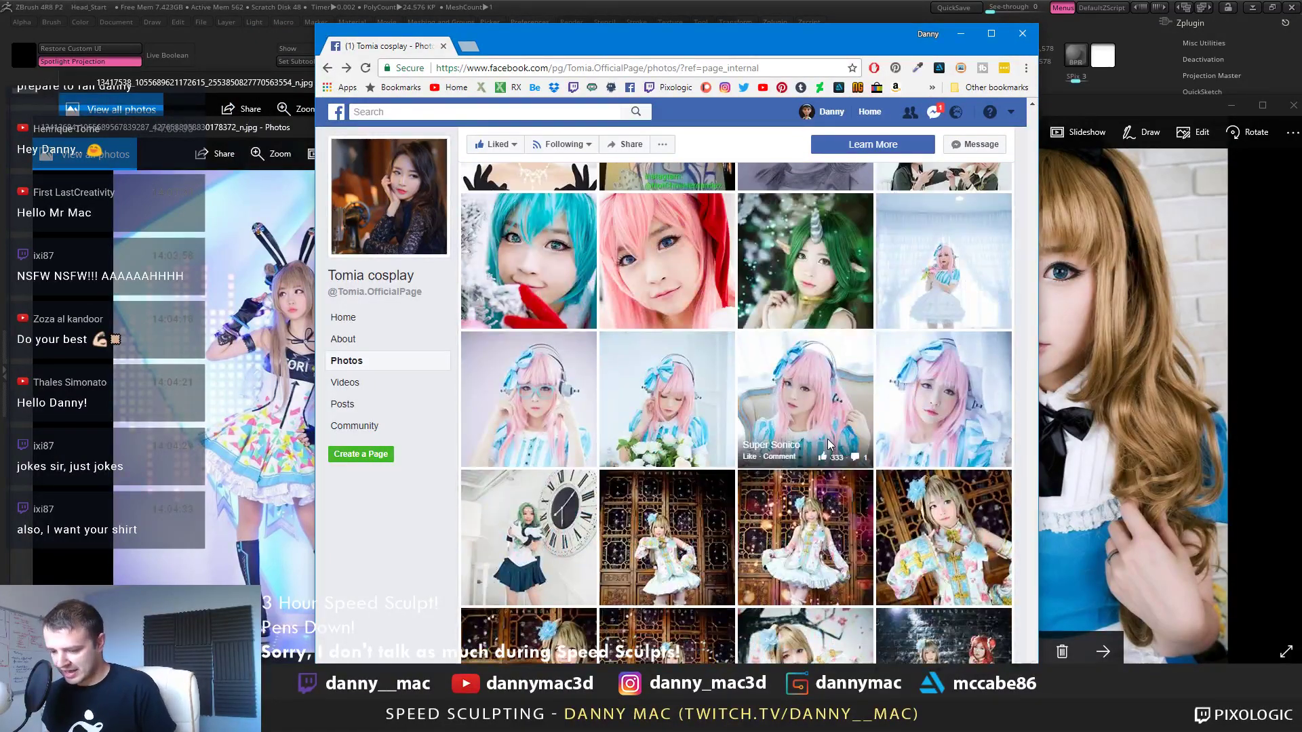
pyautogui.scroll(-4, 861, 451)
pyautogui.scroll(-10, 868, 453)
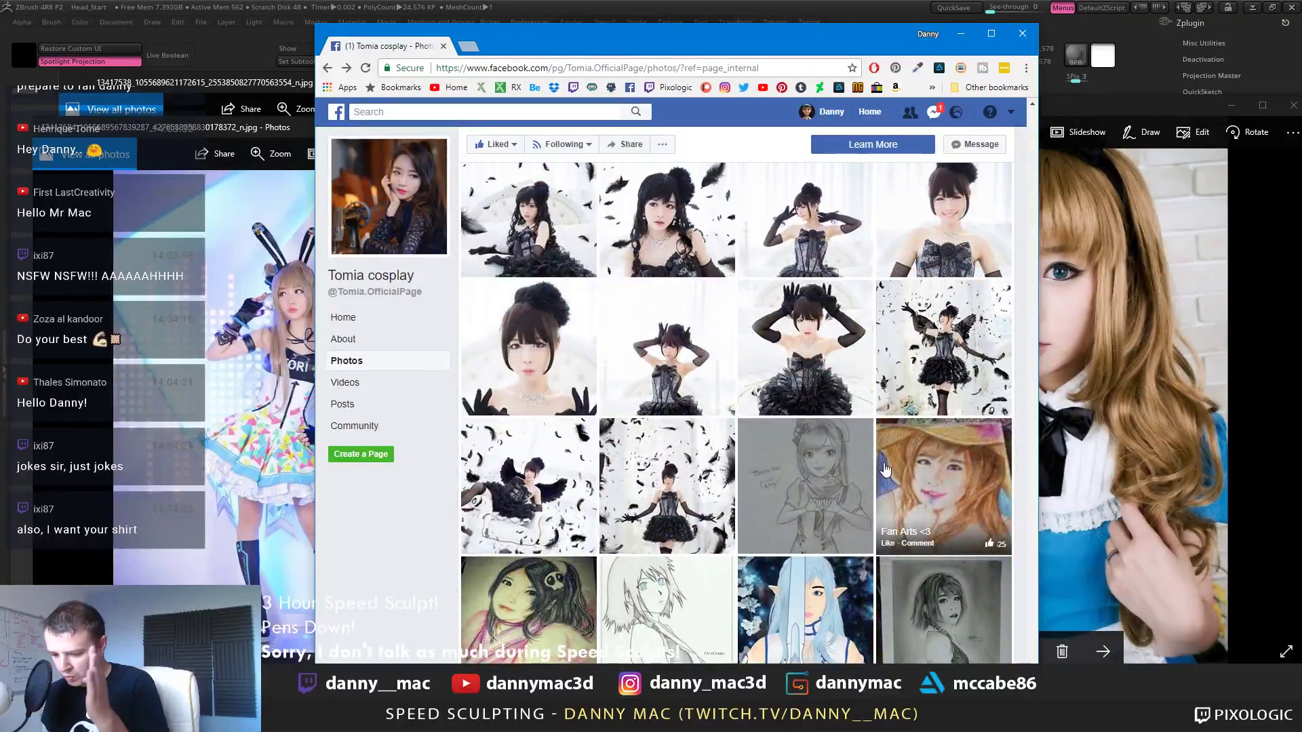
pyautogui.scroll(-3, 886, 468)
pyautogui.scroll(-8, 889, 482)
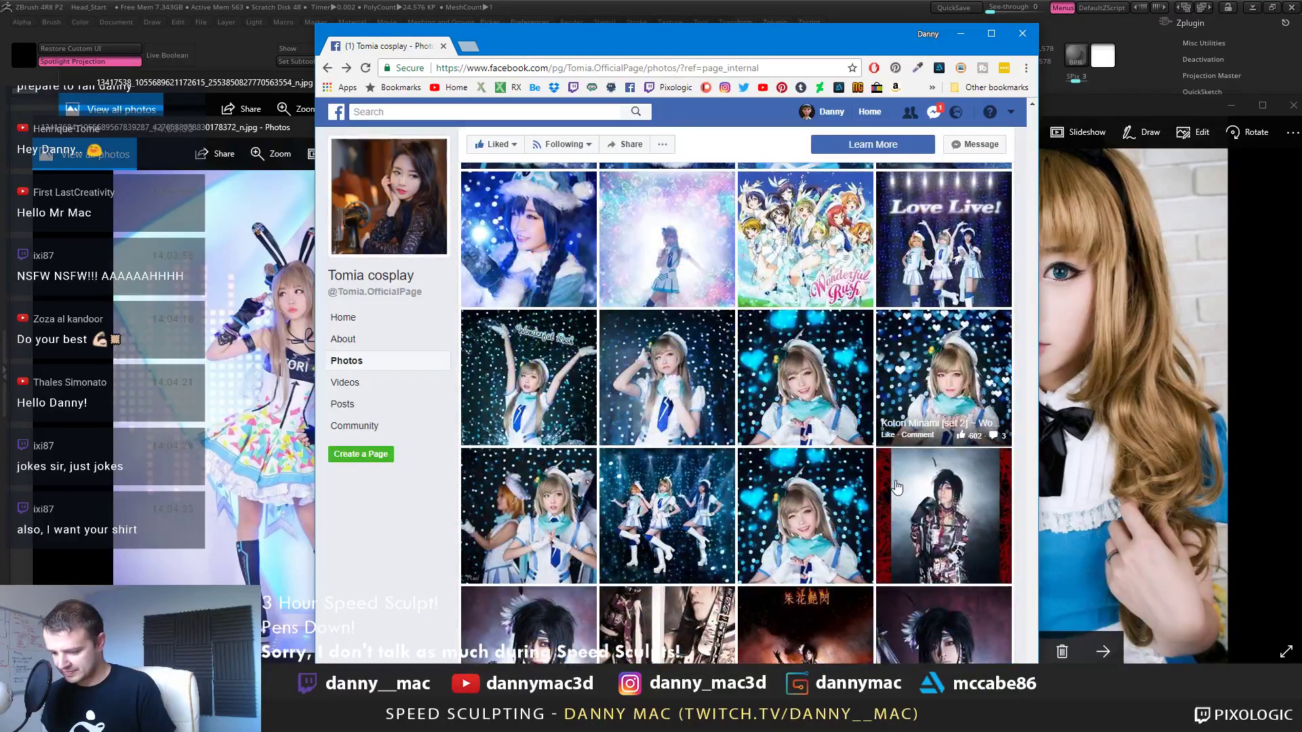
pyautogui.scroll(-6, 895, 487)
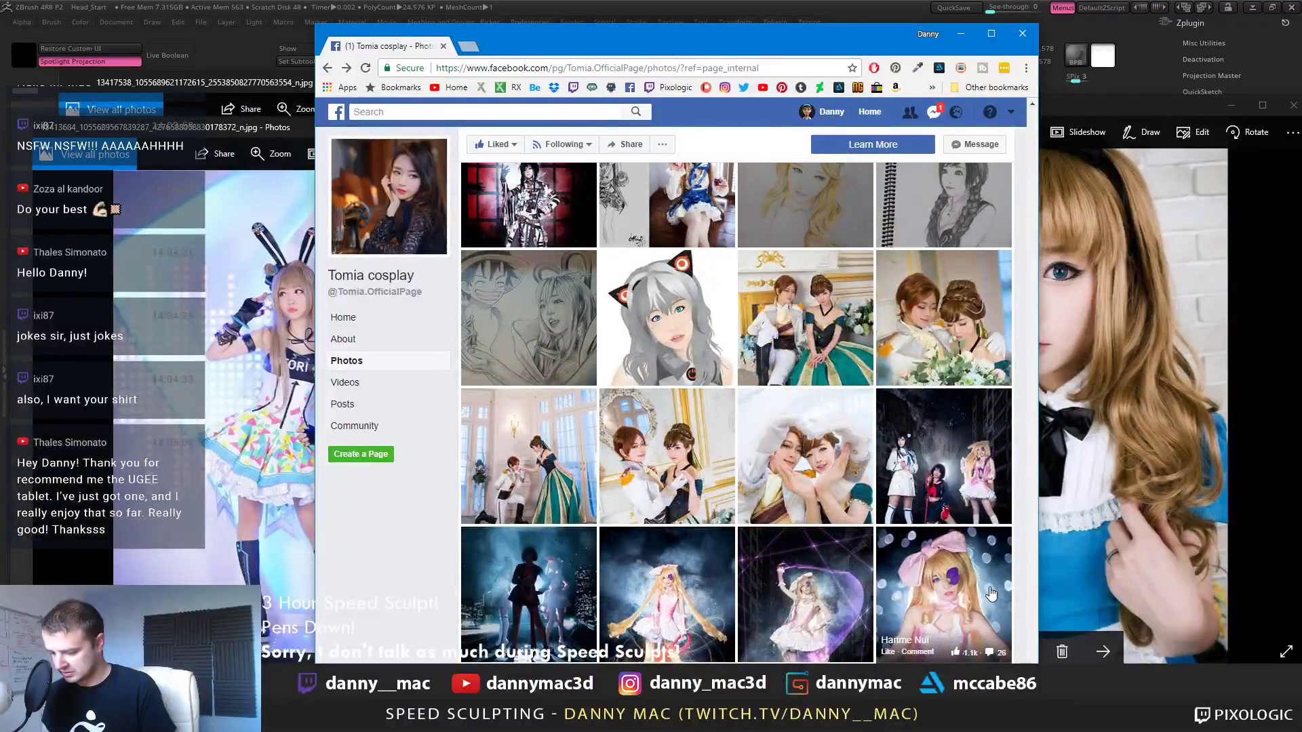
pyautogui.scroll(-6, 882, 339)
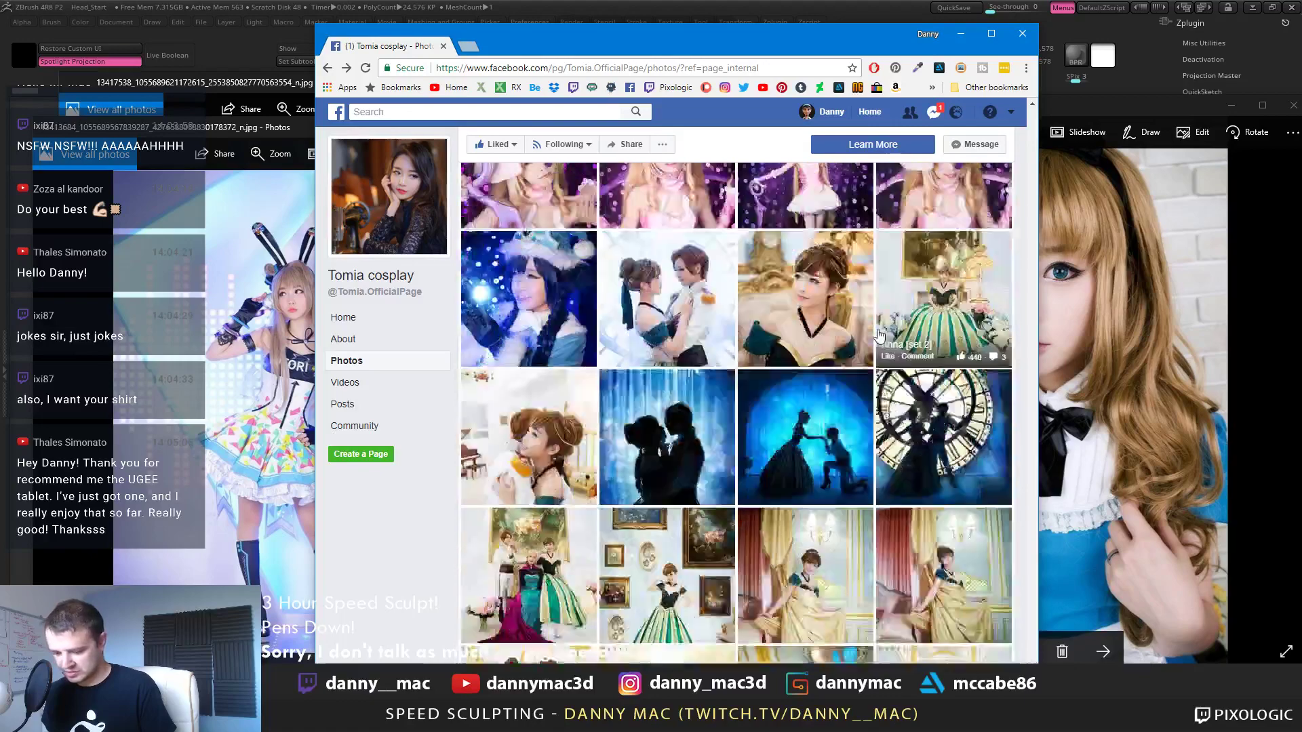
pyautogui.scroll(-5, 879, 334)
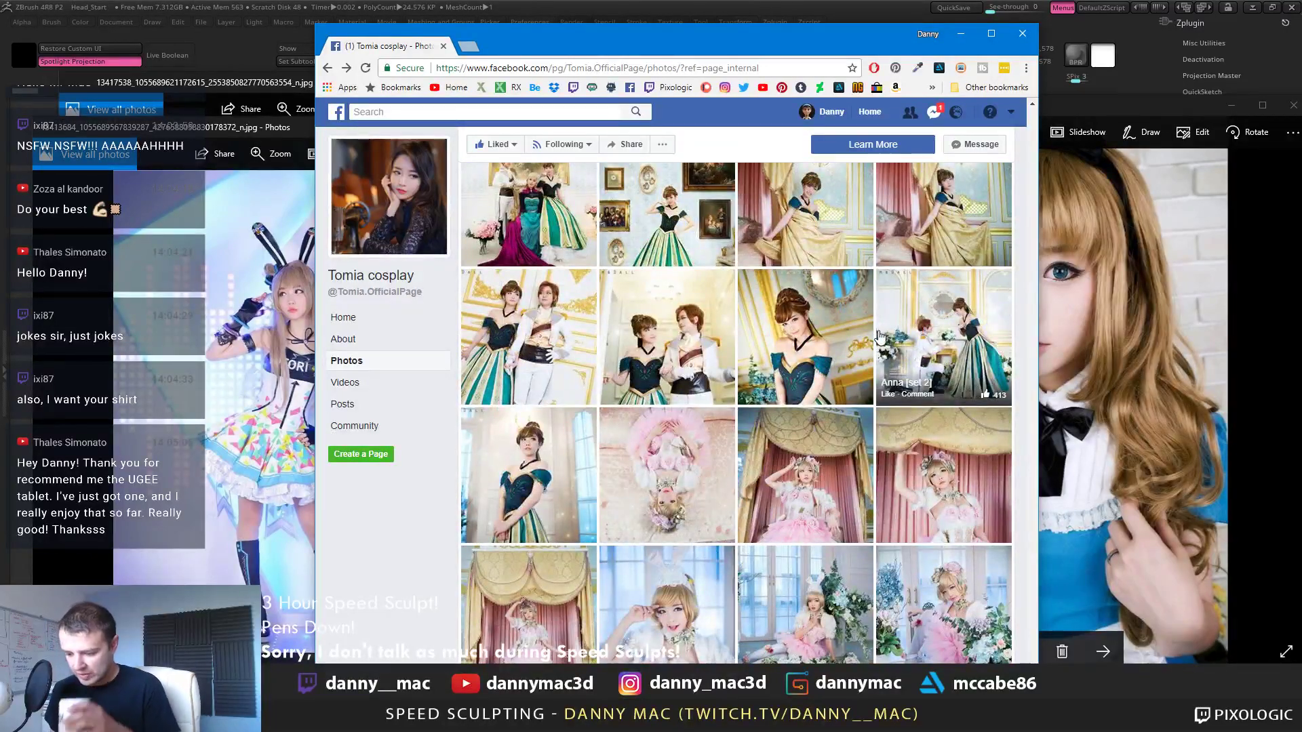
pyautogui.scroll(-5, 884, 370)
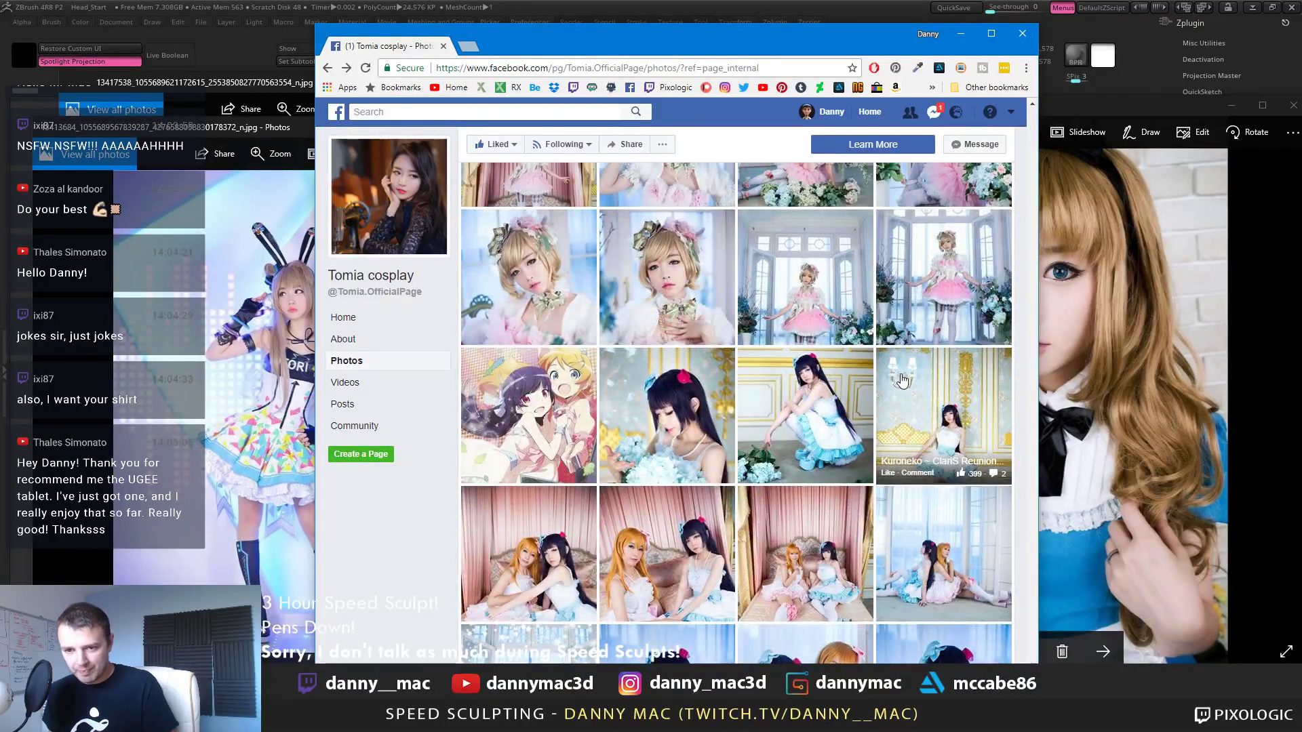
pyautogui.scroll(2, 903, 381)
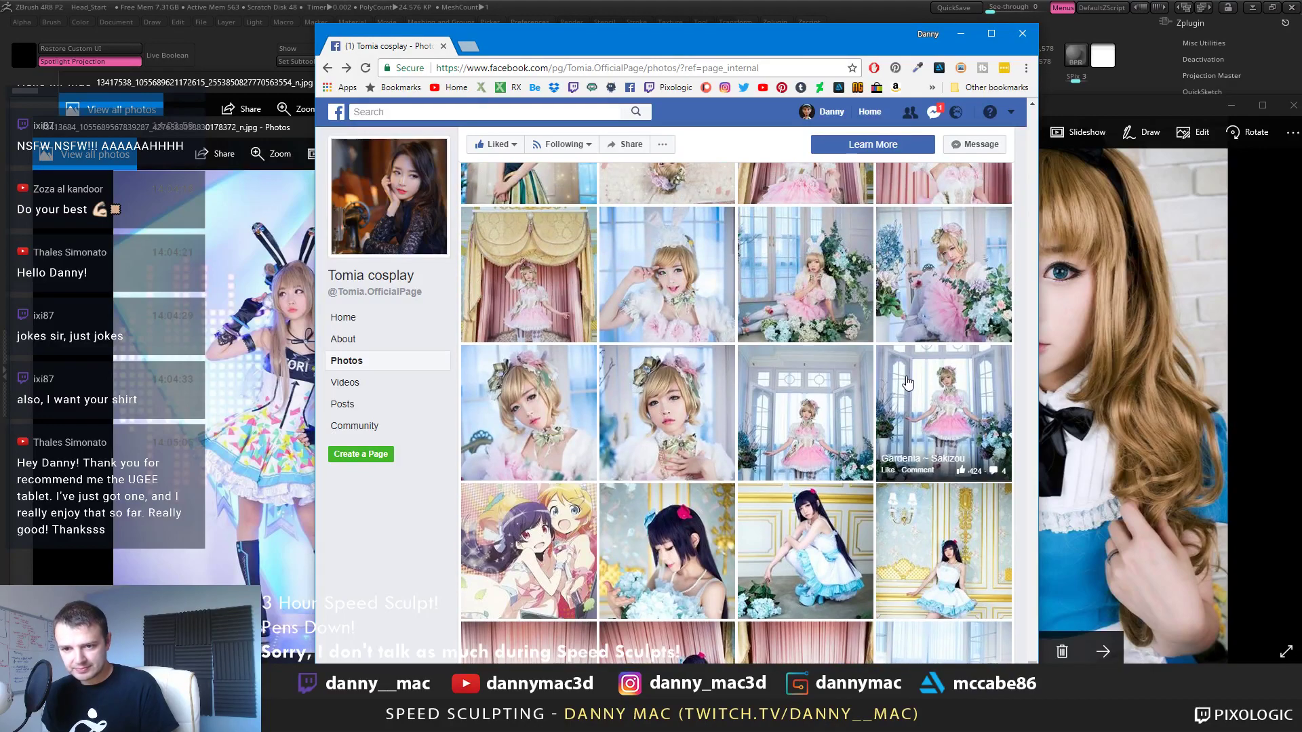
pyautogui.scroll(-7, 905, 387)
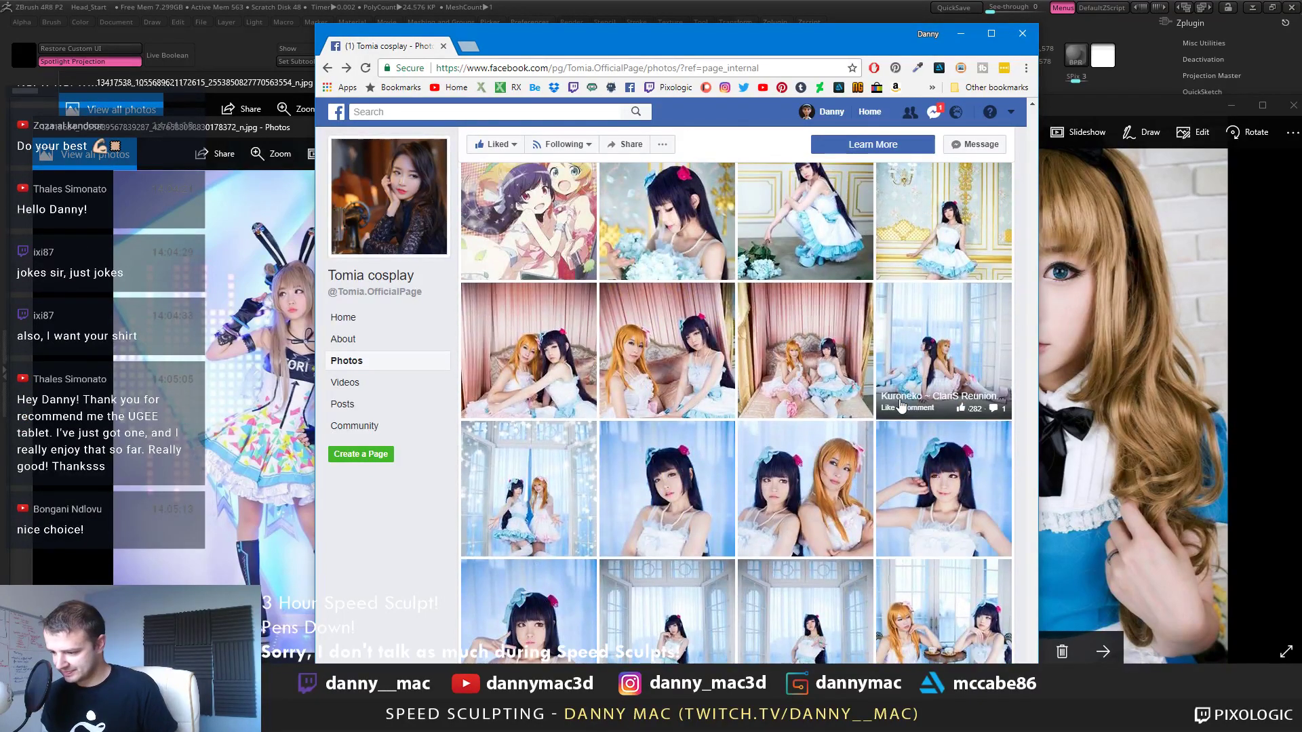
pyautogui.scroll(2, 888, 305)
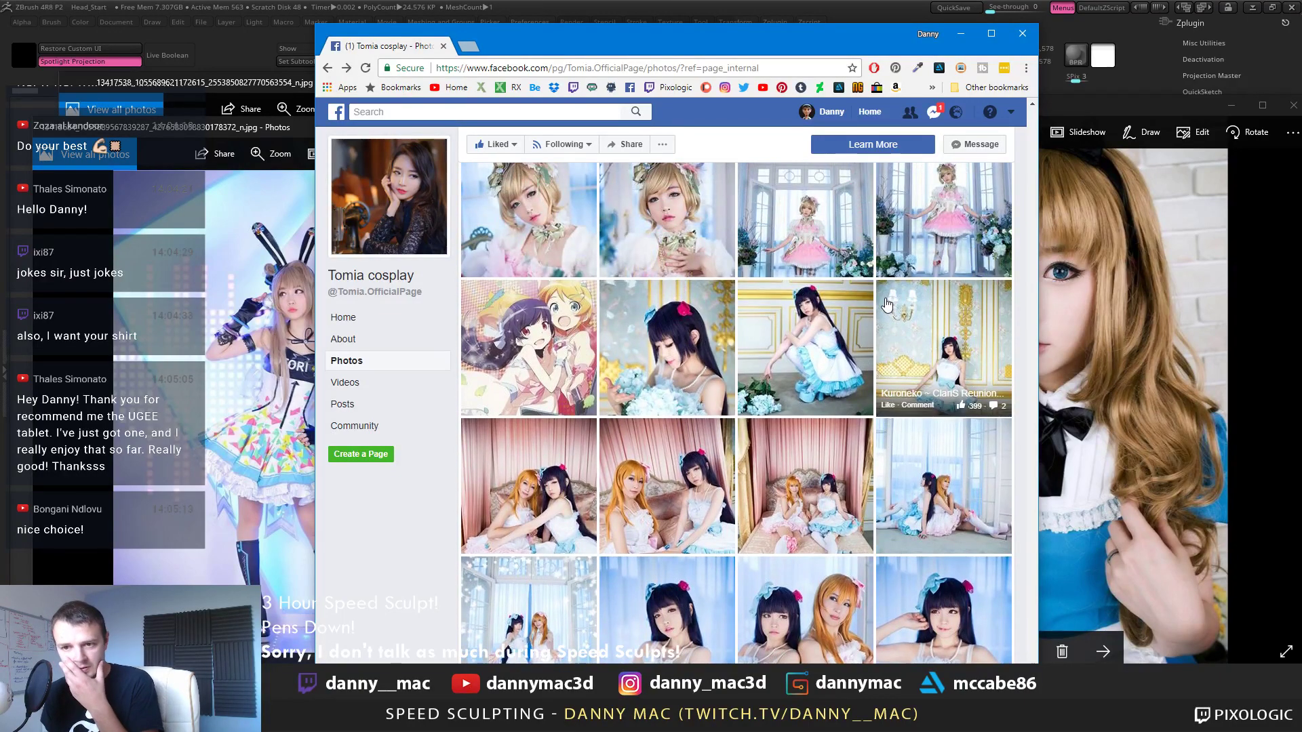
pyautogui.scroll(-2, 887, 306)
pyautogui.scroll(-3, 886, 308)
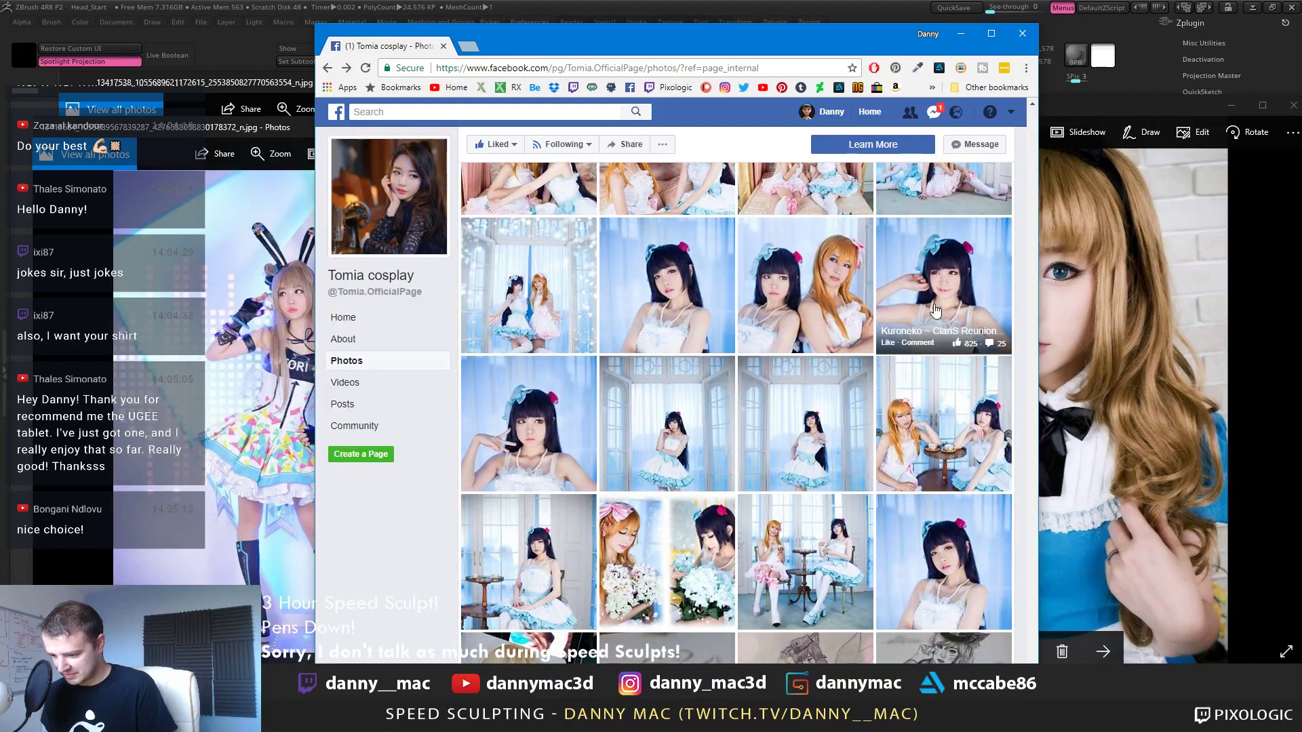
pyautogui.scroll(-2, 929, 305)
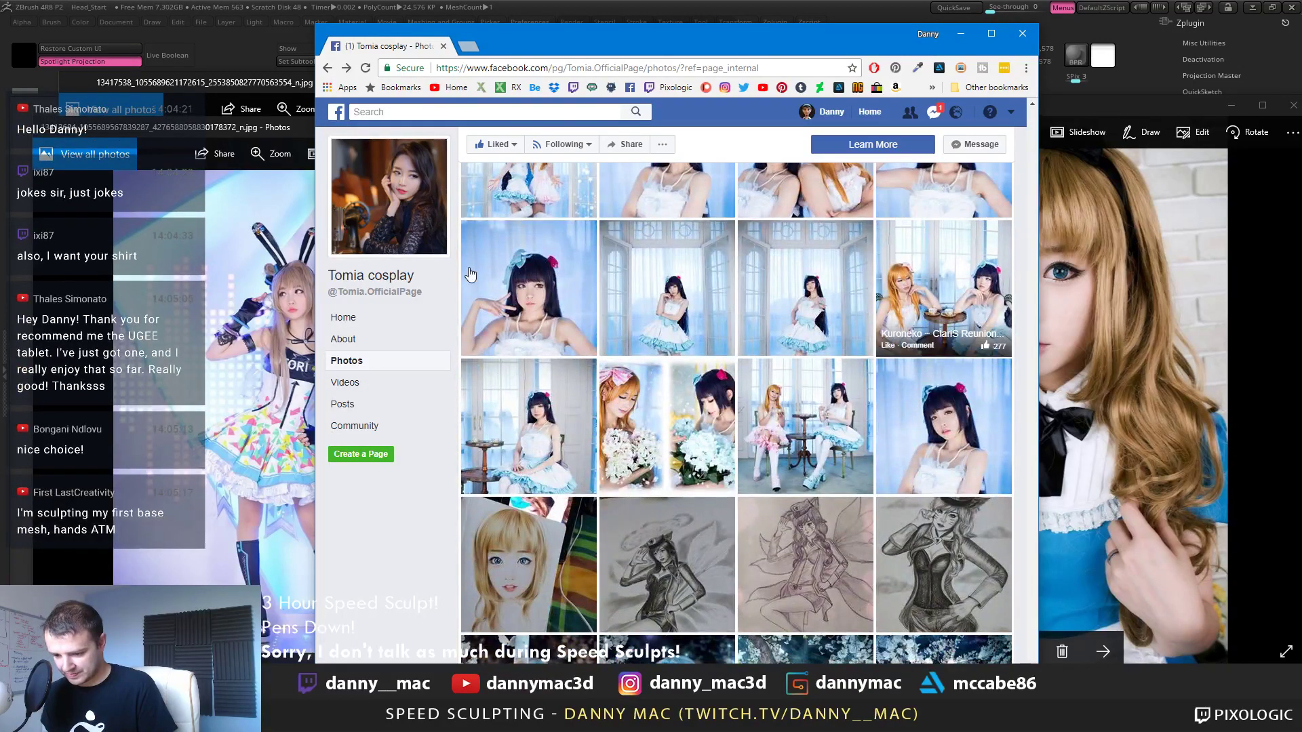
# View the Kuroneko close-up portrait and the full-length window photo enlarged, closing each one again
pyautogui.click(556, 283)
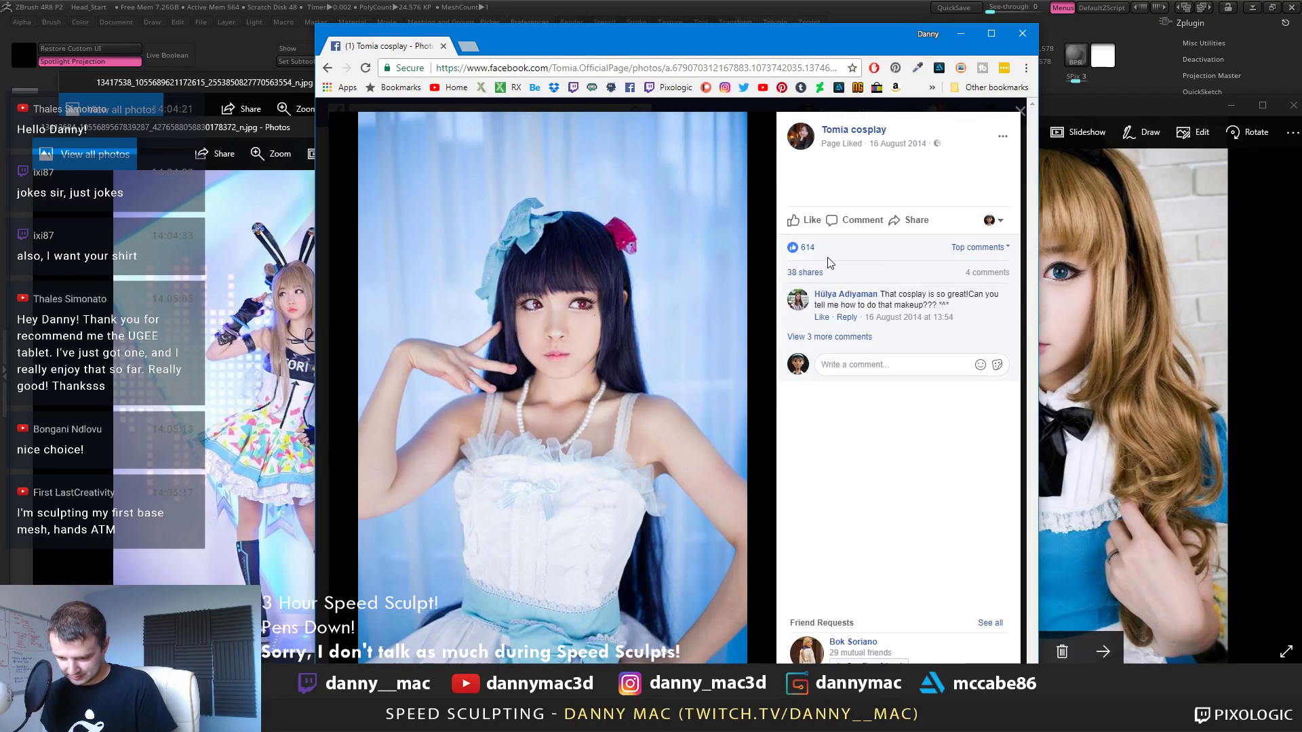
pyautogui.click(1020, 110)
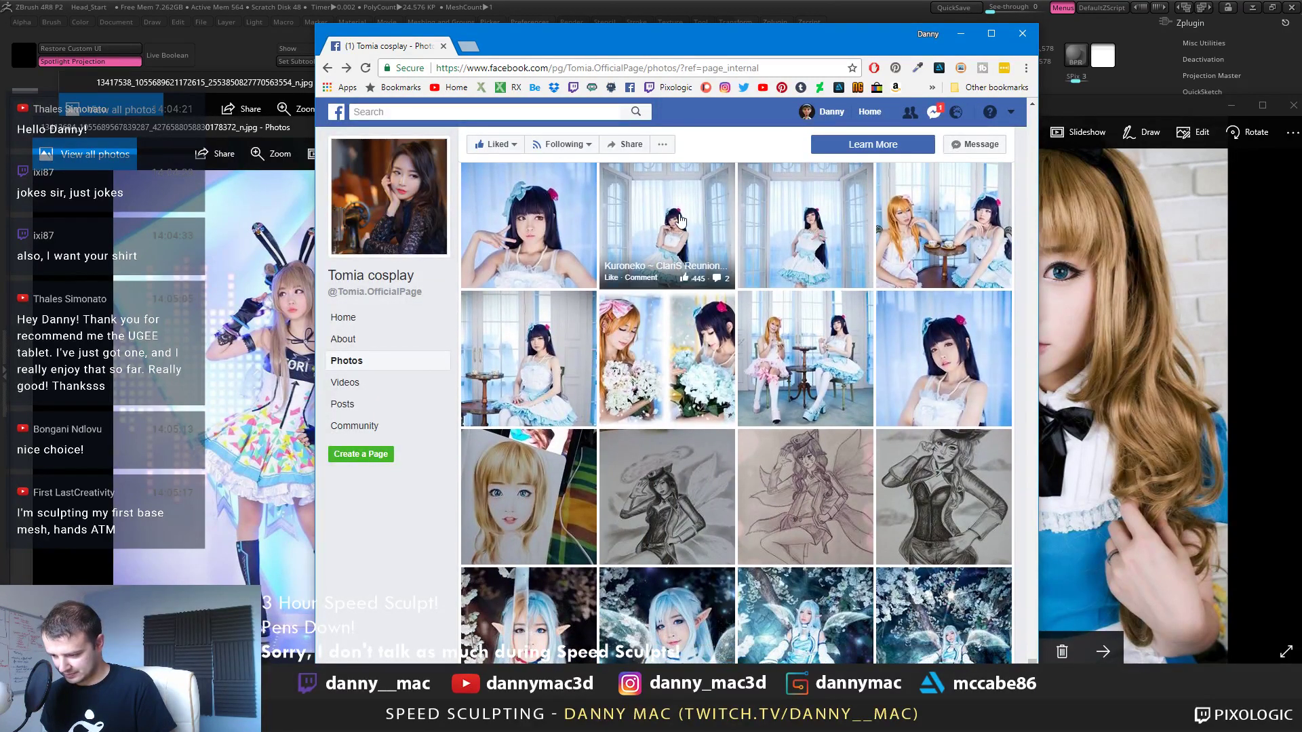
pyautogui.click(702, 210)
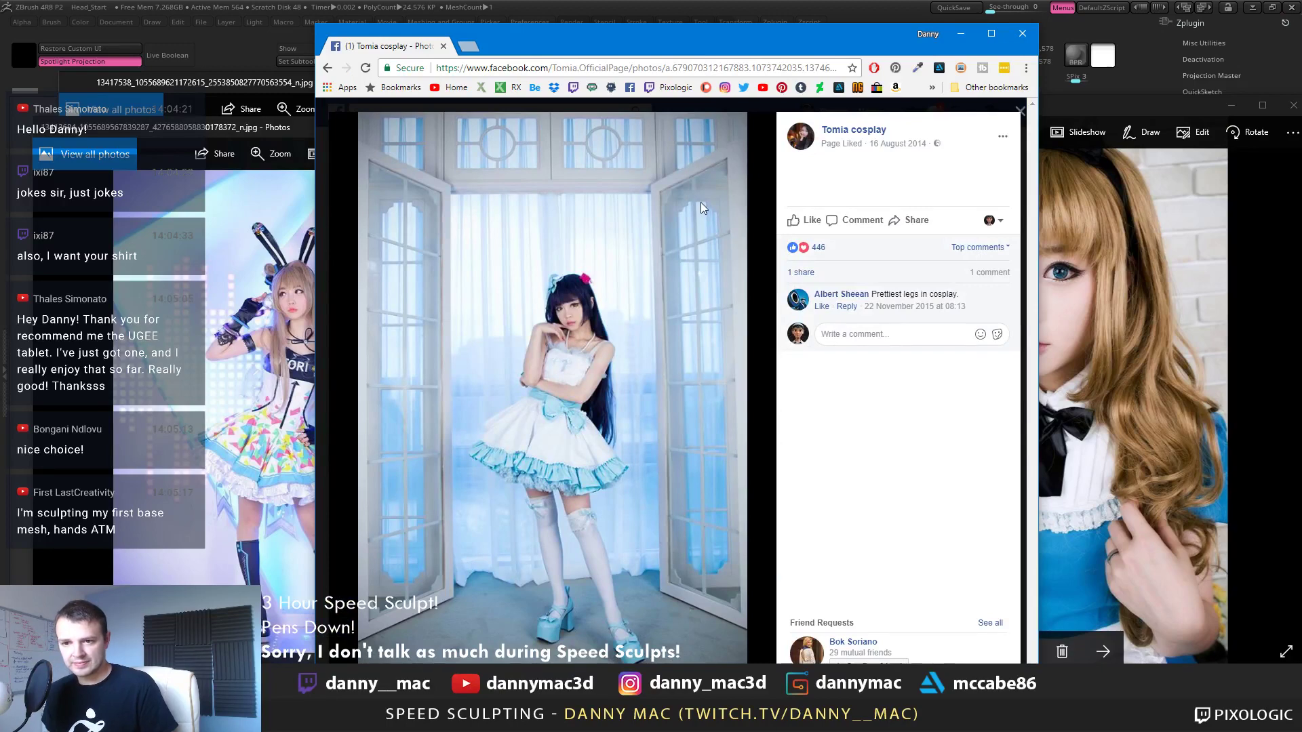
pyautogui.moveTo(702, 209)
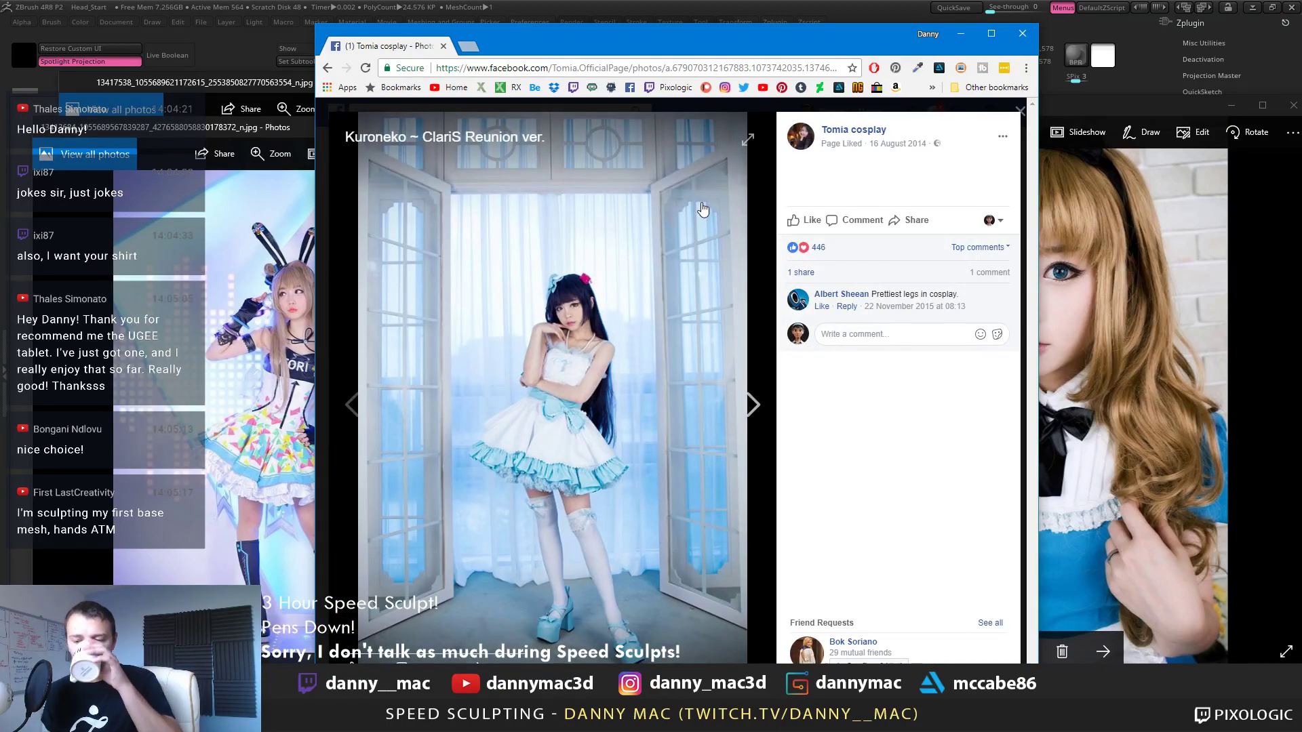
pyautogui.click(1020, 114)
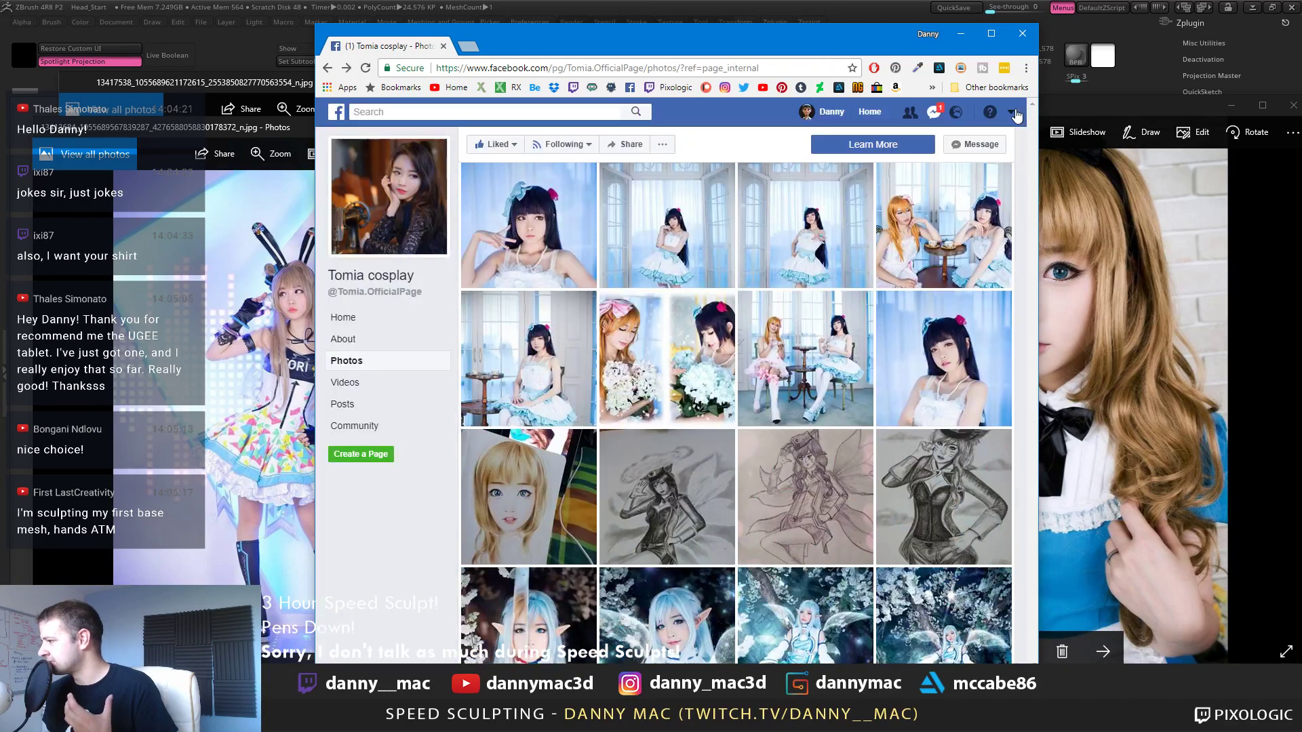
# Look through the cosplay gallery for costume and face references down to the Popstar Ahri set, shifting the browser off the bunny-ear photo
pyautogui.scroll(-5, 876, 178)
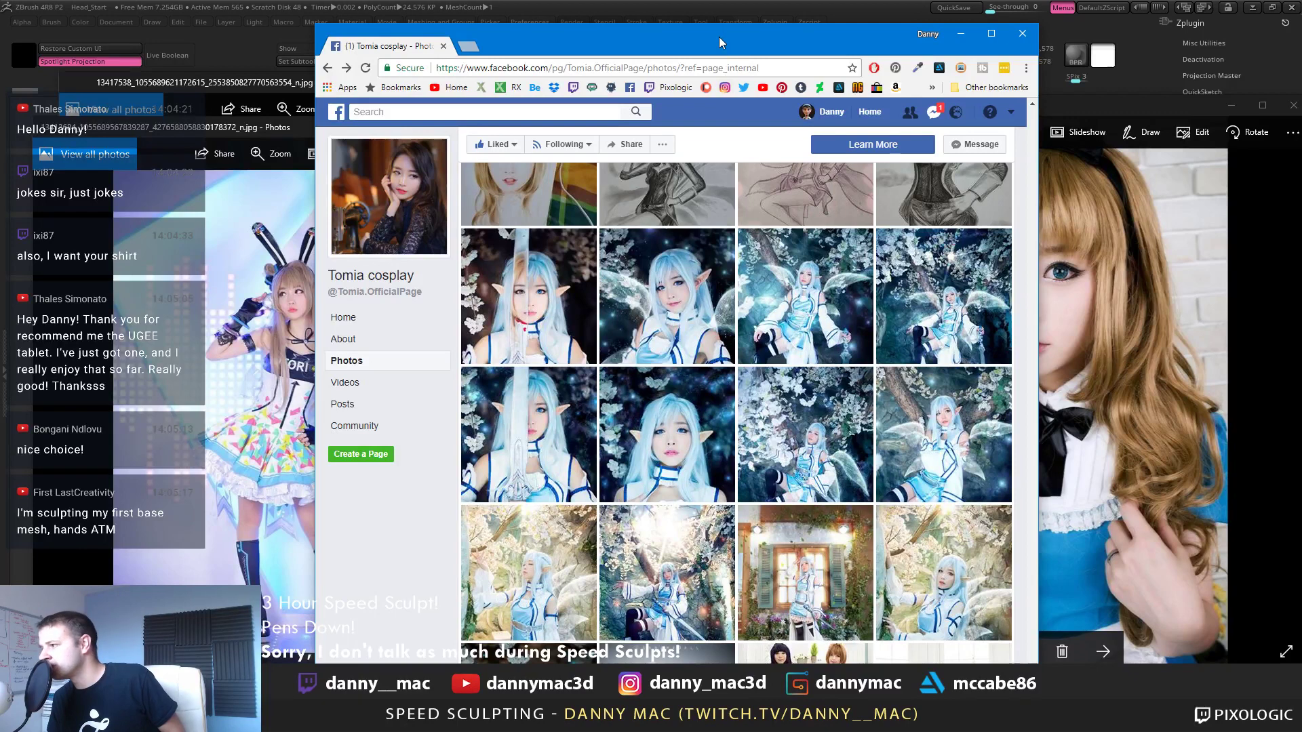
pyautogui.moveTo(710, 35); pyautogui.dragTo(806, 34)
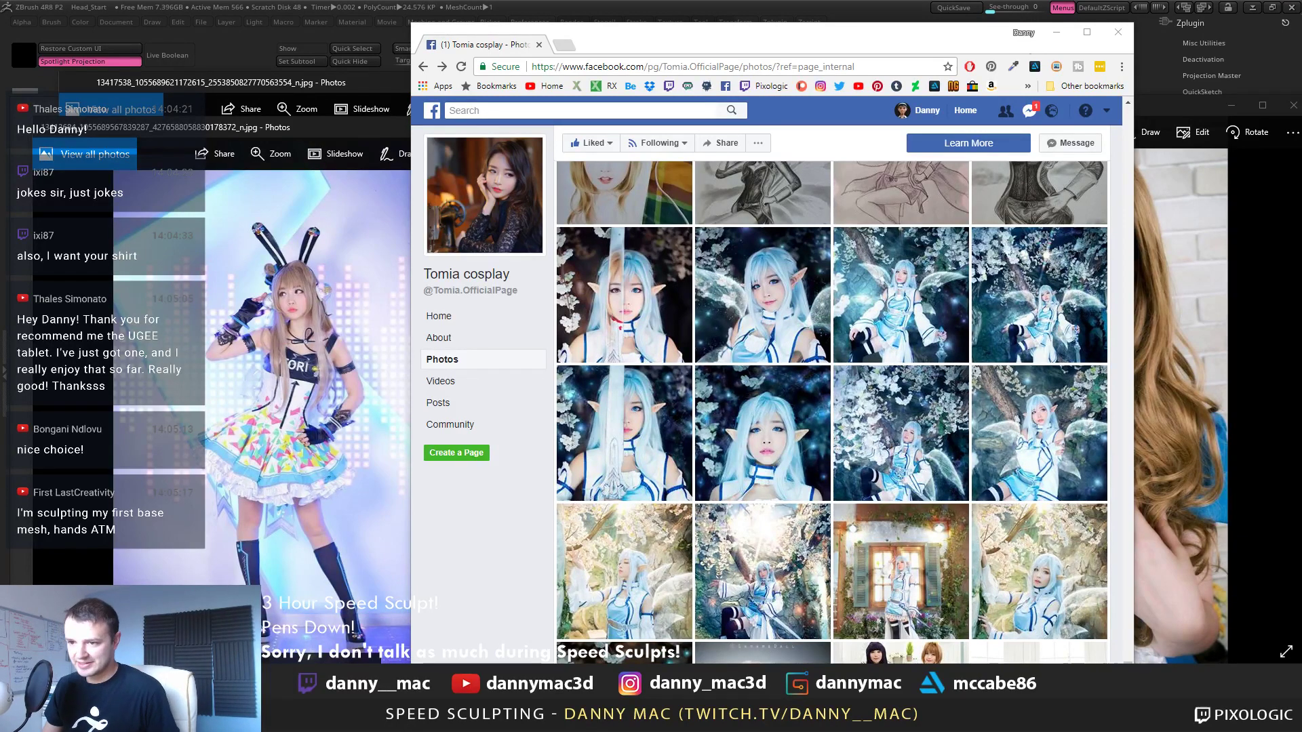
pyautogui.scroll(-7, 831, 346)
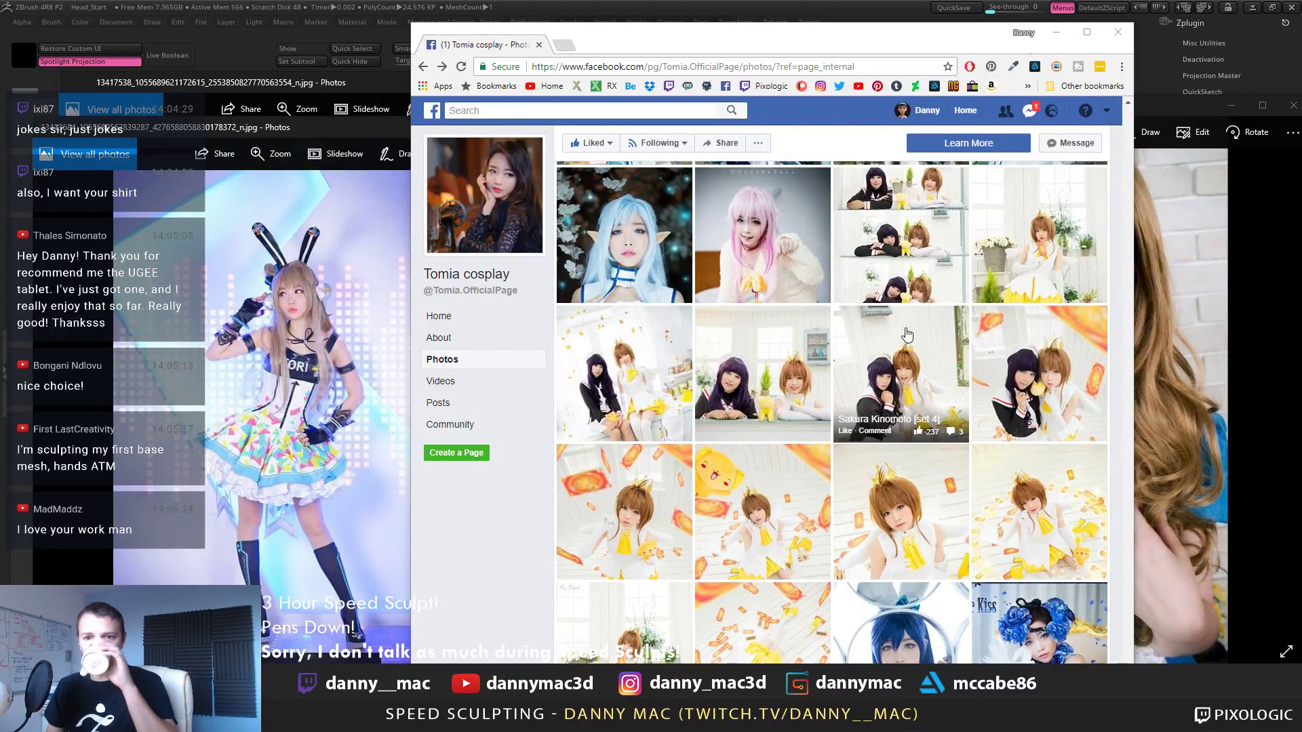
pyautogui.scroll(-6, 883, 337)
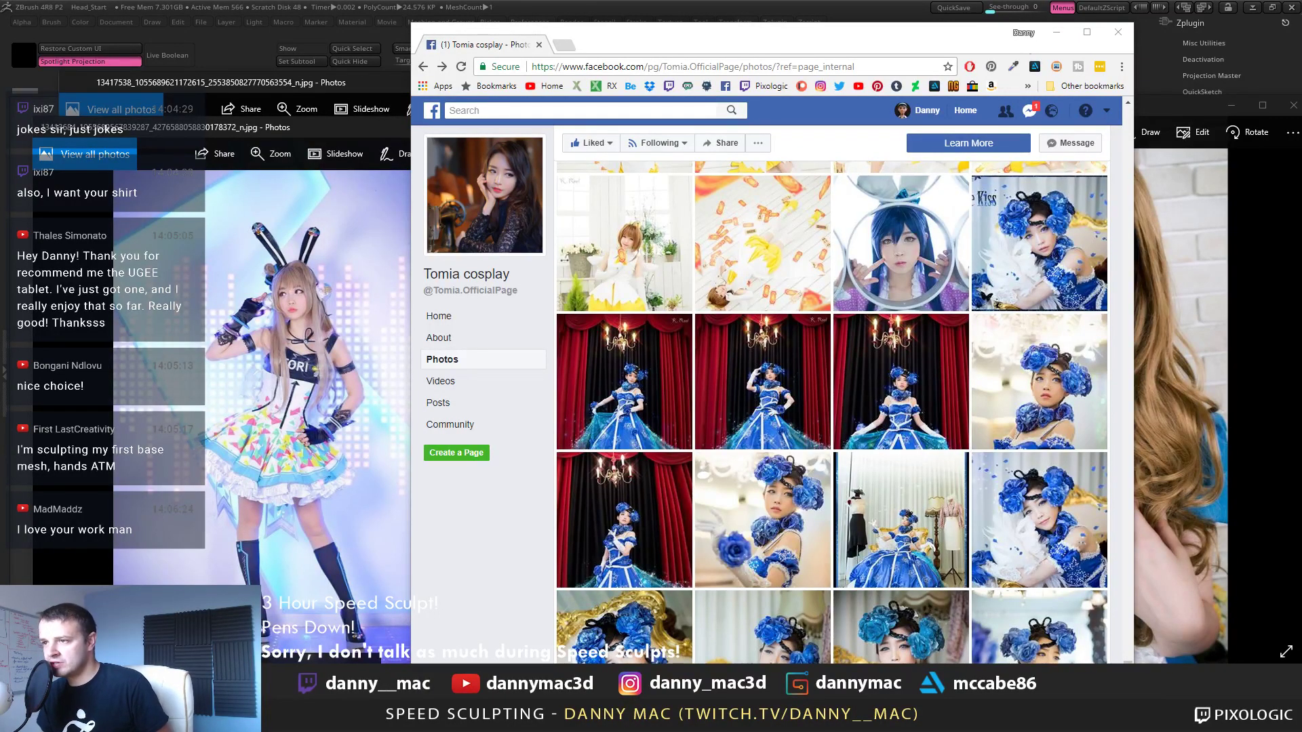
pyautogui.scroll(-3, 769, 420)
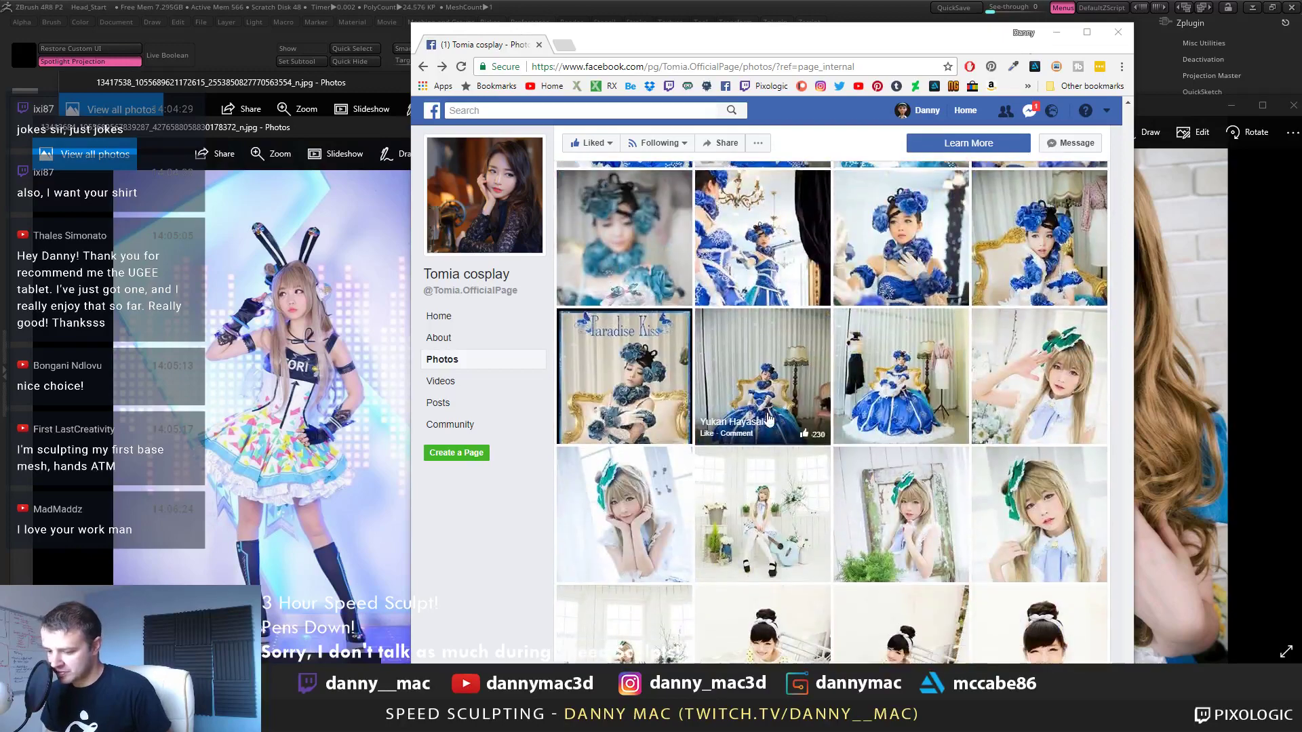
pyautogui.scroll(-5, 769, 413)
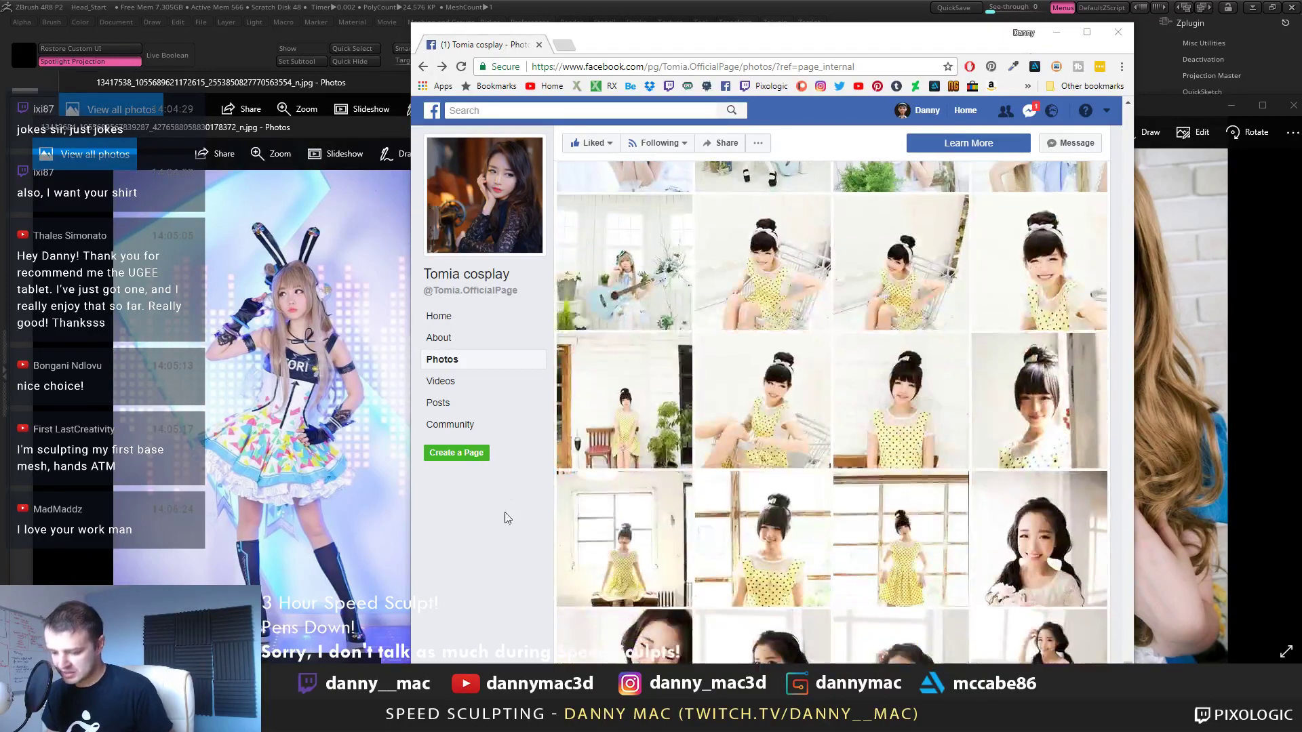
pyautogui.scroll(-6, 691, 515)
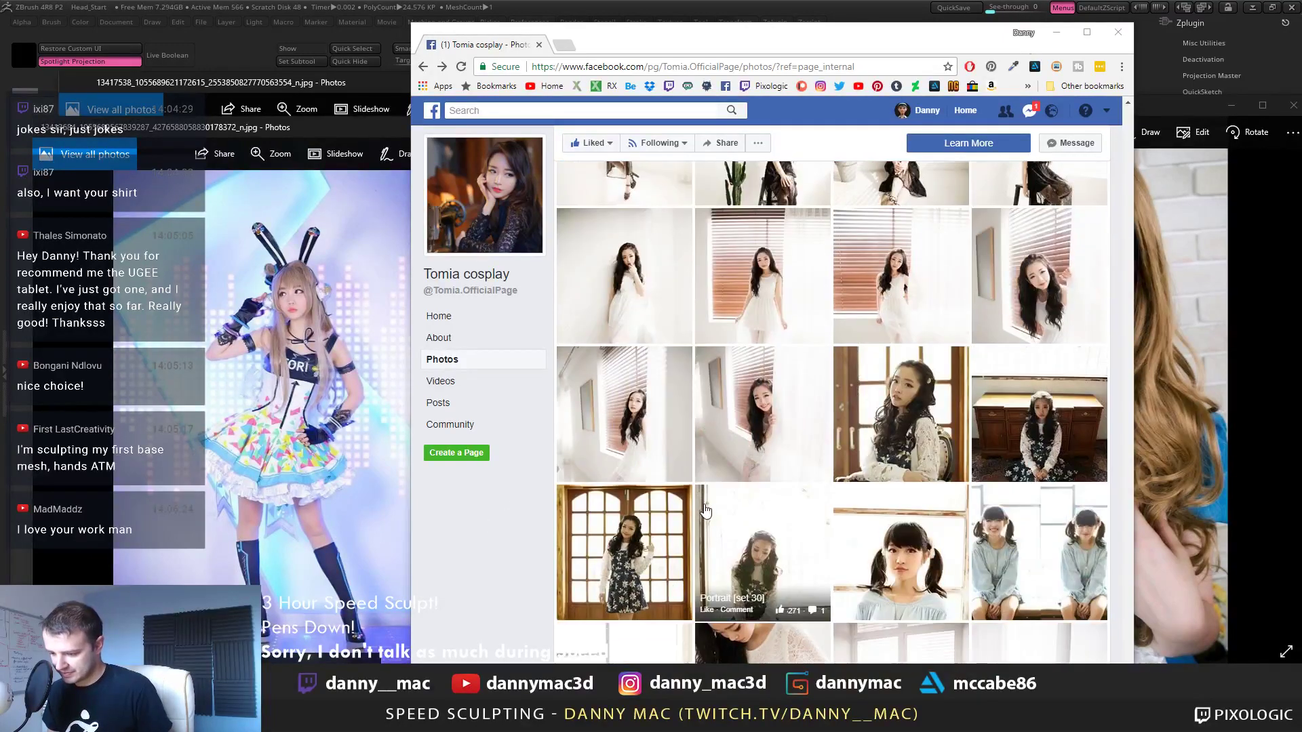
pyautogui.scroll(-6, 760, 464)
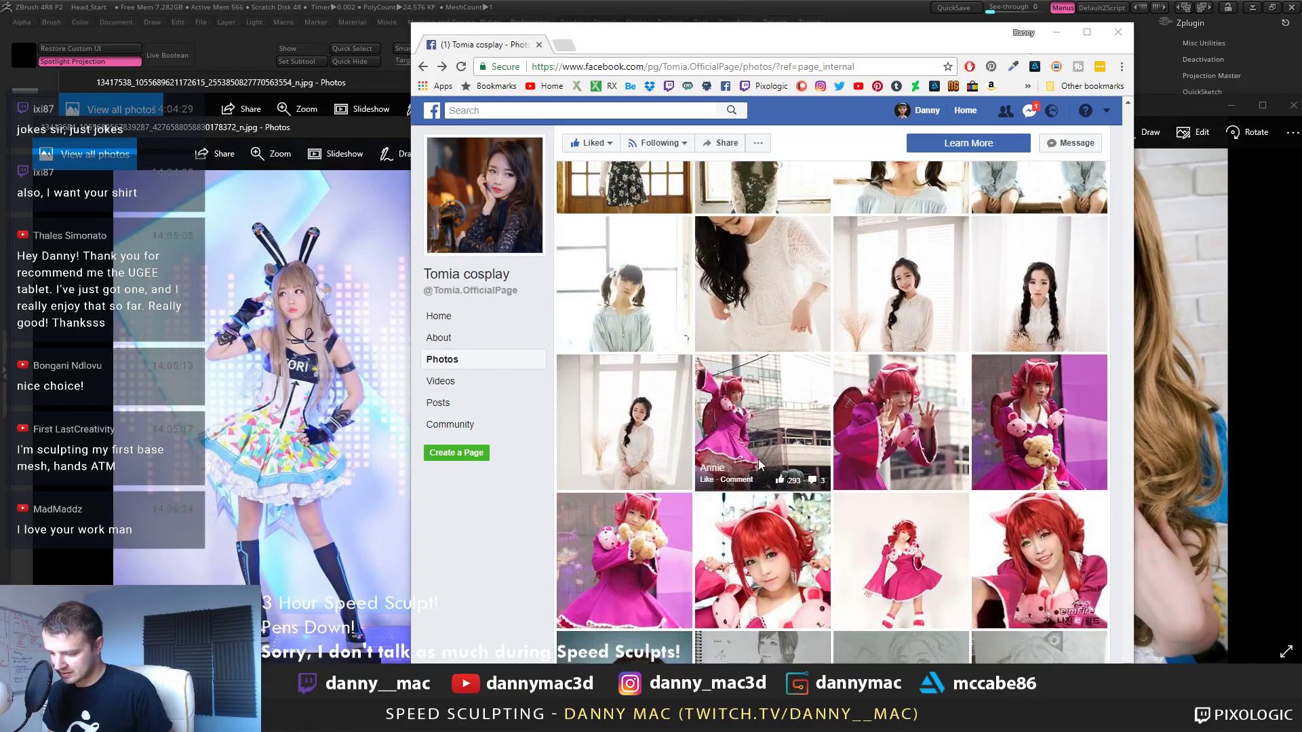
pyautogui.scroll(-8, 759, 464)
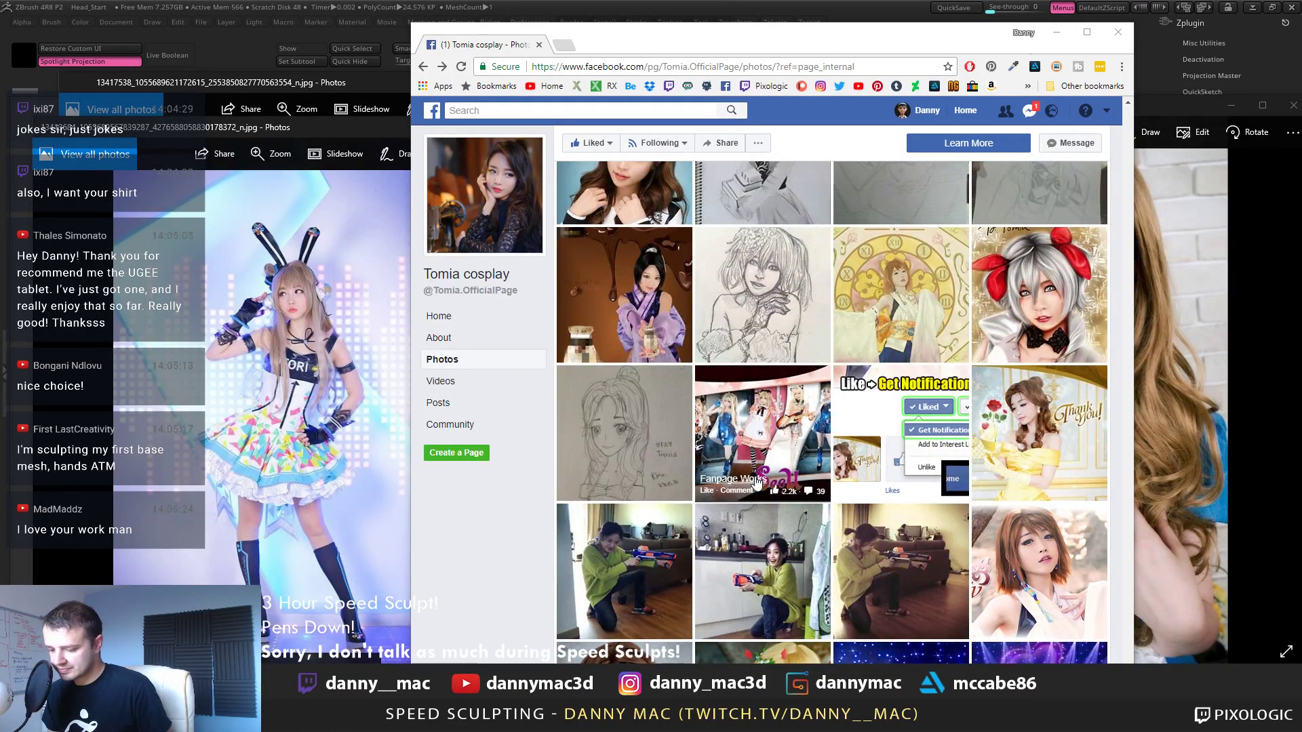
pyautogui.scroll(-6, 682, 491)
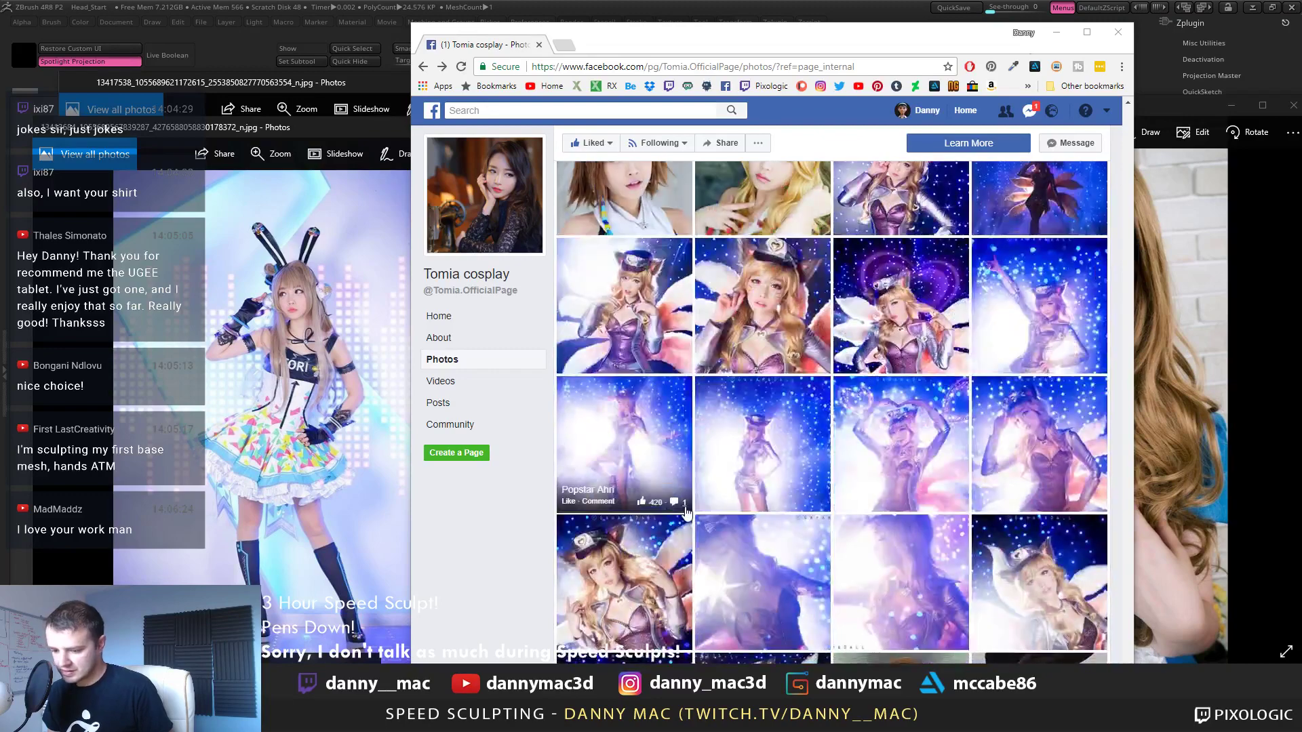
pyautogui.scroll(-8, 685, 510)
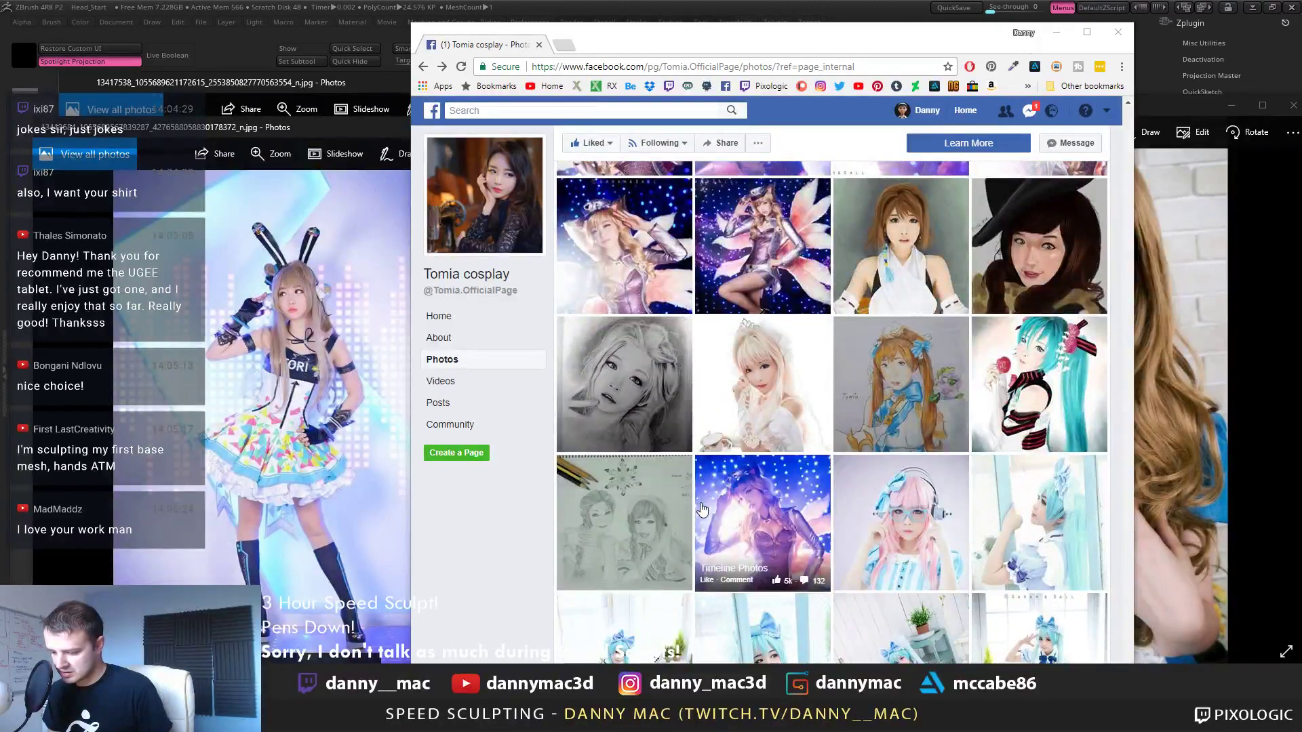
# Look past the fan drawings to the Hatsune Miku set and enlarge the pink-haired Super Sonico teaser photo
pyautogui.scroll(-4, 941, 286)
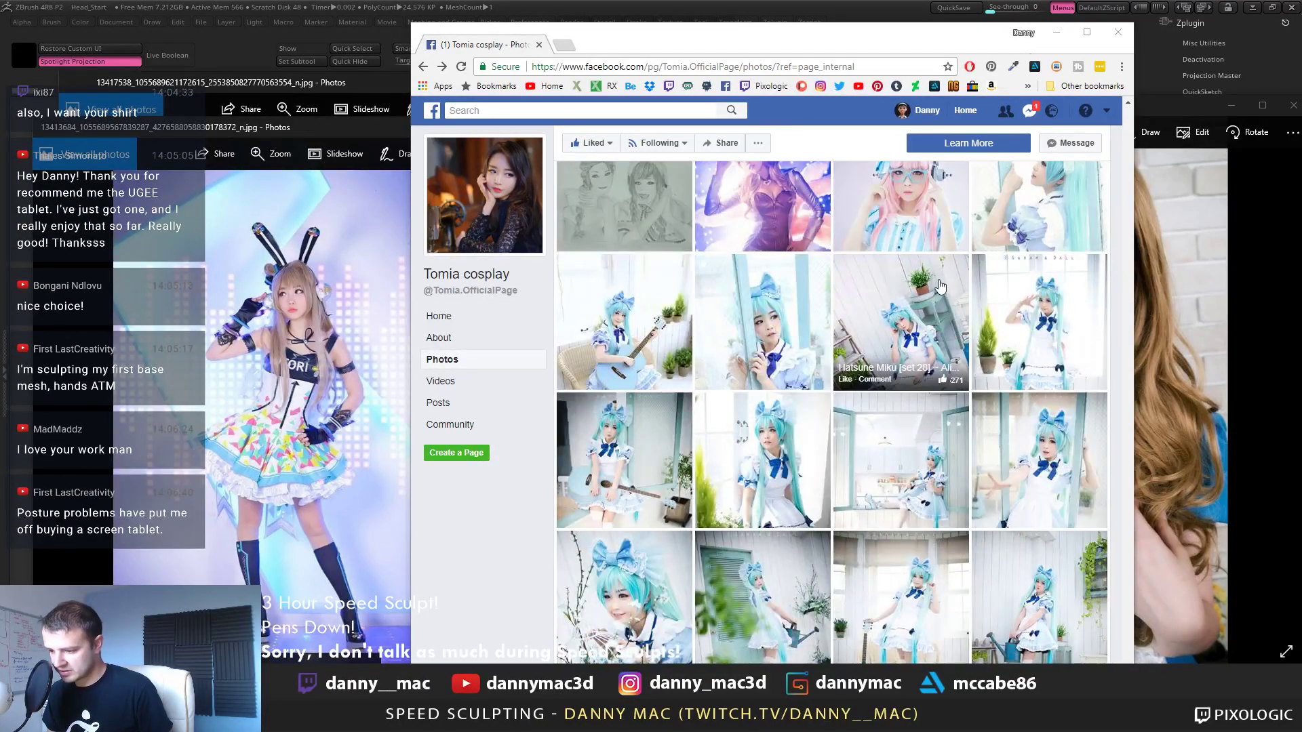
pyautogui.scroll(2, 941, 287)
pyautogui.click(904, 337)
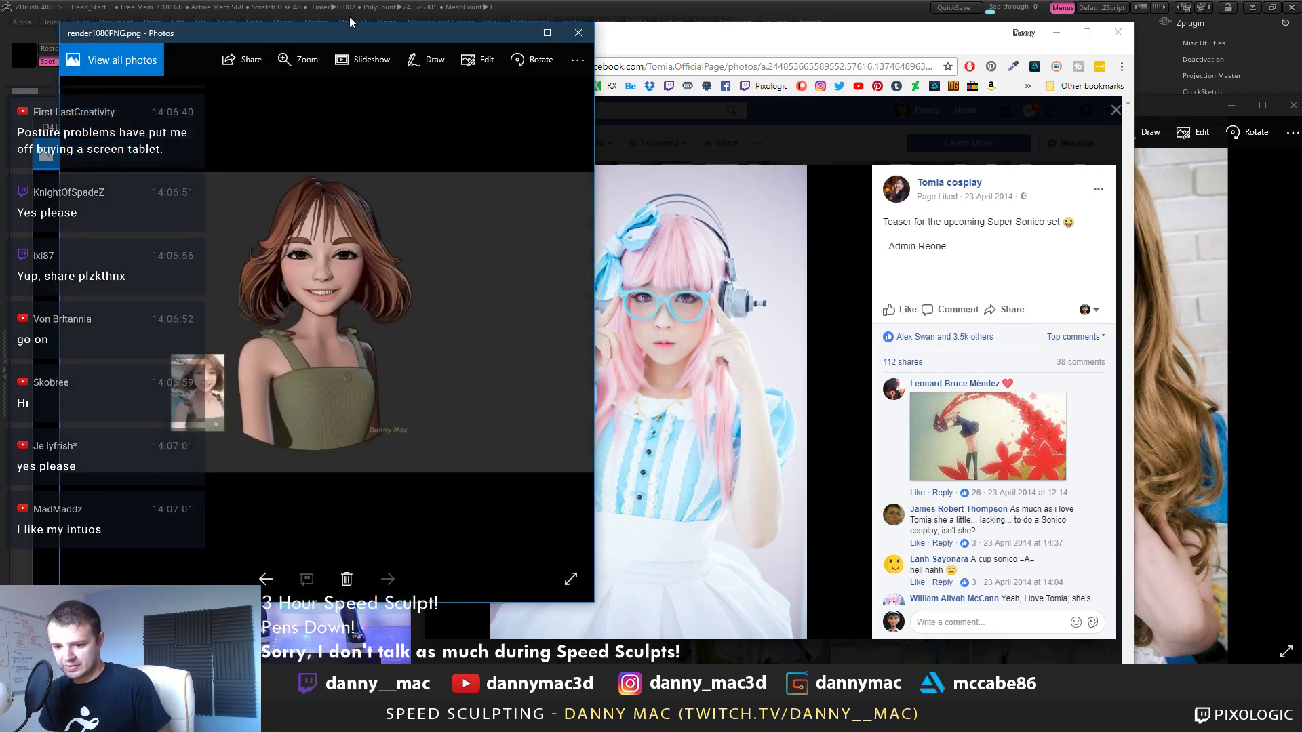
# View the render1080PNG.png character render full screen, restore and enlarge its window again, and close it
pyautogui.click(546, 32)
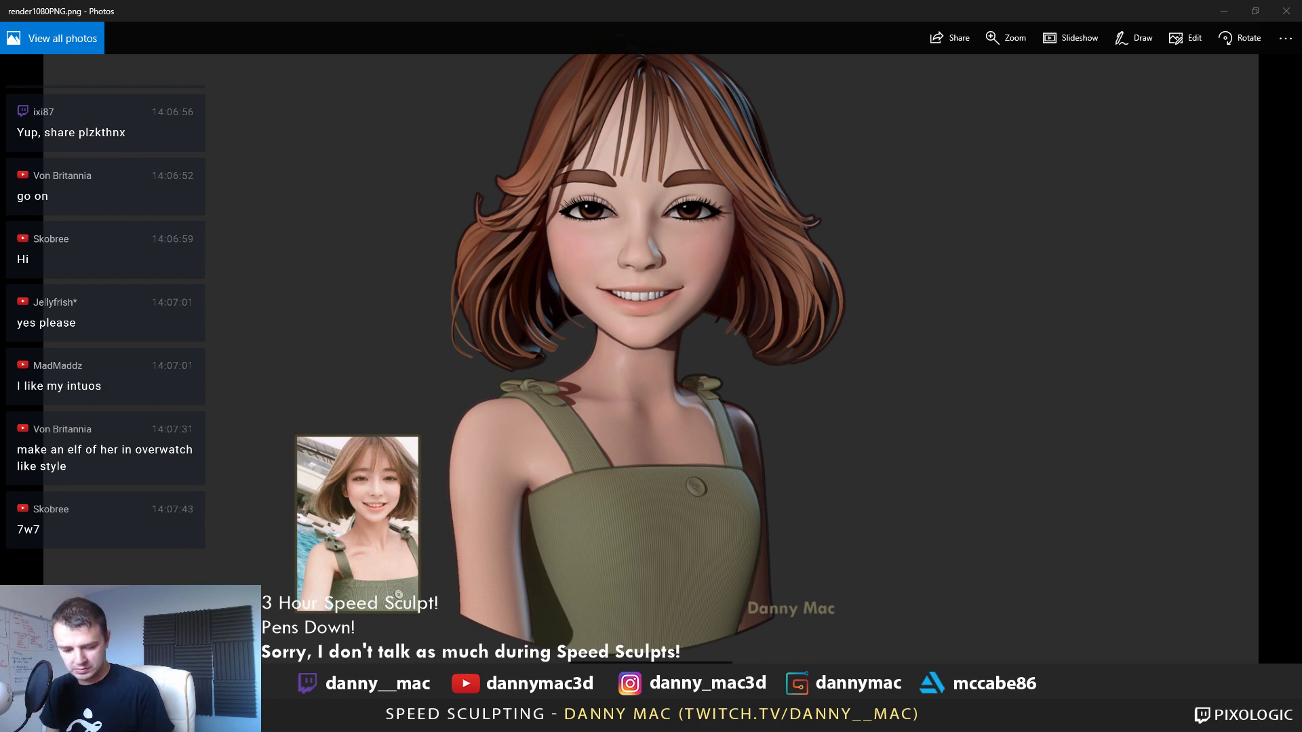
pyautogui.moveTo(728, 3); pyautogui.dragTo(748, 97)
pyautogui.moveTo(723, 42); pyautogui.dragTo(712, 0)
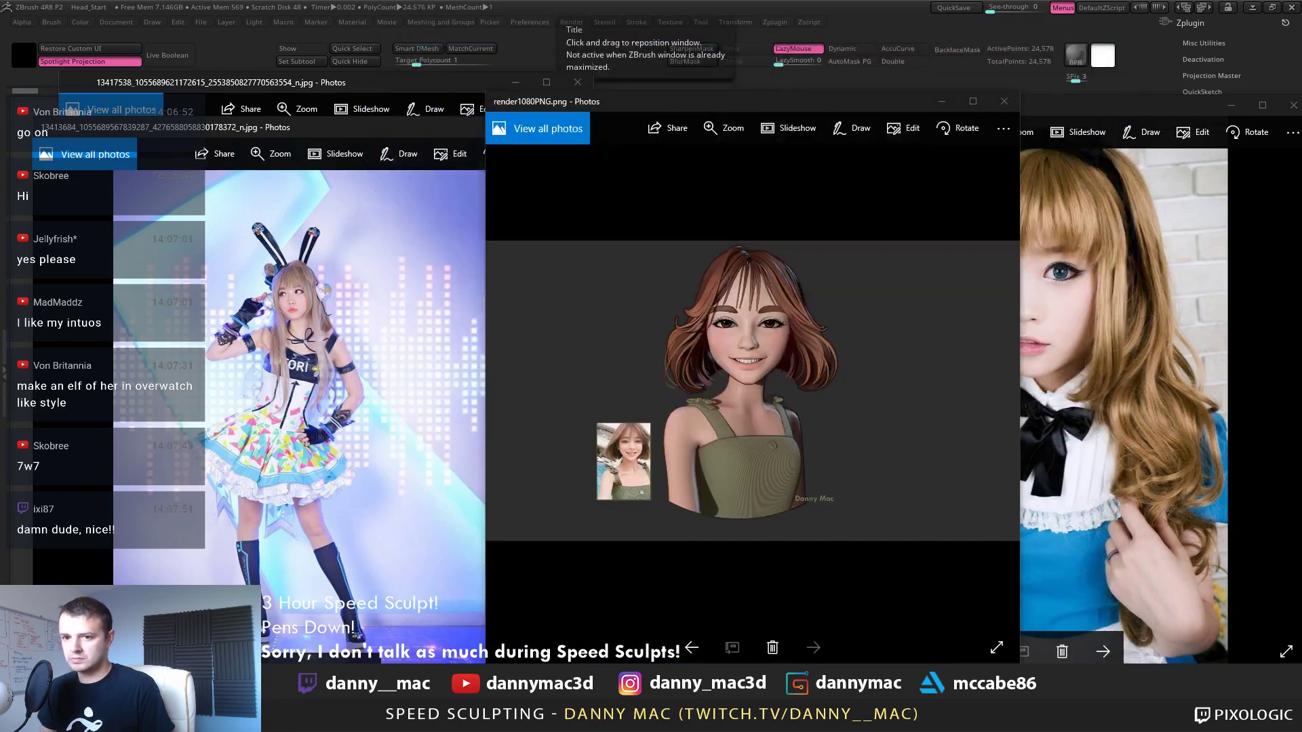
pyautogui.click(973, 102)
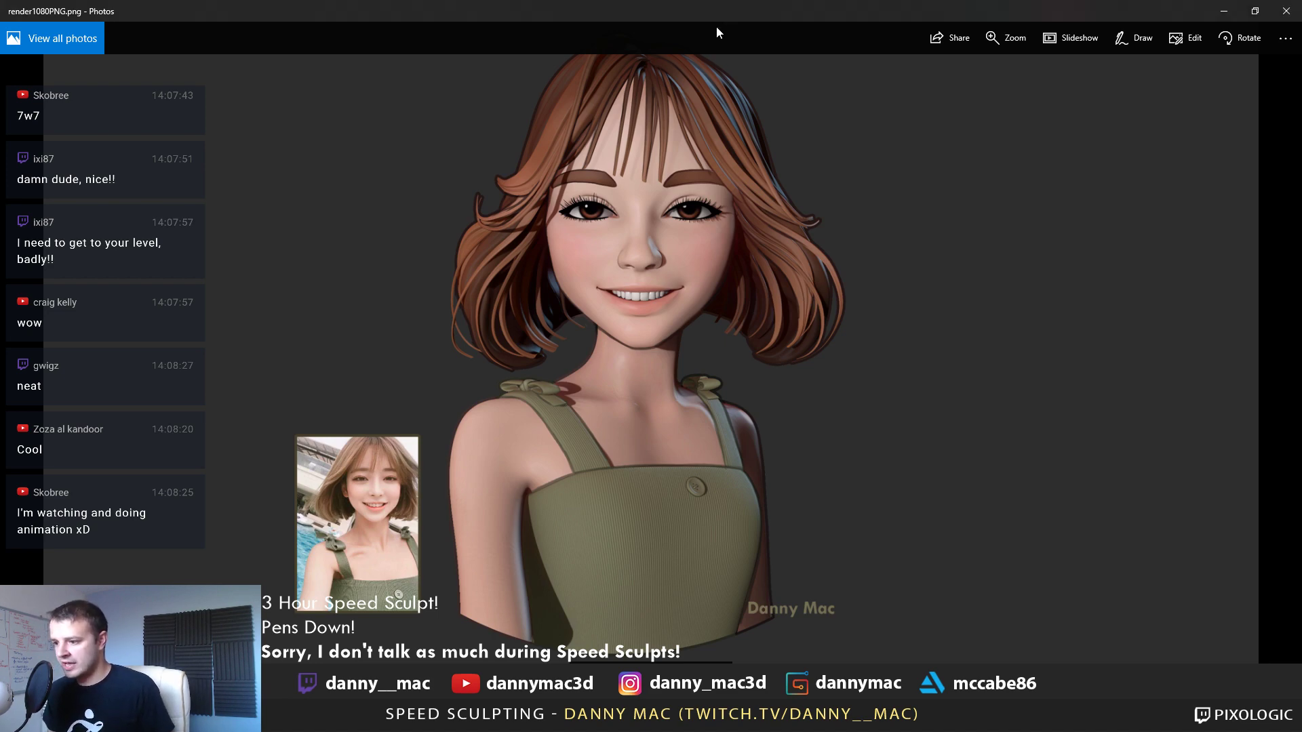
pyautogui.moveTo(717, 27); pyautogui.dragTo(704, 54)
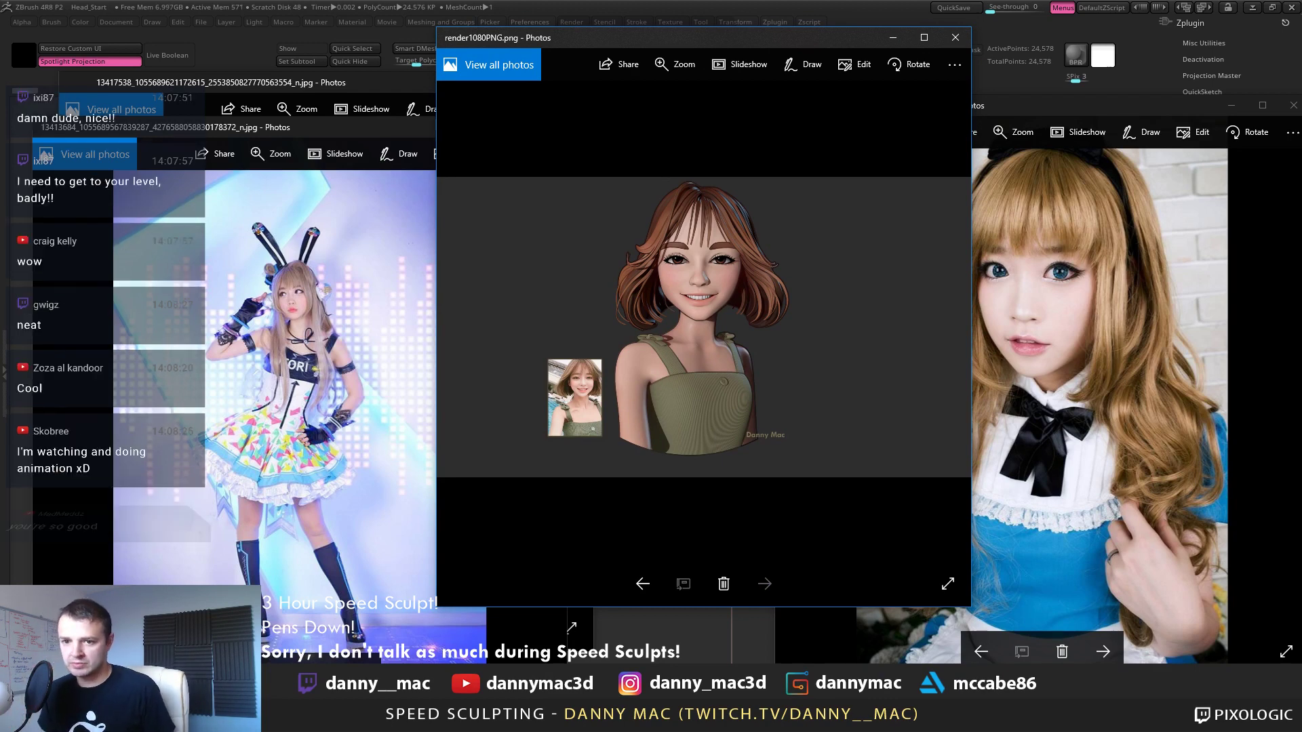
pyautogui.click(960, 38)
# Reposition the Alice and full-length bunny-ear photo windows and place the Facebook gallery window between them, stretched to full height
pyautogui.moveTo(958, 110); pyautogui.dragTo(914, 66)
pyautogui.moveTo(409, 125); pyautogui.dragTo(541, 124)
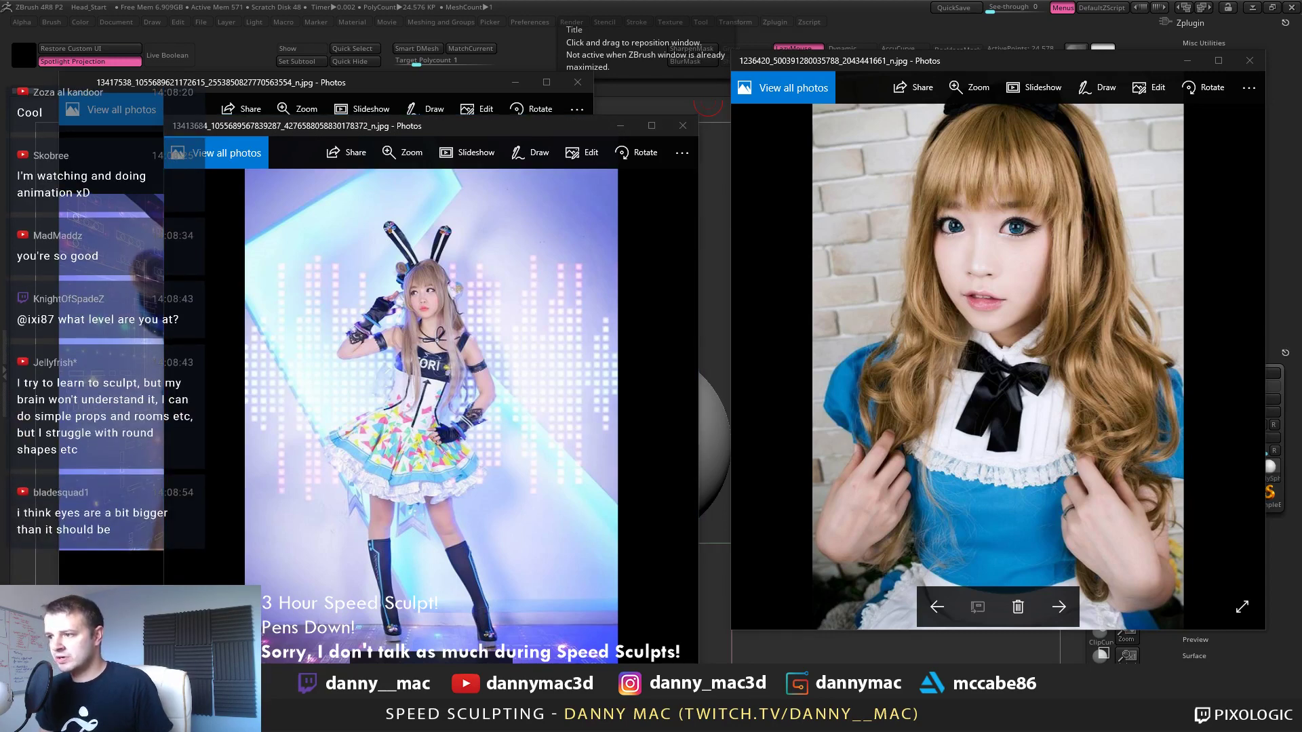
pyautogui.moveTo(736, 0); pyautogui.dragTo(711, 0)
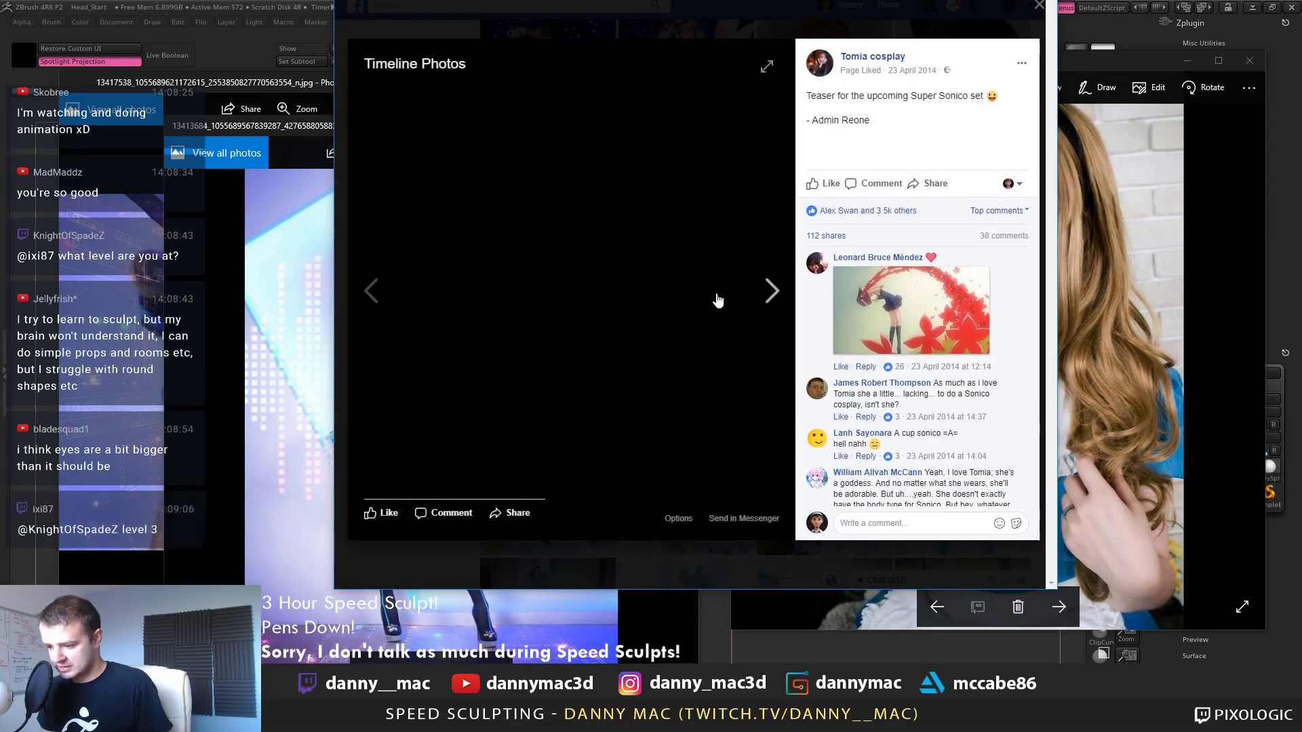
pyautogui.doubleClick(534, 592)
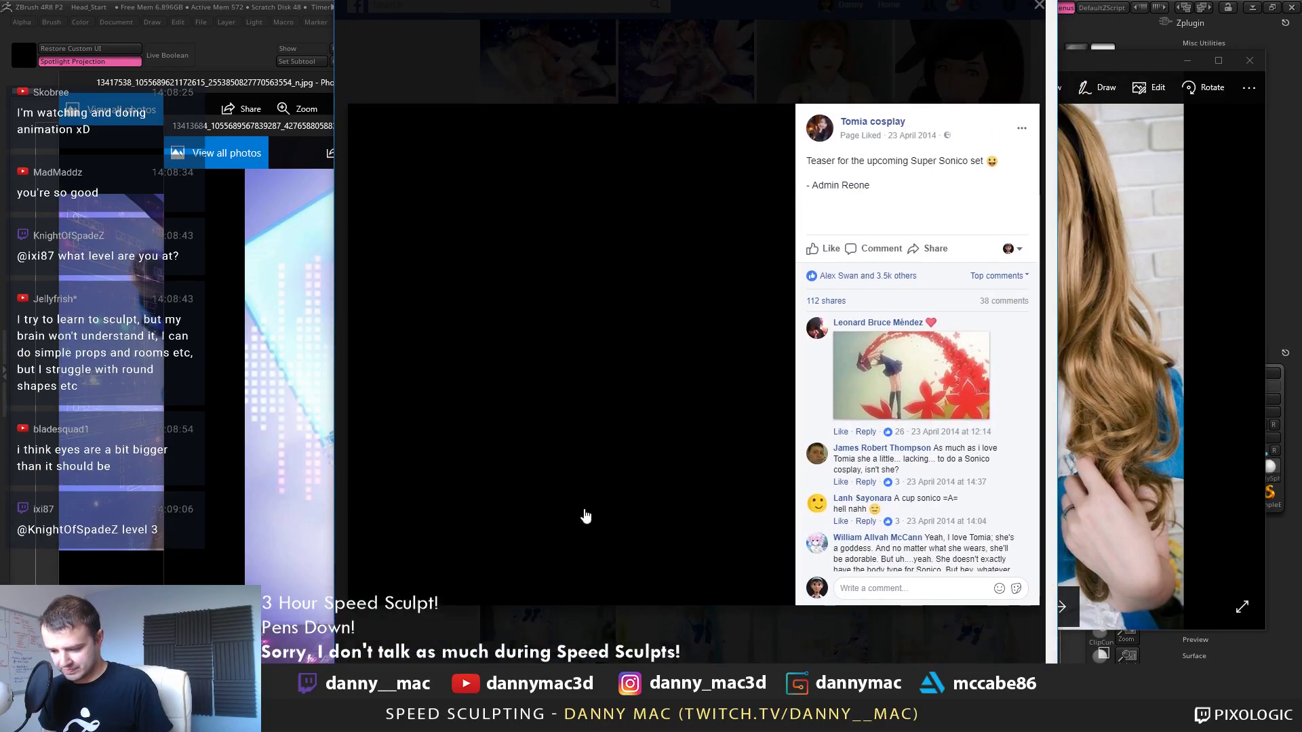
# Close the blank photo view, reopen the pink-haired Super Sonico teaser to examine it enlarged, and return to the gallery
pyautogui.press('Escape')
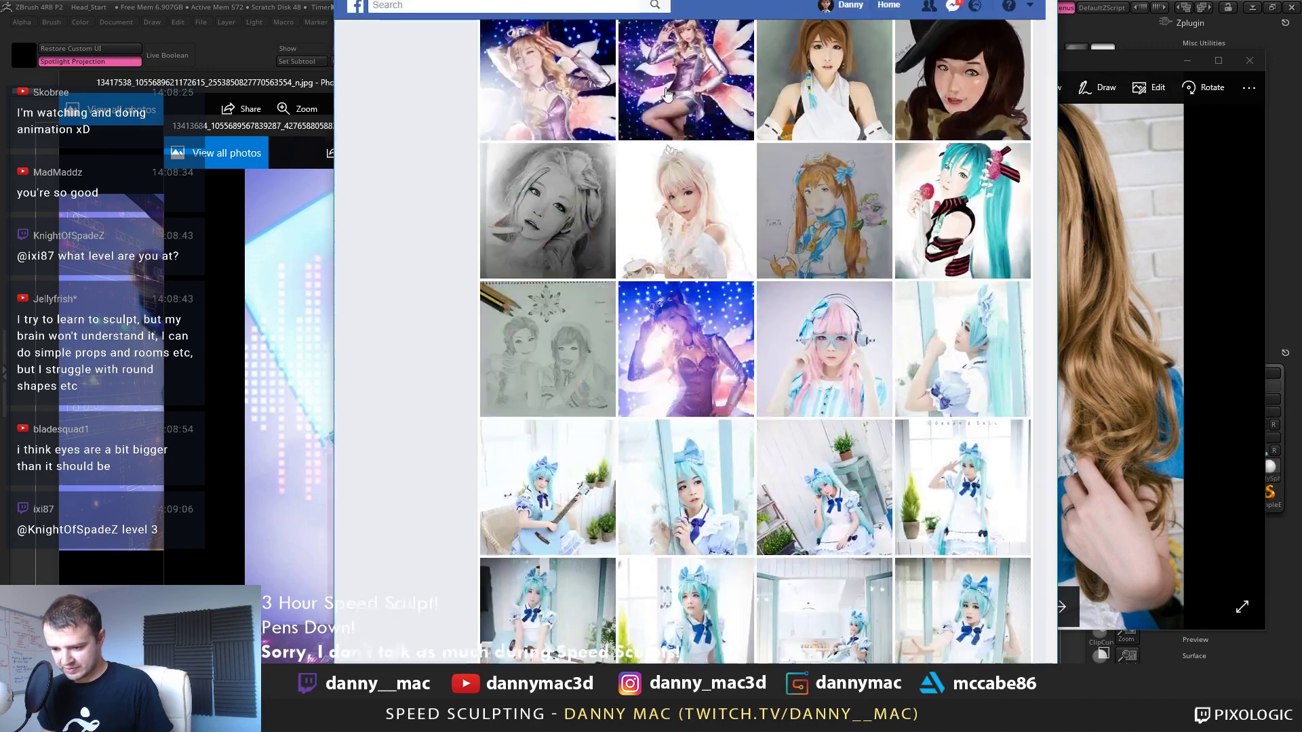
pyautogui.click(855, 347)
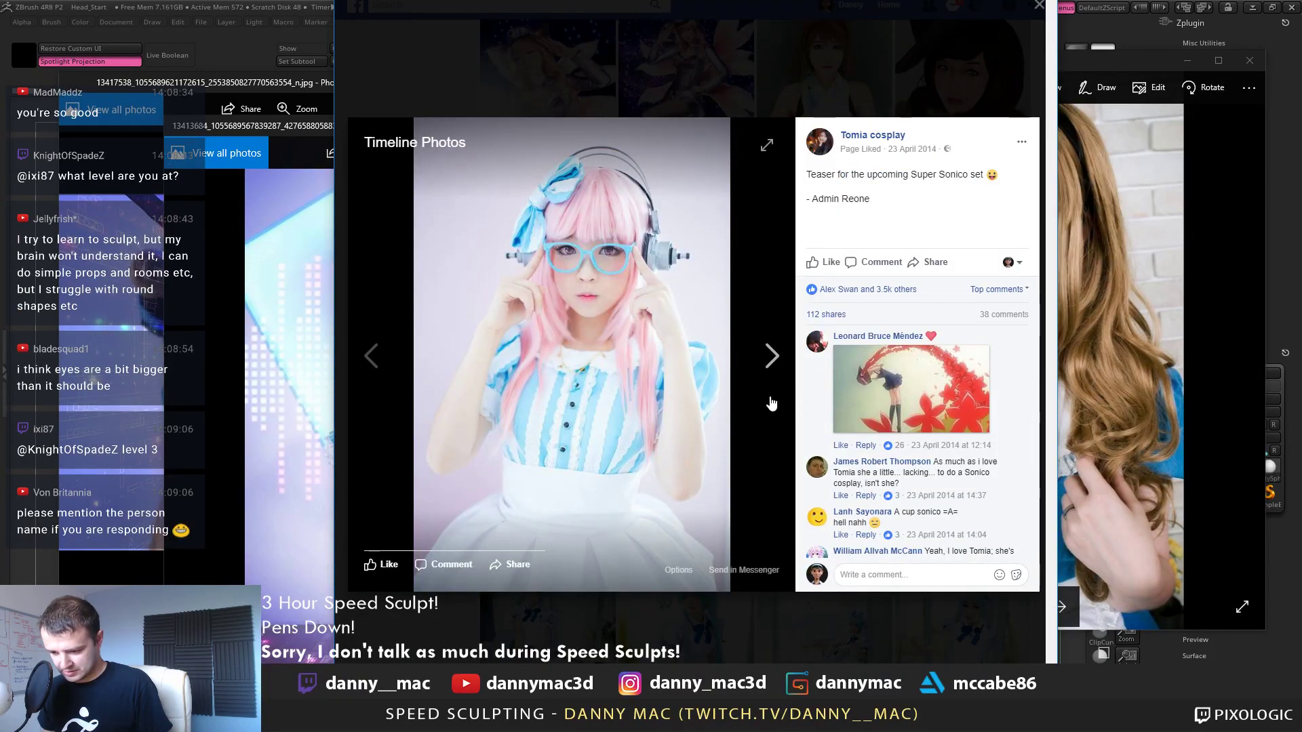
pyautogui.click(751, 51)
# Look further down the cosplay gallery for references, past the Anna, Belle and Lucia Cromwell sets to the blue-and-white dress photos
pyautogui.scroll(-10, 828, 392)
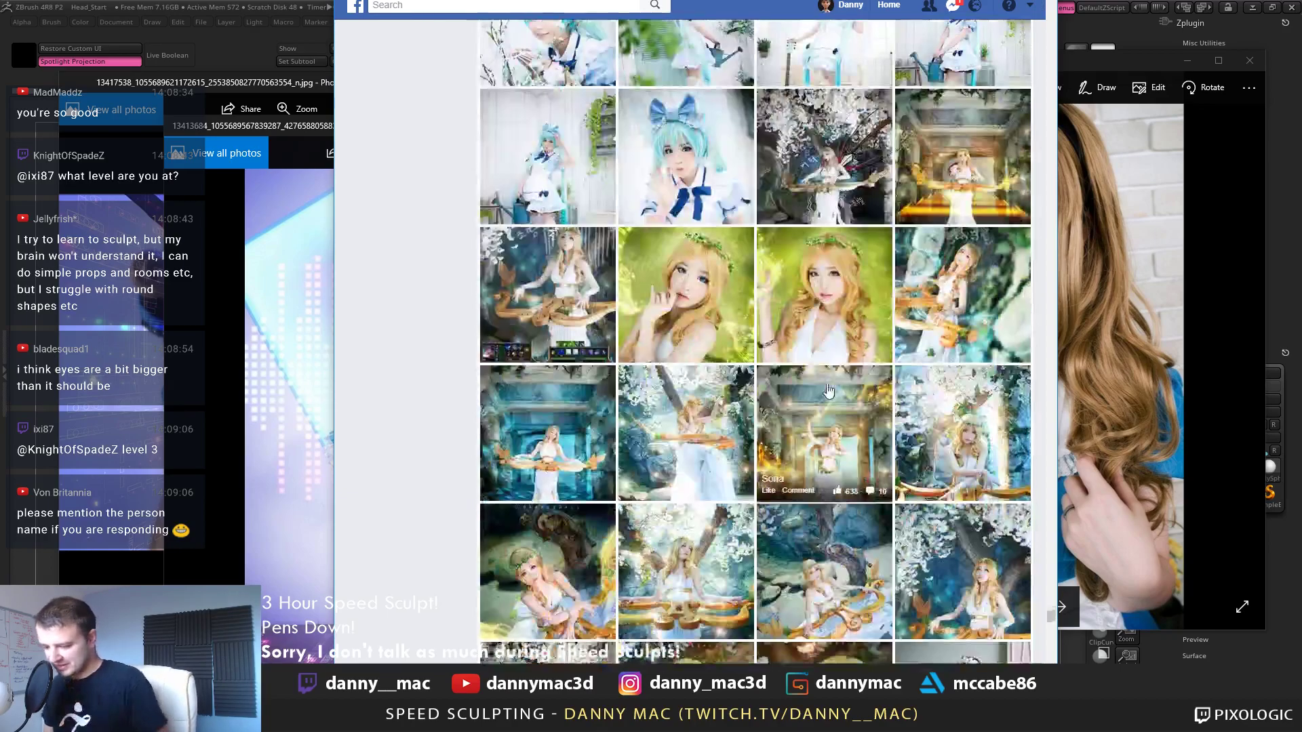
pyautogui.scroll(-12, 829, 391)
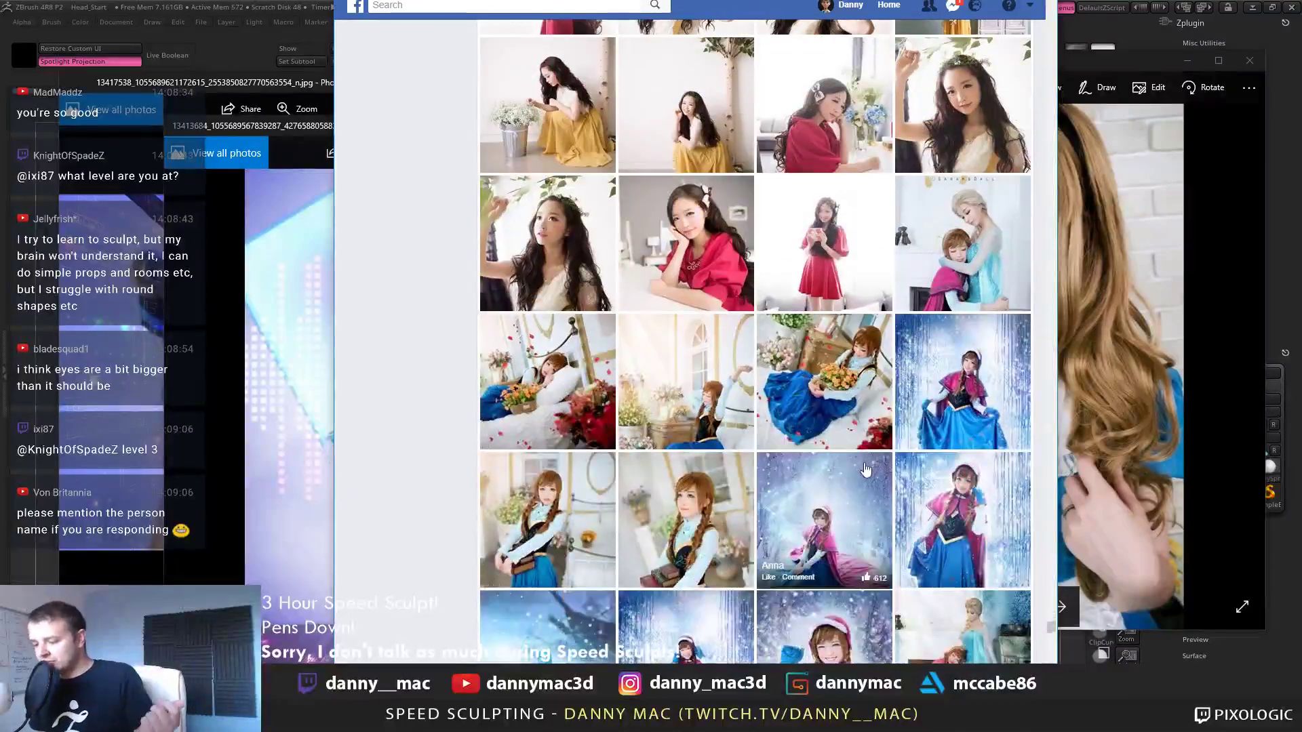
pyautogui.scroll(-12, 865, 468)
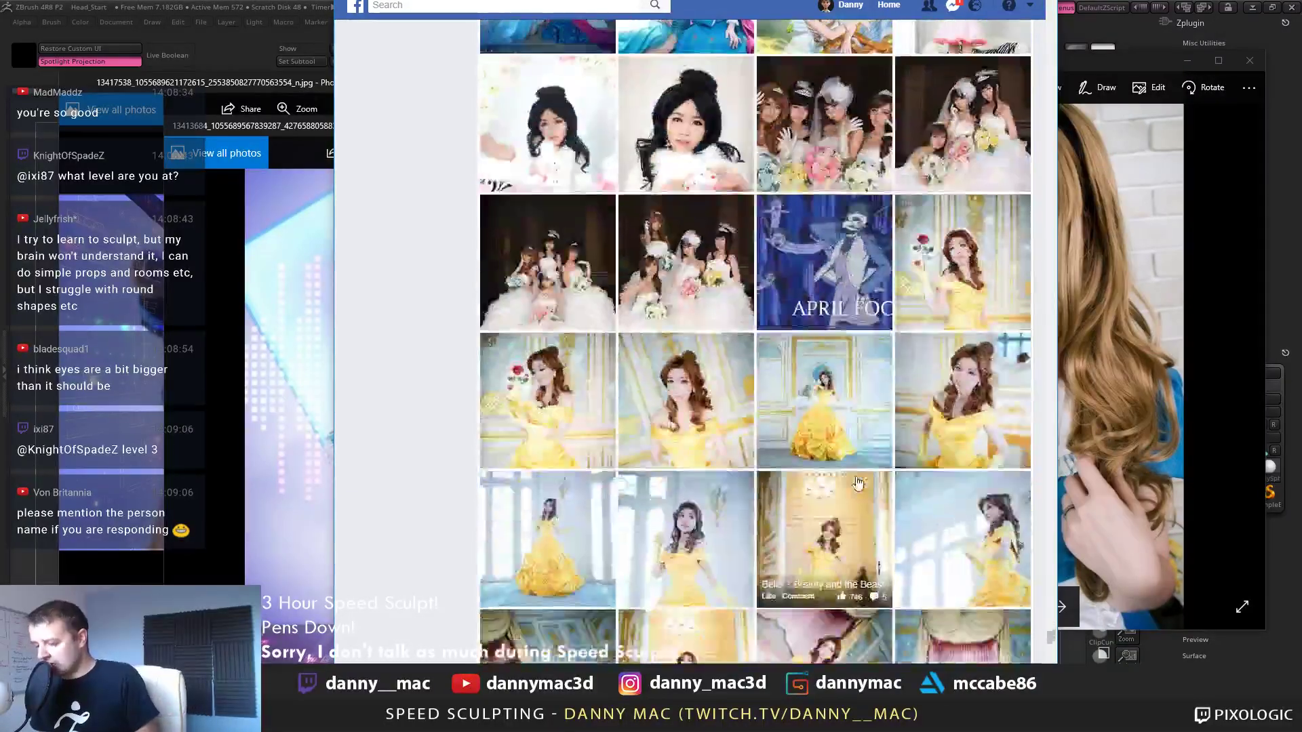
pyautogui.scroll(-12, 858, 483)
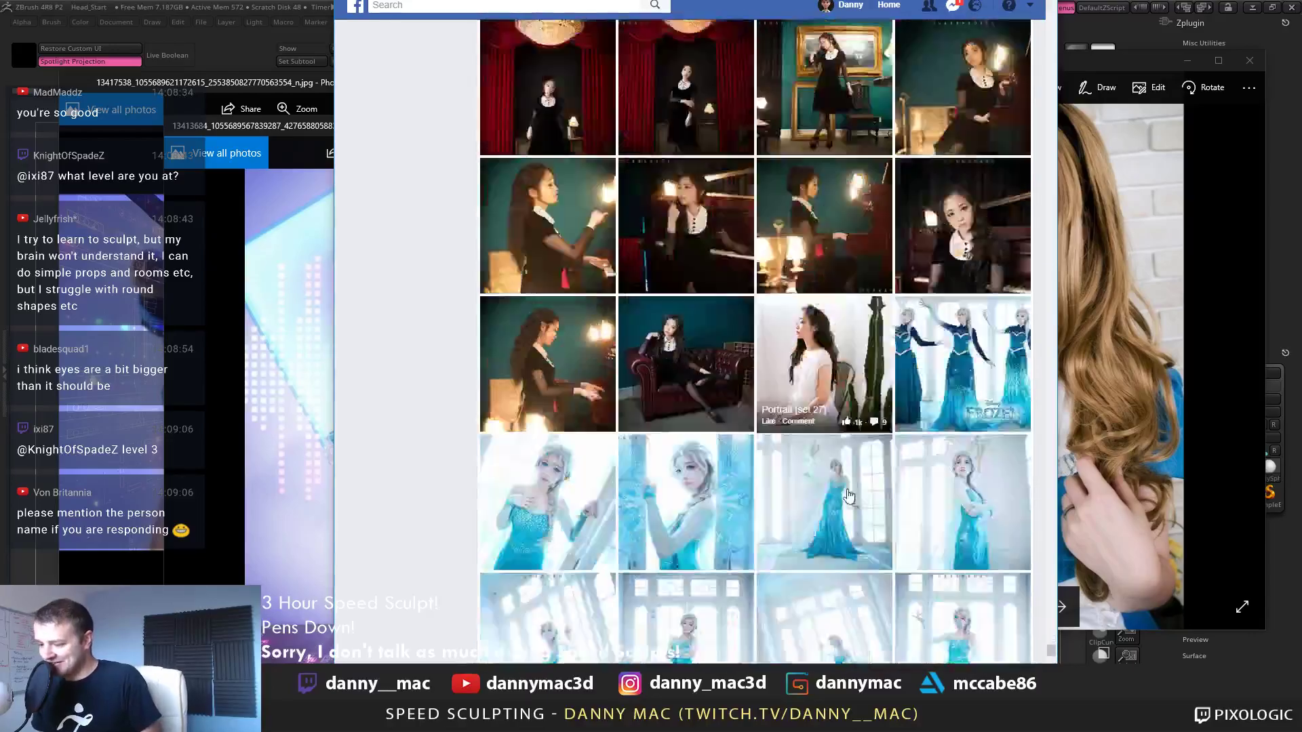
pyautogui.scroll(-12, 848, 495)
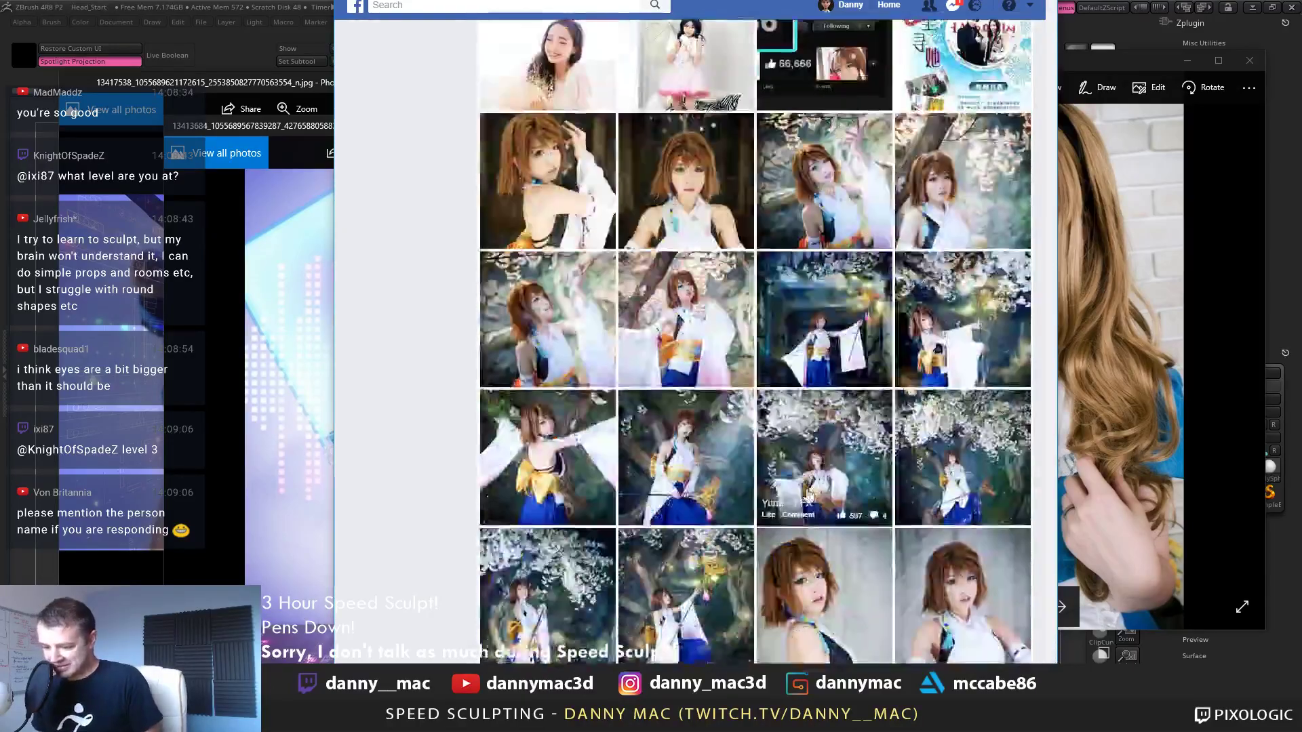
pyautogui.scroll(-10, 807, 496)
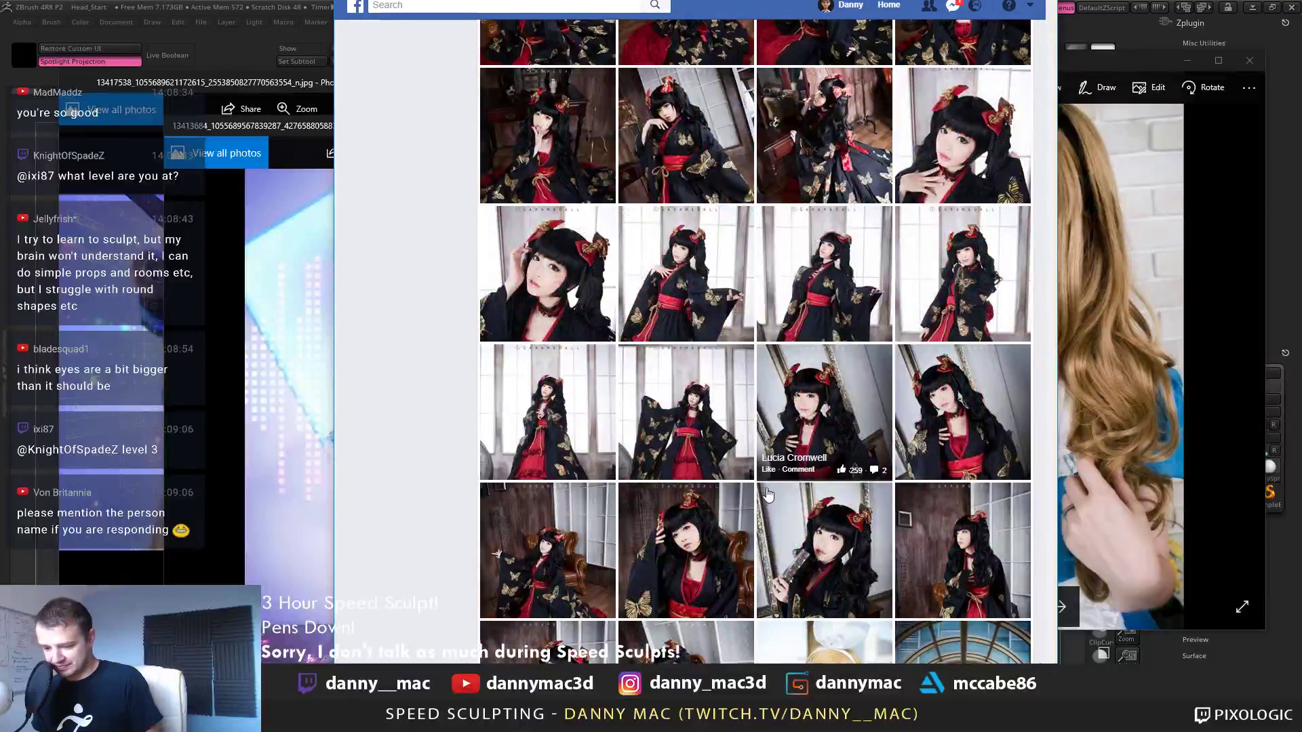
pyautogui.scroll(-5, 766, 493)
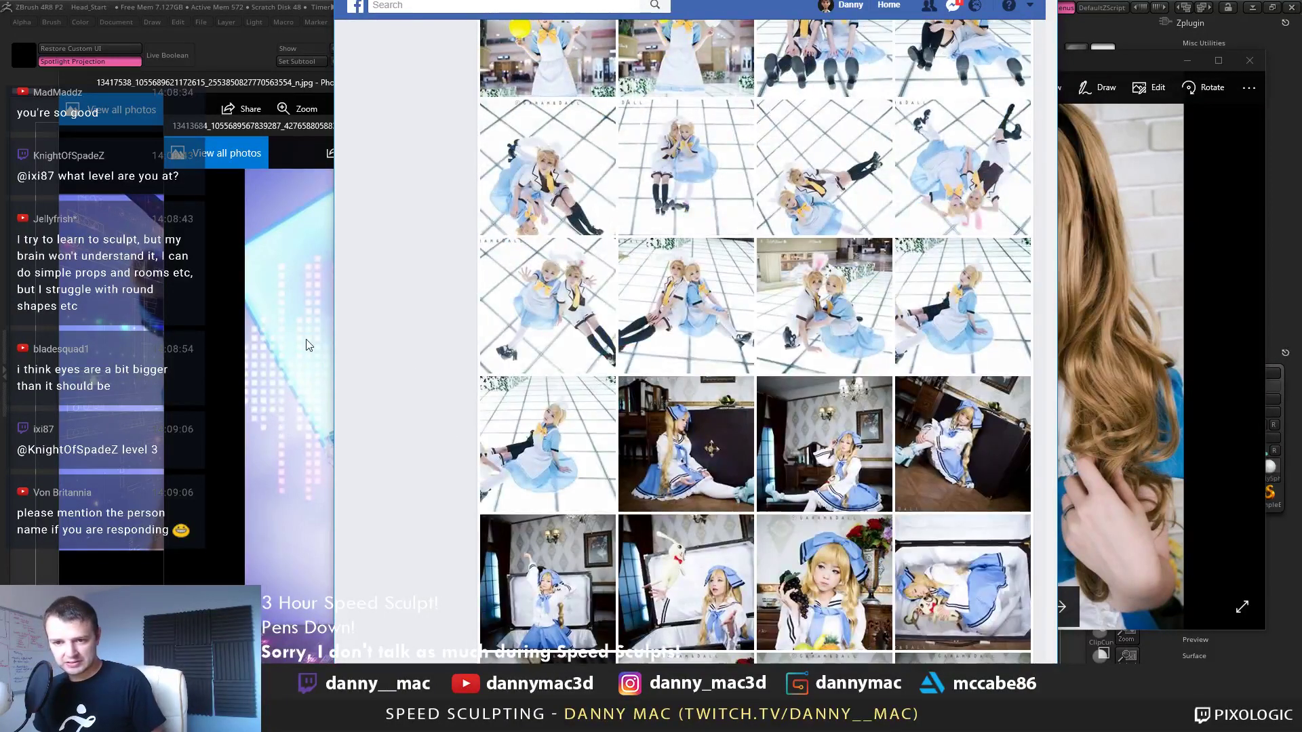
# Close the bunny-ear portrait photo and move the full-length bunny-ear photo beside the gallery, bringing the gallery back in front
pyautogui.click(304, 343)
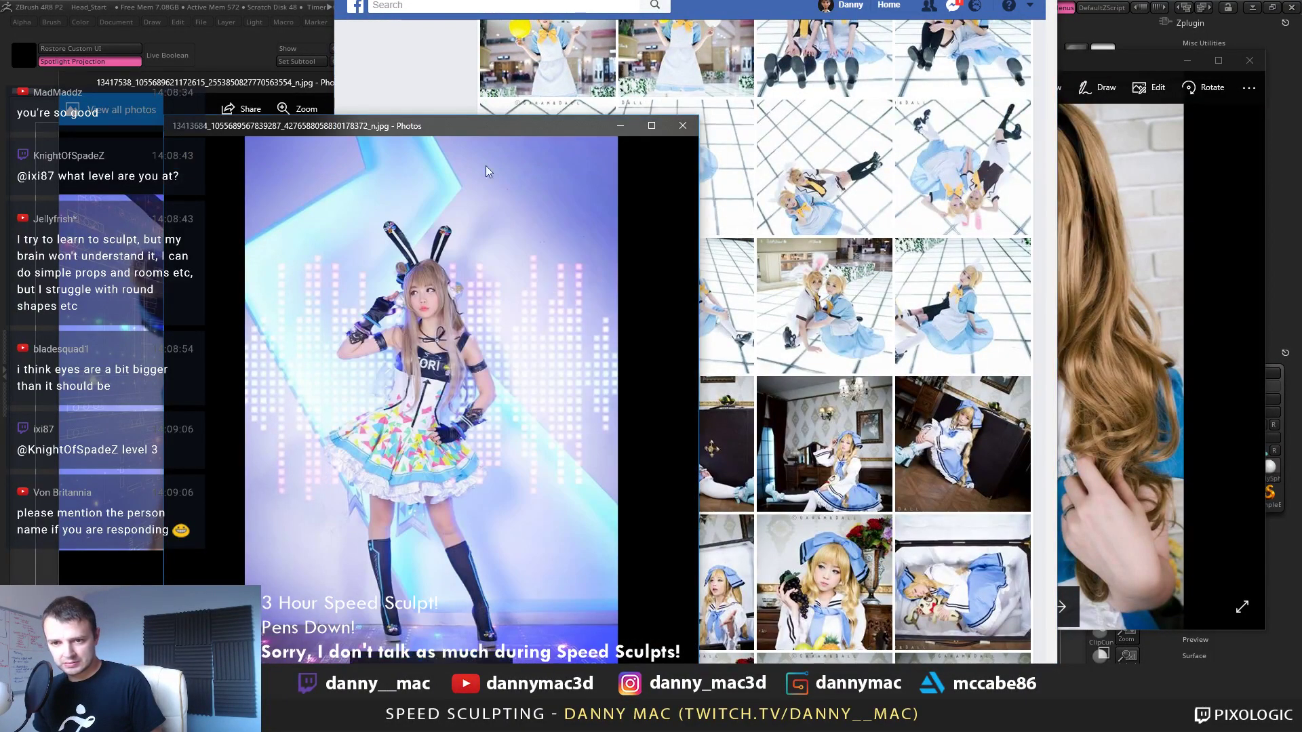
pyautogui.moveTo(475, 132); pyautogui.dragTo(425, 99)
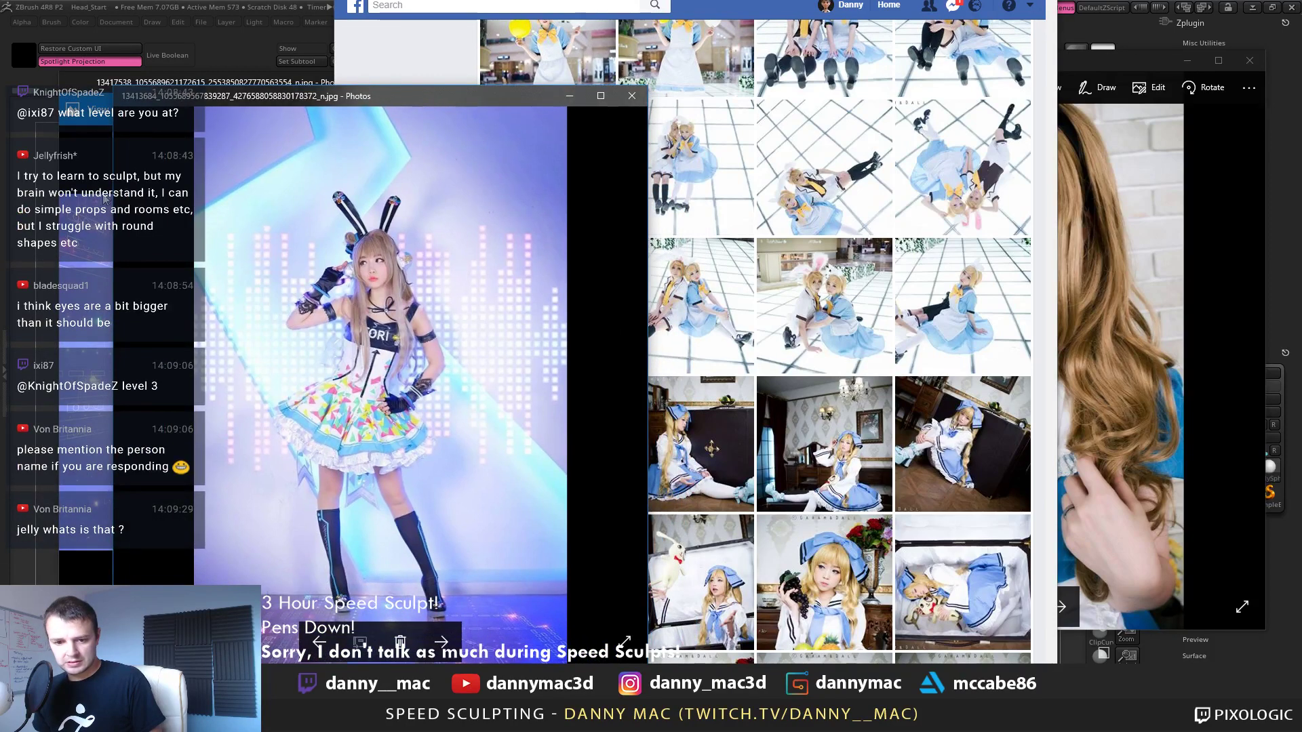
pyautogui.click(305, 82)
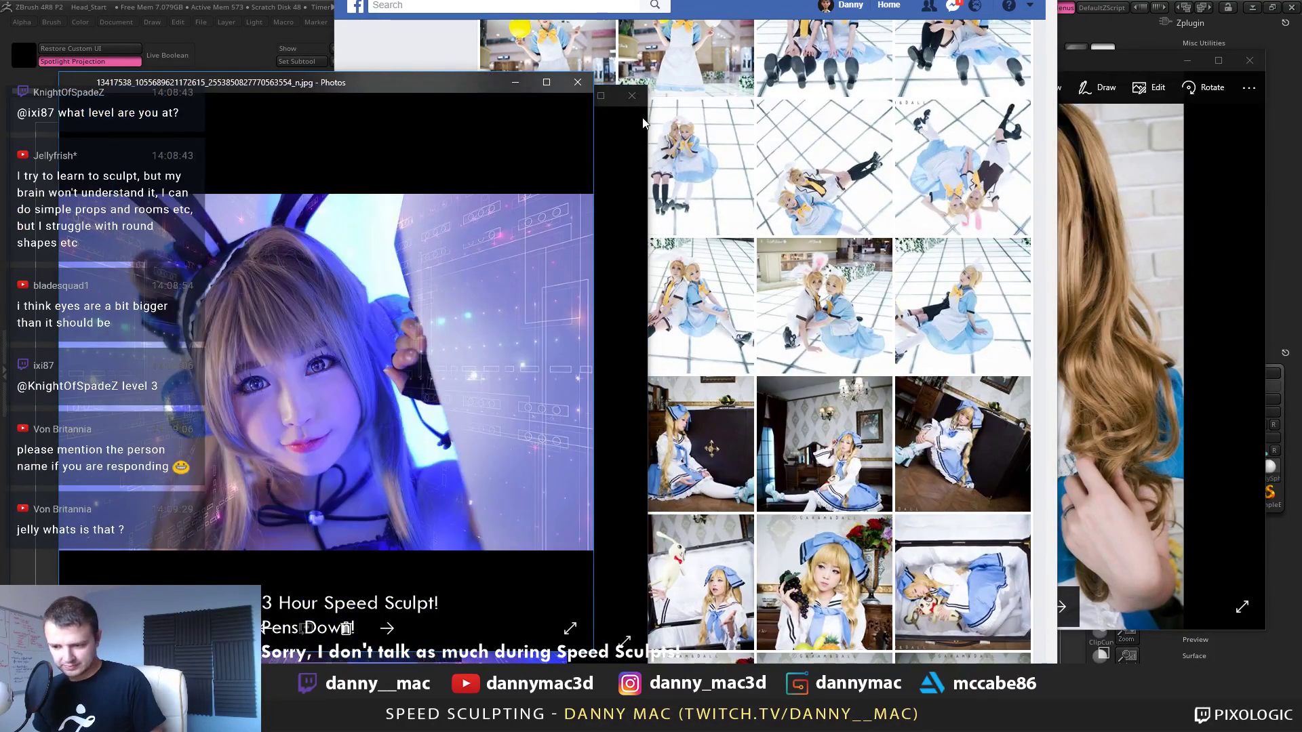
pyautogui.click(583, 82)
pyautogui.moveTo(505, 95); pyautogui.dragTo(354, 90)
pyautogui.click(395, 67)
# Look further down the cosplay gallery for references, past the red-dress, Elsa and Snow White sets to the earmuff portraits
pyautogui.scroll(-4, 464, 160)
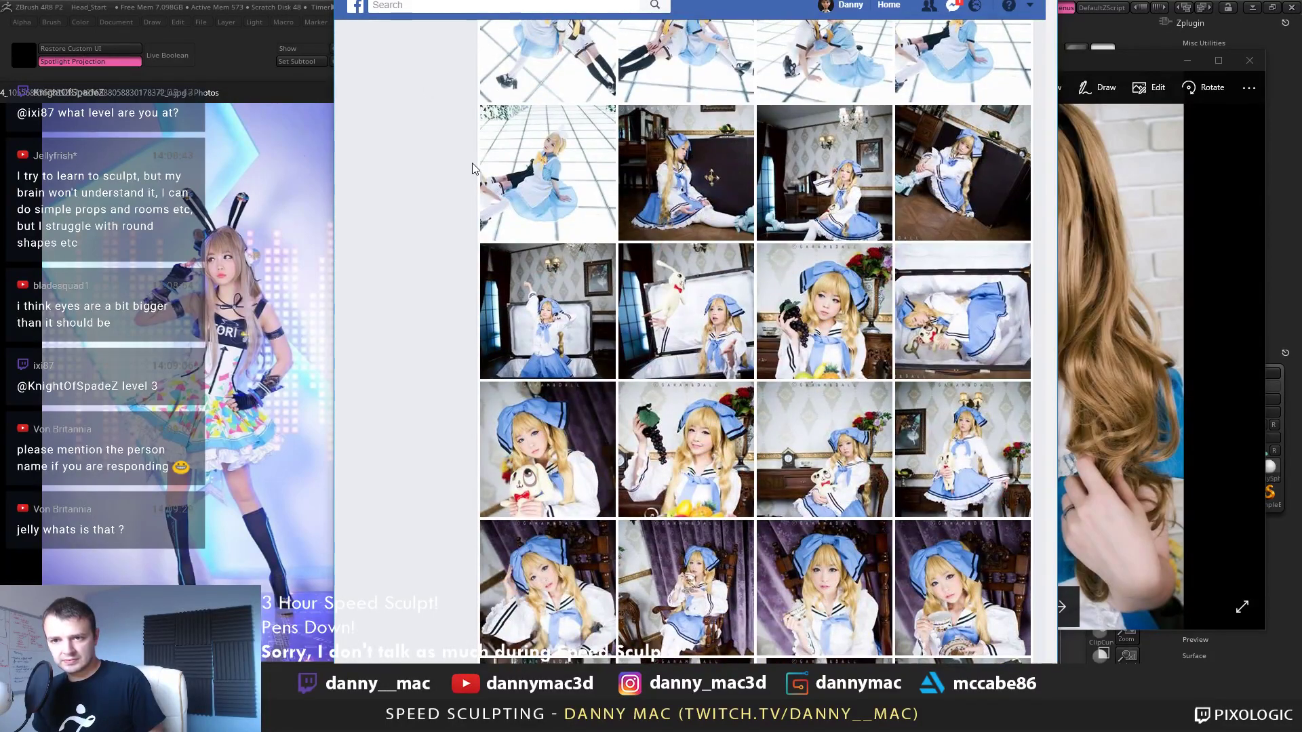
pyautogui.scroll(-10, 472, 161)
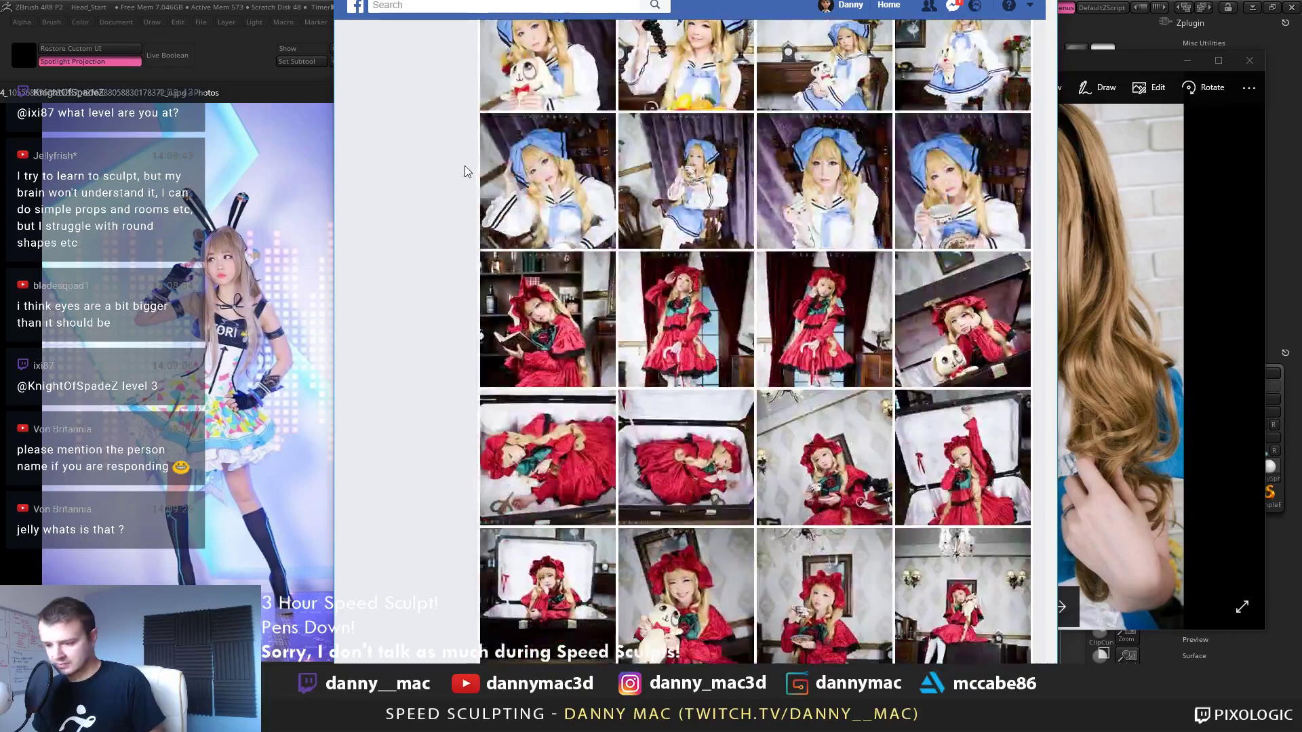
pyautogui.scroll(-6, 473, 175)
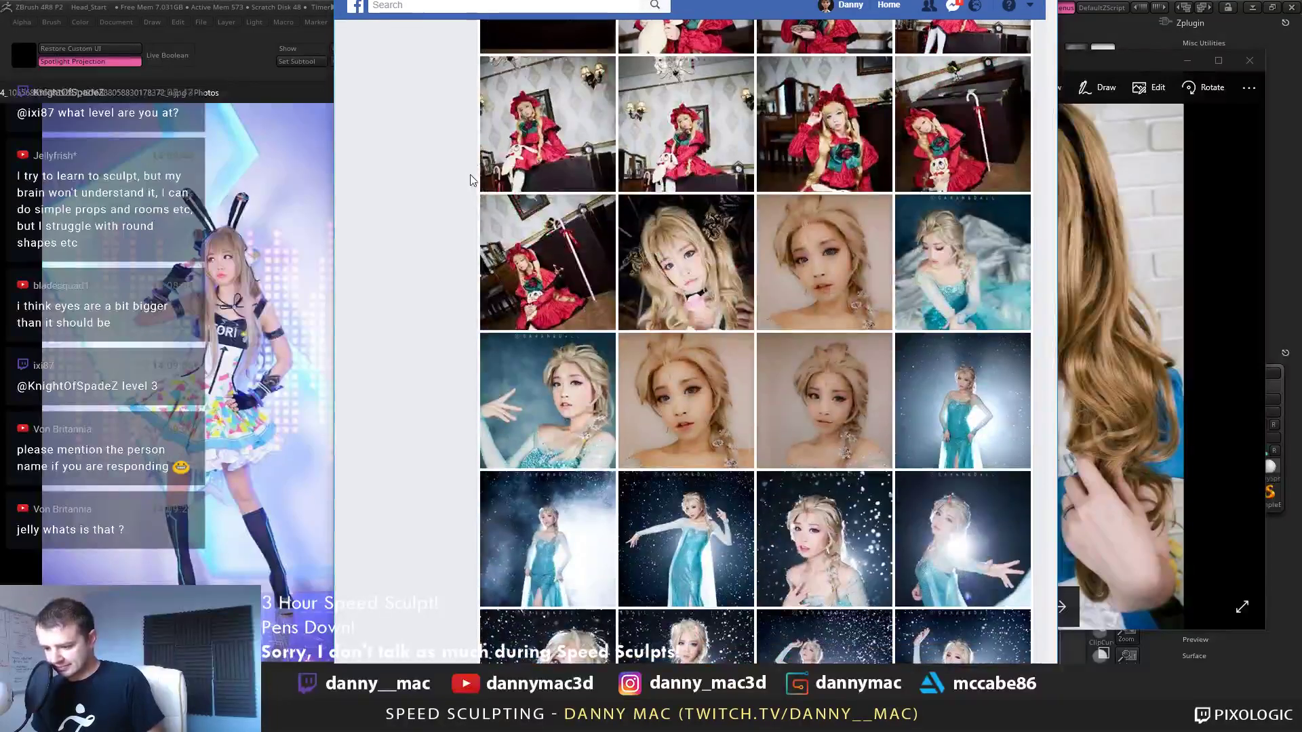
pyautogui.scroll(-8, 440, 256)
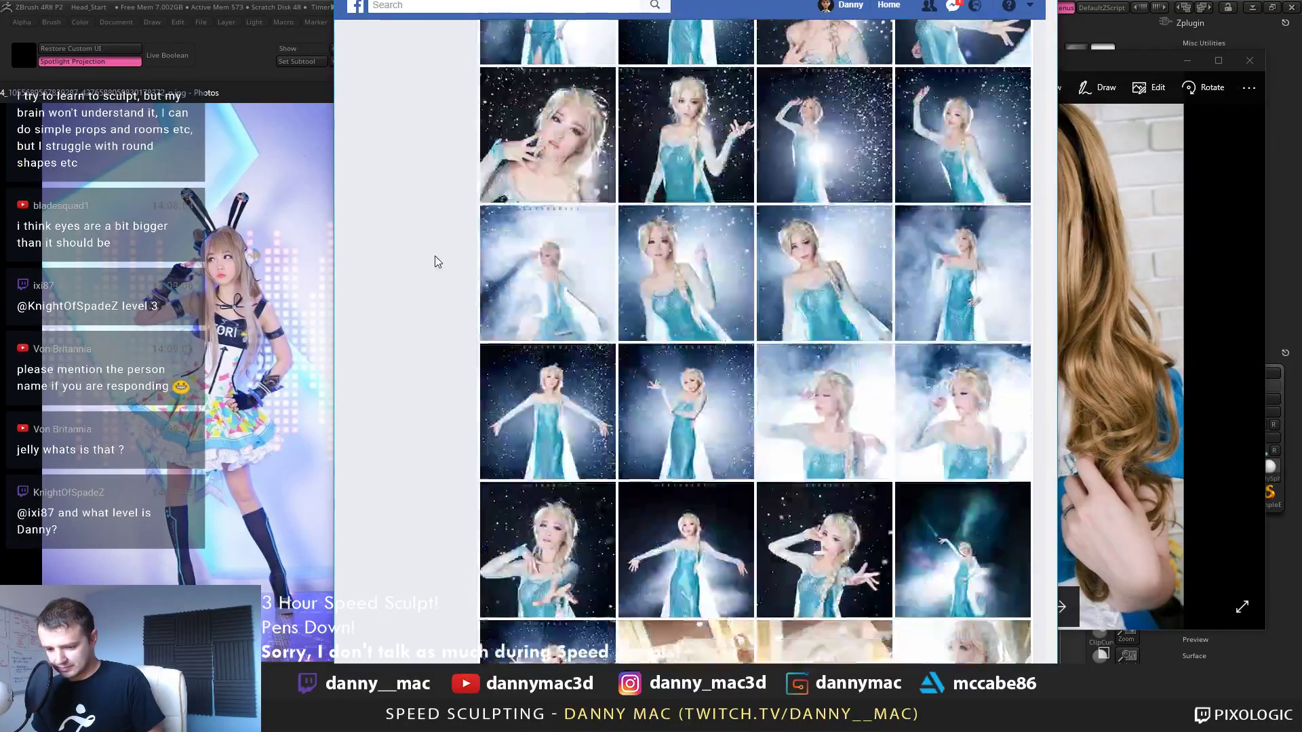
pyautogui.scroll(-6, 454, 263)
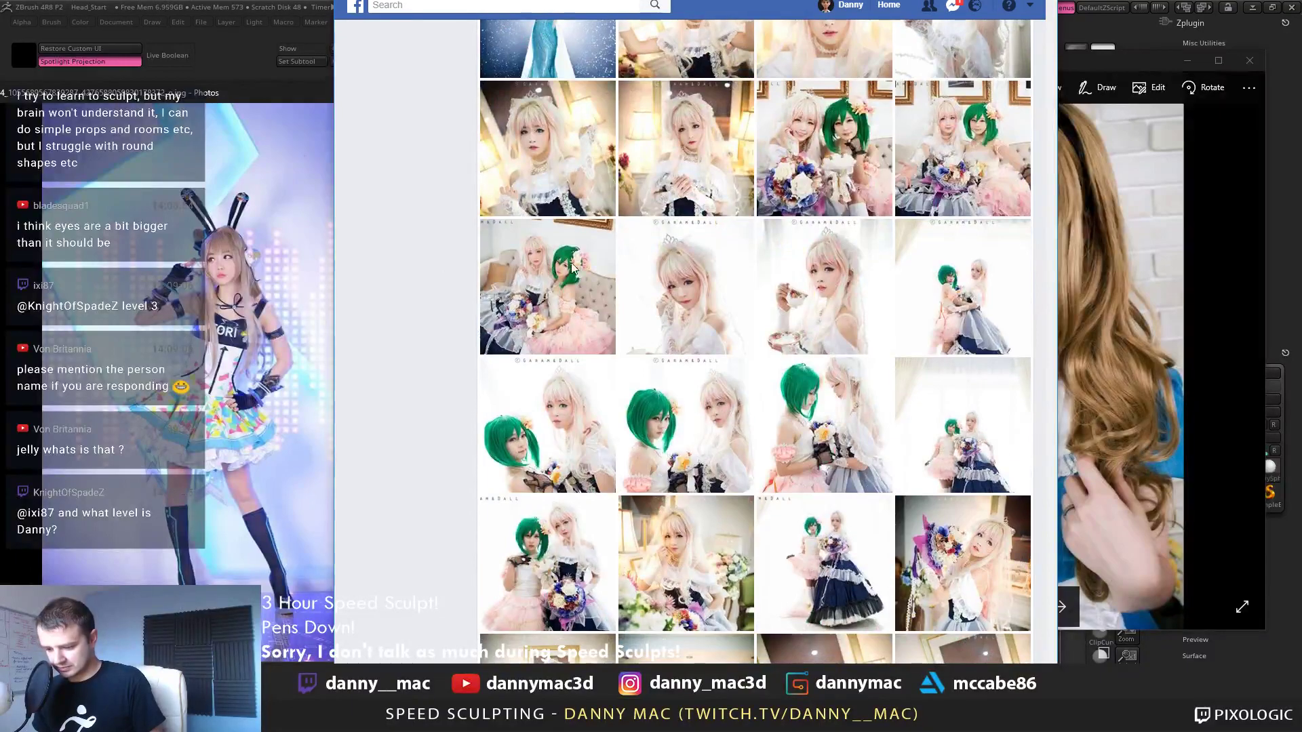
pyautogui.scroll(-10, 394, 226)
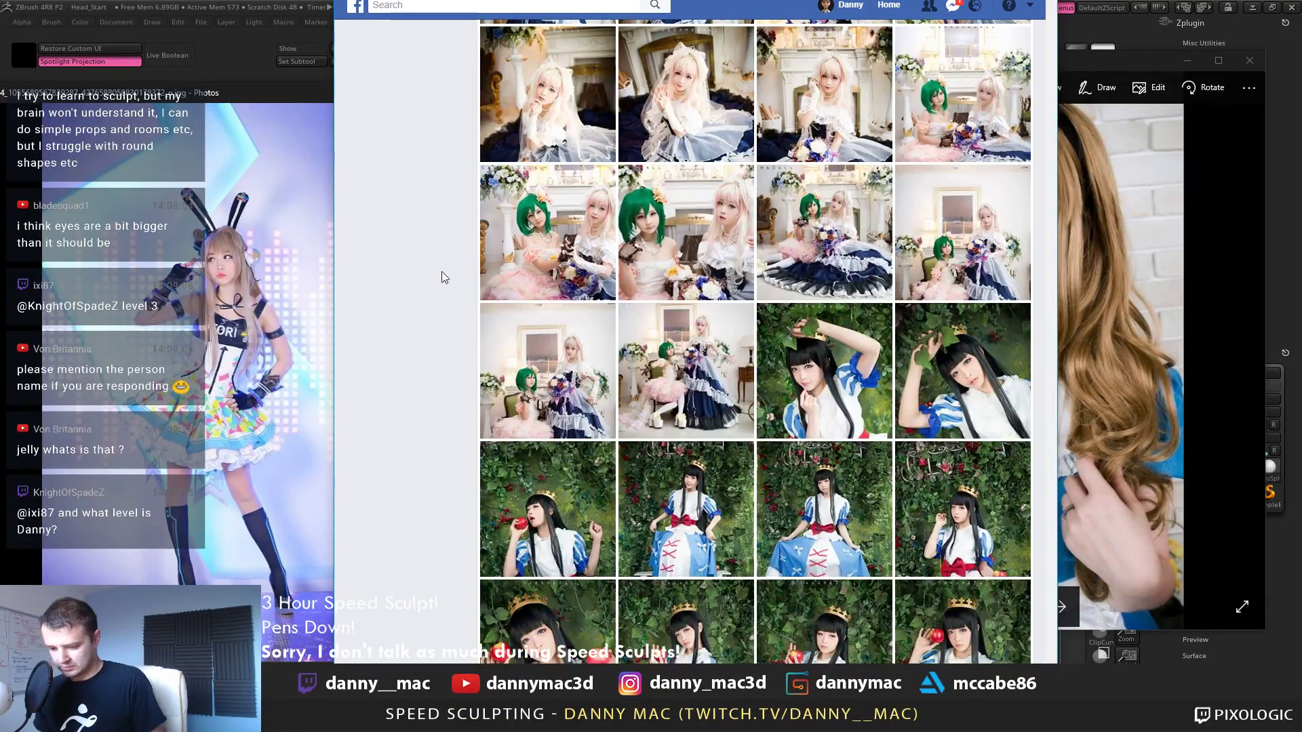
pyautogui.scroll(-10, 434, 277)
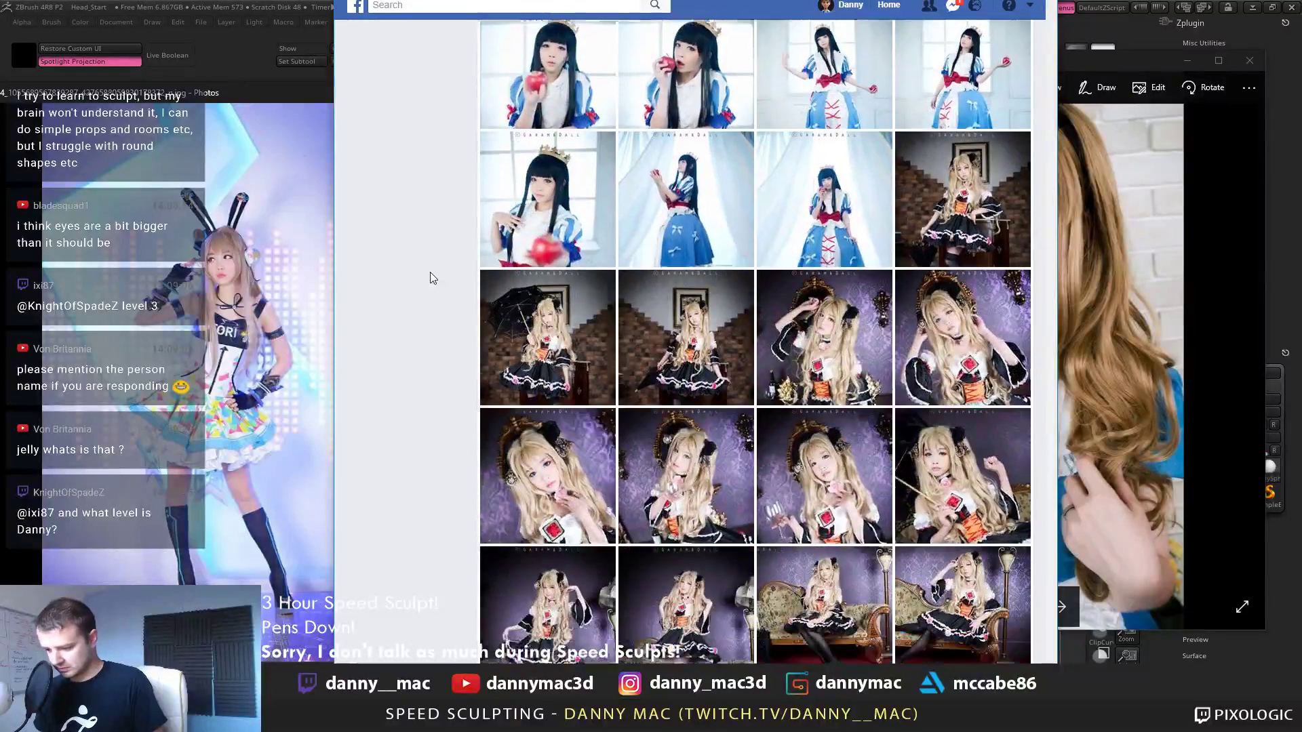
pyautogui.scroll(-1, 430, 277)
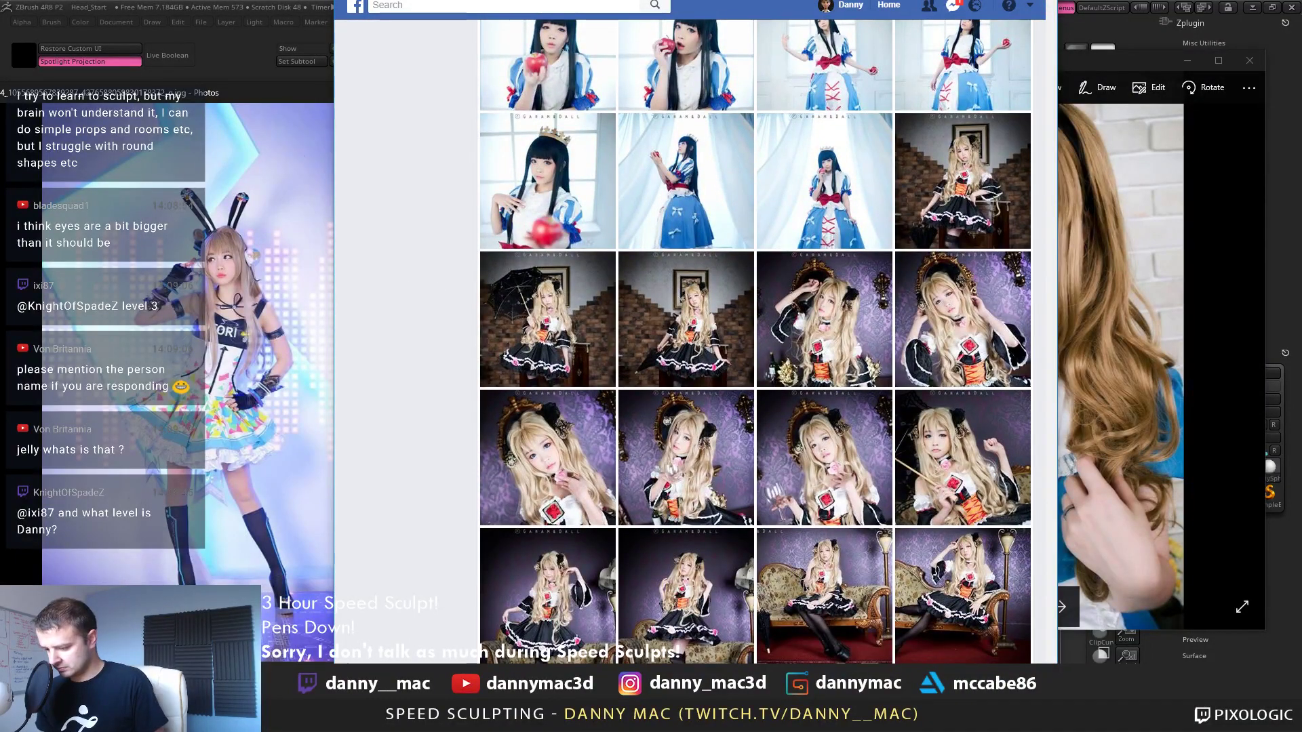
pyautogui.scroll(-10, 430, 277)
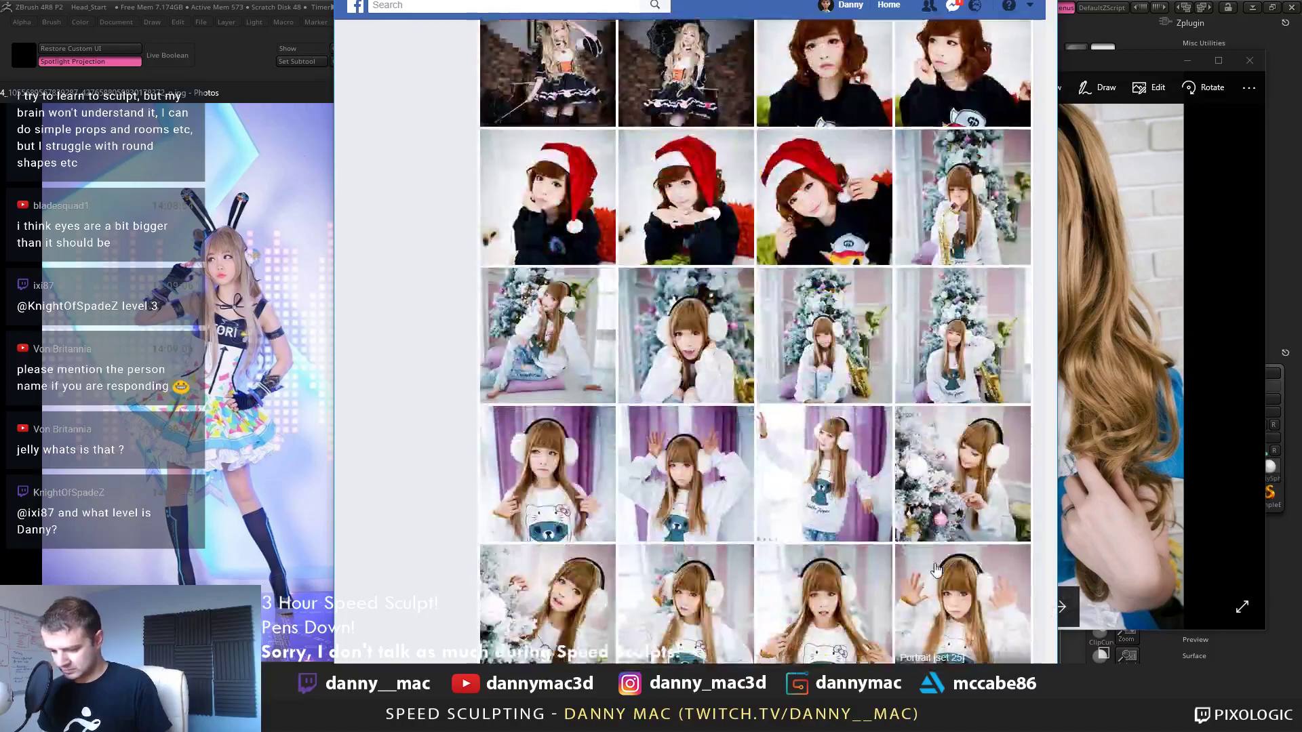
pyautogui.scroll(-5, 936, 569)
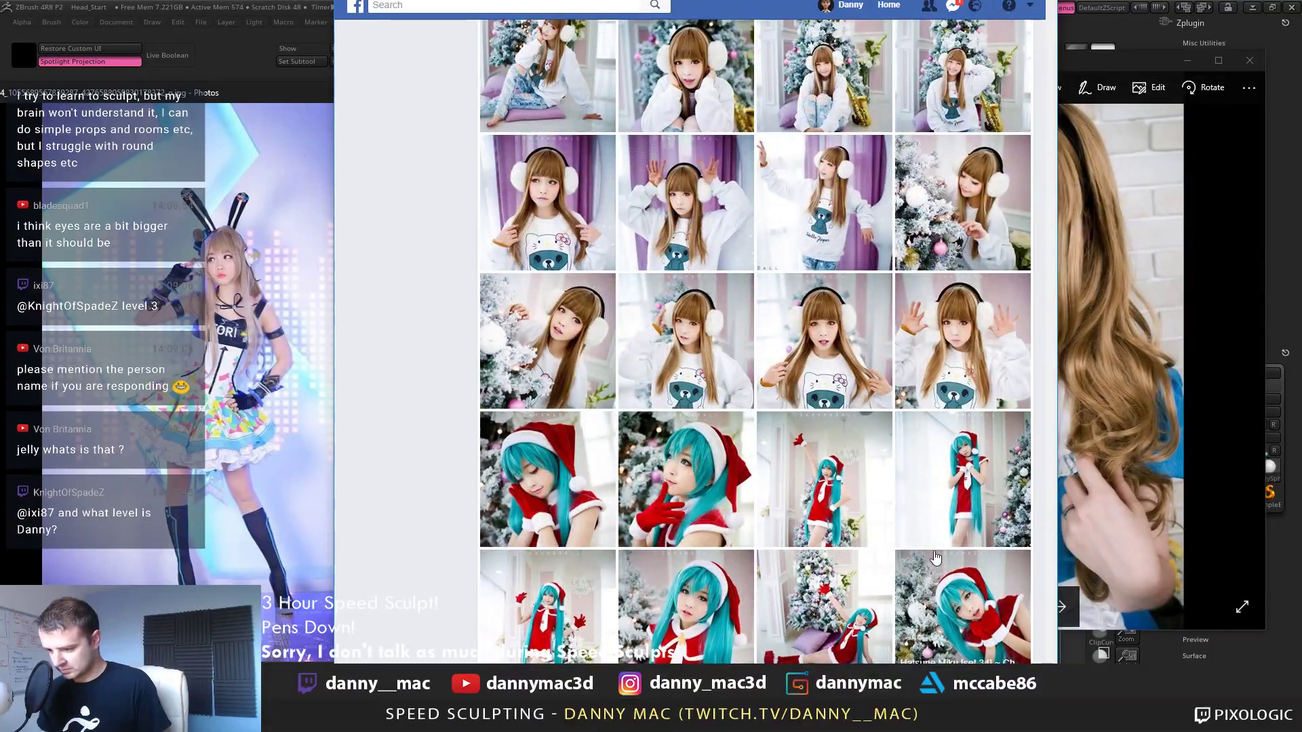
pyautogui.scroll(2, 867, 212)
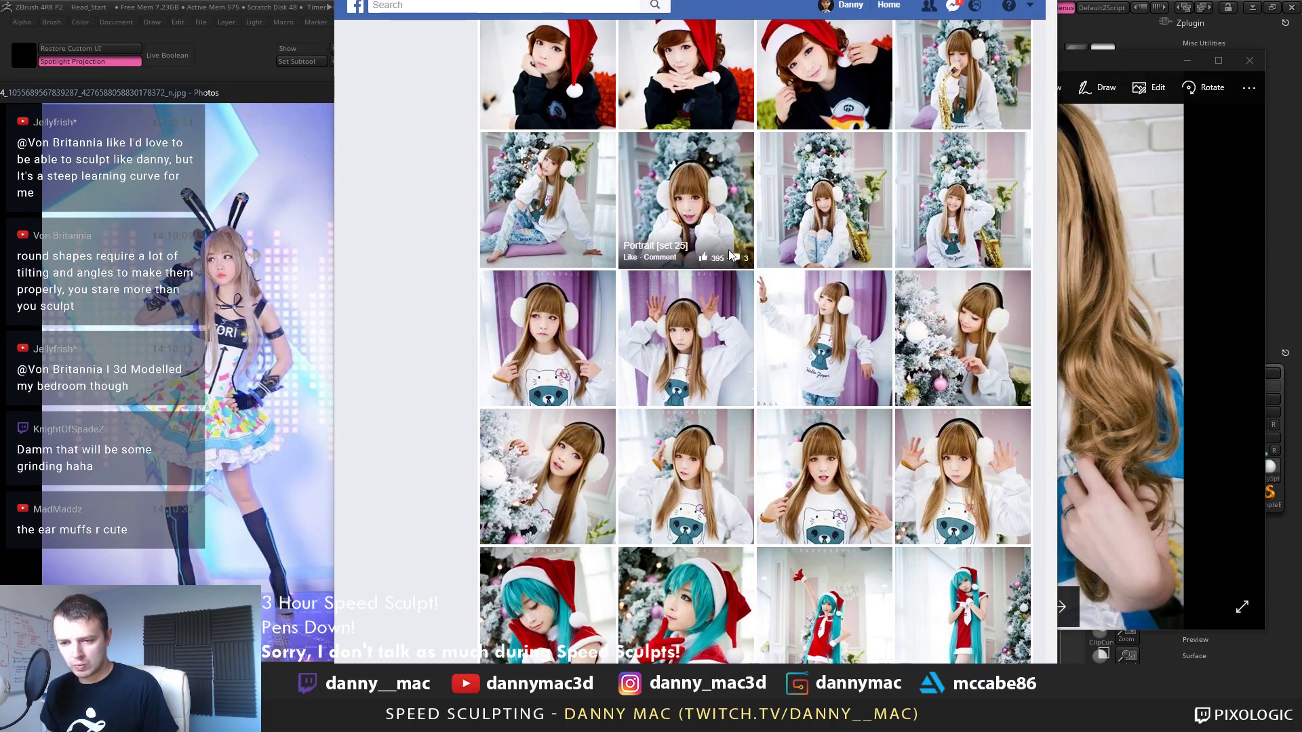
pyautogui.scroll(-2, 861, 216)
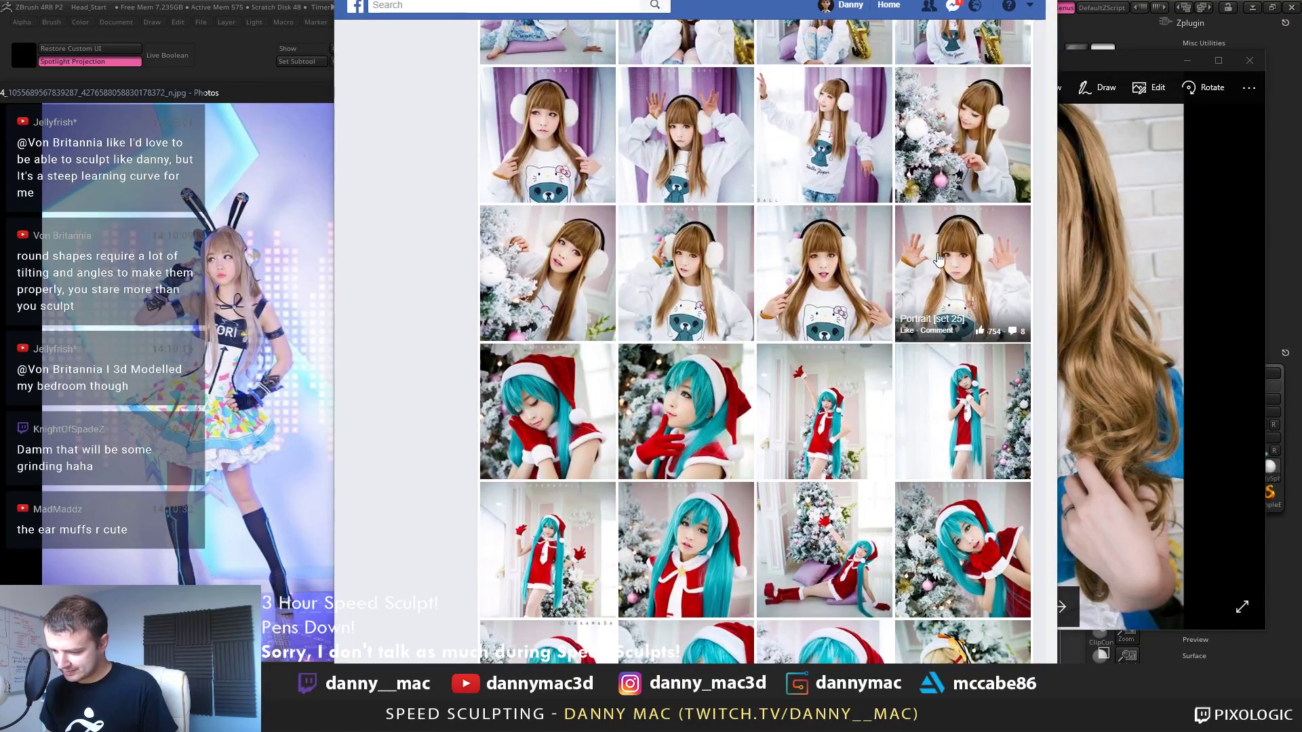
# Examine the Portrait [set 25] earmuff photos enlarged, including the raised-hands and hair-holding poses, and return to the gallery
pyautogui.click(848, 248)
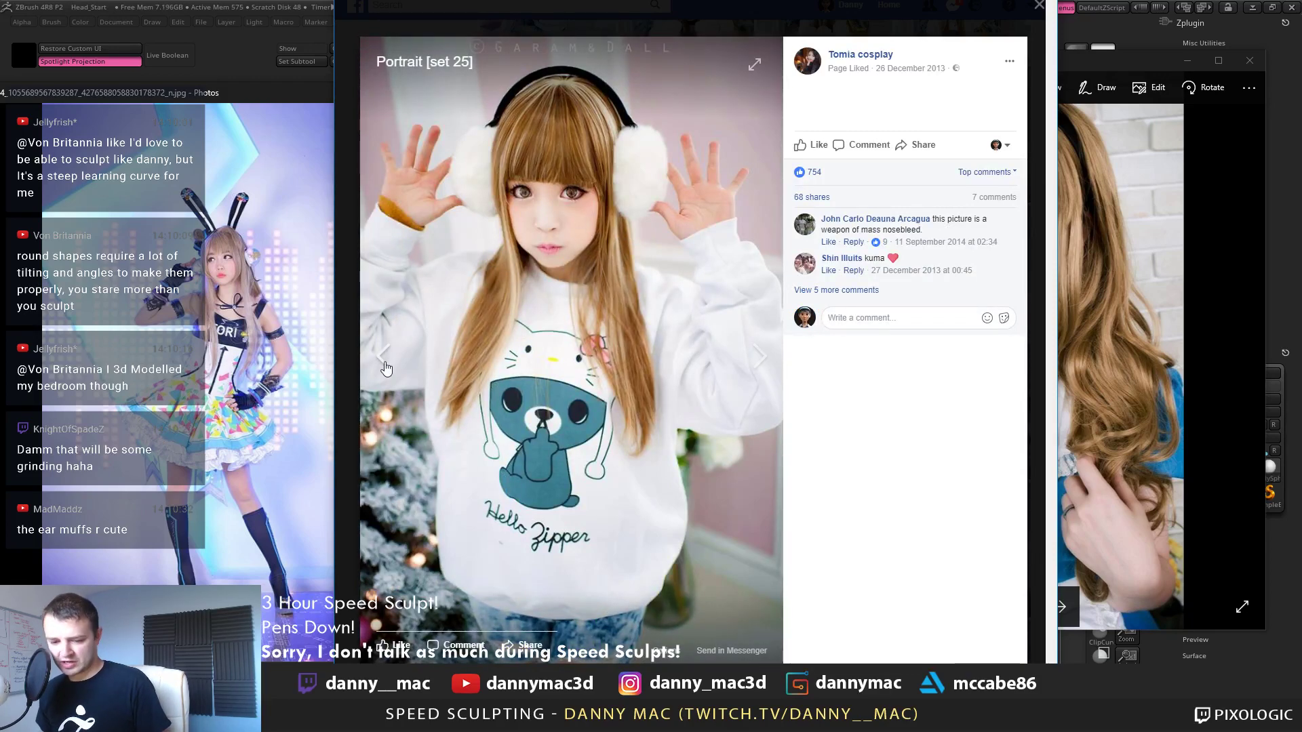
pyautogui.click(345, 68)
pyautogui.click(755, 260)
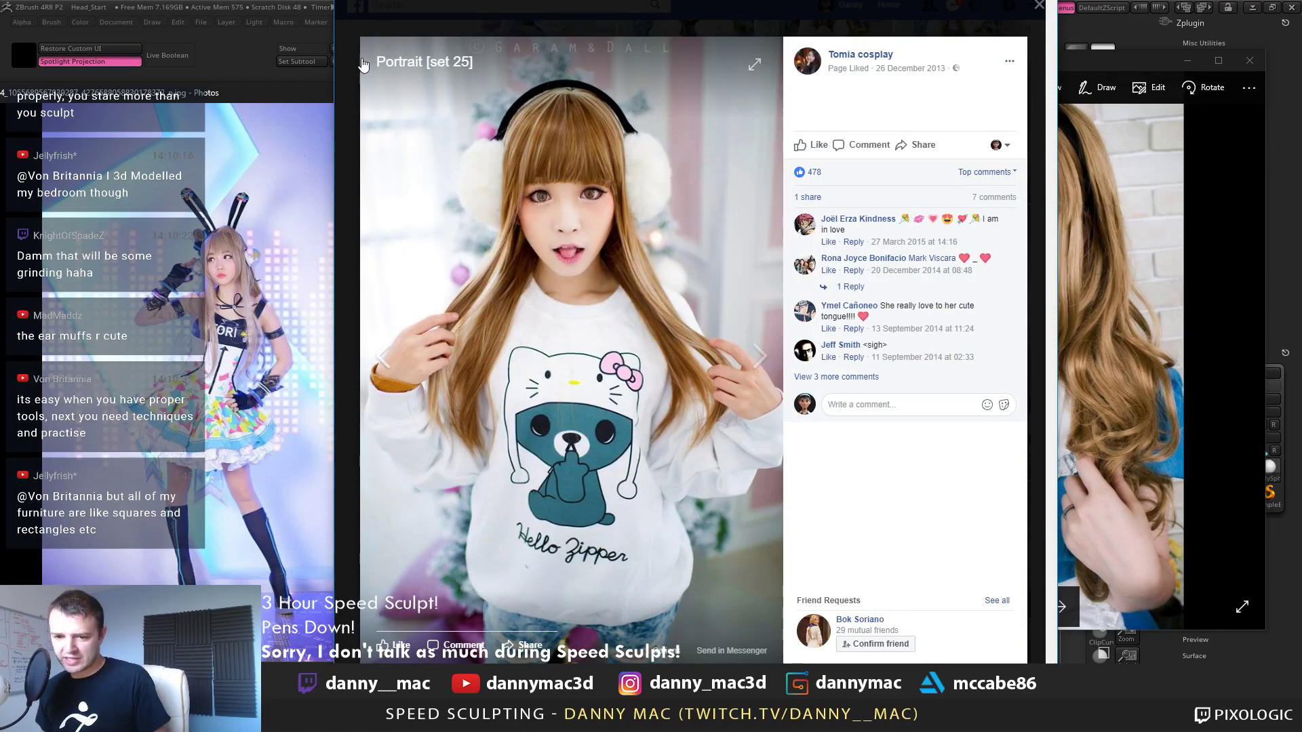
pyautogui.click(351, 20)
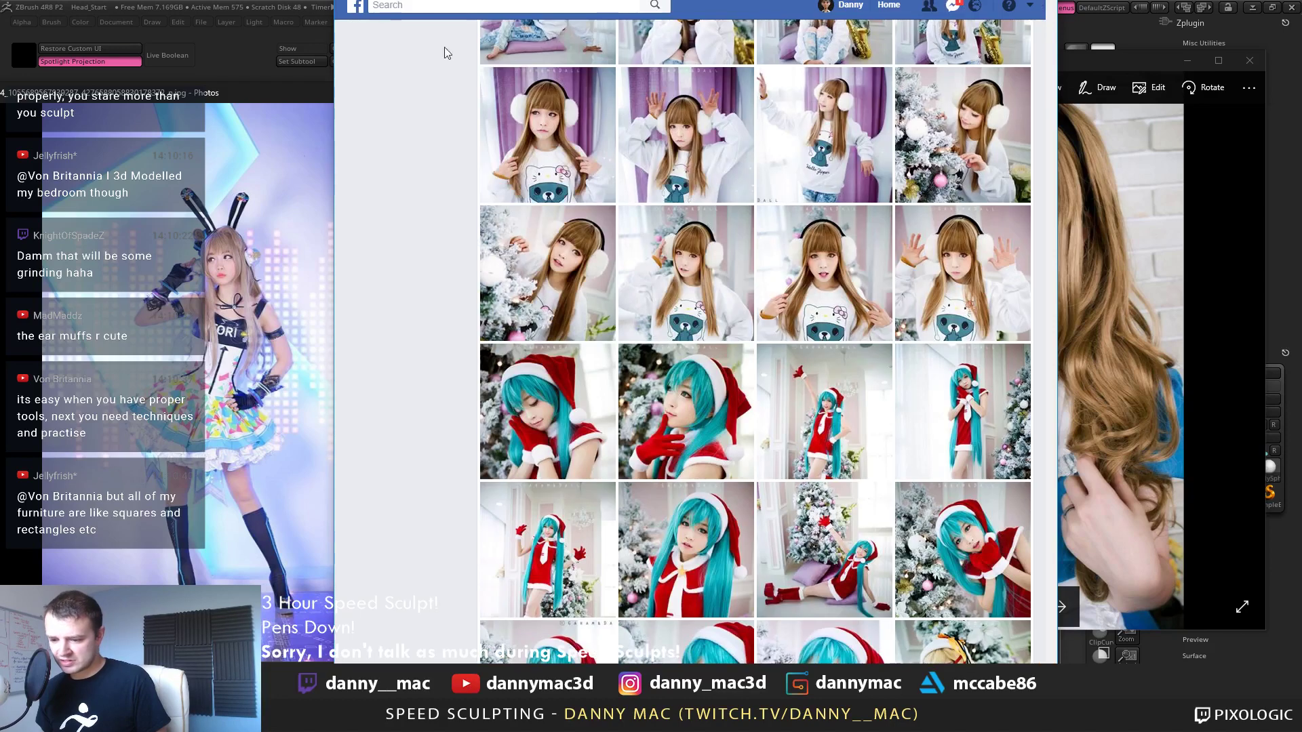
pyautogui.click(979, 260)
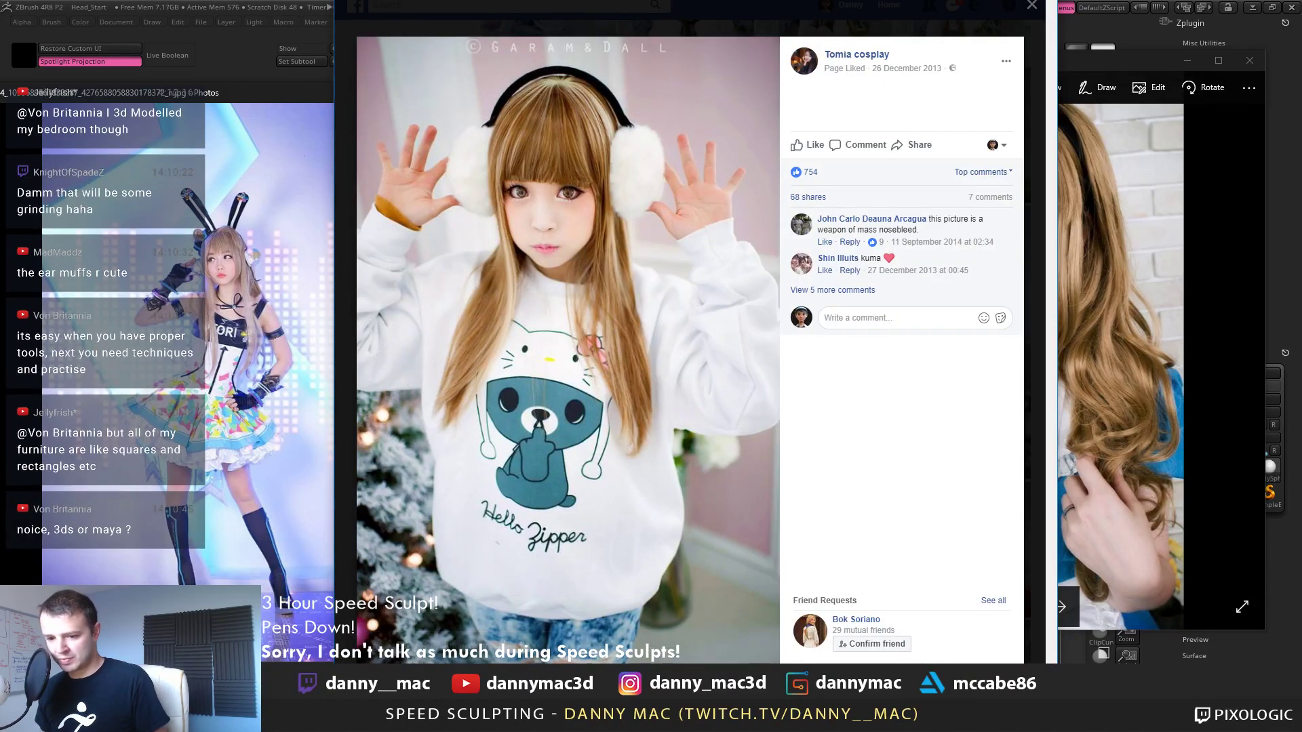
pyautogui.click(360, 22)
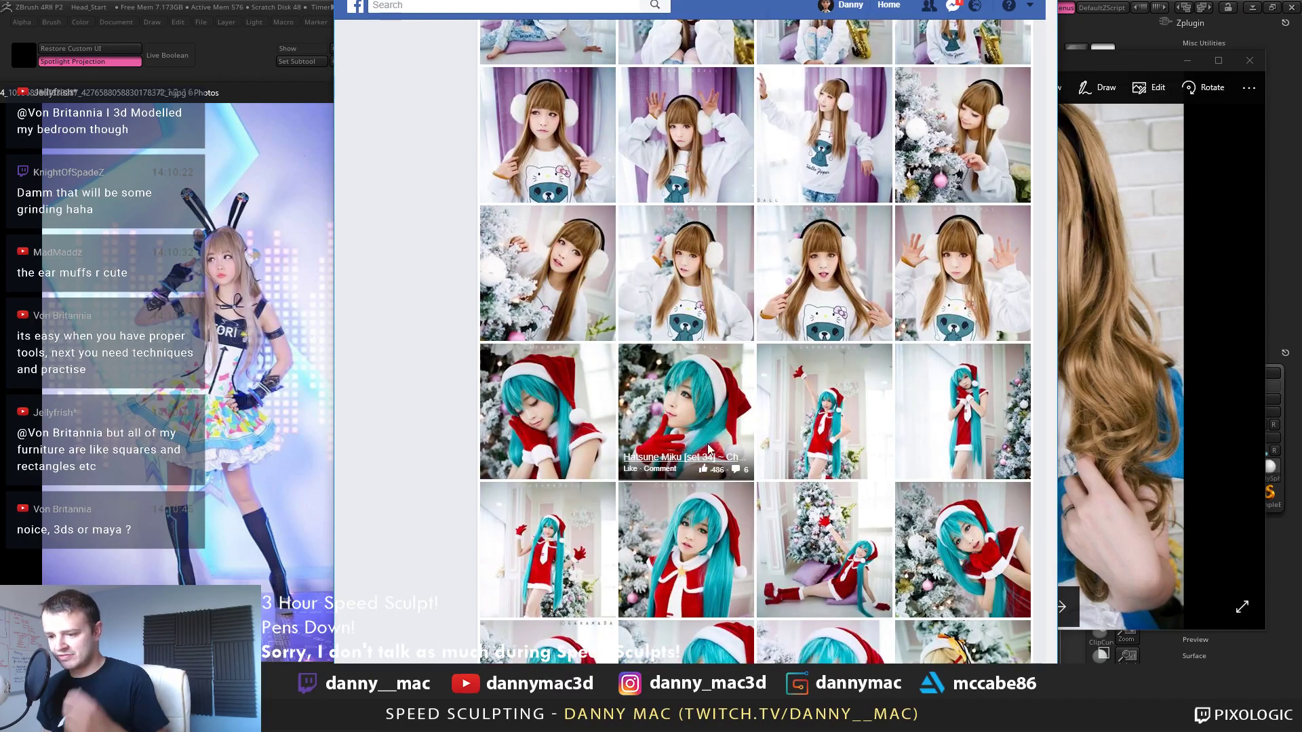
# Look over the Hatsune Miku Santa photos, examine the earmuff portrait against the purple curtain enlarged, and close it
pyautogui.scroll(-2, 824, 385)
pyautogui.scroll(-2, 797, 428)
pyautogui.scroll(5, 786, 422)
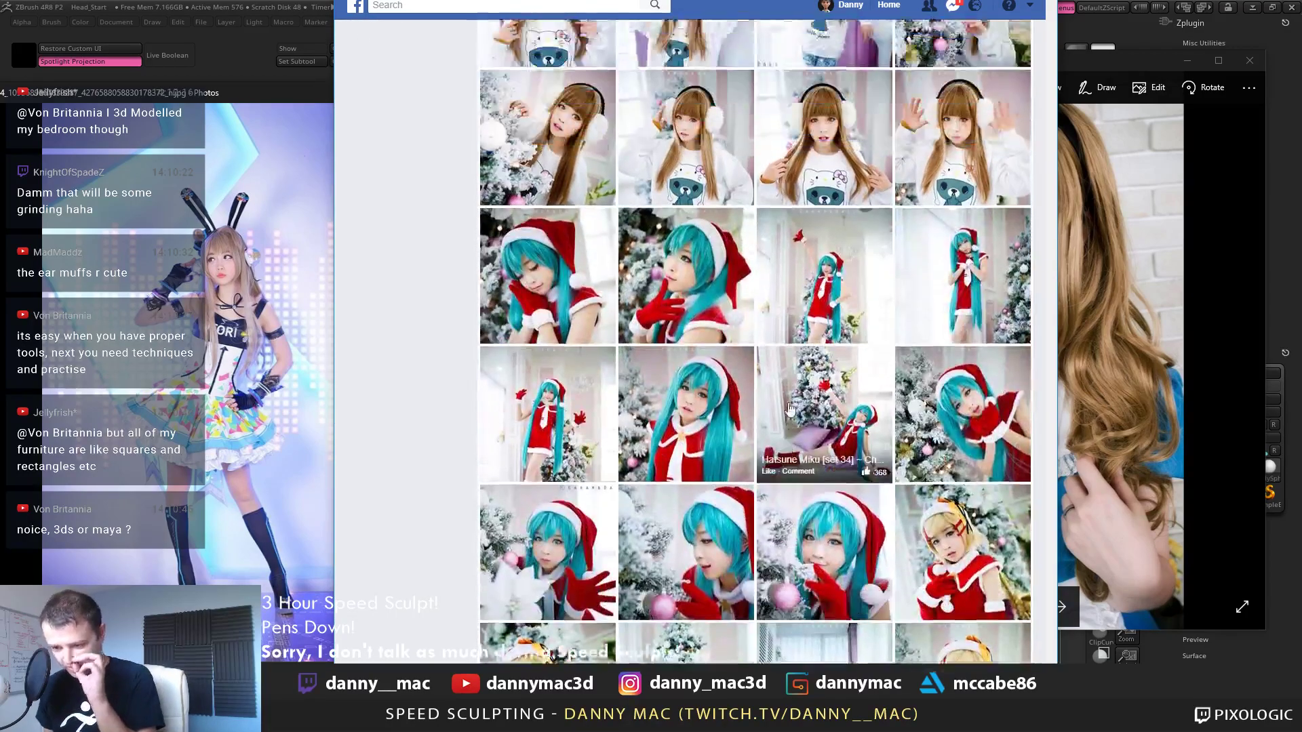
pyautogui.scroll(2, 777, 420)
pyautogui.click(591, 278)
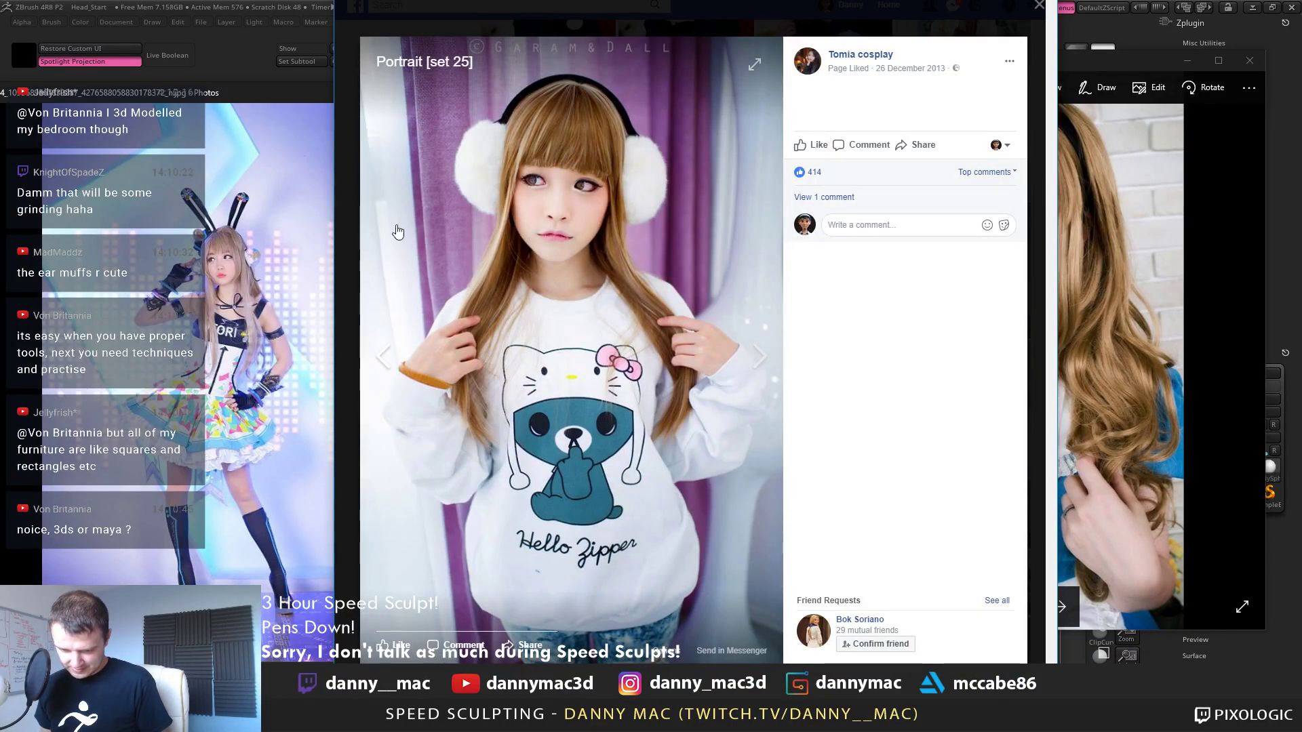
pyautogui.click(351, 127)
# Look past the Christmas sets, bring the Alice photo forward for comparison, and put the gallery back in front
pyautogui.scroll(-15, 645, 175)
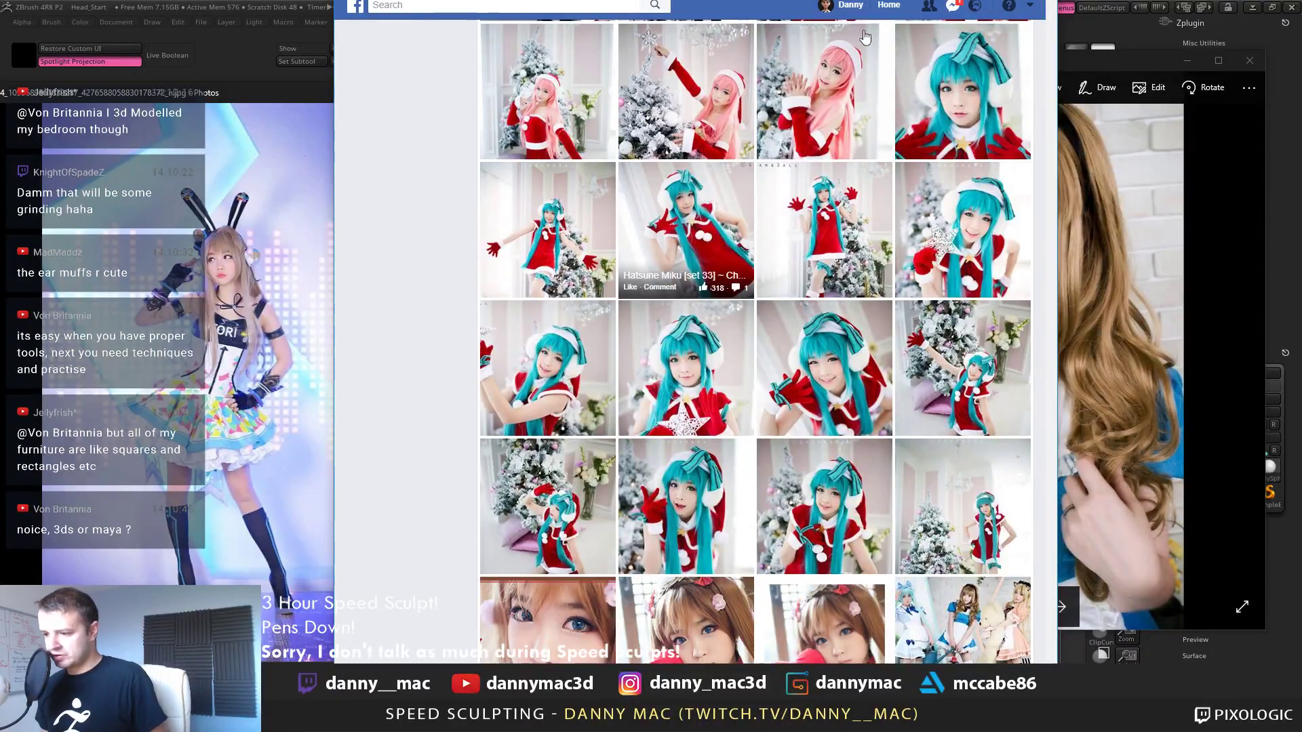
pyautogui.scroll(-10, 866, 37)
pyautogui.click(1146, 324)
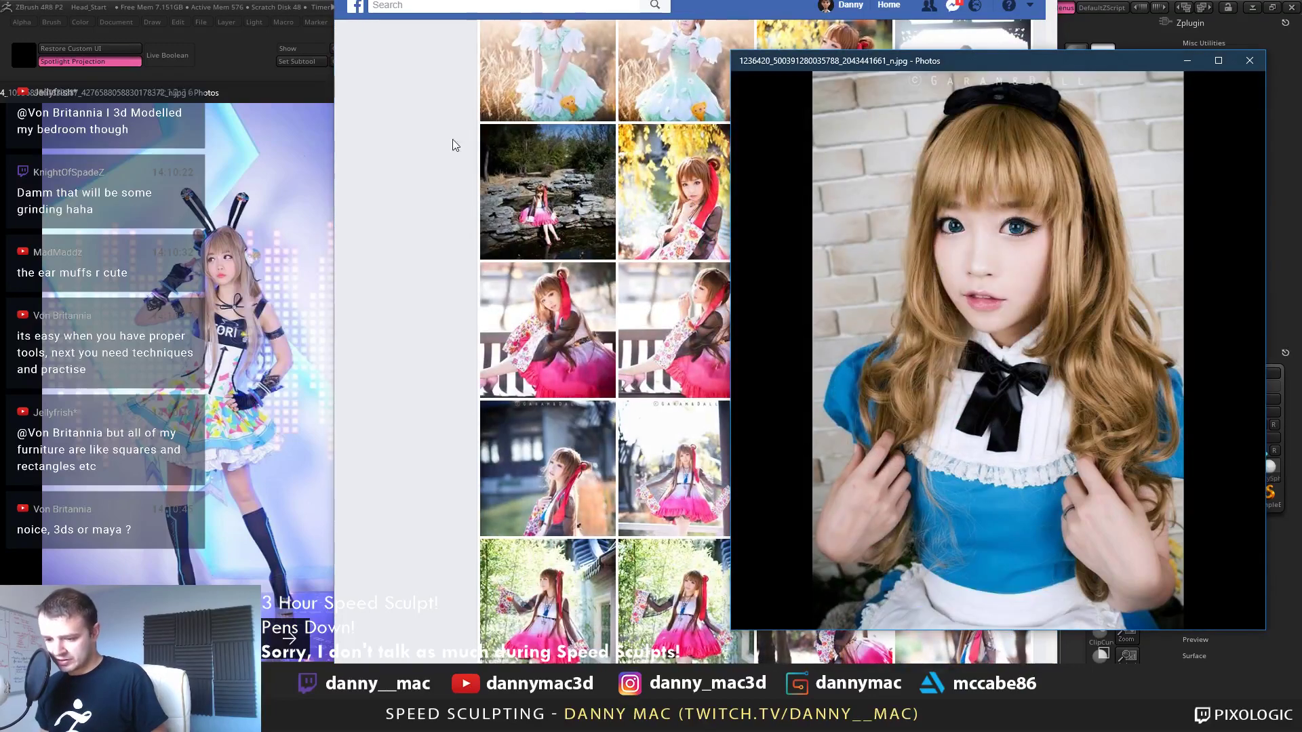
pyautogui.click(420, 87)
# Search the older gallery photos for references, from the Hanbok and pink-dress sets through Haruka and Hatsune Miku to the forest photos
pyautogui.scroll(-7, 739, 281)
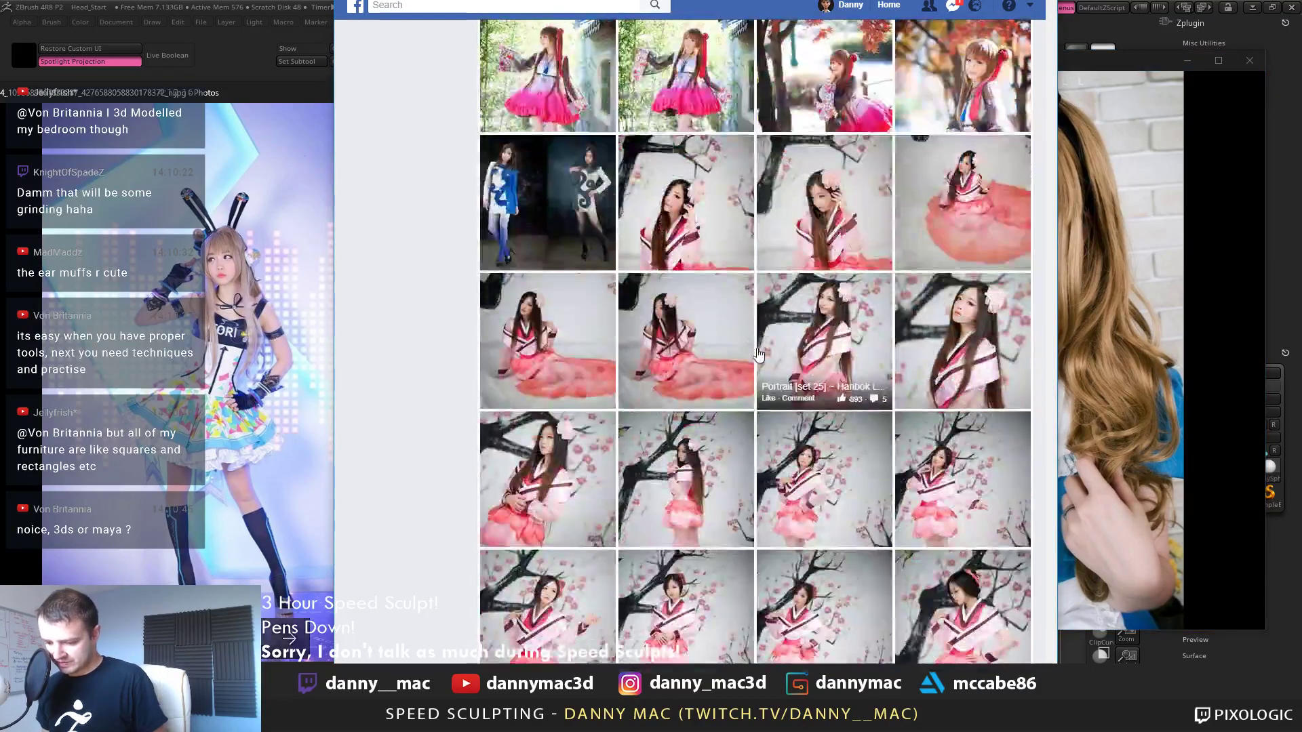
pyautogui.scroll(-3, 1039, 498)
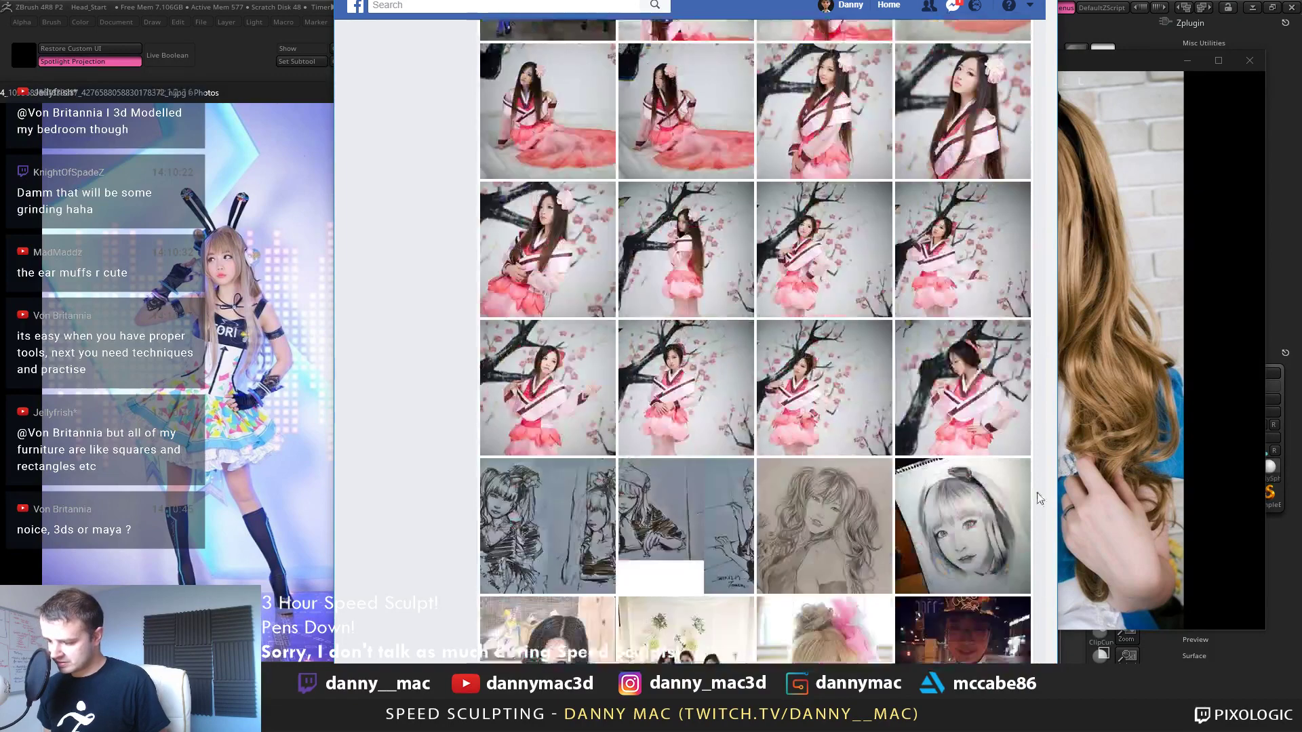
pyautogui.scroll(-1, 1032, 525)
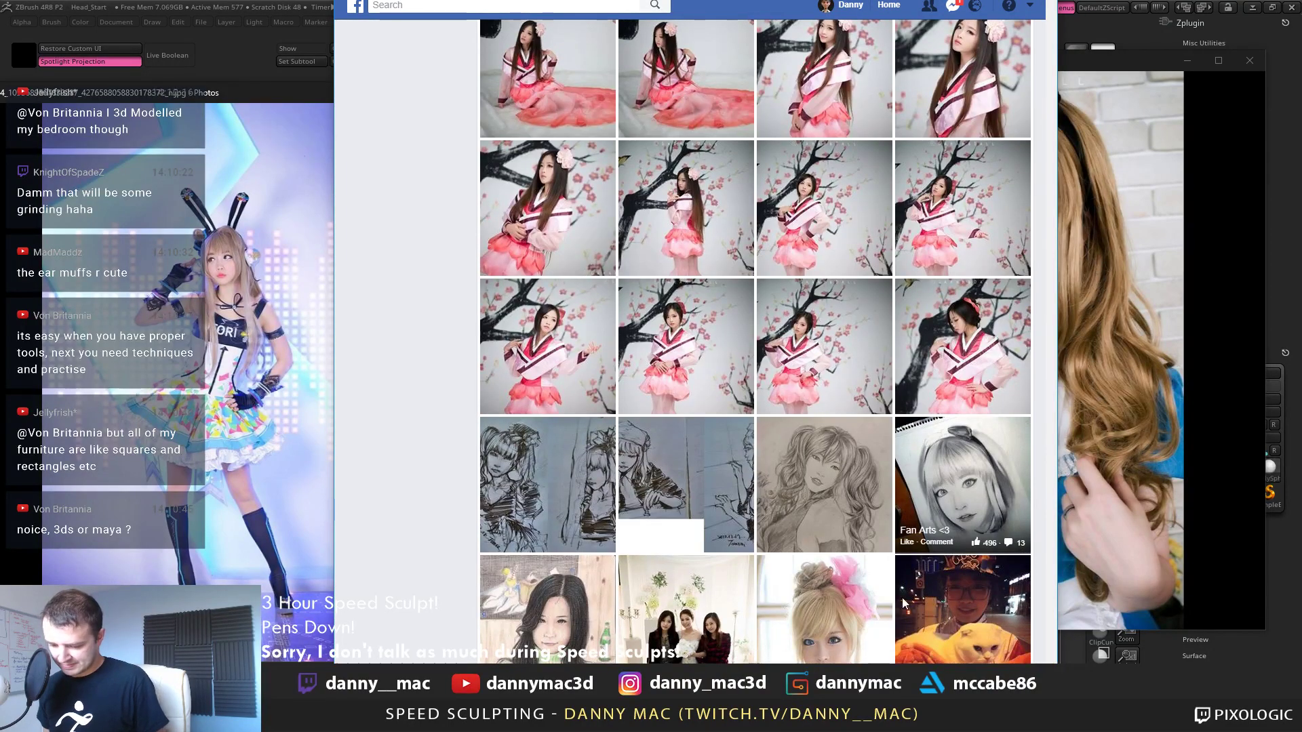
pyautogui.scroll(-5, 854, 441)
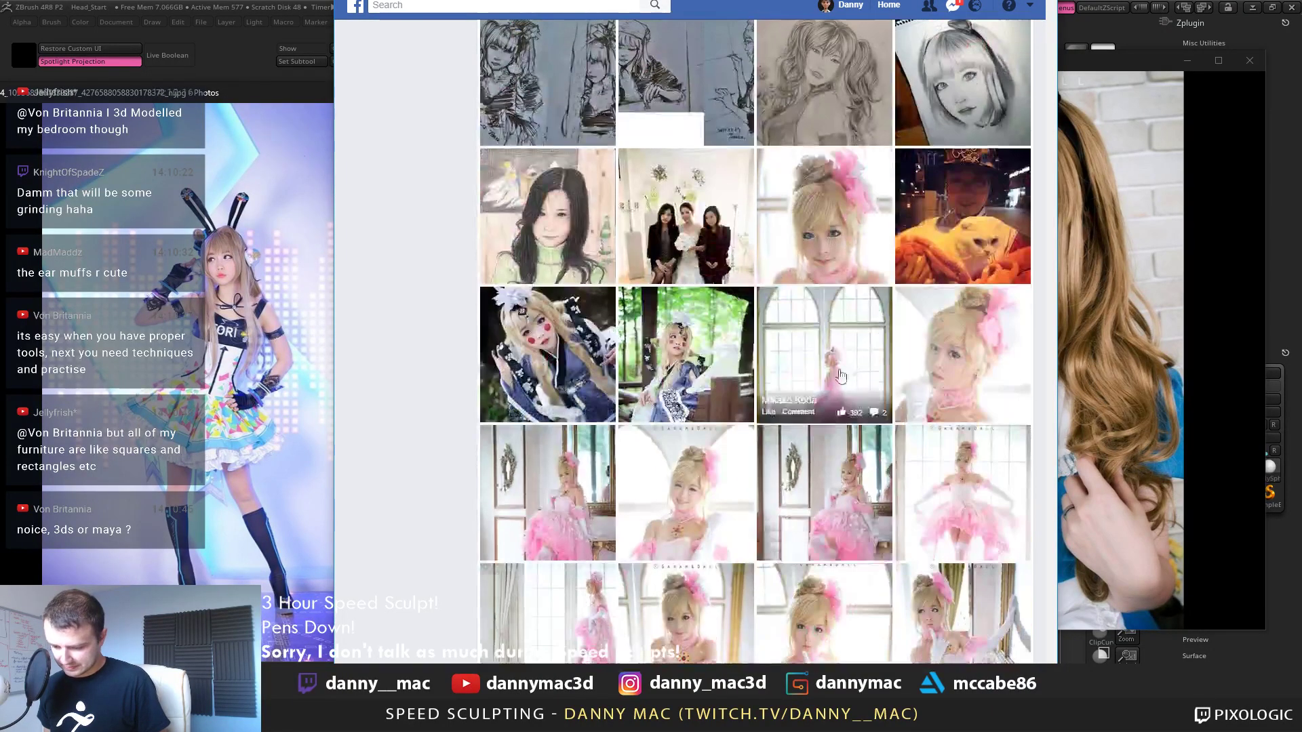
pyautogui.scroll(-2, 879, 324)
pyautogui.scroll(-6, 875, 327)
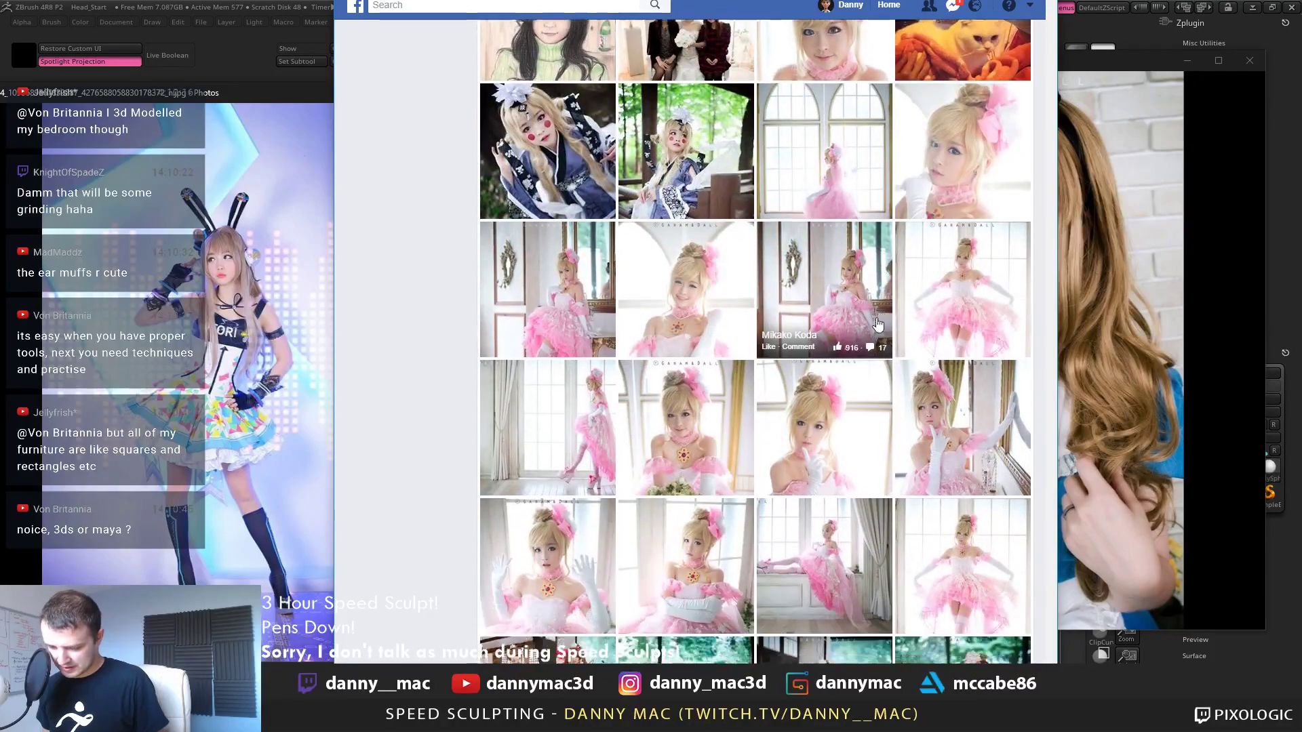
pyautogui.scroll(-3, 868, 336)
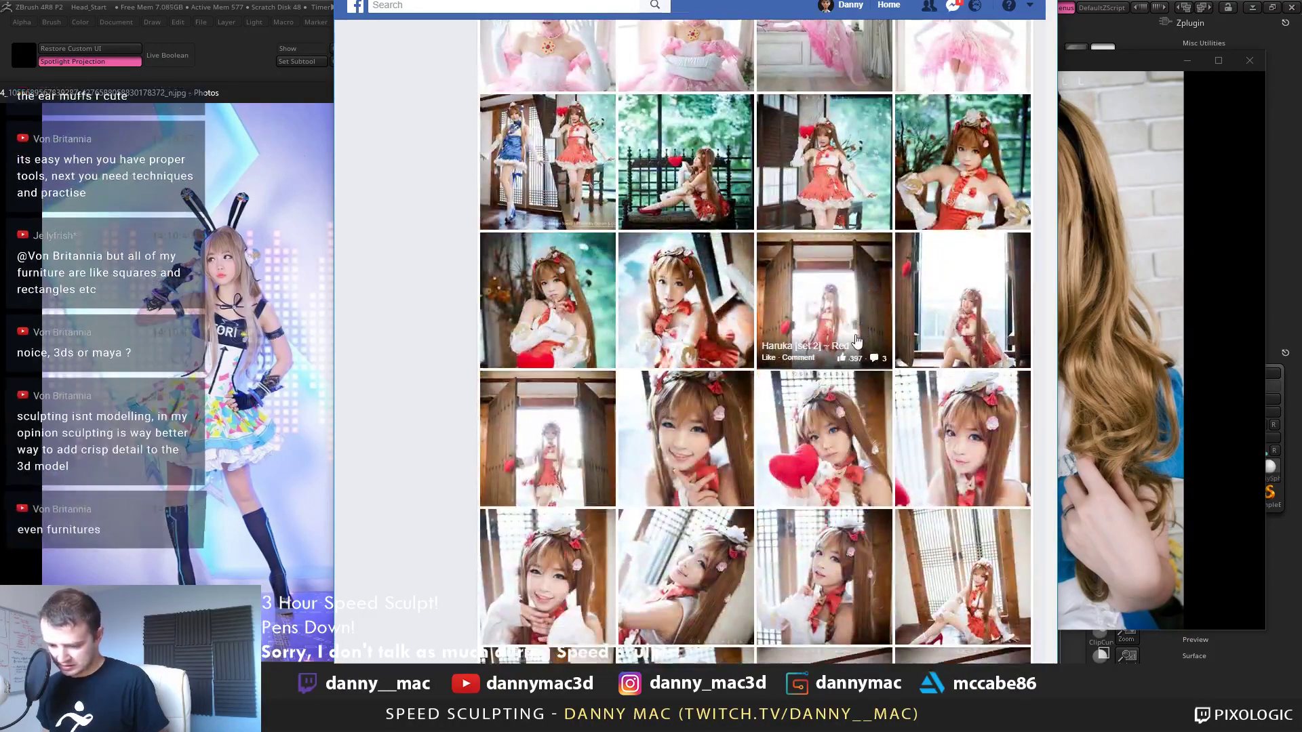
pyautogui.scroll(-10, 882, 379)
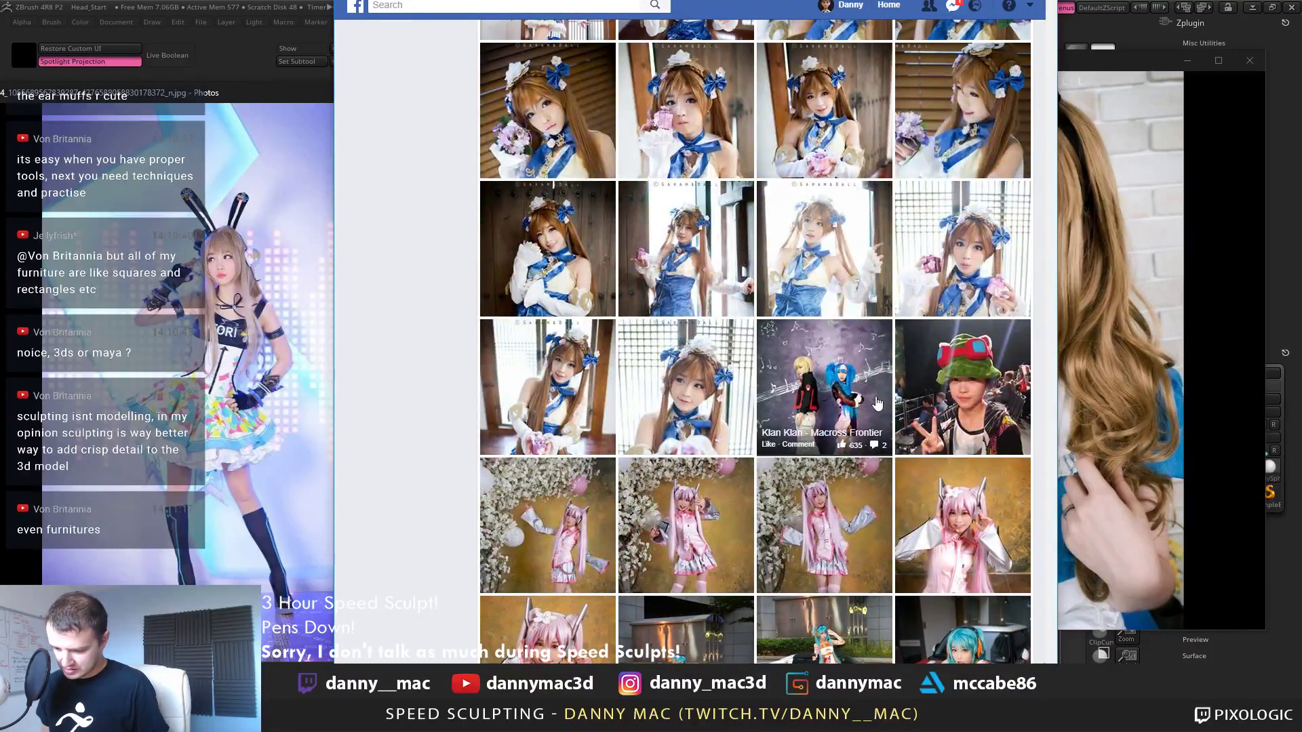
pyautogui.scroll(-15, 882, 412)
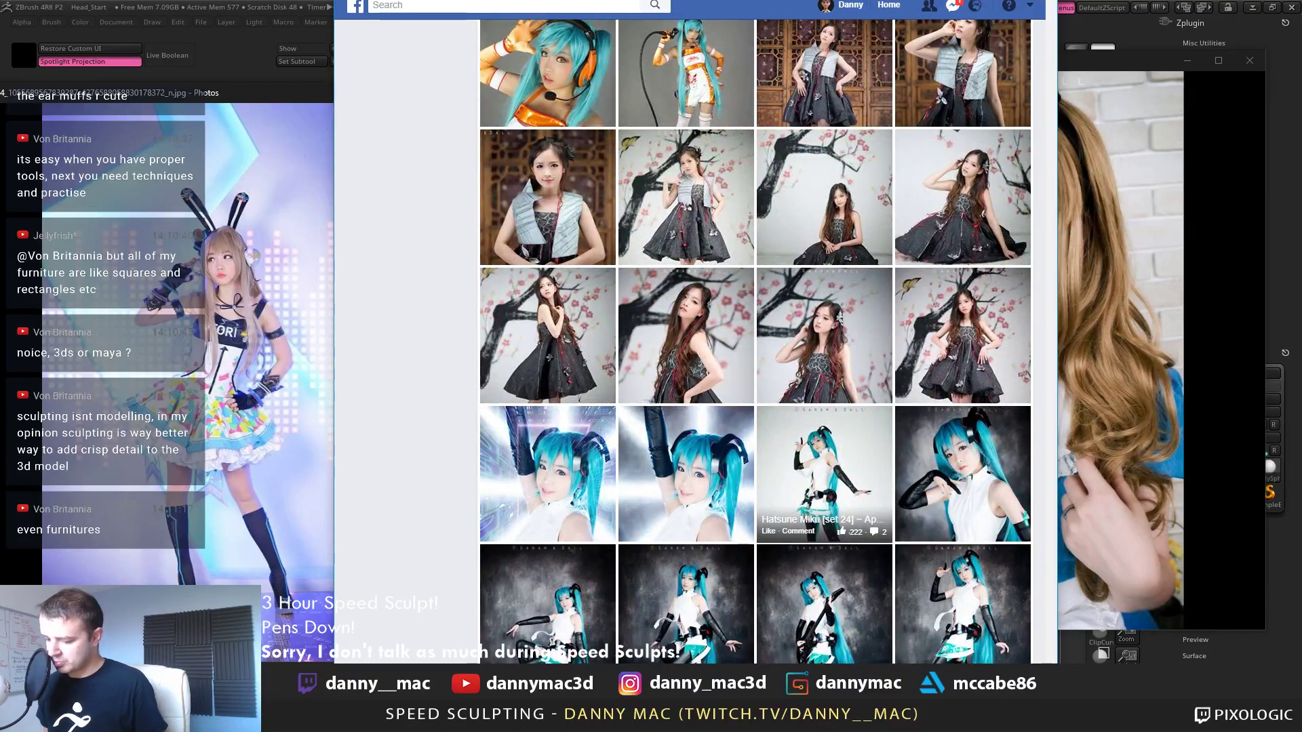
pyautogui.scroll(-10, 1044, 535)
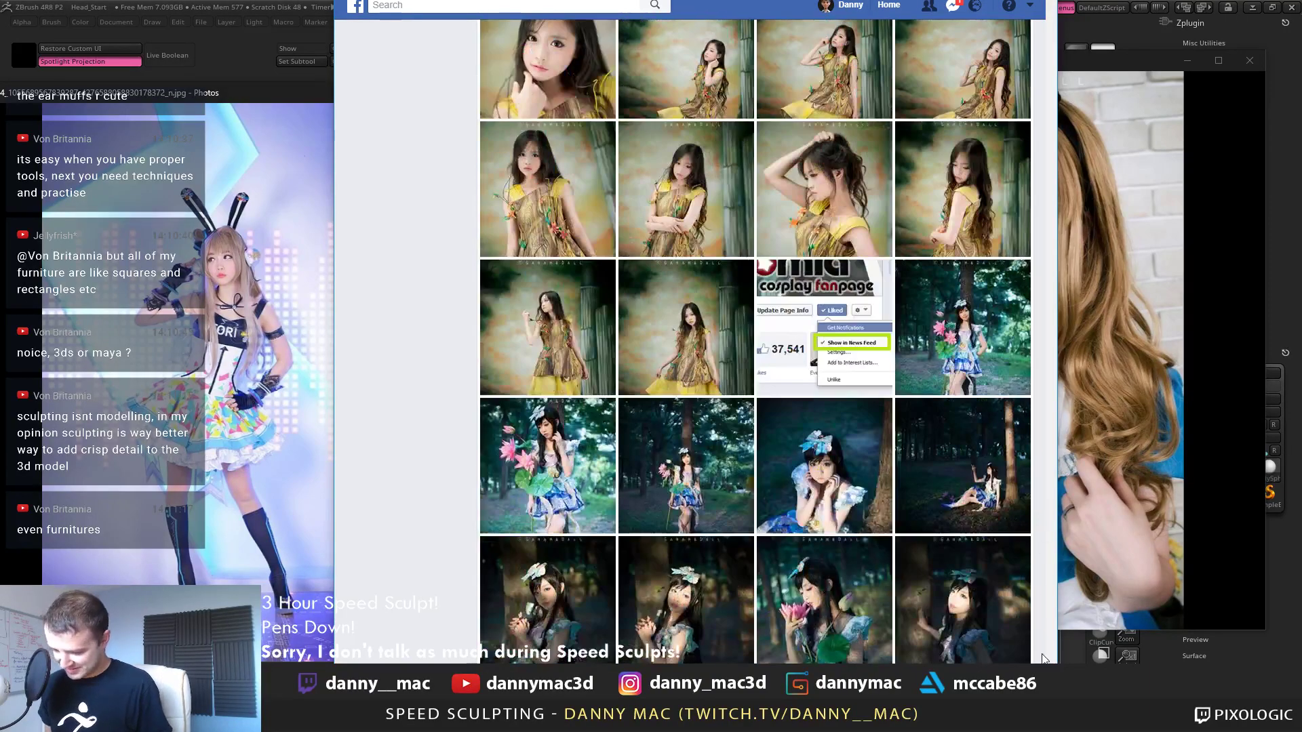
pyautogui.scroll(-9, 1044, 306)
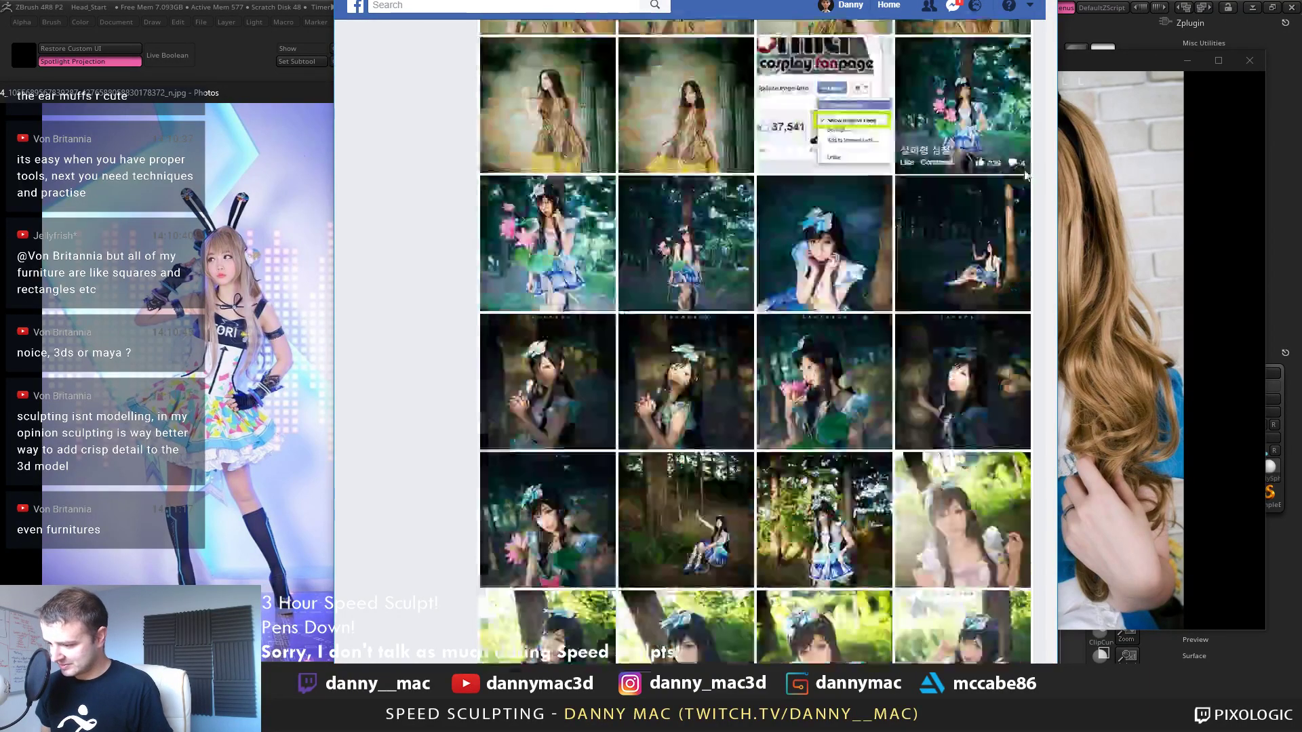
# Go back up the gallery past the Elsa and Anna sets to the fan-art sketches and goggles cosplay photos
pyautogui.scroll(4, 1053, 147)
pyautogui.scroll(-20, 1053, 147)
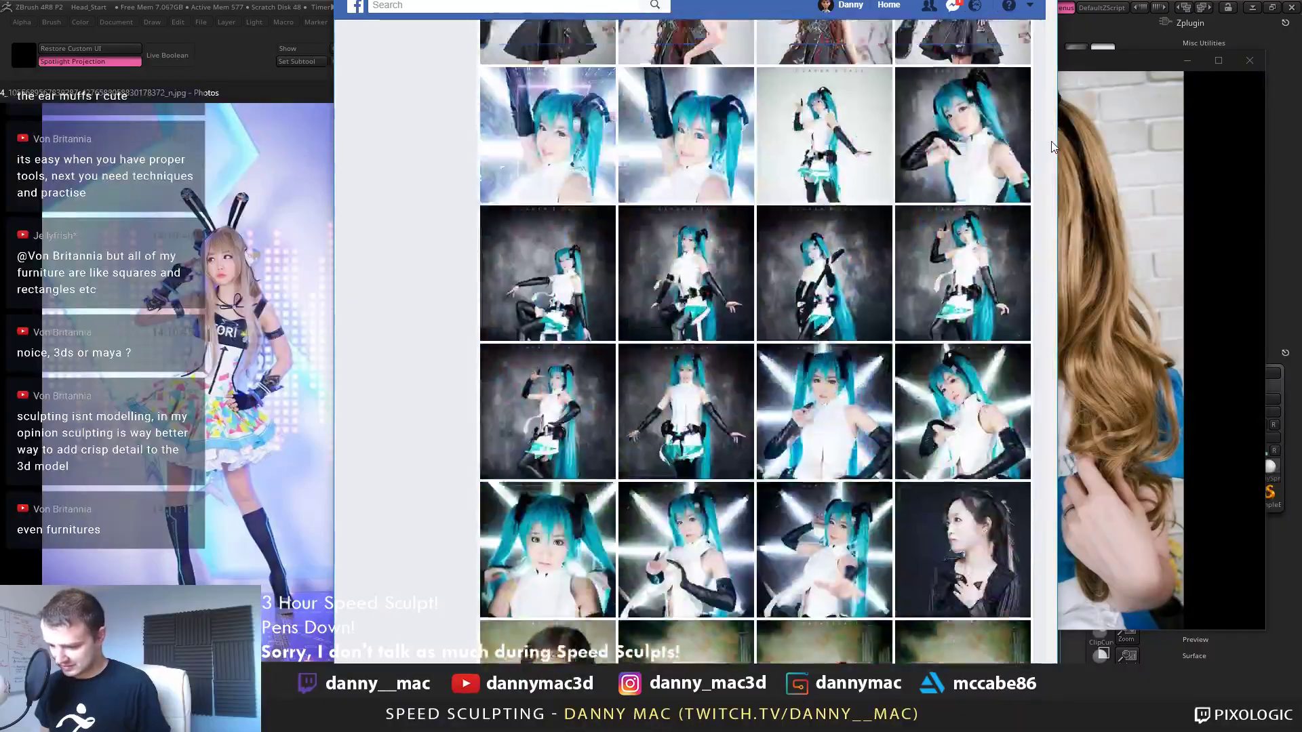
pyautogui.scroll(20, 1053, 147)
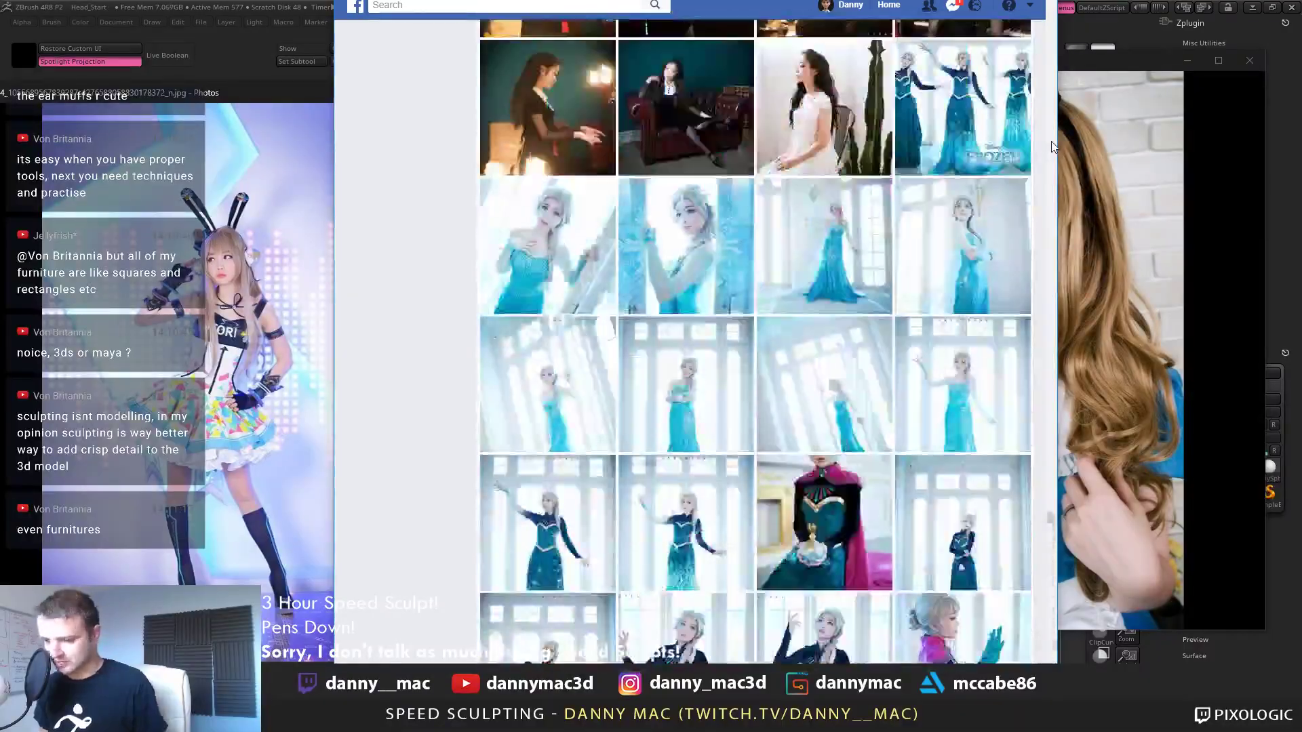
pyautogui.scroll(20, 1053, 147)
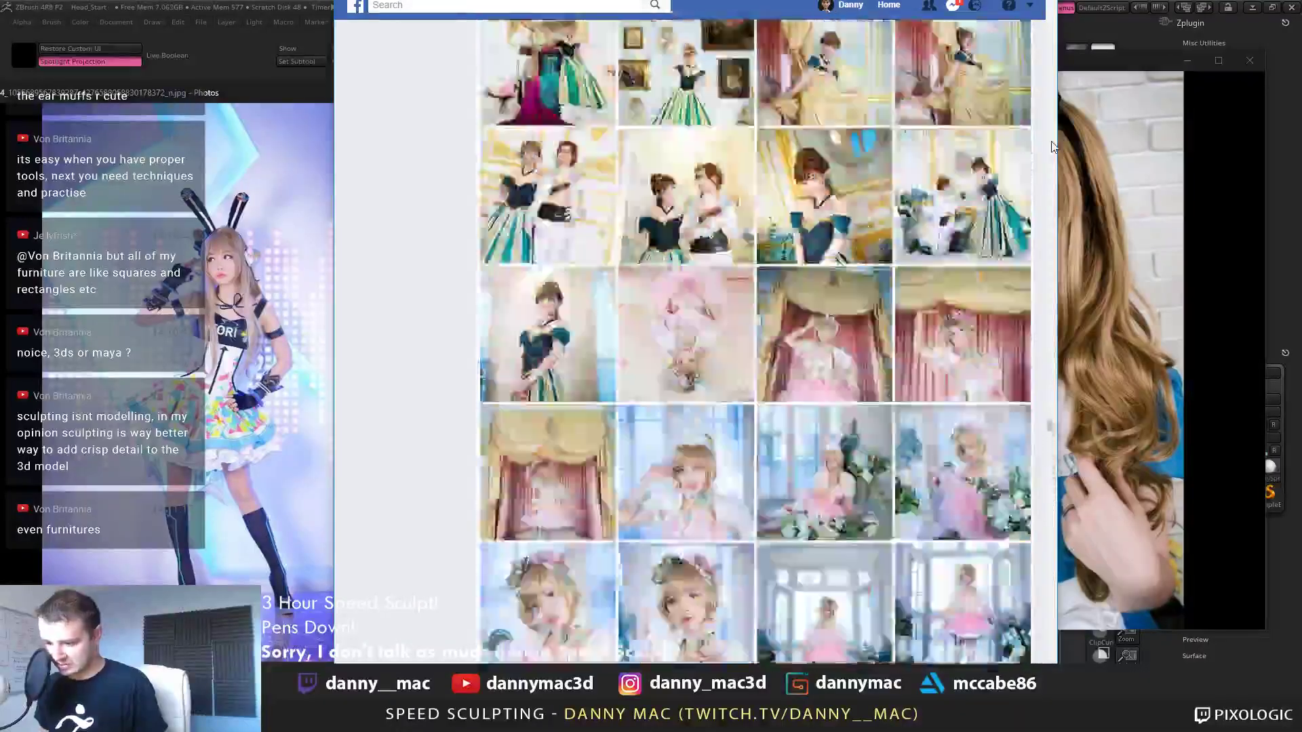
pyautogui.scroll(15, 1053, 148)
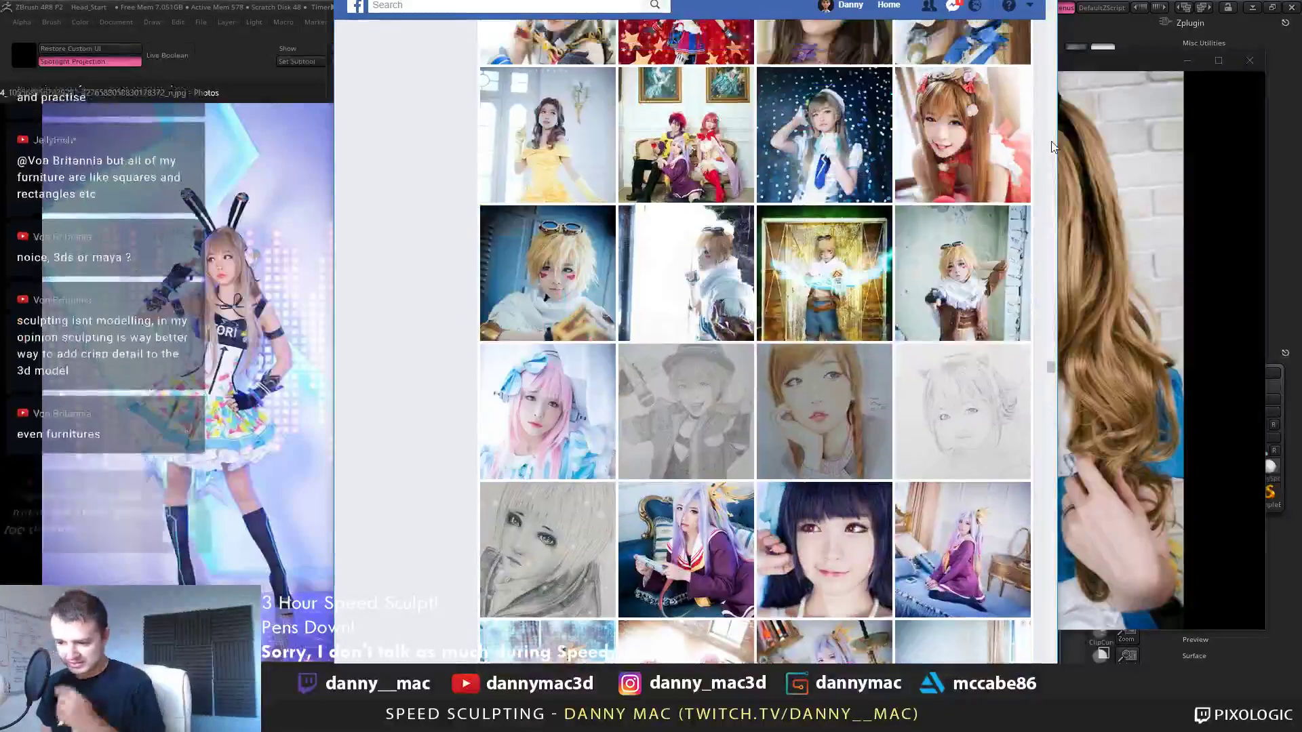
# Go up the gallery to the flower-crown portraits, examine the white lace dress photo against the slatted wall enlarged, and close it
pyautogui.scroll(5, 1053, 147)
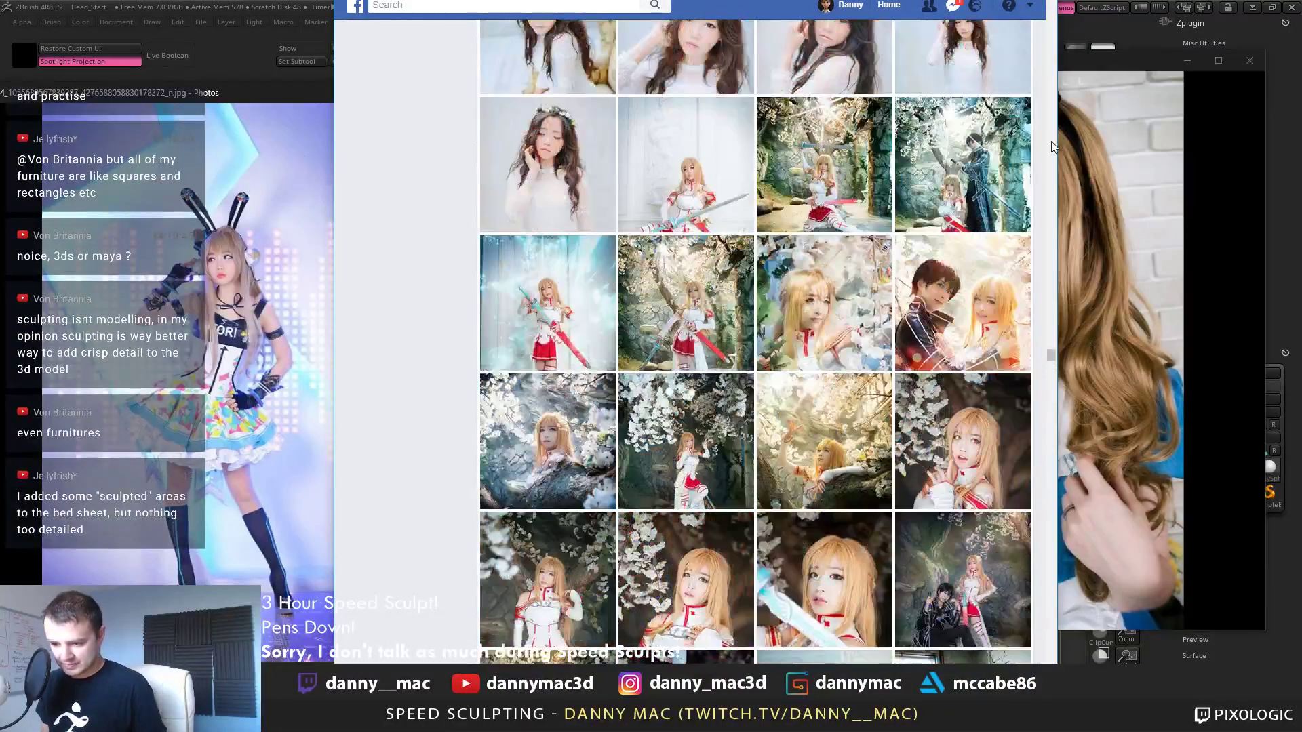
pyautogui.scroll(5, 1053, 147)
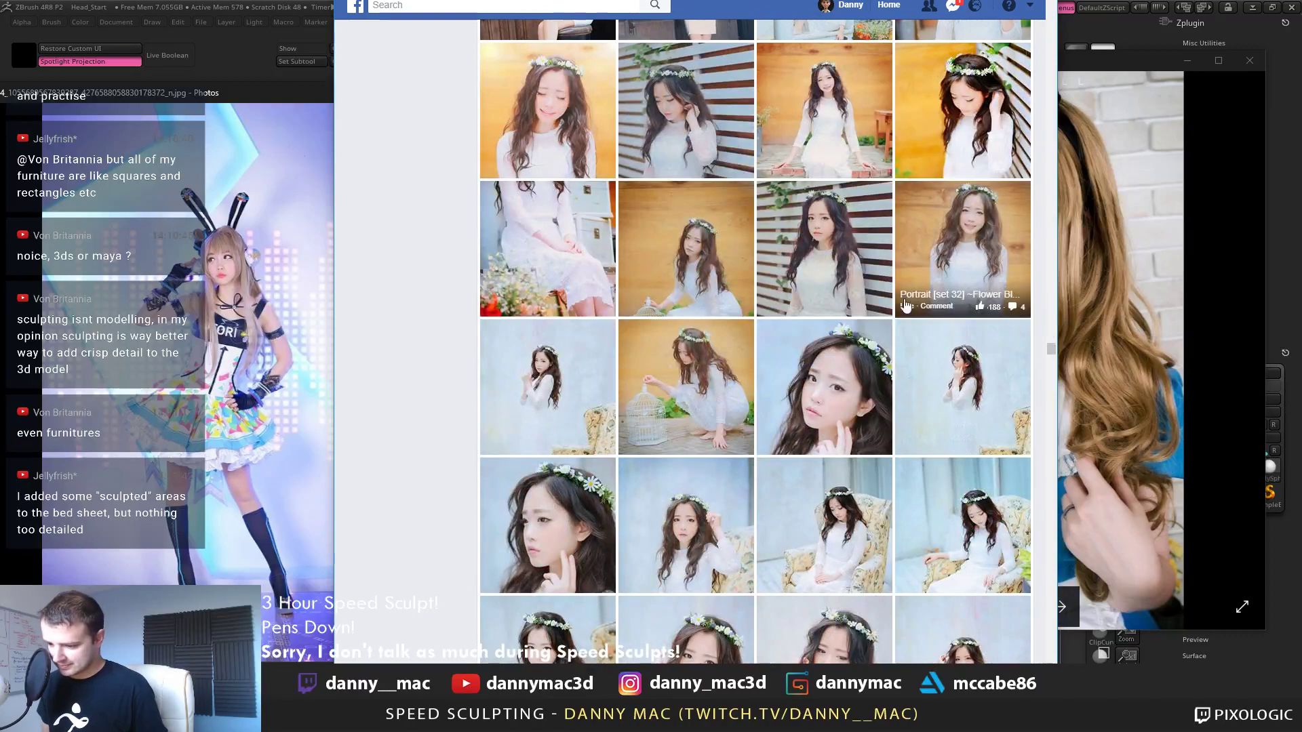
pyautogui.click(862, 233)
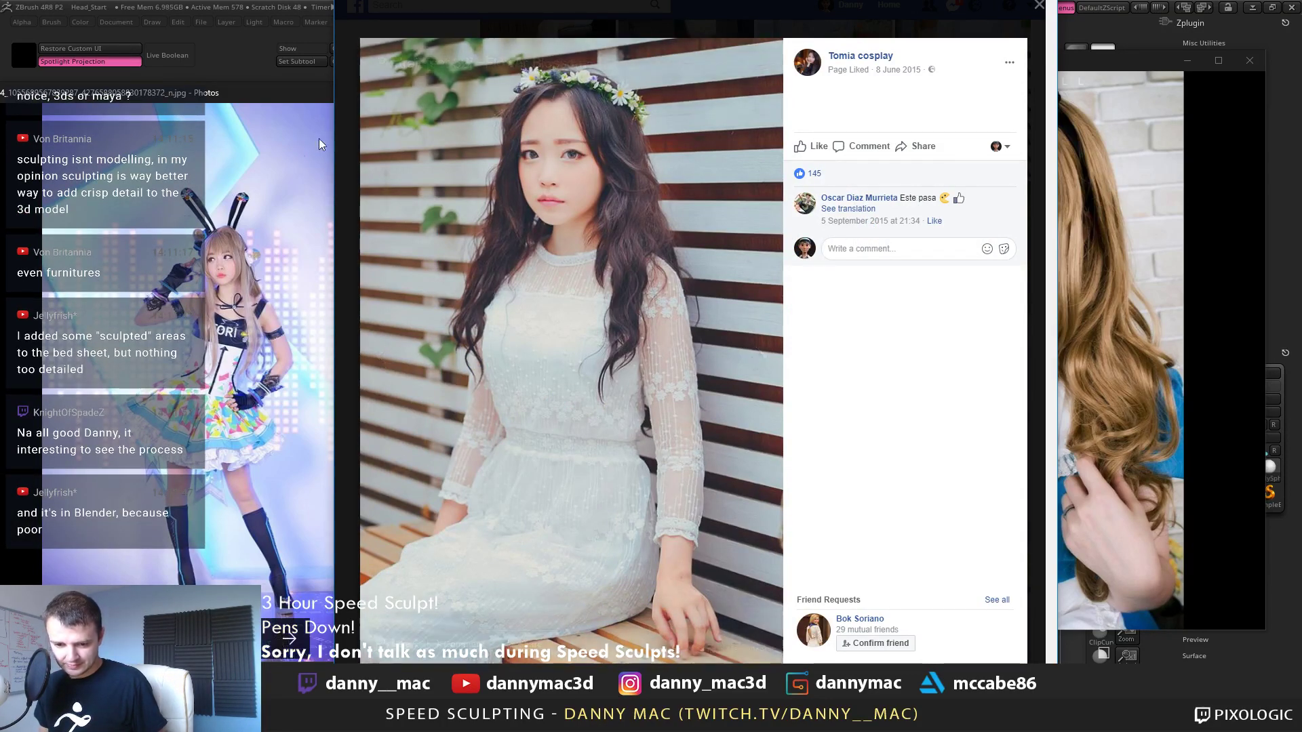
pyautogui.press('Escape')
# Examine the white-dress photo on the stool and the portrait before the dark wooden windows enlarged, closing each one
pyautogui.scroll(-3, 771, 237)
pyautogui.scroll(4, 771, 237)
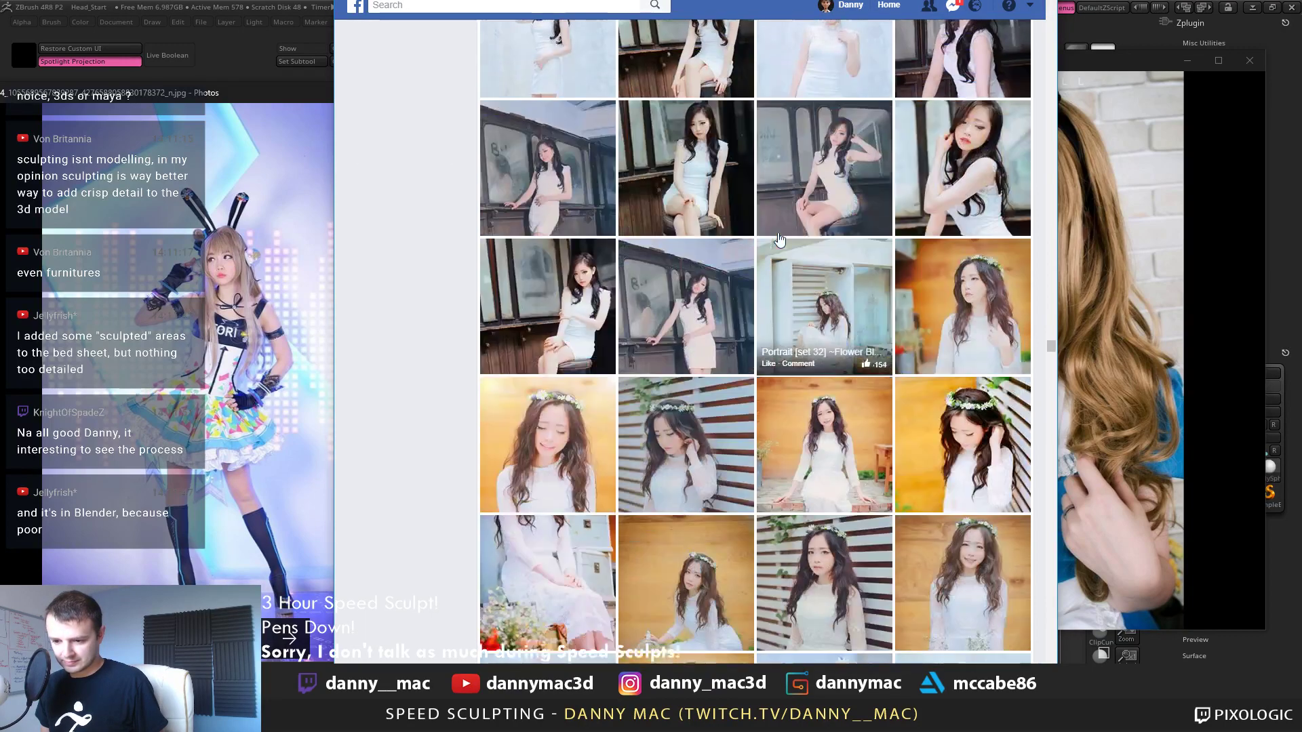
pyautogui.click(727, 132)
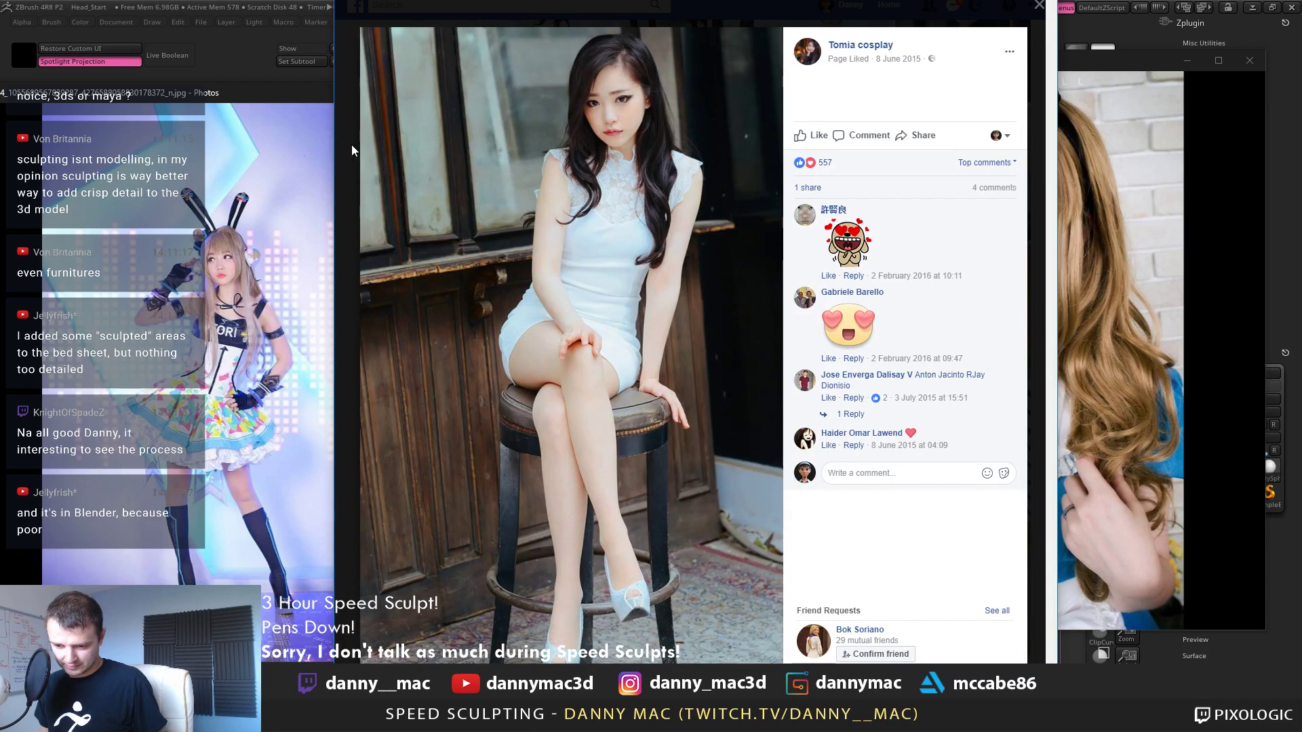
pyautogui.click(348, 144)
pyautogui.scroll(3, 989, 212)
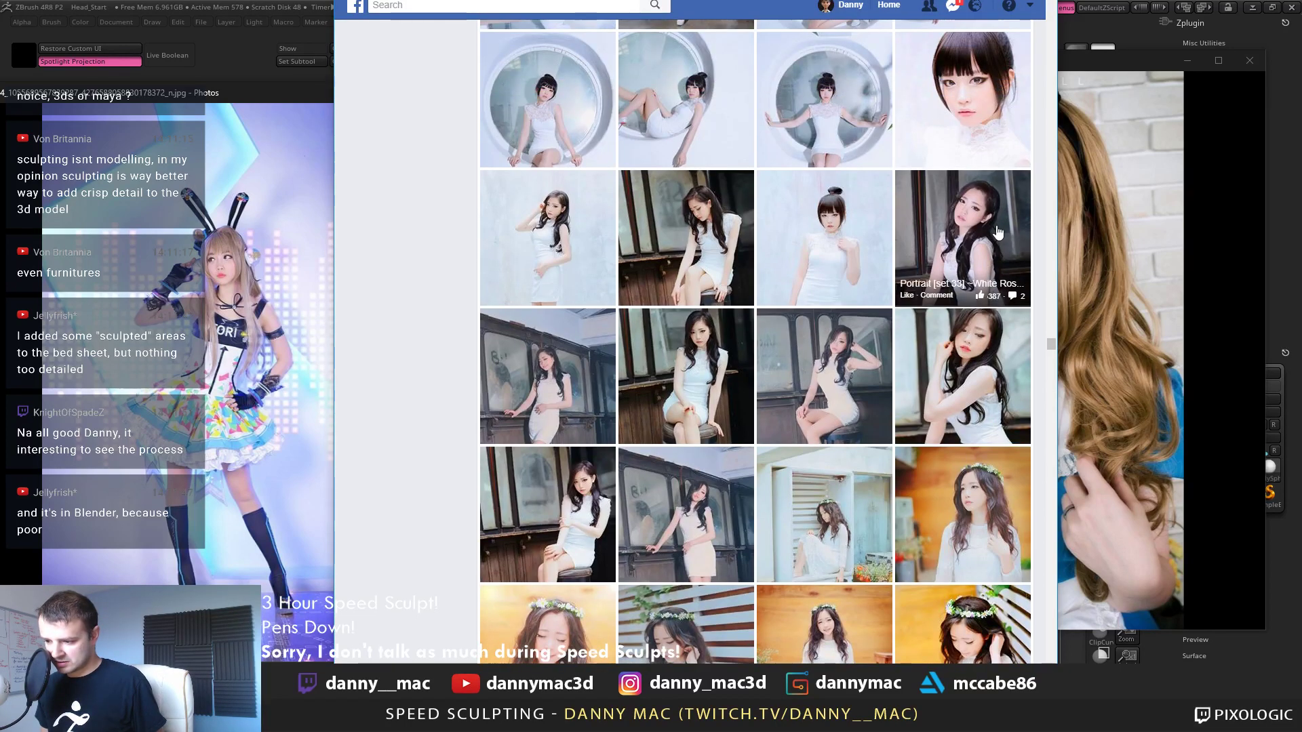
pyautogui.click(998, 233)
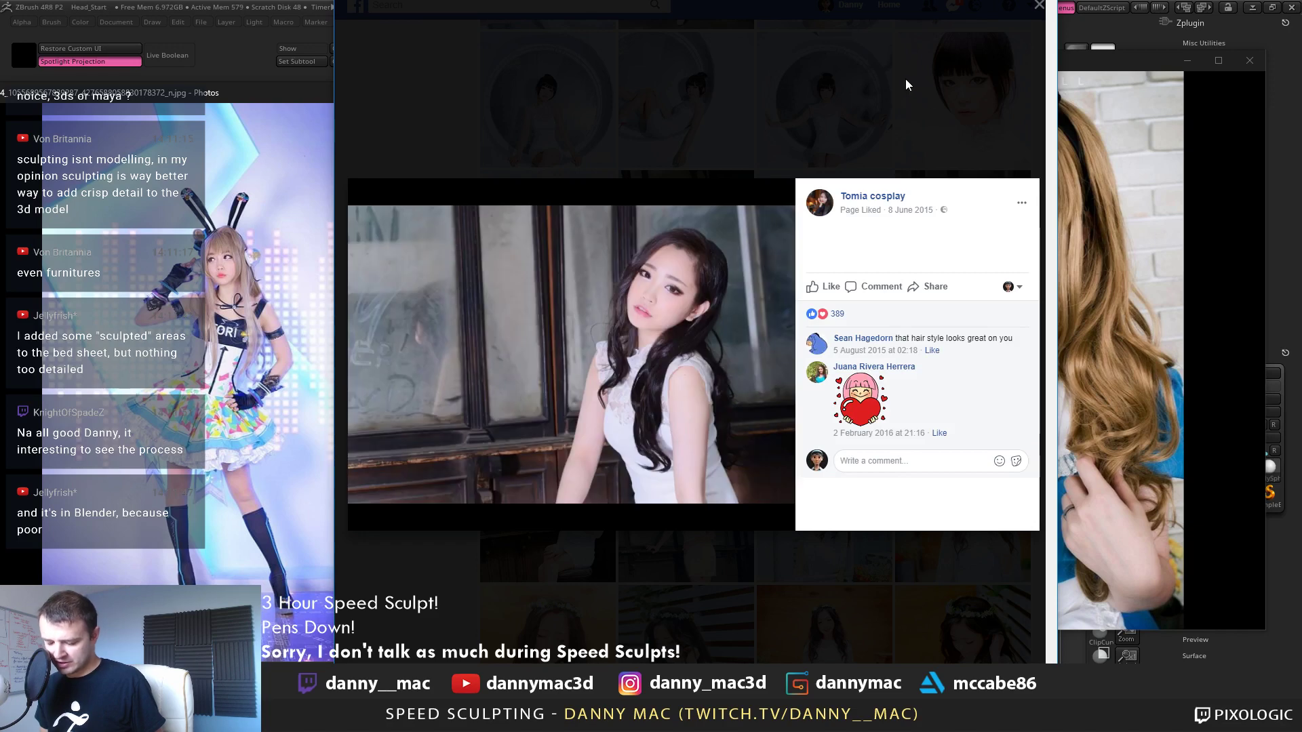
pyautogui.click(903, 76)
# Examine the full-length white-dress pose against the pale wall and the seated pose with a raised hand enlarged, closing each one
pyautogui.scroll(1, 551, 284)
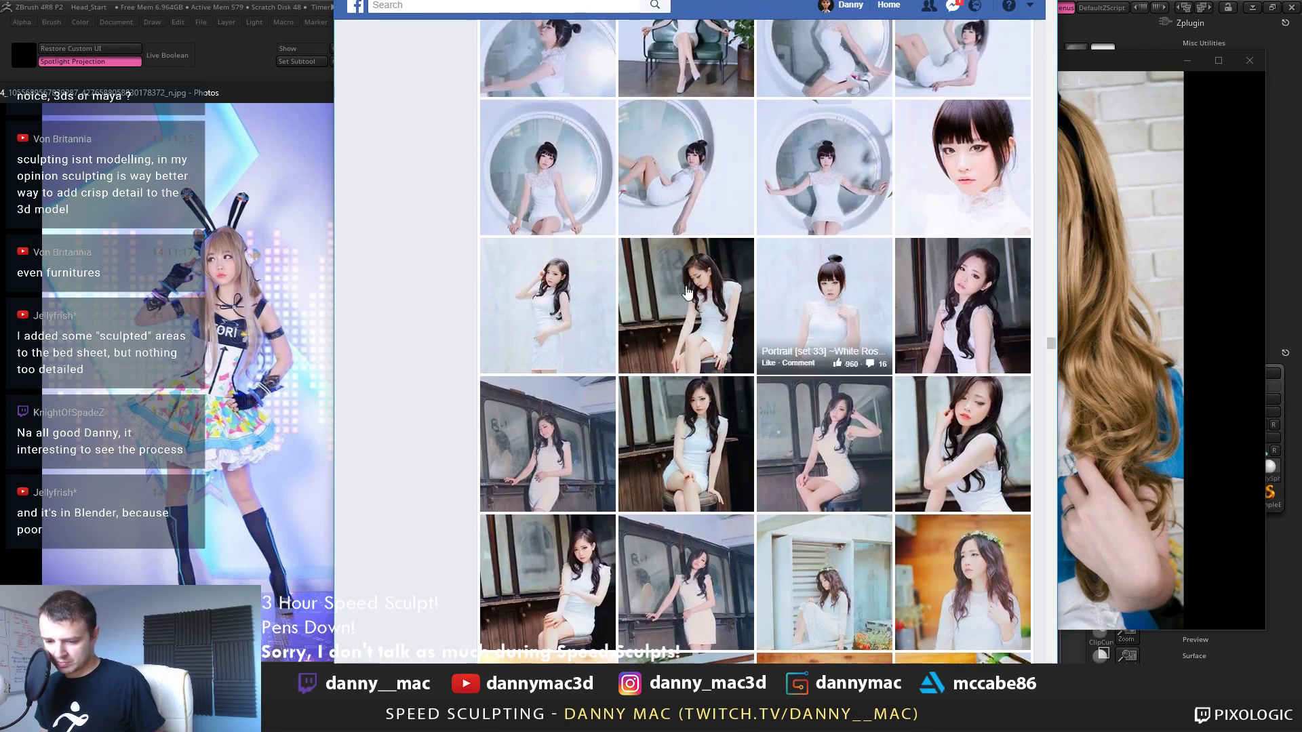
pyautogui.click(551, 285)
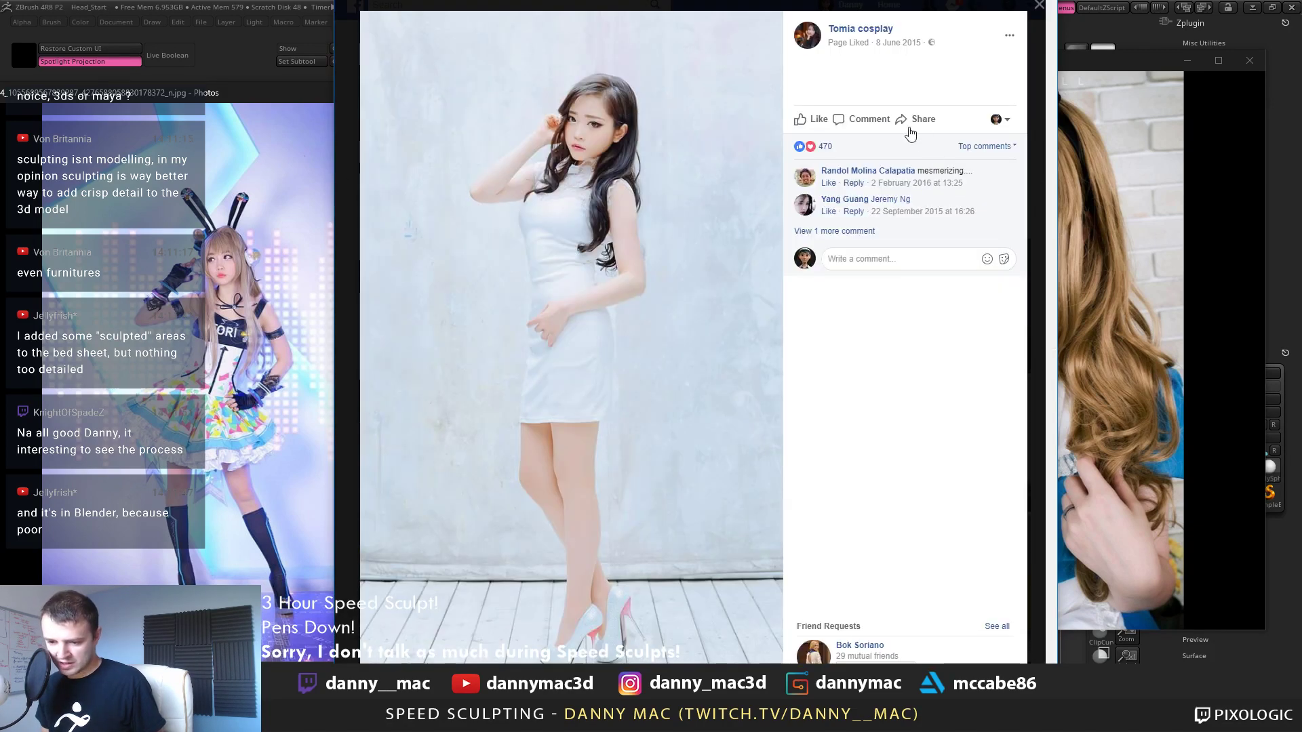
pyautogui.click(343, 263)
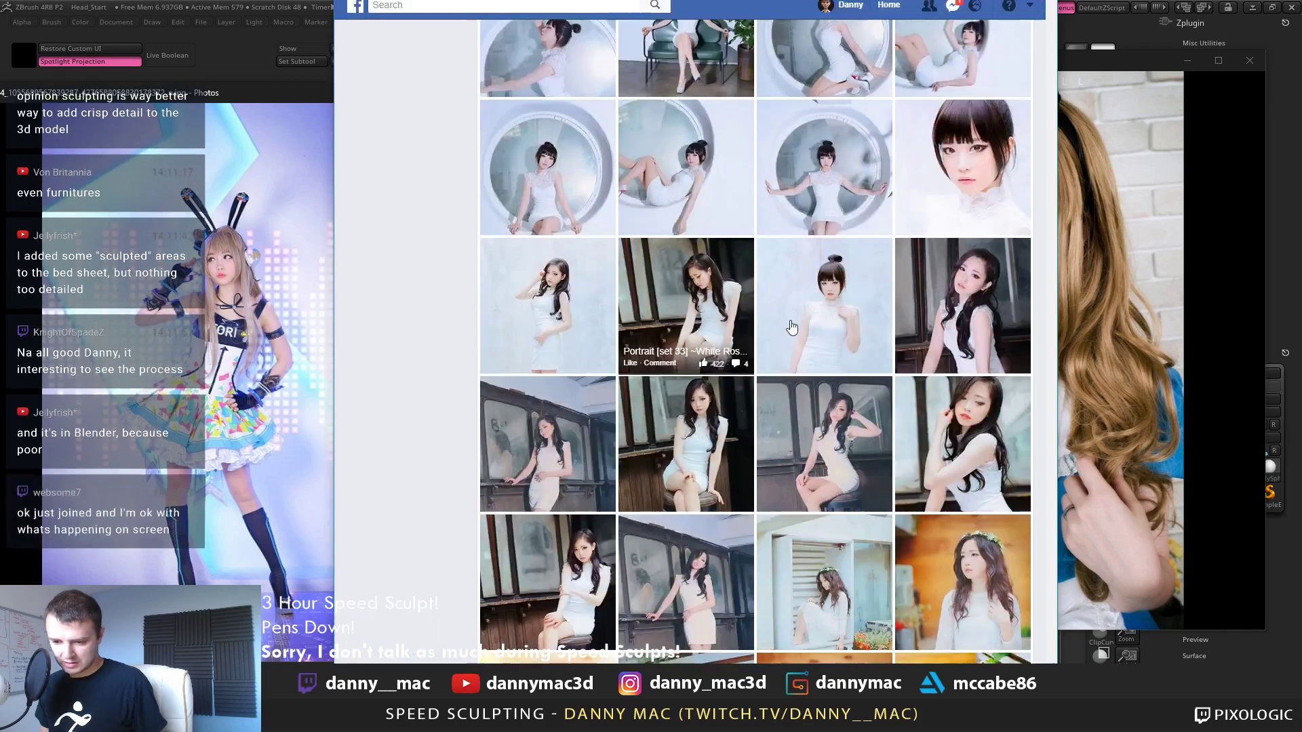
pyautogui.scroll(1, 839, 329)
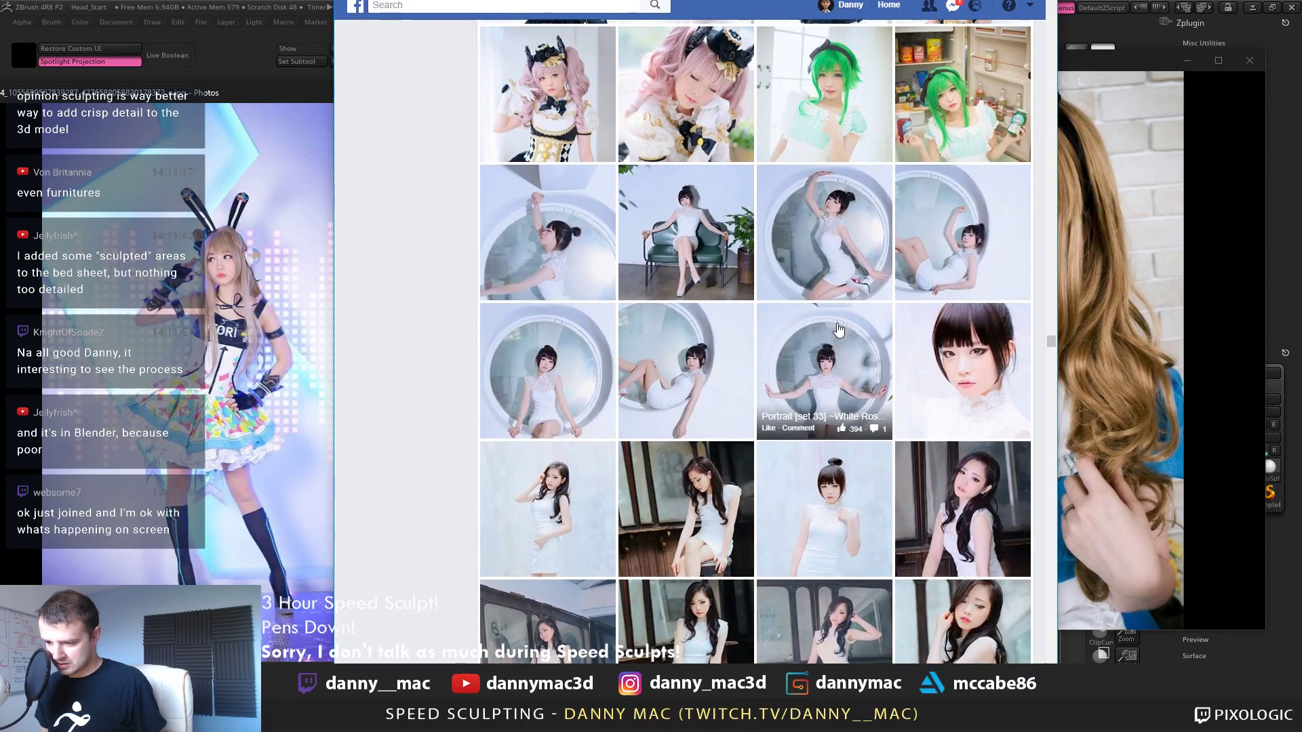
pyautogui.scroll(-2, 838, 330)
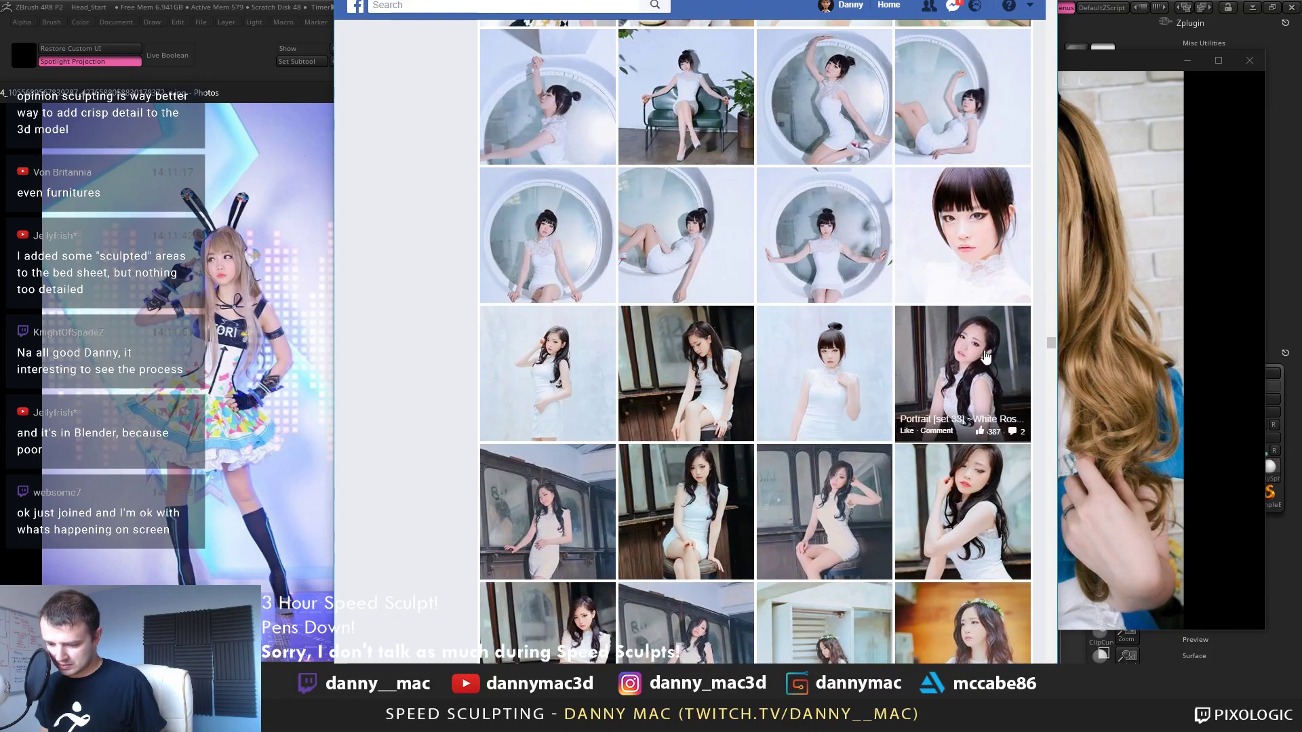
pyautogui.click(930, 505)
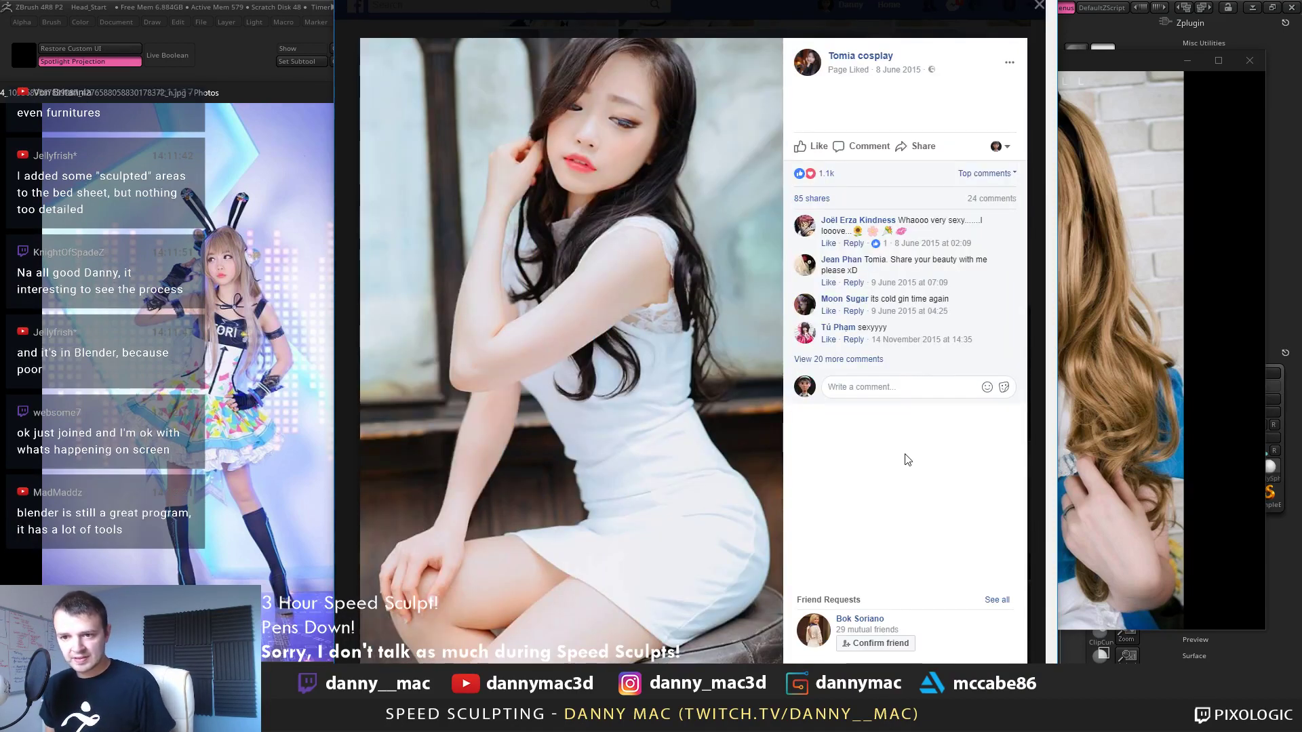
pyautogui.click(340, 165)
# Go up past the pink-haired, Hwaran and Hestia sets, view a front-facing Blooming Hair portrait enlarged, and close it
pyautogui.scroll(7, 825, 357)
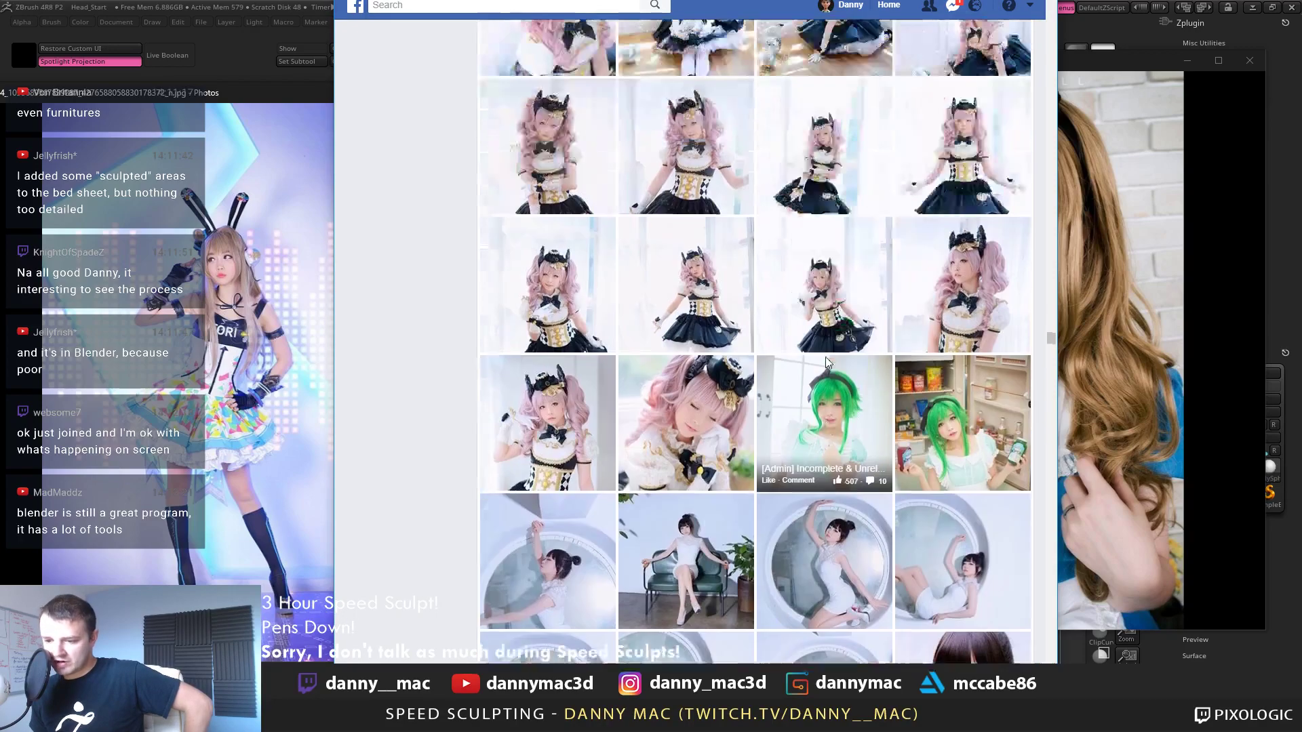
pyautogui.scroll(20, 824, 356)
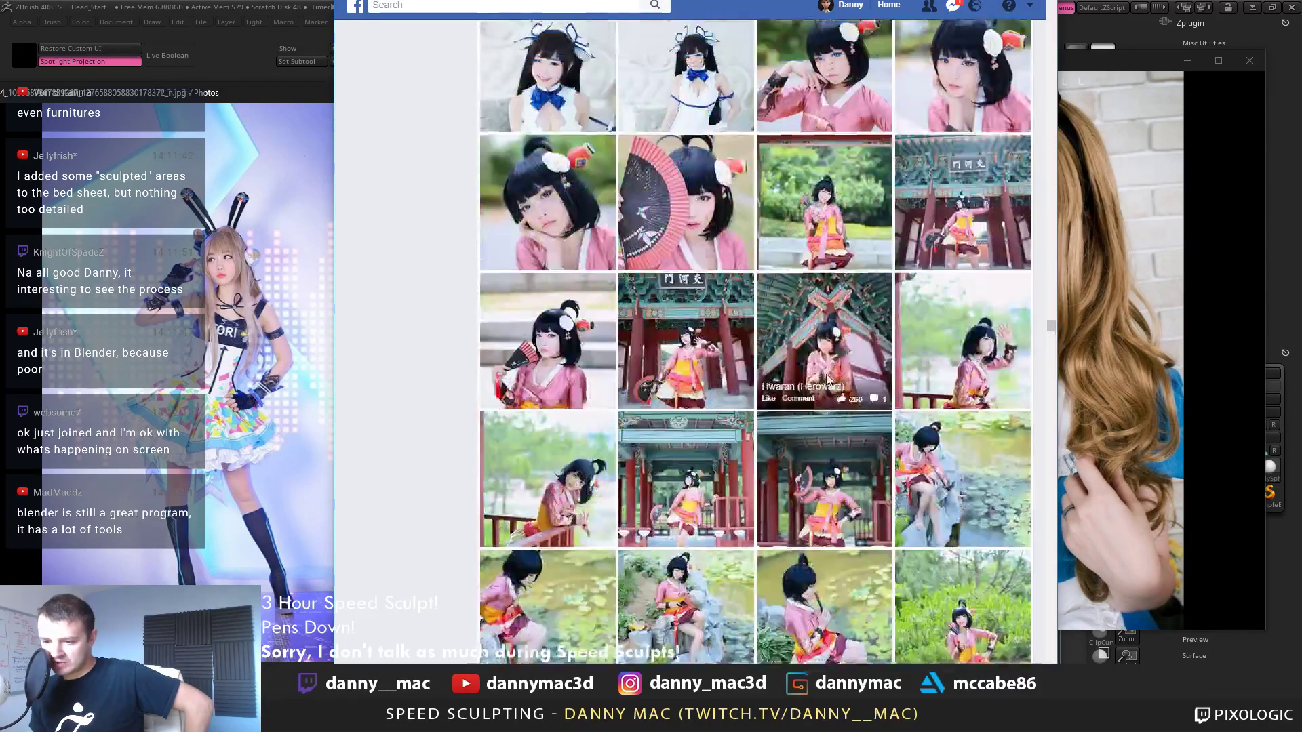
pyautogui.scroll(20, 827, 380)
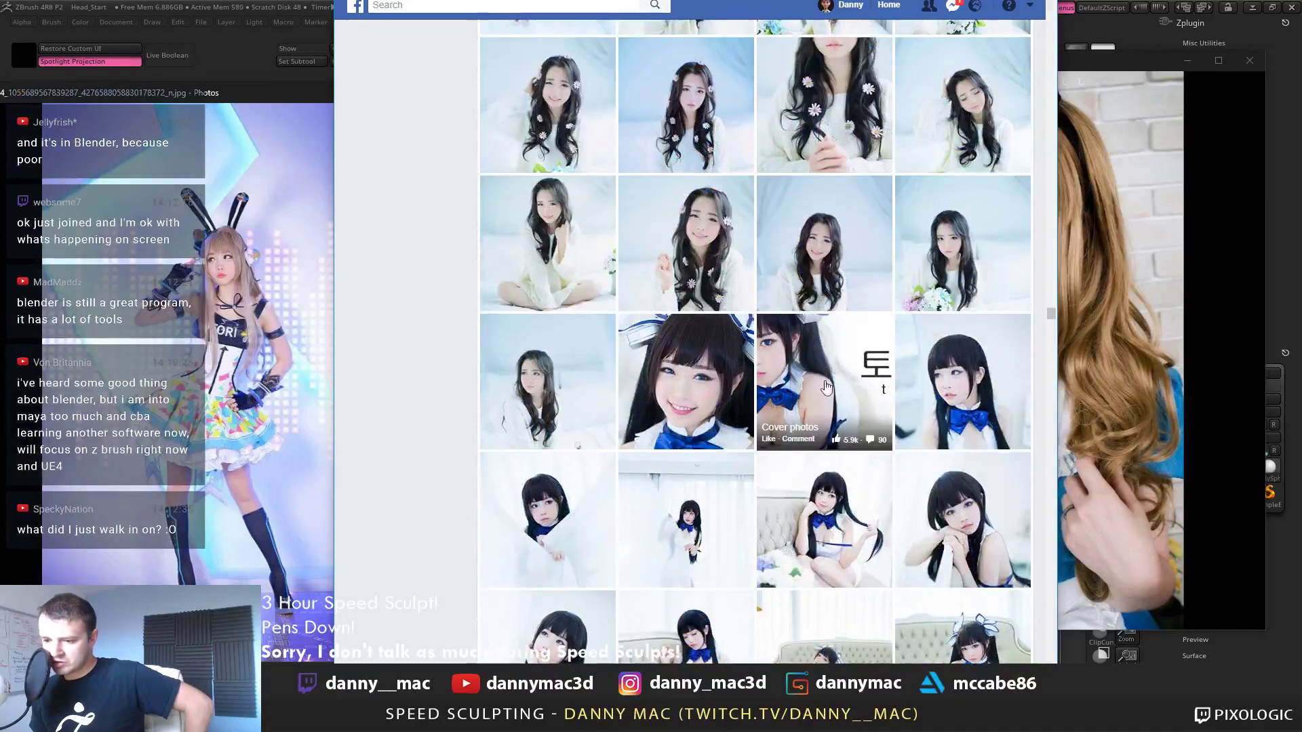
pyautogui.scroll(4, 826, 386)
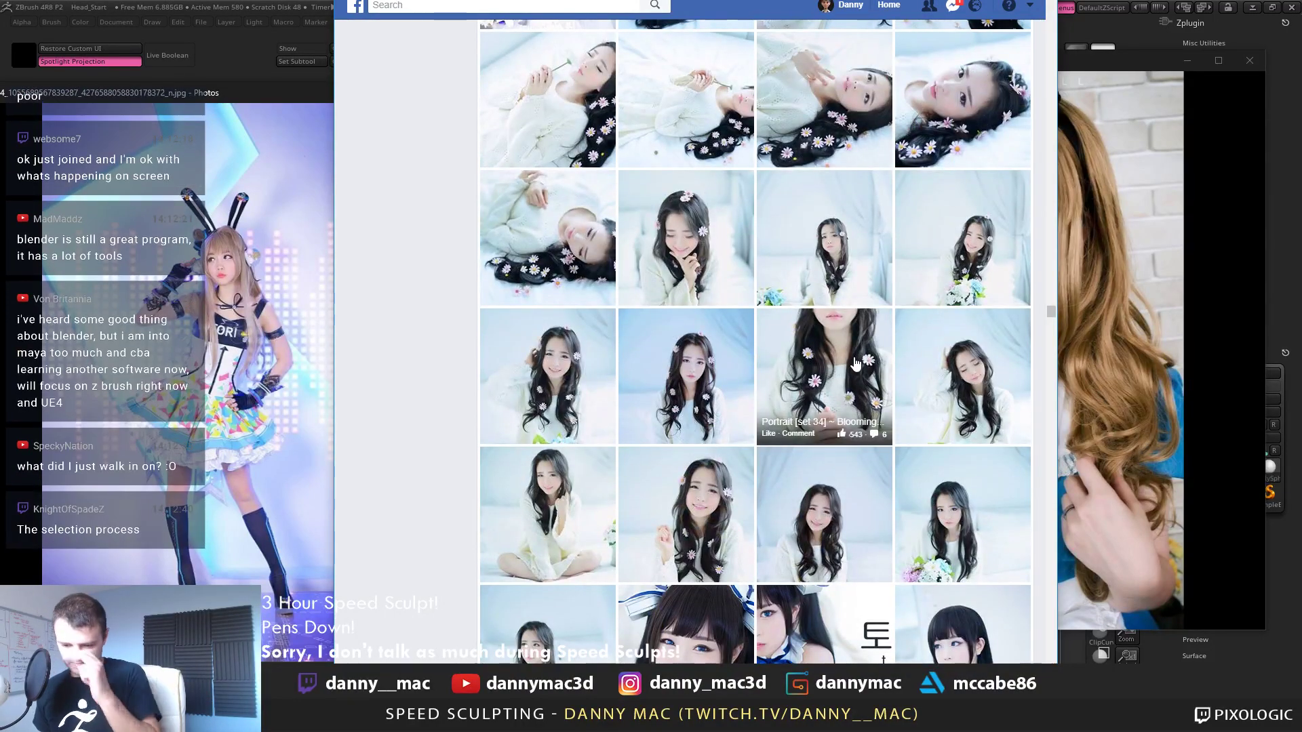
pyautogui.click(687, 353)
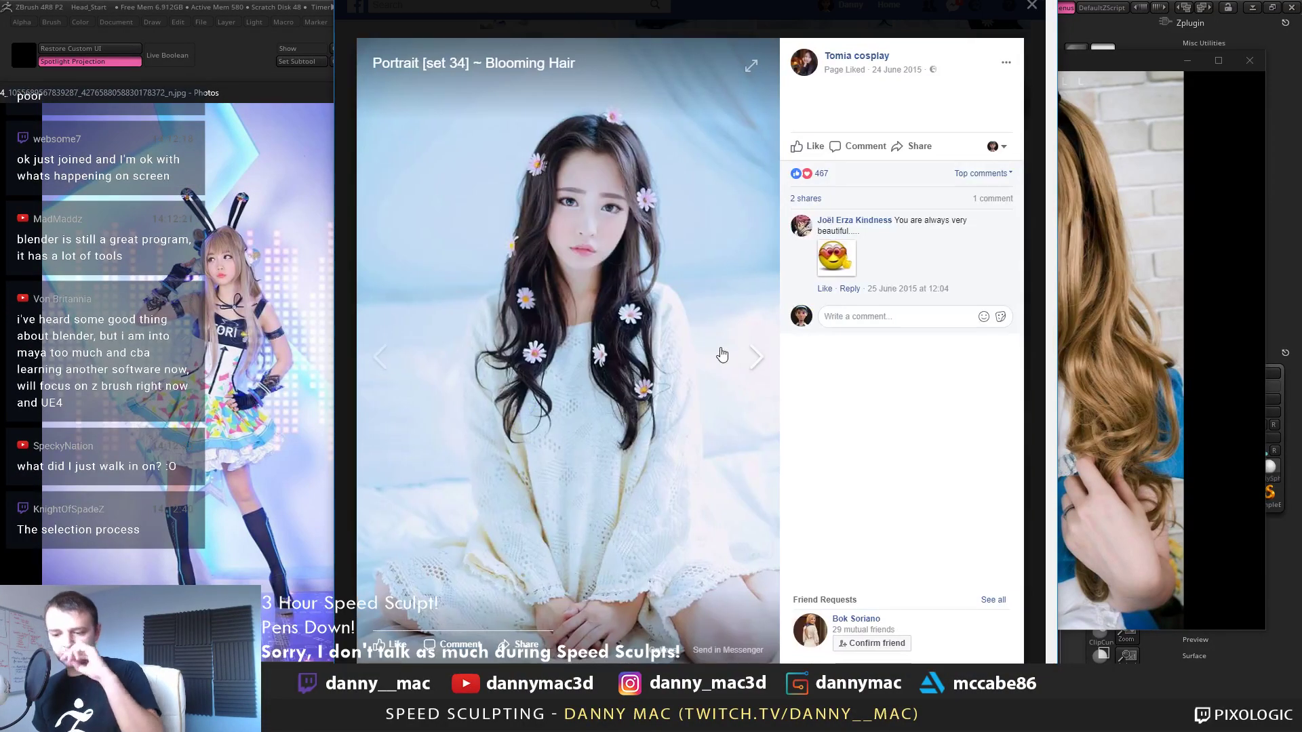
pyautogui.click(444, 20)
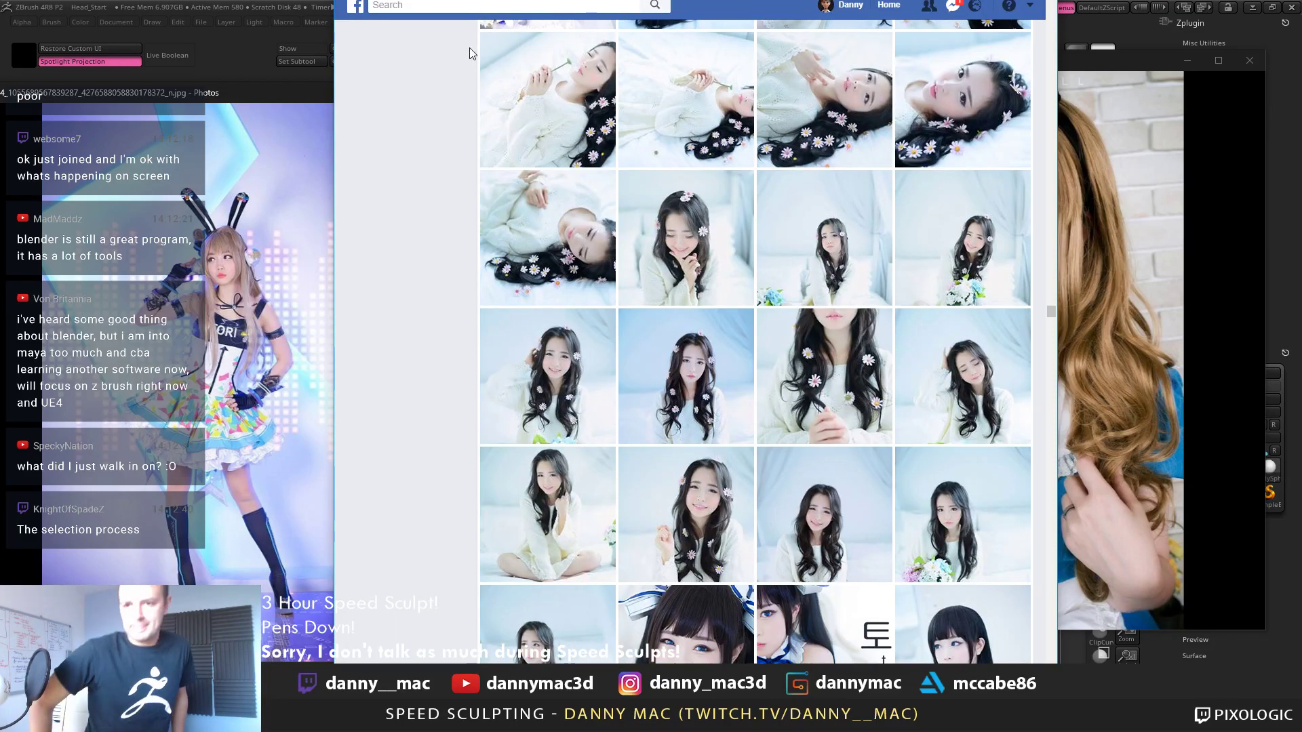
# Look over the remaining Blooming Hair portraits, then compare the Hestia and Hwaran sets further down the gallery
pyautogui.scroll(1, 999, 359)
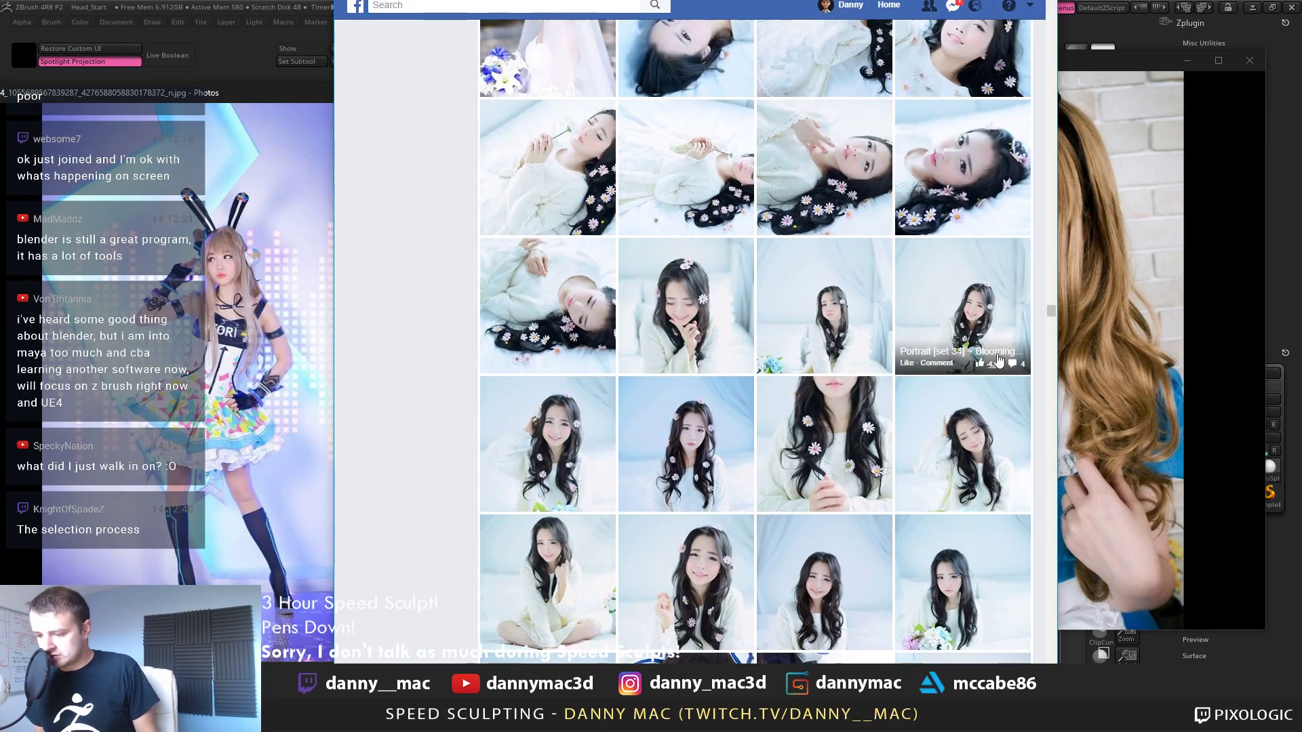
pyautogui.scroll(6, 943, 305)
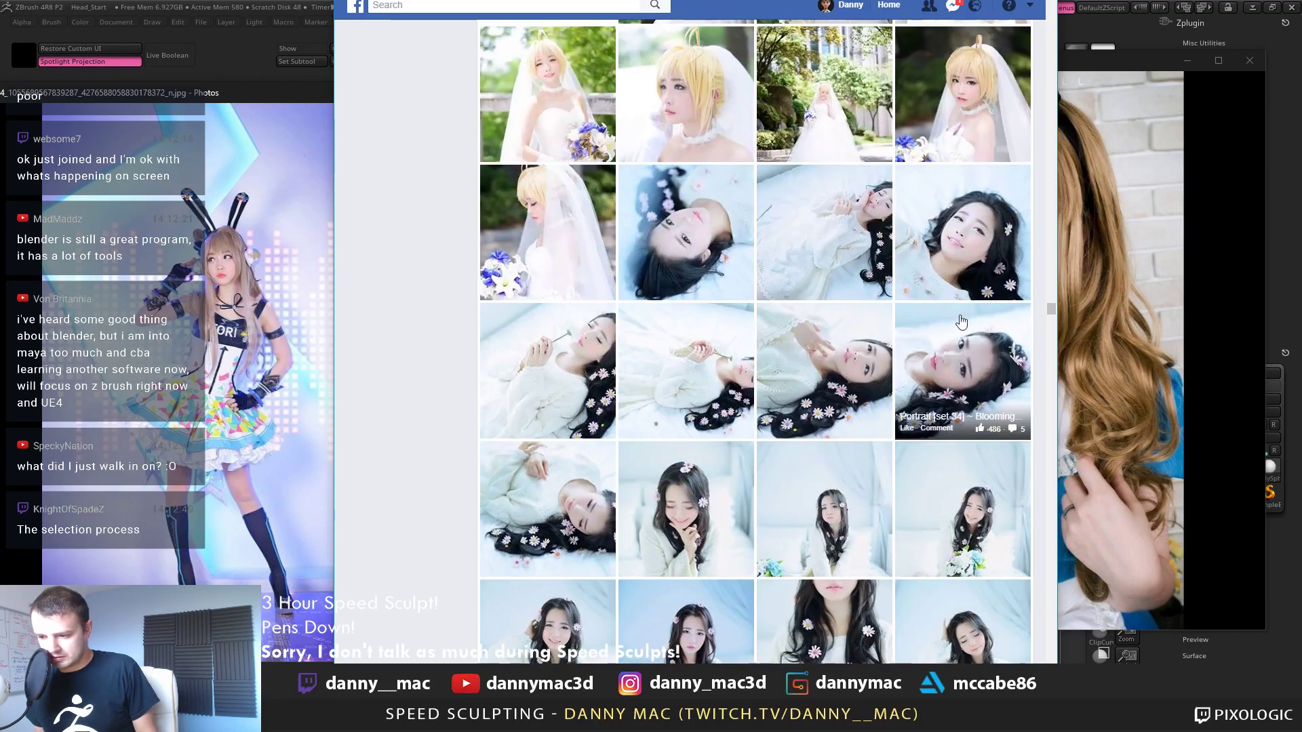
pyautogui.scroll(-12, 962, 329)
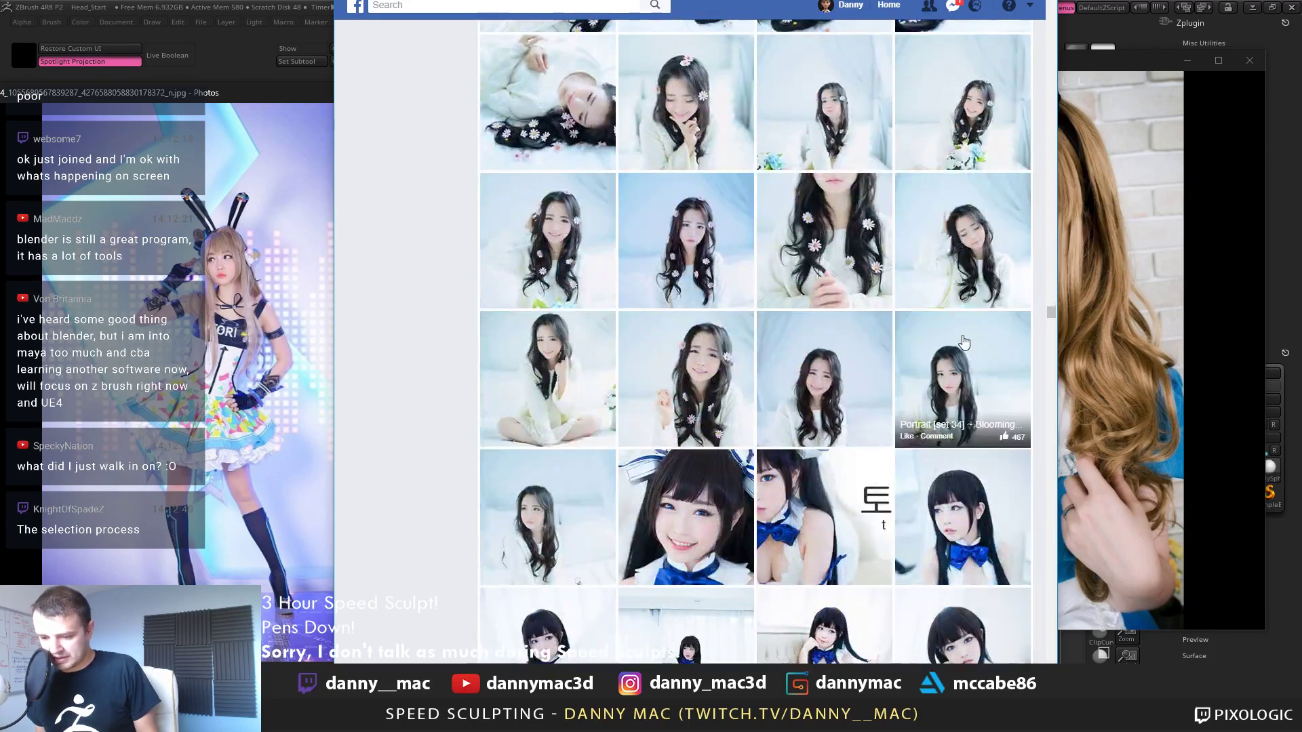
pyautogui.scroll(-3, 964, 349)
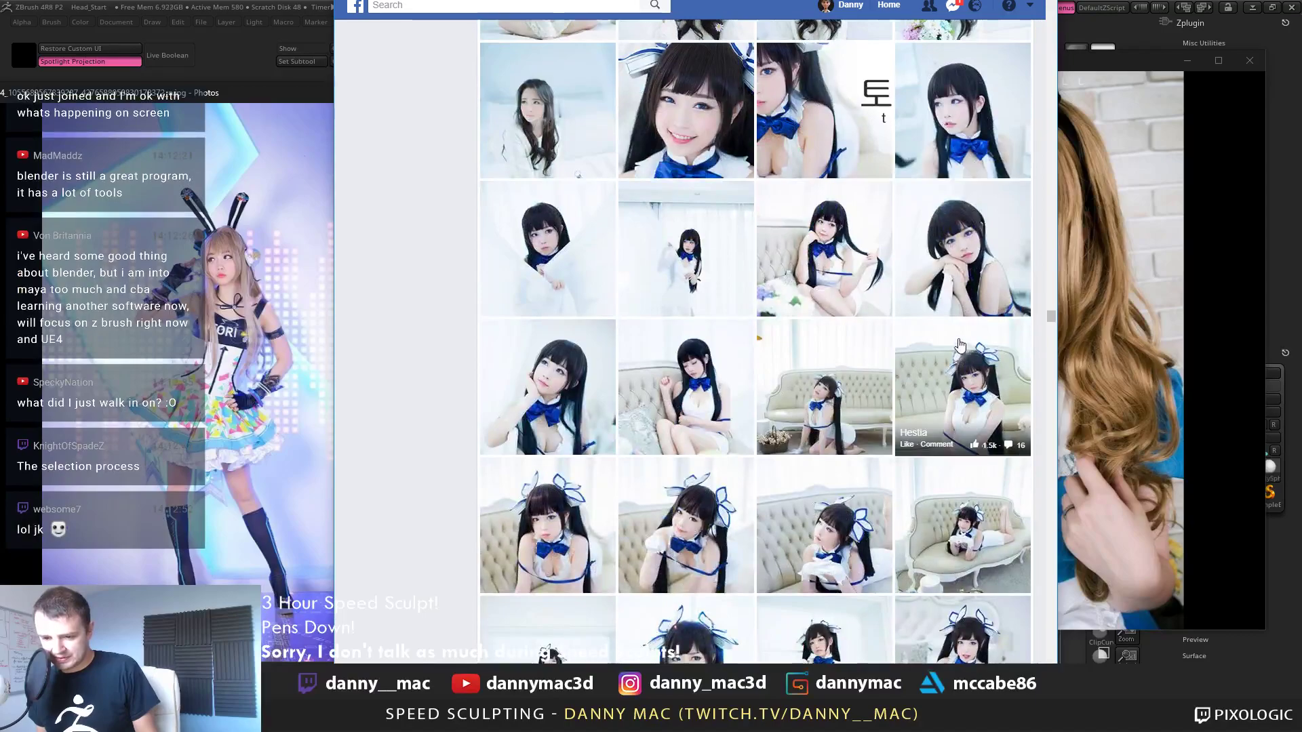
pyautogui.scroll(-10, 762, 228)
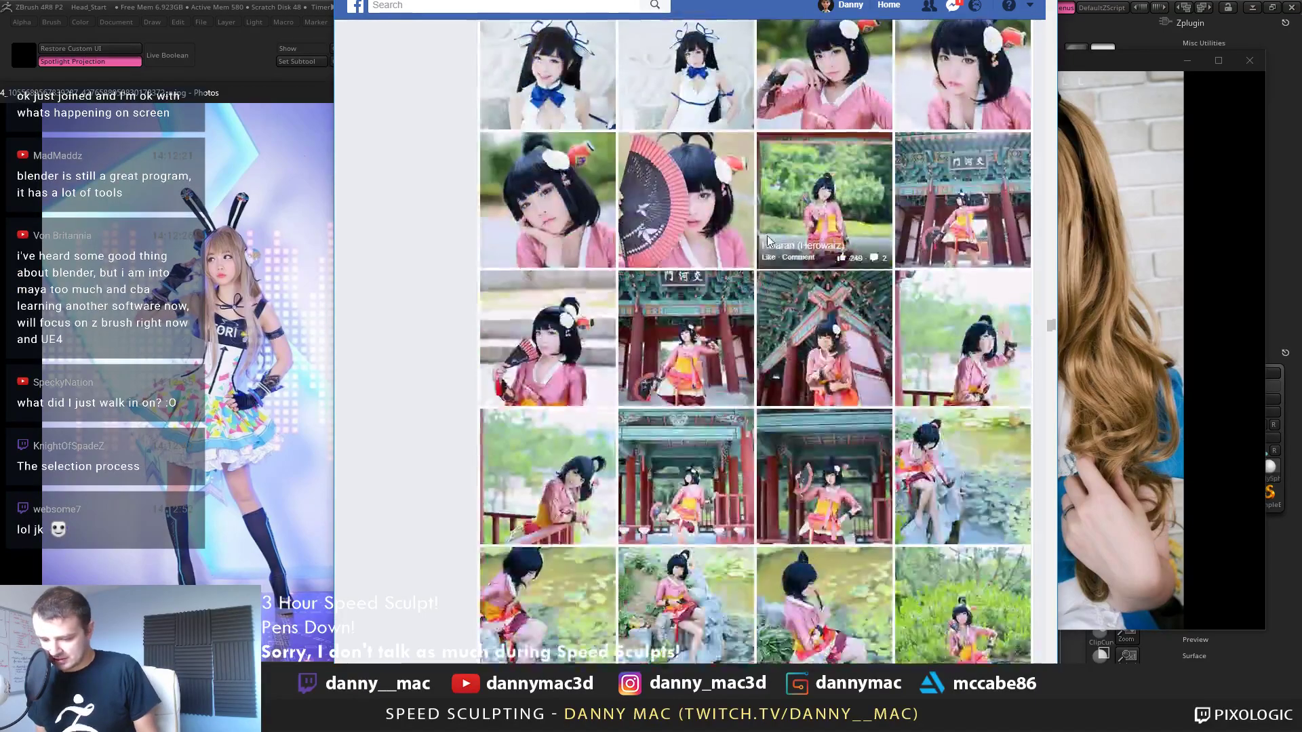
pyautogui.scroll(-4, 767, 235)
# Search up the gallery through the bridal, Saber and blue night-time costume sets to the Flowery garden portraits
pyautogui.scroll(20, 792, 319)
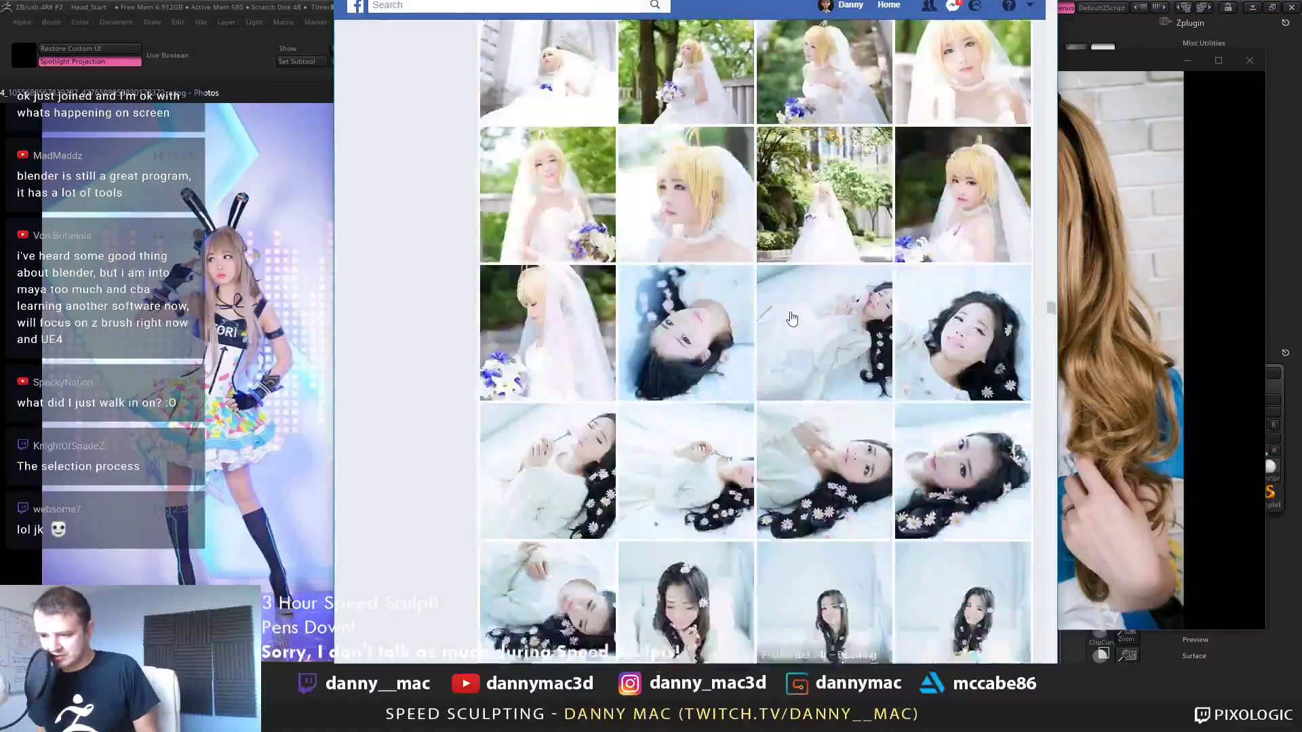
pyautogui.scroll(15, 792, 319)
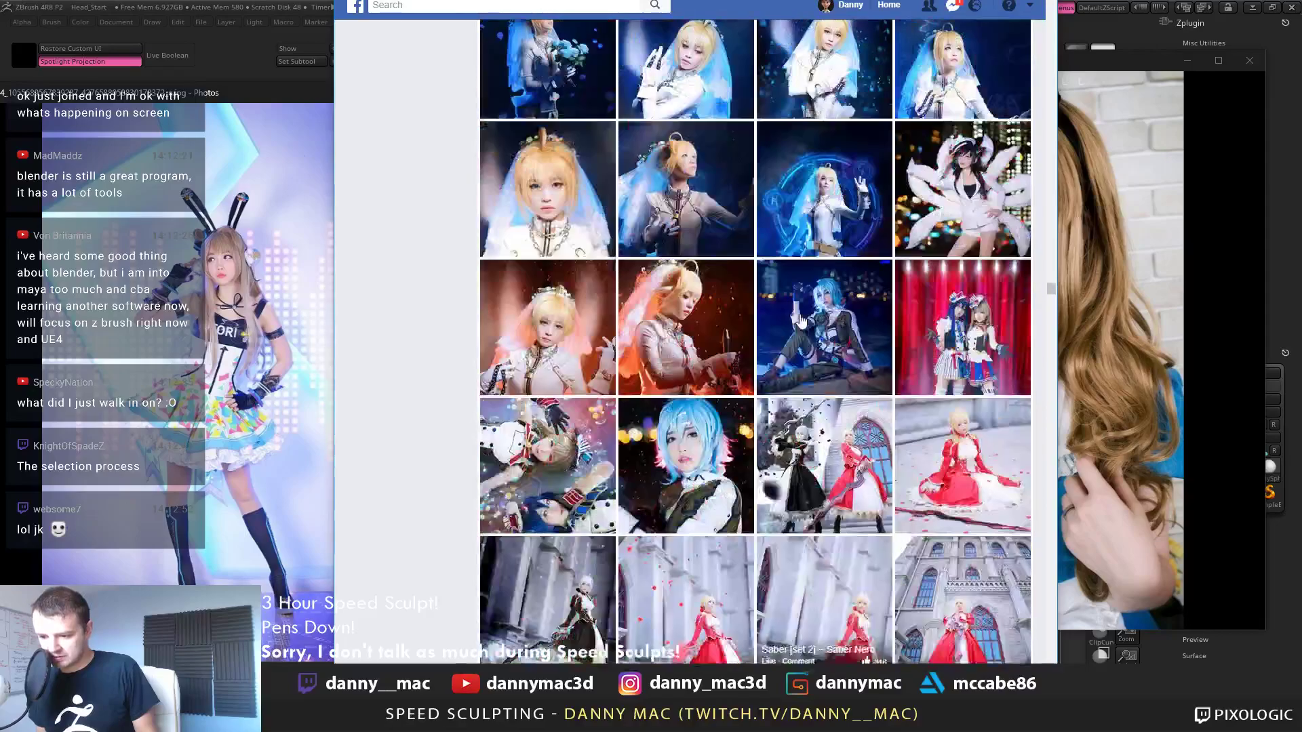
pyautogui.scroll(20, 800, 320)
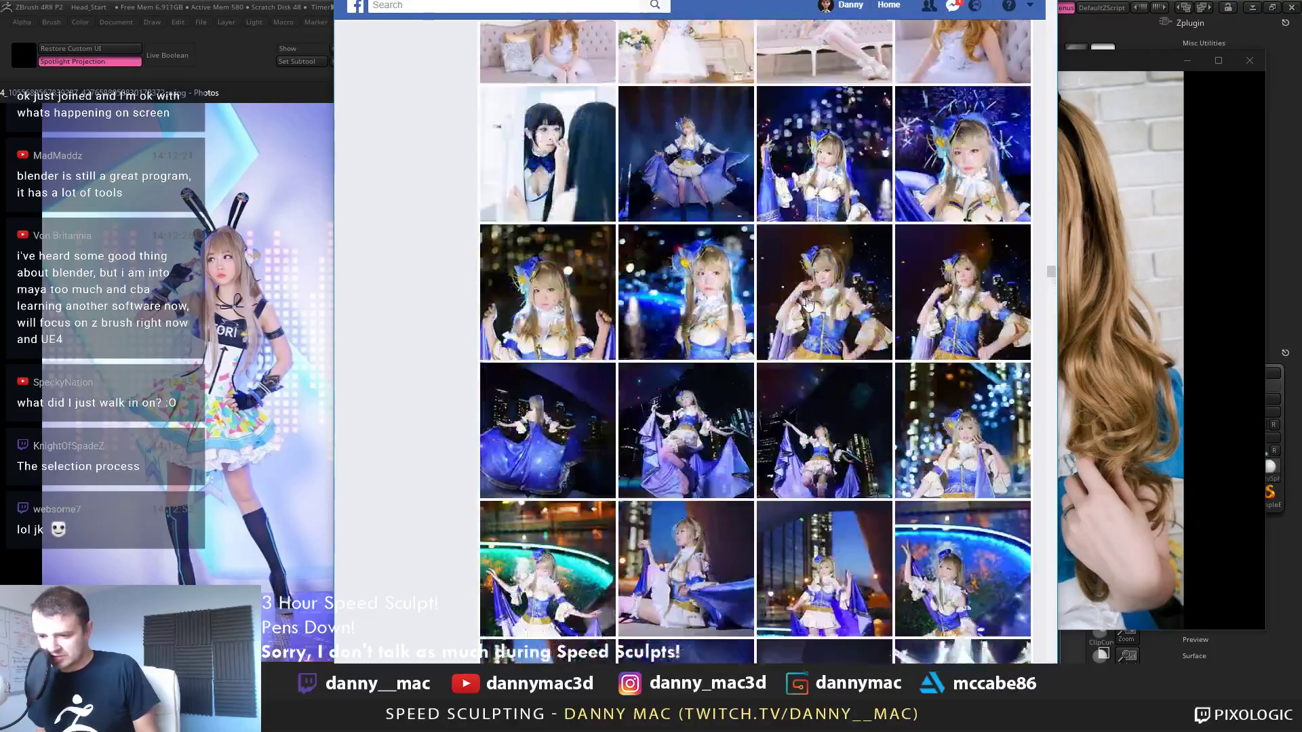
pyautogui.scroll(8, 811, 304)
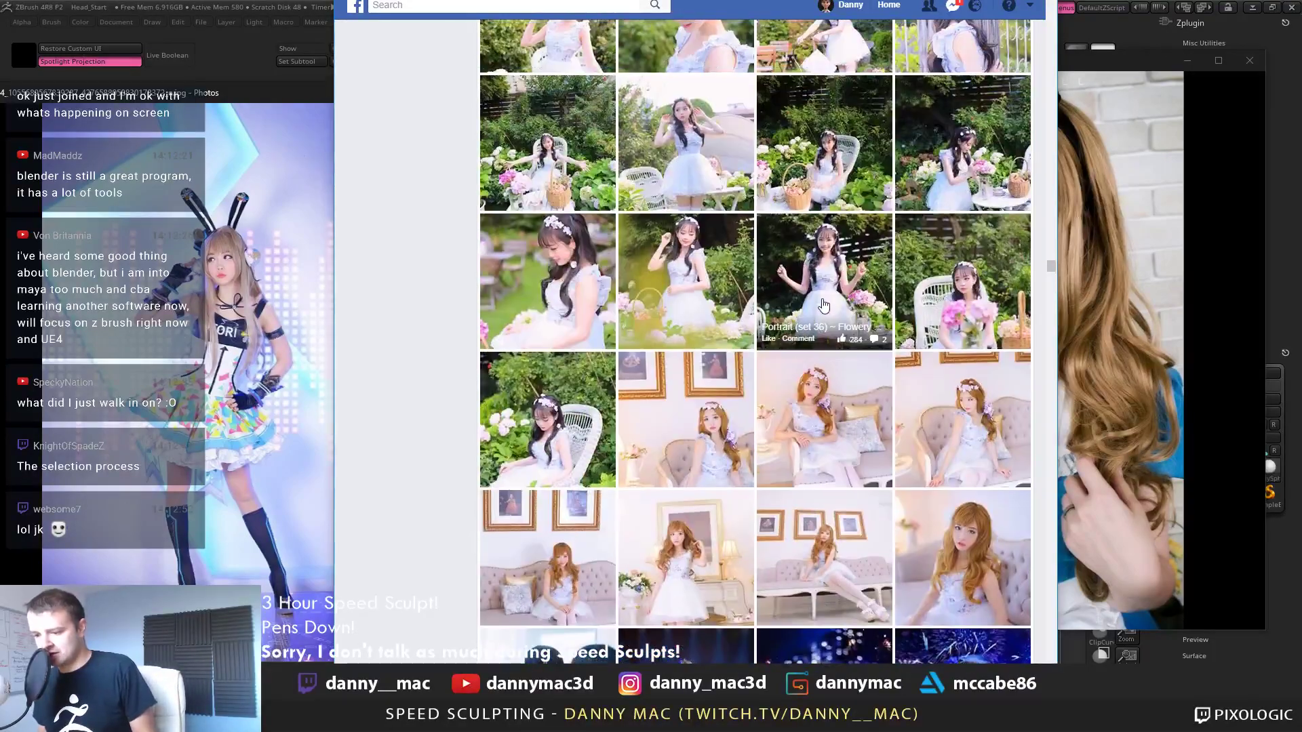
pyautogui.scroll(1, 832, 309)
pyautogui.scroll(1, 844, 311)
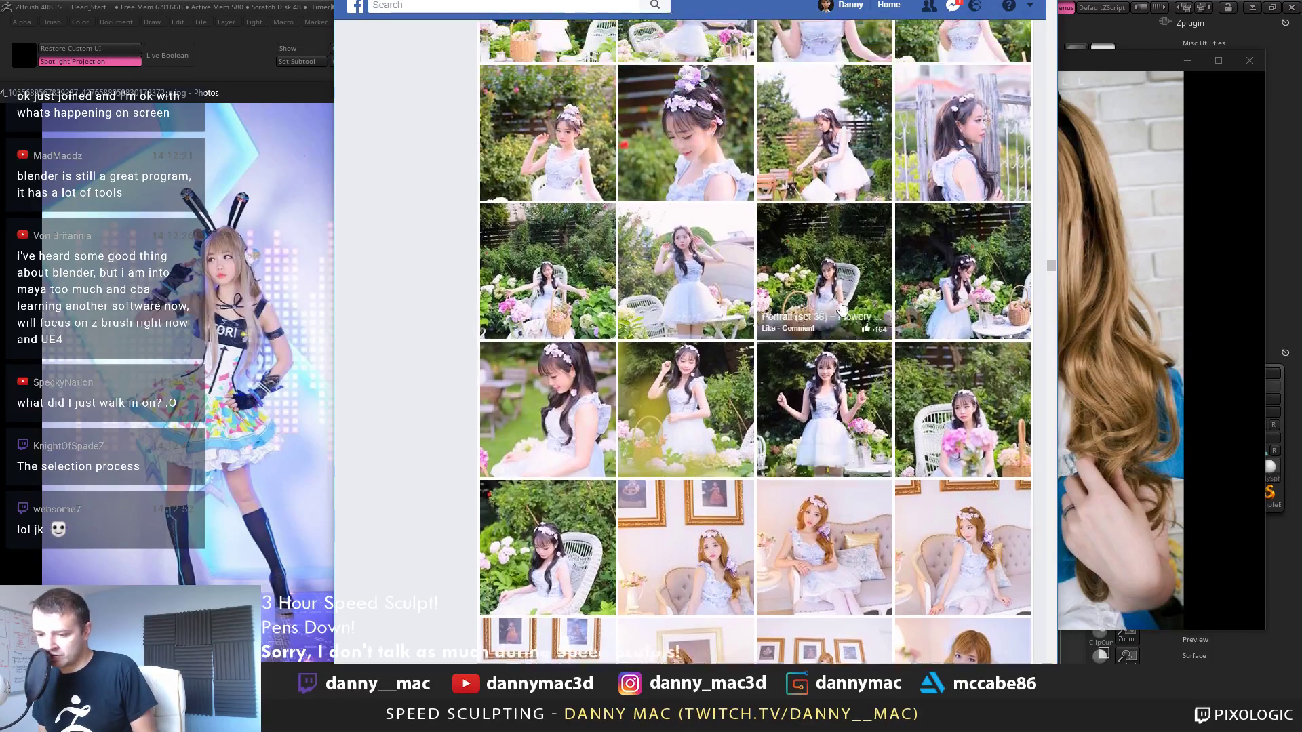
# Return down the gallery past the Saber and Blooming Hair sets to the Hestia and Hwaran photos
pyautogui.scroll(-12, 844, 315)
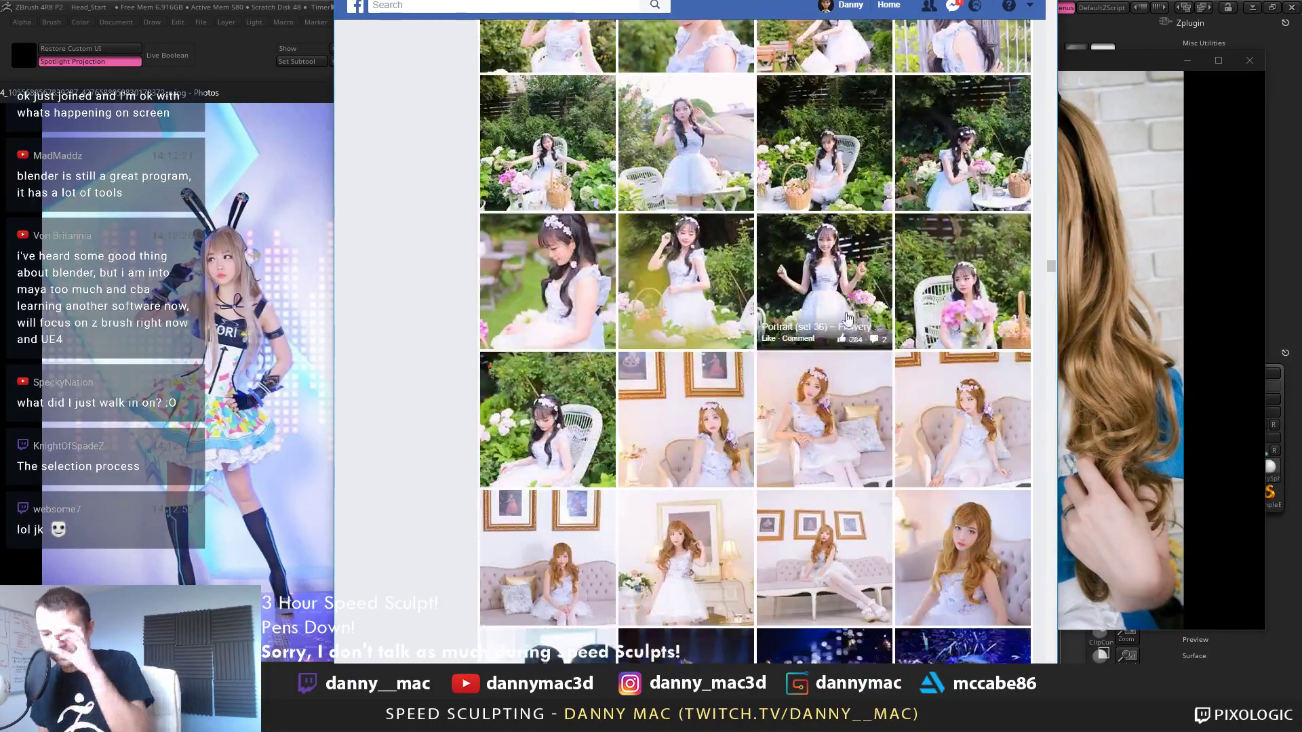
pyautogui.scroll(-15, 834, 319)
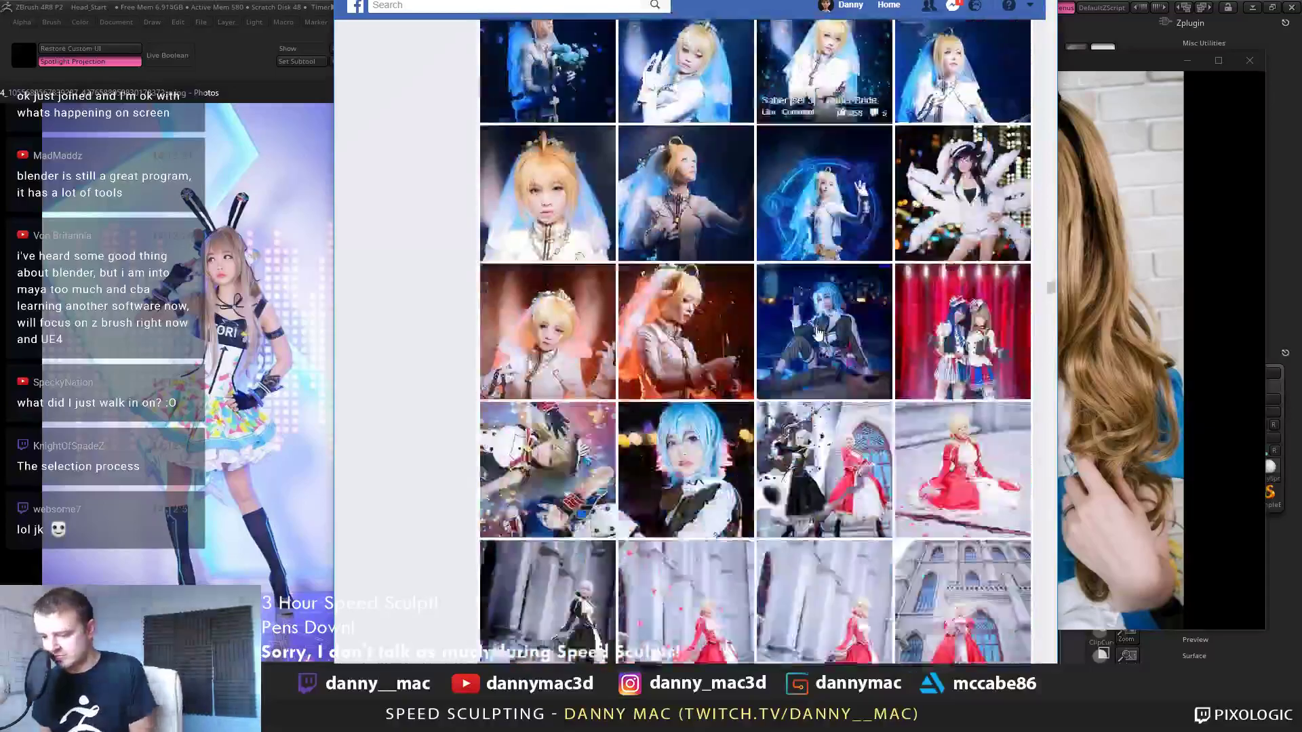
pyautogui.scroll(-15, 772, 278)
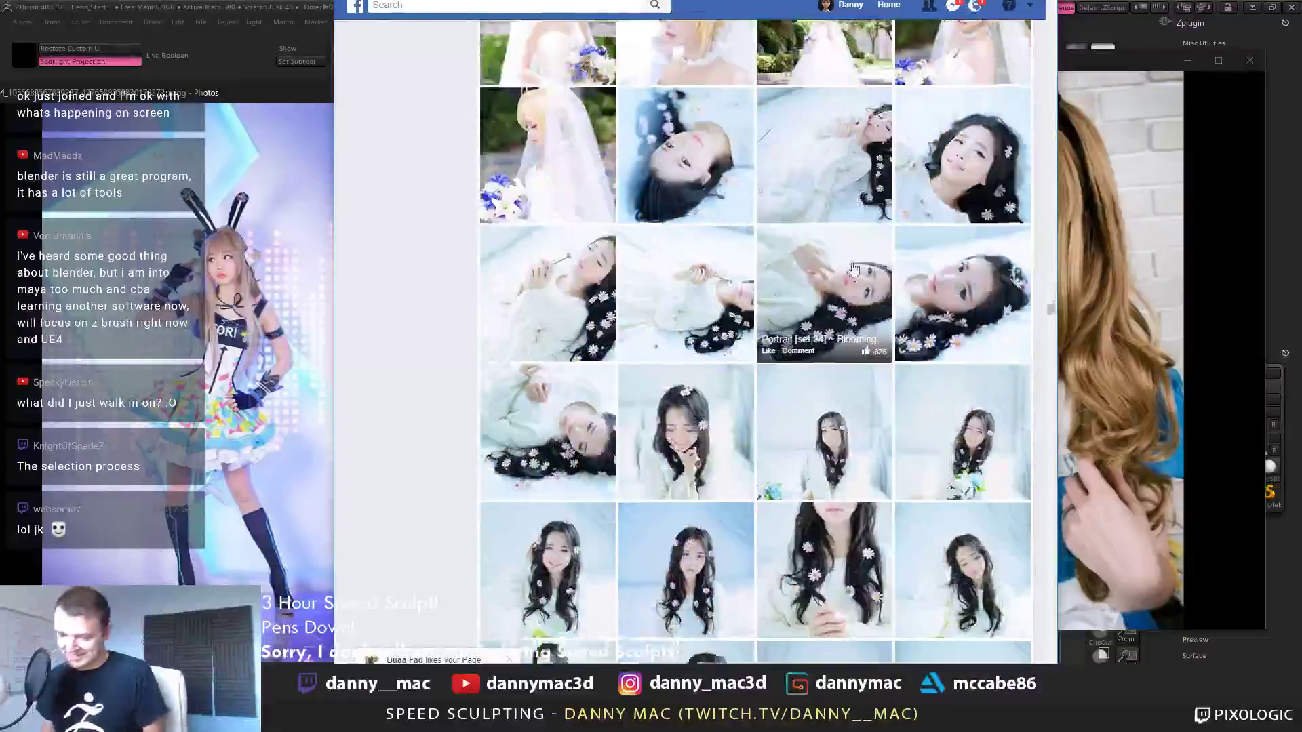
pyautogui.scroll(-12, 843, 289)
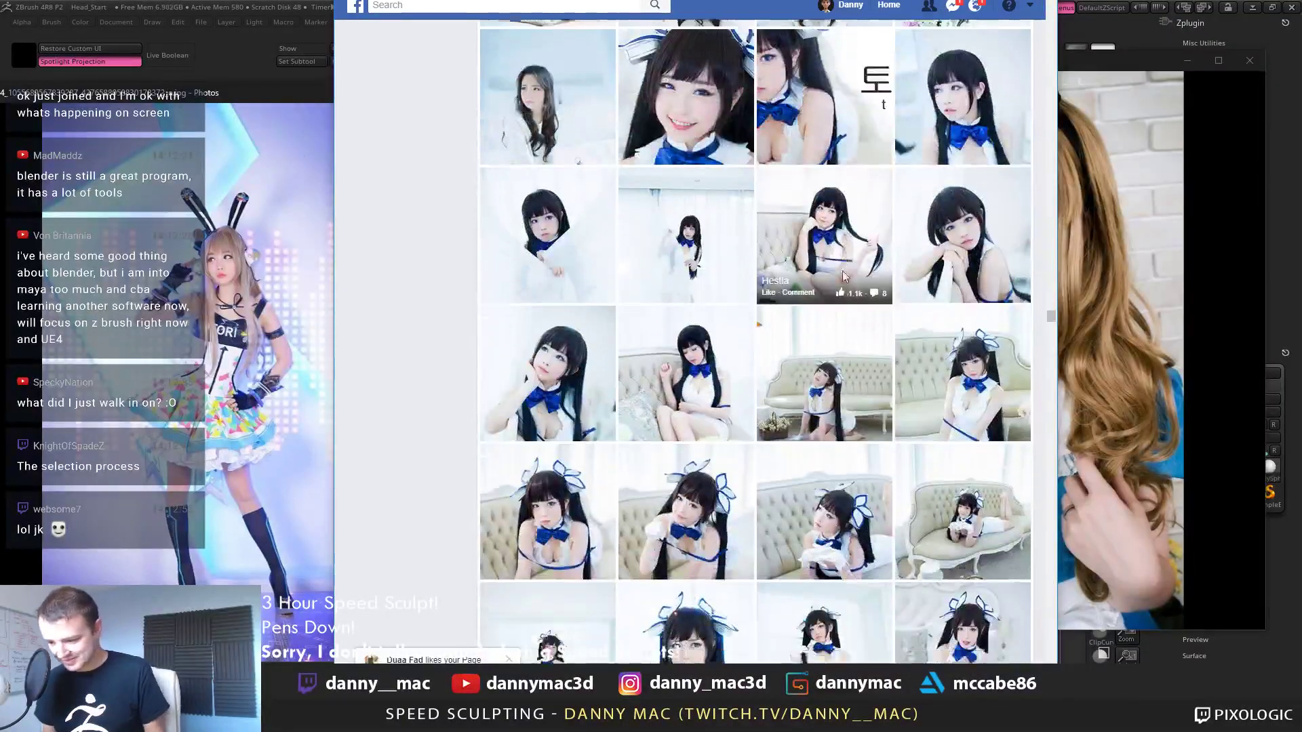
pyautogui.scroll(-6, 844, 274)
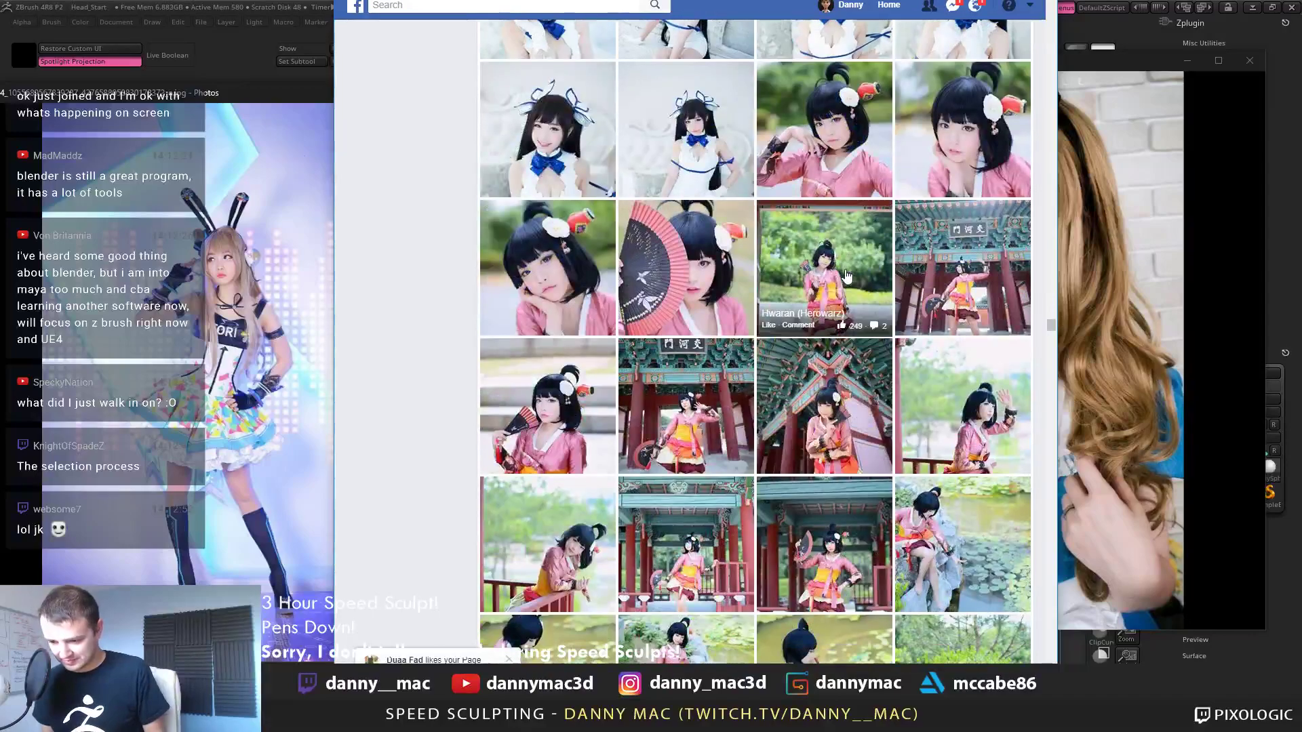
pyautogui.scroll(1, 827, 278)
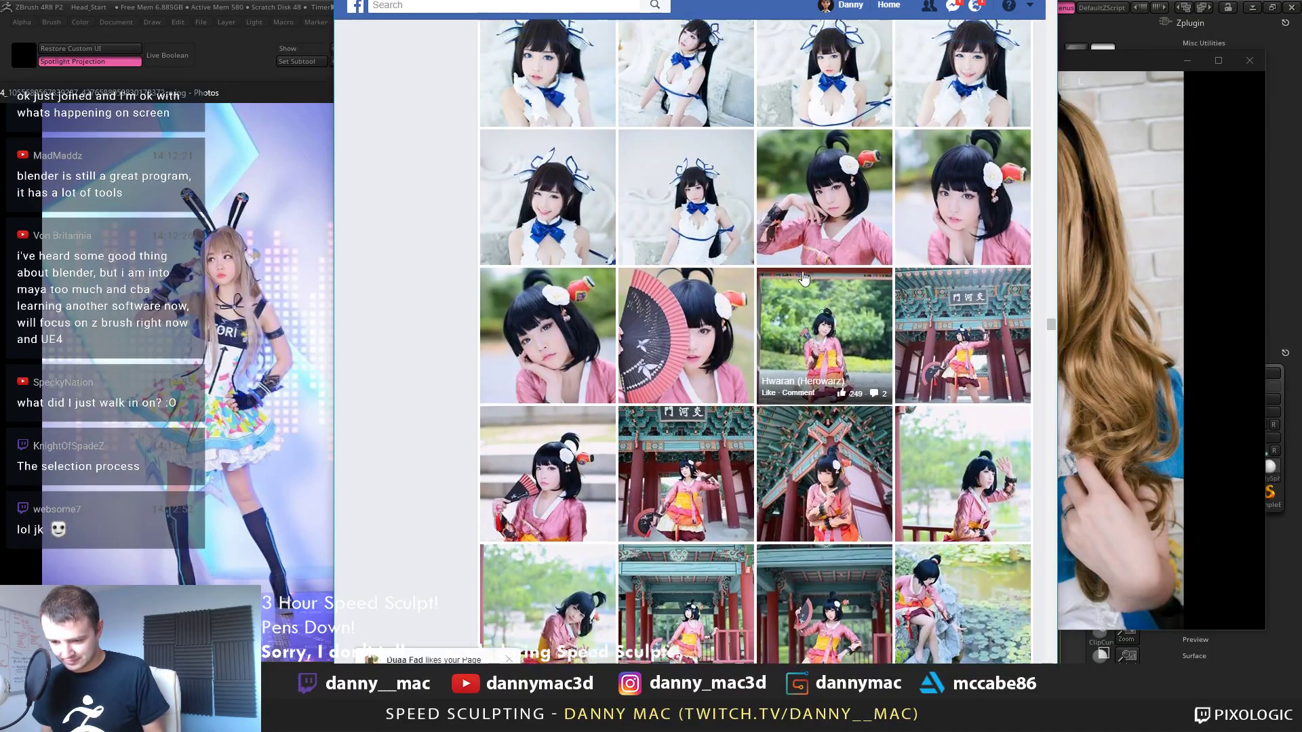
# Go down the gallery past the pink-haired maid set, view a White Rose portrait with long dark hair enlarged, and close it
pyautogui.scroll(-14, 841, 268)
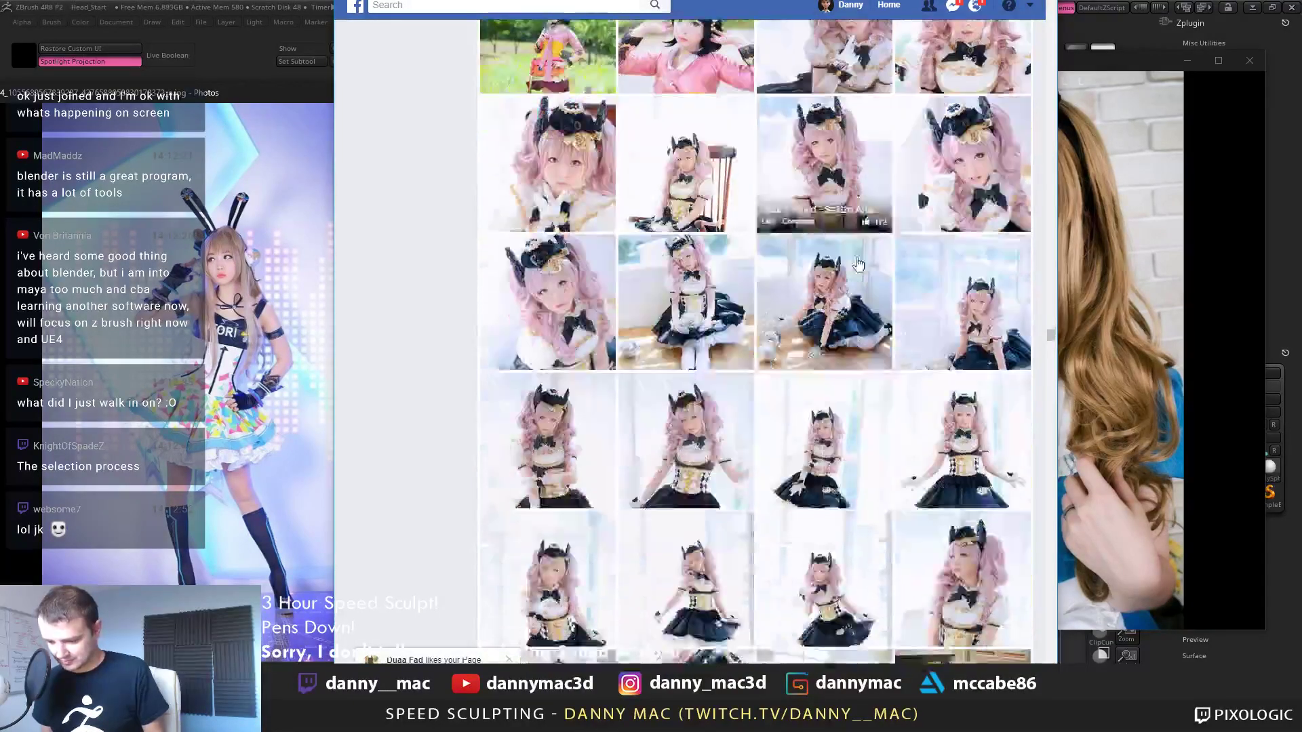
pyautogui.scroll(-10, 855, 261)
pyautogui.scroll(-4, 854, 267)
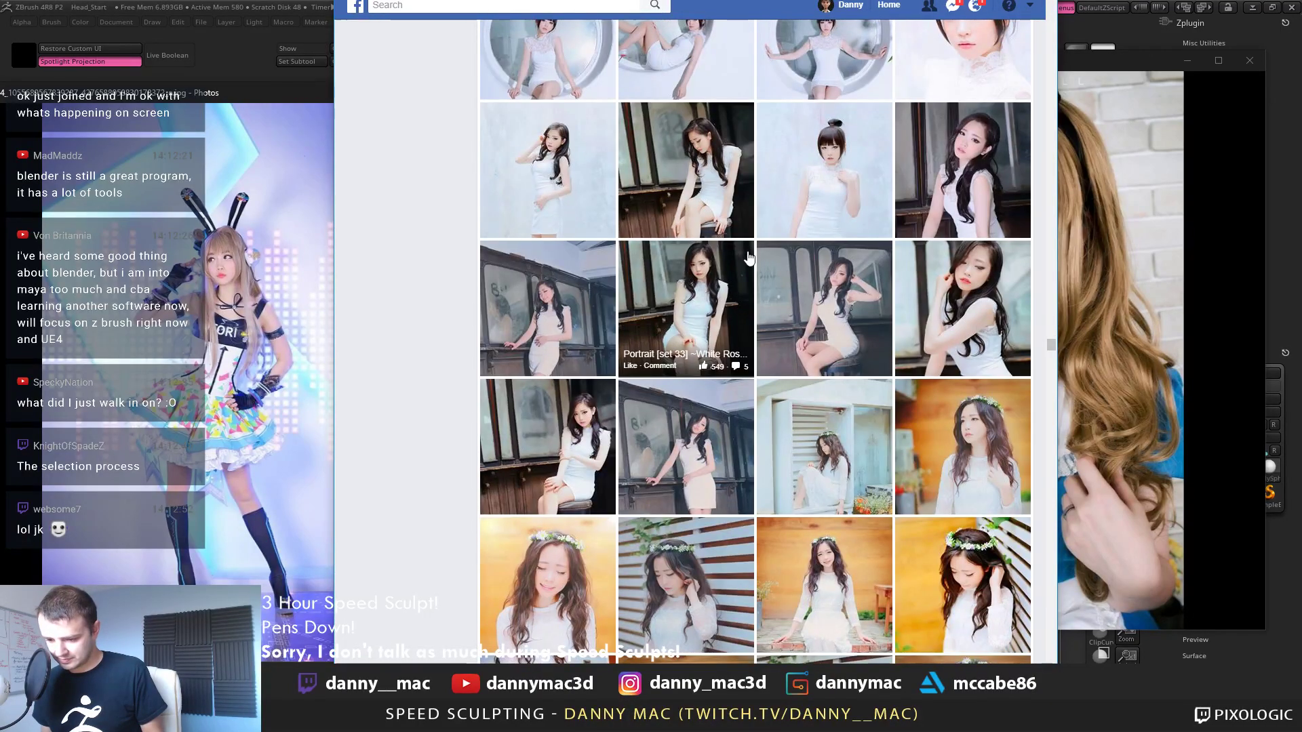
pyautogui.click(956, 175)
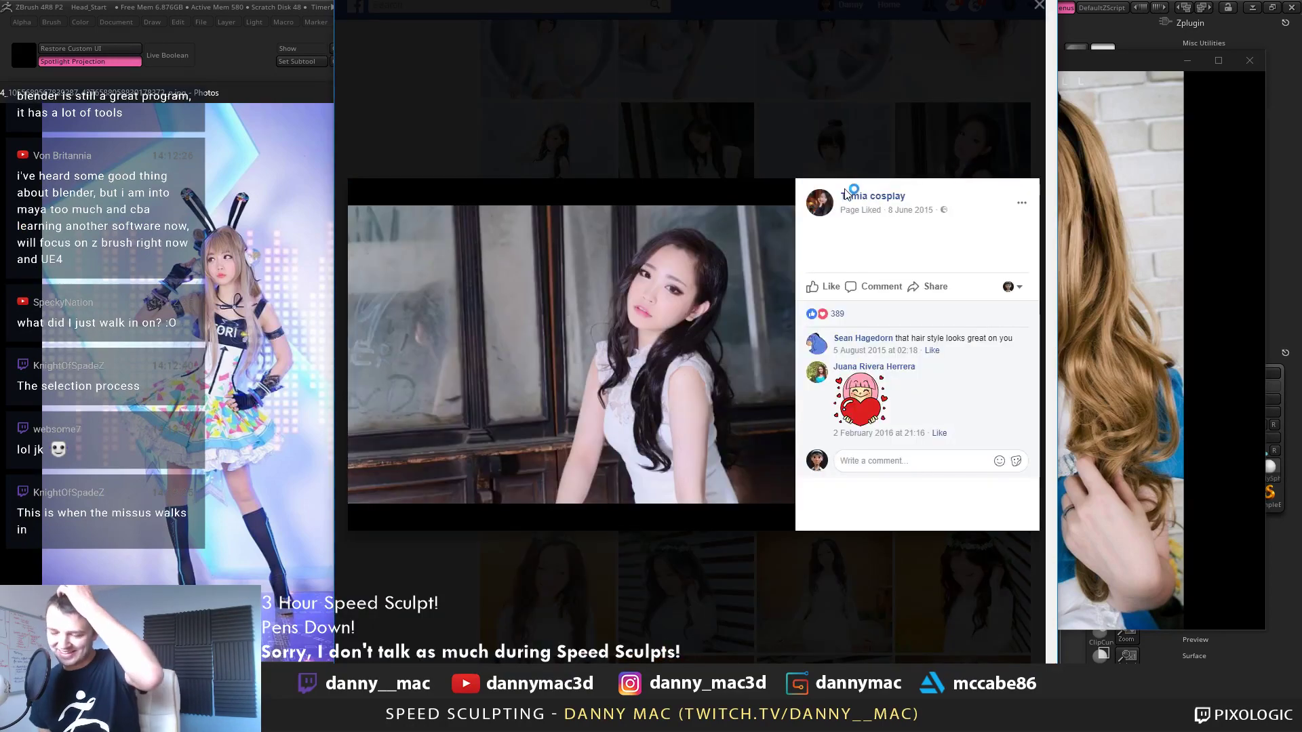
pyautogui.click(747, 111)
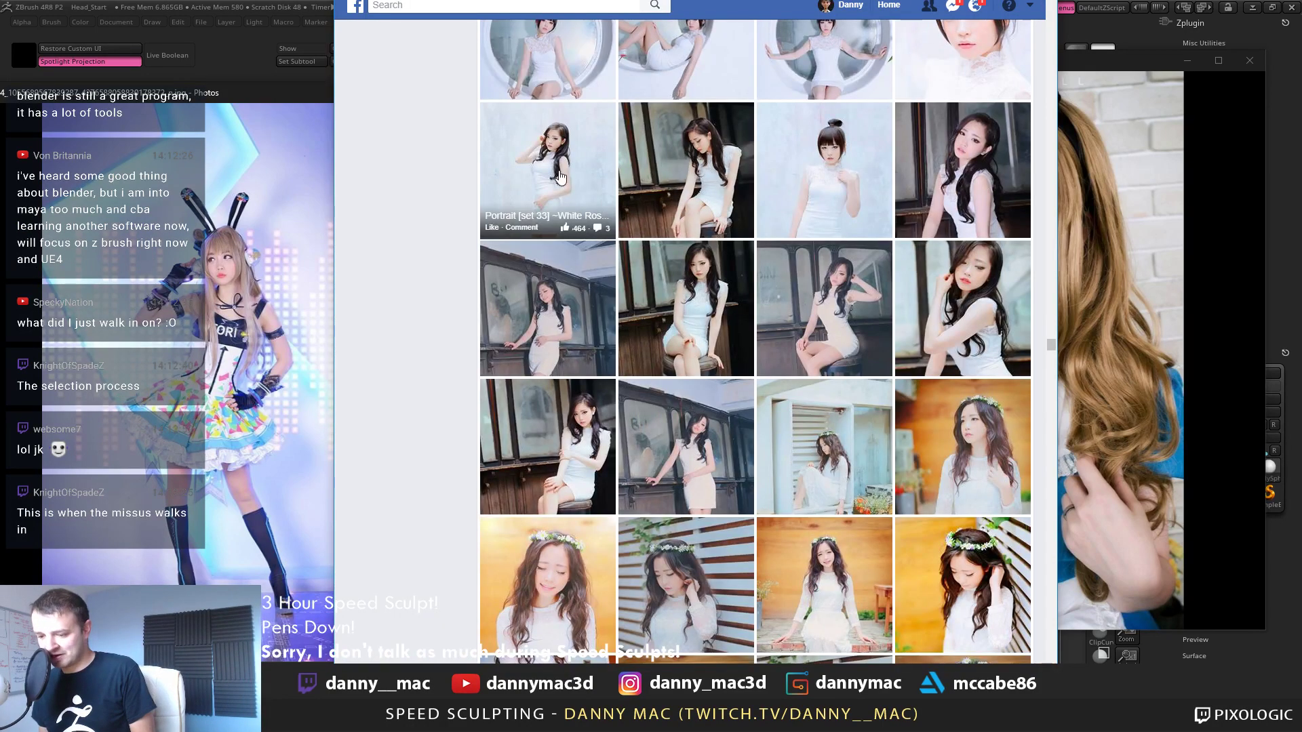
# Look over the remaining White Rose portraits and the flower-crown portraits of set 32, down to the Asuna photos
pyautogui.scroll(-2, 560, 178)
pyautogui.scroll(-2, 593, 183)
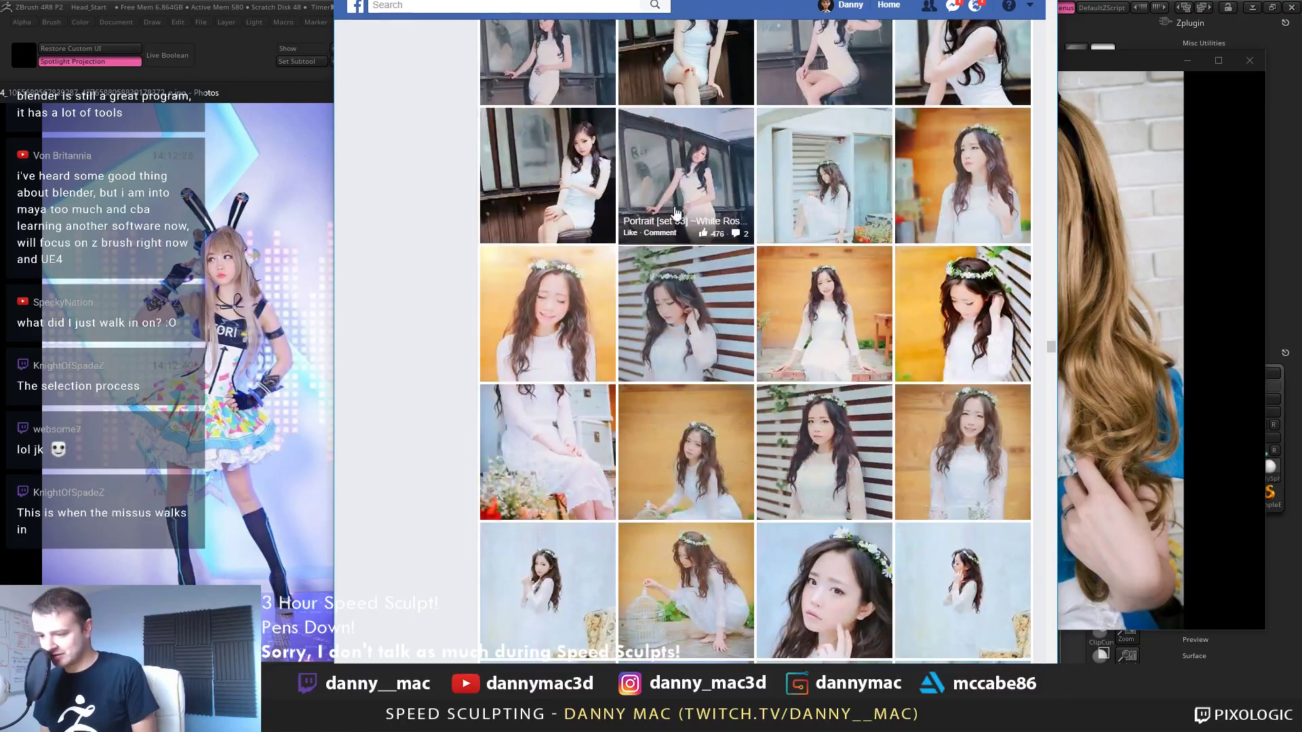
pyautogui.scroll(1, 699, 160)
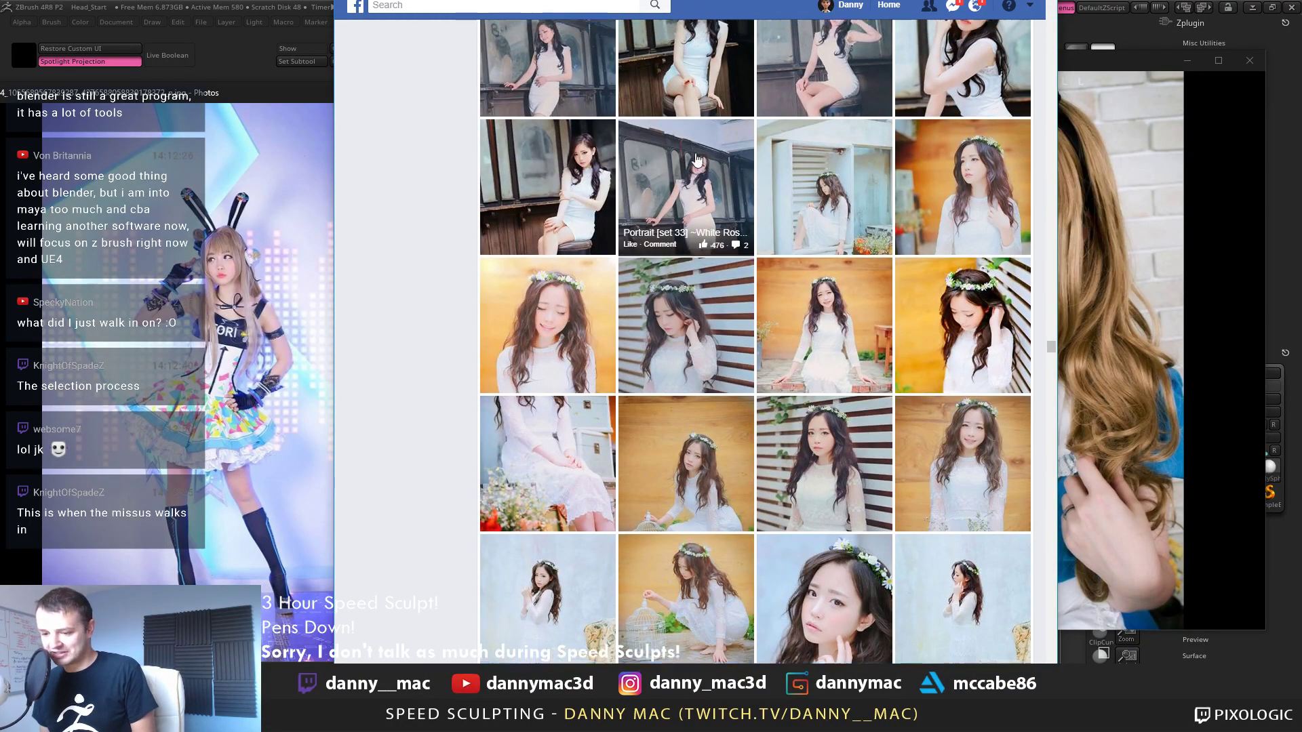
pyautogui.scroll(-1, 699, 162)
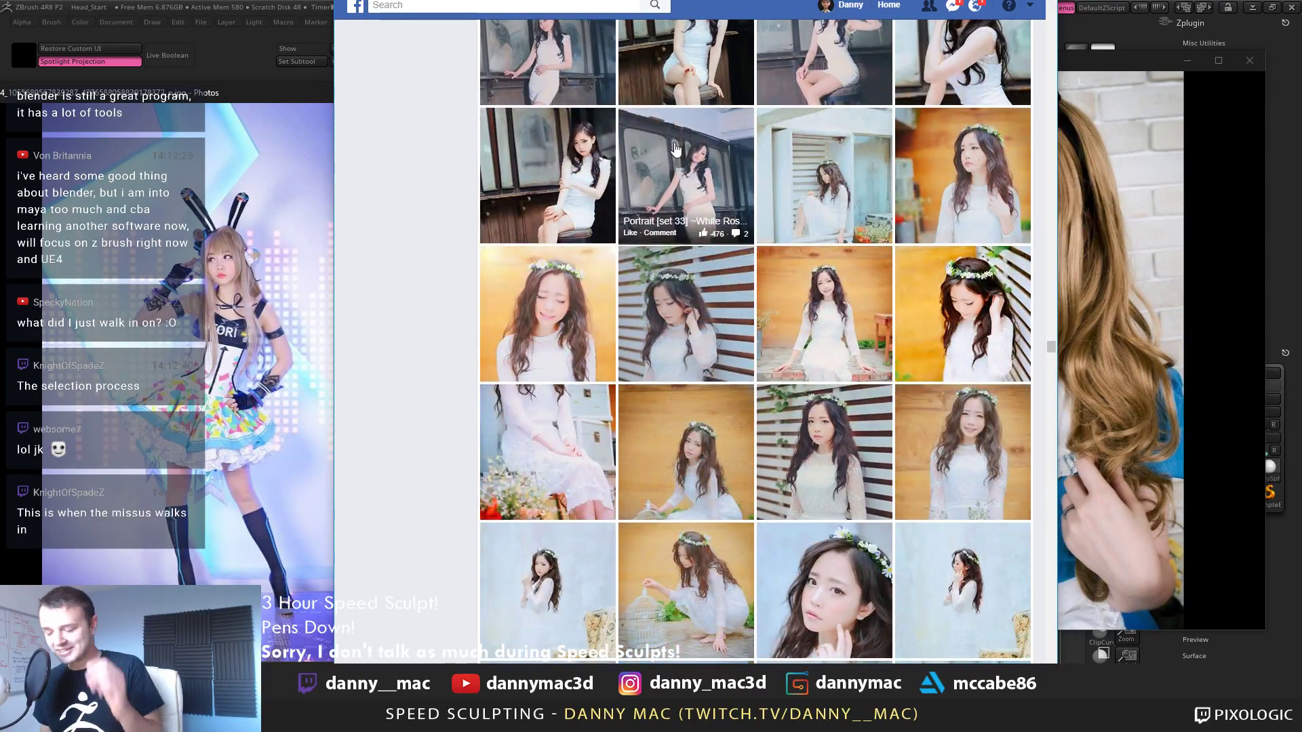
pyautogui.scroll(-2, 674, 147)
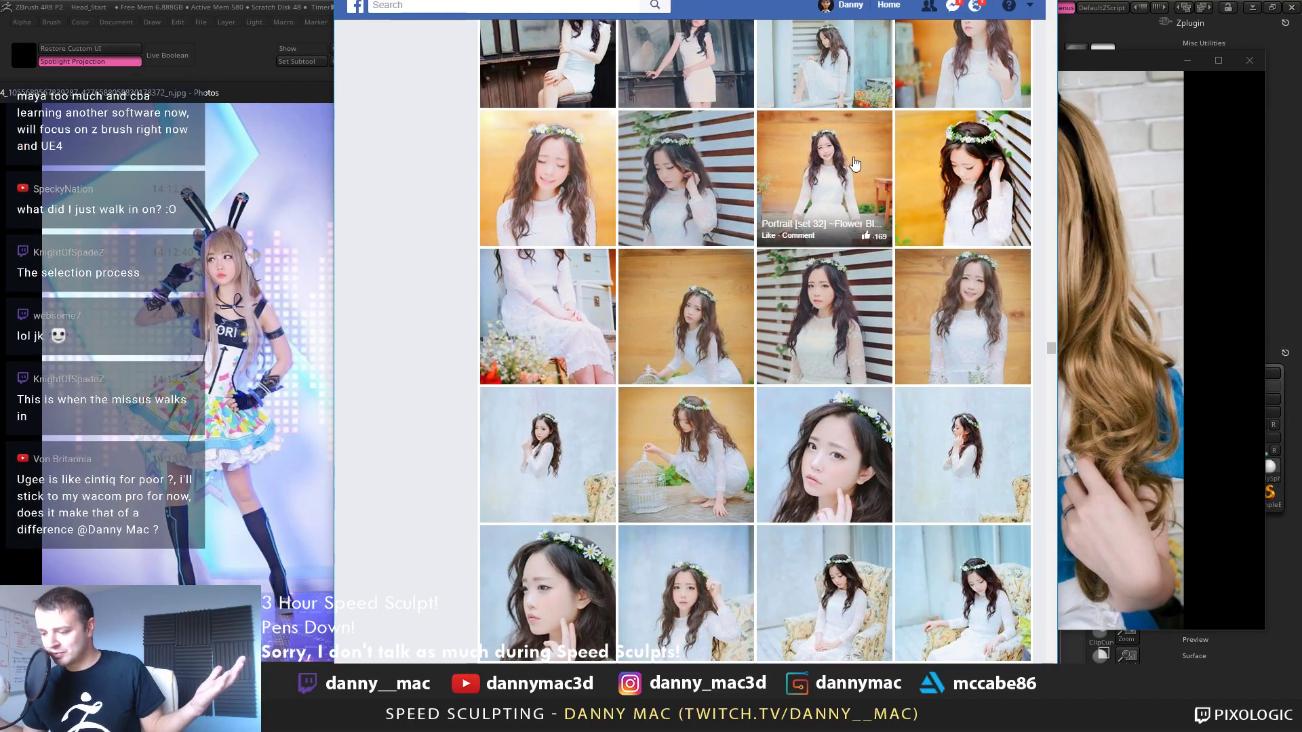
pyautogui.scroll(-3, 821, 203)
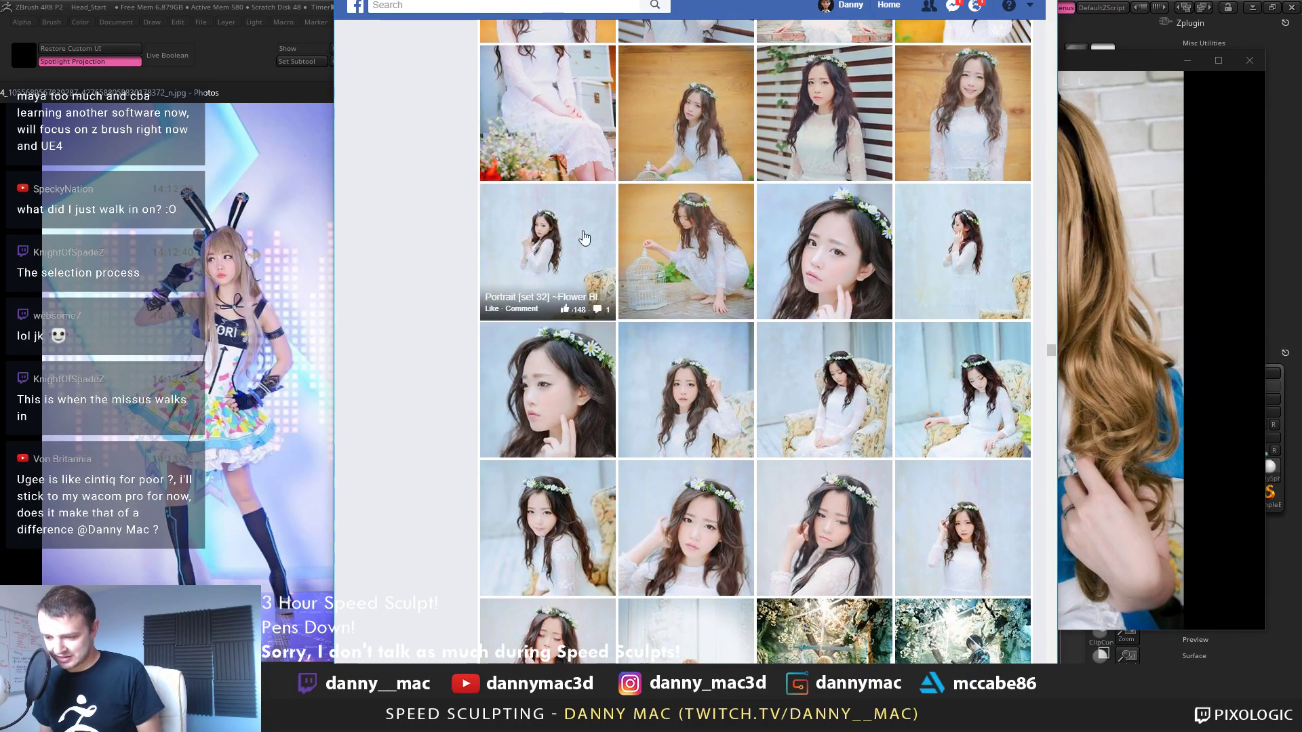
pyautogui.scroll(-2, 678, 237)
pyautogui.scroll(-3, 738, 235)
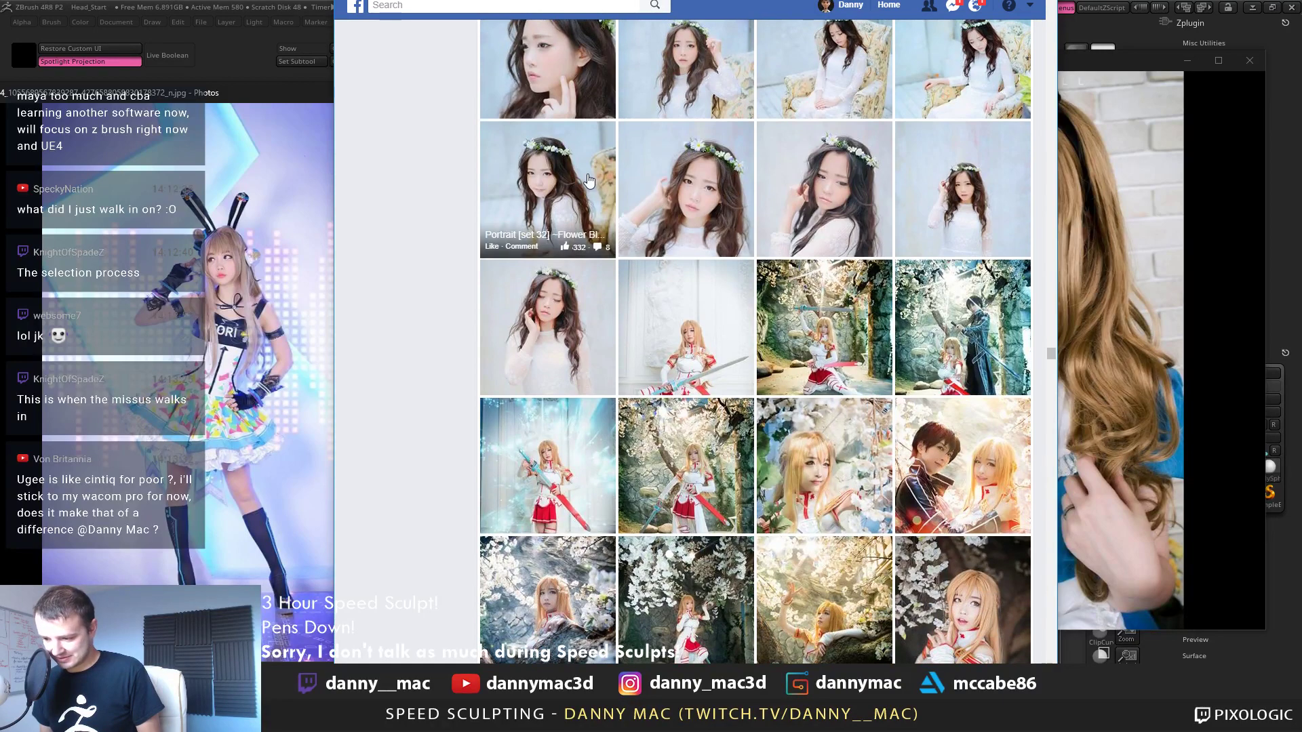
pyautogui.scroll(-2, 956, 183)
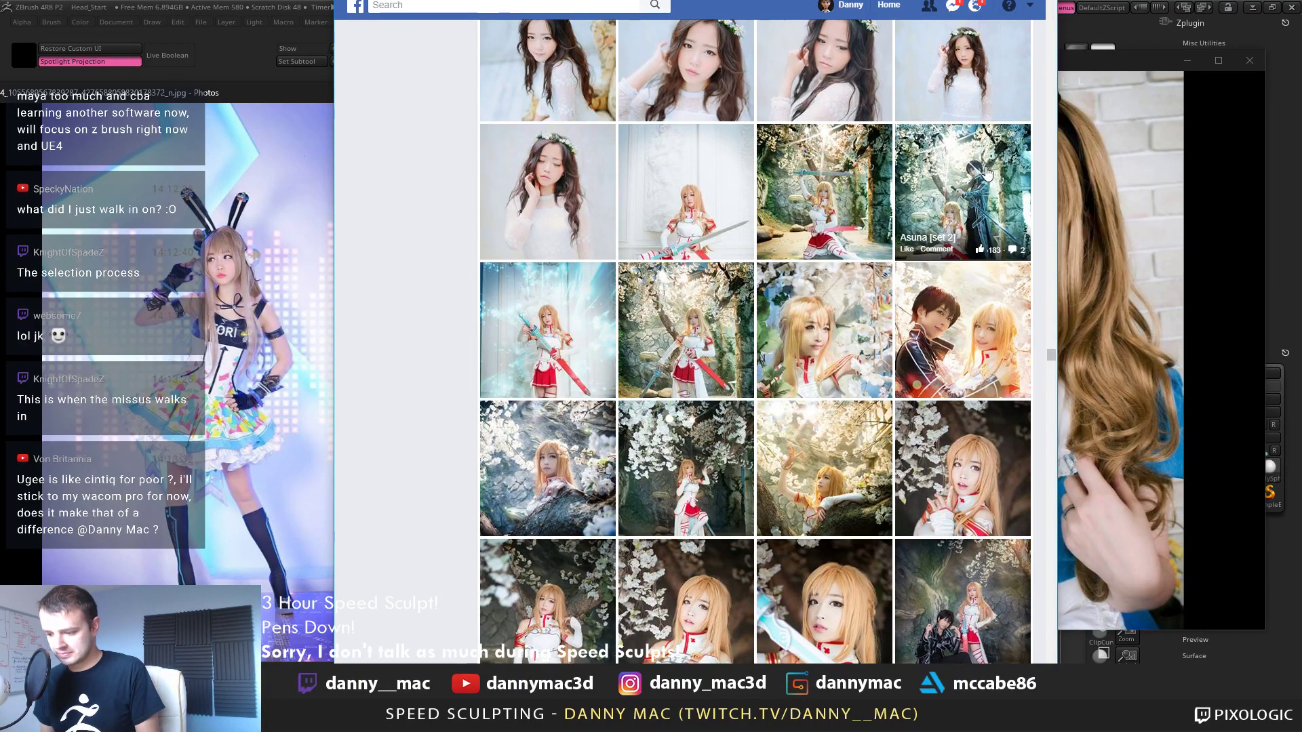
# Compare the Asuna and Ezreal sets, then return up the gallery past the flower-crown portraits to the White Rose photos
pyautogui.scroll(-9, 987, 174)
pyautogui.scroll(4, 963, 181)
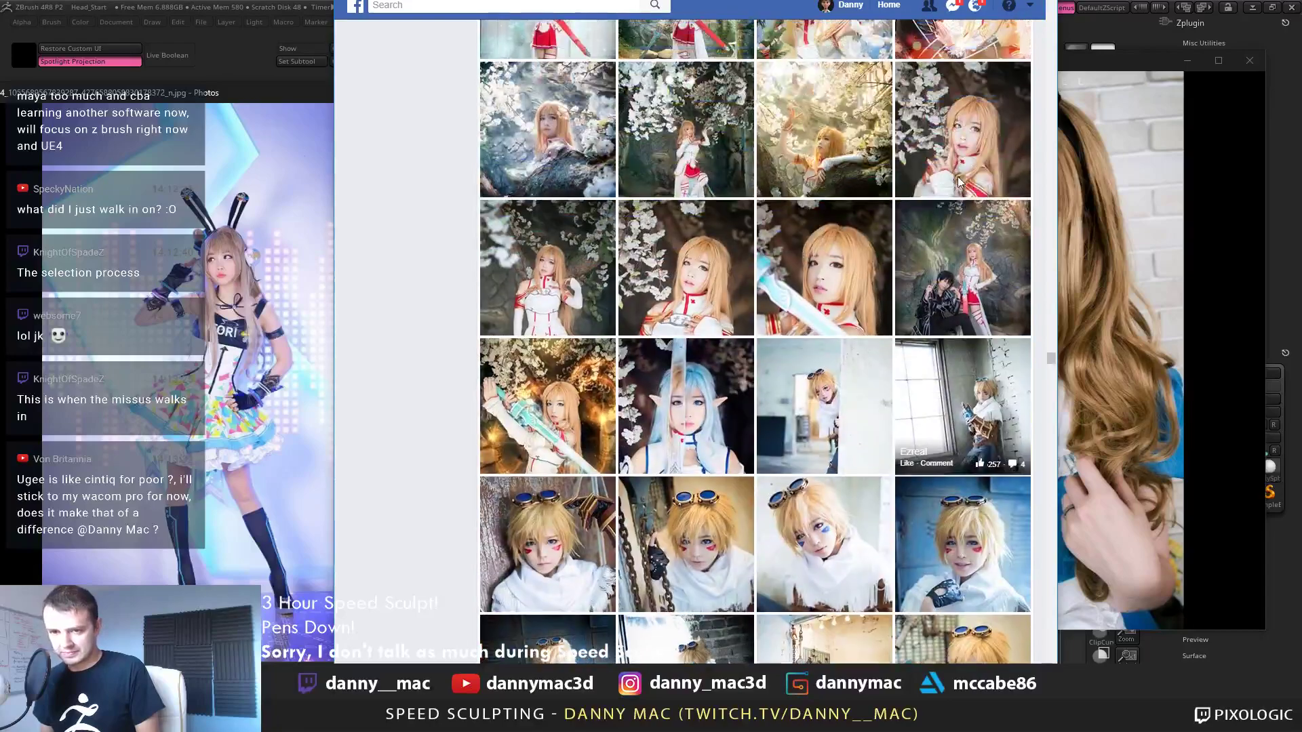
pyautogui.scroll(6, 960, 182)
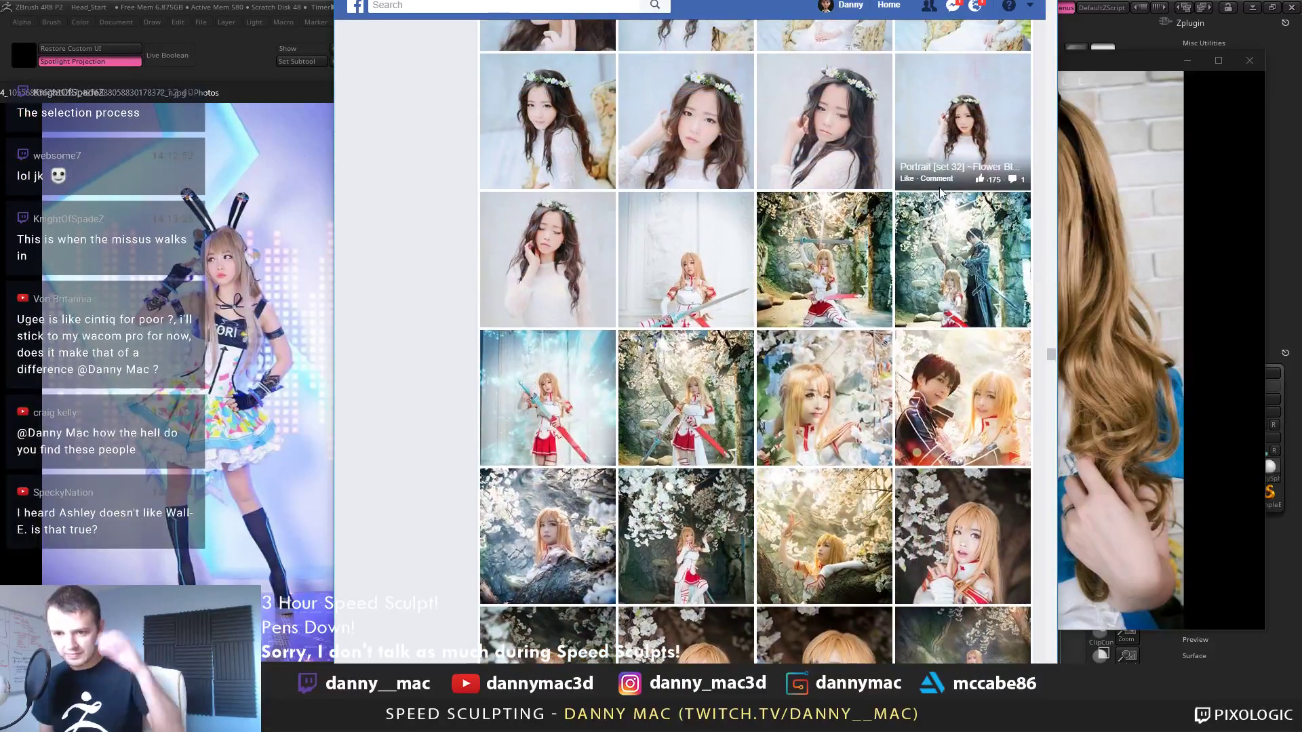
pyautogui.scroll(2, 963, 198)
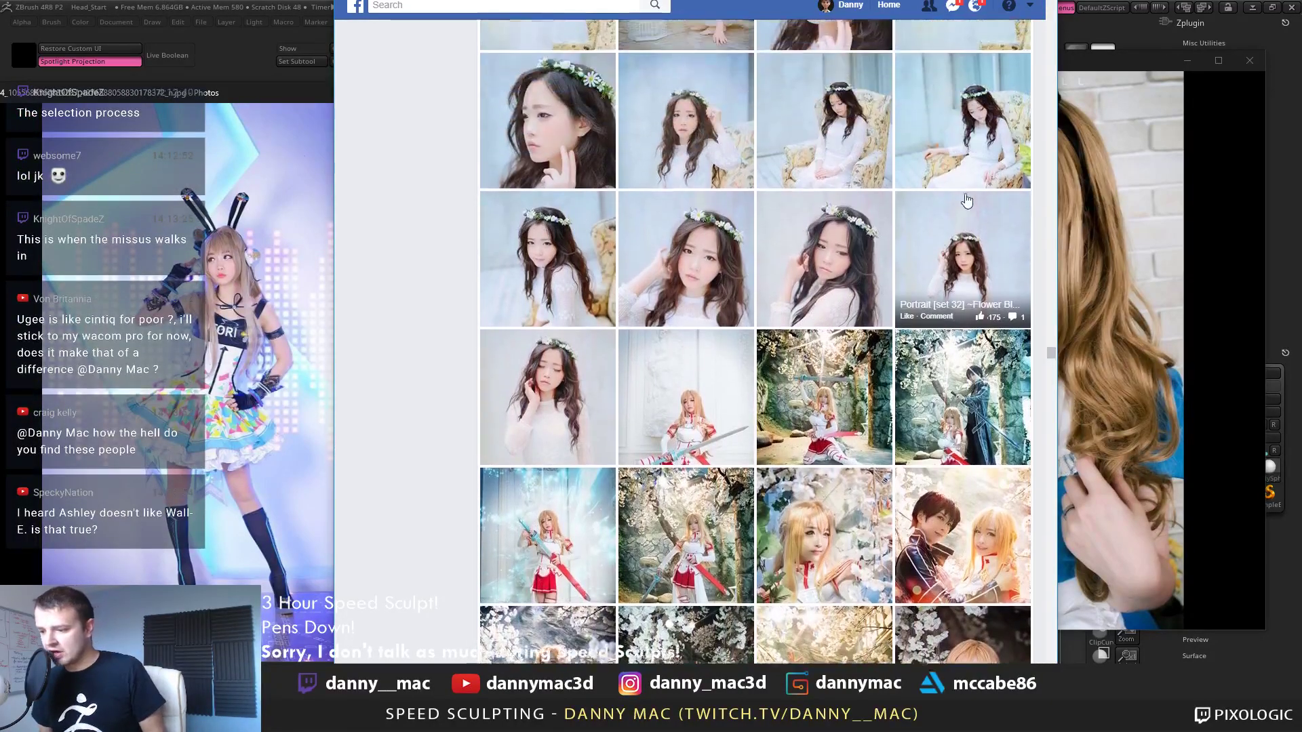
pyautogui.scroll(7, 966, 201)
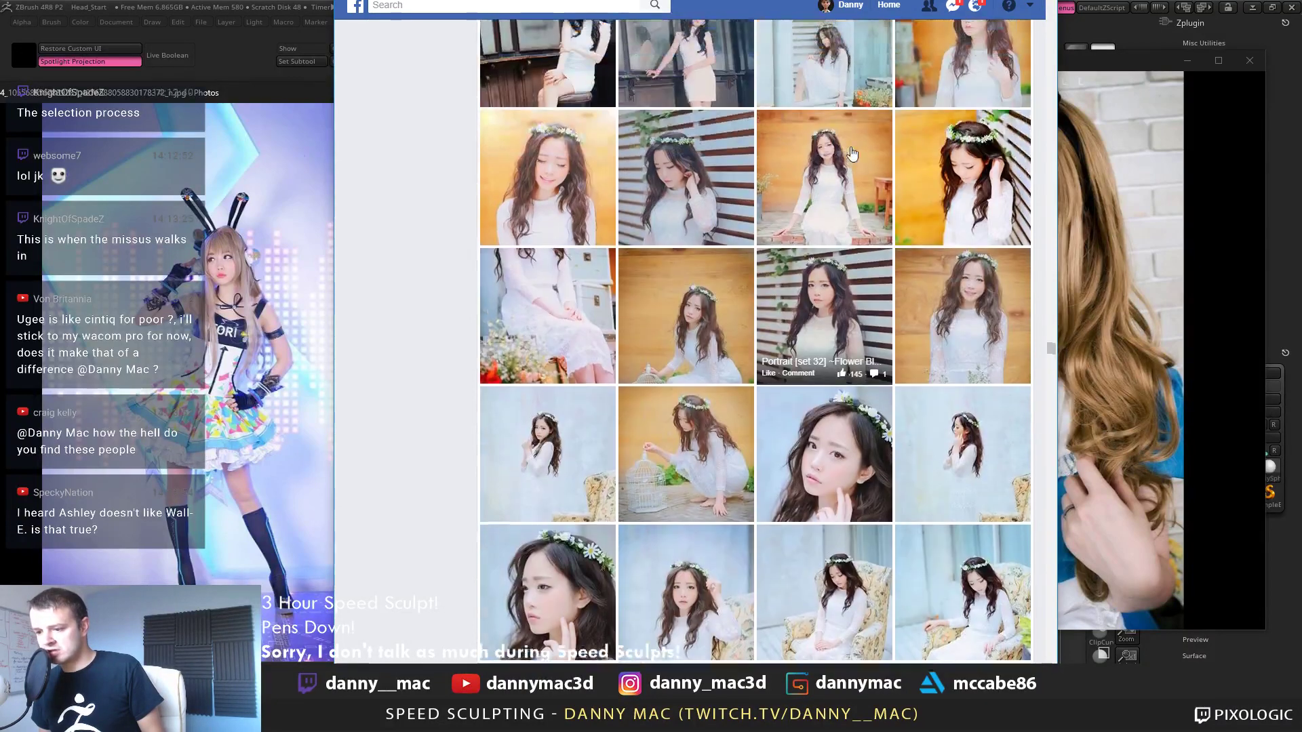
pyautogui.scroll(2, 852, 156)
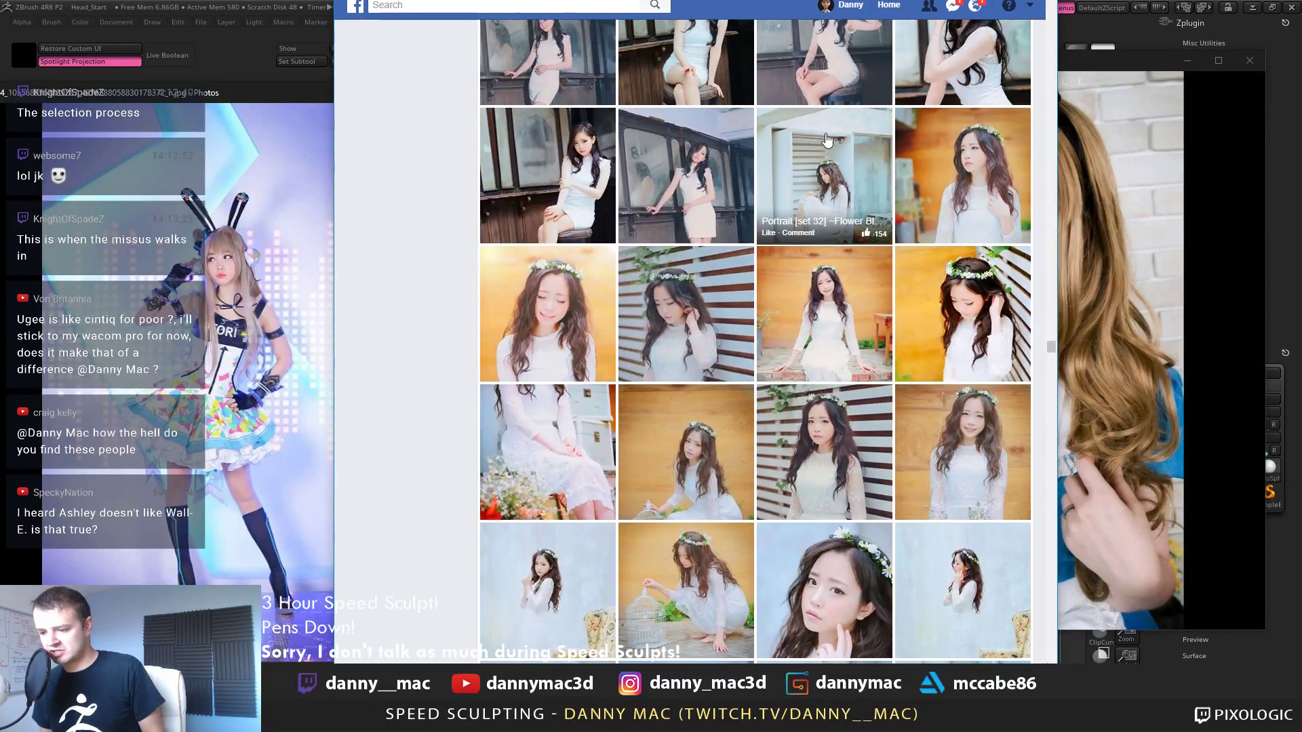
pyautogui.scroll(3, 826, 140)
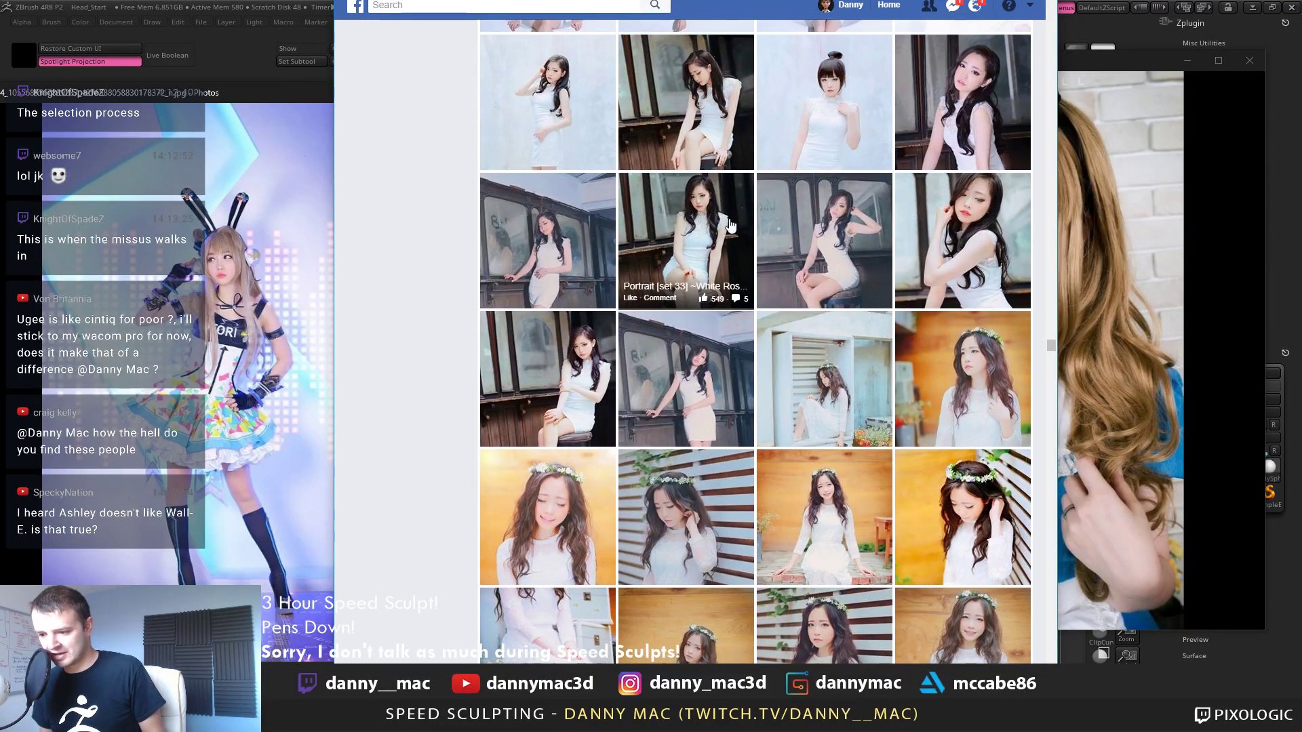
# View the seated White Rose portrait enlarged beside the Alice photo, then clear the browser from the canvas
pyautogui.click(729, 225)
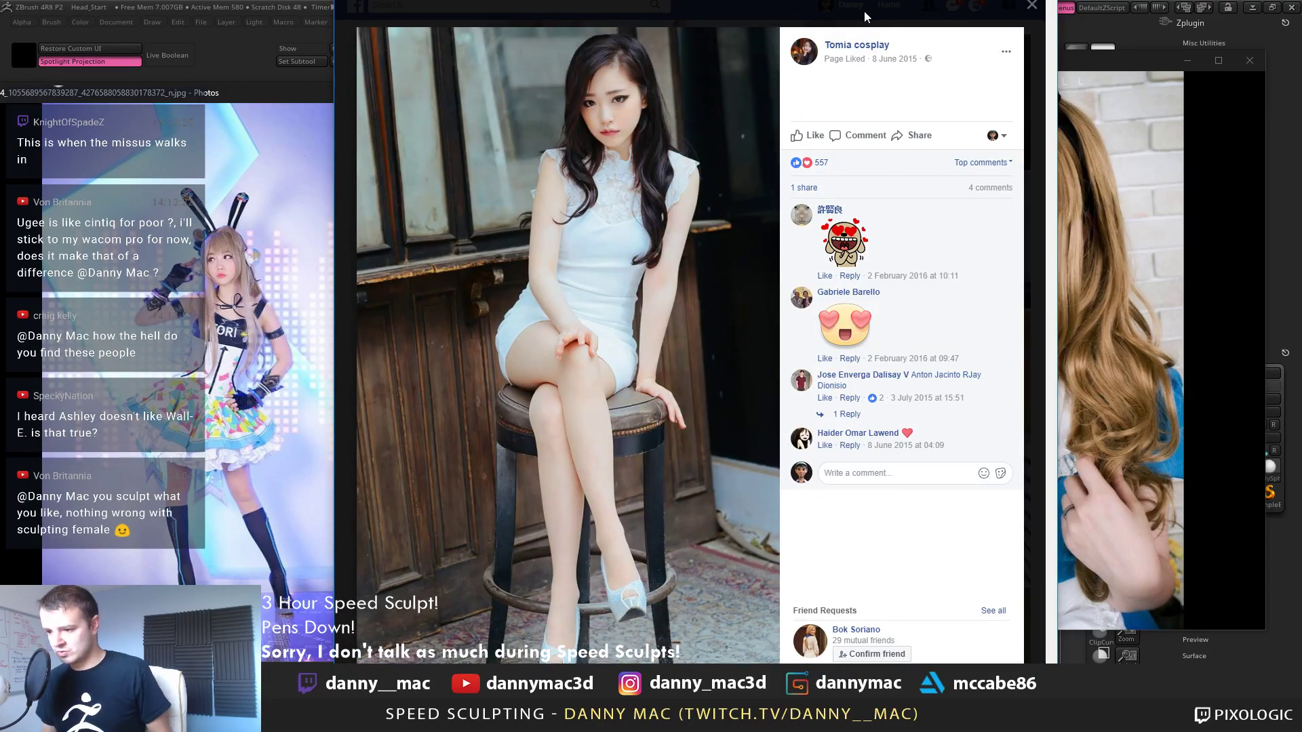
pyautogui.moveTo(786, 0); pyautogui.dragTo(682, 34)
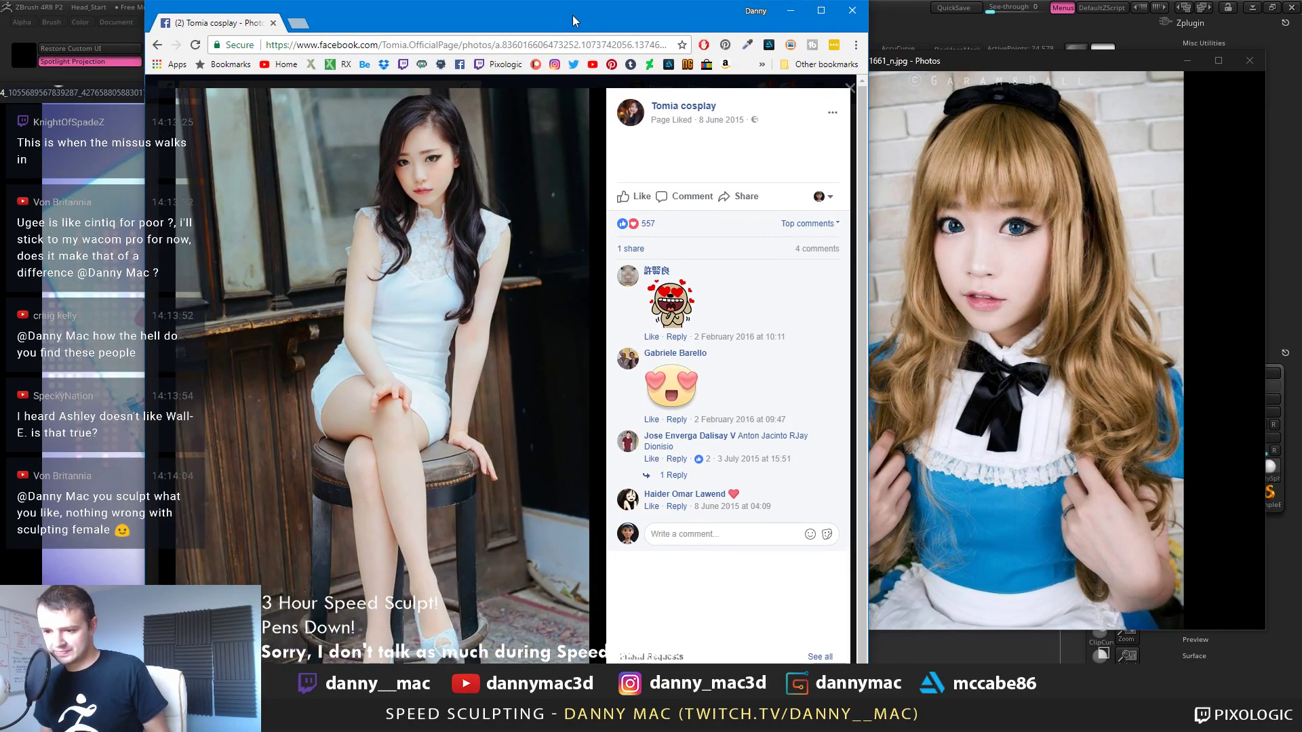
pyautogui.moveTo(573, 15); pyautogui.dragTo(666, 0)
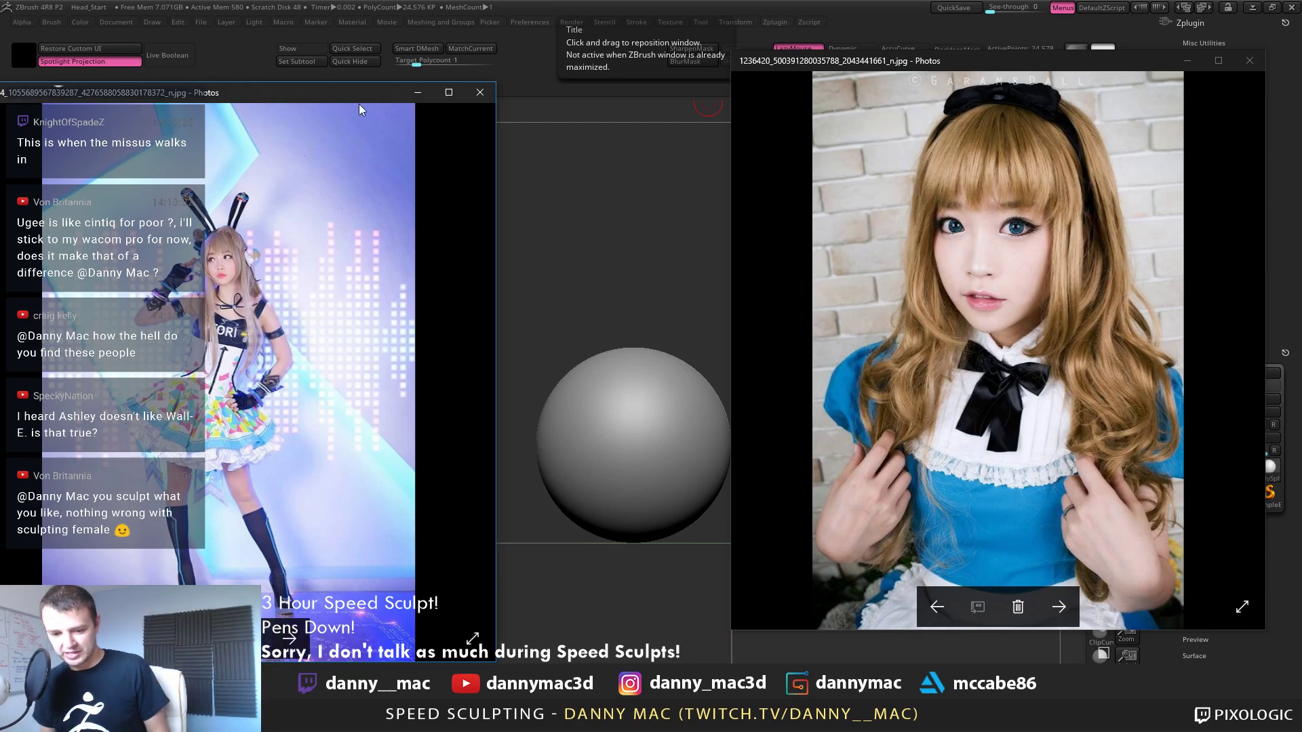
# Place the bunny-costume photo beside the Alice photo, enlarge its upper body for comparison, and close the pink-lit bunny photo
pyautogui.moveTo(343, 100); pyautogui.dragTo(489, 91)
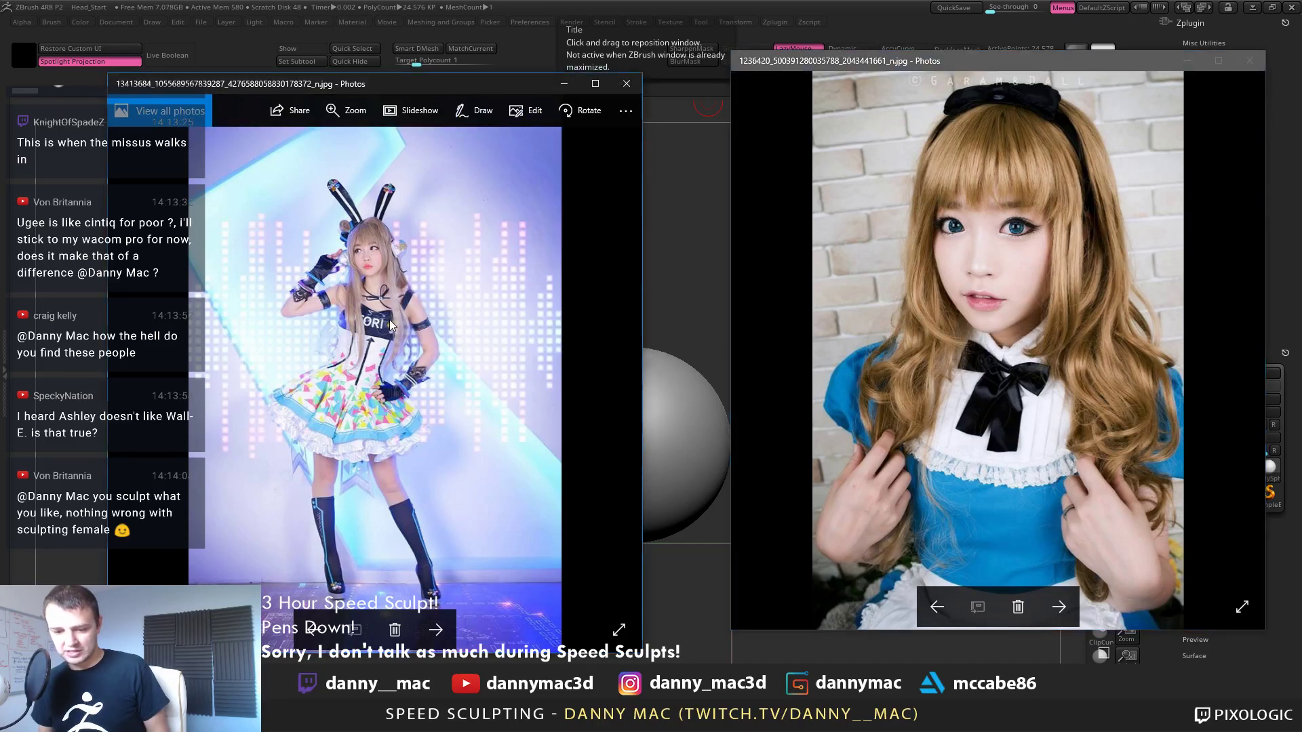
pyautogui.scroll(2, 347, 304)
pyautogui.moveTo(394, 271); pyautogui.dragTo(388, 407)
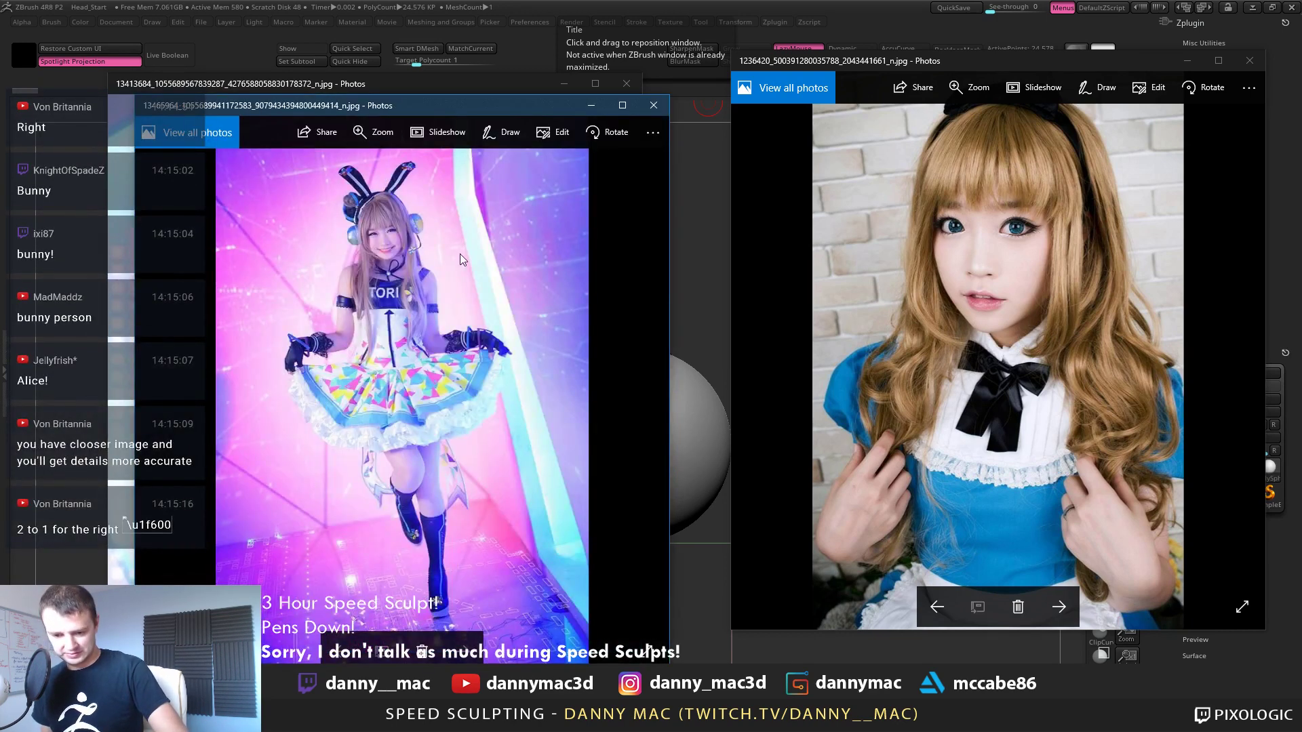
pyautogui.click(653, 117)
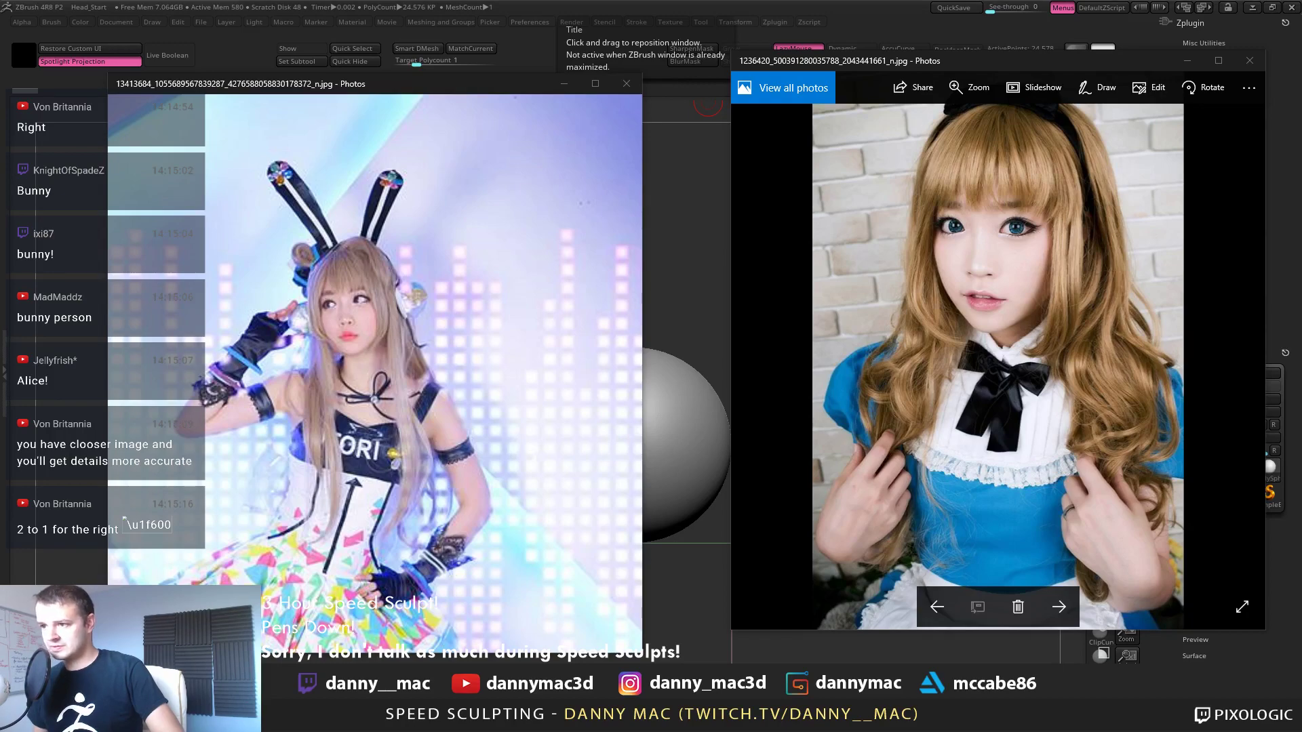
# Preview the other bunny-costume photos in the Tomia cosplay - Photos_files folder, comparing full-body shots and face close-ups
pyautogui.moveTo(563, 0); pyautogui.dragTo(619, 0)
pyautogui.click(517, 311)
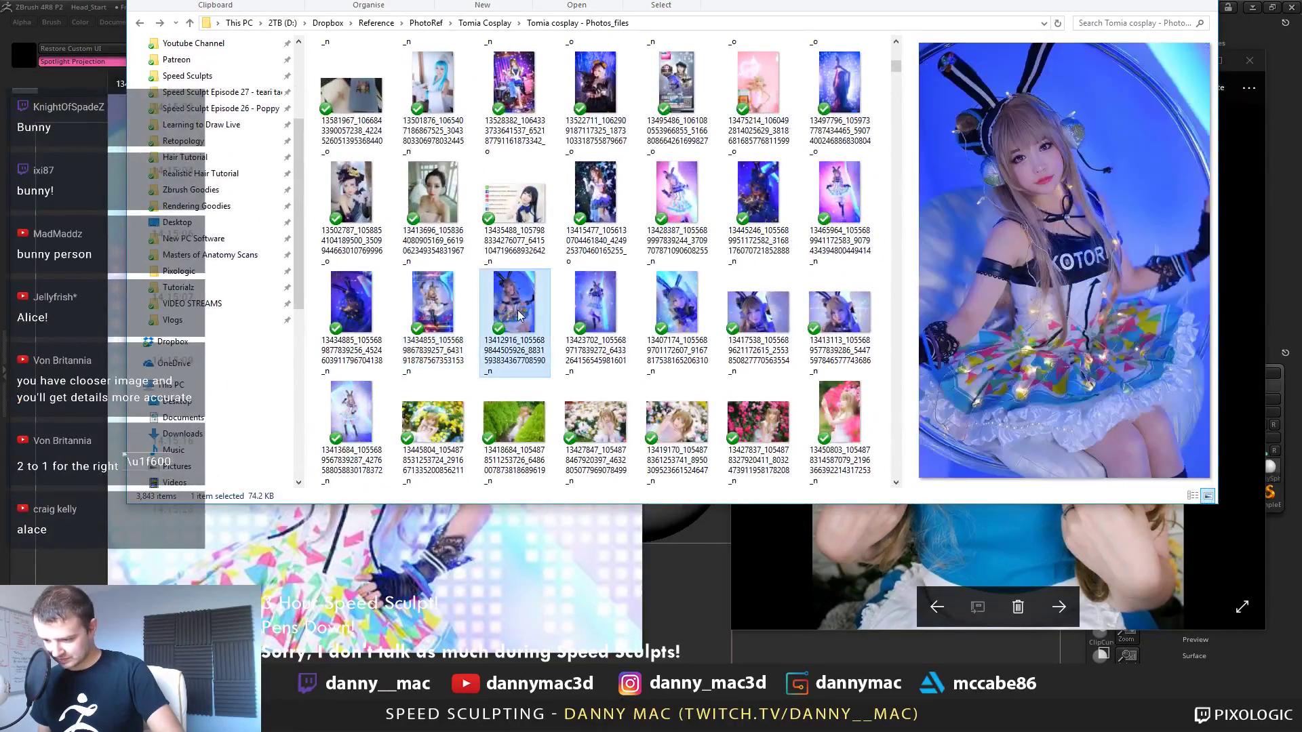
pyautogui.click(585, 305)
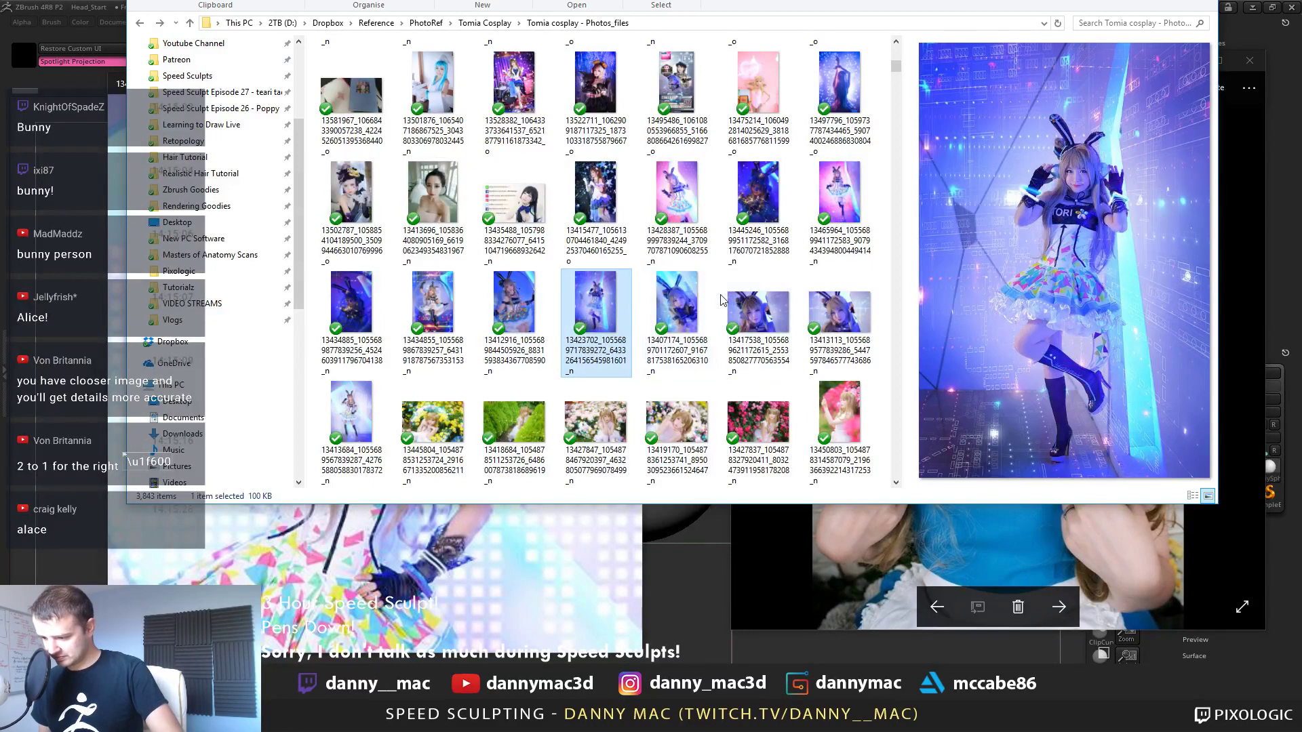
pyautogui.click(695, 296)
pyautogui.click(758, 309)
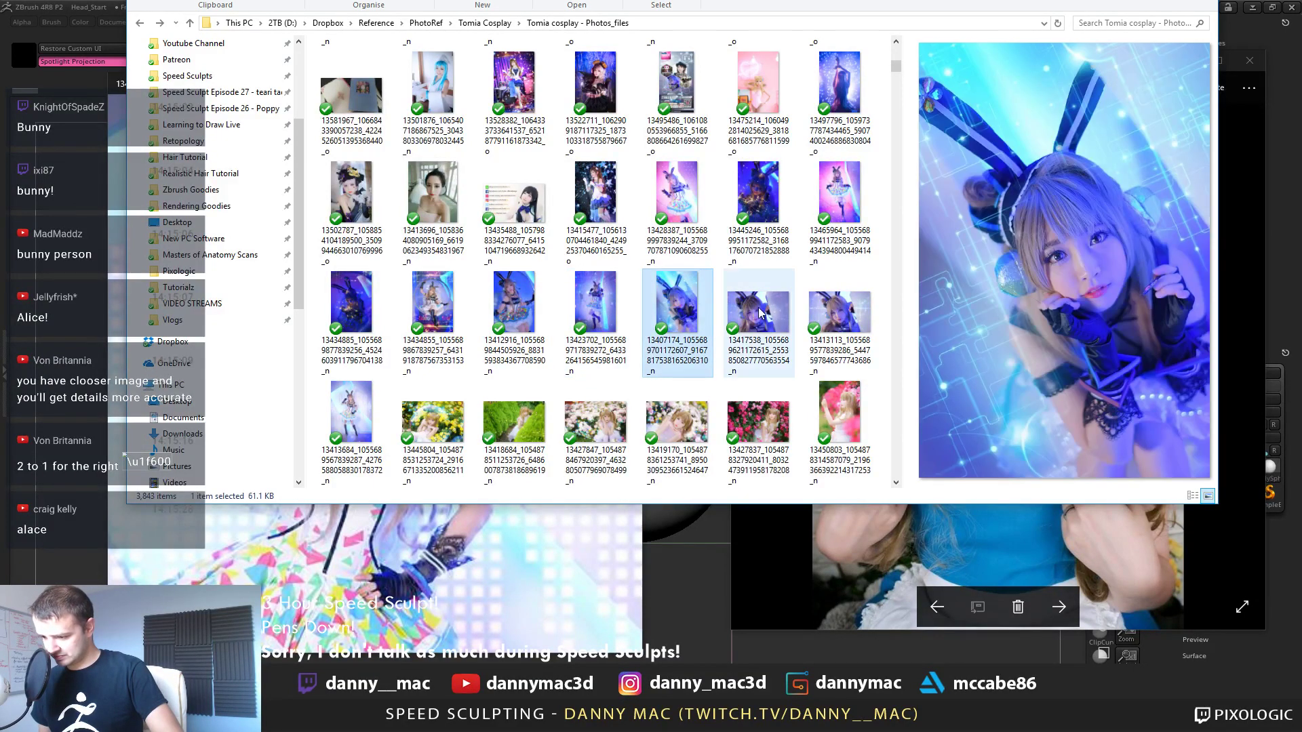
pyautogui.click(834, 315)
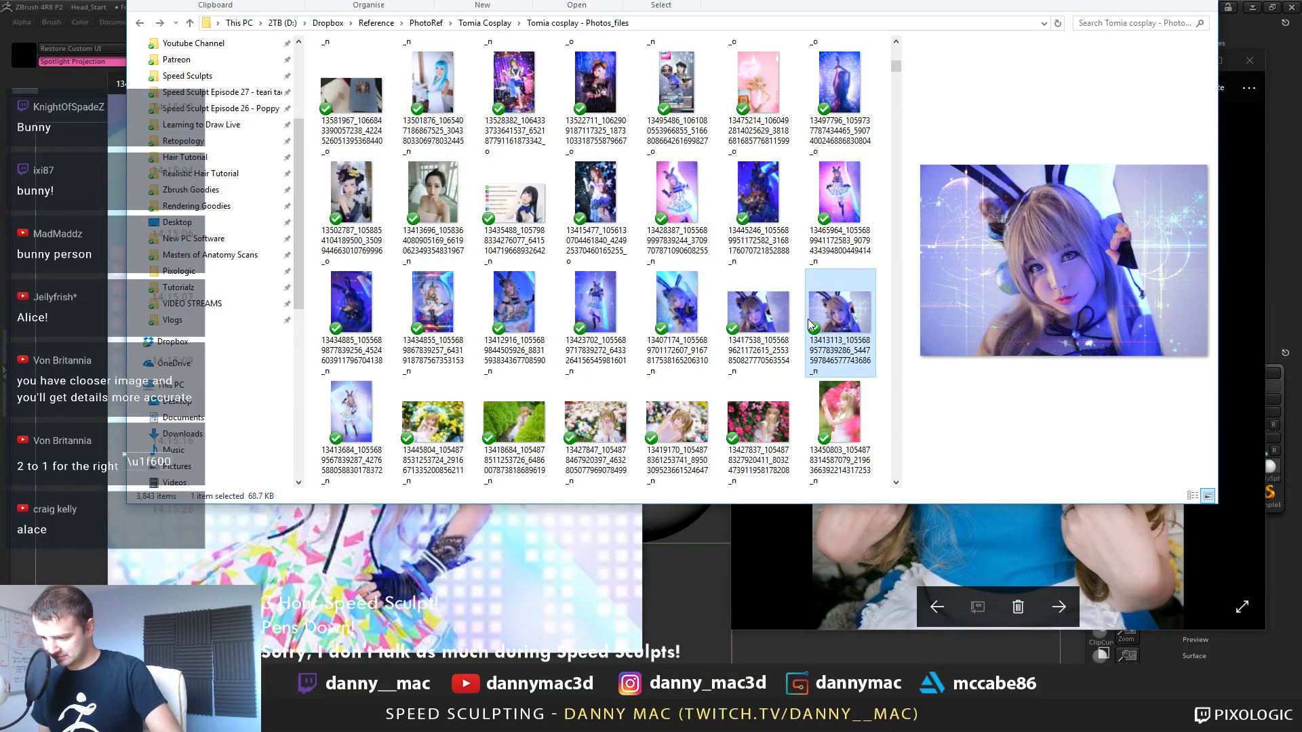
pyautogui.click(355, 405)
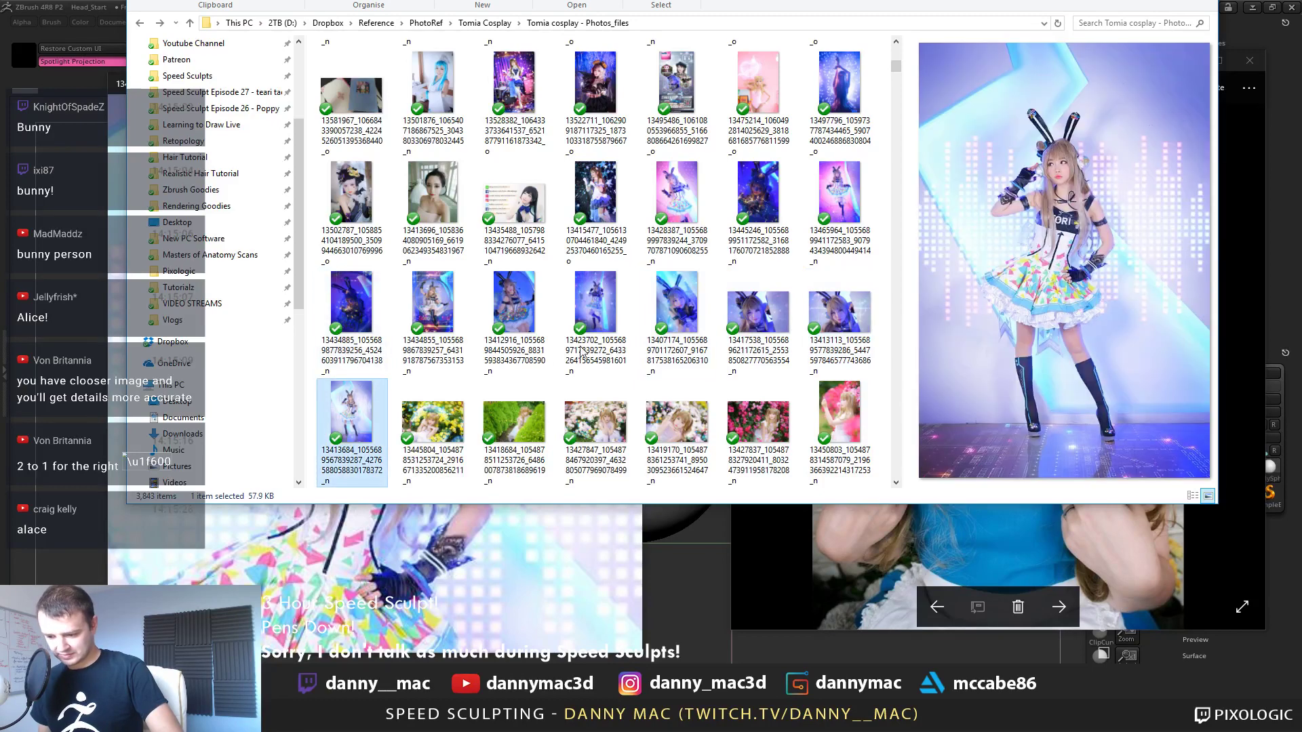
pyautogui.click(739, 309)
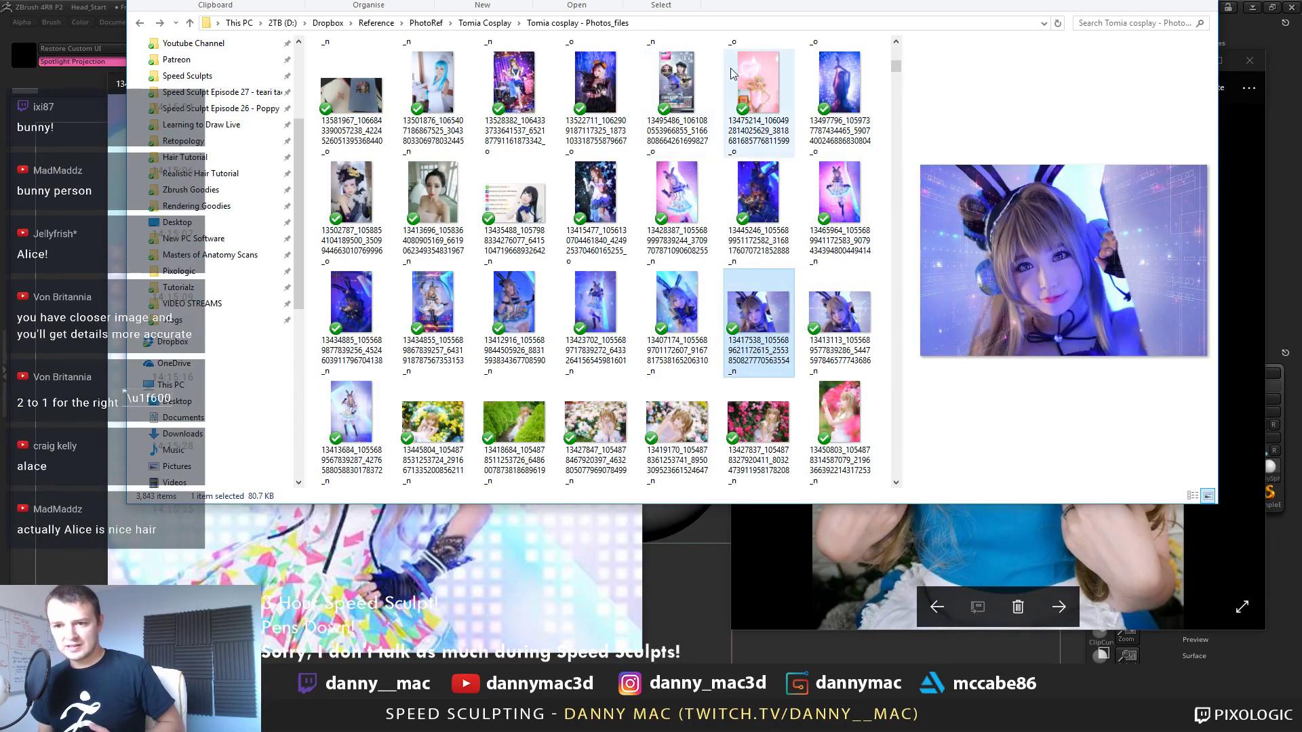
# Put away the photo folder and close the bunny-costume photo, keeping only the Alice reference open
pyautogui.press('super+Down')
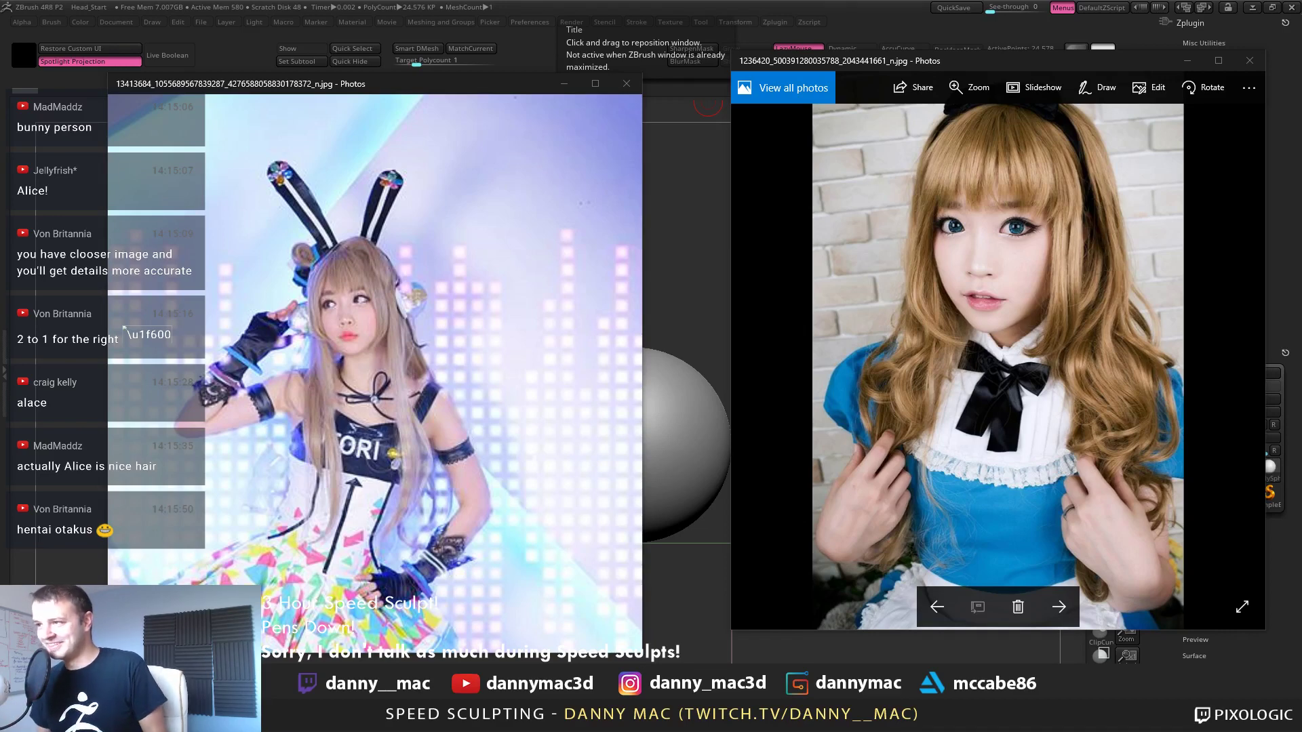
pyautogui.click(631, 86)
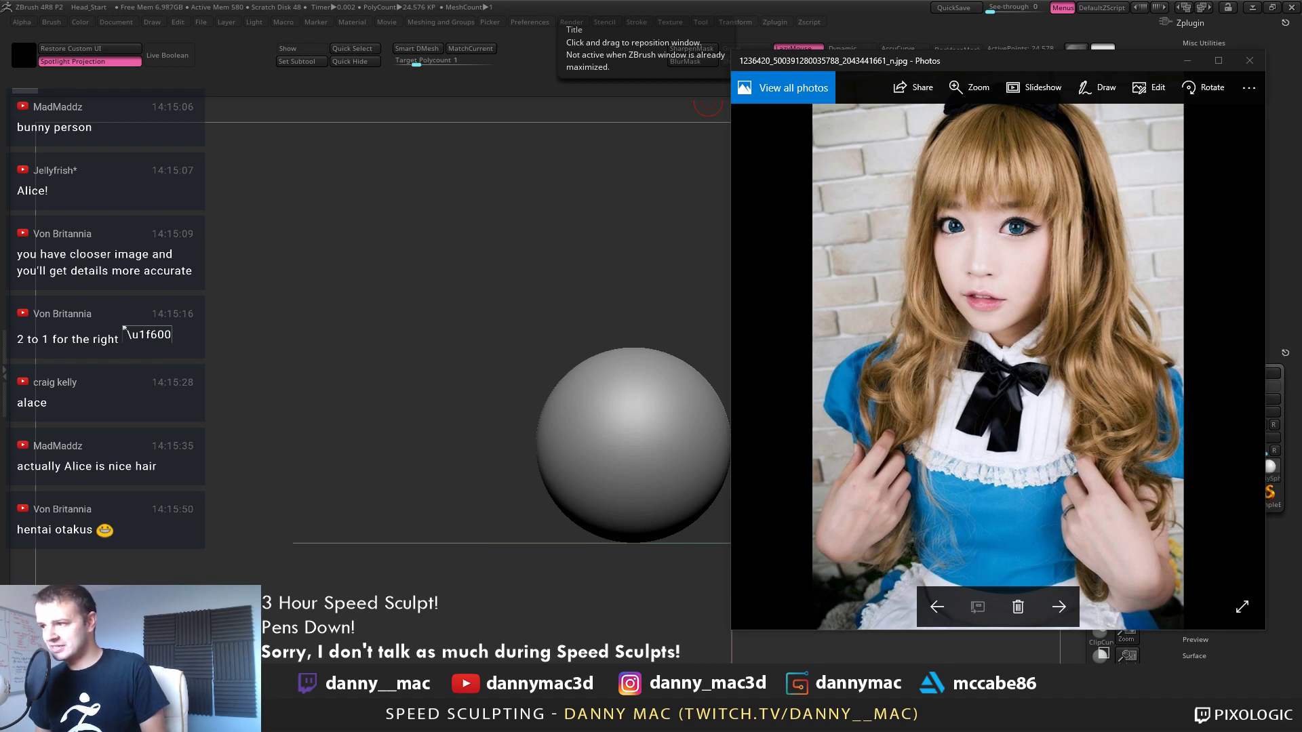
# Switch to the browser and look through the Tomia cosplay albums, opening the Super Sonico album in a separate tab
pyautogui.moveTo(729, 0); pyautogui.dragTo(763, 35)
pyautogui.scroll(-5, 797, 405)
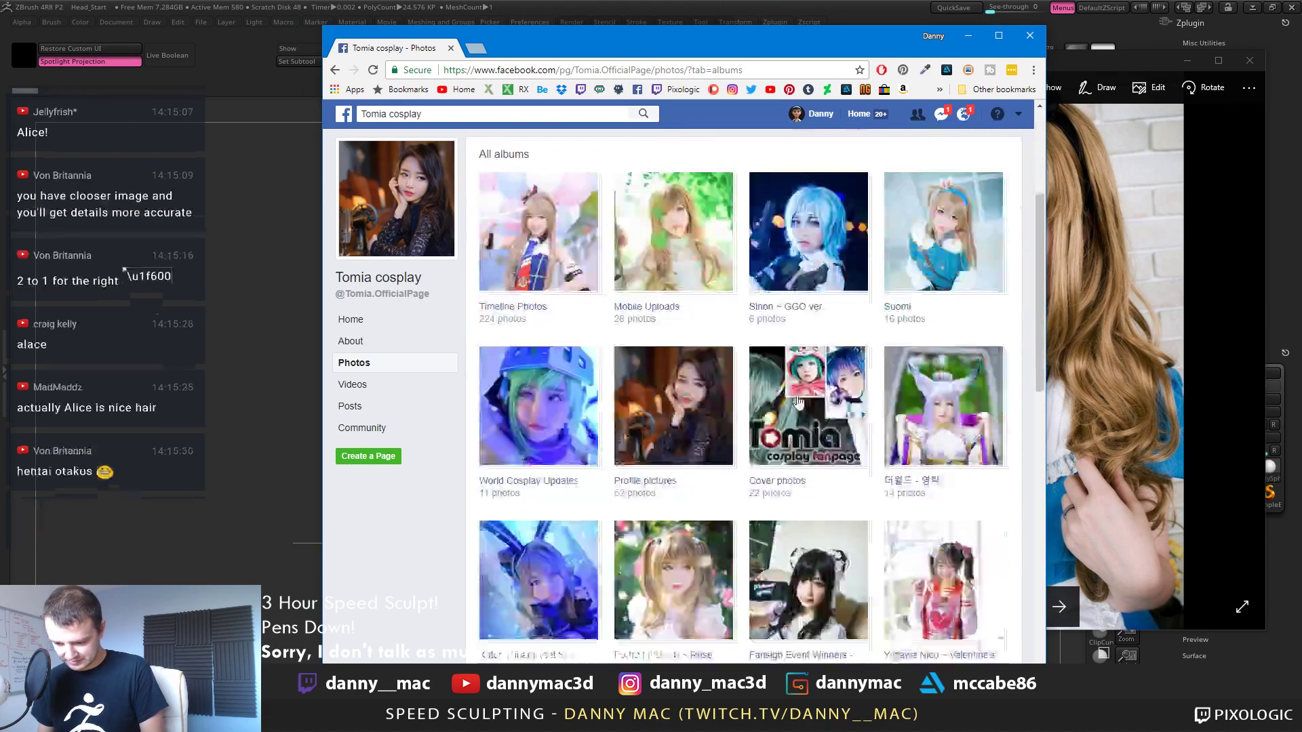
pyautogui.scroll(1, 807, 417)
pyautogui.scroll(-9, 827, 414)
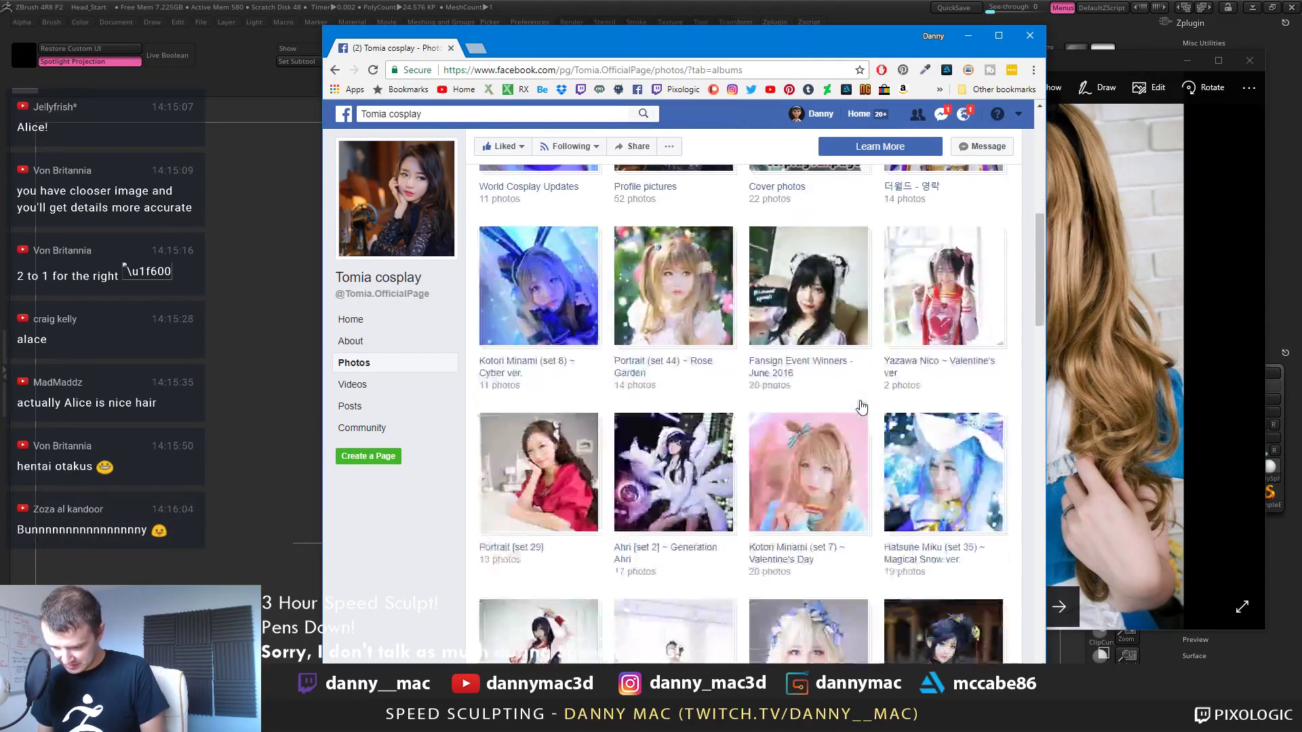
pyautogui.scroll(-9, 875, 410)
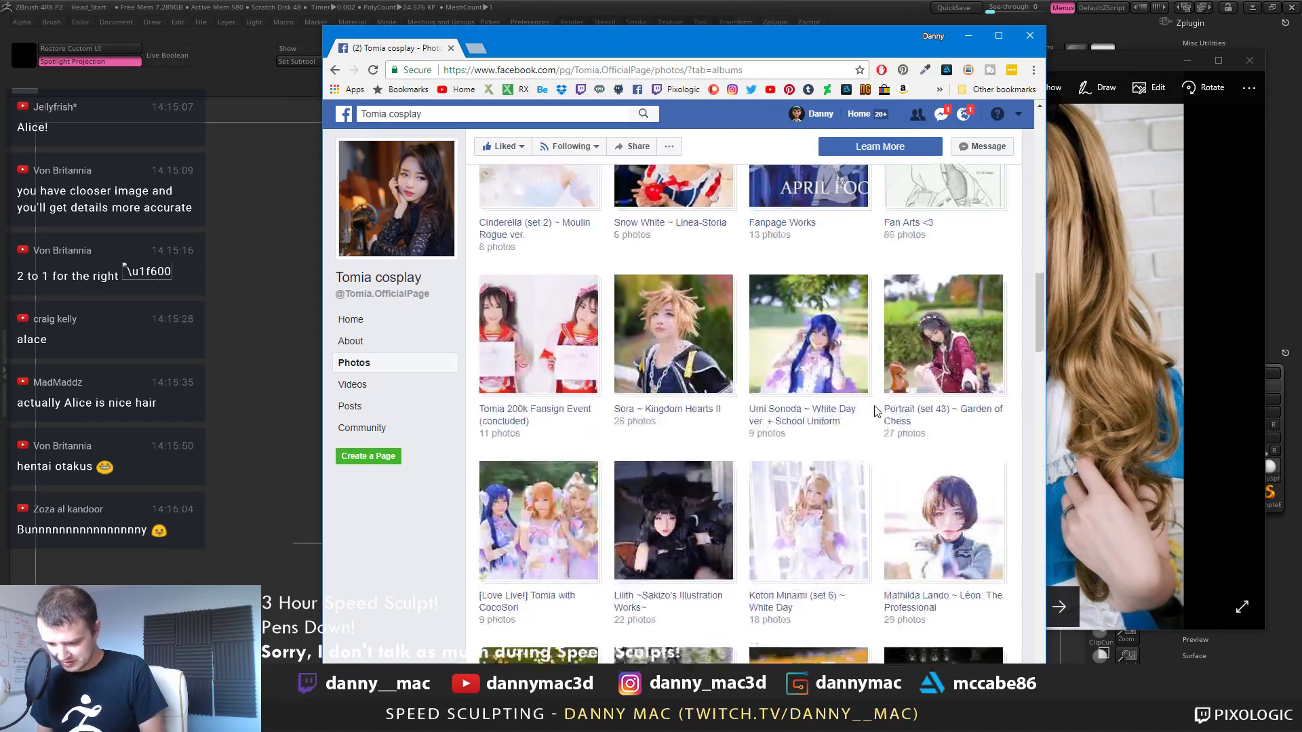
pyautogui.scroll(-10, 880, 413)
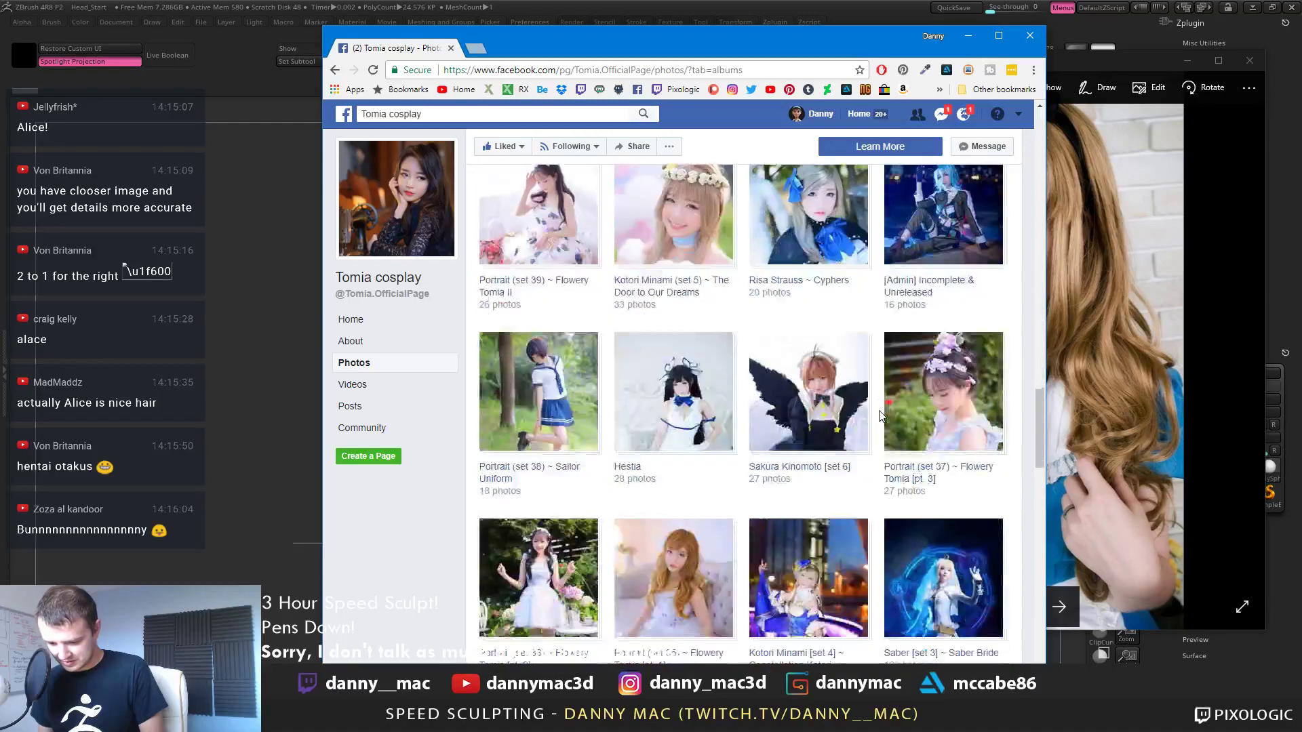
pyautogui.scroll(-10, 881, 415)
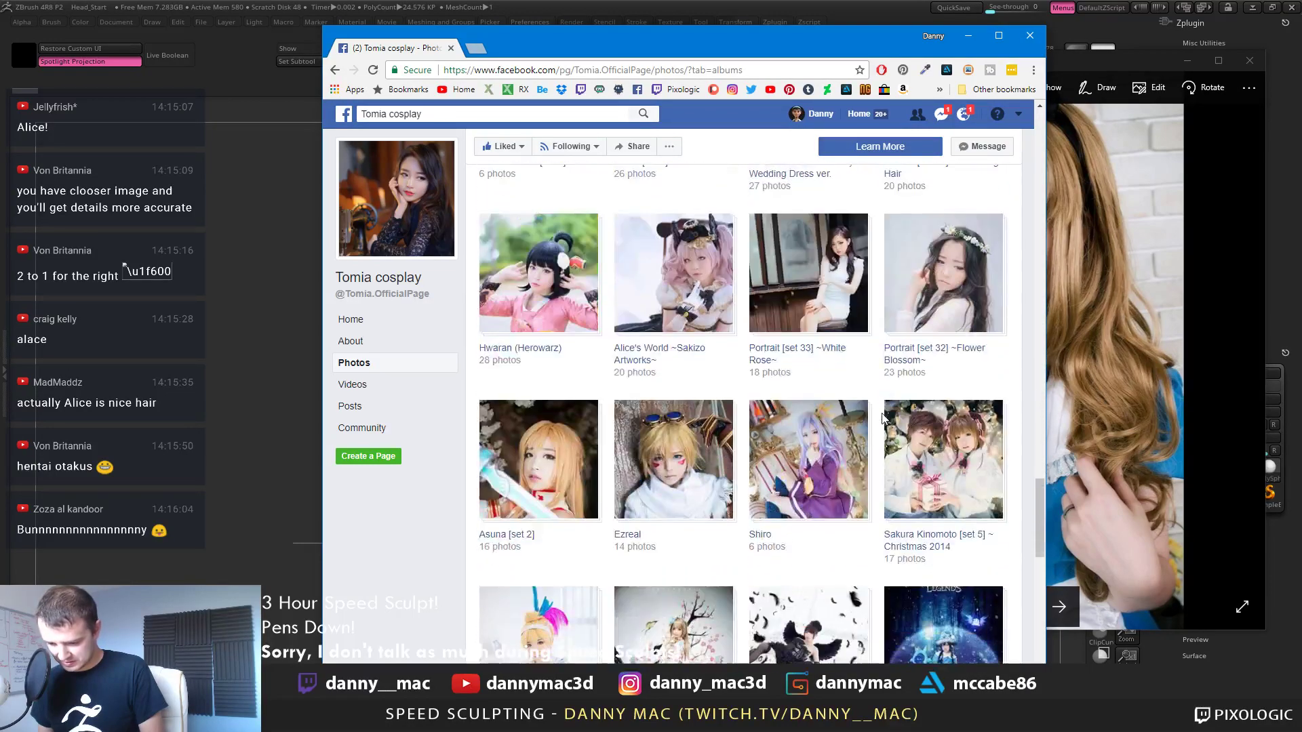
pyautogui.scroll(-6, 885, 419)
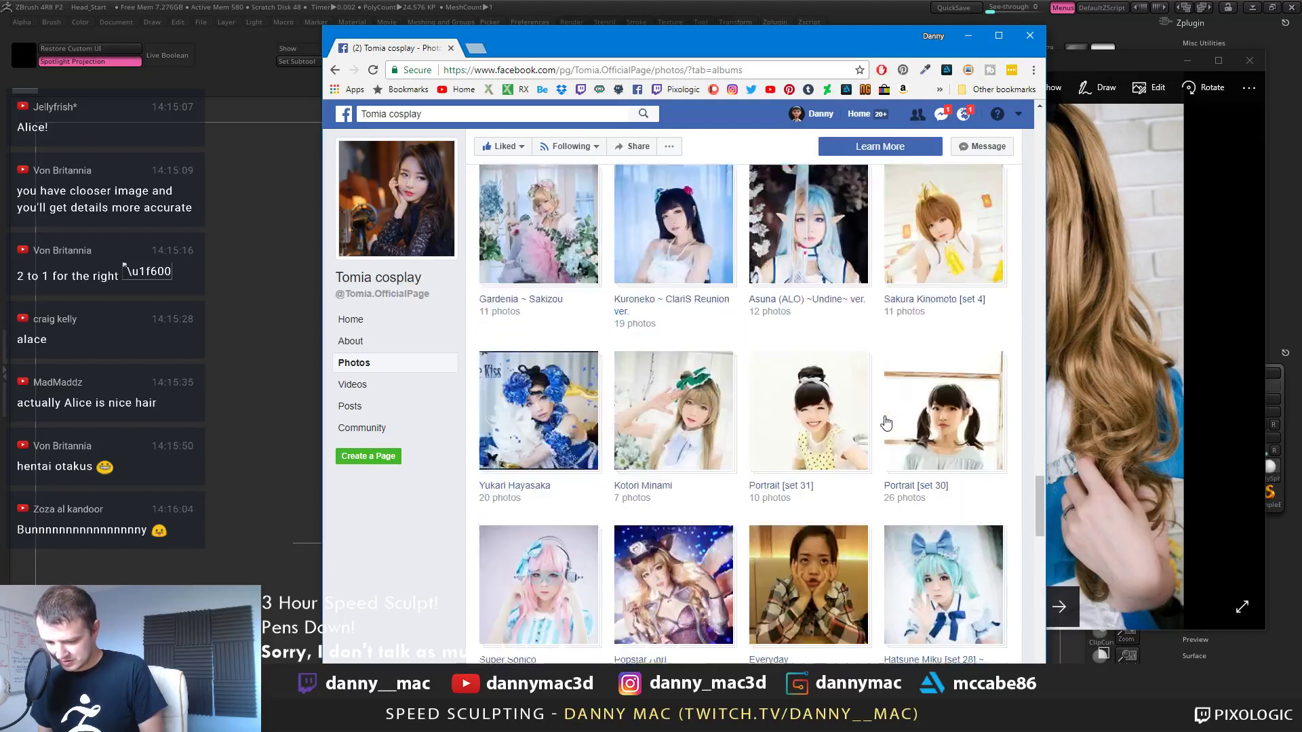
pyautogui.scroll(-5, 888, 419)
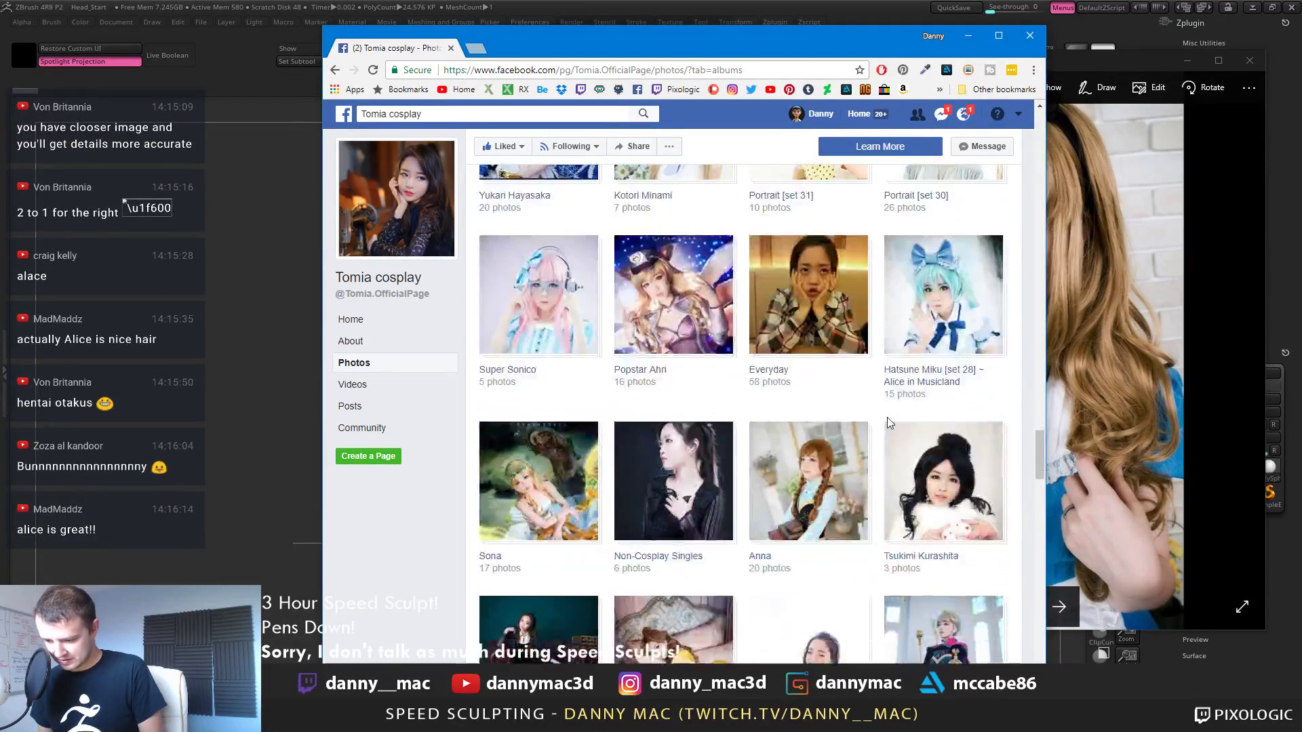
pyautogui.middleClick(548, 254)
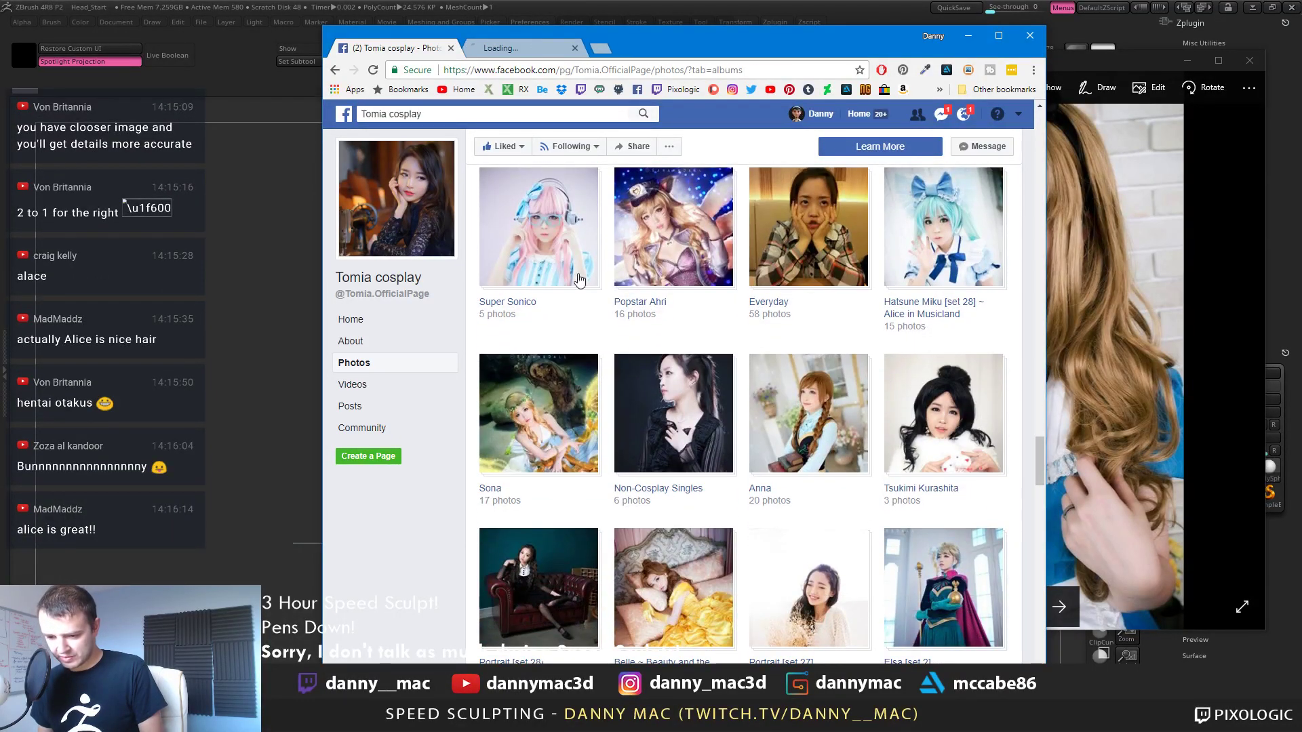
# Look through more of the cosplay albums and view the photos in the Super Sonico album
pyautogui.scroll(-4, 827, 364)
pyautogui.scroll(-9, 827, 364)
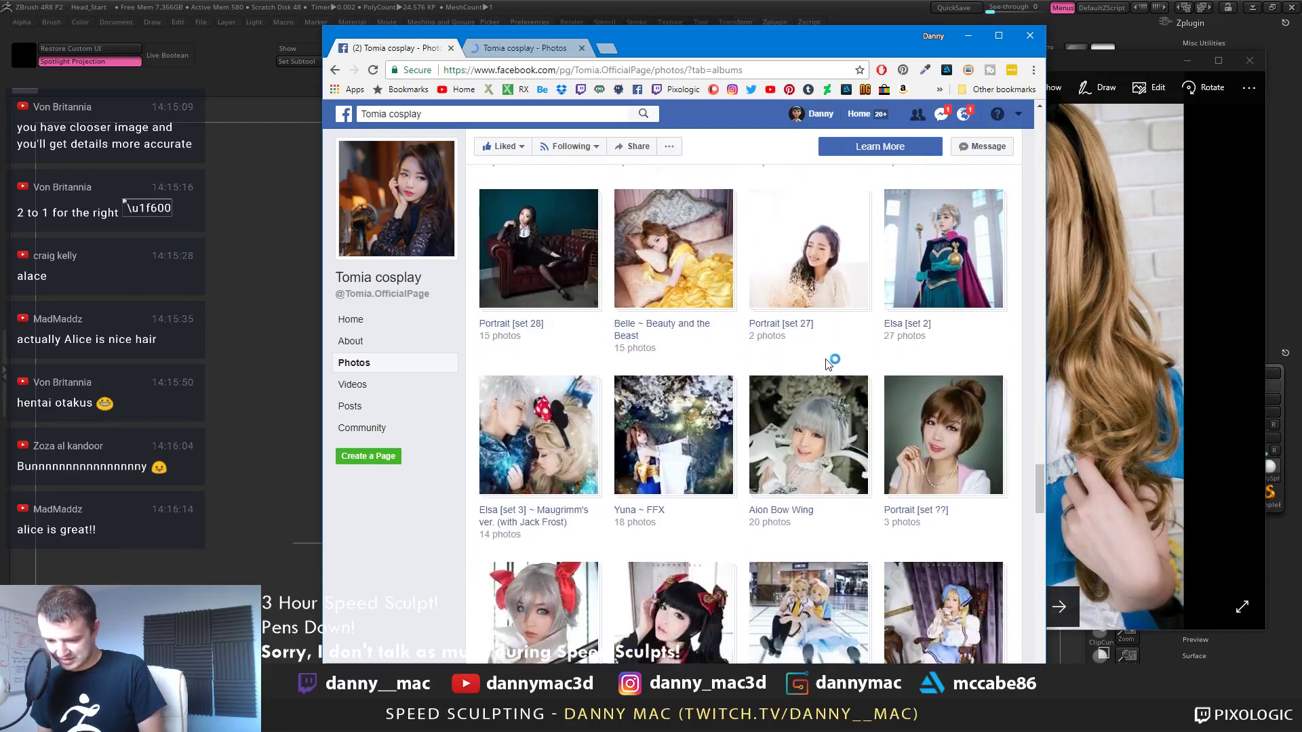
pyautogui.scroll(-8, 826, 370)
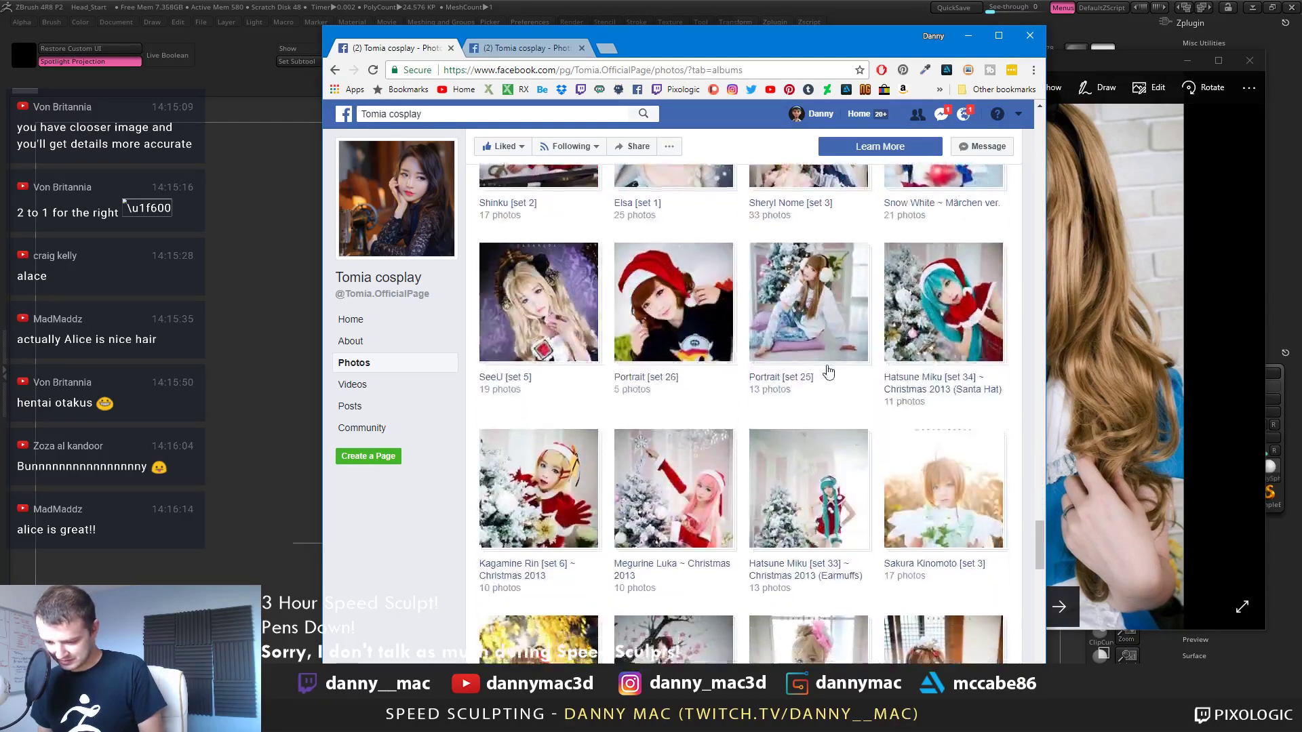
pyautogui.scroll(-5, 832, 371)
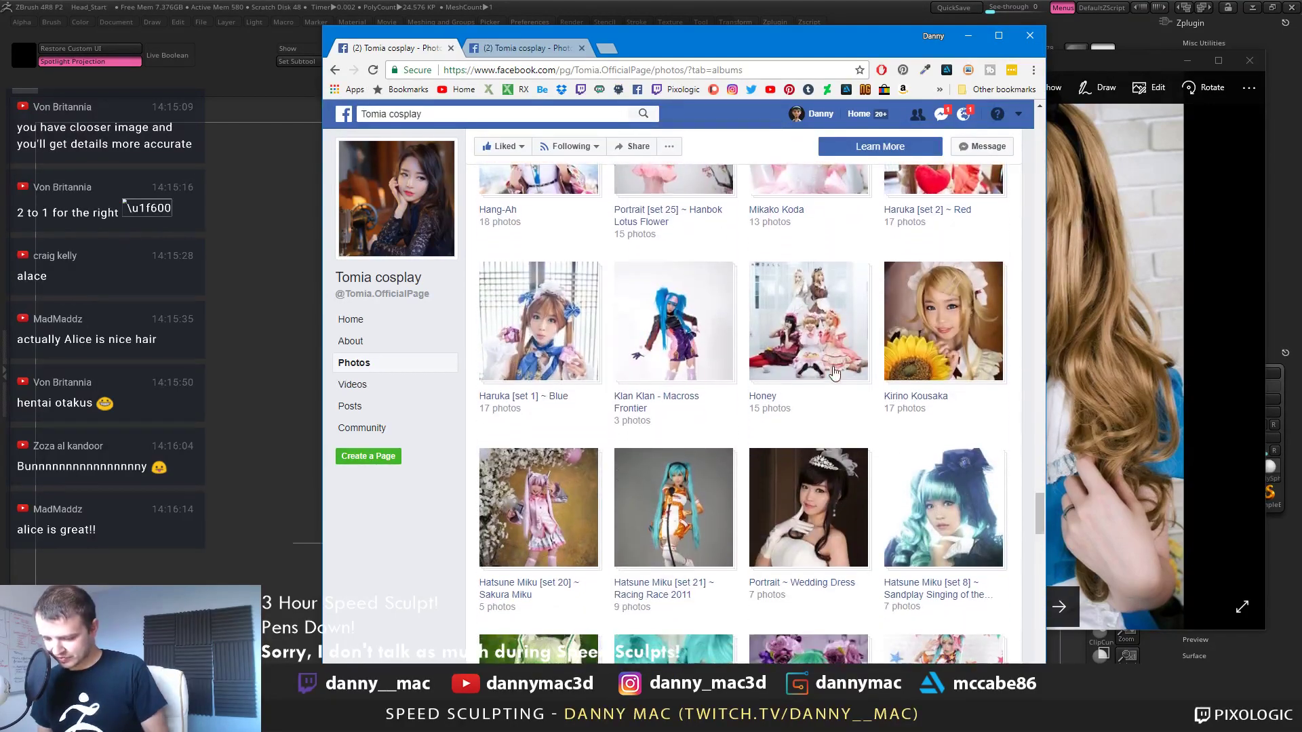
pyautogui.click(536, 45)
pyautogui.scroll(-3, 874, 404)
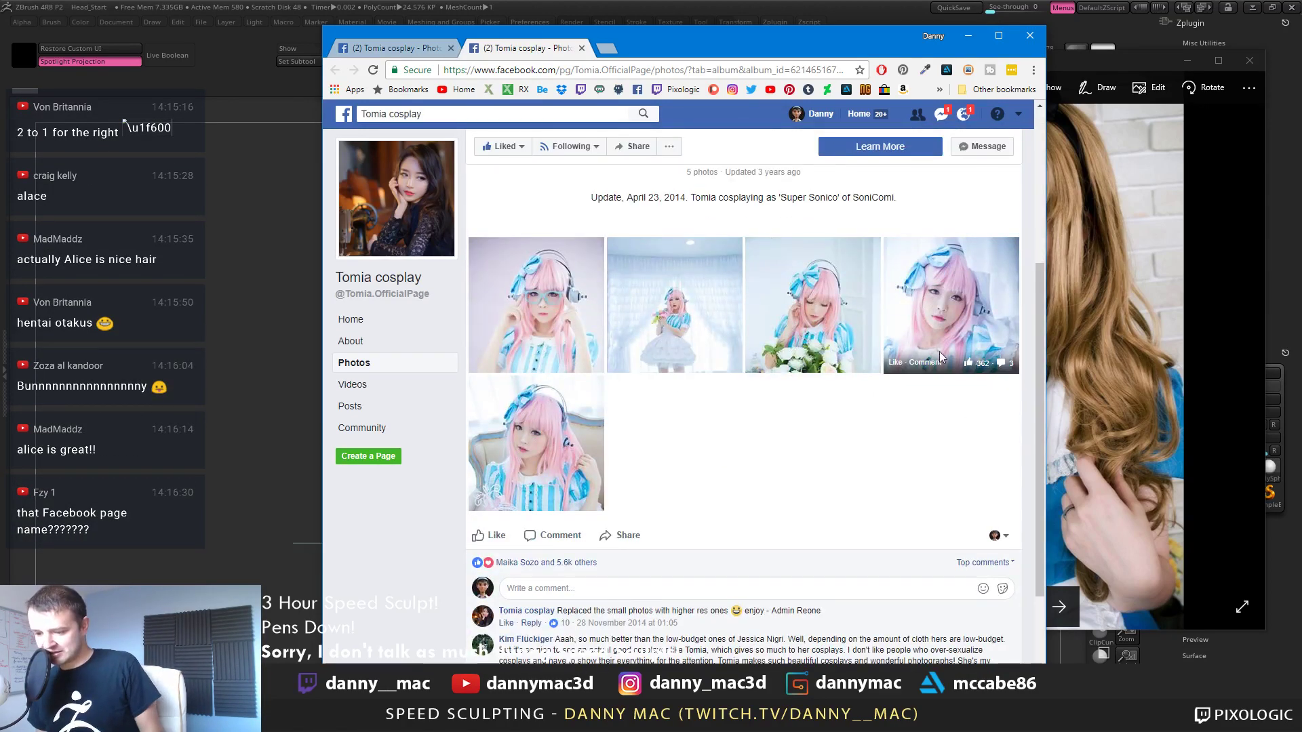
# Find the Alice album in the Tomia cosplay album list and open it in a separate tab
pyautogui.click(411, 48)
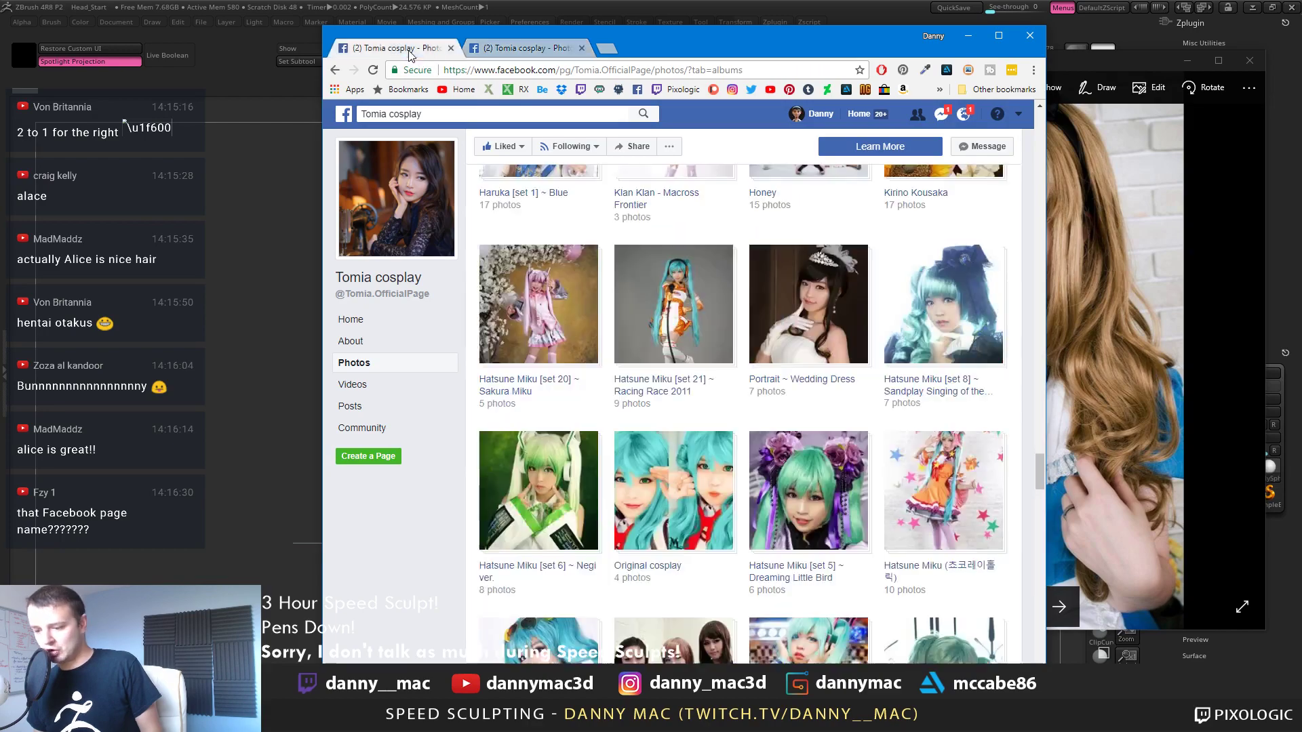
pyautogui.scroll(-5, 868, 307)
pyautogui.scroll(-10, 868, 307)
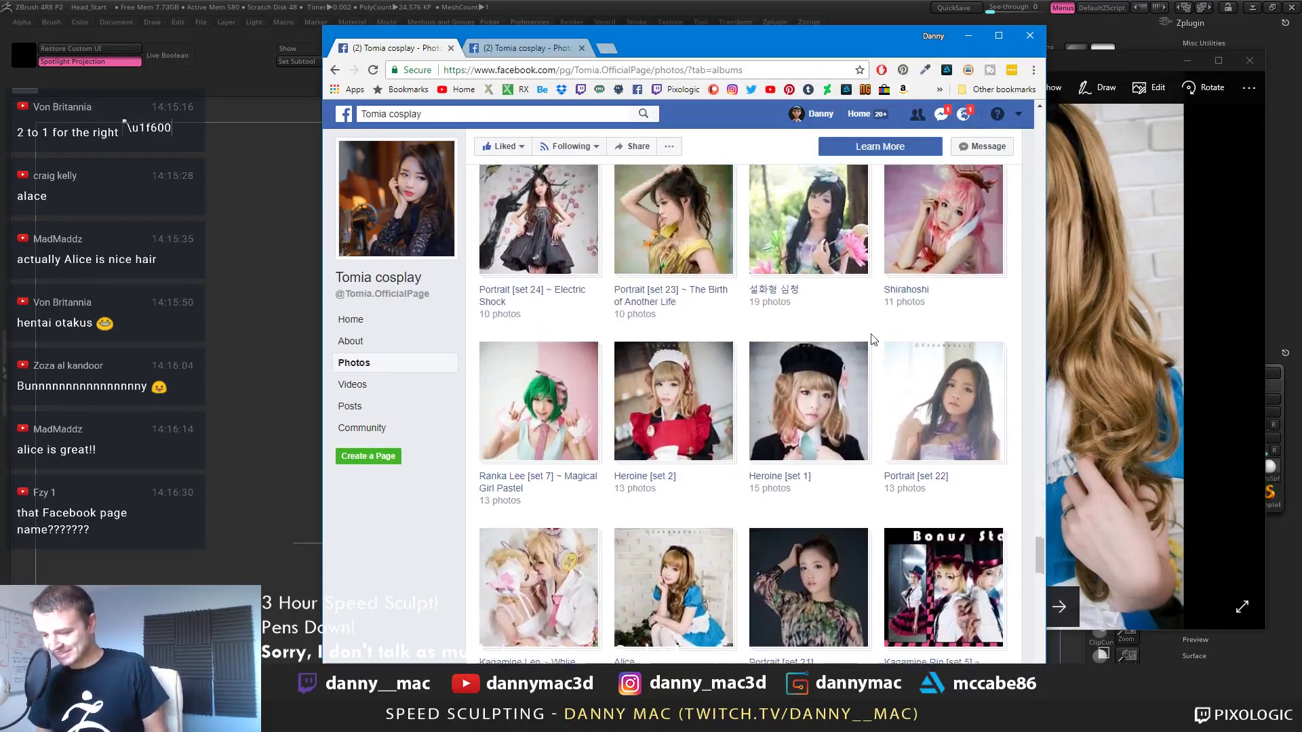
pyautogui.scroll(-2, 875, 333)
pyautogui.scroll(-3, 875, 339)
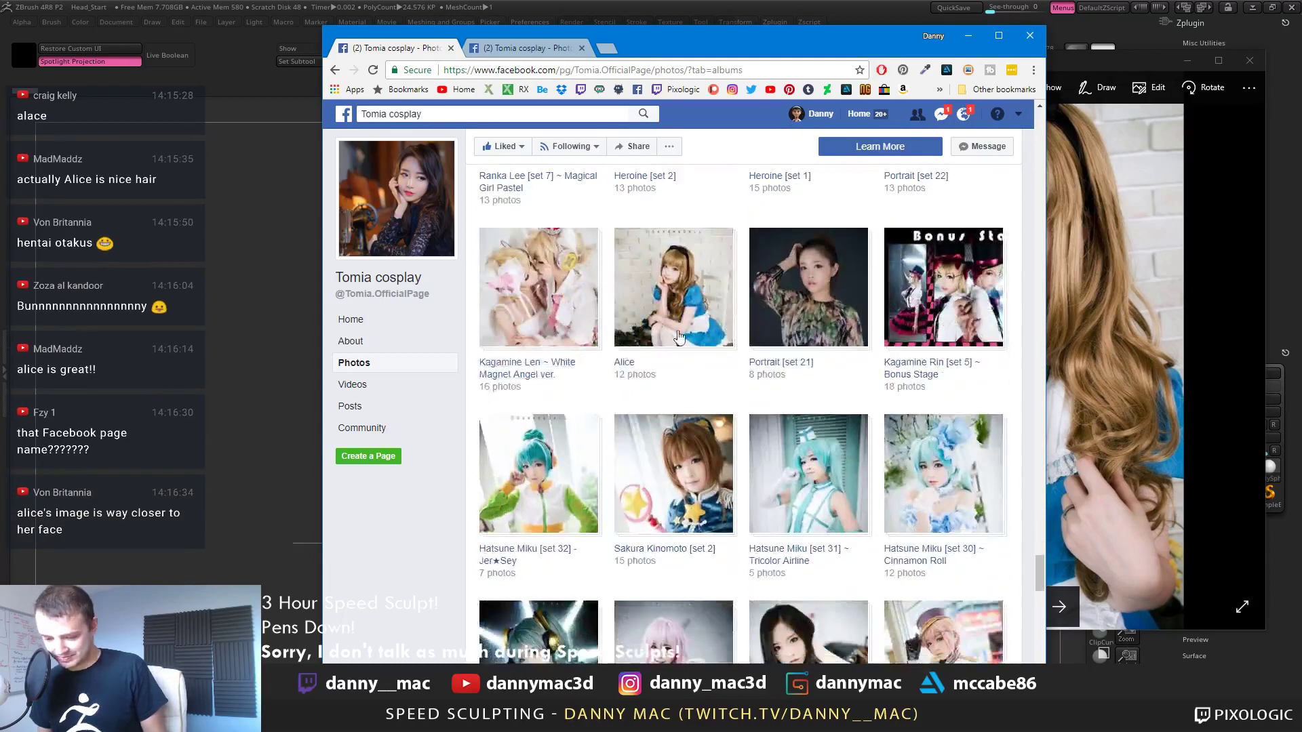
pyautogui.middleClick(681, 332)
# View the Alice album, compare its enlarged close-up portrait with the open reference photo, and return to the album
pyautogui.click(537, 49)
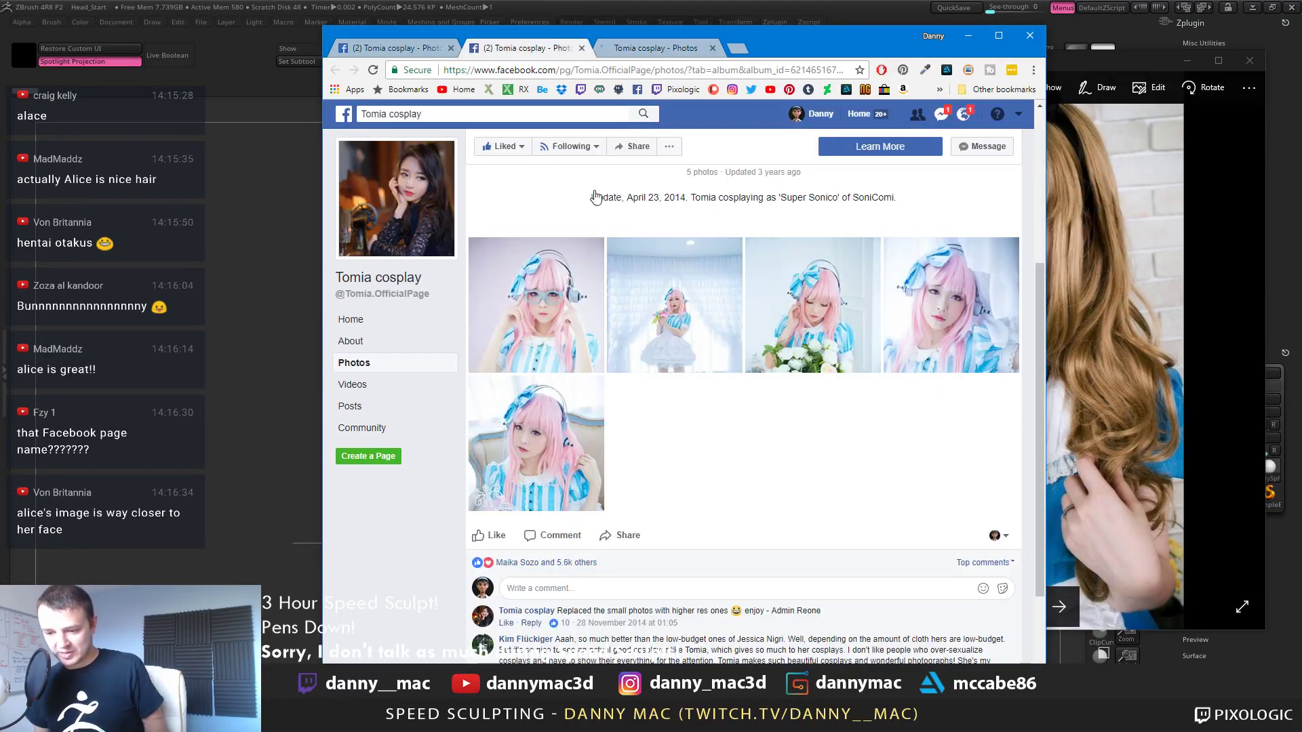
pyautogui.click(640, 55)
pyautogui.scroll(-4, 787, 166)
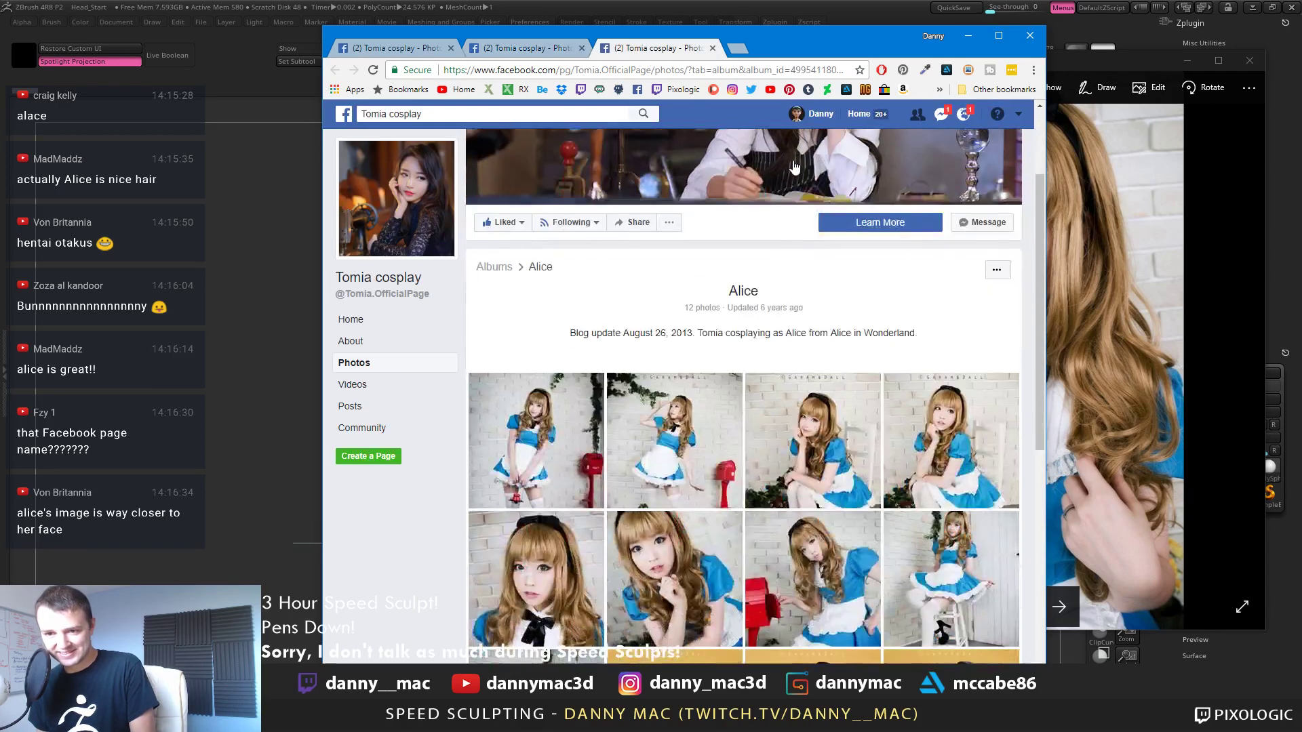
pyautogui.scroll(-1, 847, 184)
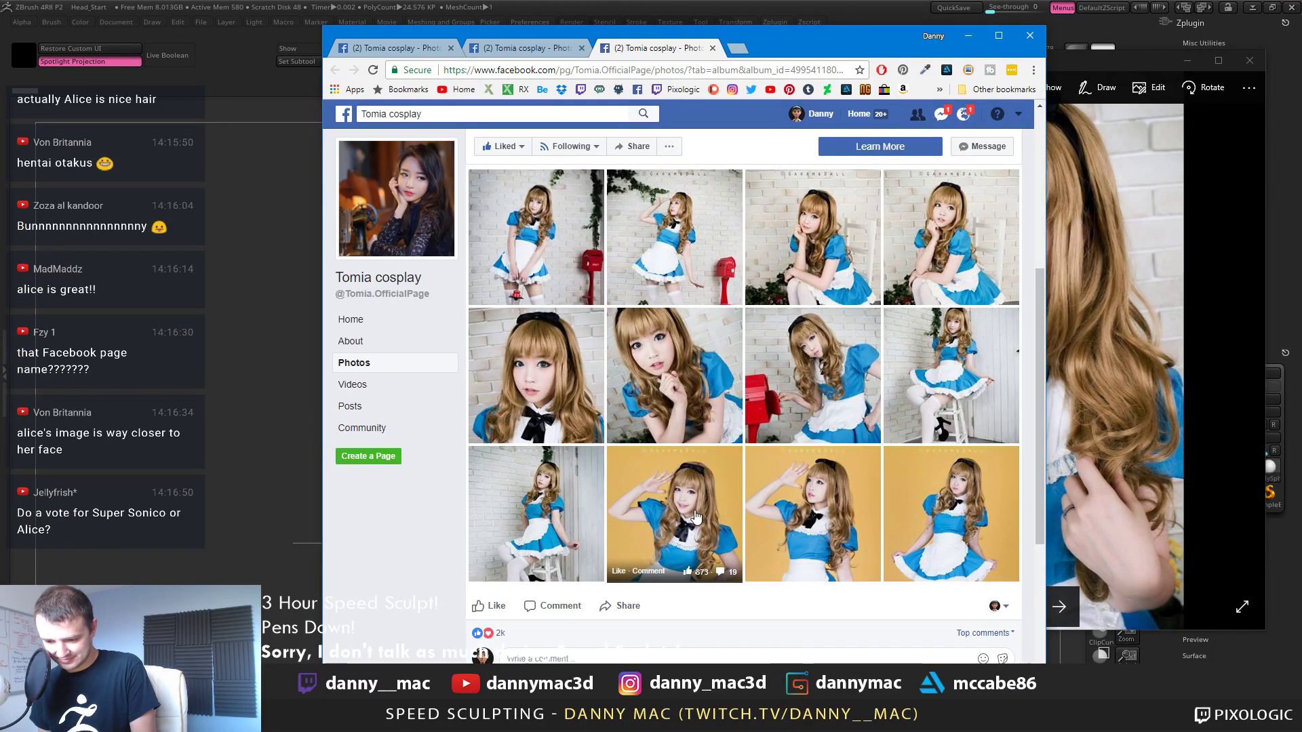
pyautogui.click(572, 371)
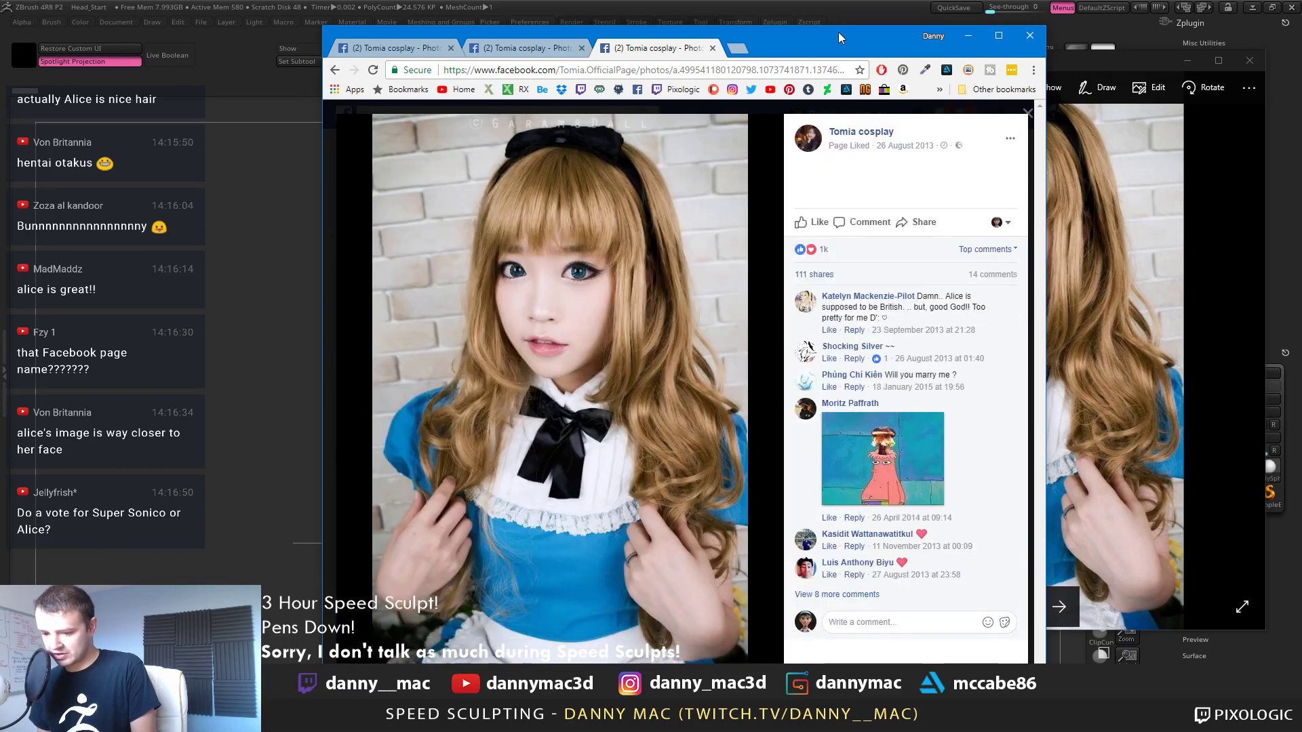
pyautogui.moveTo(838, 31); pyautogui.dragTo(674, 22)
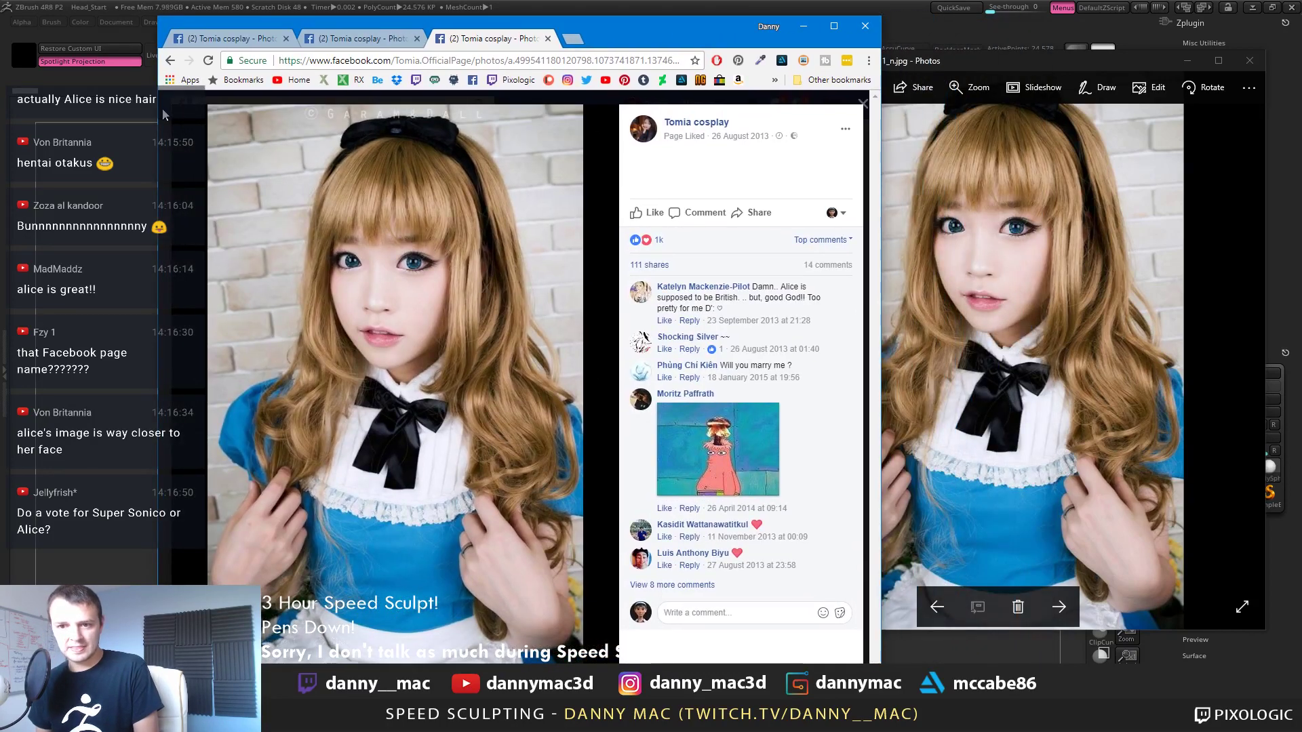
pyautogui.click(163, 115)
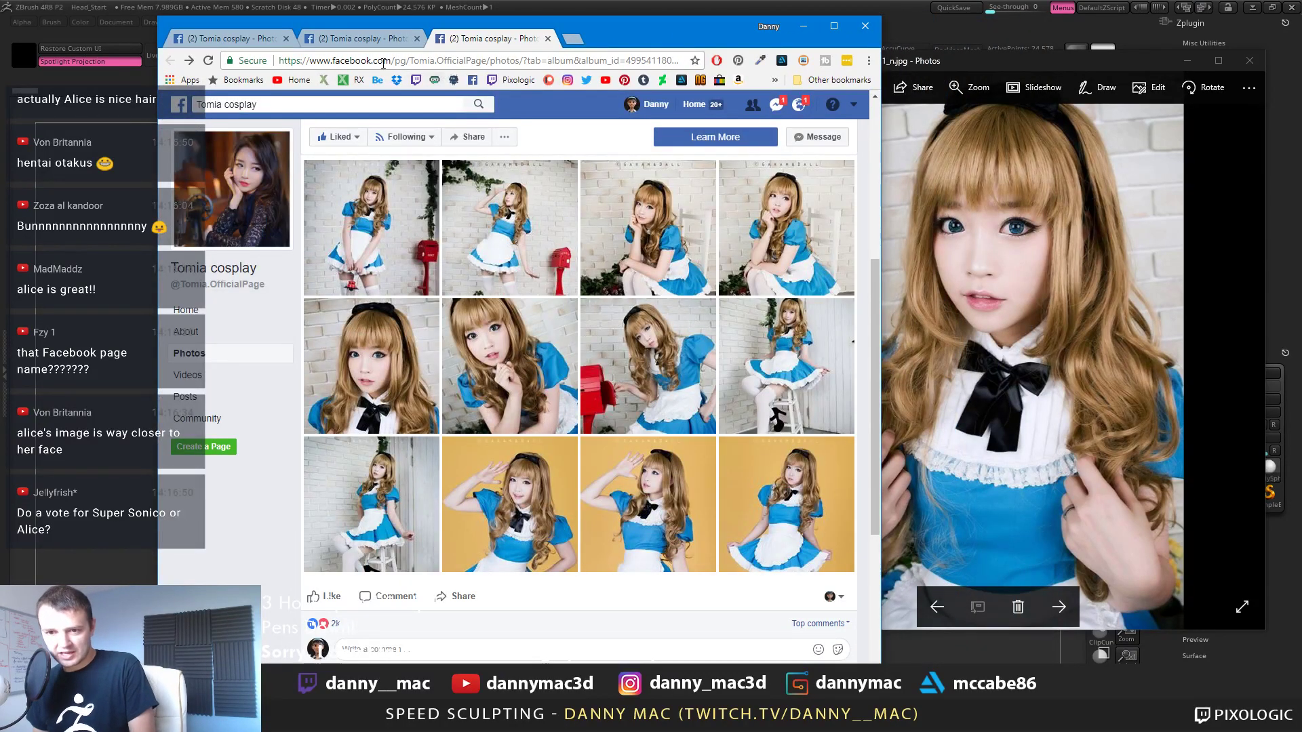
# Detach the Alice album into its own browser window and place it beside the Super Sonico album
pyautogui.moveTo(495, 38); pyautogui.dragTo(1037, 31)
pyautogui.moveTo(655, 37); pyautogui.dragTo(483, 37)
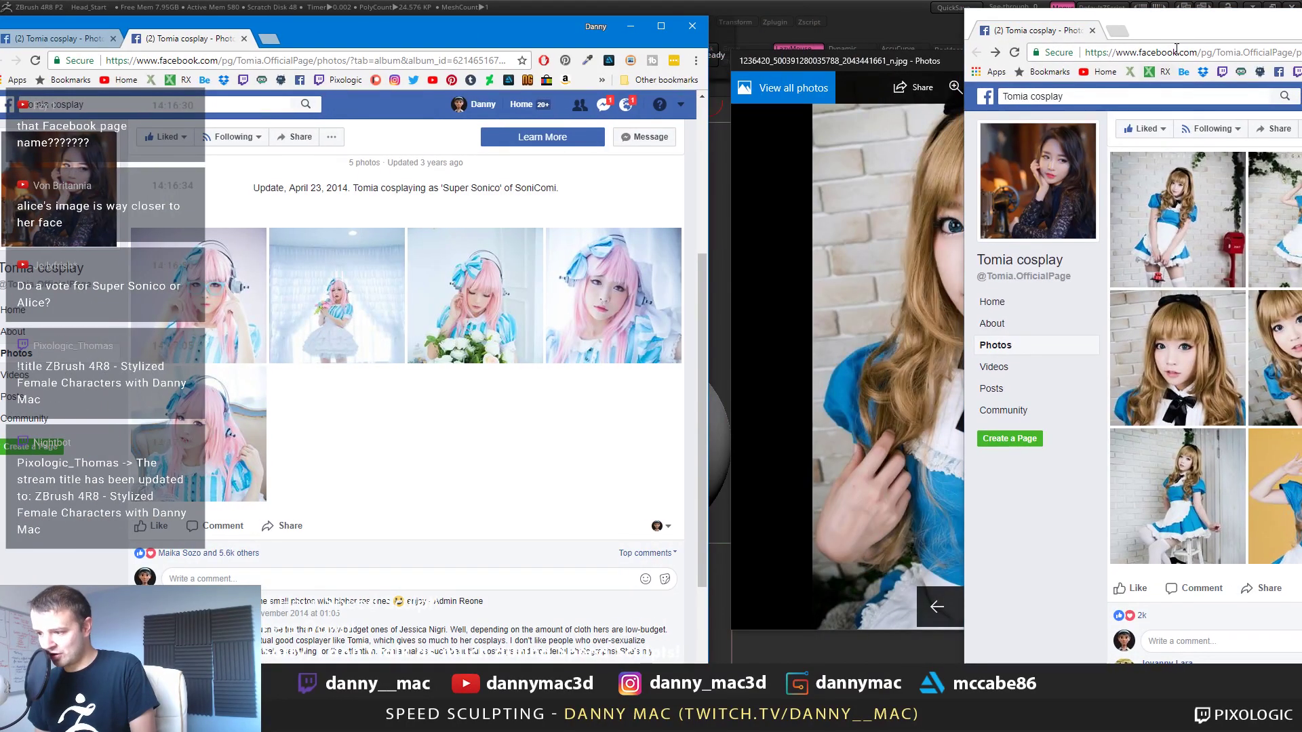
pyautogui.click(1158, 31)
pyautogui.moveTo(1158, 32); pyautogui.dragTo(1301, 32)
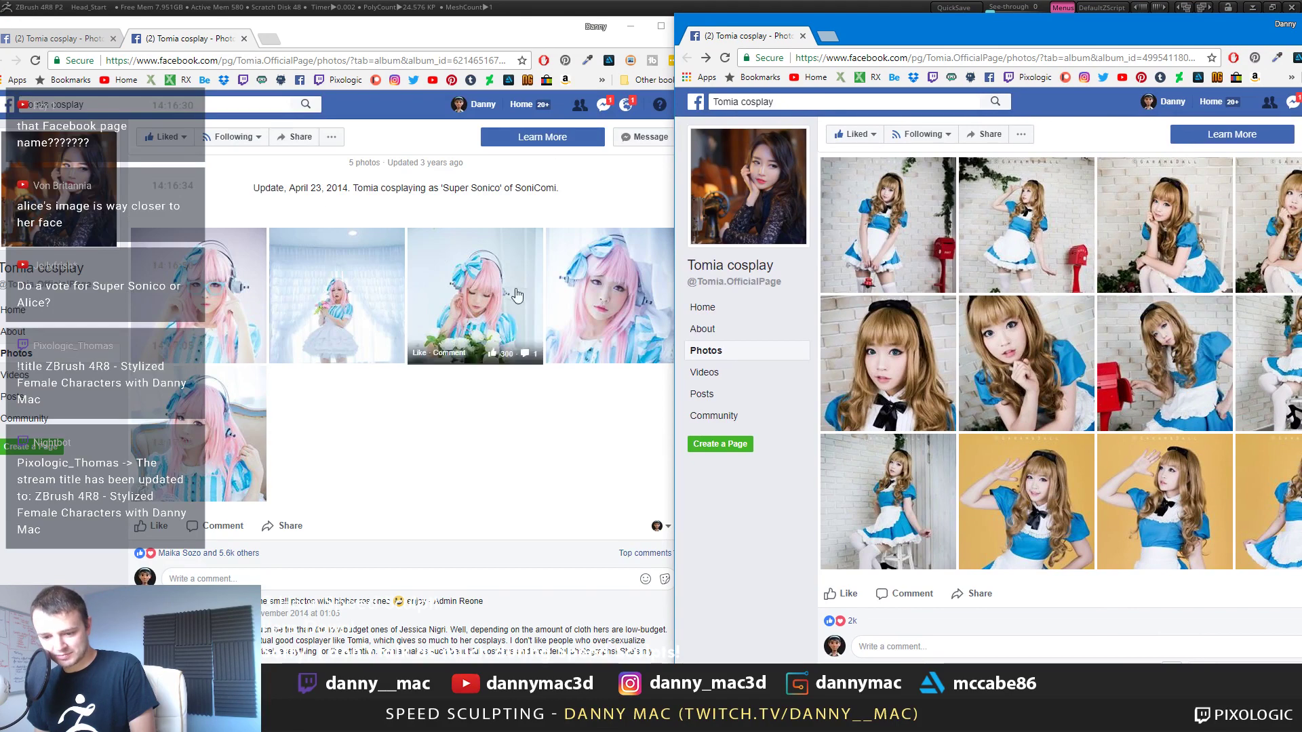
# Enlarge a Super Sonico close-up and the Alice portrait to compare them, and return the Alice window to its album
pyautogui.click(585, 306)
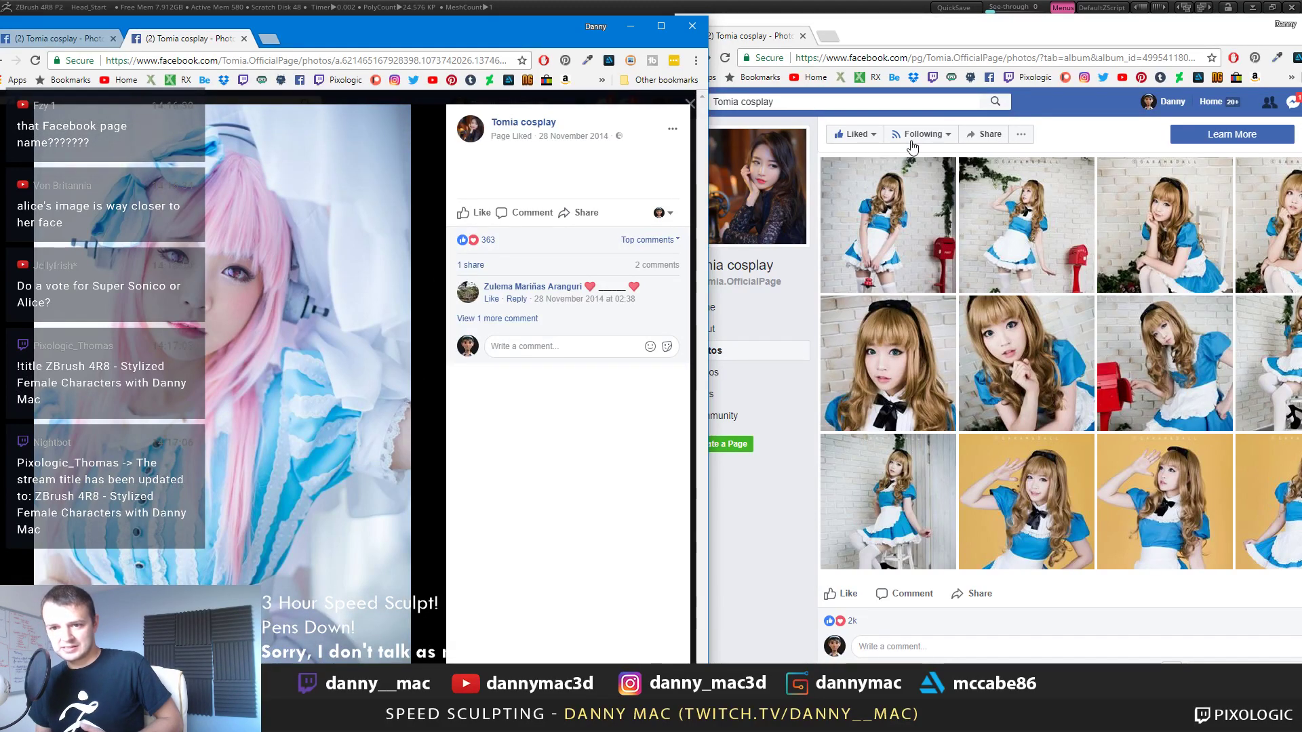
pyautogui.click(934, 135)
pyautogui.moveTo(983, 33); pyautogui.dragTo(881, 23)
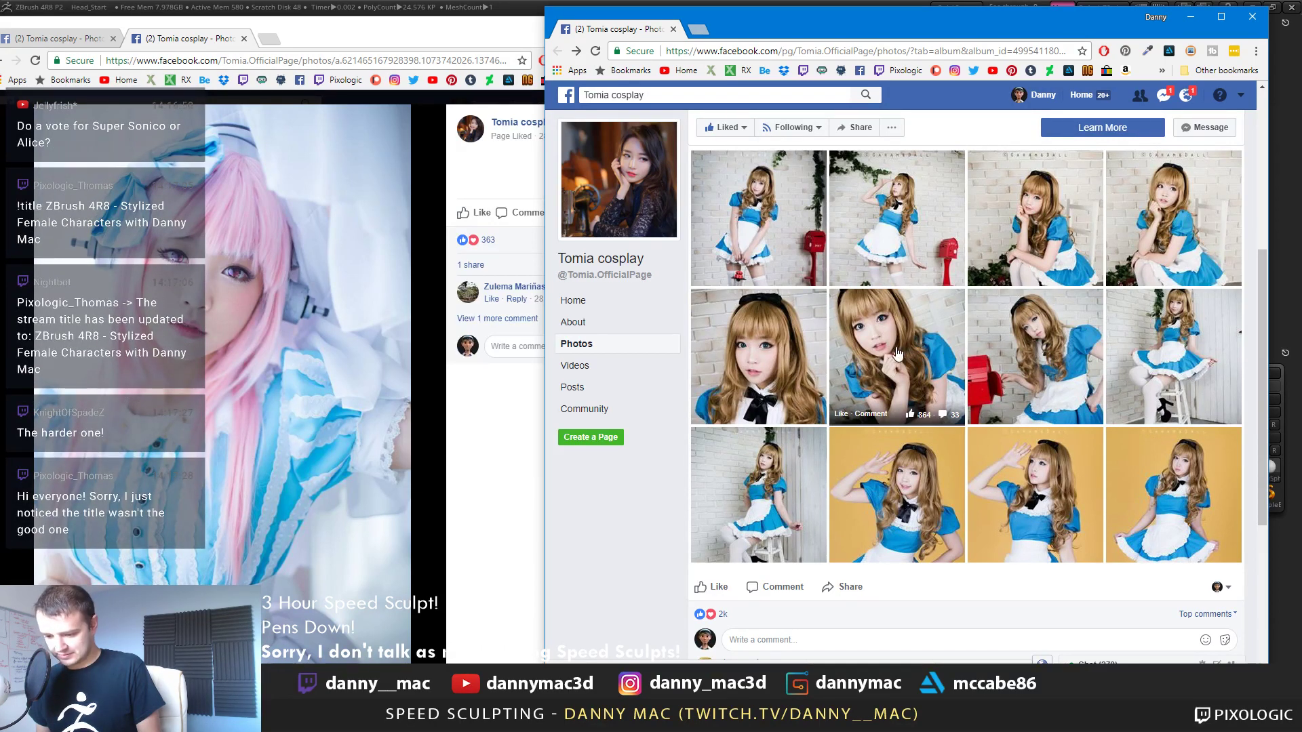
pyautogui.click(701, 368)
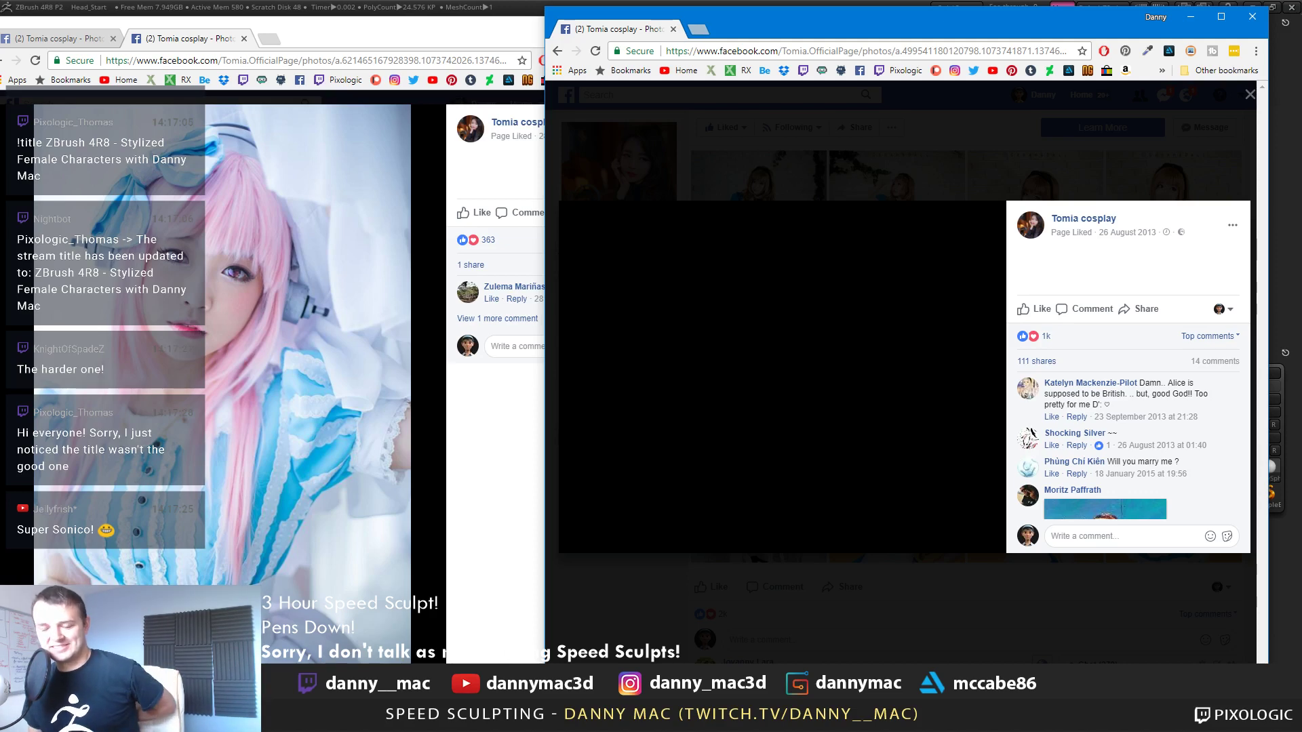
pyautogui.click(829, 116)
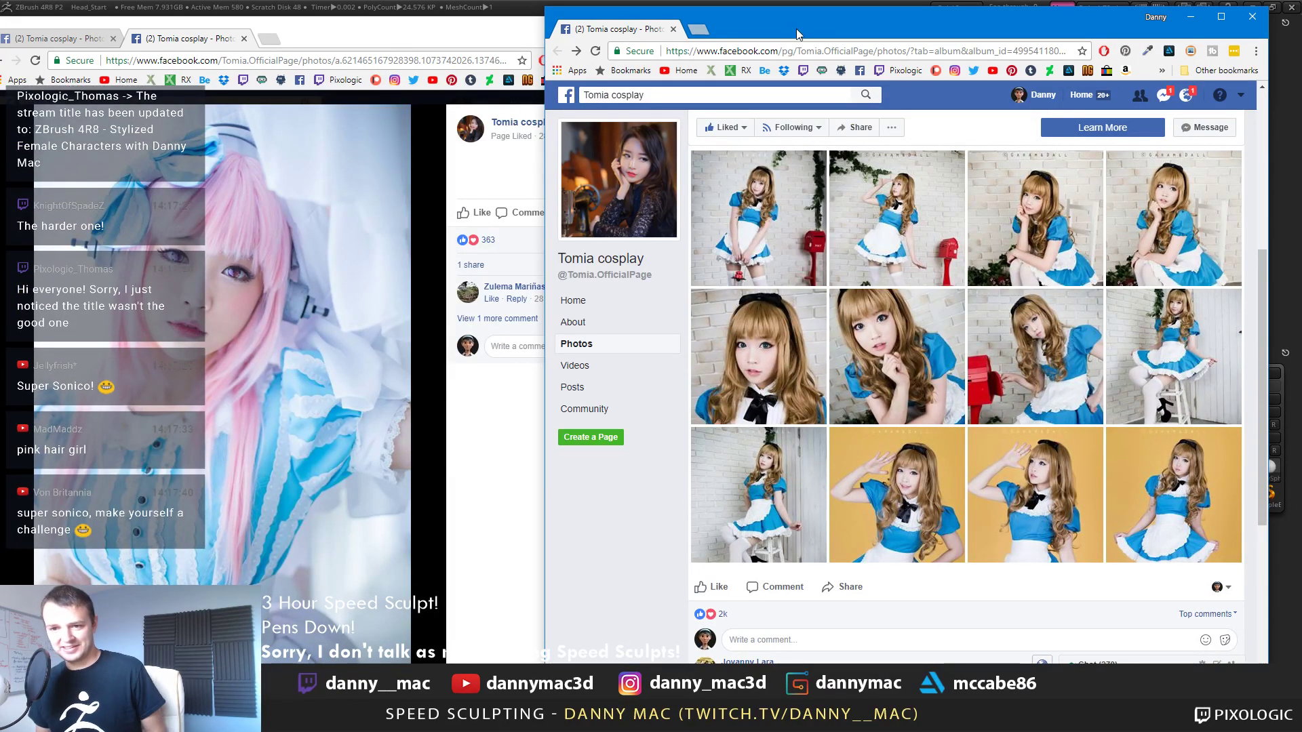
# Clear both browser windows and the Alice reference photo away from the ZBrush canvas
pyautogui.moveTo(803, 42); pyautogui.dragTo(859, 42)
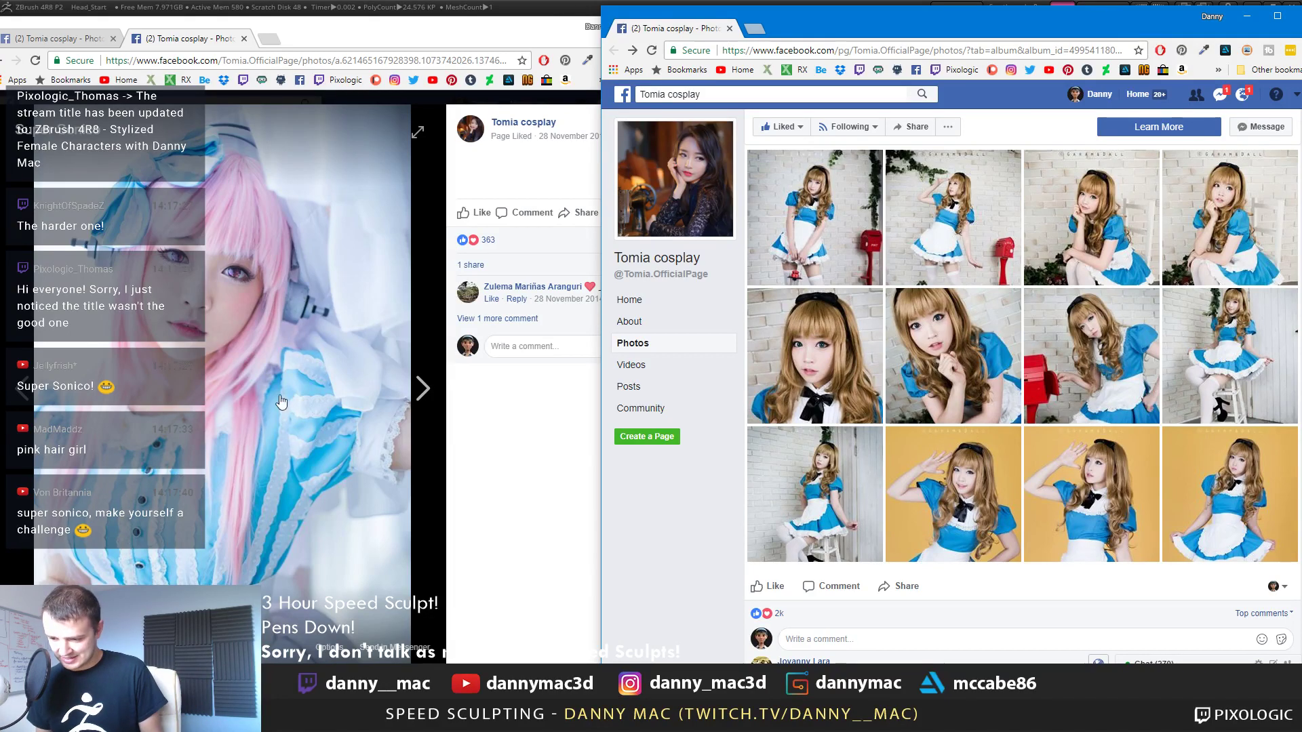
pyautogui.moveTo(309, 34); pyautogui.dragTo(678, 0)
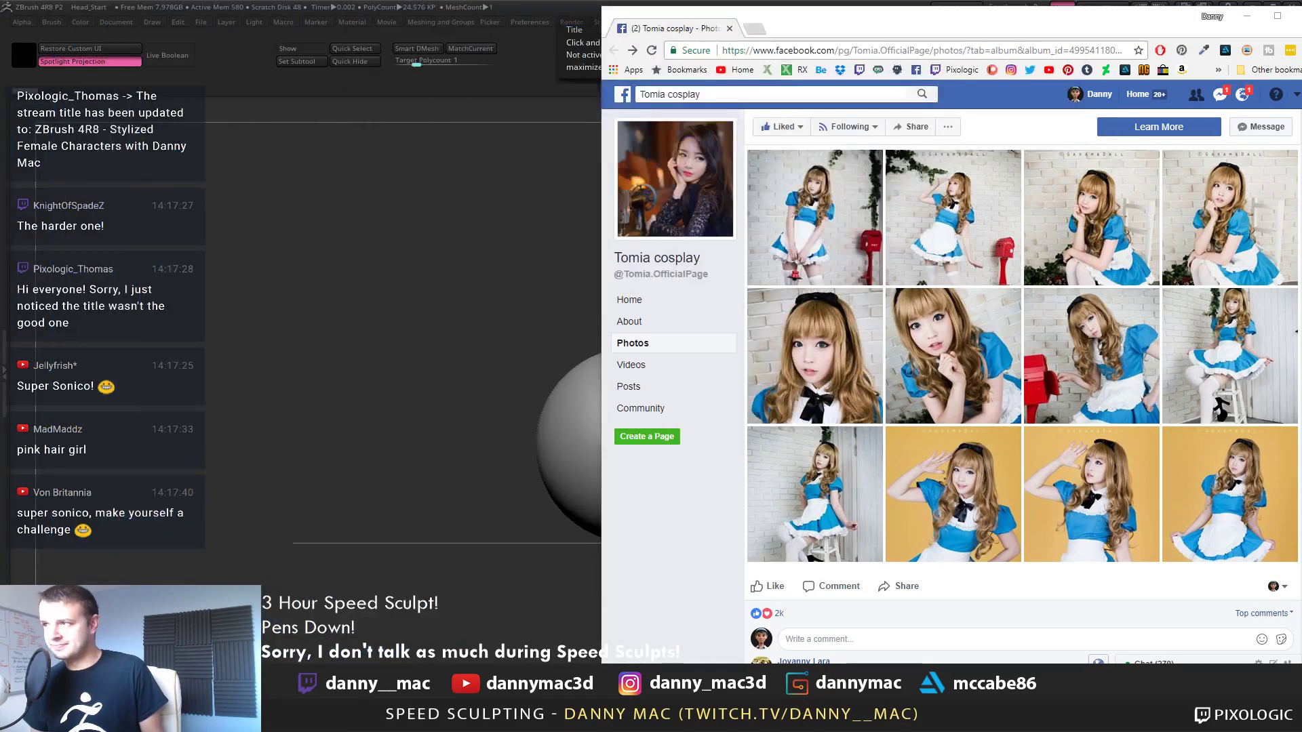
pyautogui.moveTo(841, 35); pyautogui.dragTo(861, 0)
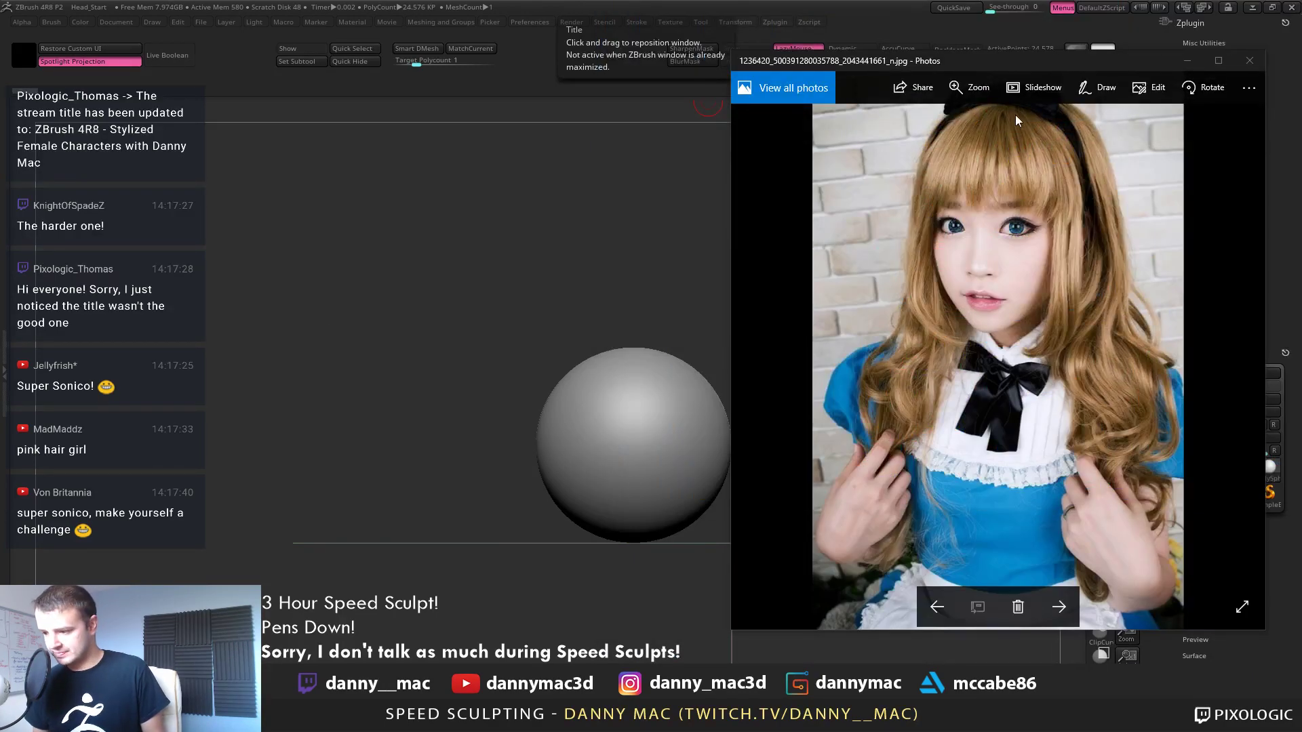
pyautogui.moveTo(1002, 68); pyautogui.dragTo(980, 0)
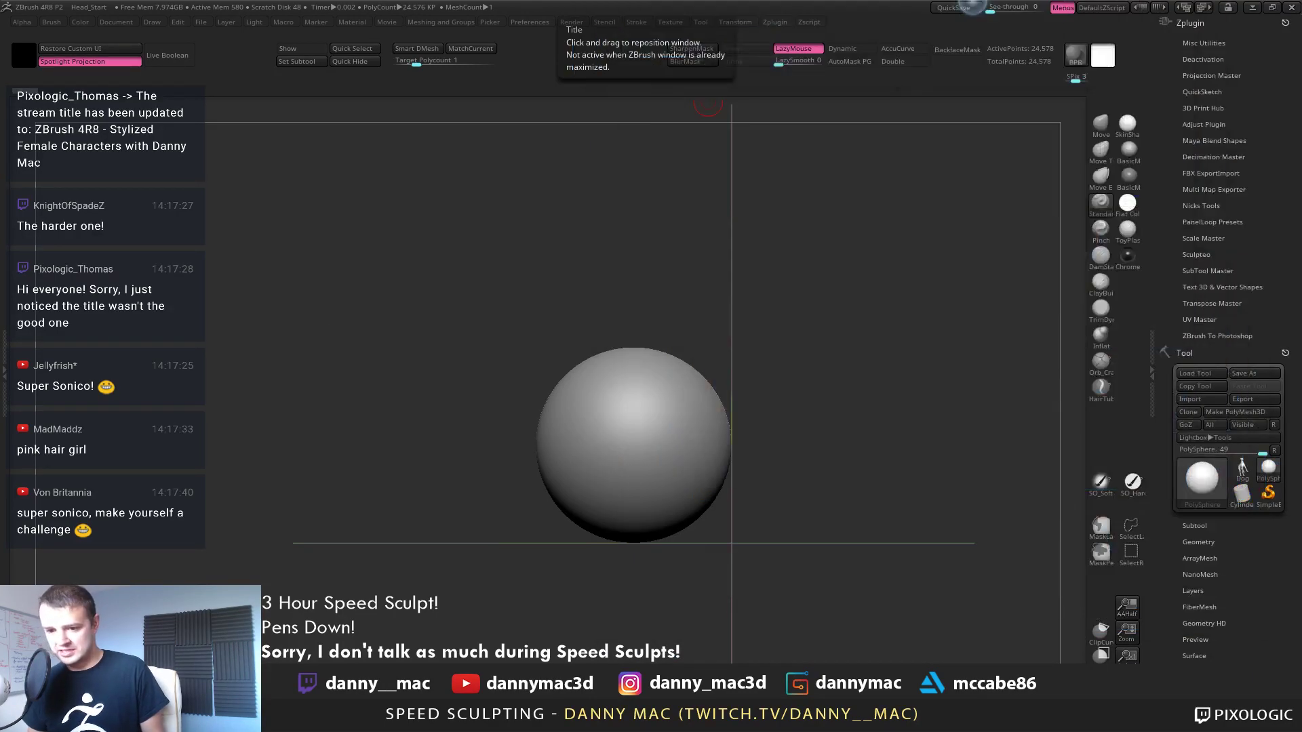
pyautogui.click(681, 22)
pyautogui.click(702, 97)
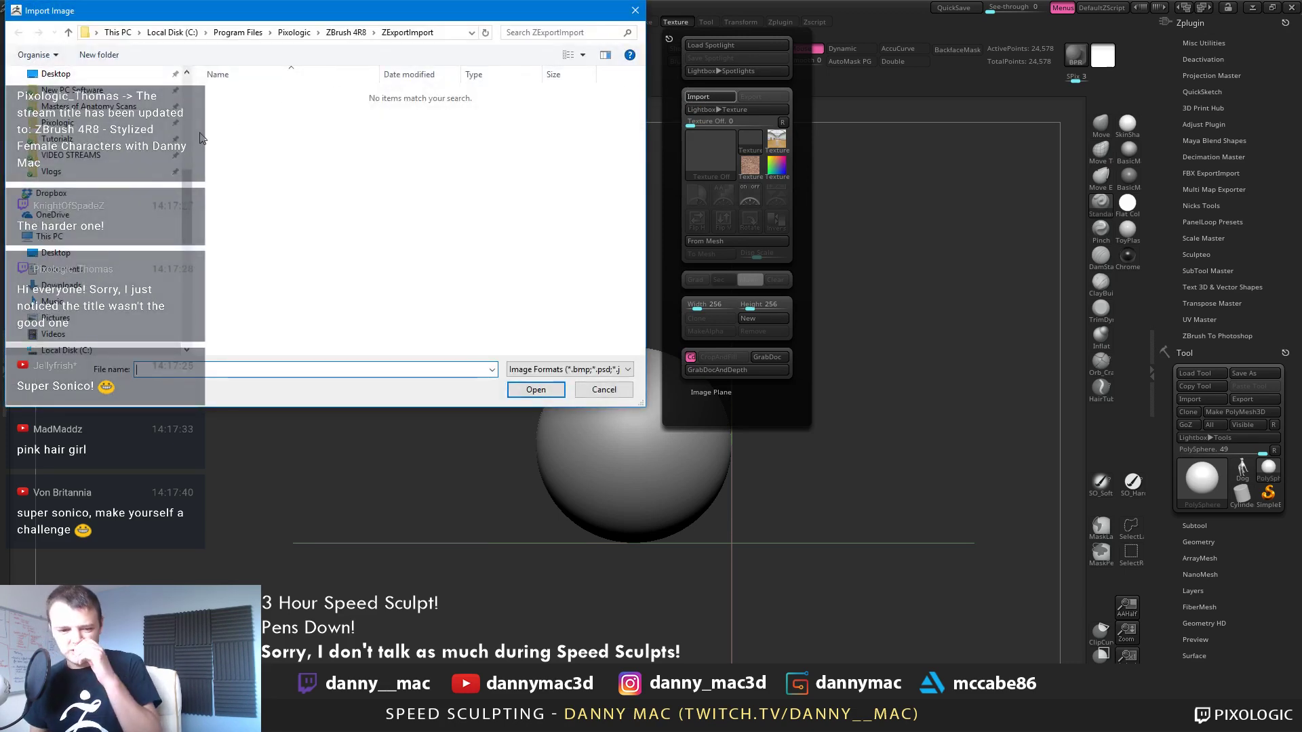
pyautogui.click(87, 256)
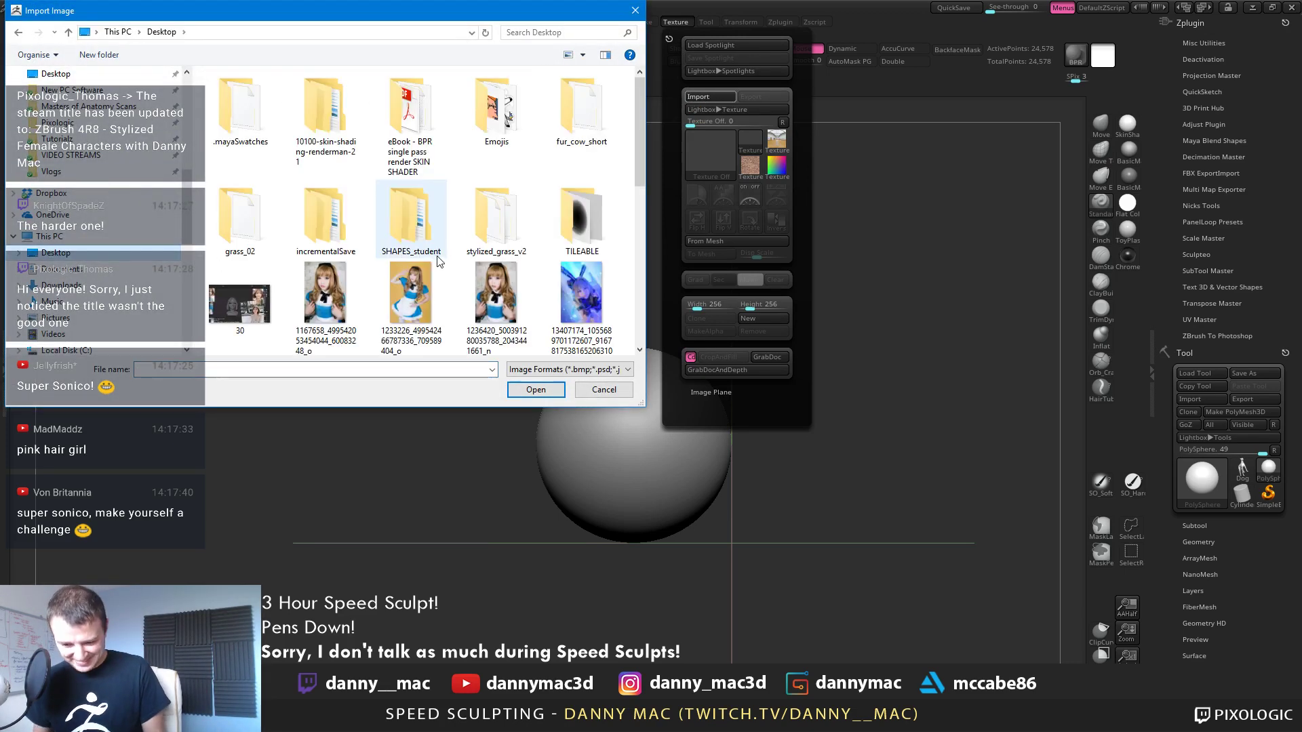
pyautogui.click(486, 313)
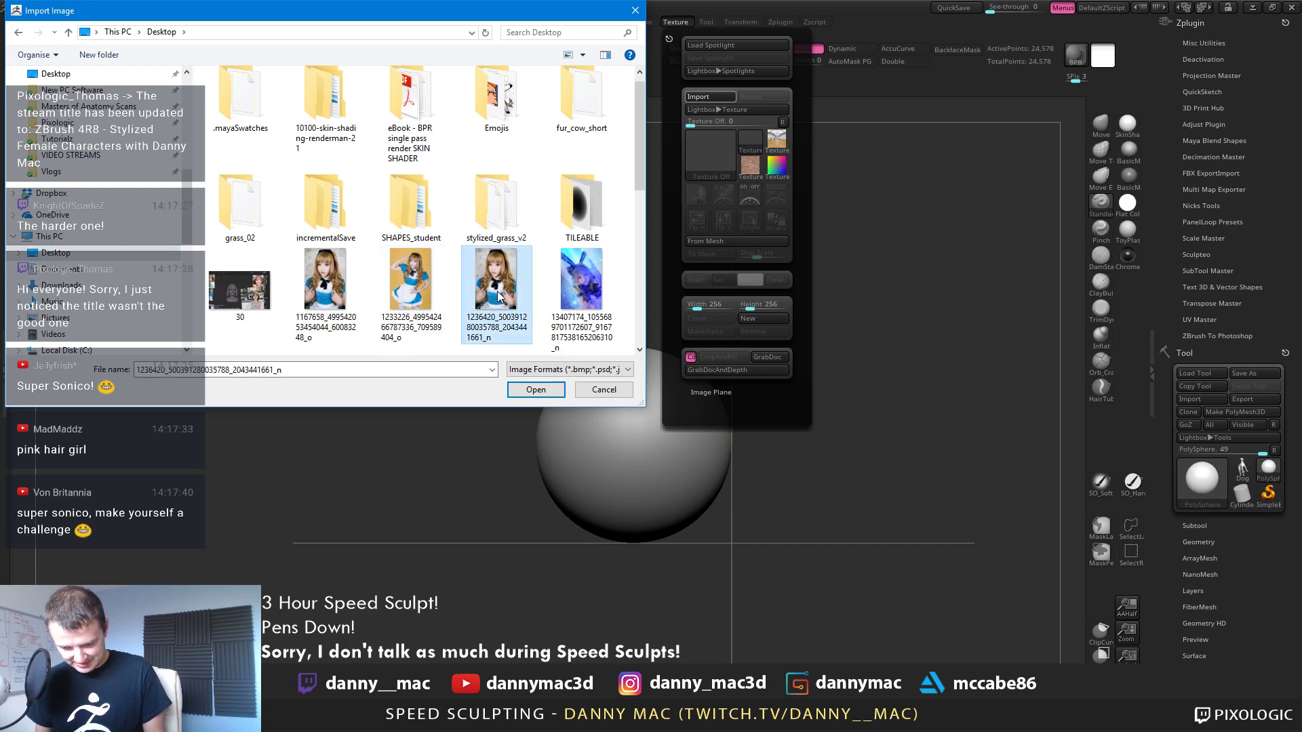
pyautogui.doubleClick(498, 297)
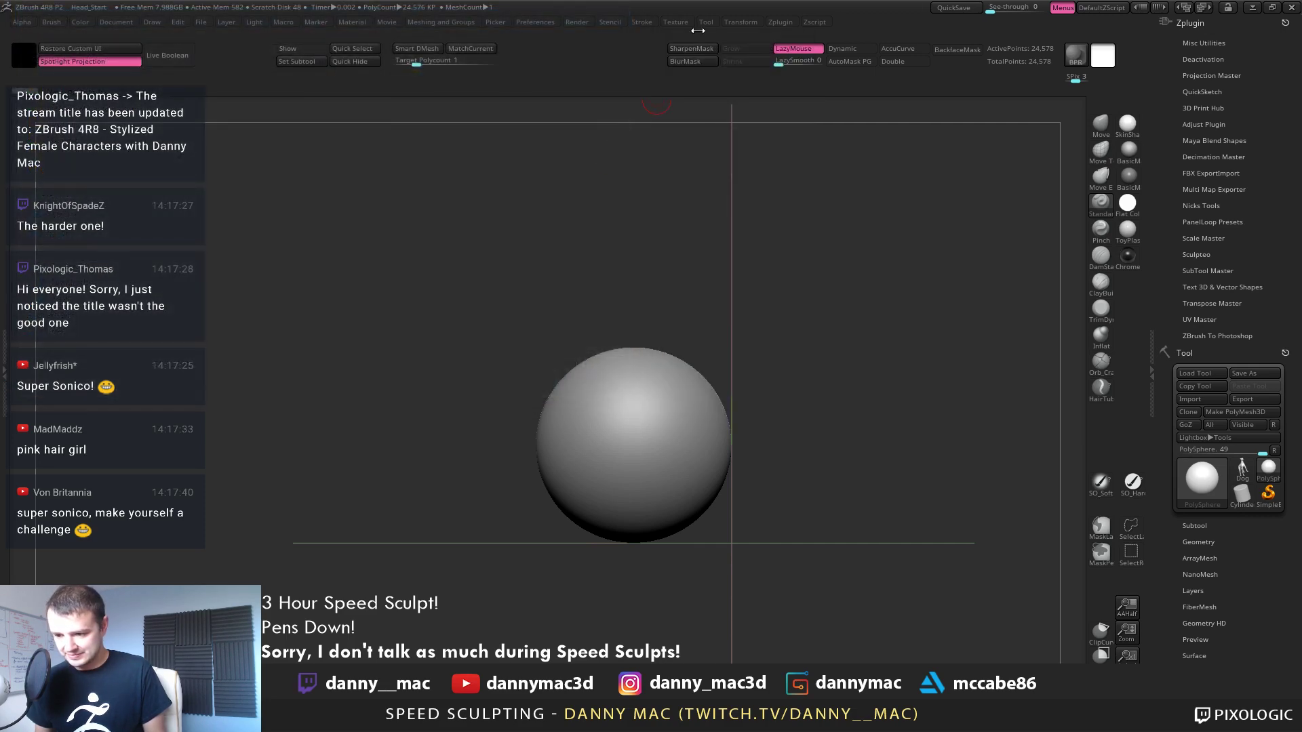
# Add the imported Alice portrait to Spotlight, then shrink it and place it beside the sphere
pyautogui.click(675, 24)
pyautogui.click(697, 192)
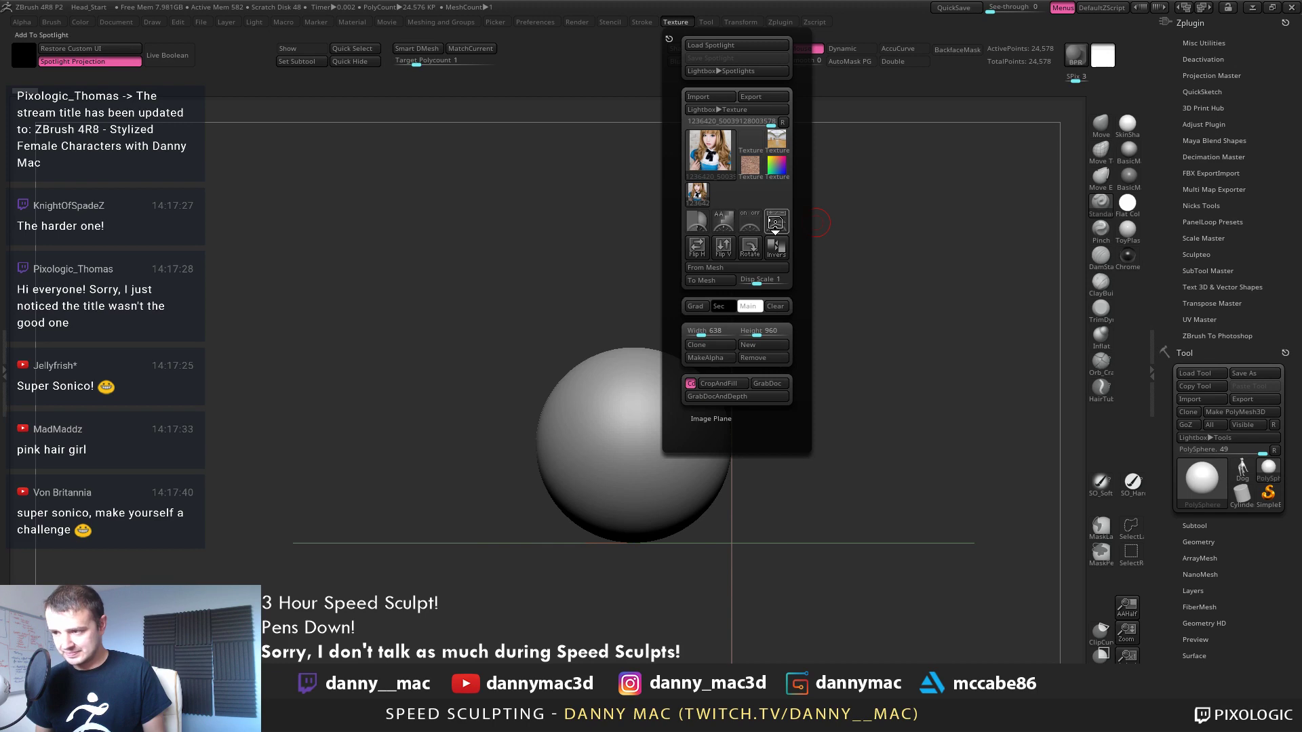
pyautogui.click(775, 222)
pyautogui.press(',')
pyautogui.moveTo(183, 436); pyautogui.dragTo(235, 421)
pyautogui.click(300, 305)
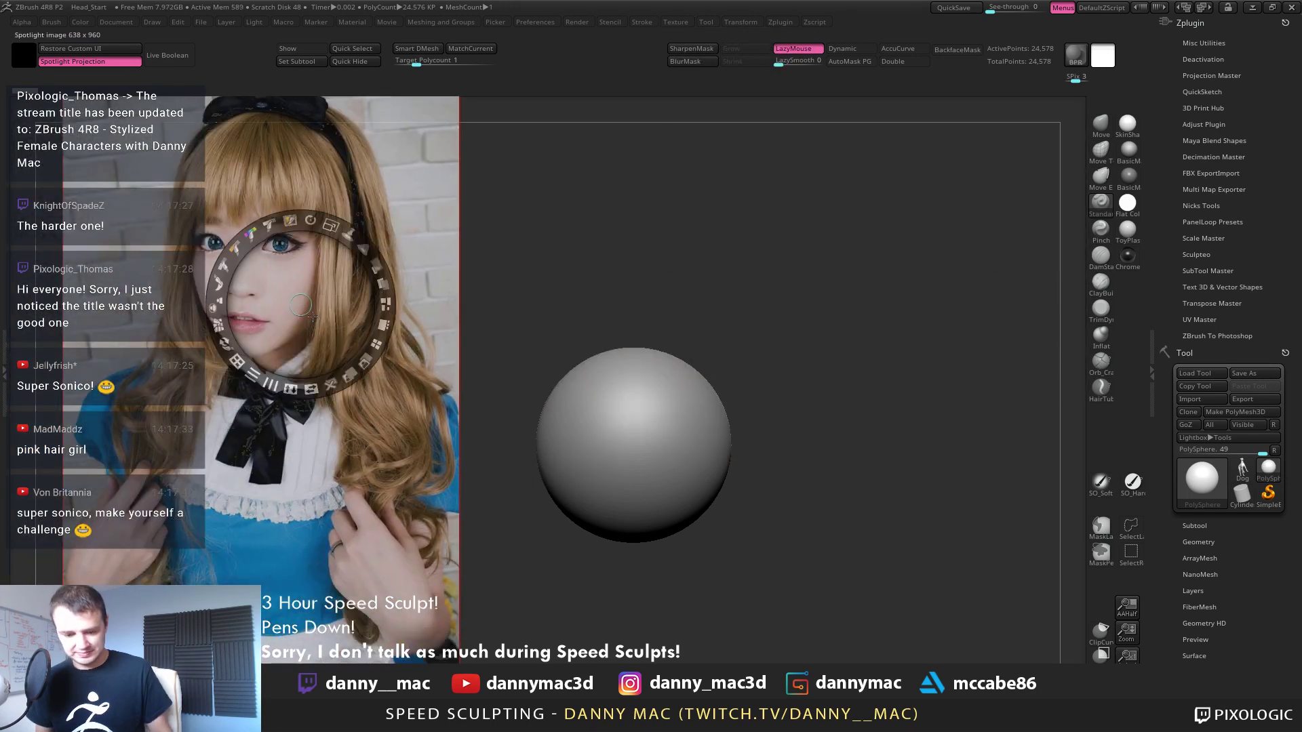
pyautogui.moveTo(368, 272); pyautogui.dragTo(158, 180)
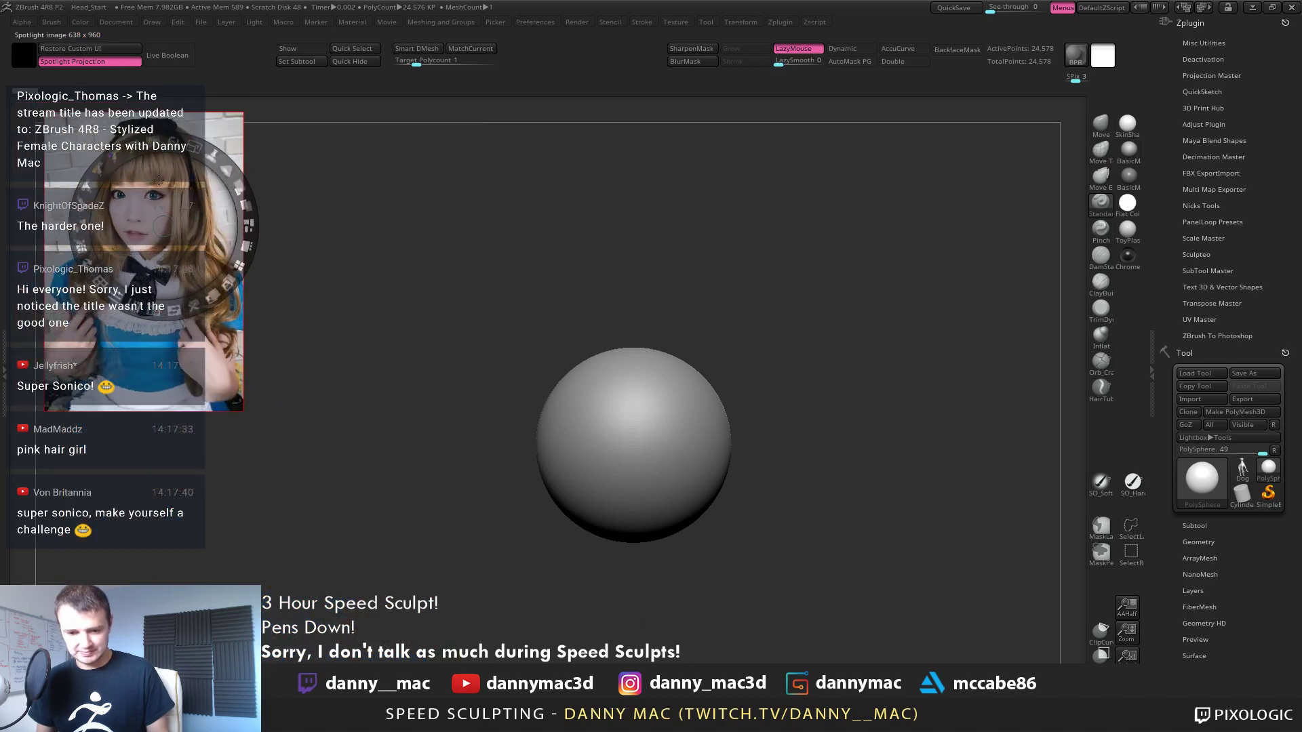
pyautogui.click(676, 22)
pyautogui.click(708, 97)
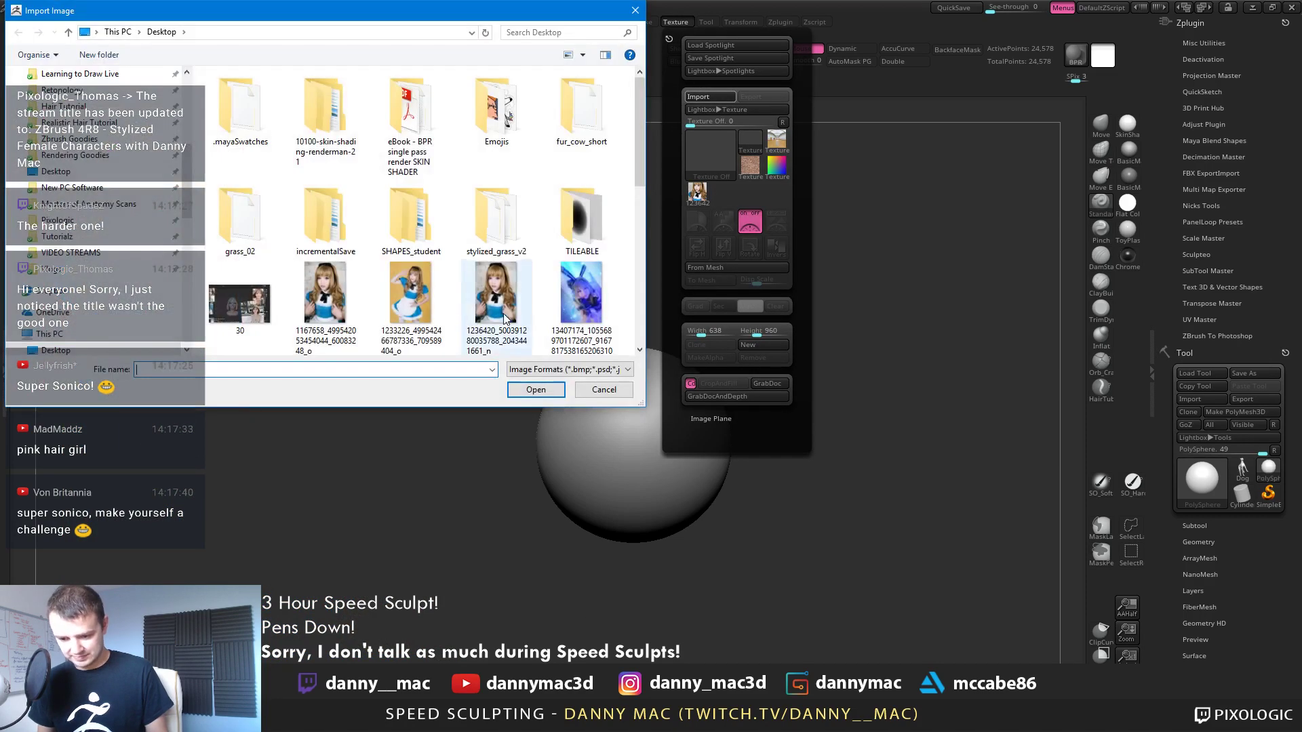
pyautogui.click(420, 308)
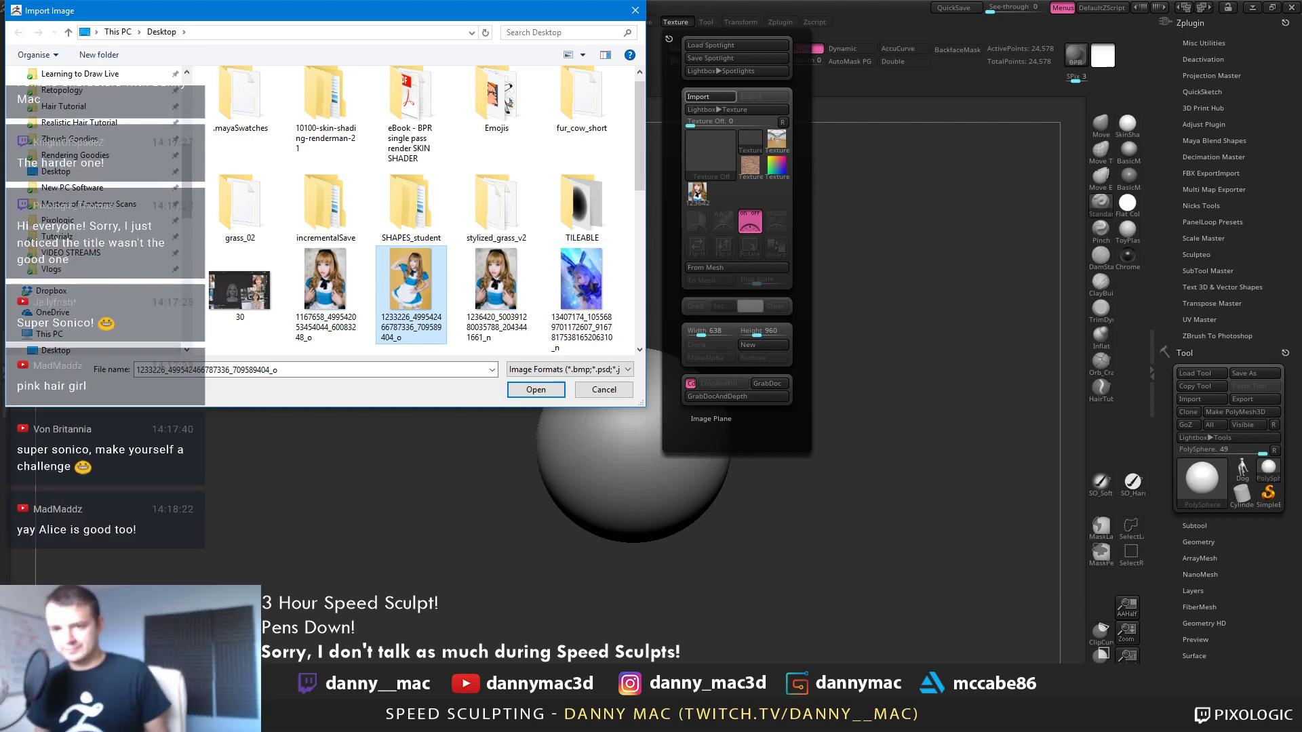
pyautogui.press('Return')
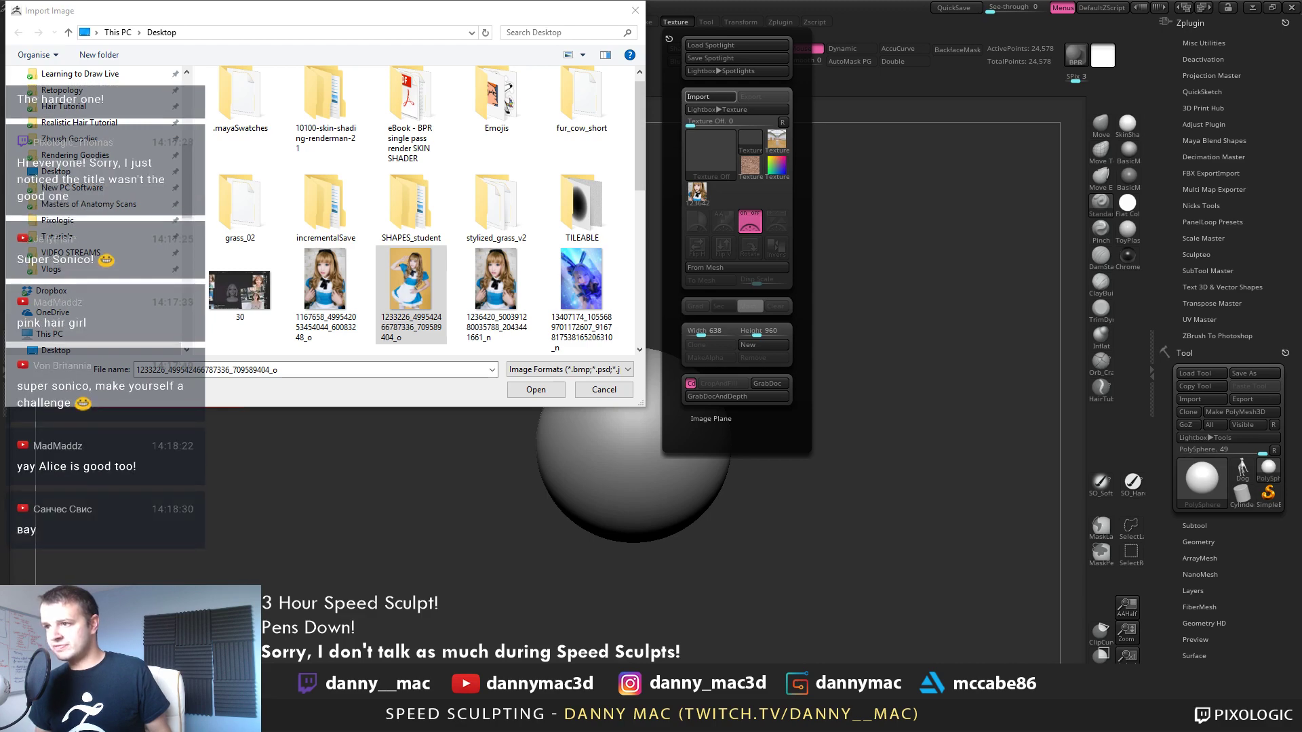
# Examine the planar head views and facial anatomy images on the reference board
pyautogui.moveTo(711, 0); pyautogui.dragTo(770, 293, button='right')
pyautogui.scroll(-5, 780, 298)
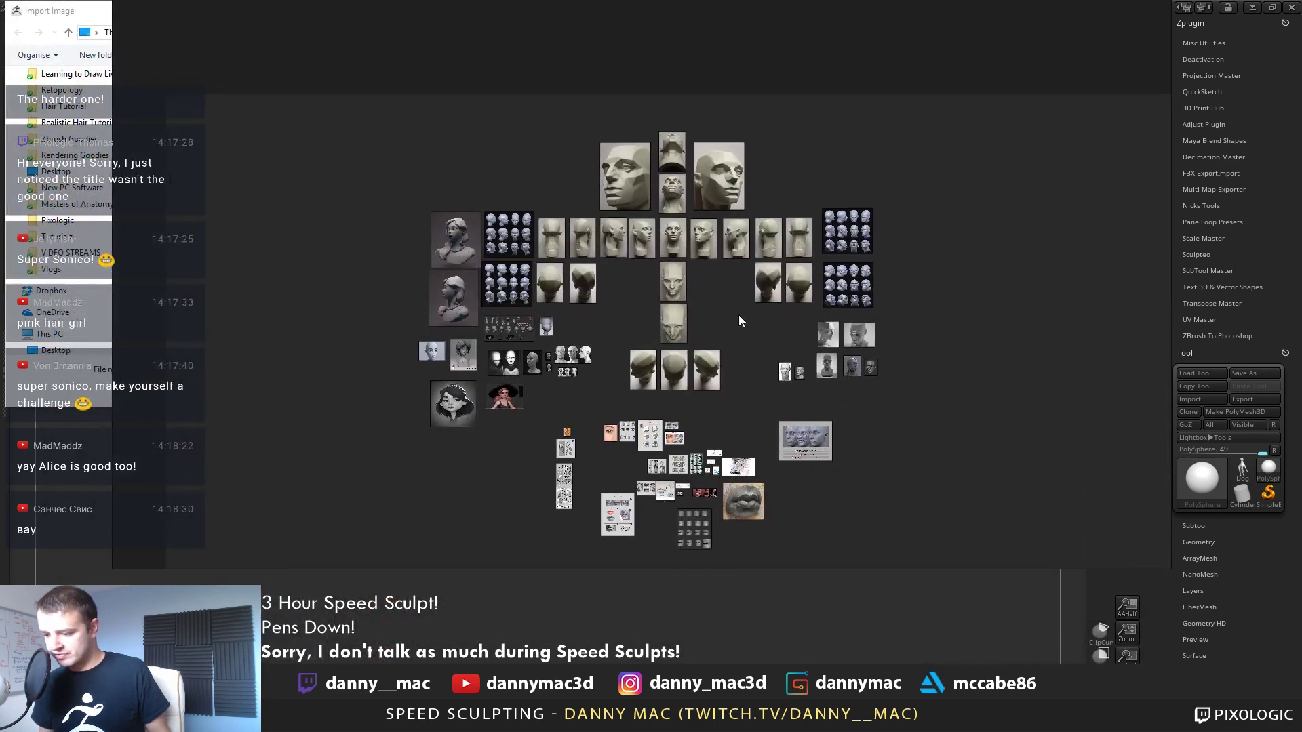
pyautogui.scroll(3, 742, 319)
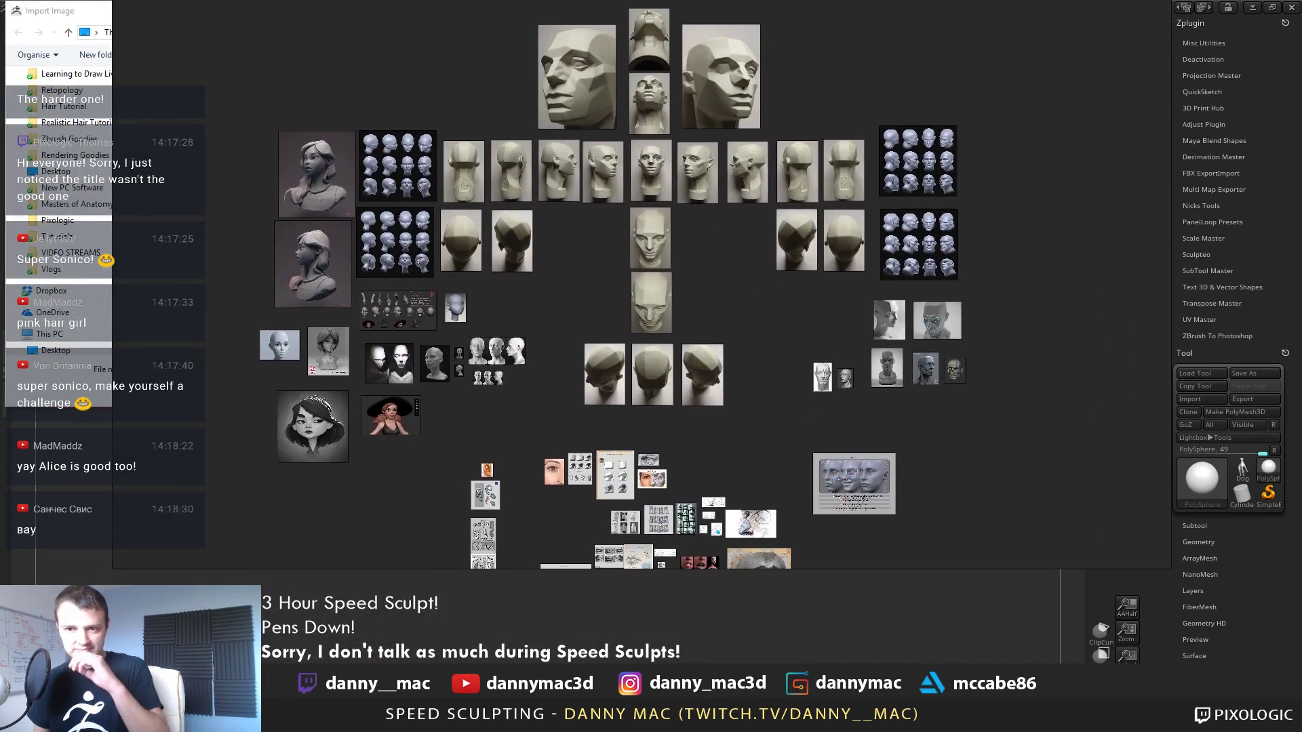
pyautogui.scroll(1, 736, 286)
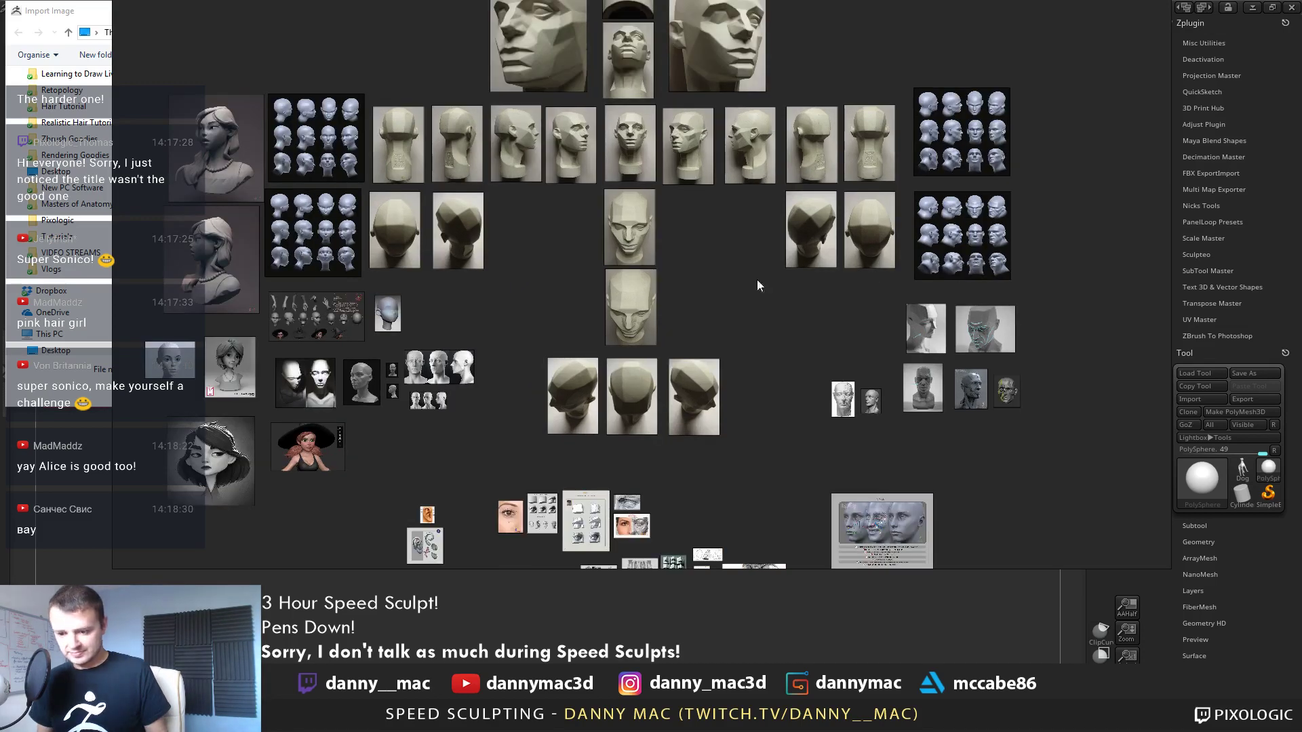
pyautogui.moveTo(757, 280)
pyautogui.mouseDown(button='middle')
pyautogui.moveTo(757, 319)
pyautogui.moveTo(759, 305)
pyautogui.mouseUp(button='middle')
pyautogui.moveTo(739, 295); pyautogui.dragTo(801, 0, button='right')
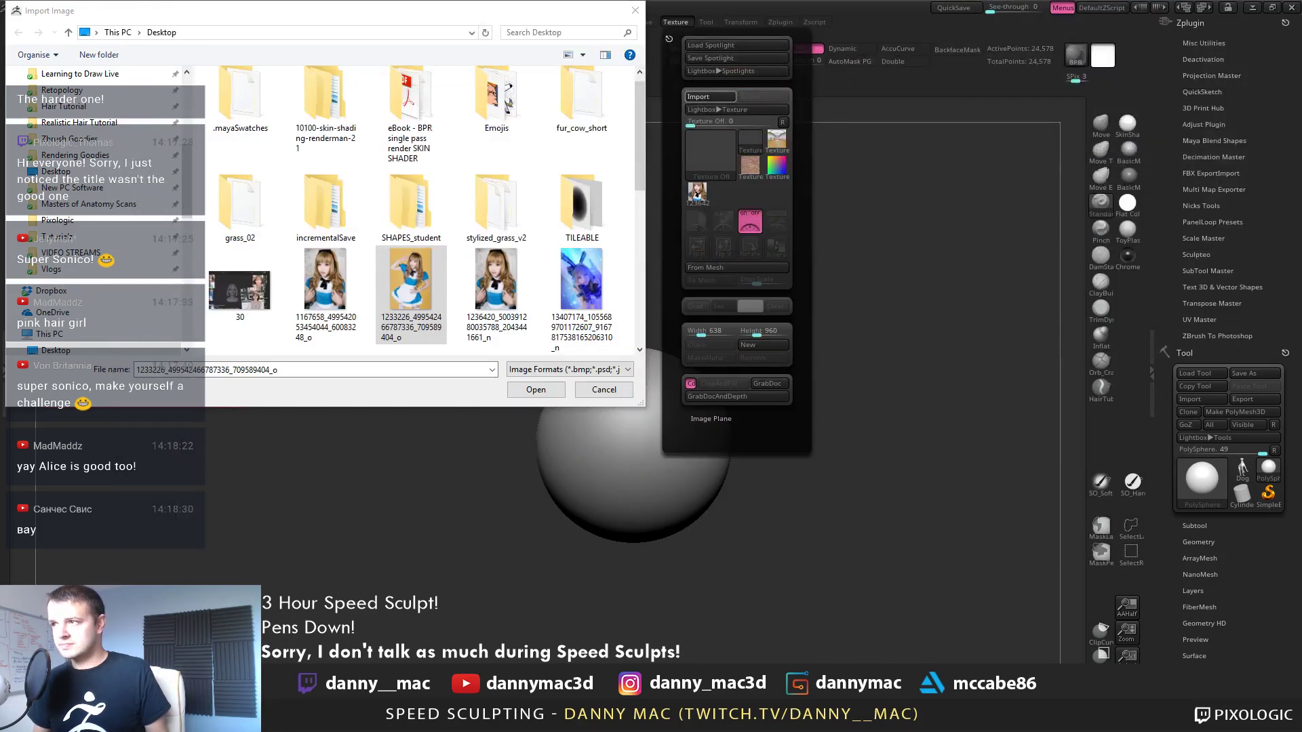
# Load the full-body Alice photo into Spotlight, shrink it, line it up beside the portrait, and leave Spotlight editing
pyautogui.doubleClick(439, 319)
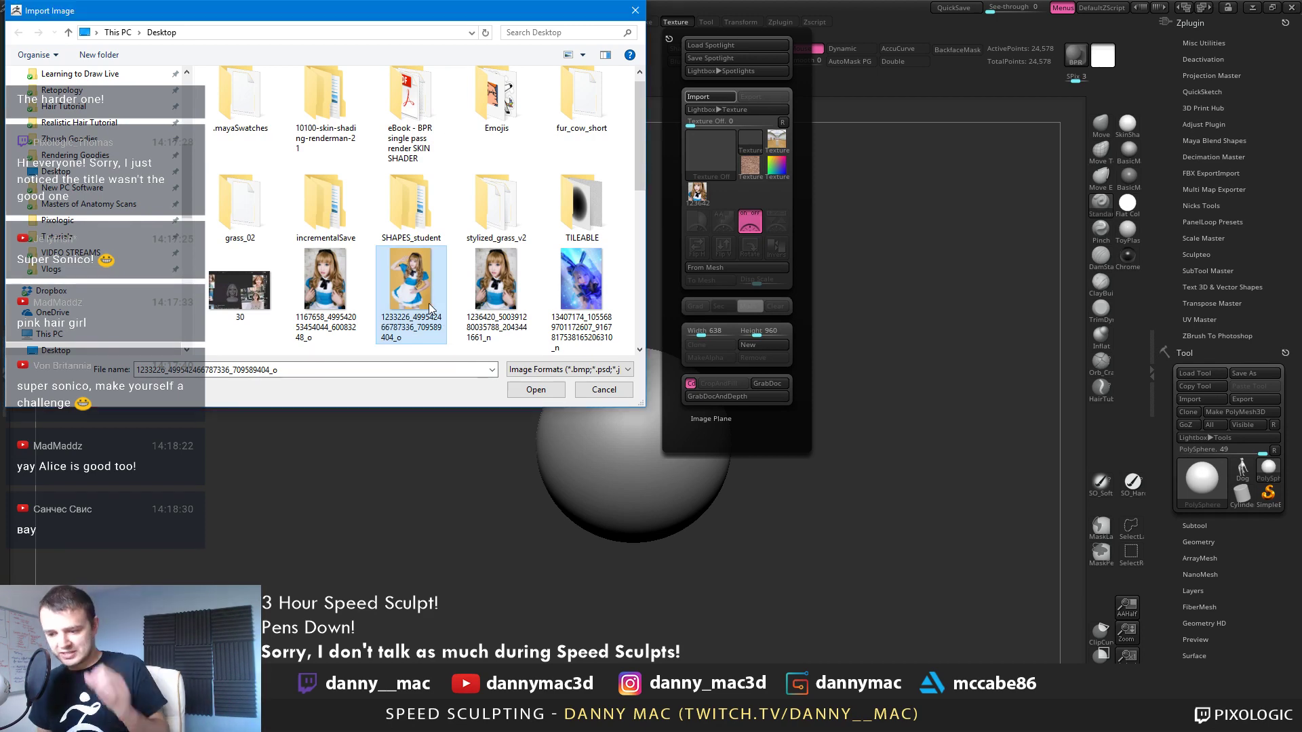
pyautogui.click(1000, 108)
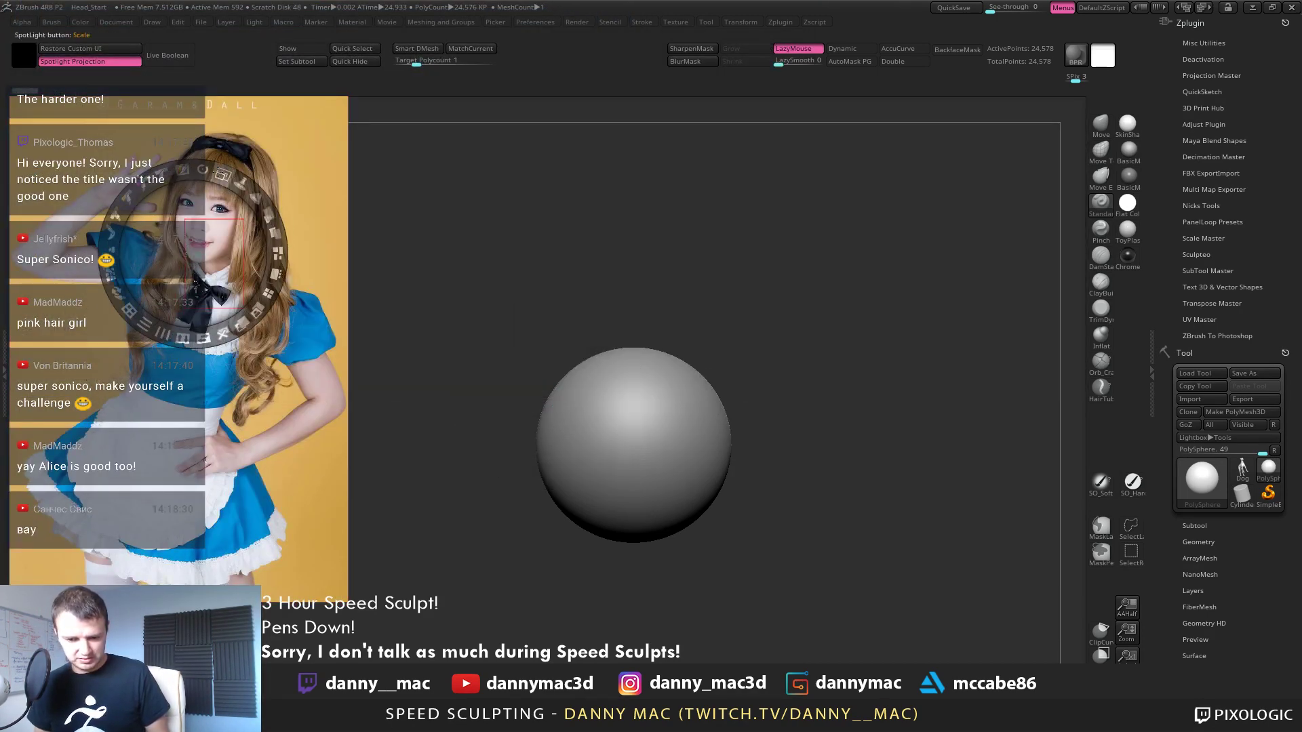
pyautogui.moveTo(222, 175); pyautogui.dragTo(133, 266)
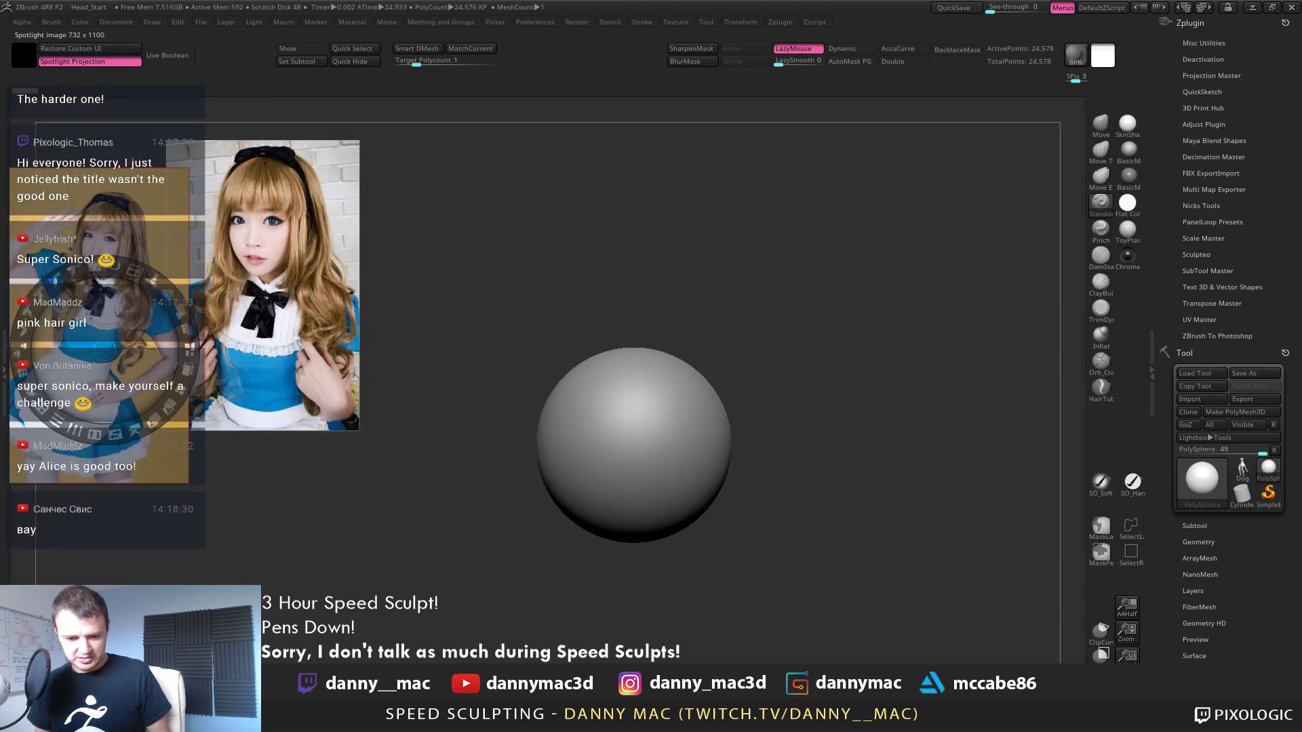
pyautogui.moveTo(110, 321); pyautogui.dragTo(121, 284)
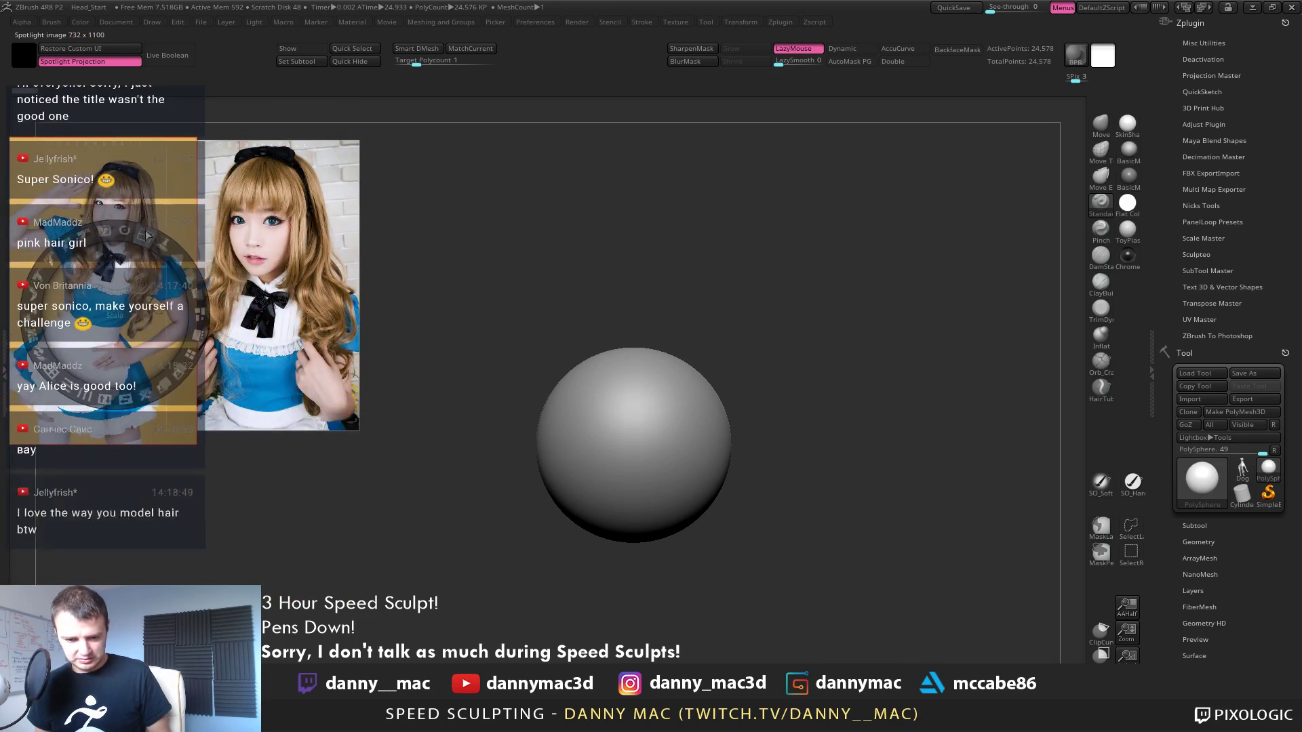
pyautogui.click(273, 238)
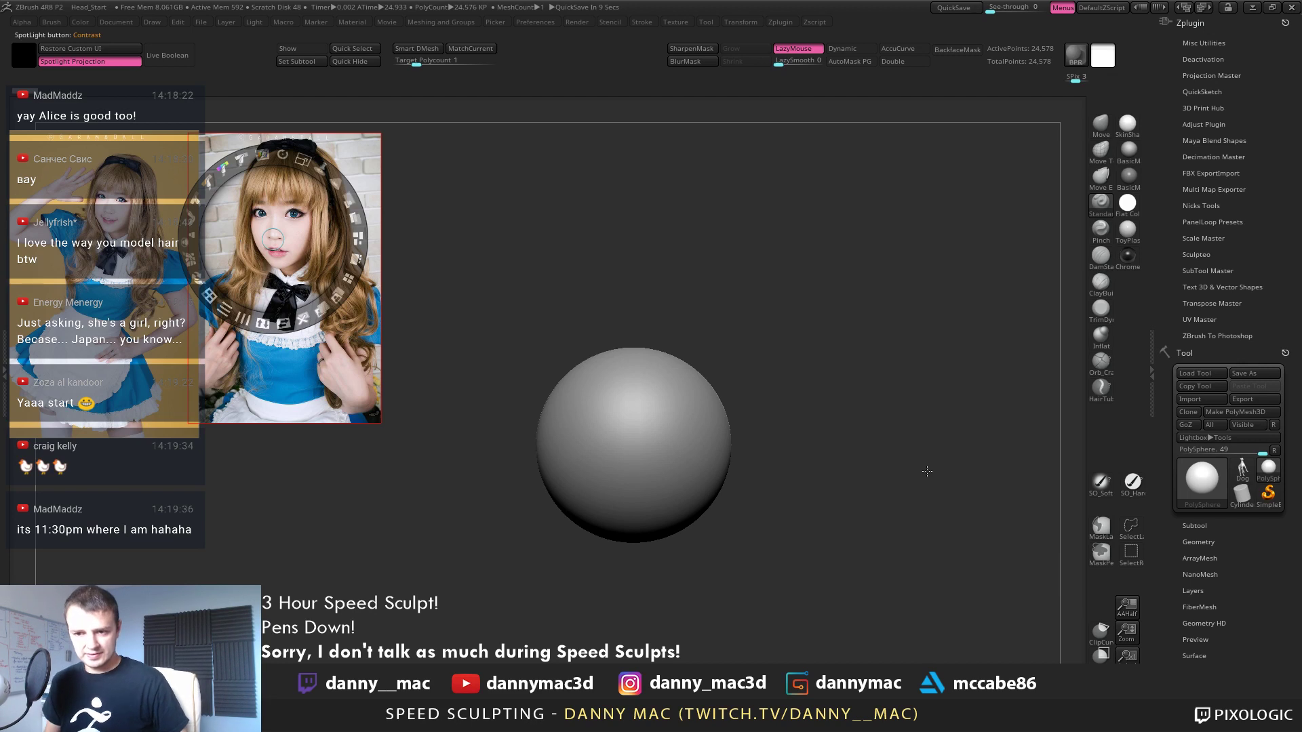
pyautogui.press('z')
# Snap the sphere to a side view and mask its lower back quarter
pyautogui.moveTo(649, 260); pyautogui.dragTo(754, 332)
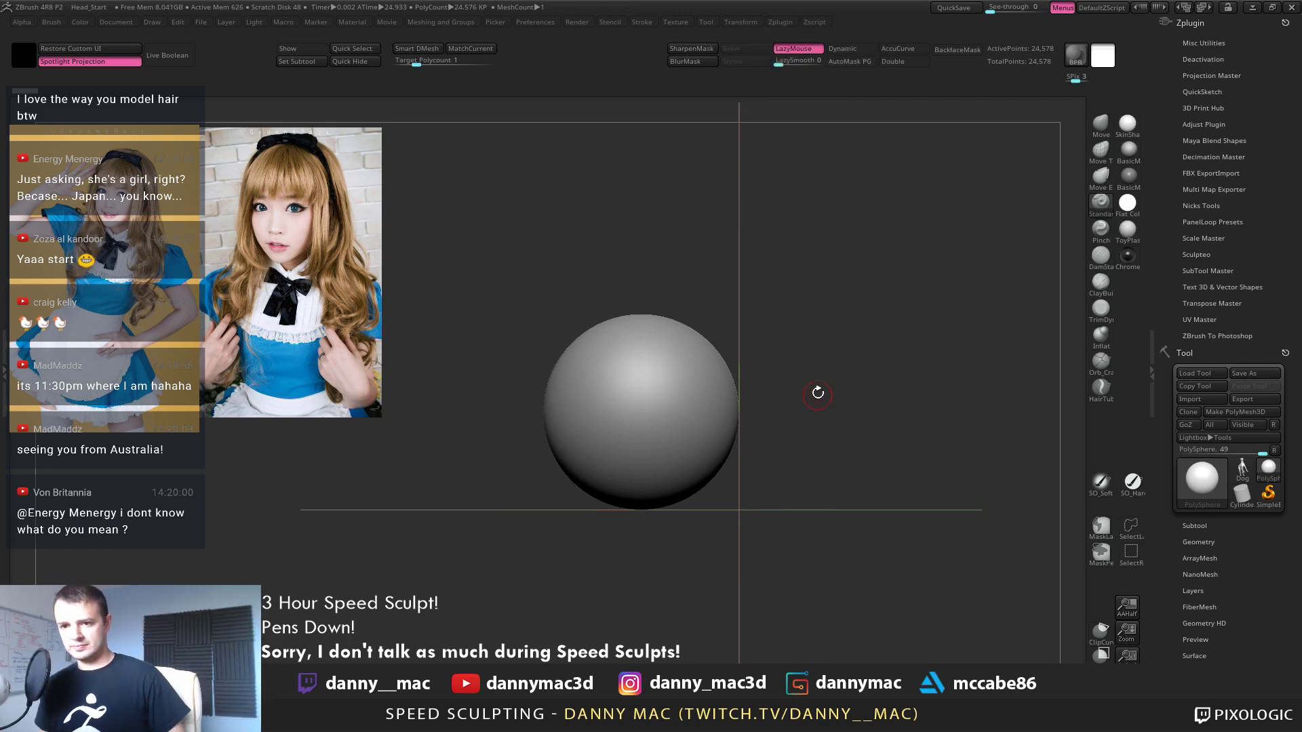
pyautogui.moveTo(818, 393); pyautogui.dragTo(738, 389)
pyautogui.keyDown('alt'); pyautogui.moveTo(737, 389); pyautogui.dragTo(739, 416, button='right'); pyautogui.keyUp('alt')
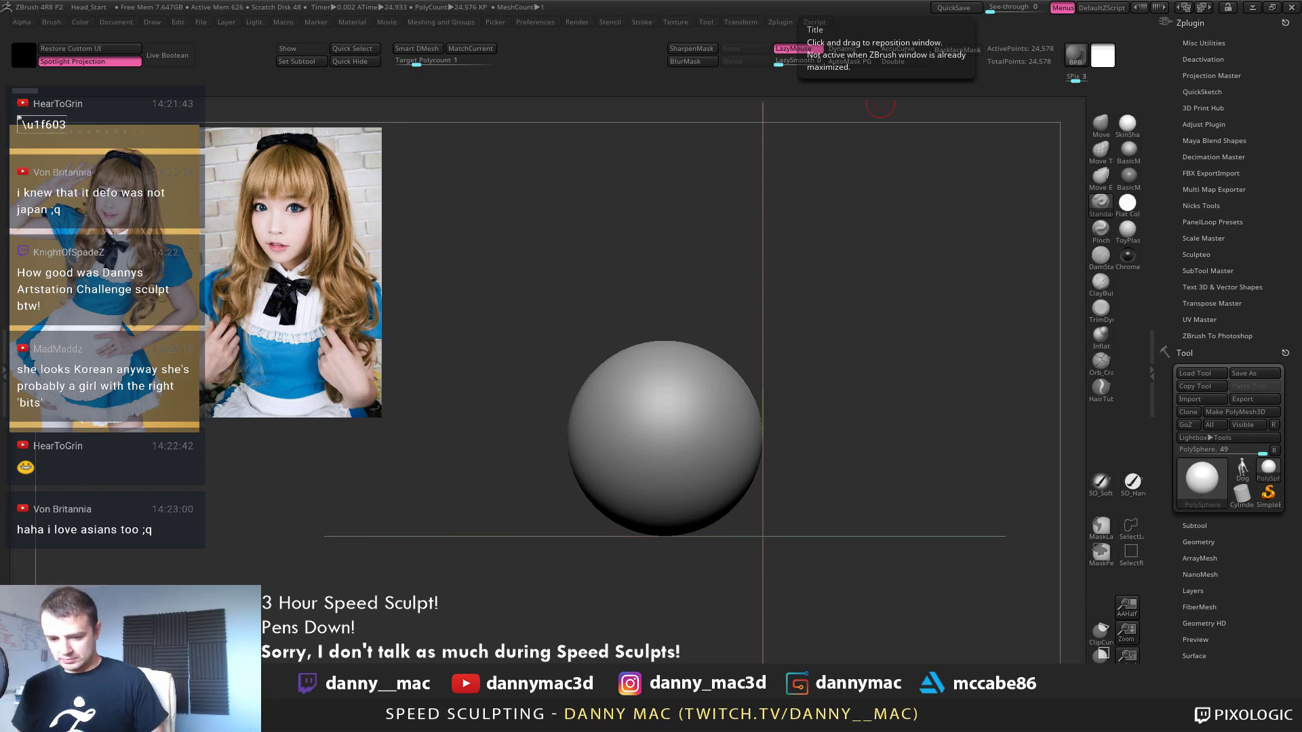
pyautogui.moveTo(816, 387); pyautogui.dragTo(790, 388)
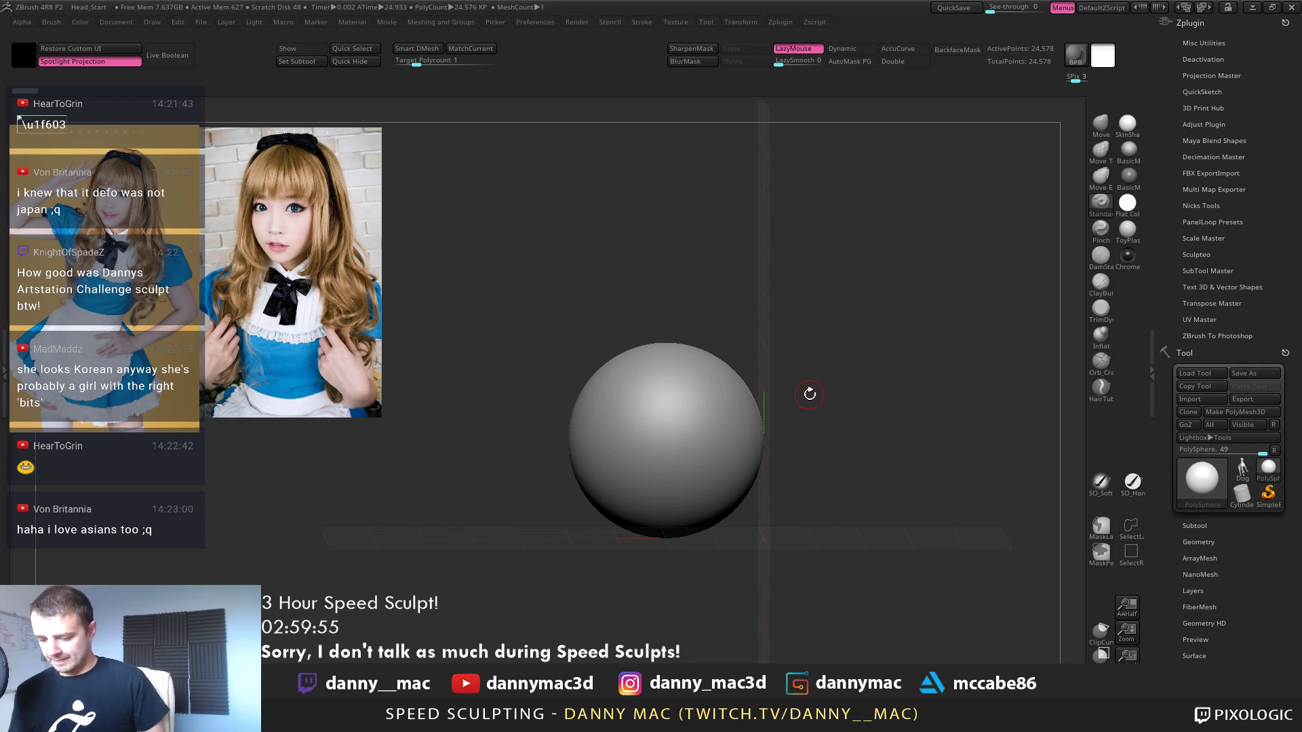
pyautogui.keyDown('shift'); pyautogui.moveTo(810, 394); pyautogui.dragTo(706, 445); pyautogui.keyUp('shift')
pyautogui.keyDown('alt'); pyautogui.moveTo(899, 467); pyautogui.dragTo(807, 427); pyautogui.keyUp('alt')
pyautogui.keyDown('ctrl'); pyautogui.moveTo(820, 557); pyautogui.dragTo(704, 443); pyautogui.keyUp('ctrl')
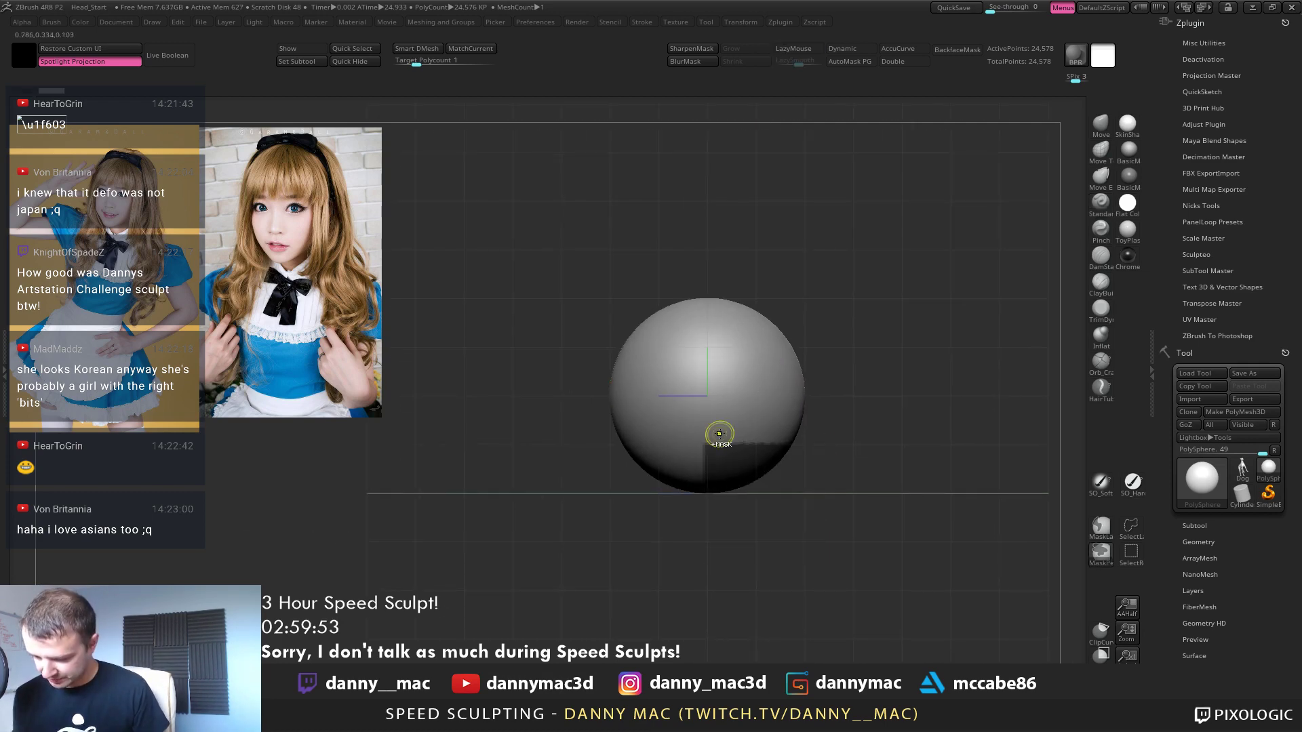
# Invert the mask and push the lower back quarter up into the sphere to form the base of the skull
pyautogui.keyDown('ctrl'); pyautogui.moveTo(857, 381); pyautogui.dragTo(886, 401); pyautogui.keyUp('ctrl')
pyautogui.keyDown('alt'); pyautogui.moveTo(832, 375); pyautogui.dragTo(805, 361); pyautogui.keyUp('alt')
pyautogui.keyDown('ctrl'); pyautogui.click(806, 439); pyautogui.keyUp('ctrl')
pyautogui.hotkey('ctrl', 'z')
pyautogui.hotkey('ctrl', 'z')
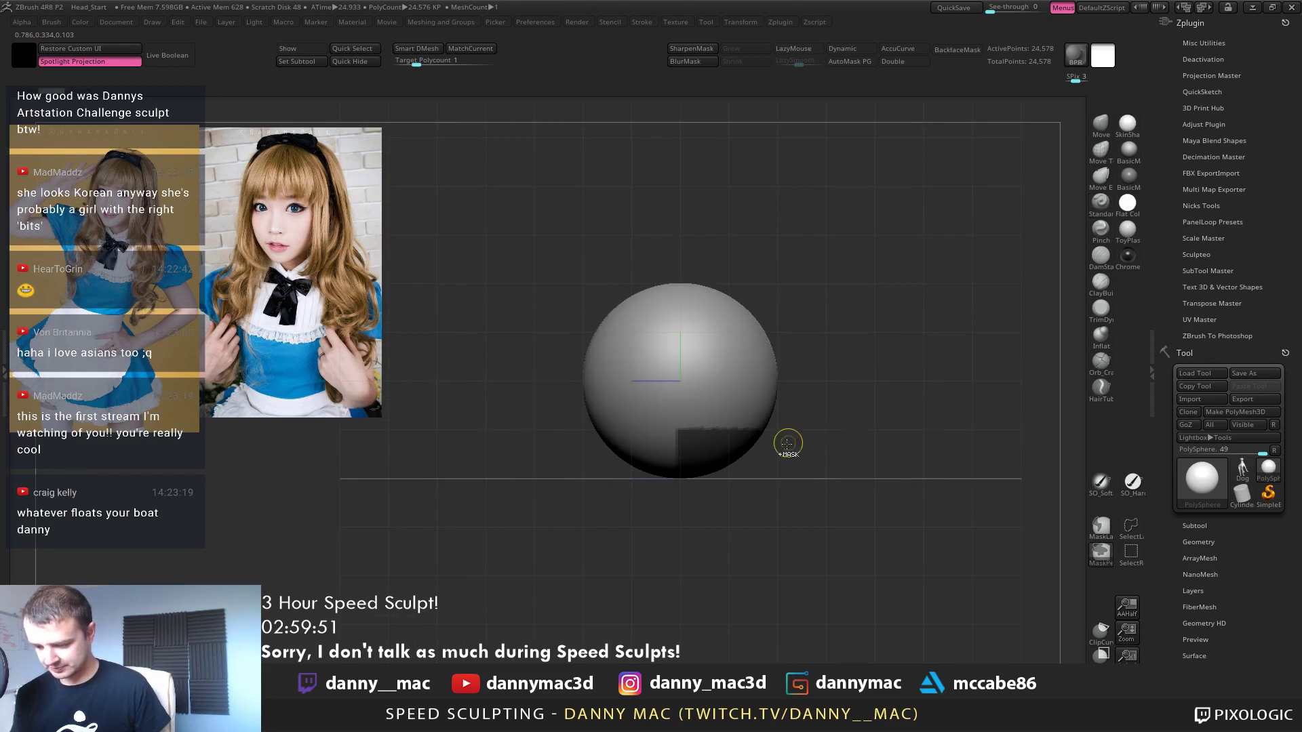
pyautogui.press('w')
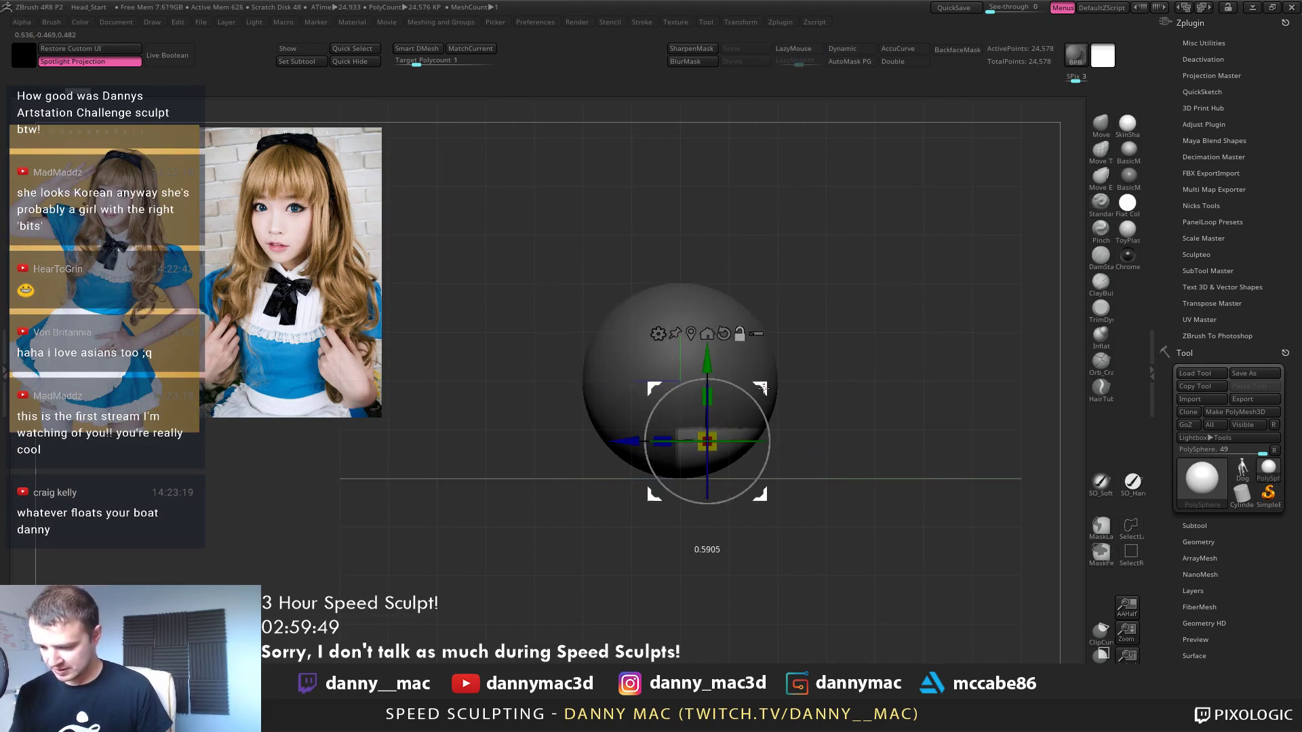
pyautogui.moveTo(763, 389)
pyautogui.keyDown('alt'); pyautogui.mouseDown()
pyautogui.moveTo(767, 375)
pyautogui.moveTo(715, 391)
pyautogui.mouseUp(); pyautogui.keyUp('alt')
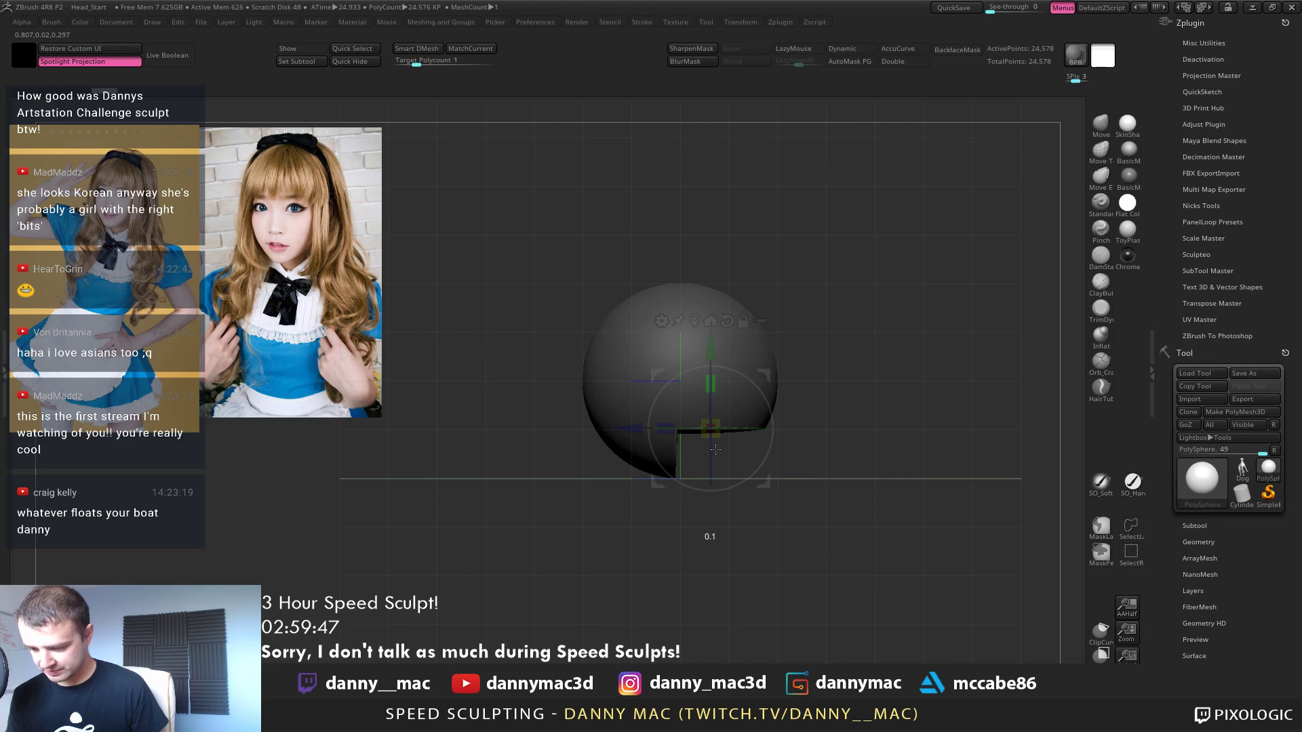
# Isolate the sphere's lower front quarter with an inverted mask and rotate it about 41 degrees to form the jaw
pyautogui.keyDown('ctrl'); pyautogui.moveTo(577, 412); pyautogui.dragTo(670, 582); pyautogui.keyUp('ctrl')
pyautogui.keyDown('ctrl'); pyautogui.click(777, 476); pyautogui.keyUp('ctrl')
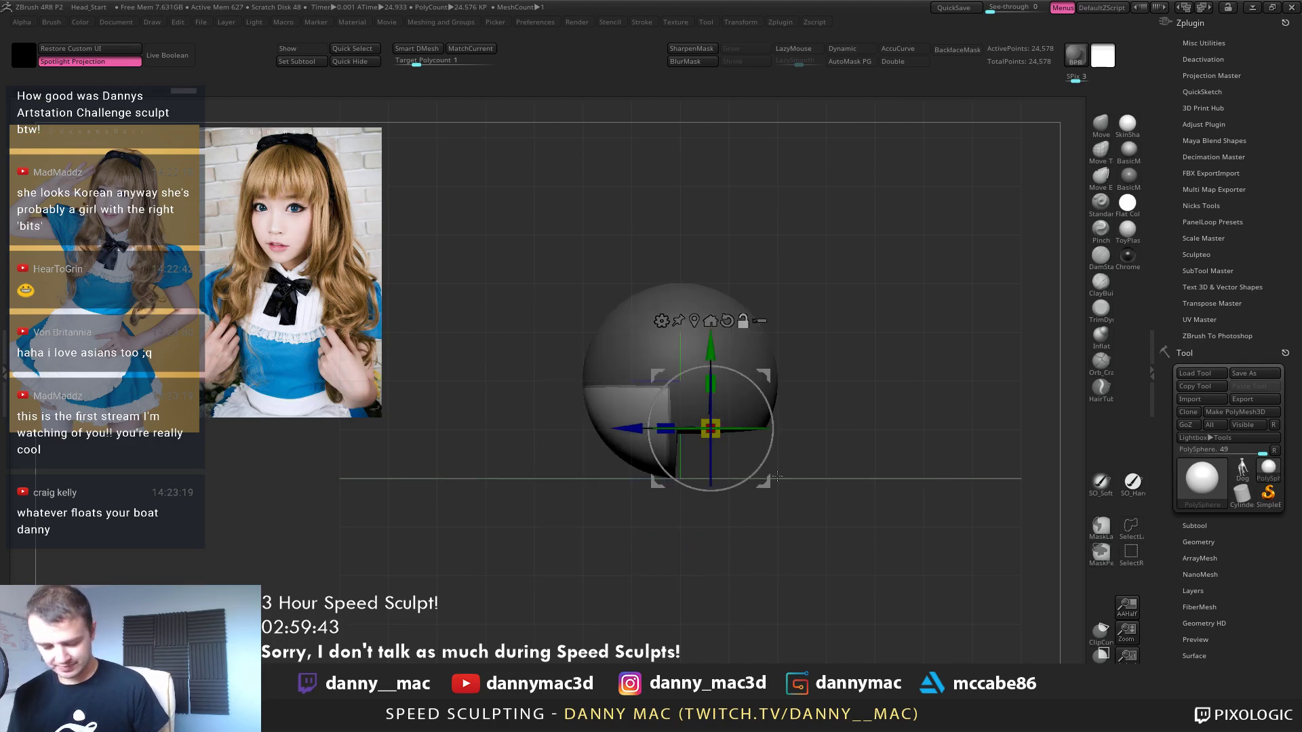
pyautogui.moveTo(773, 372); pyautogui.dragTo(651, 397)
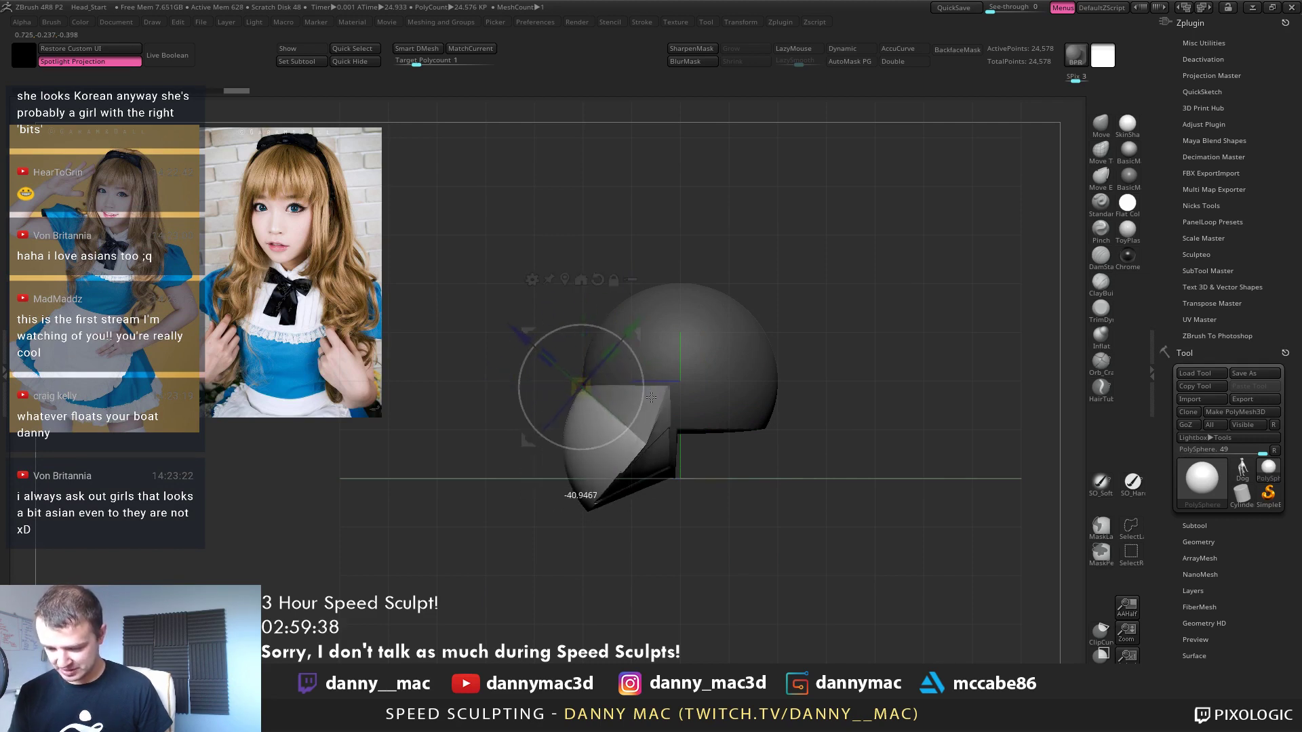
# Clip the protruding front of the jaw flat with ClipRect and frame the mesh
pyautogui.click(1102, 655)
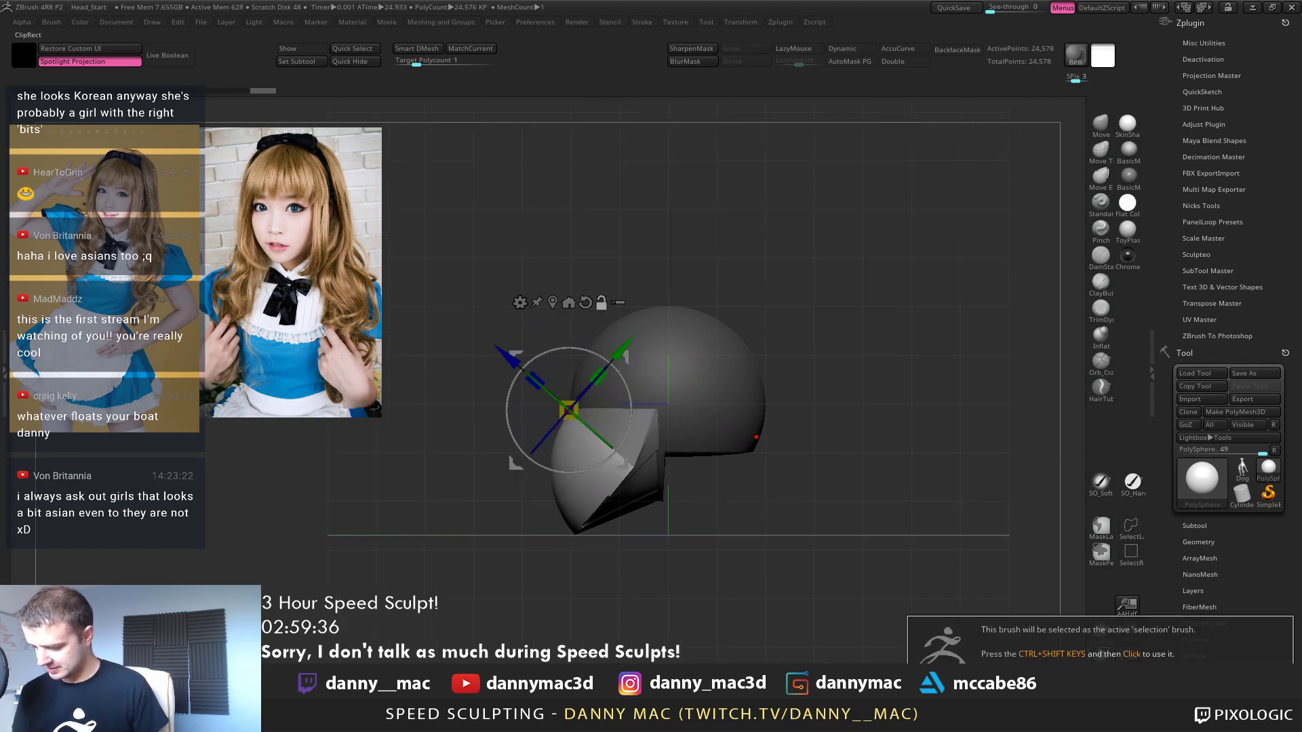
pyautogui.keyDown('ctrl'); pyautogui.keyDown('shift'); pyautogui.moveTo(918, 224); pyautogui.dragTo(564, 620); pyautogui.keyUp('shift'); pyautogui.keyUp('ctrl')
pyautogui.press('f')
# Reshape the jaw with the Move brush at draw size 265, smooth the face area, and turn off Spotlight Projection
pyautogui.press('space')
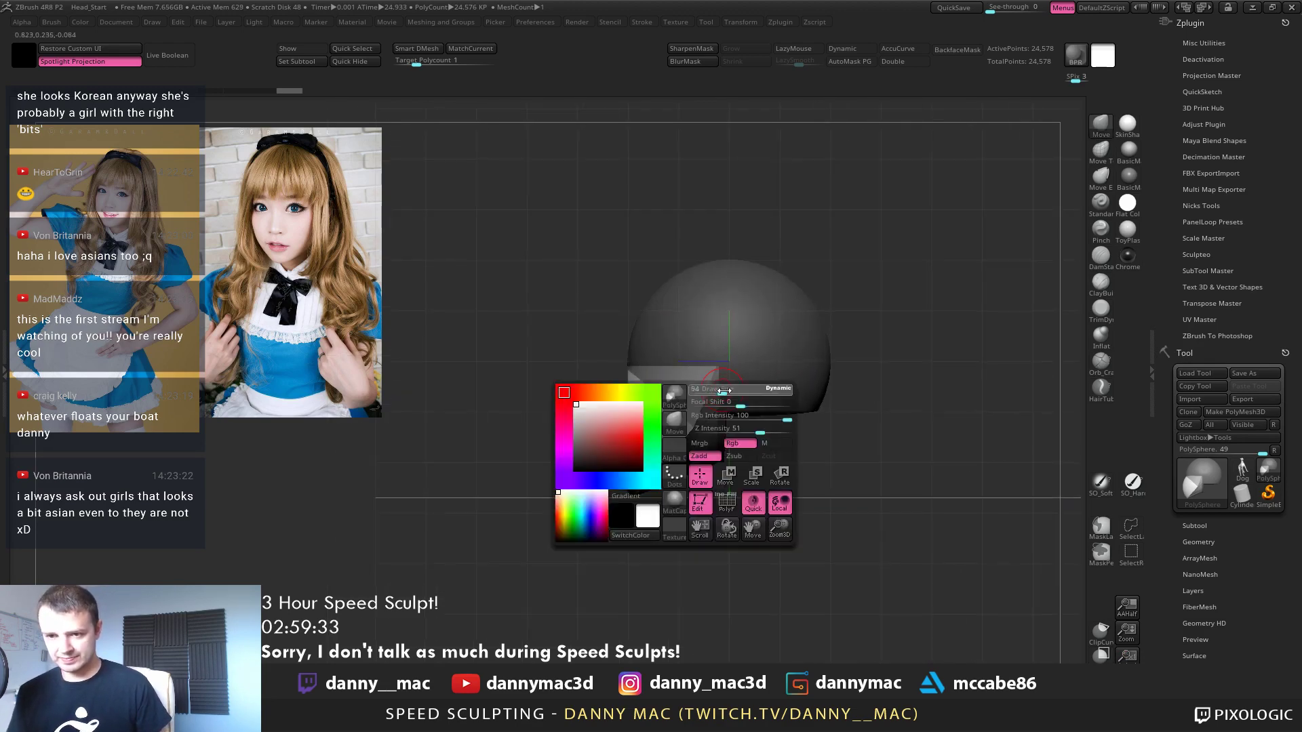
pyautogui.keyDown('alt'); pyautogui.moveTo(742, 361); pyautogui.dragTo(747, 355, button='right'); pyautogui.keyUp('alt')
pyautogui.press('space')
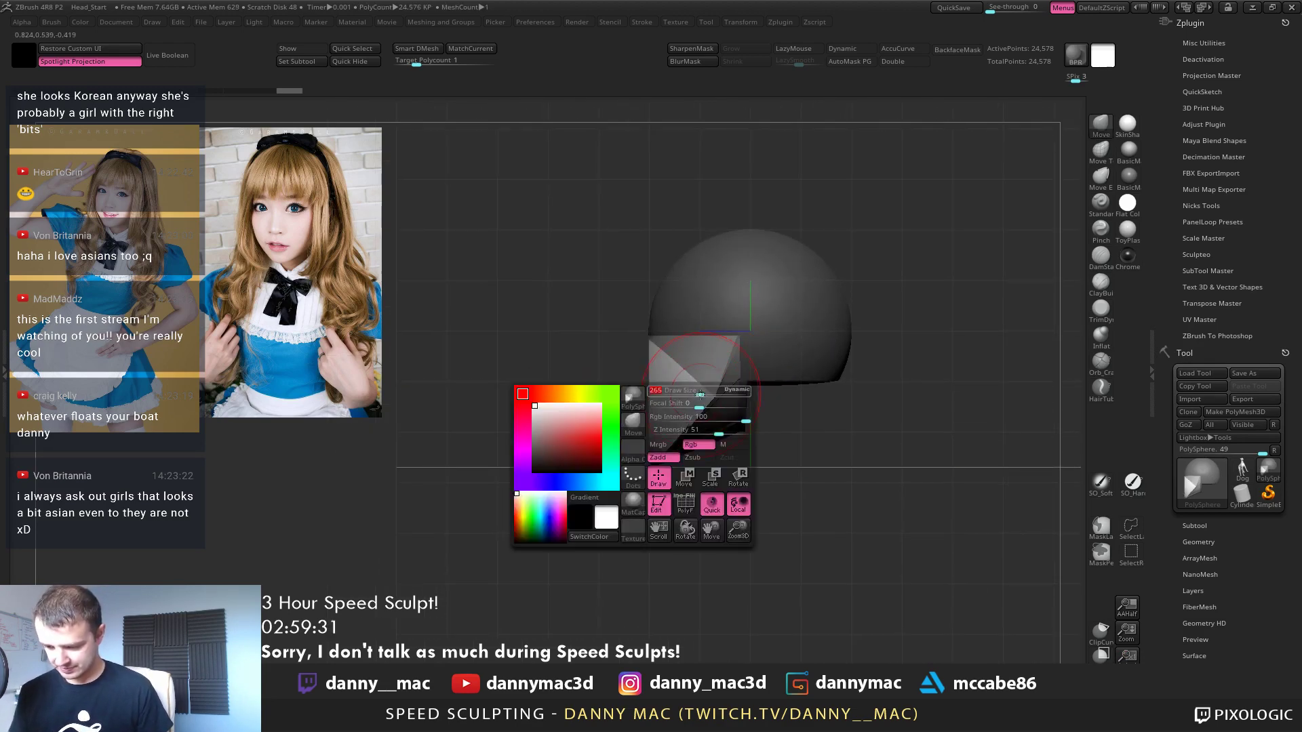
pyautogui.moveTo(674, 453)
pyautogui.mouseDown()
pyautogui.moveTo(692, 420)
pyautogui.moveTo(674, 450)
pyautogui.moveTo(703, 442)
pyautogui.moveTo(727, 408)
pyautogui.moveTo(719, 427)
pyautogui.moveTo(753, 434)
pyautogui.mouseUp()
pyautogui.moveTo(662, 381)
pyautogui.keyDown('shift'); pyautogui.mouseDown()
pyautogui.moveTo(711, 363)
pyautogui.moveTo(663, 390)
pyautogui.moveTo(670, 444)
pyautogui.moveTo(785, 355)
pyautogui.moveTo(794, 389)
pyautogui.mouseUp(); pyautogui.keyUp('shift')
pyautogui.click(101, 61)
# Scale the head narrower from side to side and adjust its outline with the Move brush
pyautogui.press('w')
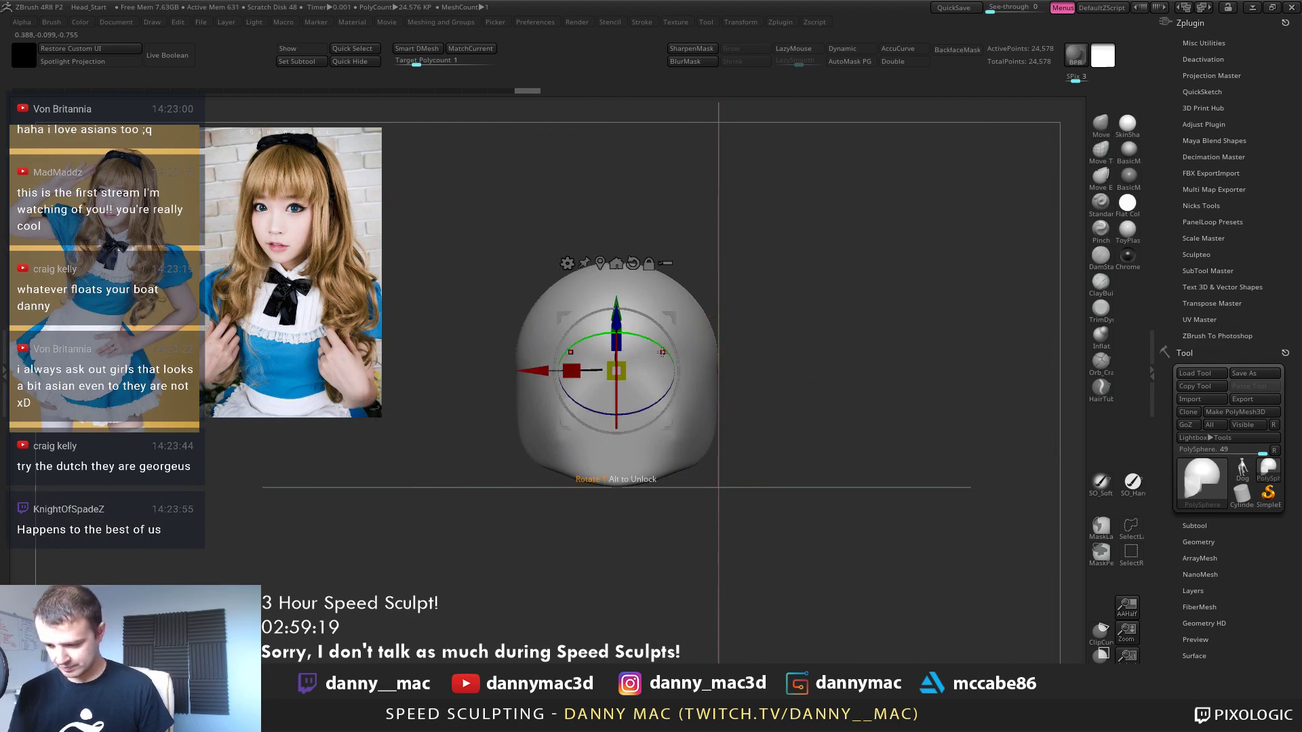
pyautogui.moveTo(572, 371); pyautogui.dragTo(595, 381)
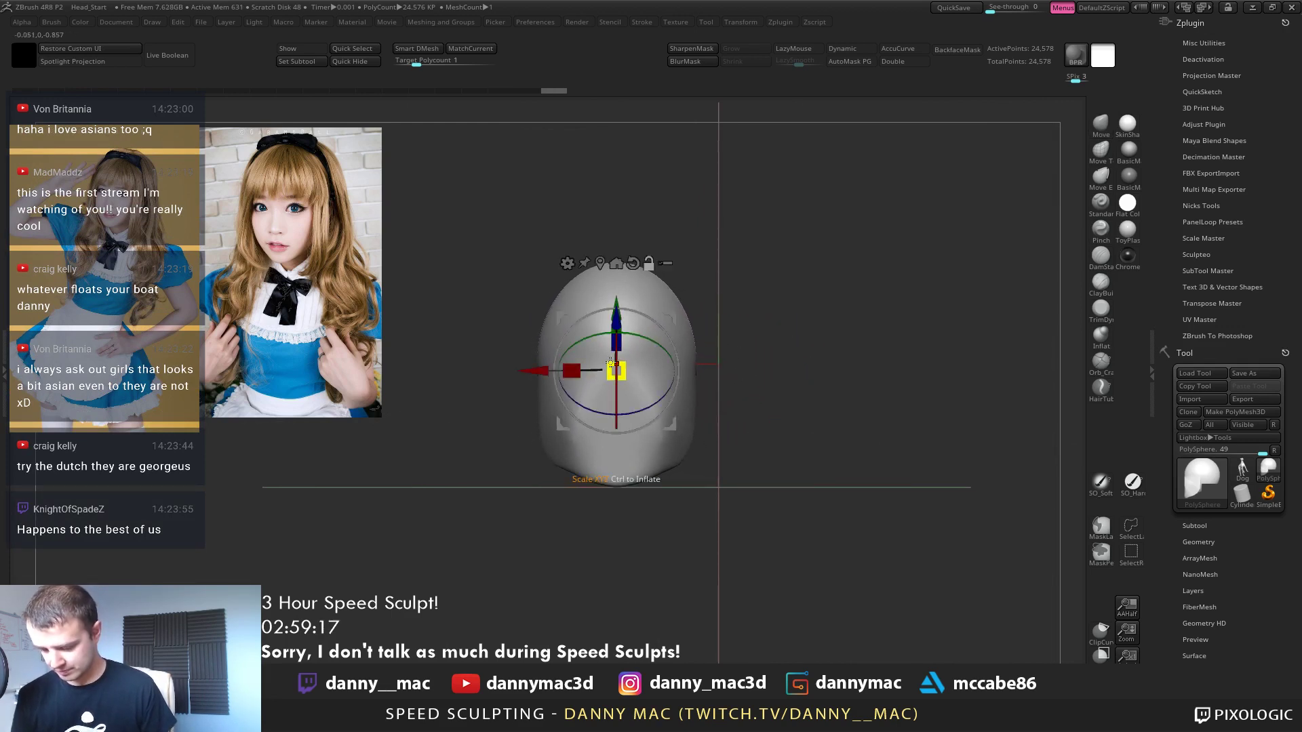
pyautogui.press('q')
pyautogui.moveTo(738, 322); pyautogui.dragTo(720, 325)
pyautogui.moveTo(731, 434); pyautogui.dragTo(685, 237)
# Drop the head to a lower subdivision level and refine its shape with the Move brush
pyautogui.hotkey('shift', 'd')
pyautogui.moveTo(719, 407)
pyautogui.keyDown('alt'); pyautogui.mouseDown()
pyautogui.moveTo(719, 371)
pyautogui.moveTo(662, 390)
pyautogui.moveTo(651, 373)
pyautogui.mouseUp(); pyautogui.keyUp('alt')
pyautogui.keyDown('alt'); pyautogui.moveTo(660, 370); pyautogui.dragTo(658, 366, button='right'); pyautogui.keyUp('alt')
pyautogui.moveTo(659, 366); pyautogui.dragTo(649, 364)
pyautogui.moveTo(649, 364)
pyautogui.mouseDown(button='right')
pyautogui.moveTo(638, 415)
pyautogui.moveTo(607, 393)
pyautogui.moveTo(614, 380)
pyautogui.mouseUp(button='right')
# Plane the sides of the face and jaw with the TrimDynamic brush
pyautogui.press('b')
pyautogui.press('t')
pyautogui.press('d')
pyautogui.moveTo(660, 329)
pyautogui.mouseDown()
pyautogui.moveTo(666, 311)
pyautogui.moveTo(698, 315)
pyautogui.moveTo(696, 338)
pyautogui.mouseUp()
pyautogui.moveTo(697, 343); pyautogui.dragTo(656, 323, button='right')
pyautogui.moveTo(657, 323)
pyautogui.mouseDown()
pyautogui.moveTo(698, 319)
pyautogui.moveTo(676, 332)
pyautogui.mouseUp()
pyautogui.moveTo(676, 332); pyautogui.dragTo(718, 342, button='right')
pyautogui.moveTo(712, 390); pyautogui.dragTo(739, 419)
# Trim flat planes into the back of the skull and hide the floor grid
pyautogui.keyDown('shift'); pyautogui.moveTo(817, 305); pyautogui.dragTo(909, 329); pyautogui.keyUp('shift')
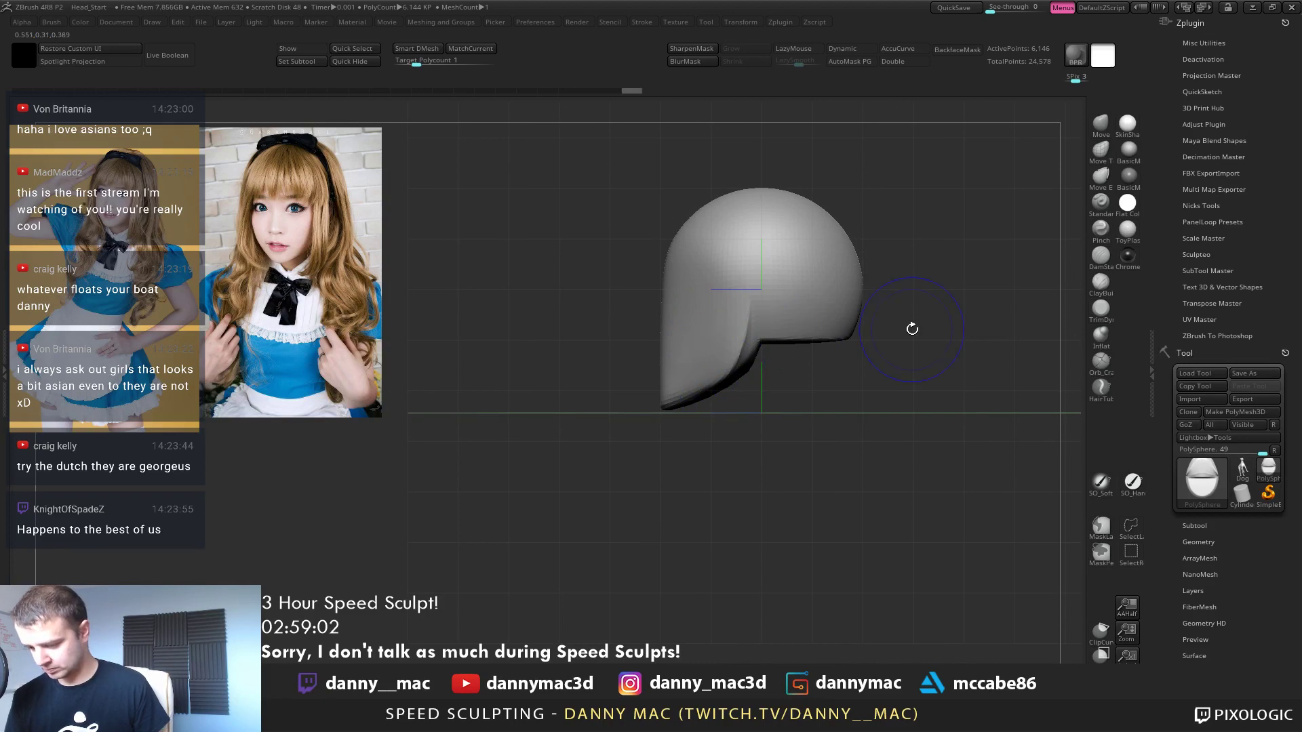
pyautogui.moveTo(912, 328)
pyautogui.keyDown('ctrl'); pyautogui.mouseDown(button='right')
pyautogui.moveTo(856, 312)
pyautogui.moveTo(814, 343)
pyautogui.mouseUp(button='right'); pyautogui.keyUp('ctrl')
pyautogui.moveTo(814, 339); pyautogui.dragTo(810, 350)
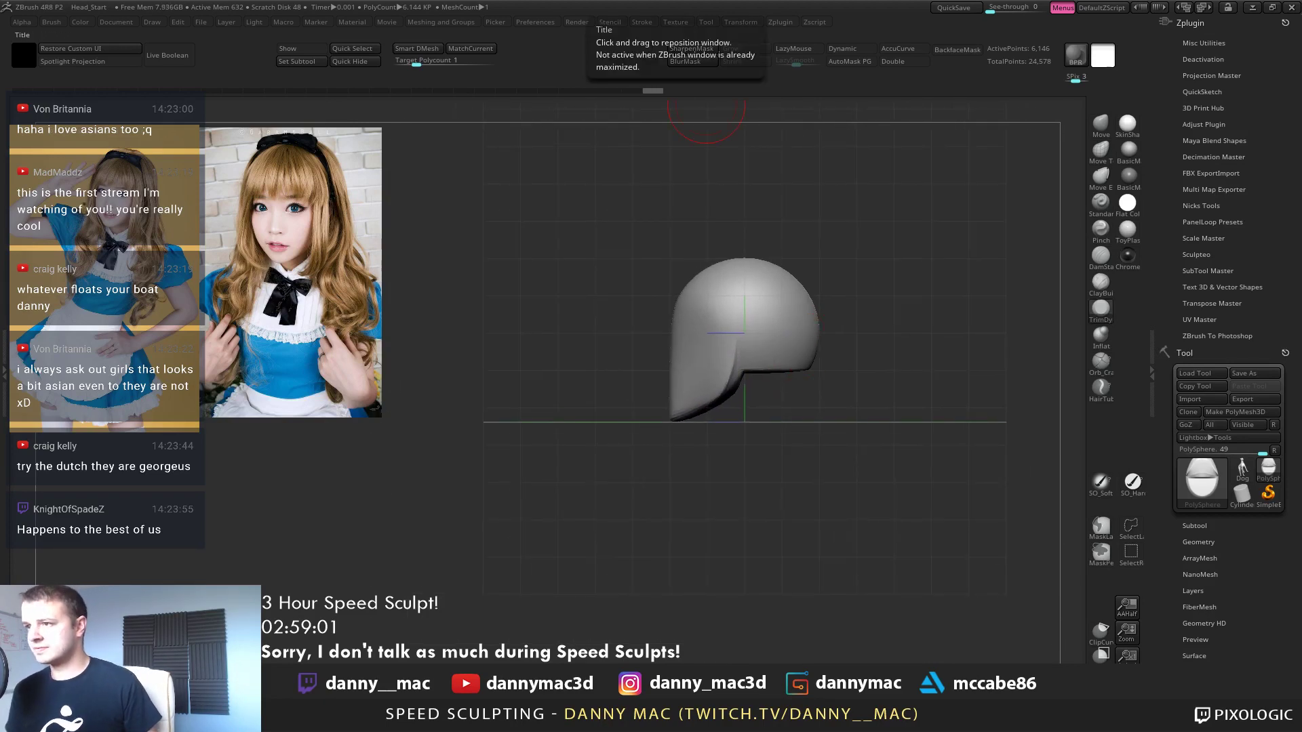
pyautogui.keyDown('alt'); pyautogui.moveTo(838, 370); pyautogui.dragTo(809, 367, button='right'); pyautogui.keyUp('alt')
pyautogui.moveTo(810, 368)
pyautogui.mouseDown(button='right')
pyautogui.moveTo(775, 368)
pyautogui.moveTo(778, 401)
pyautogui.moveTo(872, 320)
pyautogui.moveTo(820, 384)
pyautogui.moveTo(855, 406)
pyautogui.moveTo(826, 349)
pyautogui.moveTo(779, 377)
pyautogui.mouseUp(button='right')
pyautogui.hotkey('shift', 'p')
pyautogui.press('space')
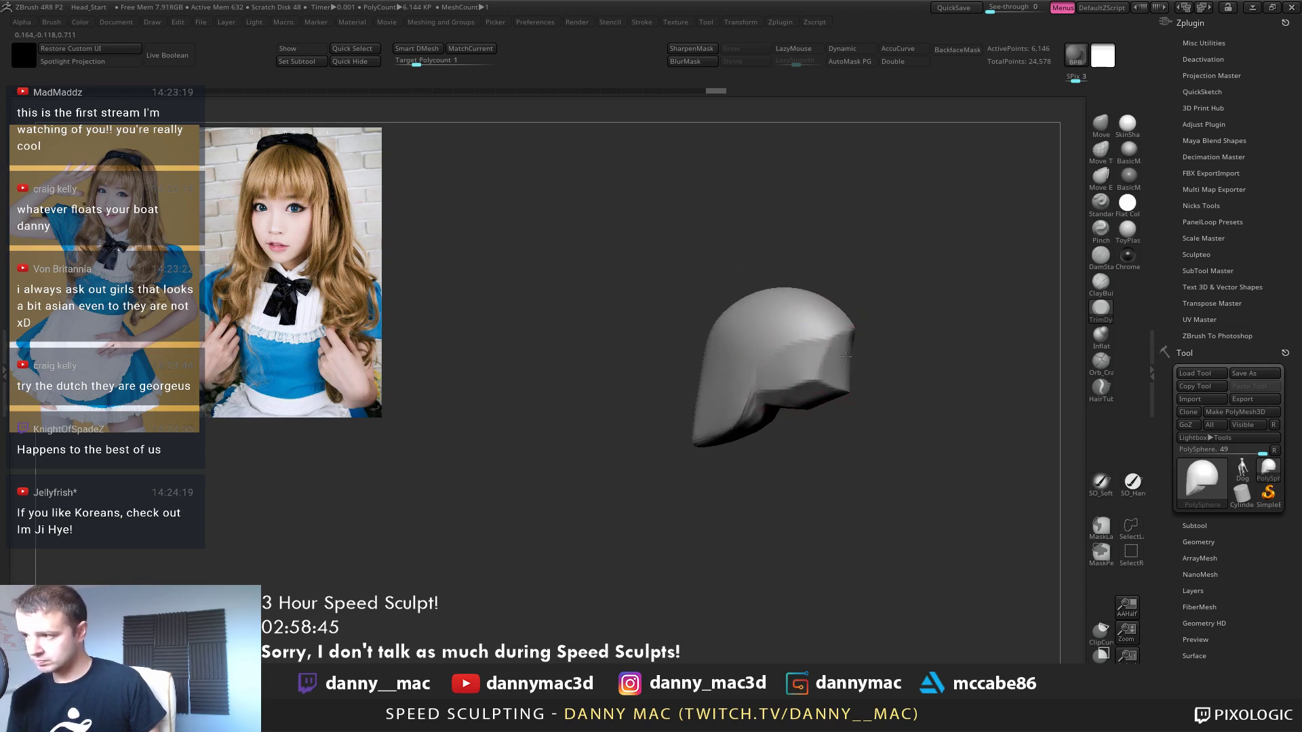
# Continue flattening the back and underside of the skull with TrimDynamic from several angles
pyautogui.moveTo(861, 366)
pyautogui.mouseDown(button='right')
pyautogui.moveTo(834, 366)
pyautogui.moveTo(808, 392)
pyautogui.mouseUp(button='right')
pyautogui.moveTo(809, 391)
pyautogui.mouseDown()
pyautogui.moveTo(815, 422)
pyautogui.moveTo(805, 404)
pyautogui.mouseUp()
pyautogui.moveTo(828, 407); pyautogui.dragTo(807, 401, button='right')
pyautogui.moveTo(800, 400); pyautogui.dragTo(798, 383)
pyautogui.moveTo(798, 384); pyautogui.dragTo(759, 363, button='right')
pyautogui.moveTo(761, 353); pyautogui.dragTo(773, 370)
pyautogui.moveTo(776, 366)
pyautogui.mouseDown(button='right')
pyautogui.moveTo(819, 357)
pyautogui.moveTo(737, 395)
pyautogui.mouseUp(button='right')
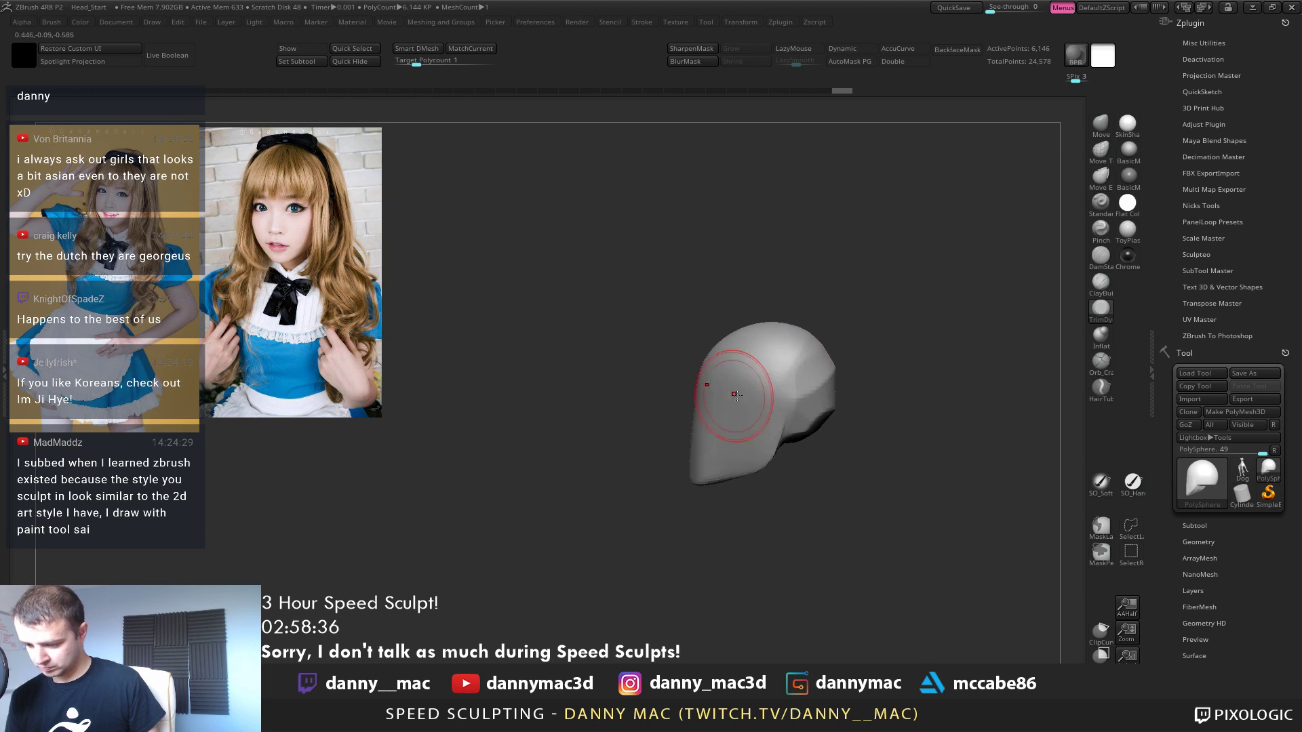
# Flatten the side of the head above the jaw and blend that plane toward the back with TrimDynamic
pyautogui.moveTo(791, 395); pyautogui.dragTo(762, 373)
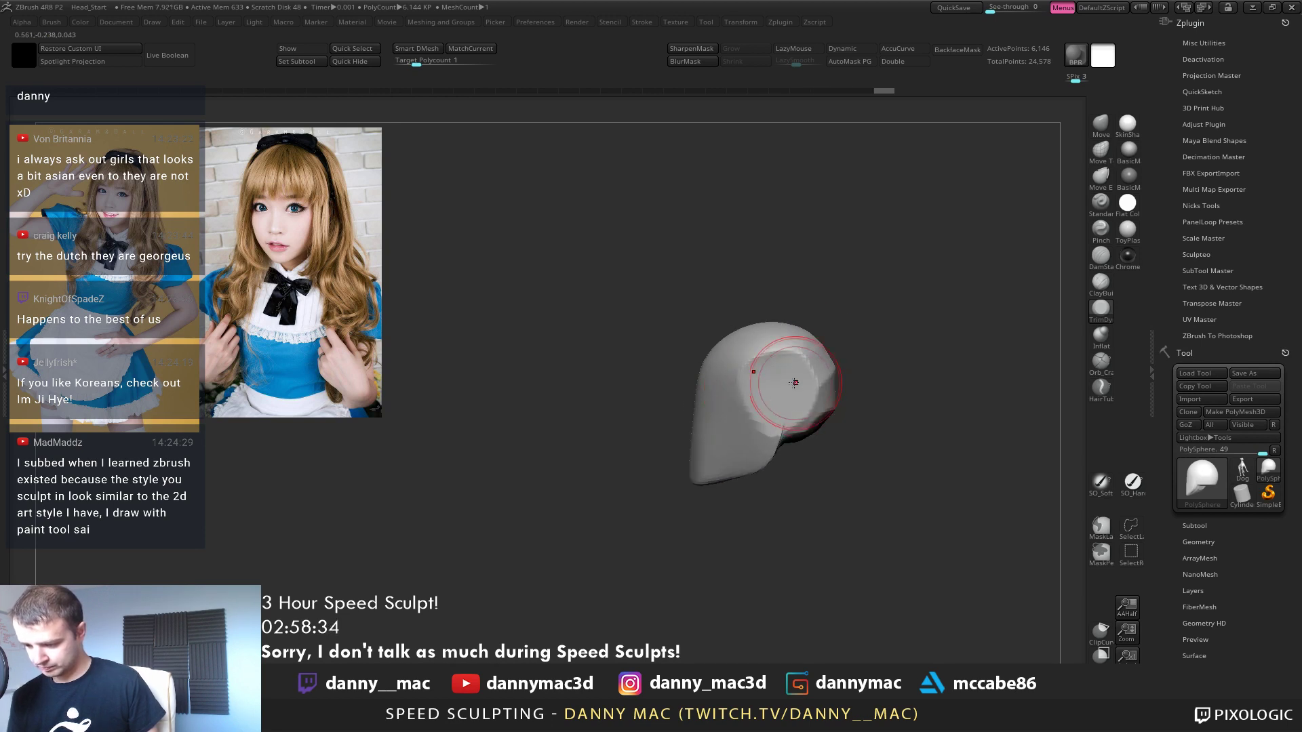
pyautogui.moveTo(762, 372); pyautogui.dragTo(814, 373, button='right')
pyautogui.moveTo(814, 373)
pyautogui.mouseDown()
pyautogui.moveTo(828, 363)
pyautogui.moveTo(818, 387)
pyautogui.mouseUp()
pyautogui.moveTo(820, 380); pyautogui.dragTo(890, 376, button='right')
pyautogui.moveTo(881, 366); pyautogui.dragTo(880, 382)
pyautogui.moveTo(881, 381); pyautogui.dragTo(803, 392, button='right')
# Reshape the outline of the temples, cheeks and jaw sides from the front using the Move brush
pyautogui.press('b')
pyautogui.press('m')
pyautogui.press('v')
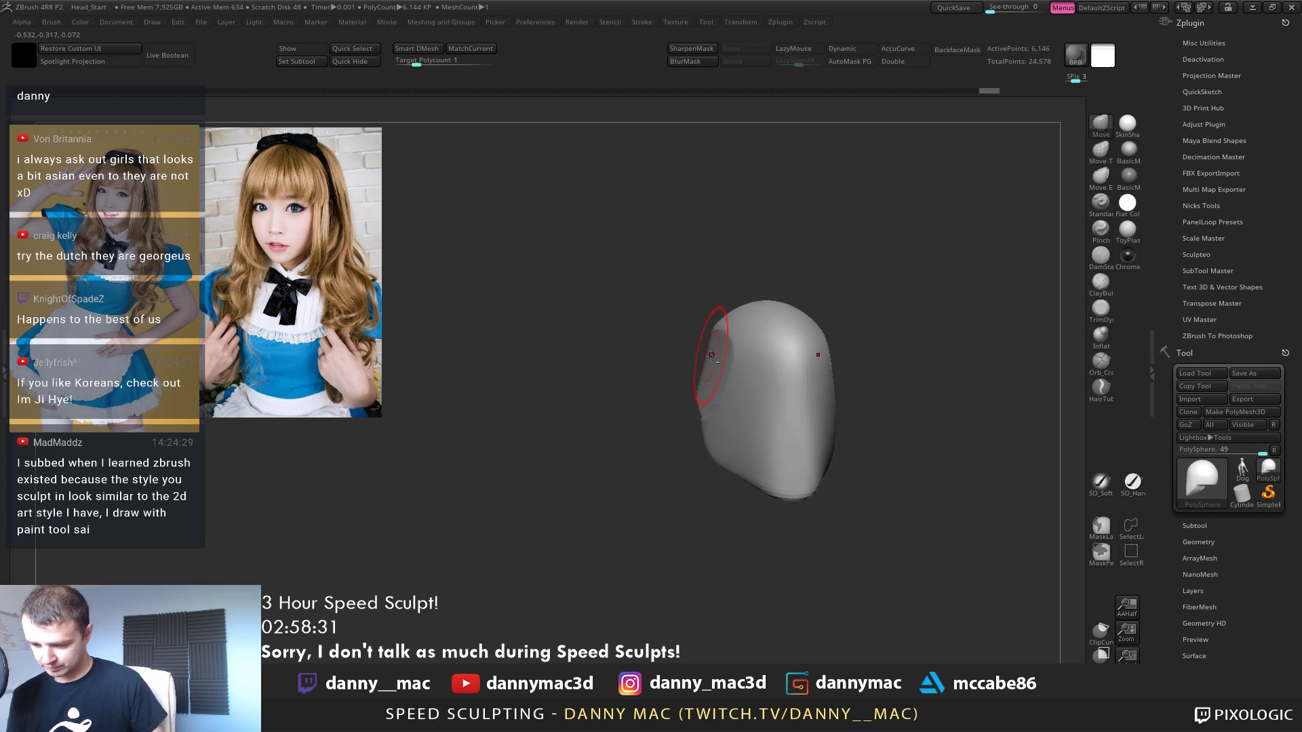
pyautogui.moveTo(708, 358); pyautogui.dragTo(692, 361)
pyautogui.moveTo(692, 361)
pyautogui.mouseDown(button='right')
pyautogui.moveTo(705, 373)
pyautogui.moveTo(690, 378)
pyautogui.moveTo(703, 351)
pyautogui.mouseUp(button='right')
pyautogui.moveTo(703, 379); pyautogui.dragTo(712, 378)
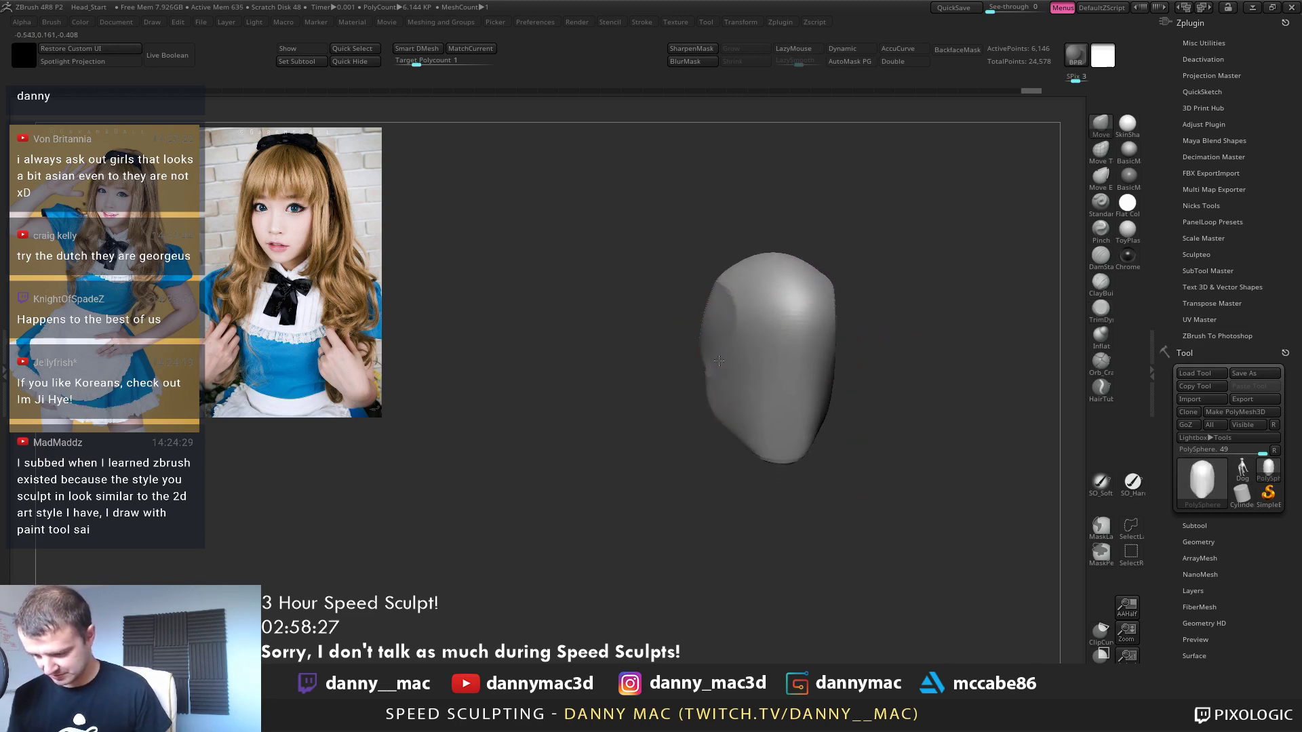
pyautogui.moveTo(712, 378); pyautogui.dragTo(578, 349, button='right')
pyautogui.rightClick(554, 342)
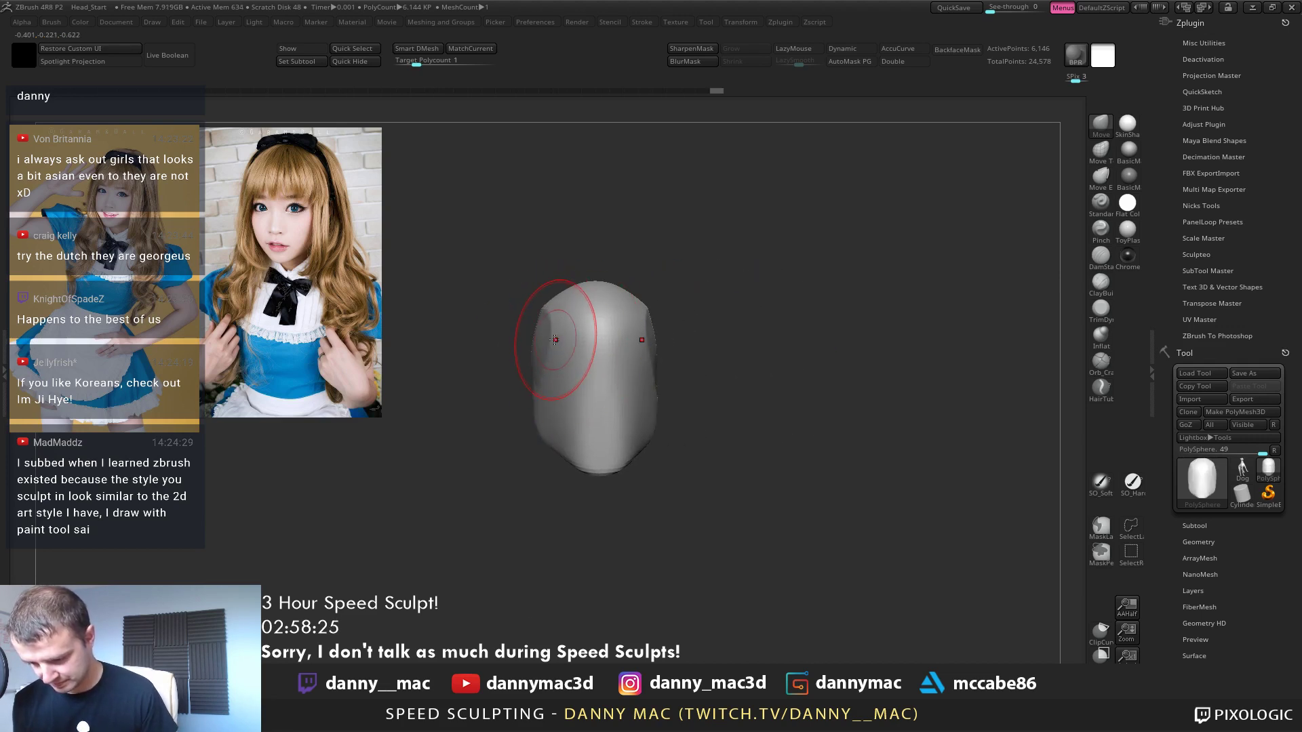
pyautogui.moveTo(554, 339); pyautogui.dragTo(548, 341)
pyautogui.moveTo(548, 340); pyautogui.dragTo(539, 366, button='right')
pyautogui.moveTo(536, 420); pyautogui.dragTo(546, 424)
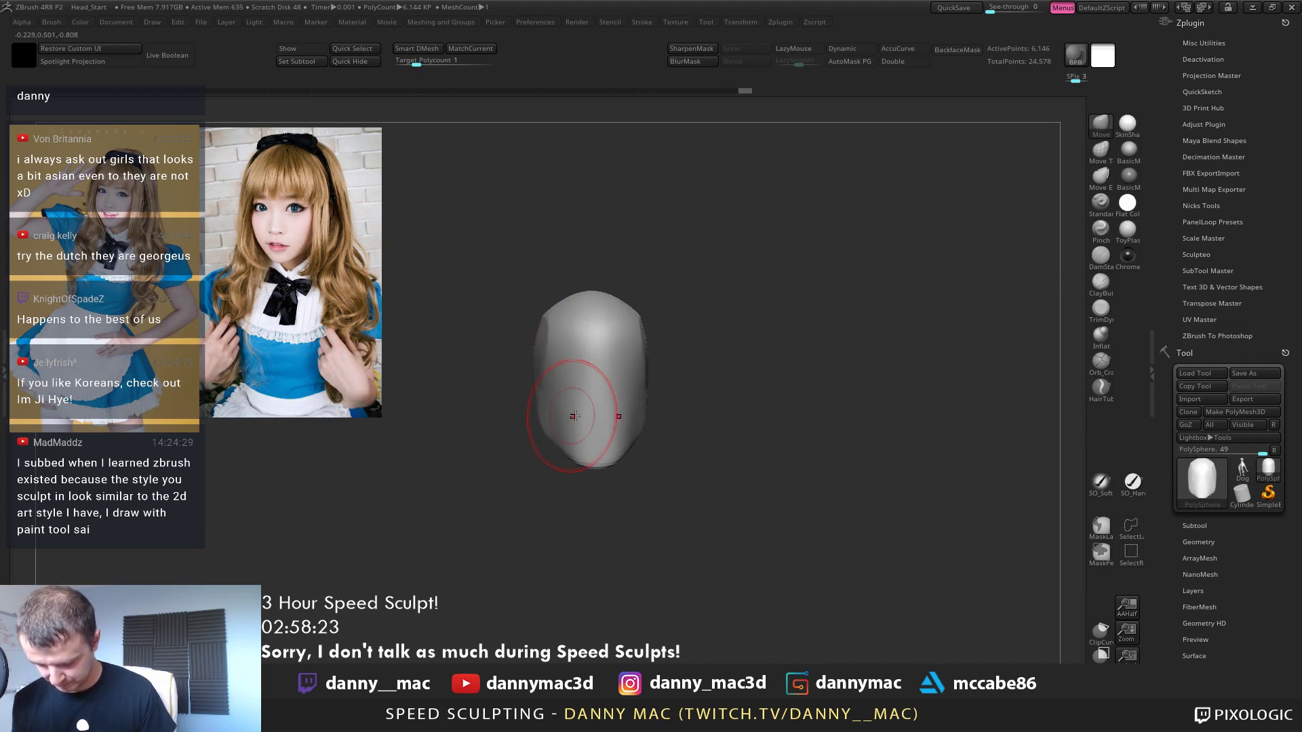
# Smooth the head's side planes and pull the chin and jaw profile into shape with the Move brush
pyautogui.moveTo(587, 412); pyautogui.dragTo(602, 400, button='right')
pyautogui.moveTo(612, 425); pyautogui.dragTo(610, 415)
pyautogui.moveTo(663, 373)
pyautogui.mouseDown(button='right')
pyautogui.moveTo(643, 347)
pyautogui.moveTo(727, 364)
pyautogui.mouseUp(button='right')
pyautogui.moveTo(727, 364)
pyautogui.keyDown('shift'); pyautogui.mouseDown()
pyautogui.moveTo(691, 329)
pyautogui.moveTo(642, 409)
pyautogui.mouseUp(); pyautogui.keyUp('shift')
pyautogui.keyDown('ctrl'); pyautogui.moveTo(642, 410); pyautogui.dragTo(648, 388, button='right'); pyautogui.keyUp('ctrl')
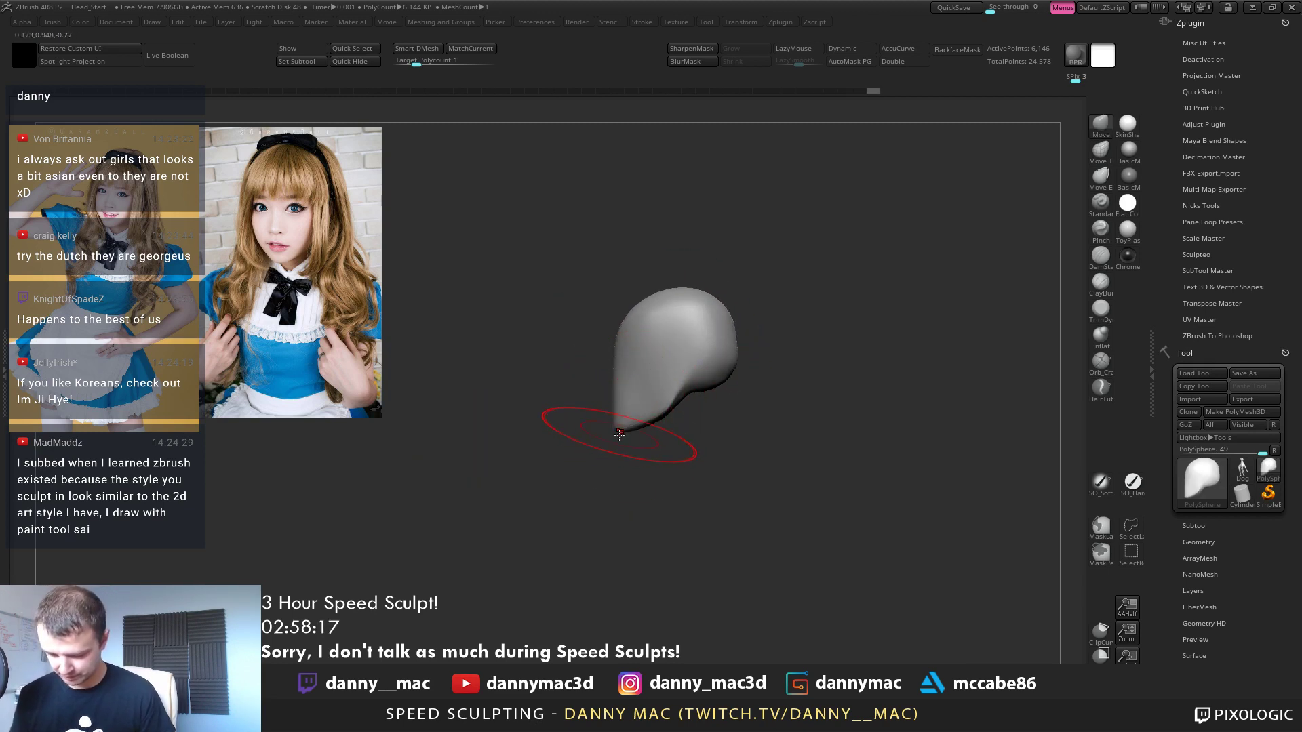
pyautogui.moveTo(620, 435); pyautogui.dragTo(644, 414)
pyautogui.press('space')
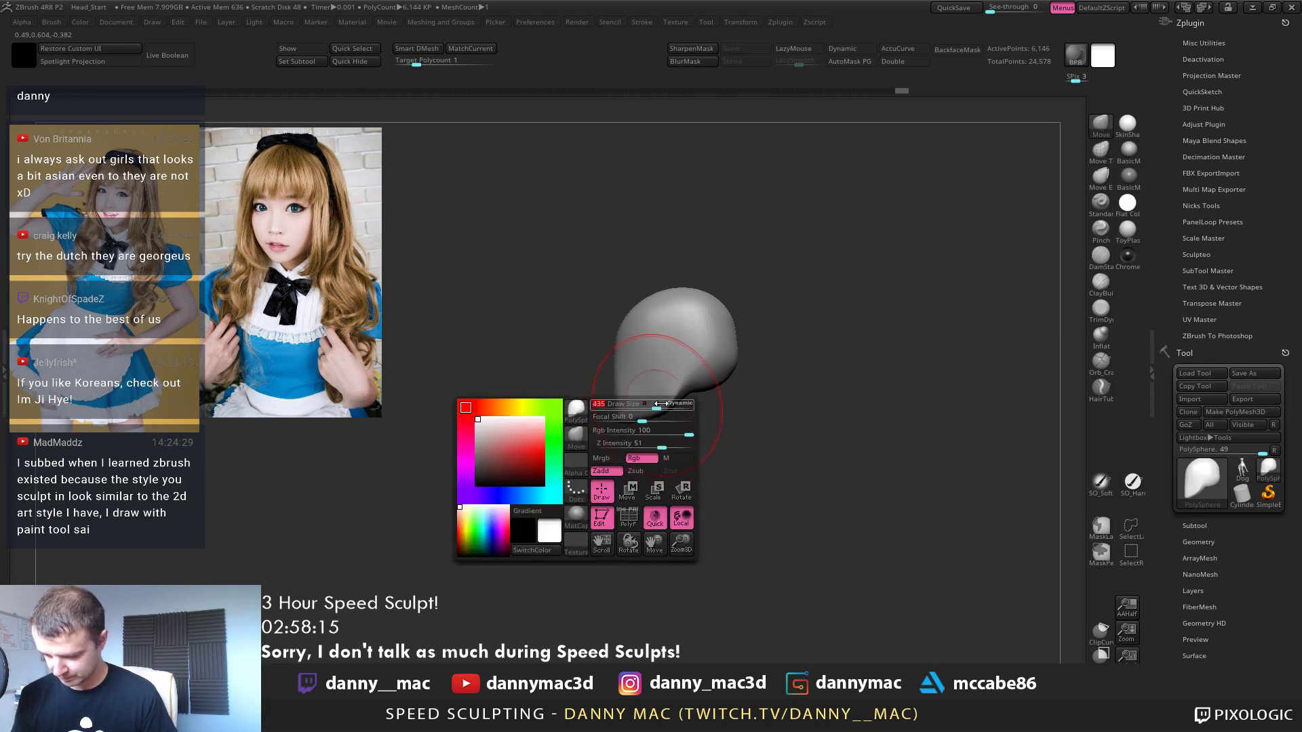
pyautogui.moveTo(717, 381); pyautogui.dragTo(590, 387, button='right')
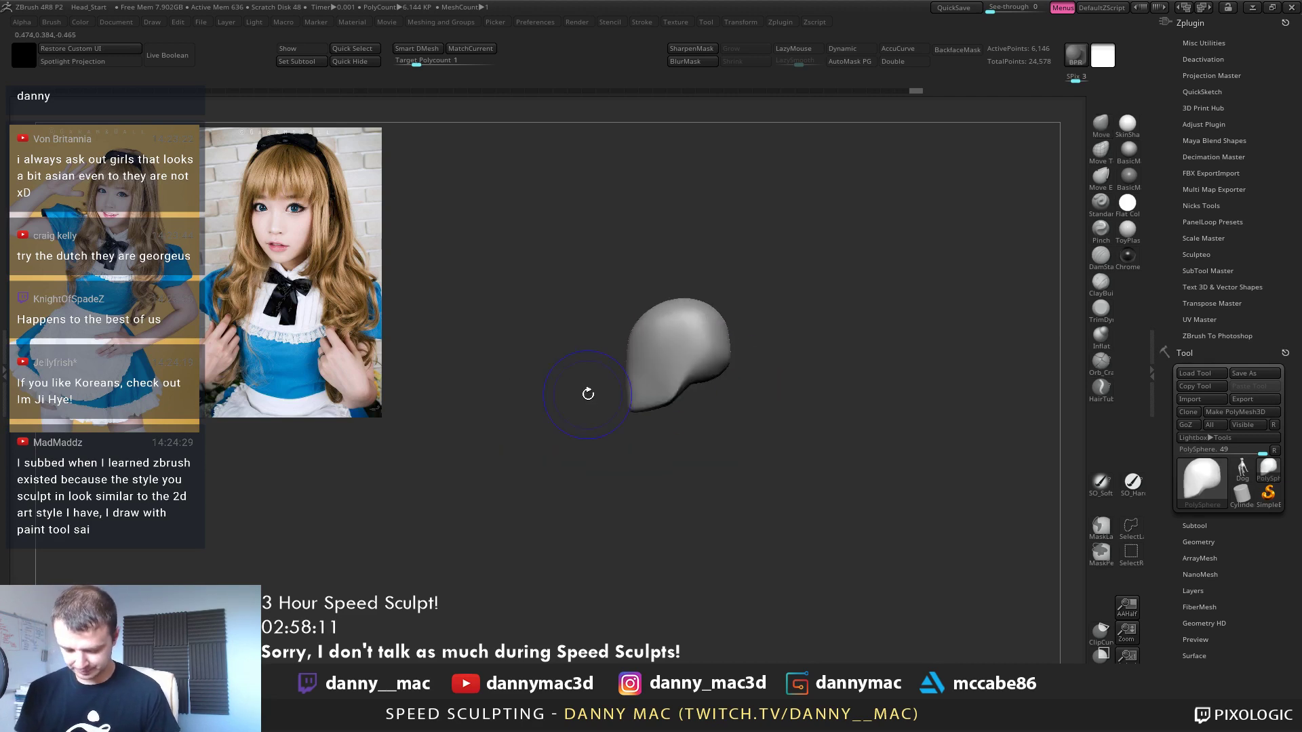
# Examine the head's wireframe and form from the back and sides at a lower subdivision level
pyautogui.press(',')
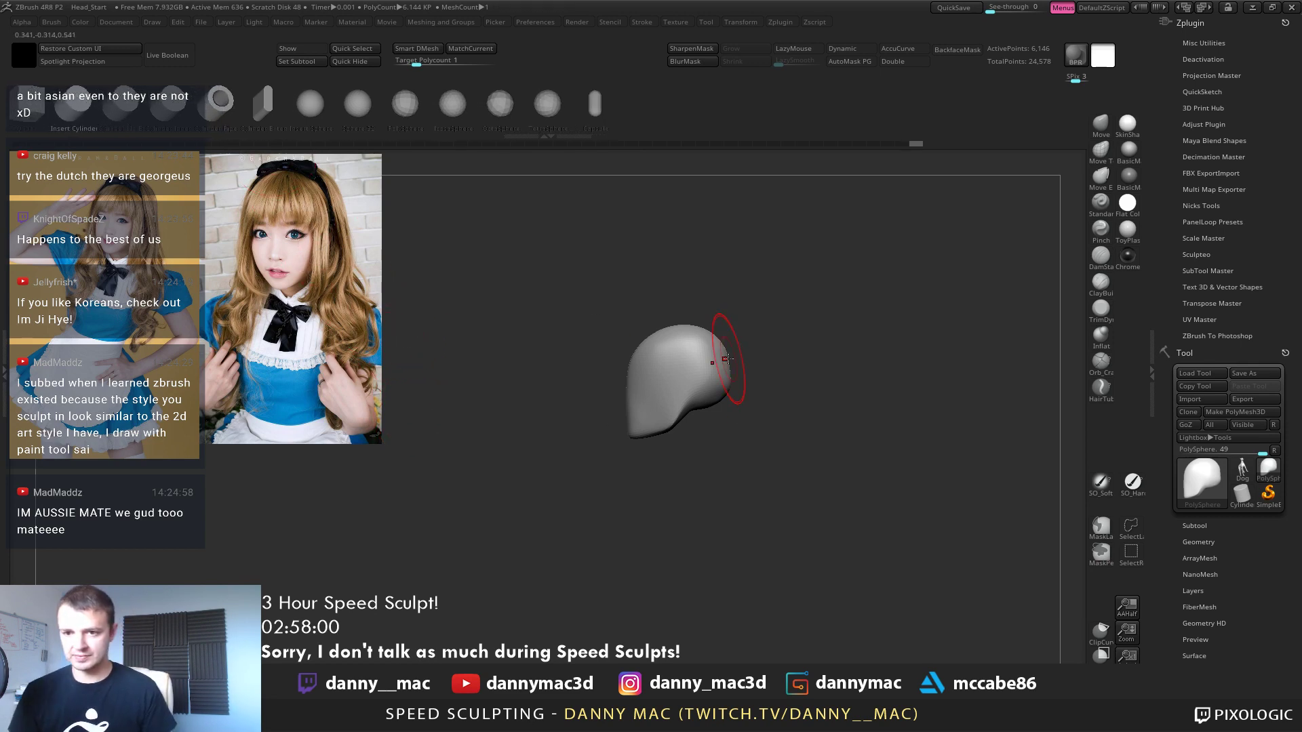
pyautogui.moveTo(727, 358); pyautogui.dragTo(685, 388)
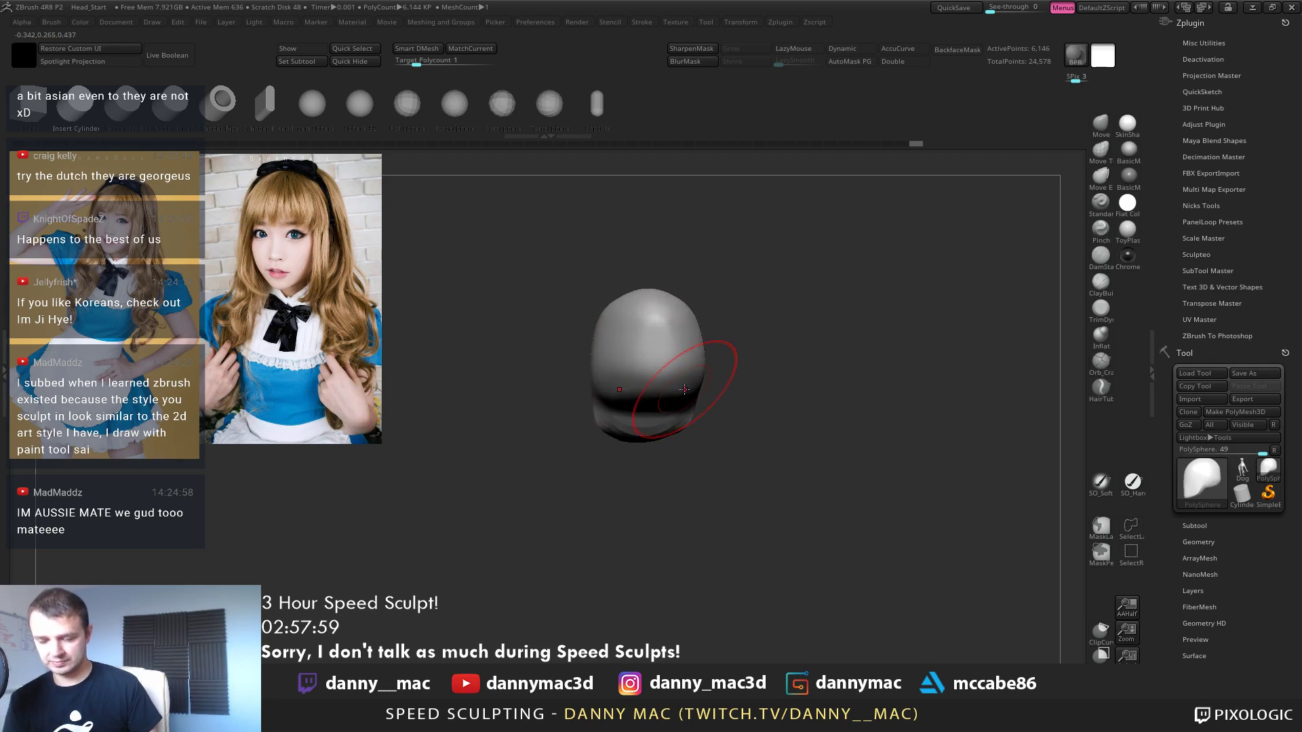
pyautogui.hotkey('shift', 'd')
pyautogui.hotkey('shift', 'f')
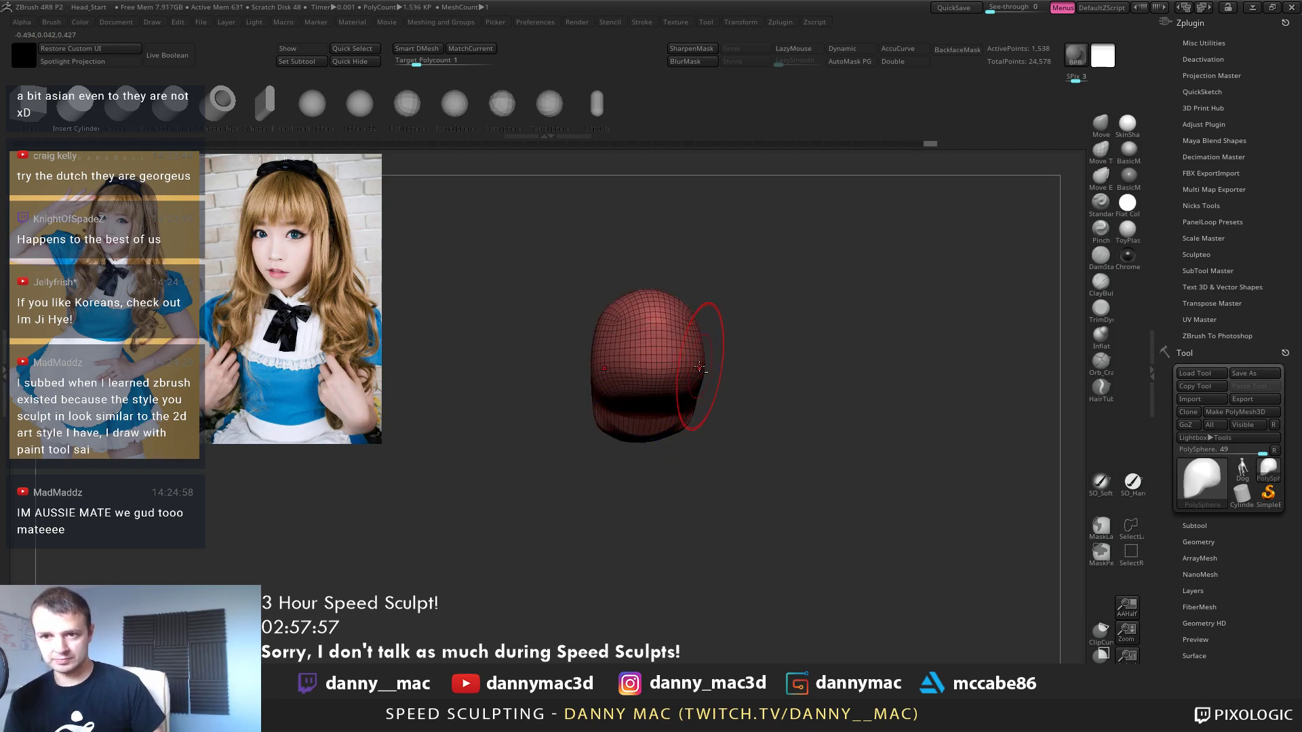
pyautogui.moveTo(699, 367)
pyautogui.mouseDown(button='right')
pyautogui.moveTo(659, 347)
pyautogui.moveTo(670, 341)
pyautogui.moveTo(658, 327)
pyautogui.moveTo(689, 312)
pyautogui.mouseUp(button='right')
pyautogui.rightClick(659, 347)
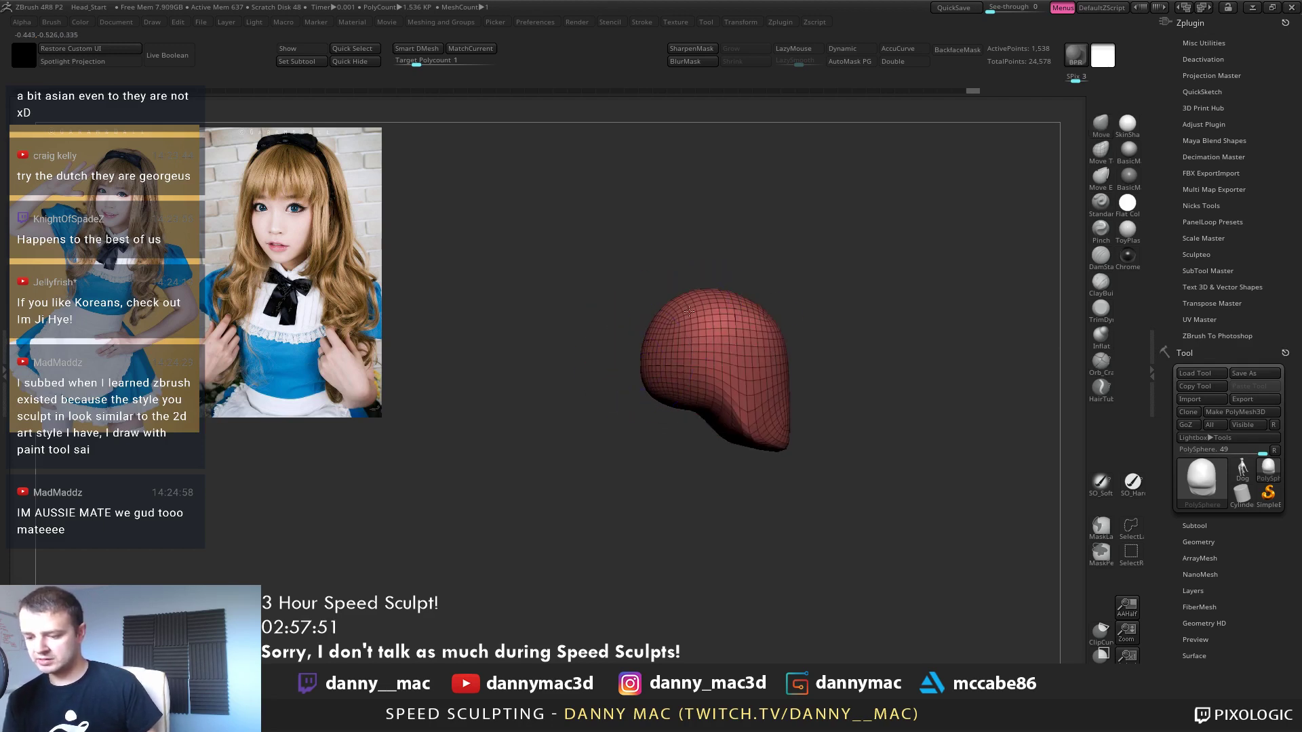
pyautogui.moveTo(686, 393)
pyautogui.mouseDown(button='right')
pyautogui.moveTo(666, 412)
pyautogui.moveTo(729, 382)
pyautogui.moveTo(868, 358)
pyautogui.mouseUp(button='right')
pyautogui.hotkey('shift', 'f')
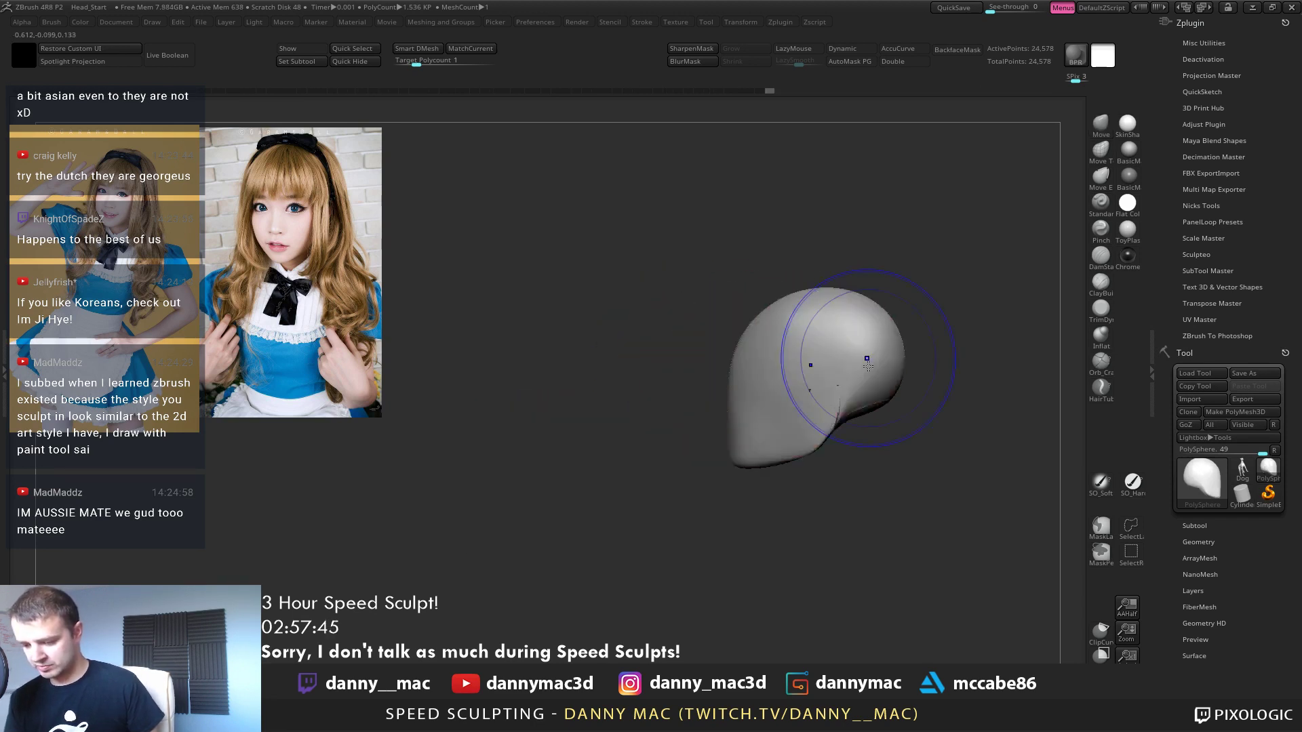
pyautogui.moveTo(828, 433)
pyautogui.keyDown('ctrl'); pyautogui.mouseDown(button='right')
pyautogui.moveTo(739, 390)
pyautogui.moveTo(722, 419)
pyautogui.moveTo(713, 381)
pyautogui.moveTo(746, 367)
pyautogui.moveTo(754, 380)
pyautogui.moveTo(733, 394)
pyautogui.moveTo(768, 348)
pyautogui.moveTo(730, 336)
pyautogui.mouseUp(button='right'); pyautogui.keyUp('ctrl')
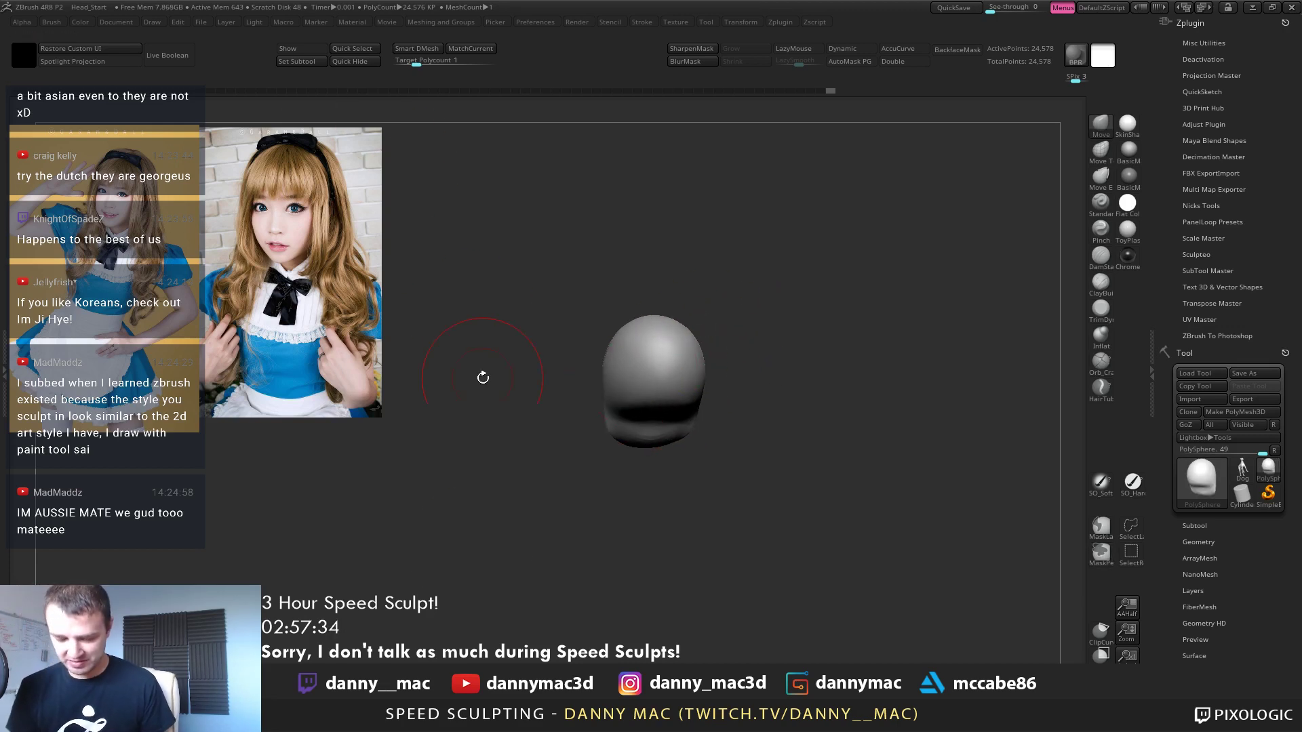
# Delete the head's lower subdivision levels and insert a cylinder under the skull as the neck
pyautogui.press('b')
pyautogui.press('i')
pyautogui.press('p')
pyautogui.click(129, 105)
pyautogui.hotkey('shift', 'f')
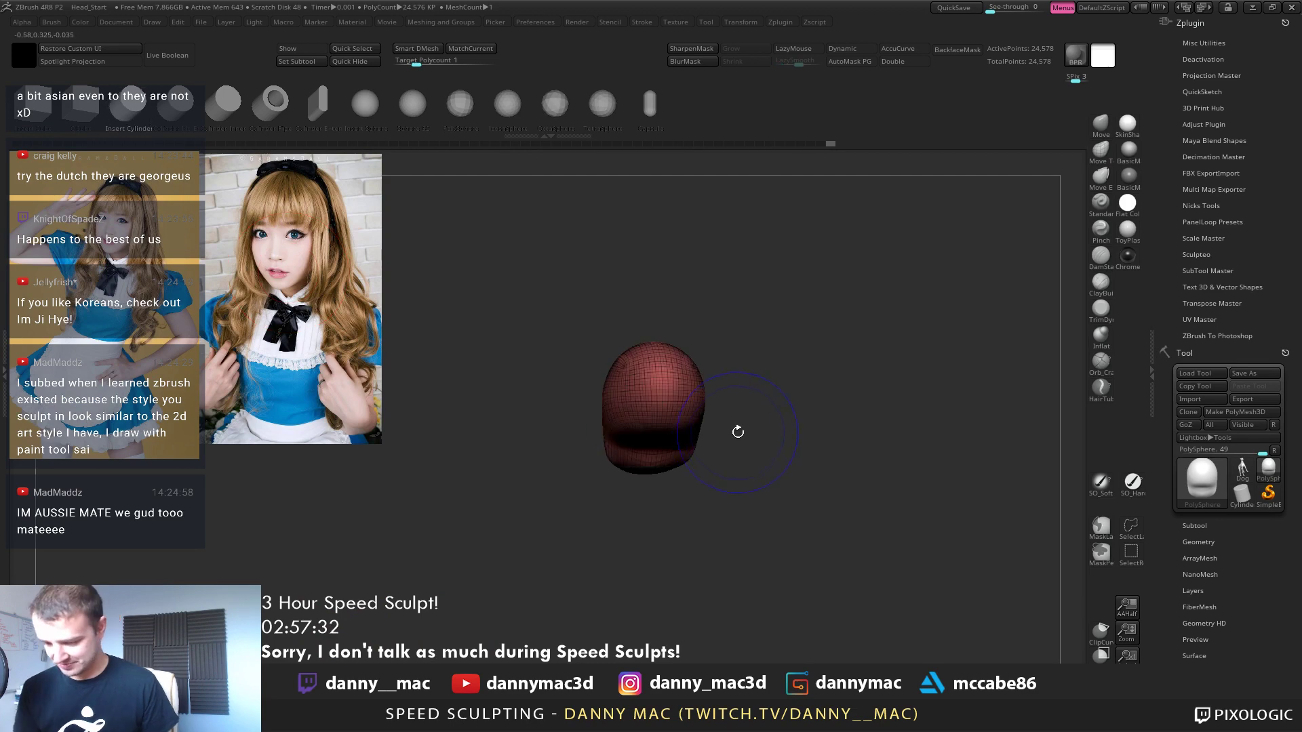
pyautogui.press('1')
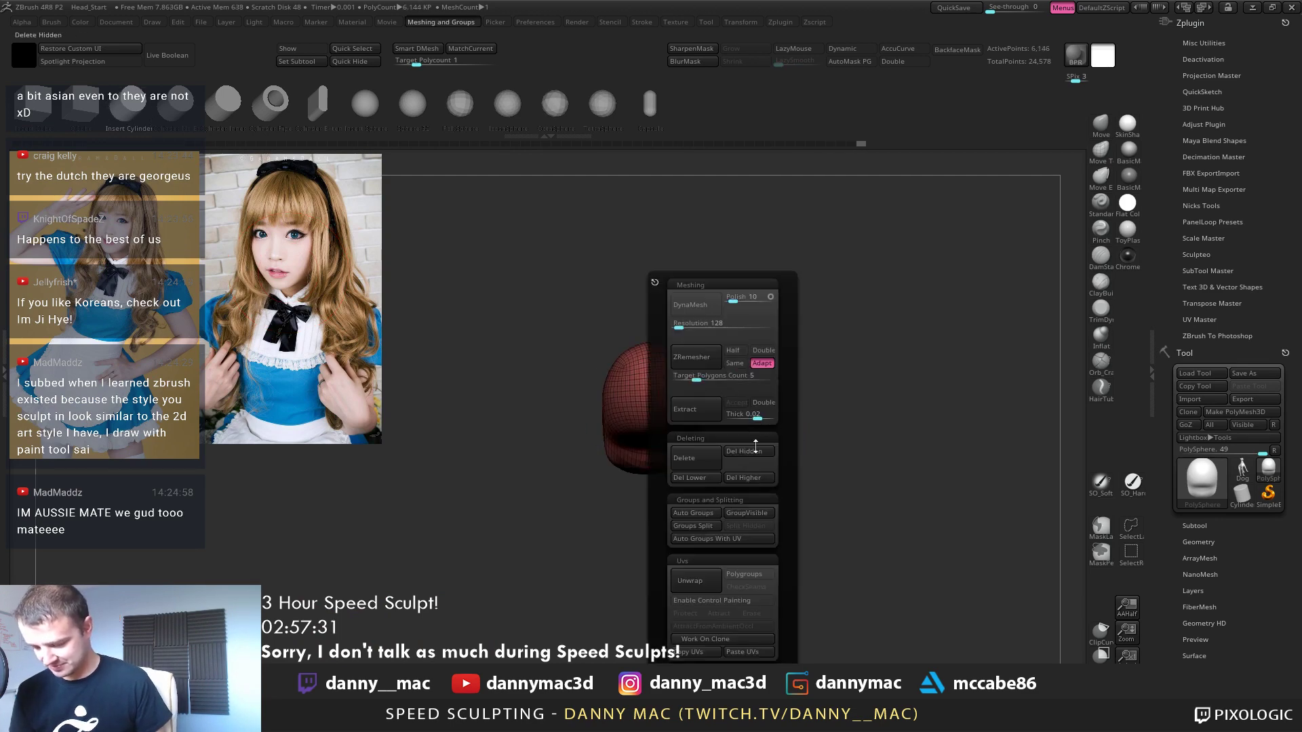
pyautogui.click(701, 481)
pyautogui.keyDown('alt'); pyautogui.moveTo(749, 399); pyautogui.dragTo(723, 379, button='right'); pyautogui.keyUp('alt')
pyautogui.moveTo(643, 468); pyautogui.dragTo(643, 493)
pyautogui.moveTo(752, 533); pyautogui.dragTo(721, 465, button='right')
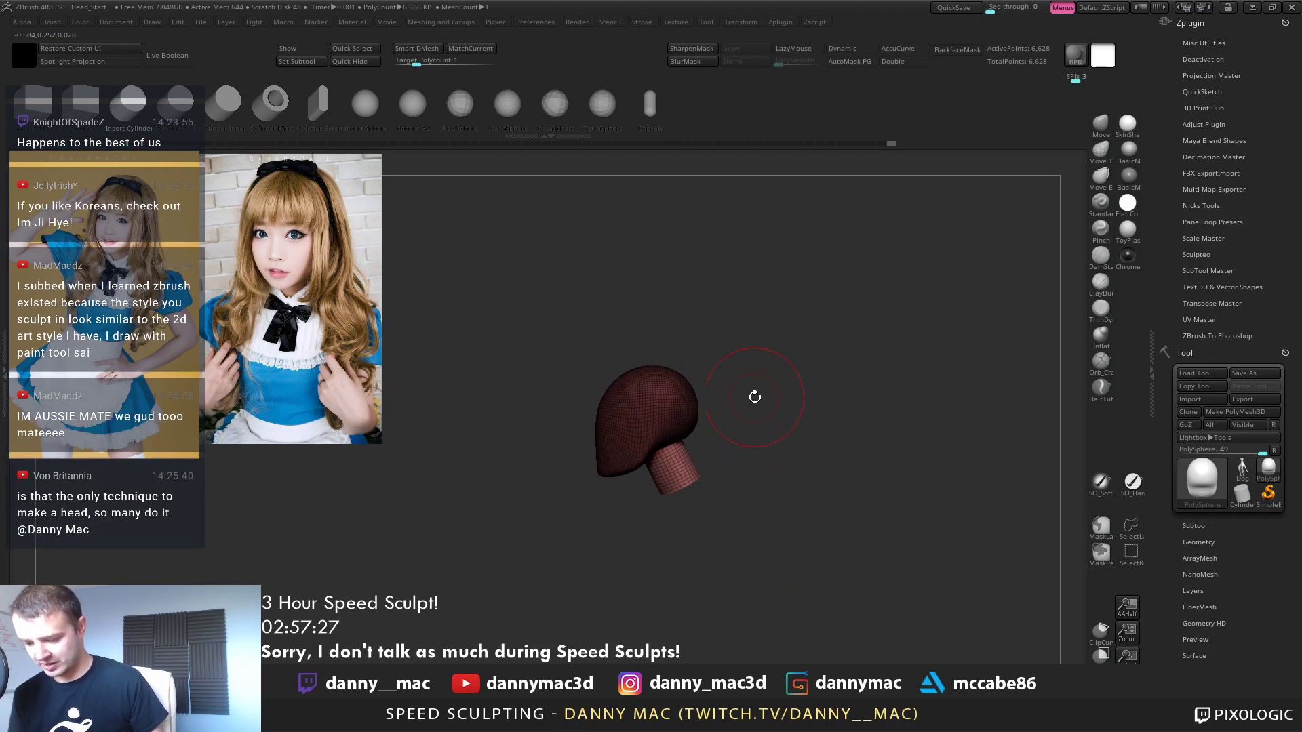
# Lengthen the neck cylinder, rotate it about 6 degrees under the skull, and hide the wireframe
pyautogui.press('w')
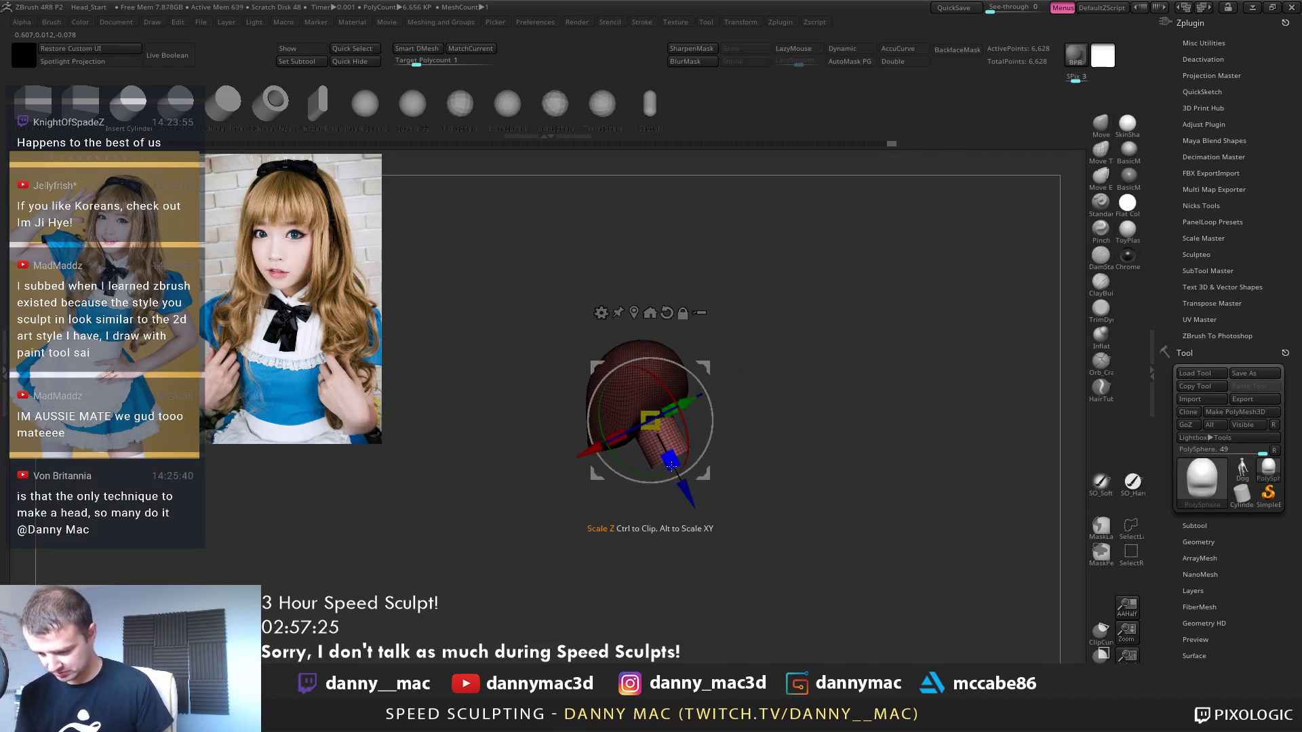
pyautogui.moveTo(670, 461); pyautogui.dragTo(679, 471)
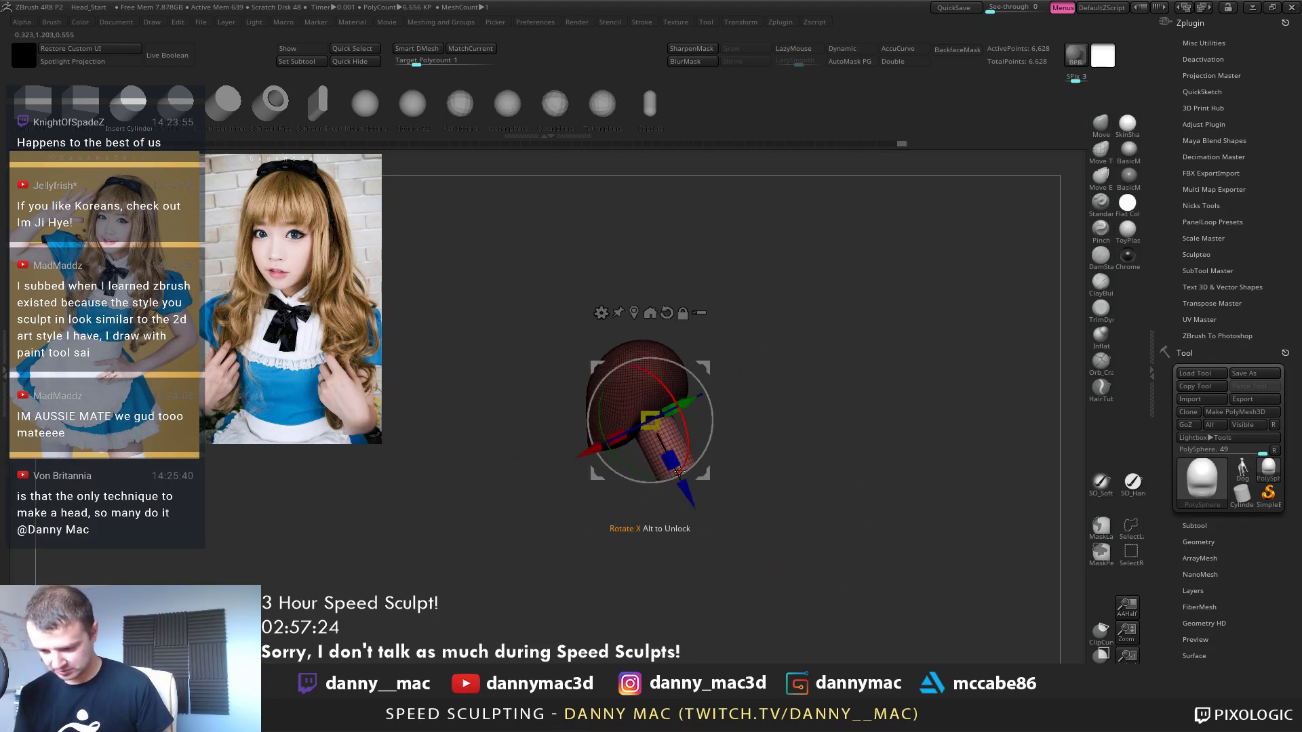
pyautogui.click(667, 312)
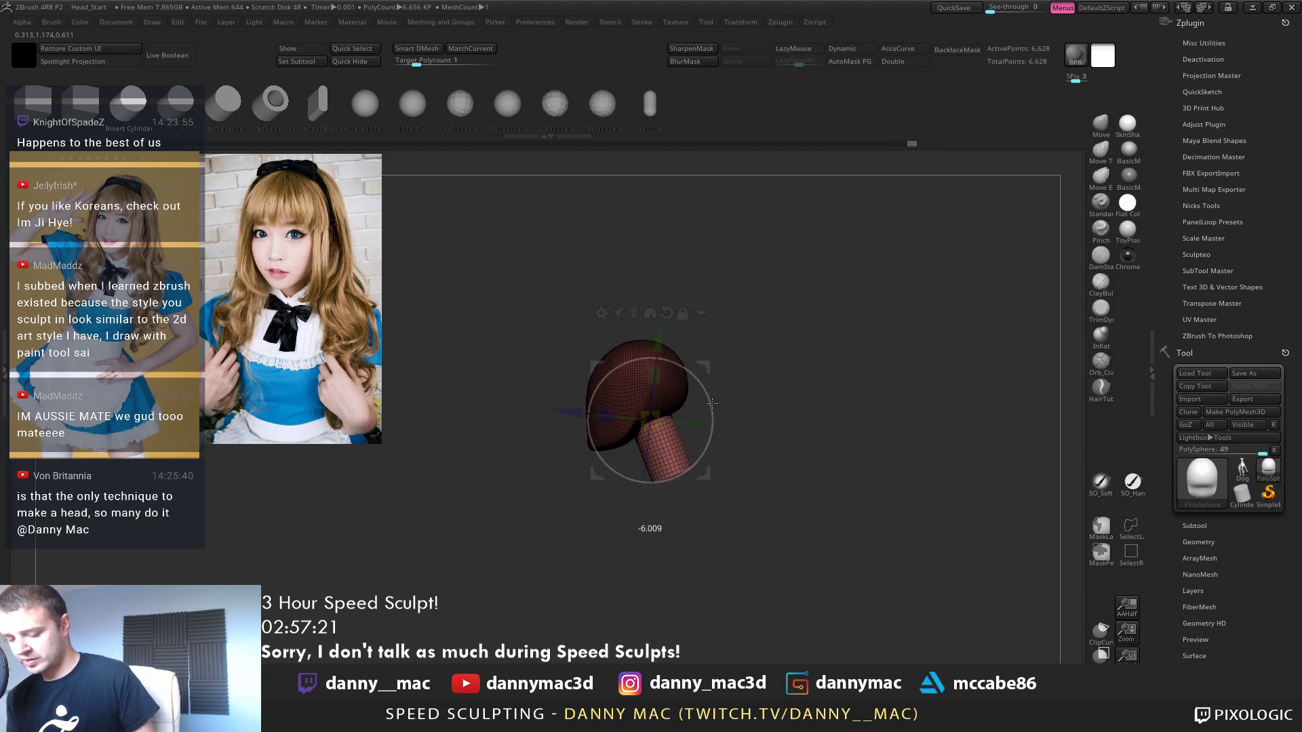
pyautogui.moveTo(716, 364); pyautogui.dragTo(707, 406)
pyautogui.press('q')
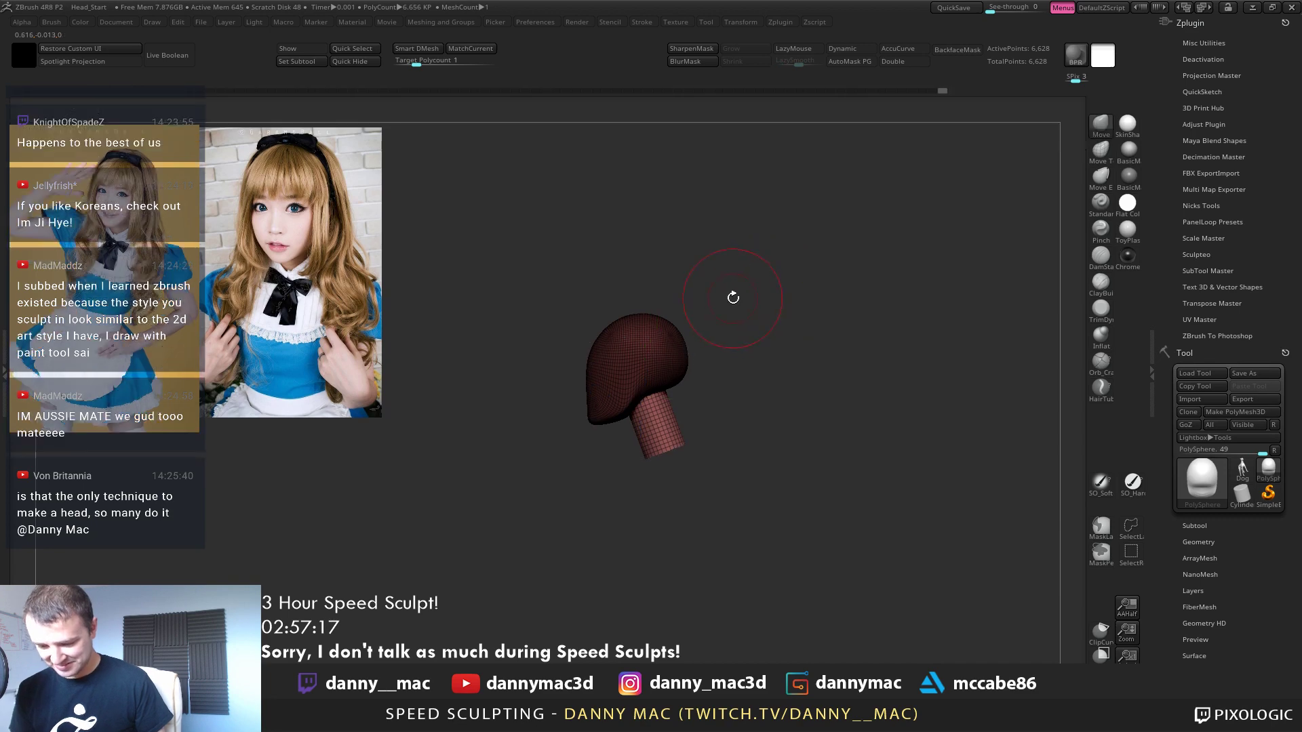
pyautogui.moveTo(732, 296)
pyautogui.keyDown('alt'); pyautogui.mouseDown()
pyautogui.moveTo(701, 329)
pyautogui.moveTo(721, 352)
pyautogui.mouseUp(); pyautogui.keyUp('alt')
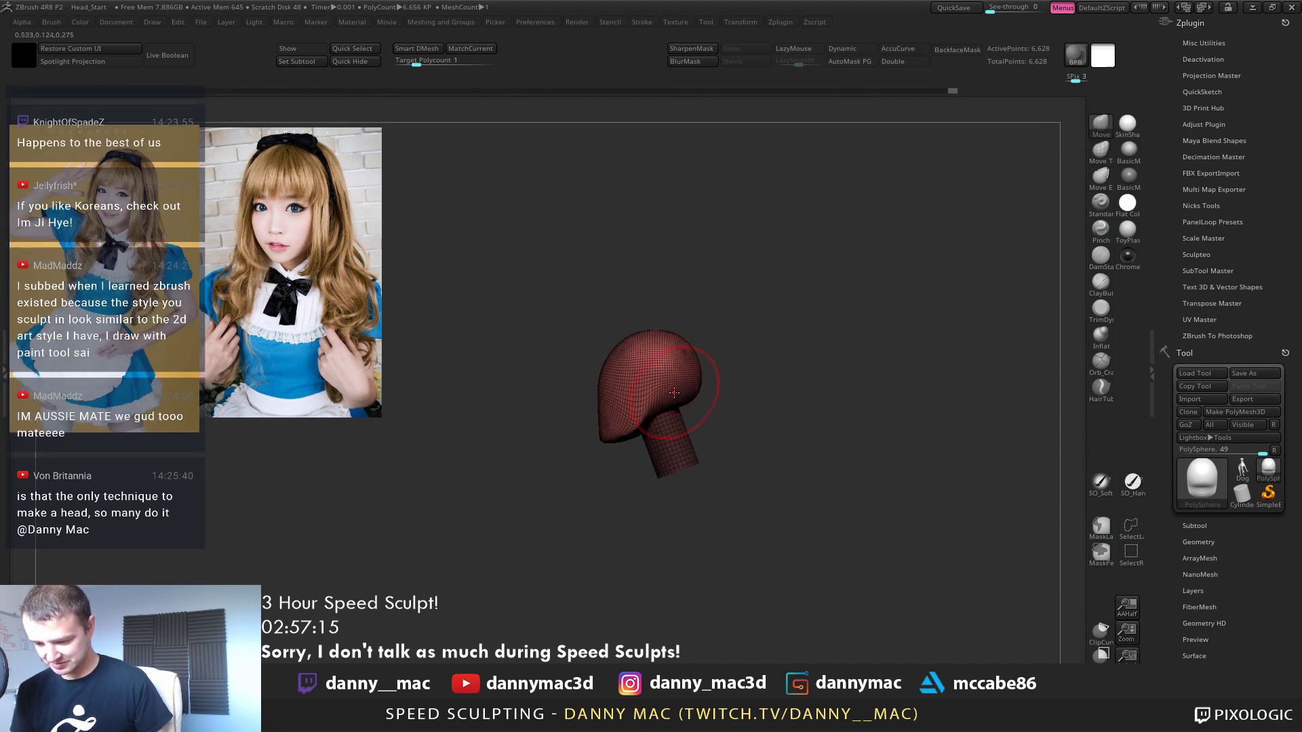
pyautogui.hotkey('shift', 'f')
# Narrow the jaw and adjust the face and skull proportions above the neck with the Move brush
pyautogui.press('space')
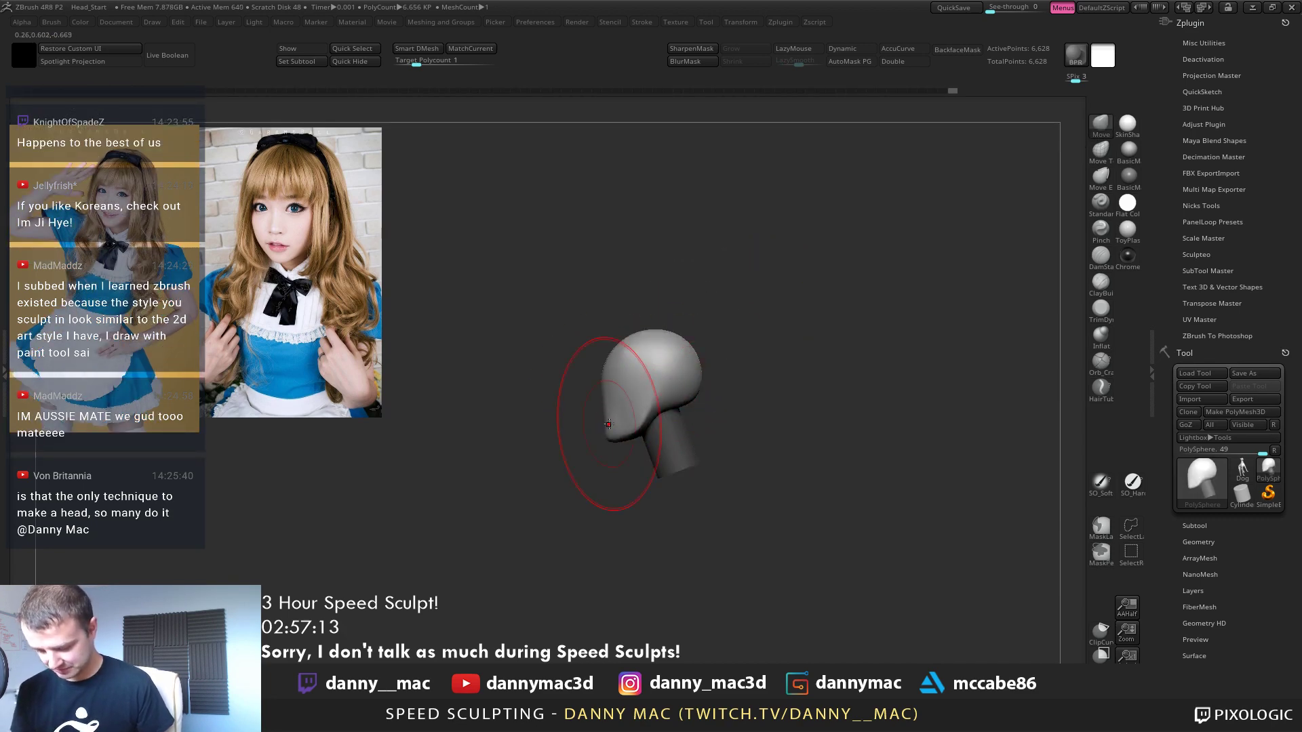
pyautogui.moveTo(609, 424); pyautogui.dragTo(677, 372)
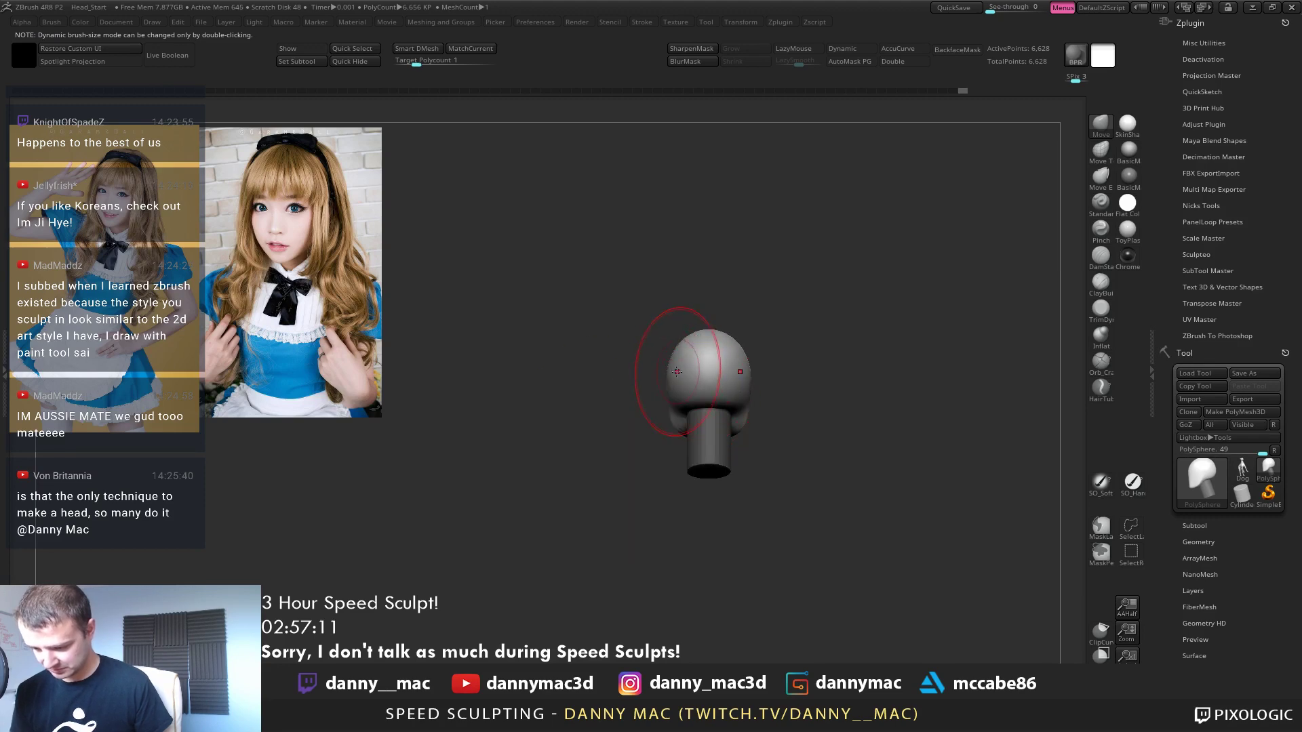
pyautogui.moveTo(677, 372); pyautogui.dragTo(787, 376, button='right')
pyautogui.moveTo(596, 434)
pyautogui.mouseDown(button='right')
pyautogui.moveTo(676, 379)
pyautogui.moveTo(668, 432)
pyautogui.mouseUp(button='right')
pyautogui.press('space')
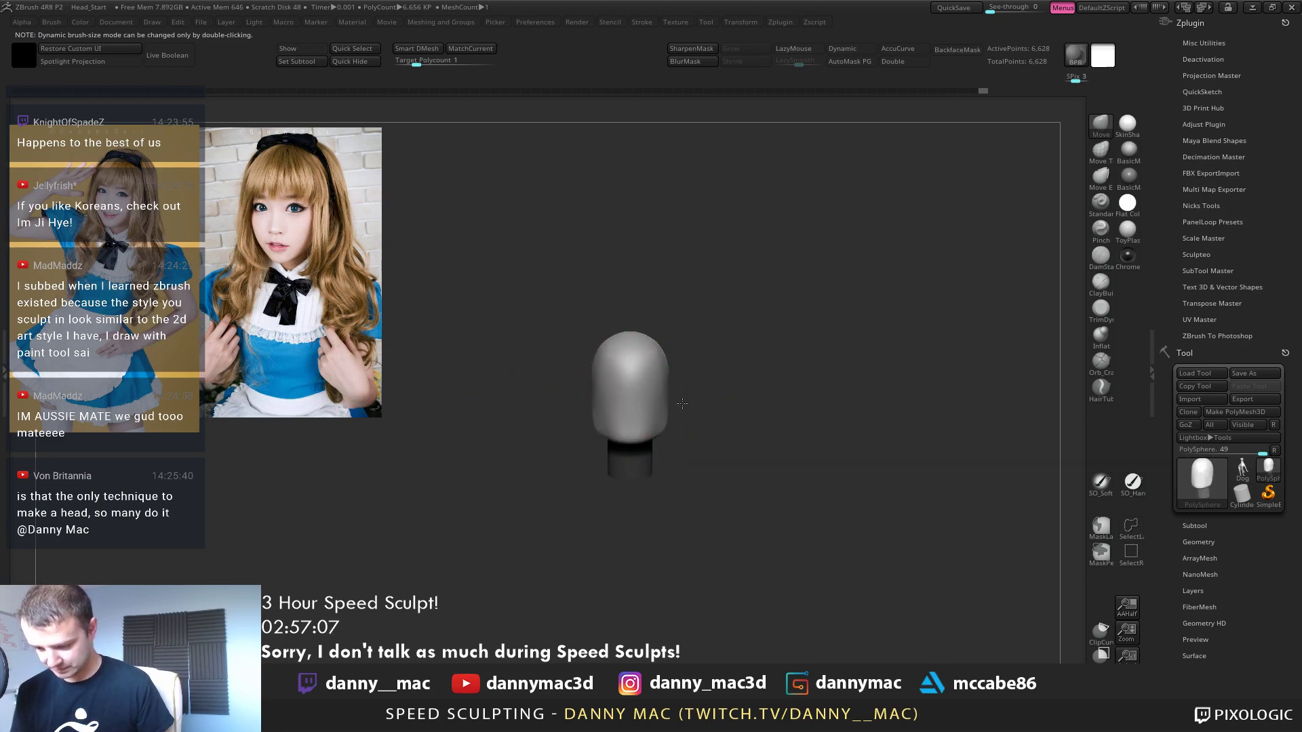
pyautogui.moveTo(657, 430)
pyautogui.mouseDown()
pyautogui.moveTo(645, 437)
pyautogui.moveTo(653, 410)
pyautogui.moveTo(657, 434)
pyautogui.moveTo(664, 418)
pyautogui.moveTo(639, 386)
pyautogui.mouseUp()
pyautogui.press('space')
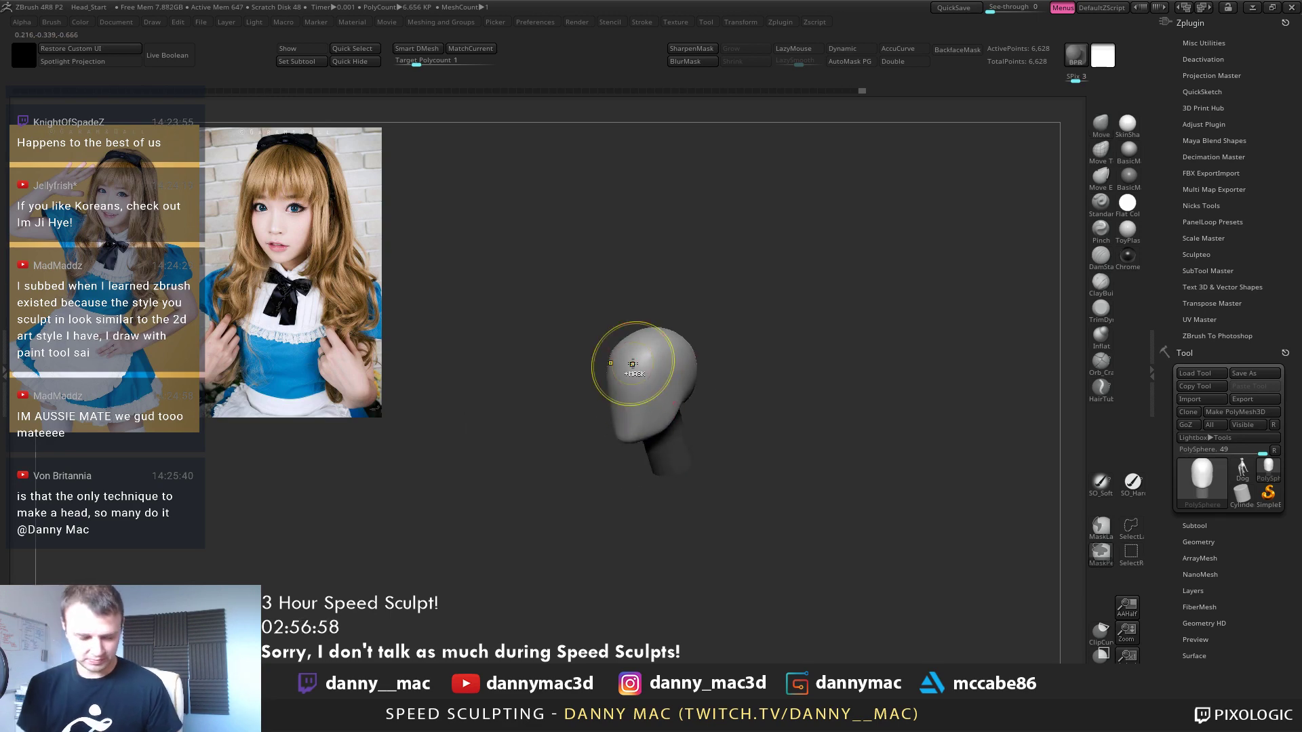
# Save the project as tomia1 in the folder Speed Sculpt Episode 28 - Tomia within Speed Sculpts
pyautogui.hotkey('ctrl', 's')
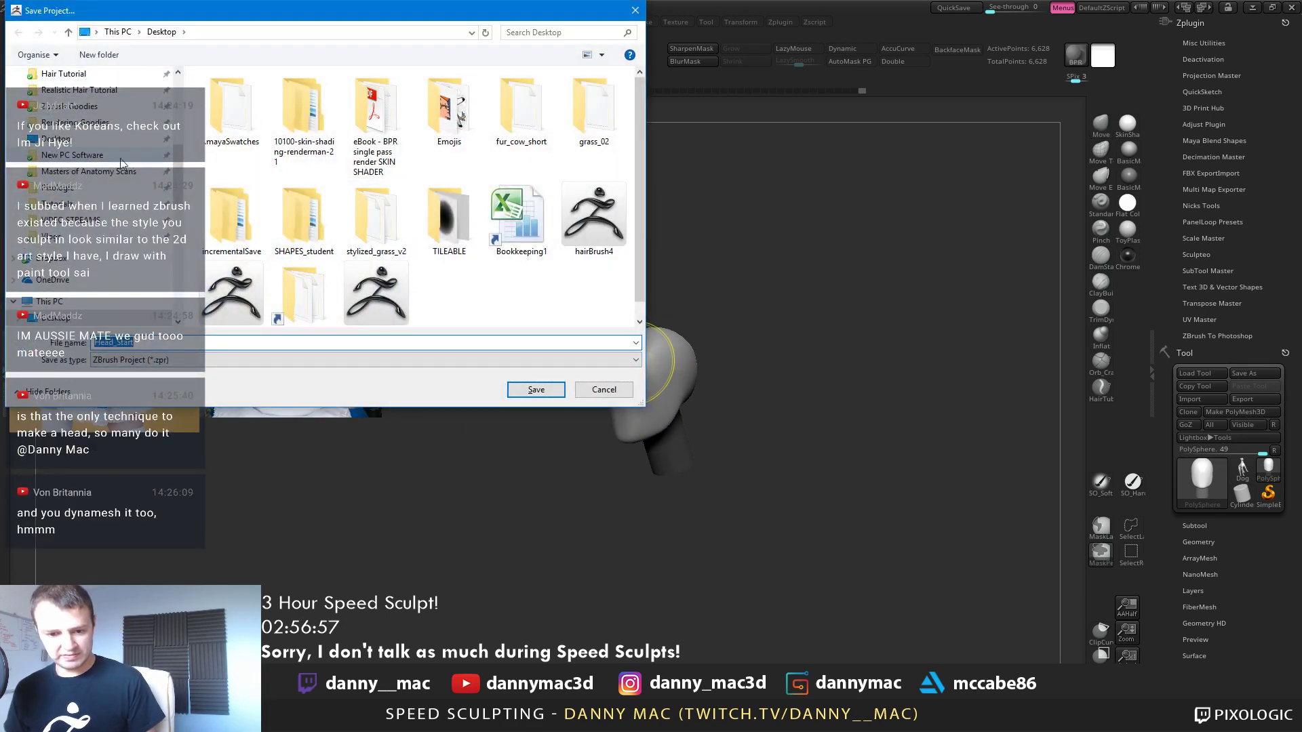
pyautogui.scroll(1, 113, 192)
pyautogui.click(68, 171)
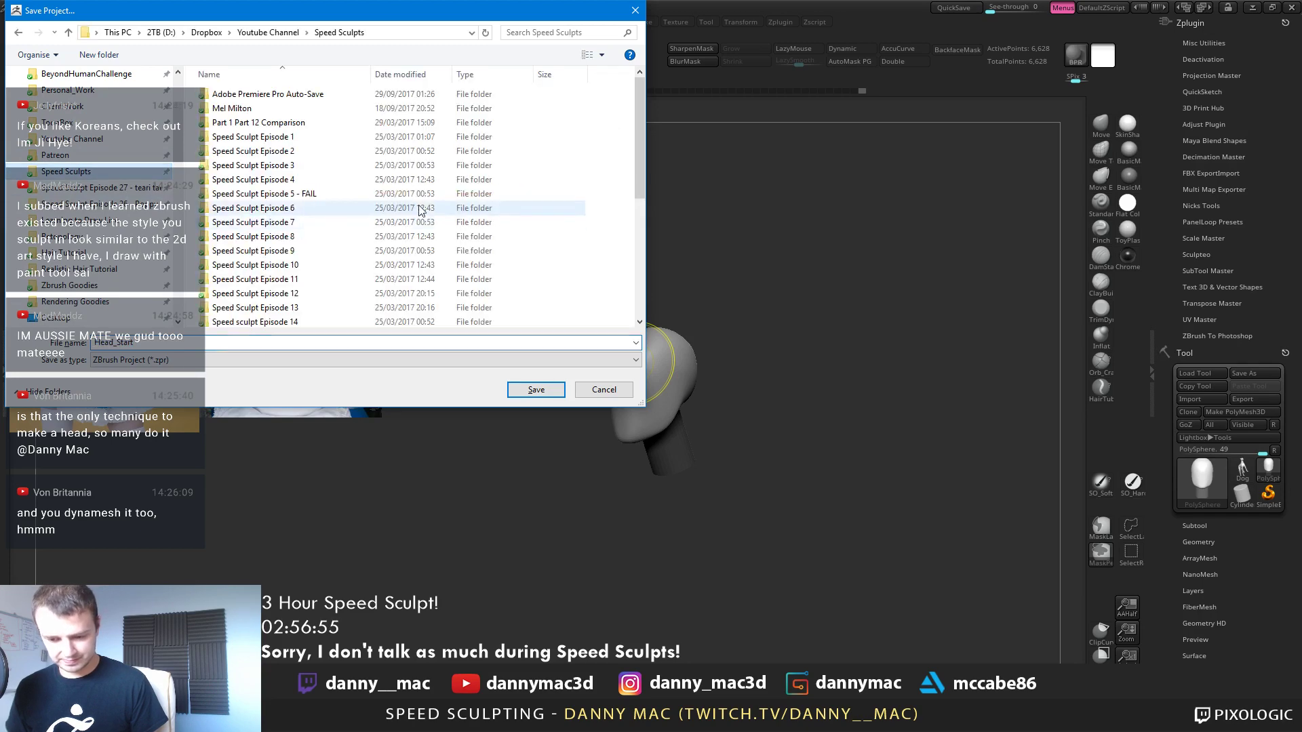
pyautogui.doubleClick(319, 291)
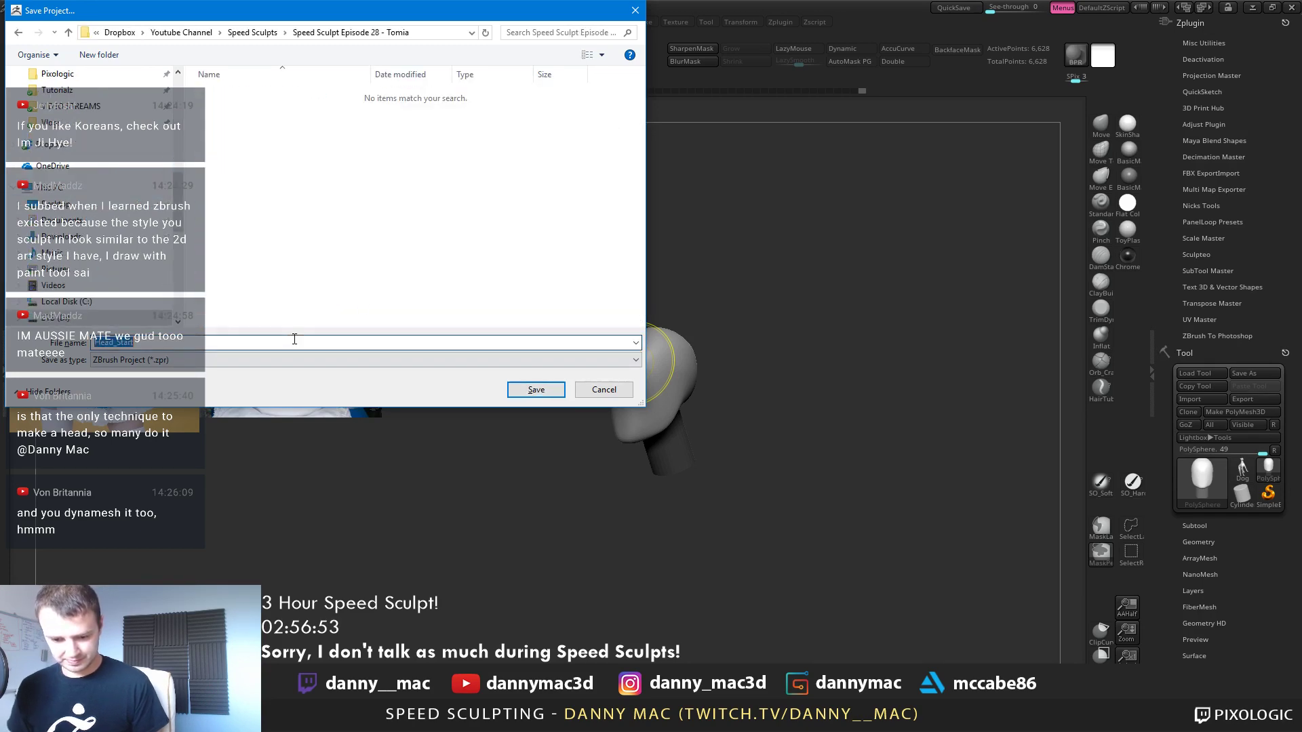
pyautogui.write('tomia1')
pyautogui.press('Return')
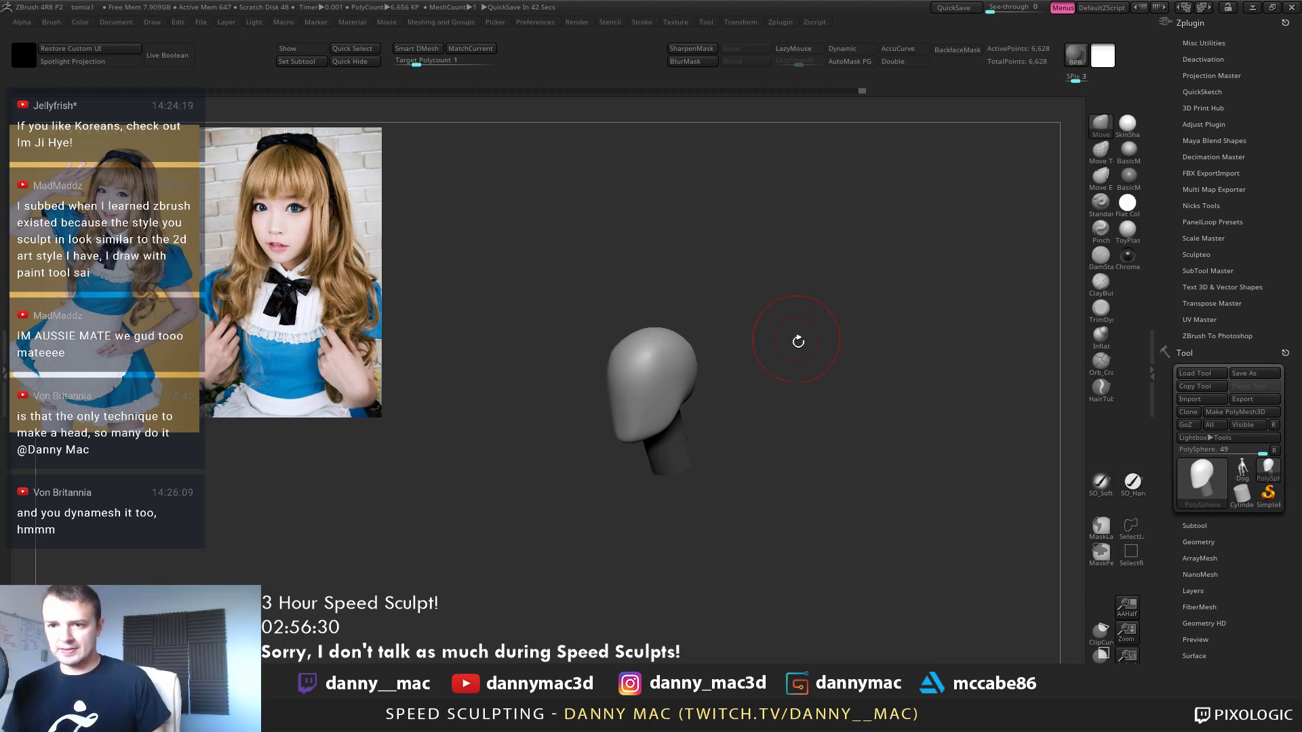
# Refine the face profile, forehead and sides of the head from several angles with the Move brush
pyautogui.moveTo(797, 340)
pyautogui.mouseDown()
pyautogui.moveTo(746, 410)
pyautogui.moveTo(798, 400)
pyautogui.moveTo(780, 390)
pyautogui.moveTo(811, 384)
pyautogui.moveTo(803, 352)
pyautogui.moveTo(822, 377)
pyautogui.moveTo(755, 371)
pyautogui.moveTo(775, 344)
pyautogui.mouseUp()
pyautogui.press('b')
pyautogui.press('c')
pyautogui.press('b')
pyautogui.moveTo(775, 345); pyautogui.dragTo(735, 352, button='right')
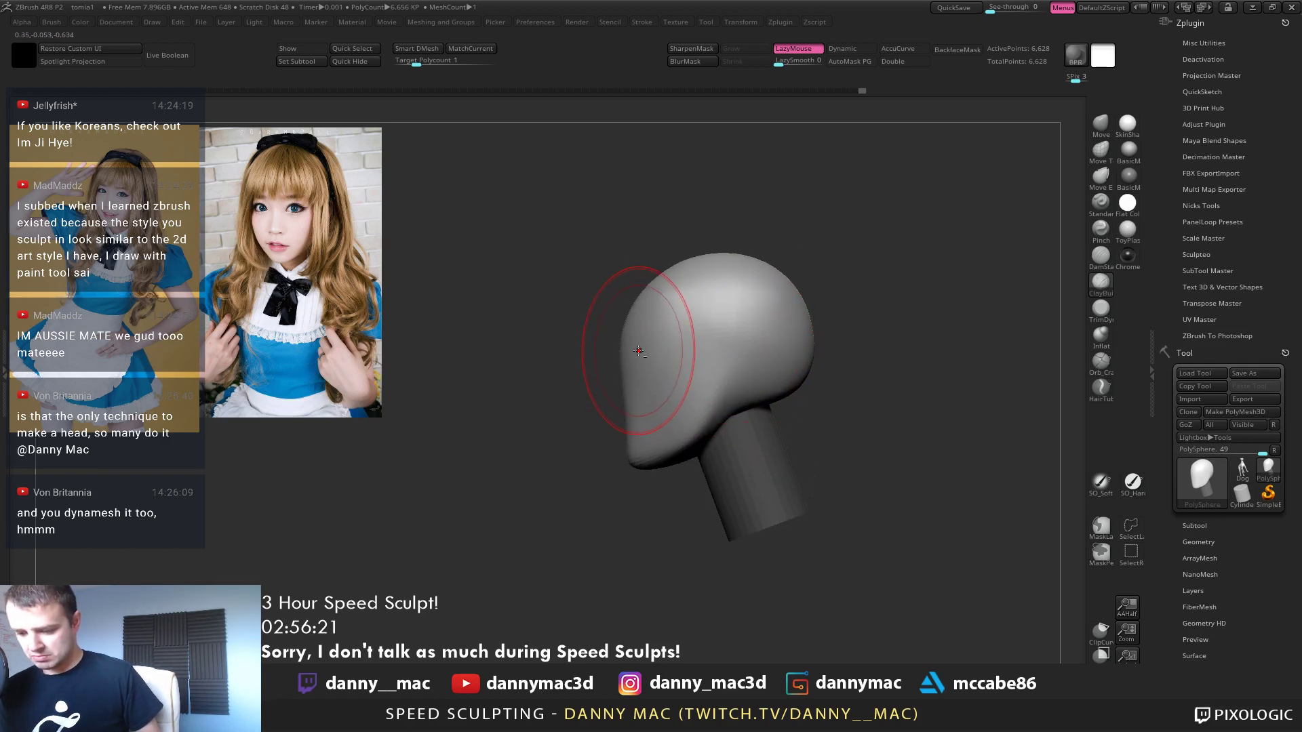
pyautogui.press('l')
pyautogui.press('space')
pyautogui.moveTo(621, 341); pyautogui.dragTo(622, 342)
pyautogui.moveTo(649, 401); pyautogui.dragTo(634, 388)
pyautogui.moveTo(652, 342); pyautogui.dragTo(727, 385, button='right')
pyautogui.press('space')
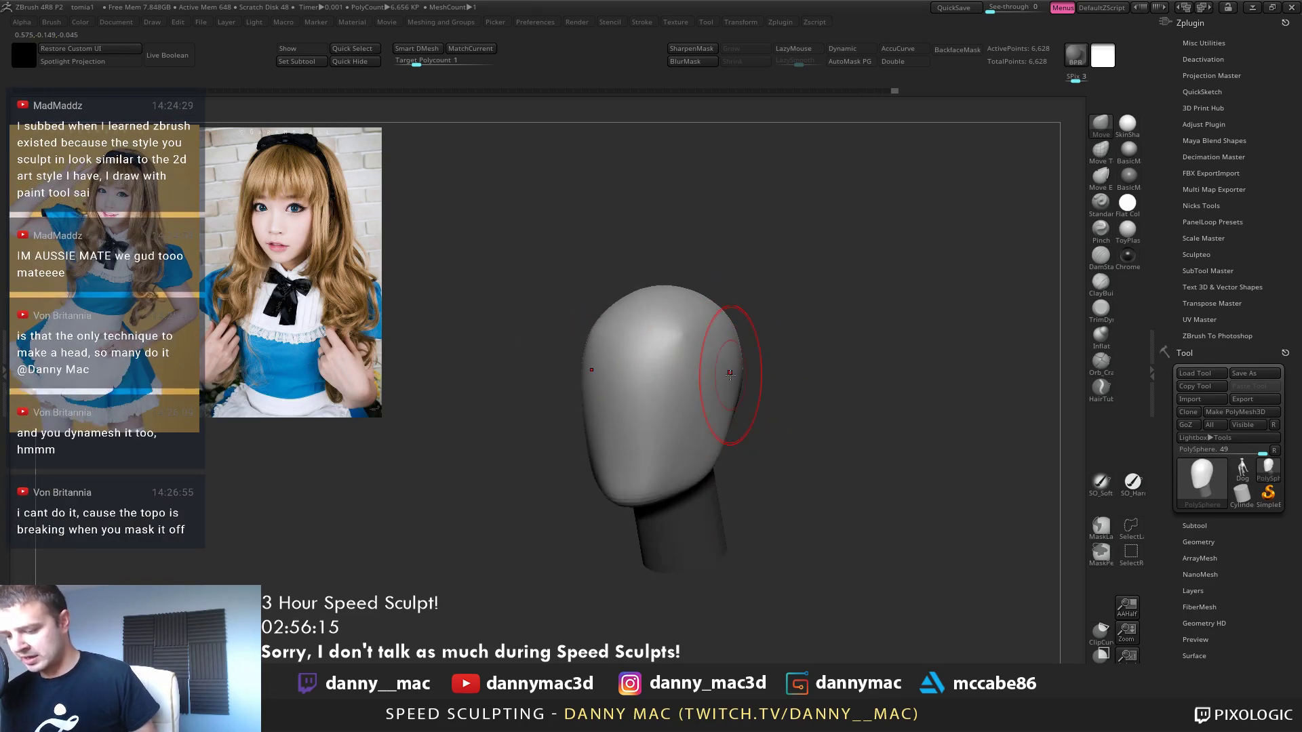
pyautogui.moveTo(688, 329); pyautogui.dragTo(691, 332, button='right')
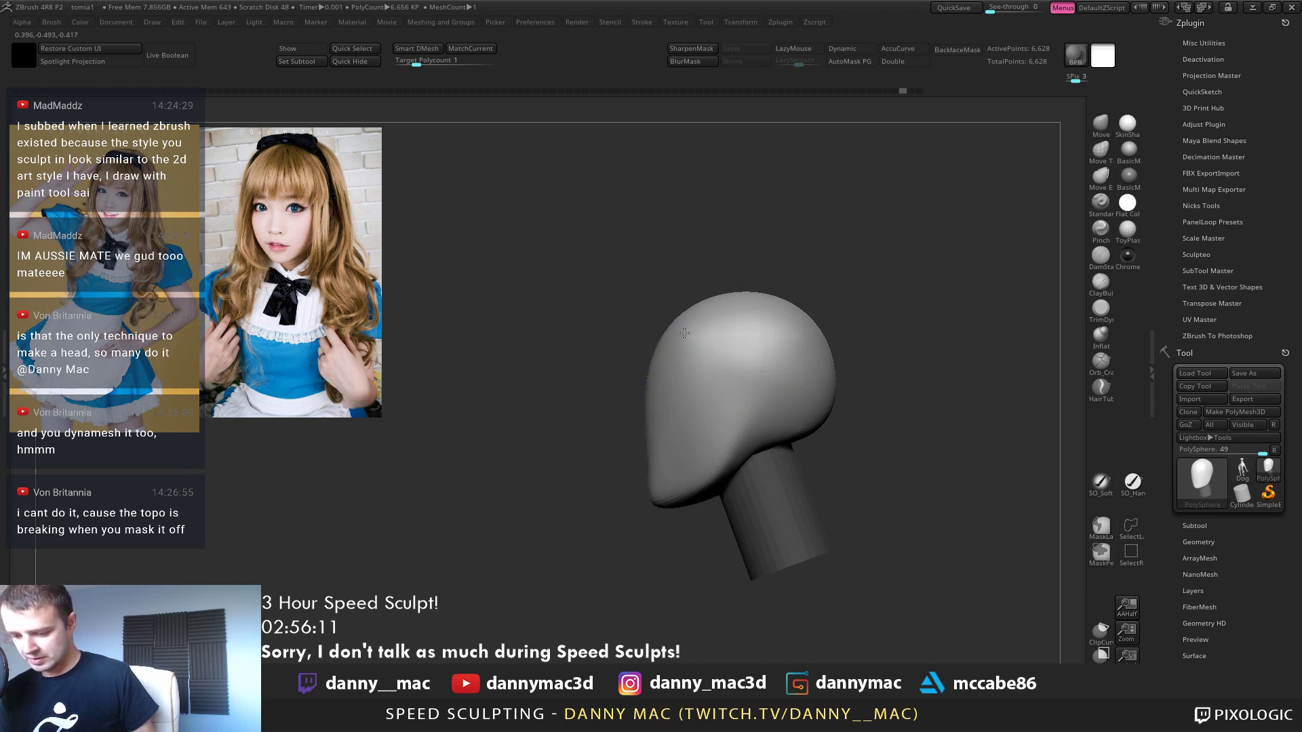
pyautogui.moveTo(750, 336); pyautogui.dragTo(771, 349, button='right')
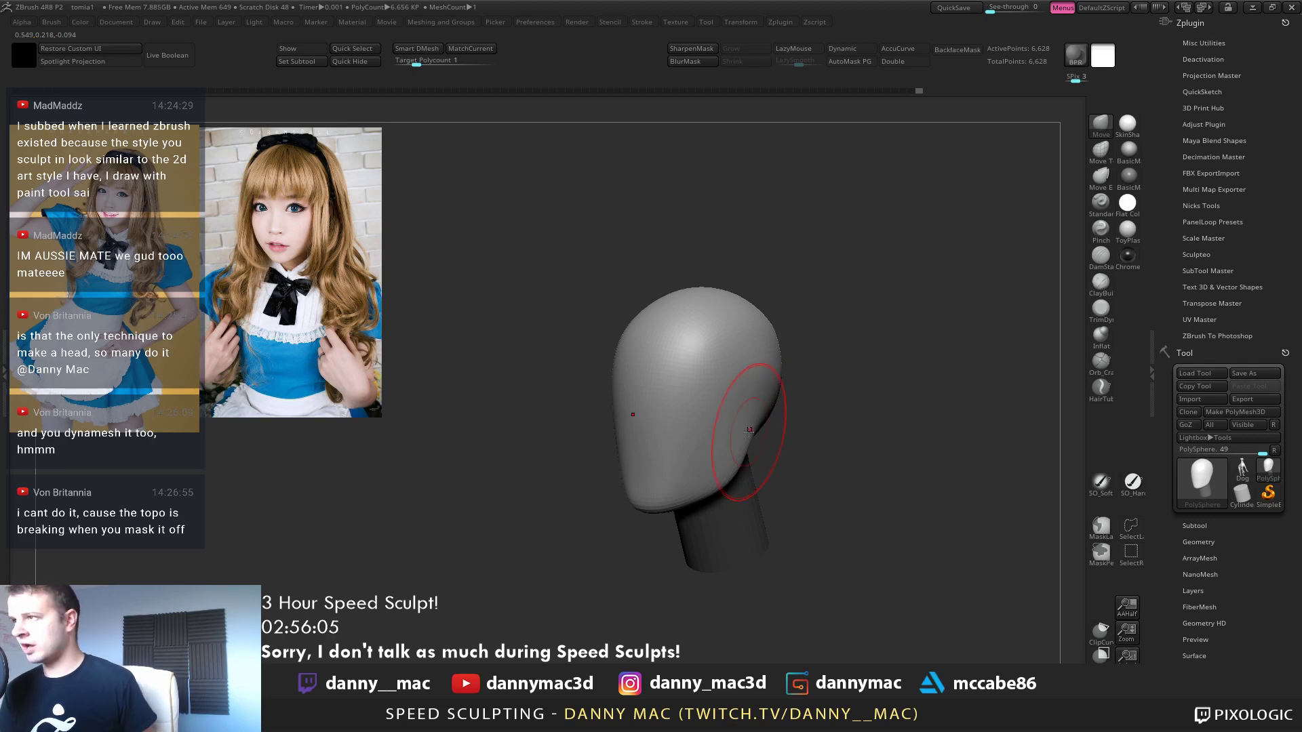
# Carve eye sockets, cheek planes and the base of a nose into the face with the ClayBuildup brush, smoothing the strokes
pyautogui.moveTo(750, 366)
pyautogui.mouseDown(button='right')
pyautogui.moveTo(782, 392)
pyautogui.moveTo(821, 381)
pyautogui.moveTo(780, 384)
pyautogui.mouseUp(button='right')
pyautogui.press('b')
pyautogui.press('c')
pyautogui.press('b')
pyautogui.press('space')
pyautogui.moveTo(783, 384); pyautogui.dragTo(778, 387)
pyautogui.moveTo(778, 388)
pyautogui.keyDown('alt'); pyautogui.mouseDown(button='right')
pyautogui.moveTo(791, 398)
pyautogui.moveTo(766, 399)
pyautogui.mouseUp(button='right'); pyautogui.keyUp('alt')
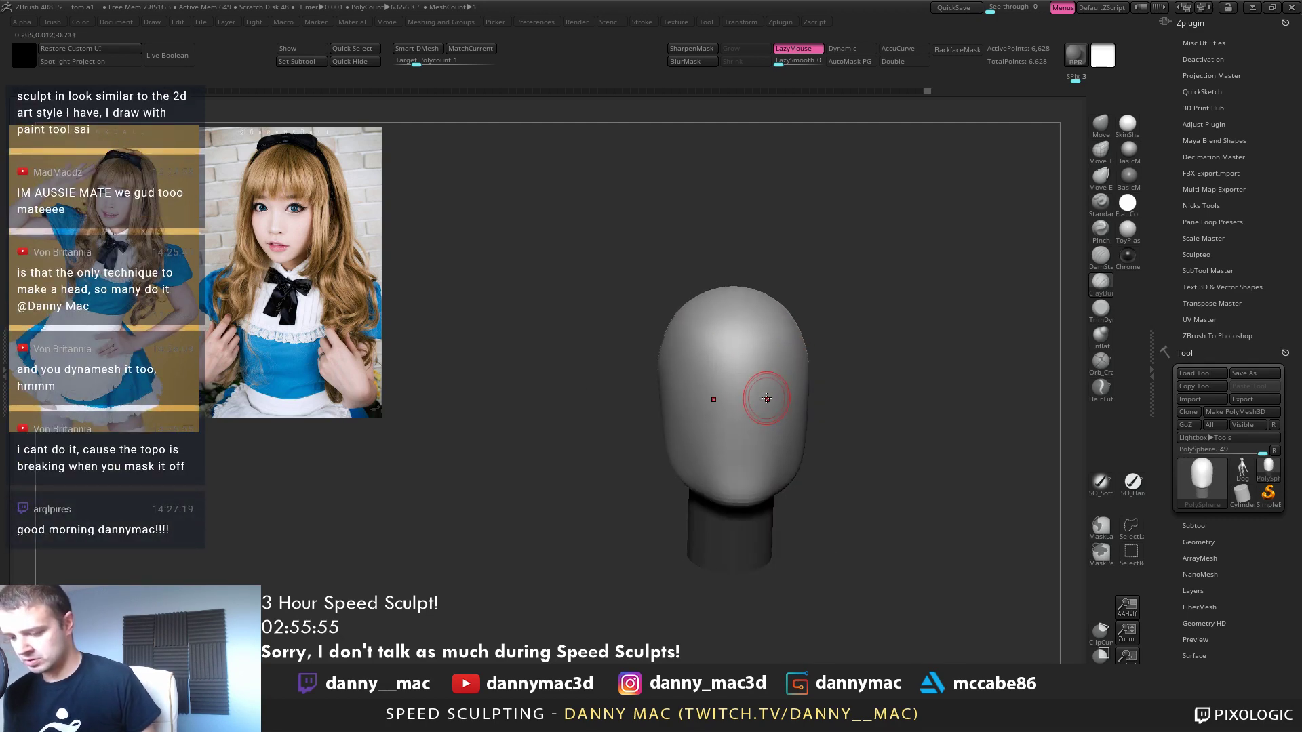
pyautogui.keyDown('alt'); pyautogui.moveTo(782, 396); pyautogui.dragTo(776, 399); pyautogui.keyUp('alt')
pyautogui.hotkey('ctrl', 'z')
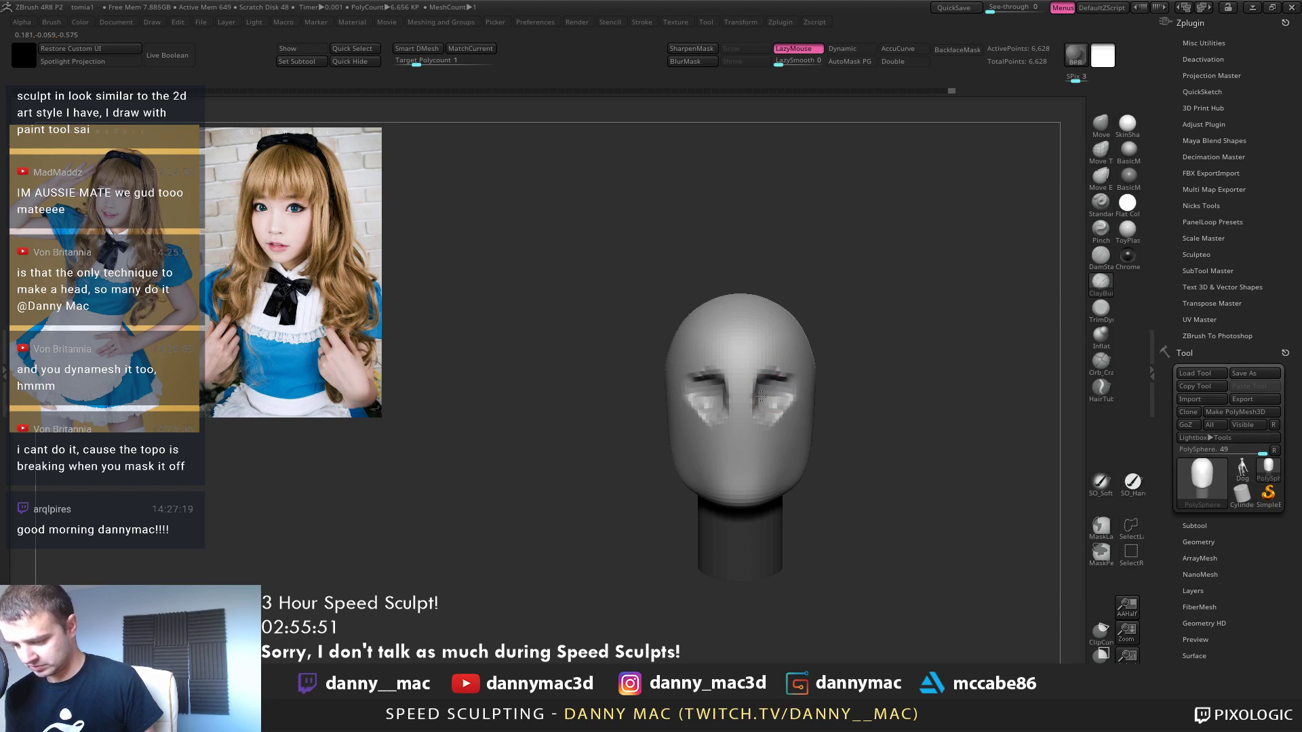
pyautogui.moveTo(767, 435)
pyautogui.mouseDown(button='right')
pyautogui.moveTo(776, 390)
pyautogui.moveTo(750, 416)
pyautogui.moveTo(794, 431)
pyautogui.moveTo(755, 428)
pyautogui.moveTo(748, 412)
pyautogui.moveTo(780, 438)
pyautogui.moveTo(743, 456)
pyautogui.moveTo(787, 444)
pyautogui.mouseUp(button='right')
pyautogui.moveTo(780, 438)
pyautogui.keyDown('shift'); pyautogui.mouseDown()
pyautogui.moveTo(775, 412)
pyautogui.moveTo(767, 424)
pyautogui.mouseUp(); pyautogui.keyUp('shift')
pyautogui.moveTo(766, 425); pyautogui.dragTo(754, 425, button='right')
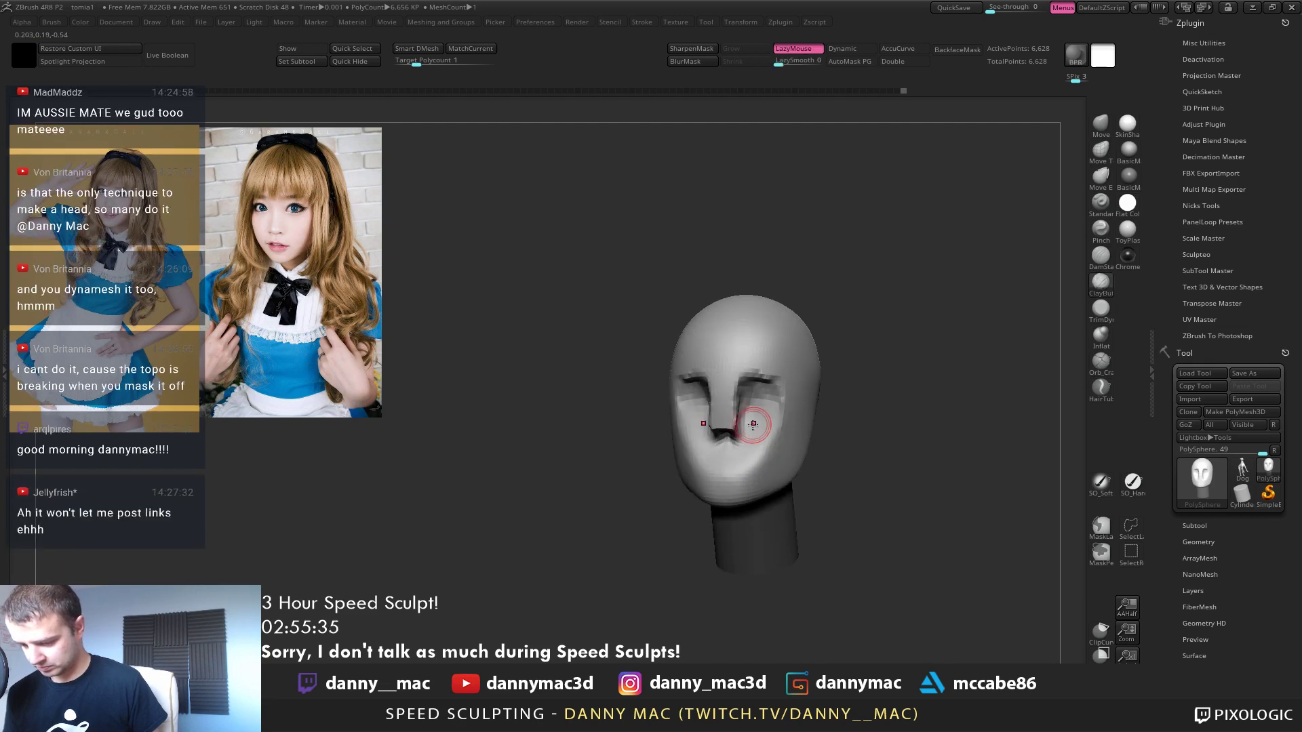
# Subdivide the head once and reshape the nose and face profile with the Move brush
pyautogui.press('d')
pyautogui.click(618, 242)
pyautogui.moveTo(813, 345)
pyautogui.mouseDown(button='right')
pyautogui.moveTo(823, 373)
pyautogui.moveTo(800, 407)
pyautogui.moveTo(773, 407)
pyautogui.mouseUp(button='right')
pyautogui.press('ctrl')
pyautogui.hotkey('ctrl', 'd')
pyautogui.press('b')
pyautogui.press('m')
pyautogui.press('v')
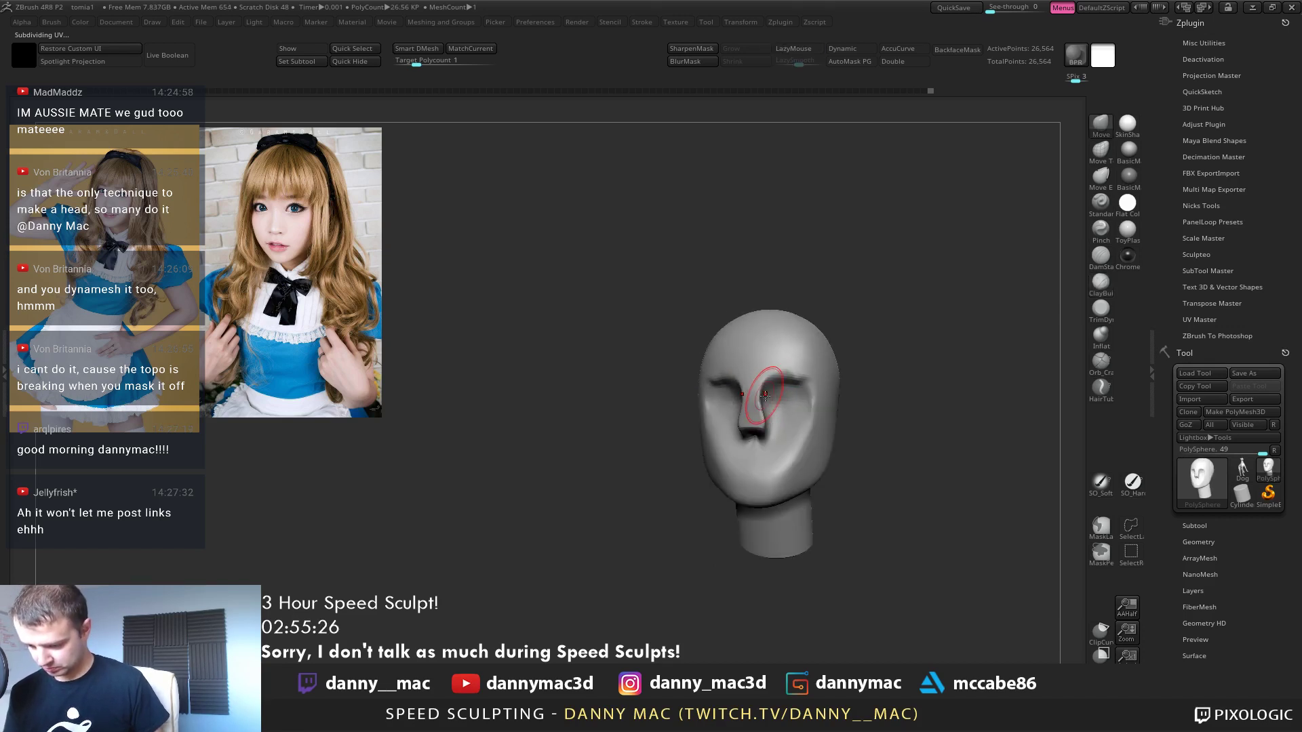
pyautogui.moveTo(763, 404); pyautogui.dragTo(745, 398, button='right')
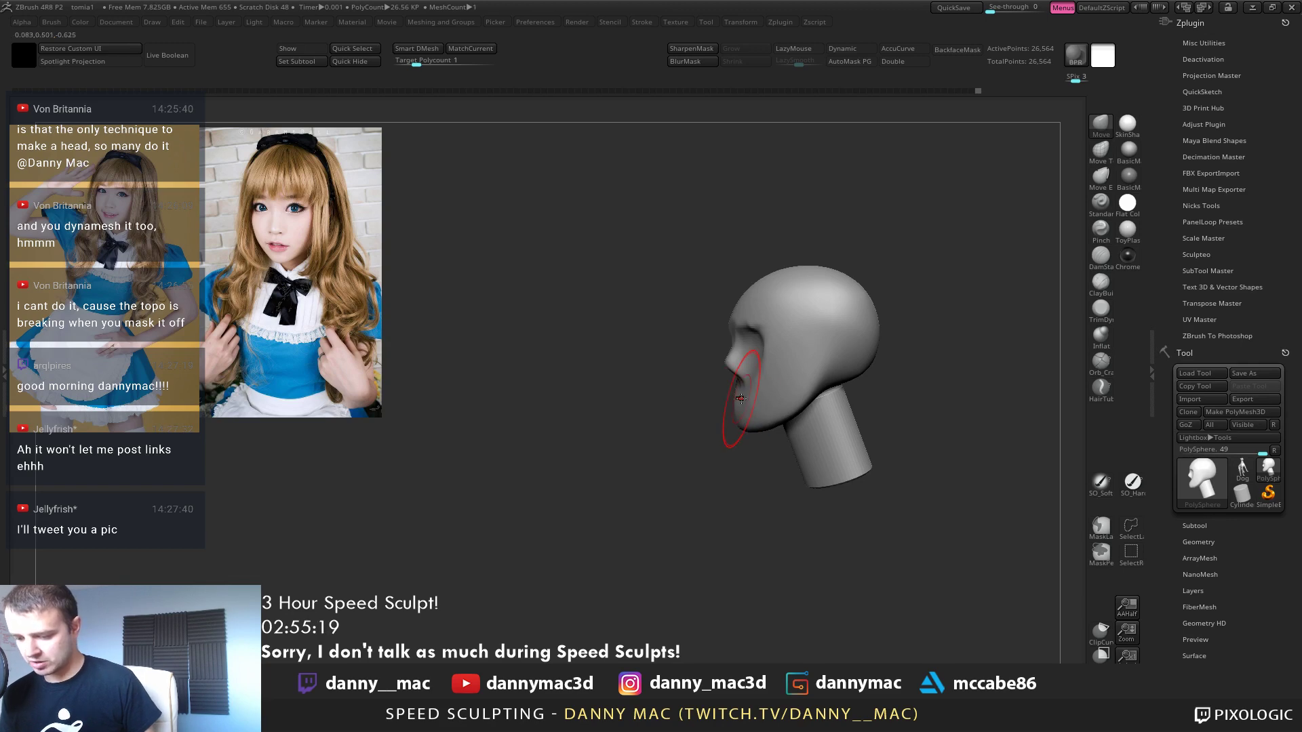
pyautogui.hotkey('ctrl', 'z')
pyautogui.moveTo(743, 354)
pyautogui.mouseDown(button='right')
pyautogui.moveTo(761, 337)
pyautogui.moveTo(814, 339)
pyautogui.mouseUp(button='right')
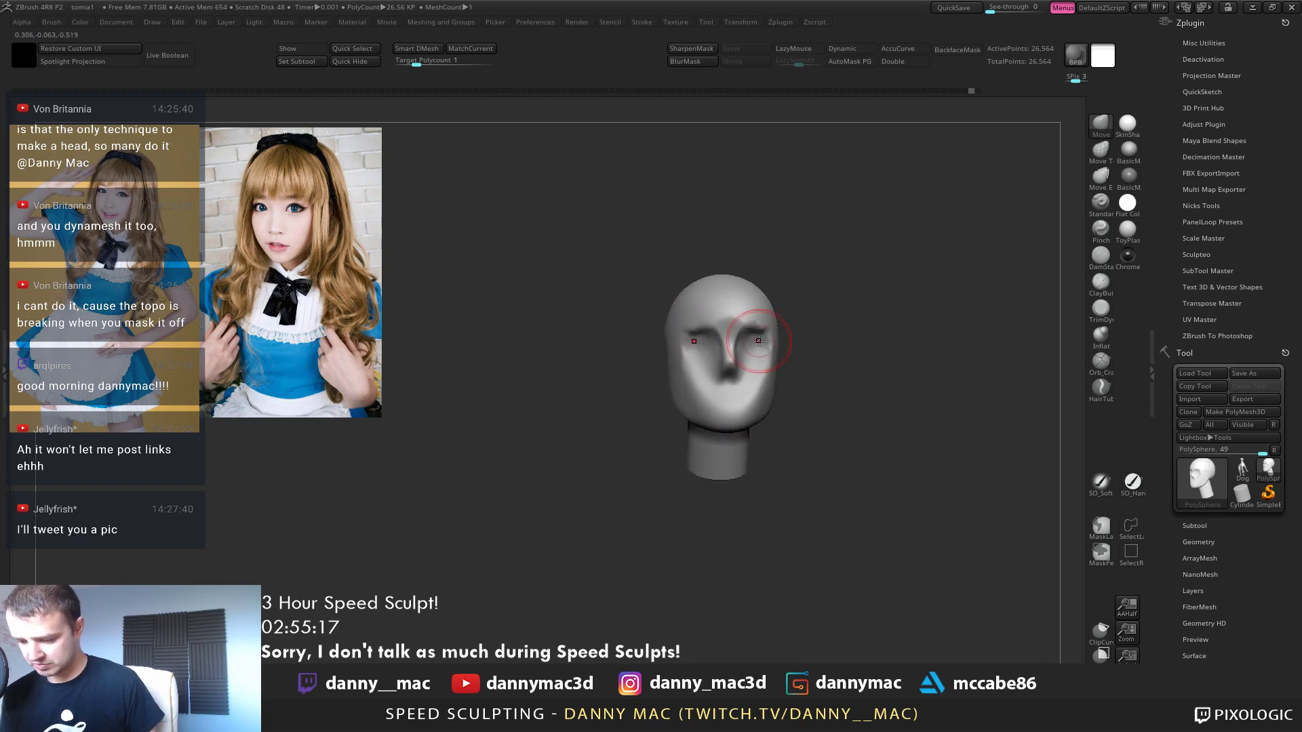
# Undo the subdivision and all facial carving back to the smooth, featureless head
pyautogui.hotkey('ctrl', 'z')
pyautogui.hotkey('ctrl', 'z')
pyautogui.hotkey('ctrl', 'z')
pyautogui.hotkey('ctrl', 'z')
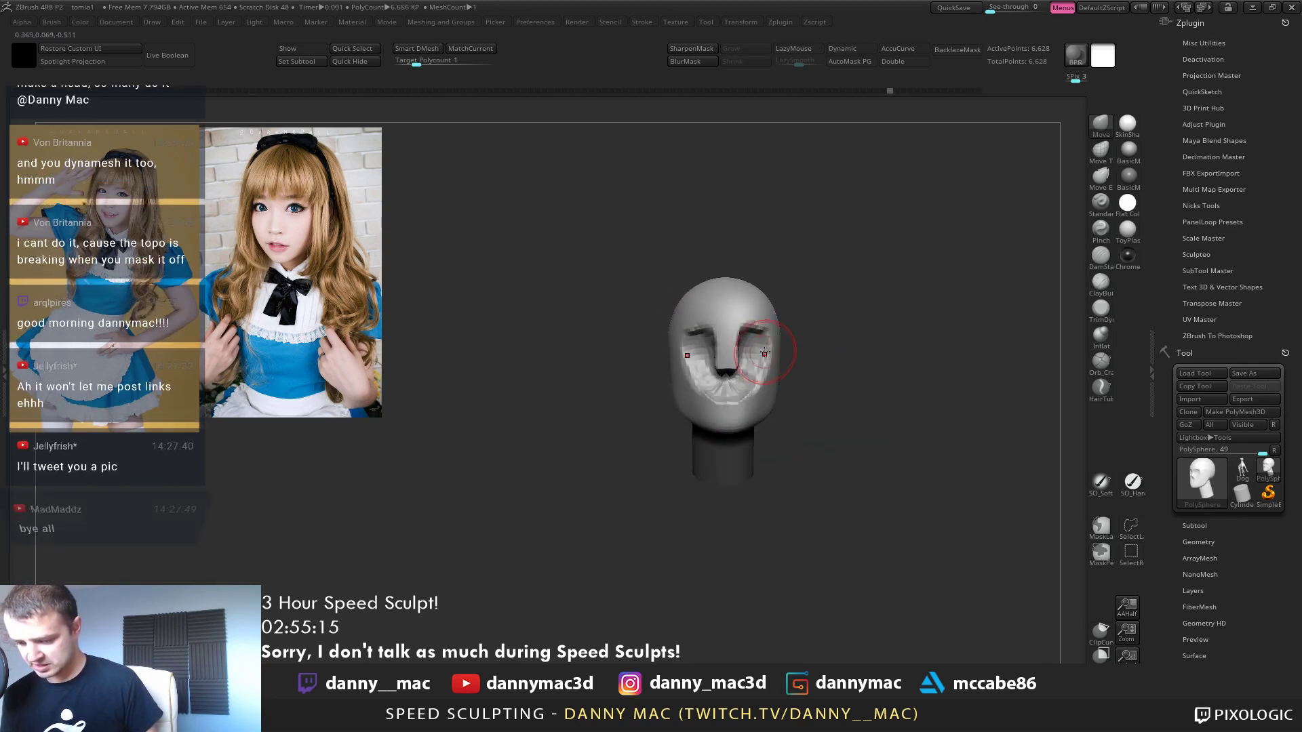
pyautogui.hotkey('ctrl', 'z')
pyautogui.hotkey('ctrl', 'z')
pyautogui.hotkey('ctrl', 'z')
pyautogui.hotkey('ctrl', 'z')
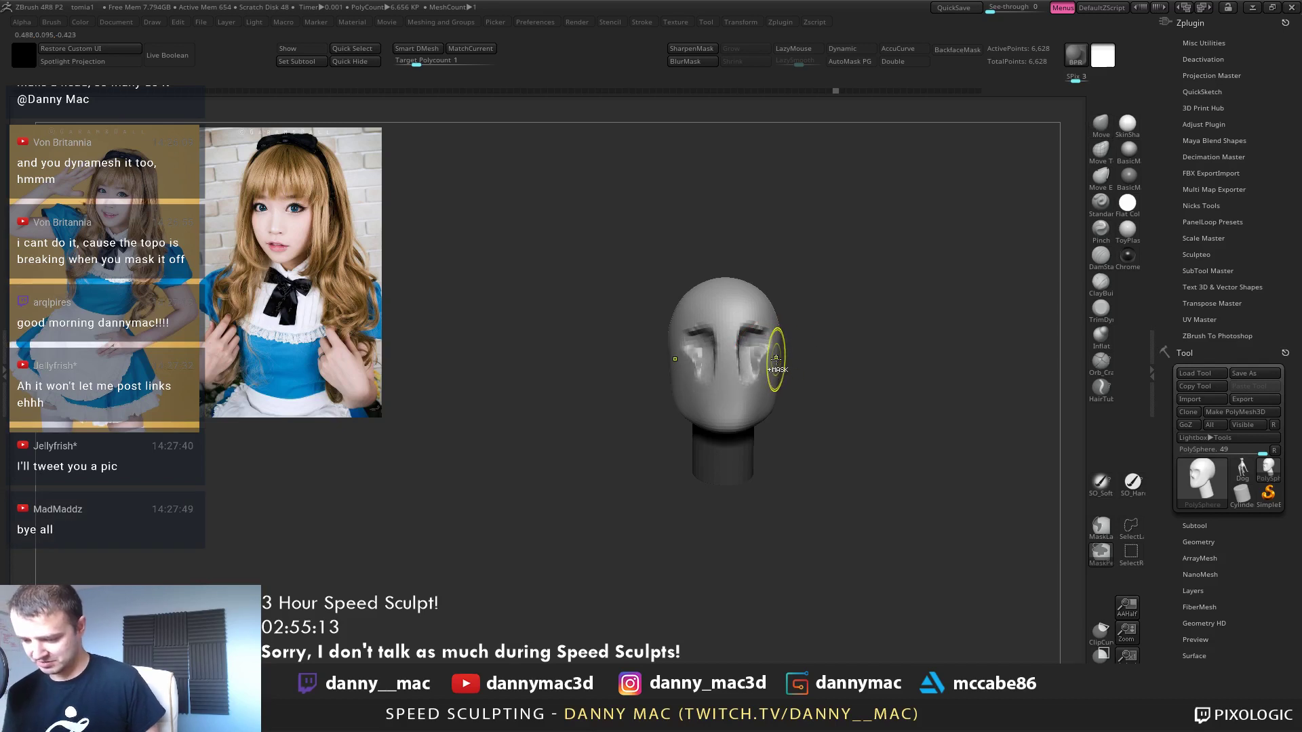
pyautogui.hotkey('ctrl', 'z')
pyautogui.hotkey('ctrl', 'z')
pyautogui.hotkey('ctrl', 'z')
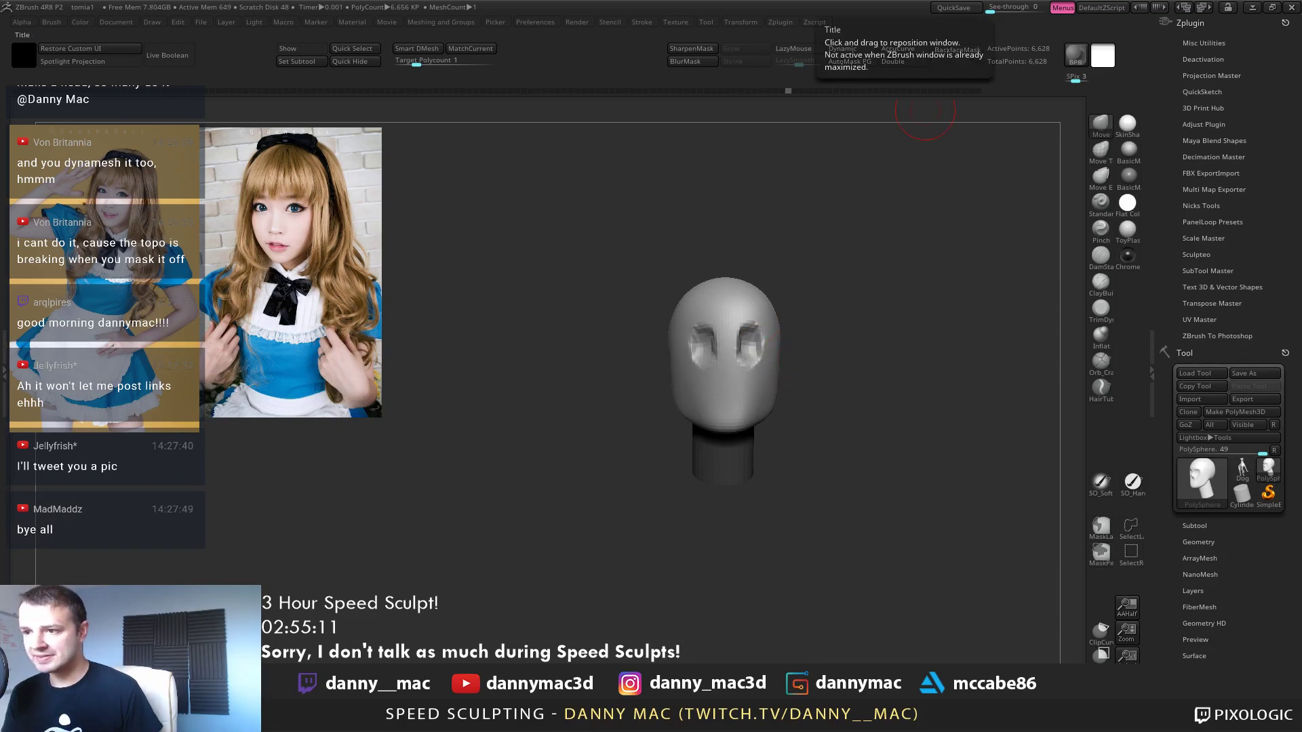
pyautogui.moveTo(834, 380)
pyautogui.mouseDown()
pyautogui.moveTo(806, 414)
pyautogui.moveTo(793, 475)
pyautogui.mouseUp()
pyautogui.hotkey('ctrl', 'z')
pyautogui.moveTo(824, 434); pyautogui.dragTo(785, 499)
pyautogui.hotkey('ctrl', 'z')
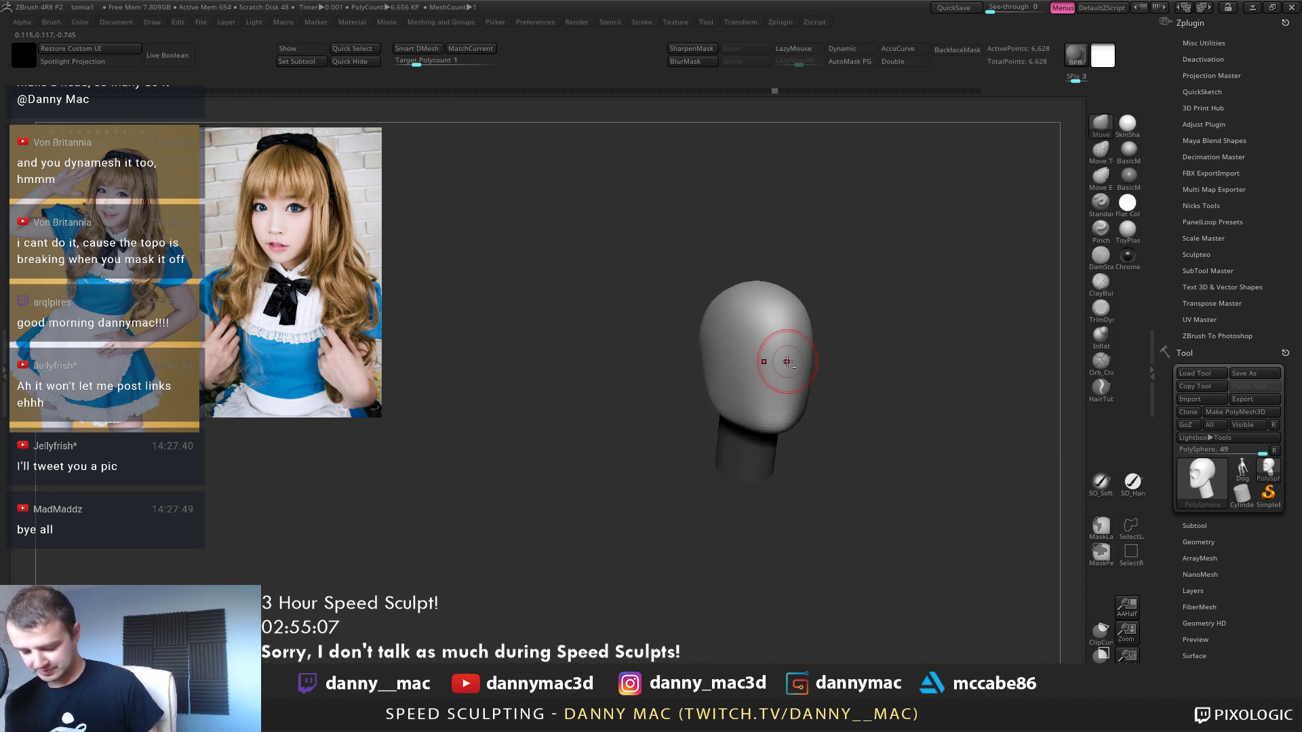
# Try carving narrow eye sockets into the front of the face with the ClayBuildup brush, and undo the strokes
pyautogui.press('l')
pyautogui.keyDown('shift'); pyautogui.moveTo(786, 362); pyautogui.dragTo(627, 343, button='right'); pyautogui.keyUp('shift')
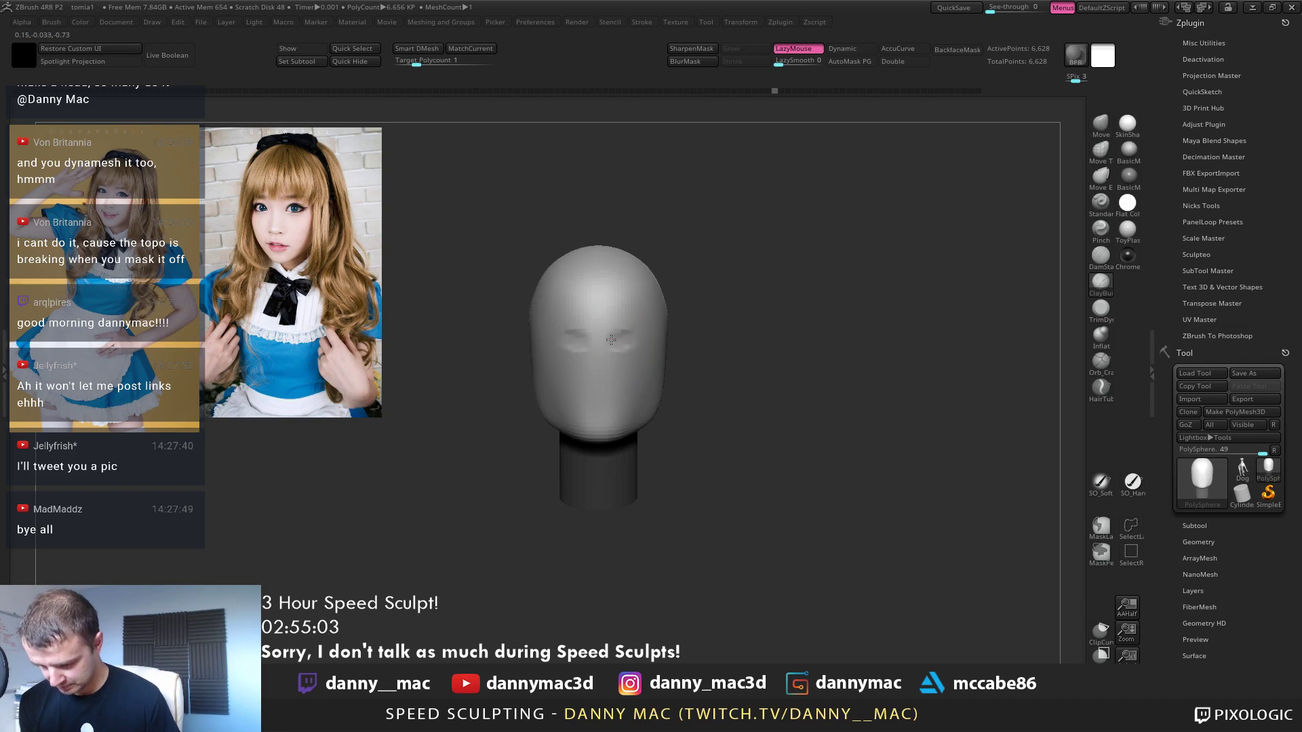
pyautogui.click(621, 341)
pyautogui.click(640, 379)
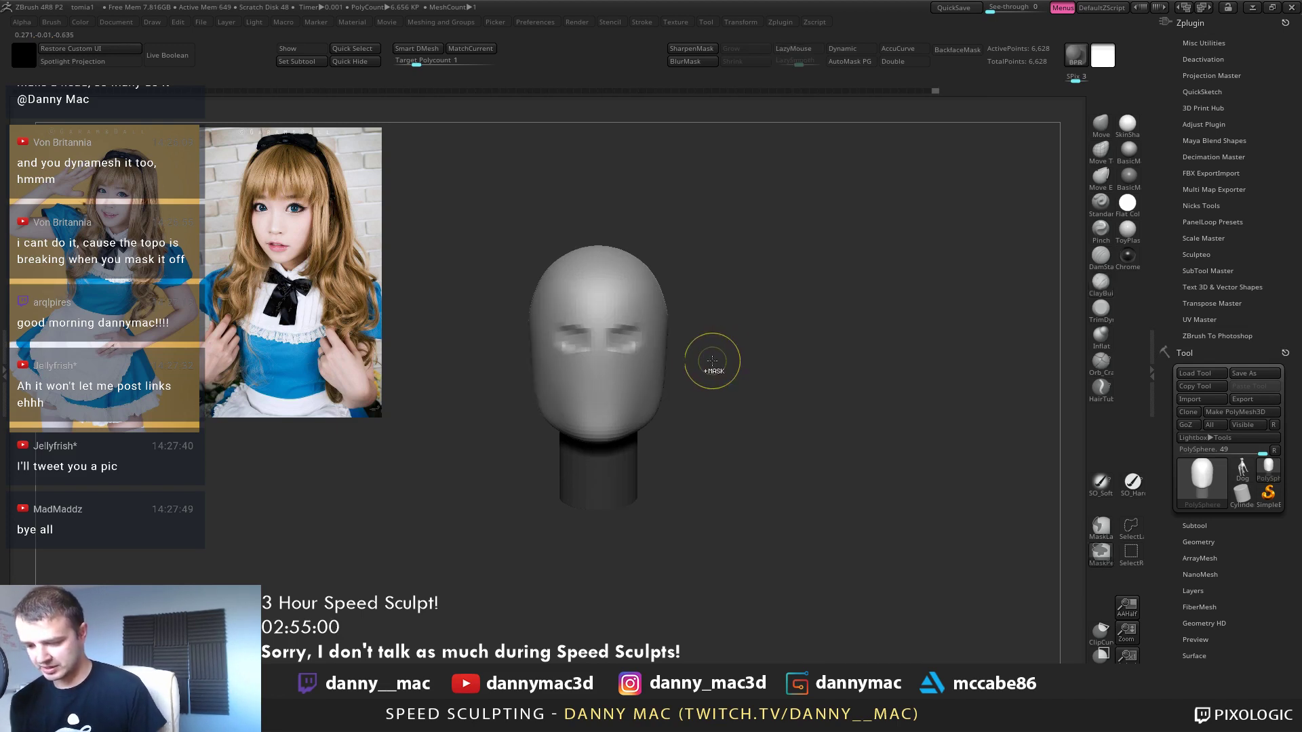
pyautogui.hotkey('ctrl', 'z')
pyautogui.keyDown('alt'); pyautogui.moveTo(702, 347); pyautogui.dragTo(709, 361, button='right'); pyautogui.keyUp('alt')
pyautogui.hotkey('ctrl', 'z')
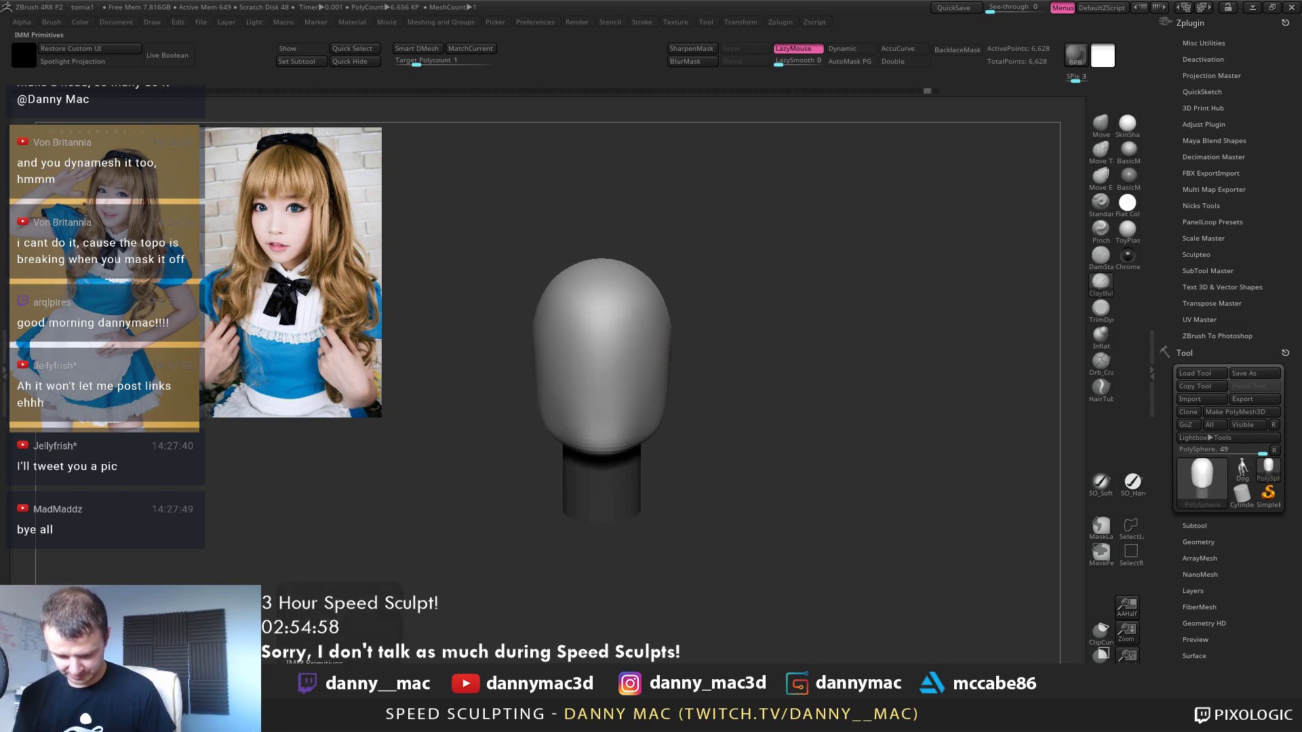
# Insert symmetric ear shapes on both sides of the head with the IMM Primitives brush
pyautogui.click(339, 686)
pyautogui.click(371, 686)
pyautogui.click(97, 112)
pyautogui.moveTo(780, 373); pyautogui.dragTo(719, 378, button='right')
pyautogui.moveTo(713, 380); pyautogui.dragTo(714, 411)
pyautogui.moveTo(714, 408); pyautogui.dragTo(752, 419, button='right')
pyautogui.press('w')
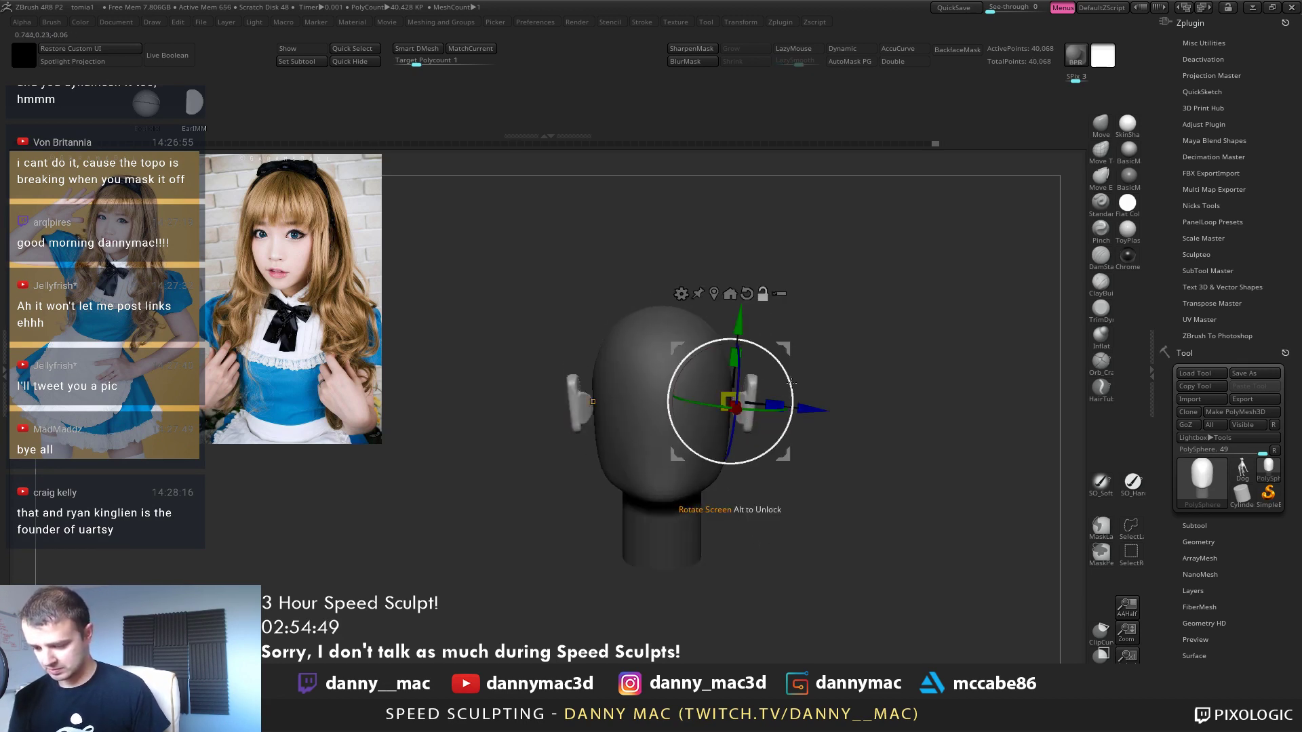
# Rotate and scale the inserted ears, seat them closely against the sides of the head, and clear the mask
pyautogui.moveTo(784, 372); pyautogui.dragTo(736, 419)
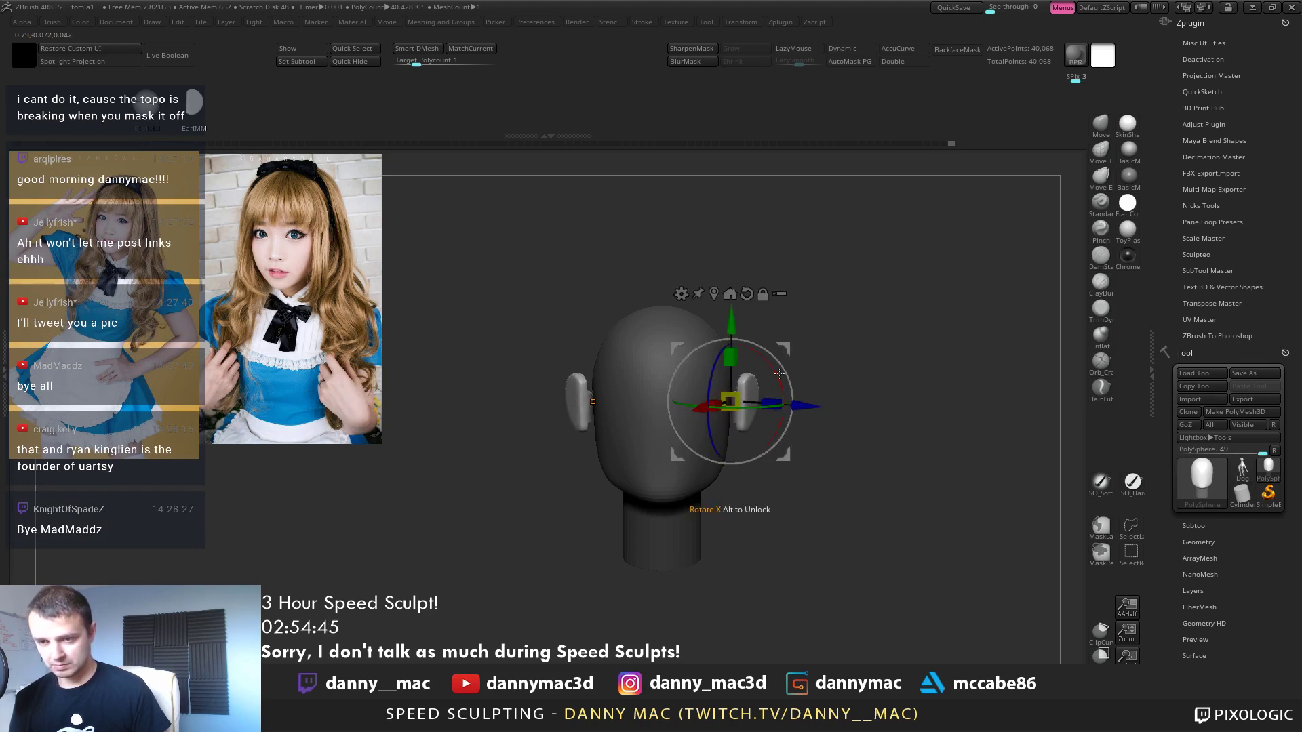
pyautogui.moveTo(786, 350); pyautogui.dragTo(731, 413)
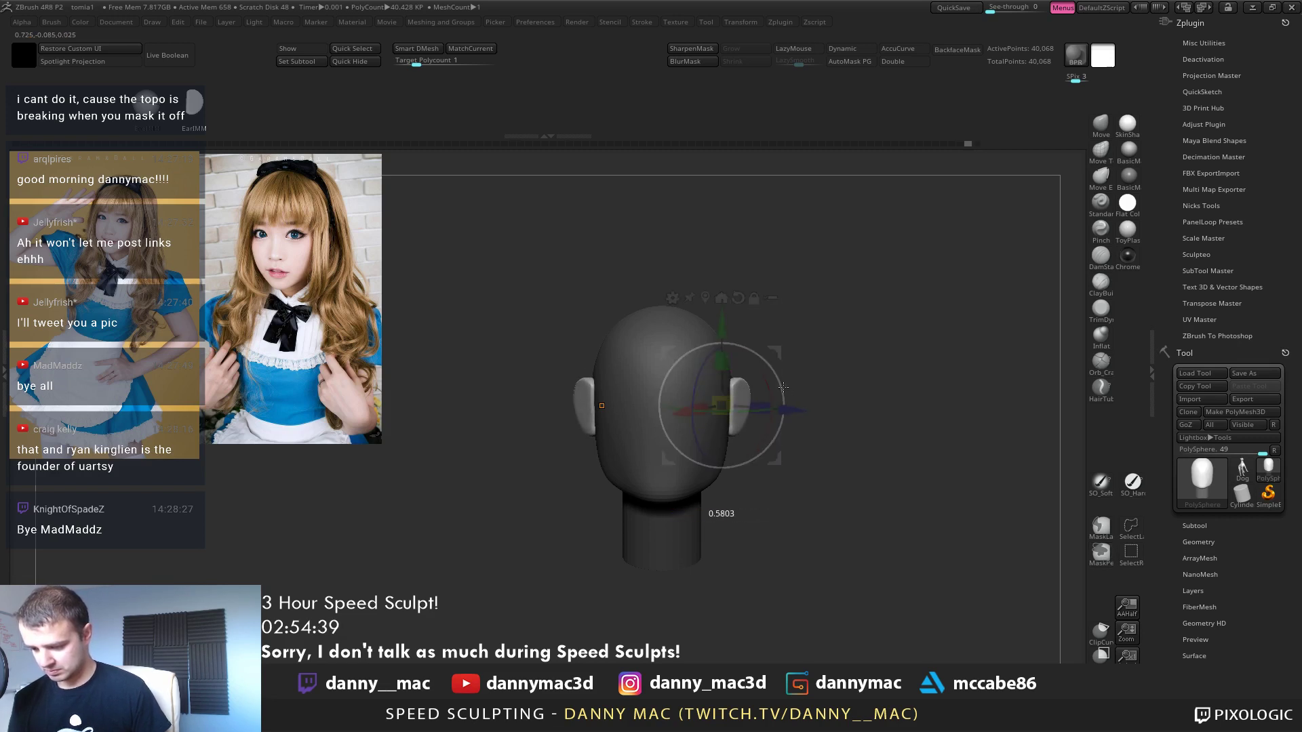
pyautogui.moveTo(777, 352); pyautogui.dragTo(783, 348)
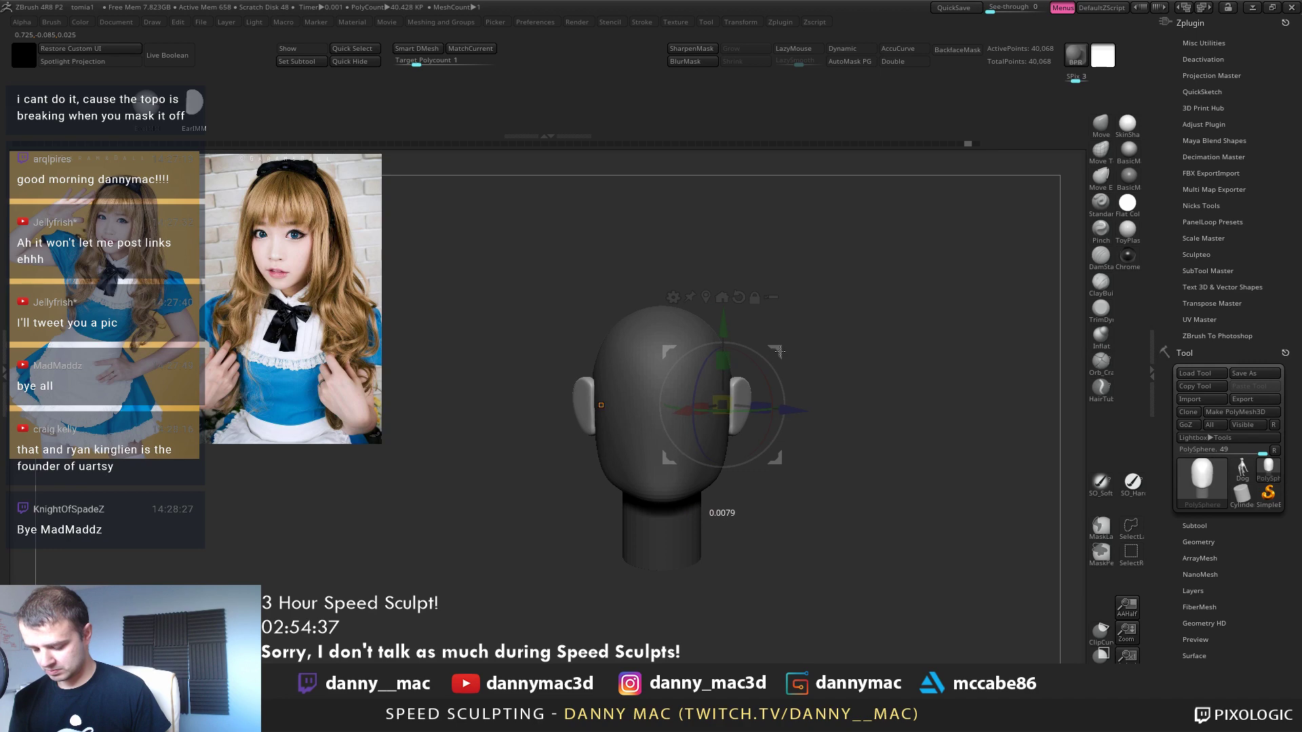
pyautogui.press('q')
pyautogui.moveTo(796, 369)
pyautogui.mouseDown()
pyautogui.moveTo(721, 362)
pyautogui.moveTo(712, 396)
pyautogui.mouseUp()
pyautogui.press('space')
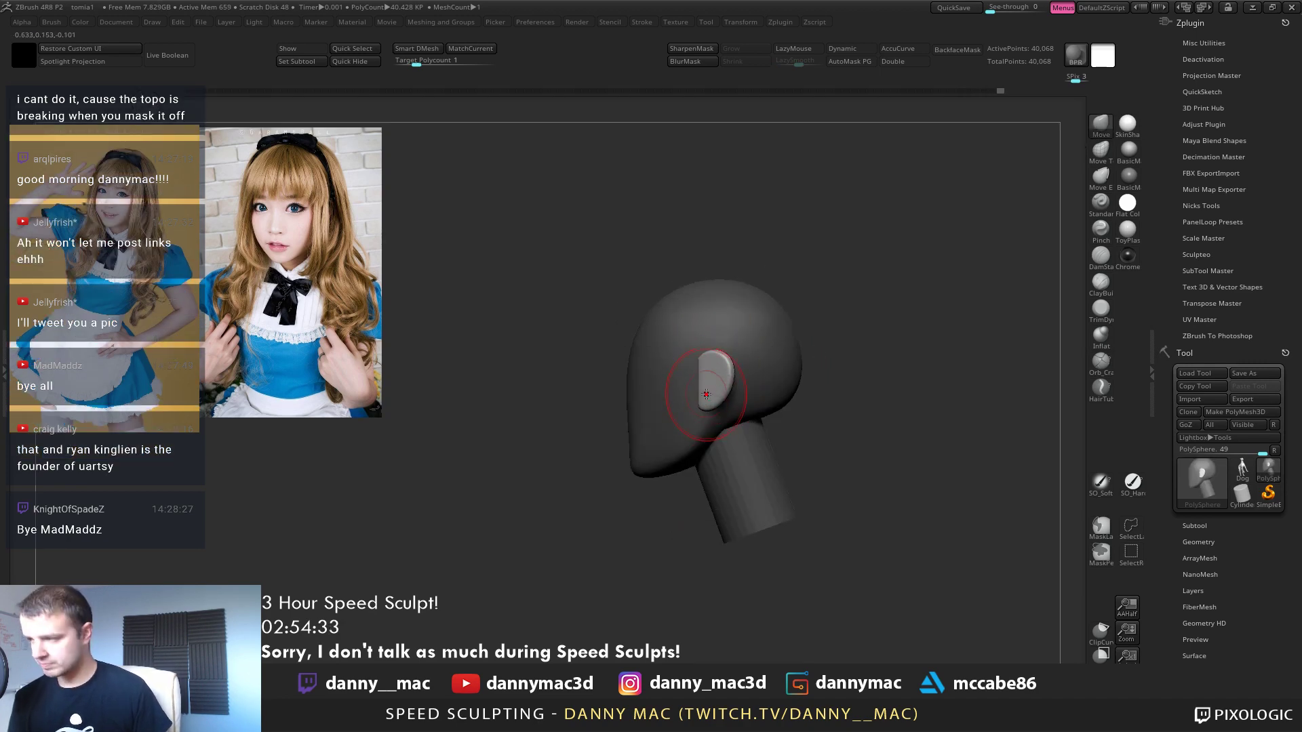
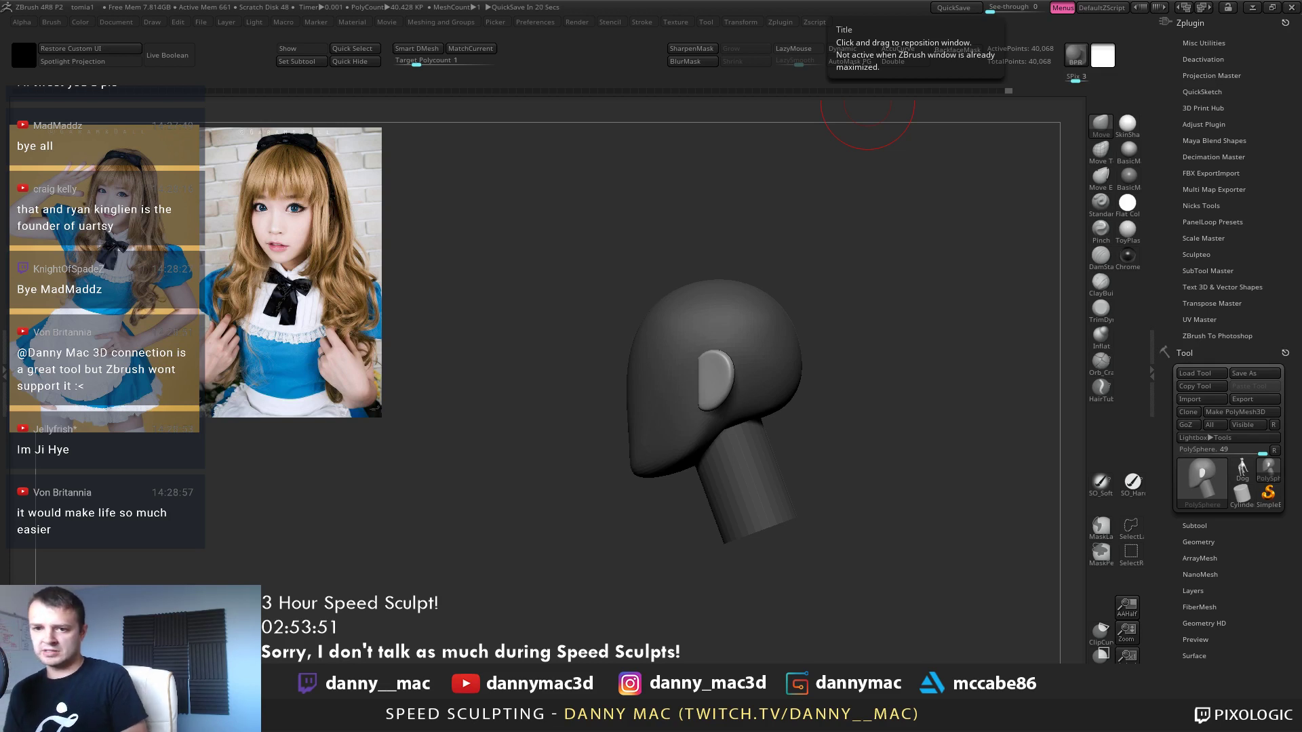
pyautogui.moveTo(773, 354); pyautogui.dragTo(840, 361, button='right')
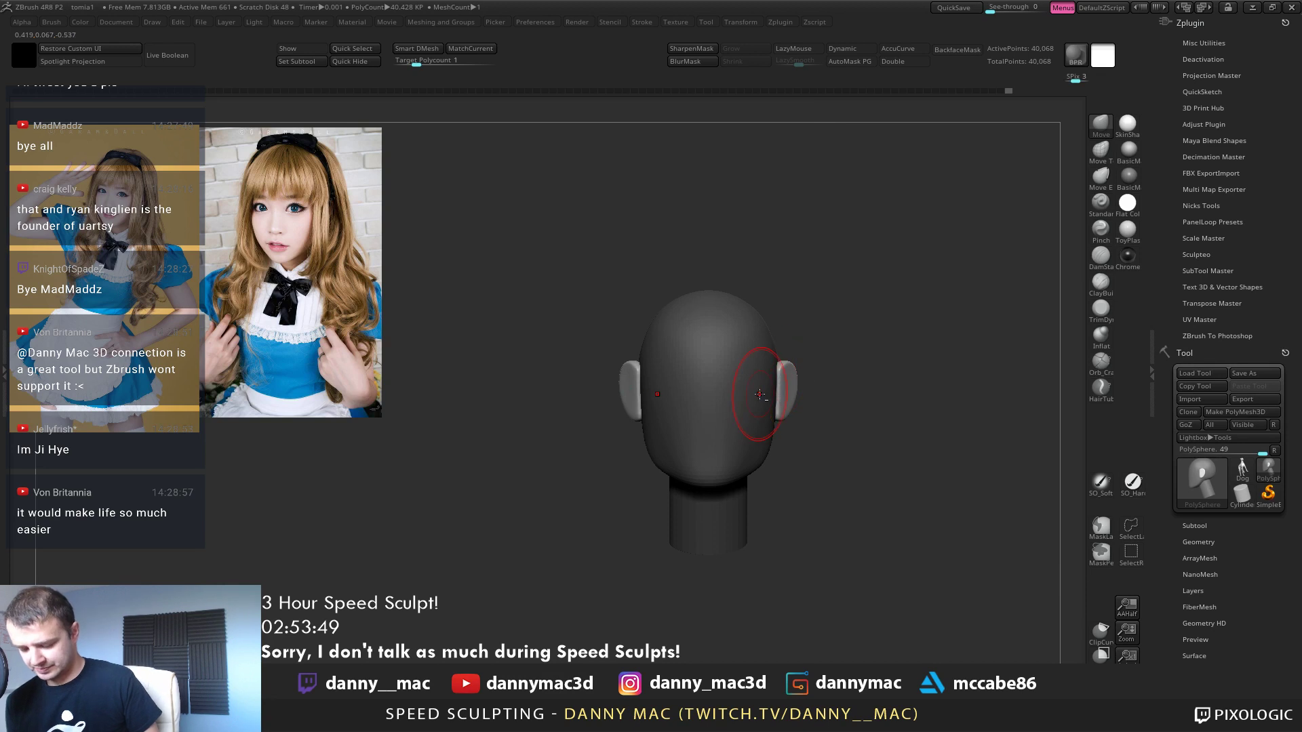
pyautogui.keyDown('ctrl'); pyautogui.click(828, 360); pyautogui.keyUp('ctrl')
# Carve the eye sockets and sides of the nose and build up the cheeks and mouth area with the ClayBuildup brush
pyautogui.press('l')
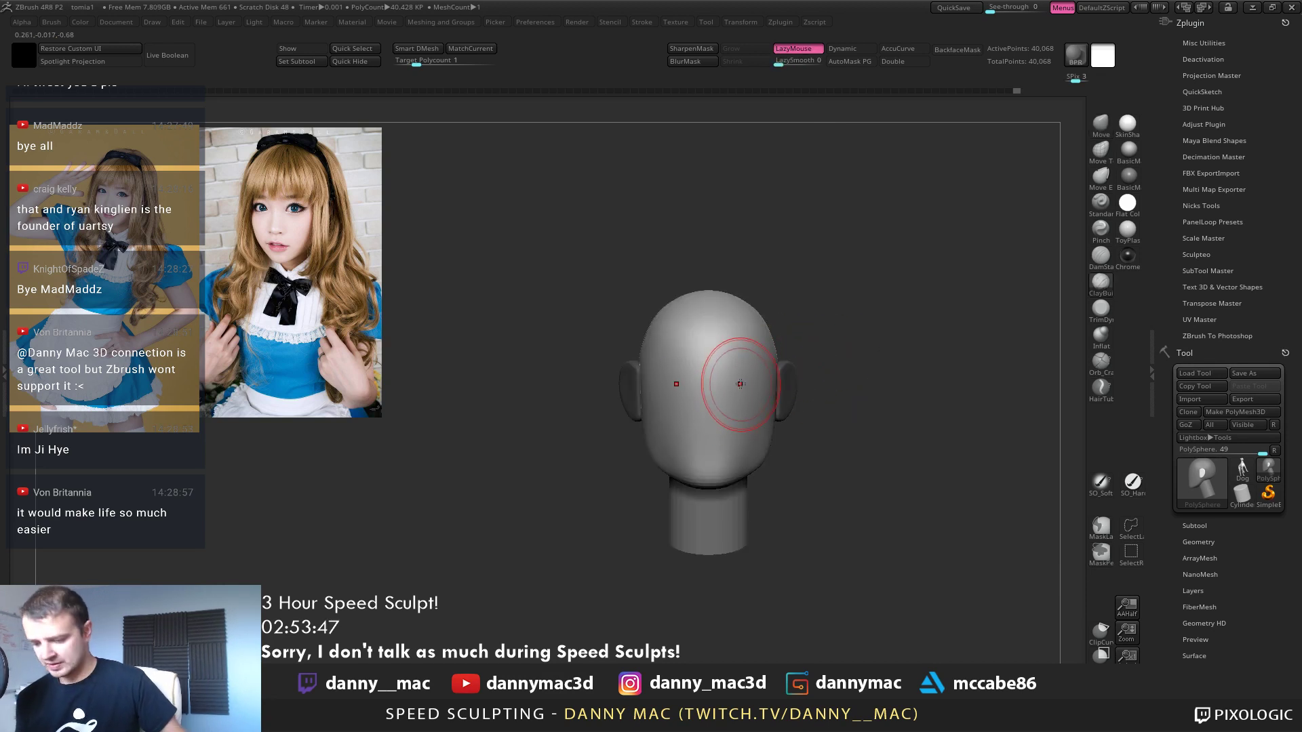
pyautogui.moveTo(728, 387)
pyautogui.keyDown('alt'); pyautogui.mouseDown()
pyautogui.moveTo(748, 387)
pyautogui.moveTo(724, 384)
pyautogui.moveTo(743, 385)
pyautogui.moveTo(725, 449)
pyautogui.mouseUp(); pyautogui.keyUp('alt')
pyautogui.press('space')
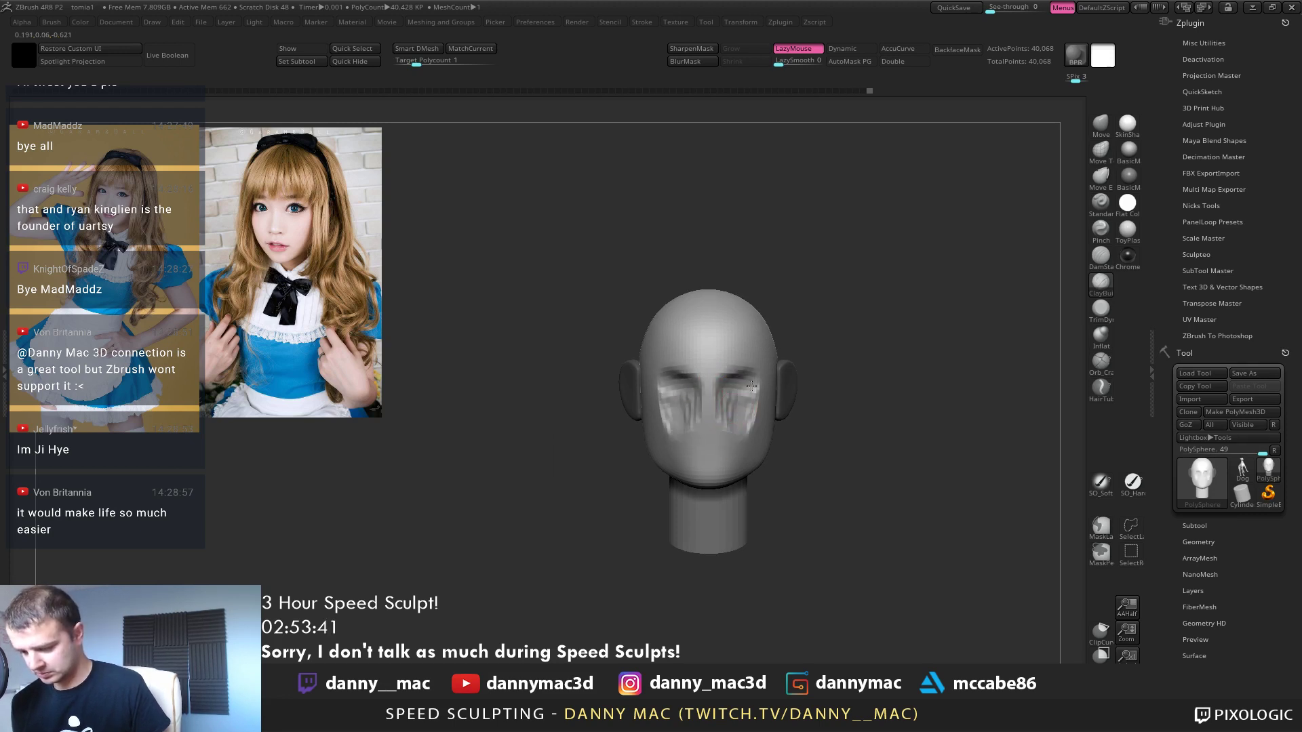
pyautogui.moveTo(814, 390); pyautogui.dragTo(741, 359)
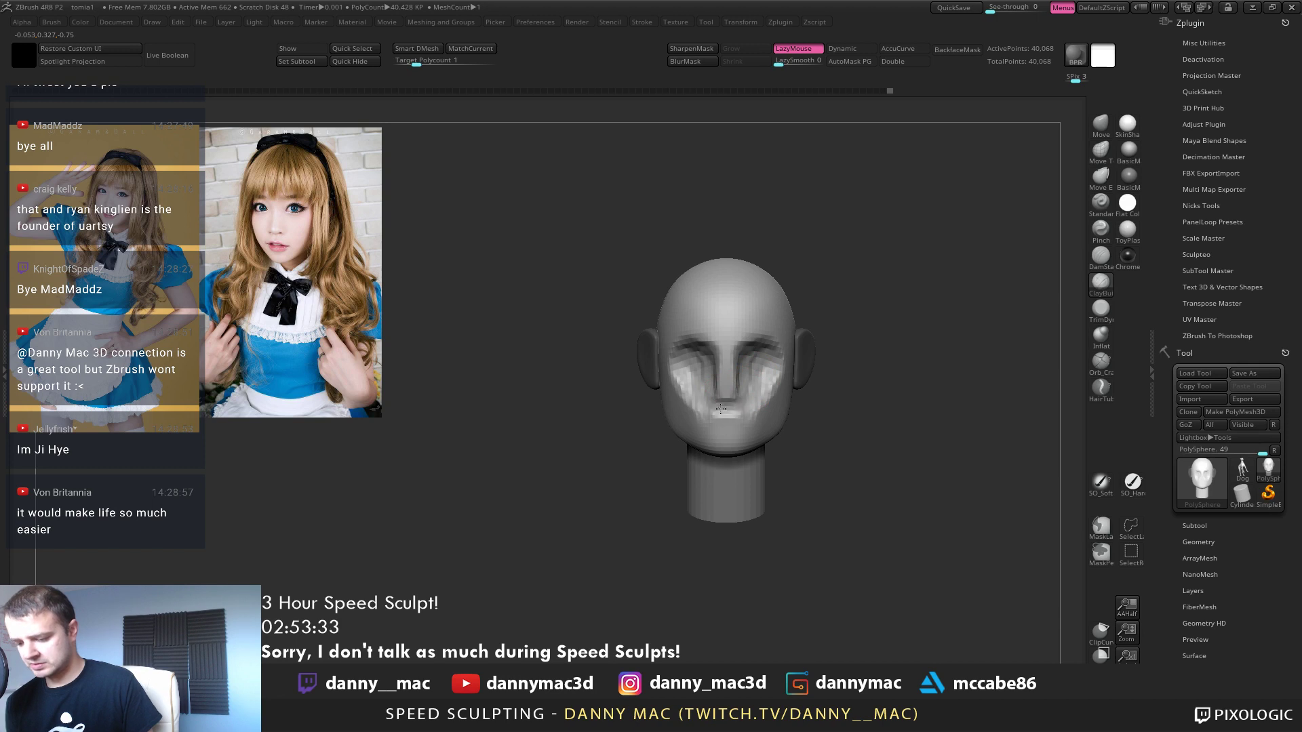
pyautogui.moveTo(745, 394)
pyautogui.mouseDown()
pyautogui.moveTo(761, 400)
pyautogui.moveTo(732, 424)
pyautogui.moveTo(728, 408)
pyautogui.moveTo(776, 387)
pyautogui.mouseUp()
pyautogui.moveTo(775, 387); pyautogui.dragTo(739, 372, button='right')
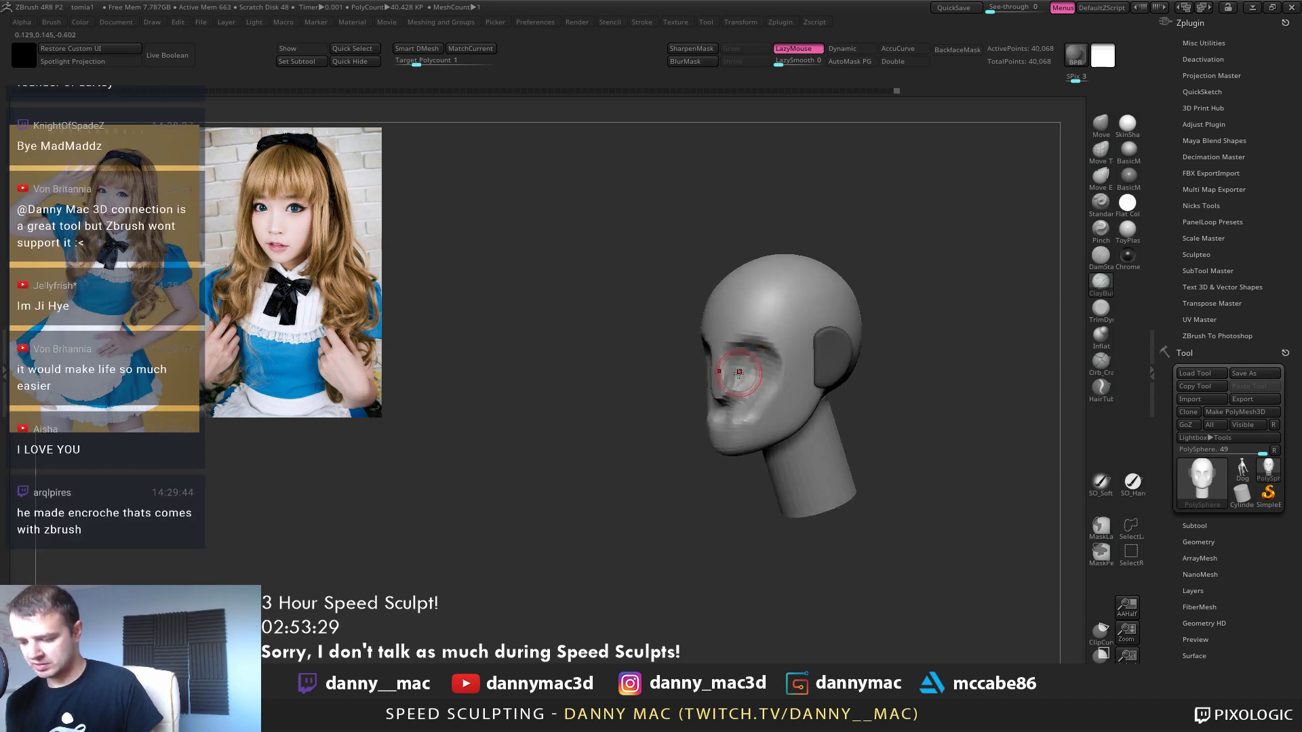
pyautogui.moveTo(775, 371); pyautogui.dragTo(774, 381)
# Adjust the face profile and chin in side view with the Move brush
pyautogui.moveTo(773, 381)
pyautogui.mouseDown(button='right')
pyautogui.moveTo(734, 381)
pyautogui.moveTo(757, 397)
pyautogui.moveTo(762, 373)
pyautogui.moveTo(698, 441)
pyautogui.mouseUp(button='right')
pyautogui.press('b')
pyautogui.press('m')
pyautogui.press('v')
pyautogui.press('l')
pyautogui.press('l')
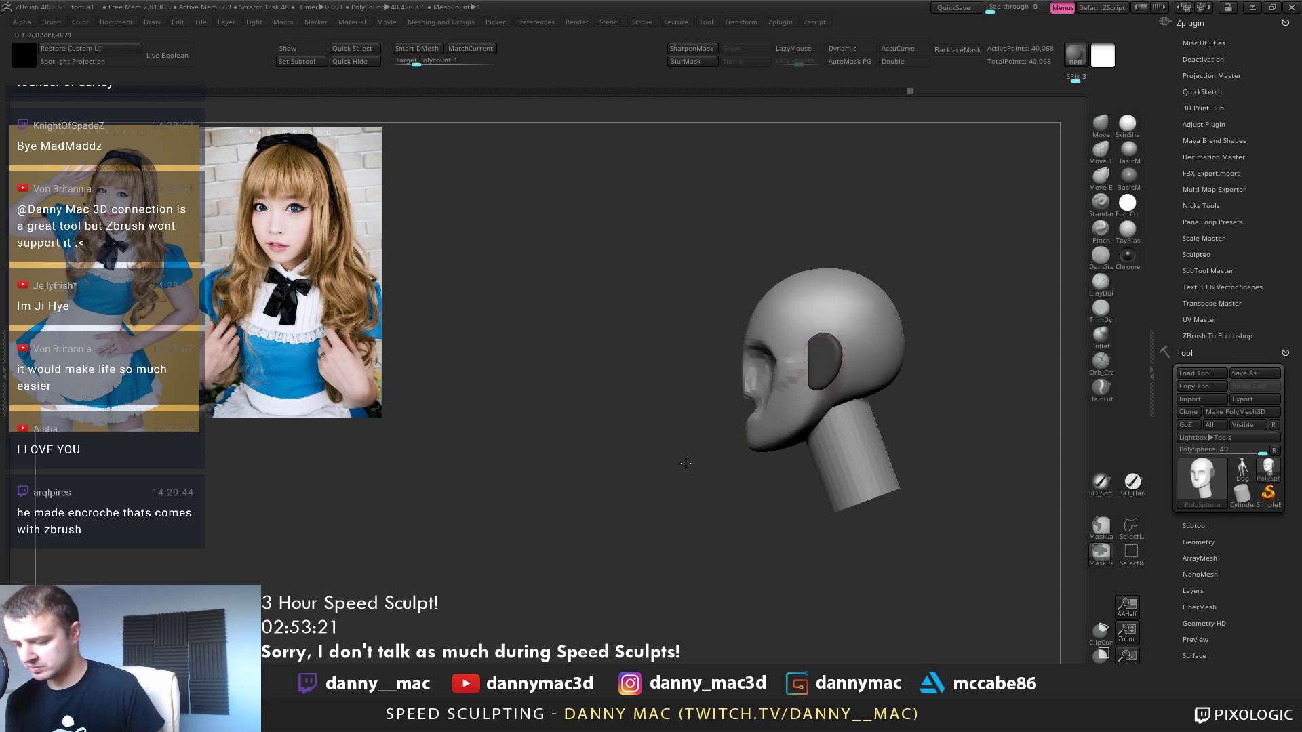
# Mask everything except the ears, shift them slightly backward along the Z axis, and clear the mask
pyautogui.press('w')
pyautogui.keyDown('ctrl'); pyautogui.click(824, 359); pyautogui.keyUp('ctrl')
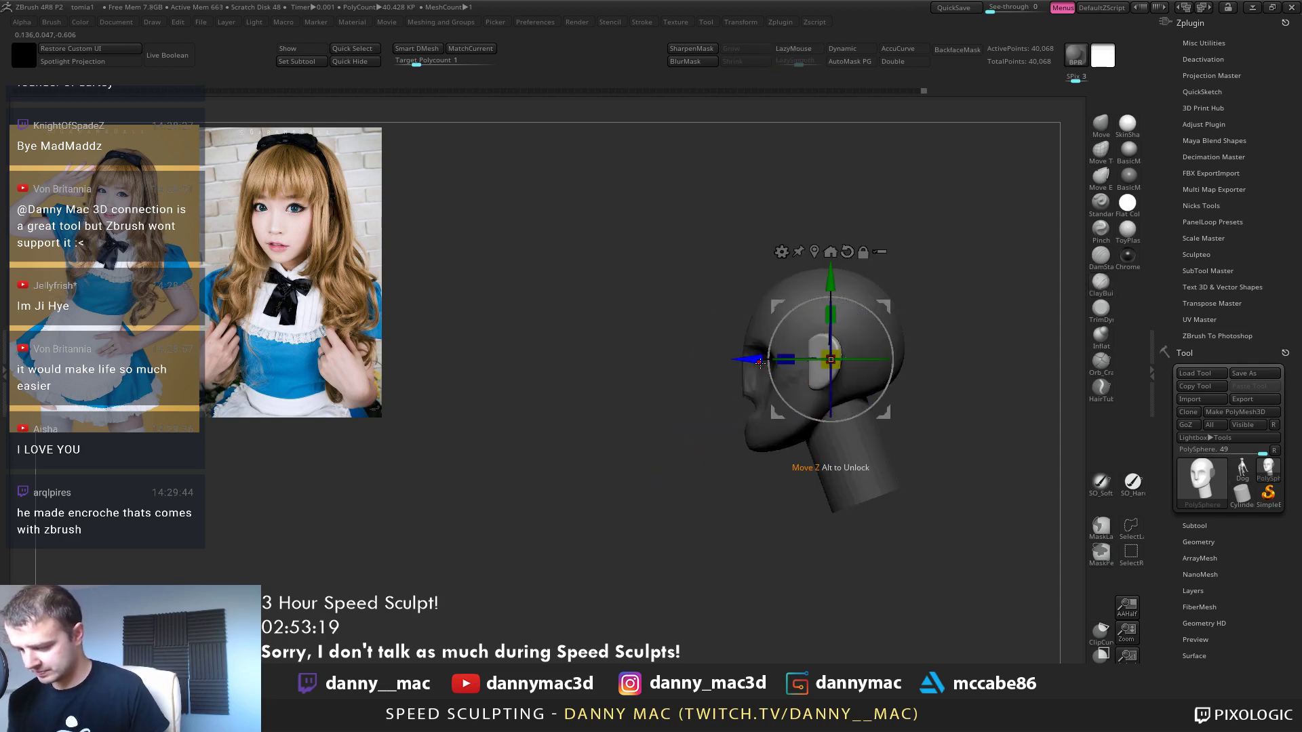
pyautogui.moveTo(760, 362); pyautogui.dragTo(769, 363)
pyautogui.keyDown('ctrl'); pyautogui.click(707, 443); pyautogui.keyUp('ctrl')
pyautogui.press('q')
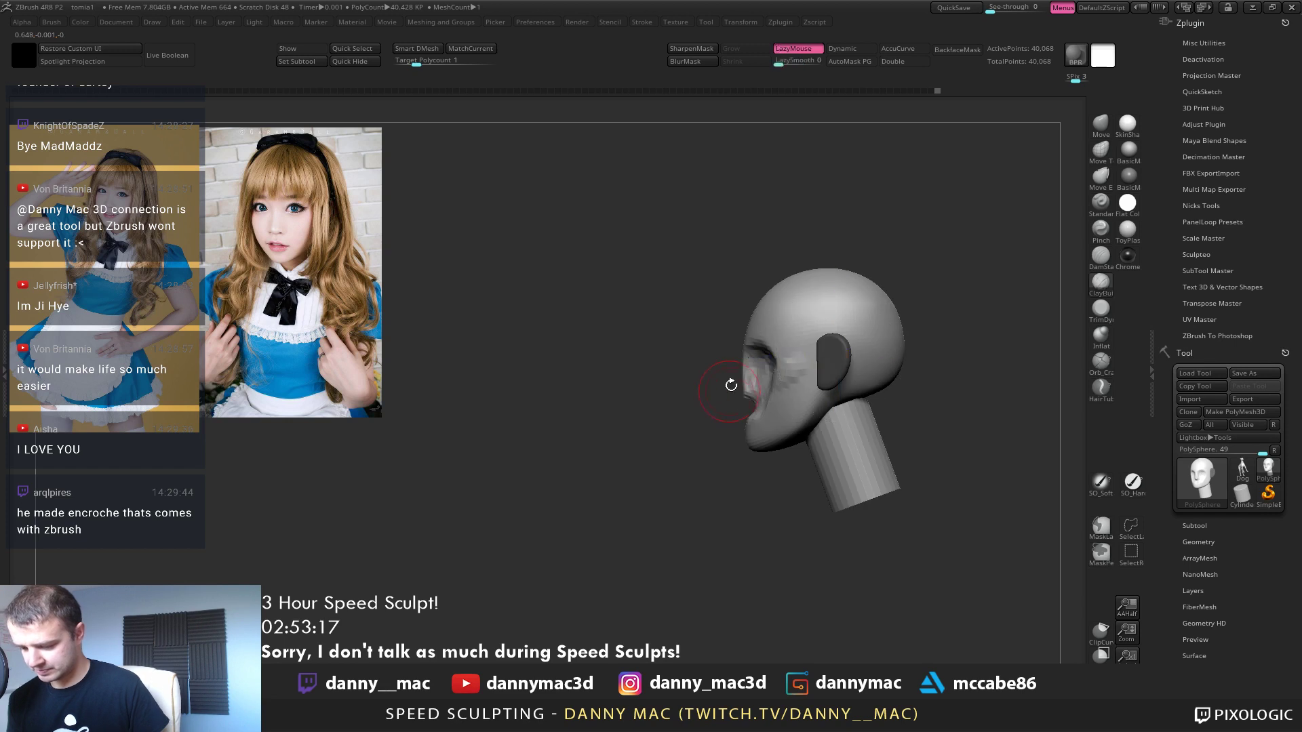
# Build up the mouth, lower cheeks and jaw with the ClayBuildup brush
pyautogui.press('b')
pyautogui.press('m')
pyautogui.press('v')
pyautogui.moveTo(731, 385)
pyautogui.keyDown('alt'); pyautogui.mouseDown(button='right')
pyautogui.moveTo(765, 417)
pyautogui.moveTo(726, 438)
pyautogui.mouseUp(button='right'); pyautogui.keyUp('alt')
pyautogui.press('b')
pyautogui.press('c')
pyautogui.press('b')
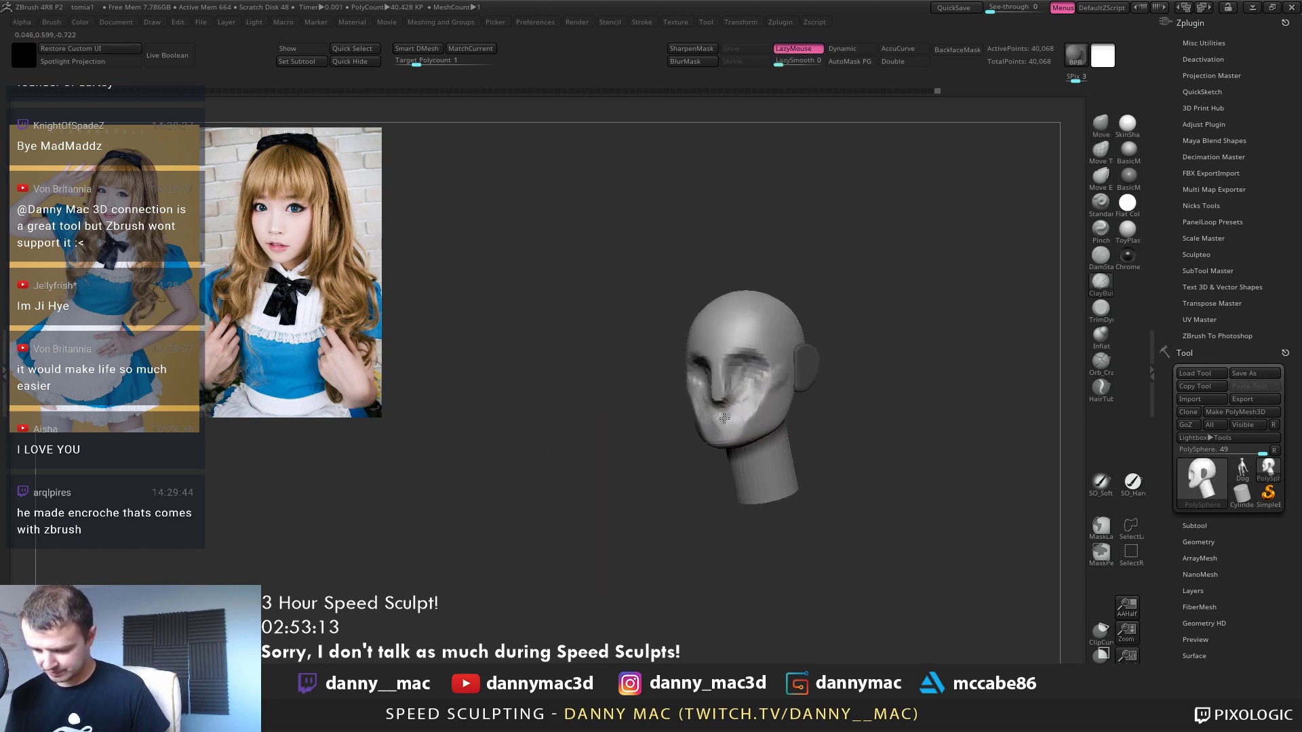
pyautogui.moveTo(732, 435)
pyautogui.mouseDown()
pyautogui.moveTo(705, 417)
pyautogui.moveTo(746, 393)
pyautogui.moveTo(780, 400)
pyautogui.mouseUp()
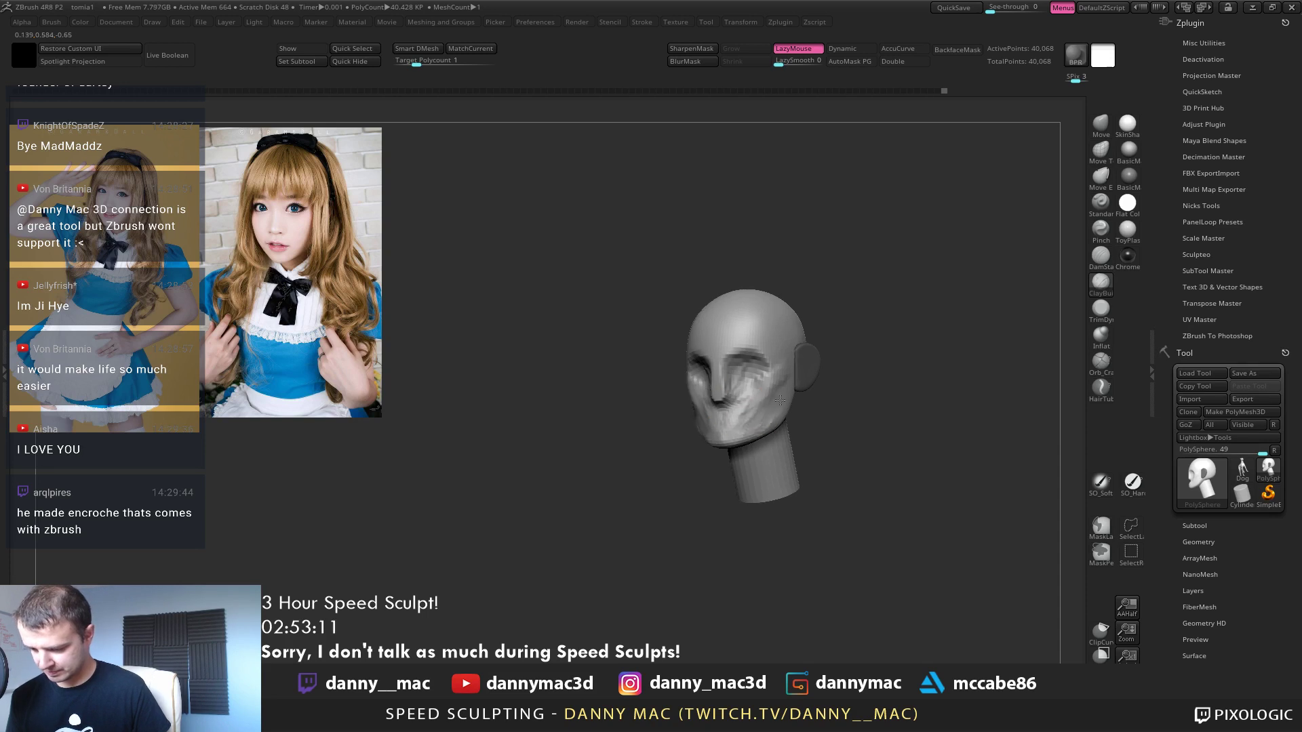
pyautogui.moveTo(763, 425); pyautogui.dragTo(730, 446, button='right')
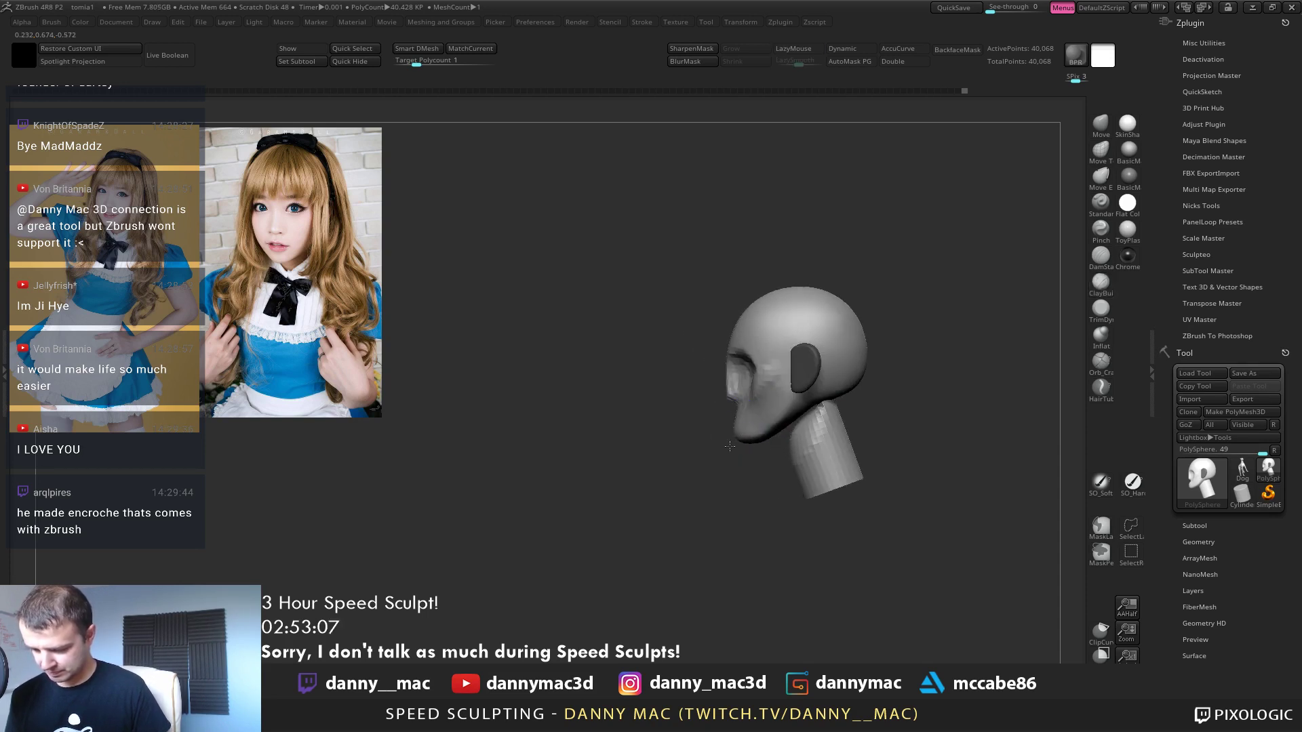
# Adjust the chin and jawline with the Move brush, undoing the last change around the neck
pyautogui.moveTo(730, 446); pyautogui.dragTo(733, 425)
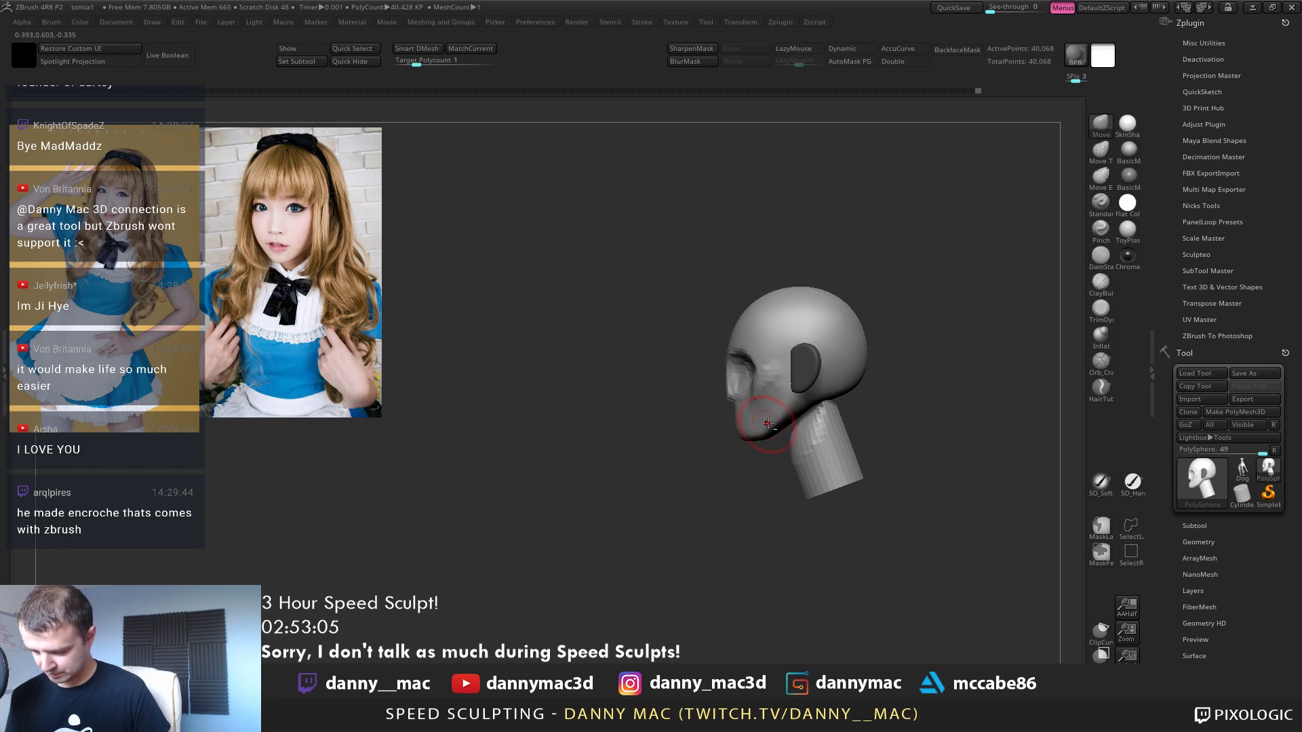
pyautogui.moveTo(768, 424); pyautogui.dragTo(745, 435, button='right')
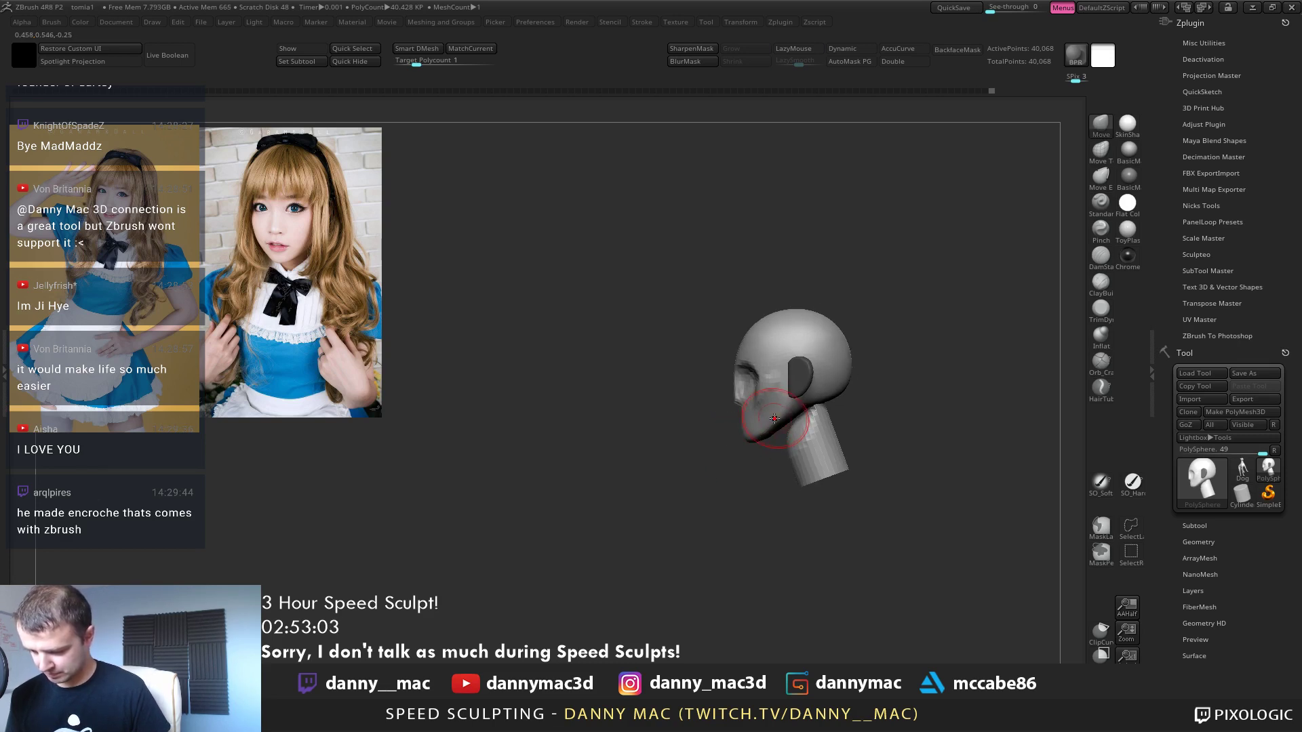
pyautogui.moveTo(807, 405); pyautogui.dragTo(809, 409, button='right')
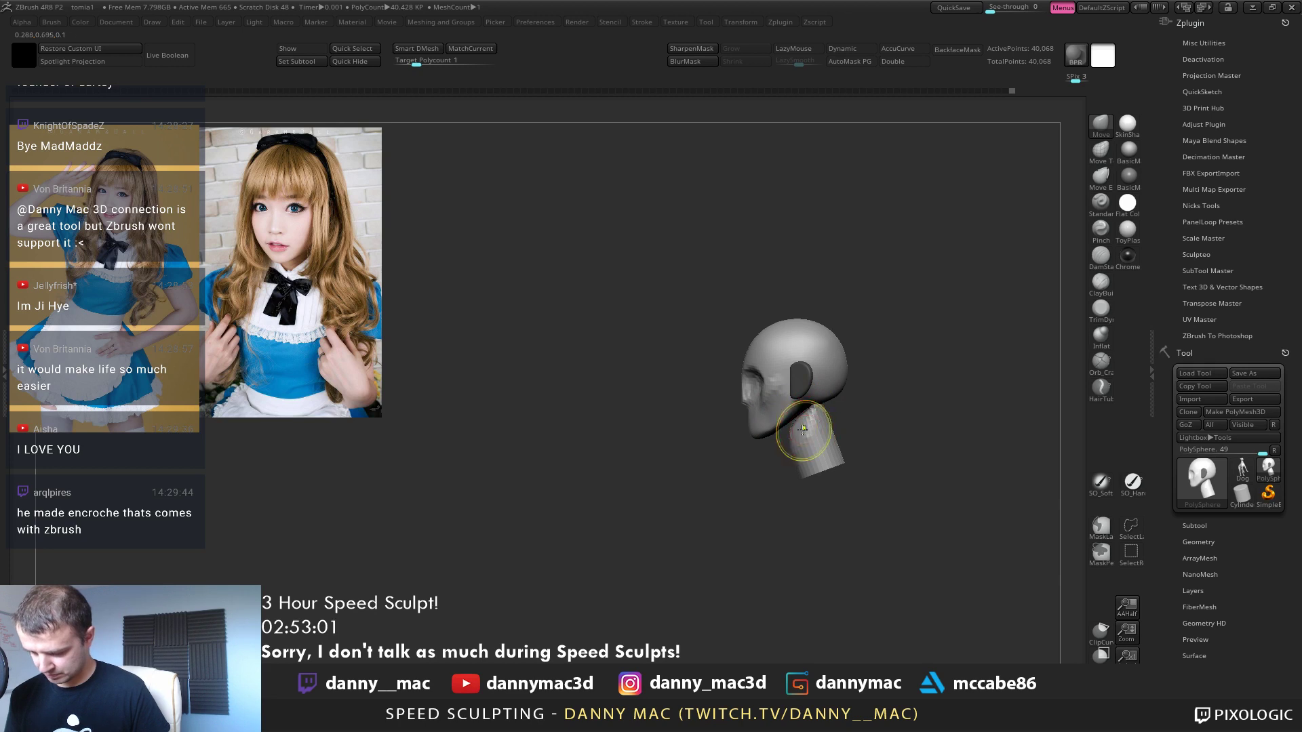
pyautogui.hotkey('ctrl', 'z')
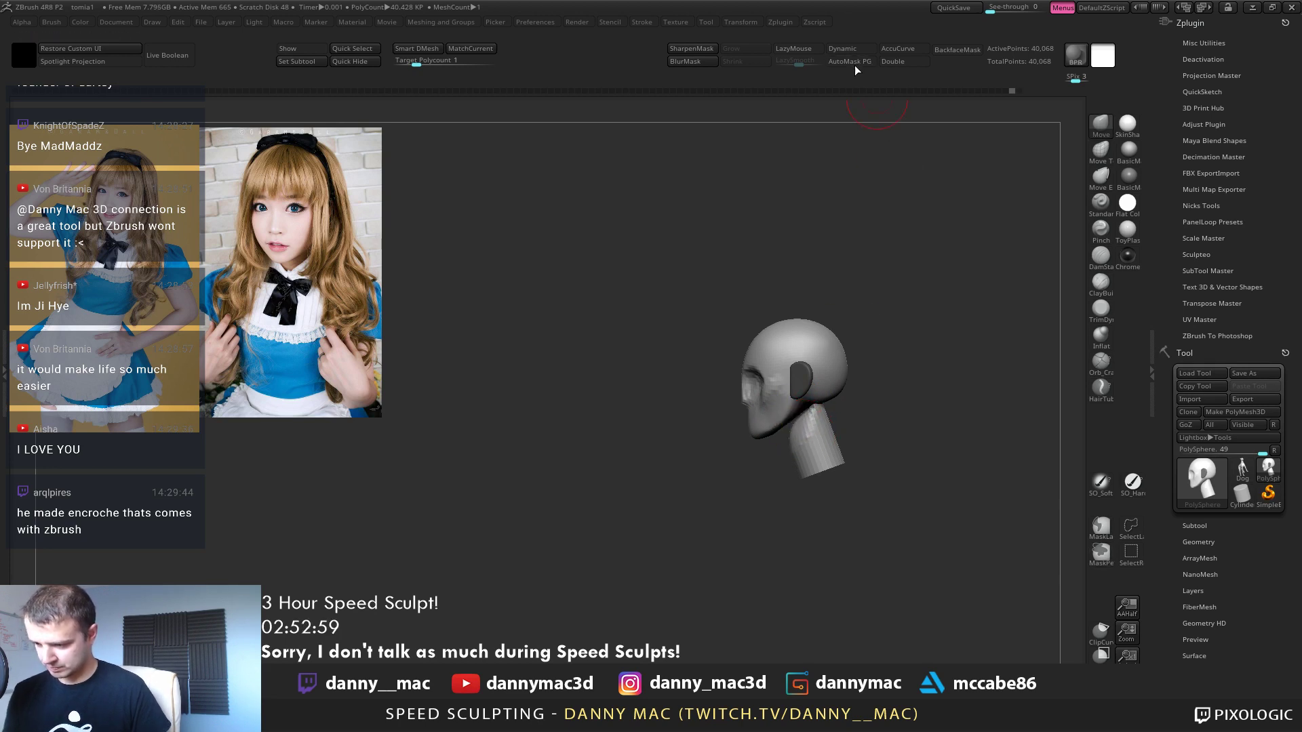
# Turn on polygroup auto-masking, reshape the neck beneath the jaw with the Move brush, and mask it
pyautogui.click(853, 63)
pyautogui.moveTo(795, 429); pyautogui.dragTo(813, 441)
pyautogui.keyDown('ctrl'); pyautogui.click(770, 455); pyautogui.keyUp('ctrl')
pyautogui.keyDown('ctrl'); pyautogui.click(780, 453); pyautogui.keyUp('ctrl')
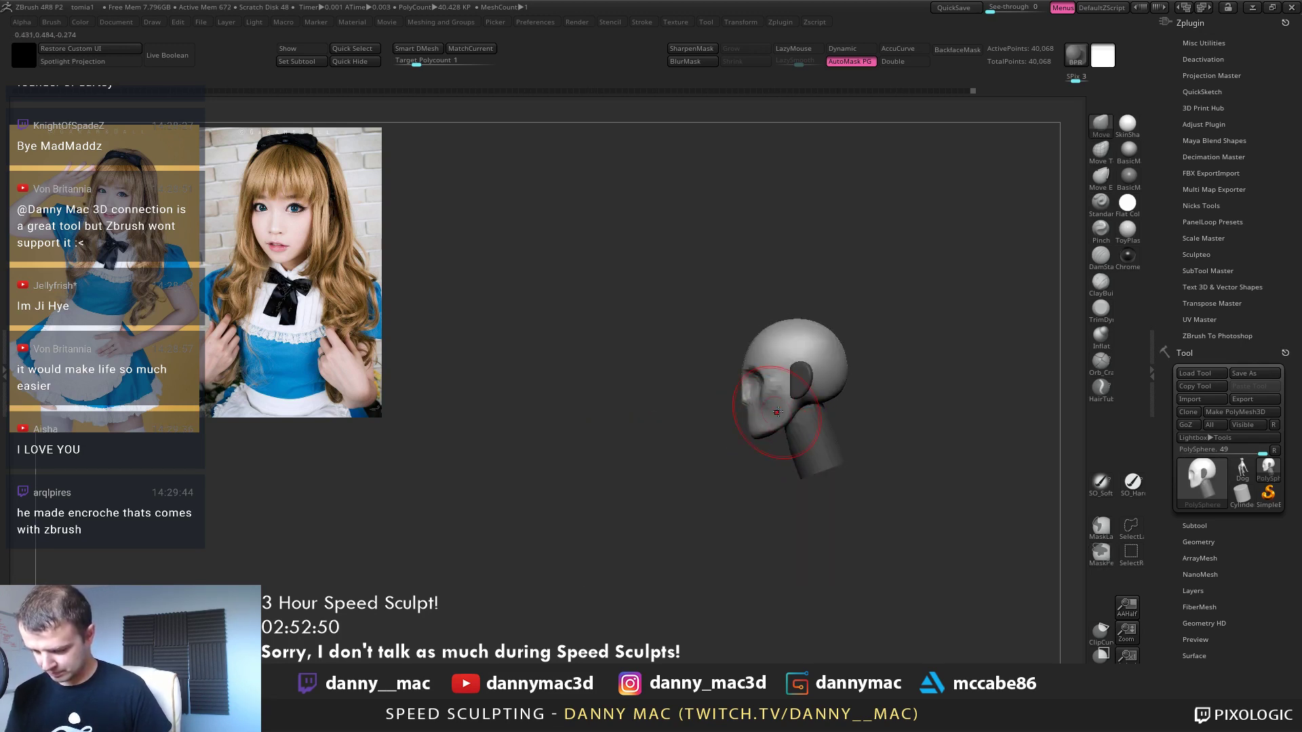
# Pull the nose forward and refine its bridge and tip with the Move brush, checking the shape from several angles
pyautogui.moveTo(767, 387); pyautogui.dragTo(748, 382)
pyautogui.rightClick(682, 450)
pyautogui.keyDown('ctrl'); pyautogui.moveTo(681, 449); pyautogui.dragTo(684, 505, button='right'); pyautogui.keyUp('ctrl')
pyautogui.moveTo(737, 361); pyautogui.dragTo(738, 380)
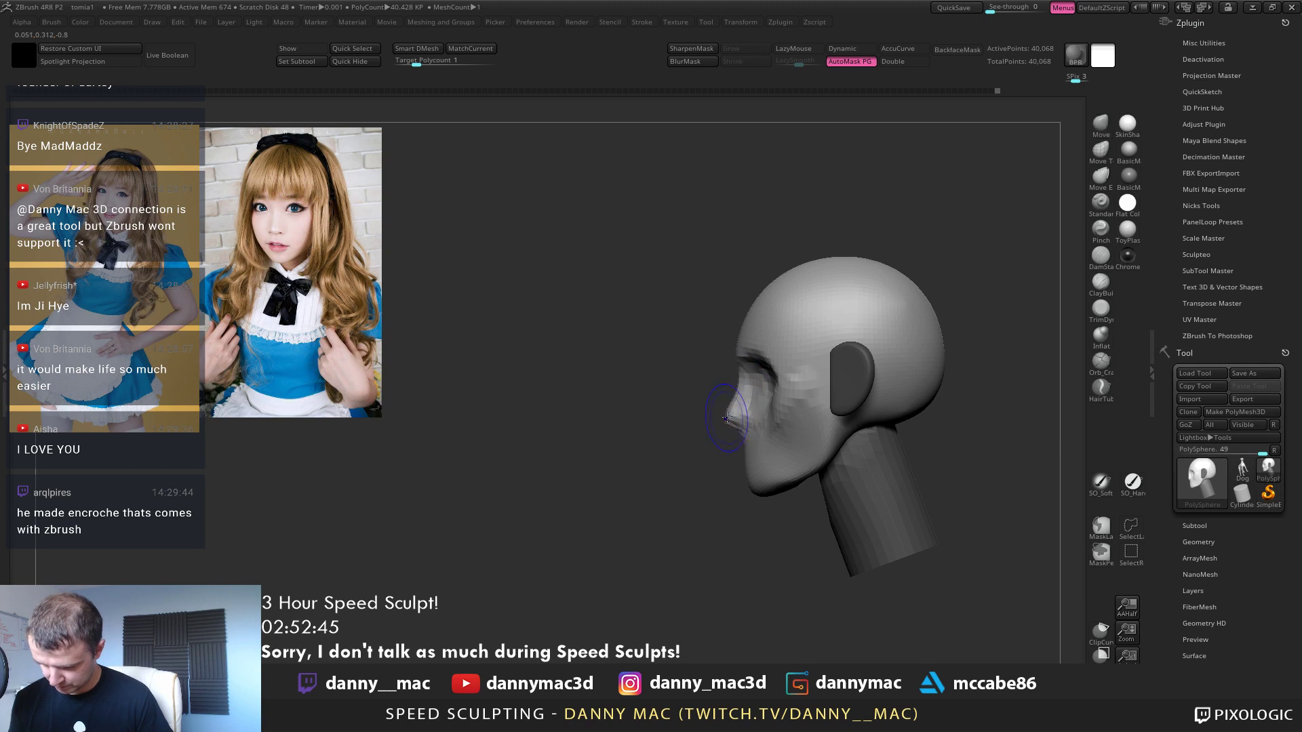
pyautogui.press('d')
pyautogui.press('Escape')
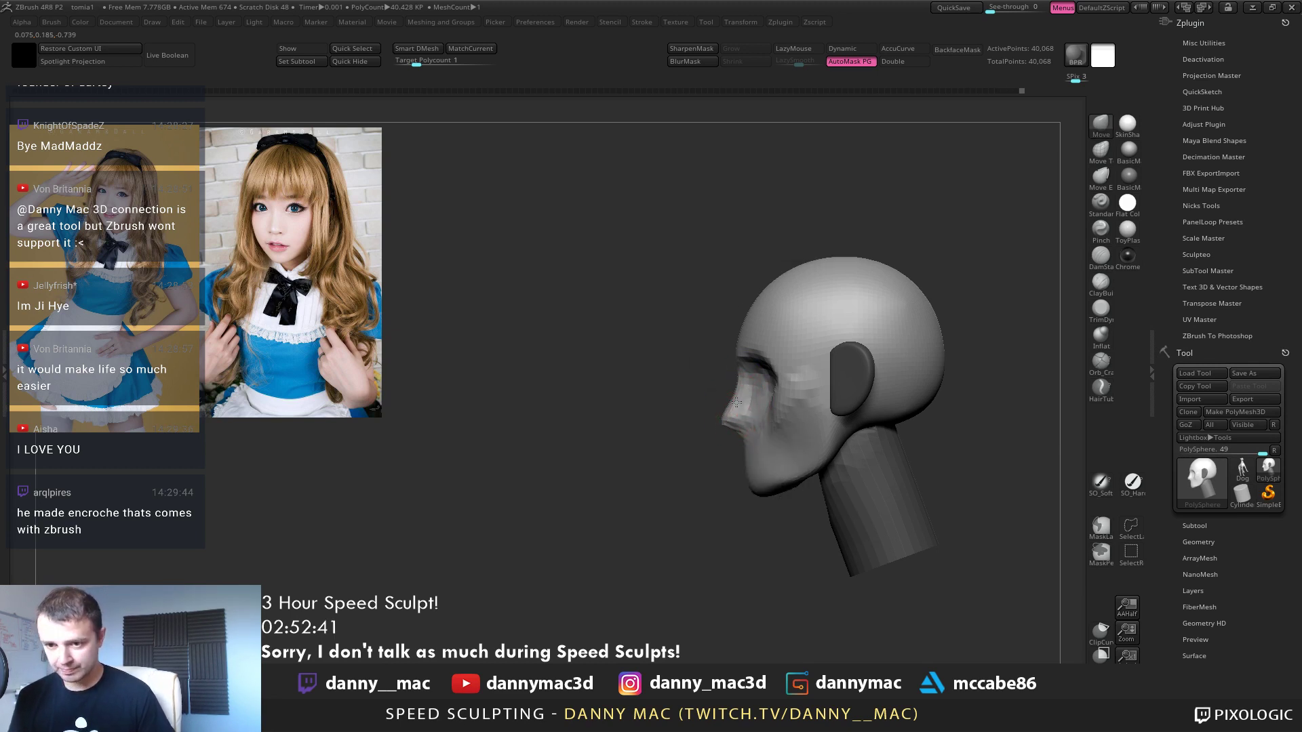
pyautogui.moveTo(736, 403); pyautogui.dragTo(617, 428, button='right')
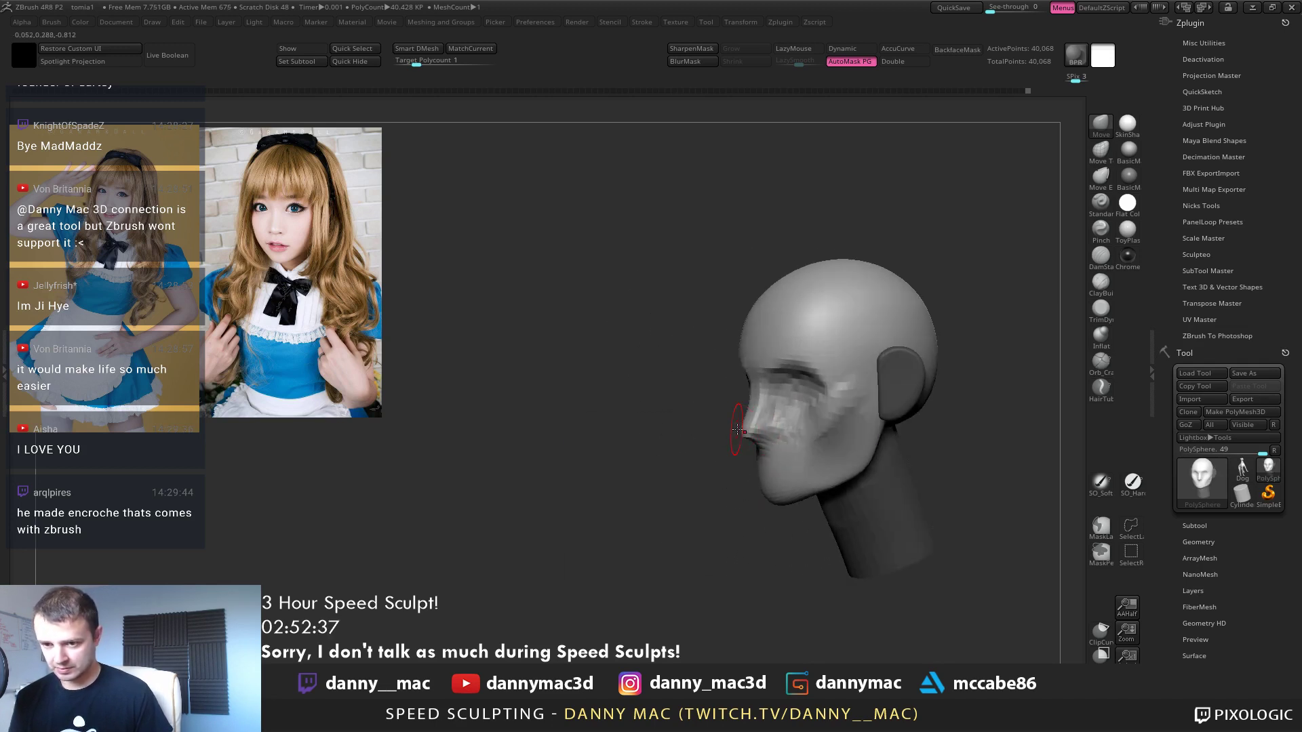
pyautogui.moveTo(752, 411); pyautogui.dragTo(748, 431, button='right')
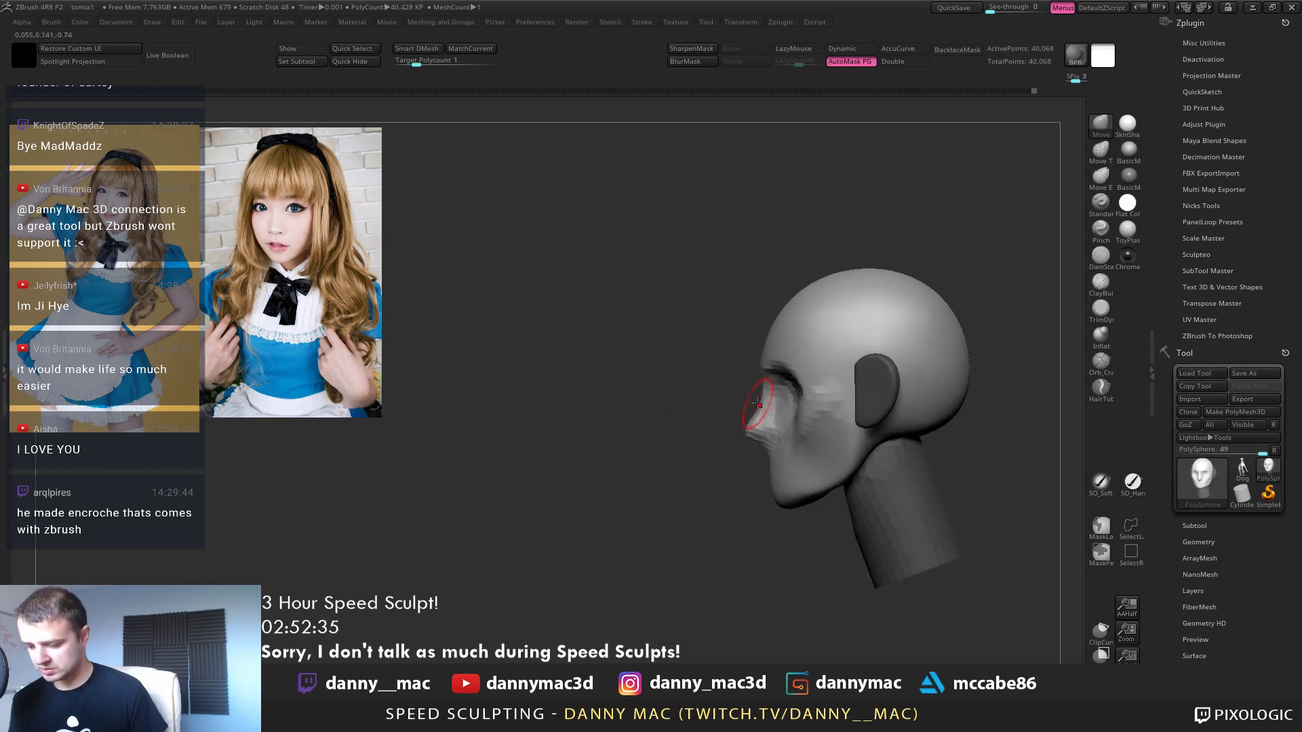
pyautogui.moveTo(771, 392)
pyautogui.mouseDown(button='right')
pyautogui.moveTo(764, 416)
pyautogui.moveTo(781, 432)
pyautogui.moveTo(758, 451)
pyautogui.mouseUp(button='right')
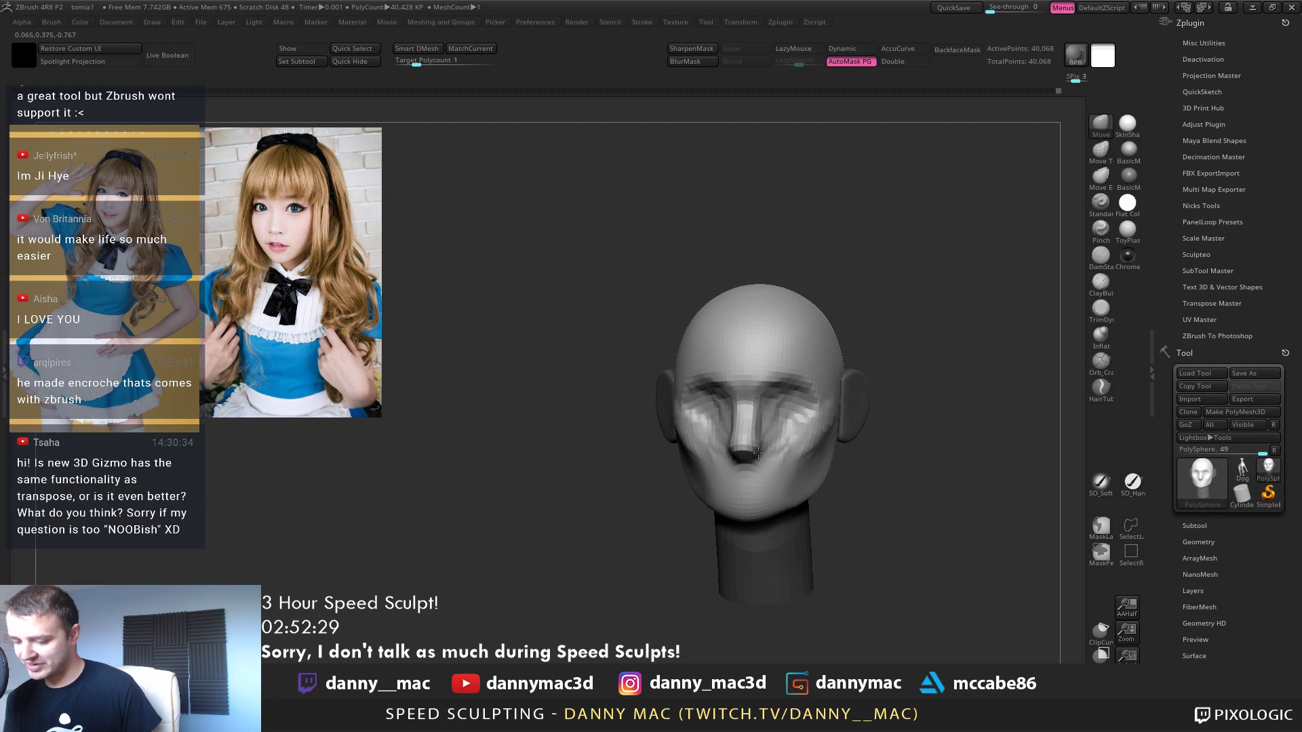
# Refine the brow and nose profile with the Move brush, declining automatic Dynamic Subdiv activation
pyautogui.press('space')
pyautogui.moveTo(758, 453)
pyautogui.mouseDown(button='right')
pyautogui.moveTo(780, 407)
pyautogui.moveTo(769, 415)
pyautogui.moveTo(784, 421)
pyautogui.moveTo(742, 405)
pyautogui.moveTo(727, 366)
pyautogui.moveTo(659, 339)
pyautogui.mouseUp(button='right')
pyautogui.rightClick(588, 423)
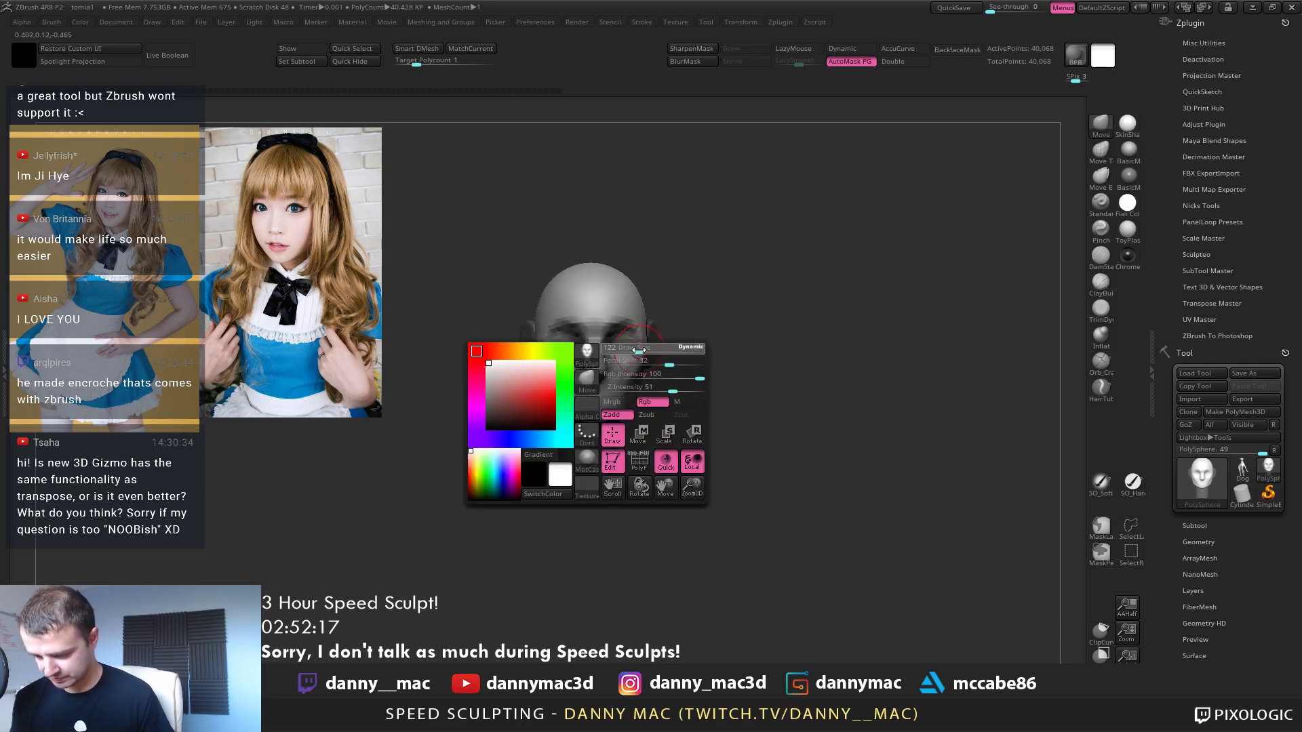
pyautogui.moveTo(661, 407); pyautogui.dragTo(605, 360, button='right')
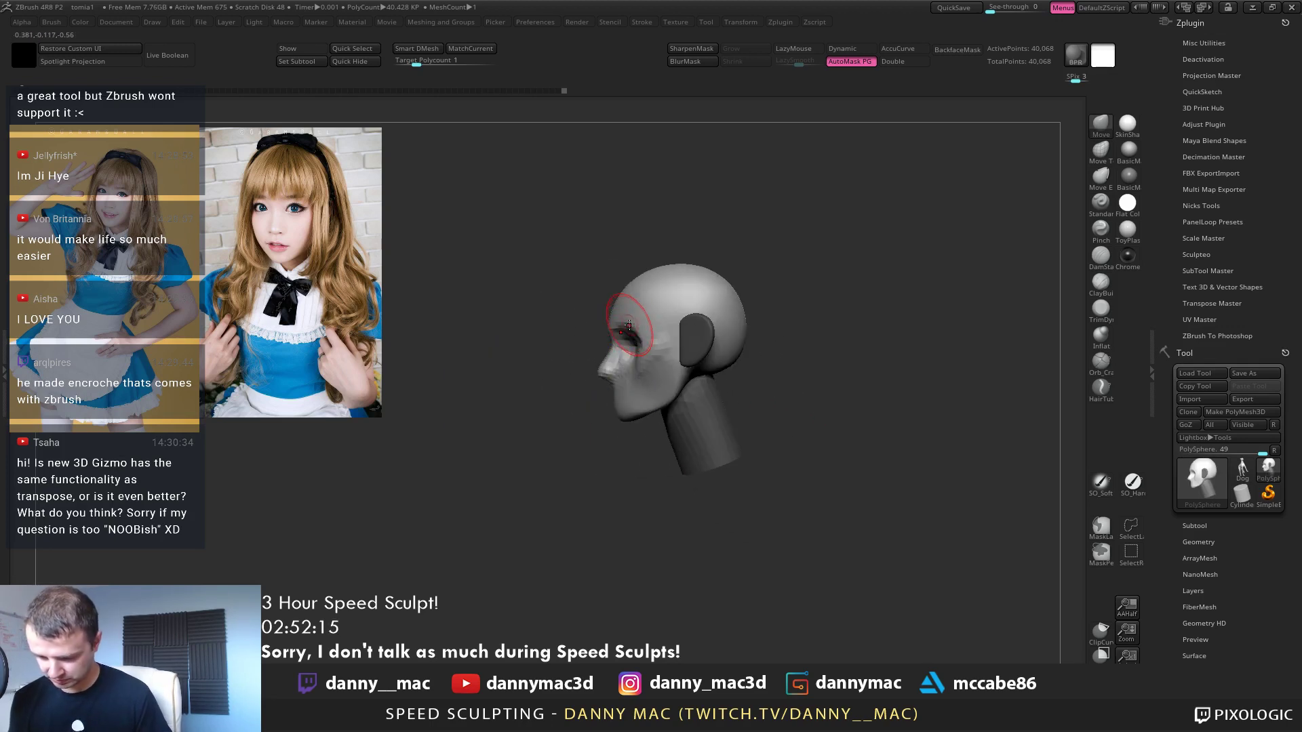
pyautogui.moveTo(617, 314)
pyautogui.mouseDown(button='right')
pyautogui.moveTo(645, 372)
pyautogui.moveTo(613, 368)
pyautogui.moveTo(622, 377)
pyautogui.mouseUp(button='right')
pyautogui.press('d')
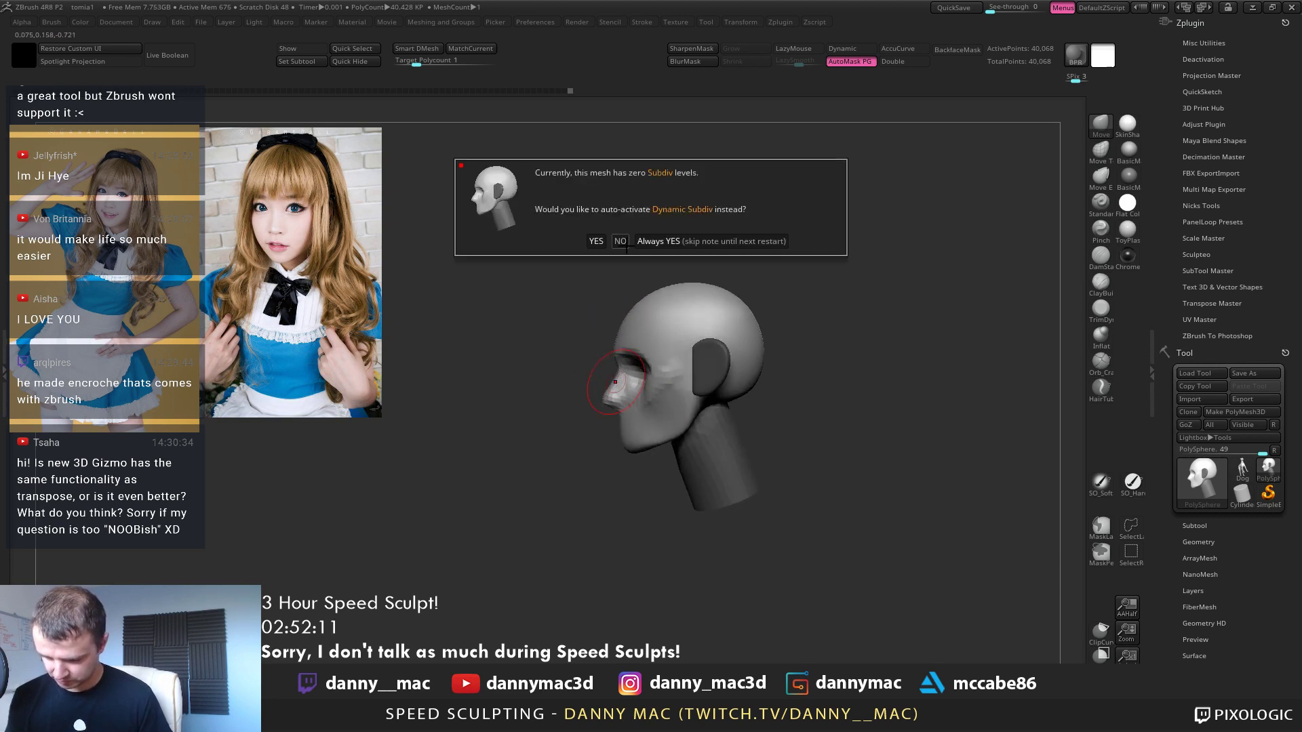
pyautogui.click(620, 241)
# Isolate the ears and rebuild them at a lower polygon count with ZRemesher, restoring the full head's visibility
pyautogui.moveTo(780, 332); pyautogui.dragTo(809, 348, button='right')
pyautogui.keyDown('ctrl'); pyautogui.keyDown('shift'); pyautogui.click(705, 373); pyautogui.keyUp('shift'); pyautogui.keyUp('ctrl')
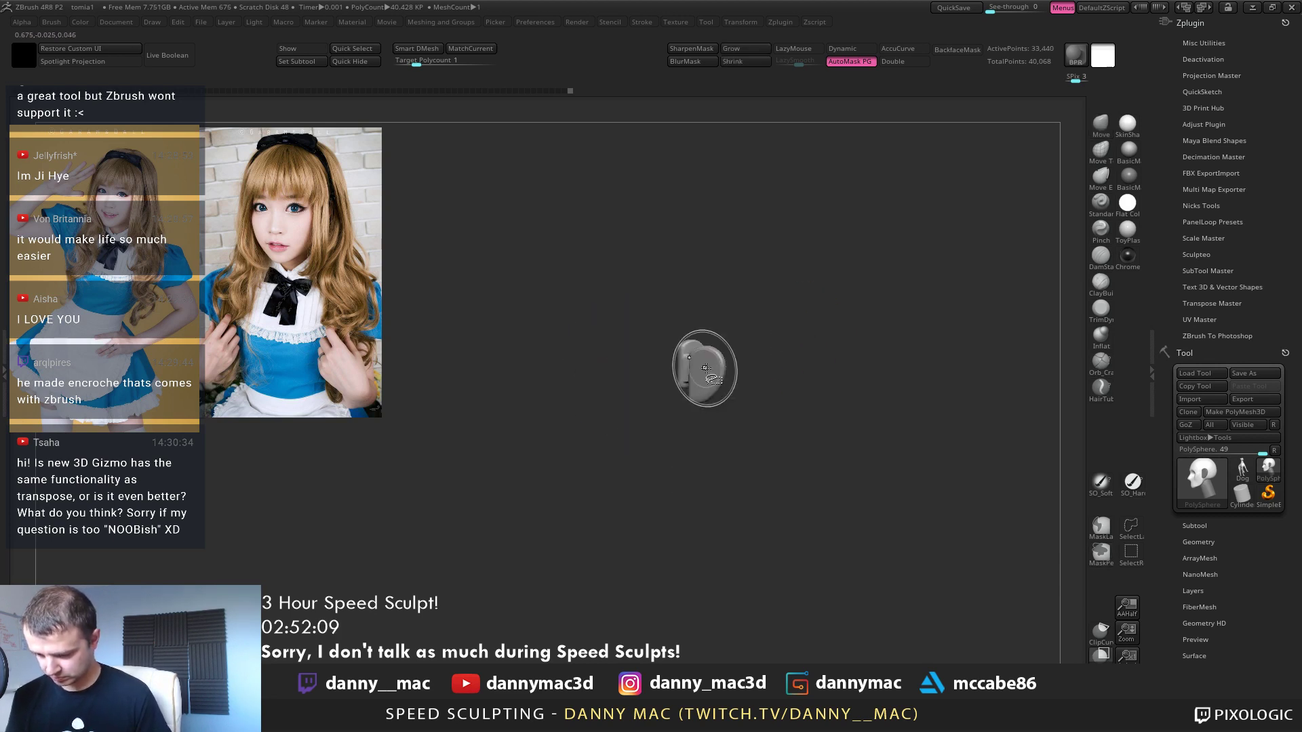
pyautogui.hotkey('shift', 'f')
pyautogui.press('2')
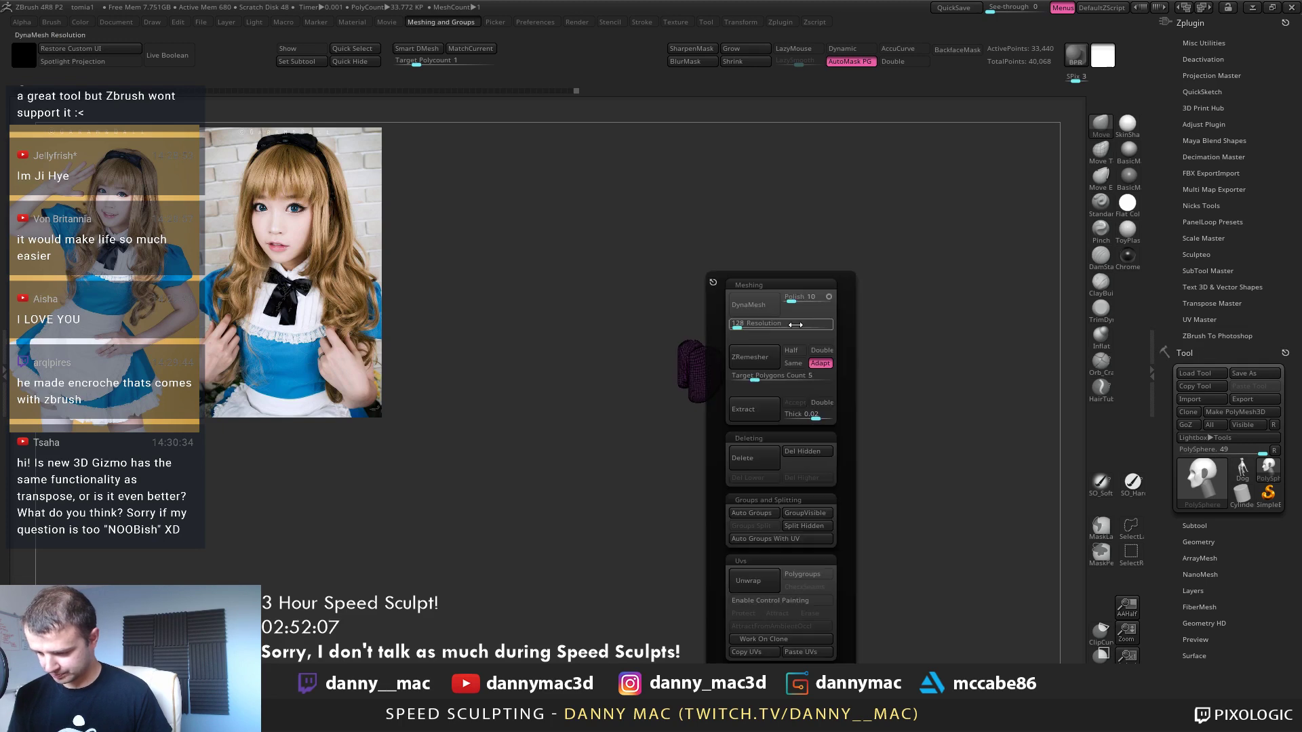
pyautogui.click(754, 377)
pyautogui.click(755, 359)
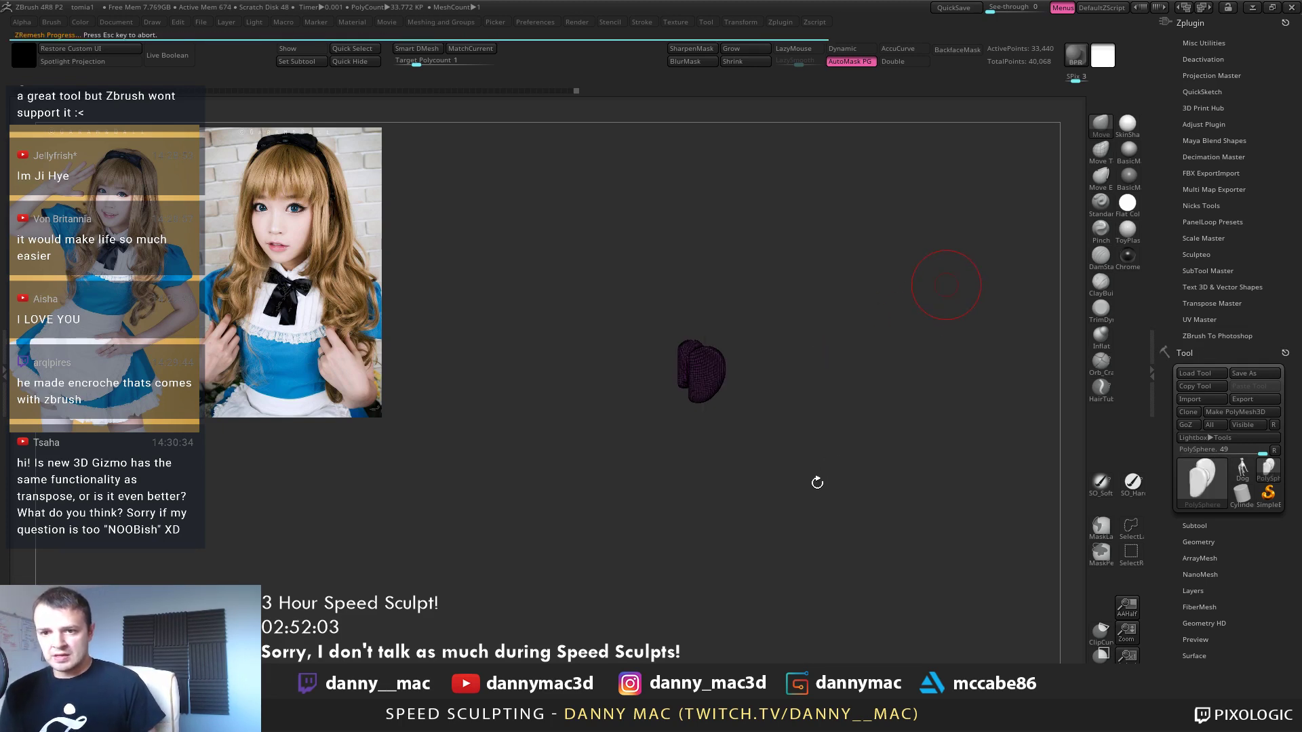
pyautogui.moveTo(748, 371)
pyautogui.mouseDown(button='right')
pyautogui.moveTo(767, 360)
pyautogui.moveTo(787, 378)
pyautogui.moveTo(754, 386)
pyautogui.mouseUp(button='right')
pyautogui.hotkey('shift', 'f')
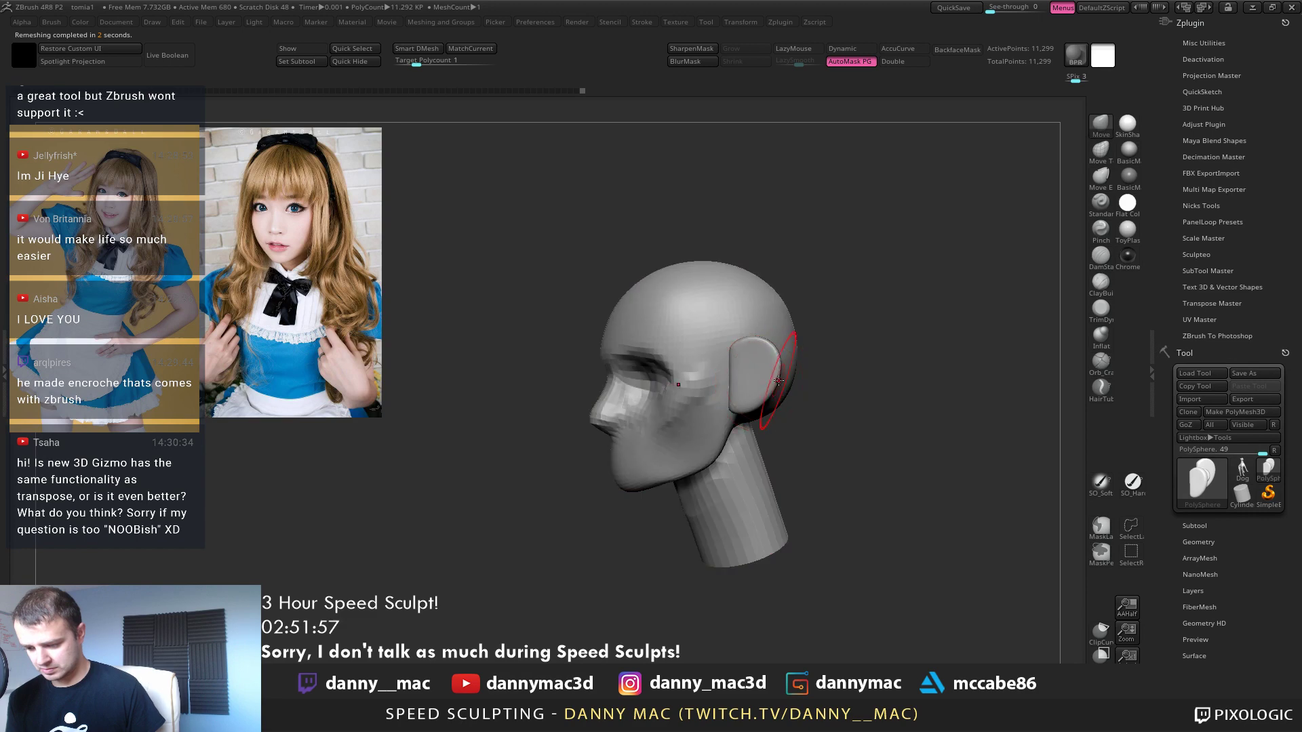
# Isolate the ears with the polyframe shown, ZRemesh them with the Half option, and show the whole head again
pyautogui.hotkey('shift', 'f')
pyautogui.keyDown('ctrl'); pyautogui.keyDown('shift'); pyautogui.click(768, 383); pyautogui.keyUp('shift'); pyautogui.keyUp('ctrl')
pyautogui.press('2')
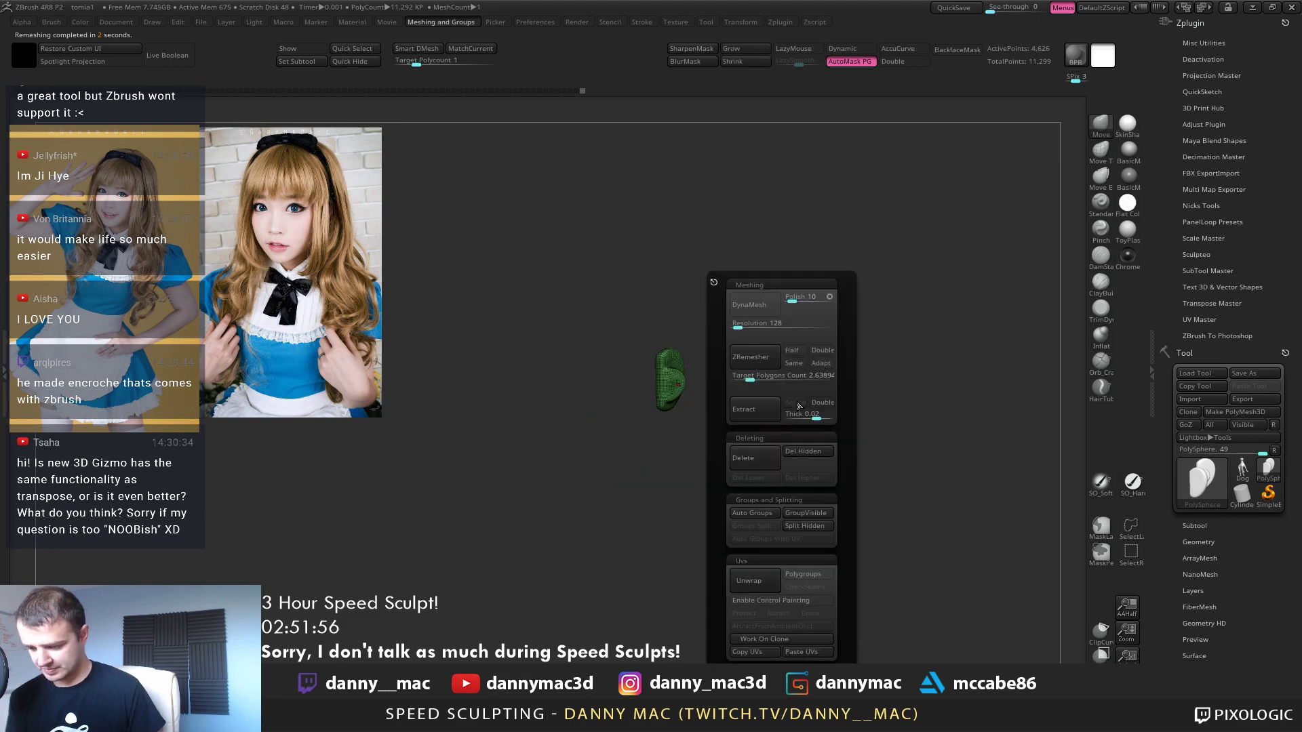
pyautogui.click(788, 353)
pyautogui.click(760, 357)
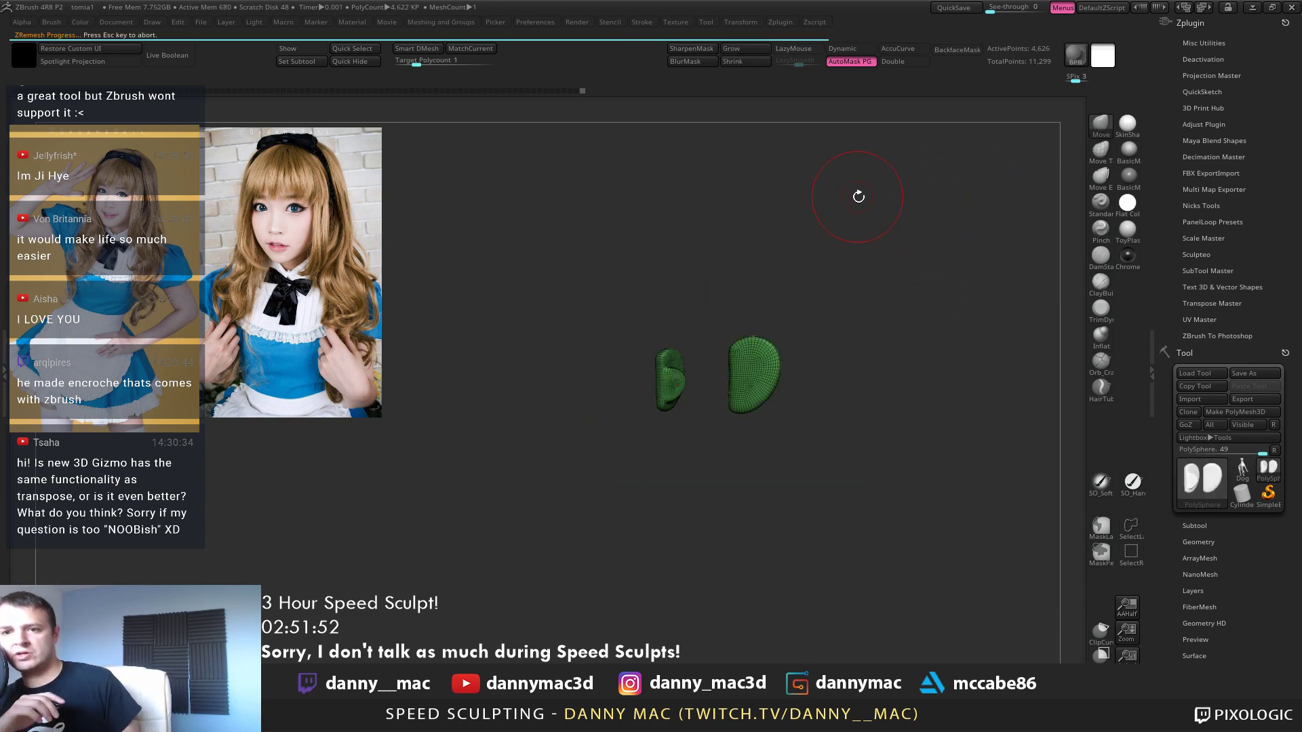
pyautogui.moveTo(779, 348)
pyautogui.mouseDown(button='right')
pyautogui.moveTo(793, 372)
pyautogui.moveTo(828, 355)
pyautogui.moveTo(766, 384)
pyautogui.moveTo(796, 370)
pyautogui.moveTo(853, 401)
pyautogui.moveTo(823, 395)
pyautogui.moveTo(840, 372)
pyautogui.moveTo(824, 394)
pyautogui.moveTo(787, 399)
pyautogui.mouseUp(button='right')
pyautogui.press('q')
pyautogui.rightClick(787, 399)
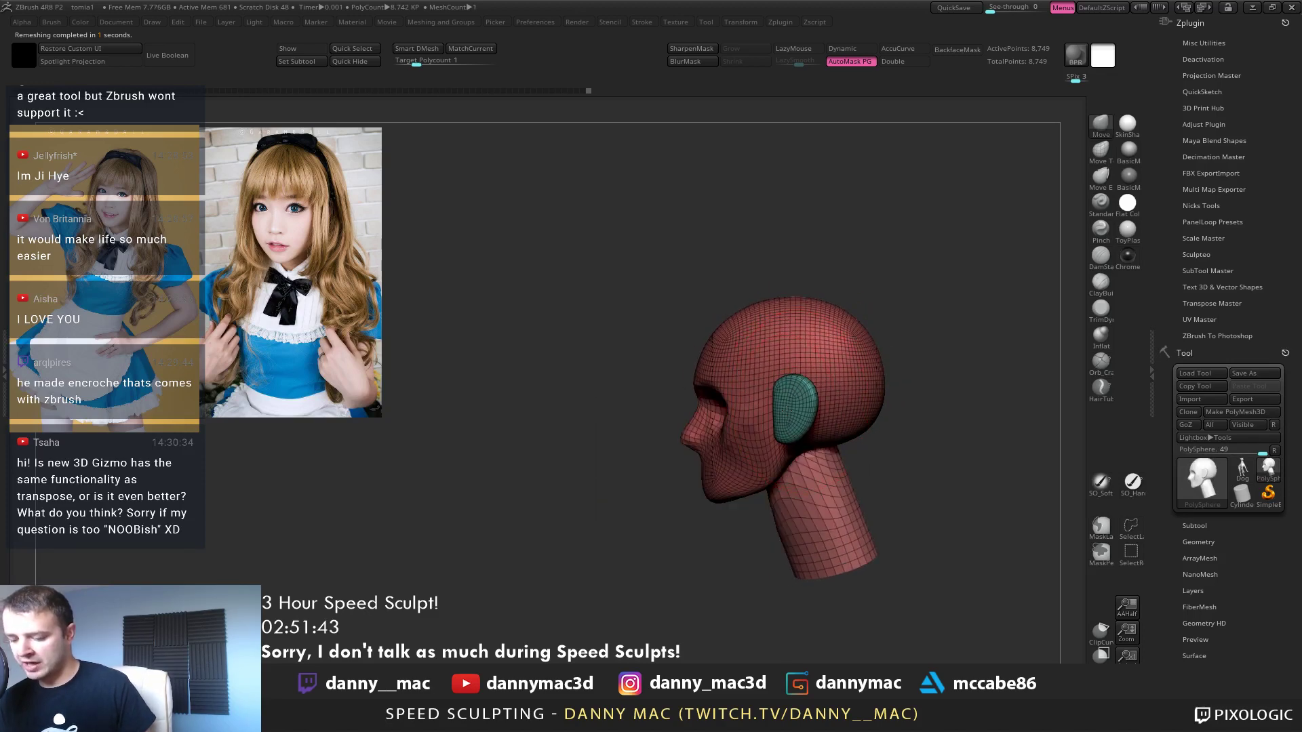
pyautogui.rightClick(799, 421)
pyautogui.moveTo(780, 409)
pyautogui.mouseDown(button='right')
pyautogui.moveTo(815, 397)
pyautogui.moveTo(695, 418)
pyautogui.moveTo(732, 387)
pyautogui.moveTo(721, 416)
pyautogui.moveTo(700, 416)
pyautogui.moveTo(699, 471)
pyautogui.moveTo(691, 383)
pyautogui.mouseUp(button='right')
# Hide the polyframe and smooth the head's display with Dynamic Subdiv
pyautogui.hotkey('shift', 'f')
pyautogui.hotkey('shift', 'd')
pyautogui.rightClick(691, 384)
pyautogui.moveTo(685, 472); pyautogui.dragTo(686, 500, button='right')
# Select the Move brush and adjust the lower face between the mouth and cheek
pyautogui.press('b')
pyautogui.press('m')
pyautogui.press('v')
pyautogui.moveTo(678, 439); pyautogui.dragTo(671, 448)
# Open the Gizmo 3D customization options on the head to examine the available deformers
pyautogui.press('w')
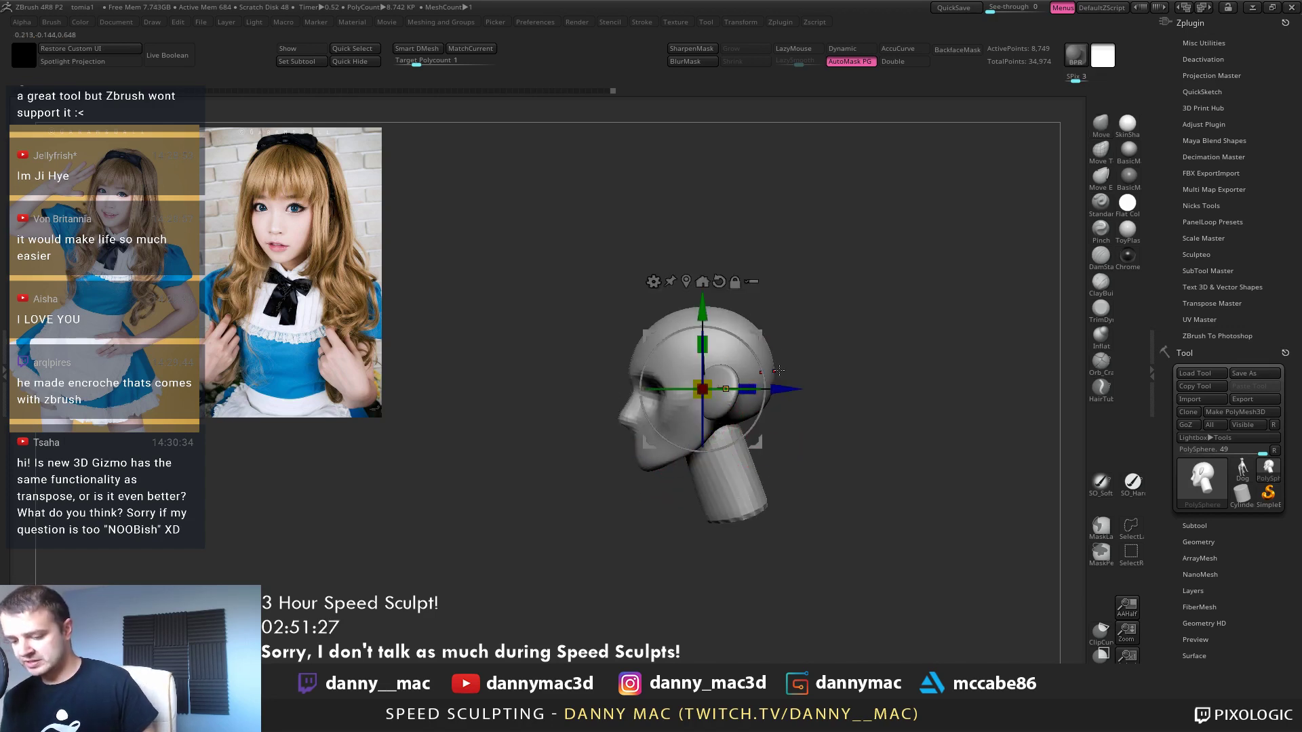
pyautogui.click(654, 282)
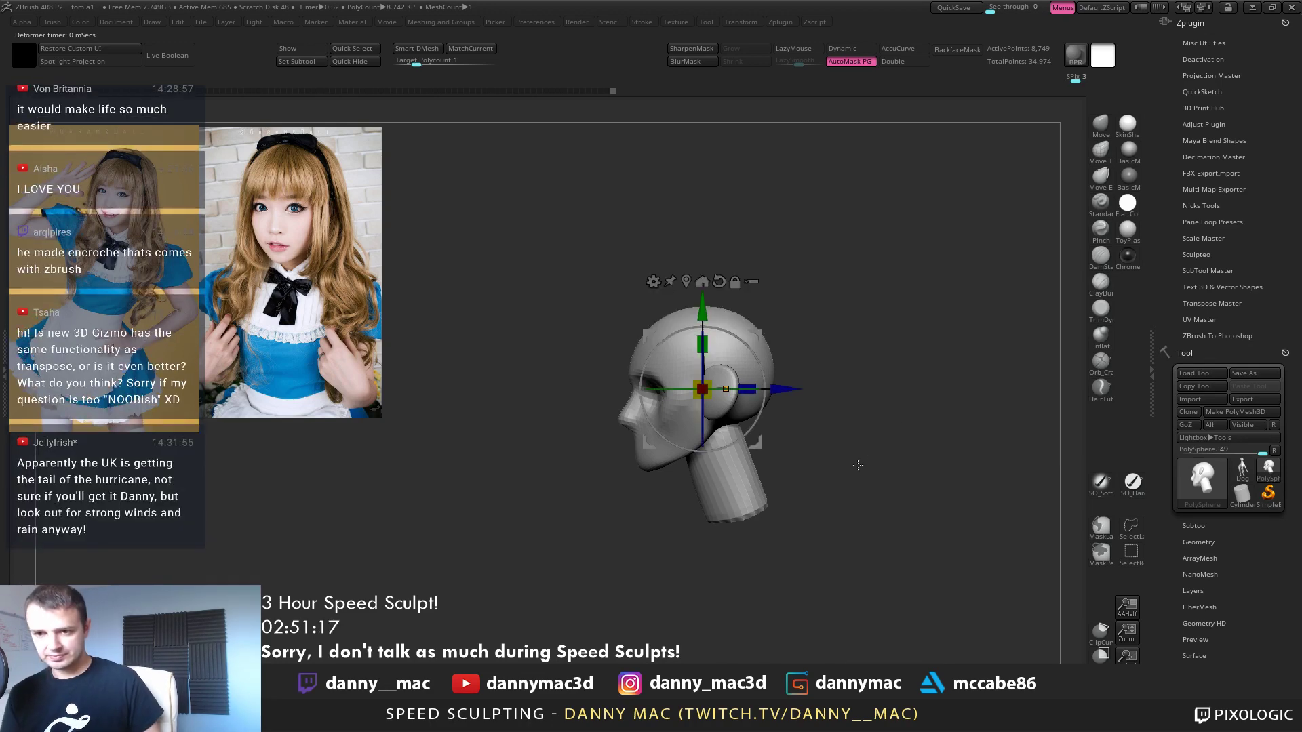
pyautogui.keyDown('alt'); pyautogui.moveTo(814, 385); pyautogui.dragTo(807, 406); pyautogui.keyUp('alt')
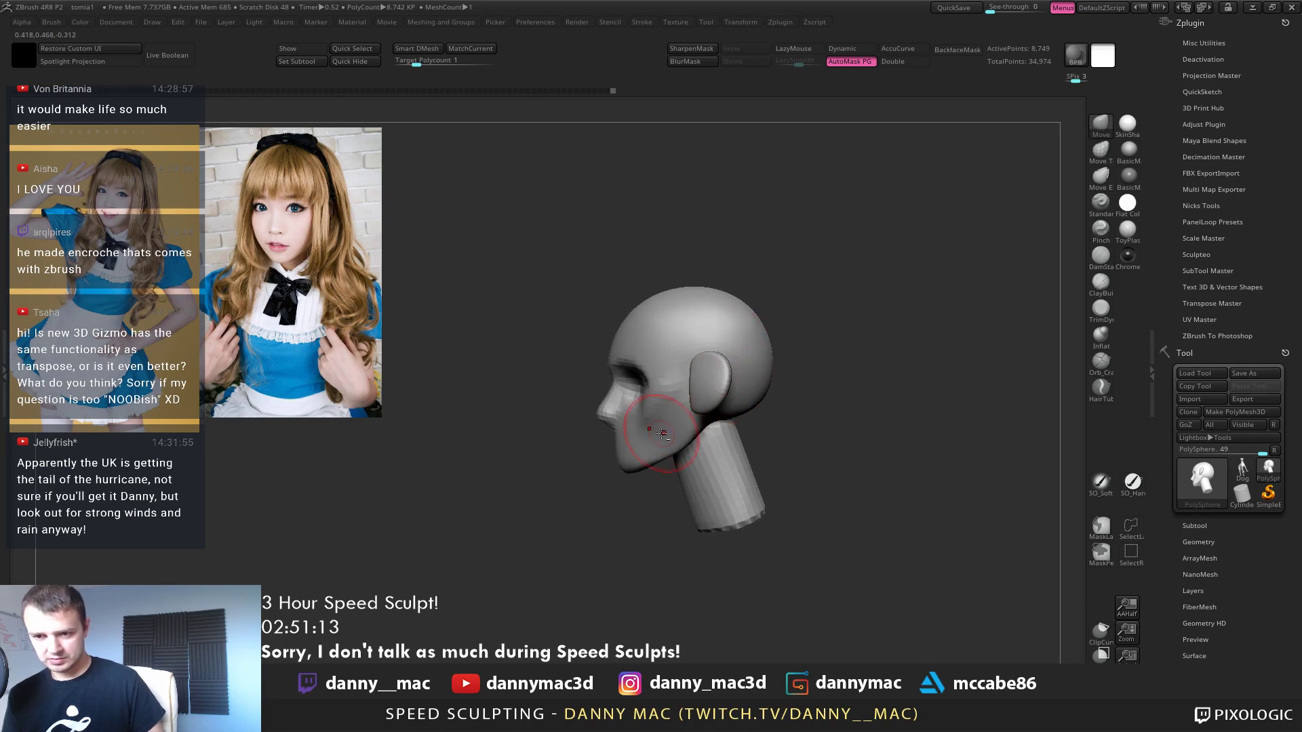
# Reshape the cheek, jawline and chin with the Move brush
pyautogui.moveTo(656, 446); pyautogui.dragTo(650, 442)
pyautogui.keyDown('alt'); pyautogui.moveTo(643, 480); pyautogui.dragTo(648, 456); pyautogui.keyUp('alt')
pyautogui.moveTo(648, 478)
pyautogui.mouseDown()
pyautogui.moveTo(624, 478)
pyautogui.moveTo(668, 476)
pyautogui.moveTo(623, 498)
pyautogui.moveTo(608, 483)
pyautogui.mouseUp()
pyautogui.rightClick(621, 498)
pyautogui.moveTo(668, 449); pyautogui.dragTo(664, 442)
pyautogui.moveTo(631, 479); pyautogui.dragTo(665, 493)
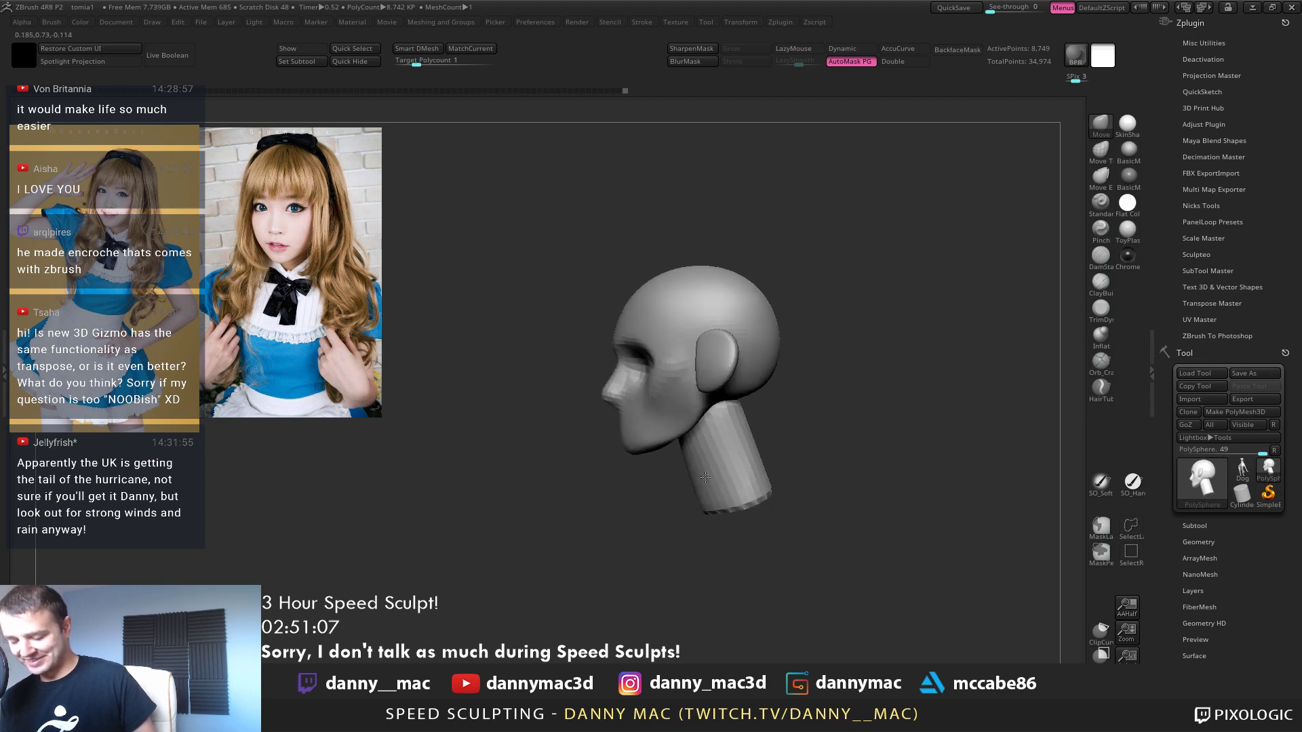
# Undo the last change around the upper neck and reshape the ears from behind with the Move brush
pyautogui.moveTo(729, 416)
pyautogui.mouseDown()
pyautogui.moveTo(749, 423)
pyautogui.moveTo(712, 407)
pyautogui.moveTo(753, 414)
pyautogui.mouseUp()
pyautogui.hotkey('ctrl', 'z')
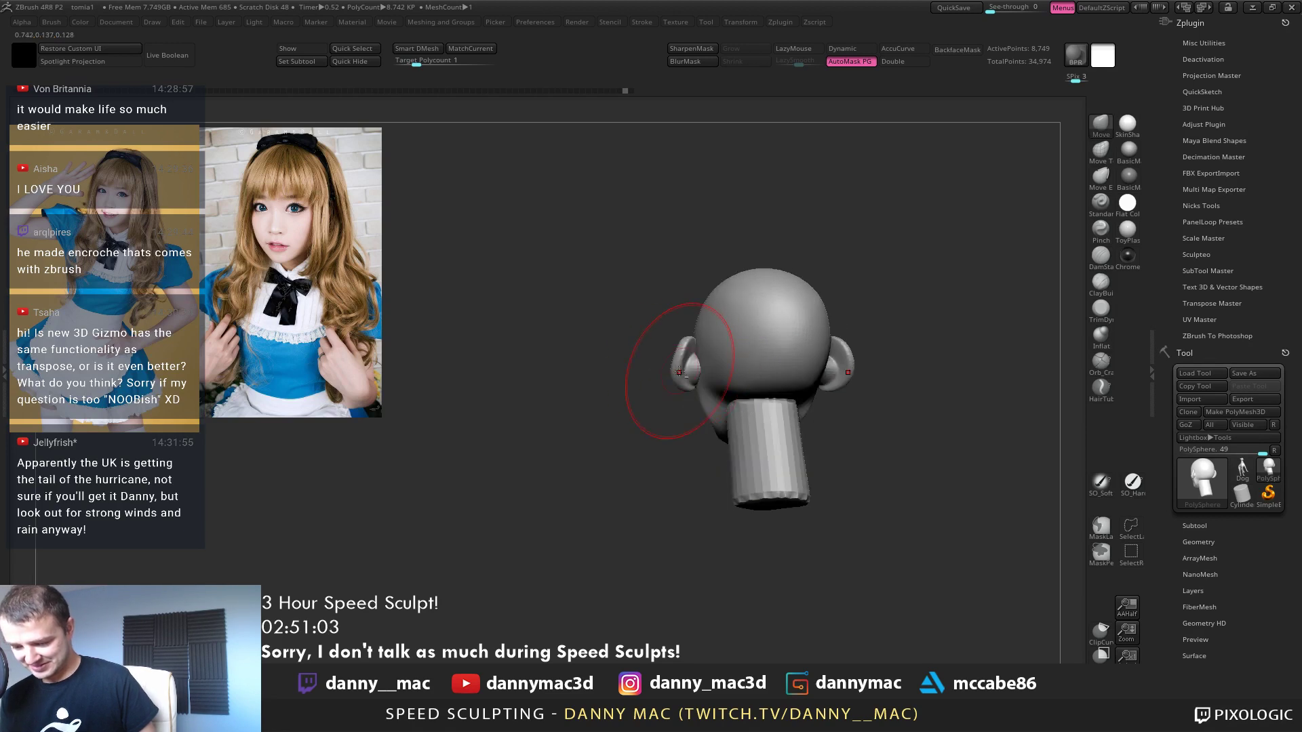
pyautogui.moveTo(680, 377)
pyautogui.mouseDown()
pyautogui.moveTo(719, 377)
pyautogui.moveTo(651, 369)
pyautogui.moveTo(668, 380)
pyautogui.moveTo(651, 383)
pyautogui.moveTo(639, 434)
pyautogui.moveTo(679, 397)
pyautogui.mouseUp()
pyautogui.press('space')
pyautogui.moveTo(674, 412)
pyautogui.mouseDown(button='right')
pyautogui.moveTo(663, 402)
pyautogui.moveTo(678, 386)
pyautogui.moveTo(777, 397)
pyautogui.moveTo(624, 445)
pyautogui.mouseUp(button='right')
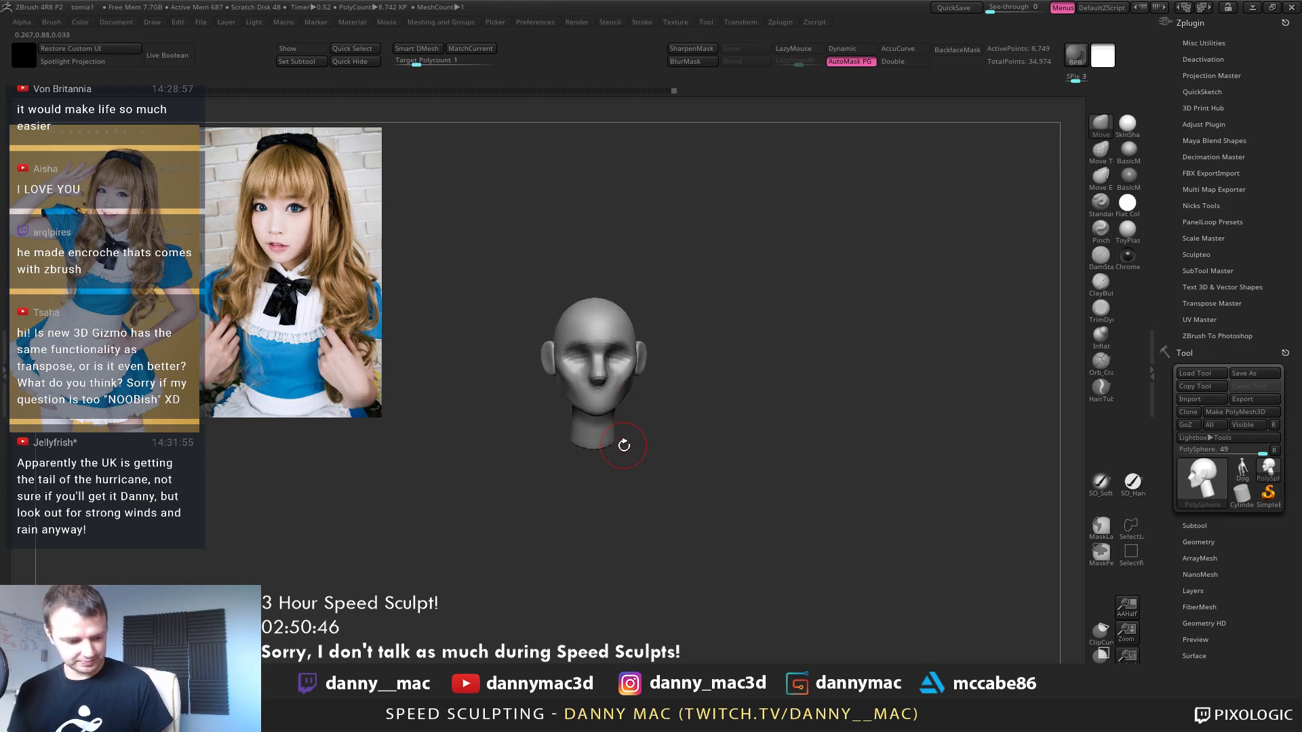
# Add a sphere subtool for the torso and move it down below the head with the gizmo
pyautogui.press('space')
pyautogui.click(455, 501)
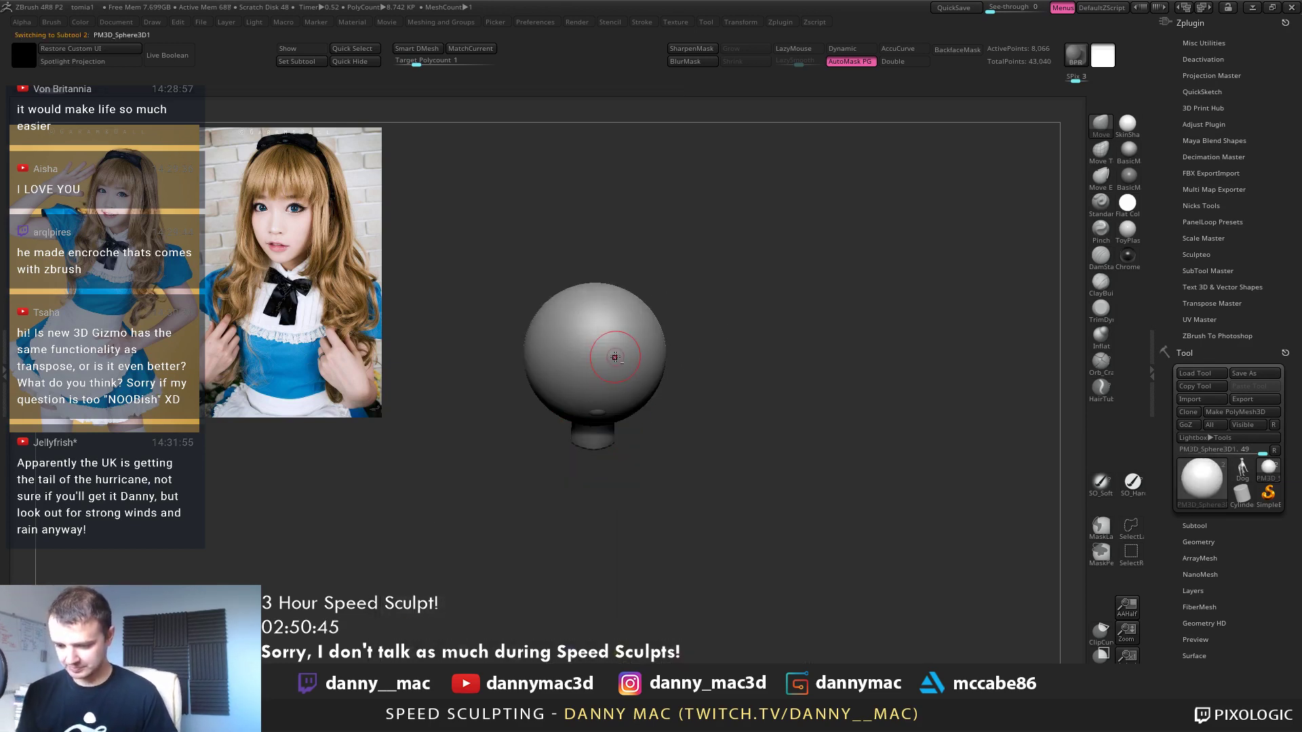
pyautogui.press('w')
pyautogui.moveTo(595, 273); pyautogui.dragTo(601, 421)
# Scale and position the sphere as an egg-shaped torso beneath the neck, undoing the last change
pyautogui.keyDown('shift'); pyautogui.moveTo(599, 434); pyautogui.dragTo(542, 447, button='right'); pyautogui.keyUp('shift')
pyautogui.moveTo(551, 503); pyautogui.dragTo(568, 504)
pyautogui.keyDown('ctrl'); pyautogui.moveTo(592, 500); pyautogui.dragTo(634, 465, button='right'); pyautogui.keyUp('ctrl')
pyautogui.moveTo(643, 459)
pyautogui.mouseDown()
pyautogui.moveTo(655, 488)
pyautogui.moveTo(660, 441)
pyautogui.moveTo(622, 446)
pyautogui.mouseUp()
pyautogui.moveTo(610, 496); pyautogui.dragTo(608, 500)
pyautogui.moveTo(624, 418)
pyautogui.mouseDown()
pyautogui.moveTo(669, 399)
pyautogui.moveTo(697, 354)
pyautogui.moveTo(668, 363)
pyautogui.moveTo(692, 381)
pyautogui.moveTo(769, 369)
pyautogui.moveTo(732, 438)
pyautogui.moveTo(760, 434)
pyautogui.moveTo(731, 454)
pyautogui.mouseUp()
pyautogui.press('q')
pyautogui.hotkey('ctrl', 'z')
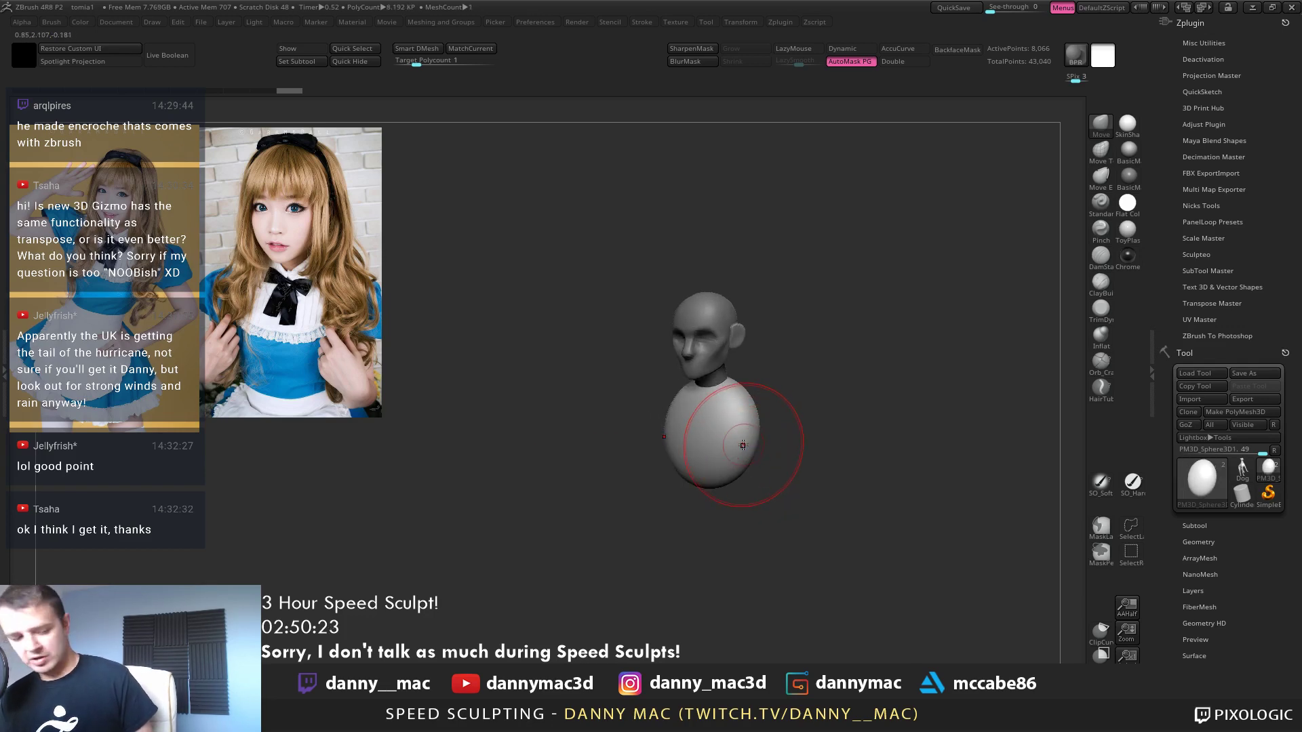
# Adjust the torso's placement with the gizmo, and broaden the shoulders and taper the waist with the Move brush
pyautogui.press('w')
pyautogui.moveTo(675, 423); pyautogui.dragTo(714, 419, button='right')
pyautogui.moveTo(654, 438); pyautogui.dragTo(654, 443)
pyautogui.press('super')
pyautogui.press('super')
pyautogui.press('q')
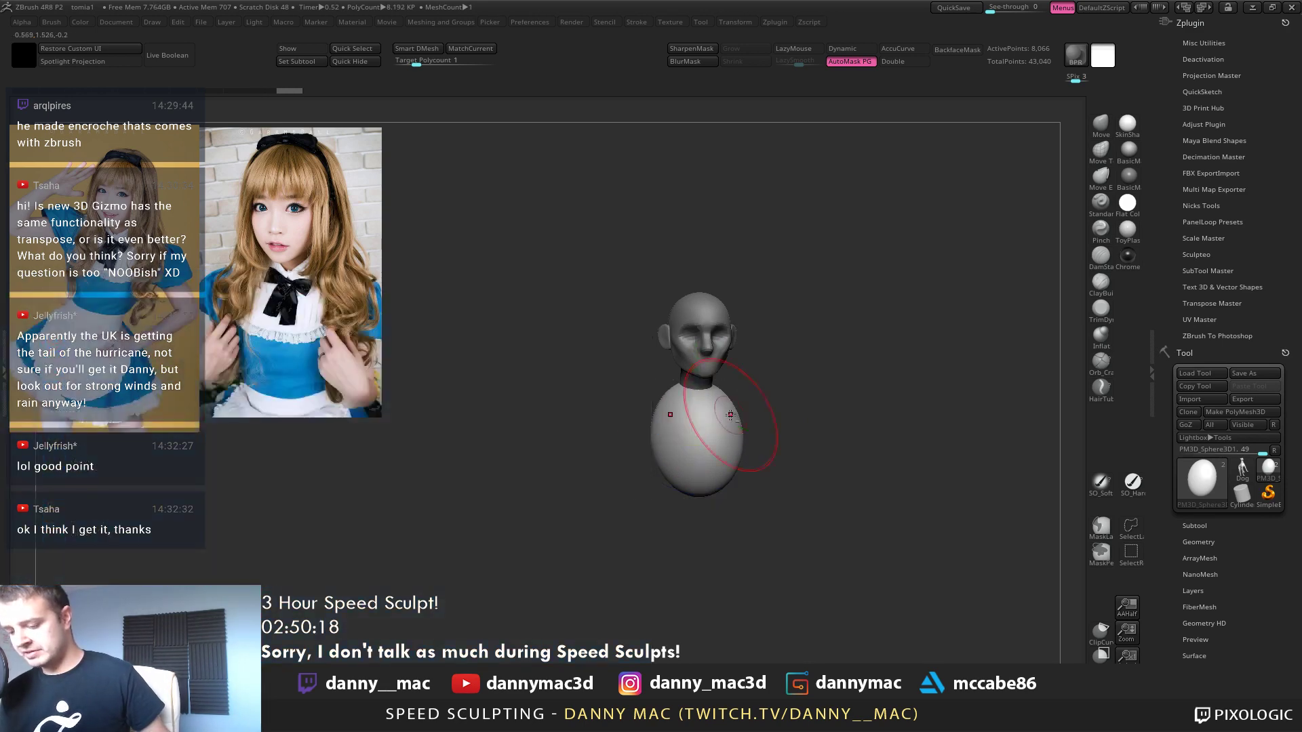
pyautogui.moveTo(683, 396); pyautogui.dragTo(724, 397)
pyautogui.moveTo(735, 394)
pyautogui.mouseDown(button='right')
pyautogui.moveTo(771, 446)
pyautogui.moveTo(746, 465)
pyautogui.moveTo(746, 415)
pyautogui.moveTo(720, 409)
pyautogui.moveTo(778, 379)
pyautogui.moveTo(744, 376)
pyautogui.moveTo(771, 407)
pyautogui.moveTo(761, 446)
pyautogui.moveTo(750, 398)
pyautogui.mouseUp(button='right')
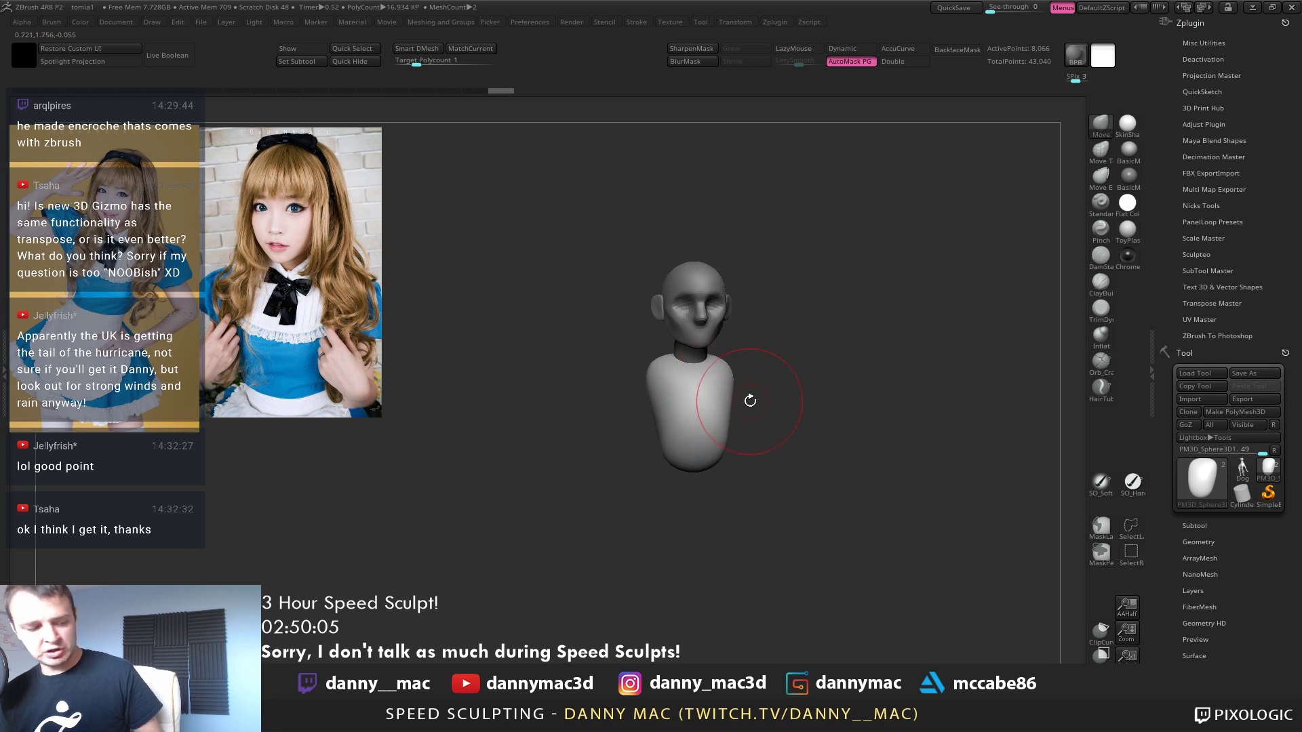
# Try masking and rectangular selection on the torso using the SelectRect brush, and undo the last change
pyautogui.press('w')
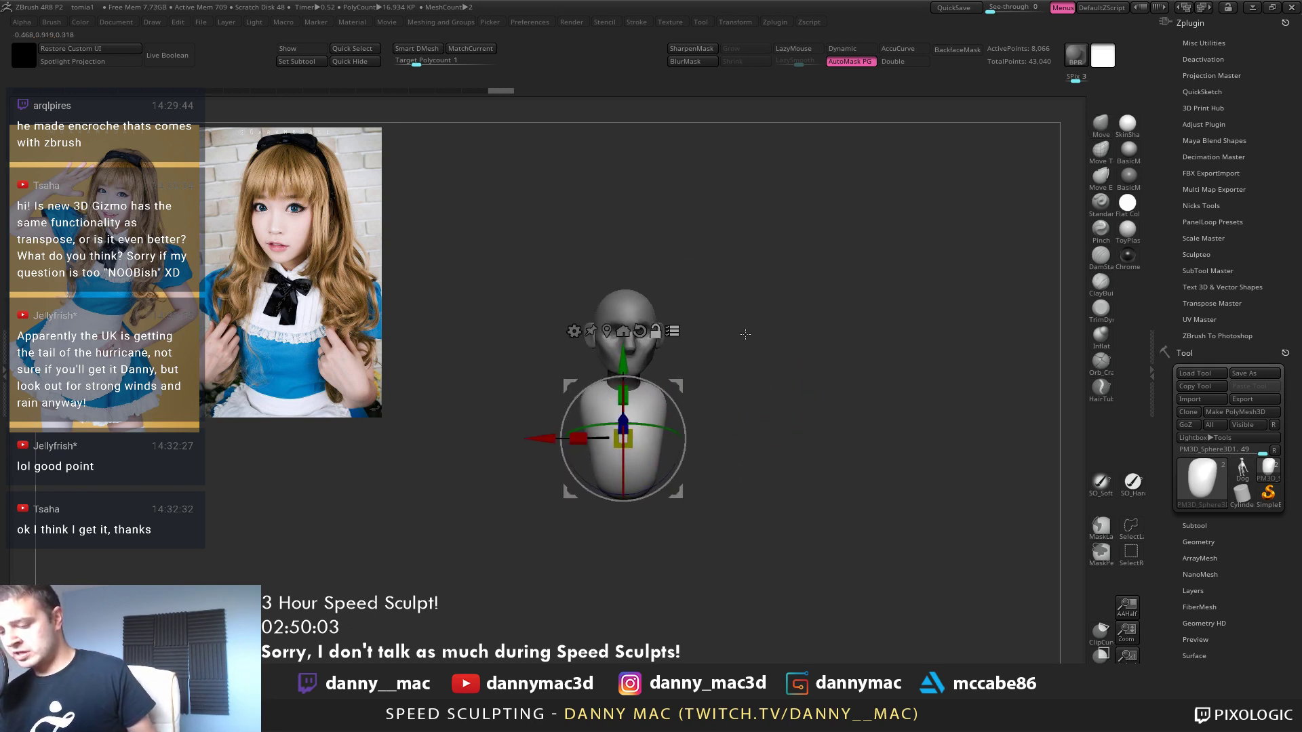
pyautogui.keyDown('alt'); pyautogui.moveTo(693, 319); pyautogui.dragTo(615, 346, button='right'); pyautogui.keyUp('alt')
pyautogui.keyDown('ctrl'); pyautogui.moveTo(733, 230); pyautogui.dragTo(622, 318); pyautogui.keyUp('ctrl')
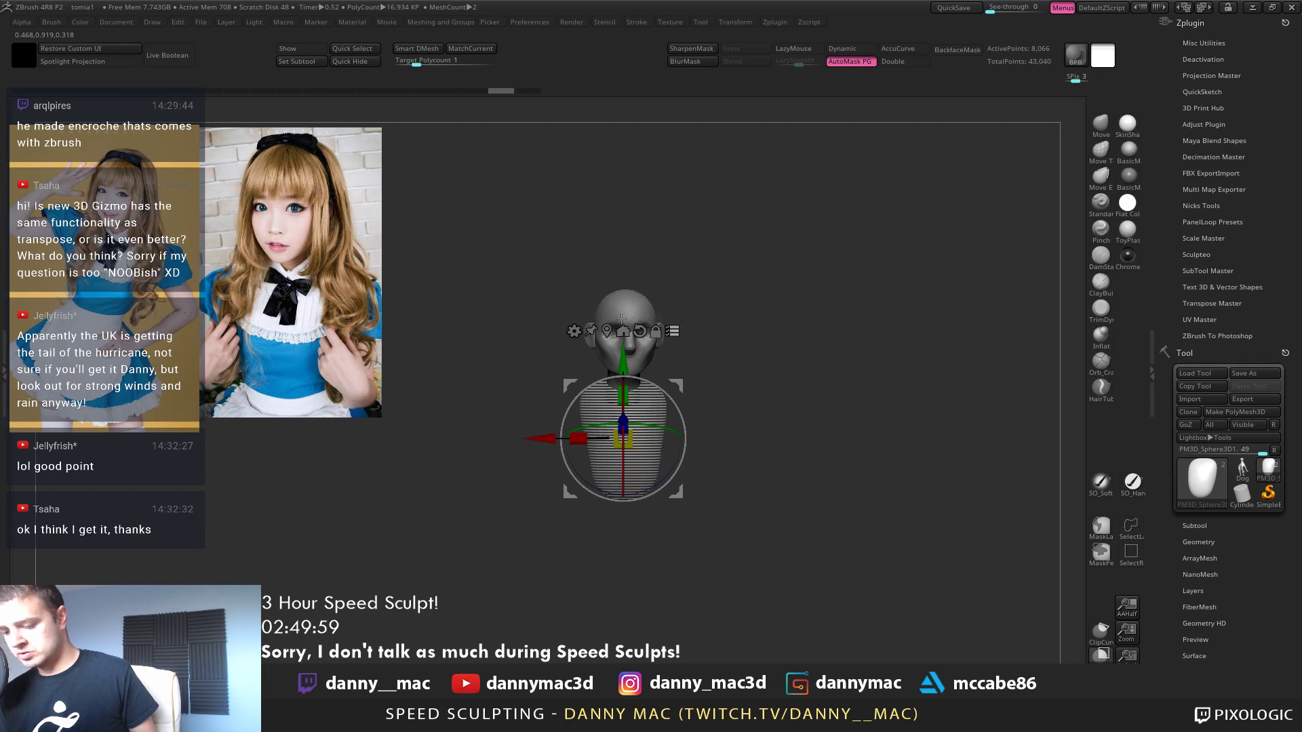
pyautogui.click(1138, 558)
pyautogui.click(1078, 587)
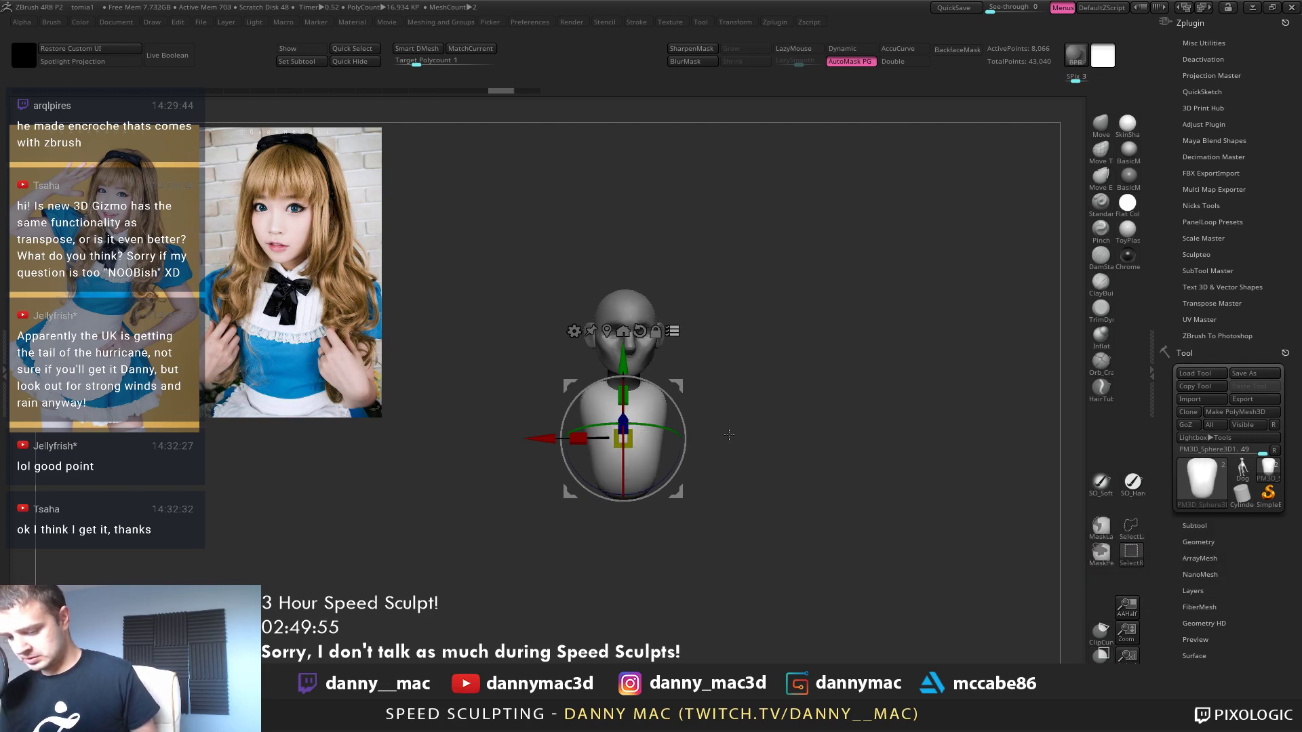
pyautogui.keyDown('ctrl'); pyautogui.keyDown('shift'); pyautogui.moveTo(732, 250); pyautogui.dragTo(641, 388); pyautogui.keyUp('shift'); pyautogui.keyUp('ctrl')
pyautogui.moveTo(650, 547)
pyautogui.mouseDown()
pyautogui.moveTo(622, 547)
pyautogui.moveTo(625, 601)
pyautogui.moveTo(800, 368)
pyautogui.mouseUp()
pyautogui.hotkey('ctrl', 'z')
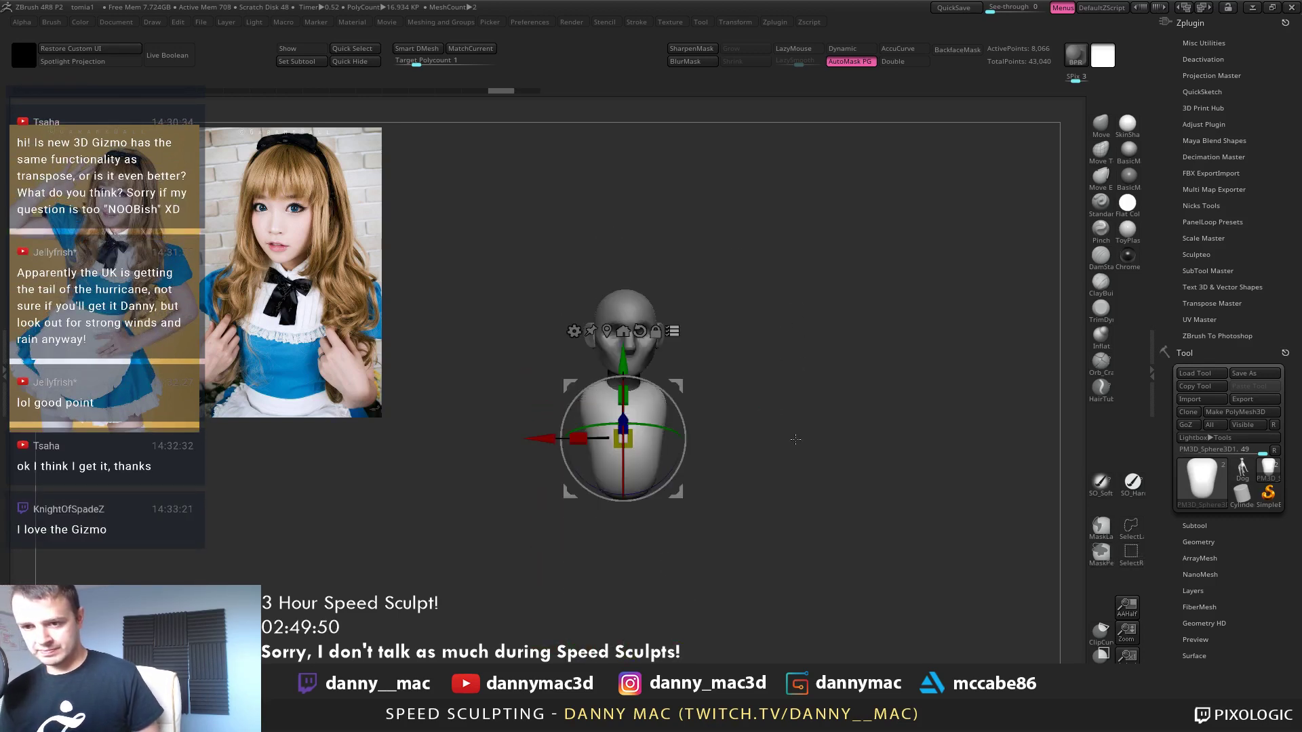
# Slim and reshape the torso's side profile beneath the neck with the Move brush
pyautogui.keyDown('alt'); pyautogui.moveTo(795, 440); pyautogui.dragTo(789, 397); pyautogui.keyUp('alt')
pyautogui.press('q')
pyautogui.keyDown('shift'); pyautogui.moveTo(738, 354); pyautogui.dragTo(679, 354); pyautogui.keyUp('shift')
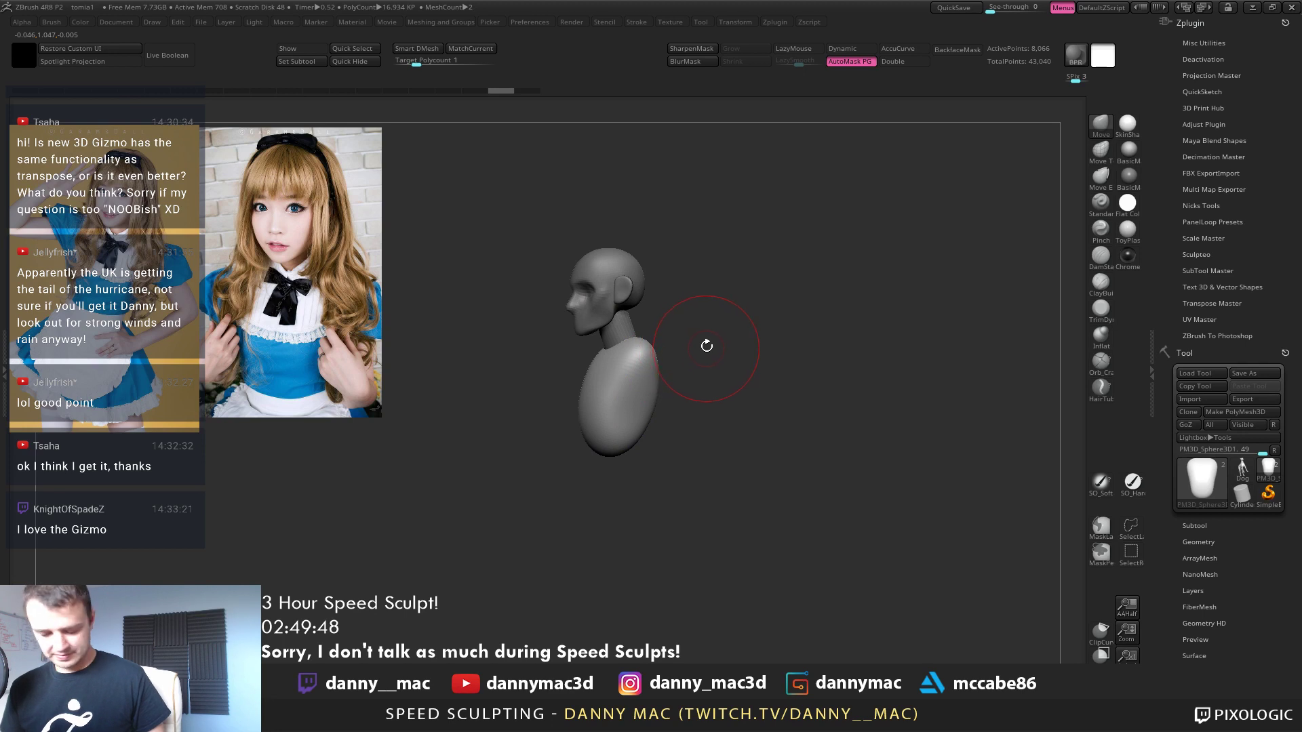
pyautogui.press('w')
pyautogui.press('q')
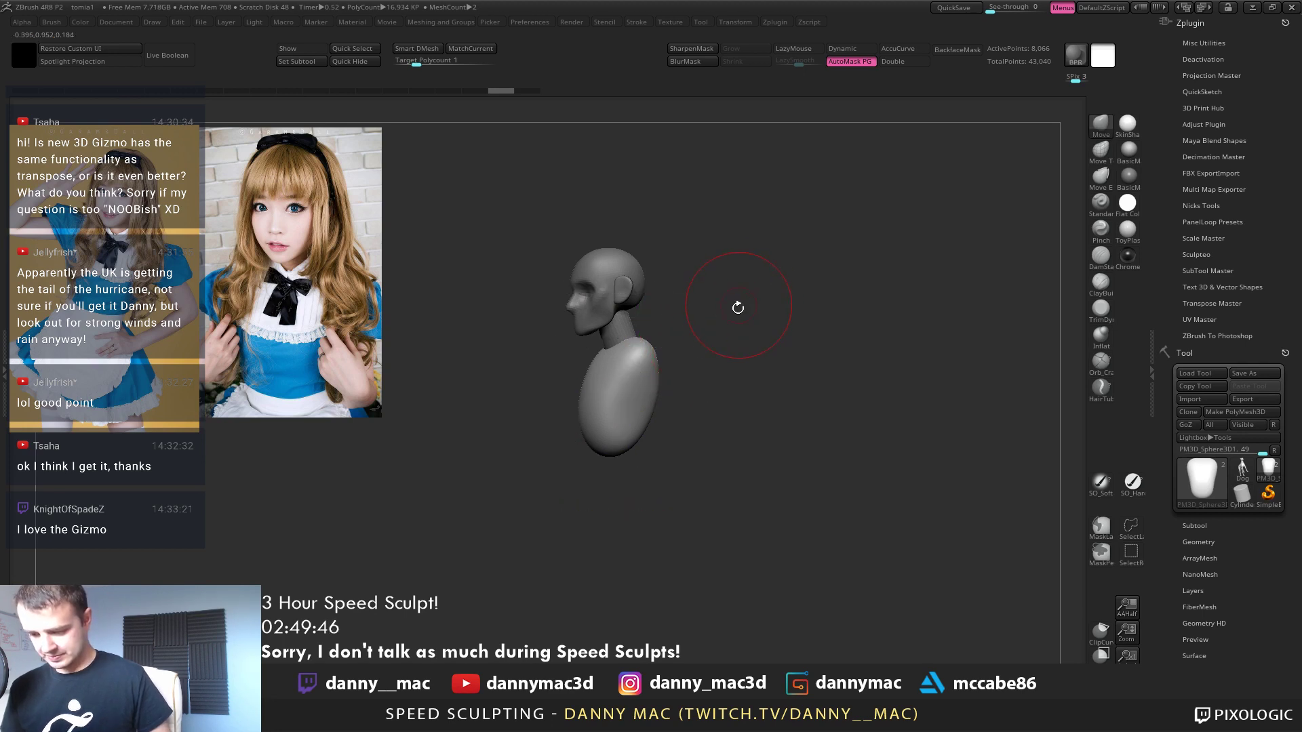
pyautogui.press('space')
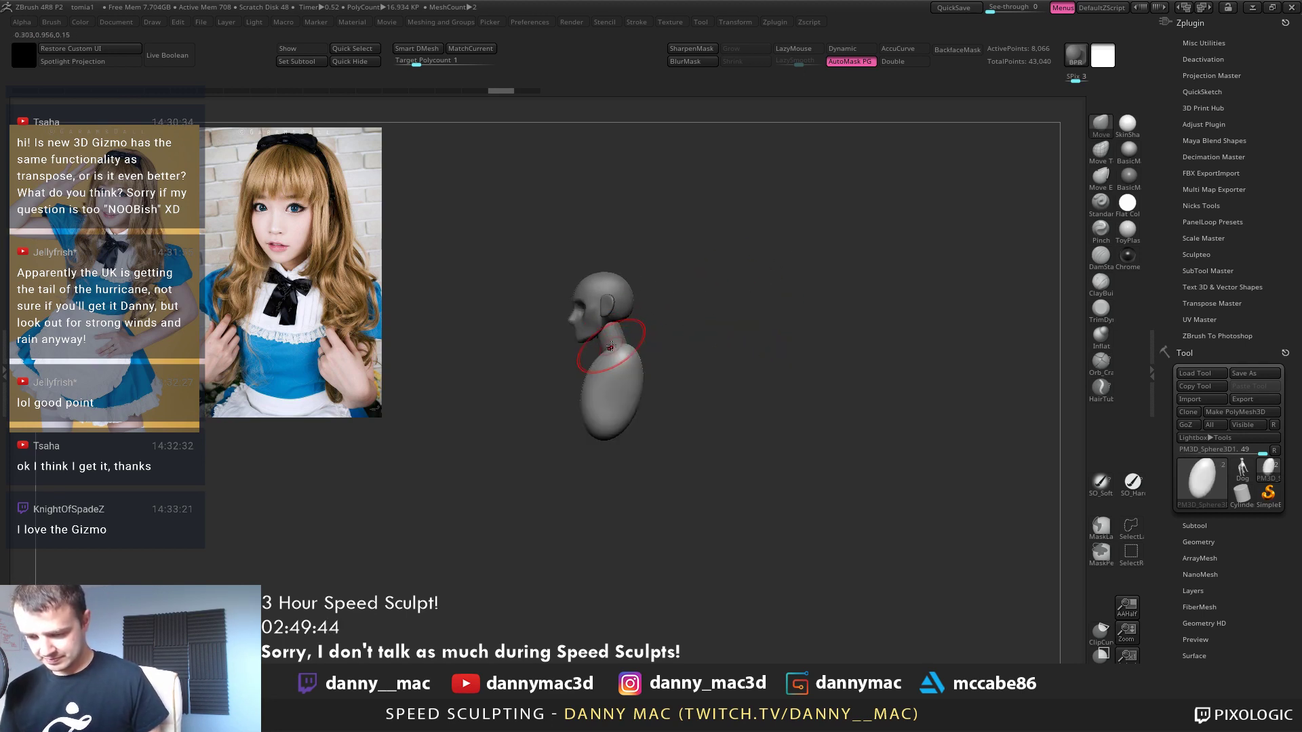
pyautogui.moveTo(603, 352)
pyautogui.mouseDown()
pyautogui.moveTo(587, 371)
pyautogui.moveTo(596, 438)
pyautogui.mouseUp()
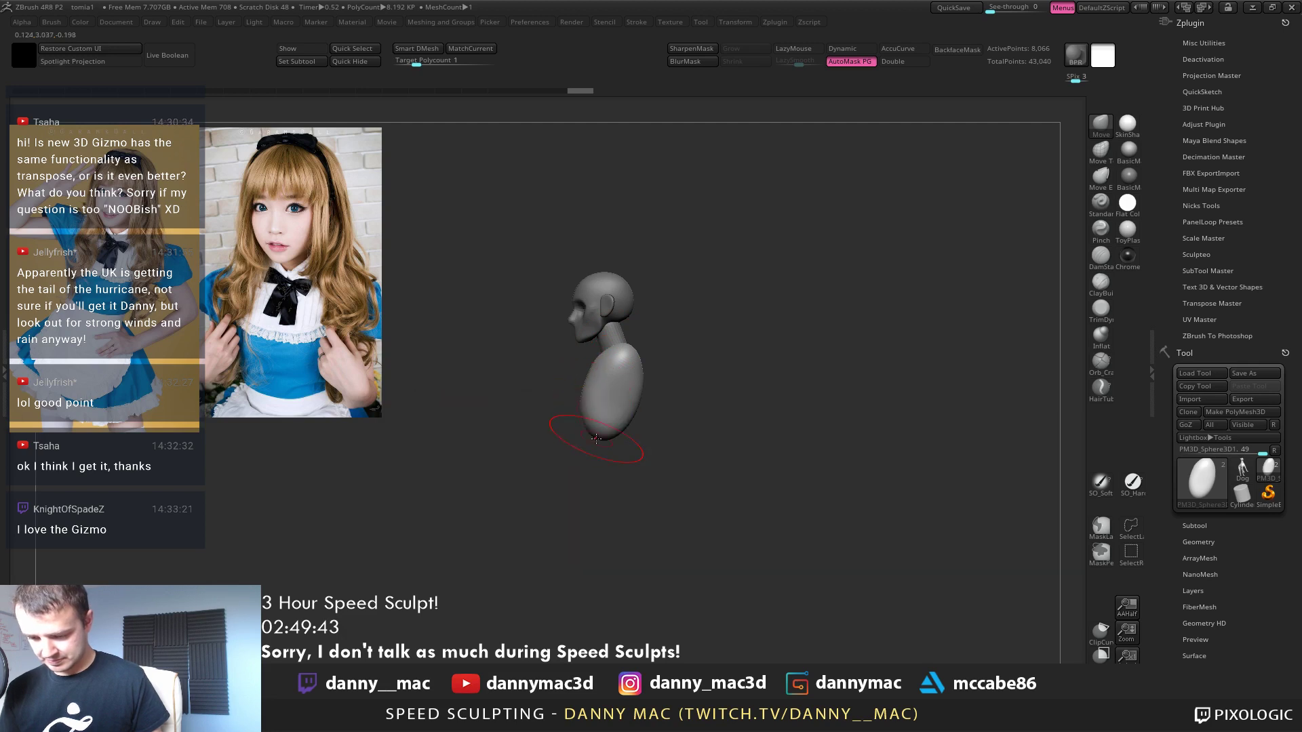
pyautogui.moveTo(599, 437)
pyautogui.keyDown('ctrl'); pyautogui.mouseDown(button='right')
pyautogui.moveTo(583, 400)
pyautogui.moveTo(613, 400)
pyautogui.mouseUp(button='right'); pyautogui.keyUp('ctrl')
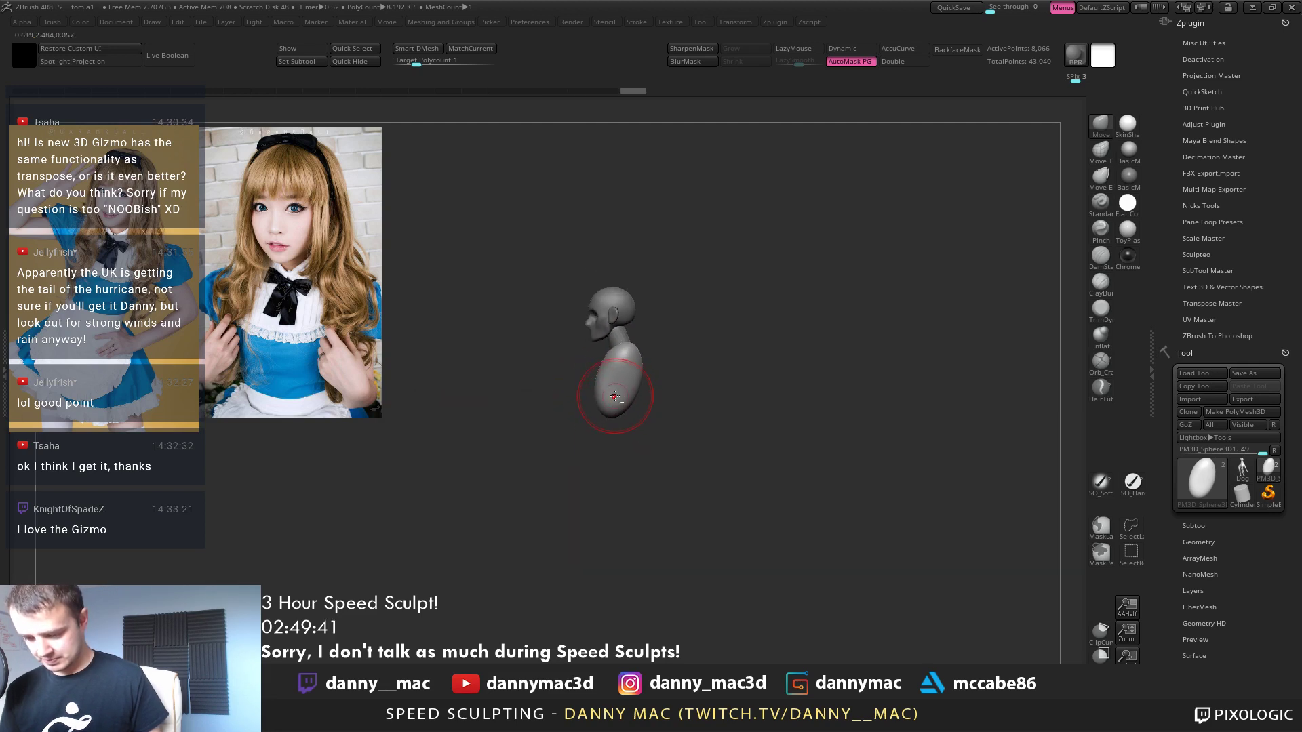
pyautogui.moveTo(631, 337); pyautogui.dragTo(611, 347, button='right')
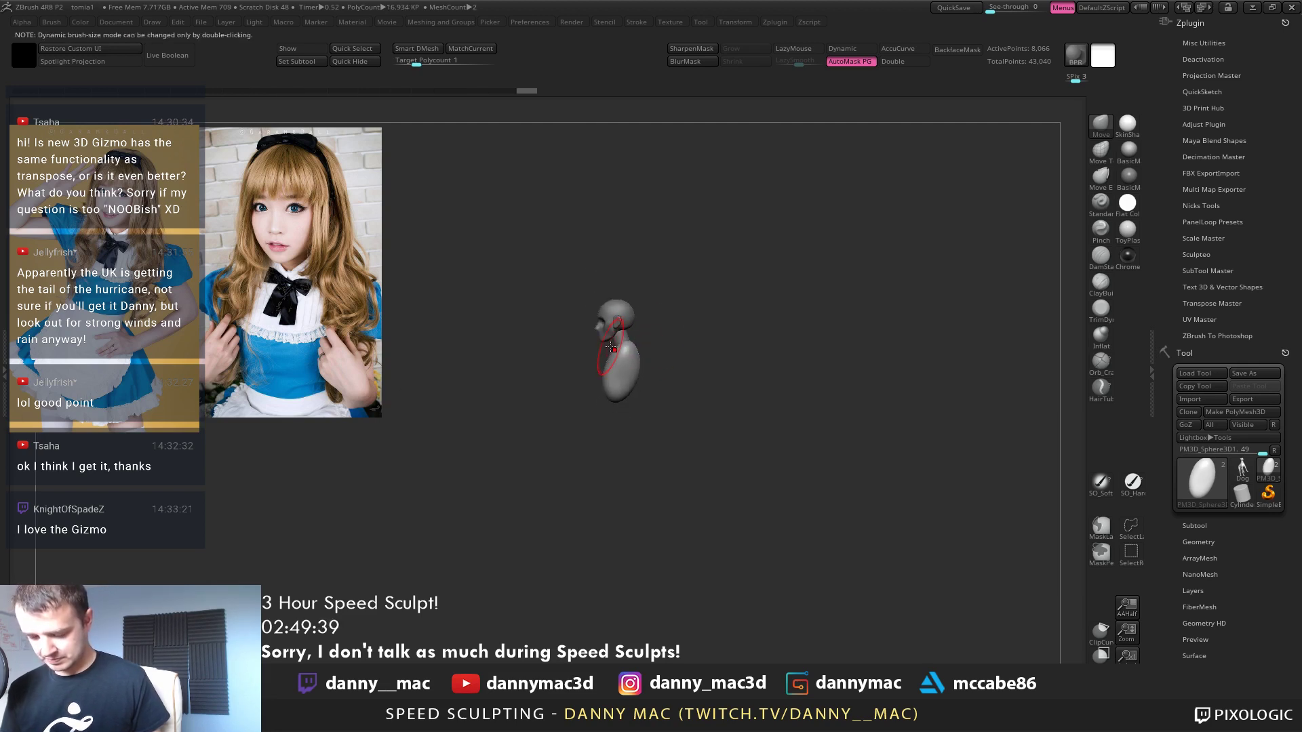
# Apply the Flat Color material to the model and straighten the torso's gizmo to the upright axes
pyautogui.click(1127, 202)
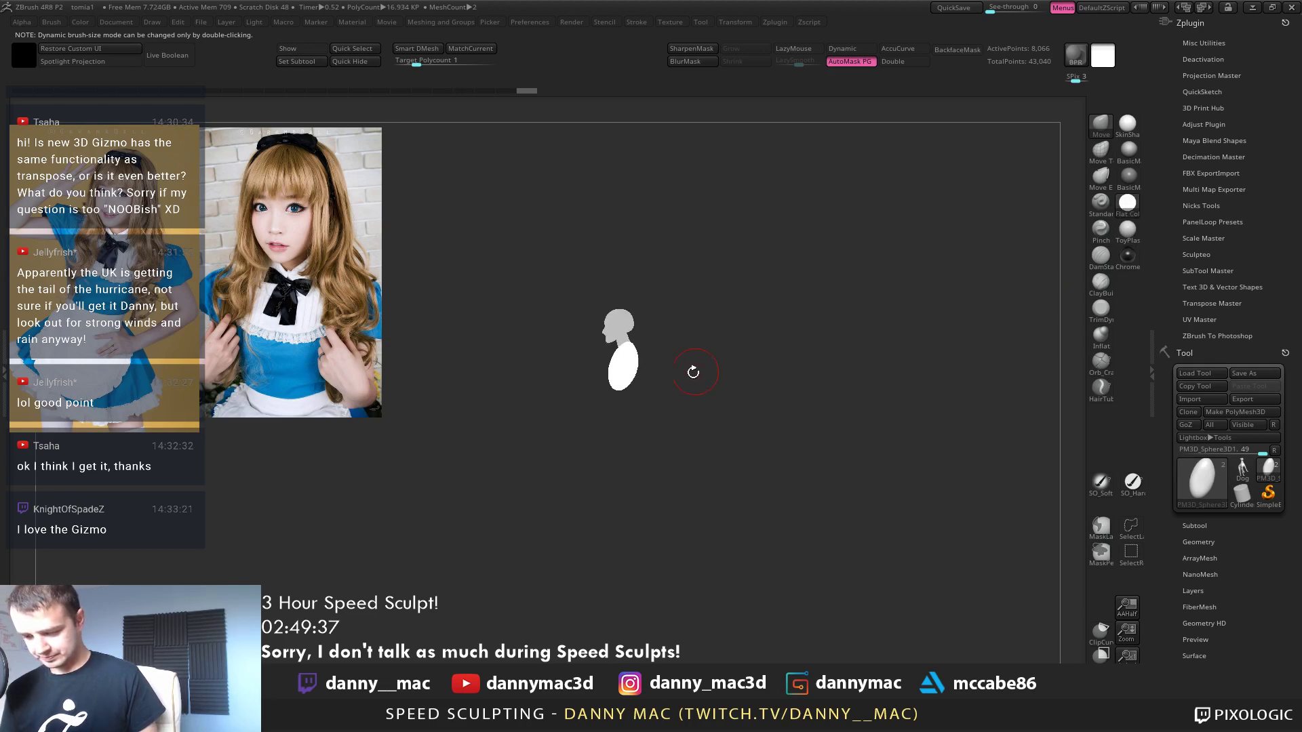
pyautogui.press('w')
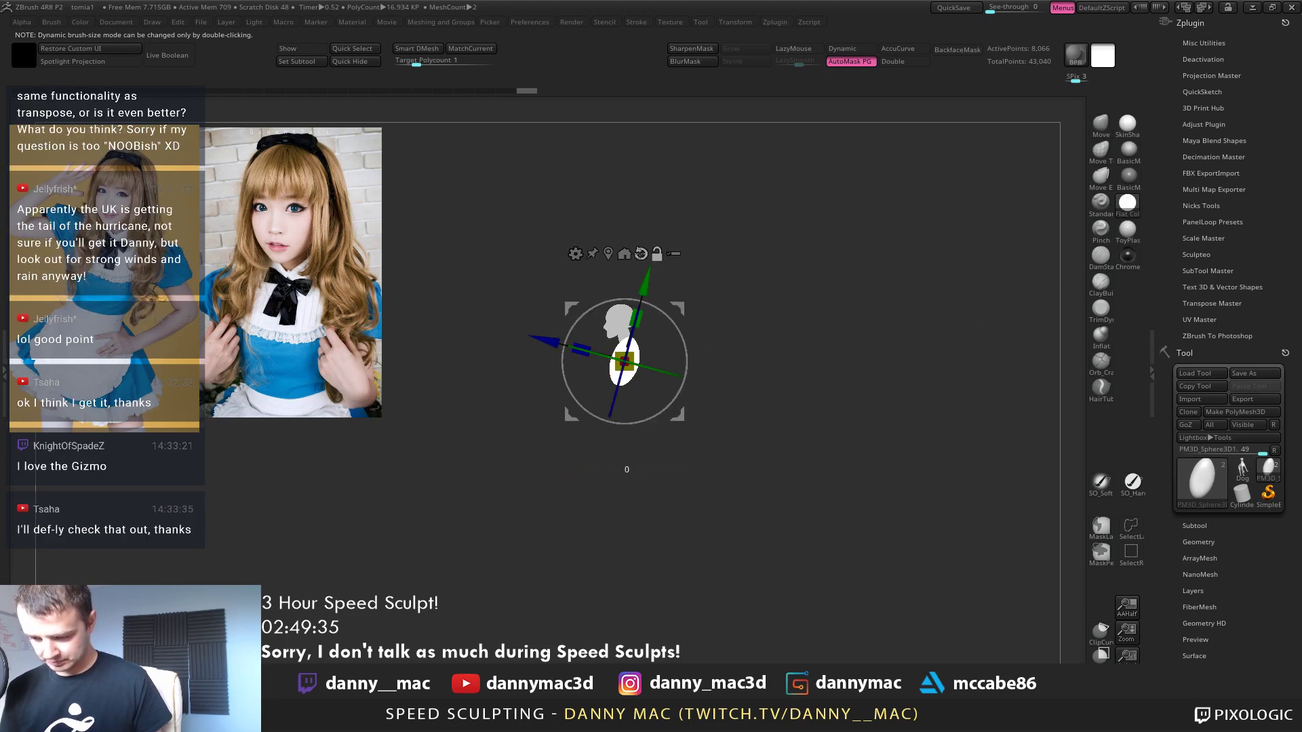
pyautogui.moveTo(624, 277); pyautogui.dragTo(625, 279)
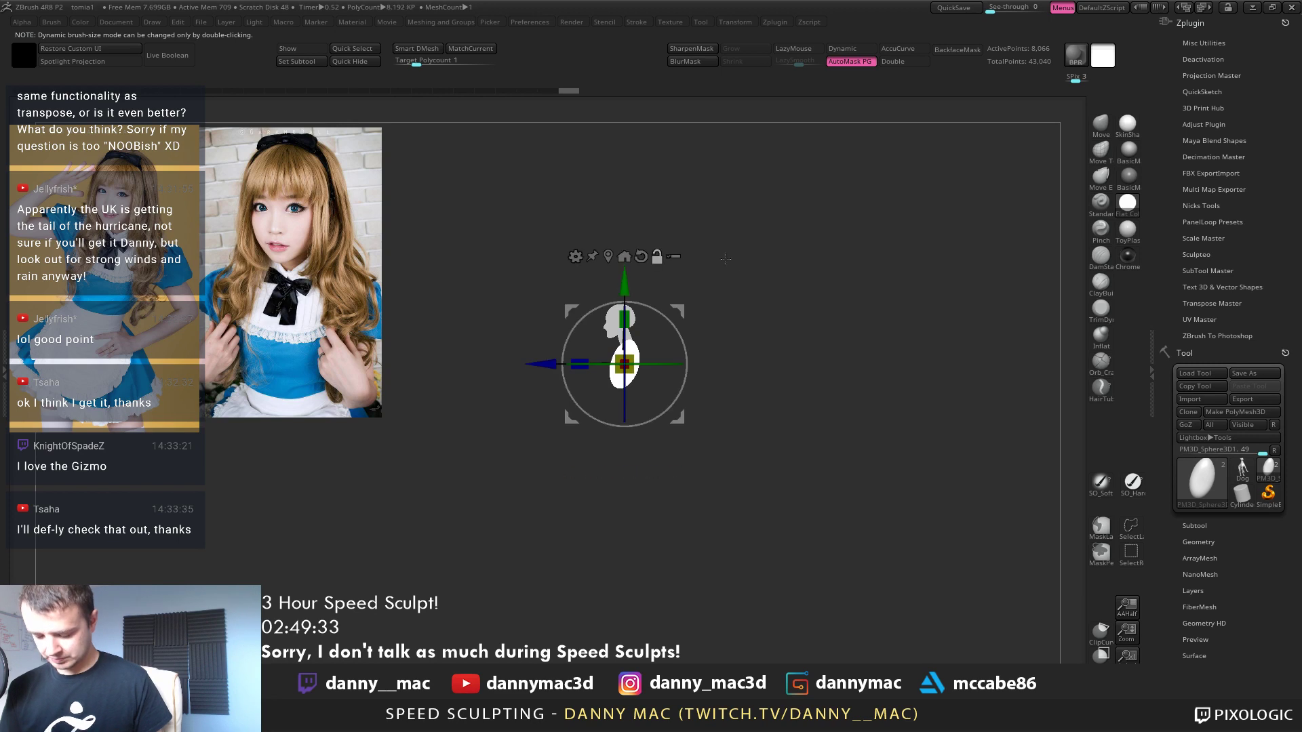
# Duplicate the torso subtool, then rotate the copy upside down and place it under the torso as the pelvis
pyautogui.hotkey('ctrl', 'shift', 'd')
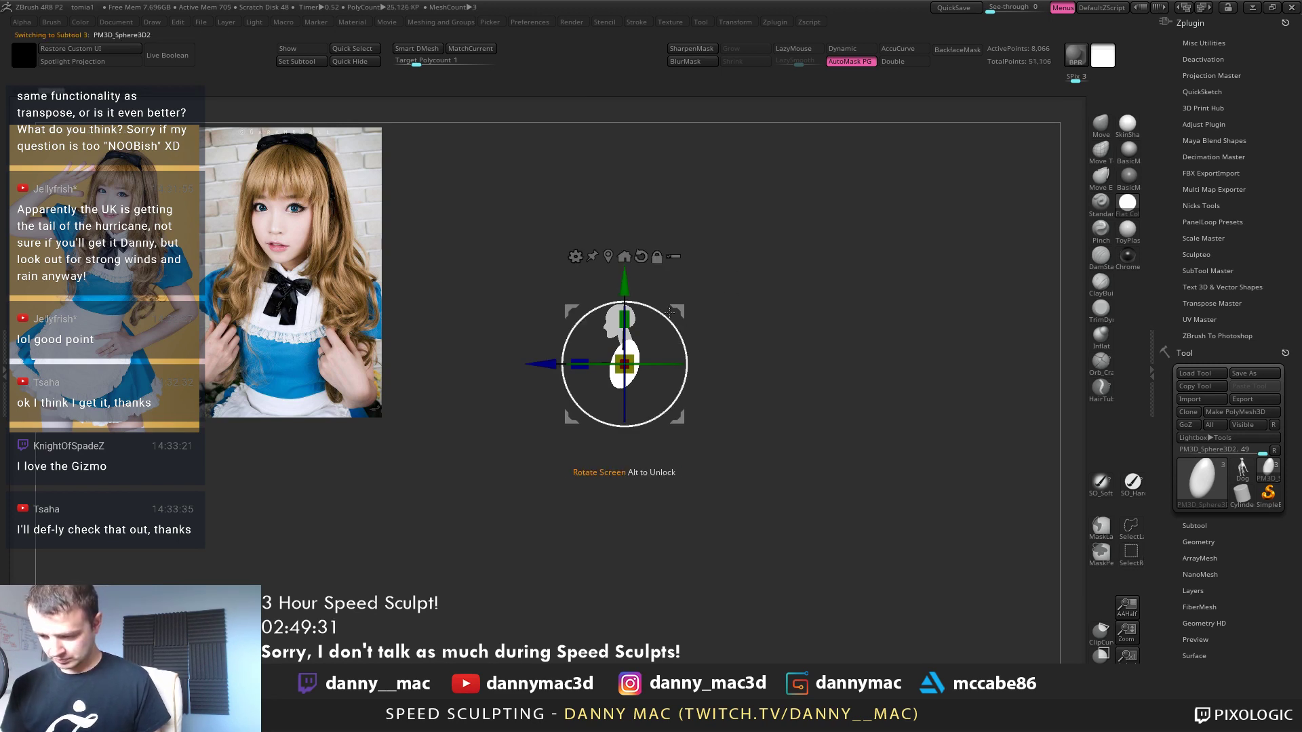
pyautogui.moveTo(670, 312); pyautogui.dragTo(656, 463)
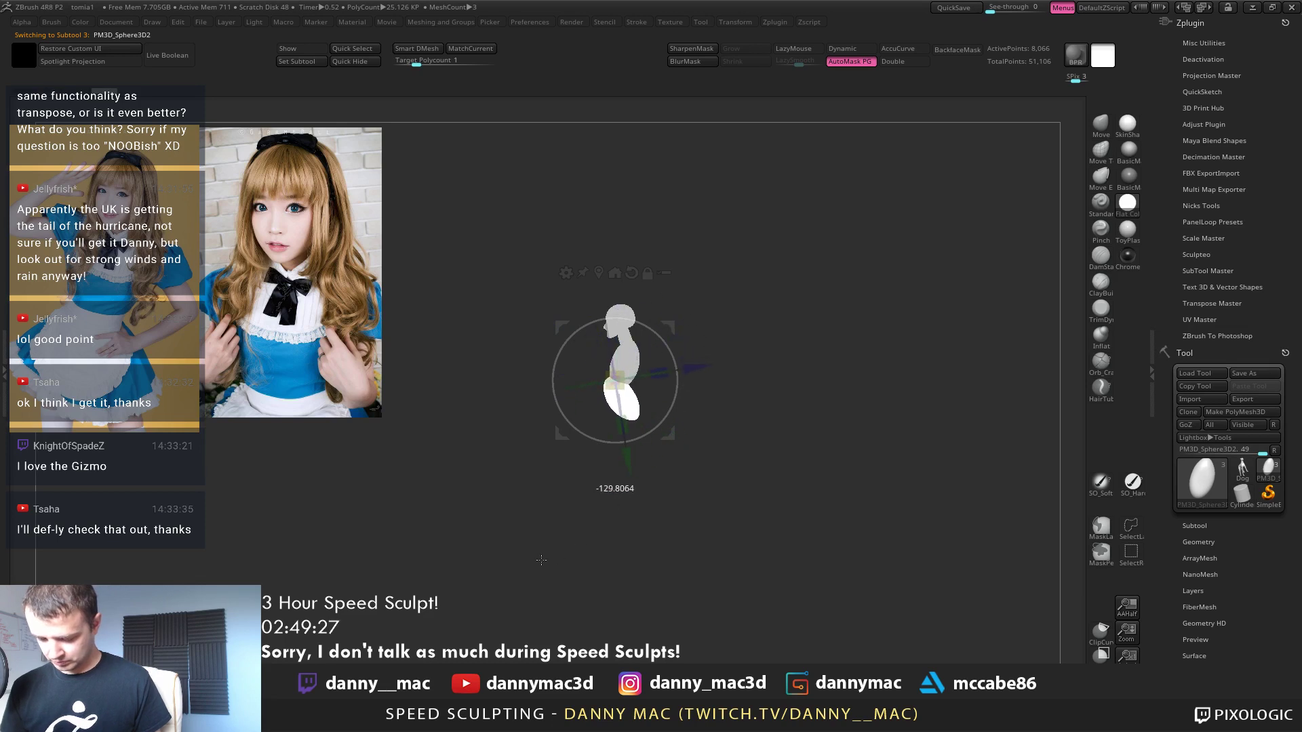
pyautogui.moveTo(541, 560); pyautogui.dragTo(540, 561)
pyautogui.moveTo(666, 319); pyautogui.dragTo(675, 314)
# Shape the pelvis block's silhouette from the side and front with the Move brush, varying the brush size
pyautogui.press('q')
pyautogui.press('space')
pyautogui.press('space')
pyautogui.press('space')
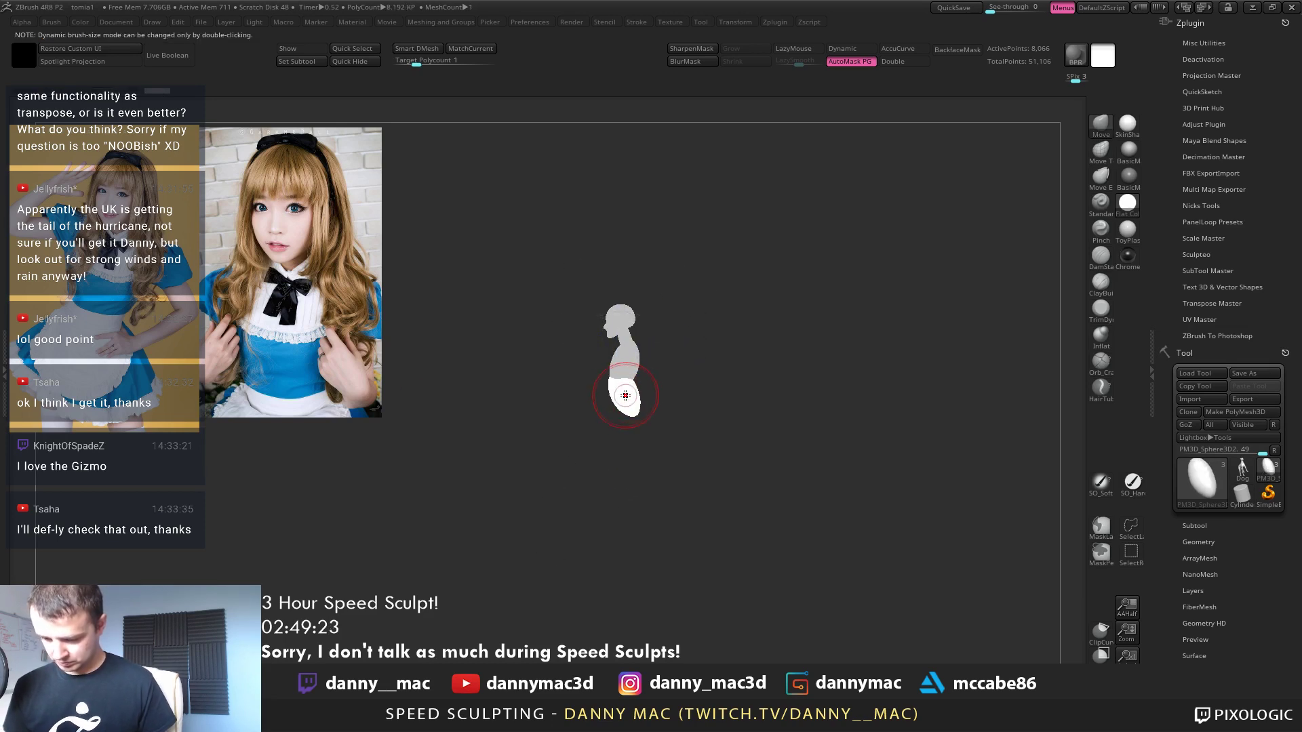
pyautogui.press('space')
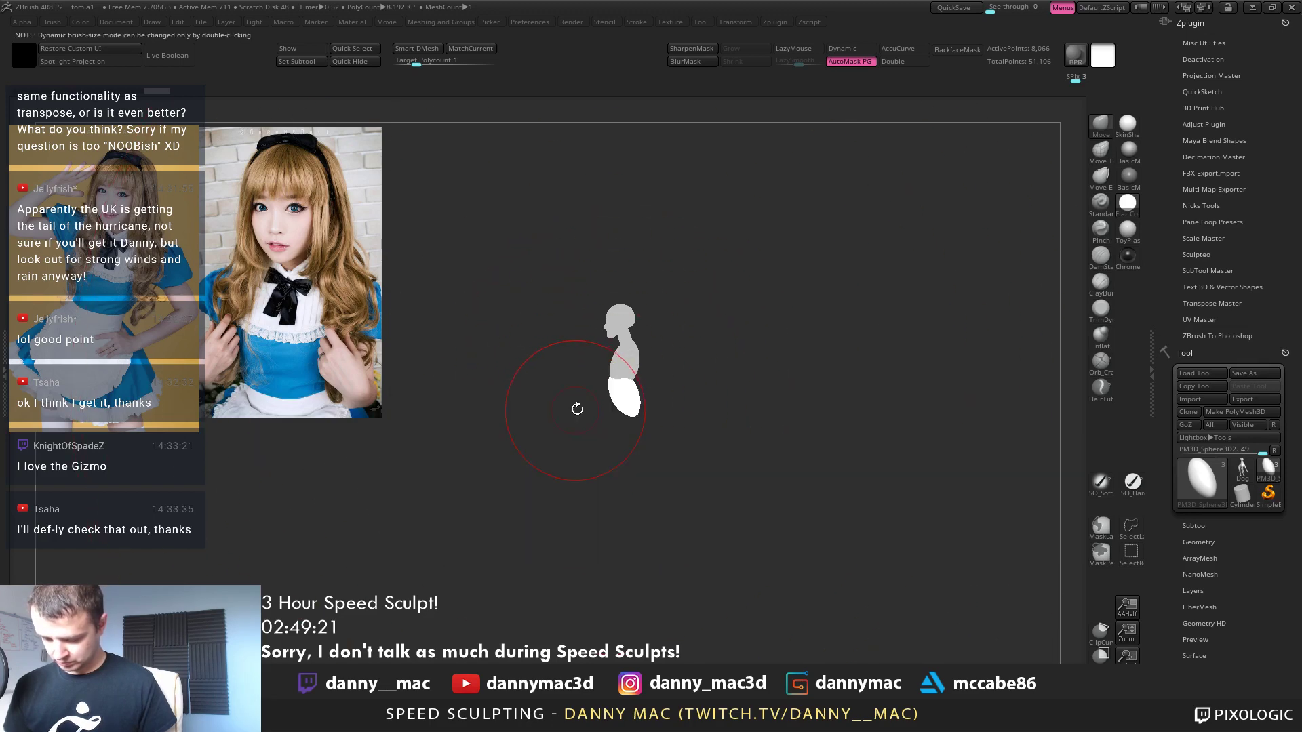
pyautogui.keyDown('shift'); pyautogui.moveTo(616, 378); pyautogui.dragTo(629, 403); pyautogui.keyUp('shift')
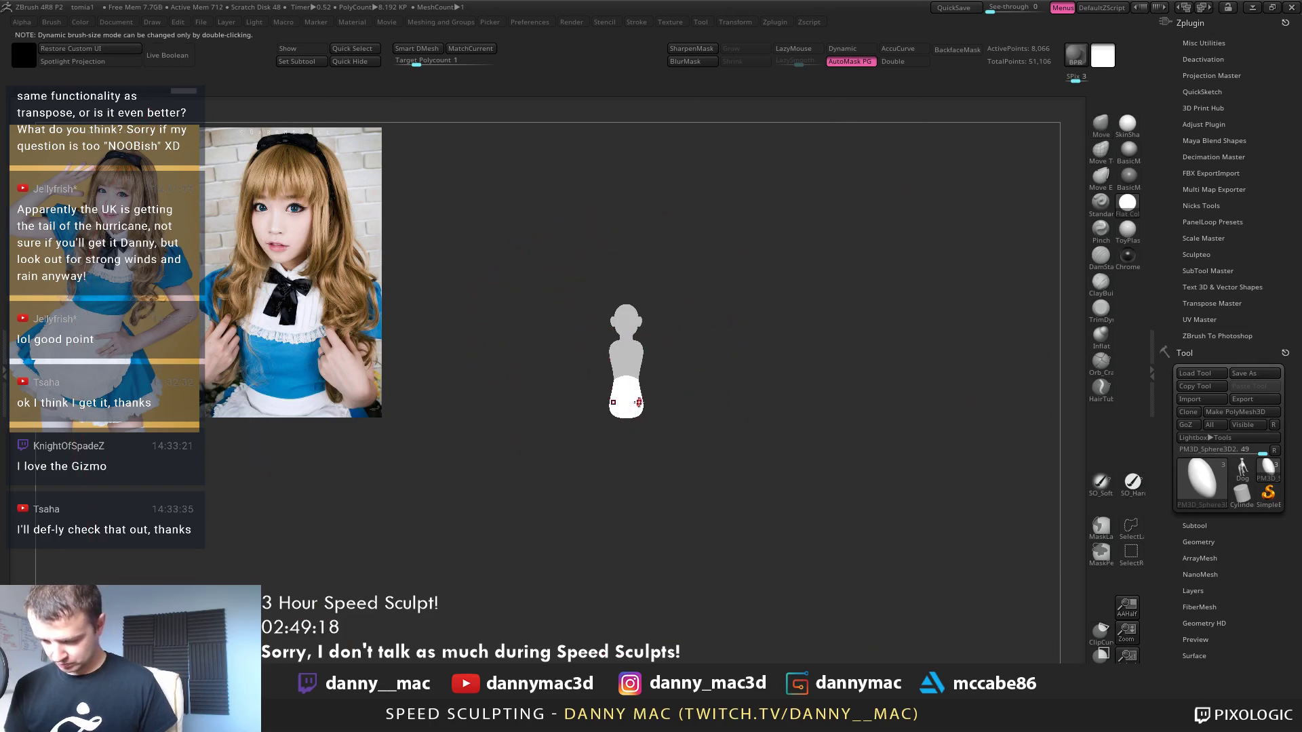
pyautogui.keyDown('shift'); pyautogui.moveTo(624, 421); pyautogui.dragTo(703, 398, button='right'); pyautogui.keyUp('shift')
# Shift the pelvis block slightly with the gizmo and adjust its side profile with the Move brush
pyautogui.press('w')
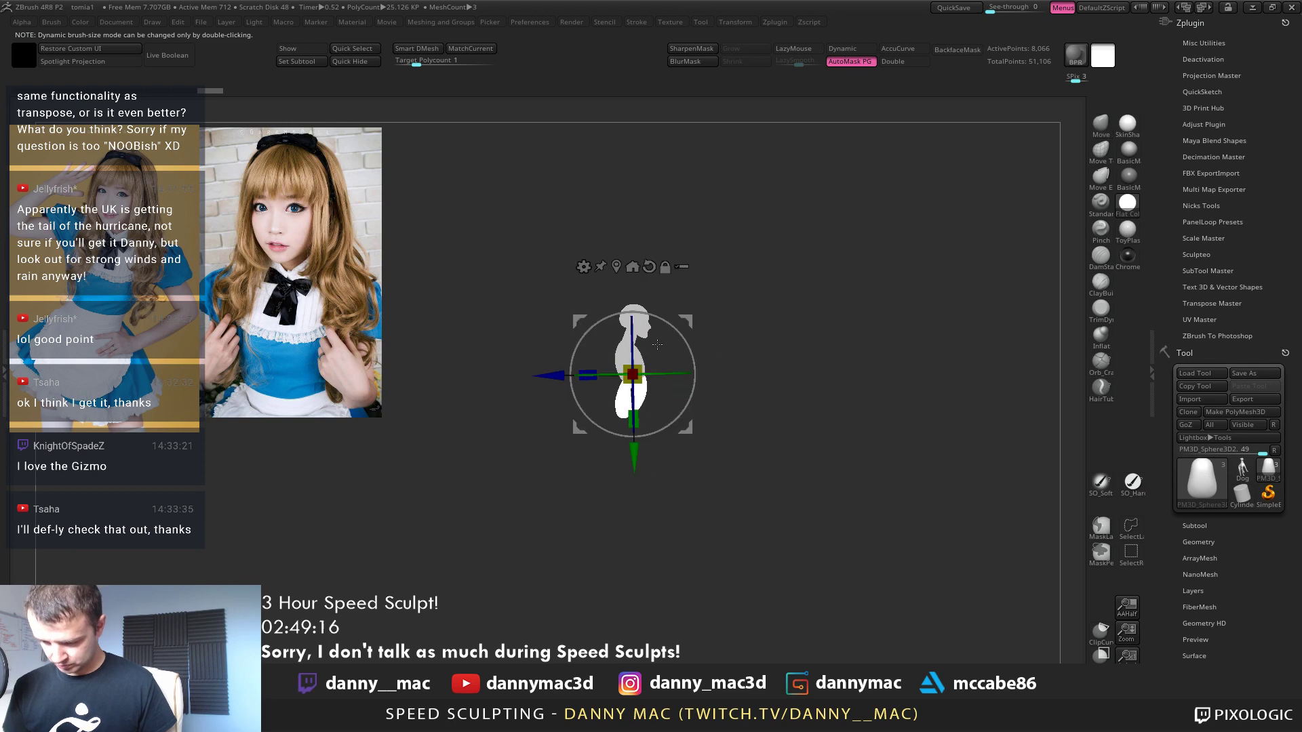
pyautogui.moveTo(636, 428); pyautogui.dragTo(638, 419)
pyautogui.press('q')
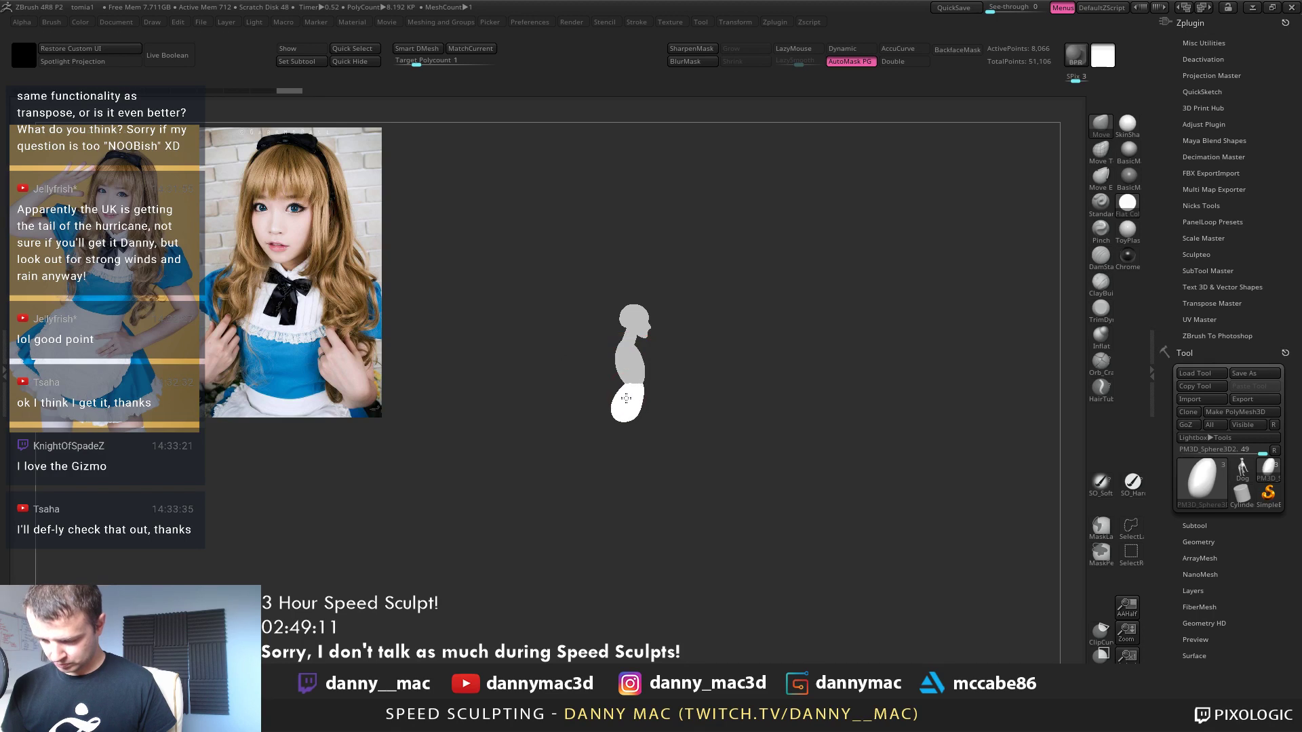
pyautogui.moveTo(627, 398); pyautogui.dragTo(622, 395)
# Widen the torso's shoulders and narrow its waist, and adjust the pelvis block's front outline with the Move brush
pyautogui.moveTo(622, 395); pyautogui.dragTo(648, 362, button='right')
pyautogui.keyDown('alt'); pyautogui.click(648, 362); pyautogui.keyUp('alt')
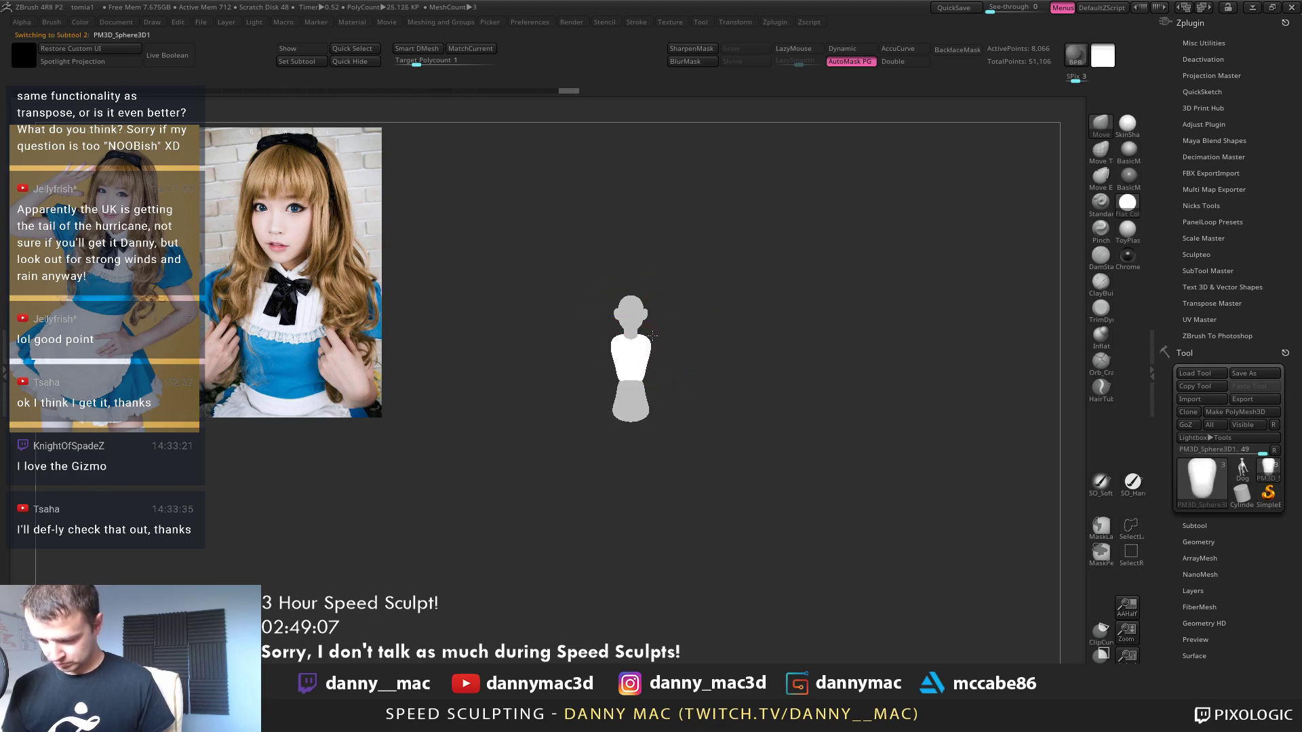
pyautogui.press('space')
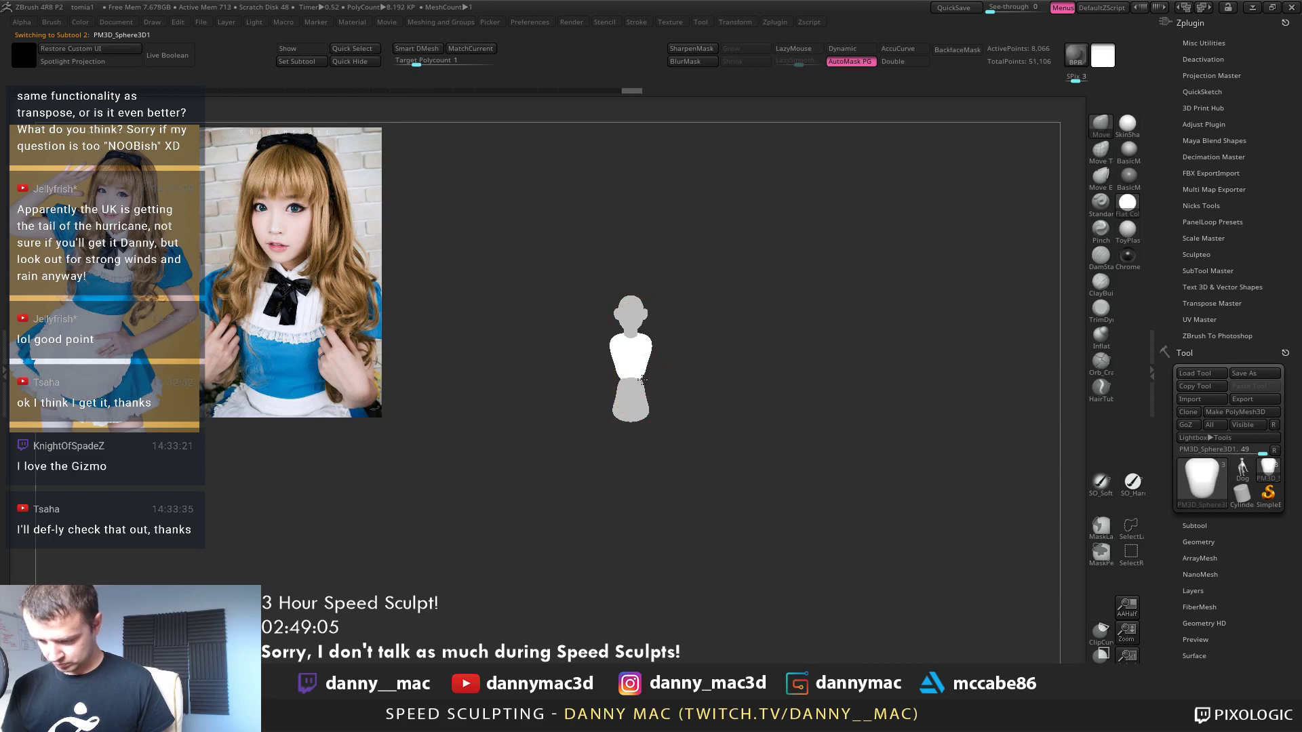
pyautogui.press('space')
pyautogui.keyDown('alt'); pyautogui.click(641, 400); pyautogui.keyUp('alt')
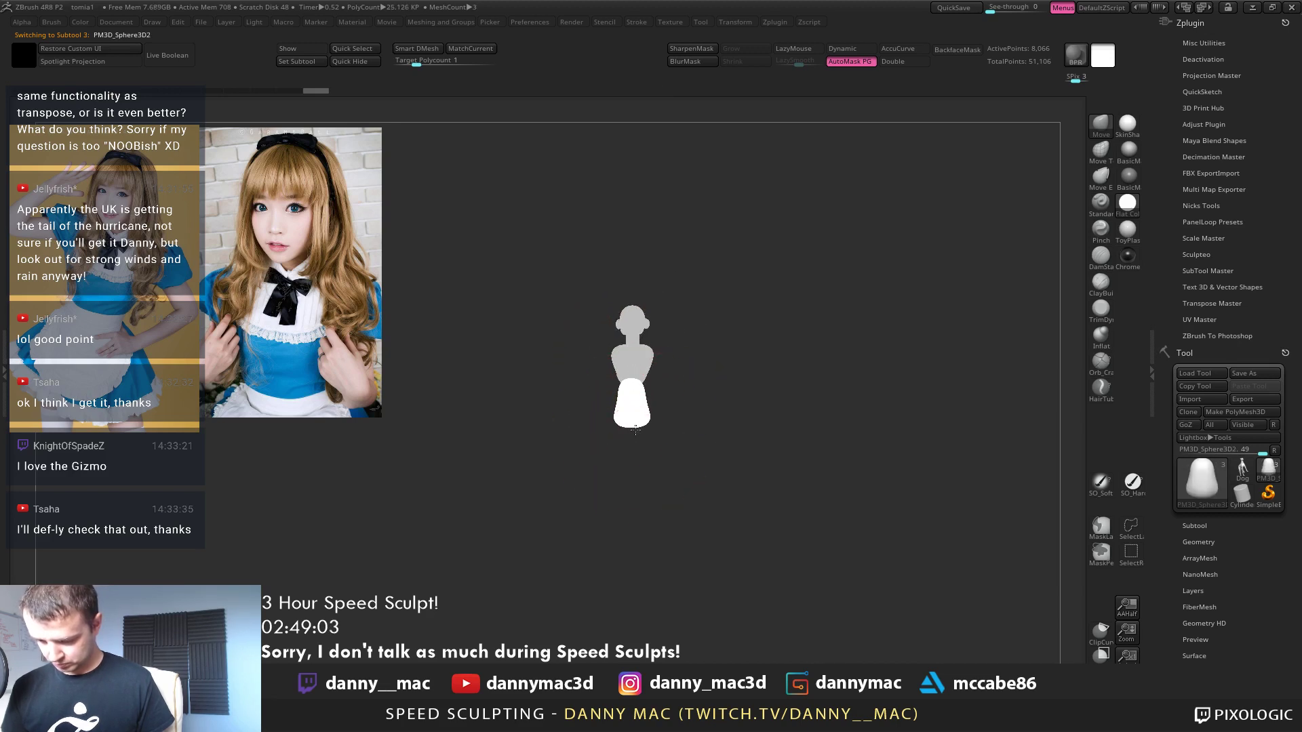
pyautogui.moveTo(635, 430); pyautogui.dragTo(635, 432)
pyautogui.keyDown('shift'); pyautogui.moveTo(635, 433); pyautogui.dragTo(639, 404, button='right'); pyautogui.keyUp('shift')
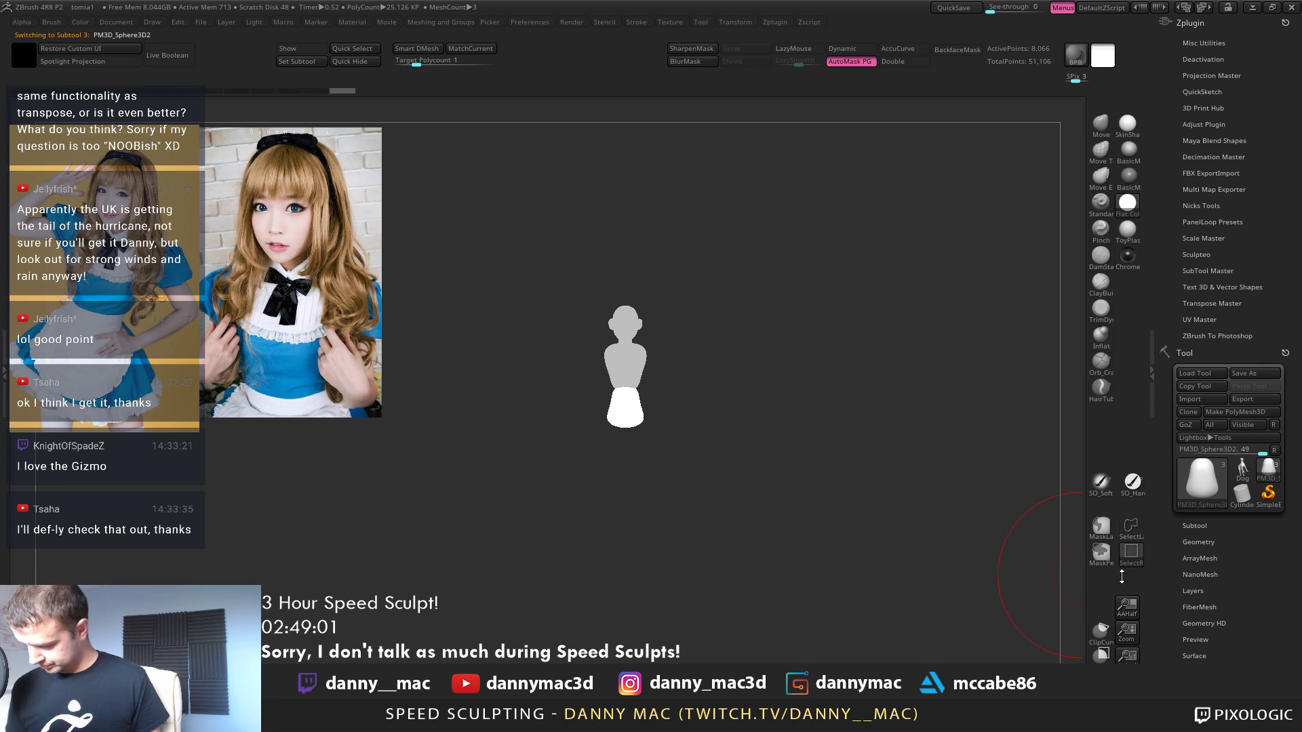
# Slice the lower sides of the pelvis and the outer sides of the torso flat with the clip curve brush
pyautogui.click(1101, 629)
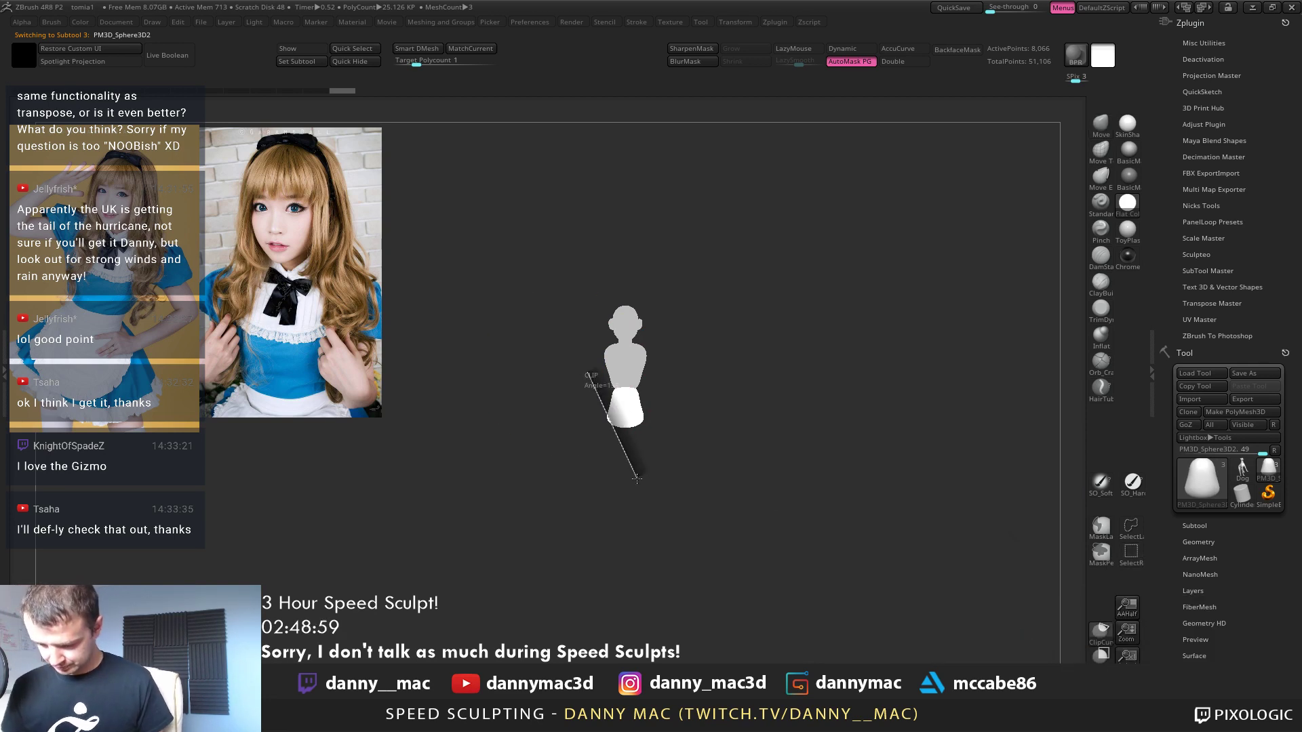
pyautogui.keyDown('ctrl'); pyautogui.keyDown('shift'); pyautogui.moveTo(640, 479); pyautogui.dragTo(635, 469); pyautogui.keyUp('shift'); pyautogui.keyUp('ctrl')
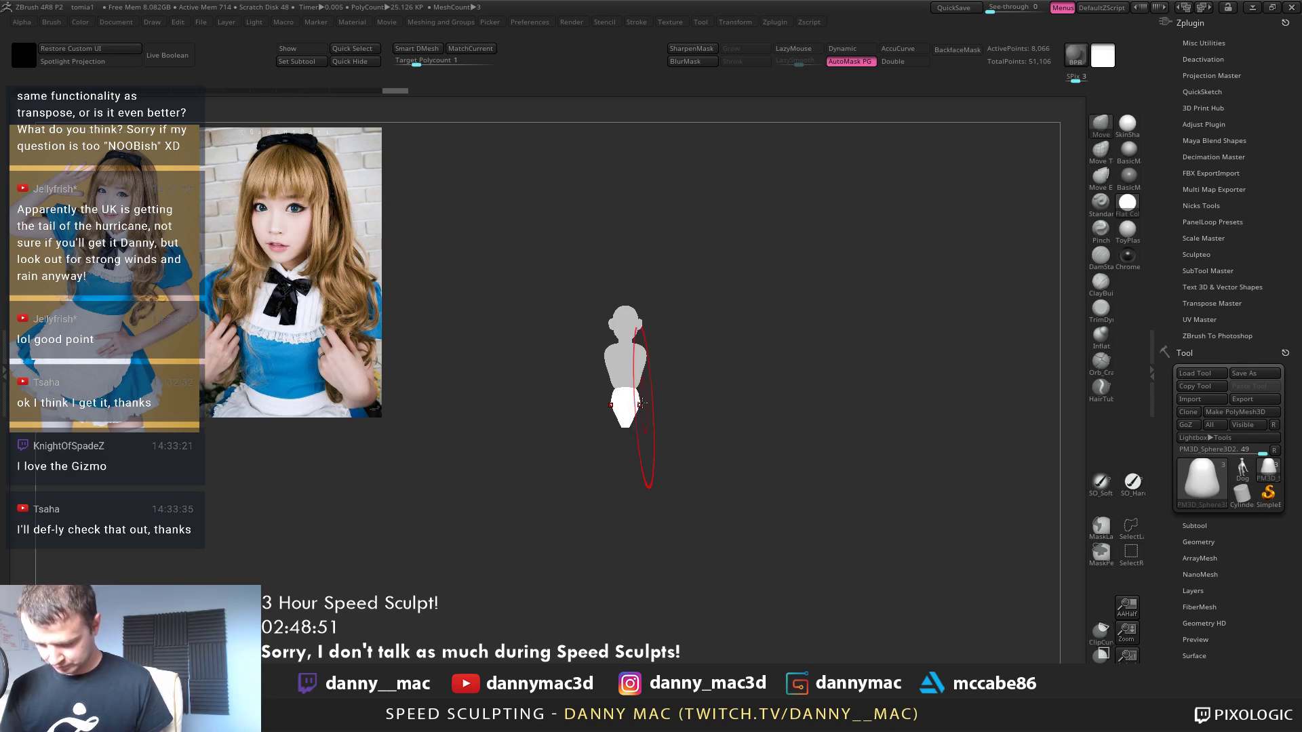
pyautogui.moveTo(610, 431)
pyautogui.keyDown('ctrl'); pyautogui.keyDown('shift'); pyautogui.mouseDown()
pyautogui.moveTo(628, 434)
pyautogui.moveTo(639, 474)
pyautogui.mouseUp(); pyautogui.keyUp('shift'); pyautogui.keyUp('ctrl')
pyautogui.keyDown('ctrl'); pyautogui.keyDown('shift'); pyautogui.moveTo(596, 385); pyautogui.dragTo(625, 325); pyautogui.keyUp('shift'); pyautogui.keyUp('ctrl')
pyautogui.keyDown('alt'); pyautogui.click(625, 348); pyautogui.keyUp('alt')
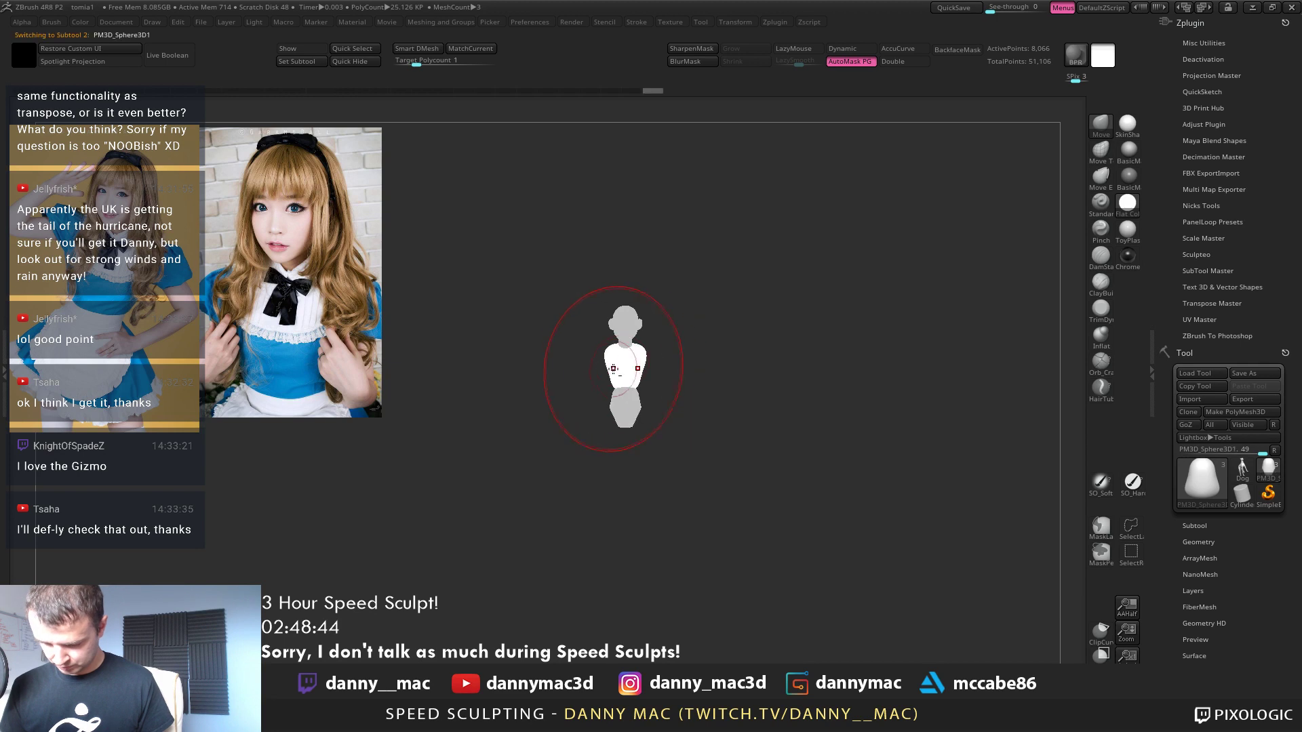
pyautogui.keyDown('ctrl'); pyautogui.keyDown('shift'); pyautogui.moveTo(600, 383); pyautogui.dragTo(619, 318); pyautogui.keyUp('shift'); pyautogui.keyUp('ctrl')
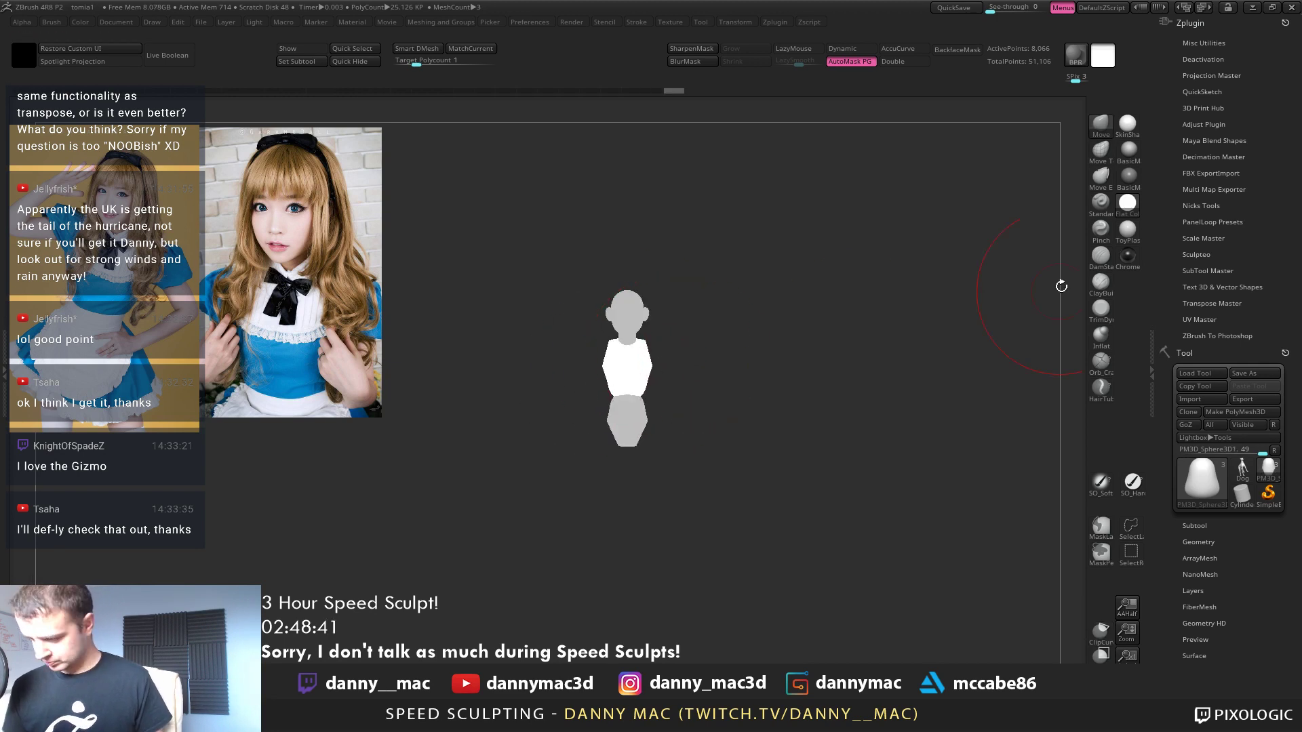
# Switch the model to a shaded Basic Material and refine the pelvis block's shape with the Move brush
pyautogui.click(1128, 149)
pyautogui.press('f')
pyautogui.keyDown('alt'); pyautogui.click(616, 442); pyautogui.keyUp('alt')
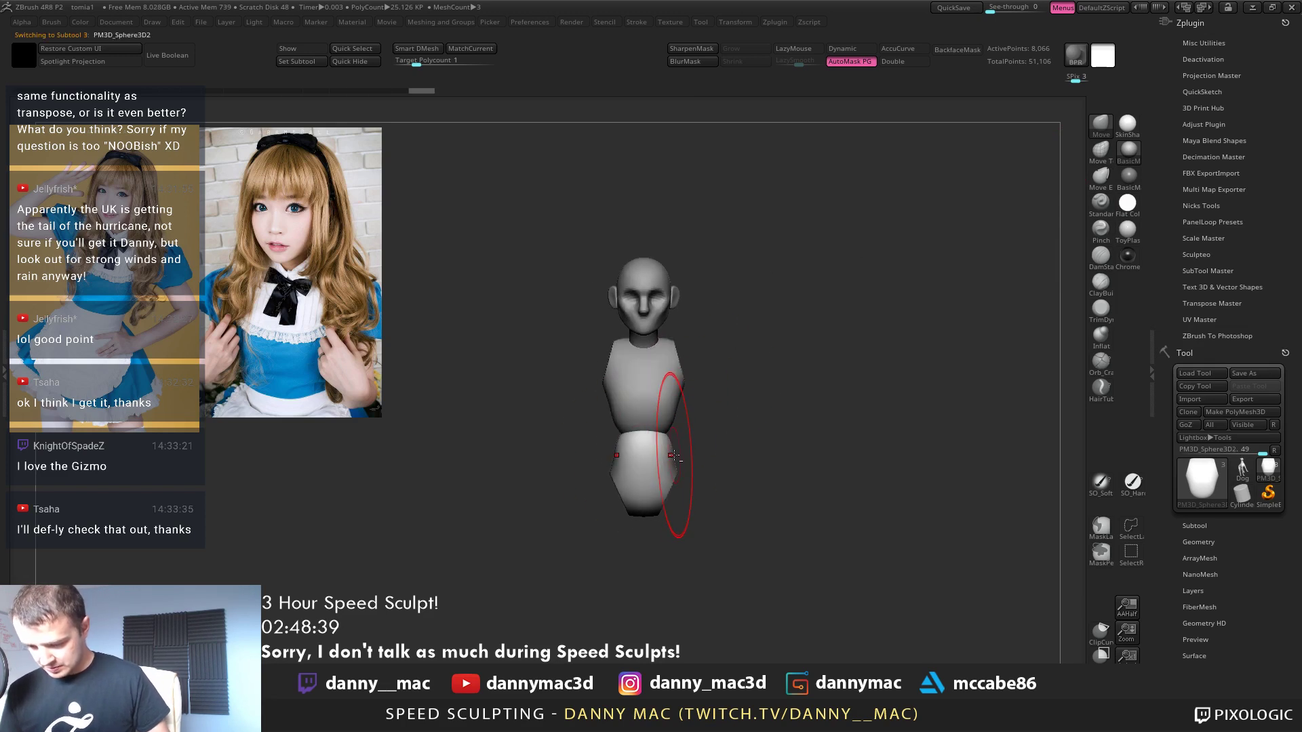
pyautogui.moveTo(719, 441)
pyautogui.mouseDown()
pyautogui.moveTo(682, 452)
pyautogui.moveTo(672, 407)
pyautogui.moveTo(656, 434)
pyautogui.moveTo(683, 436)
pyautogui.mouseUp()
pyautogui.press('space')
pyautogui.press('space')
# Shape the waist transition in side view, alternating between the torso and pelvis subtools
pyautogui.keyDown('alt'); pyautogui.click(663, 393); pyautogui.keyUp('alt')
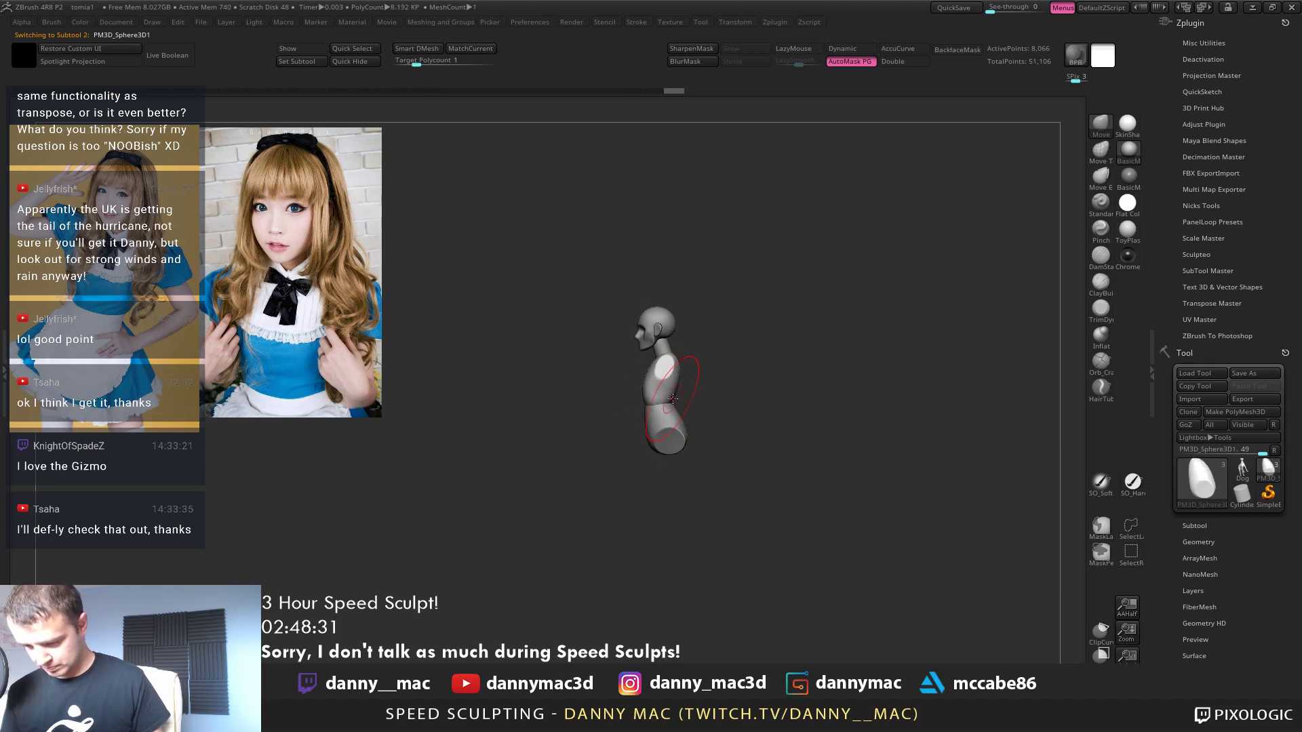
pyautogui.keyDown('alt'); pyautogui.click(675, 407); pyautogui.keyUp('alt')
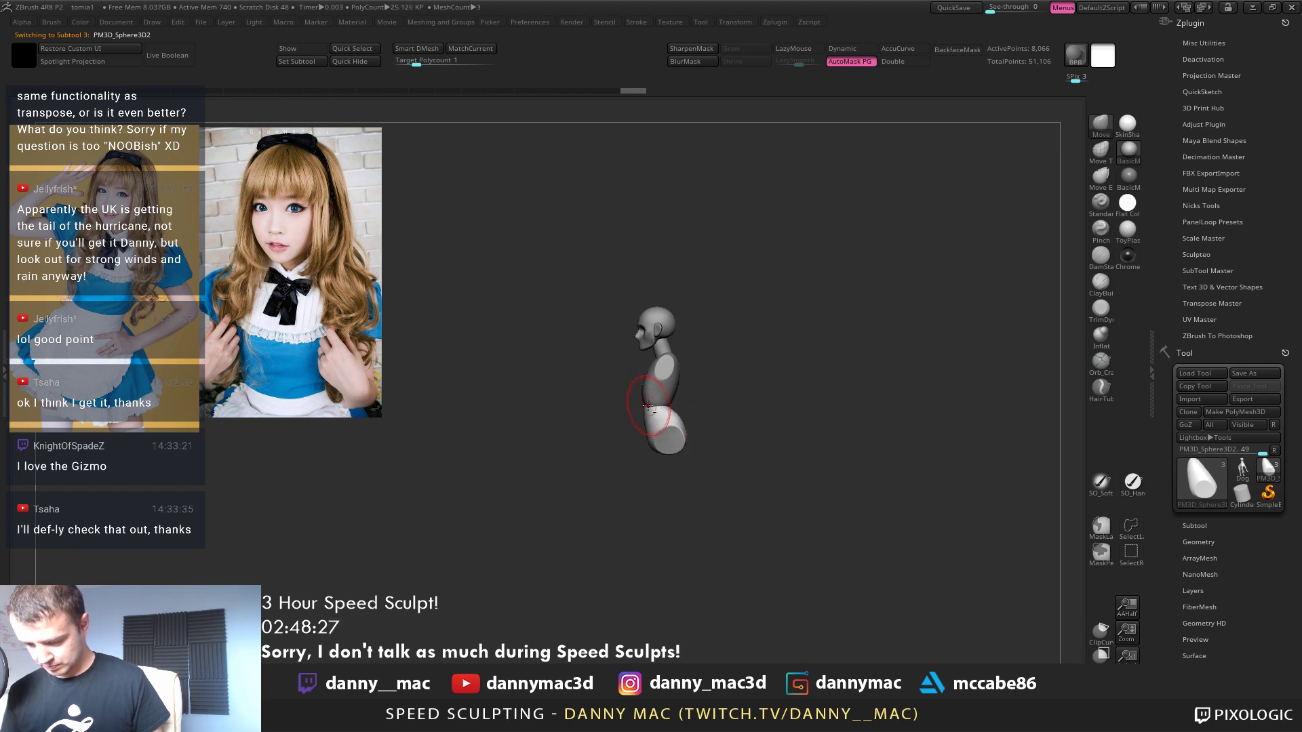
pyautogui.keyDown('alt'); pyautogui.click(649, 395); pyautogui.keyUp('alt')
# Adjust the Move brush's Draw Size for reshaping the torso's side profile near the waist
pyautogui.moveTo(695, 387)
pyautogui.mouseDown()
pyautogui.moveTo(731, 392)
pyautogui.moveTo(641, 382)
pyautogui.moveTo(670, 419)
pyautogui.moveTo(682, 375)
pyautogui.mouseUp()
pyautogui.press('space')
pyautogui.press('space')
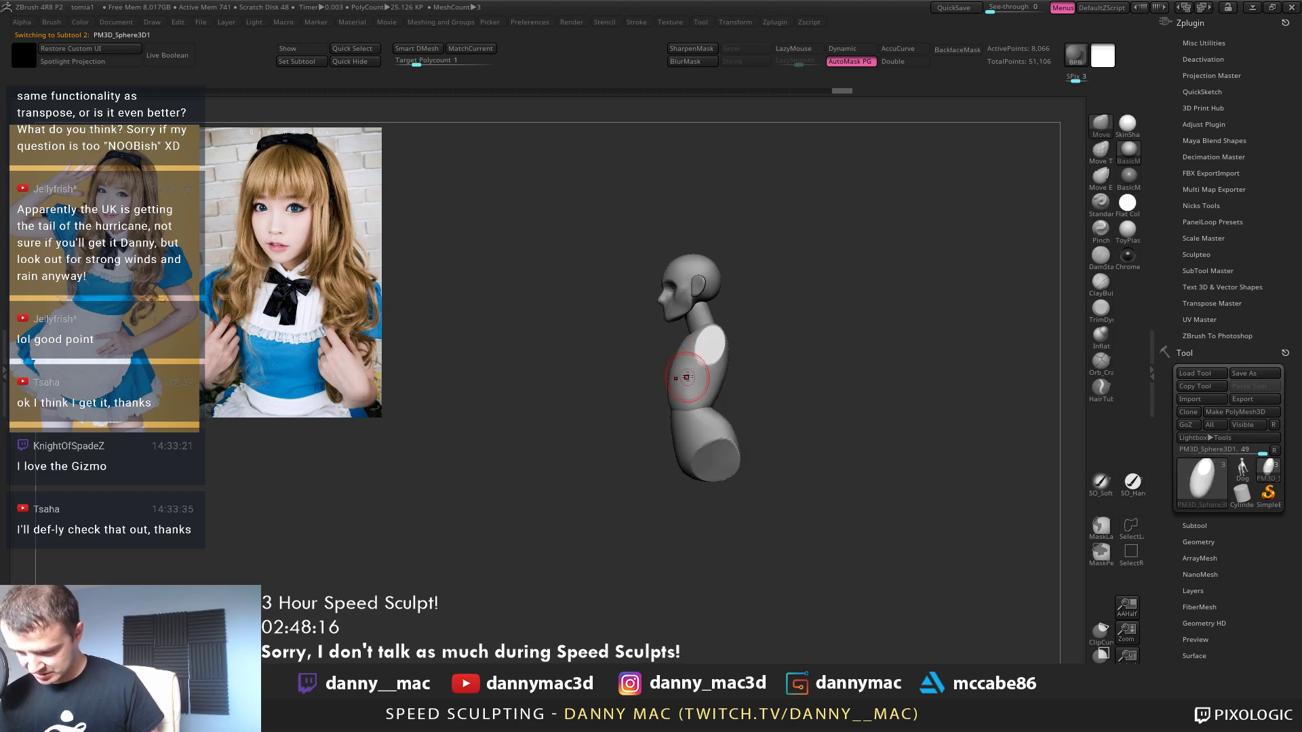
pyautogui.press('space')
pyautogui.press('space')
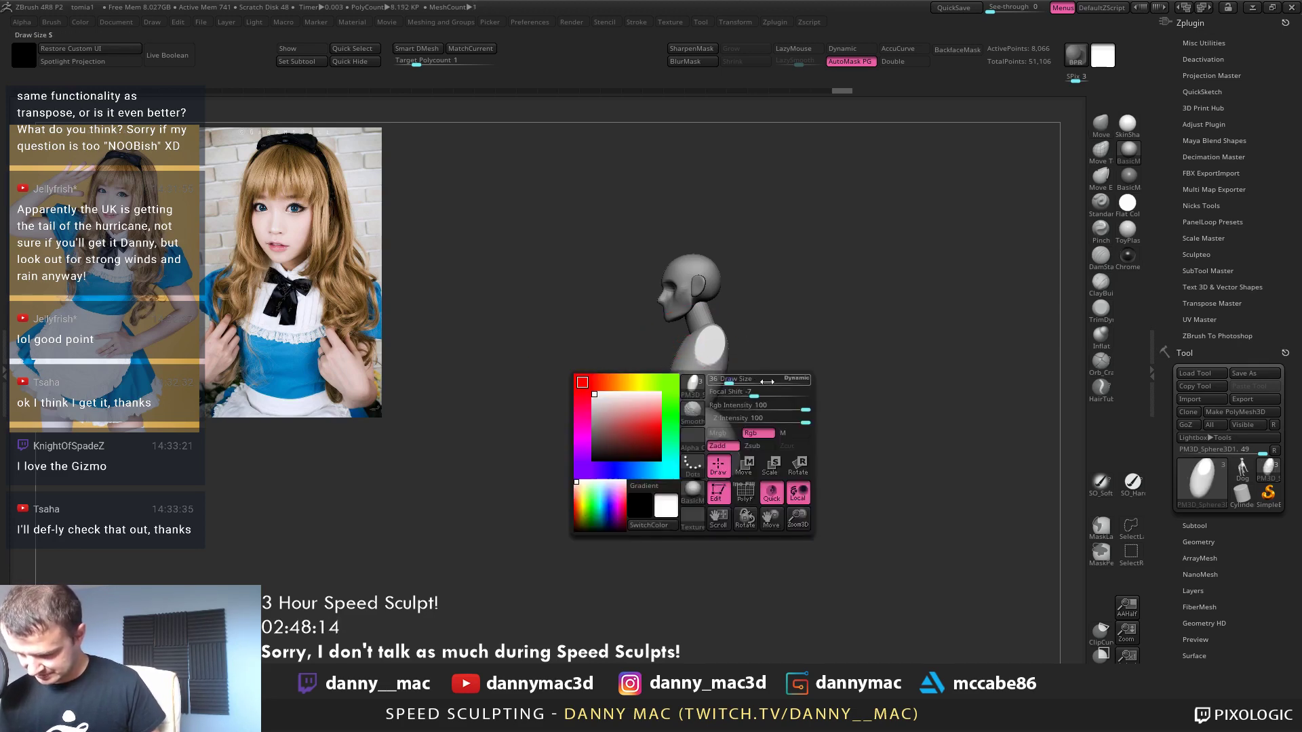
pyautogui.press('space')
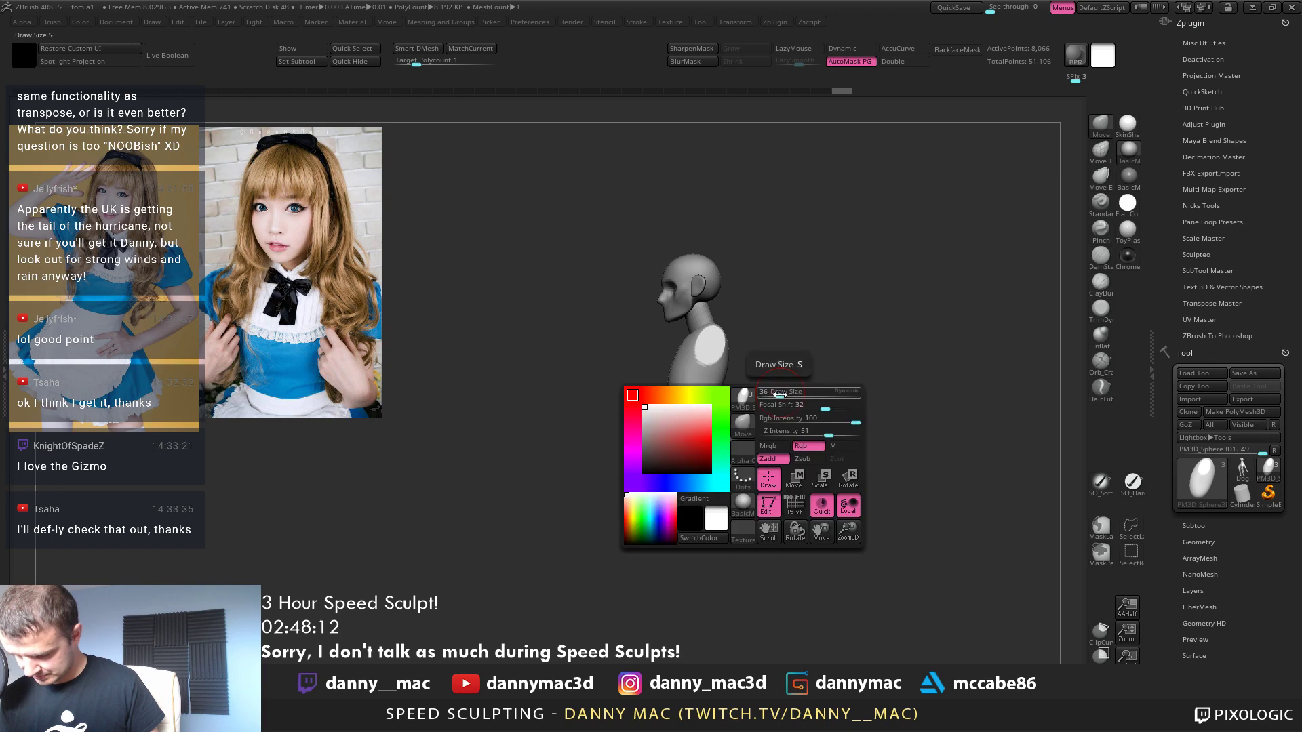
pyautogui.moveTo(839, 395)
pyautogui.mouseDown()
pyautogui.moveTo(811, 399)
pyautogui.moveTo(865, 402)
pyautogui.moveTo(828, 401)
pyautogui.mouseUp()
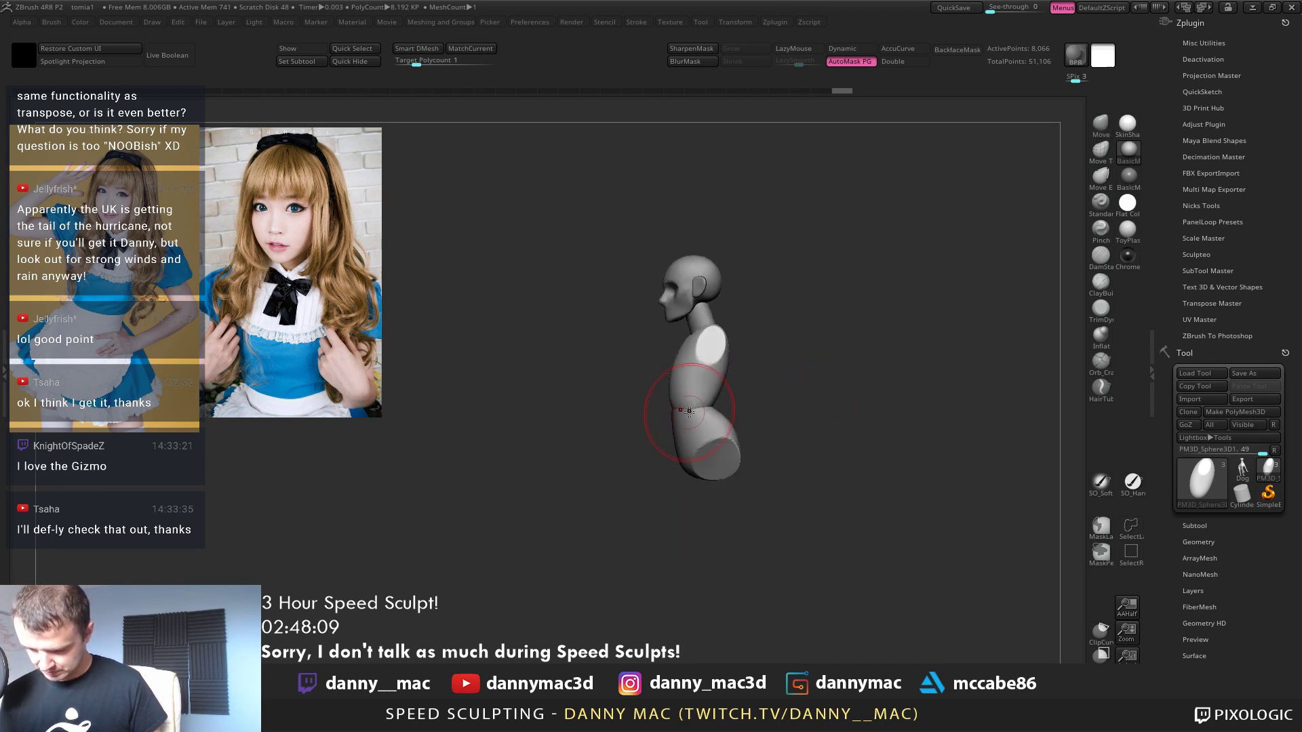
# Refine the pelvis and upper torso profiles with the Move brush, including the shoulder area under the neck
pyautogui.moveTo(689, 418); pyautogui.dragTo(545, 437)
pyautogui.moveTo(631, 423)
pyautogui.keyDown('alt'); pyautogui.mouseDown()
pyautogui.moveTo(624, 388)
pyautogui.moveTo(613, 425)
pyautogui.moveTo(574, 426)
pyautogui.mouseUp(); pyautogui.keyUp('alt')
pyautogui.keyDown('alt'); pyautogui.click(607, 422); pyautogui.keyUp('alt')
pyautogui.keyDown('alt'); pyautogui.click(602, 349); pyautogui.keyUp('alt')
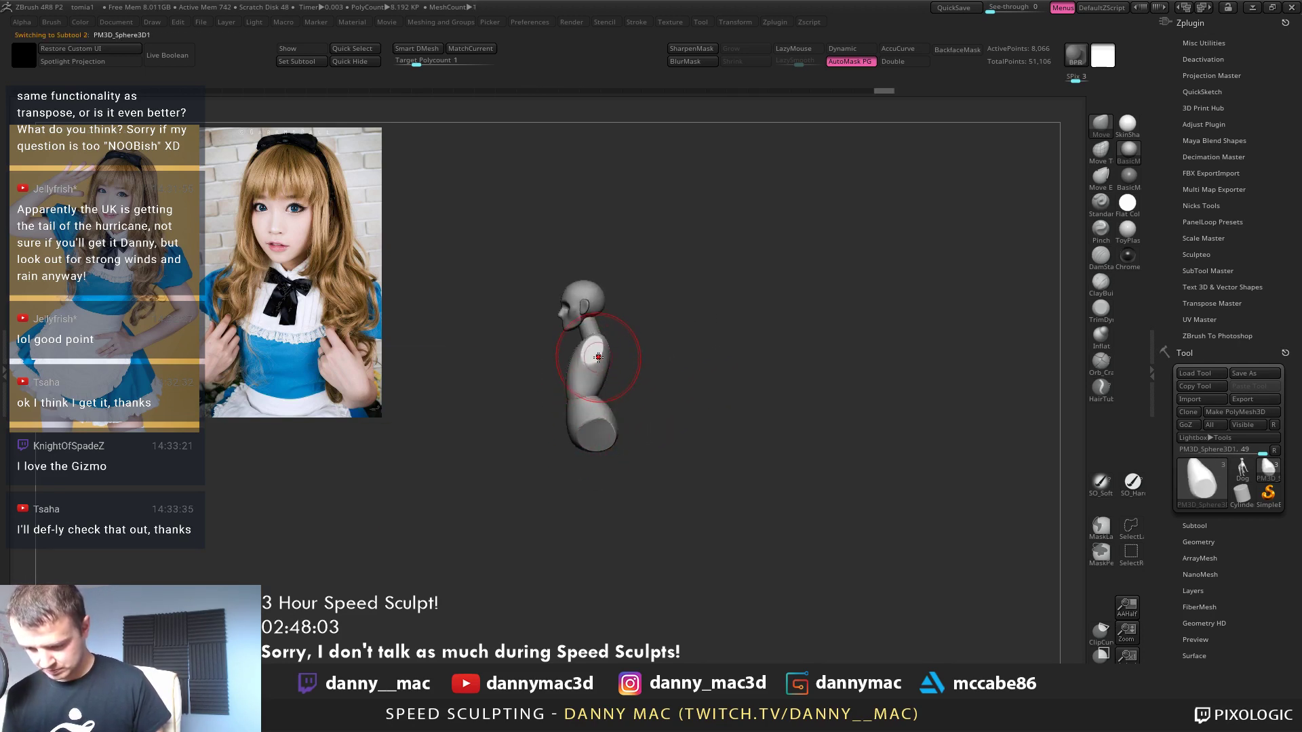
pyautogui.moveTo(595, 355)
pyautogui.keyDown('shift'); pyautogui.mouseDown()
pyautogui.moveTo(616, 389)
pyautogui.moveTo(616, 374)
pyautogui.mouseUp(); pyautogui.keyUp('shift')
pyautogui.keyDown('ctrl'); pyautogui.moveTo(616, 372); pyautogui.dragTo(650, 364, button='right'); pyautogui.keyUp('ctrl')
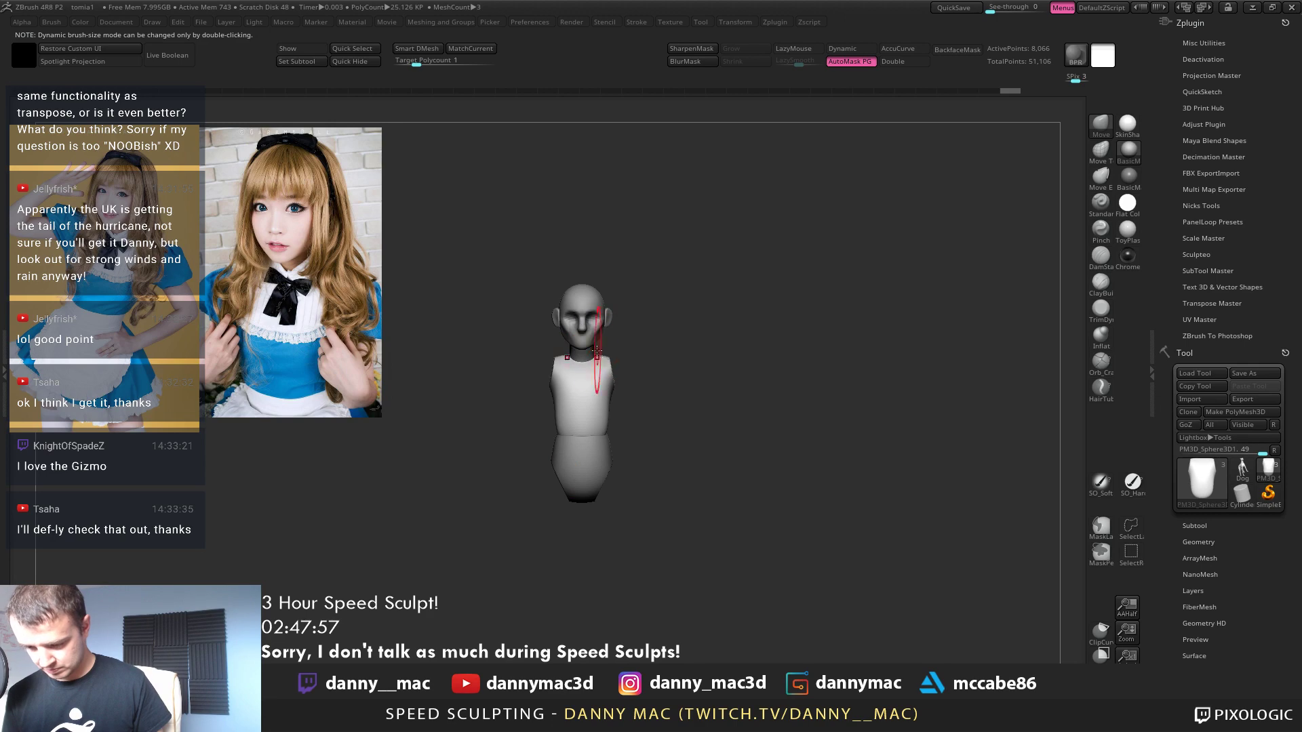
# Select the head subtool and save the project under the file name tomia1
pyautogui.keyDown('alt'); pyautogui.click(596, 363); pyautogui.keyUp('alt')
pyautogui.keyDown('shift'); pyautogui.moveTo(596, 363); pyautogui.dragTo(597, 316, button='right'); pyautogui.keyUp('shift')
pyautogui.hotkey('ctrl', 's')
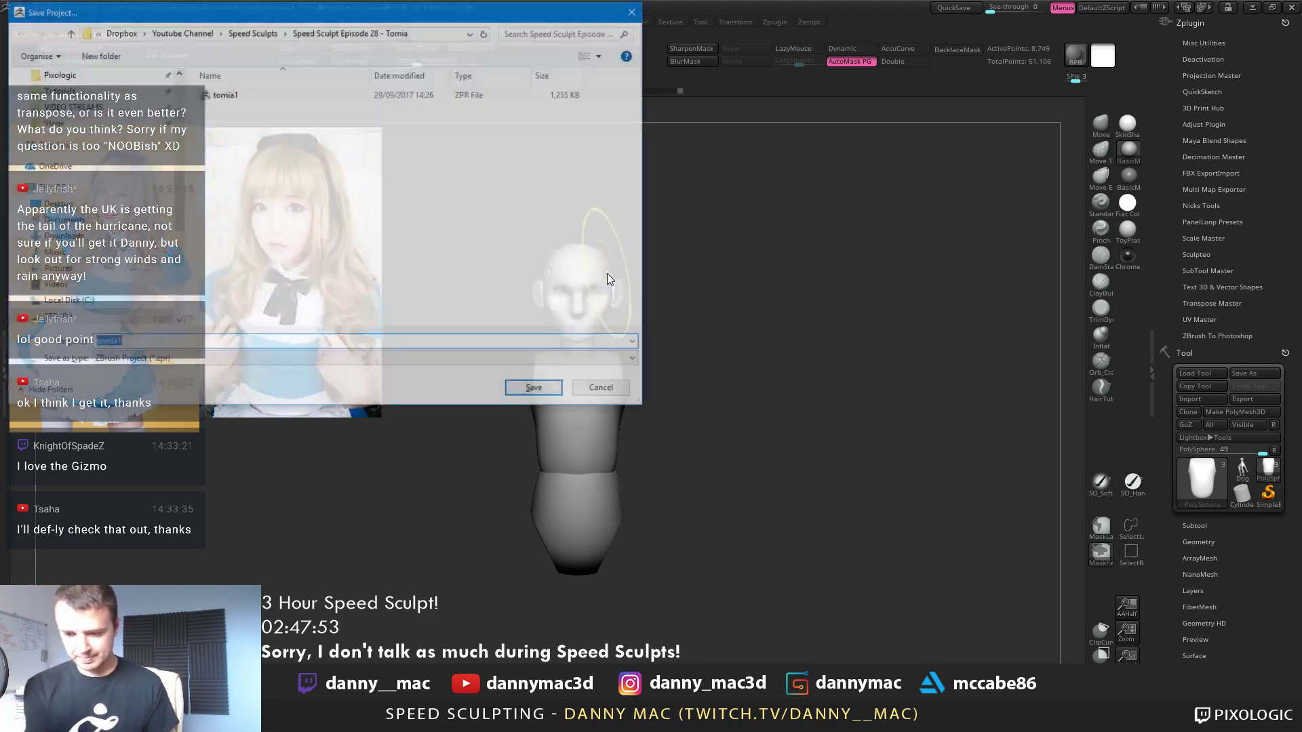
pyautogui.press('Return')
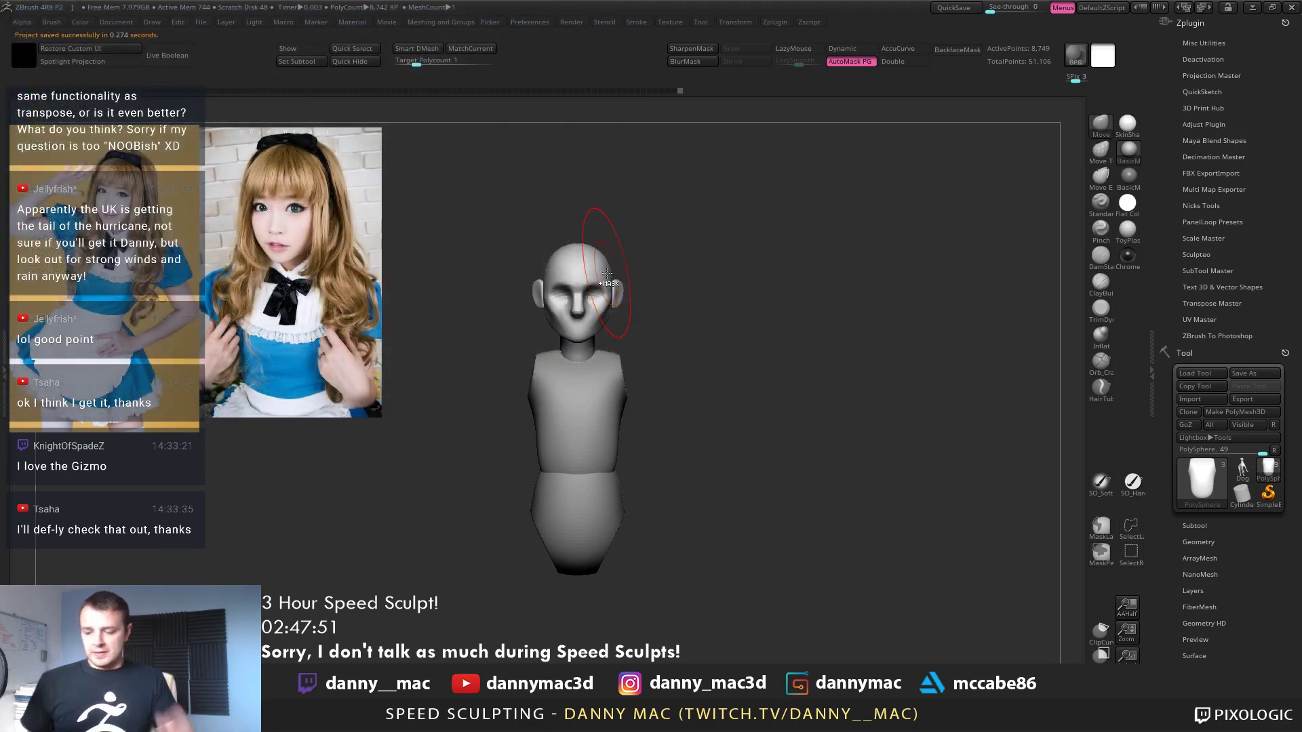
# Save the project over the existing tomia1 file
pyautogui.hotkey('ctrl', 's')
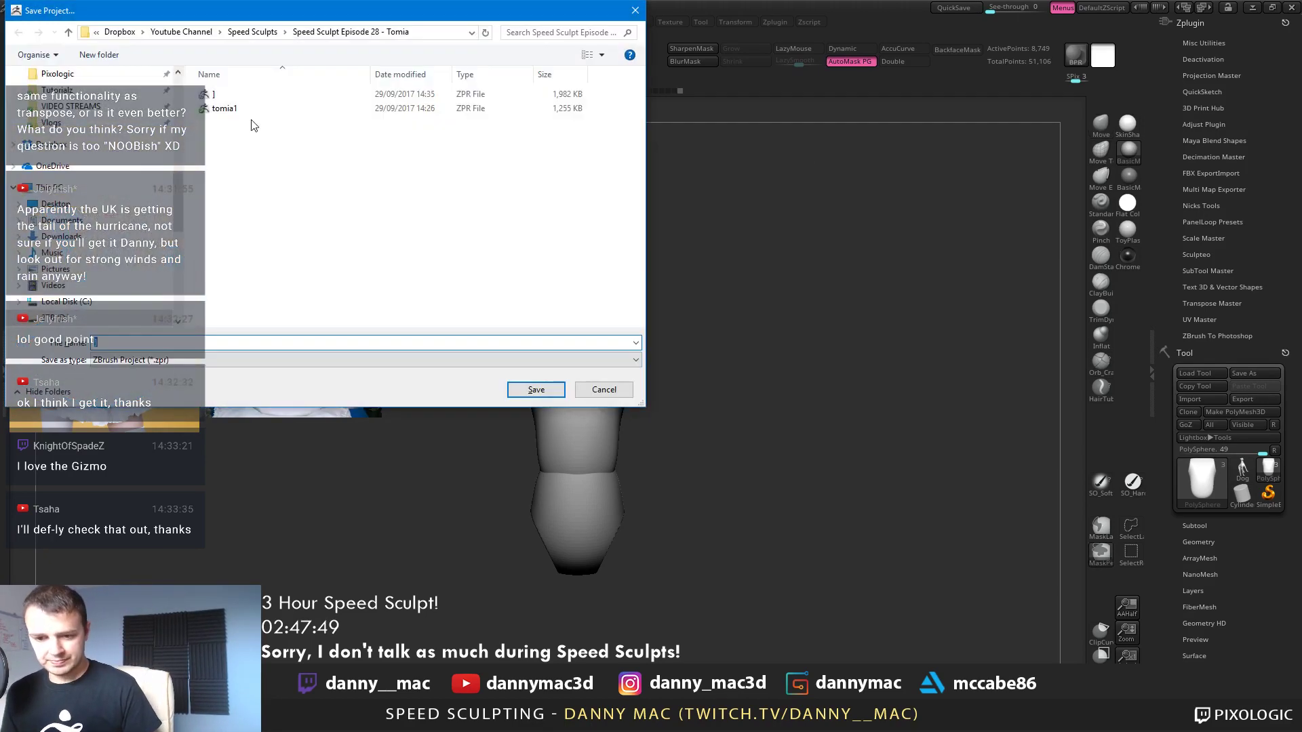
pyautogui.doubleClick(248, 110)
pyautogui.click(697, 365)
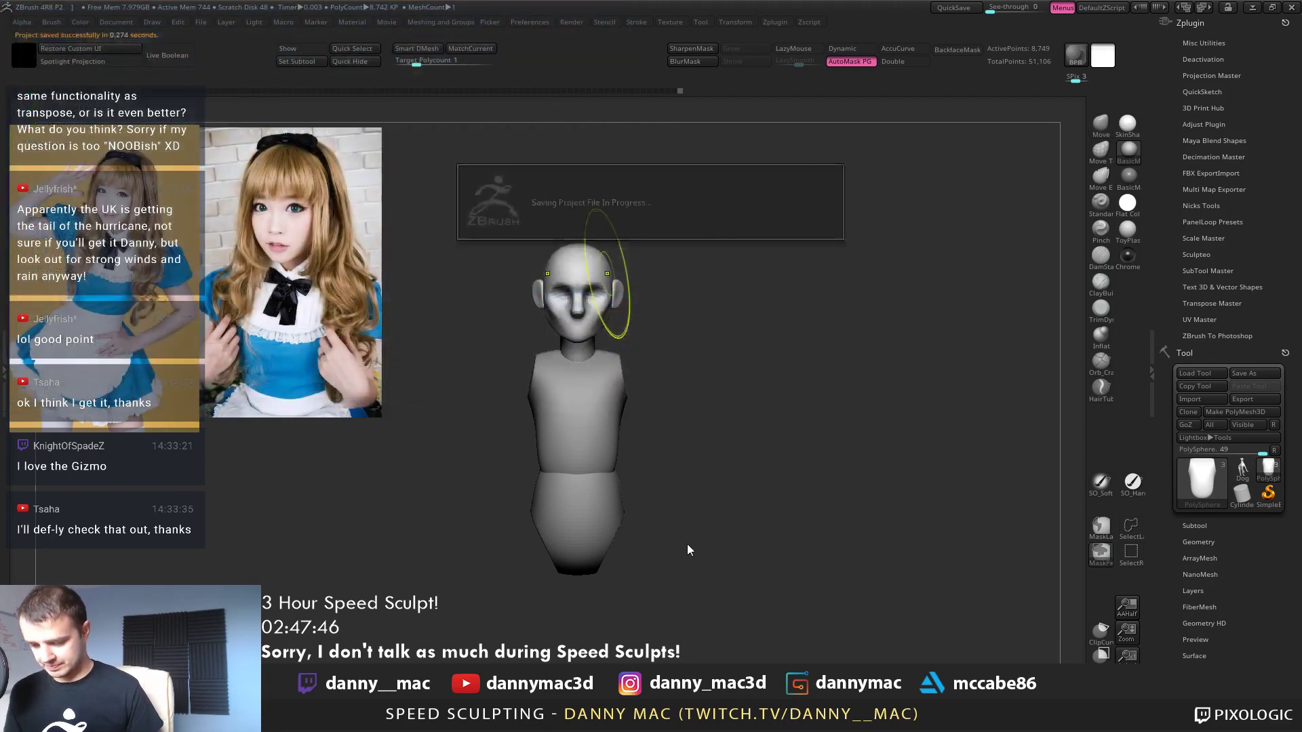
# Adjust the Move brush's Draw Size on the head subtool and reshape the neck's side profile beneath the skull
pyautogui.keyDown('alt'); pyautogui.click(588, 412); pyautogui.keyUp('alt')
pyautogui.moveTo(583, 411); pyautogui.dragTo(543, 445, button='right')
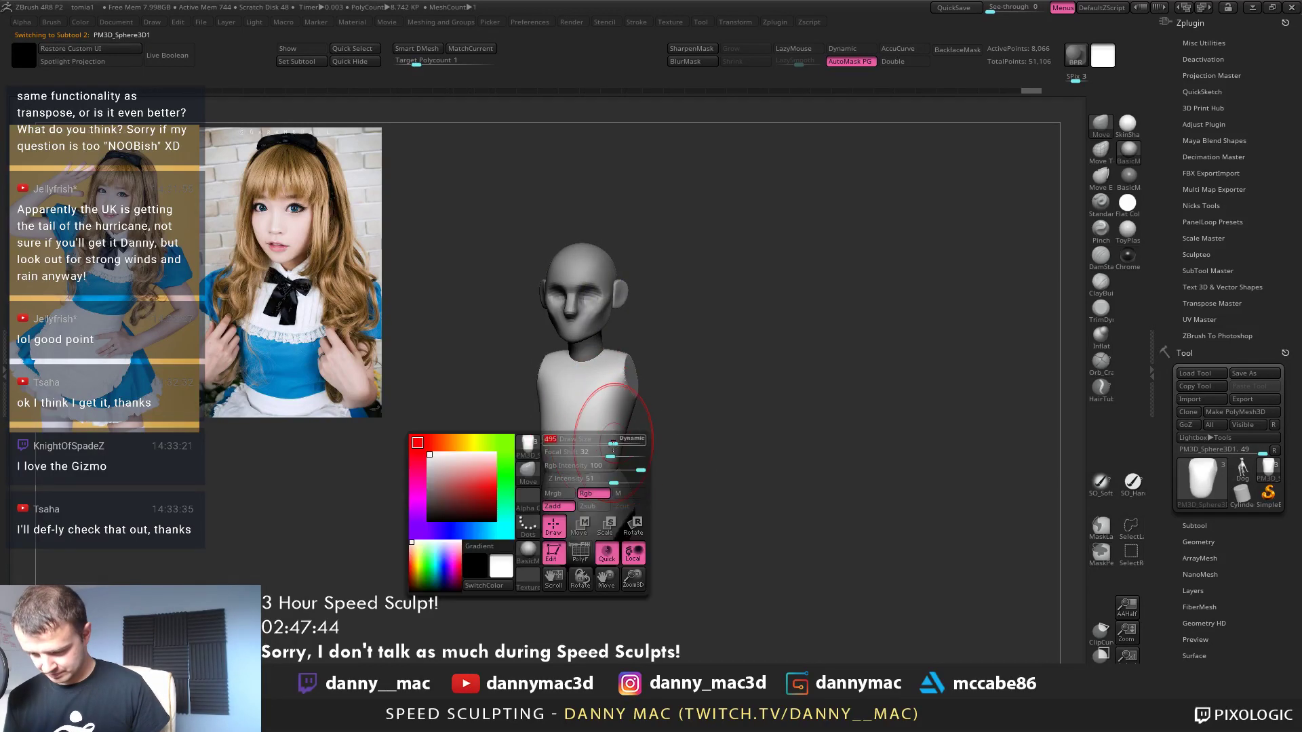
pyautogui.moveTo(656, 465)
pyautogui.mouseDown(button='right')
pyautogui.moveTo(578, 449)
pyautogui.moveTo(631, 415)
pyautogui.mouseUp(button='right')
pyautogui.keyDown('alt'); pyautogui.click(631, 416); pyautogui.keyUp('alt')
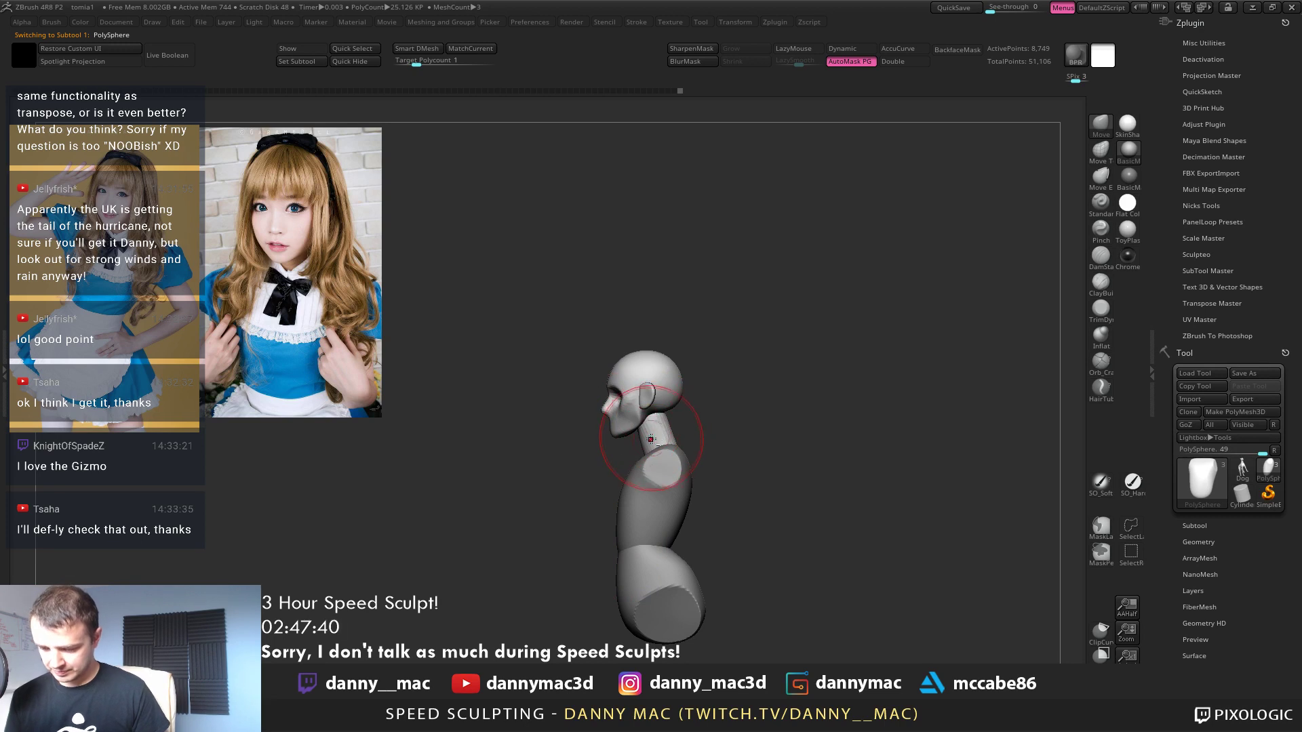
pyautogui.press('space')
pyautogui.click(667, 401)
pyautogui.moveTo(669, 407); pyautogui.dragTo(677, 383)
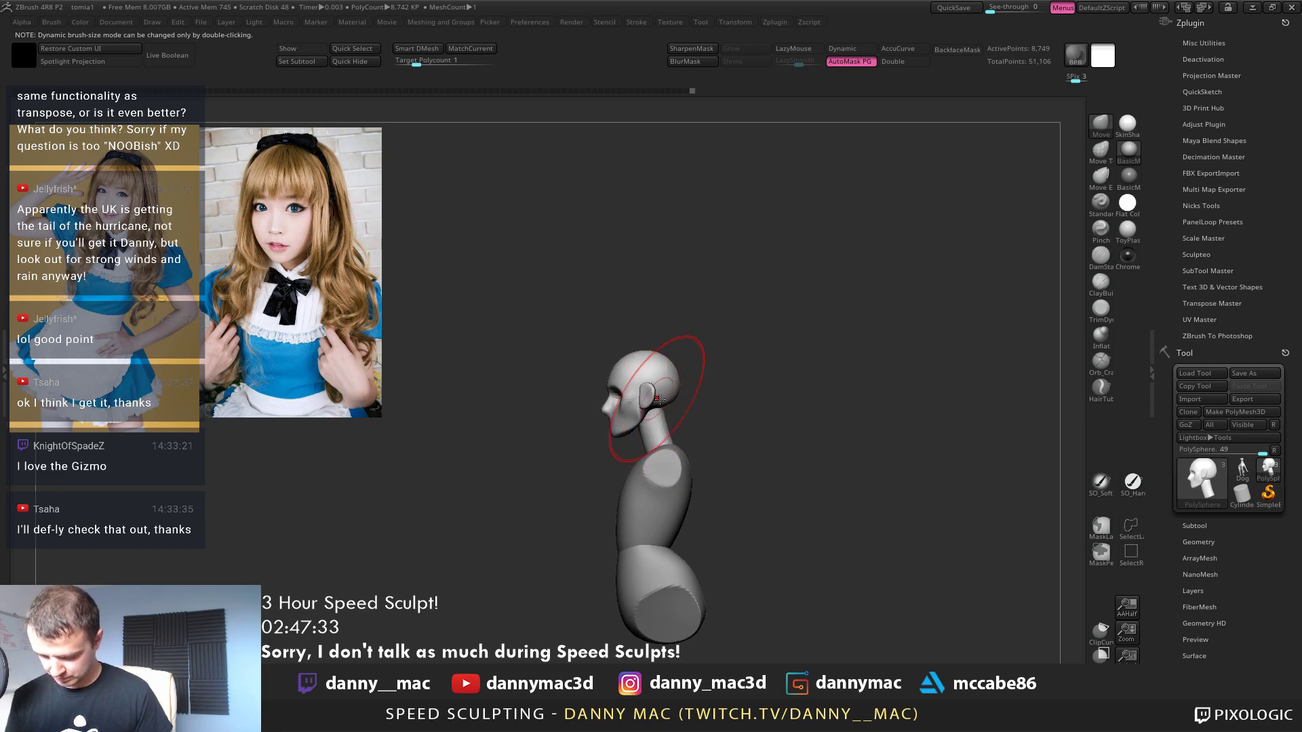
# Refine the torso's side profile around the waist and upper back, checking it against the pelvis subtool
pyautogui.keyDown('alt'); pyautogui.click(657, 450); pyautogui.keyUp('alt')
pyautogui.press('w')
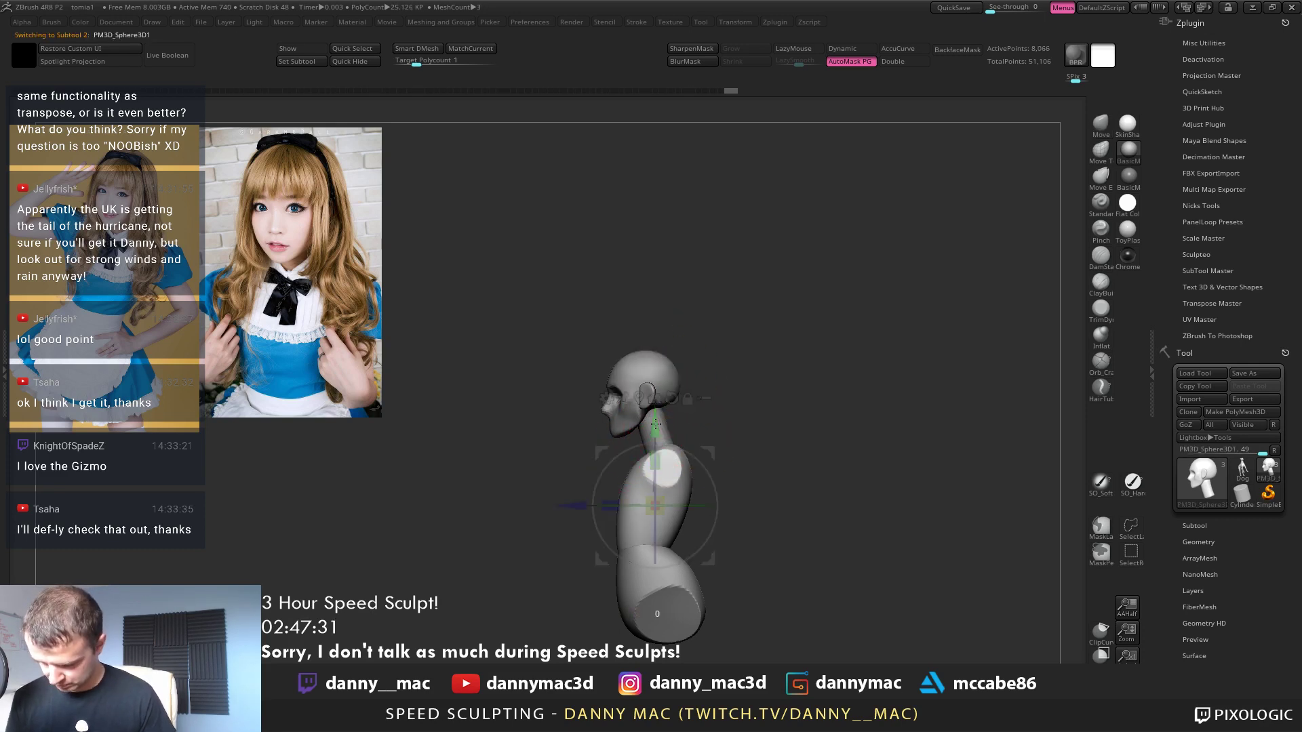
pyautogui.press('q')
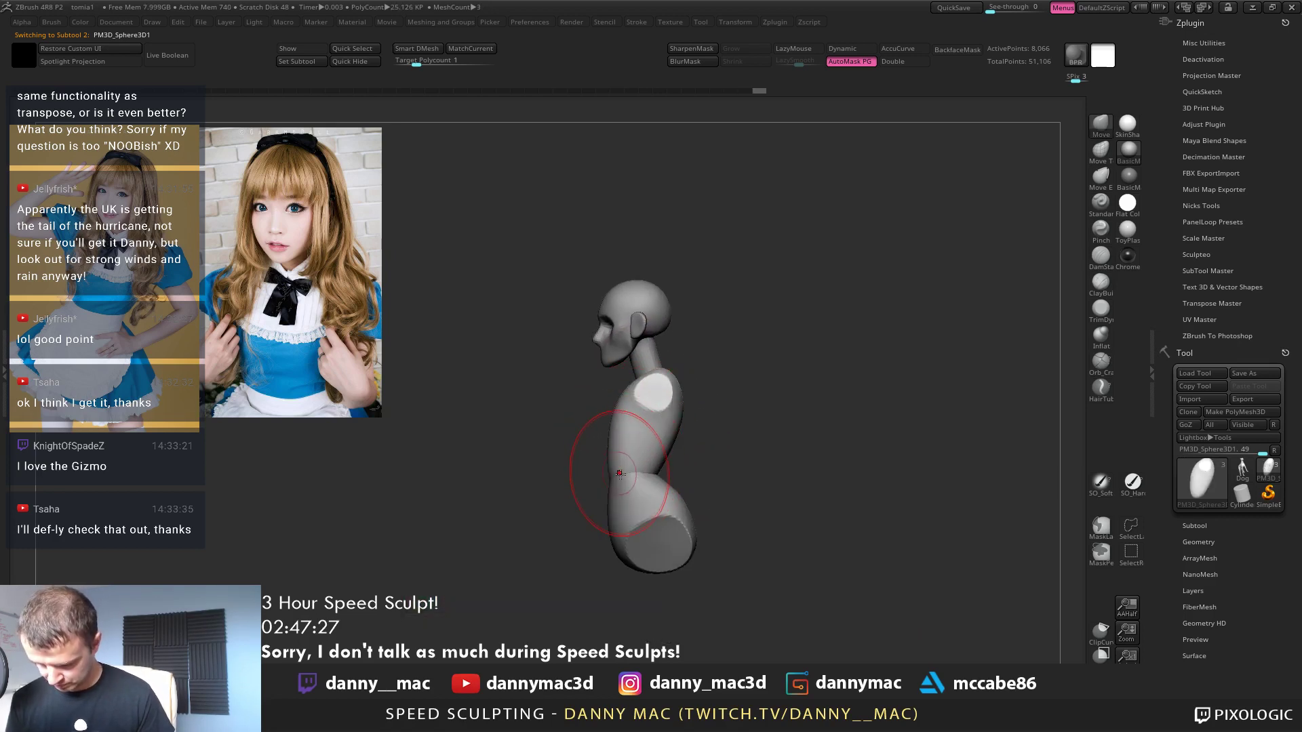
pyautogui.keyDown('alt'); pyautogui.click(615, 544); pyautogui.keyUp('alt')
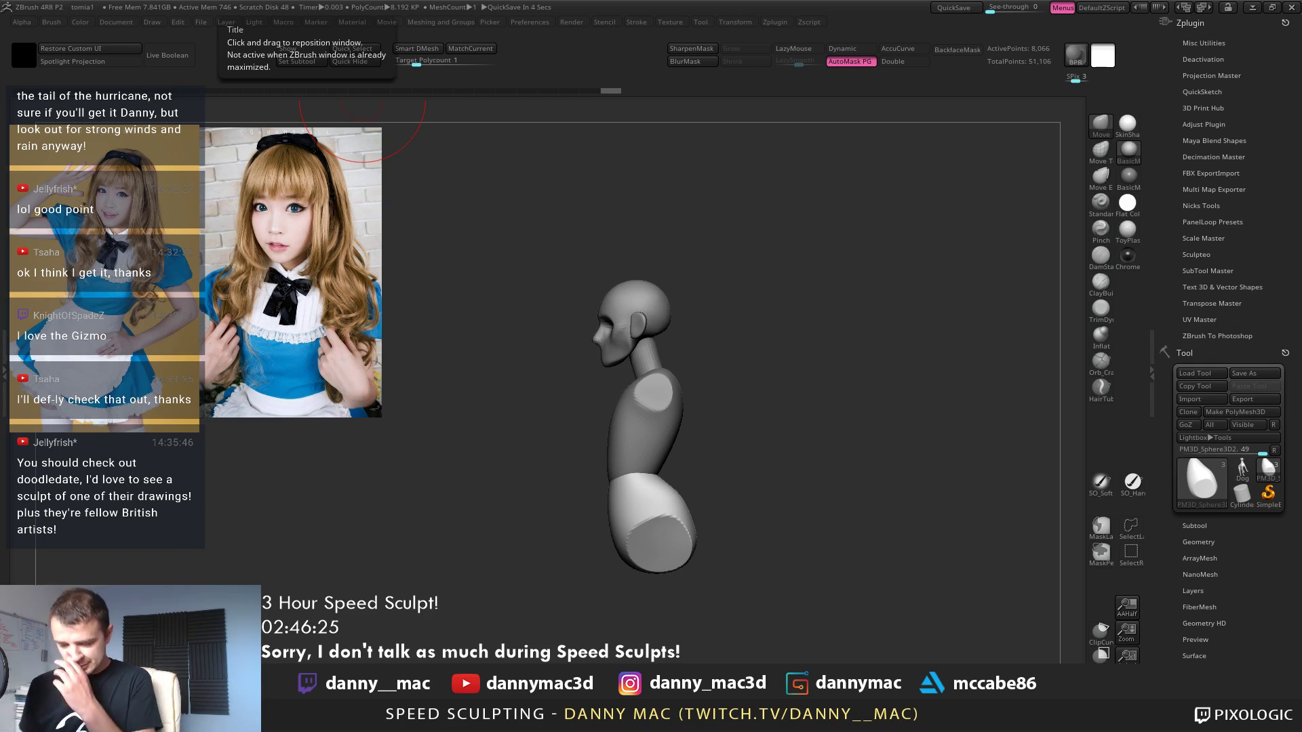
pyautogui.keyDown('alt'); pyautogui.moveTo(714, 440); pyautogui.dragTo(718, 407); pyautogui.keyUp('alt')
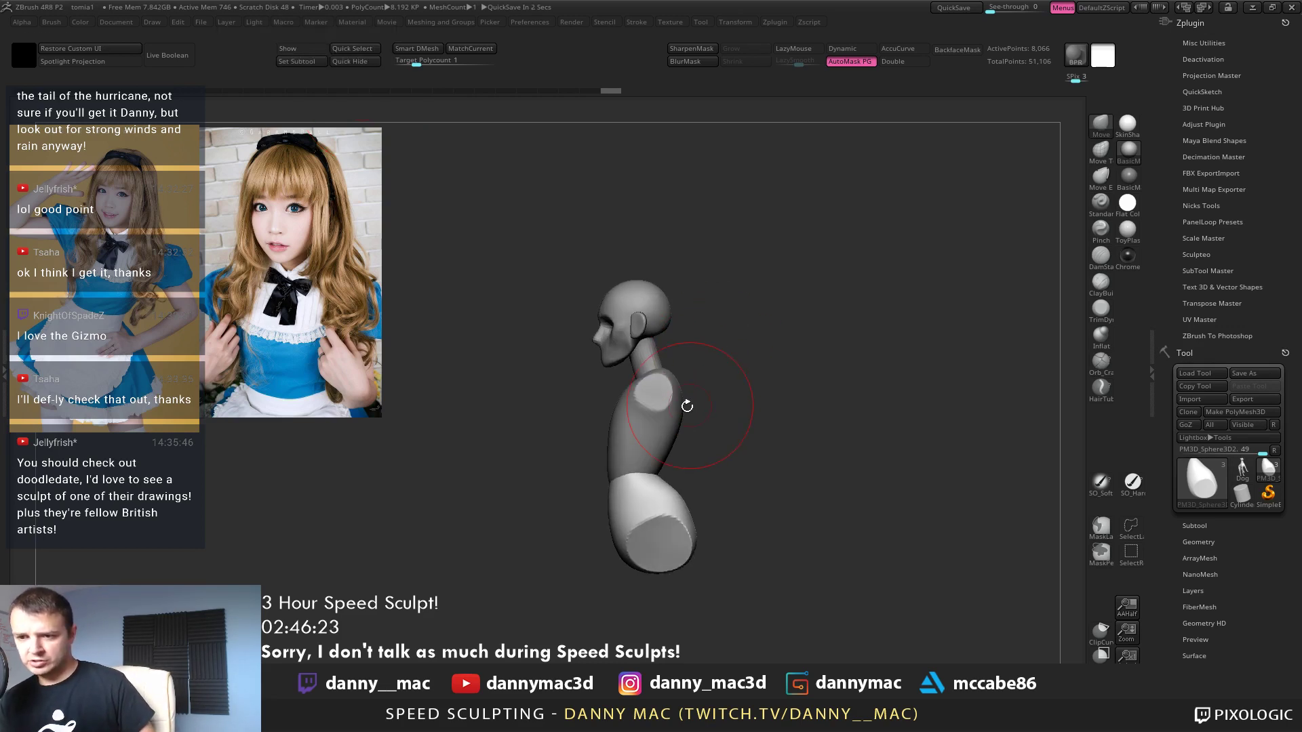
pyautogui.keyDown('alt'); pyautogui.click(667, 399); pyautogui.keyUp('alt')
pyautogui.keyDown('alt'); pyautogui.moveTo(670, 424); pyautogui.dragTo(681, 382); pyautogui.keyUp('alt')
pyautogui.press('s')
pyautogui.click(676, 385)
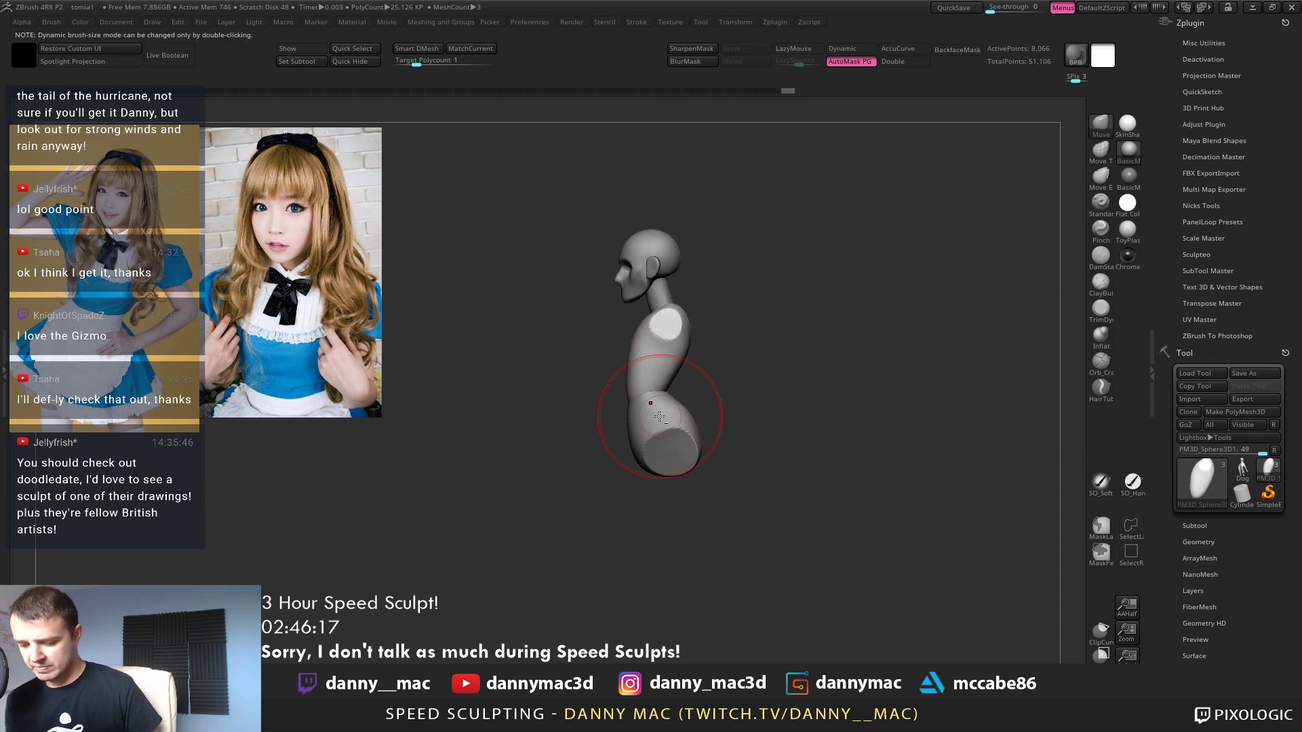
# Select the pelvis subtool and reposition it under the waist with the move gizmo
pyautogui.keyDown('alt'); pyautogui.click(661, 417); pyautogui.keyUp('alt')
pyautogui.moveTo(668, 421); pyautogui.dragTo(749, 393)
pyautogui.press('w')
pyautogui.moveTo(656, 395); pyautogui.dragTo(652, 383)
pyautogui.press('q')
# Resize the brush and round out the back of the pelvis, smoothing the form in side and front views
pyautogui.press('space')
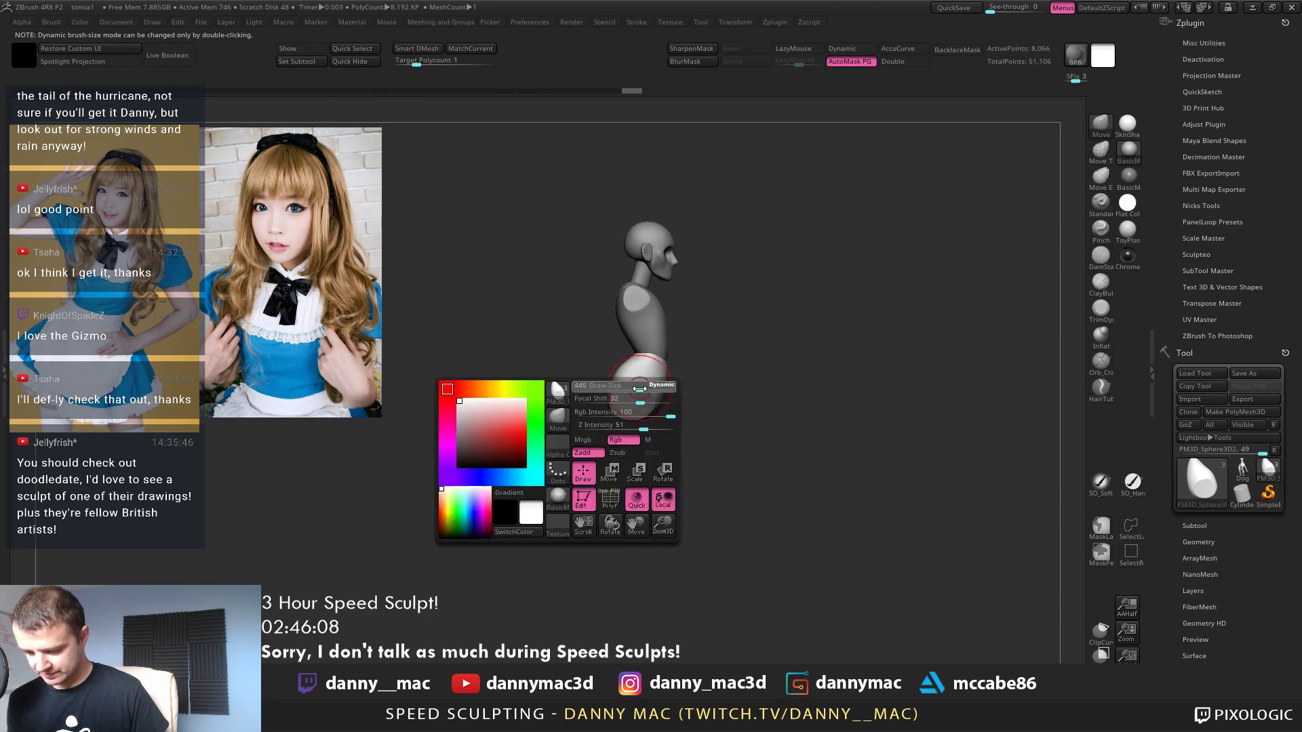
pyautogui.press('space')
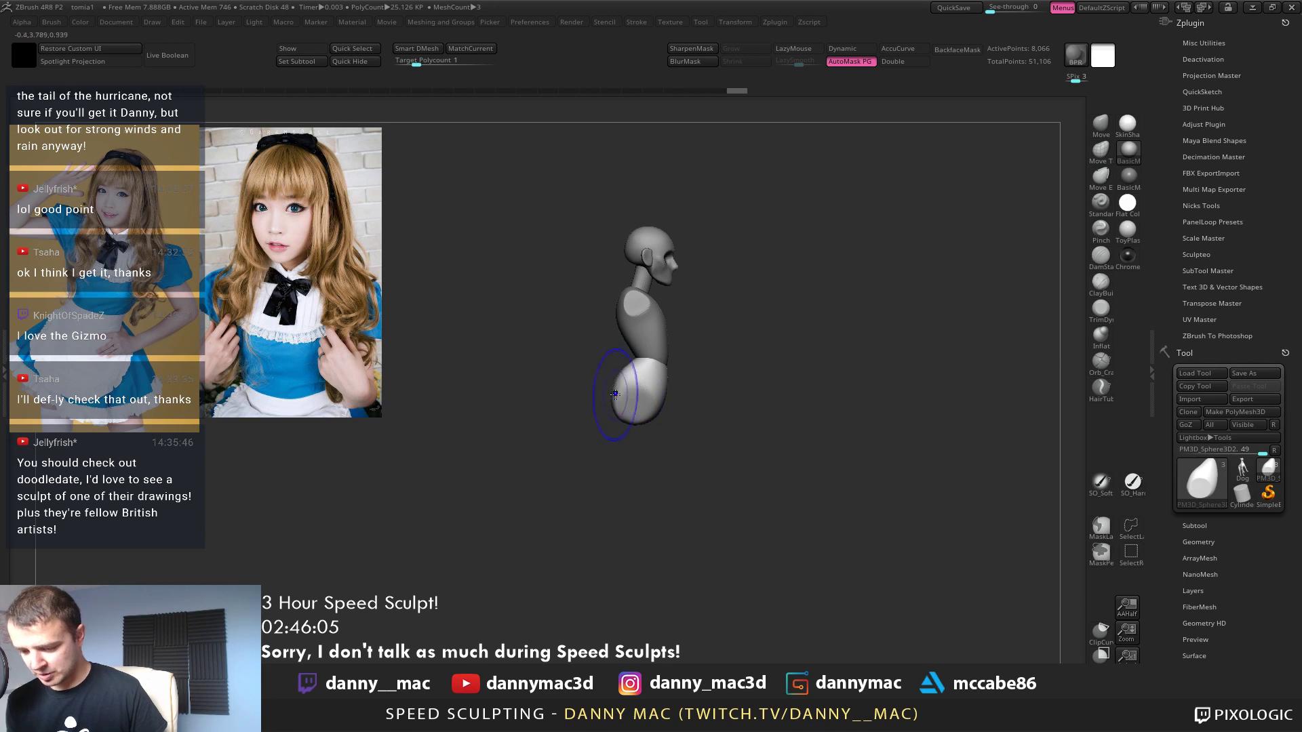
pyautogui.moveTo(615, 395)
pyautogui.mouseDown()
pyautogui.moveTo(640, 367)
pyautogui.moveTo(664, 370)
pyautogui.mouseUp()
pyautogui.press('space')
pyautogui.keyDown('shift'); pyautogui.moveTo(611, 371); pyautogui.dragTo(545, 365); pyautogui.keyUp('shift')
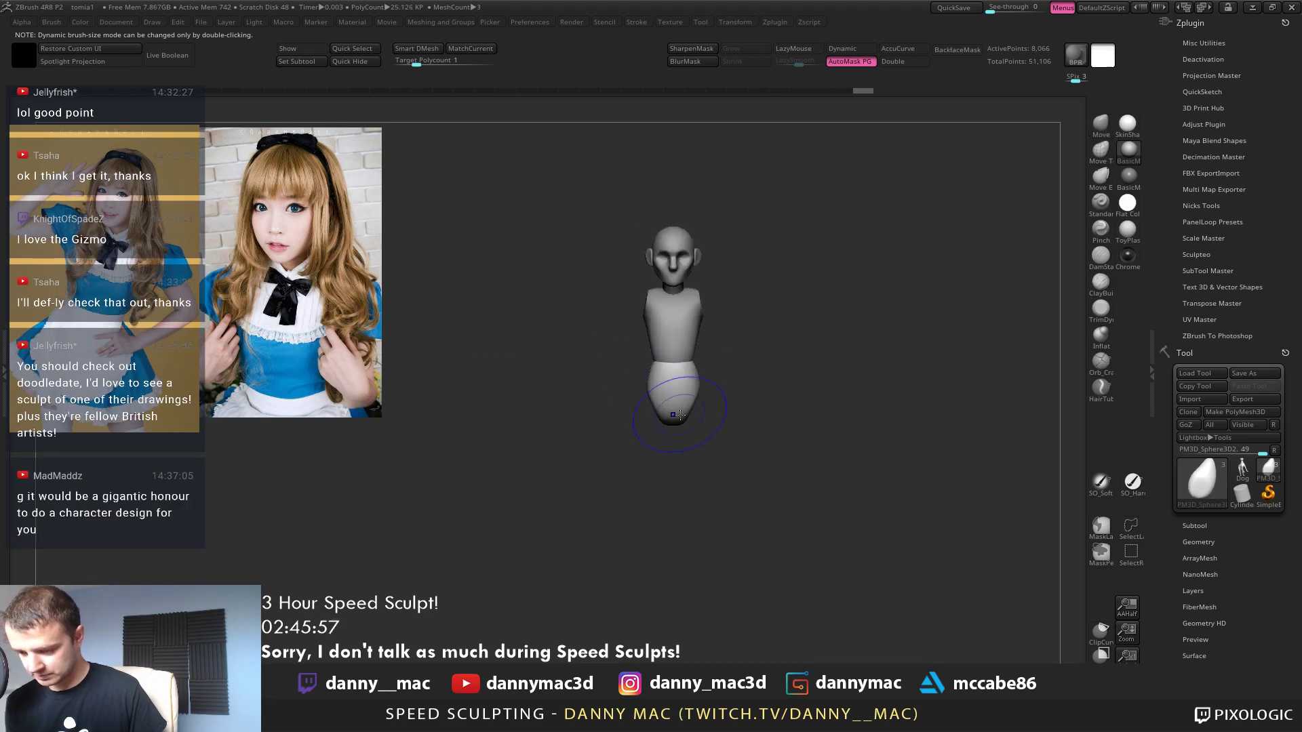
pyautogui.moveTo(683, 379)
pyautogui.keyDown('shift'); pyautogui.mouseDown()
pyautogui.moveTo(755, 425)
pyautogui.moveTo(676, 365)
pyautogui.moveTo(734, 378)
pyautogui.moveTo(726, 407)
pyautogui.mouseUp(); pyautogui.keyUp('shift')
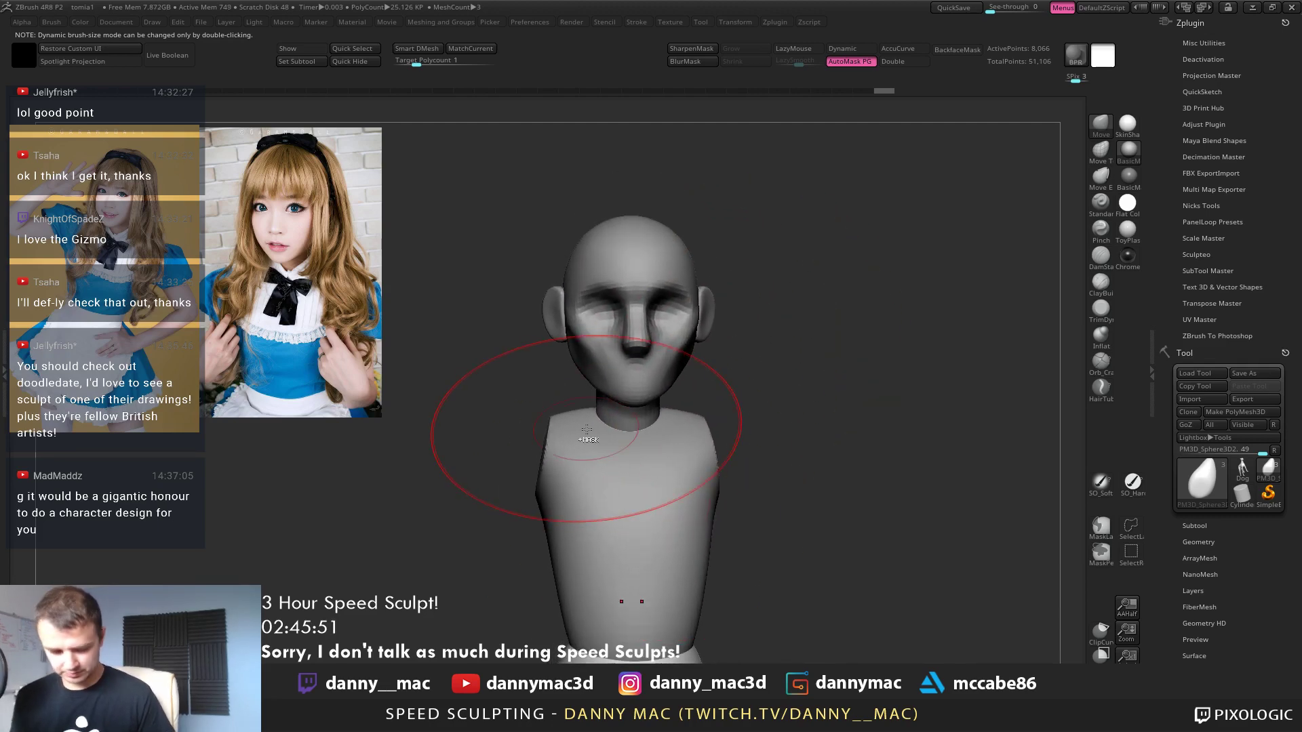
# Save the project again, overwriting the existing file
pyautogui.hotkey('ctrl', 's')
pyautogui.press('Return')
pyautogui.press('y')
# Select the head subtool and delete its higher subdivision levels
pyautogui.keyDown('alt'); pyautogui.click(673, 325); pyautogui.keyUp('alt')
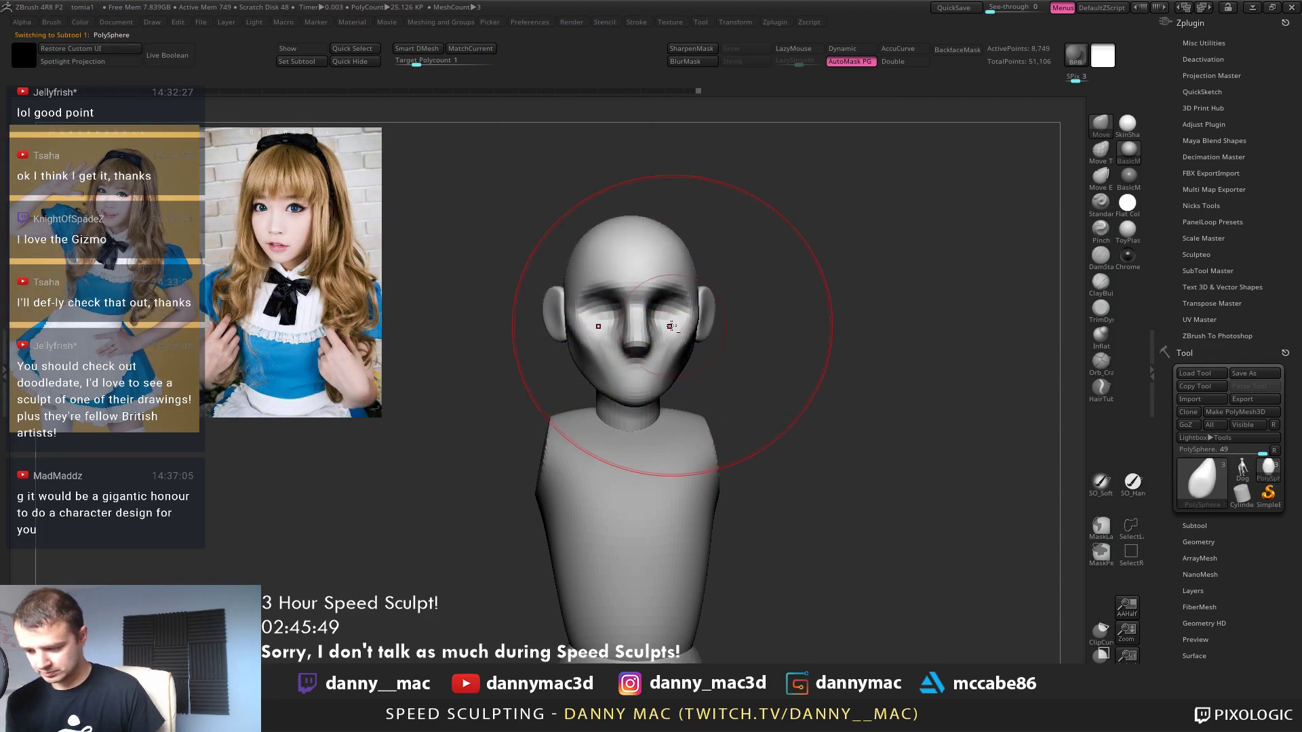
pyautogui.moveTo(674, 326)
pyautogui.keyDown('alt'); pyautogui.mouseDown(button='right')
pyautogui.moveTo(645, 345)
pyautogui.moveTo(661, 329)
pyautogui.mouseUp(button='right'); pyautogui.keyUp('alt')
pyautogui.press('2')
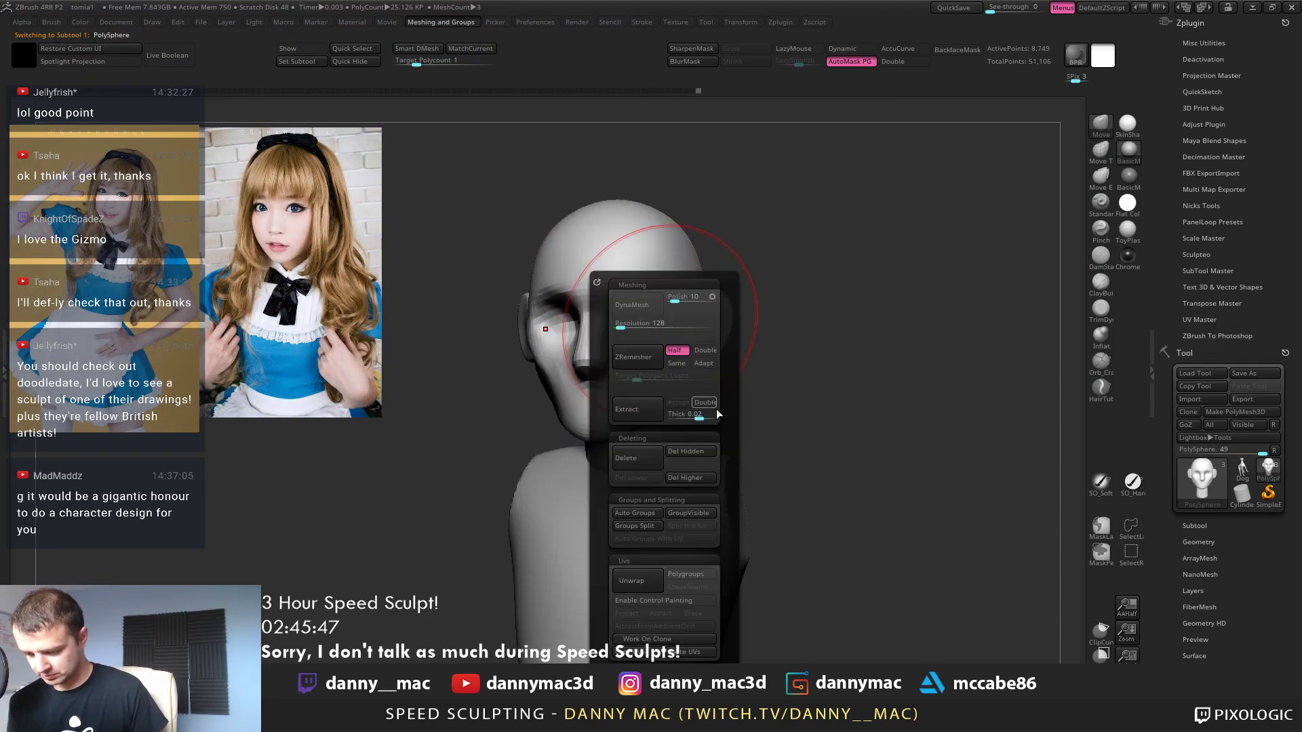
pyautogui.click(691, 479)
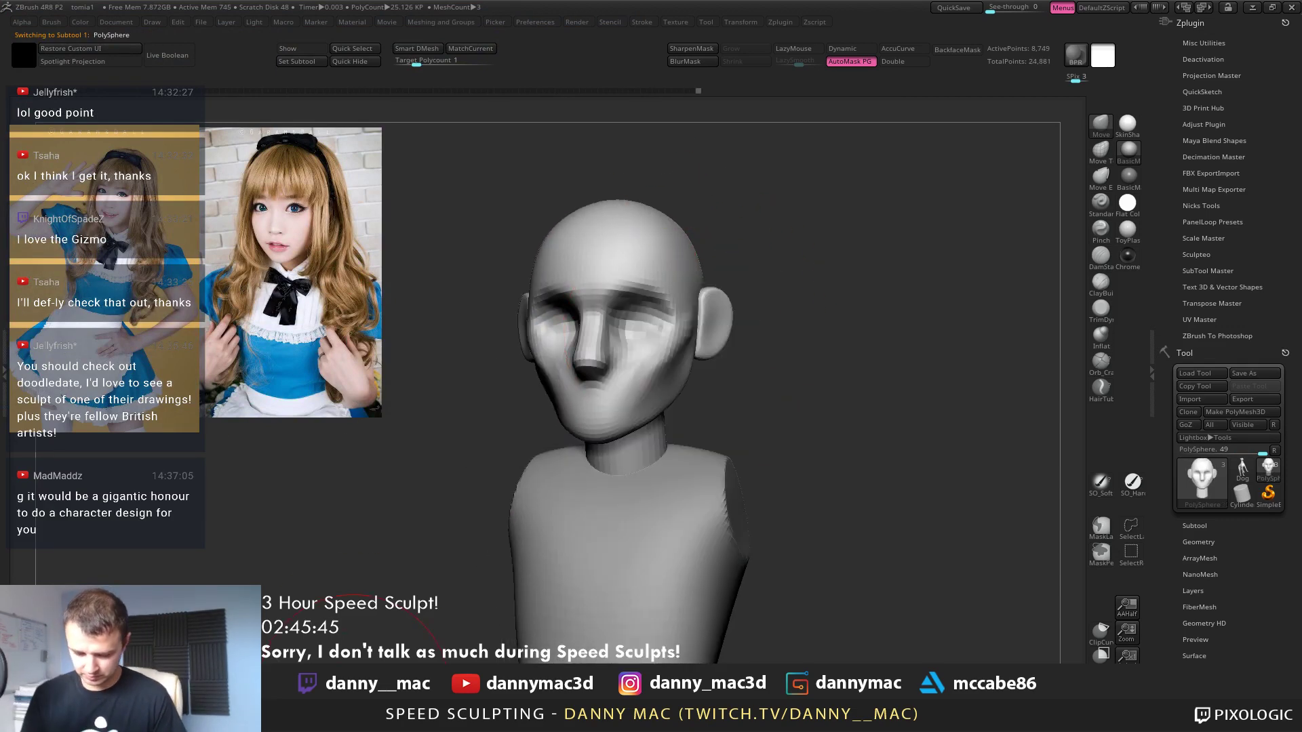
# Insert a mirrored pair of eyes with eyelids into the head's sockets using the EyeIMM brush
pyautogui.click(355, 699)
pyautogui.keyDown('shift'); pyautogui.moveTo(614, 353); pyautogui.dragTo(649, 349, button='right'); pyautogui.keyUp('shift')
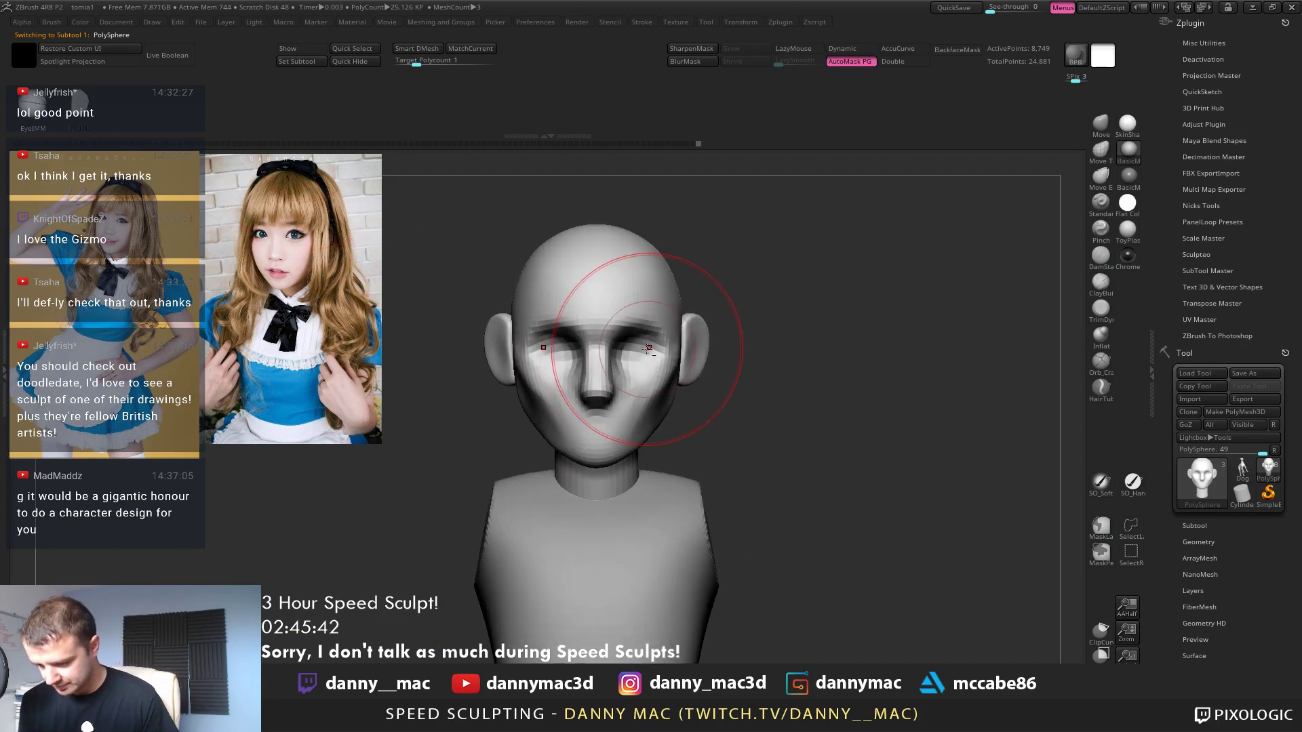
pyautogui.press('space')
pyautogui.moveTo(641, 354); pyautogui.dragTo(650, 371)
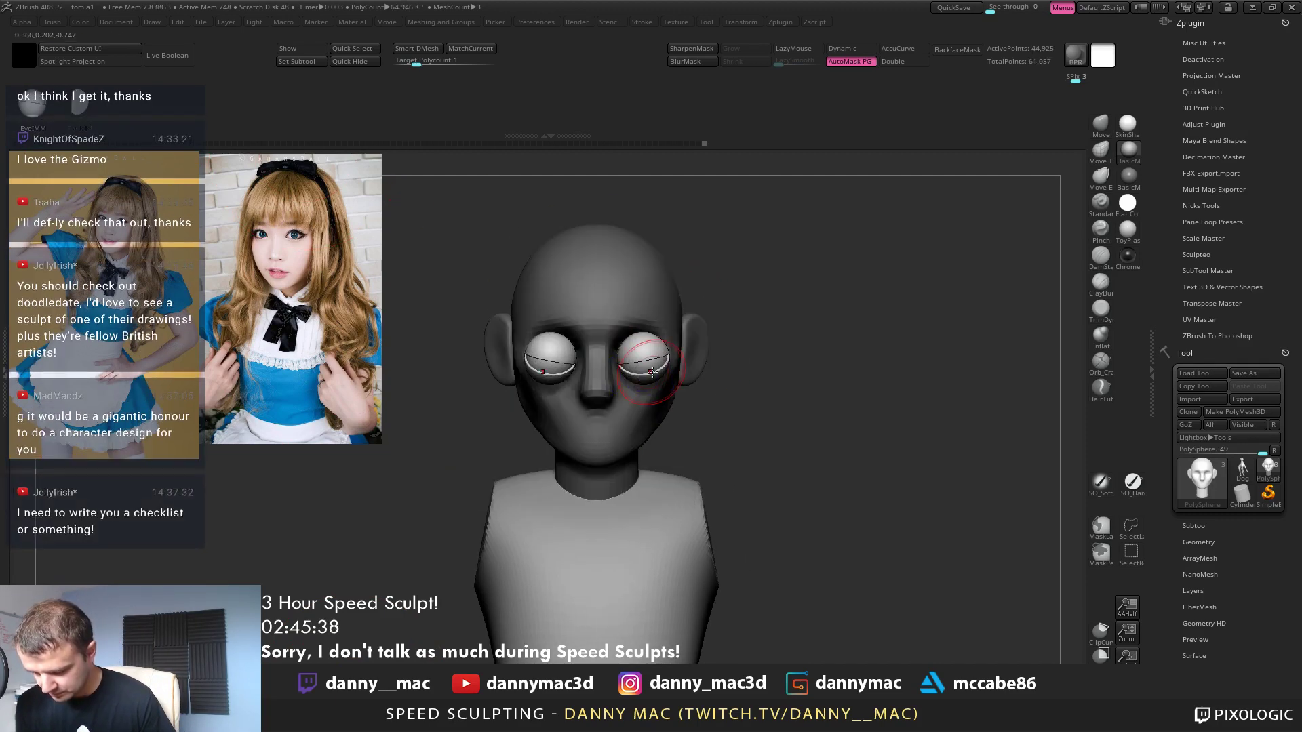
# Undo the first upward move of the inserted eyes and reposition them with the gizmo
pyautogui.press('w')
pyautogui.moveTo(644, 331); pyautogui.dragTo(641, 316)
pyautogui.hotkey('ctrl', 'z')
pyautogui.keyDown('shift'); pyautogui.moveTo(760, 317); pyautogui.dragTo(744, 294); pyautogui.keyUp('shift')
pyautogui.click(618, 242)
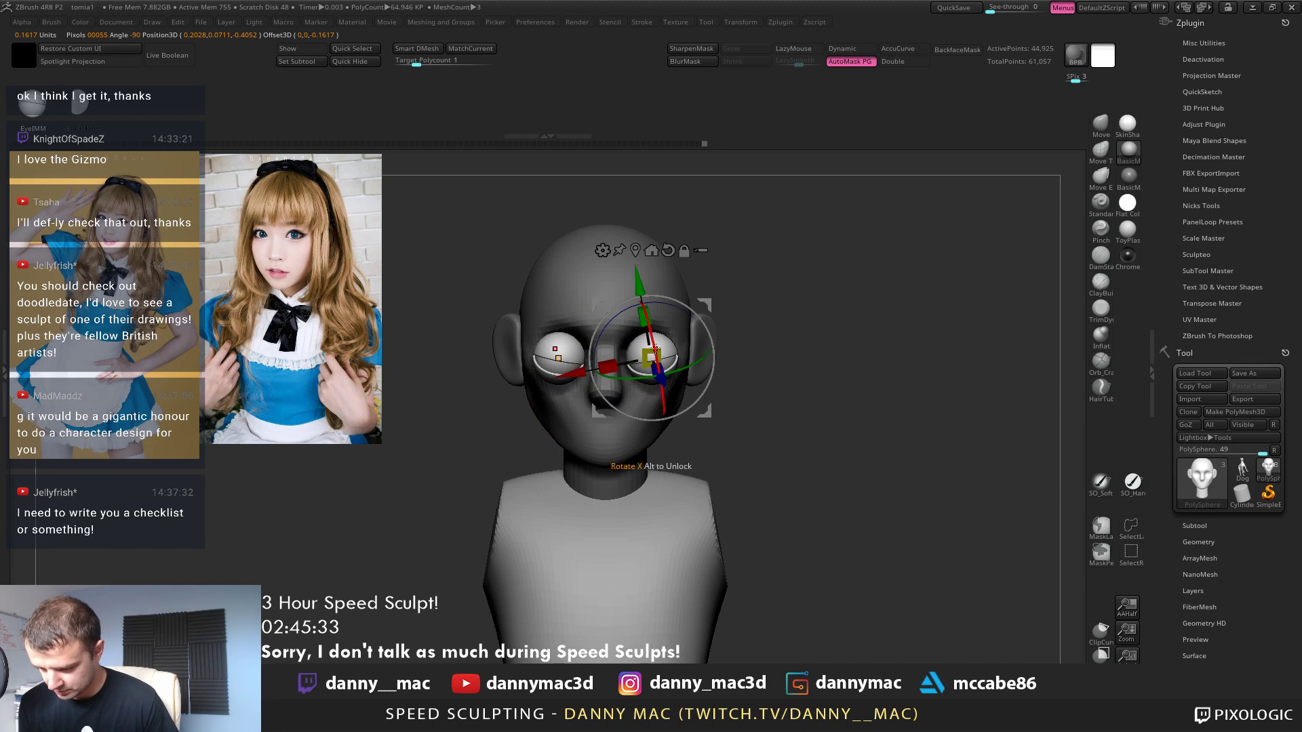
pyautogui.moveTo(655, 349); pyautogui.dragTo(678, 334)
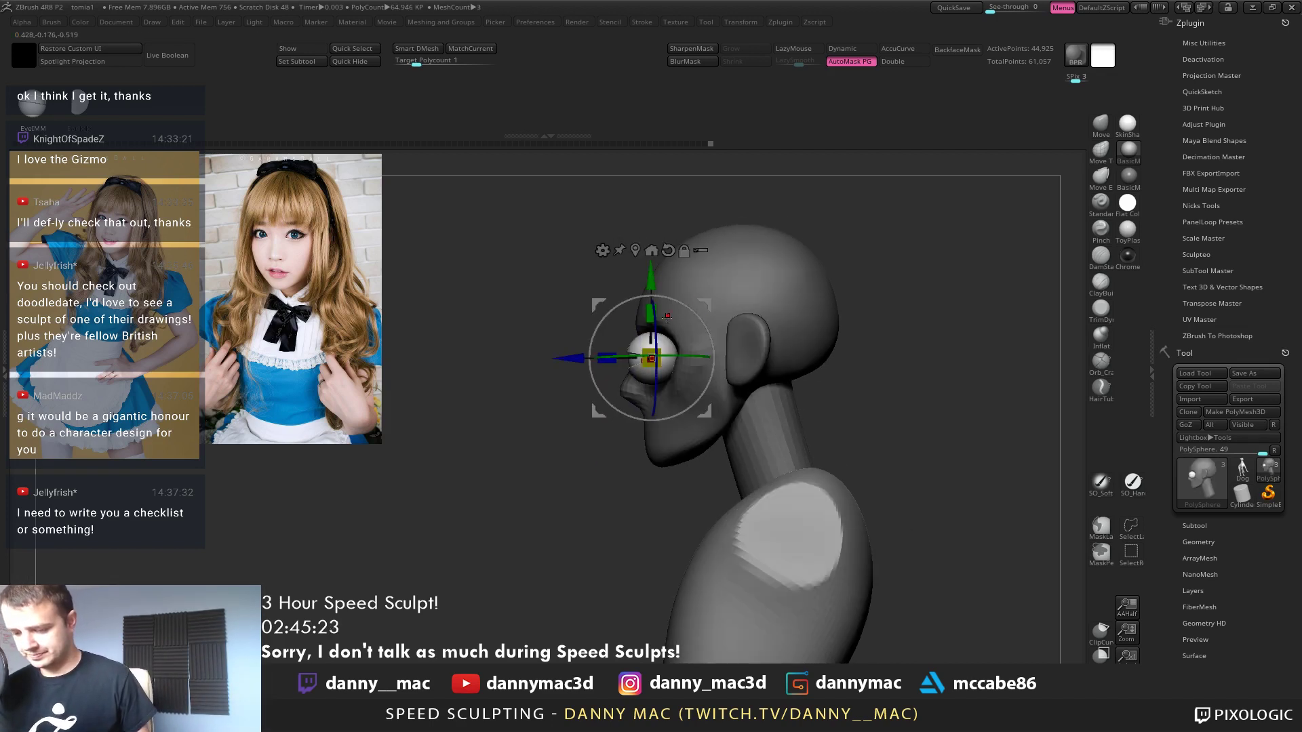
# Move the eyes deeper and higher into the sockets, working in front and side views
pyautogui.keyDown('shift'); pyautogui.moveTo(667, 316); pyautogui.dragTo(719, 319); pyautogui.keyUp('shift')
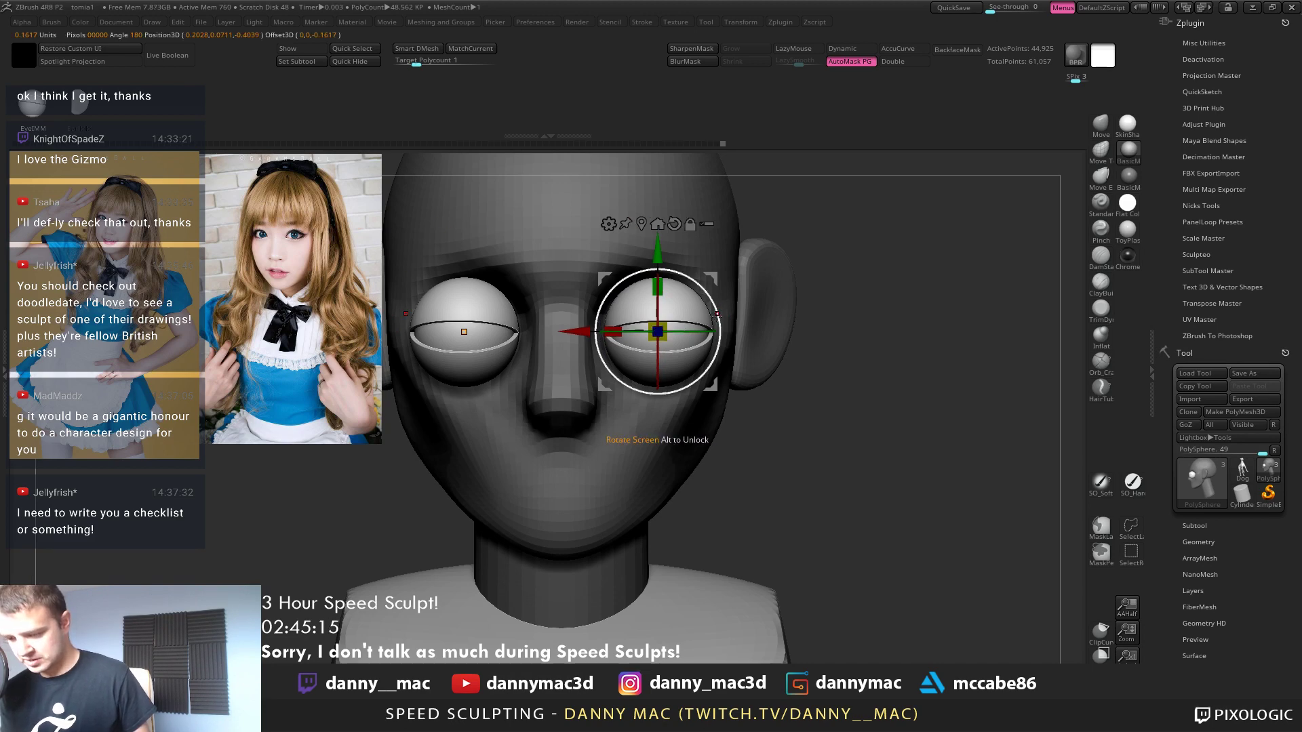
pyautogui.moveTo(717, 316); pyautogui.dragTo(715, 309)
pyautogui.keyDown('shift'); pyautogui.moveTo(714, 311); pyautogui.dragTo(614, 324, button='right'); pyautogui.keyUp('shift')
pyautogui.moveTo(552, 336); pyautogui.dragTo(616, 334)
pyautogui.keyDown('shift'); pyautogui.moveTo(615, 334); pyautogui.dragTo(722, 322, button='right'); pyautogui.keyUp('shift')
pyautogui.moveTo(754, 302); pyautogui.dragTo(744, 267)
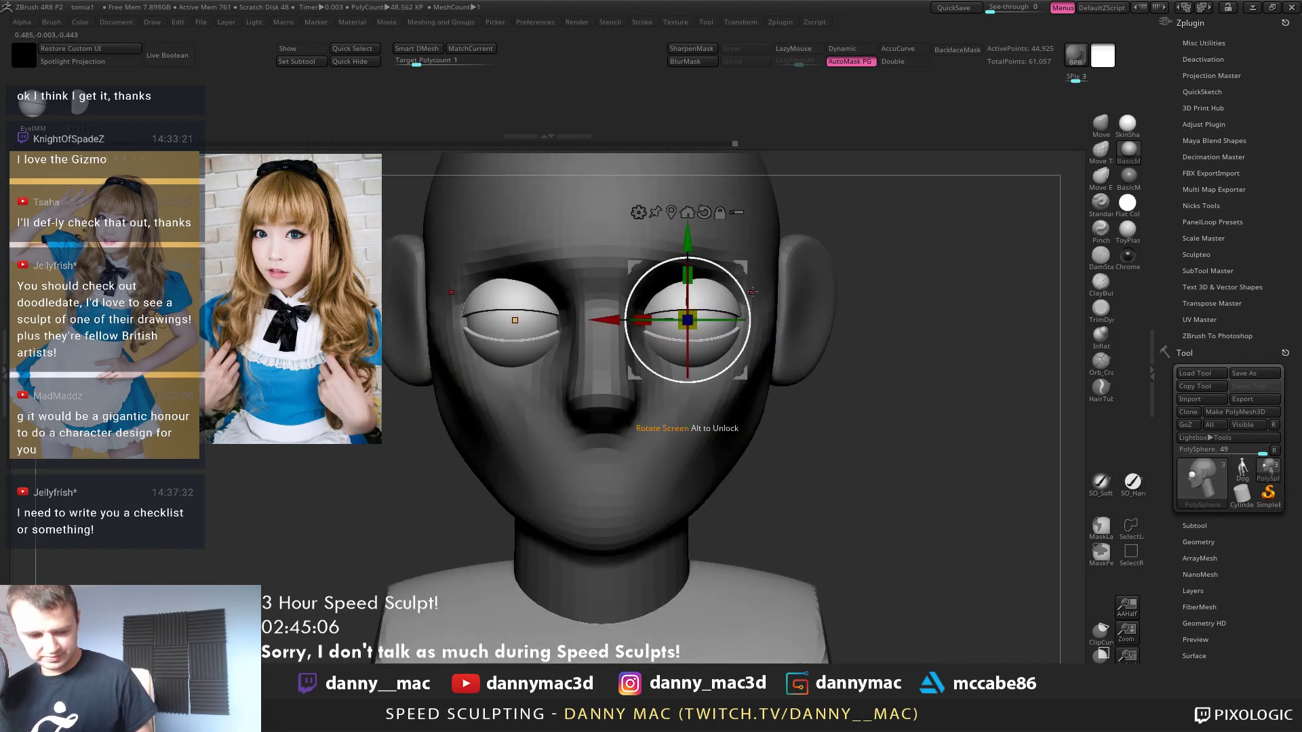
# Scale the eyes down and adjust their placement within the sockets
pyautogui.moveTo(694, 315); pyautogui.dragTo(681, 323)
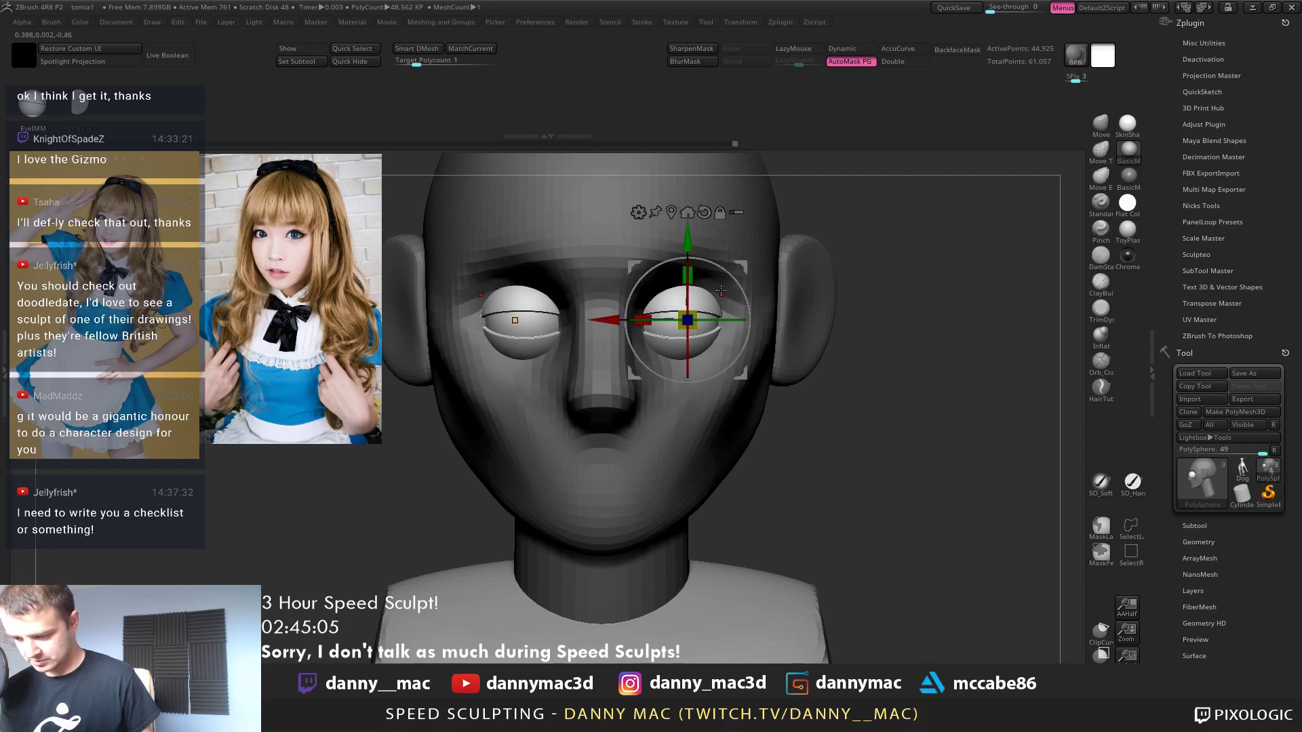
pyautogui.moveTo(738, 265); pyautogui.dragTo(746, 260)
pyautogui.keyDown('alt'); pyautogui.moveTo(747, 260); pyautogui.dragTo(754, 347, button='right'); pyautogui.keyUp('alt')
pyautogui.moveTo(754, 347); pyautogui.dragTo(729, 338, button='right')
pyautogui.moveTo(720, 322); pyautogui.dragTo(725, 318)
pyautogui.moveTo(725, 318); pyautogui.dragTo(773, 309, button='right')
pyautogui.moveTo(789, 273); pyautogui.dragTo(781, 272)
# Fit the eyes to the face by alternating the mask between head and eyes, nudging the eyes and refining the sockets
pyautogui.press('q')
pyautogui.moveTo(762, 357)
pyautogui.mouseDown(button='right')
pyautogui.moveTo(730, 349)
pyautogui.moveTo(749, 314)
pyautogui.mouseUp(button='right')
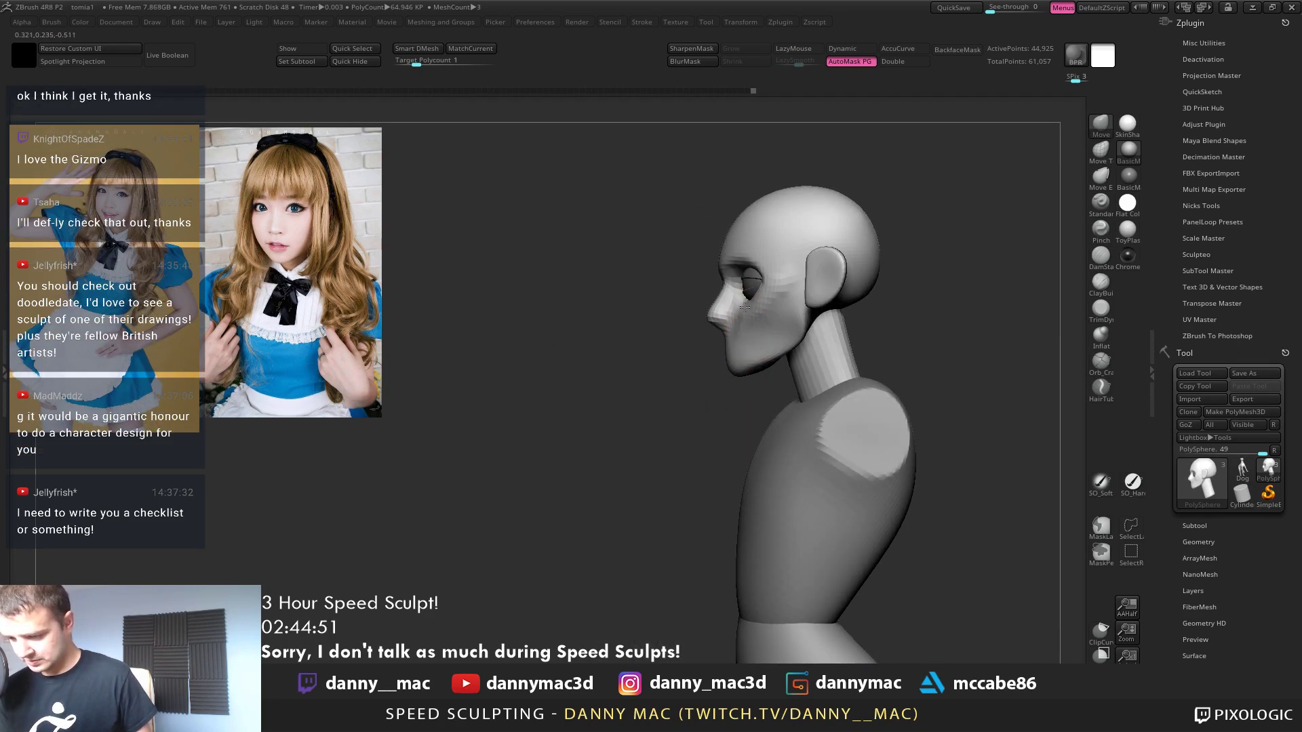
pyautogui.moveTo(758, 258); pyautogui.dragTo(655, 331, button='right')
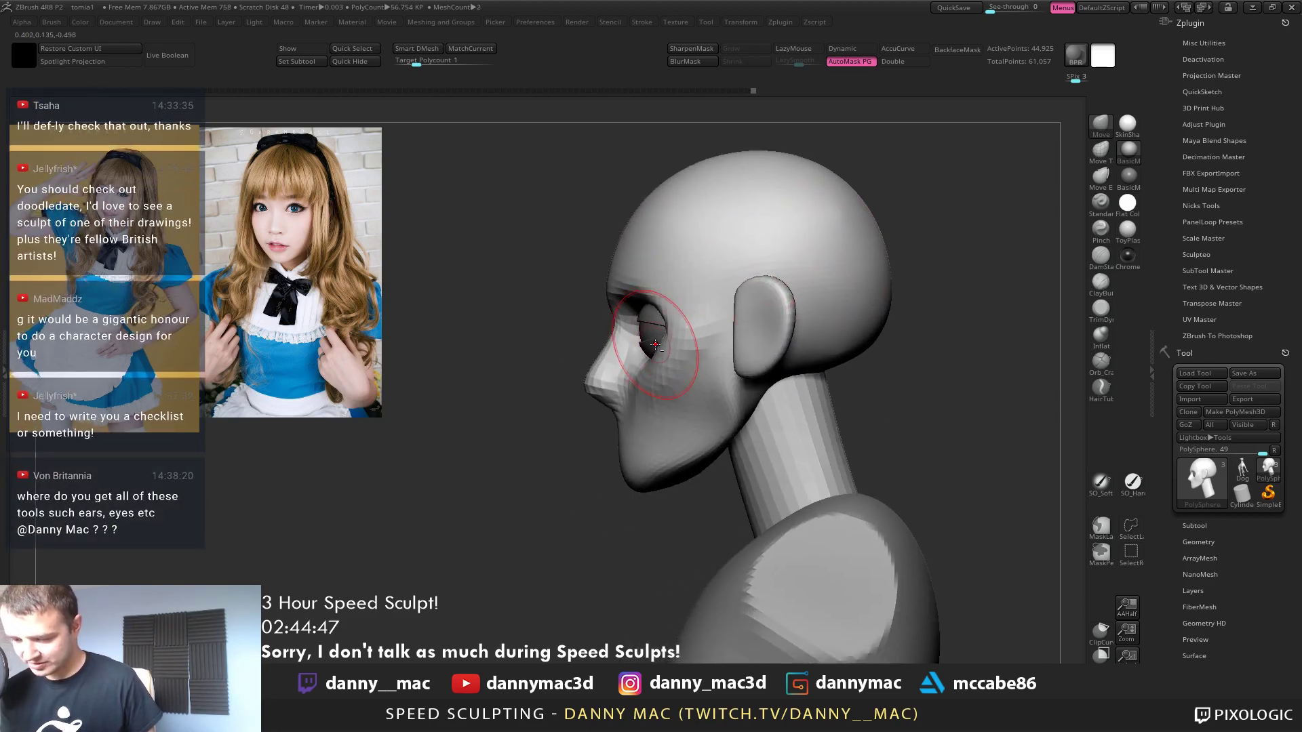
pyautogui.keyDown('ctrl'); pyautogui.click(541, 462); pyautogui.keyUp('ctrl')
pyautogui.press('w')
pyautogui.moveTo(597, 329)
pyautogui.mouseDown()
pyautogui.moveTo(586, 333)
pyautogui.moveTo(654, 256)
pyautogui.moveTo(727, 257)
pyautogui.moveTo(698, 249)
pyautogui.moveTo(705, 283)
pyautogui.moveTo(702, 273)
pyautogui.mouseUp()
pyautogui.press('q')
pyautogui.keyDown('ctrl'); pyautogui.click(553, 305); pyautogui.keyUp('ctrl')
pyautogui.moveTo(705, 275); pyautogui.dragTo(736, 276, button='right')
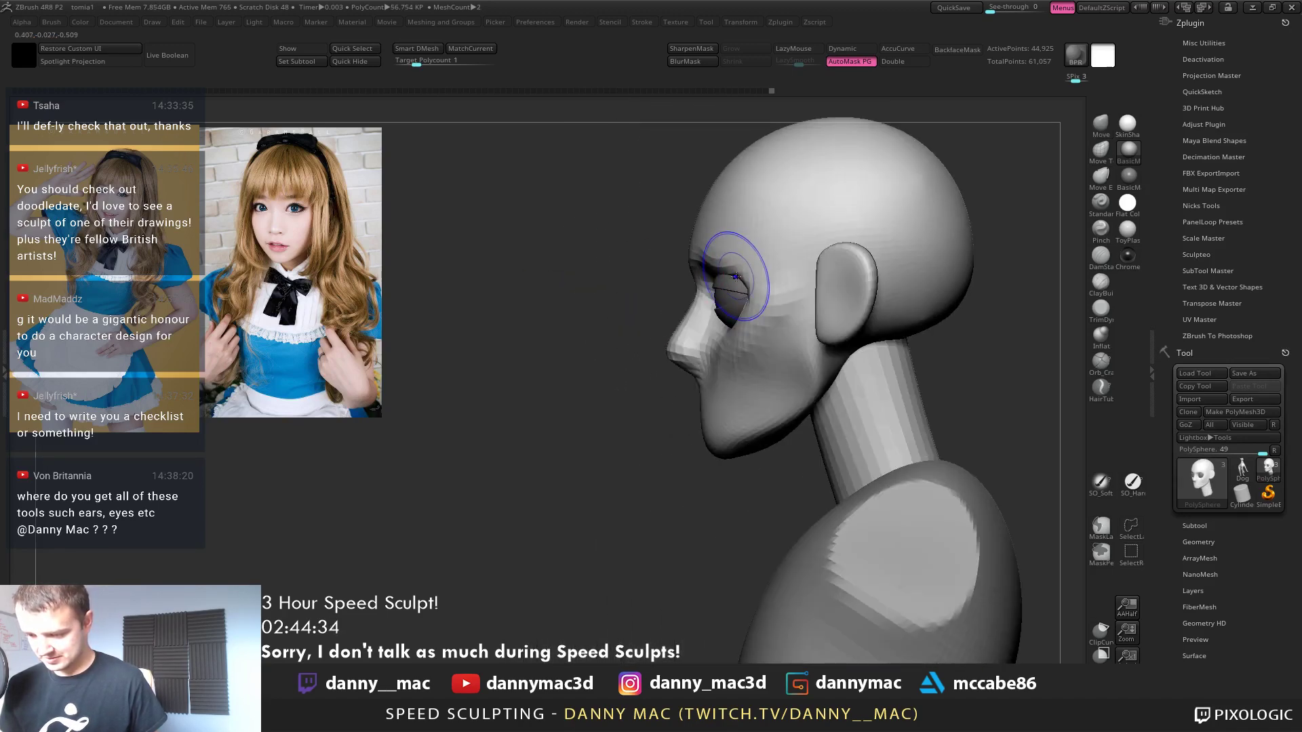
pyautogui.press('space')
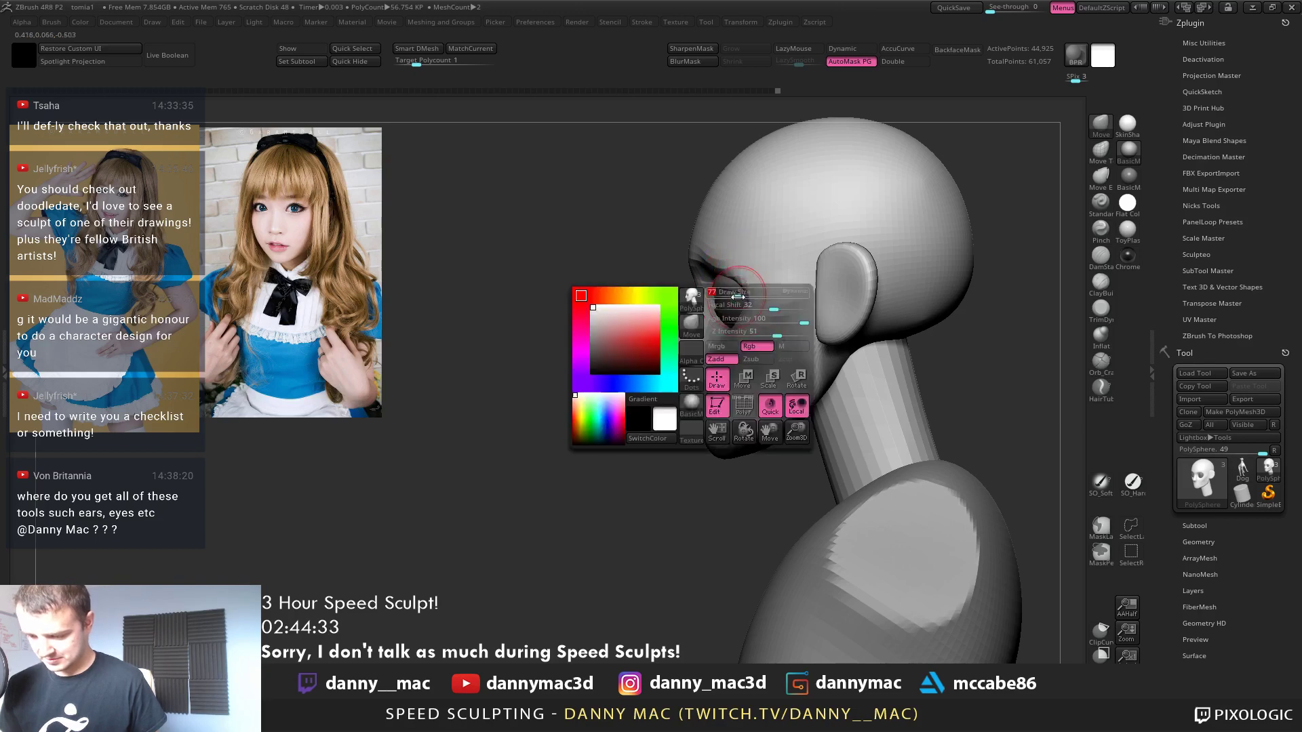
pyautogui.moveTo(762, 267)
pyautogui.mouseDown(button='right')
pyautogui.moveTo(741, 287)
pyautogui.moveTo(669, 276)
pyautogui.moveTo(729, 298)
pyautogui.mouseUp(button='right')
# Show the polygroups, isolate the head mesh, and split the hidden eyes into a separate subtool
pyautogui.hotkey('shift', 'f')
pyautogui.press('space')
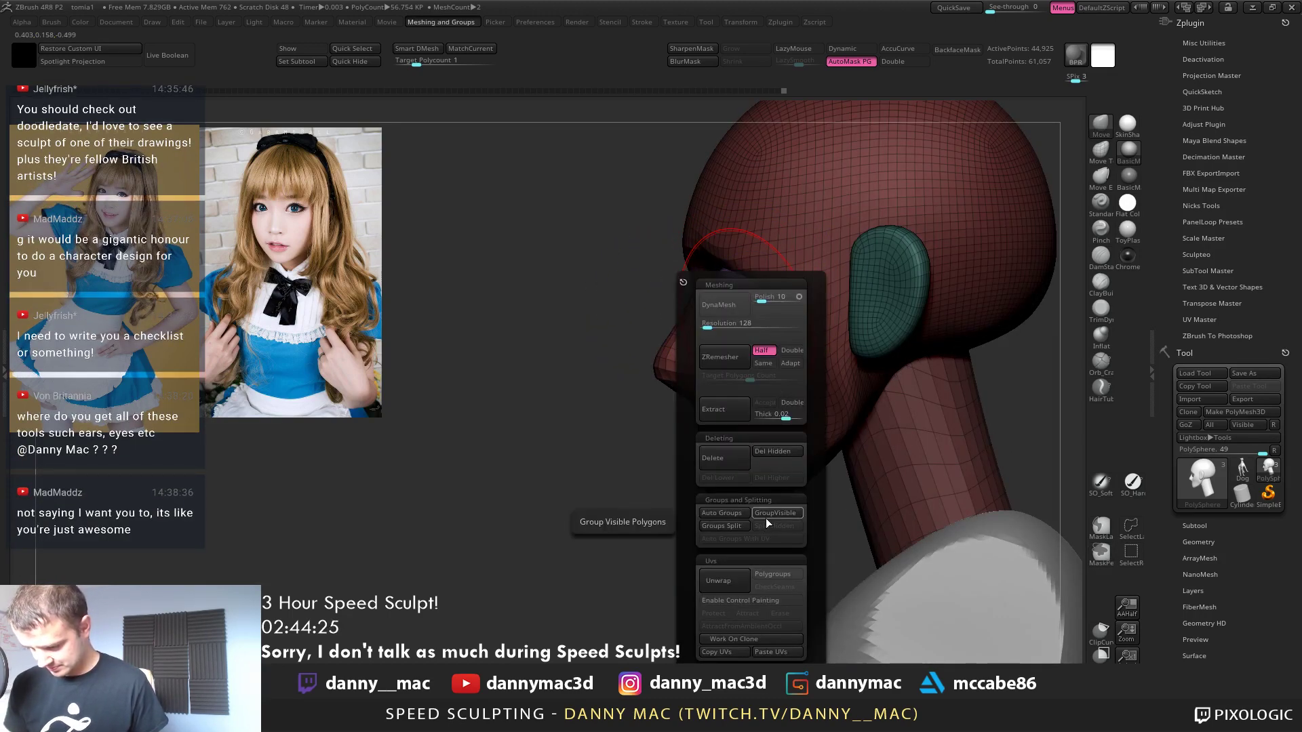
pyautogui.moveTo(1251, 619); pyautogui.dragTo(1252, 449)
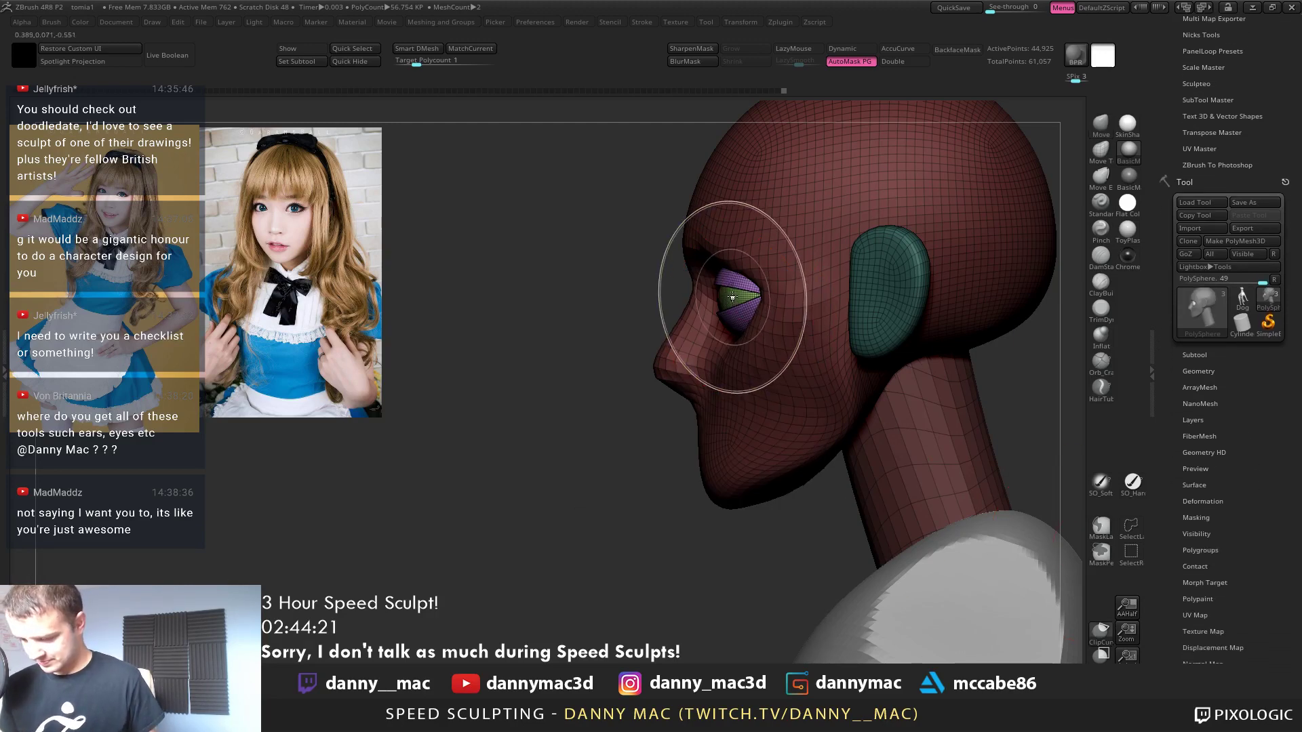
pyautogui.keyDown('ctrl'); pyautogui.keyDown('shift'); pyautogui.click(726, 316); pyautogui.keyUp('shift'); pyautogui.keyUp('ctrl')
pyautogui.press('space')
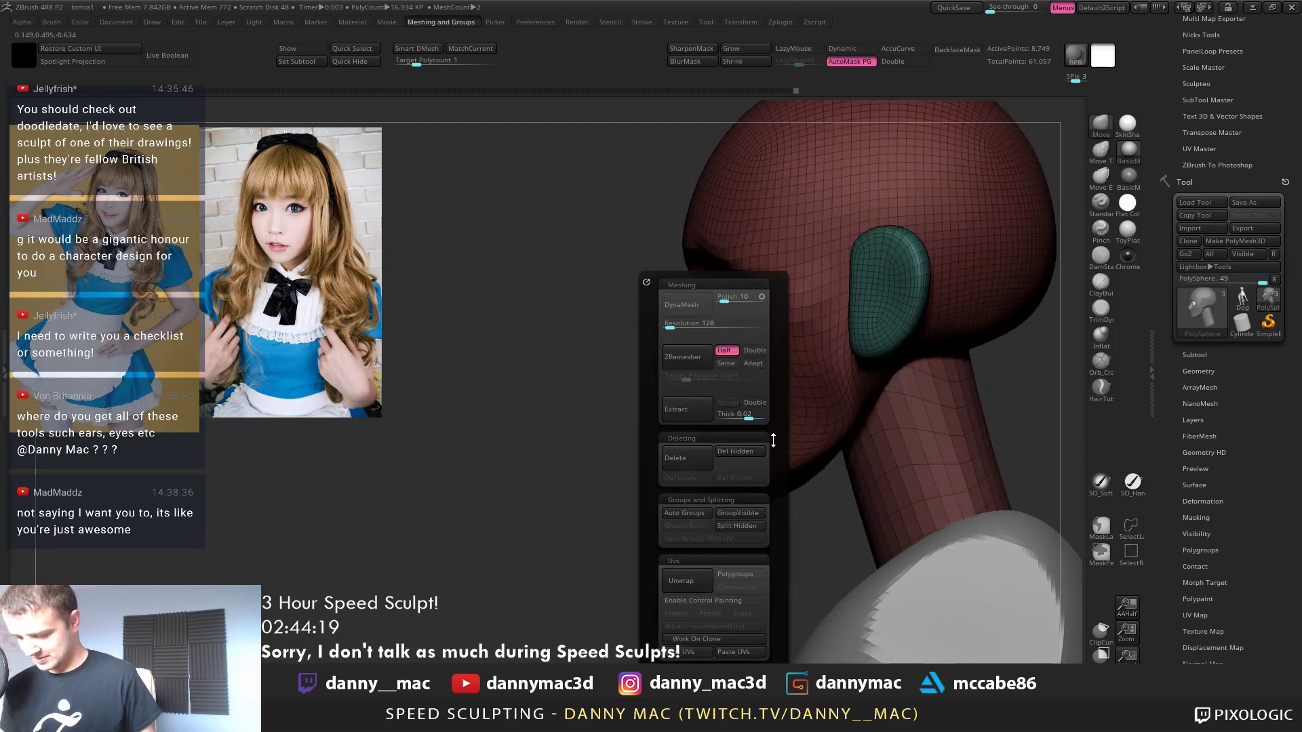
pyautogui.click(745, 526)
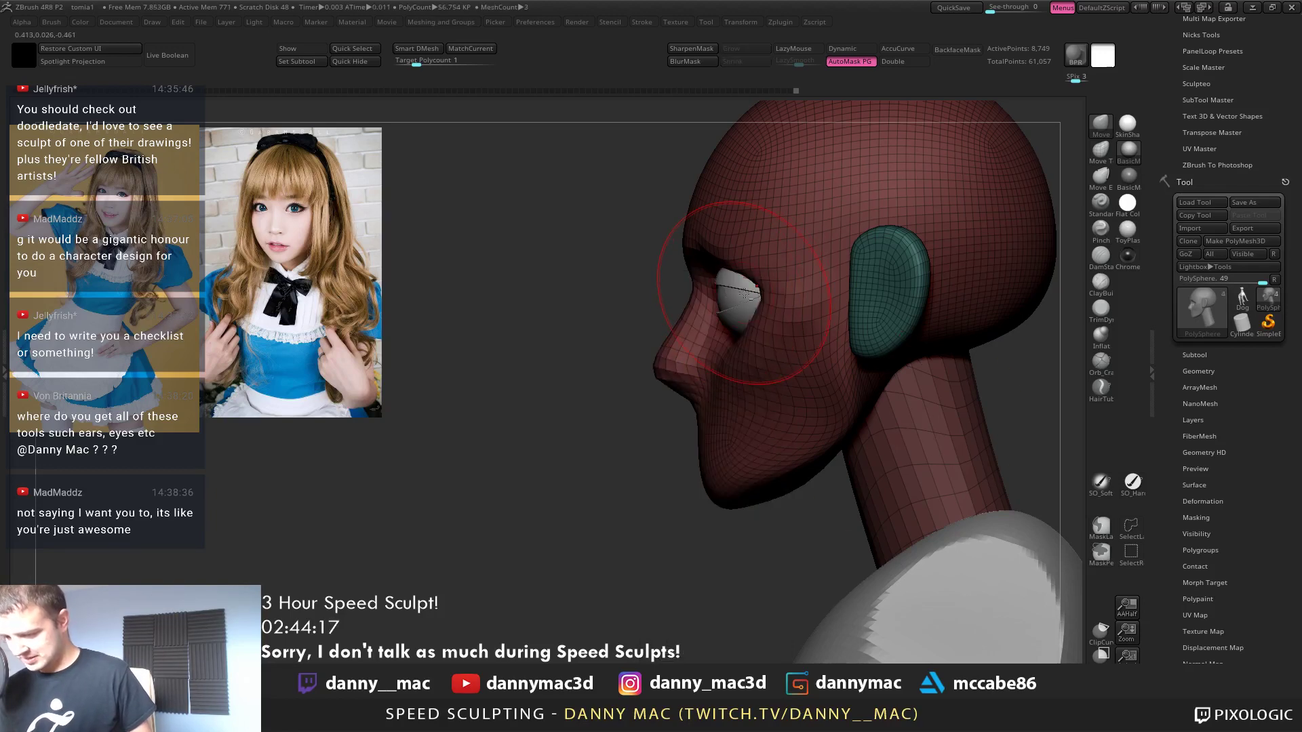
# Split the eyeballs and eyelids into separate subtools and select the eyelids
pyautogui.keyDown('alt'); pyautogui.click(744, 293); pyautogui.keyUp('alt')
pyautogui.moveTo(742, 295); pyautogui.dragTo(736, 299, button='right')
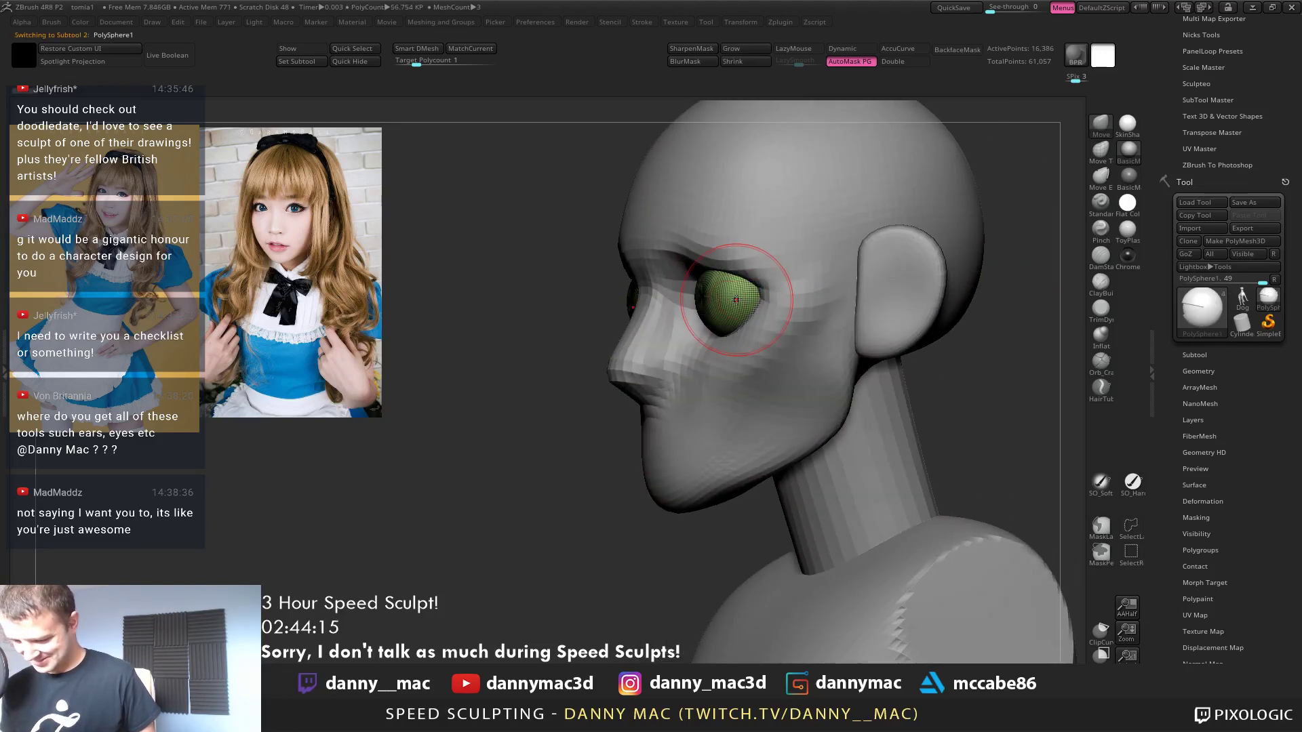
pyautogui.press('space')
pyautogui.click(774, 526)
pyautogui.keyDown('alt'); pyautogui.click(746, 298); pyautogui.keyUp('alt')
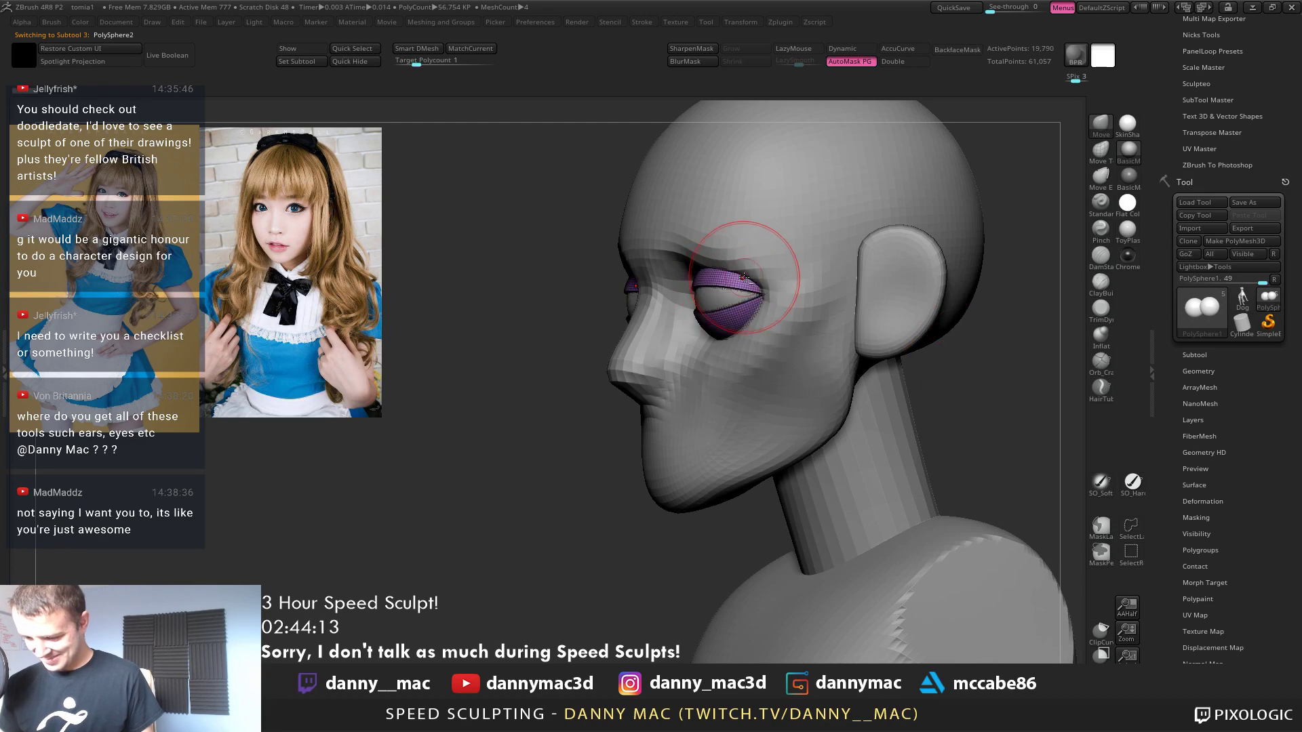
pyautogui.moveTo(746, 299); pyautogui.dragTo(834, 285, button='right')
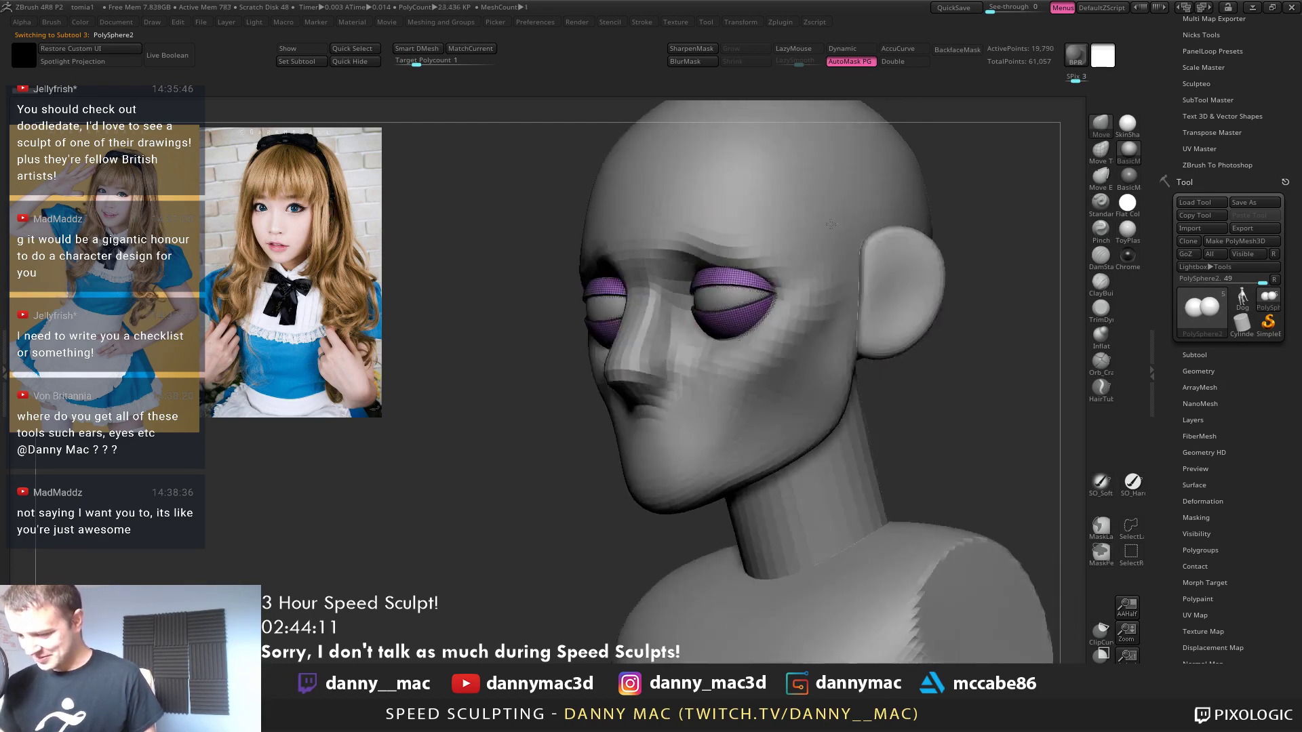
# Auto-group the eyelid mesh, then isolate the lower and upper lid pairs in turn and give each pair its own polygroup
pyautogui.press('space')
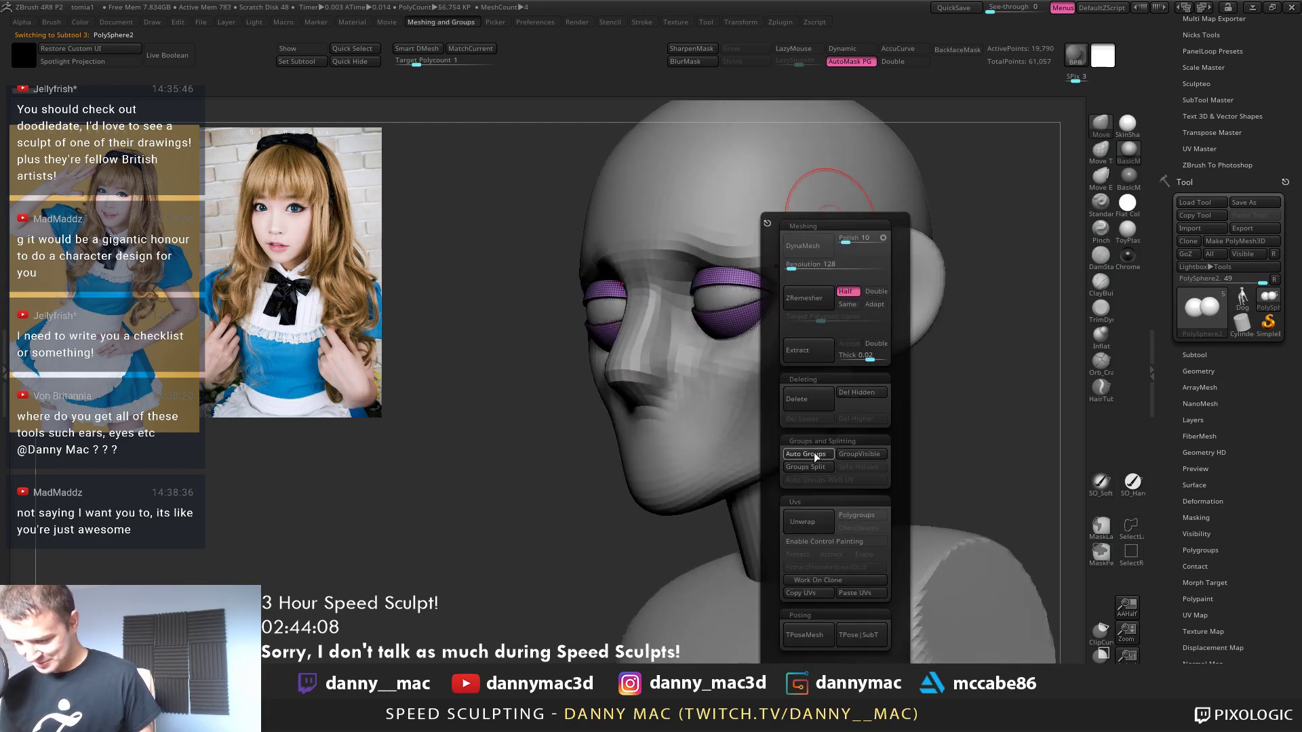
pyautogui.click(814, 453)
pyautogui.keyDown('ctrl'); pyautogui.keyDown('shift'); pyautogui.click(588, 272); pyautogui.keyUp('shift'); pyautogui.keyUp('ctrl')
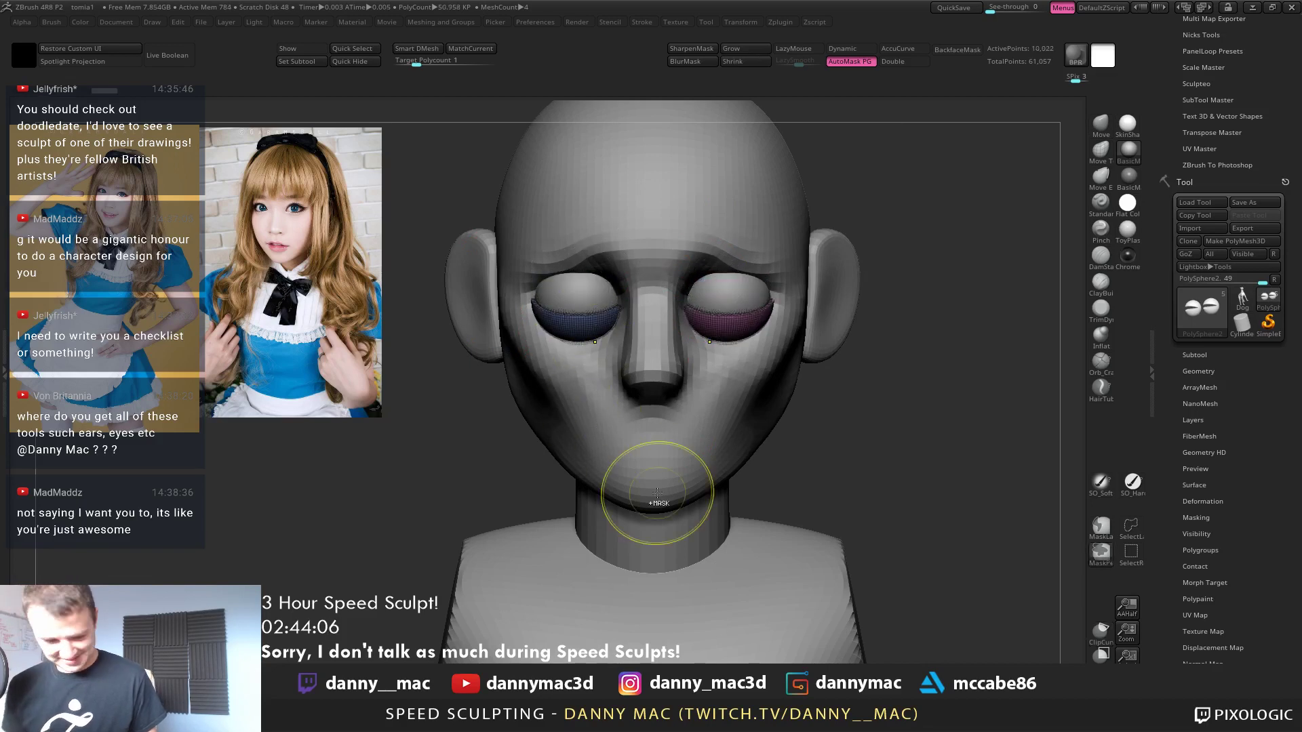
pyautogui.hotkey('ctrl', 'w')
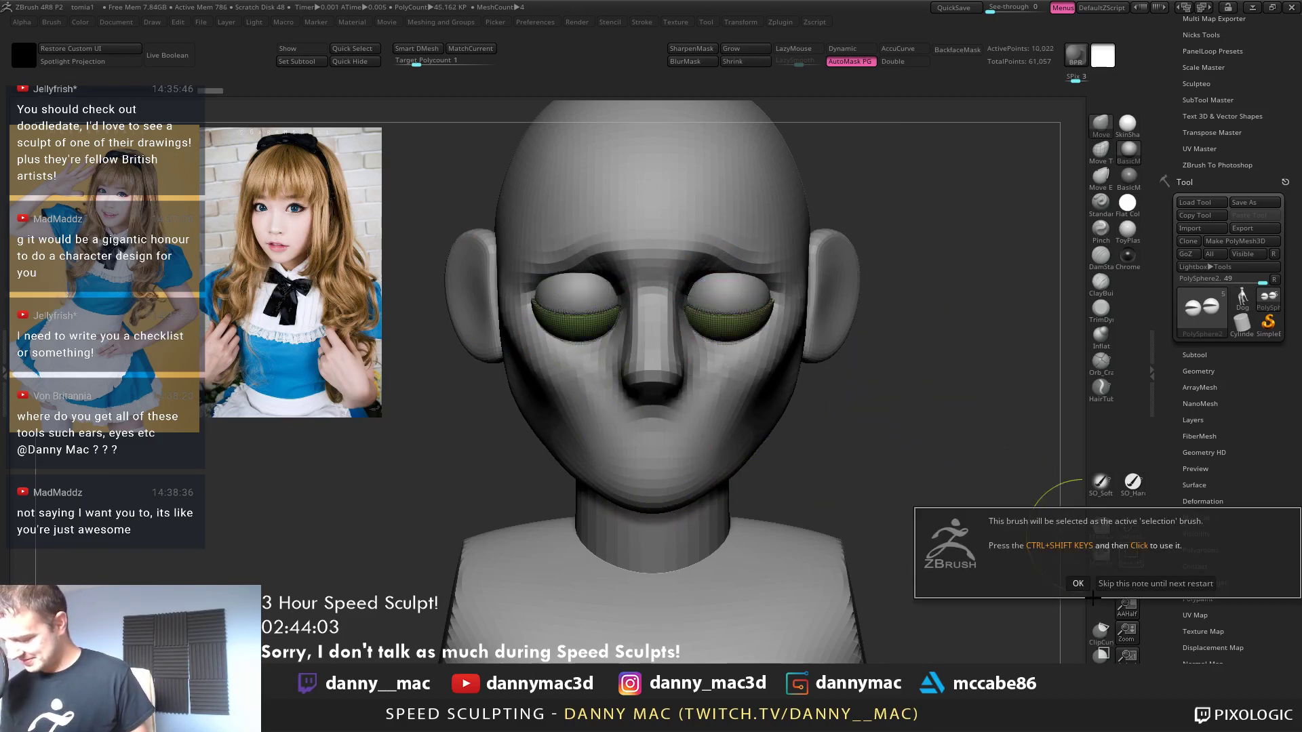
pyautogui.keyDown('ctrl'); pyautogui.keyDown('shift'); pyautogui.click(857, 448); pyautogui.keyUp('shift'); pyautogui.keyUp('ctrl')
pyautogui.hotkey('ctrl', 'w')
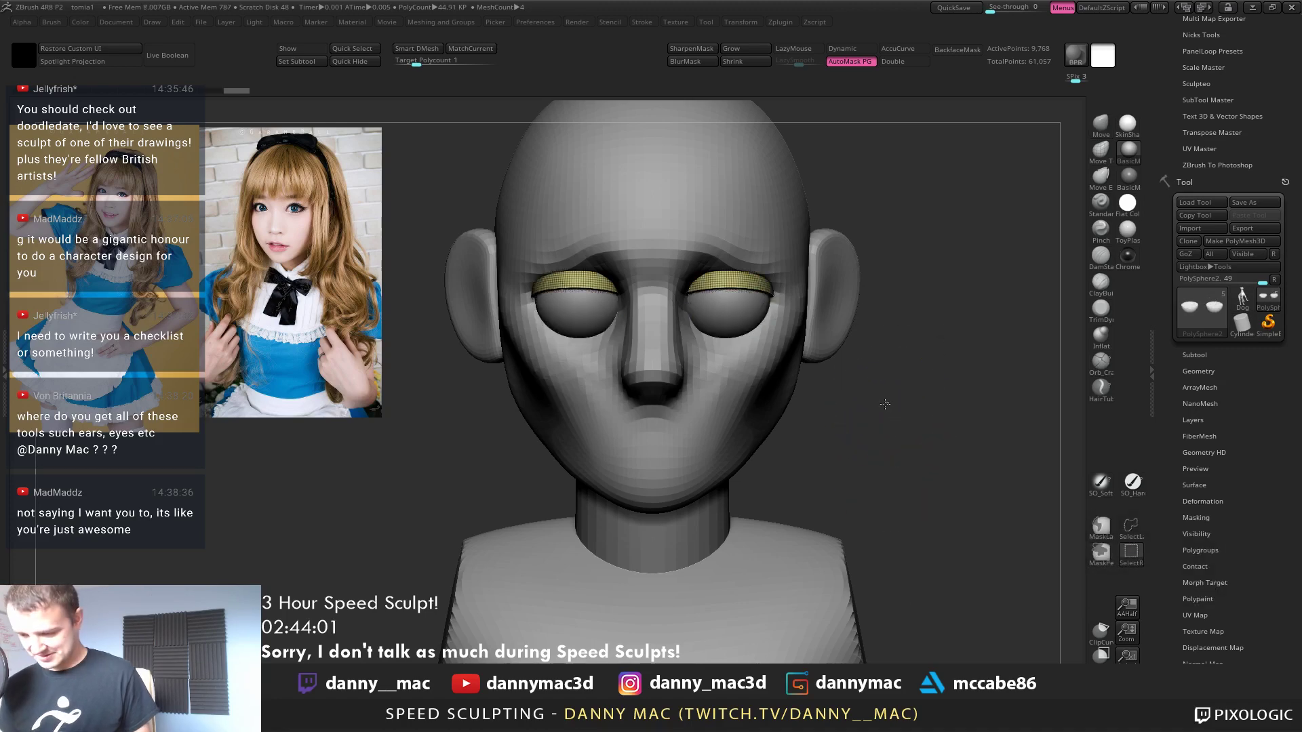
pyautogui.keyDown('ctrl'); pyautogui.keyDown('shift'); pyautogui.click(881, 448); pyautogui.keyUp('shift'); pyautogui.keyUp('ctrl')
# Save the project as tomia1, overwriting the existing file
pyautogui.hotkey('ctrl', 's')
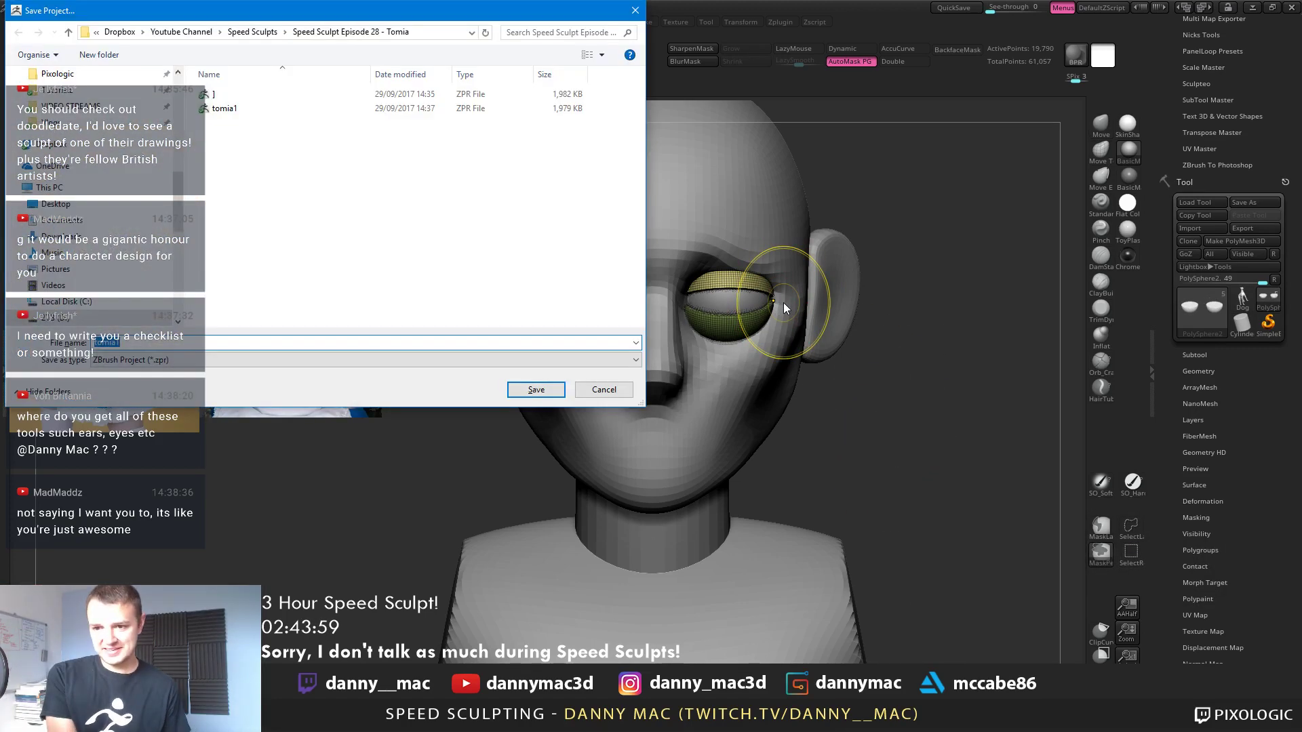
pyautogui.press('Return')
pyautogui.press('Return')
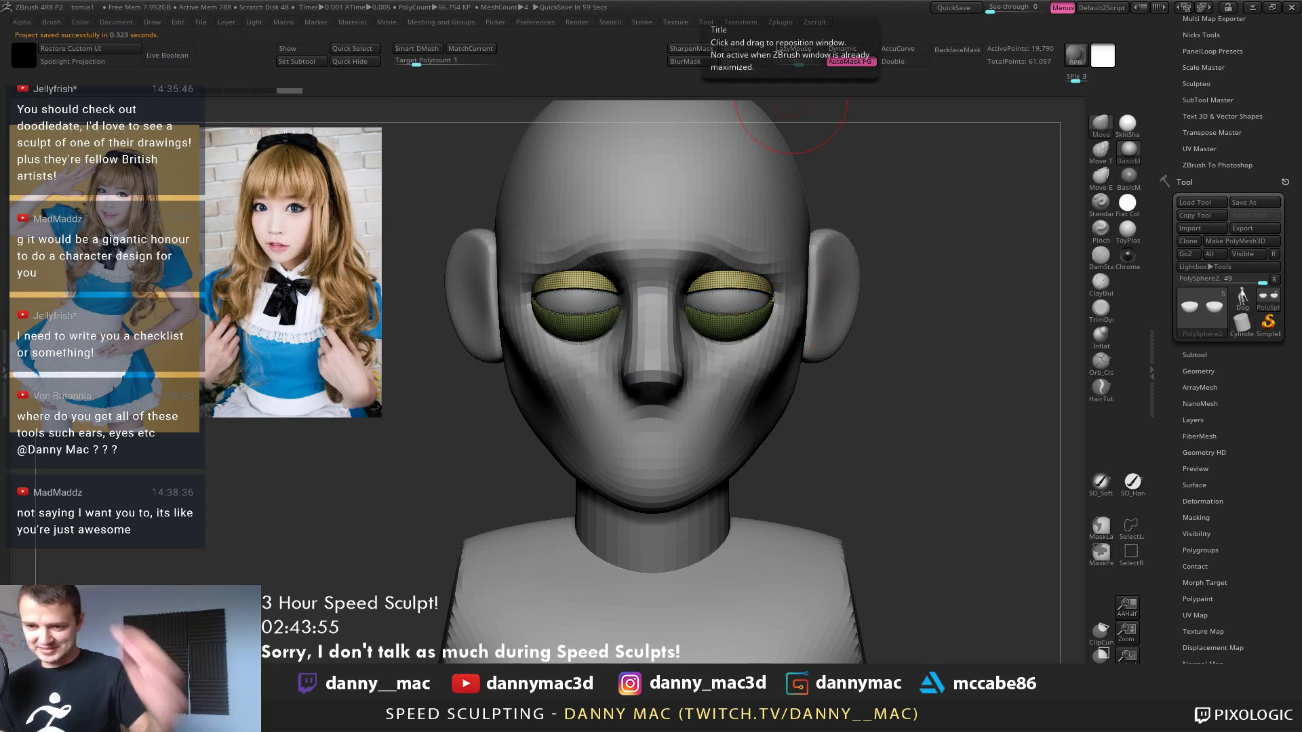
# ZRemesh the eyelid subtool twice with the Half option to simplify its topology
pyautogui.moveTo(790, 114); pyautogui.dragTo(699, 278)
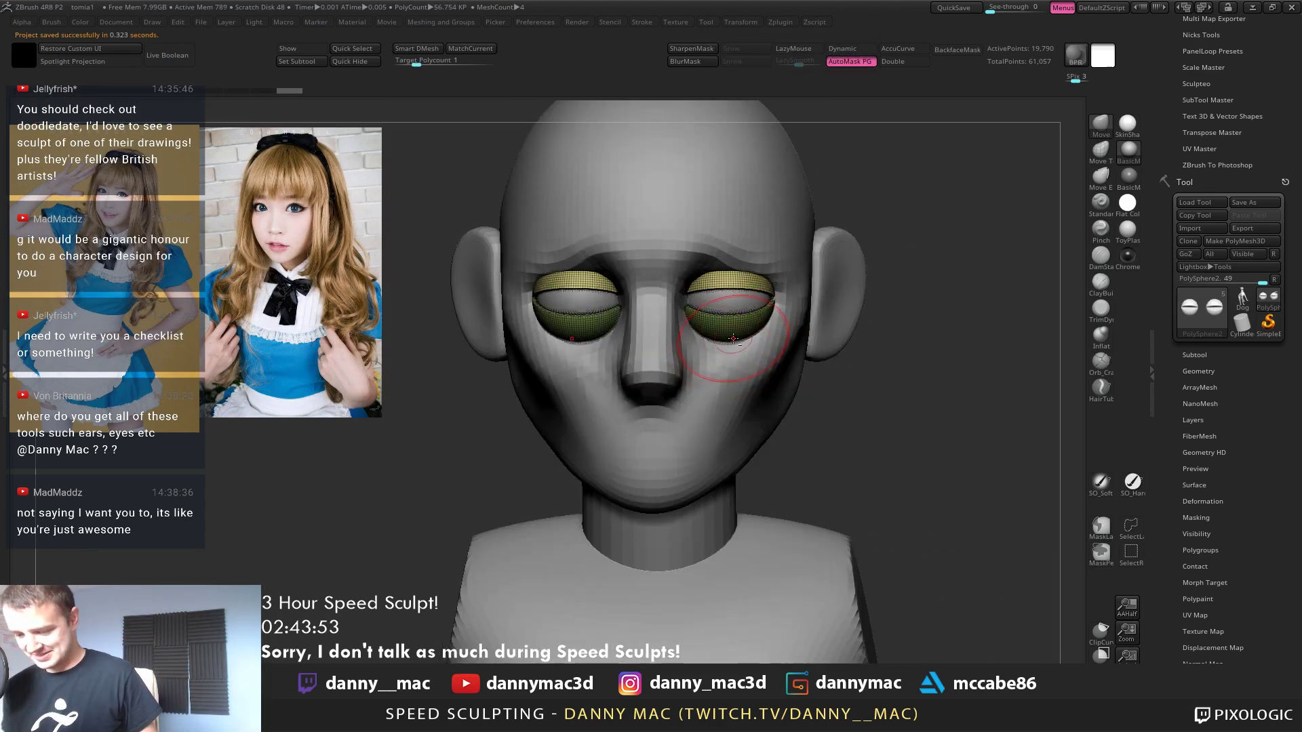
pyautogui.press('s')
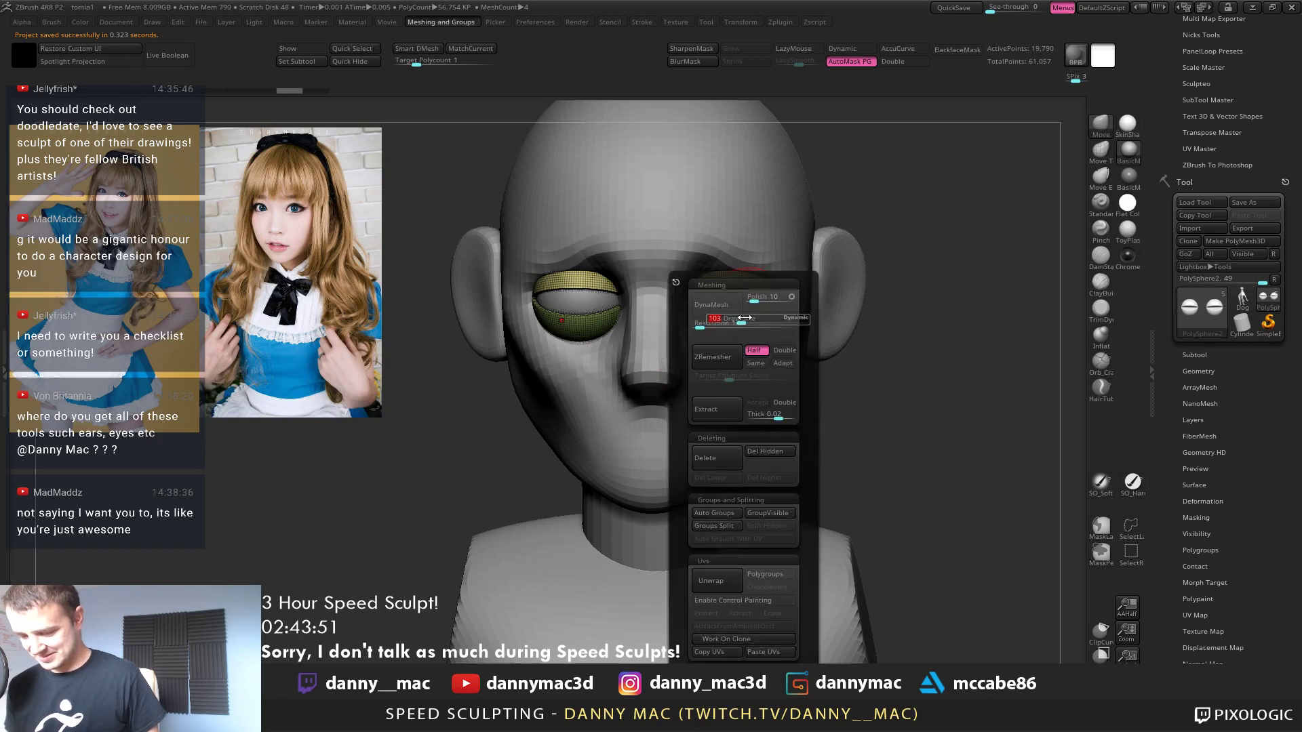
pyautogui.click(716, 357)
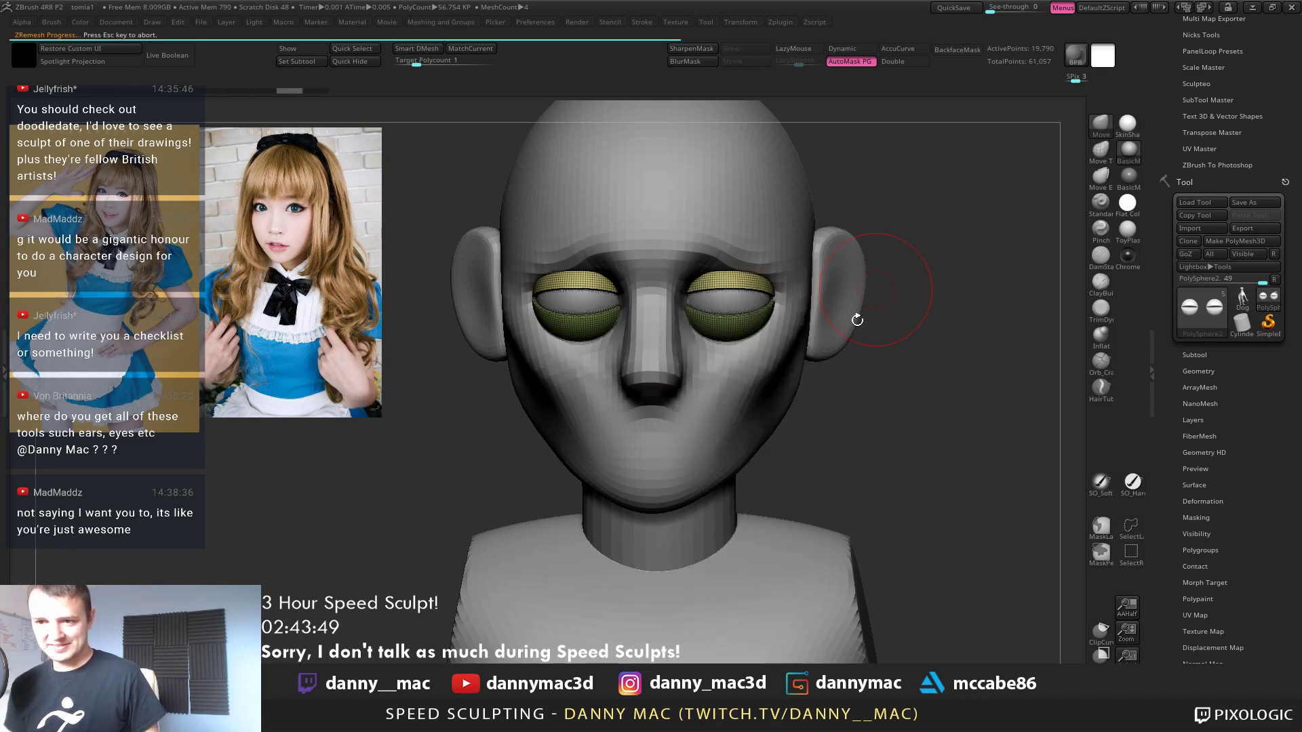
pyautogui.moveTo(825, 283); pyautogui.dragTo(744, 360, button='right')
pyautogui.keyDown('alt'); pyautogui.click(744, 359); pyautogui.keyUp('alt')
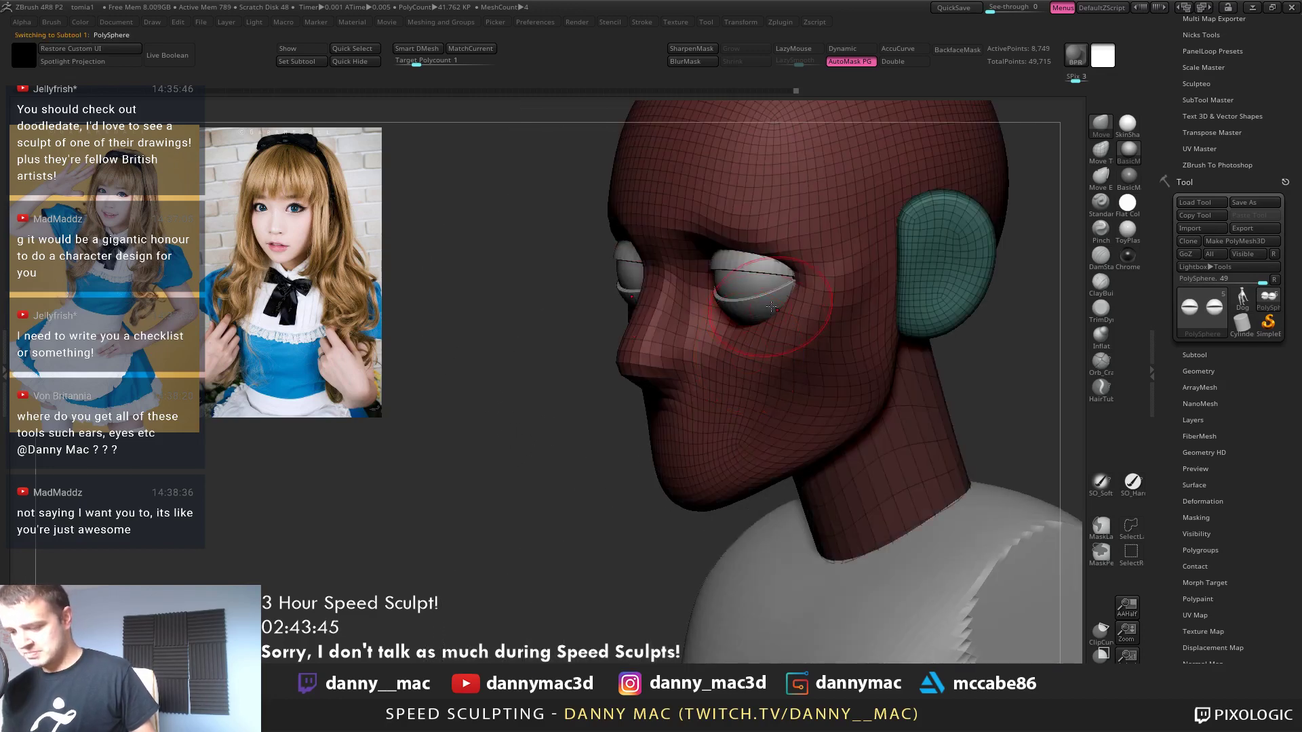
pyautogui.keyDown('shift'); pyautogui.moveTo(775, 314); pyautogui.dragTo(754, 307, button='right'); pyautogui.keyUp('shift')
pyautogui.keyDown('alt'); pyautogui.click(755, 306); pyautogui.keyUp('alt')
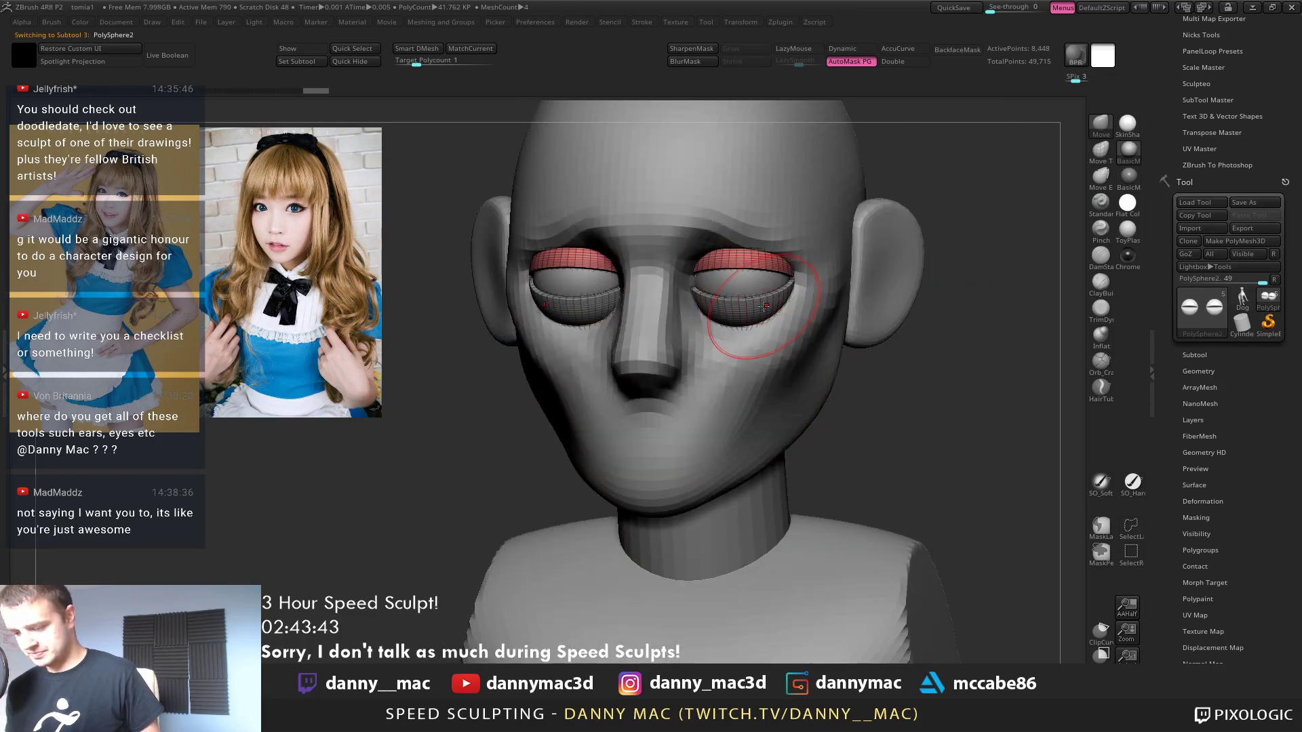
pyautogui.press('2')
pyautogui.click(781, 310)
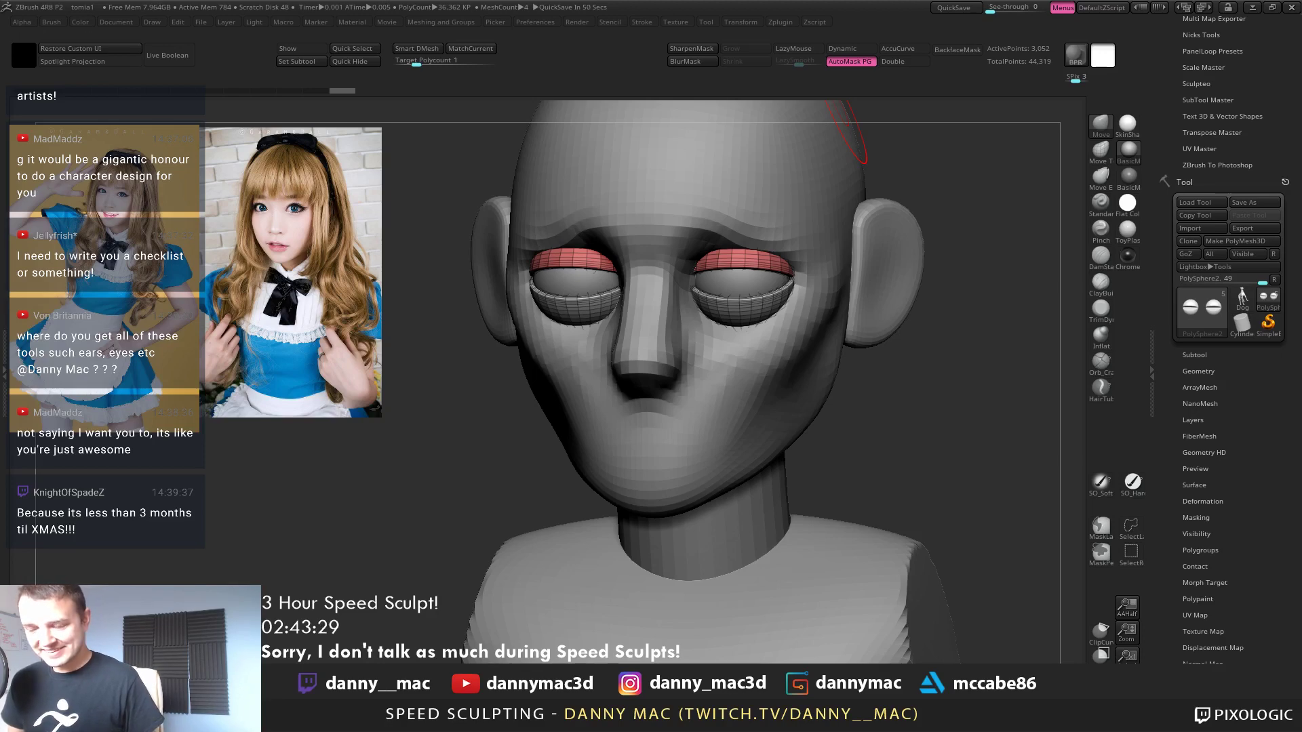
# Reshape the upper eyelids into a higher arch over the eyeballs with the Move brush and subdivide the eyelid mesh
pyautogui.moveTo(783, 285)
pyautogui.mouseDown()
pyautogui.moveTo(686, 297)
pyautogui.moveTo(779, 233)
pyautogui.moveTo(794, 253)
pyautogui.moveTo(775, 288)
pyautogui.mouseUp()
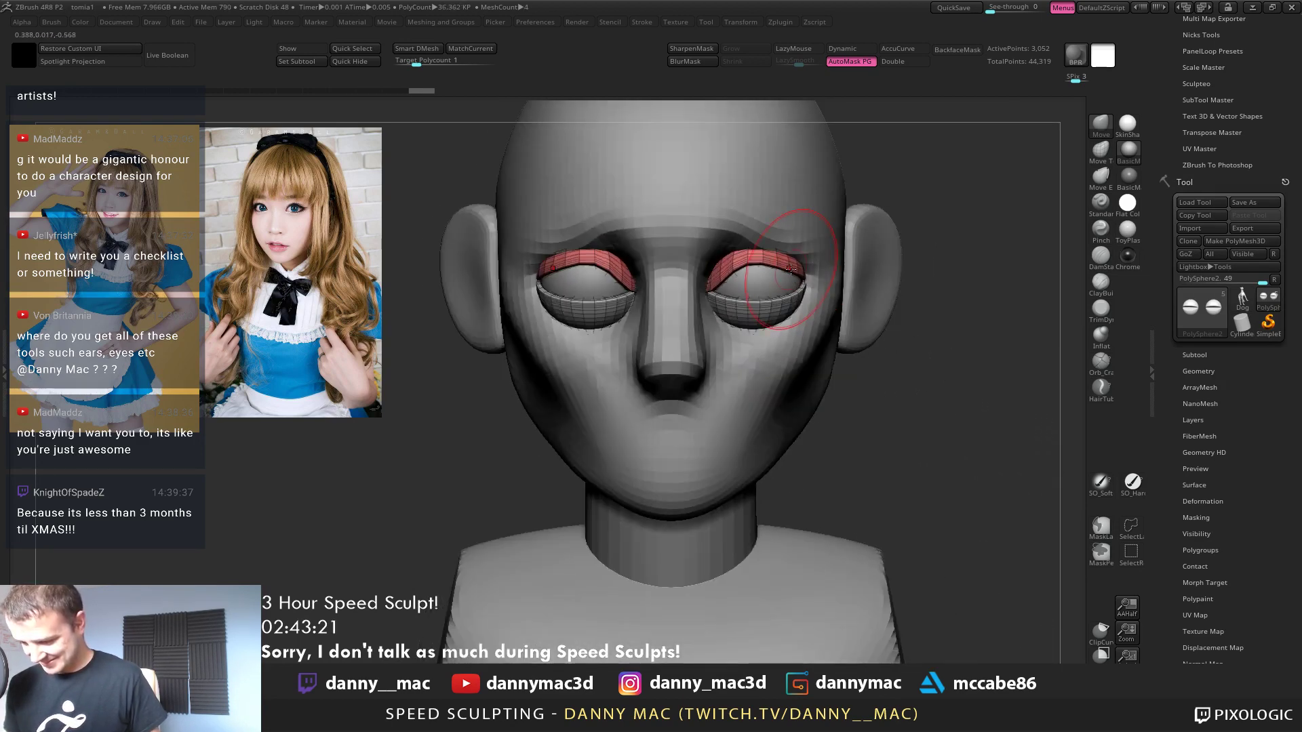
pyautogui.moveTo(738, 301)
pyautogui.mouseDown(button='right')
pyautogui.moveTo(750, 299)
pyautogui.moveTo(712, 288)
pyautogui.mouseUp(button='right')
pyautogui.press('ctrl')
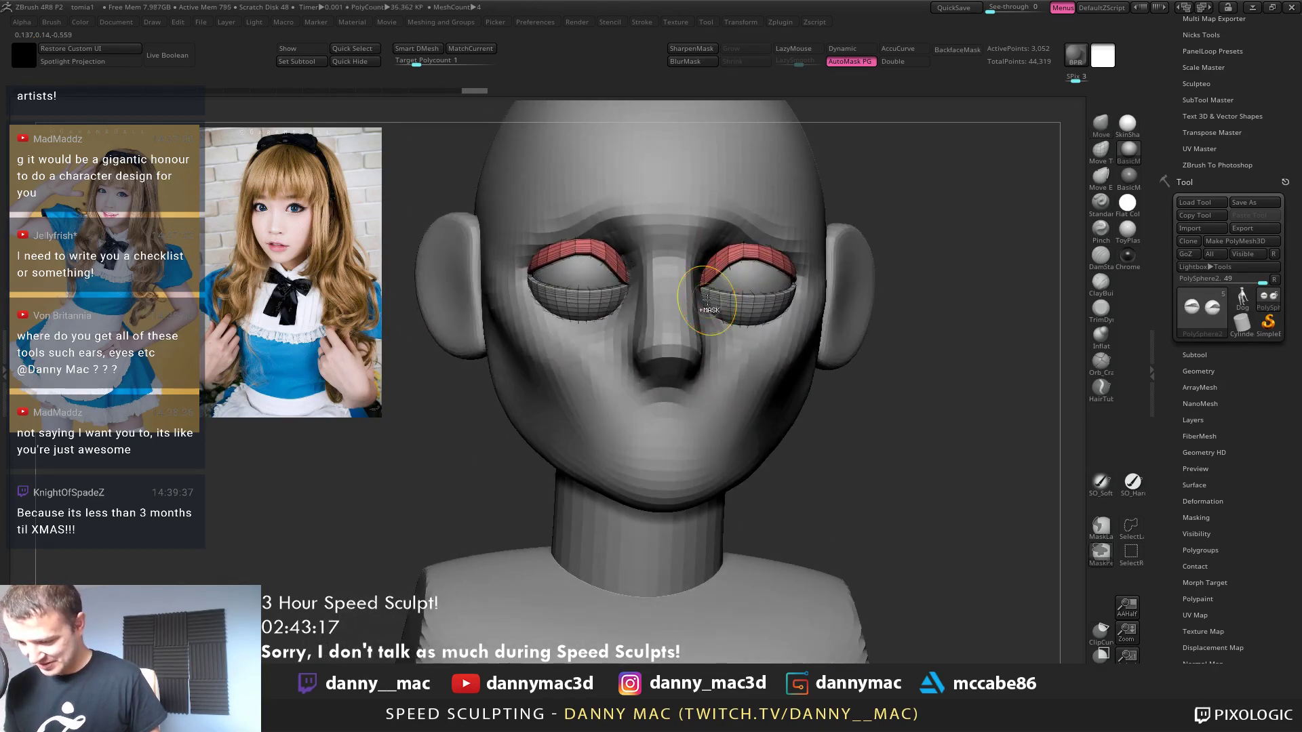
pyautogui.moveTo(702, 306)
pyautogui.mouseDown(button='right')
pyautogui.moveTo(663, 323)
pyautogui.moveTo(738, 313)
pyautogui.moveTo(735, 359)
pyautogui.moveTo(792, 326)
pyautogui.moveTo(762, 320)
pyautogui.moveTo(778, 299)
pyautogui.moveTo(774, 343)
pyautogui.moveTo(888, 324)
pyautogui.mouseUp(button='right')
# Select the head subtool and build up the cheekbones below the eyes with the ClayBuildup brush
pyautogui.keyDown('alt'); pyautogui.click(775, 344); pyautogui.keyUp('alt')
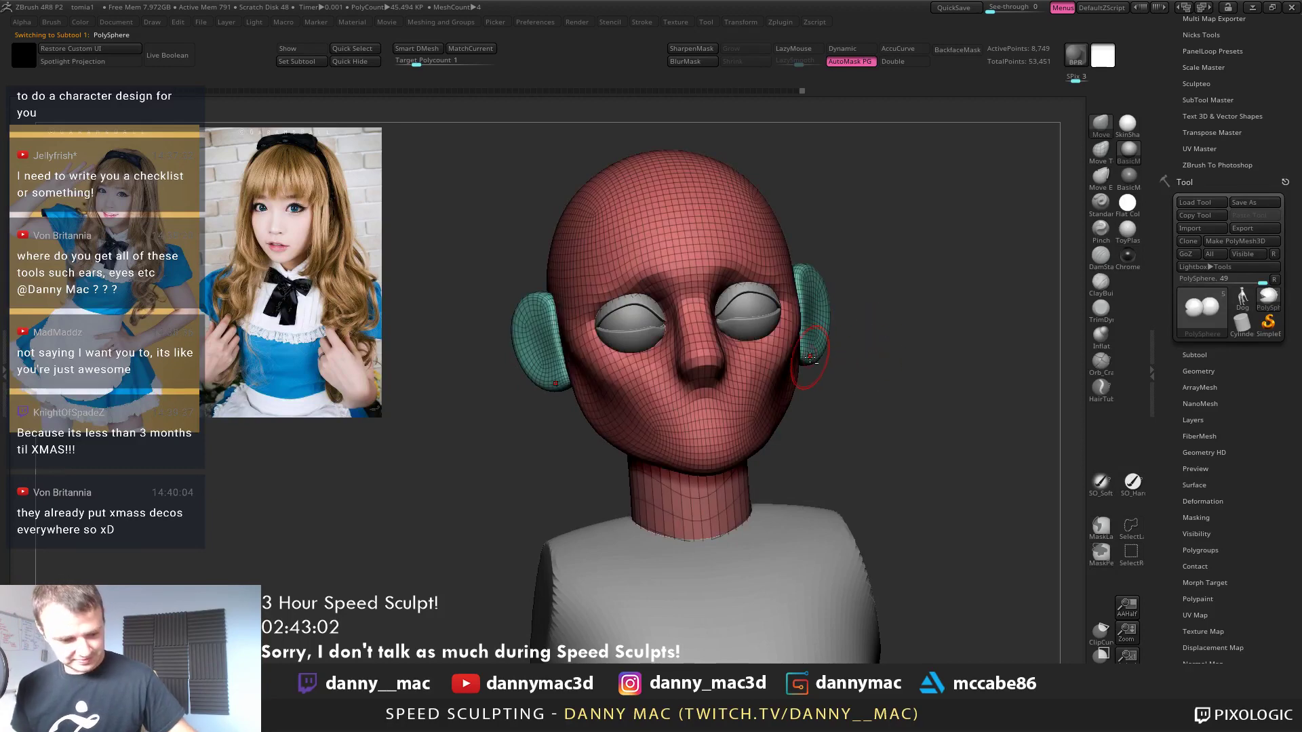
pyautogui.moveTo(811, 356); pyautogui.dragTo(769, 339, button='right')
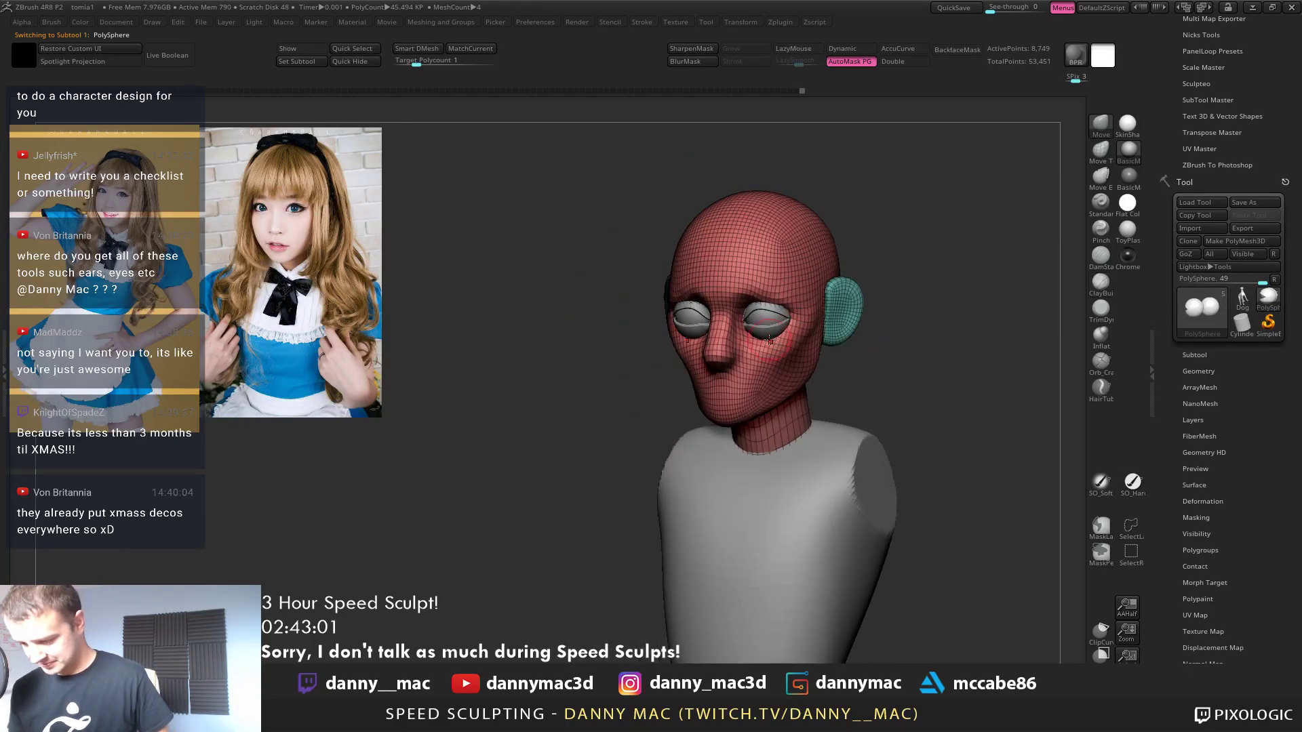
pyautogui.moveTo(770, 339); pyautogui.dragTo(759, 346)
pyautogui.press('l')
pyautogui.moveTo(766, 337)
pyautogui.mouseDown(button='right')
pyautogui.moveTo(756, 352)
pyautogui.moveTo(756, 341)
pyautogui.mouseUp(button='right')
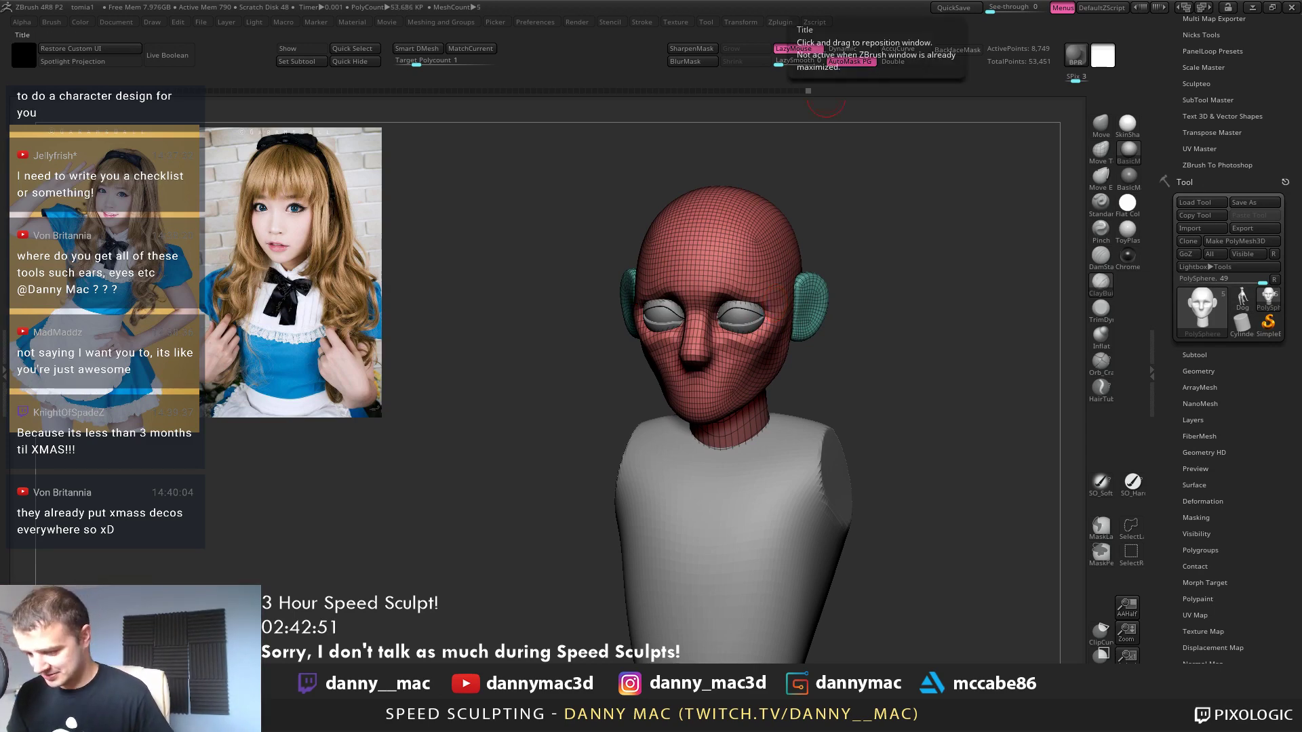
pyautogui.keyDown('ctrl'); pyautogui.moveTo(746, 337); pyautogui.dragTo(733, 328, button='right'); pyautogui.keyUp('ctrl')
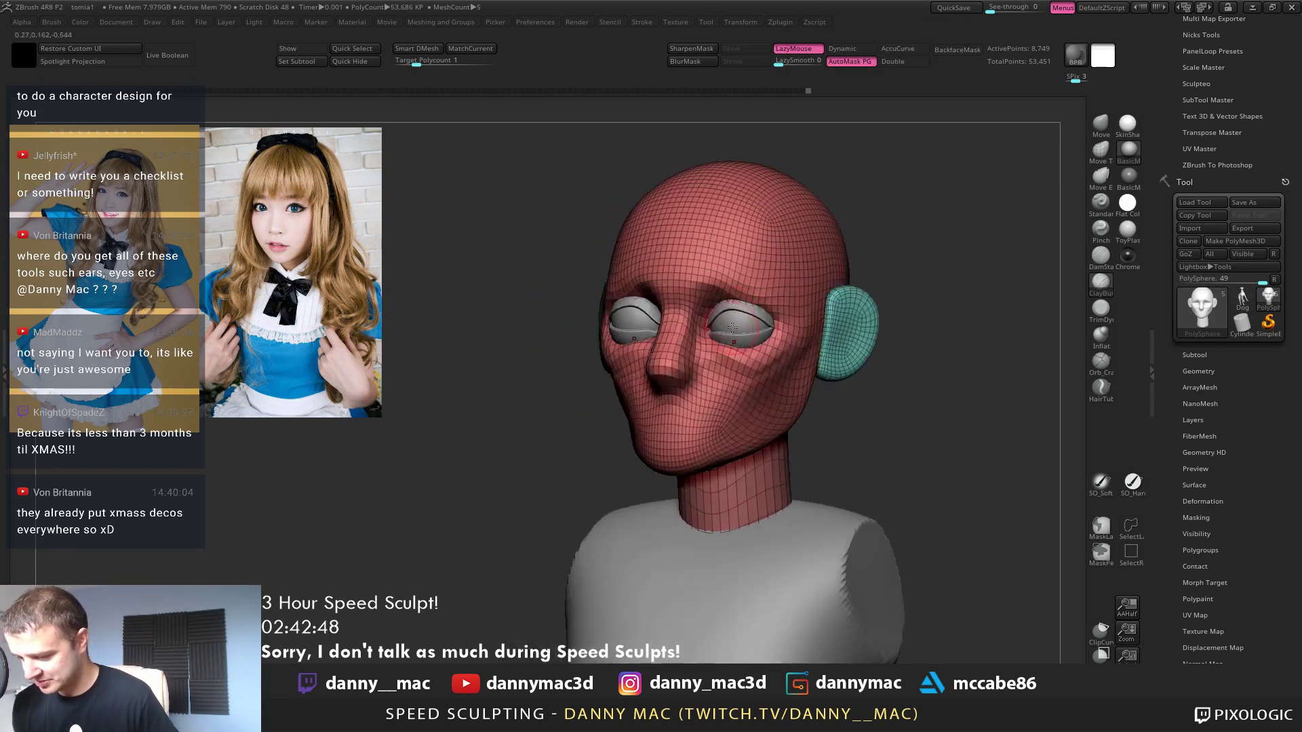
pyautogui.keyDown('shift'); pyautogui.moveTo(723, 306); pyautogui.dragTo(773, 317); pyautogui.keyUp('shift')
pyautogui.hotkey('shift', 'f')
pyautogui.moveTo(773, 317); pyautogui.dragTo(794, 325, button='right')
pyautogui.press('d')
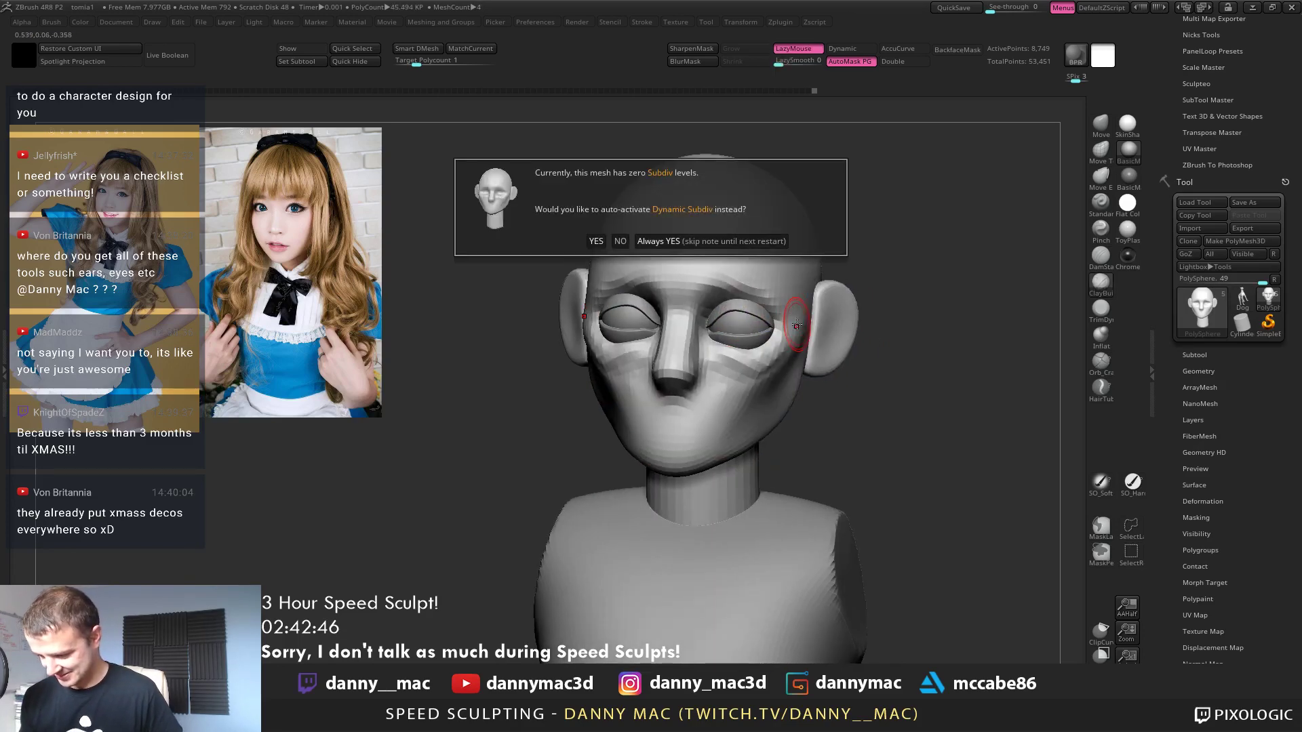
pyautogui.click(621, 241)
pyautogui.press('d')
pyautogui.click(619, 242)
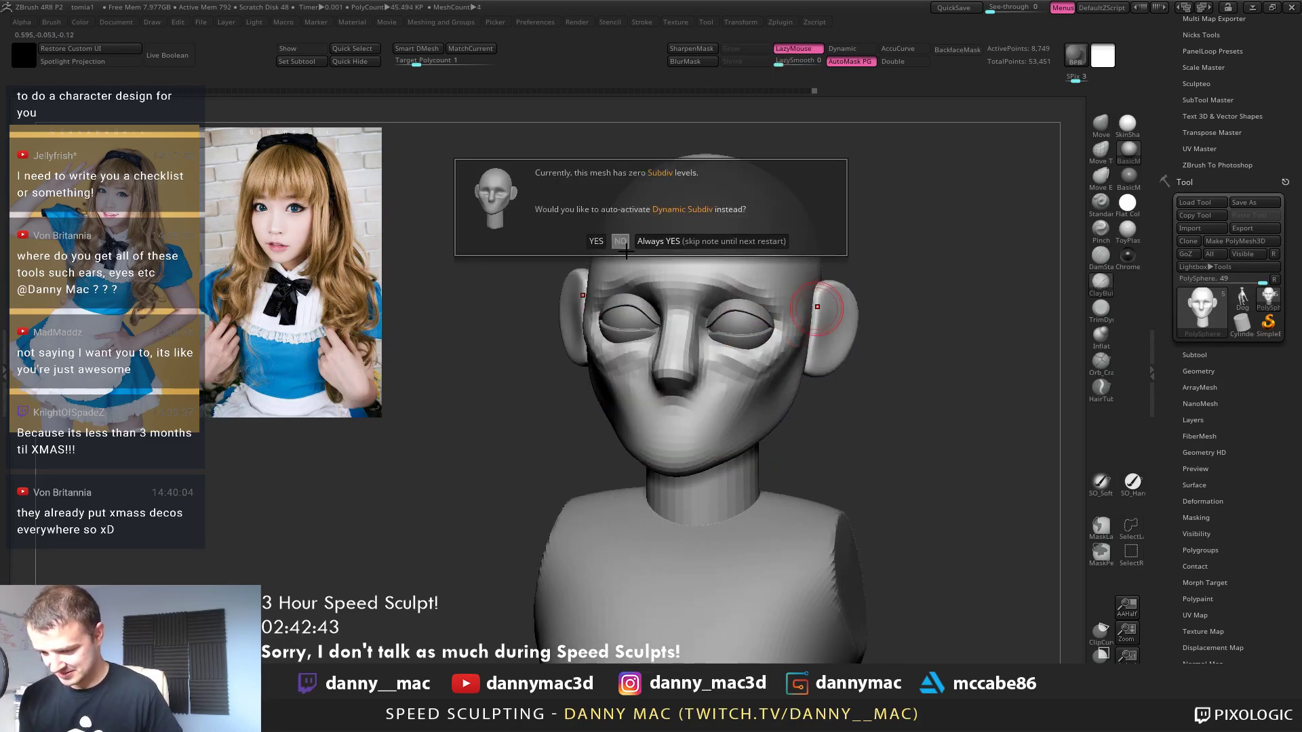
pyautogui.hotkey('shift', 'f')
pyautogui.press('l')
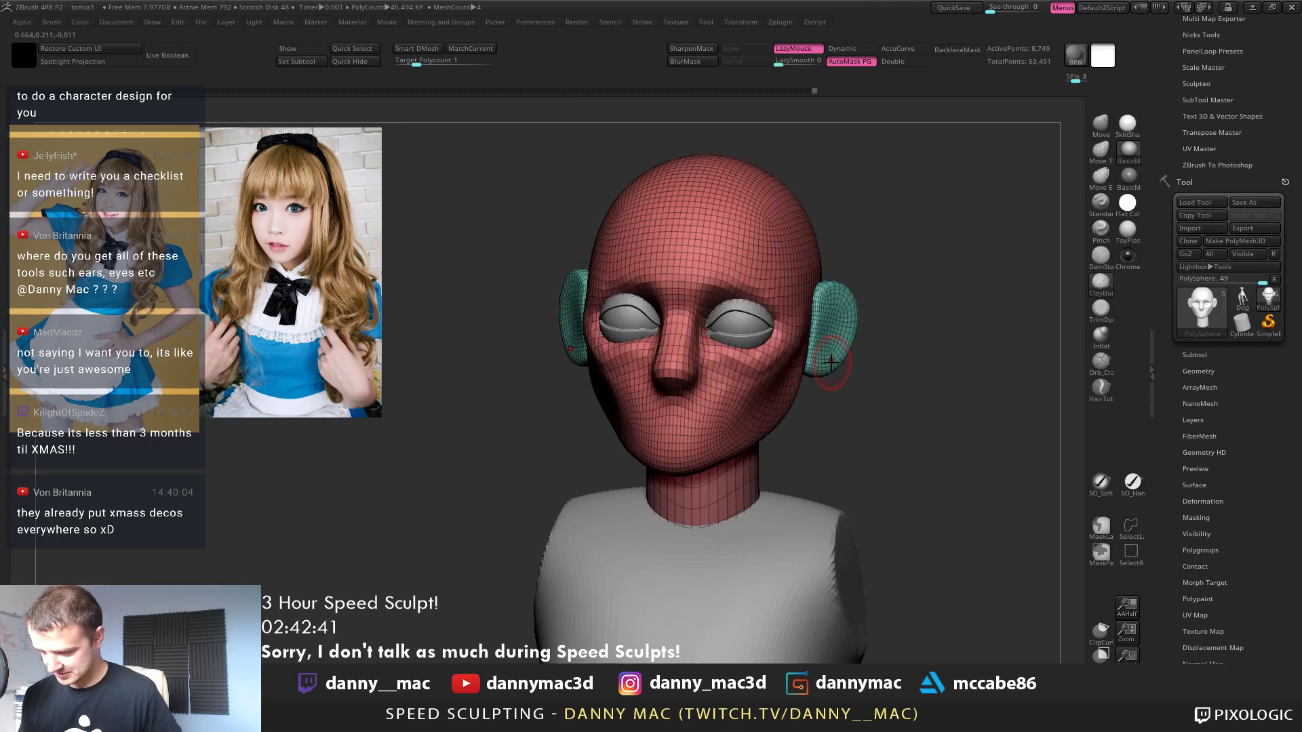
pyautogui.press('d')
pyautogui.click(620, 242)
pyautogui.press('l')
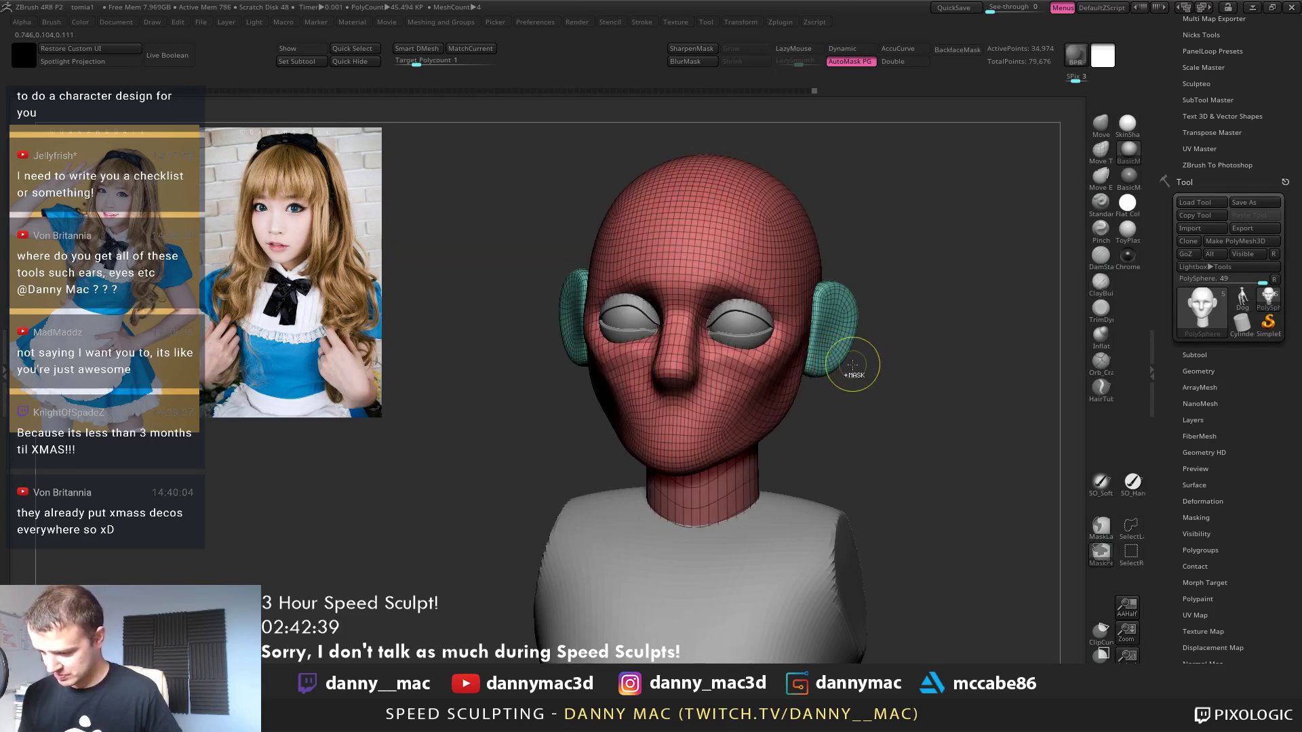
# Subdivide the head mesh once and turn off its polyframe display
pyautogui.hotkey('ctrl', 'd')
pyautogui.hotkey('shift', 'f')
pyautogui.press('l')
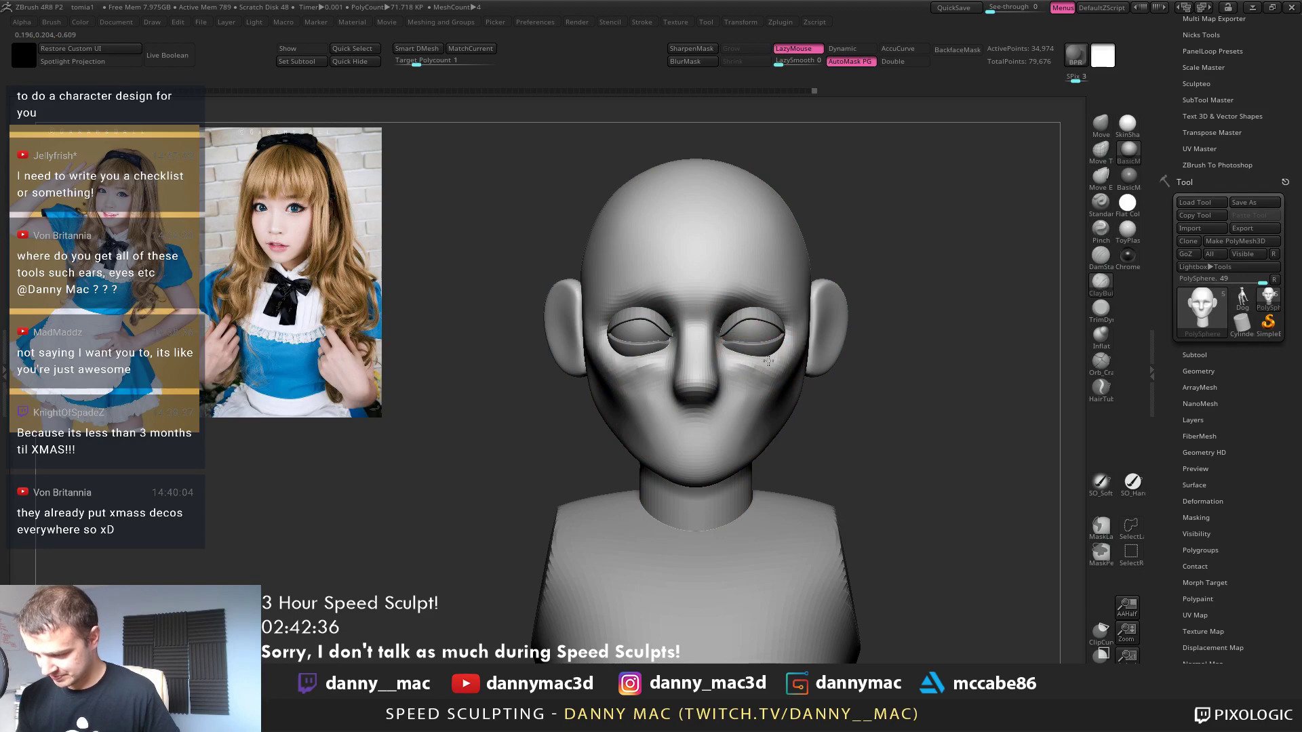
# Build up clay strokes on the cheeks and around the outer eye sockets of the head
pyautogui.moveTo(766, 368); pyautogui.dragTo(740, 365)
pyautogui.moveTo(767, 328)
pyautogui.mouseDown(button='right')
pyautogui.moveTo(750, 342)
pyautogui.moveTo(768, 337)
pyautogui.moveTo(767, 358)
pyautogui.mouseUp(button='right')
pyautogui.press('space')
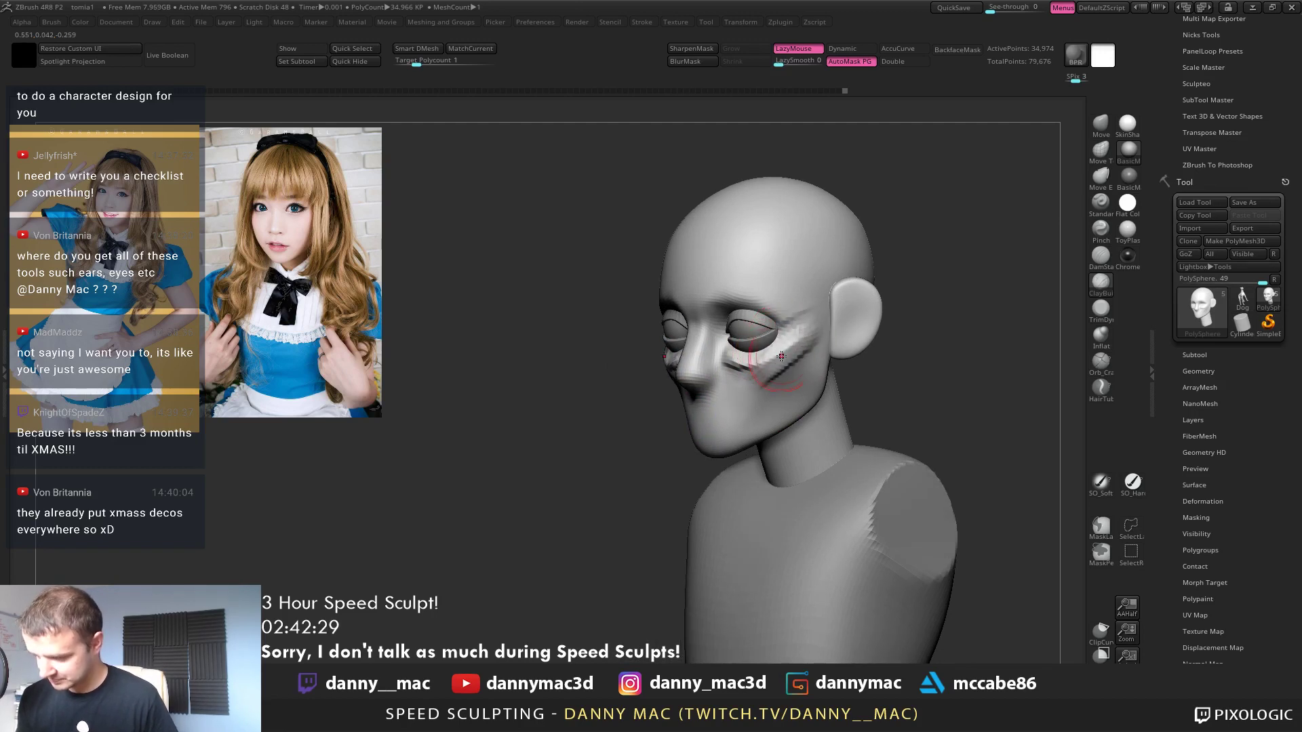
pyautogui.moveTo(782, 356)
pyautogui.mouseDown(button='right')
pyautogui.moveTo(713, 333)
pyautogui.moveTo(744, 305)
pyautogui.moveTo(748, 326)
pyautogui.mouseUp(button='right')
# Define the eye sockets and cheeks with the DamStandard brush and build up the brows with ClayBuildup
pyautogui.press('b')
pyautogui.press('d')
pyautogui.press('s')
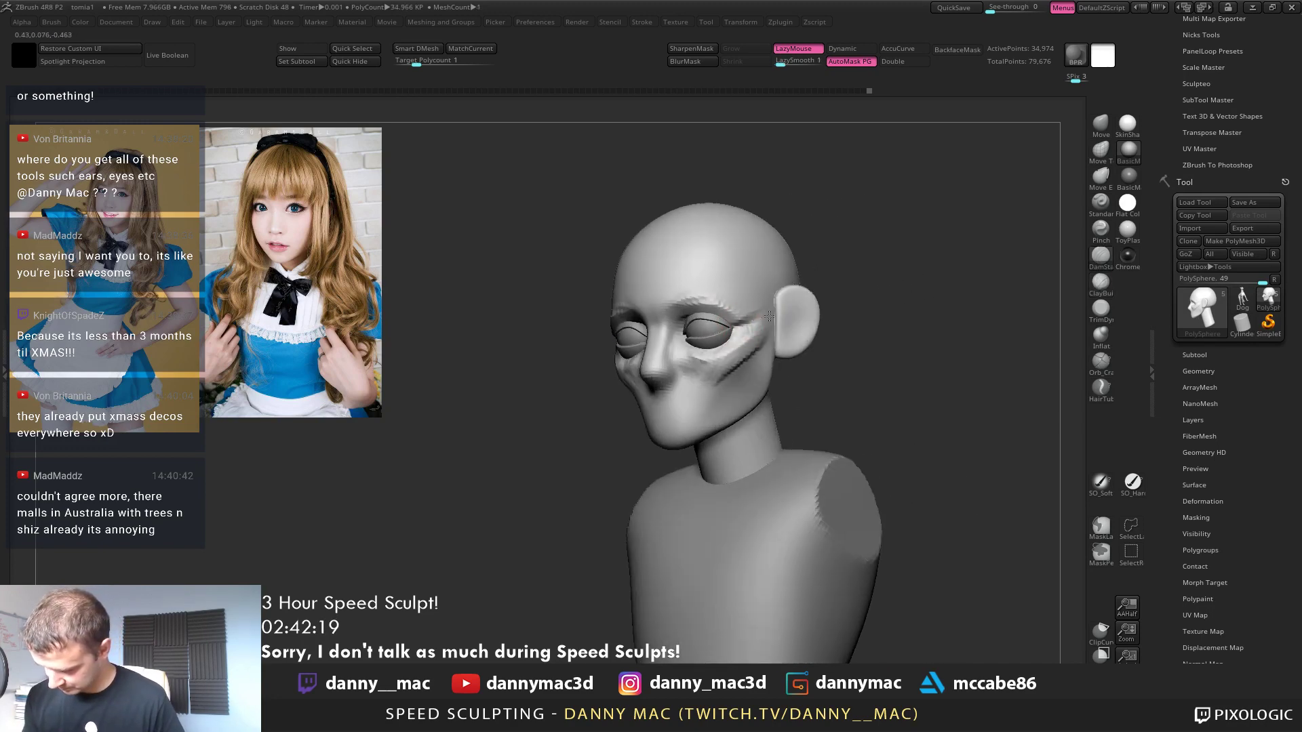
pyautogui.rightClick(733, 326)
pyautogui.moveTo(733, 326)
pyautogui.mouseDown(button='right')
pyautogui.moveTo(745, 342)
pyautogui.moveTo(682, 335)
pyautogui.moveTo(720, 325)
pyautogui.moveTo(693, 337)
pyautogui.moveTo(699, 325)
pyautogui.mouseUp(button='right')
pyautogui.press('l')
pyautogui.rightClick(713, 336)
pyautogui.press('l')
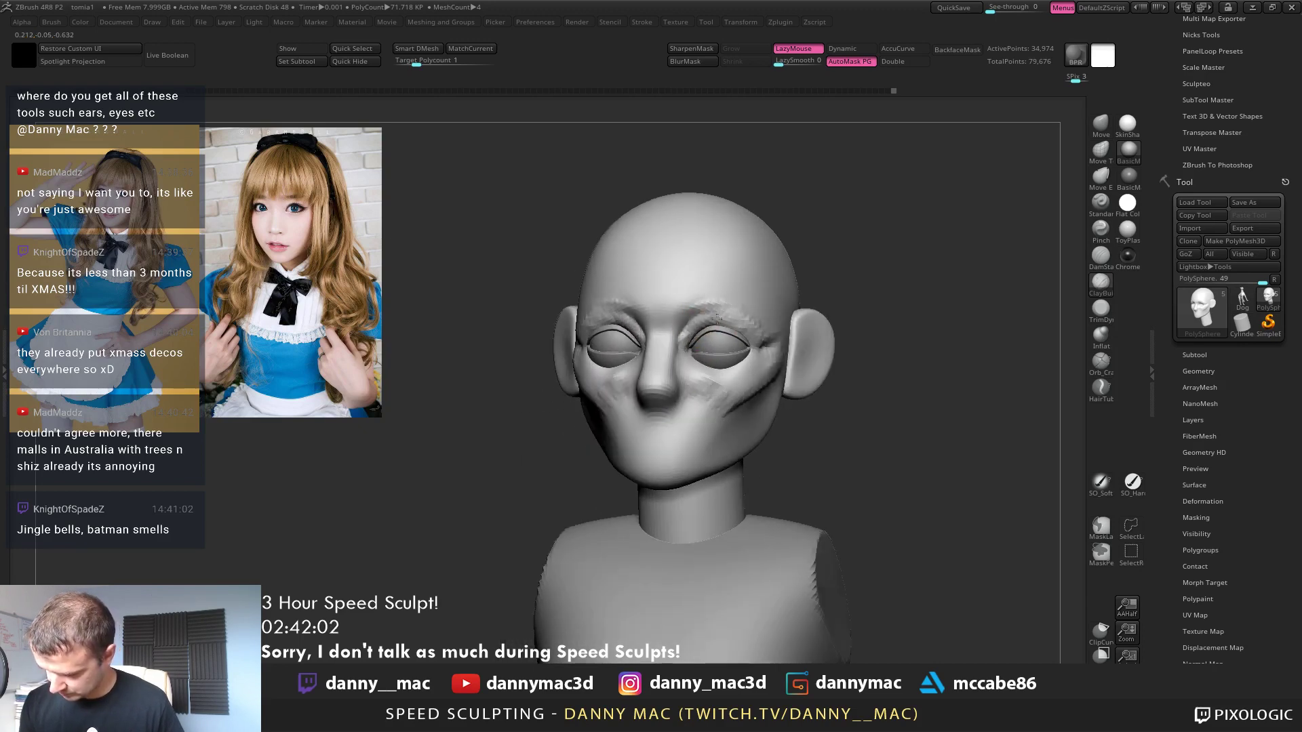
# Refine the eyelids and the head surface around the eyes and temples with the Move brush, alternating between both subtools
pyautogui.moveTo(719, 349); pyautogui.dragTo(692, 351, button='right')
pyautogui.keyDown('alt'); pyautogui.click(704, 342); pyautogui.keyUp('alt')
pyautogui.press('b')
pyautogui.press('m')
pyautogui.press('v')
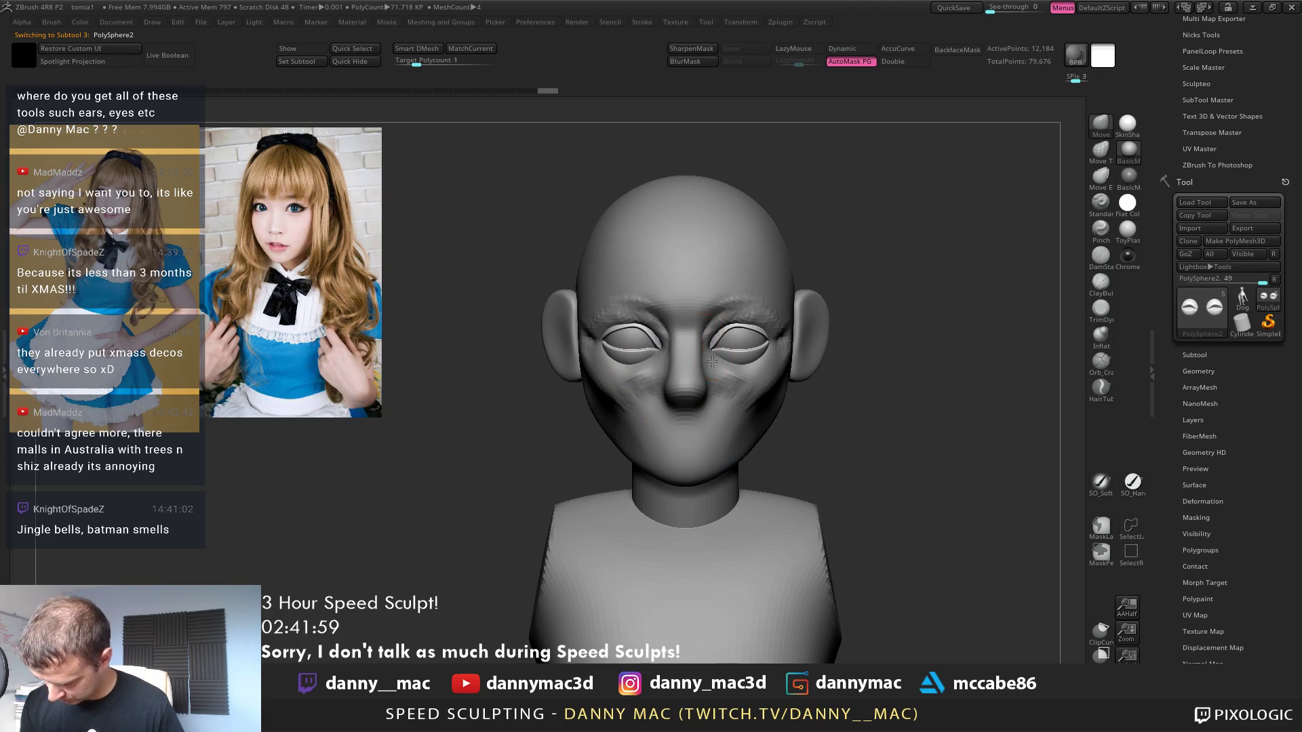
pyautogui.moveTo(720, 337)
pyautogui.mouseDown(button='right')
pyautogui.moveTo(739, 339)
pyautogui.moveTo(739, 316)
pyautogui.moveTo(758, 305)
pyautogui.moveTo(749, 254)
pyautogui.moveTo(764, 288)
pyautogui.moveTo(773, 263)
pyautogui.moveTo(795, 265)
pyautogui.mouseUp(button='right')
pyautogui.keyDown('alt'); pyautogui.click(754, 290); pyautogui.keyUp('alt')
pyautogui.keyDown('alt'); pyautogui.click(763, 286); pyautogui.keyUp('alt')
pyautogui.moveTo(794, 273); pyautogui.dragTo(796, 269)
pyautogui.moveTo(796, 269)
pyautogui.mouseDown(button='right')
pyautogui.moveTo(837, 251)
pyautogui.moveTo(759, 255)
pyautogui.moveTo(788, 242)
pyautogui.moveTo(753, 230)
pyautogui.mouseUp(button='right')
pyautogui.keyDown('alt'); pyautogui.click(764, 233); pyautogui.keyUp('alt')
pyautogui.moveTo(797, 234); pyautogui.dragTo(816, 245)
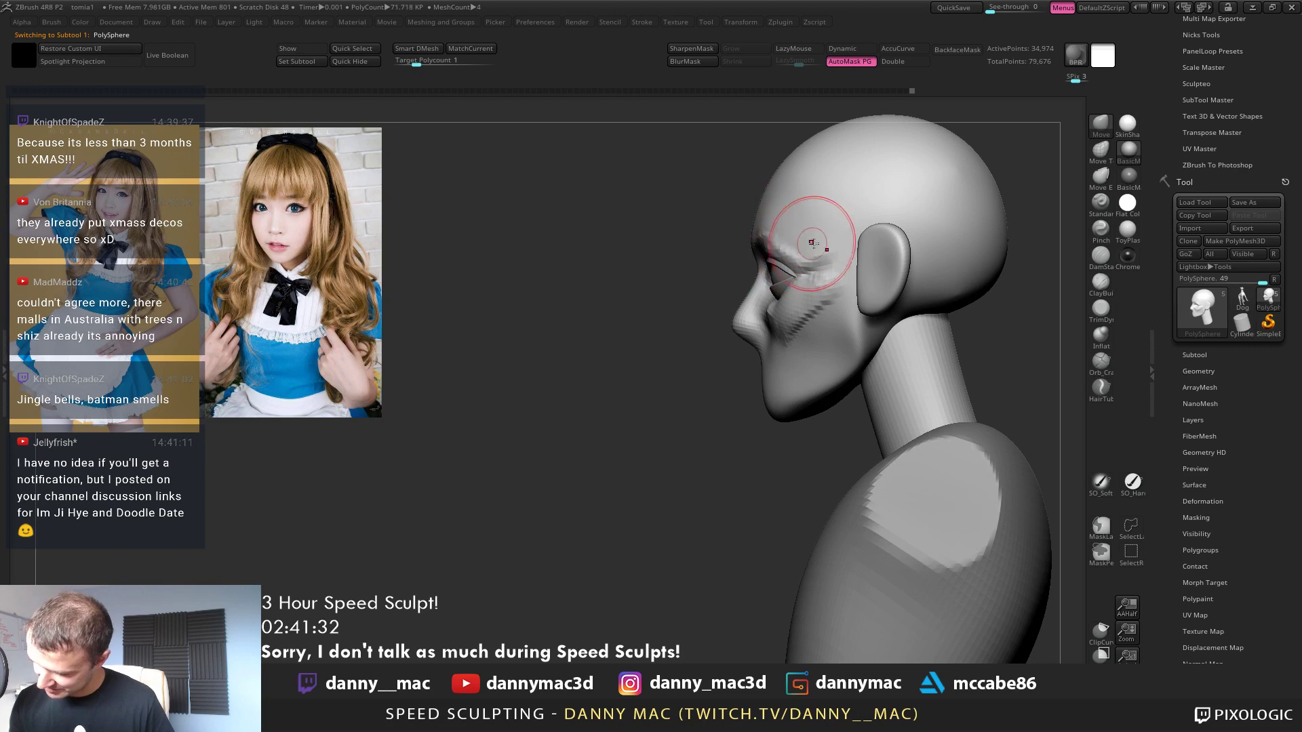
# Save the current sculpting progress to the project file
pyautogui.moveTo(816, 245)
pyautogui.mouseDown(button='right')
pyautogui.moveTo(774, 307)
pyautogui.moveTo(750, 301)
pyautogui.moveTo(777, 303)
pyautogui.mouseUp(button='right')
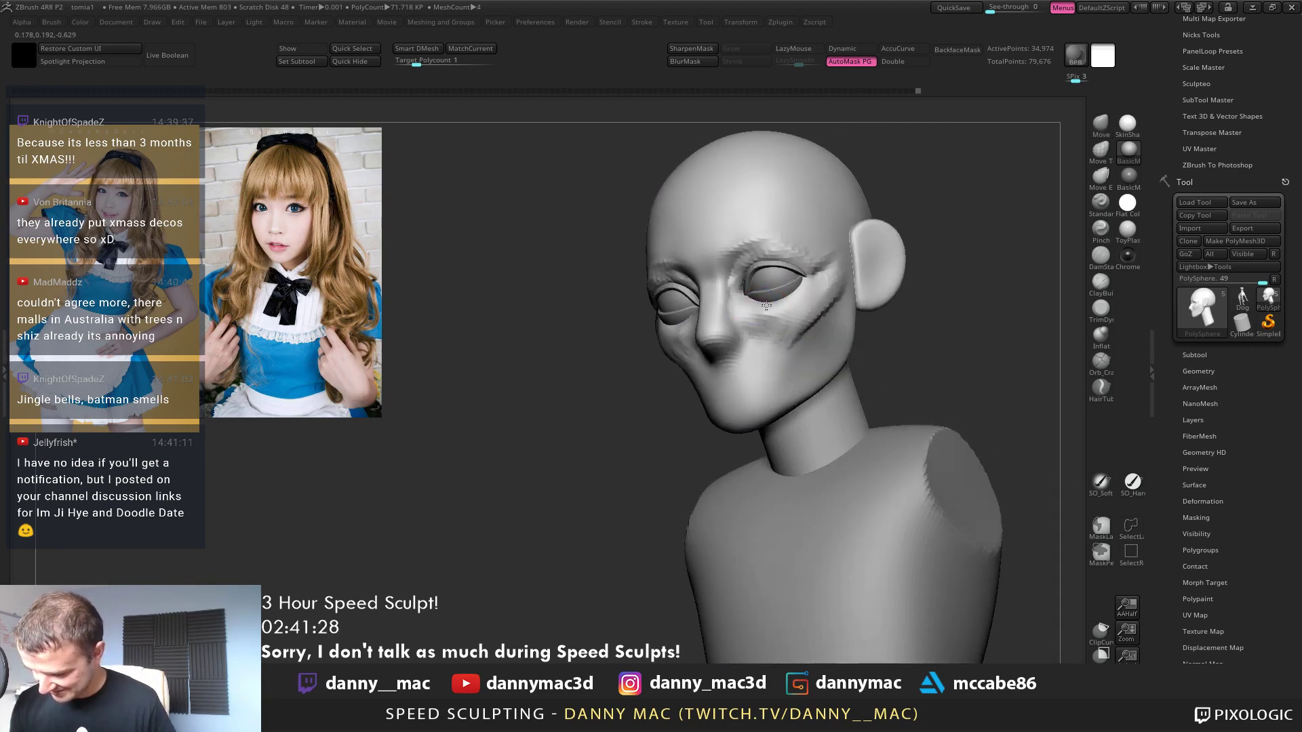
pyautogui.hotkey('ctrl', 's')
pyautogui.press('Return')
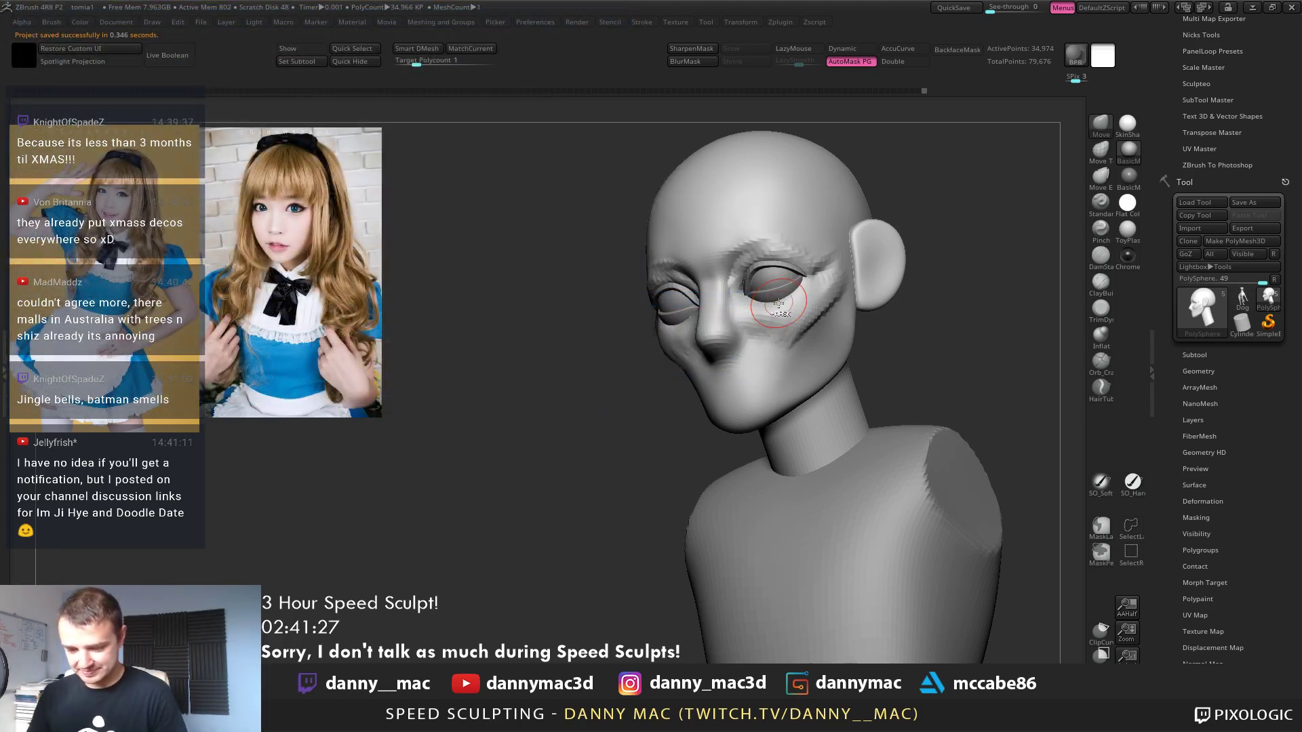
# Subdivide the head mesh once more and switch to the DamStandard brush for finer facial detail
pyautogui.moveTo(779, 303)
pyautogui.mouseDown(button='right')
pyautogui.moveTo(809, 314)
pyautogui.moveTo(802, 290)
pyautogui.mouseUp(button='right')
pyautogui.keyDown('alt'); pyautogui.moveTo(802, 290); pyautogui.dragTo(797, 312, button='right'); pyautogui.keyUp('alt')
pyautogui.hotkey('ctrl', 'd')
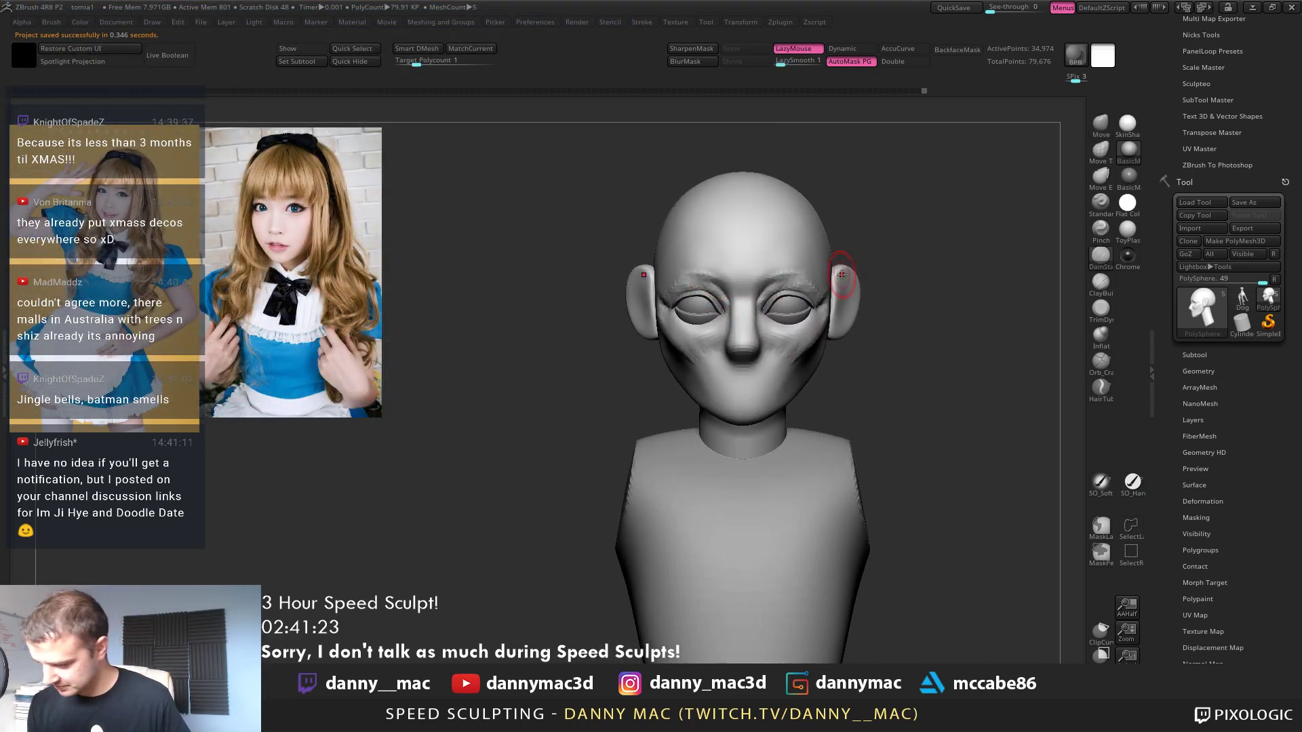
pyautogui.press('b')
pyautogui.press('d')
pyautogui.press('s')
pyautogui.moveTo(794, 268)
pyautogui.keyDown('ctrl'); pyautogui.mouseDown(button='right')
pyautogui.moveTo(834, 271)
pyautogui.moveTo(761, 291)
pyautogui.moveTo(761, 276)
pyautogui.moveTo(732, 299)
pyautogui.mouseUp(button='right'); pyautogui.keyUp('ctrl')
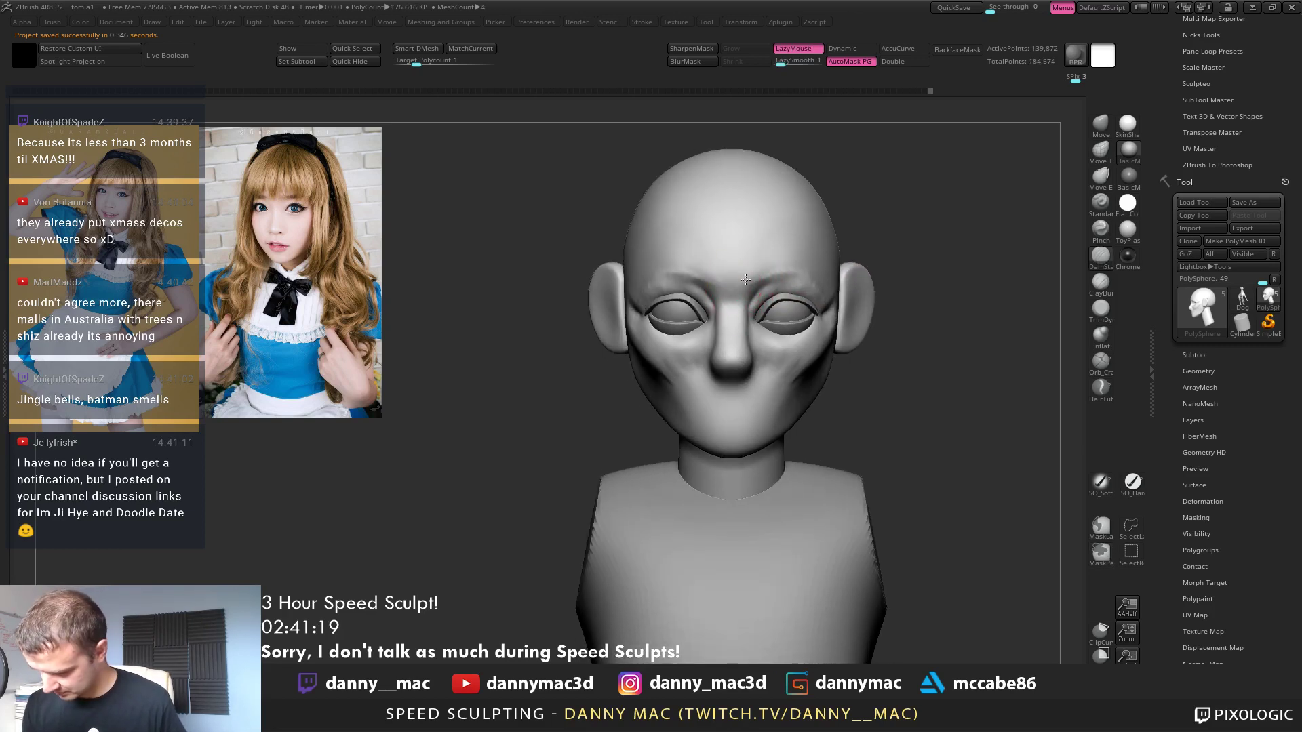
# Refine the nose bridge and inner eye corners with DamStandard and smoothing, and adjust the side of the face with the Move brush
pyautogui.press('l')
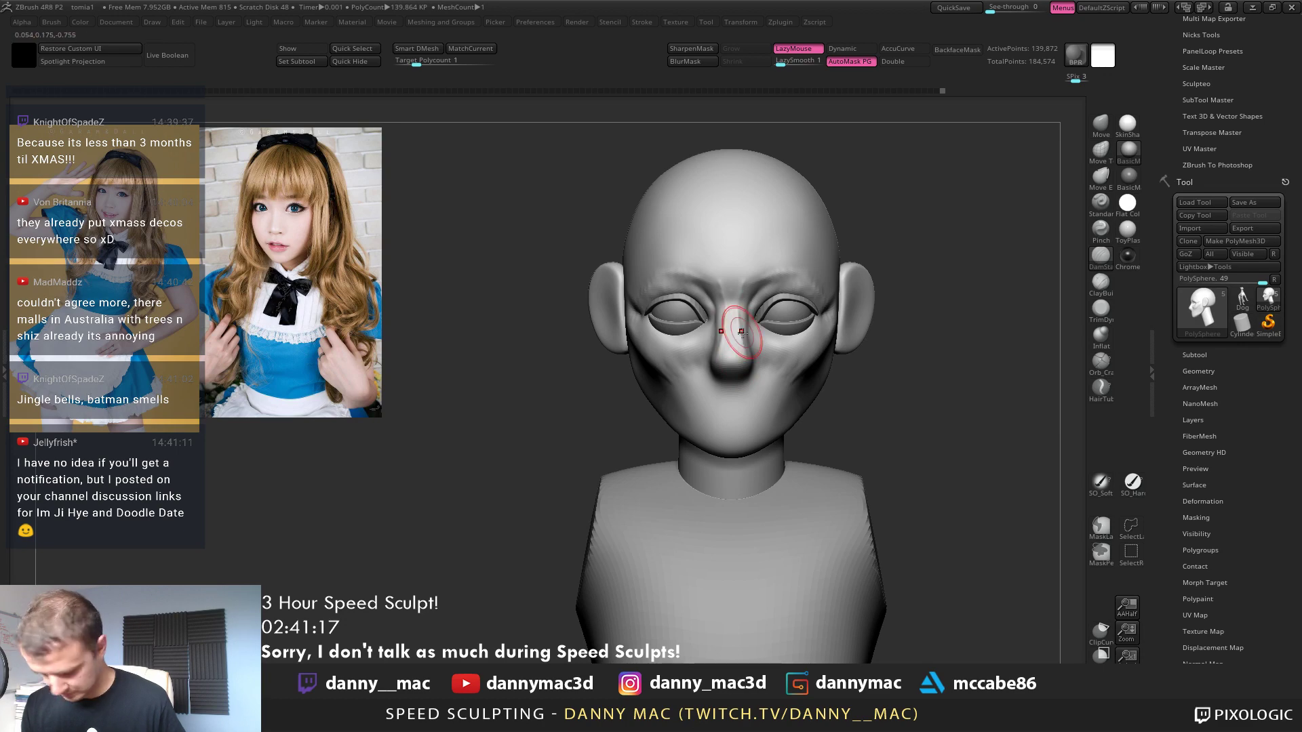
pyautogui.moveTo(735, 319); pyautogui.dragTo(750, 355, button='right')
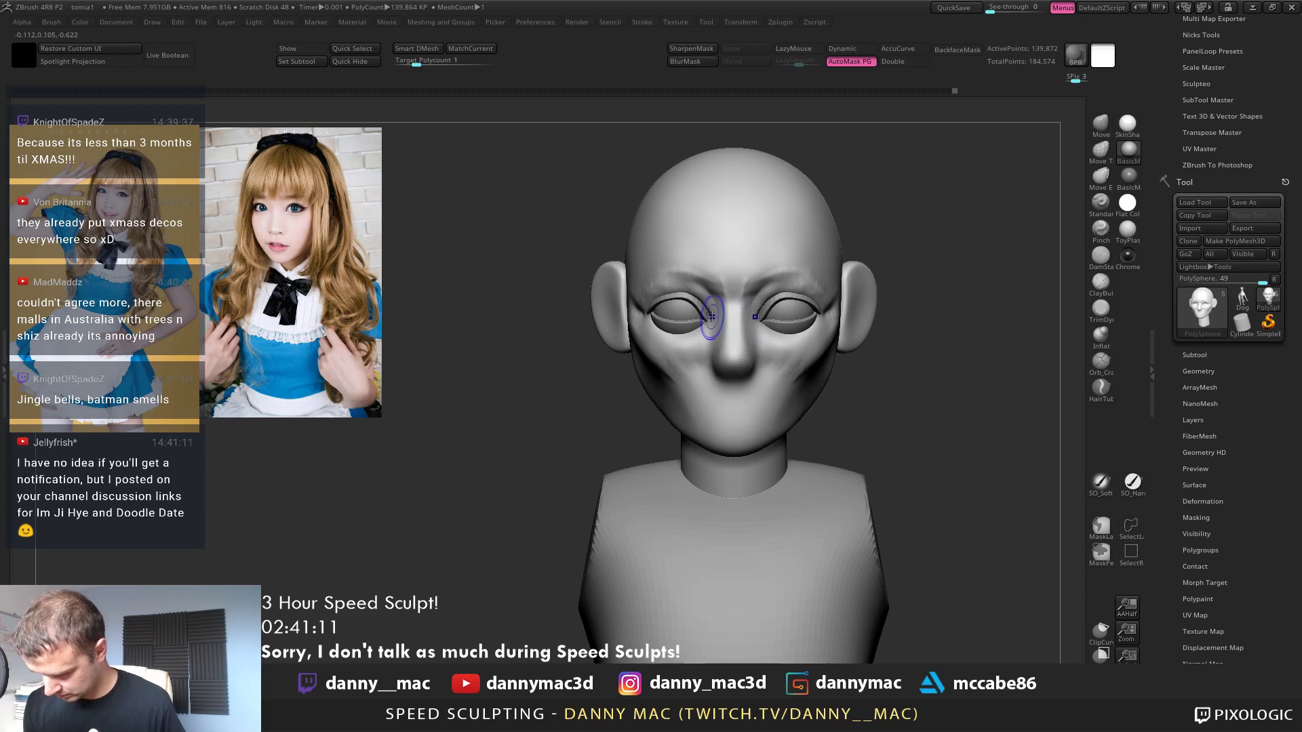
pyautogui.moveTo(660, 285); pyautogui.dragTo(667, 280, button='right')
pyautogui.rightClick(666, 279)
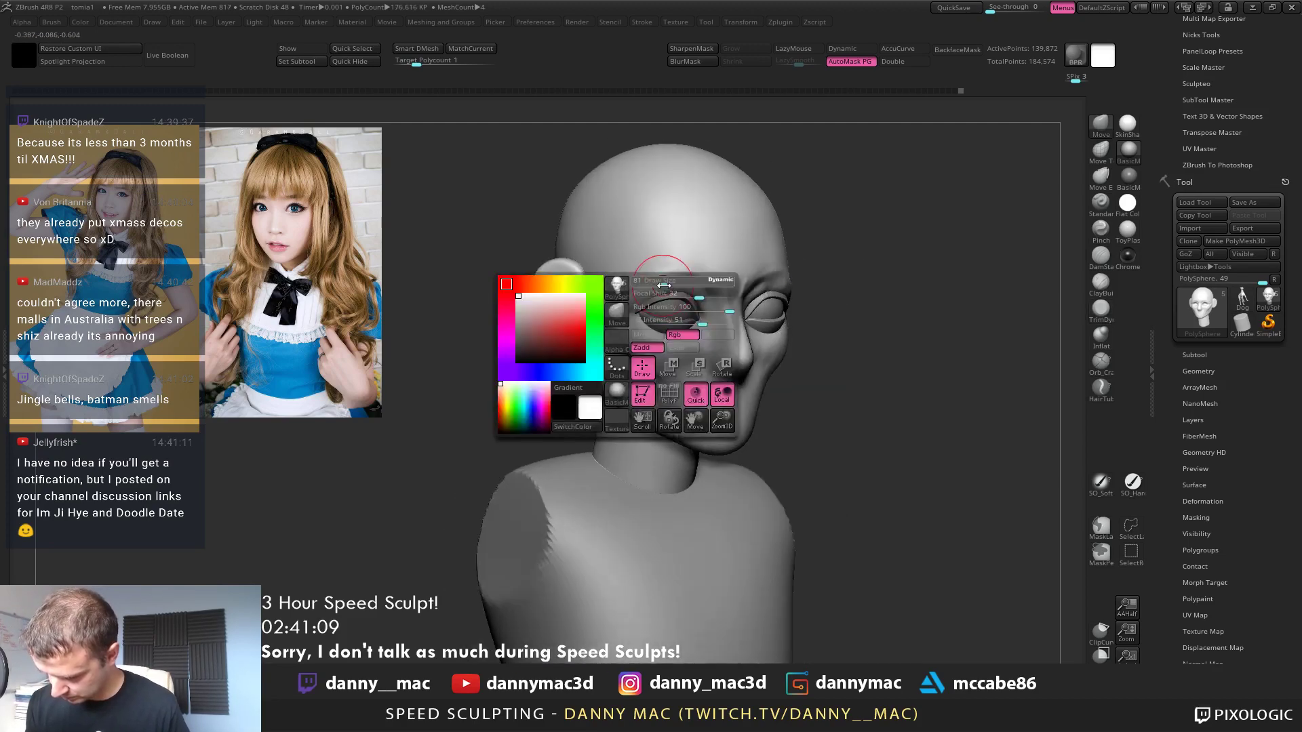
pyautogui.moveTo(660, 288); pyautogui.dragTo(663, 283)
pyautogui.moveTo(663, 284)
pyautogui.mouseDown(button='right')
pyautogui.moveTo(645, 292)
pyautogui.moveTo(658, 271)
pyautogui.mouseUp(button='right')
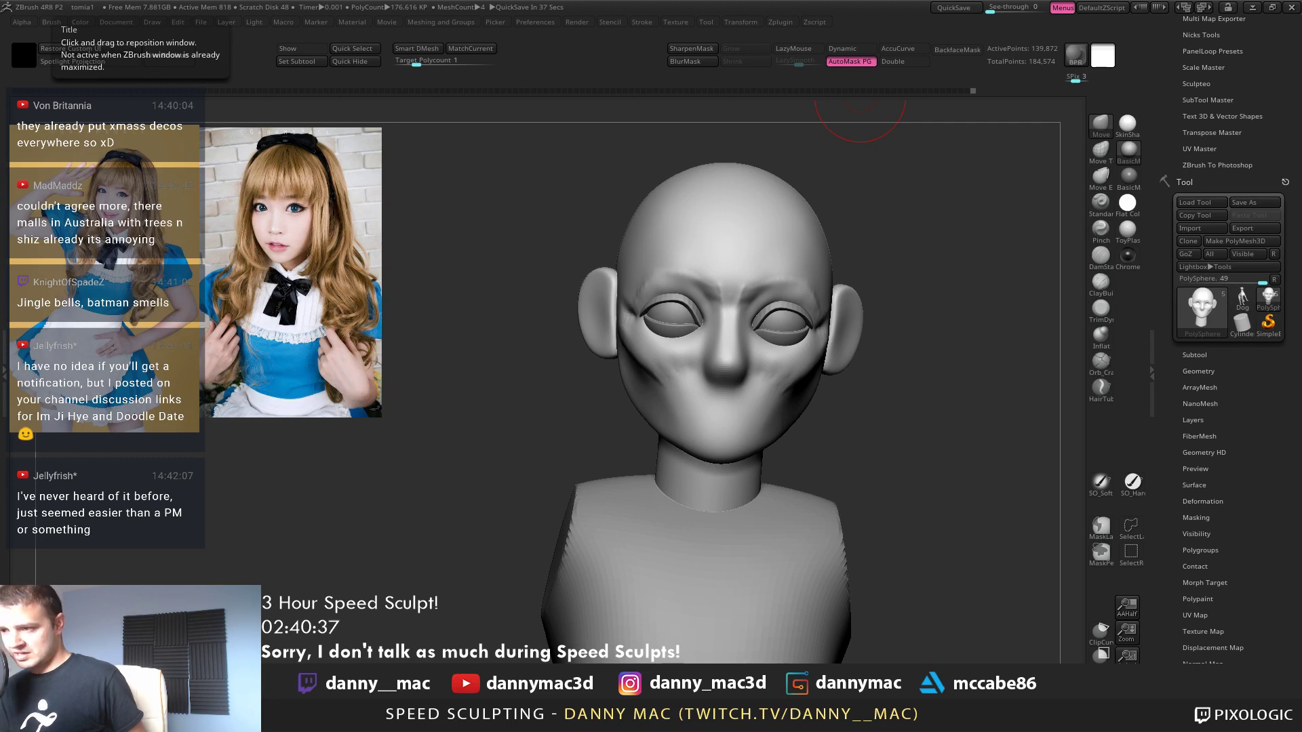
# View the additional reference photo in the Photos viewer, close it and return to the sculpt
pyautogui.moveTo(859, 1); pyautogui.dragTo(831, 57)
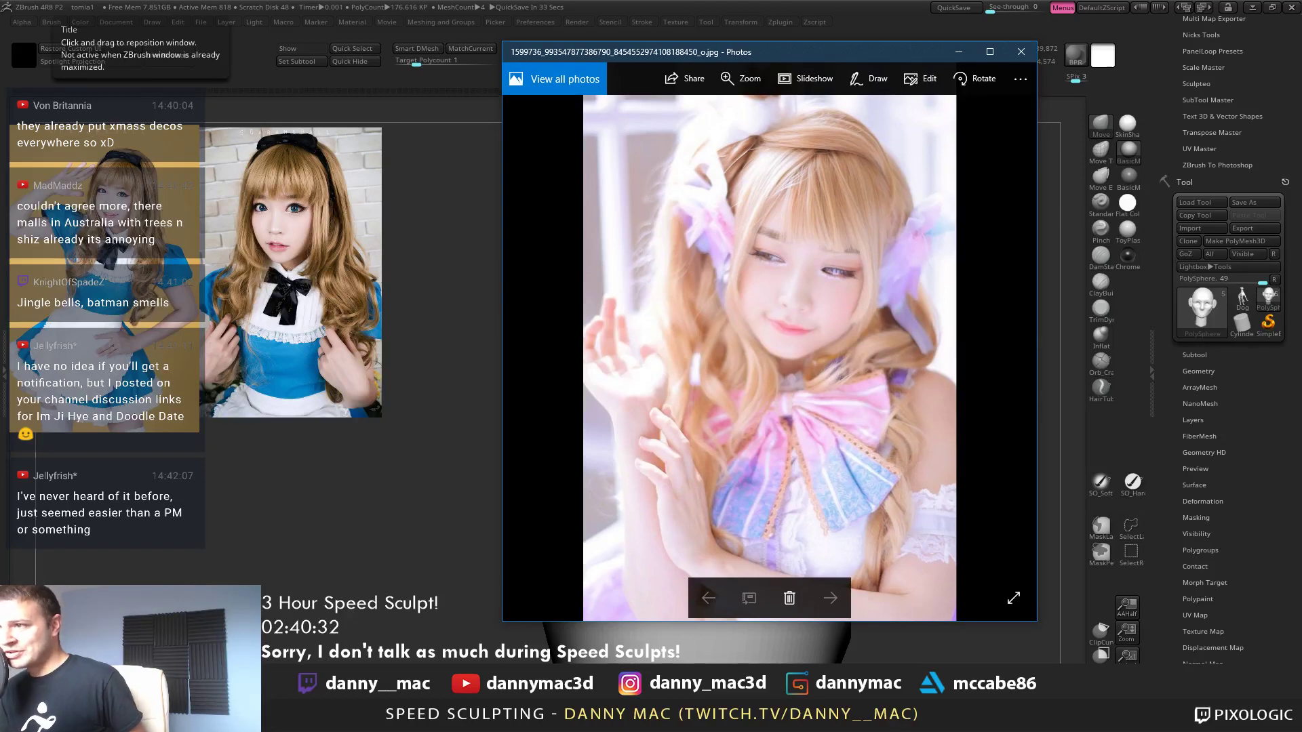
pyautogui.click(1021, 51)
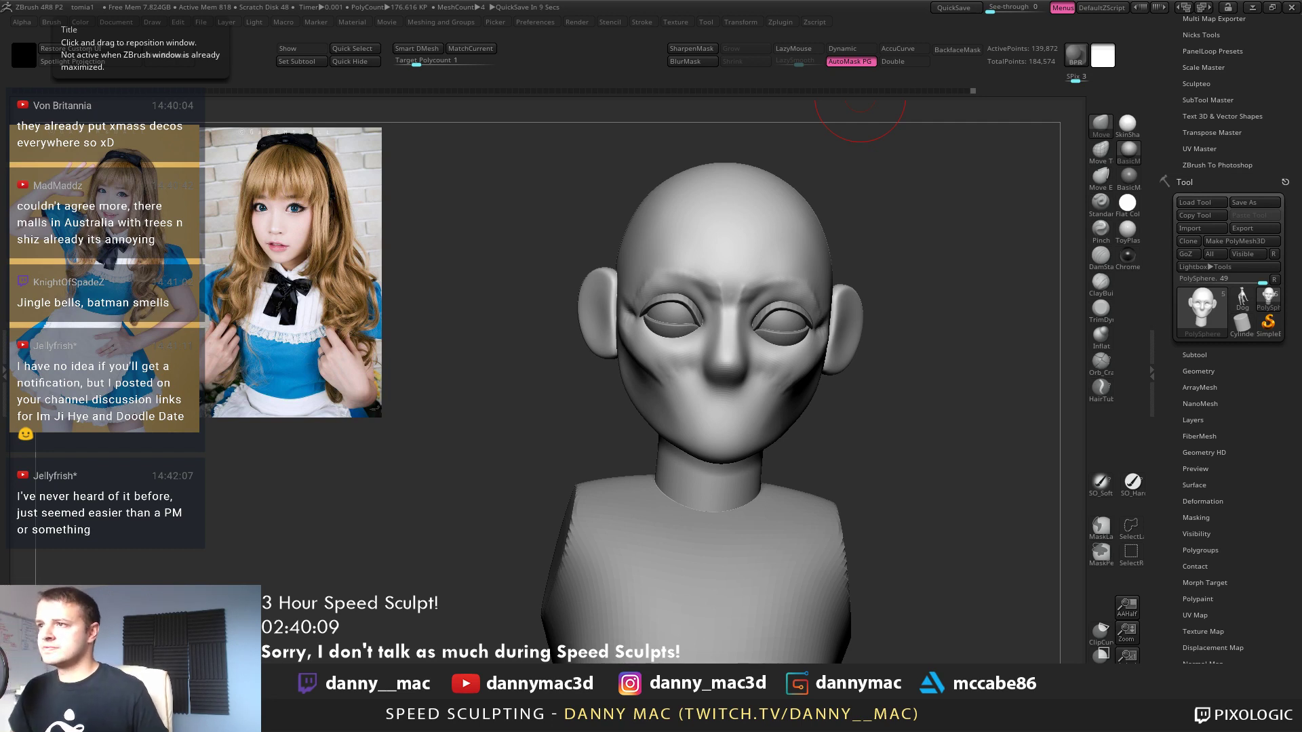
pyautogui.moveTo(963, 318); pyautogui.dragTo(827, 326)
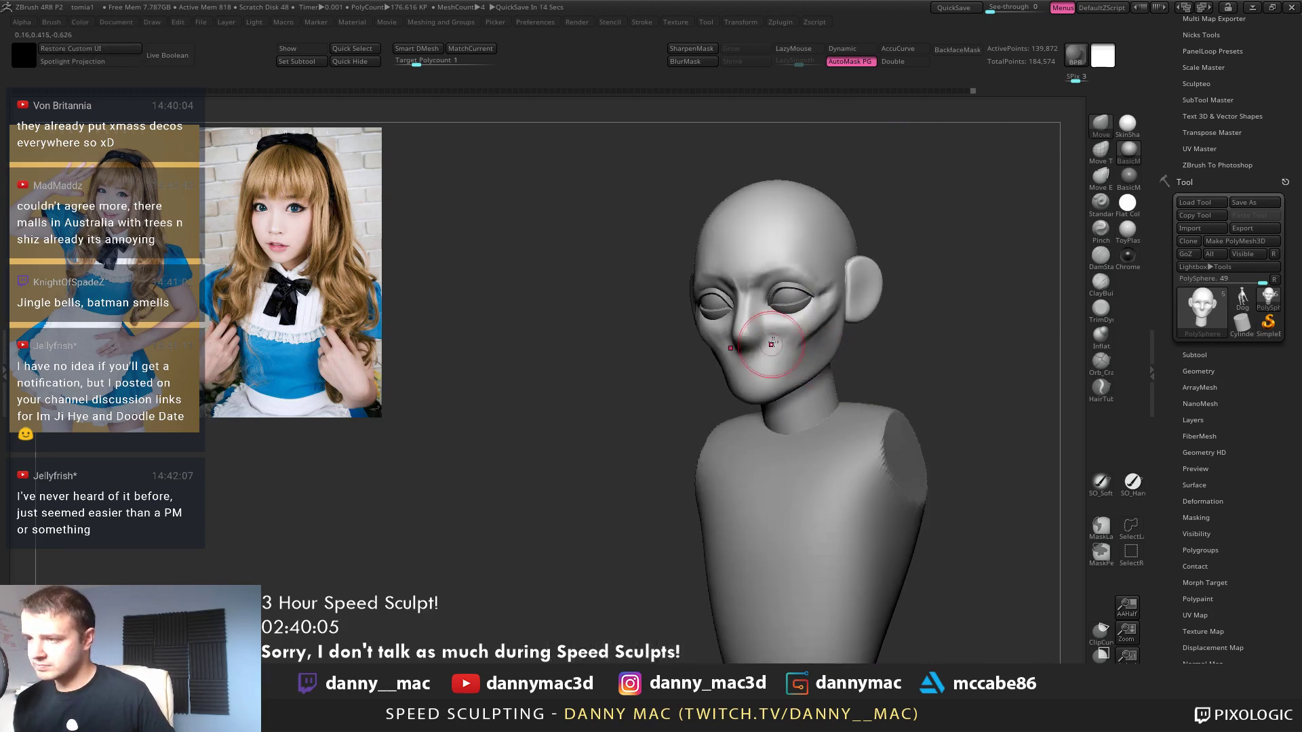
# Lower the head mesh's subdivision level and build up the cheek and jaw side with the ClayBuildup brush
pyautogui.moveTo(621, 441); pyautogui.dragTo(699, 420)
pyautogui.hotkey('shift', 'd')
pyautogui.hotkey('shift', 'd')
pyautogui.moveTo(771, 358)
pyautogui.mouseDown(button='right')
pyautogui.moveTo(804, 311)
pyautogui.moveTo(780, 299)
pyautogui.moveTo(685, 310)
pyautogui.moveTo(714, 316)
pyautogui.moveTo(724, 297)
pyautogui.moveTo(773, 299)
pyautogui.moveTo(771, 316)
pyautogui.moveTo(866, 297)
pyautogui.moveTo(853, 314)
pyautogui.moveTo(859, 285)
pyautogui.moveTo(829, 297)
pyautogui.mouseUp(button='right')
pyautogui.press('b')
pyautogui.press('m')
pyautogui.press('v')
pyautogui.press('l')
pyautogui.moveTo(880, 273); pyautogui.dragTo(862, 298)
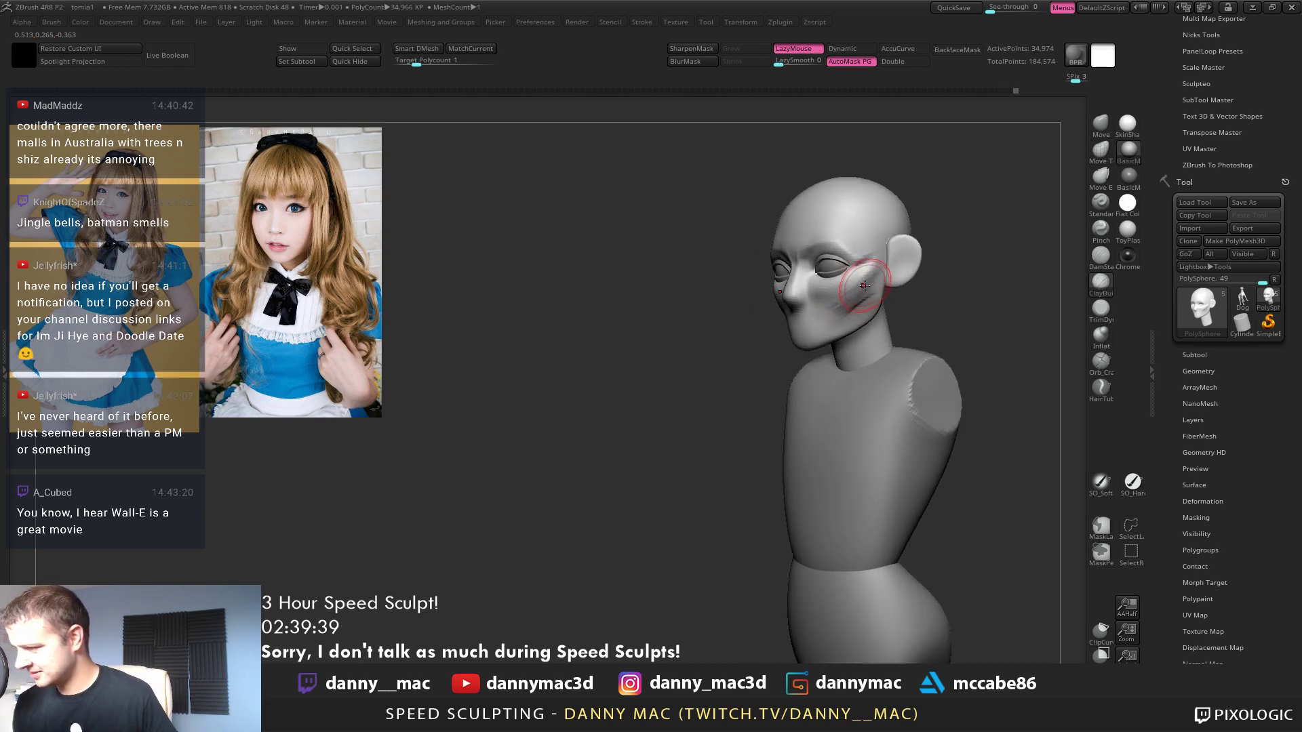
# Fill out the cheekbones and lower cheeks with further ClayBuildup strokes, working from several angles
pyautogui.moveTo(861, 298); pyautogui.dragTo(856, 291, button='right')
pyautogui.moveTo(856, 292); pyautogui.dragTo(839, 301)
pyautogui.moveTo(861, 292)
pyautogui.mouseDown(button='right')
pyautogui.moveTo(780, 288)
pyautogui.moveTo(855, 270)
pyautogui.moveTo(719, 300)
pyautogui.mouseUp(button='right')
pyautogui.moveTo(725, 304); pyautogui.dragTo(735, 303)
pyautogui.moveTo(742, 303)
pyautogui.mouseDown(button='right')
pyautogui.moveTo(700, 302)
pyautogui.moveTo(734, 286)
pyautogui.moveTo(758, 302)
pyautogui.moveTo(803, 292)
pyautogui.moveTo(725, 317)
pyautogui.mouseUp(button='right')
pyautogui.press('space')
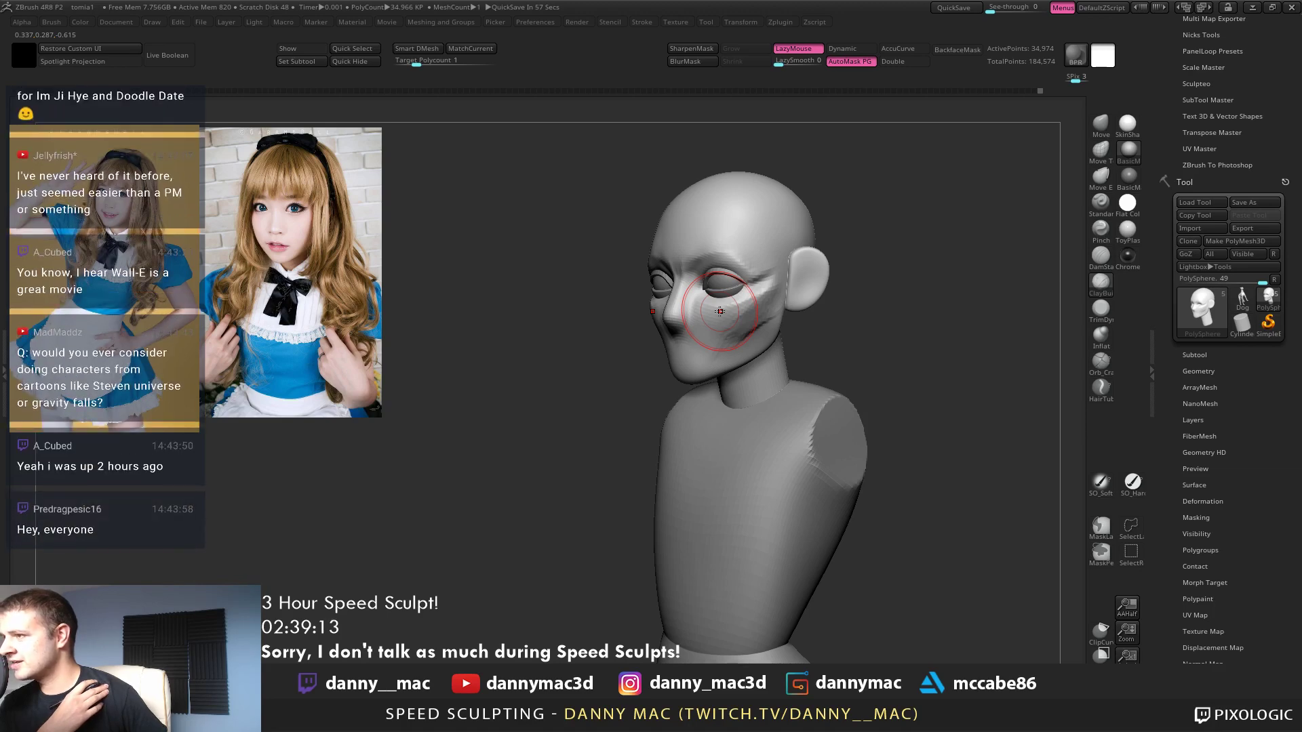
pyautogui.moveTo(720, 312); pyautogui.dragTo(717, 334, button='right')
pyautogui.moveTo(771, 285)
pyautogui.mouseDown(button='right')
pyautogui.moveTo(755, 285)
pyautogui.moveTo(749, 307)
pyautogui.mouseUp(button='right')
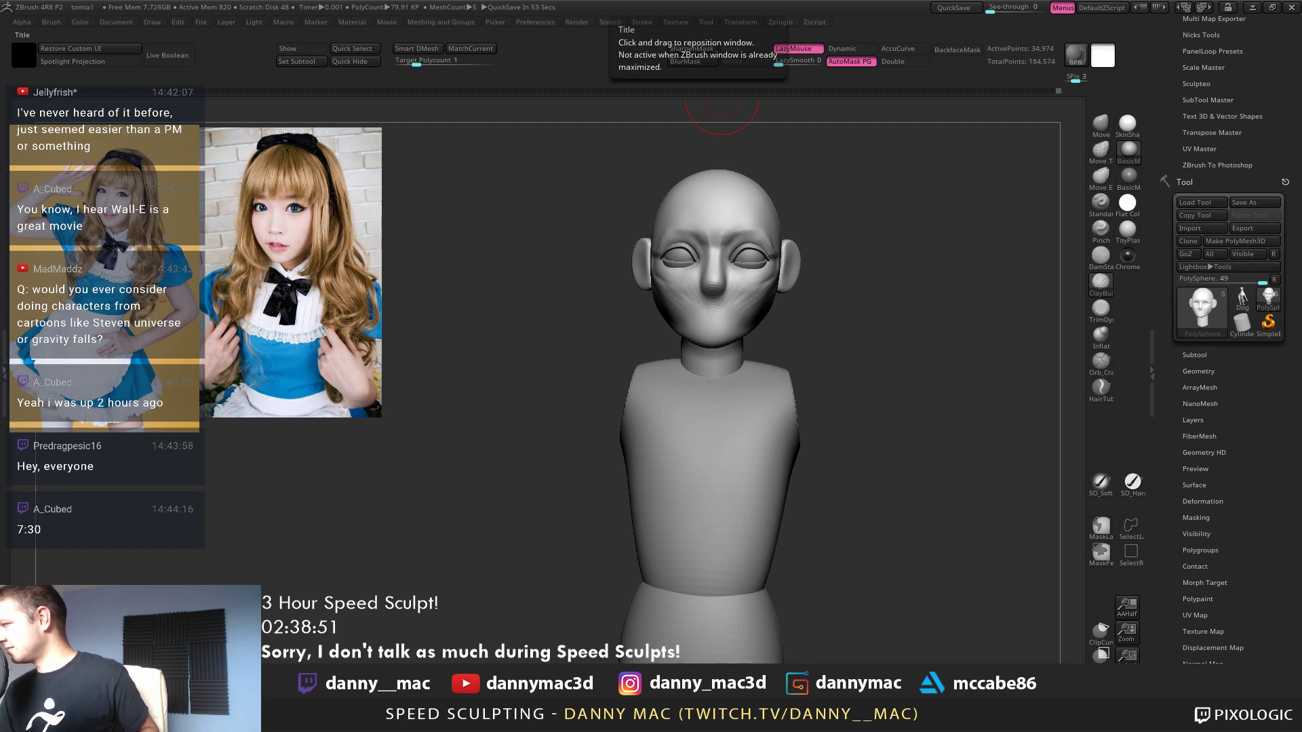
# Reshape the jawline, chin and face profile in side view with the Move brush
pyautogui.moveTo(721, 97)
pyautogui.mouseDown()
pyautogui.moveTo(678, 108)
pyautogui.moveTo(719, 117)
pyautogui.mouseUp()
pyautogui.press('l')
pyautogui.moveTo(716, 292)
pyautogui.mouseDown()
pyautogui.moveTo(641, 291)
pyautogui.moveTo(674, 290)
pyautogui.mouseUp()
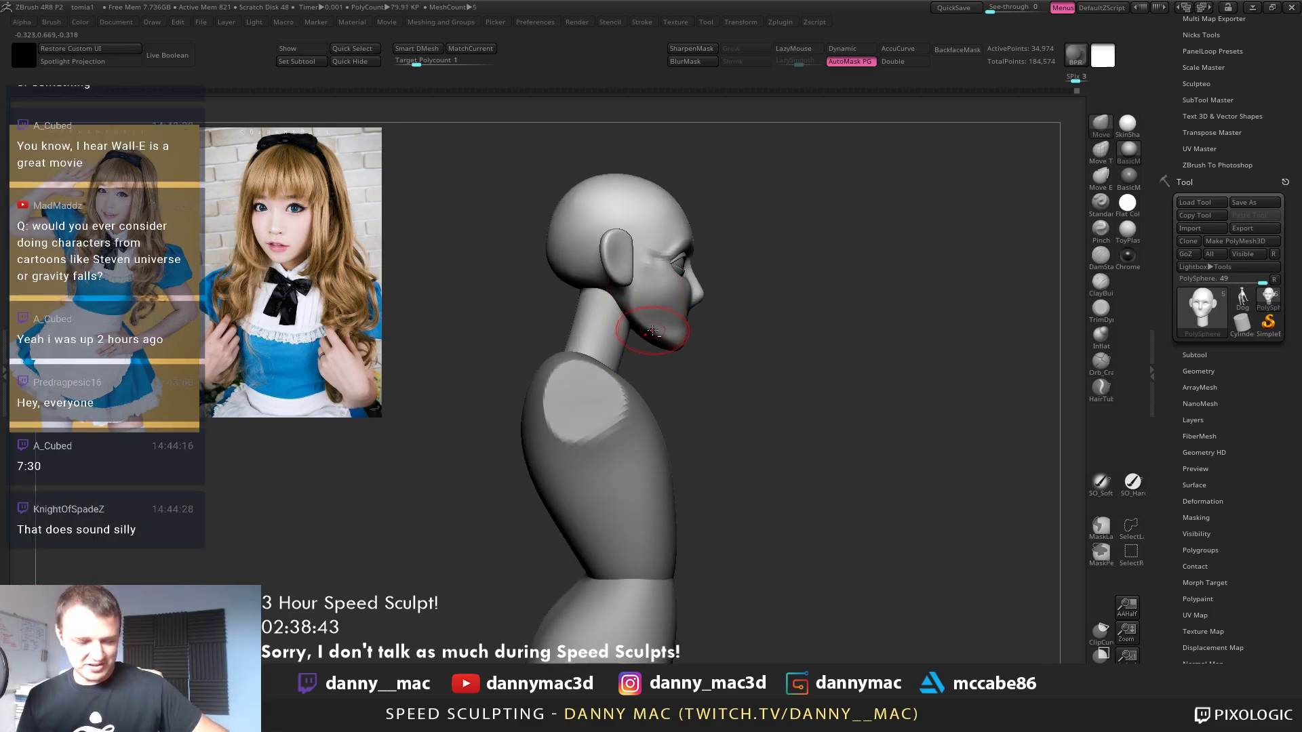
pyautogui.press('l')
pyautogui.moveTo(655, 307); pyautogui.dragTo(685, 311, button='right')
pyautogui.moveTo(586, 323); pyautogui.dragTo(614, 299)
pyautogui.moveTo(668, 306)
pyautogui.keyDown('shift'); pyautogui.mouseDown(button='right')
pyautogui.moveTo(637, 300)
pyautogui.moveTo(650, 313)
pyautogui.mouseUp(button='right'); pyautogui.keyUp('shift')
pyautogui.moveTo(606, 303); pyautogui.dragTo(610, 344)
pyautogui.moveTo(651, 320); pyautogui.dragTo(647, 322, button='right')
pyautogui.moveTo(658, 368)
pyautogui.keyDown('shift'); pyautogui.mouseDown(button='right')
pyautogui.moveTo(669, 354)
pyautogui.moveTo(663, 364)
pyautogui.mouseUp(button='right'); pyautogui.keyUp('shift')
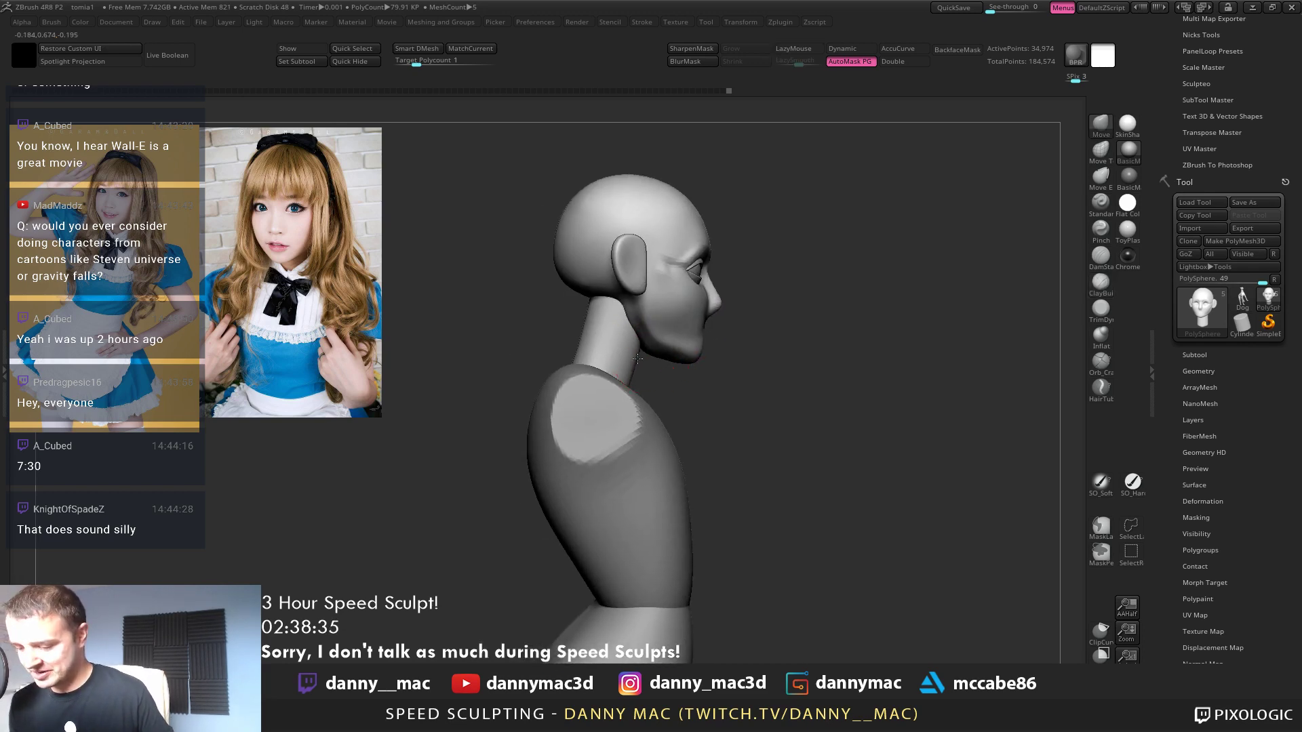
# Flatten the planes of the chin and jaw with the TrimDynamic brush and smooth the cheeks
pyautogui.moveTo(625, 354)
pyautogui.keyDown('shift'); pyautogui.mouseDown(button='right')
pyautogui.moveTo(712, 353)
pyautogui.moveTo(688, 343)
pyautogui.moveTo(675, 360)
pyautogui.moveTo(689, 337)
pyautogui.moveTo(662, 311)
pyautogui.mouseUp(button='right'); pyautogui.keyUp('shift')
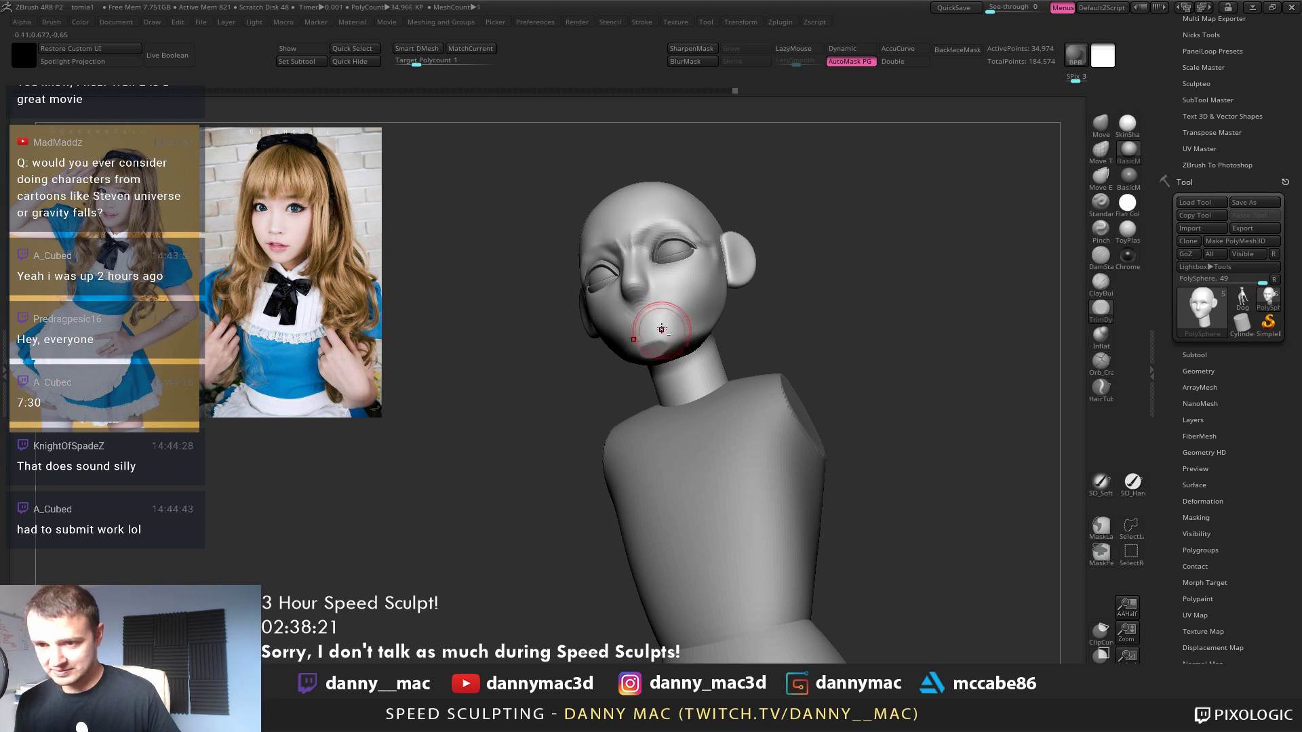
pyautogui.moveTo(668, 308); pyautogui.dragTo(689, 317, button='right')
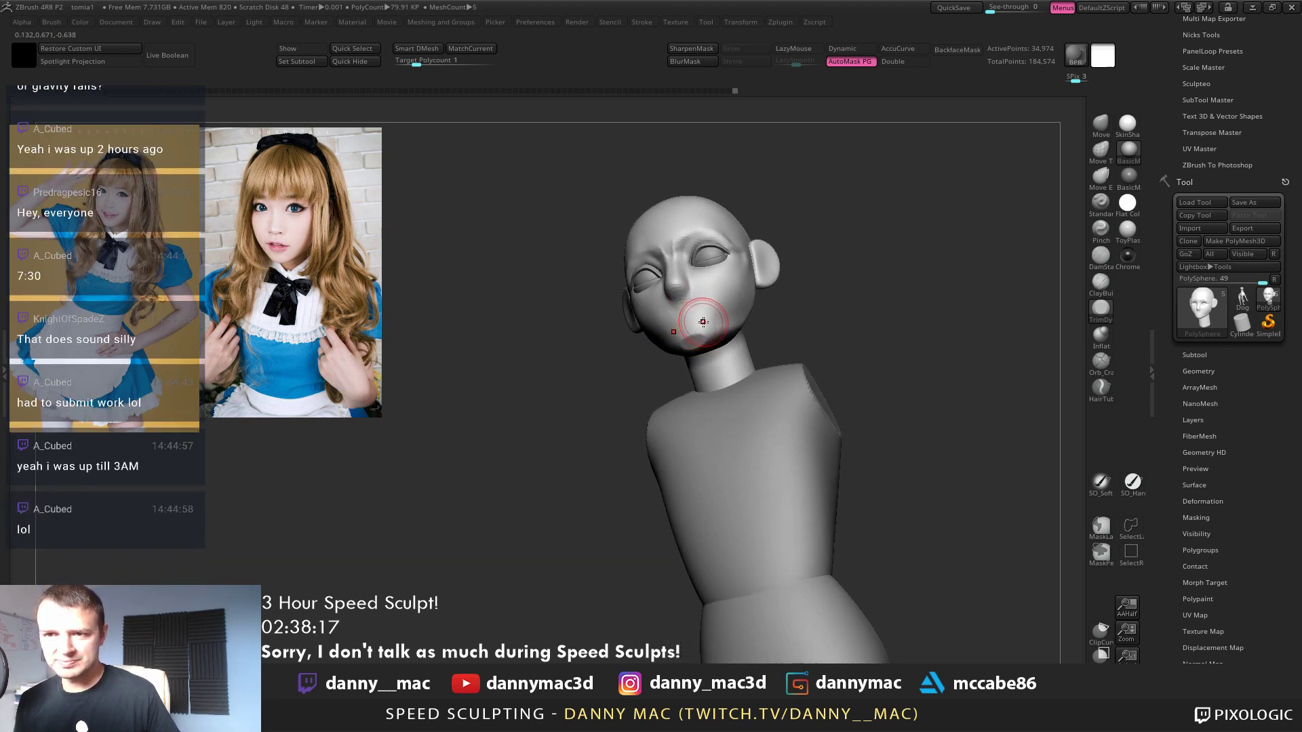
pyautogui.moveTo(706, 326); pyautogui.dragTo(712, 317, button='right')
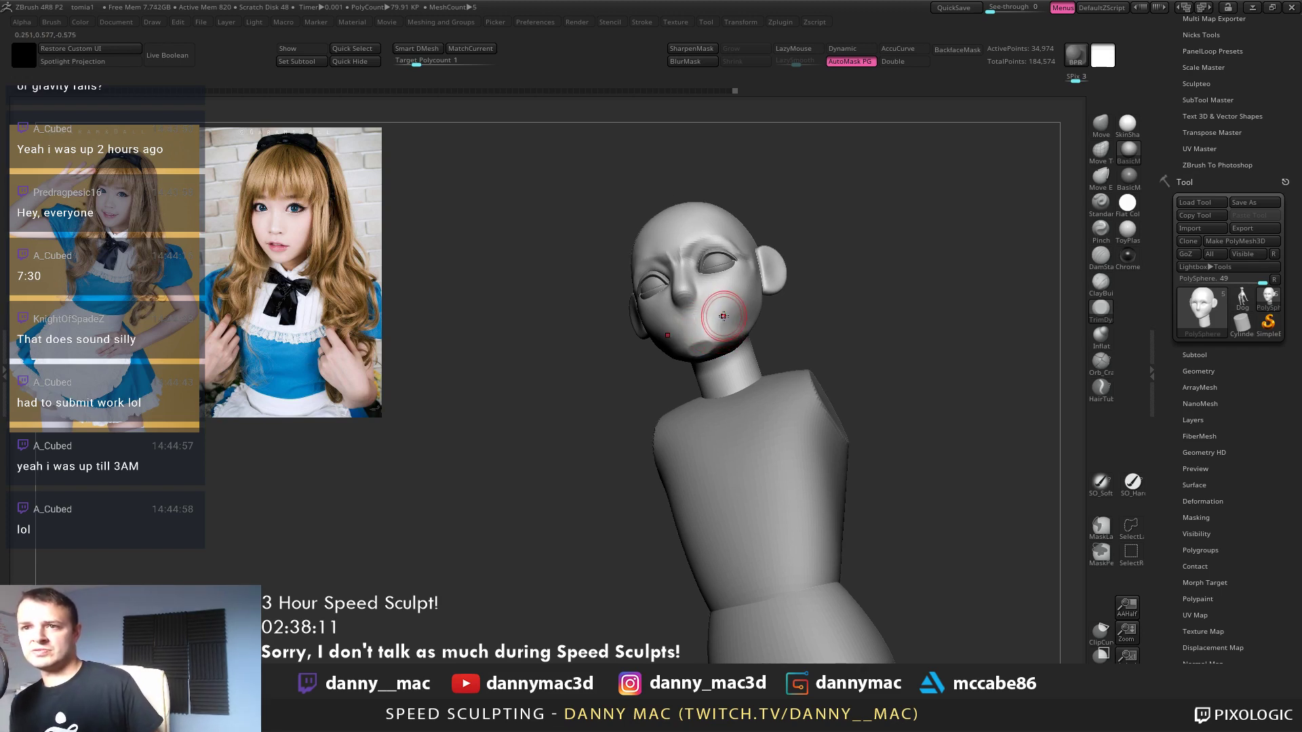
pyautogui.moveTo(719, 318)
pyautogui.mouseDown(button='right')
pyautogui.moveTo(705, 364)
pyautogui.moveTo(722, 351)
pyautogui.moveTo(749, 363)
pyautogui.moveTo(729, 360)
pyautogui.moveTo(708, 380)
pyautogui.moveTo(706, 325)
pyautogui.moveTo(705, 366)
pyautogui.moveTo(719, 356)
pyautogui.mouseUp(button='right')
pyautogui.keyDown('shift'); pyautogui.moveTo(731, 292); pyautogui.dragTo(721, 302); pyautogui.keyUp('shift')
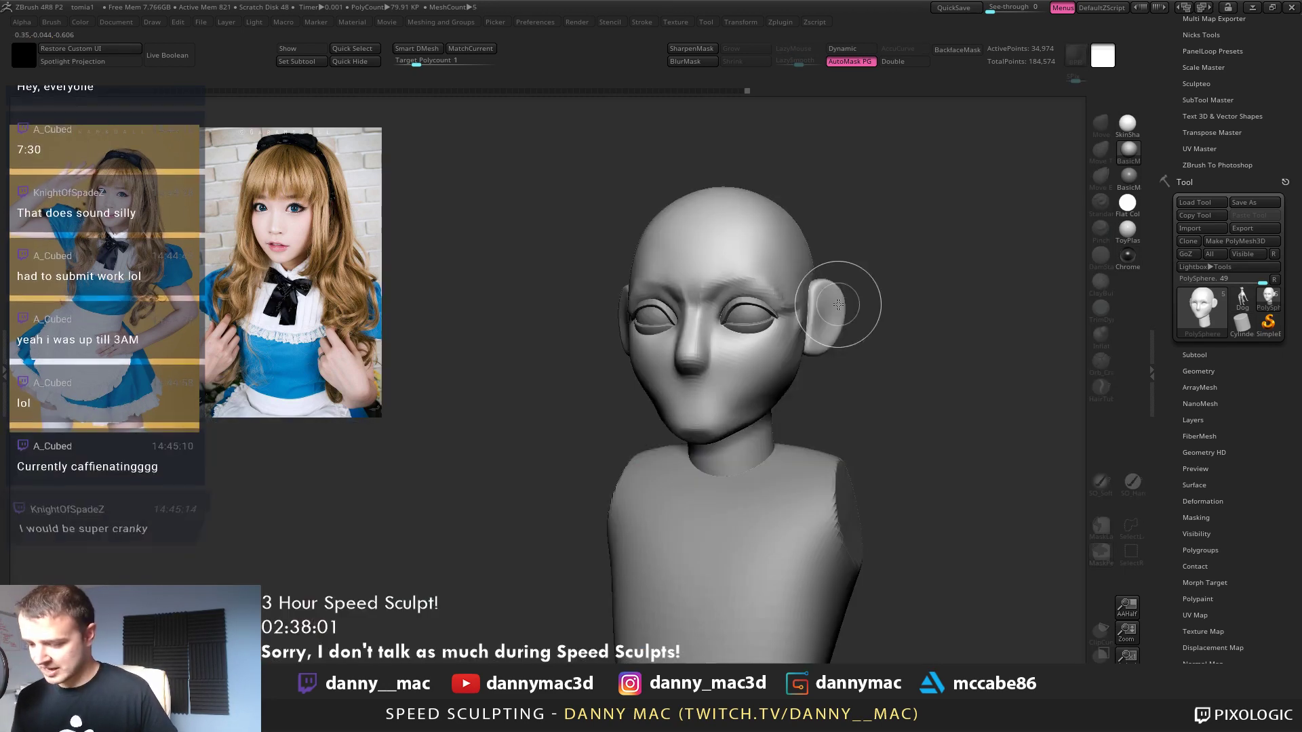
pyautogui.moveTo(839, 305)
pyautogui.mouseDown()
pyautogui.moveTo(750, 393)
pyautogui.moveTo(728, 451)
pyautogui.mouseUp()
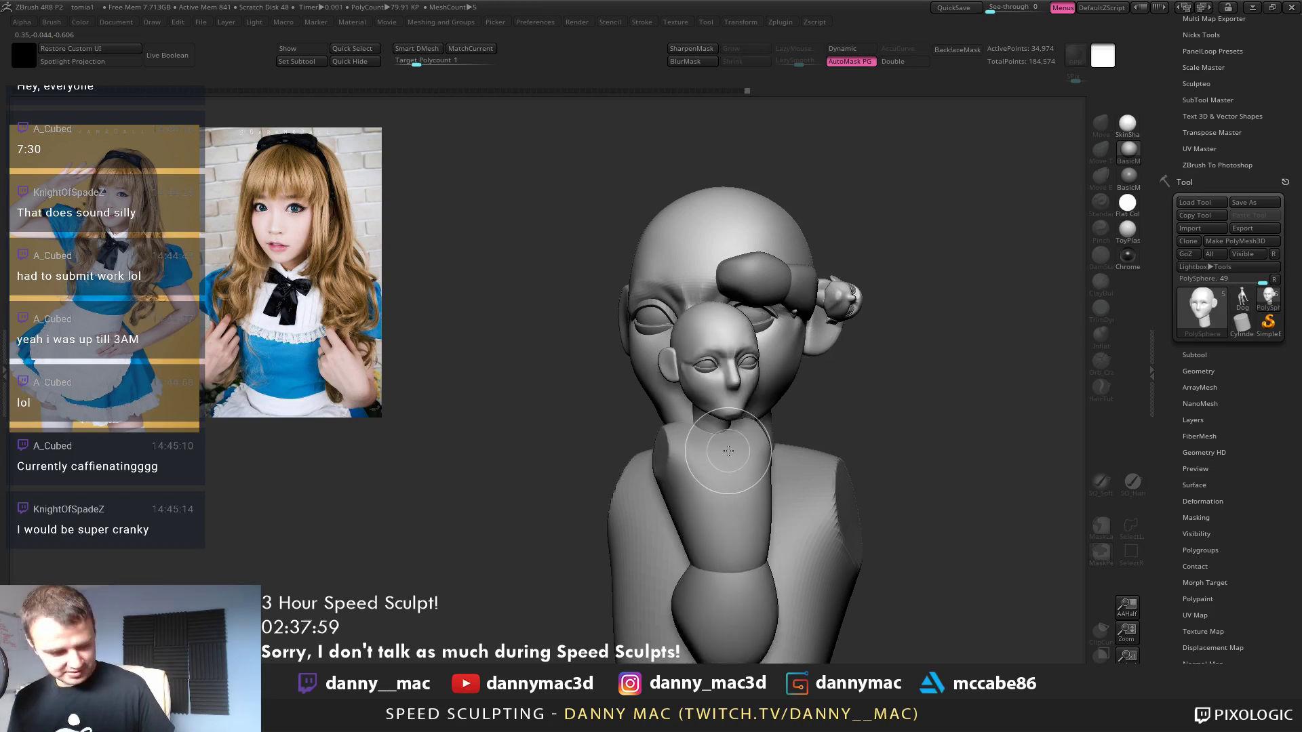
pyautogui.hotkey('ctrl', 'z')
pyautogui.keyDown('ctrl'); pyautogui.moveTo(771, 425); pyautogui.dragTo(727, 397, button='right'); pyautogui.keyUp('ctrl')
pyautogui.moveTo(727, 397)
pyautogui.mouseDown(button='right')
pyautogui.moveTo(763, 402)
pyautogui.moveTo(705, 360)
pyautogui.moveTo(693, 405)
pyautogui.moveTo(648, 389)
pyautogui.mouseUp(button='right')
pyautogui.rightClick(693, 406)
# Deepen the inner eye corners and eyelid creases with the DamStandard and Pinch brushes, checking the topology in the polyframe
pyautogui.keyDown('alt'); pyautogui.moveTo(704, 352); pyautogui.dragTo(727, 309, button='right'); pyautogui.keyUp('alt')
pyautogui.press('b')
pyautogui.press('d')
pyautogui.press('s')
pyautogui.press('l')
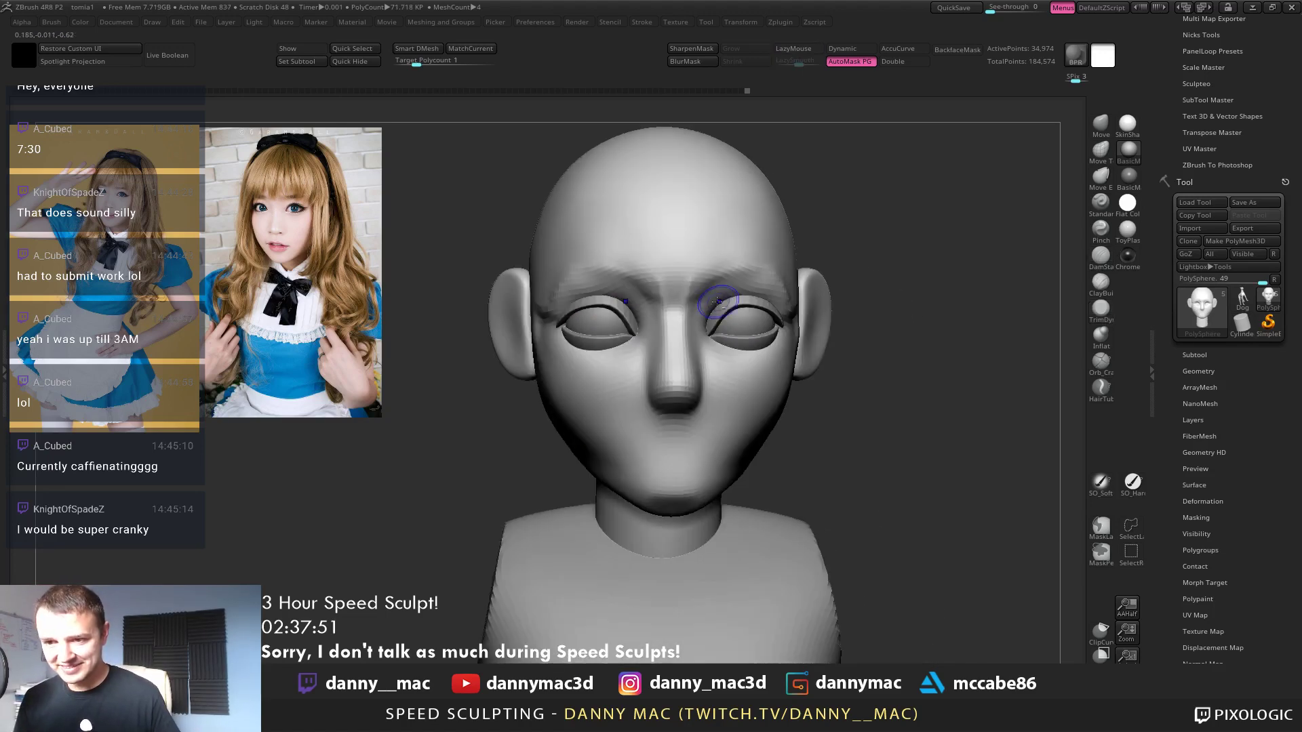
pyautogui.hotkey('shift', 'f')
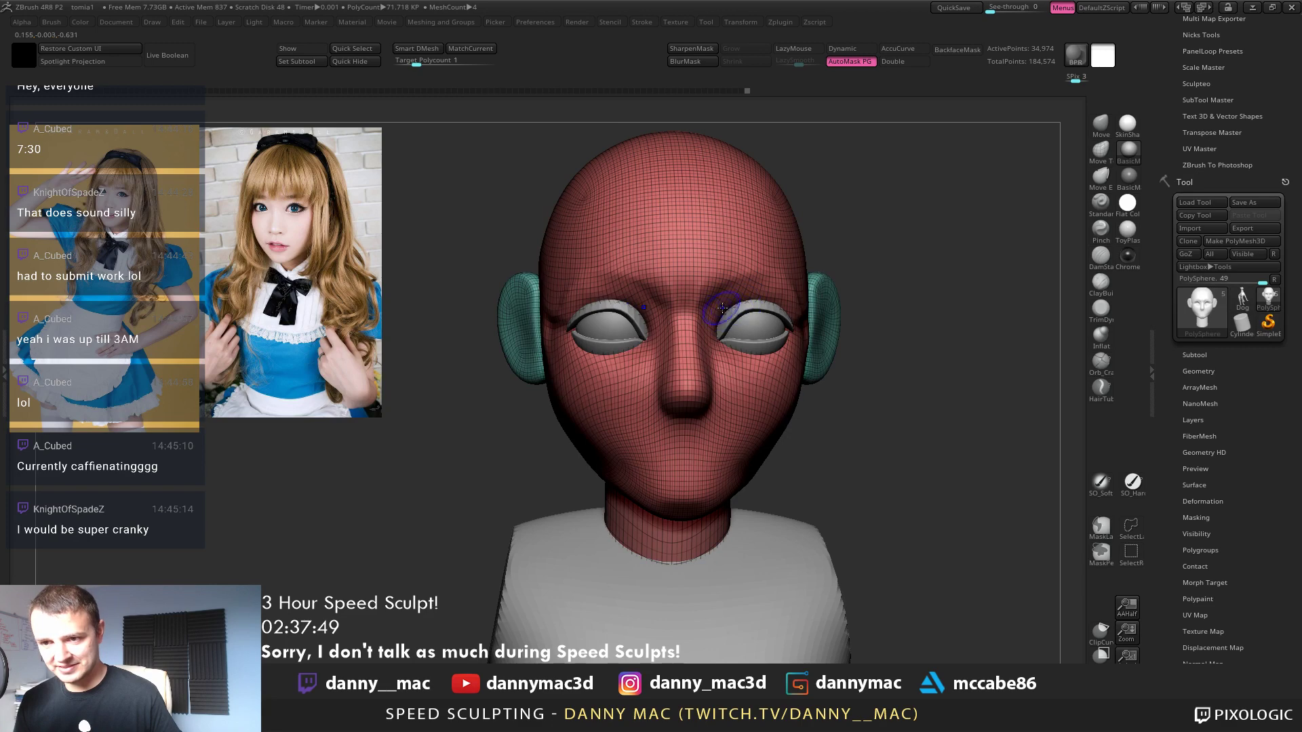
pyautogui.hotkey('shift', 'f')
pyautogui.press('l')
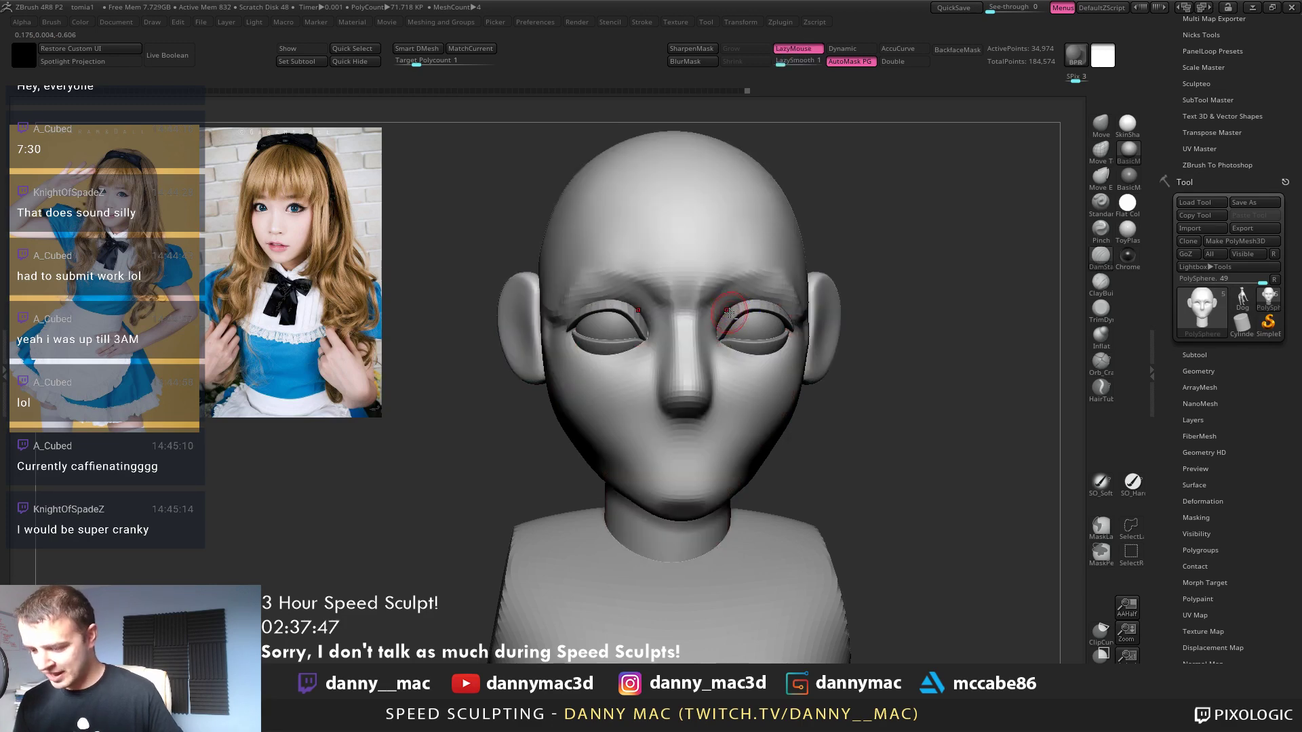
pyautogui.moveTo(730, 312)
pyautogui.keyDown('ctrl'); pyautogui.mouseDown(button='right')
pyautogui.moveTo(740, 329)
pyautogui.moveTo(718, 330)
pyautogui.mouseUp(button='right'); pyautogui.keyUp('ctrl')
pyautogui.press('l')
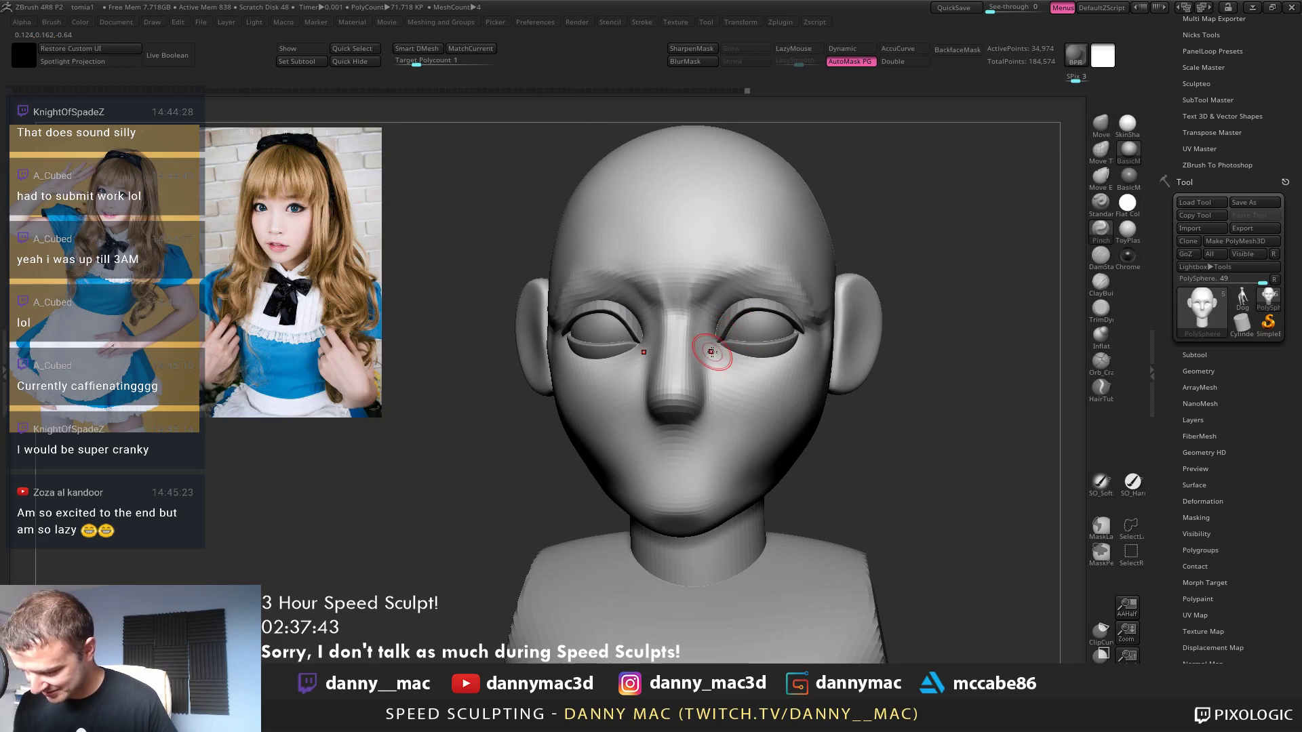
# Sharpen the eyelid edges near the nose with the polyframe displayed, and hide the polyframe
pyautogui.hotkey('shift', 'f')
pyautogui.moveTo(722, 336); pyautogui.dragTo(737, 324, button='right')
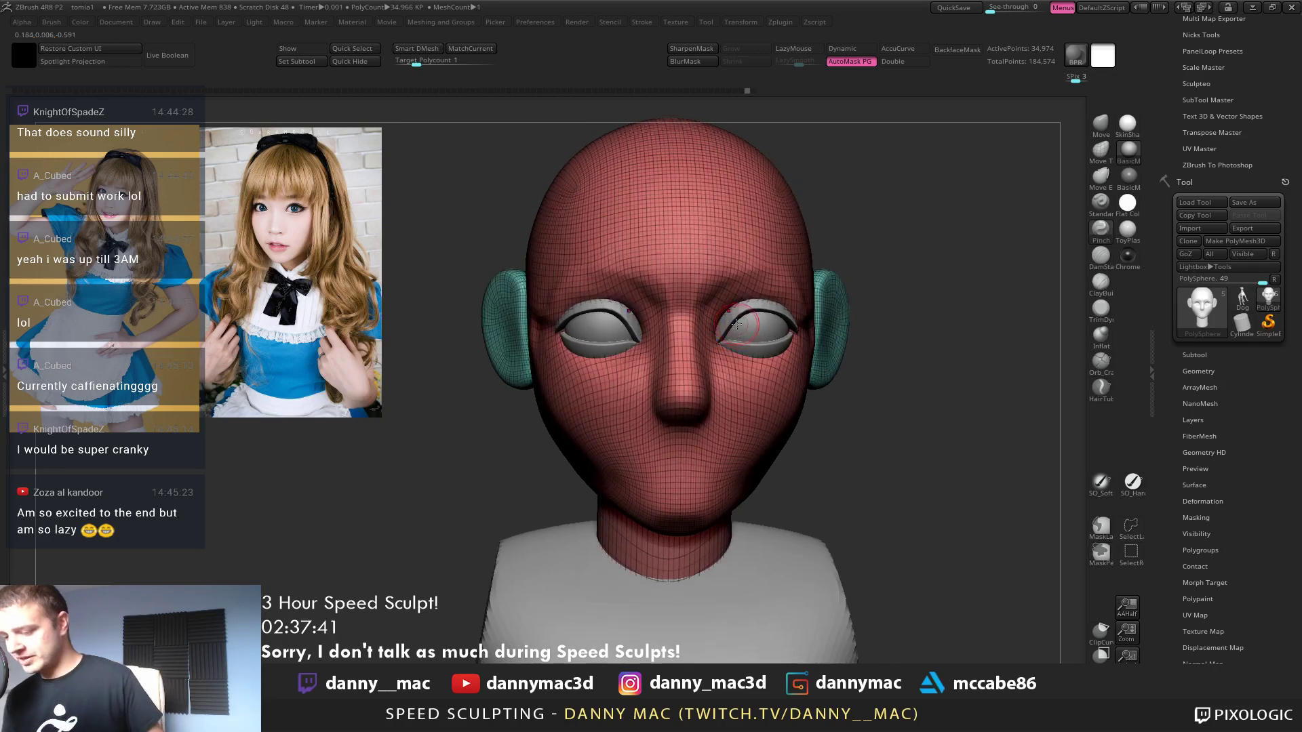
pyautogui.press('l')
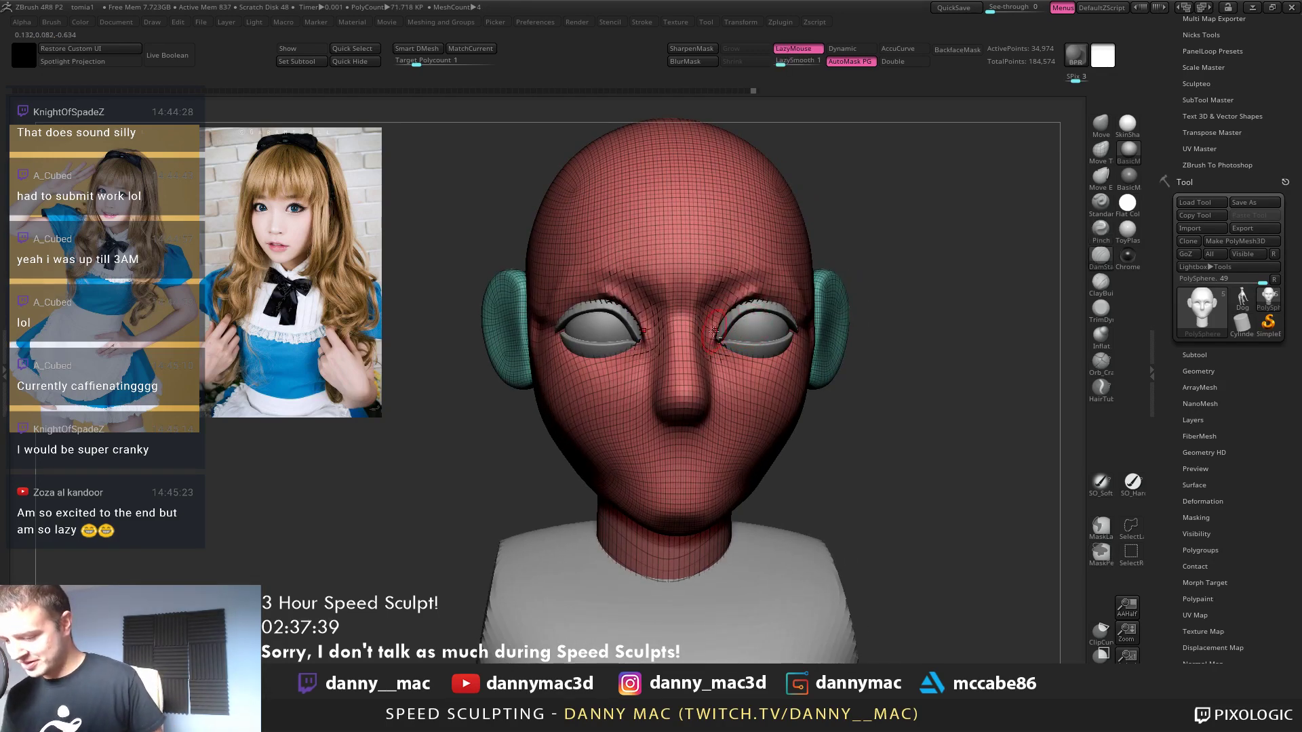
pyautogui.moveTo(720, 318); pyautogui.dragTo(713, 337, button='right')
pyautogui.hotkey('shift', 'f')
# Raise the head mesh's subdivision level and refine the brow and upper eyelid creases with the DamStandard brush
pyautogui.hotkey('ctrl', 'd')
pyautogui.press('d')
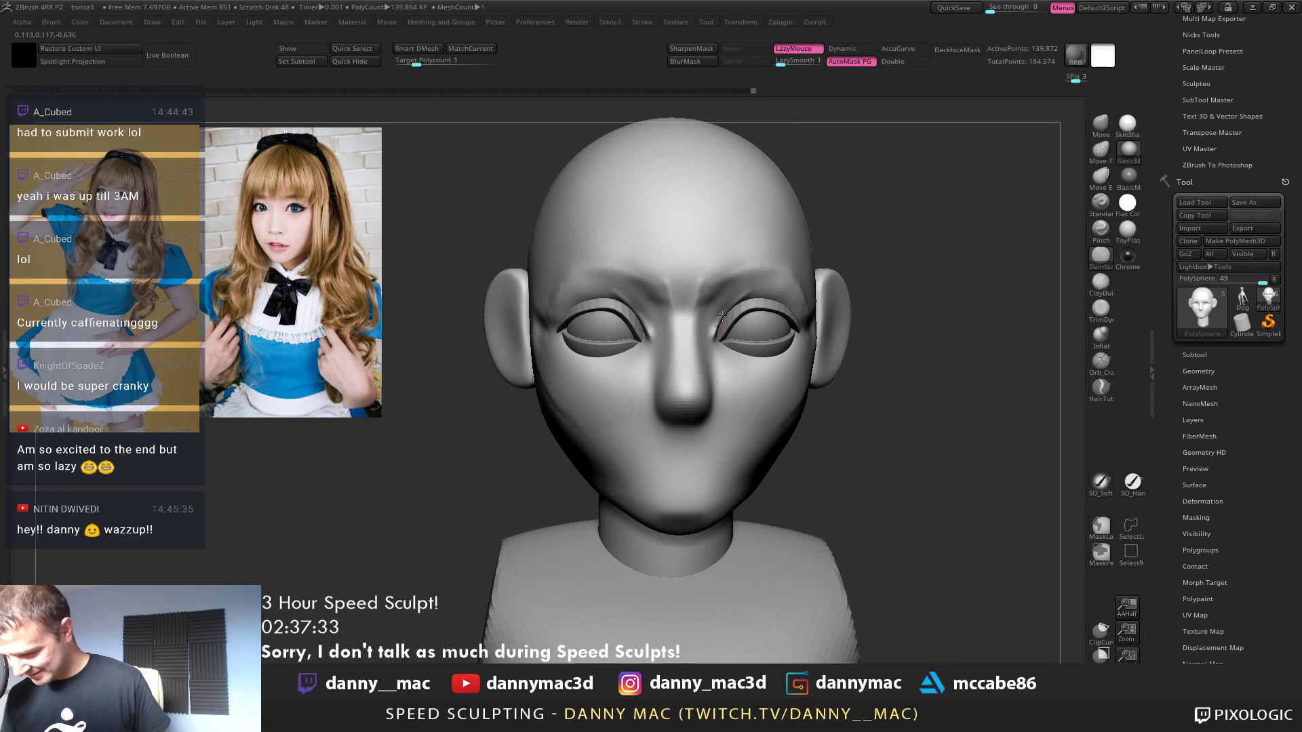
pyautogui.press('l')
pyautogui.moveTo(773, 295)
pyautogui.mouseDown(button='right')
pyautogui.moveTo(730, 317)
pyautogui.moveTo(786, 244)
pyautogui.moveTo(690, 357)
pyautogui.moveTo(703, 356)
pyautogui.moveTo(712, 279)
pyautogui.mouseUp(button='right')
pyautogui.press('b')
pyautogui.press('d')
pyautogui.press('s')
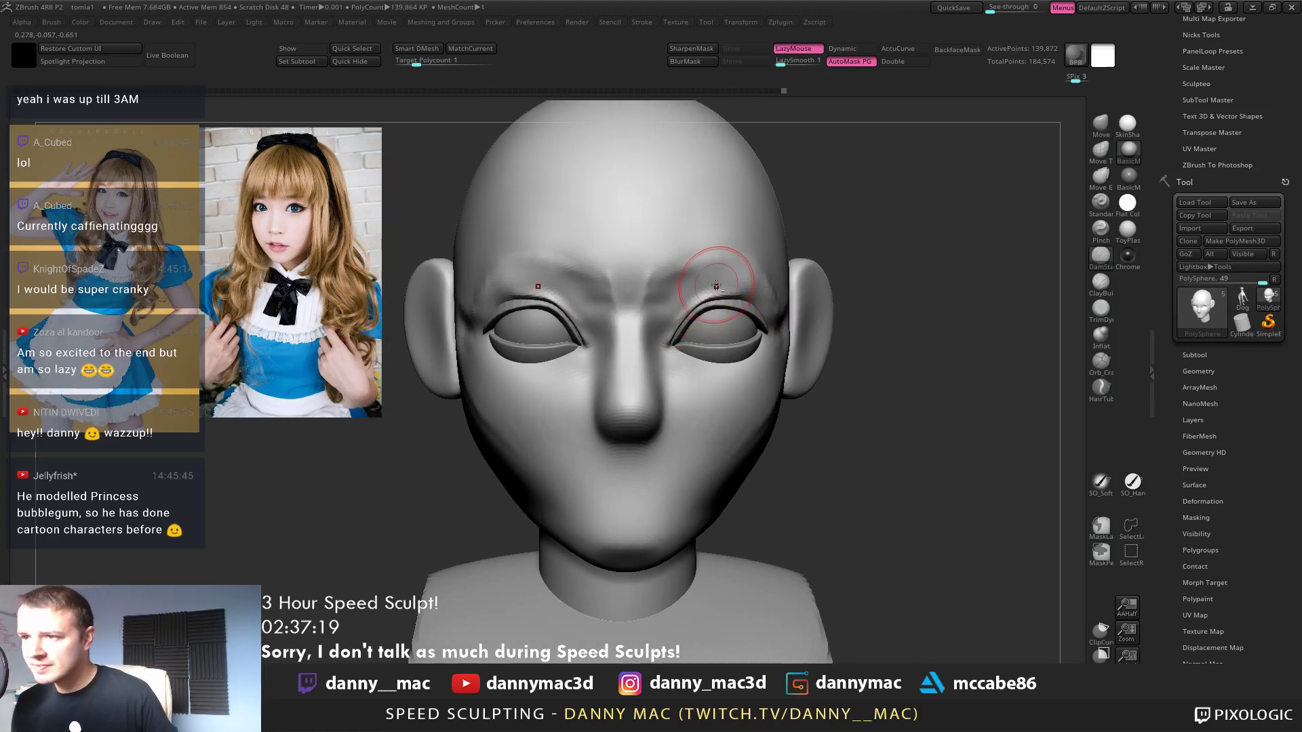
# Define the transition from the inner brows to the nose bridge and eye sockets, smoothing the strokes
pyautogui.moveTo(711, 307); pyautogui.dragTo(688, 295, button='right')
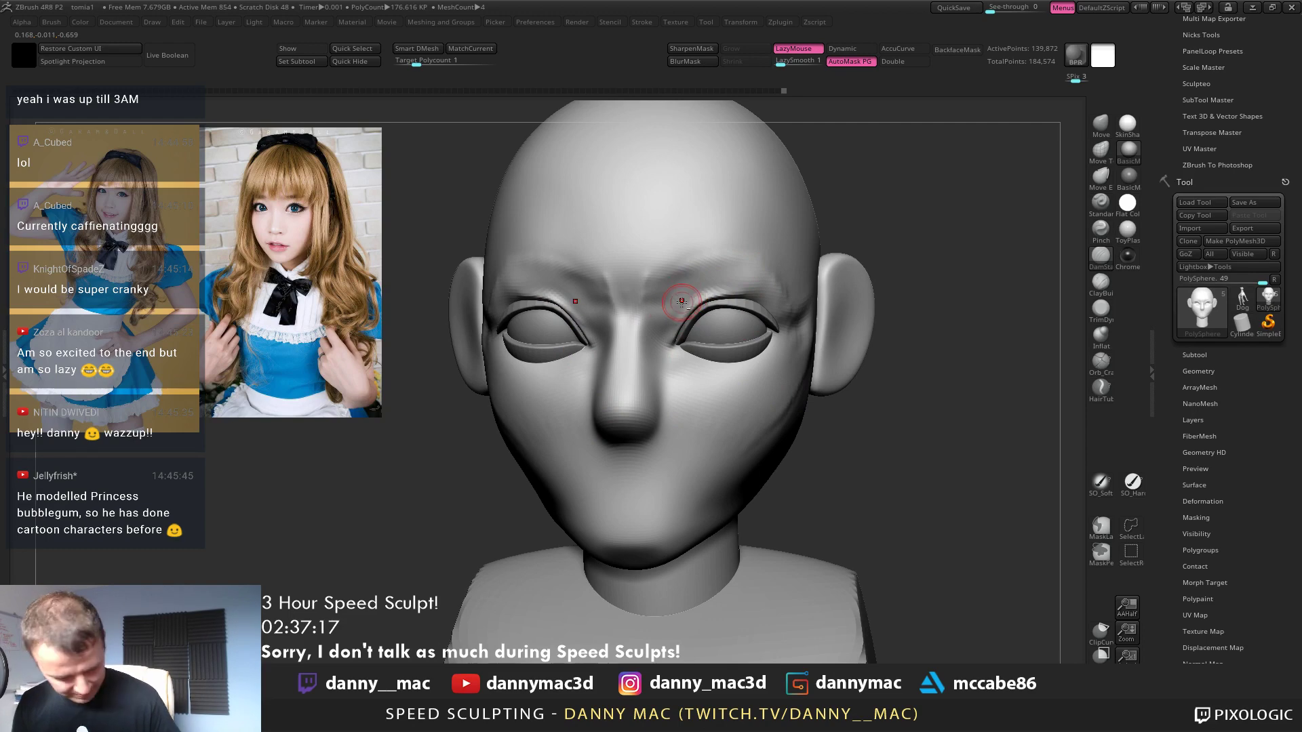
pyautogui.moveTo(619, 388); pyautogui.dragTo(624, 372, button='right')
pyautogui.moveTo(653, 293); pyautogui.dragTo(669, 336)
pyautogui.moveTo(652, 303); pyautogui.dragTo(620, 319, button='right')
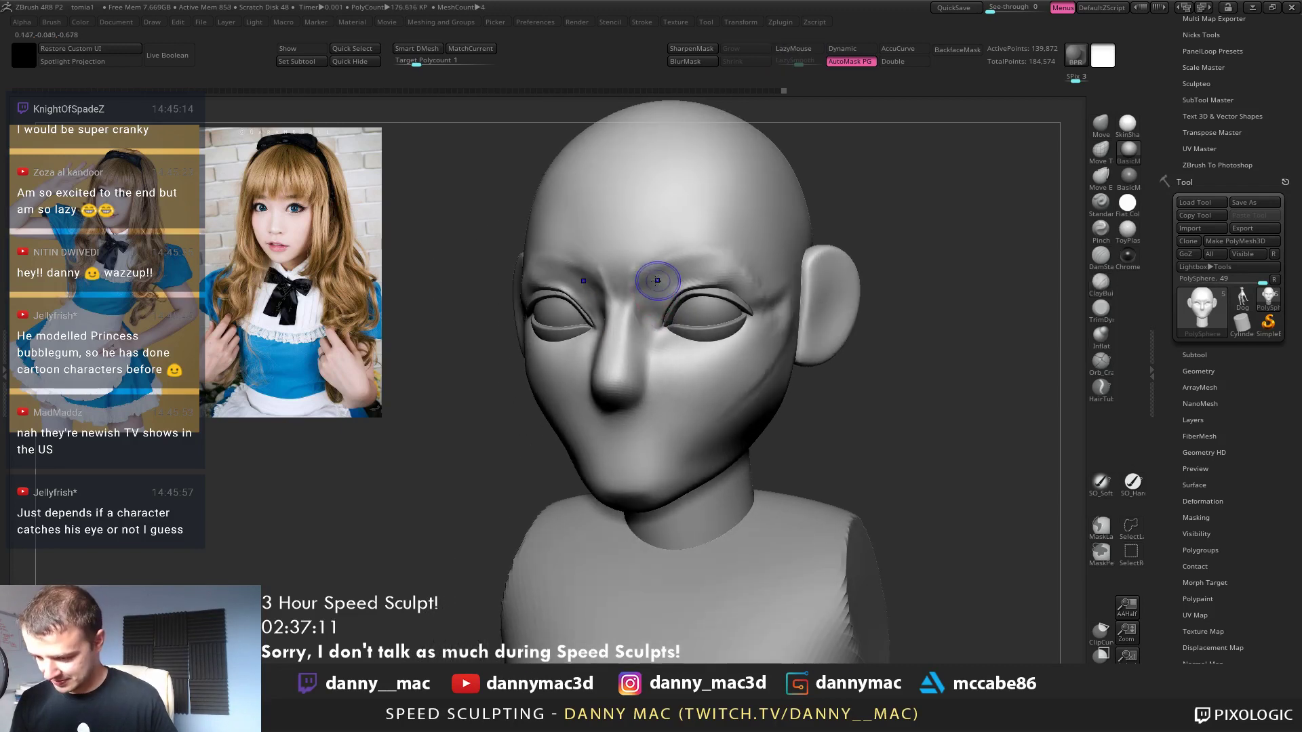
pyautogui.keyDown('shift'); pyautogui.moveTo(660, 282); pyautogui.dragTo(655, 302); pyautogui.keyUp('shift')
pyautogui.moveTo(655, 302)
pyautogui.mouseDown(button='right')
pyautogui.moveTo(658, 286)
pyautogui.moveTo(661, 316)
pyautogui.mouseUp(button='right')
pyautogui.keyDown('shift'); pyautogui.moveTo(661, 337); pyautogui.dragTo(663, 307); pyautogui.keyUp('shift')
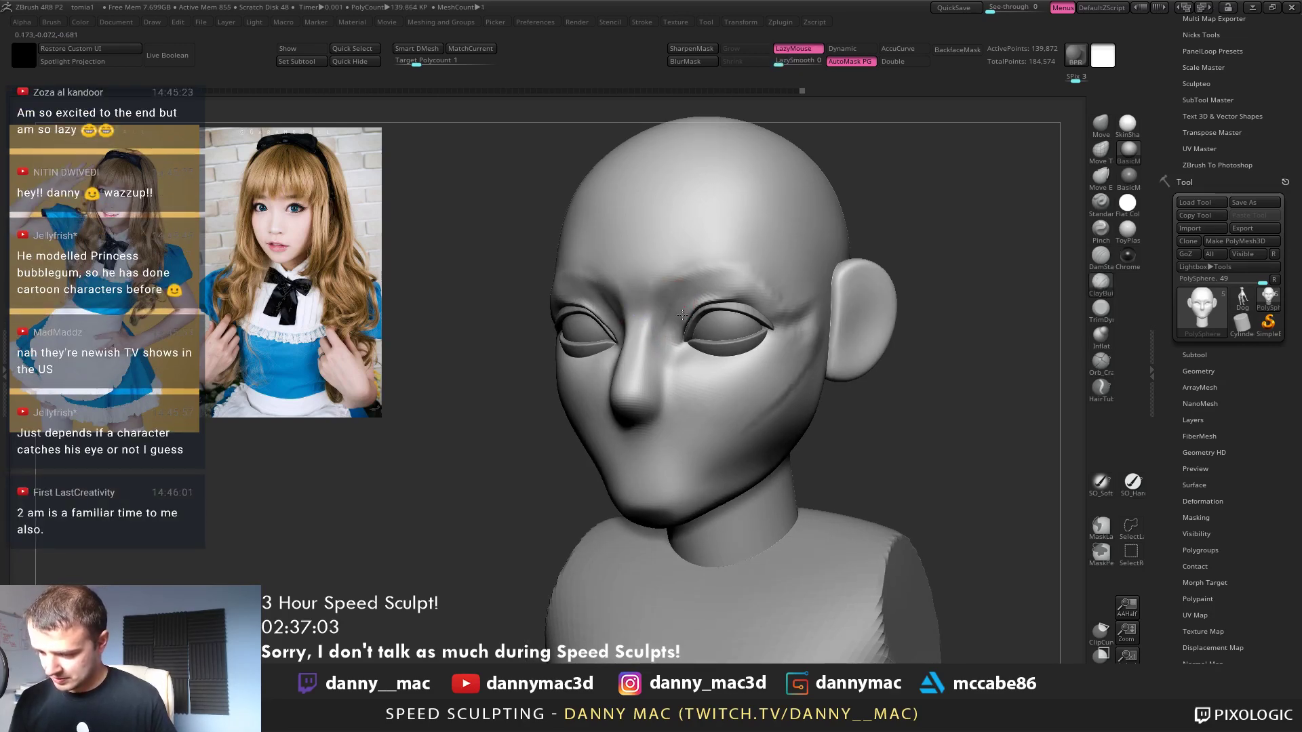
pyautogui.keyDown('shift'); pyautogui.moveTo(682, 314); pyautogui.dragTo(673, 293, button='right'); pyautogui.keyUp('shift')
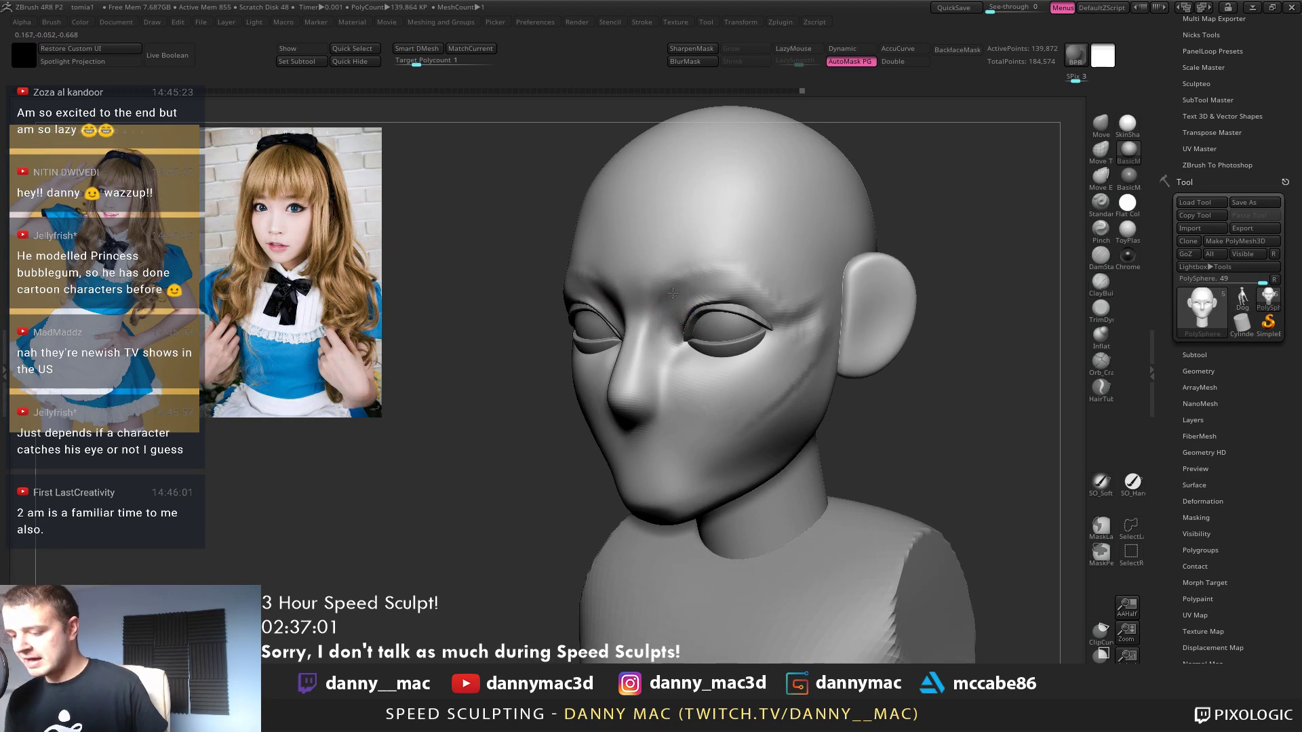
# Subdivide the head mesh once more and refine the upper eyelid creases with the DamStandard brush
pyautogui.moveTo(658, 337)
pyautogui.keyDown('shift'); pyautogui.mouseDown(button='right')
pyautogui.moveTo(645, 271)
pyautogui.moveTo(653, 306)
pyautogui.moveTo(624, 328)
pyautogui.moveTo(662, 294)
pyautogui.moveTo(602, 352)
pyautogui.moveTo(595, 314)
pyautogui.moveTo(570, 339)
pyautogui.moveTo(570, 326)
pyautogui.moveTo(752, 334)
pyautogui.moveTo(794, 299)
pyautogui.moveTo(811, 322)
pyautogui.moveTo(732, 338)
pyautogui.moveTo(773, 334)
pyautogui.mouseUp(button='right'); pyautogui.keyUp('shift')
pyautogui.press('3')
pyautogui.hotkey('ctrl', 'd')
pyautogui.rightClick(733, 338)
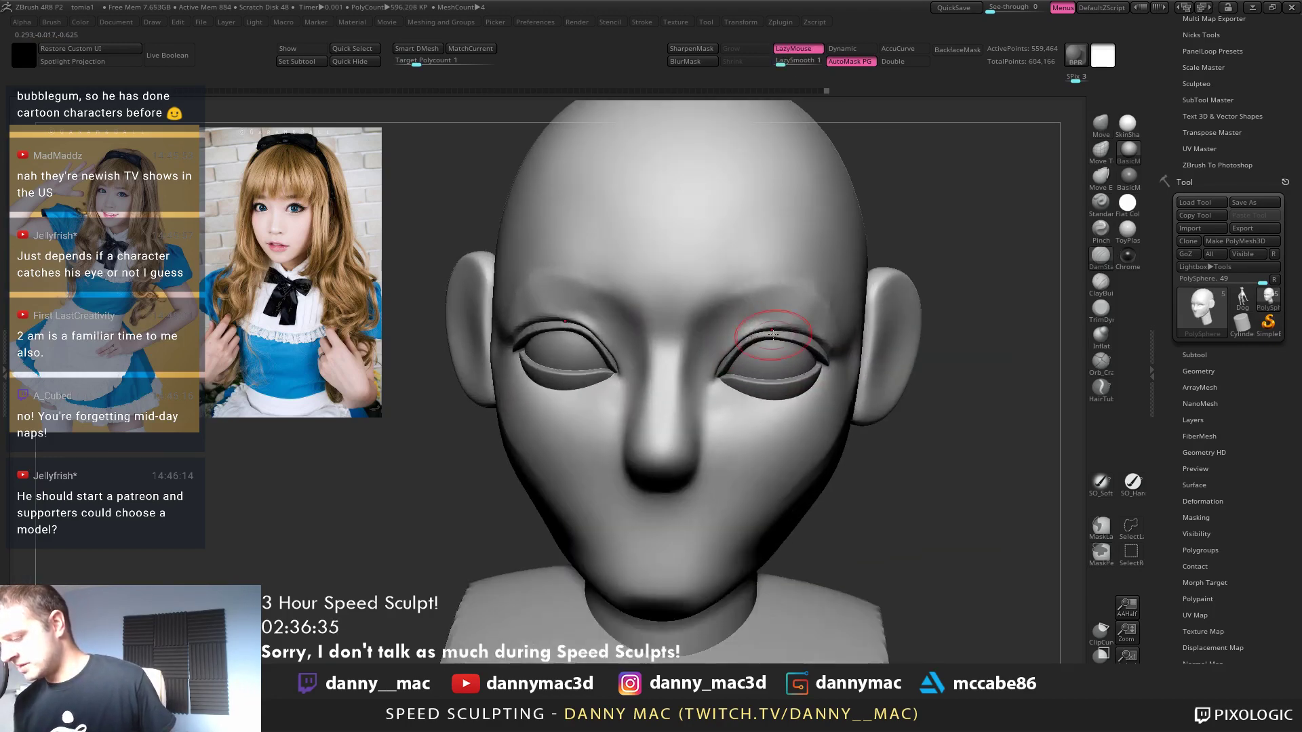
pyautogui.press('l')
# Check the polyframe around the eyes and select the head subtool for further sculpting
pyautogui.moveTo(725, 375)
pyautogui.mouseDown(button='right')
pyautogui.moveTo(753, 326)
pyautogui.moveTo(602, 331)
pyautogui.moveTo(727, 305)
pyautogui.moveTo(744, 276)
pyautogui.moveTo(695, 305)
pyautogui.moveTo(726, 224)
pyautogui.moveTo(732, 339)
pyautogui.moveTo(695, 296)
pyautogui.moveTo(727, 320)
pyautogui.moveTo(692, 315)
pyautogui.moveTo(716, 305)
pyautogui.moveTo(671, 316)
pyautogui.moveTo(723, 277)
pyautogui.moveTo(708, 273)
pyautogui.mouseUp(button='right')
pyautogui.press('space')
pyautogui.hotkey('shift', 'f')
pyautogui.hotkey('shift', 'f')
pyautogui.keyDown('alt'); pyautogui.click(696, 298); pyautogui.keyUp('alt')
pyautogui.press('l')
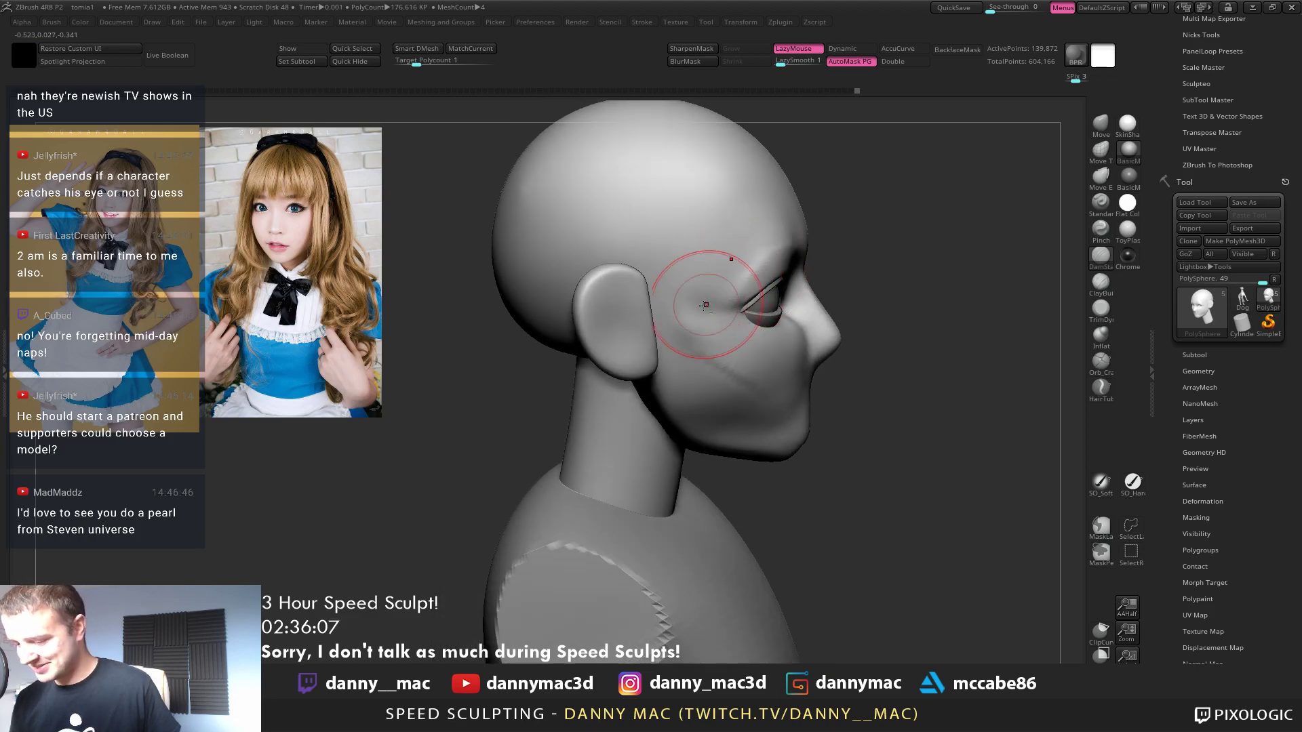
# Refine the outer eye corners and temples with the DamStandard brush, toggling LazyMouse between strokes
pyautogui.moveTo(789, 238); pyautogui.dragTo(712, 292, button='right')
pyautogui.press('space')
pyautogui.press('l')
pyautogui.press('l')
pyautogui.press('l')
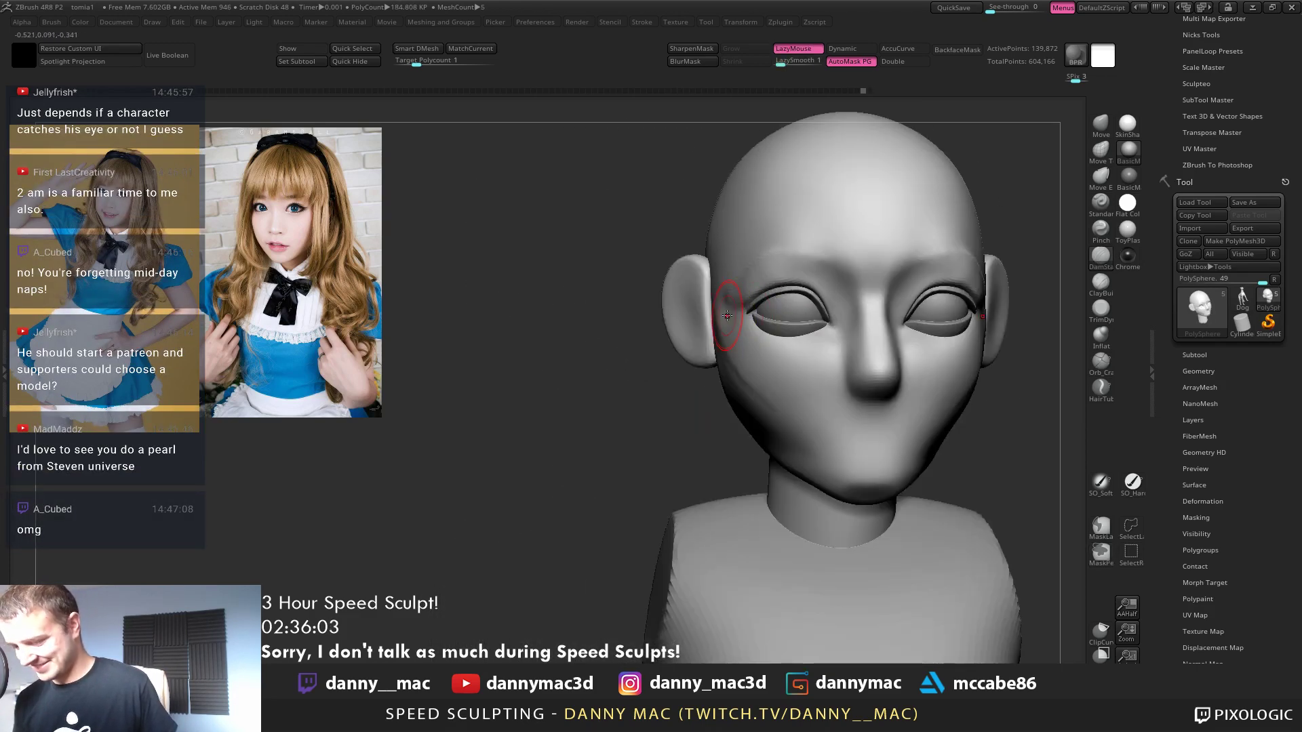
pyautogui.press('l')
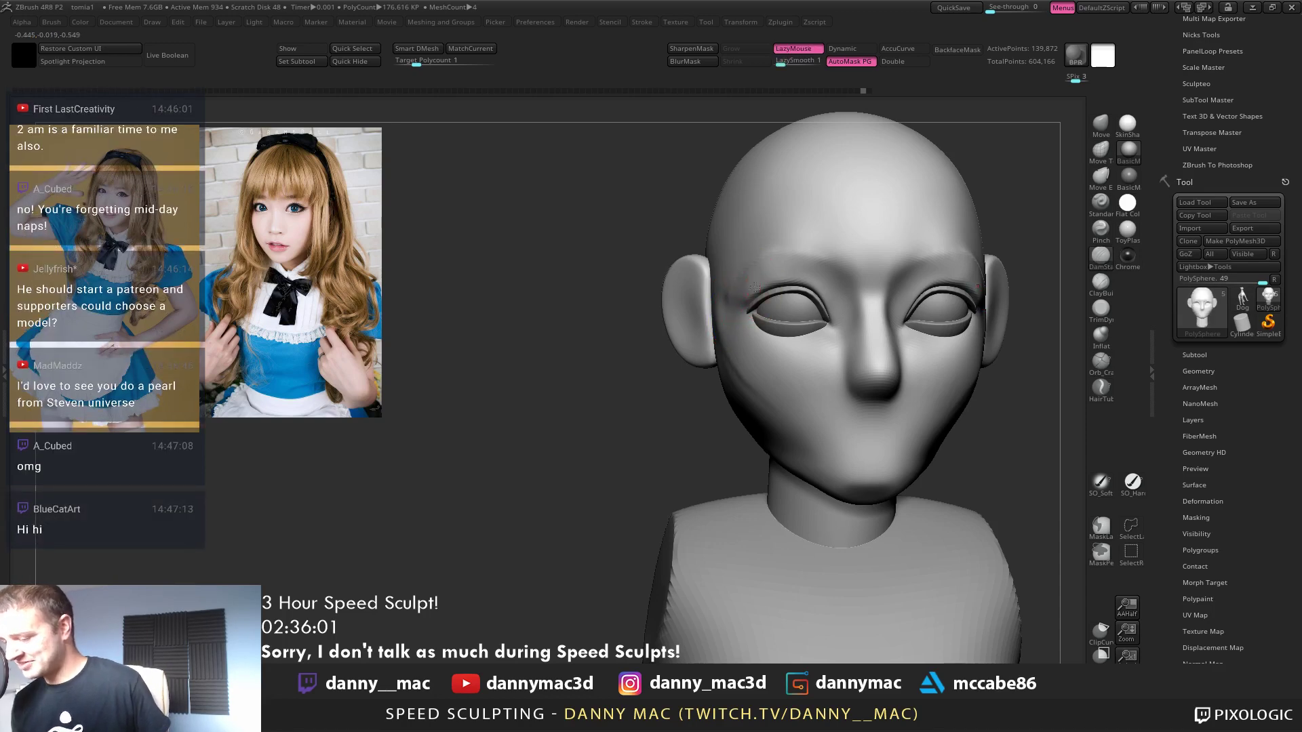
pyautogui.press('l')
pyautogui.press('l')
pyautogui.press('l')
pyautogui.press('l')
pyautogui.moveTo(746, 282); pyautogui.dragTo(805, 207, button='right')
# Lower the head's subdivision level, adjust the outer eye area with the Move brush and return to a higher level
pyautogui.hotkey('shift', 'd')
pyautogui.hotkey('shift', 'd')
pyautogui.moveTo(767, 281); pyautogui.dragTo(765, 296)
pyautogui.press('l')
pyautogui.moveTo(765, 295)
pyautogui.mouseDown(button='right')
pyautogui.moveTo(735, 326)
pyautogui.moveTo(859, 315)
pyautogui.mouseUp(button='right')
pyautogui.press('f')
pyautogui.press('d')
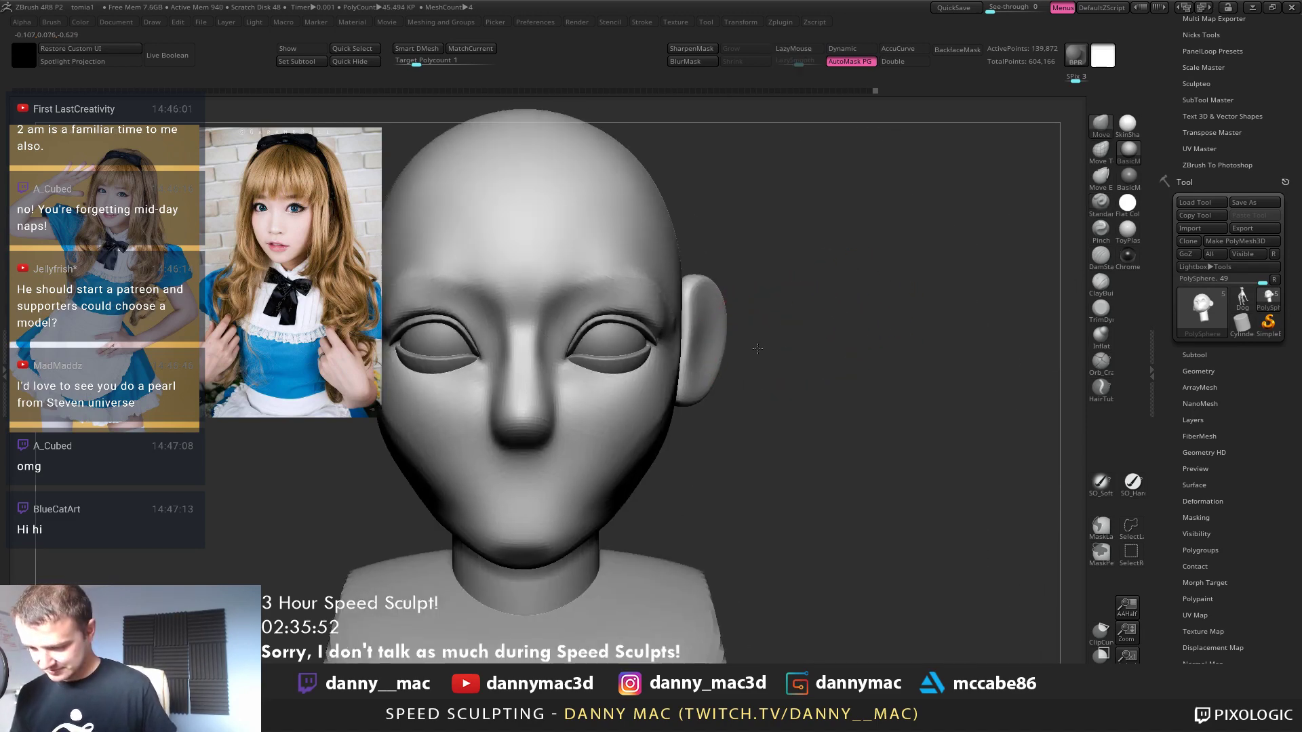
# Switch the head back to a lower subdivision level and adjust the overall face shape with the Move brush
pyautogui.press('space')
pyautogui.moveTo(790, 336)
pyautogui.mouseDown(button='right')
pyautogui.moveTo(619, 308)
pyautogui.moveTo(693, 306)
pyautogui.moveTo(698, 281)
pyautogui.moveTo(652, 268)
pyautogui.moveTo(597, 287)
pyautogui.moveTo(677, 262)
pyautogui.moveTo(743, 346)
pyautogui.moveTo(772, 294)
pyautogui.moveTo(763, 341)
pyautogui.moveTo(795, 290)
pyautogui.moveTo(727, 281)
pyautogui.mouseUp(button='right')
pyautogui.press('d')
pyautogui.press('d')
pyautogui.hotkey('shift', 'd')
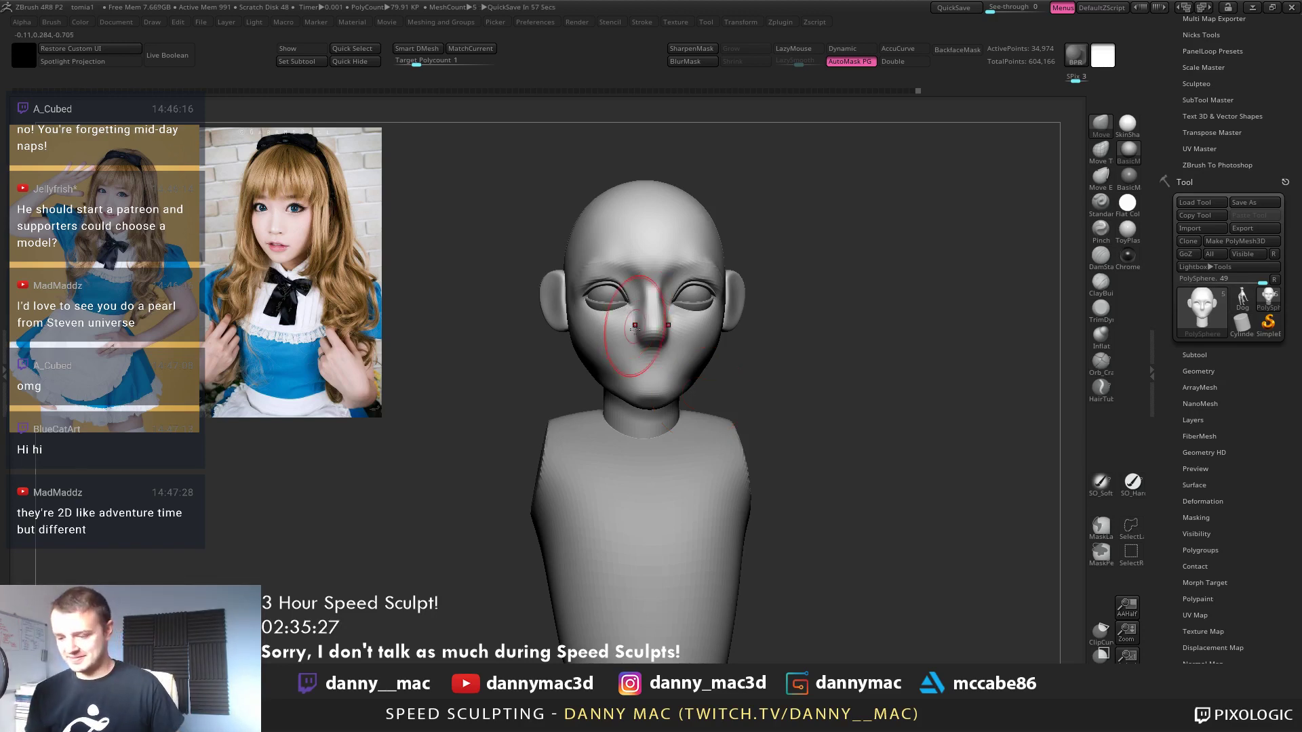
# Check the head's polyframe, then raise its subdivision level by one and refine the nose and lower face
pyautogui.moveTo(597, 276)
pyautogui.mouseDown(button='right')
pyautogui.moveTo(624, 343)
pyautogui.moveTo(660, 360)
pyautogui.moveTo(666, 348)
pyautogui.mouseUp(button='right')
pyautogui.hotkey('shift', 'f')
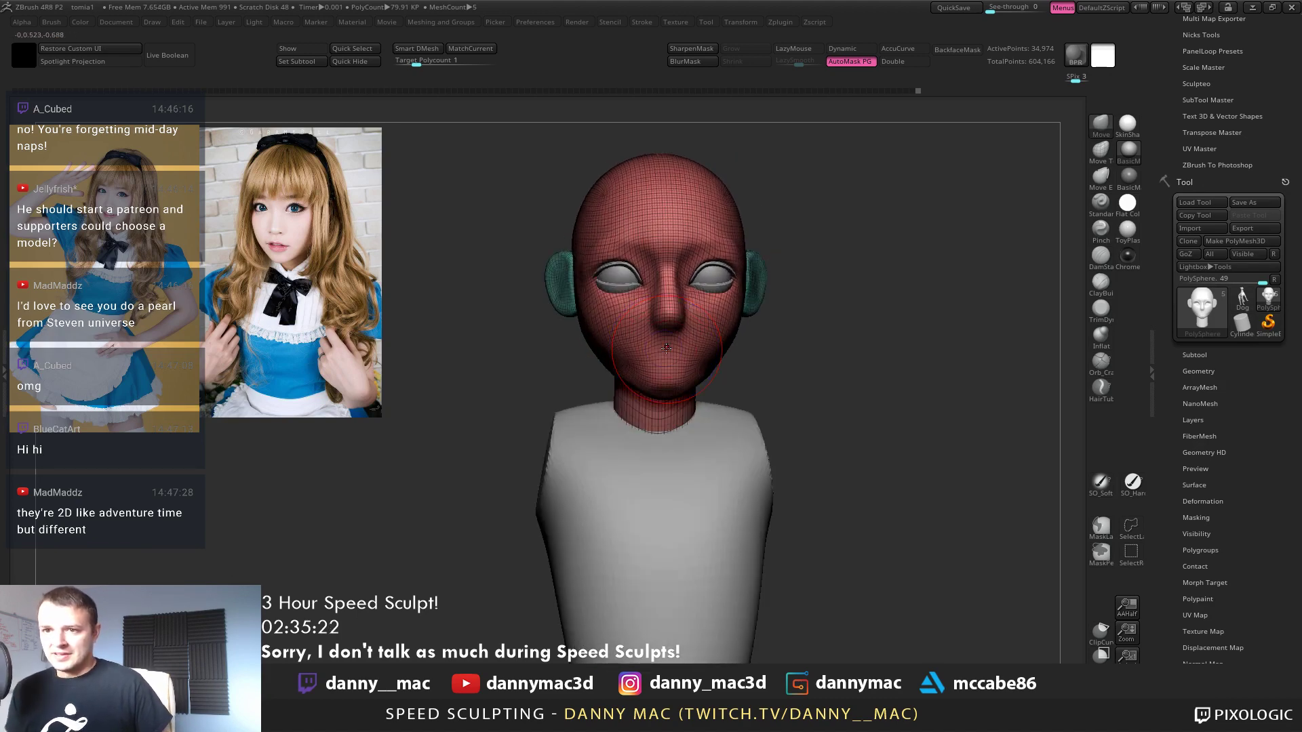
pyautogui.hotkey('shift', 'f')
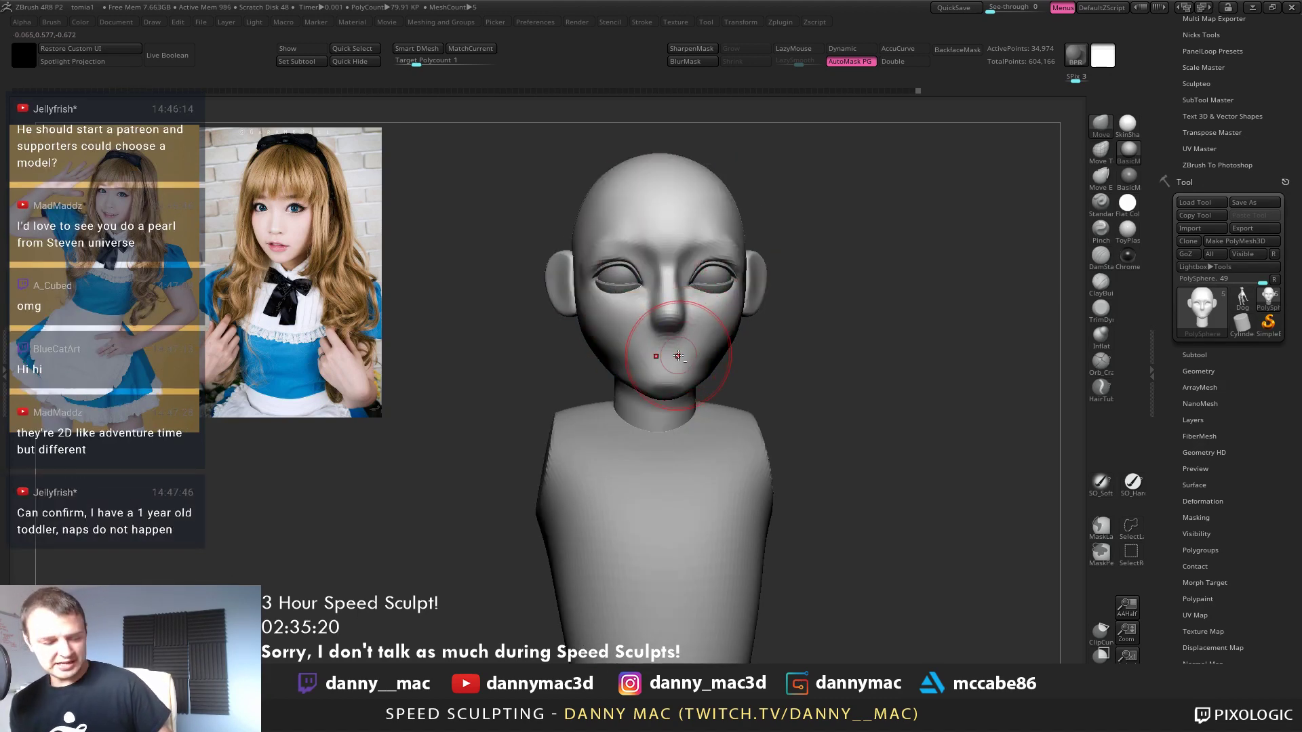
pyautogui.hotkey('ctrl', 'd')
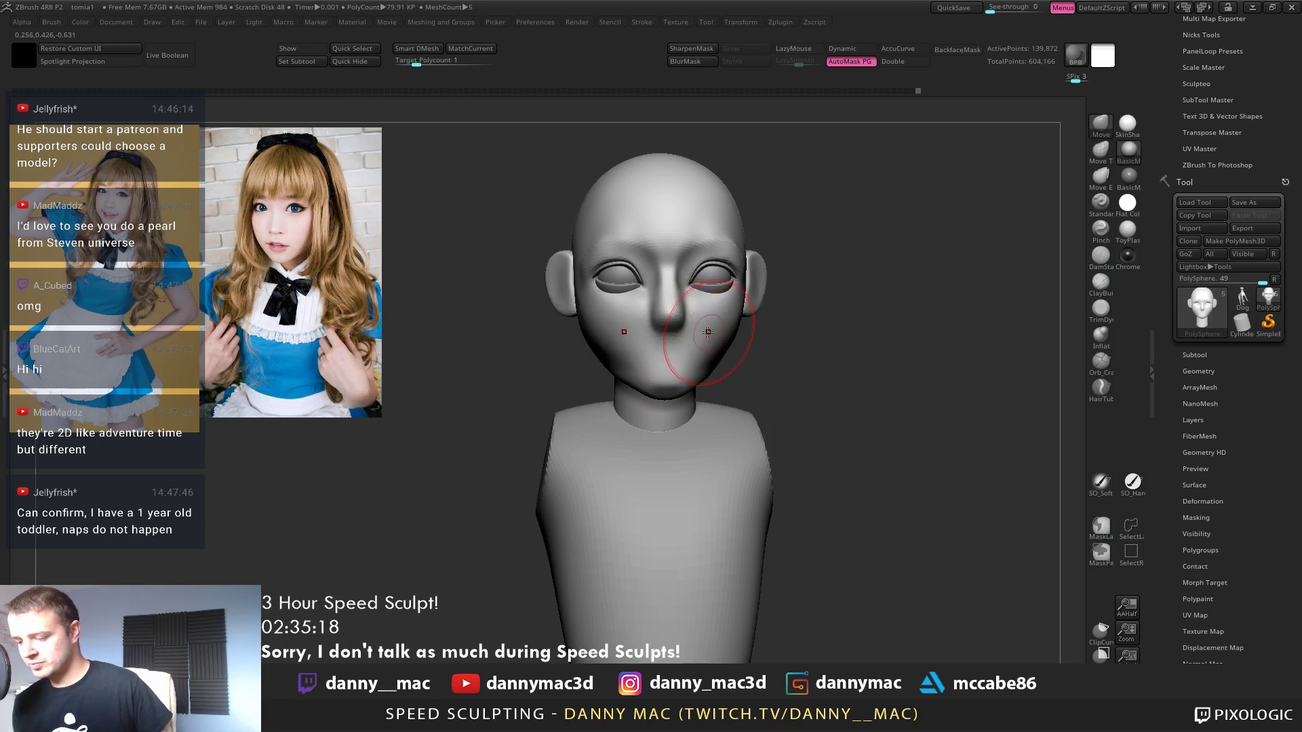
pyautogui.moveTo(707, 333)
pyautogui.mouseDown(button='right')
pyautogui.moveTo(715, 299)
pyautogui.moveTo(667, 319)
pyautogui.moveTo(717, 299)
pyautogui.moveTo(662, 334)
pyautogui.moveTo(682, 335)
pyautogui.moveTo(649, 332)
pyautogui.moveTo(633, 366)
pyautogui.moveTo(638, 405)
pyautogui.mouseUp(button='right')
pyautogui.press('l')
pyautogui.press('l')
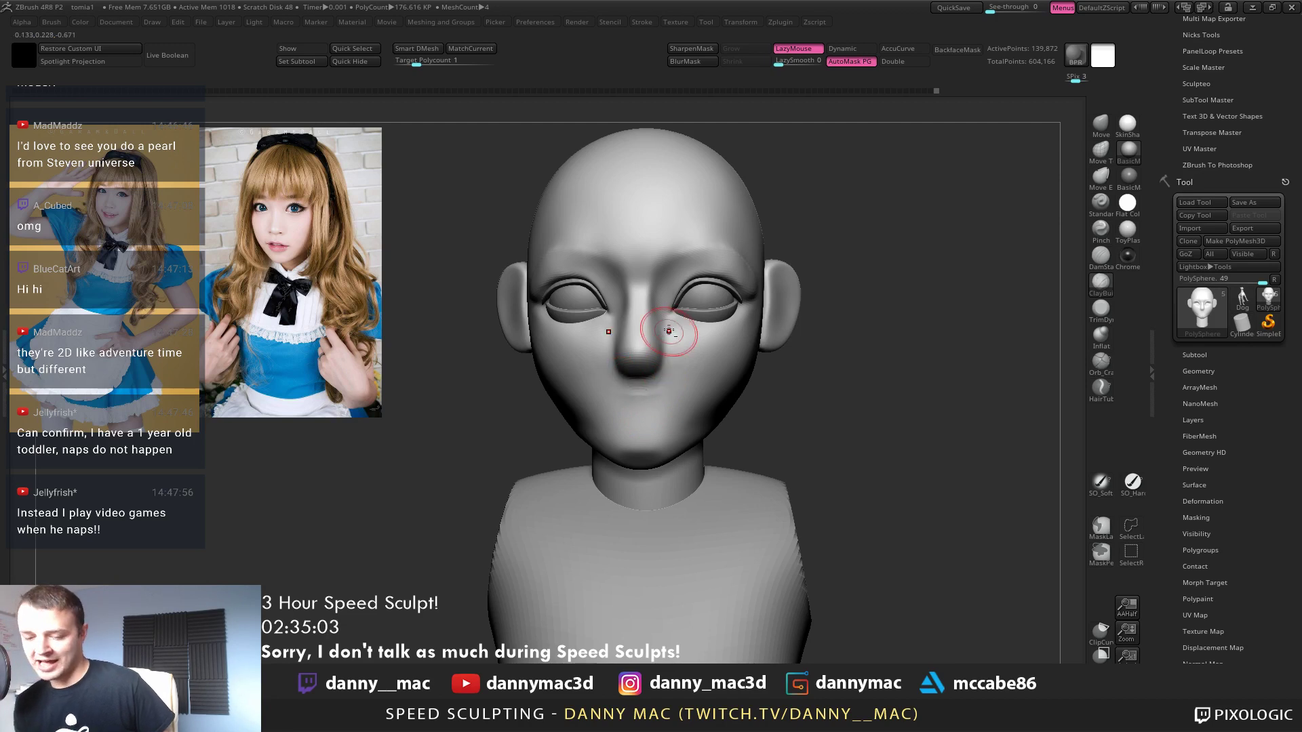
# Adjust the nose and face contours with the Move brush from the front and three-quarter views
pyautogui.press('b')
pyautogui.press('m')
pyautogui.press('v')
pyautogui.moveTo(674, 342); pyautogui.dragTo(611, 343, button='right')
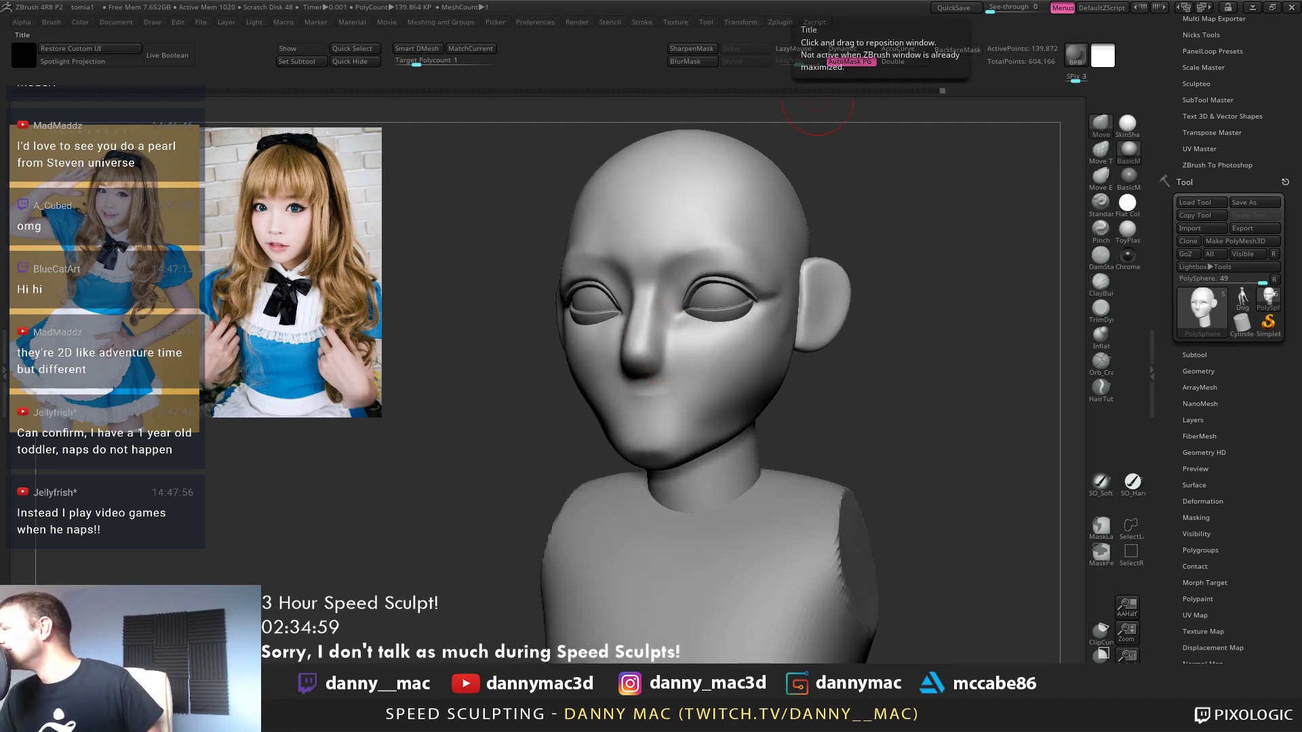
pyautogui.moveTo(624, 339)
pyautogui.mouseDown(button='right')
pyautogui.moveTo(675, 339)
pyautogui.moveTo(629, 324)
pyautogui.moveTo(671, 316)
pyautogui.moveTo(647, 316)
pyautogui.mouseUp(button='right')
# Build up the nose and cheek in profile with the ClayBuildup brush and LazyMouse disabled
pyautogui.press('b')
pyautogui.press('c')
pyautogui.press('b')
pyautogui.press('l')
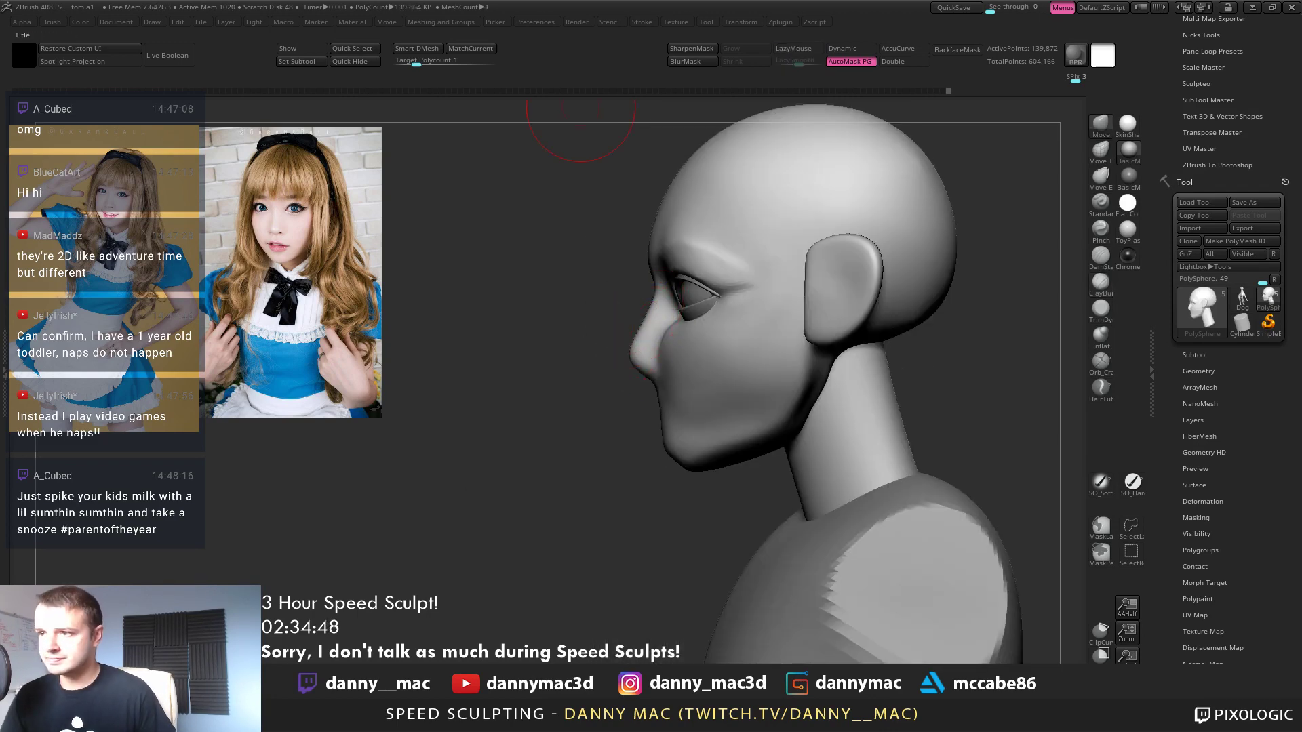
pyautogui.moveTo(636, 363); pyautogui.dragTo(643, 367, button='right')
pyautogui.press('space')
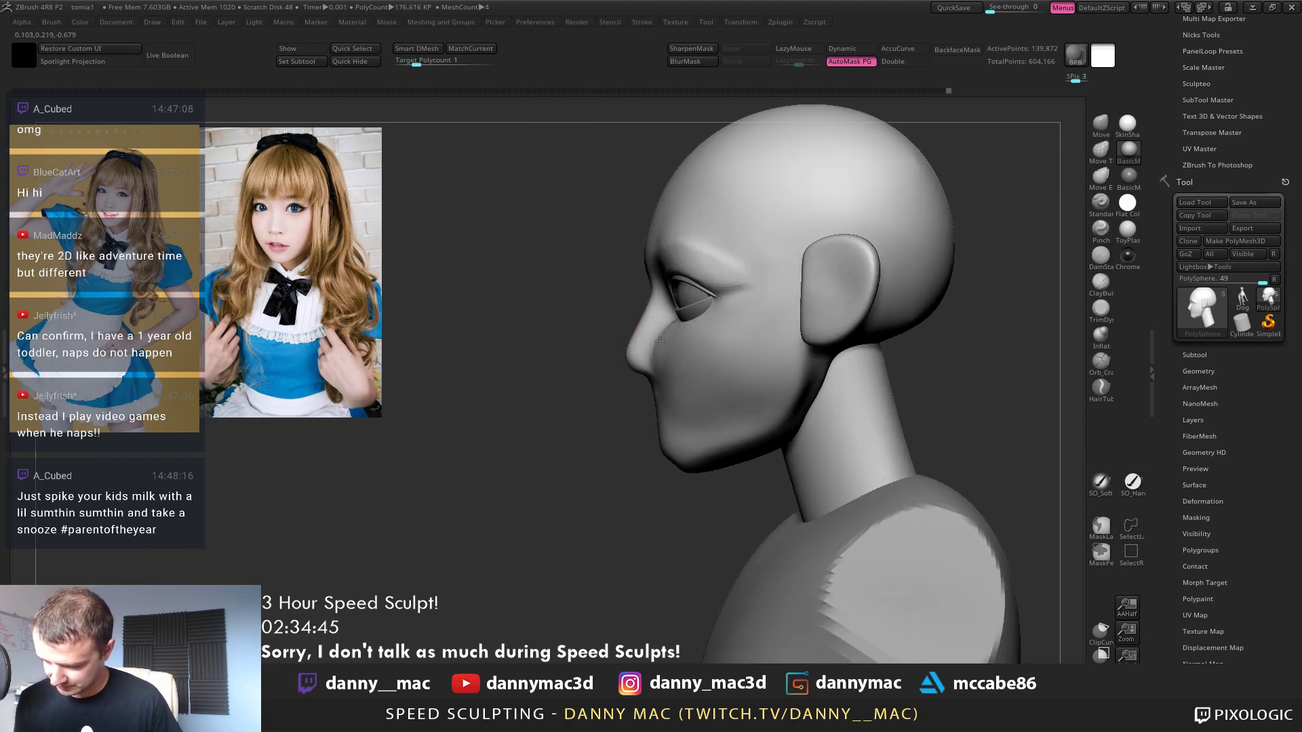
# Reshape the nose and facial profile with the Move brush
pyautogui.moveTo(660, 341)
pyautogui.mouseDown(button='right')
pyautogui.moveTo(686, 337)
pyautogui.moveTo(653, 328)
pyautogui.moveTo(644, 370)
pyautogui.moveTo(658, 373)
pyautogui.moveTo(634, 377)
pyautogui.mouseUp(button='right')
pyautogui.press('b')
pyautogui.press('m')
pyautogui.press('v')
pyautogui.hotkey('shift', 'f')
pyautogui.keyDown('shift'); pyautogui.moveTo(647, 359); pyautogui.dragTo(599, 371, button='right'); pyautogui.keyUp('shift')
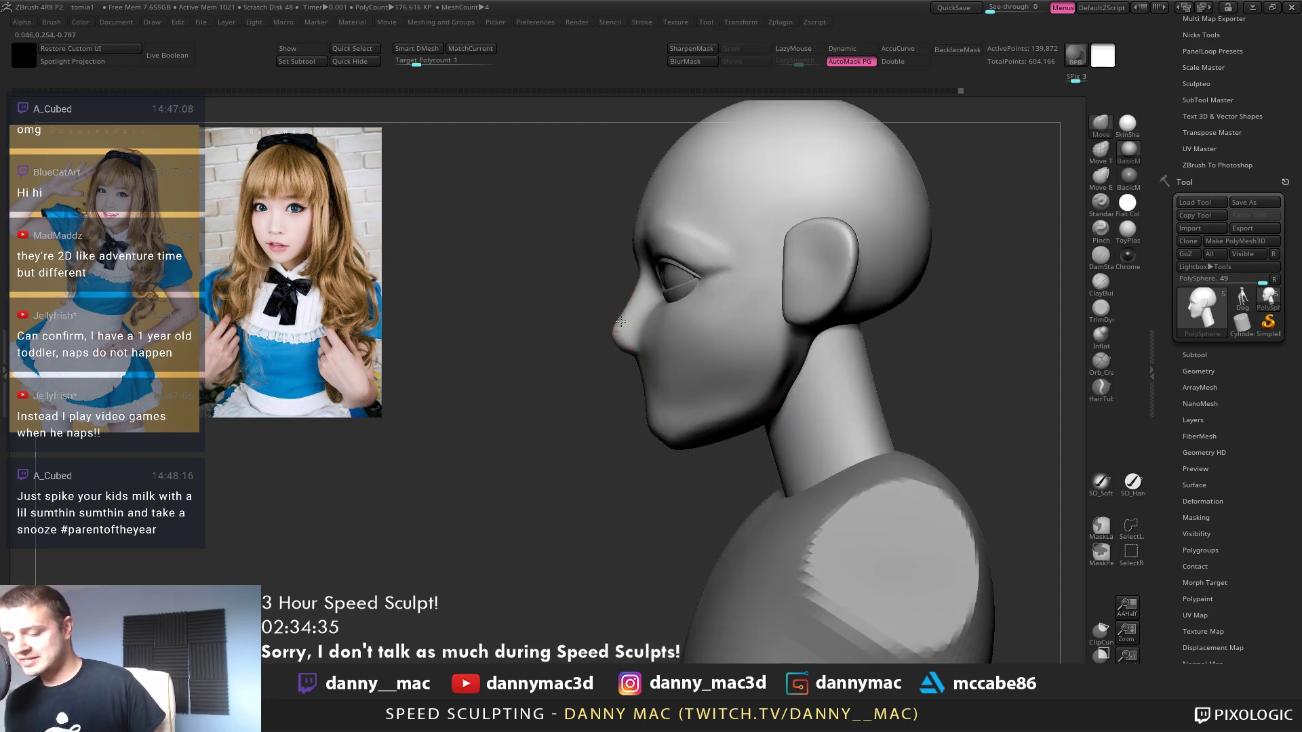
# Build up the brow ridge with the ClayBuildup brush and enable LazyMouse for cleaner strokes
pyautogui.moveTo(633, 312)
pyautogui.mouseDown(button='right')
pyautogui.moveTo(658, 354)
pyautogui.moveTo(699, 353)
pyautogui.mouseUp(button='right')
pyautogui.press('b')
pyautogui.press('c')
pyautogui.press('b')
pyautogui.press('space')
pyautogui.moveTo(654, 246); pyautogui.dragTo(648, 245)
pyautogui.keyDown('alt'); pyautogui.moveTo(648, 238); pyautogui.dragTo(701, 260, button='right'); pyautogui.keyUp('alt')
pyautogui.moveTo(632, 252)
pyautogui.keyDown('ctrl'); pyautogui.mouseDown(button='right')
pyautogui.moveTo(625, 271)
pyautogui.moveTo(659, 298)
pyautogui.moveTo(663, 335)
pyautogui.moveTo(638, 341)
pyautogui.mouseUp(button='right'); pyautogui.keyUp('ctrl')
pyautogui.press('l')
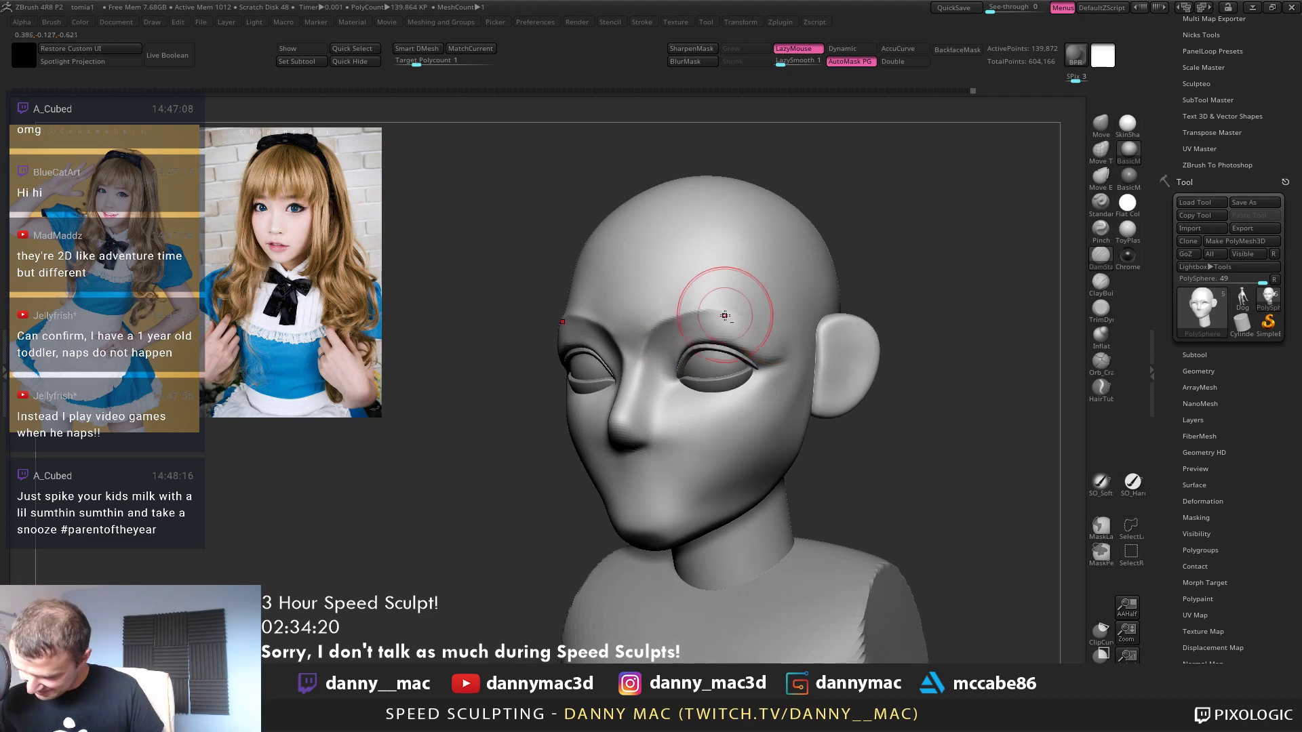
# Sharpen the brow and eyelid forms and build up the rounded volume of the mouth area
pyautogui.moveTo(753, 299)
pyautogui.mouseDown(button='right')
pyautogui.moveTo(736, 316)
pyautogui.moveTo(747, 354)
pyautogui.moveTo(664, 377)
pyautogui.moveTo(696, 375)
pyautogui.moveTo(694, 407)
pyautogui.moveTo(708, 369)
pyautogui.mouseUp(button='right')
pyautogui.press('space')
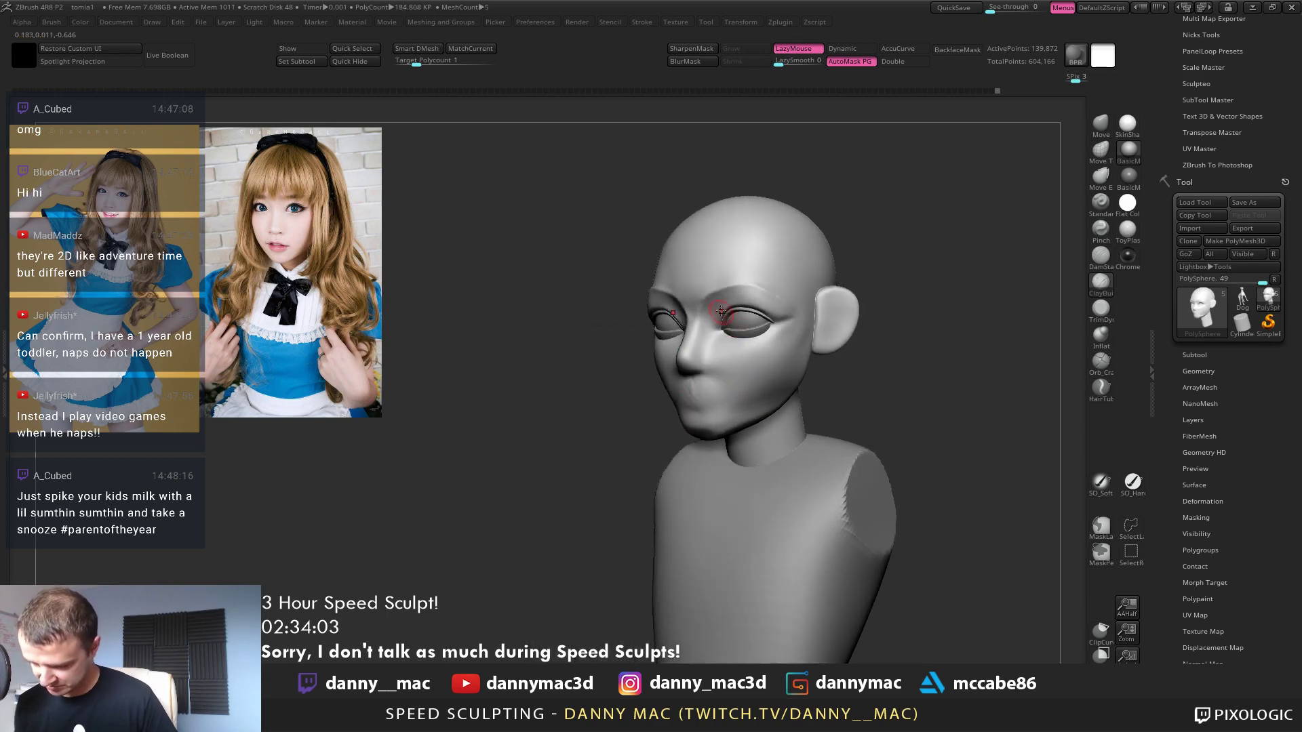
pyautogui.moveTo(597, 307); pyautogui.dragTo(654, 299, button='right')
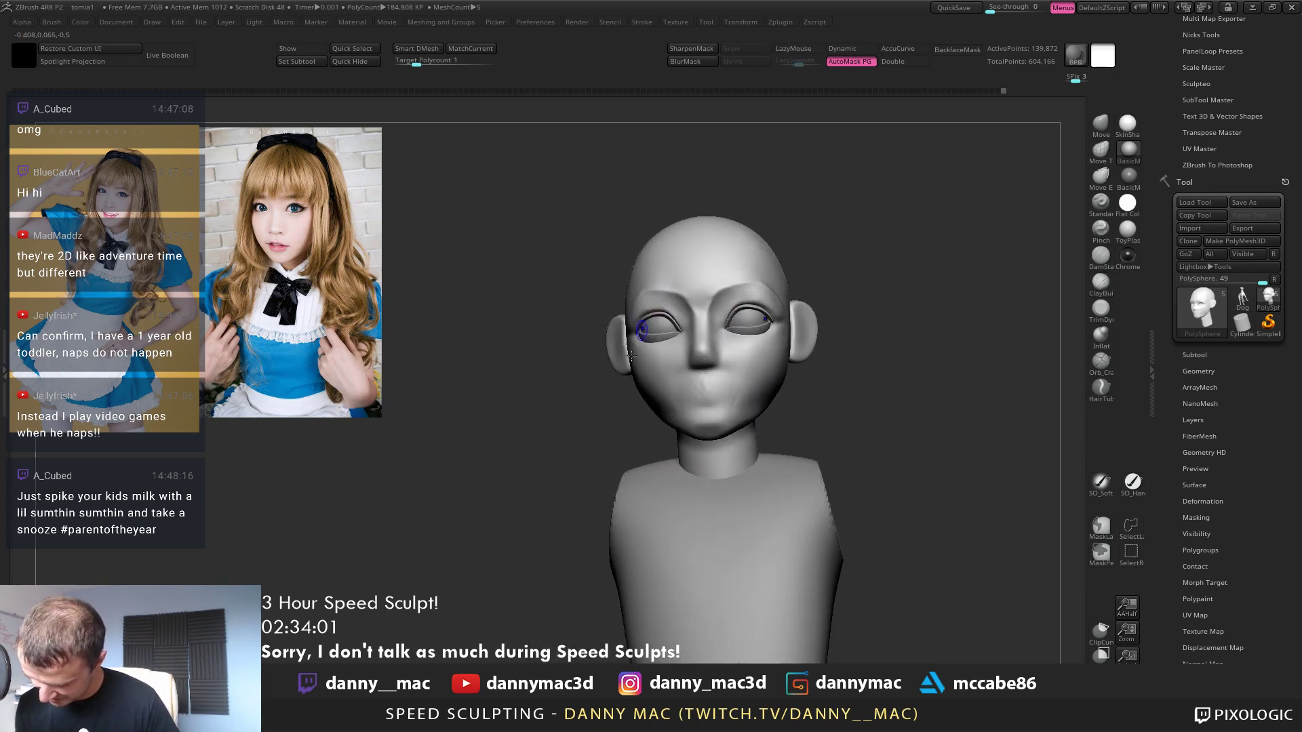
pyautogui.moveTo(631, 356)
pyautogui.mouseDown(button='right')
pyautogui.moveTo(645, 370)
pyautogui.moveTo(610, 386)
pyautogui.mouseUp(button='right')
pyautogui.rightClick(673, 473)
pyautogui.moveTo(672, 474); pyautogui.dragTo(637, 468, button='right')
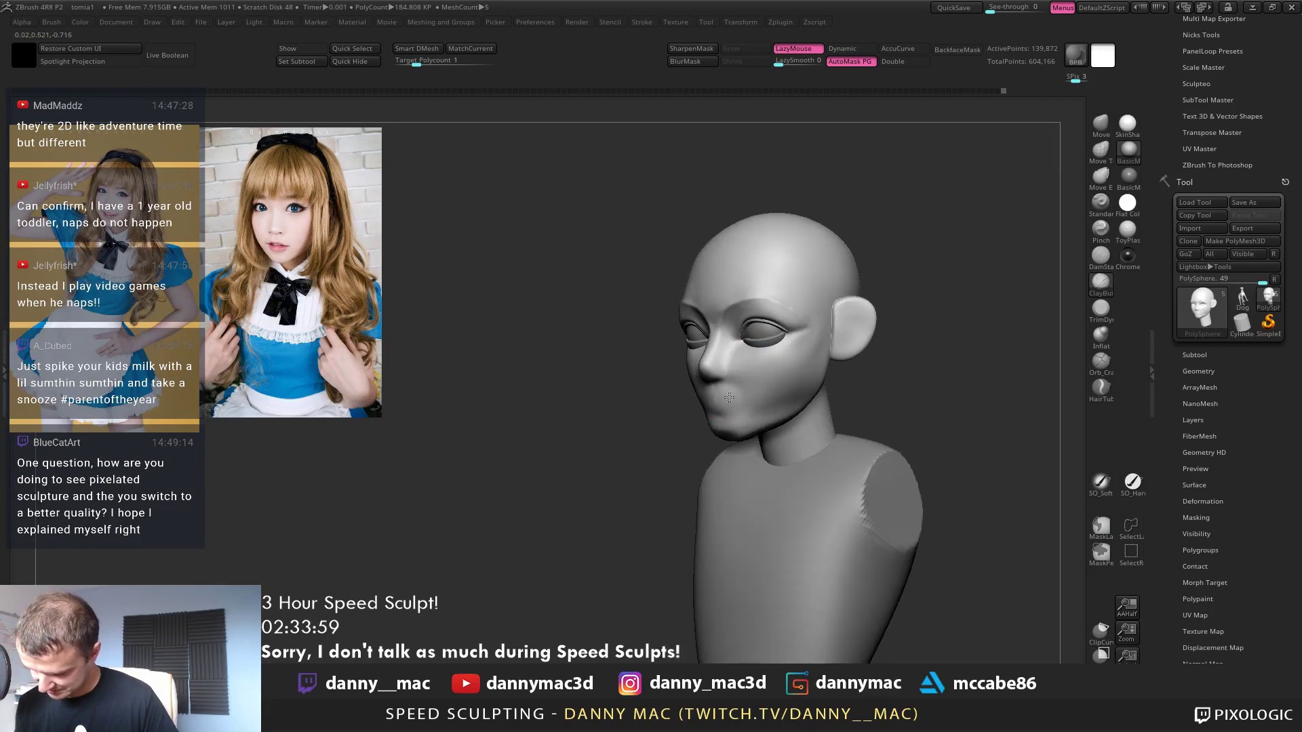
pyautogui.moveTo(729, 398)
pyautogui.mouseDown(button='right')
pyautogui.moveTo(705, 461)
pyautogui.moveTo(678, 481)
pyautogui.moveTo(766, 399)
pyautogui.moveTo(752, 404)
pyautogui.mouseUp(button='right')
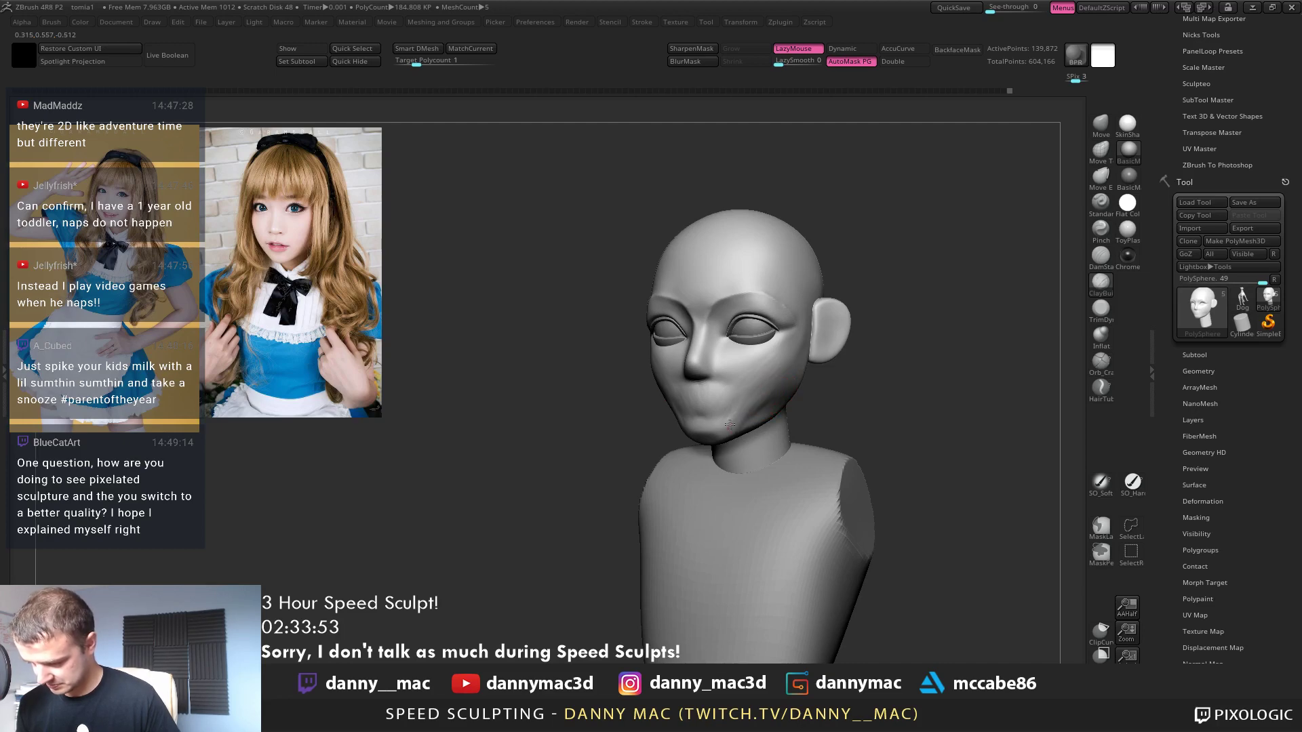
pyautogui.moveTo(774, 393)
pyautogui.mouseDown(button='right')
pyautogui.moveTo(807, 356)
pyautogui.moveTo(779, 396)
pyautogui.moveTo(662, 384)
pyautogui.moveTo(681, 398)
pyautogui.moveTo(750, 390)
pyautogui.moveTo(656, 369)
pyautogui.moveTo(643, 360)
pyautogui.moveTo(651, 355)
pyautogui.moveTo(648, 365)
pyautogui.moveTo(676, 352)
pyautogui.moveTo(638, 309)
pyautogui.mouseUp(button='right')
# Refine the cheek and jaw contour at a lower subdivision level and return to a higher one
pyautogui.hotkey('shift', 'd')
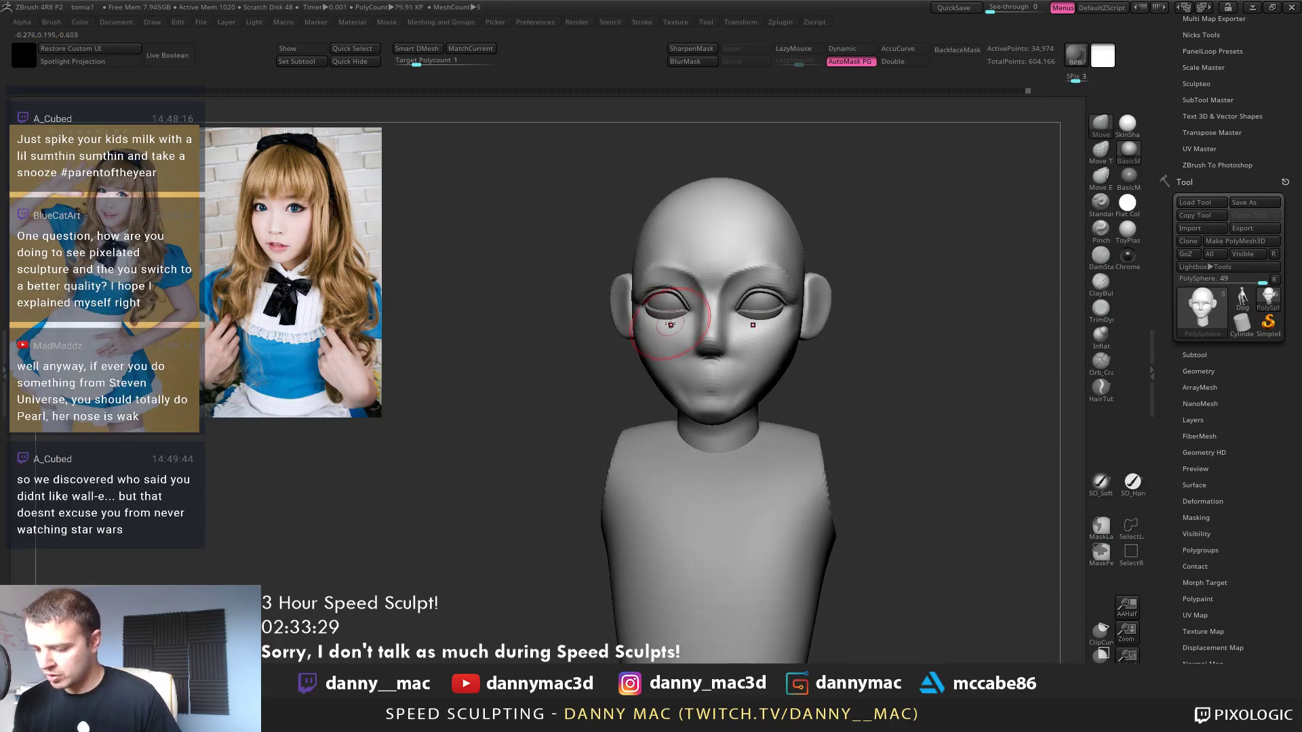
pyautogui.moveTo(759, 305)
pyautogui.mouseDown(button='right')
pyautogui.moveTo(736, 328)
pyautogui.moveTo(798, 336)
pyautogui.moveTo(765, 391)
pyautogui.mouseUp(button='right')
pyautogui.hotkey('shift', 'd')
pyautogui.press('d')
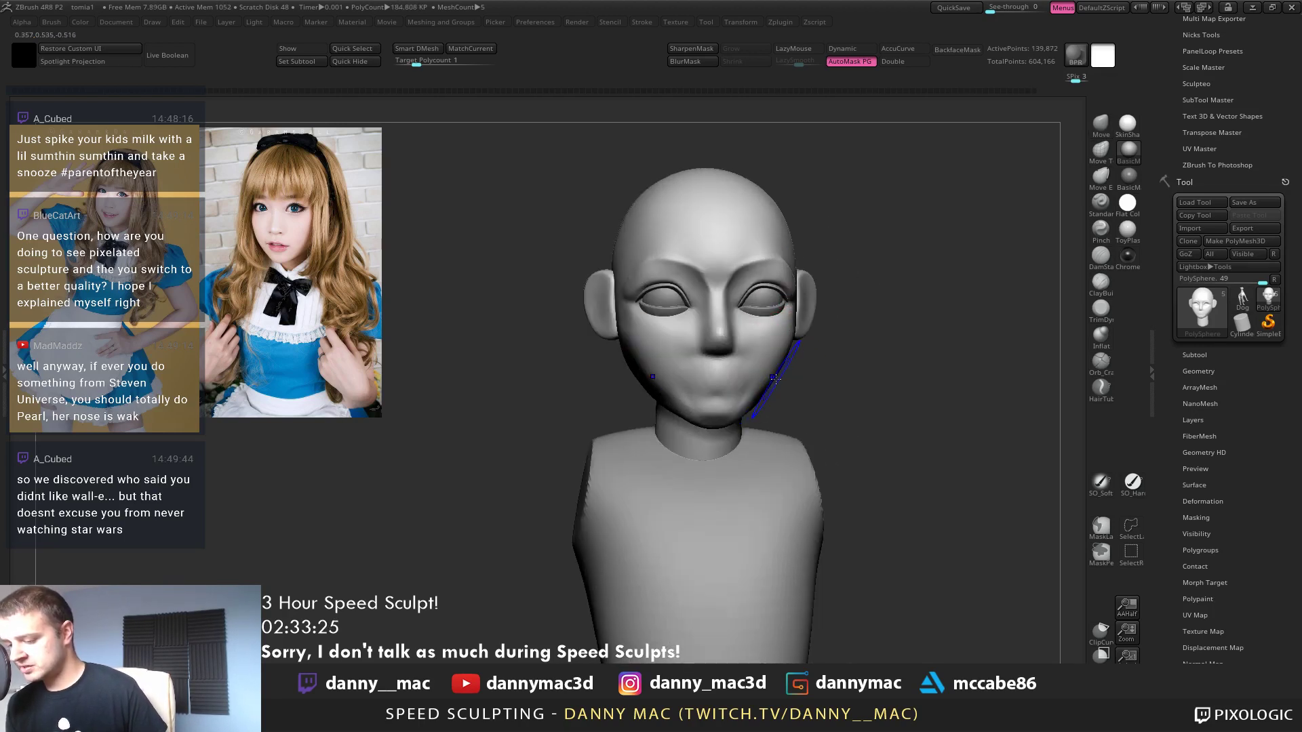
# Compare the head at subdivision levels 1 and 4 using the Geometry settings, and inspect the surface at level 4
pyautogui.hotkey('shift', 'd')
pyautogui.hotkey('shift', 'd')
pyautogui.click(1198, 371)
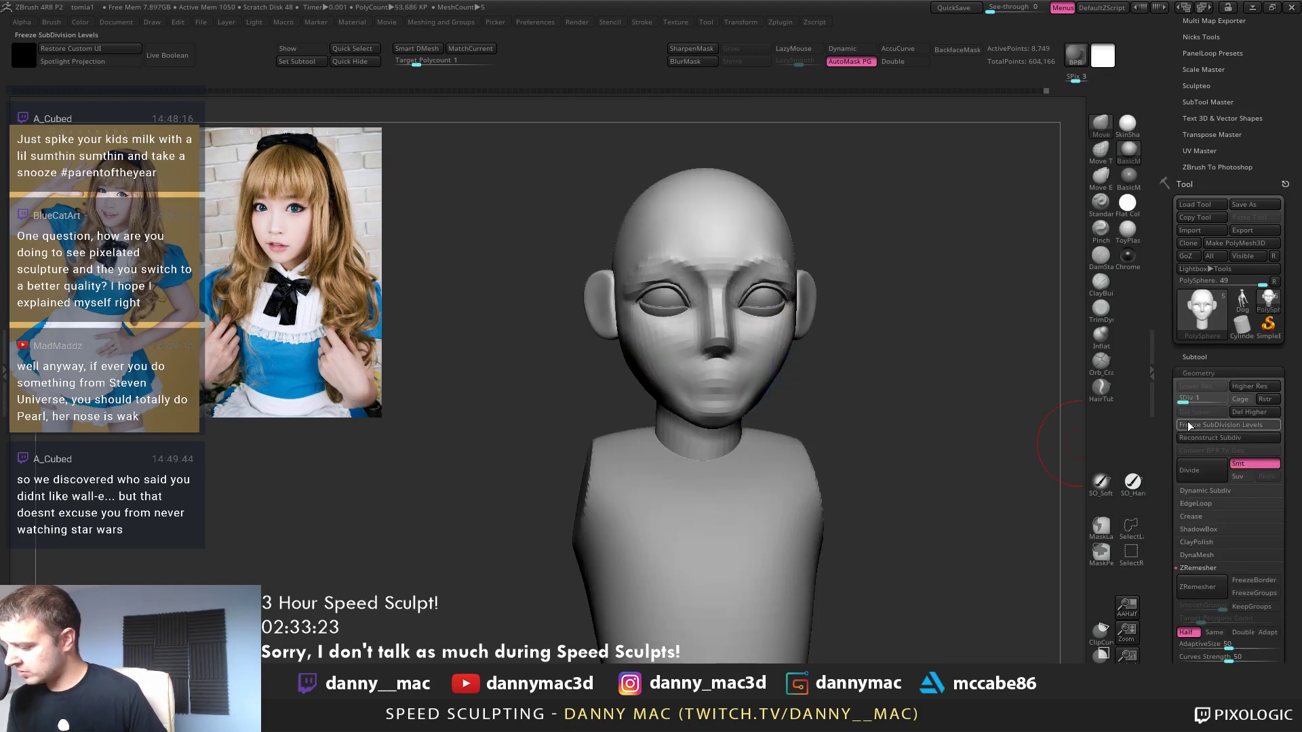
pyautogui.press('d')
pyautogui.press('d')
pyautogui.press('d')
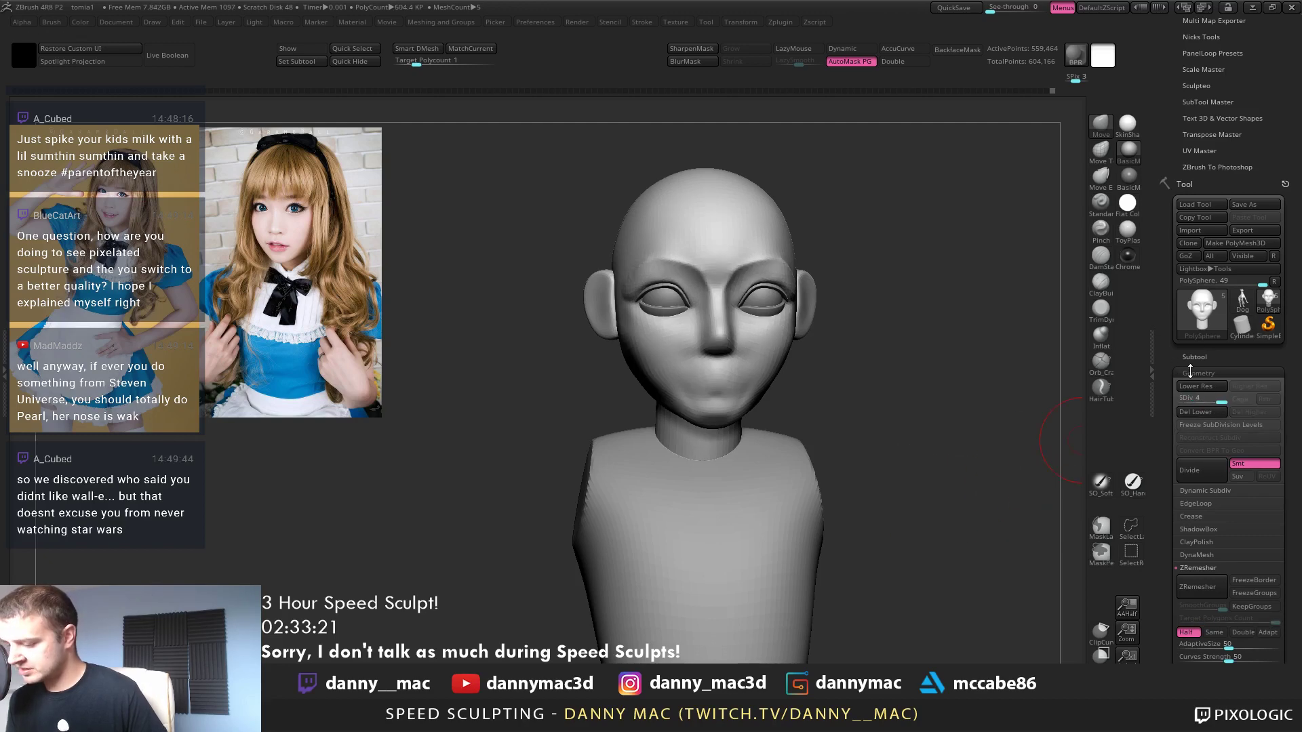
pyautogui.moveTo(841, 397)
pyautogui.mouseDown(button='right')
pyautogui.moveTo(717, 407)
pyautogui.moveTo(817, 318)
pyautogui.mouseUp(button='right')
pyautogui.rightClick(718, 407)
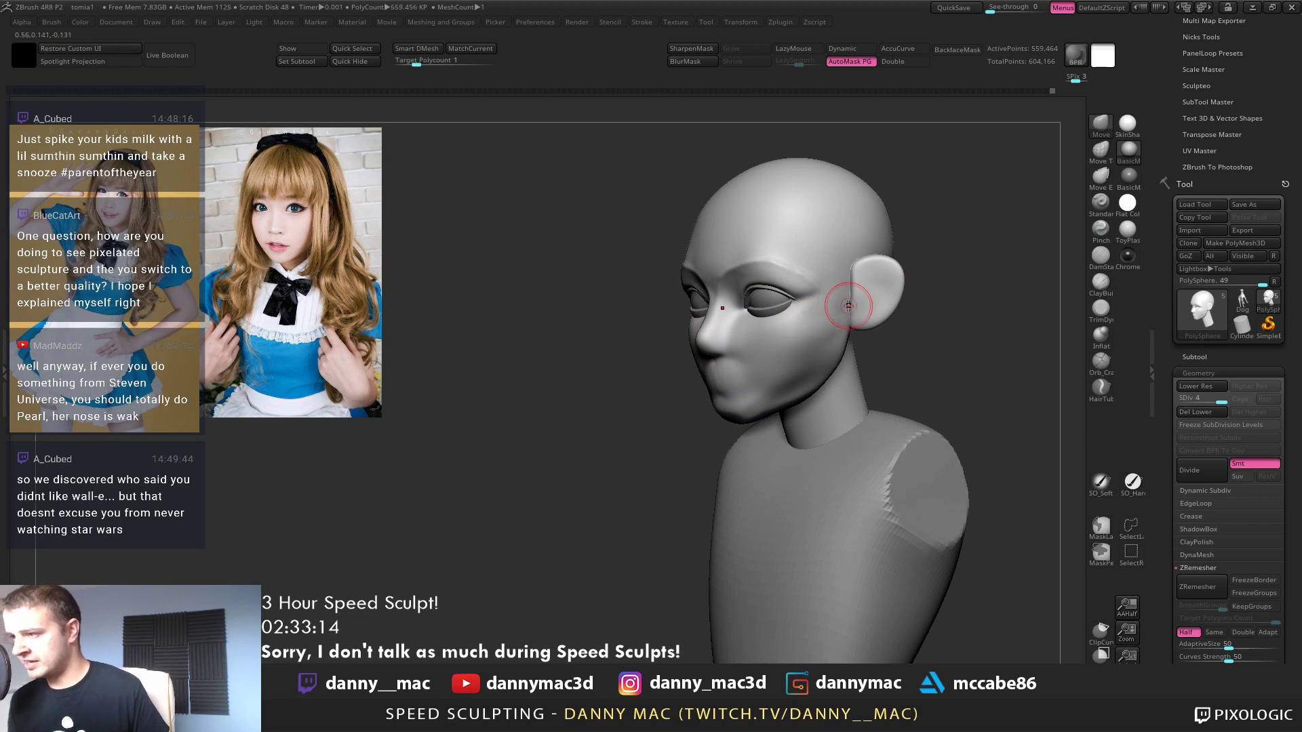
pyautogui.moveTo(848, 306); pyautogui.dragTo(811, 344, button='right')
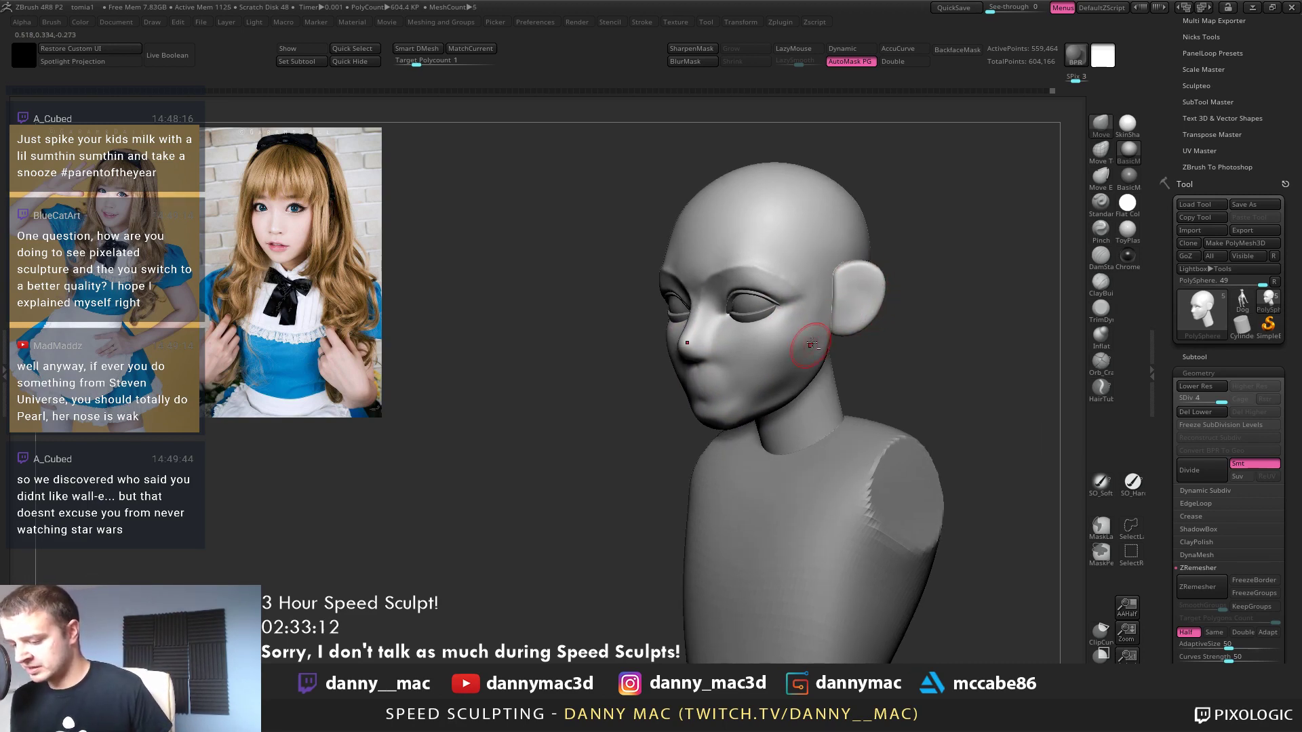
# Try reshaping the cheek and jaw with the Move brush at subdivision level 1, smoothing and stepping up a level
pyautogui.hotkey('shift', 'd')
pyautogui.hotkey('shift', 'd')
pyautogui.hotkey('shift', 'd')
pyautogui.press('b')
pyautogui.press('m')
pyautogui.press('v')
pyautogui.moveTo(881, 415)
pyautogui.mouseDown(button='right')
pyautogui.moveTo(902, 343)
pyautogui.moveTo(826, 340)
pyautogui.moveTo(797, 366)
pyautogui.moveTo(792, 343)
pyautogui.mouseUp(button='right')
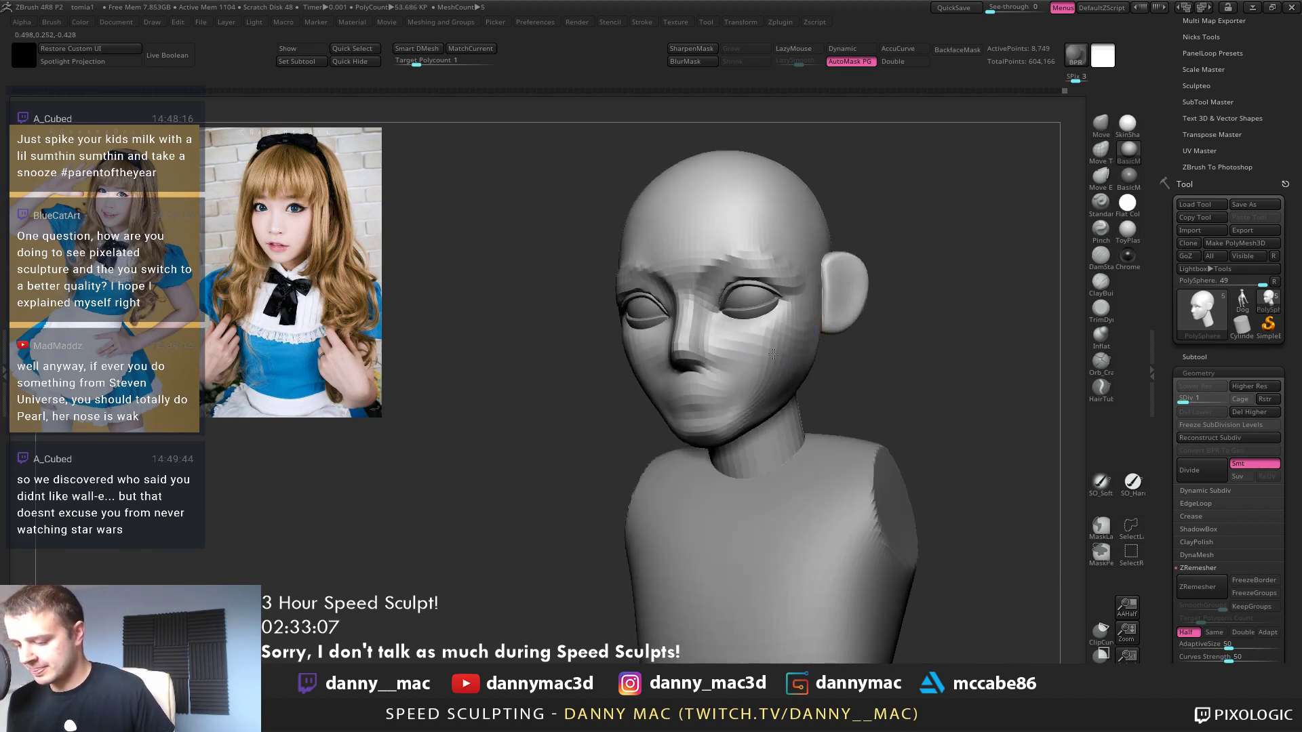
pyautogui.keyDown('shift'); pyautogui.moveTo(773, 354); pyautogui.dragTo(780, 339); pyautogui.keyUp('shift')
pyautogui.hotkey('ctrl', 'z')
pyautogui.moveTo(799, 342)
pyautogui.keyDown('ctrl'); pyautogui.mouseDown(button='right')
pyautogui.moveTo(765, 347)
pyautogui.moveTo(792, 364)
pyautogui.mouseUp(button='right'); pyautogui.keyUp('ctrl')
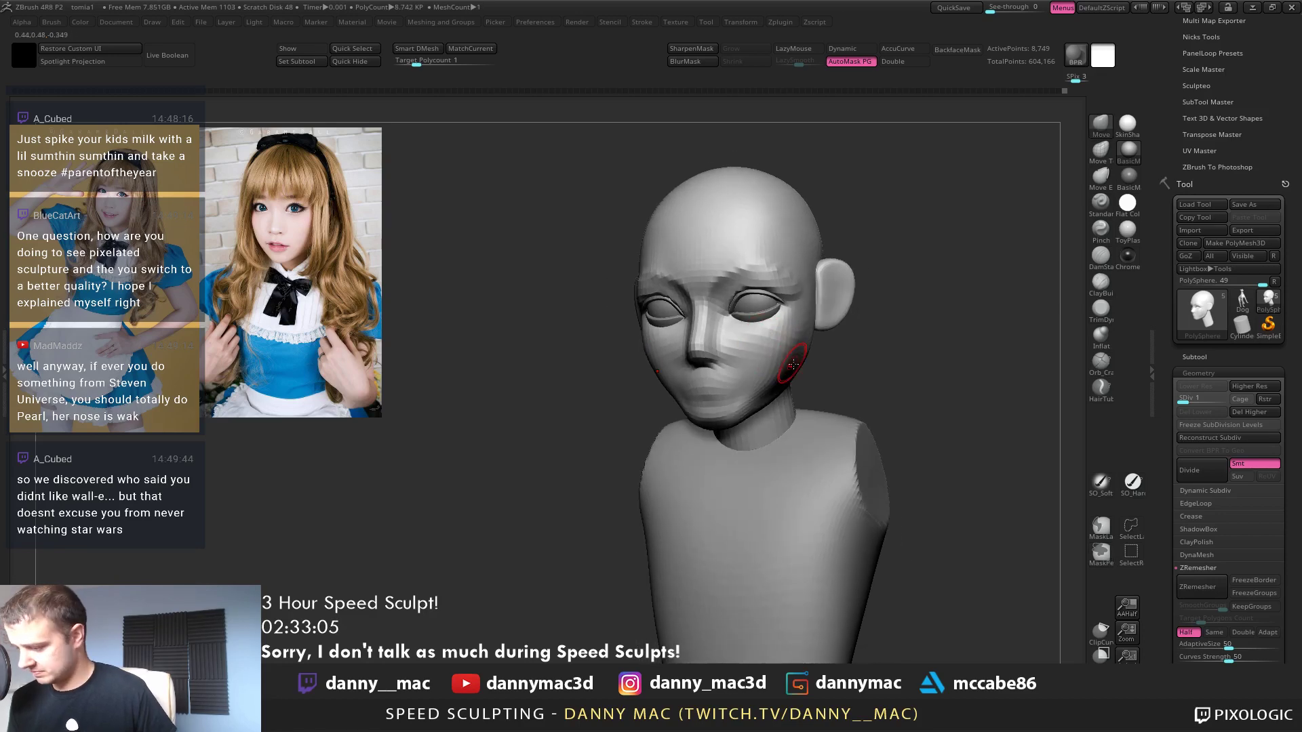
pyautogui.hotkey('ctrl', 'd')
pyautogui.moveTo(684, 337)
pyautogui.mouseDown(button='right')
pyautogui.moveTo(709, 347)
pyautogui.moveTo(662, 352)
pyautogui.moveTo(672, 357)
pyautogui.moveTo(654, 350)
pyautogui.moveTo(663, 336)
pyautogui.moveTo(687, 332)
pyautogui.moveTo(668, 371)
pyautogui.mouseUp(button='right')
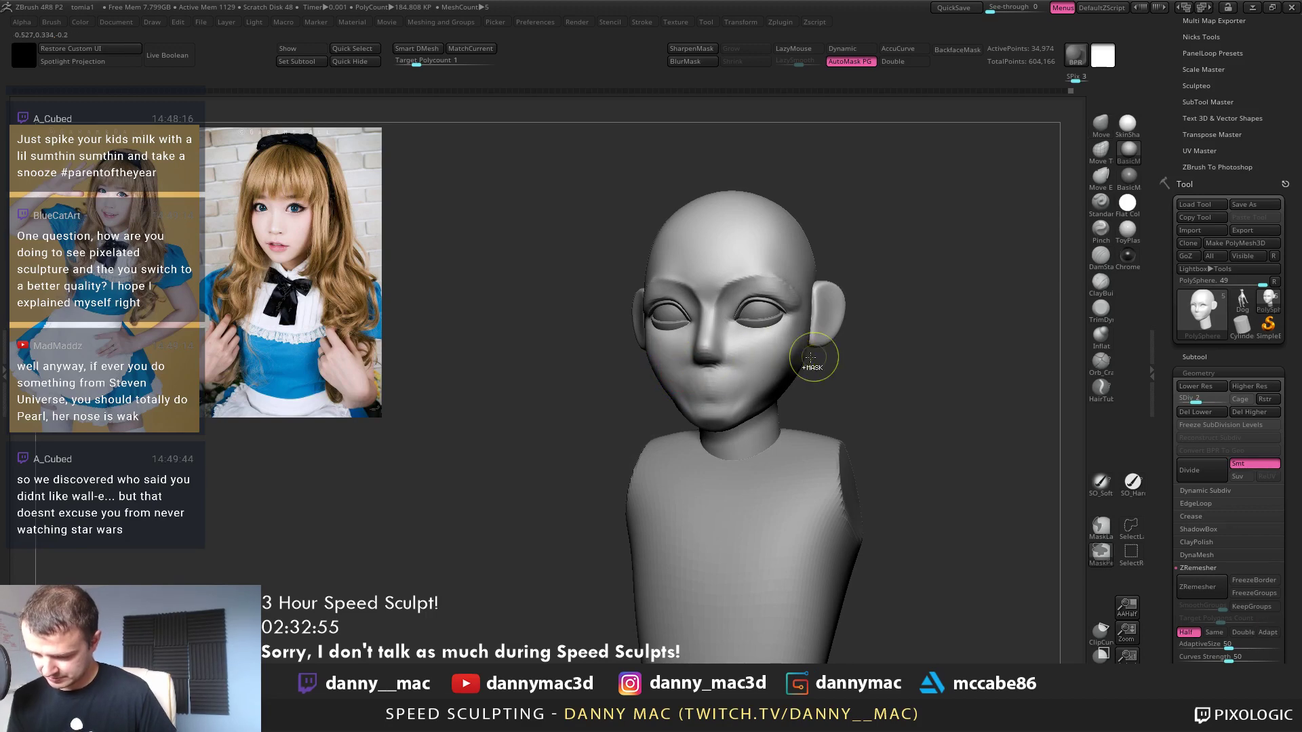
# Undo the recent cheek and jaw changes
pyautogui.moveTo(834, 360)
pyautogui.mouseDown(button='right')
pyautogui.moveTo(685, 366)
pyautogui.moveTo(758, 359)
pyautogui.moveTo(755, 329)
pyautogui.moveTo(795, 314)
pyautogui.mouseUp(button='right')
pyautogui.hotkey('ctrl', 's')
pyautogui.click(608, 390)
pyautogui.press('ctrl')
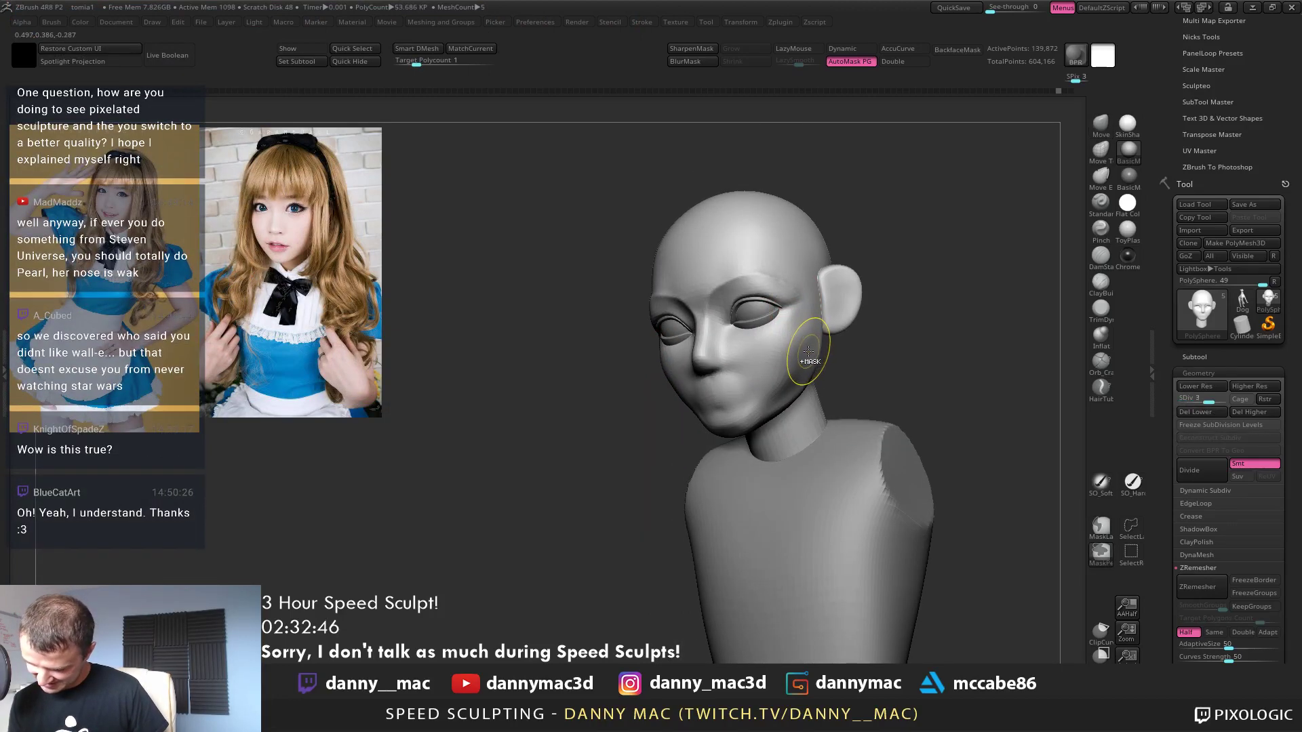
pyautogui.hotkey('ctrl', 'z')
pyautogui.hotkey('ctrl', 'z')
pyautogui.hotkey('ctrl', 'z')
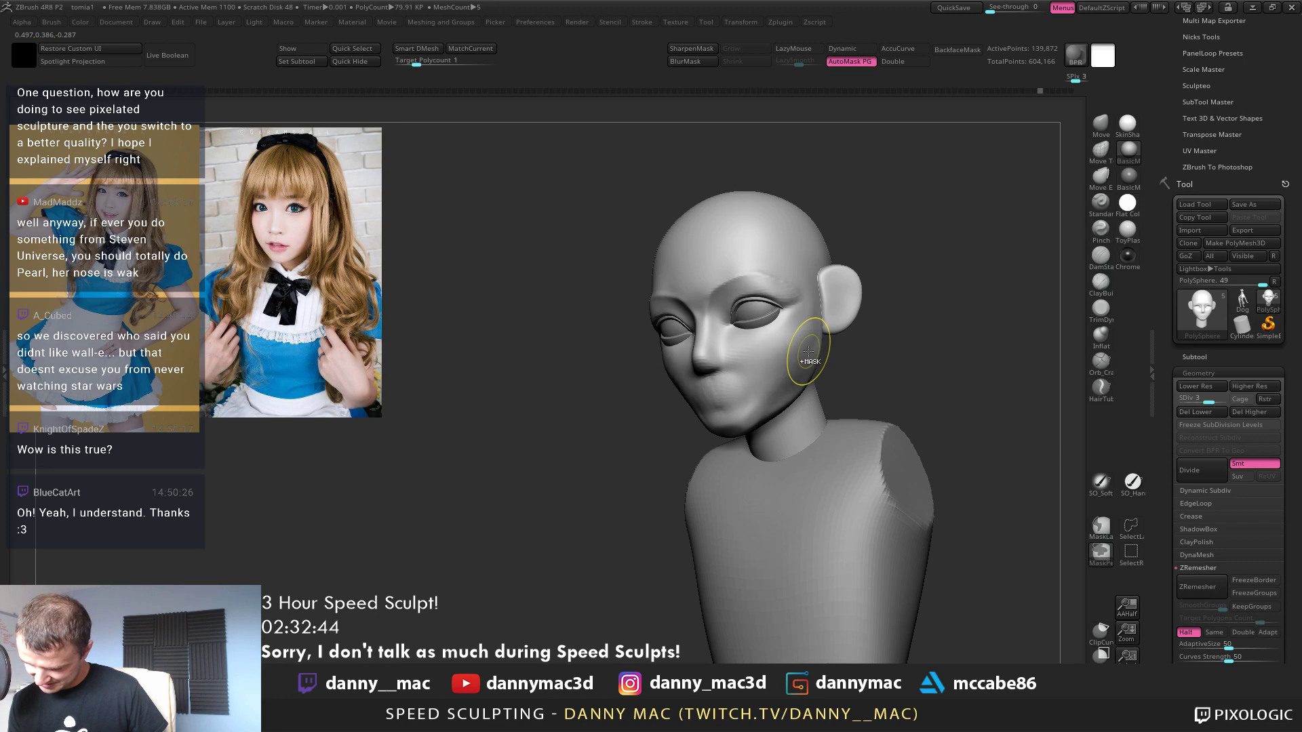
# Lower the head to subdivision level 2 and refine the cheeks with the Move brush
pyautogui.hotkey('shift', 'd')
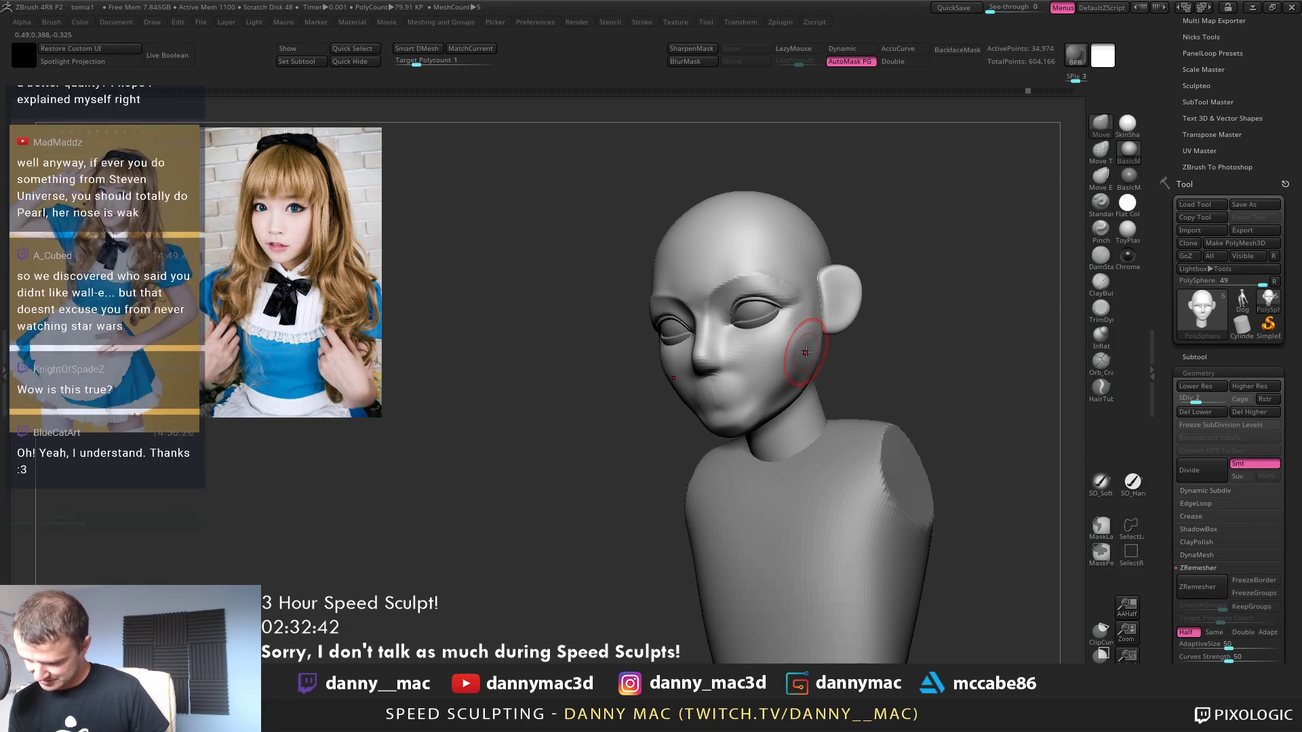
pyautogui.moveTo(778, 334)
pyautogui.mouseDown(button='right')
pyautogui.moveTo(799, 339)
pyautogui.moveTo(766, 360)
pyautogui.mouseUp(button='right')
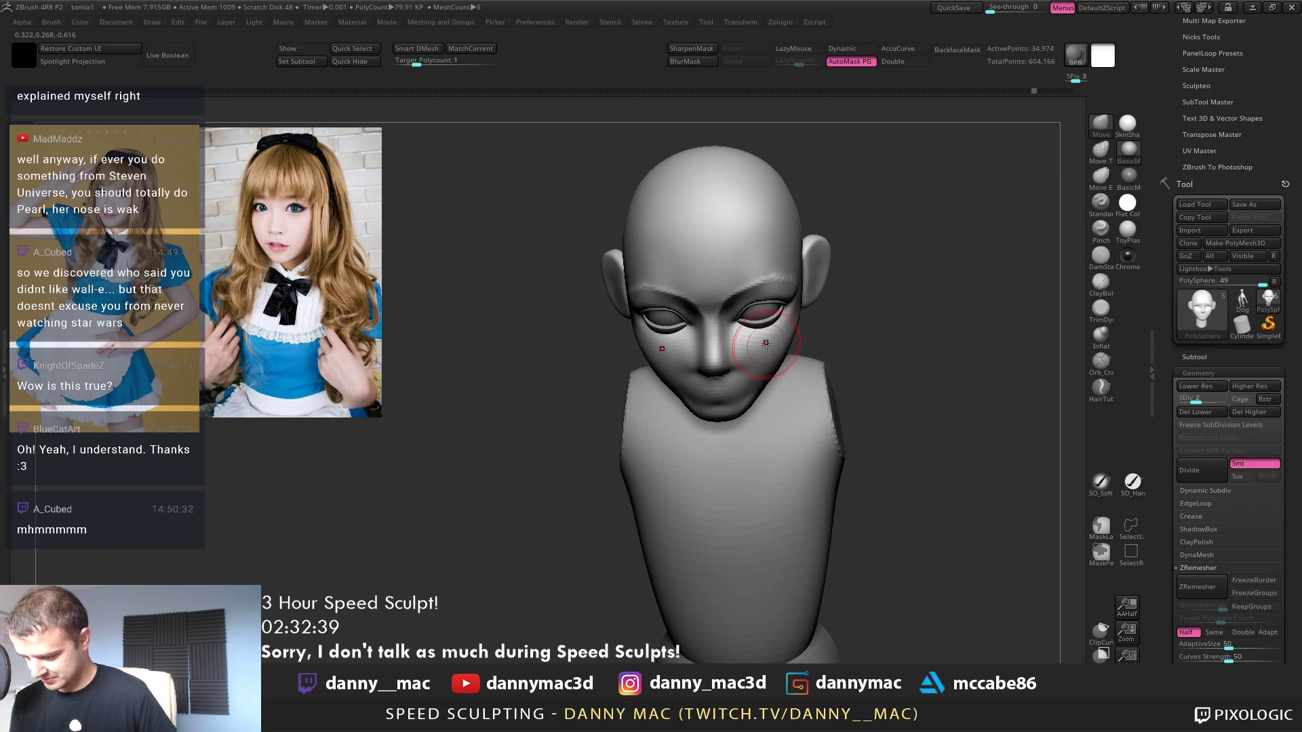
pyautogui.moveTo(792, 320)
pyautogui.mouseDown(button='right')
pyautogui.moveTo(744, 324)
pyautogui.moveTo(773, 304)
pyautogui.mouseUp(button='right')
pyautogui.moveTo(763, 355)
pyautogui.mouseDown(button='right')
pyautogui.moveTo(761, 323)
pyautogui.moveTo(828, 280)
pyautogui.moveTo(830, 302)
pyautogui.moveTo(841, 289)
pyautogui.moveTo(826, 294)
pyautogui.mouseUp(button='right')
# Adjust the brush settings, check the polyframe and reshape the ears and side of the head with the Move brush
pyautogui.press('space')
pyautogui.hotkey('shift', 'f')
pyautogui.hotkey('shift', 'f')
pyautogui.press('space')
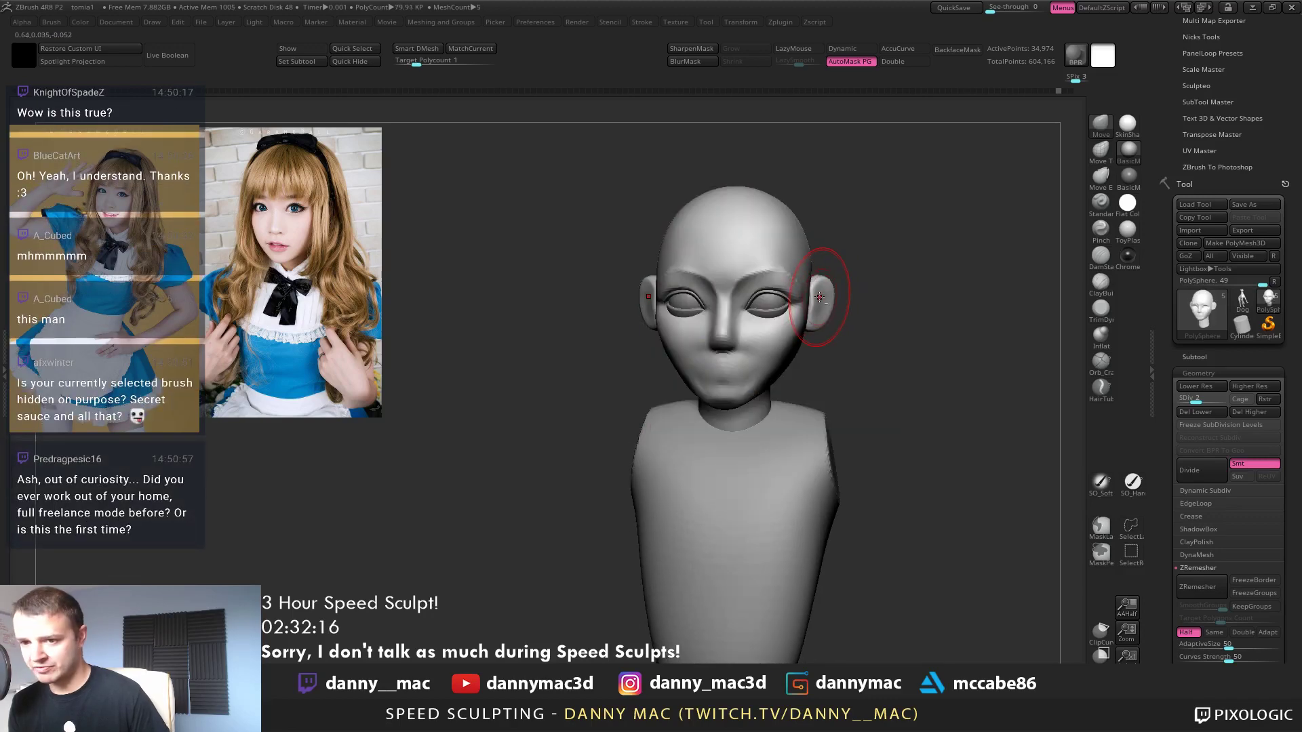
pyautogui.press('space')
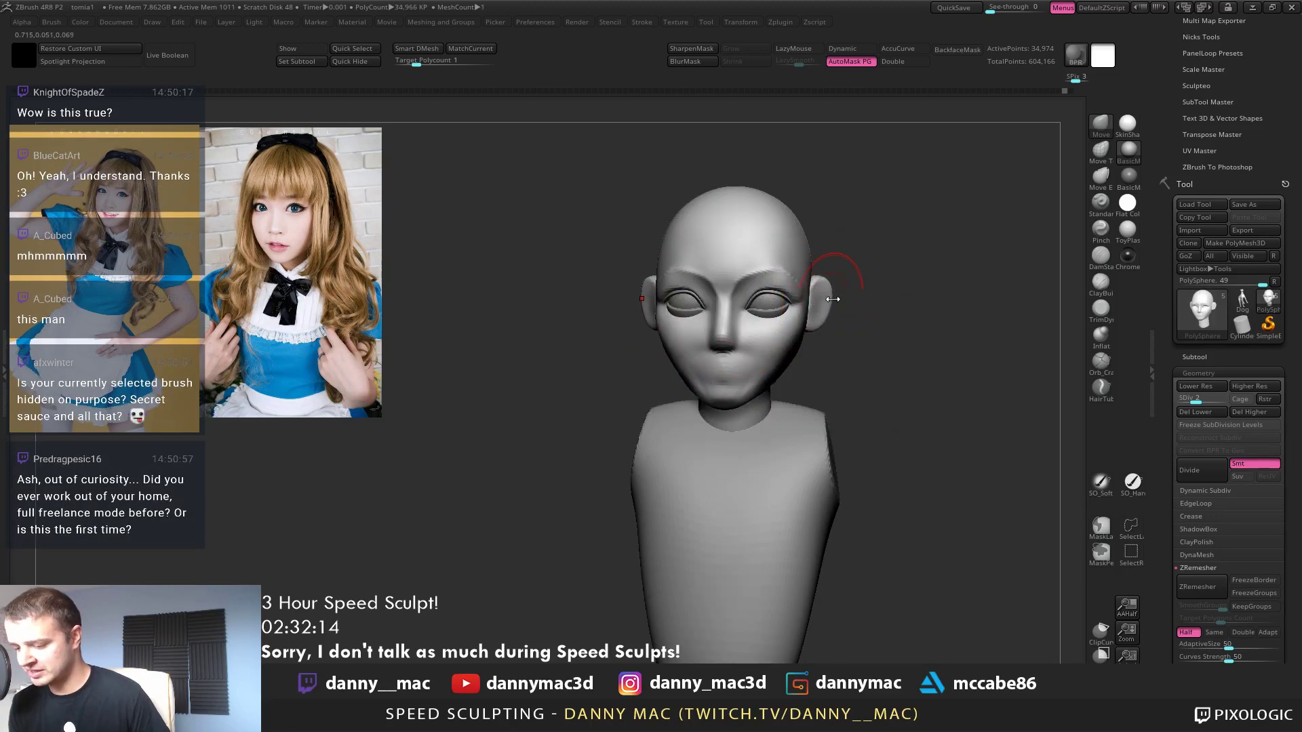
pyautogui.moveTo(830, 299)
pyautogui.mouseDown(button='right')
pyautogui.moveTo(822, 291)
pyautogui.moveTo(798, 317)
pyautogui.moveTo(839, 302)
pyautogui.moveTo(815, 305)
pyautogui.moveTo(814, 289)
pyautogui.moveTo(886, 298)
pyautogui.moveTo(790, 306)
pyautogui.moveTo(721, 349)
pyautogui.mouseUp(button='right')
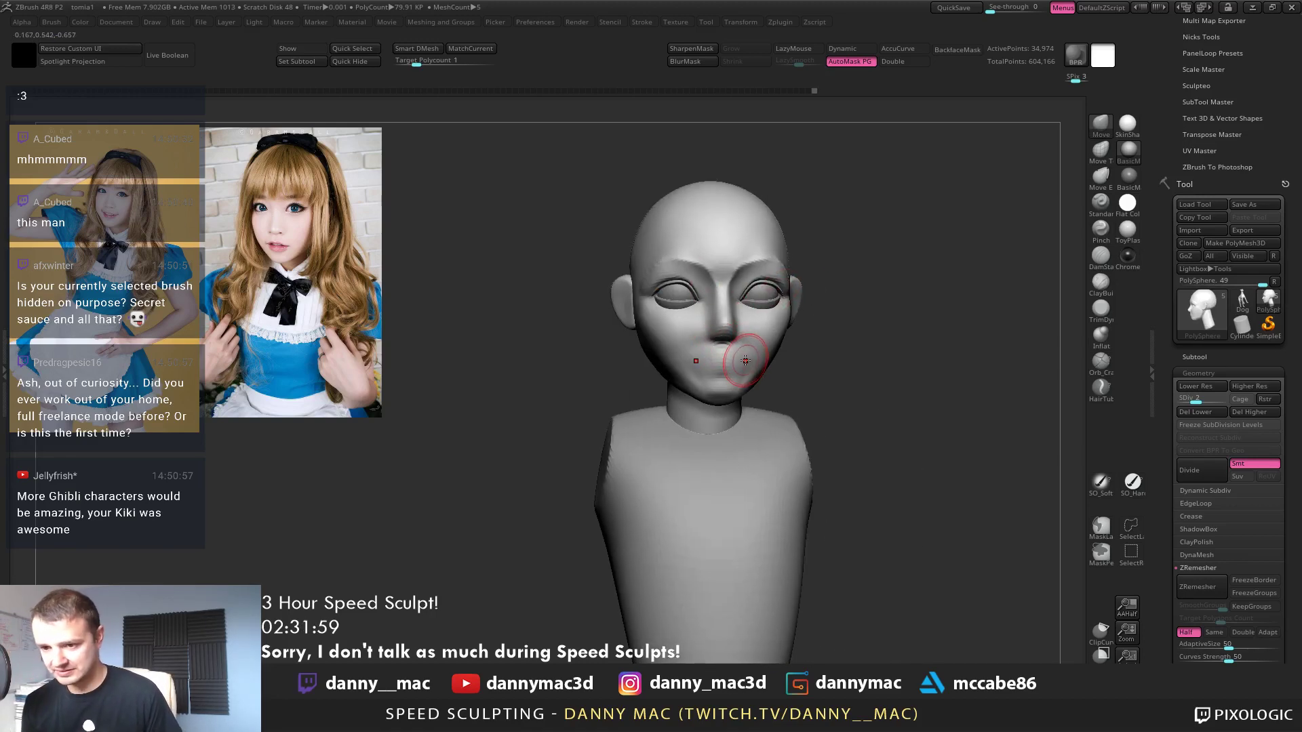
# Check the polyframe again and slim the ears closer to the head with the Move brush
pyautogui.hotkey('shift', 'f')
pyautogui.hotkey('shift', 'f')
pyautogui.moveTo(820, 283)
pyautogui.mouseDown(button='right')
pyautogui.moveTo(800, 295)
pyautogui.moveTo(822, 291)
pyautogui.mouseUp(button='right')
pyautogui.rightClick(806, 304)
pyautogui.rightClick(807, 305)
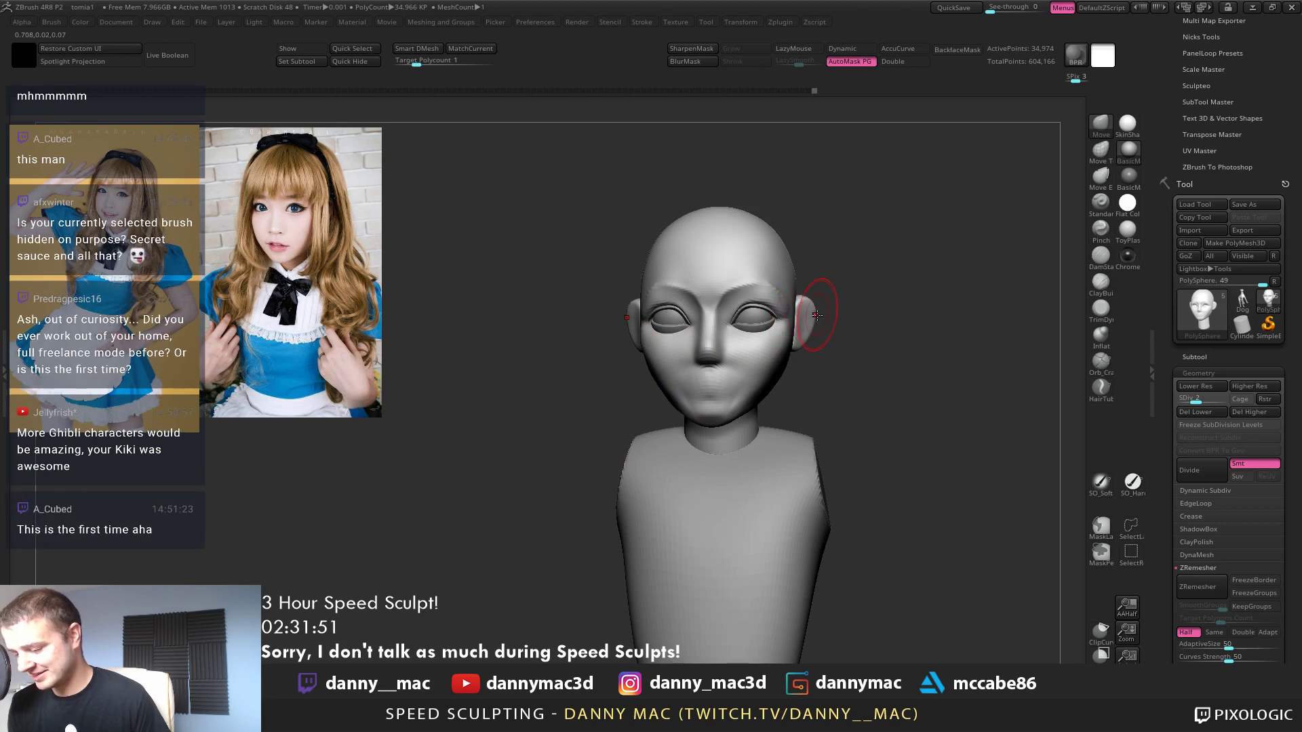
pyautogui.moveTo(817, 314)
pyautogui.mouseDown(button='right')
pyautogui.moveTo(784, 291)
pyautogui.moveTo(790, 309)
pyautogui.moveTo(842, 300)
pyautogui.moveTo(711, 246)
pyautogui.mouseUp(button='right')
# Mask the skull's top and back in side view with MaskLasso, following the hairline and leaving the ear unmasked
pyautogui.moveTo(634, 234)
pyautogui.keyDown('ctrl'); pyautogui.mouseDown()
pyautogui.moveTo(699, 326)
pyautogui.moveTo(780, 319)
pyautogui.mouseUp(); pyautogui.keyUp('ctrl')
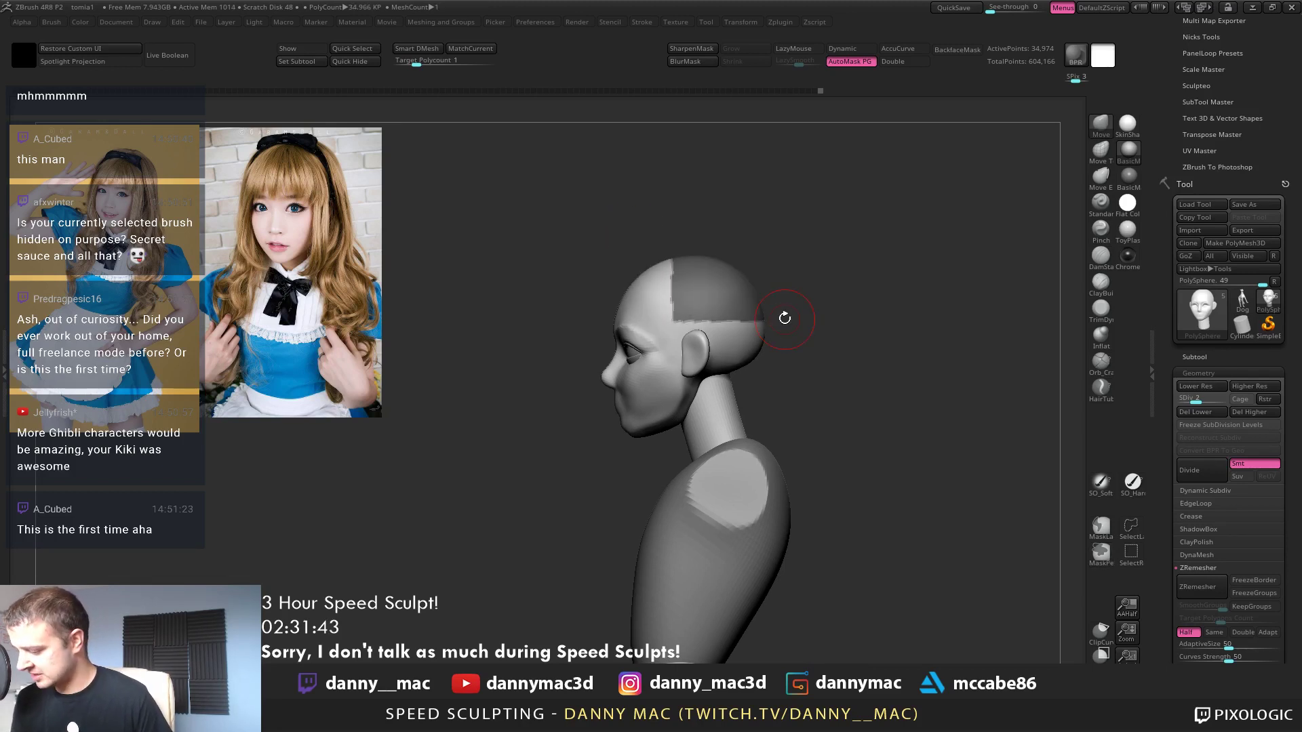
pyautogui.click(1102, 528)
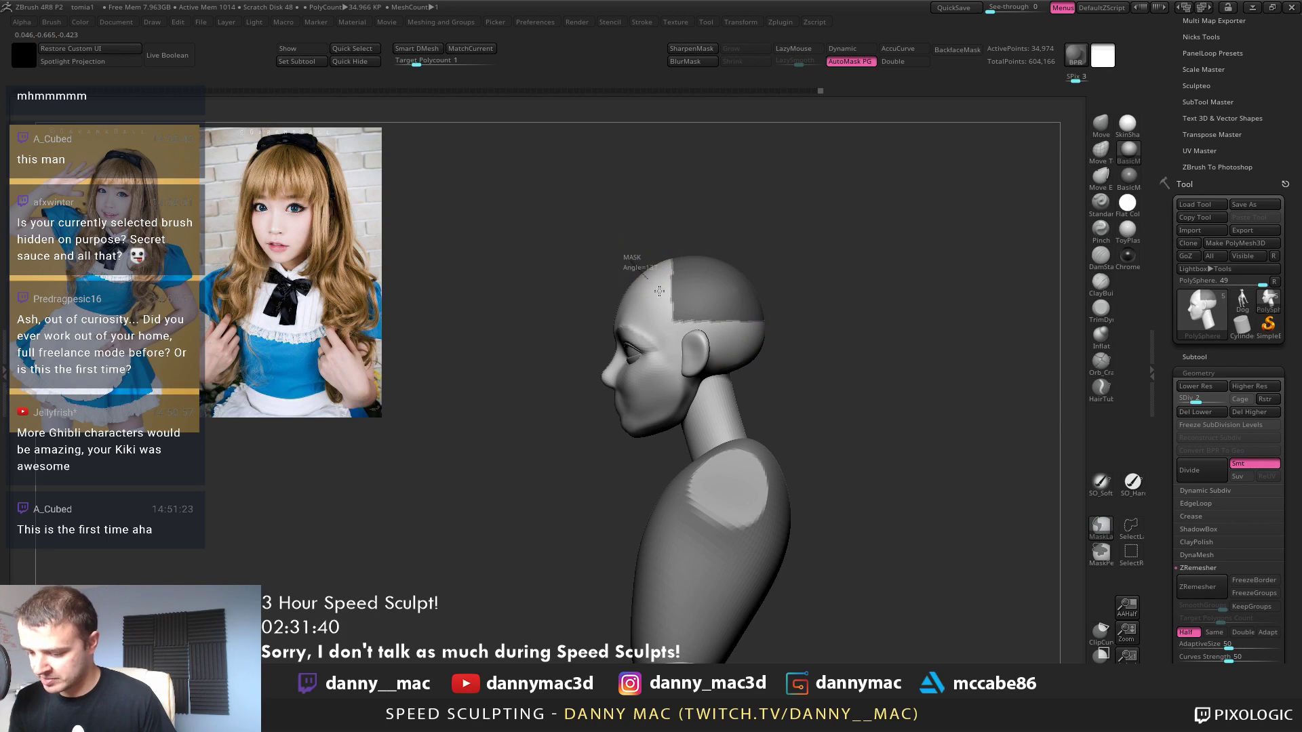
pyautogui.moveTo(716, 352)
pyautogui.keyDown('ctrl'); pyautogui.mouseDown()
pyautogui.moveTo(828, 382)
pyautogui.moveTo(800, 178)
pyautogui.mouseUp(); pyautogui.keyUp('ctrl')
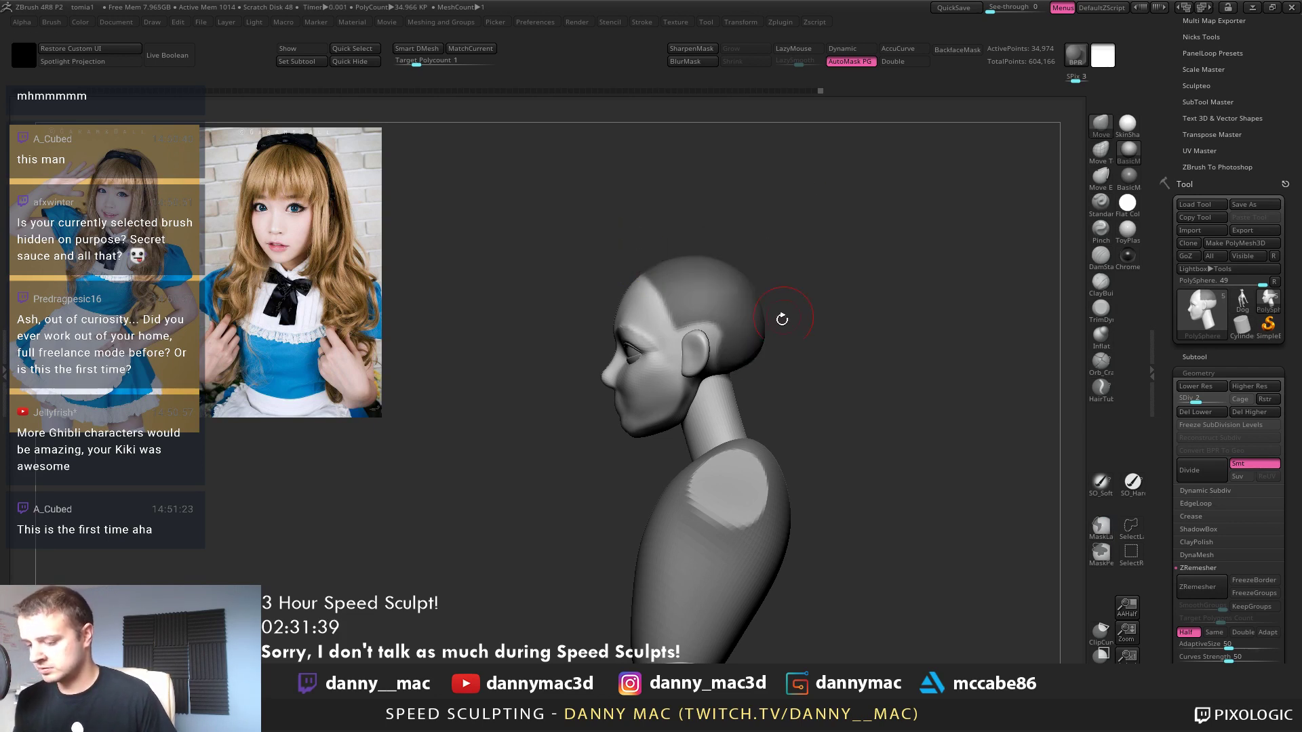
pyautogui.moveTo(707, 366)
pyautogui.keyDown('ctrl'); pyautogui.keyDown('alt'); pyautogui.mouseDown()
pyautogui.moveTo(759, 390)
pyautogui.moveTo(753, 332)
pyautogui.mouseUp(); pyautogui.keyUp('alt'); pyautogui.keyUp('ctrl')
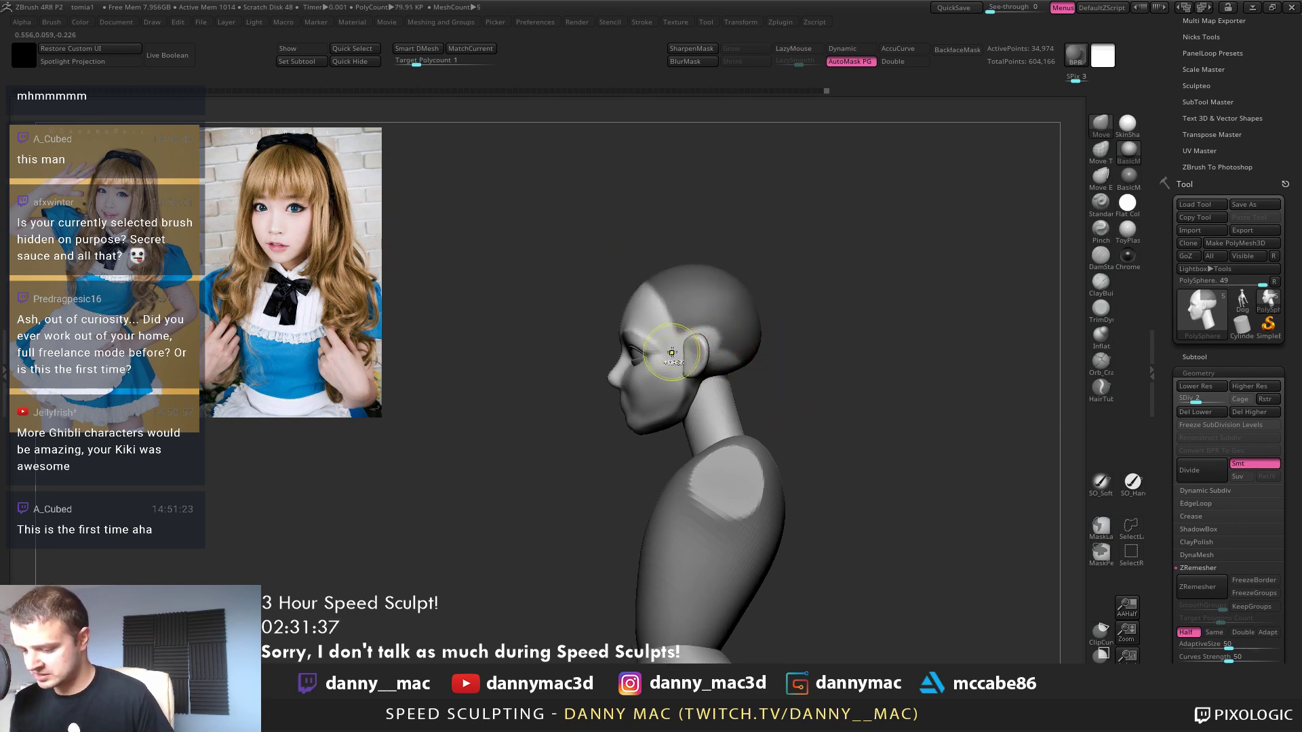
pyautogui.keyDown('ctrl'); pyautogui.moveTo(672, 334); pyautogui.dragTo(733, 348); pyautogui.keyUp('ctrl')
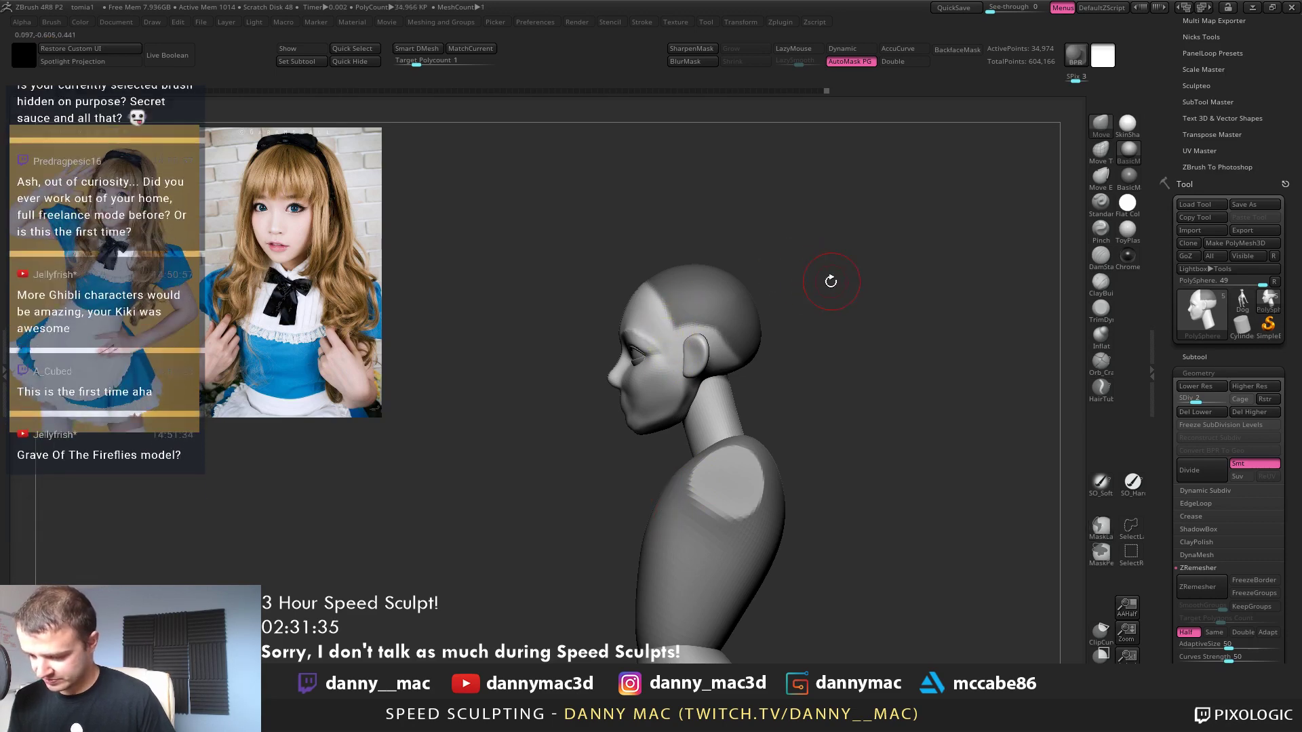
# Clear the skull's mask and set up the Dam Standard brush on the head at subdivision level 4
pyautogui.moveTo(831, 282)
pyautogui.mouseDown()
pyautogui.moveTo(788, 337)
pyautogui.moveTo(726, 350)
pyautogui.mouseUp()
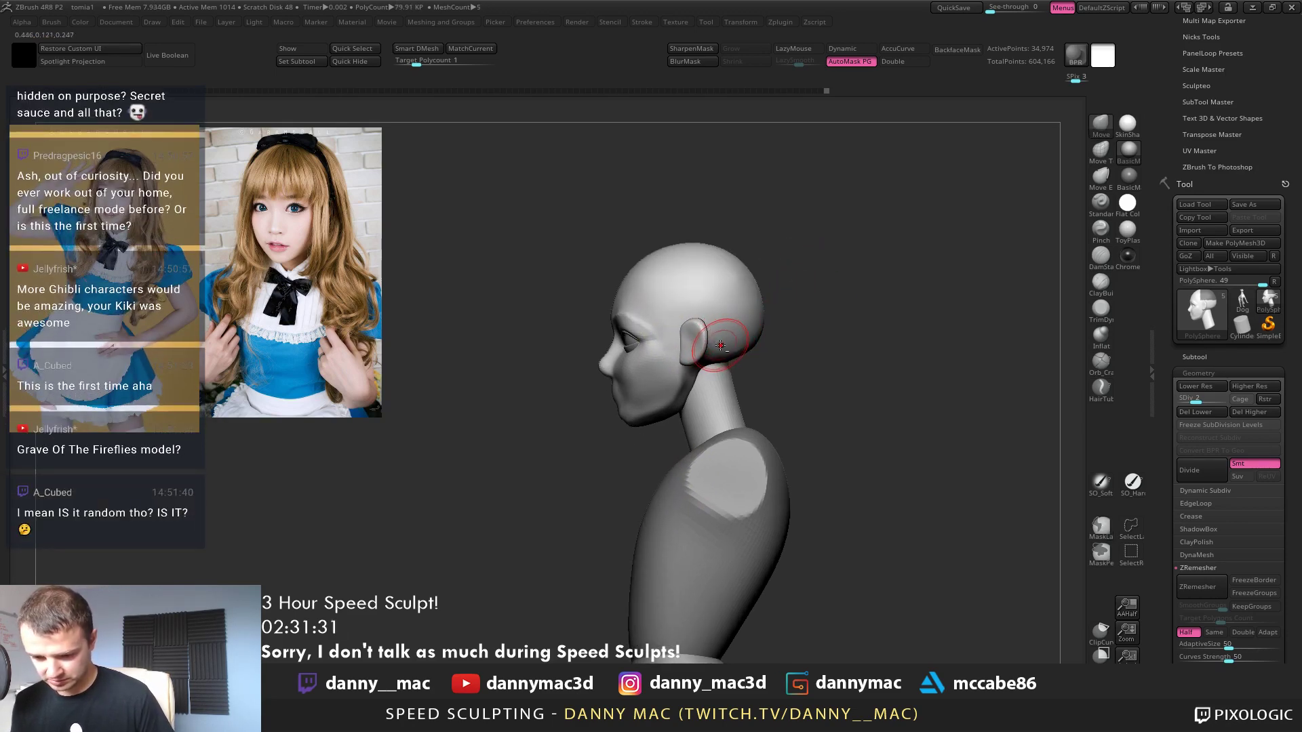
pyautogui.moveTo(726, 349)
pyautogui.mouseDown(button='right')
pyautogui.moveTo(770, 346)
pyautogui.moveTo(779, 387)
pyautogui.moveTo(725, 397)
pyautogui.moveTo(740, 400)
pyautogui.mouseUp(button='right')
pyautogui.press('b')
pyautogui.press('d')
pyautogui.press('s')
pyautogui.press('s')
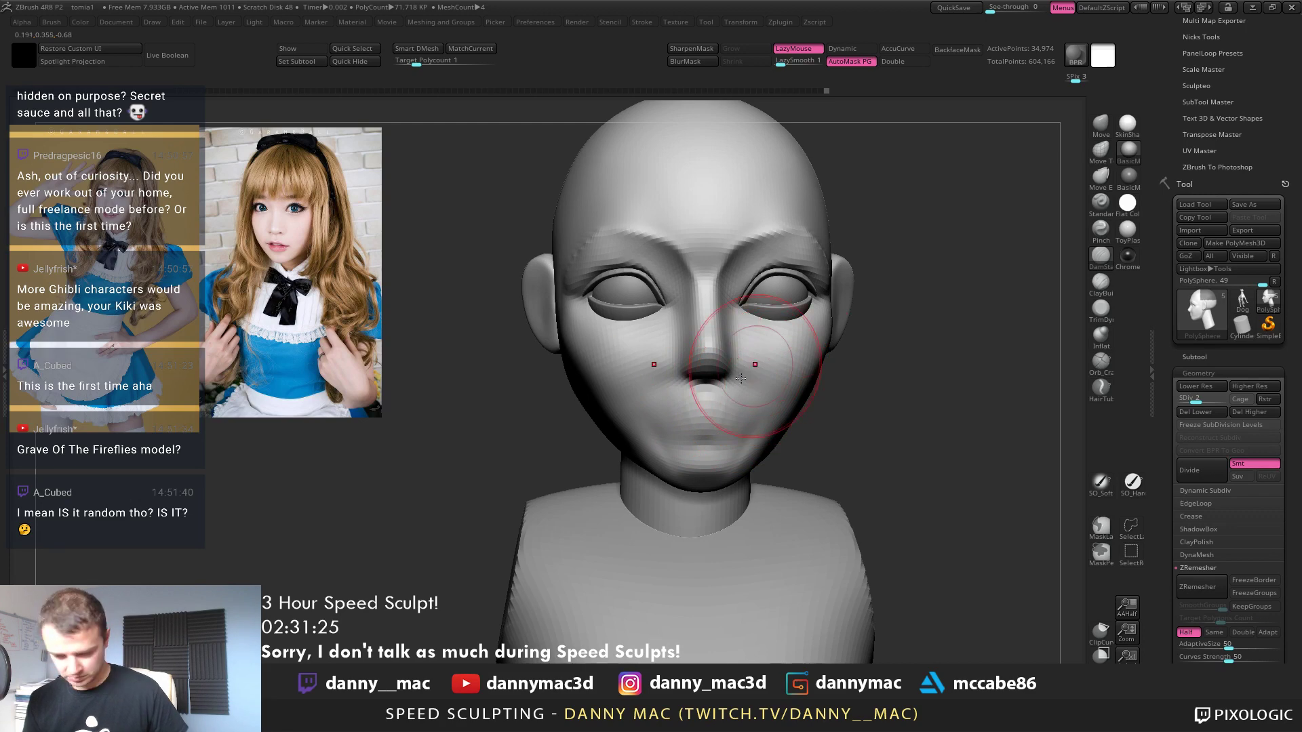
pyautogui.press('d')
pyautogui.press('d')
pyautogui.press('space')
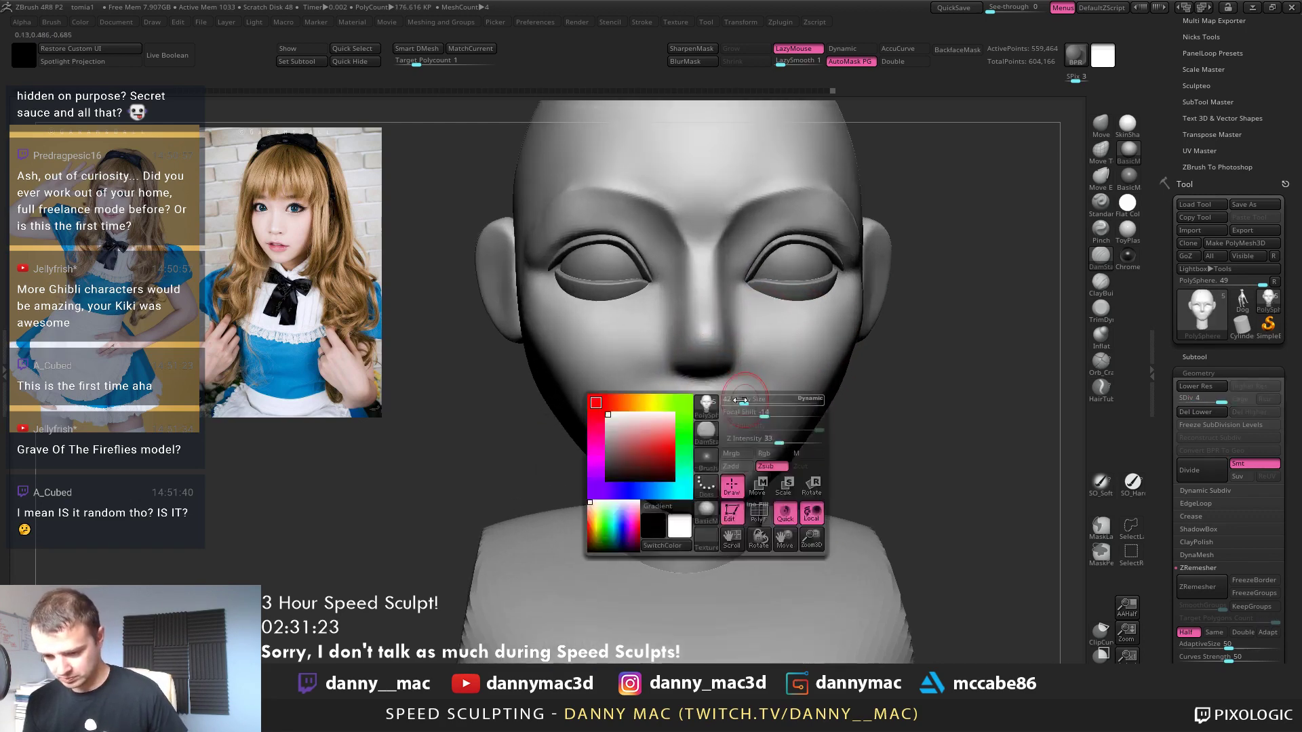
# Carve the mouth line from the centre of the lips out to both corners with the Dam Standard brush
pyautogui.keyDown('ctrl'); pyautogui.moveTo(715, 395); pyautogui.dragTo(706, 421, button='right'); pyautogui.keyUp('ctrl')
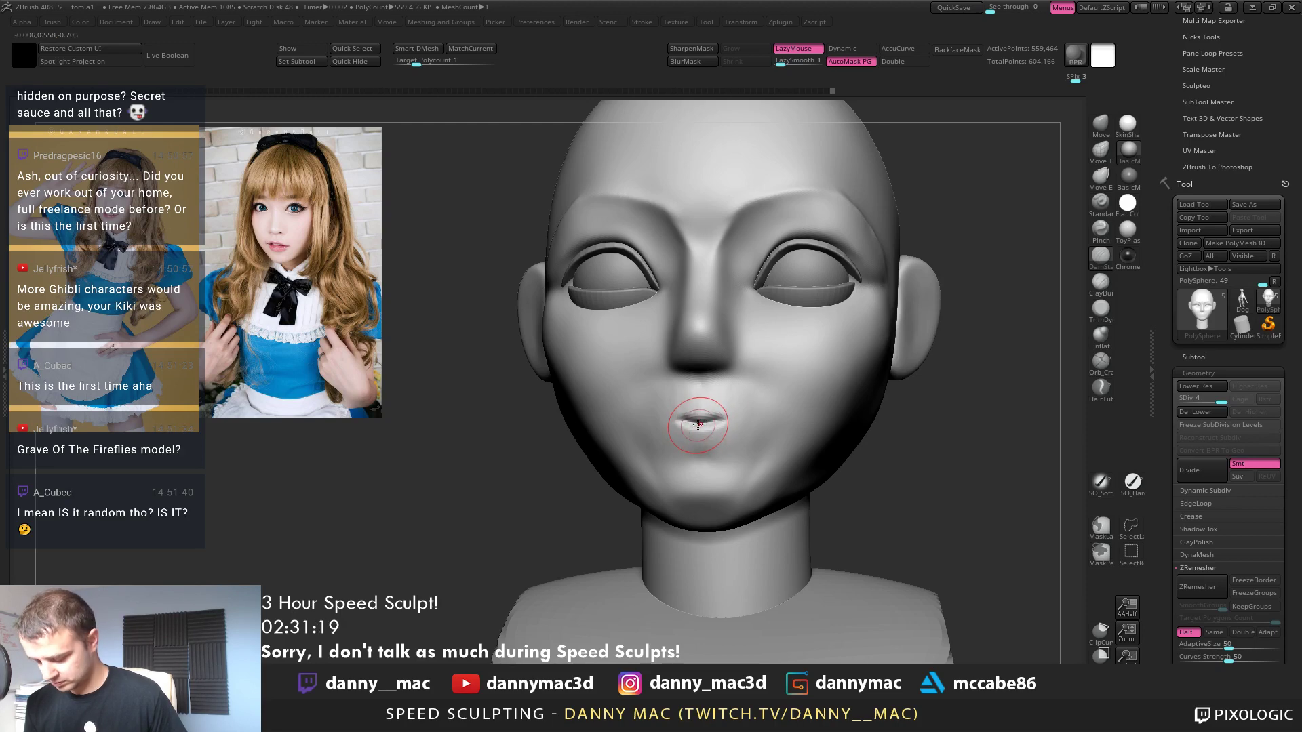
pyautogui.keyDown('shift'); pyautogui.moveTo(699, 424); pyautogui.dragTo(711, 418); pyautogui.keyUp('shift')
pyautogui.moveTo(707, 414); pyautogui.dragTo(752, 426)
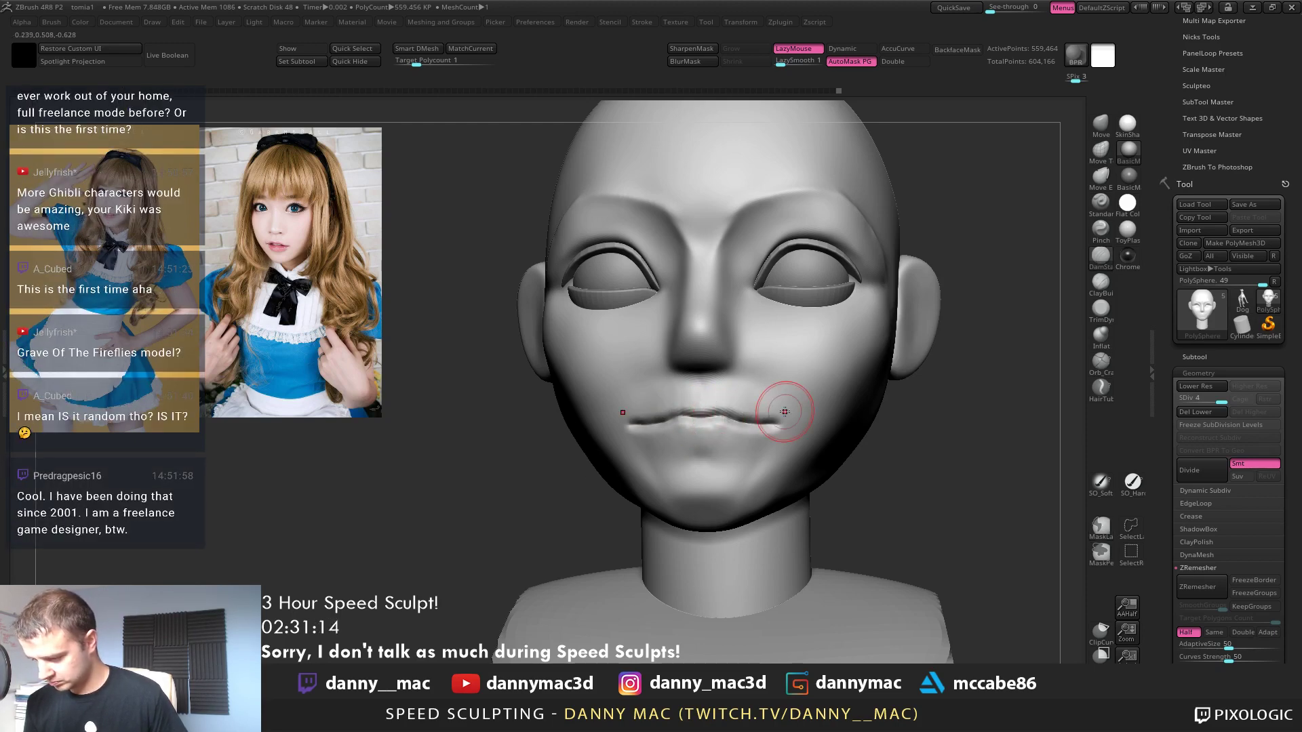
pyautogui.moveTo(785, 412); pyautogui.dragTo(790, 429, button='right')
pyautogui.moveTo(735, 415); pyautogui.dragTo(764, 410)
pyautogui.moveTo(765, 410); pyautogui.dragTo(772, 418, button='right')
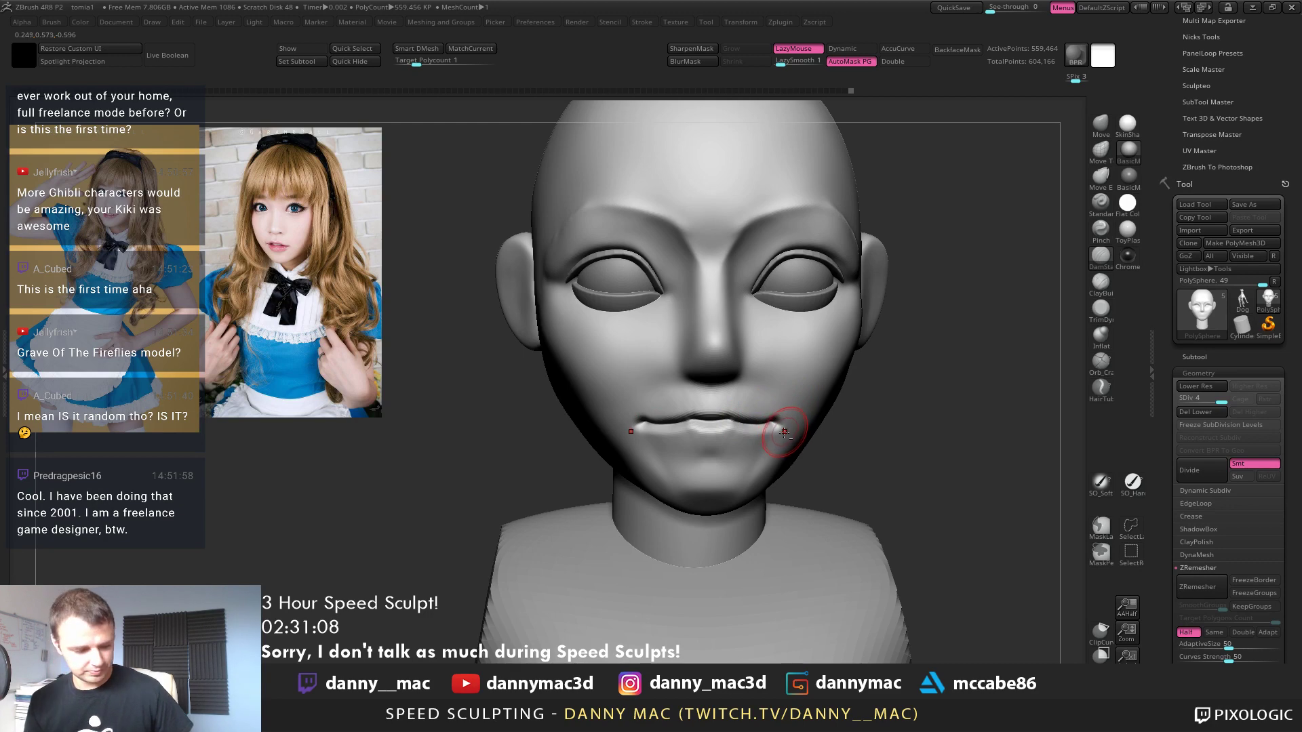
# Build up the lower lip and the area around the mouth corners with the ClayBuildup brush
pyautogui.press('b')
pyautogui.press('c')
pyautogui.press('b')
pyautogui.moveTo(784, 427)
pyautogui.mouseDown(button='right')
pyautogui.moveTo(733, 388)
pyautogui.moveTo(716, 398)
pyautogui.moveTo(736, 407)
pyautogui.moveTo(720, 411)
pyautogui.mouseUp(button='right')
pyautogui.press('space')
pyautogui.rightClick(708, 404)
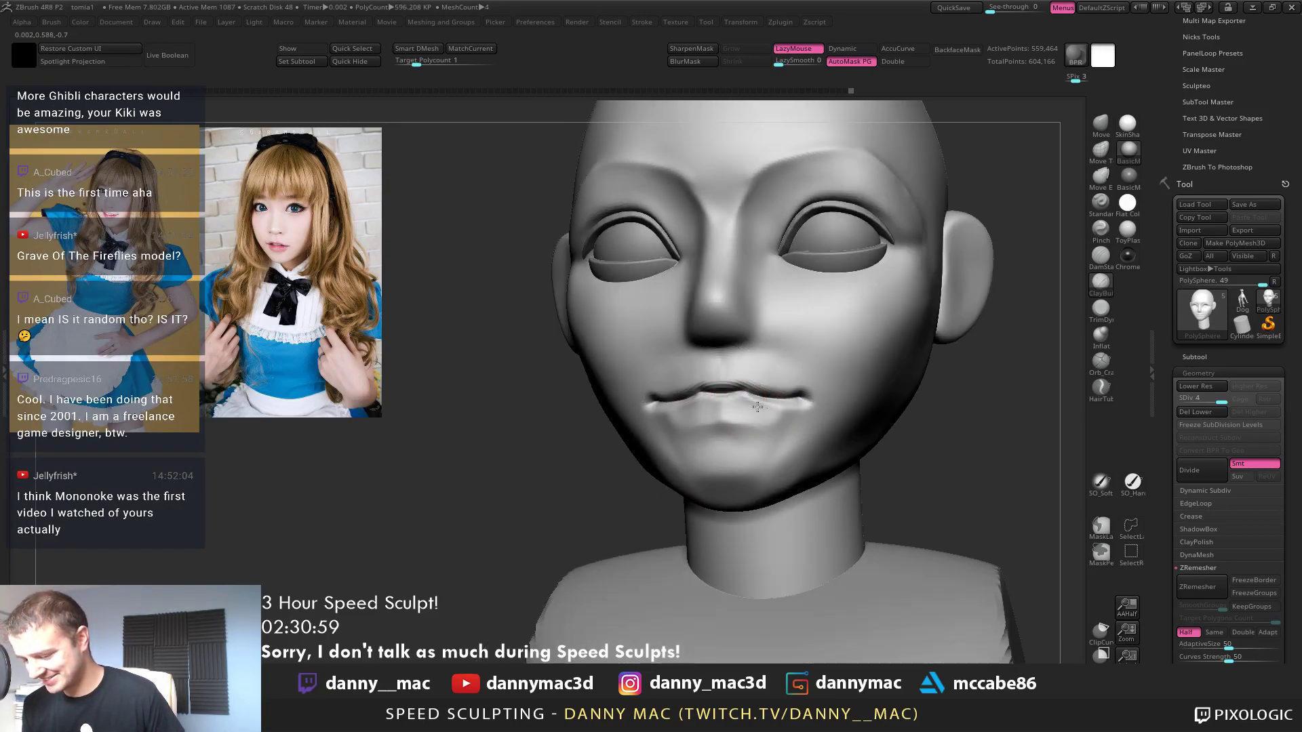
pyautogui.moveTo(732, 402); pyautogui.dragTo(732, 402)
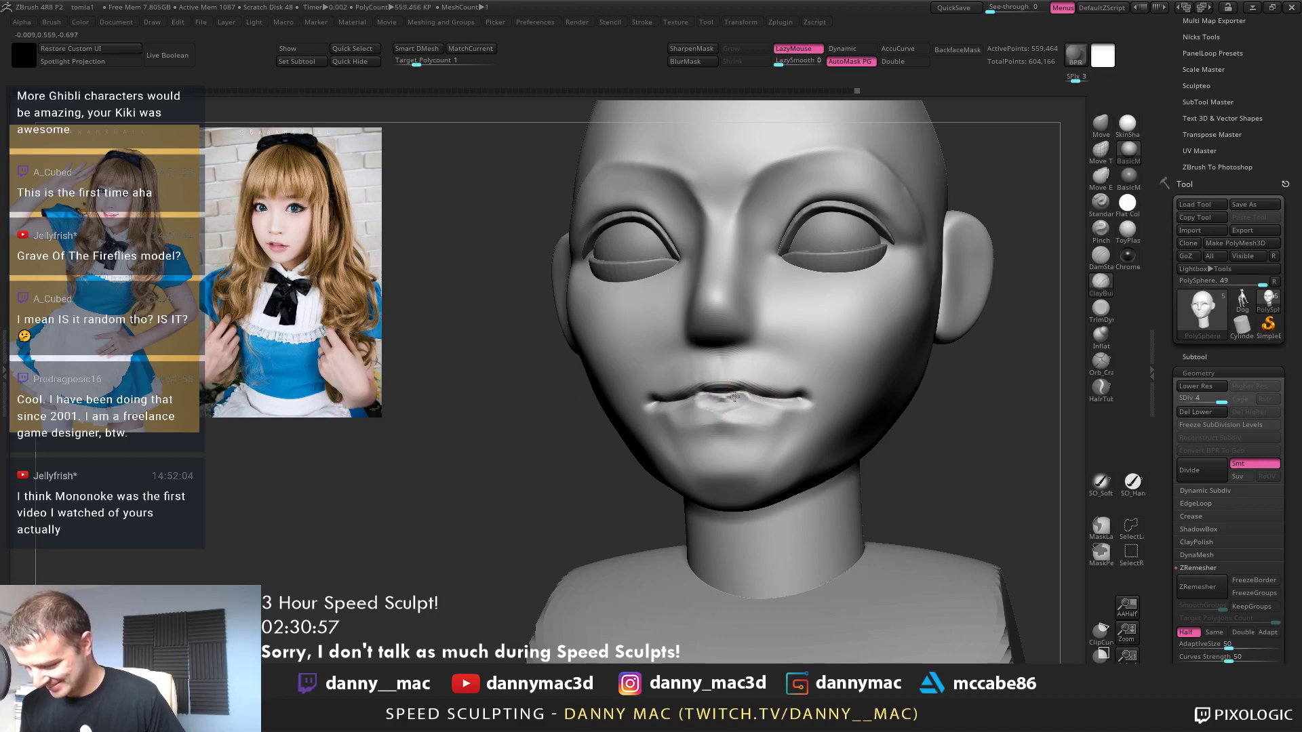
pyautogui.moveTo(711, 400); pyautogui.dragTo(778, 406, button='right')
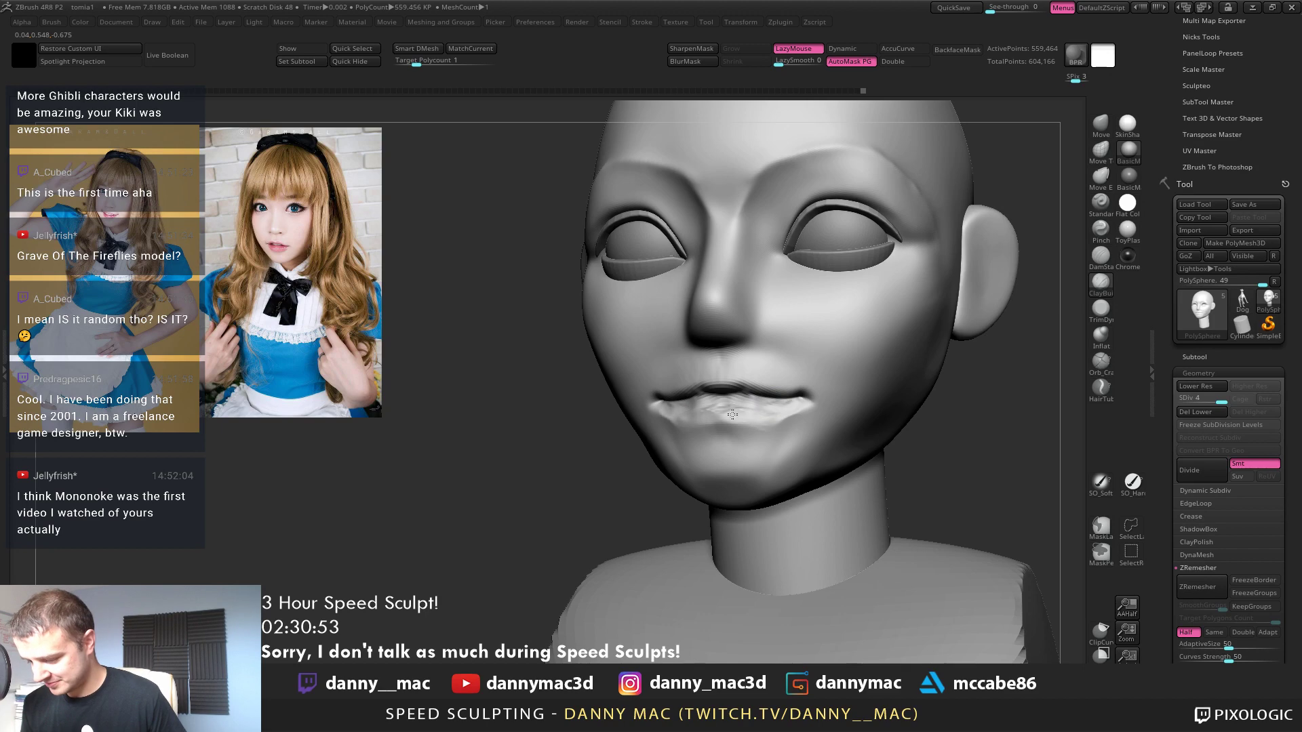
pyautogui.moveTo(746, 402)
pyautogui.mouseDown(button='right')
pyautogui.moveTo(700, 406)
pyautogui.moveTo(737, 413)
pyautogui.mouseUp(button='right')
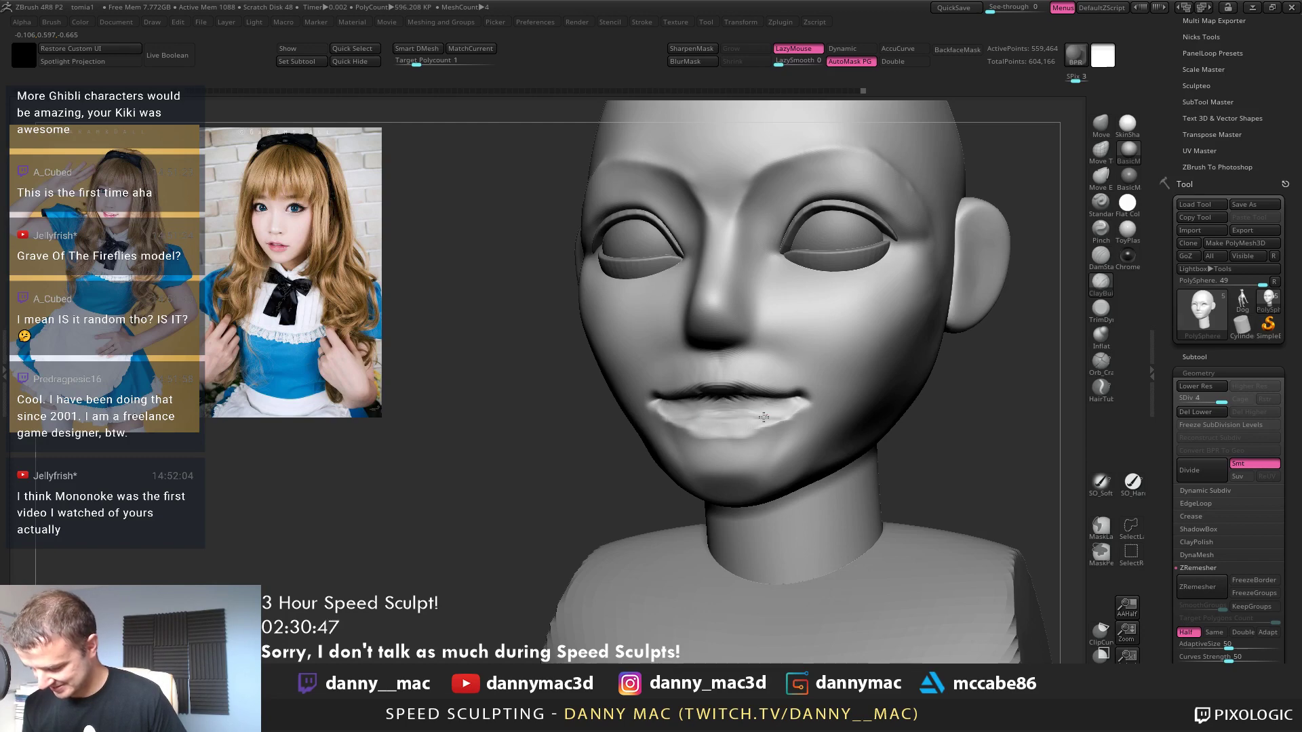
pyautogui.moveTo(719, 409); pyautogui.dragTo(792, 403, button='right')
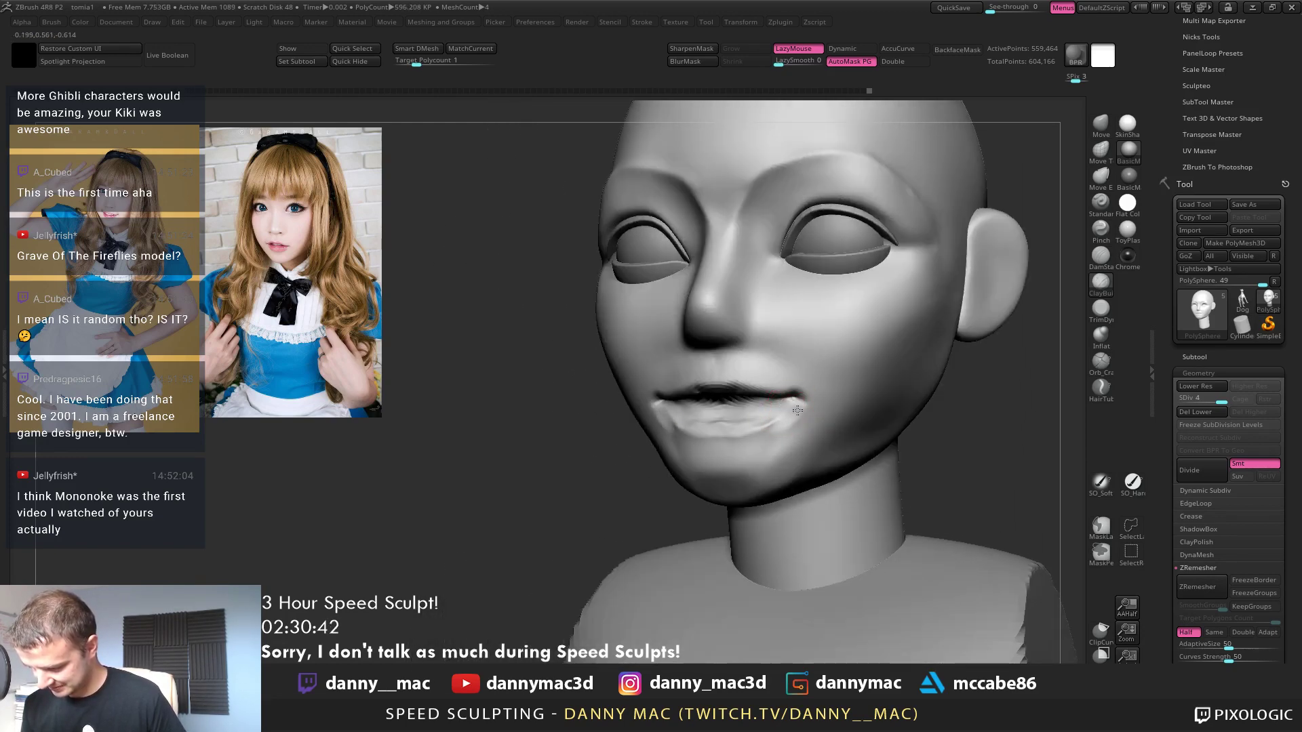
pyautogui.moveTo(798, 409); pyautogui.dragTo(719, 428, button='right')
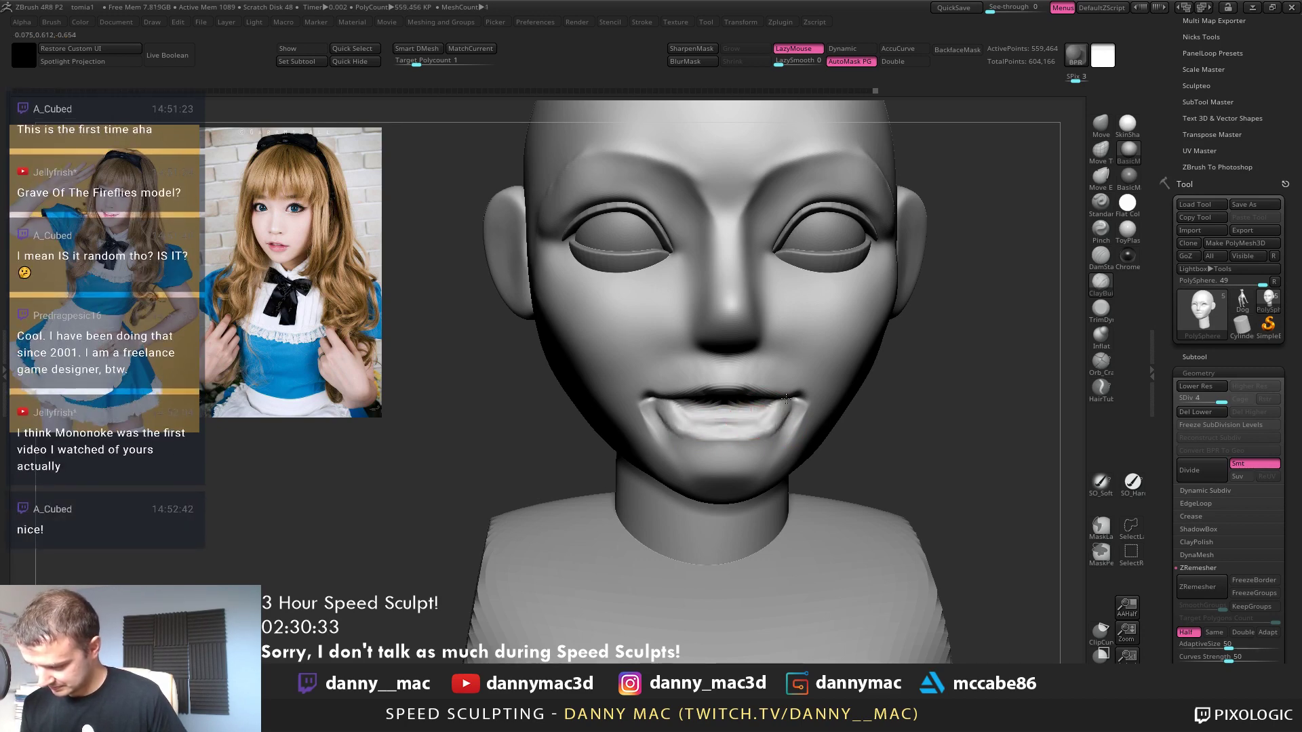
# Add volume to the chin and mouth corners with ClayBuildup and refine the lower lip
pyautogui.moveTo(743, 396)
pyautogui.mouseDown(button='right')
pyautogui.moveTo(754, 428)
pyautogui.moveTo(680, 418)
pyautogui.moveTo(779, 437)
pyautogui.moveTo(762, 514)
pyautogui.moveTo(706, 455)
pyautogui.moveTo(736, 462)
pyautogui.moveTo(747, 498)
pyautogui.moveTo(733, 474)
pyautogui.moveTo(756, 471)
pyautogui.mouseUp(button='right')
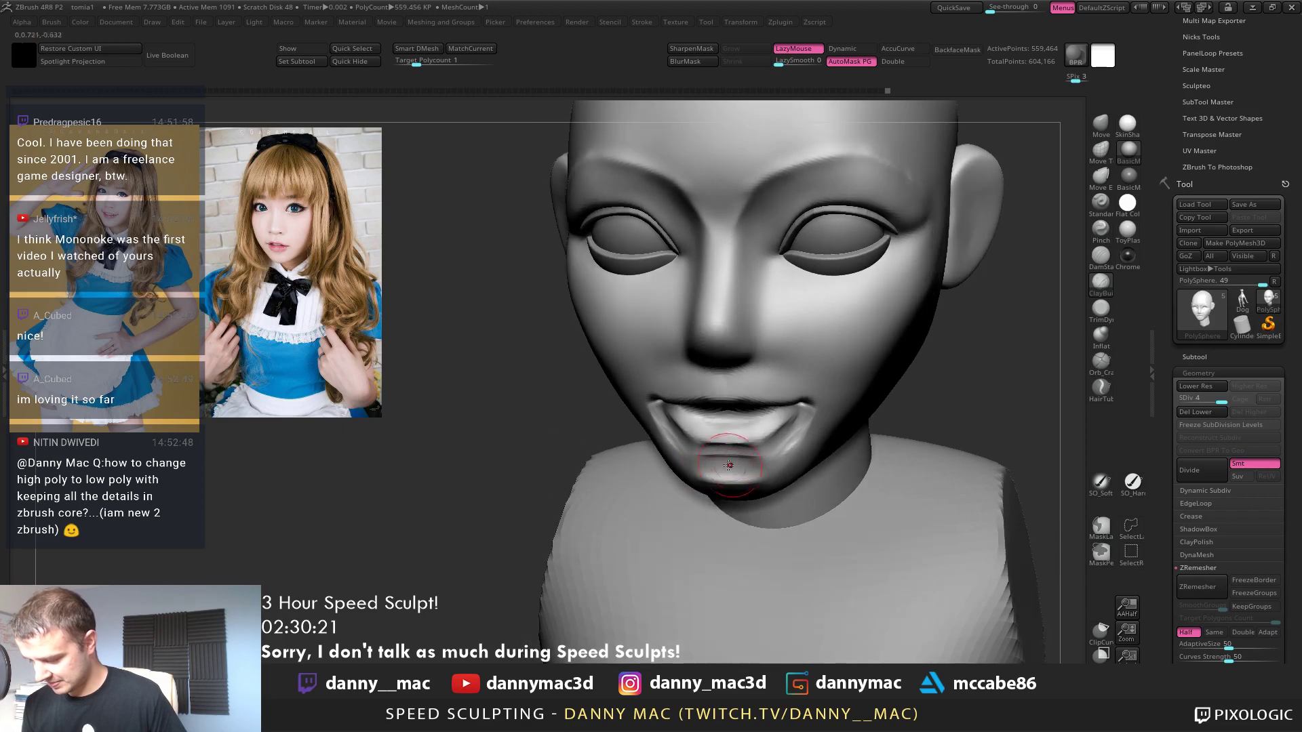
pyautogui.moveTo(761, 467)
pyautogui.mouseDown()
pyautogui.moveTo(712, 472)
pyautogui.moveTo(752, 470)
pyautogui.mouseUp()
pyautogui.moveTo(744, 472)
pyautogui.mouseDown(button='right')
pyautogui.moveTo(733, 456)
pyautogui.moveTo(751, 449)
pyautogui.moveTo(719, 456)
pyautogui.moveTo(765, 451)
pyautogui.moveTo(715, 453)
pyautogui.moveTo(786, 437)
pyautogui.mouseUp(button='right')
pyautogui.press('l')
pyautogui.moveTo(769, 437)
pyautogui.mouseDown()
pyautogui.moveTo(736, 442)
pyautogui.moveTo(779, 425)
pyautogui.mouseUp()
pyautogui.keyDown('shift'); pyautogui.moveTo(788, 425); pyautogui.dragTo(792, 430, button='right'); pyautogui.keyUp('shift')
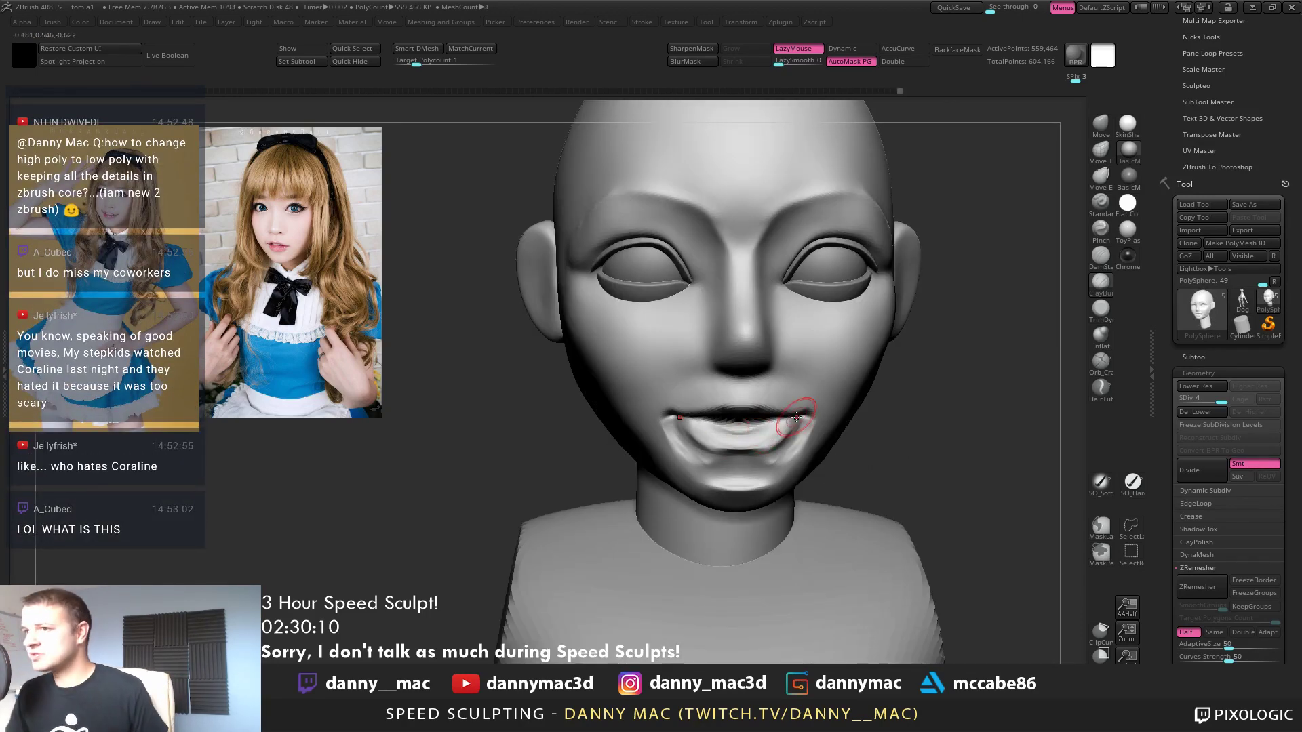
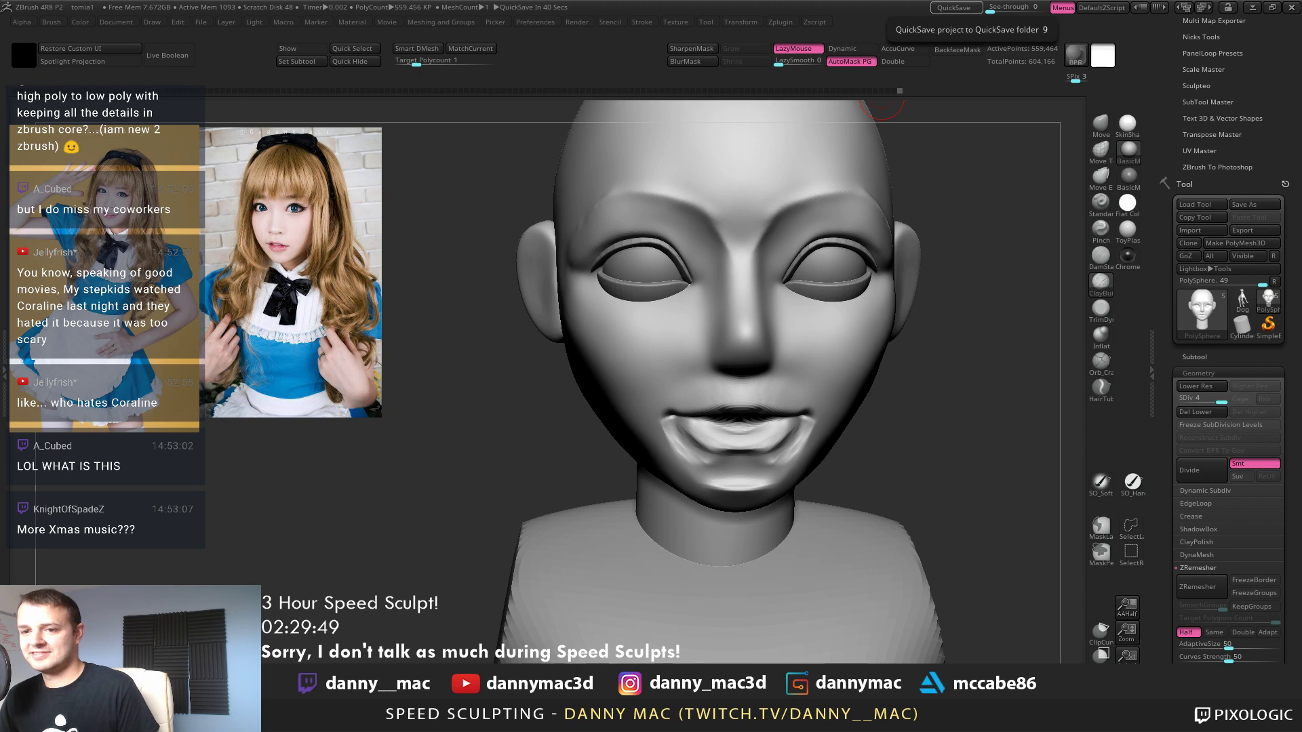
pyautogui.moveTo(871, 390)
pyautogui.mouseDown(button='right')
pyautogui.moveTo(844, 426)
pyautogui.moveTo(786, 358)
pyautogui.moveTo(729, 380)
pyautogui.mouseUp(button='right')
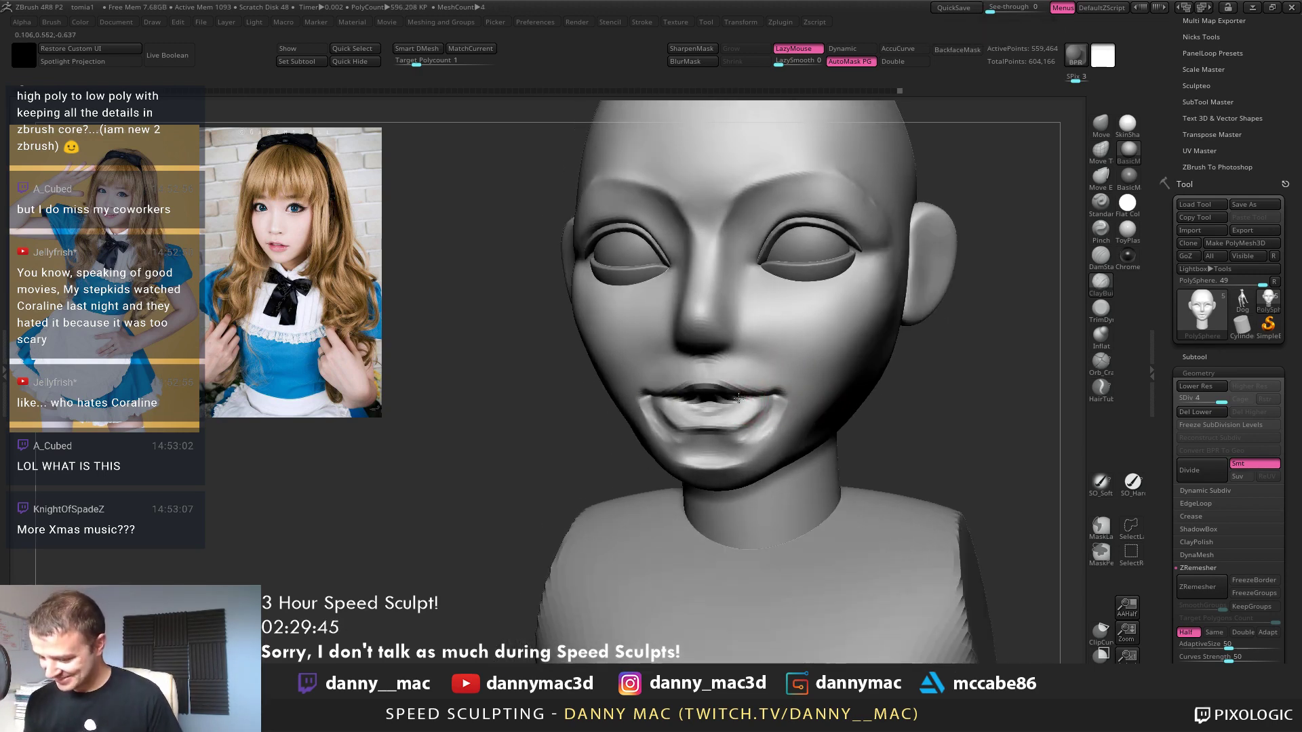
pyautogui.moveTo(717, 411); pyautogui.dragTo(762, 406)
pyautogui.moveTo(765, 409)
pyautogui.mouseDown(button='right')
pyautogui.moveTo(747, 404)
pyautogui.moveTo(741, 373)
pyautogui.moveTo(702, 384)
pyautogui.mouseUp(button='right')
# Flatten the lips and the area just below the lower lip with the TrimDynamic brush
pyautogui.press('b')
pyautogui.press('t')
pyautogui.press('d')
pyautogui.moveTo(649, 406)
pyautogui.mouseDown()
pyautogui.moveTo(762, 387)
pyautogui.moveTo(651, 413)
pyautogui.moveTo(780, 411)
pyautogui.mouseUp()
pyautogui.moveTo(780, 411)
pyautogui.mouseDown(button='right')
pyautogui.moveTo(709, 427)
pyautogui.moveTo(763, 419)
pyautogui.mouseUp(button='right')
pyautogui.moveTo(732, 432); pyautogui.dragTo(712, 428)
pyautogui.moveTo(712, 428); pyautogui.dragTo(759, 435, button='right')
pyautogui.moveTo(709, 447); pyautogui.dragTo(722, 448)
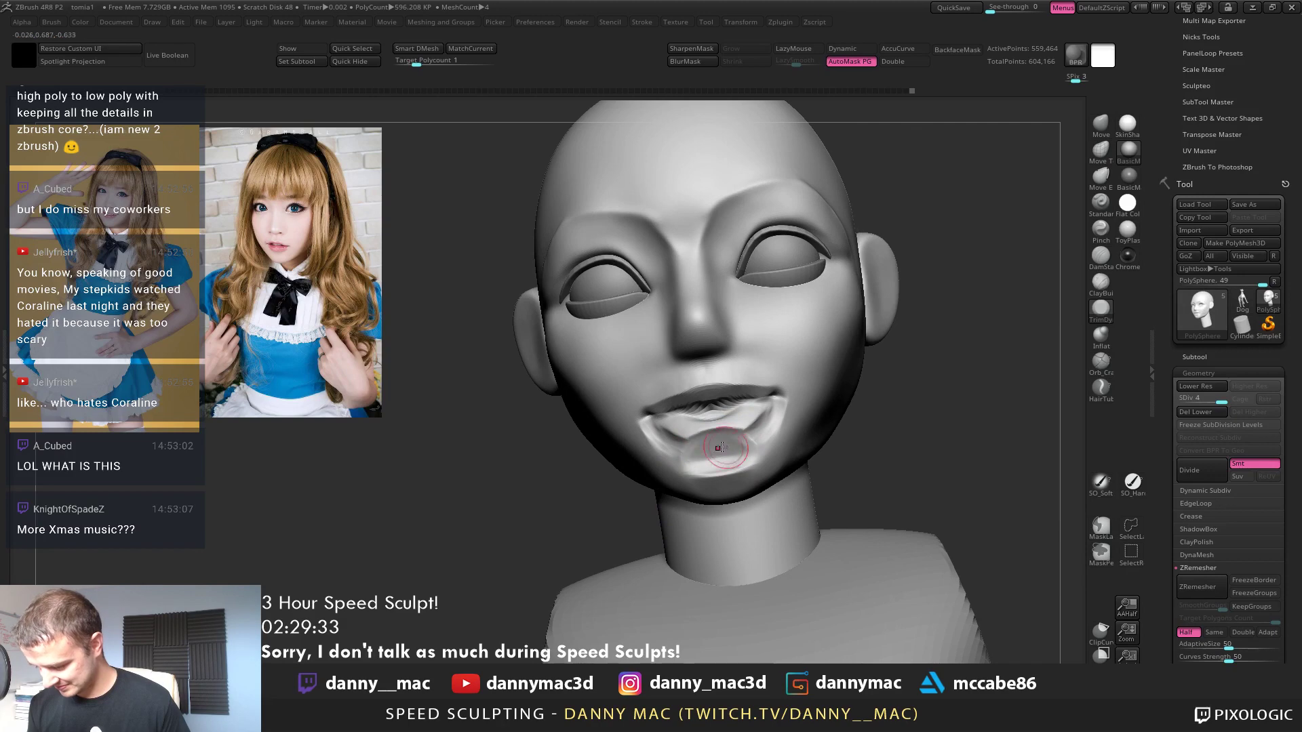
# Flatten the chin's front with TrimDynamic and smooth the transition beneath the lower lip
pyautogui.moveTo(736, 449); pyautogui.dragTo(733, 473, button='right')
pyautogui.moveTo(705, 460); pyautogui.dragTo(726, 459)
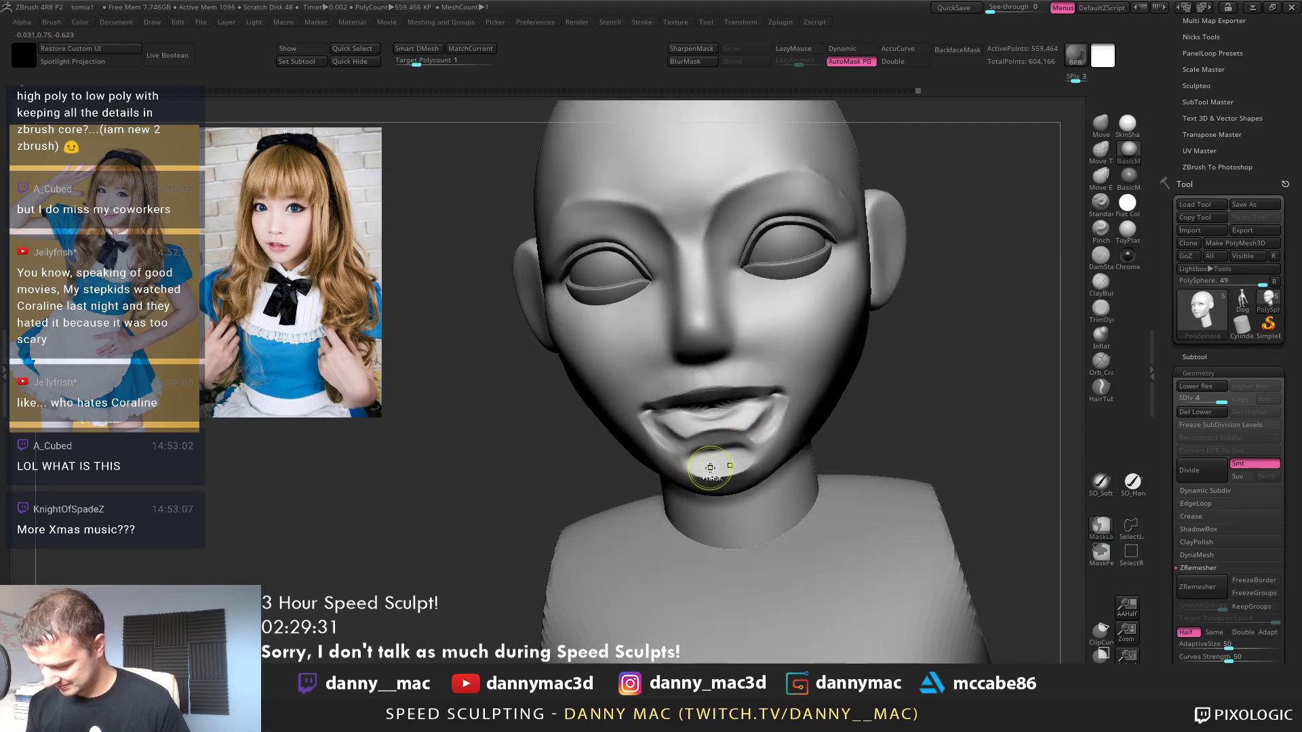
pyautogui.moveTo(710, 467); pyautogui.dragTo(712, 466, button='right')
pyautogui.moveTo(711, 470); pyautogui.dragTo(744, 467)
pyautogui.moveTo(744, 467)
pyautogui.mouseDown(button='right')
pyautogui.moveTo(710, 465)
pyautogui.moveTo(763, 441)
pyautogui.moveTo(725, 435)
pyautogui.mouseUp(button='right')
pyautogui.keyDown('shift'); pyautogui.moveTo(712, 440); pyautogui.dragTo(747, 445); pyautogui.keyUp('shift')
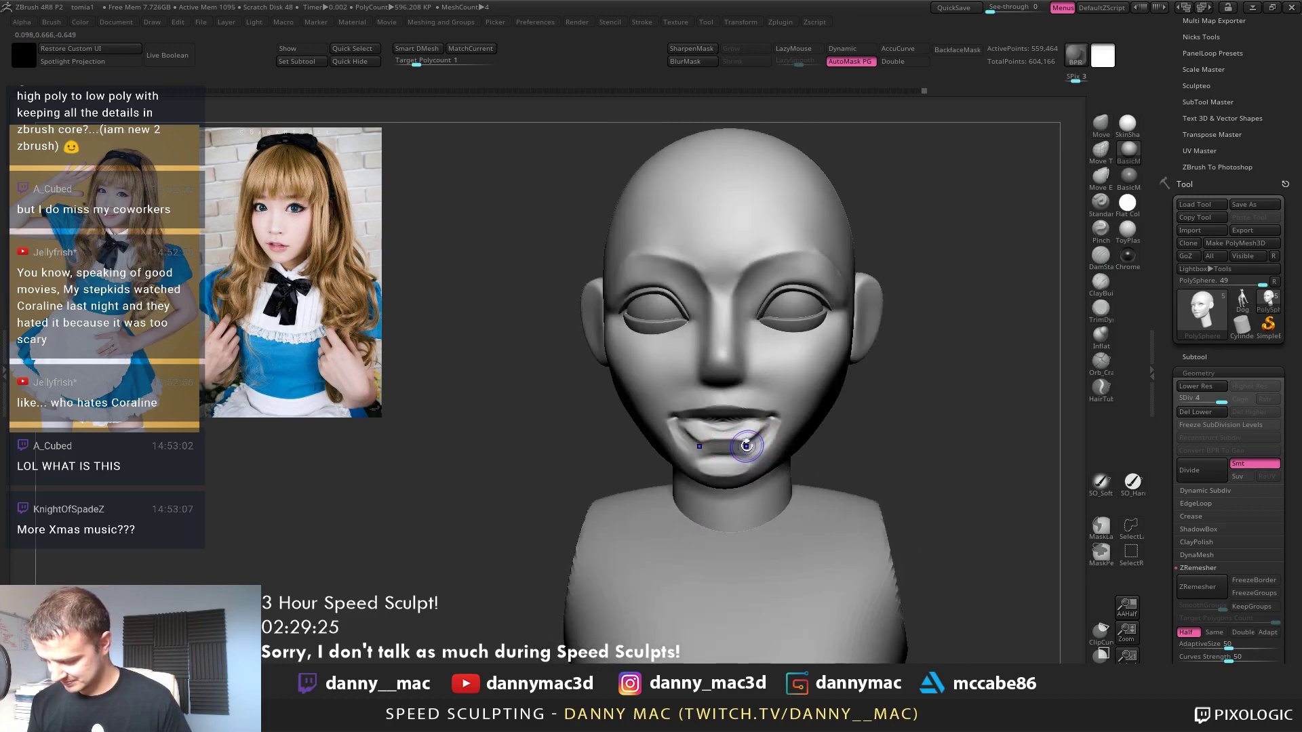
# Lower the head to subdivision level 3 and adjust the mouth and chin with the Move brush
pyautogui.hotkey('shift', 'd')
pyautogui.keyDown('alt'); pyautogui.moveTo(733, 442); pyautogui.dragTo(699, 429, button='right'); pyautogui.keyUp('alt')
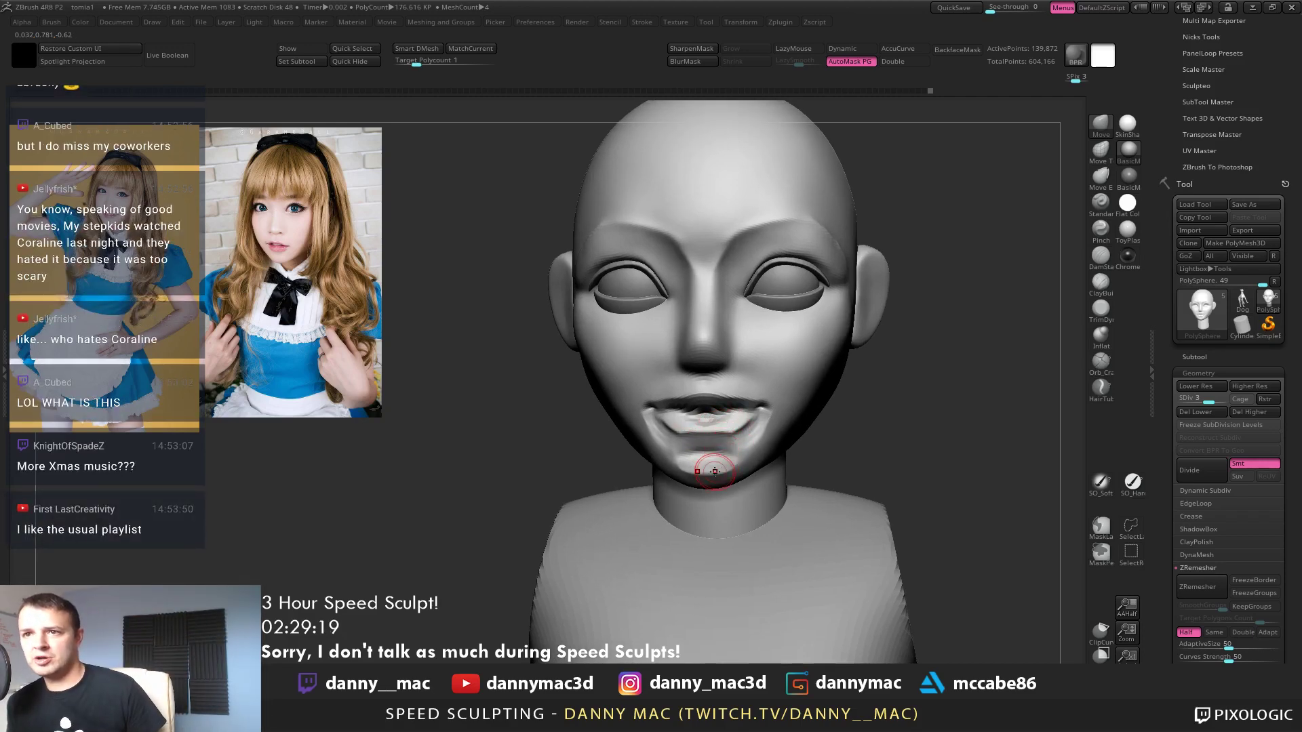
pyautogui.moveTo(723, 449)
pyautogui.mouseDown(button='right')
pyautogui.moveTo(741, 435)
pyautogui.moveTo(726, 416)
pyautogui.moveTo(751, 418)
pyautogui.mouseUp(button='right')
# Return the head to subdivision level 4, rework the area below the lower lip and smooth the lips
pyautogui.press('l')
pyautogui.press('d')
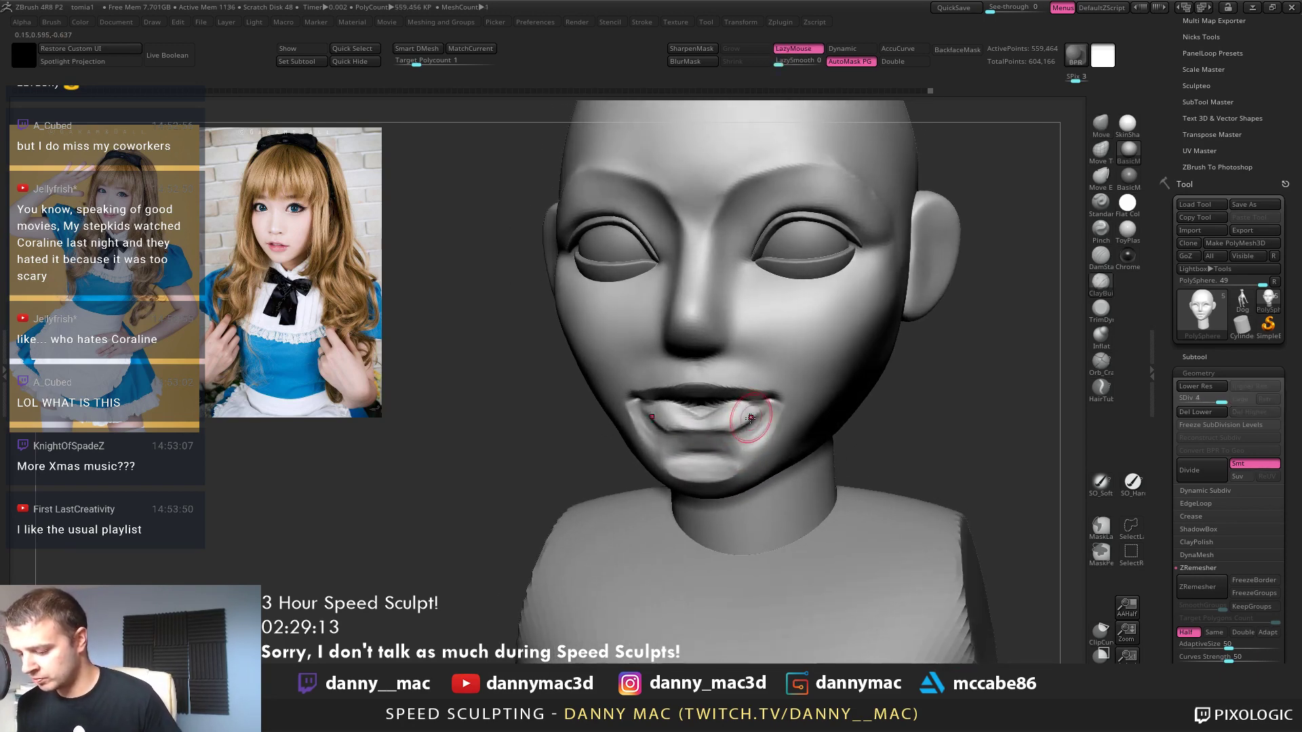
pyautogui.moveTo(733, 450); pyautogui.dragTo(735, 449)
pyautogui.moveTo(735, 449)
pyautogui.mouseDown(button='right')
pyautogui.moveTo(699, 434)
pyautogui.moveTo(723, 428)
pyautogui.mouseUp(button='right')
pyautogui.keyDown('shift'); pyautogui.moveTo(723, 427); pyautogui.dragTo(712, 421); pyautogui.keyUp('shift')
pyautogui.moveTo(692, 417)
pyautogui.mouseDown(button='right')
pyautogui.moveTo(723, 418)
pyautogui.moveTo(705, 402)
pyautogui.mouseUp(button='right')
pyautogui.rightClick(724, 414)
pyautogui.keyDown('shift'); pyautogui.moveTo(699, 411); pyautogui.dragTo(707, 407); pyautogui.keyUp('shift')
# Deepen the parting between the upper and lower lips with the Dam Standard brush
pyautogui.press('b')
pyautogui.press('d')
pyautogui.press('s')
pyautogui.moveTo(706, 407); pyautogui.dragTo(712, 411, button='right')
pyautogui.moveTo(712, 411); pyautogui.dragTo(693, 408)
pyautogui.moveTo(705, 408); pyautogui.dragTo(693, 407, button='right')
pyautogui.moveTo(770, 404); pyautogui.dragTo(740, 405)
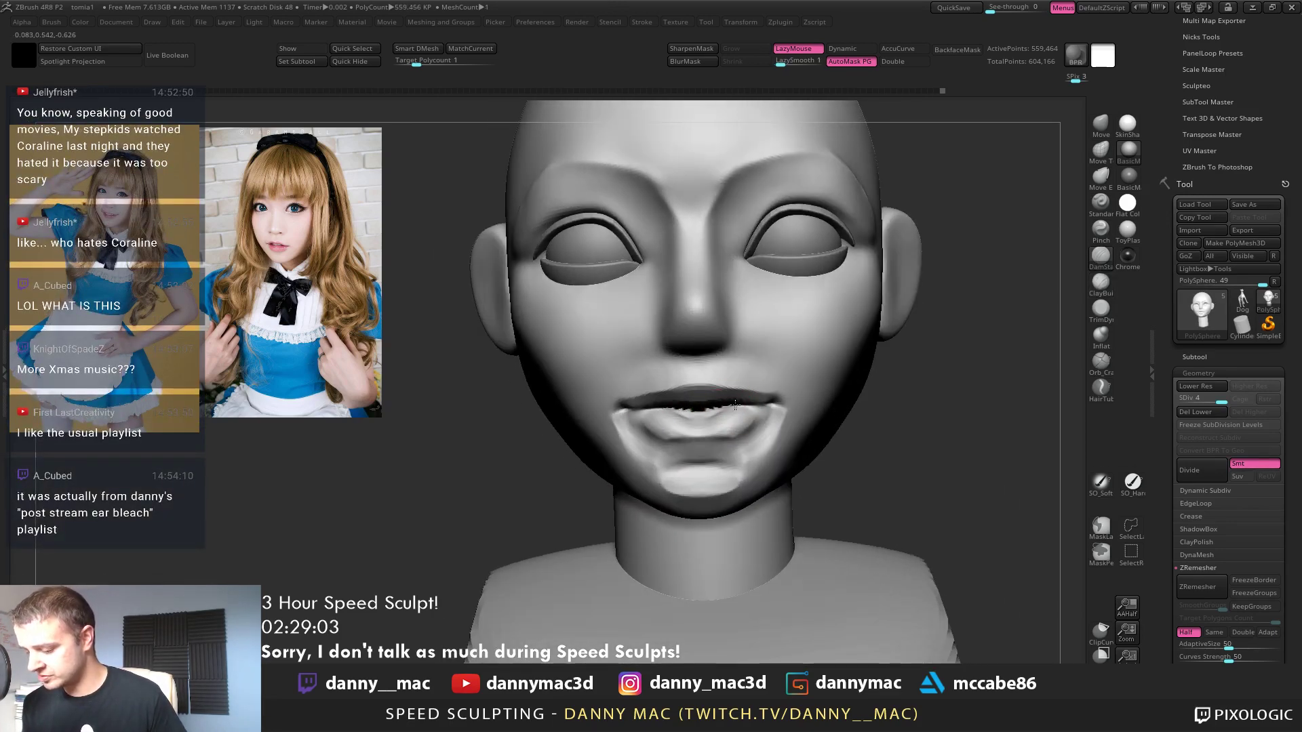
# Open the subtool list and expand its Project settings to review the projection options
pyautogui.moveTo(735, 405)
pyautogui.mouseDown(button='right')
pyautogui.moveTo(769, 393)
pyautogui.moveTo(716, 428)
pyautogui.moveTo(755, 421)
pyautogui.moveTo(758, 441)
pyautogui.mouseUp(button='right')
pyautogui.press('l')
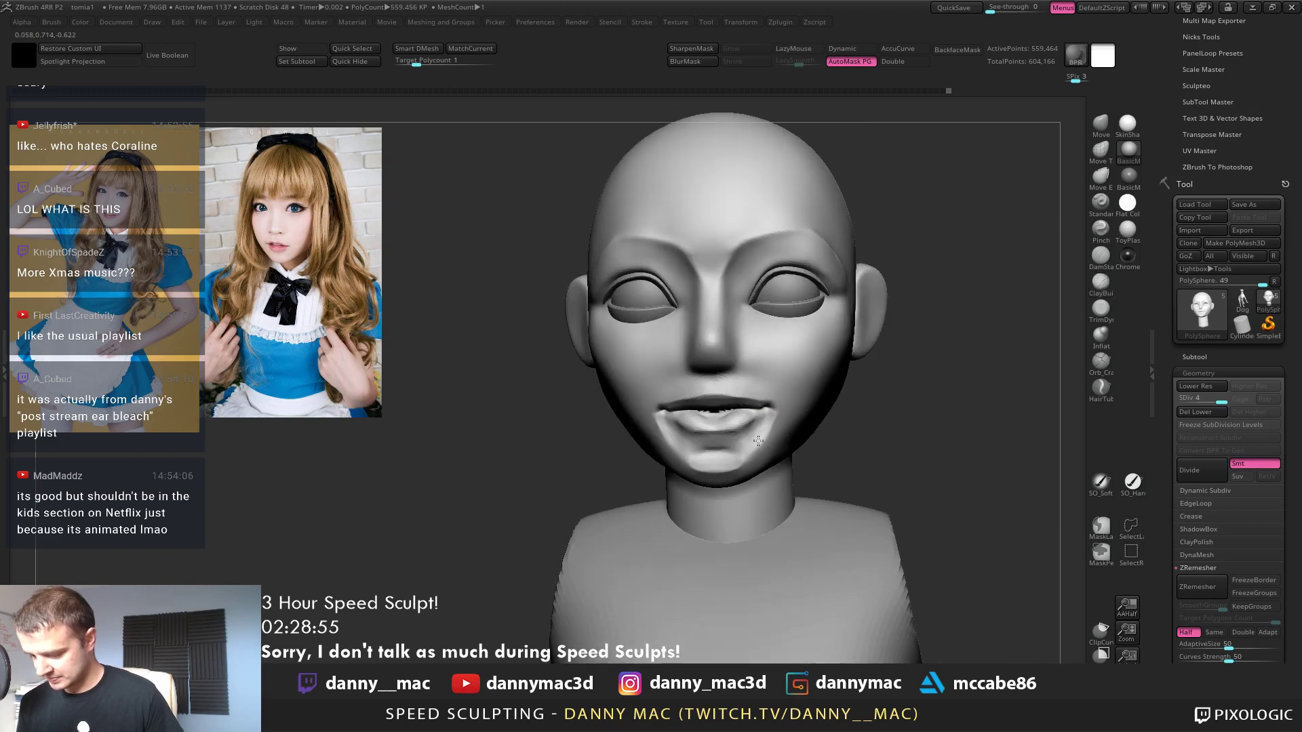
pyautogui.press('l')
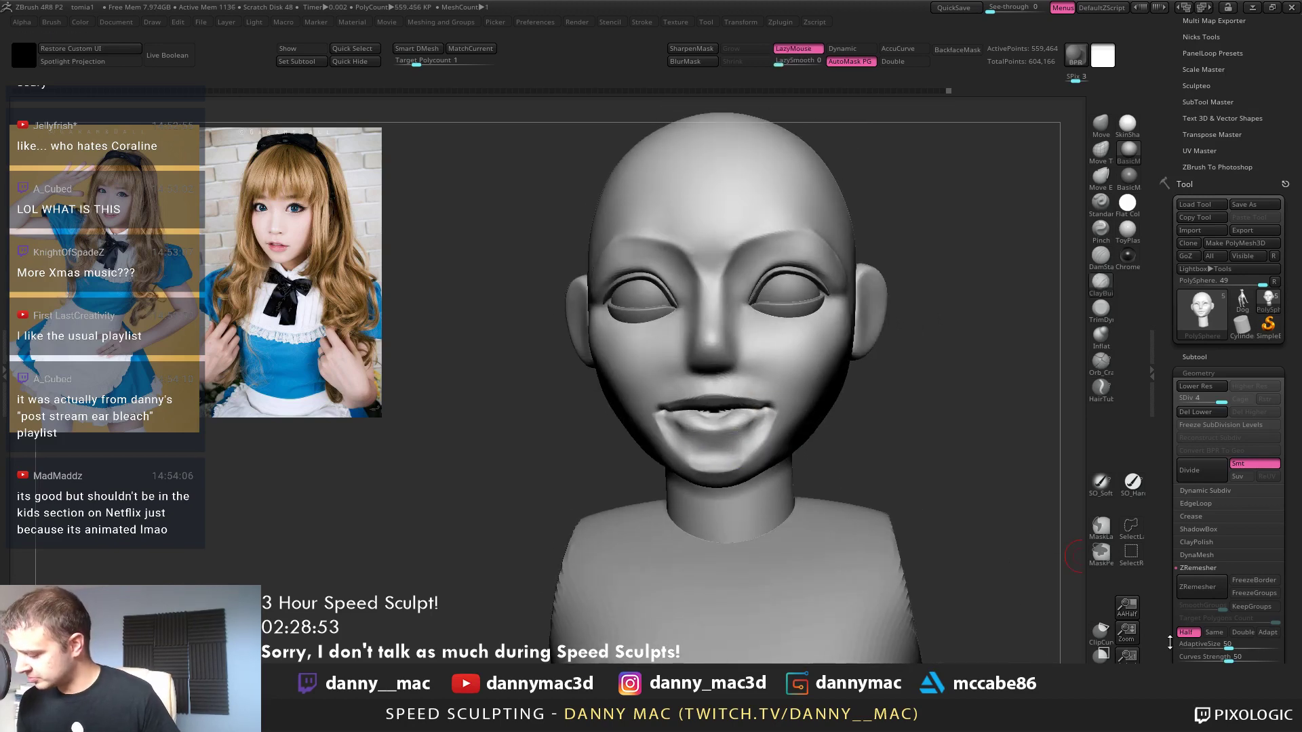
pyautogui.scroll(-3, 1170, 642)
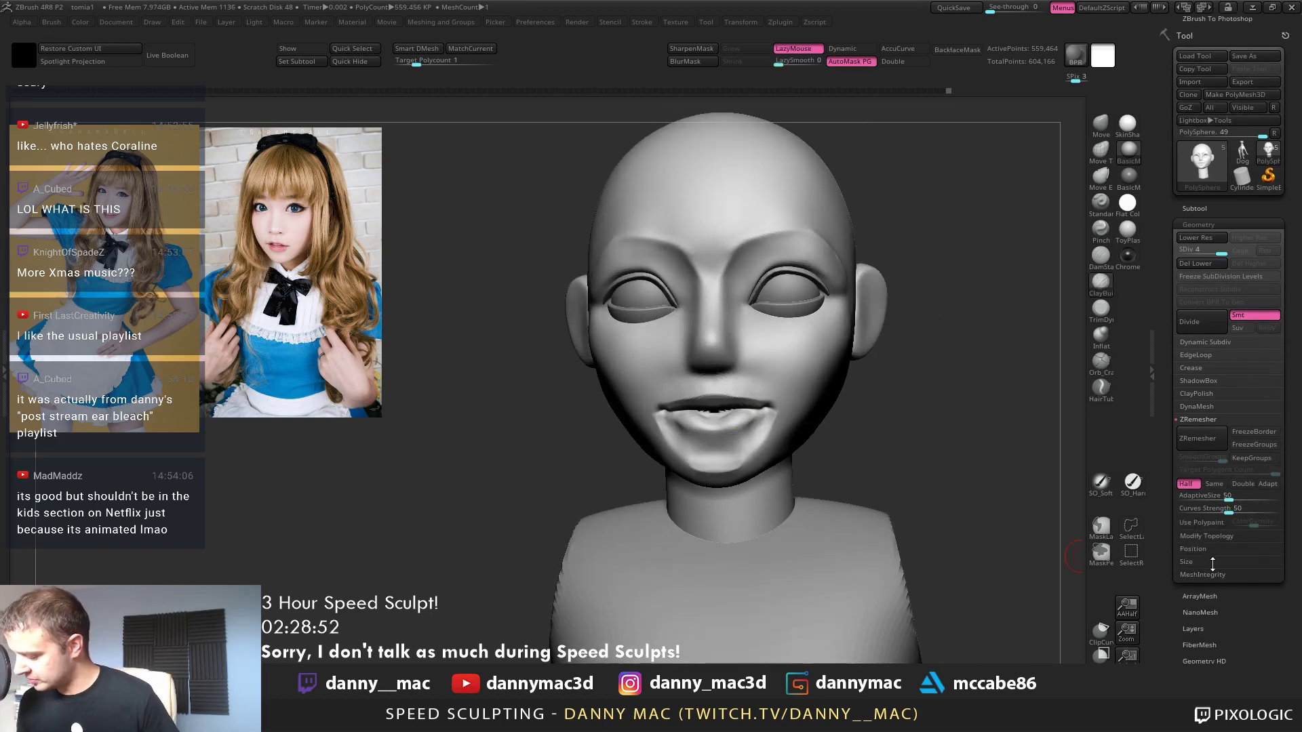
pyautogui.click(1194, 211)
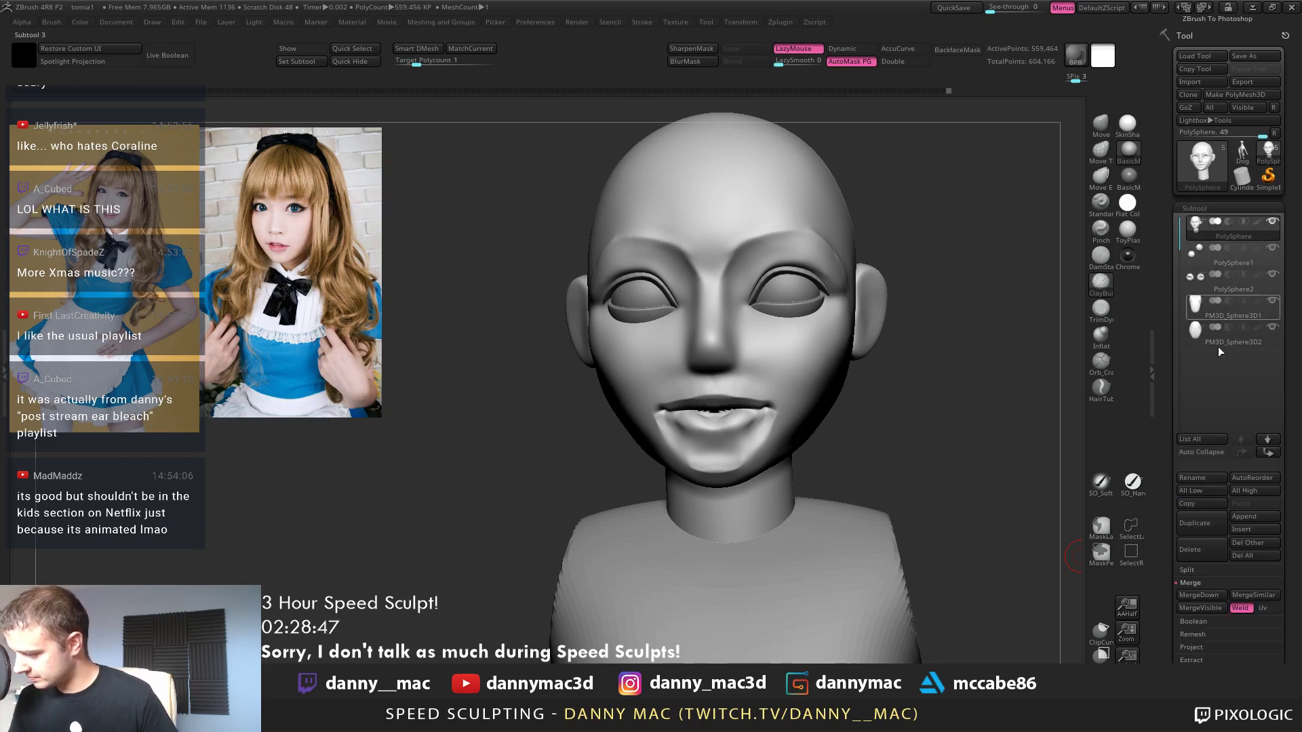
pyautogui.click(1192, 647)
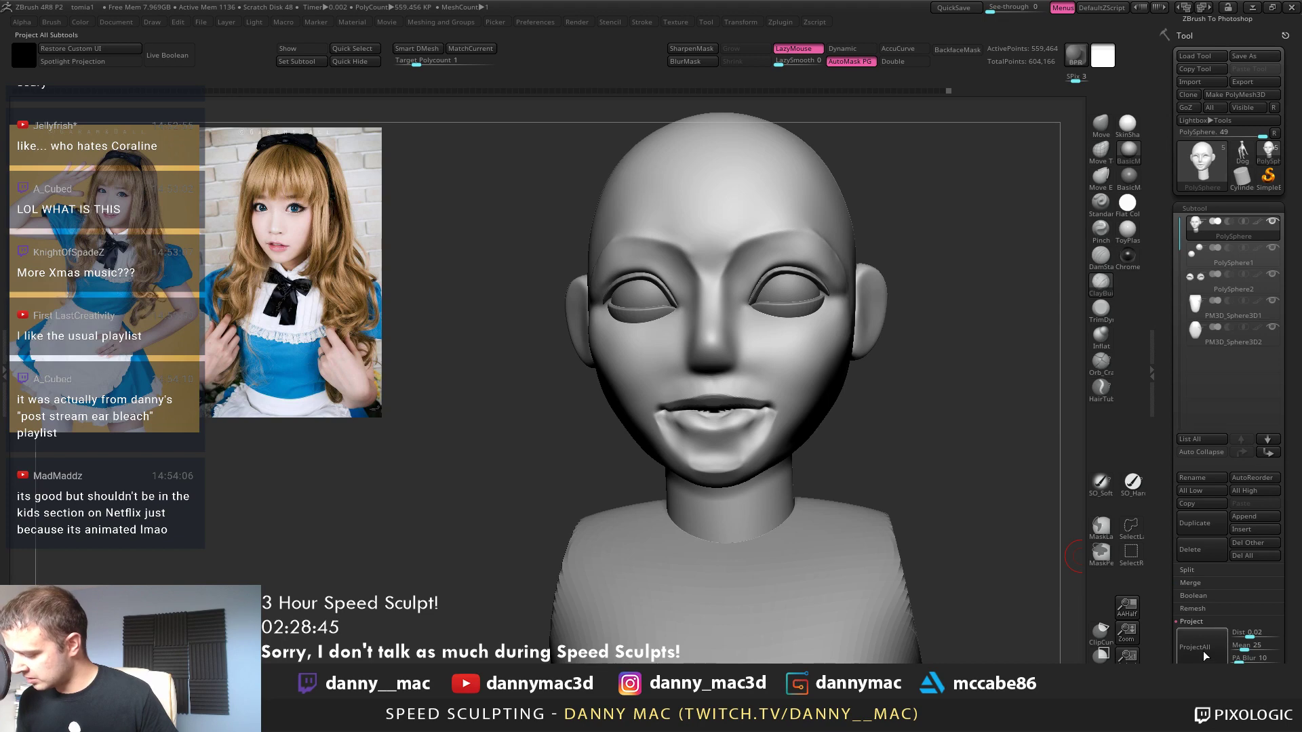
# Sharpen the mouth corners and the upper edge of the lower lip with the Dam Standard brush
pyautogui.moveTo(785, 399)
pyautogui.mouseDown(button='right')
pyautogui.moveTo(783, 430)
pyautogui.moveTo(715, 427)
pyautogui.mouseUp(button='right')
pyautogui.press('b')
pyautogui.press('d')
pyautogui.press('s')
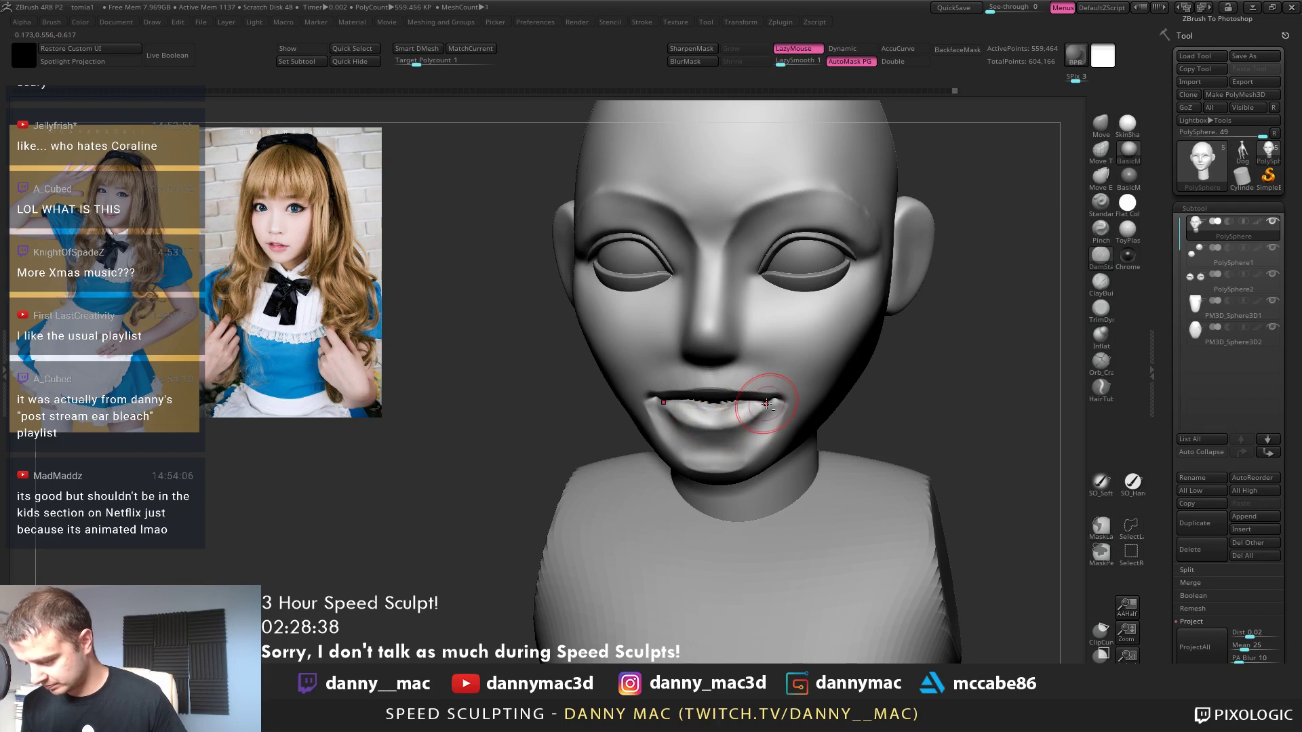
pyautogui.moveTo(713, 427)
pyautogui.mouseDown(button='right')
pyautogui.moveTo(689, 413)
pyautogui.moveTo(713, 415)
pyautogui.mouseUp(button='right')
# Smooth the lower lip and fill out its volume with the ClayBuildup brush
pyautogui.press('b')
pyautogui.press('c')
pyautogui.press('b')
pyautogui.moveTo(712, 416)
pyautogui.keyDown('shift'); pyautogui.mouseDown()
pyautogui.moveTo(668, 417)
pyautogui.moveTo(691, 415)
pyautogui.mouseUp(); pyautogui.keyUp('shift')
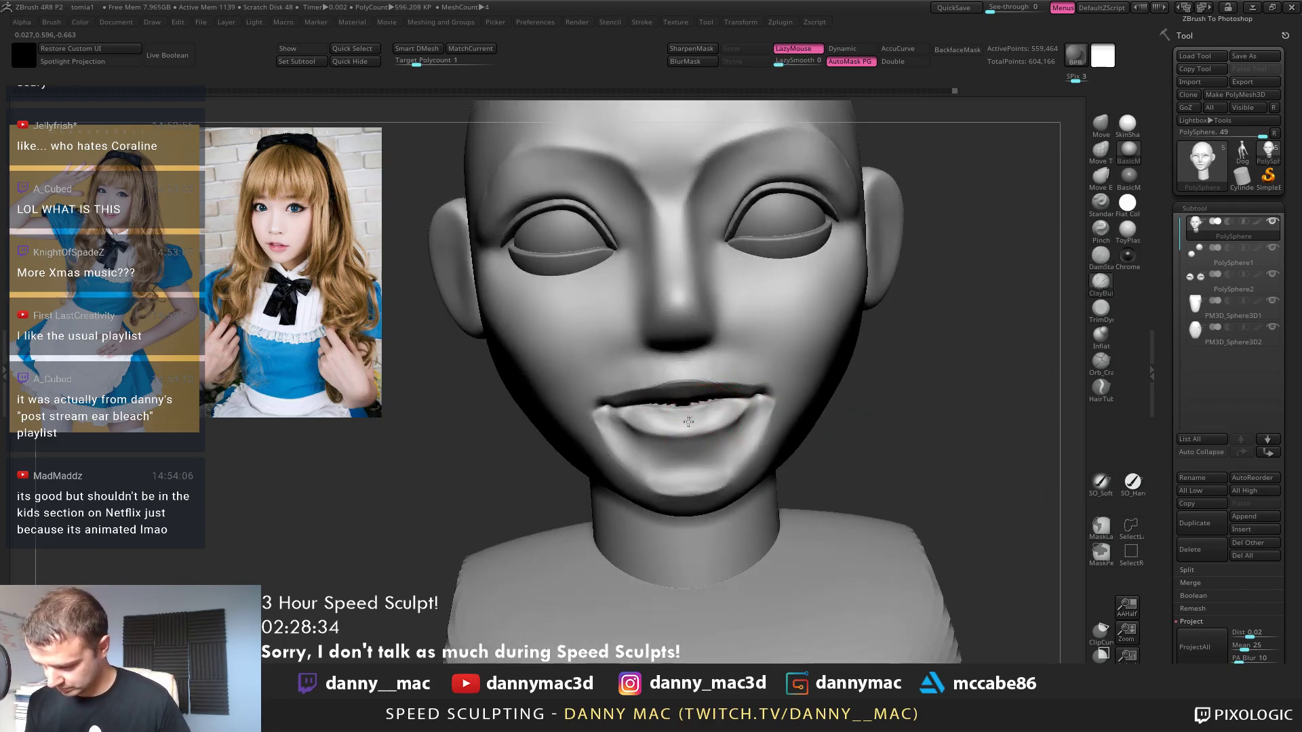
pyautogui.moveTo(691, 415)
pyautogui.mouseDown(button='right')
pyautogui.moveTo(702, 411)
pyautogui.moveTo(685, 434)
pyautogui.moveTo(726, 411)
pyautogui.moveTo(720, 421)
pyautogui.mouseUp(button='right')
pyautogui.moveTo(707, 429); pyautogui.dragTo(734, 422)
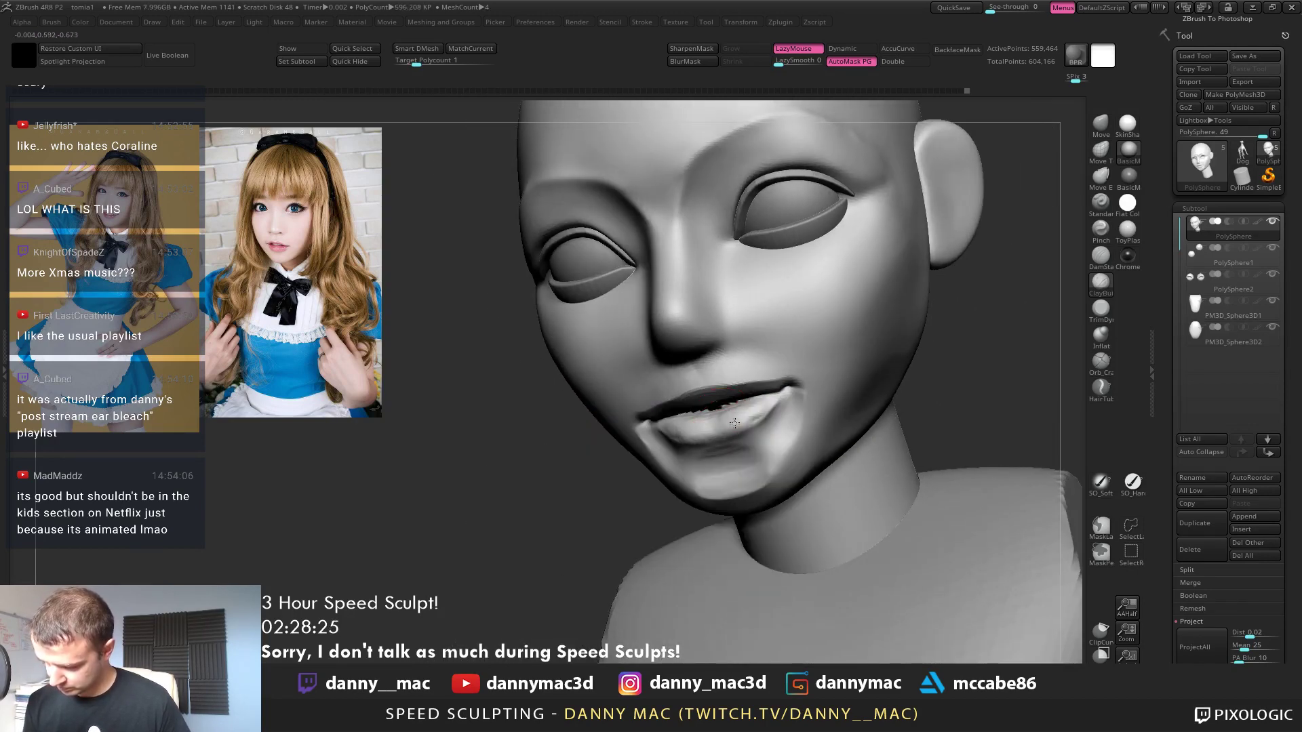
pyautogui.moveTo(740, 417); pyautogui.dragTo(716, 422, button='right')
pyautogui.moveTo(601, 508); pyautogui.dragTo(571, 505, button='right')
pyautogui.moveTo(571, 505)
pyautogui.keyDown('ctrl'); pyautogui.mouseDown()
pyautogui.moveTo(634, 434)
pyautogui.moveTo(732, 402)
pyautogui.moveTo(852, 480)
pyautogui.mouseUp(); pyautogui.keyUp('ctrl')
pyautogui.keyDown('ctrl'); pyautogui.moveTo(920, 392); pyautogui.dragTo(868, 442); pyautogui.keyUp('ctrl')
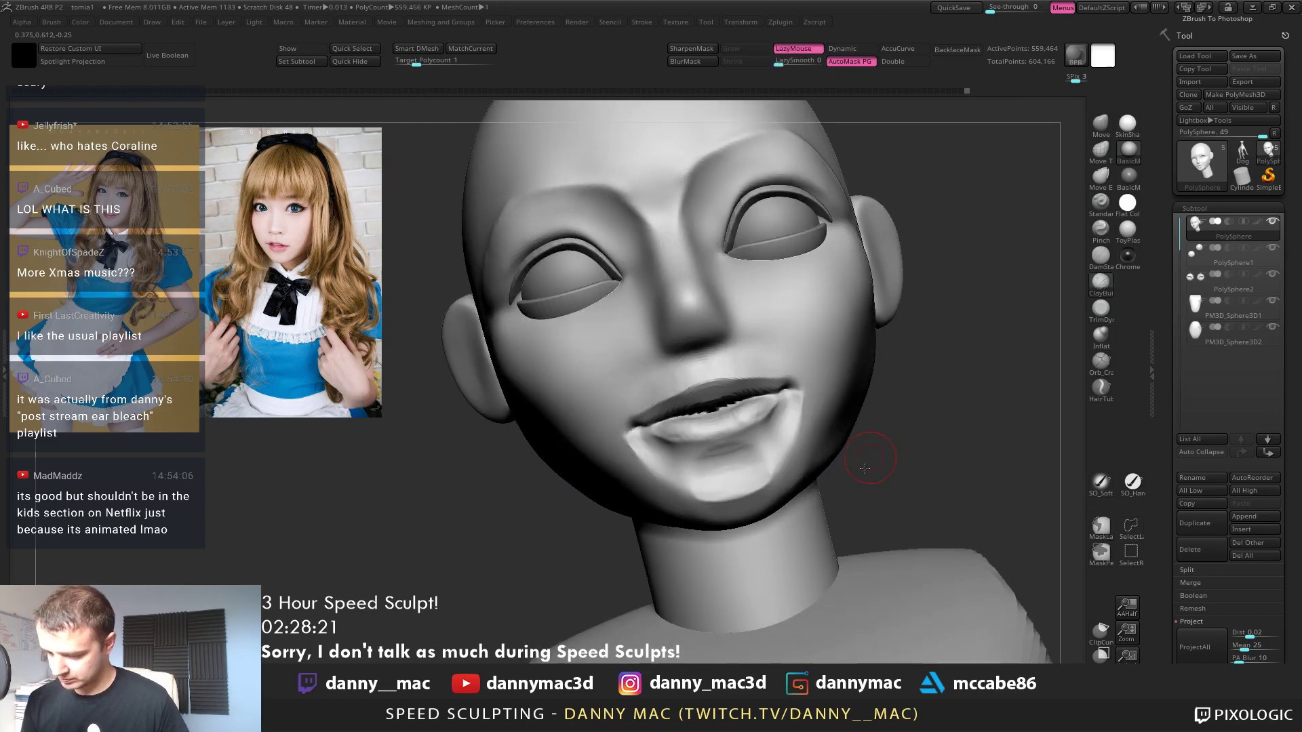
# Insert a Cylinder3D mesh as a new subtool
pyautogui.moveTo(866, 447)
pyautogui.mouseDown(button='right')
pyautogui.moveTo(856, 485)
pyautogui.moveTo(841, 434)
pyautogui.mouseUp(button='right')
pyautogui.press('F1')
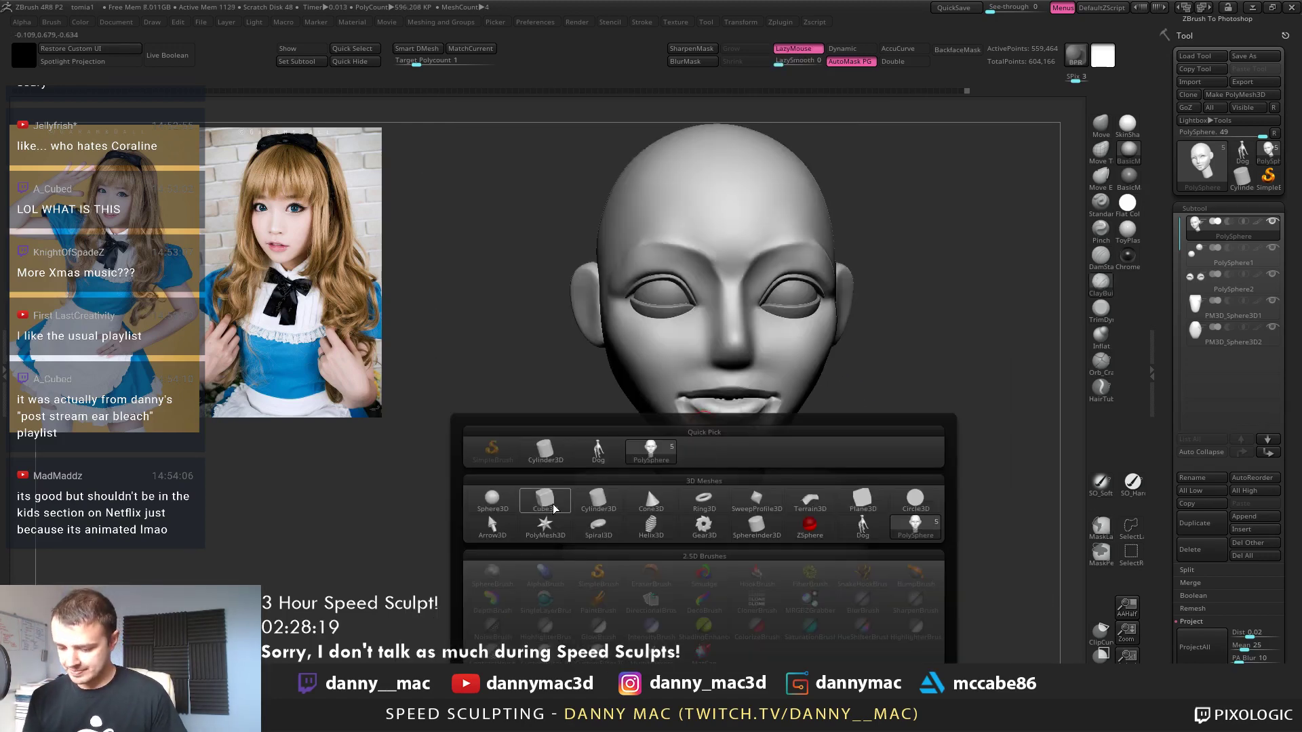
pyautogui.click(599, 501)
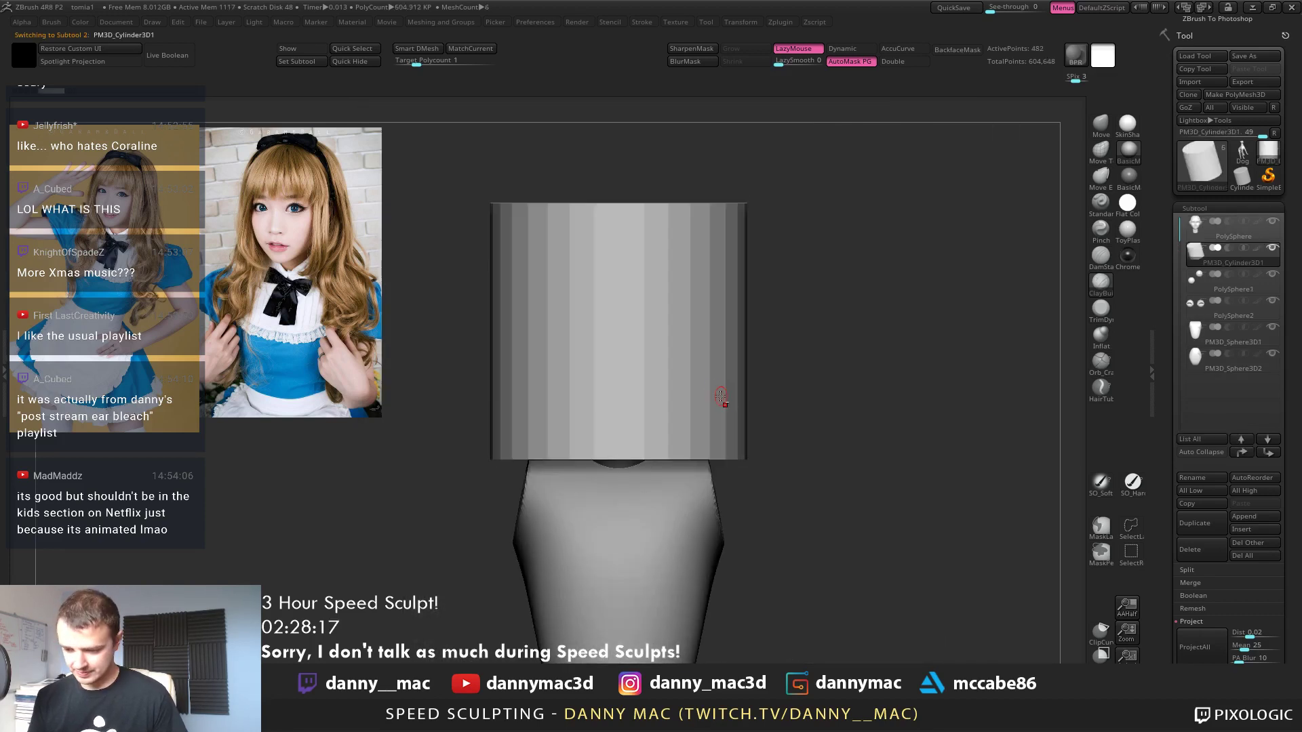
# Scale the new cylinder down with the gizmo until it fits within the face area of the head
pyautogui.keyDown('ctrl'); pyautogui.moveTo(707, 434); pyautogui.dragTo(674, 386, button='right'); pyautogui.keyUp('ctrl')
pyautogui.press('w')
pyautogui.moveTo(669, 372); pyautogui.dragTo(646, 408)
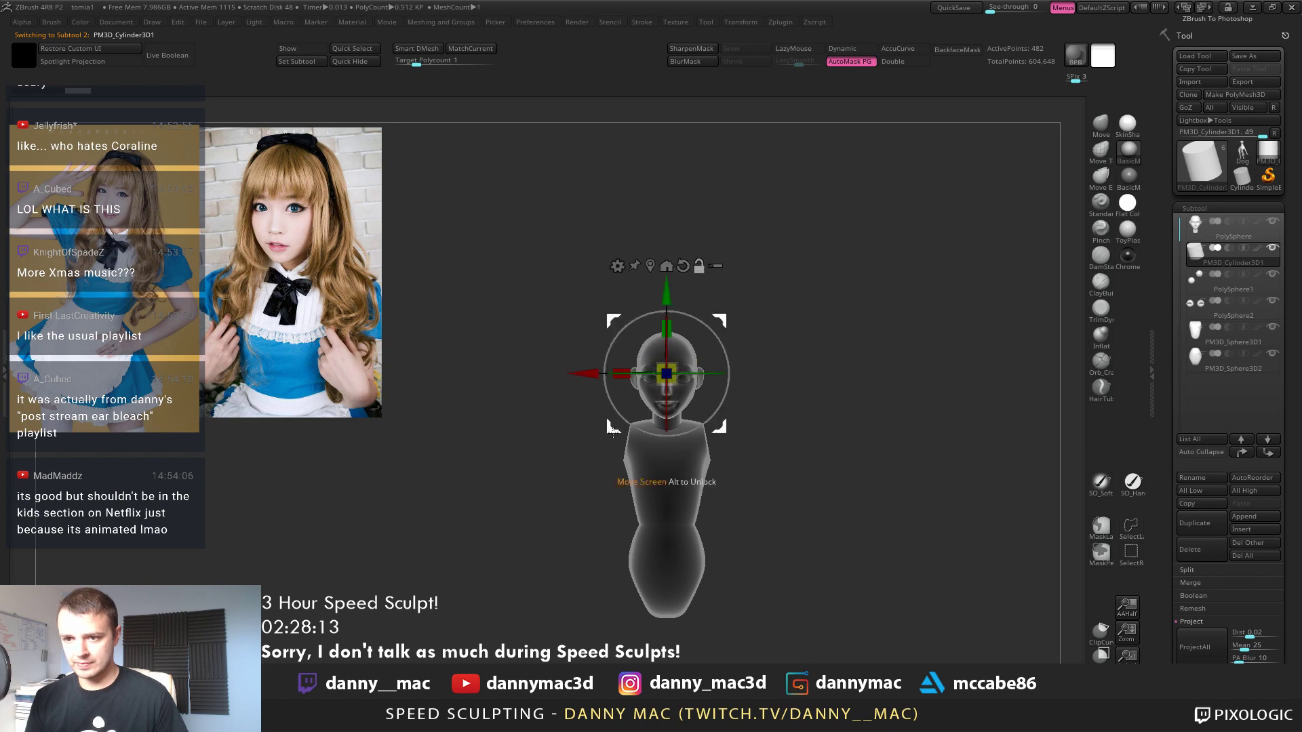
pyautogui.keyDown('ctrl'); pyautogui.moveTo(731, 385); pyautogui.dragTo(748, 420, button='right'); pyautogui.keyUp('ctrl')
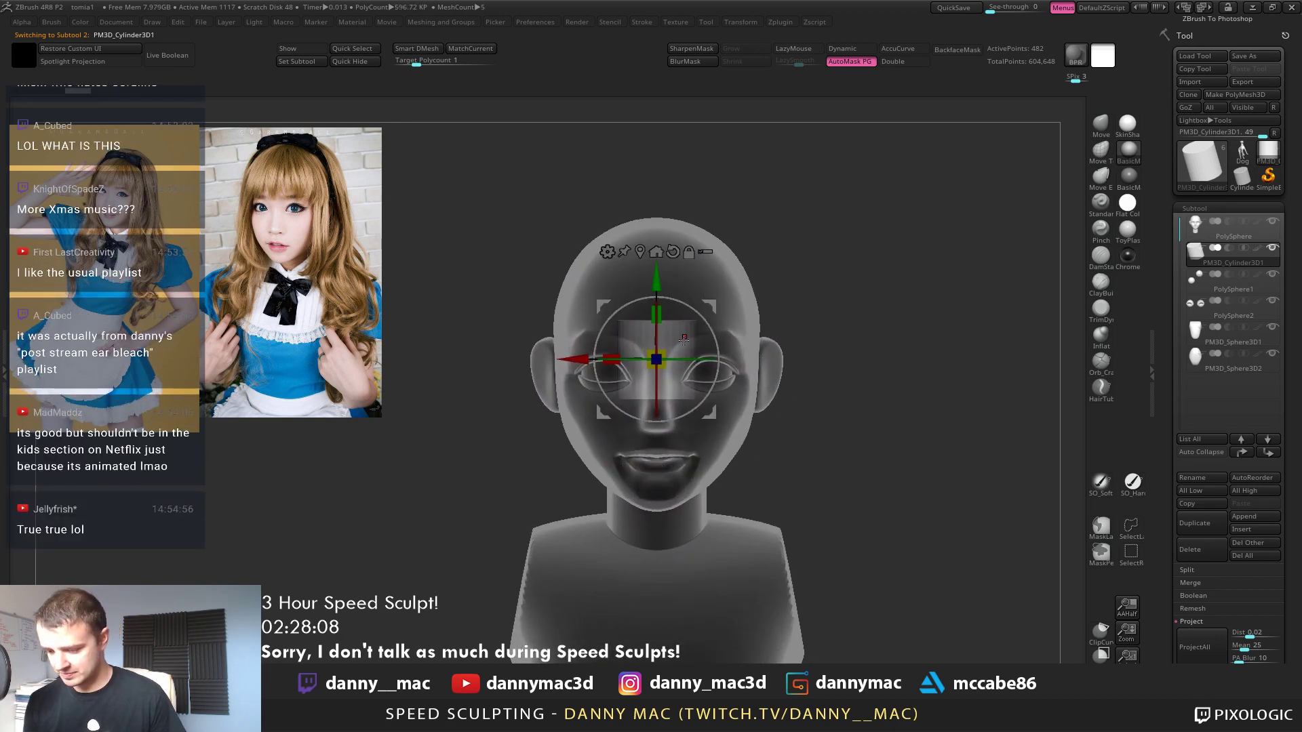
# Move the cylinder down to mouth level inside the head and flatten it into a thin horizontal disc
pyautogui.moveTo(668, 343); pyautogui.dragTo(658, 352)
pyautogui.moveTo(719, 305)
pyautogui.keyDown('shift'); pyautogui.mouseDown(button='right')
pyautogui.moveTo(675, 299)
pyautogui.moveTo(712, 305)
pyautogui.mouseUp(button='right'); pyautogui.keyUp('shift')
pyautogui.moveTo(712, 305); pyautogui.dragTo(600, 442)
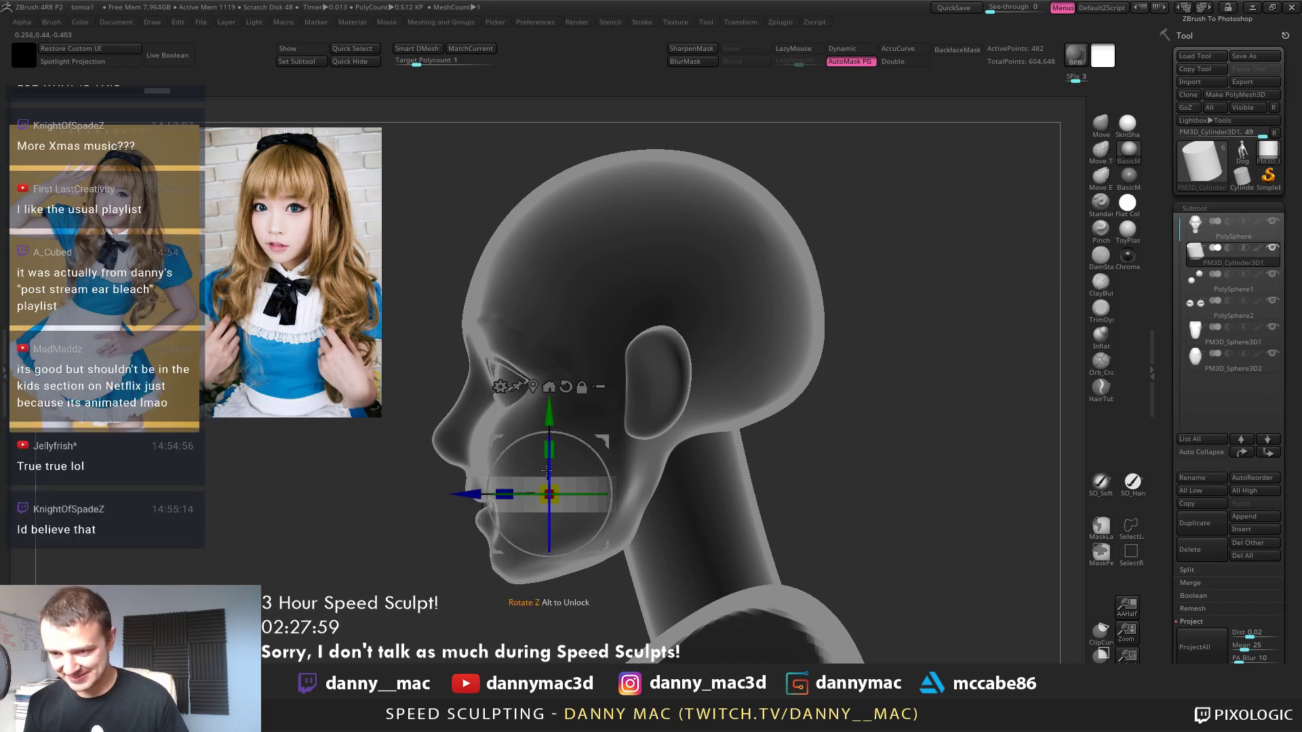
pyautogui.moveTo(549, 478); pyautogui.dragTo(552, 490)
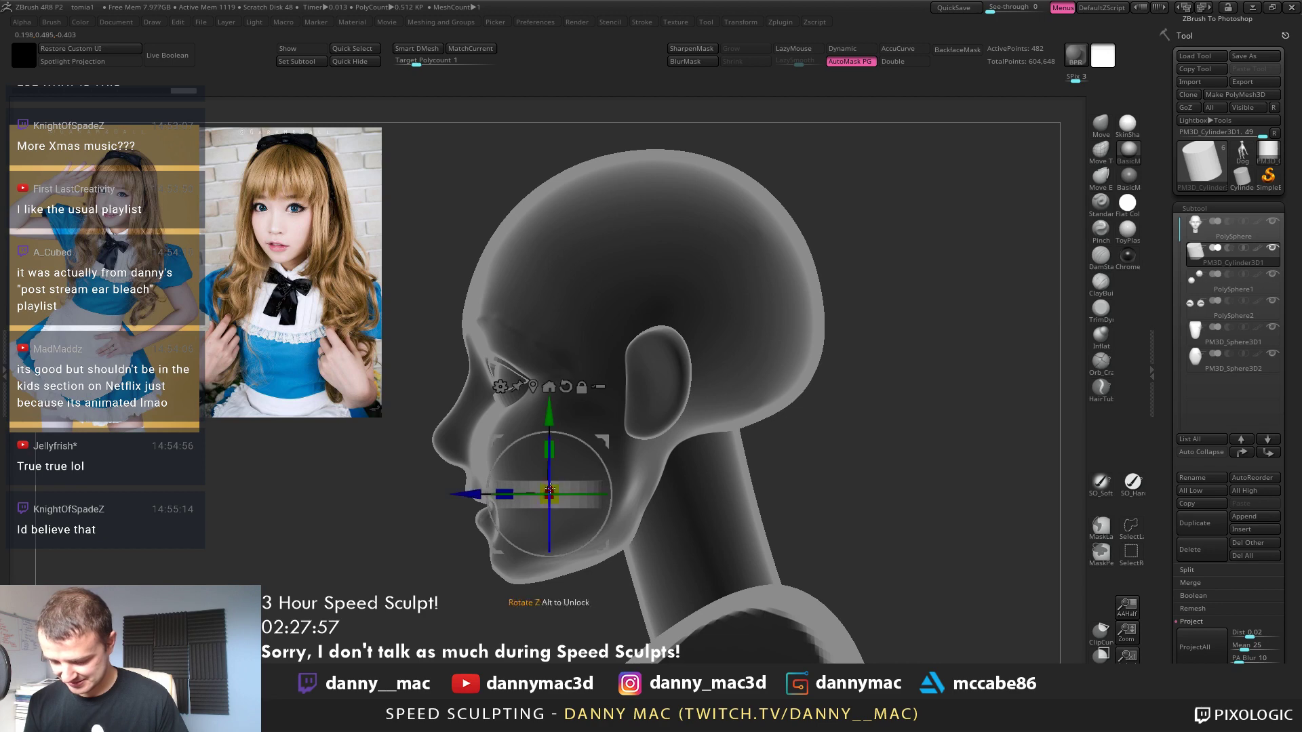
pyautogui.moveTo(549, 489); pyautogui.dragTo(551, 490)
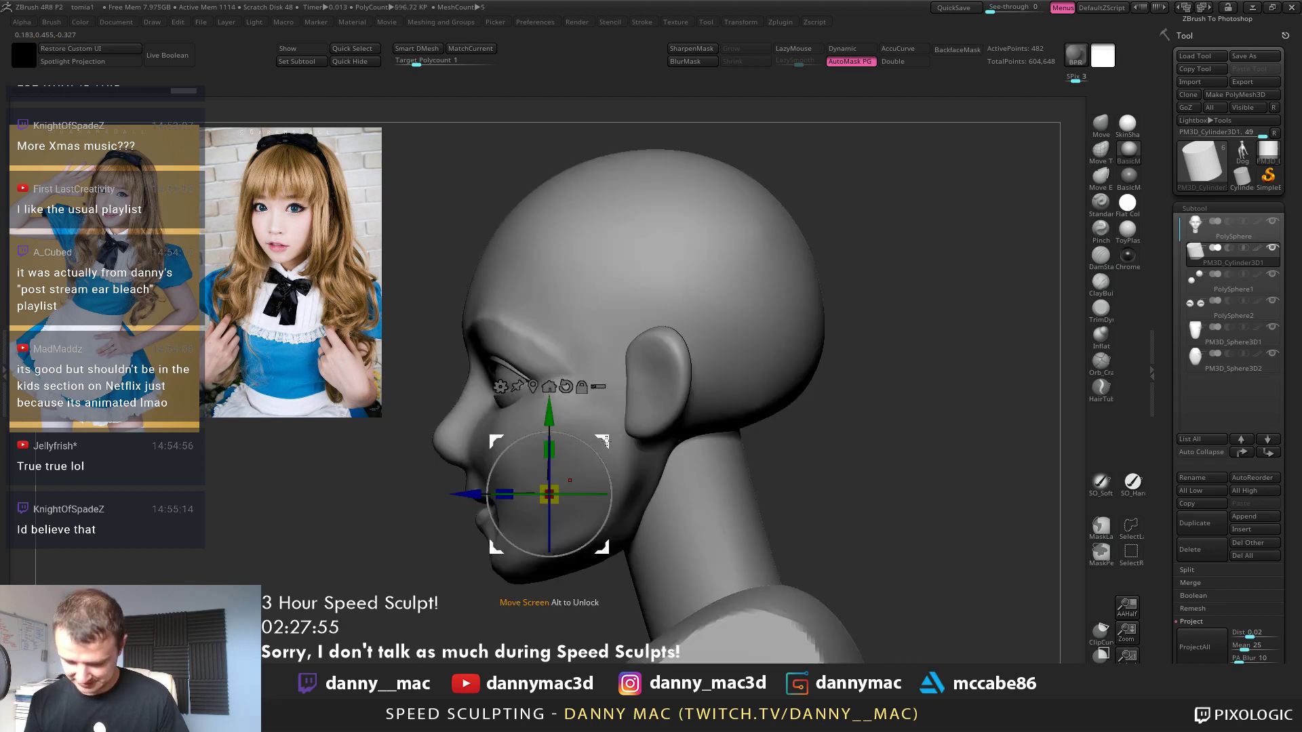
# Tilt the thin disc in the side view so it slopes down toward the lips
pyautogui.moveTo(596, 445); pyautogui.dragTo(633, 419, button='right')
pyautogui.moveTo(615, 451); pyautogui.dragTo(620, 432)
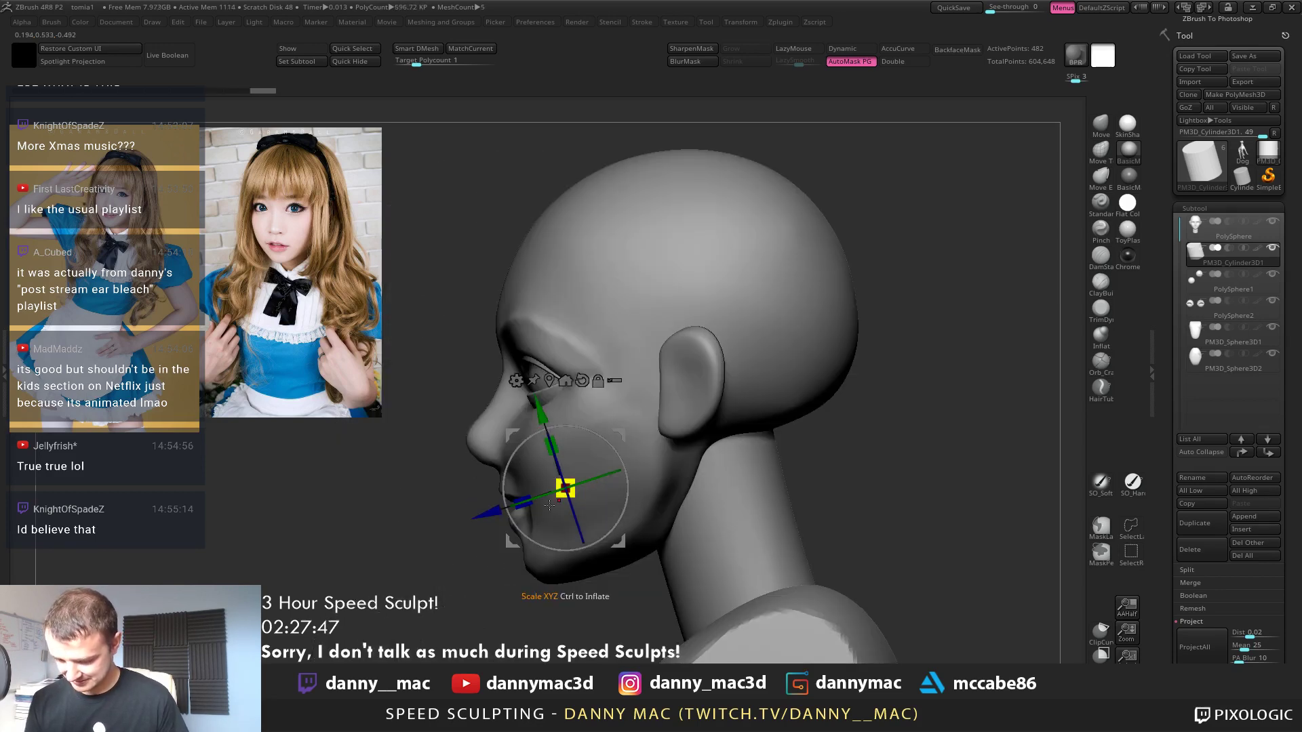
pyautogui.moveTo(567, 488)
pyautogui.mouseDown(button='right')
pyautogui.moveTo(612, 495)
pyautogui.moveTo(567, 474)
pyautogui.moveTo(601, 473)
pyautogui.mouseUp(button='right')
pyautogui.press('q')
pyautogui.press('l')
pyautogui.press('l')
# Nudge the tilted disc into place just behind the lips in the side view
pyautogui.press('w')
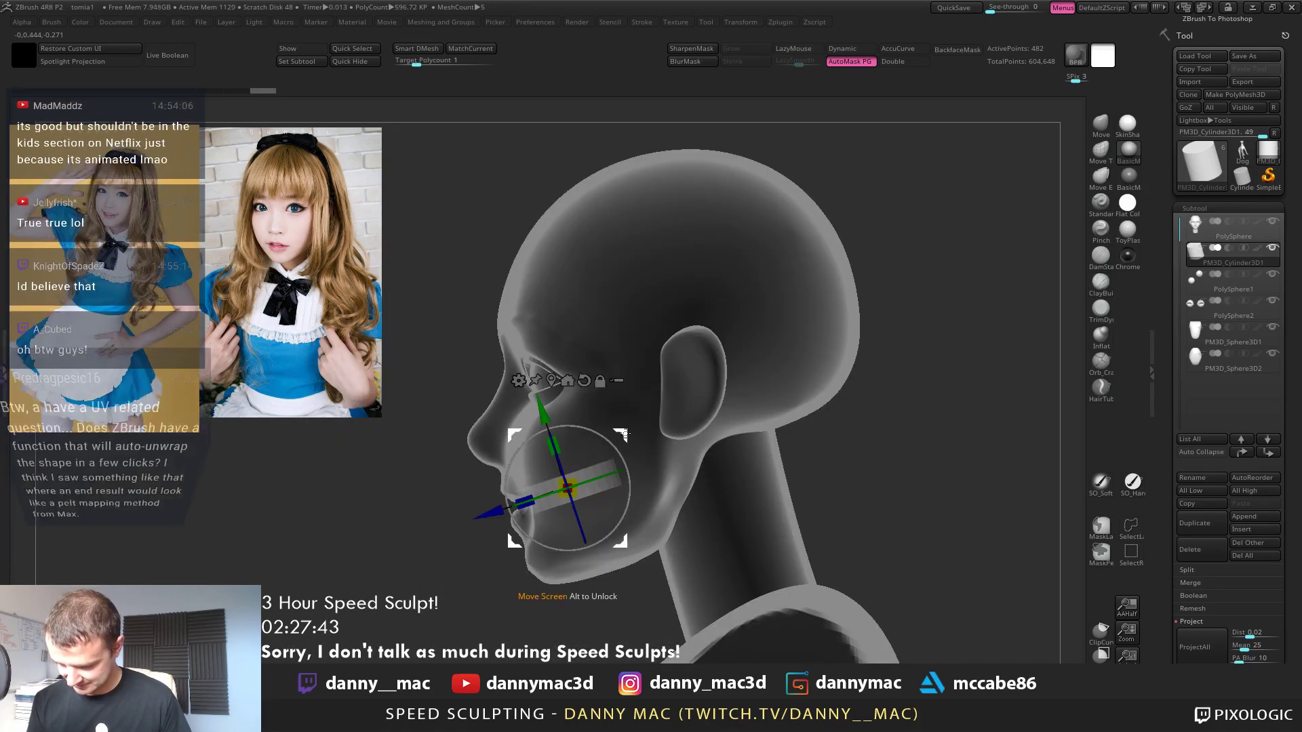
pyautogui.moveTo(613, 435); pyautogui.dragTo(616, 431)
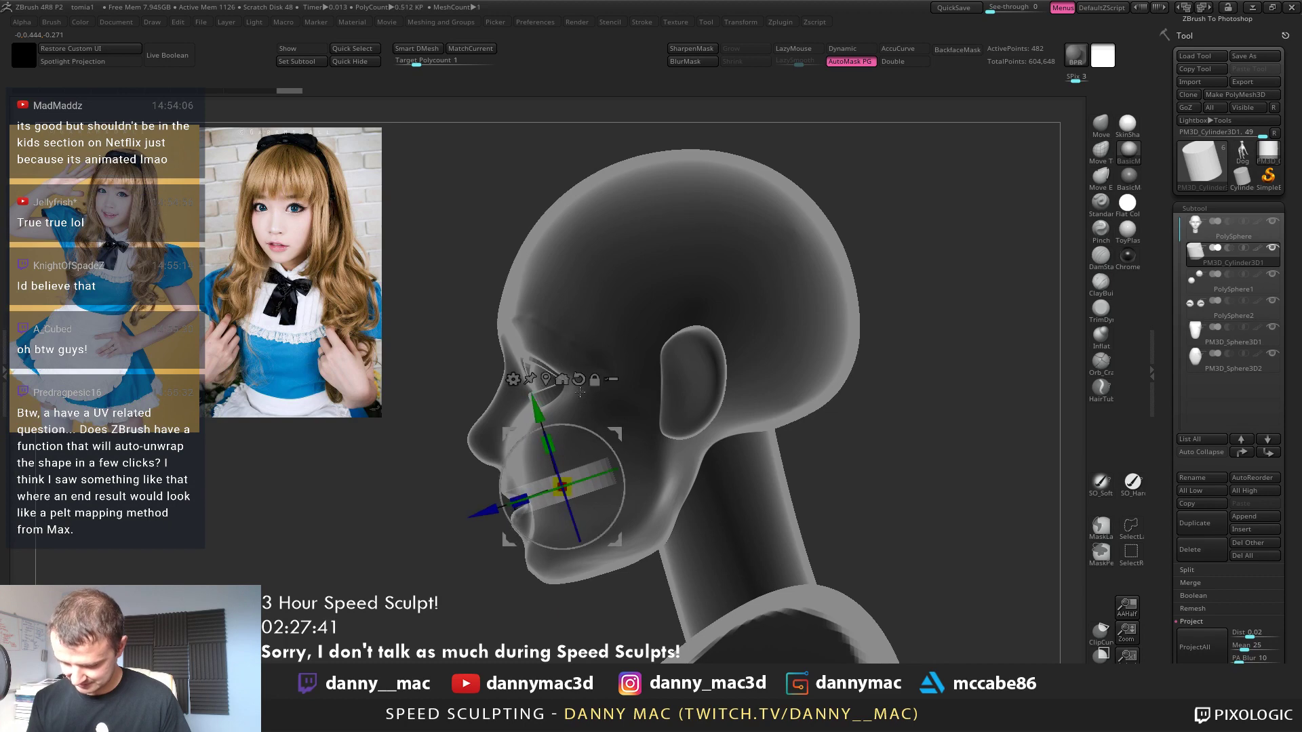
pyautogui.press('y')
pyautogui.keyDown('ctrl'); pyautogui.moveTo(539, 356); pyautogui.dragTo(529, 476, button='right'); pyautogui.keyUp('ctrl')
pyautogui.moveTo(512, 504); pyautogui.dragTo(594, 702)
pyautogui.keyDown('shift'); pyautogui.moveTo(555, 474); pyautogui.dragTo(556, 618); pyautogui.keyUp('shift')
pyautogui.keyDown('shift'); pyautogui.moveTo(513, 324); pyautogui.dragTo(519, 571); pyautogui.keyUp('shift')
pyautogui.keyDown('ctrl'); pyautogui.moveTo(521, 571); pyautogui.dragTo(556, 513, button='right'); pyautogui.keyUp('ctrl')
# Select the head subtool and clear the mask covering its lower jaw and neck
pyautogui.press('q')
pyautogui.keyDown('alt'); pyautogui.click(560, 510); pyautogui.keyUp('alt')
pyautogui.press('space')
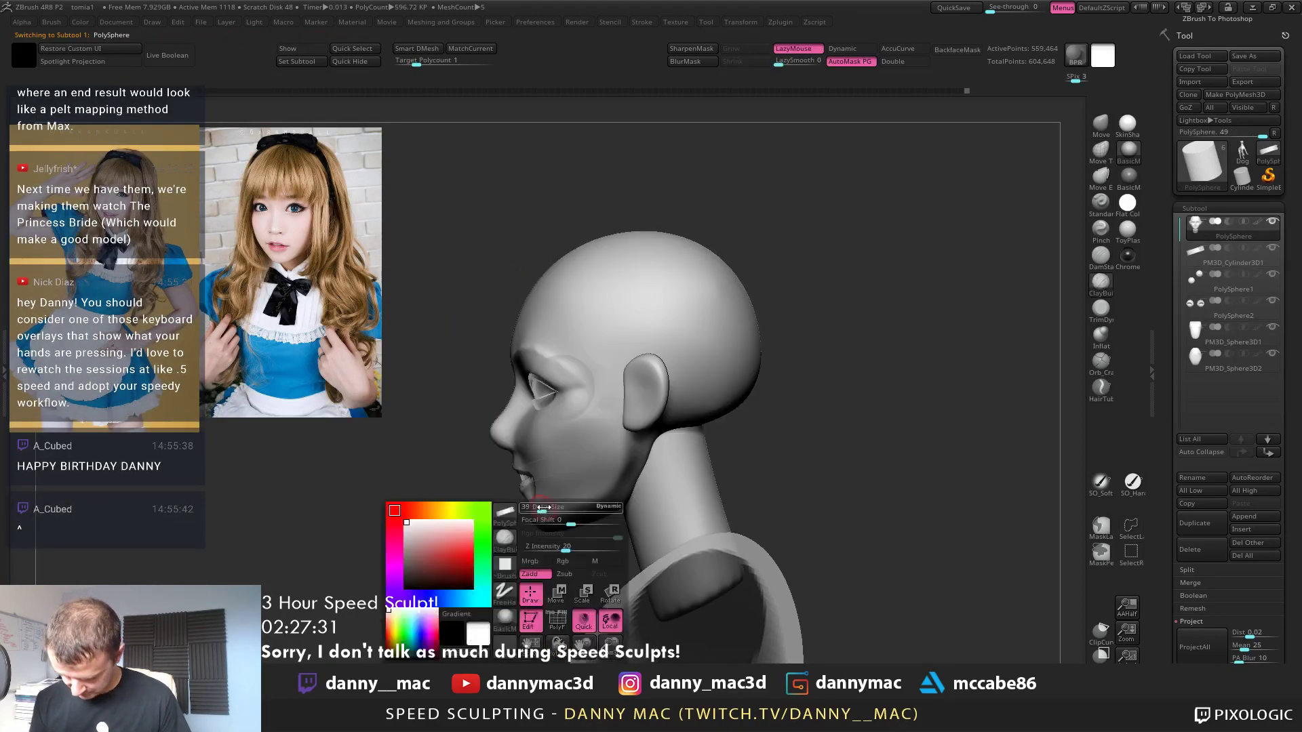
pyautogui.hotkey('ctrl', 'z')
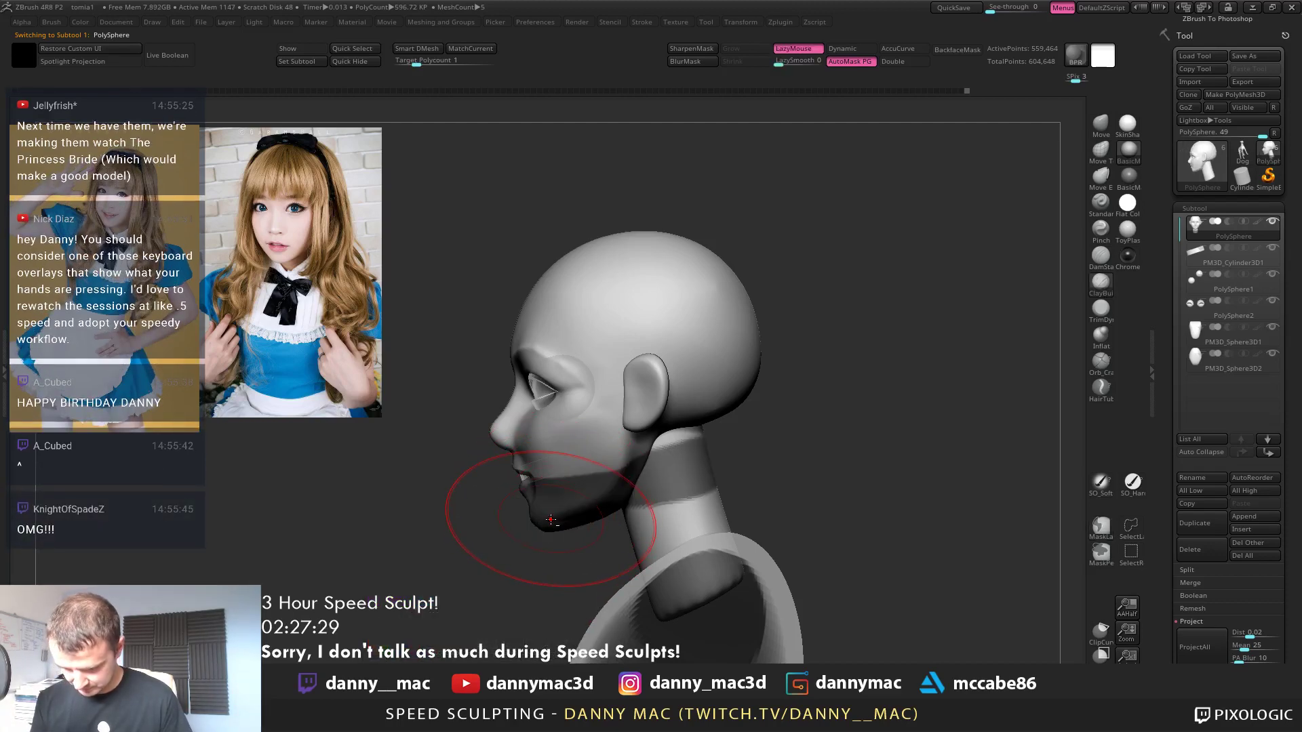
pyautogui.keyDown('ctrl'); pyautogui.moveTo(510, 552); pyautogui.dragTo(509, 550); pyautogui.keyUp('ctrl')
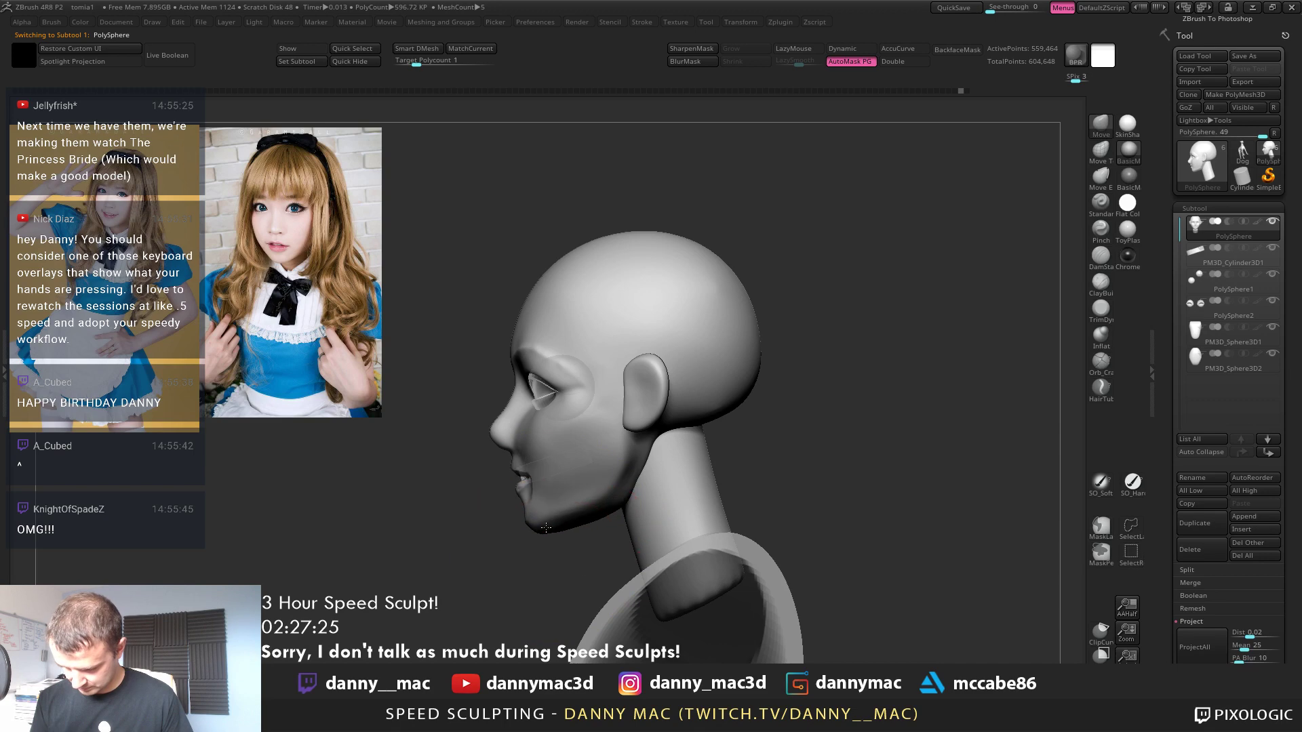
# Adjust the profile of the lips on the head with the Move brush
pyautogui.press('space')
pyautogui.moveTo(532, 478)
pyautogui.mouseDown()
pyautogui.moveTo(513, 479)
pyautogui.moveTo(510, 450)
pyautogui.mouseUp()
pyautogui.press('space')
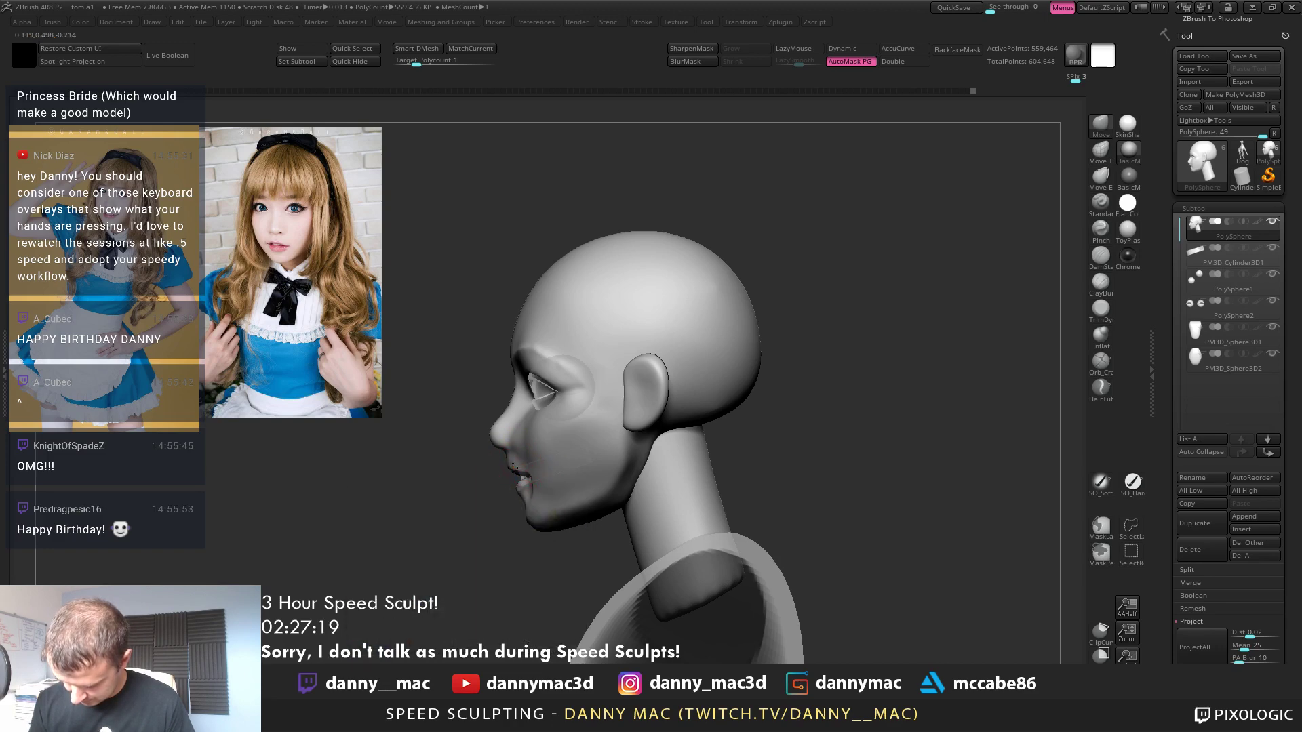
pyautogui.moveTo(523, 436)
pyautogui.mouseDown(button='right')
pyautogui.moveTo(516, 500)
pyautogui.moveTo(544, 430)
pyautogui.moveTo(604, 391)
pyautogui.moveTo(542, 400)
pyautogui.moveTo(596, 506)
pyautogui.mouseUp(button='right')
# Show the polyframe, select the disc in the mouth and lay a horizontal transpose line across it
pyautogui.press('space')
pyautogui.hotkey('shift', 'f')
pyautogui.press('w')
pyautogui.hotkey('shift', 't')
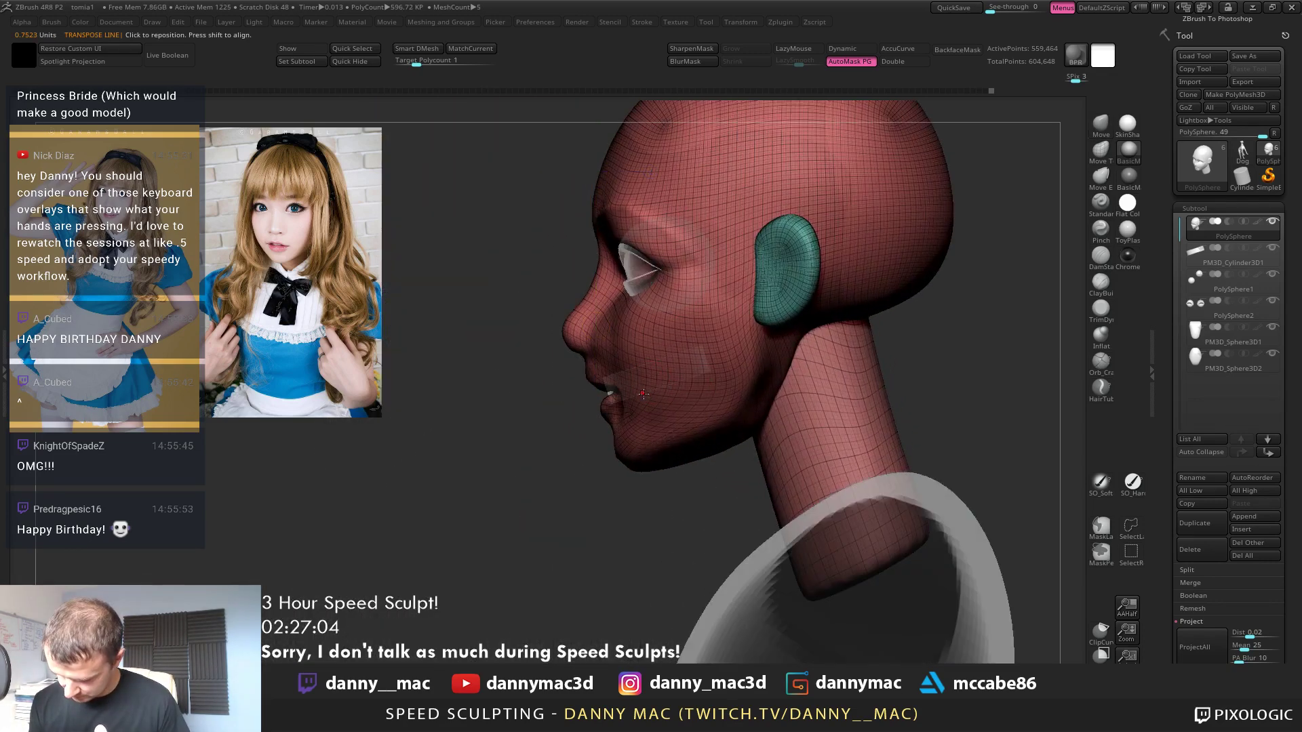
pyautogui.keyDown('shift'); pyautogui.moveTo(596, 171); pyautogui.dragTo(596, 480); pyautogui.keyUp('shift')
pyautogui.keyDown('alt'); pyautogui.click(622, 391); pyautogui.keyUp('alt')
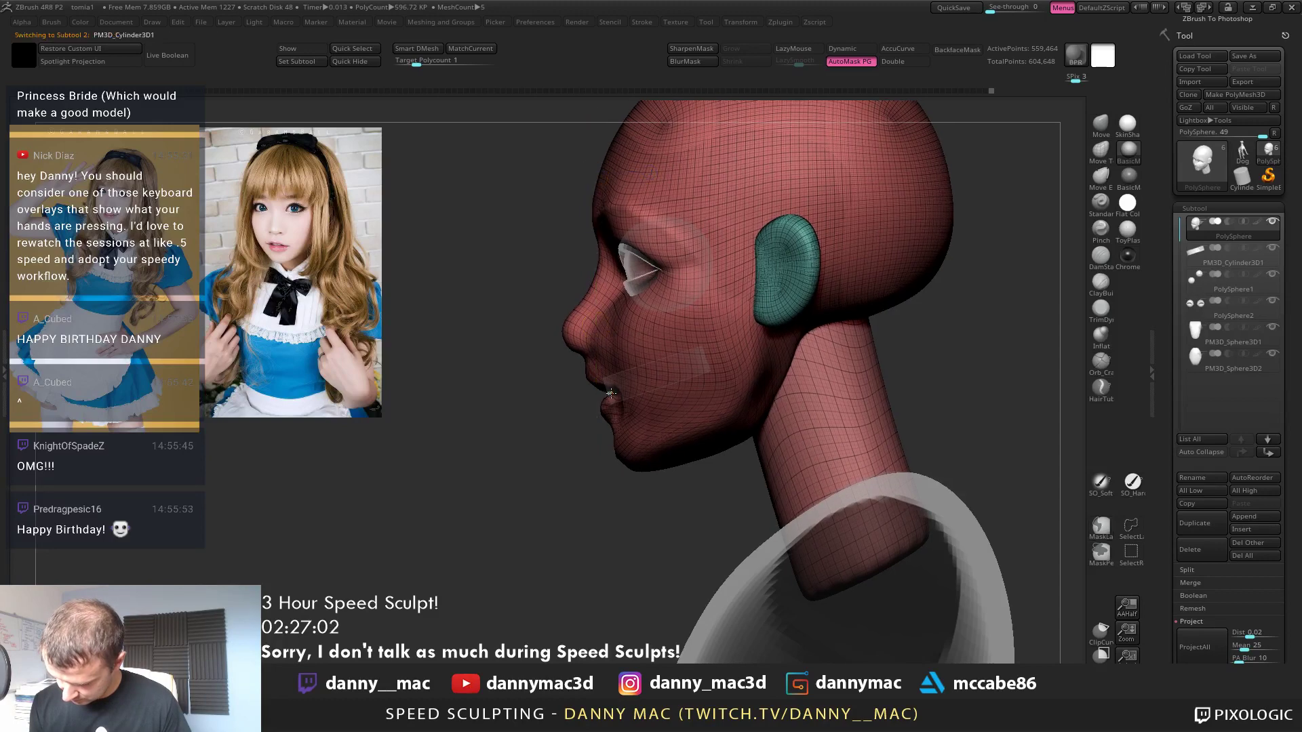
pyautogui.keyDown('shift'); pyautogui.moveTo(628, 380); pyautogui.dragTo(815, 380); pyautogui.keyUp('shift')
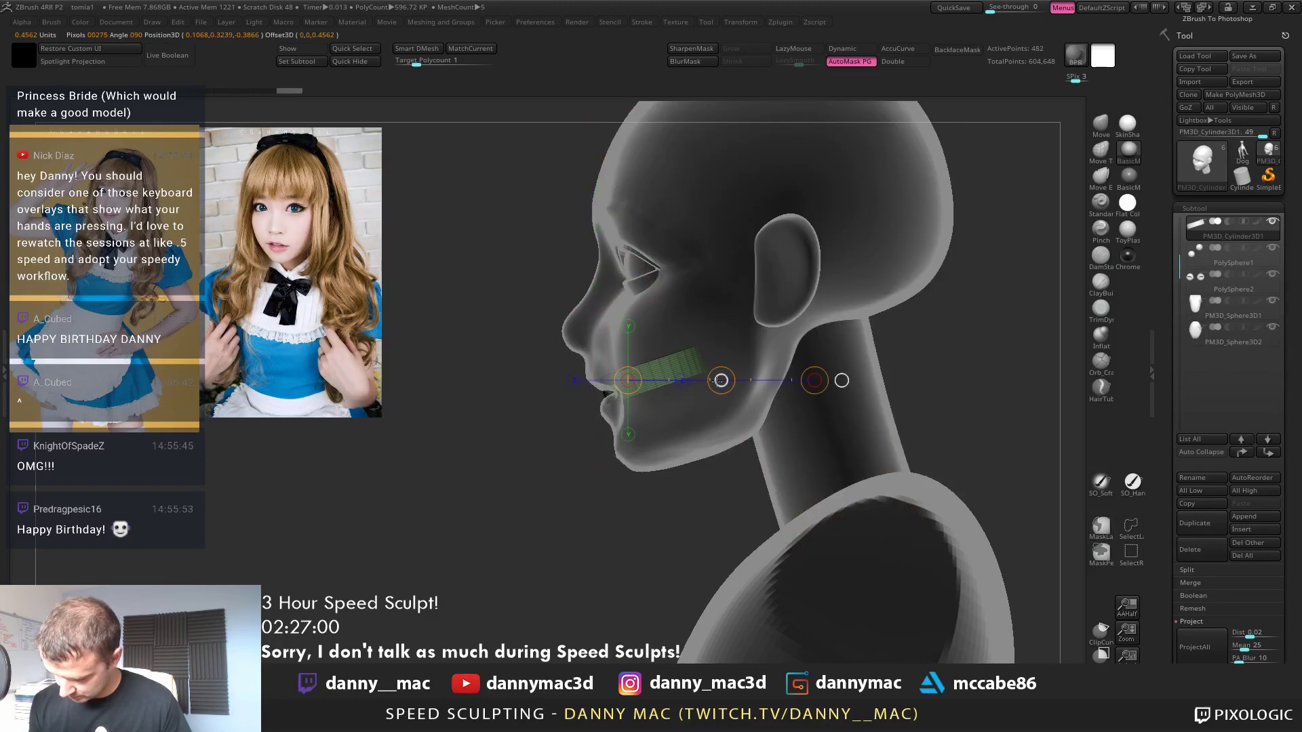
pyautogui.hotkey('shift', 't')
# Inspect the eyes and the disc in the mouth from the front, then reselect the head subtool
pyautogui.moveTo(721, 381); pyautogui.dragTo(651, 366, button='right')
pyautogui.keyDown('alt'); pyautogui.click(608, 331); pyautogui.keyUp('alt')
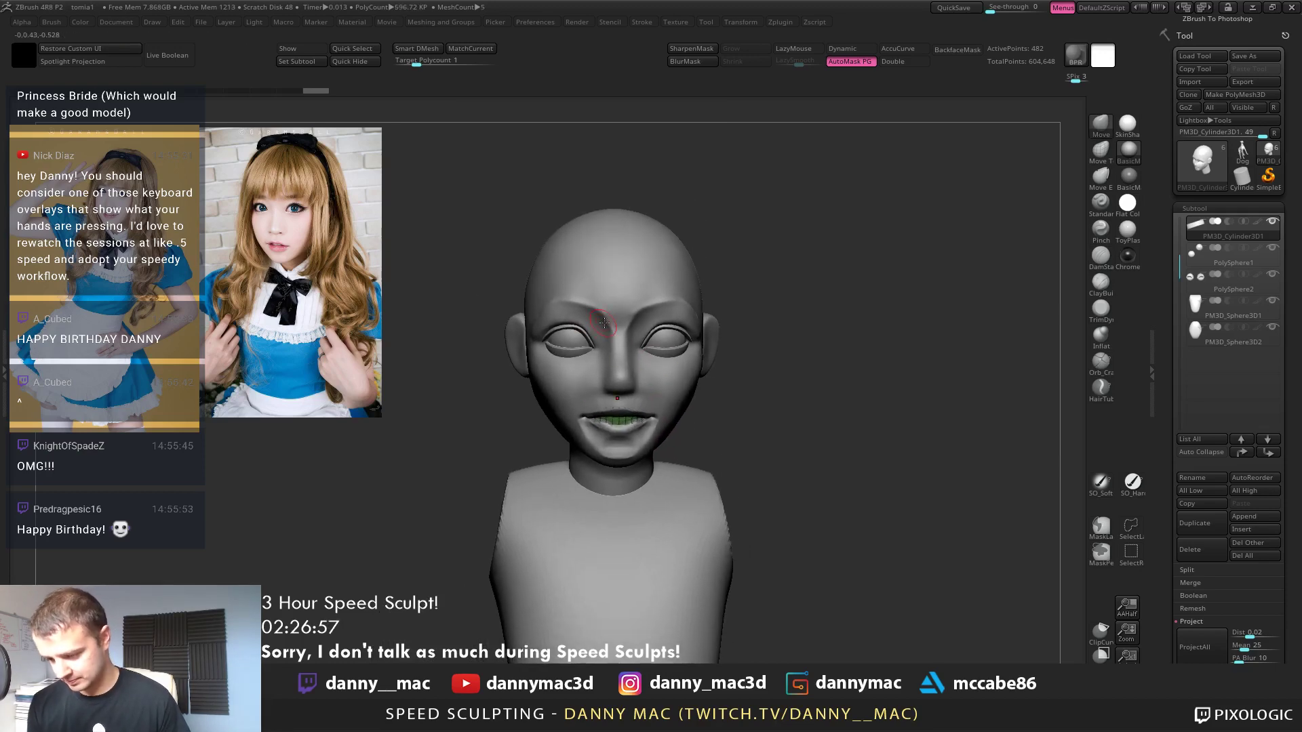
pyautogui.keyDown('alt'); pyautogui.click(668, 339); pyautogui.keyUp('alt')
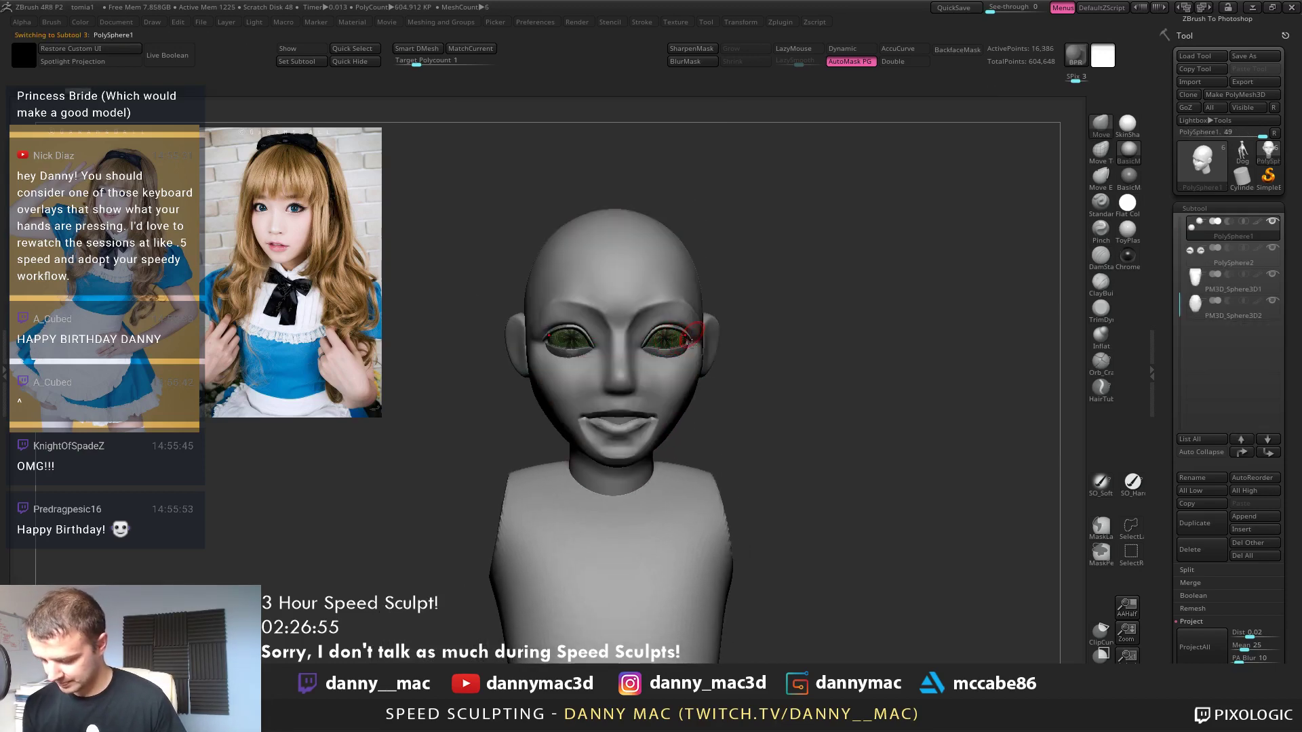
pyautogui.keyDown('ctrl'); pyautogui.moveTo(650, 360); pyautogui.dragTo(620, 419, button='right'); pyautogui.keyUp('ctrl')
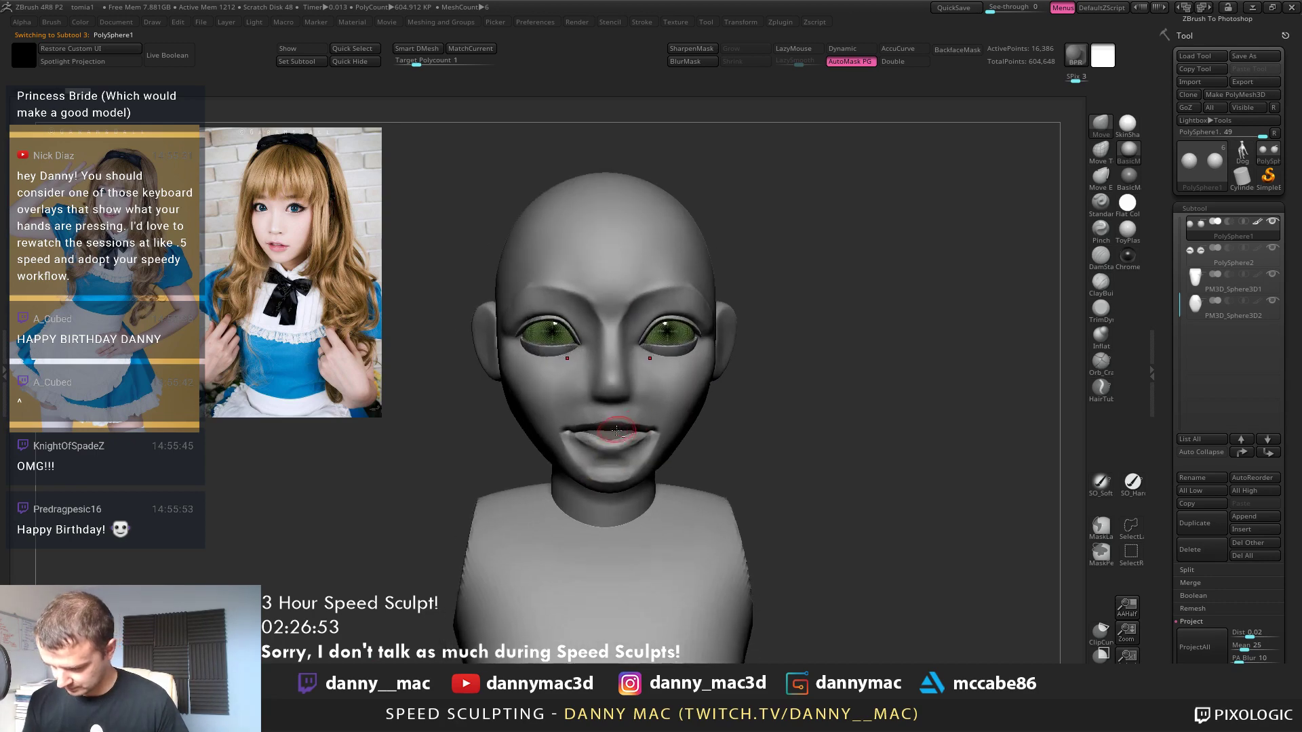
pyautogui.keyDown('alt'); pyautogui.click(616, 437); pyautogui.keyUp('alt')
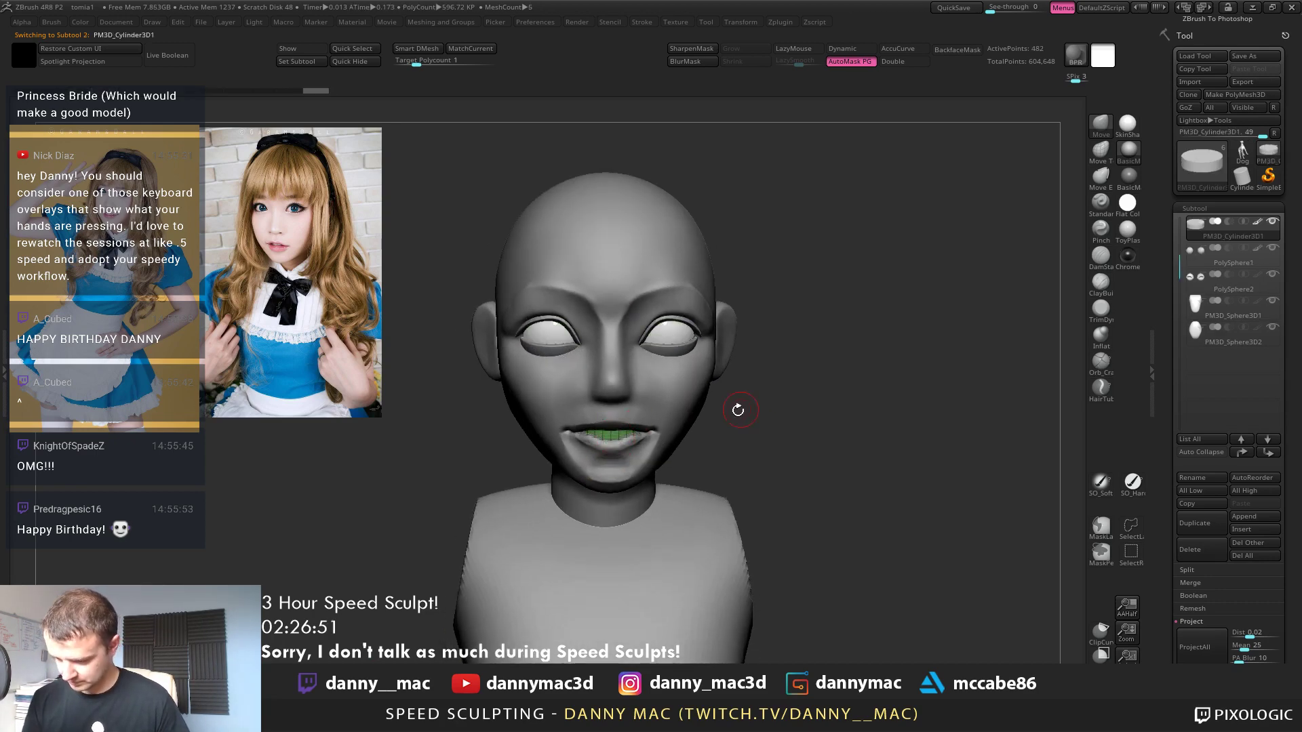
pyautogui.keyDown('alt'); pyautogui.click(679, 407); pyautogui.keyUp('alt')
# Step the head down to a lower subdivision level and refine the mouth and chin area
pyautogui.moveTo(679, 408); pyautogui.dragTo(566, 440, button='right')
pyautogui.hotkey('shift', 'd')
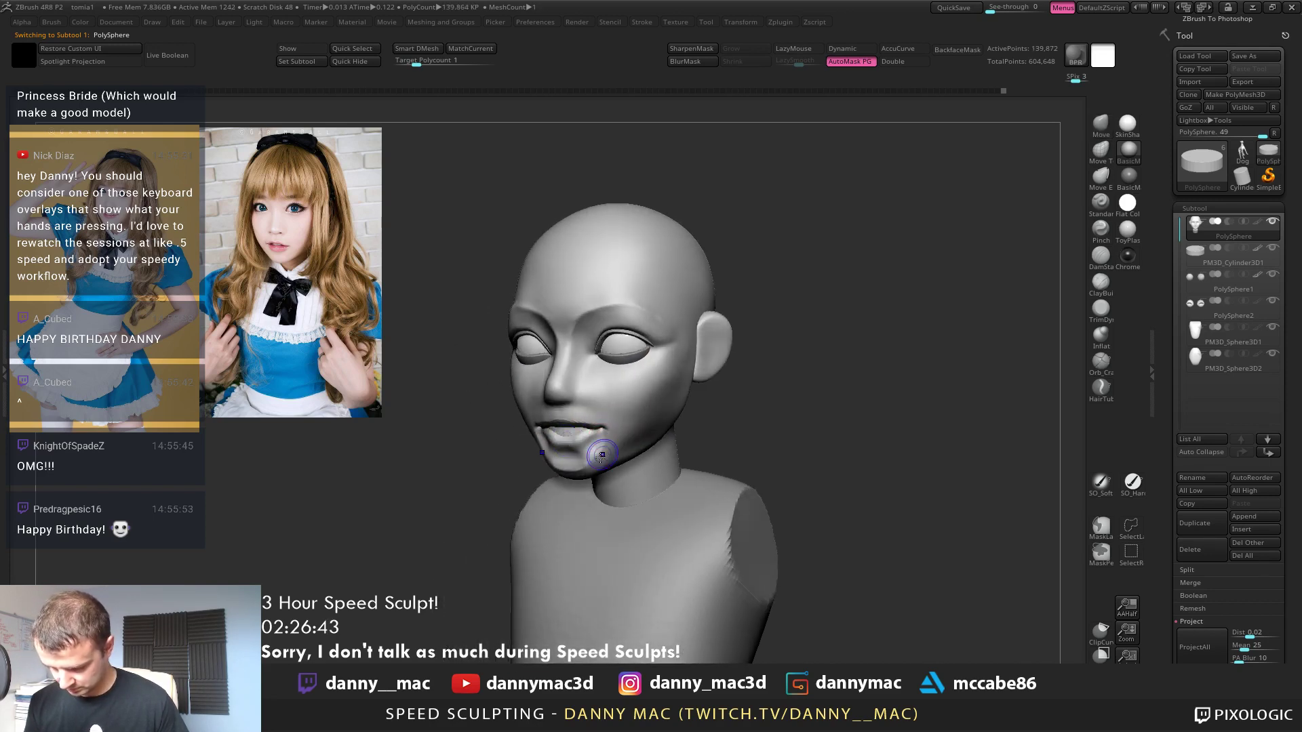
pyautogui.hotkey('shift', 'd')
pyautogui.moveTo(575, 472); pyautogui.dragTo(594, 472, button='right')
pyautogui.moveTo(573, 472); pyautogui.dragTo(577, 476)
pyautogui.moveTo(578, 476)
pyautogui.mouseDown(button='right')
pyautogui.moveTo(512, 473)
pyautogui.moveTo(620, 472)
pyautogui.moveTo(579, 481)
pyautogui.moveTo(596, 465)
pyautogui.moveTo(555, 461)
pyautogui.moveTo(570, 474)
pyautogui.moveTo(570, 456)
pyautogui.moveTo(581, 462)
pyautogui.moveTo(632, 404)
pyautogui.moveTo(595, 407)
pyautogui.moveTo(636, 379)
pyautogui.moveTo(621, 392)
pyautogui.moveTo(633, 339)
pyautogui.moveTo(588, 372)
pyautogui.mouseUp(button='right')
pyautogui.rightClick(576, 470)
pyautogui.press('d')
pyautogui.rightClick(576, 453)
# Adjust the eye area from the side with the Move brush, returning to the head subtool
pyautogui.press('l')
pyautogui.press('b')
pyautogui.press('m')
pyautogui.press('v')
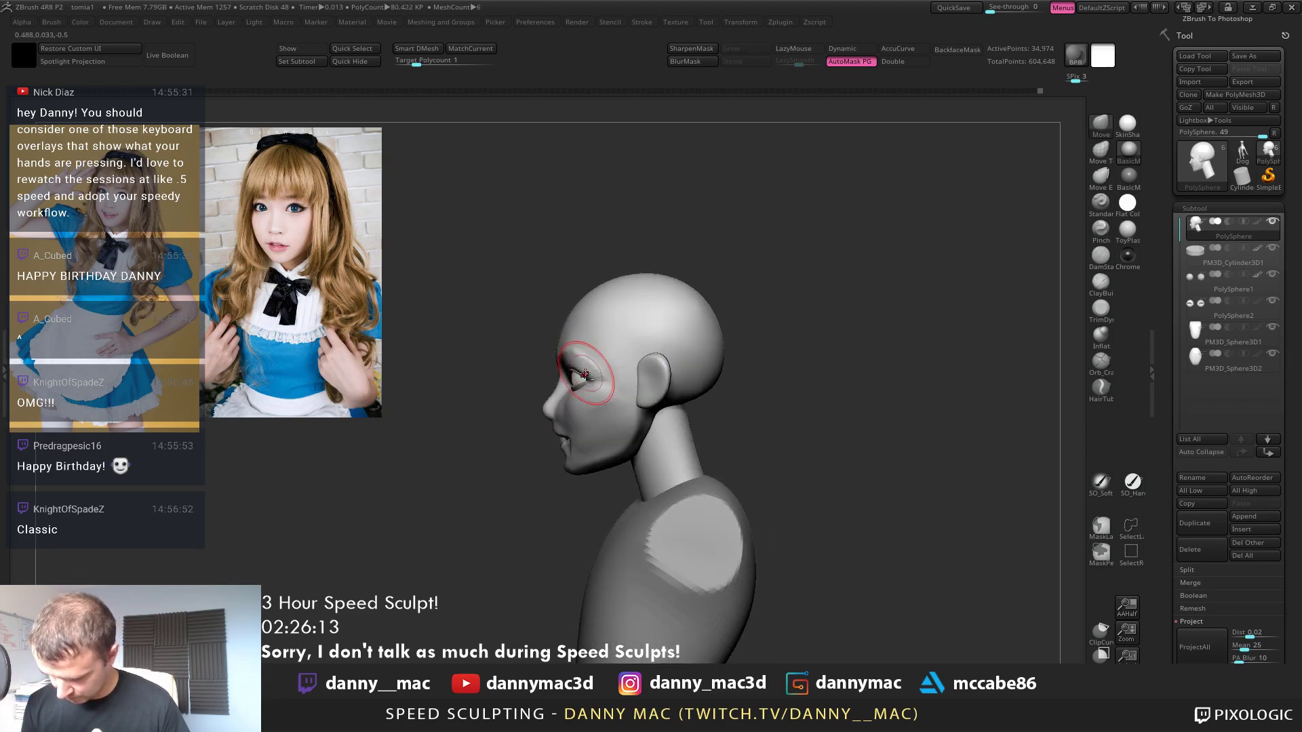
pyautogui.keyDown('alt'); pyautogui.click(587, 379); pyautogui.keyUp('alt')
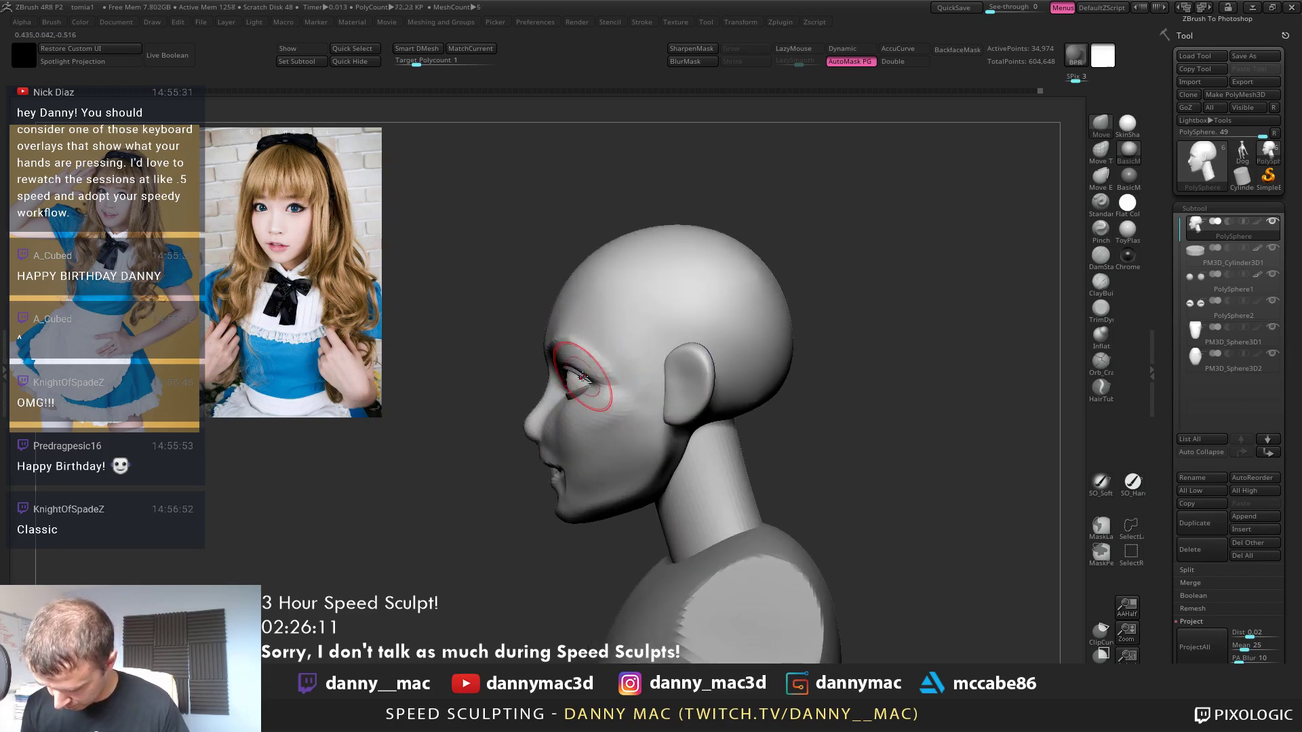
pyautogui.moveTo(587, 375); pyautogui.dragTo(583, 399, button='right')
pyautogui.moveTo(575, 400); pyautogui.dragTo(581, 399)
pyautogui.hotkey('ctrl', 'z')
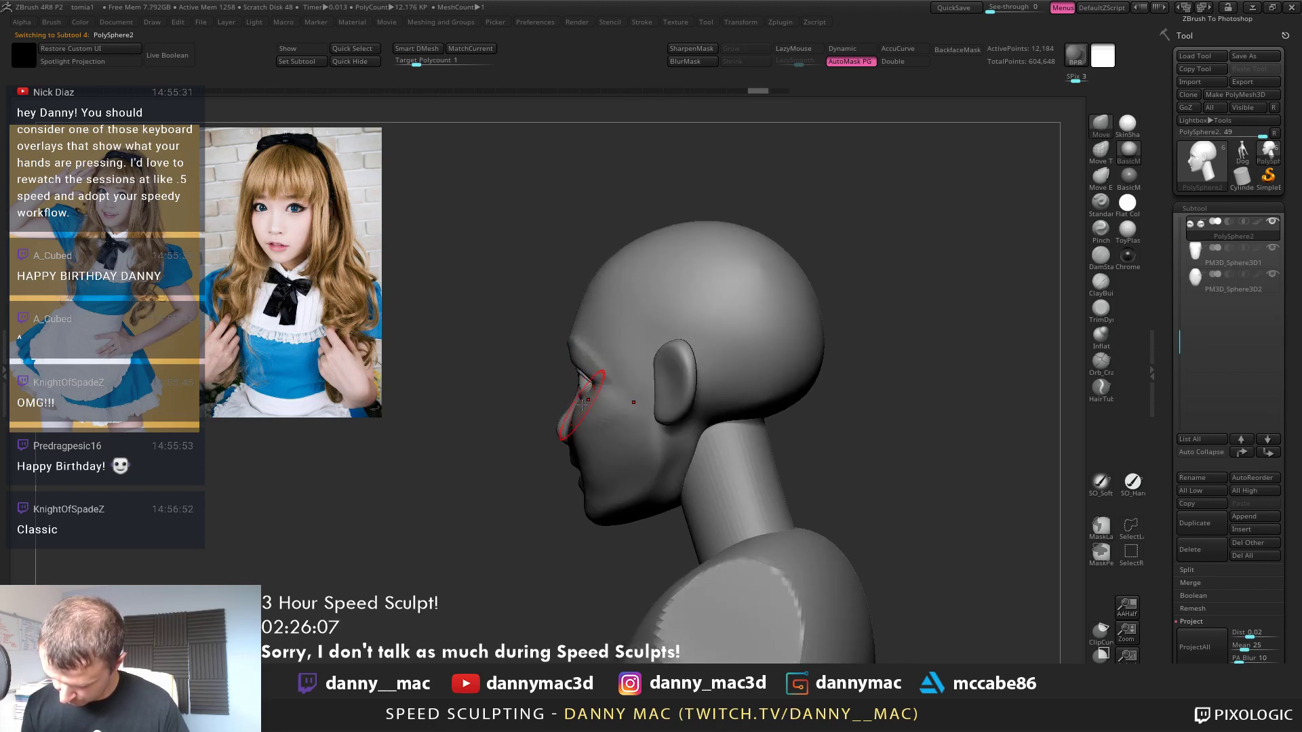
pyautogui.moveTo(598, 398); pyautogui.dragTo(610, 399, button='right')
pyautogui.keyDown('alt'); pyautogui.click(576, 403); pyautogui.keyUp('alt')
pyautogui.moveTo(610, 398)
pyautogui.keyDown('ctrl'); pyautogui.mouseDown(button='right')
pyautogui.moveTo(610, 410)
pyautogui.moveTo(552, 372)
pyautogui.mouseUp(button='right'); pyautogui.keyUp('ctrl')
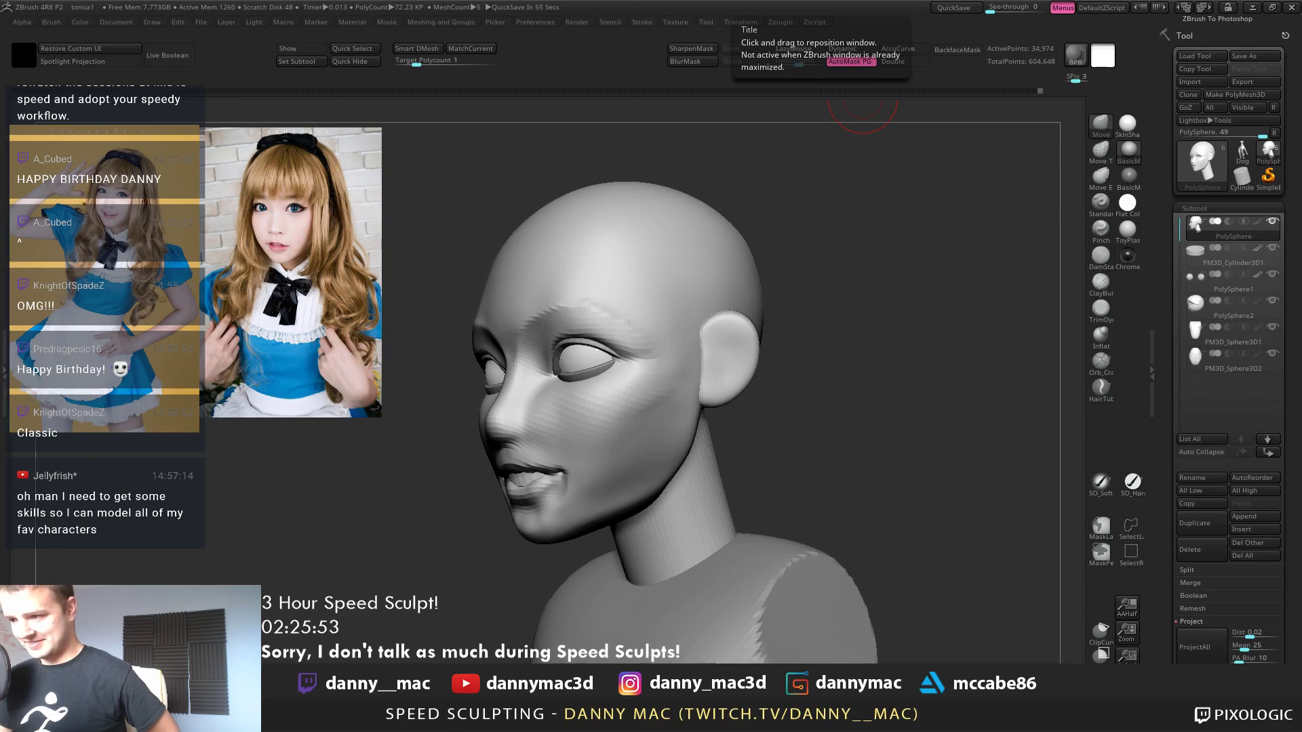
pyautogui.press('super+d')
pyautogui.press('super+d')
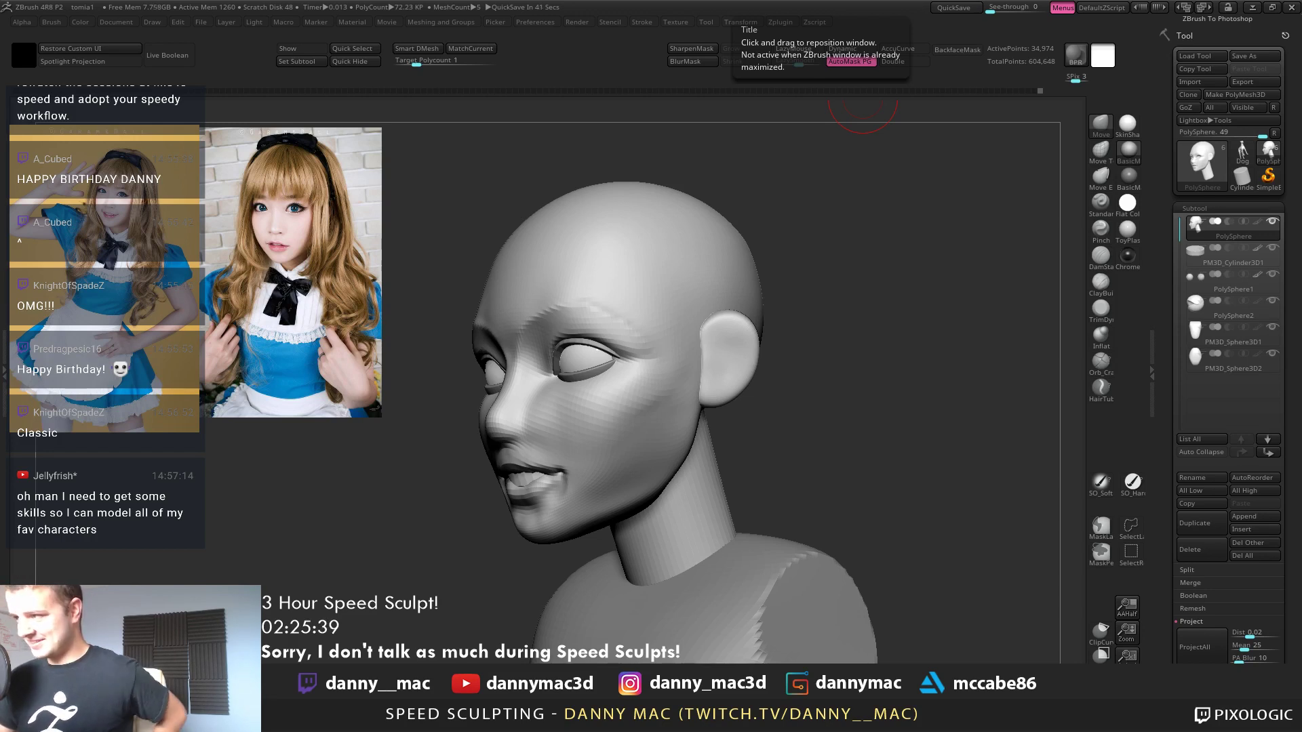
# Define the cheekbone from beneath the eye back to the ear with the Dam Standard brush
pyautogui.moveTo(862, 135)
pyautogui.mouseDown()
pyautogui.moveTo(767, 139)
pyautogui.moveTo(751, 116)
pyautogui.mouseUp()
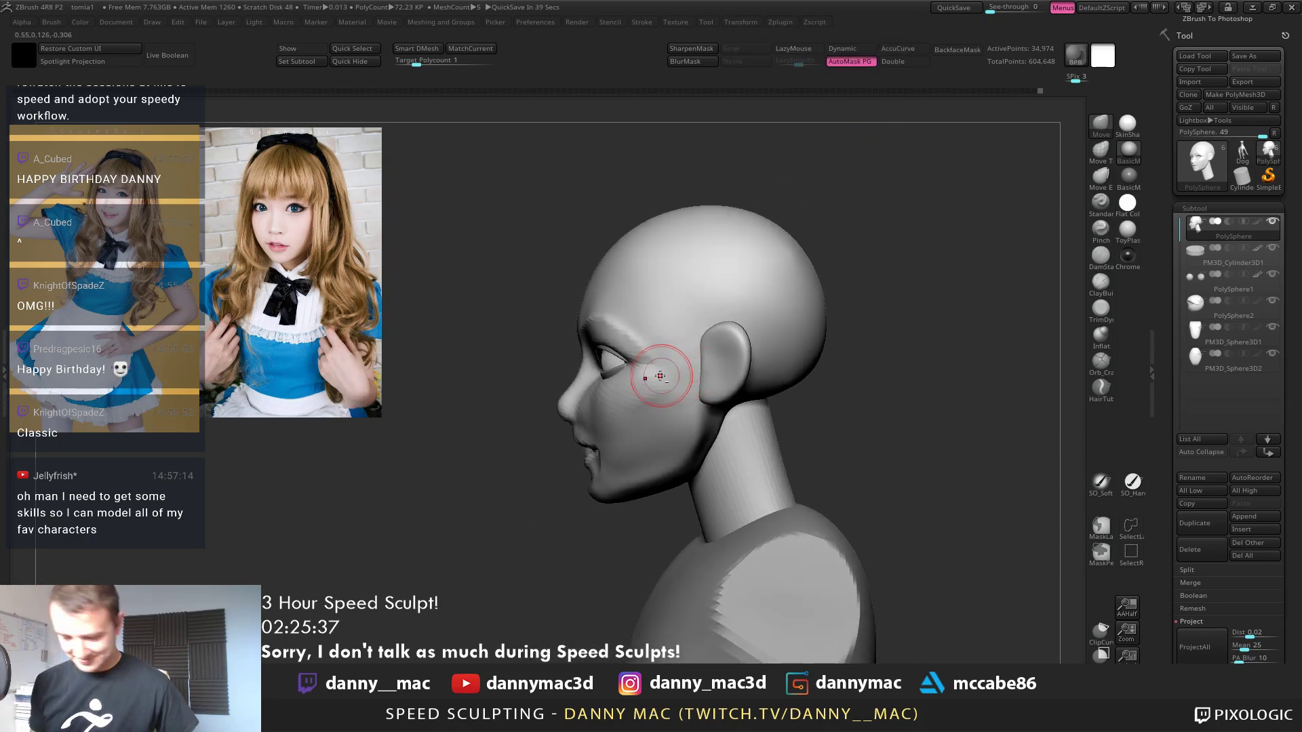
pyautogui.press('b')
pyautogui.press('d')
pyautogui.press('s')
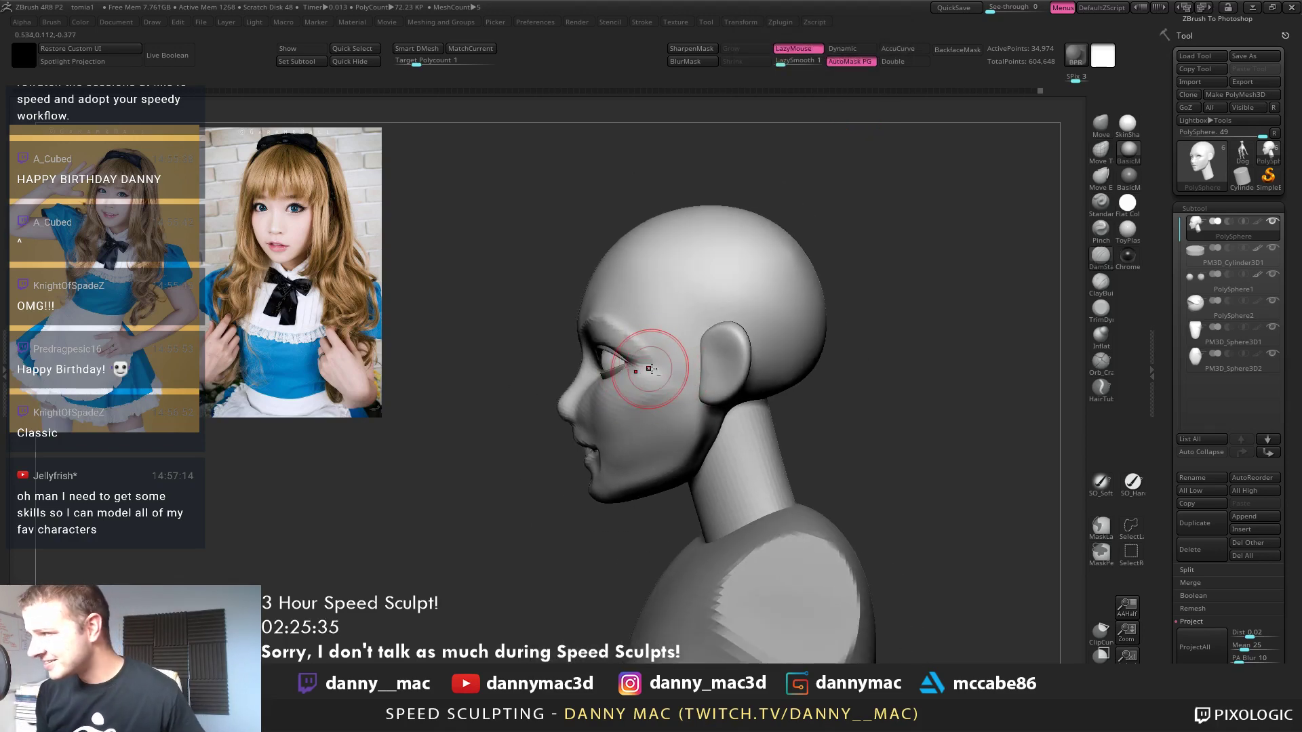
pyautogui.moveTo(589, 381); pyautogui.dragTo(603, 411)
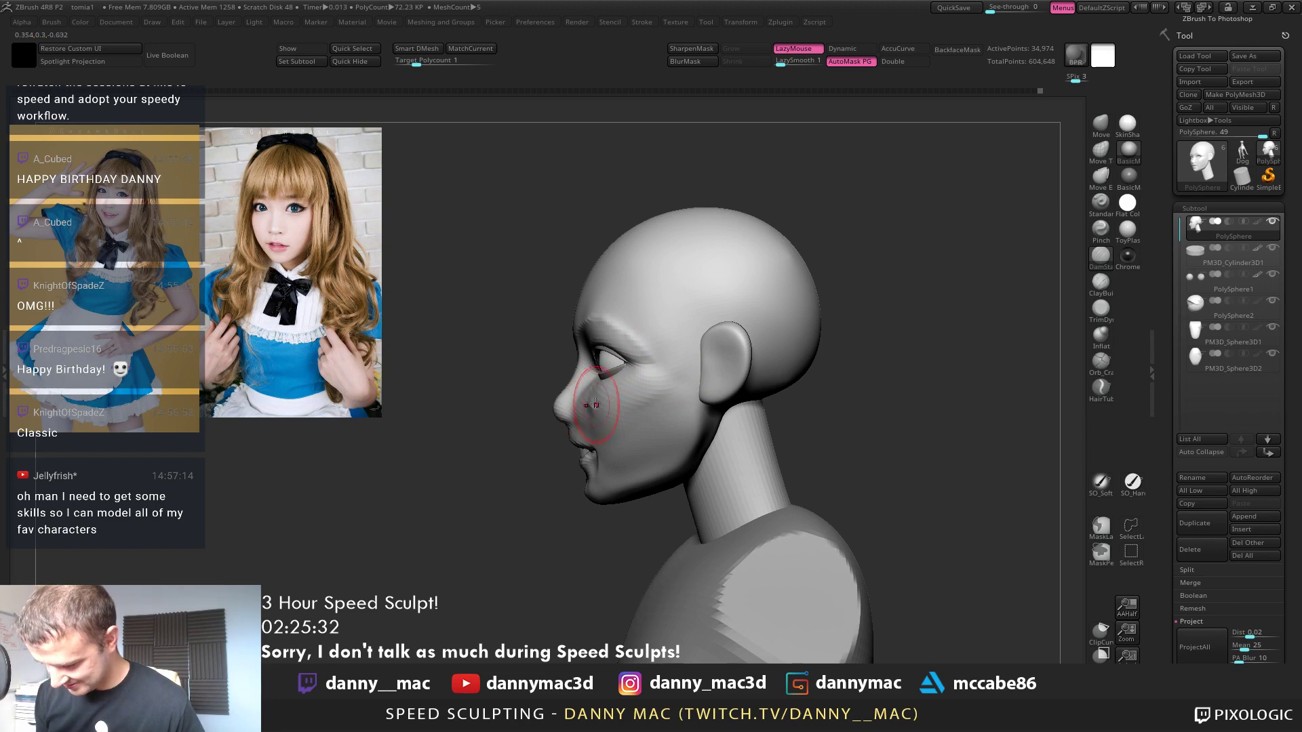
pyautogui.moveTo(512, 409)
pyautogui.mouseDown()
pyautogui.moveTo(600, 411)
pyautogui.moveTo(627, 399)
pyautogui.mouseUp()
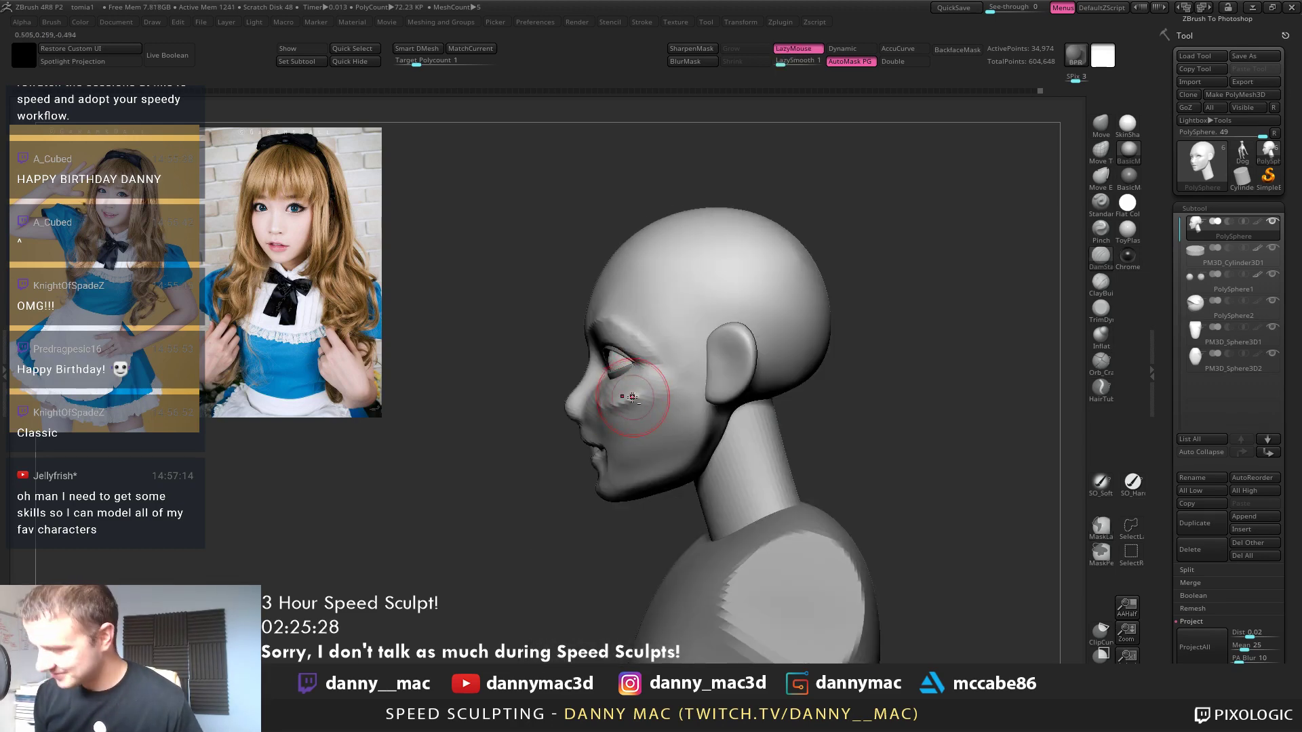
pyautogui.moveTo(630, 401); pyautogui.dragTo(625, 402)
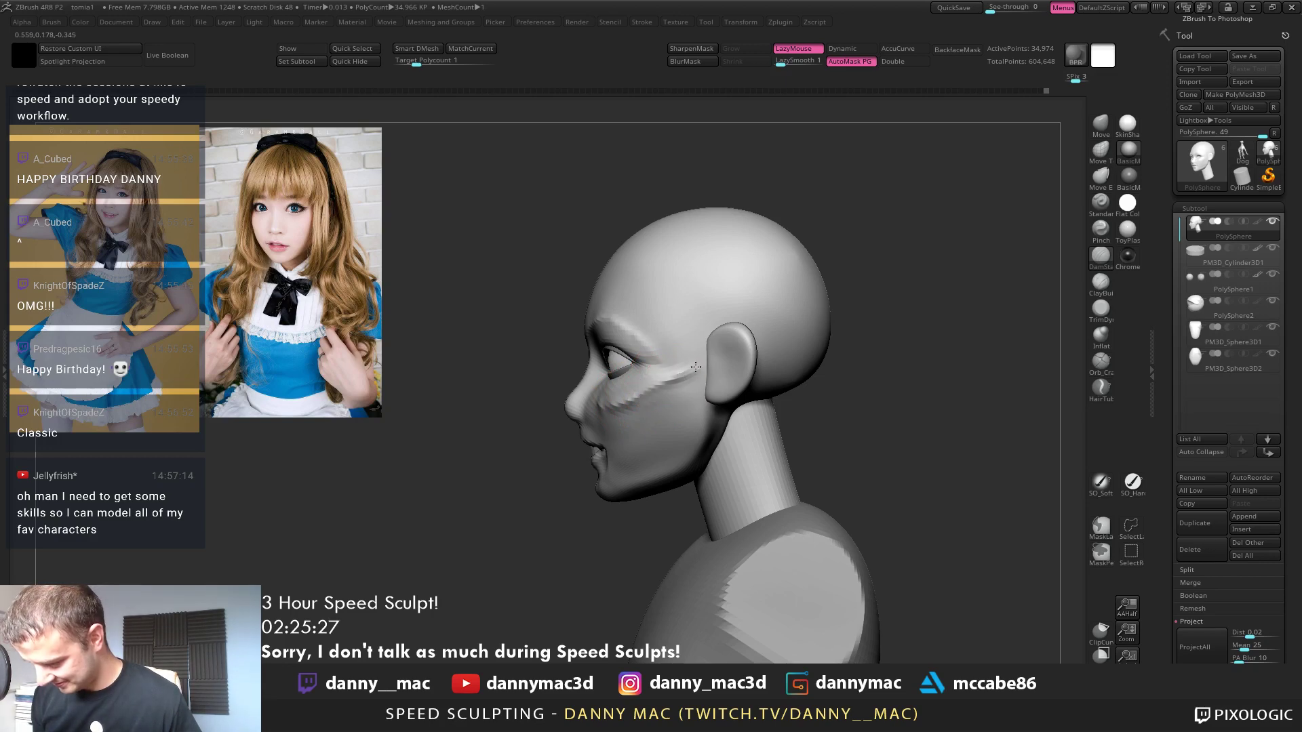
pyautogui.moveTo(696, 366)
pyautogui.keyDown('shift'); pyautogui.mouseDown()
pyautogui.moveTo(727, 343)
pyautogui.moveTo(688, 377)
pyautogui.mouseUp(); pyautogui.keyUp('shift')
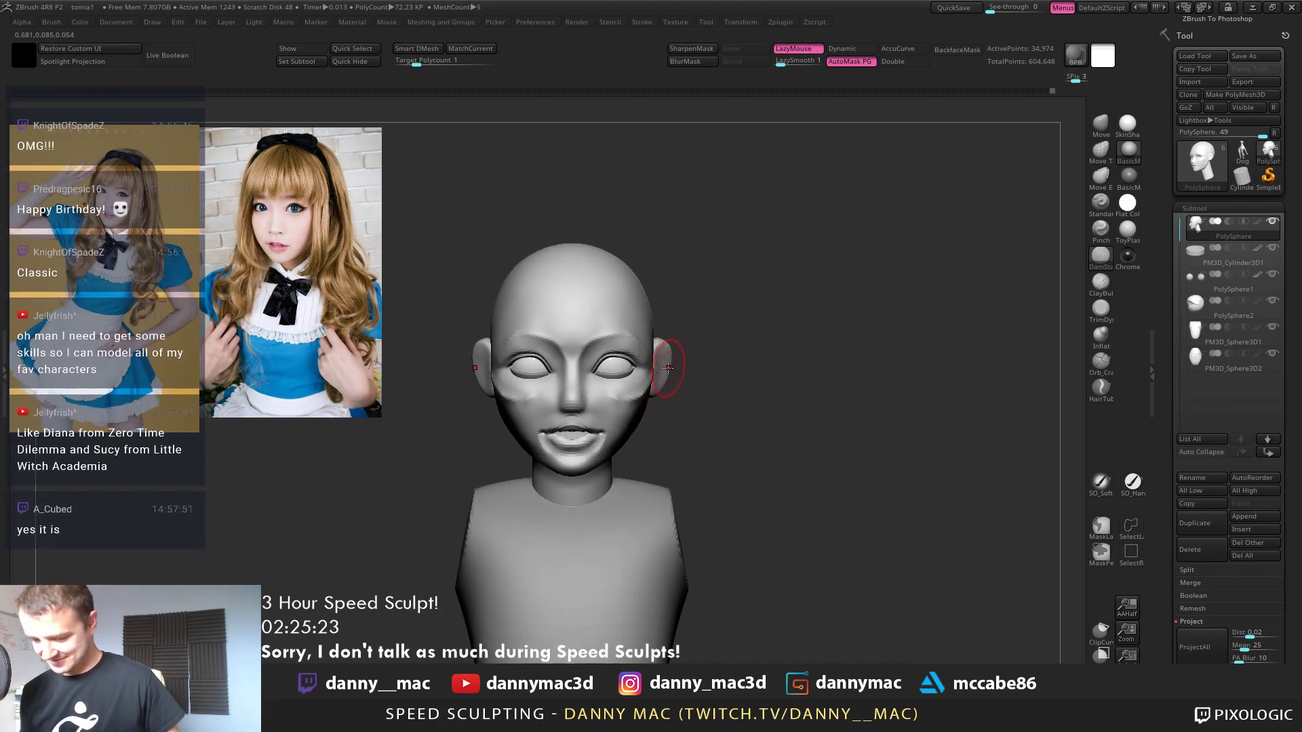
# Check the alignment of the ears and face from above with transpose lines and the polyframe
pyautogui.press('w')
pyautogui.keyDown('shift'); pyautogui.moveTo(716, 360); pyautogui.dragTo(716, 434); pyautogui.keyUp('shift')
pyautogui.hotkey('shift', 'f')
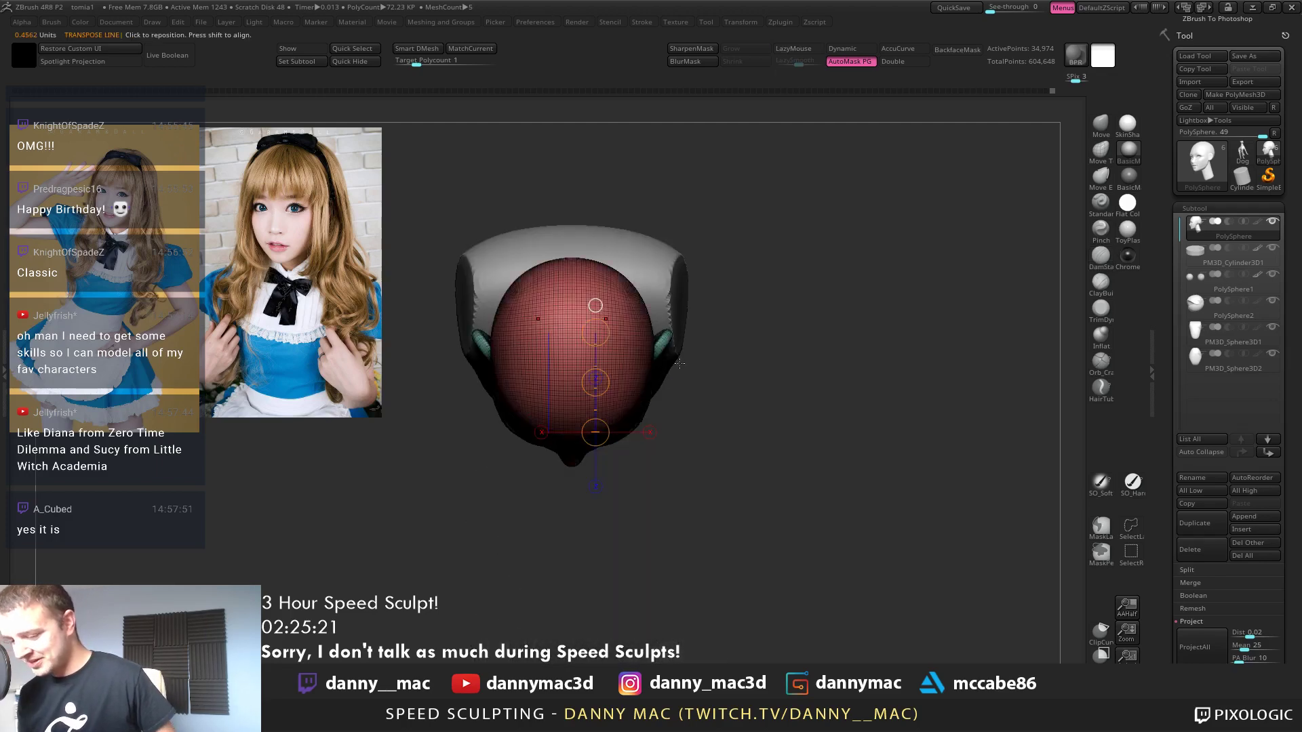
pyautogui.hotkey('shift', 'f')
pyautogui.keyDown('shift'); pyautogui.moveTo(665, 337); pyautogui.dragTo(664, 487); pyautogui.keyUp('shift')
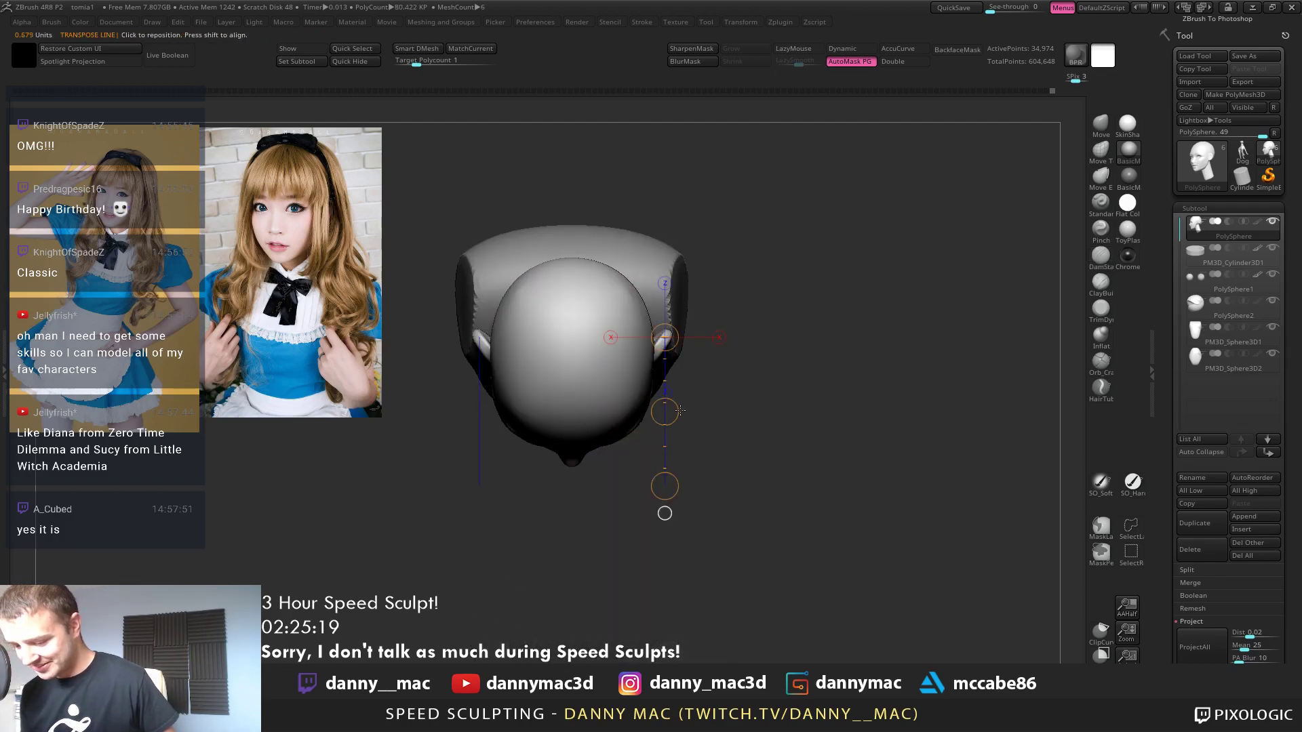
pyautogui.moveTo(728, 319)
pyautogui.keyDown('shift'); pyautogui.mouseDown()
pyautogui.moveTo(728, 230)
pyautogui.moveTo(617, 230)
pyautogui.mouseUp(); pyautogui.keyUp('shift')
pyautogui.press('q')
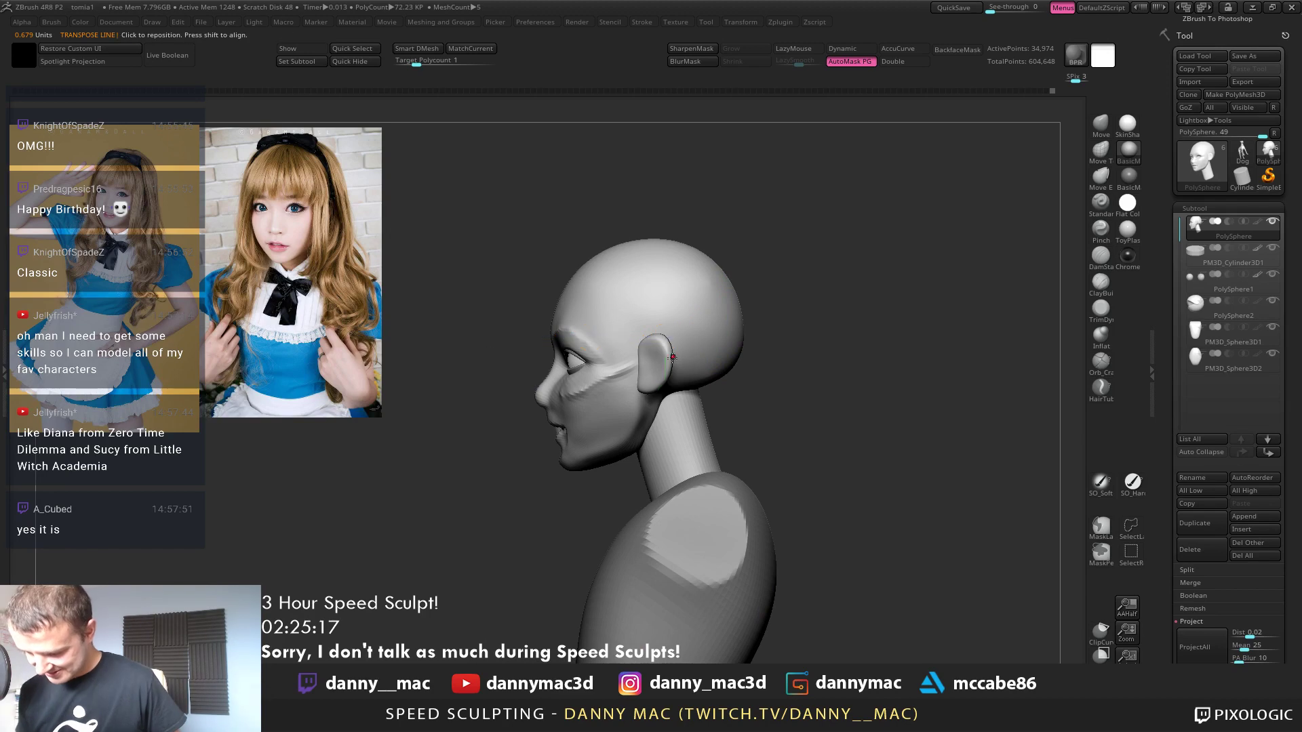
# Soften the cheekbone strokes and check the cheeks against the whole torso from the front
pyautogui.keyDown('alt'); pyautogui.moveTo(763, 312); pyautogui.dragTo(732, 251); pyautogui.keyUp('alt')
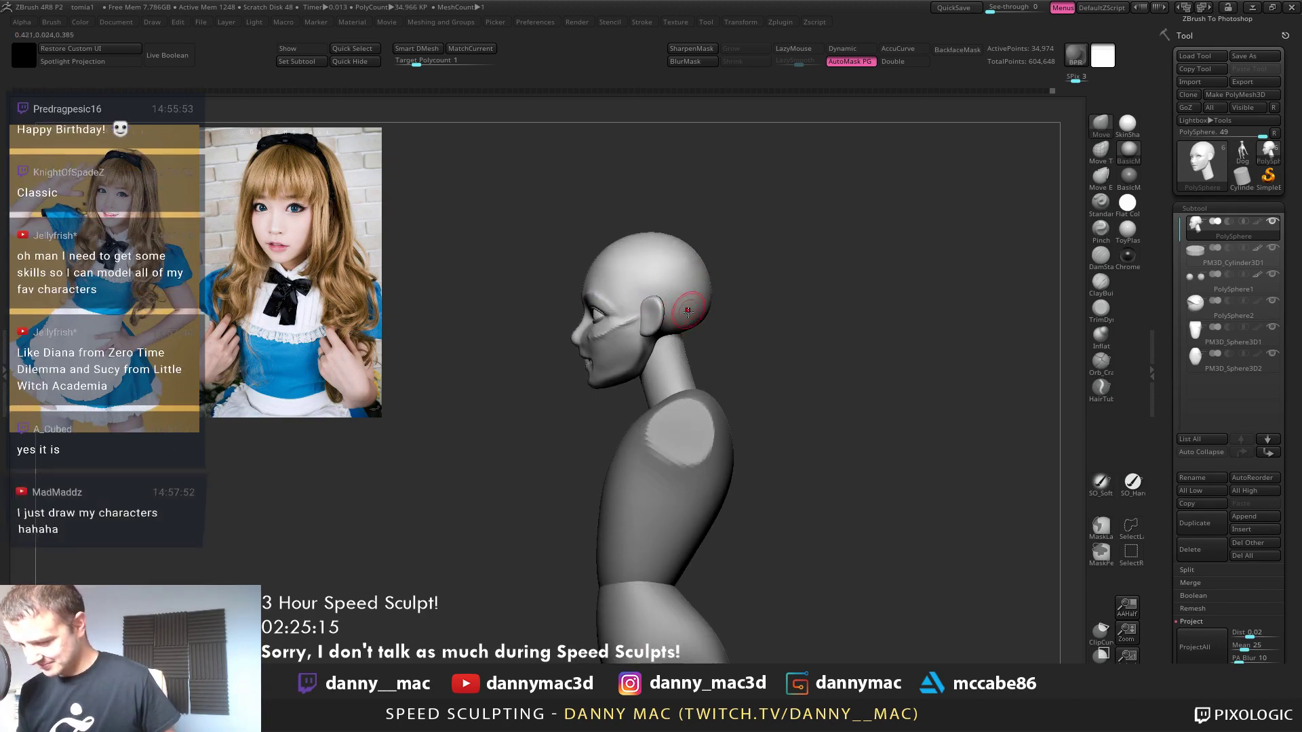
pyautogui.hotkey('shift', 'f')
pyautogui.hotkey('shift', 'f')
pyautogui.moveTo(676, 328)
pyautogui.keyDown('shift'); pyautogui.mouseDown()
pyautogui.moveTo(696, 347)
pyautogui.moveTo(658, 355)
pyautogui.moveTo(671, 335)
pyautogui.mouseUp(); pyautogui.keyUp('shift')
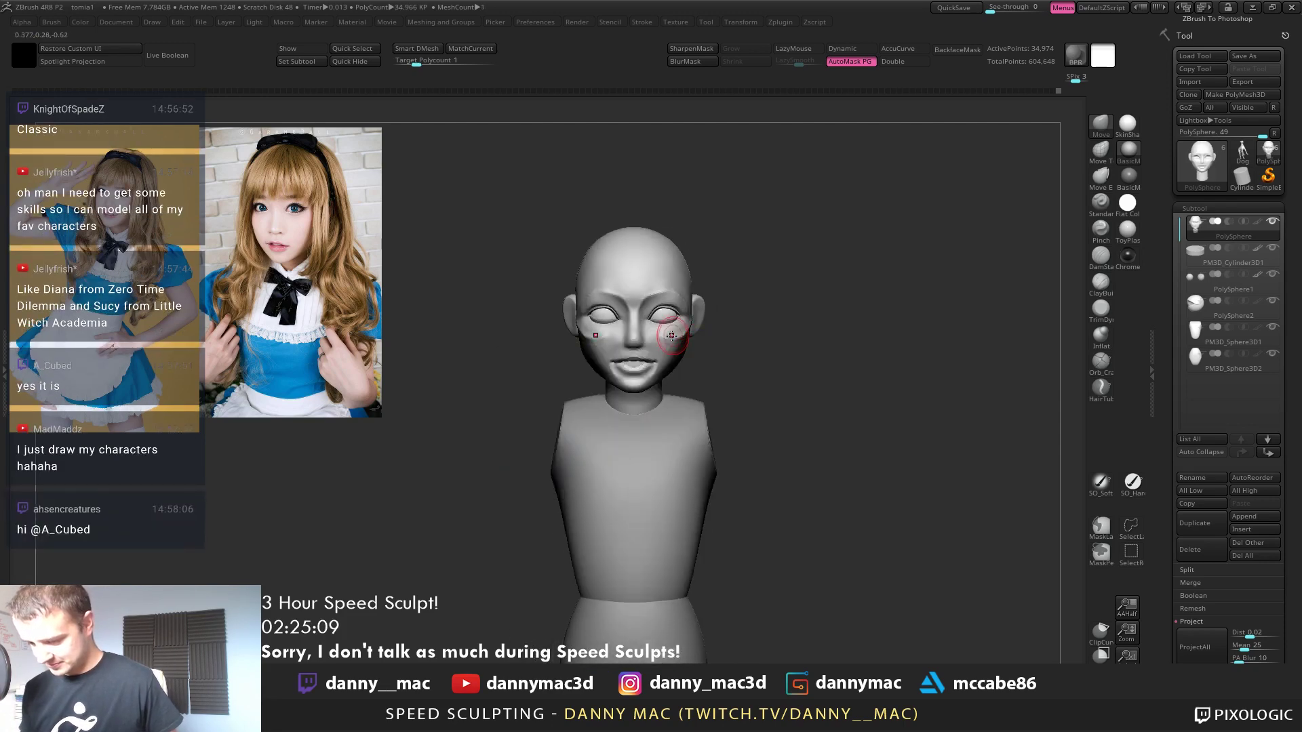
pyautogui.moveTo(687, 331)
pyautogui.mouseDown(button='right')
pyautogui.moveTo(647, 334)
pyautogui.moveTo(681, 339)
pyautogui.moveTo(654, 349)
pyautogui.moveTo(660, 364)
pyautogui.moveTo(673, 368)
pyautogui.moveTo(686, 337)
pyautogui.moveTo(710, 327)
pyautogui.mouseUp(button='right')
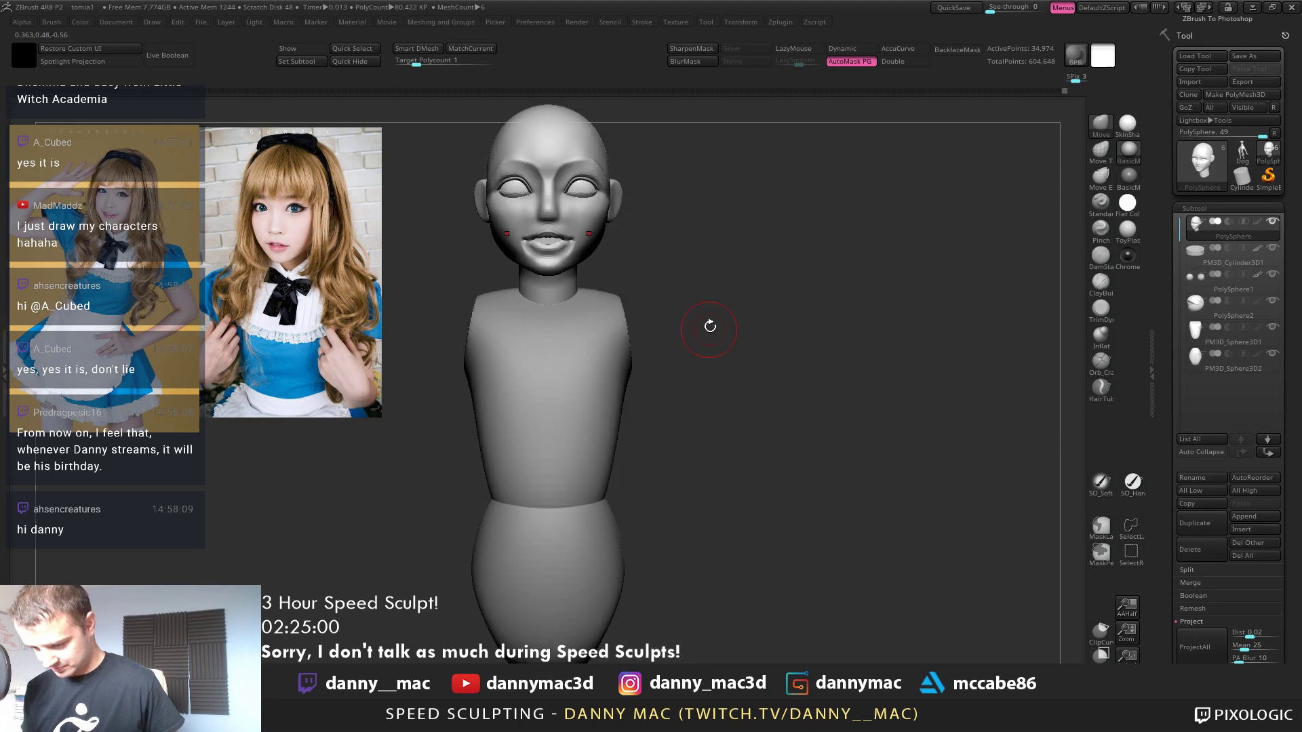
# Sharpen the corners of the mouth with the Dam Standard brush
pyautogui.moveTo(606, 232)
pyautogui.keyDown('alt'); pyautogui.mouseDown(button='right')
pyautogui.moveTo(656, 311)
pyautogui.moveTo(773, 323)
pyautogui.mouseUp(button='right'); pyautogui.keyUp('alt')
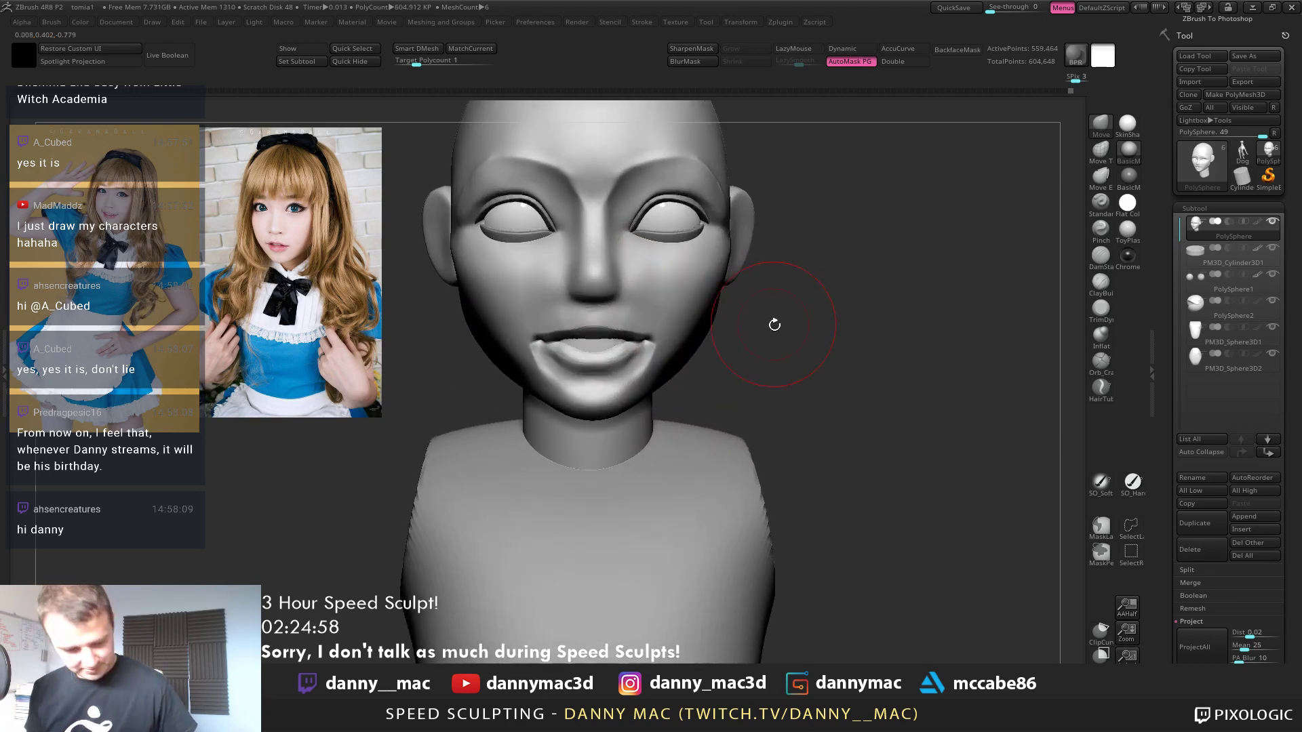
pyautogui.press('b')
pyautogui.press('d')
pyautogui.press('s')
pyautogui.moveTo(621, 294)
pyautogui.keyDown('alt'); pyautogui.mouseDown(button='right')
pyautogui.moveTo(661, 319)
pyautogui.moveTo(597, 302)
pyautogui.moveTo(617, 308)
pyautogui.mouseUp(button='right'); pyautogui.keyUp('alt')
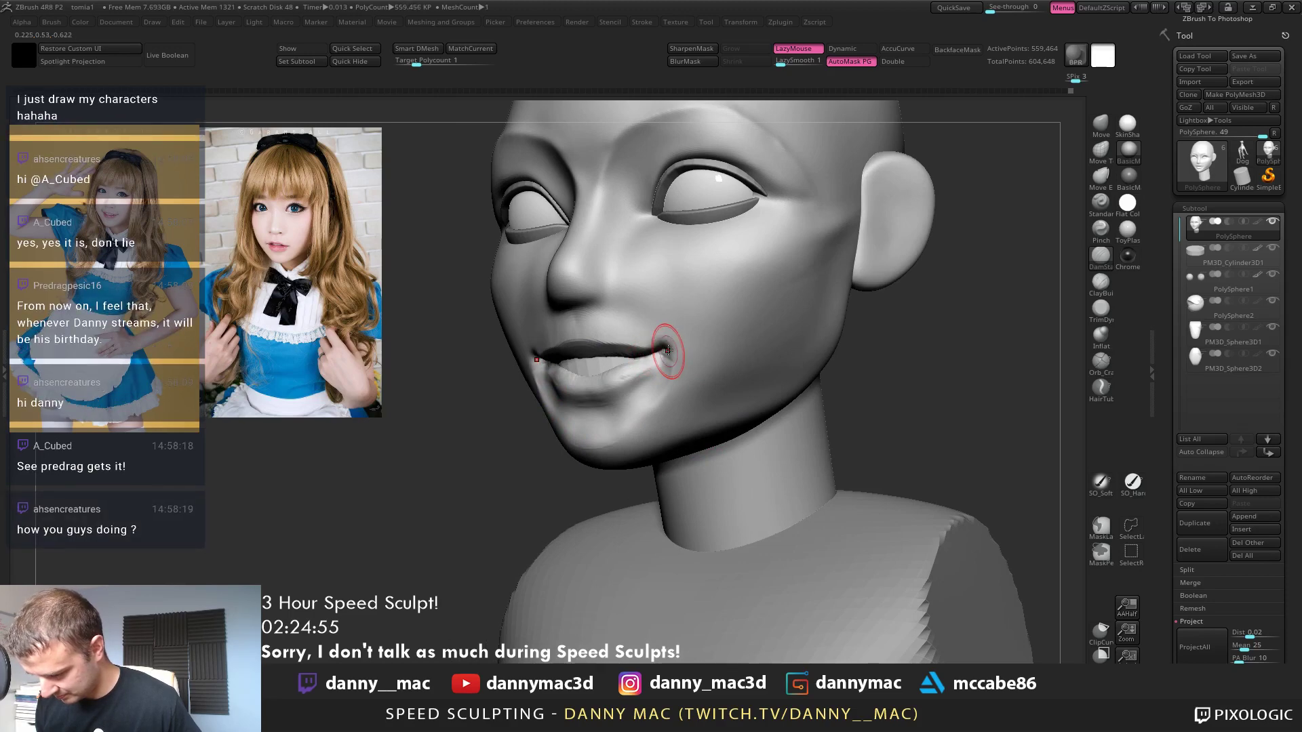
# Carve the smile folds from the nose to beside the mouth and fill around them with the Clay Buildup brush
pyautogui.moveTo(669, 354)
pyautogui.mouseDown(button='right')
pyautogui.moveTo(619, 287)
pyautogui.moveTo(590, 309)
pyautogui.mouseUp(button='right')
pyautogui.moveTo(609, 266); pyautogui.dragTo(542, 365)
pyautogui.keyDown('shift'); pyautogui.moveTo(678, 305); pyautogui.dragTo(638, 302, button='right'); pyautogui.keyUp('shift')
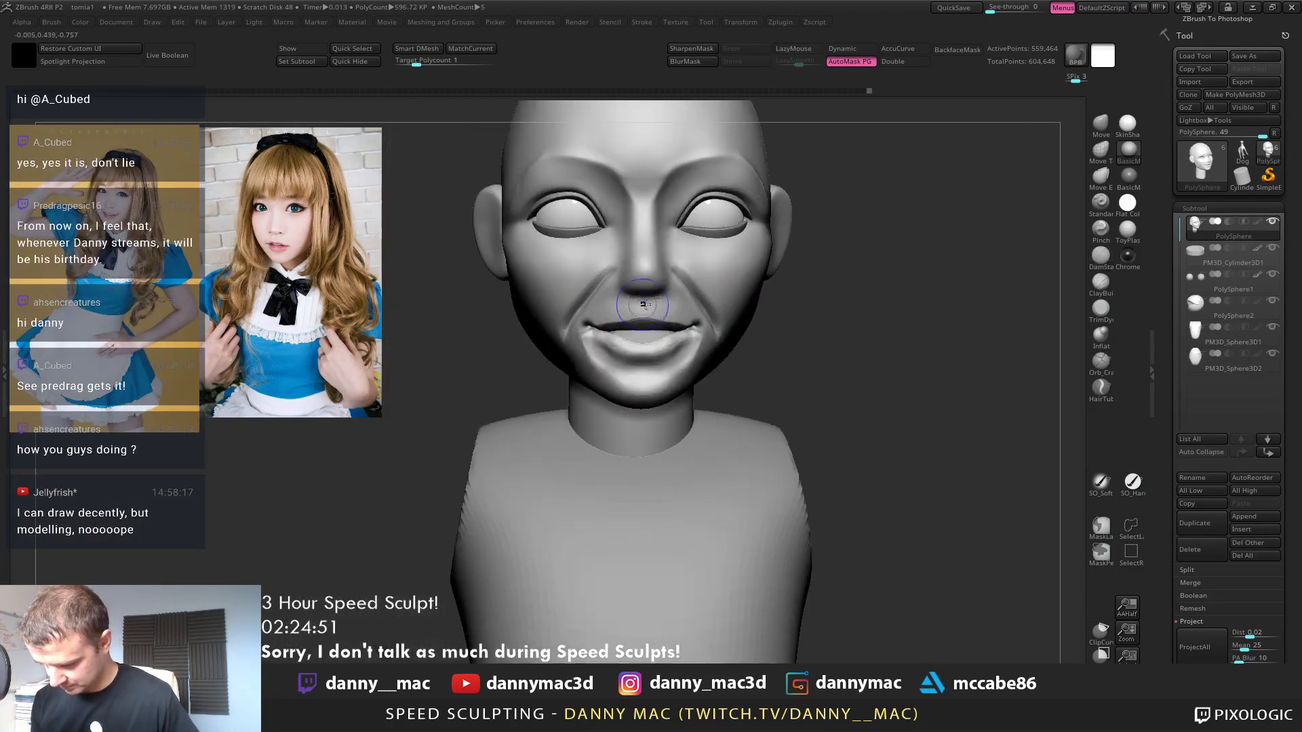
pyautogui.moveTo(713, 336); pyautogui.dragTo(702, 342, button='right')
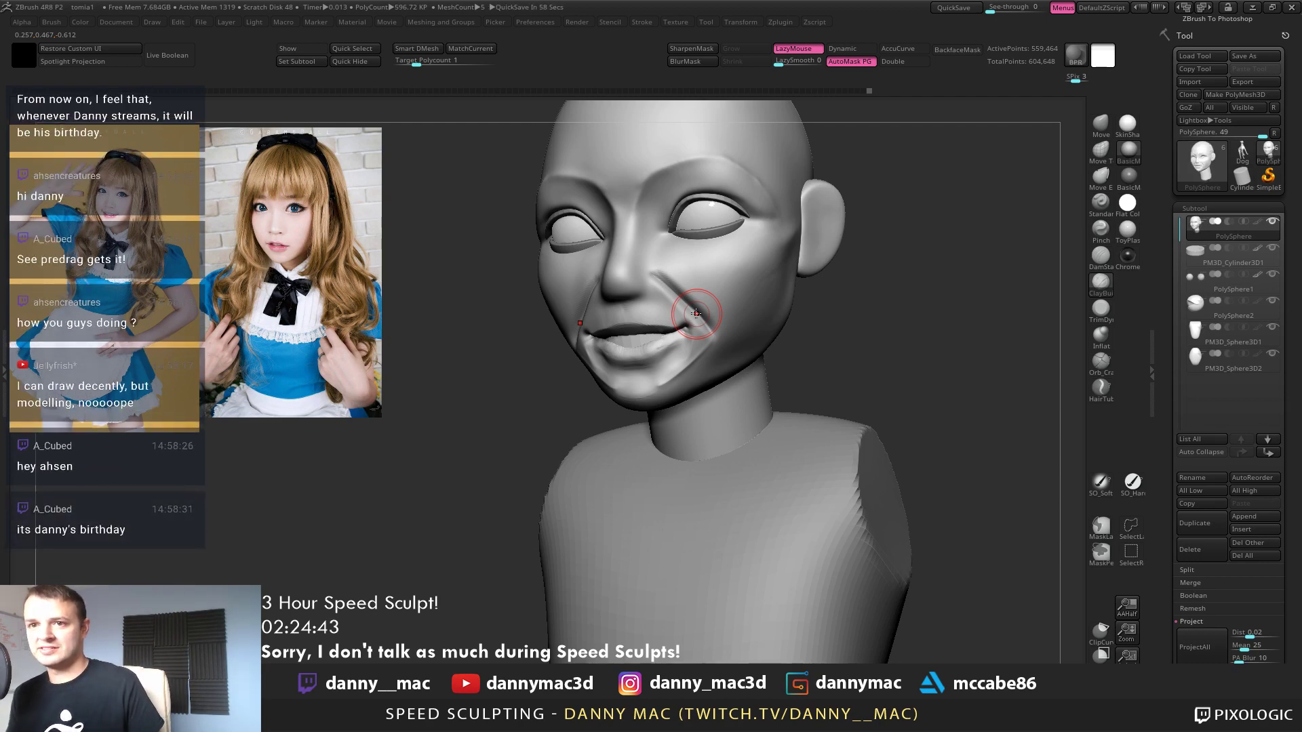
pyautogui.moveTo(696, 313); pyautogui.dragTo(709, 331)
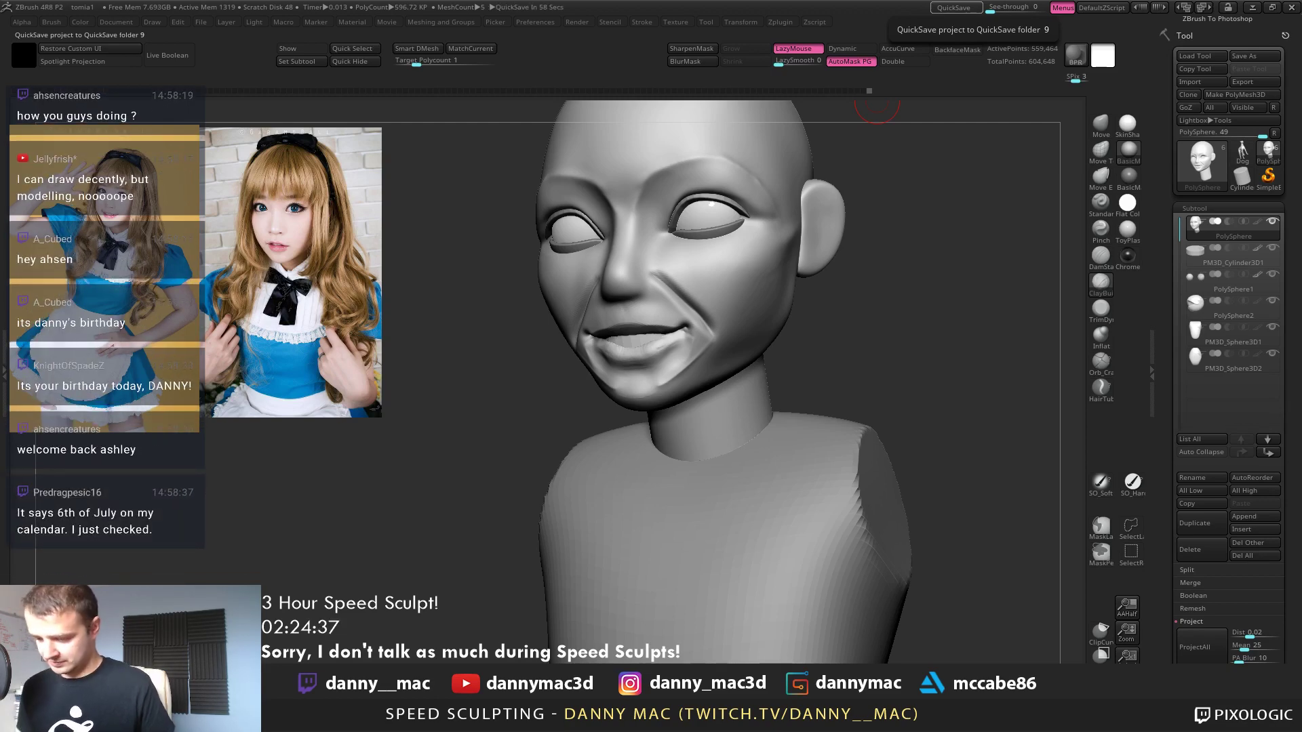
# Lower the head by two subdivision levels and reshape the jaw and lower cheeks with the Move brush
pyautogui.moveTo(685, 291)
pyautogui.mouseDown(button='right')
pyautogui.moveTo(764, 311)
pyautogui.moveTo(697, 333)
pyautogui.mouseUp(button='right')
pyautogui.hotkey('shift', 'd')
pyautogui.hotkey('shift', 'd')
pyautogui.press('b')
pyautogui.press('m')
pyautogui.press('v')
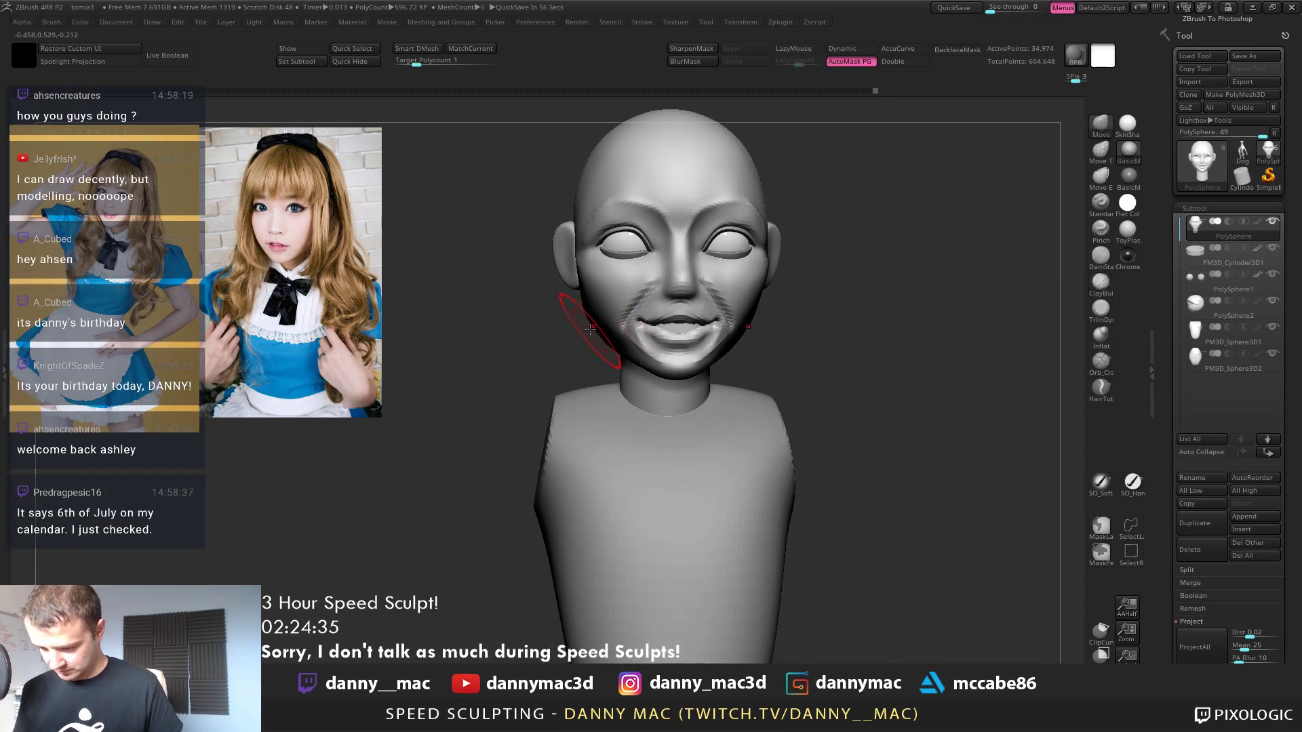
pyautogui.rightClick(590, 329)
pyautogui.moveTo(591, 329); pyautogui.dragTo(651, 340, button='right')
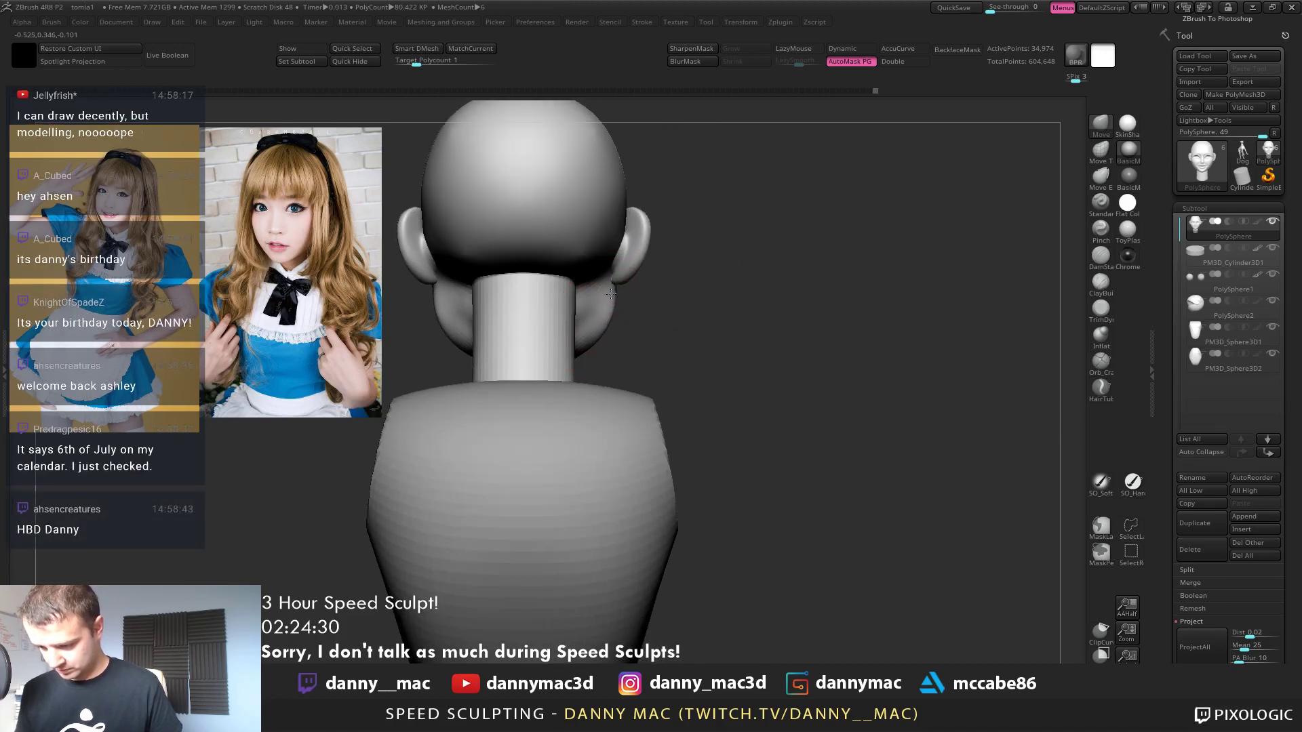
# Refine the jawline and chin with the Move brush from below, the front and the side
pyautogui.moveTo(611, 293)
pyautogui.mouseDown(button='right')
pyautogui.moveTo(556, 298)
pyautogui.moveTo(660, 302)
pyautogui.moveTo(601, 330)
pyautogui.moveTo(590, 295)
pyautogui.mouseUp(button='right')
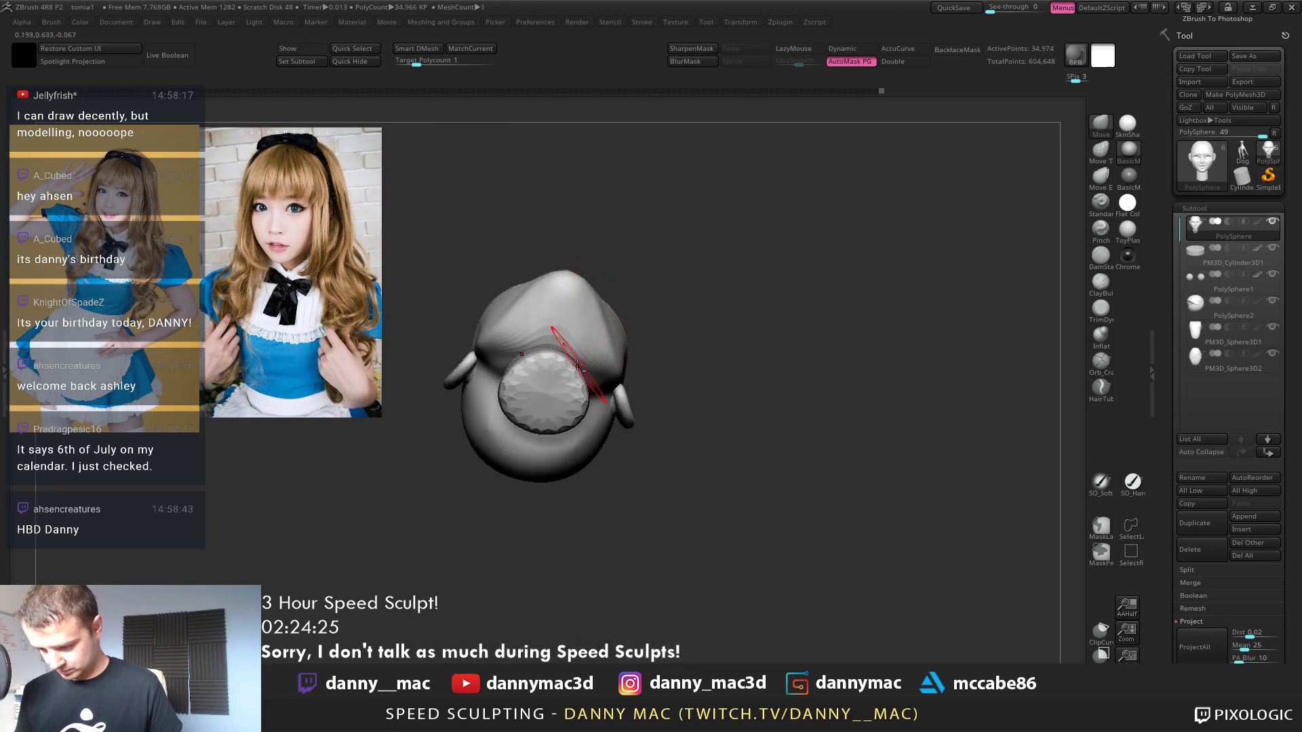
pyautogui.moveTo(561, 360)
pyautogui.mouseDown(button='right')
pyautogui.moveTo(612, 321)
pyautogui.moveTo(608, 295)
pyautogui.moveTo(625, 320)
pyautogui.mouseUp(button='right')
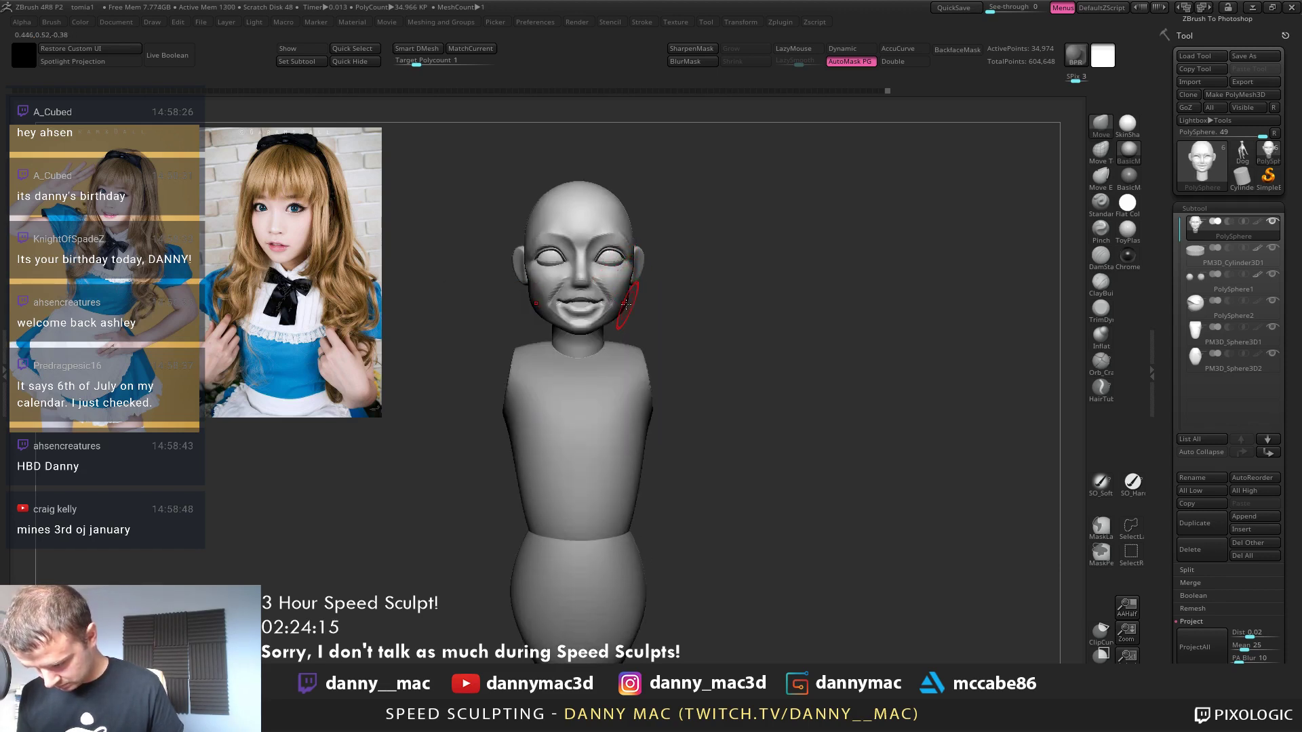
pyautogui.moveTo(625, 303); pyautogui.dragTo(628, 311, button='right')
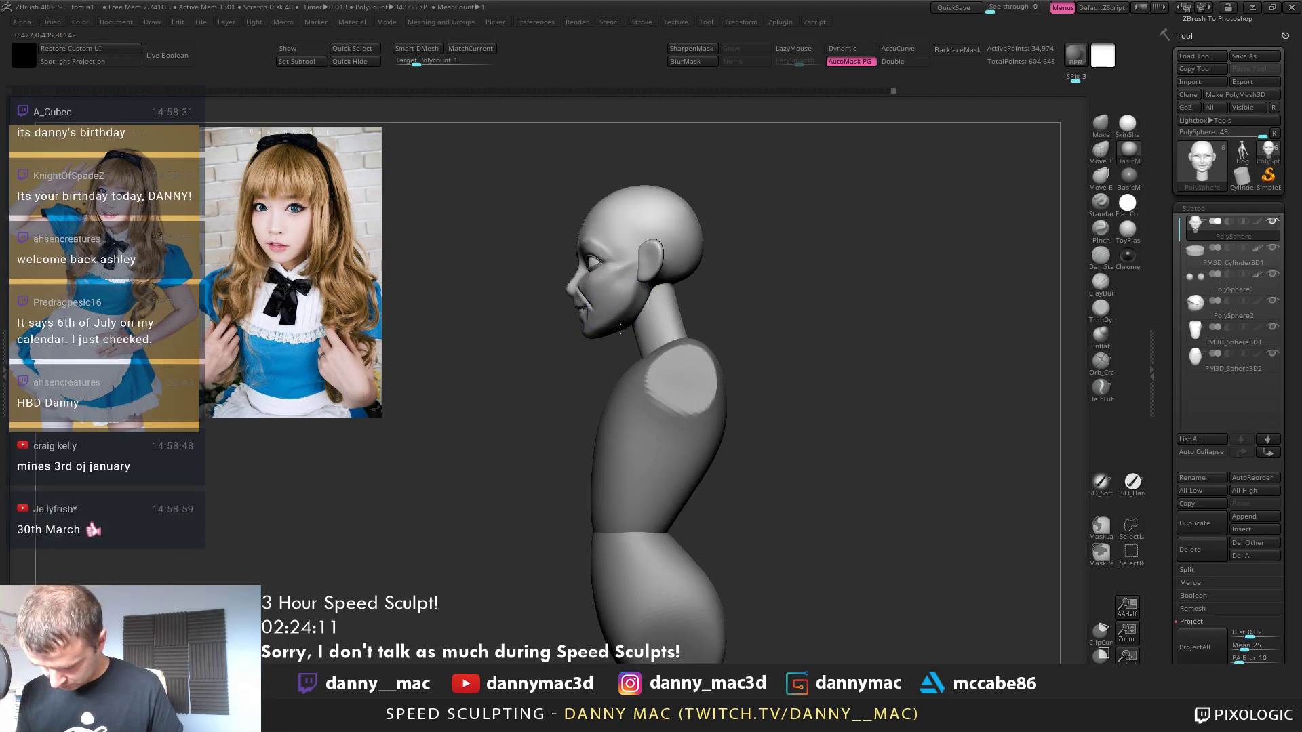
pyautogui.press('space')
pyautogui.keyDown('shift'); pyautogui.moveTo(621, 329); pyautogui.dragTo(592, 336); pyautogui.keyUp('shift')
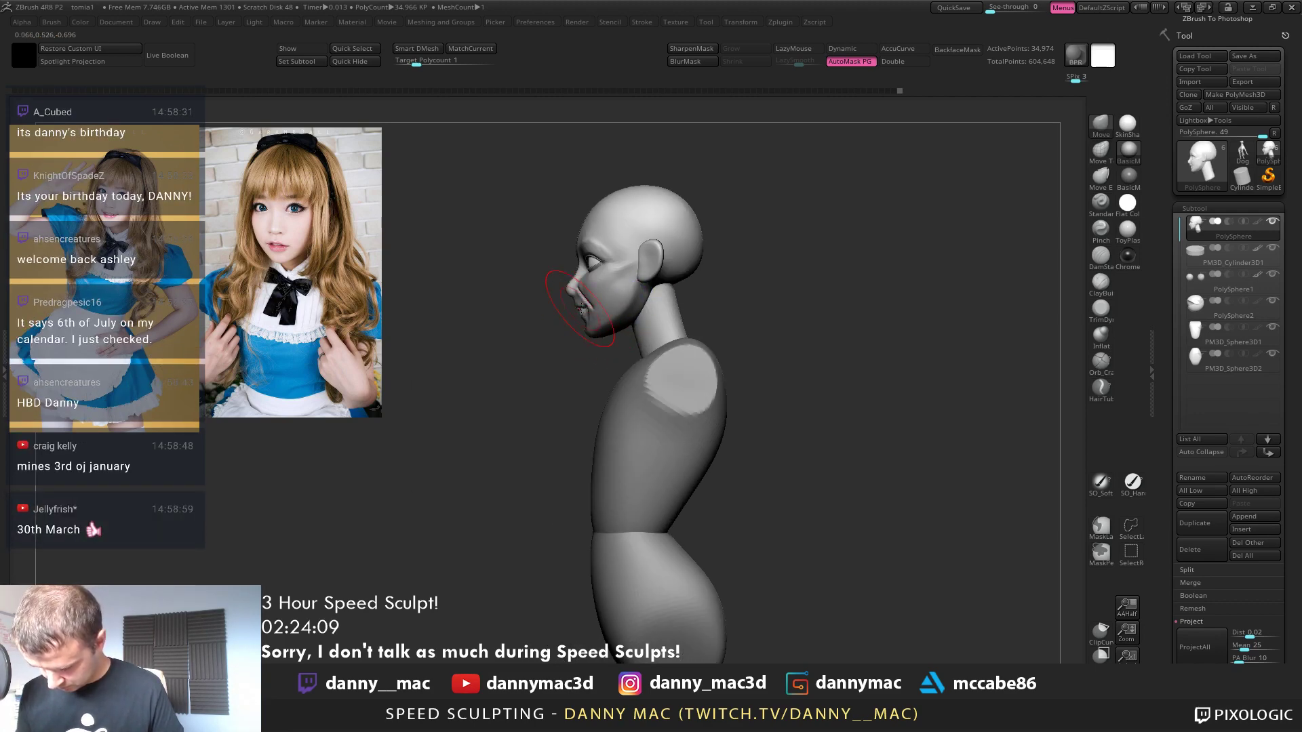
# Select the disc inside the mouth and reposition it from the side with a transpose line
pyautogui.scroll(3, 583, 308)
pyautogui.keyDown('alt'); pyautogui.click(581, 312); pyautogui.keyUp('alt')
pyautogui.press('w')
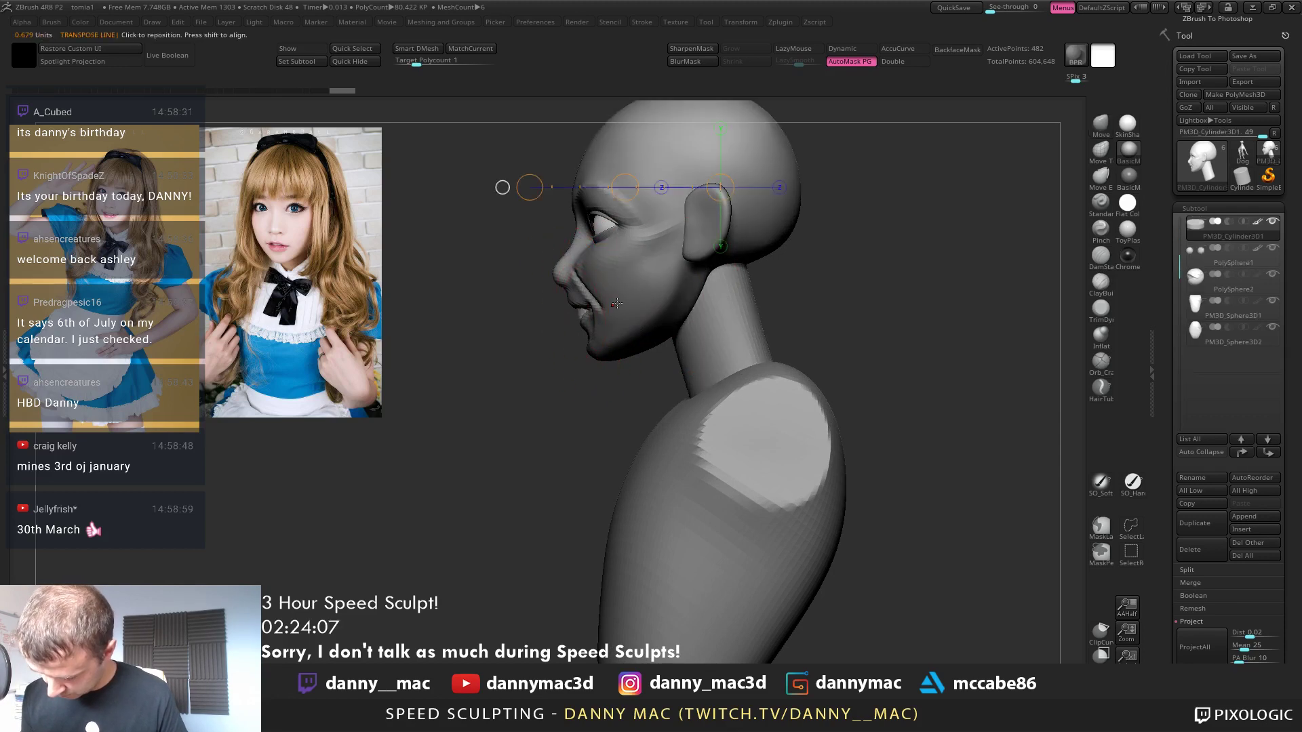
pyautogui.moveTo(625, 187); pyautogui.dragTo(627, 192)
pyautogui.keyDown('shift'); pyautogui.moveTo(587, 306); pyautogui.dragTo(783, 307); pyautogui.keyUp('shift')
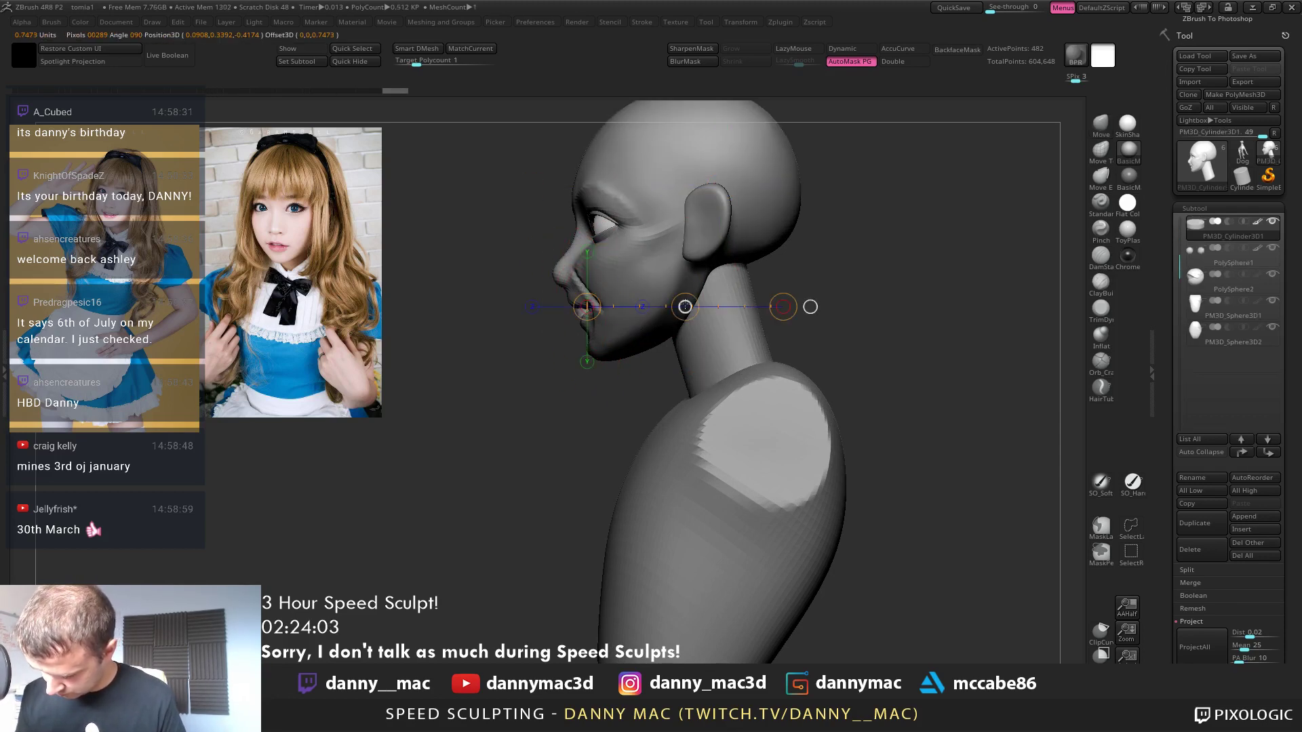
pyautogui.moveTo(688, 305); pyautogui.dragTo(689, 307)
pyautogui.moveTo(697, 308); pyautogui.dragTo(686, 310, button='right')
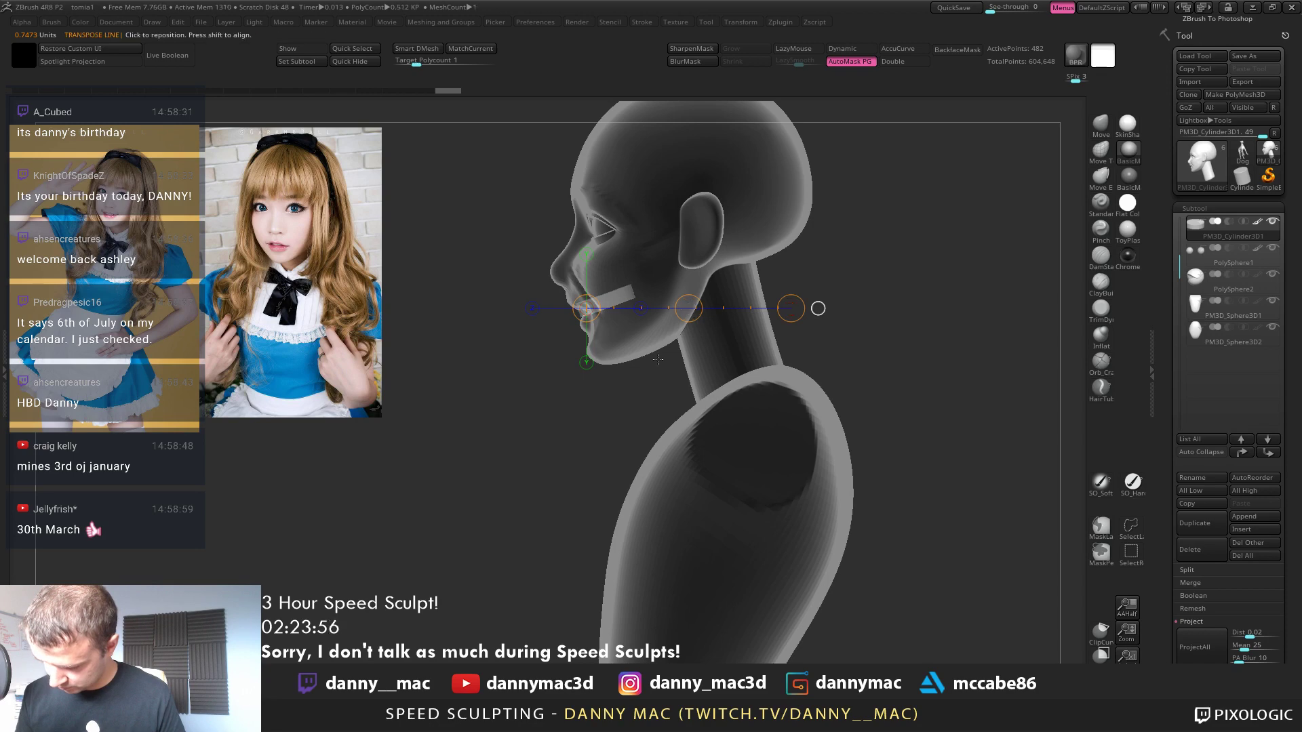
# Check the mouth disc's fit in transparent view from the side and front, undoing the last transpose change
pyautogui.keyDown('shift'); pyautogui.moveTo(717, 326); pyautogui.dragTo(592, 346, button='right'); pyautogui.keyUp('shift')
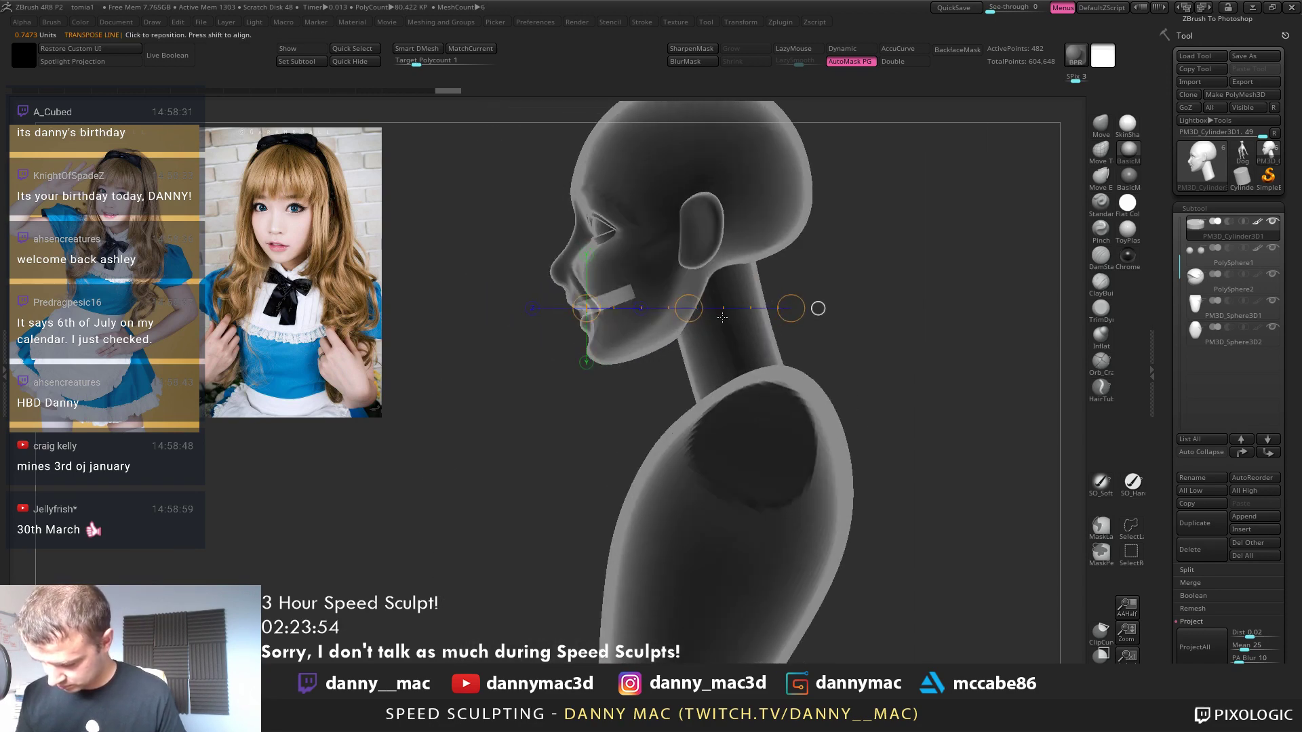
pyautogui.keyDown('shift'); pyautogui.moveTo(744, 315); pyautogui.dragTo(833, 324, button='right'); pyautogui.keyUp('shift')
pyautogui.keyDown('shift'); pyautogui.moveTo(566, 295); pyautogui.dragTo(837, 296); pyautogui.keyUp('shift')
pyautogui.hotkey('ctrl', 'z')
pyautogui.keyDown('alt'); pyautogui.moveTo(616, 324); pyautogui.dragTo(658, 310, button='right'); pyautogui.keyUp('alt')
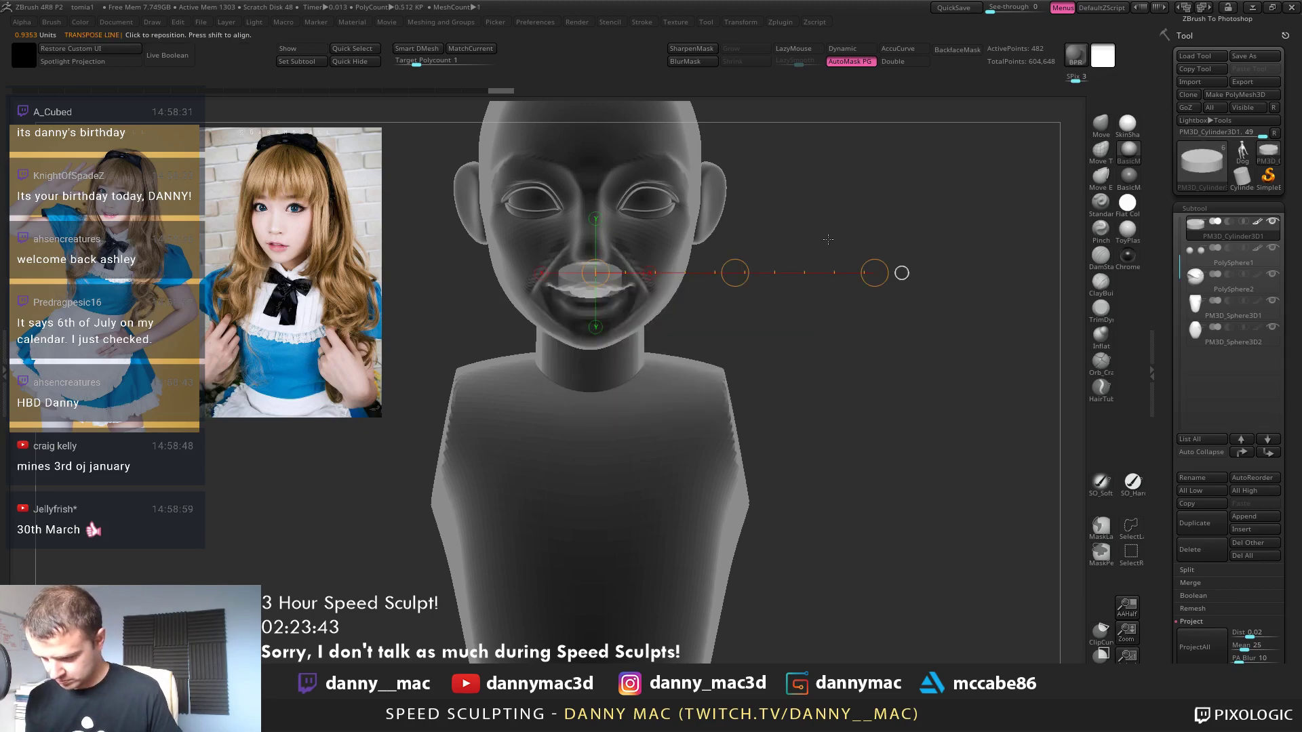
pyautogui.press('q')
pyautogui.press('w')
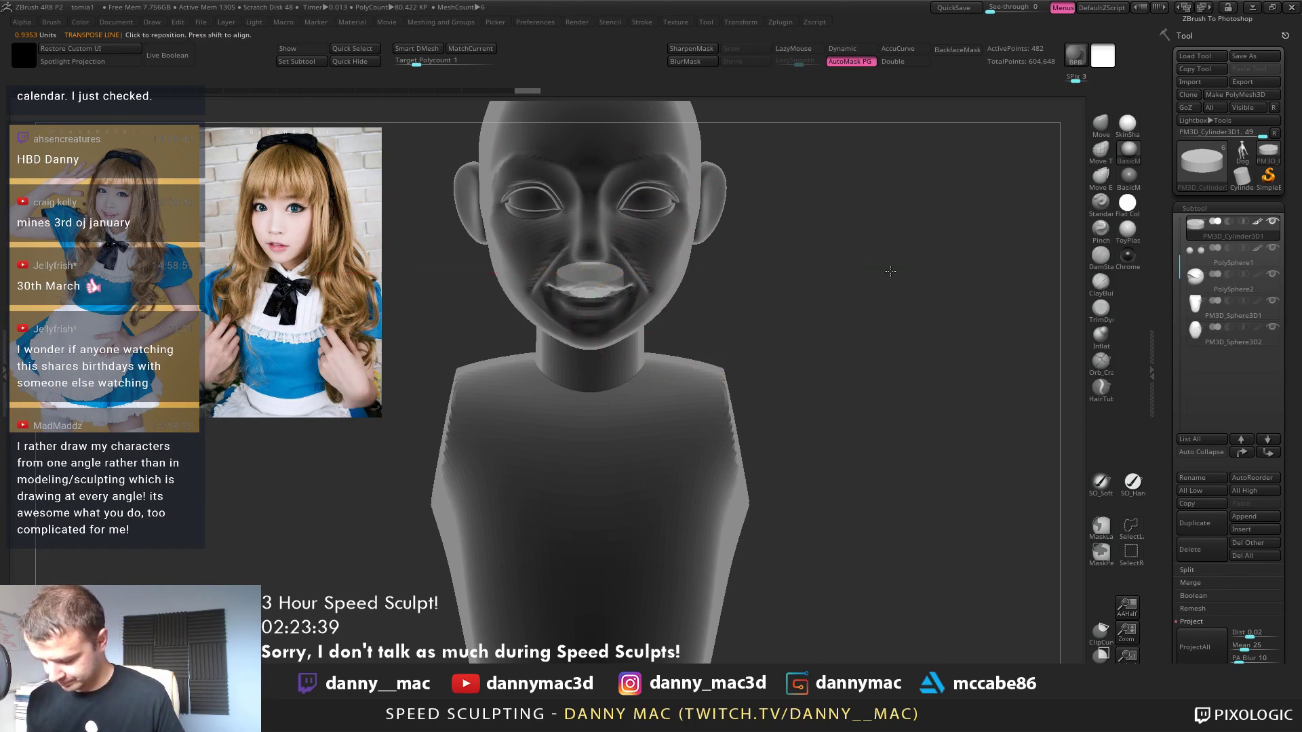
pyautogui.keyDown('ctrl'); pyautogui.click(706, 318); pyautogui.keyUp('ctrl')
pyautogui.press('q')
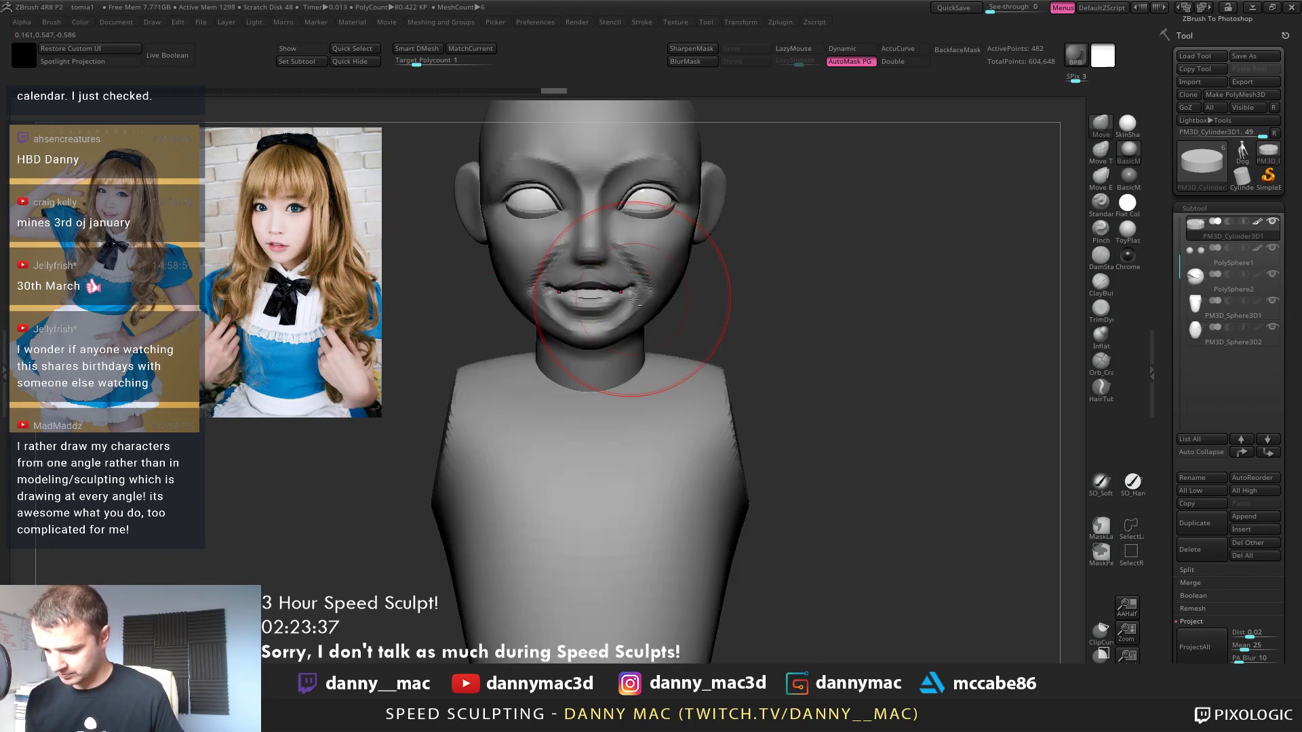
# Return to the head subtool at a higher subdivision level and fill the smile folds with the Clay Buildup brush
pyautogui.keyDown('alt'); pyautogui.click(677, 271); pyautogui.keyUp('alt')
pyautogui.moveTo(672, 249); pyautogui.dragTo(657, 221, button='right')
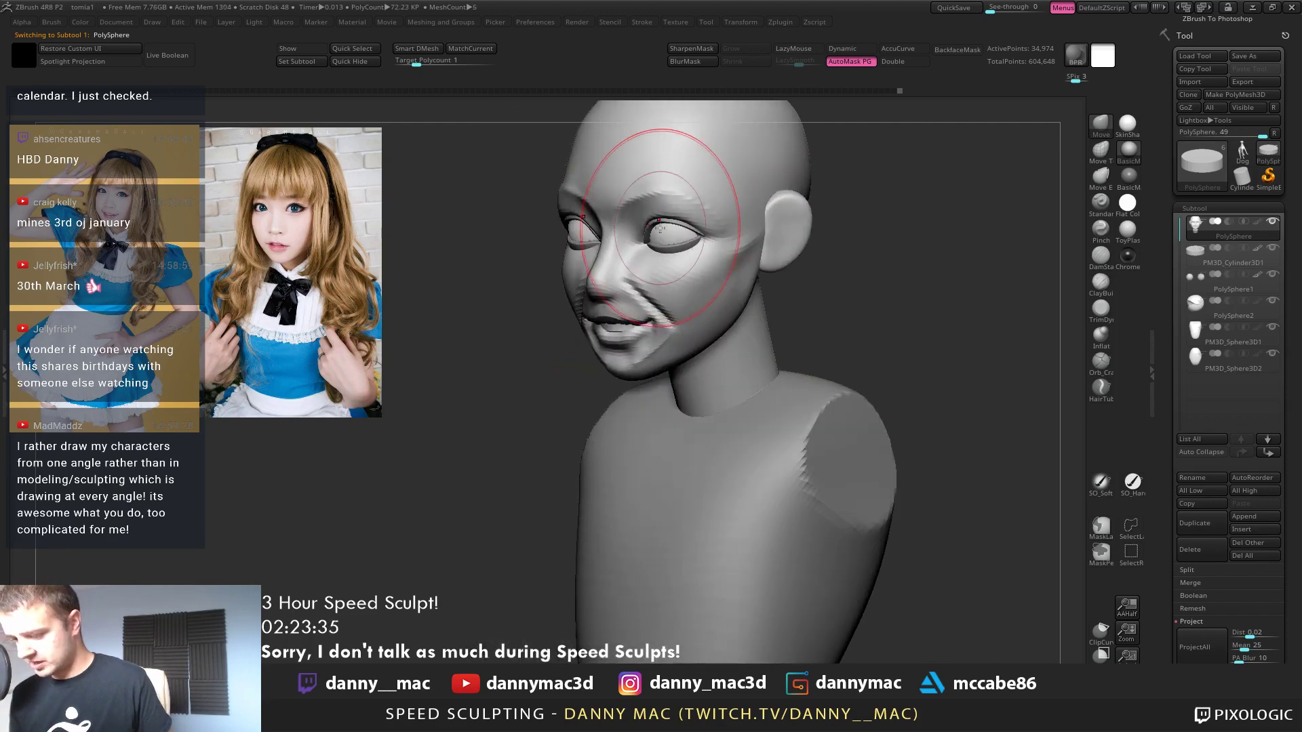
pyautogui.moveTo(756, 227)
pyautogui.mouseDown(button='right')
pyautogui.moveTo(746, 214)
pyautogui.moveTo(669, 210)
pyautogui.moveTo(625, 189)
pyautogui.moveTo(794, 191)
pyautogui.moveTo(763, 256)
pyautogui.moveTo(717, 290)
pyautogui.moveTo(692, 288)
pyautogui.mouseUp(button='right')
pyautogui.keyDown('ctrl'); pyautogui.moveTo(692, 288); pyautogui.dragTo(685, 316, button='right'); pyautogui.keyUp('ctrl')
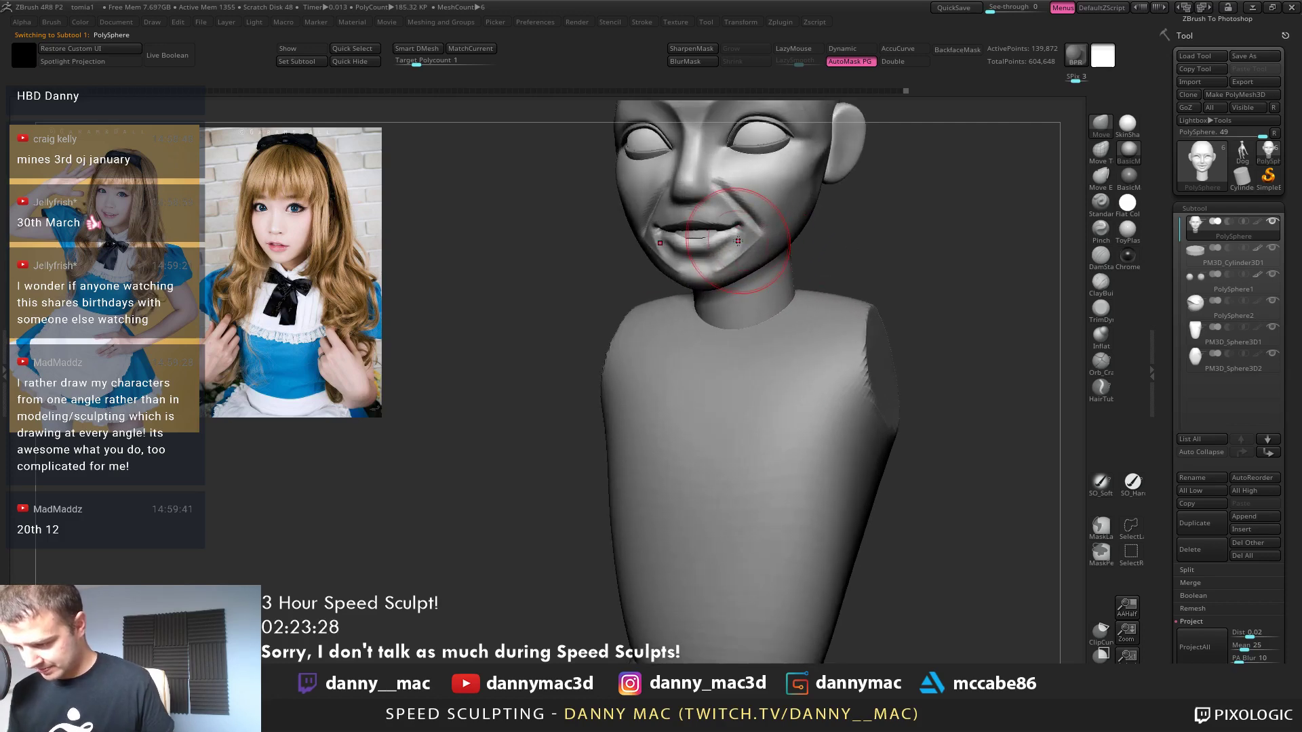
pyautogui.press('b')
pyautogui.press('c')
pyautogui.press('b')
pyautogui.moveTo(756, 227); pyautogui.dragTo(719, 215, button='right')
pyautogui.moveTo(761, 216); pyautogui.dragTo(723, 193)
pyautogui.moveTo(723, 204); pyautogui.dragTo(814, 211, button='right')
pyautogui.moveTo(642, 193)
pyautogui.mouseDown(button='right')
pyautogui.moveTo(631, 185)
pyautogui.moveTo(644, 196)
pyautogui.moveTo(643, 179)
pyautogui.moveTo(625, 198)
pyautogui.moveTo(711, 173)
pyautogui.moveTo(675, 176)
pyautogui.moveTo(806, 222)
pyautogui.moveTo(780, 255)
pyautogui.moveTo(741, 261)
pyautogui.moveTo(641, 209)
pyautogui.moveTo(669, 228)
pyautogui.moveTo(645, 244)
pyautogui.moveTo(756, 256)
pyautogui.moveTo(465, 276)
pyautogui.moveTo(693, 302)
pyautogui.moveTo(696, 223)
pyautogui.moveTo(576, 350)
pyautogui.moveTo(581, 309)
pyautogui.mouseUp(button='right')
# Build up the cheeks and the area between the eyes and nose, toggling LazyMouse while sculpting
pyautogui.press('l')
pyautogui.press('l')
pyautogui.press('space')
pyautogui.press('l')
pyautogui.press('l')
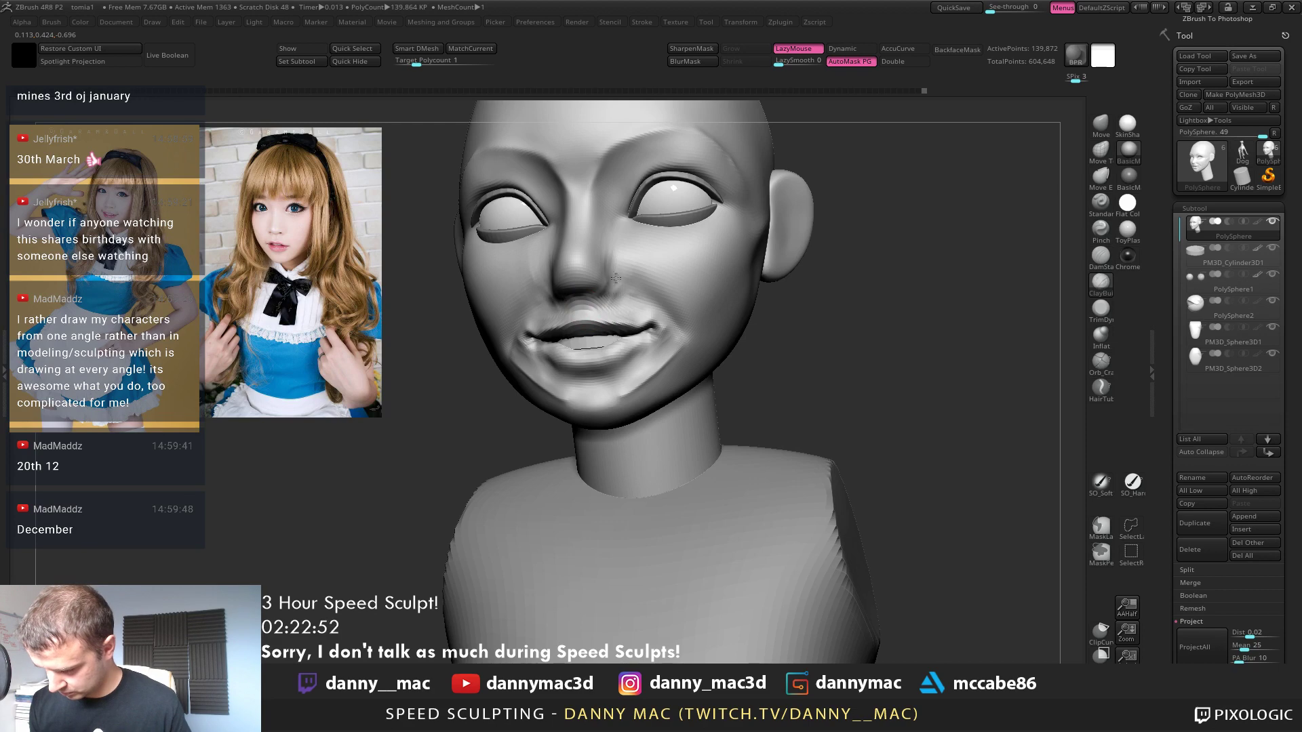
pyautogui.moveTo(616, 278)
pyautogui.mouseDown(button='right')
pyautogui.moveTo(587, 257)
pyautogui.moveTo(598, 258)
pyautogui.mouseUp(button='right')
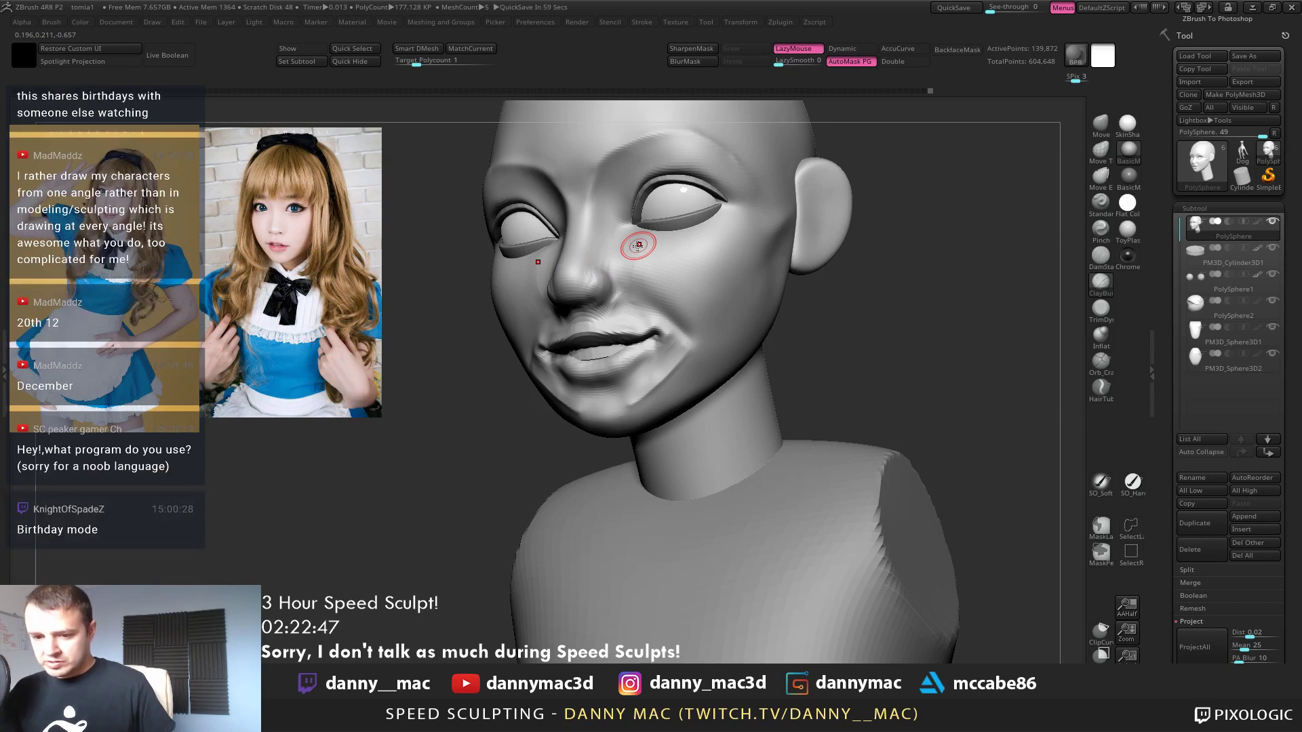
pyautogui.moveTo(638, 245)
pyautogui.mouseDown(button='right')
pyautogui.moveTo(610, 289)
pyautogui.moveTo(584, 299)
pyautogui.moveTo(672, 318)
pyautogui.moveTo(665, 270)
pyautogui.moveTo(645, 262)
pyautogui.moveTo(683, 272)
pyautogui.moveTo(670, 247)
pyautogui.moveTo(592, 294)
pyautogui.mouseUp(button='right')
# Raise the head to its highest subdivision level and define the nostrils and nose wings with the Dam Standard brush
pyautogui.press('b')
pyautogui.press('d')
pyautogui.press('s')
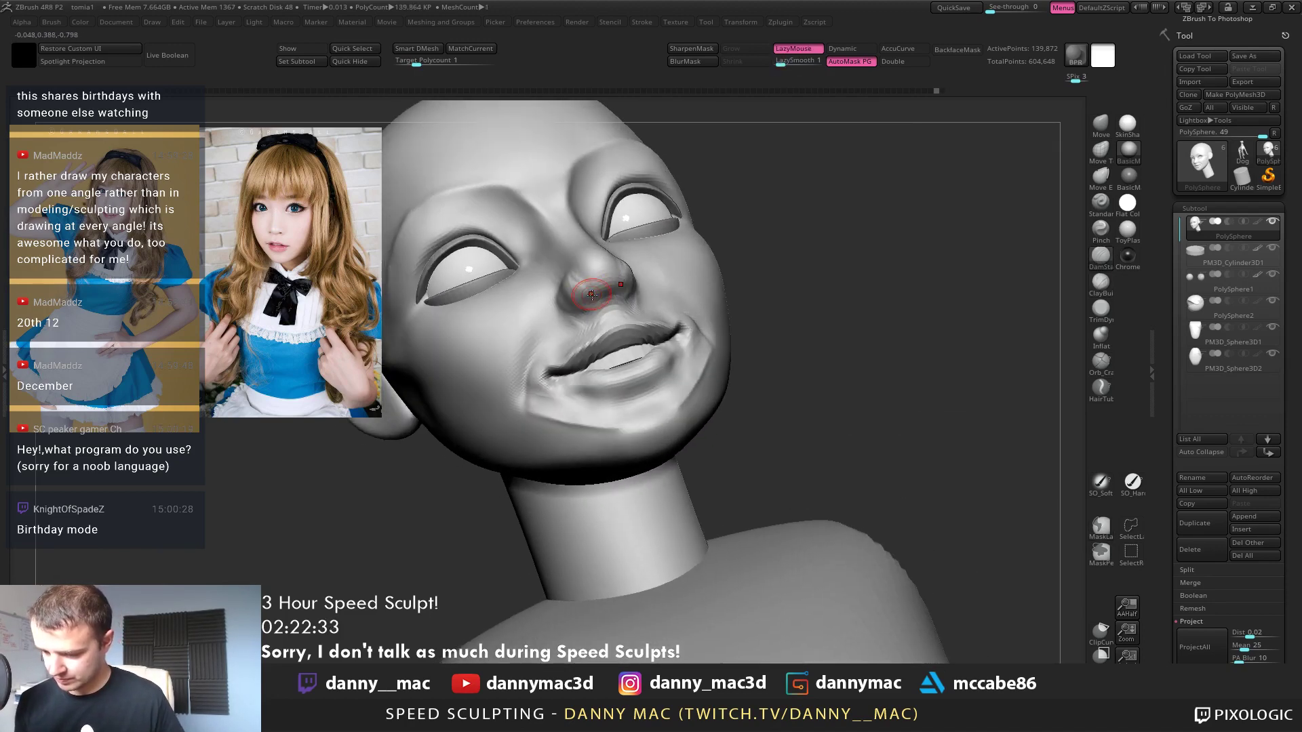
pyautogui.hotkey('ctrl', 'd')
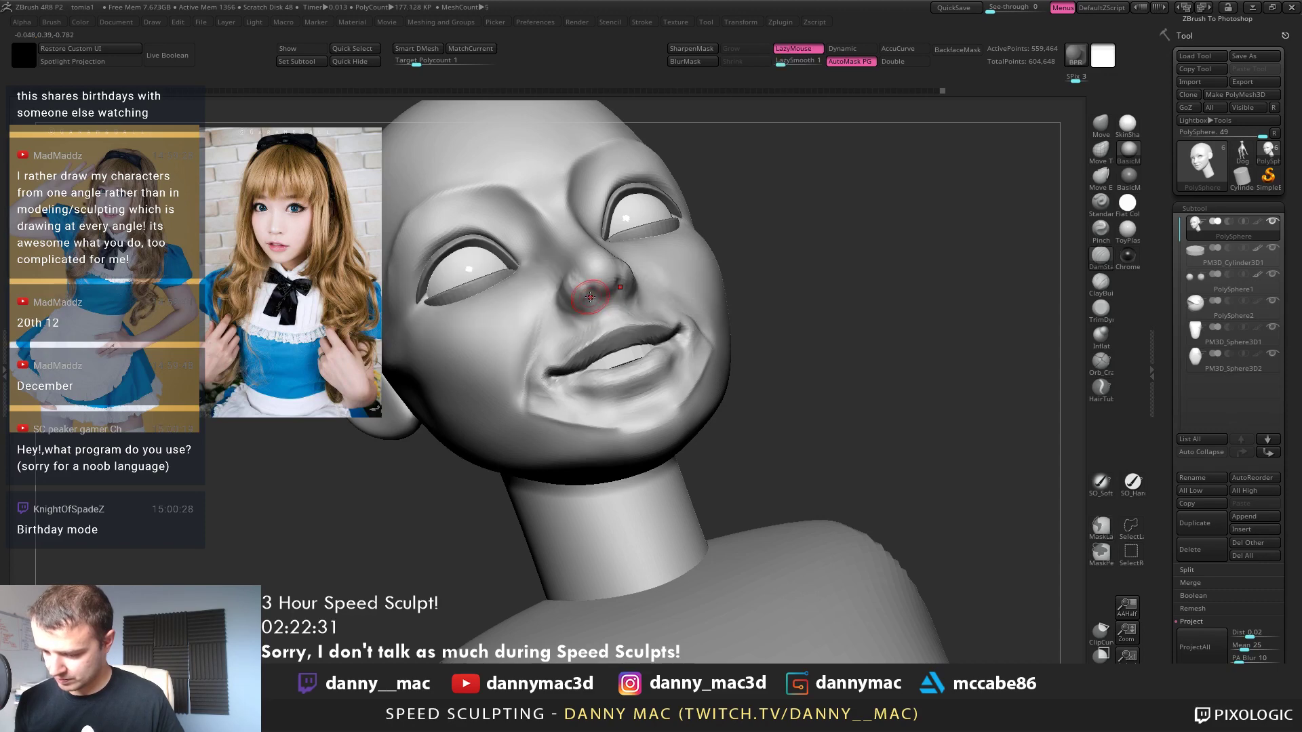
pyautogui.moveTo(588, 298)
pyautogui.mouseDown(button='right')
pyautogui.moveTo(619, 282)
pyautogui.moveTo(613, 295)
pyautogui.moveTo(619, 263)
pyautogui.moveTo(606, 271)
pyautogui.moveTo(624, 333)
pyautogui.moveTo(651, 246)
pyautogui.moveTo(661, 280)
pyautogui.moveTo(715, 251)
pyautogui.moveTo(621, 250)
pyautogui.moveTo(617, 278)
pyautogui.mouseUp(button='right')
pyautogui.rightClick(661, 276)
pyautogui.rightClick(617, 282)
pyautogui.press('l')
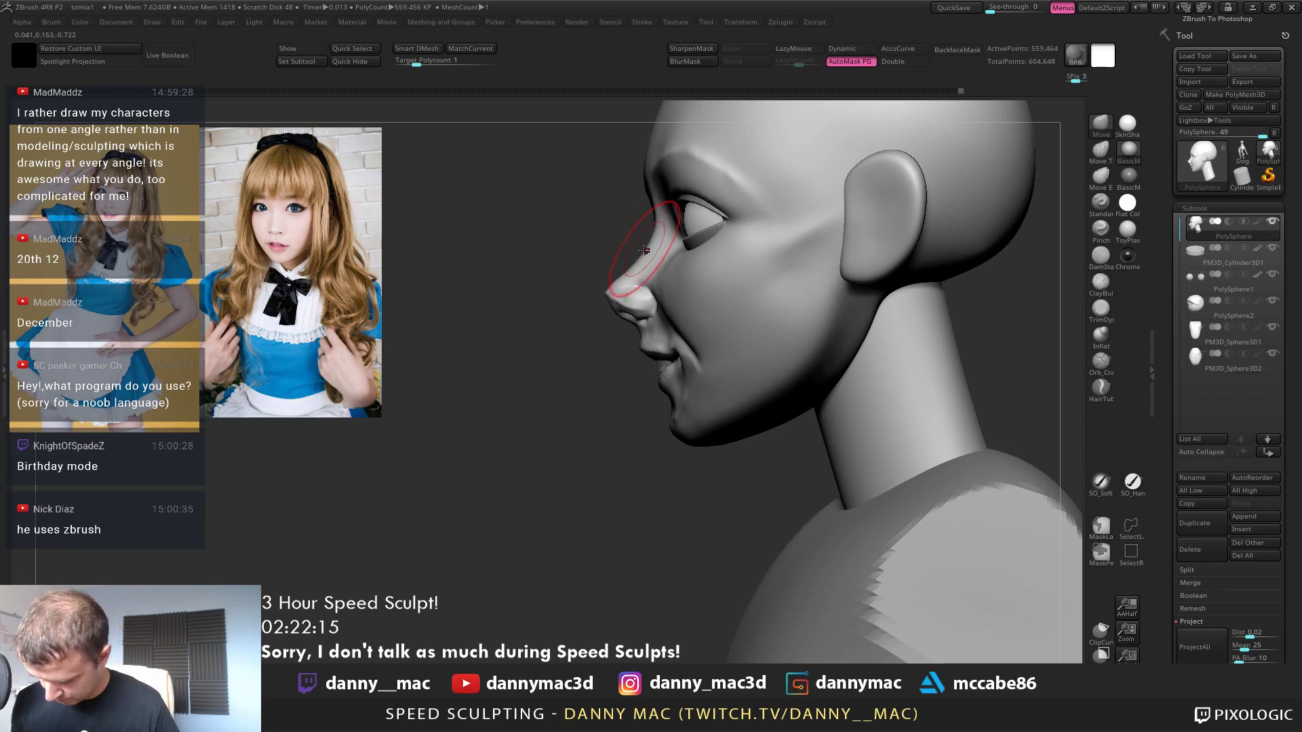
# Reshape the nose bridge, tip and nostril wing in profile with the Move brush
pyautogui.rightClick(608, 292)
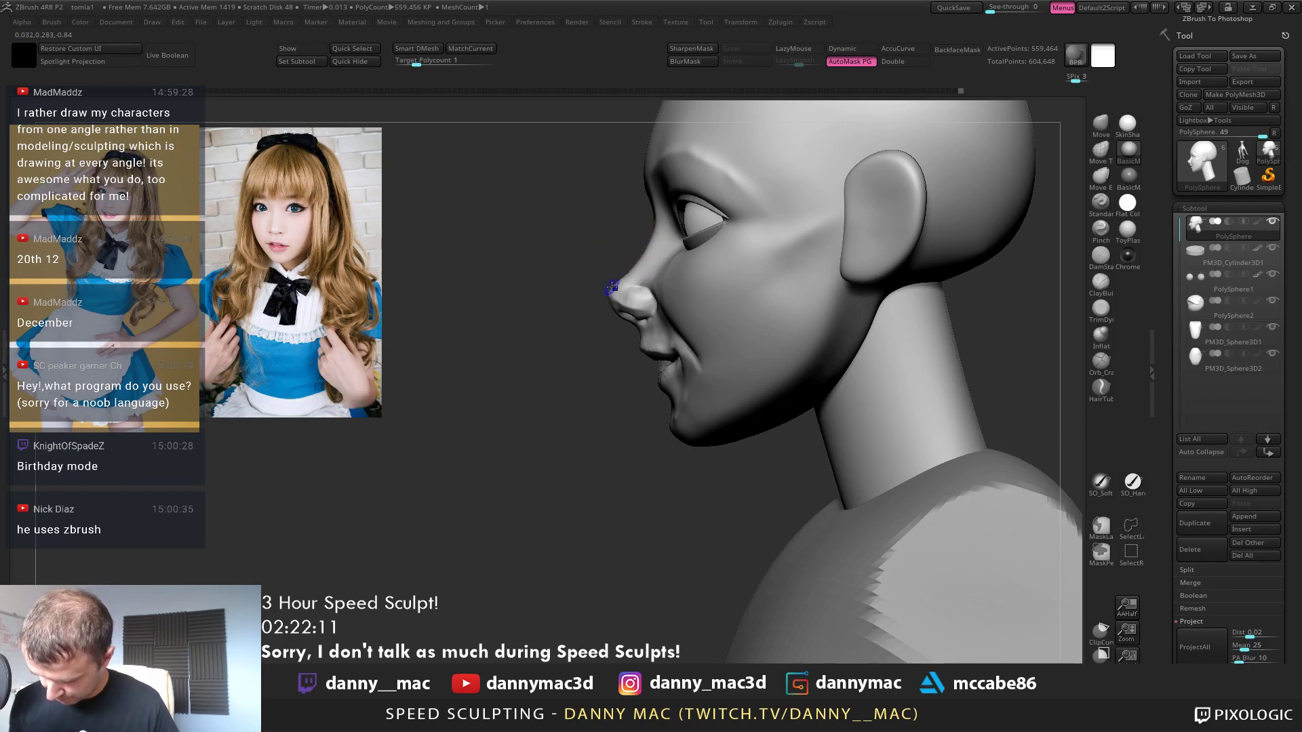
pyautogui.moveTo(612, 288)
pyautogui.mouseDown()
pyautogui.moveTo(663, 293)
pyautogui.moveTo(632, 320)
pyautogui.moveTo(638, 333)
pyautogui.moveTo(619, 308)
pyautogui.moveTo(629, 328)
pyautogui.mouseUp()
pyautogui.press('space')
pyautogui.press('space')
pyautogui.press('space')
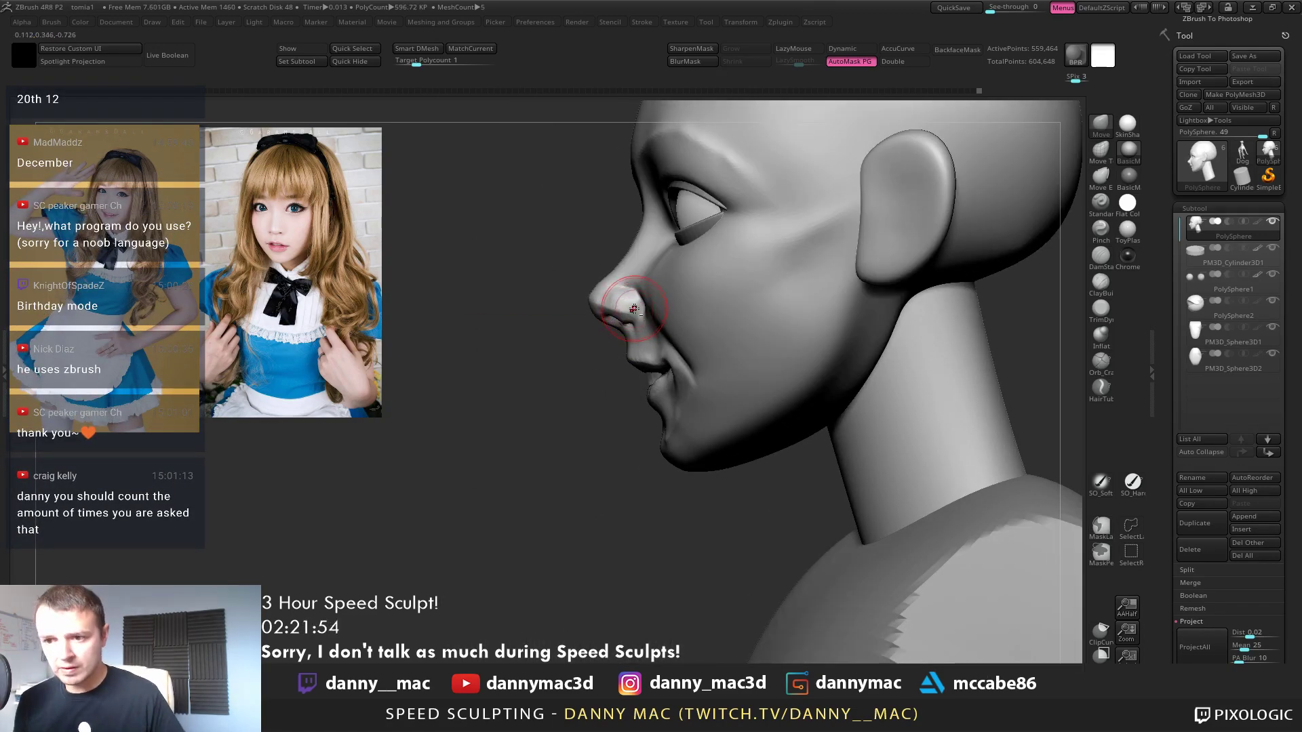
pyautogui.moveTo(635, 315); pyautogui.dragTo(645, 310, button='right')
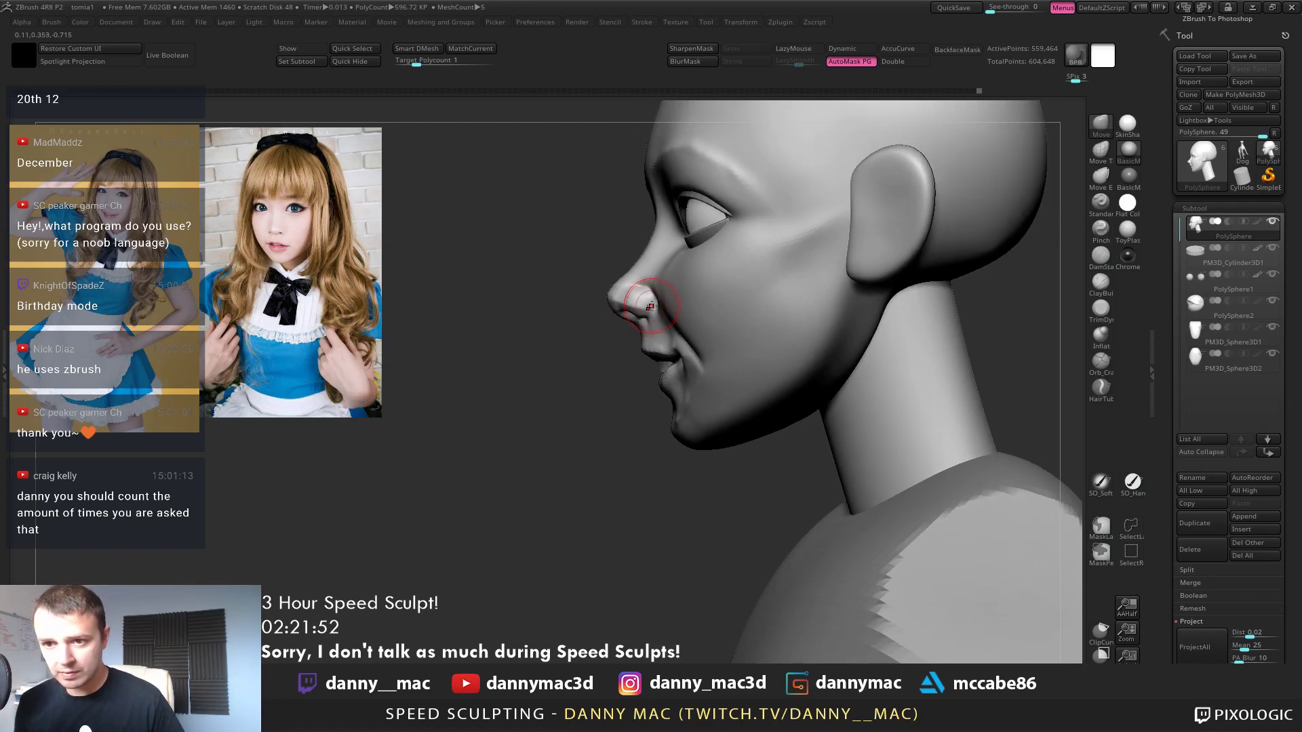
pyautogui.moveTo(653, 308)
pyautogui.mouseDown(button='right')
pyautogui.moveTo(671, 305)
pyautogui.moveTo(654, 332)
pyautogui.moveTo(651, 295)
pyautogui.mouseUp(button='right')
# Carve the crease around the nostril wing with the Dam Standard brush
pyautogui.press('b')
pyautogui.press('d')
pyautogui.press('s')
pyautogui.moveTo(642, 283); pyautogui.dragTo(653, 299)
pyautogui.moveTo(652, 300)
pyautogui.mouseDown(button='right')
pyautogui.moveTo(632, 298)
pyautogui.moveTo(651, 301)
pyautogui.mouseUp(button='right')
pyautogui.moveTo(651, 301)
pyautogui.keyDown('ctrl'); pyautogui.mouseDown(button='right')
pyautogui.moveTo(649, 287)
pyautogui.moveTo(688, 276)
pyautogui.moveTo(675, 314)
pyautogui.moveTo(663, 316)
pyautogui.moveTo(665, 296)
pyautogui.mouseUp(button='right'); pyautogui.keyUp('ctrl')
# Build up the forms around the nose and mouth corners with the Clay Buildup brush
pyautogui.press('b')
pyautogui.press('c')
pyautogui.press('b')
pyautogui.moveTo(648, 352); pyautogui.dragTo(584, 335, button='right')
pyautogui.press('l')
pyautogui.press('l')
pyautogui.moveTo(675, 274); pyautogui.dragTo(661, 290, button='right')
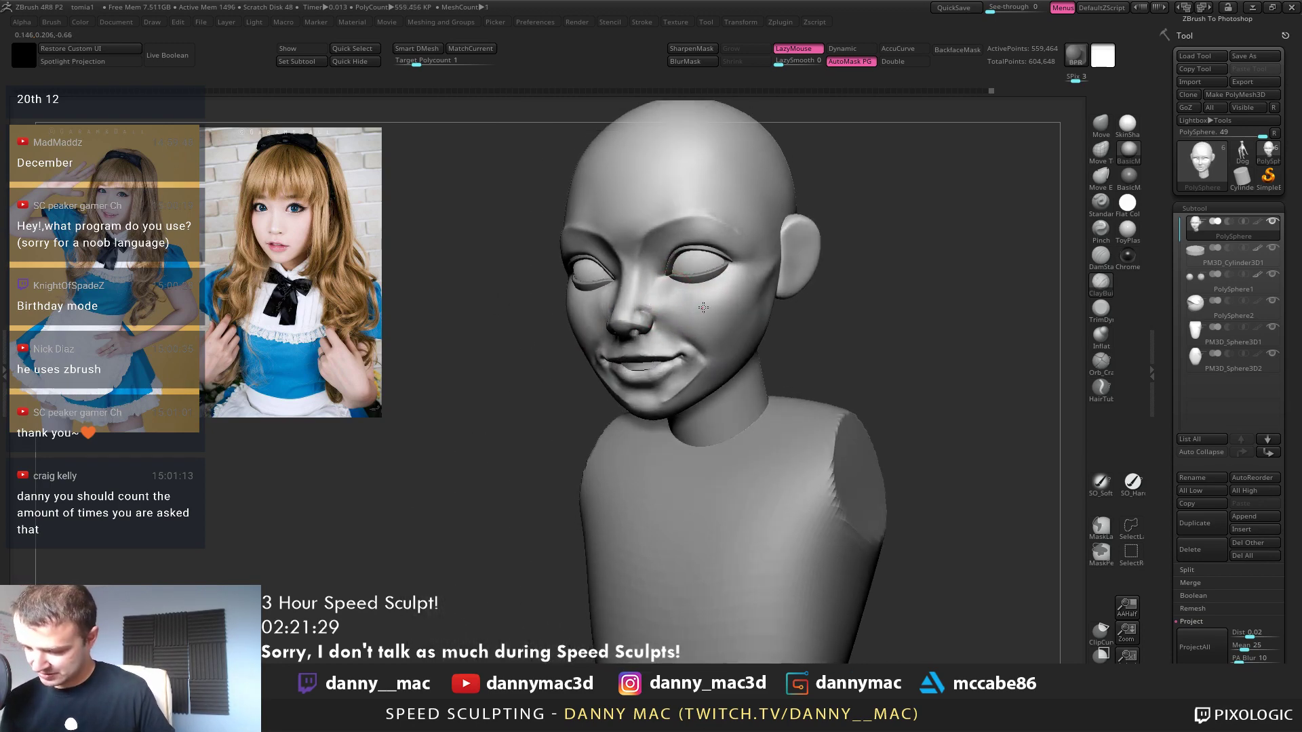
pyautogui.moveTo(644, 443); pyautogui.dragTo(643, 426, button='right')
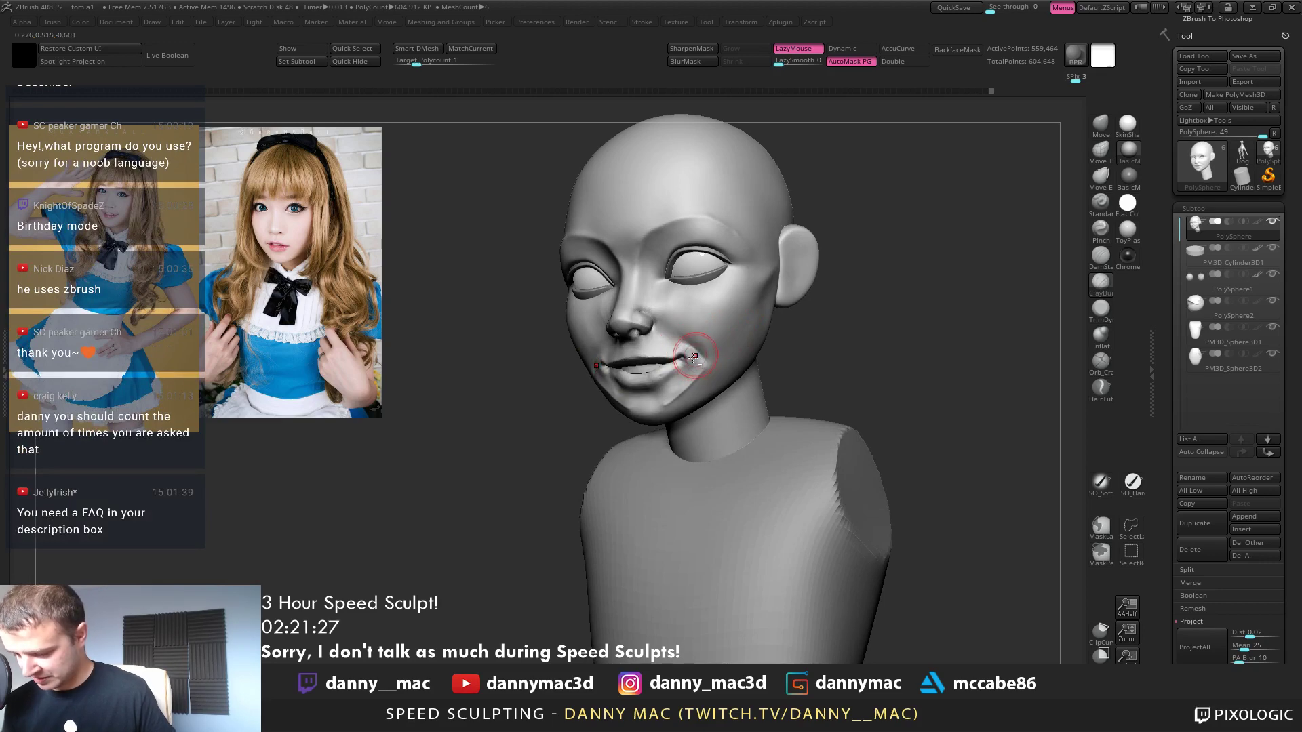
pyautogui.moveTo(680, 387); pyautogui.dragTo(704, 381, button='right')
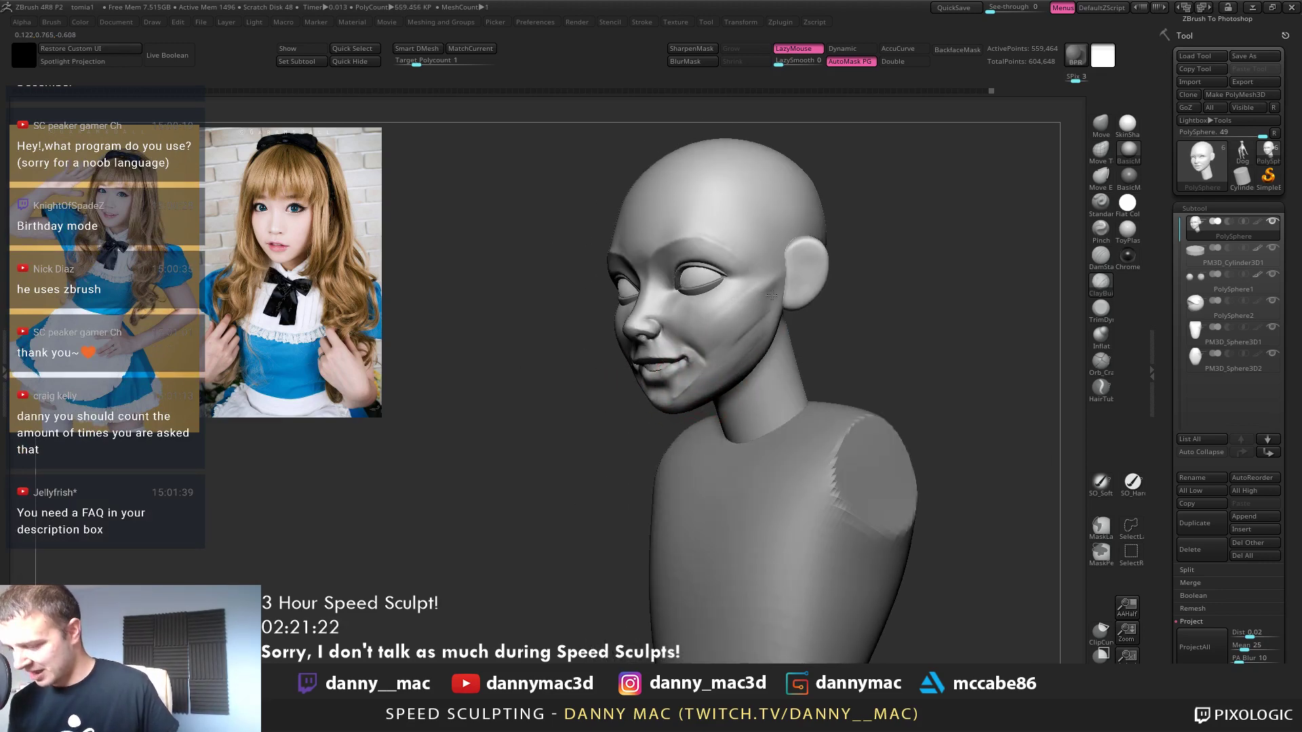
# Adjust the outline of the cheeks and jaw from several angles with the Move brush
pyautogui.moveTo(777, 287); pyautogui.dragTo(701, 316, button='right')
pyautogui.press('l')
pyautogui.press('l')
pyautogui.press('b')
pyautogui.press('m')
pyautogui.press('v')
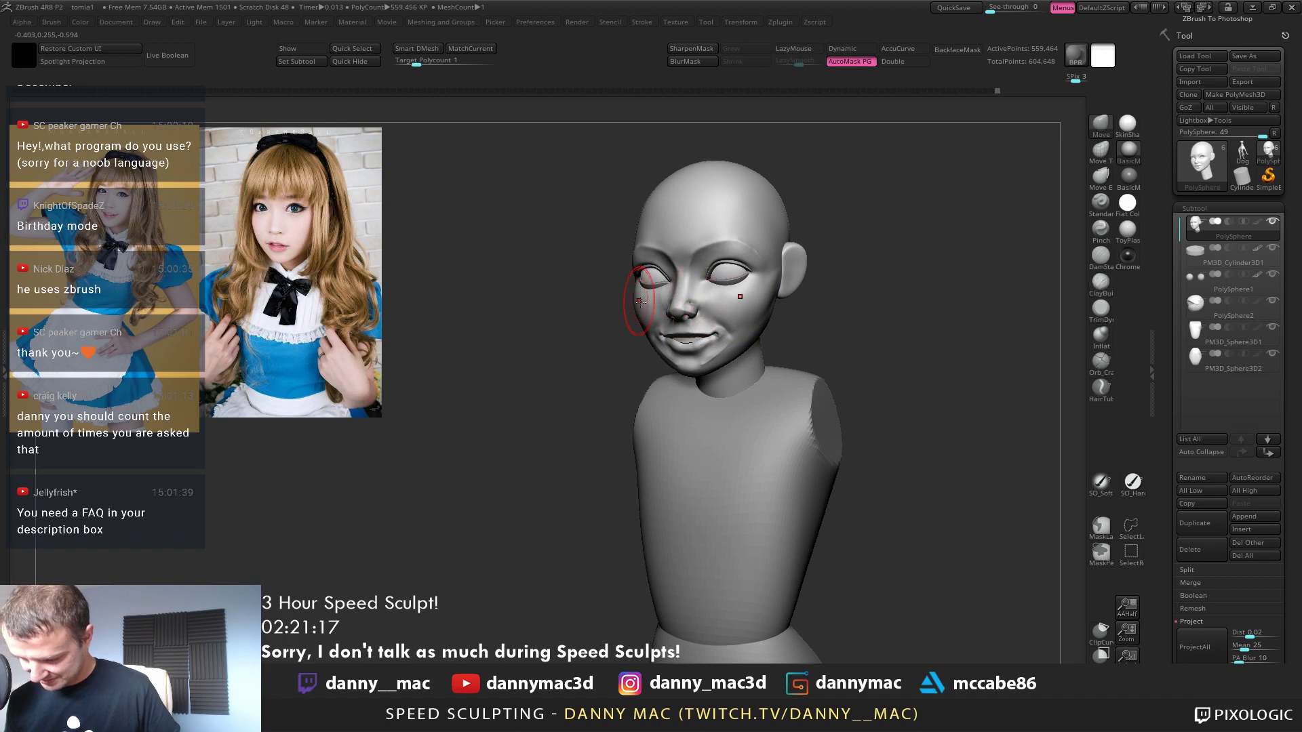
pyautogui.moveTo(573, 288); pyautogui.dragTo(624, 296)
pyautogui.moveTo(629, 309); pyautogui.dragTo(634, 314, button='right')
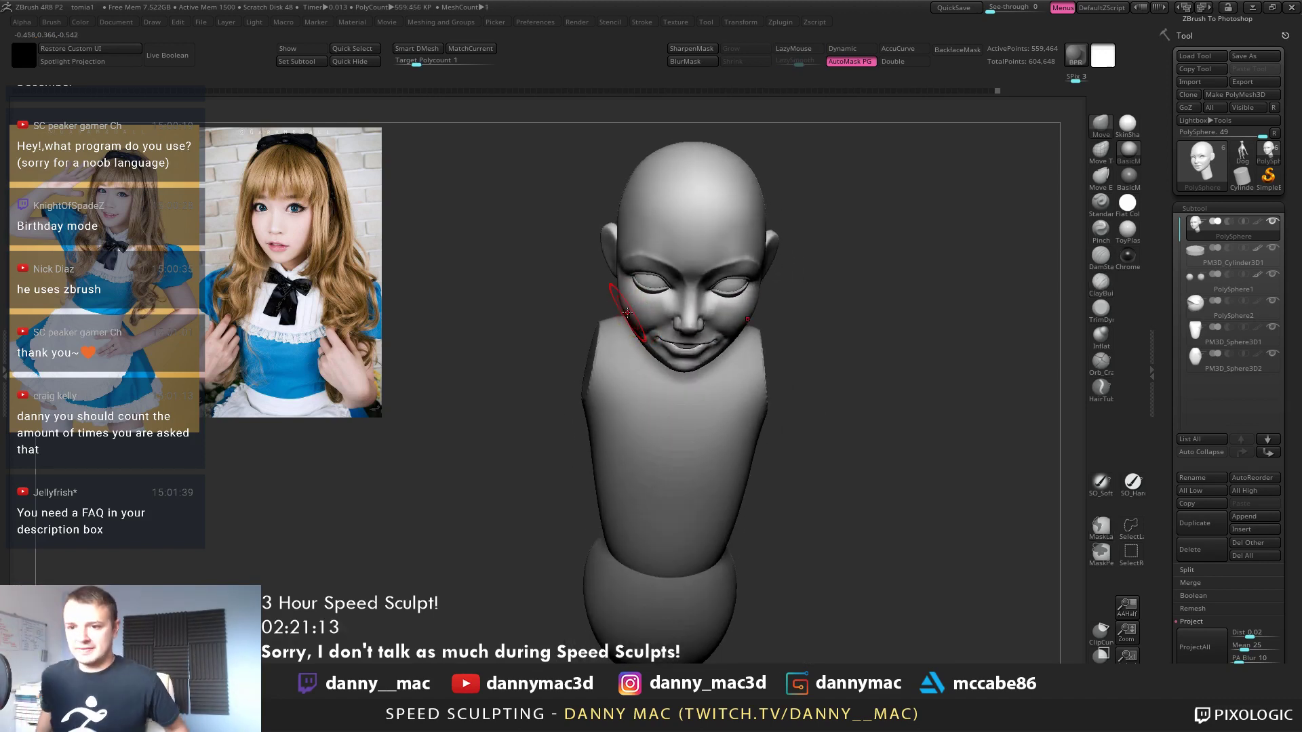
pyautogui.moveTo(823, 302); pyautogui.dragTo(775, 259)
pyautogui.moveTo(875, 250)
pyautogui.mouseDown()
pyautogui.moveTo(771, 276)
pyautogui.moveTo(792, 280)
pyautogui.moveTo(710, 332)
pyautogui.mouseUp()
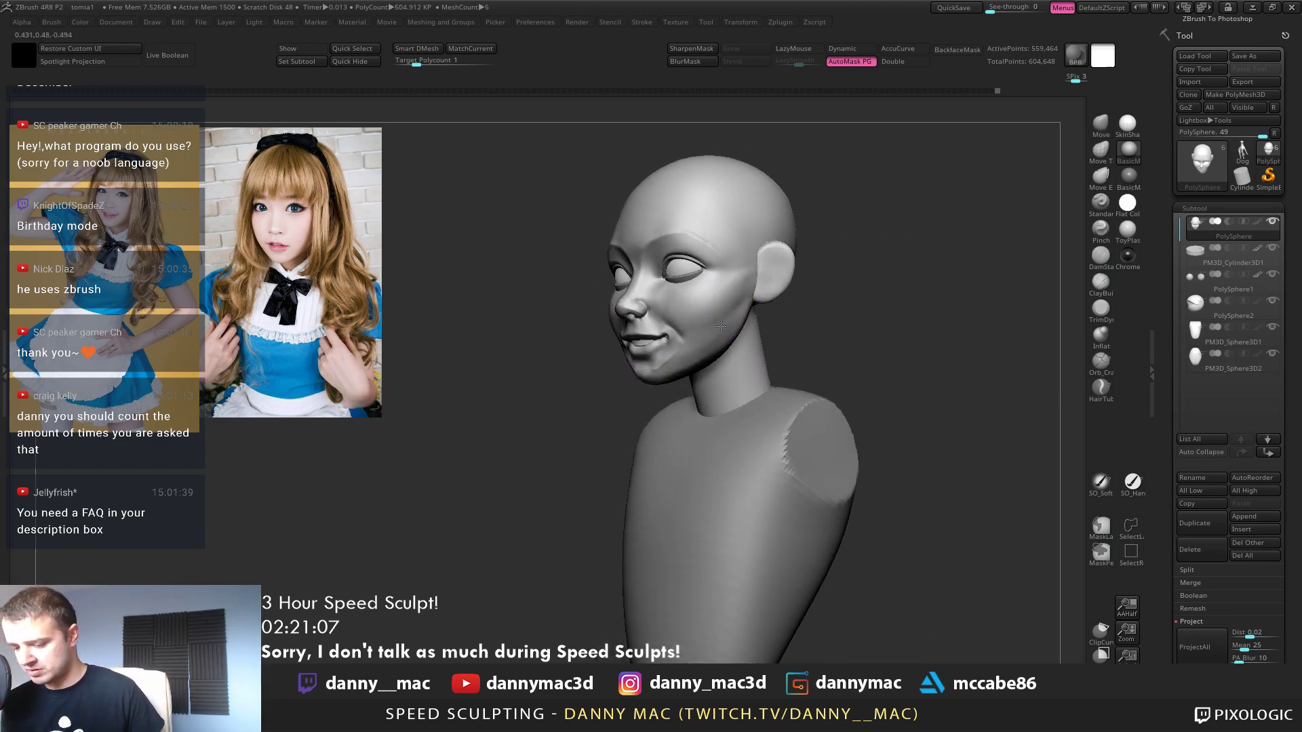
# Reshape the lower lip, chin and mouth corners with the Move brush at a lower subdivision level
pyautogui.keyDown('ctrl'); pyautogui.moveTo(721, 326); pyautogui.dragTo(603, 421, button='right'); pyautogui.keyUp('ctrl')
pyautogui.hotkey('shift', 'd')
pyautogui.rightClick(603, 420)
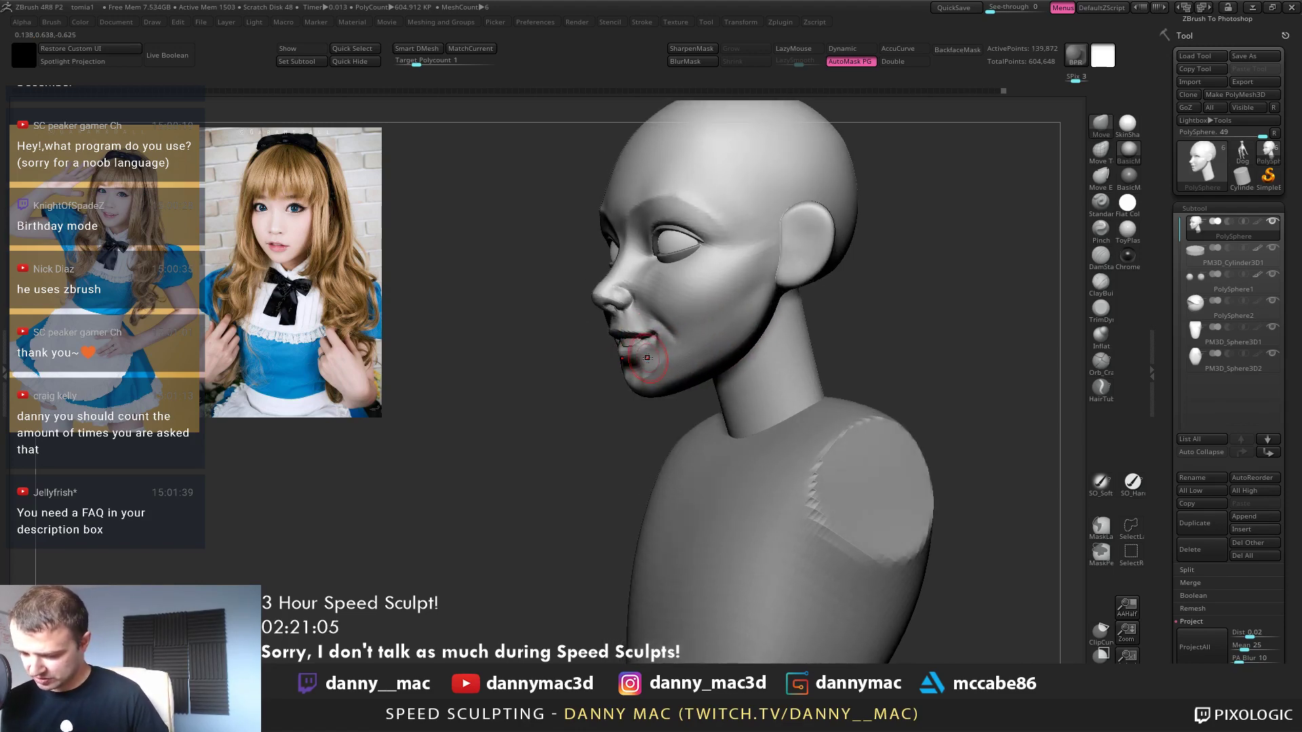
pyautogui.moveTo(648, 358)
pyautogui.mouseDown(button='right')
pyautogui.moveTo(698, 356)
pyautogui.moveTo(671, 332)
pyautogui.moveTo(650, 349)
pyautogui.moveTo(648, 330)
pyautogui.mouseUp(button='right')
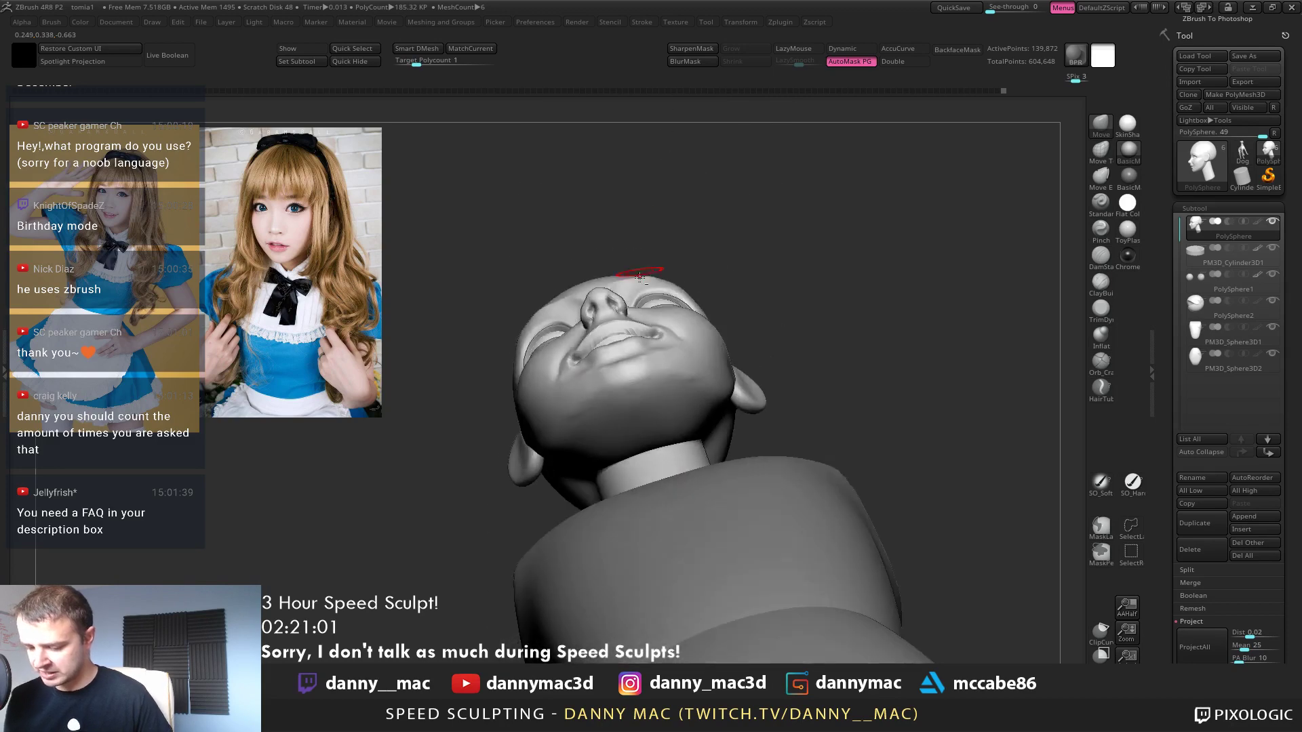
pyautogui.press('space')
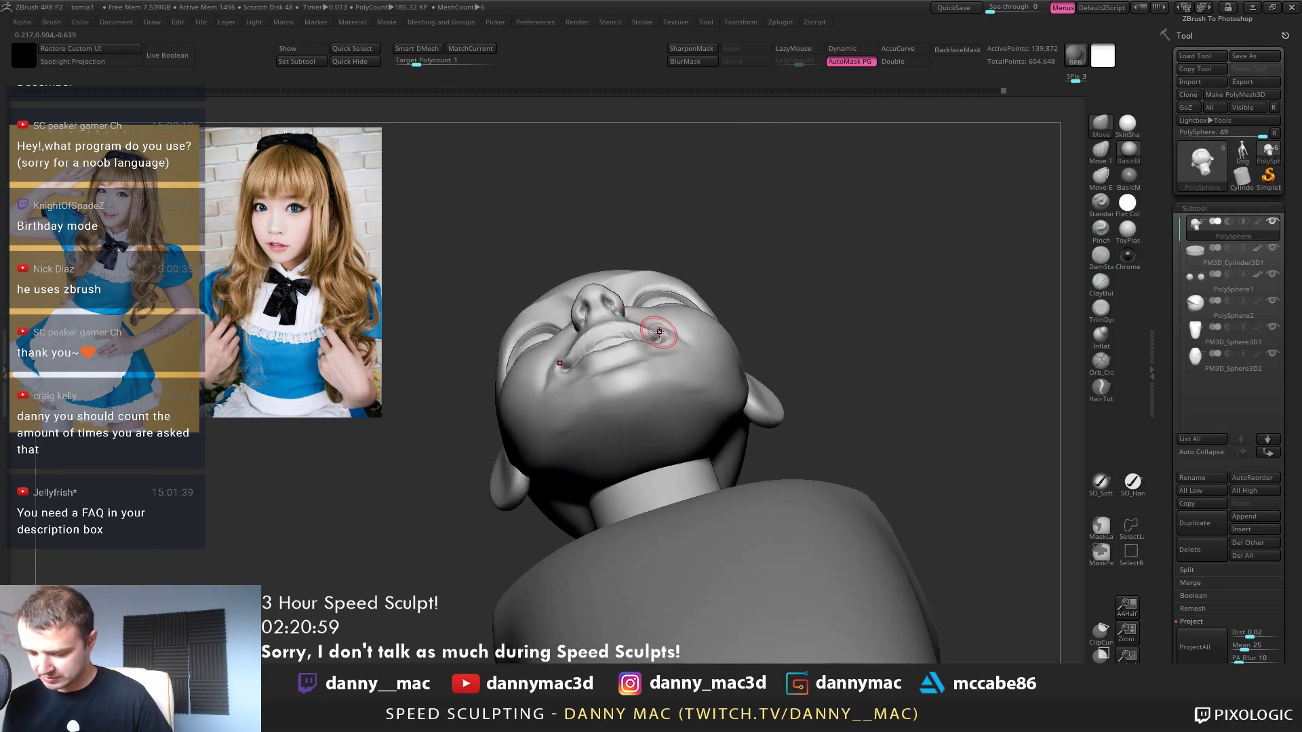
pyautogui.moveTo(662, 362); pyautogui.dragTo(634, 363, button='right')
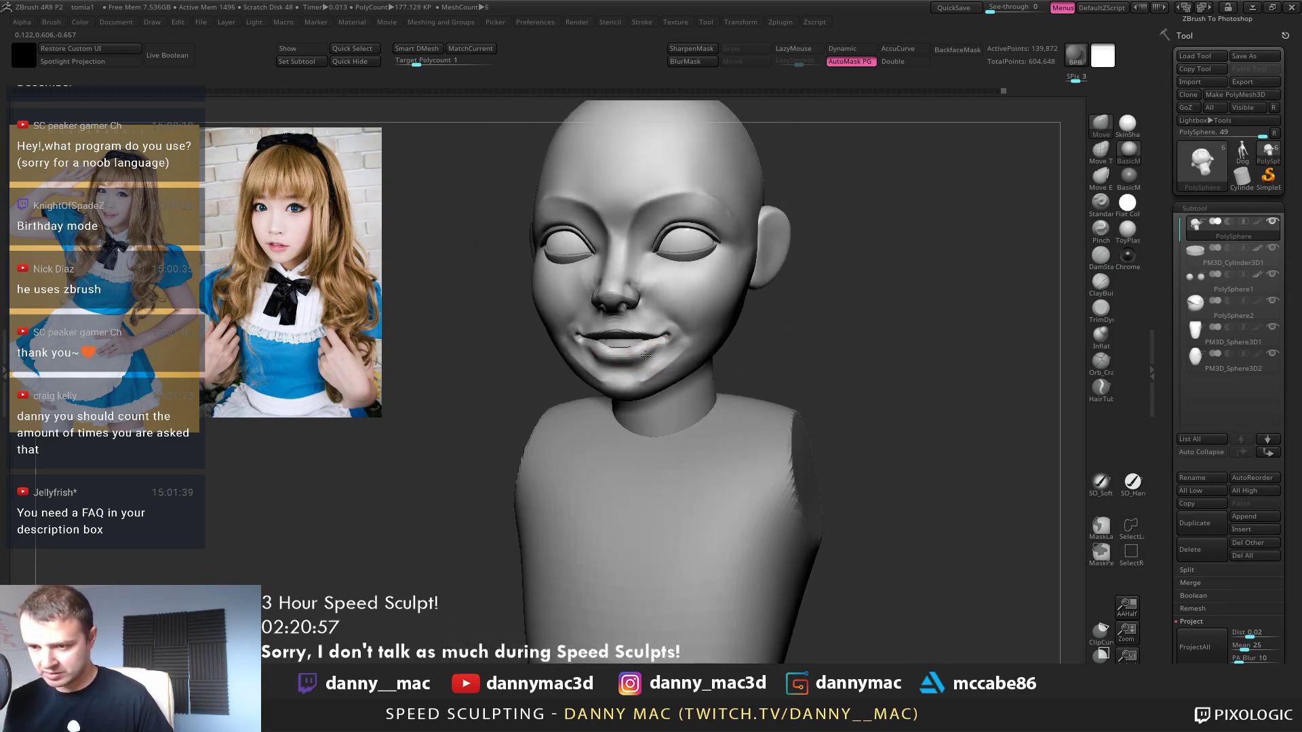
pyautogui.moveTo(645, 355); pyautogui.dragTo(633, 359)
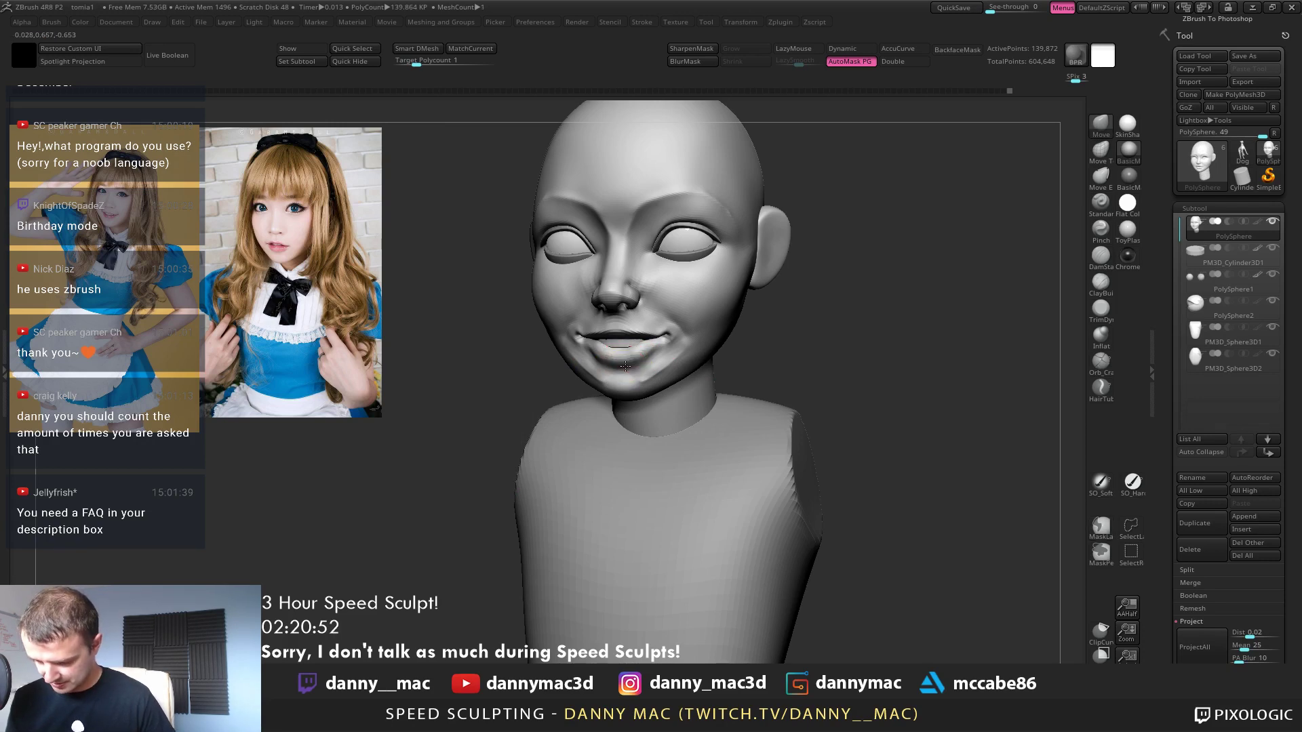
pyautogui.moveTo(585, 354); pyautogui.dragTo(661, 353)
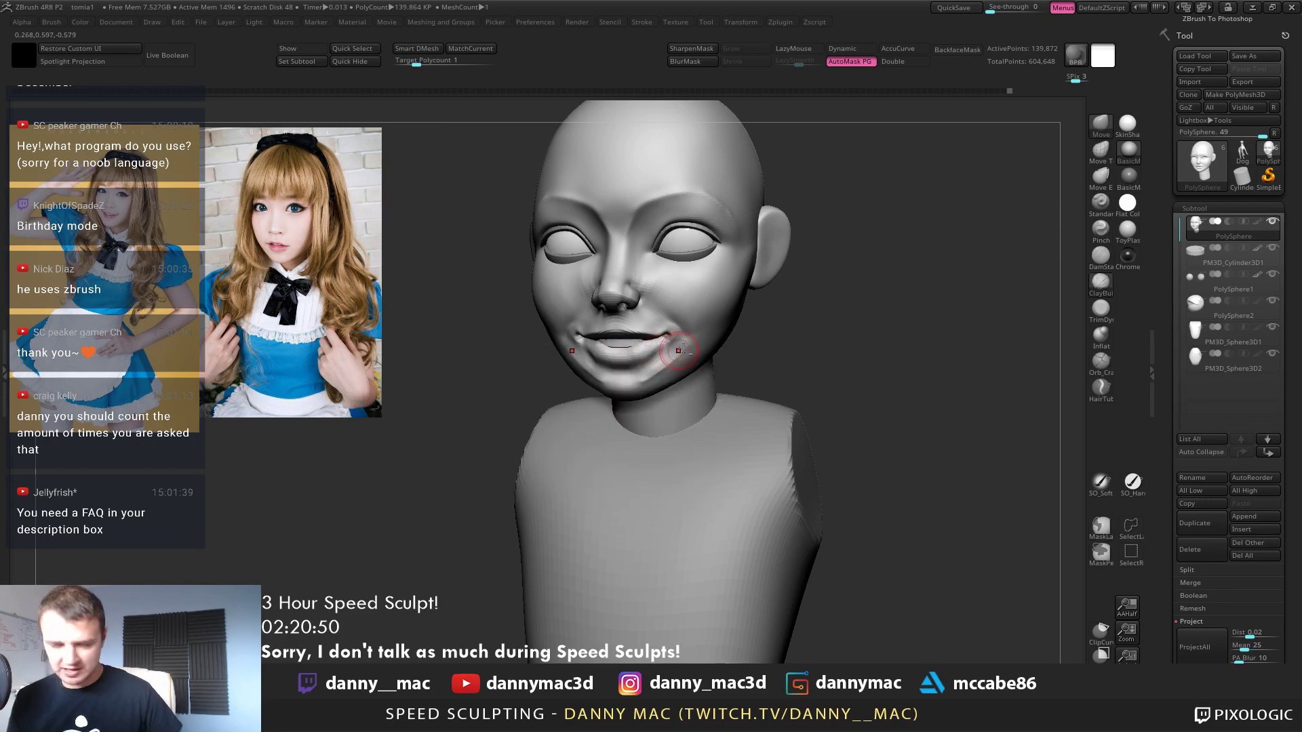
pyautogui.moveTo(698, 344)
pyautogui.keyDown('alt'); pyautogui.mouseDown(button='right')
pyautogui.moveTo(790, 332)
pyautogui.moveTo(726, 314)
pyautogui.moveTo(672, 357)
pyautogui.moveTo(695, 348)
pyautogui.moveTo(687, 329)
pyautogui.moveTo(705, 343)
pyautogui.moveTo(671, 301)
pyautogui.moveTo(594, 341)
pyautogui.moveTo(634, 339)
pyautogui.mouseUp(button='right'); pyautogui.keyUp('alt')
pyautogui.press('space')
# Activate the eyeball and eyelid subtools in turn with the transpose line and turn off AutoMask PG
pyautogui.keyDown('alt'); pyautogui.click(550, 349); pyautogui.keyUp('alt')
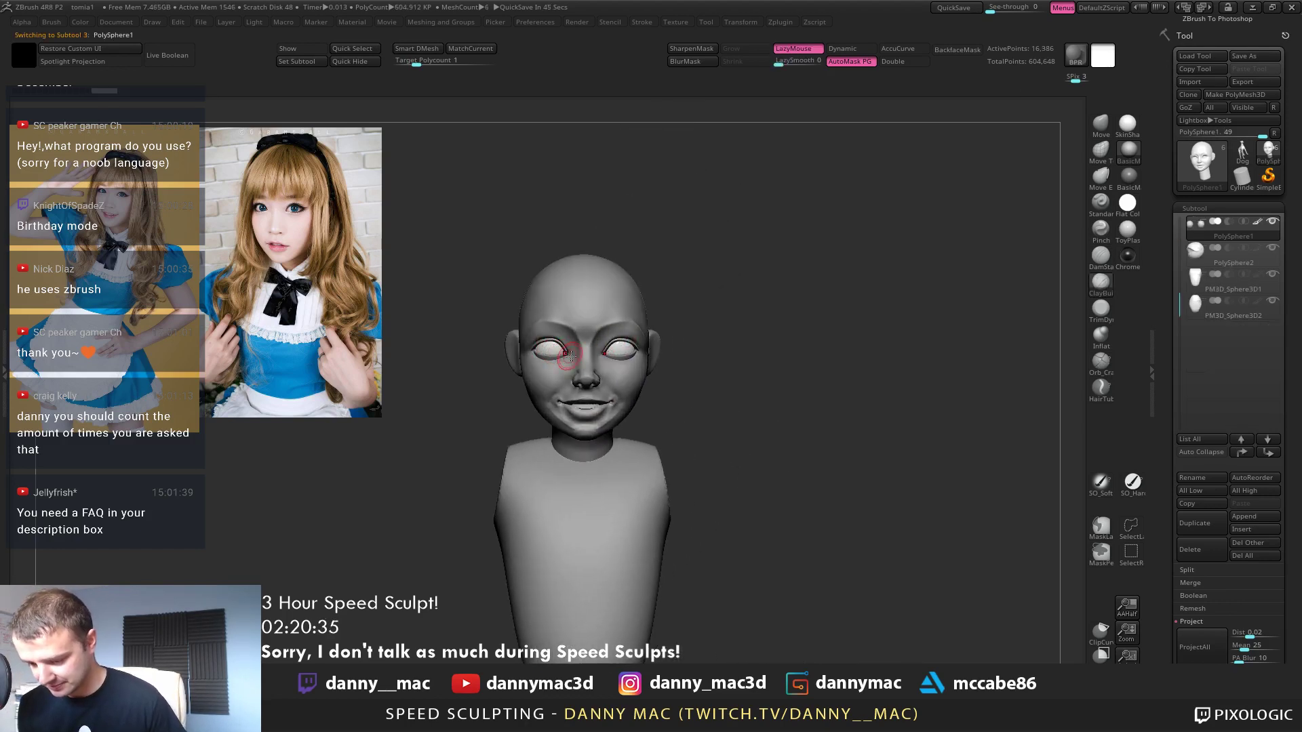
pyautogui.press('w')
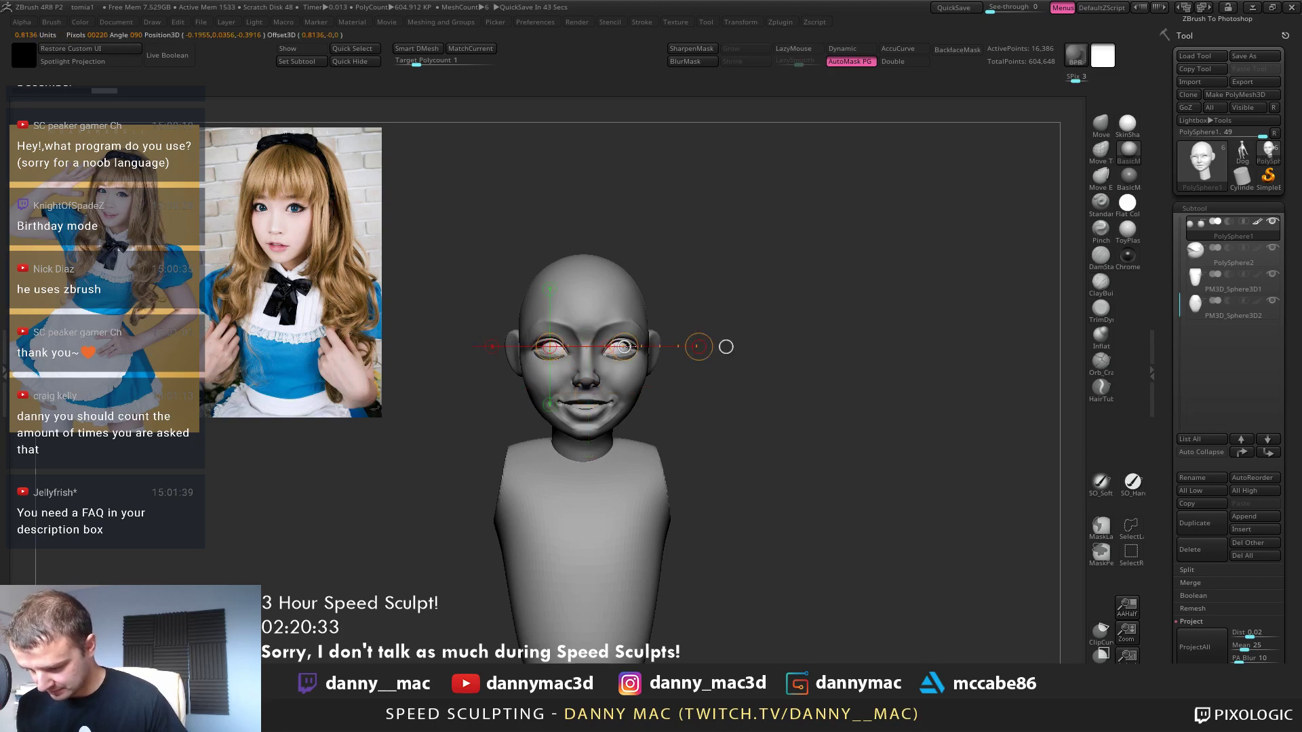
pyautogui.keyDown('alt'); pyautogui.click(626, 347); pyautogui.keyUp('alt')
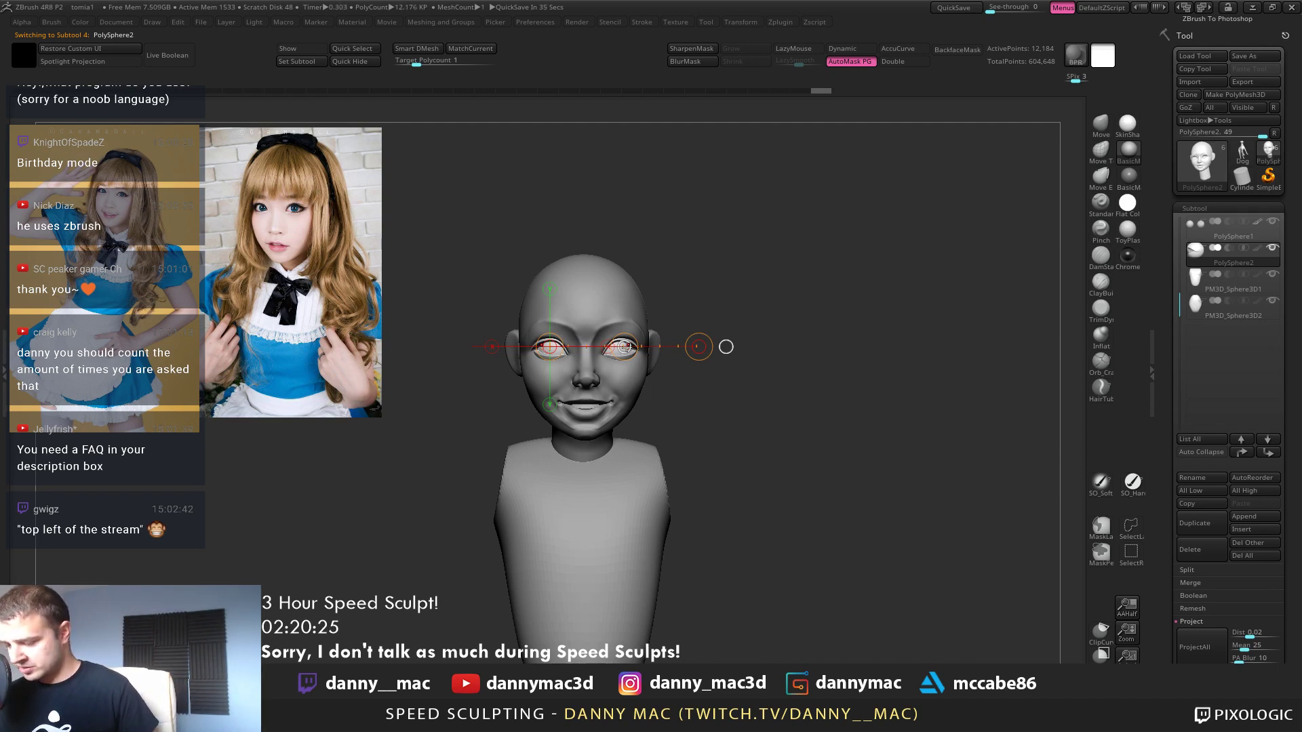
pyautogui.click(852, 61)
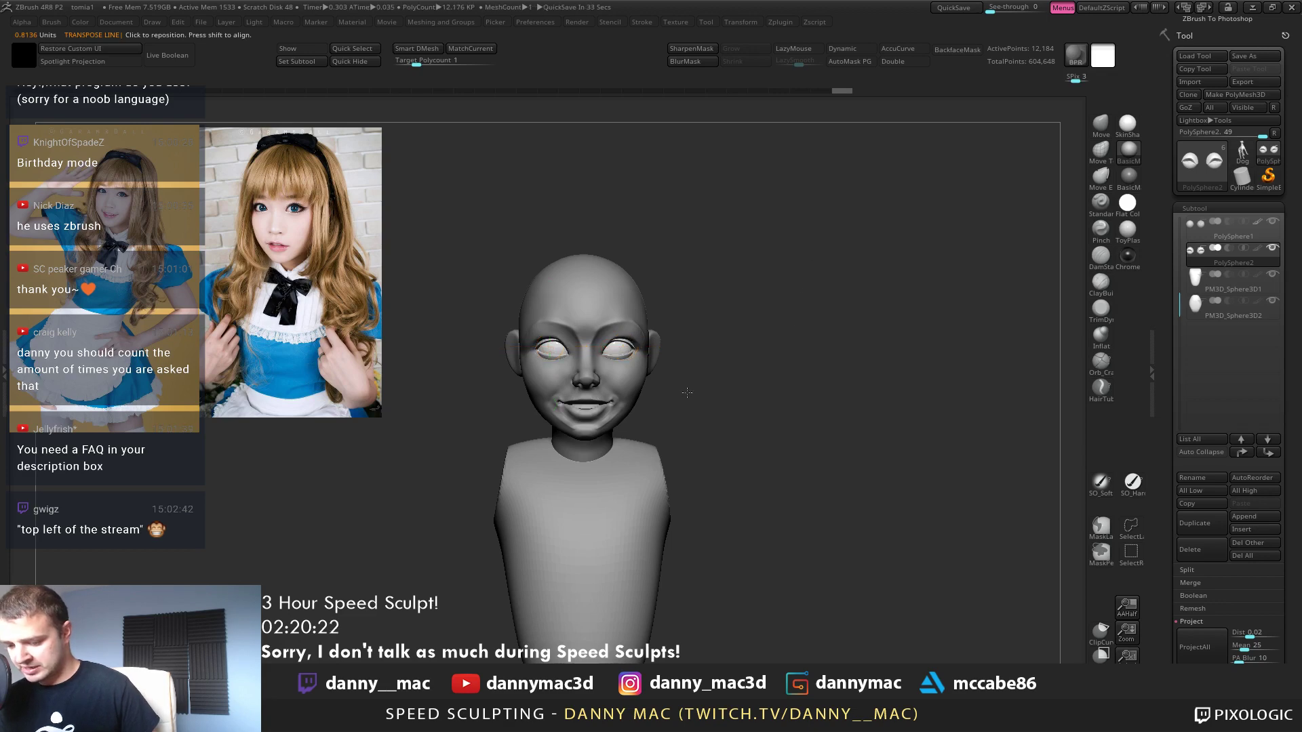
# Reselect the head subtool in draw mode and examine the eye area from the front, three-quarter and profile
pyautogui.keyDown('ctrl'); pyautogui.moveTo(687, 393); pyautogui.dragTo(688, 448, button='right'); pyautogui.keyUp('ctrl')
pyautogui.keyDown('alt'); pyautogui.click(610, 407); pyautogui.keyUp('alt')
pyautogui.press('q')
pyautogui.moveTo(577, 353)
pyautogui.mouseDown(button='right')
pyautogui.moveTo(637, 348)
pyautogui.moveTo(632, 358)
pyautogui.mouseUp(button='right')
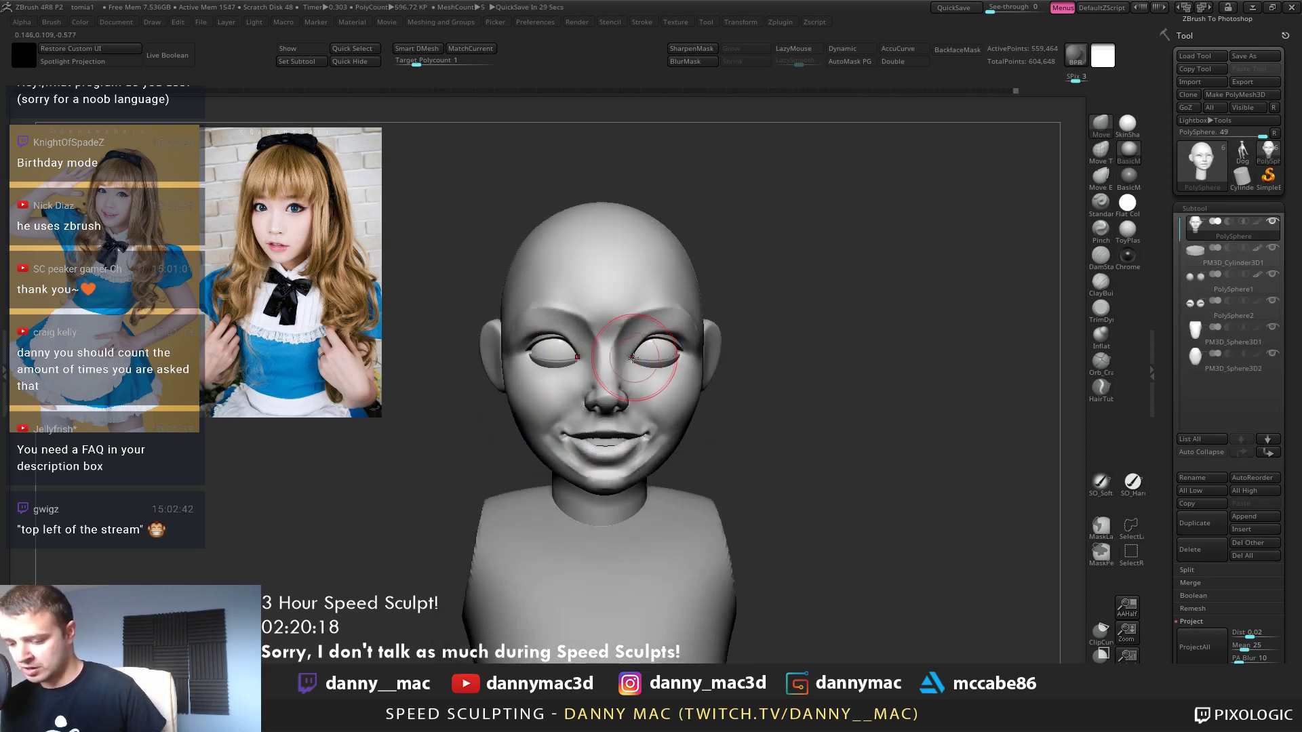
pyautogui.moveTo(632, 357); pyautogui.dragTo(681, 336, button='right')
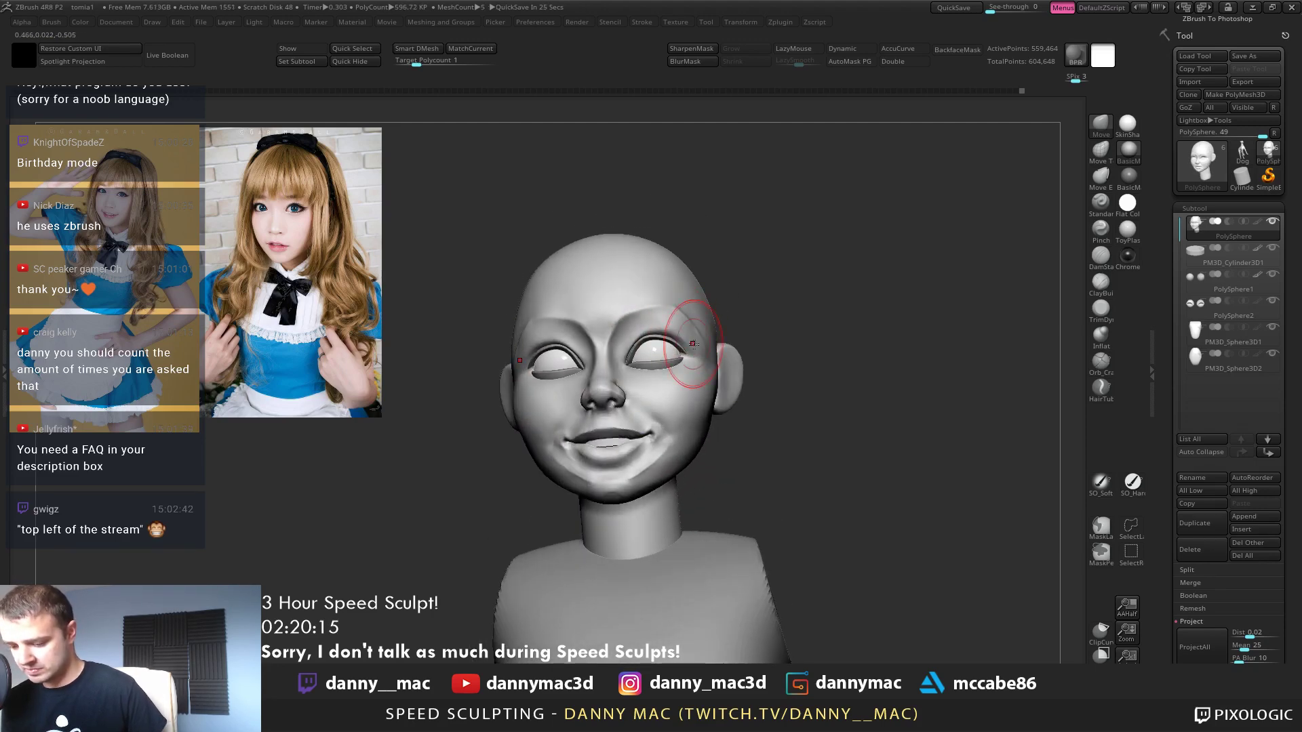
pyautogui.moveTo(664, 331)
pyautogui.mouseDown(button='right')
pyautogui.moveTo(645, 364)
pyautogui.moveTo(681, 336)
pyautogui.moveTo(733, 230)
pyautogui.mouseUp(button='right')
# Turn AutoMask PG back on with the eyelid subtool active and reselect the head
pyautogui.keyDown('alt'); pyautogui.click(654, 345); pyautogui.keyUp('alt')
pyautogui.keyDown('alt'); pyautogui.click(657, 348); pyautogui.keyUp('alt')
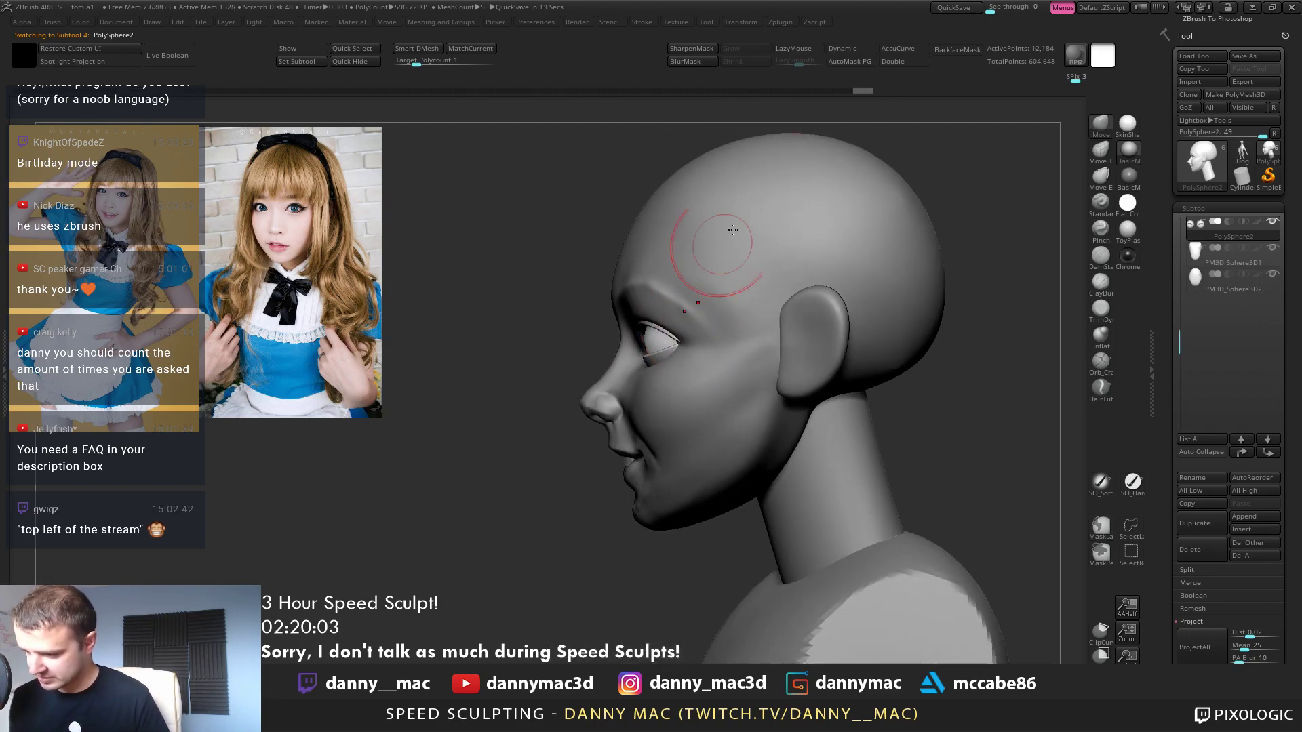
pyautogui.click(856, 59)
pyautogui.moveTo(678, 299); pyautogui.dragTo(596, 262, button='right')
pyautogui.keyDown('alt'); pyautogui.click(654, 290); pyautogui.keyUp('alt')
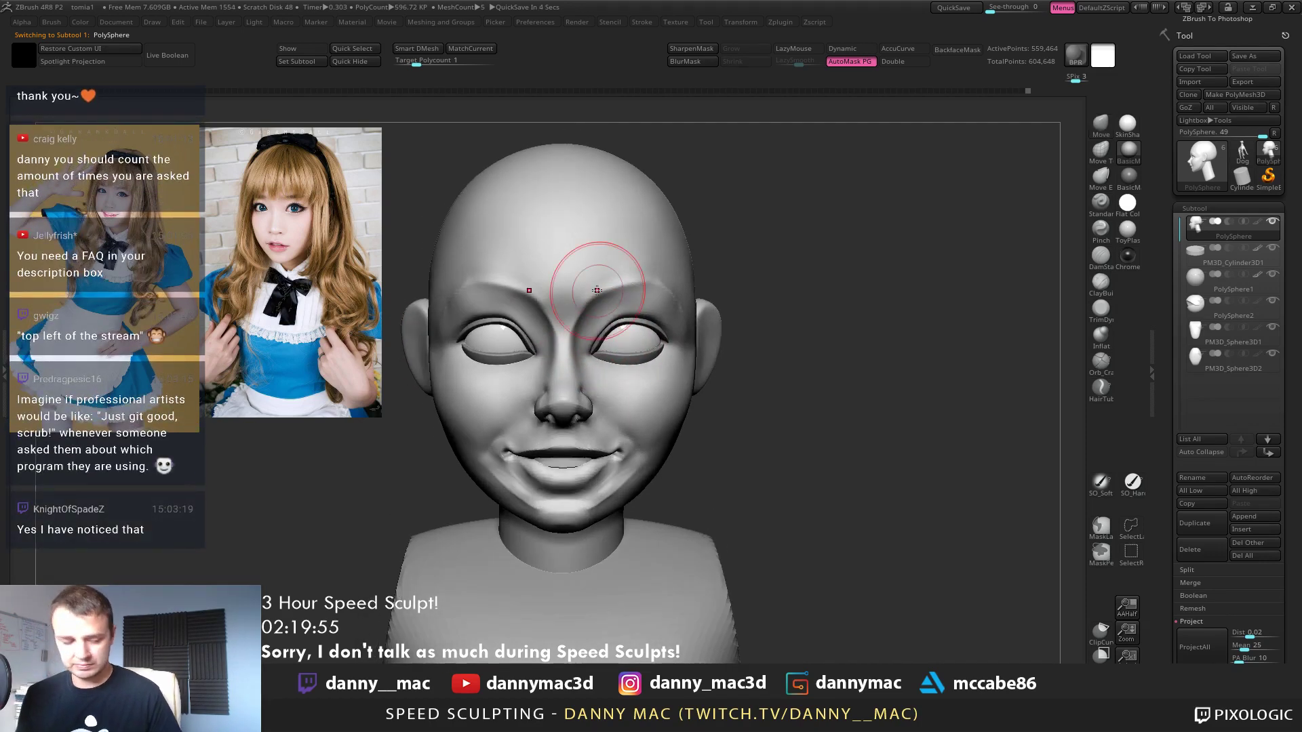
# Save the project over the existing file and check the face from the front
pyautogui.hotkey('ctrl', 's')
pyautogui.press('Return')
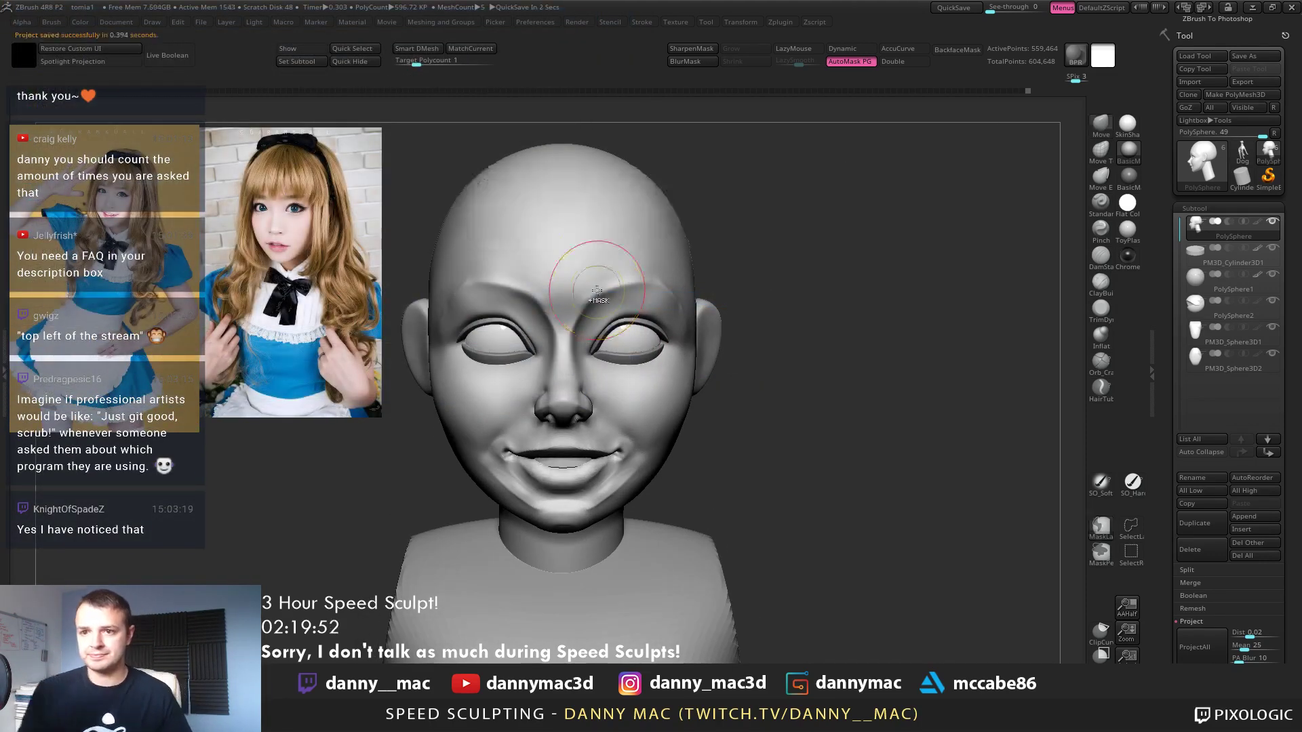
pyautogui.keyDown('alt'); pyautogui.moveTo(670, 311); pyautogui.dragTo(718, 311, button='right'); pyautogui.keyUp('alt')
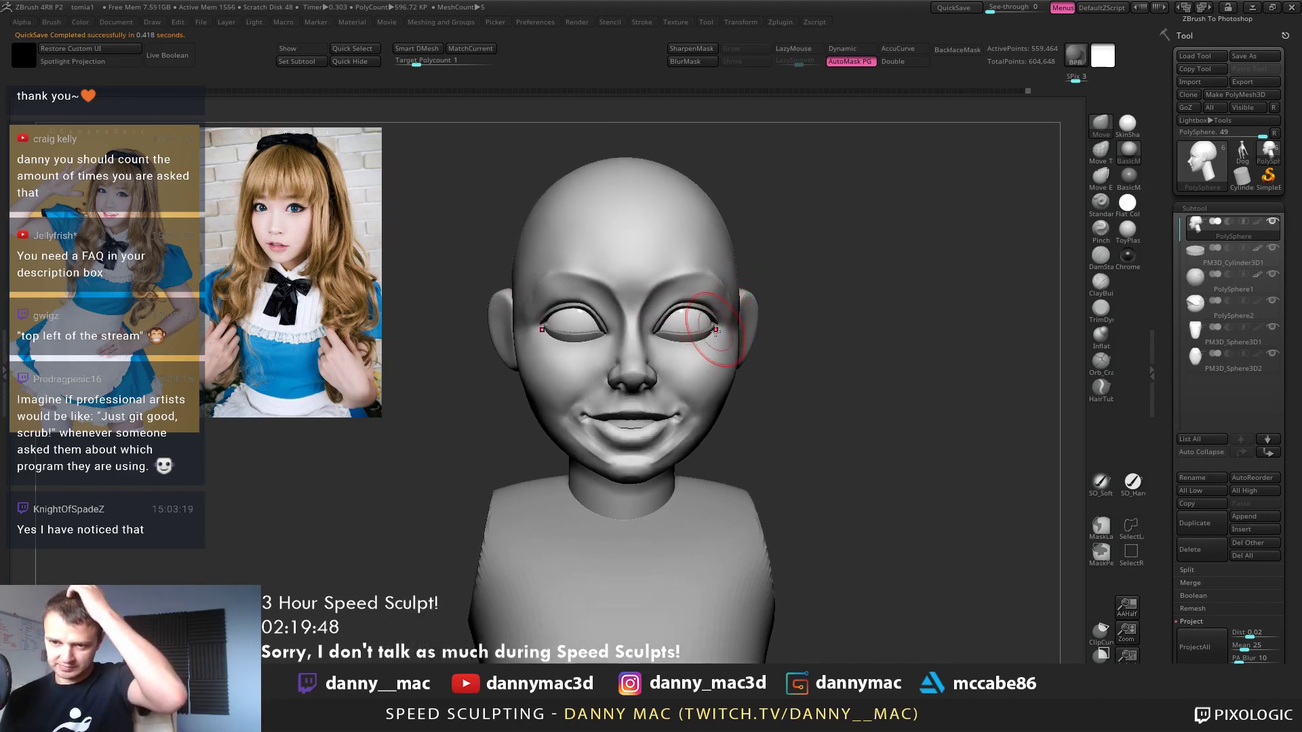
pyautogui.moveTo(715, 330)
pyautogui.keyDown('alt'); pyautogui.mouseDown(button='right')
pyautogui.moveTo(735, 316)
pyautogui.moveTo(679, 327)
pyautogui.moveTo(705, 348)
pyautogui.moveTo(705, 331)
pyautogui.moveTo(663, 347)
pyautogui.moveTo(703, 334)
pyautogui.moveTo(657, 307)
pyautogui.moveTo(735, 313)
pyautogui.moveTo(777, 360)
pyautogui.moveTo(785, 268)
pyautogui.moveTo(759, 370)
pyautogui.moveTo(772, 370)
pyautogui.mouseUp(button='right'); pyautogui.keyUp('alt')
pyautogui.rightClick(645, 318)
pyautogui.hotkey('ctrl', 's')
pyautogui.press('Return')
# Try moving the head sideways along X with the gizmo and undo the move
pyautogui.press('w')
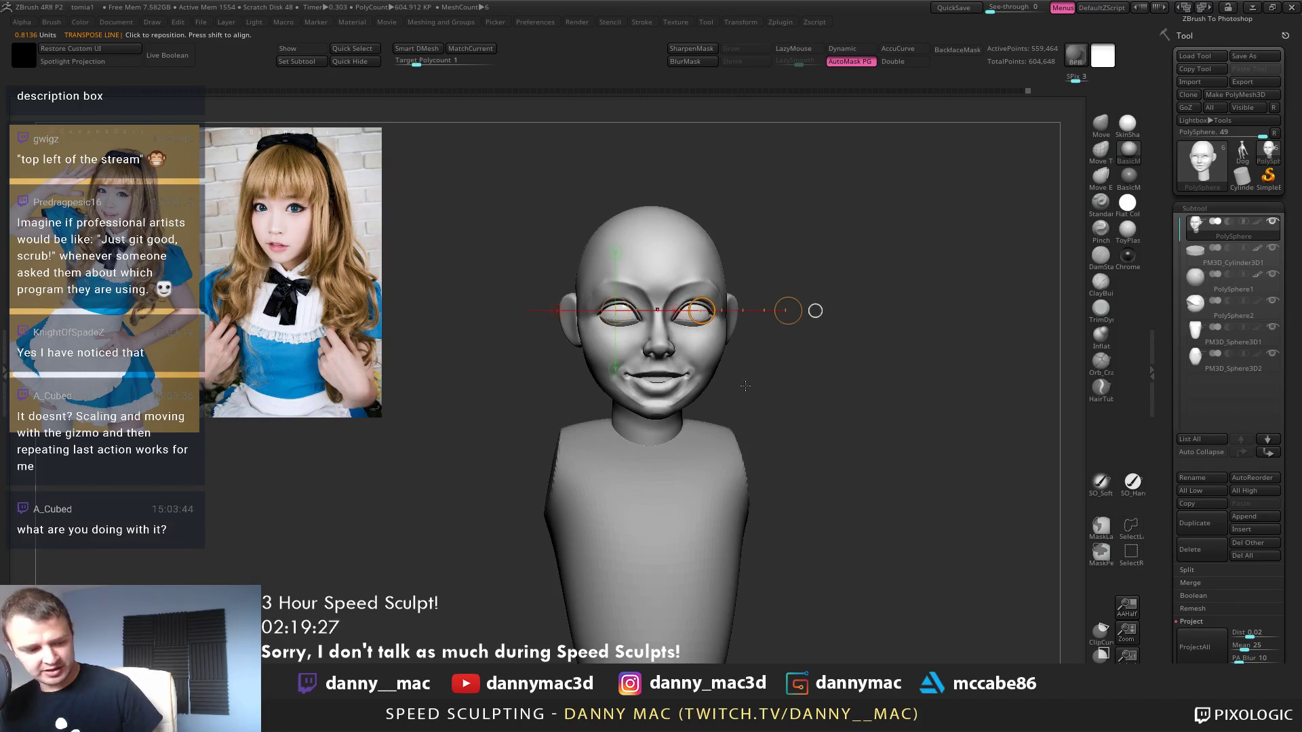
pyautogui.press('q')
pyautogui.keyDown('alt'); pyautogui.moveTo(744, 361); pyautogui.dragTo(709, 392, button='right'); pyautogui.keyUp('alt')
pyautogui.press('y')
pyautogui.keyDown('alt'); pyautogui.moveTo(639, 371); pyautogui.dragTo(577, 364, button='right'); pyautogui.keyUp('alt')
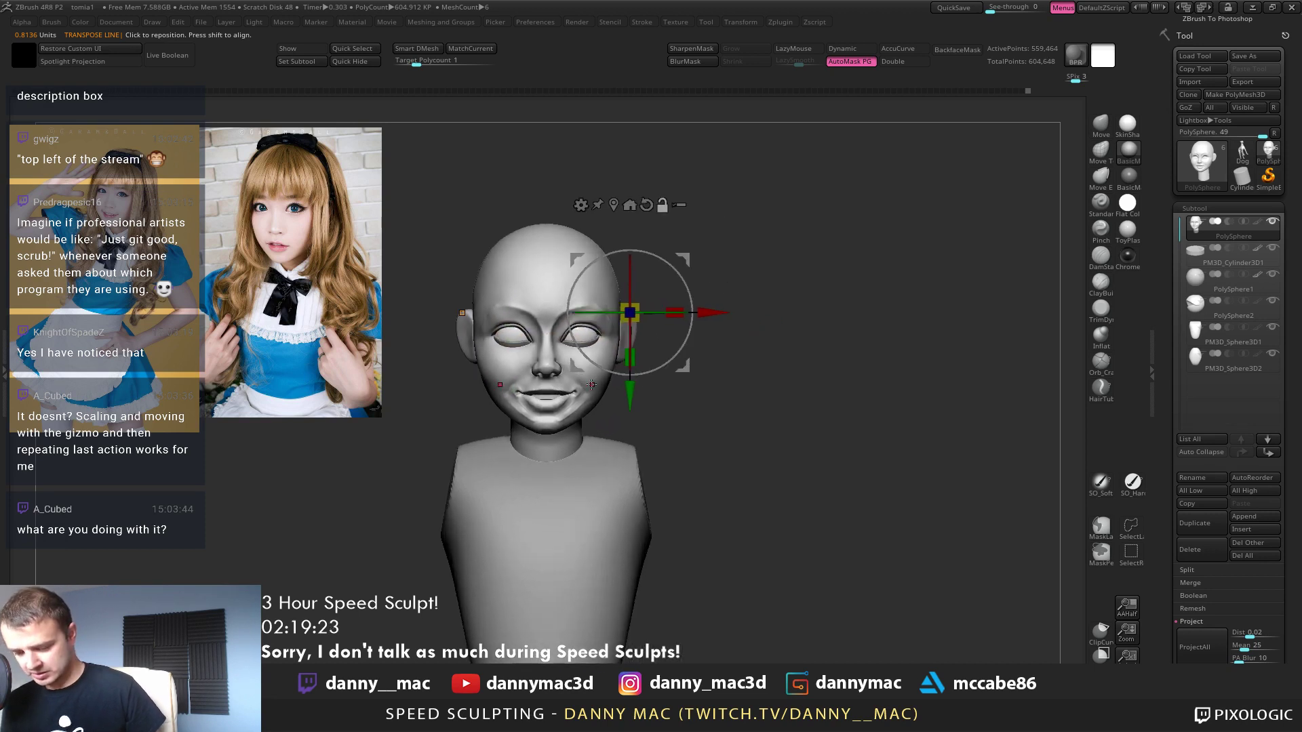
pyautogui.press('q')
pyautogui.press('y')
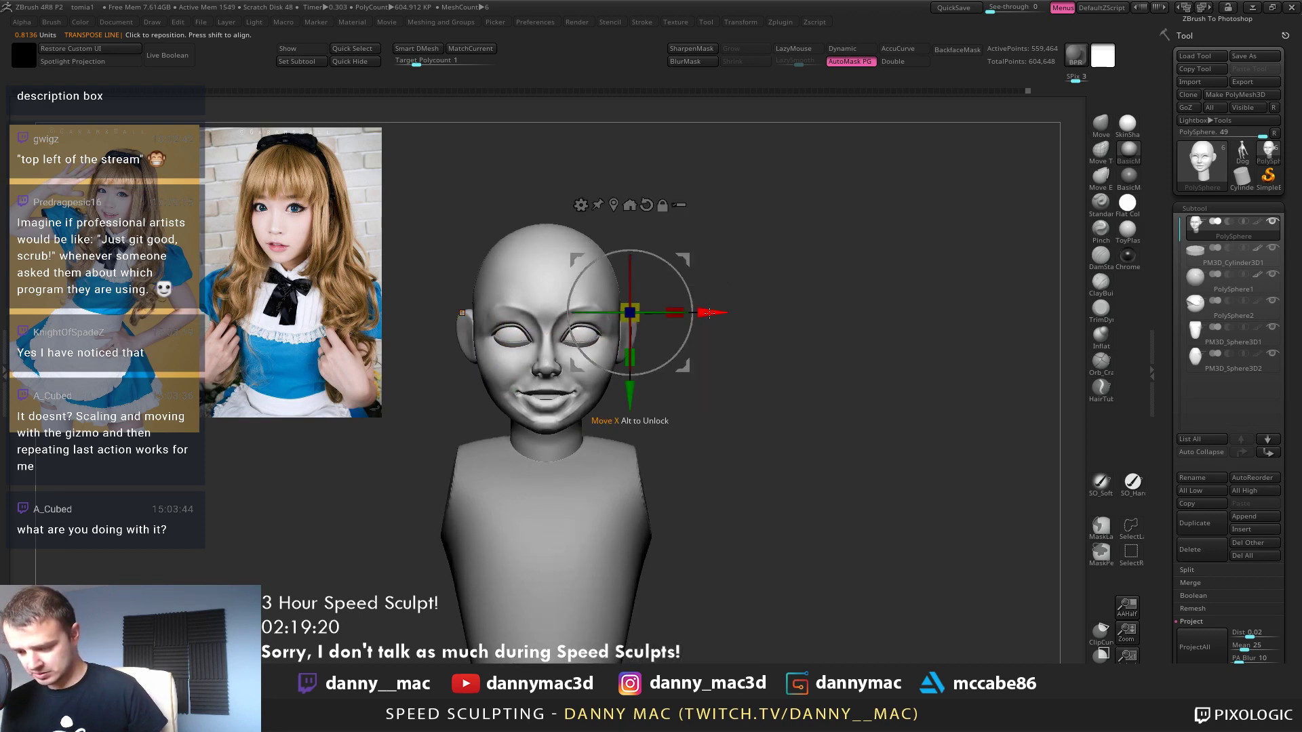
pyautogui.moveTo(715, 313); pyautogui.dragTo(822, 317)
pyautogui.hotkey('ctrl', 'z')
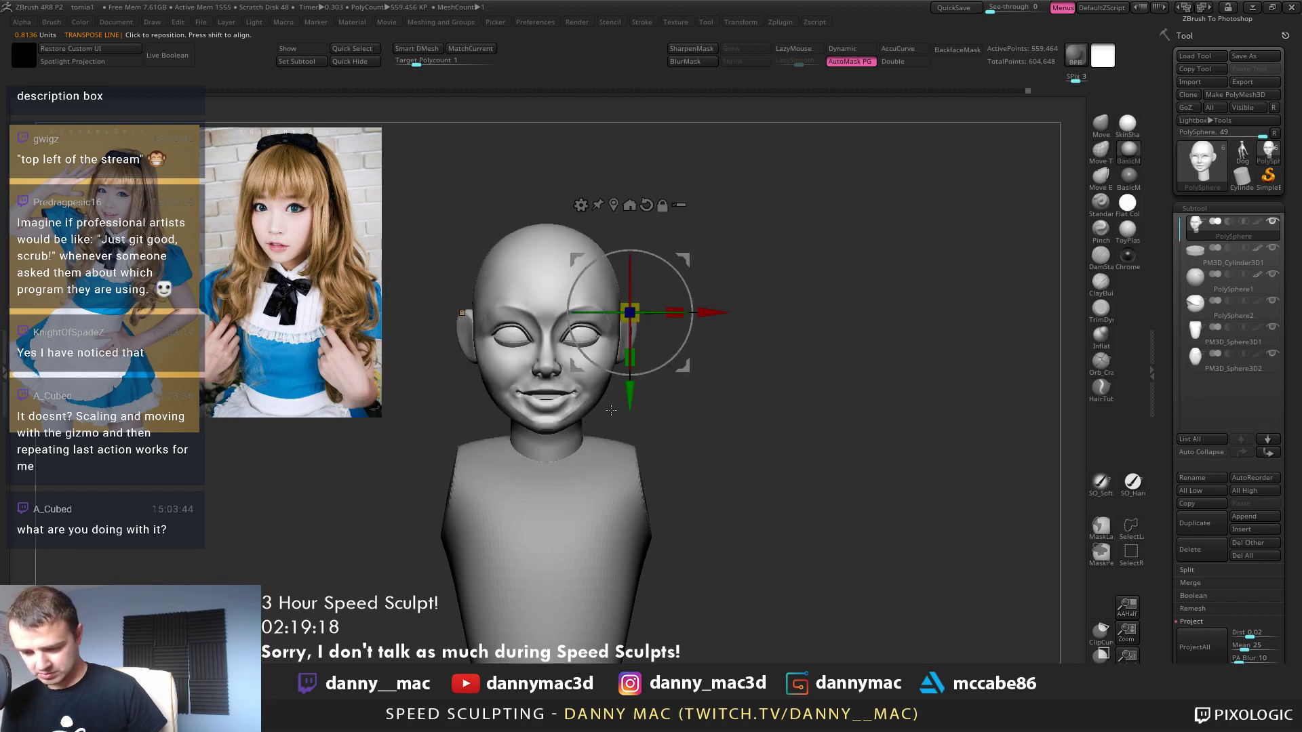
# Try moving the torso sideways with the gizmo and repeating the last action, undoing each attempt
pyautogui.keyDown('alt'); pyautogui.click(614, 501); pyautogui.keyUp('alt')
pyautogui.keyDown('alt'); pyautogui.moveTo(616, 500); pyautogui.dragTo(608, 452, button='right'); pyautogui.keyUp('alt')
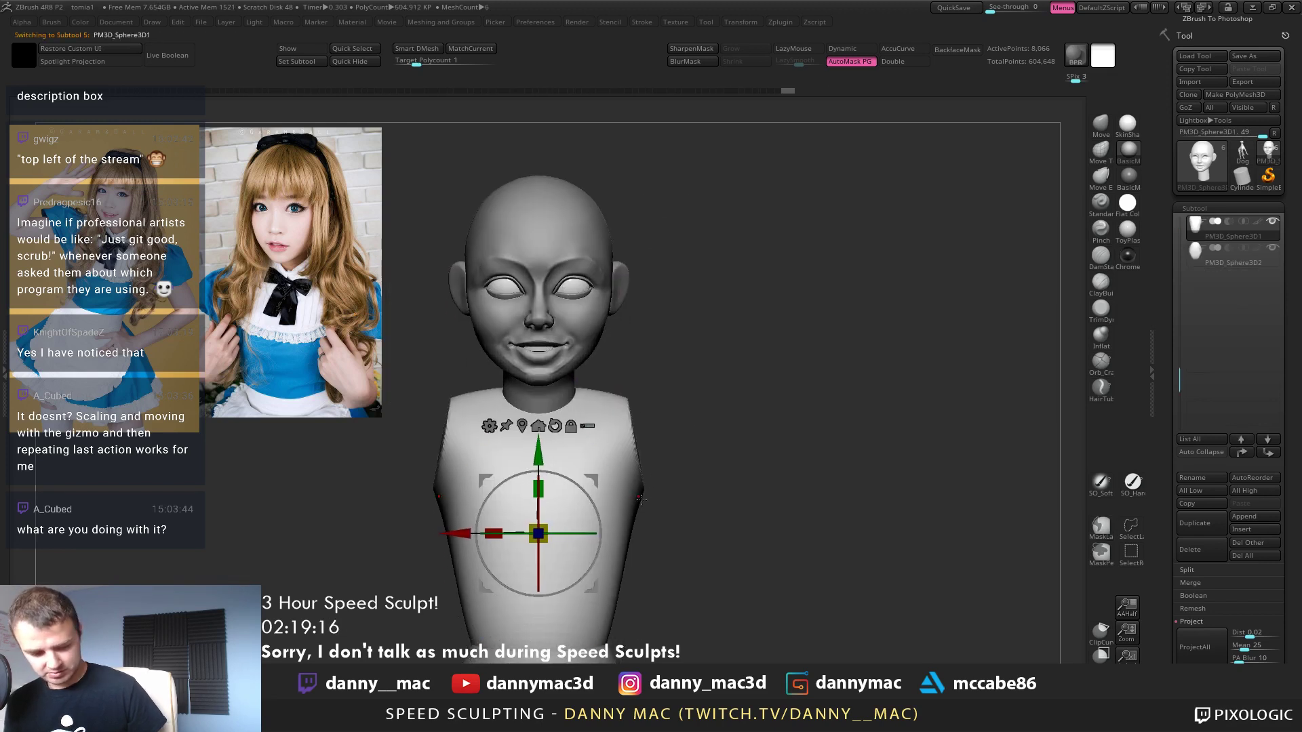
pyautogui.moveTo(560, 533); pyautogui.dragTo(296, 583)
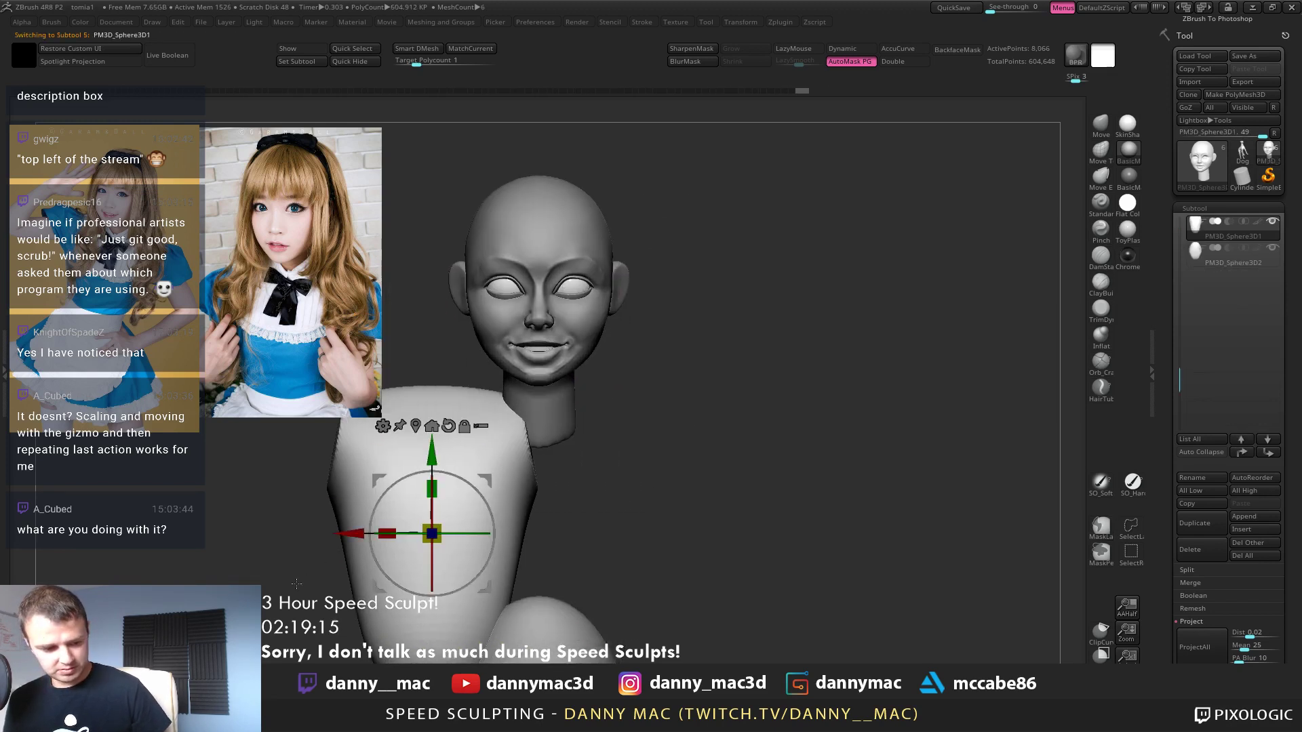
pyautogui.press('1')
pyautogui.hotkey('ctrl', 'z')
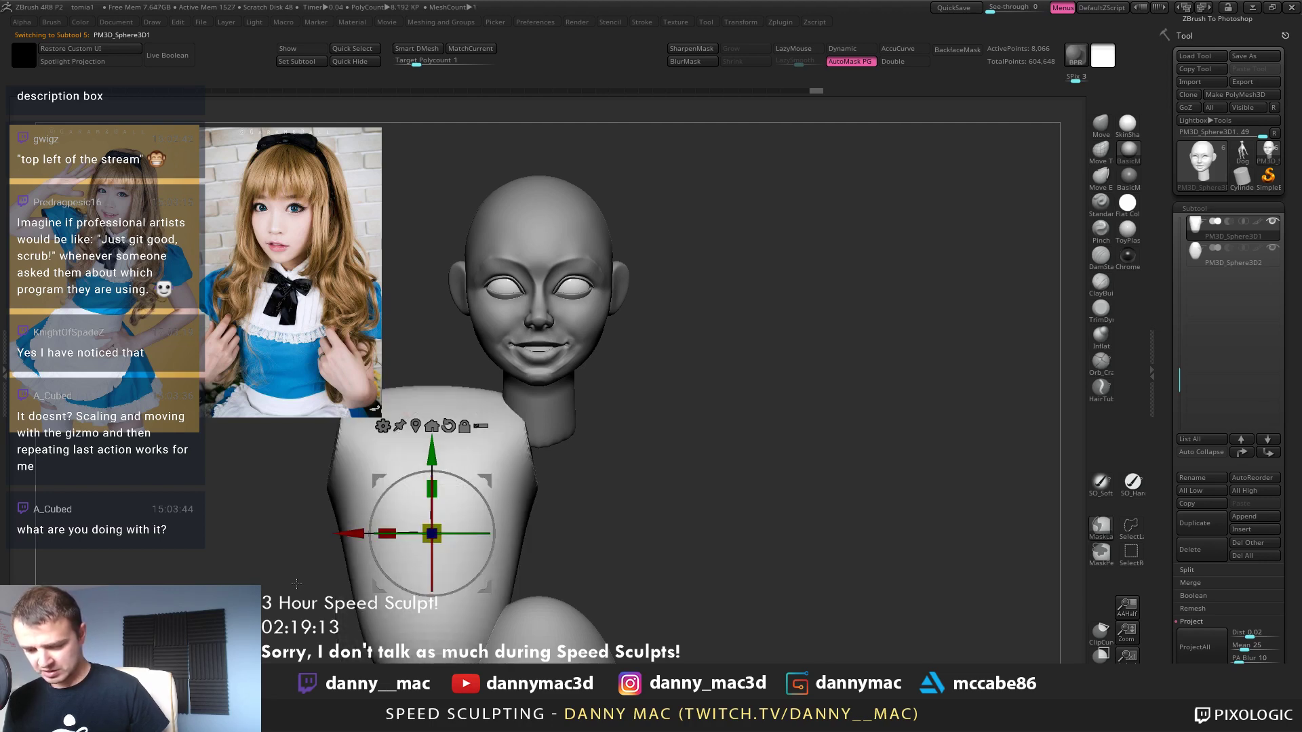
pyautogui.hotkey('ctrl', 'z')
pyautogui.moveTo(457, 535); pyautogui.dragTo(346, 546)
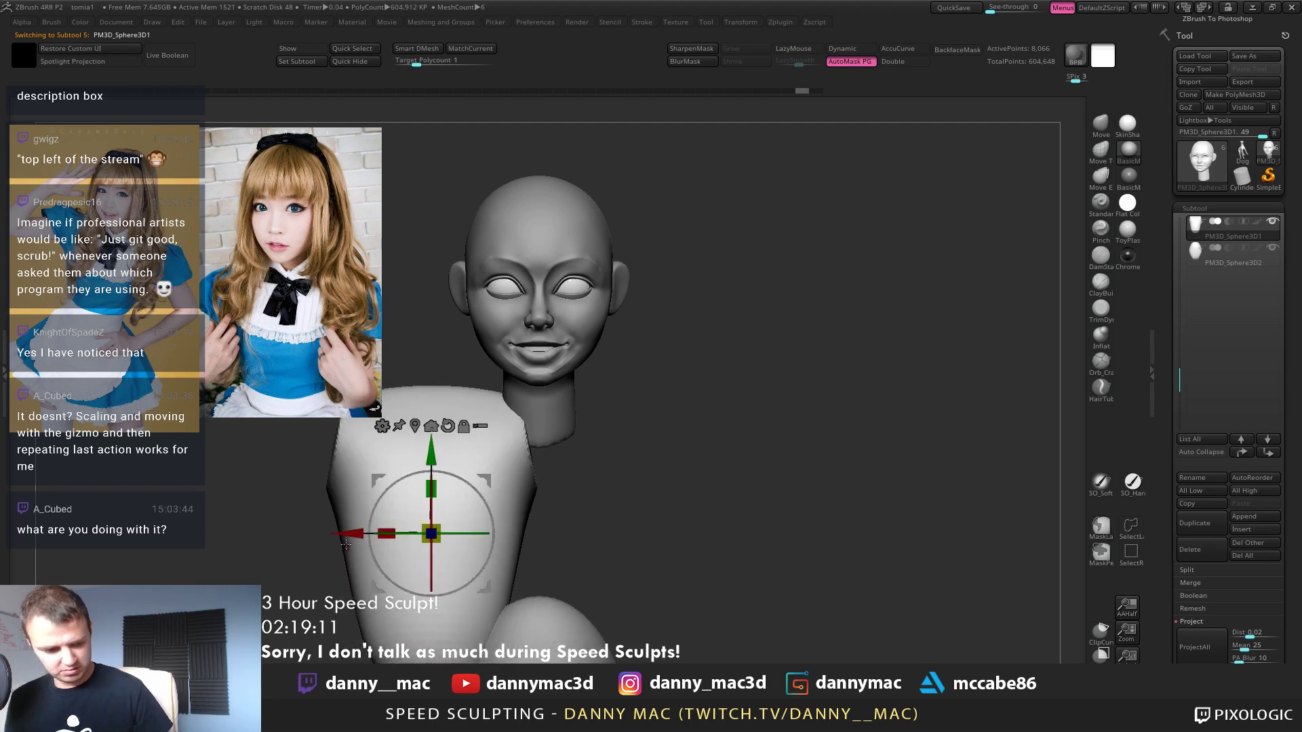
pyautogui.press('1')
pyautogui.hotkey('ctrl', 'z')
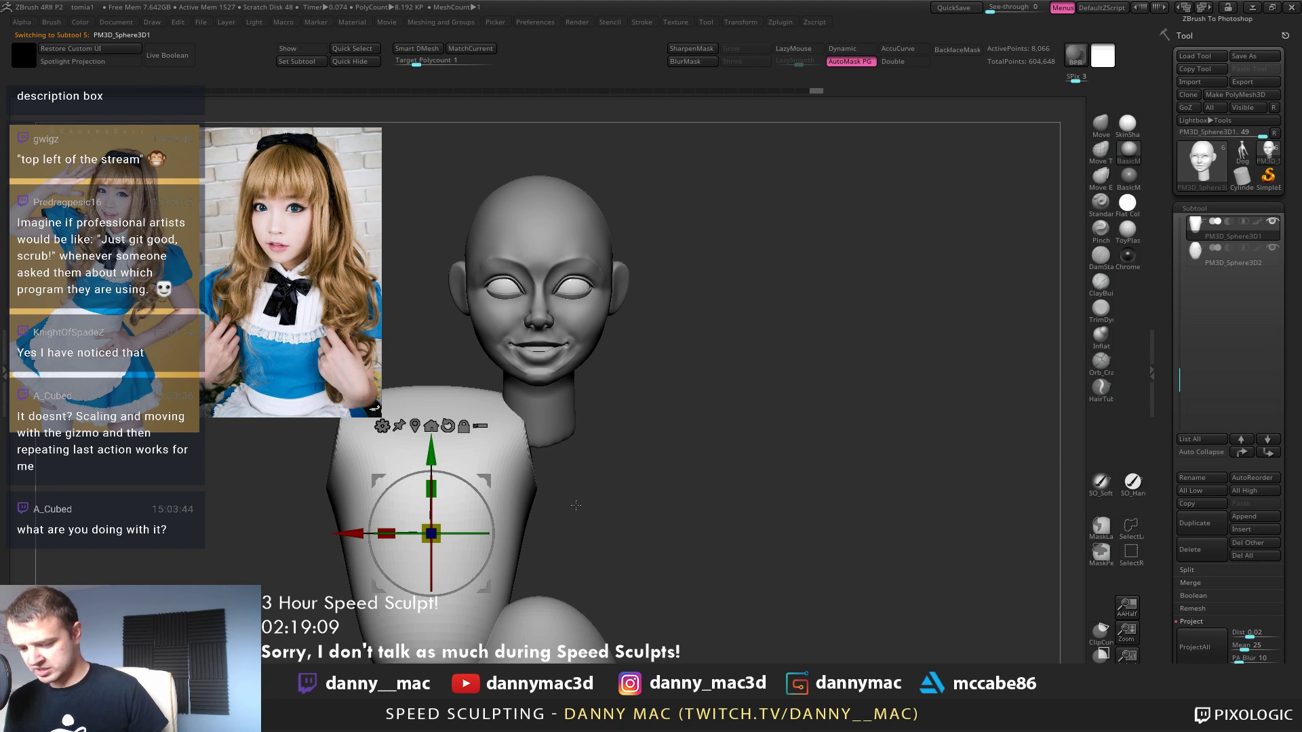
pyautogui.hotkey('ctrl', 'z')
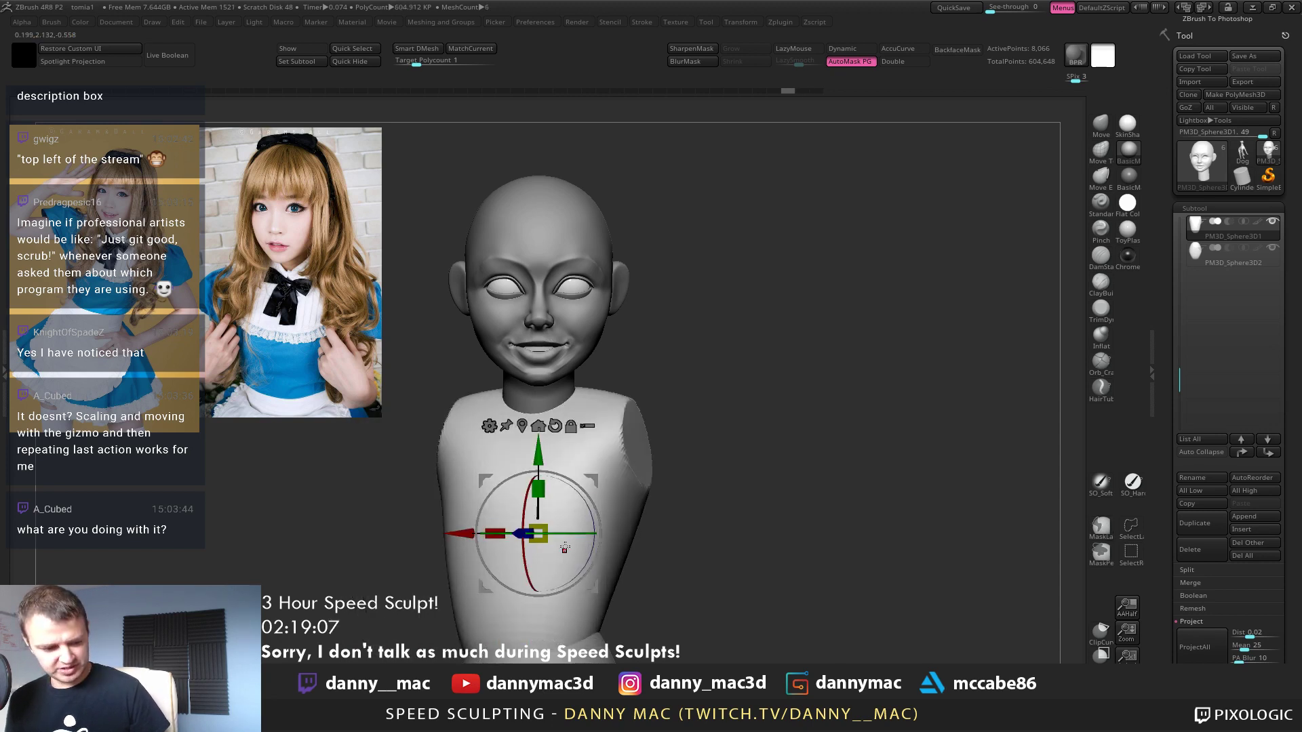
# Try rotating and moving the torso with the gizmo and undo the changes
pyautogui.moveTo(565, 547); pyautogui.dragTo(603, 529)
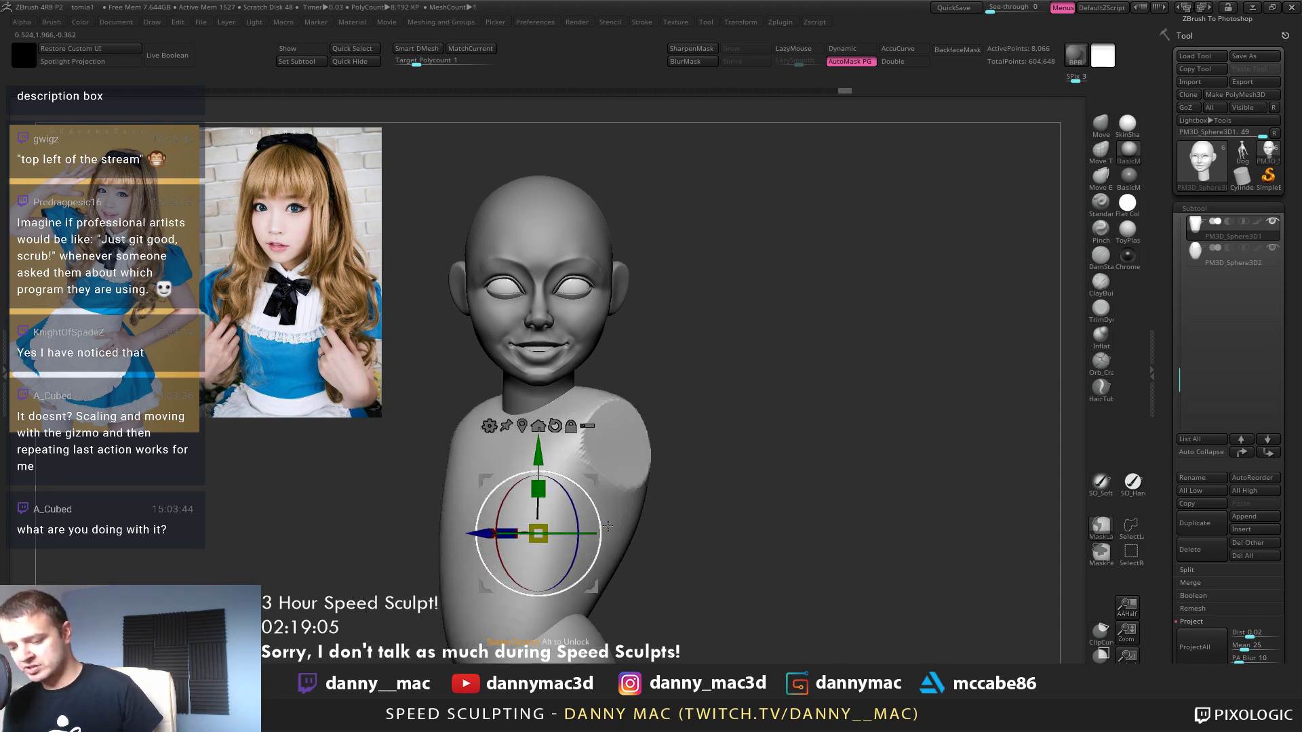
pyautogui.hotkey('ctrl', 'z')
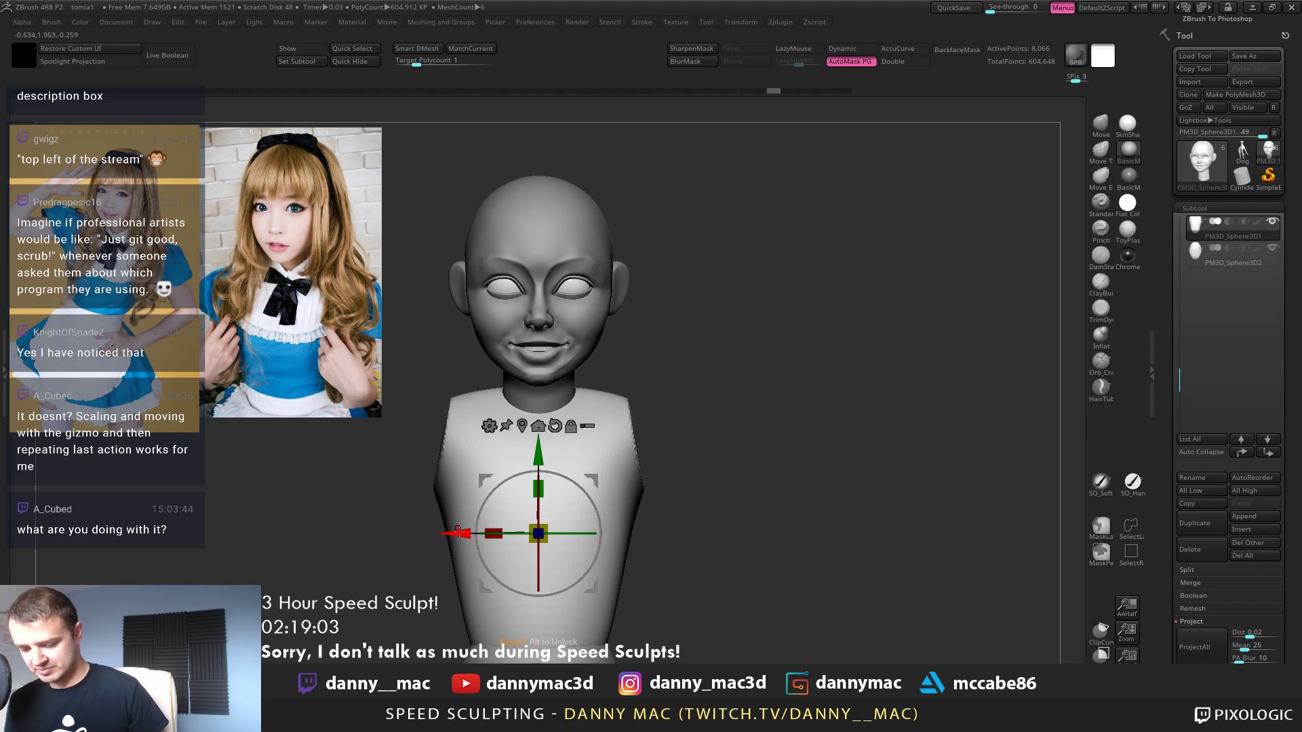
pyautogui.hotkey('ctrl', 'z')
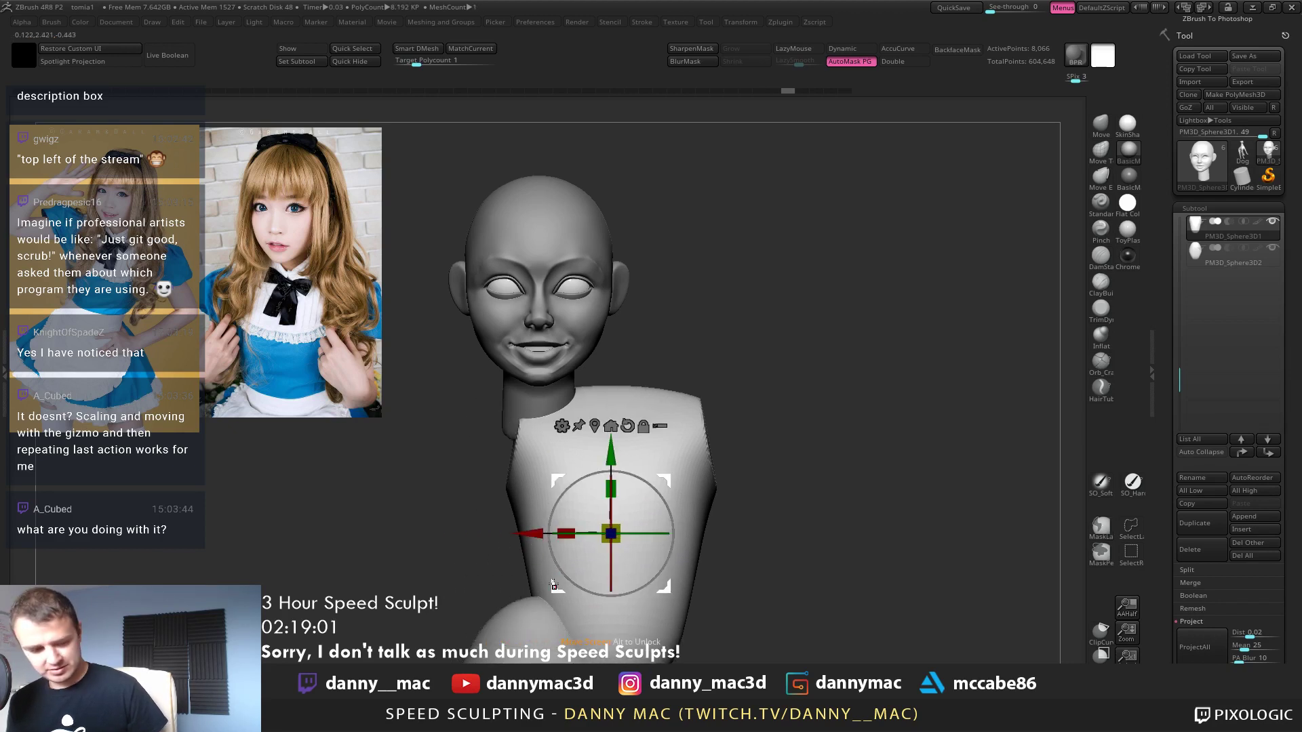
pyautogui.moveTo(554, 584); pyautogui.dragTo(714, 383)
pyautogui.hotkey('ctrl', 'z')
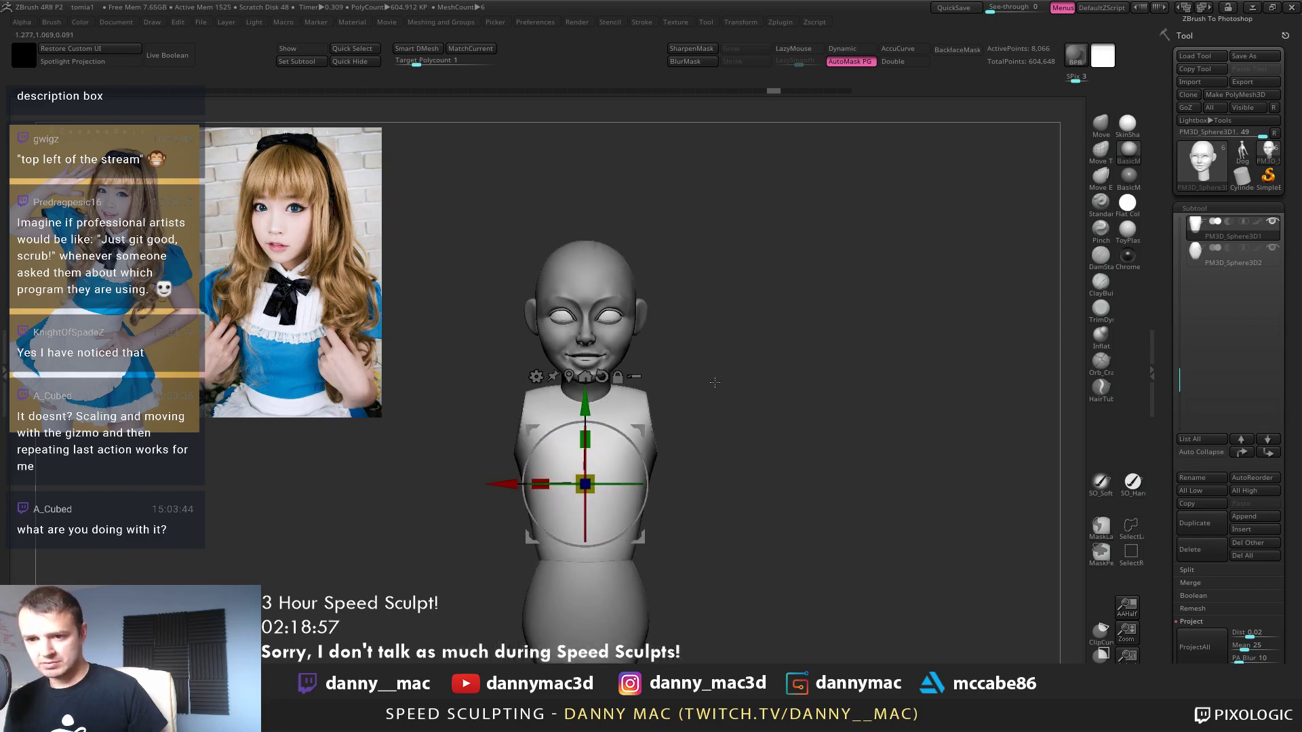
# Save the project with the torso back in place
pyautogui.hotkey('ctrl', 's')
pyautogui.press('Return')
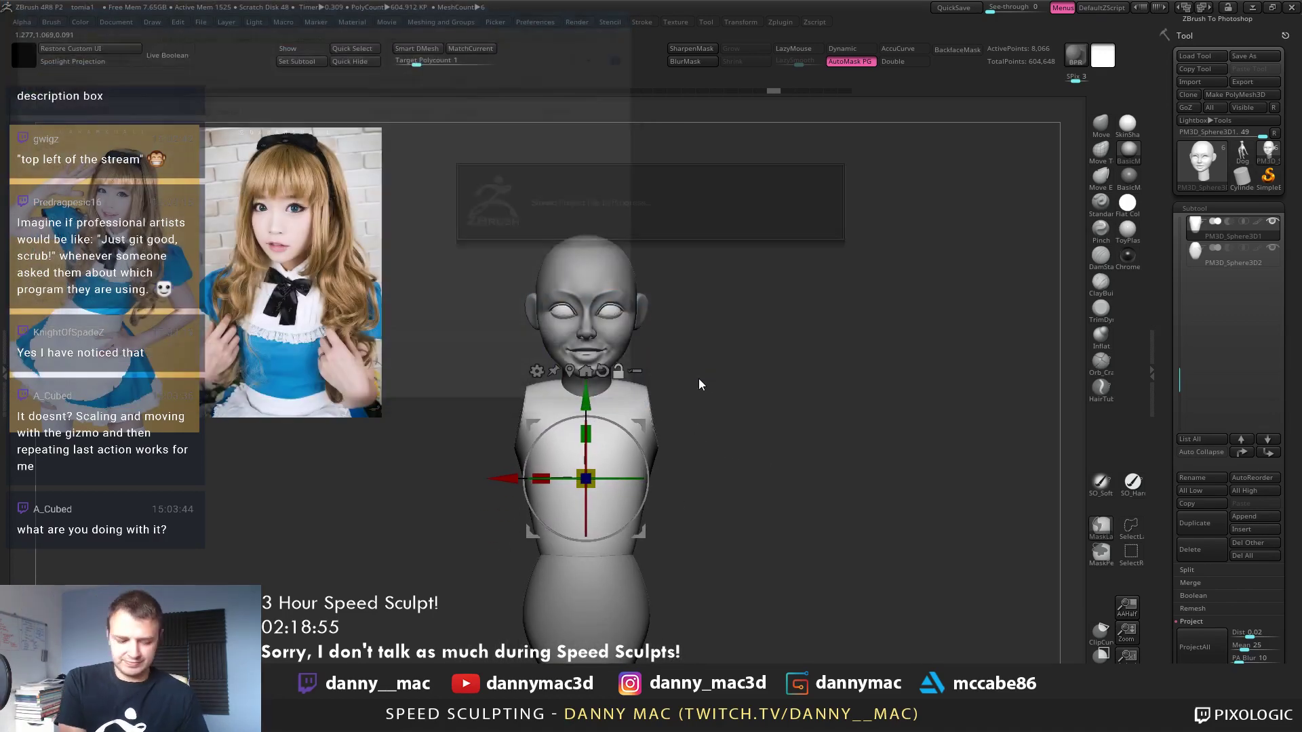
# Switch to the head subtool, lower its subdivision level and reshape the outer cheek contour with the Move brush
pyautogui.moveTo(715, 366); pyautogui.dragTo(611, 313)
pyautogui.keyDown('alt'); pyautogui.click(540, 309); pyautogui.keyUp('alt')
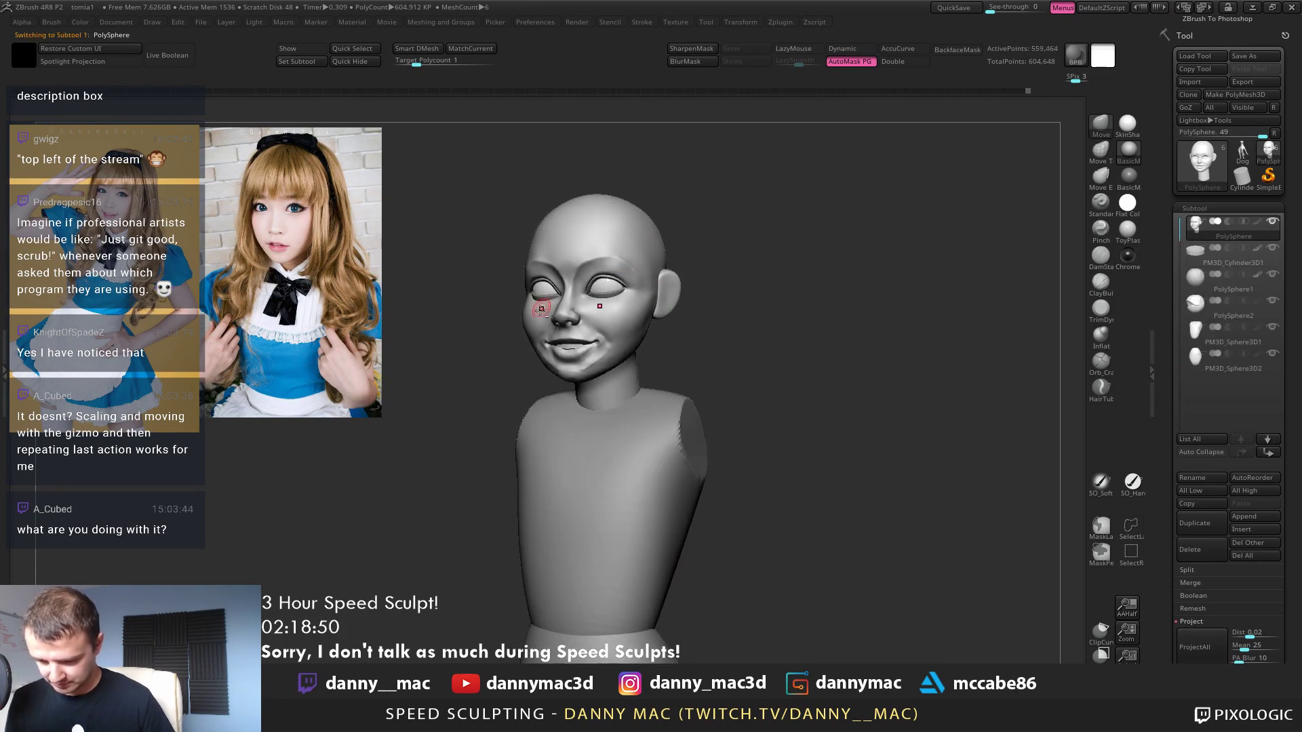
pyautogui.hotkey('shift', 'd')
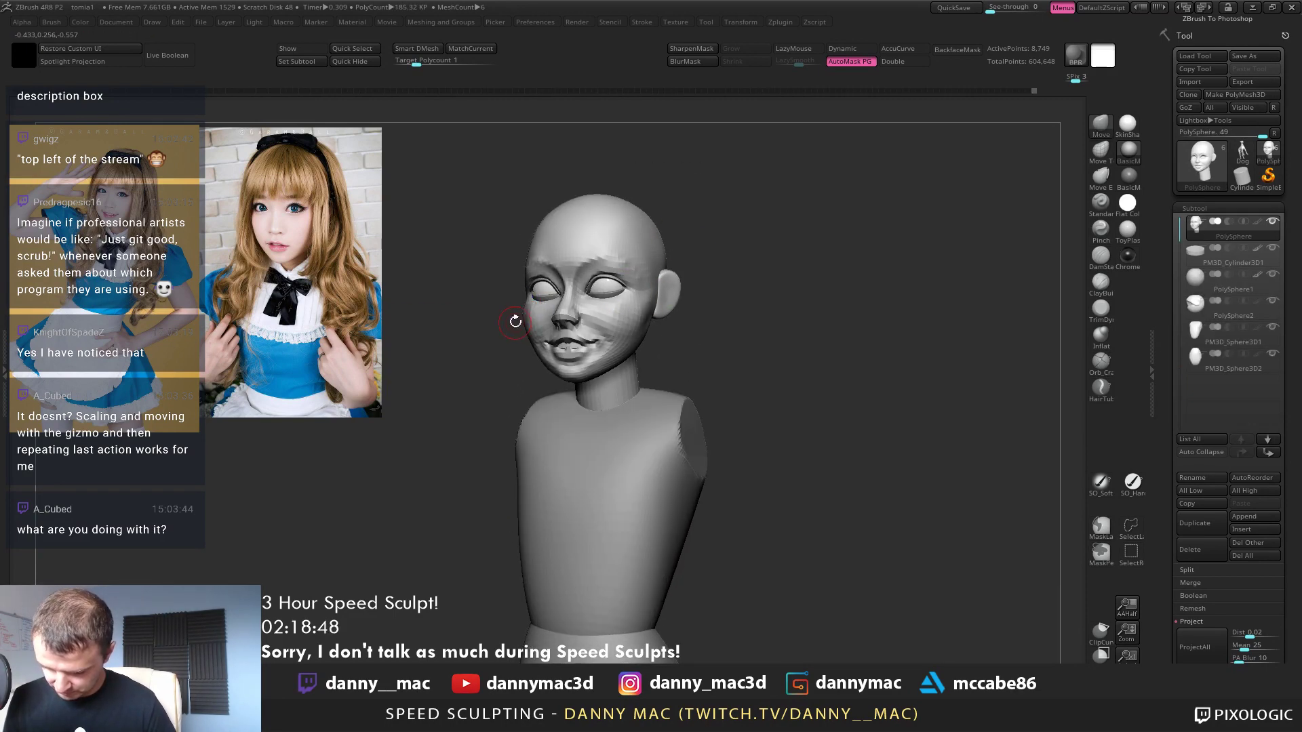
pyautogui.moveTo(516, 322)
pyautogui.mouseDown()
pyautogui.moveTo(523, 299)
pyautogui.moveTo(524, 314)
pyautogui.mouseUp()
pyautogui.moveTo(522, 319); pyautogui.dragTo(522, 319, button='right')
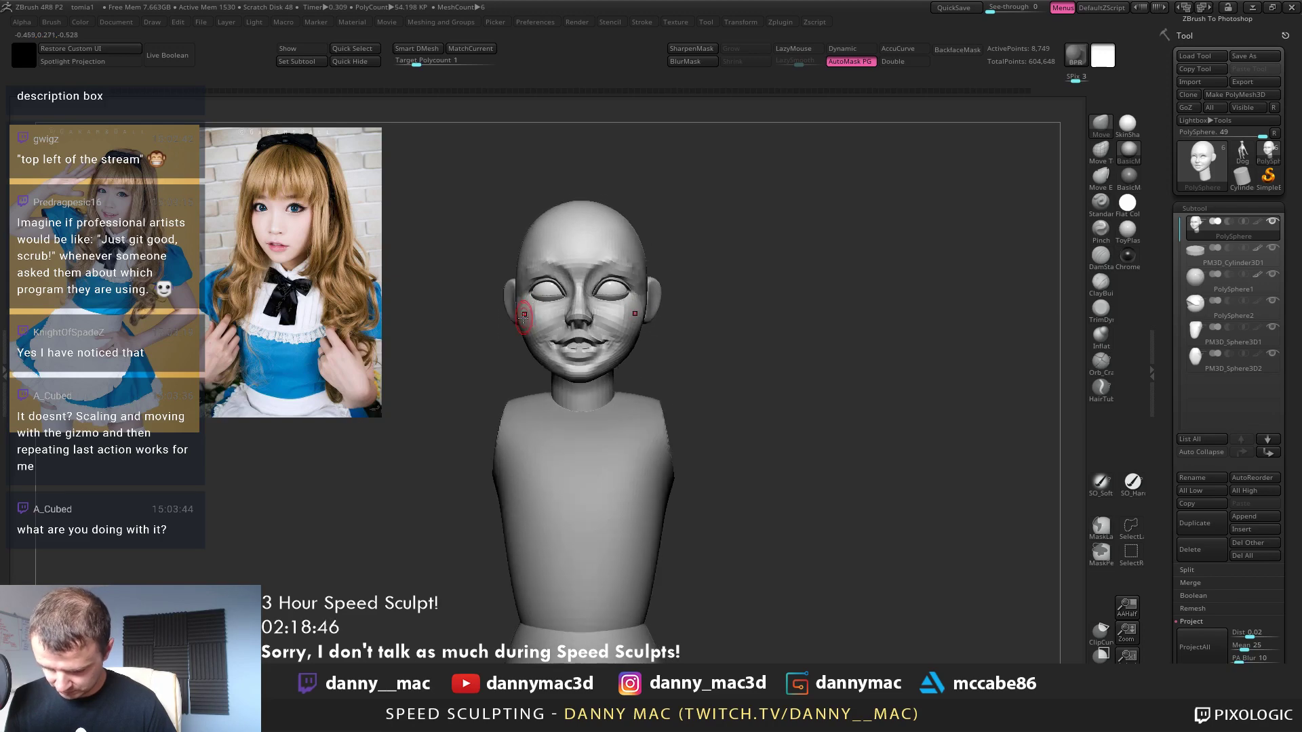
pyautogui.moveTo(523, 319); pyautogui.dragTo(532, 317)
pyautogui.moveTo(542, 319); pyautogui.dragTo(534, 349, button='right')
# Adjust the Move brush's size and refine the cheek and side of the face one subdivision level higher
pyautogui.press('space')
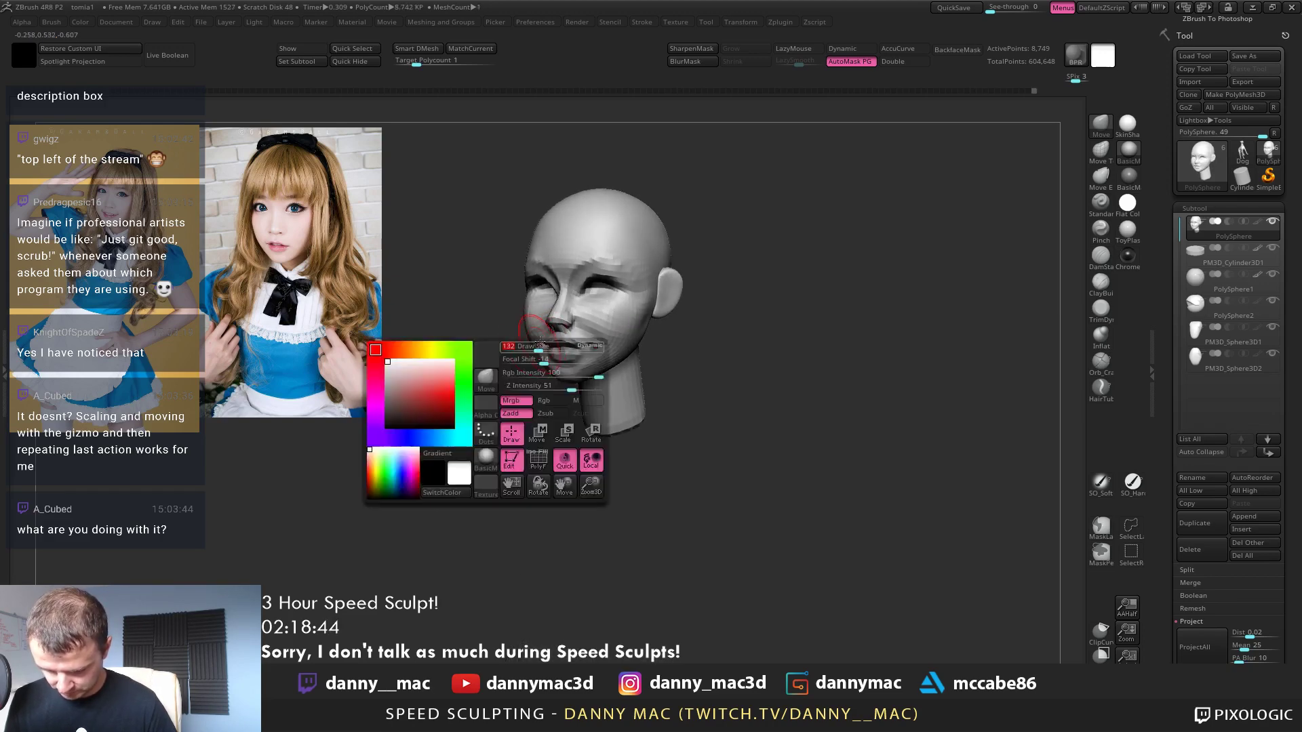
pyautogui.press('space')
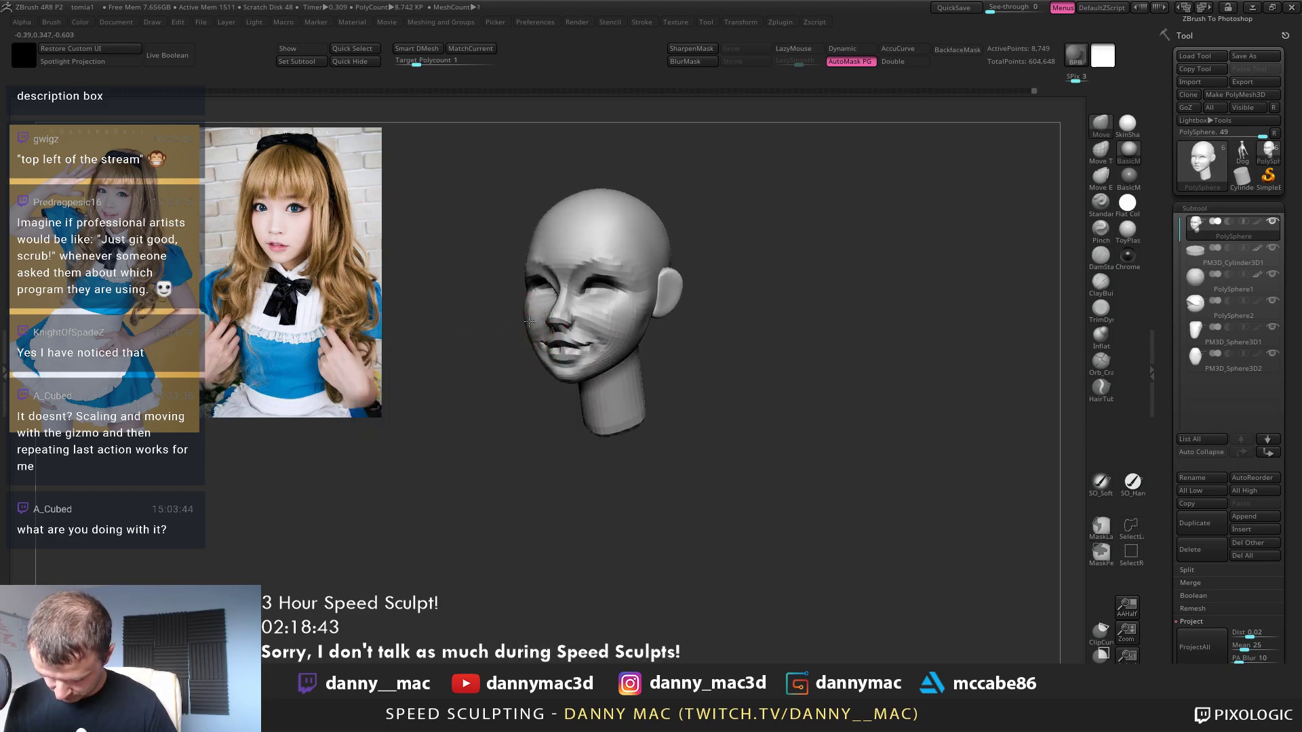
pyautogui.press('d')
pyautogui.press('space')
pyautogui.moveTo(536, 311); pyautogui.dragTo(597, 319, button='right')
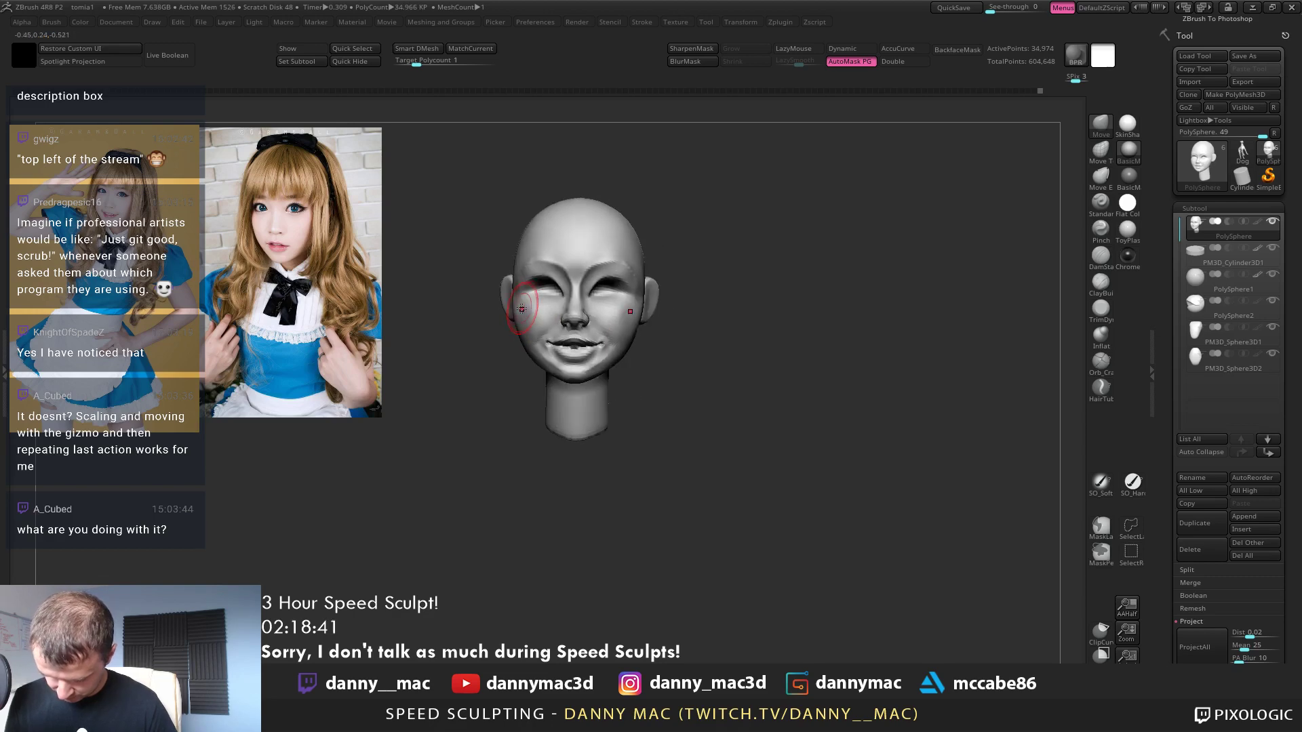
pyautogui.moveTo(610, 385); pyautogui.dragTo(607, 317, button='right')
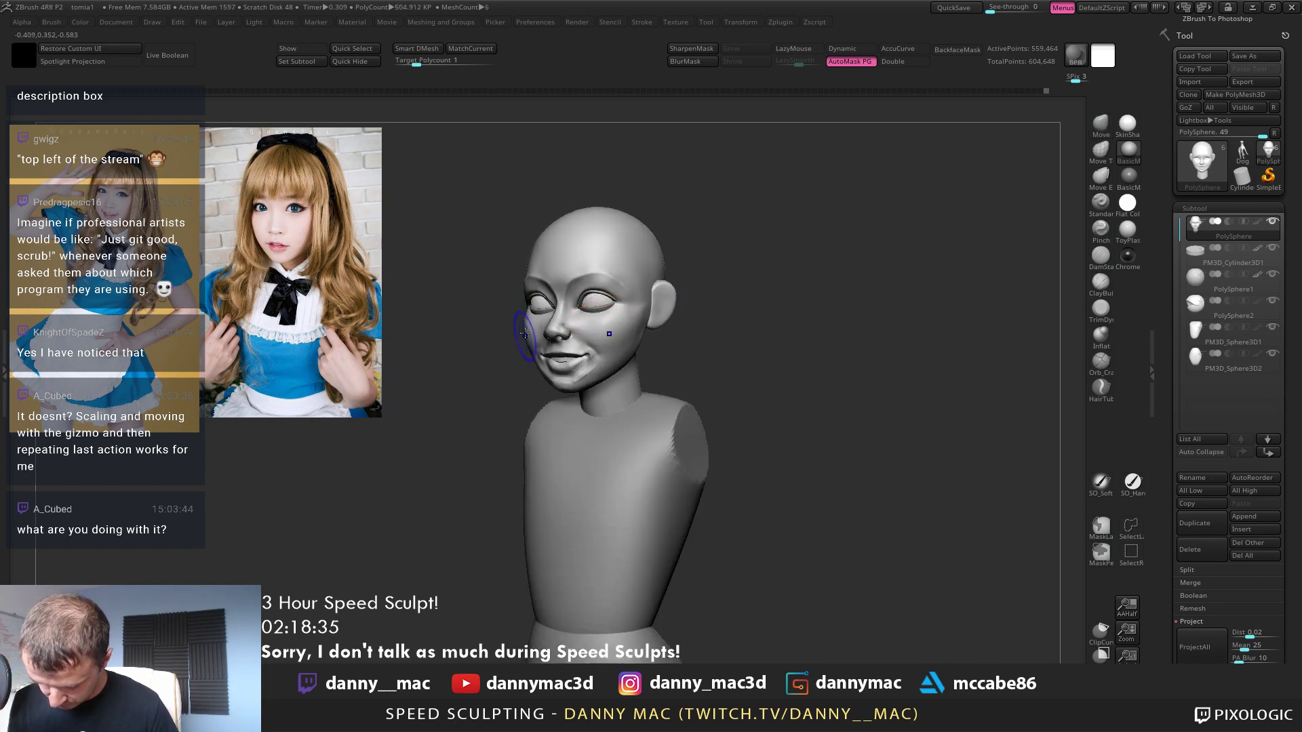
# Check the face from the front and save the project
pyautogui.keyDown('shift'); pyautogui.moveTo(524, 332); pyautogui.dragTo(516, 324, button='right'); pyautogui.keyUp('shift')
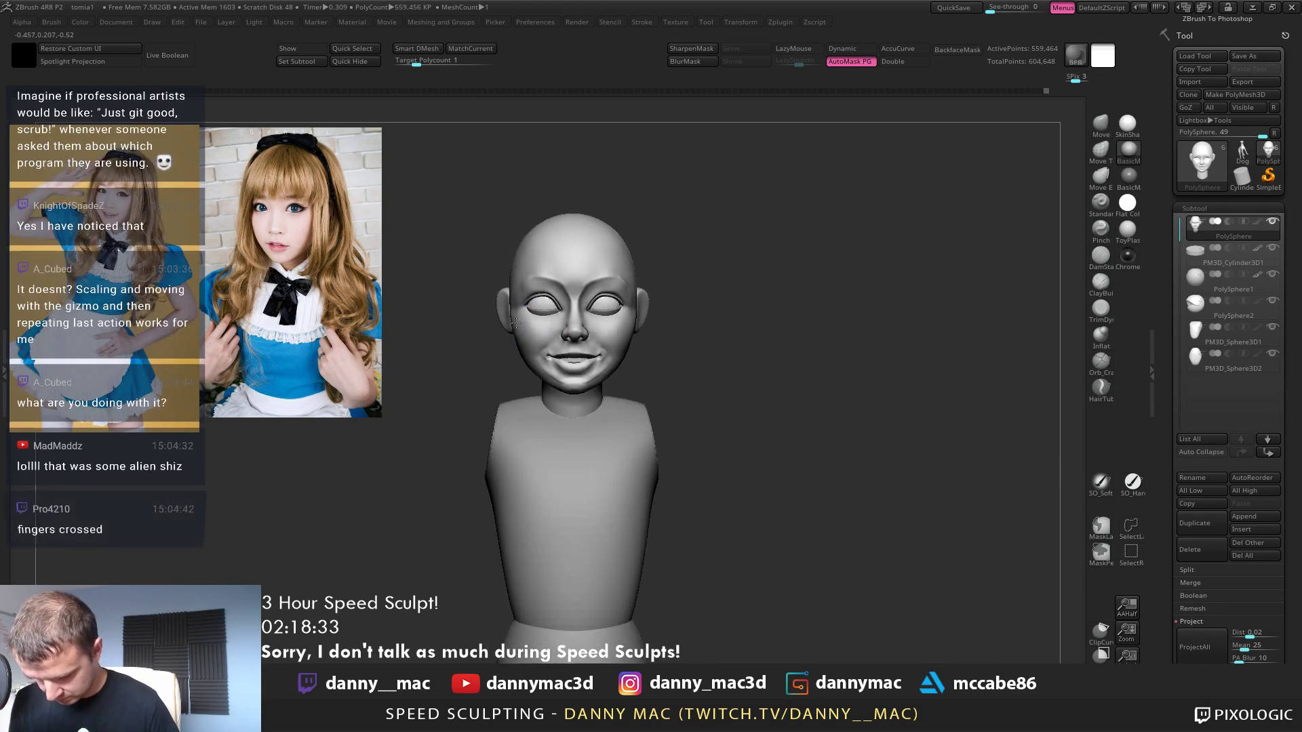
pyautogui.hotkey('ctrl', 's')
pyautogui.press('Return')
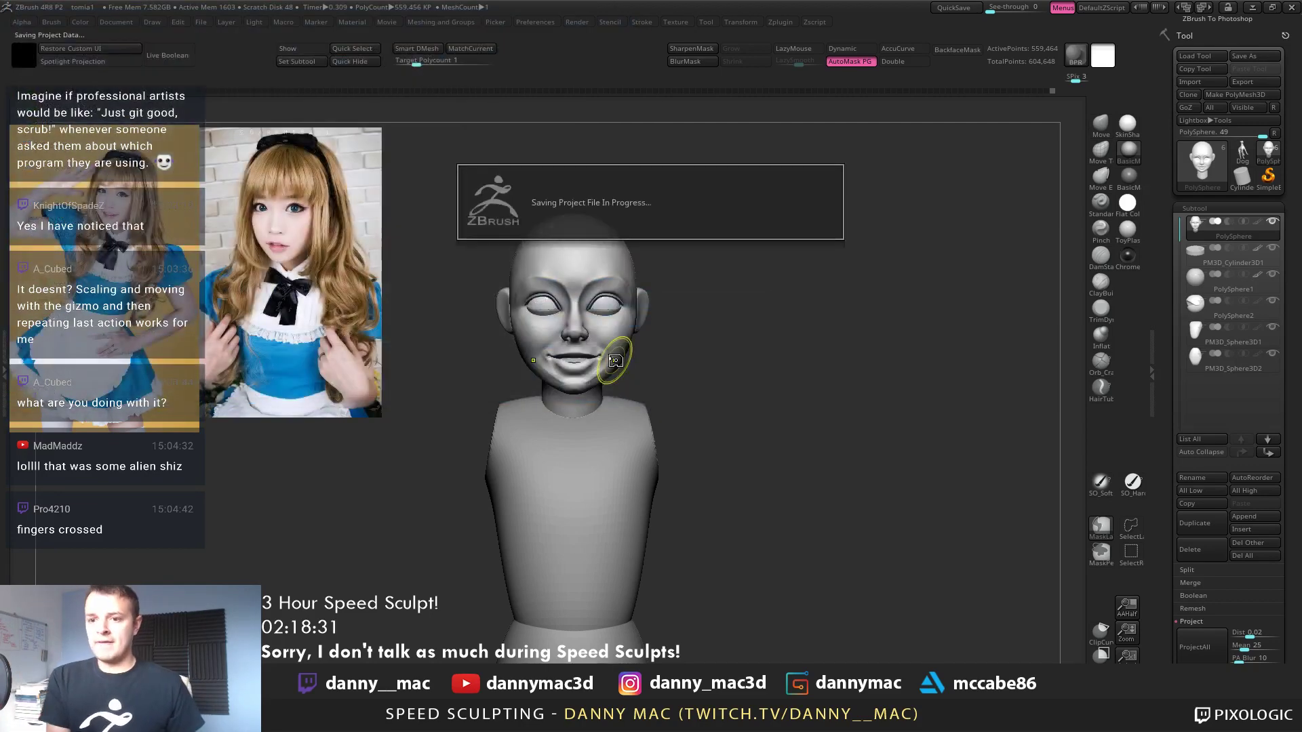
# Reshape the brows and the temple area beside the eyes at a lower subdivision level
pyautogui.moveTo(725, 285)
pyautogui.keyDown('ctrl'); pyautogui.mouseDown(button='right')
pyautogui.moveTo(680, 305)
pyautogui.moveTo(695, 312)
pyautogui.moveTo(619, 290)
pyautogui.moveTo(597, 308)
pyautogui.moveTo(560, 257)
pyautogui.mouseUp(button='right'); pyautogui.keyUp('ctrl')
pyautogui.press('space')
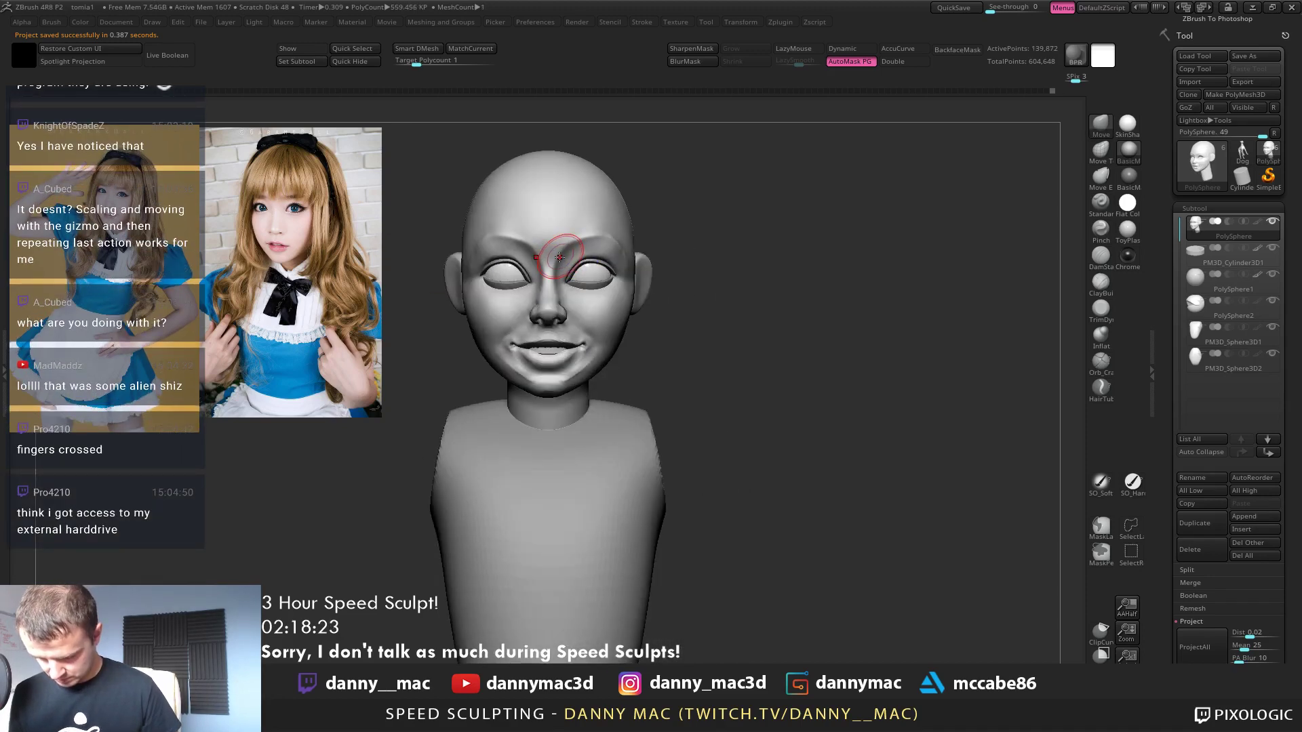
pyautogui.hotkey('shift', 'd')
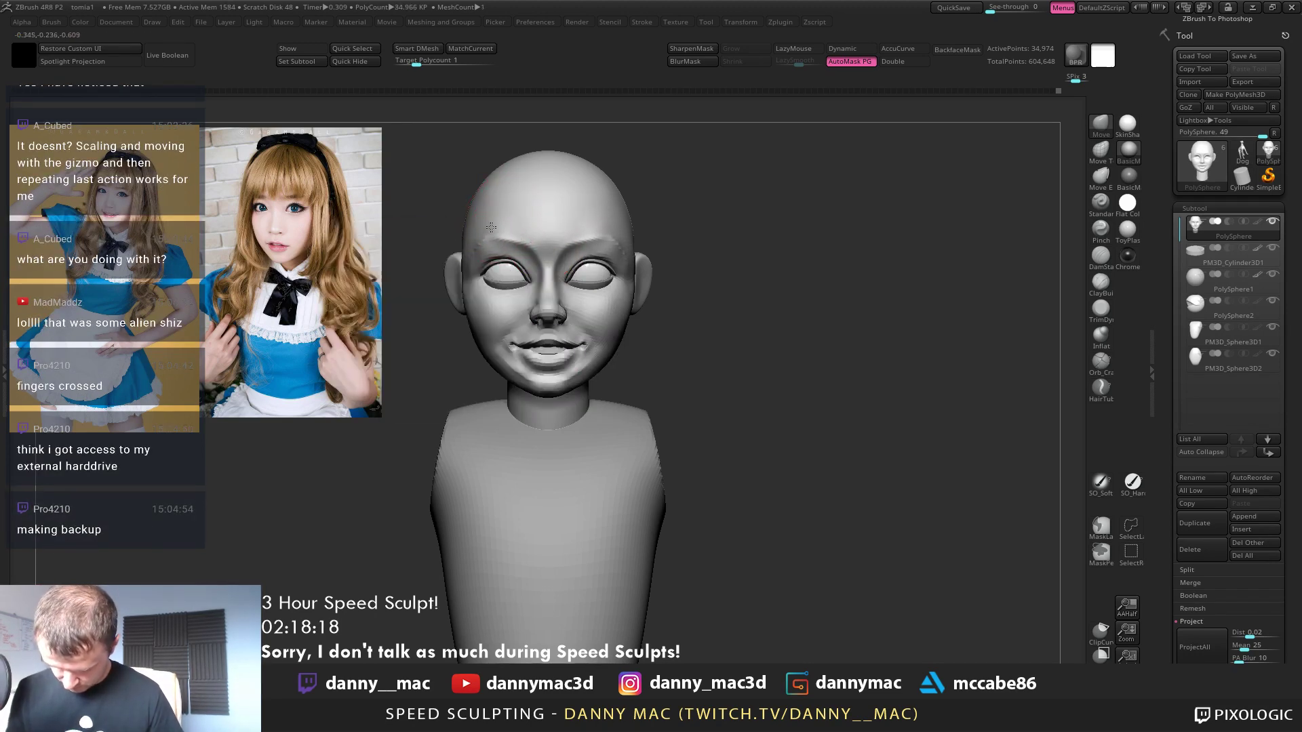
pyautogui.moveTo(401, 339)
pyautogui.mouseDown()
pyautogui.moveTo(458, 359)
pyautogui.moveTo(407, 343)
pyautogui.mouseUp()
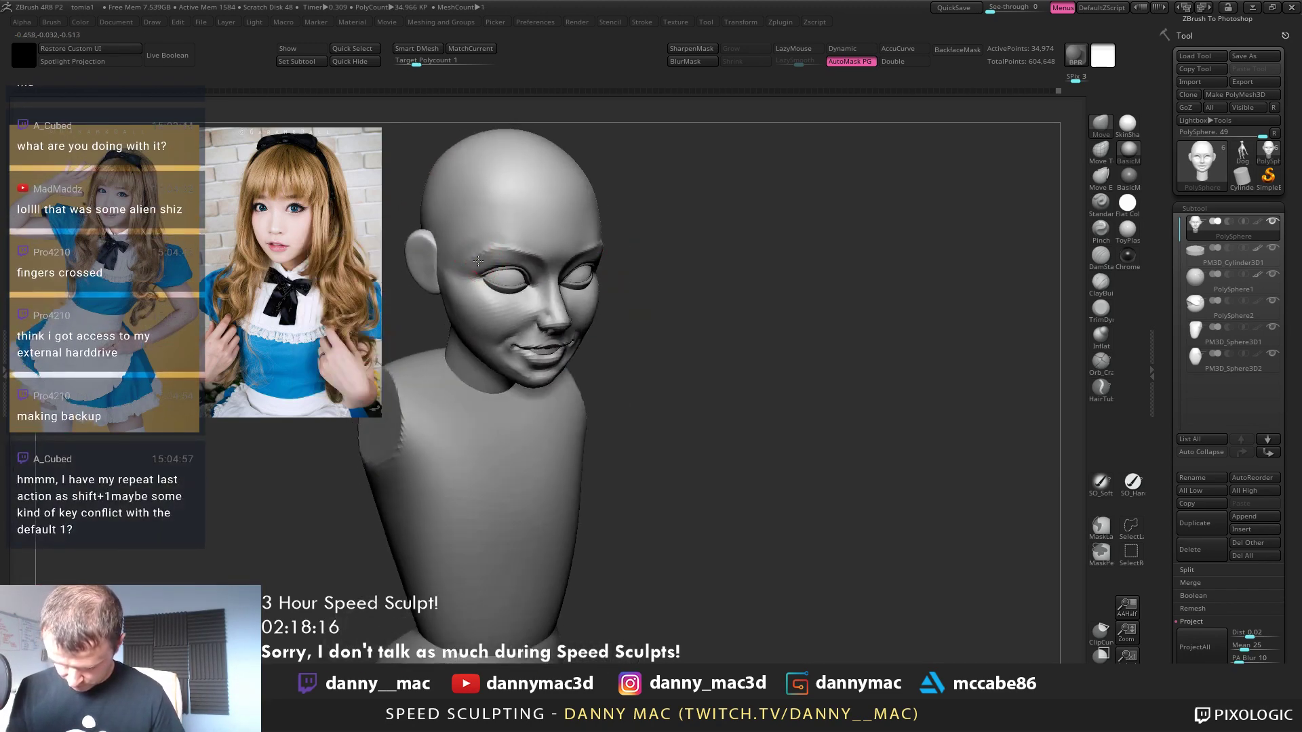
pyautogui.keyDown('shift'); pyautogui.moveTo(478, 261); pyautogui.dragTo(480, 187, button='right'); pyautogui.keyUp('shift')
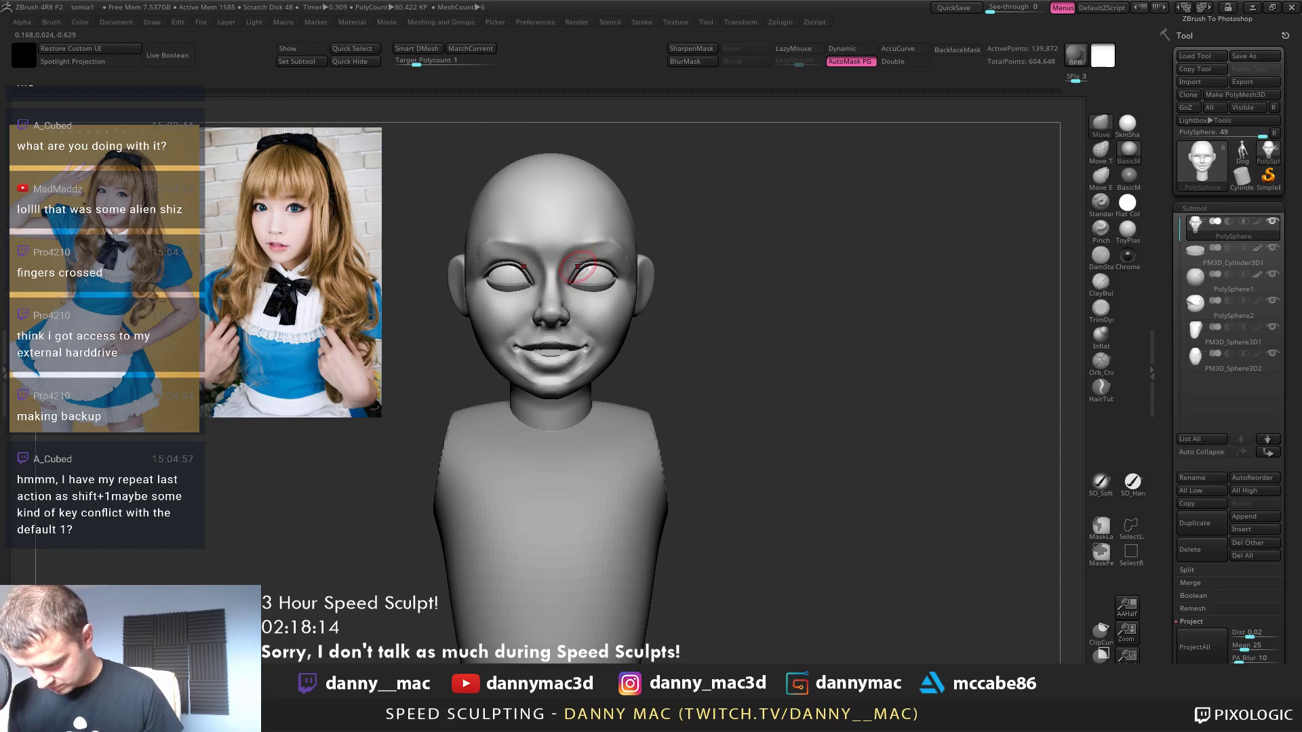
# Refine the jawline beside the chin with small Move brush strokes, comparing the front view with the profile
pyautogui.moveTo(580, 264)
pyautogui.mouseDown(button='right')
pyautogui.moveTo(617, 246)
pyautogui.moveTo(644, 277)
pyautogui.moveTo(548, 299)
pyautogui.moveTo(641, 385)
pyautogui.moveTo(590, 388)
pyautogui.mouseUp(button='right')
pyautogui.moveTo(591, 379); pyautogui.dragTo(585, 388)
pyautogui.moveTo(584, 388); pyautogui.dragTo(634, 388, button='right')
pyautogui.moveTo(595, 381); pyautogui.dragTo(590, 390)
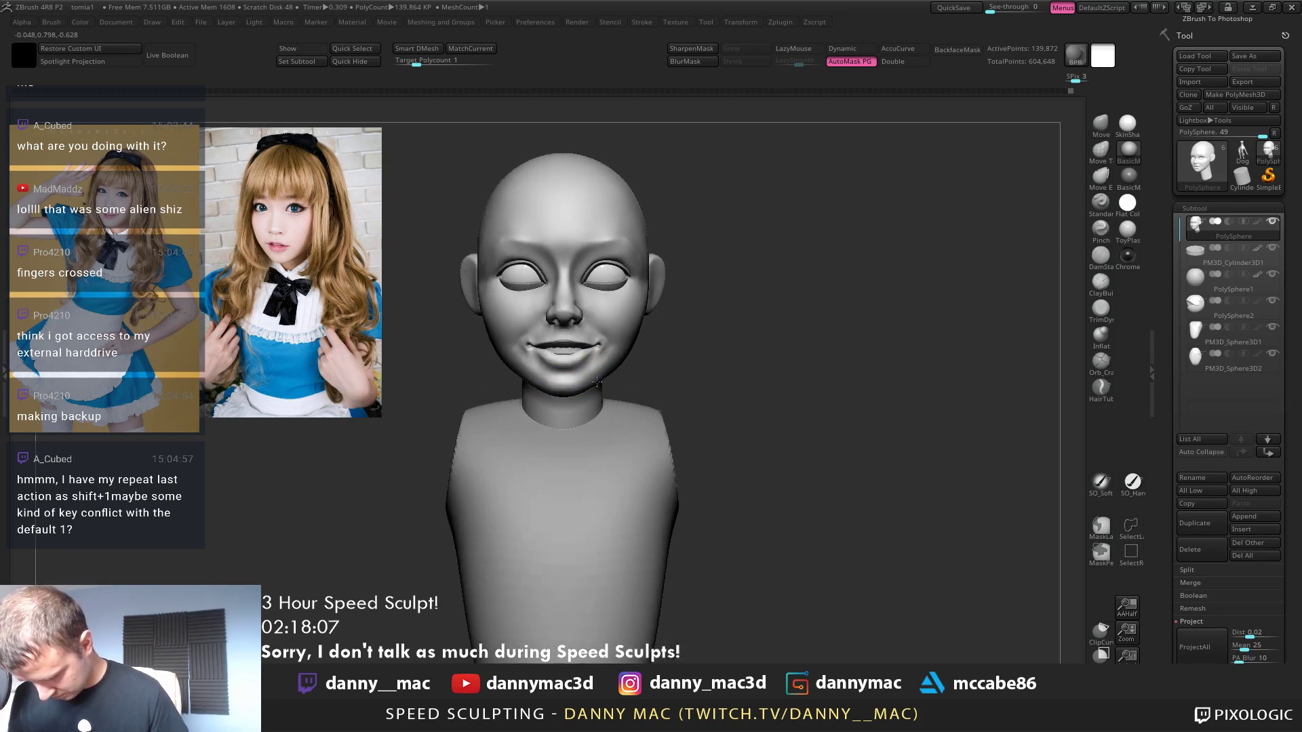
pyautogui.moveTo(607, 356); pyautogui.dragTo(569, 354, button='right')
pyautogui.press('space')
pyautogui.moveTo(604, 314)
pyautogui.keyDown('shift'); pyautogui.mouseDown(button='right')
pyautogui.moveTo(641, 310)
pyautogui.moveTo(542, 329)
pyautogui.moveTo(451, 311)
pyautogui.moveTo(573, 387)
pyautogui.mouseUp(button='right'); pyautogui.keyUp('shift')
pyautogui.press('space')
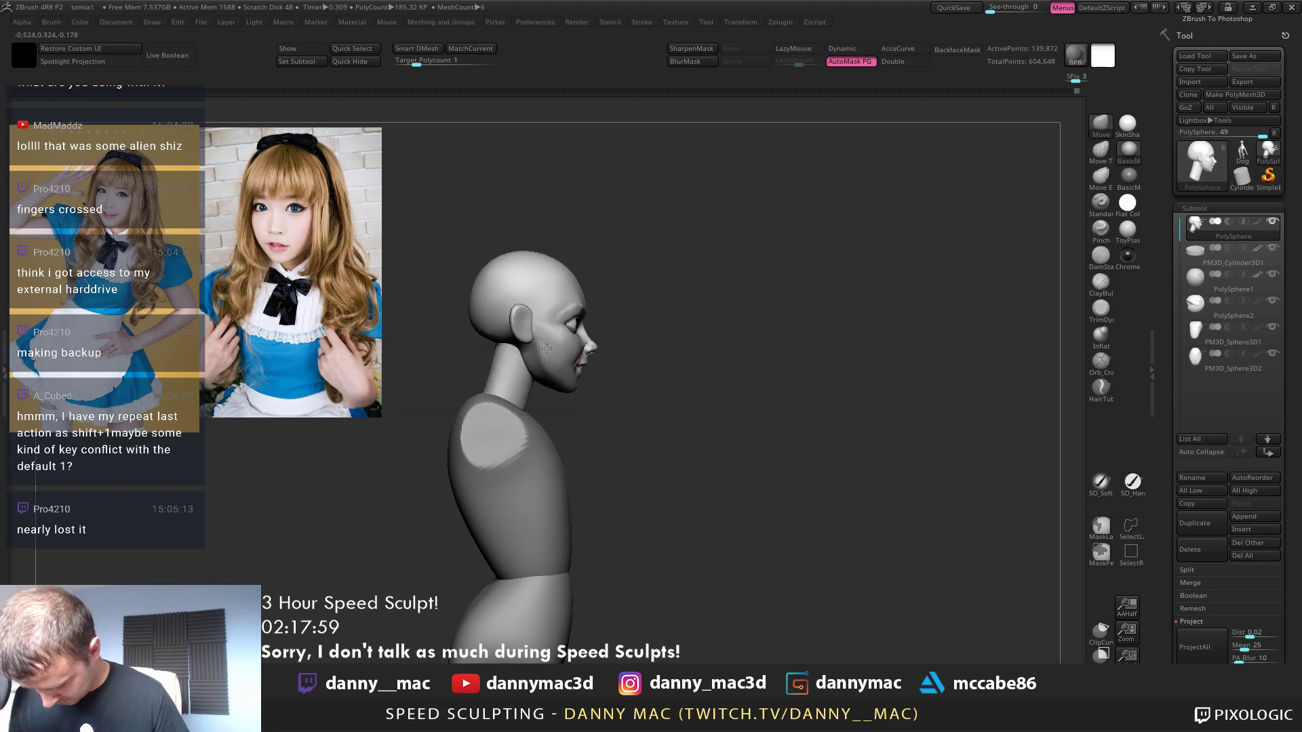
# Enlarge the Move brush and reshape the back and crown of the skull in profile
pyautogui.press('space')
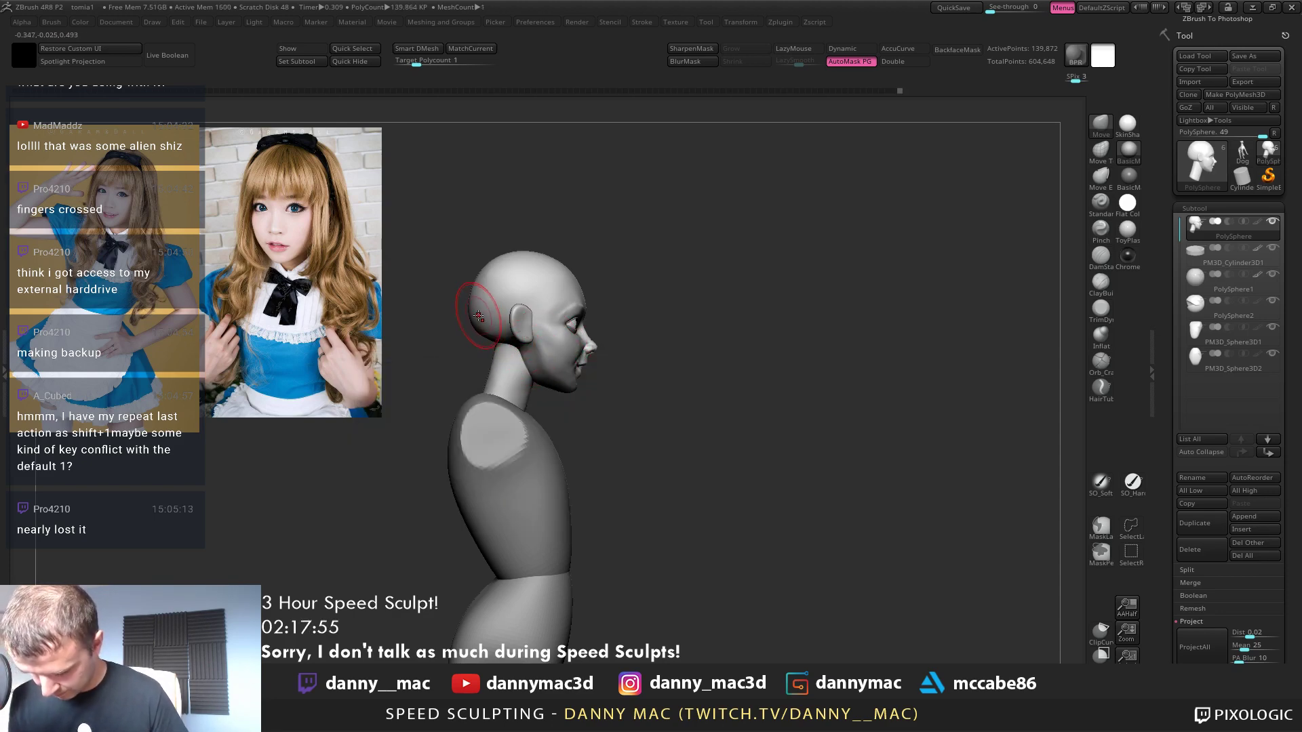
pyautogui.press('space')
pyautogui.moveTo(475, 320)
pyautogui.mouseDown()
pyautogui.moveTo(489, 320)
pyautogui.moveTo(488, 305)
pyautogui.mouseUp()
pyautogui.moveTo(584, 302)
pyautogui.keyDown('alt'); pyautogui.mouseDown()
pyautogui.moveTo(573, 276)
pyautogui.moveTo(541, 397)
pyautogui.mouseUp(); pyautogui.keyUp('alt')
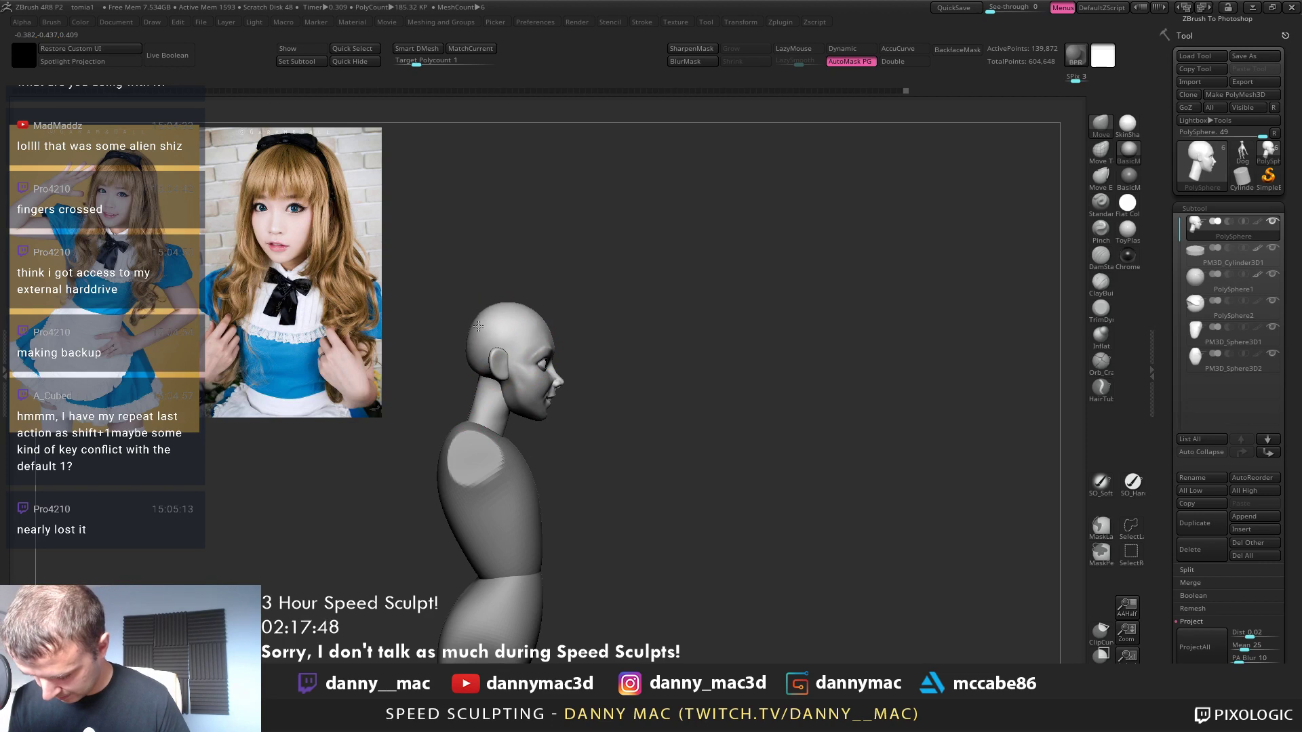
pyautogui.press('space')
pyautogui.click(504, 305)
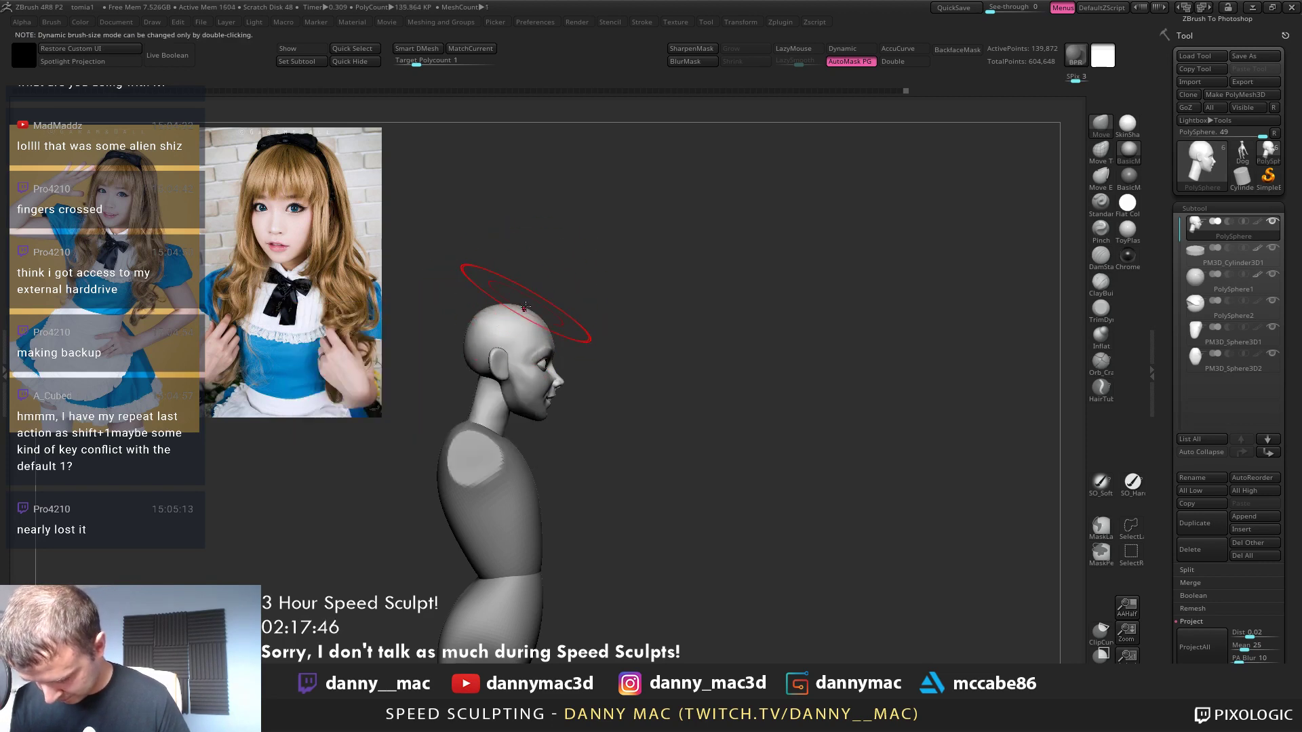
# Shape the skull's width and roundness with the Move brush, working from above and behind the head
pyautogui.moveTo(526, 307); pyautogui.dragTo(597, 448)
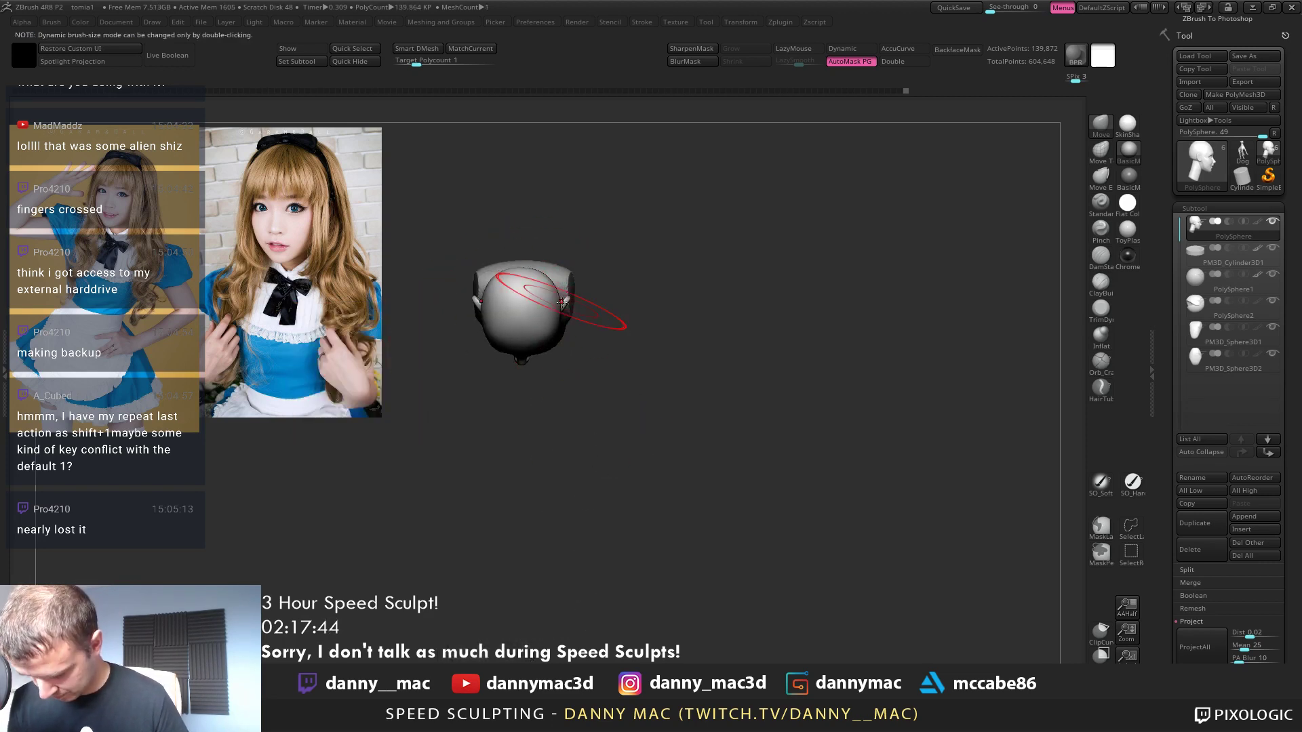
pyautogui.moveTo(561, 301); pyautogui.dragTo(561, 313)
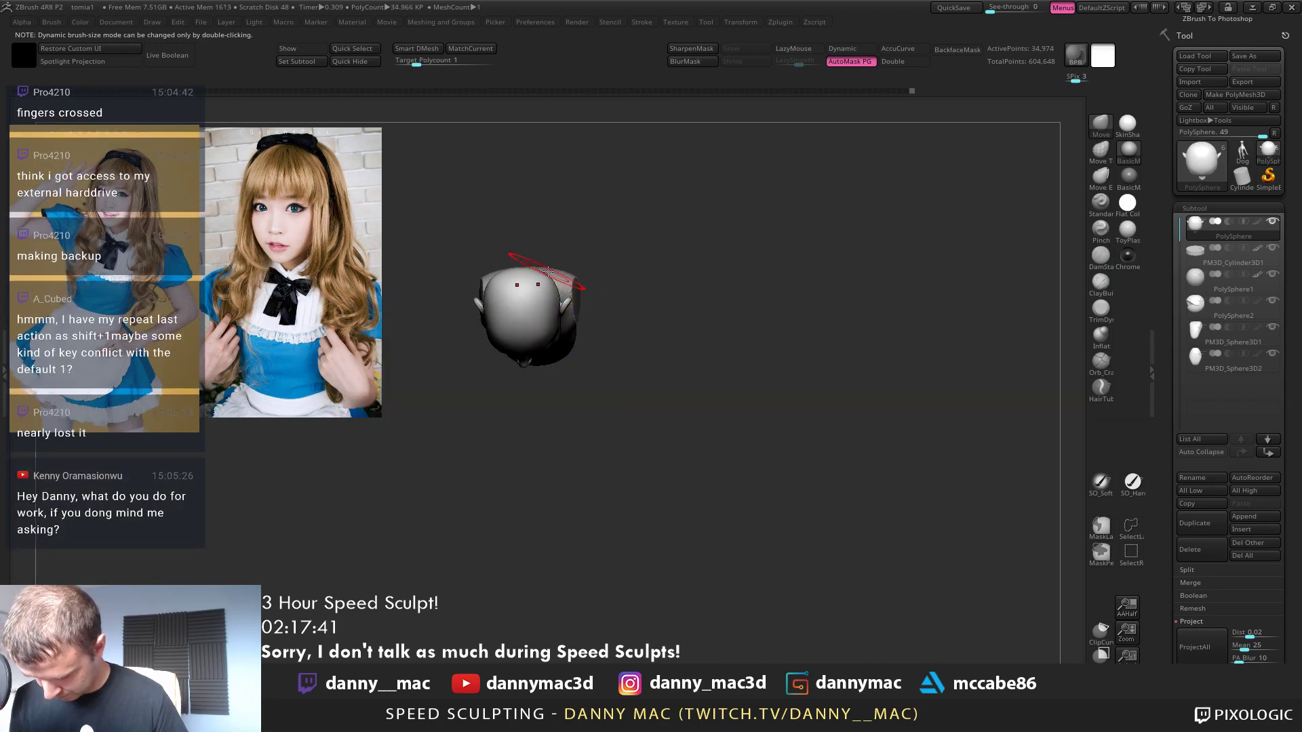
pyautogui.moveTo(547, 270); pyautogui.dragTo(541, 327)
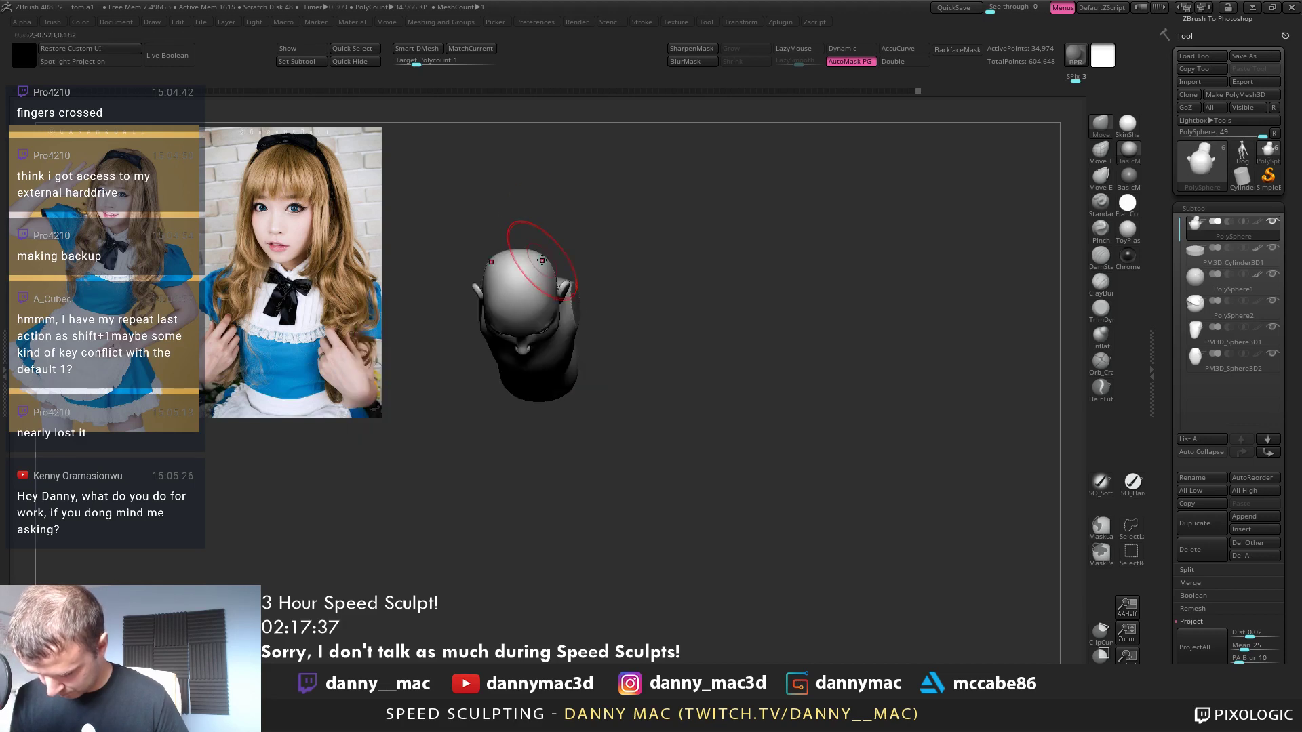
pyautogui.moveTo(542, 261); pyautogui.dragTo(542, 286, button='right')
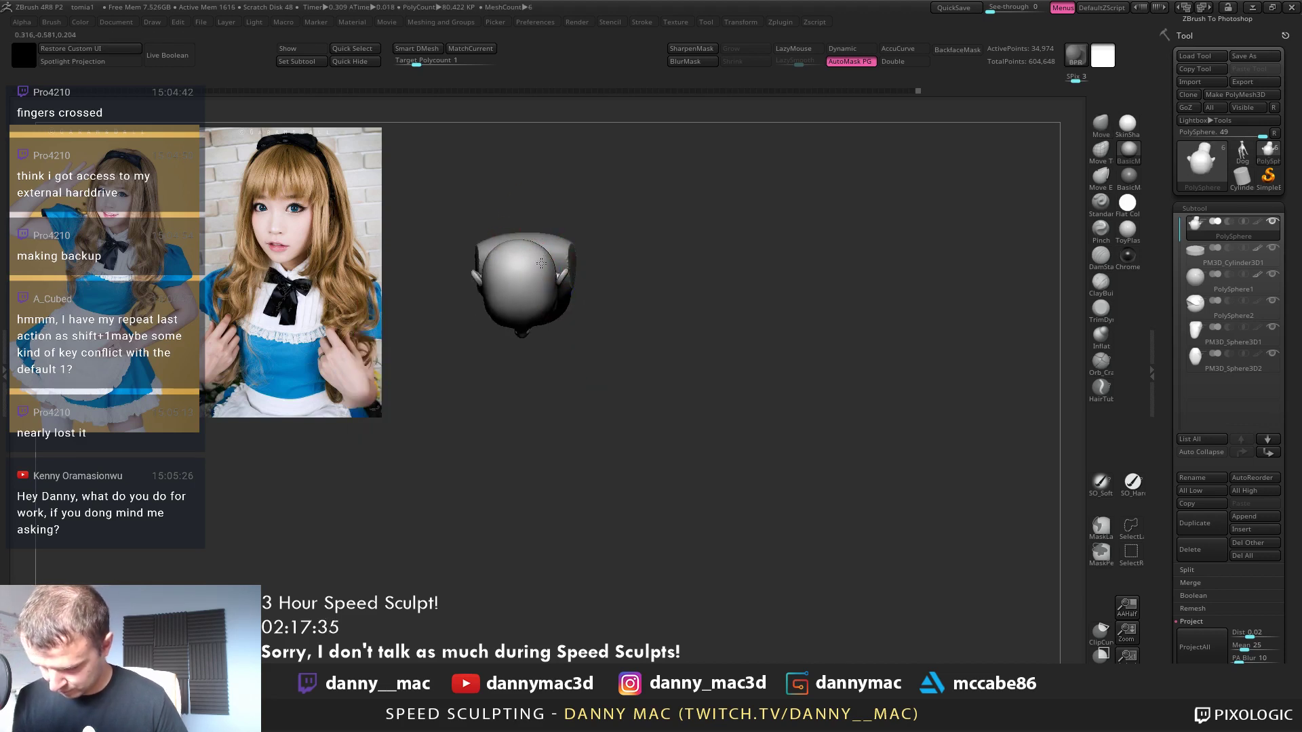
pyautogui.moveTo(544, 198); pyautogui.dragTo(556, 156, button='right')
pyautogui.moveTo(547, 265)
pyautogui.mouseDown(button='right')
pyautogui.moveTo(533, 283)
pyautogui.moveTo(551, 280)
pyautogui.moveTo(482, 295)
pyautogui.moveTo(548, 262)
pyautogui.moveTo(507, 275)
pyautogui.mouseUp(button='right')
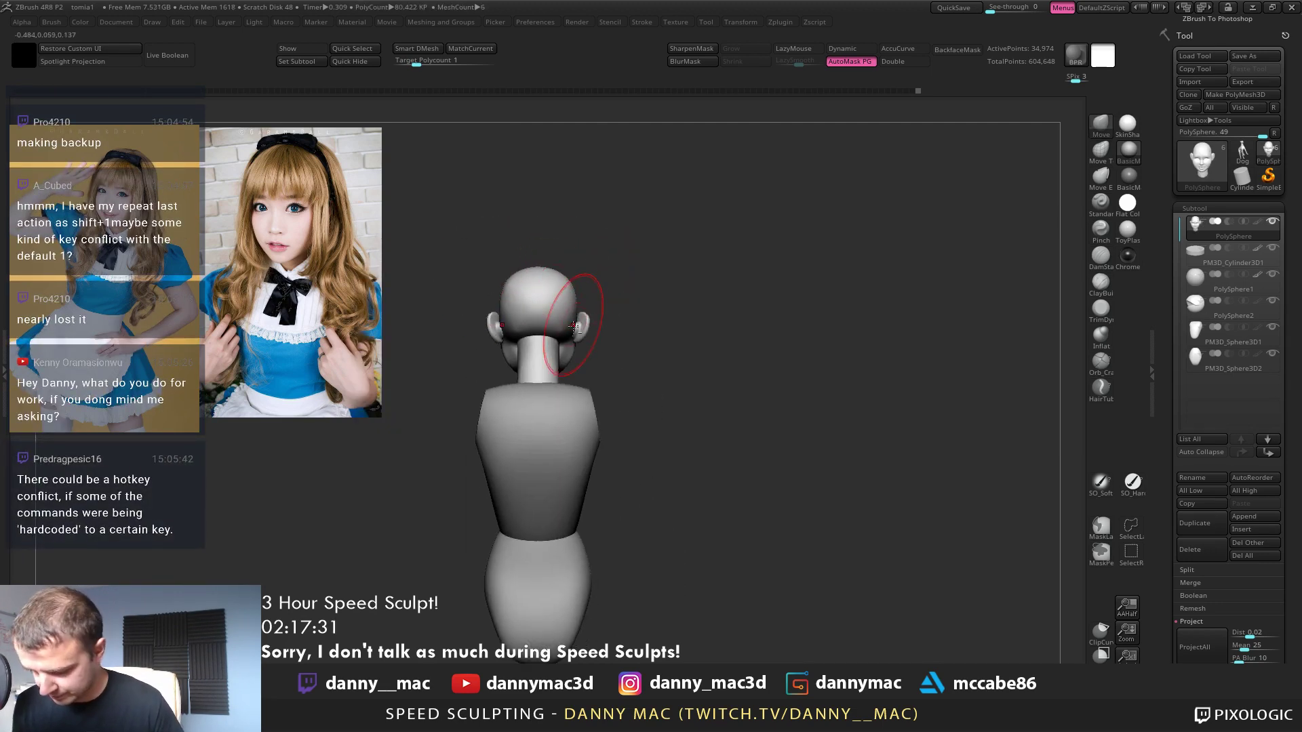
pyautogui.moveTo(566, 332)
pyautogui.mouseDown(button='right')
pyautogui.moveTo(546, 349)
pyautogui.moveTo(550, 319)
pyautogui.moveTo(581, 291)
pyautogui.moveTo(588, 359)
pyautogui.mouseUp(button='right')
pyautogui.press('space')
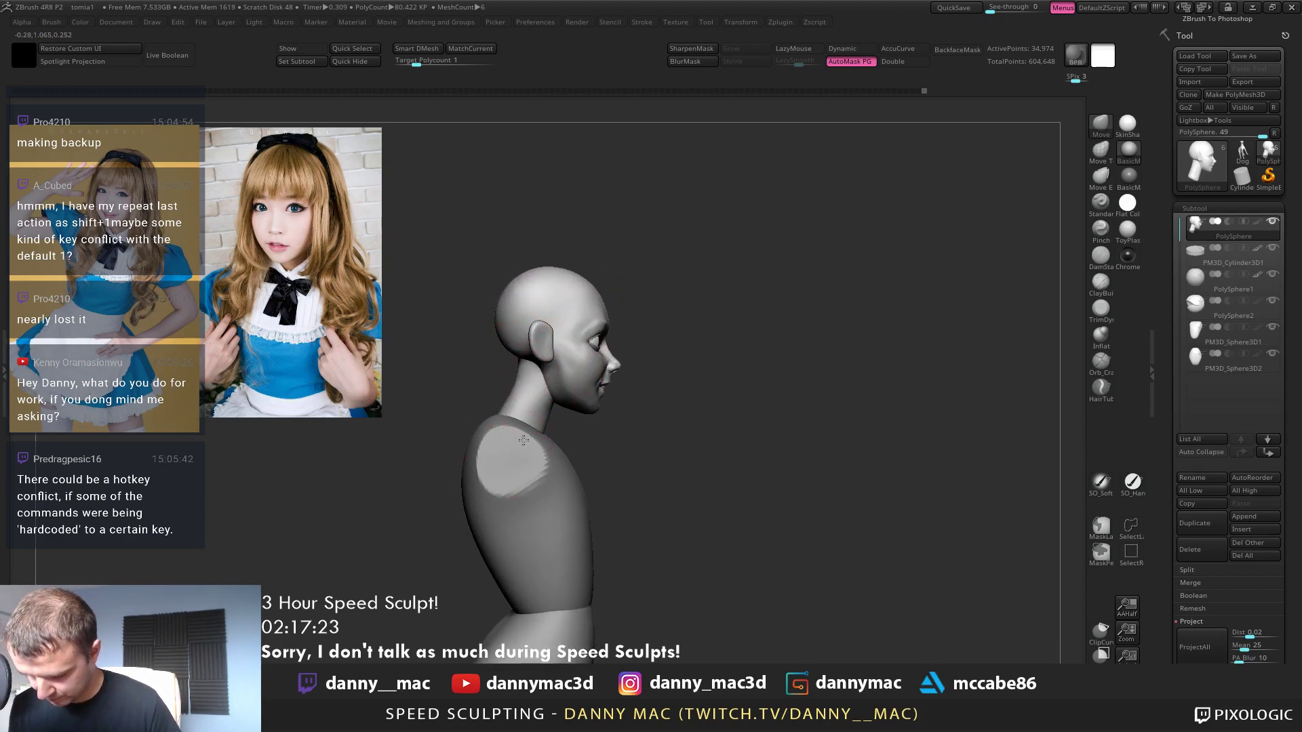
# Select the torso and tilt its gizmo about 20 degrees to follow the torso's lean in profile
pyautogui.keyDown('ctrl'); pyautogui.moveTo(522, 461); pyautogui.dragTo(483, 398, button='right'); pyautogui.keyUp('ctrl')
pyautogui.press('w')
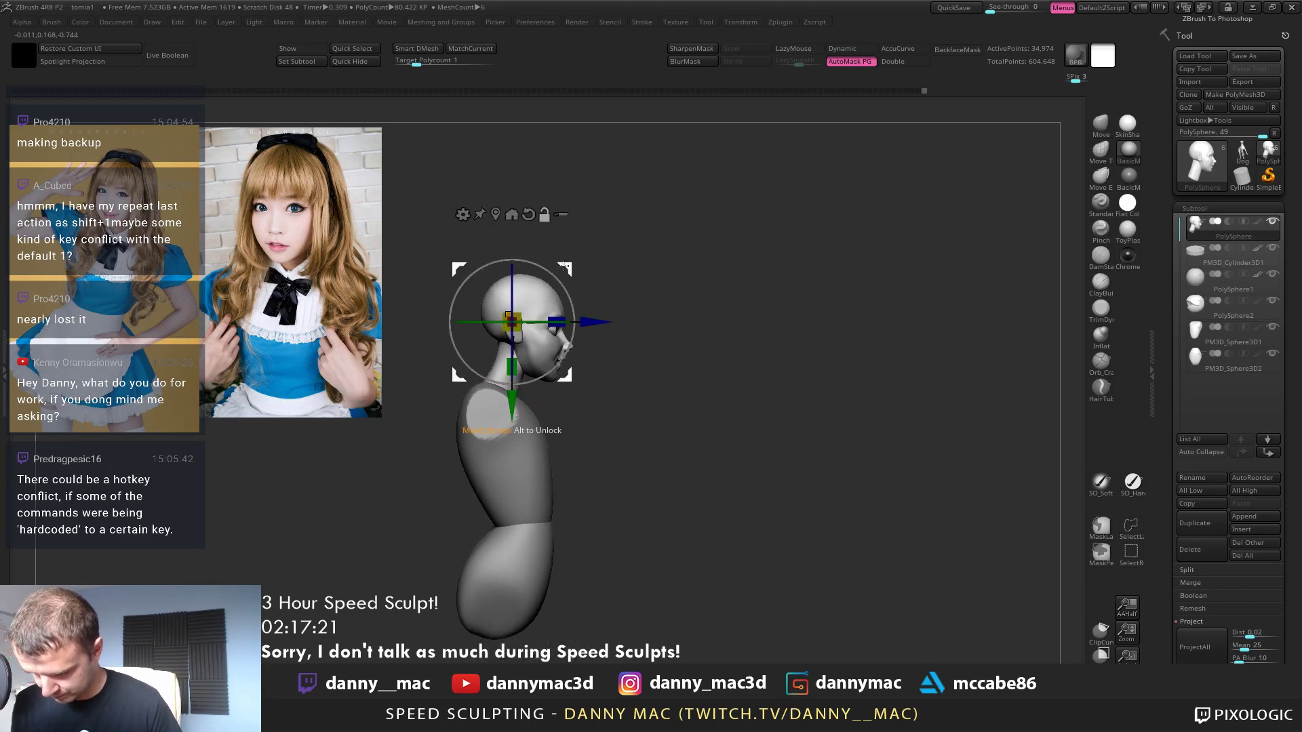
pyautogui.keyDown('alt'); pyautogui.click(515, 451); pyautogui.keyUp('alt')
pyautogui.keyDown('alt'); pyautogui.moveTo(569, 413); pyautogui.dragTo(544, 467); pyautogui.keyUp('alt')
pyautogui.hotkey('ctrl', 'z')
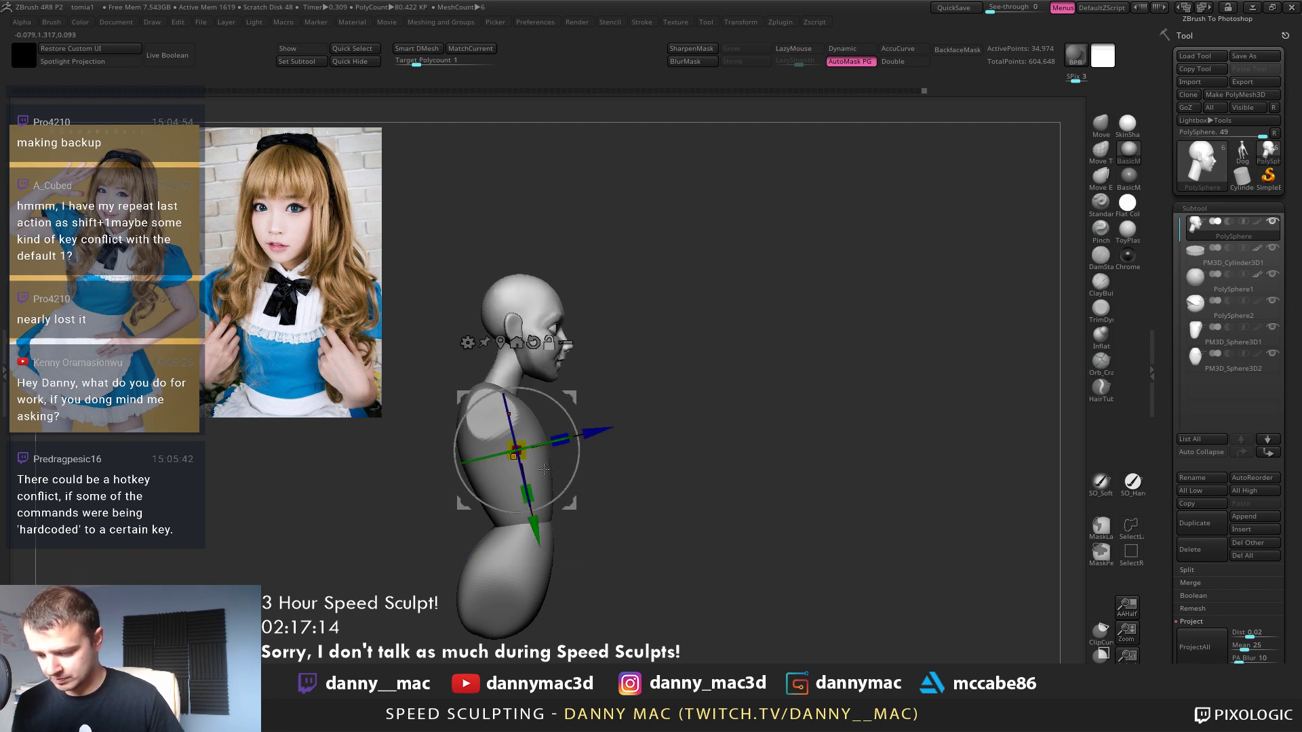
pyautogui.keyDown('alt'); pyautogui.click(544, 468); pyautogui.keyUp('alt')
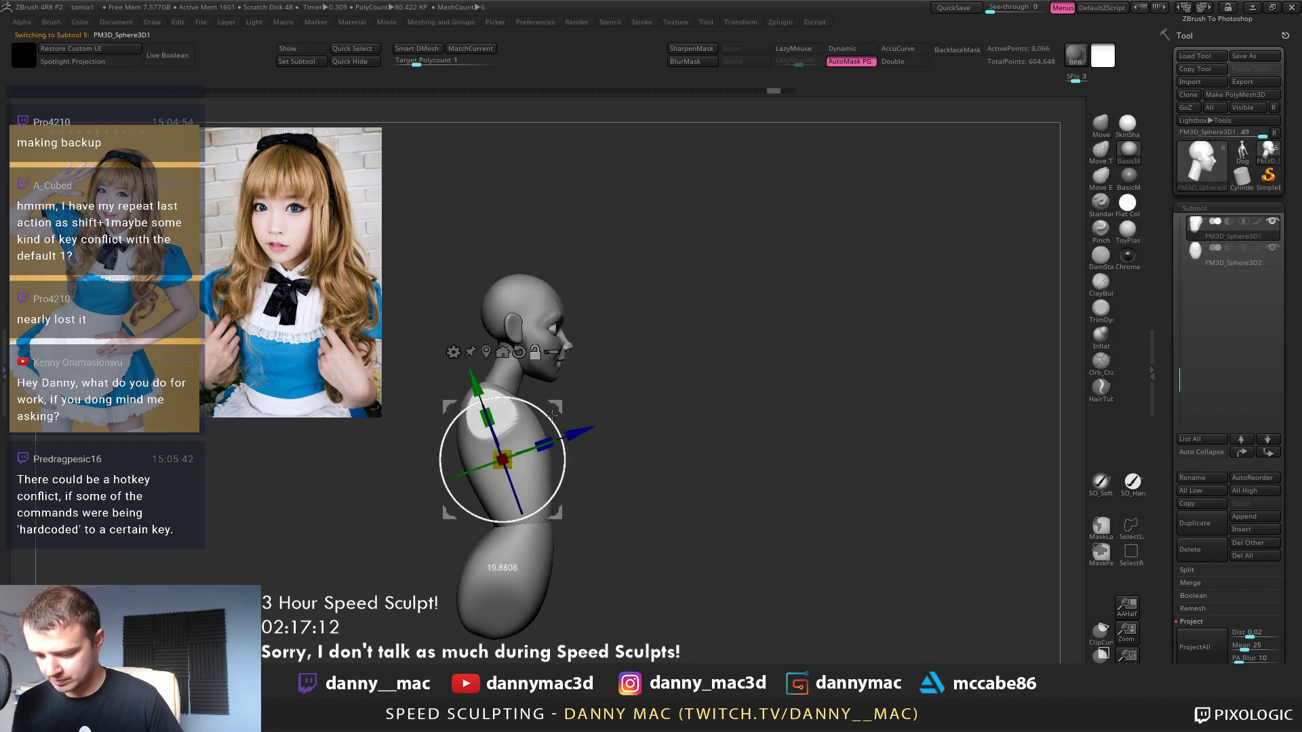
pyautogui.keyDown('alt'); pyautogui.moveTo(552, 416); pyautogui.dragTo(538, 447); pyautogui.keyUp('alt')
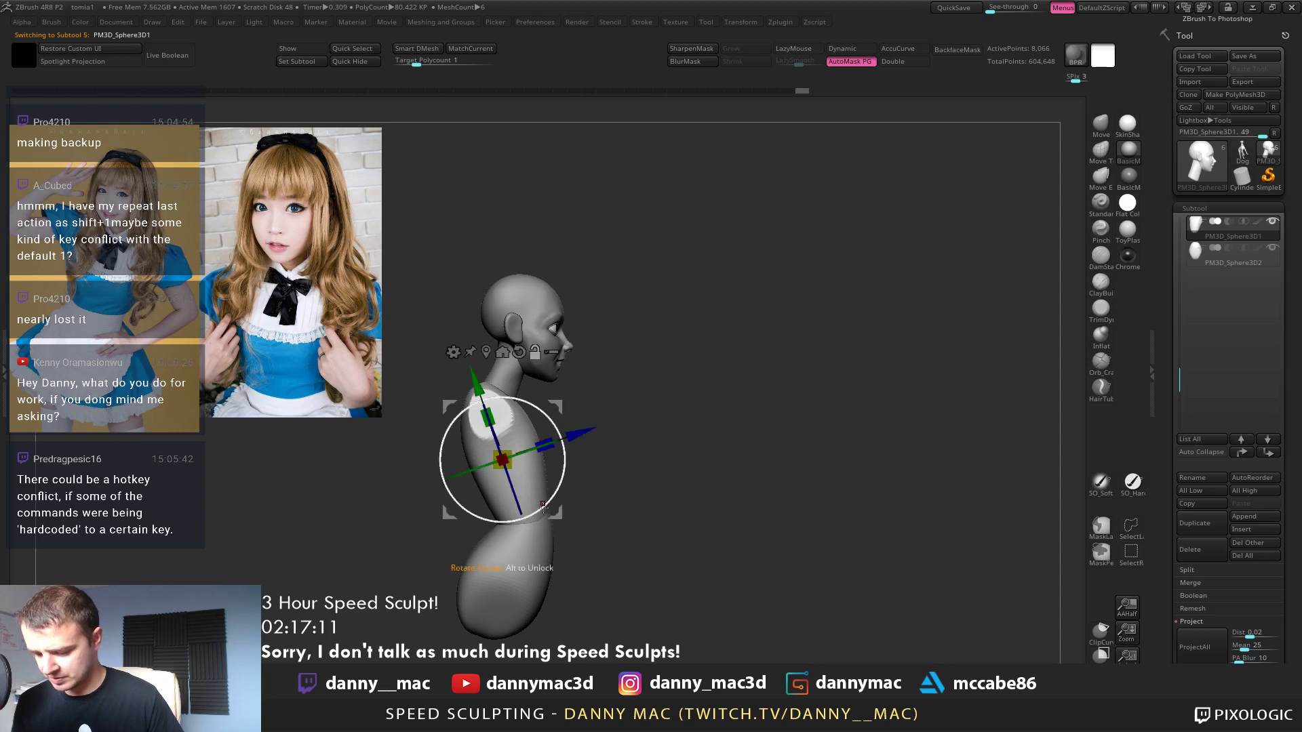
pyautogui.press('q')
# Reselect the head, refine the side contours of the skull and jaw with the Move brush, and save the project
pyautogui.moveTo(598, 341)
pyautogui.keyDown('alt'); pyautogui.mouseDown()
pyautogui.moveTo(645, 340)
pyautogui.moveTo(614, 364)
pyautogui.moveTo(649, 341)
pyautogui.moveTo(663, 400)
pyautogui.mouseUp(); pyautogui.keyUp('alt')
pyautogui.keyDown('alt'); pyautogui.click(599, 372); pyautogui.keyUp('alt')
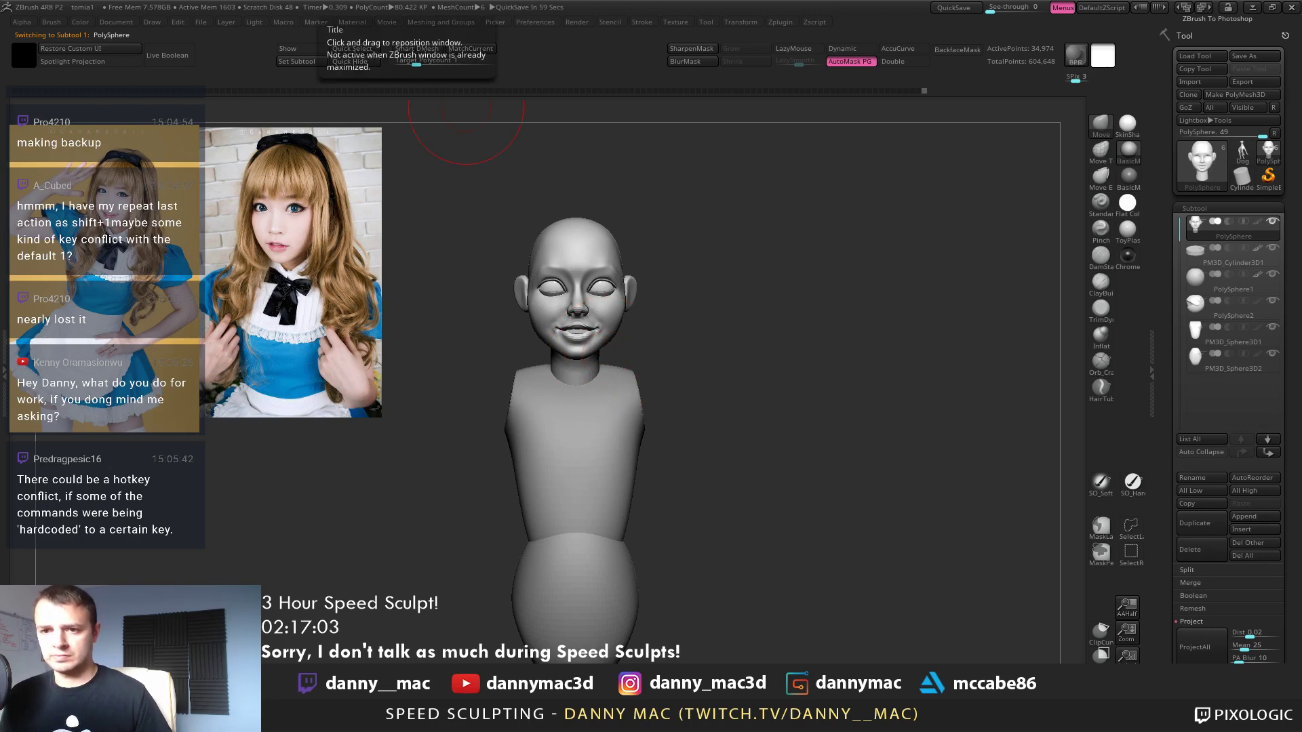
pyautogui.moveTo(678, 360); pyautogui.dragTo(595, 372)
pyautogui.moveTo(668, 358); pyautogui.dragTo(672, 314)
pyautogui.press('space')
pyautogui.press('space')
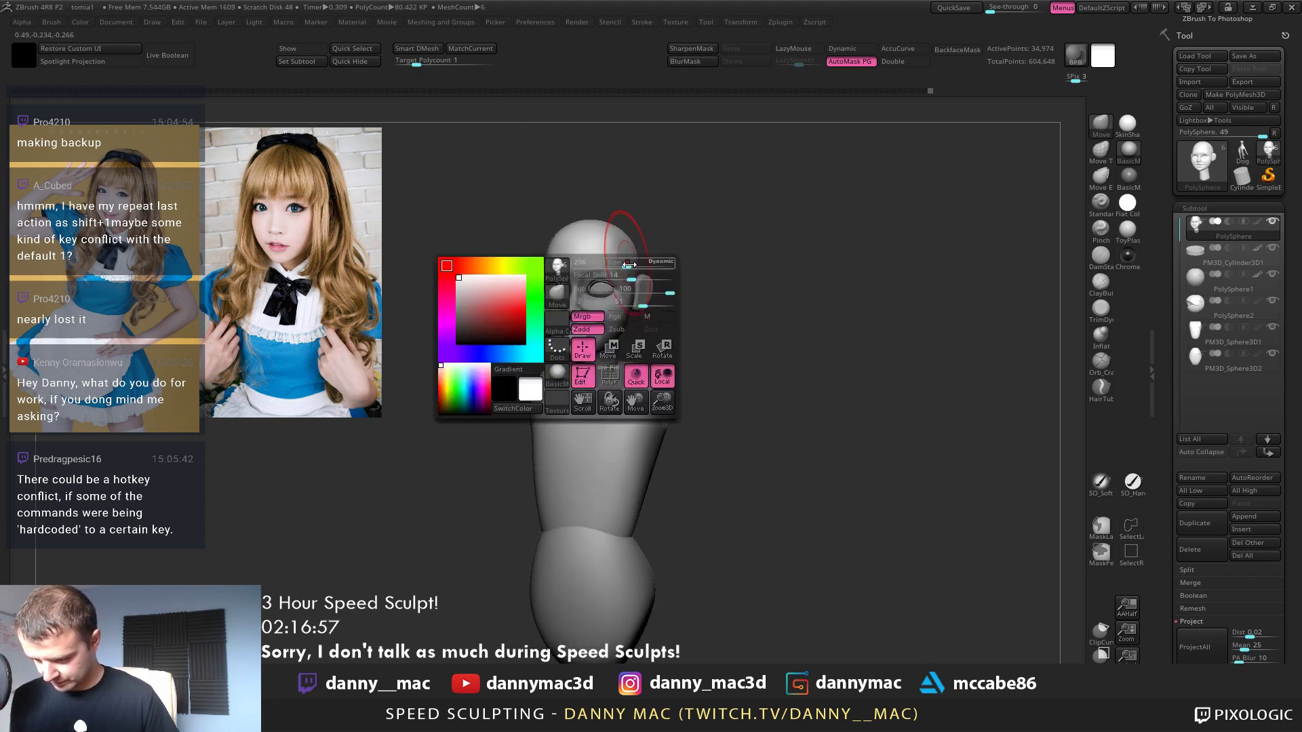
pyautogui.keyDown('shift'); pyautogui.moveTo(639, 258); pyautogui.dragTo(628, 251); pyautogui.keyUp('shift')
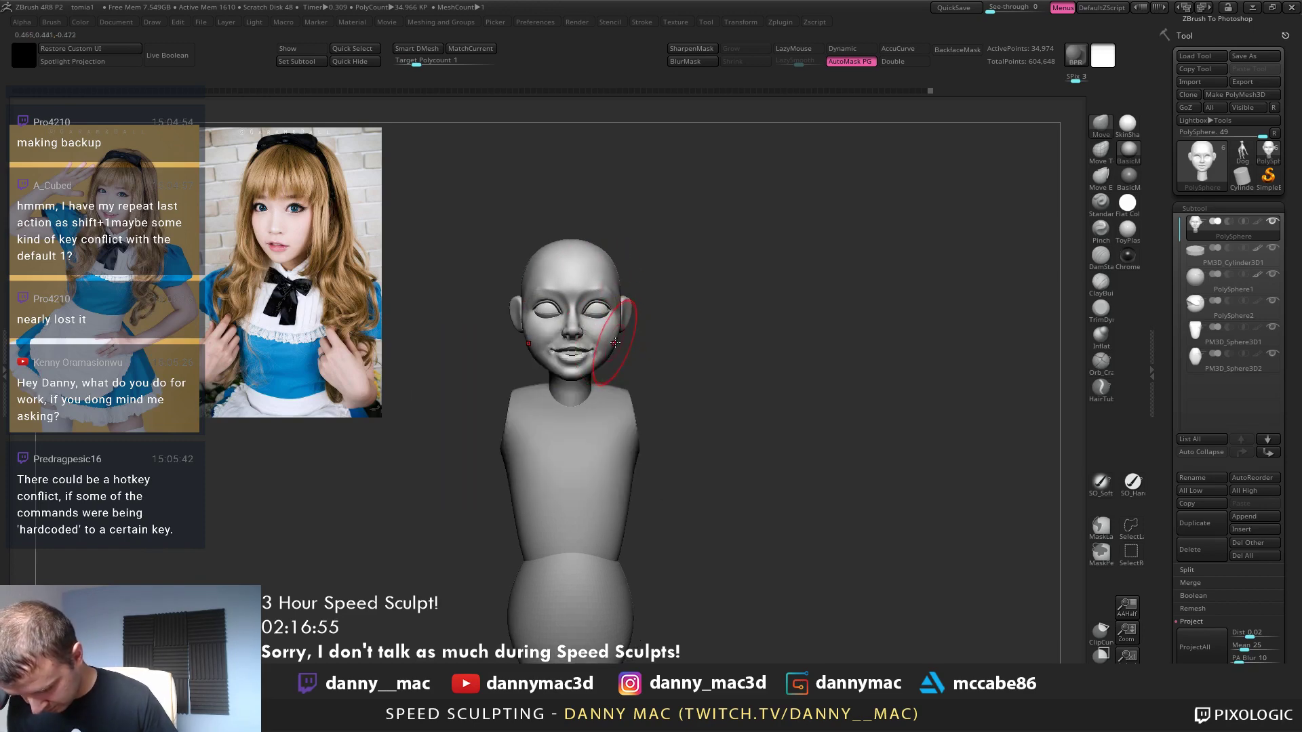
pyautogui.moveTo(614, 340)
pyautogui.mouseDown()
pyautogui.moveTo(584, 339)
pyautogui.moveTo(610, 301)
pyautogui.moveTo(683, 322)
pyautogui.moveTo(673, 313)
pyautogui.mouseUp()
pyautogui.hotkey('ctrl', 's')
pyautogui.press('Return')
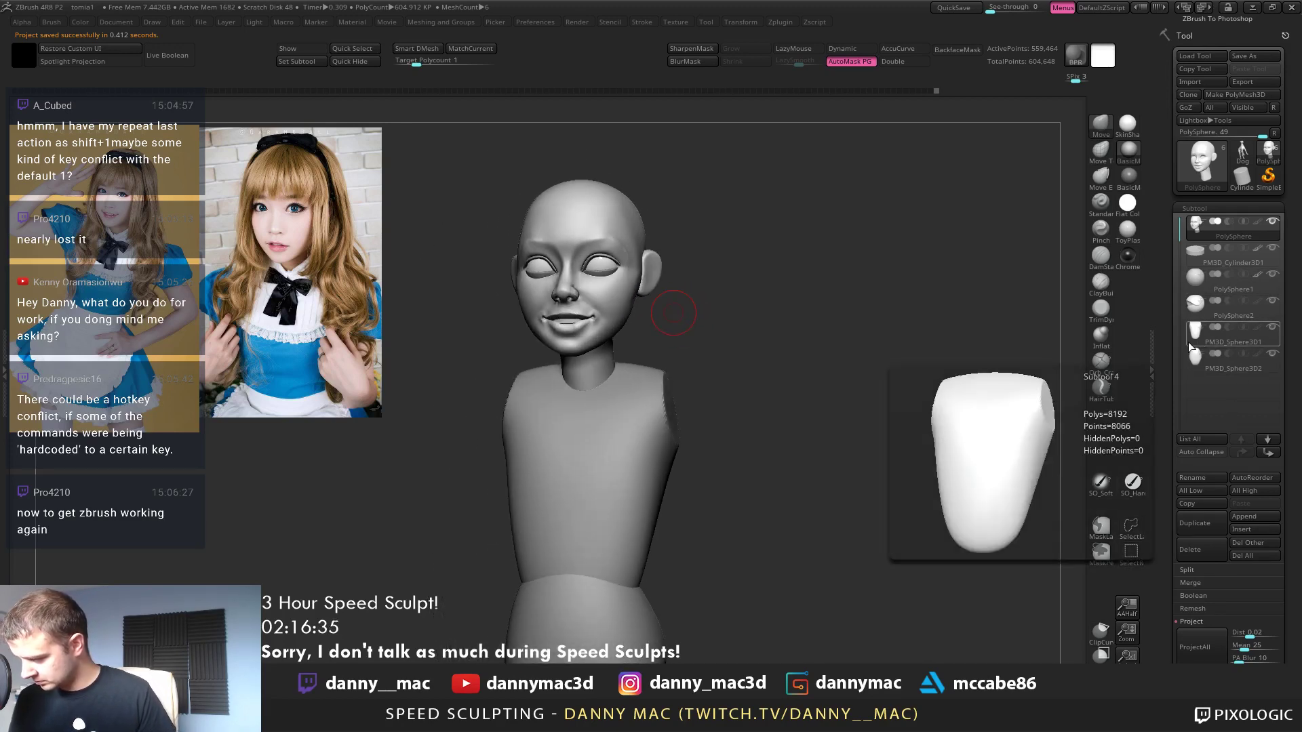
# Select the PolySphere2 subtool at the eyes and move it up two places in the list, directly below the head
pyautogui.hotkey('shift', 'f')
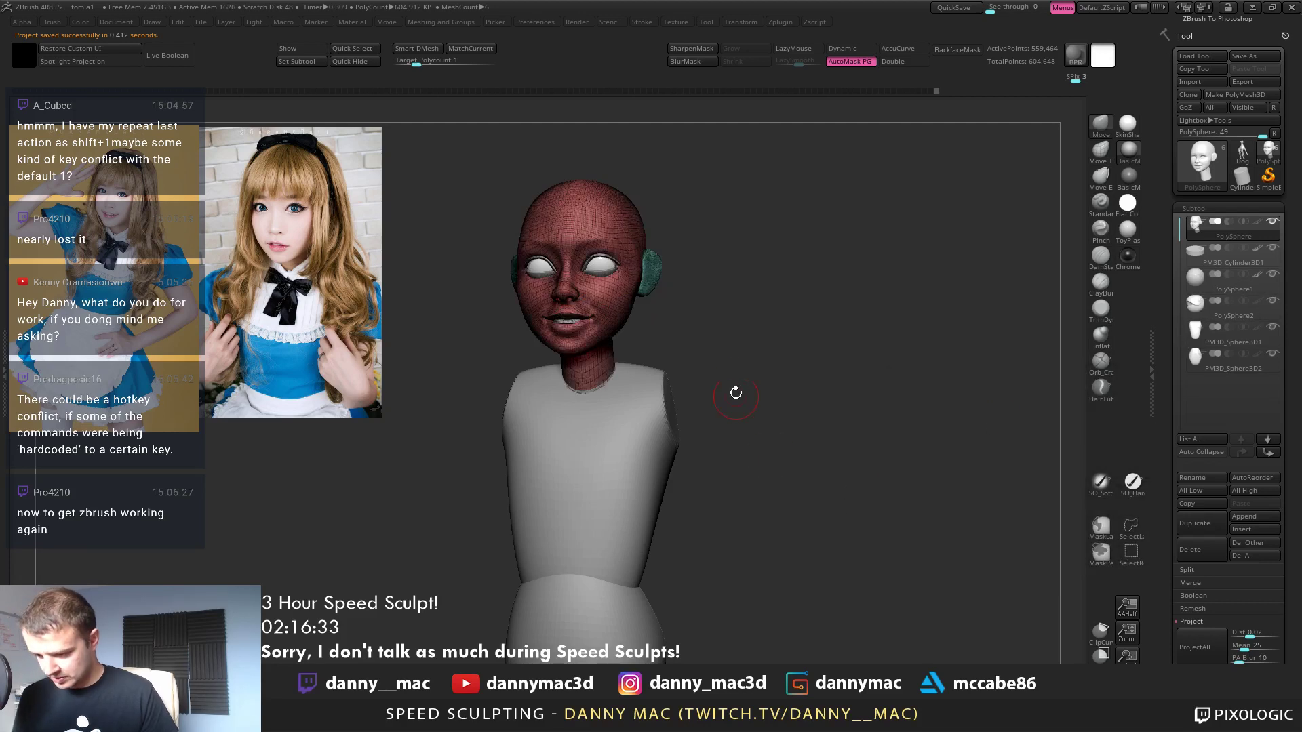
pyautogui.click(1262, 316)
pyautogui.click(1243, 453)
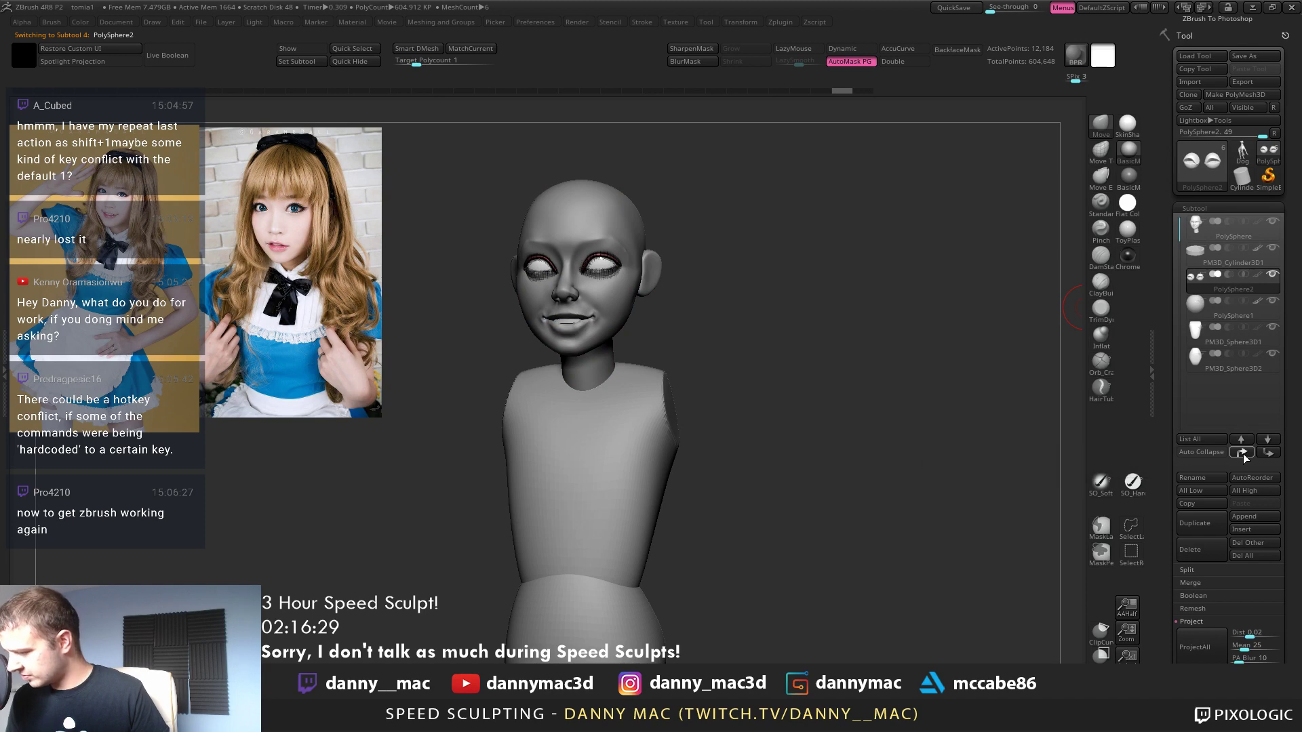
pyautogui.click(1243, 453)
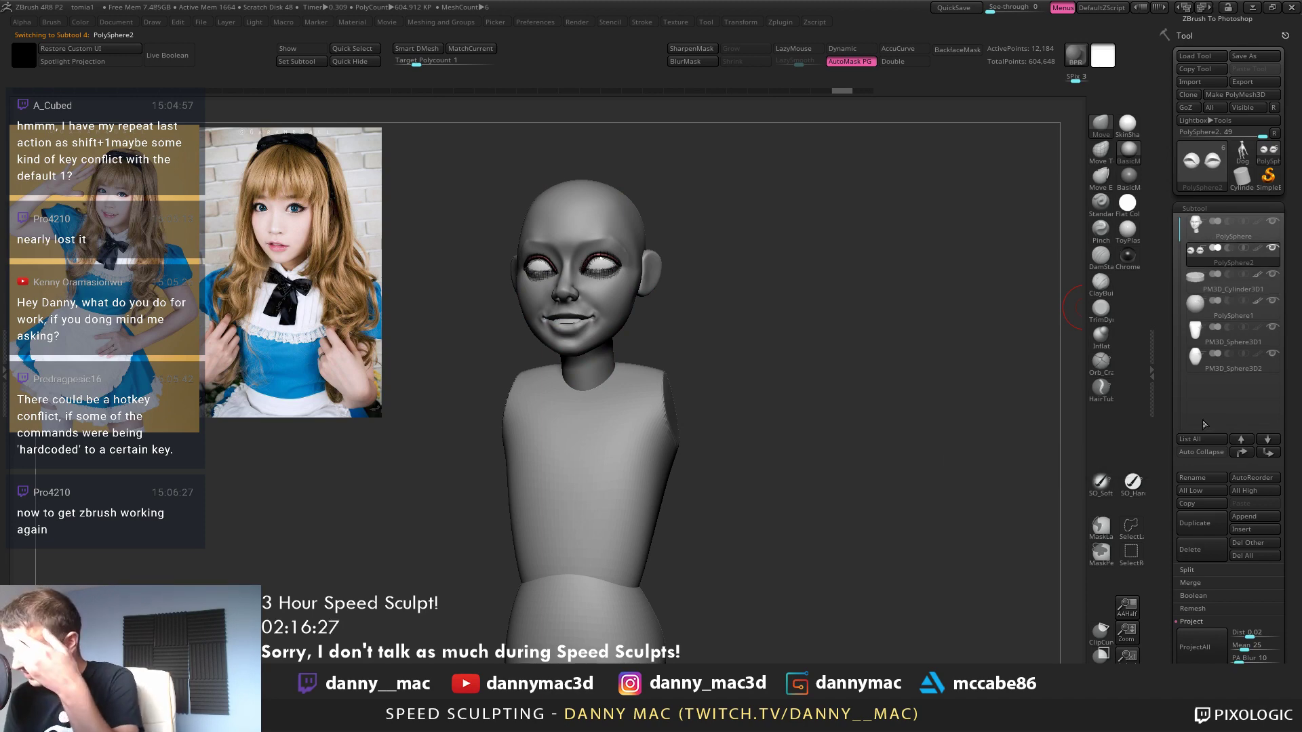
# Select the head subtool, enable LazyMouse and refine the crease at the inner corner of the eye
pyautogui.click(1202, 230)
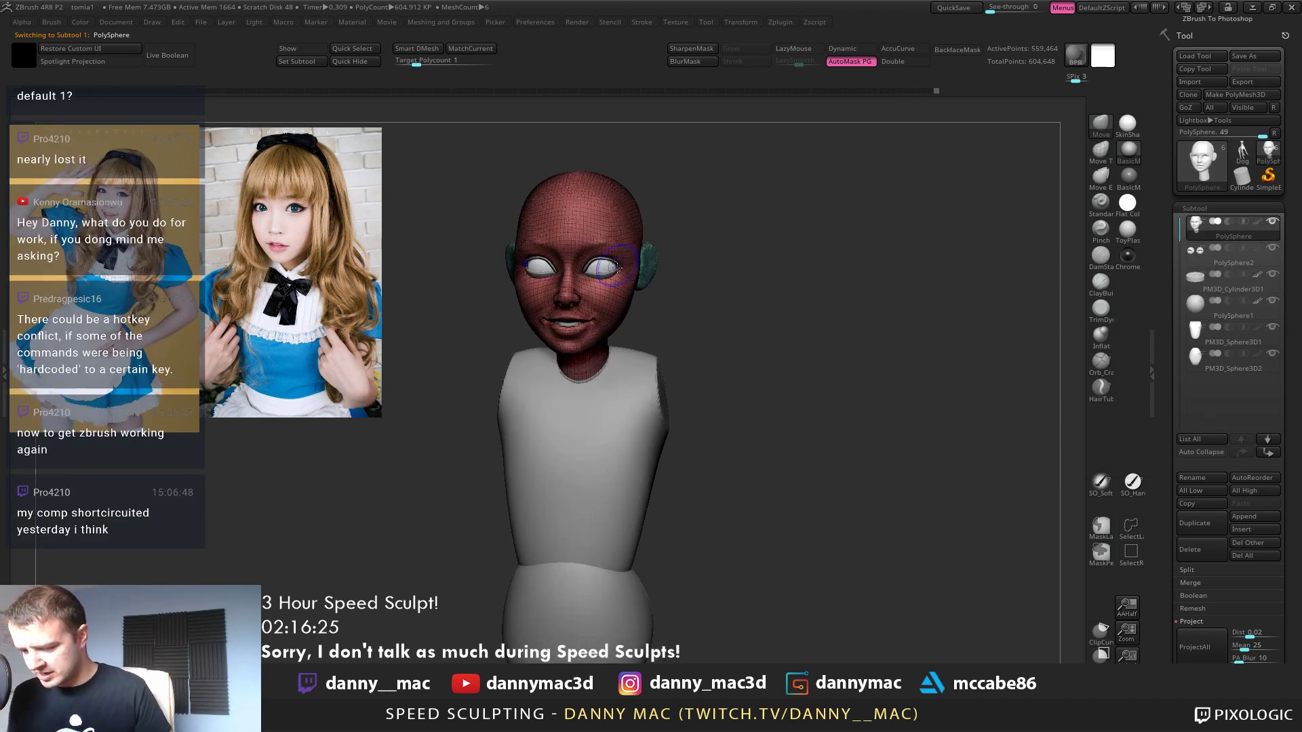
pyautogui.hotkey('shift', 'f')
pyautogui.hotkey('shift', 'f')
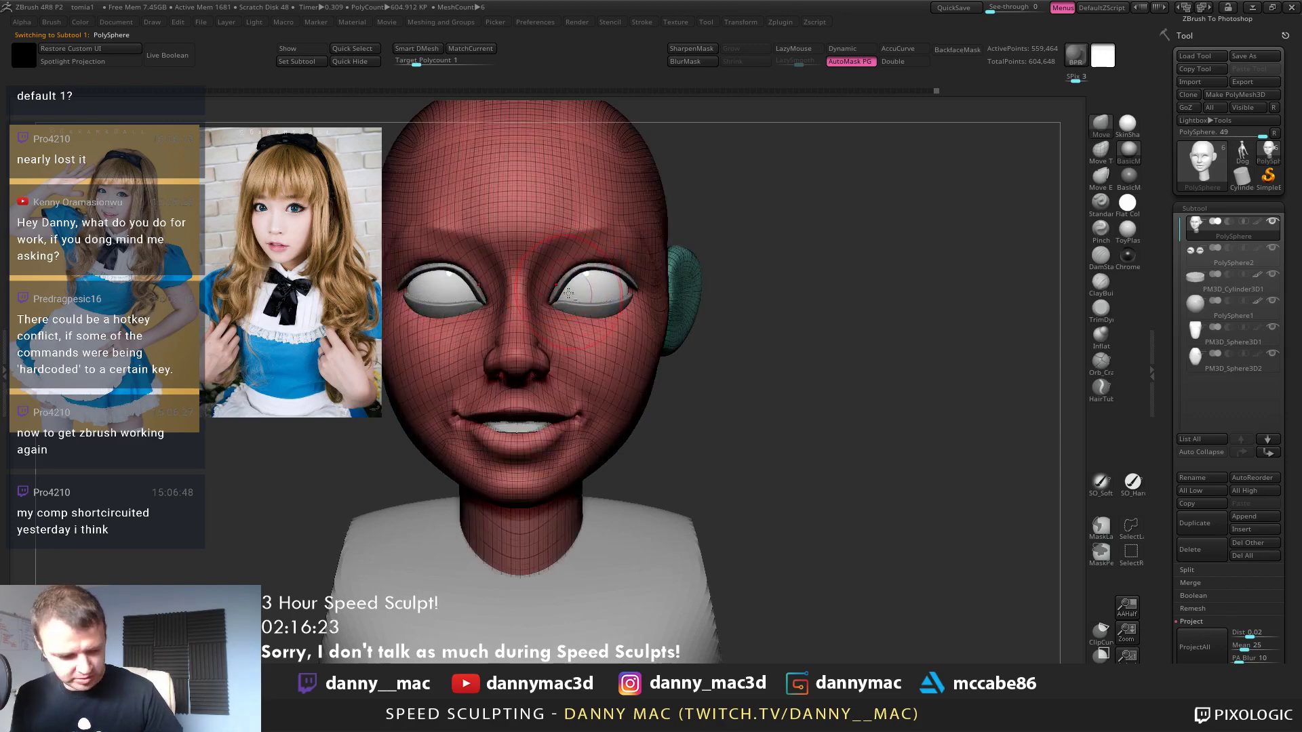
pyautogui.hotkey('shift', 'f')
pyautogui.press('l')
pyautogui.scroll(3, 562, 302)
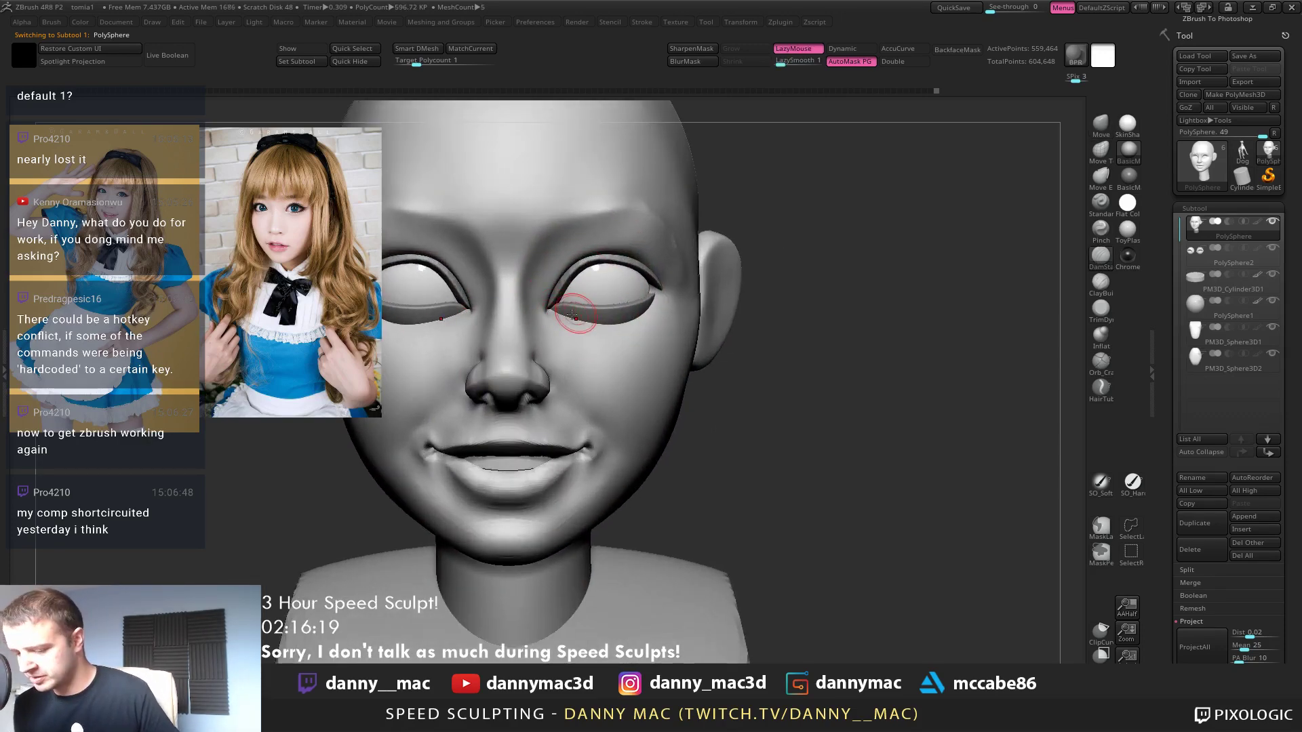
pyautogui.moveTo(576, 314); pyautogui.dragTo(563, 312)
# Carve a crease along the lower eyelid and extend it past the outer corner of the eye
pyautogui.moveTo(585, 307); pyautogui.dragTo(502, 303, button='right')
pyautogui.moveTo(680, 293)
pyautogui.mouseDown(button='right')
pyautogui.moveTo(630, 256)
pyautogui.moveTo(667, 274)
pyautogui.mouseUp(button='right')
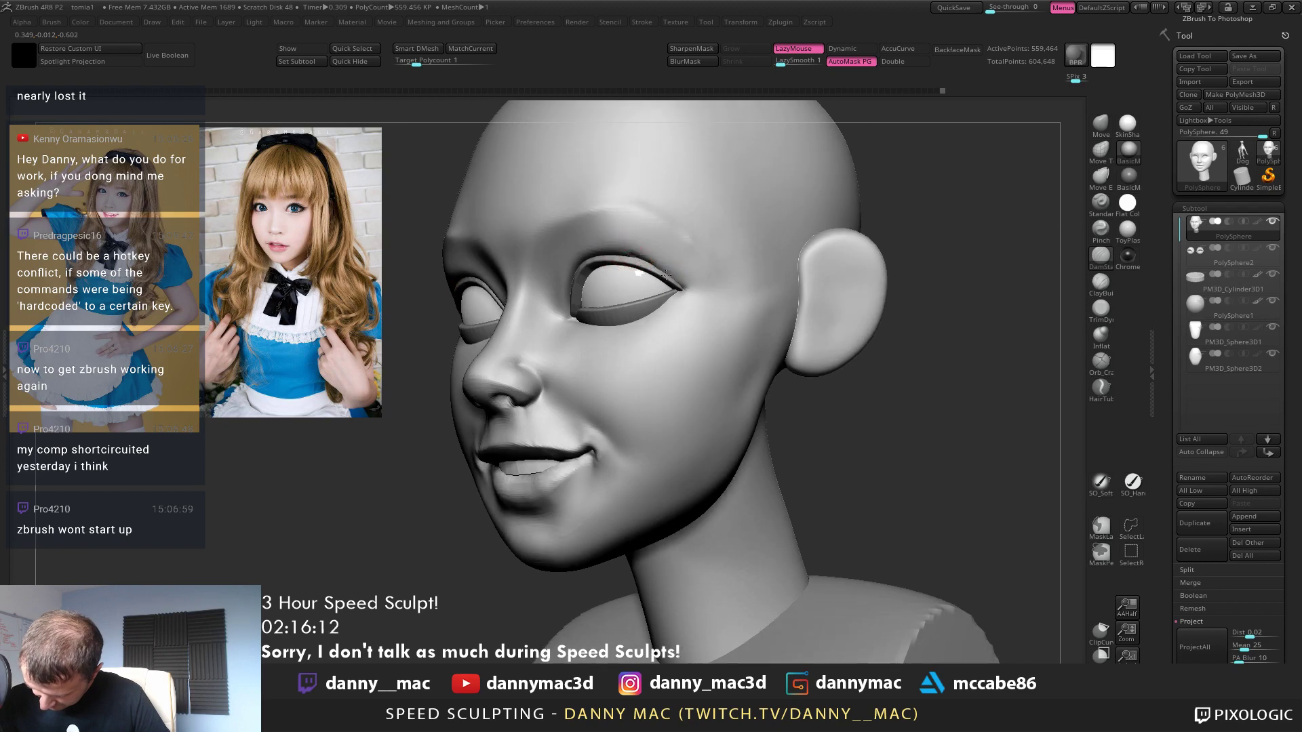
pyautogui.moveTo(644, 324); pyautogui.dragTo(676, 297)
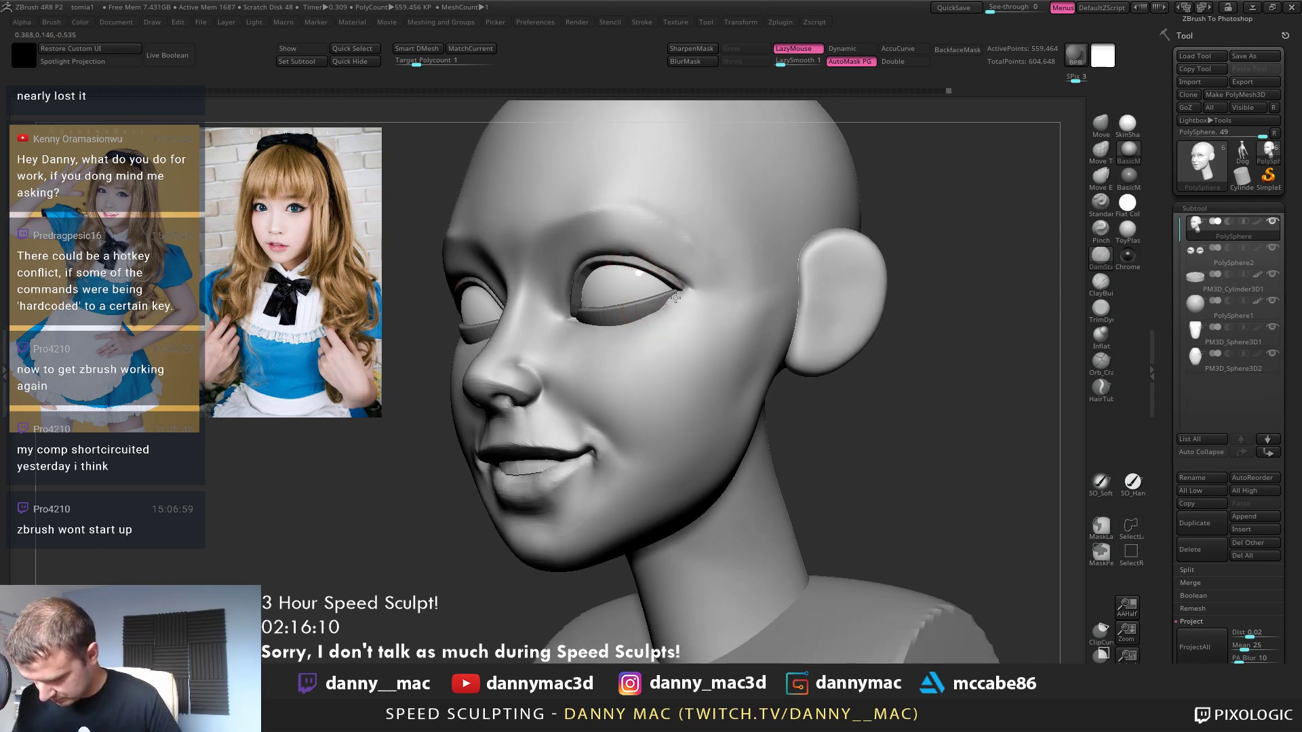
pyautogui.moveTo(683, 291)
pyautogui.mouseDown(button='right')
pyautogui.moveTo(677, 311)
pyautogui.moveTo(583, 282)
pyautogui.moveTo(562, 298)
pyautogui.mouseUp(button='right')
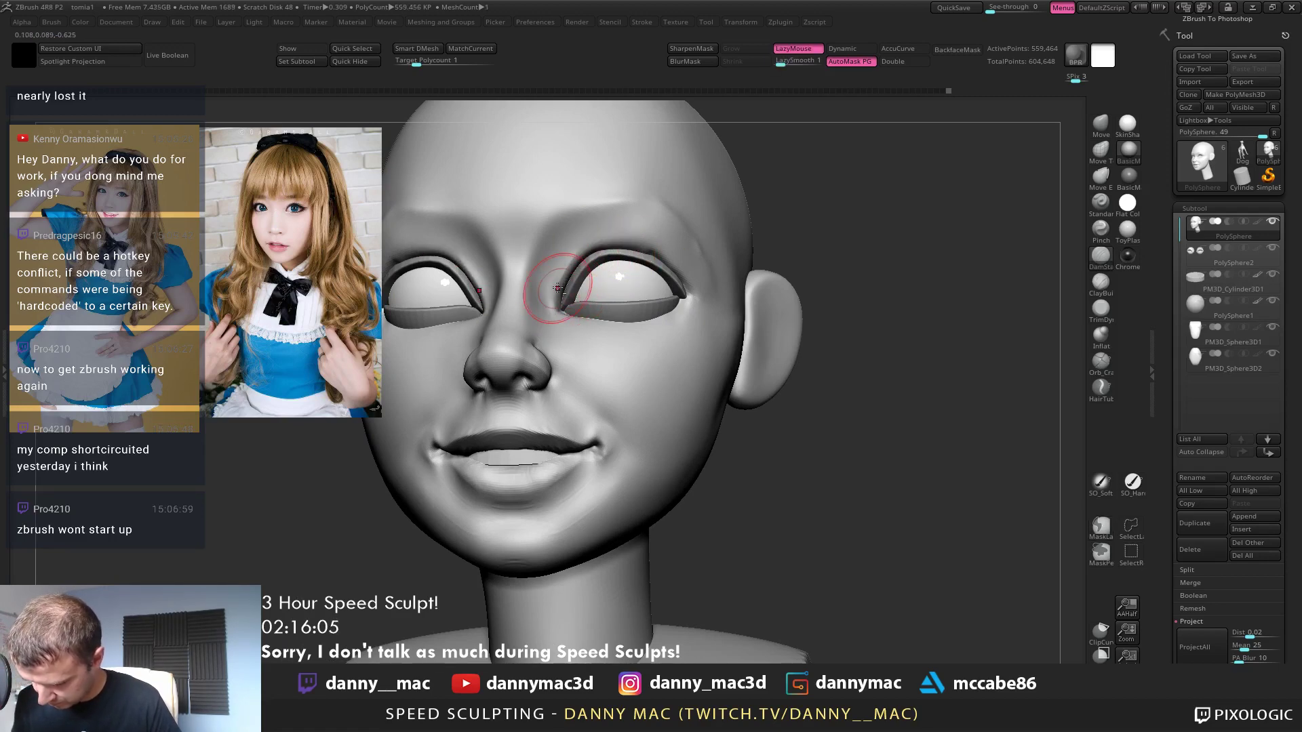
pyautogui.moveTo(567, 258); pyautogui.dragTo(614, 332, button='right')
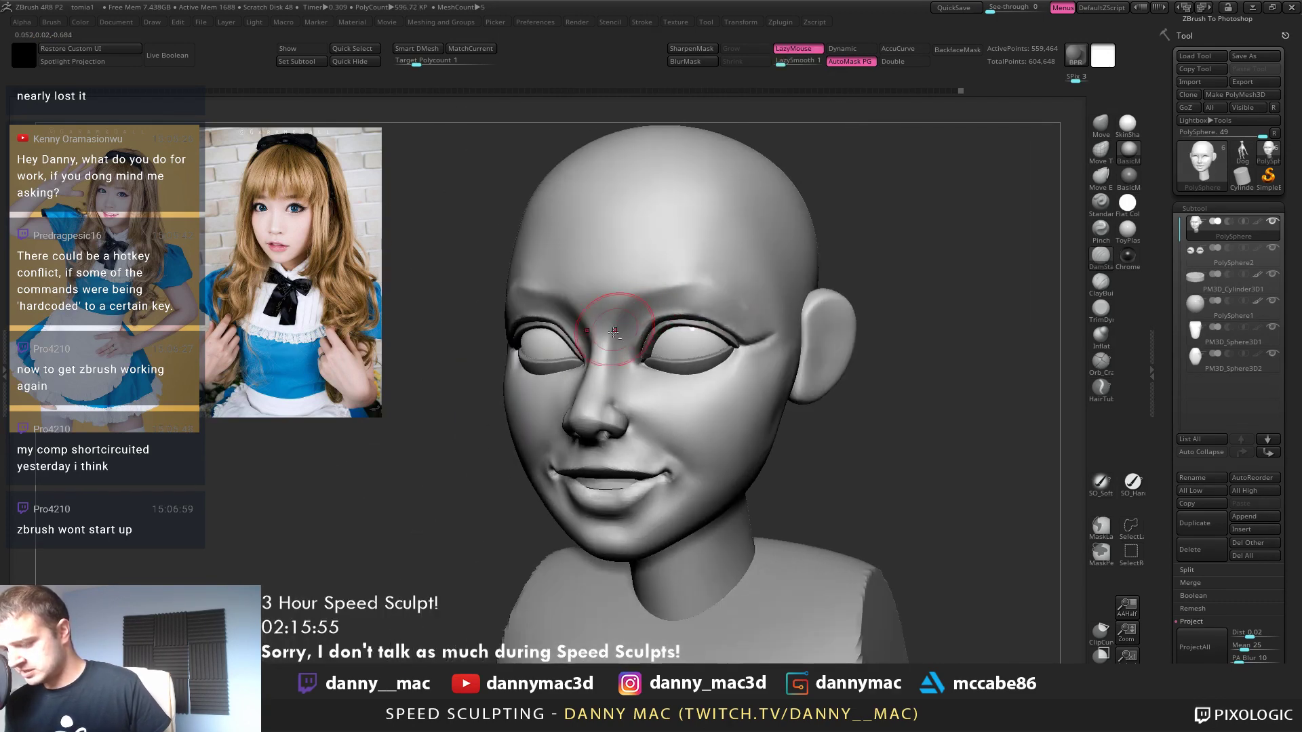
# Undo the last stroke between the brows and block in angular planes across the forehead, cheek and jaw
pyautogui.hotkey('ctrl', 'z')
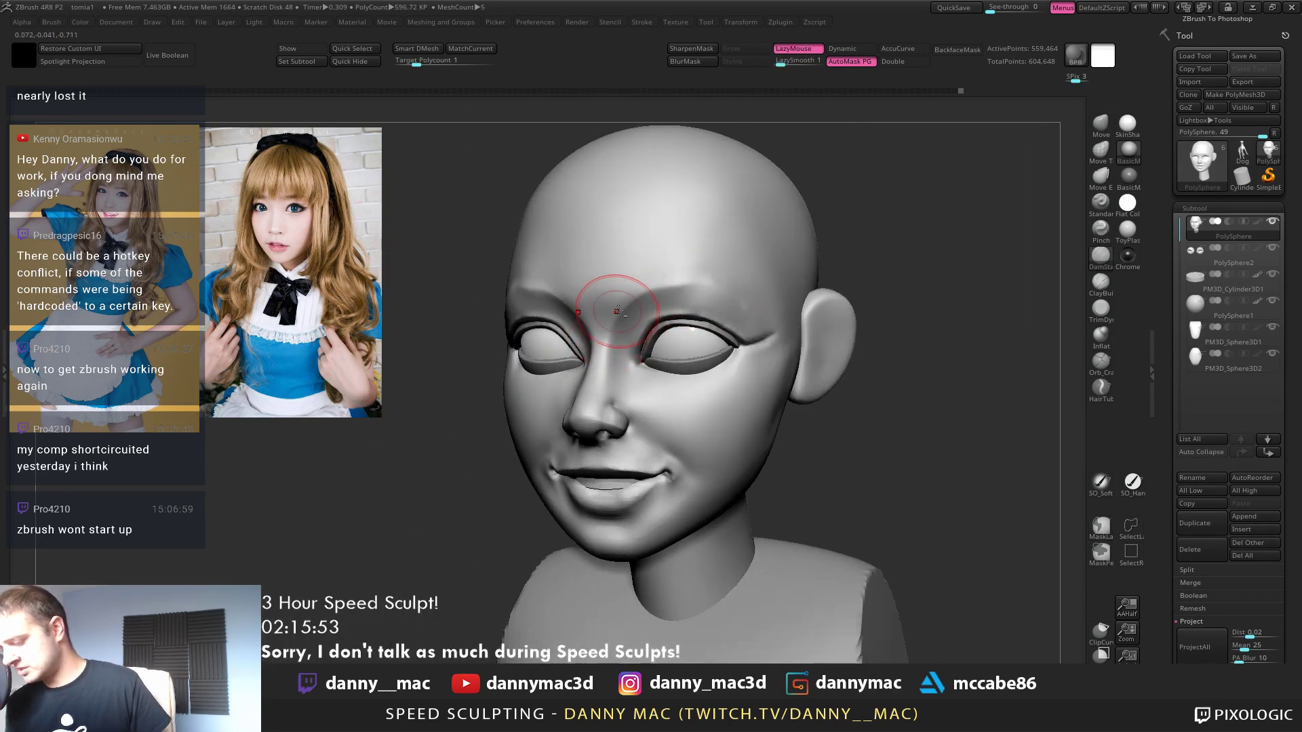
pyautogui.moveTo(642, 295)
pyautogui.mouseDown(button='right')
pyautogui.moveTo(741, 282)
pyautogui.moveTo(649, 293)
pyautogui.moveTo(673, 269)
pyautogui.moveTo(665, 299)
pyautogui.moveTo(704, 282)
pyautogui.moveTo(701, 255)
pyautogui.moveTo(678, 264)
pyautogui.mouseUp(button='right')
pyautogui.moveTo(679, 263)
pyautogui.mouseDown(button='right')
pyautogui.moveTo(705, 266)
pyautogui.moveTo(674, 269)
pyautogui.moveTo(691, 339)
pyautogui.moveTo(683, 364)
pyautogui.moveTo(695, 345)
pyautogui.moveTo(793, 340)
pyautogui.moveTo(625, 360)
pyautogui.moveTo(662, 342)
pyautogui.mouseUp(button='right')
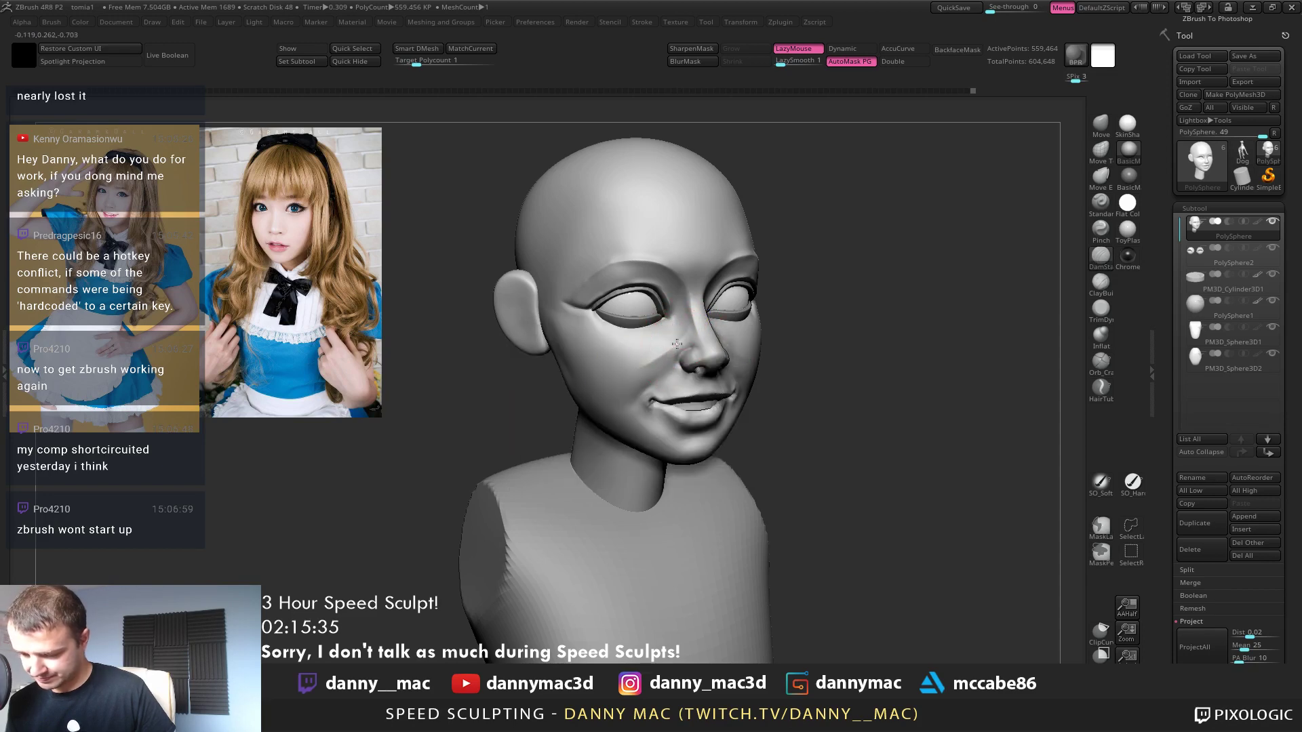
pyautogui.moveTo(628, 380)
pyautogui.mouseDown(button='right')
pyautogui.moveTo(764, 399)
pyautogui.moveTo(698, 437)
pyautogui.moveTo(733, 411)
pyautogui.moveTo(685, 466)
pyautogui.moveTo(783, 423)
pyautogui.moveTo(804, 390)
pyautogui.moveTo(793, 373)
pyautogui.mouseUp(button='right')
pyautogui.moveTo(784, 438)
pyautogui.mouseDown(button='right')
pyautogui.moveTo(741, 364)
pyautogui.moveTo(706, 451)
pyautogui.moveTo(743, 360)
pyautogui.moveTo(723, 391)
pyautogui.moveTo(634, 350)
pyautogui.moveTo(512, 543)
pyautogui.moveTo(590, 357)
pyautogui.moveTo(643, 327)
pyautogui.moveTo(707, 321)
pyautogui.moveTo(762, 276)
pyautogui.moveTo(675, 427)
pyautogui.moveTo(711, 416)
pyautogui.moveTo(697, 448)
pyautogui.moveTo(715, 395)
pyautogui.moveTo(699, 411)
pyautogui.moveTo(736, 436)
pyautogui.moveTo(809, 394)
pyautogui.moveTo(749, 366)
pyautogui.moveTo(678, 373)
pyautogui.moveTo(770, 363)
pyautogui.moveTo(736, 333)
pyautogui.mouseUp(button='right')
pyautogui.rightClick(691, 313)
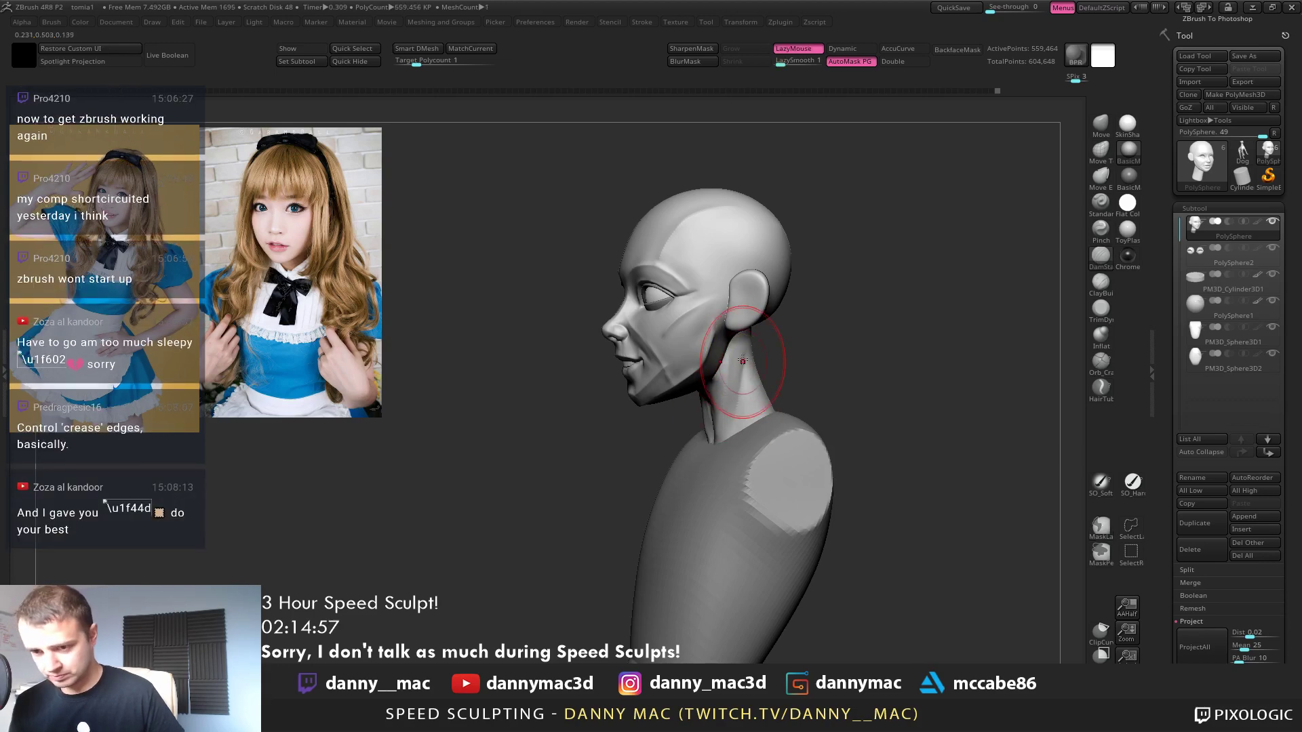
# Define the side neck muscle running from behind the ear down to the base of the neck
pyautogui.press('2')
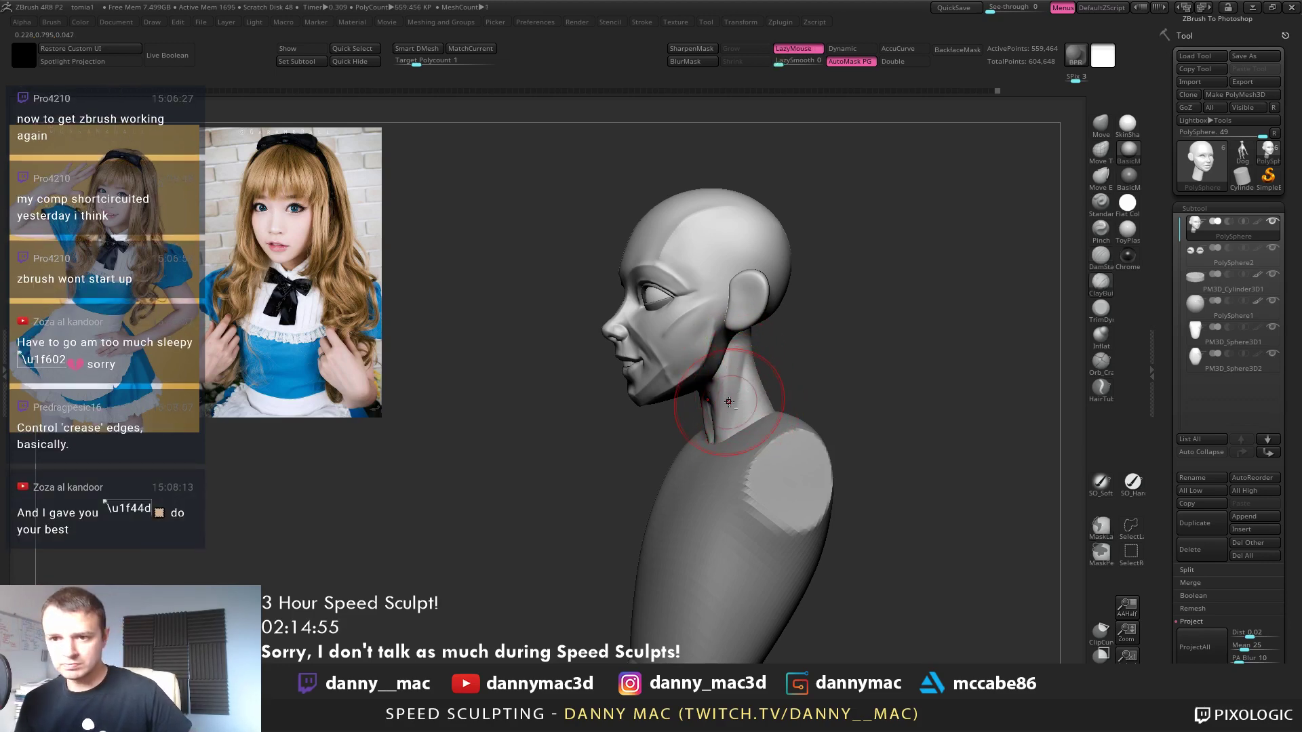
pyautogui.keyDown('alt'); pyautogui.moveTo(730, 399); pyautogui.dragTo(740, 392, button='right'); pyautogui.keyUp('alt')
pyautogui.keyDown('alt'); pyautogui.moveTo(739, 392); pyautogui.dragTo(739, 385); pyautogui.keyUp('alt')
pyautogui.moveTo(739, 385)
pyautogui.mouseDown(button='right')
pyautogui.moveTo(749, 365)
pyautogui.moveTo(737, 371)
pyautogui.mouseUp(button='right')
pyautogui.moveTo(736, 371); pyautogui.dragTo(742, 363)
pyautogui.moveTo(742, 364)
pyautogui.mouseDown(button='right')
pyautogui.moveTo(755, 362)
pyautogui.moveTo(739, 353)
pyautogui.moveTo(705, 405)
pyautogui.moveTo(737, 350)
pyautogui.moveTo(692, 380)
pyautogui.moveTo(779, 369)
pyautogui.mouseUp(button='right')
# Flatten the side planes of the face and jaw with the TrimDynamic brush, adjusting the brush size along the way
pyautogui.press('b')
pyautogui.press('t')
pyautogui.press('d')
pyautogui.press('space')
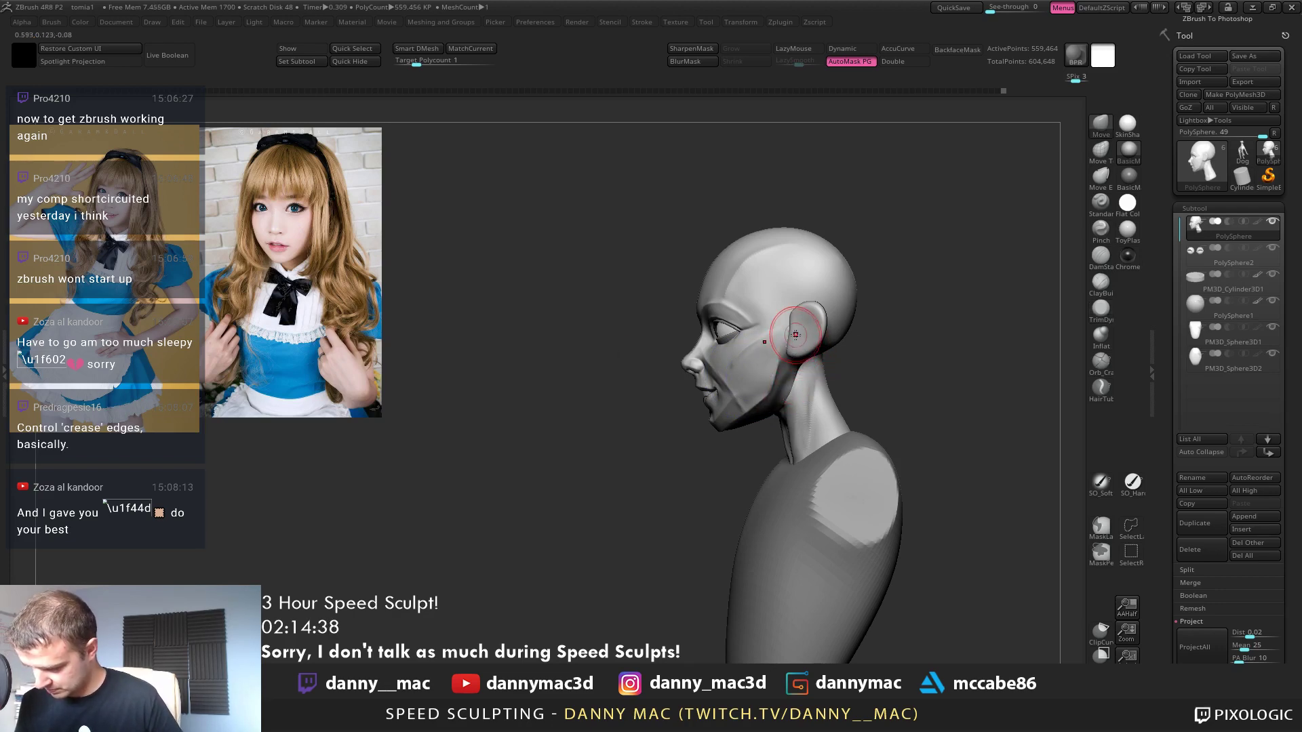
pyautogui.moveTo(775, 340)
pyautogui.mouseDown(button='right')
pyautogui.moveTo(809, 358)
pyautogui.moveTo(813, 393)
pyautogui.mouseUp(button='right')
pyautogui.press('3')
pyautogui.moveTo(692, 475); pyautogui.dragTo(698, 459, button='right')
pyautogui.press('space')
pyautogui.moveTo(684, 385); pyautogui.dragTo(679, 385)
pyautogui.moveTo(679, 385)
pyautogui.mouseDown(button='right')
pyautogui.moveTo(651, 368)
pyautogui.moveTo(652, 429)
pyautogui.moveTo(652, 391)
pyautogui.moveTo(611, 488)
pyautogui.moveTo(624, 378)
pyautogui.moveTo(685, 425)
pyautogui.moveTo(665, 433)
pyautogui.mouseUp(button='right')
# Smooth the planes around the chin, jaw and cheek in profile, and save the project over tomia1
pyautogui.rightClick(665, 432)
pyautogui.rightClick(661, 436)
pyautogui.keyDown('shift'); pyautogui.moveTo(665, 444); pyautogui.dragTo(670, 456); pyautogui.keyUp('shift')
pyautogui.moveTo(667, 453); pyautogui.dragTo(763, 373, button='right')
pyautogui.keyDown('shift'); pyautogui.moveTo(678, 475); pyautogui.dragTo(763, 371); pyautogui.keyUp('shift')
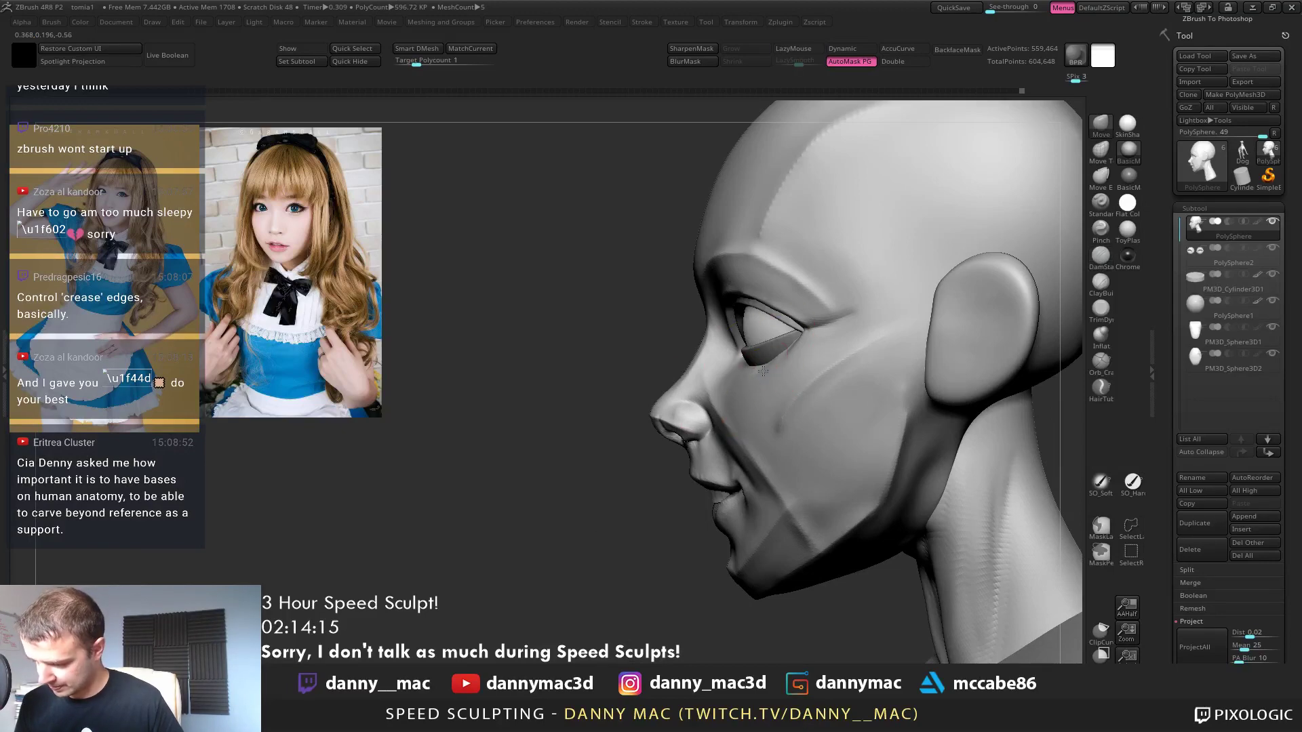
pyautogui.moveTo(763, 371); pyautogui.dragTo(685, 372, button='right')
pyautogui.hotkey('ctrl', 's')
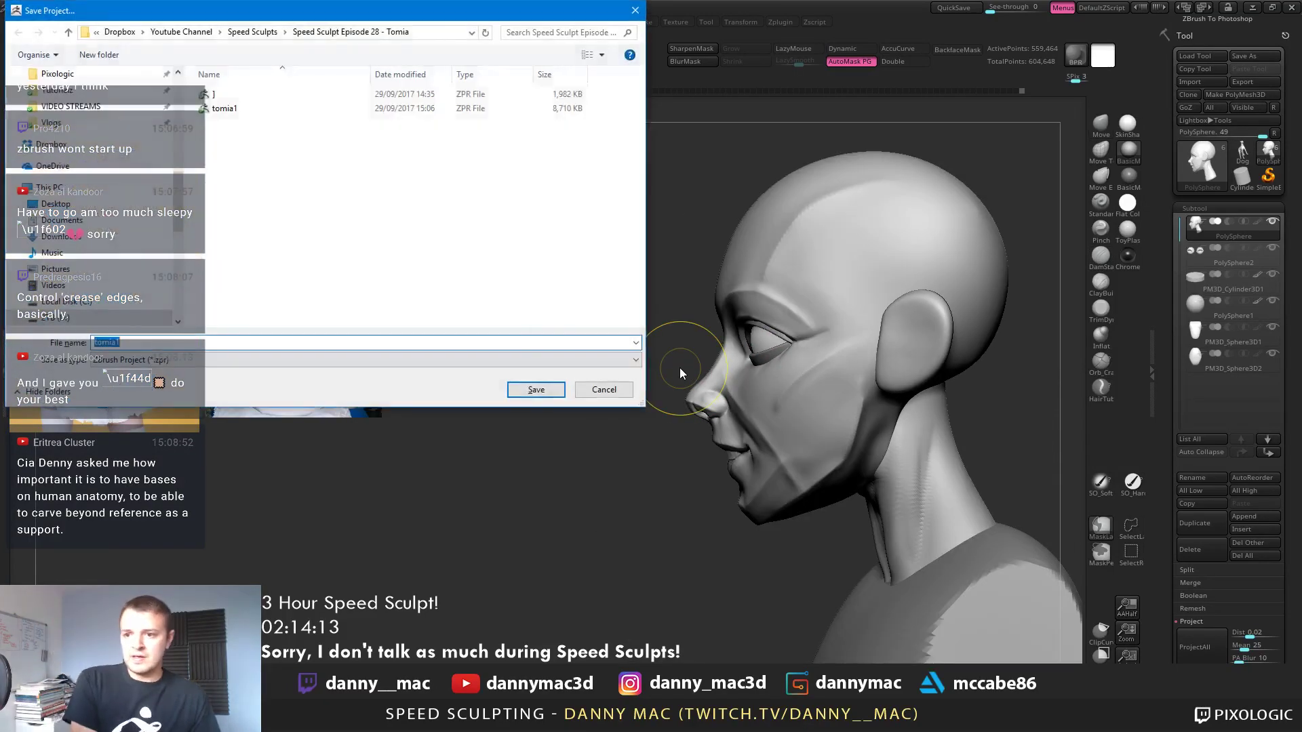
pyautogui.press('Return')
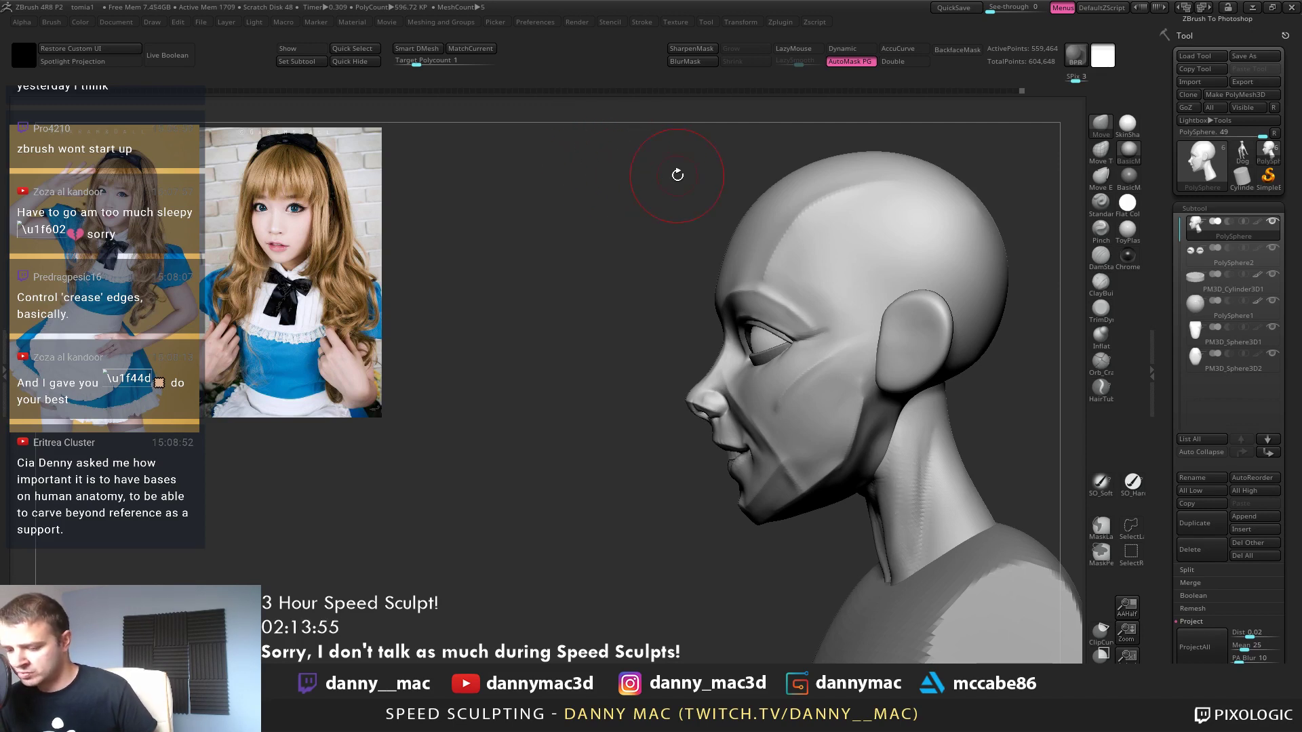
# Turn off ZRemesher's Half option and set the target polygon count to 16 for the head
pyautogui.moveTo(678, 175)
pyautogui.mouseDown()
pyautogui.moveTo(558, 174)
pyautogui.moveTo(576, 212)
pyautogui.moveTo(615, 212)
pyautogui.mouseUp()
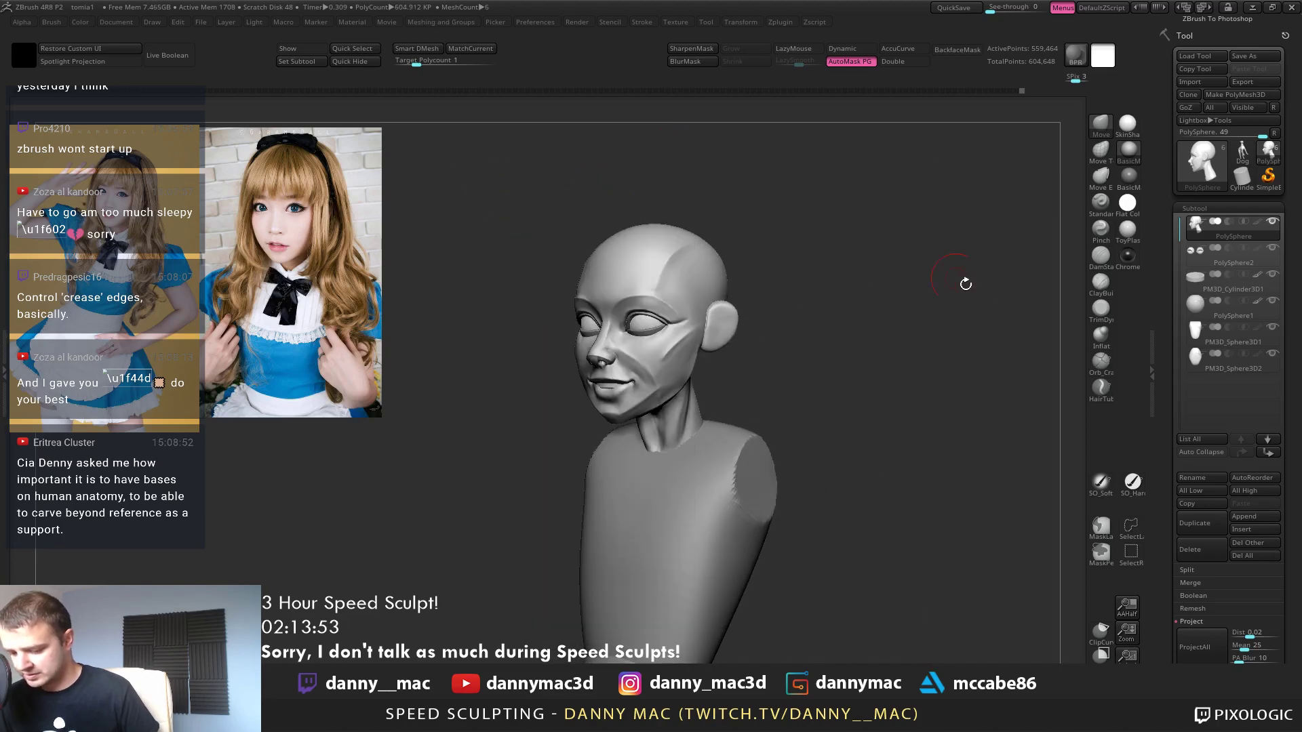
pyautogui.scroll(-3, 1238, 582)
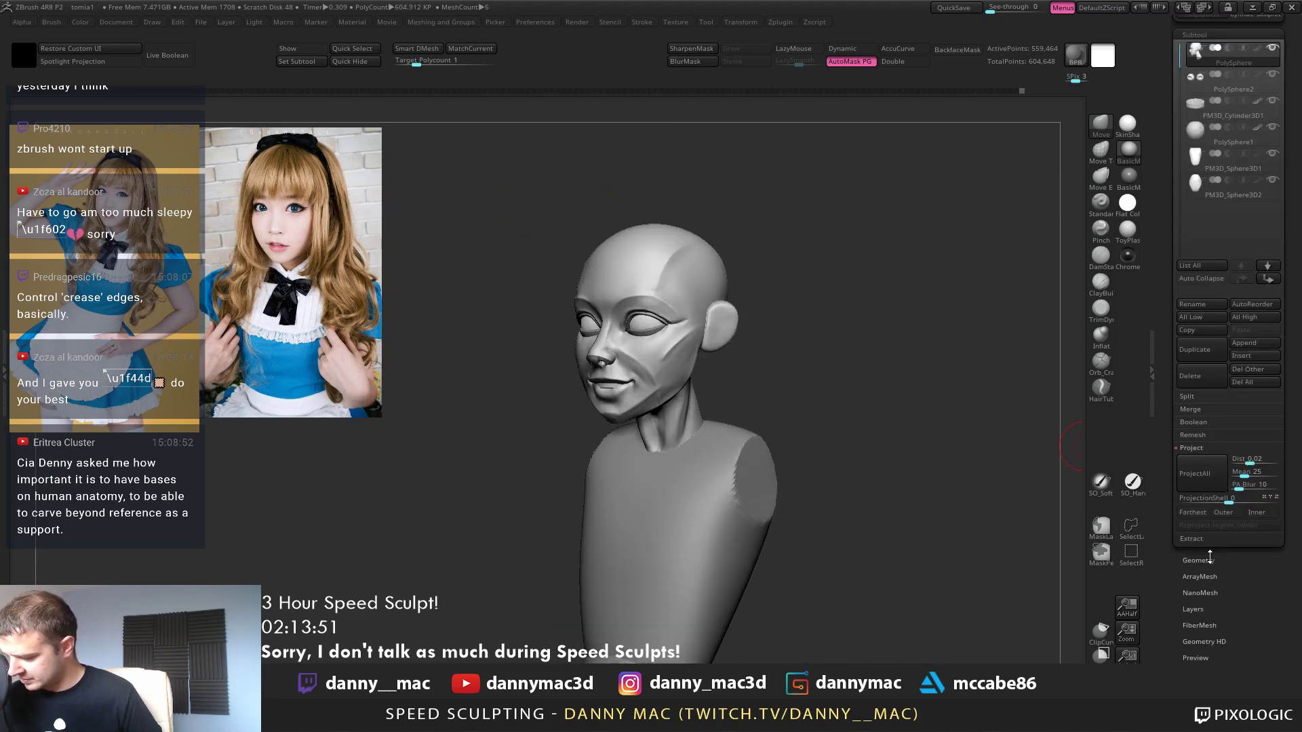
pyautogui.click(1201, 560)
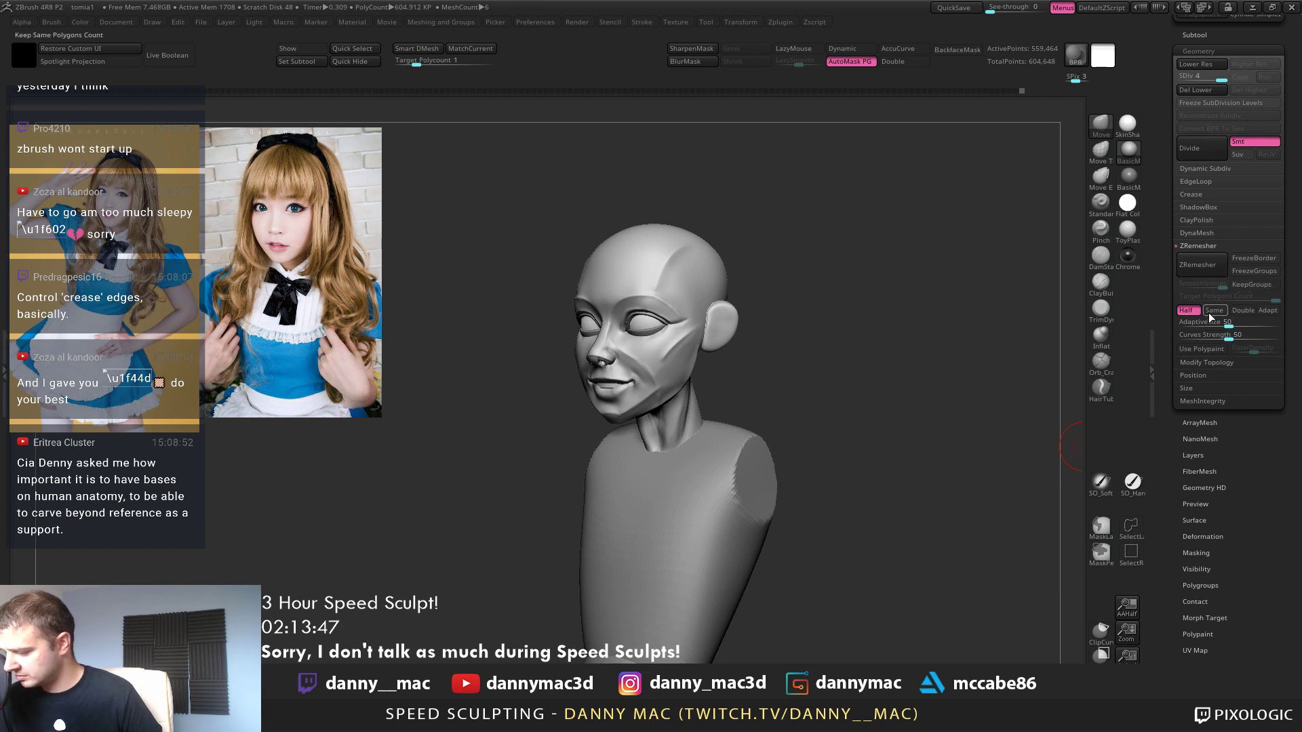
pyautogui.click(1187, 310)
pyautogui.click(1265, 299)
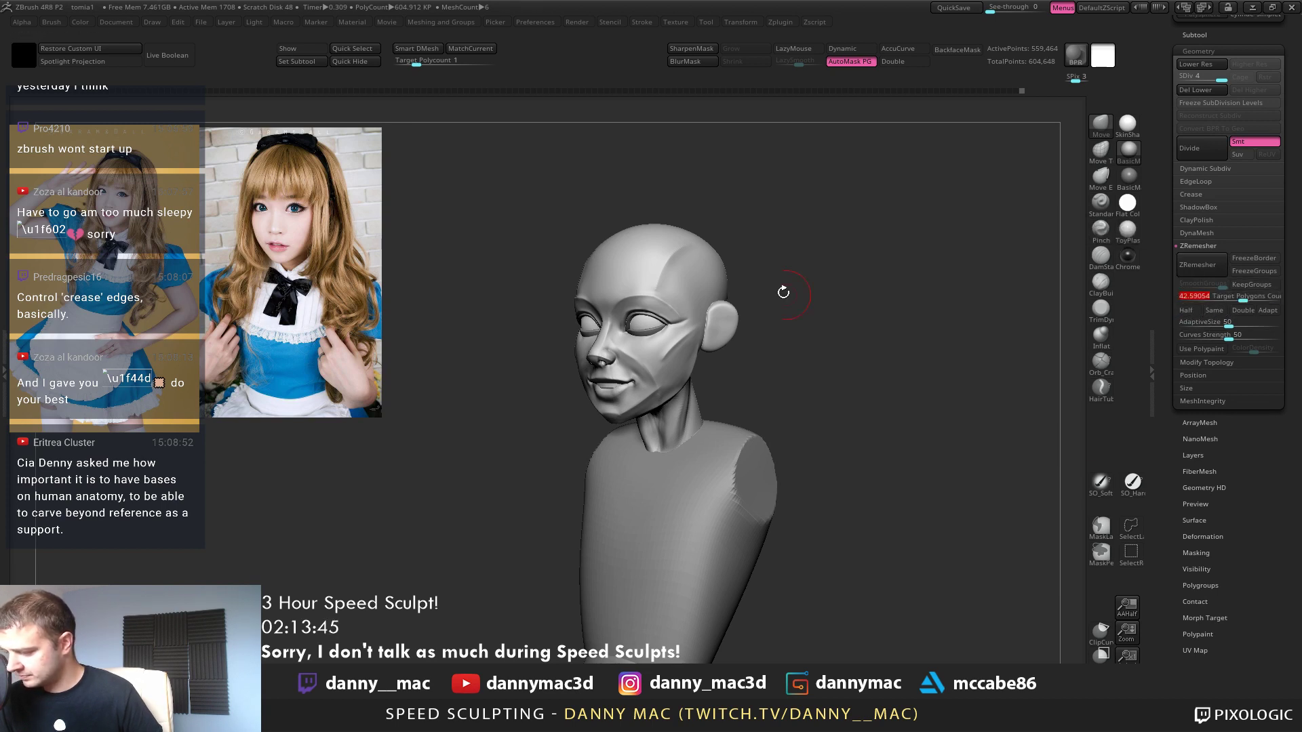
pyautogui.press('g')
pyautogui.click(1004, 379)
pyautogui.moveTo(1004, 380); pyautogui.dragTo(963, 375)
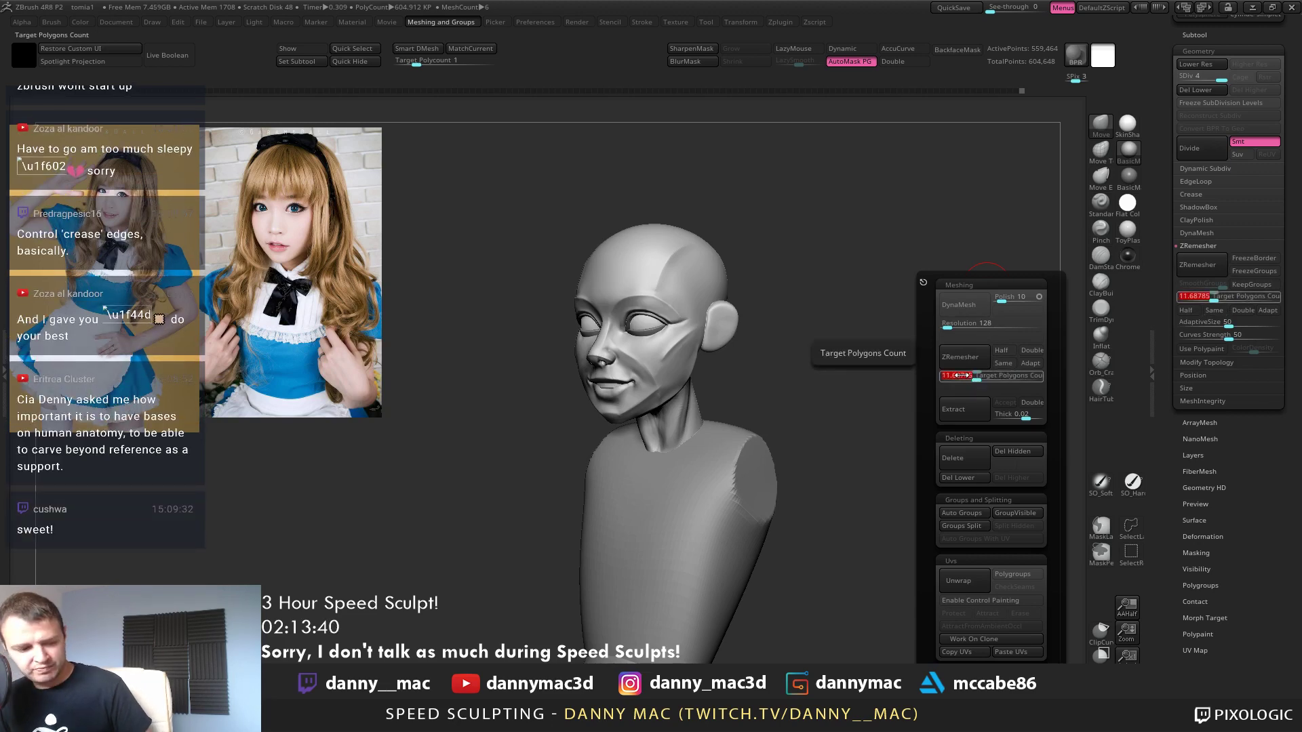
pyautogui.write('1')
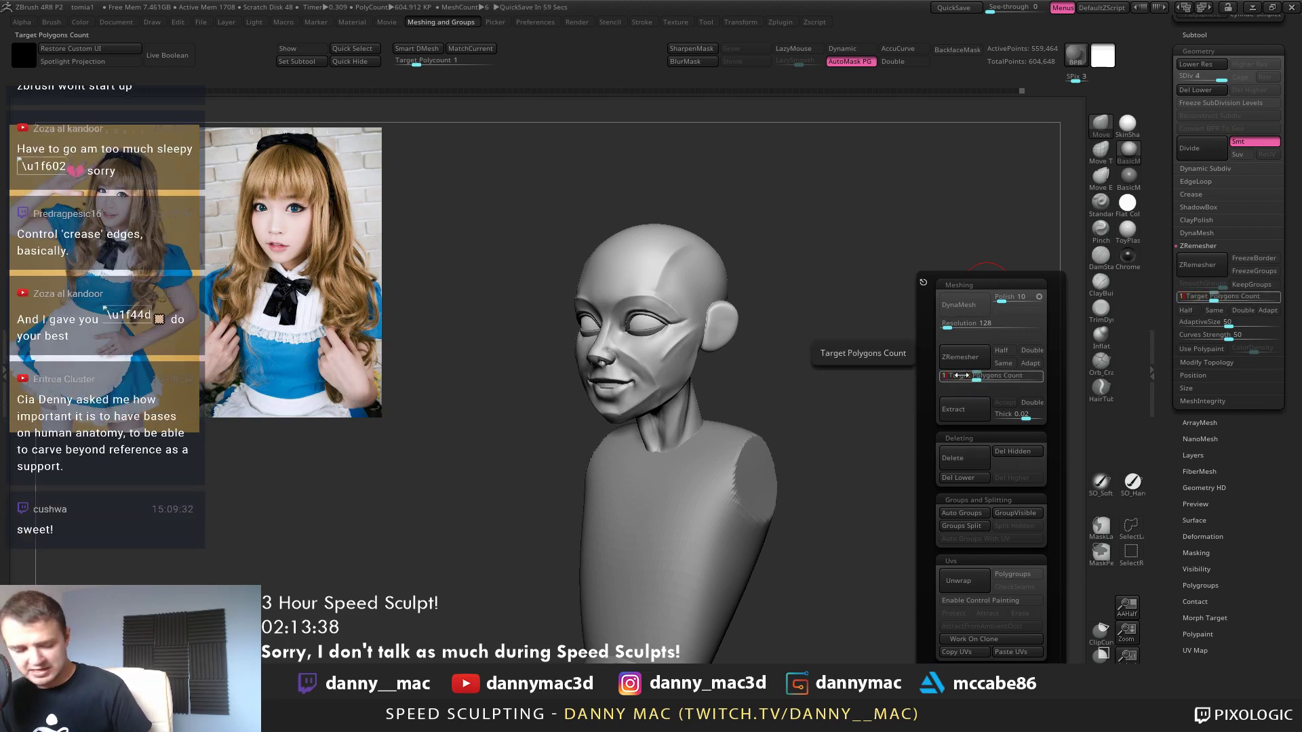
pyautogui.write('6')
pyautogui.press('Return')
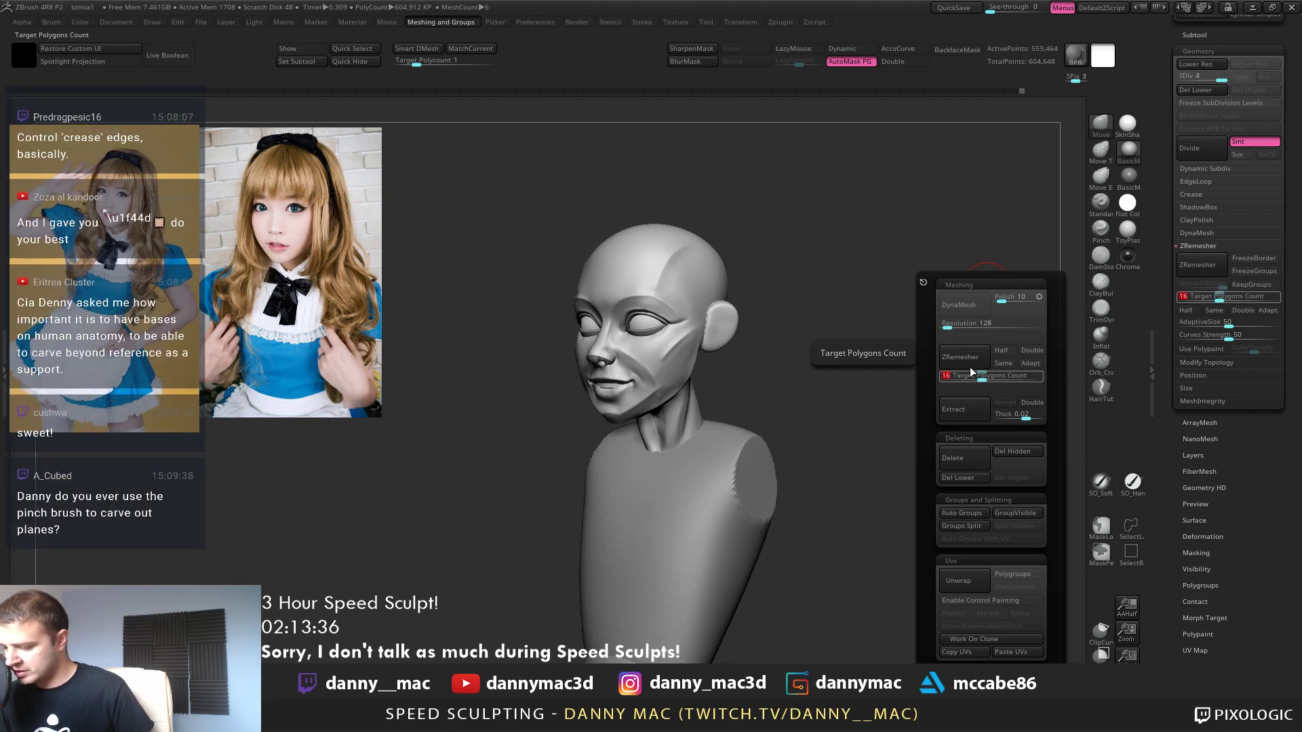
# Try ZRemeshing the head, inspect its wireframe up close, and undo the remesh
pyautogui.click(973, 359)
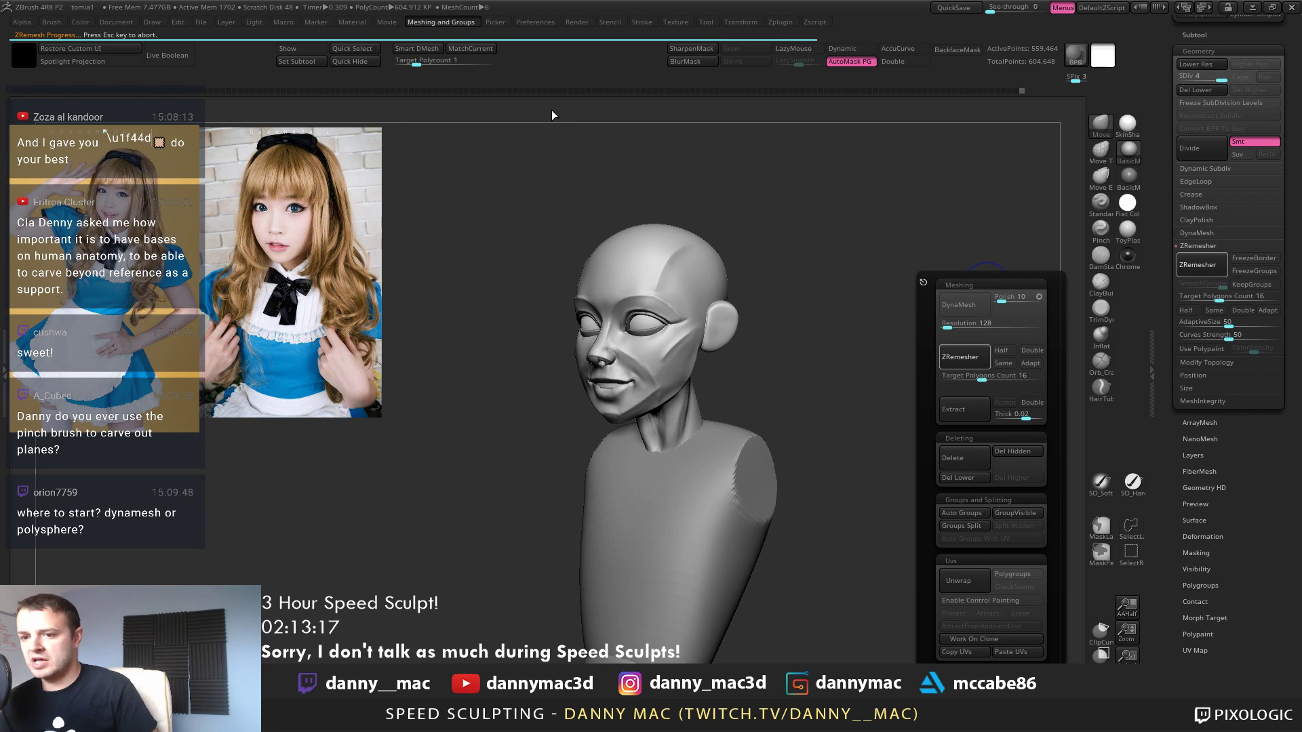
pyautogui.keyDown('ctrl'); pyautogui.moveTo(619, 476); pyautogui.dragTo(634, 542, button='right'); pyautogui.keyUp('ctrl')
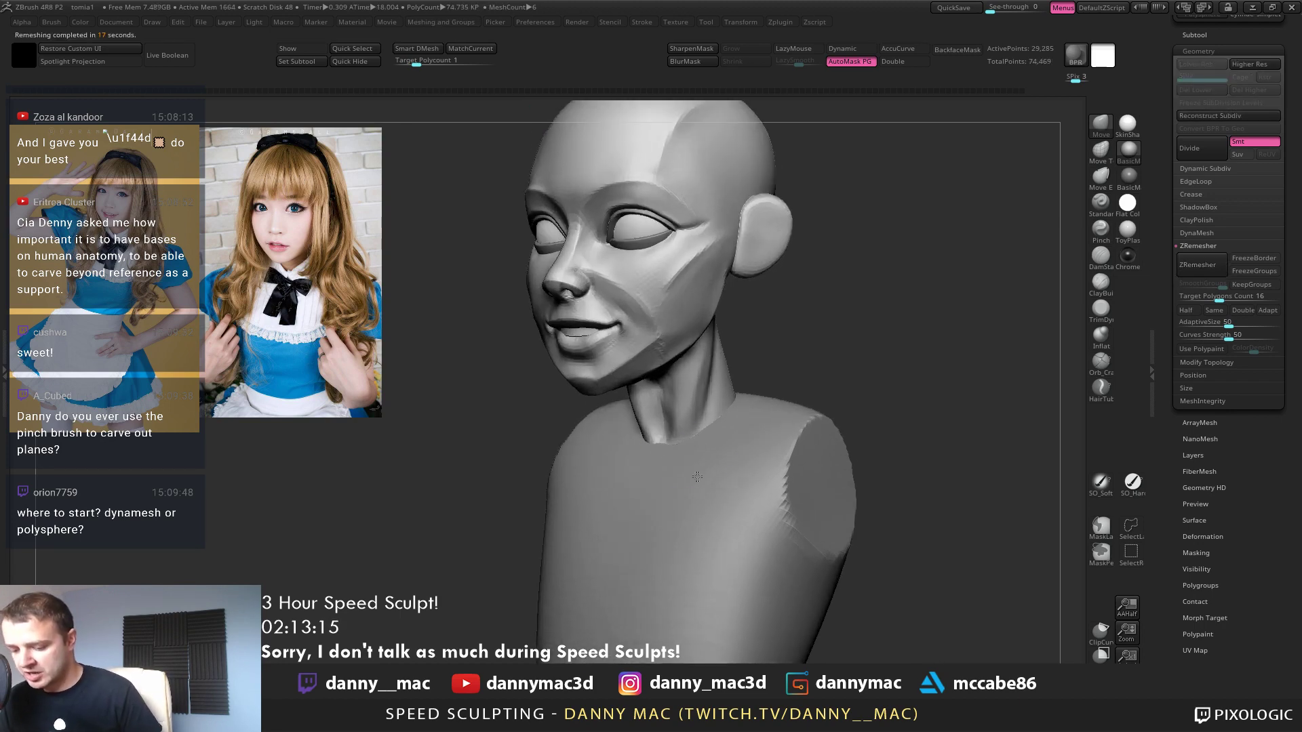
pyautogui.hotkey('shift', 'f')
pyautogui.keyDown('shift'); pyautogui.moveTo(708, 447); pyautogui.dragTo(793, 440, button='right'); pyautogui.keyUp('shift')
pyautogui.hotkey('shift', 'f')
pyautogui.keyDown('alt'); pyautogui.moveTo(662, 274); pyautogui.dragTo(724, 342, button='right'); pyautogui.keyUp('alt')
pyautogui.hotkey('shift', 'f')
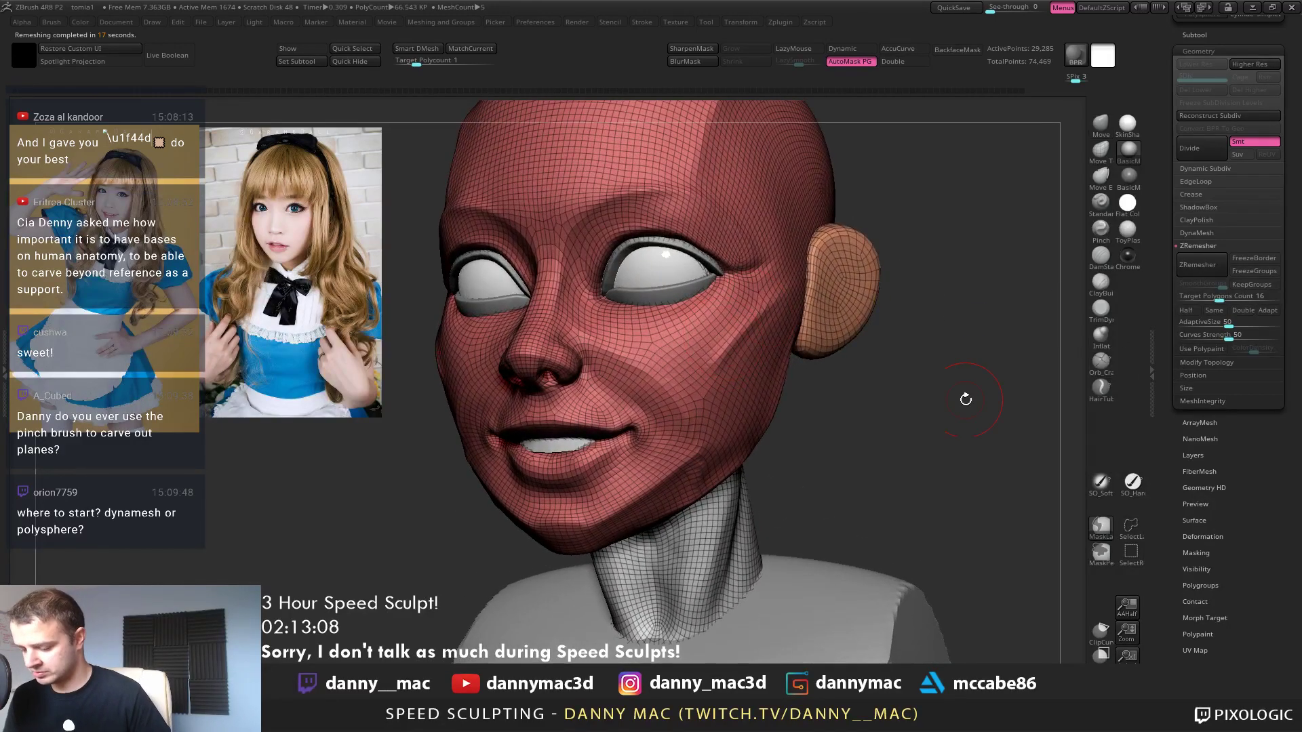
pyautogui.keyDown('ctrl'); pyautogui.moveTo(965, 398); pyautogui.dragTo(907, 363, button='right'); pyautogui.keyUp('ctrl')
pyautogui.hotkey('ctrl', 'z')
# Merge the head subtool down with the PolySphere2 eyes subtool and accept the merge
pyautogui.keyDown('alt'); pyautogui.moveTo(995, 310); pyautogui.dragTo(1002, 378, button='right'); pyautogui.keyUp('alt')
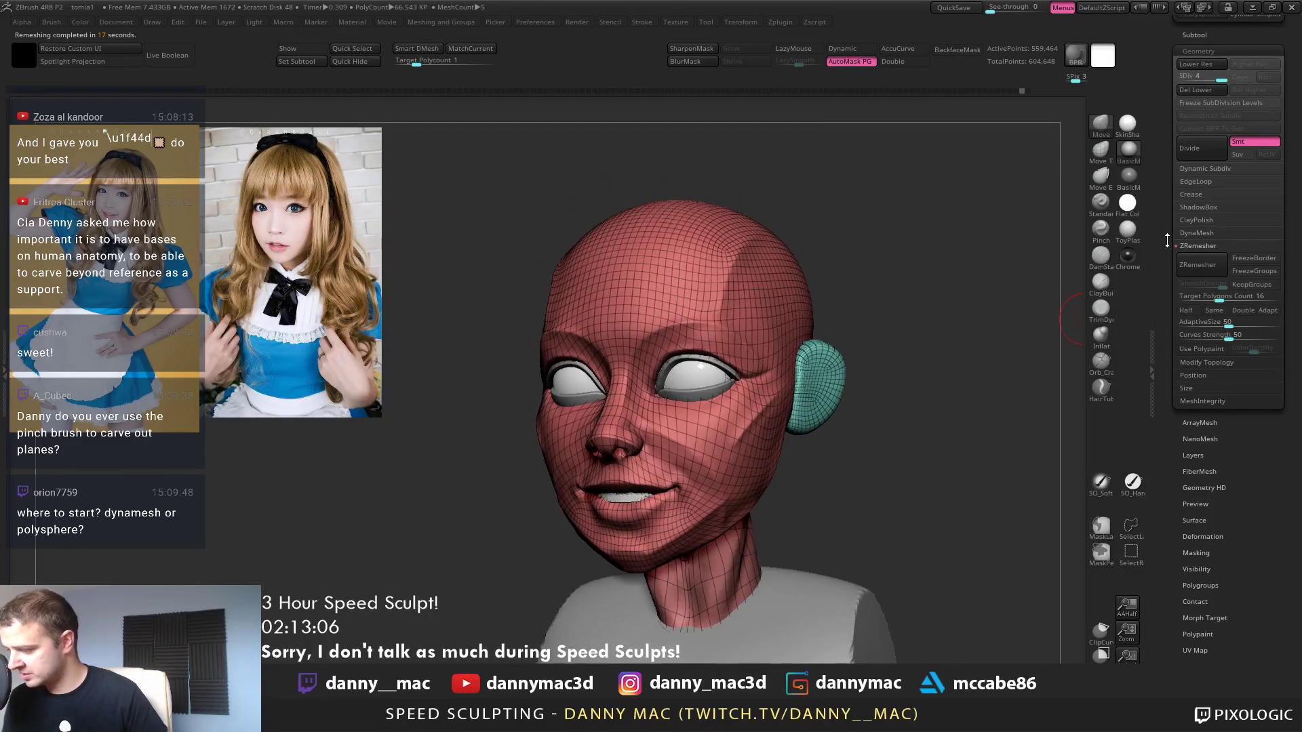
pyautogui.scroll(5, 1167, 241)
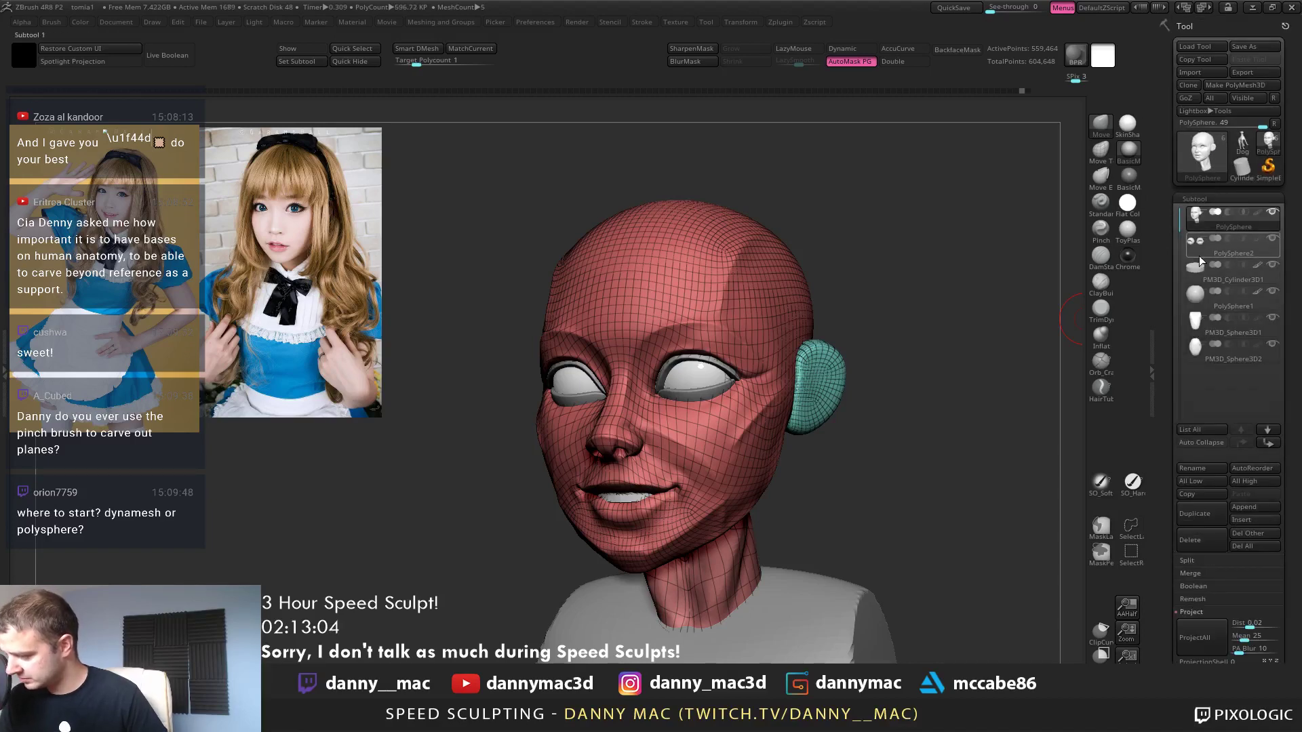
pyautogui.click(1190, 573)
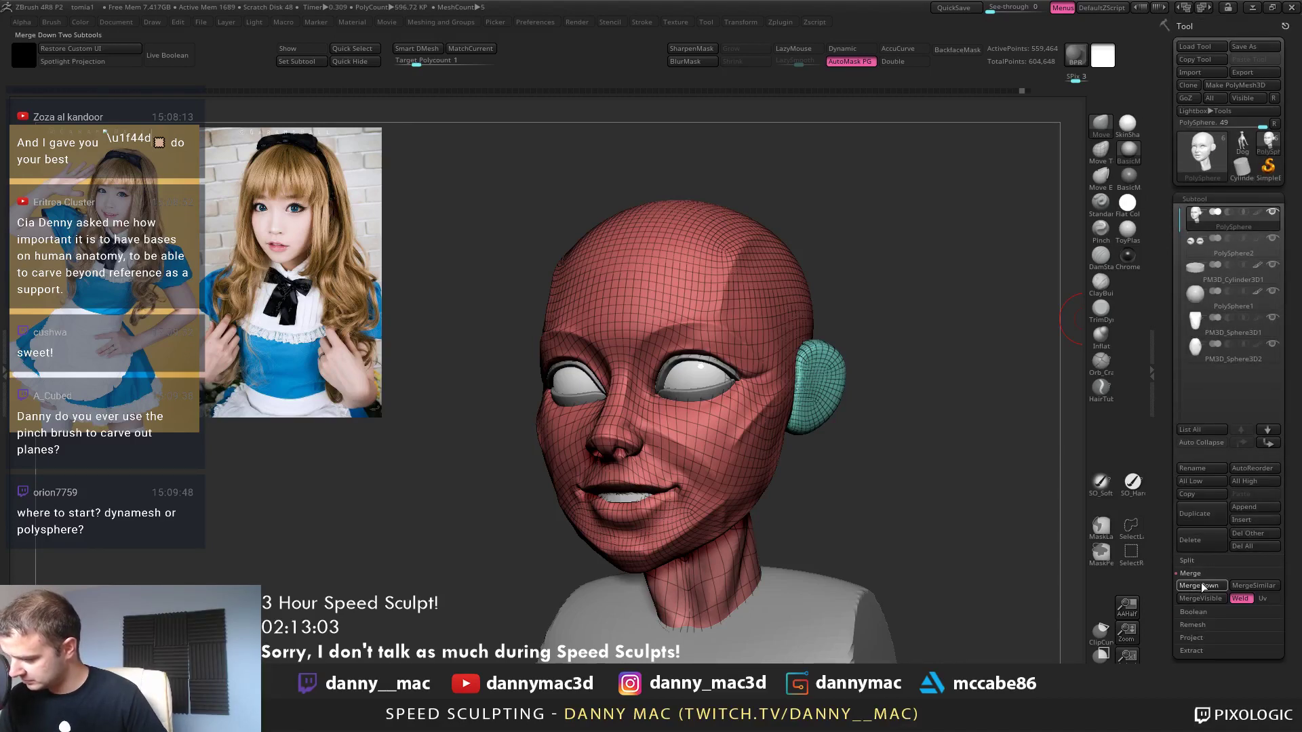
pyautogui.click(1201, 586)
pyautogui.click(1076, 613)
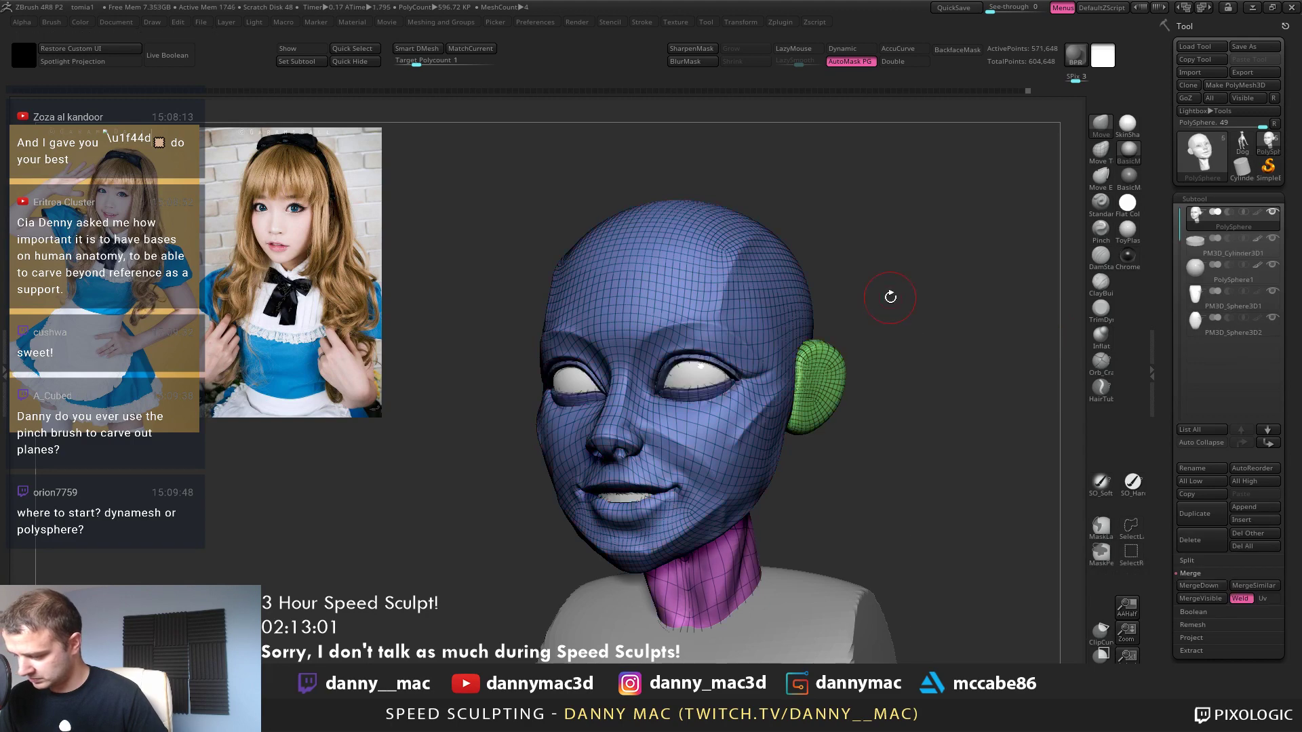
# DynaMesh the merged head and eyes at a resolution matching the current polycount
pyautogui.hotkey('shift', 'f')
pyautogui.keyDown('alt'); pyautogui.moveTo(763, 234); pyautogui.dragTo(583, 291, button='right'); pyautogui.keyUp('alt')
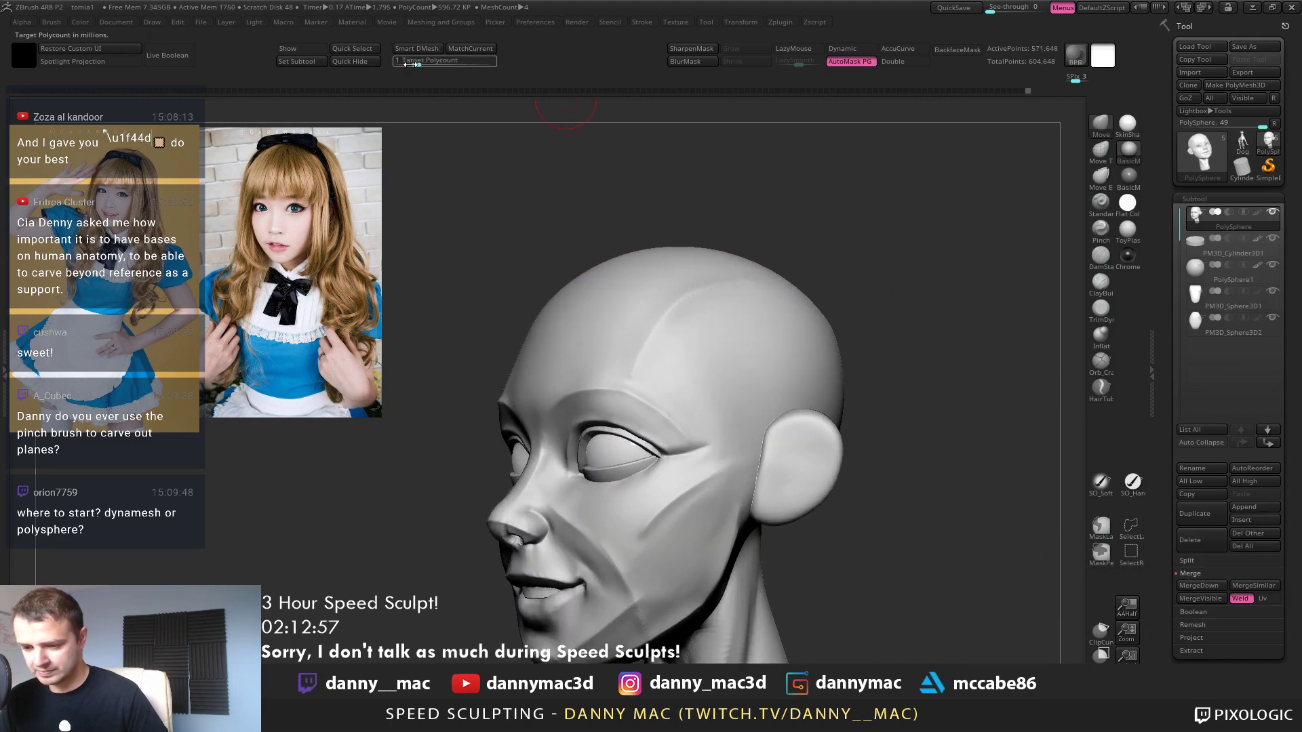
pyautogui.keyDown('alt'); pyautogui.moveTo(565, 149); pyautogui.dragTo(582, 116, button='right'); pyautogui.keyUp('alt')
pyautogui.hotkey('shift', 'f')
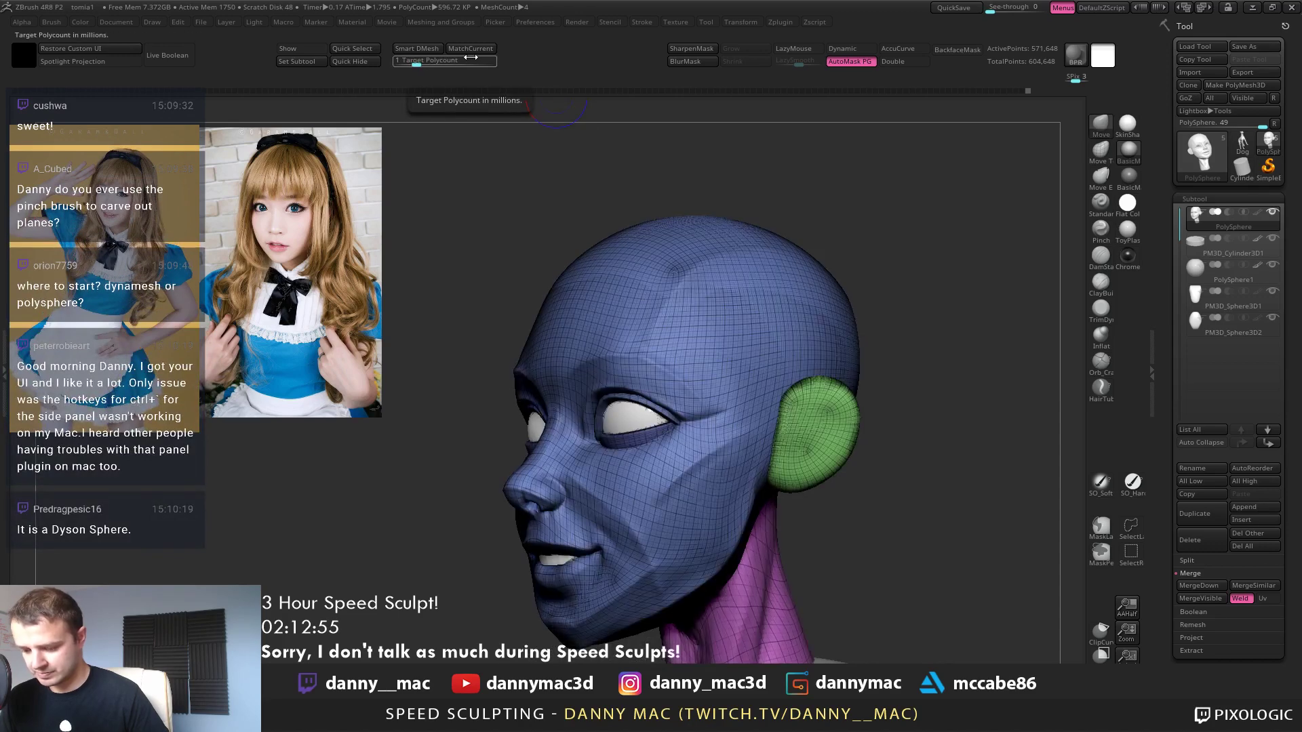
pyautogui.click(473, 52)
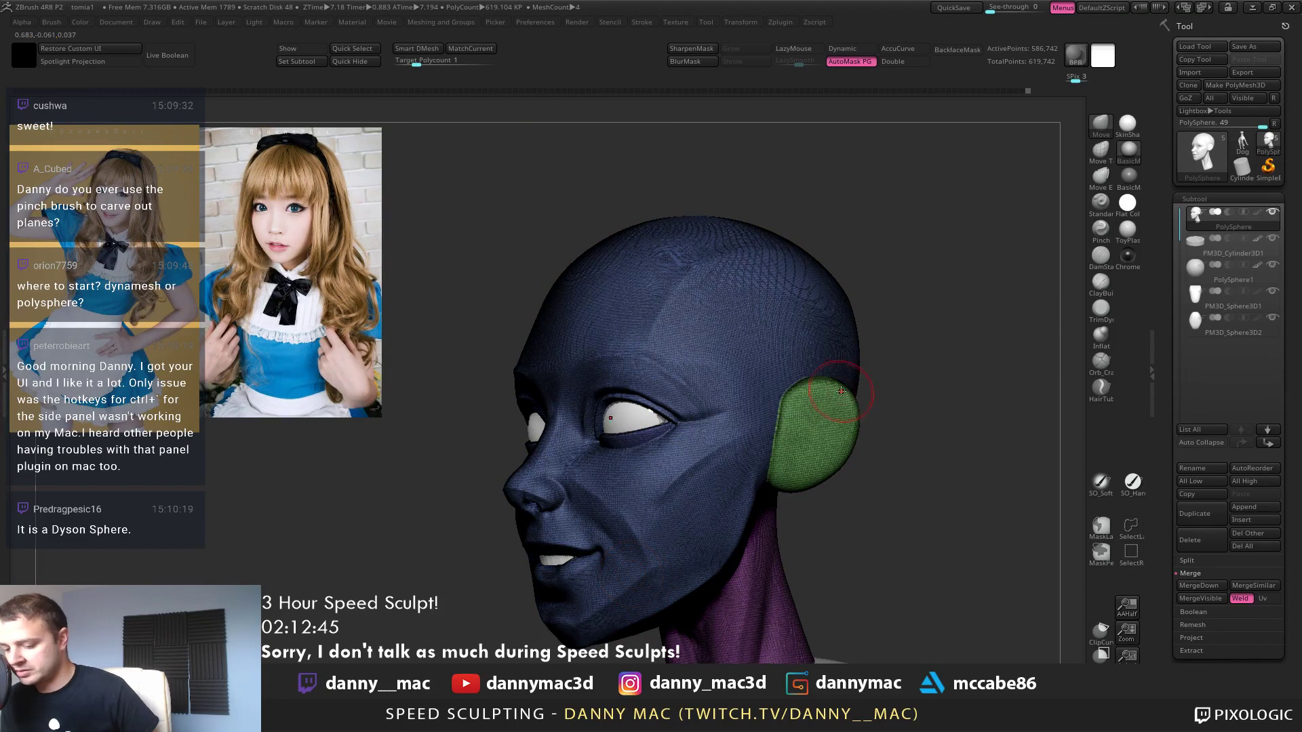
# Check the fused head's wireframe and surface, and ZRemesh it with a target polygon count of 16
pyautogui.moveTo(887, 386)
pyautogui.keyDown('alt'); pyautogui.mouseDown()
pyautogui.moveTo(892, 329)
pyautogui.moveTo(845, 266)
pyautogui.mouseUp(); pyautogui.keyUp('alt')
pyautogui.hotkey('shift', 'f')
pyautogui.hotkey('shift', 'f')
pyautogui.hotkey('shift', 'f')
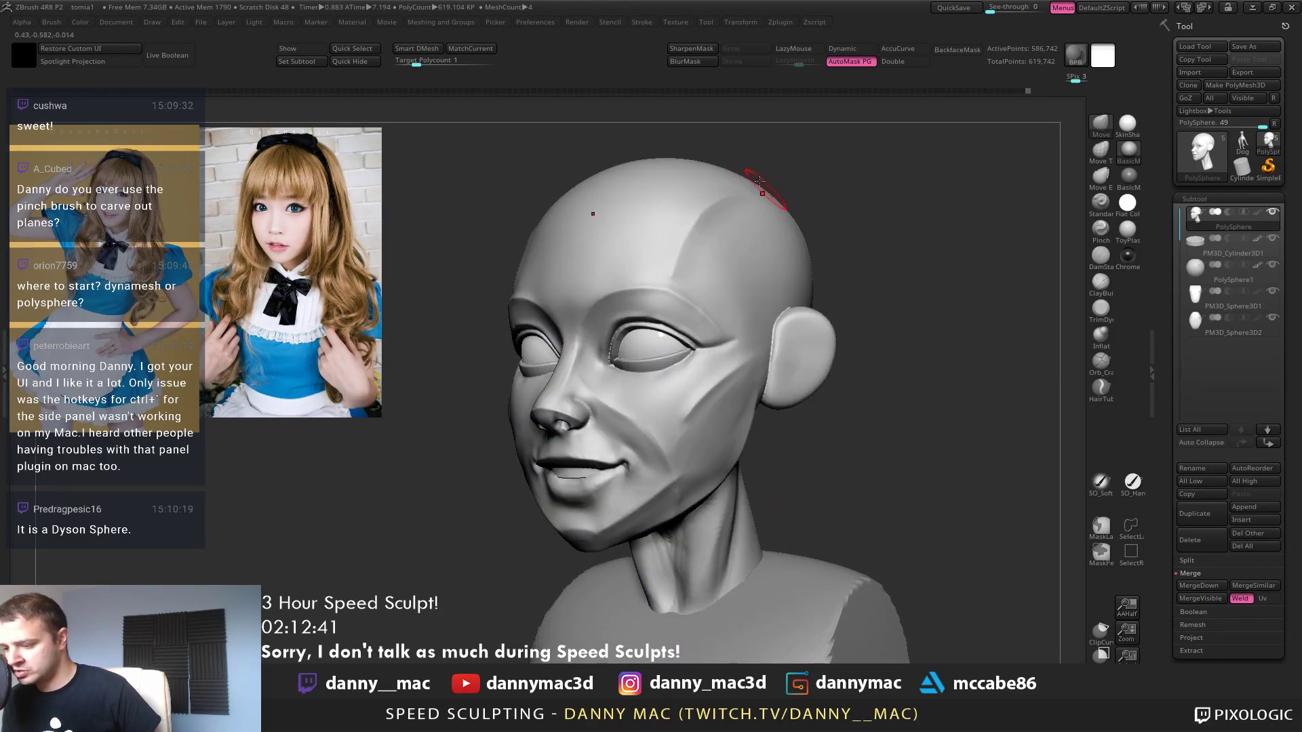
pyautogui.press('z')
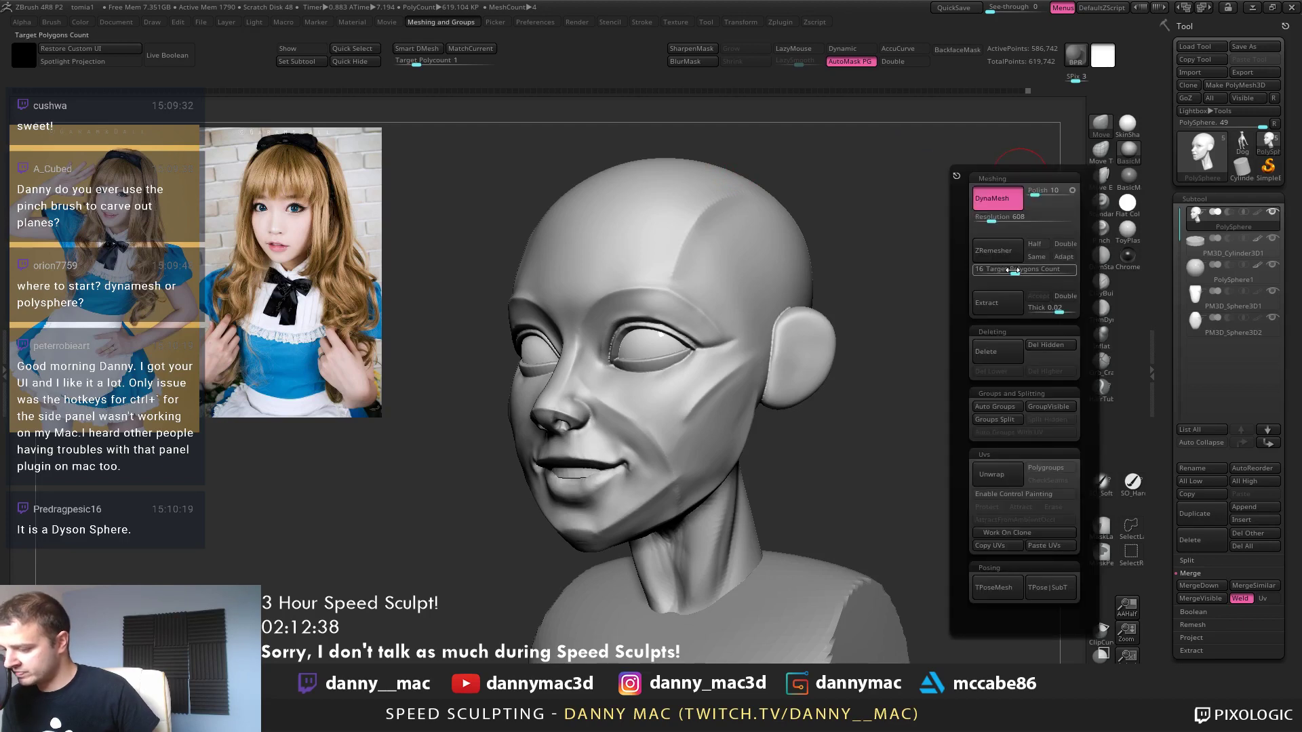
pyautogui.click(1006, 251)
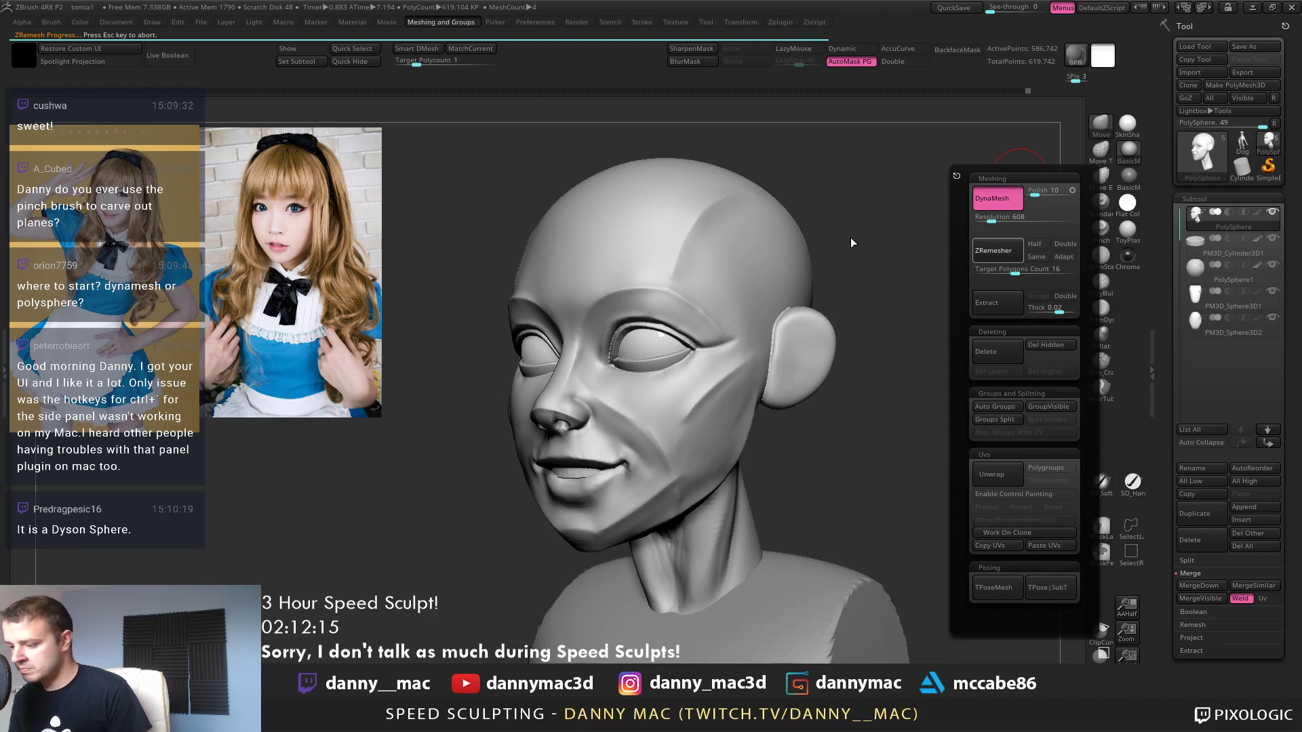
# Hide the tray holding the Tool and Subtool palettes and restore it, twice
pyautogui.moveTo(851, 237)
pyautogui.mouseDown()
pyautogui.moveTo(882, 244)
pyautogui.moveTo(750, 417)
pyautogui.moveTo(798, 414)
pyautogui.mouseUp()
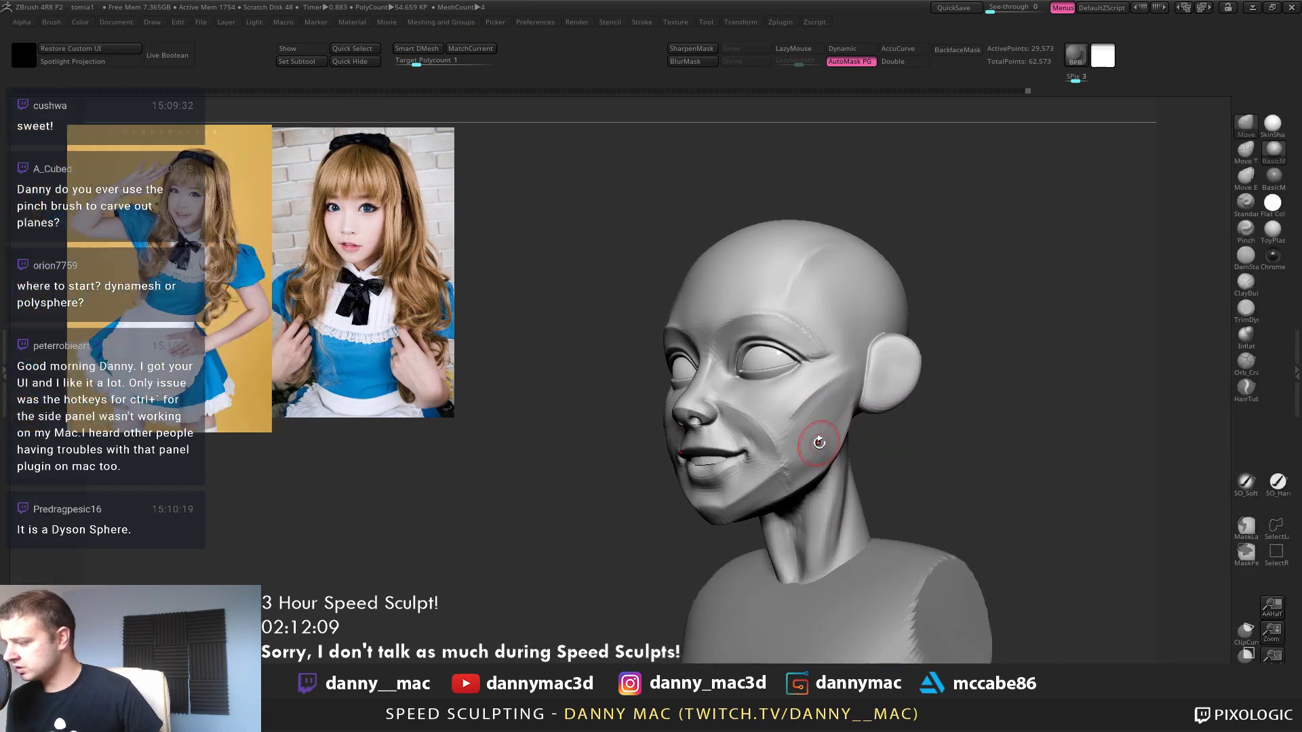
pyautogui.hotkey('ctrl', '`')
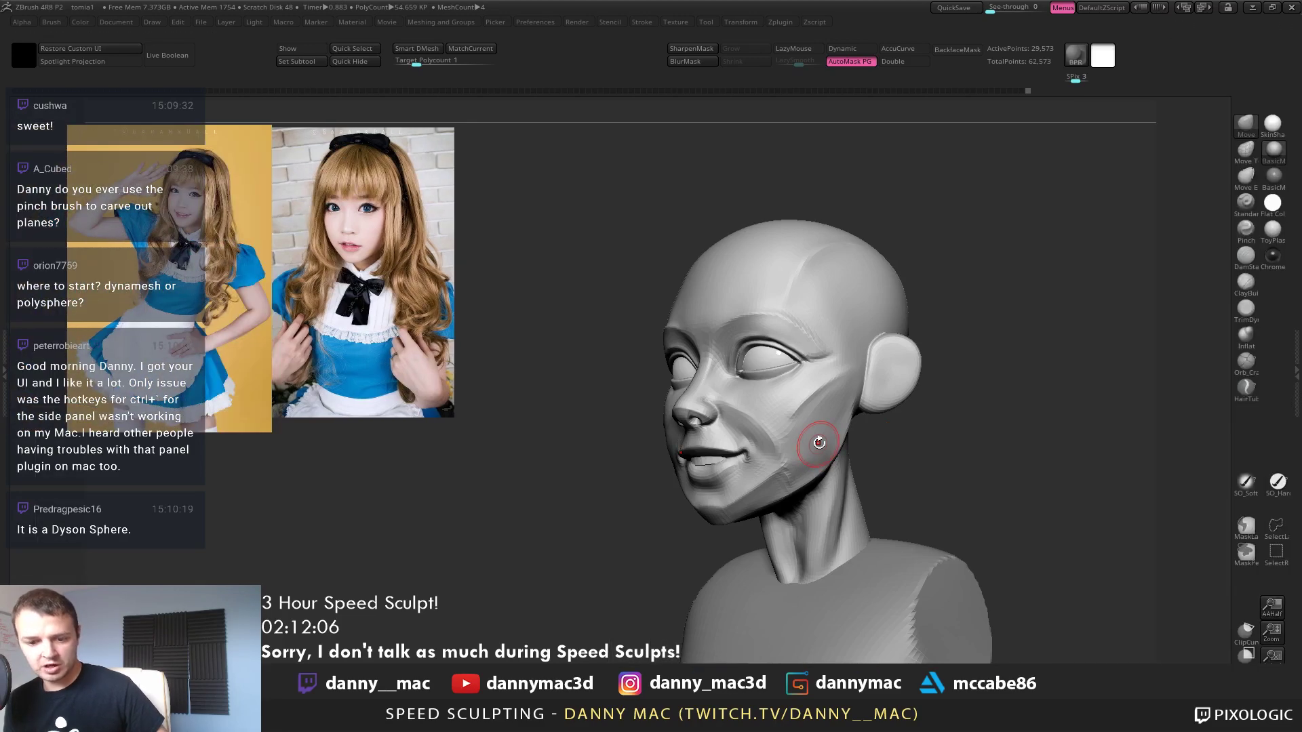
pyautogui.hotkey('ctrl', '`')
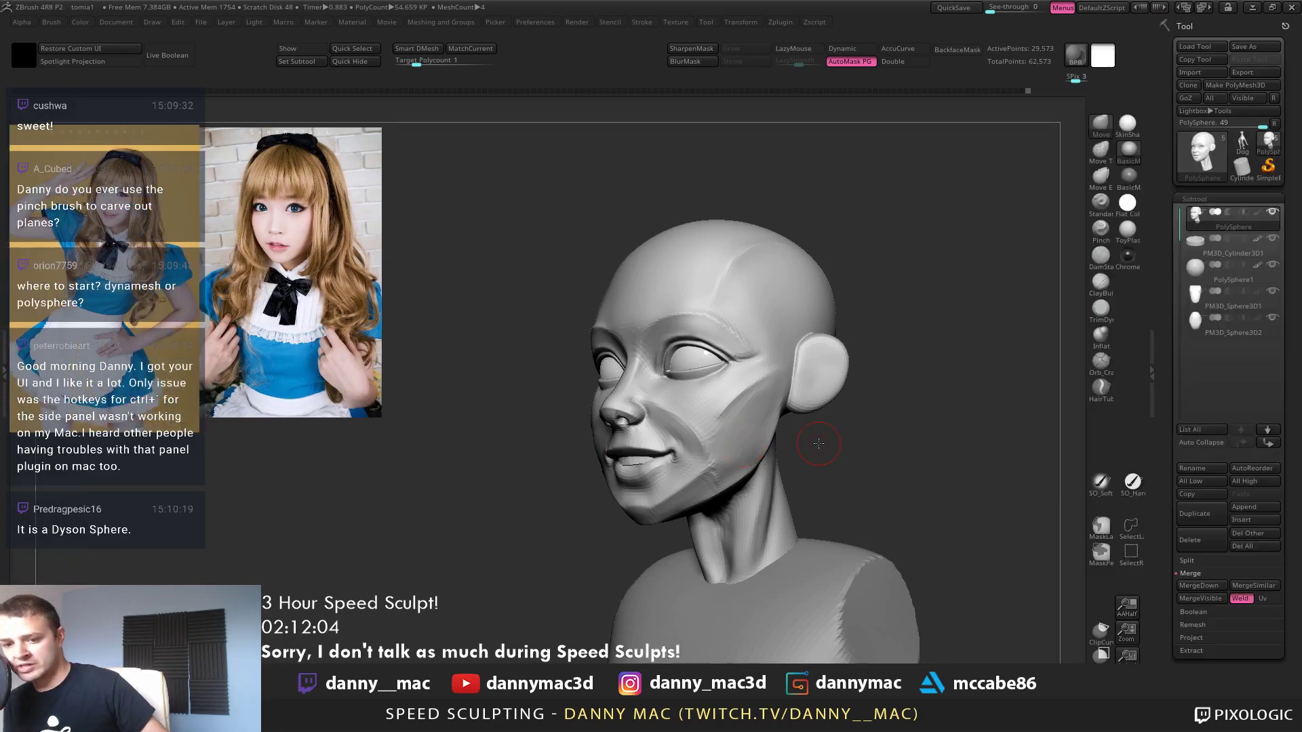
pyautogui.hotkey('ctrl', '`')
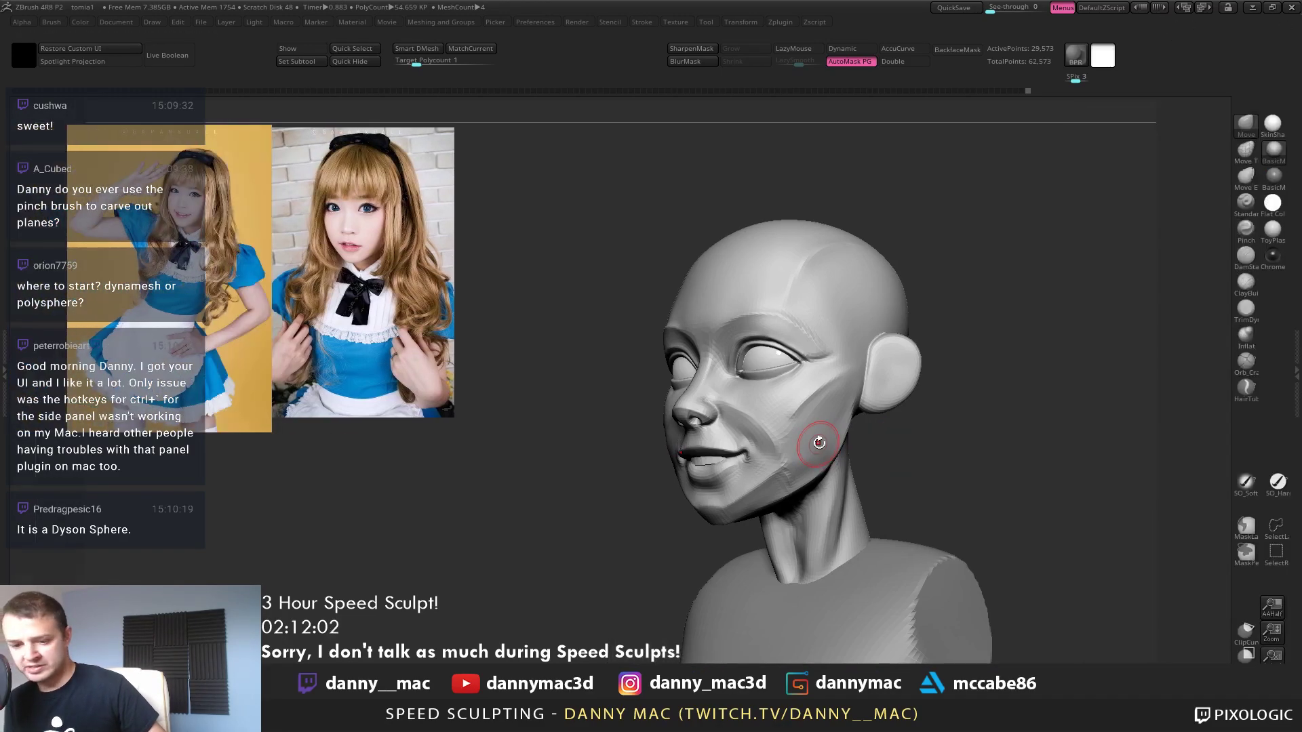
pyautogui.hotkey('ctrl', '`')
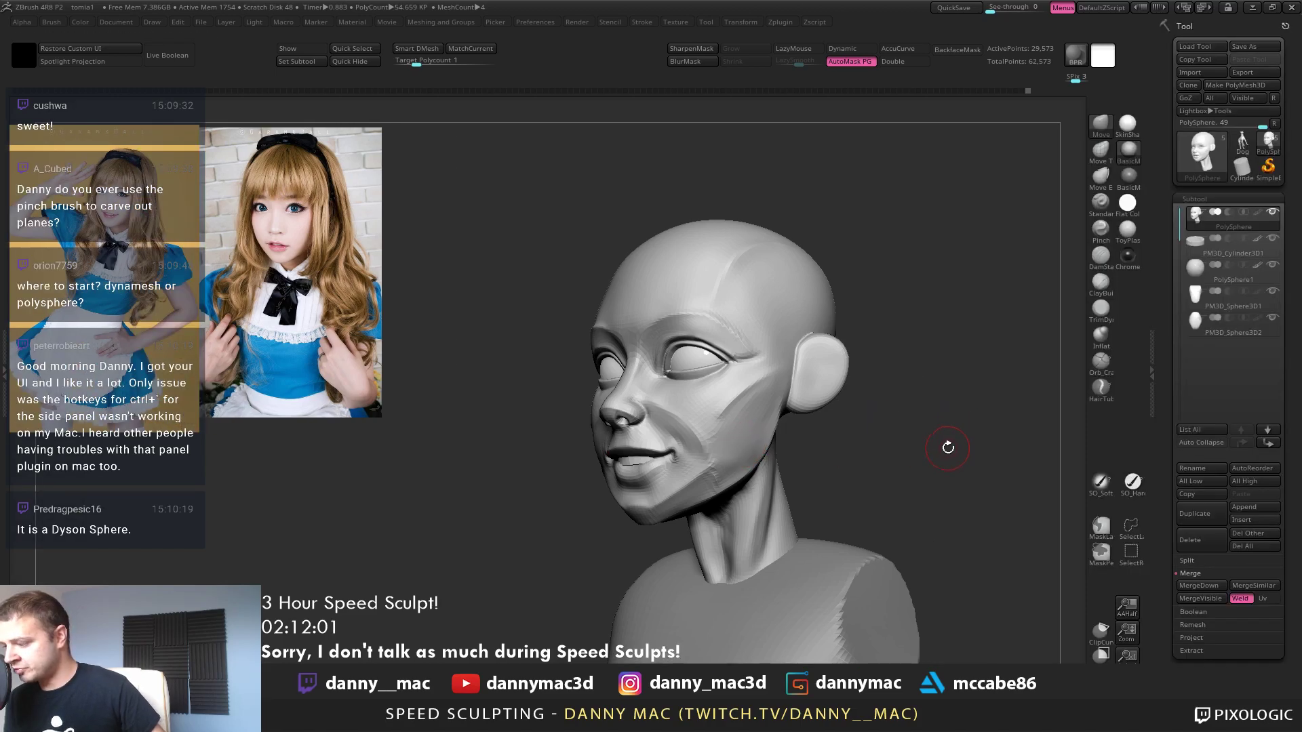
# Smooth the plane edge on the lower cheek near the jaw of the remeshed head
pyautogui.moveTo(949, 388)
pyautogui.mouseDown()
pyautogui.moveTo(1007, 388)
pyautogui.moveTo(932, 385)
pyautogui.mouseUp()
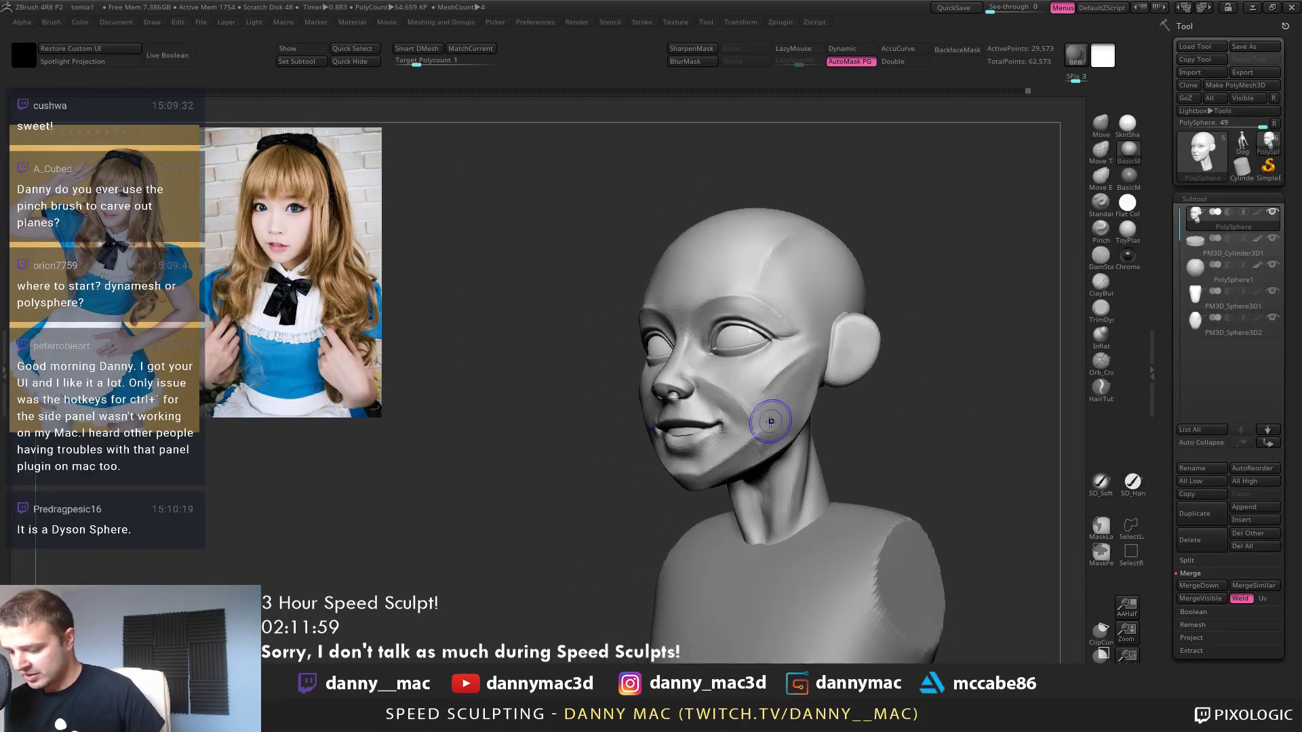
pyautogui.keyDown('shift'); pyautogui.moveTo(770, 421); pyautogui.dragTo(780, 432); pyautogui.keyUp('shift')
pyautogui.moveTo(968, 384); pyautogui.dragTo(982, 378)
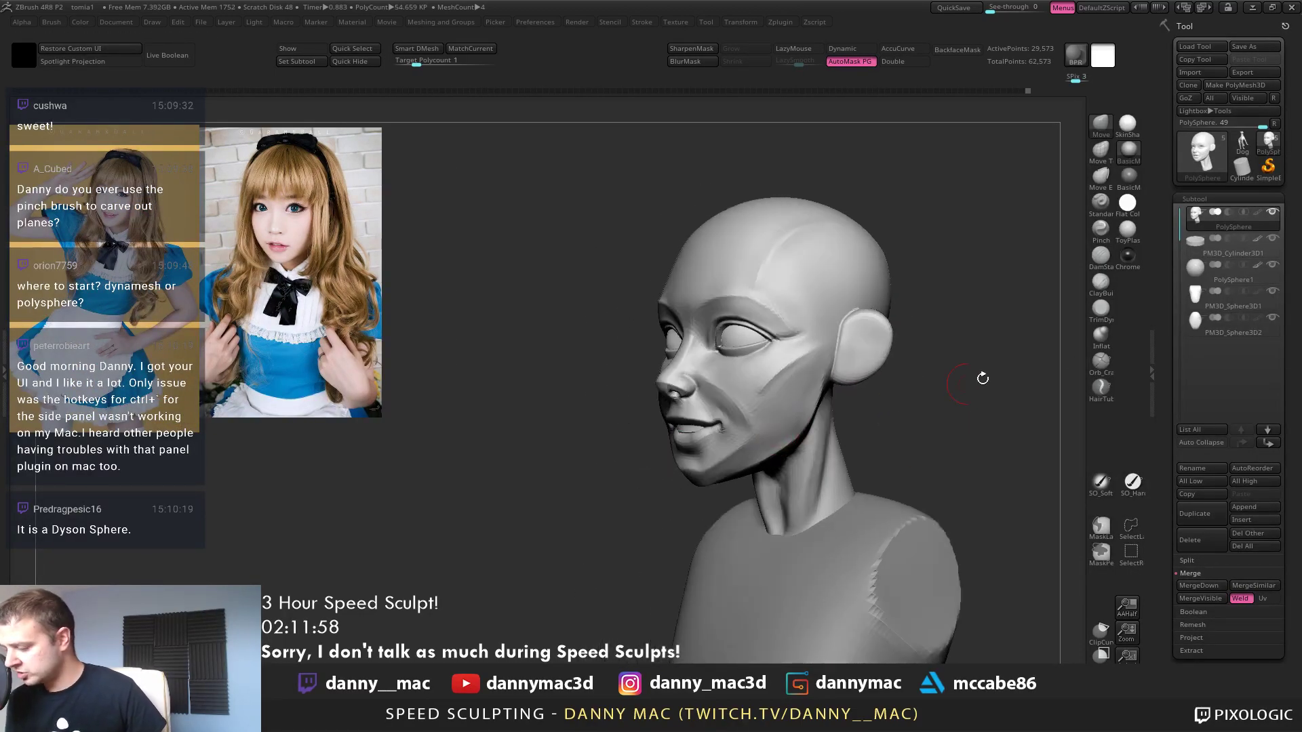
# Collapse the Tool palette tray using its divider and restore the tray
pyautogui.click(1153, 371)
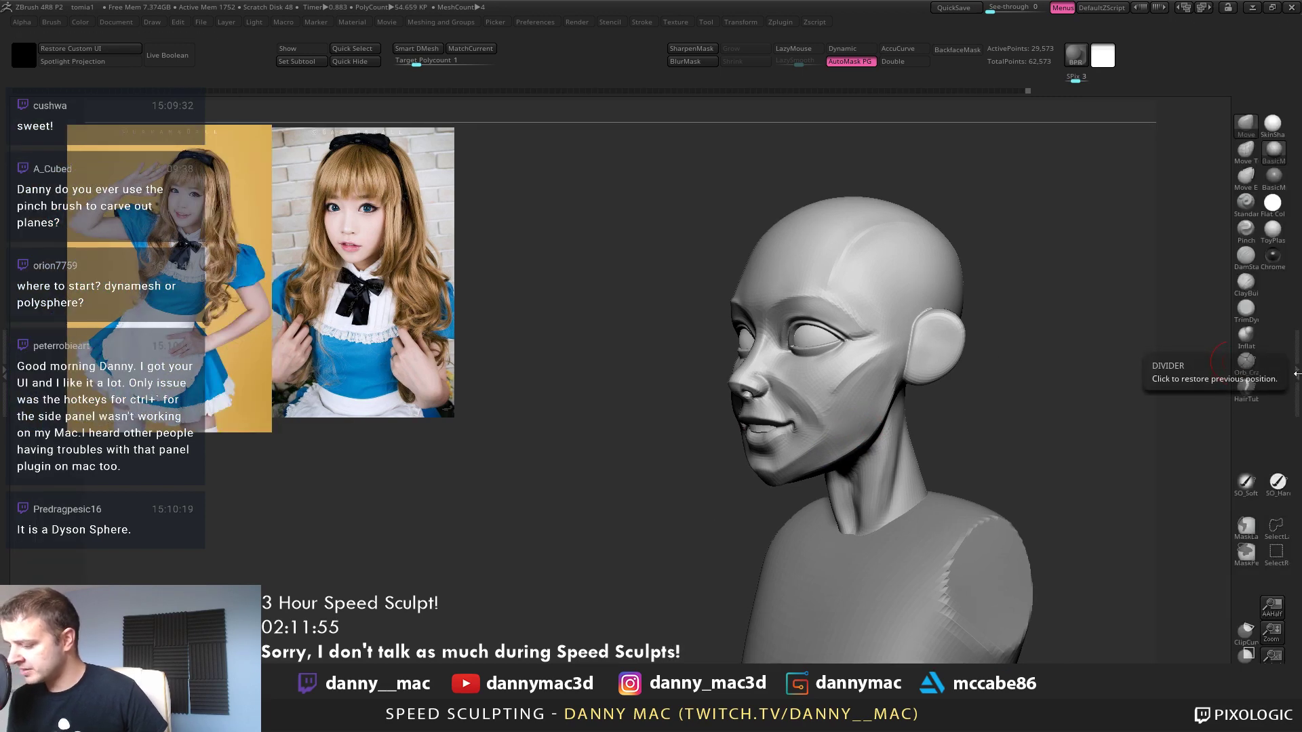
pyautogui.click(1295, 373)
pyautogui.hotkey('ctrl', '`')
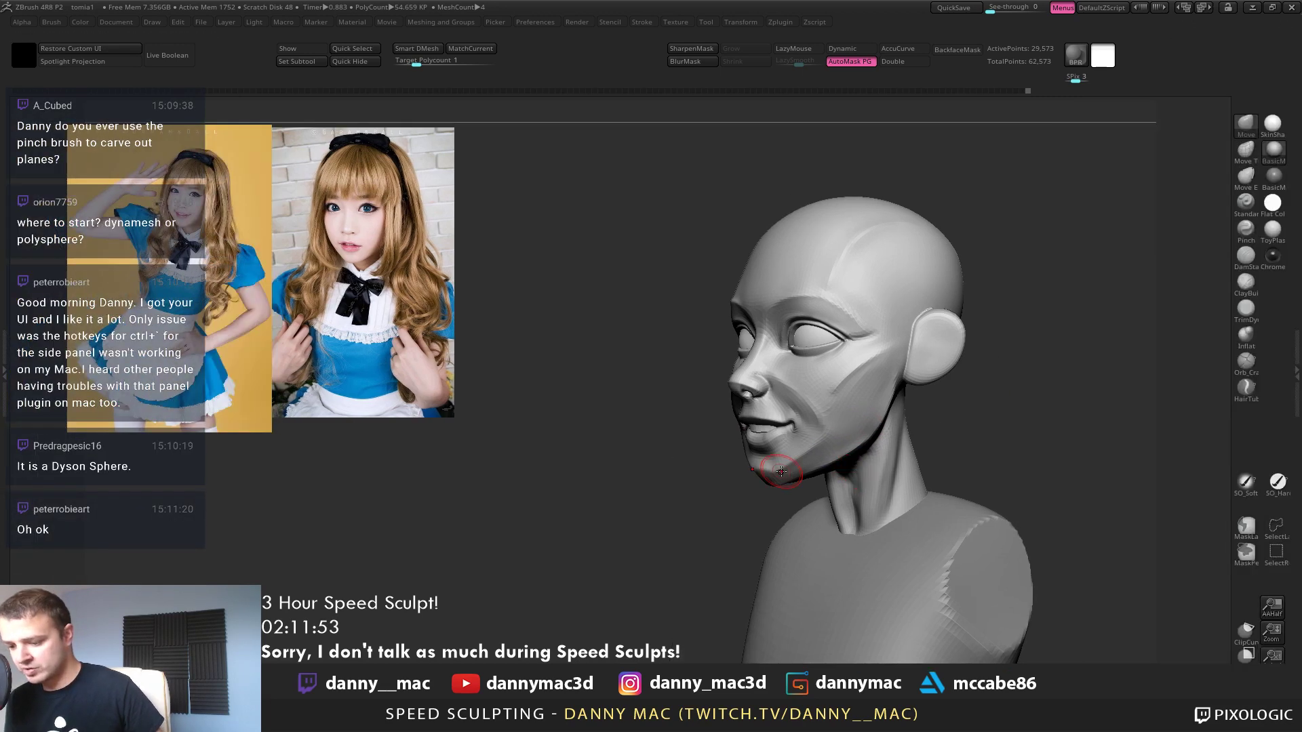
pyautogui.hotkey('ctrl', '`')
# Examine the remeshed head's polygon wireframe in profile, comparing it with the shaded surface
pyautogui.moveTo(825, 314); pyautogui.dragTo(818, 399, button='right')
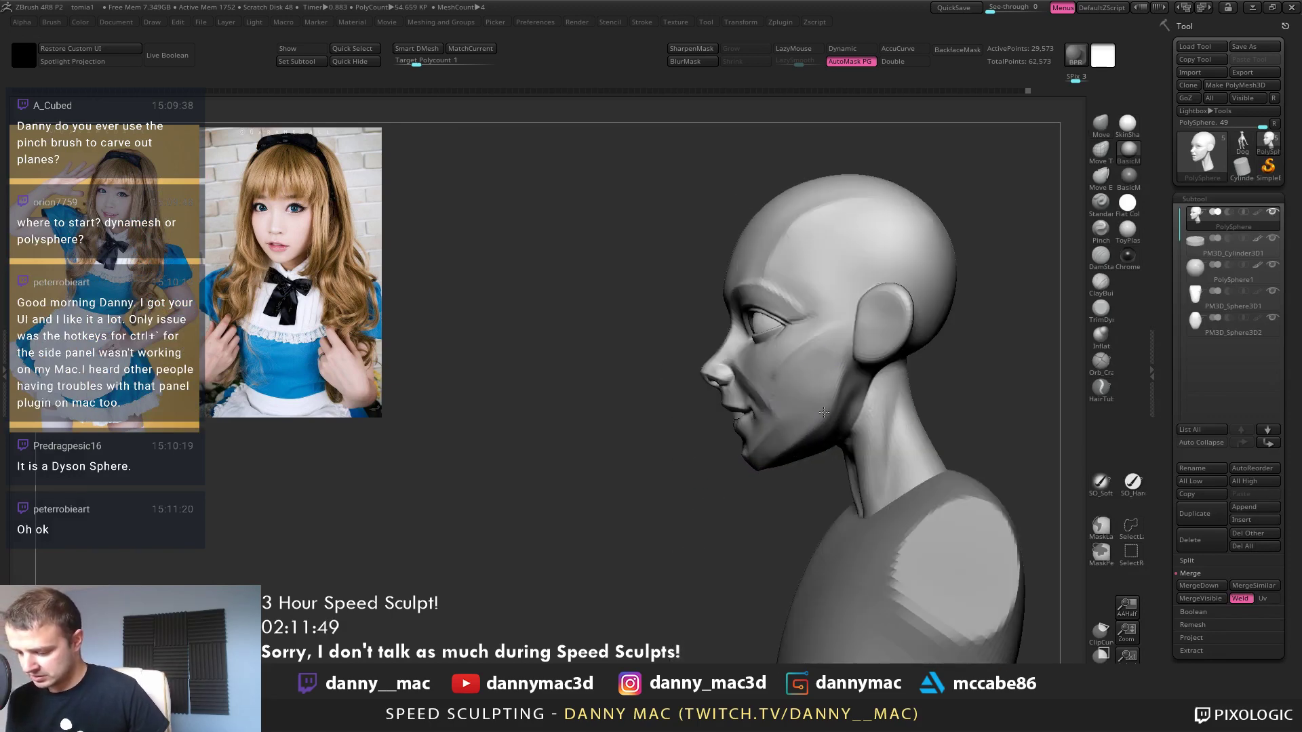
pyautogui.moveTo(767, 476); pyautogui.dragTo(875, 406, button='right')
pyautogui.hotkey('shift', 'f')
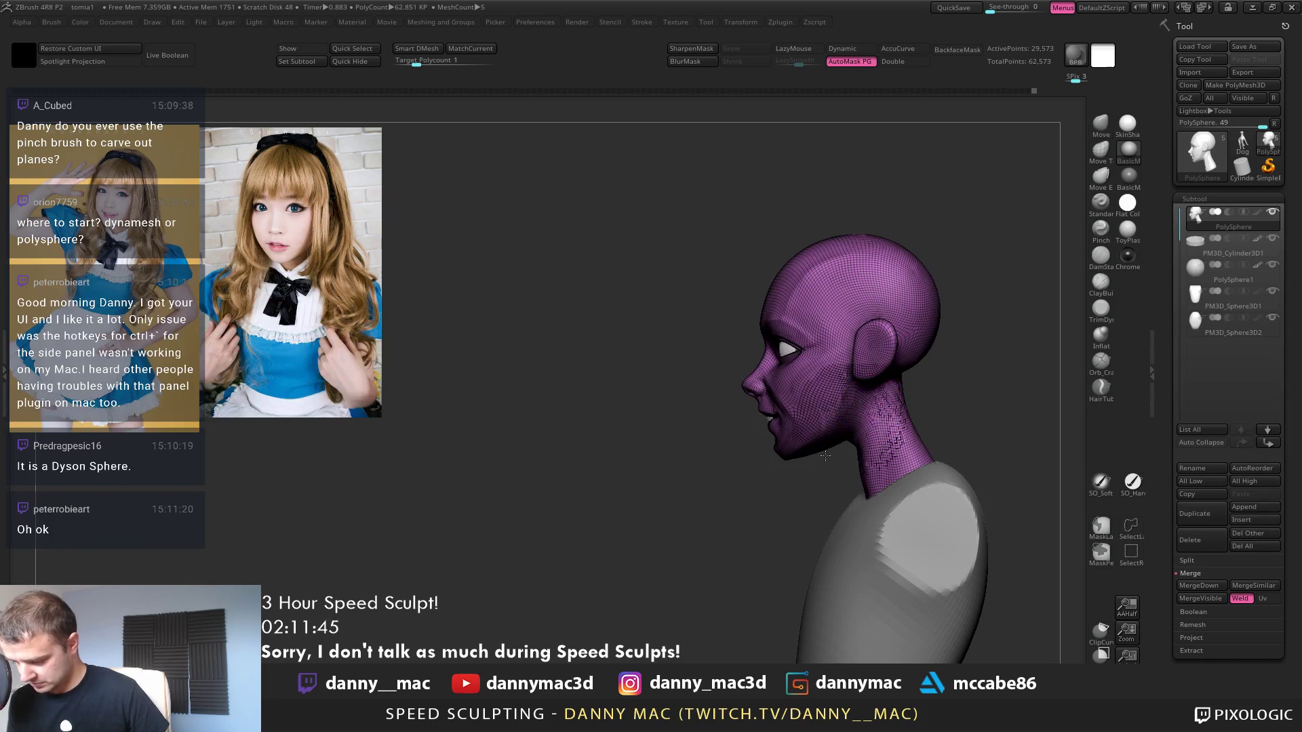
pyautogui.hotkey('shift', 'f')
pyautogui.moveTo(791, 437); pyautogui.dragTo(835, 380, button='right')
pyautogui.hotkey('shift', 'f')
pyautogui.hotkey('shift', 'f')
# Activate Dynamic Subdiv on the head, preview the smoothed profile, and return to the unsubdivided mesh
pyautogui.press('d')
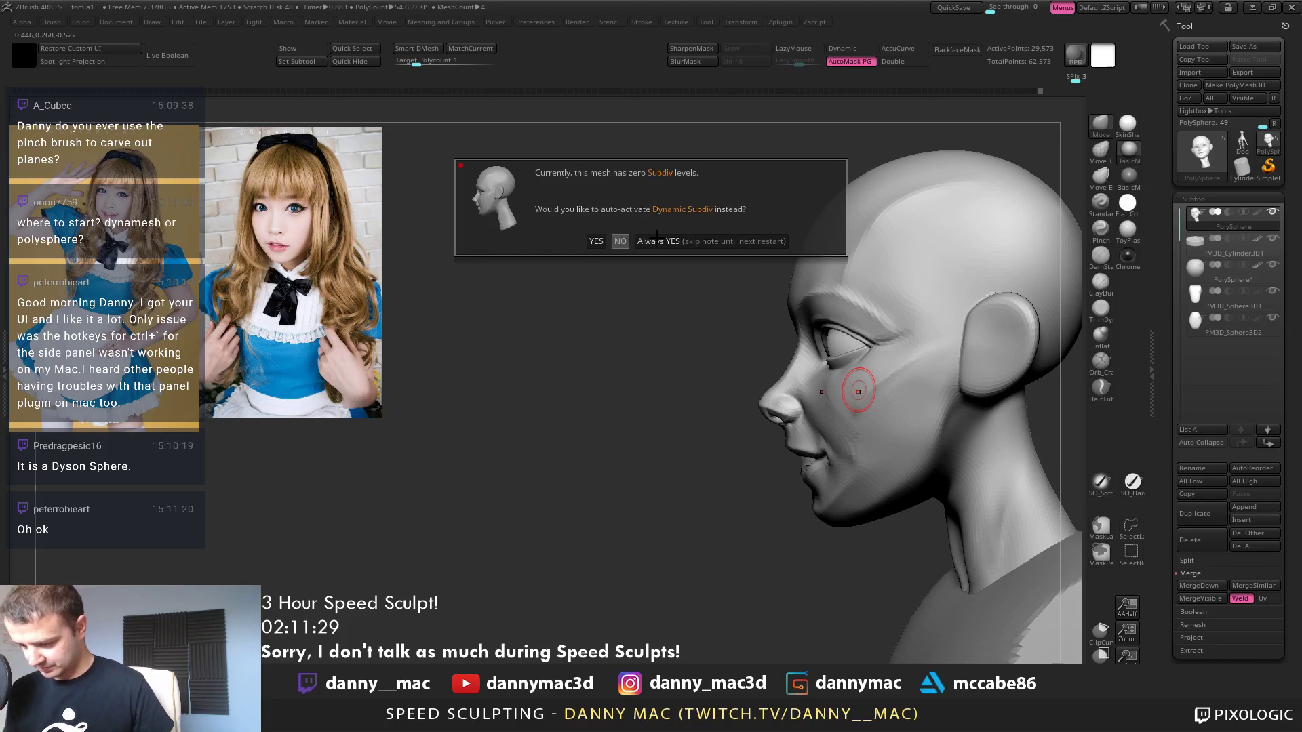
pyautogui.click(596, 241)
pyautogui.keyDown('alt'); pyautogui.moveTo(833, 379); pyautogui.dragTo(687, 359, button='right'); pyautogui.keyUp('alt')
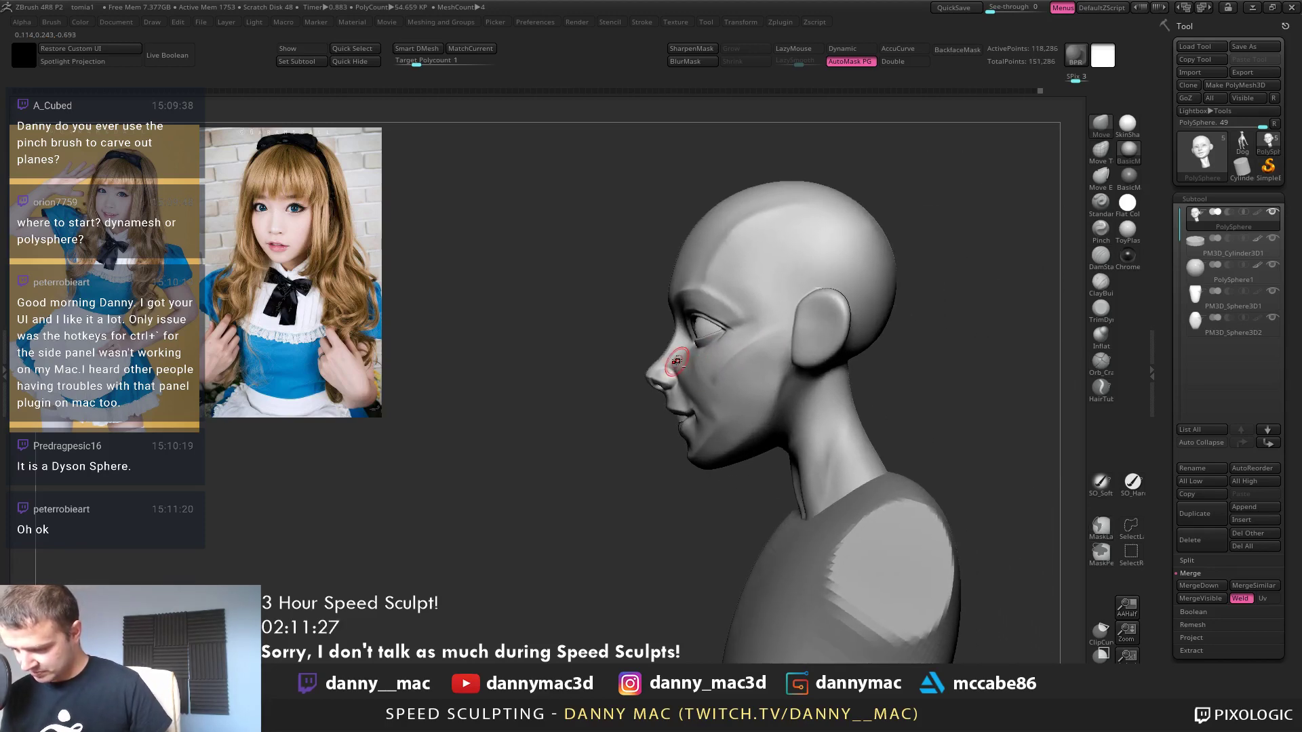
pyautogui.hotkey('shift', 'd')
# Adjust the brush size and refine the head's side profile with the Move brush
pyautogui.press('space')
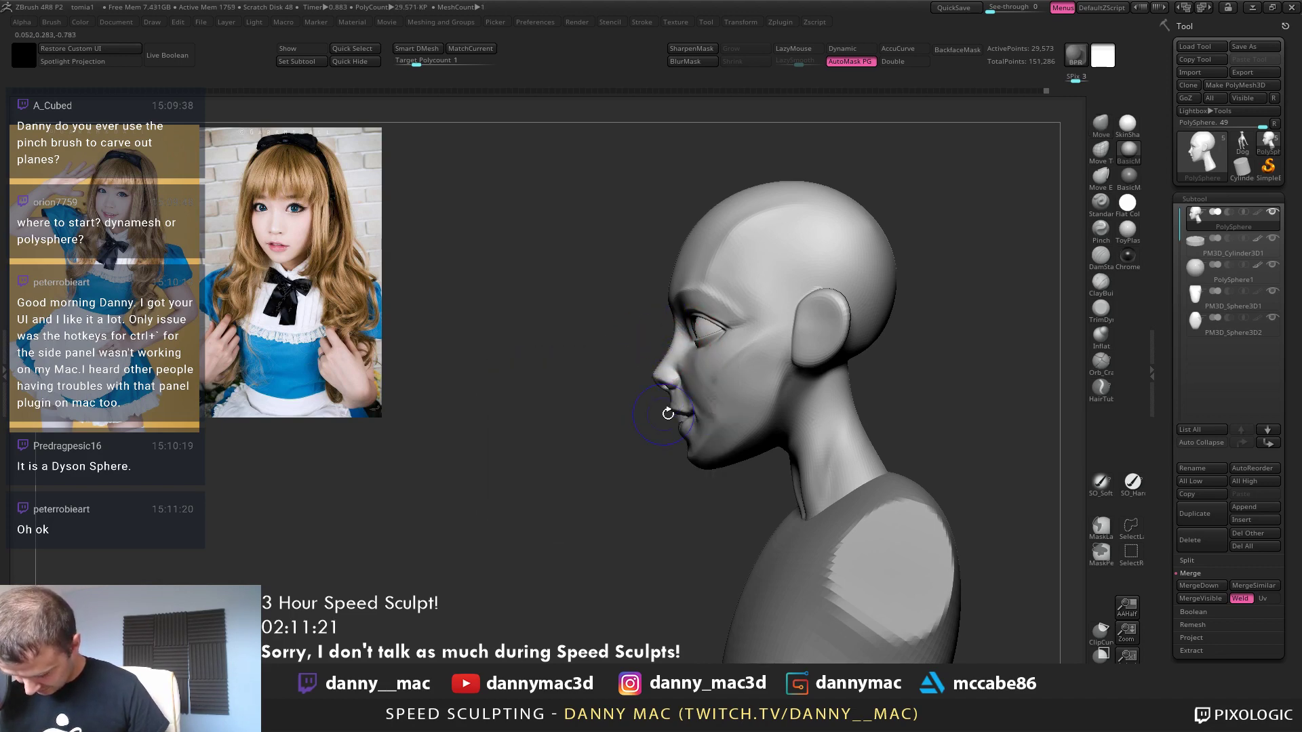
pyautogui.moveTo(668, 414); pyautogui.dragTo(687, 352, button='right')
pyautogui.moveTo(735, 353)
pyautogui.mouseDown(button='right')
pyautogui.moveTo(693, 311)
pyautogui.moveTo(727, 312)
pyautogui.moveTo(727, 334)
pyautogui.moveTo(709, 336)
pyautogui.moveTo(744, 322)
pyautogui.moveTo(757, 336)
pyautogui.mouseUp(button='right')
pyautogui.press('space')
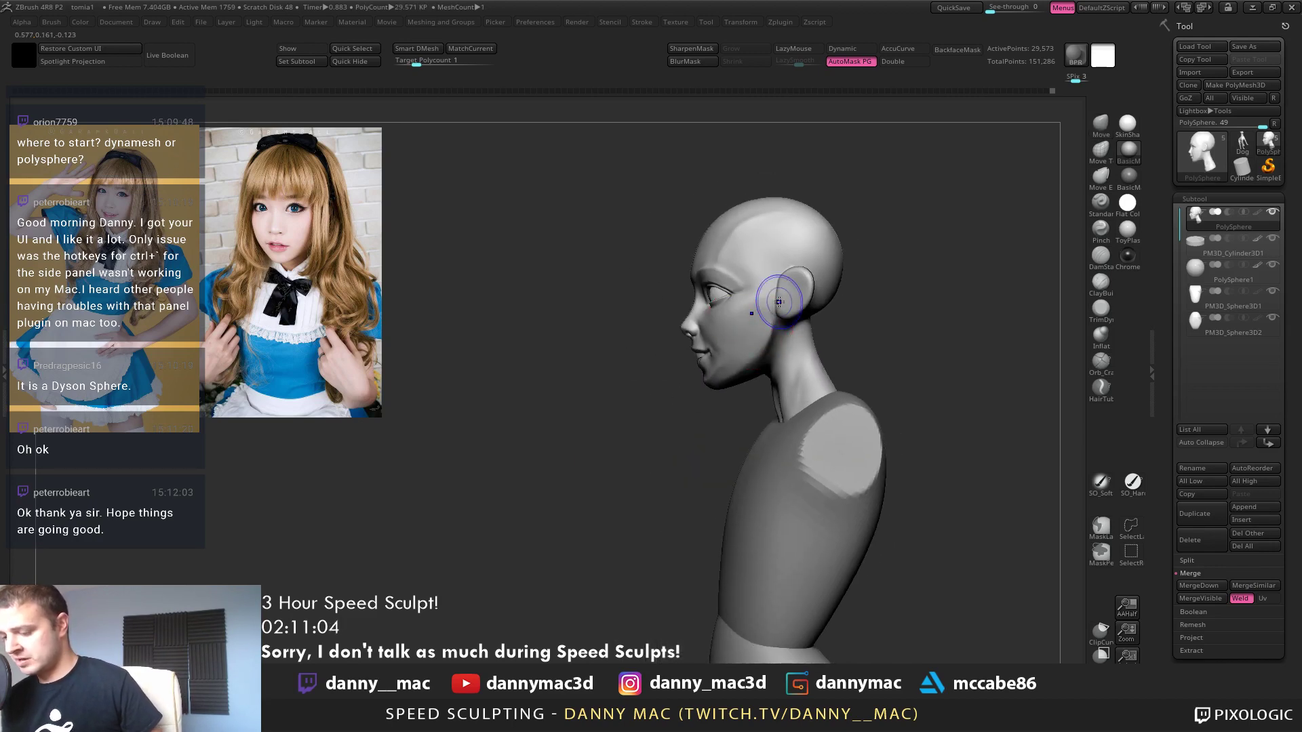
pyautogui.moveTo(779, 297)
pyautogui.mouseDown(button='right')
pyautogui.moveTo(787, 287)
pyautogui.moveTo(732, 326)
pyautogui.moveTo(744, 315)
pyautogui.moveTo(742, 382)
pyautogui.moveTo(775, 370)
pyautogui.moveTo(729, 393)
pyautogui.moveTo(802, 282)
pyautogui.moveTo(809, 296)
pyautogui.moveTo(746, 298)
pyautogui.moveTo(736, 353)
pyautogui.moveTo(886, 299)
pyautogui.moveTo(785, 346)
pyautogui.moveTo(751, 318)
pyautogui.moveTo(727, 326)
pyautogui.mouseUp(button='right')
pyautogui.press('space')
# Sharpen the facial creases with the Dam Standard brush and adjust the face shape with the Move brush
pyautogui.press('b')
pyautogui.press('d')
pyautogui.press('s')
pyautogui.moveTo(693, 321); pyautogui.dragTo(769, 306)
pyautogui.press('b')
pyautogui.press('m')
pyautogui.press('v')
pyautogui.keyDown('ctrl'); pyautogui.moveTo(769, 305); pyautogui.dragTo(780, 359, button='right'); pyautogui.keyUp('ctrl')
pyautogui.moveTo(780, 360)
pyautogui.mouseDown(button='right')
pyautogui.moveTo(739, 367)
pyautogui.moveTo(760, 393)
pyautogui.moveTo(714, 412)
pyautogui.moveTo(755, 413)
pyautogui.moveTo(751, 393)
pyautogui.moveTo(729, 407)
pyautogui.mouseUp(button='right')
# Define the area beneath the lower lip and the mouth corners with the Dam Standard brush
pyautogui.press('b')
pyautogui.press('d')
pyautogui.press('s')
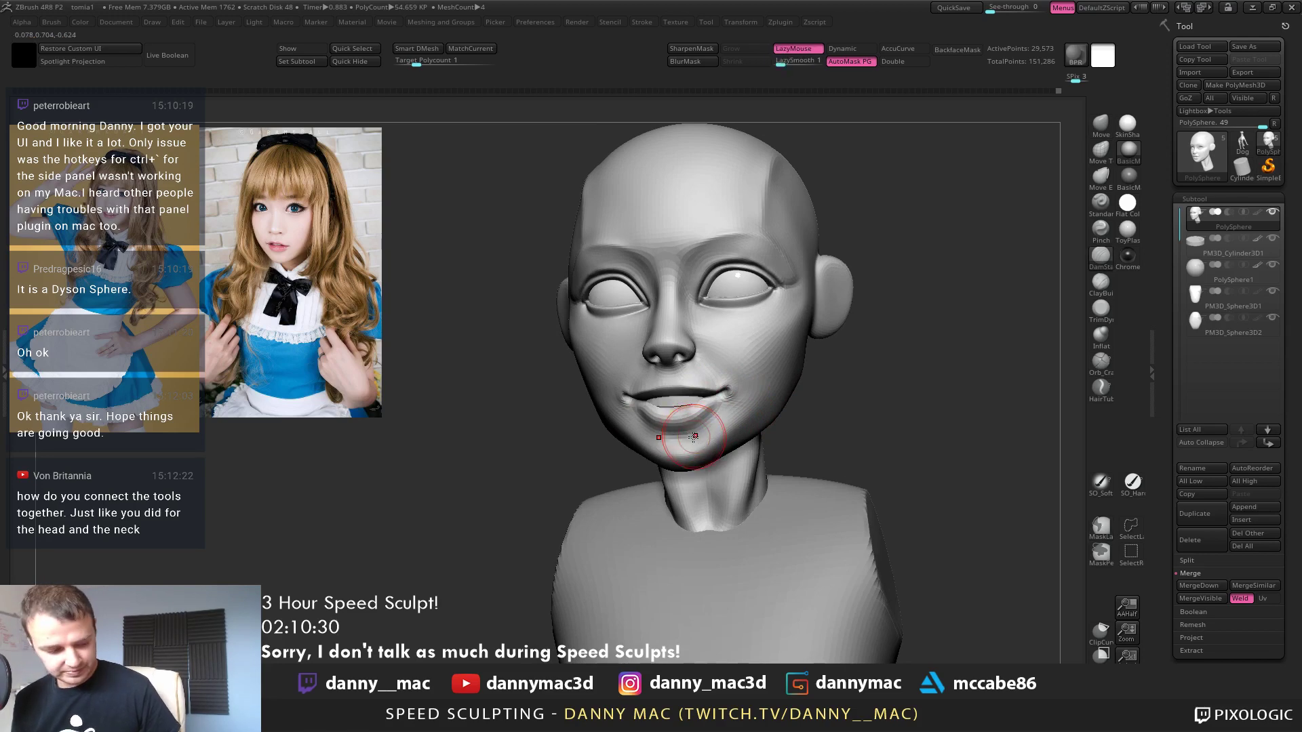
pyautogui.moveTo(687, 424)
pyautogui.mouseDown(button='right')
pyautogui.moveTo(705, 420)
pyautogui.moveTo(674, 424)
pyautogui.mouseUp(button='right')
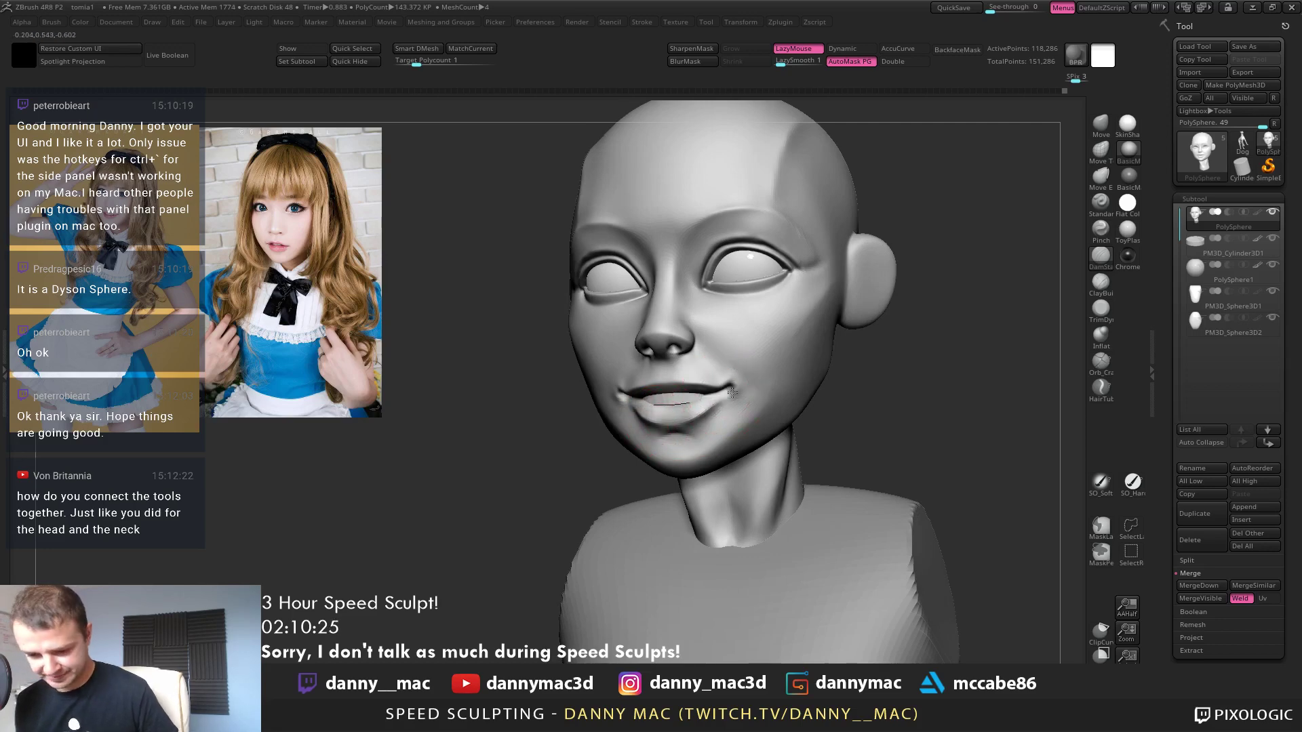
pyautogui.moveTo(733, 394)
pyautogui.mouseDown(button='right')
pyautogui.moveTo(677, 406)
pyautogui.moveTo(662, 380)
pyautogui.moveTo(706, 345)
pyautogui.moveTo(708, 355)
pyautogui.moveTo(785, 332)
pyautogui.mouseUp(button='right')
# Build up the forms around the nose and mouth with the ClayBuildup brush, with Dynamic Subdiv smoothing on
pyautogui.press('d')
pyautogui.rightClick(716, 347)
pyautogui.press('2')
pyautogui.press('3')
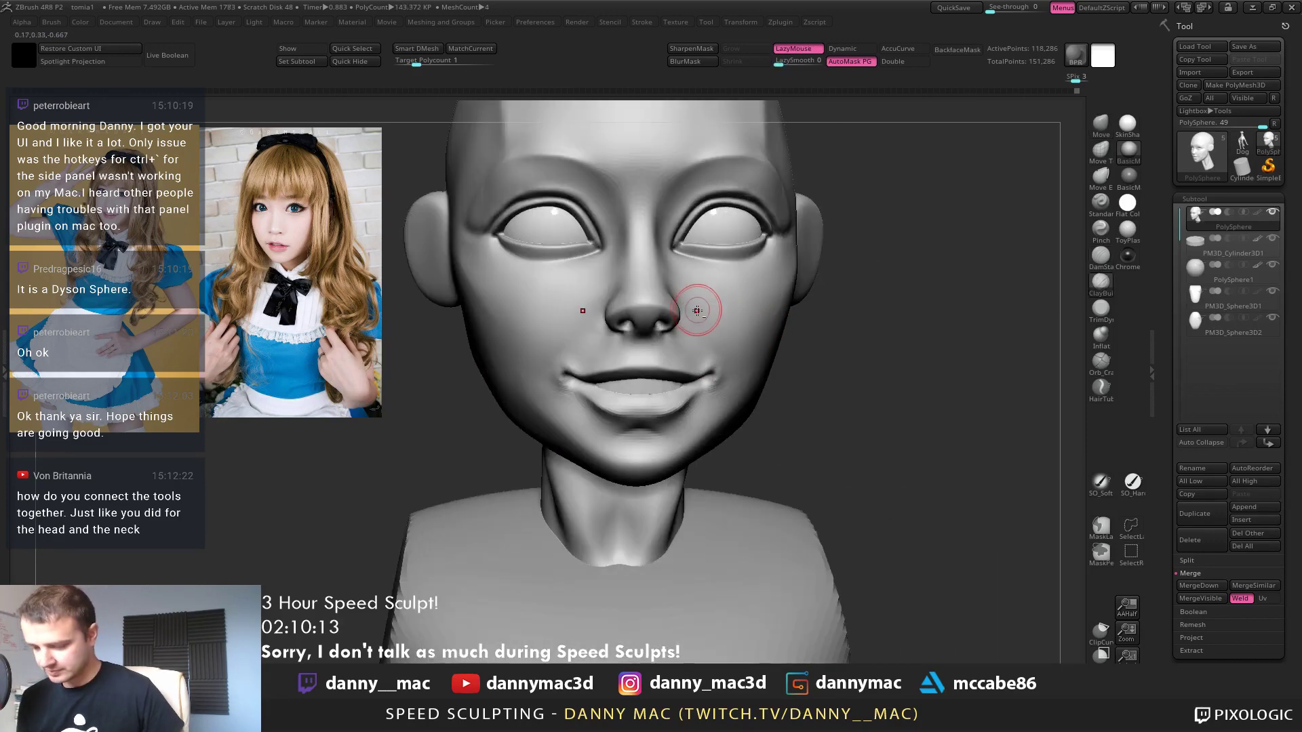
pyautogui.moveTo(698, 308)
pyautogui.keyDown('alt'); pyautogui.mouseDown(button='right')
pyautogui.moveTo(787, 343)
pyautogui.moveTo(742, 356)
pyautogui.moveTo(683, 332)
pyautogui.moveTo(634, 339)
pyautogui.moveTo(682, 344)
pyautogui.moveTo(741, 325)
pyautogui.moveTo(685, 327)
pyautogui.moveTo(835, 359)
pyautogui.moveTo(852, 343)
pyautogui.moveTo(829, 384)
pyautogui.moveTo(794, 381)
pyautogui.moveTo(834, 335)
pyautogui.moveTo(758, 375)
pyautogui.moveTo(743, 407)
pyautogui.moveTo(790, 359)
pyautogui.mouseUp(button='right'); pyautogui.keyUp('alt')
pyautogui.rightClick(716, 345)
# Carve the mouth corners with the Dam Standard brush, smooth them, and turn Lazy Mouse off
pyautogui.press('1')
pyautogui.rightClick(742, 328)
pyautogui.press('s')
pyautogui.rightClick(828, 385)
pyautogui.press('l')
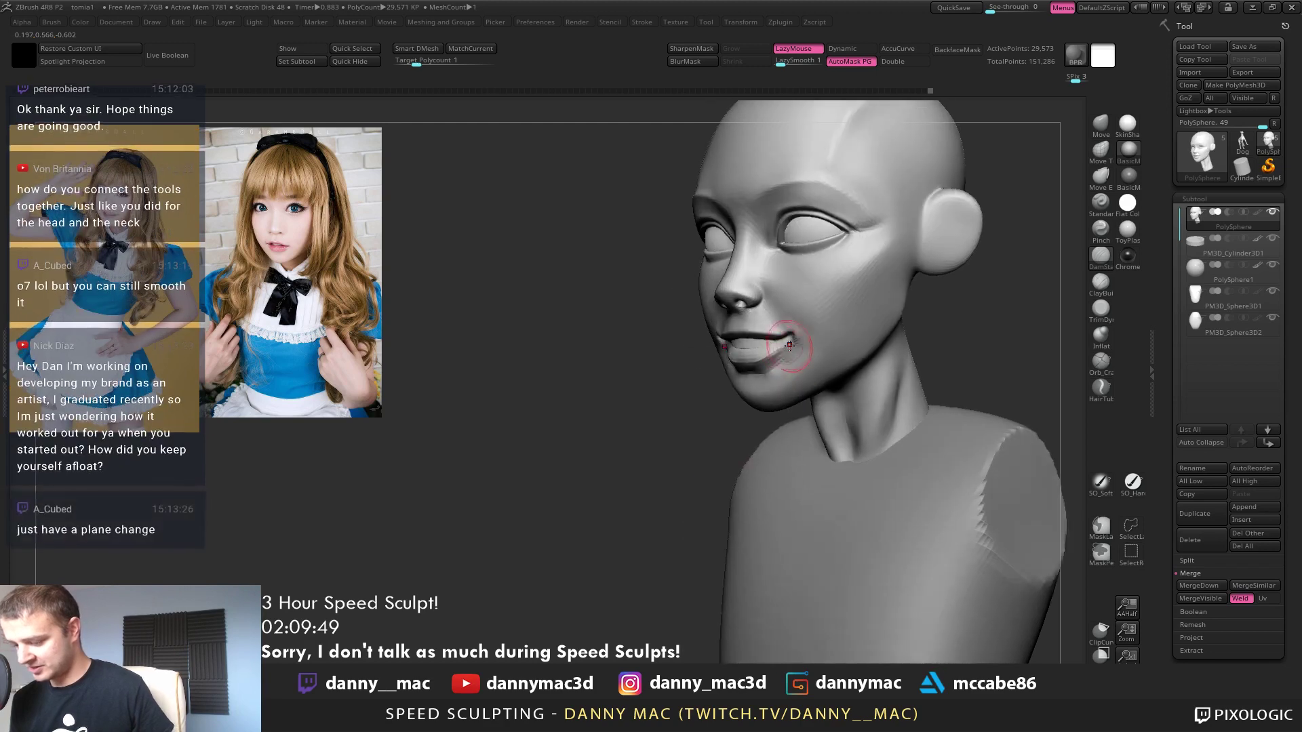
pyautogui.keyDown('shift'); pyautogui.moveTo(779, 353); pyautogui.dragTo(790, 346); pyautogui.keyUp('shift')
pyautogui.moveTo(803, 343); pyautogui.dragTo(788, 322, button='right')
pyautogui.press('l')
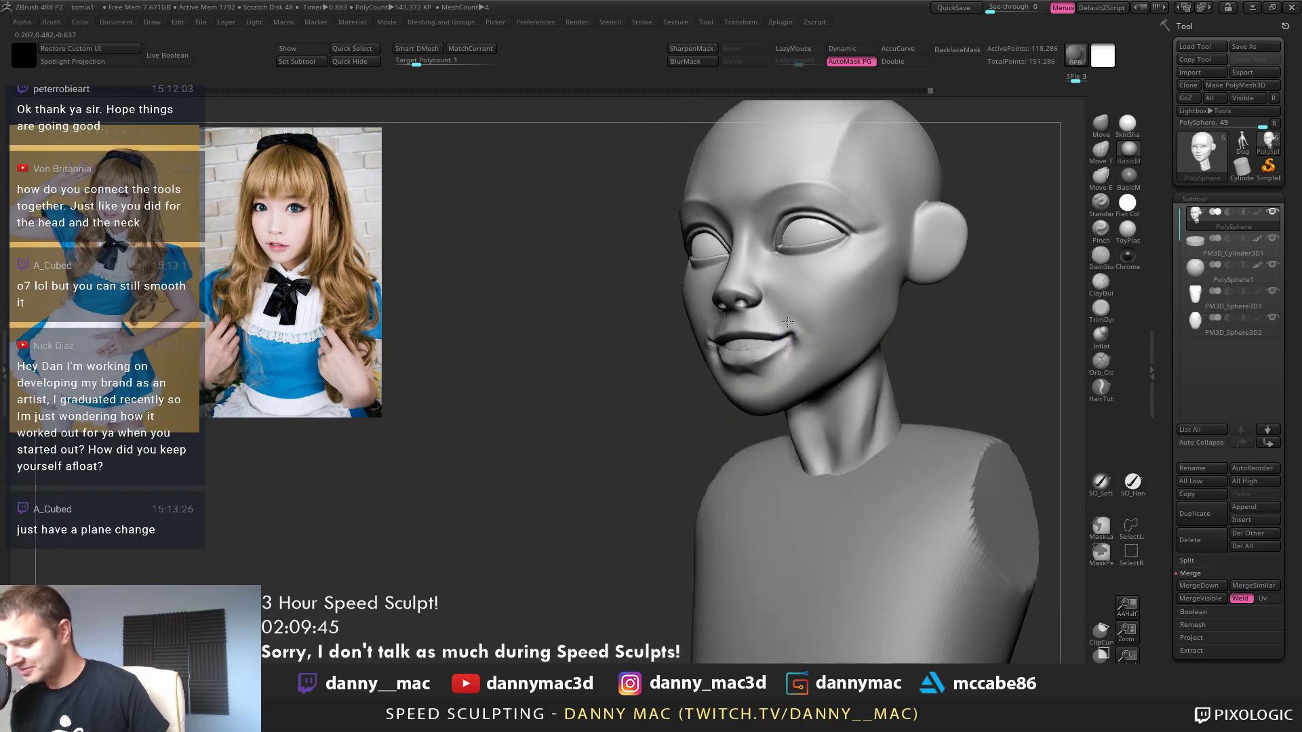
# Refine the cheek area beside the nose on the opposite side of the face with the Dam Standard brush
pyautogui.moveTo(822, 268)
pyautogui.mouseDown(button='right')
pyautogui.moveTo(795, 288)
pyautogui.moveTo(707, 283)
pyautogui.mouseUp(button='right')
pyautogui.press('l')
pyautogui.rightClick(706, 284)
pyautogui.moveTo(718, 277)
pyautogui.mouseDown()
pyautogui.moveTo(678, 302)
pyautogui.moveTo(667, 333)
pyautogui.mouseUp()
pyautogui.press('l')
# Save the project over the existing tomia1 file
pyautogui.hotkey('ctrl', 's')
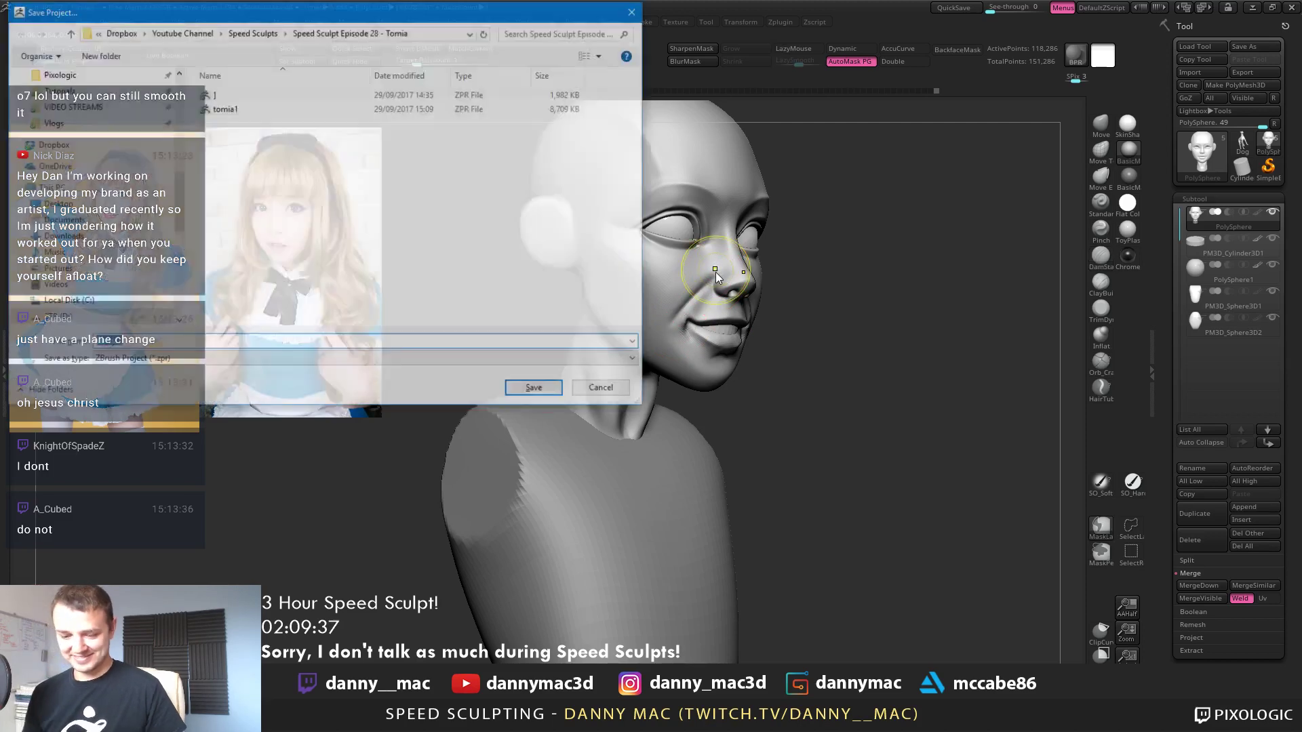
pyautogui.press('Return')
pyautogui.press('y')
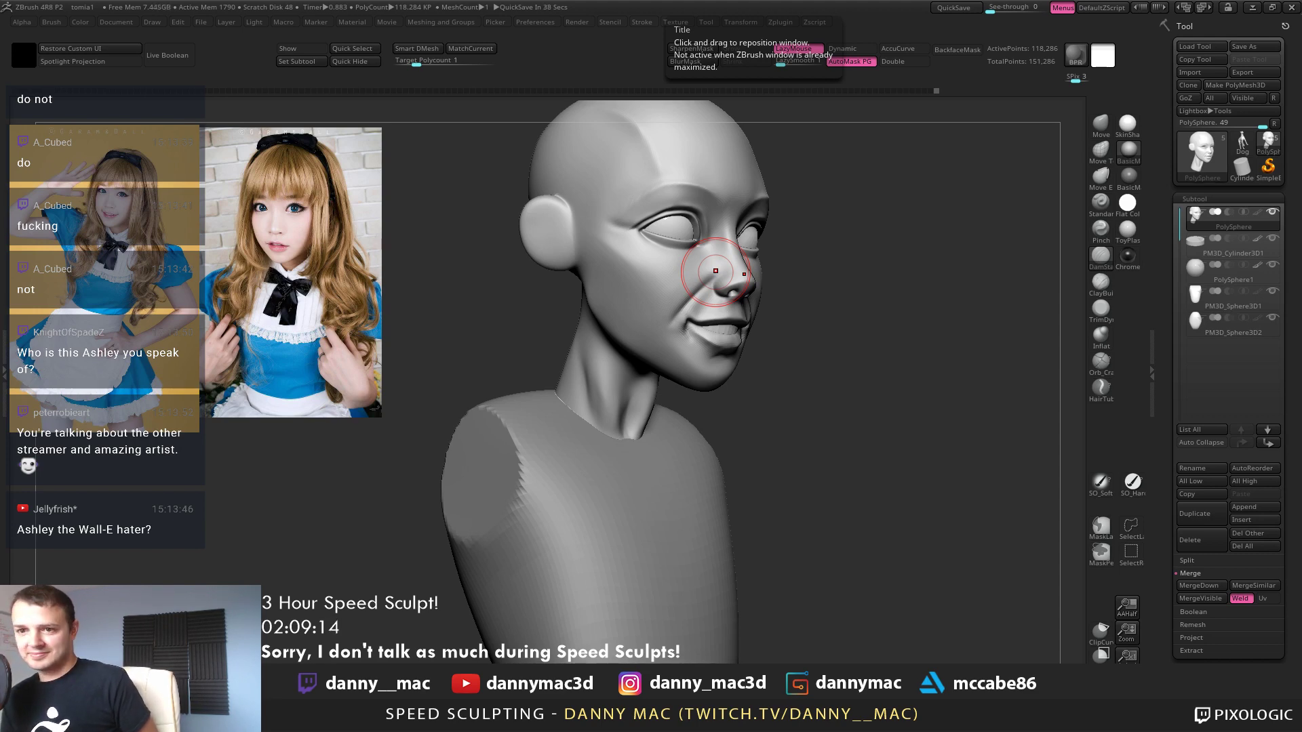
# Switch to the browser, place its window beside the sculpt, and view the artist's Instagram gallery
pyautogui.moveTo(745, 1); pyautogui.dragTo(1078, 2)
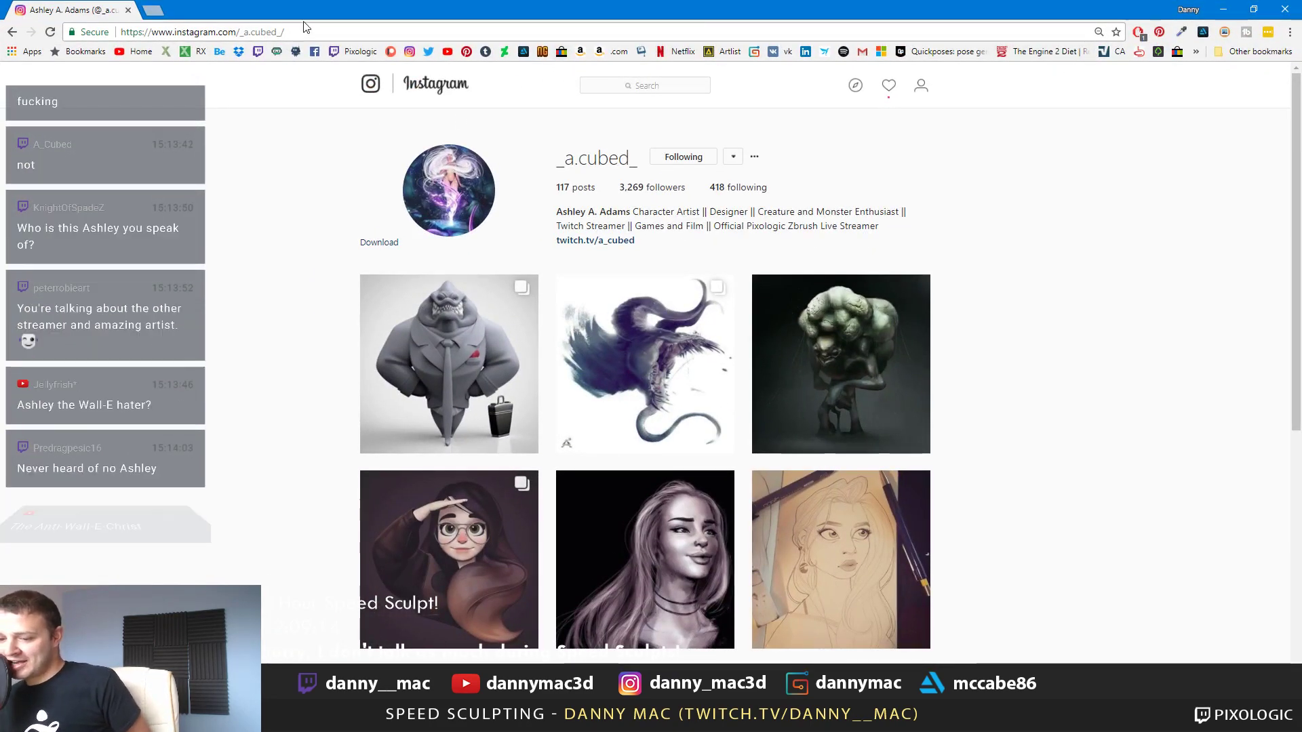
pyautogui.moveTo(336, 12); pyautogui.dragTo(692, 169)
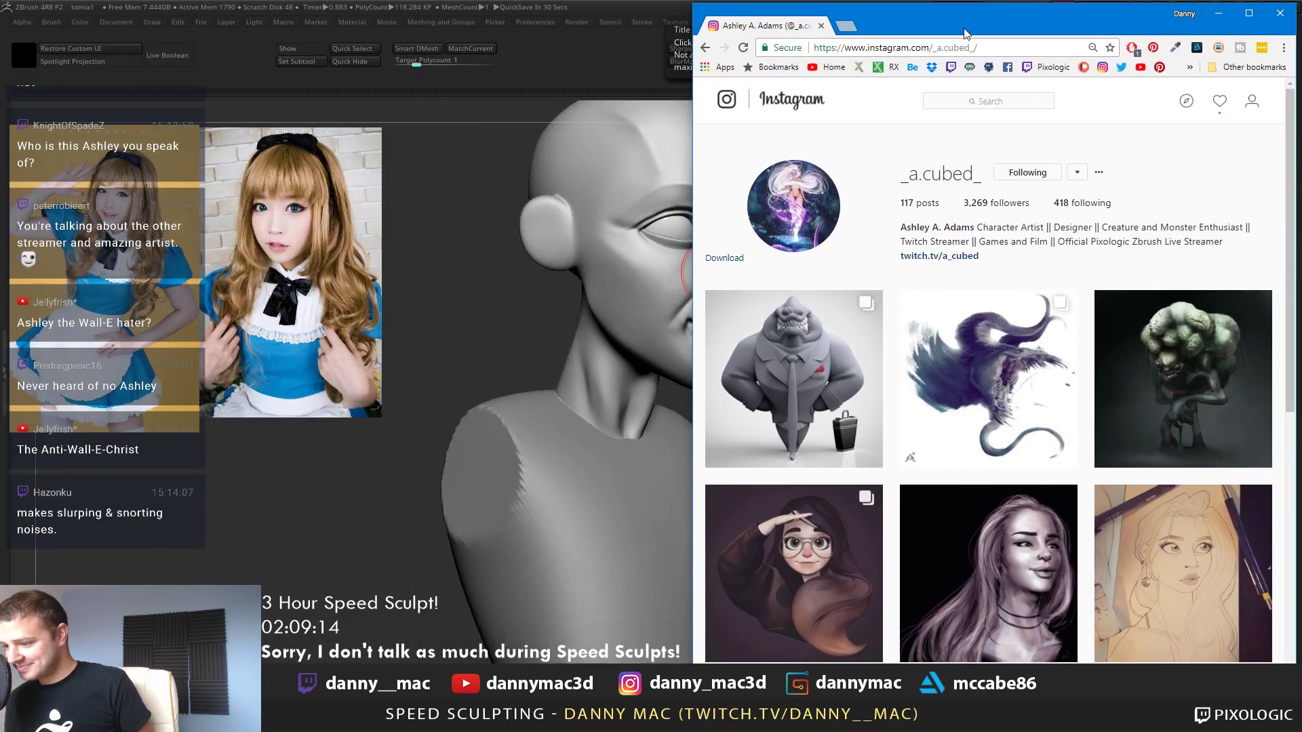
pyautogui.moveTo(966, 34); pyautogui.dragTo(880, 35)
pyautogui.scroll(-2, 757, 217)
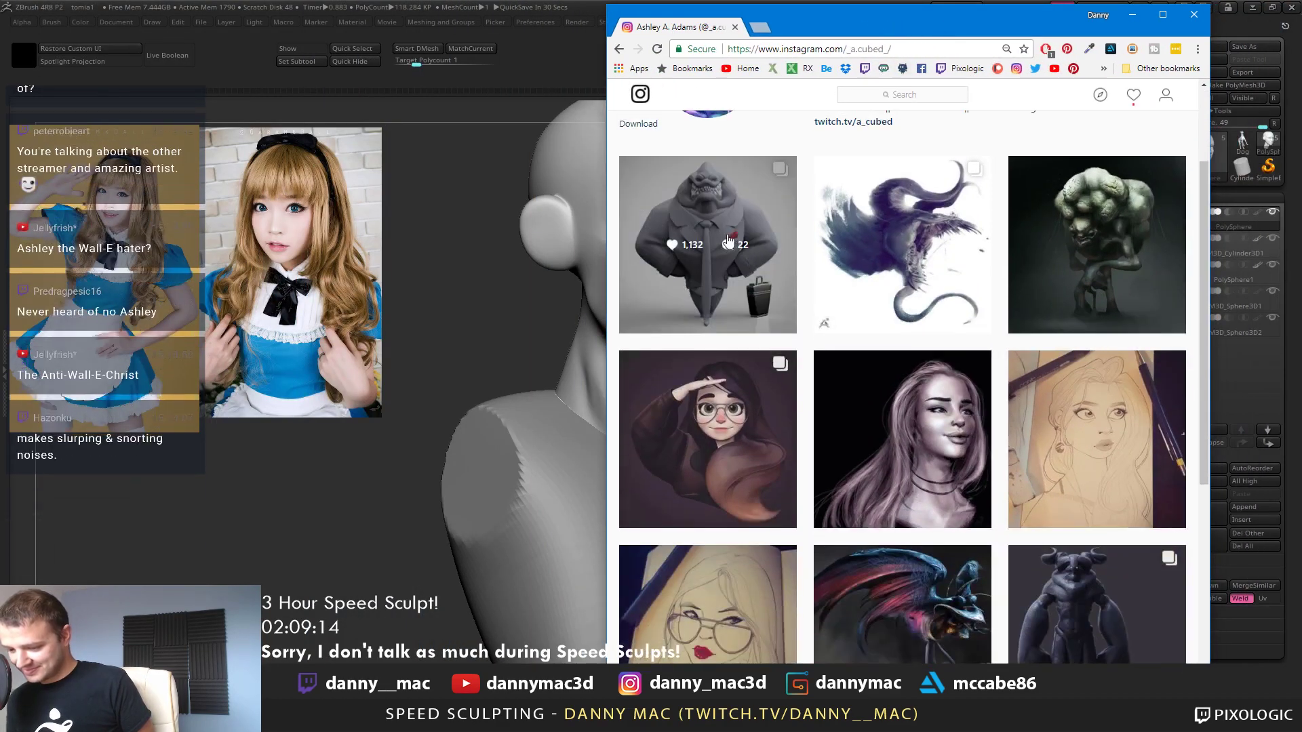
# Open the suited shark character post and examine all its images forward and back to the first
pyautogui.click(757, 217)
pyautogui.press('Right')
pyautogui.press('Right')
pyautogui.press('Right')
pyautogui.press('Right')
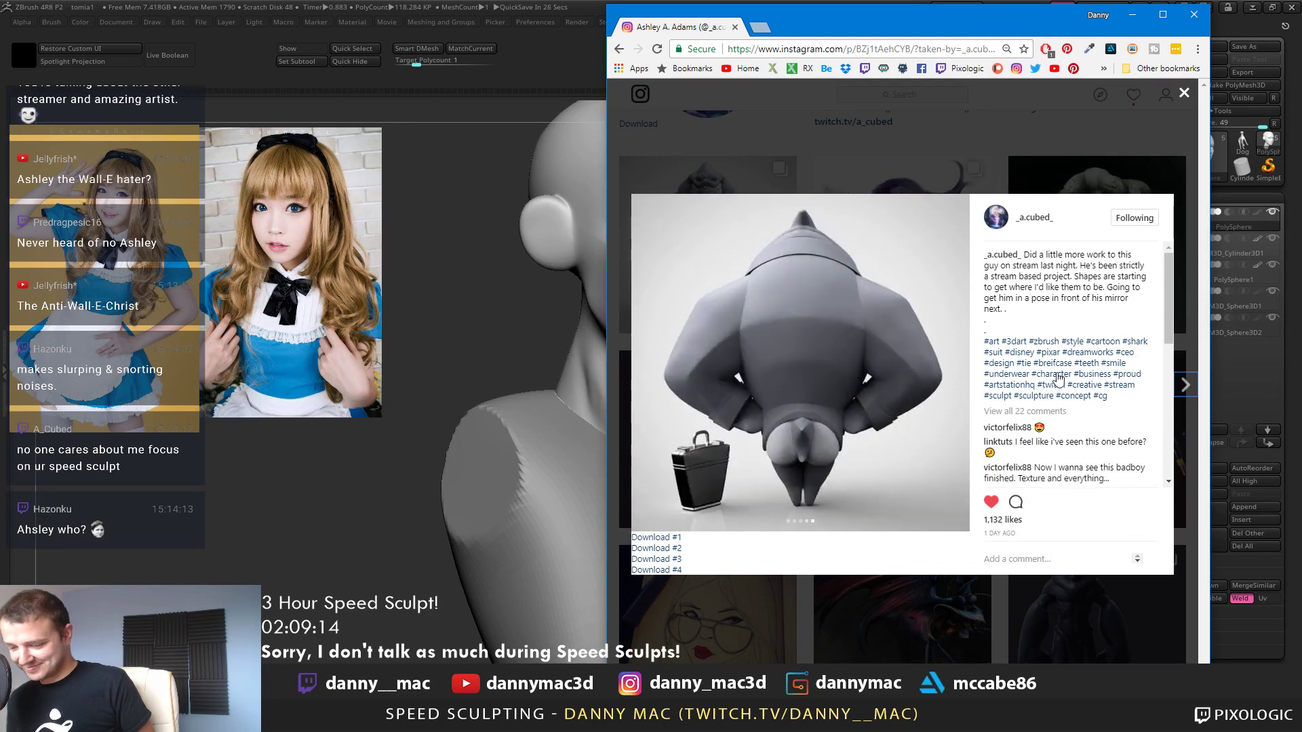
pyautogui.click(953, 358)
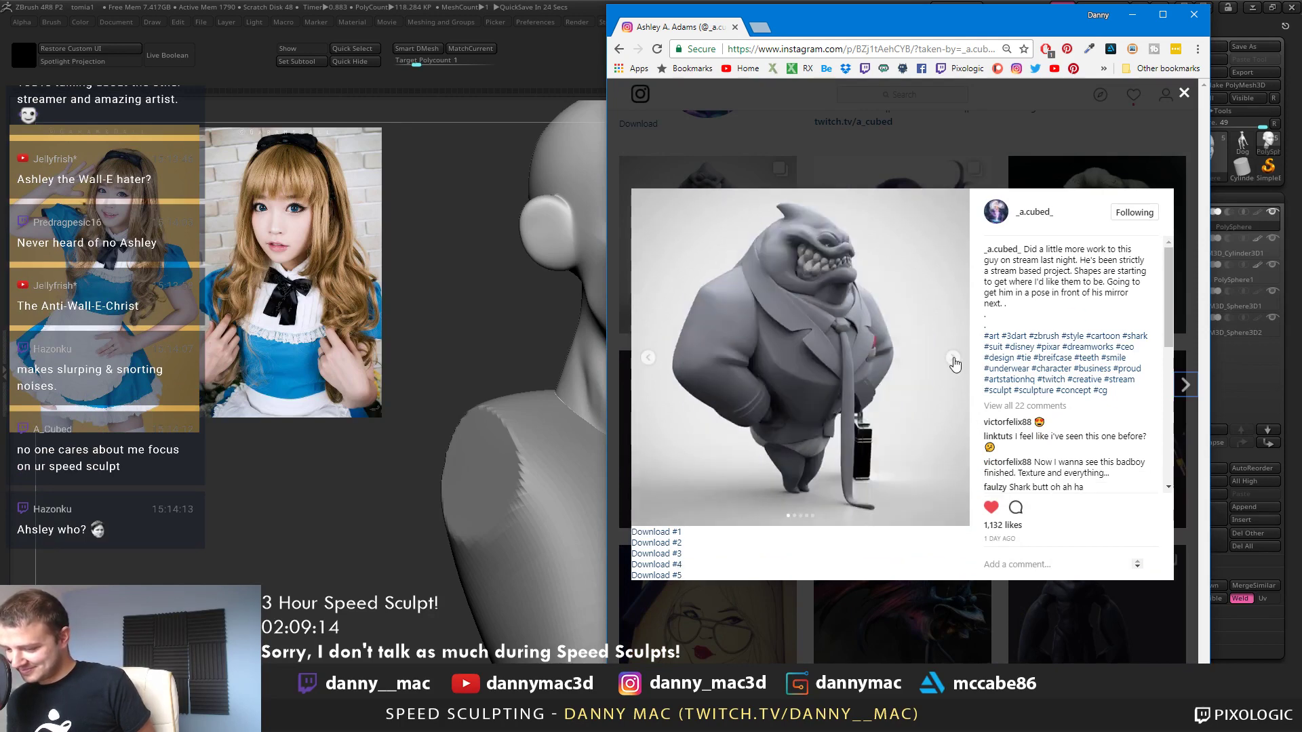
pyautogui.click(955, 361)
pyautogui.click(955, 360)
pyautogui.click(955, 361)
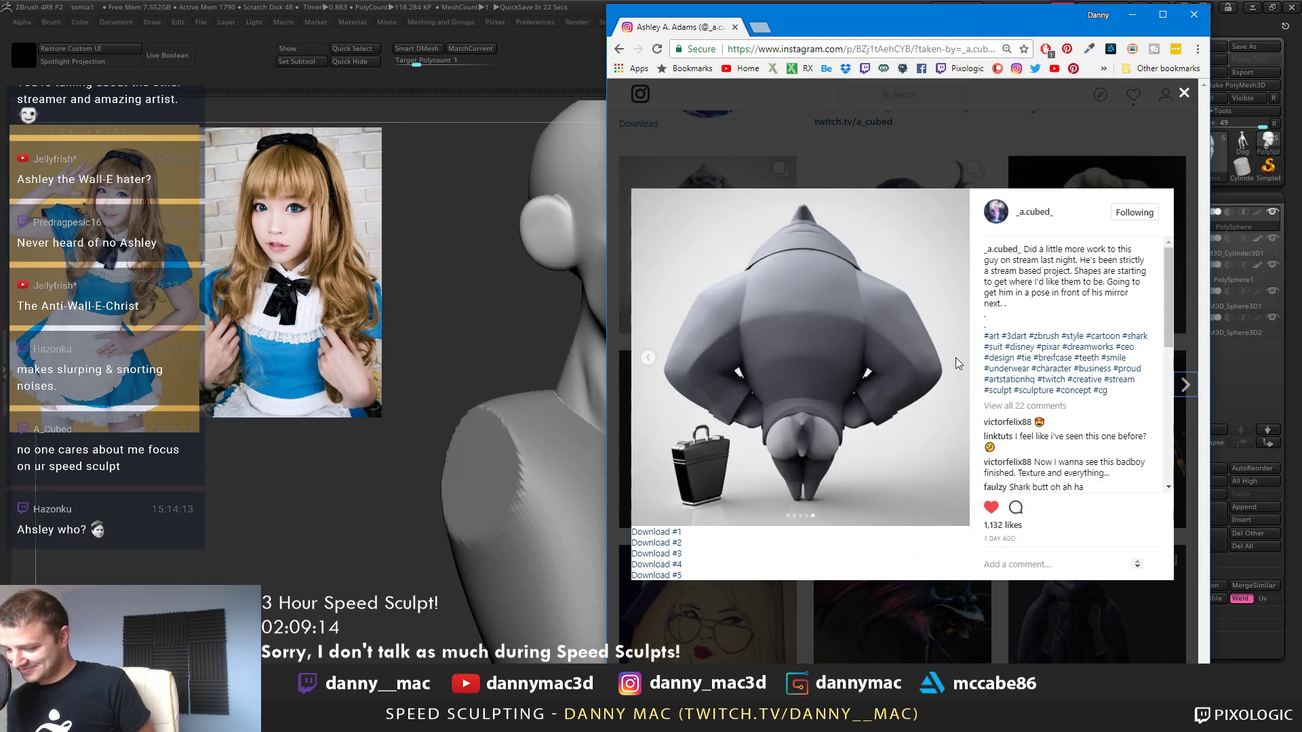
pyautogui.click(647, 364)
pyautogui.click(648, 364)
pyautogui.click(648, 364)
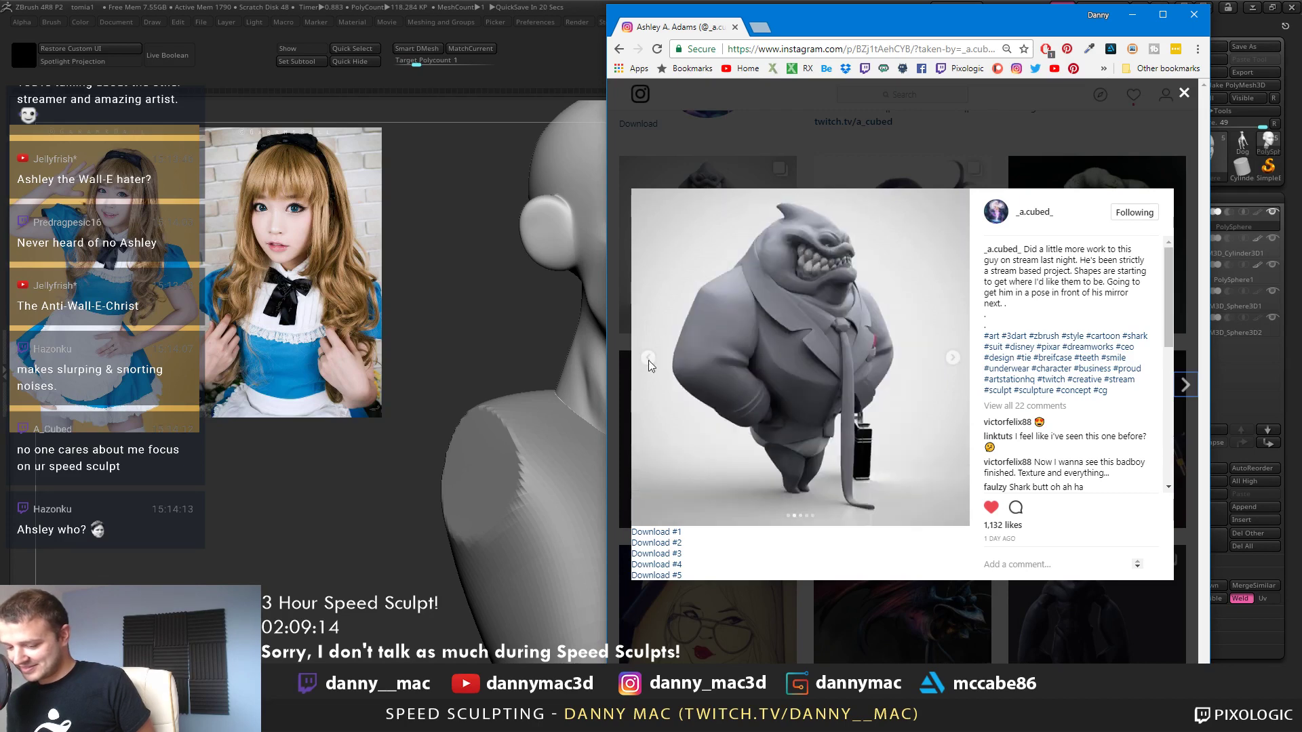
pyautogui.click(648, 363)
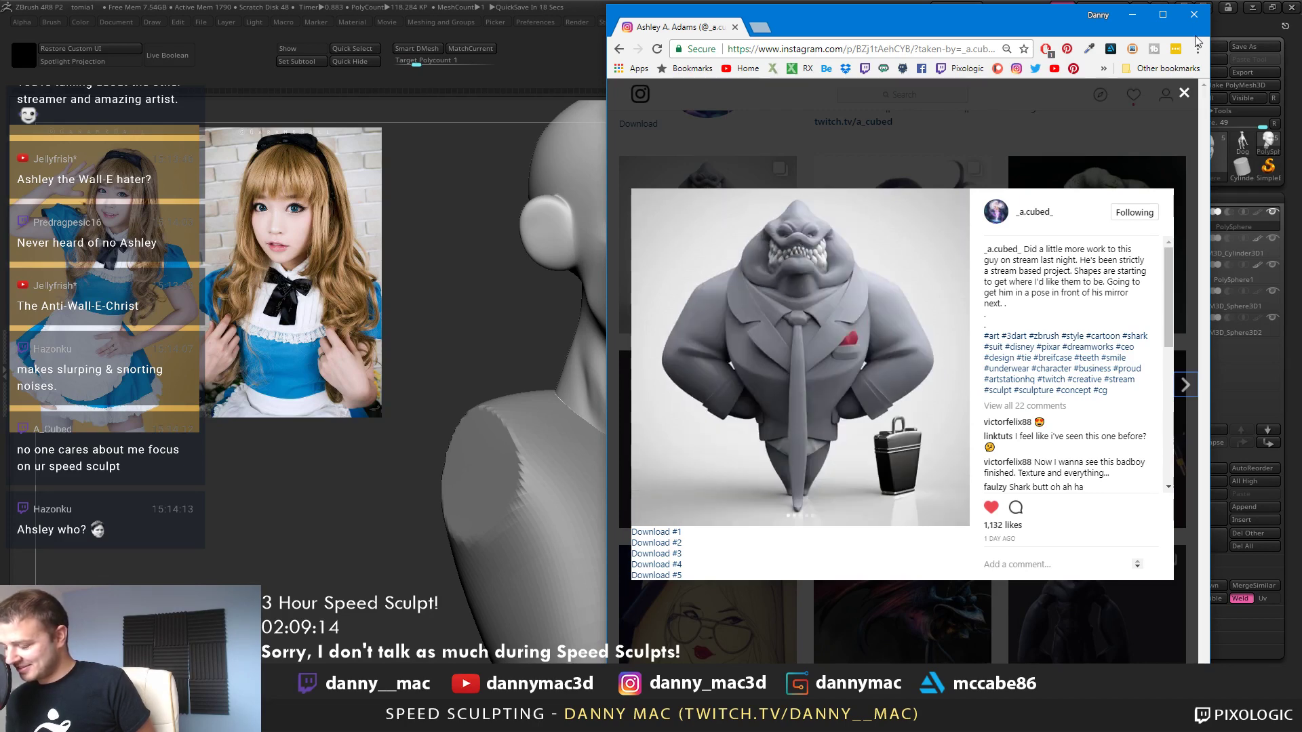
# Close the shark post and look through the dragon paintover, egg creature and saluting girl posts
pyautogui.click(1183, 93)
pyautogui.scroll(-2, 971, 216)
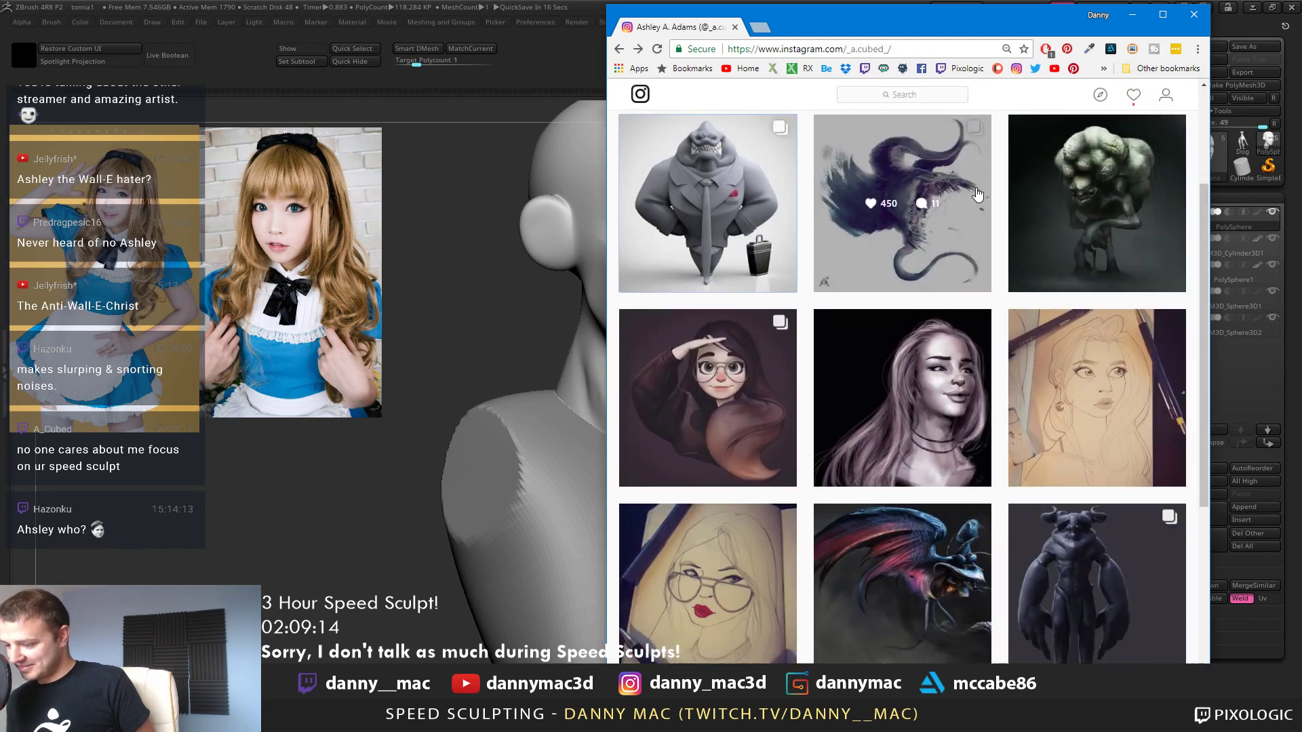
pyautogui.scroll(1, 971, 215)
pyautogui.click(970, 216)
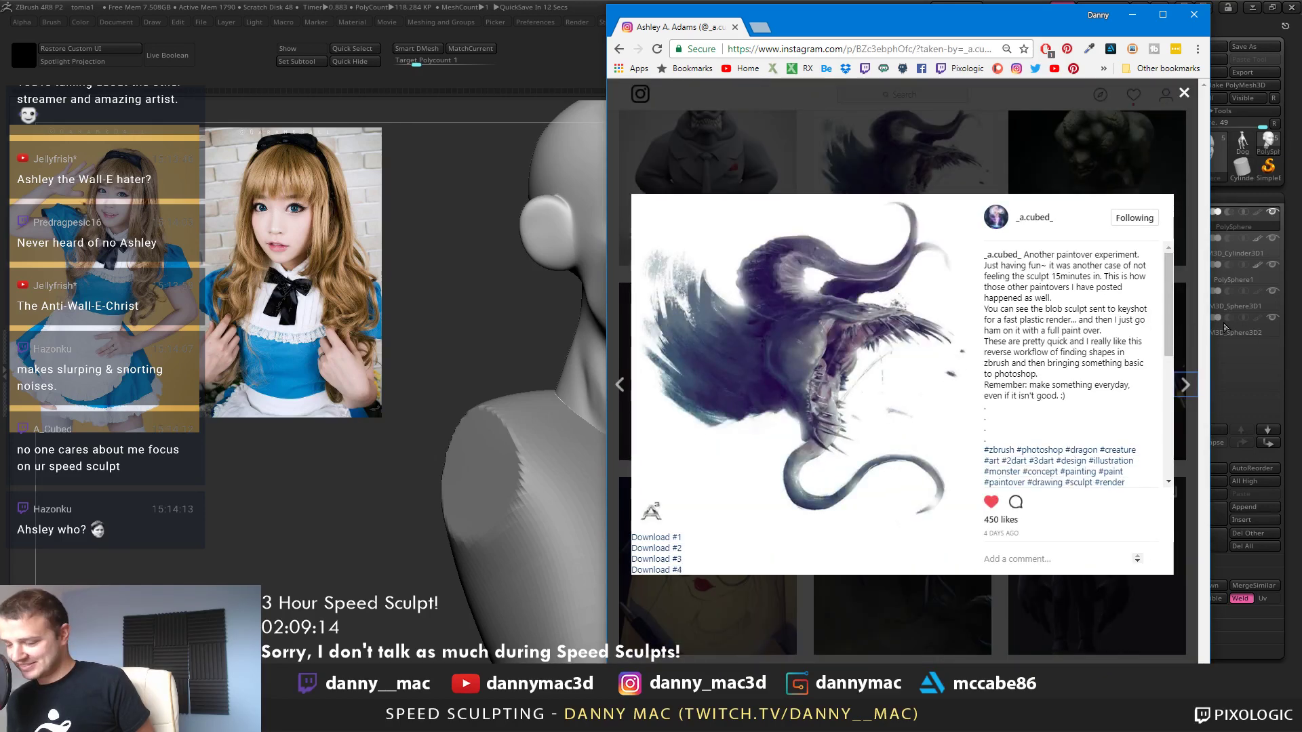
pyautogui.click(1184, 385)
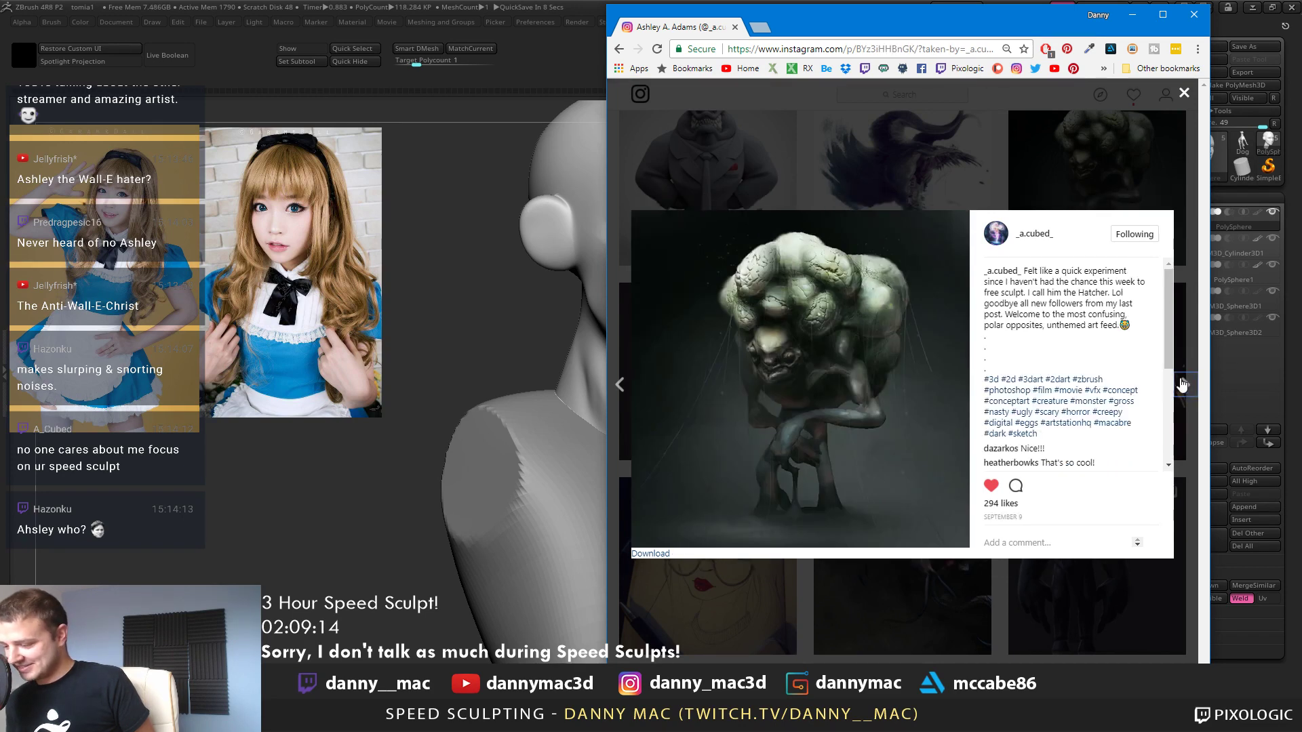
pyautogui.click(1184, 384)
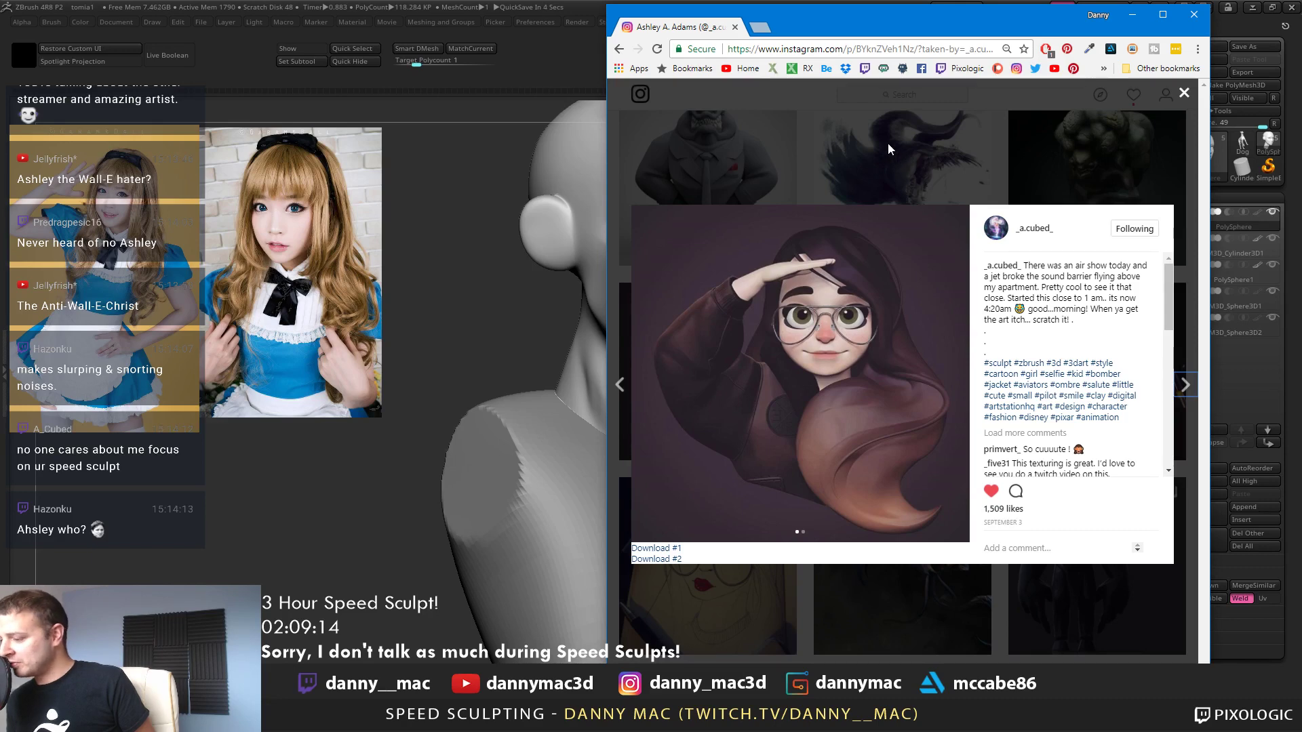
pyautogui.click(620, 385)
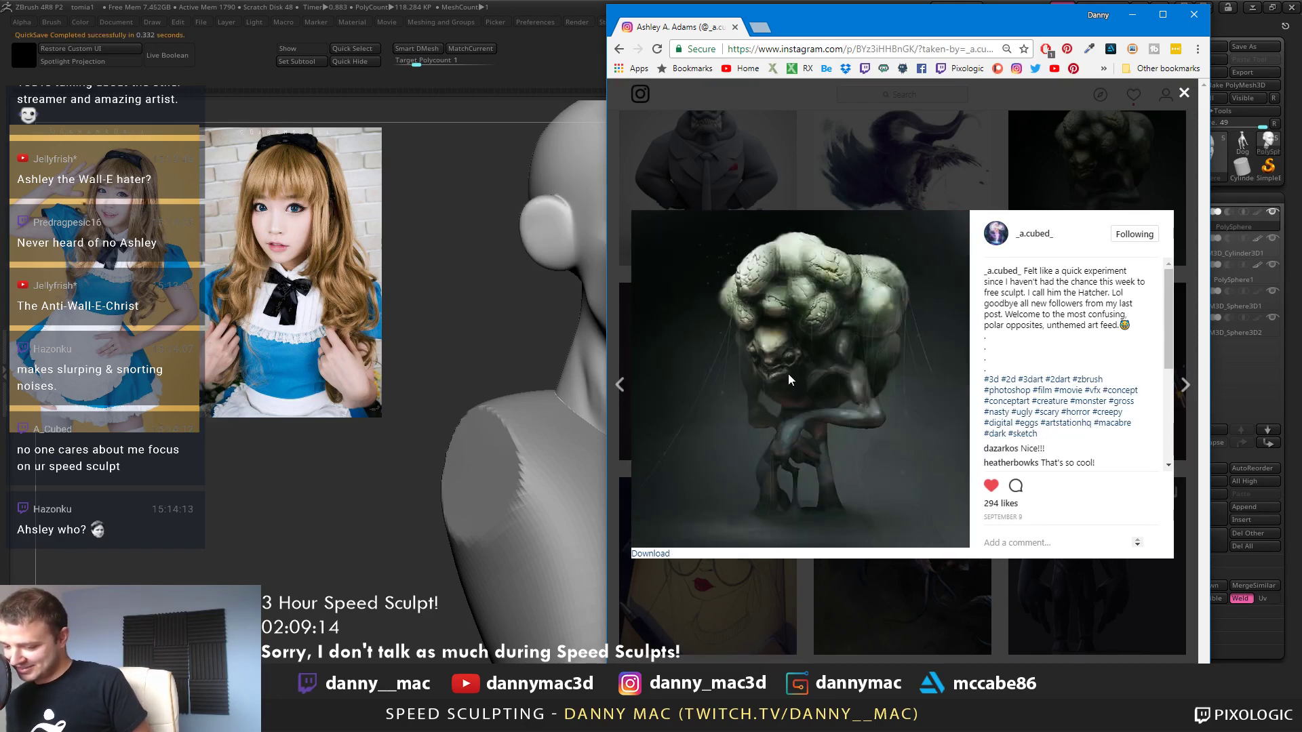
# View the saluting girl post, close it and return to the head sculpt
pyautogui.click(1185, 386)
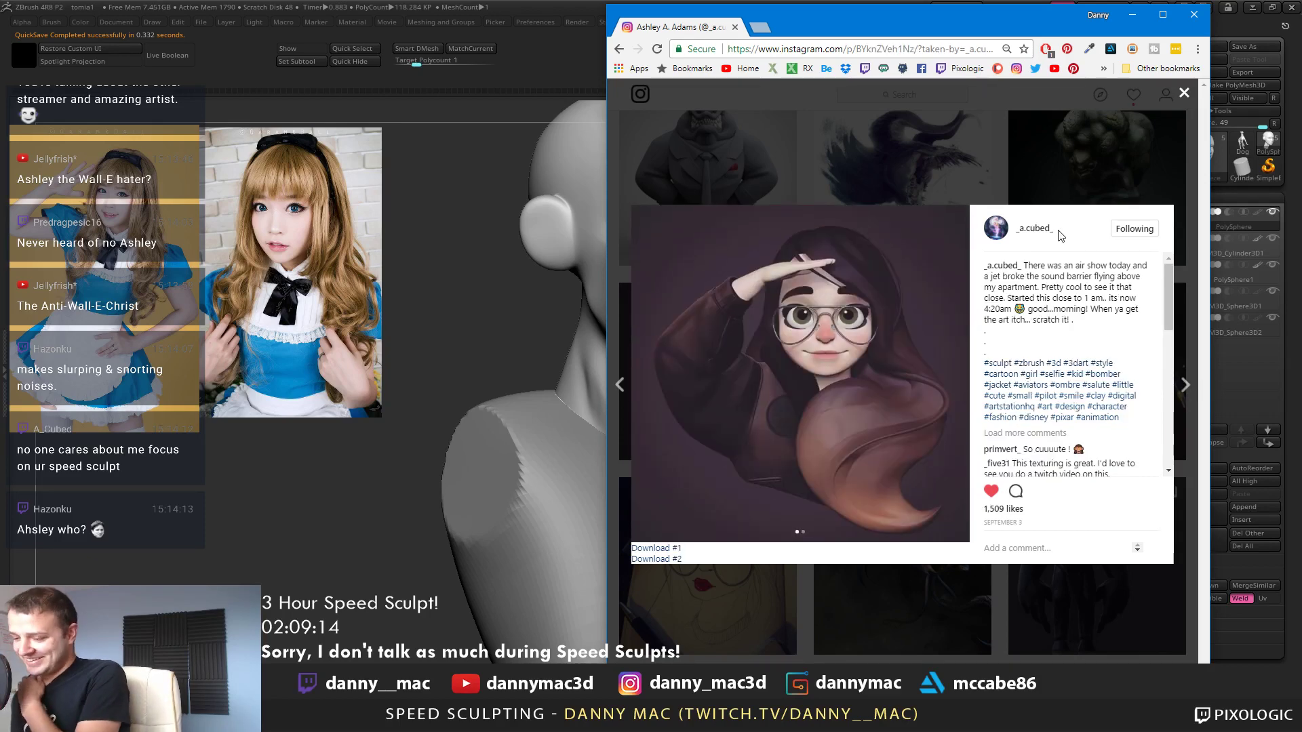
pyautogui.click(1022, 165)
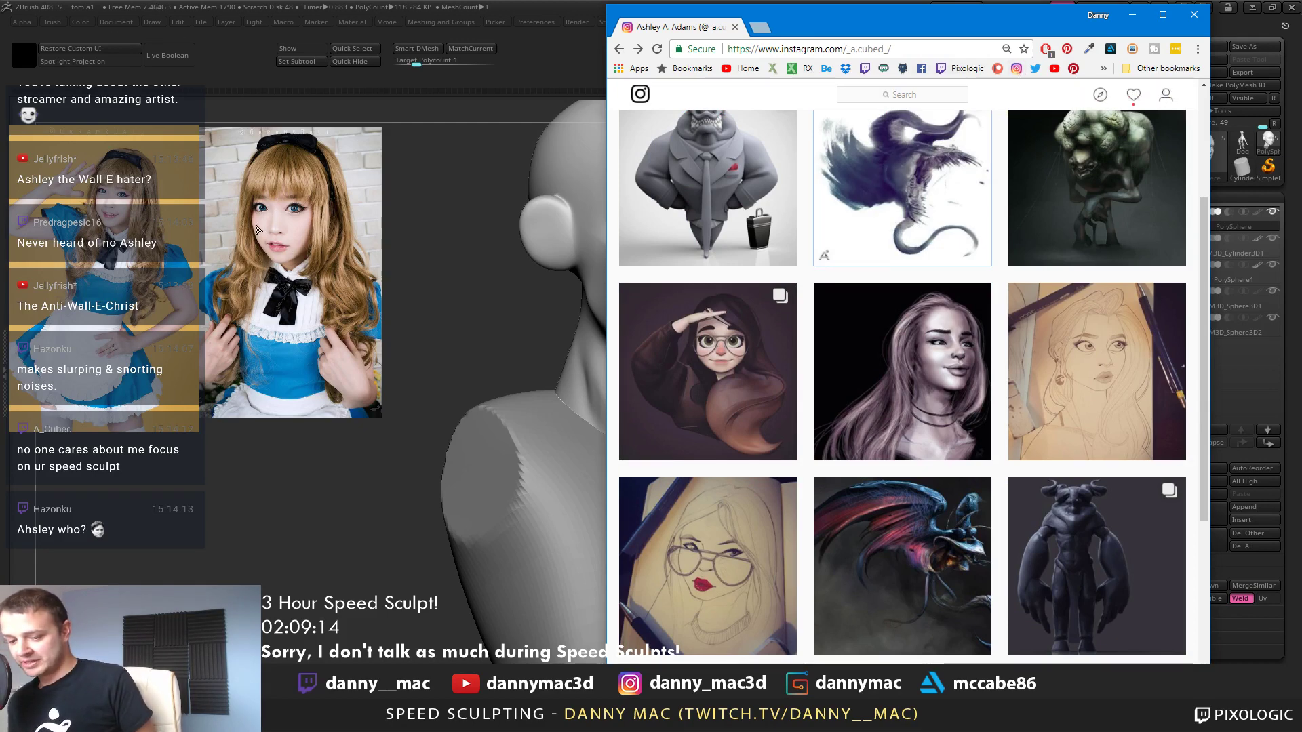
pyautogui.click(498, 242)
pyautogui.moveTo(474, 244); pyautogui.dragTo(446, 236)
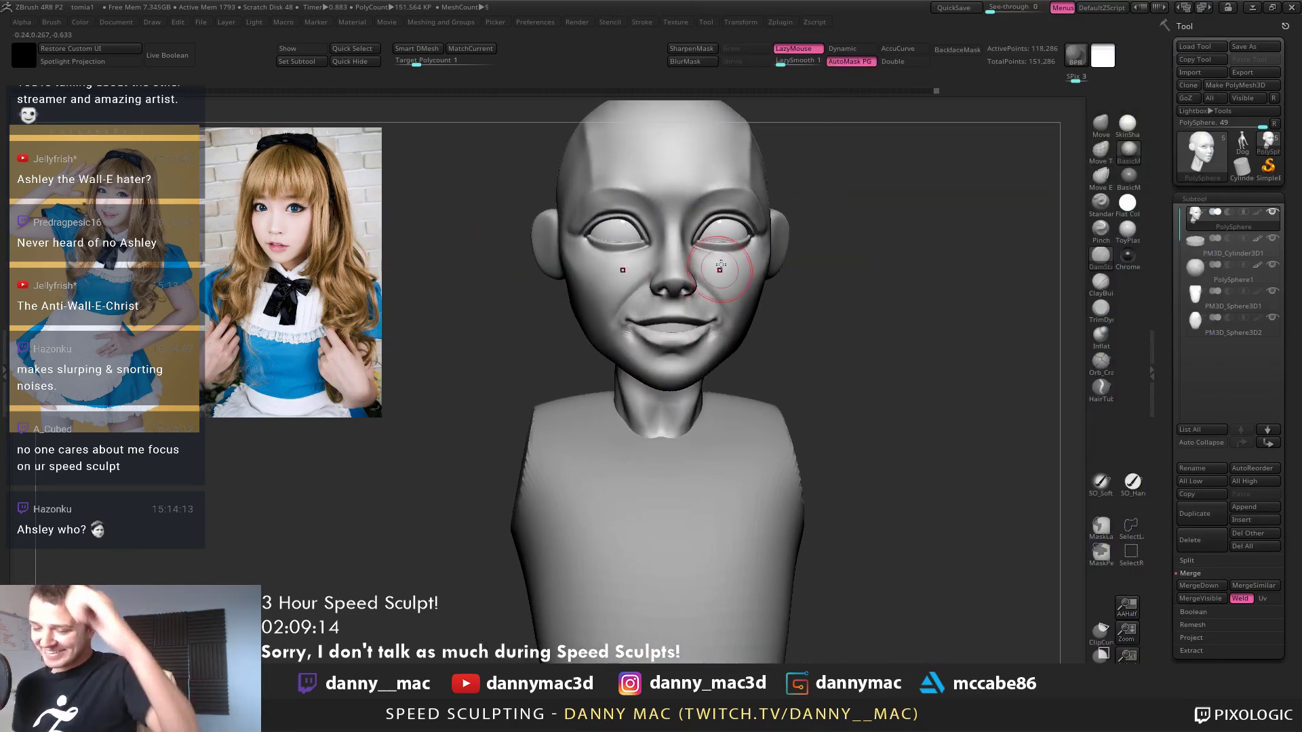
# Switch back to the browser and look over the artist's gallery from the profile header down to the tiny dragon post
pyautogui.hotkey('alt', 'Tab')
pyautogui.scroll(-3, 930, 460)
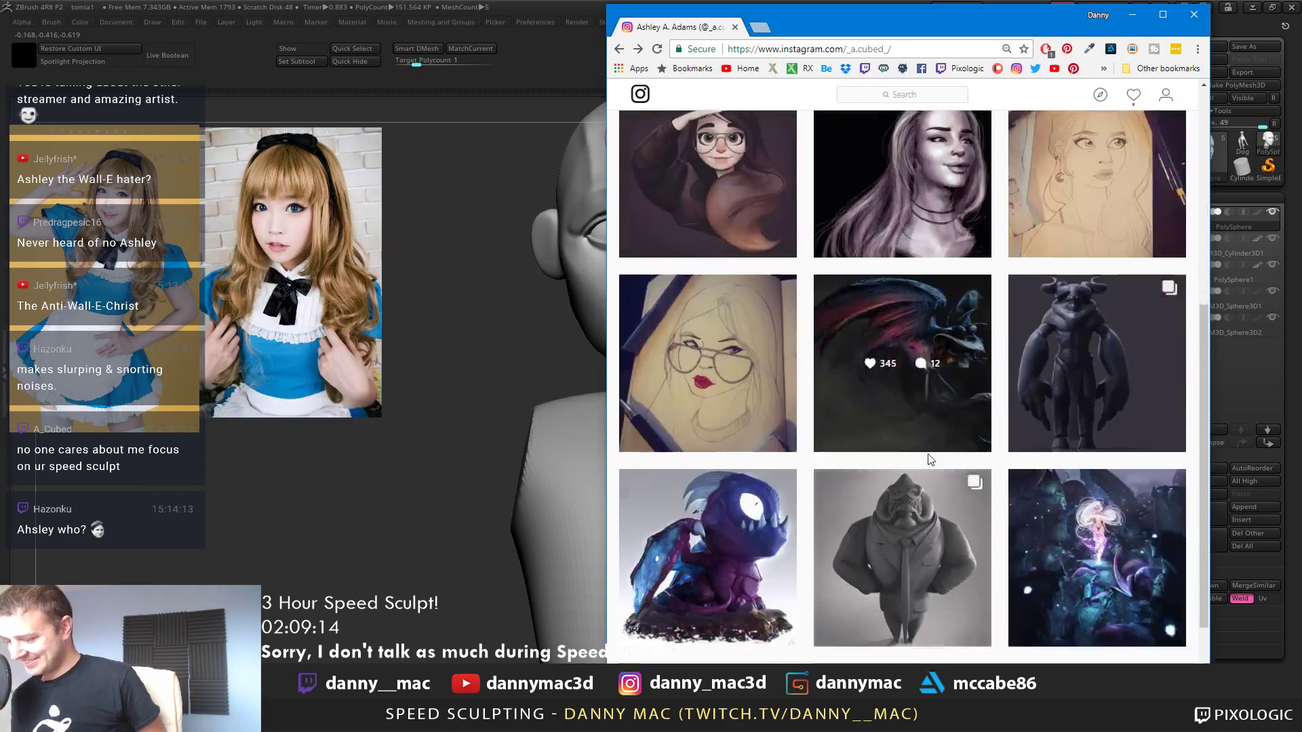
pyautogui.scroll(5, 929, 459)
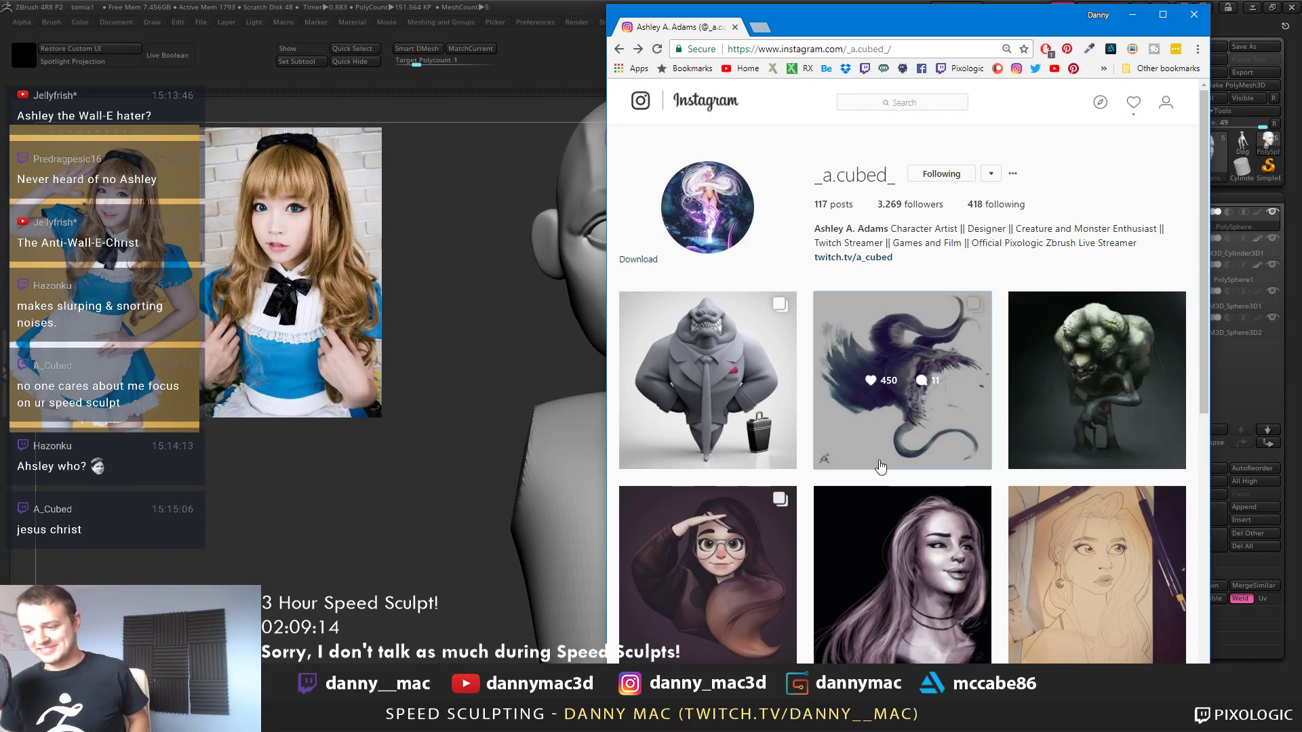
pyautogui.scroll(-6, 881, 455)
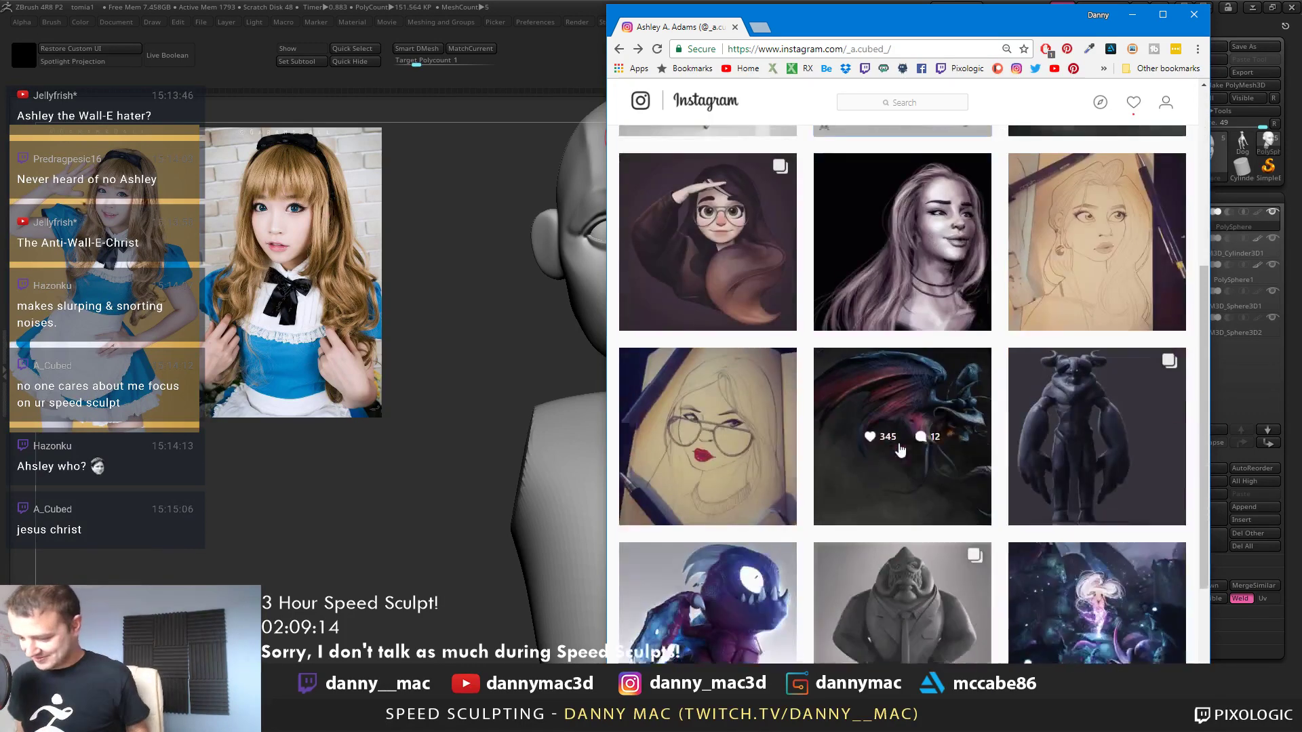
pyautogui.click(871, 599)
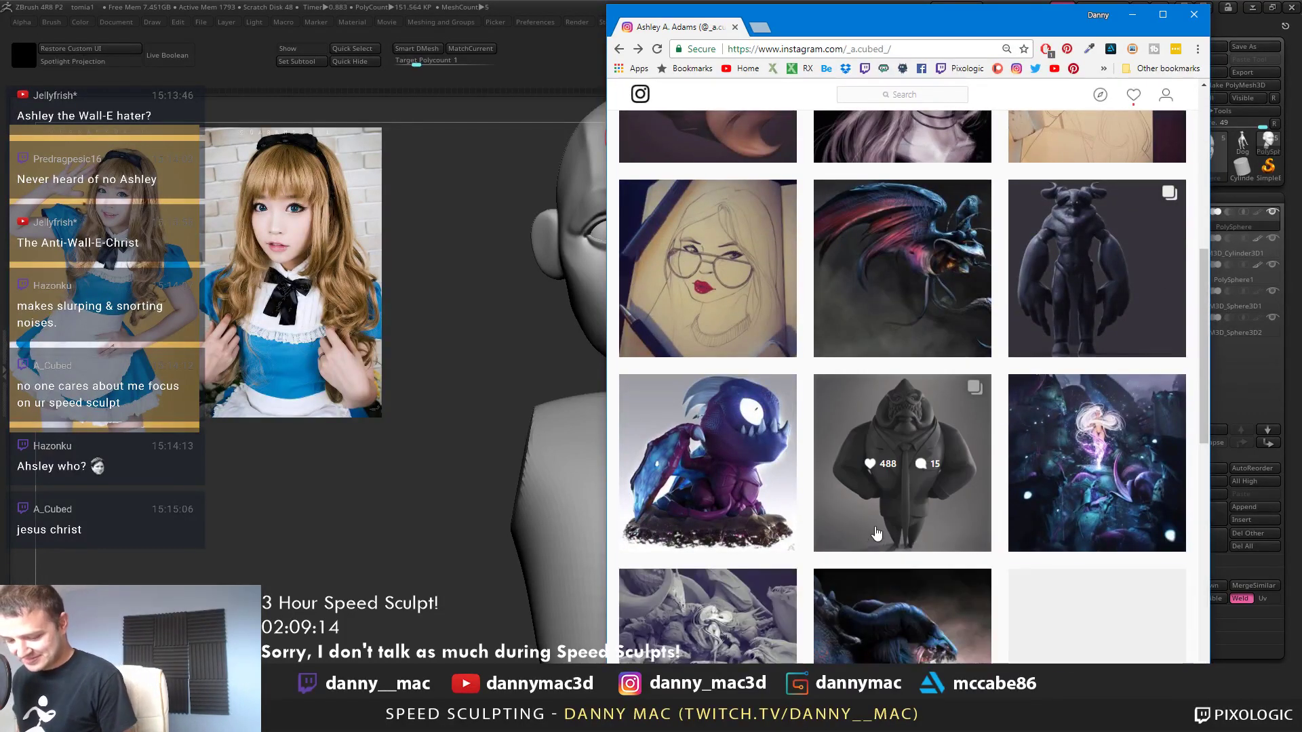
# Open and close the tiny dragon, glasses girl drawing and mechanical dragon posts in turn
pyautogui.click(697, 432)
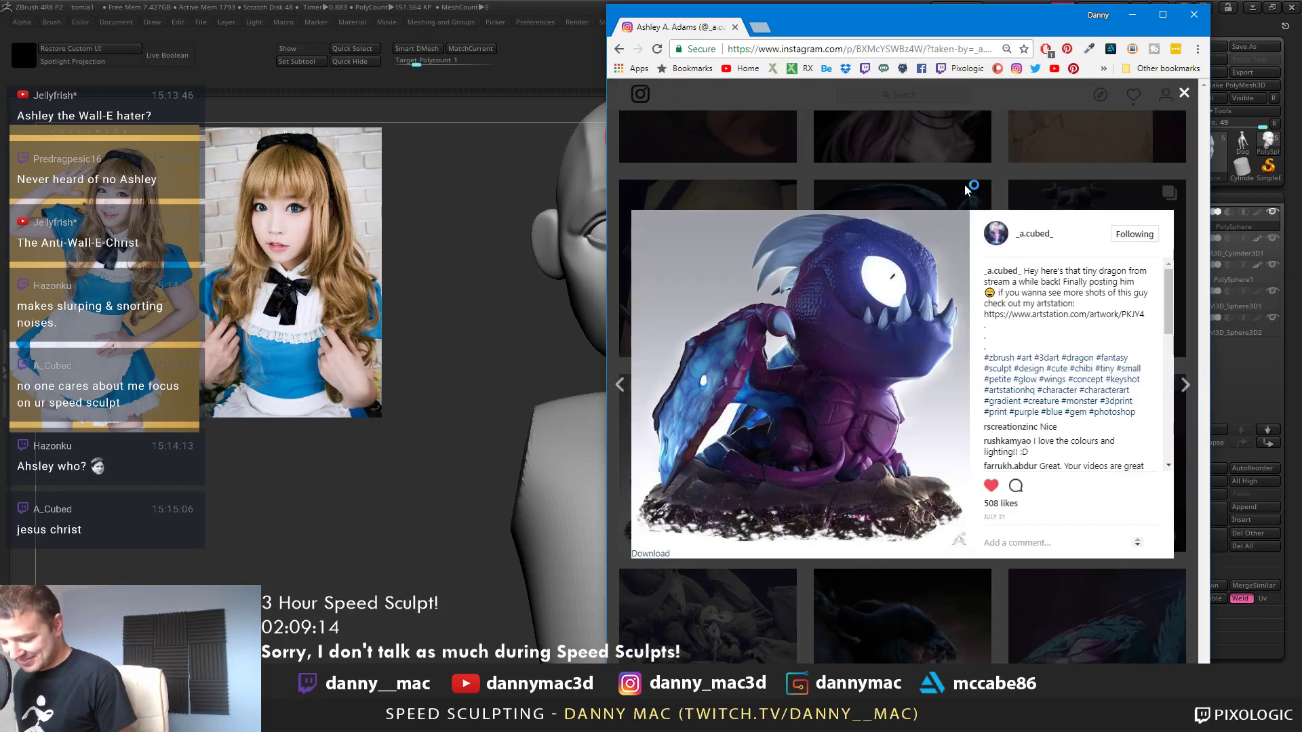
pyautogui.press('Escape')
pyautogui.click(727, 238)
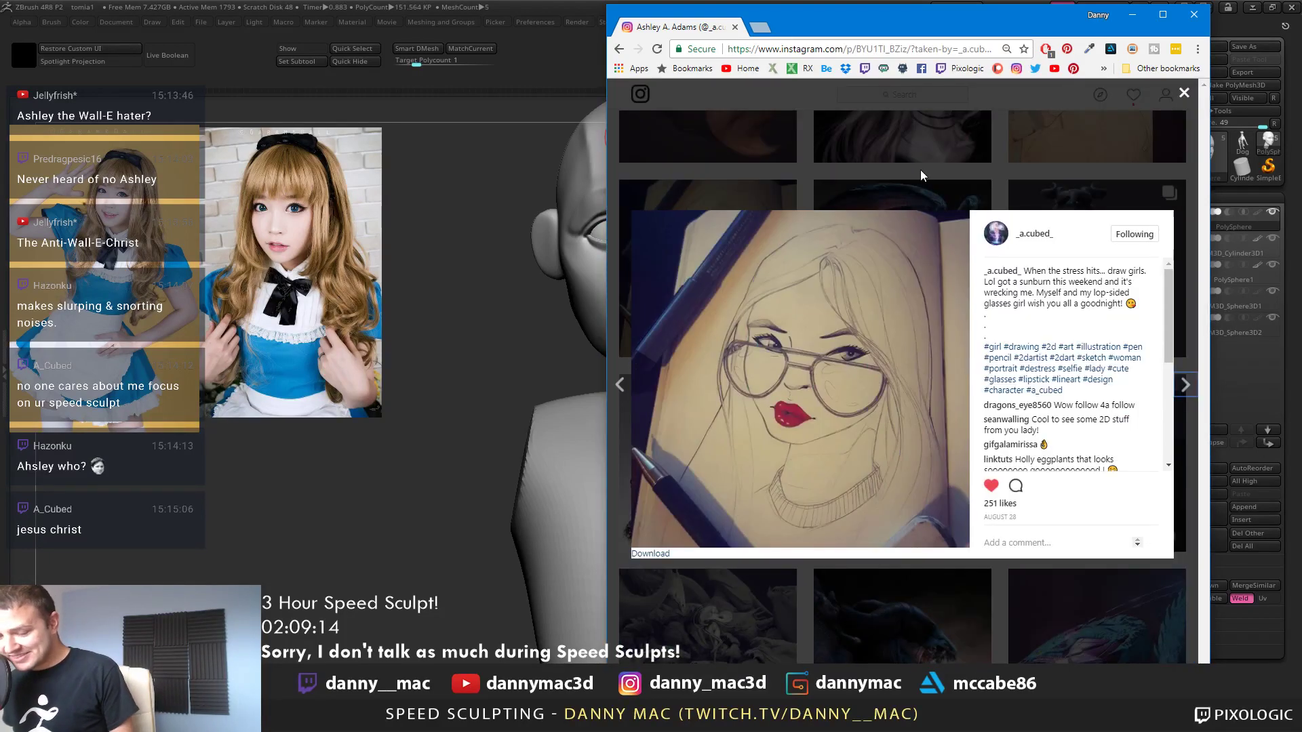
pyautogui.click(921, 170)
pyautogui.scroll(-3, 983, 256)
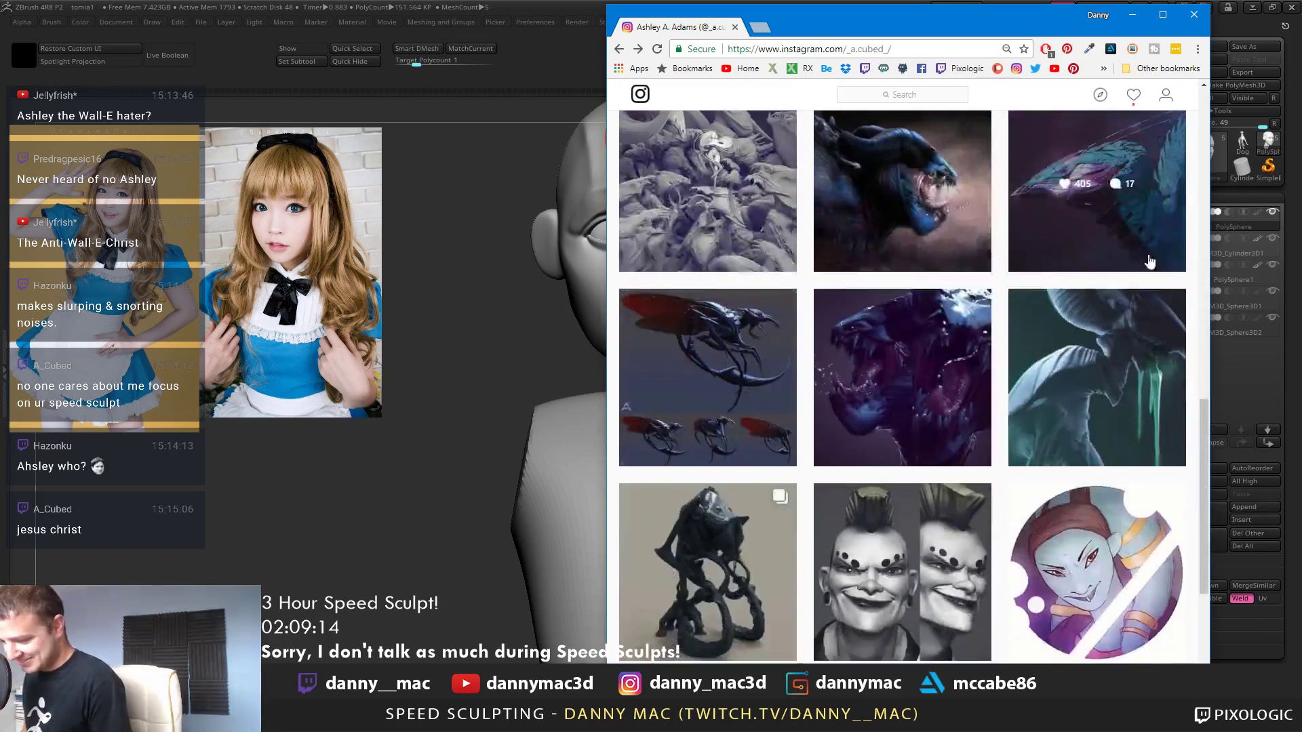
pyautogui.click(1116, 234)
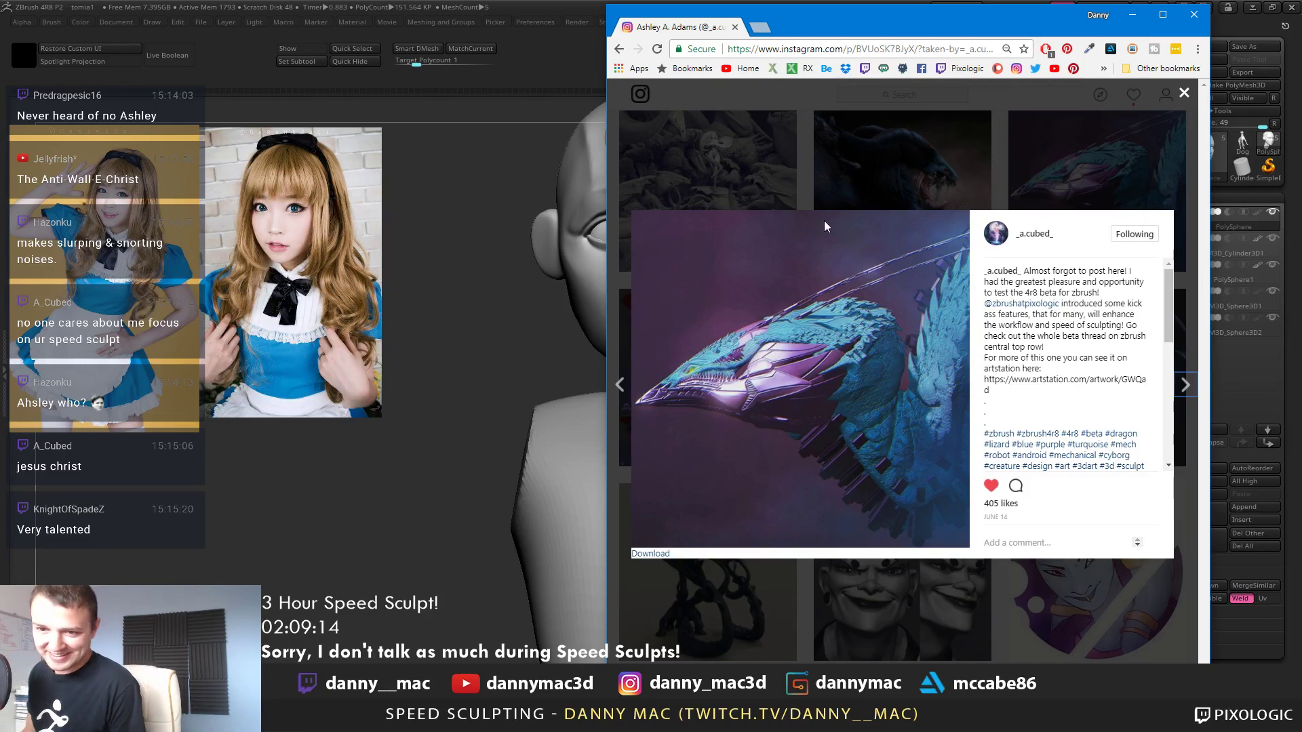
pyautogui.click(1184, 93)
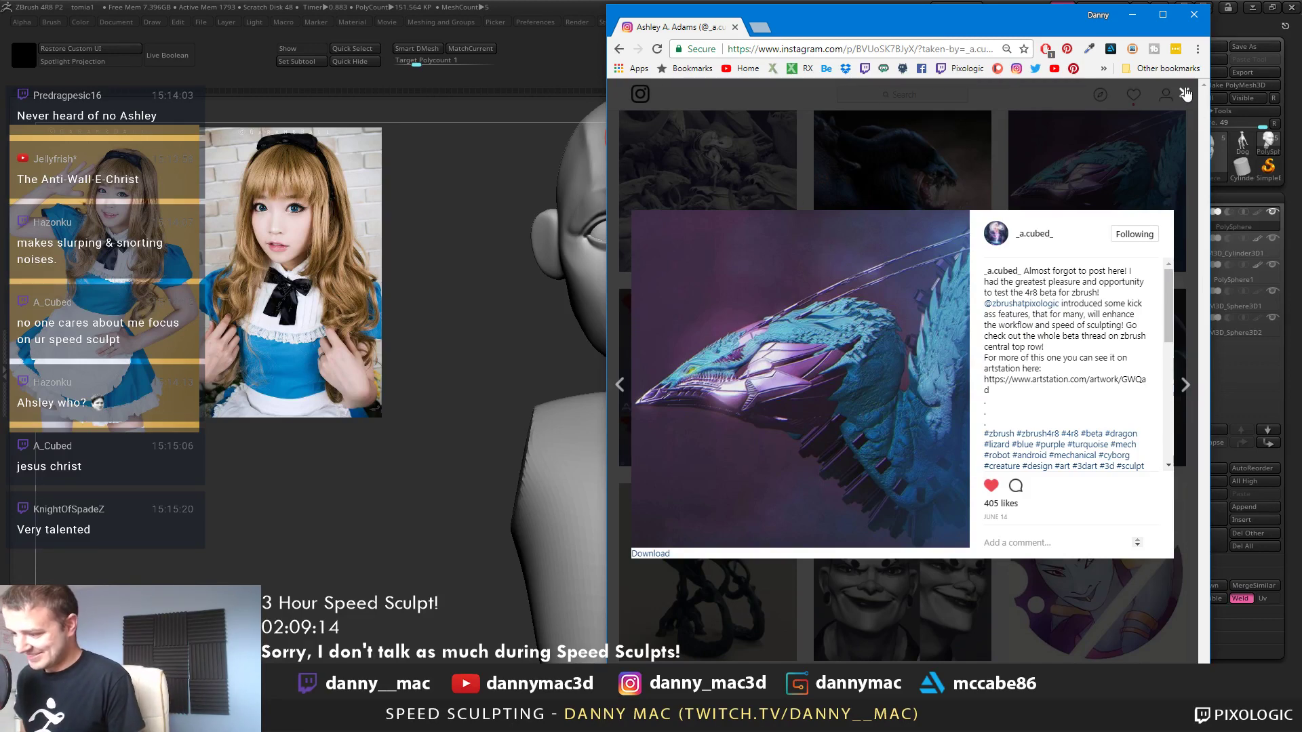
# Browse the artist's older posts further down the gallery and return to the sculpt in ZBrush
pyautogui.scroll(-4, 932, 158)
pyautogui.scroll(-4, 932, 158)
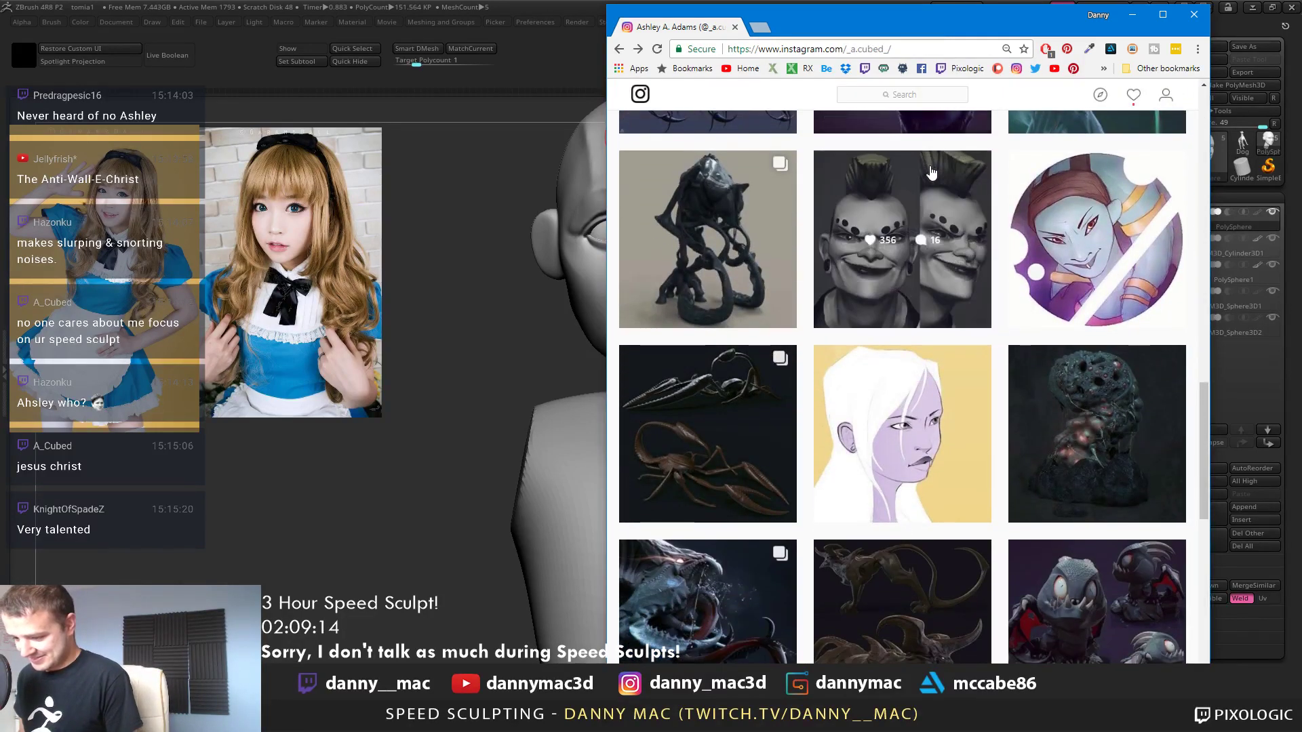
pyautogui.scroll(-7, 943, 180)
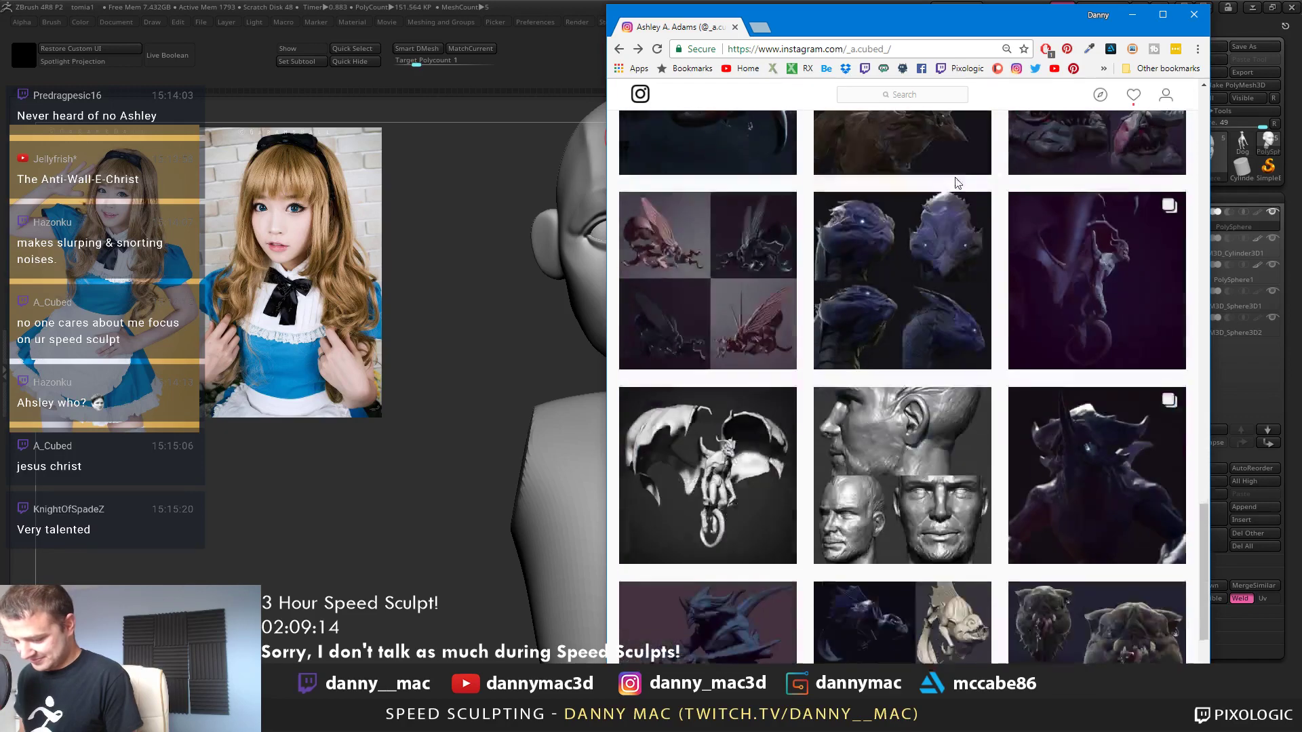
pyautogui.scroll(-3, 963, 204)
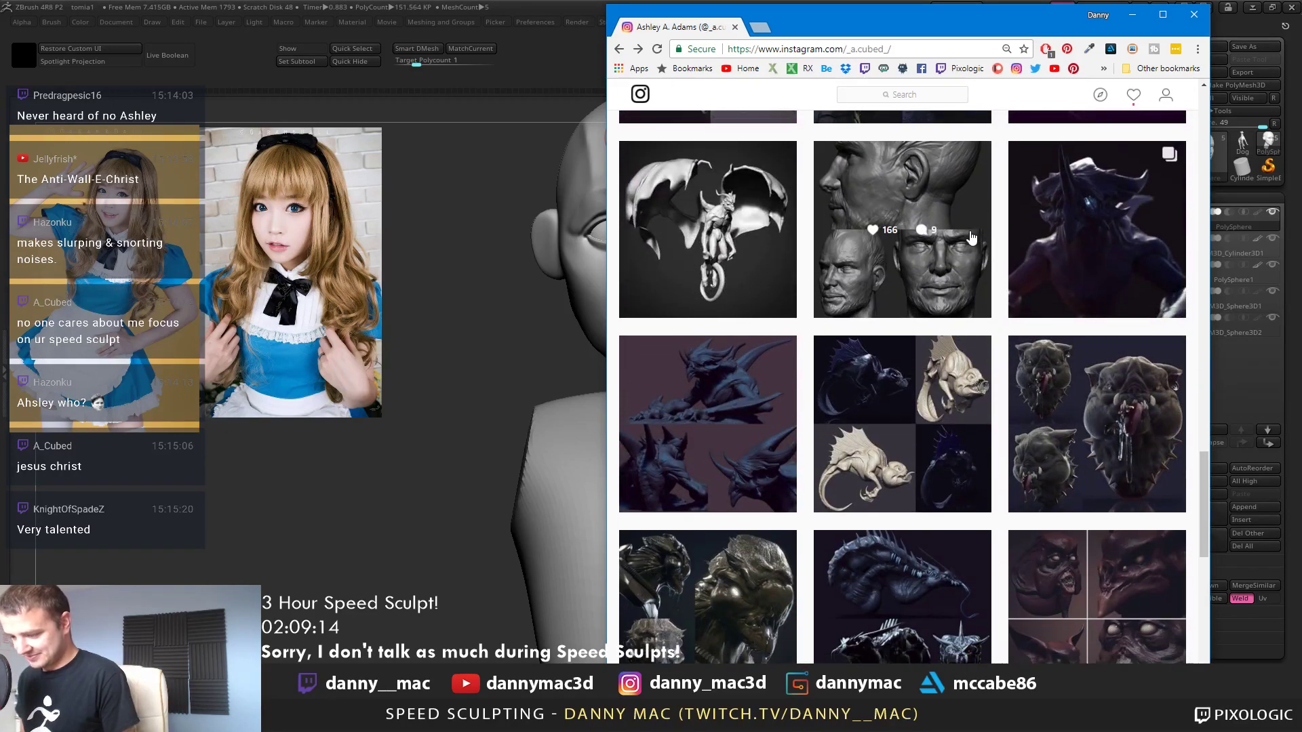
pyautogui.scroll(15, 1199, 484)
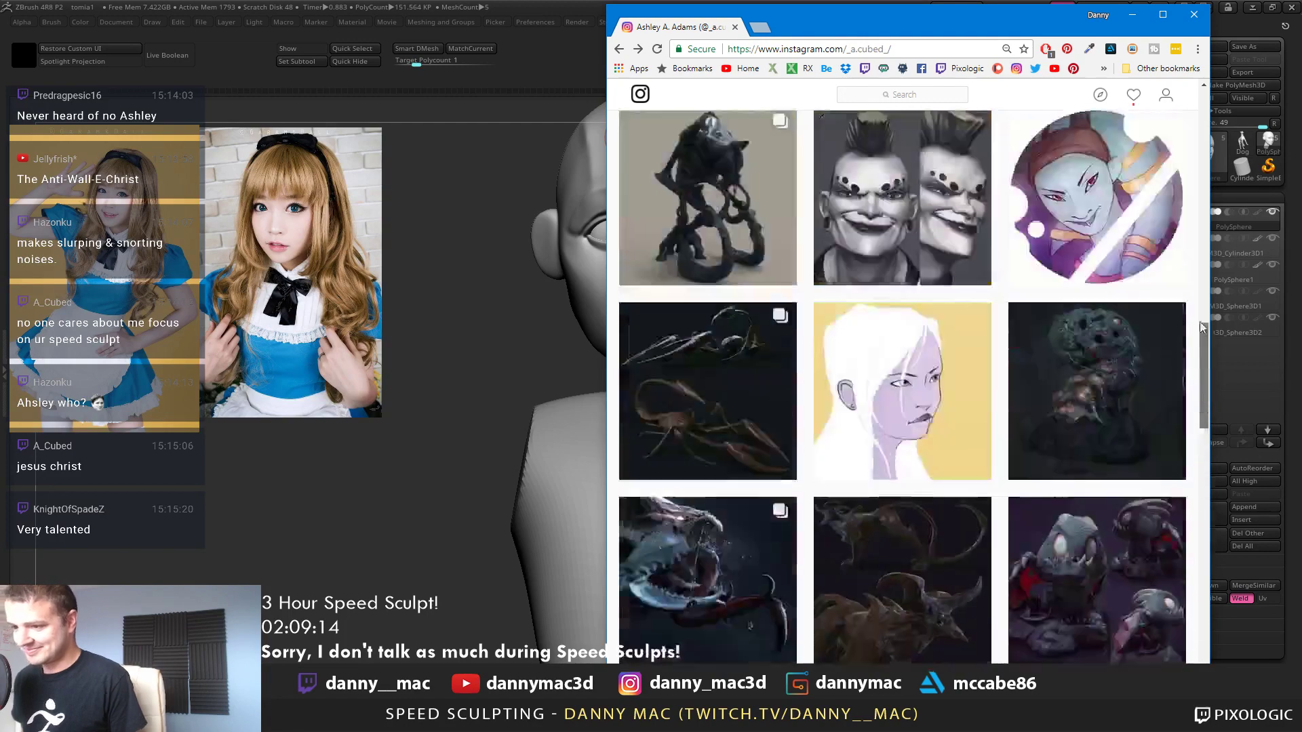
pyautogui.hotkey('alt', 'Tab')
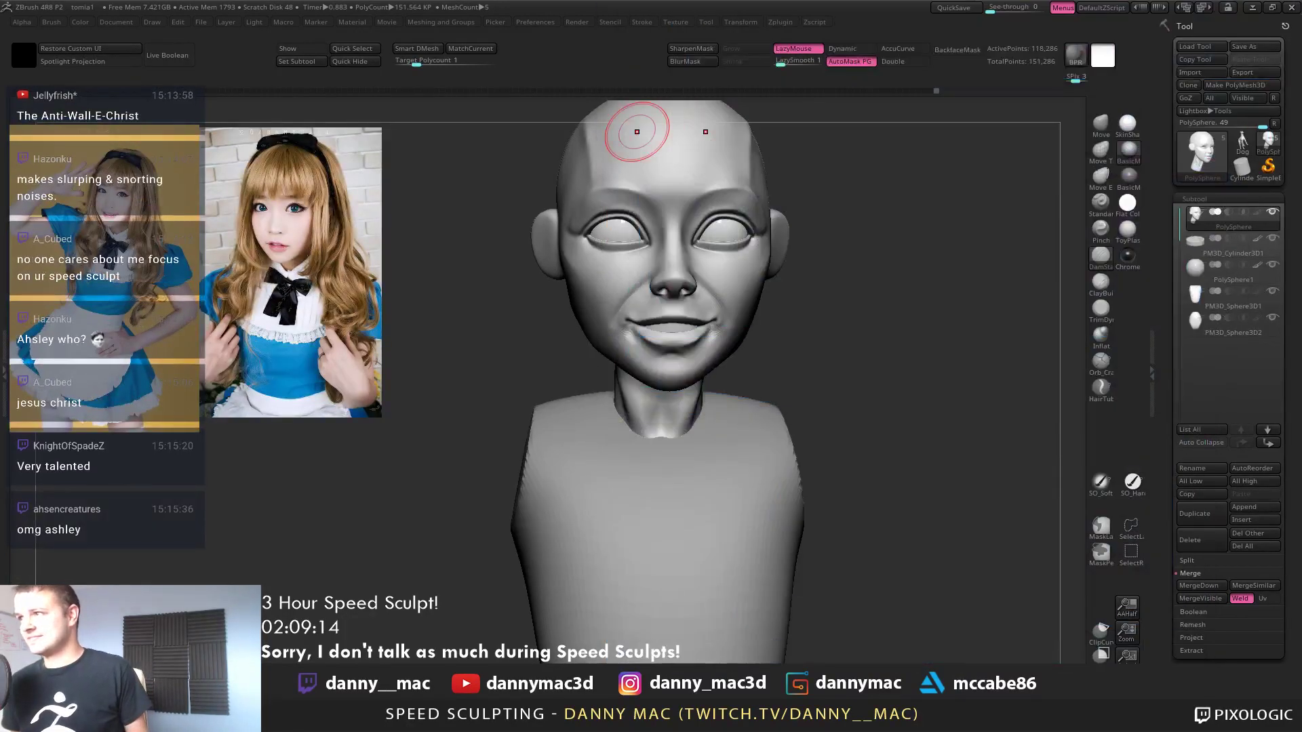
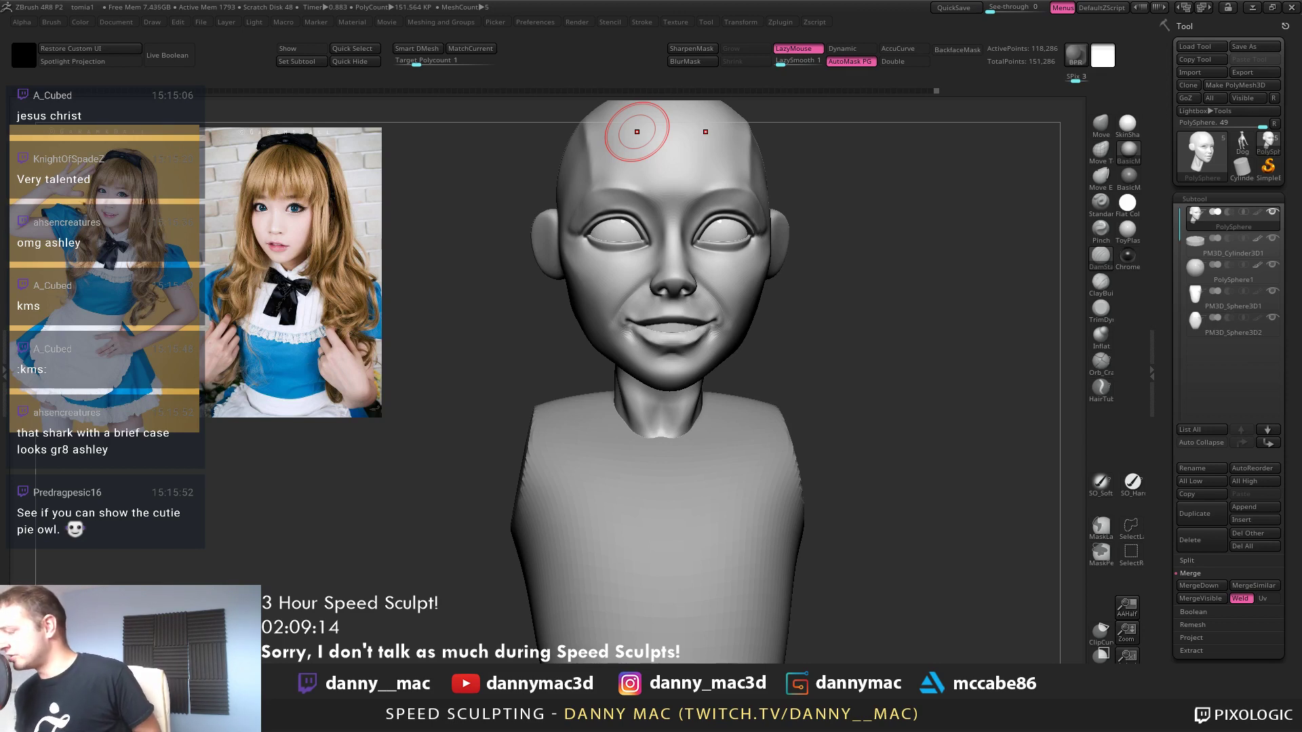
# Switch to the reference board and add photos of the woman with white flowers, the chained blonde bride and the blonde bride in three-quarter view
pyautogui.moveTo(2, 356); pyautogui.dragTo(160, 339, button='right')
pyautogui.moveTo(0, 366); pyautogui.dragTo(853, 379)
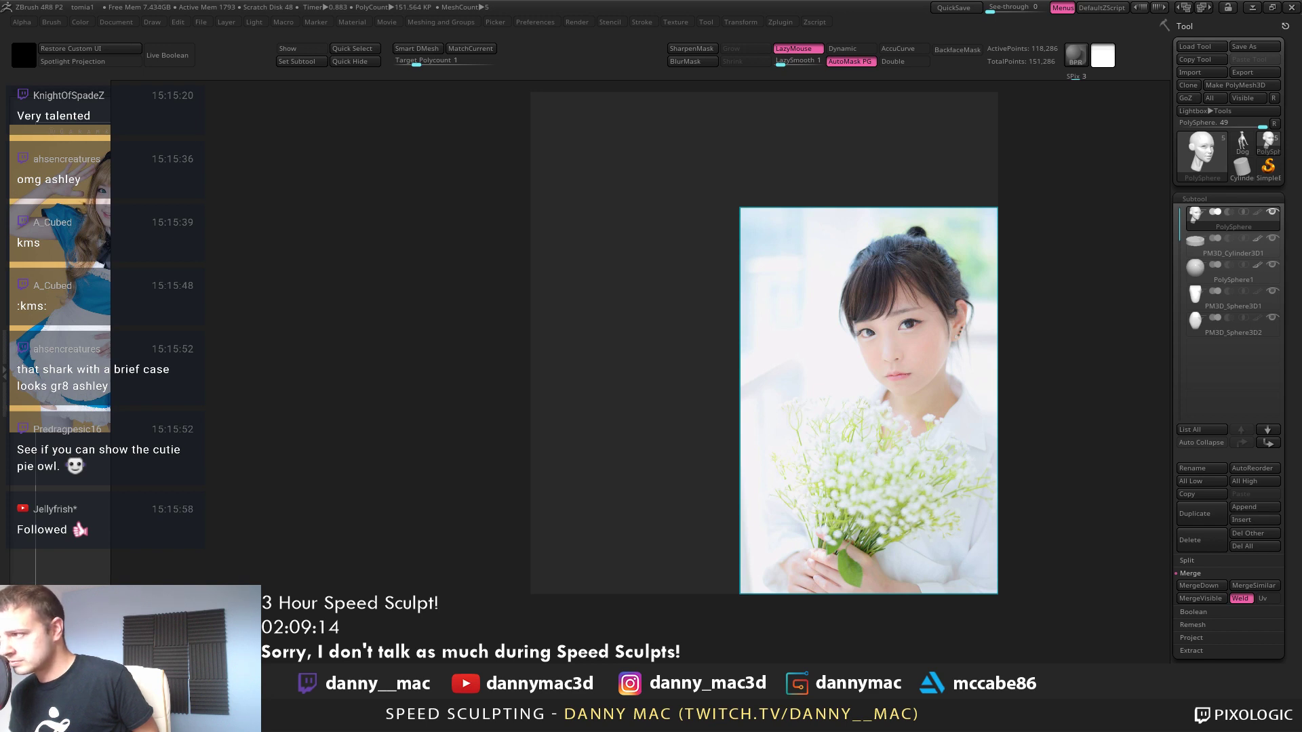
pyautogui.hotkey('ctrl', 'v')
pyautogui.moveTo(600, 266); pyautogui.dragTo(624, 428)
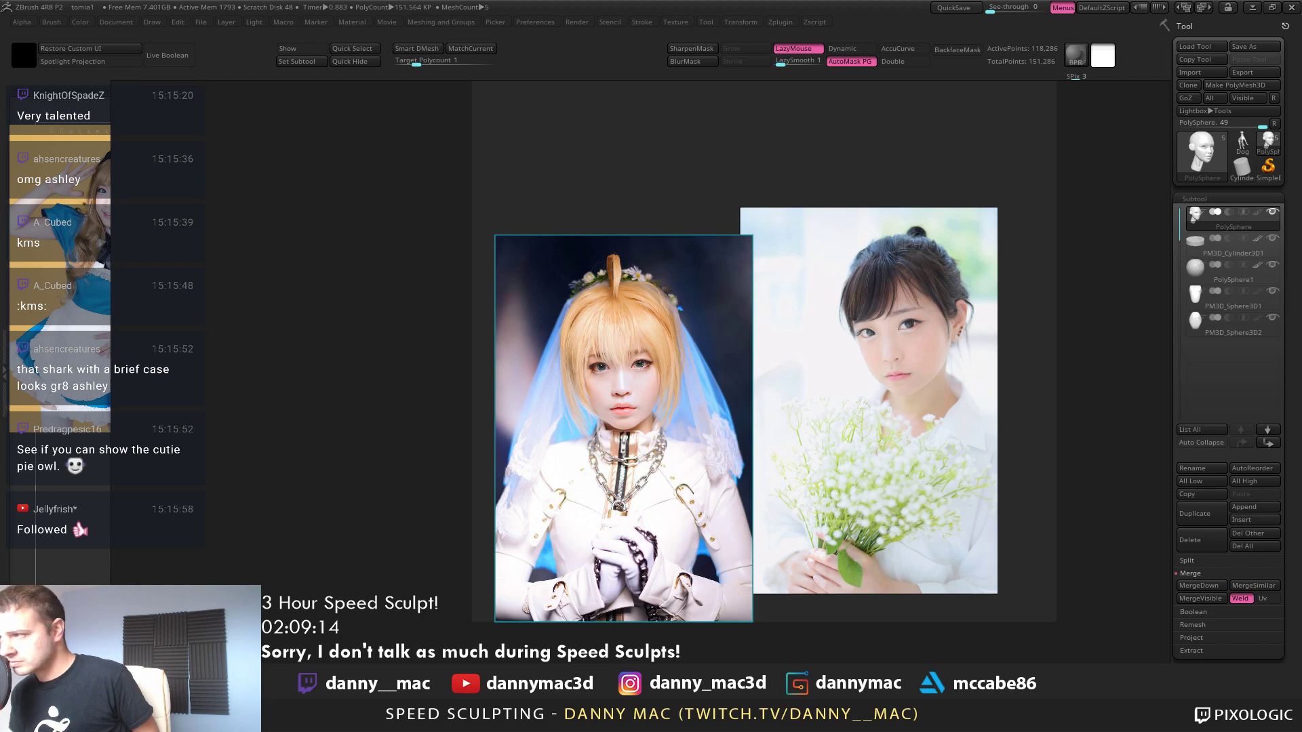
pyautogui.moveTo(749, 299); pyautogui.dragTo(1129, 439)
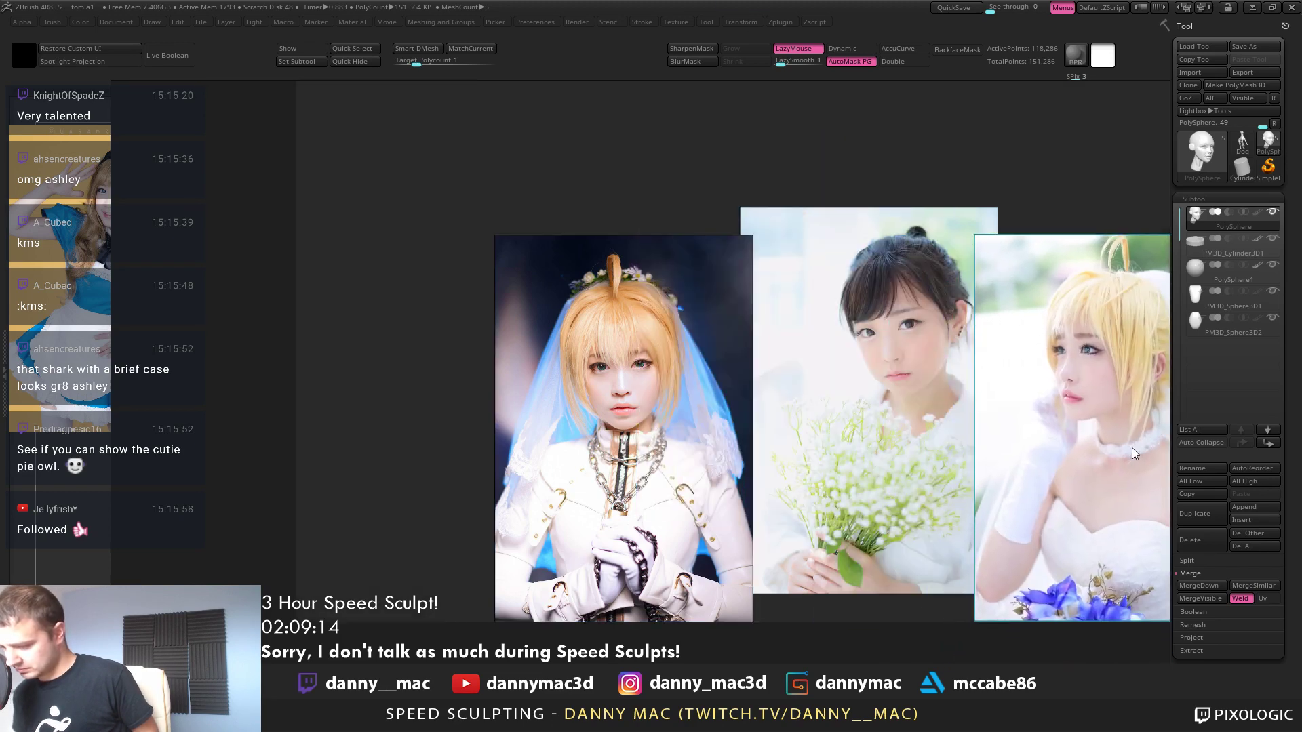
# Arrange the three portrait photos in a row, with the two blonde brides on either side of the woman with flowers
pyautogui.moveTo(691, 467); pyautogui.dragTo(626, 475)
pyautogui.moveTo(875, 454); pyautogui.dragTo(833, 453)
pyautogui.moveTo(621, 474); pyautogui.dragTo(615, 475)
pyautogui.moveTo(857, 478); pyautogui.dragTo(839, 480)
pyautogui.moveTo(1120, 461); pyautogui.dragTo(1100, 461)
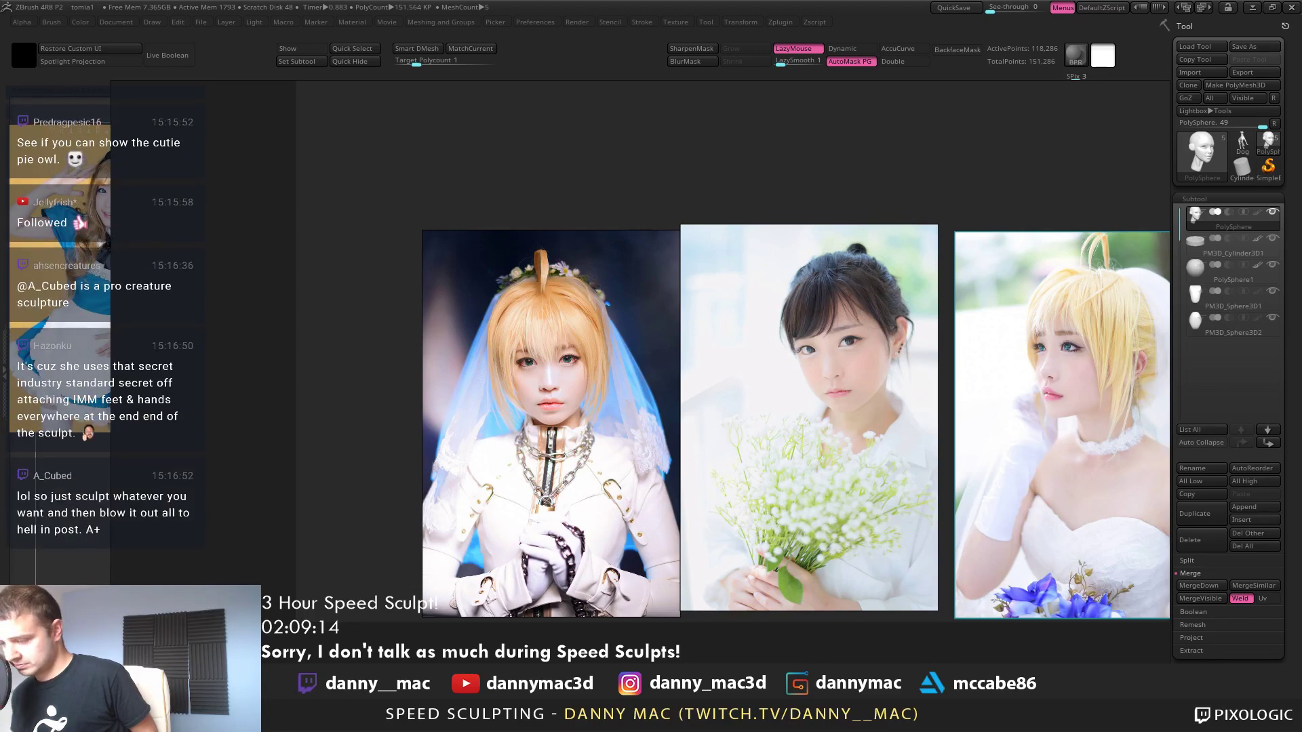
# Add the photo of the dark-fringed woman in white lace, overlapping the lower part of the middle portrait
pyautogui.moveTo(817, 2); pyautogui.dragTo(817, 88)
pyautogui.scroll(-4, 831, 230)
pyautogui.scroll(1, 828, 227)
pyautogui.moveTo(828, 225); pyautogui.dragTo(832, 474)
pyautogui.scroll(1, 828, 491)
pyautogui.scroll(1, 833, 474)
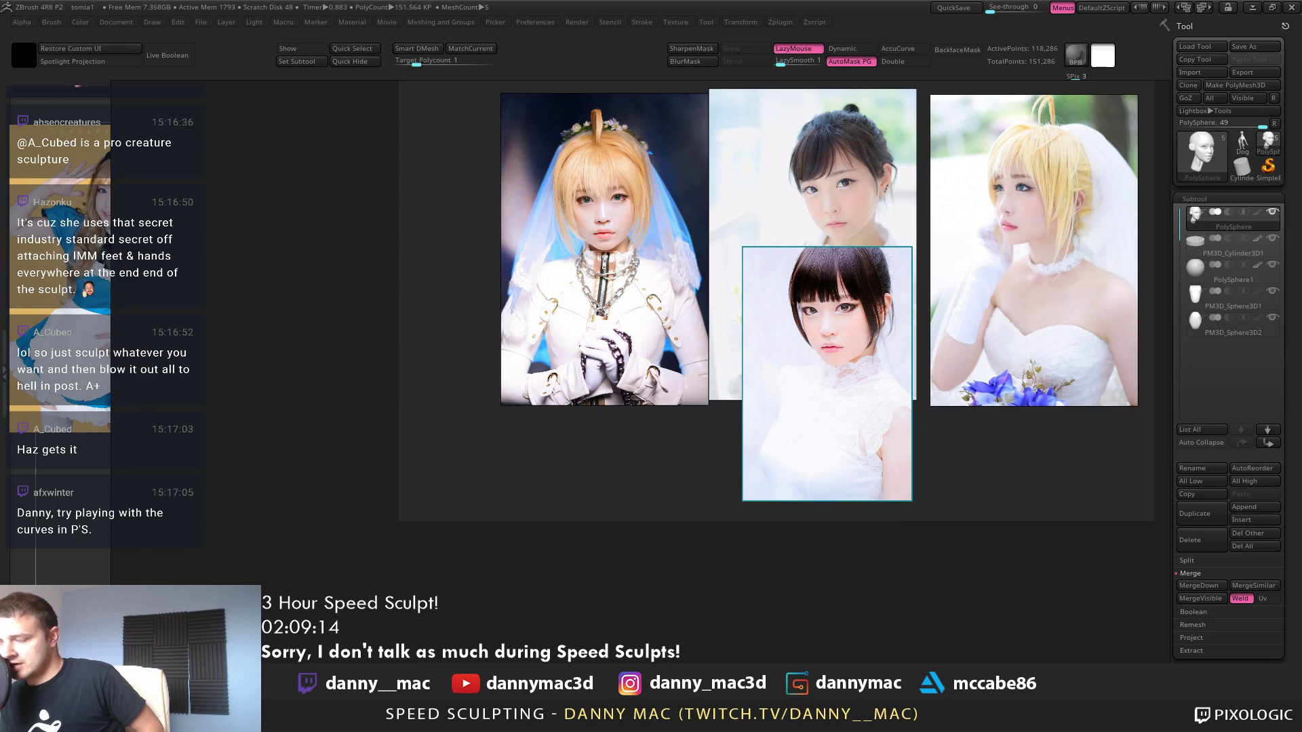
# Try the photo of two women seated in frilly dresses on the board, inspect it up close and delete it
pyautogui.moveTo(0, 270); pyautogui.dragTo(652, 270)
pyautogui.moveTo(922, 501); pyautogui.dragTo(1206, 380)
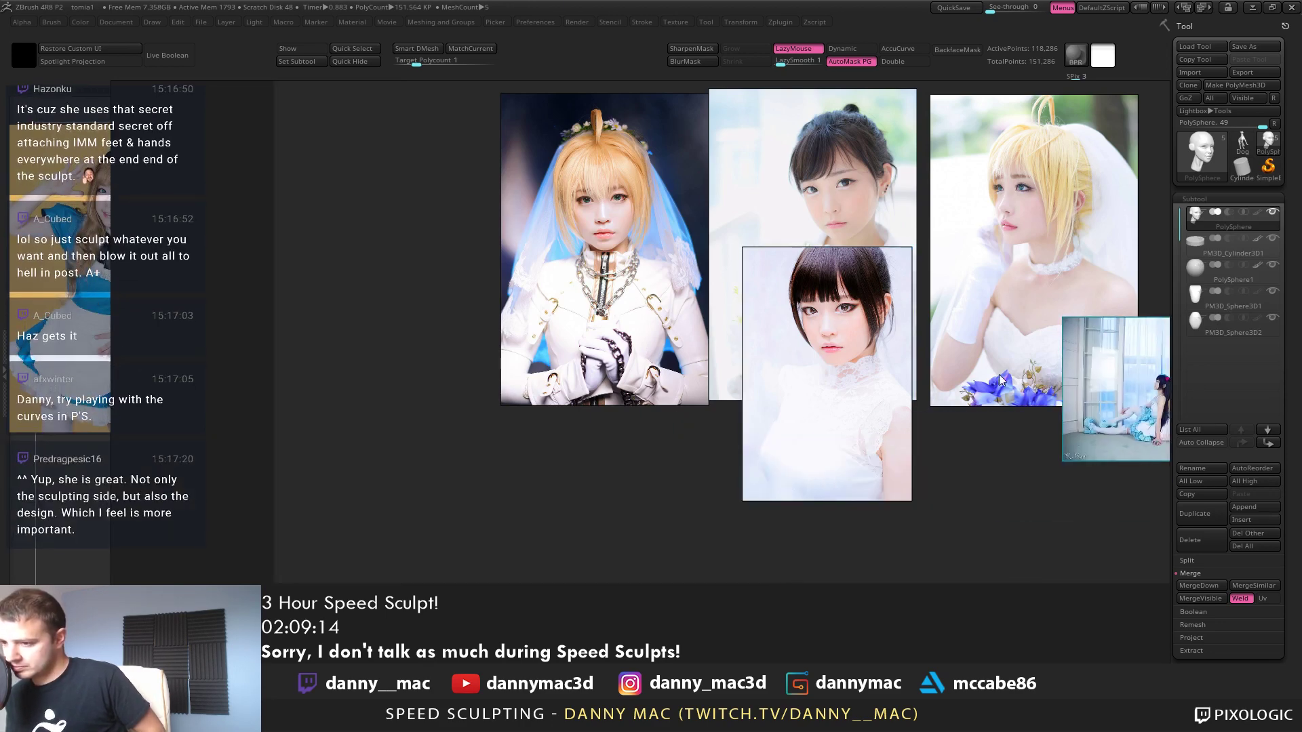
pyautogui.moveTo(926, 371); pyautogui.dragTo(663, 340, button='middle')
pyautogui.moveTo(873, 366); pyautogui.dragTo(956, 261)
pyautogui.scroll(8, 999, 303)
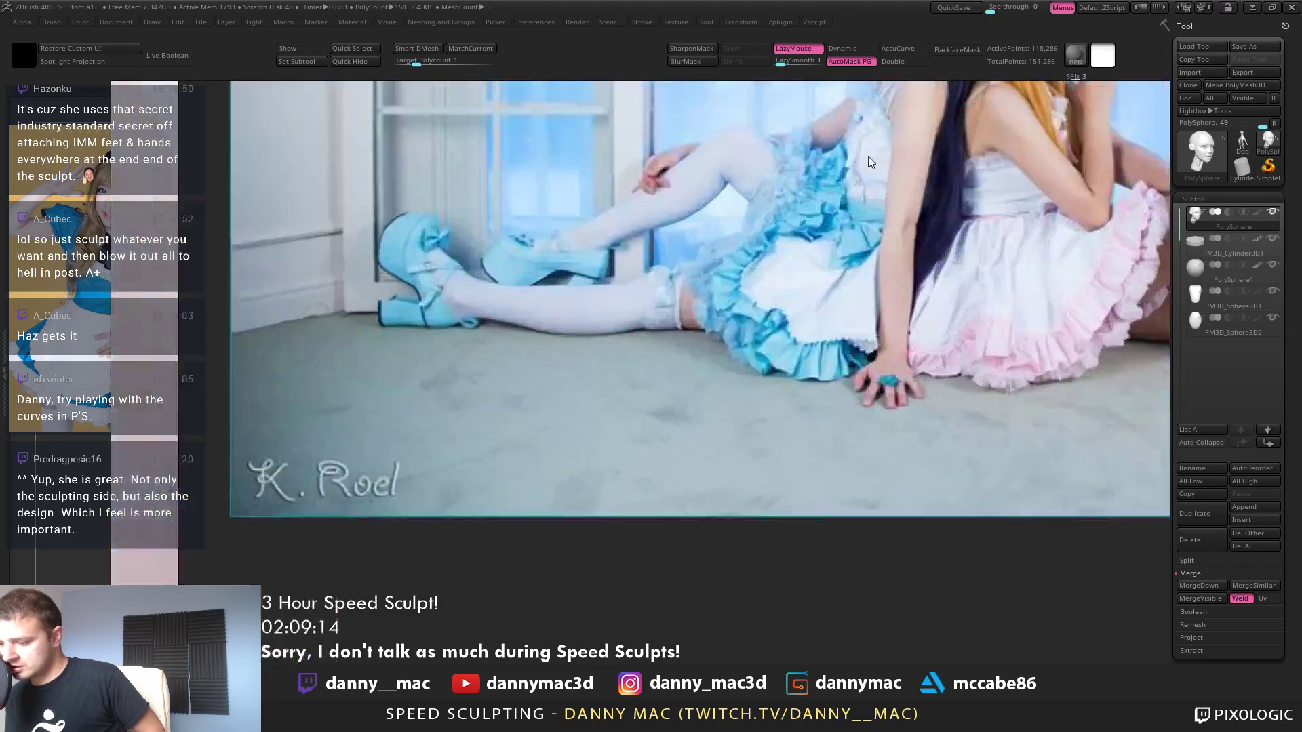
pyautogui.scroll(-8, 949, 401)
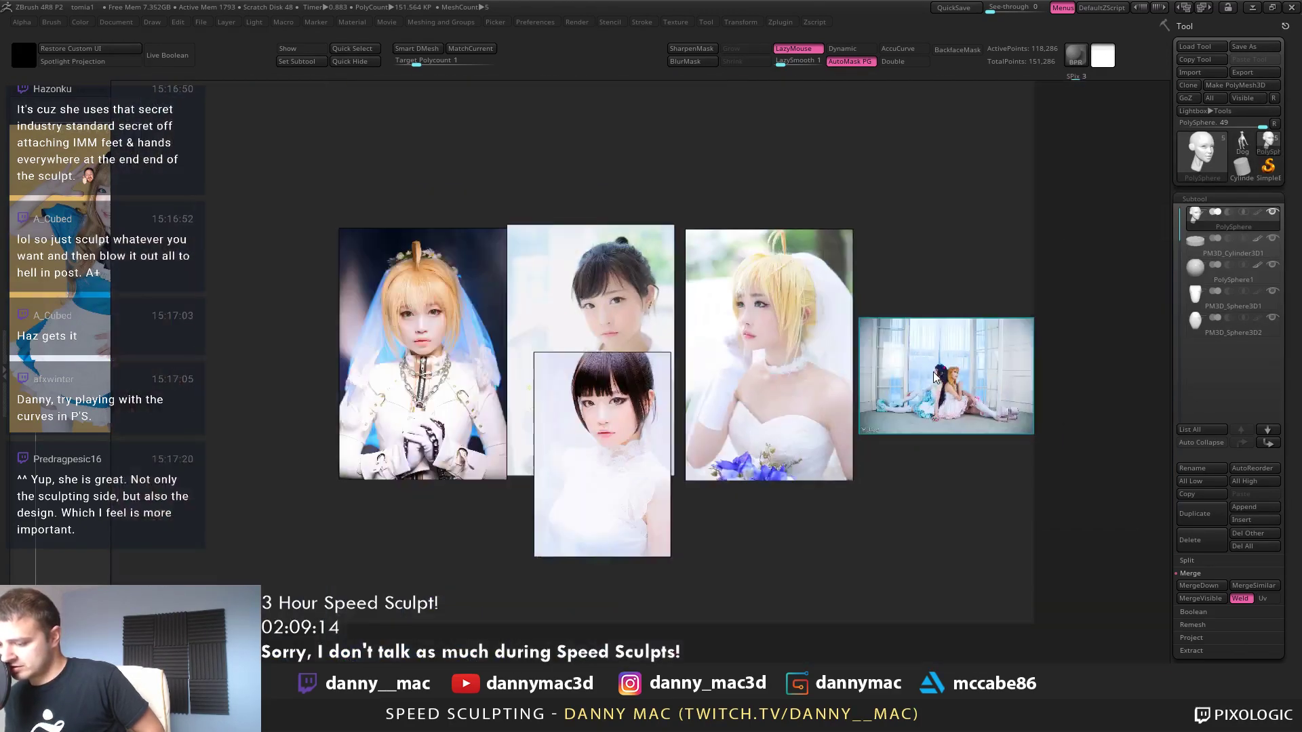
pyautogui.rightClick(935, 364)
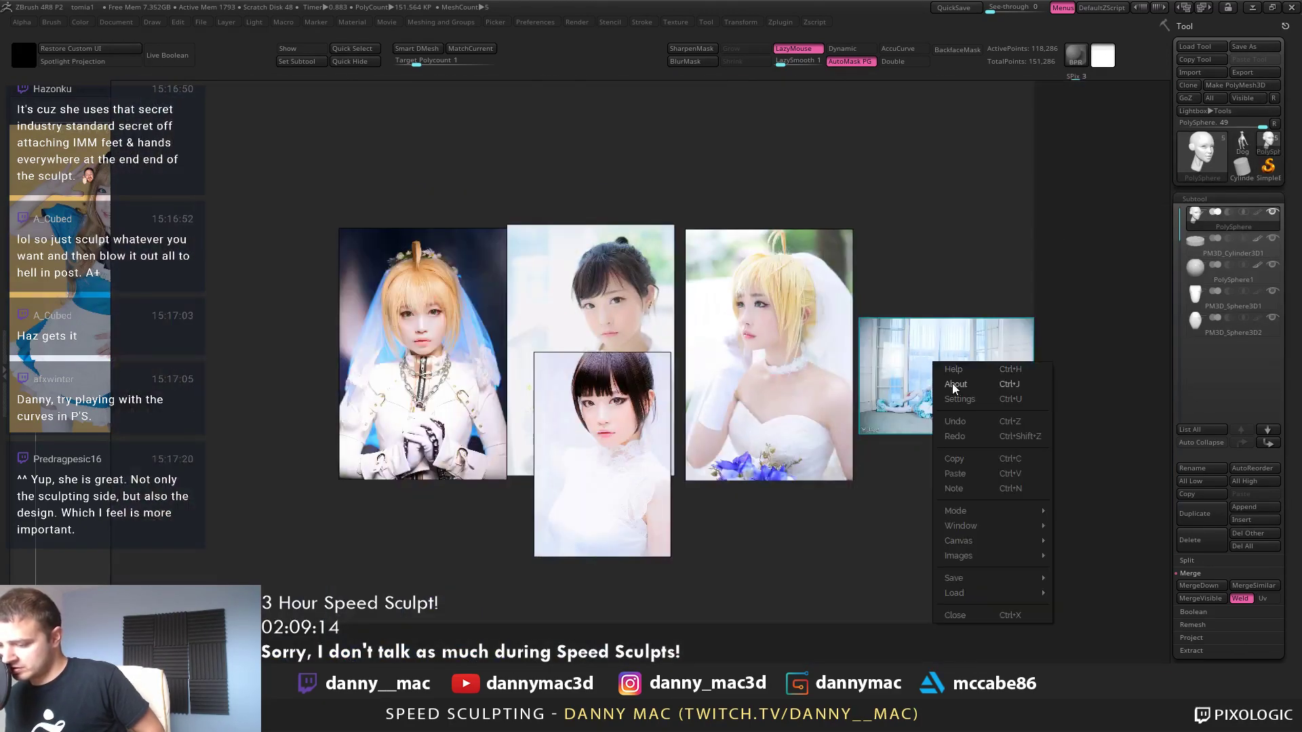
pyautogui.click(899, 389)
pyautogui.press('Delete')
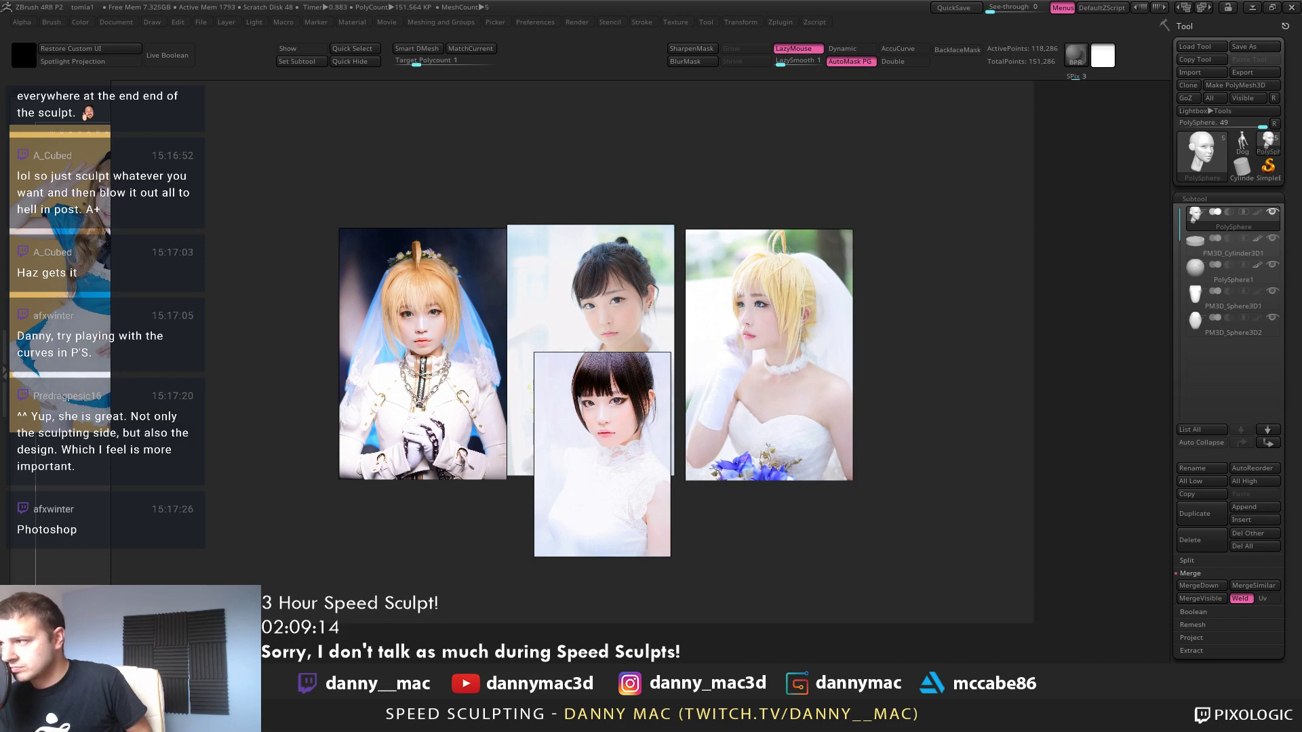
# Add the photo of the long-haired woman with a leaf wreath looking up, just below the rightmost bride photo
pyautogui.moveTo(712, 10); pyautogui.dragTo(794, 519)
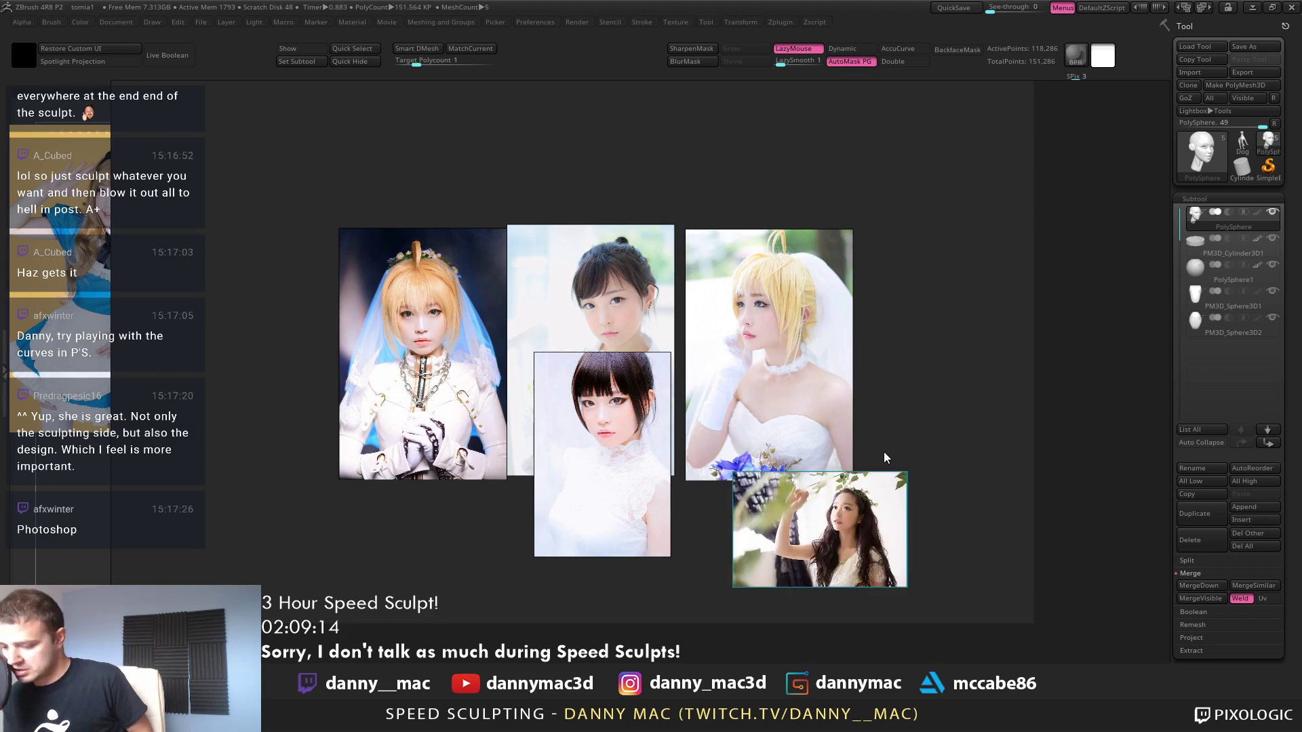
pyautogui.scroll(5, 852, 486)
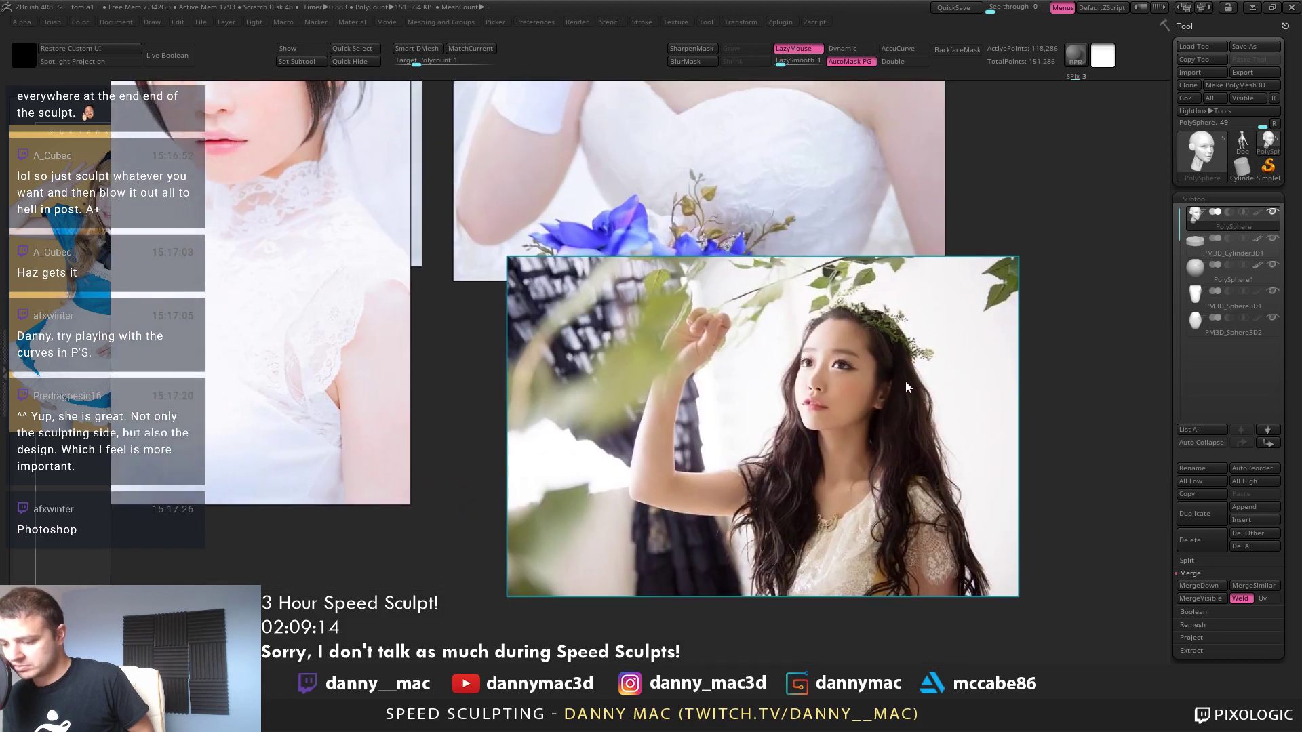
pyautogui.moveTo(906, 381); pyautogui.dragTo(811, 376)
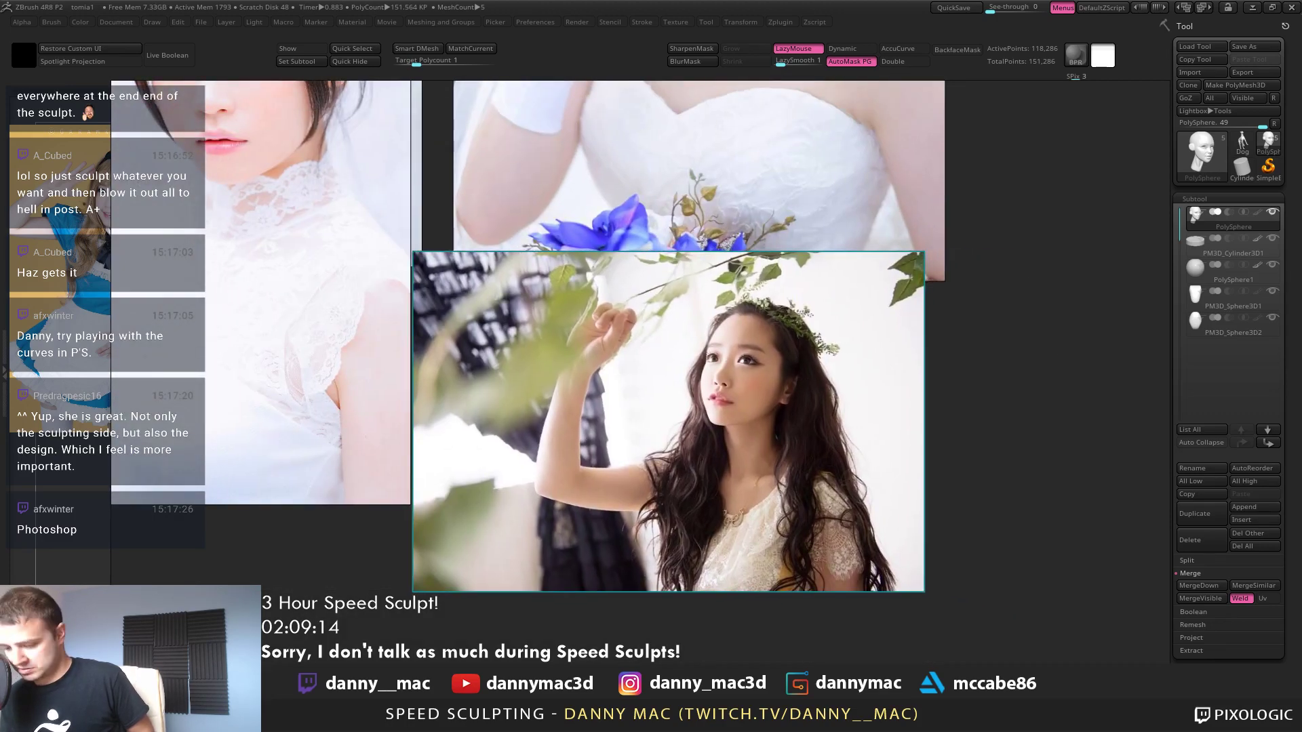
pyautogui.scroll(-7, 815, 565)
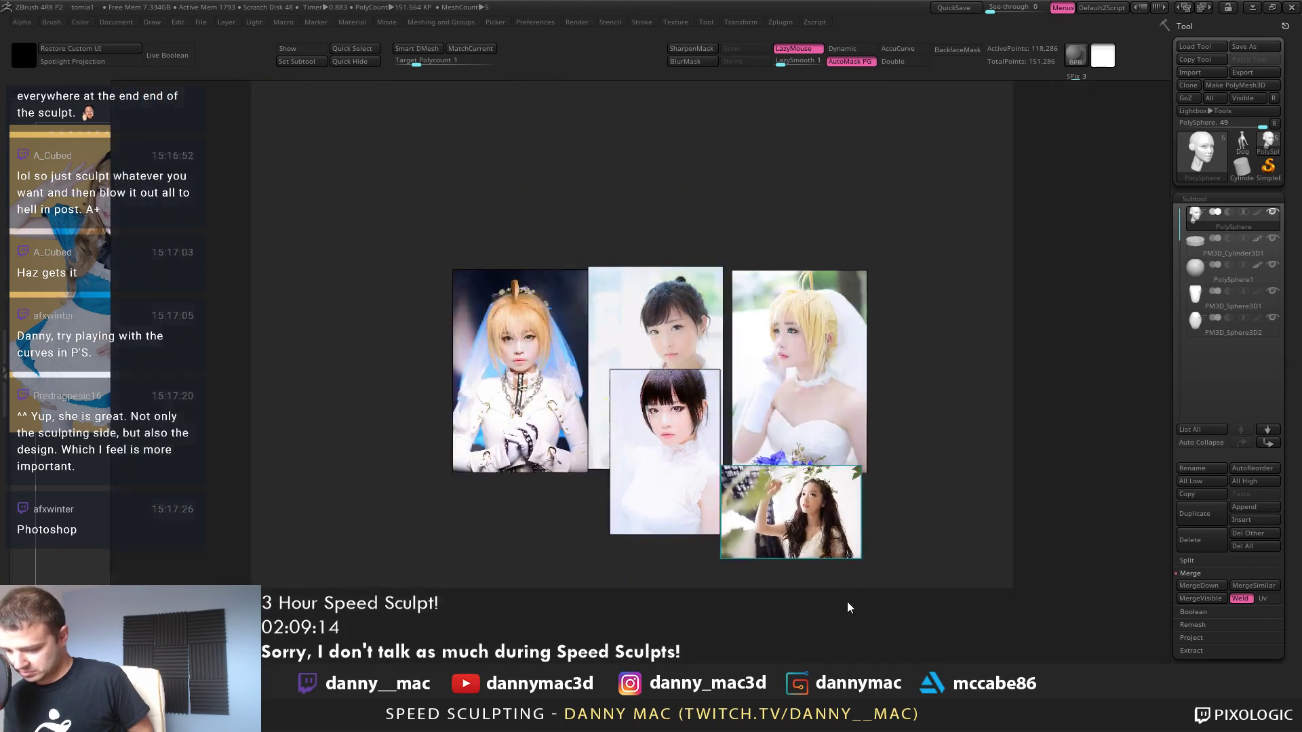
pyautogui.moveTo(847, 601); pyautogui.dragTo(834, 479, button='middle')
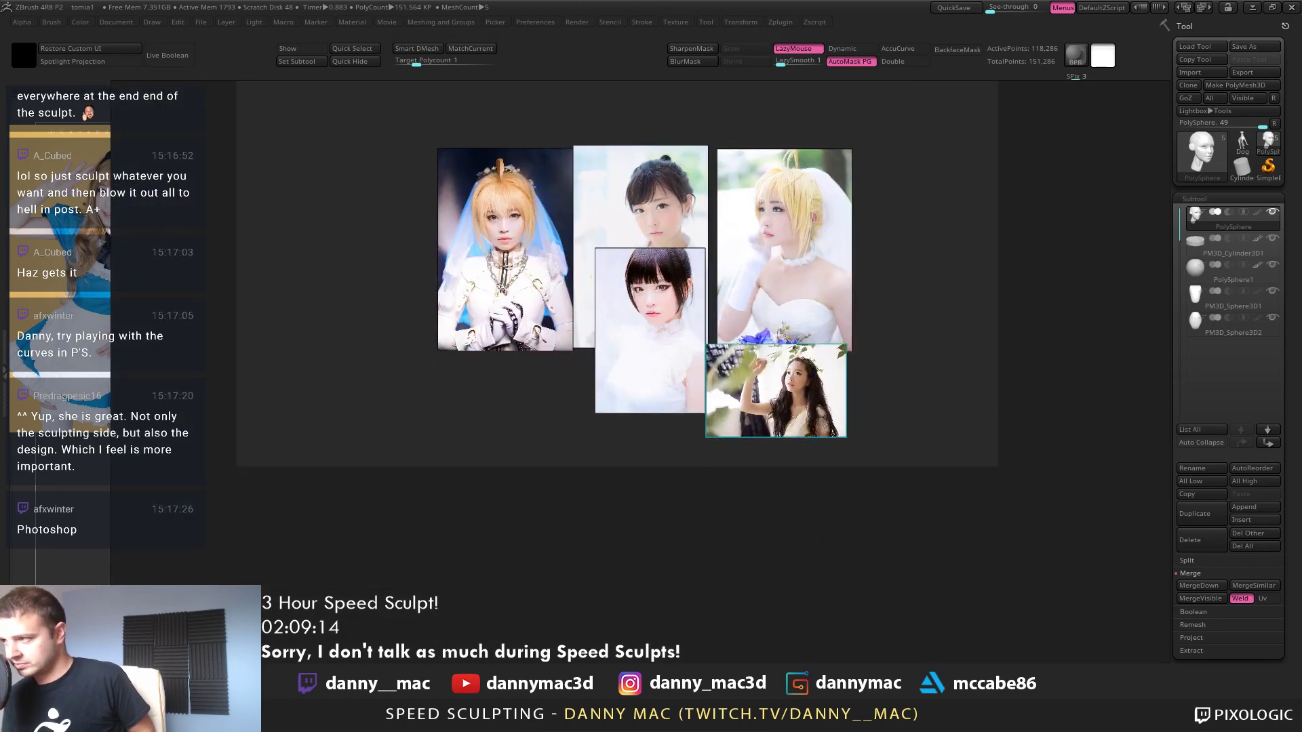
# Add the second wreath photo, with the woman facing the camera, to the left of the first one under the lace portrait
pyautogui.moveTo(725, 522); pyautogui.dragTo(644, 373)
pyautogui.scroll(2, 738, 494)
pyautogui.scroll(2, 643, 441)
pyautogui.scroll(1, 701, 380)
pyautogui.moveTo(697, 407); pyautogui.dragTo(732, 577, button='middle')
pyautogui.scroll(-4, 734, 573)
pyautogui.scroll(1, 740, 490)
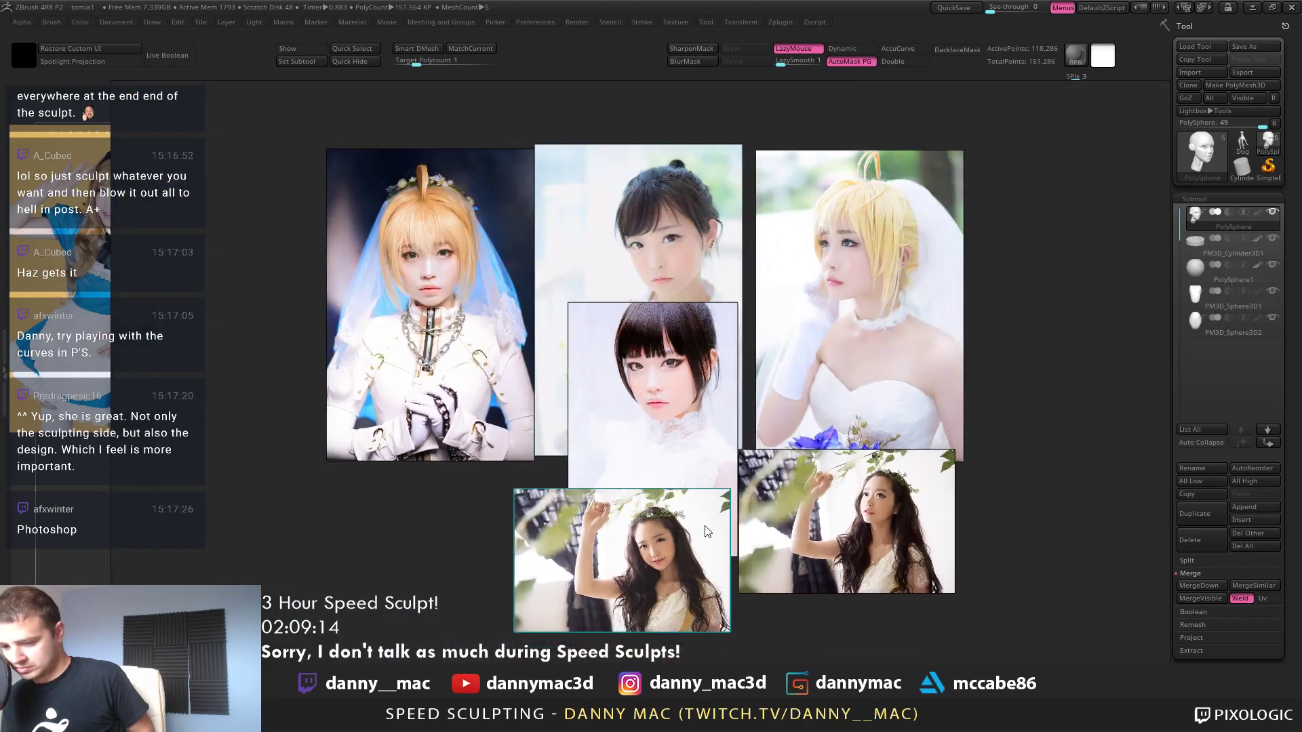
pyautogui.scroll(1, 747, 463)
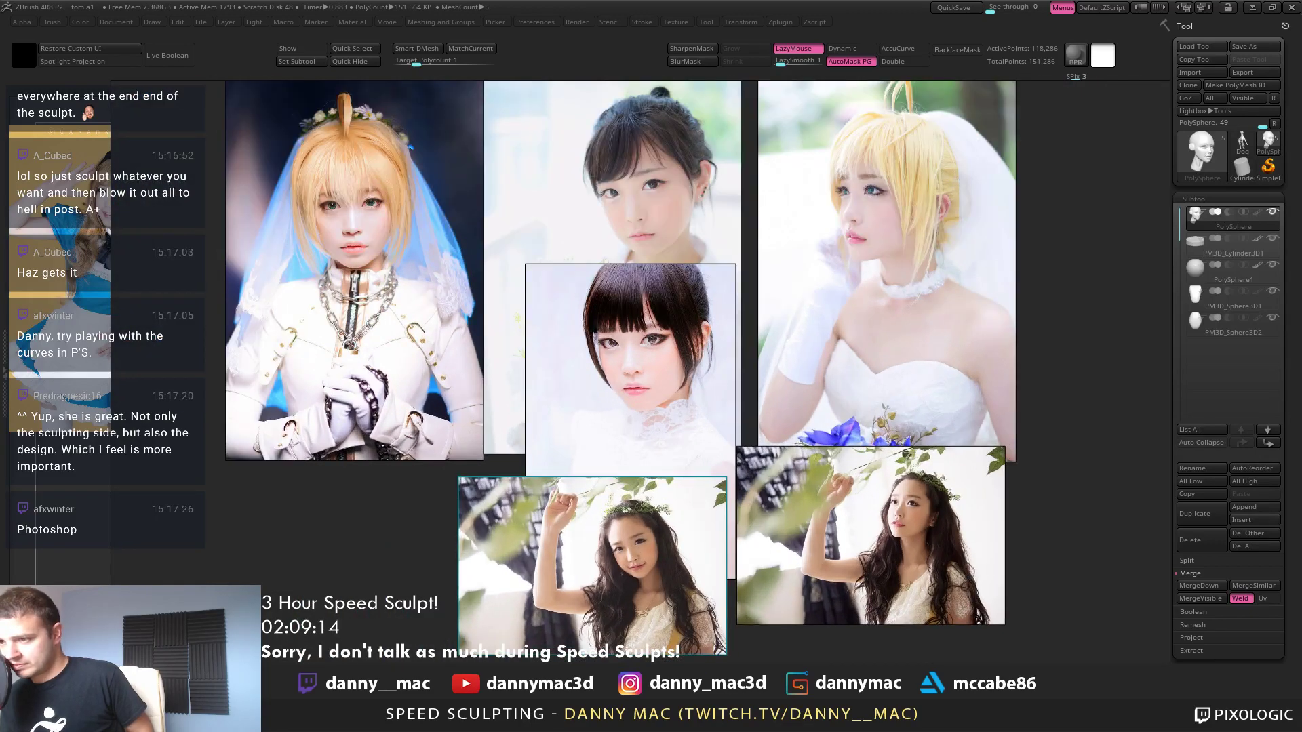
# Examine the portraits on the reference board up close and go back to the head sculpt
pyautogui.scroll(1, 670, 424)
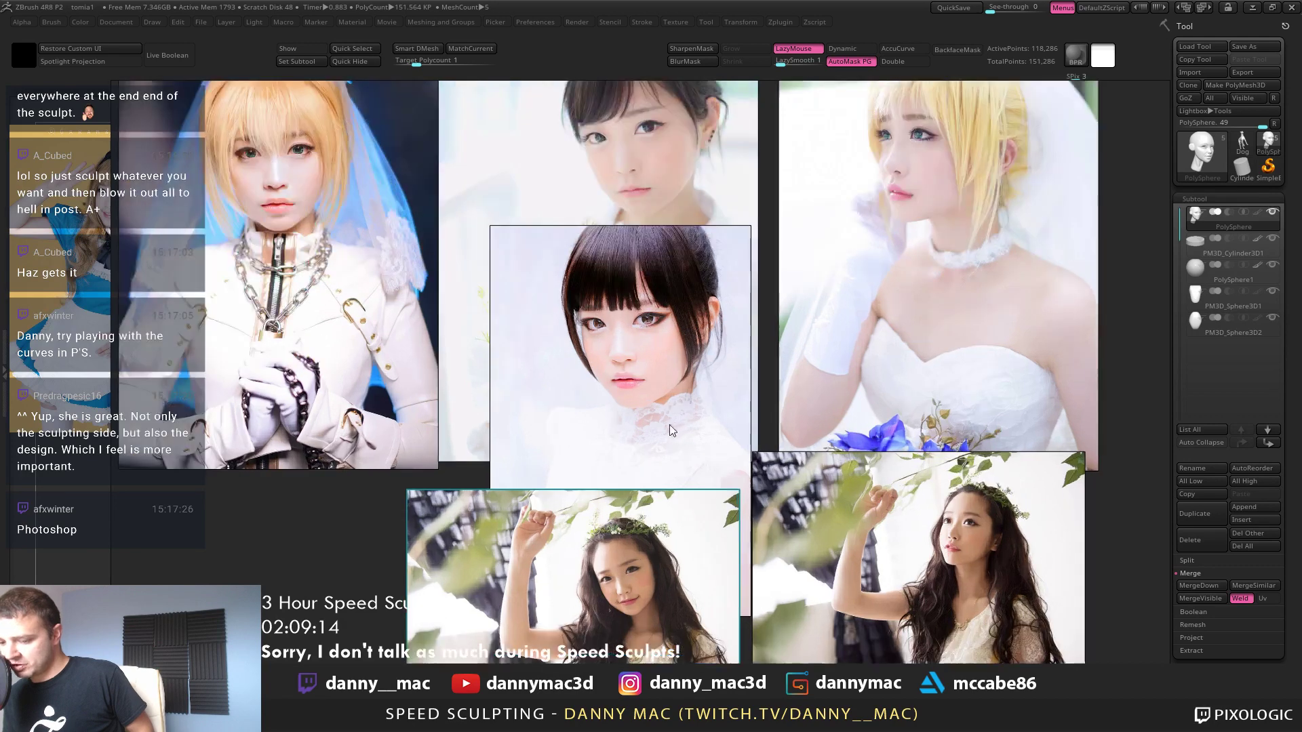
pyautogui.scroll(-1, 669, 424)
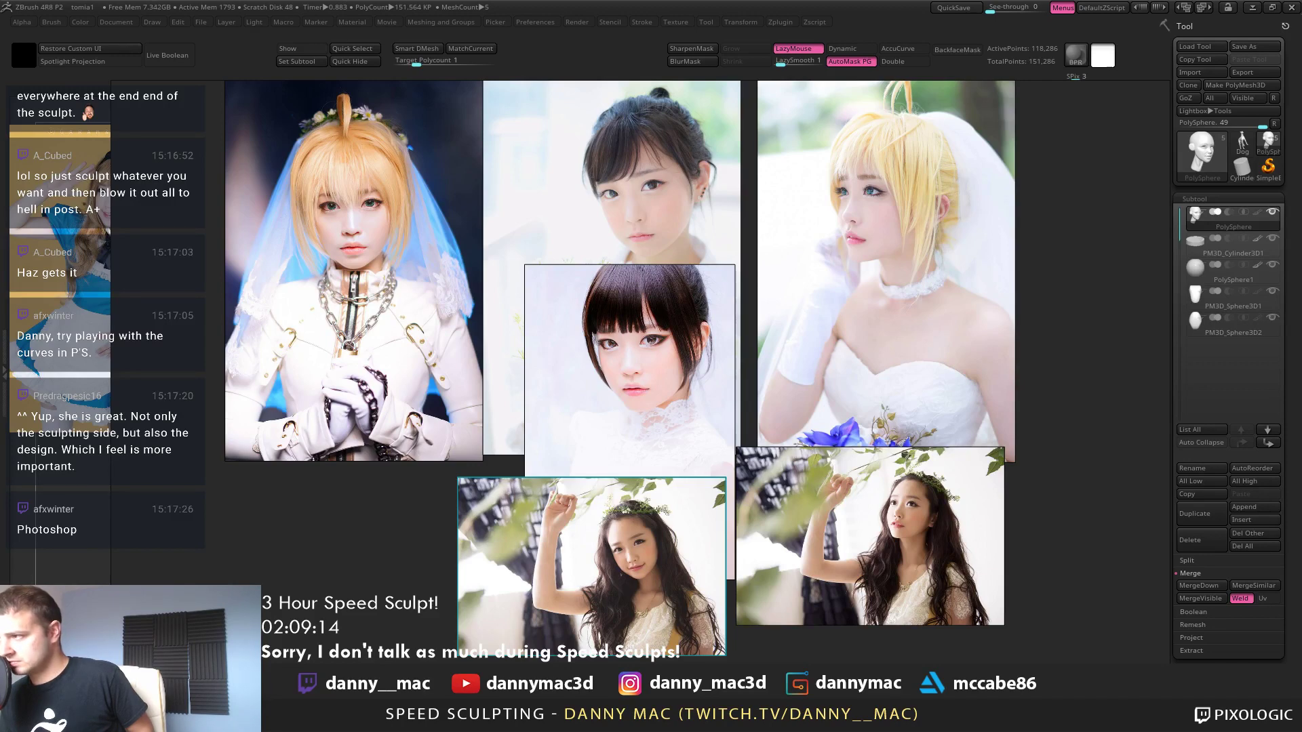
pyautogui.moveTo(577, 434)
pyautogui.mouseDown(button='right')
pyautogui.moveTo(659, 99)
pyautogui.moveTo(659, 0)
pyautogui.mouseUp(button='right')
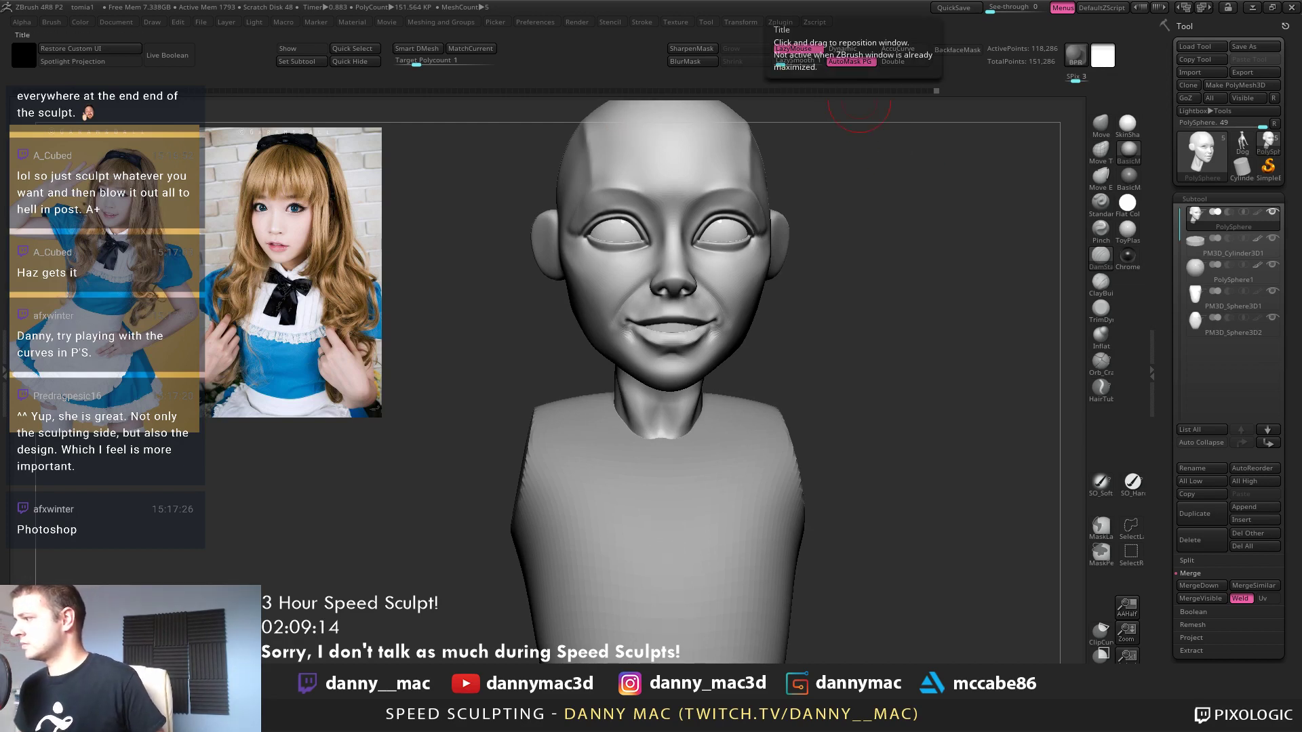
# Flatten the surface below the mouth corner and around the chin with the TrimDynamic brush
pyautogui.moveTo(877, 339); pyautogui.dragTo(731, 351)
pyautogui.press('b')
pyautogui.press('t')
pyautogui.press('d')
pyautogui.hotkey('shift', 'f')
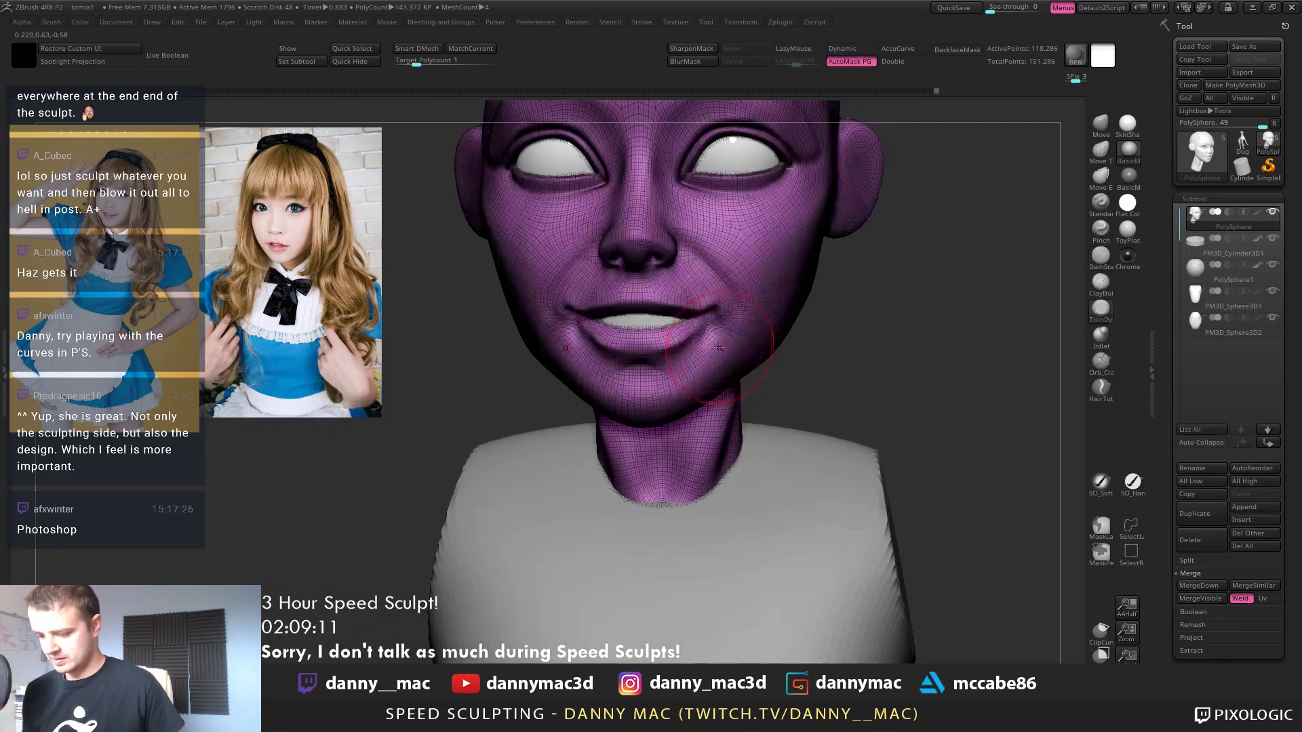
pyautogui.hotkey('shift', 'f')
pyautogui.moveTo(861, 343); pyautogui.dragTo(663, 349)
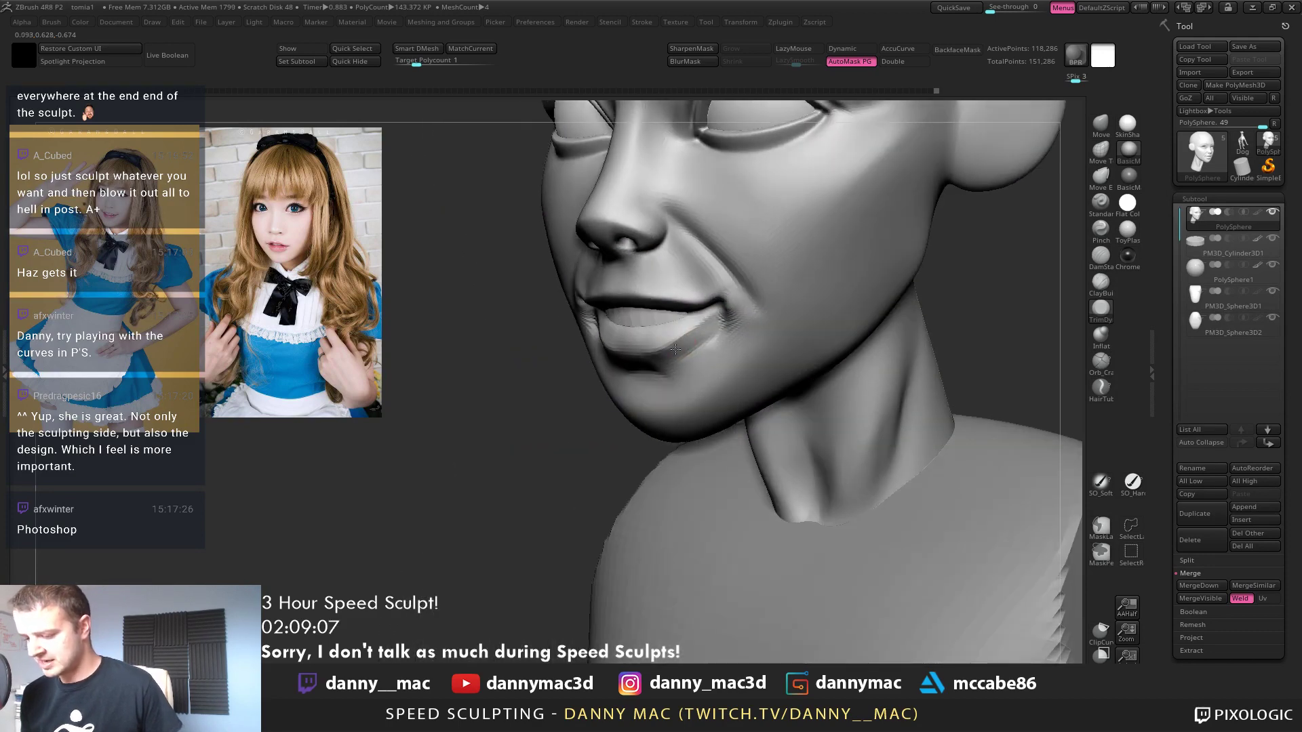
pyautogui.moveTo(683, 359); pyautogui.dragTo(739, 365, button='right')
pyautogui.moveTo(677, 352); pyautogui.dragTo(663, 355)
pyautogui.moveTo(668, 356)
pyautogui.mouseDown(button='right')
pyautogui.moveTo(640, 357)
pyautogui.moveTo(702, 378)
pyautogui.moveTo(694, 290)
pyautogui.moveTo(691, 301)
pyautogui.moveTo(624, 288)
pyautogui.moveTo(626, 308)
pyautogui.moveTo(604, 316)
pyautogui.moveTo(604, 262)
pyautogui.moveTo(628, 271)
pyautogui.mouseUp(button='right')
# Drop the head to a lower subdivision level and turn LazyMouse off
pyautogui.press('l')
pyautogui.press('space')
pyautogui.press('l')
pyautogui.press('space')
pyautogui.hotkey('shift', 'd')
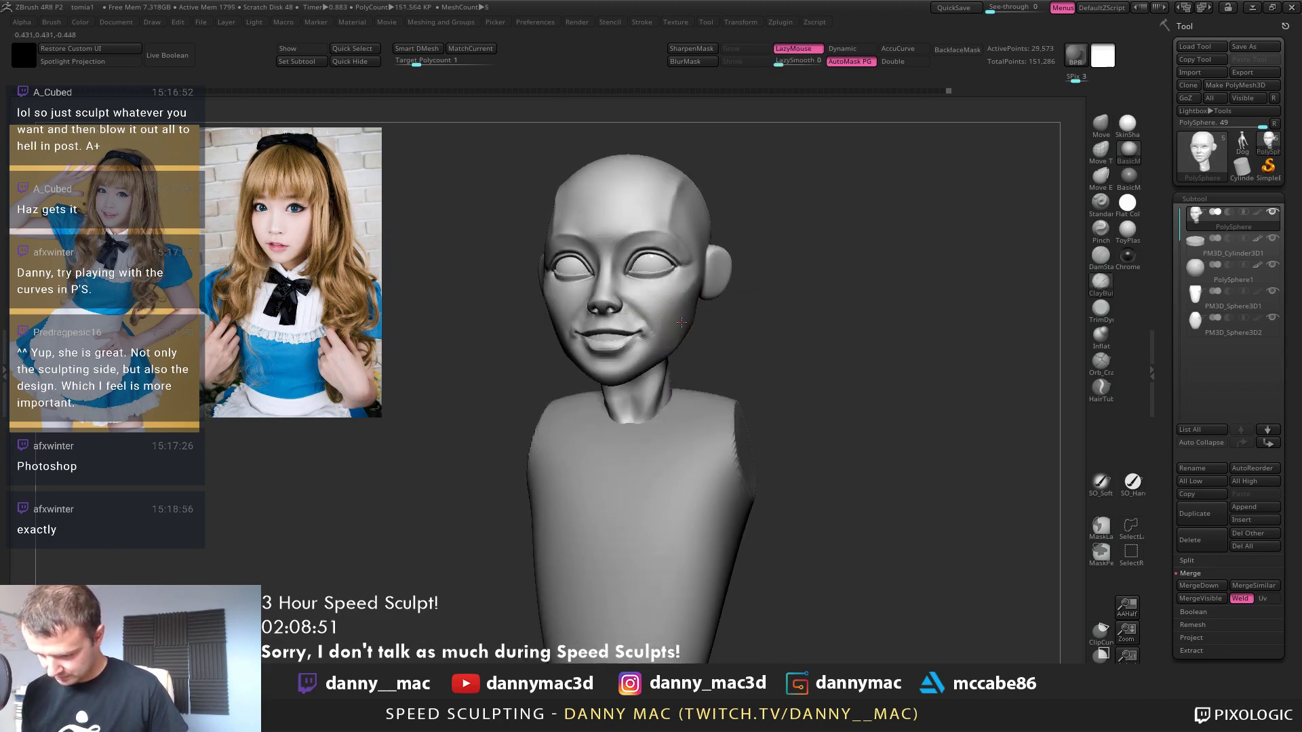
pyautogui.press('l')
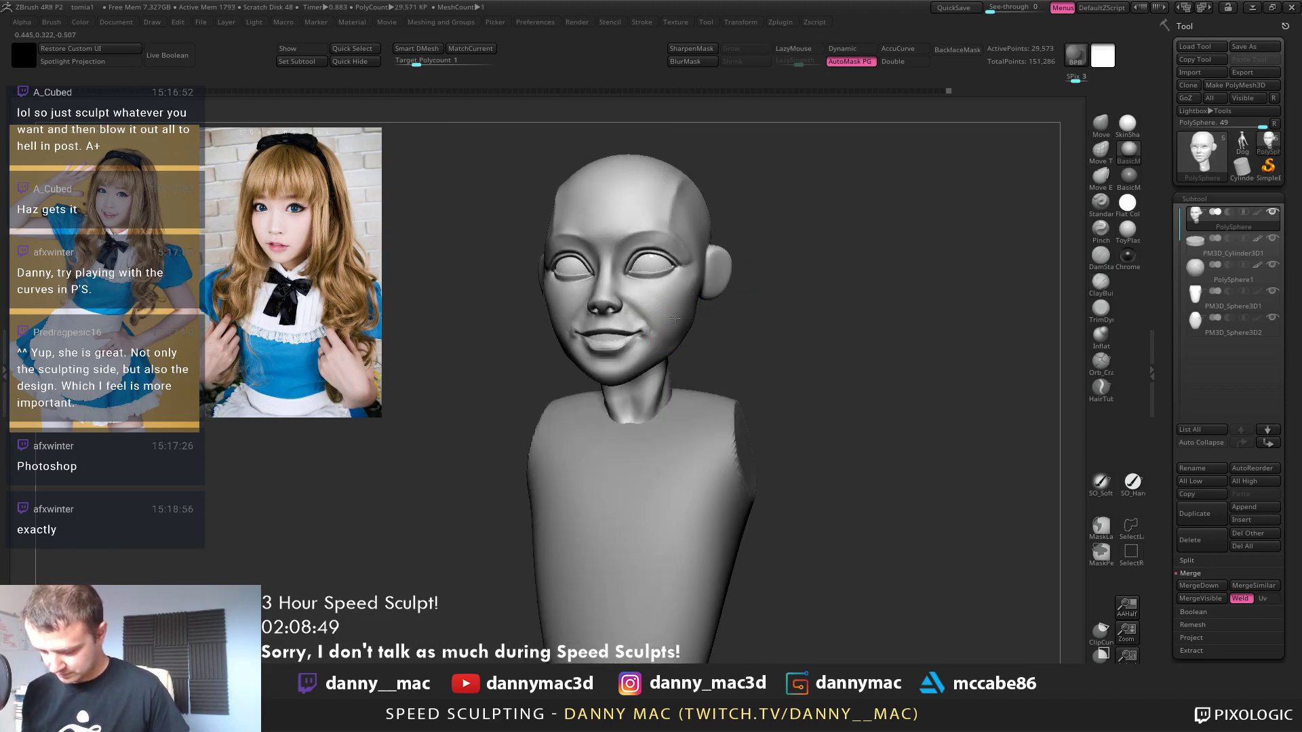
# Reshape the jaw and chin in profile with the Move brush, adjusting the brush size between strokes
pyautogui.moveTo(675, 318); pyautogui.dragTo(713, 254, button='right')
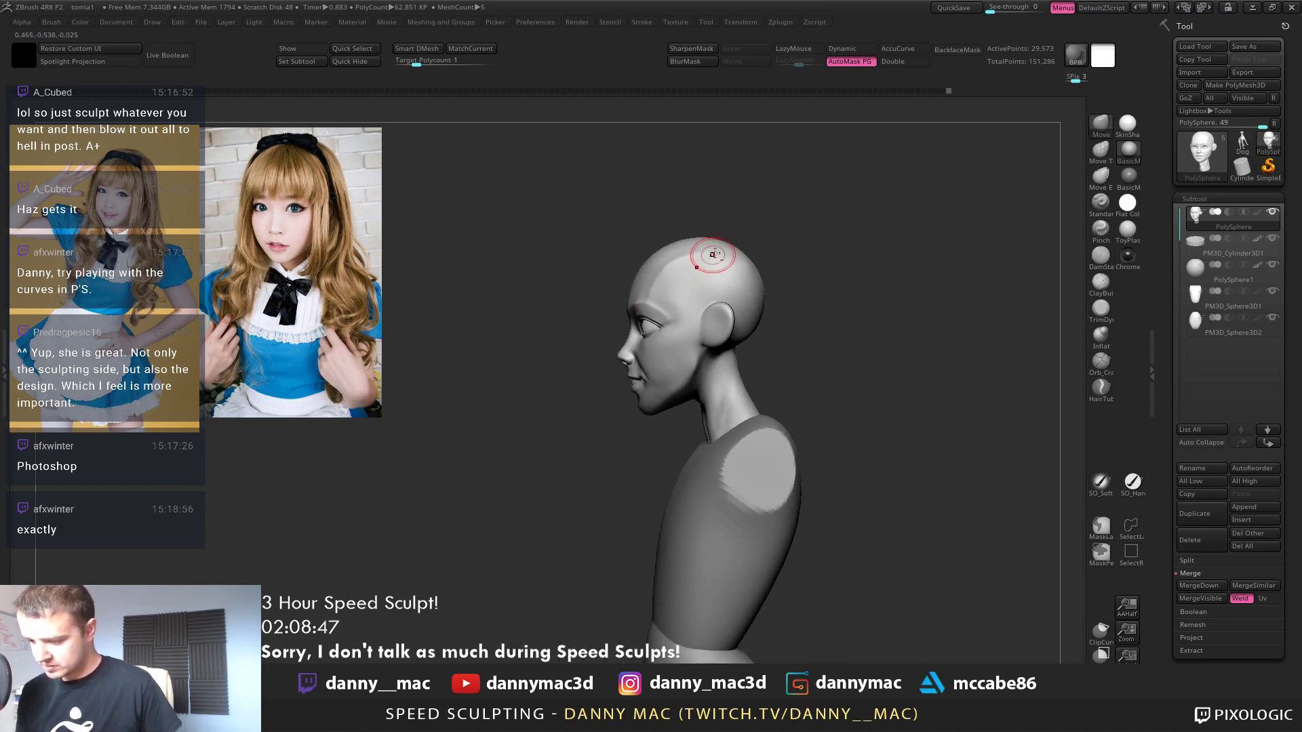
pyautogui.keyDown('alt'); pyautogui.moveTo(776, 352); pyautogui.dragTo(574, 238, button='right'); pyautogui.keyUp('alt')
pyautogui.keyDown('alt'); pyautogui.moveTo(562, 367); pyautogui.dragTo(541, 369, button='right'); pyautogui.keyUp('alt')
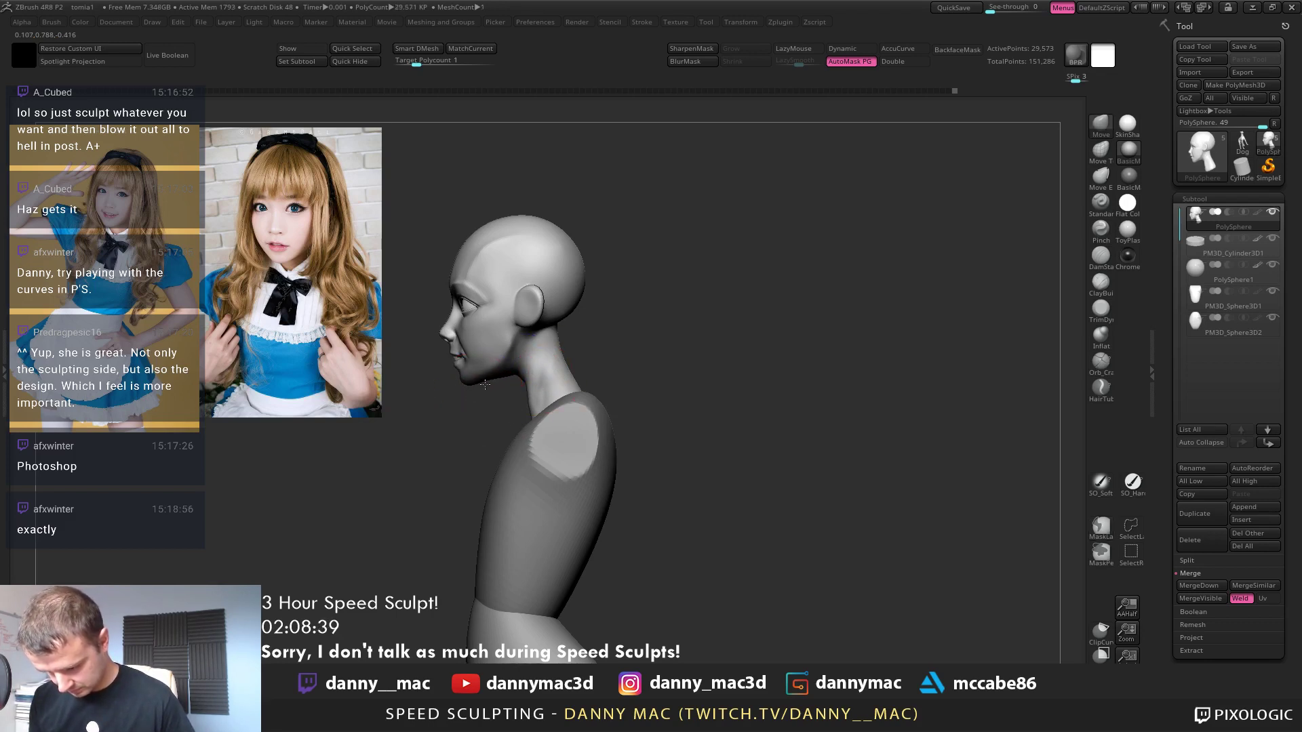
pyautogui.rightClick(514, 342)
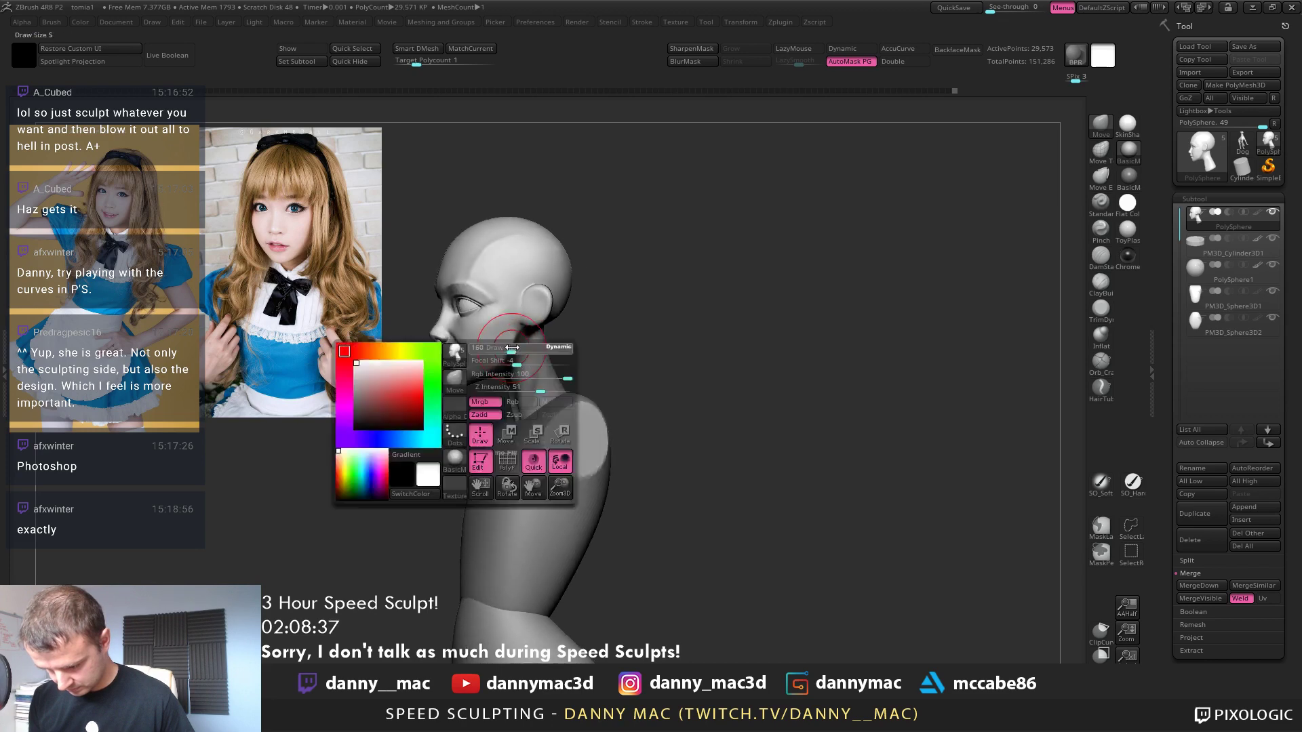
pyautogui.rightClick(531, 303)
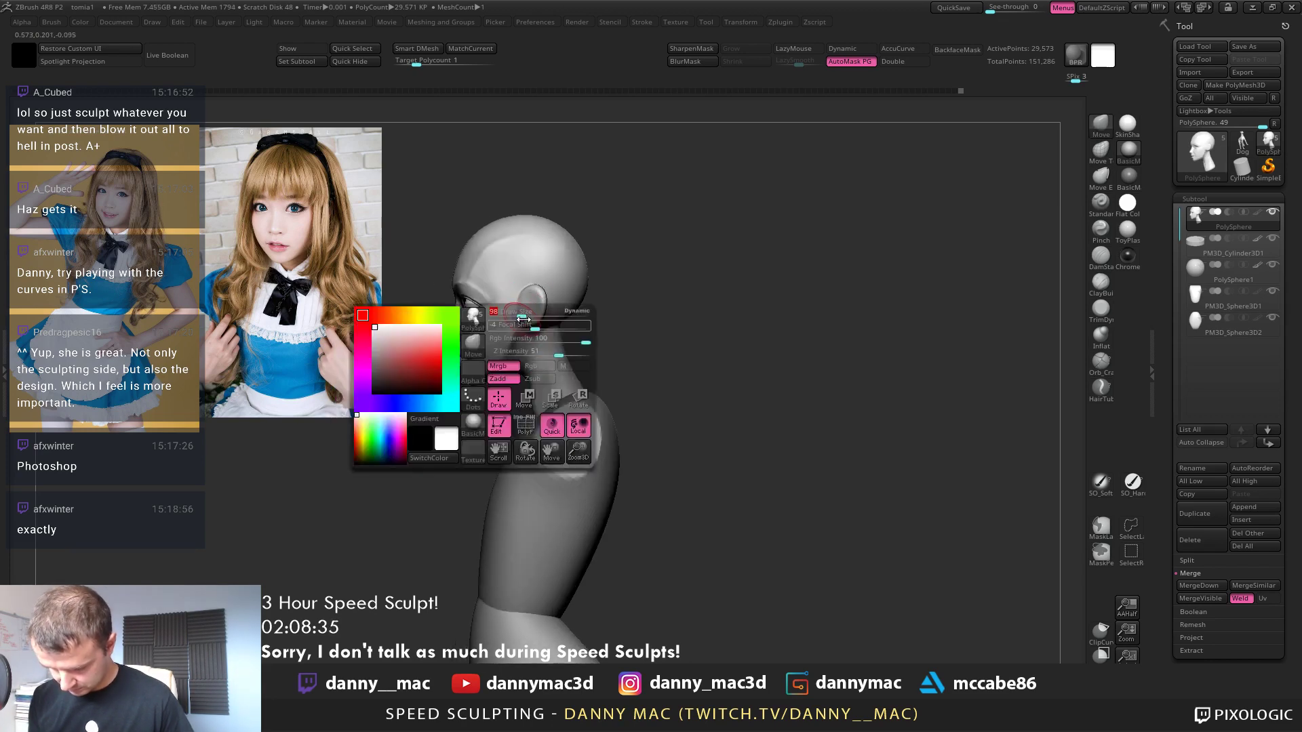
pyautogui.moveTo(532, 304)
pyautogui.mouseDown(button='right')
pyautogui.moveTo(548, 306)
pyautogui.moveTo(473, 382)
pyautogui.moveTo(488, 377)
pyautogui.moveTo(473, 371)
pyautogui.mouseUp(button='right')
pyautogui.rightClick(508, 350)
pyautogui.rightClick(478, 368)
pyautogui.moveTo(468, 377); pyautogui.dragTo(484, 367)
pyautogui.moveTo(529, 347)
pyautogui.mouseDown(button='right')
pyautogui.moveTo(547, 340)
pyautogui.moveTo(528, 345)
pyautogui.mouseUp(button='right')
pyautogui.moveTo(528, 345)
pyautogui.keyDown('alt'); pyautogui.mouseDown(button='right')
pyautogui.moveTo(592, 346)
pyautogui.moveTo(582, 366)
pyautogui.mouseUp(button='right'); pyautogui.keyUp('alt')
pyautogui.hotkey('shift', 'f')
pyautogui.hotkey('shift', 'f')
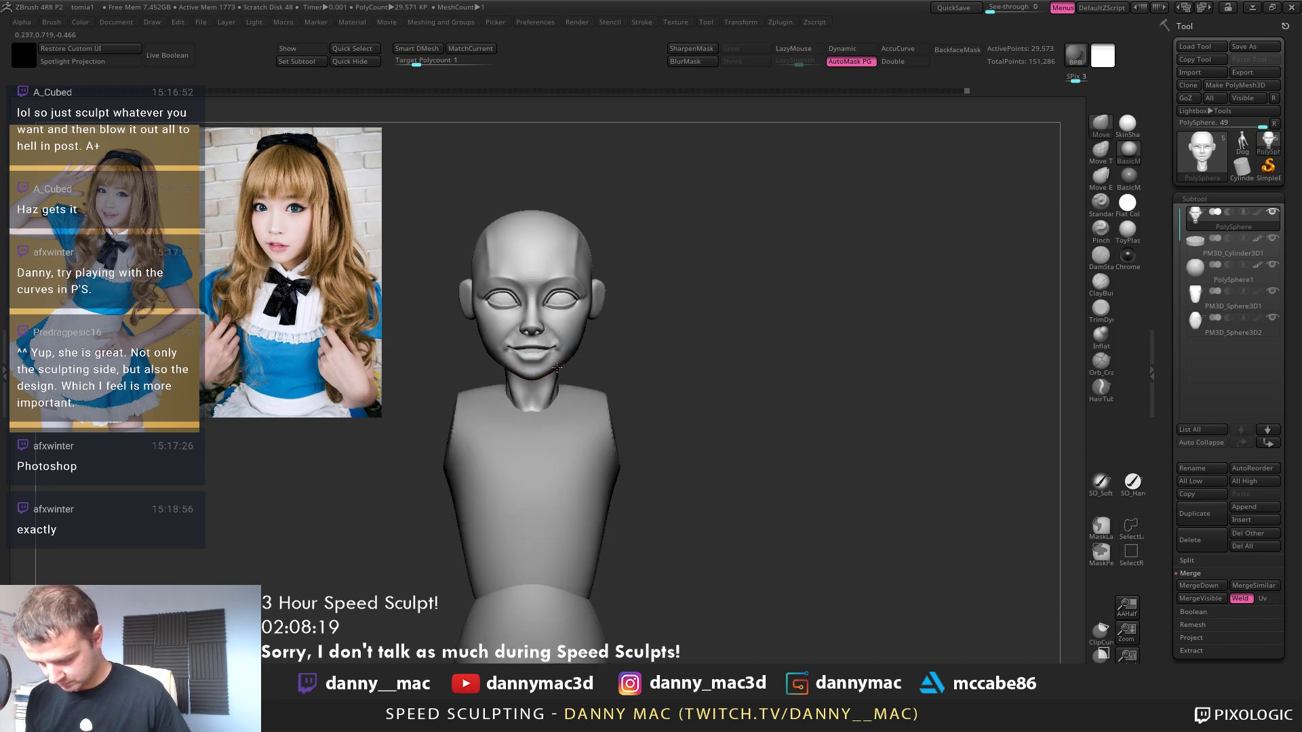
# Refine the jawline and ear shapes with a resized Move brush, working from the front and the side
pyautogui.press('space')
pyautogui.moveTo(557, 368)
pyautogui.mouseDown(button='right')
pyautogui.moveTo(590, 337)
pyautogui.moveTo(598, 357)
pyautogui.moveTo(523, 367)
pyautogui.moveTo(534, 377)
pyautogui.moveTo(578, 366)
pyautogui.moveTo(614, 305)
pyautogui.moveTo(608, 318)
pyautogui.moveTo(571, 283)
pyautogui.moveTo(593, 237)
pyautogui.moveTo(576, 351)
pyautogui.moveTo(573, 329)
pyautogui.moveTo(569, 361)
pyautogui.moveTo(538, 372)
pyautogui.moveTo(557, 388)
pyautogui.mouseUp(button='right')
pyautogui.press('space')
pyautogui.rightClick(575, 348)
pyautogui.rightClick(569, 363)
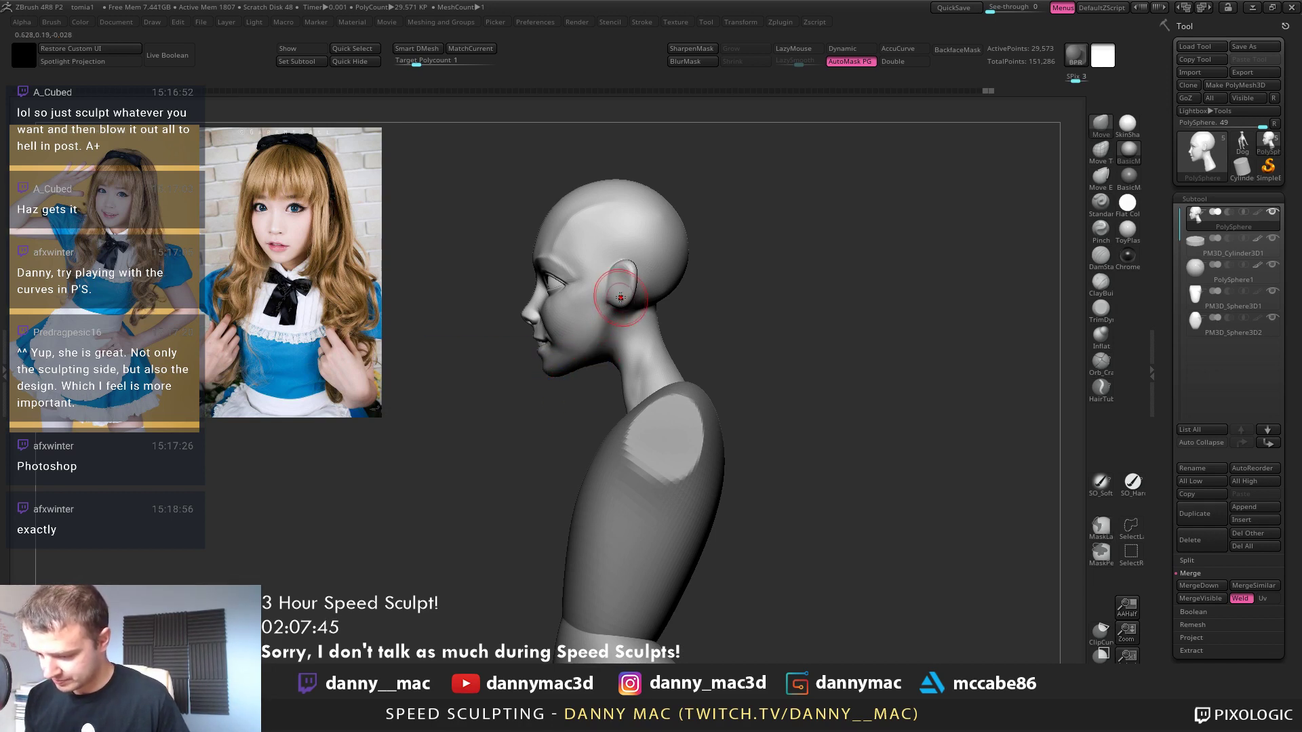
# Mask the scalp as a hair cap, keeping the face, jaw and neck below the hairline unmasked
pyautogui.moveTo(627, 296)
pyautogui.mouseDown(button='right')
pyautogui.moveTo(627, 271)
pyautogui.moveTo(657, 264)
pyautogui.moveTo(629, 304)
pyautogui.moveTo(665, 285)
pyautogui.moveTo(789, 291)
pyautogui.moveTo(657, 296)
pyautogui.moveTo(619, 208)
pyautogui.mouseUp(button='right')
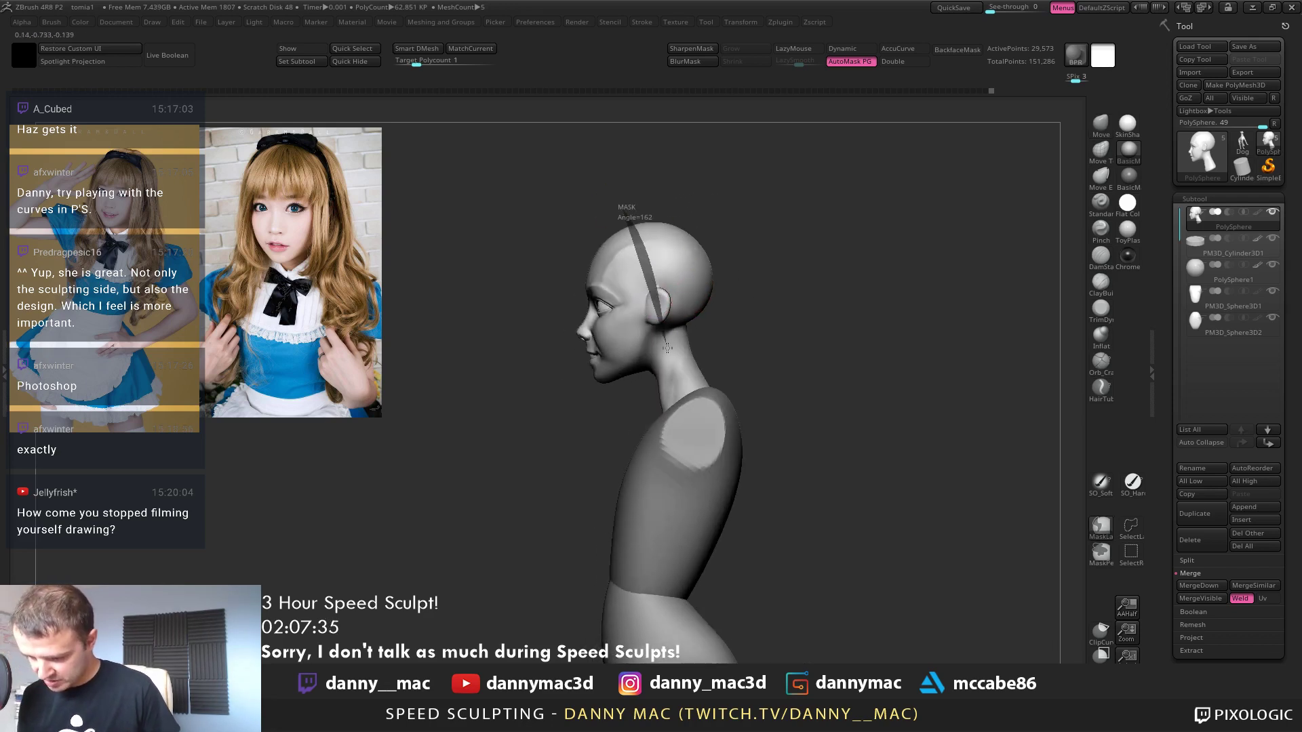
pyautogui.moveTo(653, 333); pyautogui.dragTo(625, 395, button='right')
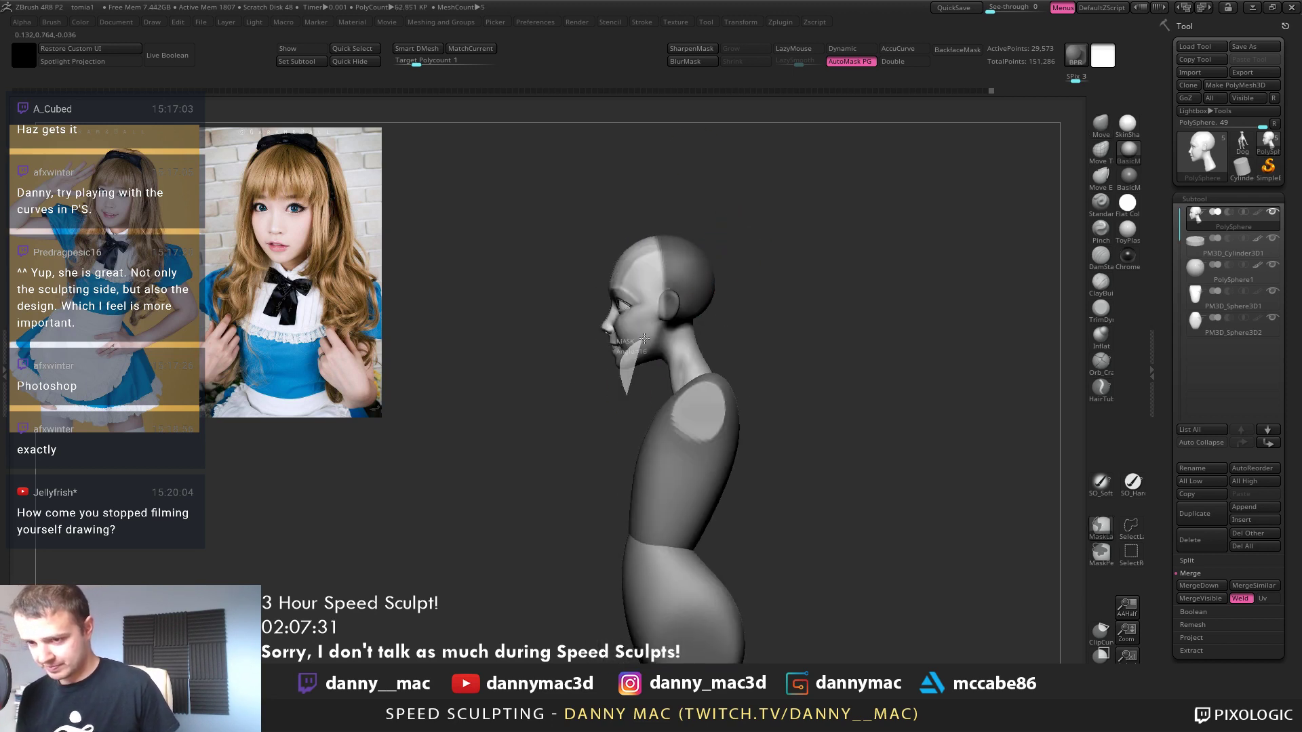
pyautogui.moveTo(814, 368)
pyautogui.mouseDown(button='right')
pyautogui.moveTo(733, 308)
pyautogui.moveTo(692, 304)
pyautogui.mouseUp(button='right')
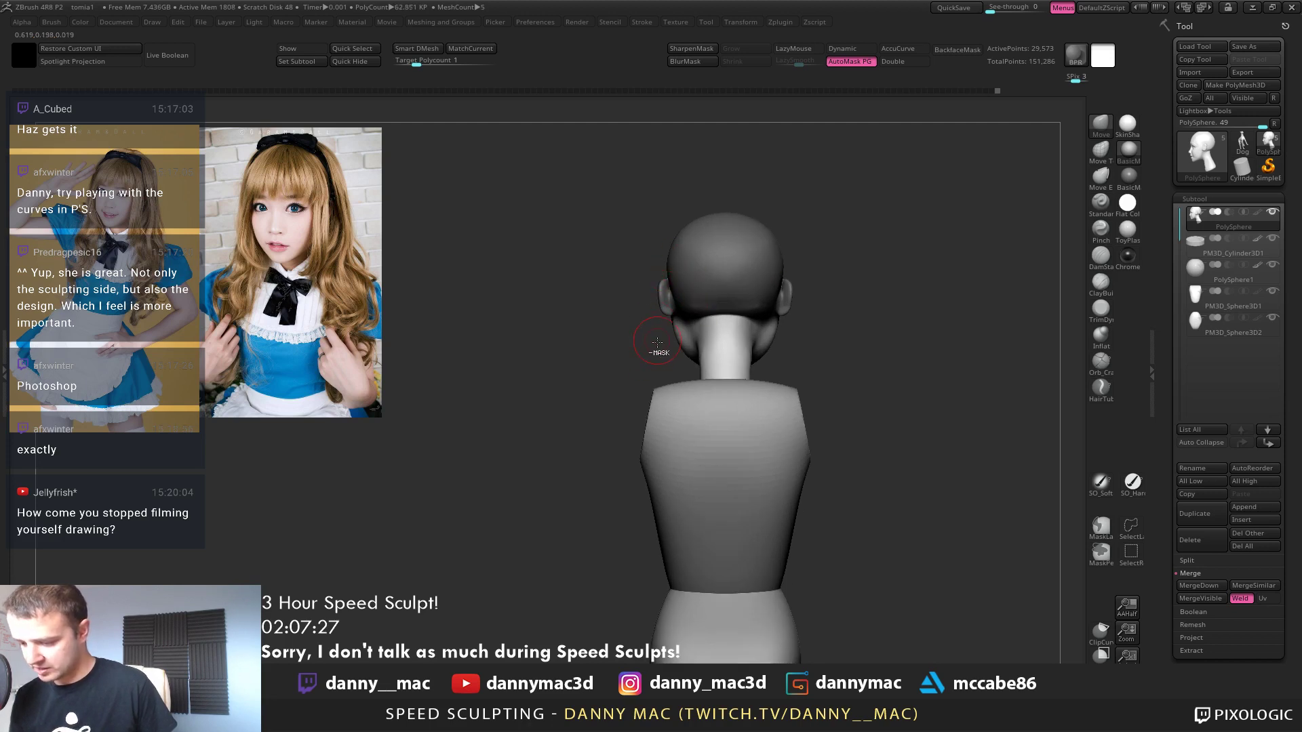
pyautogui.moveTo(669, 367); pyautogui.dragTo(614, 290, button='right')
pyautogui.moveTo(634, 319)
pyautogui.keyDown('ctrl'); pyautogui.mouseDown()
pyautogui.moveTo(668, 259)
pyautogui.moveTo(581, 264)
pyautogui.moveTo(590, 203)
pyautogui.moveTo(678, 200)
pyautogui.moveTo(681, 240)
pyautogui.mouseUp(); pyautogui.keyUp('ctrl')
pyautogui.press('w')
pyautogui.press('q')
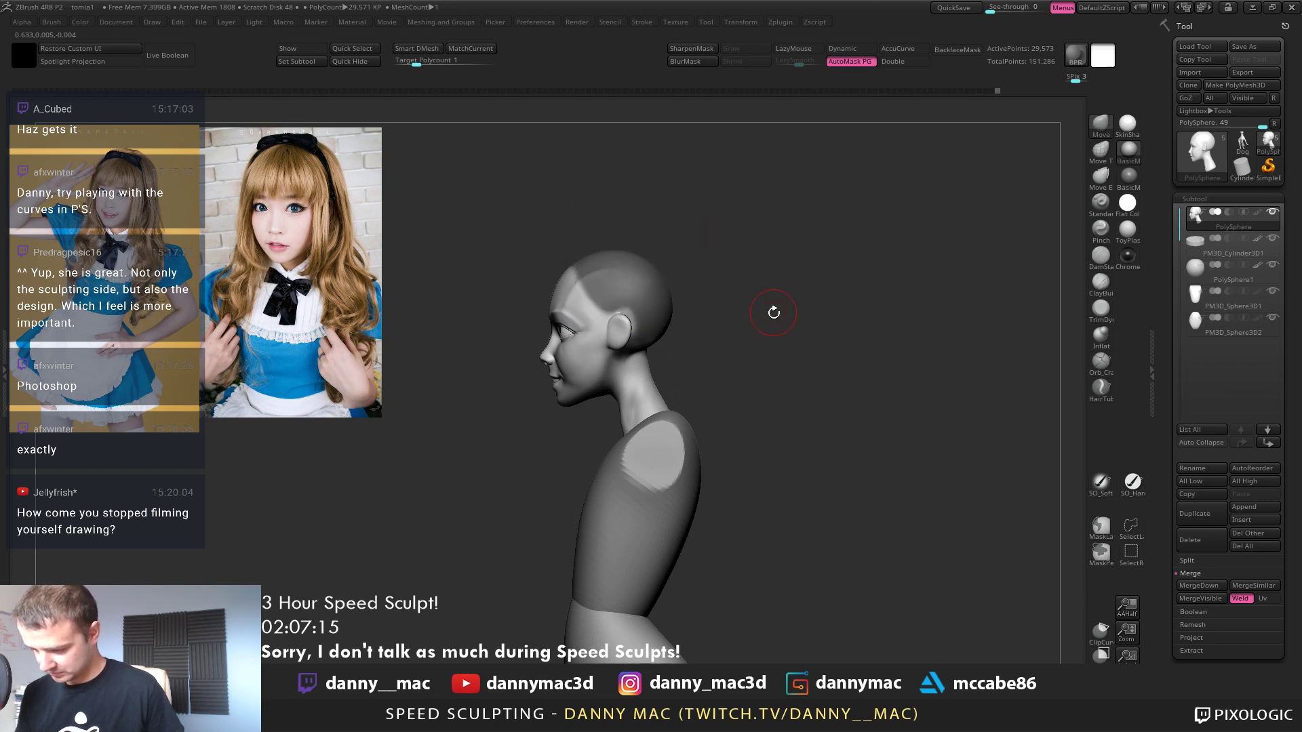
# Set up extracting the masked scalp as a hair base, touching up the mask beside the ear
pyautogui.press('m')
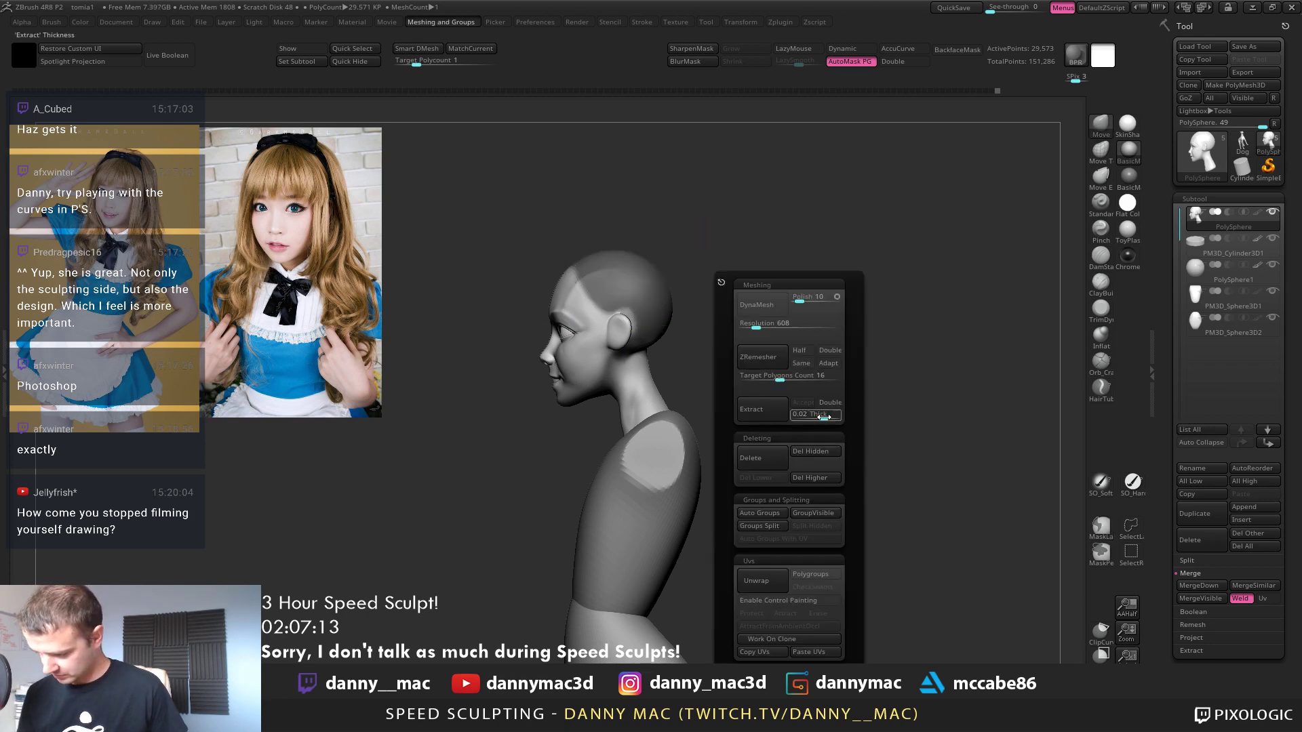
pyautogui.click(780, 416)
pyautogui.moveTo(773, 413)
pyautogui.mouseDown()
pyautogui.moveTo(782, 389)
pyautogui.moveTo(804, 406)
pyautogui.moveTo(818, 352)
pyautogui.mouseUp()
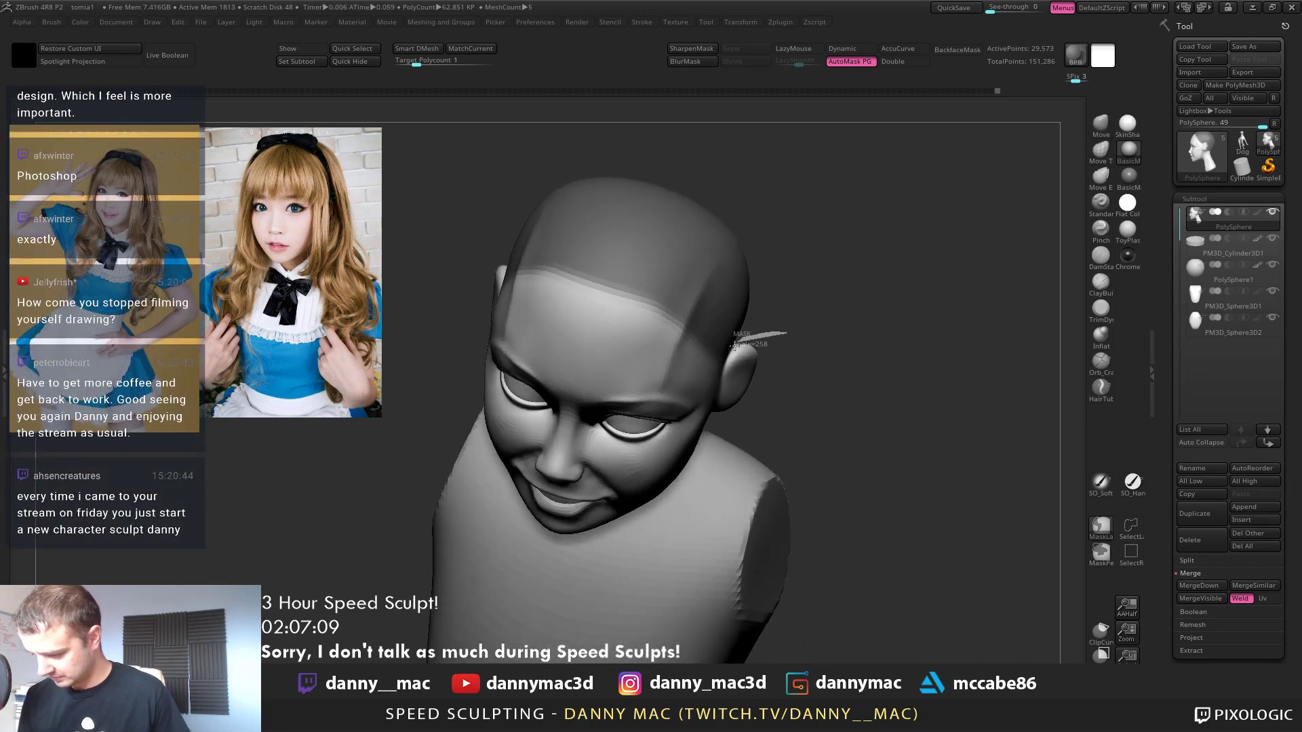
pyautogui.press('m')
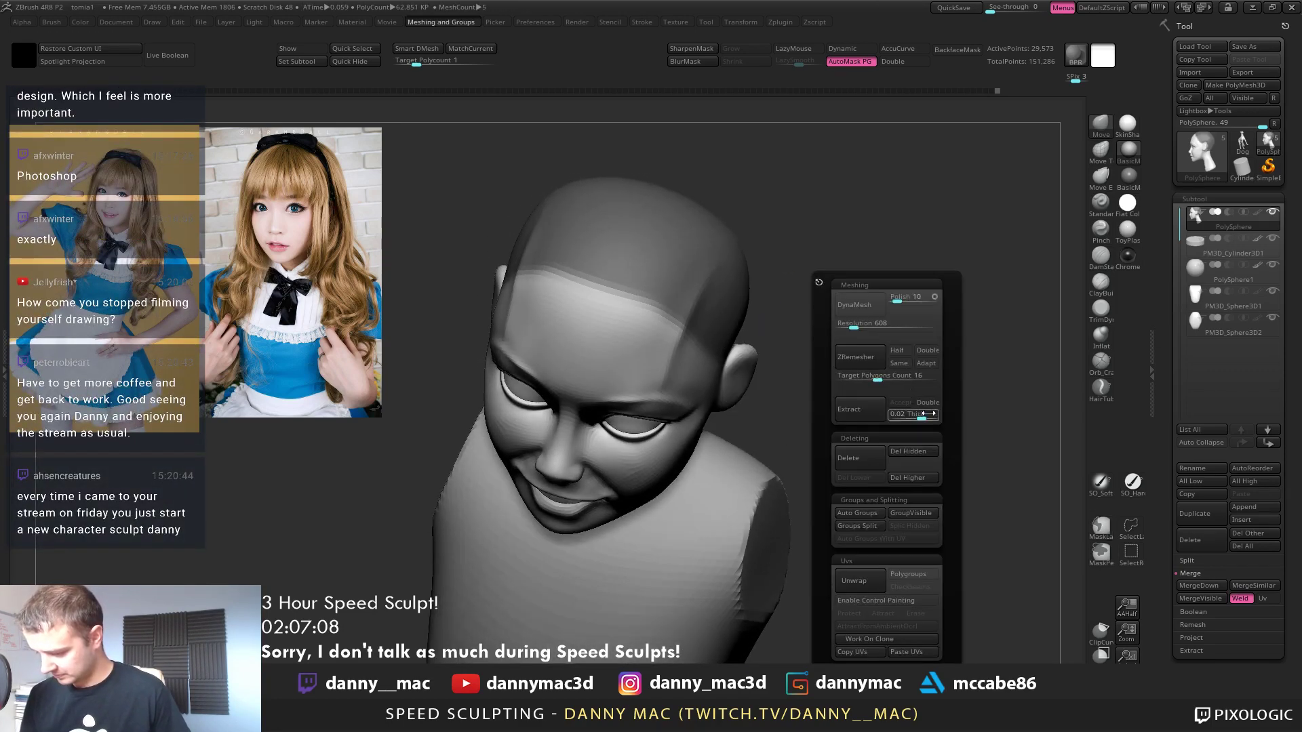
# Extract the masked scalp area as a new hair subtool with thickness 0.04 and accept the extraction
pyautogui.click(868, 409)
pyautogui.press('m')
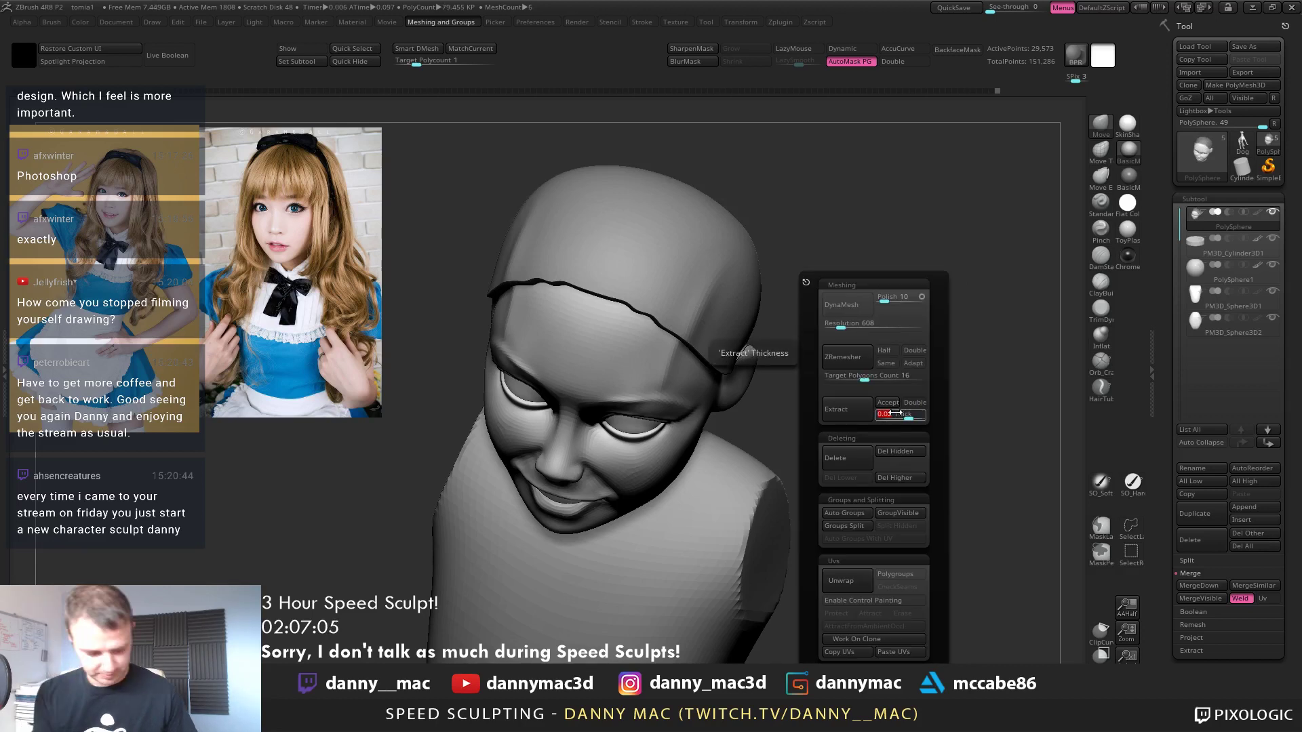
pyautogui.moveTo(887, 413); pyautogui.dragTo(896, 413)
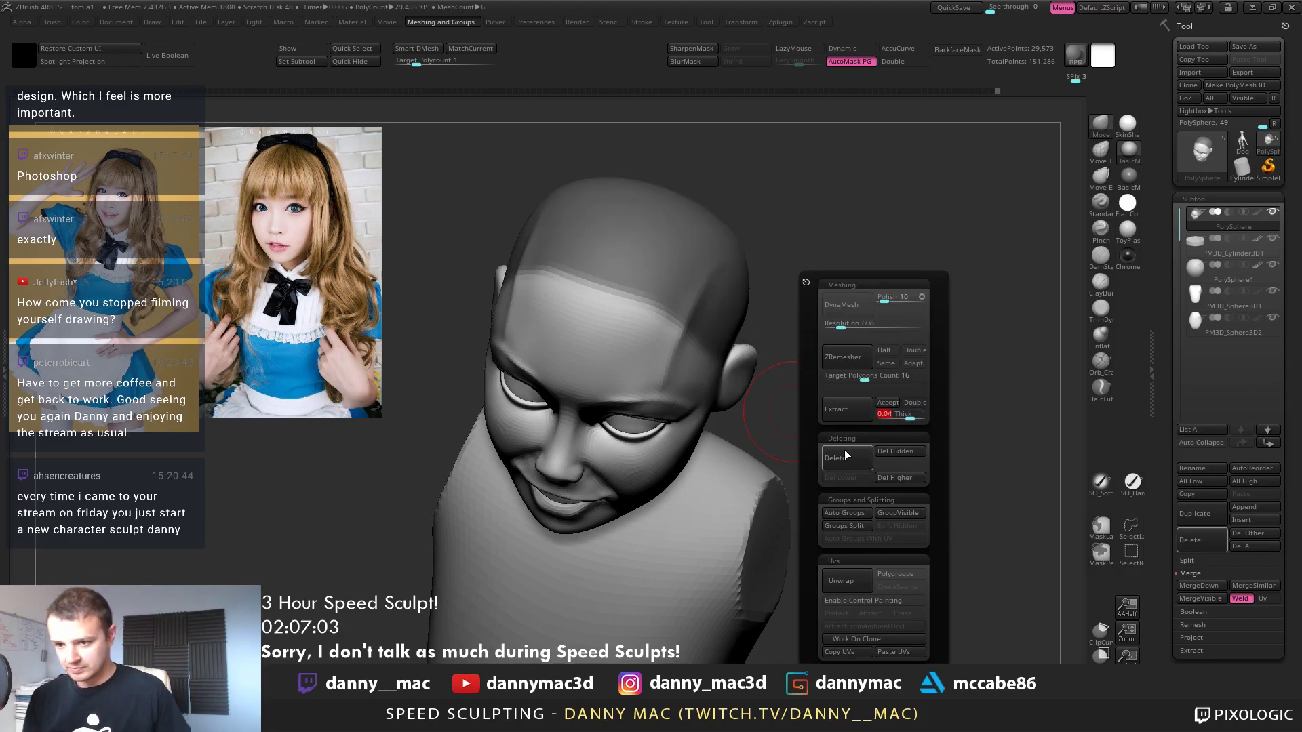
pyautogui.press('m')
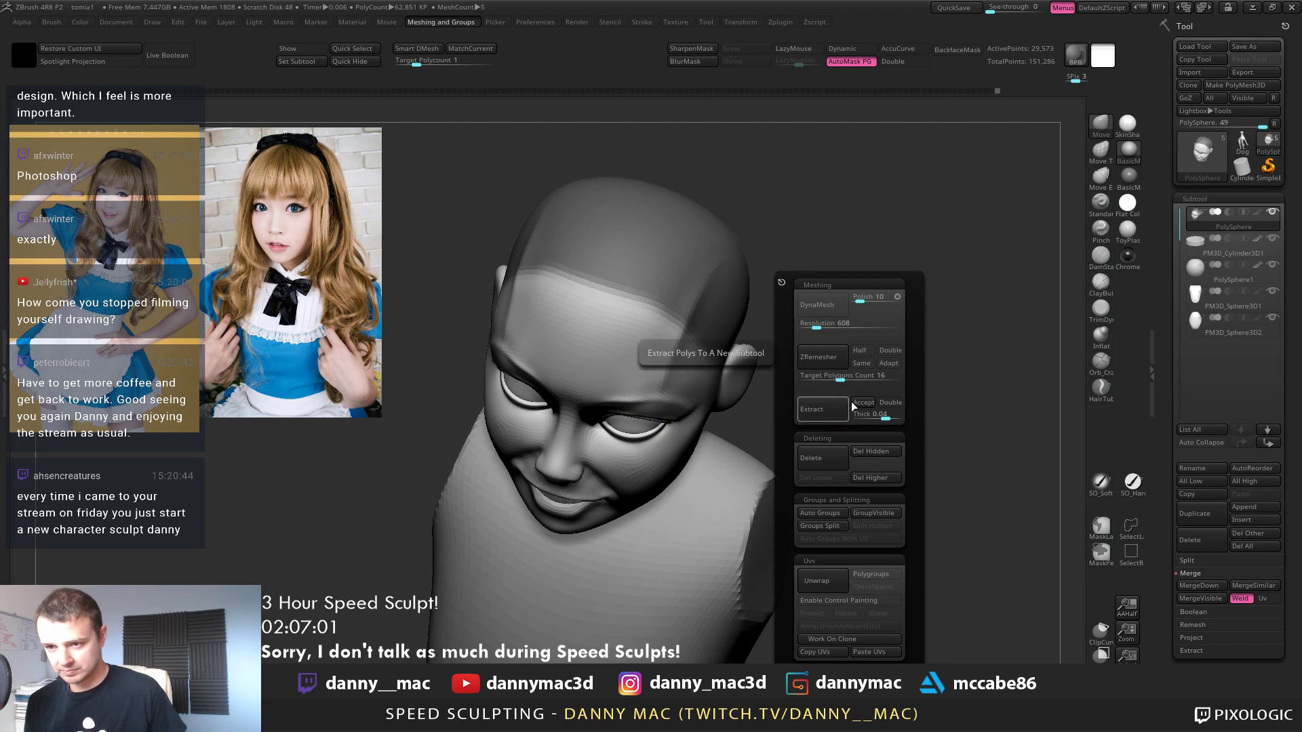
pyautogui.click(824, 409)
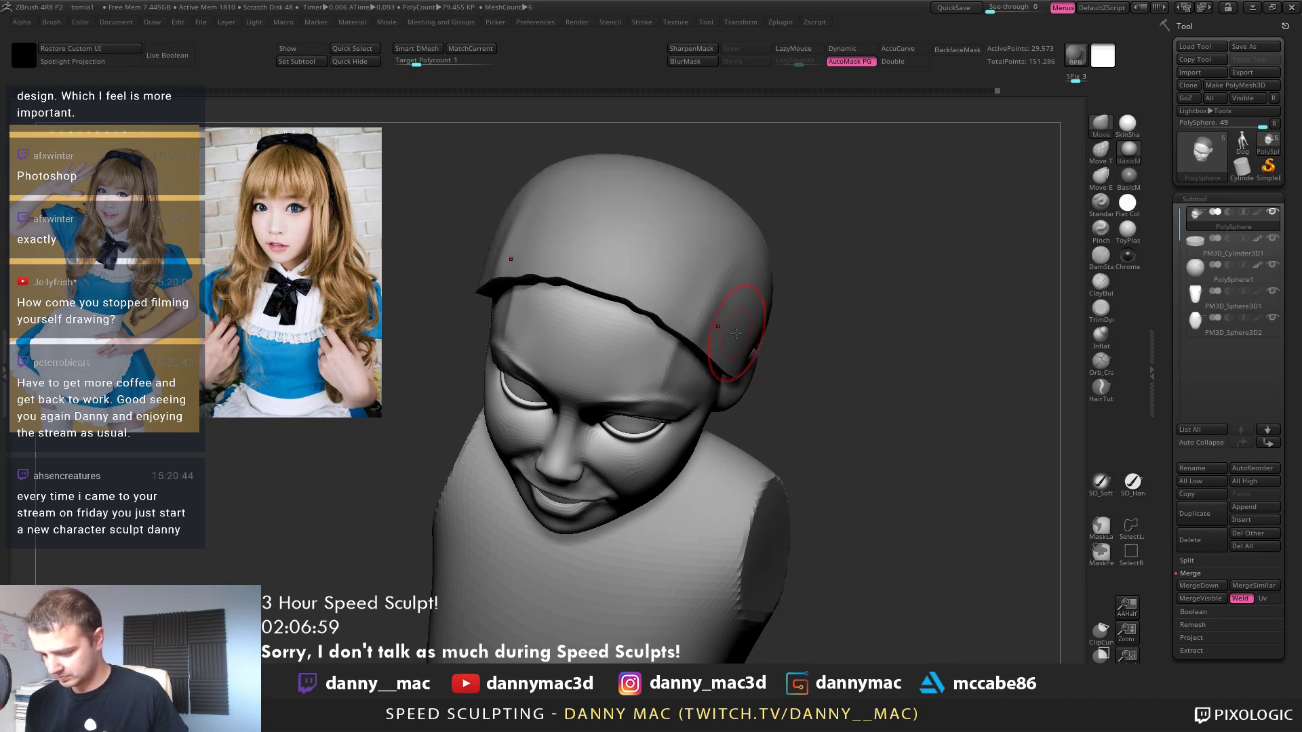
pyautogui.press('m')
pyautogui.click(762, 403)
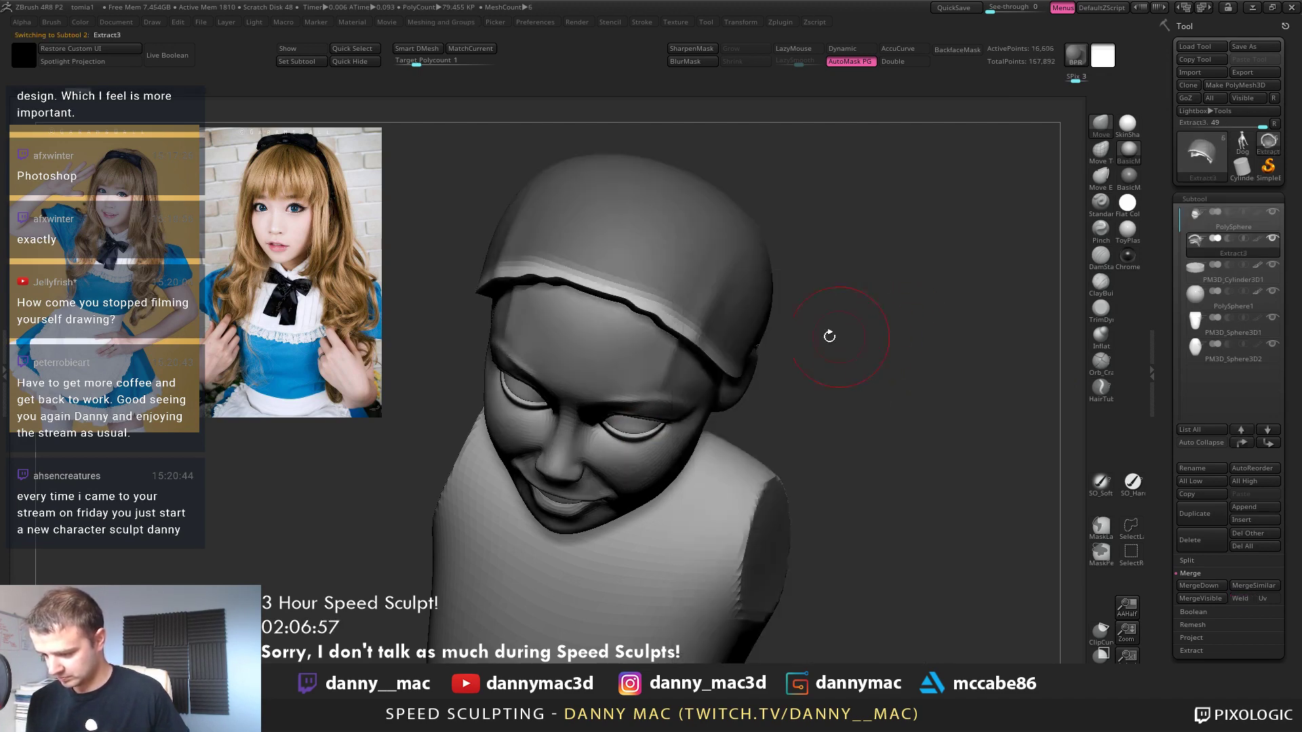
# Show the wireframe on the extracted hair cap and ZRemesh it with the Half option
pyautogui.keyDown('ctrl'); pyautogui.moveTo(773, 263); pyautogui.dragTo(706, 278, button='right'); pyautogui.keyUp('ctrl')
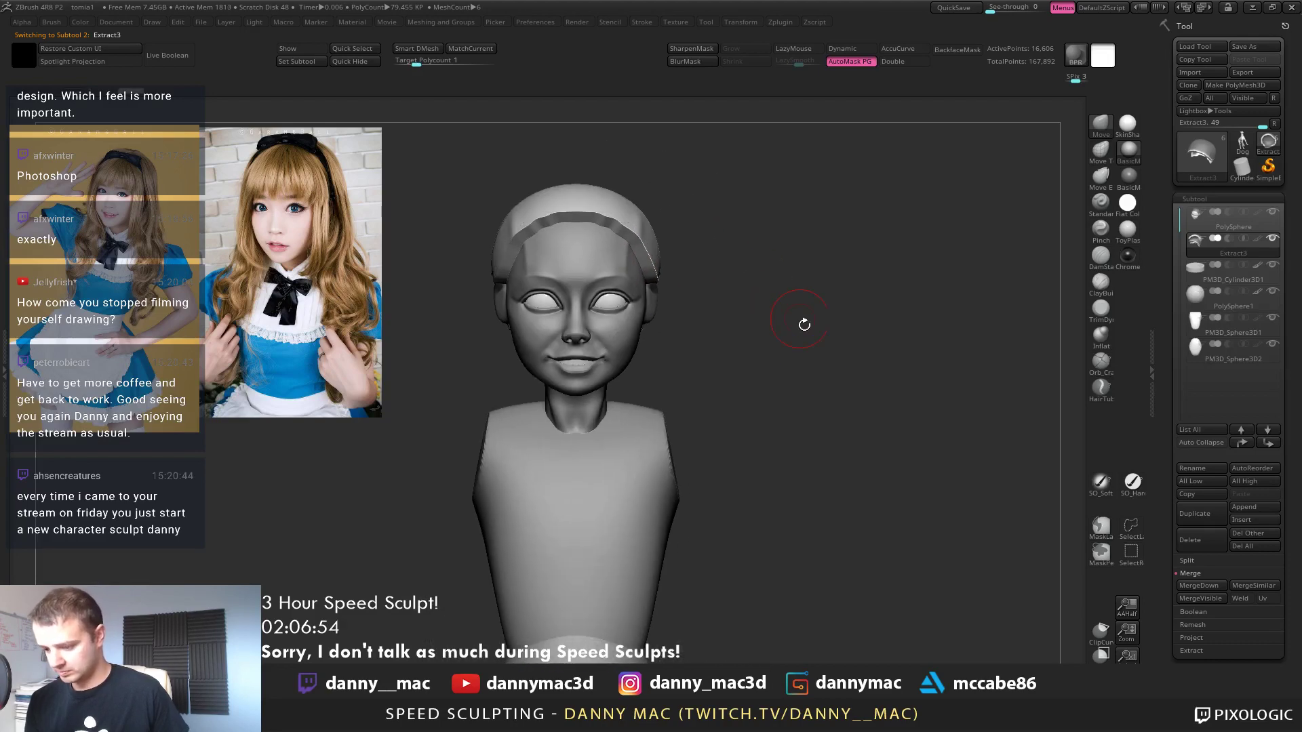
pyautogui.hotkey('shift', 'f')
pyautogui.press('m')
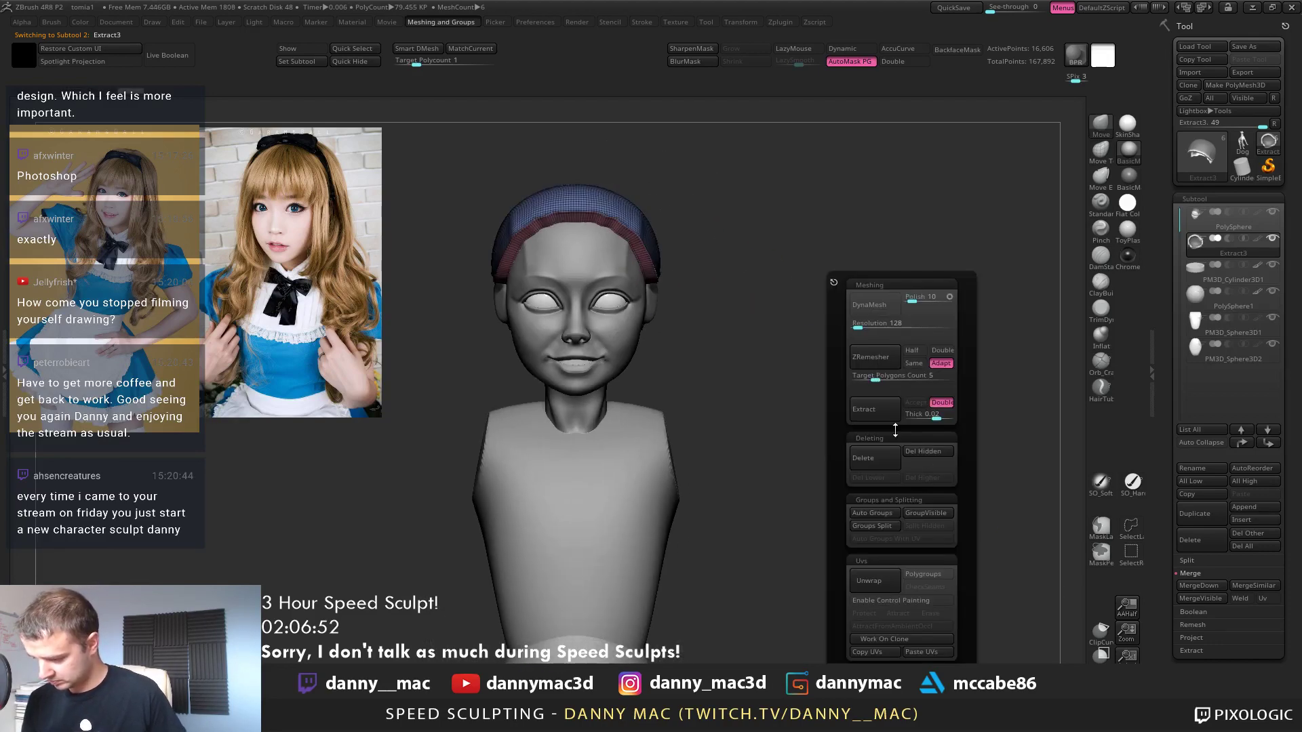
pyautogui.click(914, 351)
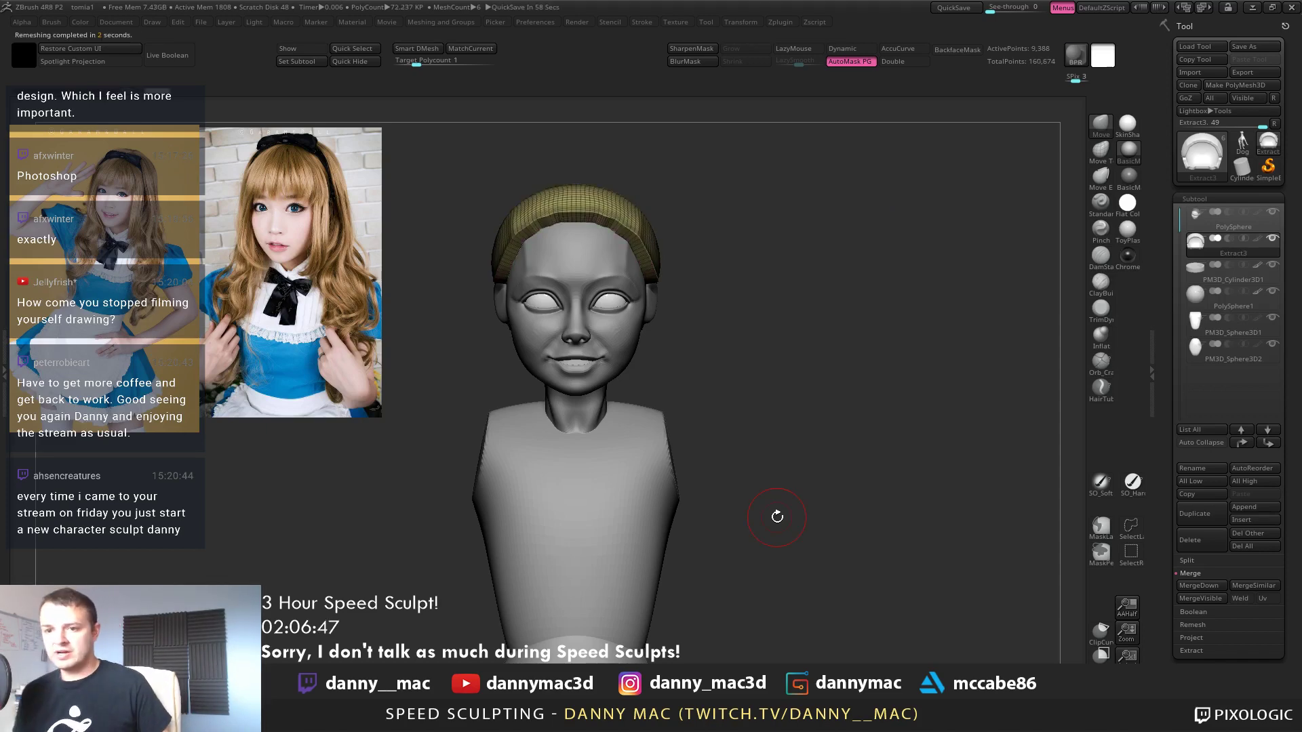
# Reshape the hair cap with the Move brush, pulling its side and back edges down towards the neck
pyautogui.moveTo(760, 246)
pyautogui.keyDown('alt'); pyautogui.mouseDown()
pyautogui.moveTo(855, 244)
pyautogui.moveTo(736, 243)
pyautogui.mouseUp(); pyautogui.keyUp('alt')
pyautogui.press('space')
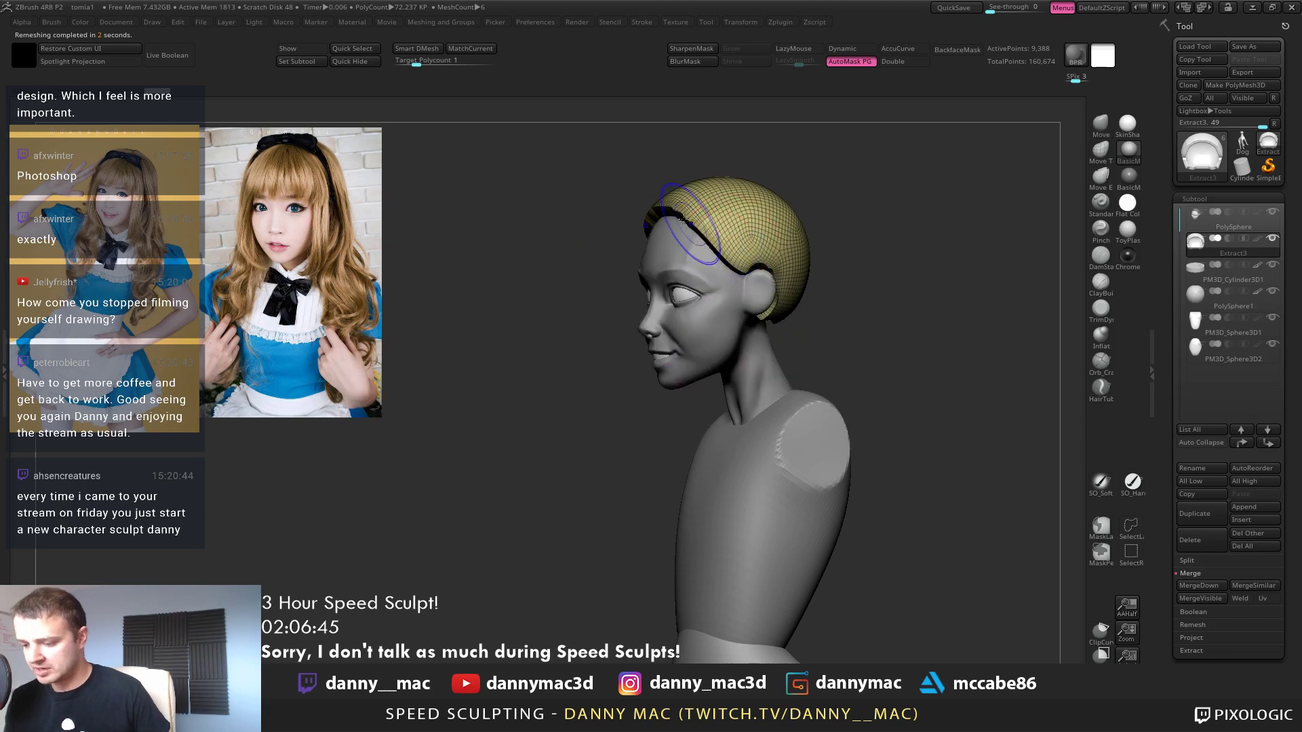
pyautogui.moveTo(709, 229); pyautogui.dragTo(678, 251, button='right')
pyautogui.moveTo(732, 296); pyautogui.dragTo(745, 298)
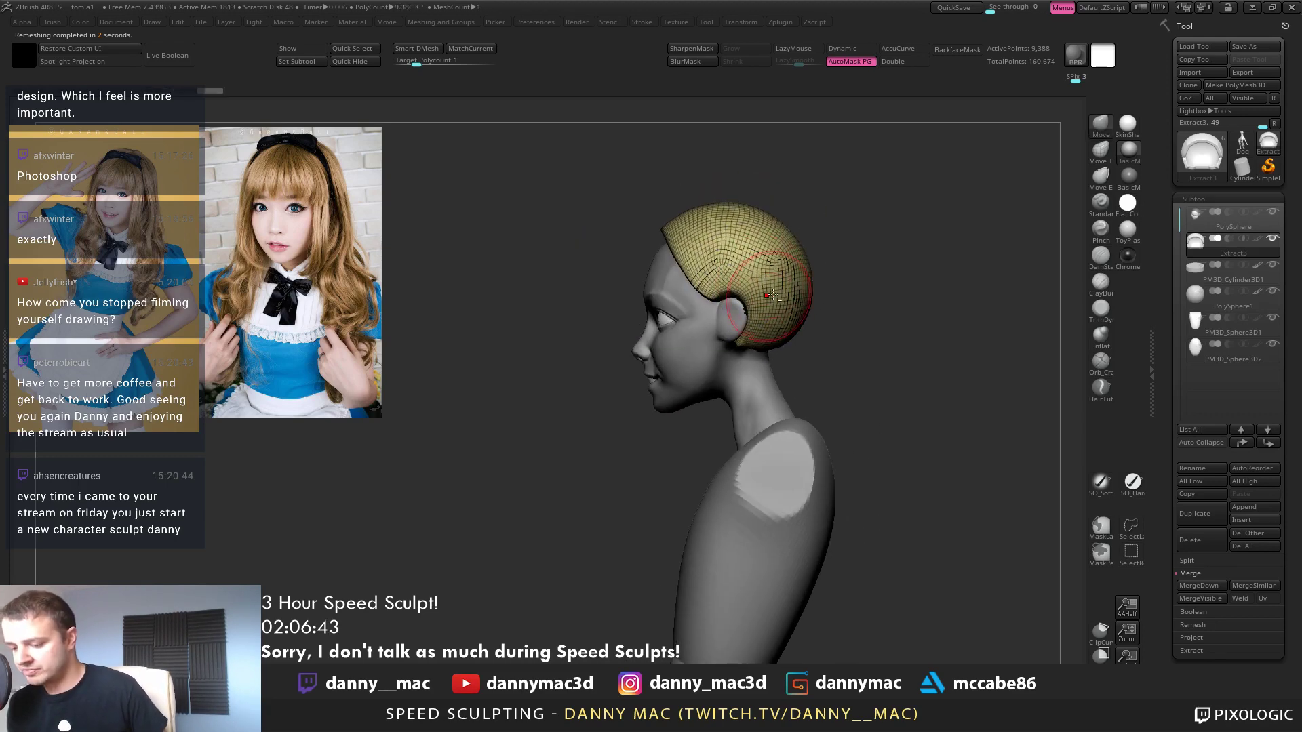
pyautogui.moveTo(773, 295)
pyautogui.mouseDown(button='right')
pyautogui.moveTo(899, 293)
pyautogui.moveTo(780, 294)
pyautogui.moveTo(797, 297)
pyautogui.mouseUp(button='right')
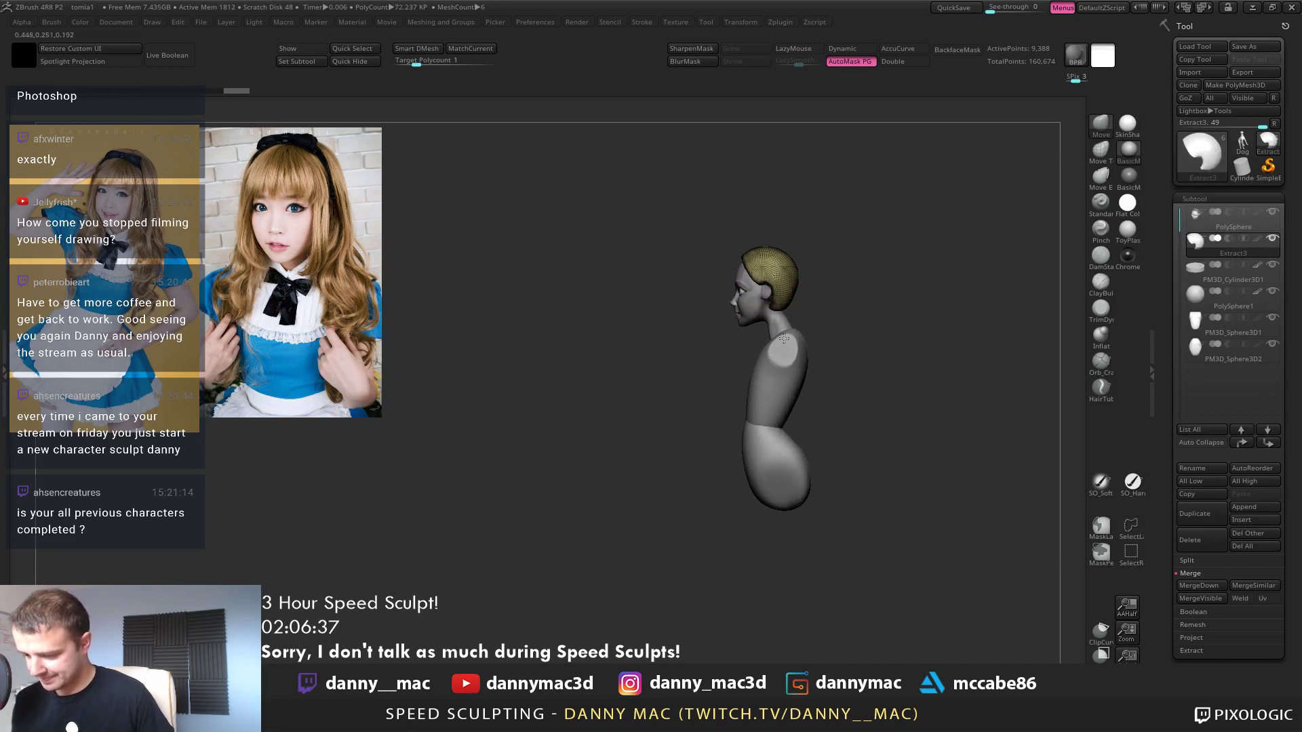
pyautogui.moveTo(805, 294); pyautogui.dragTo(787, 311, button='right')
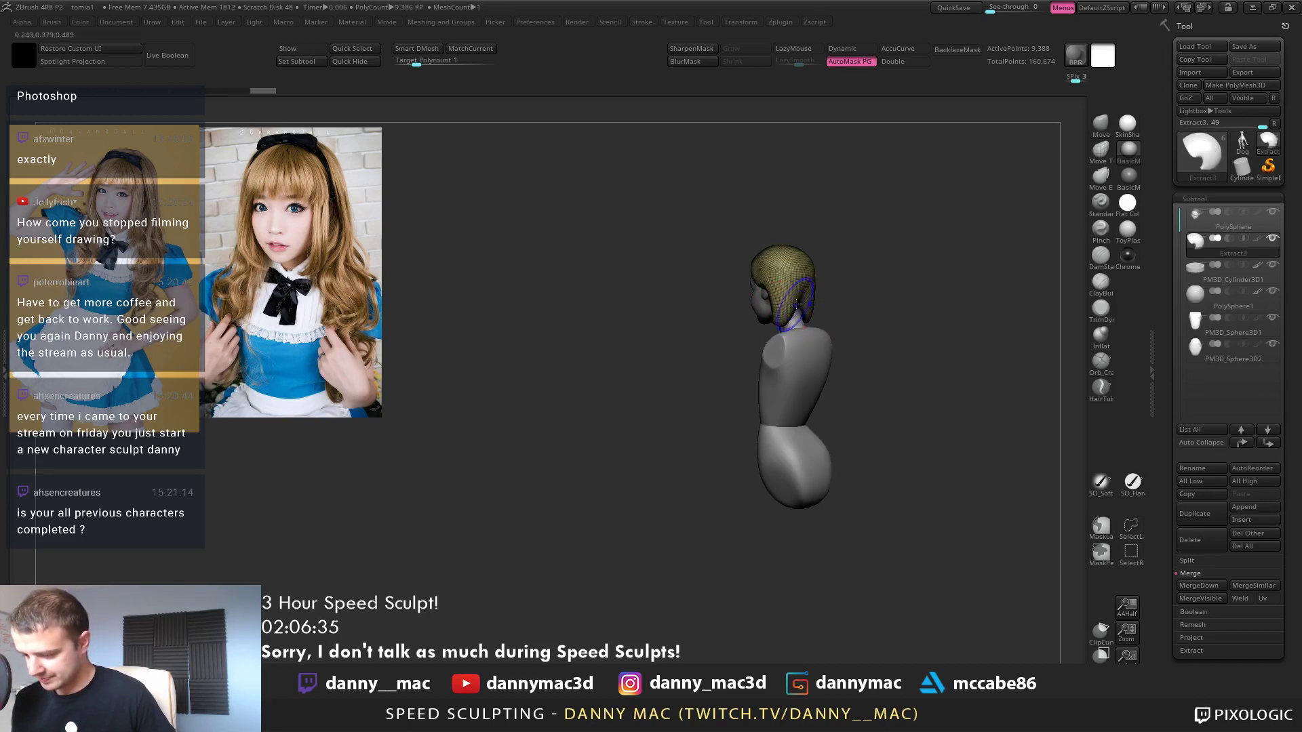
# ZRemesh the reshaped hair cap again and extend its lower edges below the jaw
pyautogui.press('2')
pyautogui.click(833, 282)
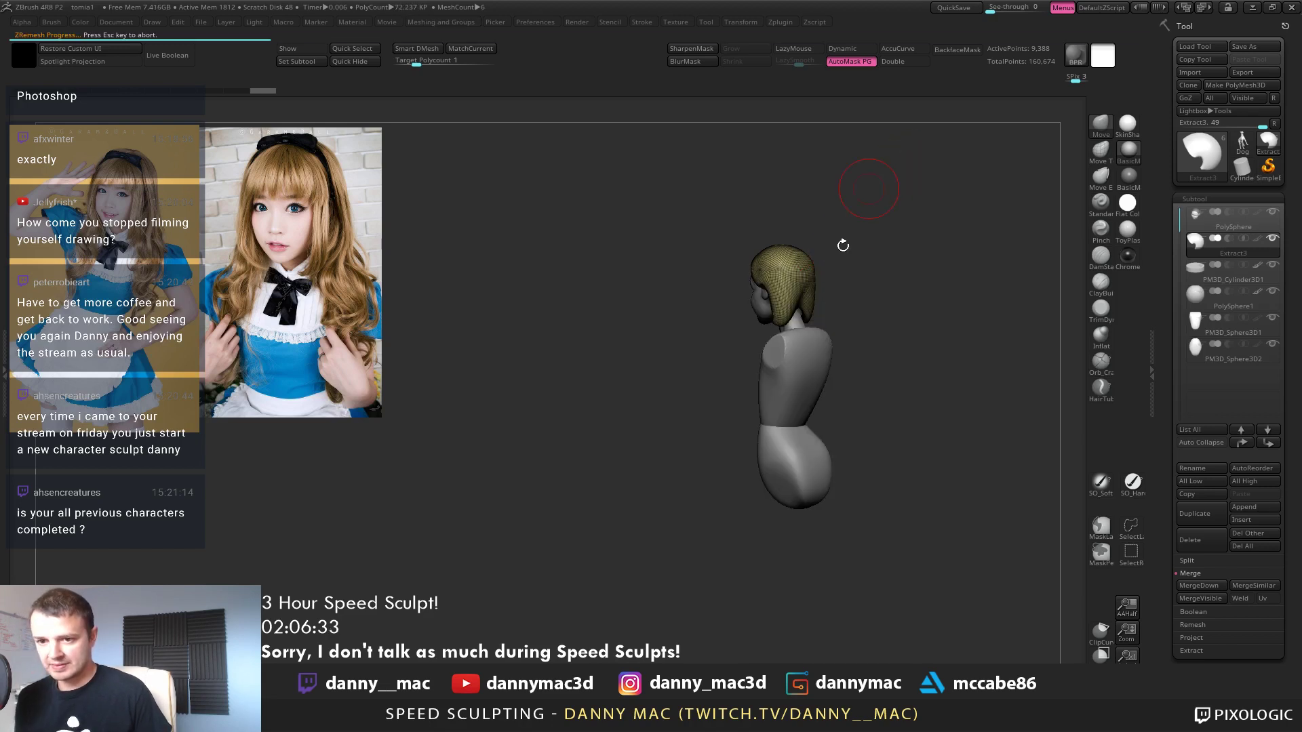
pyautogui.moveTo(862, 298)
pyautogui.keyDown('shift'); pyautogui.mouseDown(button='right')
pyautogui.moveTo(793, 326)
pyautogui.moveTo(804, 323)
pyautogui.moveTo(785, 317)
pyautogui.moveTo(770, 352)
pyautogui.moveTo(774, 342)
pyautogui.mouseUp(button='right'); pyautogui.keyUp('shift')
pyautogui.press('space')
pyautogui.moveTo(780, 343); pyautogui.dragTo(782, 341)
pyautogui.moveTo(782, 341)
pyautogui.keyDown('alt'); pyautogui.mouseDown(button='right')
pyautogui.moveTo(804, 328)
pyautogui.moveTo(765, 335)
pyautogui.moveTo(847, 304)
pyautogui.moveTo(824, 295)
pyautogui.moveTo(801, 318)
pyautogui.moveTo(841, 308)
pyautogui.moveTo(808, 297)
pyautogui.moveTo(873, 291)
pyautogui.mouseUp(button='right'); pyautogui.keyUp('alt')
# Undo the last two hair edits and fill out the lower hair around the neck with the Inflate brush
pyautogui.hotkey('ctrl', 'z')
pyautogui.hotkey('ctrl', 'z')
pyautogui.press('b')
pyautogui.press('i')
pyautogui.press('n')
pyautogui.hotkey('alt', 's')
pyautogui.moveTo(780, 302)
pyautogui.mouseDown()
pyautogui.moveTo(746, 321)
pyautogui.moveTo(800, 308)
pyautogui.moveTo(791, 334)
pyautogui.mouseUp()
pyautogui.hotkey('alt', 's')
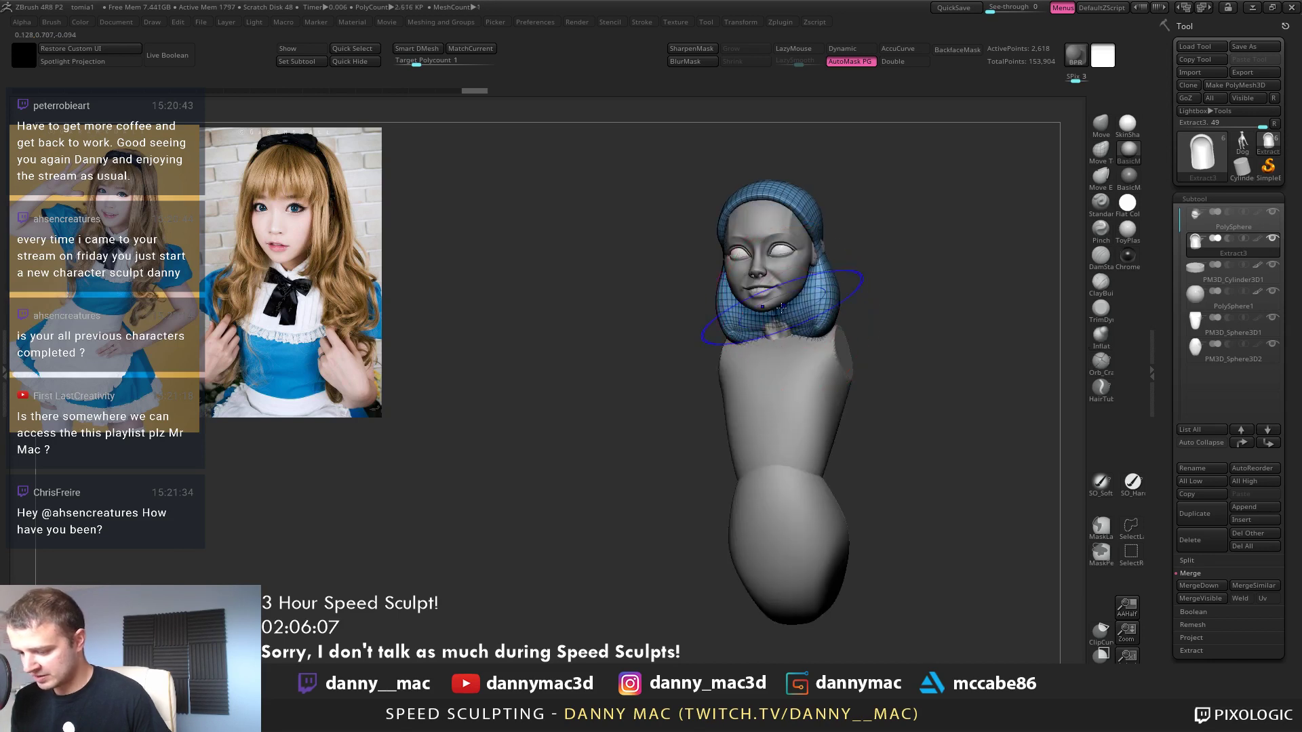
# Refine the lower hair around the face and inflate the whole hair mesh slightly with the Inflate deformation
pyautogui.moveTo(821, 309)
pyautogui.mouseDown(button='right')
pyautogui.moveTo(785, 315)
pyautogui.moveTo(746, 291)
pyautogui.moveTo(744, 274)
pyautogui.mouseUp(button='right')
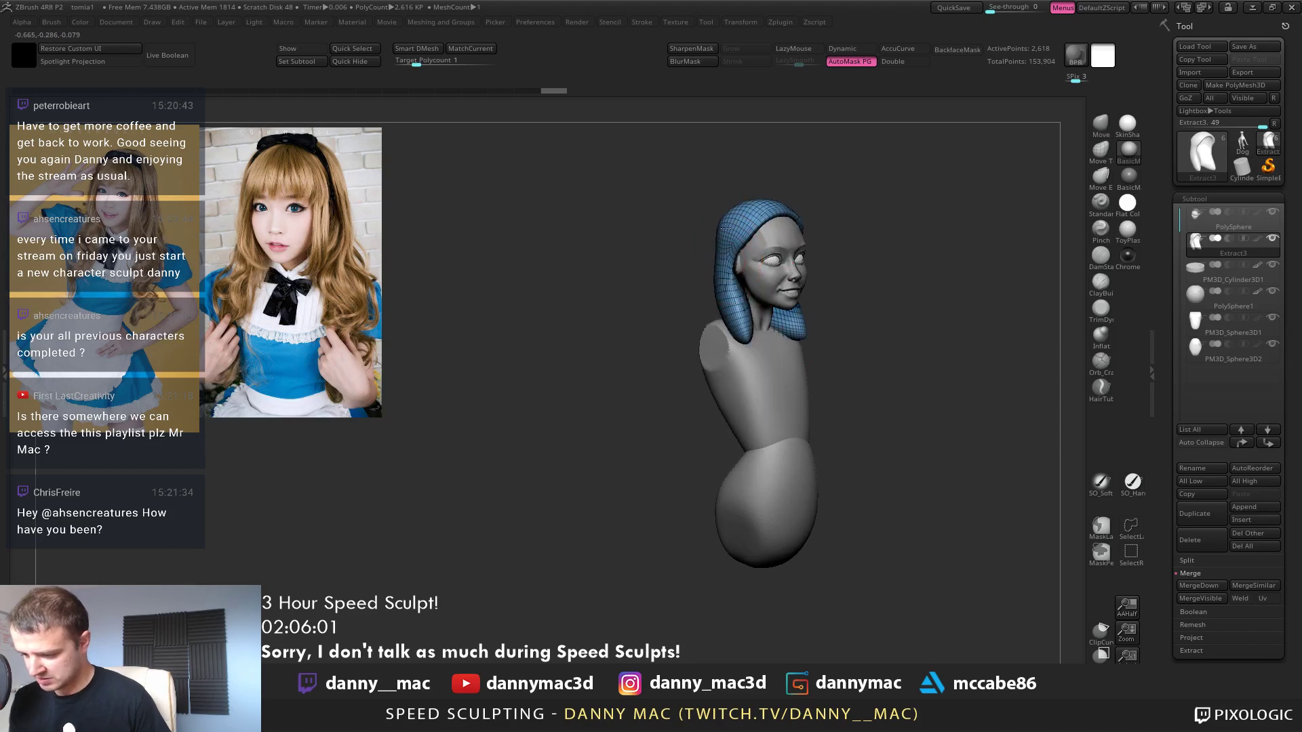
pyautogui.keyDown('shift'); pyautogui.moveTo(725, 228); pyautogui.dragTo(779, 279, button='right'); pyautogui.keyUp('shift')
pyautogui.hotkey('shift', 'f')
pyautogui.hotkey('shift', 'f')
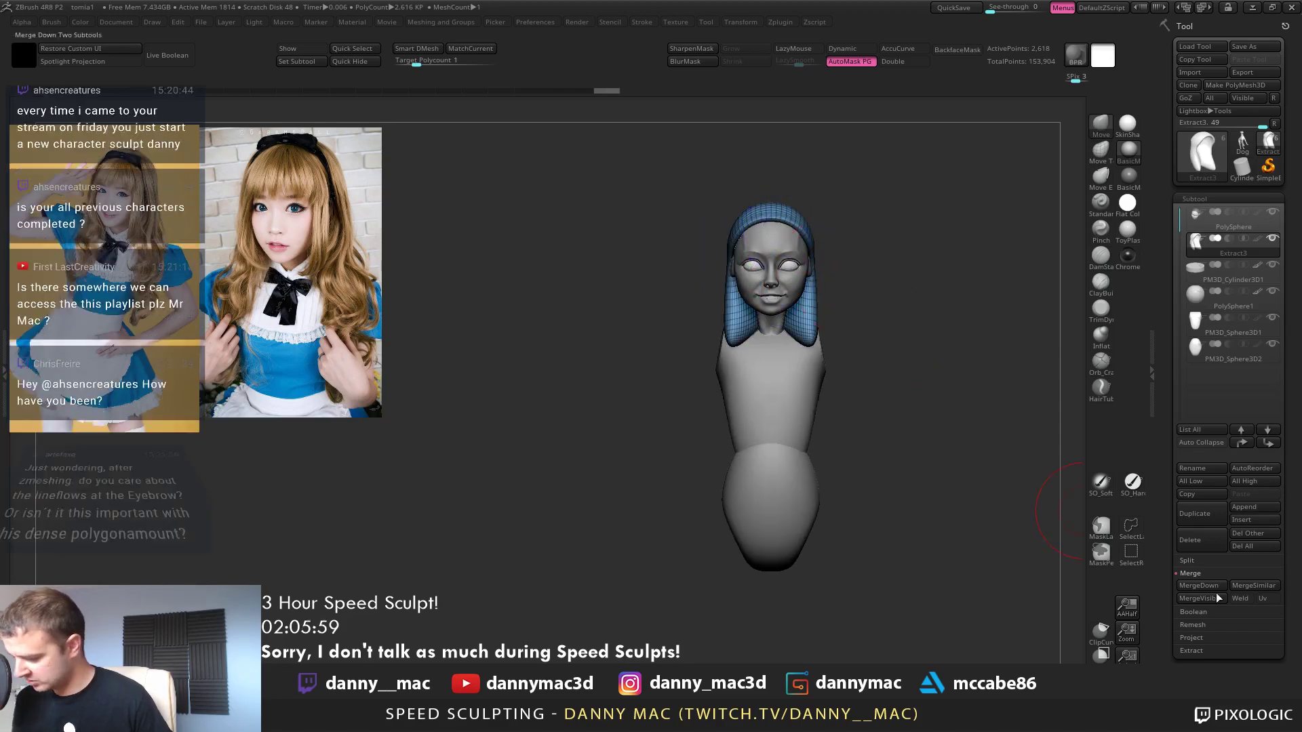
pyautogui.moveTo(1205, 671); pyautogui.dragTo(1205, 478)
pyautogui.scroll(-3, 1214, 539)
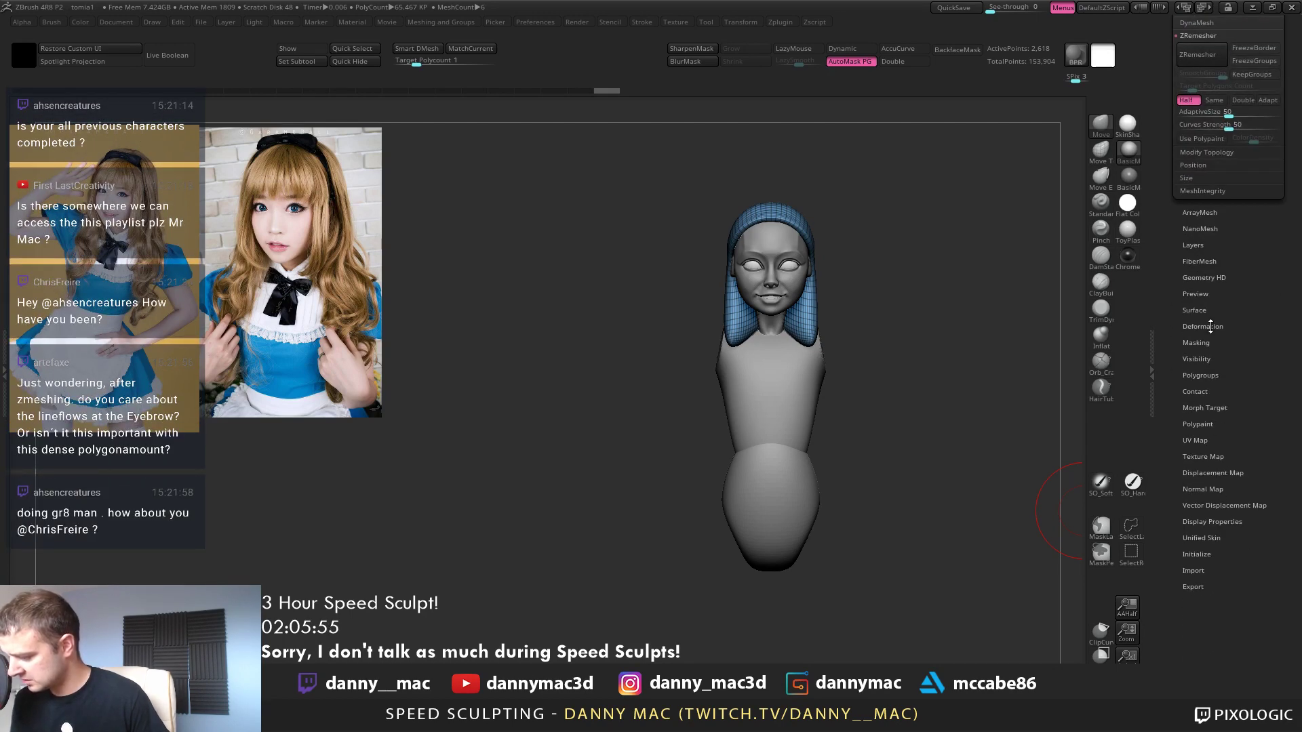
pyautogui.click(1203, 326)
pyautogui.scroll(1, 1163, 272)
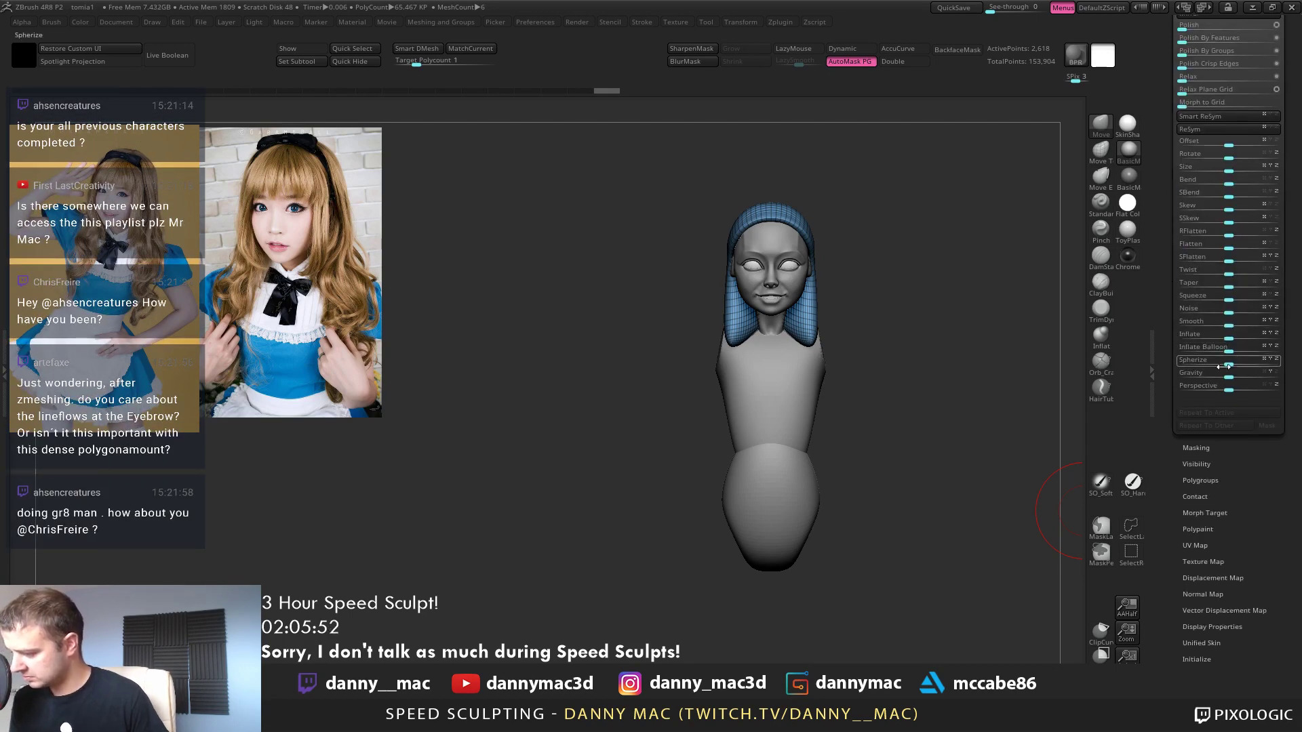
pyautogui.moveTo(1229, 335); pyautogui.dragTo(1241, 339)
# Subdivide the hair mesh and smooth its crown with the wireframe off and the other subtools ghosted
pyautogui.moveTo(895, 326)
pyautogui.mouseDown()
pyautogui.moveTo(780, 326)
pyautogui.moveTo(773, 270)
pyautogui.moveTo(773, 284)
pyautogui.moveTo(755, 280)
pyautogui.moveTo(701, 257)
pyautogui.mouseUp()
pyautogui.hotkey('ctrl', 'z')
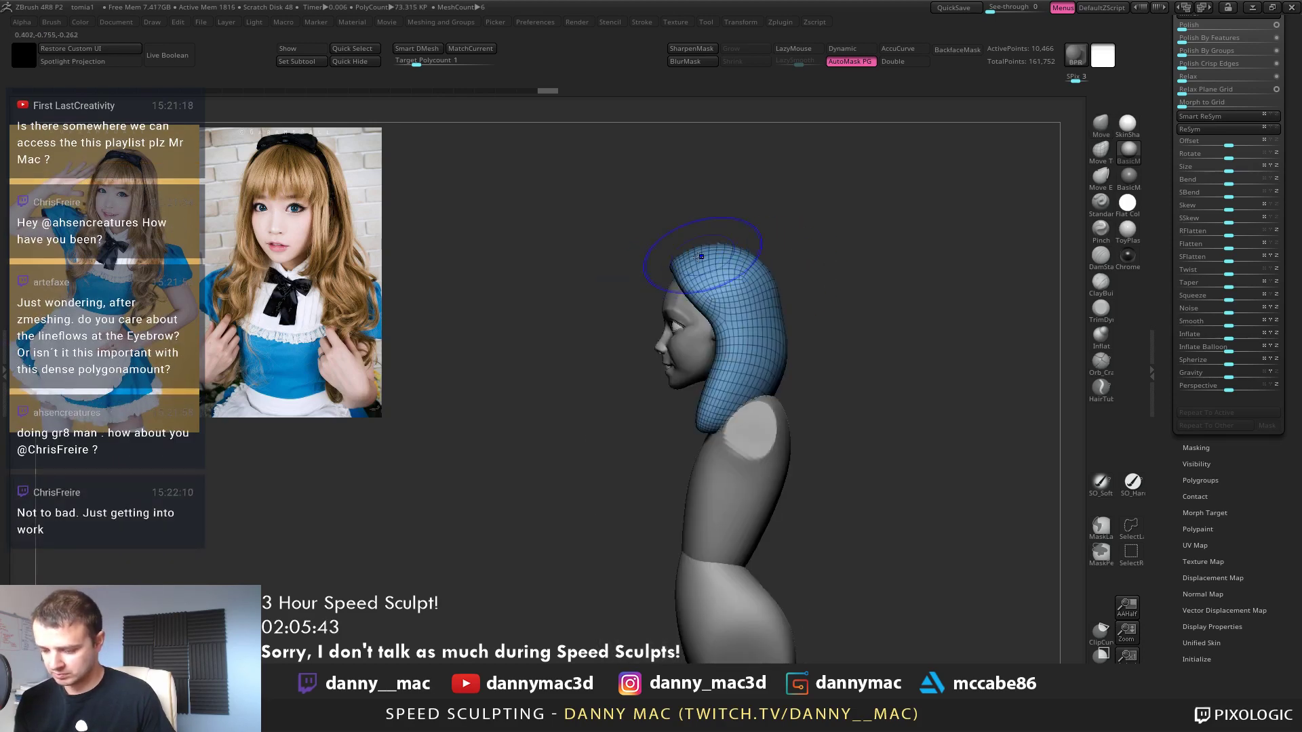
pyautogui.hotkey('shift', 't')
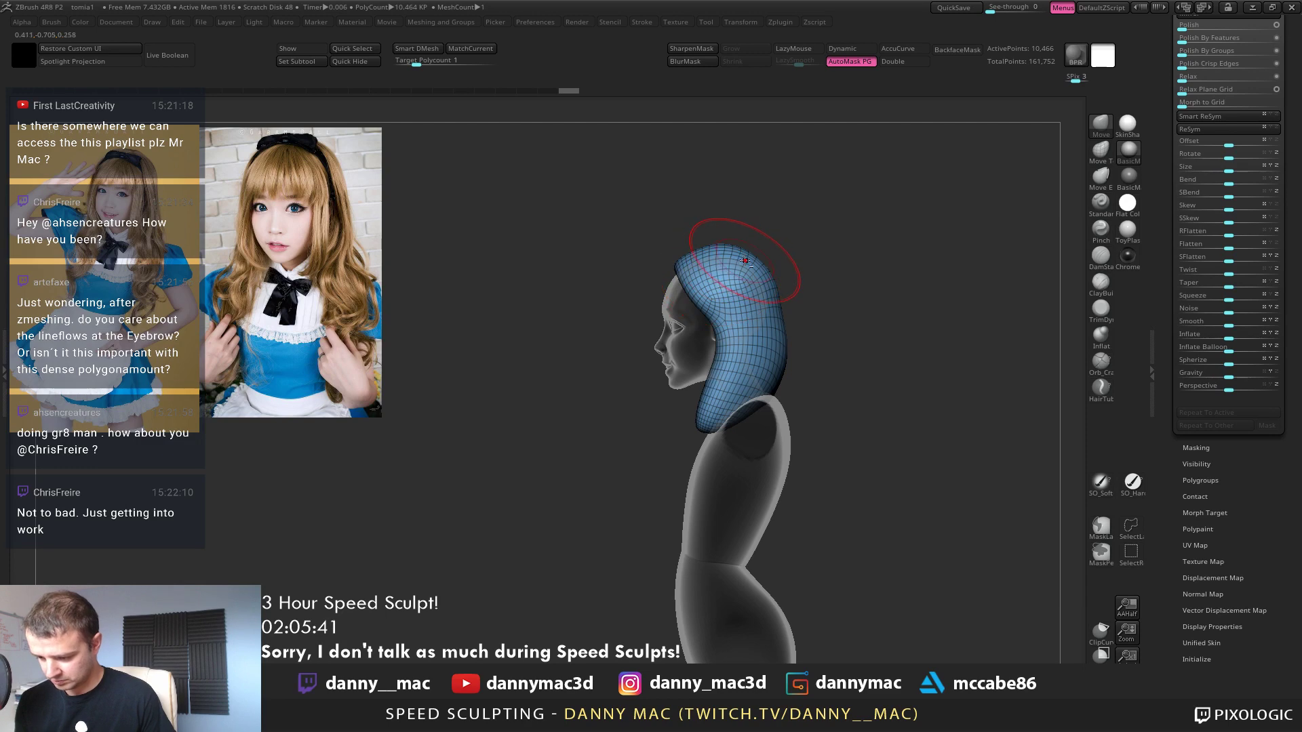
pyautogui.hotkey('alt', 'z')
pyautogui.press('Escape')
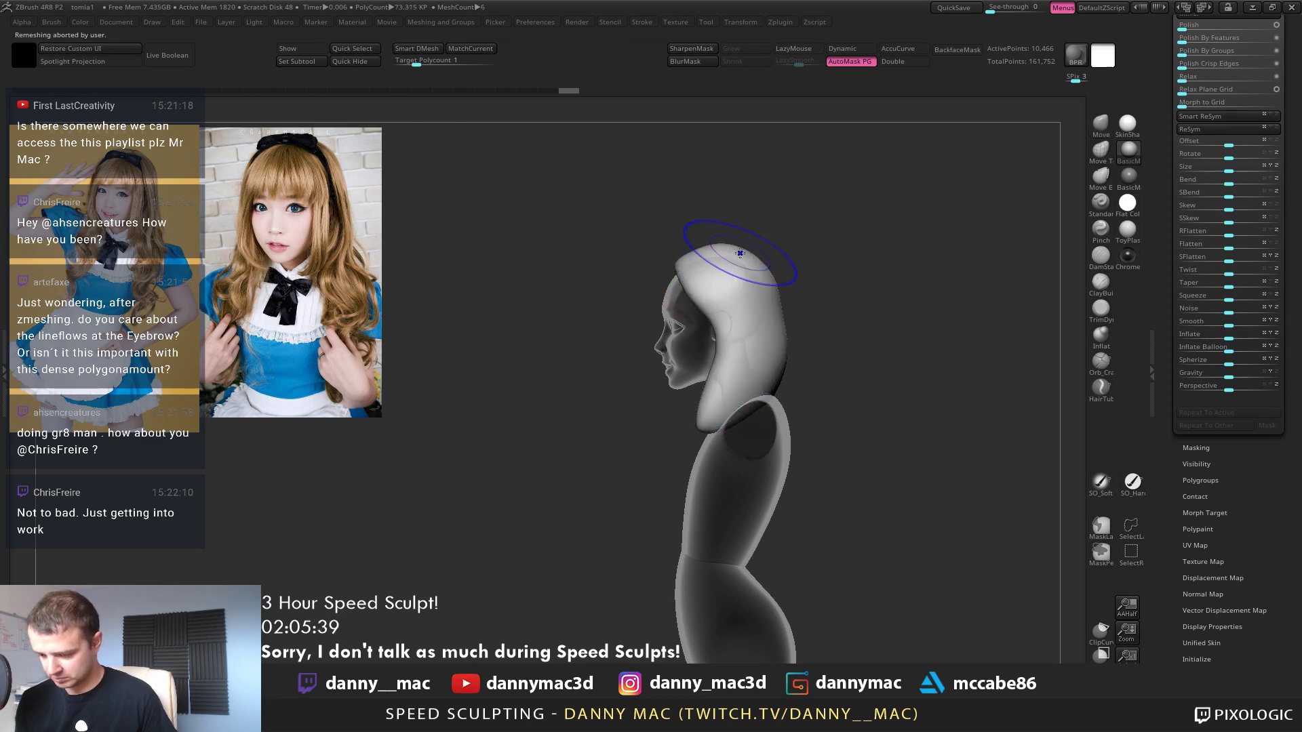
pyautogui.keyDown('shift'); pyautogui.moveTo(748, 251); pyautogui.dragTo(780, 292); pyautogui.keyUp('shift')
pyautogui.moveTo(780, 293)
pyautogui.keyDown('alt'); pyautogui.mouseDown(button='right')
pyautogui.moveTo(757, 299)
pyautogui.moveTo(780, 339)
pyautogui.moveTo(767, 362)
pyautogui.mouseUp(button='right'); pyautogui.keyUp('alt')
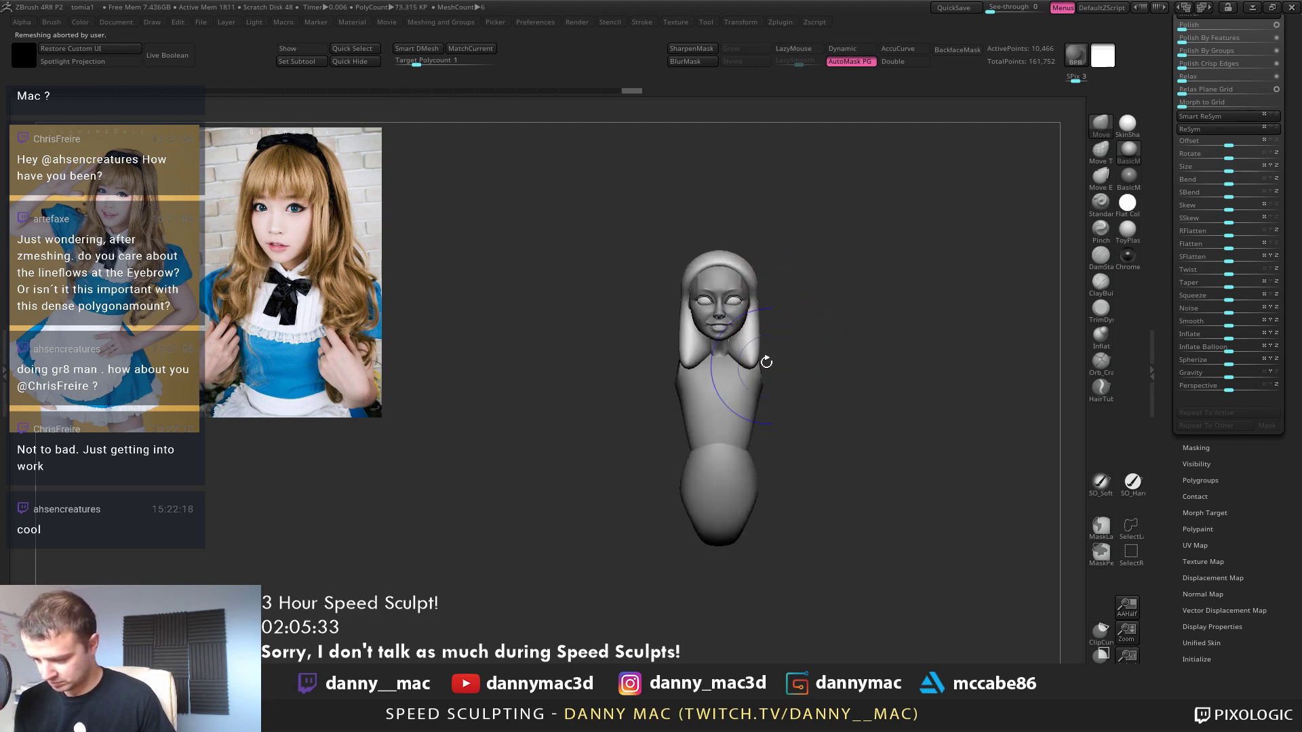
# Adjust the brush size and pull the hair down both sides of the face to chest length
pyautogui.press('space')
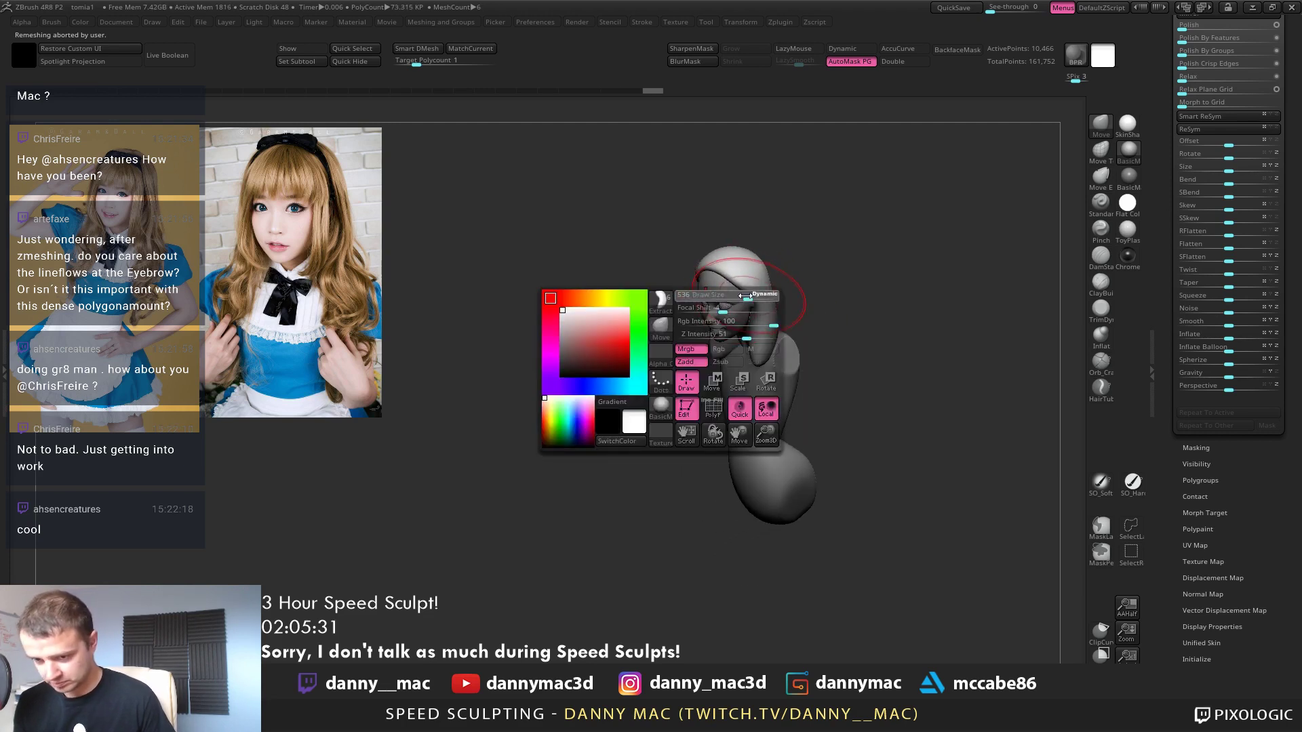
pyautogui.moveTo(758, 299)
pyautogui.mouseDown(button='right')
pyautogui.moveTo(746, 393)
pyautogui.moveTo(770, 415)
pyautogui.mouseUp(button='right')
pyautogui.moveTo(734, 353)
pyautogui.keyDown('ctrl'); pyautogui.mouseDown(button='right')
pyautogui.moveTo(711, 239)
pyautogui.moveTo(726, 195)
pyautogui.moveTo(746, 224)
pyautogui.moveTo(698, 272)
pyautogui.moveTo(770, 242)
pyautogui.moveTo(725, 250)
pyautogui.moveTo(712, 377)
pyautogui.moveTo(743, 385)
pyautogui.moveTo(812, 355)
pyautogui.moveTo(780, 400)
pyautogui.mouseUp(button='right'); pyautogui.keyUp('ctrl')
pyautogui.keyDown('alt'); pyautogui.click(710, 248); pyautogui.keyUp('alt')
pyautogui.press('space')
pyautogui.press('space')
pyautogui.hotkey('alt', 's')
pyautogui.press('space')
pyautogui.press('space')
pyautogui.press('space')
# Mask the isolated head so that only the chin area stays editable, with a softened mask edge
pyautogui.keyDown('ctrl'); pyautogui.moveTo(631, 405); pyautogui.dragTo(683, 339); pyautogui.keyUp('ctrl')
pyautogui.keyDown('ctrl'); pyautogui.moveTo(730, 434); pyautogui.dragTo(620, 490); pyautogui.keyUp('ctrl')
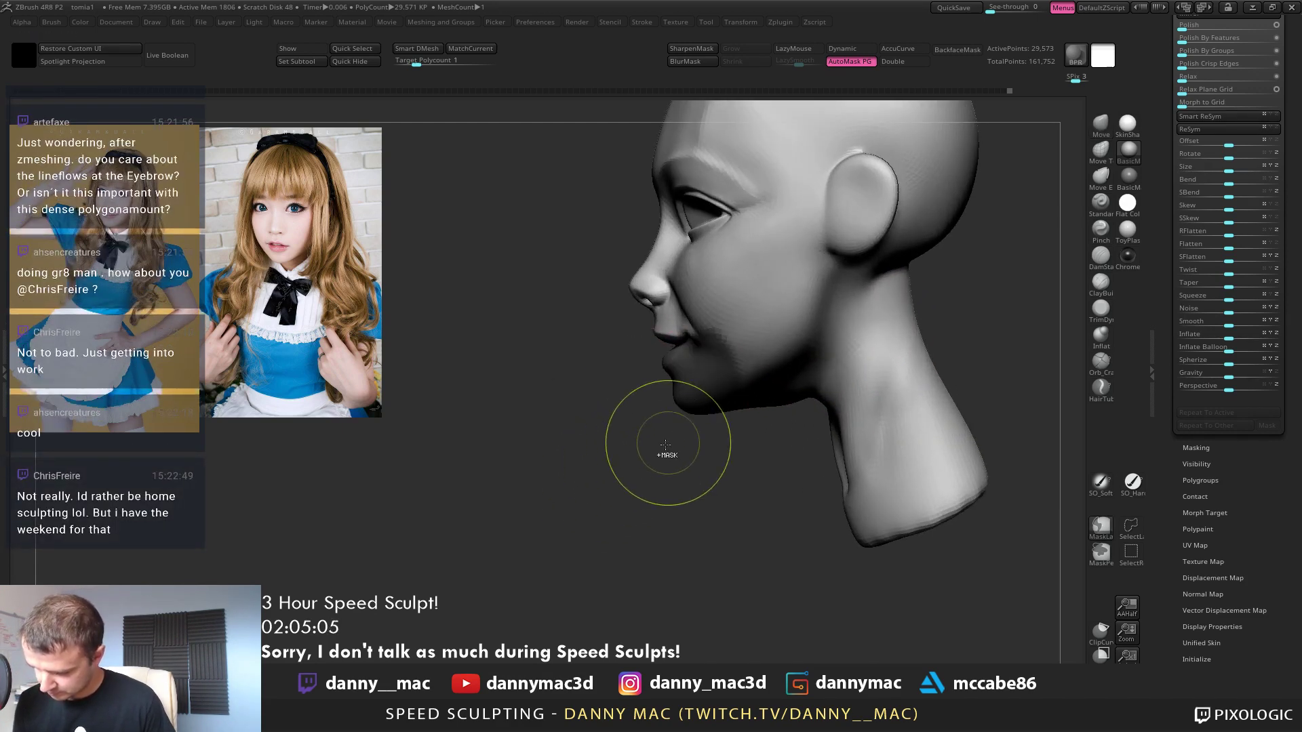
pyautogui.keyDown('ctrl'); pyautogui.click(667, 448); pyautogui.keyUp('ctrl')
pyautogui.keyDown('ctrl'); pyautogui.click(689, 321); pyautogui.keyUp('ctrl')
pyautogui.moveTo(689, 321)
pyautogui.keyDown('ctrl'); pyautogui.mouseDown()
pyautogui.moveTo(802, 319)
pyautogui.moveTo(796, 254)
pyautogui.mouseUp(); pyautogui.keyUp('ctrl')
pyautogui.keyDown('ctrl'); pyautogui.click(714, 365); pyautogui.keyUp('ctrl')
# Place the gizmo on the chin, move the chin slightly forward and clear the mask
pyautogui.press('w')
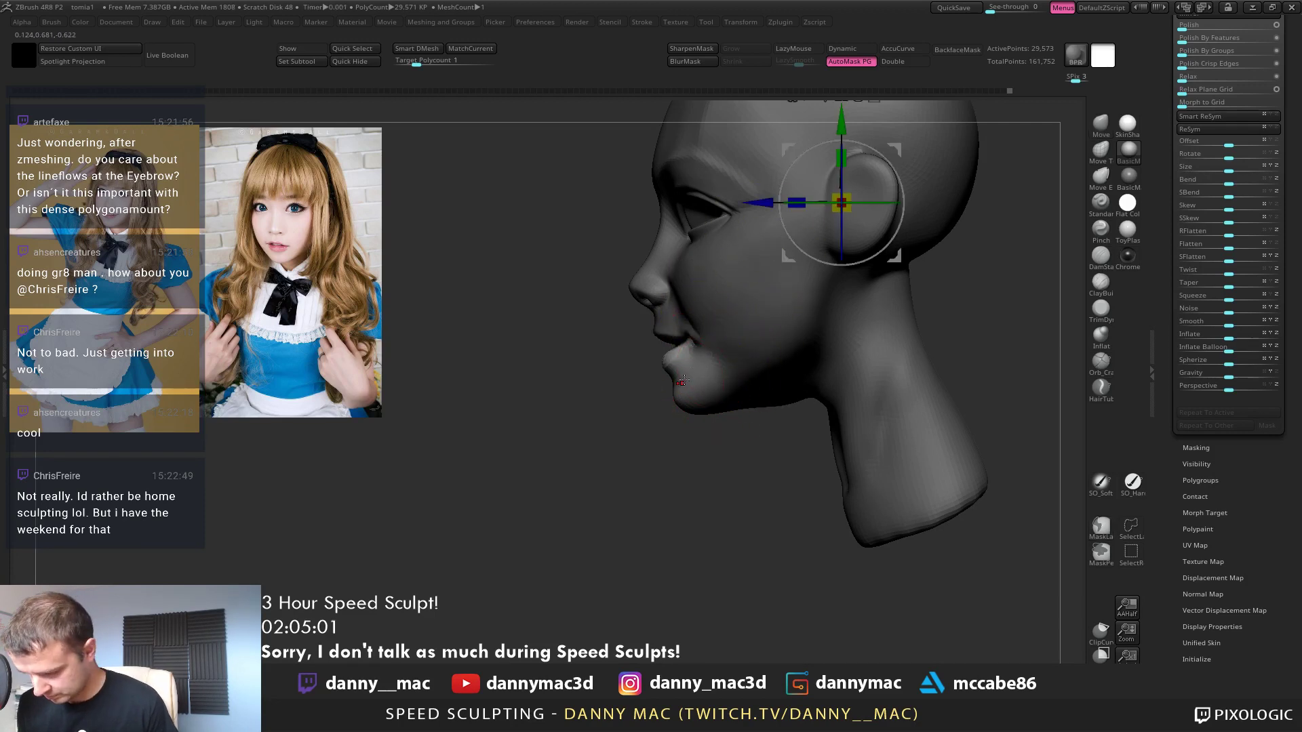
pyautogui.keyDown('alt'); pyautogui.click(681, 400); pyautogui.keyUp('alt')
pyautogui.moveTo(619, 402); pyautogui.dragTo(609, 404)
pyautogui.keyDown('ctrl'); pyautogui.click(606, 474); pyautogui.keyUp('ctrl')
pyautogui.keyDown('alt'); pyautogui.moveTo(606, 474); pyautogui.dragTo(597, 420); pyautogui.keyUp('alt')
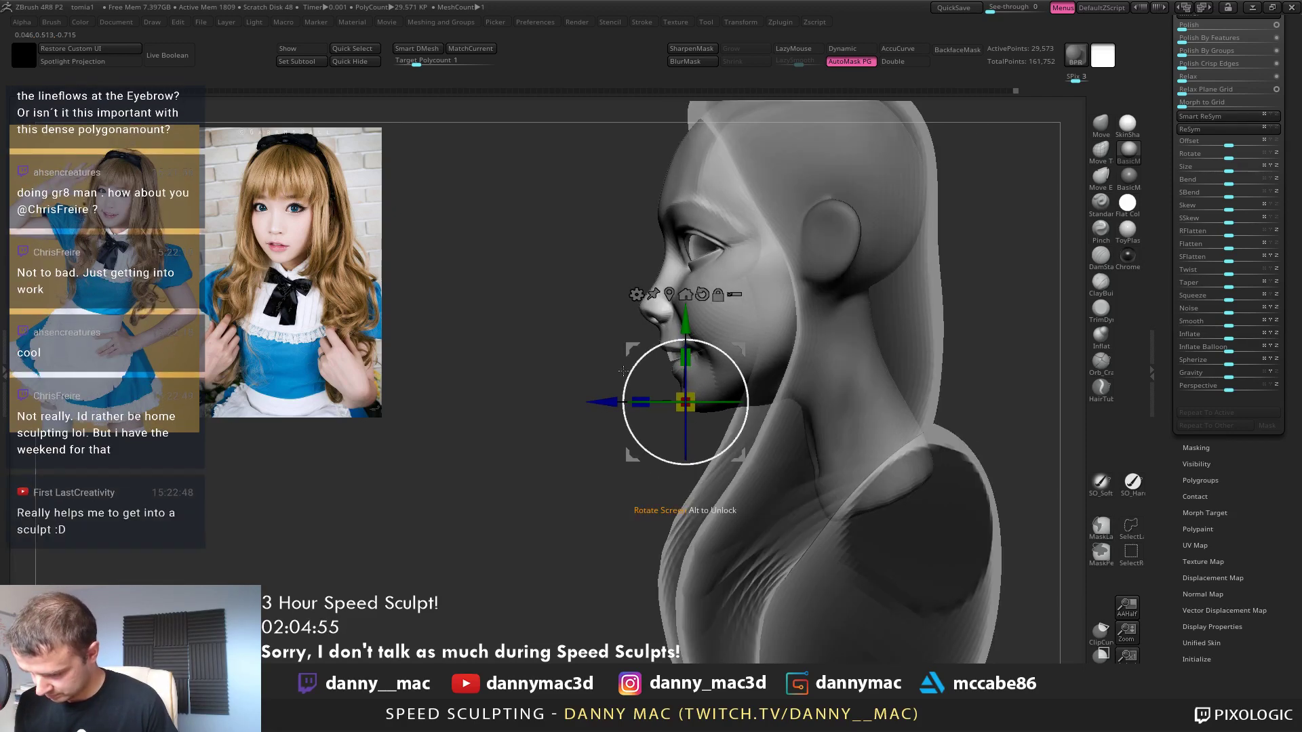
# Select the PM3D_Cylinder3D1 subtool and reposition its gizmo
pyautogui.keyDown('alt'); pyautogui.click(724, 343); pyautogui.keyUp('alt')
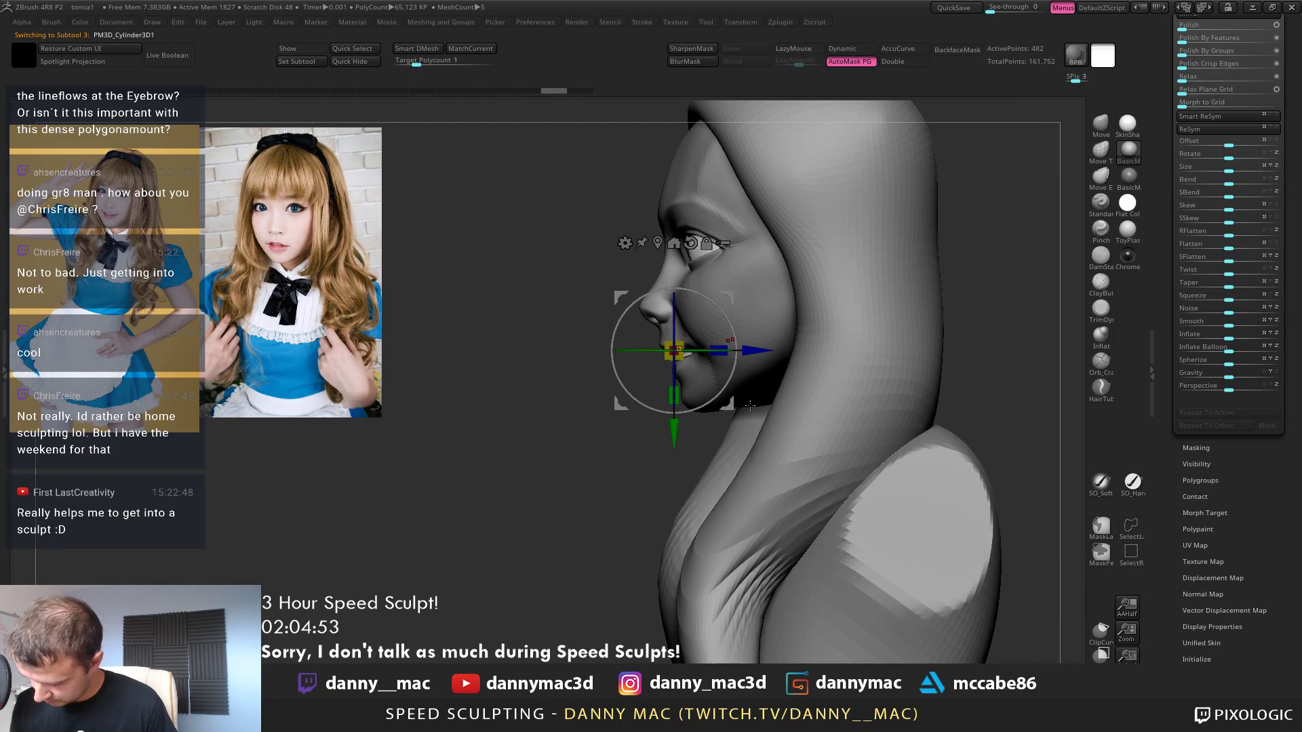
pyautogui.keyDown('alt'); pyautogui.moveTo(926, 343); pyautogui.dragTo(915, 339); pyautogui.keyUp('alt')
pyautogui.moveTo(969, 394); pyautogui.dragTo(971, 397)
pyautogui.keyDown('alt'); pyautogui.moveTo(678, 409); pyautogui.dragTo(674, 406); pyautogui.keyUp('alt')
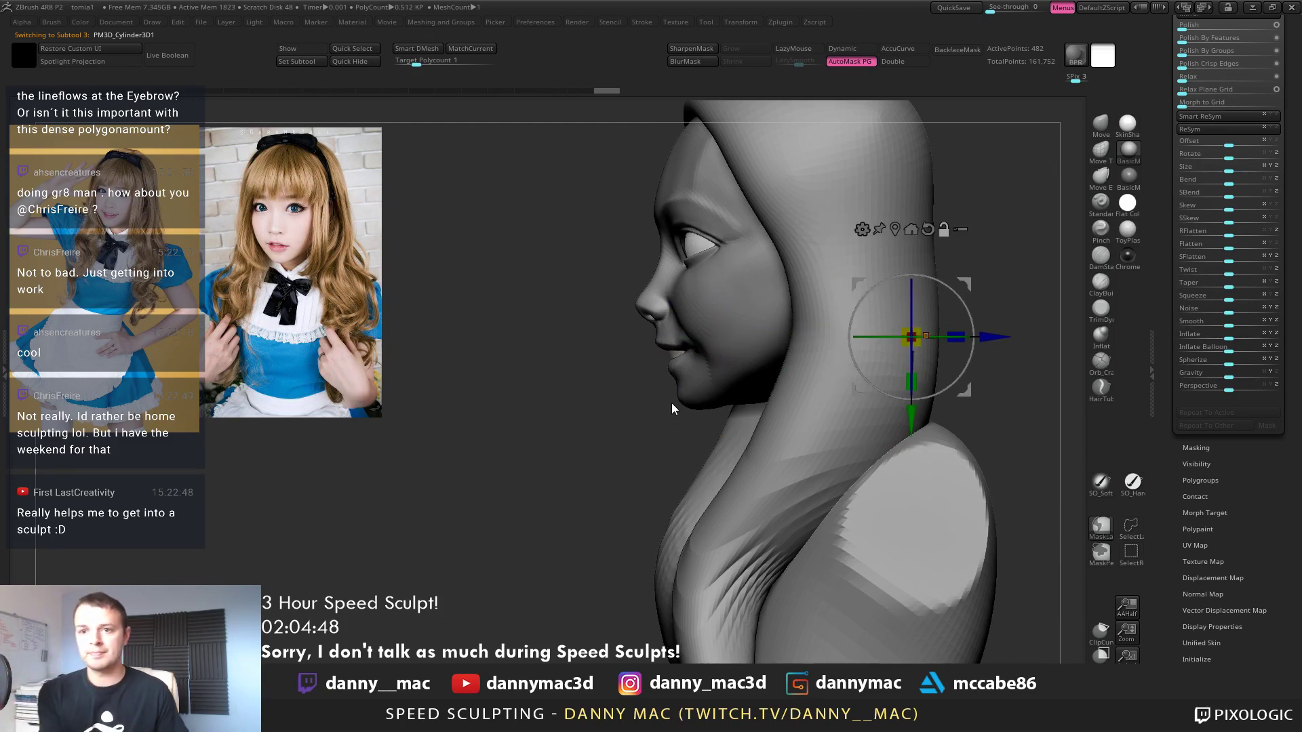
# Save the project
pyautogui.hotkey('ctrl', 's')
pyautogui.press('Return')
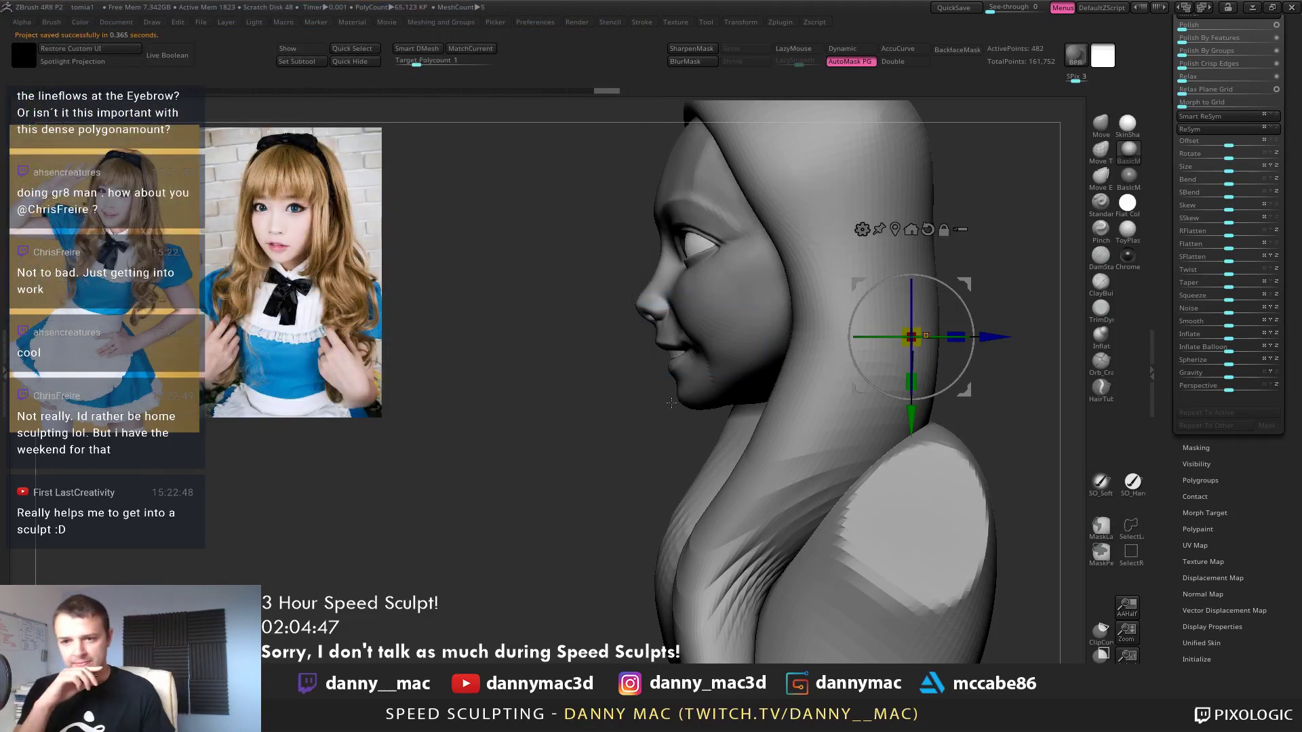
pyautogui.moveTo(631, 375); pyautogui.dragTo(485, 385)
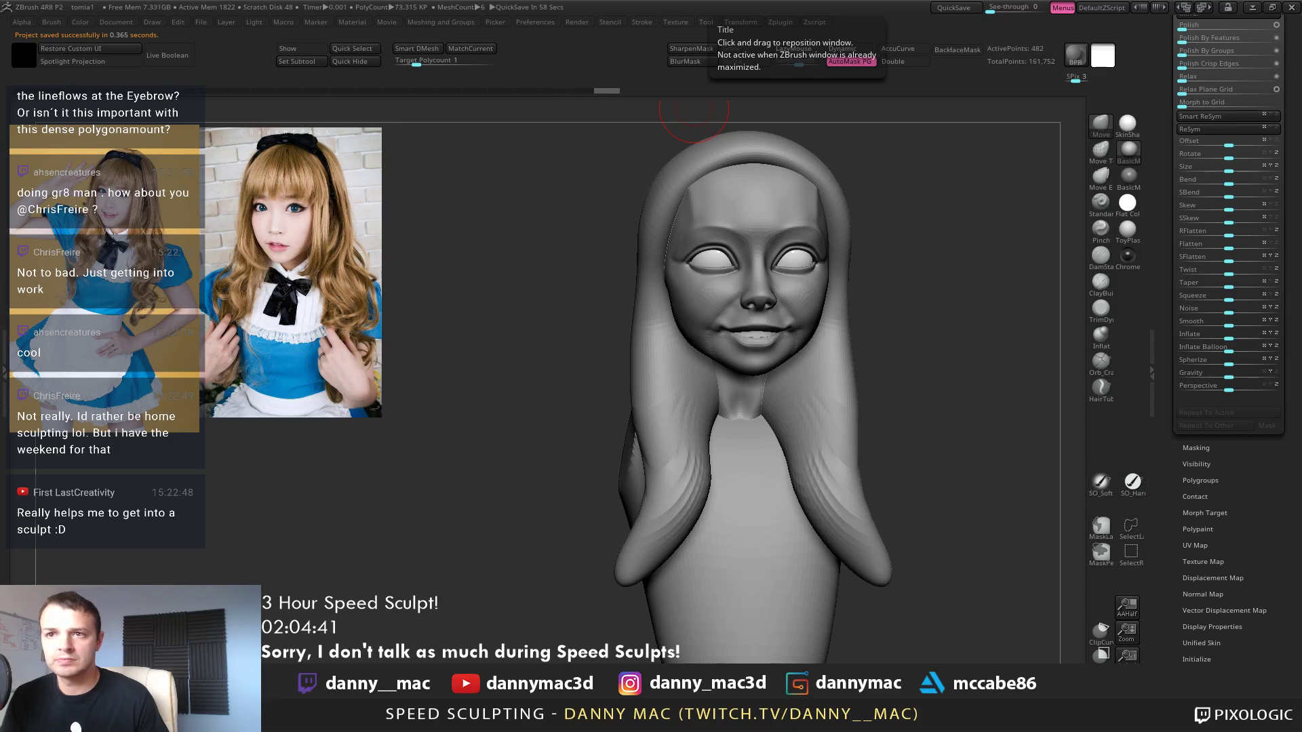
# Select the head subtool and refine the nose tip and nostrils with the Move brush
pyautogui.moveTo(801, 331)
pyautogui.mouseDown(button='right')
pyautogui.moveTo(755, 285)
pyautogui.moveTo(773, 280)
pyautogui.moveTo(801, 341)
pyautogui.moveTo(731, 327)
pyautogui.moveTo(724, 340)
pyautogui.moveTo(775, 346)
pyautogui.moveTo(775, 306)
pyautogui.mouseUp(button='right')
pyautogui.keyDown('alt'); pyautogui.click(801, 341); pyautogui.keyUp('alt')
pyautogui.moveTo(775, 306); pyautogui.dragTo(771, 307)
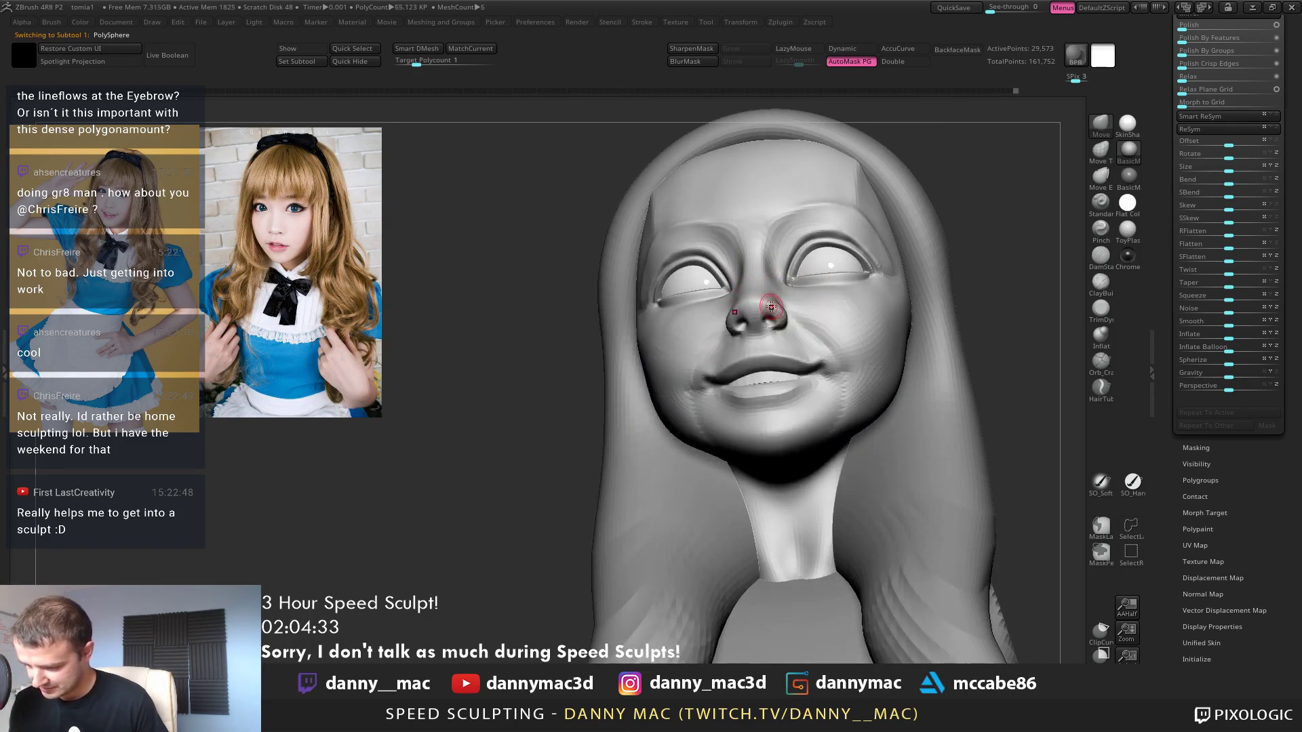
pyautogui.moveTo(772, 303); pyautogui.dragTo(756, 312, button='right')
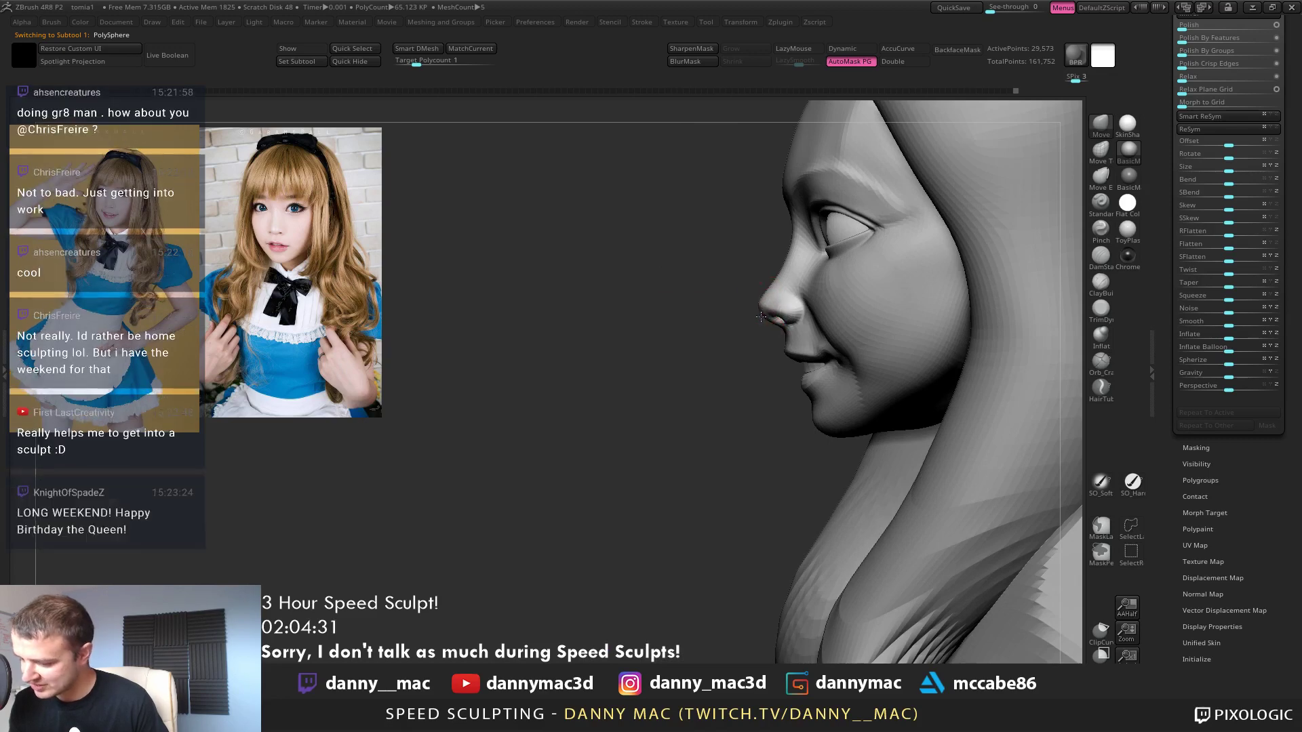
pyautogui.moveTo(763, 318)
pyautogui.mouseDown(button='right')
pyautogui.moveTo(830, 305)
pyautogui.moveTo(716, 344)
pyautogui.moveTo(769, 352)
pyautogui.moveTo(792, 373)
pyautogui.moveTo(762, 393)
pyautogui.moveTo(813, 375)
pyautogui.moveTo(820, 351)
pyautogui.mouseUp(button='right')
# Build up and smooth the upper lip on the head at a higher subdivision level, using LazyMouse for the strokes
pyautogui.rightClick(754, 397)
pyautogui.press('d')
pyautogui.press('l')
pyautogui.moveTo(743, 366); pyautogui.dragTo(733, 369, button='right')
pyautogui.moveTo(714, 382); pyautogui.dragTo(792, 363)
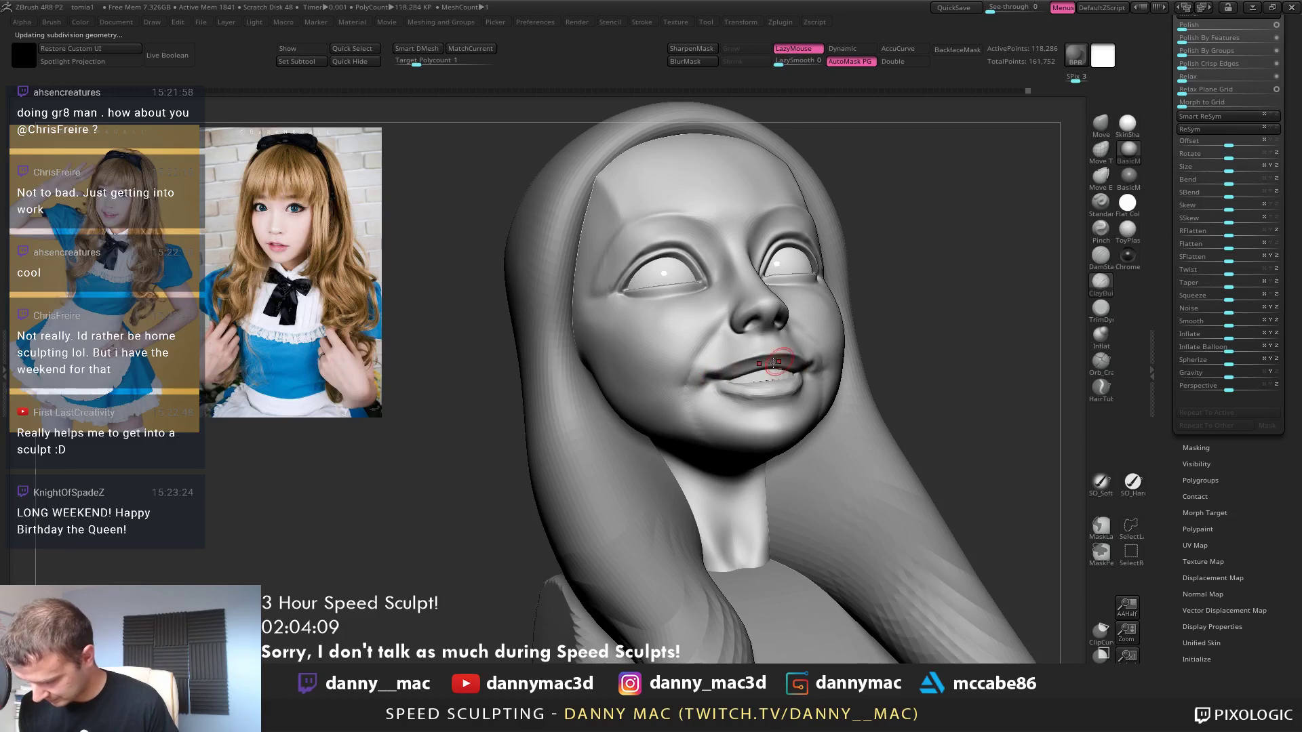
pyautogui.moveTo(777, 365); pyautogui.dragTo(759, 370, button='right')
pyautogui.keyDown('shift'); pyautogui.moveTo(746, 369); pyautogui.dragTo(771, 367); pyautogui.keyUp('shift')
pyautogui.moveTo(770, 367); pyautogui.dragTo(710, 390, button='right')
# Flatten the upper lip near the mouth corner with the TrimDynamic brush
pyautogui.press('b')
pyautogui.press('t')
pyautogui.press('d')
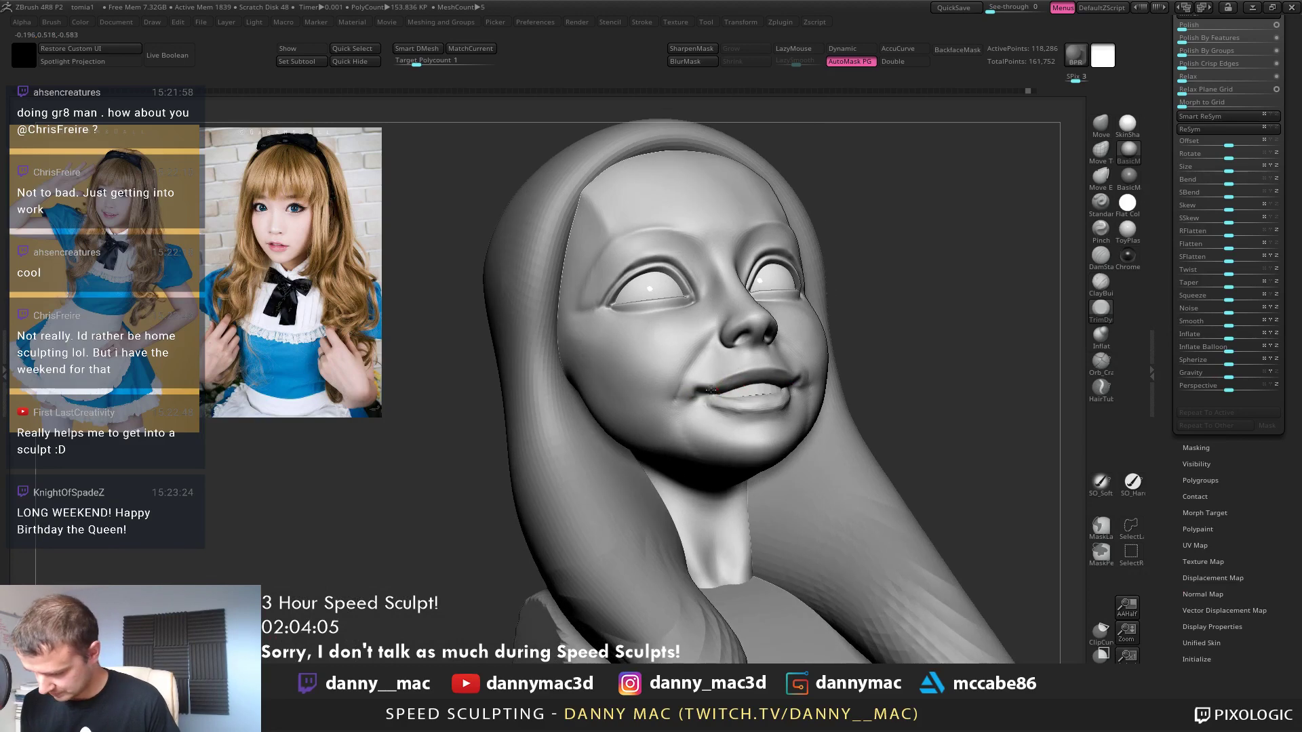
pyautogui.moveTo(710, 389); pyautogui.dragTo(708, 388)
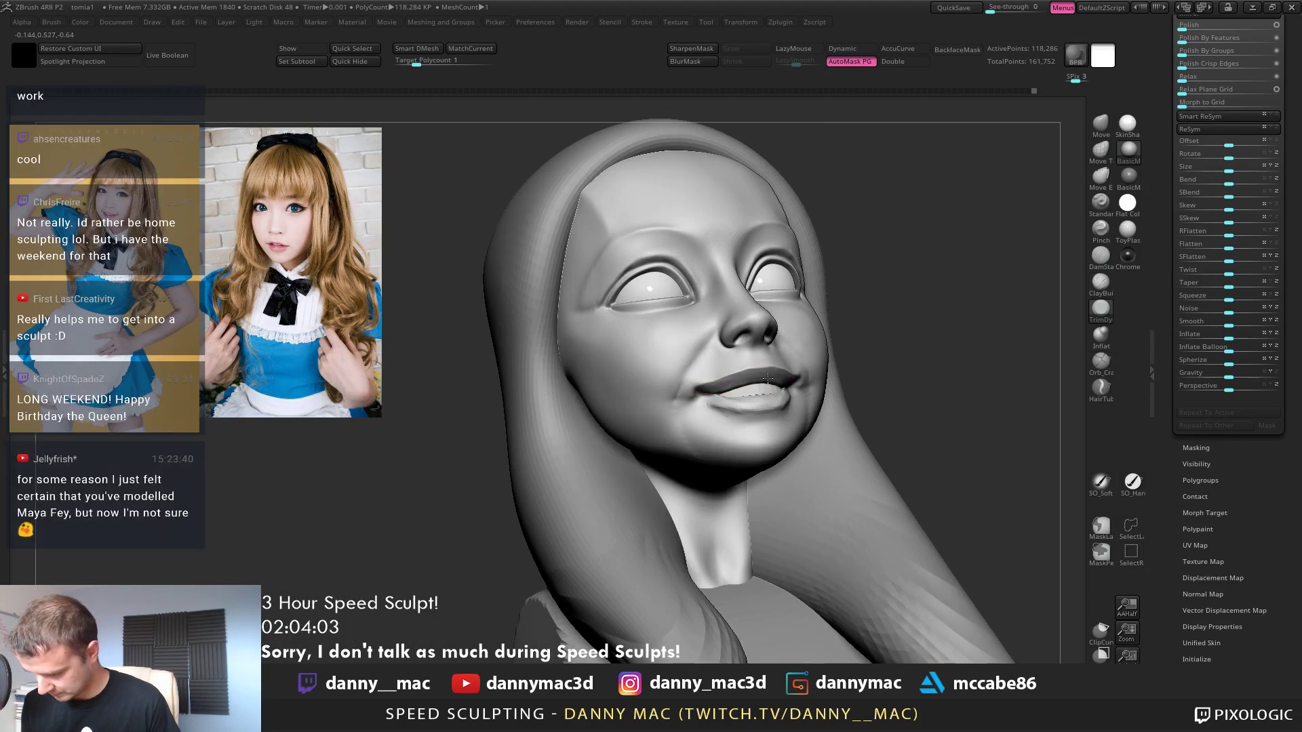
# Flatten and smooth the upper lip from several angles out toward the corners of the mouth
pyautogui.moveTo(786, 375); pyautogui.dragTo(706, 386, button='right')
pyautogui.moveTo(719, 380); pyautogui.dragTo(773, 374)
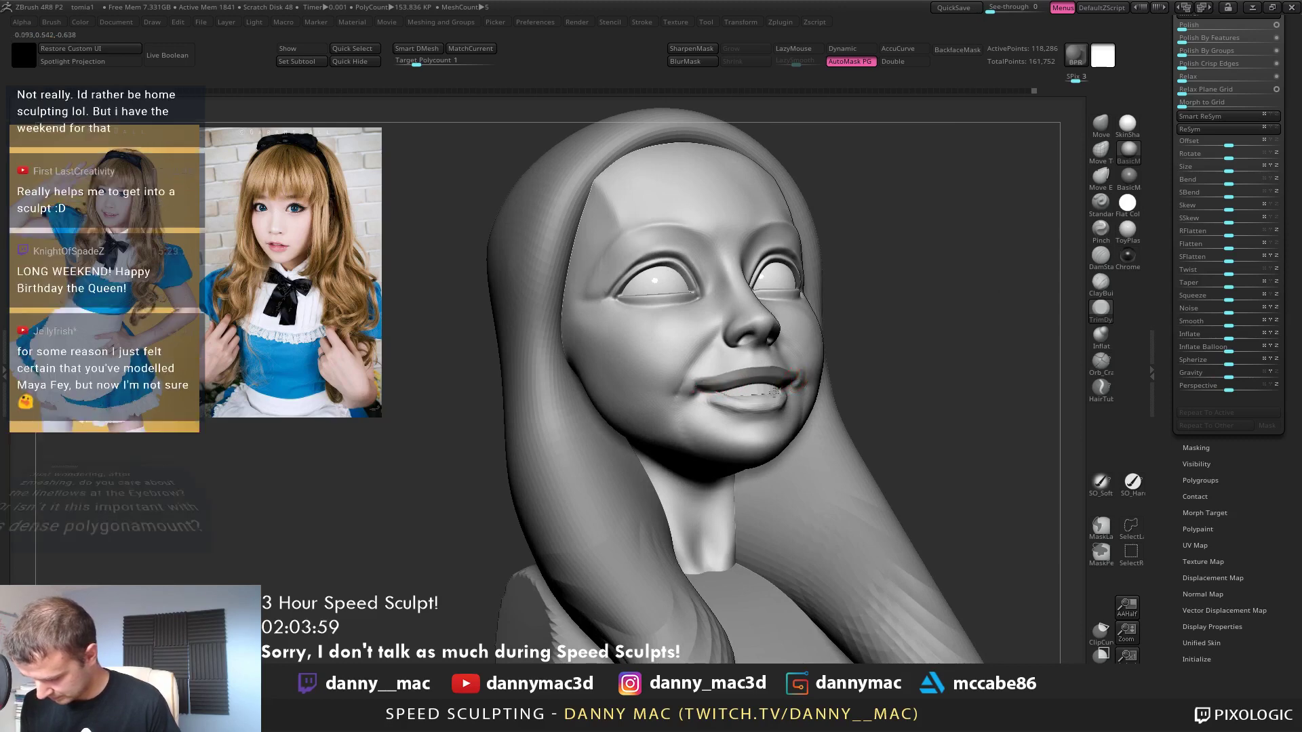
pyautogui.moveTo(769, 374); pyautogui.dragTo(739, 380, button='right')
pyautogui.moveTo(721, 384); pyautogui.dragTo(771, 371)
pyautogui.moveTo(770, 372); pyautogui.dragTo(734, 384, button='right')
pyautogui.moveTo(724, 386); pyautogui.dragTo(714, 383)
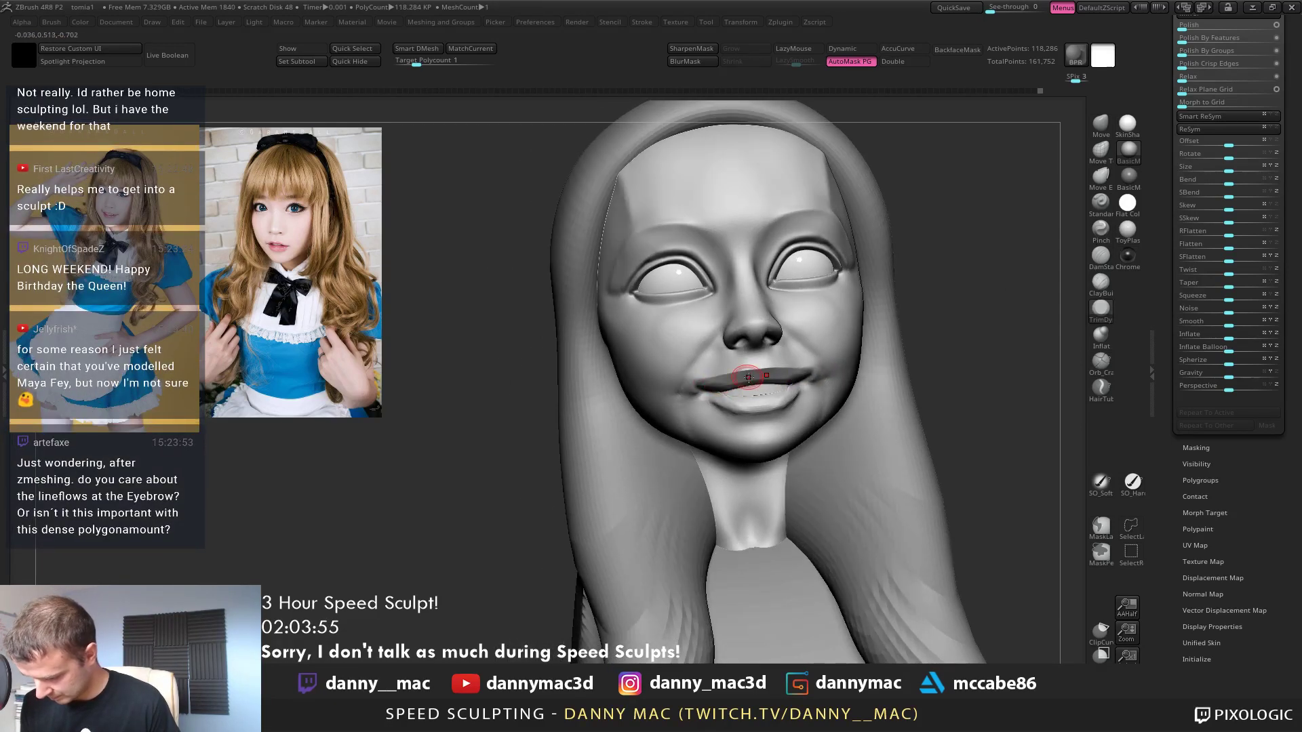
# Select the teeth subtool, shift it slightly inside the mouth with the gizmo, and reselect the head
pyautogui.moveTo(748, 377)
pyautogui.mouseDown(button='right')
pyautogui.moveTo(766, 367)
pyautogui.moveTo(724, 357)
pyautogui.moveTo(798, 370)
pyautogui.moveTo(800, 353)
pyautogui.moveTo(790, 464)
pyautogui.moveTo(877, 372)
pyautogui.mouseUp(button='right')
pyautogui.keyDown('alt'); pyautogui.click(775, 378); pyautogui.keyUp('alt')
pyautogui.press('w')
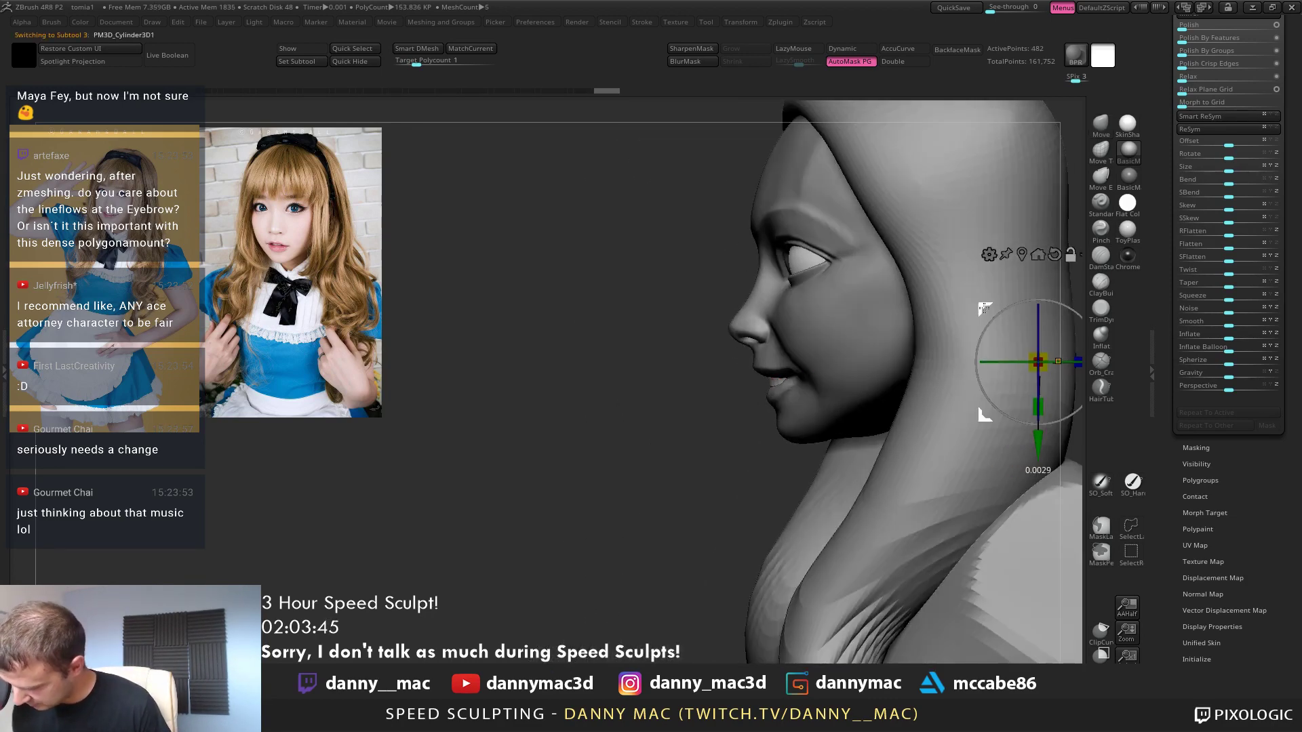
pyautogui.click(807, 380)
pyautogui.moveTo(886, 380); pyautogui.dragTo(882, 382)
pyautogui.moveTo(859, 327); pyautogui.dragTo(862, 330)
pyautogui.press('q')
pyautogui.keyDown('alt'); pyautogui.click(830, 339); pyautogui.keyUp('alt')
# Sharpen the lip edges and mouth line on the head with the DamStandard brush and LazyMouse
pyautogui.moveTo(719, 393)
pyautogui.mouseDown(button='right')
pyautogui.moveTo(797, 360)
pyautogui.moveTo(631, 393)
pyautogui.moveTo(719, 394)
pyautogui.moveTo(682, 394)
pyautogui.mouseUp(button='right')
pyautogui.press('l')
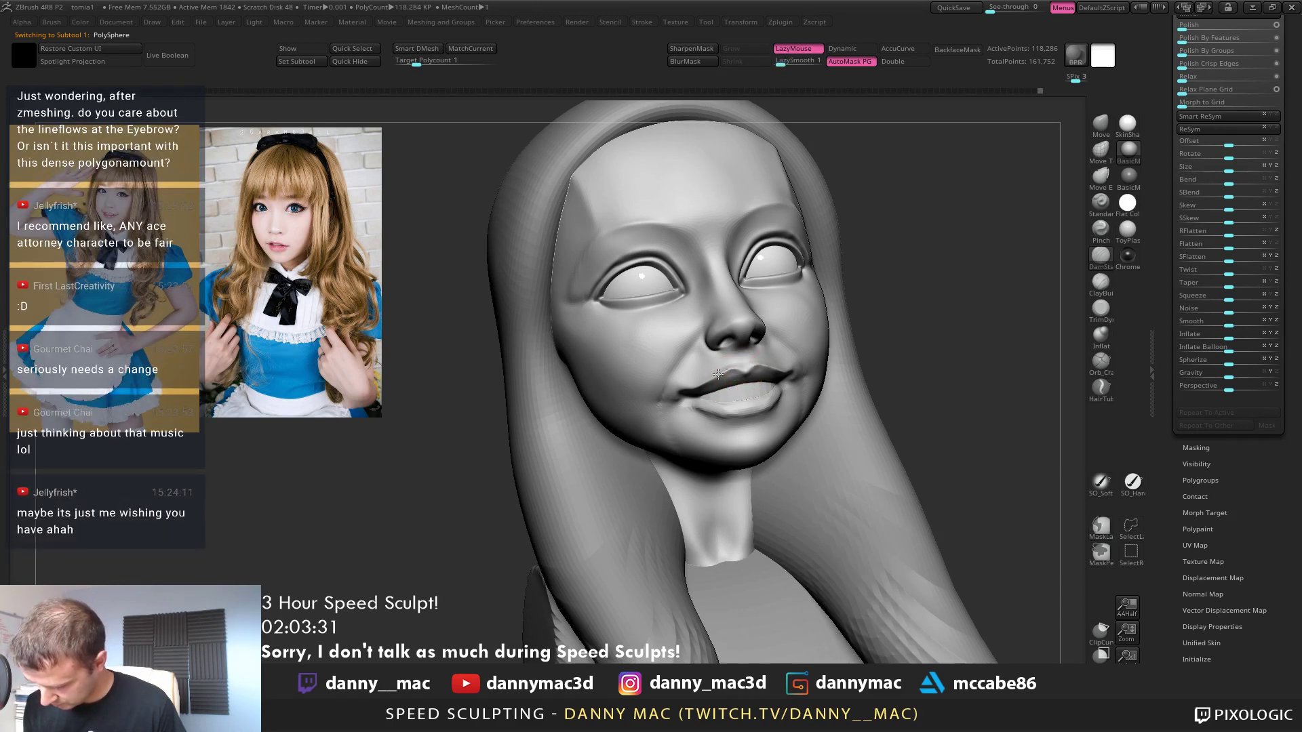
pyautogui.moveTo(683, 394)
pyautogui.mouseDown(button='right')
pyautogui.moveTo(651, 396)
pyautogui.moveTo(690, 384)
pyautogui.moveTo(696, 447)
pyautogui.moveTo(730, 426)
pyautogui.moveTo(709, 403)
pyautogui.moveTo(745, 404)
pyautogui.moveTo(701, 420)
pyautogui.moveTo(717, 428)
pyautogui.moveTo(718, 415)
pyautogui.mouseUp(button='right')
pyautogui.press('l')
pyautogui.keyDown('alt'); pyautogui.click(702, 426); pyautogui.keyUp('alt')
pyautogui.press('b')
pyautogui.press('d')
pyautogui.press('s')
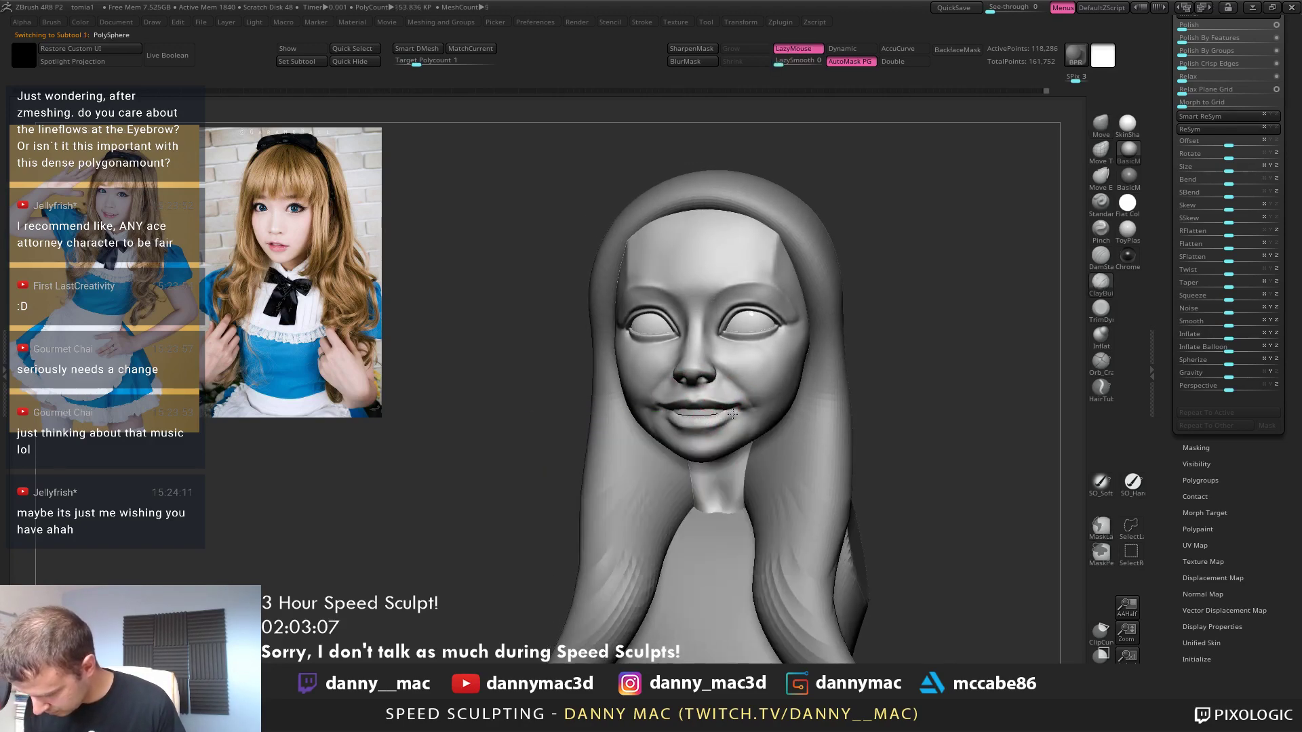
# Build up the flesh around the mouth corners with the ClayBuildup brush using LazyMouse
pyautogui.moveTo(733, 413)
pyautogui.mouseDown(button='right')
pyautogui.moveTo(738, 449)
pyautogui.moveTo(763, 370)
pyautogui.mouseUp(button='right')
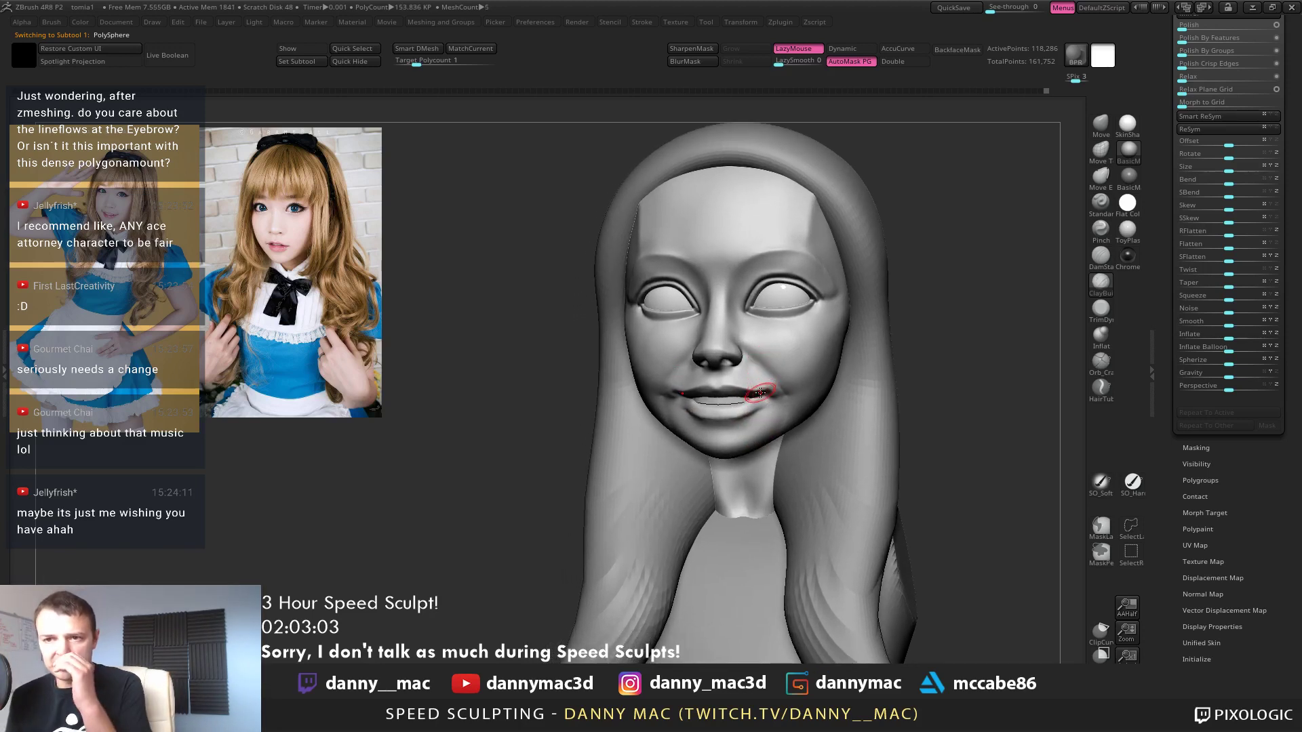
pyautogui.moveTo(761, 398)
pyautogui.mouseDown(button='right')
pyautogui.moveTo(834, 360)
pyautogui.moveTo(849, 377)
pyautogui.moveTo(831, 389)
pyautogui.moveTo(849, 371)
pyautogui.moveTo(846, 405)
pyautogui.moveTo(839, 436)
pyautogui.moveTo(843, 418)
pyautogui.moveTo(817, 437)
pyautogui.moveTo(829, 450)
pyautogui.moveTo(819, 440)
pyautogui.moveTo(844, 433)
pyautogui.moveTo(841, 448)
pyautogui.moveTo(828, 440)
pyautogui.moveTo(841, 442)
pyautogui.moveTo(810, 448)
pyautogui.moveTo(828, 458)
pyautogui.moveTo(808, 458)
pyautogui.moveTo(845, 440)
pyautogui.mouseUp(button='right')
pyautogui.rightClick(843, 425)
pyautogui.rightClick(817, 437)
pyautogui.moveTo(825, 438)
pyautogui.mouseDown(button='right')
pyautogui.moveTo(871, 425)
pyautogui.moveTo(921, 350)
pyautogui.moveTo(843, 335)
pyautogui.moveTo(732, 369)
pyautogui.moveTo(719, 442)
pyautogui.moveTo(778, 375)
pyautogui.mouseUp(button='right')
pyautogui.press('l')
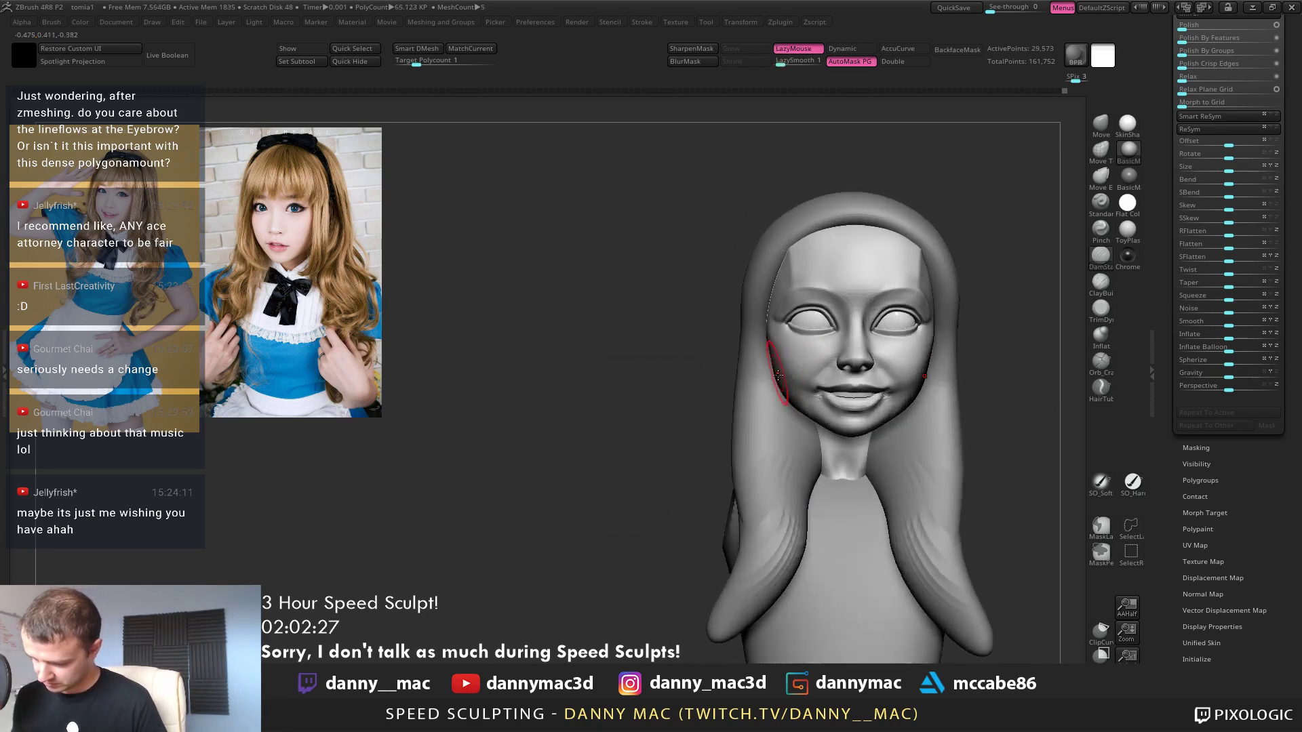
# Adjust the outline of the cheeks with a large Move brush at a lower subdivision level
pyautogui.press('b')
pyautogui.press('m')
pyautogui.press('v')
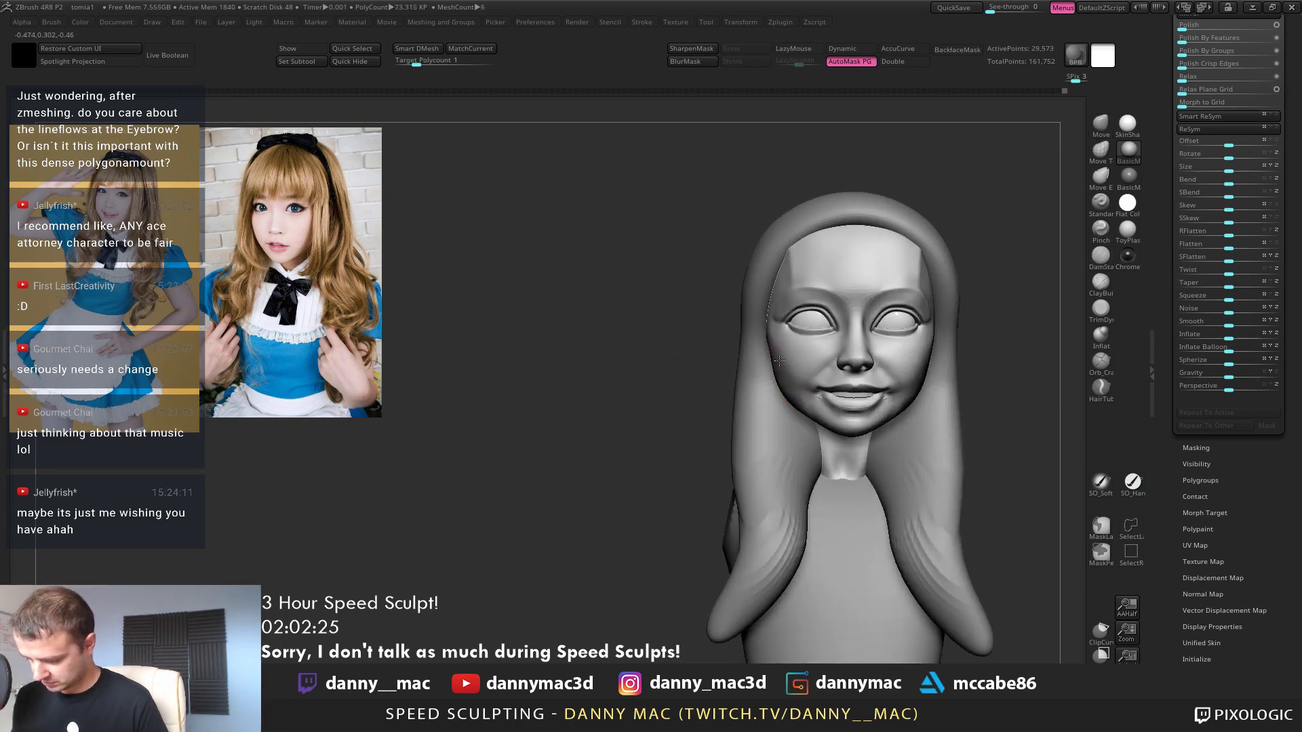
pyautogui.moveTo(773, 364)
pyautogui.mouseDown(button='right')
pyautogui.moveTo(807, 339)
pyautogui.moveTo(881, 378)
pyautogui.moveTo(850, 387)
pyautogui.moveTo(829, 364)
pyautogui.moveTo(791, 377)
pyautogui.moveTo(841, 387)
pyautogui.moveTo(801, 399)
pyautogui.moveTo(838, 380)
pyautogui.moveTo(844, 334)
pyautogui.moveTo(808, 363)
pyautogui.moveTo(846, 481)
pyautogui.mouseUp(button='right')
pyautogui.press('l')
# Select the teeth subtool and inspect its placement in the mouth from below and from the front
pyautogui.keyDown('alt'); pyautogui.click(828, 344); pyautogui.keyUp('alt')
pyautogui.press('w')
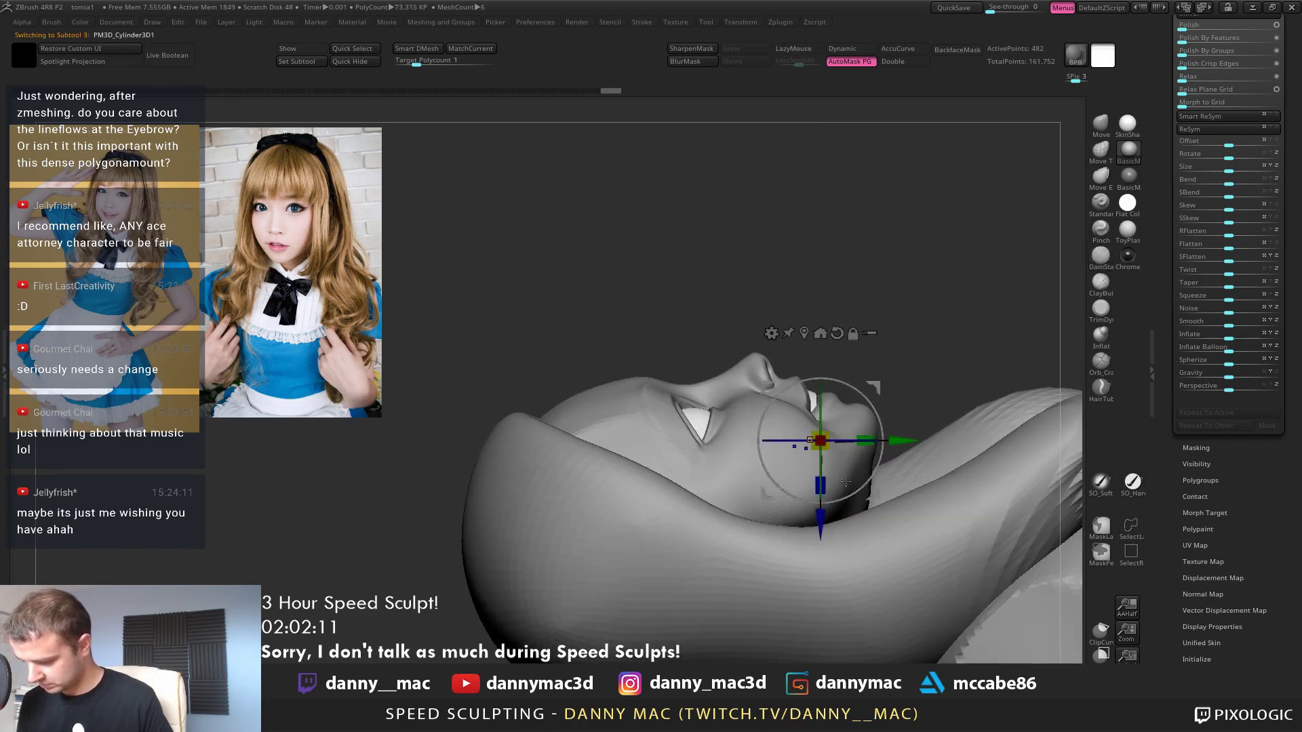
pyautogui.moveTo(891, 357); pyautogui.dragTo(821, 481, button='right')
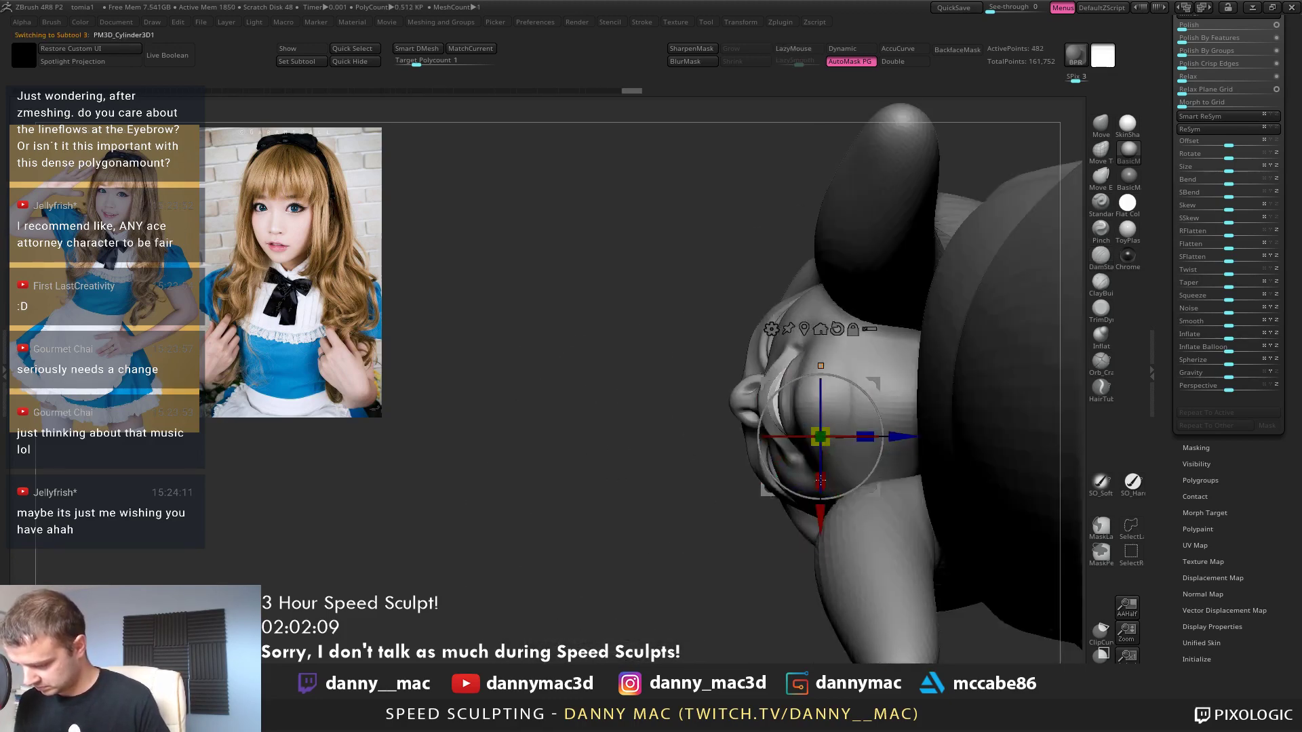
pyautogui.moveTo(867, 361)
pyautogui.mouseDown(button='right')
pyautogui.moveTo(856, 439)
pyautogui.moveTo(875, 448)
pyautogui.moveTo(814, 406)
pyautogui.mouseUp(button='right')
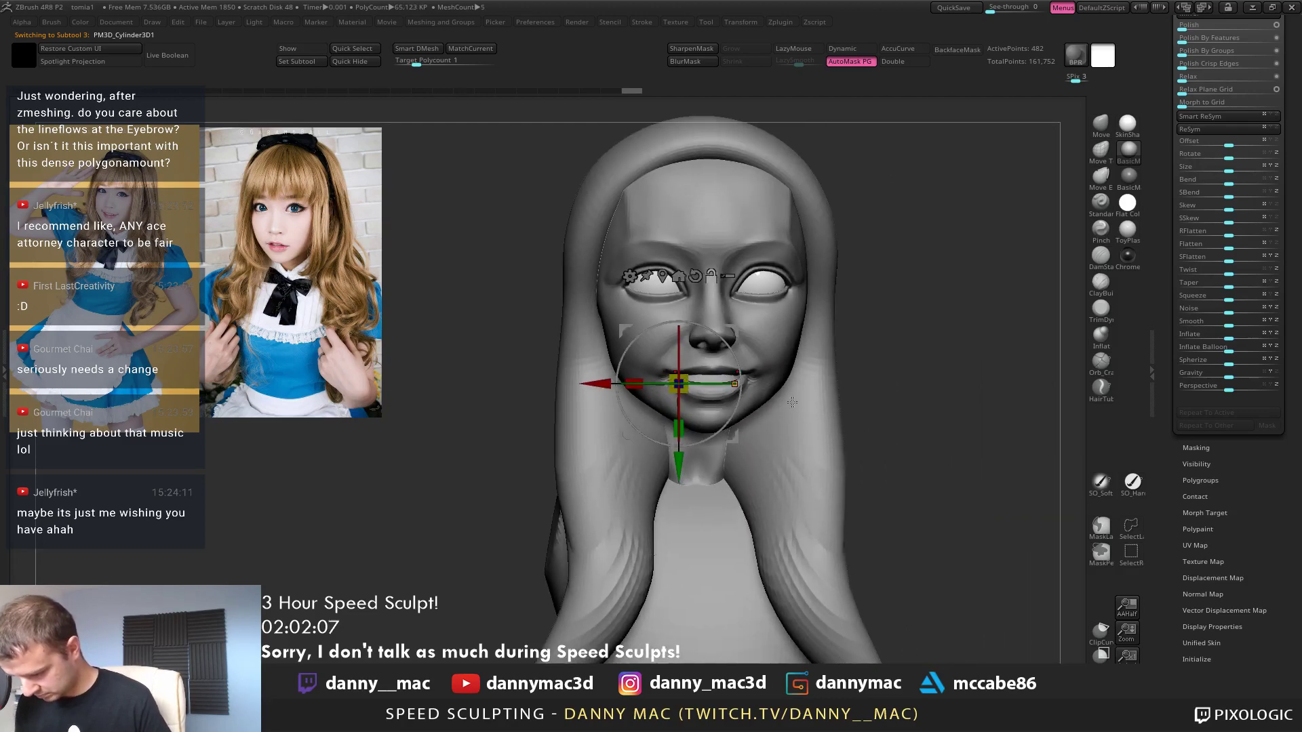
pyautogui.press('q')
pyautogui.moveTo(741, 389)
pyautogui.keyDown('alt'); pyautogui.mouseDown(button='right')
pyautogui.moveTo(763, 338)
pyautogui.moveTo(771, 344)
pyautogui.moveTo(749, 330)
pyautogui.moveTo(768, 330)
pyautogui.moveTo(754, 319)
pyautogui.moveTo(753, 366)
pyautogui.moveTo(788, 344)
pyautogui.moveTo(782, 364)
pyautogui.moveTo(747, 370)
pyautogui.mouseUp(button='right'); pyautogui.keyUp('alt')
# Reselect the head and refine the mouth corner at the higher subdivision level with LazyMouse strokes
pyautogui.keyDown('alt'); pyautogui.click(759, 345); pyautogui.keyUp('alt')
pyautogui.press('l')
pyautogui.press('space')
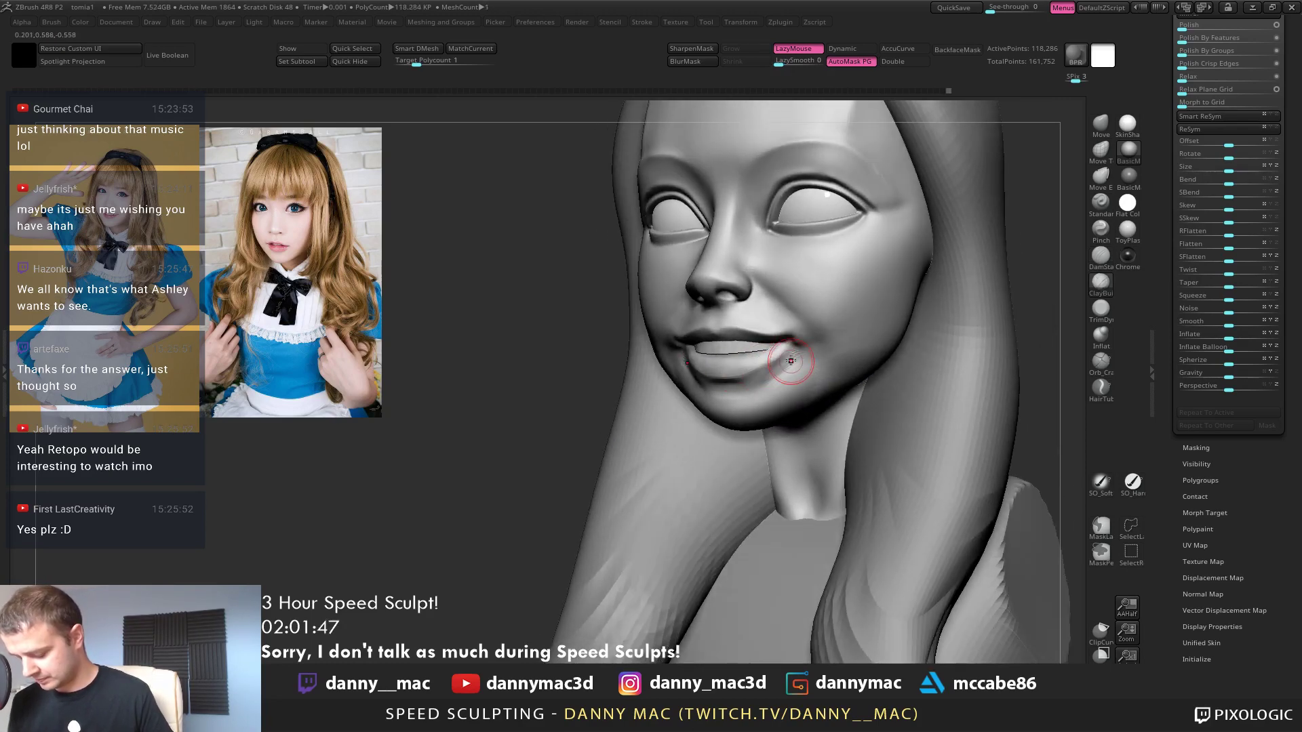
pyautogui.moveTo(790, 361)
pyautogui.mouseDown(button='right')
pyautogui.moveTo(753, 370)
pyautogui.moveTo(770, 351)
pyautogui.moveTo(776, 362)
pyautogui.mouseUp(button='right')
pyautogui.press('l')
# Save the project, confirming the file name
pyautogui.hotkey('ctrl', 's')
pyautogui.press('Return')
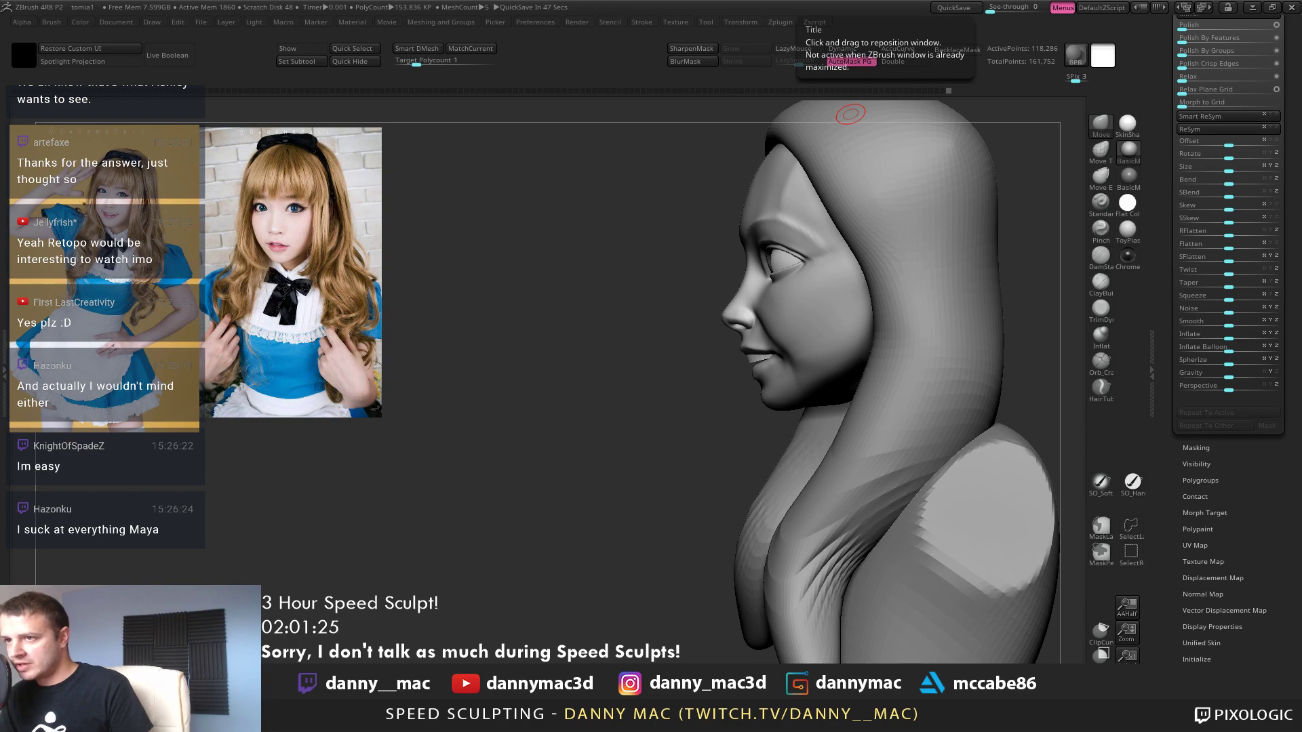
# Browse the opening pages of the Facial Retopology step-by-step PDF in Adobe Acrobat Reader and return to ZBrush
pyautogui.scroll(-8, 834, 270)
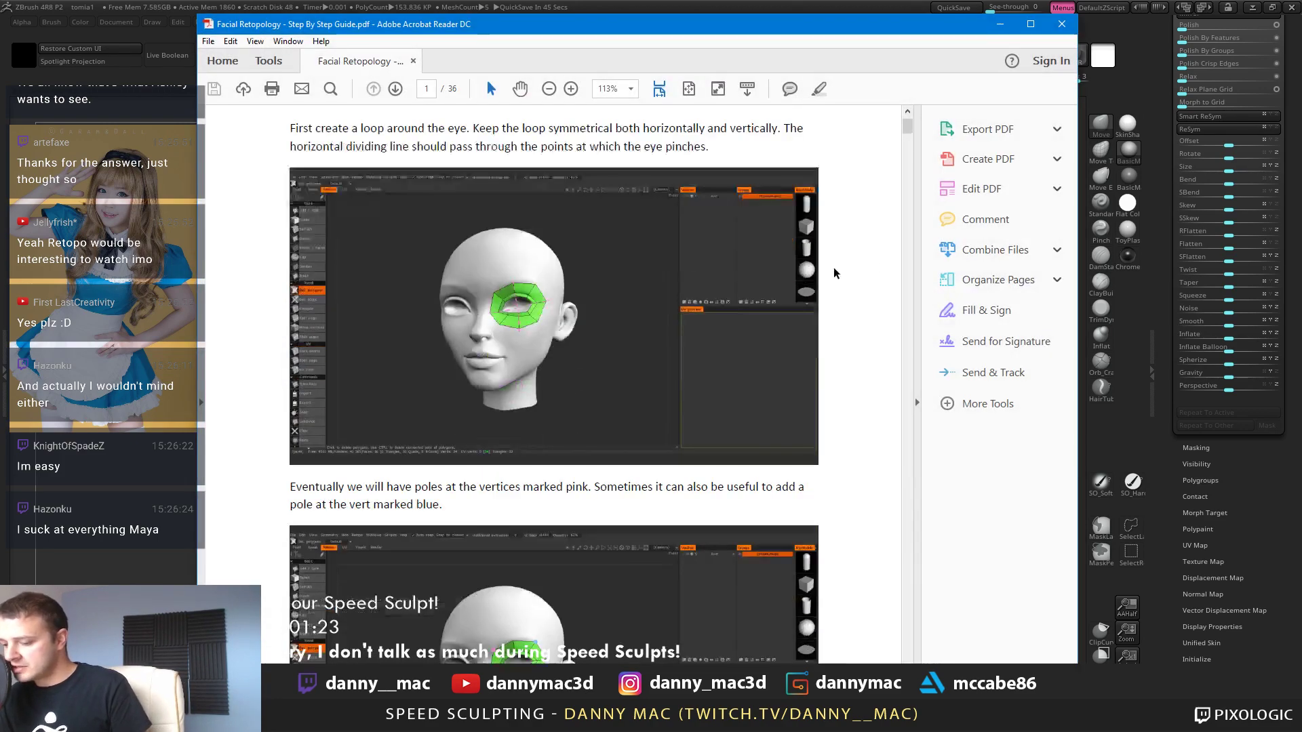
pyautogui.scroll(-20, 834, 234)
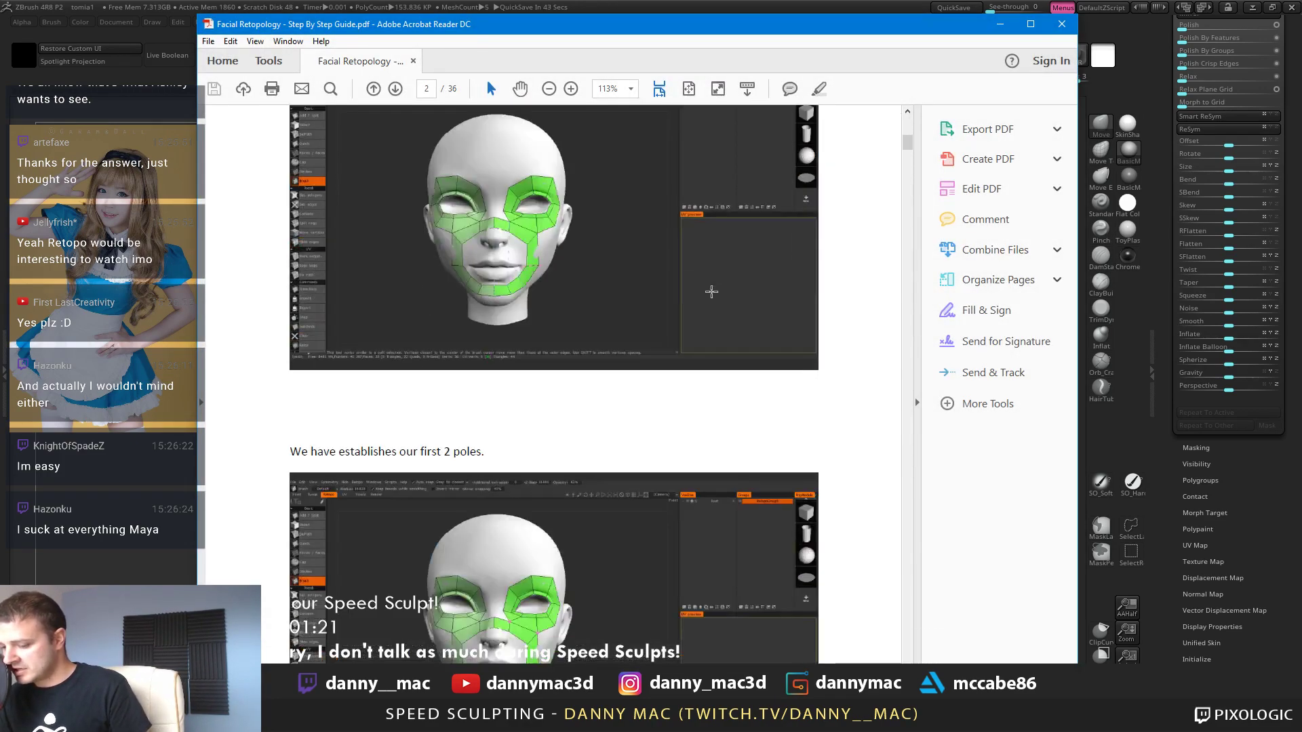
pyautogui.moveTo(908, 149); pyautogui.dragTo(1010, 0)
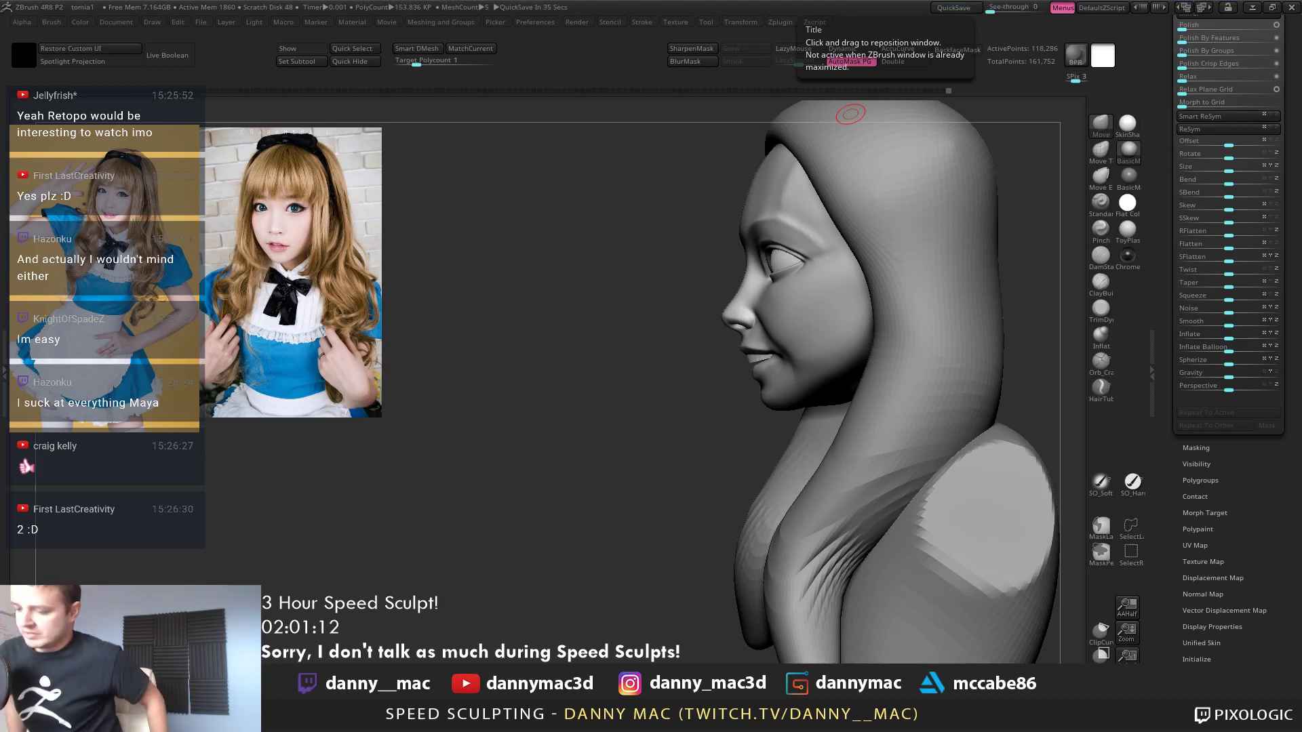
# Drop to a lower subdivision level, smooth the lower face, and reshape the mouth area with the Move brush
pyautogui.moveTo(828, 337)
pyautogui.mouseDown(button='right')
pyautogui.moveTo(724, 308)
pyautogui.moveTo(750, 300)
pyautogui.moveTo(719, 304)
pyautogui.mouseUp(button='right')
pyautogui.hotkey('shift', 'd')
pyautogui.moveTo(793, 305)
pyautogui.keyDown('shift'); pyautogui.mouseDown()
pyautogui.moveTo(820, 317)
pyautogui.moveTo(819, 331)
pyautogui.mouseUp(); pyautogui.keyUp('shift')
pyautogui.keyDown('ctrl'); pyautogui.moveTo(819, 335); pyautogui.dragTo(807, 379, button='right'); pyautogui.keyUp('ctrl')
pyautogui.moveTo(807, 380); pyautogui.dragTo(722, 434, button='right')
pyautogui.press('b')
pyautogui.press('m')
pyautogui.press('v')
pyautogui.press('space')
pyautogui.moveTo(765, 380); pyautogui.dragTo(777, 380)
pyautogui.moveTo(773, 382)
pyautogui.mouseDown(button='right')
pyautogui.moveTo(824, 380)
pyautogui.moveTo(878, 343)
pyautogui.moveTo(780, 286)
pyautogui.moveTo(790, 390)
pyautogui.moveTo(806, 372)
pyautogui.moveTo(755, 371)
pyautogui.moveTo(824, 364)
pyautogui.moveTo(794, 341)
pyautogui.moveTo(773, 363)
pyautogui.moveTo(727, 366)
pyautogui.moveTo(759, 375)
pyautogui.moveTo(810, 349)
pyautogui.moveTo(854, 356)
pyautogui.moveTo(810, 367)
pyautogui.moveTo(809, 329)
pyautogui.moveTo(807, 375)
pyautogui.moveTo(799, 363)
pyautogui.moveTo(769, 381)
pyautogui.mouseUp(button='right')
# Refine the mouth and surrounding forms by alternating the DamStandard, ClayBuildup, Move and TrimDynamic brushes
pyautogui.press('b')
pyautogui.press('d')
pyautogui.press('s')
pyautogui.press('l')
pyautogui.press('b')
pyautogui.press('c')
pyautogui.press('b')
pyautogui.press('space')
pyautogui.press('b')
pyautogui.press('m')
pyautogui.press('v')
pyautogui.press('b')
pyautogui.press('d')
pyautogui.press('s')
pyautogui.press('l')
pyautogui.press('b')
pyautogui.press('t')
pyautogui.press('d')
# Pull the lower cheek and jawline into shape with the Move brush
pyautogui.press('b')
pyautogui.press('m')
pyautogui.press('v')
pyautogui.press('space')
pyautogui.press('space')
pyautogui.moveTo(816, 363); pyautogui.dragTo(832, 352)
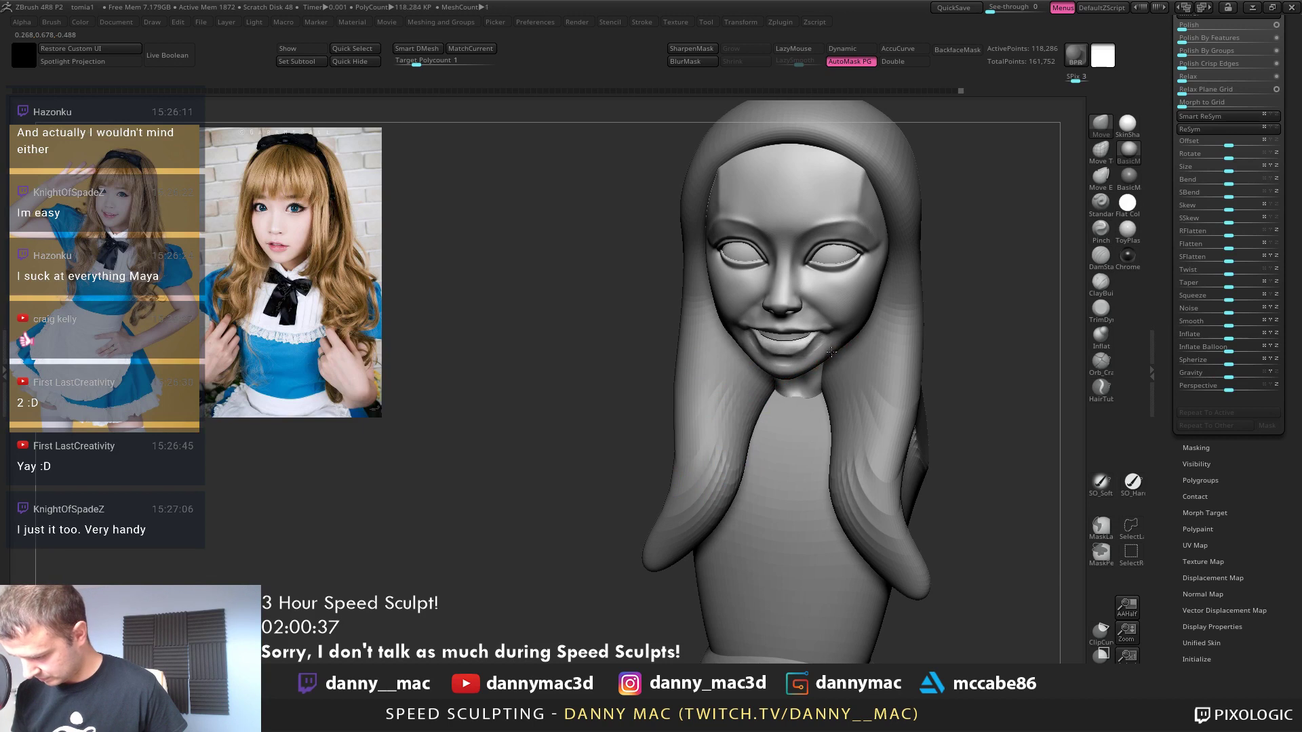
pyautogui.moveTo(848, 339)
pyautogui.mouseDown(button='right')
pyautogui.moveTo(814, 370)
pyautogui.moveTo(772, 373)
pyautogui.moveTo(811, 374)
pyautogui.moveTo(813, 332)
pyautogui.moveTo(871, 327)
pyautogui.moveTo(845, 346)
pyautogui.mouseUp(button='right')
# Isolate the head at a lower subdivision level, then build up and smooth the neck behind the ear
pyautogui.hotkey('shift', 'alt', 's')
pyautogui.hotkey('shift', 'f')
pyautogui.hotkey('shift', 'd')
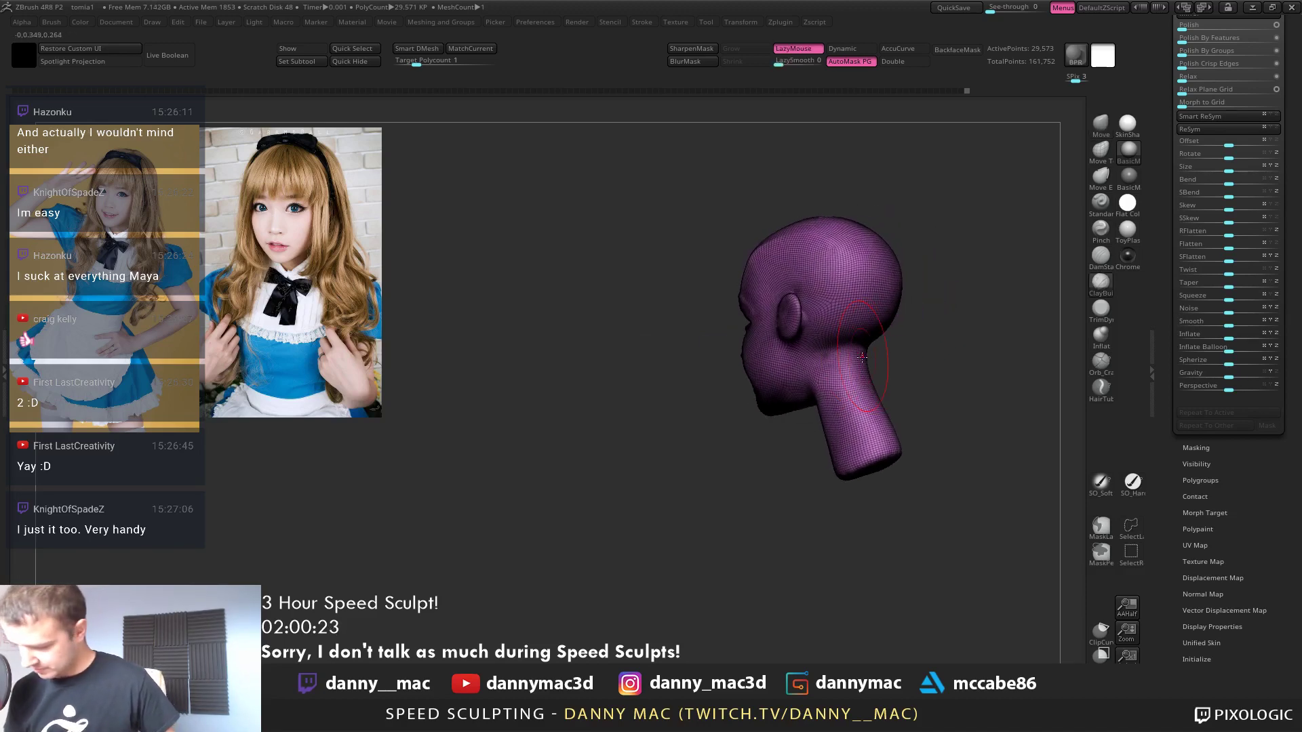
pyautogui.hotkey('shift', 'f')
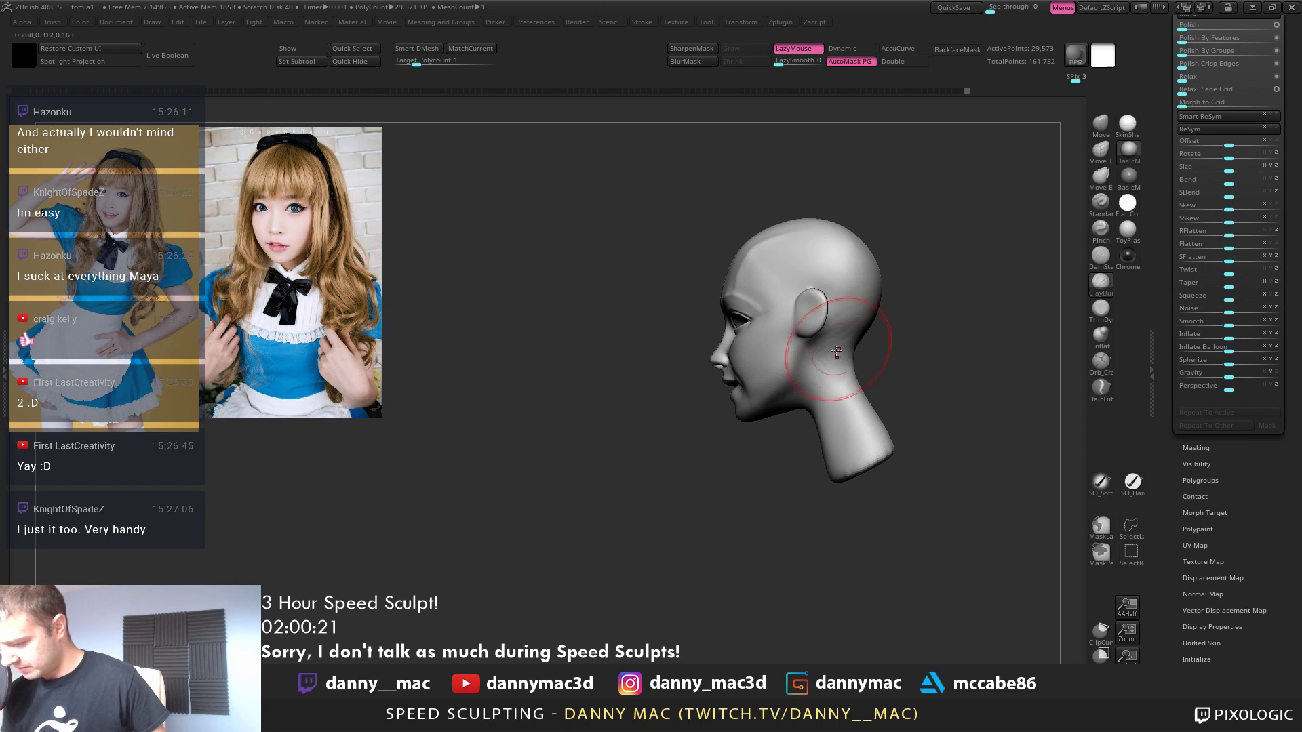
pyautogui.press('l')
pyautogui.moveTo(856, 351)
pyautogui.mouseDown(button='right')
pyautogui.moveTo(861, 314)
pyautogui.moveTo(827, 333)
pyautogui.mouseUp(button='right')
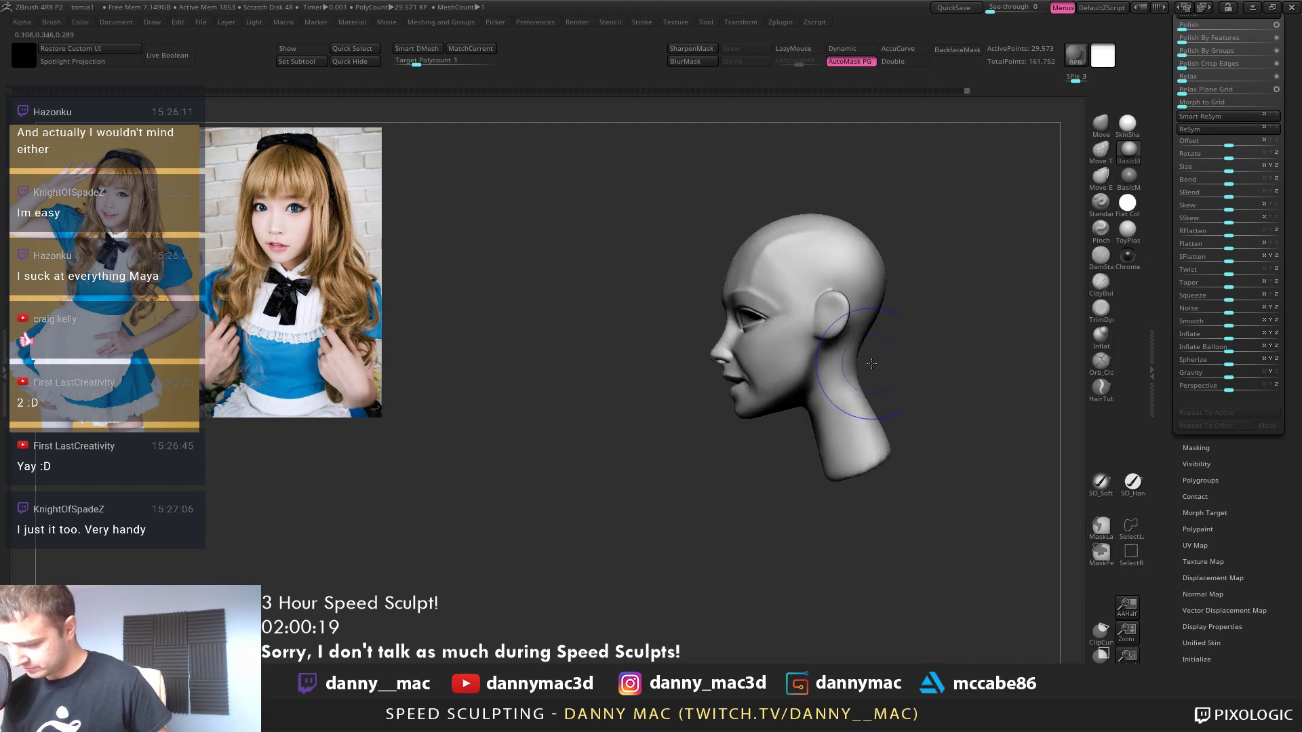
pyautogui.press('l')
pyautogui.press('l')
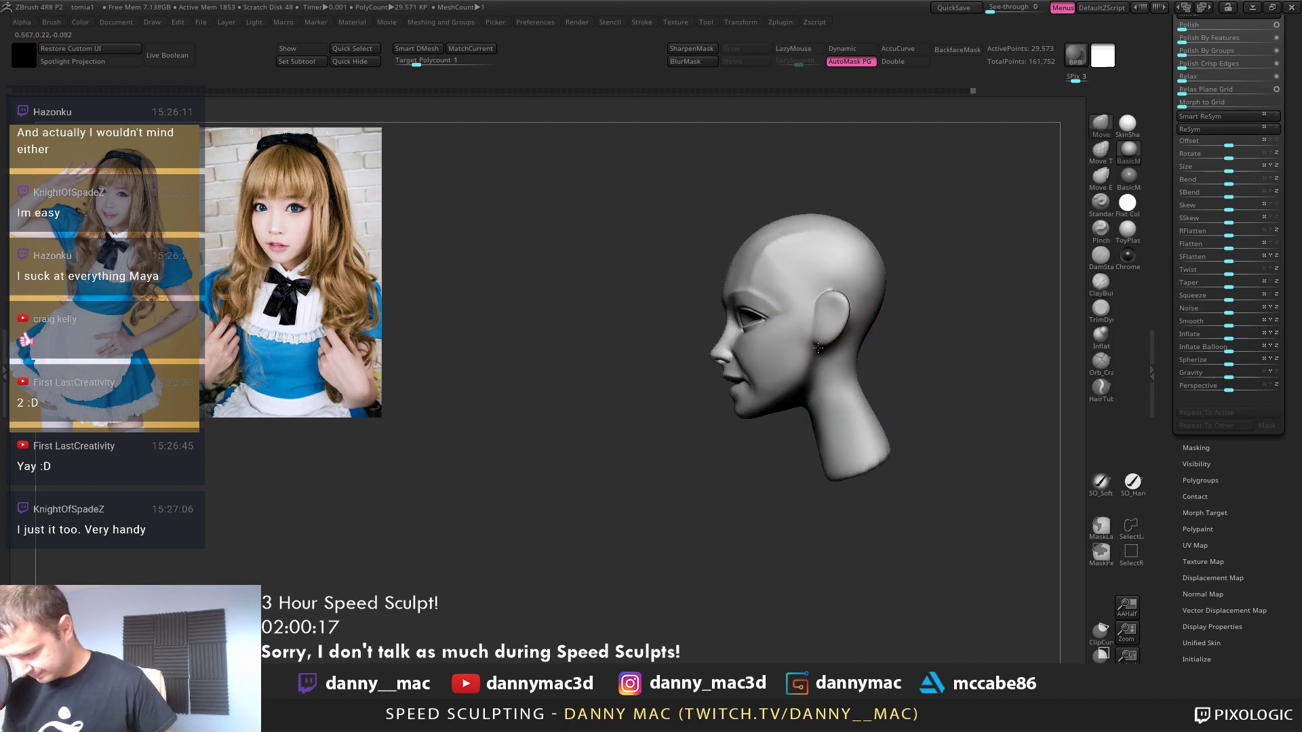
# Try to isolate the ear with a rectangular visibility selection from behind the head
pyautogui.moveTo(820, 326)
pyautogui.keyDown('alt'); pyautogui.mouseDown(button='right')
pyautogui.moveTo(733, 351)
pyautogui.moveTo(756, 357)
pyautogui.moveTo(792, 334)
pyautogui.moveTo(760, 330)
pyautogui.moveTo(770, 339)
pyautogui.moveTo(753, 363)
pyautogui.moveTo(752, 352)
pyautogui.mouseUp(button='right'); pyautogui.keyUp('alt')
pyautogui.hotkey('shift', 'f')
pyautogui.hotkey('shift', 'f')
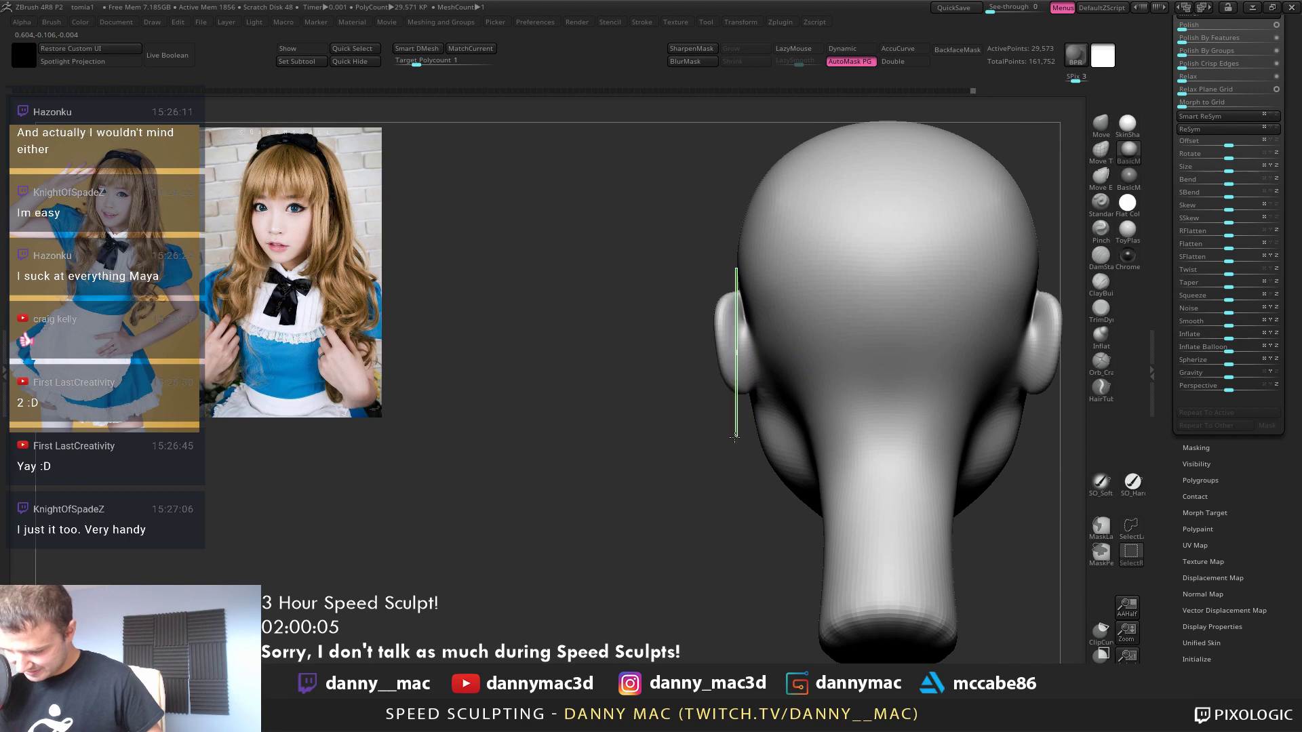
pyautogui.keyDown('ctrl'); pyautogui.keyDown('alt'); pyautogui.keyDown('shift'); pyautogui.moveTo(687, 445); pyautogui.dragTo(691, 447); pyautogui.keyUp('shift'); pyautogui.keyUp('alt'); pyautogui.keyUp('ctrl')
pyautogui.keyDown('ctrl'); pyautogui.keyDown('shift'); pyautogui.click(728, 384); pyautogui.keyUp('shift'); pyautogui.keyUp('ctrl')
# Reshape the ear and shift it slightly backward with the Move brush
pyautogui.moveTo(728, 384)
pyautogui.mouseDown(button='right')
pyautogui.moveTo(787, 326)
pyautogui.moveTo(744, 337)
pyautogui.moveTo(732, 323)
pyautogui.moveTo(742, 298)
pyautogui.moveTo(794, 266)
pyautogui.moveTo(813, 285)
pyautogui.moveTo(665, 298)
pyautogui.mouseUp(button='right')
pyautogui.press('l')
pyautogui.press('b')
pyautogui.press('m')
pyautogui.press('v')
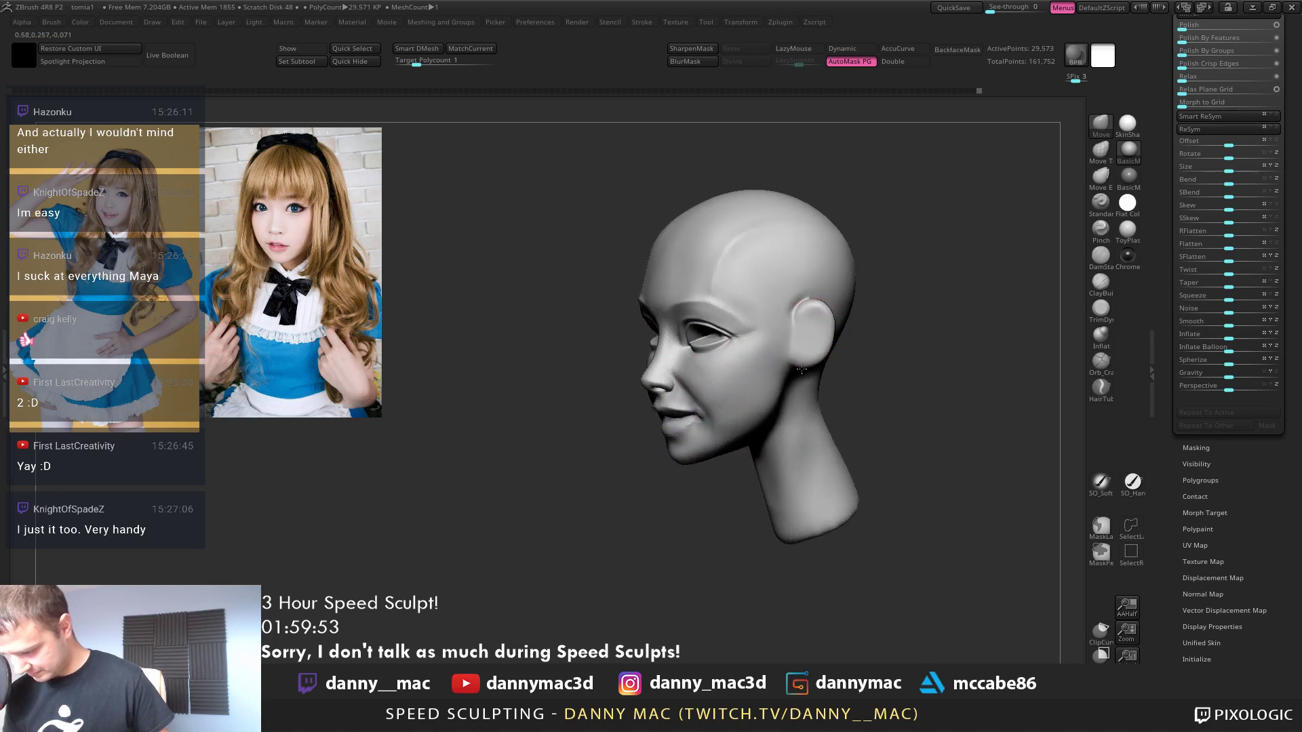
pyautogui.moveTo(801, 368); pyautogui.dragTo(765, 362, button='right')
pyautogui.press('space')
pyautogui.moveTo(810, 398); pyautogui.dragTo(825, 398)
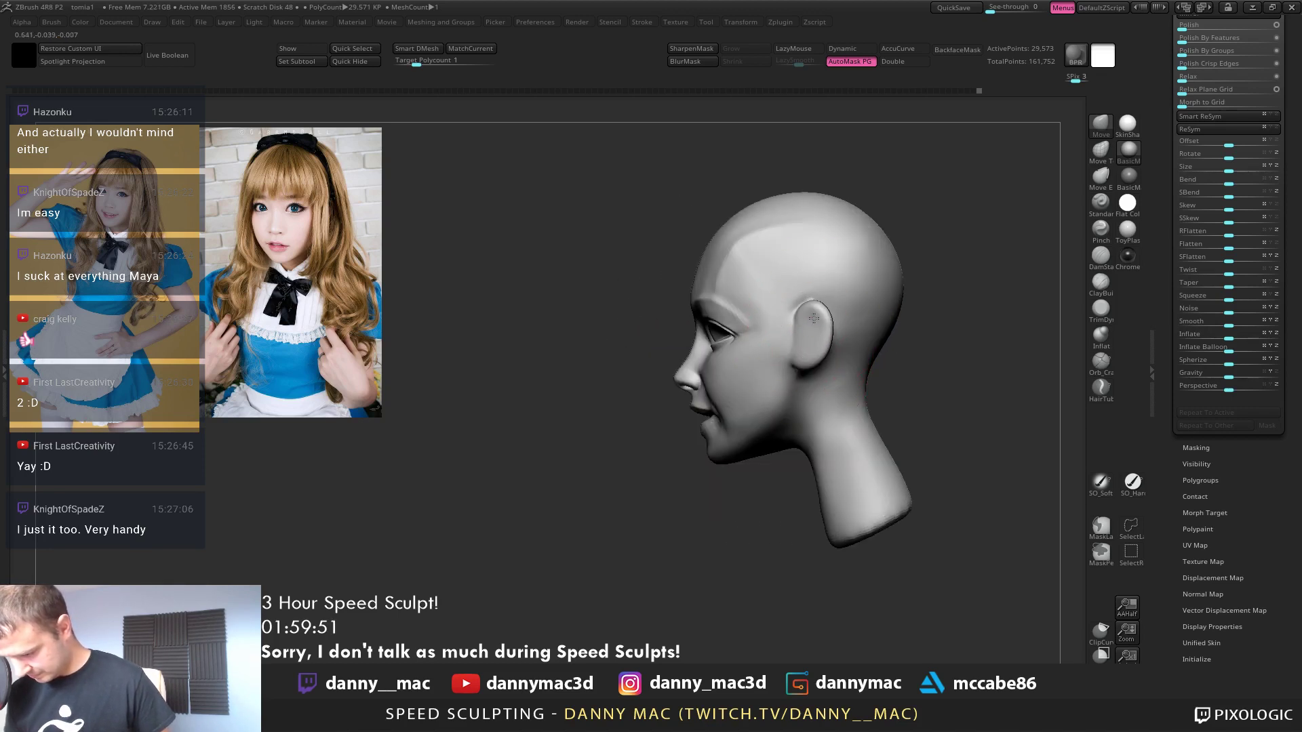
pyautogui.moveTo(822, 325); pyautogui.dragTo(807, 367)
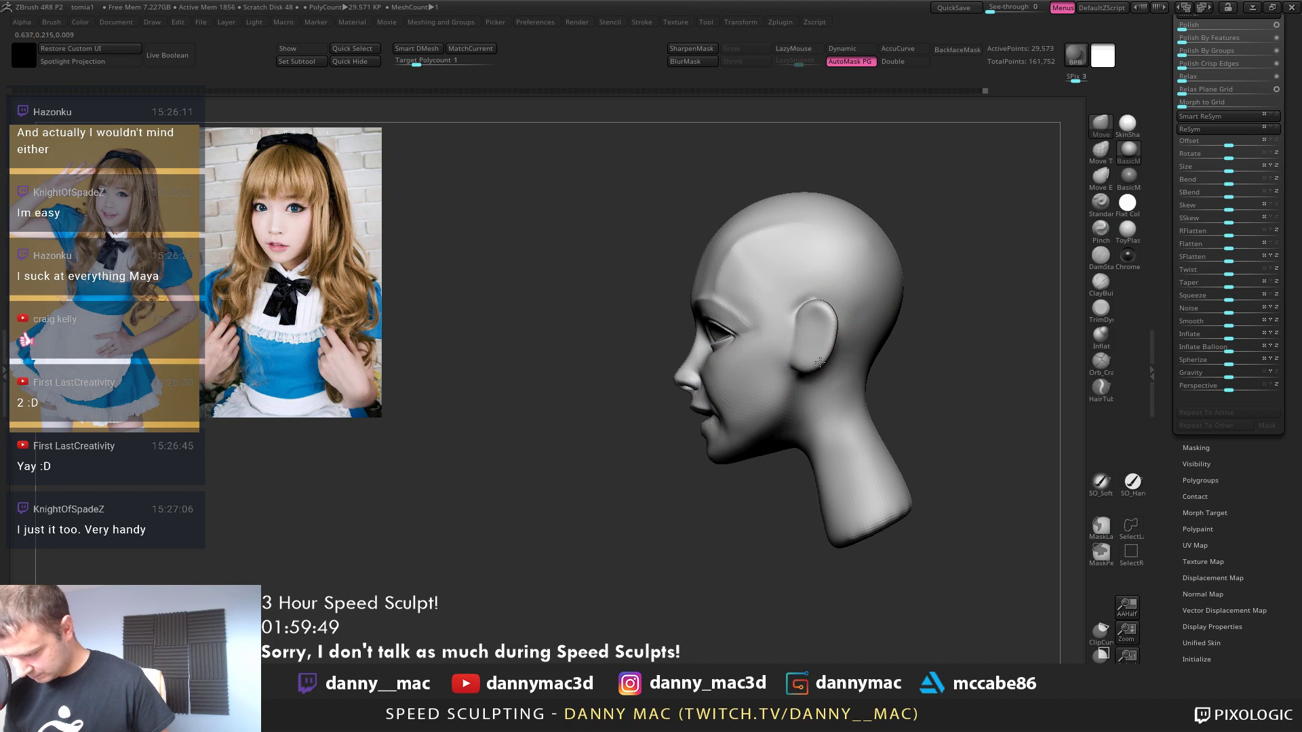
# Reshape the temple area with the Move brush and flatten its hairline ridge with TrimDynamic
pyautogui.moveTo(831, 324)
pyautogui.mouseDown(button='right')
pyautogui.moveTo(825, 345)
pyautogui.moveTo(797, 341)
pyautogui.mouseUp(button='right')
pyautogui.moveTo(760, 290); pyautogui.dragTo(763, 289, button='right')
pyautogui.moveTo(756, 281); pyautogui.dragTo(733, 266)
pyautogui.moveTo(764, 226); pyautogui.dragTo(780, 232, button='right')
pyautogui.moveTo(770, 261); pyautogui.dragTo(754, 246)
pyautogui.moveTo(743, 244)
pyautogui.mouseDown(button='right')
pyautogui.moveTo(733, 264)
pyautogui.moveTo(590, 311)
pyautogui.mouseUp(button='right')
pyautogui.press('l')
pyautogui.press('b')
pyautogui.press('t')
pyautogui.press('d')
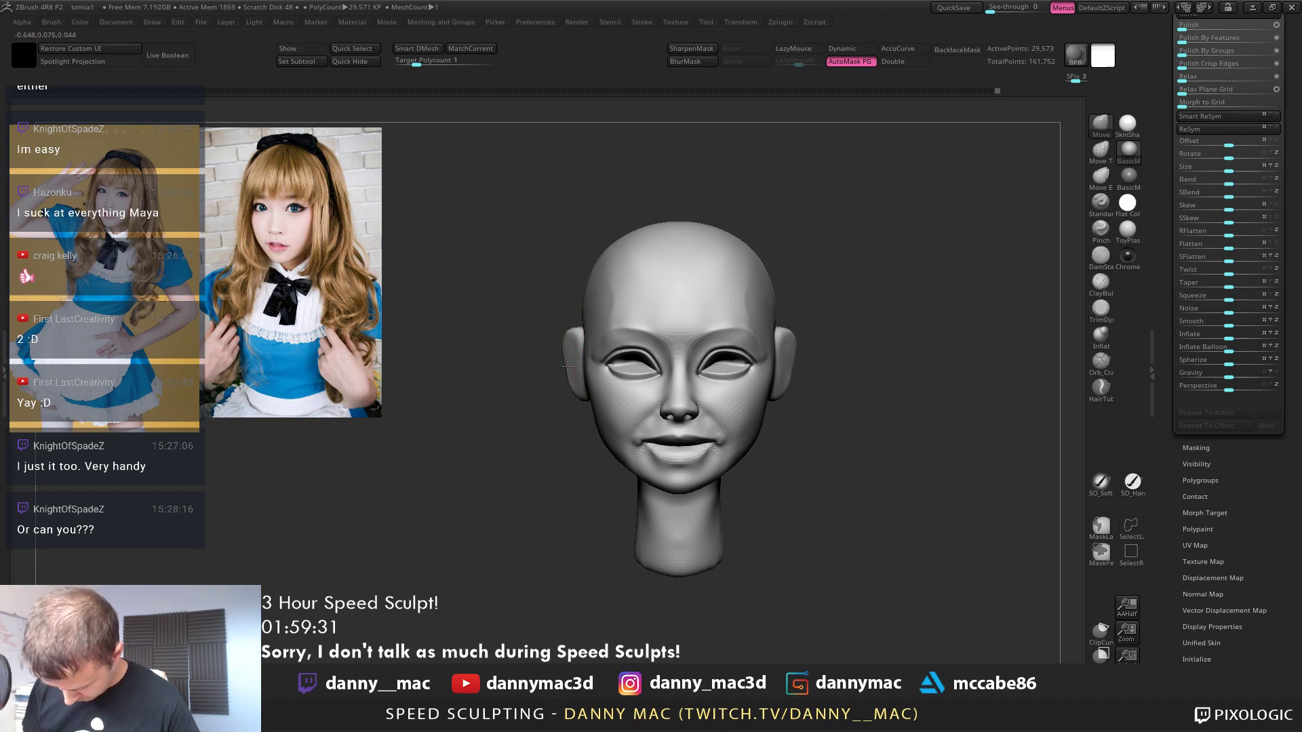
# Smooth the underside of the chin and adjust the jaw profile with an enlarged Move brush at a lower subdivision level
pyautogui.moveTo(680, 441); pyautogui.dragTo(603, 427, button='right')
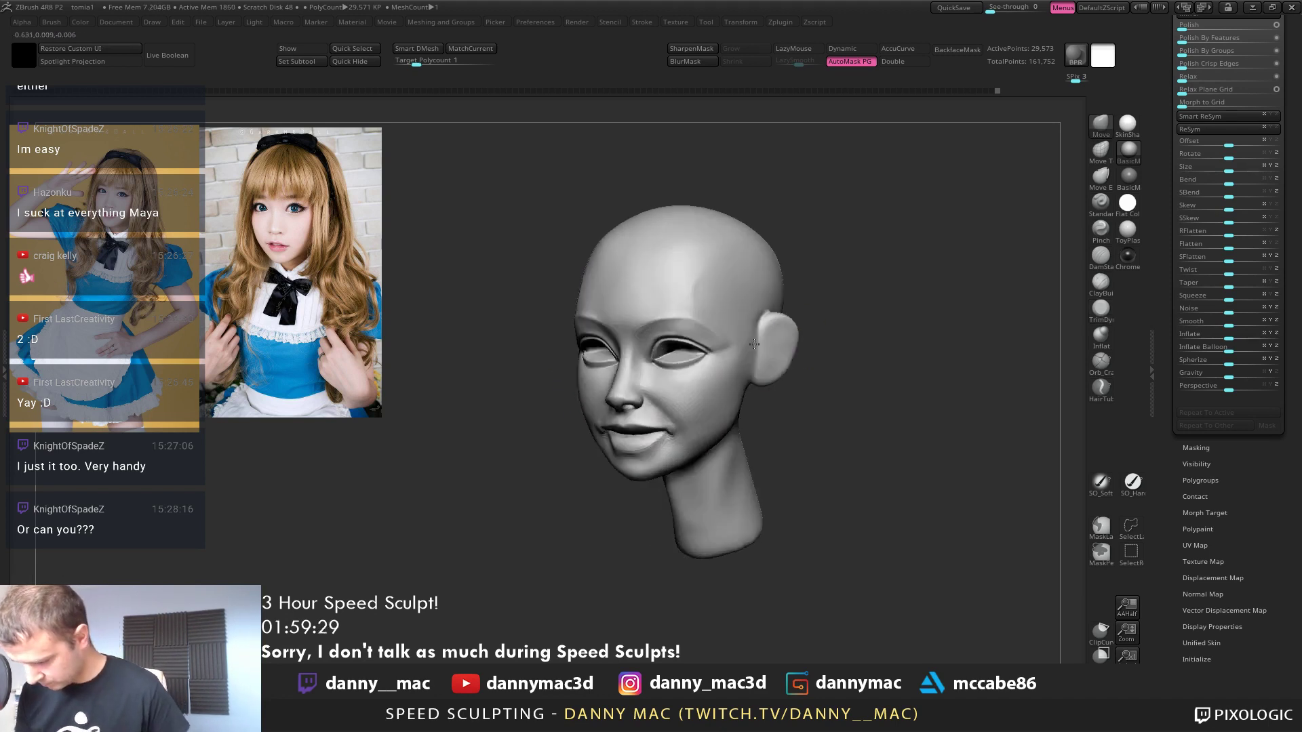
pyautogui.press('d')
pyautogui.moveTo(701, 372); pyautogui.dragTo(674, 386, button='right')
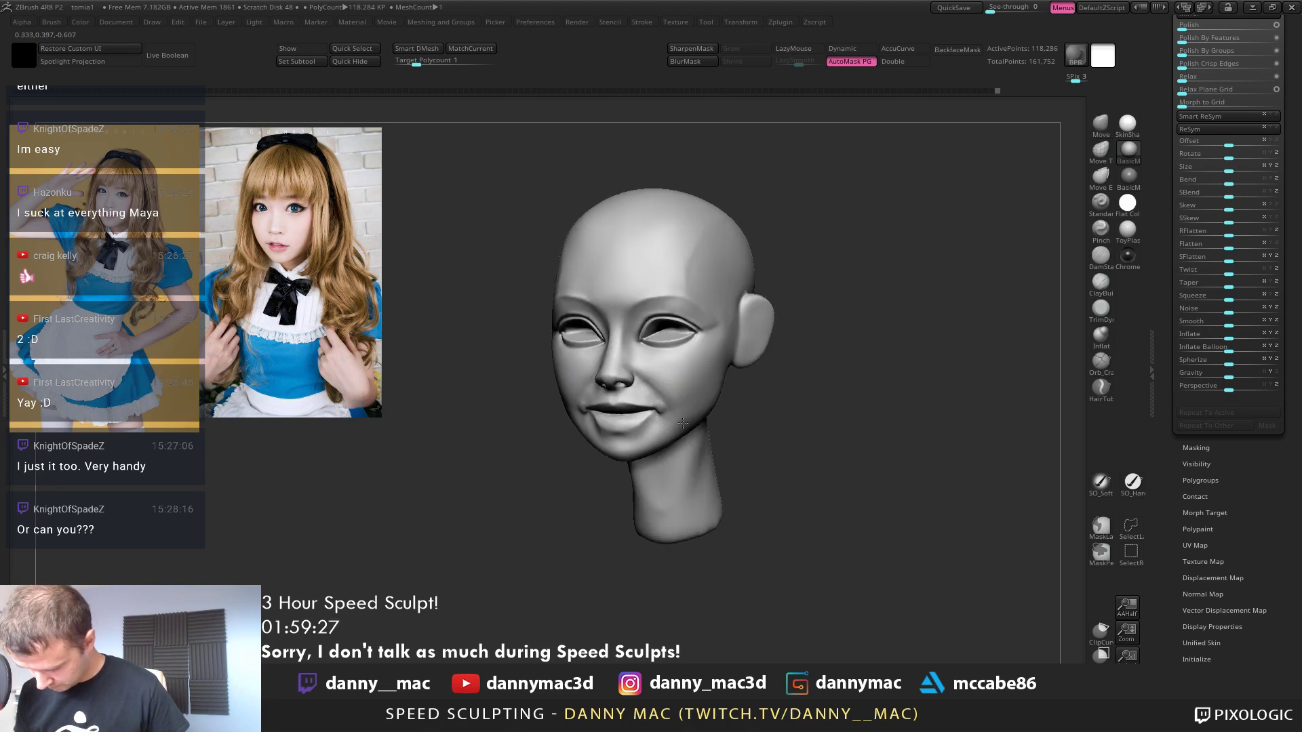
pyautogui.hotkey('shift', 'd')
pyautogui.moveTo(665, 443); pyautogui.dragTo(623, 447, button='right')
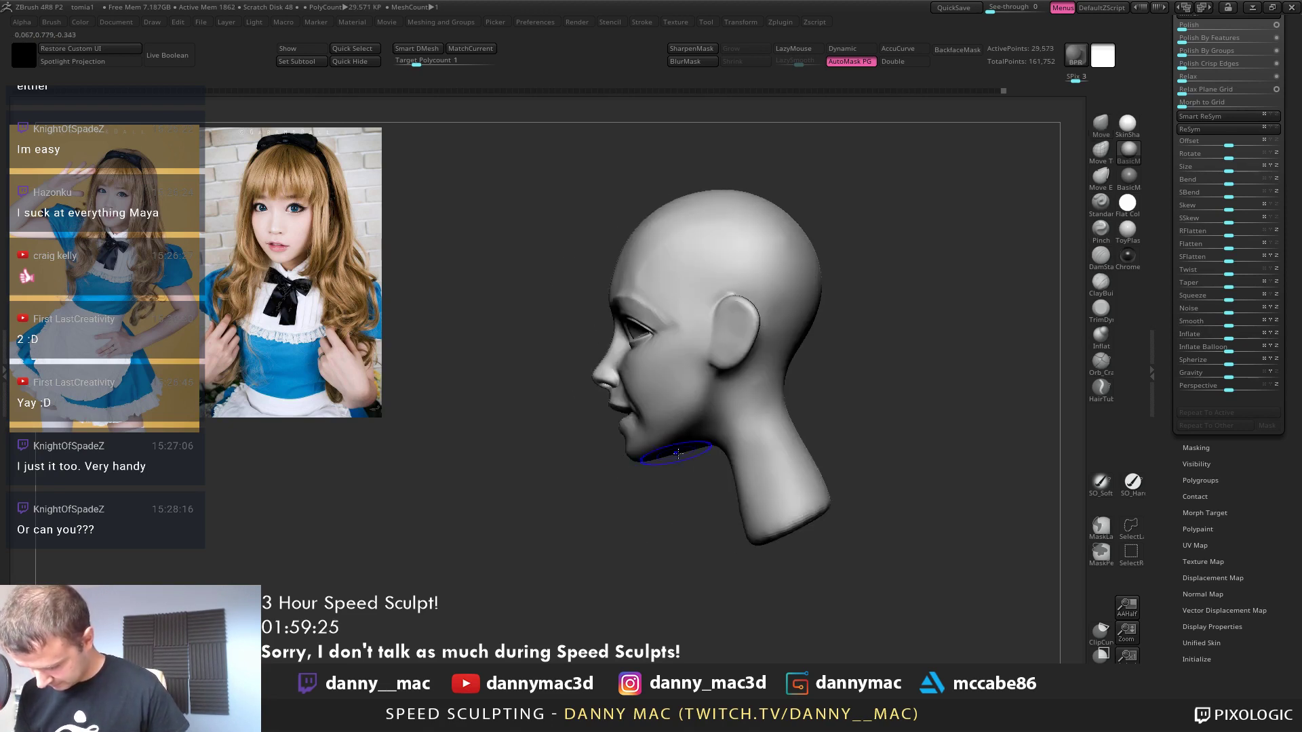
pyautogui.press('space')
pyautogui.moveTo(705, 452); pyautogui.dragTo(714, 462)
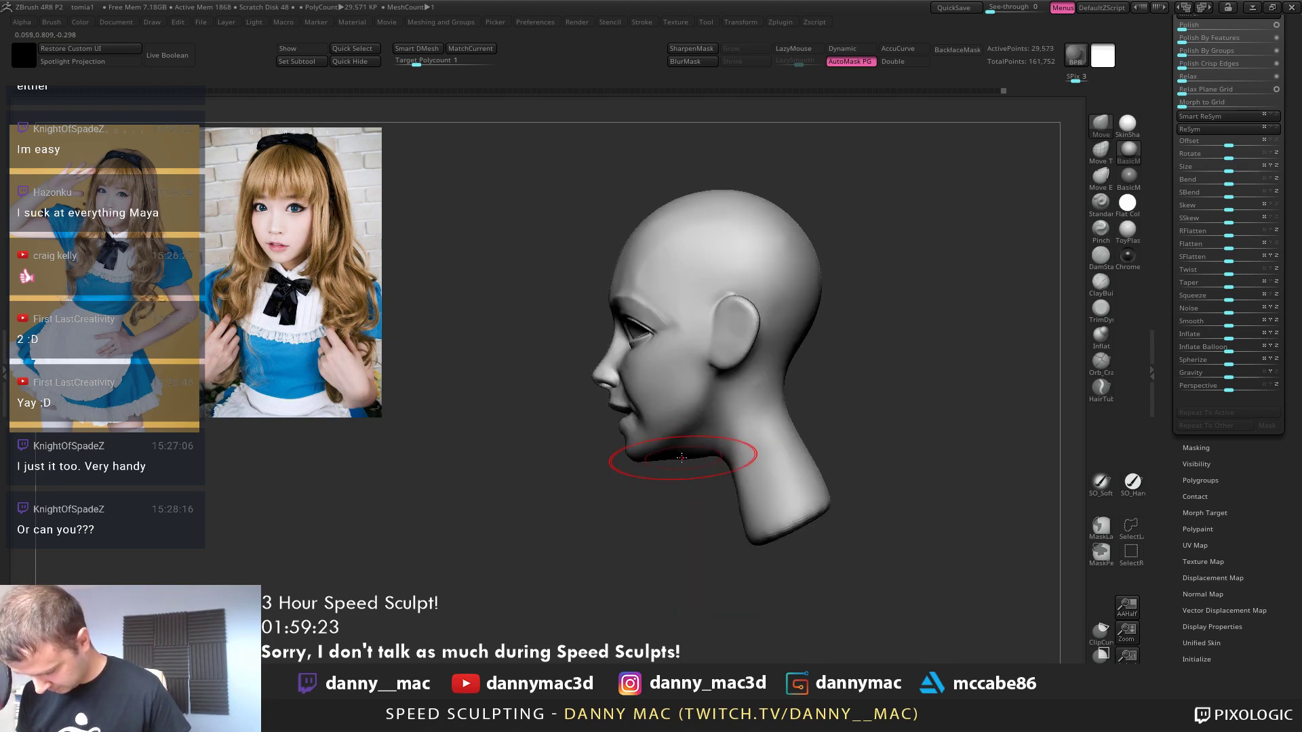
# Carve the lower edge of the bottom lip at a higher subdivision level using DamStandard with LazyMouse
pyautogui.press('d')
pyautogui.moveTo(601, 421)
pyautogui.mouseDown(button='right')
pyautogui.moveTo(625, 465)
pyautogui.moveTo(623, 437)
pyautogui.moveTo(649, 436)
pyautogui.mouseUp(button='right')
pyautogui.press('l')
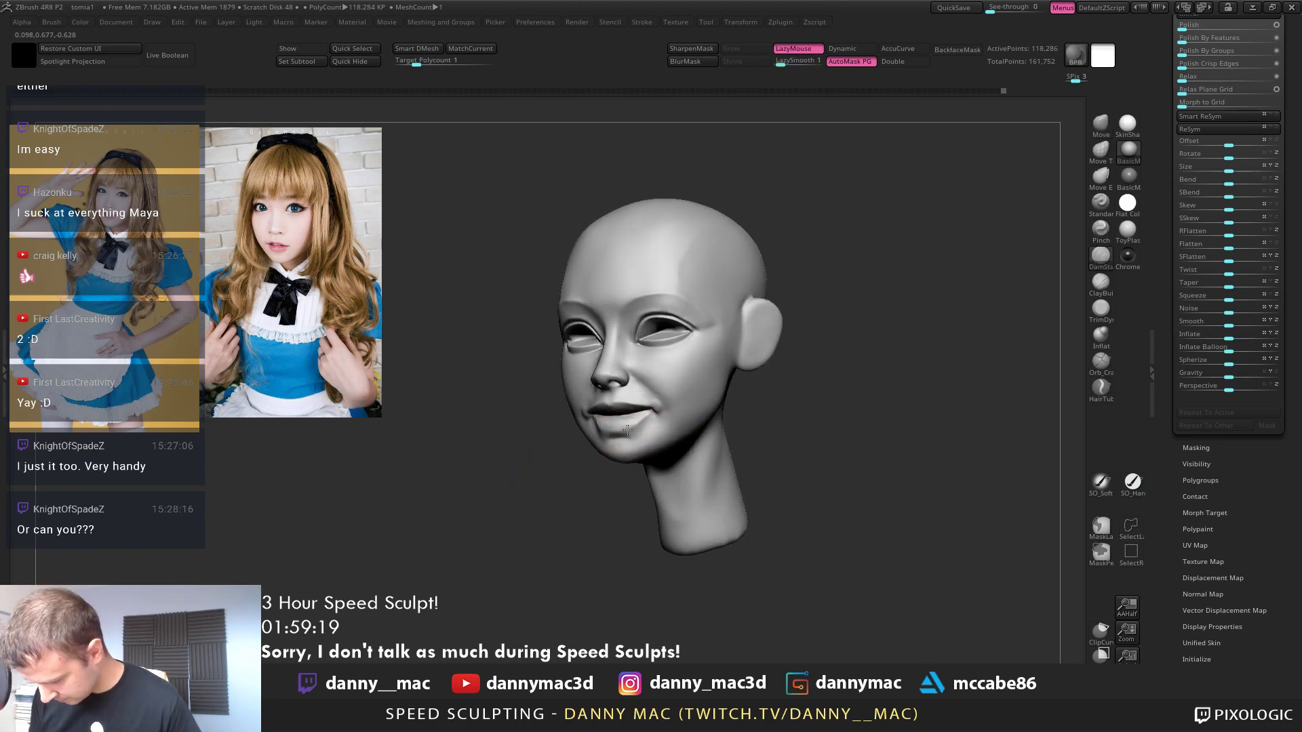
pyautogui.moveTo(648, 425); pyautogui.dragTo(642, 438)
pyautogui.moveTo(671, 436); pyautogui.dragTo(657, 435, button='right')
pyautogui.keyDown('ctrl'); pyautogui.moveTo(610, 432); pyautogui.dragTo(612, 427, button='right'); pyautogui.keyUp('ctrl')
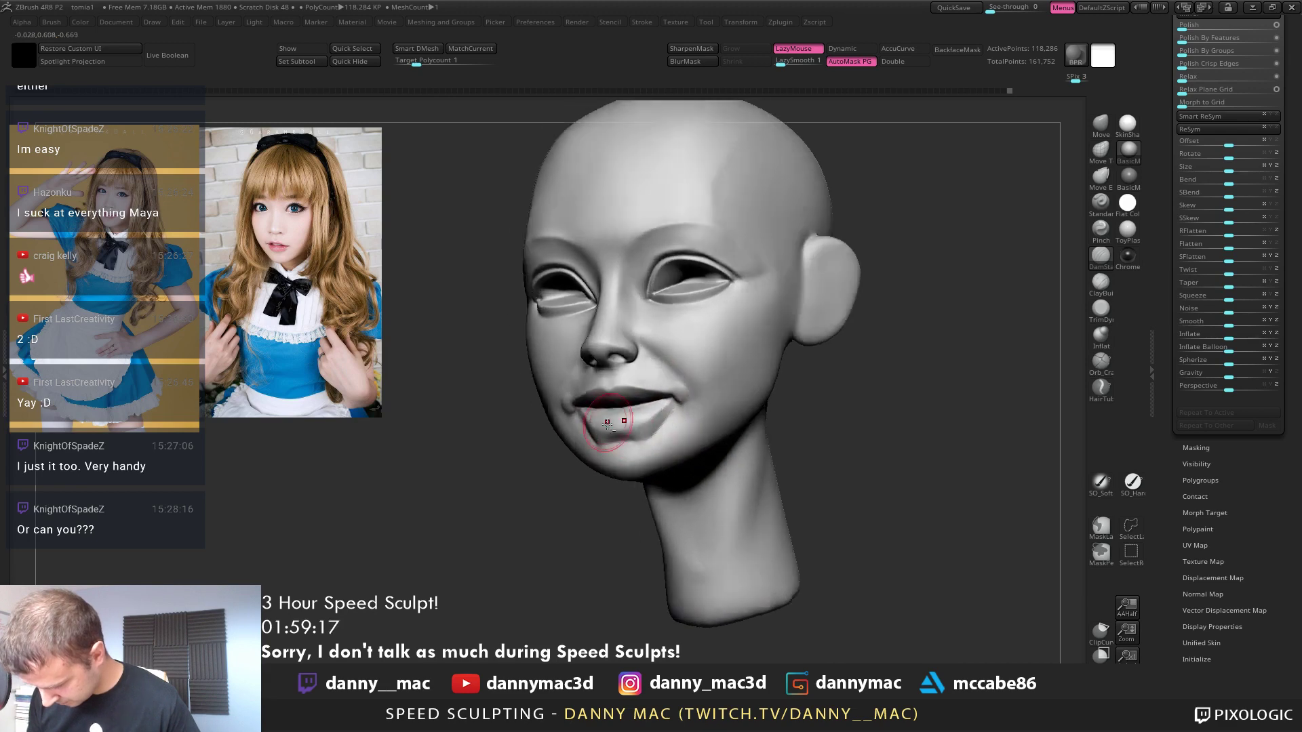
pyautogui.moveTo(612, 425); pyautogui.dragTo(655, 411)
pyautogui.moveTo(663, 405)
pyautogui.mouseDown(button='right')
pyautogui.moveTo(602, 424)
pyautogui.moveTo(685, 415)
pyautogui.moveTo(636, 432)
pyautogui.moveTo(671, 414)
pyautogui.mouseUp(button='right')
# Adjust the lower lip with the Move brush and sharpen its contour with DamStandard
pyautogui.press('b')
pyautogui.press('m')
pyautogui.press('v')
pyautogui.press('b')
pyautogui.press('d')
pyautogui.press('s')
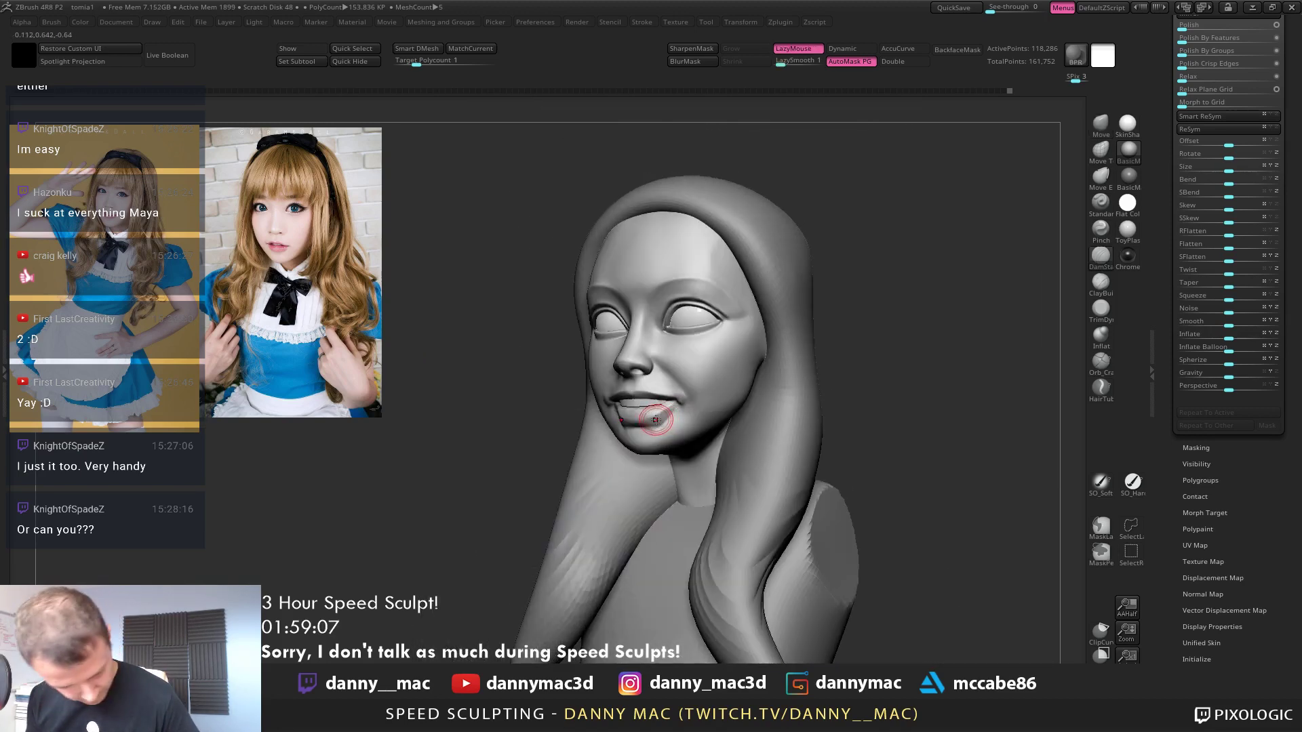
# Flatten the underside of the chin with the TrimDynamic brush and isolate the head
pyautogui.press('b')
pyautogui.press('t')
pyautogui.press('d')
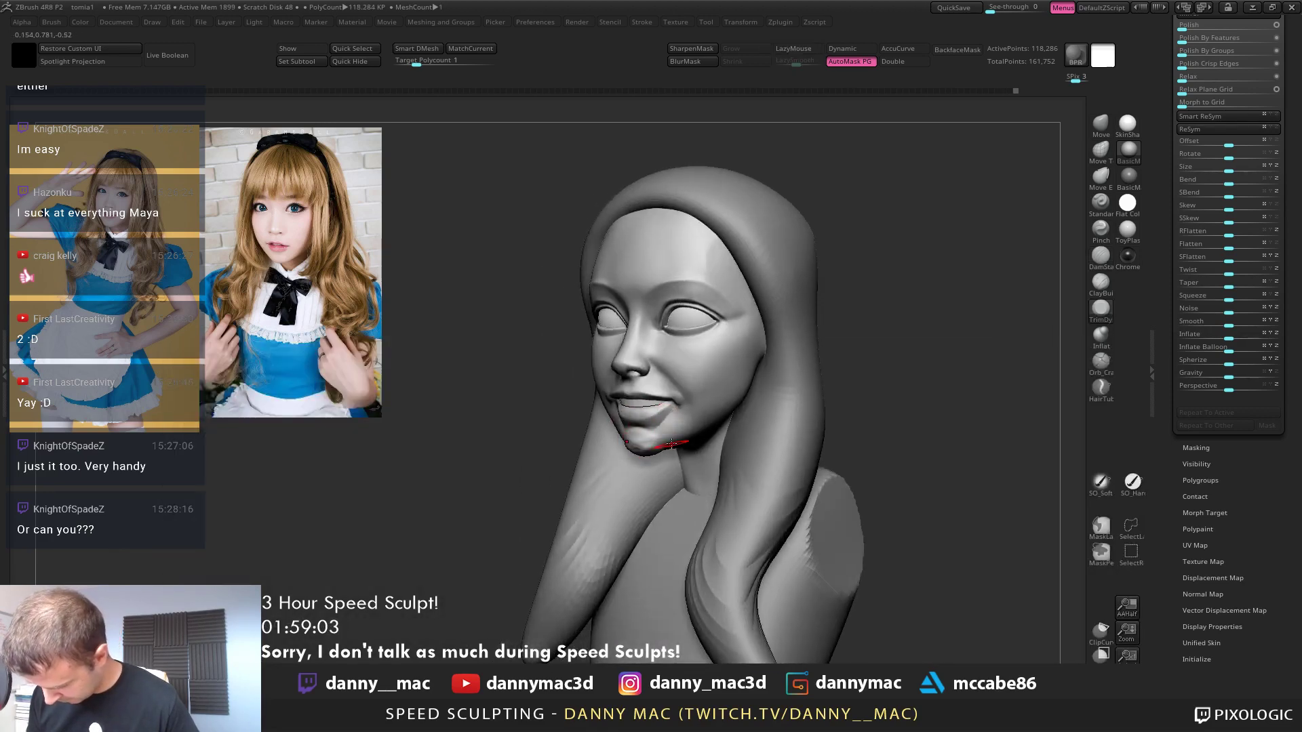
pyautogui.moveTo(661, 445)
pyautogui.mouseDown(button='right')
pyautogui.moveTo(687, 438)
pyautogui.moveTo(672, 411)
pyautogui.moveTo(657, 442)
pyautogui.moveTo(674, 415)
pyautogui.moveTo(707, 406)
pyautogui.moveTo(748, 422)
pyautogui.moveTo(681, 397)
pyautogui.mouseUp(button='right')
pyautogui.press('space')
pyautogui.hotkey('alt', 's')
pyautogui.moveTo(673, 446)
pyautogui.mouseDown(button='right')
pyautogui.moveTo(686, 465)
pyautogui.moveTo(678, 417)
pyautogui.mouseUp(button='right')
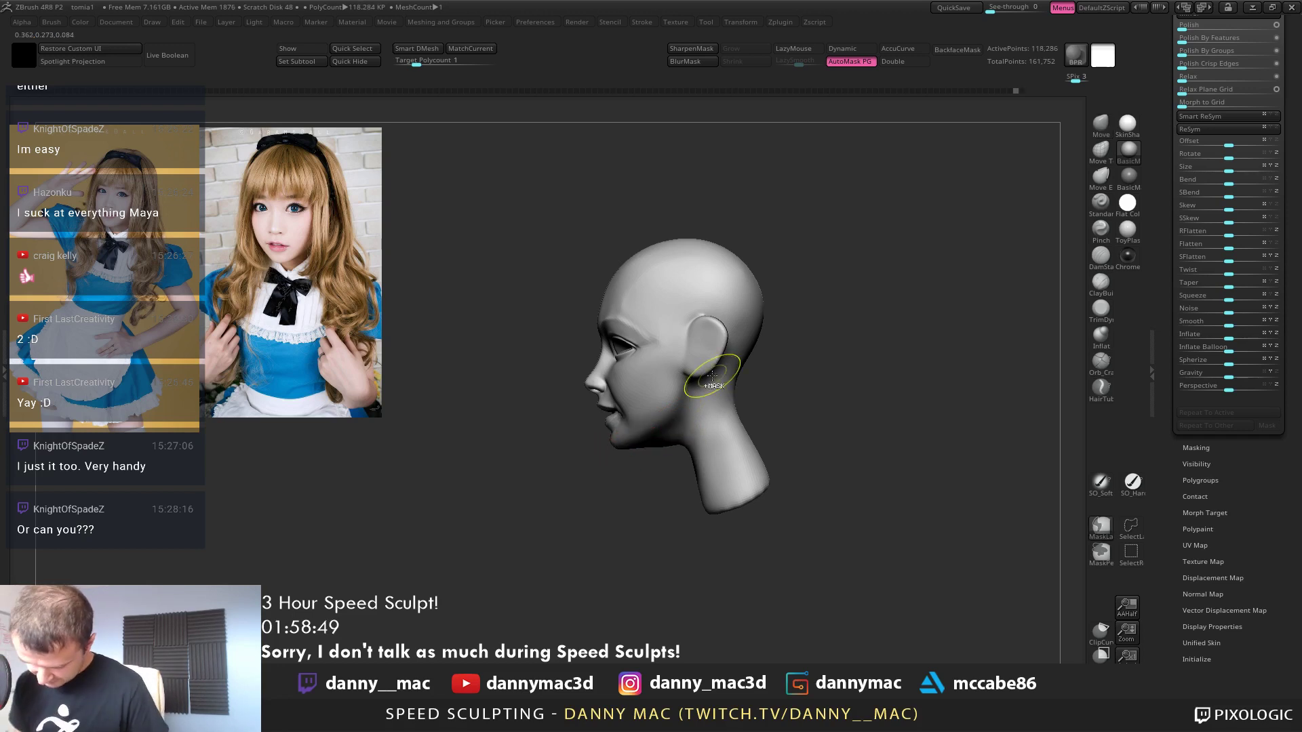
# Reshape the chin and head profile with the Move brush at a lower subdivision level and return to the higher level
pyautogui.moveTo(619, 436); pyautogui.dragTo(593, 456, button='right')
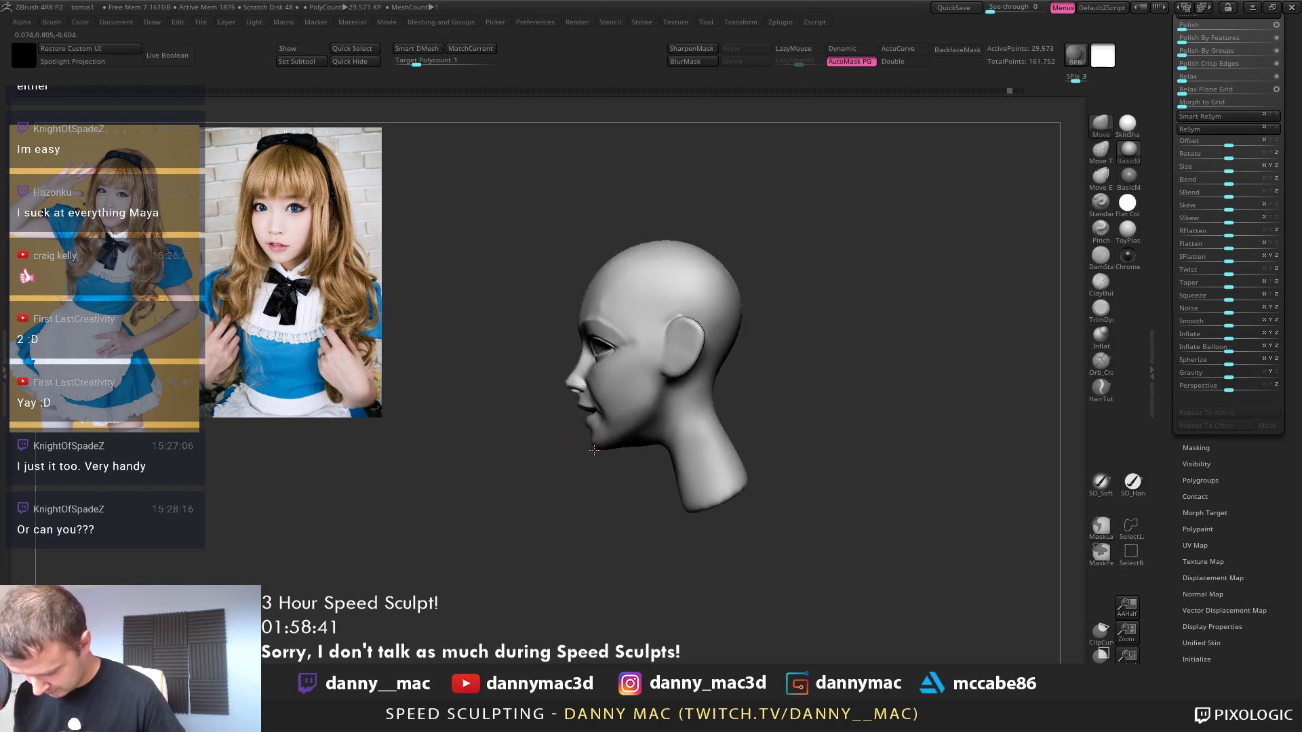
pyautogui.rightClick(598, 441)
pyautogui.moveTo(610, 443)
pyautogui.mouseDown(button='right')
pyautogui.moveTo(598, 441)
pyautogui.moveTo(633, 409)
pyautogui.moveTo(623, 447)
pyautogui.mouseUp(button='right')
pyautogui.rightClick(603, 448)
pyautogui.moveTo(631, 401)
pyautogui.mouseDown(button='right')
pyautogui.moveTo(610, 352)
pyautogui.moveTo(637, 363)
pyautogui.mouseUp(button='right')
pyautogui.hotkey('alt', 's')
pyautogui.press('d')
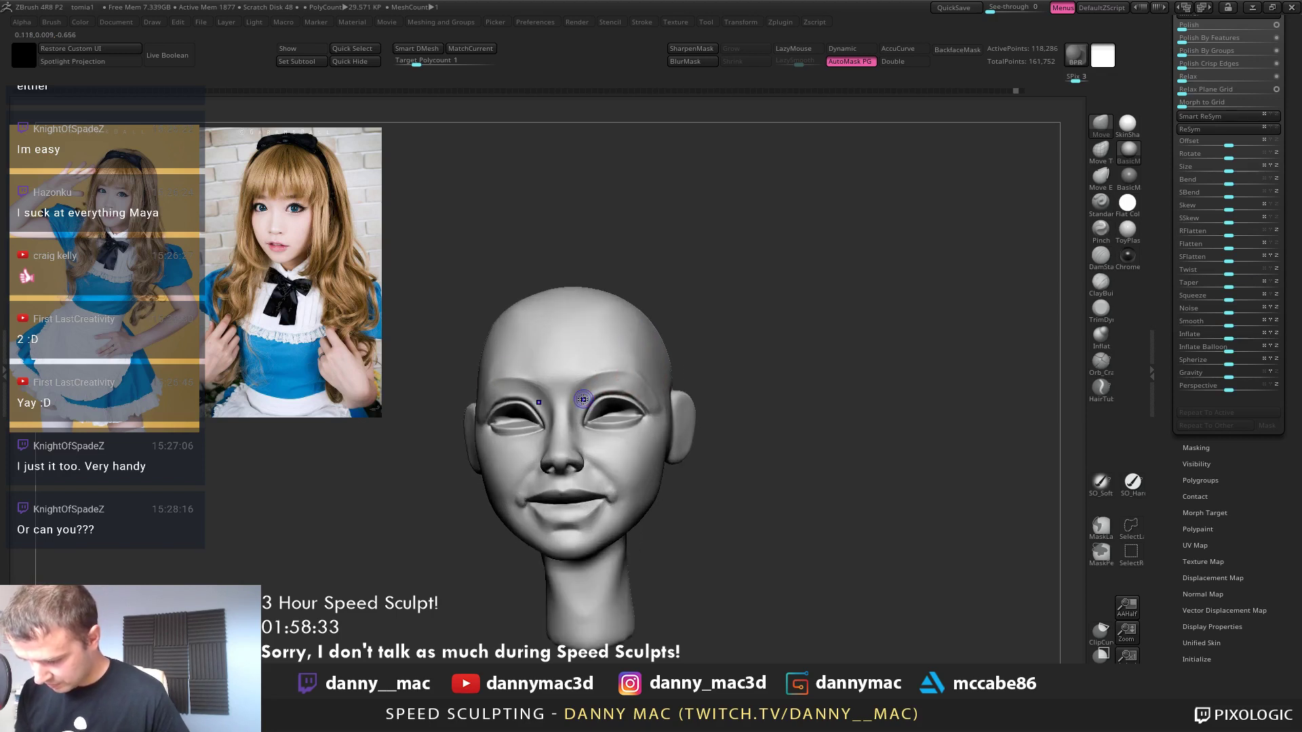
# Carve the inner hollow of the ears with the ClayBuildup brush
pyautogui.moveTo(584, 400)
pyautogui.mouseDown(button='right')
pyautogui.moveTo(683, 430)
pyautogui.moveTo(689, 407)
pyautogui.moveTo(706, 413)
pyautogui.mouseUp(button='right')
pyautogui.press('b')
pyautogui.press('c')
pyautogui.press('b')
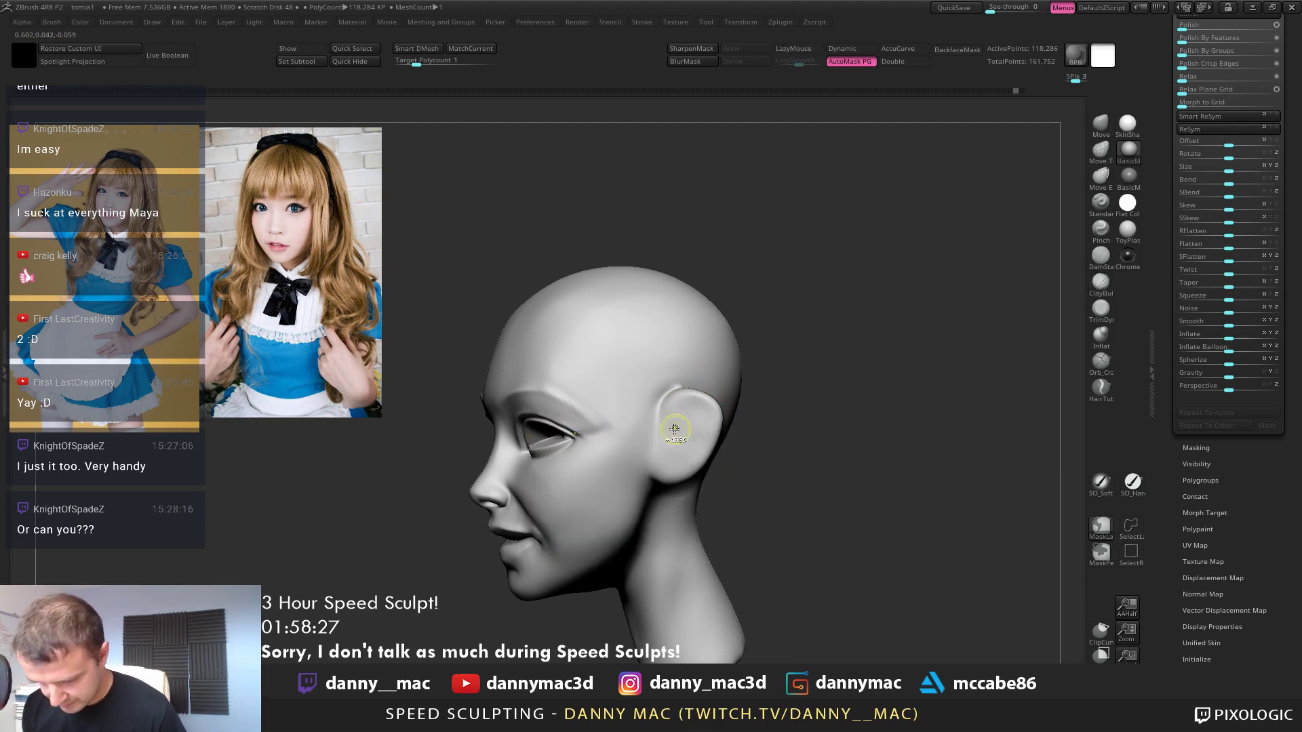
pyautogui.moveTo(683, 424); pyautogui.dragTo(689, 419, button='right')
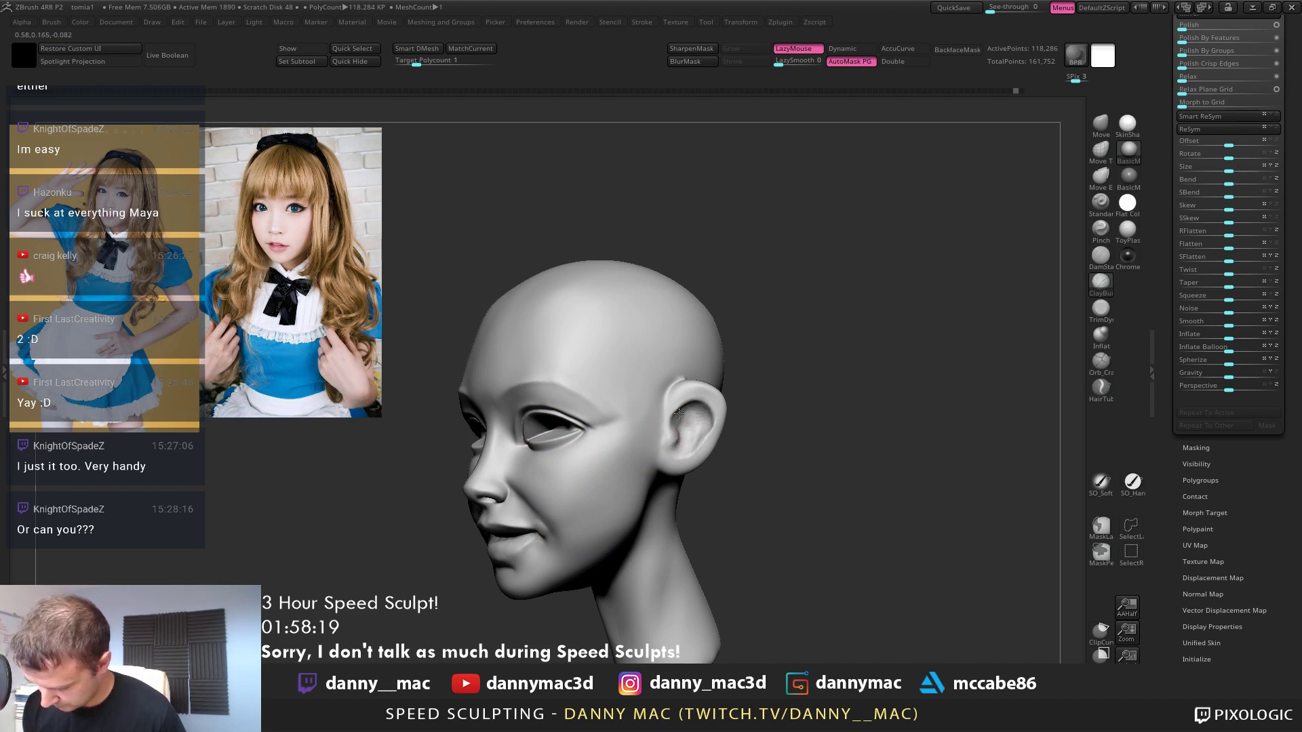
pyautogui.moveTo(708, 431)
pyautogui.mouseDown(button='right')
pyautogui.moveTo(675, 411)
pyautogui.moveTo(705, 385)
pyautogui.moveTo(720, 401)
pyautogui.moveTo(676, 441)
pyautogui.moveTo(665, 426)
pyautogui.moveTo(685, 406)
pyautogui.moveTo(673, 400)
pyautogui.moveTo(691, 415)
pyautogui.moveTo(663, 406)
pyautogui.mouseUp(button='right')
pyautogui.press('ctrl')
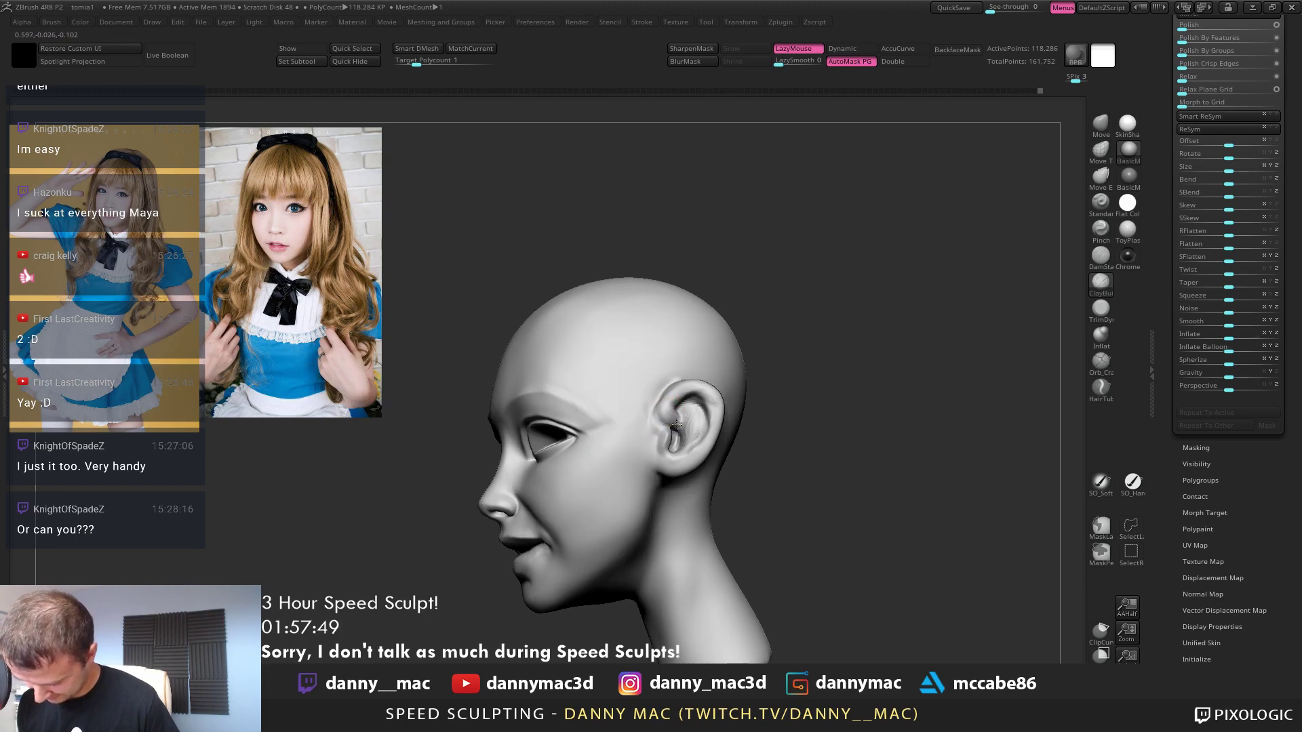
# Adjust the ear shape with the Move brush and build up its inner folds with ClayBuildup
pyautogui.moveTo(664, 423)
pyautogui.mouseDown(button='right')
pyautogui.moveTo(723, 421)
pyautogui.moveTo(634, 302)
pyautogui.mouseUp(button='right')
pyautogui.press('b')
pyautogui.press('m')
pyautogui.press('v')
pyautogui.rightClick(682, 416)
pyautogui.press('b')
pyautogui.press('c')
pyautogui.press('b')
pyautogui.moveTo(670, 371)
pyautogui.mouseDown(button='right')
pyautogui.moveTo(708, 381)
pyautogui.moveTo(728, 417)
pyautogui.mouseUp(button='right')
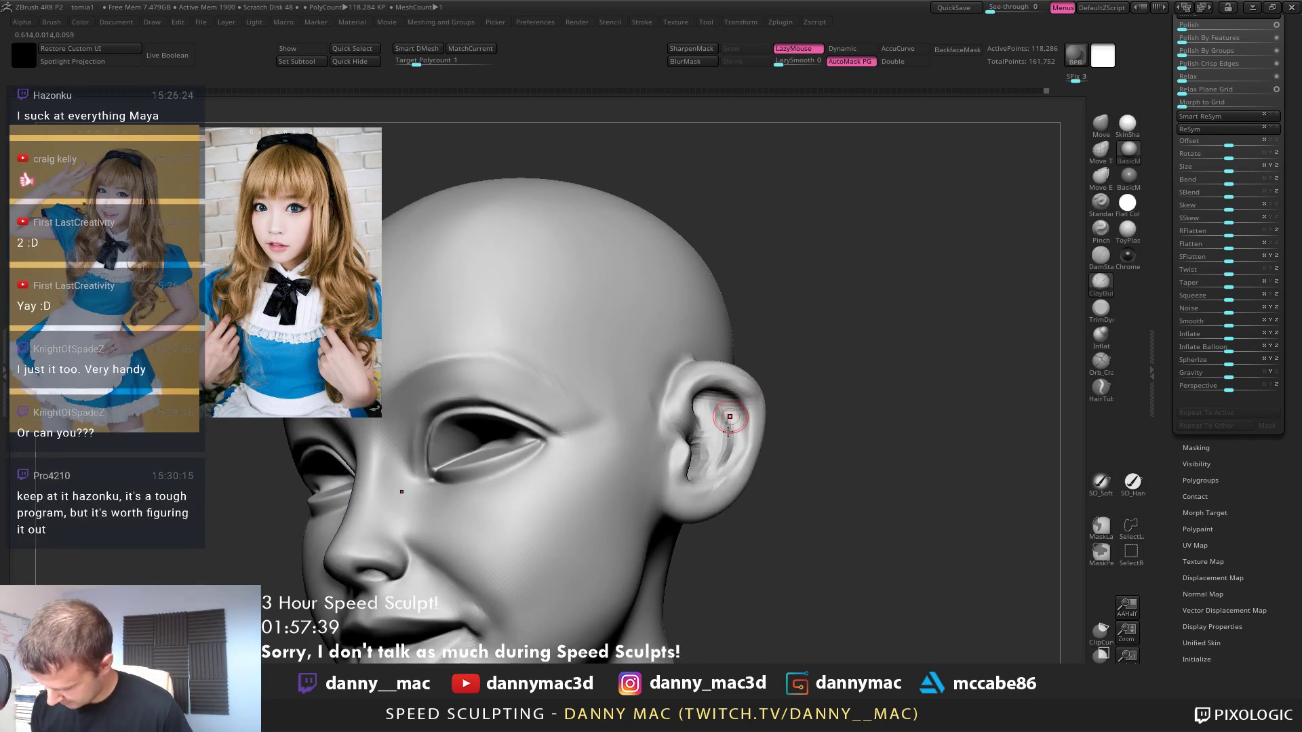
# Refine the ear's form with the Move brush and flatten its surfaces with TrimDynamic
pyautogui.moveTo(696, 485)
pyautogui.mouseDown(button='right')
pyautogui.moveTo(678, 483)
pyautogui.moveTo(665, 432)
pyautogui.mouseUp(button='right')
pyautogui.press('b')
pyautogui.press('m')
pyautogui.press('v')
pyautogui.press('b')
pyautogui.press('t')
pyautogui.press('d')
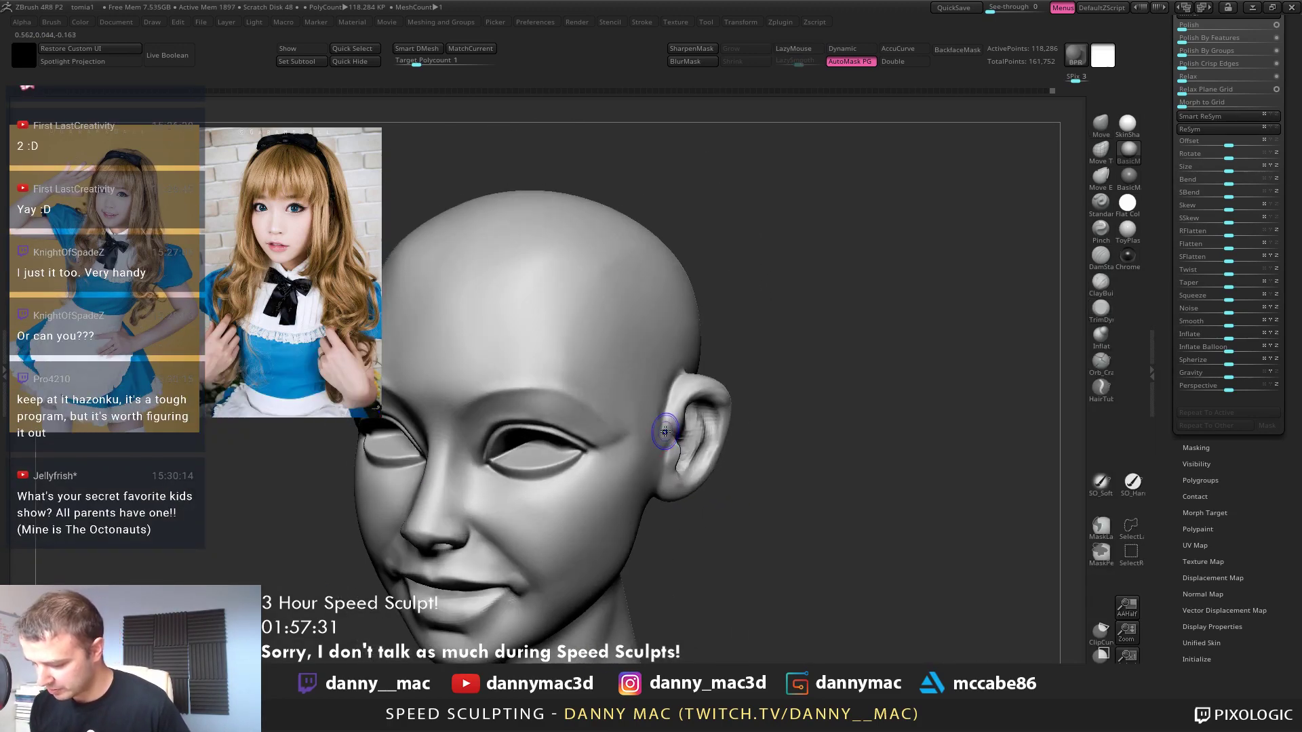
# Pull the upper rim of the ears into shape from the front with a resized Move brush
pyautogui.press('b')
pyautogui.press('m')
pyautogui.press('v')
pyautogui.press('space')
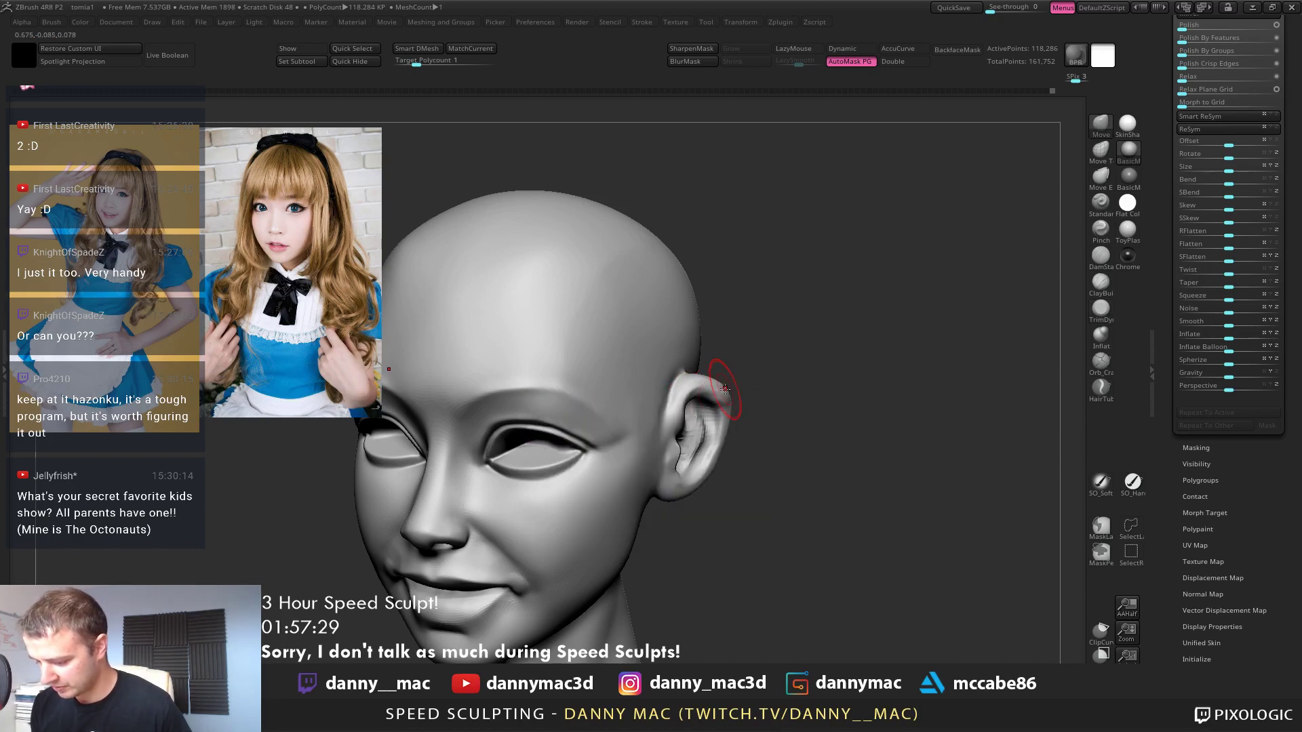
pyautogui.keyDown('ctrl'); pyautogui.moveTo(738, 419); pyautogui.dragTo(730, 411, button='right'); pyautogui.keyUp('ctrl')
pyautogui.moveTo(730, 411)
pyautogui.mouseDown(button='right')
pyautogui.moveTo(735, 425)
pyautogui.moveTo(729, 410)
pyautogui.mouseUp(button='right')
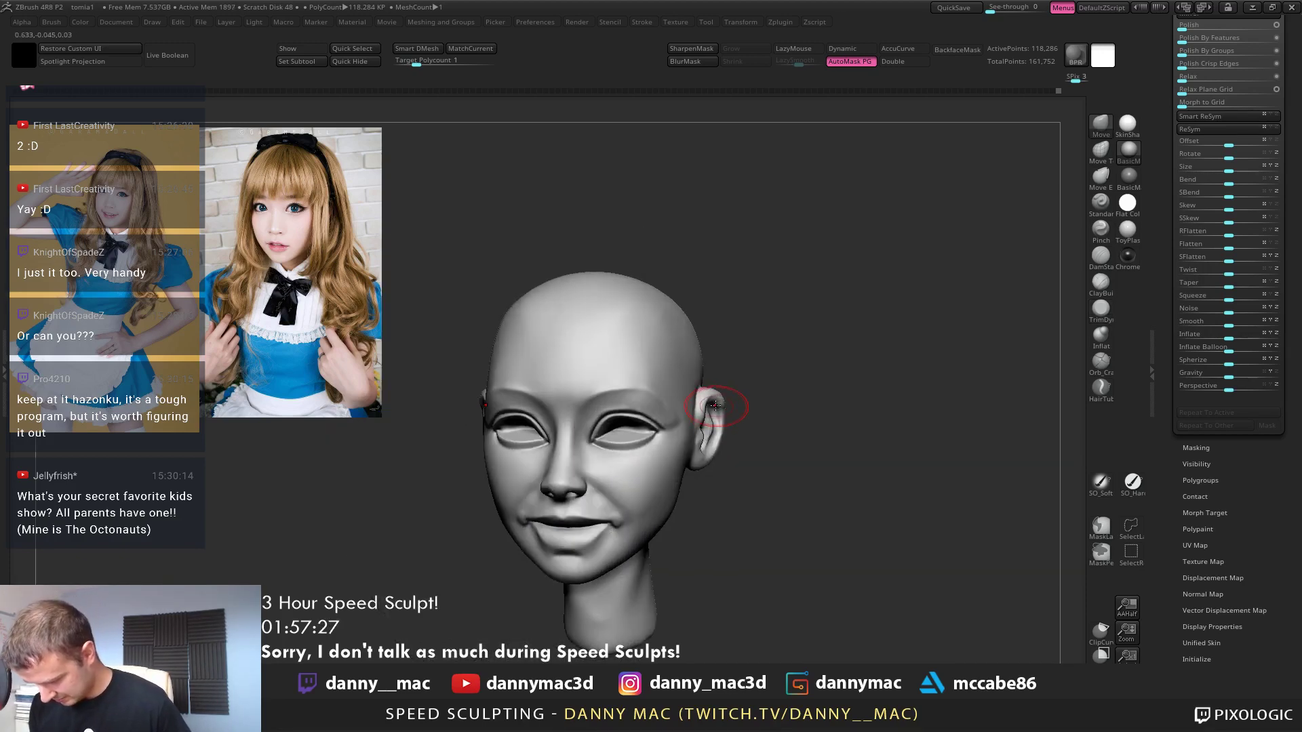
pyautogui.press('space')
pyautogui.moveTo(716, 409); pyautogui.dragTo(701, 418)
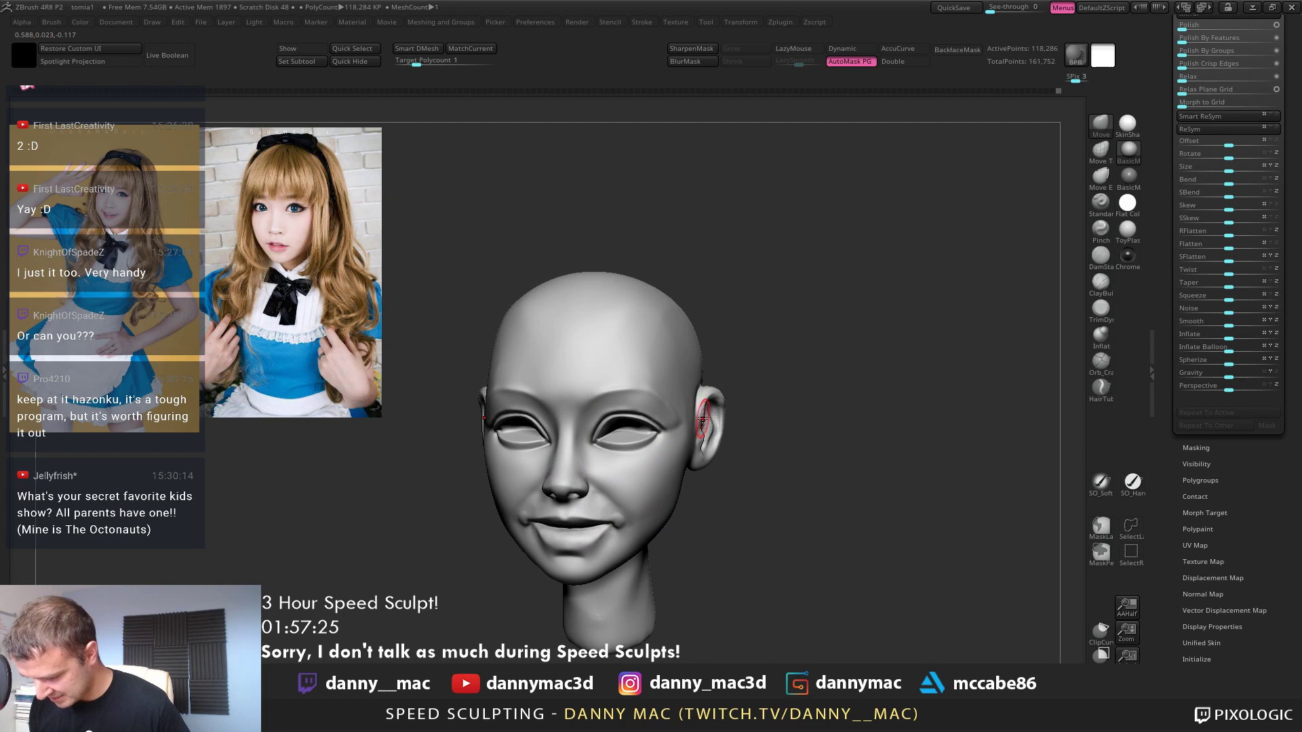
pyautogui.moveTo(706, 440)
pyautogui.mouseDown(button='right')
pyautogui.moveTo(719, 397)
pyautogui.moveTo(695, 429)
pyautogui.moveTo(737, 426)
pyautogui.moveTo(700, 408)
pyautogui.moveTo(717, 453)
pyautogui.moveTo(634, 453)
pyautogui.moveTo(689, 454)
pyautogui.moveTo(672, 468)
pyautogui.moveTo(717, 440)
pyautogui.moveTo(702, 412)
pyautogui.mouseUp(button='right')
# Try another Move brush adjustment on the lower part of the ear and undo it
pyautogui.press('l')
pyautogui.press('b')
pyautogui.press('m')
pyautogui.press('v')
pyautogui.rightClick(682, 463)
pyautogui.hotkey('ctrl', 'z')
# Rework the ear's inner folds with the ClayBuildup brush
pyautogui.press('b')
pyautogui.press('c')
pyautogui.press('b')
pyautogui.press('b')
pyautogui.press('c')
pyautogui.press('b')
pyautogui.moveTo(702, 412); pyautogui.dragTo(702, 427)
pyautogui.moveTo(702, 427)
pyautogui.mouseDown(button='right')
pyautogui.moveTo(700, 390)
pyautogui.moveTo(697, 419)
pyautogui.moveTo(686, 415)
pyautogui.moveTo(732, 439)
pyautogui.moveTo(705, 441)
pyautogui.mouseUp(button='right')
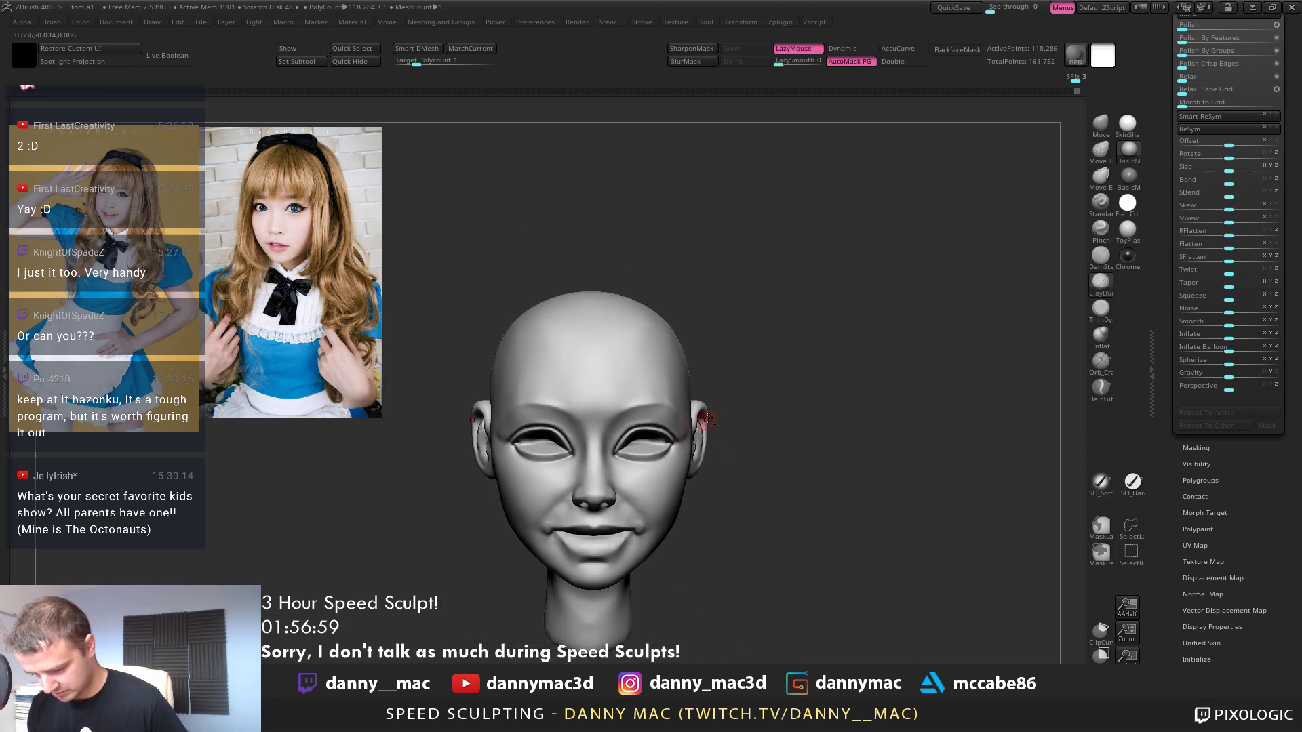
# Adjust how the ears sit against the head with LazyMouse off and save the project
pyautogui.press('l')
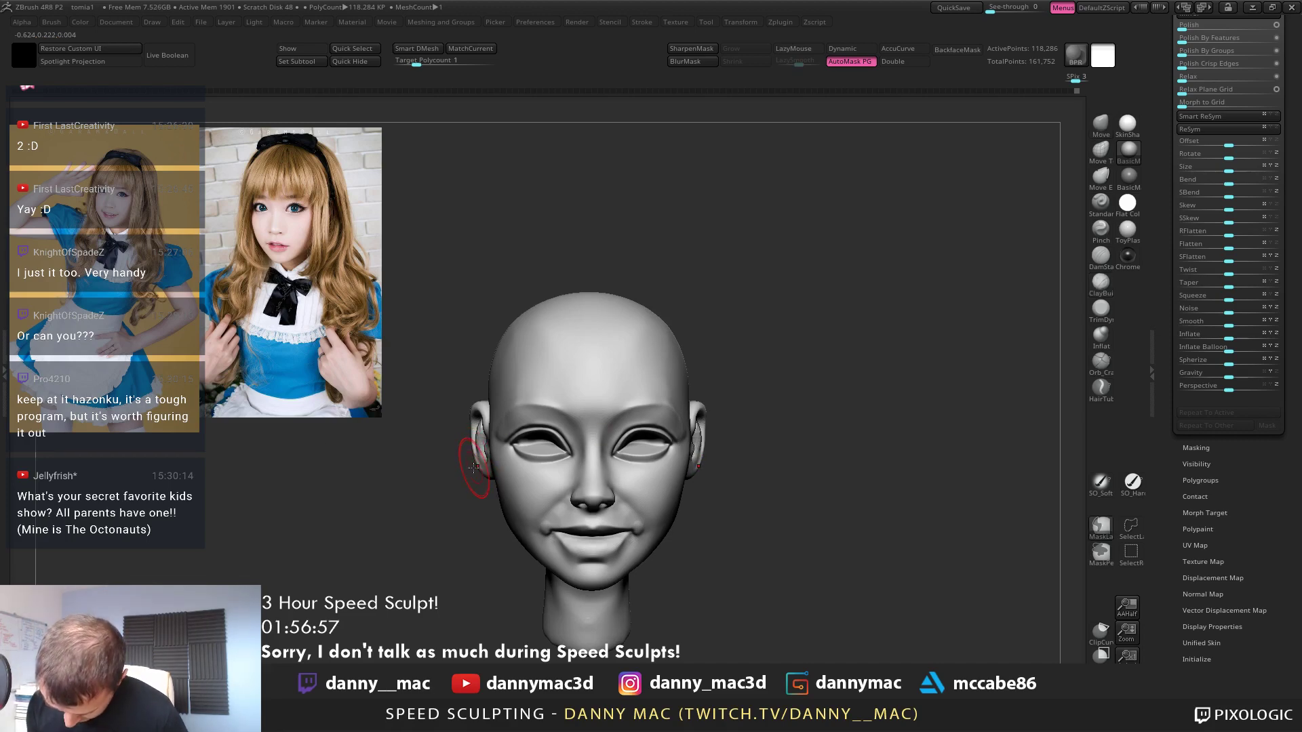
pyautogui.moveTo(473, 453); pyautogui.dragTo(510, 440, button='right')
pyautogui.hotkey('alt', 's')
pyautogui.hotkey('alt', 's')
pyautogui.hotkey('ctrl', 's')
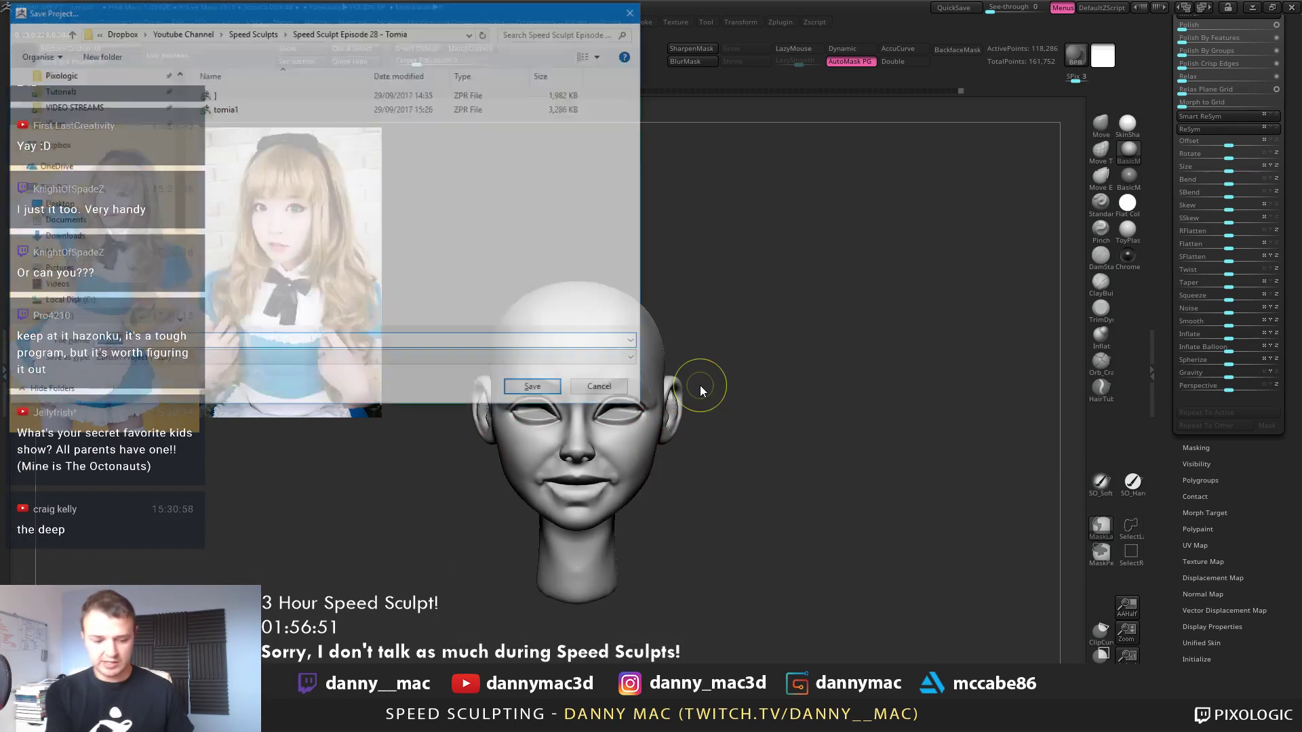
pyautogui.press('Return')
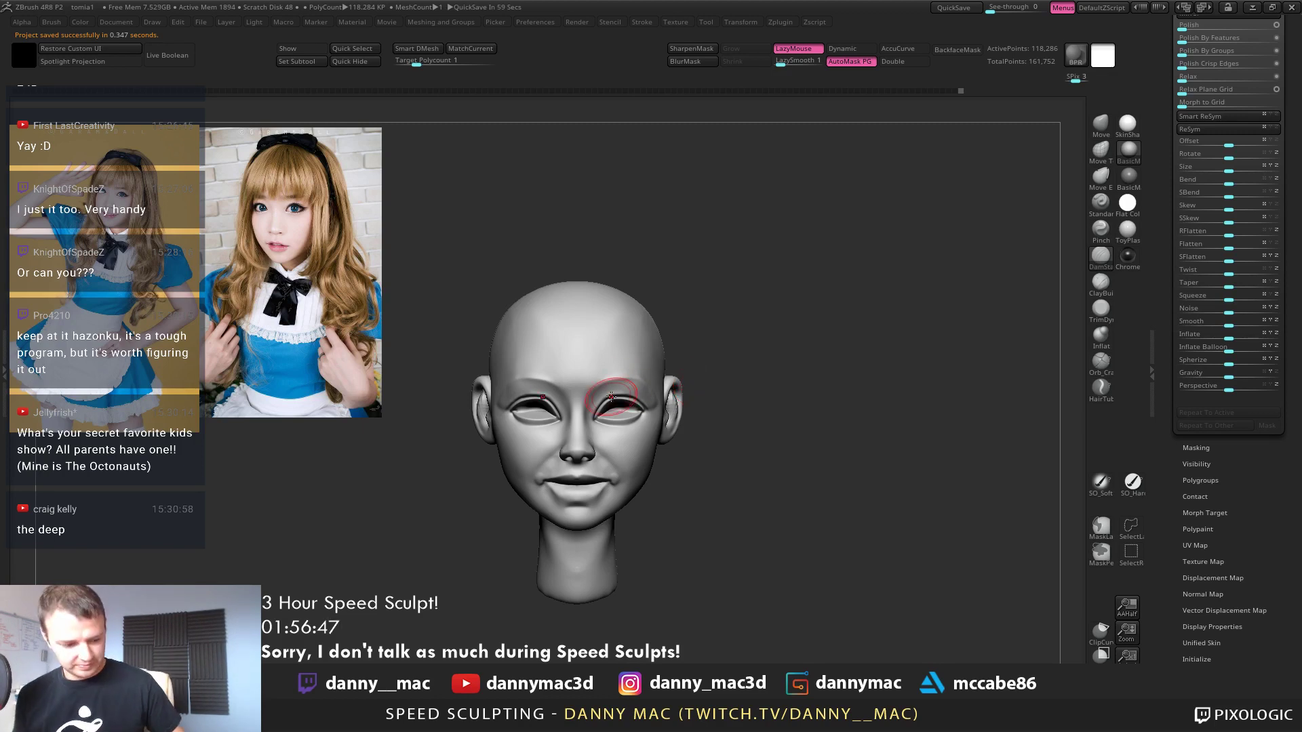
# Sharpen the lower edge of the bottom lip with DamStandard at the higher subdivision level
pyautogui.moveTo(613, 438)
pyautogui.keyDown('ctrl'); pyautogui.mouseDown(button='right')
pyautogui.moveTo(604, 522)
pyautogui.moveTo(566, 529)
pyautogui.mouseUp(button='right'); pyautogui.keyUp('ctrl')
pyautogui.moveTo(565, 529); pyautogui.dragTo(601, 519)
pyautogui.hotkey('shift', 'd')
pyautogui.press('d')
pyautogui.moveTo(578, 527); pyautogui.dragTo(590, 514, button='right')
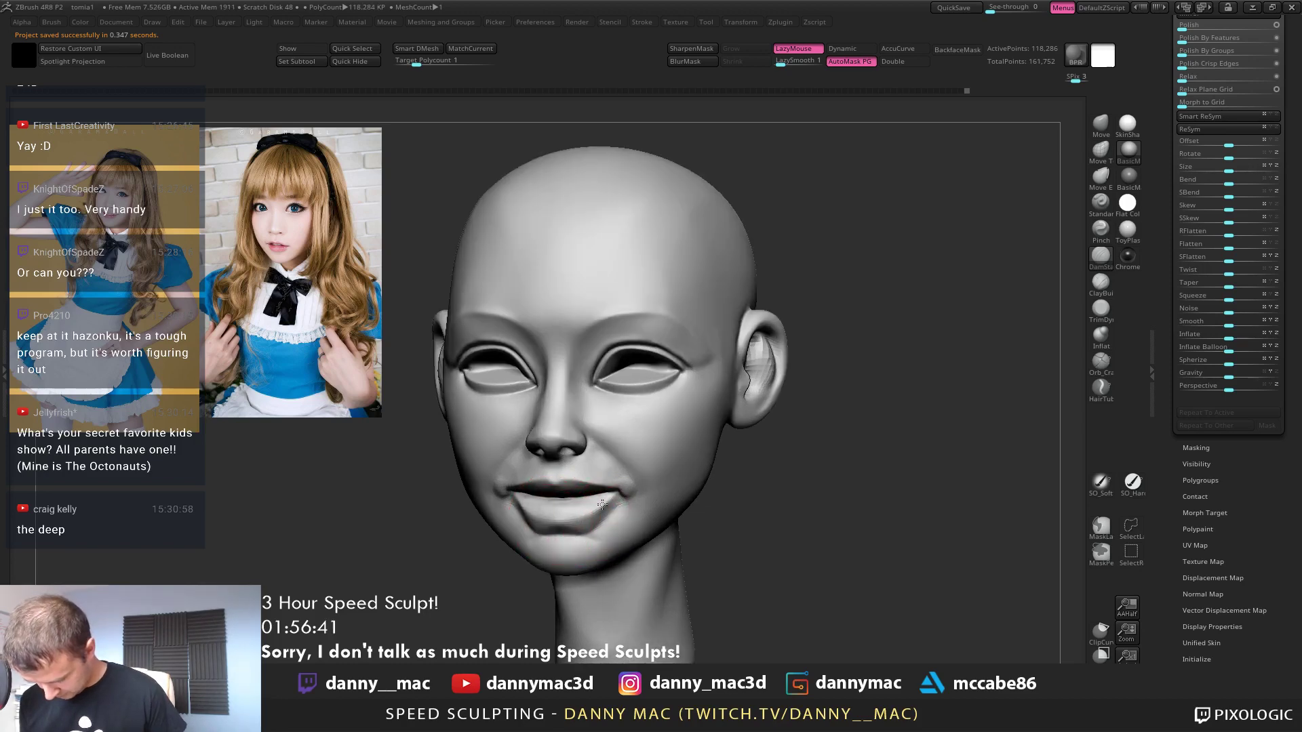
pyautogui.moveTo(528, 518); pyautogui.dragTo(592, 517)
pyautogui.moveTo(595, 519); pyautogui.dragTo(541, 520, button='right')
pyautogui.moveTo(541, 520); pyautogui.dragTo(577, 520)
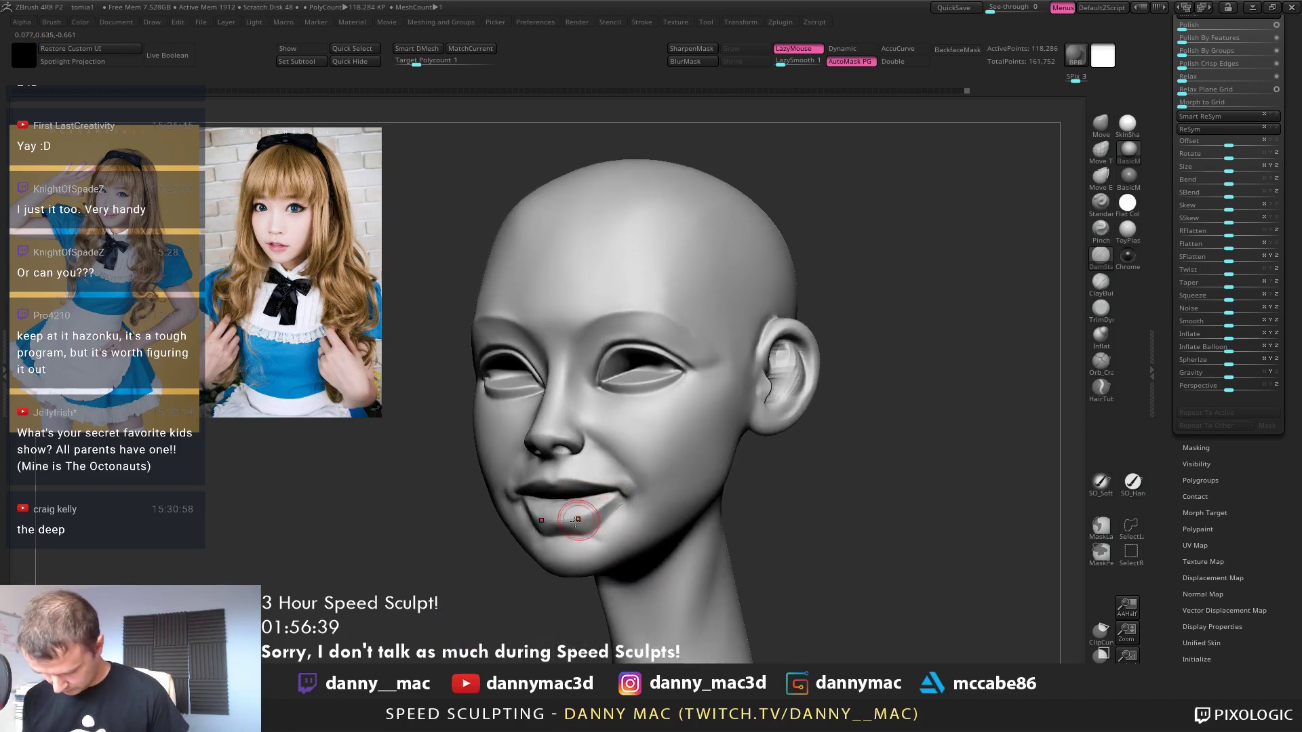
# Build up the volume of the lower lip with the ClayBuildup brush
pyautogui.moveTo(583, 535)
pyautogui.mouseDown(button='right')
pyautogui.moveTo(672, 518)
pyautogui.moveTo(568, 510)
pyautogui.mouseUp(button='right')
pyautogui.press('b')
pyautogui.press('c')
pyautogui.press('b')
pyautogui.moveTo(561, 512); pyautogui.dragTo(567, 509)
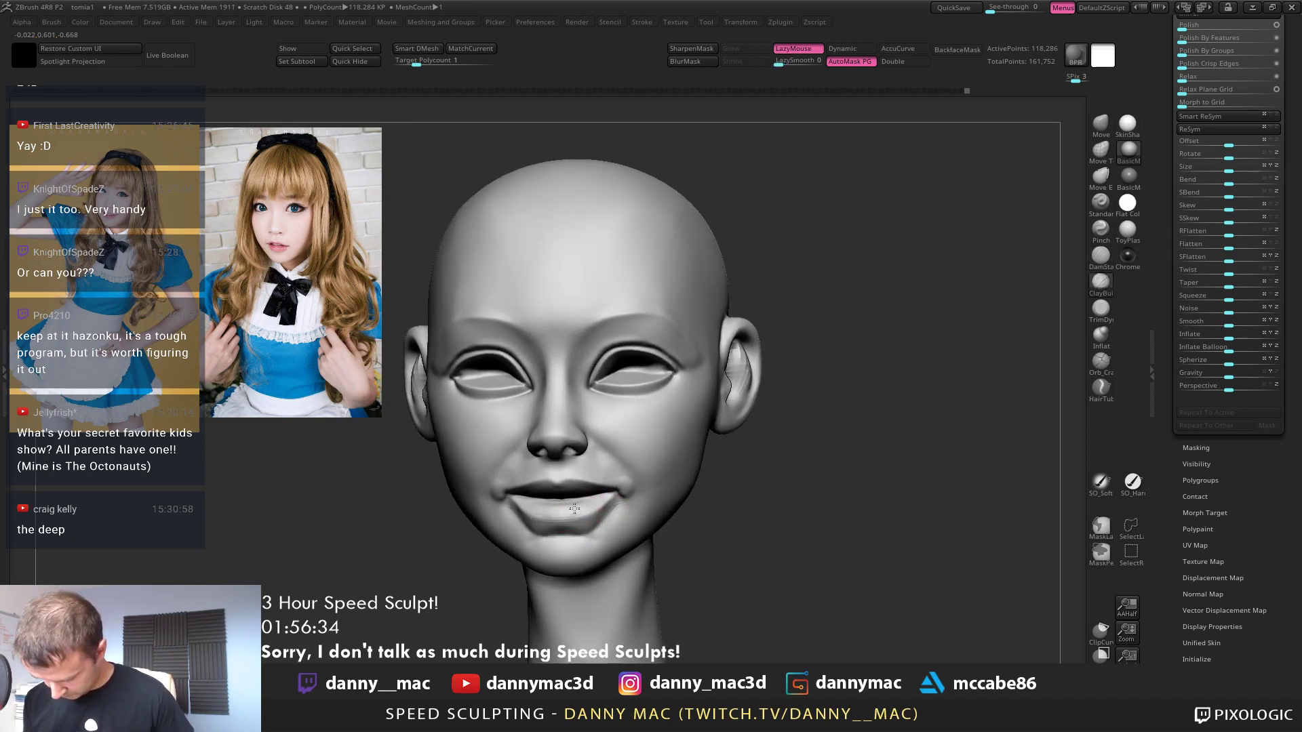
# Define the area below the lower lip and the chin with the DamStandard brush
pyautogui.moveTo(585, 503)
pyautogui.mouseDown(button='right')
pyautogui.moveTo(563, 507)
pyautogui.moveTo(610, 495)
pyautogui.moveTo(565, 517)
pyautogui.moveTo(634, 493)
pyautogui.moveTo(577, 475)
pyautogui.moveTo(621, 488)
pyautogui.moveTo(576, 527)
pyautogui.moveTo(589, 532)
pyautogui.mouseUp(button='right')
pyautogui.press('b')
pyautogui.press('d')
pyautogui.press('s')
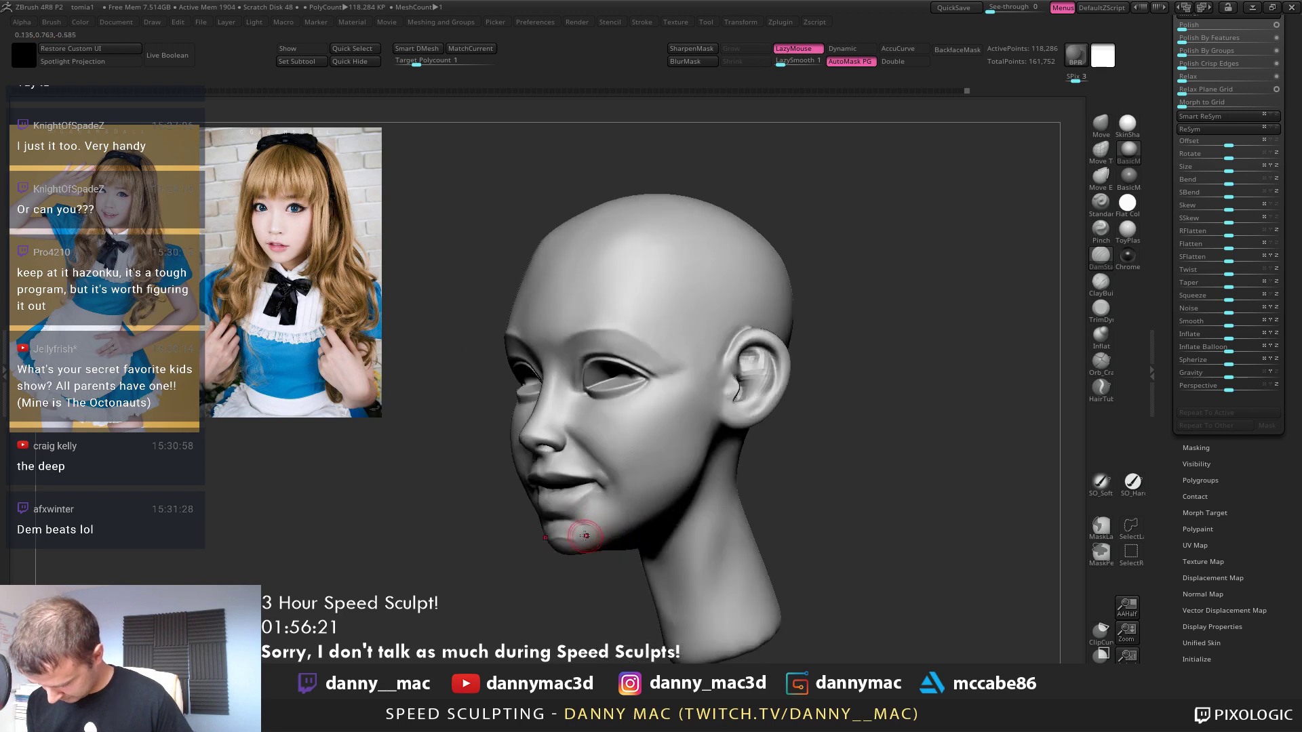
pyautogui.moveTo(661, 478); pyautogui.dragTo(838, 410, button='right')
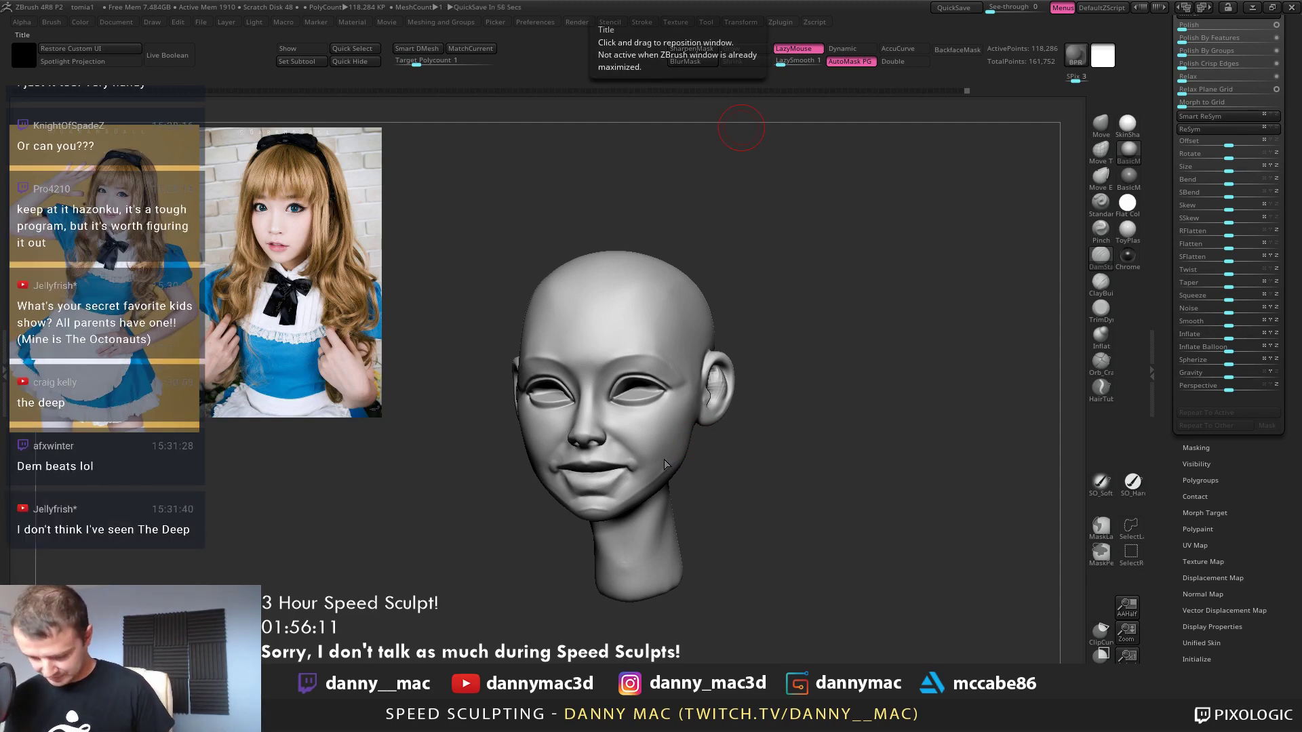
# Define the jawline below the cheek with an enlarged DamStandard brush and soften the transition
pyautogui.moveTo(670, 461); pyautogui.dragTo(663, 428, button='right')
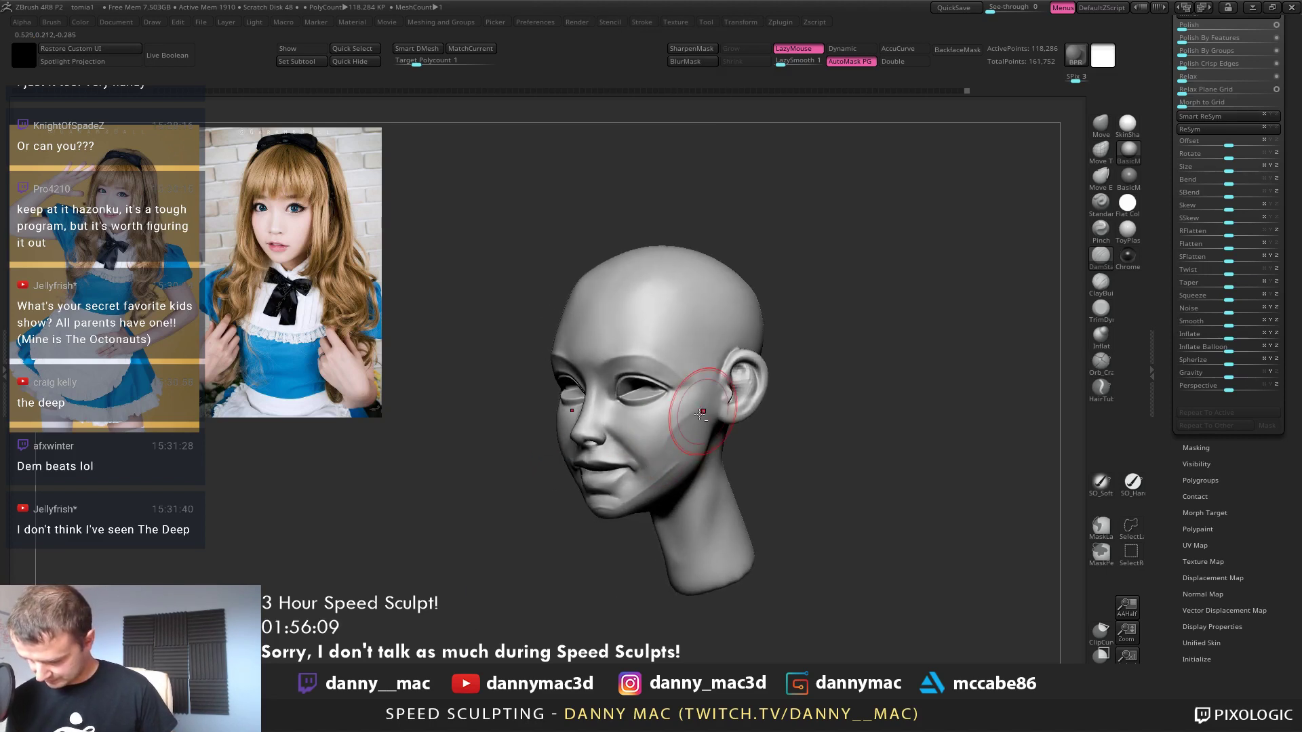
pyautogui.press('ctrl')
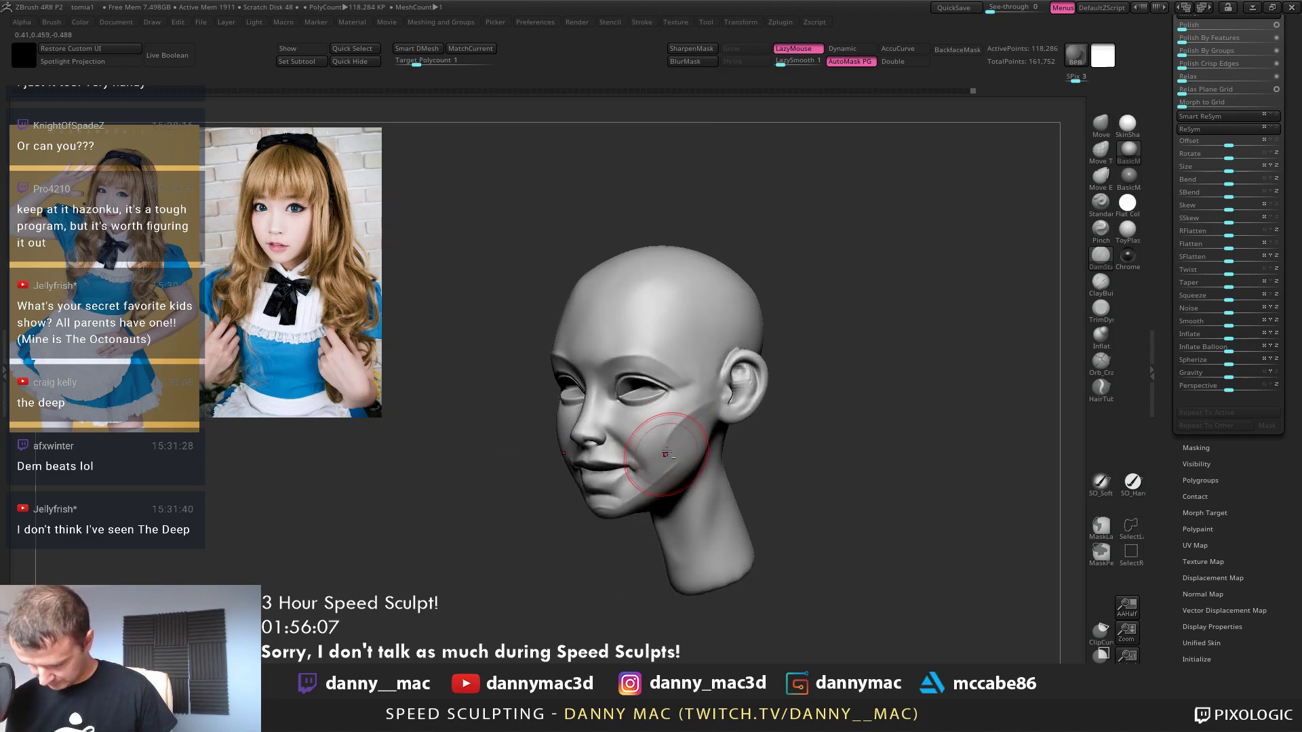
pyautogui.moveTo(650, 470); pyautogui.dragTo(621, 411, button='right')
pyautogui.press('m')
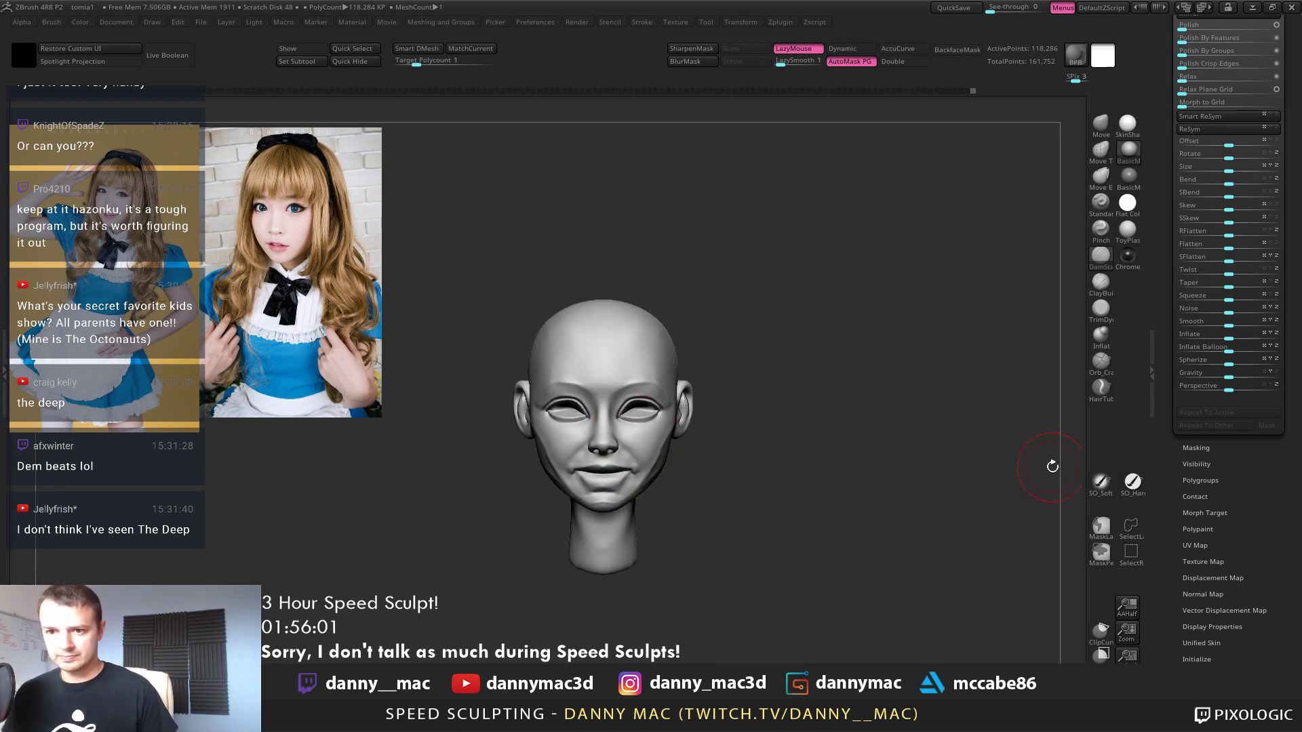
# Show the head's PolyFrame wireframe and send the head to Maya with GoZ
pyautogui.hotkey('shift', 'f')
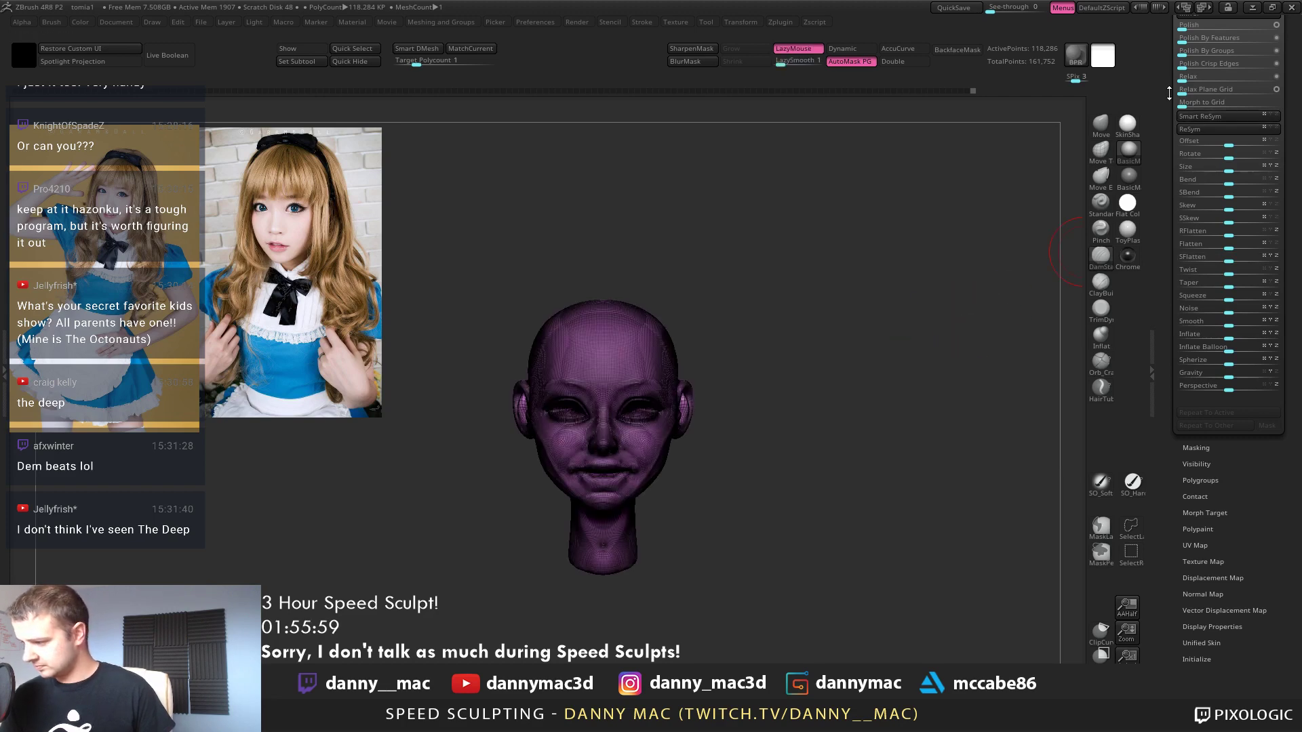
pyautogui.scroll(8, 1214, 339)
pyautogui.click(1189, 425)
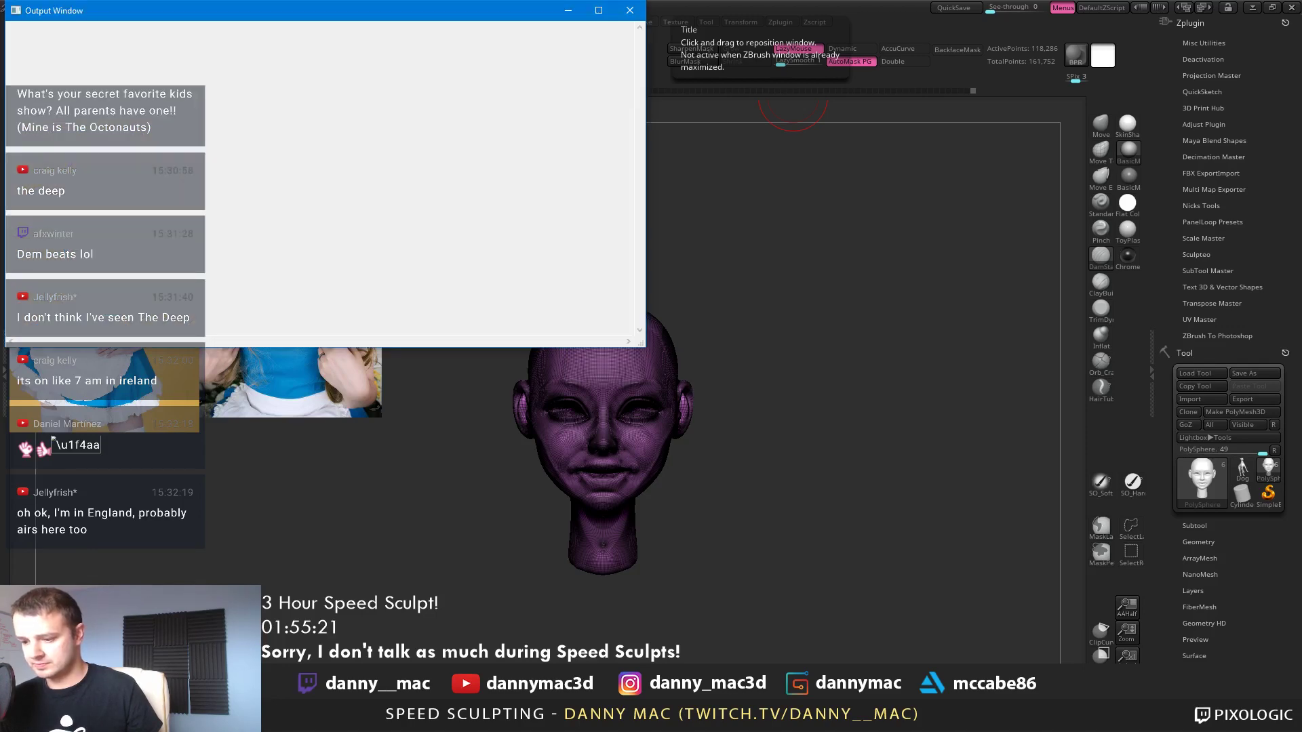
# Close Maya's Output Window, What's New dialog and Render Settings, and clear the Hypershade window out of the way
pyautogui.click(630, 10)
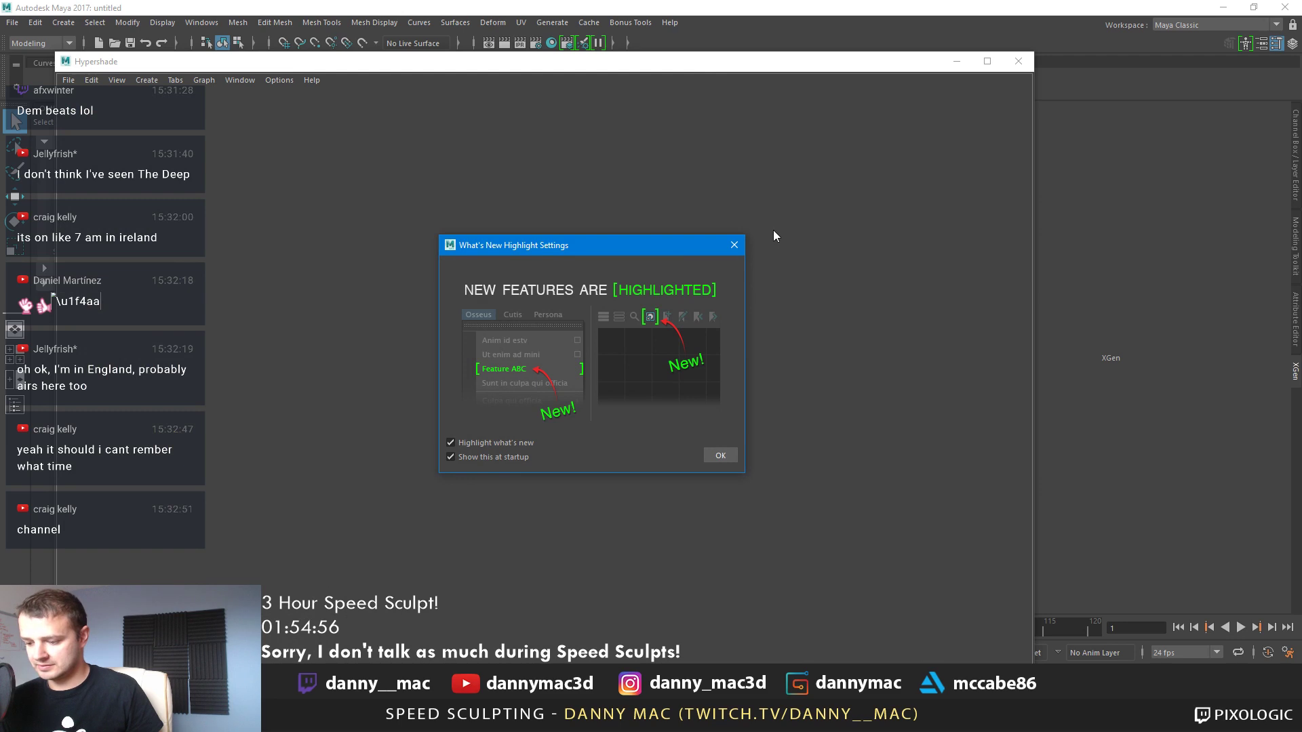
pyautogui.click(734, 245)
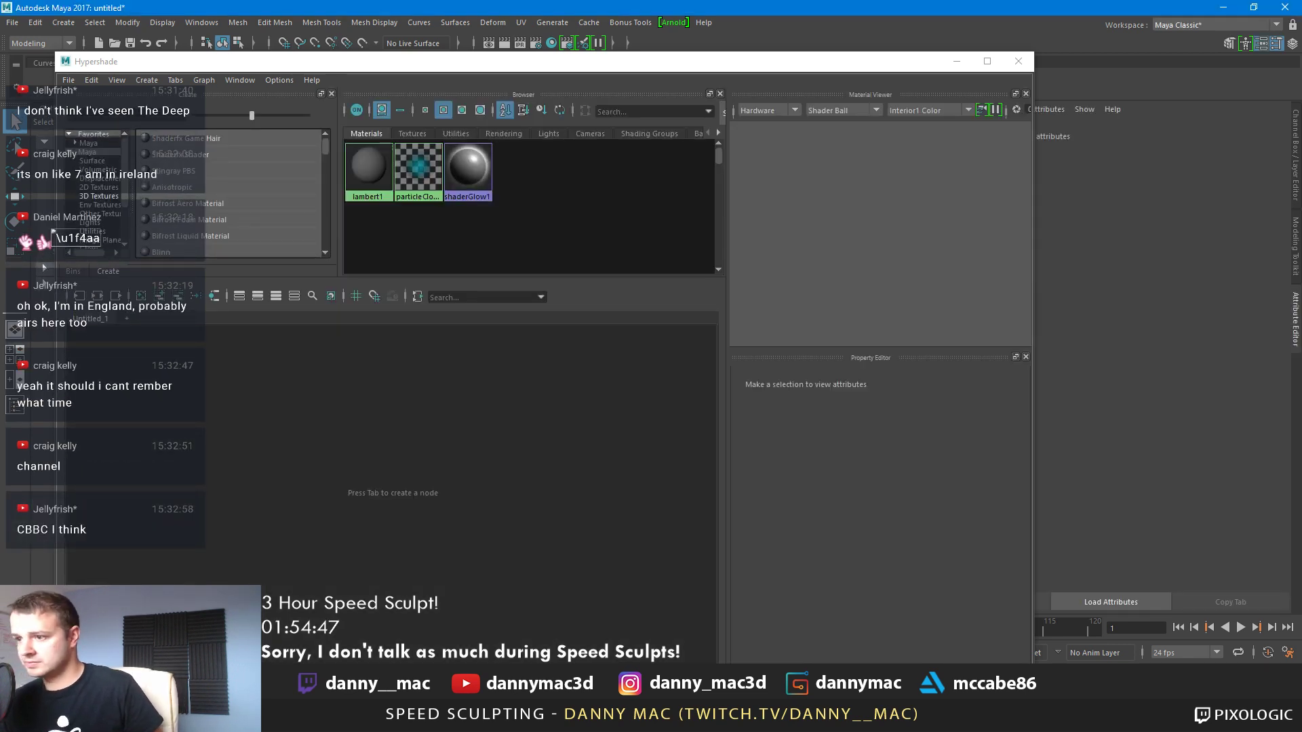
pyautogui.click(962, 62)
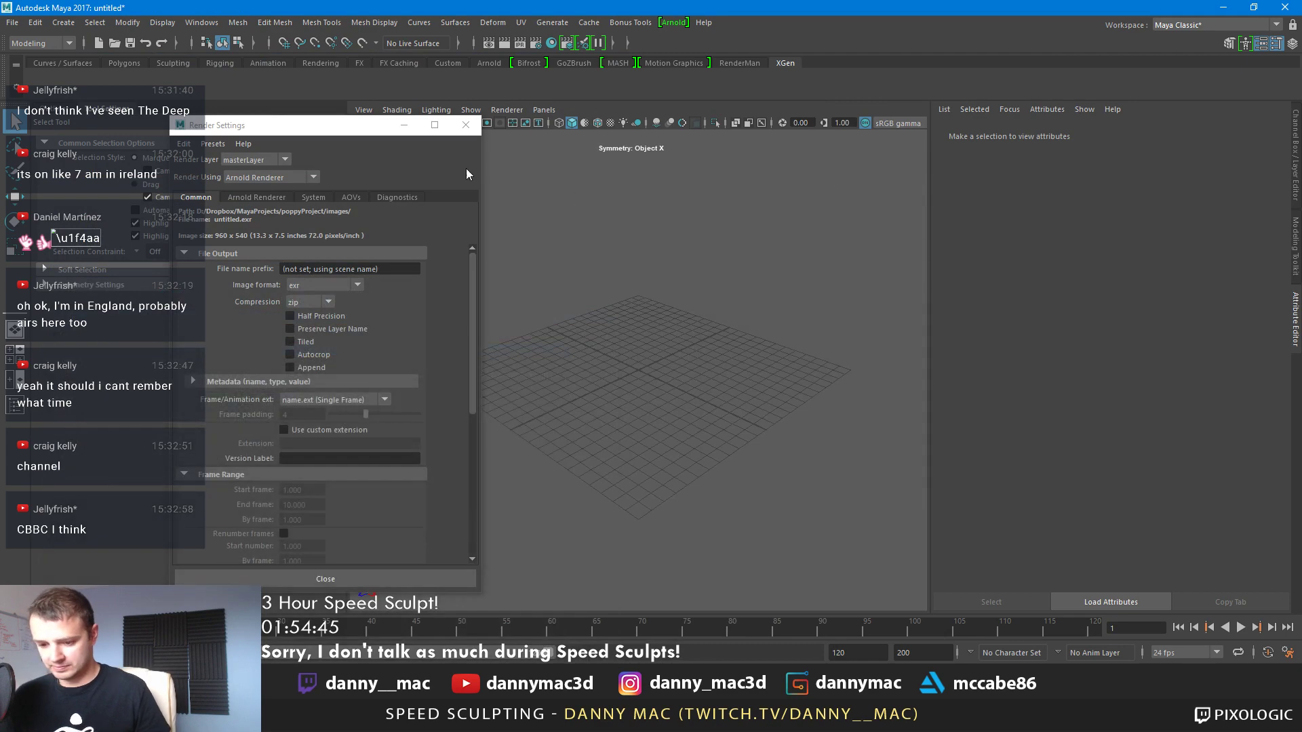
pyautogui.click(465, 122)
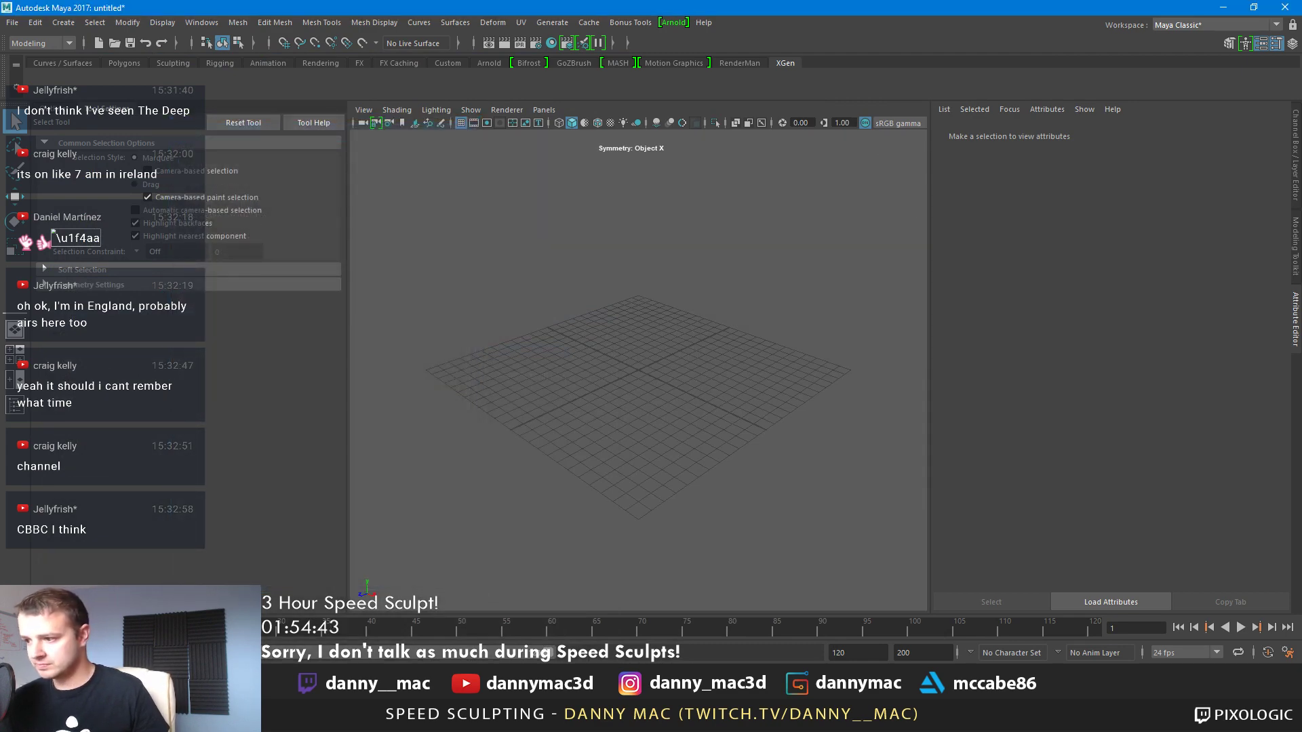
# Switch back to ZBrush and send the head to Maya again with GoZ
pyautogui.hotkey('alt', 'Tab')
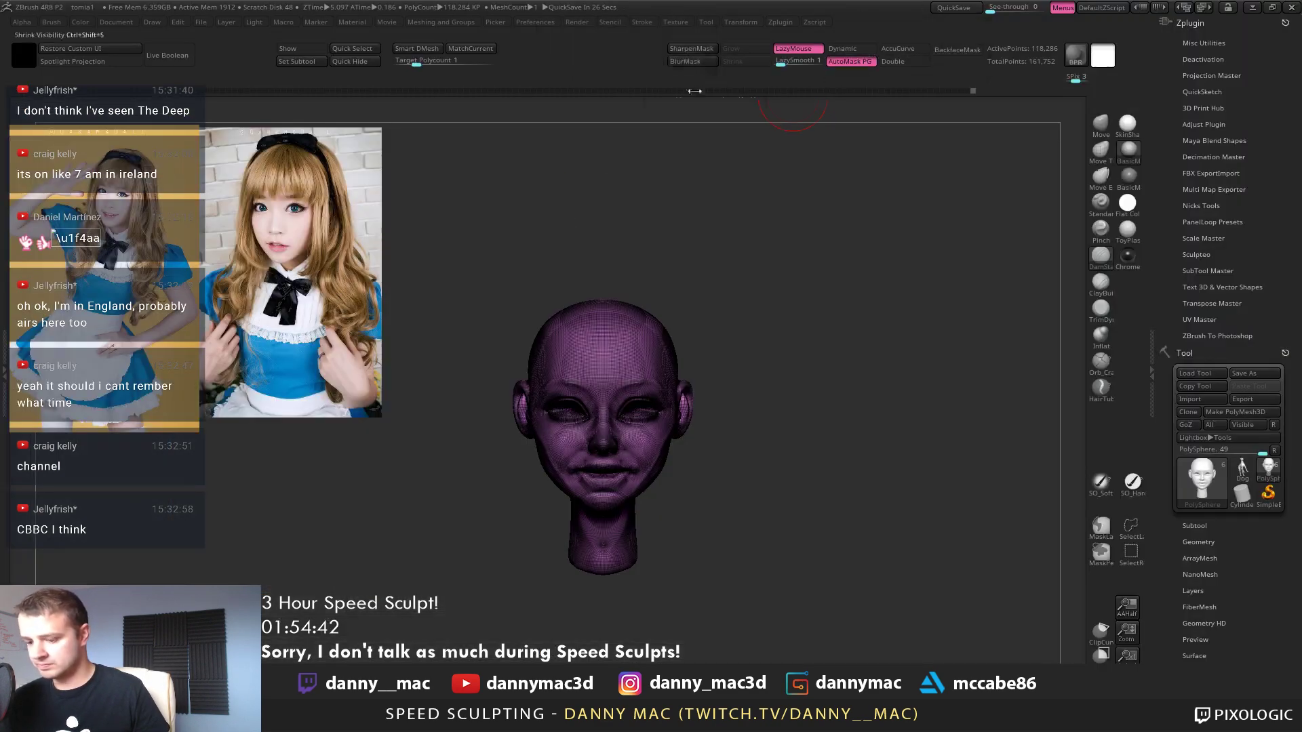
pyautogui.click(1192, 430)
pyautogui.hotkey('alt', 'Tab')
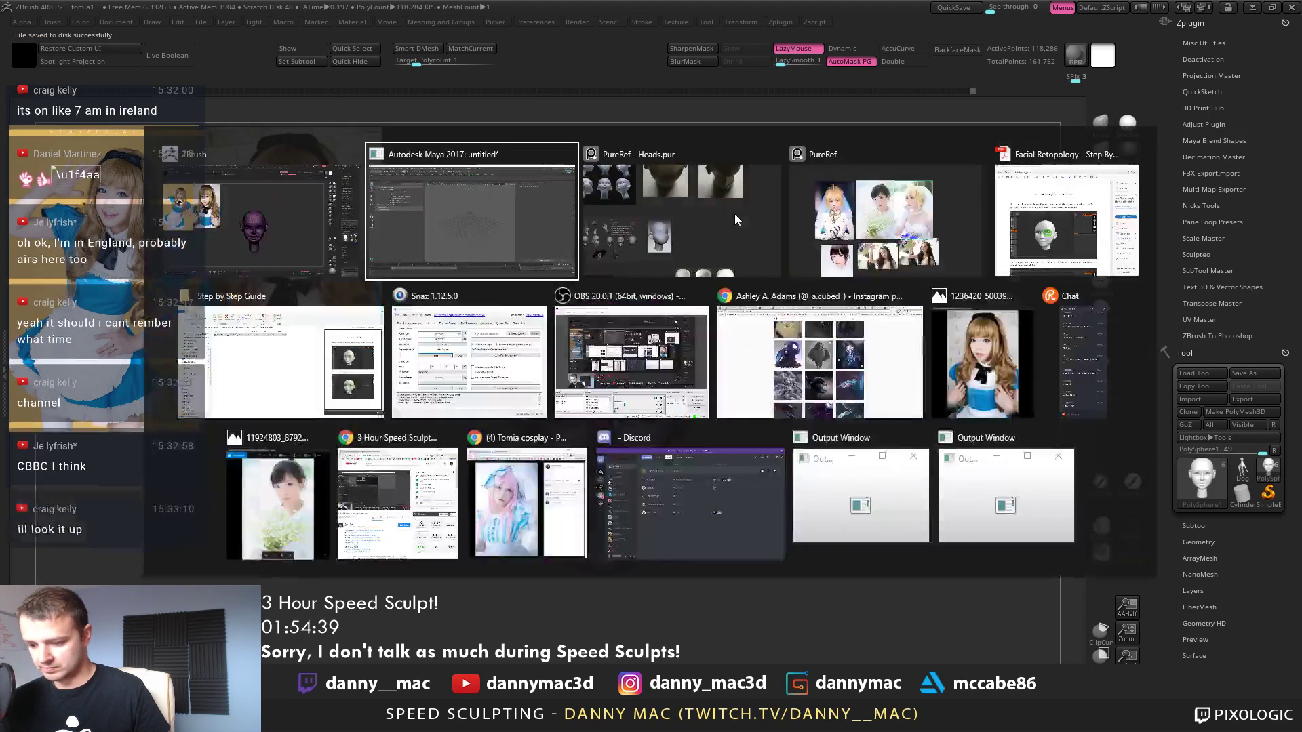
pyautogui.hotkey('alt', 'Tab')
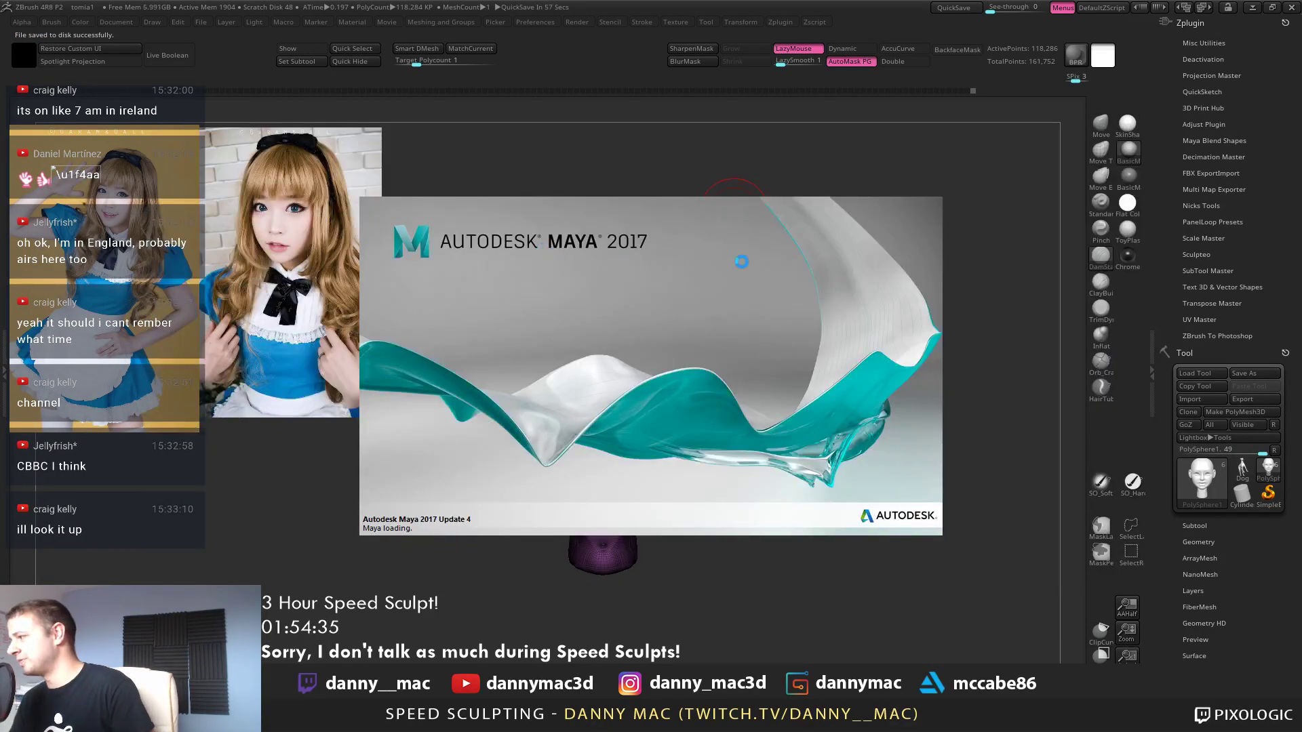
# Frame the imported head in Maya's perspective view and examine its mesh density from several angles
pyautogui.press('f')
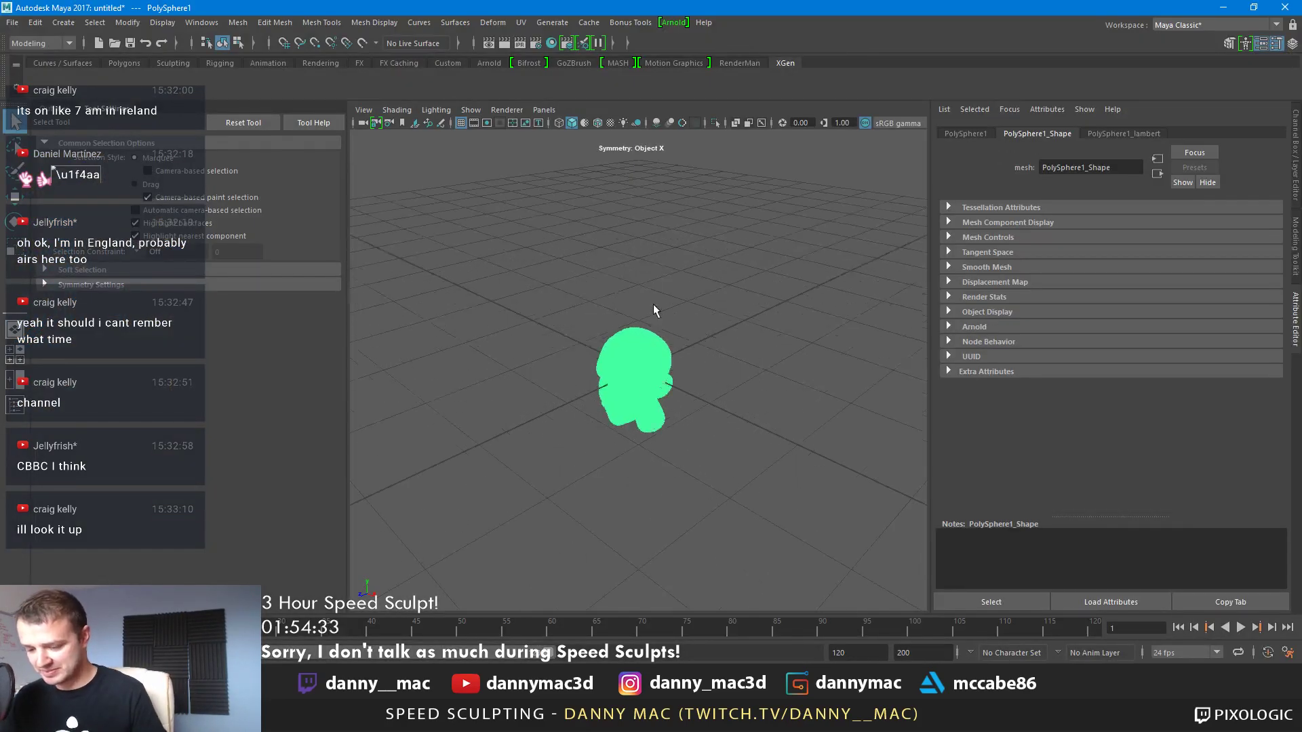
pyautogui.hotkey('alt', 'Tab')
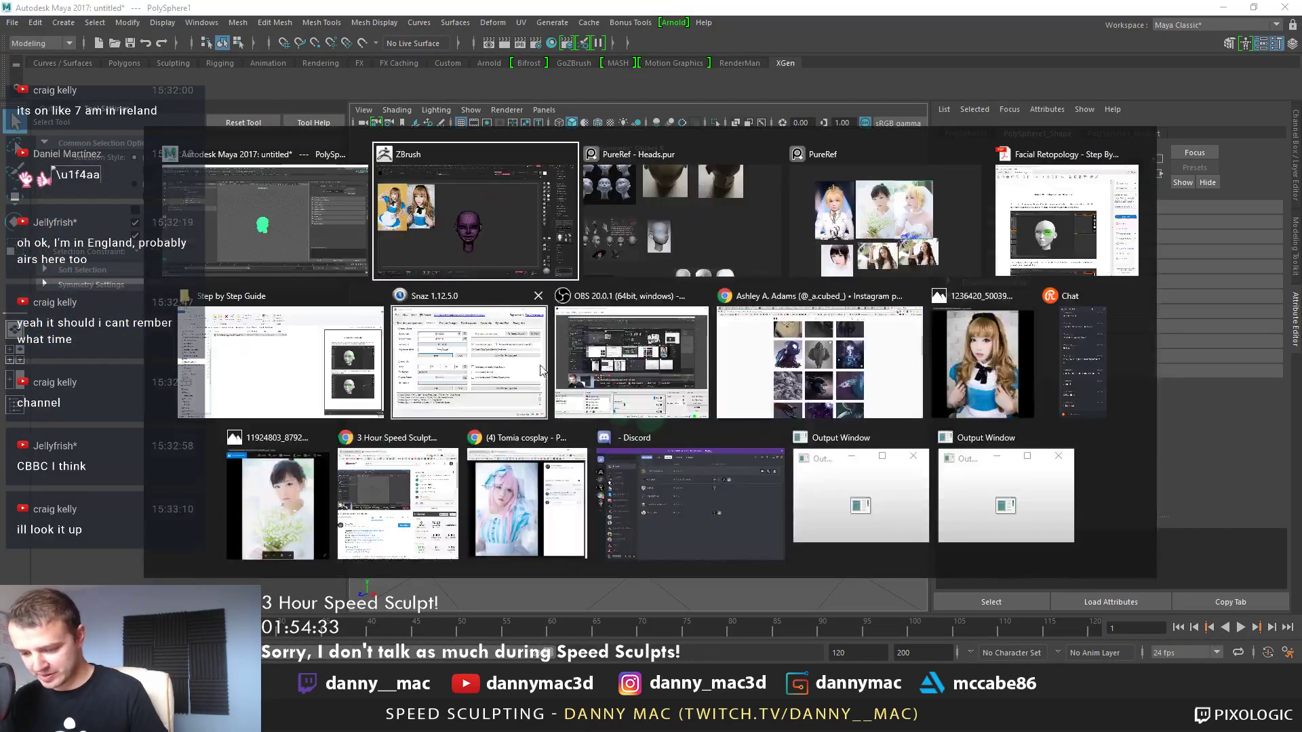
pyautogui.click(283, 255)
pyautogui.keyDown('alt'); pyautogui.moveTo(717, 397); pyautogui.dragTo(767, 369); pyautogui.keyUp('alt')
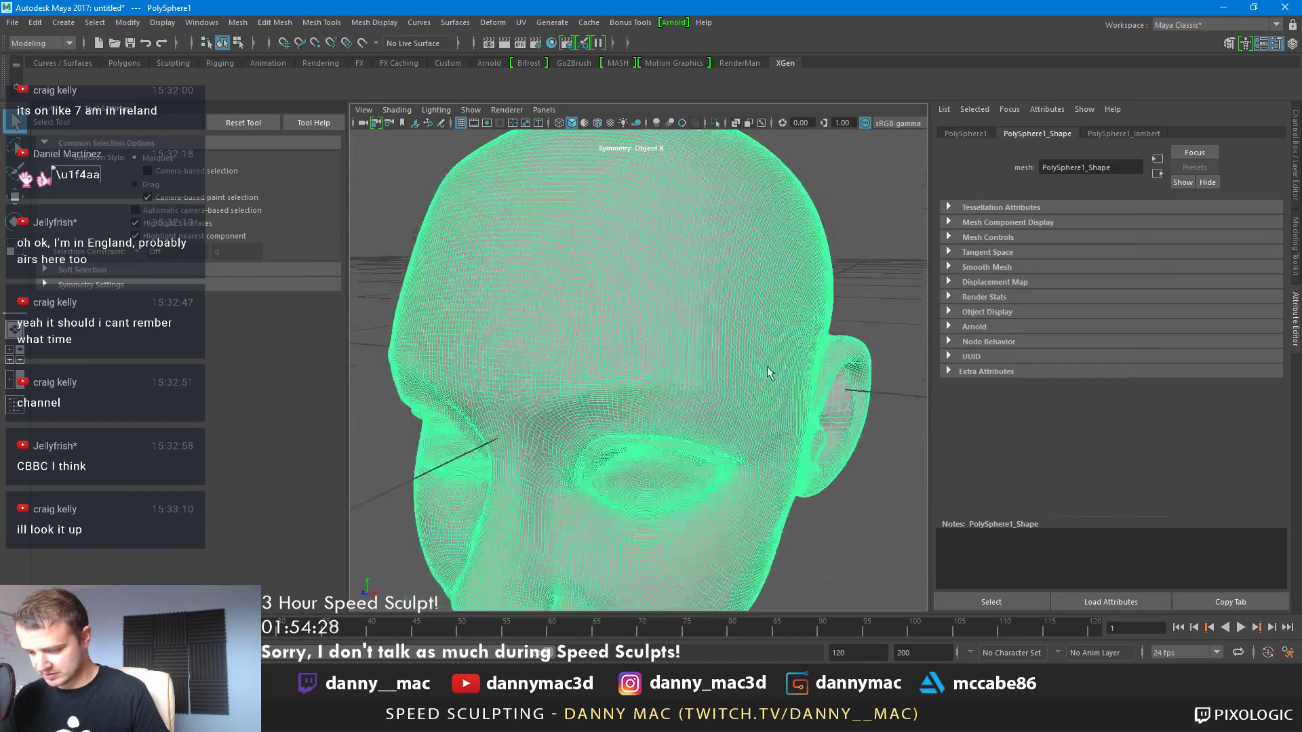
pyautogui.keyDown('alt'); pyautogui.moveTo(768, 368); pyautogui.dragTo(468, 349, button='right'); pyautogui.keyUp('alt')
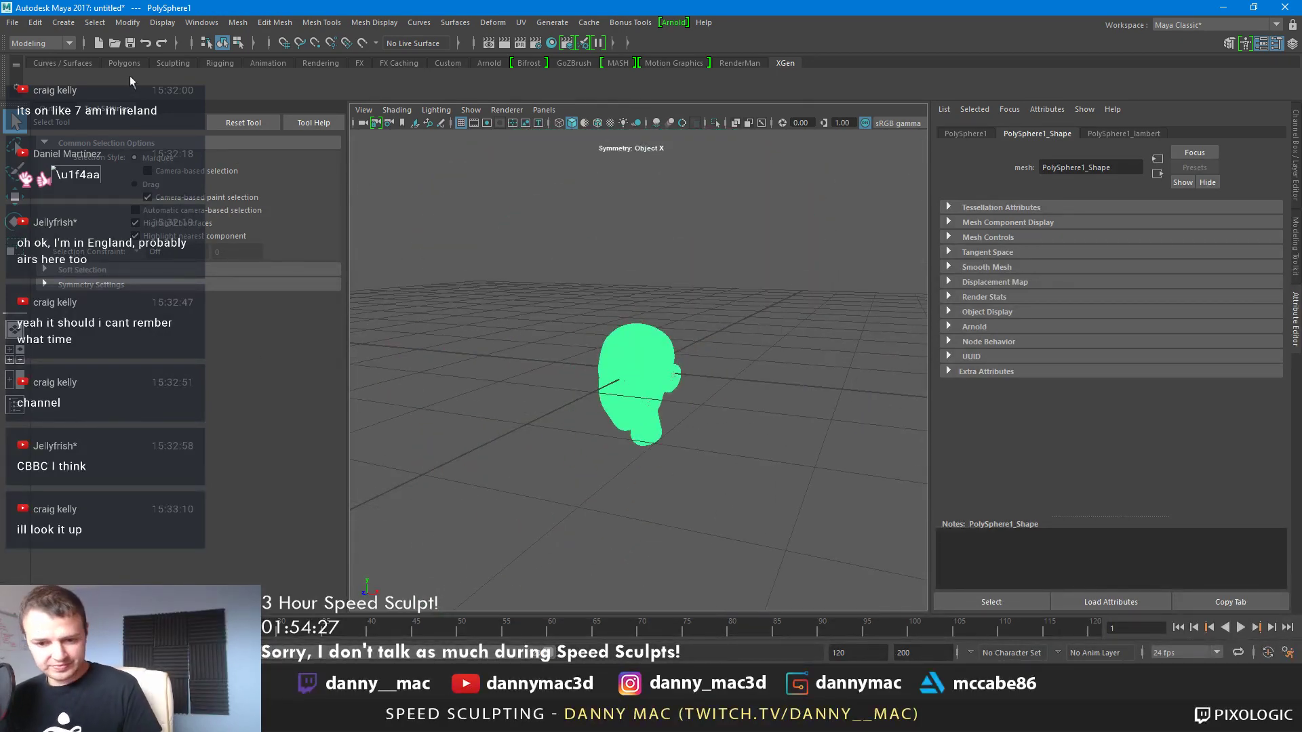
# Close the Hypershade, Render Settings and the extra empty Maya window, returning to the scene with the imported head
pyautogui.hotkey('ctrl', 'q')
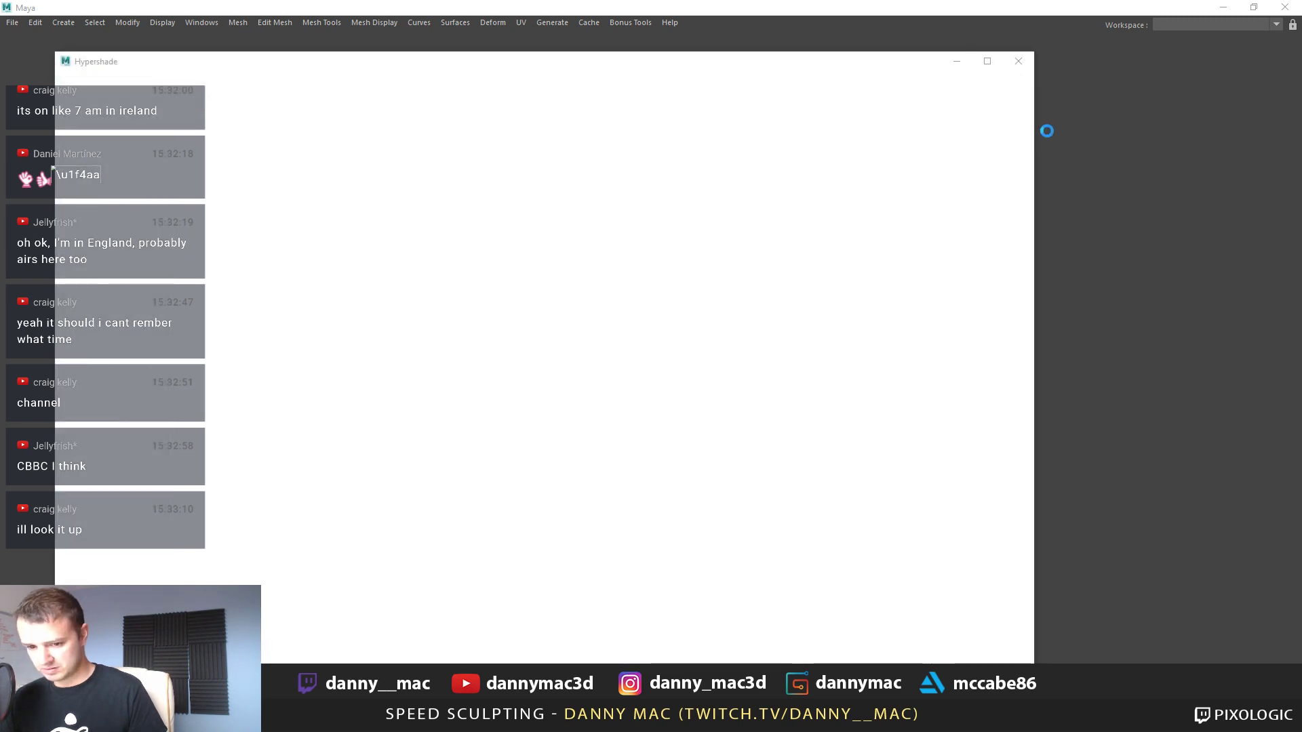
pyautogui.hotkey('alt', 'Tab')
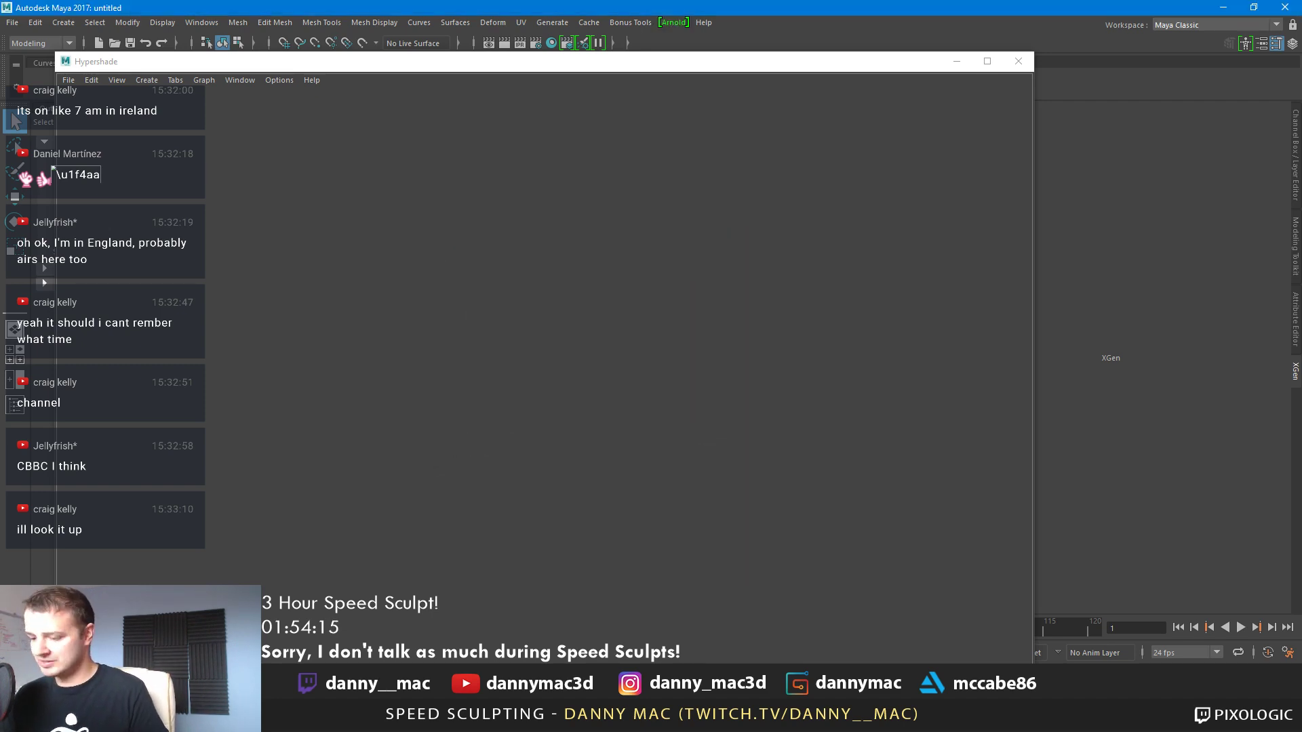
pyautogui.click(1017, 63)
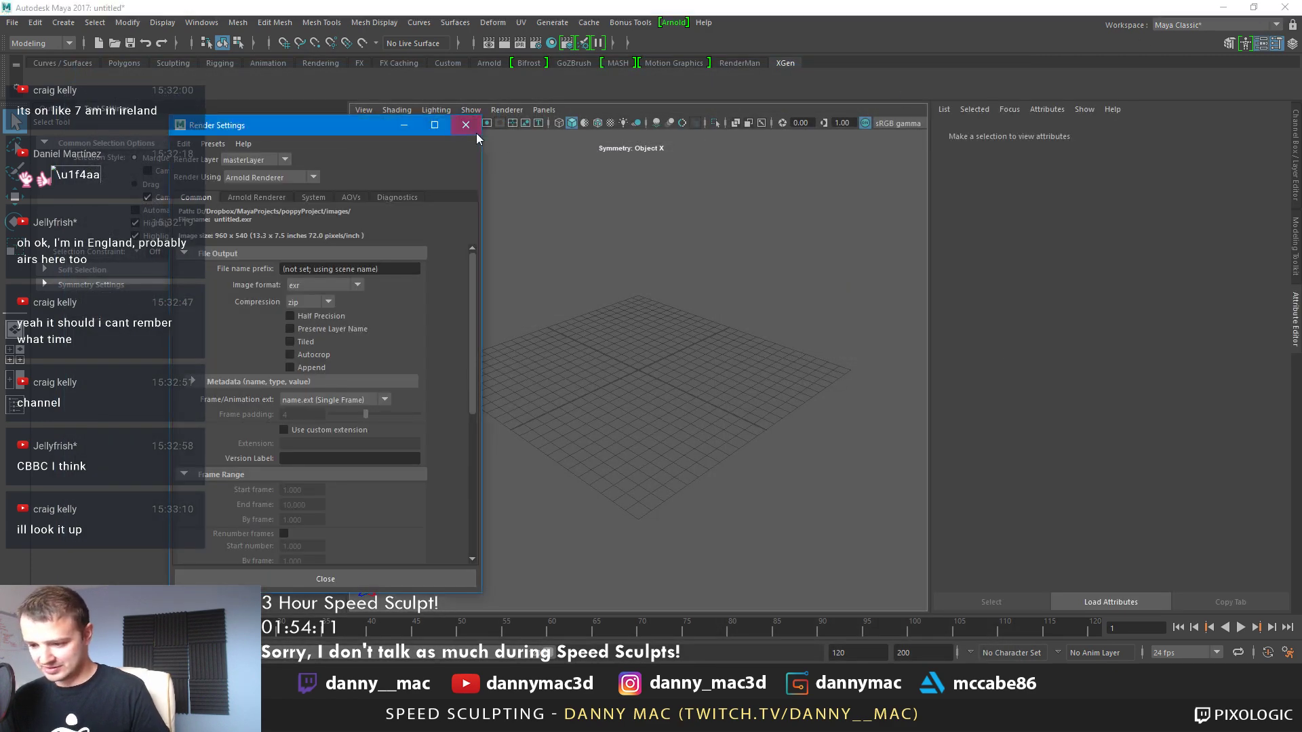
pyautogui.click(466, 124)
pyautogui.moveTo(751, 10); pyautogui.dragTo(300, 400)
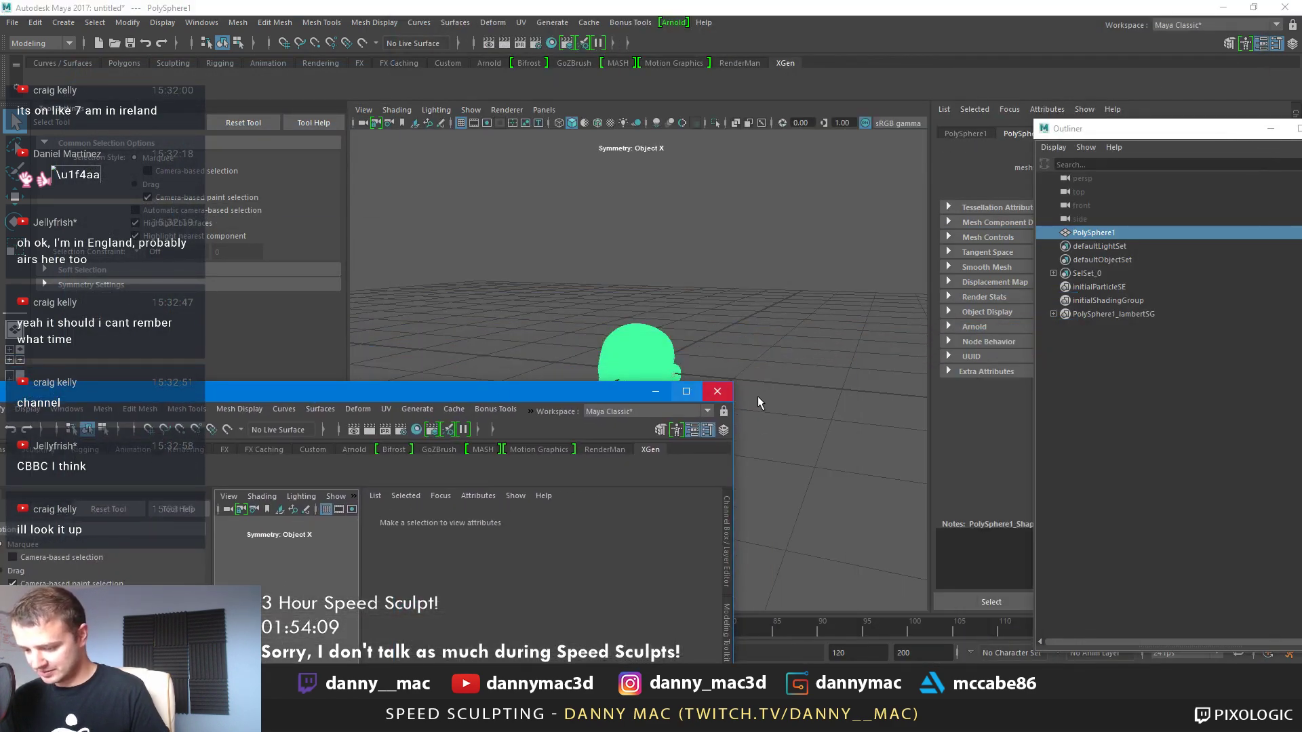
pyautogui.click(717, 392)
pyautogui.click(651, 363)
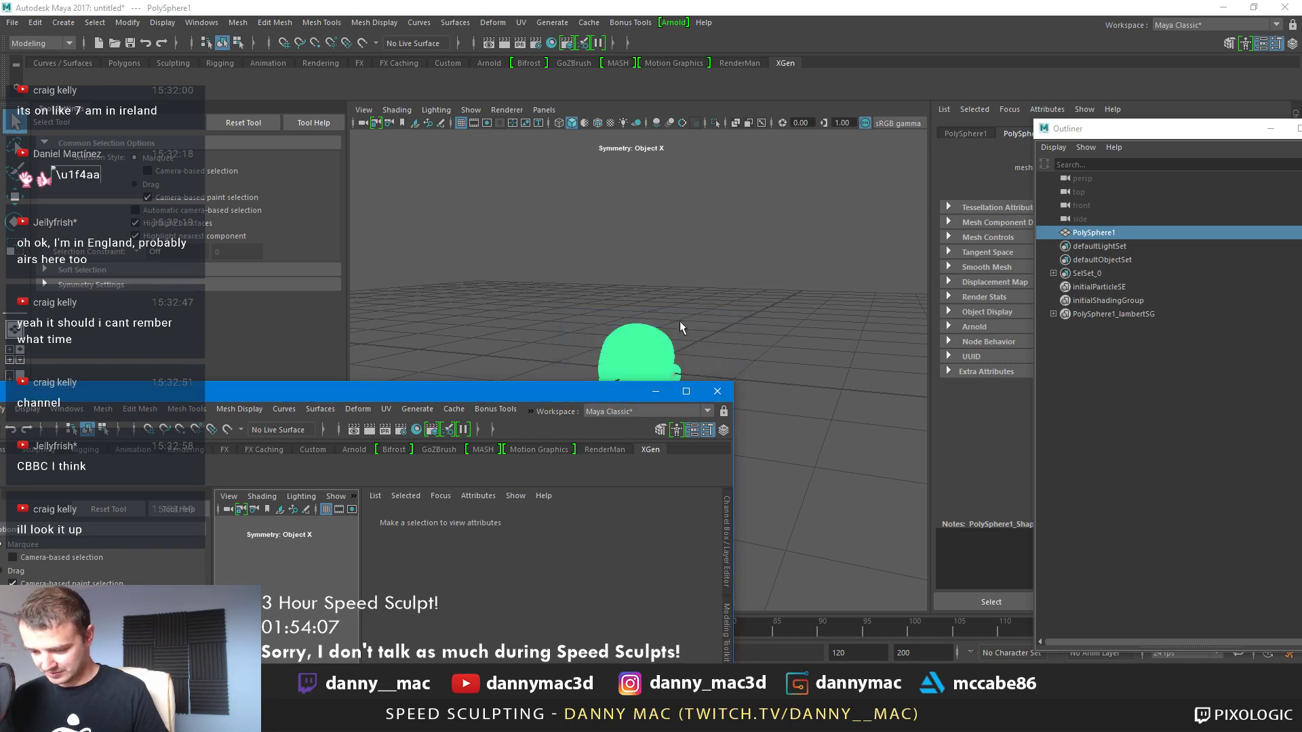
# Group the PolySphere1 head mesh and dock the Outliner beside the viewport
pyautogui.click(1089, 233)
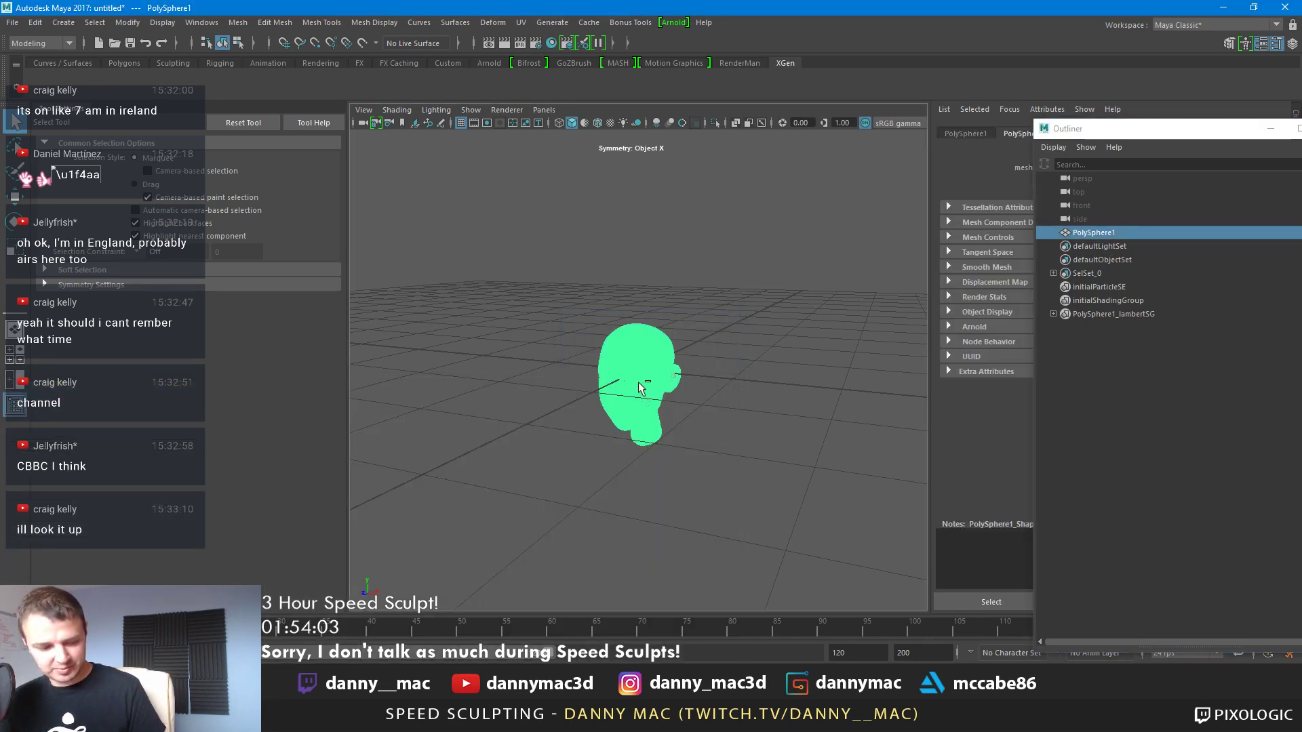
pyautogui.hotkey('ctrl', 'g')
pyautogui.moveTo(1109, 133); pyautogui.dragTo(135, 129)
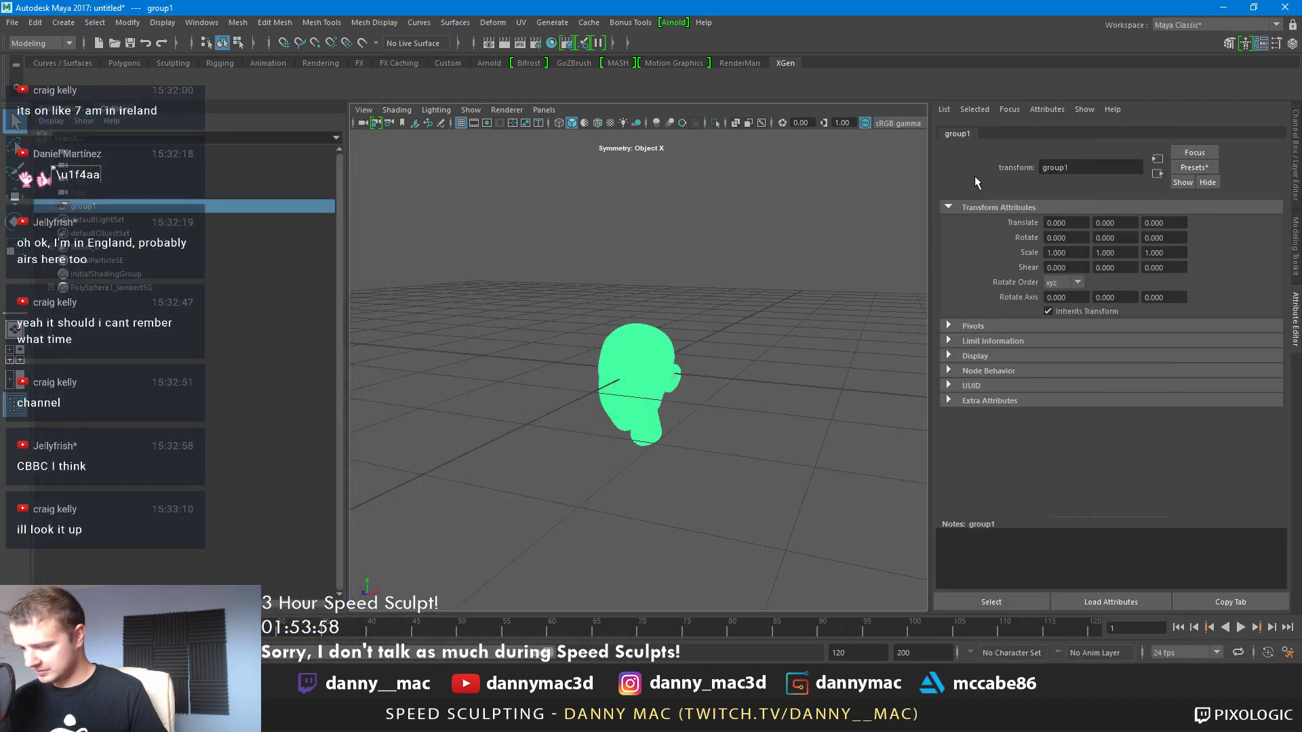
# Set the head group's X, Y and Z scale to 20 and hide the viewport grid
pyautogui.click(1295, 192)
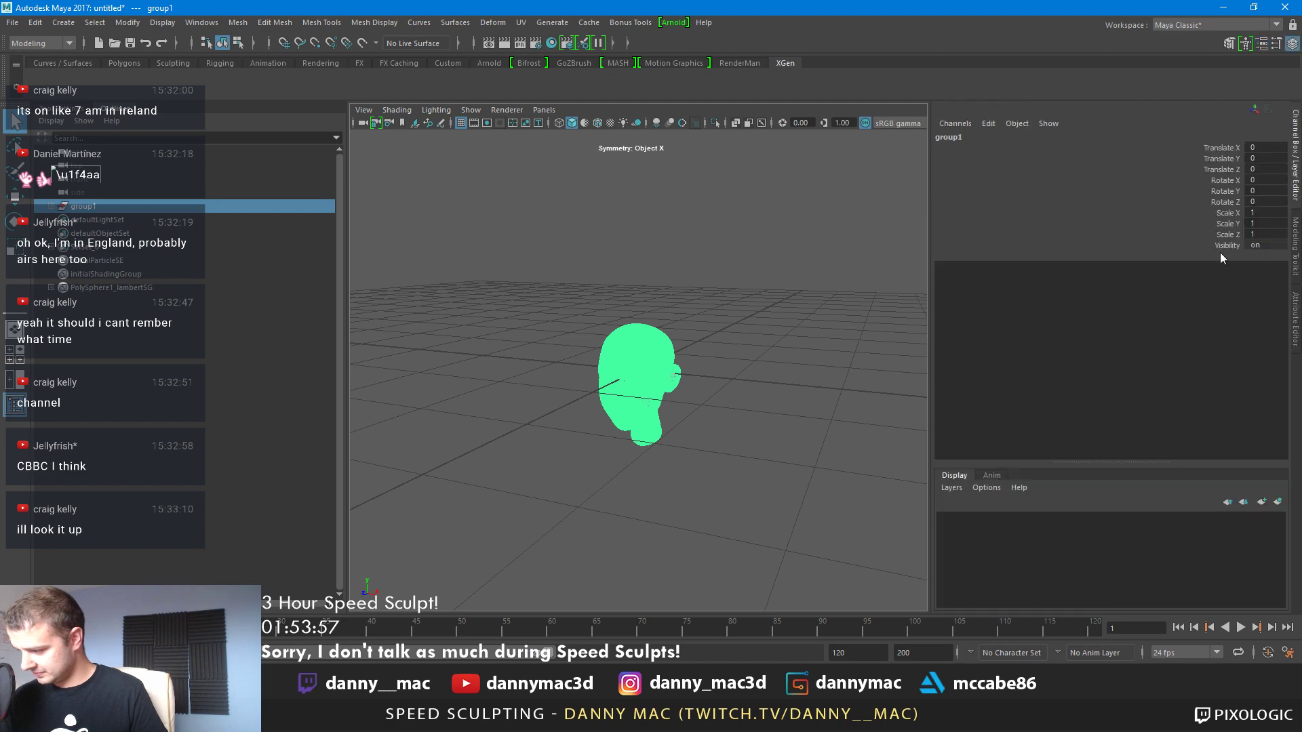
pyautogui.moveTo(1261, 213); pyautogui.dragTo(1259, 236)
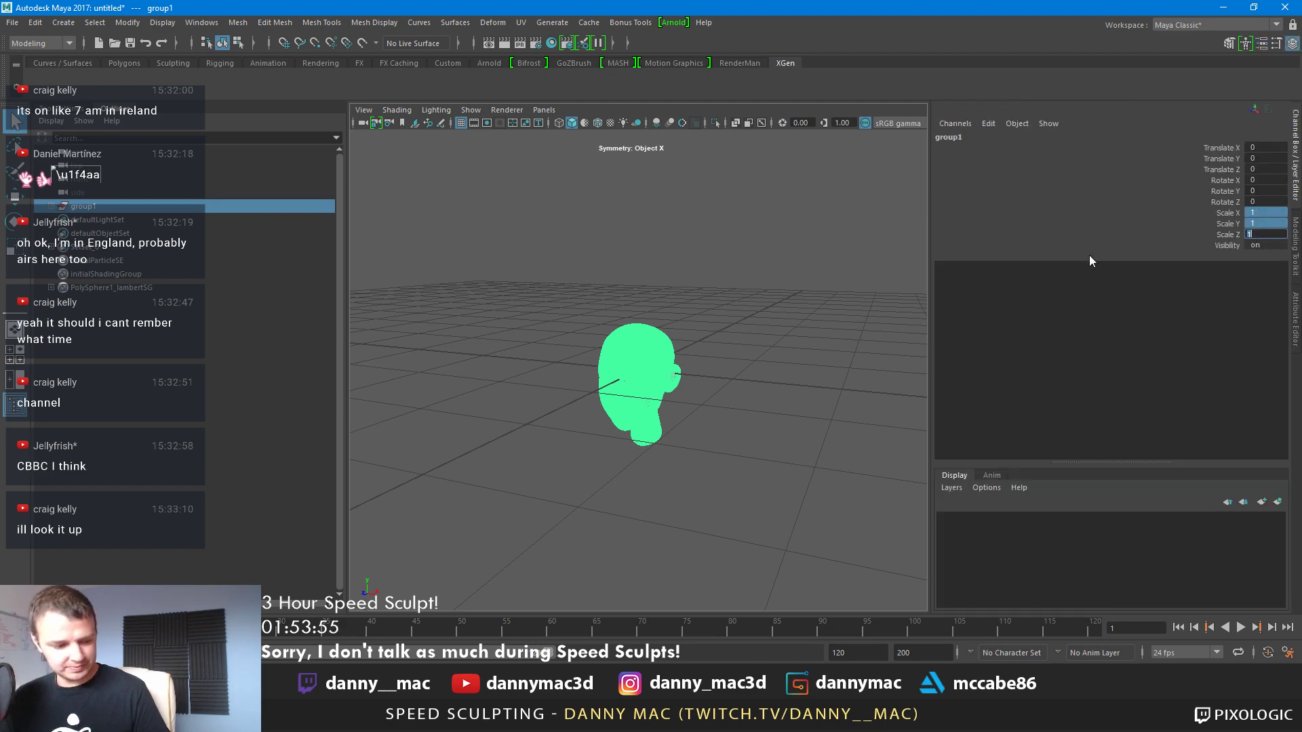
pyautogui.write('20')
pyautogui.press('Return')
pyautogui.press('f')
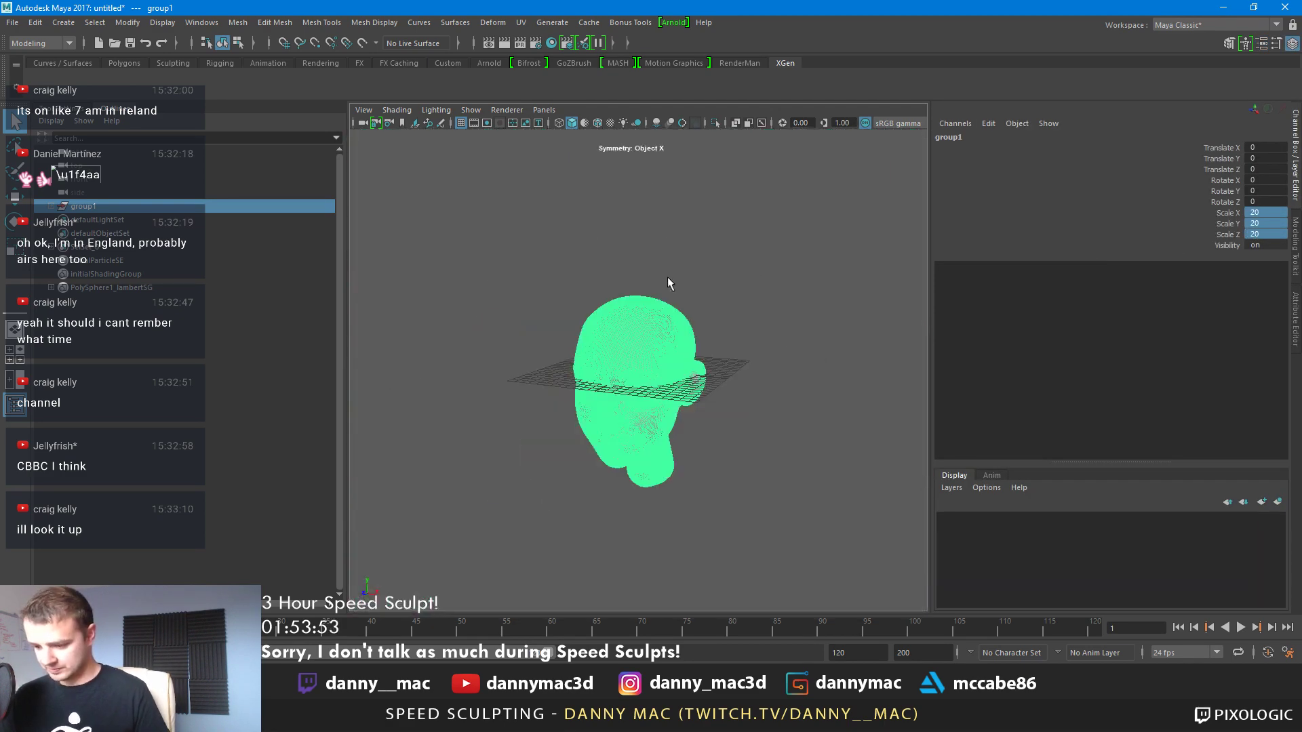
pyautogui.click(462, 123)
pyautogui.keyDown('alt'); pyautogui.moveTo(552, 191); pyautogui.dragTo(800, 303, button='right'); pyautogui.keyUp('alt')
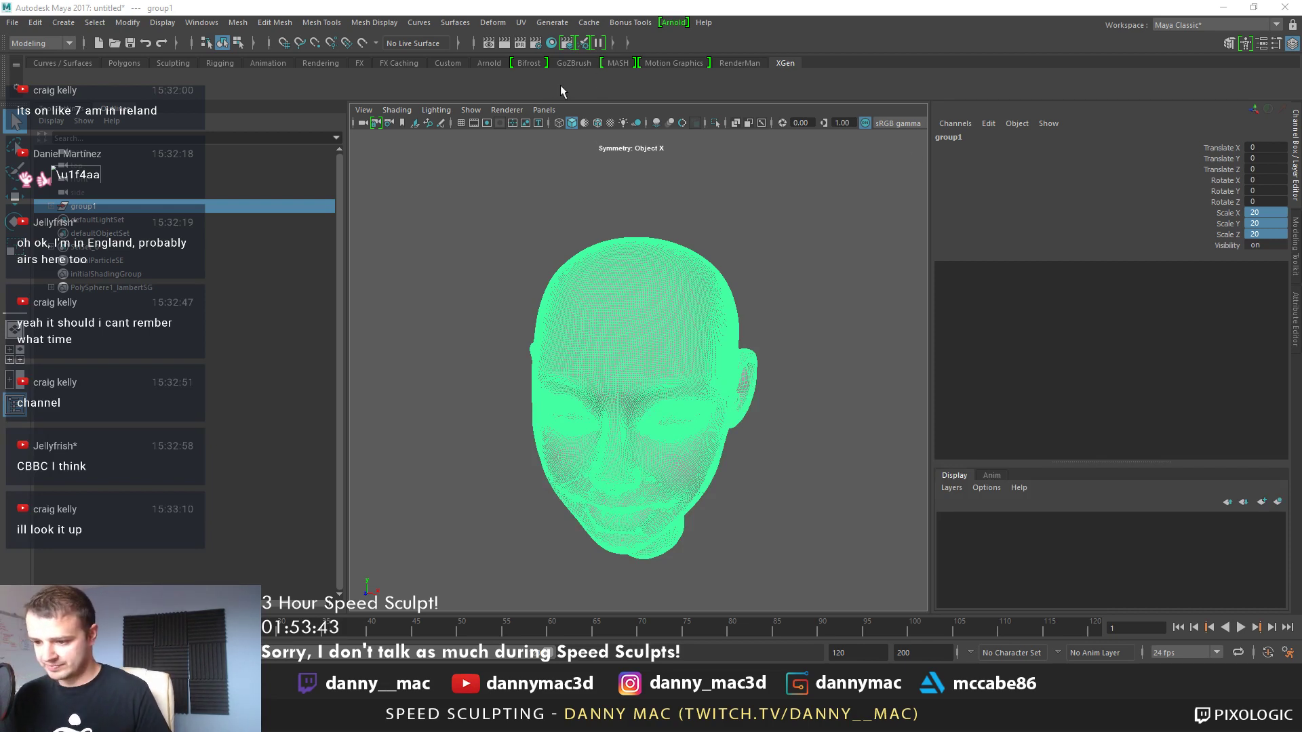
# Make the head a live surface, widen the viewport and start Quad Draw with Object X symmetry
pyautogui.click(362, 44)
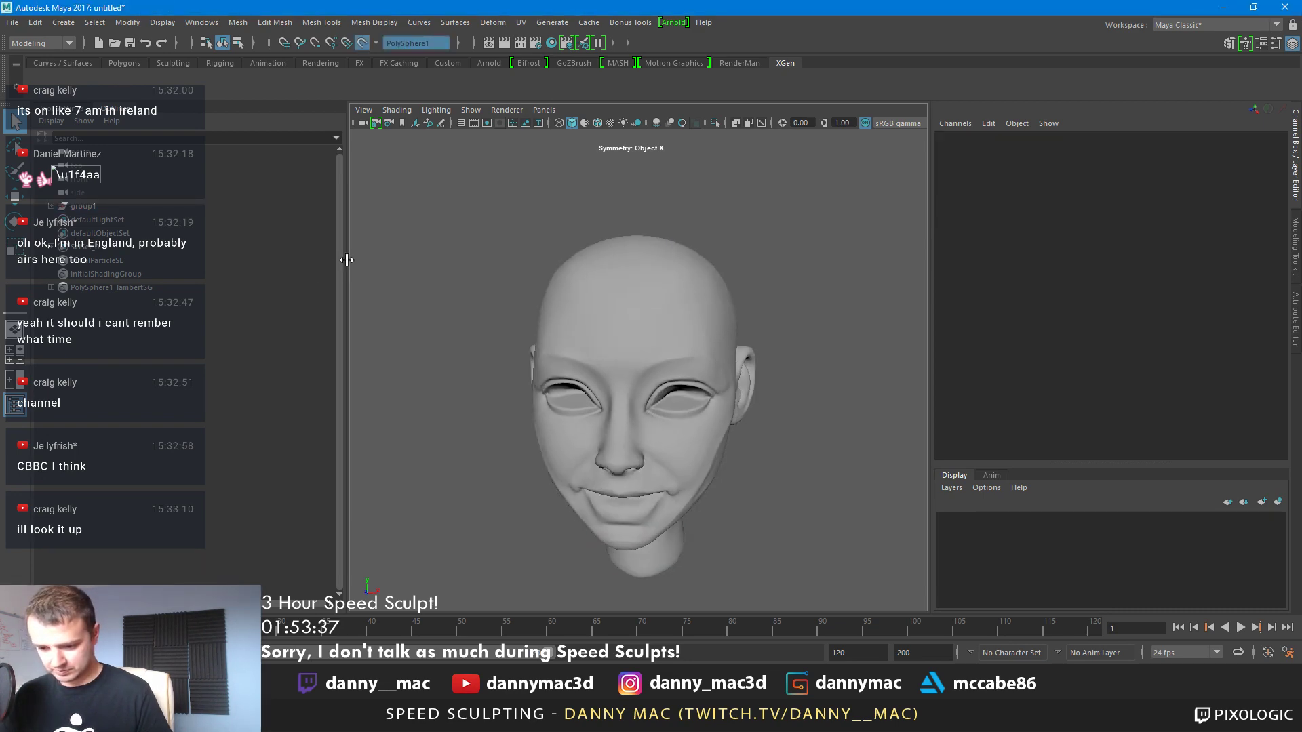
pyautogui.moveTo(344, 259); pyautogui.dragTo(211, 258)
pyautogui.press('f')
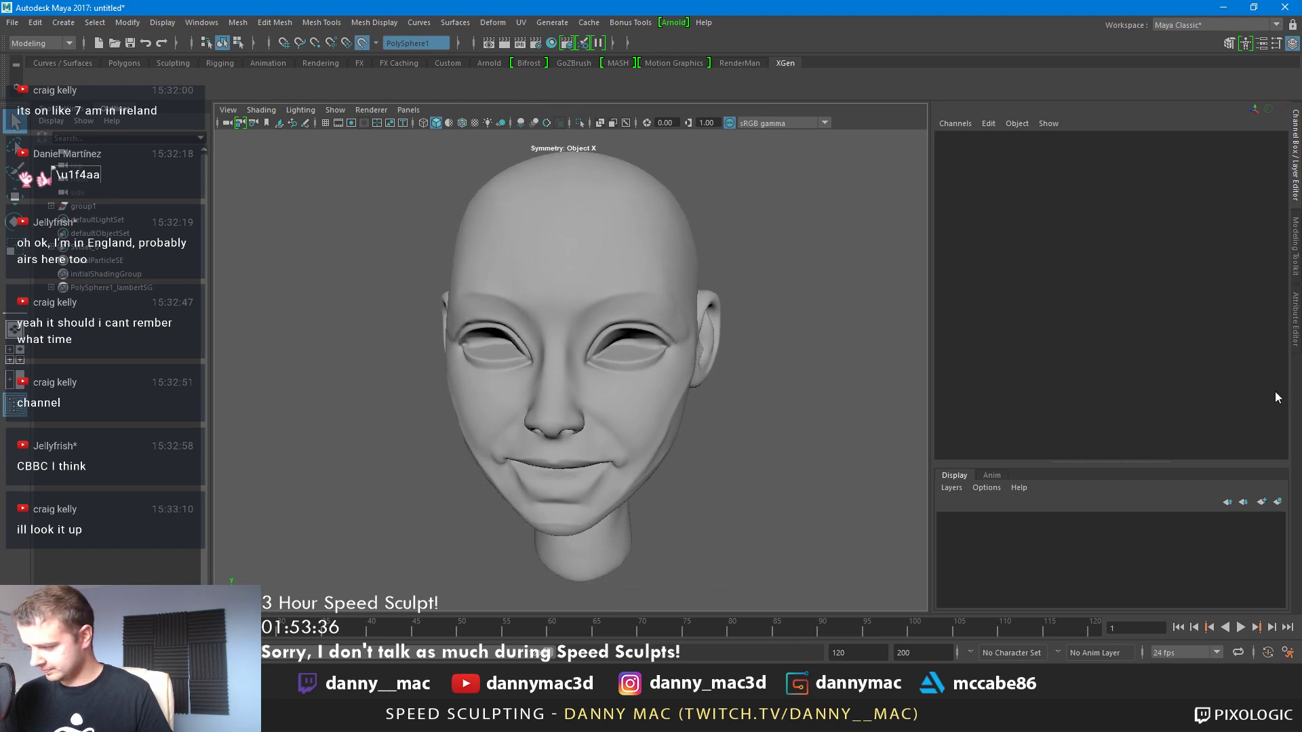
pyautogui.click(1292, 270)
pyautogui.press('f')
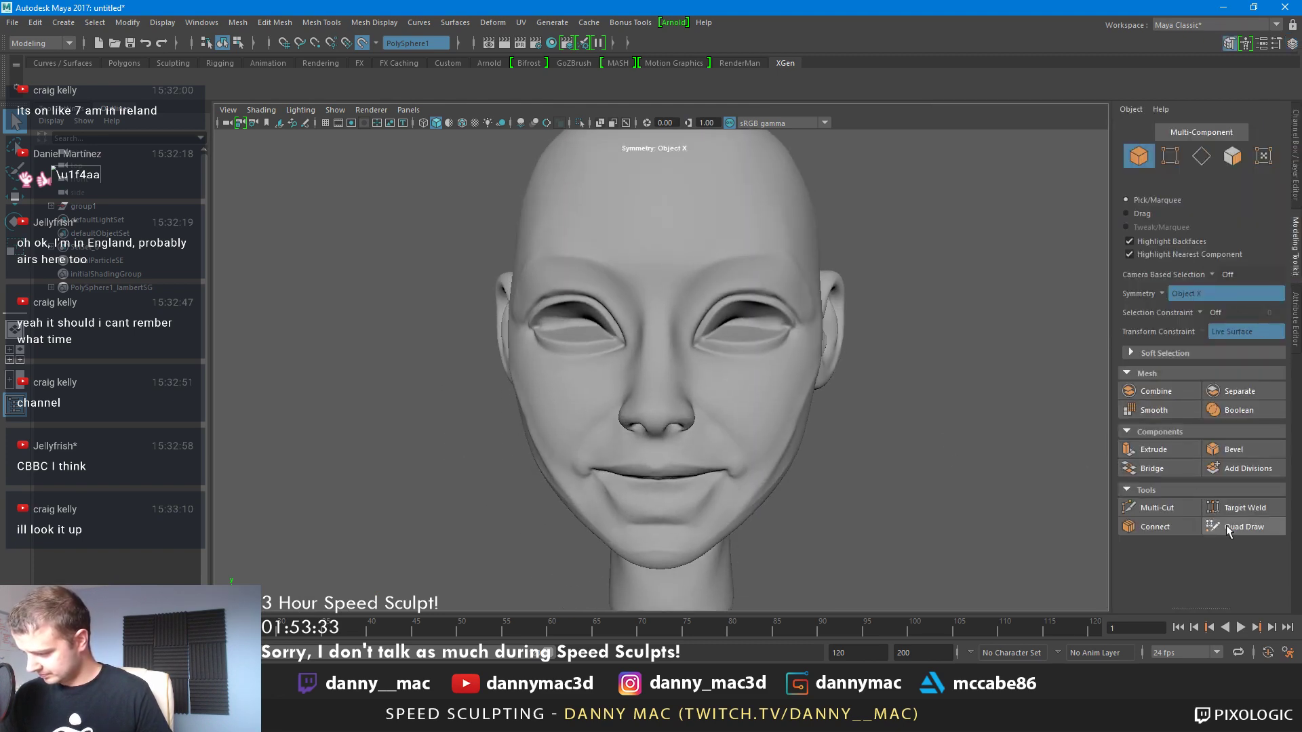
pyautogui.click(1227, 527)
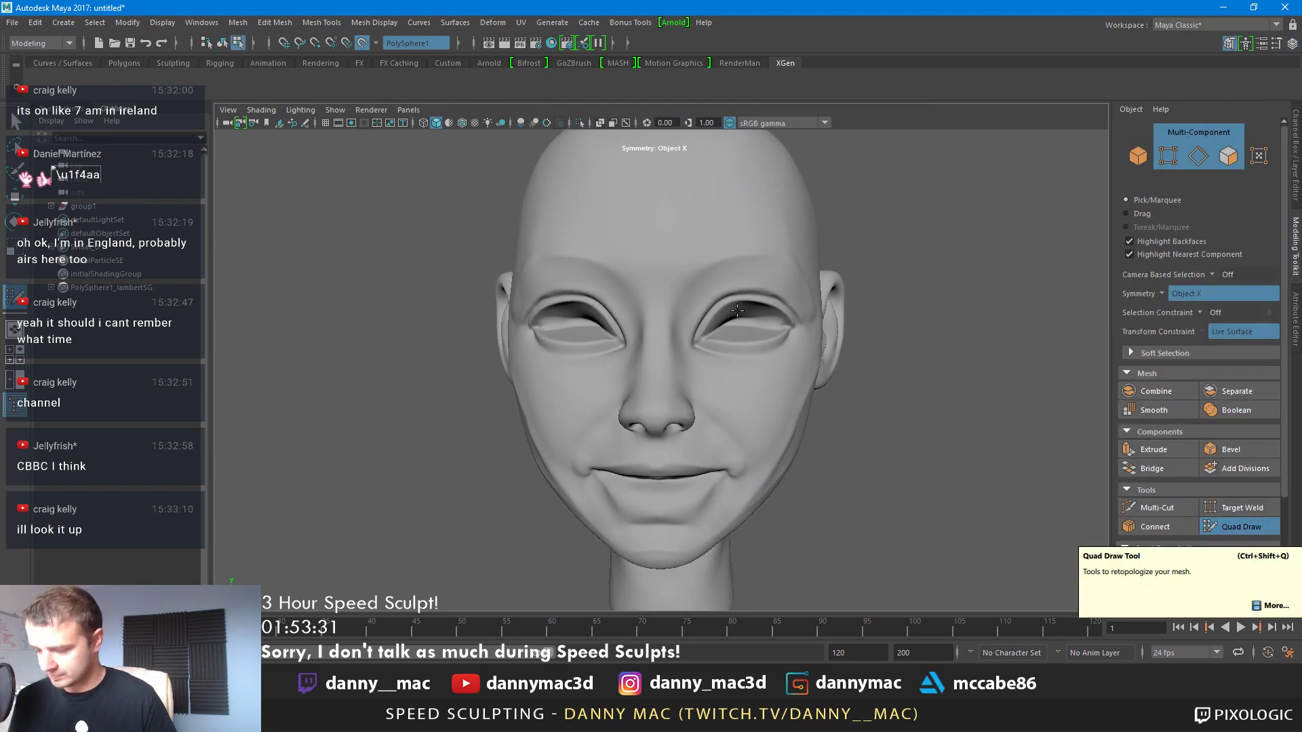
# Quad Draw a mirrored strip of three quads from the inner eye corner up and over the upper eyelid
pyautogui.scroll(4, 743, 278)
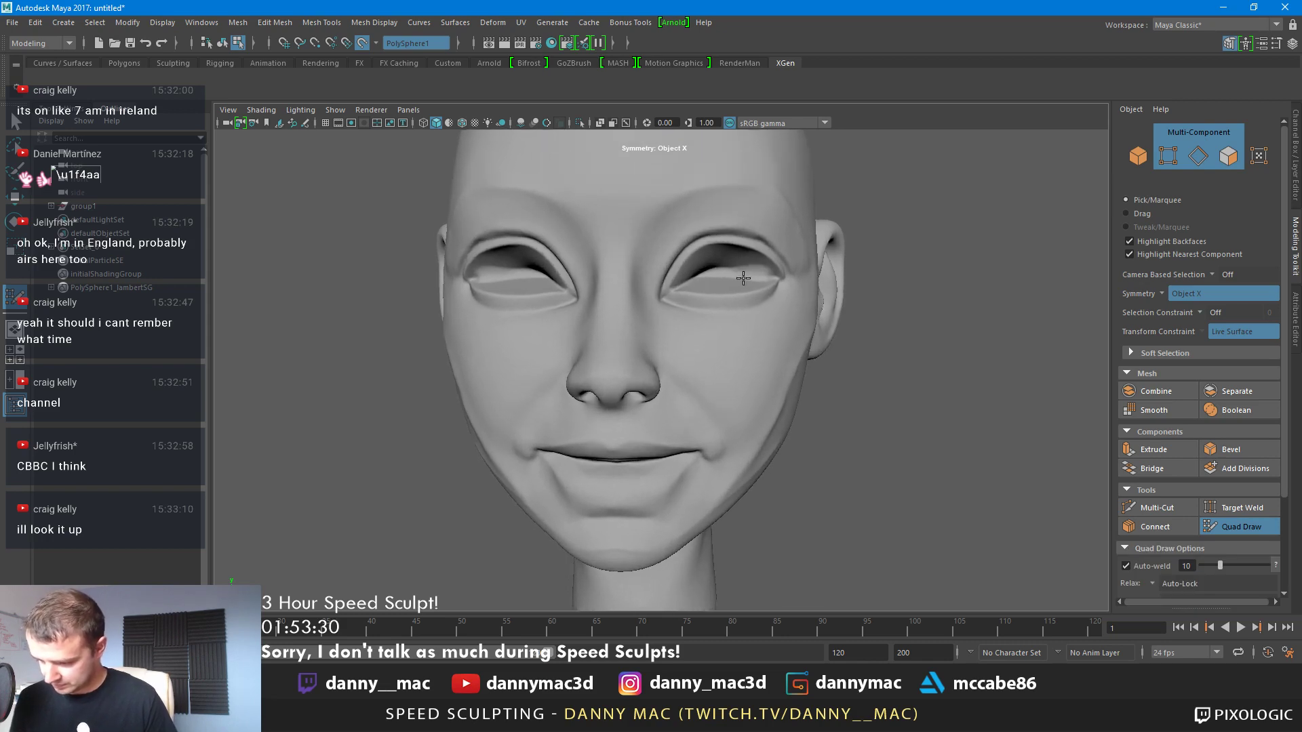
pyautogui.scroll(5, 743, 278)
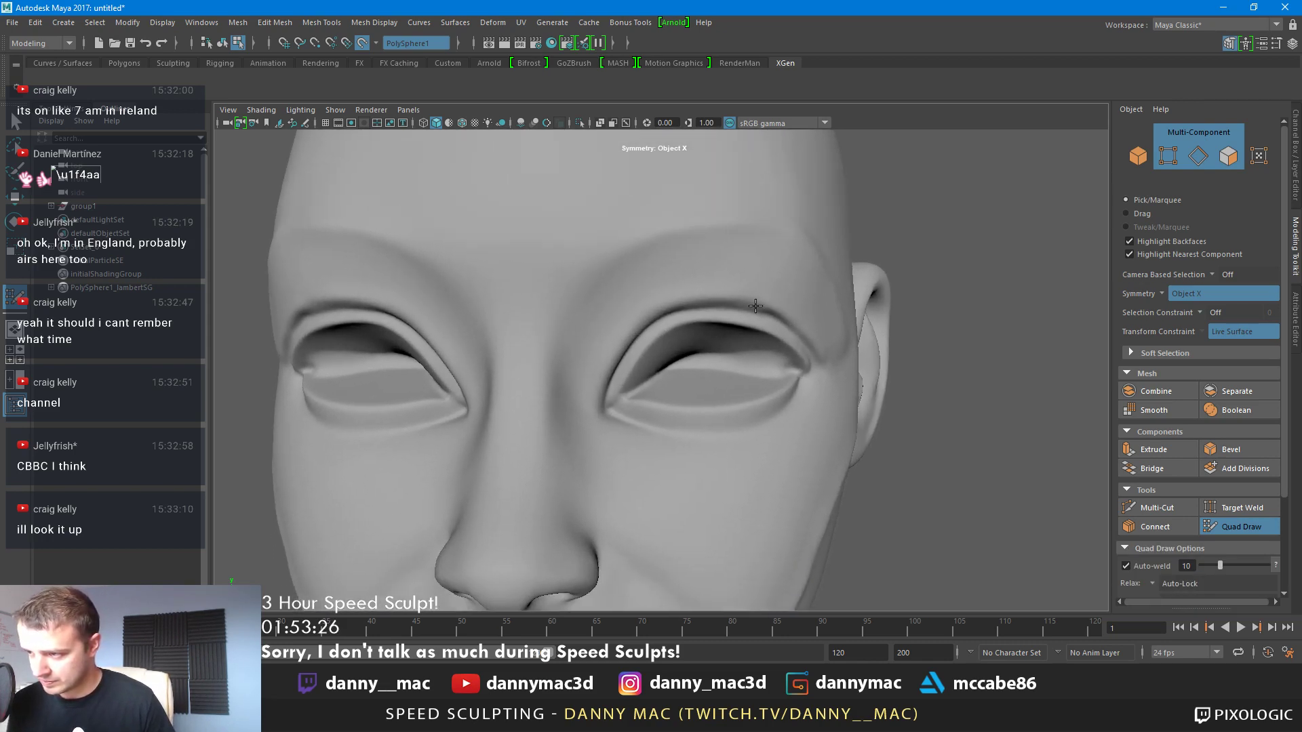
pyautogui.click(564, 408)
pyautogui.click(575, 302)
pyautogui.click(623, 333)
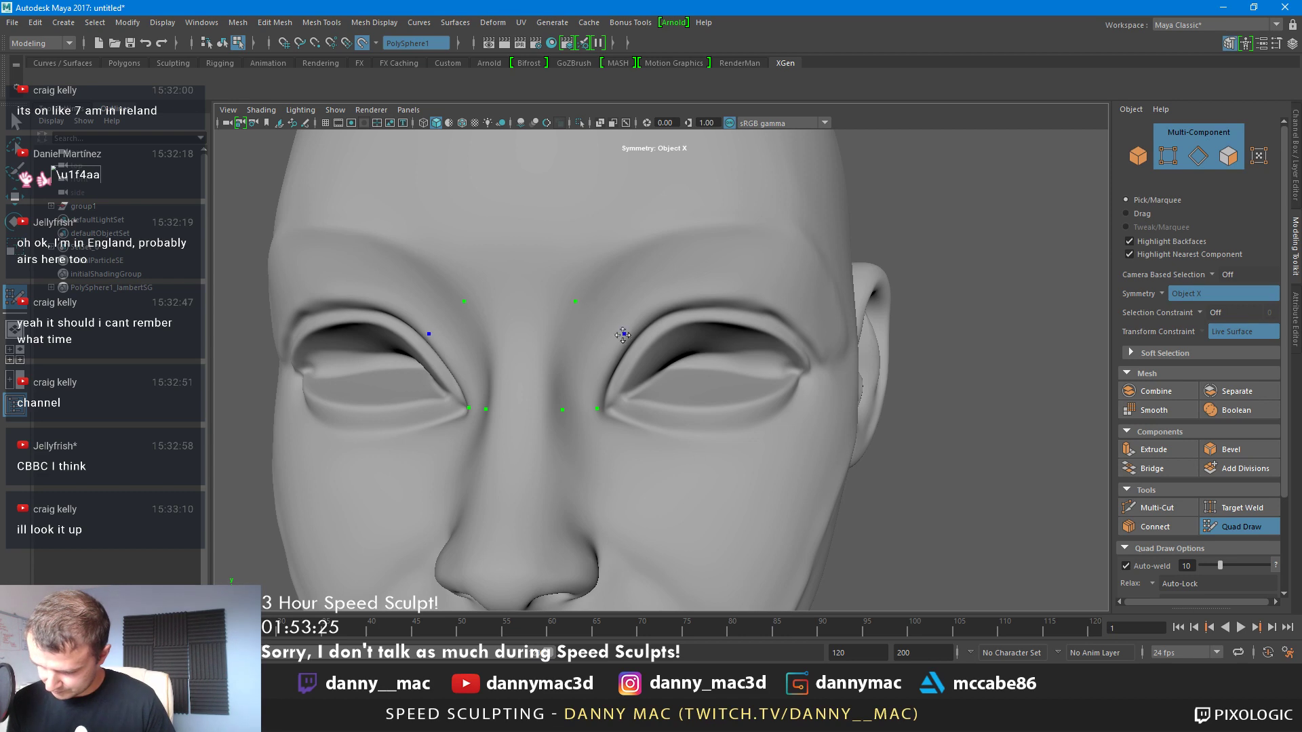
pyautogui.keyDown('shift'); pyautogui.click(588, 366); pyautogui.keyUp('shift')
pyautogui.moveTo(610, 330)
pyautogui.mouseDown()
pyautogui.moveTo(716, 275)
pyautogui.moveTo(674, 303)
pyautogui.moveTo(786, 274)
pyautogui.moveTo(791, 242)
pyautogui.mouseUp()
pyautogui.press('Tab')
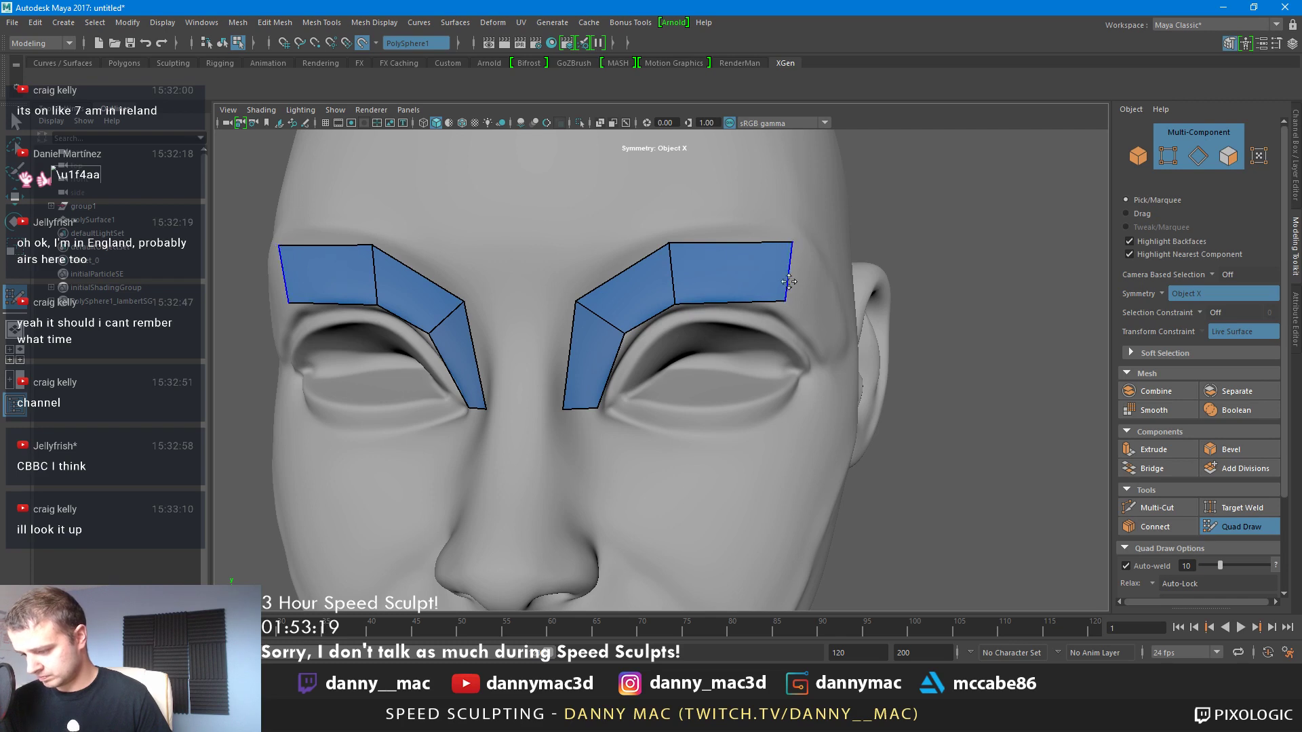
# Continue the quad strip around the outer eye corner and below the eye, closing the loop around the eye socket
pyautogui.moveTo(776, 304)
pyautogui.keyDown('alt'); pyautogui.mouseDown()
pyautogui.moveTo(756, 305)
pyautogui.moveTo(712, 360)
pyautogui.moveTo(726, 350)
pyautogui.moveTo(691, 431)
pyautogui.mouseUp(); pyautogui.keyUp('alt')
pyautogui.moveTo(452, 400)
pyautogui.mouseDown()
pyautogui.moveTo(500, 456)
pyautogui.moveTo(507, 445)
pyautogui.moveTo(587, 452)
pyautogui.moveTo(600, 479)
pyautogui.mouseUp()
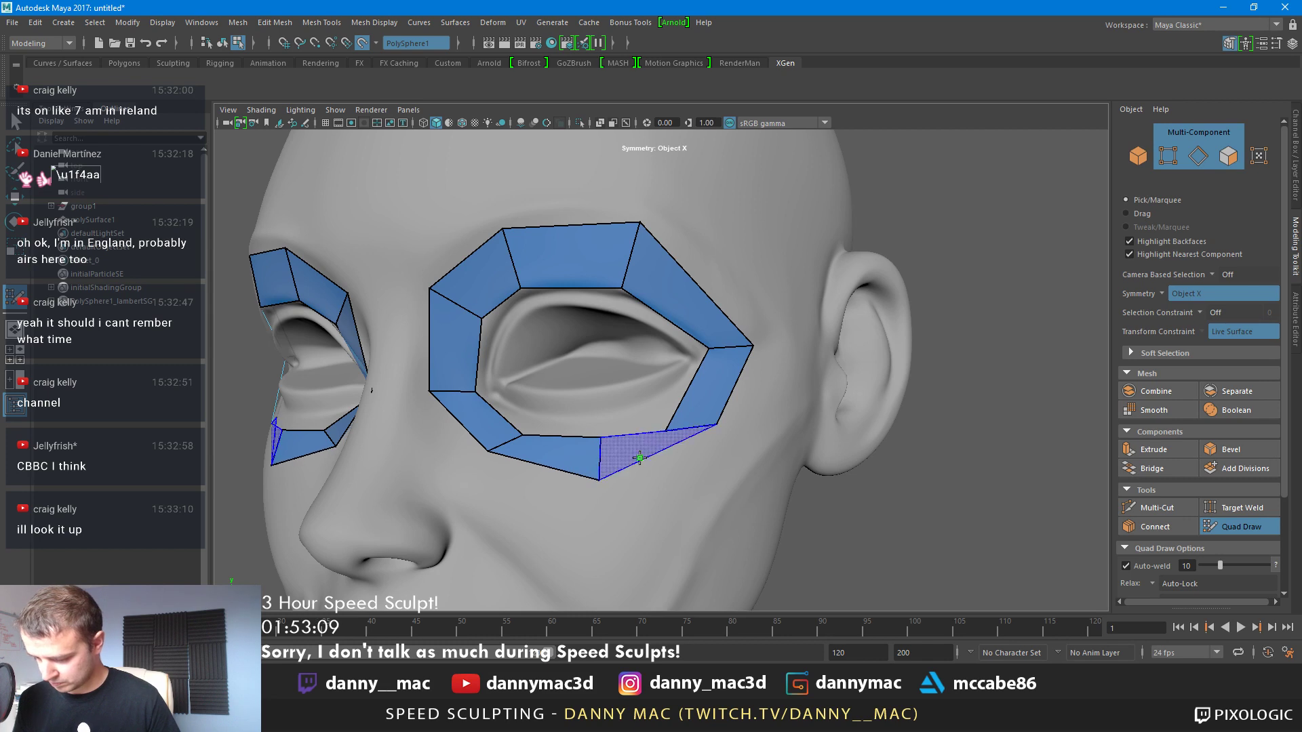
pyautogui.keyDown('shift'); pyautogui.click(641, 458); pyautogui.keyUp('shift')
# Move the eye loop's vertices at the lower lid, outer corner and inner brow to even out its quads
pyautogui.moveTo(665, 431); pyautogui.dragTo(655, 394)
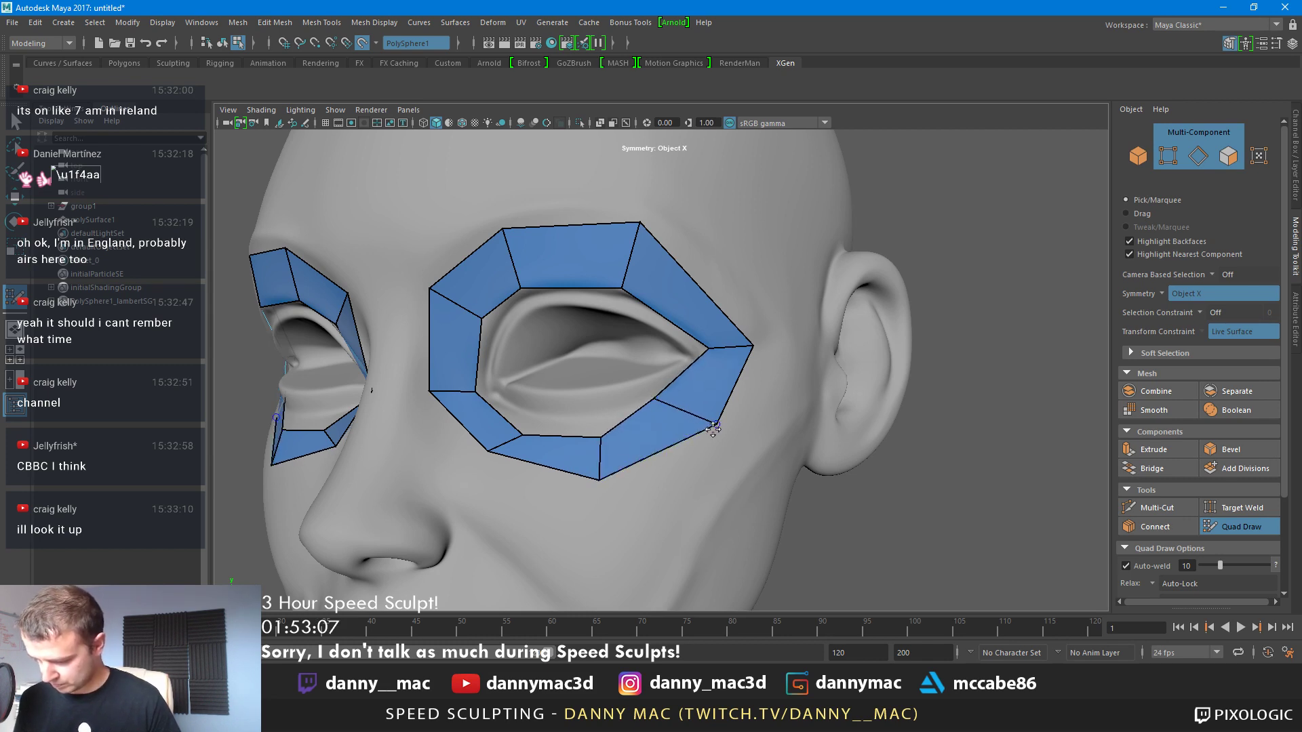
pyautogui.moveTo(717, 425); pyautogui.dragTo(695, 421)
pyautogui.moveTo(600, 437); pyautogui.dragTo(518, 408)
pyautogui.keyDown('alt'); pyautogui.moveTo(607, 437); pyautogui.dragTo(591, 444, button='right'); pyautogui.keyUp('alt')
pyautogui.keyDown('alt'); pyautogui.moveTo(589, 444); pyautogui.dragTo(794, 336); pyautogui.keyUp('alt')
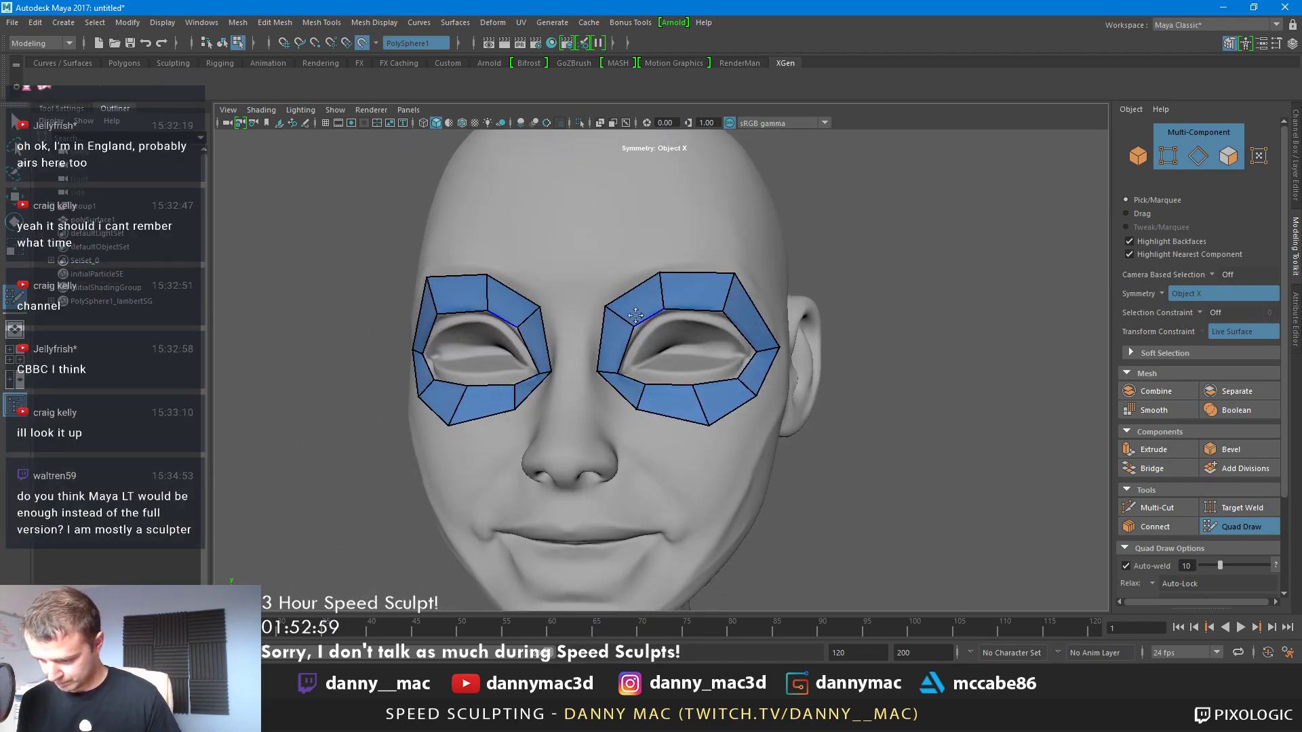
pyautogui.moveTo(633, 326)
pyautogui.mouseDown()
pyautogui.moveTo(666, 310)
pyautogui.moveTo(603, 303)
pyautogui.mouseUp()
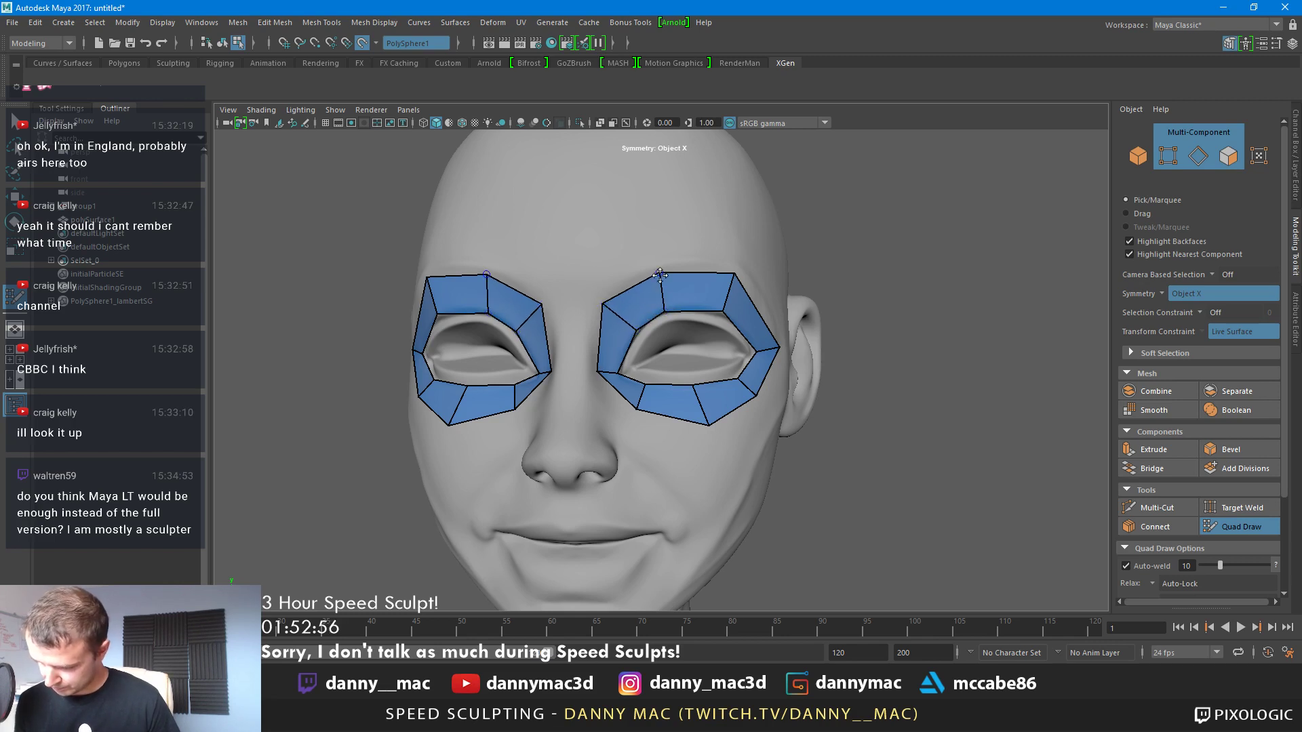
pyautogui.moveTo(660, 273); pyautogui.dragTo(653, 268)
pyautogui.moveTo(598, 373); pyautogui.dragTo(597, 373)
# Add a mirrored quad on the cheek below the eye loop, beside the nose
pyautogui.keyDown('alt'); pyautogui.moveTo(592, 362); pyautogui.dragTo(580, 355, button='right'); pyautogui.keyUp('alt')
pyautogui.keyDown('alt'); pyautogui.moveTo(580, 356); pyautogui.dragTo(683, 388); pyautogui.keyUp('alt')
pyautogui.keyDown('shift'); pyautogui.click(729, 403); pyautogui.keyUp('shift')
pyautogui.keyDown('alt'); pyautogui.moveTo(729, 403); pyautogui.dragTo(741, 373, button='middle'); pyautogui.keyUp('alt')
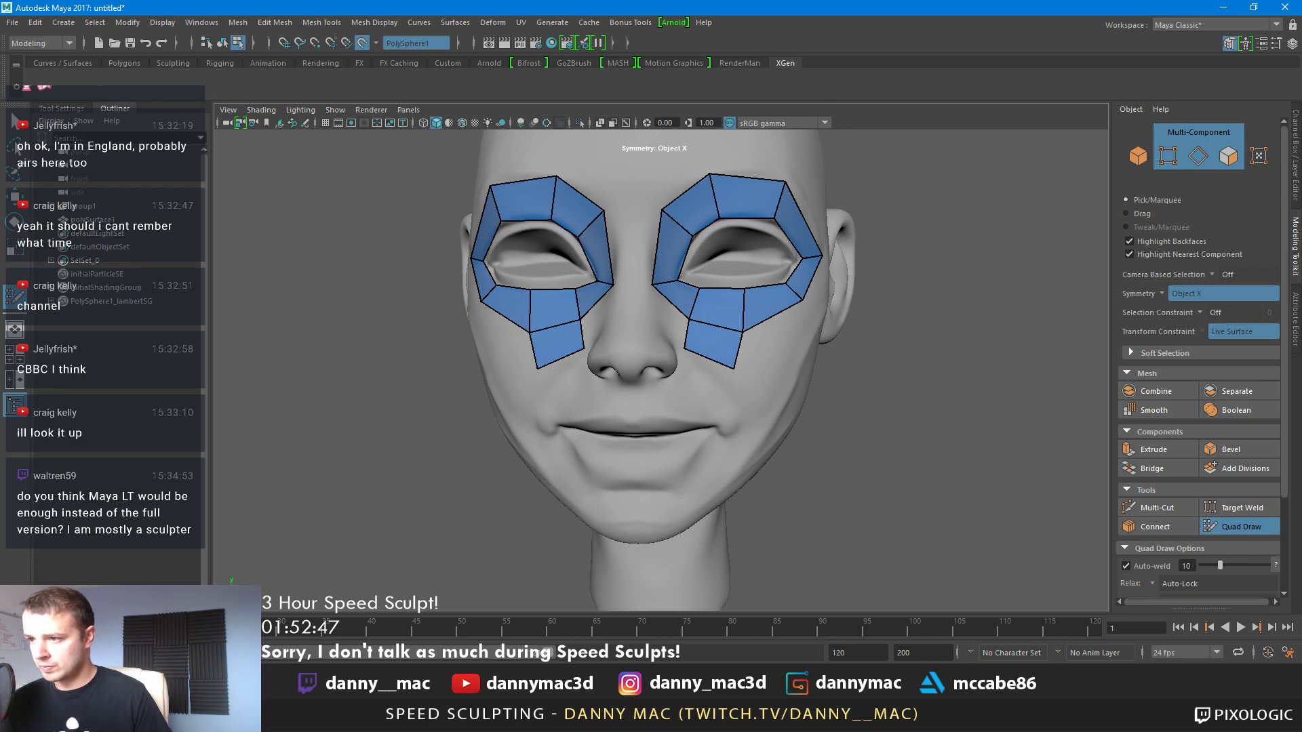
# Extrude an inner row of quads along the lower eyelid from the inner to the outer eye corner
pyautogui.keyDown('alt'); pyautogui.moveTo(697, 264); pyautogui.dragTo(732, 238, button='right'); pyautogui.keyUp('alt')
pyautogui.keyDown('alt'); pyautogui.moveTo(732, 238); pyautogui.dragTo(719, 269, button='middle'); pyautogui.keyUp('alt')
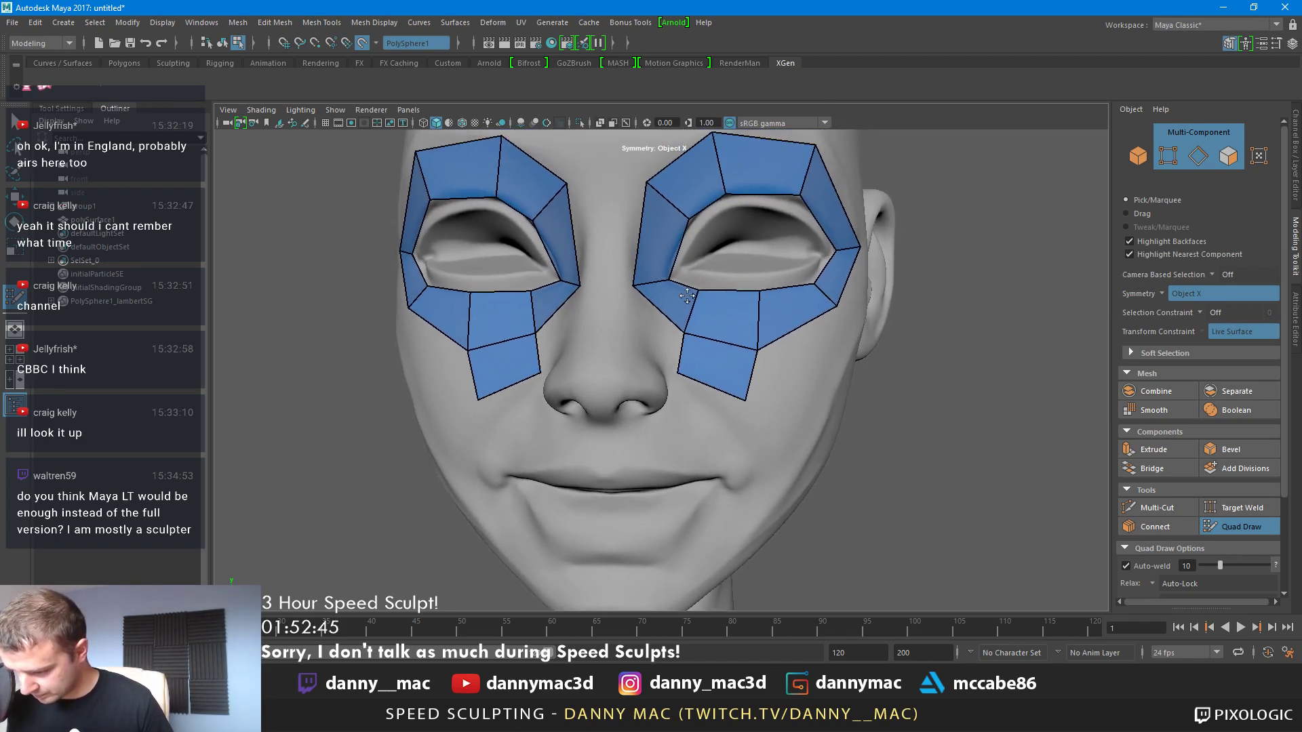
pyautogui.press('Tab')
pyautogui.moveTo(684, 288); pyautogui.dragTo(712, 288)
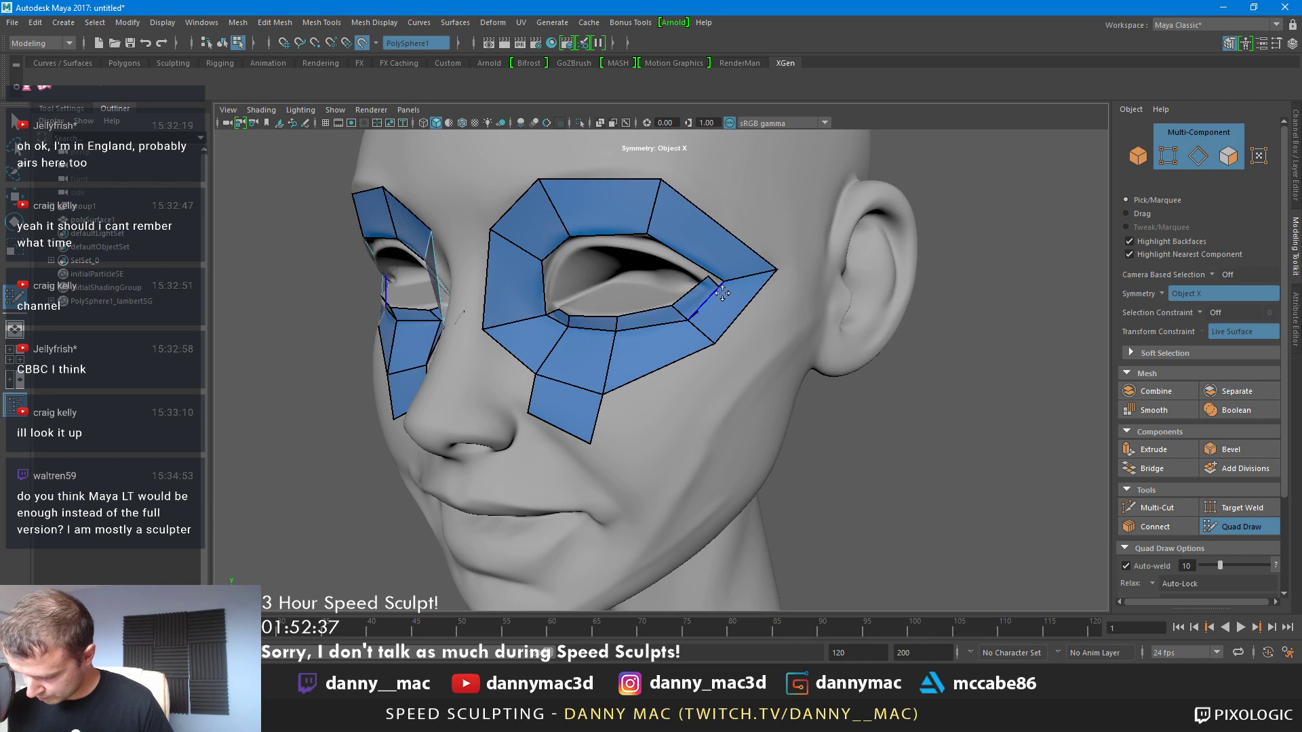
pyautogui.press('Tab')
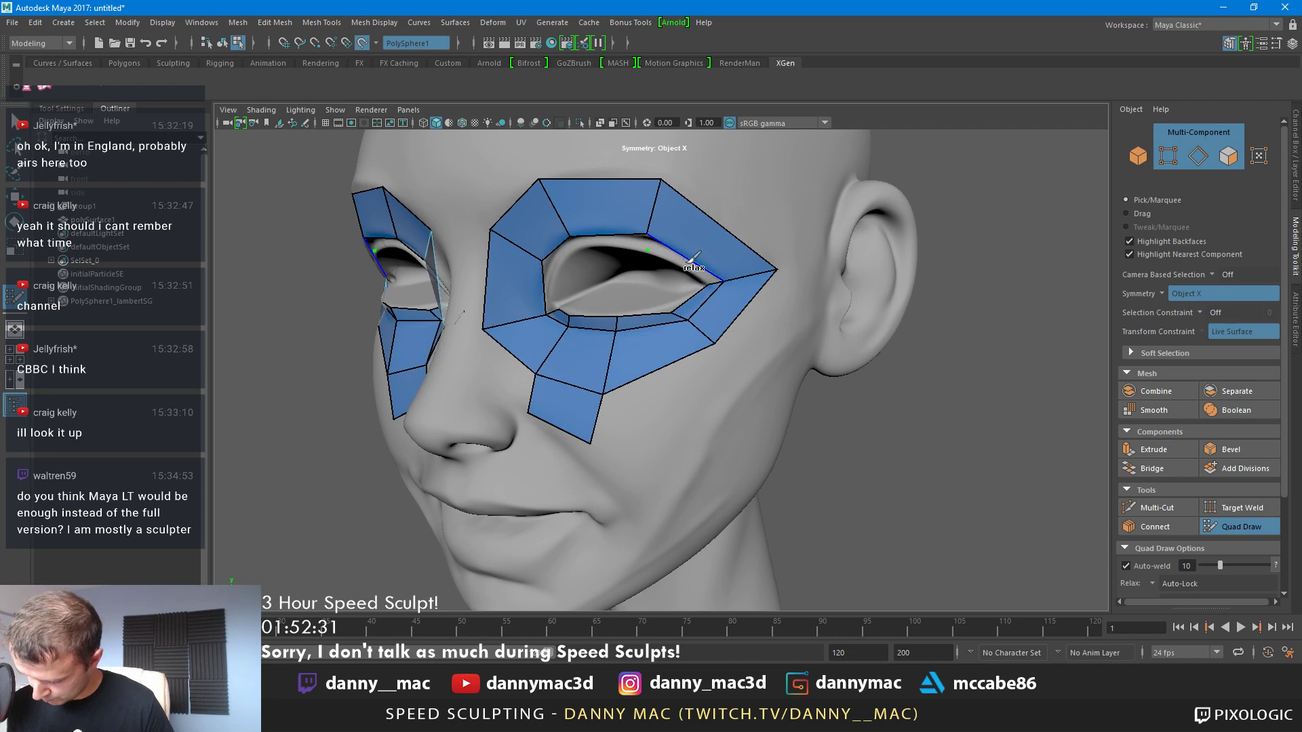
# Relax the upper eyelid edge and extend the inner quad row along it and down to the inner eye corner
pyautogui.keyDown('shift'); pyautogui.moveTo(693, 259); pyautogui.dragTo(634, 241); pyautogui.keyUp('shift')
pyautogui.press('Tab')
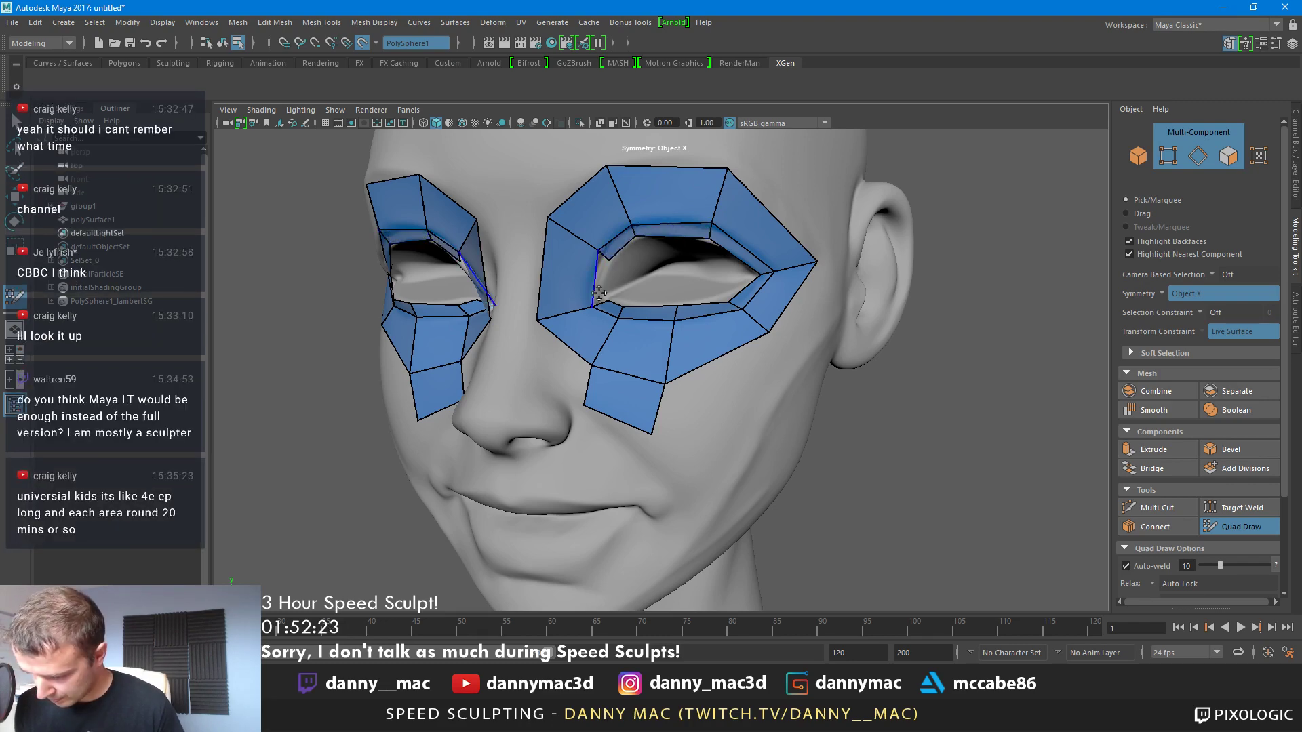
pyautogui.scroll(4, 599, 293)
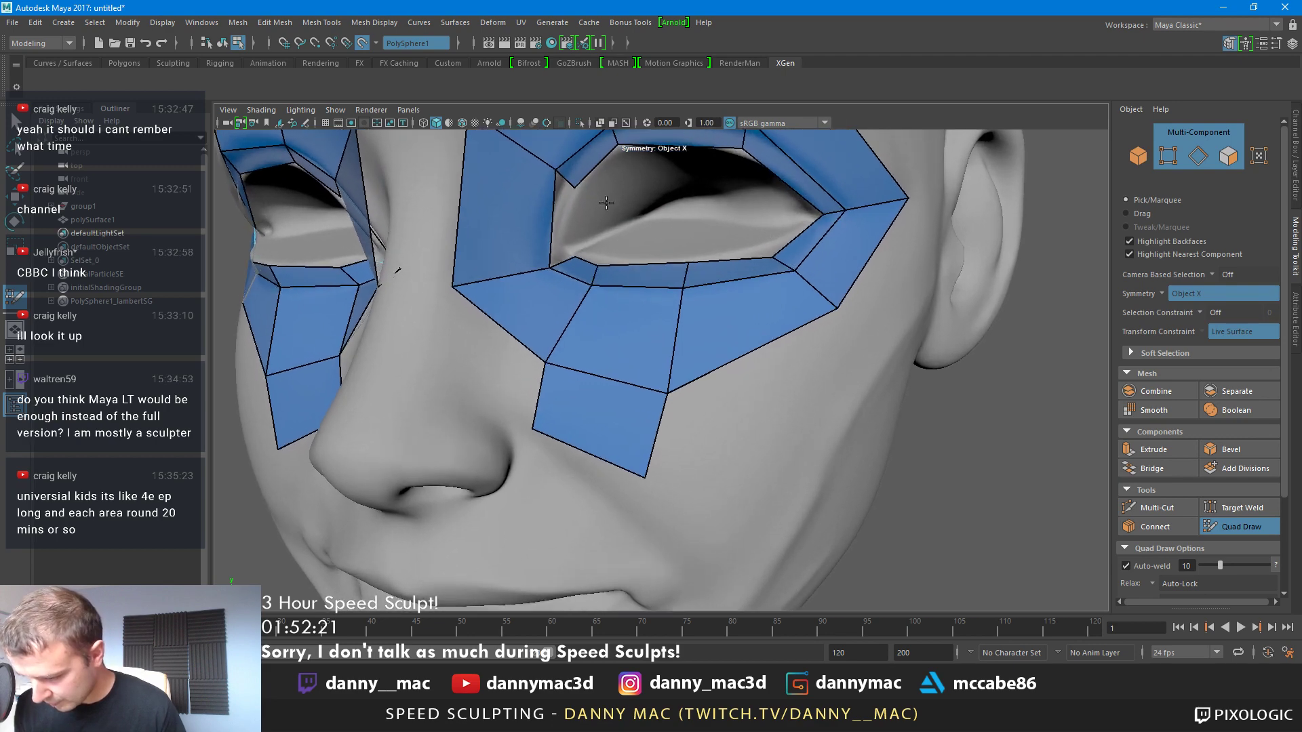
pyautogui.press('Tab')
pyautogui.moveTo(567, 180); pyautogui.dragTo(570, 244)
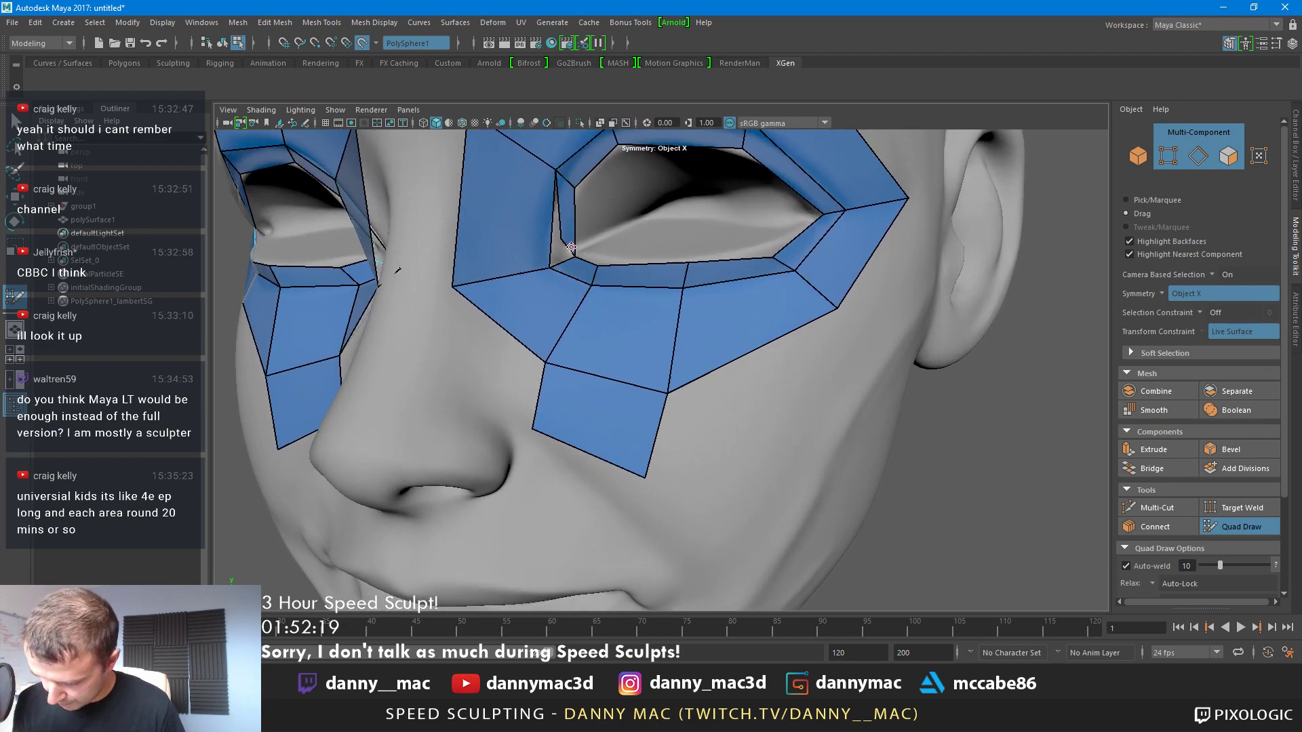
# Bridge the cheek quads across the nose with a quad on each side of the centre line and adjust the surrounding vertices
pyautogui.scroll(-5, 563, 258)
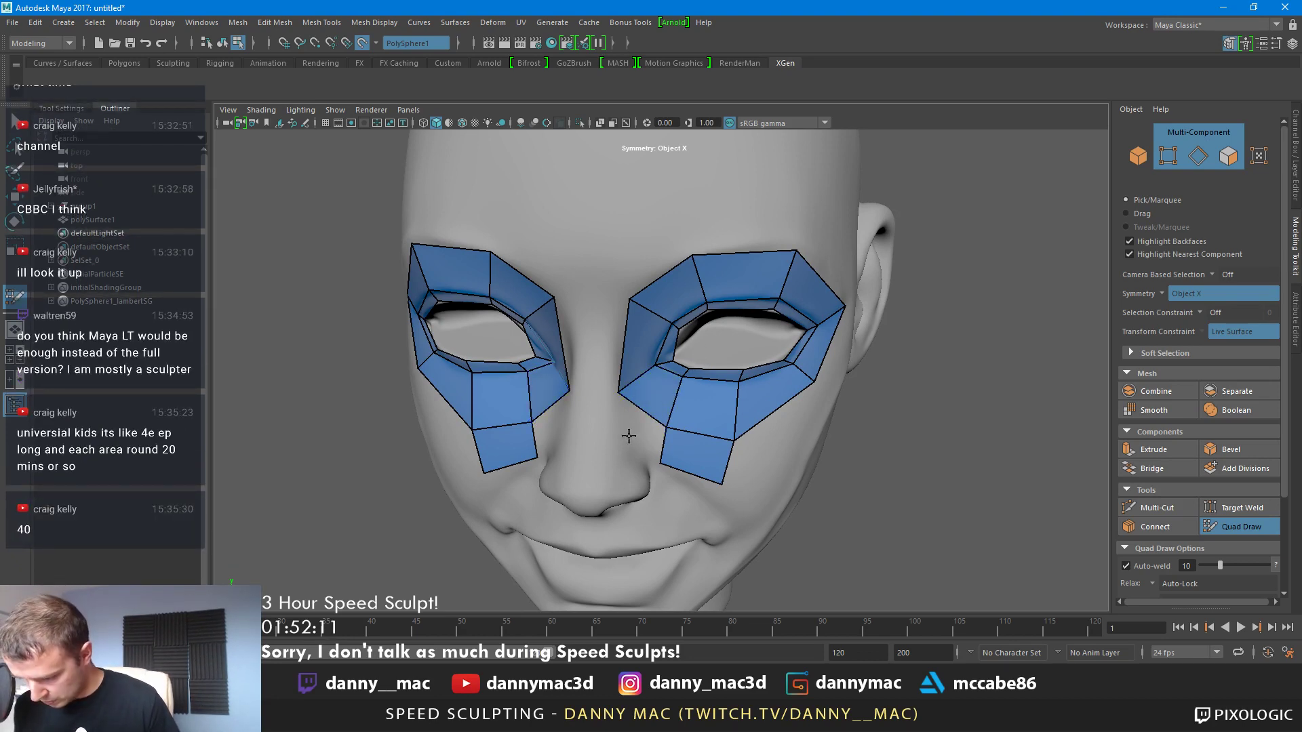
pyautogui.keyDown('shift'); pyautogui.click(586, 444); pyautogui.keyUp('shift')
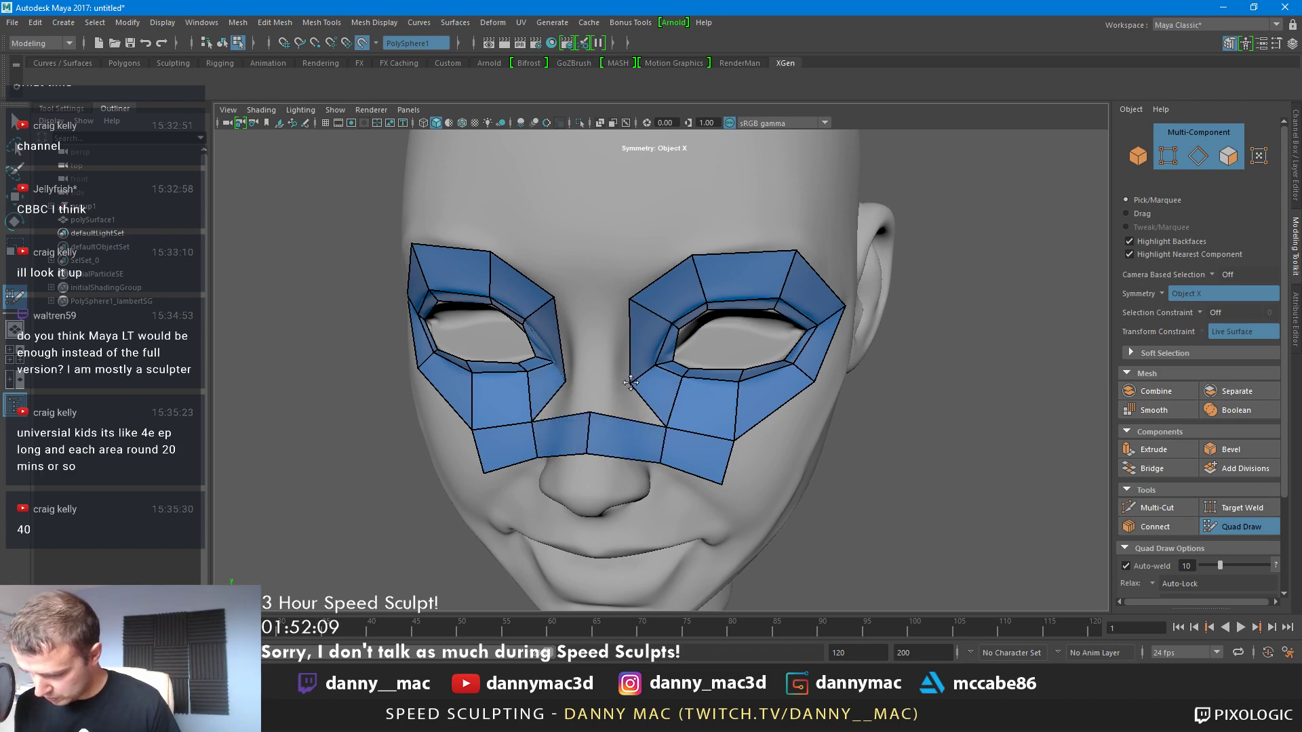
pyautogui.keyDown('alt'); pyautogui.moveTo(717, 394); pyautogui.dragTo(697, 405, button='right'); pyautogui.keyUp('alt')
pyautogui.keyDown('alt'); pyautogui.moveTo(696, 423); pyautogui.dragTo(642, 375); pyautogui.keyUp('alt')
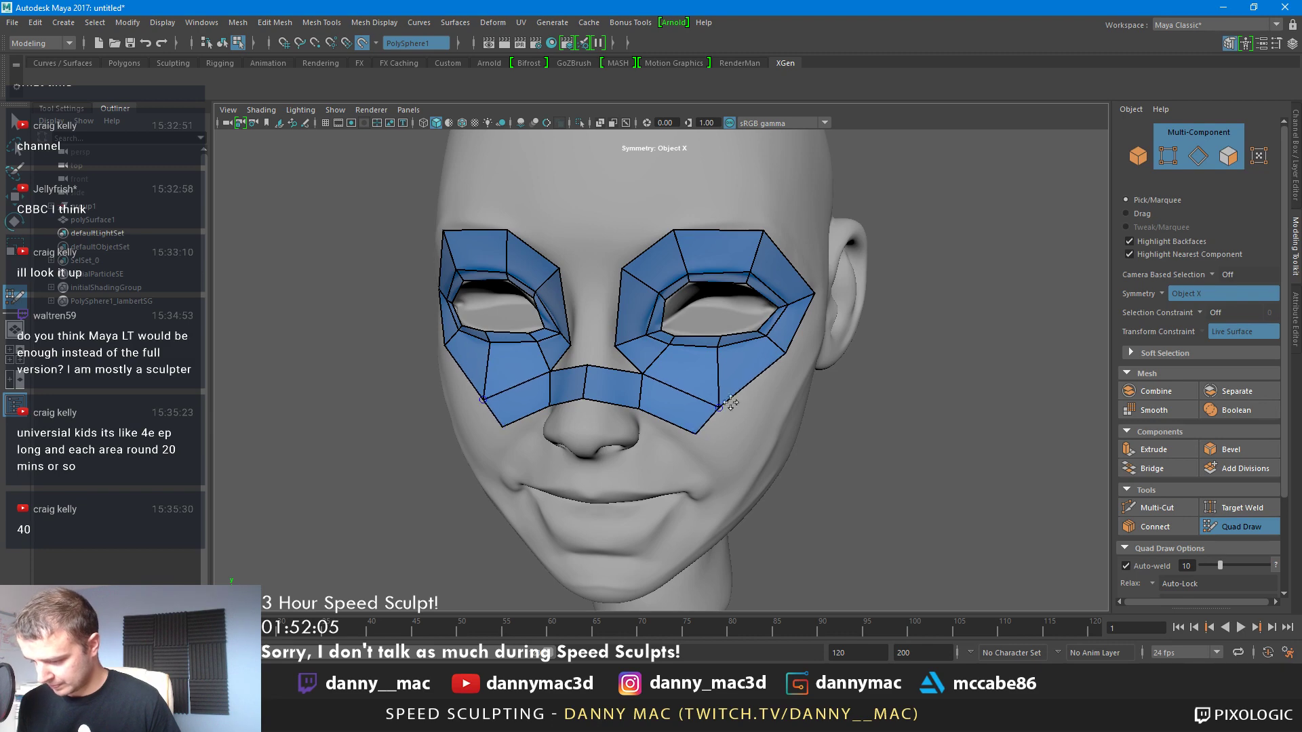
# Build a mirrored quad strip from the cheek down around the mouth and close it across the centre of the chin
pyautogui.keyDown('alt'); pyautogui.moveTo(753, 407); pyautogui.dragTo(645, 402); pyautogui.keyUp('alt')
pyautogui.keyDown('shift'); pyautogui.click(654, 401); pyautogui.keyUp('shift')
pyautogui.keyDown('shift'); pyautogui.click(635, 419); pyautogui.keyUp('shift')
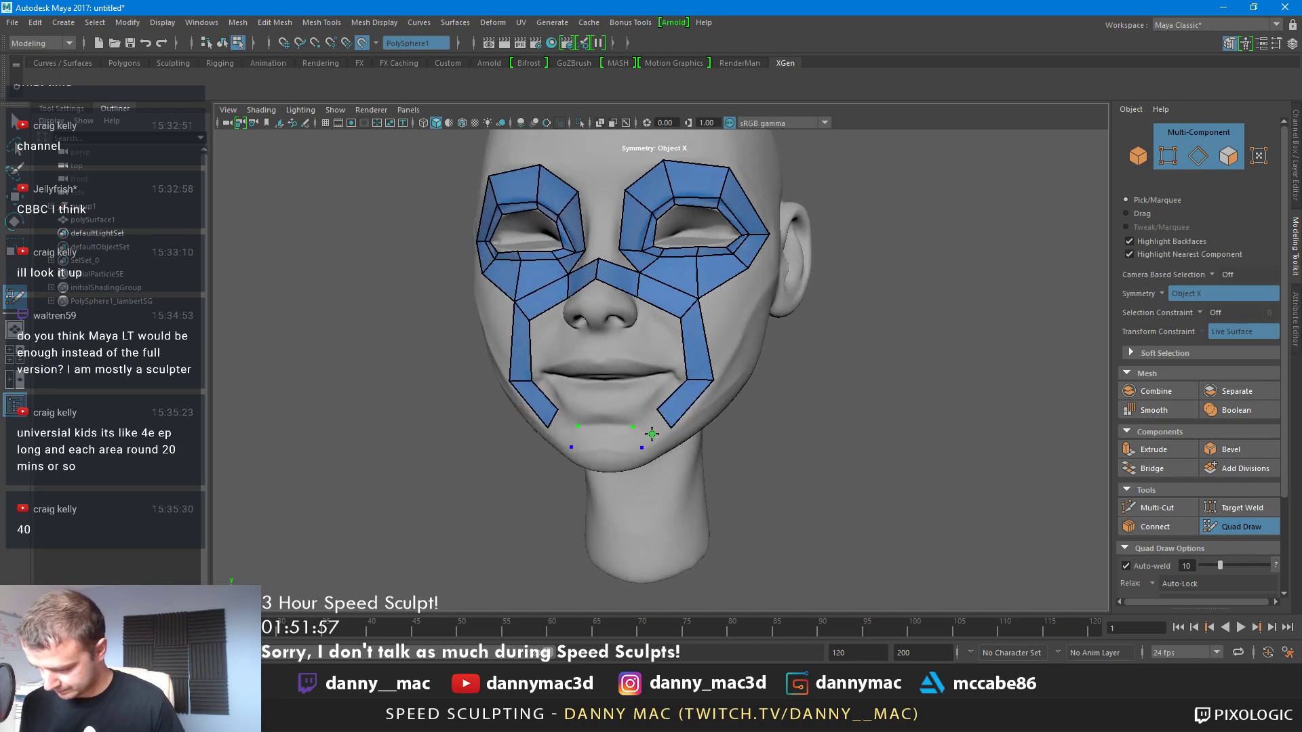
pyautogui.keyDown('shift'); pyautogui.click(651, 434); pyautogui.keyUp('shift')
pyautogui.keyDown('shift'); pyautogui.click(622, 434); pyautogui.keyUp('shift')
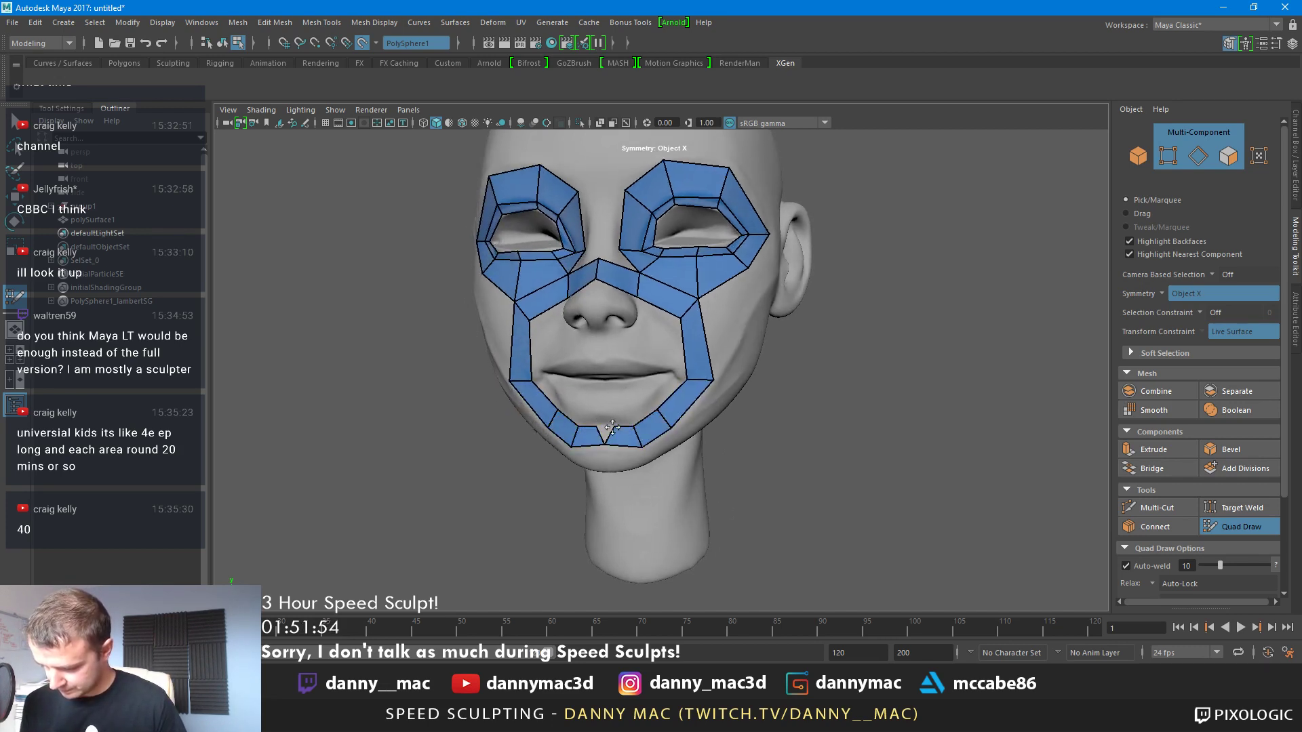
pyautogui.scroll(-2, 658, 361)
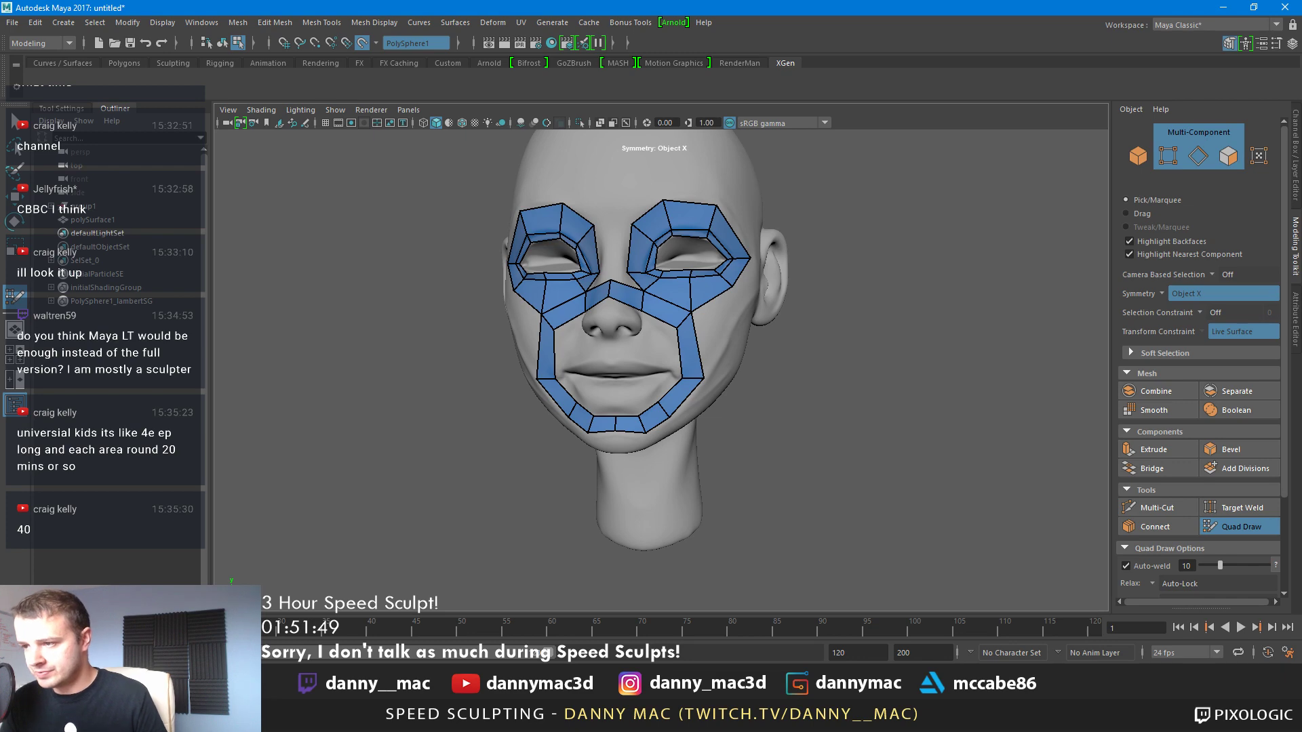
# Create a mirrored quad at the centre of the upper lip and extend the strip along it around the mouth corner
pyautogui.scroll(5, 635, 352)
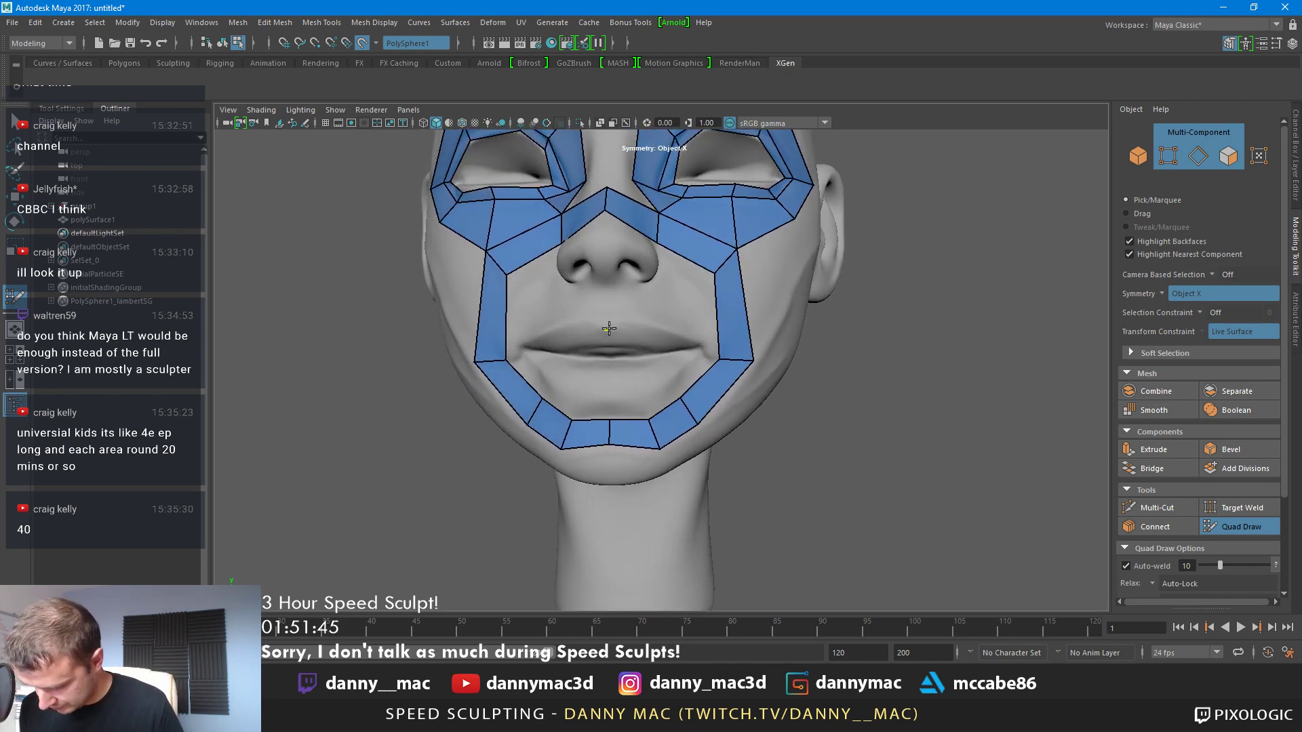
pyautogui.click(608, 329)
pyautogui.click(608, 345)
pyautogui.click(637, 348)
pyautogui.click(636, 323)
pyautogui.keyDown('shift'); pyautogui.click(624, 336); pyautogui.keyUp('shift')
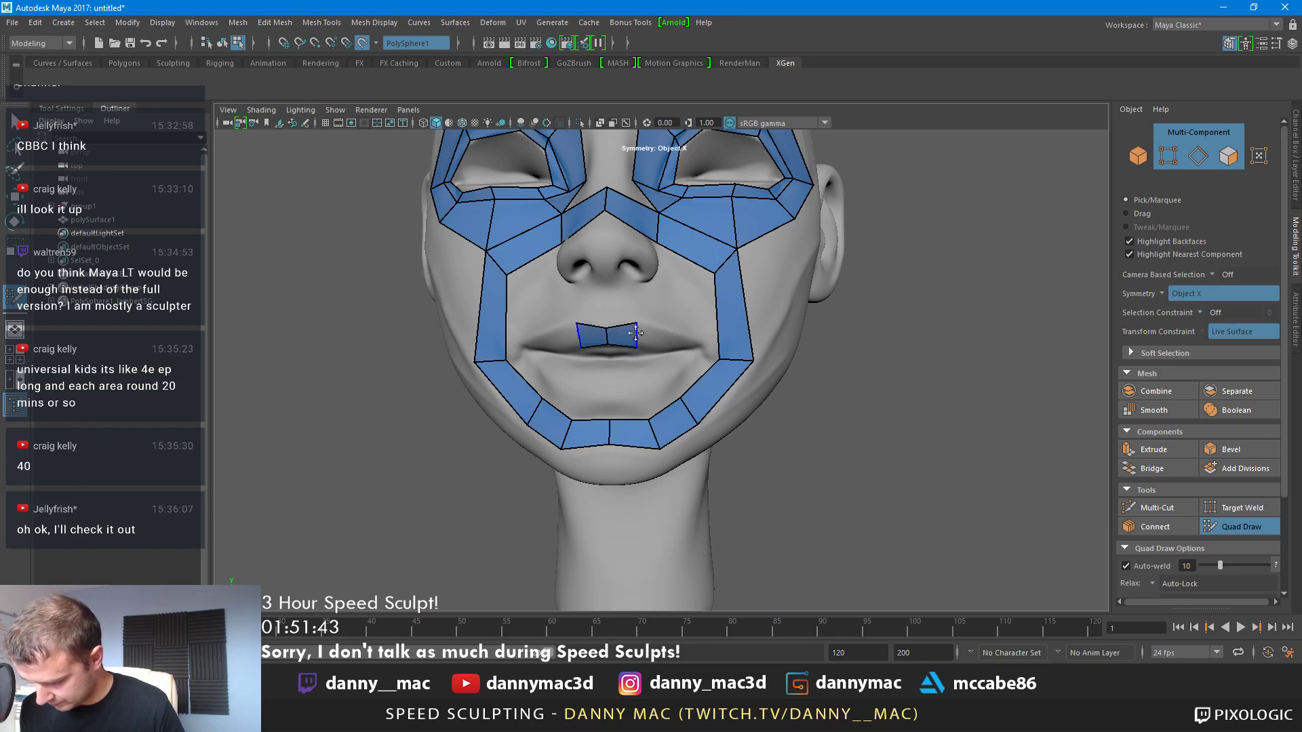
pyautogui.press('Tab')
pyautogui.moveTo(637, 334); pyautogui.dragTo(678, 370)
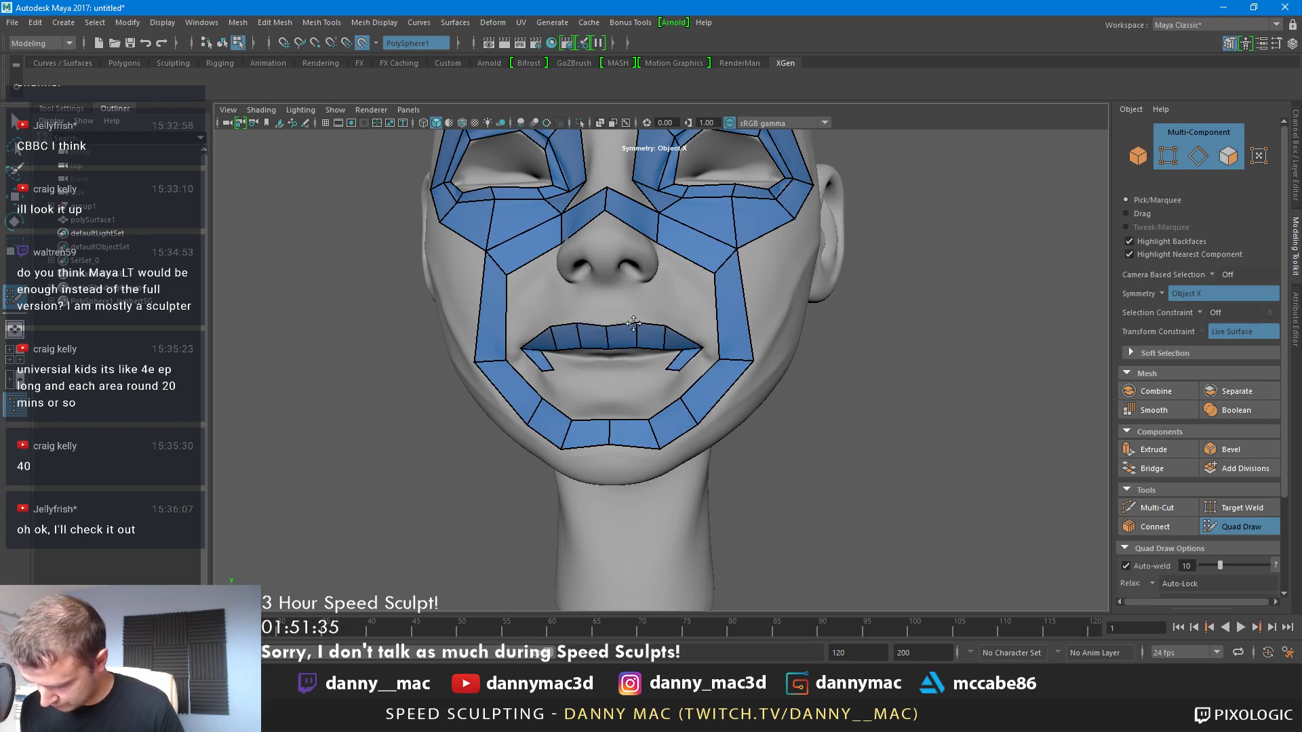
# Complete the quad strip along the lower lip and add an outer row beneath it up to the mouth corner
pyautogui.moveTo(644, 336)
pyautogui.keyDown('alt'); pyautogui.mouseDown()
pyautogui.moveTo(685, 372)
pyautogui.moveTo(668, 406)
pyautogui.moveTo(625, 411)
pyautogui.moveTo(655, 421)
pyautogui.mouseUp(); pyautogui.keyUp('alt')
pyautogui.keyDown('alt'); pyautogui.moveTo(705, 392); pyautogui.dragTo(659, 361, button='middle'); pyautogui.keyUp('alt')
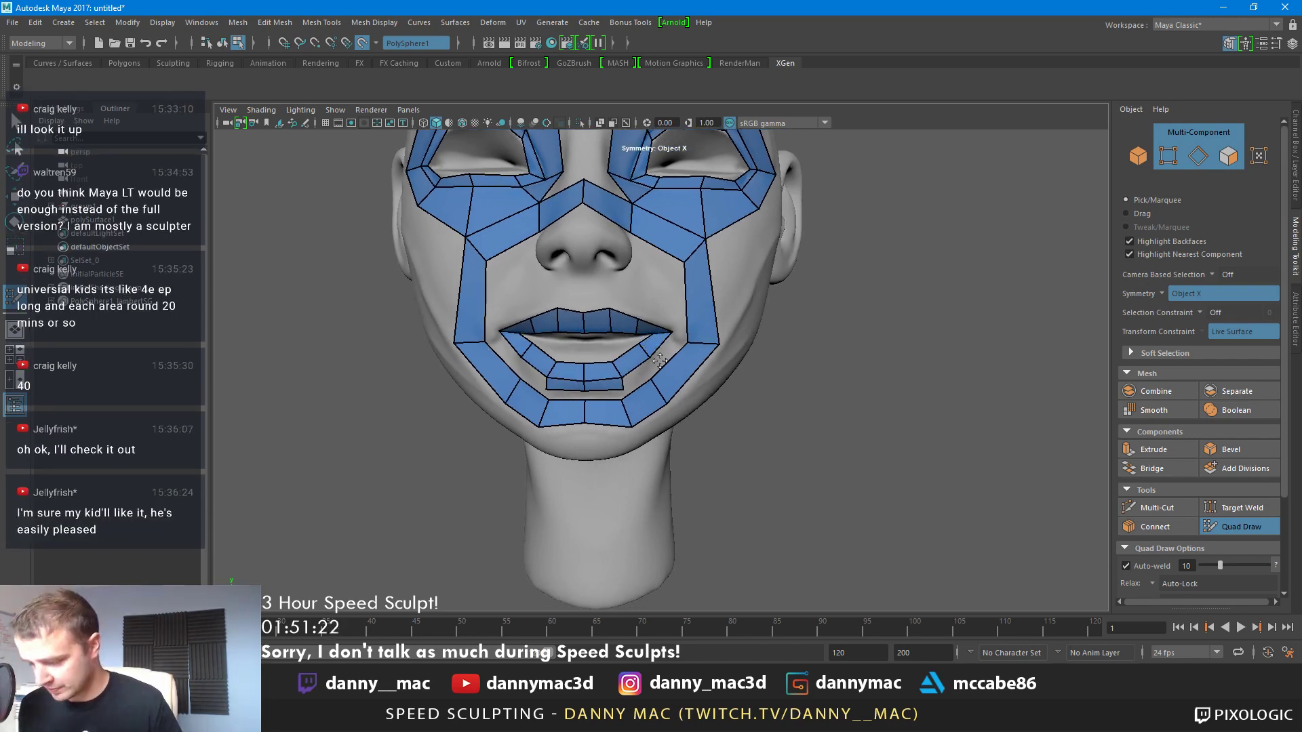
pyautogui.keyDown('alt'); pyautogui.moveTo(660, 361); pyautogui.dragTo(627, 371); pyautogui.keyUp('alt')
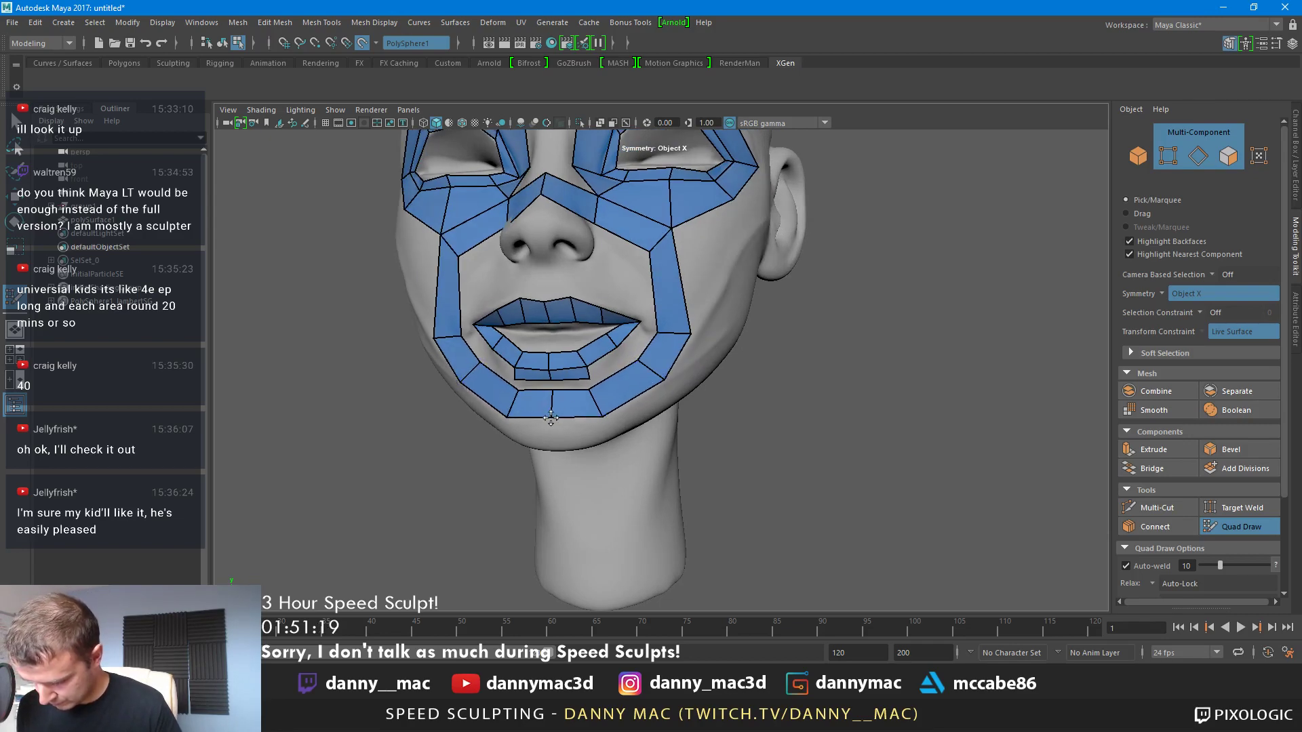
pyautogui.keyDown('alt'); pyautogui.moveTo(550, 419); pyautogui.dragTo(568, 385); pyautogui.keyUp('alt')
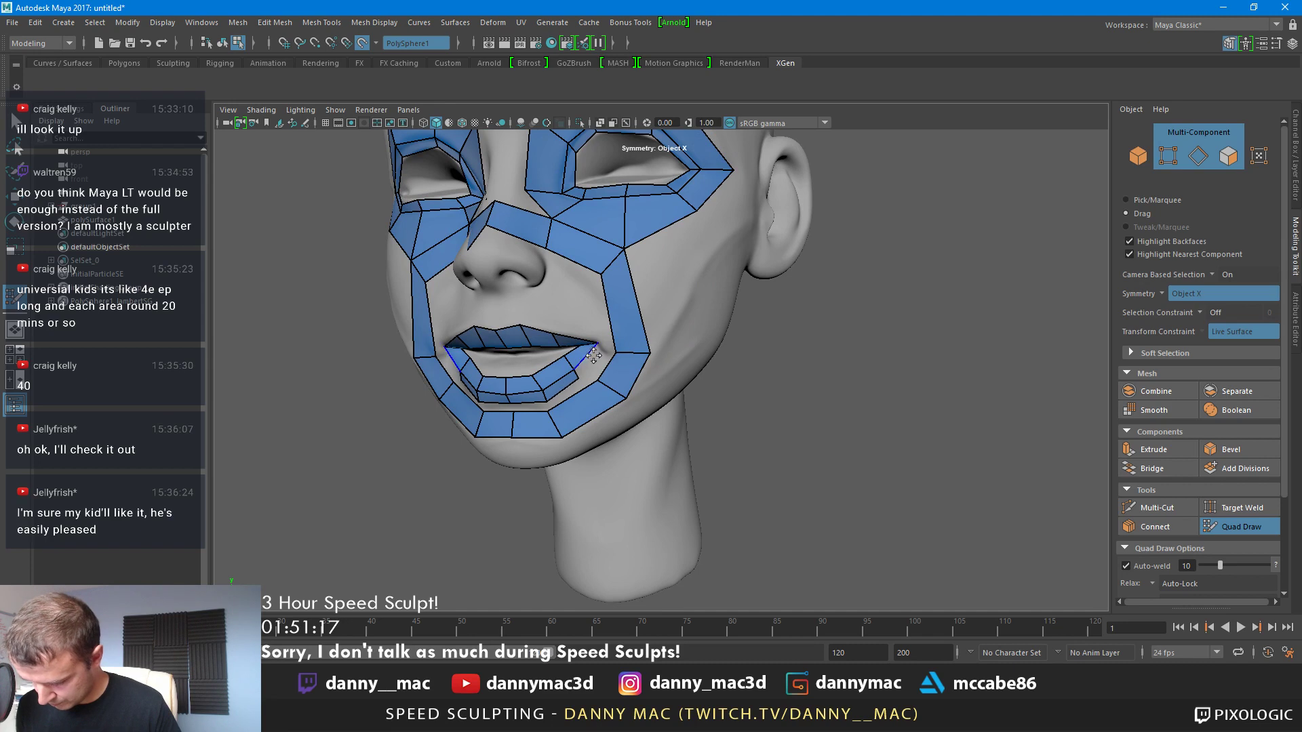
pyautogui.keyDown('shift'); pyautogui.click(594, 356); pyautogui.keyUp('shift')
pyautogui.keyDown('shift'); pyautogui.click(605, 352); pyautogui.keyUp('shift')
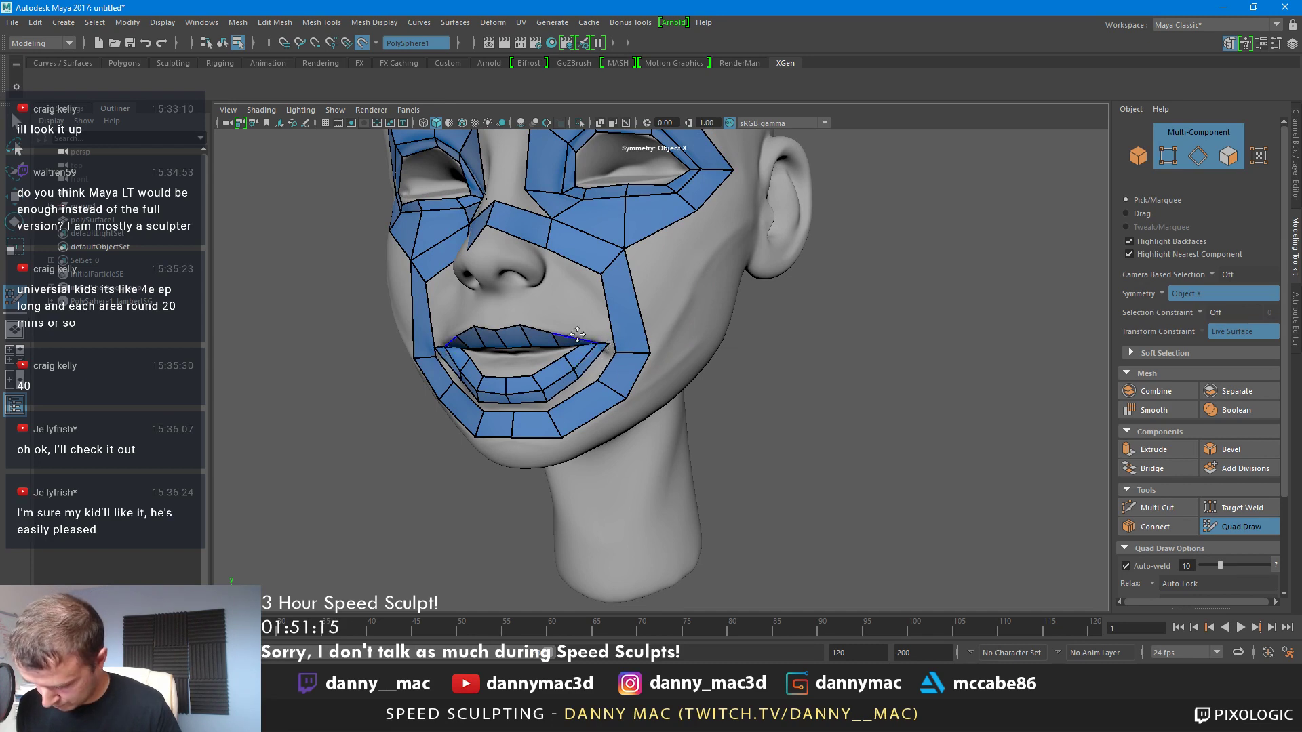
# Fill the outer quad row above the upper lip to the centre line and add an inner row along the lower lip
pyautogui.keyDown('shift'); pyautogui.click(608, 339); pyautogui.keyUp('shift')
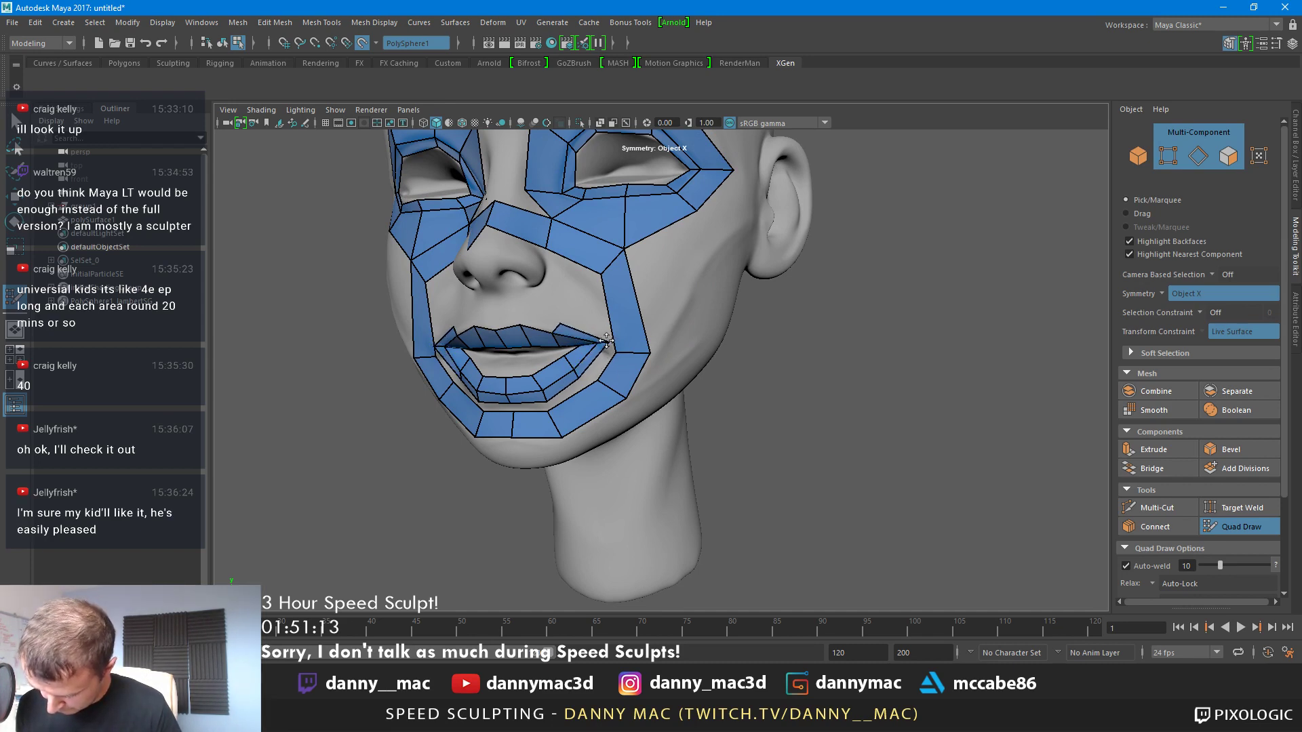
pyautogui.keyDown('alt'); pyautogui.moveTo(548, 315); pyautogui.dragTo(614, 324); pyautogui.keyUp('alt')
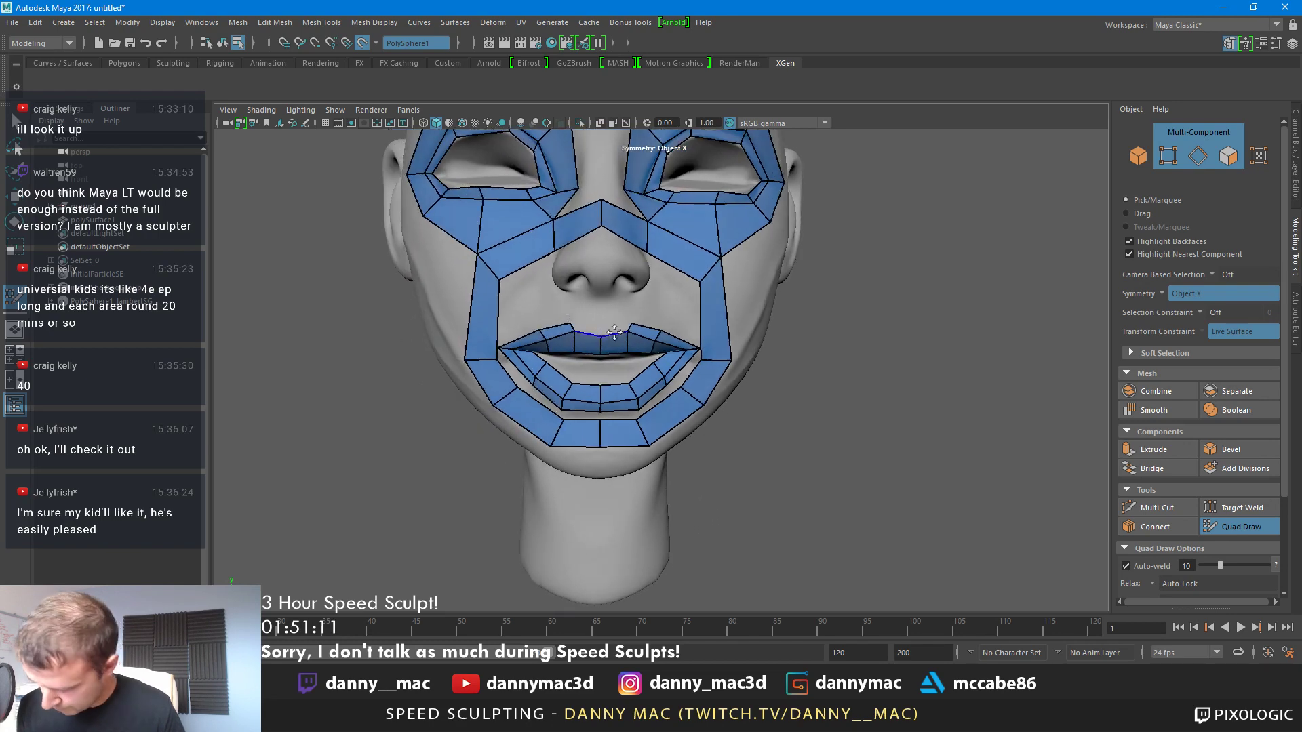
pyautogui.keyDown('shift'); pyautogui.click(630, 324); pyautogui.keyUp('shift')
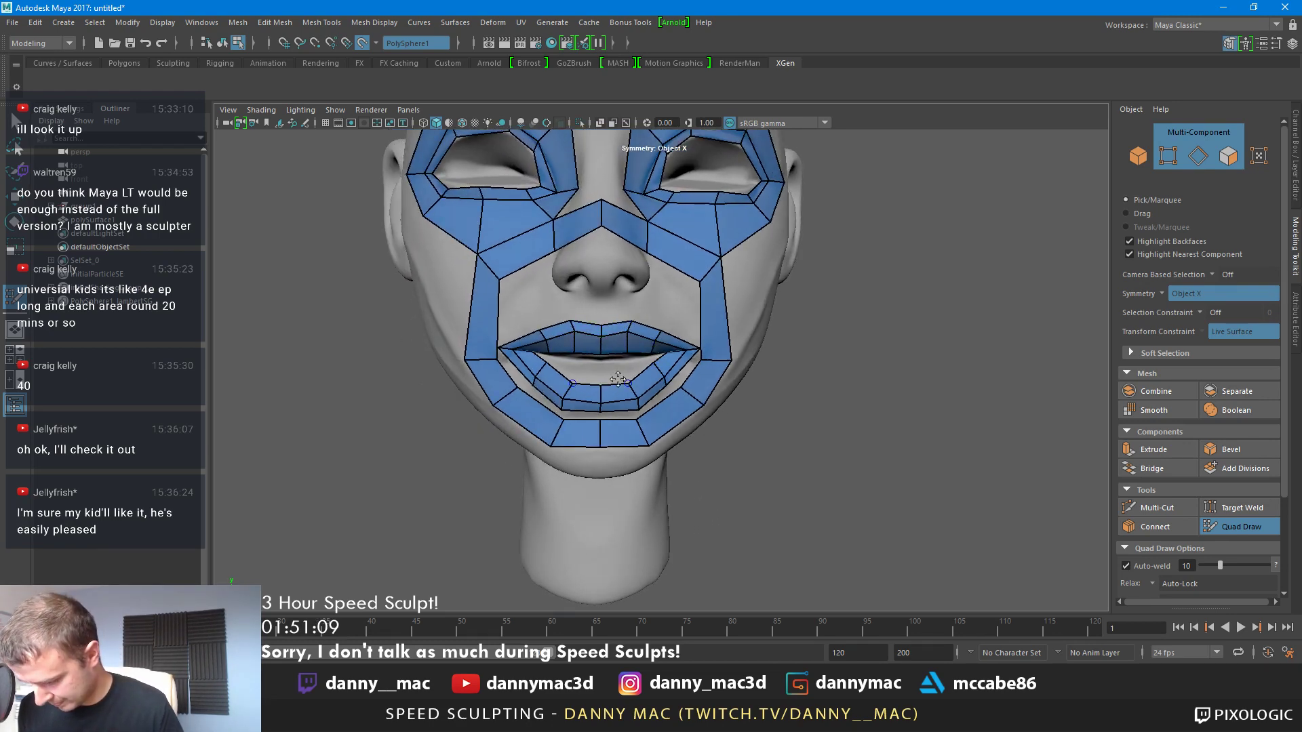
pyautogui.moveTo(601, 381); pyautogui.dragTo(665, 347)
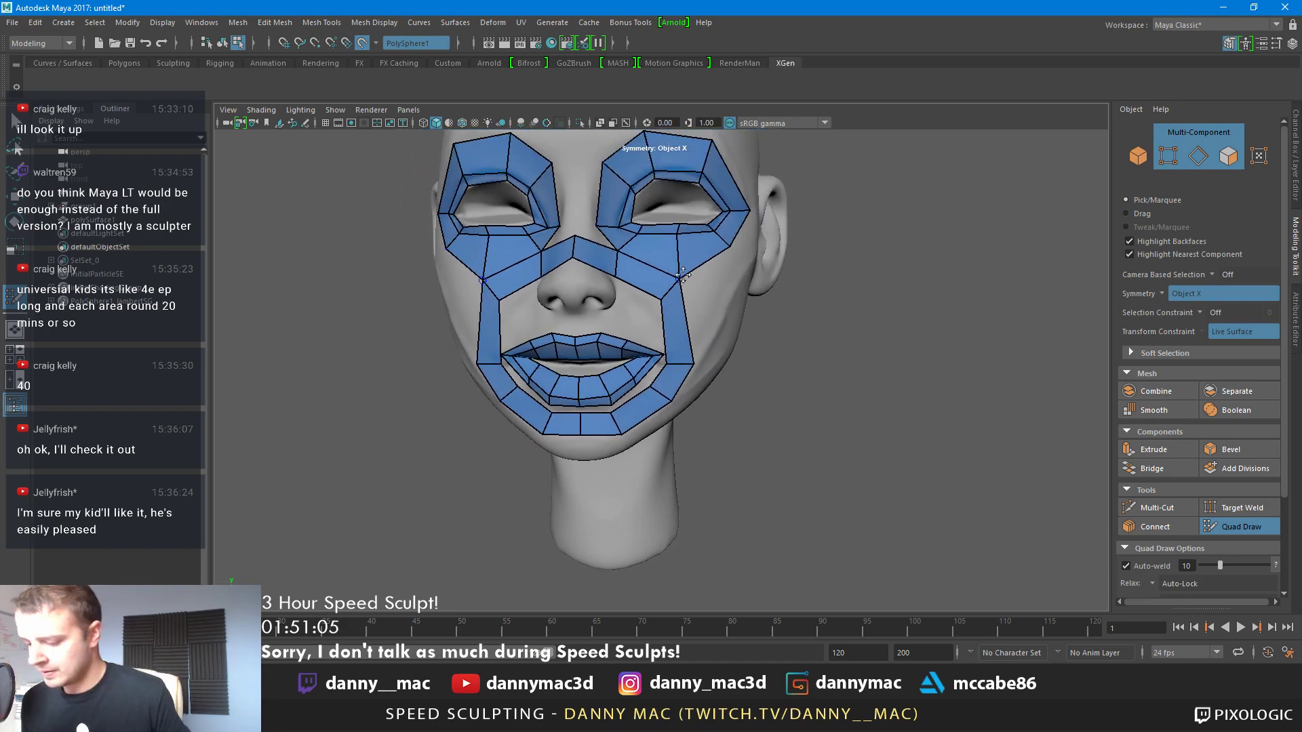
# Save the scene to the desktop as tomiaRetop.mb
pyautogui.keyDown('alt'); pyautogui.moveTo(682, 277); pyautogui.dragTo(568, 310); pyautogui.keyUp('alt')
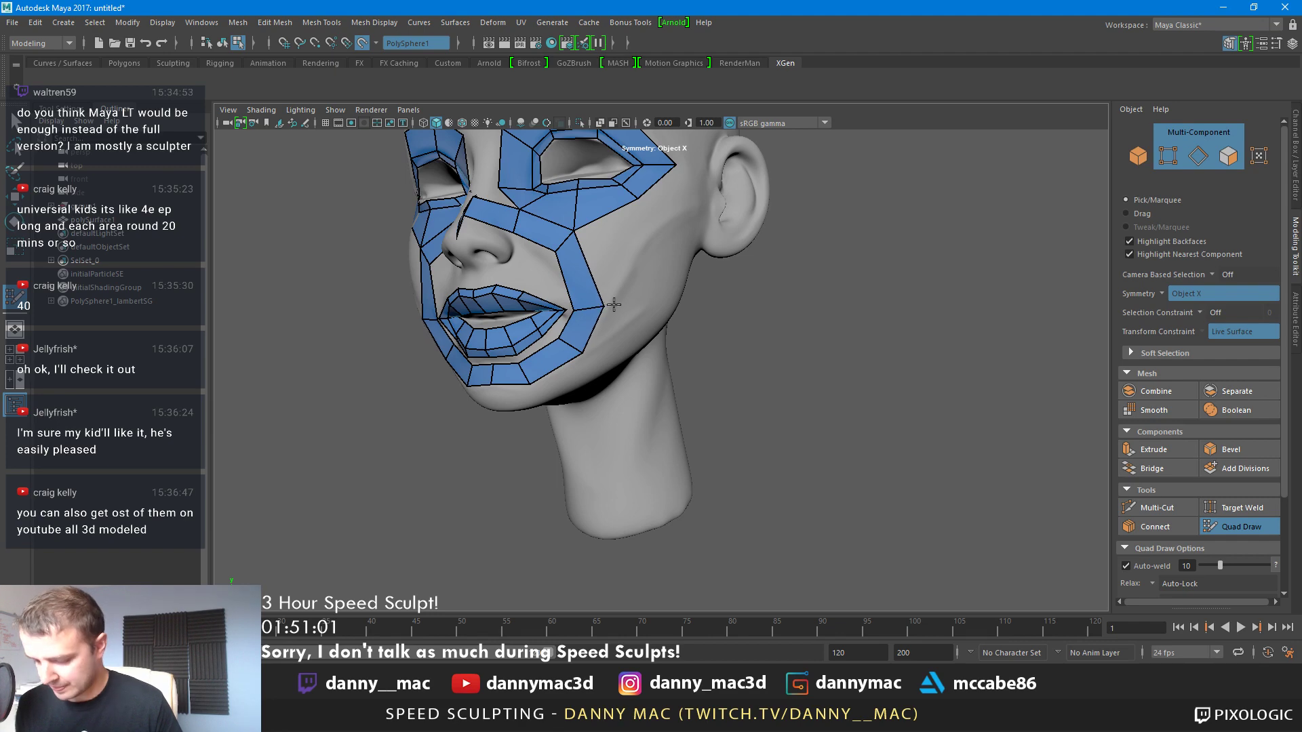
pyautogui.keyDown('alt'); pyautogui.moveTo(578, 302); pyautogui.dragTo(588, 293); pyautogui.keyUp('alt')
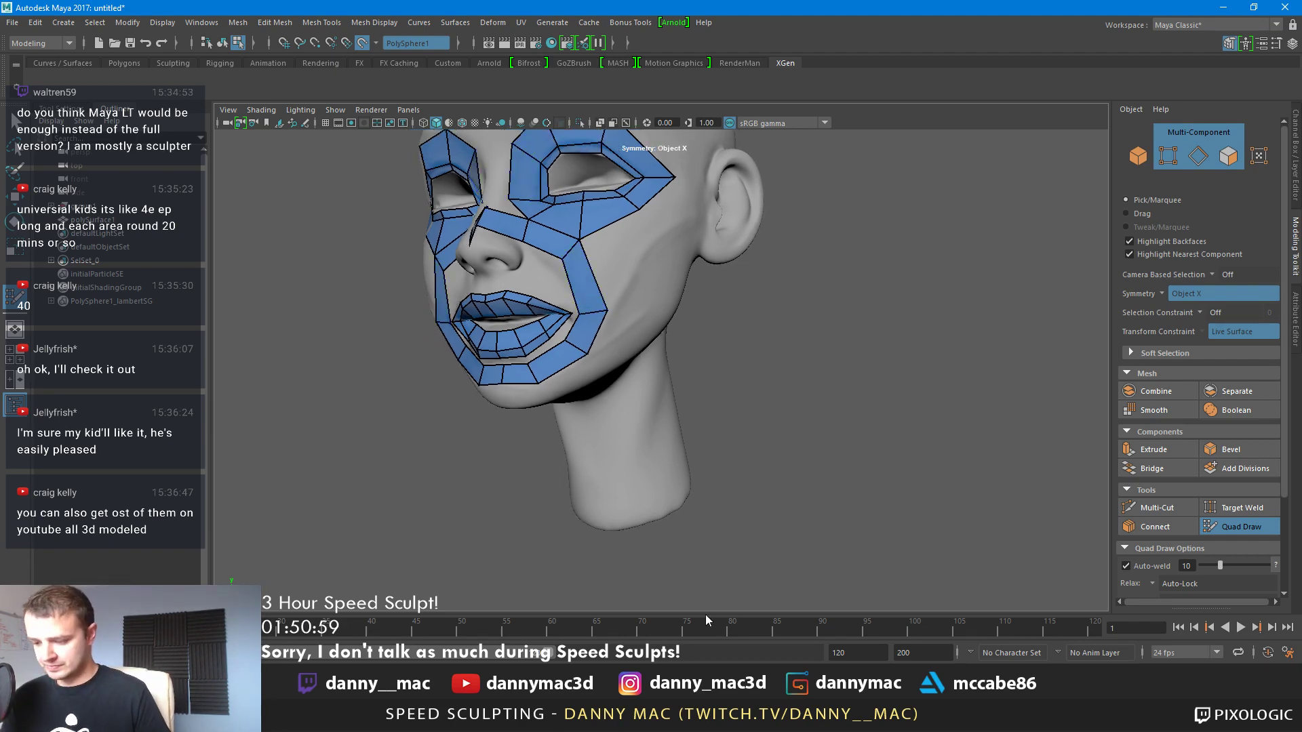
pyautogui.hotkey('ctrl', 's')
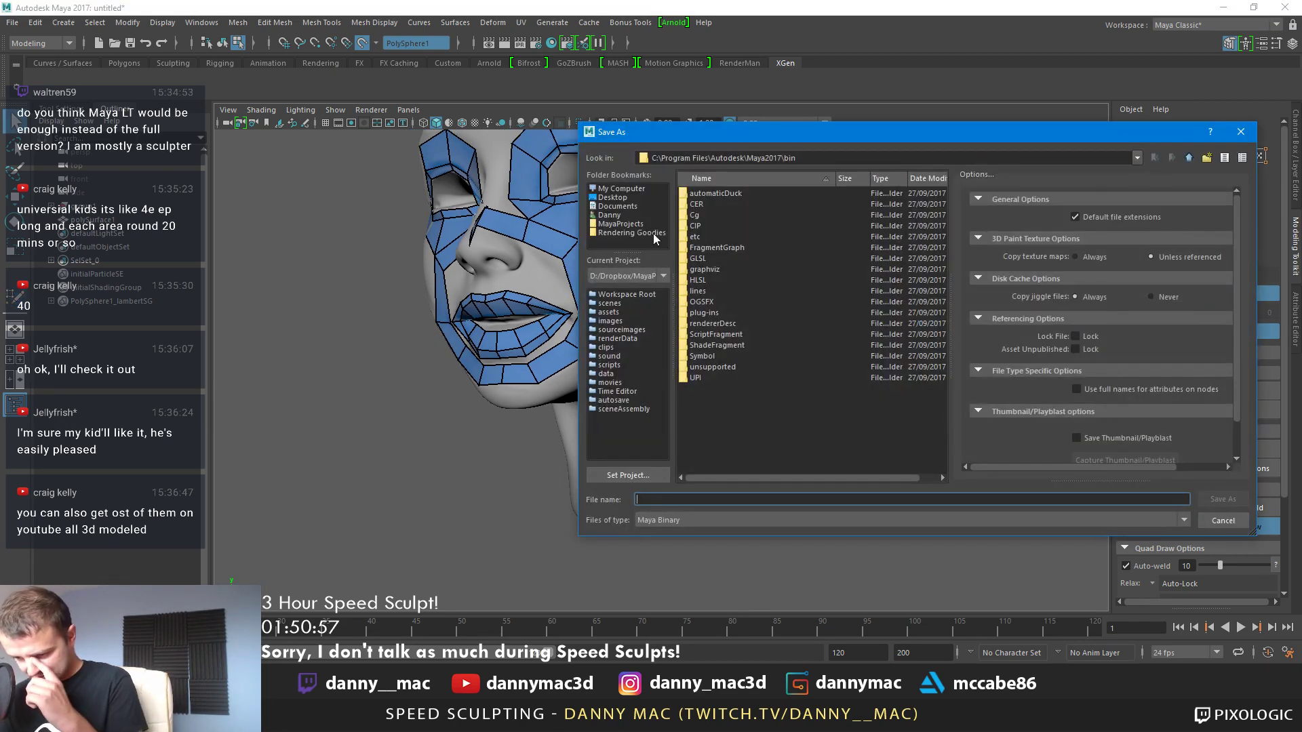
pyautogui.click(628, 225)
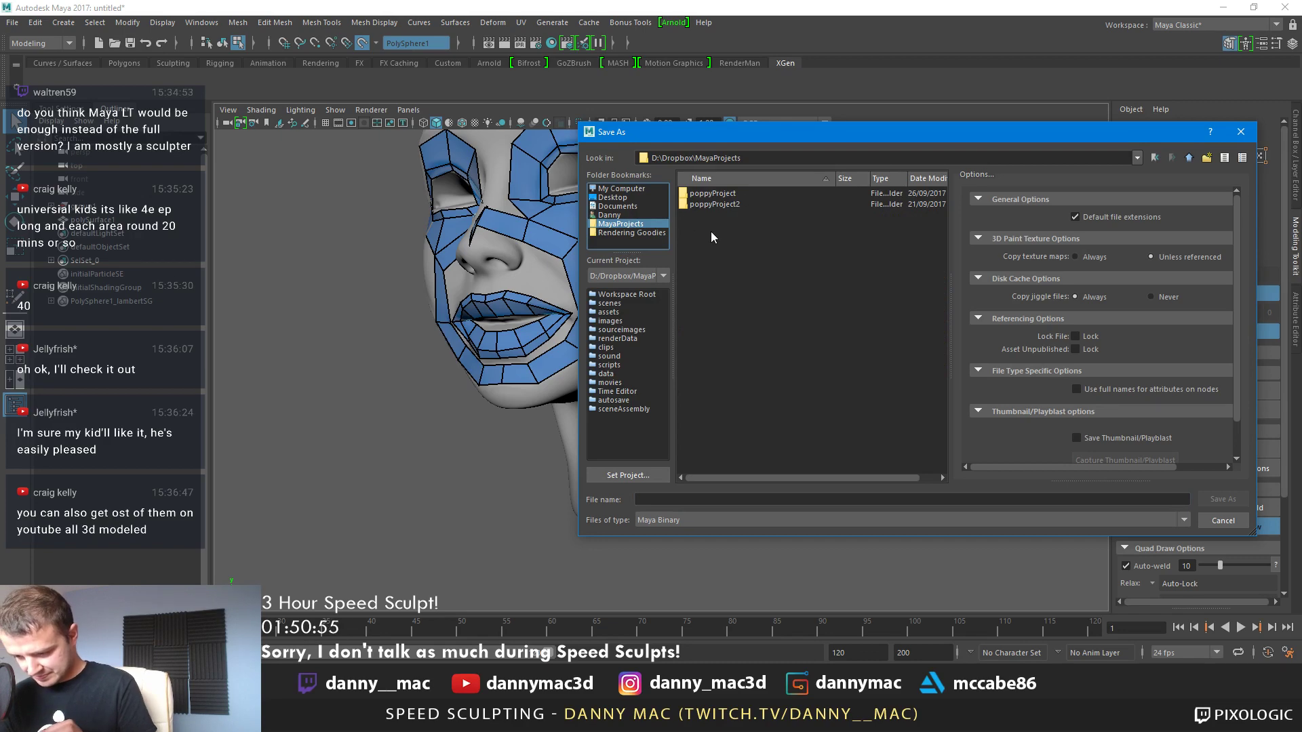
pyautogui.press('Escape')
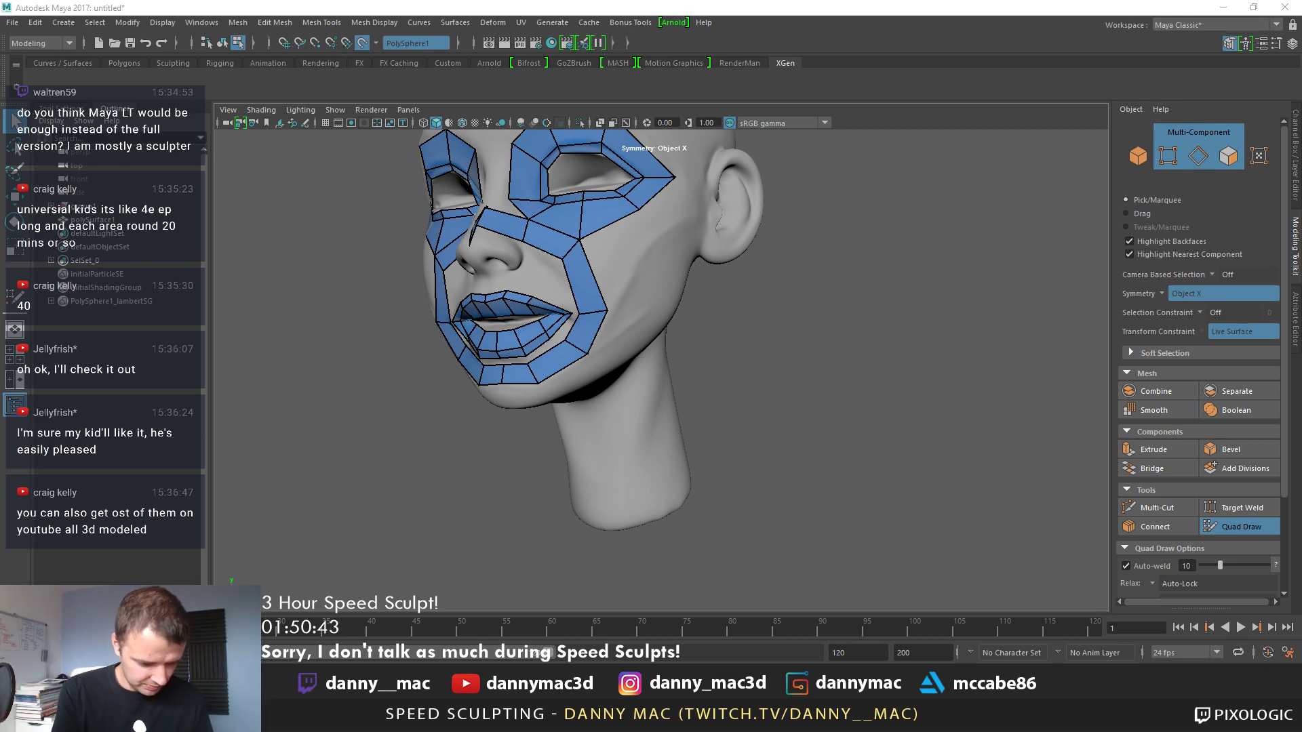
pyautogui.press('Return')
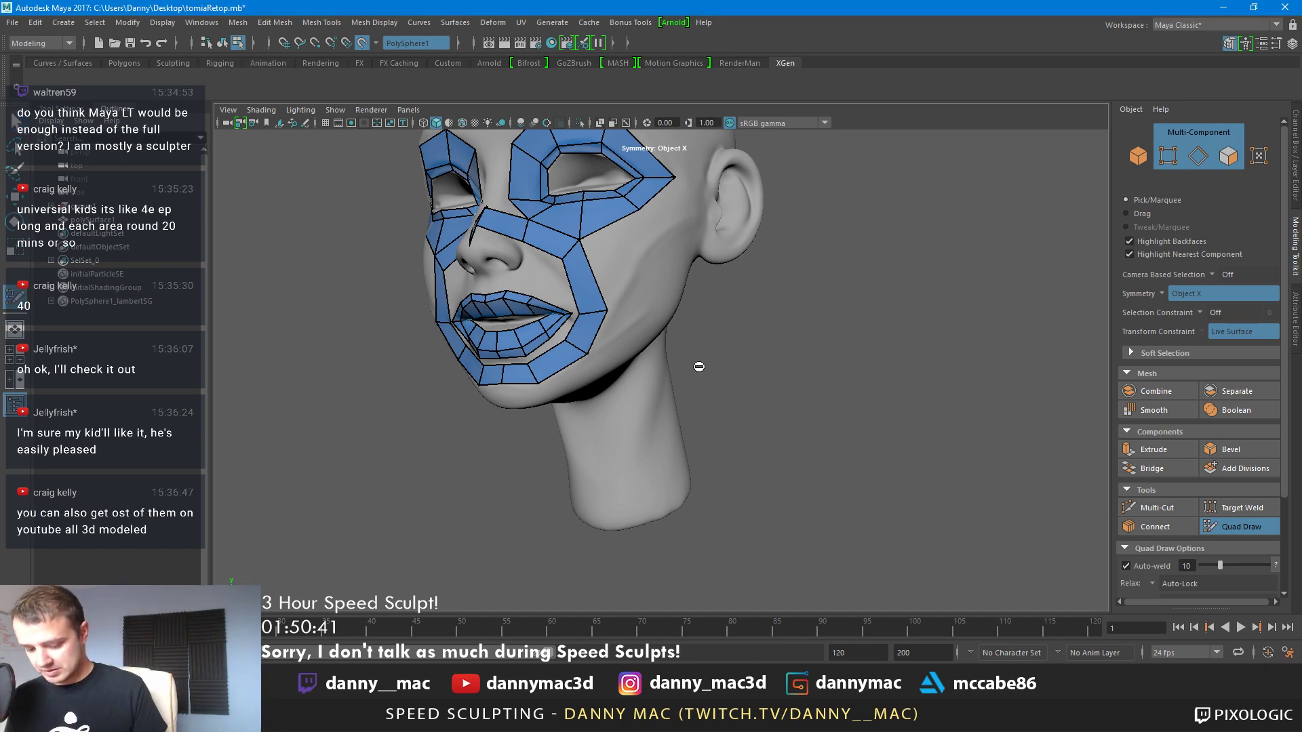
# Create a mirrored quad above the front of the ear and extend a second quad down in front of it
pyautogui.keyDown('alt'); pyautogui.moveTo(617, 289); pyautogui.dragTo(587, 267); pyautogui.keyUp('alt')
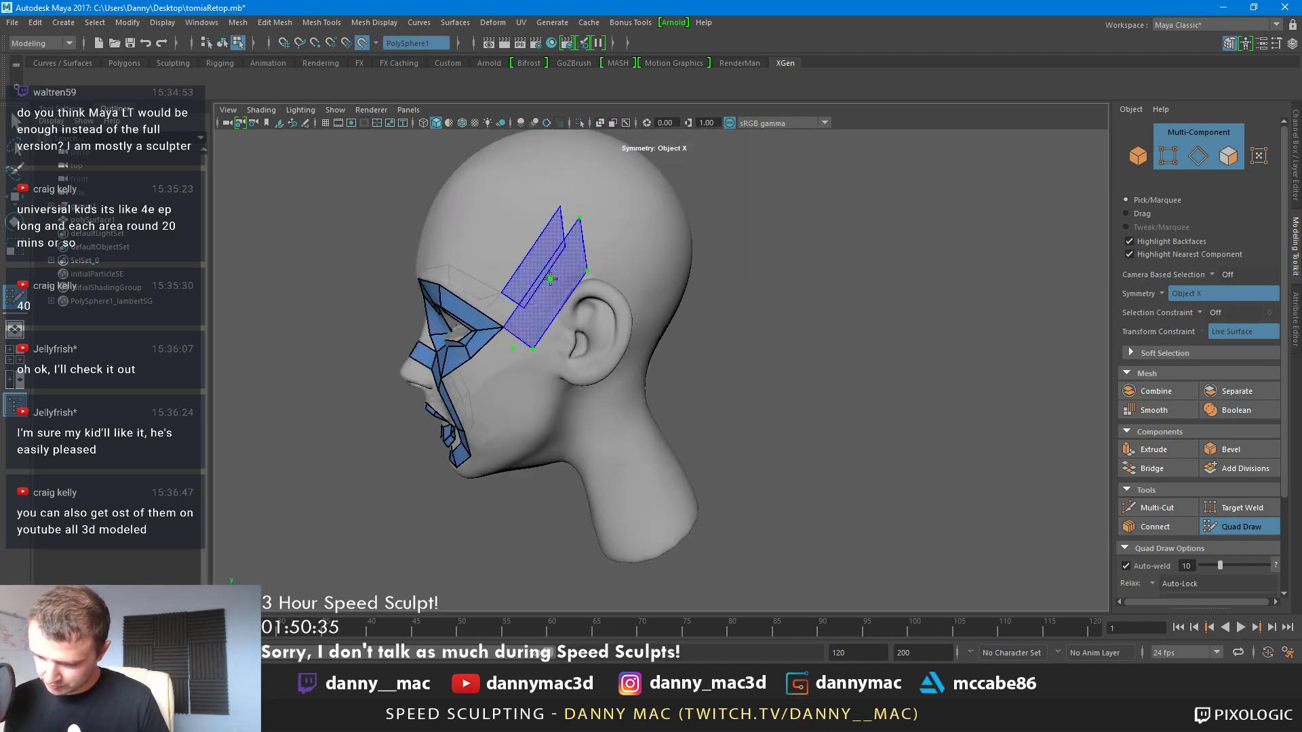
pyautogui.keyDown('shift'); pyautogui.click(537, 344); pyautogui.keyUp('shift')
pyautogui.keyDown('ctrl'); pyautogui.keyDown('shift'); pyautogui.click(547, 330); pyautogui.keyUp('shift'); pyautogui.keyUp('ctrl')
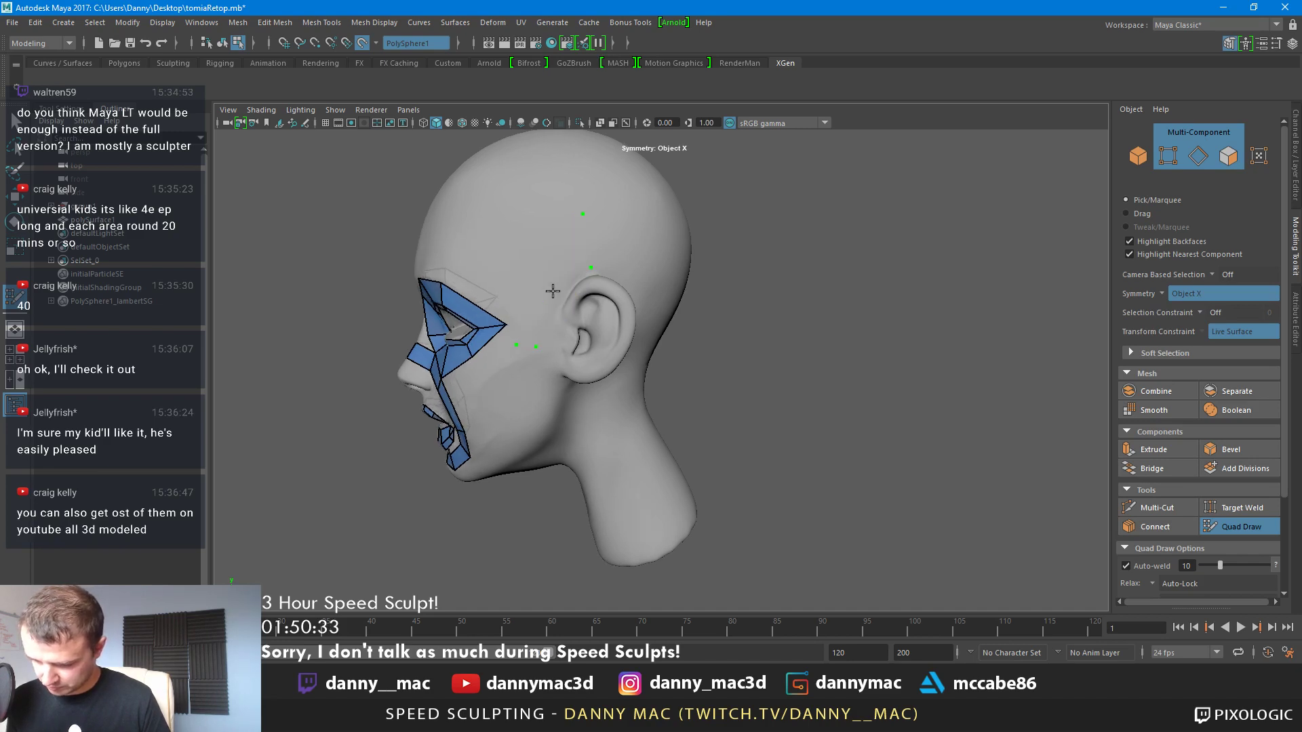
pyautogui.click(529, 276)
pyautogui.click(555, 309)
pyautogui.keyDown('shift'); pyautogui.click(556, 293); pyautogui.keyUp('shift')
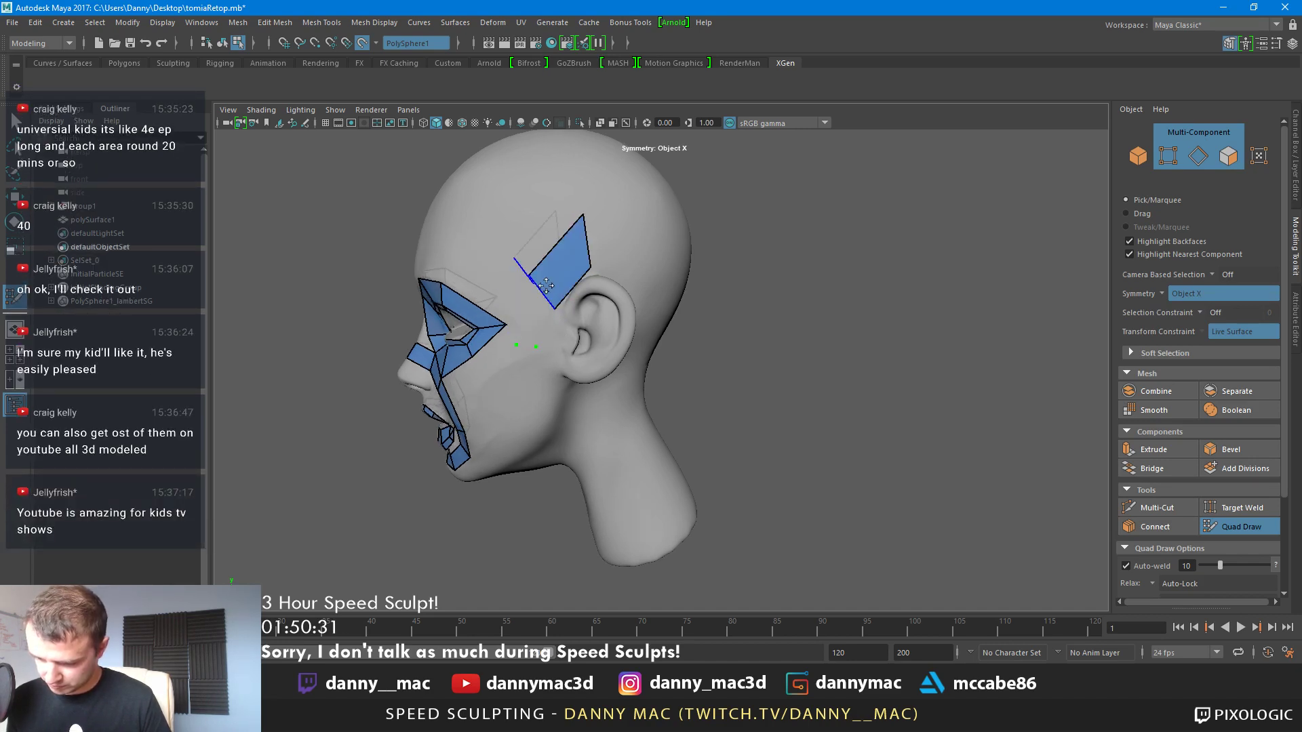
pyautogui.press('Tab')
pyautogui.moveTo(539, 285); pyautogui.dragTo(547, 351)
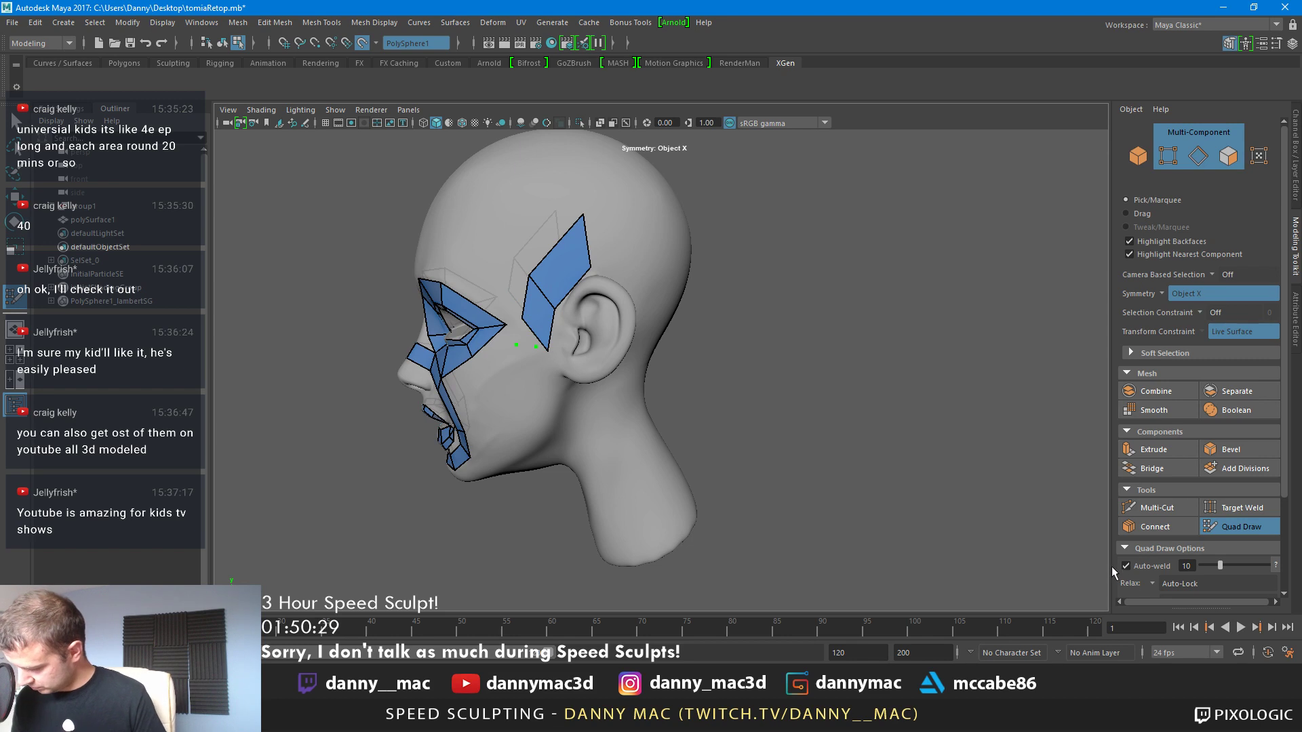
# Clear the leftover dots and extend the quad strip around the ear into a closed loop beneath the lobe
pyautogui.scroll(-3, 1194, 573)
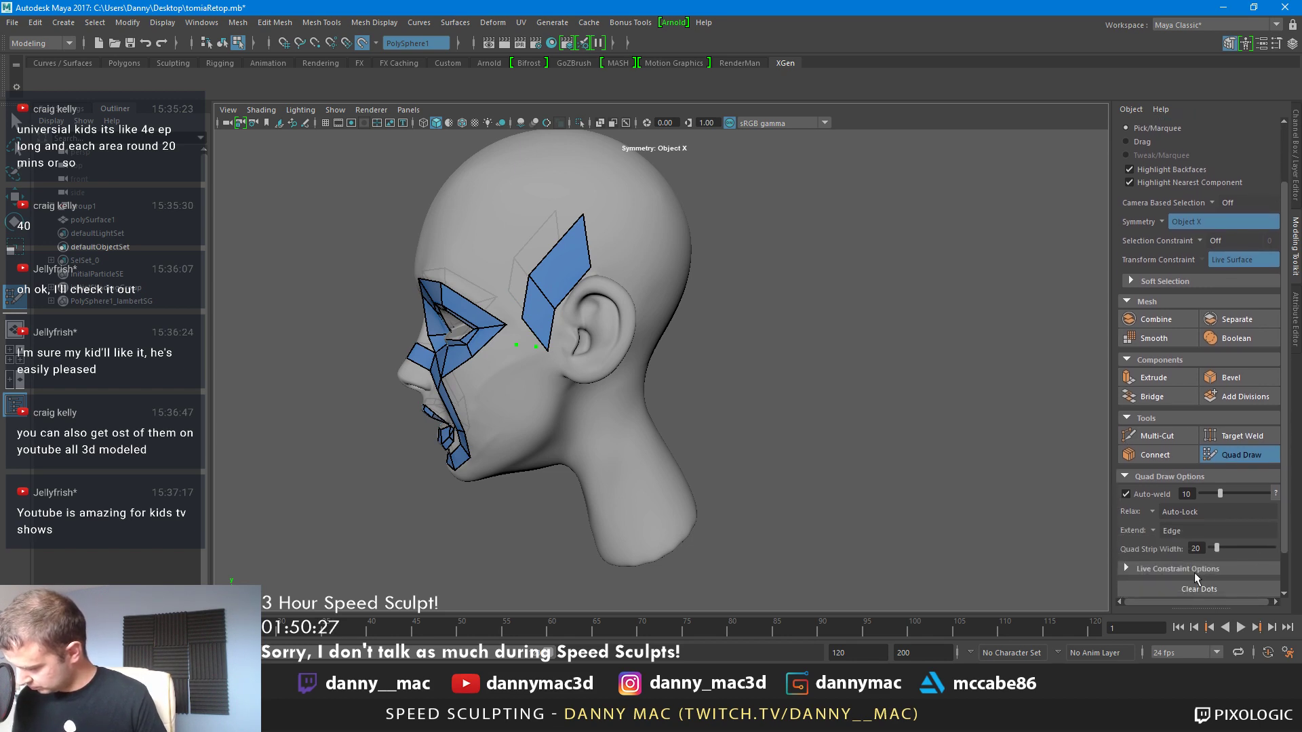
pyautogui.moveTo(523, 322); pyautogui.dragTo(510, 363)
pyautogui.moveTo(555, 309)
pyautogui.mouseDown()
pyautogui.moveTo(576, 246)
pyautogui.moveTo(614, 290)
pyautogui.moveTo(612, 350)
pyautogui.moveTo(623, 339)
pyautogui.moveTo(633, 356)
pyautogui.moveTo(663, 333)
pyautogui.mouseUp()
pyautogui.press('Tab')
pyautogui.moveTo(519, 354); pyautogui.dragTo(515, 392)
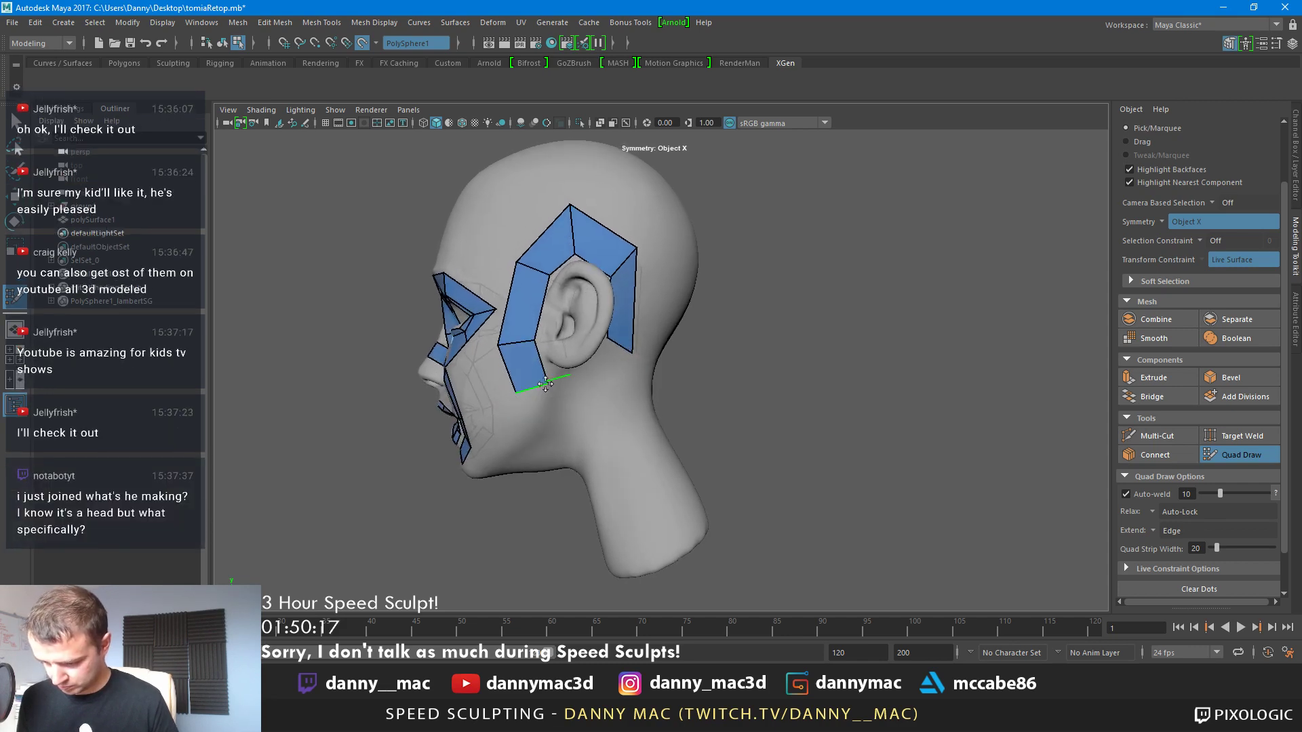
pyautogui.moveTo(627, 351); pyautogui.dragTo(614, 395)
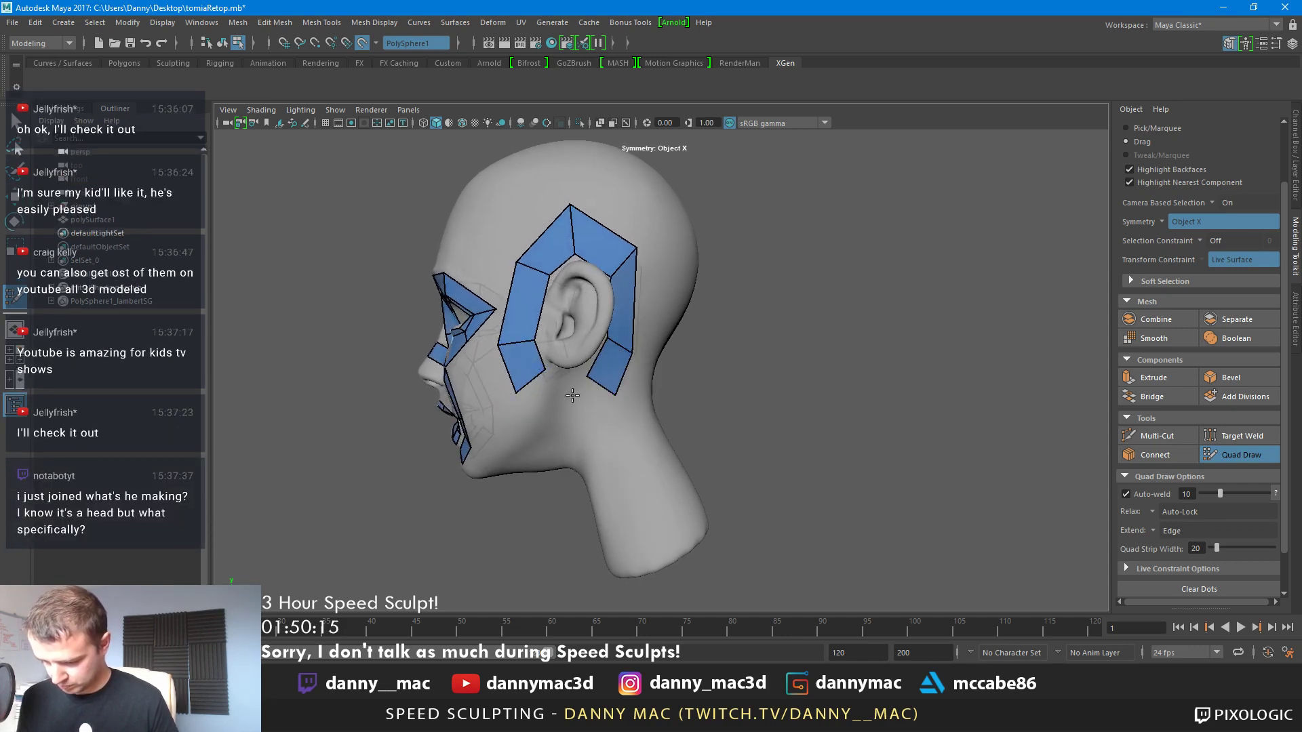
pyautogui.moveTo(531, 381)
pyautogui.mouseDown()
pyautogui.moveTo(539, 409)
pyautogui.moveTo(564, 387)
pyautogui.moveTo(565, 410)
pyautogui.moveTo(599, 375)
pyautogui.moveTo(577, 369)
pyautogui.mouseUp()
pyautogui.keyDown('shift'); pyautogui.click(589, 390); pyautogui.keyUp('shift')
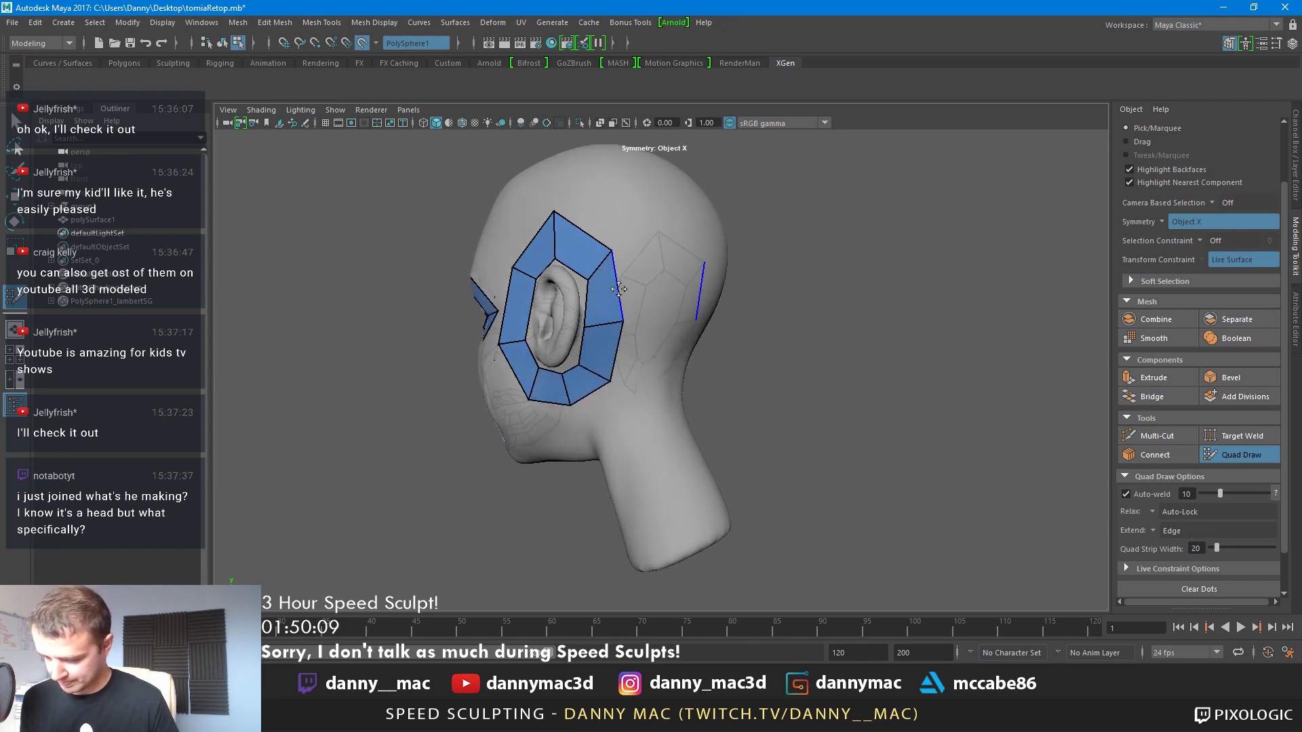
# Adjust the vertices of the ear loop from several angles to even out the quads around the ear
pyautogui.keyDown('alt'); pyautogui.moveTo(591, 283); pyautogui.dragTo(634, 330); pyautogui.keyUp('alt')
pyautogui.moveTo(546, 325)
pyautogui.keyDown('alt'); pyautogui.mouseDown()
pyautogui.moveTo(532, 333)
pyautogui.moveTo(577, 329)
pyautogui.mouseUp(); pyautogui.keyUp('alt')
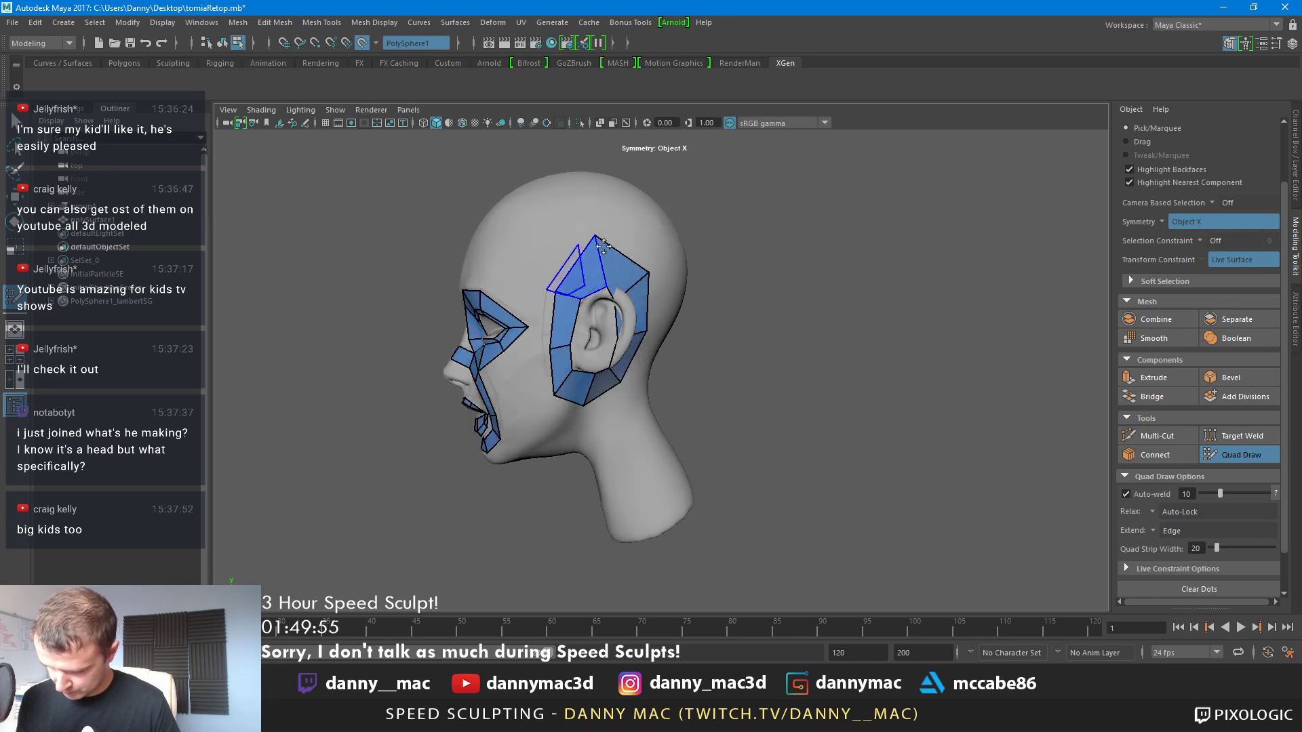
pyautogui.keyDown('alt'); pyautogui.moveTo(603, 244); pyautogui.dragTo(584, 407); pyautogui.keyUp('alt')
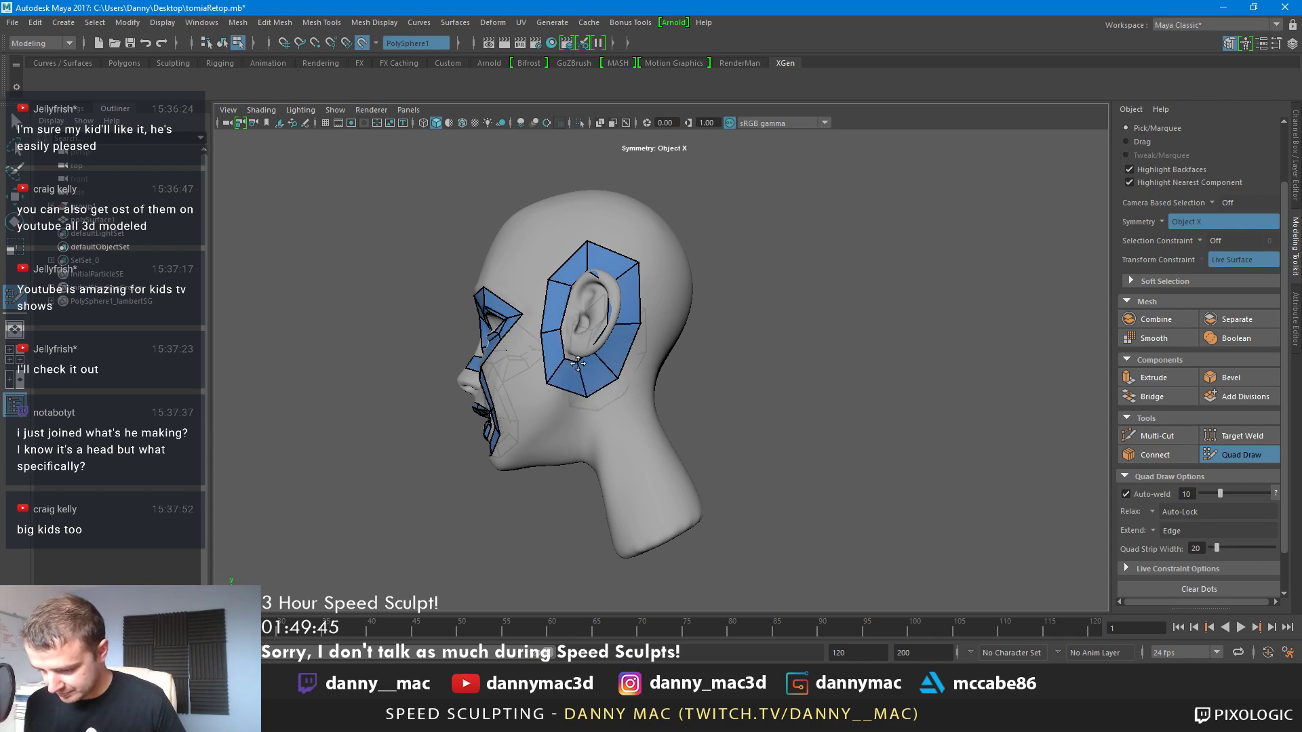
pyautogui.moveTo(595, 384)
pyautogui.keyDown('alt'); pyautogui.mouseDown()
pyautogui.moveTo(608, 371)
pyautogui.moveTo(594, 389)
pyautogui.mouseUp(); pyautogui.keyUp('alt')
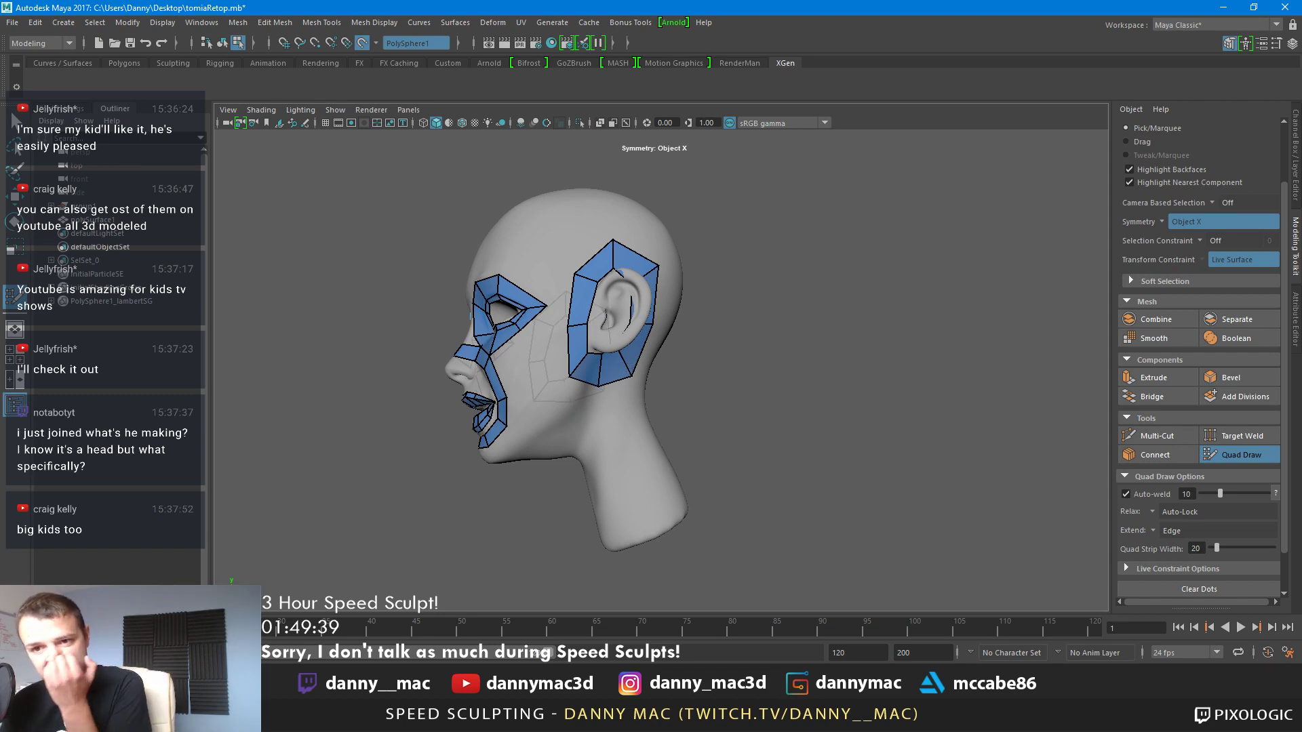
# Switch to the head sculpt in ZBrush
pyautogui.hotkey('alt', 'Tab')
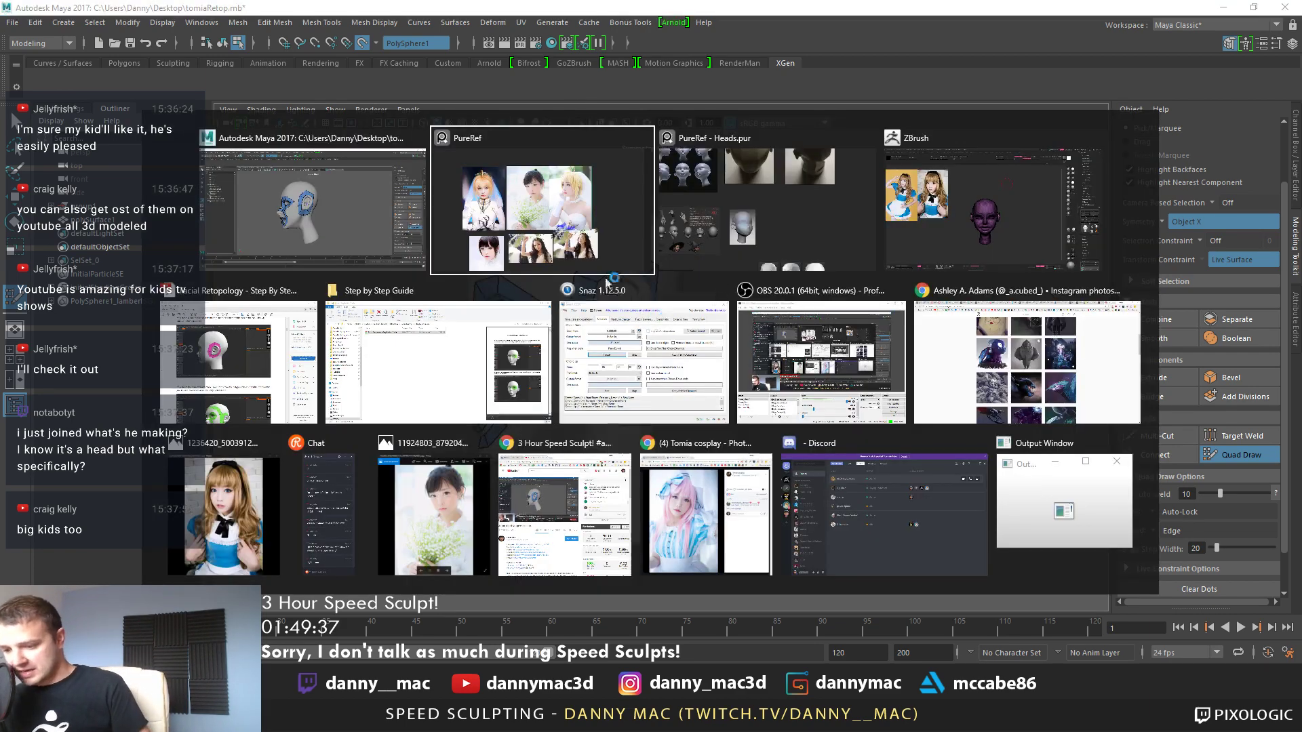
pyautogui.click(968, 226)
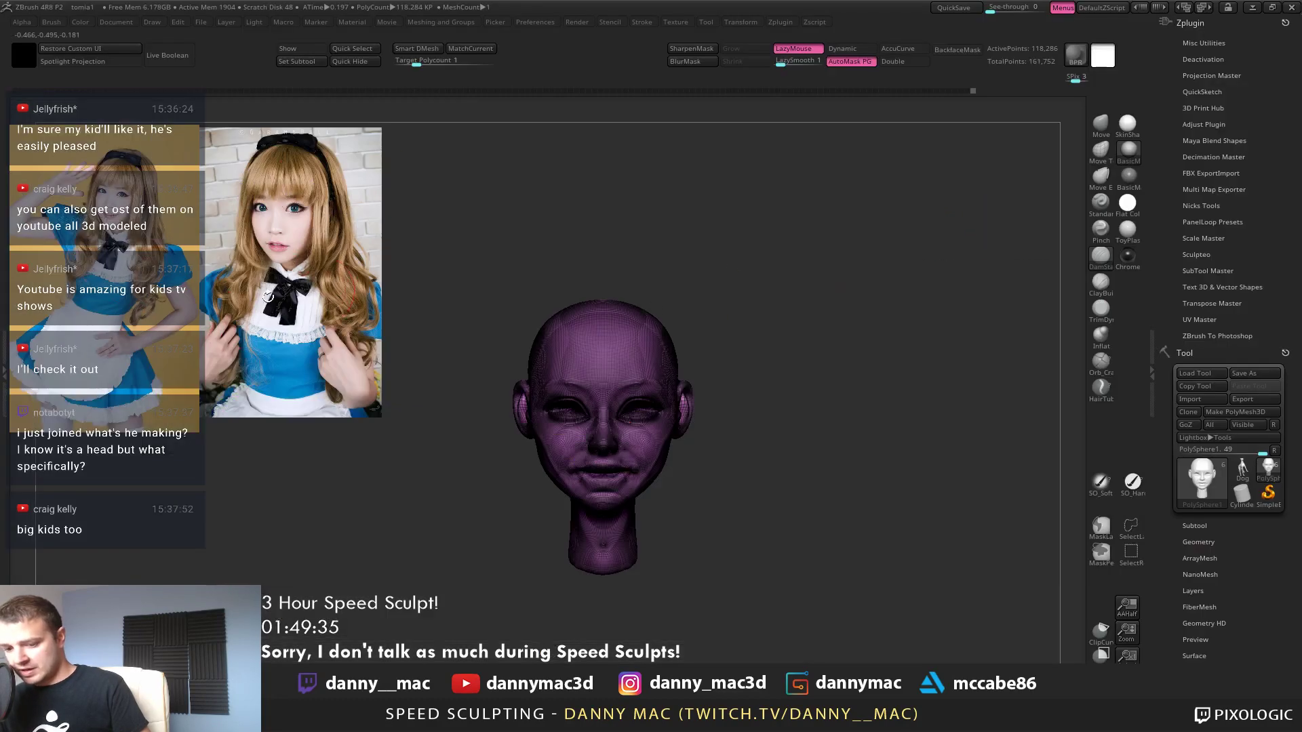
pyautogui.hotkey('alt', 'Tab')
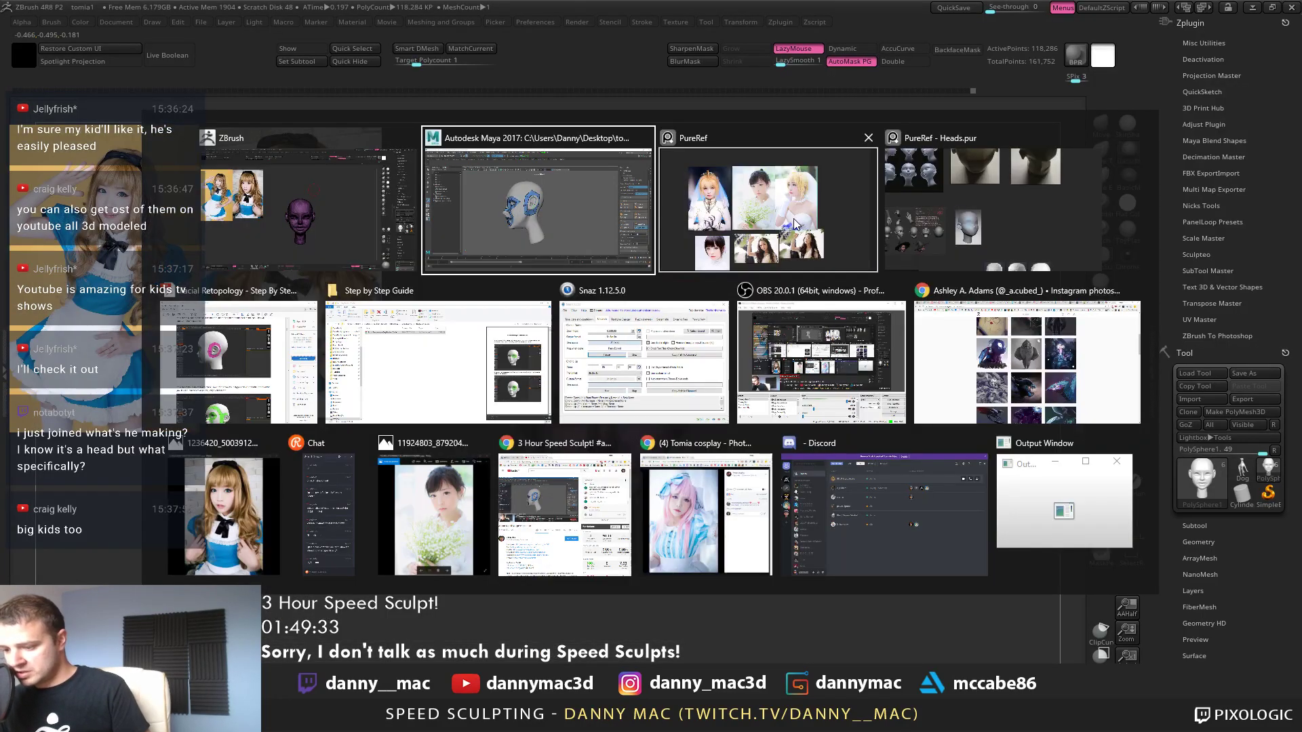
pyautogui.hotkey('alt', 'Tab')
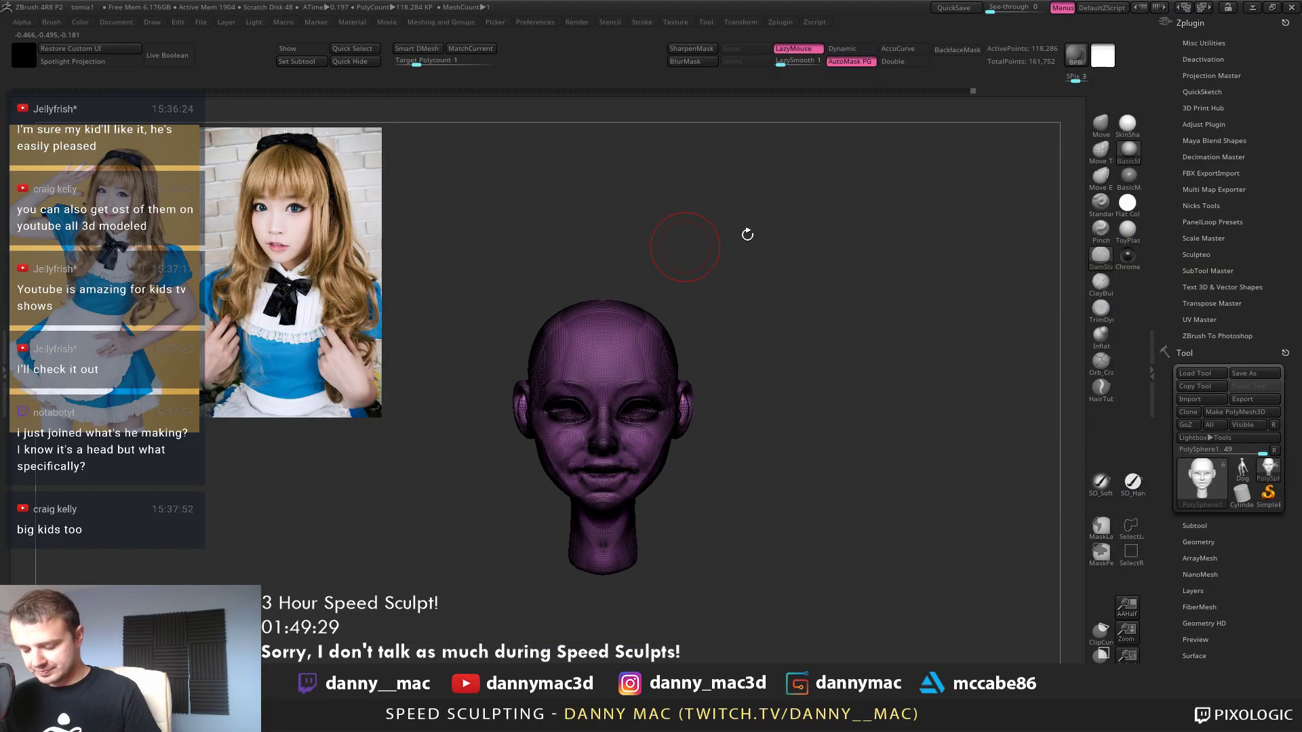
# Switch back to Maya and extend a mirrored quad strip from the front of the ear loop down to the jaw
pyautogui.hotkey('alt', 'Tab')
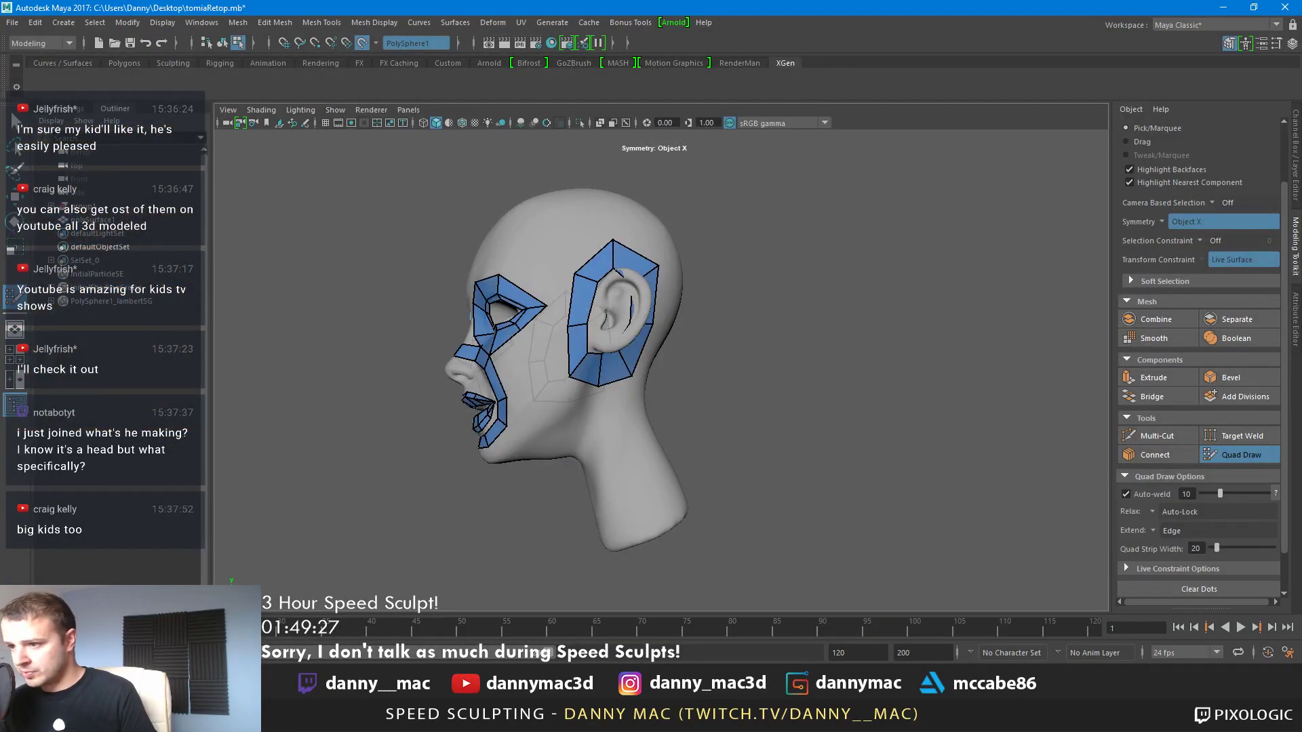
pyautogui.keyDown('alt'); pyautogui.moveTo(581, 364); pyautogui.dragTo(602, 363); pyautogui.keyUp('alt')
pyautogui.keyDown('alt'); pyautogui.moveTo(602, 363); pyautogui.dragTo(678, 358, button='right'); pyautogui.keyUp('alt')
pyautogui.keyDown('alt'); pyautogui.moveTo(678, 358); pyautogui.dragTo(738, 307, button='middle'); pyautogui.keyUp('alt')
pyautogui.moveTo(580, 343)
pyautogui.keyDown('alt'); pyautogui.mouseDown()
pyautogui.moveTo(620, 343)
pyautogui.moveTo(608, 300)
pyautogui.moveTo(590, 309)
pyautogui.mouseUp(); pyautogui.keyUp('alt')
pyautogui.moveTo(573, 255); pyautogui.dragTo(580, 251)
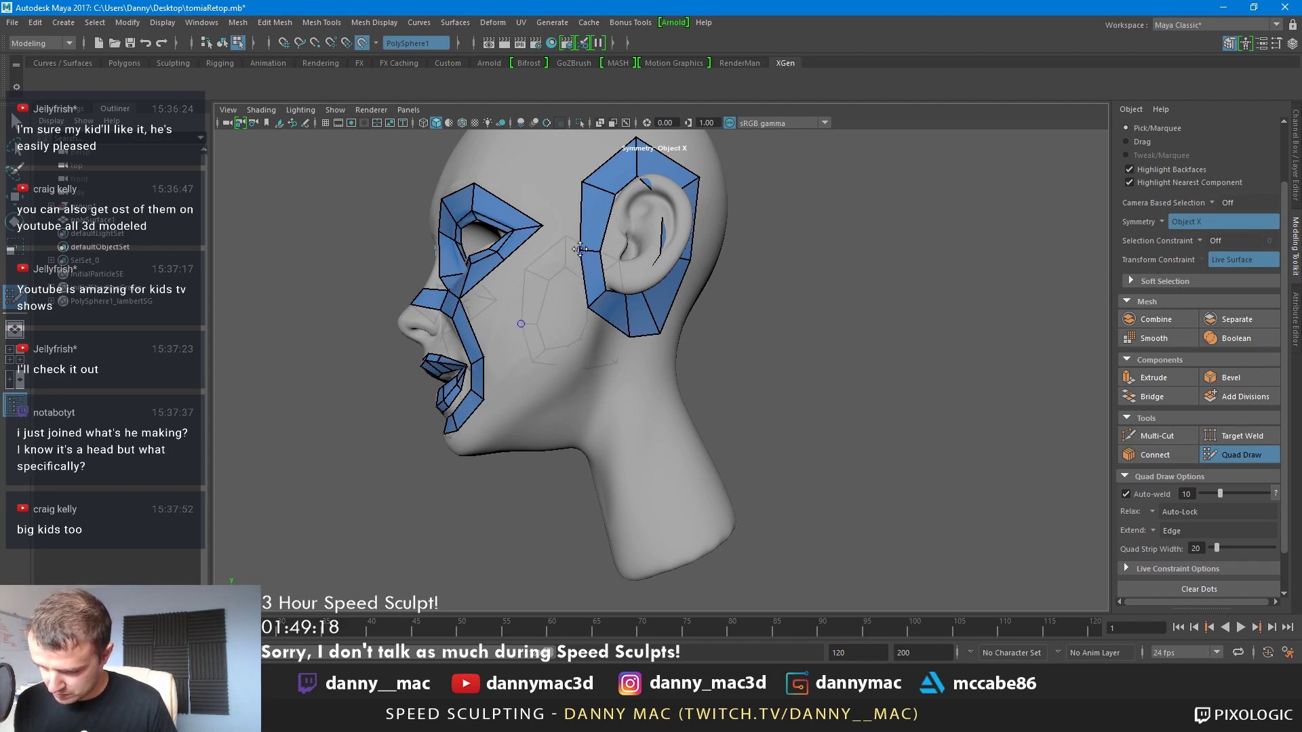
pyautogui.click(559, 315)
pyautogui.click(552, 262)
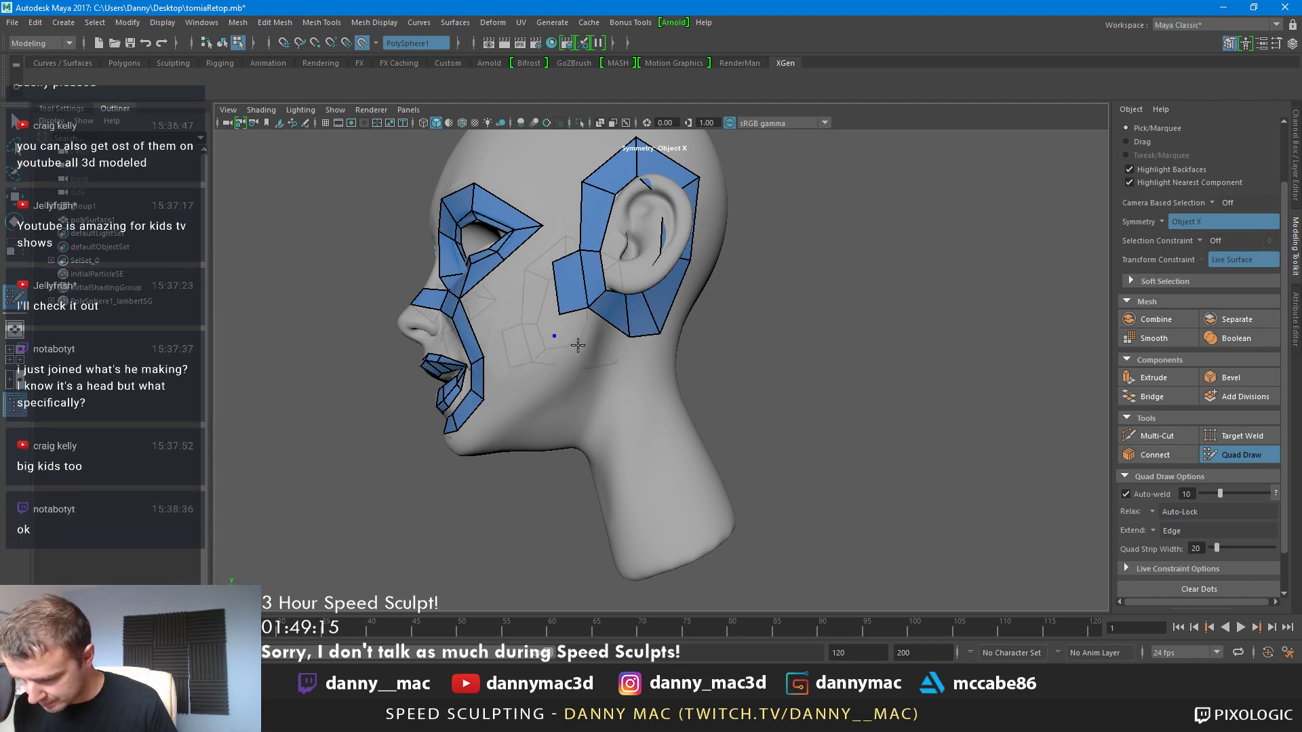
pyautogui.keyDown('shift'); pyautogui.click(571, 328); pyautogui.keyUp('shift')
pyautogui.keyDown('shift'); pyautogui.click(560, 354); pyautogui.keyUp('shift')
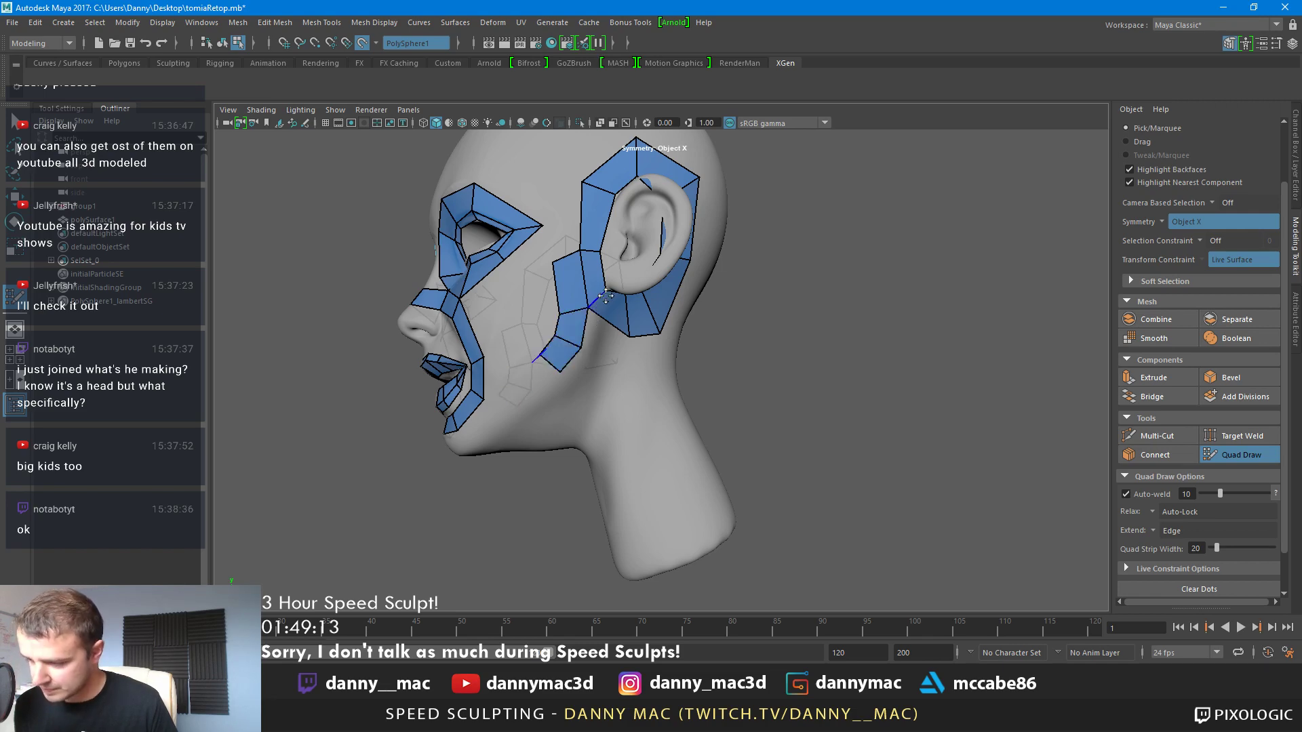
# Continue the quad strip along the jawline and join it across the chin beneath the mouth loop
pyautogui.keyDown('alt'); pyautogui.moveTo(606, 296); pyautogui.dragTo(677, 241, button='middle'); pyautogui.keyUp('alt')
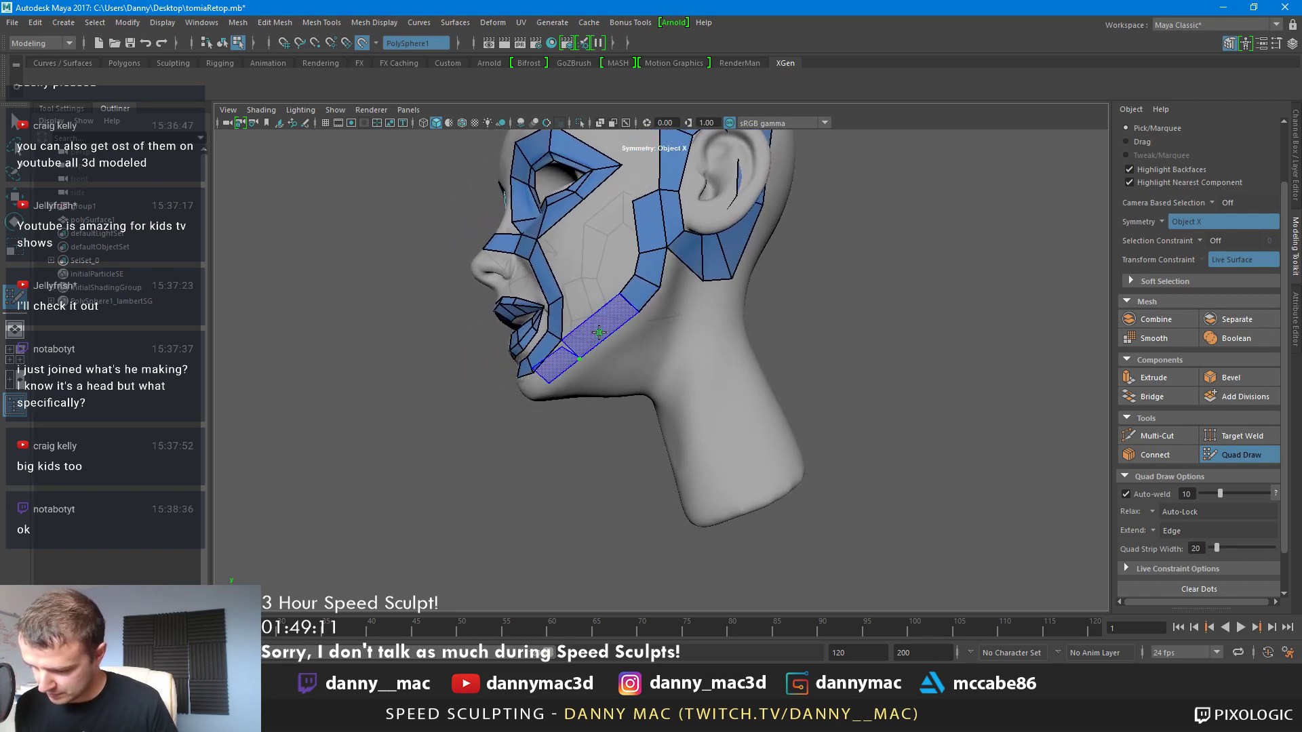
pyautogui.keyDown('alt'); pyautogui.moveTo(586, 352); pyautogui.dragTo(657, 357); pyautogui.keyUp('alt')
pyautogui.keyDown('shift'); pyautogui.click(600, 364); pyautogui.keyUp('shift')
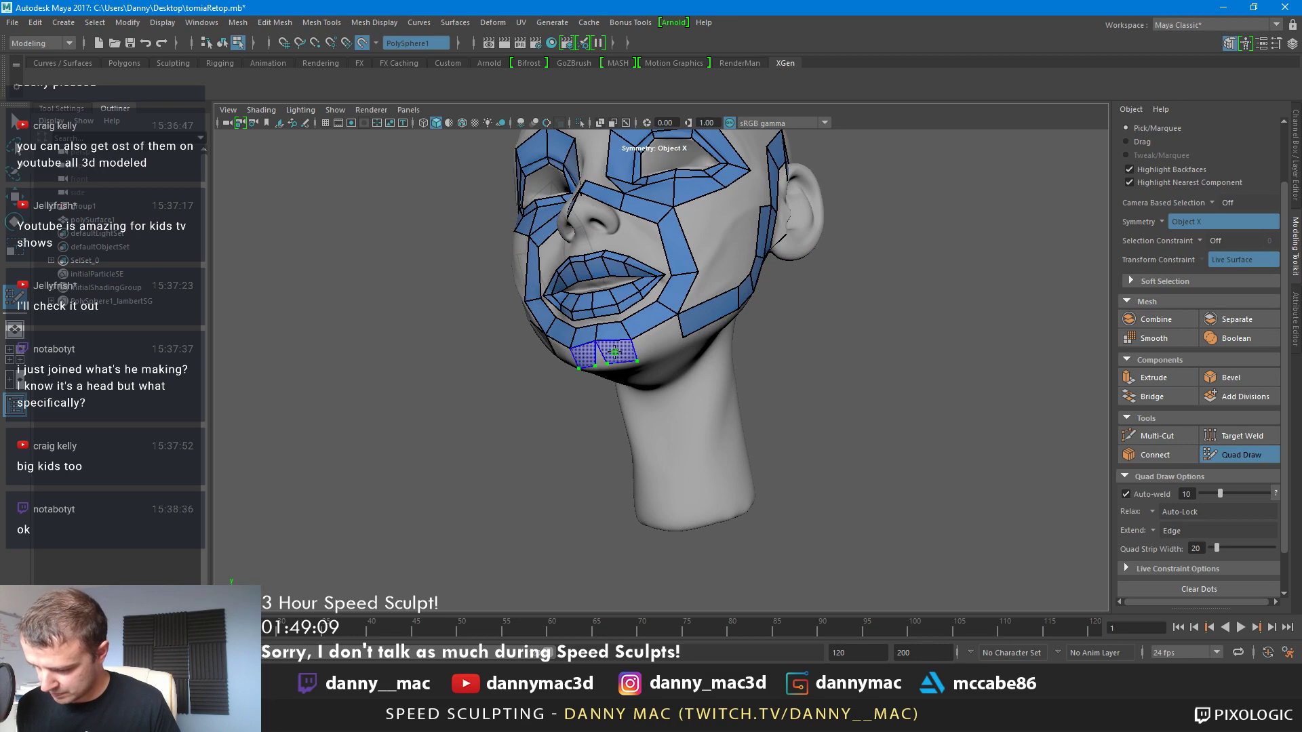
pyautogui.keyDown('shift'); pyautogui.click(602, 363); pyautogui.keyUp('shift')
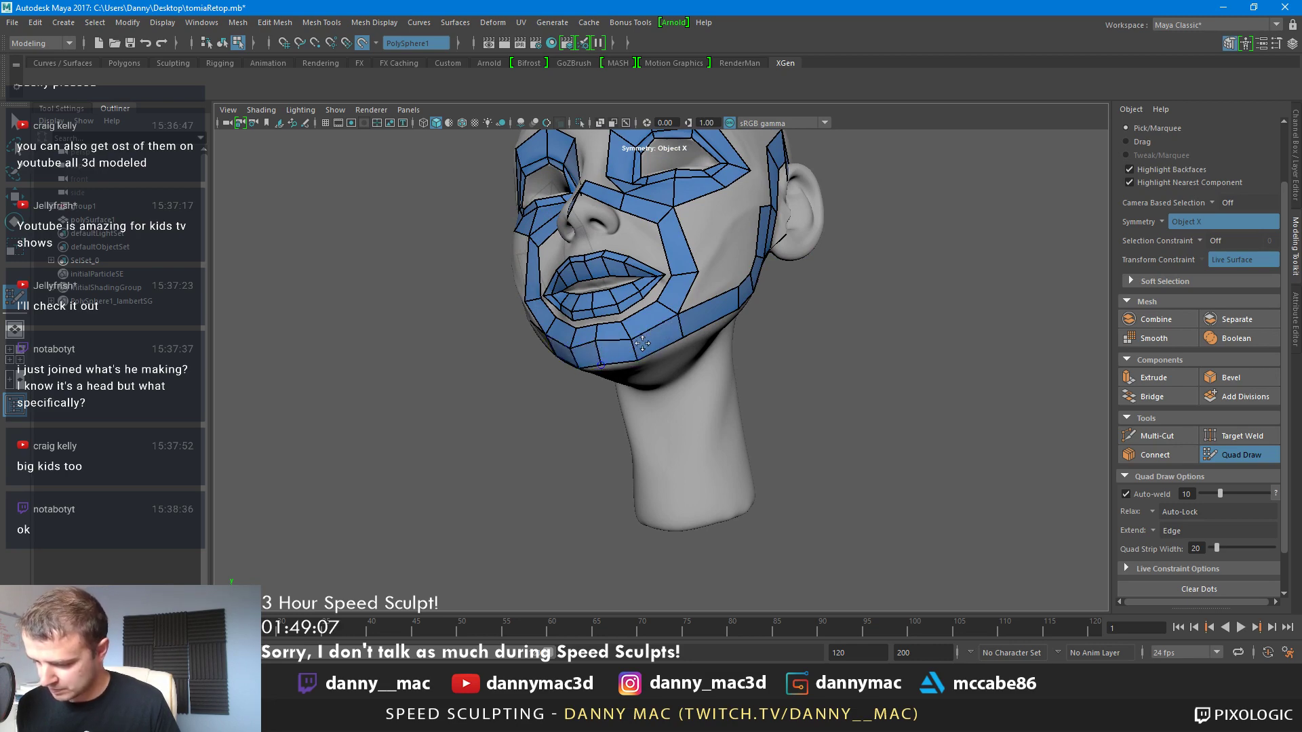
# Bridge the eye loop to the front of the ear with quads and build rows over the brow and temple
pyautogui.keyDown('alt'); pyautogui.moveTo(642, 344); pyautogui.dragTo(1072, 459); pyautogui.keyUp('alt')
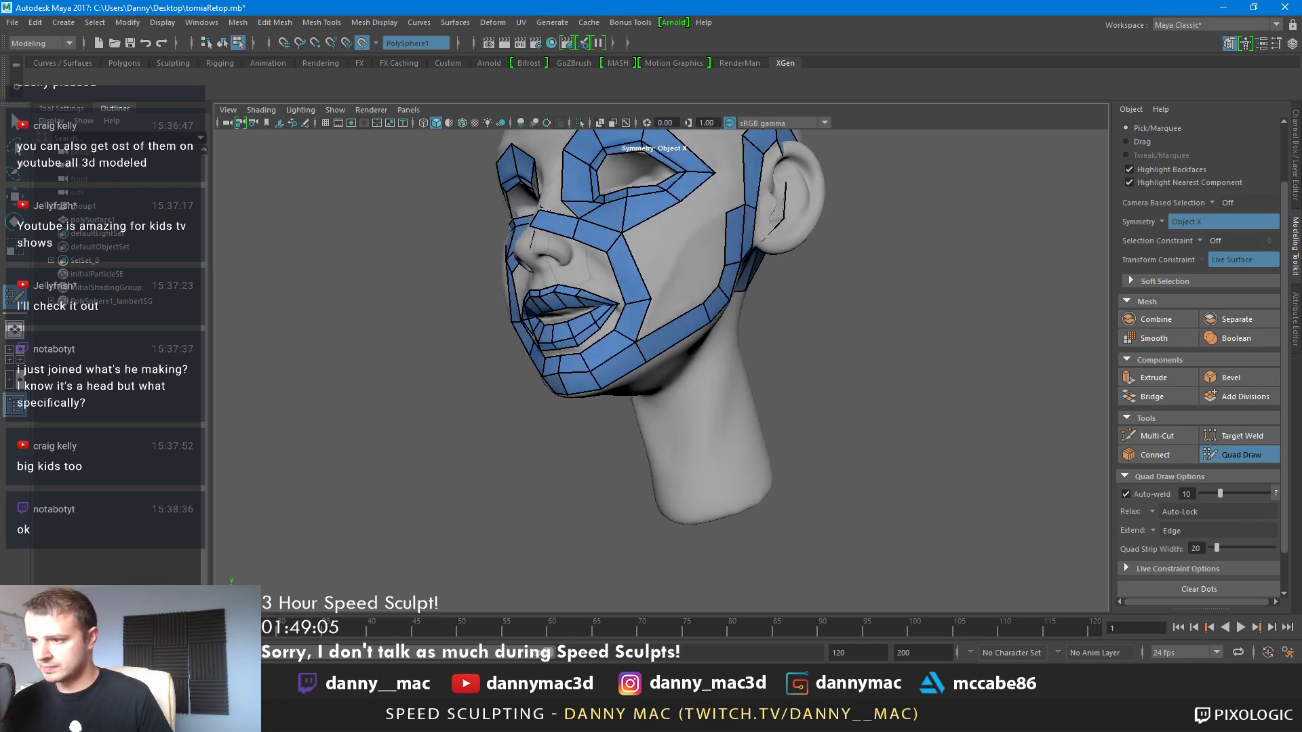
pyautogui.keyDown('alt'); pyautogui.moveTo(814, 292); pyautogui.dragTo(656, 276); pyautogui.keyUp('alt')
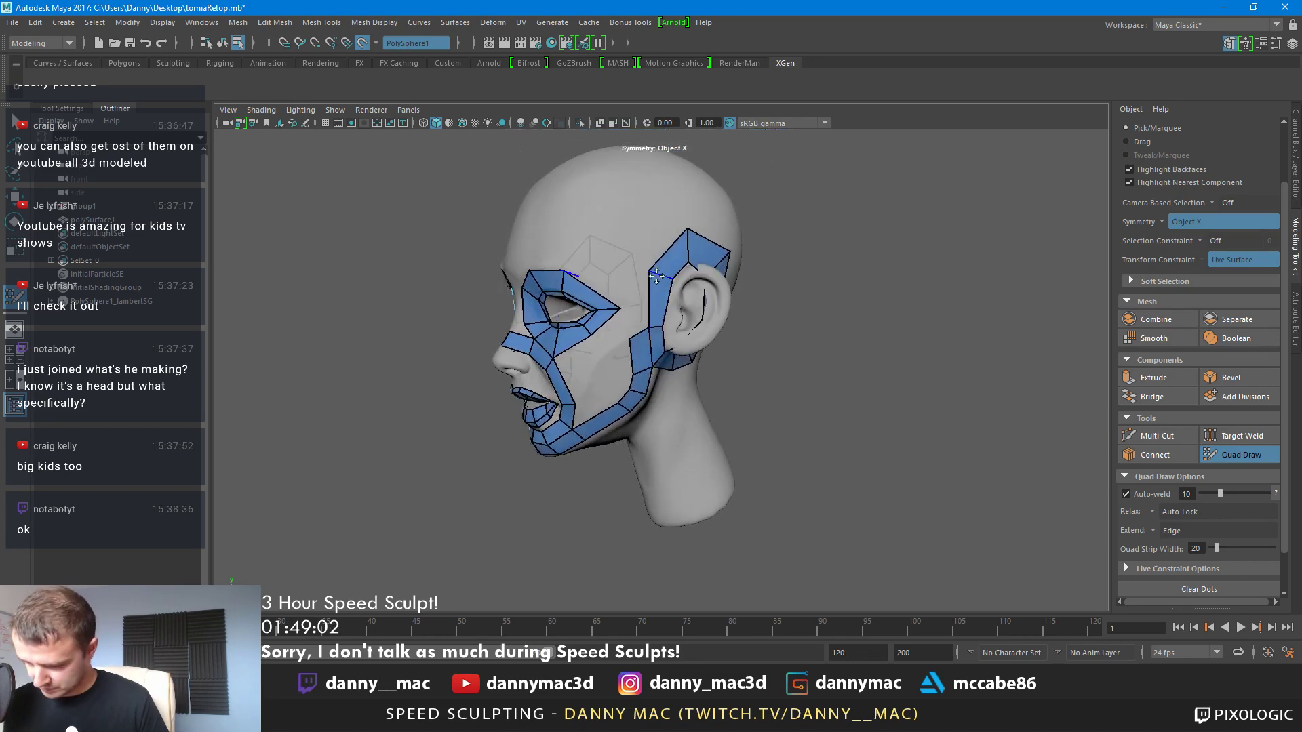
pyautogui.keyDown('shift'); pyautogui.click(650, 316); pyautogui.keyUp('shift')
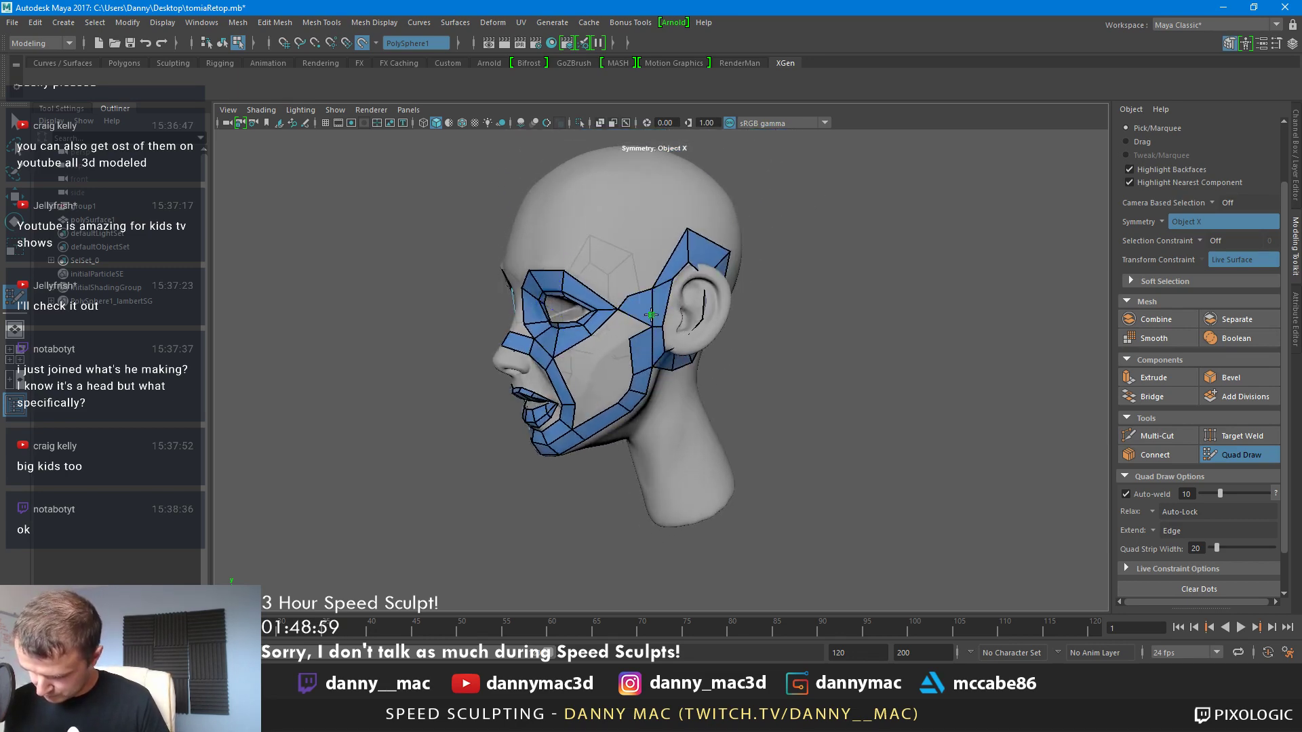
pyautogui.hotkey('ctrl', 'z')
pyautogui.moveTo(650, 325)
pyautogui.mouseDown()
pyautogui.moveTo(641, 289)
pyautogui.moveTo(689, 265)
pyautogui.moveTo(695, 244)
pyautogui.moveTo(627, 247)
pyautogui.moveTo(691, 244)
pyautogui.moveTo(634, 247)
pyautogui.moveTo(663, 234)
pyautogui.moveTo(635, 270)
pyautogui.mouseUp()
pyautogui.keyDown('shift'); pyautogui.click(654, 265); pyautogui.keyUp('shift')
pyautogui.keyDown('alt'); pyautogui.moveTo(636, 270); pyautogui.dragTo(629, 245, button='middle'); pyautogui.keyUp('alt')
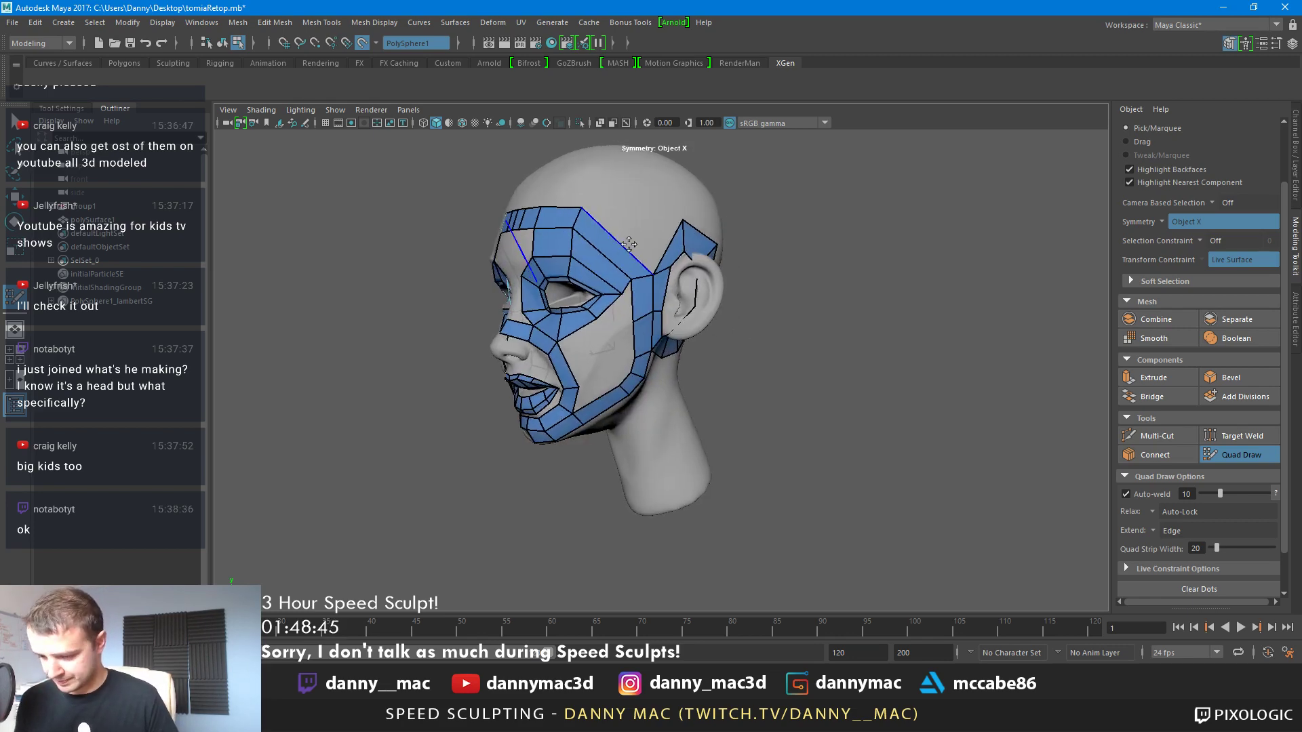
# Fill the centre of the forehead and the area between the eyes with quads down to the nose bridge
pyautogui.keyDown('alt'); pyautogui.moveTo(590, 224); pyautogui.dragTo(654, 204); pyautogui.keyUp('alt')
pyautogui.moveTo(609, 206); pyautogui.dragTo(616, 272)
pyautogui.keyDown('shift'); pyautogui.click(630, 254); pyautogui.keyUp('shift')
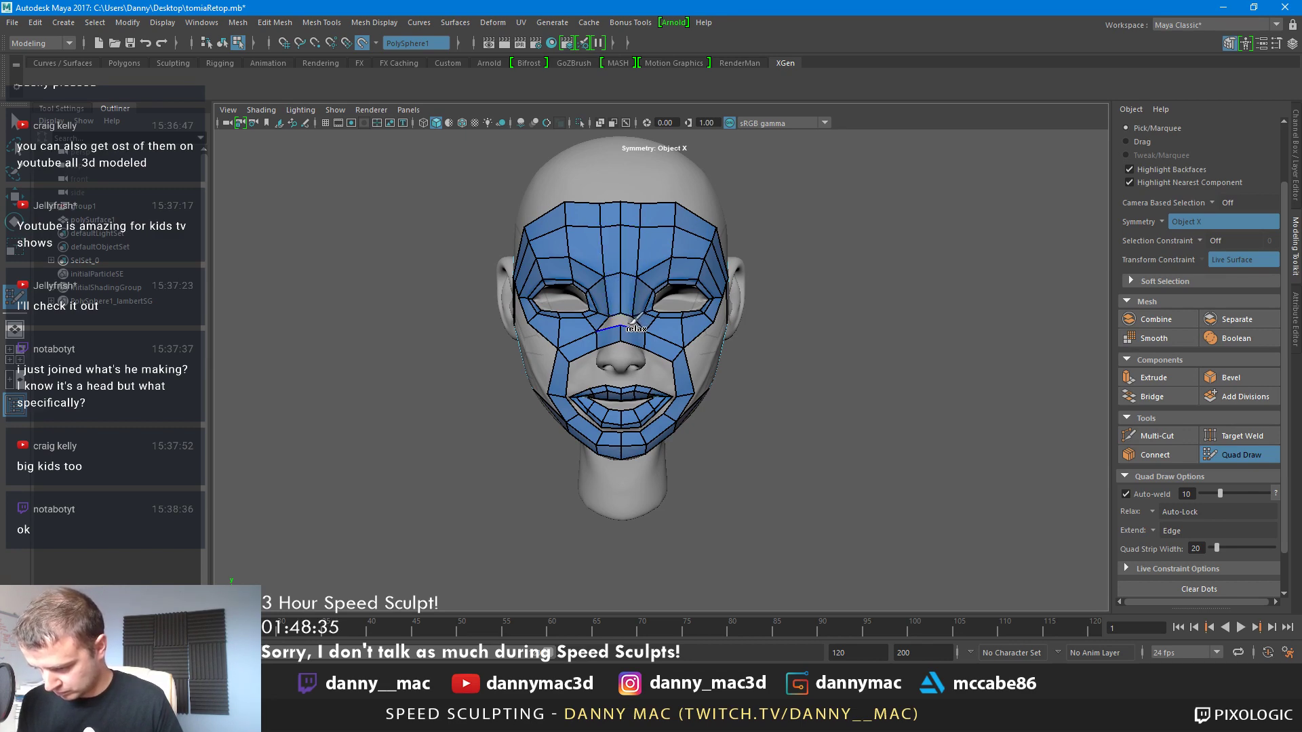
pyautogui.moveTo(634, 325)
pyautogui.keyDown('alt'); pyautogui.mouseDown()
pyautogui.moveTo(576, 269)
pyautogui.moveTo(597, 260)
pyautogui.moveTo(607, 299)
pyautogui.mouseUp(); pyautogui.keyUp('alt')
pyautogui.moveTo(625, 246); pyautogui.dragTo(648, 238)
pyautogui.moveTo(625, 291); pyautogui.dragTo(633, 290)
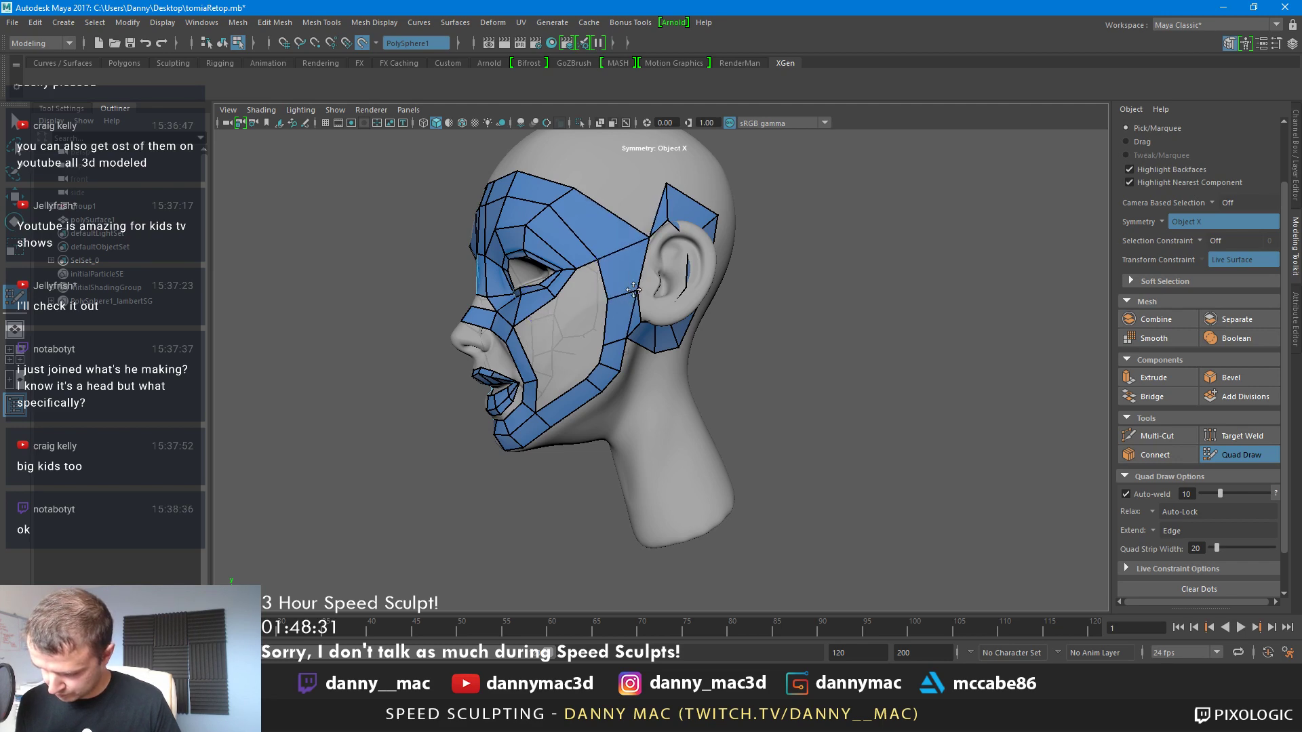
pyautogui.hotkey('ctrl', 'z')
pyautogui.hotkey('ctrl', 'z')
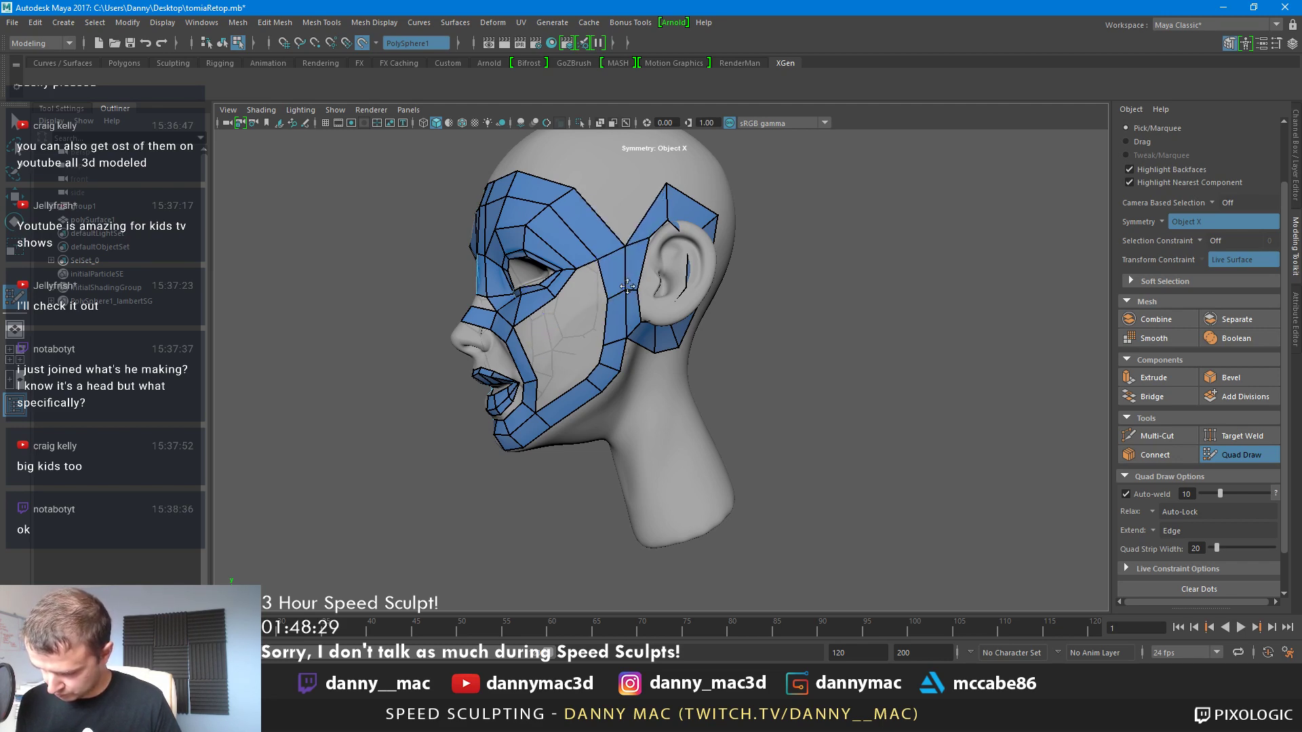
# Add a row of cheek quads along the outside of the loop running from the nose to the jaw
pyautogui.keyDown('alt'); pyautogui.moveTo(585, 300); pyautogui.dragTo(573, 318); pyautogui.keyUp('alt')
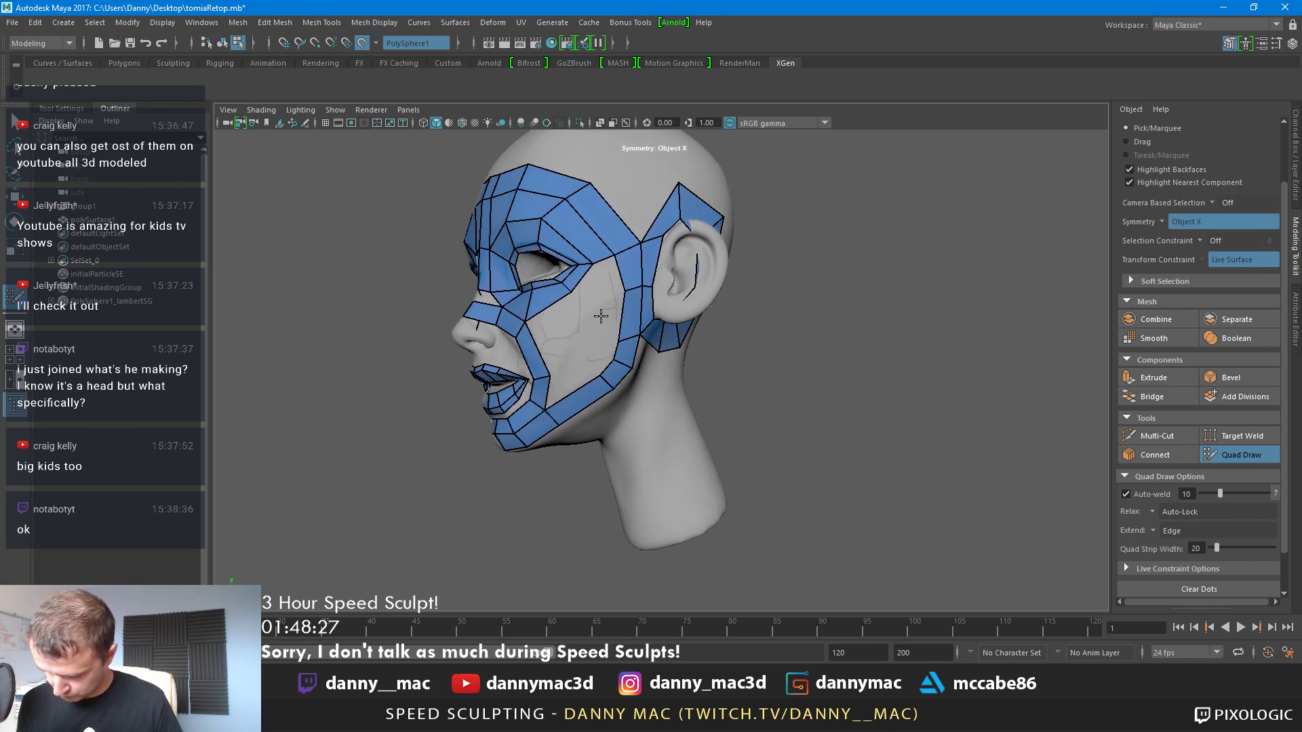
pyautogui.keyDown('shift'); pyautogui.click(559, 333); pyautogui.keyUp('shift')
pyautogui.keyDown('shift'); pyautogui.click(577, 374); pyautogui.keyUp('shift')
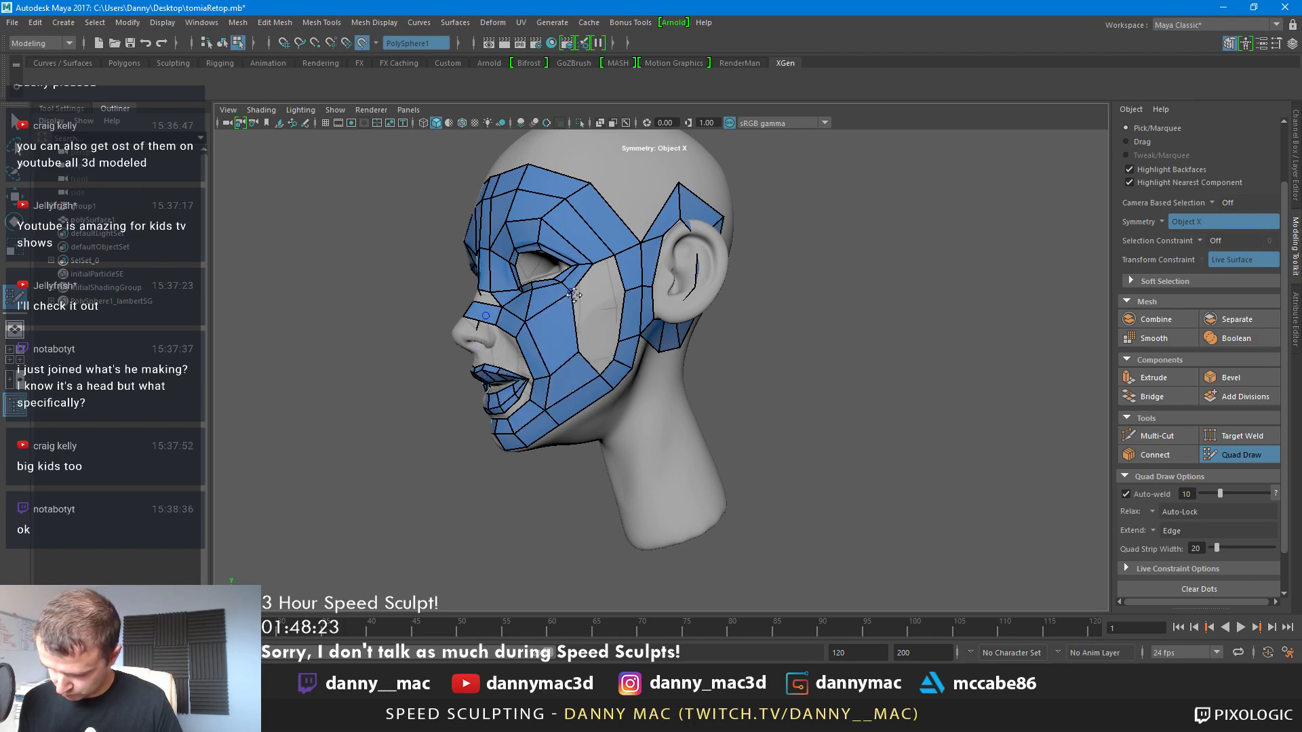
pyautogui.keyDown('alt'); pyautogui.moveTo(581, 353); pyautogui.dragTo(597, 319); pyautogui.keyUp('alt')
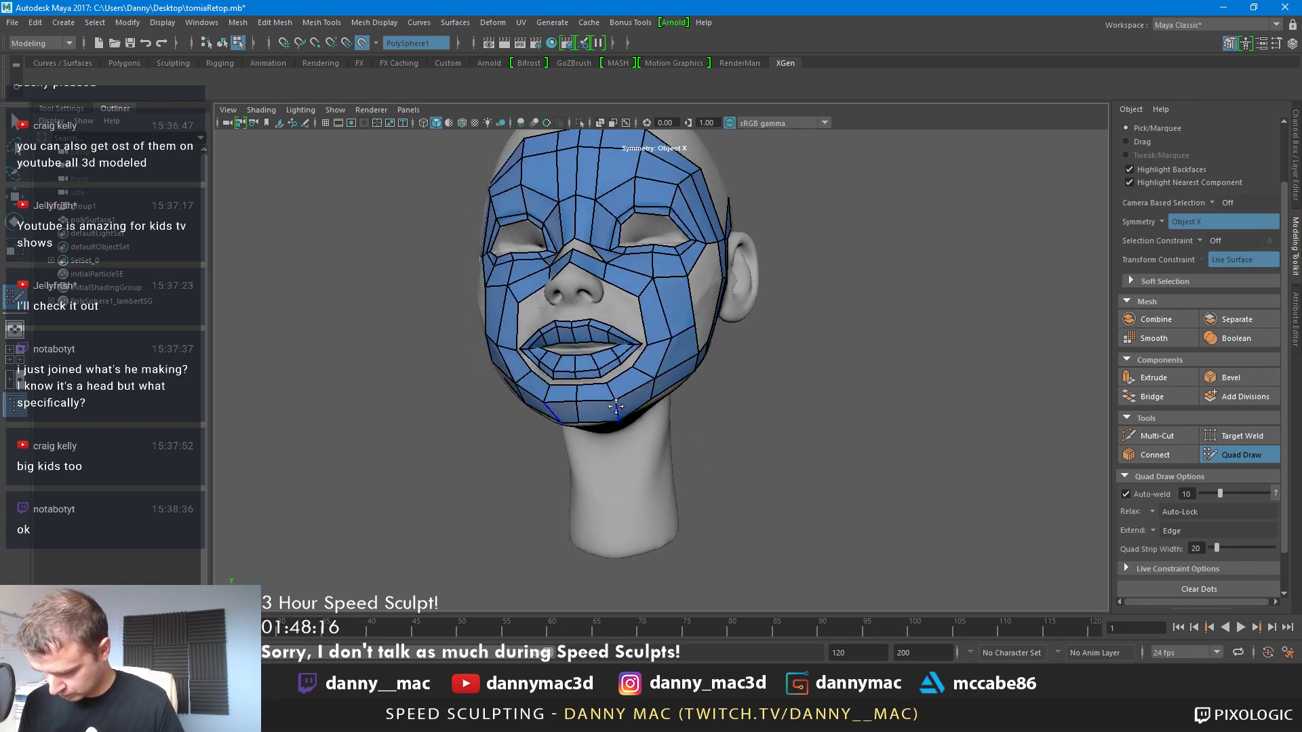
# Adjust the cheek vertices and fill the remaining gap between the cheek, jaw strip and ear with quads
pyautogui.keyDown('alt'); pyautogui.moveTo(619, 401); pyautogui.dragTo(600, 349); pyautogui.keyUp('alt')
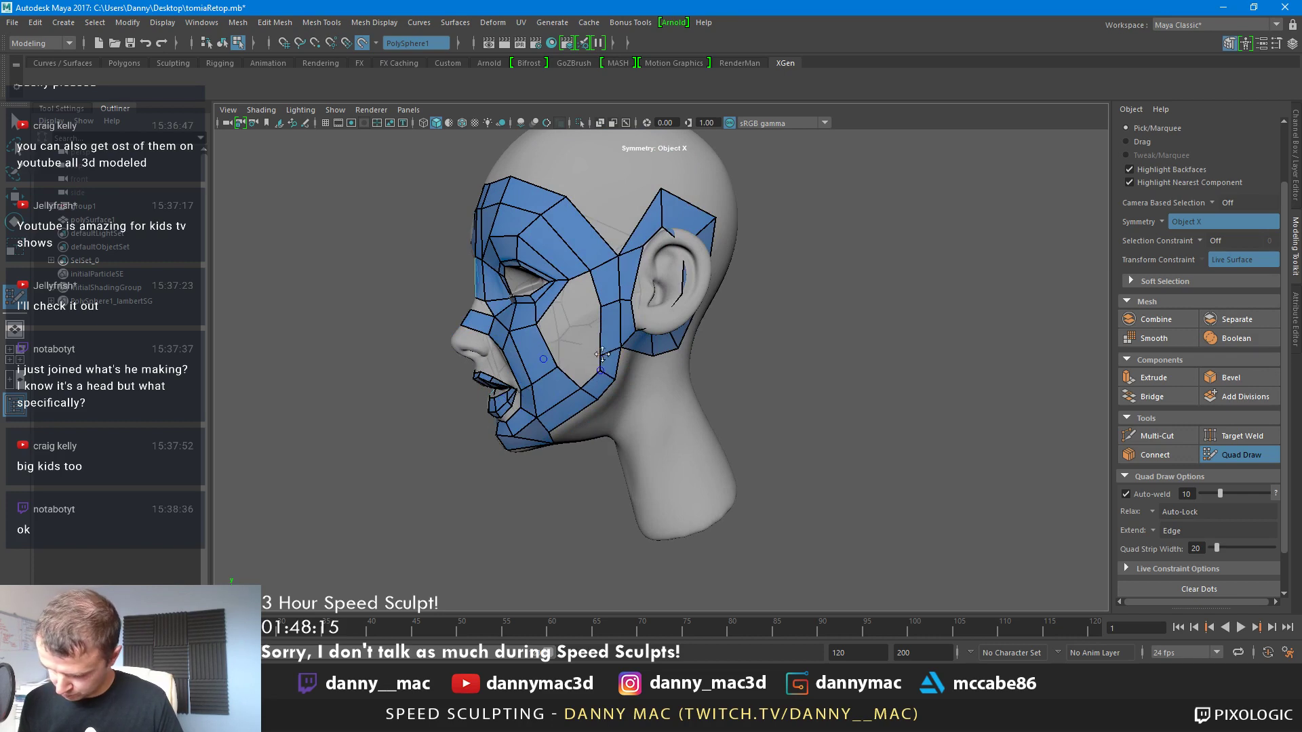
pyautogui.keyDown('shift'); pyautogui.click(583, 369); pyautogui.keyUp('shift')
pyautogui.keyDown('alt'); pyautogui.moveTo(585, 368); pyautogui.dragTo(602, 359); pyautogui.keyUp('alt')
pyautogui.moveTo(614, 302); pyautogui.dragTo(604, 337)
pyautogui.keyDown('shift'); pyautogui.click(587, 328); pyautogui.keyUp('shift')
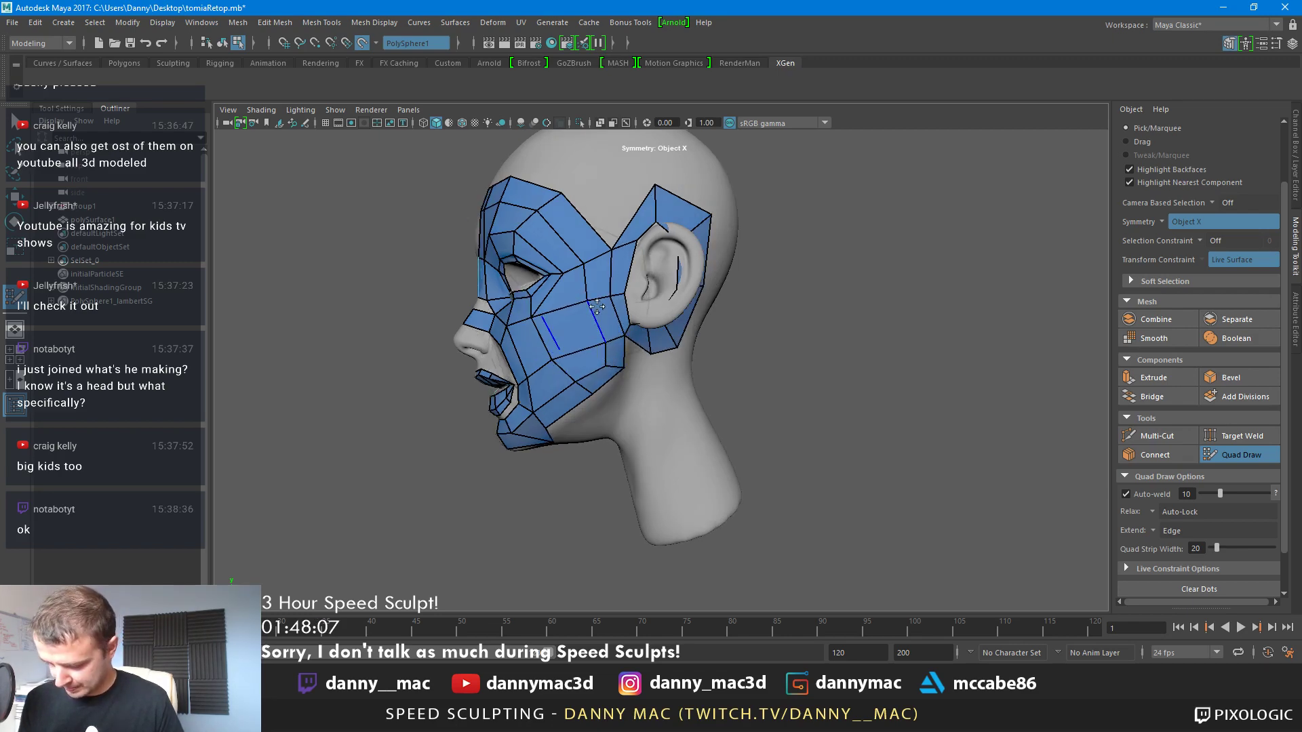
pyautogui.keyDown('alt'); pyautogui.moveTo(562, 332); pyautogui.dragTo(600, 303); pyautogui.keyUp('alt')
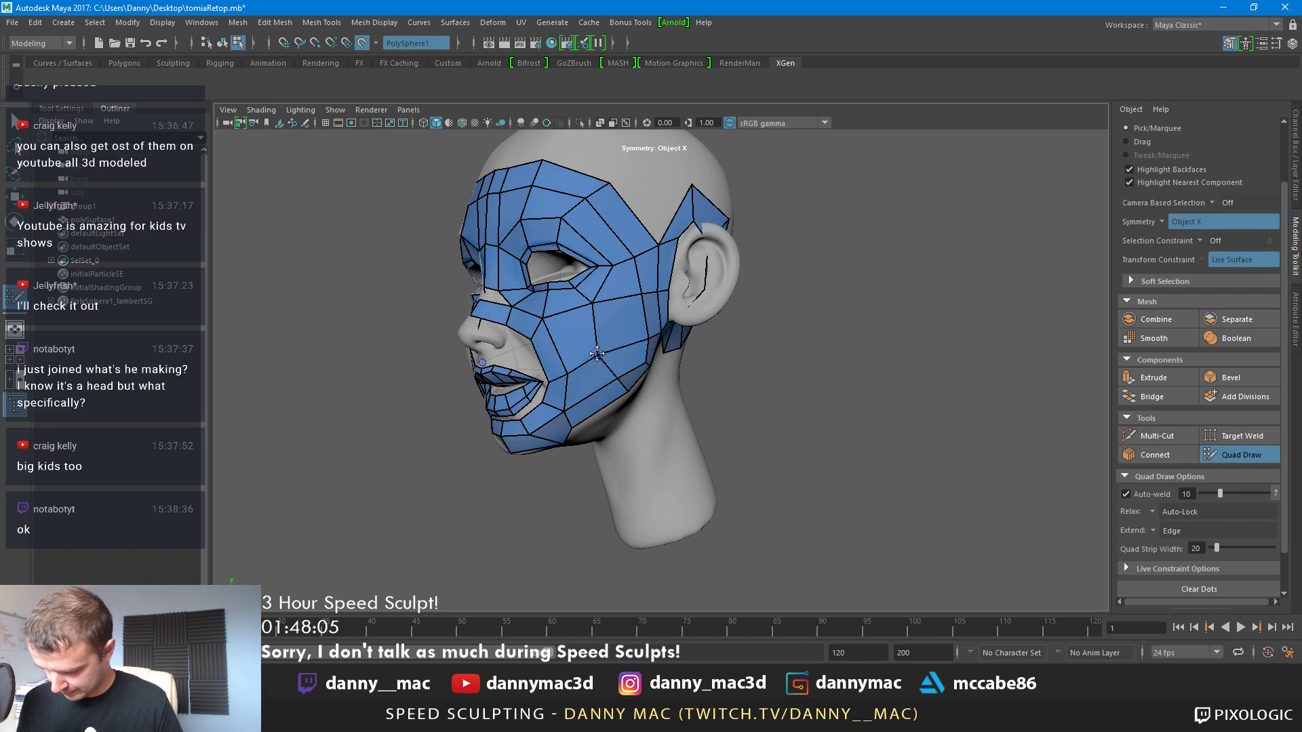
# Add quads above the temple and ear, continue them around the back of the head as a closed band, and relax the band
pyautogui.keyDown('alt'); pyautogui.moveTo(613, 347); pyautogui.dragTo(663, 334); pyautogui.keyUp('alt')
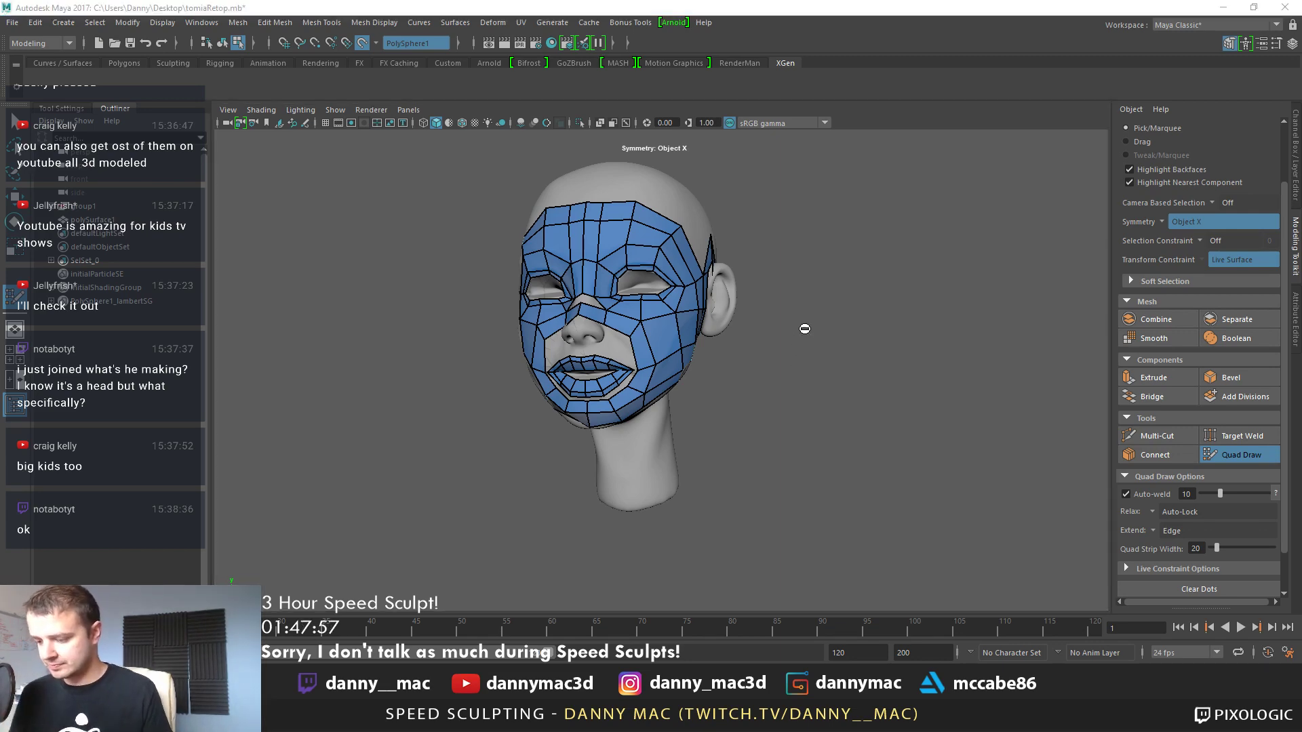
pyautogui.keyDown('alt'); pyautogui.moveTo(805, 326); pyautogui.dragTo(629, 249); pyautogui.keyUp('alt')
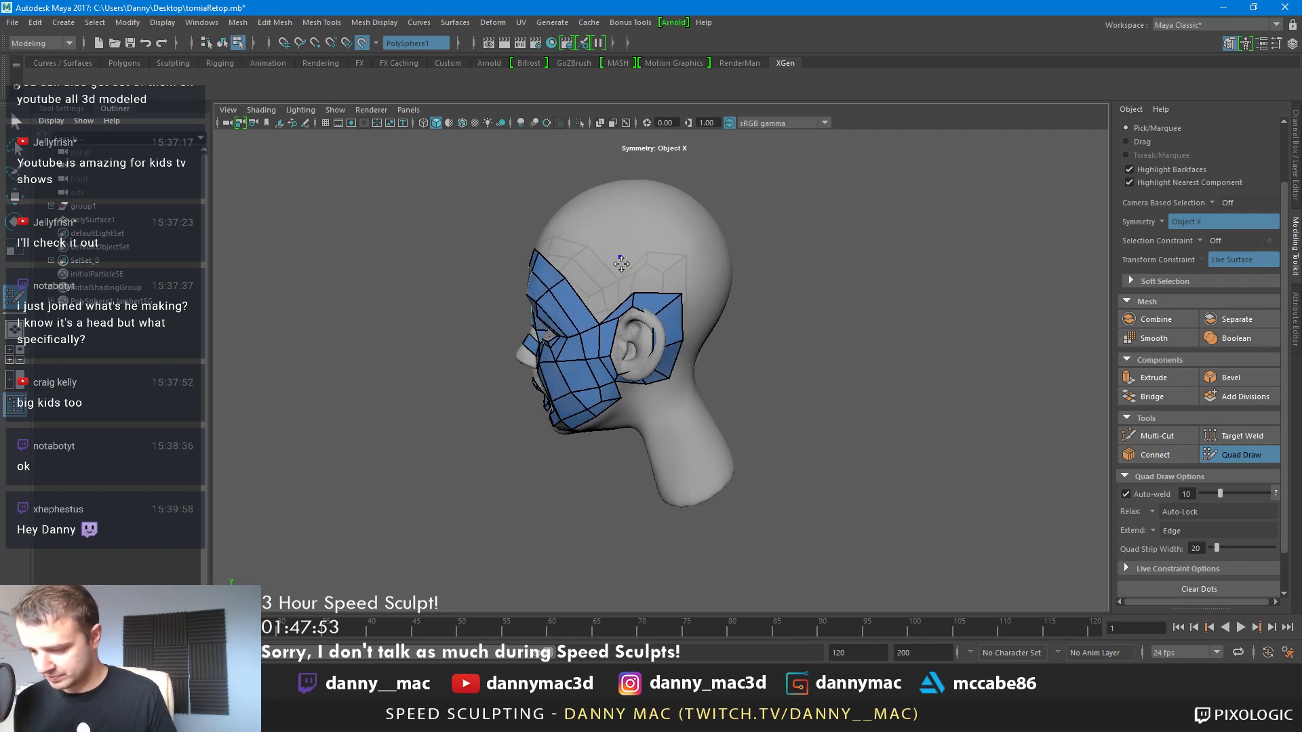
pyautogui.keyDown('shift'); pyautogui.click(602, 293); pyautogui.keyUp('shift')
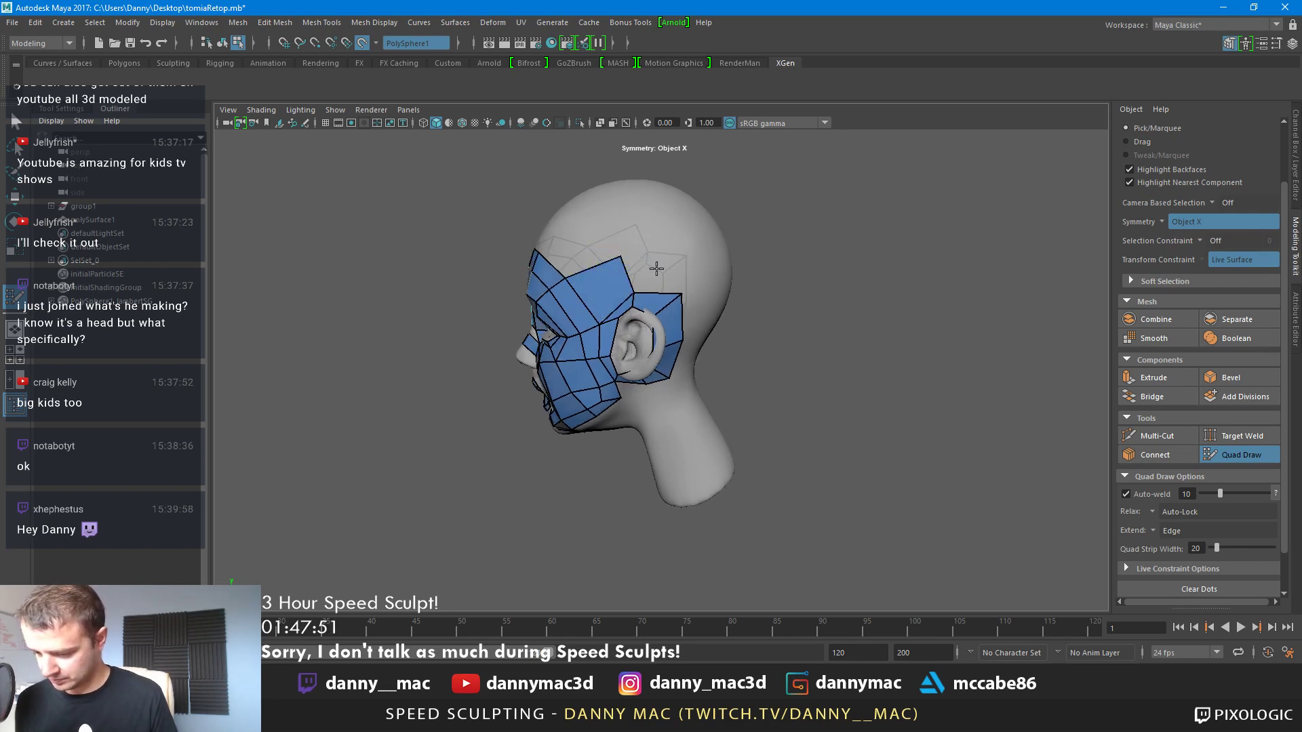
pyautogui.keyDown('alt'); pyautogui.moveTo(678, 264); pyautogui.dragTo(707, 291); pyautogui.keyUp('alt')
pyautogui.click(673, 255)
pyautogui.keyDown('shift'); pyautogui.click(654, 288); pyautogui.keyUp('shift')
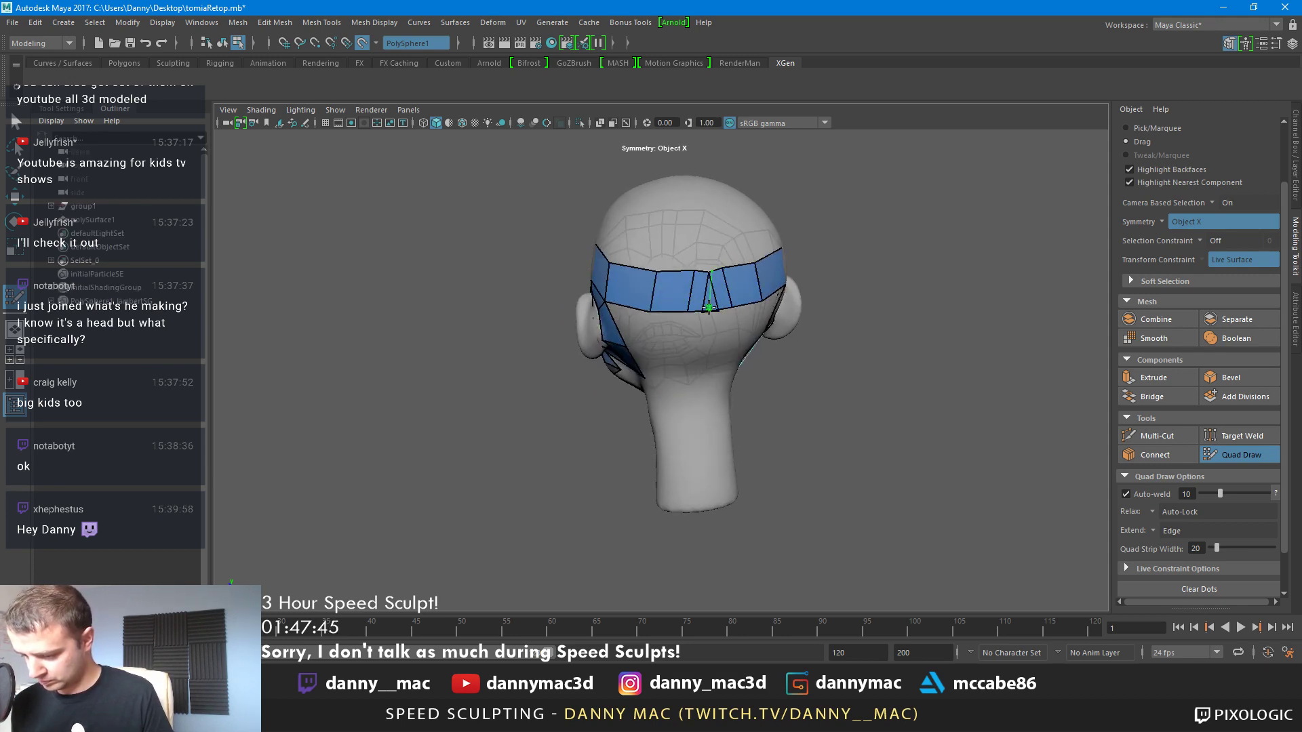
pyautogui.moveTo(693, 293)
pyautogui.keyDown('shift'); pyautogui.mouseDown()
pyautogui.moveTo(679, 287)
pyautogui.moveTo(686, 262)
pyautogui.mouseUp(); pyautogui.keyUp('shift')
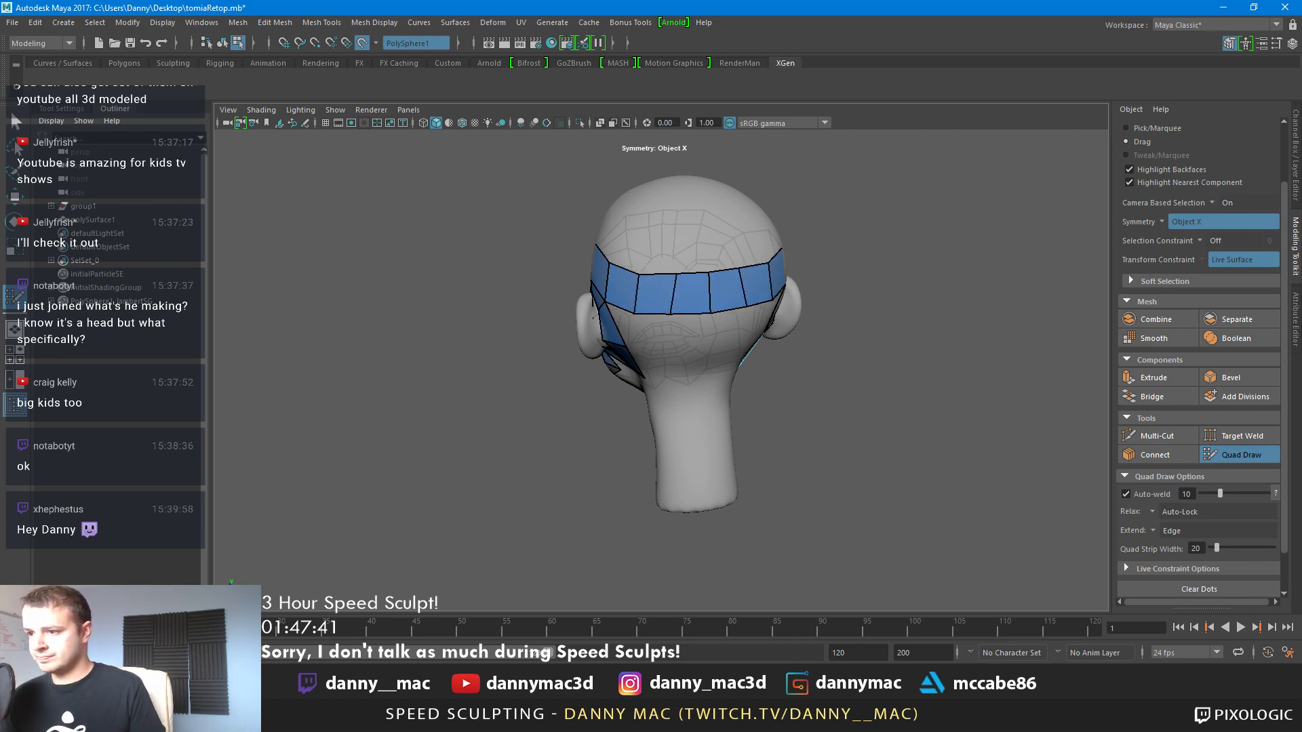
# Add a second row of quads above the band and carry it around to the centre back of the head
pyautogui.keyDown('alt'); pyautogui.moveTo(746, 318); pyautogui.dragTo(828, 314); pyautogui.keyUp('alt')
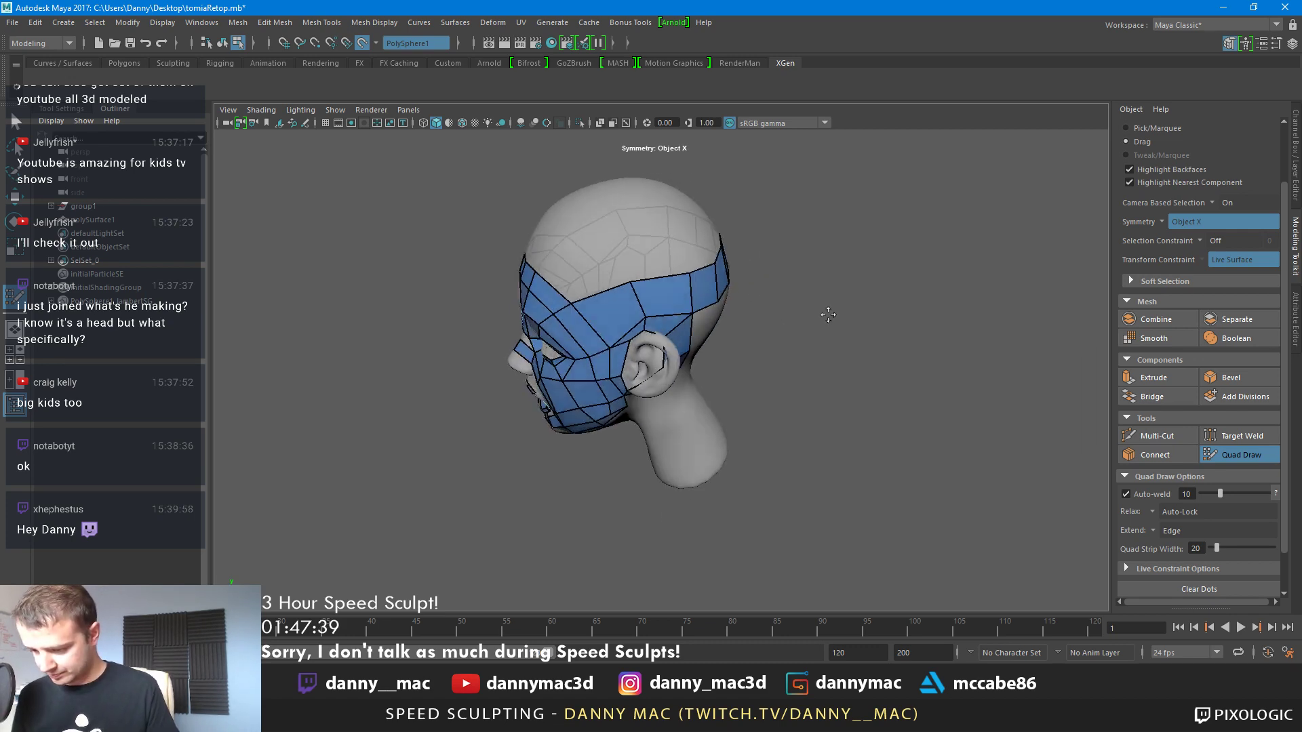
pyautogui.click(603, 248)
pyautogui.keyDown('shift'); pyautogui.click(572, 264); pyautogui.keyUp('shift')
pyautogui.hotkey('ctrl', 'z')
pyautogui.keyDown('shift'); pyautogui.click(591, 280); pyautogui.keyUp('shift')
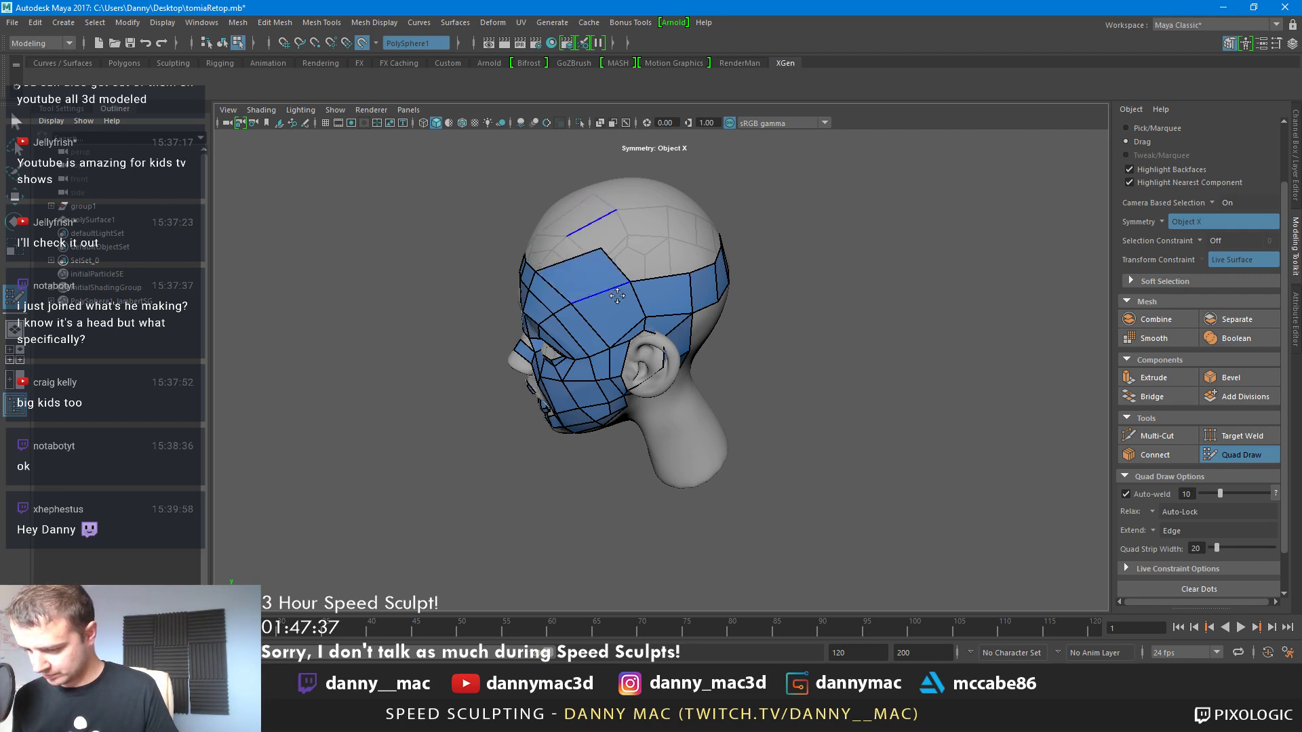
pyautogui.moveTo(617, 297)
pyautogui.keyDown('alt'); pyautogui.mouseDown()
pyautogui.moveTo(628, 256)
pyautogui.moveTo(636, 313)
pyautogui.moveTo(689, 285)
pyautogui.moveTo(663, 276)
pyautogui.moveTo(586, 313)
pyautogui.moveTo(678, 309)
pyautogui.mouseUp(); pyautogui.keyUp('alt')
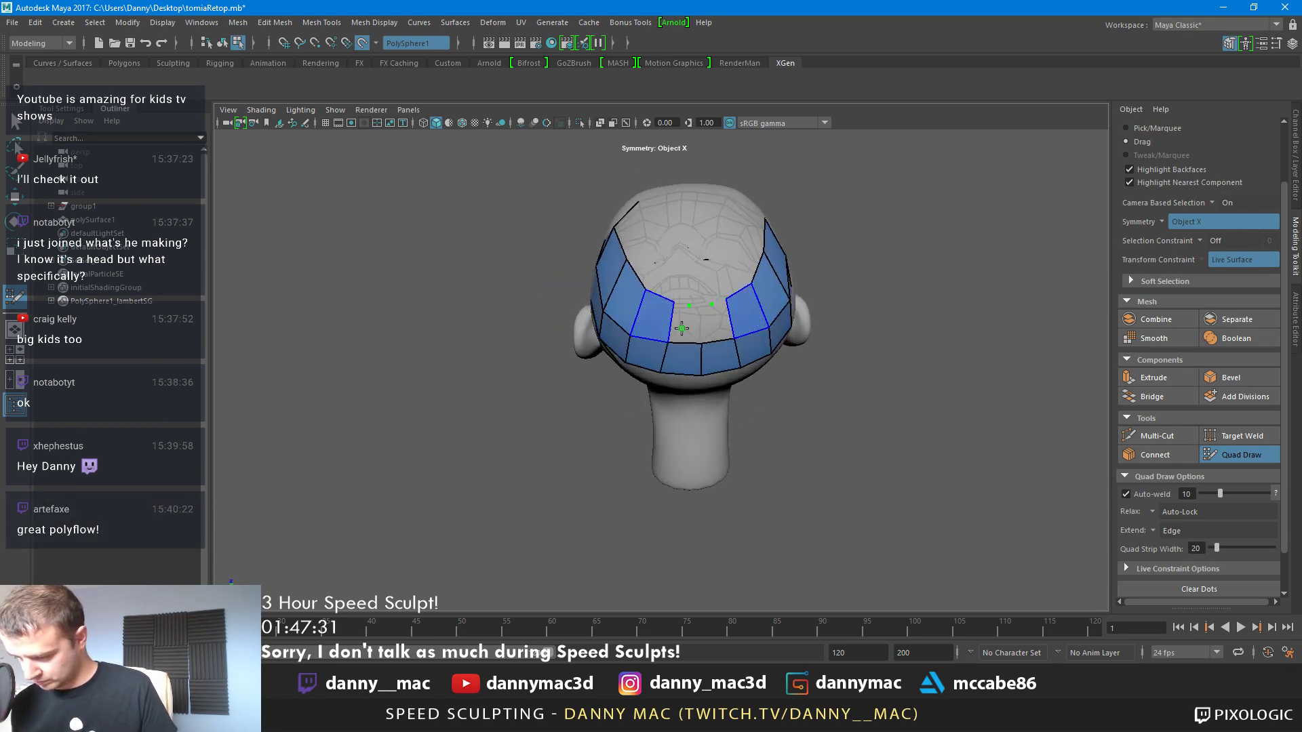
pyautogui.keyDown('shift'); pyautogui.click(698, 308); pyautogui.keyUp('shift')
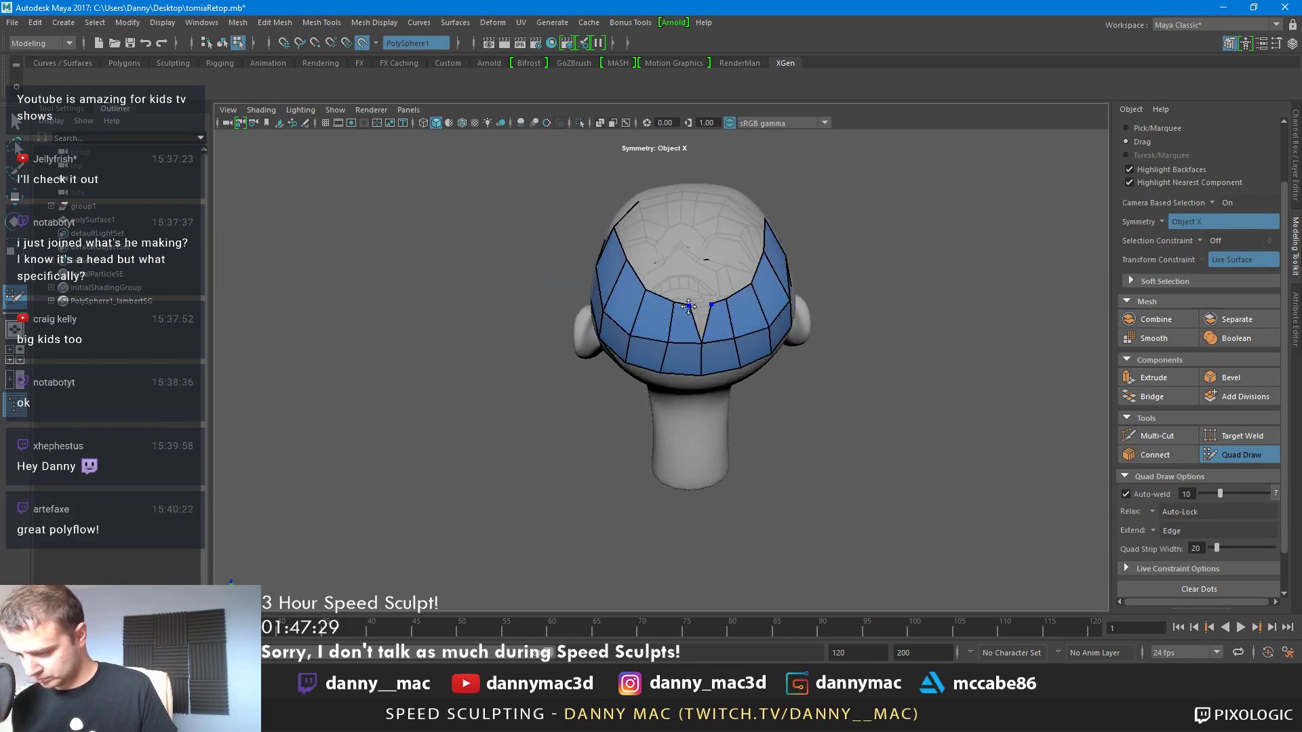
# Add further quads around the edge of the opening on top of the head
pyautogui.moveTo(708, 310)
pyautogui.keyDown('alt'); pyautogui.mouseDown()
pyautogui.moveTo(671, 299)
pyautogui.moveTo(681, 270)
pyautogui.moveTo(662, 268)
pyautogui.moveTo(644, 281)
pyautogui.moveTo(672, 301)
pyautogui.moveTo(647, 347)
pyautogui.moveTo(629, 339)
pyautogui.moveTo(623, 292)
pyautogui.moveTo(648, 361)
pyautogui.moveTo(646, 327)
pyautogui.moveTo(664, 314)
pyautogui.moveTo(623, 278)
pyautogui.moveTo(664, 292)
pyautogui.moveTo(681, 359)
pyautogui.moveTo(671, 379)
pyautogui.mouseUp(); pyautogui.keyUp('alt')
pyautogui.click(615, 288)
pyautogui.keyDown('shift'); pyautogui.click(628, 325); pyautogui.keyUp('shift')
pyautogui.keyDown('shift'); pyautogui.click(662, 325); pyautogui.keyUp('shift')
# Place dots across the opening on the crown and fill it with quads until the top of the head is closed
pyautogui.click(676, 389)
pyautogui.click(629, 387)
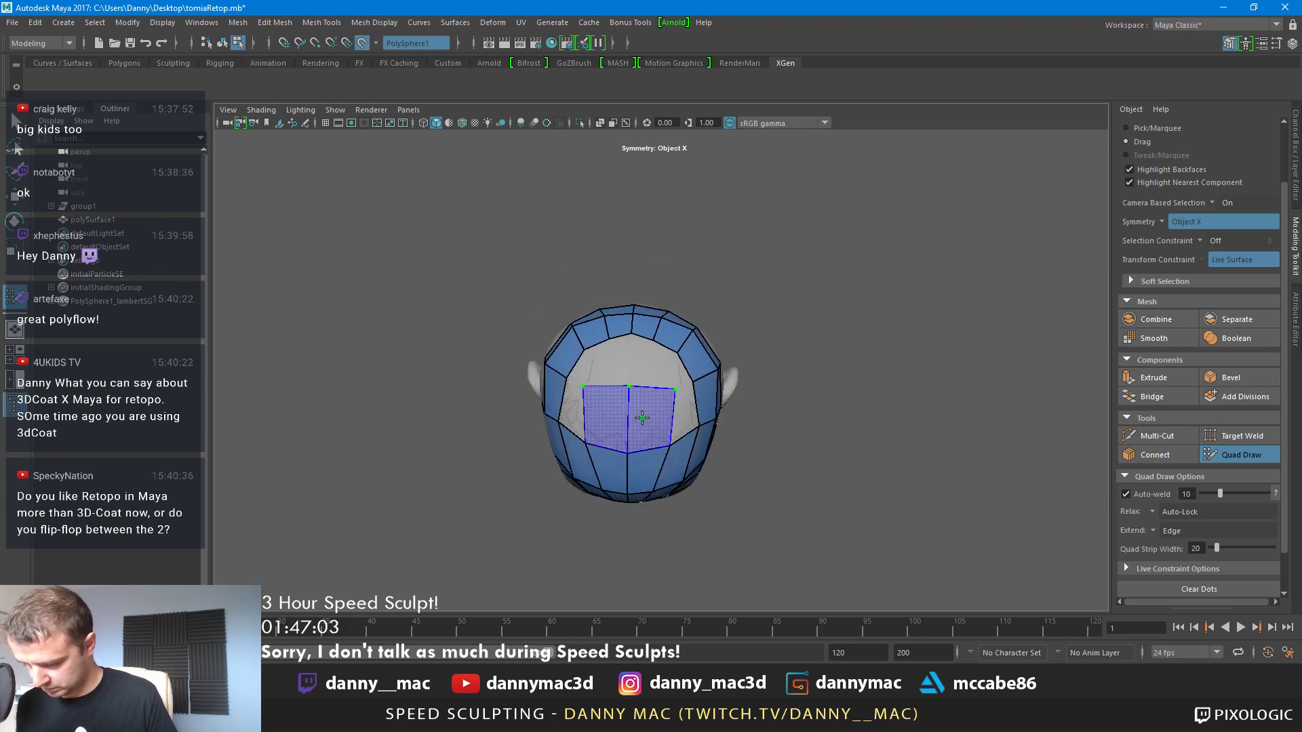
pyautogui.keyDown('shift'); pyautogui.click(642, 418); pyautogui.keyUp('shift')
pyautogui.keyDown('shift'); pyautogui.click(688, 412); pyautogui.keyUp('shift')
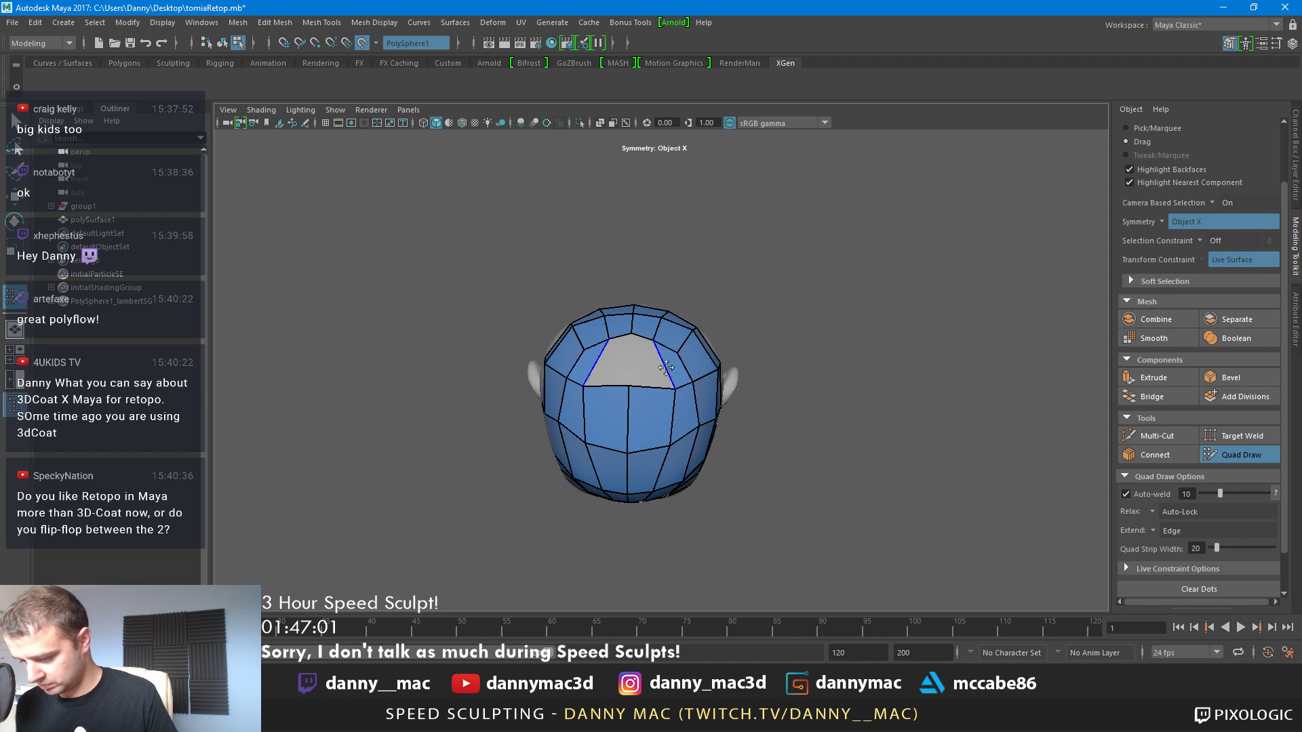
pyautogui.keyDown('shift'); pyautogui.click(663, 370); pyautogui.keyUp('shift')
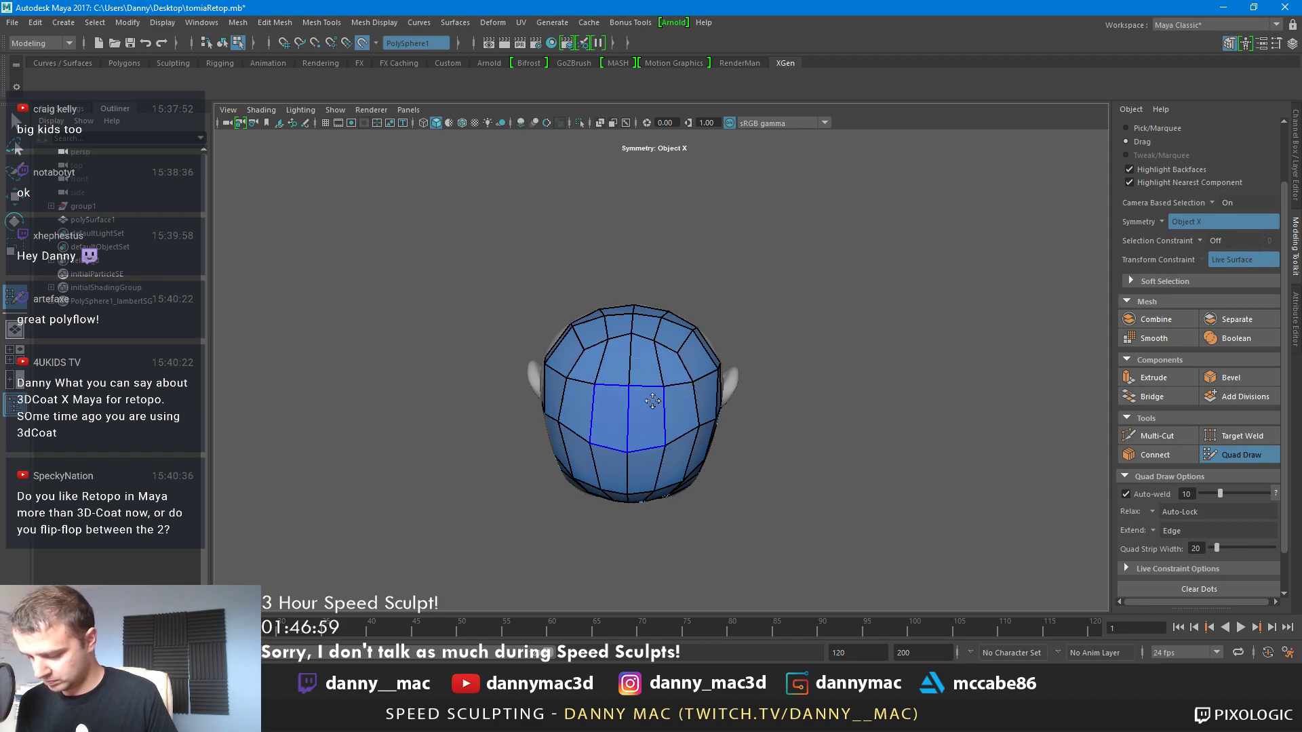
# Extend quads from the lower back of the skull down the neck, wrap them round to its front, and insert edge loops across them
pyautogui.keyDown('alt'); pyautogui.moveTo(652, 400); pyautogui.dragTo(556, 322); pyautogui.keyUp('alt')
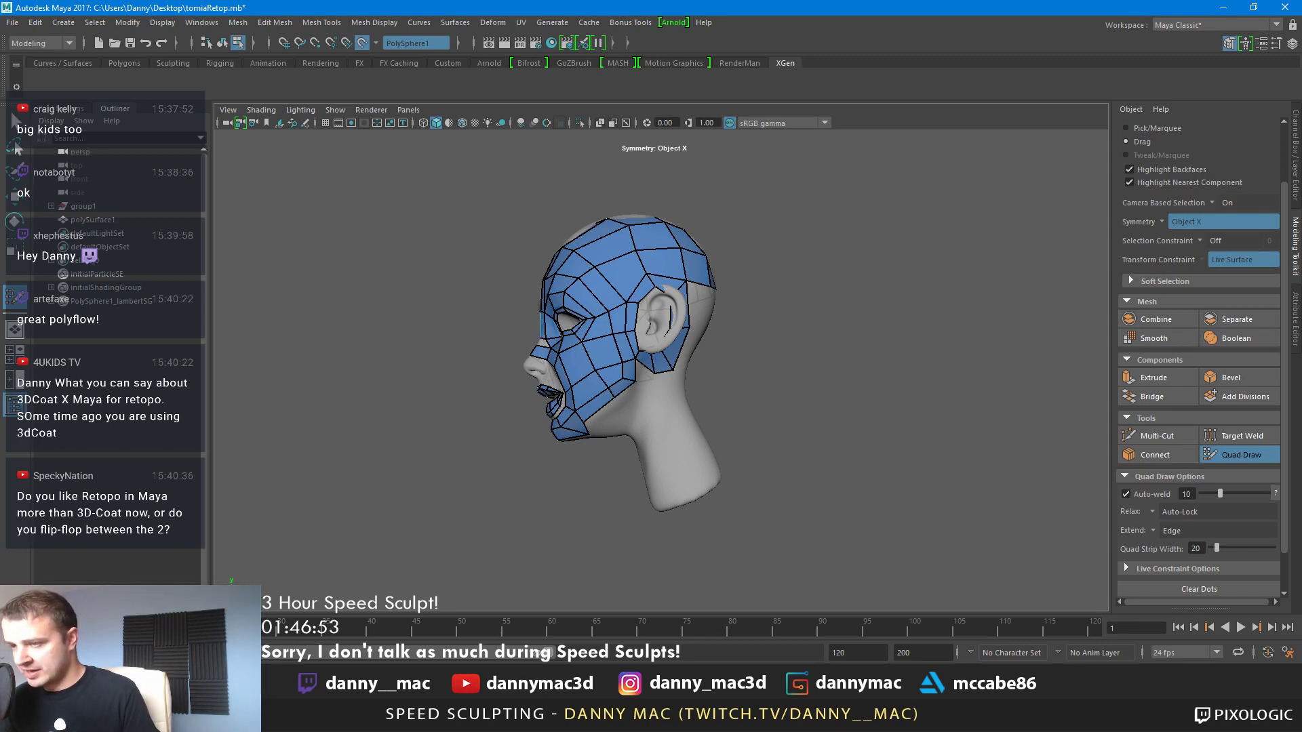
pyautogui.moveTo(753, 333)
pyautogui.keyDown('alt'); pyautogui.mouseDown()
pyautogui.moveTo(652, 333)
pyautogui.moveTo(699, 306)
pyautogui.moveTo(641, 306)
pyautogui.moveTo(744, 351)
pyautogui.mouseUp(); pyautogui.keyUp('alt')
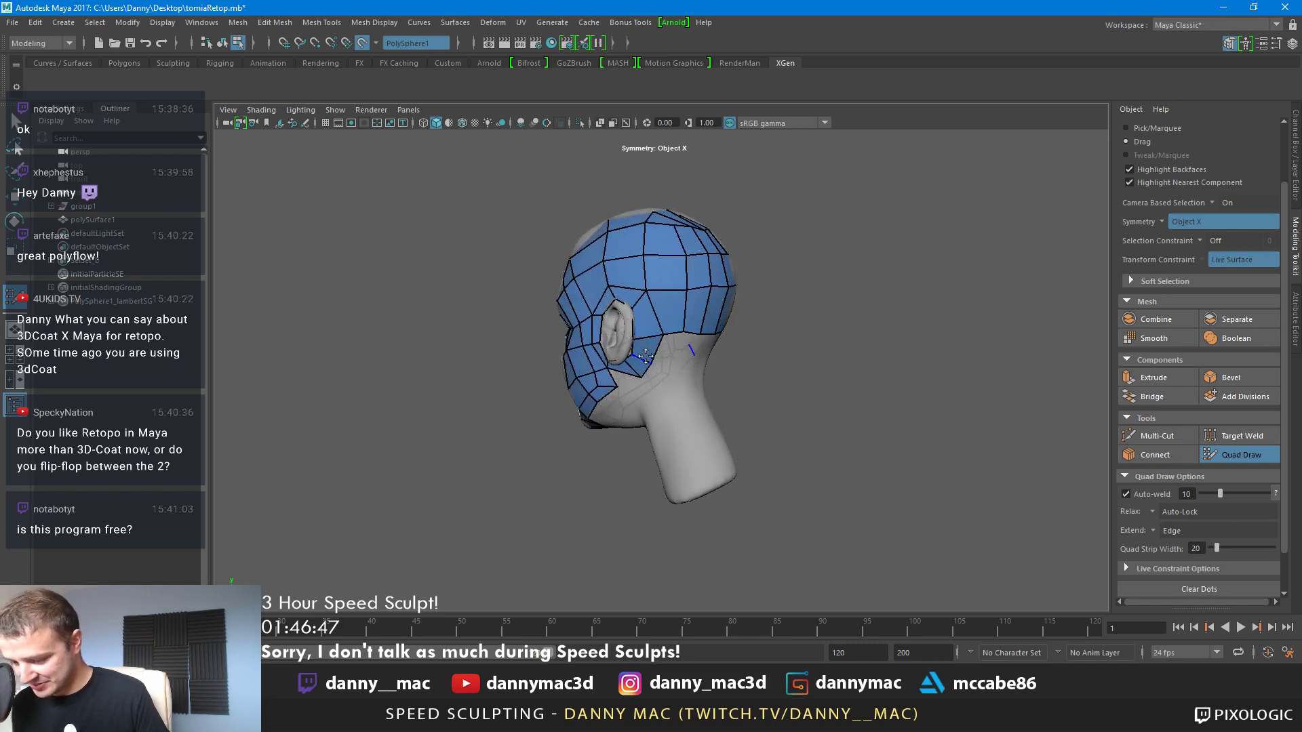
pyautogui.moveTo(646, 356)
pyautogui.keyDown('alt'); pyautogui.mouseDown()
pyautogui.moveTo(632, 348)
pyautogui.moveTo(668, 351)
pyautogui.moveTo(706, 322)
pyautogui.moveTo(698, 376)
pyautogui.moveTo(722, 519)
pyautogui.moveTo(779, 450)
pyautogui.moveTo(742, 398)
pyautogui.moveTo(706, 468)
pyautogui.mouseUp(); pyautogui.keyUp('alt')
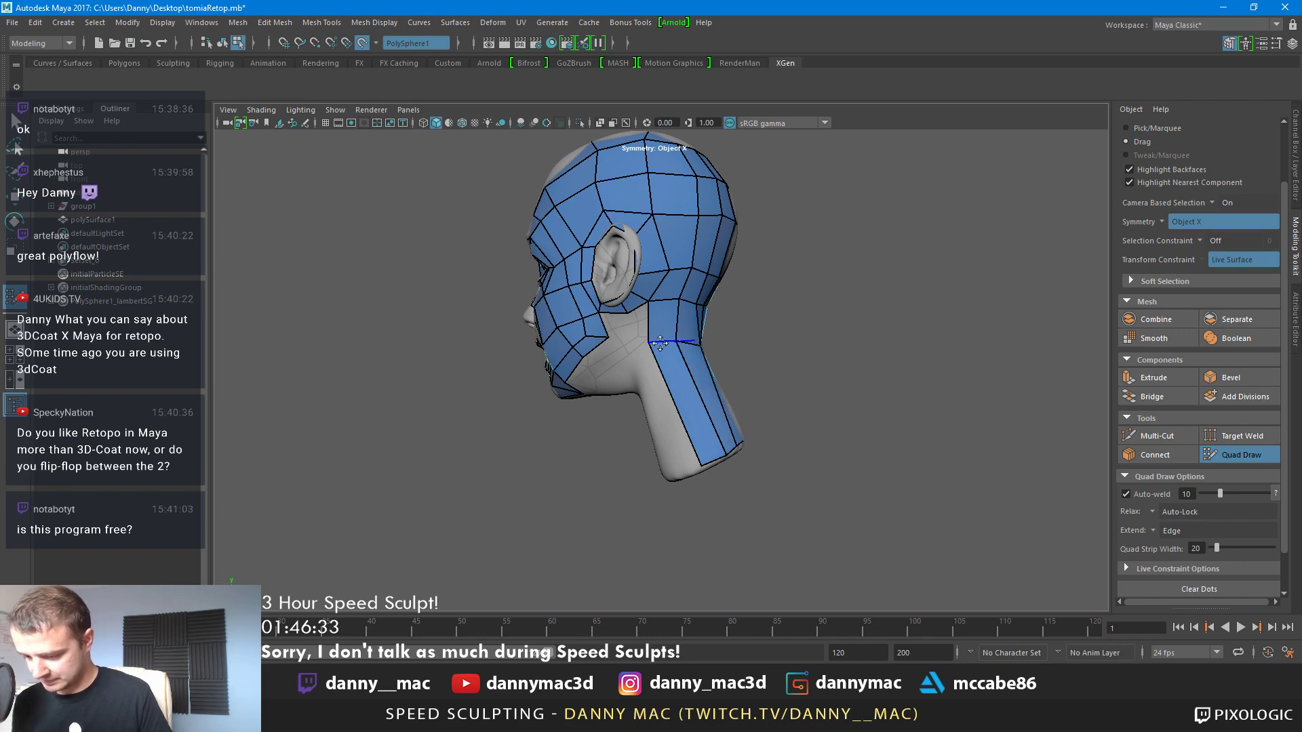
pyautogui.keyDown('alt'); pyautogui.moveTo(659, 344); pyautogui.dragTo(698, 441); pyautogui.keyUp('alt')
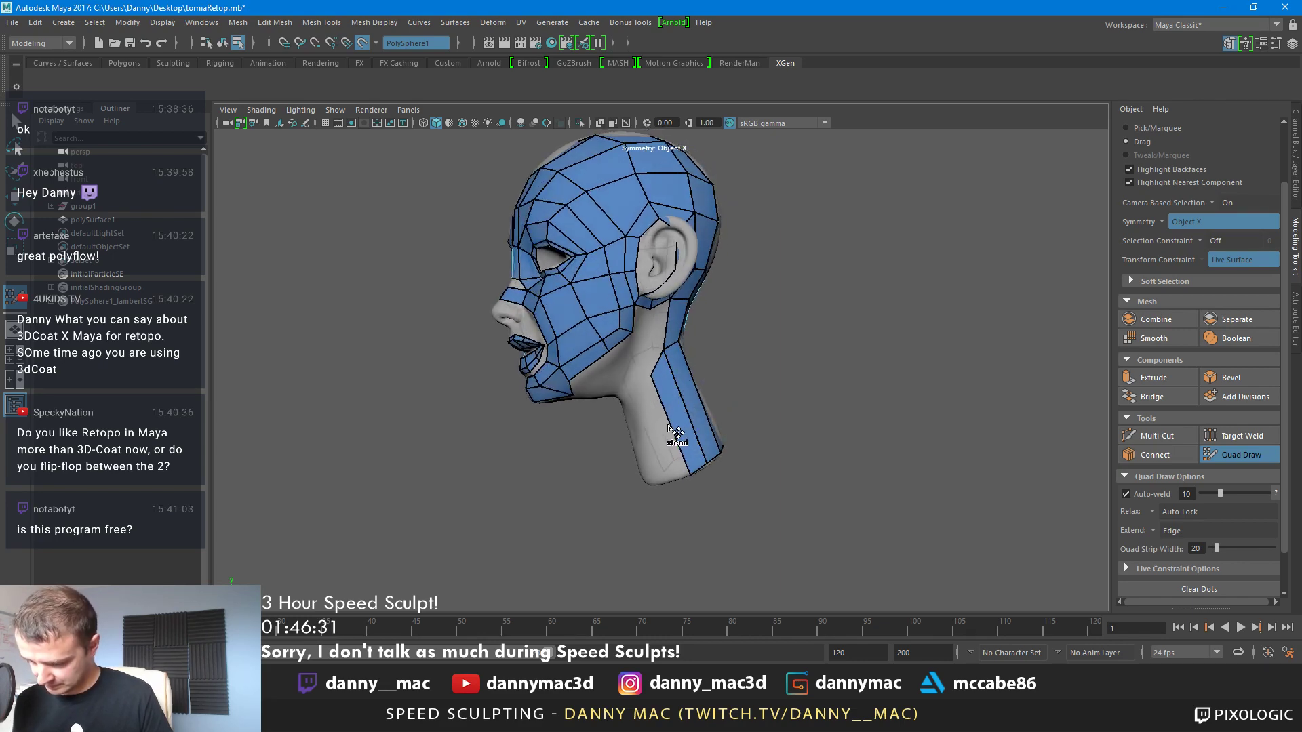
pyautogui.moveTo(647, 380)
pyautogui.keyDown('alt'); pyautogui.mouseDown()
pyautogui.moveTo(703, 402)
pyautogui.moveTo(546, 441)
pyautogui.moveTo(637, 420)
pyautogui.mouseUp(); pyautogui.keyUp('alt')
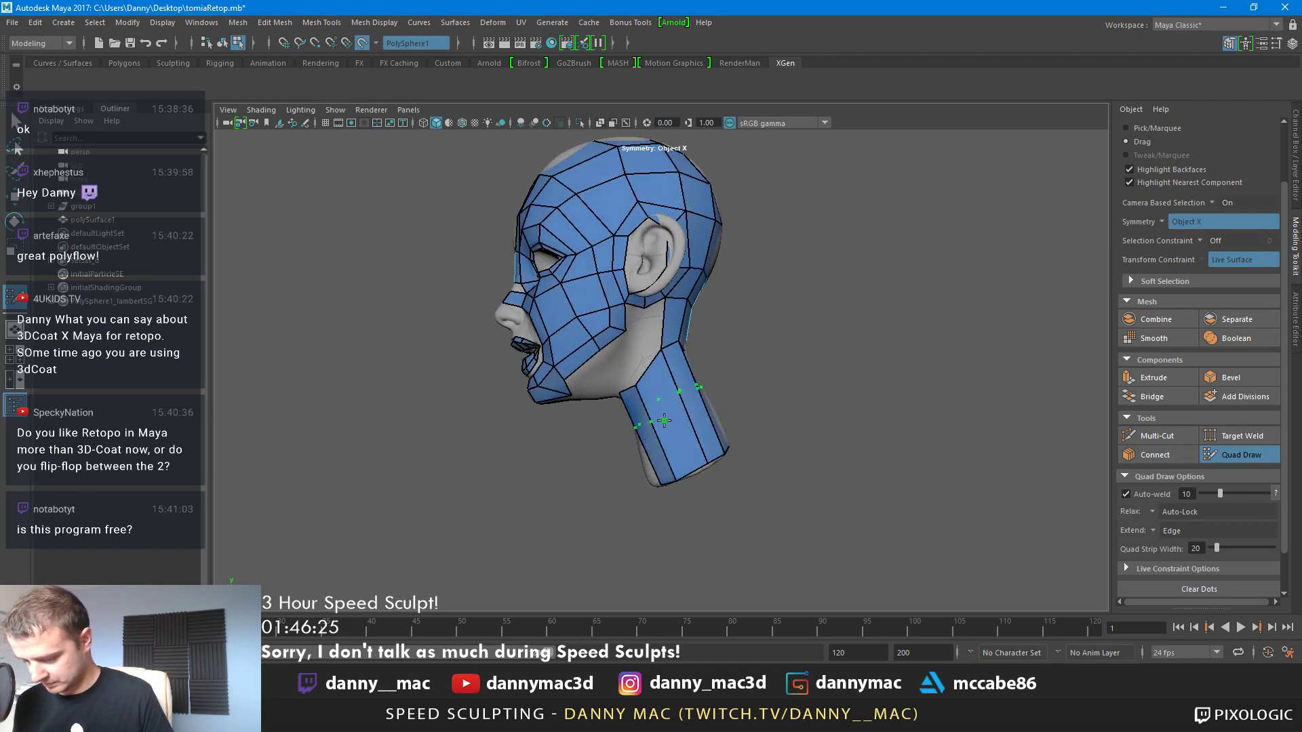
pyautogui.moveTo(684, 447)
pyautogui.keyDown('alt'); pyautogui.mouseDown()
pyautogui.moveTo(735, 418)
pyautogui.moveTo(654, 486)
pyautogui.moveTo(625, 340)
pyautogui.moveTo(610, 342)
pyautogui.mouseUp(); pyautogui.keyUp('alt')
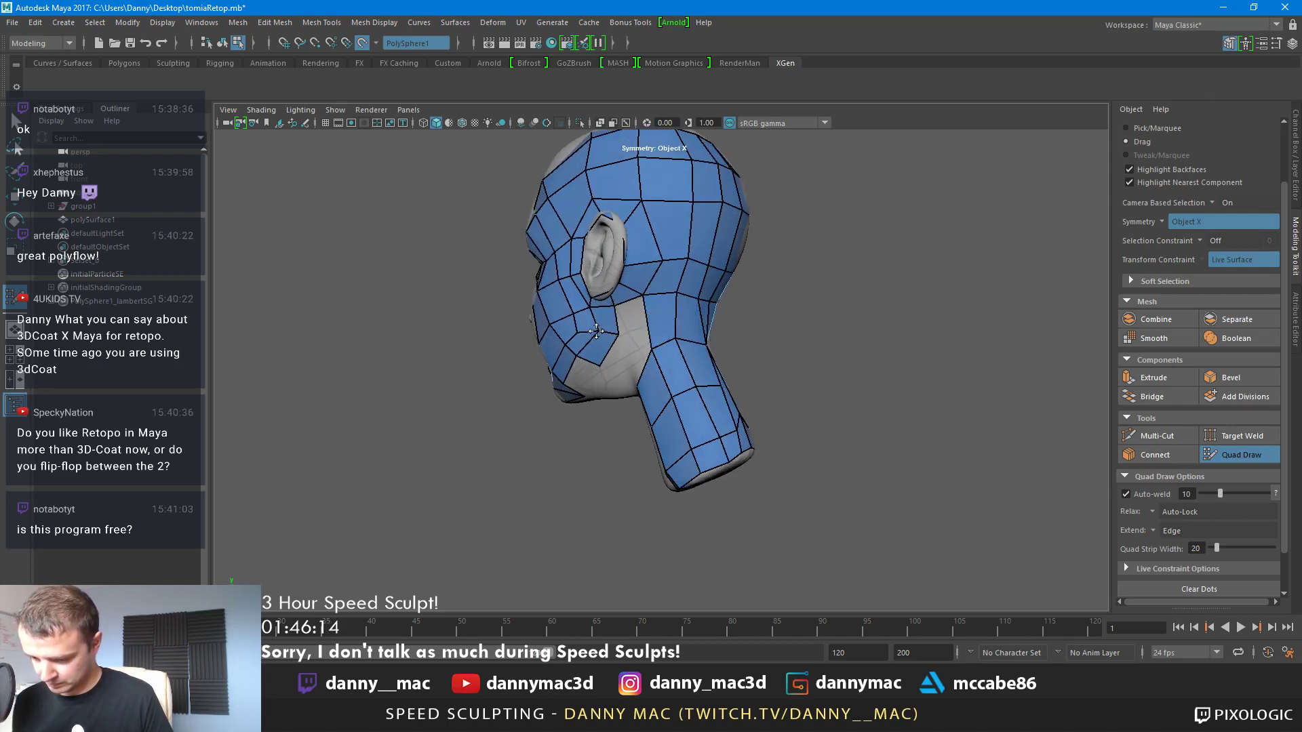
# Rework the quads beneath the ear to link the side of the head with the neck, leaving the jaw underside open
pyautogui.keyDown('alt'); pyautogui.moveTo(604, 330); pyautogui.dragTo(656, 325); pyautogui.keyUp('alt')
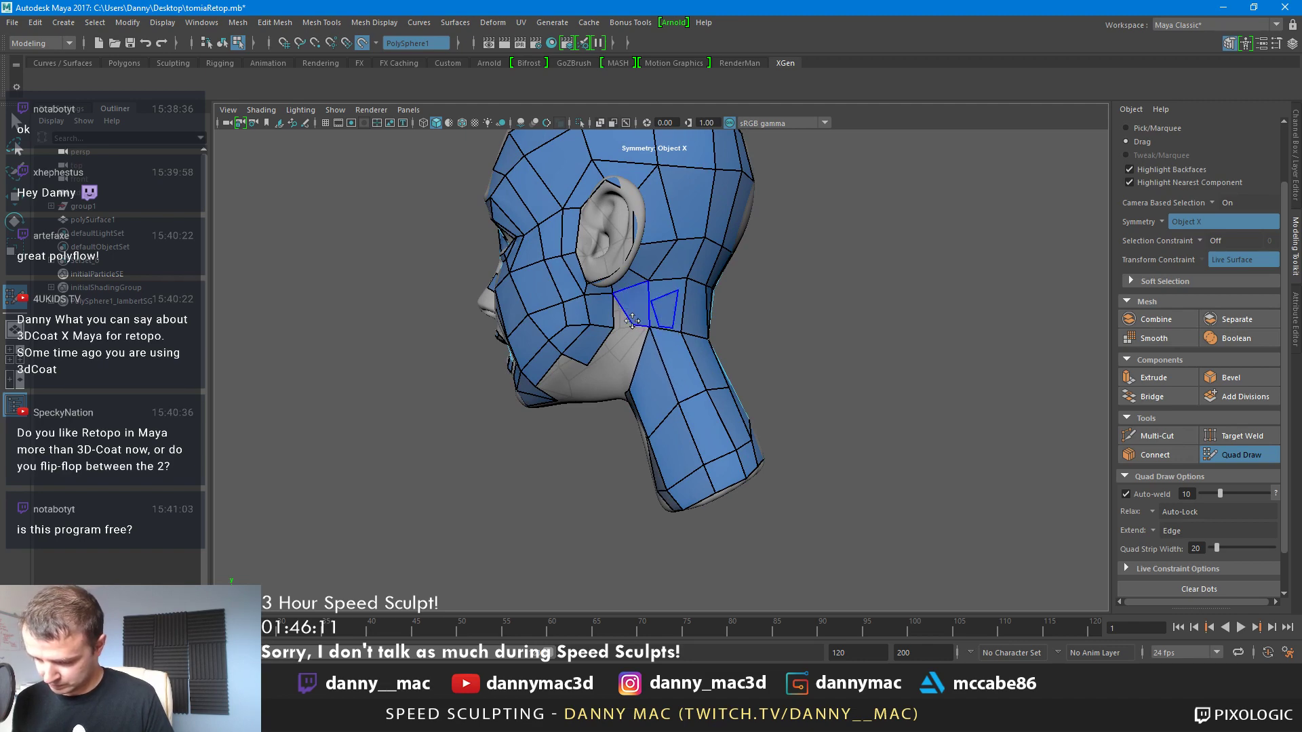
pyautogui.keyDown('alt'); pyautogui.moveTo(632, 320); pyautogui.dragTo(615, 323); pyautogui.keyUp('alt')
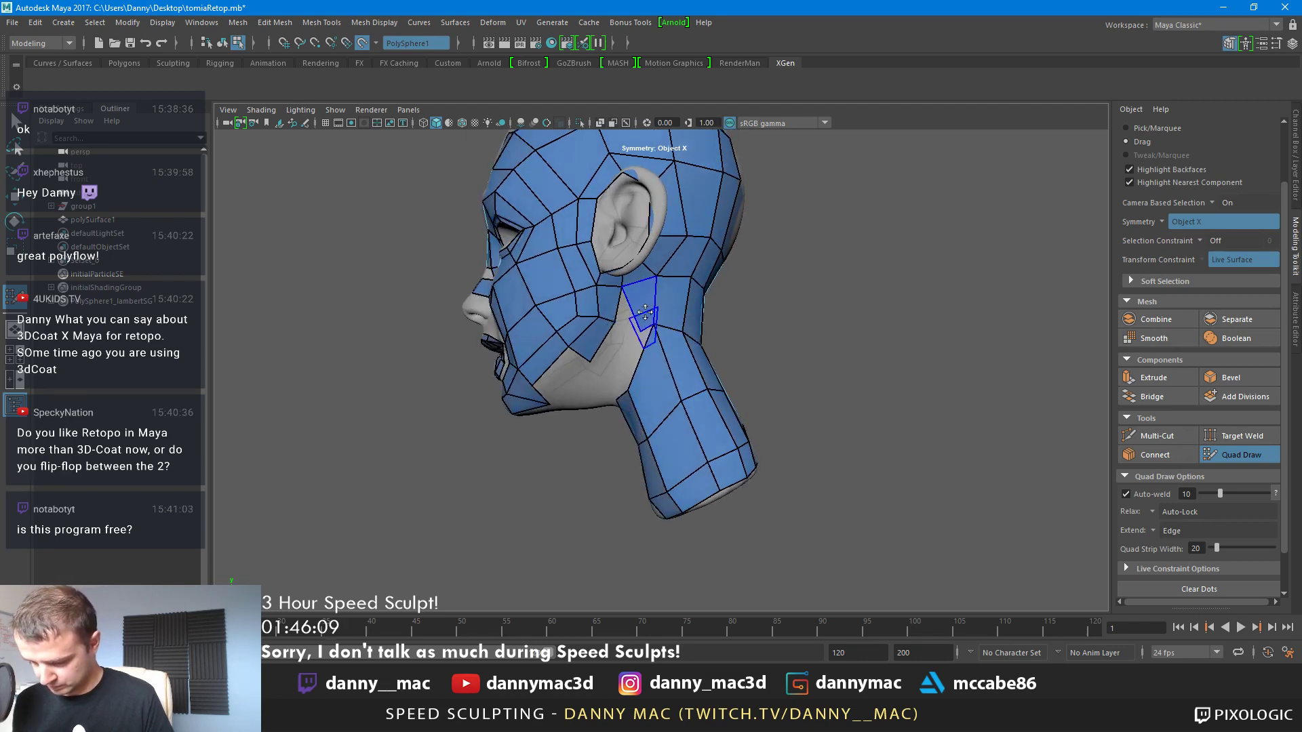
pyautogui.keyDown('shift'); pyautogui.click(646, 314); pyautogui.keyUp('shift')
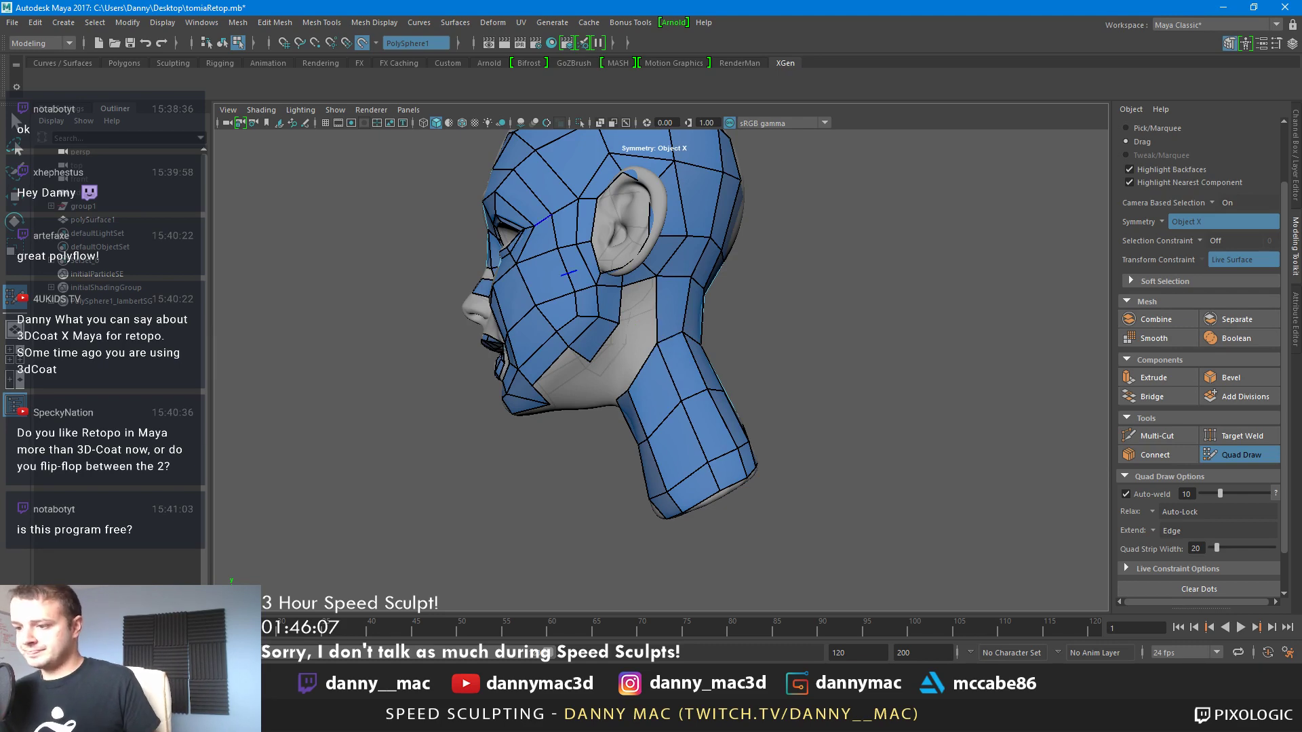
pyautogui.moveTo(569, 273)
pyautogui.keyDown('alt'); pyautogui.mouseDown()
pyautogui.moveTo(644, 330)
pyautogui.moveTo(654, 316)
pyautogui.mouseUp(); pyautogui.keyUp('alt')
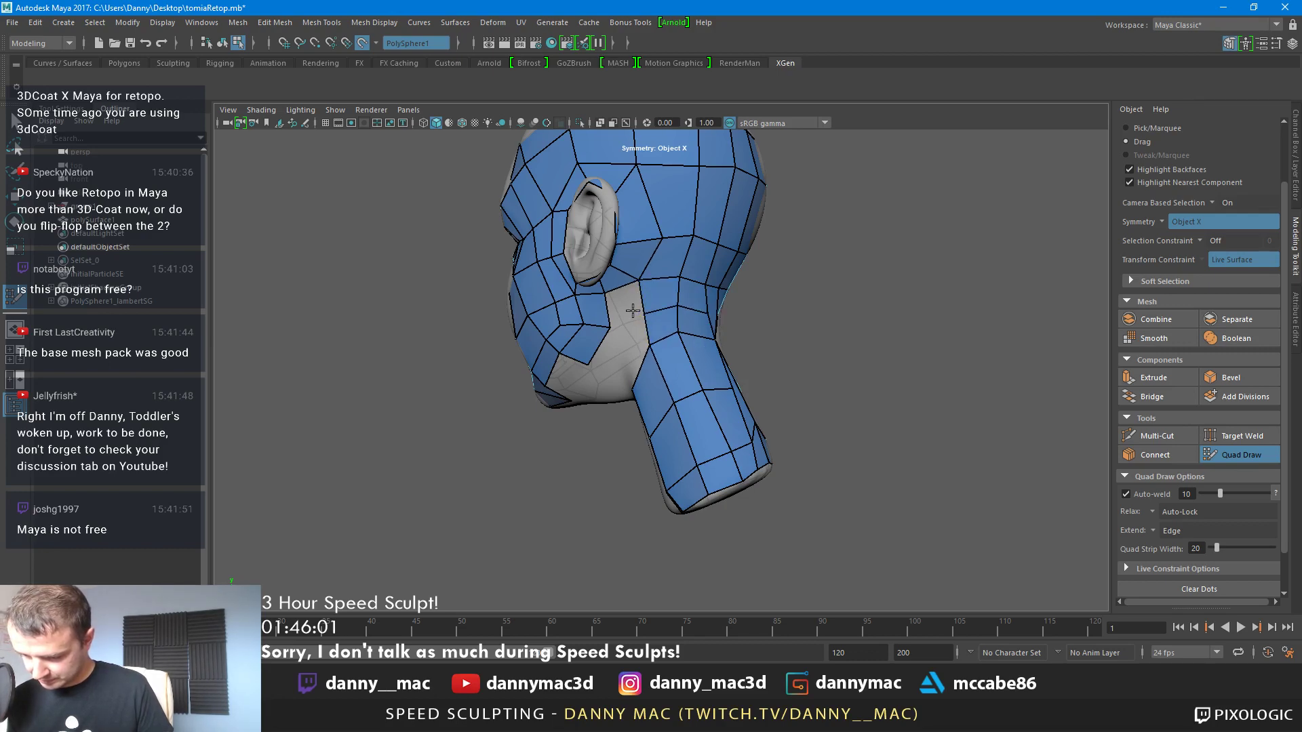
pyautogui.moveTo(633, 311)
pyautogui.keyDown('alt'); pyautogui.mouseDown()
pyautogui.moveTo(628, 350)
pyautogui.moveTo(618, 324)
pyautogui.mouseUp(); pyautogui.keyUp('alt')
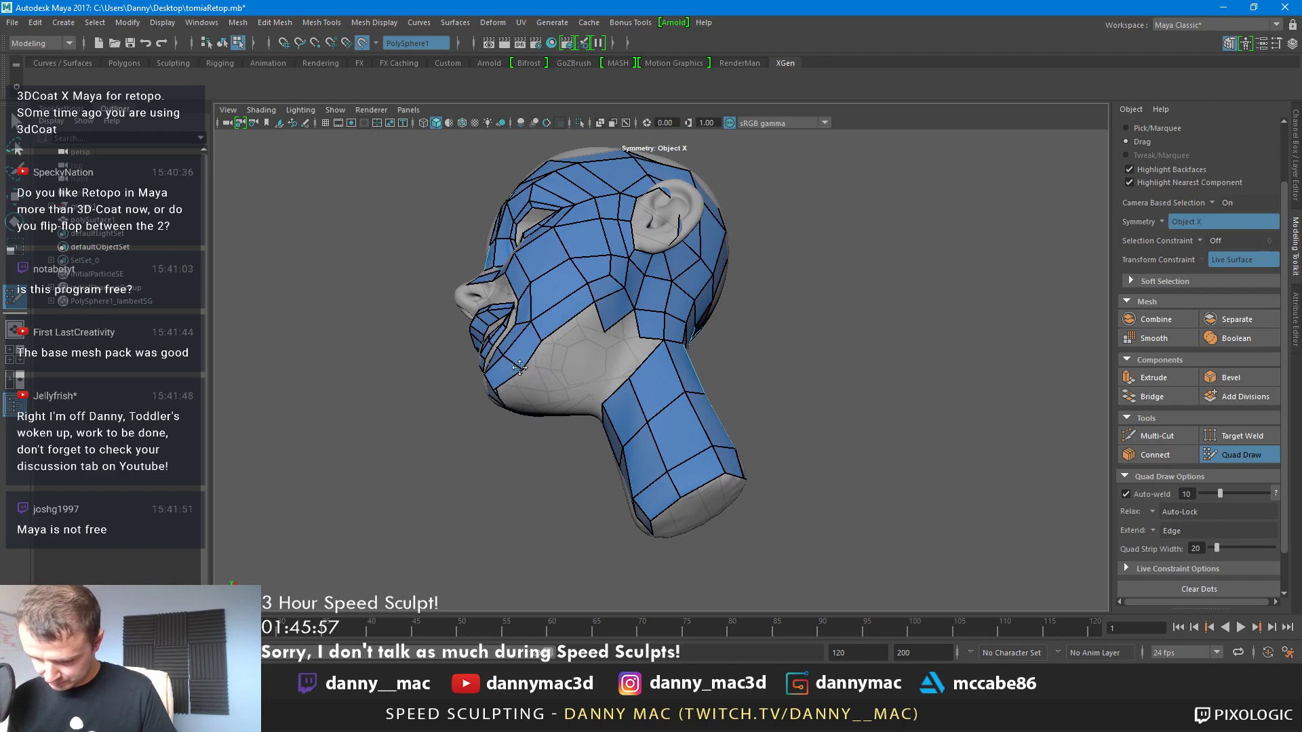
# Place dots under the chin and jaw and fill the gap with quads until the jawline joins the front of the neck
pyautogui.keyDown('alt'); pyautogui.moveTo(546, 368); pyautogui.dragTo(626, 323); pyautogui.keyUp('alt')
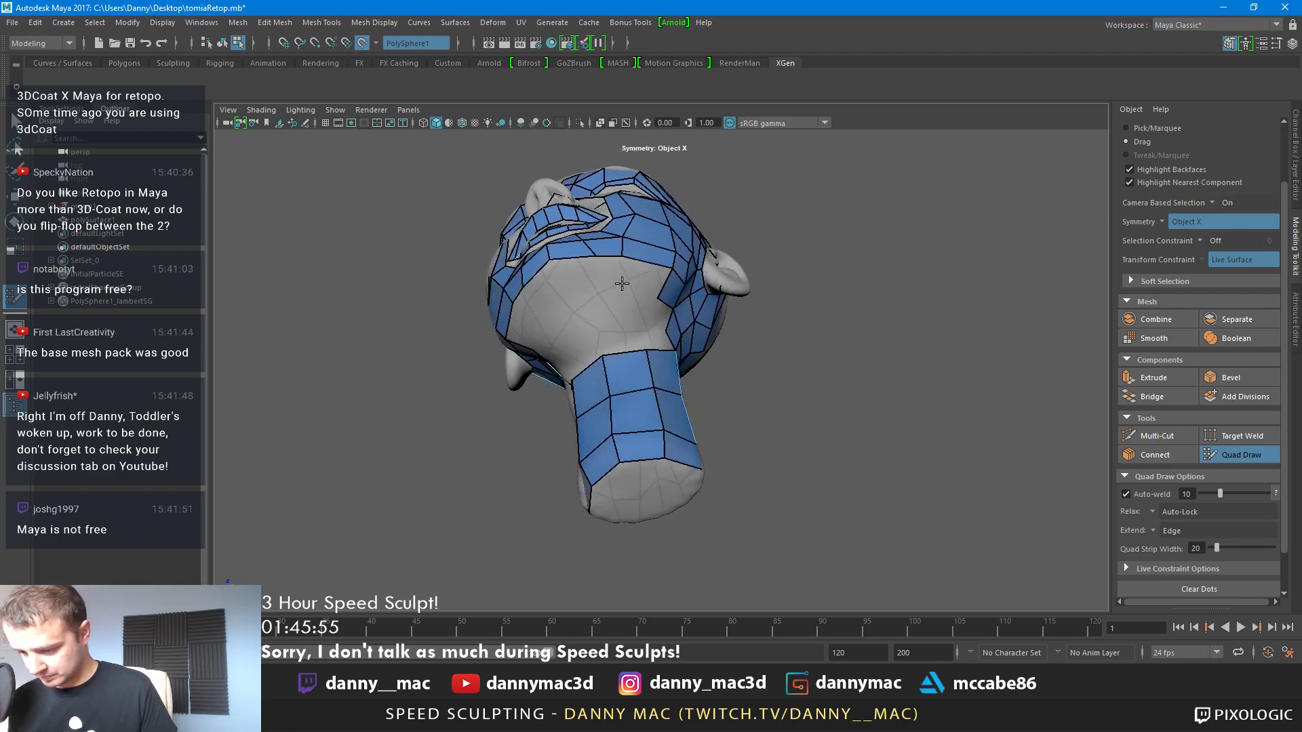
pyautogui.keyDown('shift'); pyautogui.click(561, 290); pyautogui.keyUp('shift')
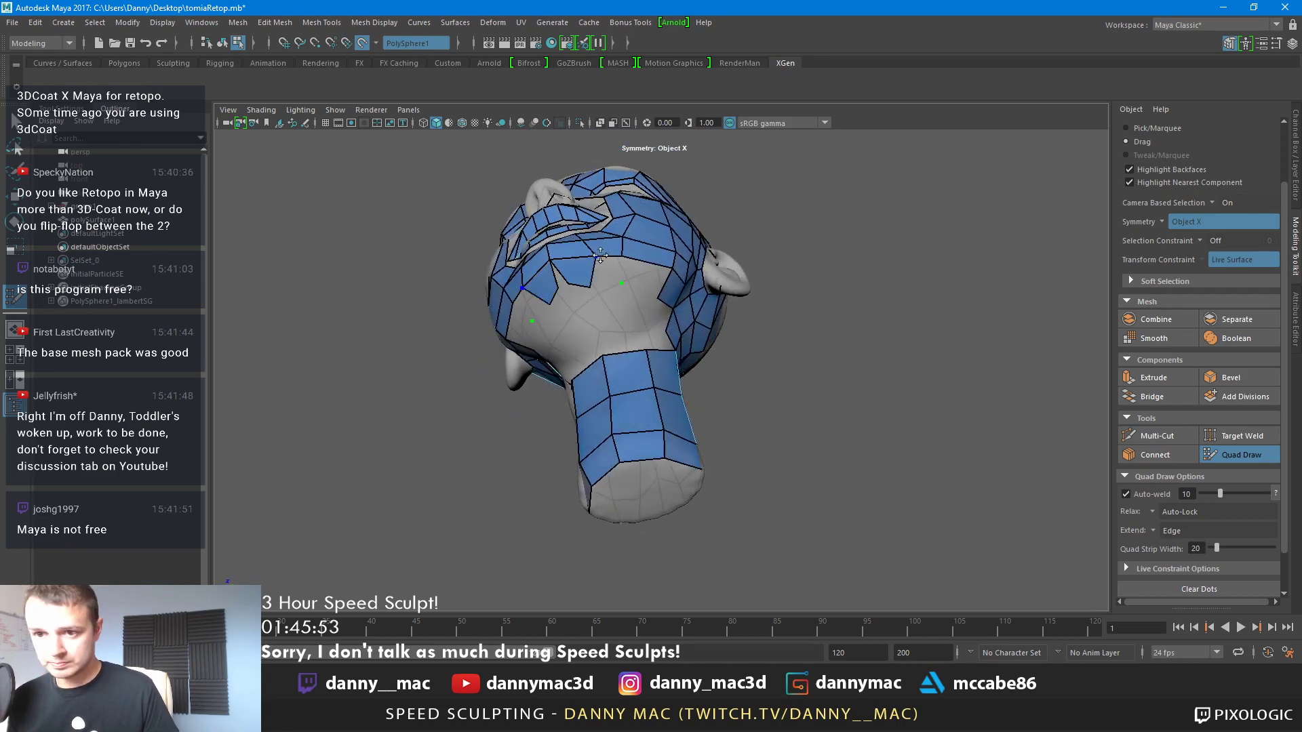
pyautogui.moveTo(561, 287)
pyautogui.keyDown('alt'); pyautogui.mouseDown()
pyautogui.moveTo(604, 280)
pyautogui.moveTo(578, 310)
pyautogui.moveTo(655, 267)
pyautogui.moveTo(590, 319)
pyautogui.moveTo(611, 337)
pyautogui.moveTo(671, 312)
pyautogui.moveTo(669, 348)
pyautogui.moveTo(661, 331)
pyautogui.moveTo(682, 321)
pyautogui.mouseUp(); pyautogui.keyUp('alt')
pyautogui.keyDown('shift'); pyautogui.click(589, 309); pyautogui.keyUp('shift')
pyautogui.keyDown('shift'); pyautogui.click(629, 287); pyautogui.keyUp('shift')
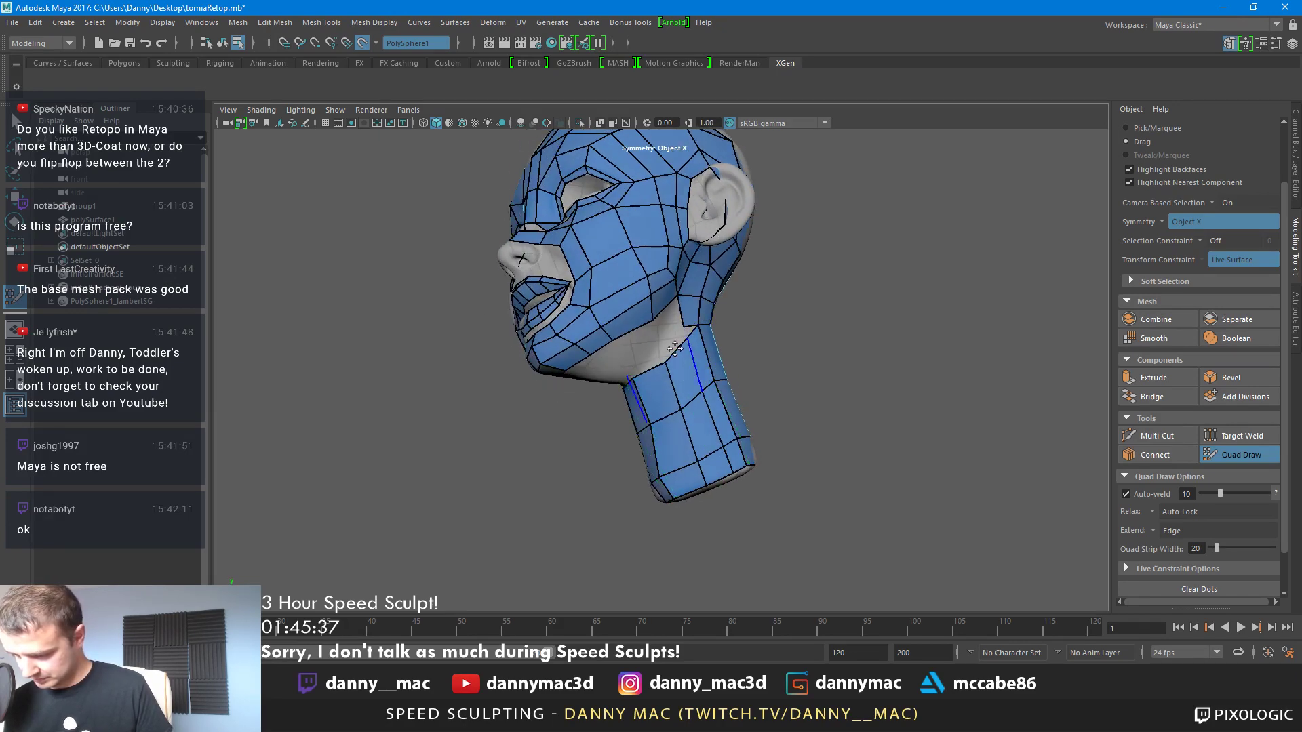
pyautogui.moveTo(674, 348)
pyautogui.keyDown('alt'); pyautogui.mouseDown()
pyautogui.moveTo(671, 329)
pyautogui.moveTo(664, 338)
pyautogui.moveTo(681, 331)
pyautogui.moveTo(650, 309)
pyautogui.mouseUp(); pyautogui.keyUp('alt')
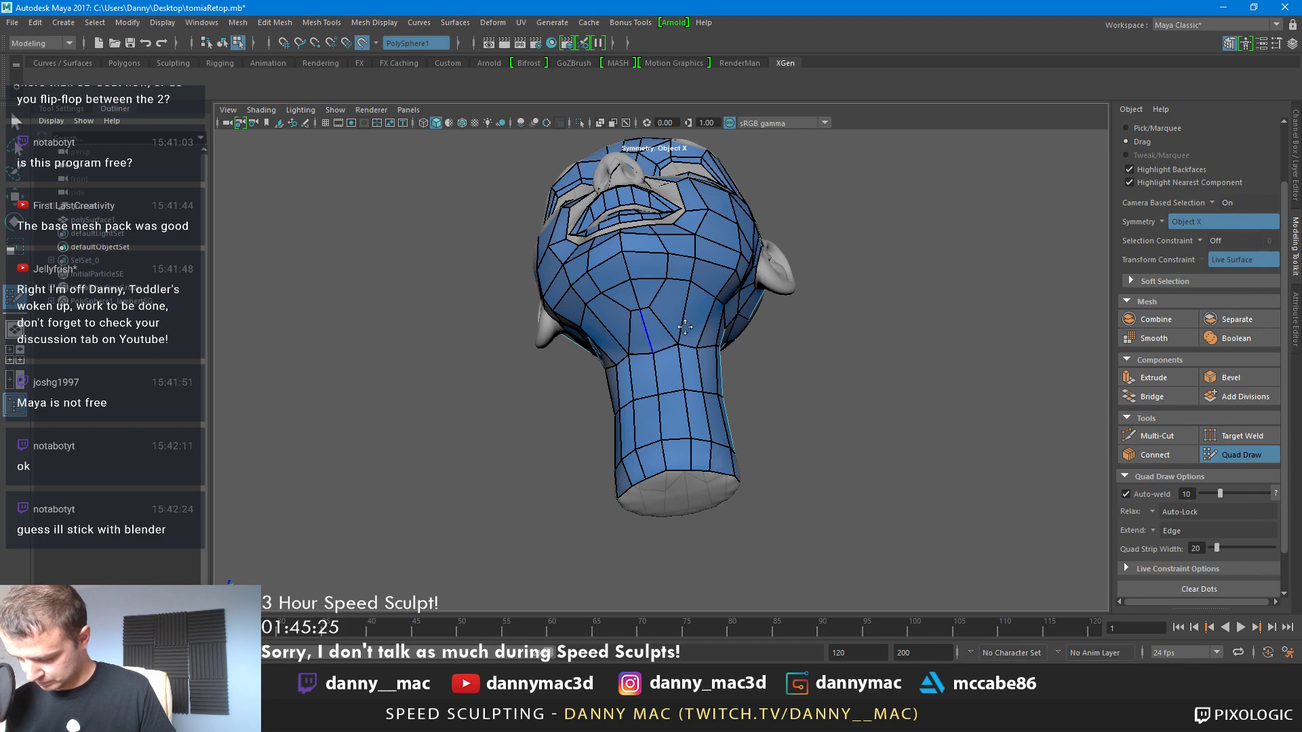
# Insert further edge loops around the neck and relax the quads along its front, side and back
pyautogui.keyDown('alt'); pyautogui.moveTo(685, 327); pyautogui.dragTo(676, 344); pyautogui.keyUp('alt')
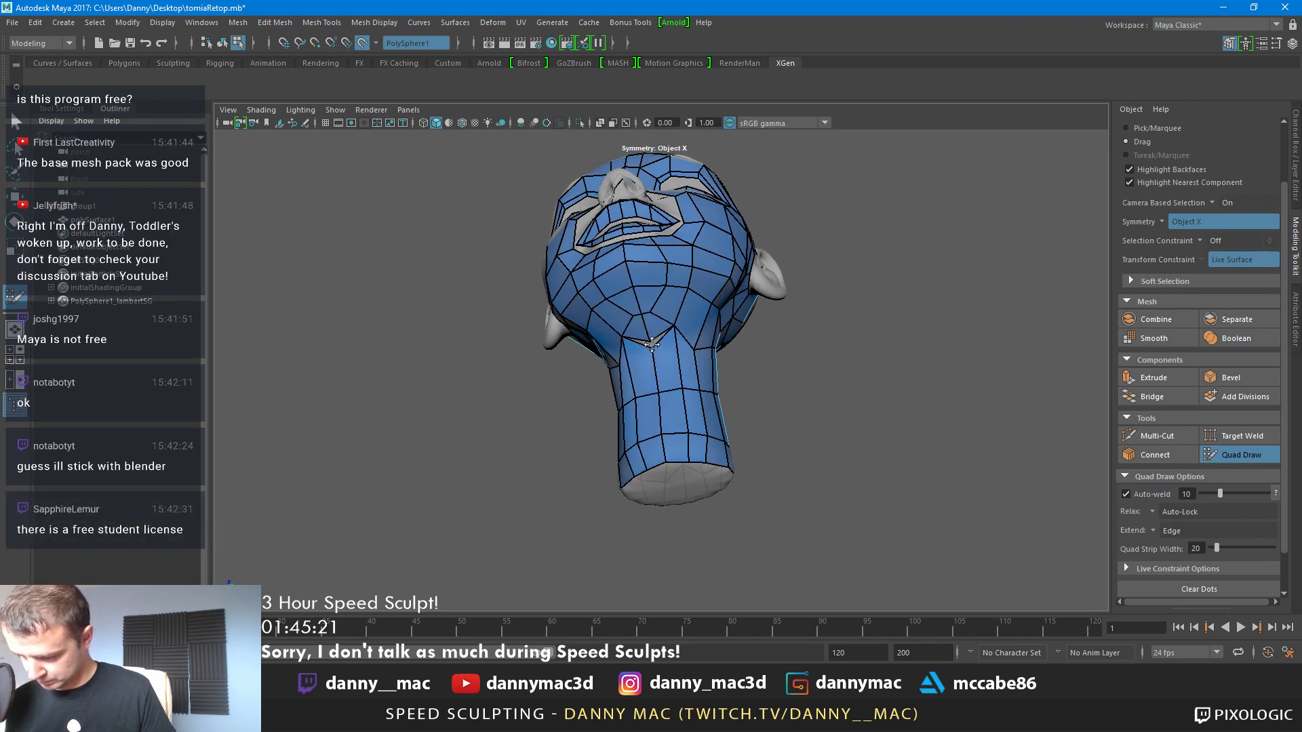
pyautogui.keyDown('alt'); pyautogui.moveTo(662, 341); pyautogui.dragTo(655, 367); pyautogui.keyUp('alt')
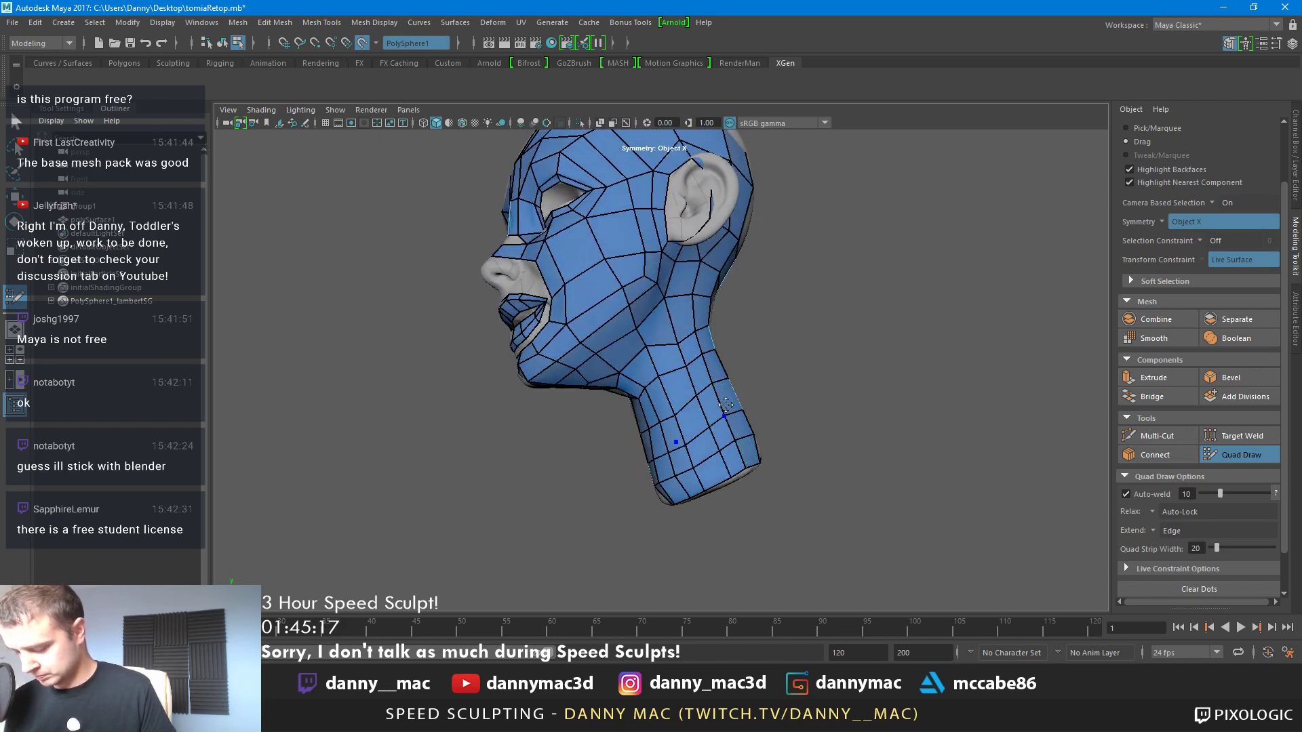
pyautogui.keyDown('alt'); pyautogui.moveTo(685, 366); pyautogui.dragTo(659, 393); pyautogui.keyUp('alt')
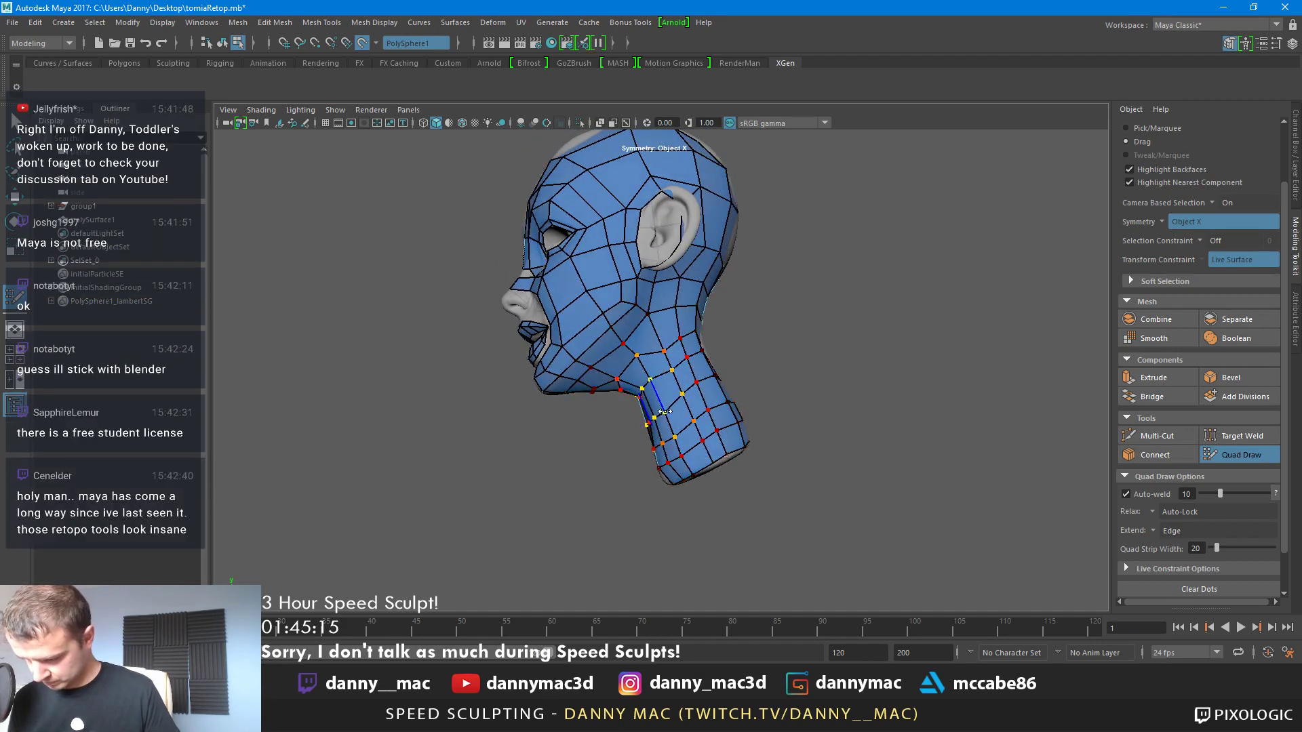
pyautogui.keyDown('alt'); pyautogui.moveTo(663, 374); pyautogui.dragTo(543, 383); pyautogui.keyUp('alt')
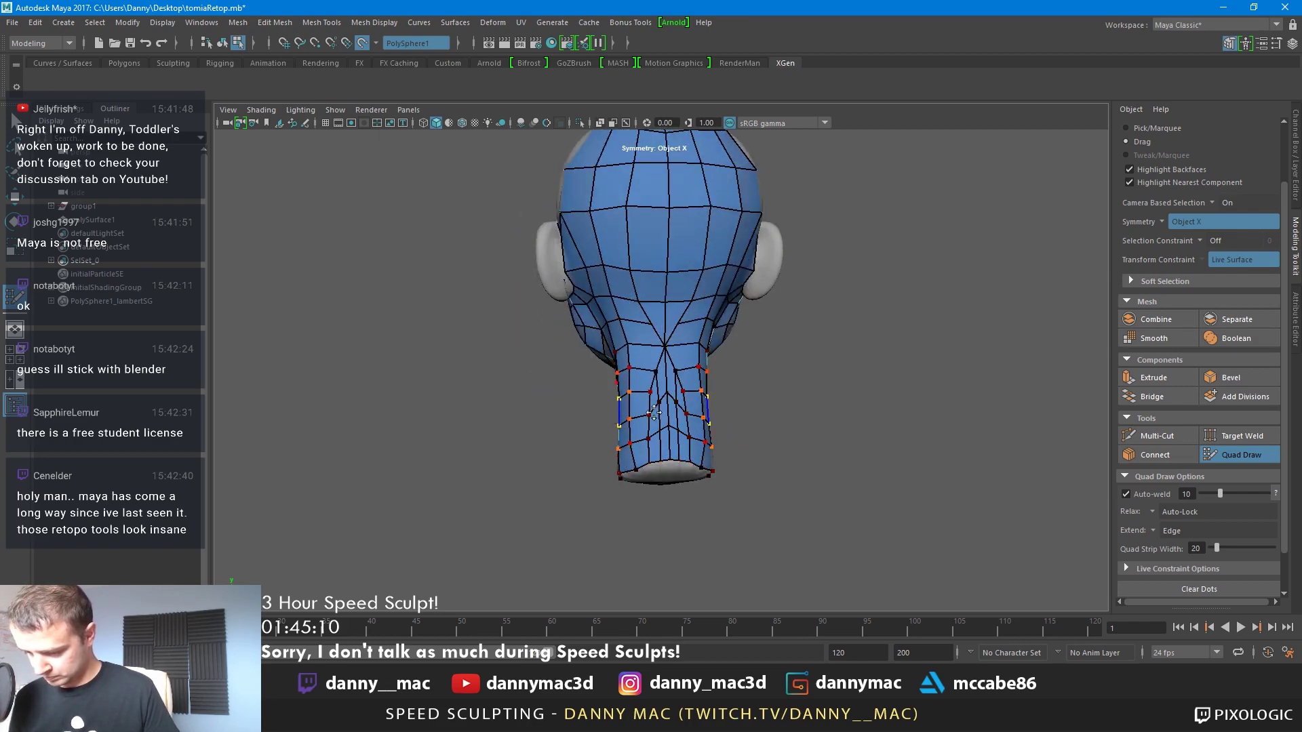
pyautogui.keyDown('alt'); pyautogui.moveTo(649, 368); pyautogui.dragTo(673, 351); pyautogui.keyUp('alt')
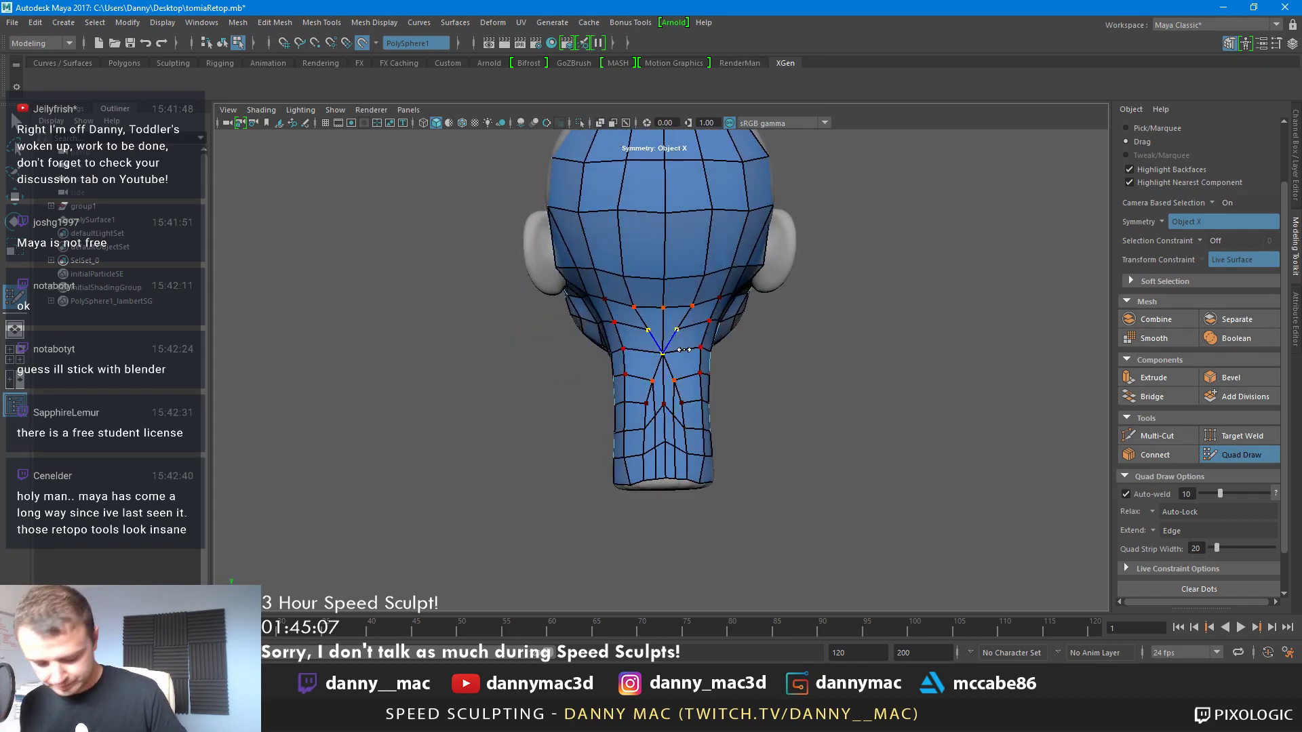
# Delete the pinched quads at the back of the neck just below the skull, on both sides of the centre line
pyautogui.keyDown('ctrl'); pyautogui.keyDown('shift'); pyautogui.click(655, 321); pyautogui.keyUp('shift'); pyautogui.keyUp('ctrl')
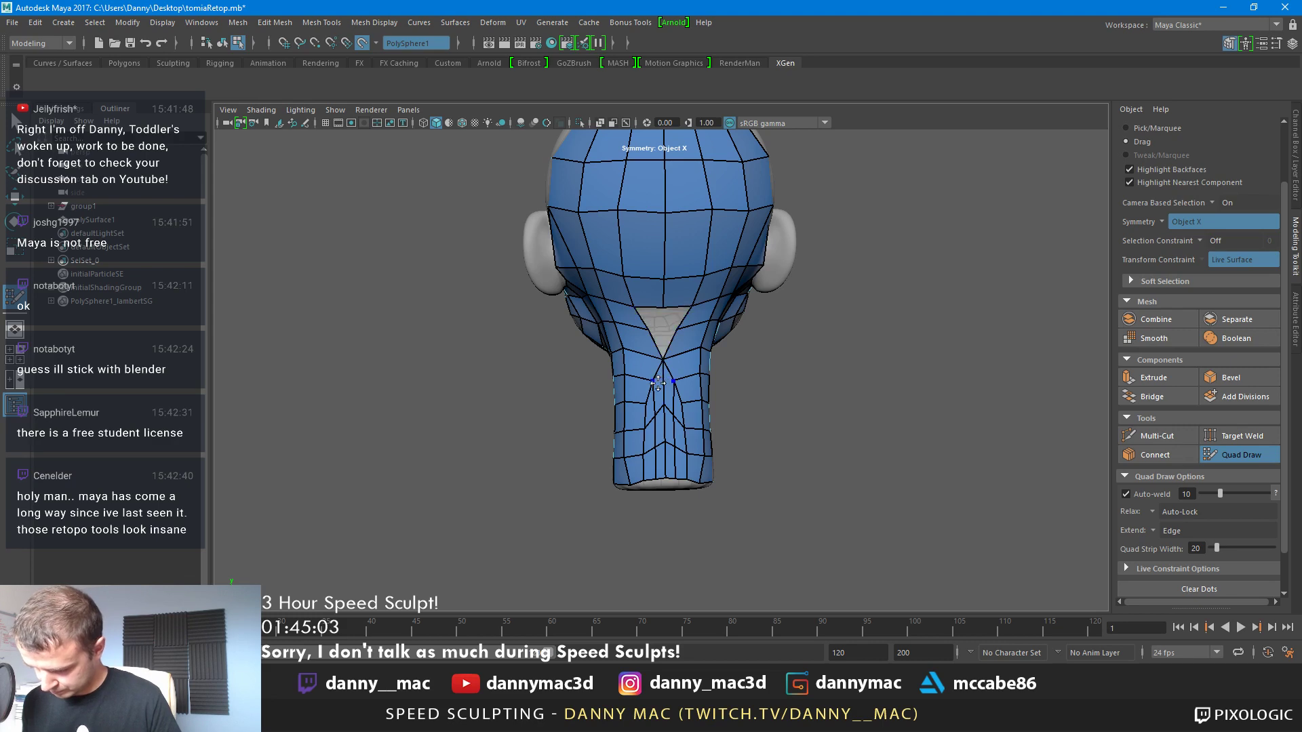
pyautogui.keyDown('ctrl'); pyautogui.keyDown('shift'); pyautogui.click(641, 344); pyautogui.keyUp('shift'); pyautogui.keyUp('ctrl')
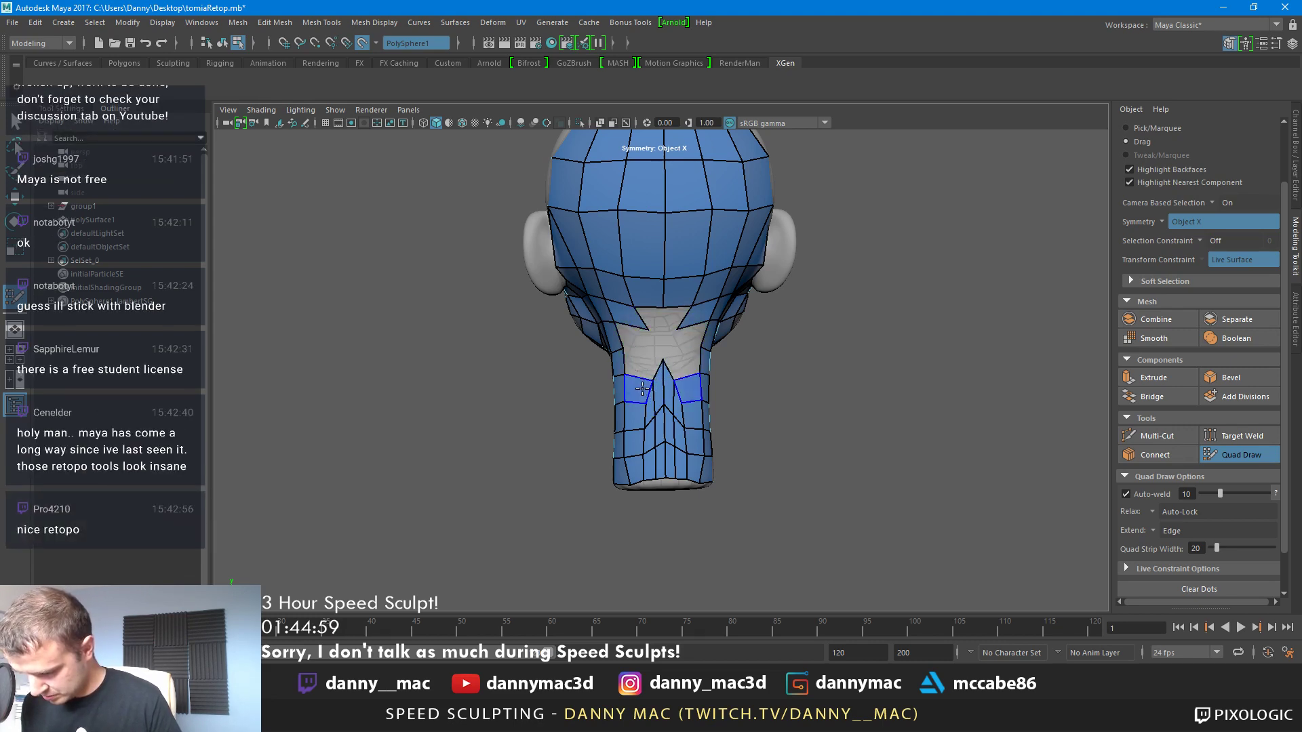
pyautogui.keyDown('ctrl'); pyautogui.keyDown('shift'); pyautogui.click(641, 386); pyautogui.keyUp('shift'); pyautogui.keyUp('ctrl')
pyautogui.keyDown('ctrl'); pyautogui.keyDown('shift'); pyautogui.click(632, 319); pyautogui.keyUp('shift'); pyautogui.keyUp('ctrl')
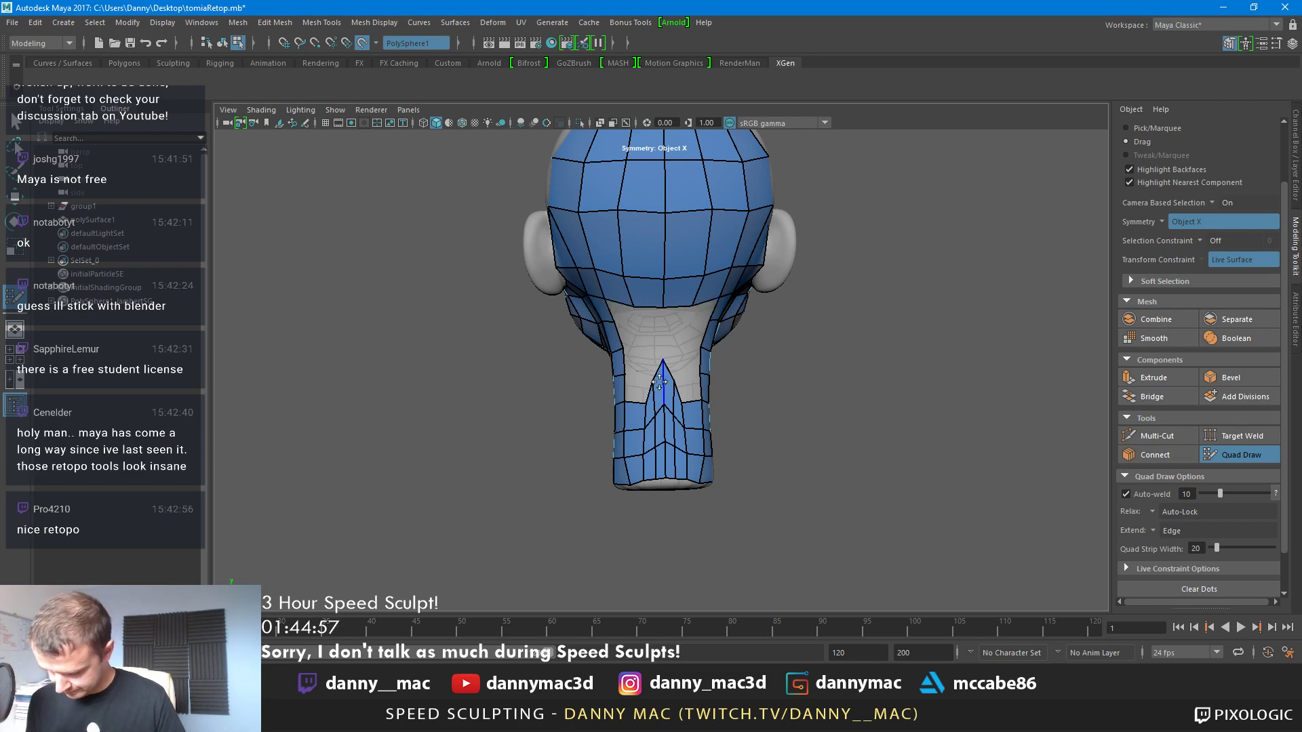
# Delete the remaining narrow quads running down the centre back of the neck to its base
pyautogui.scroll(2, 664, 413)
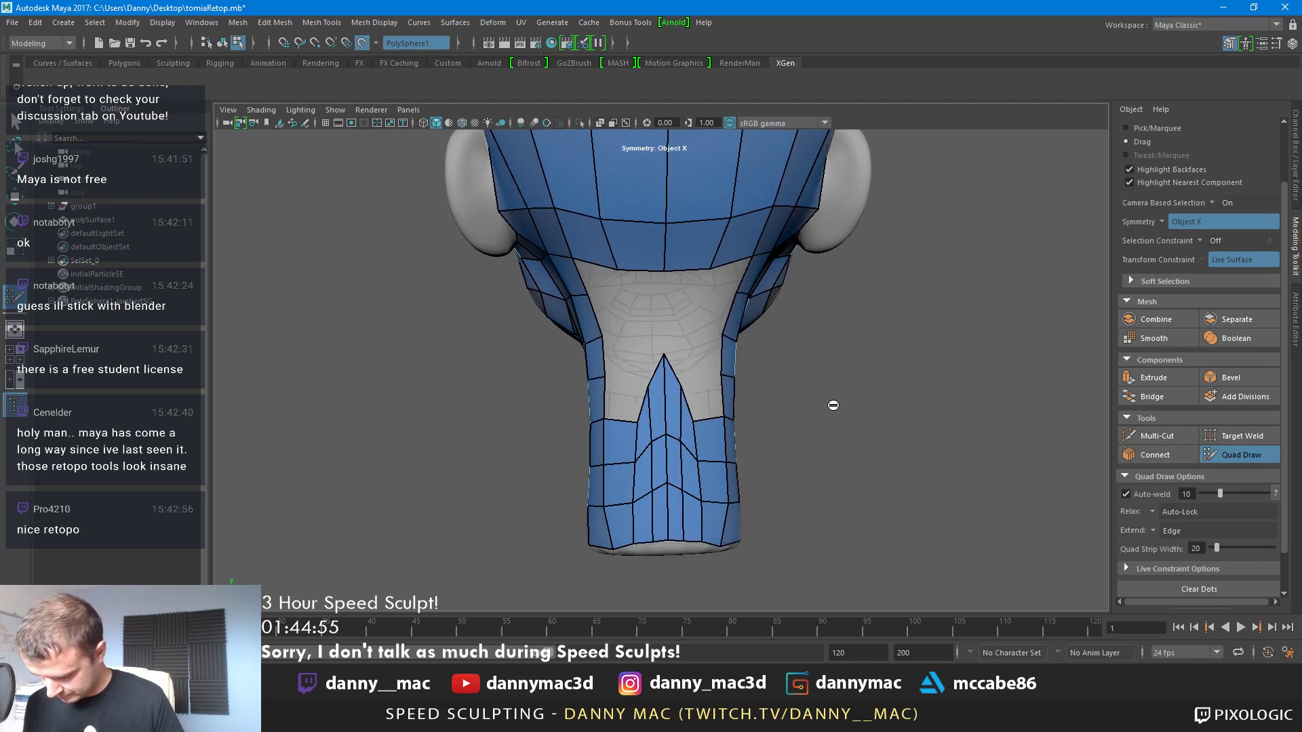
pyautogui.keyDown('ctrl'); pyautogui.keyDown('shift'); pyautogui.click(643, 432); pyautogui.keyUp('shift'); pyautogui.keyUp('ctrl')
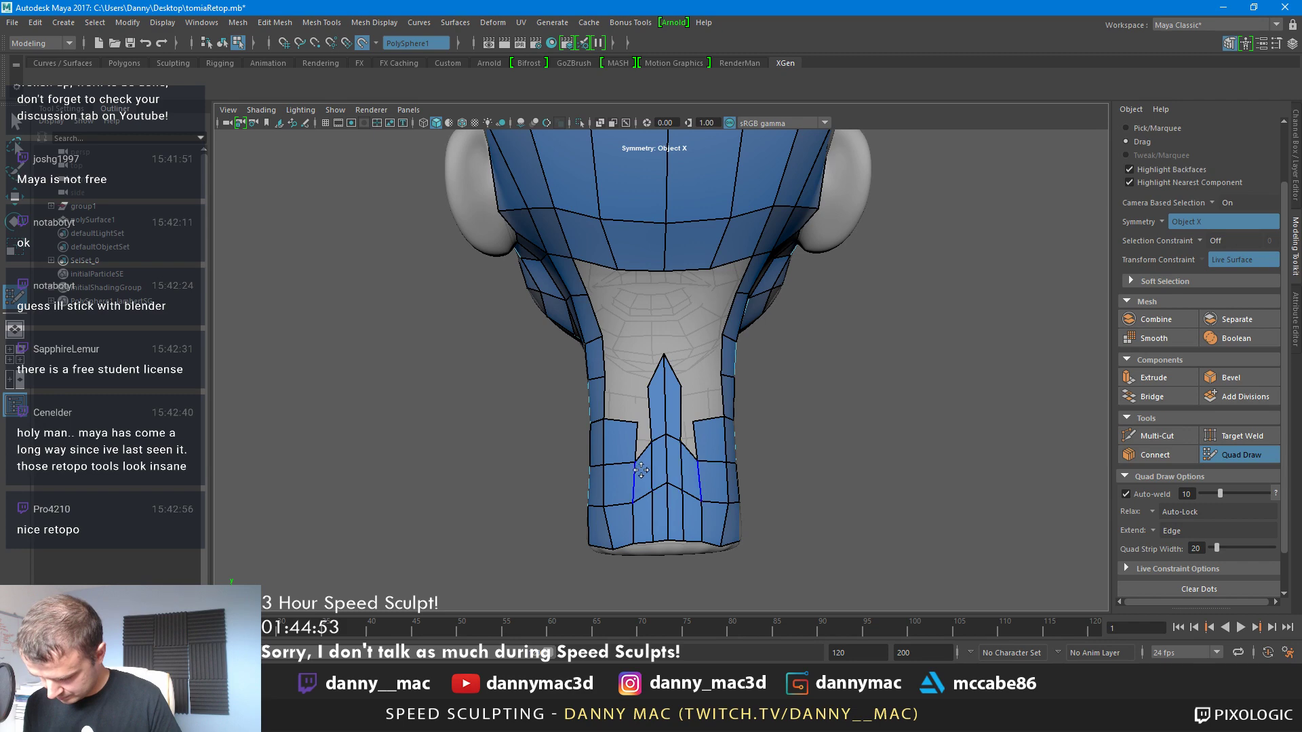
pyautogui.scroll(3, 705, 421)
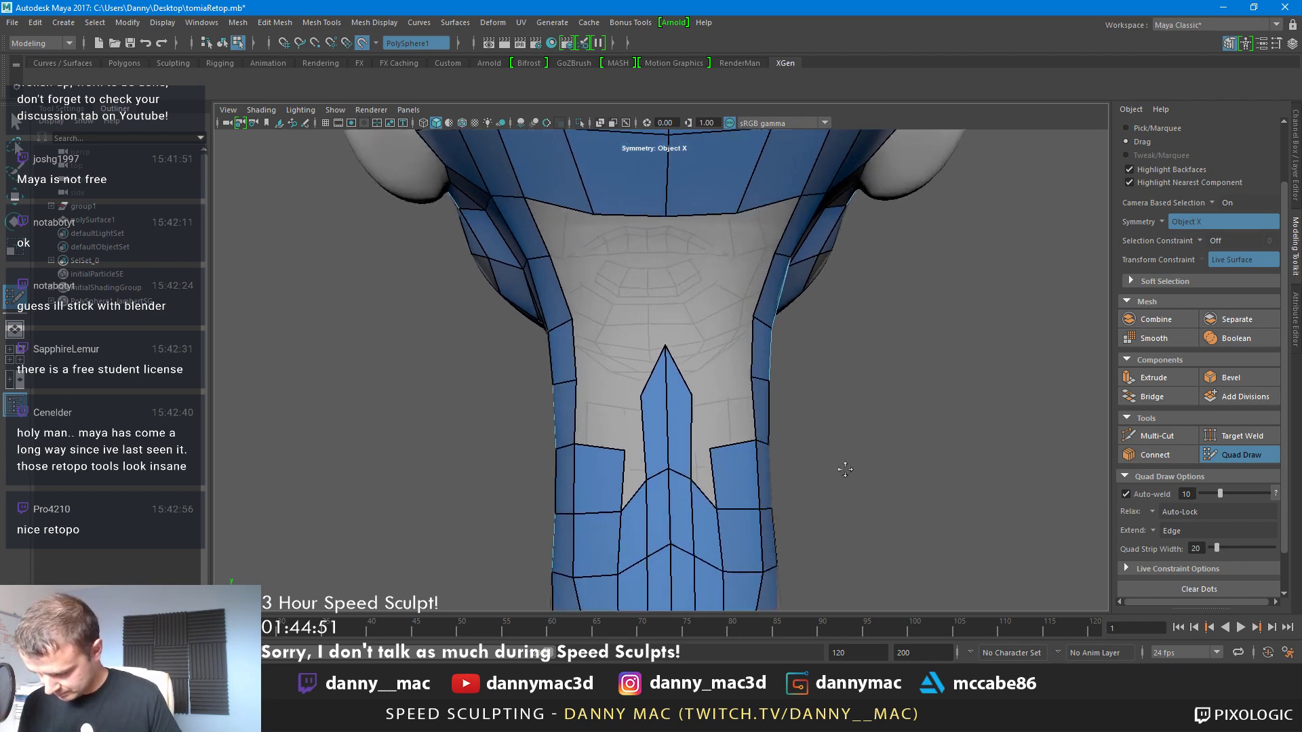
pyautogui.keyDown('ctrl'); pyautogui.keyDown('shift'); pyautogui.click(601, 522); pyautogui.keyUp('shift'); pyautogui.keyUp('ctrl')
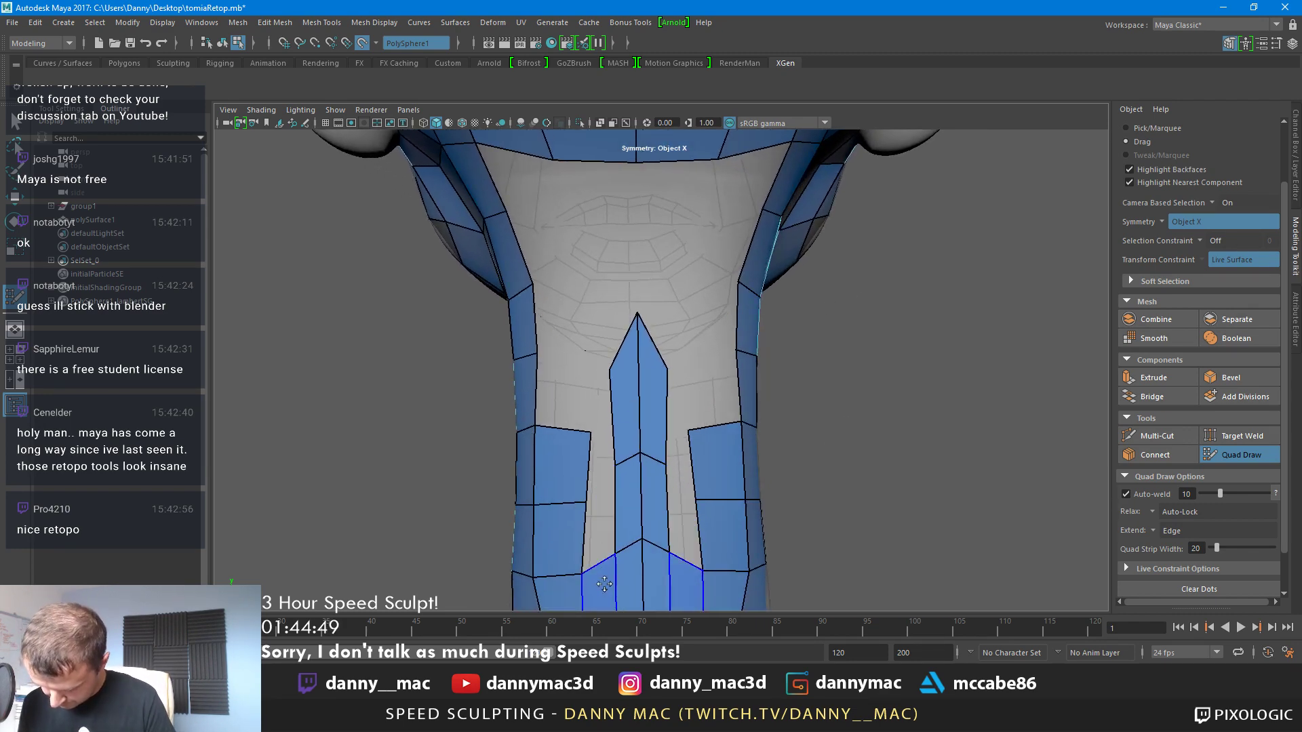
pyautogui.keyDown('ctrl'); pyautogui.keyDown('shift'); pyautogui.click(599, 583); pyautogui.keyUp('shift'); pyautogui.keyUp('ctrl')
pyautogui.keyDown('ctrl'); pyautogui.keyDown('shift'); pyautogui.click(627, 577); pyautogui.keyUp('shift'); pyautogui.keyUp('ctrl')
pyautogui.keyDown('ctrl'); pyautogui.keyDown('shift'); pyautogui.click(628, 502); pyautogui.keyUp('shift'); pyautogui.keyUp('ctrl')
pyautogui.keyDown('ctrl'); pyautogui.keyDown('shift'); pyautogui.click(638, 463); pyautogui.keyUp('shift'); pyautogui.keyUp('ctrl')
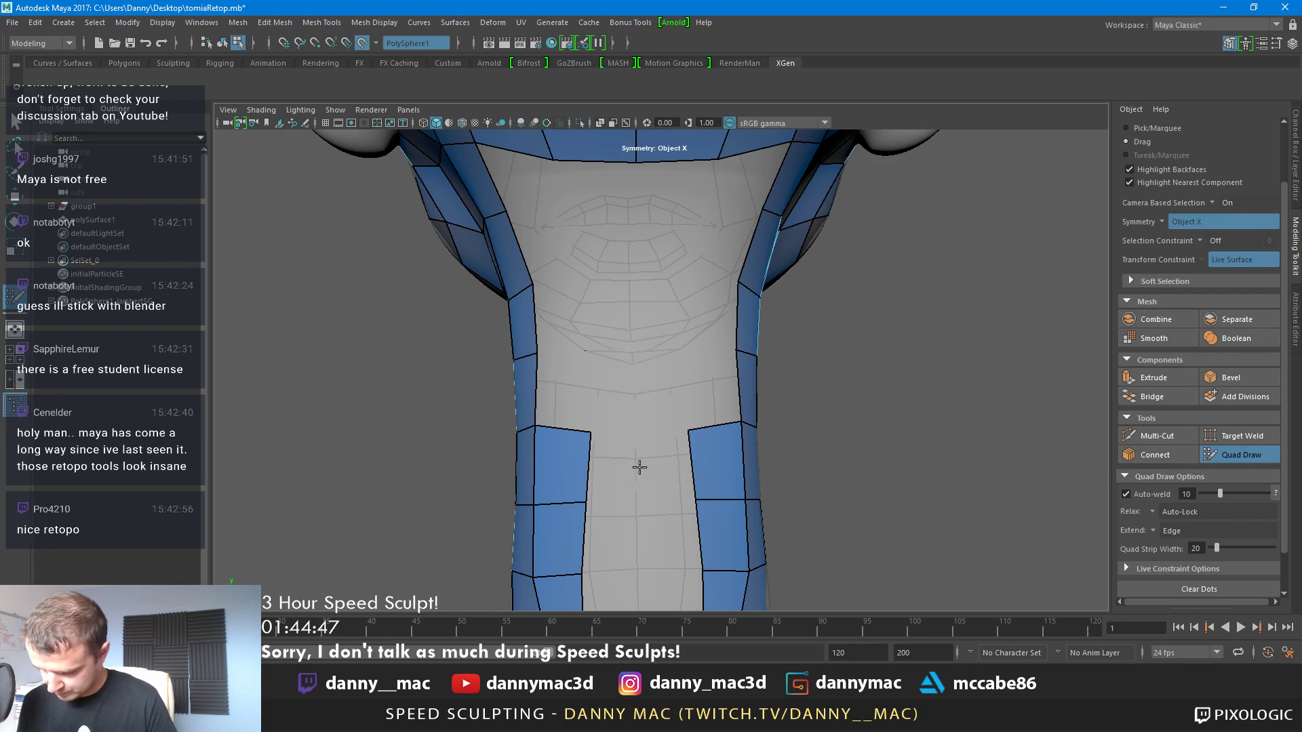
# Place dots along the centre line and fill the lower back of the neck with evenly spaced rows of quads
pyautogui.keyDown('shift'); pyautogui.click(643, 451); pyautogui.keyUp('shift')
pyautogui.scroll(-3, 651, 445)
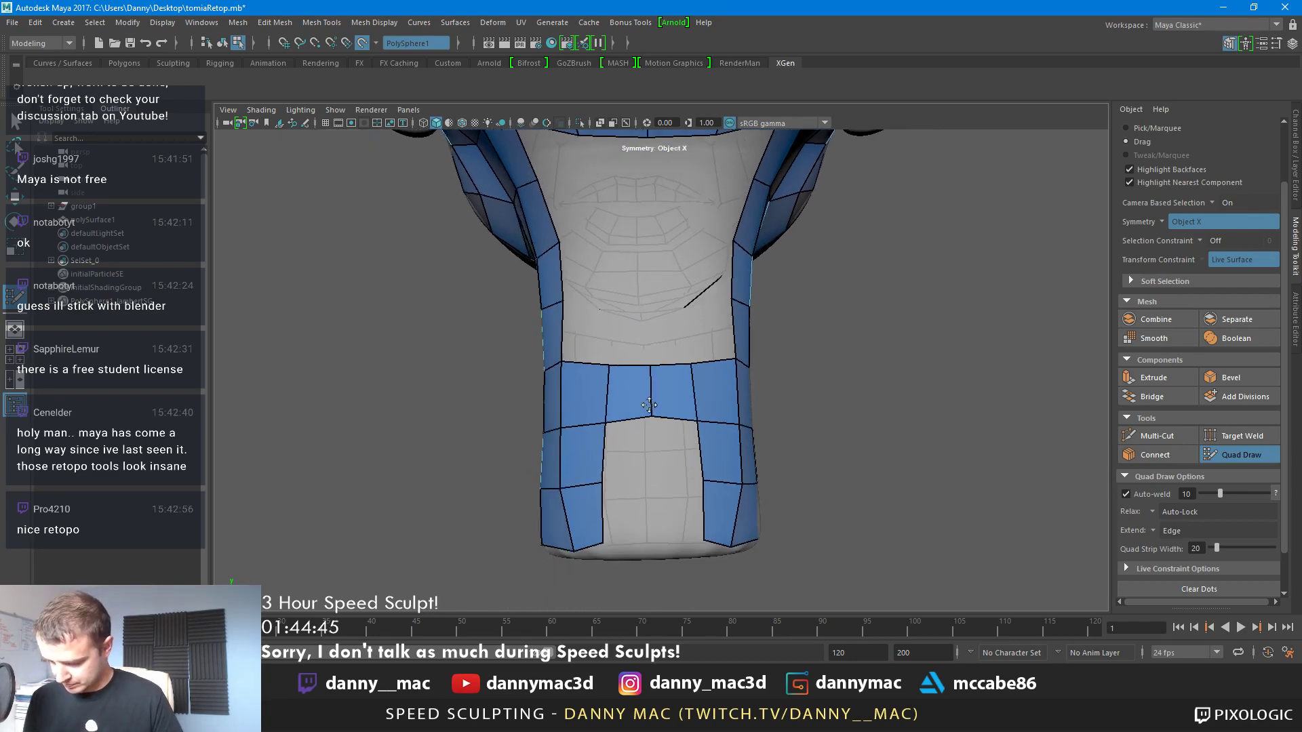
pyautogui.keyDown('shift'); pyautogui.click(651, 430); pyautogui.keyUp('shift')
pyautogui.click(640, 412)
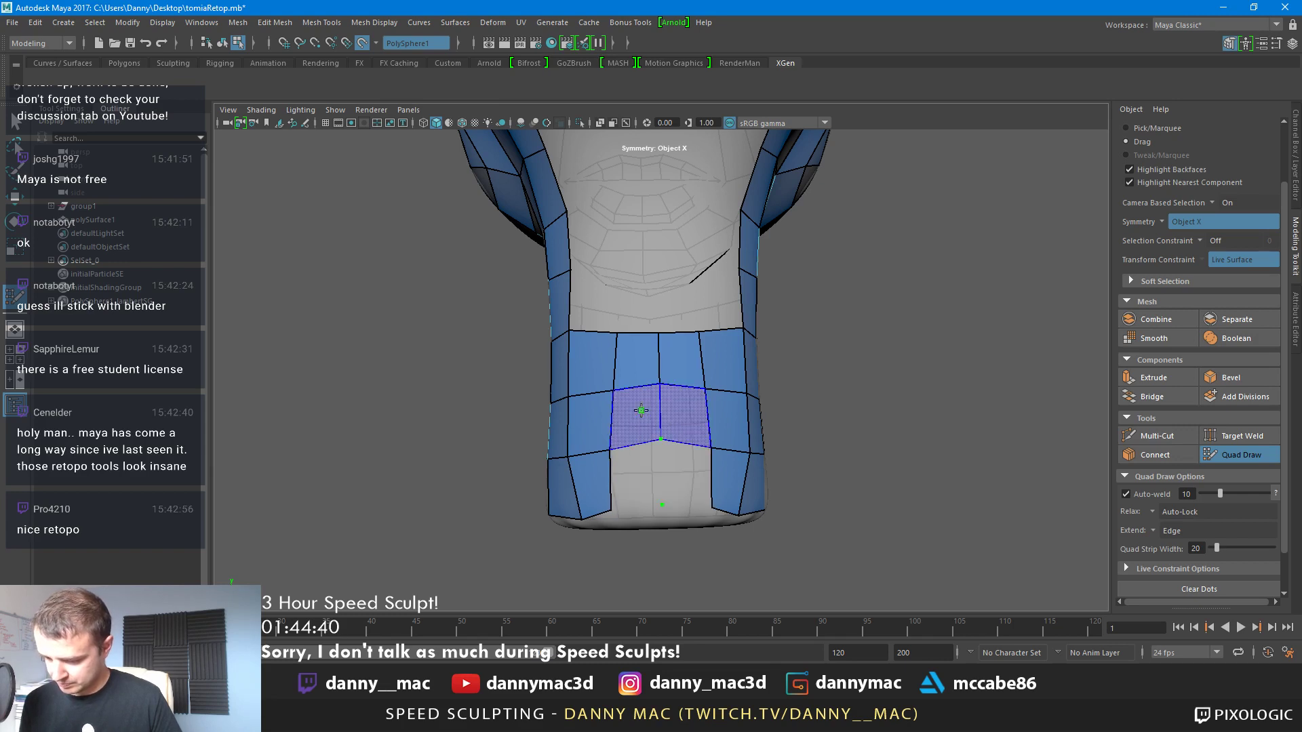
pyautogui.keyDown('shift'); pyautogui.click(641, 415); pyautogui.keyUp('shift')
# Fill the remaining opening on the upper back of the neck with quads until it joins the base of the skull
pyautogui.scroll(-3, 654, 377)
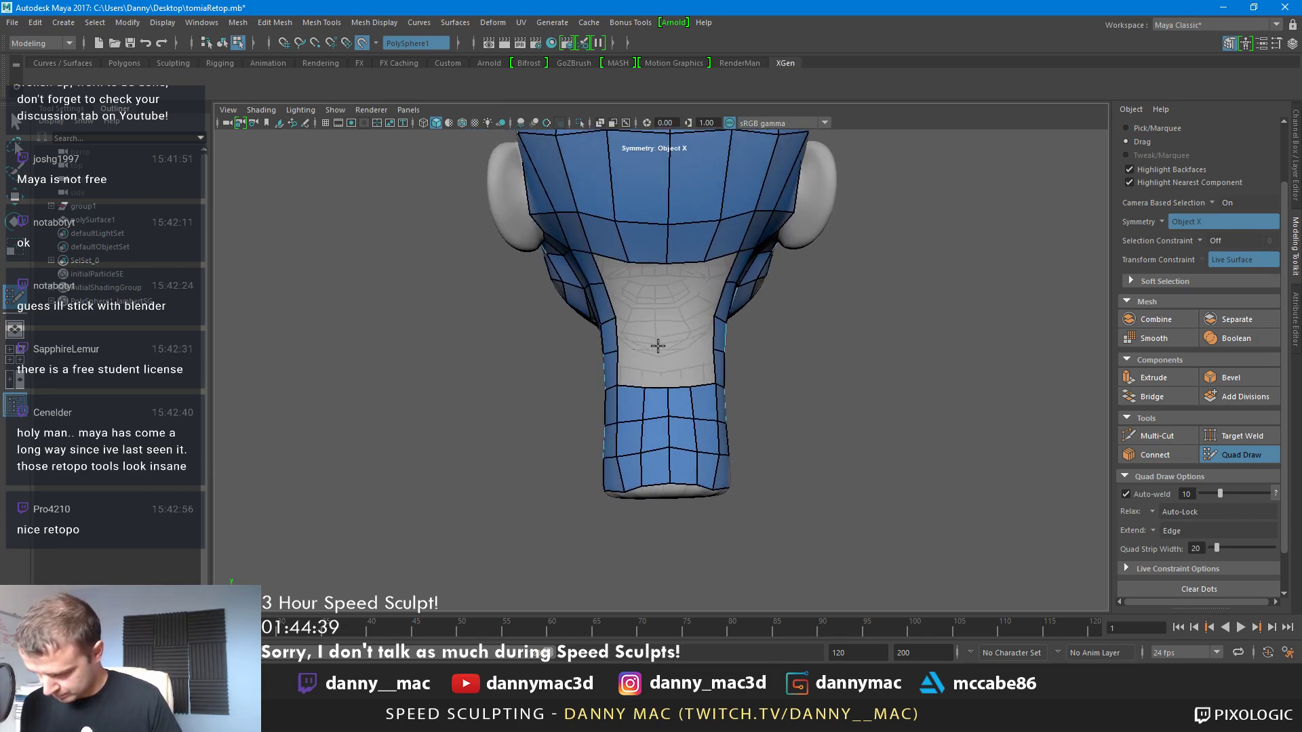
pyautogui.keyDown('shift'); pyautogui.click(657, 374); pyautogui.keyUp('shift')
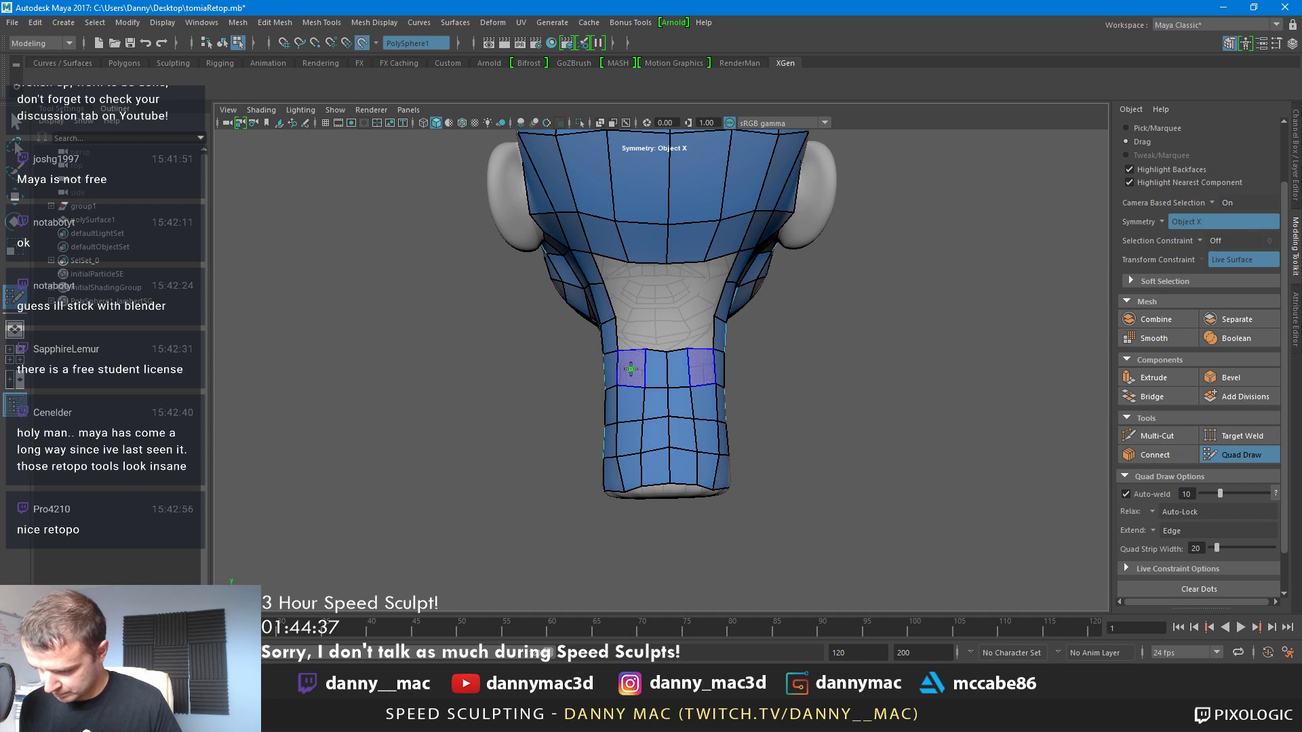
pyautogui.keyDown('shift'); pyautogui.click(628, 373); pyautogui.keyUp('shift')
pyautogui.click(637, 322)
pyautogui.keyDown('shift'); pyautogui.click(612, 275); pyautogui.keyUp('shift')
pyautogui.keyDown('shift'); pyautogui.click(617, 304); pyautogui.keyUp('shift')
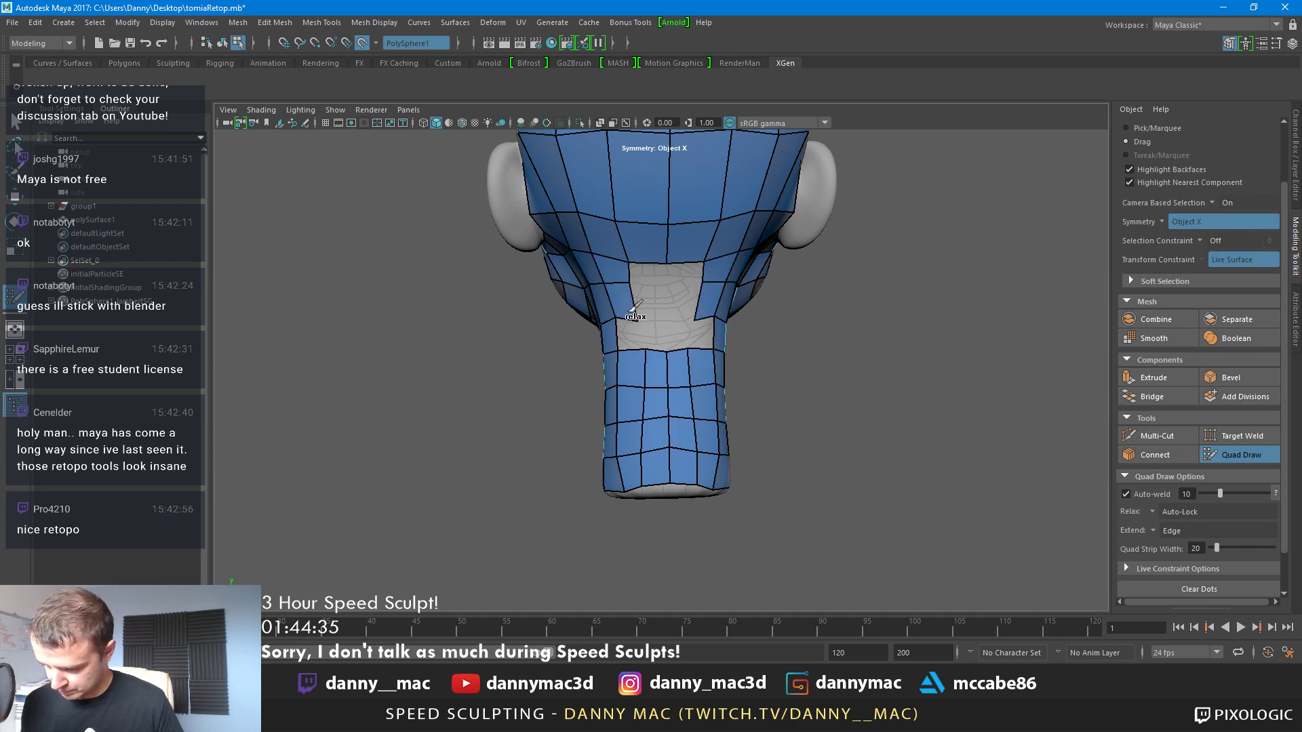
pyautogui.keyDown('shift'); pyautogui.click(631, 335); pyautogui.keyUp('shift')
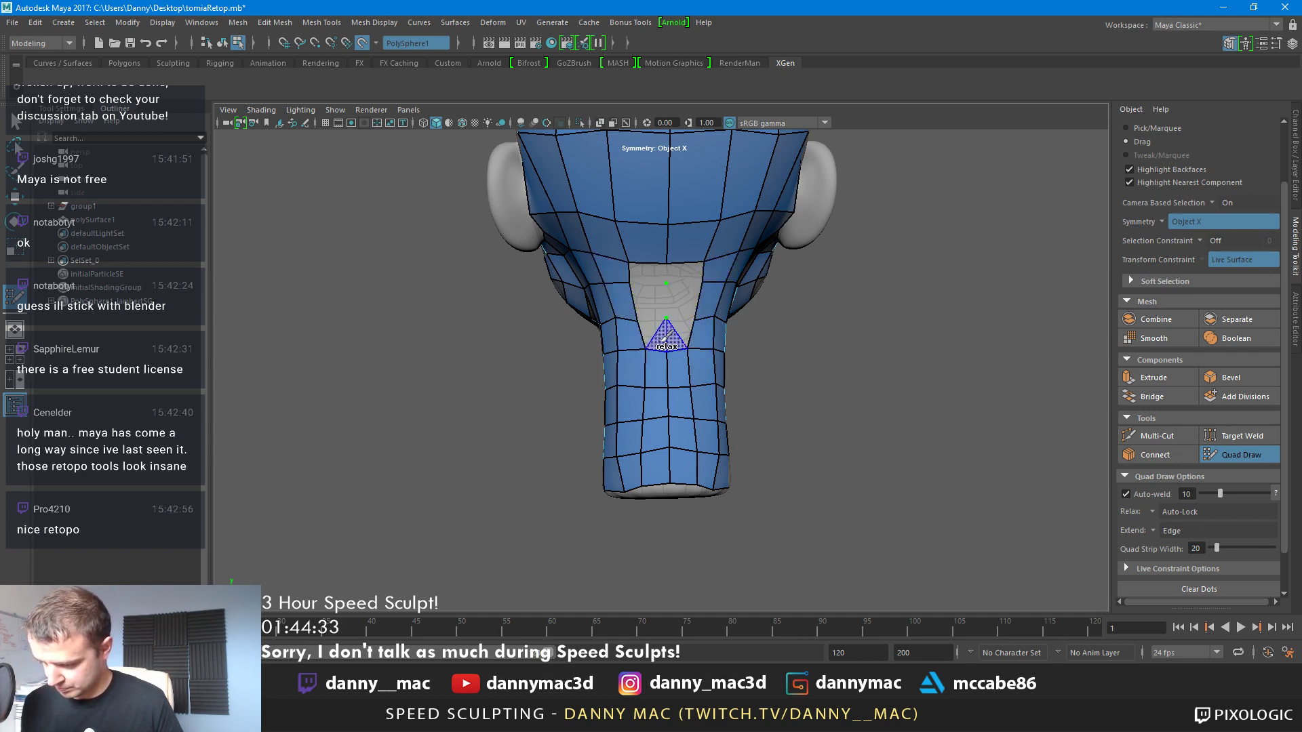
pyautogui.keyDown('shift'); pyautogui.click(651, 300); pyautogui.keyUp('shift')
pyautogui.keyDown('shift'); pyautogui.click(665, 334); pyautogui.keyUp('shift')
pyautogui.keyDown('shift'); pyautogui.click(661, 272); pyautogui.keyUp('shift')
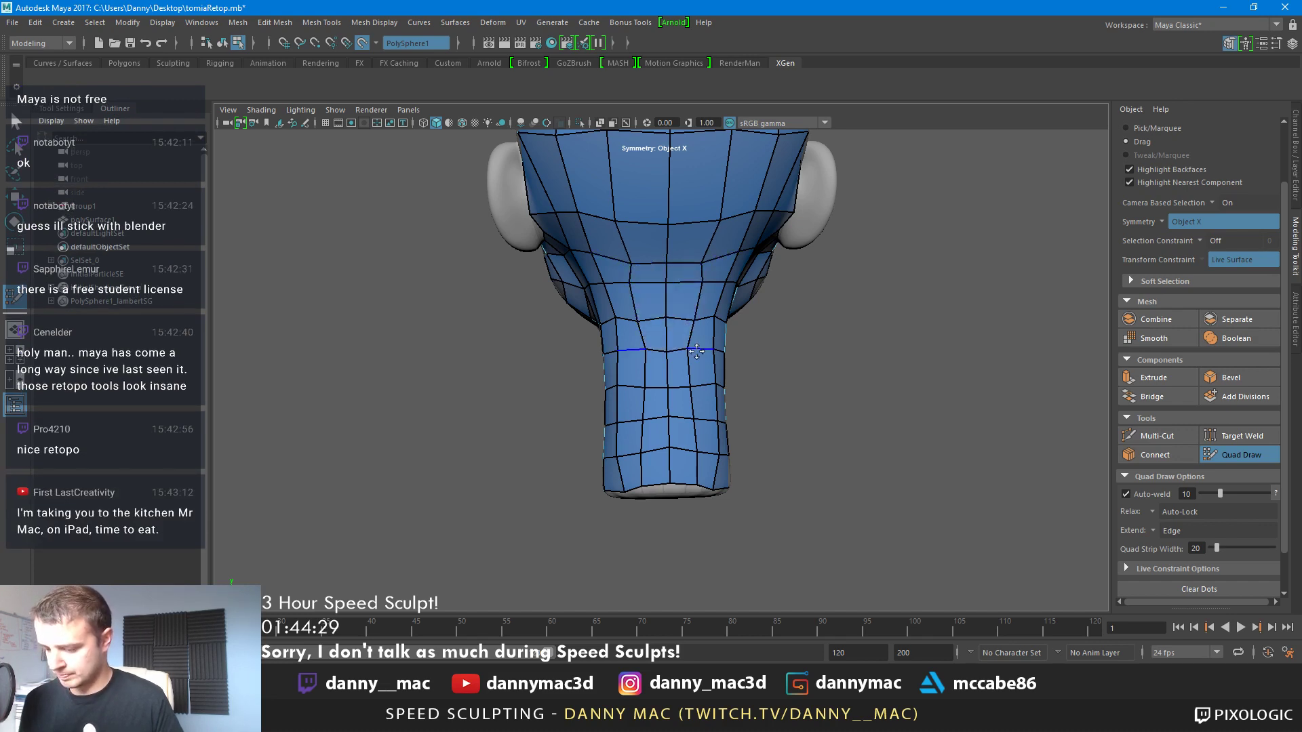
# Fill the open quad on the bridge of the nose and adjust the point beside the inner eye corner
pyautogui.keyDown('alt'); pyautogui.moveTo(656, 272); pyautogui.dragTo(495, 331, button='right'); pyautogui.keyUp('alt')
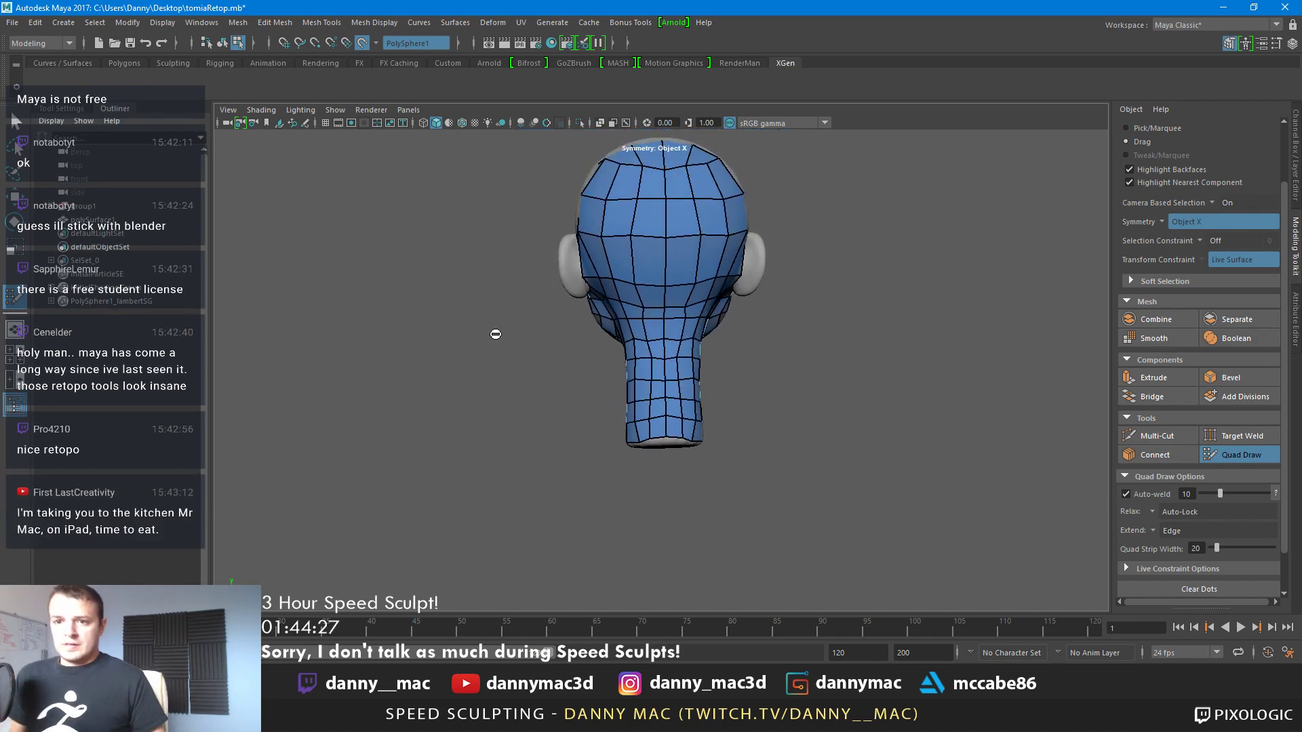
pyautogui.keyDown('alt'); pyautogui.moveTo(495, 334); pyautogui.dragTo(780, 315); pyautogui.keyUp('alt')
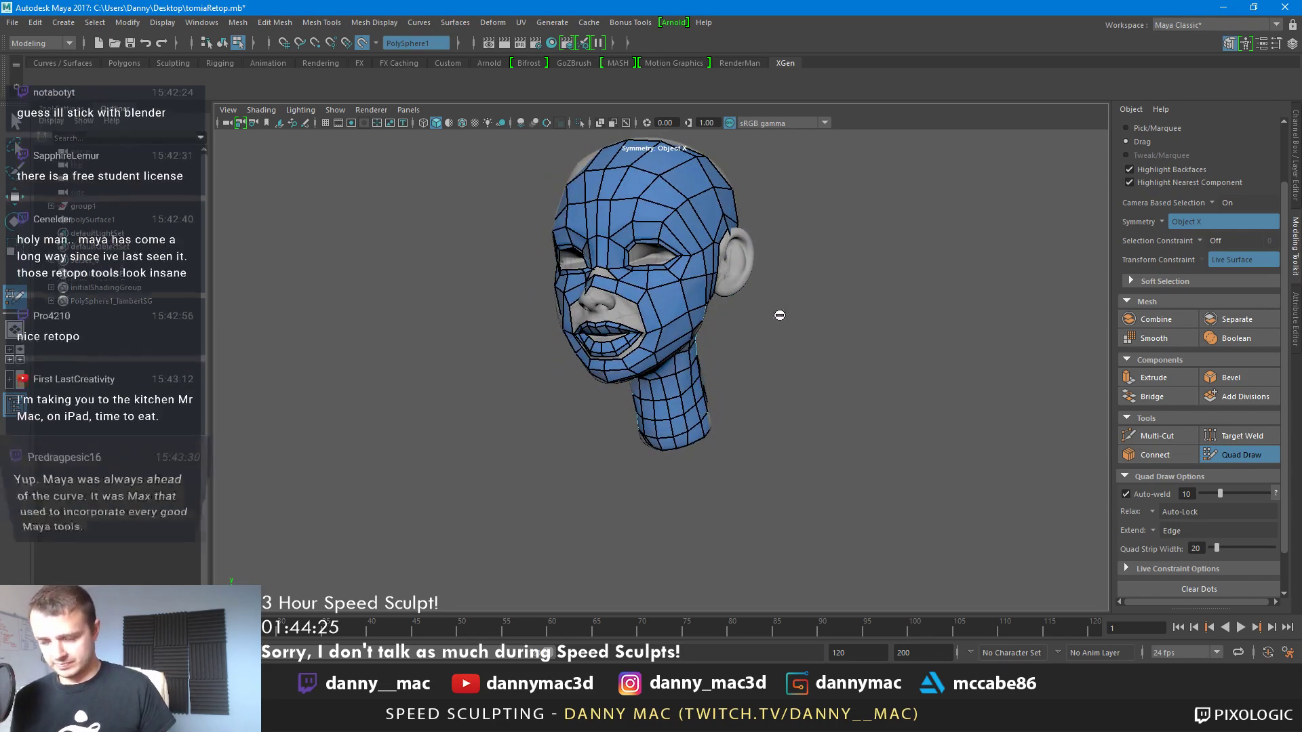
pyautogui.keyDown('alt'); pyautogui.moveTo(780, 315); pyautogui.dragTo(840, 297, button='right'); pyautogui.keyUp('alt')
pyautogui.keyDown('alt'); pyautogui.moveTo(840, 297); pyautogui.dragTo(896, 320, button='middle'); pyautogui.keyUp('alt')
pyautogui.keyDown('alt'); pyautogui.moveTo(800, 305); pyautogui.dragTo(854, 299, button='right'); pyautogui.keyUp('alt')
pyautogui.keyDown('alt'); pyautogui.moveTo(759, 285); pyautogui.dragTo(834, 319); pyautogui.keyUp('alt')
pyautogui.keyDown('alt'); pyautogui.moveTo(834, 318); pyautogui.dragTo(859, 333, button='middle'); pyautogui.keyUp('alt')
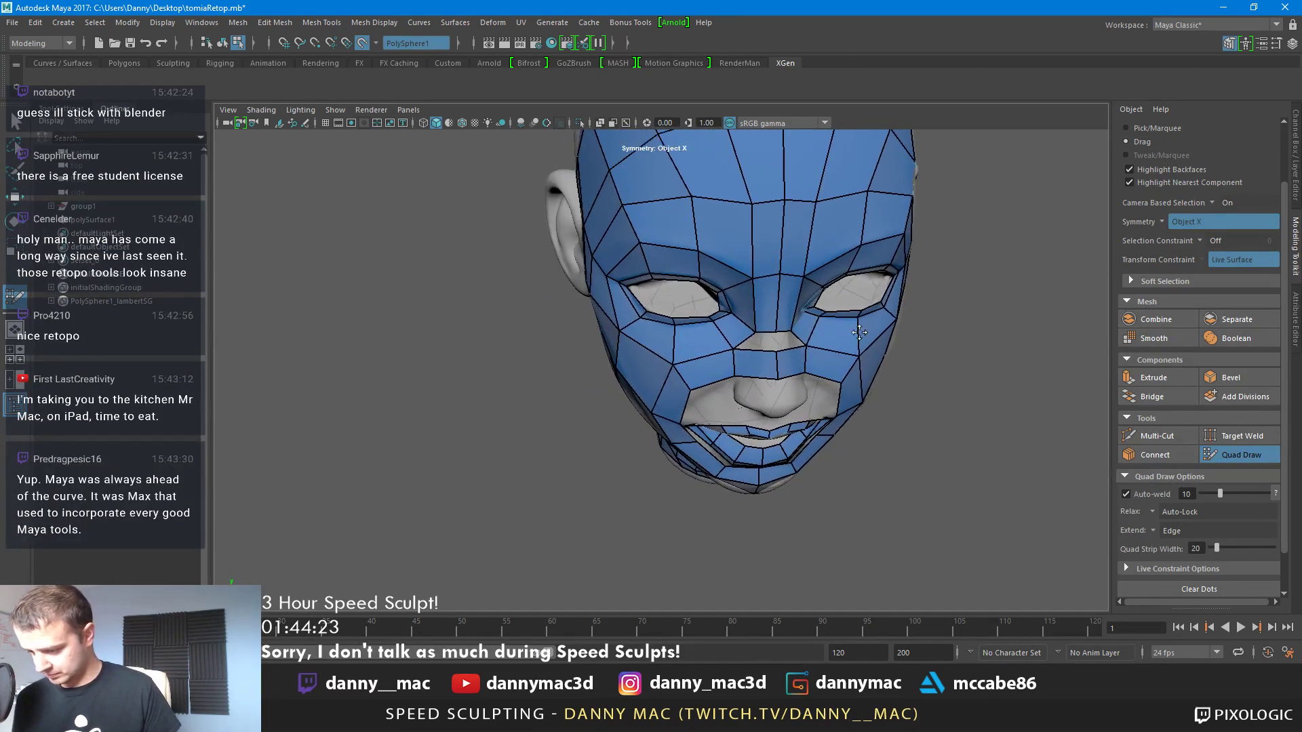
pyautogui.moveTo(859, 332)
pyautogui.keyDown('alt'); pyautogui.mouseDown()
pyautogui.moveTo(792, 328)
pyautogui.moveTo(792, 312)
pyautogui.mouseUp(); pyautogui.keyUp('alt')
pyautogui.keyDown('alt'); pyautogui.moveTo(780, 320); pyautogui.dragTo(778, 340, button='middle'); pyautogui.keyUp('alt')
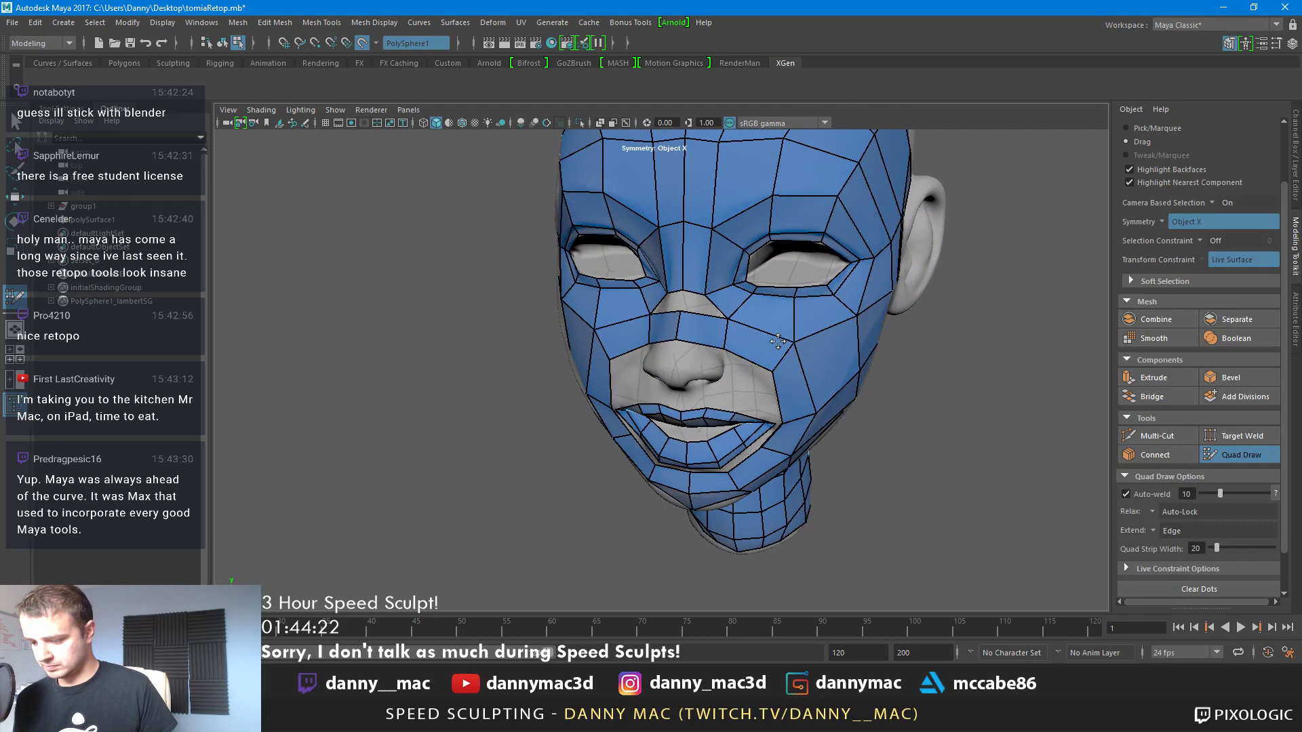
pyautogui.keyDown('shift'); pyautogui.click(697, 304); pyautogui.keyUp('shift')
pyautogui.moveTo(728, 319)
pyautogui.mouseDown()
pyautogui.moveTo(712, 322)
pyautogui.moveTo(703, 289)
pyautogui.mouseUp()
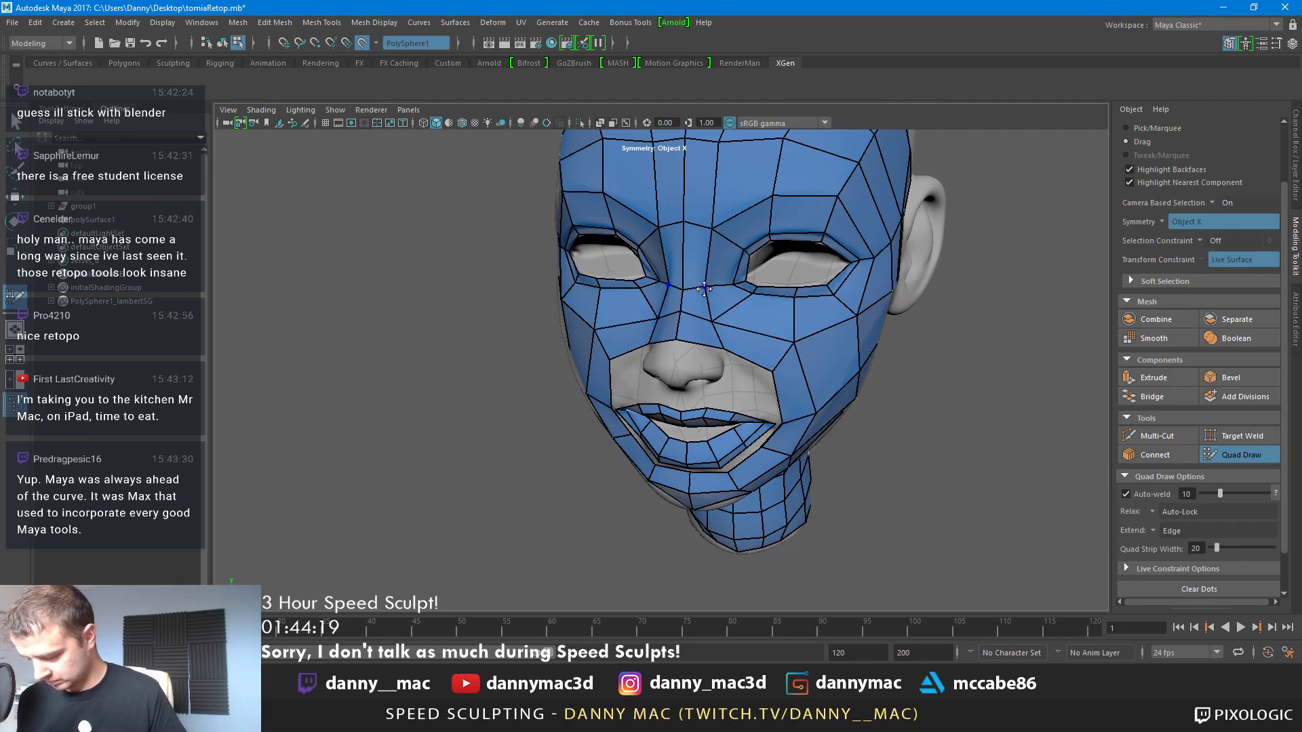
# Insert edge loops through the cheeks and around the eyes so they radiate from the lower eyelids
pyautogui.keyDown('alt'); pyautogui.moveTo(705, 289); pyautogui.dragTo(736, 302, button='right'); pyautogui.keyUp('alt')
pyautogui.keyDown('alt'); pyautogui.moveTo(780, 309); pyautogui.dragTo(672, 348); pyautogui.keyUp('alt')
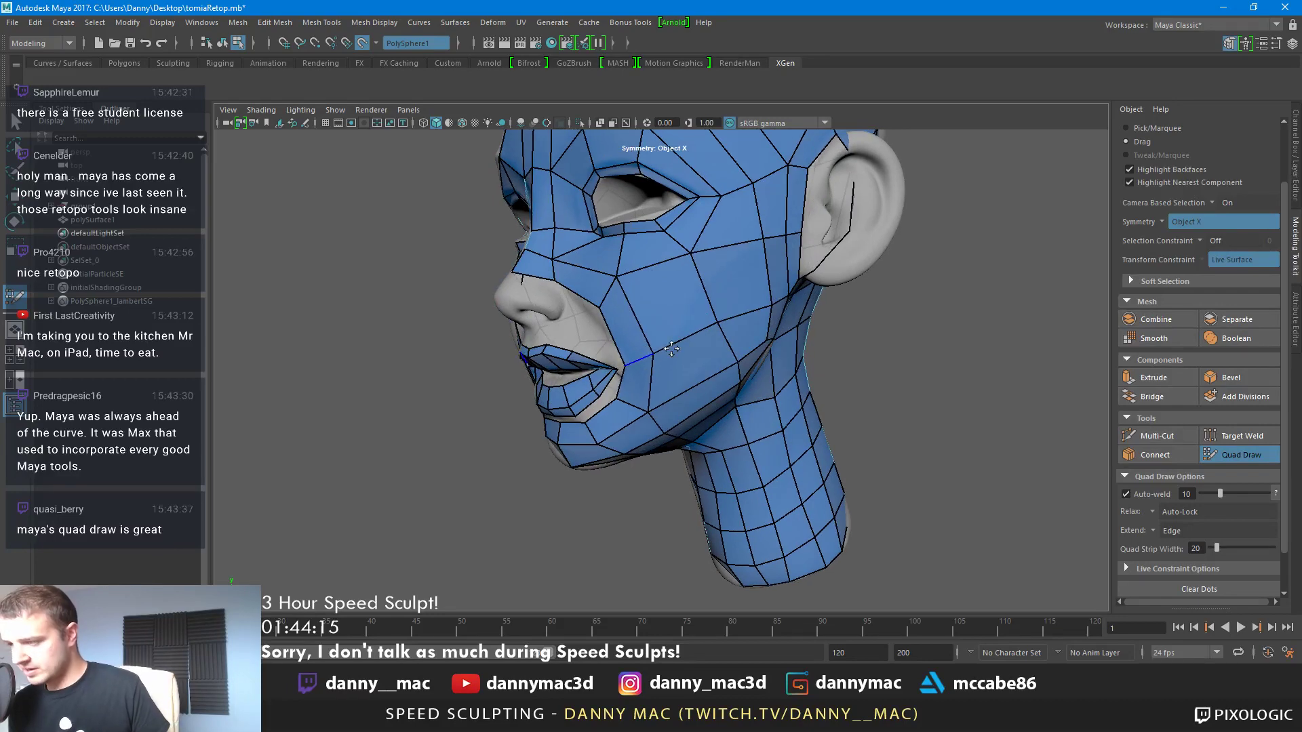
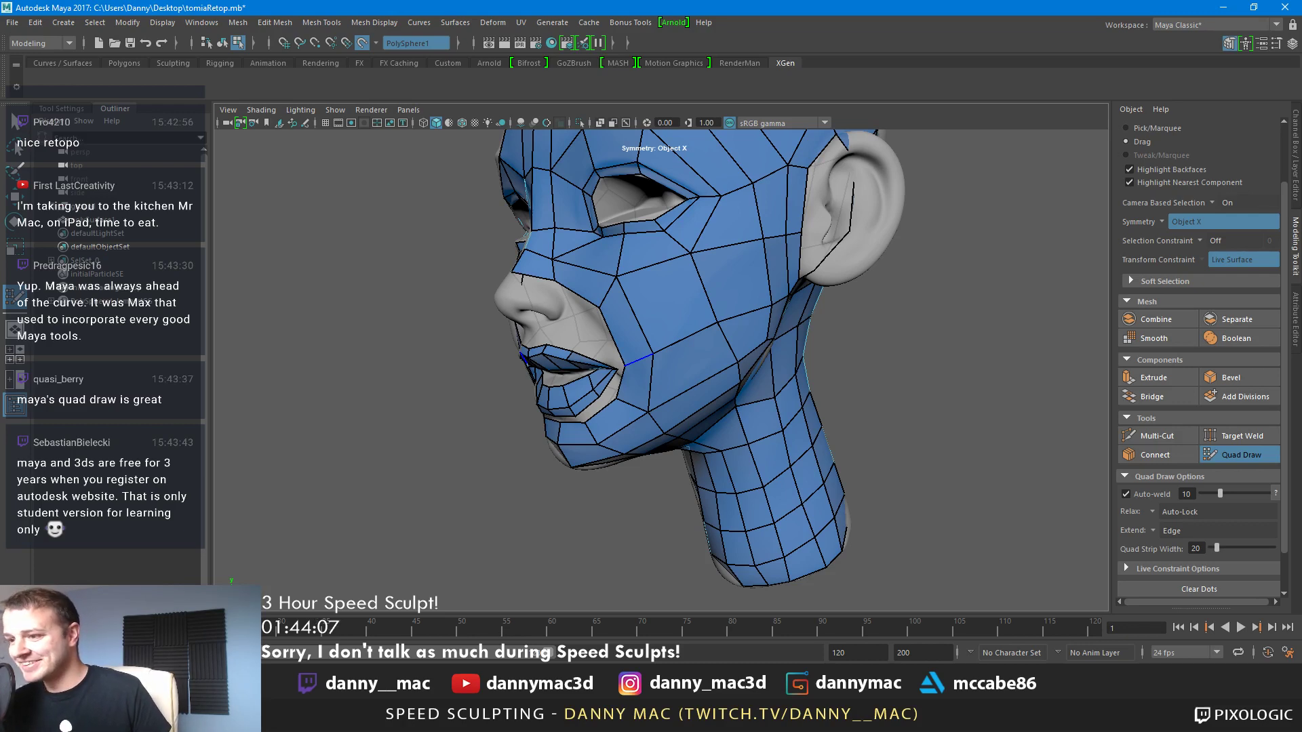
pyautogui.keyDown('alt'); pyautogui.moveTo(661, 319); pyautogui.dragTo(756, 298); pyautogui.keyUp('alt')
pyautogui.keyDown('ctrl'); pyautogui.click(758, 296); pyautogui.keyUp('ctrl')
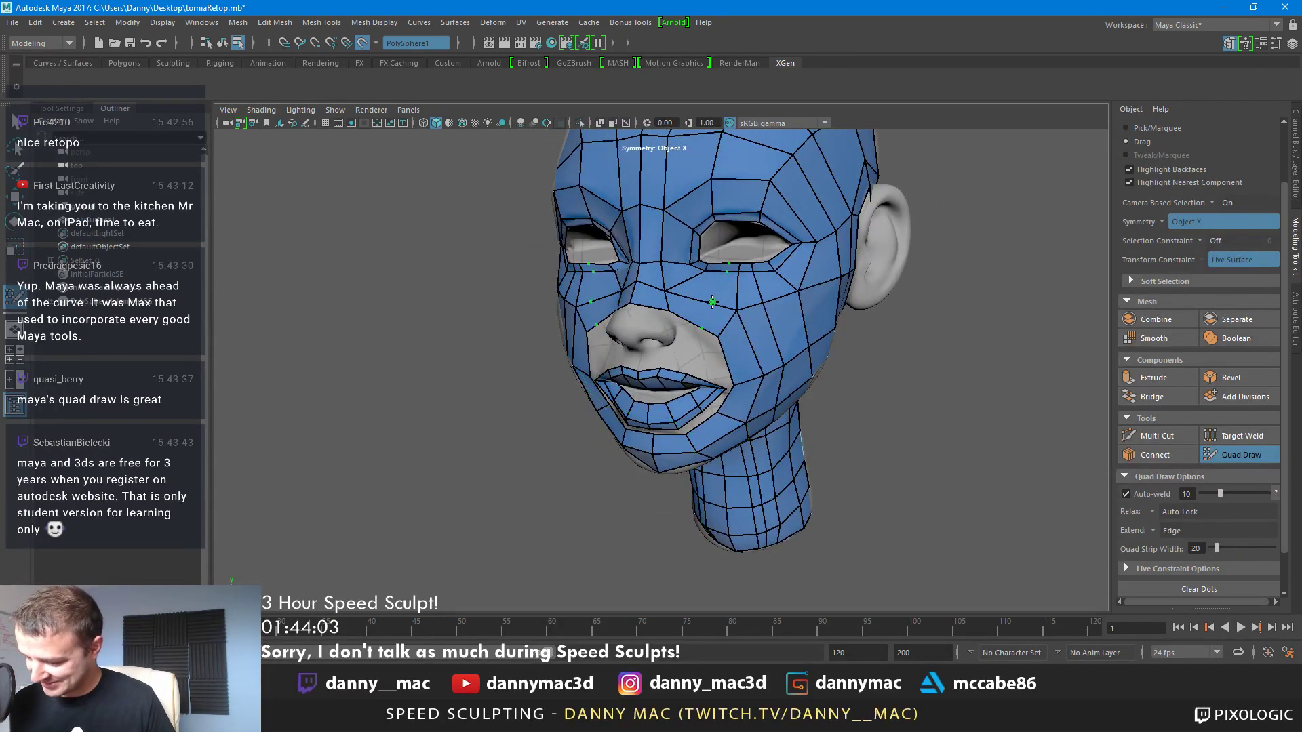
pyautogui.keyDown('ctrl'); pyautogui.click(711, 301); pyautogui.keyUp('ctrl')
pyautogui.keyDown('ctrl'); pyautogui.click(687, 251); pyautogui.keyUp('ctrl')
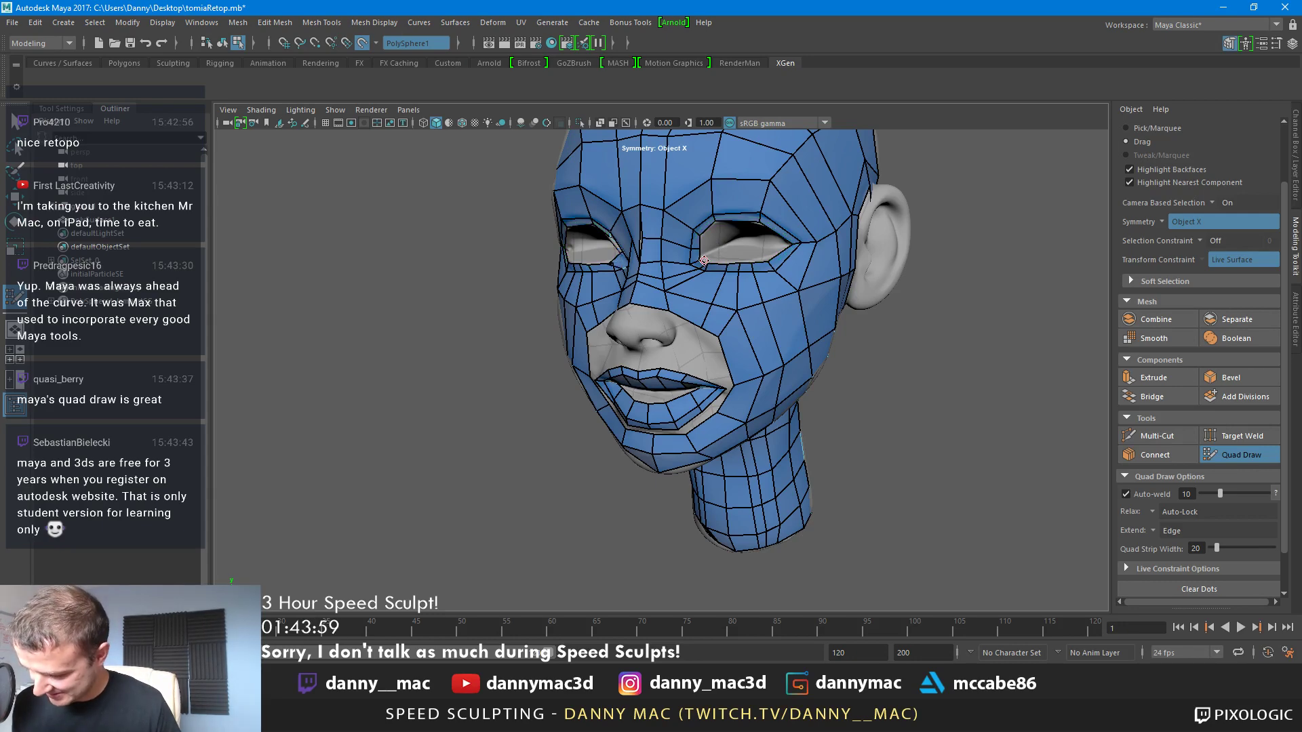
# Insert an edge loop across the nose bridge between the eyes and delete the uneven quads beside the centre line
pyautogui.keyDown('alt'); pyautogui.moveTo(667, 248); pyautogui.dragTo(684, 244); pyautogui.keyUp('alt')
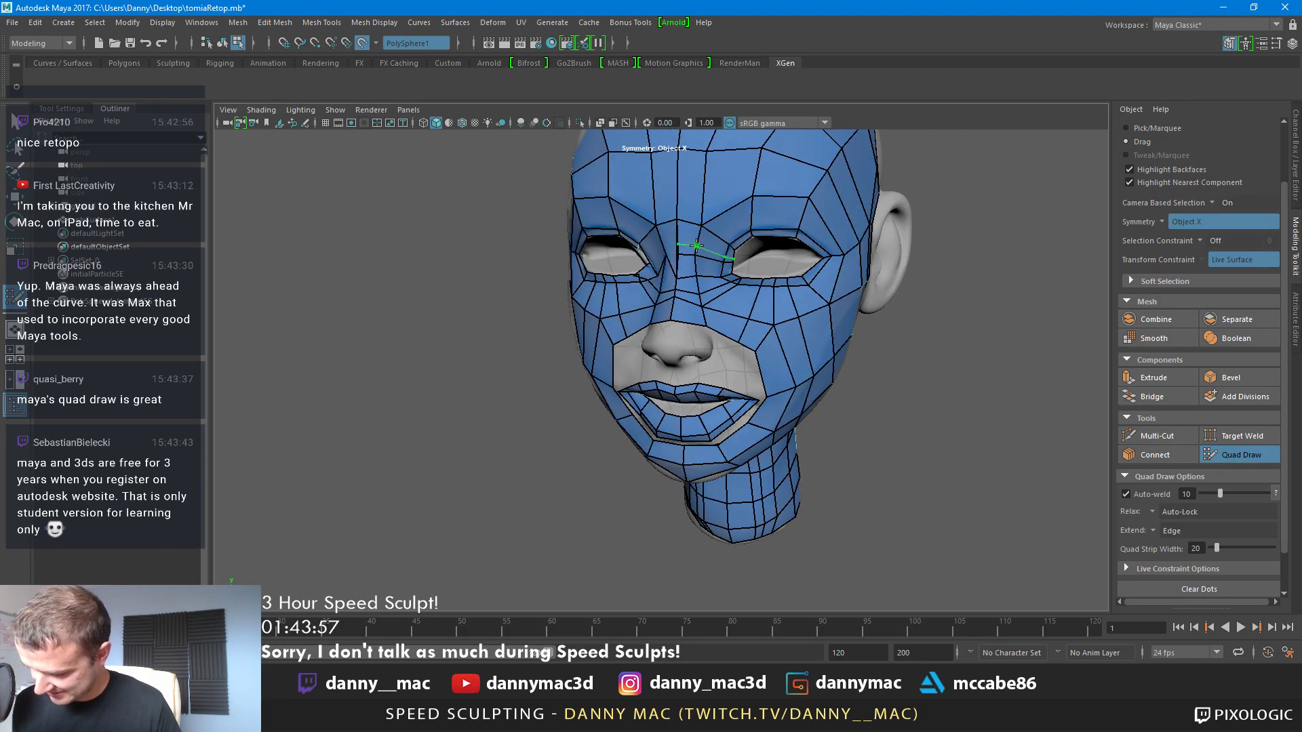
pyautogui.keyDown('alt'); pyautogui.moveTo(688, 262); pyautogui.dragTo(720, 255); pyautogui.keyUp('alt')
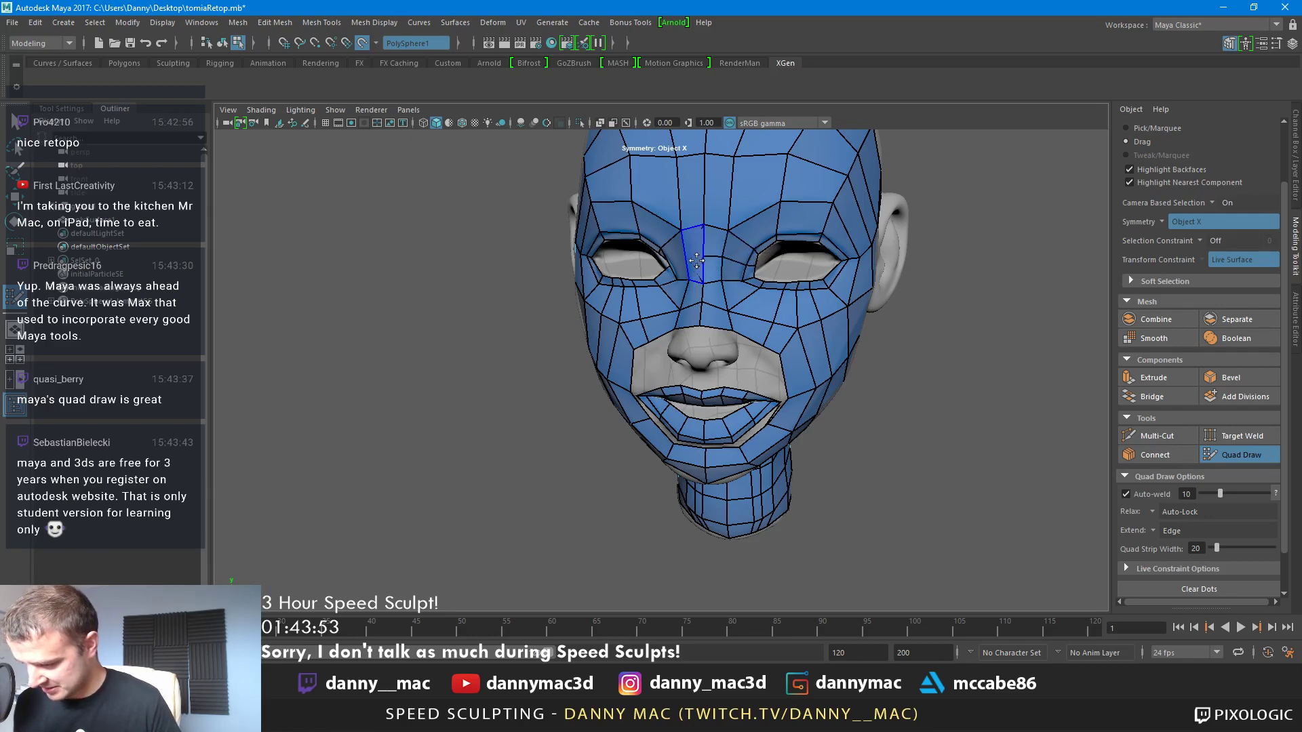
pyautogui.keyDown('alt'); pyautogui.moveTo(699, 264); pyautogui.dragTo(750, 267); pyautogui.keyUp('alt')
pyautogui.keyDown('ctrl'); pyautogui.keyDown('shift'); pyautogui.click(745, 268); pyautogui.keyUp('shift'); pyautogui.keyUp('ctrl')
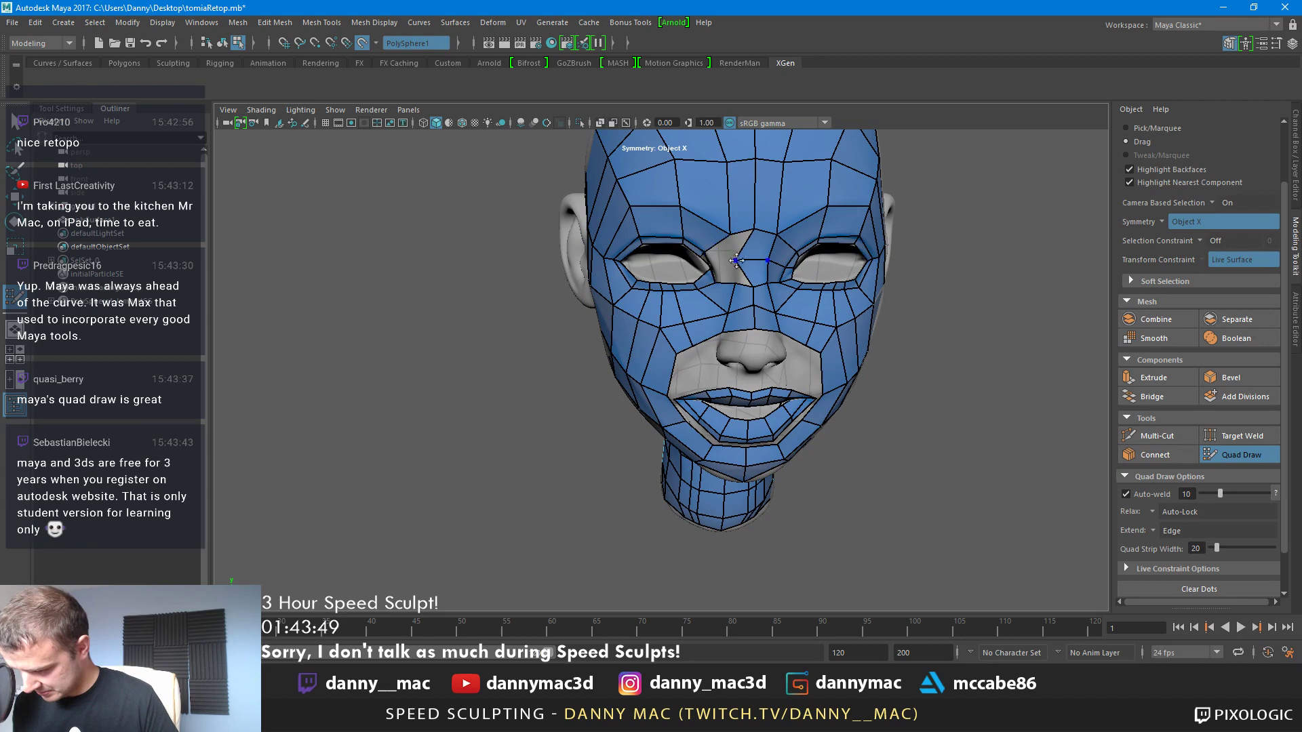
# In the front view with the grid shown, refill the opened nose bridge with symmetrical quads between the eyes
pyautogui.keyDown('alt'); pyautogui.moveTo(744, 263); pyautogui.dragTo(781, 291); pyautogui.keyUp('alt')
pyautogui.press('space')
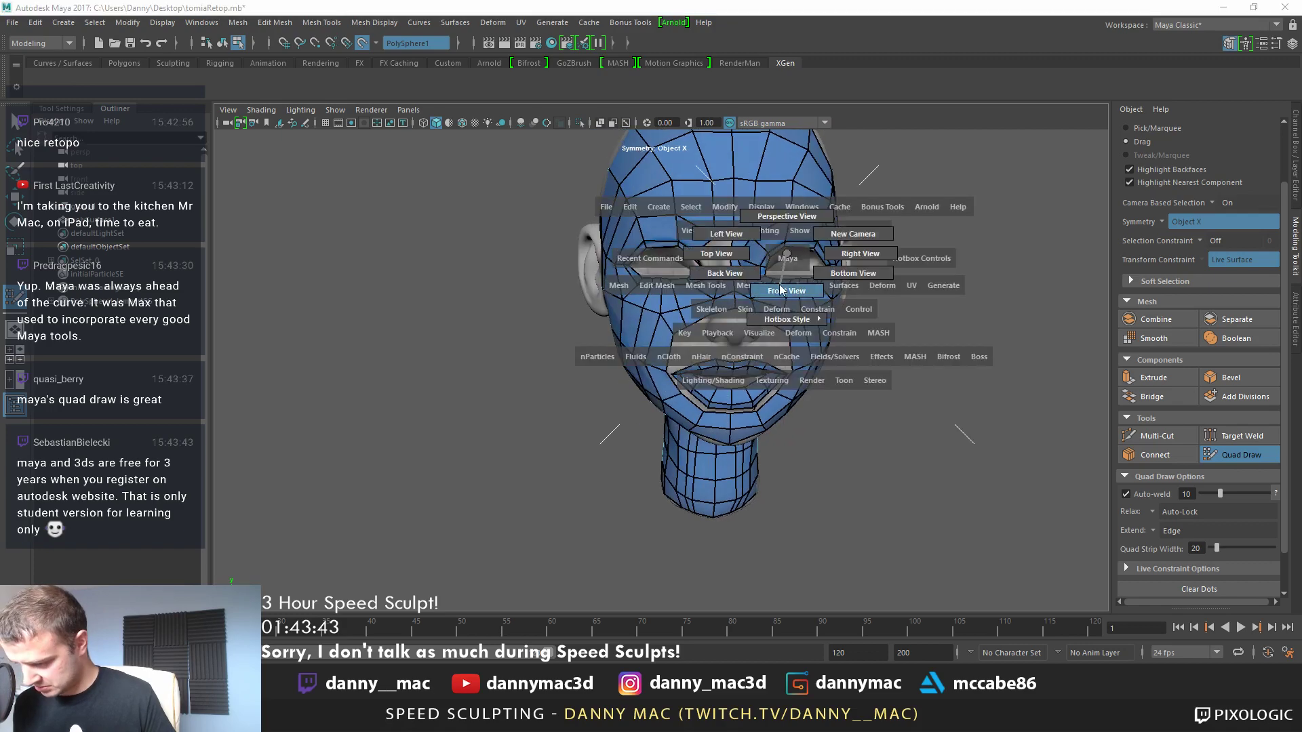
pyautogui.click(325, 124)
pyautogui.keyDown('alt'); pyautogui.moveTo(808, 325); pyautogui.dragTo(696, 285); pyautogui.keyUp('alt')
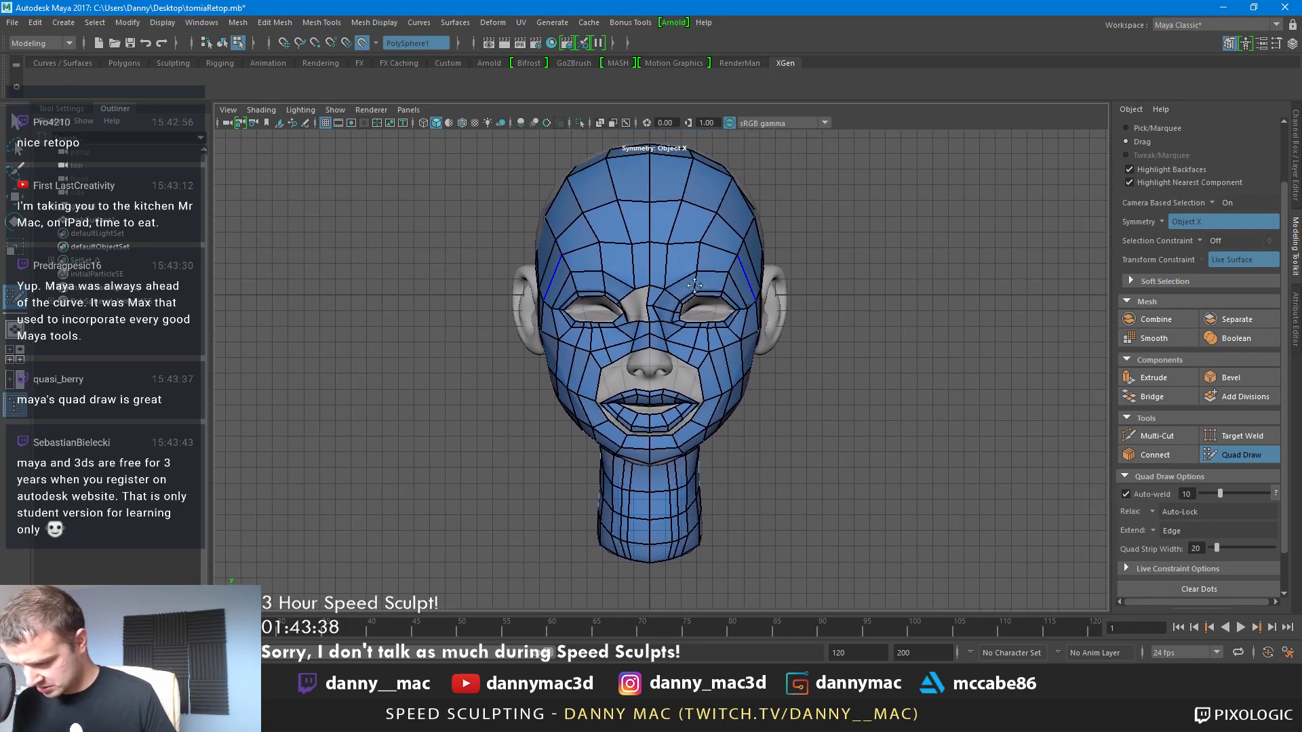
pyautogui.keyDown('alt'); pyautogui.moveTo(695, 285); pyautogui.dragTo(974, 311, button='right'); pyautogui.keyUp('alt')
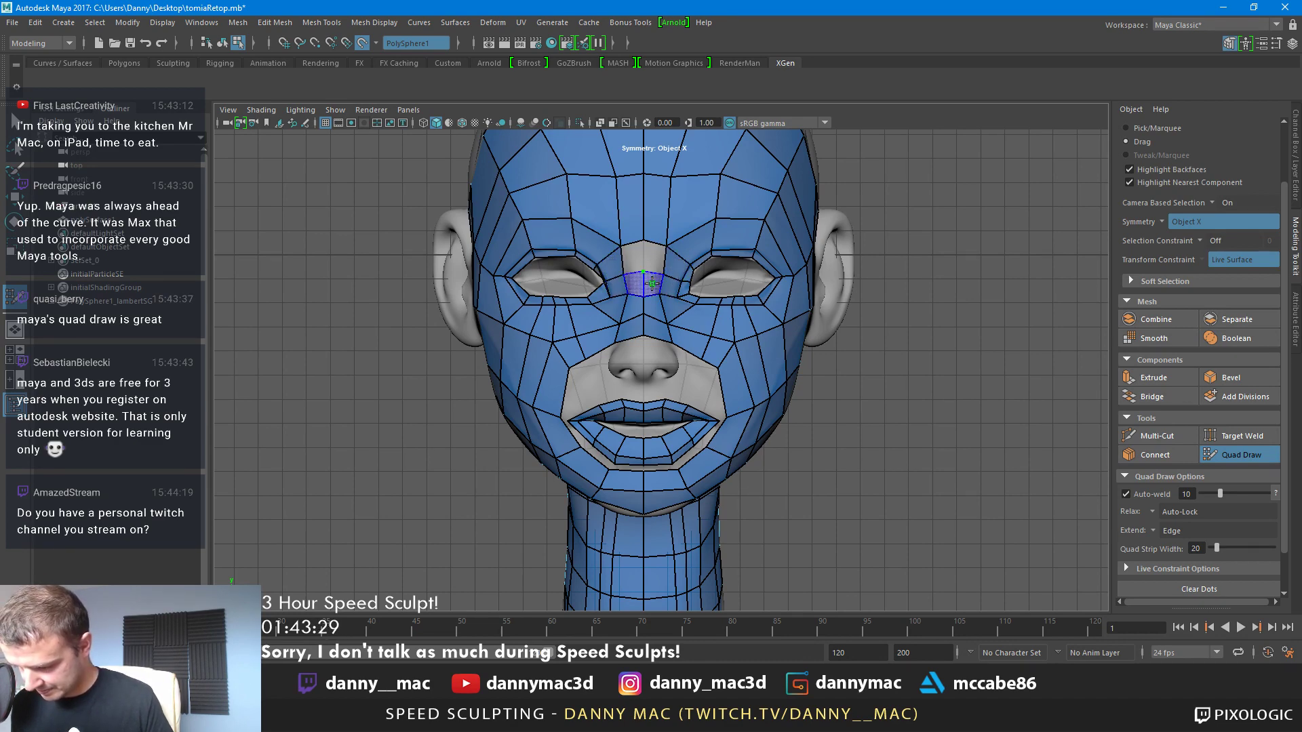
pyautogui.keyDown('shift'); pyautogui.click(652, 284); pyautogui.keyUp('shift')
# Back in the perspective view, insert edge loops across the nose bridge and vertically through the forehead and brows
pyautogui.press('space')
pyautogui.moveTo(807, 299); pyautogui.dragTo(810, 261)
pyautogui.keyDown('alt'); pyautogui.moveTo(859, 274); pyautogui.dragTo(835, 264, button='right'); pyautogui.keyUp('alt')
pyautogui.keyDown('alt'); pyautogui.moveTo(834, 263); pyautogui.dragTo(712, 328); pyautogui.keyUp('alt')
pyautogui.scroll(3, 879, 281)
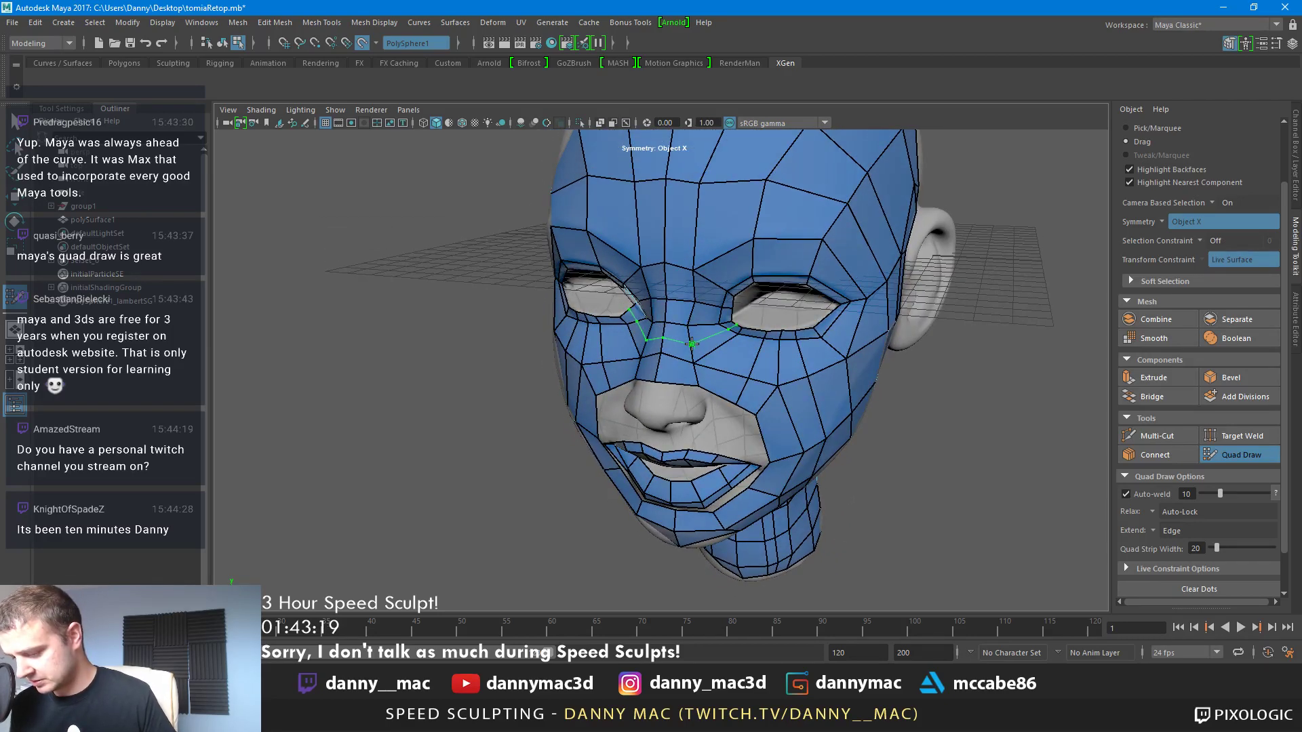
pyautogui.keyDown('alt'); pyautogui.moveTo(744, 323); pyautogui.dragTo(763, 298); pyautogui.keyUp('alt')
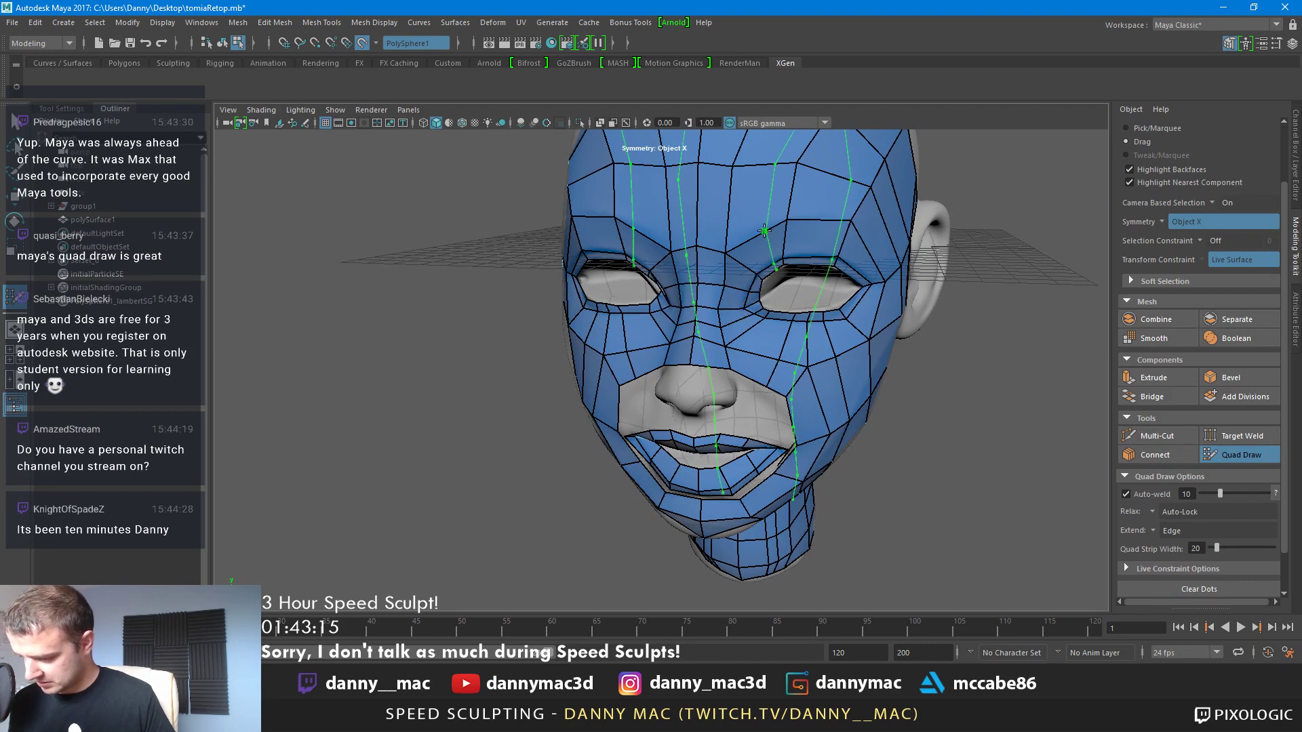
pyautogui.moveTo(818, 218)
pyautogui.keyDown('alt'); pyautogui.mouseDown()
pyautogui.moveTo(841, 271)
pyautogui.moveTo(828, 293)
pyautogui.moveTo(806, 284)
pyautogui.mouseUp(); pyautogui.keyUp('alt')
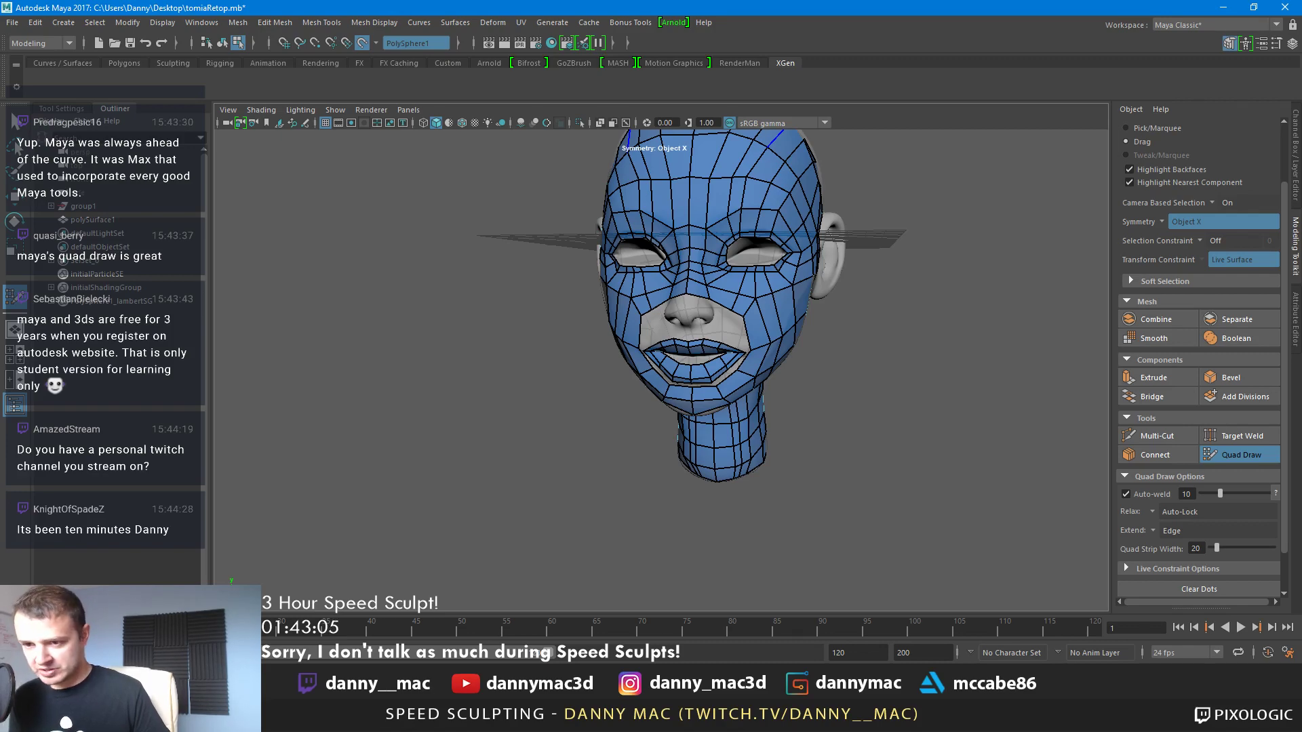
# Insert more edge loops across the cheeks, from below the eyes to the nose opening and out towards the ears
pyautogui.keyDown('alt'); pyautogui.moveTo(761, 263); pyautogui.dragTo(766, 275); pyautogui.keyUp('alt')
pyautogui.scroll(2, 771, 265)
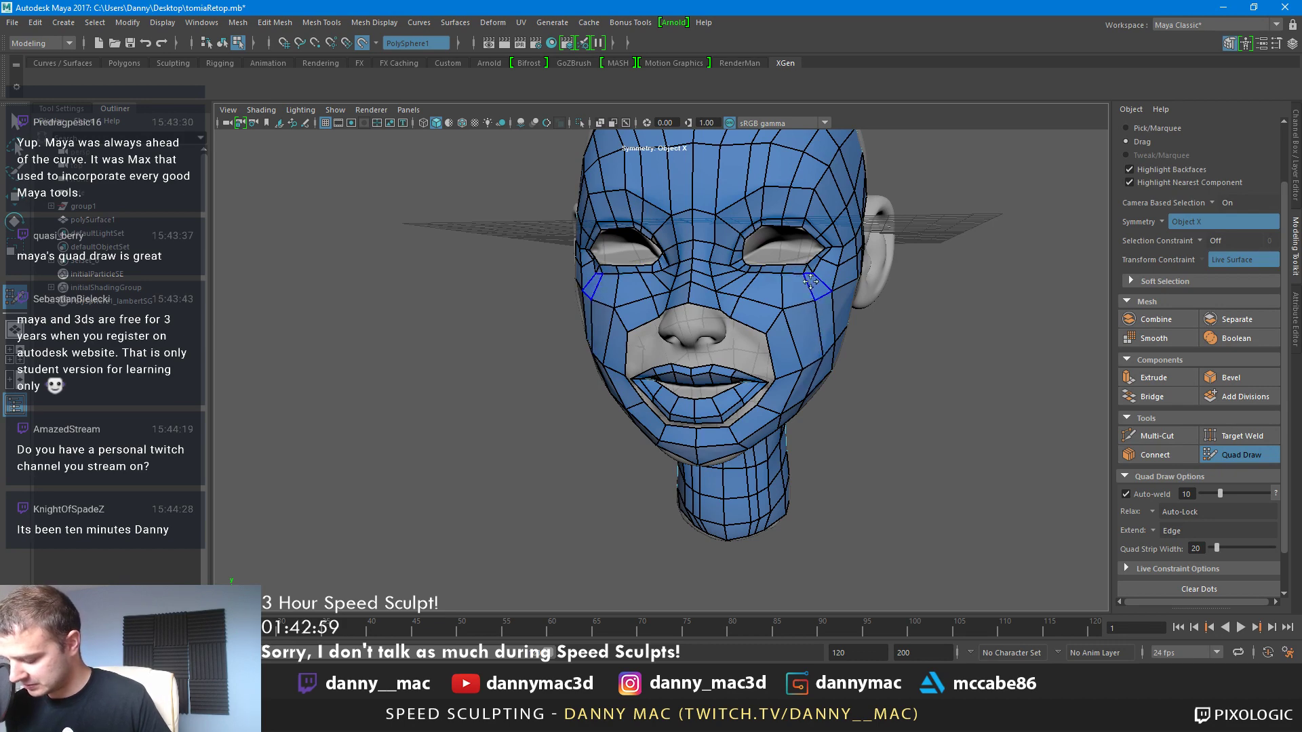
pyautogui.scroll(3, 798, 273)
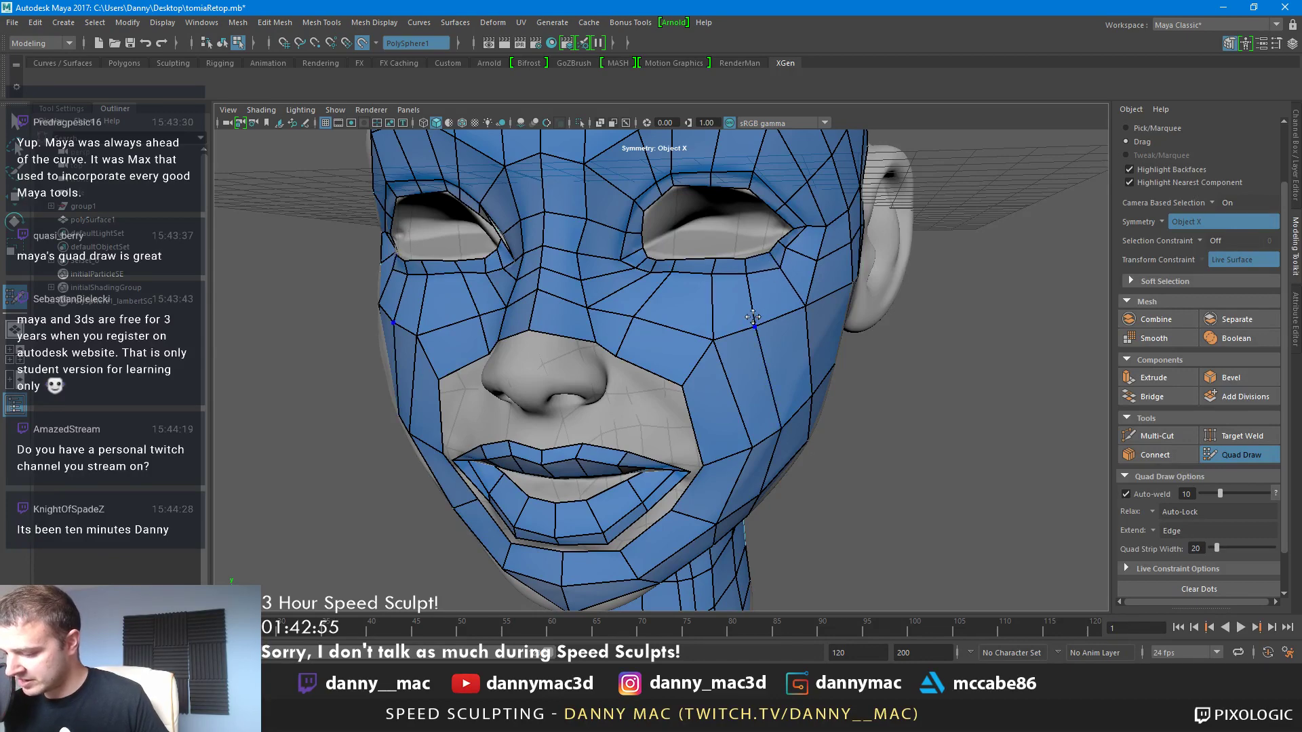
pyautogui.keyDown('alt'); pyautogui.moveTo(768, 326); pyautogui.dragTo(750, 277, button='middle'); pyautogui.keyUp('alt')
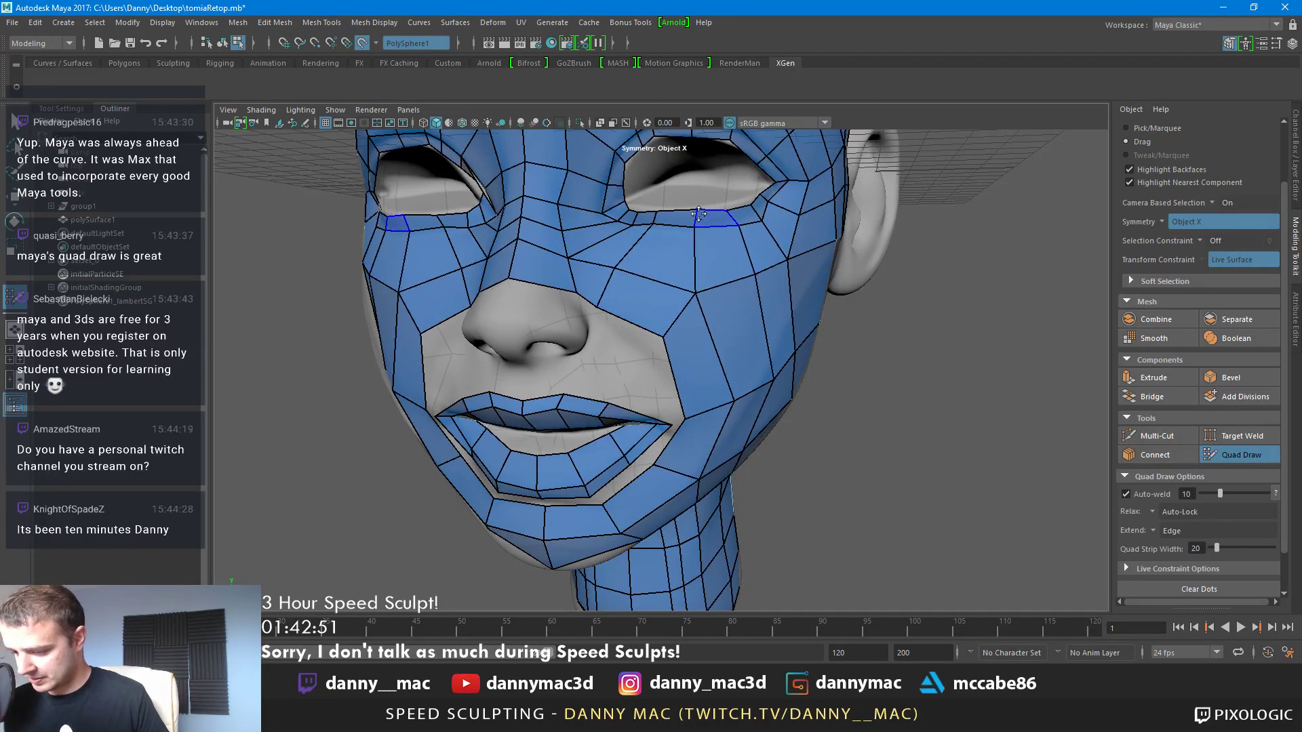
pyautogui.keyDown('alt'); pyautogui.moveTo(732, 208); pyautogui.dragTo(710, 278, button='right'); pyautogui.keyUp('alt')
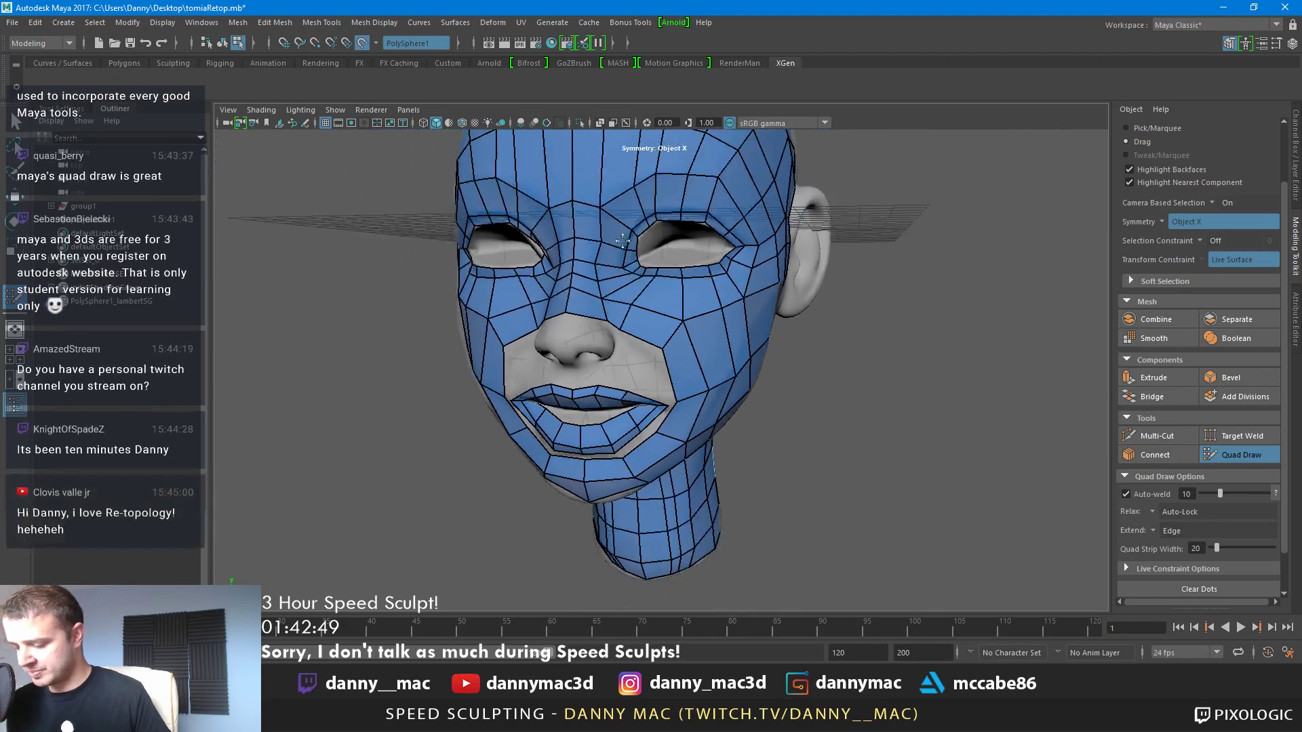
pyautogui.keyDown('alt'); pyautogui.moveTo(711, 279); pyautogui.dragTo(703, 276); pyautogui.keyUp('alt')
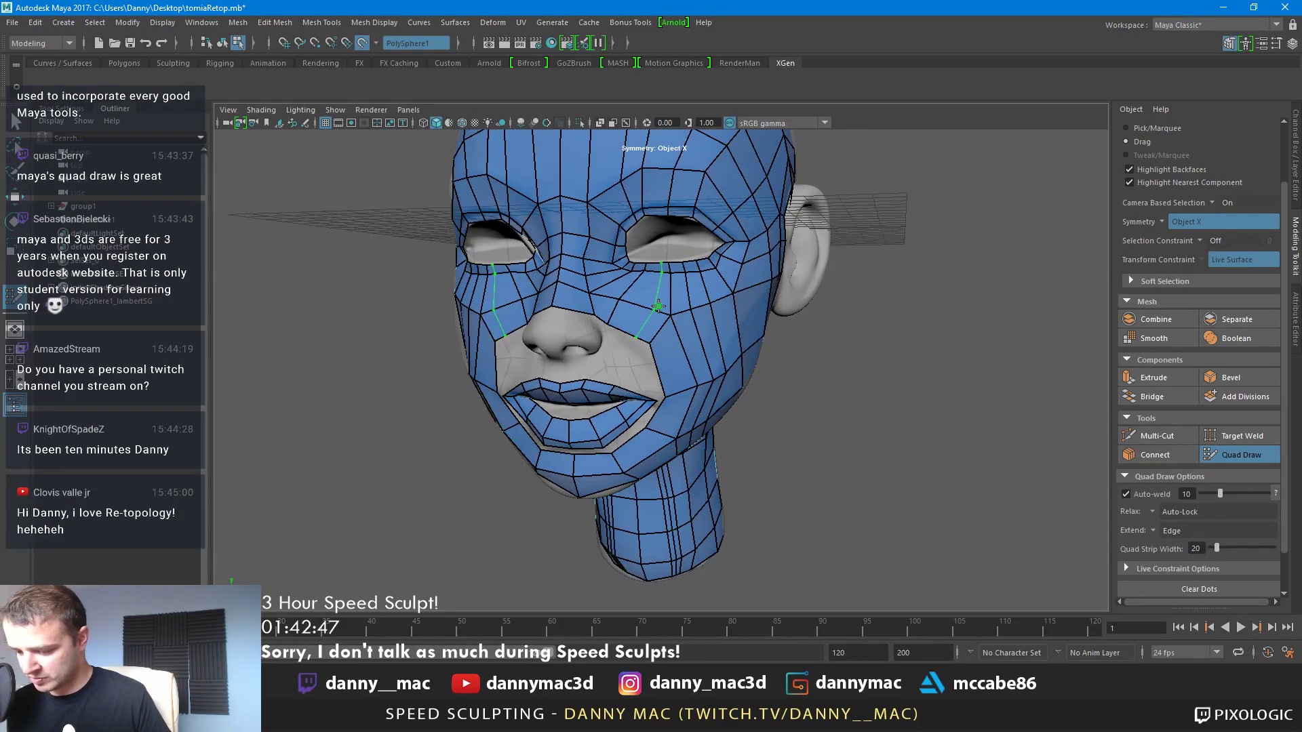
pyautogui.keyDown('alt'); pyautogui.moveTo(659, 301); pyautogui.dragTo(669, 317); pyautogui.keyUp('alt')
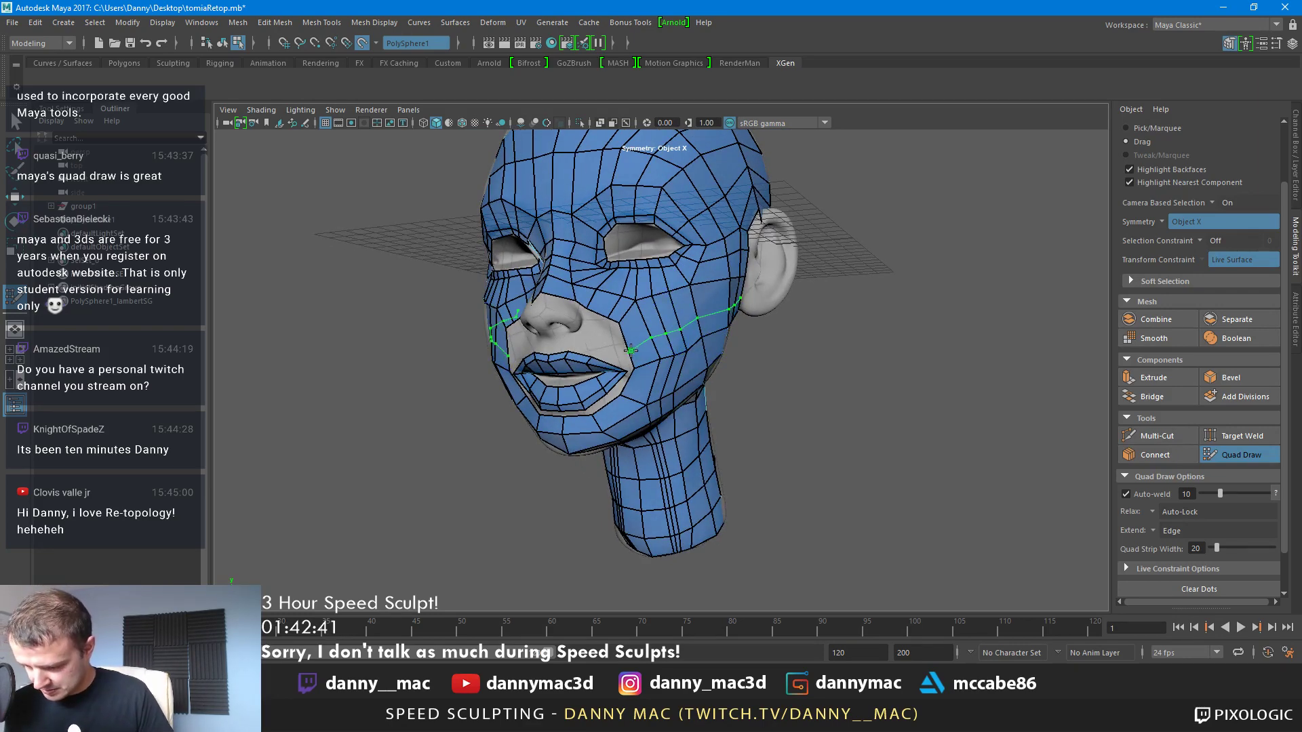
# Fill the gap between the lower lip and the chin with quads up to the mouth corners
pyautogui.keyDown('alt'); pyautogui.moveTo(631, 388); pyautogui.dragTo(685, 367); pyautogui.keyUp('alt')
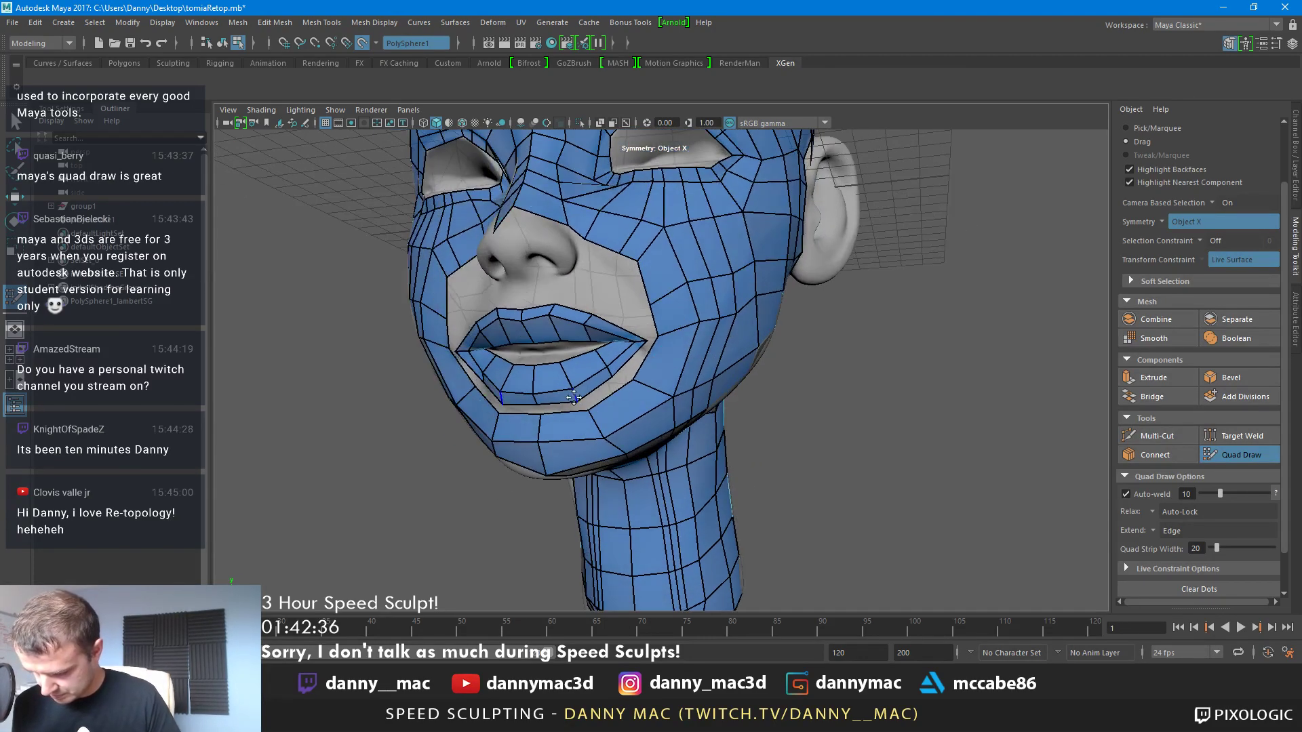
pyautogui.keyDown('alt'); pyautogui.moveTo(658, 367); pyautogui.dragTo(617, 381); pyautogui.keyUp('alt')
pyautogui.scroll(5, 678, 332)
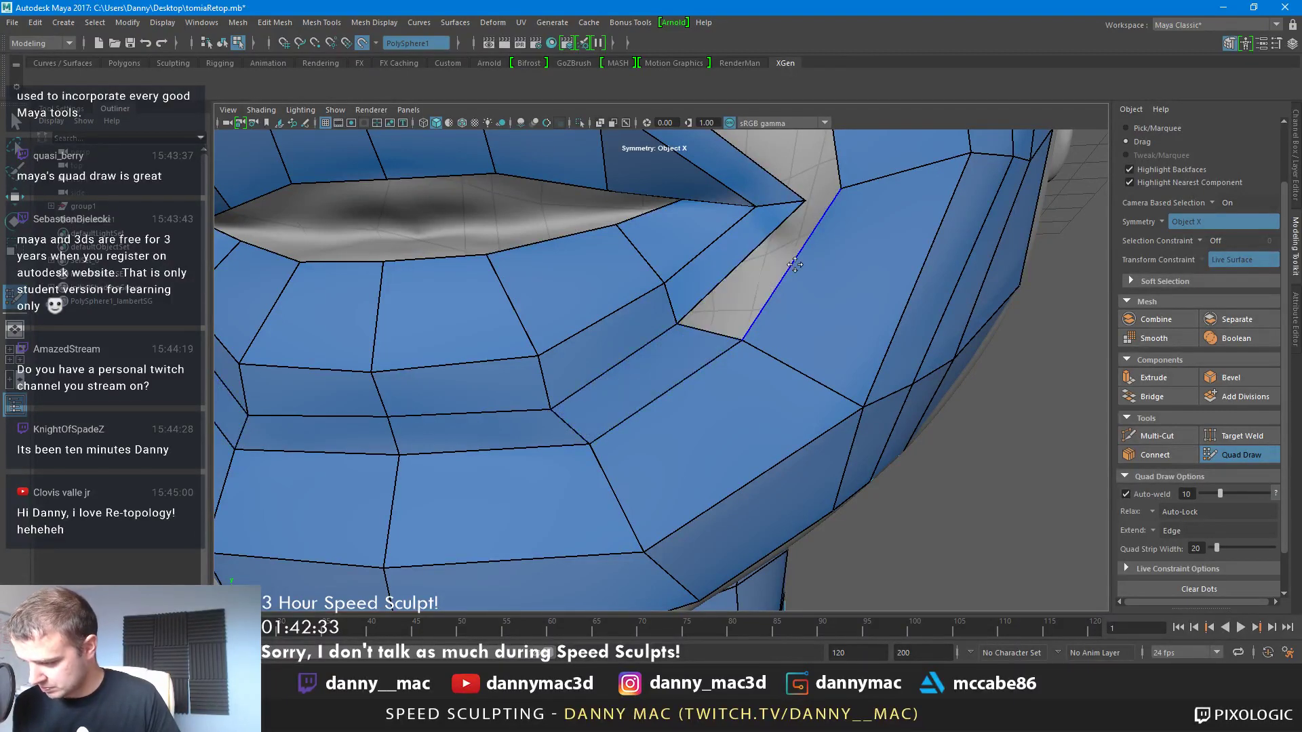
pyautogui.scroll(-5, 763, 287)
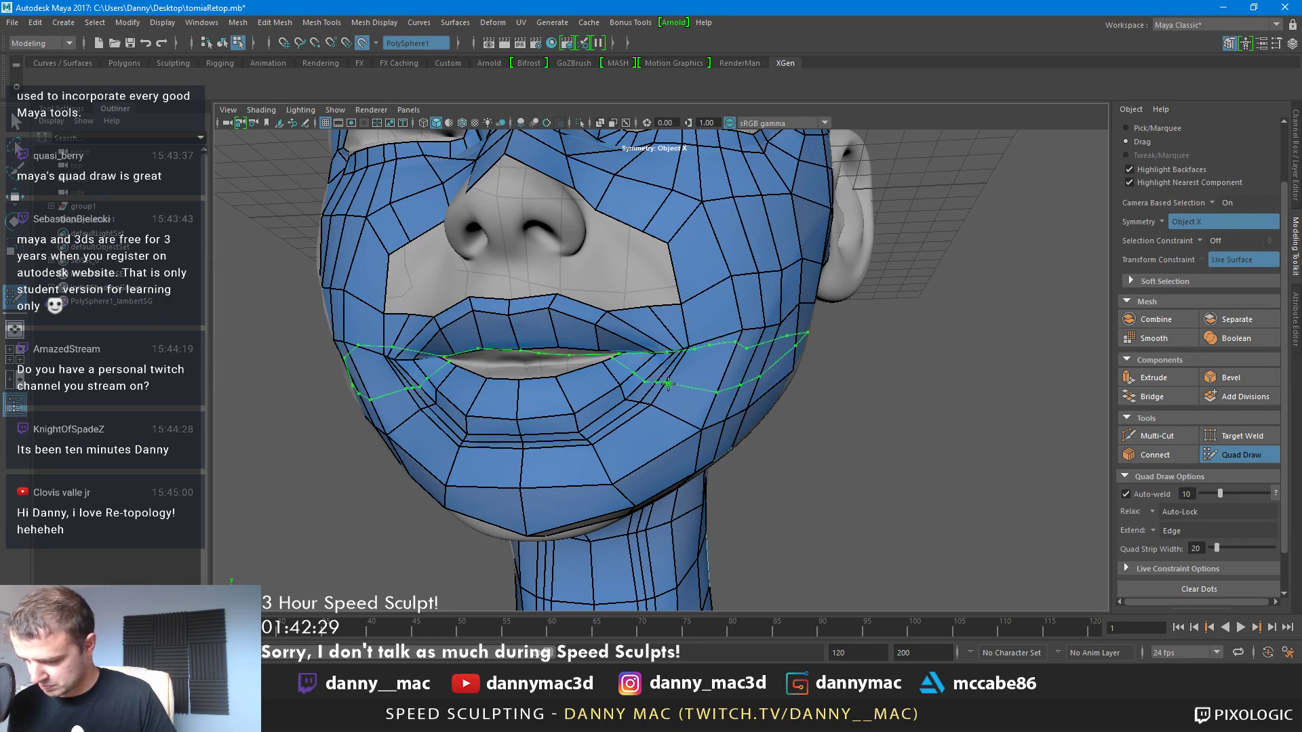
# Insert vertical edge loops on both sides of the centre line through the forehead, nose bridge, lips and chin
pyautogui.keyDown('alt'); pyautogui.moveTo(678, 385); pyautogui.dragTo(735, 372); pyautogui.keyUp('alt')
pyautogui.keyDown('alt'); pyautogui.moveTo(734, 372); pyautogui.dragTo(828, 368, button='right'); pyautogui.keyUp('alt')
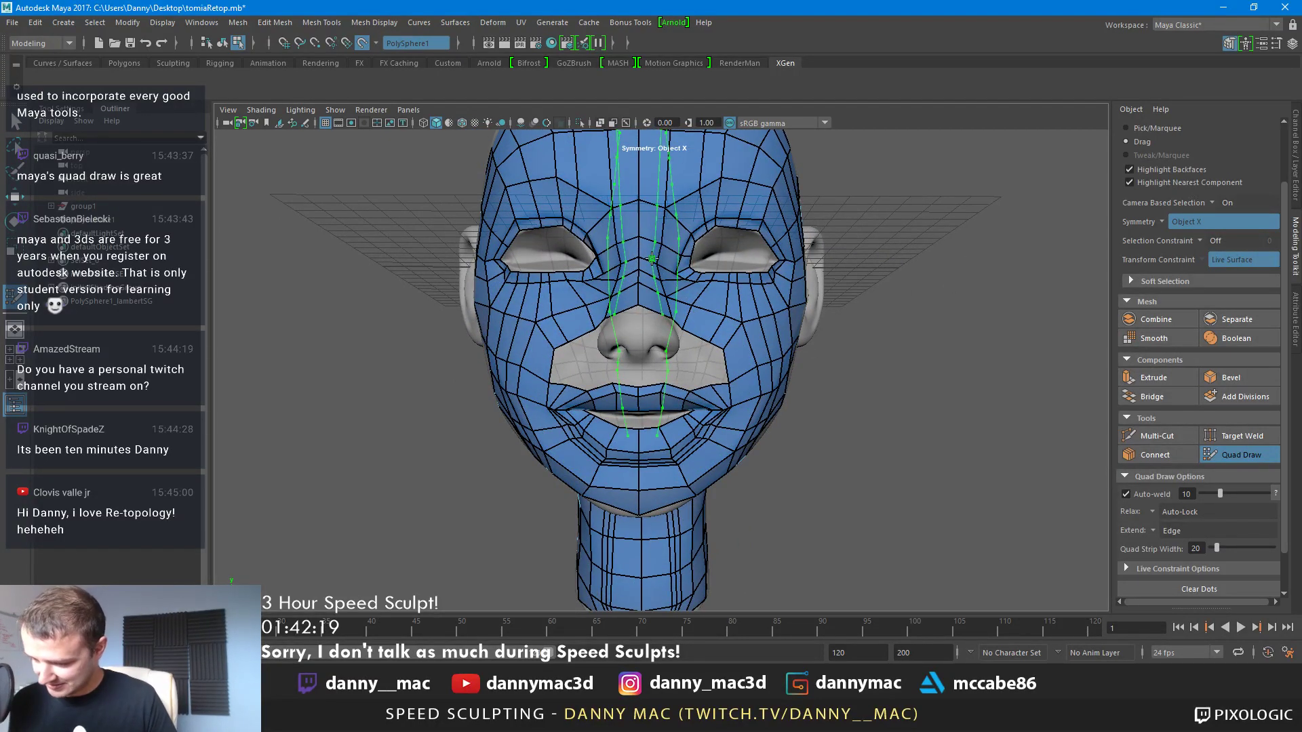
pyautogui.click(664, 385)
pyautogui.keyDown('alt'); pyautogui.moveTo(660, 345); pyautogui.dragTo(639, 299); pyautogui.keyUp('alt')
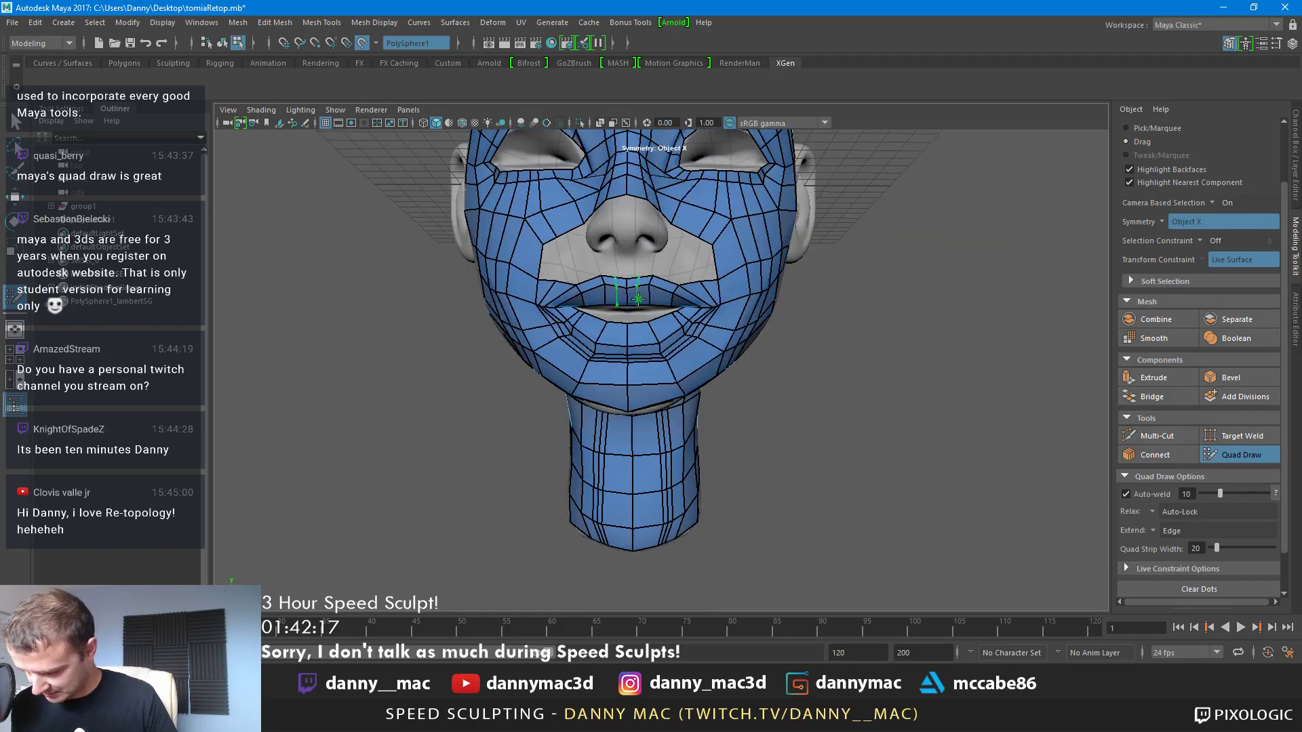
pyautogui.keyDown('ctrl'); pyautogui.click(639, 289); pyautogui.keyUp('ctrl')
pyautogui.keyDown('ctrl'); pyautogui.click(643, 351); pyautogui.keyUp('ctrl')
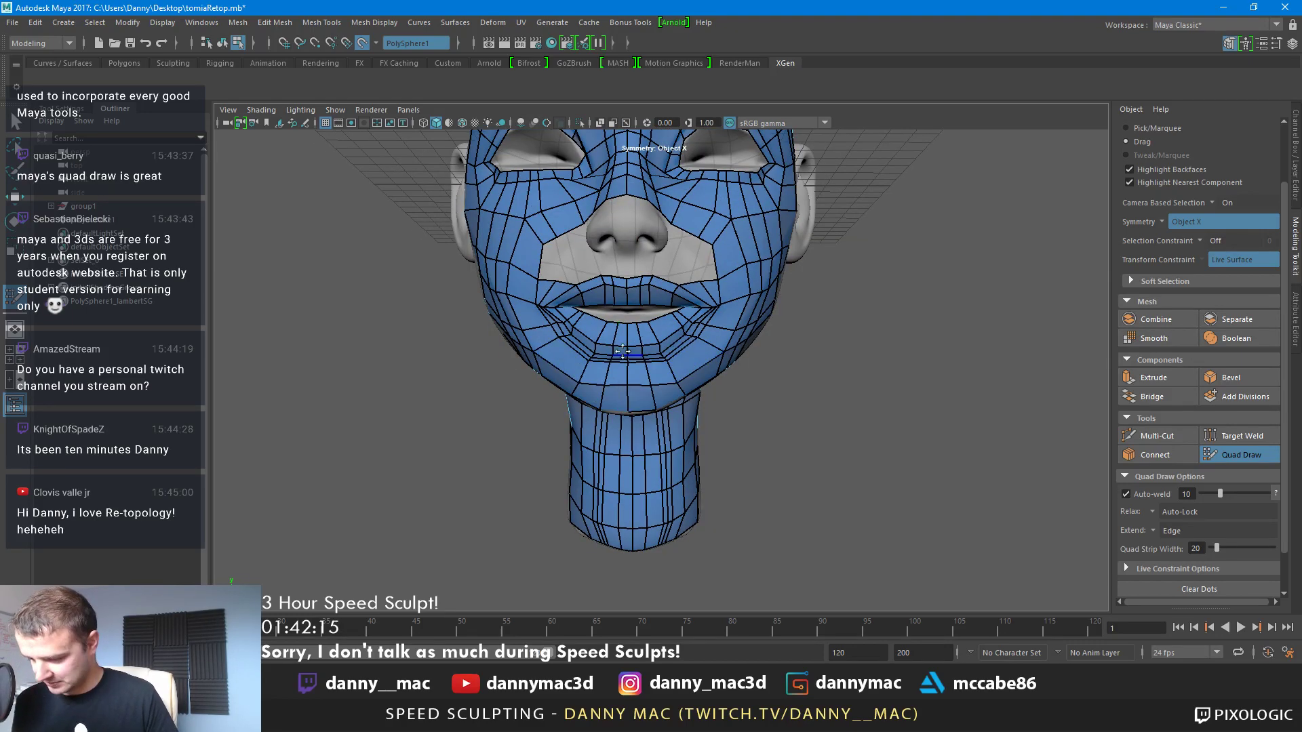
# Relax the quads around the lower lip, the chin and the outer eye corners
pyautogui.scroll(-3, 693, 353)
pyautogui.keyDown('alt'); pyautogui.moveTo(685, 348); pyautogui.dragTo(647, 385, button='middle'); pyautogui.keyUp('alt')
pyautogui.keyDown('alt'); pyautogui.moveTo(648, 385); pyautogui.dragTo(641, 375); pyautogui.keyUp('alt')
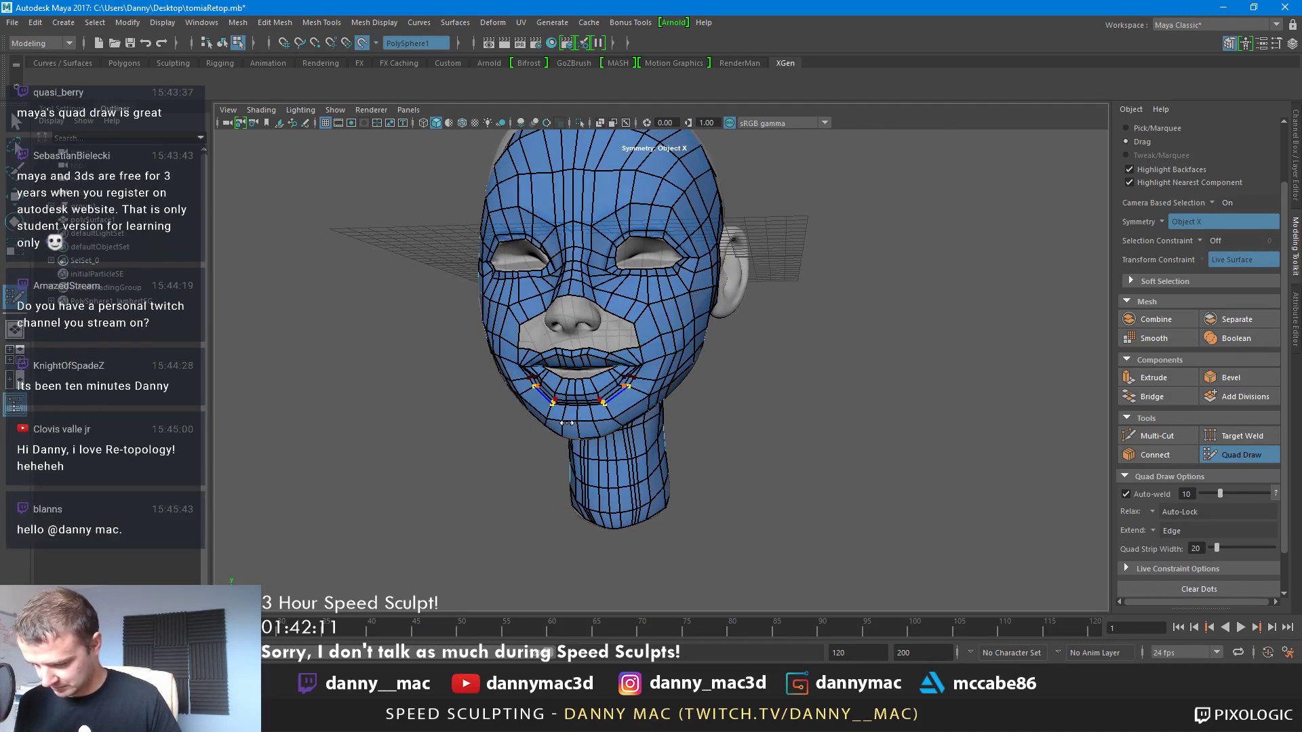
pyautogui.moveTo(607, 401)
pyautogui.keyDown('shift'); pyautogui.mouseDown()
pyautogui.moveTo(596, 404)
pyautogui.moveTo(651, 363)
pyautogui.moveTo(625, 407)
pyautogui.moveTo(566, 404)
pyautogui.moveTo(610, 360)
pyautogui.mouseUp(); pyautogui.keyUp('shift')
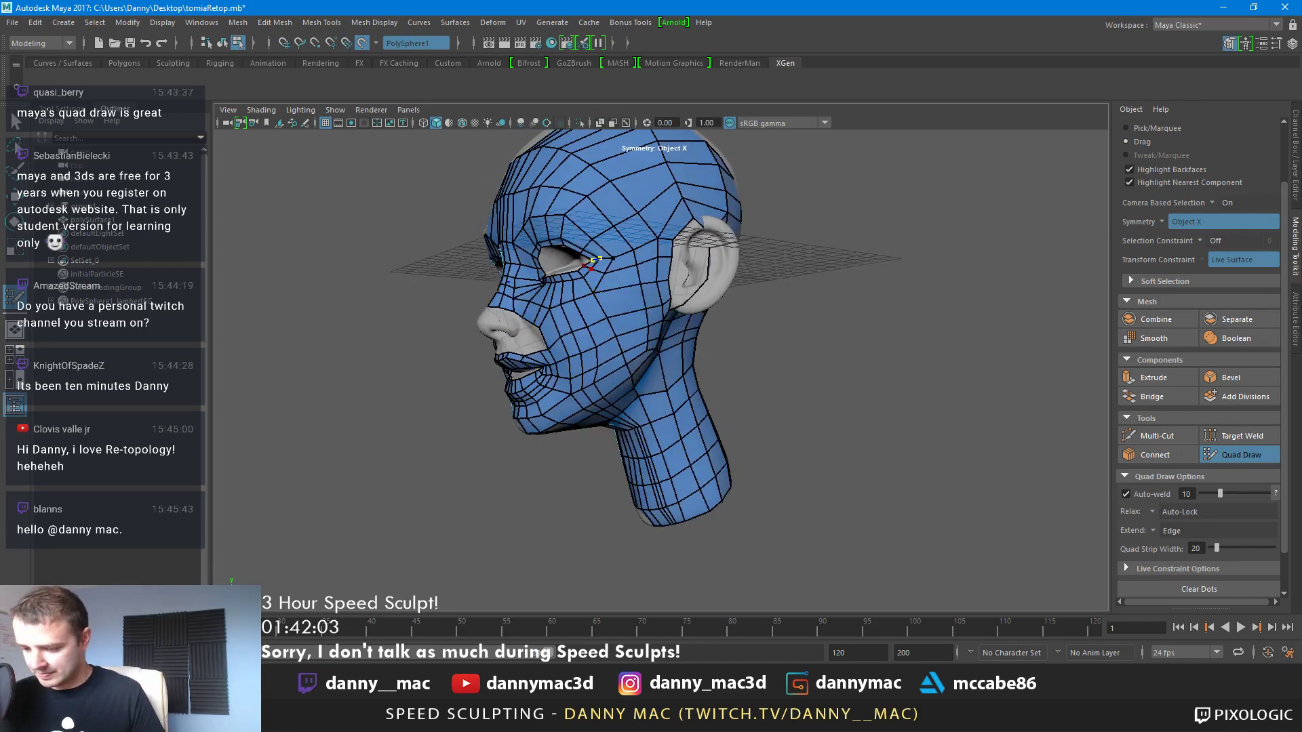
# Insert edge loops around the face and over the cranium, and hide the viewport grid
pyautogui.moveTo(594, 260)
pyautogui.keyDown('alt'); pyautogui.mouseDown()
pyautogui.moveTo(645, 203)
pyautogui.moveTo(584, 171)
pyautogui.mouseUp(); pyautogui.keyUp('alt')
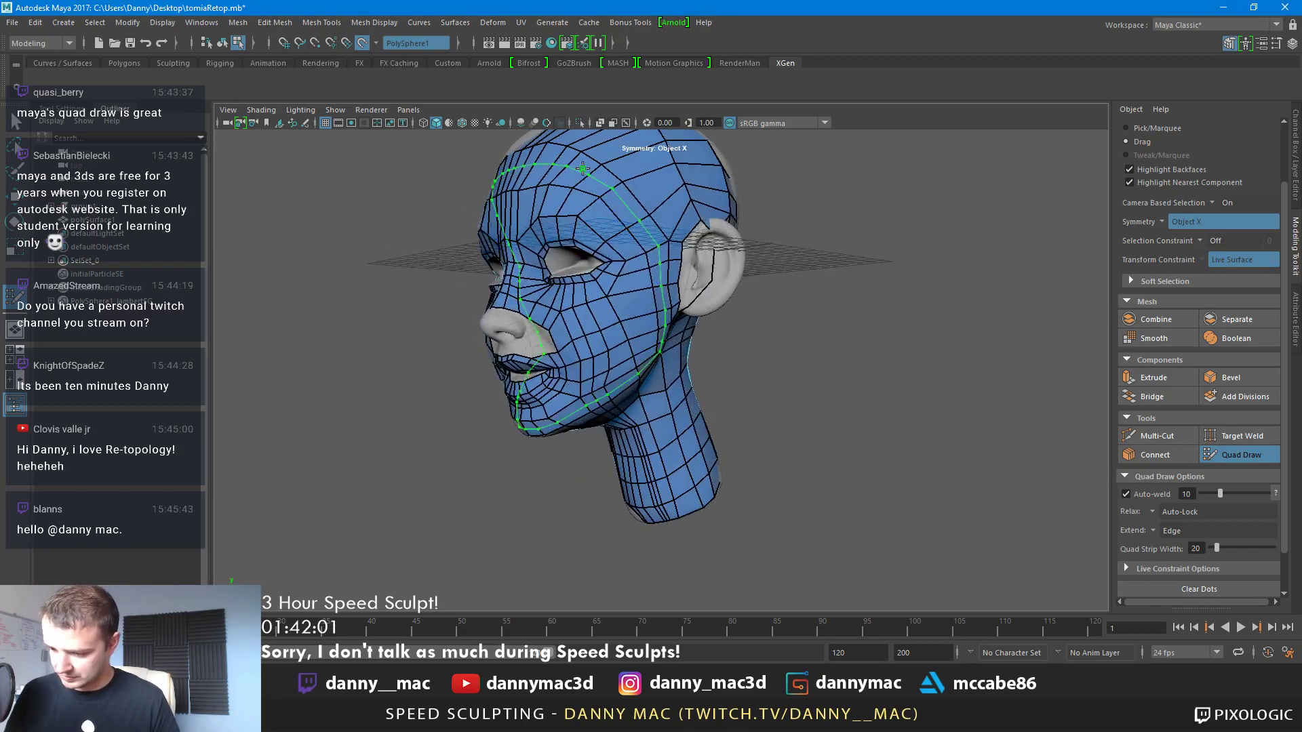
pyautogui.keyDown('alt'); pyautogui.moveTo(769, 255); pyautogui.dragTo(753, 284); pyautogui.keyUp('alt')
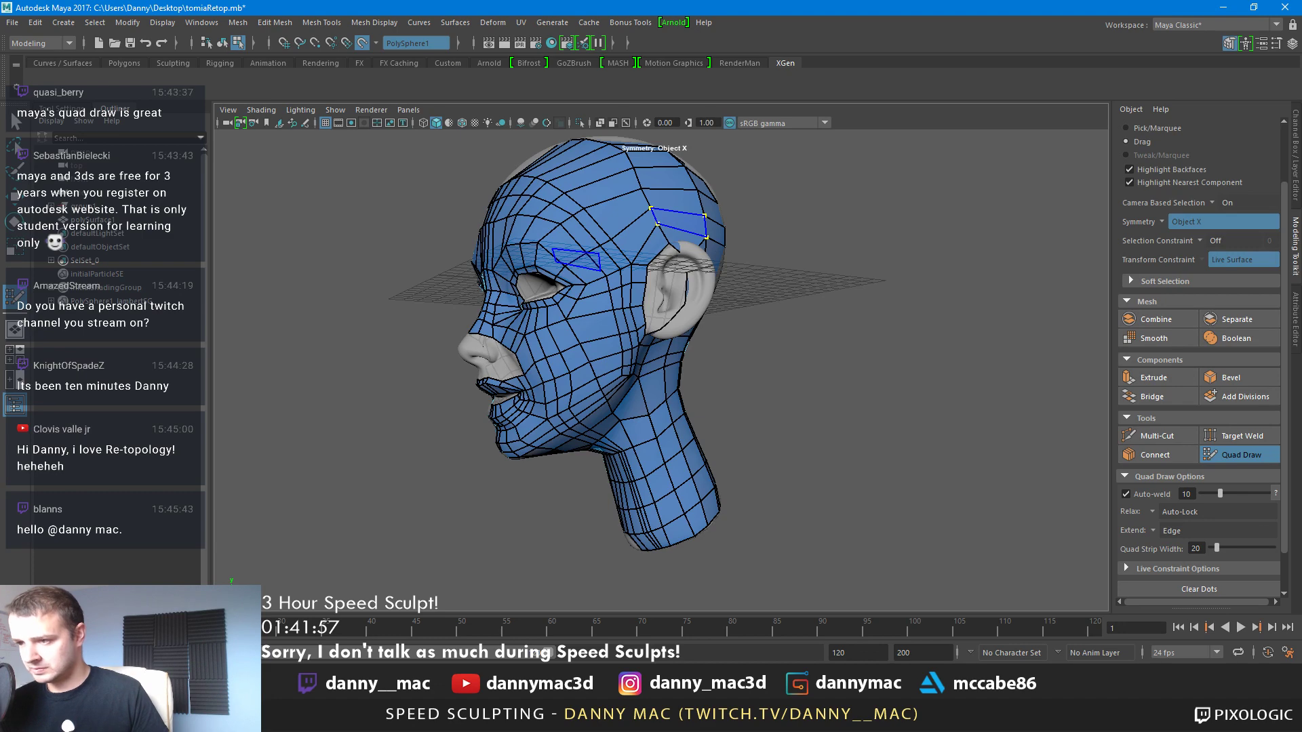
pyautogui.moveTo(736, 437)
pyautogui.keyDown('alt'); pyautogui.mouseDown()
pyautogui.moveTo(708, 424)
pyautogui.moveTo(663, 342)
pyautogui.moveTo(671, 308)
pyautogui.moveTo(661, 359)
pyautogui.moveTo(600, 412)
pyautogui.moveTo(619, 298)
pyautogui.moveTo(659, 373)
pyautogui.mouseUp(); pyautogui.keyUp('alt')
pyautogui.click(325, 124)
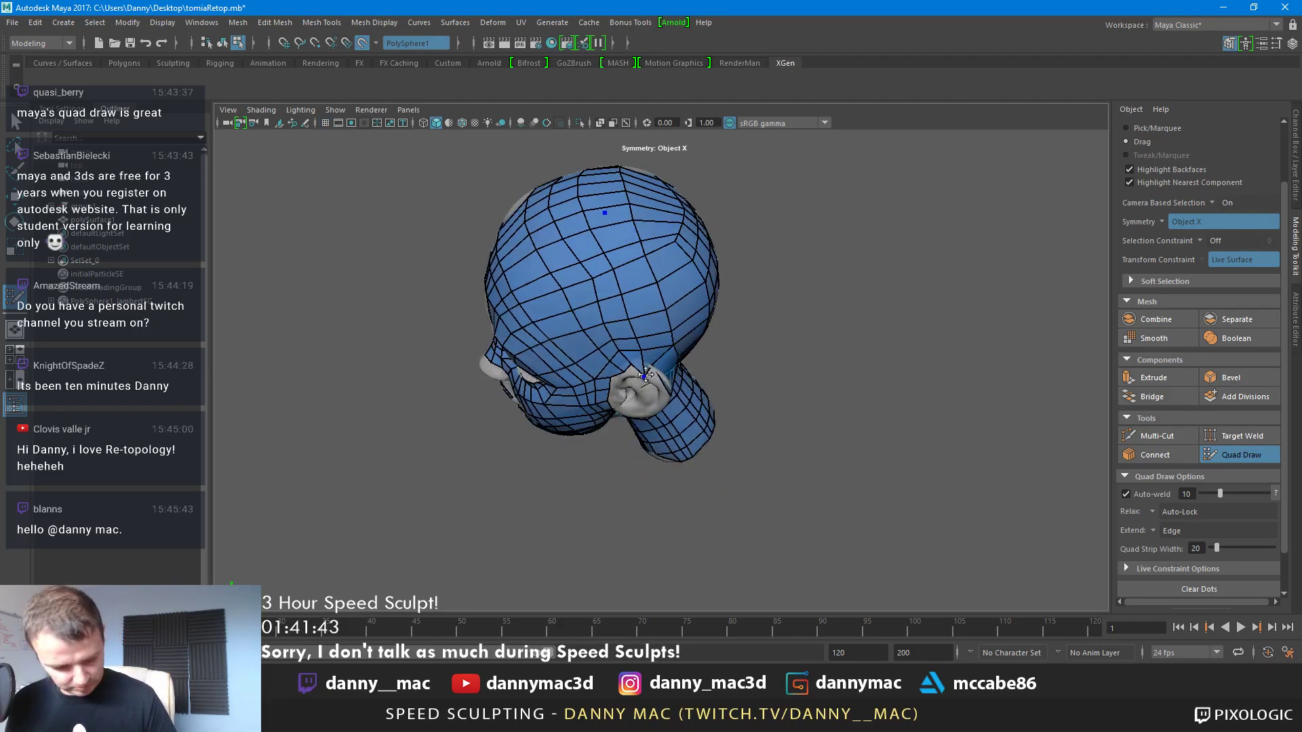
# Delete the construction history of the retopology mesh
pyautogui.click(642, 357)
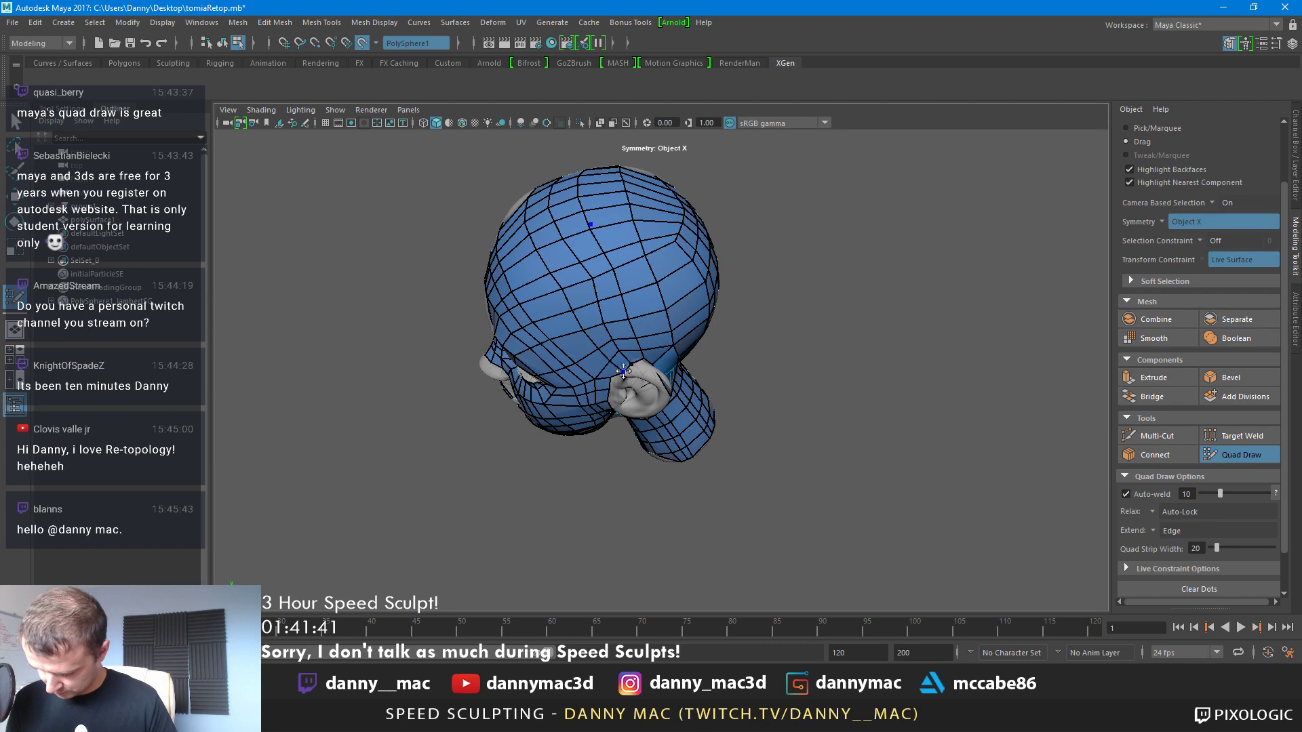
pyautogui.keyDown('alt'); pyautogui.moveTo(646, 367); pyautogui.dragTo(609, 330); pyautogui.keyUp('alt')
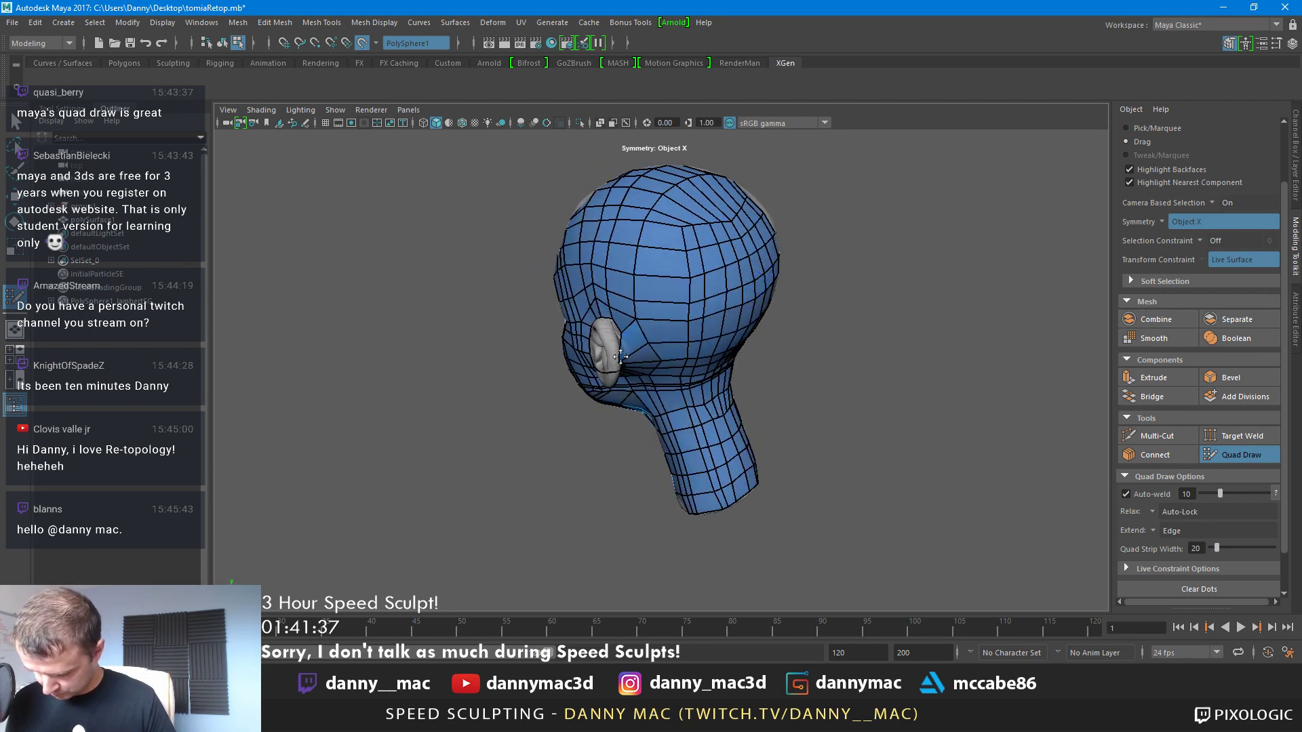
pyautogui.moveTo(620, 356)
pyautogui.keyDown('alt'); pyautogui.mouseDown()
pyautogui.moveTo(680, 430)
pyautogui.moveTo(699, 339)
pyautogui.moveTo(698, 481)
pyautogui.moveTo(662, 379)
pyautogui.mouseUp(); pyautogui.keyUp('alt')
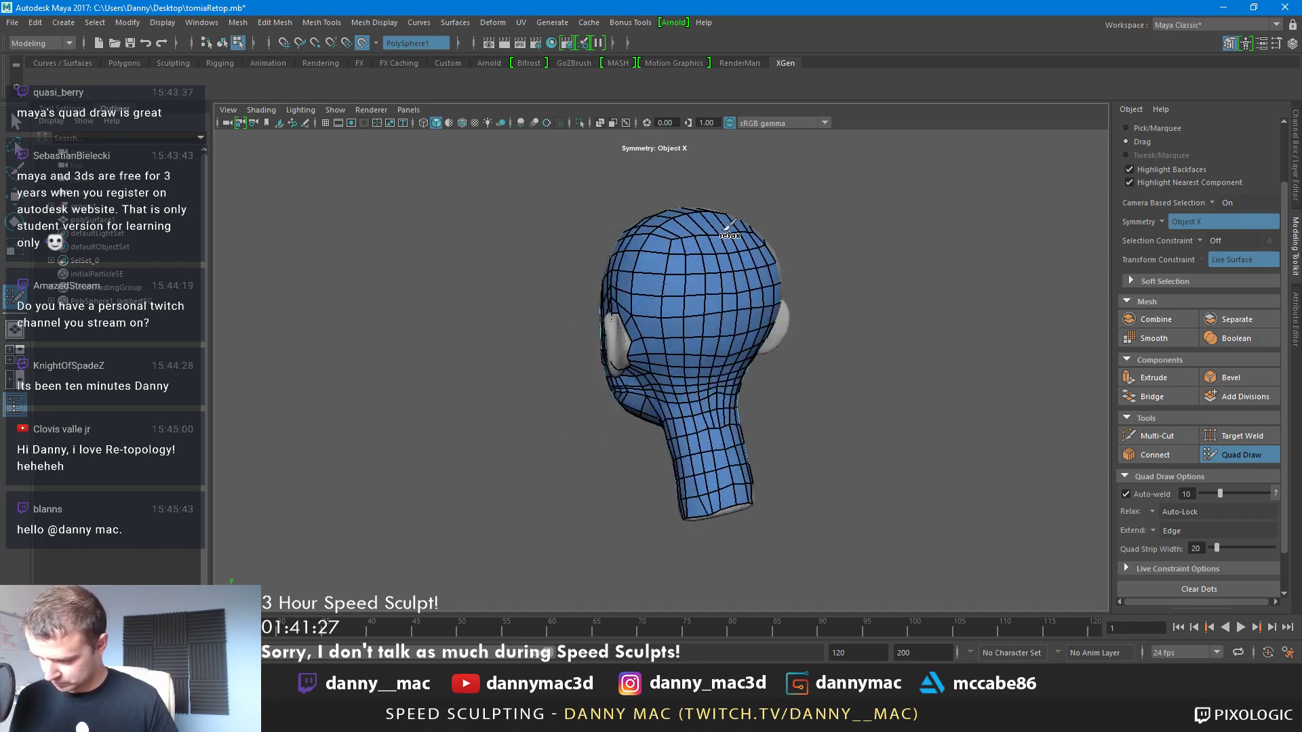
pyautogui.moveTo(708, 266)
pyautogui.keyDown('alt'); pyautogui.mouseDown()
pyautogui.moveTo(610, 264)
pyautogui.moveTo(563, 319)
pyautogui.moveTo(546, 258)
pyautogui.mouseUp(); pyautogui.keyUp('alt')
pyautogui.moveTo(629, 242)
pyautogui.keyDown('alt'); pyautogui.mouseDown()
pyautogui.moveTo(631, 275)
pyautogui.moveTo(556, 291)
pyautogui.moveTo(605, 319)
pyautogui.moveTo(593, 412)
pyautogui.moveTo(593, 390)
pyautogui.mouseUp(); pyautogui.keyUp('alt')
pyautogui.moveTo(644, 431)
pyautogui.keyDown('alt'); pyautogui.mouseDown()
pyautogui.moveTo(606, 375)
pyautogui.moveTo(583, 430)
pyautogui.moveTo(620, 516)
pyautogui.moveTo(663, 454)
pyautogui.moveTo(618, 381)
pyautogui.moveTo(592, 432)
pyautogui.mouseUp(); pyautogui.keyUp('alt')
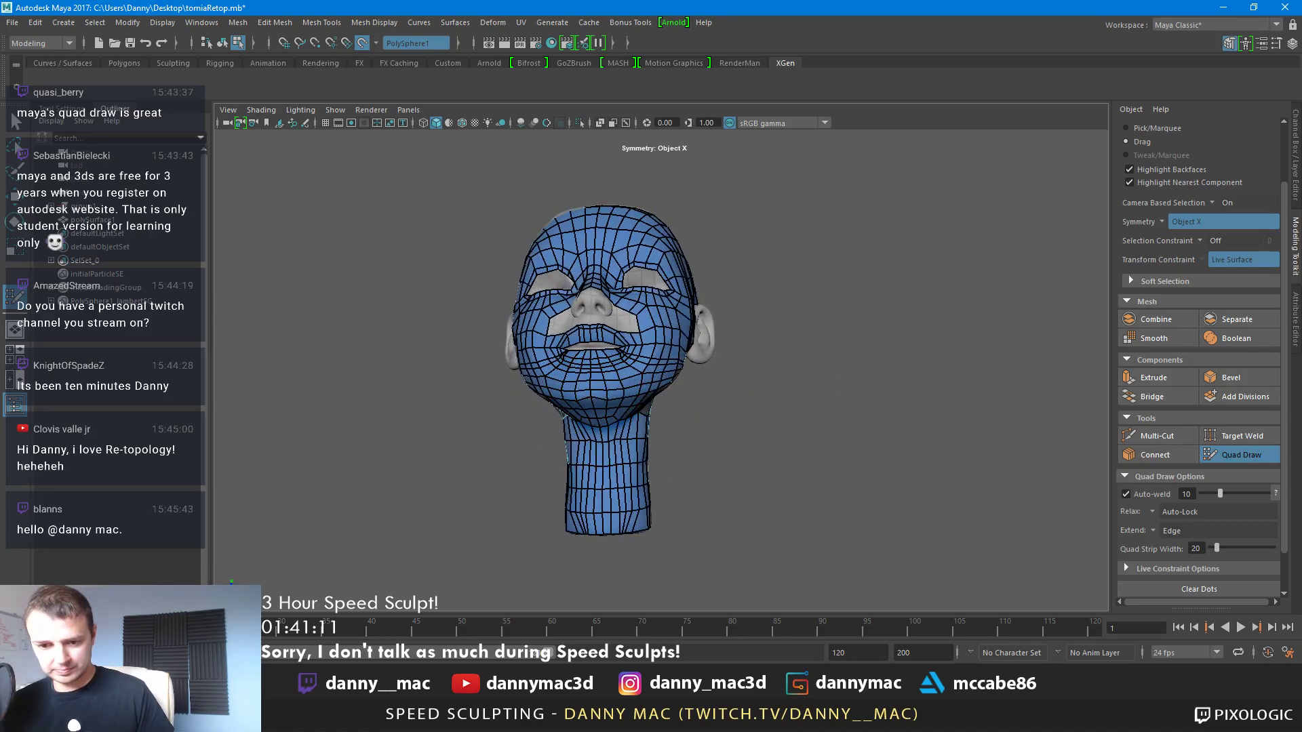
pyautogui.click(35, 22)
pyautogui.moveTo(102, 195)
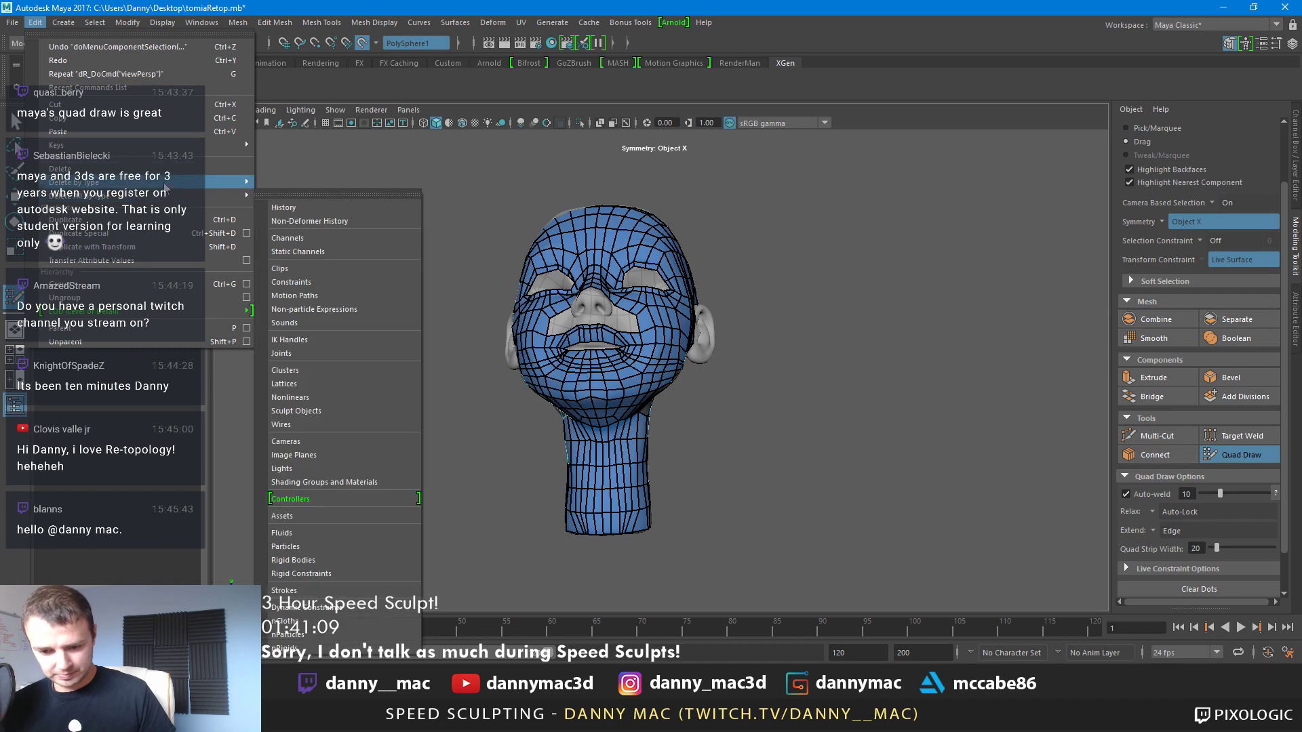
pyautogui.click(283, 207)
# Delete the quads on both sides of the centre line where the underside of the chin meets the neck
pyautogui.moveTo(640, 393)
pyautogui.keyDown('alt'); pyautogui.mouseDown()
pyautogui.moveTo(653, 471)
pyautogui.moveTo(654, 392)
pyautogui.moveTo(636, 413)
pyautogui.mouseUp(); pyautogui.keyUp('alt')
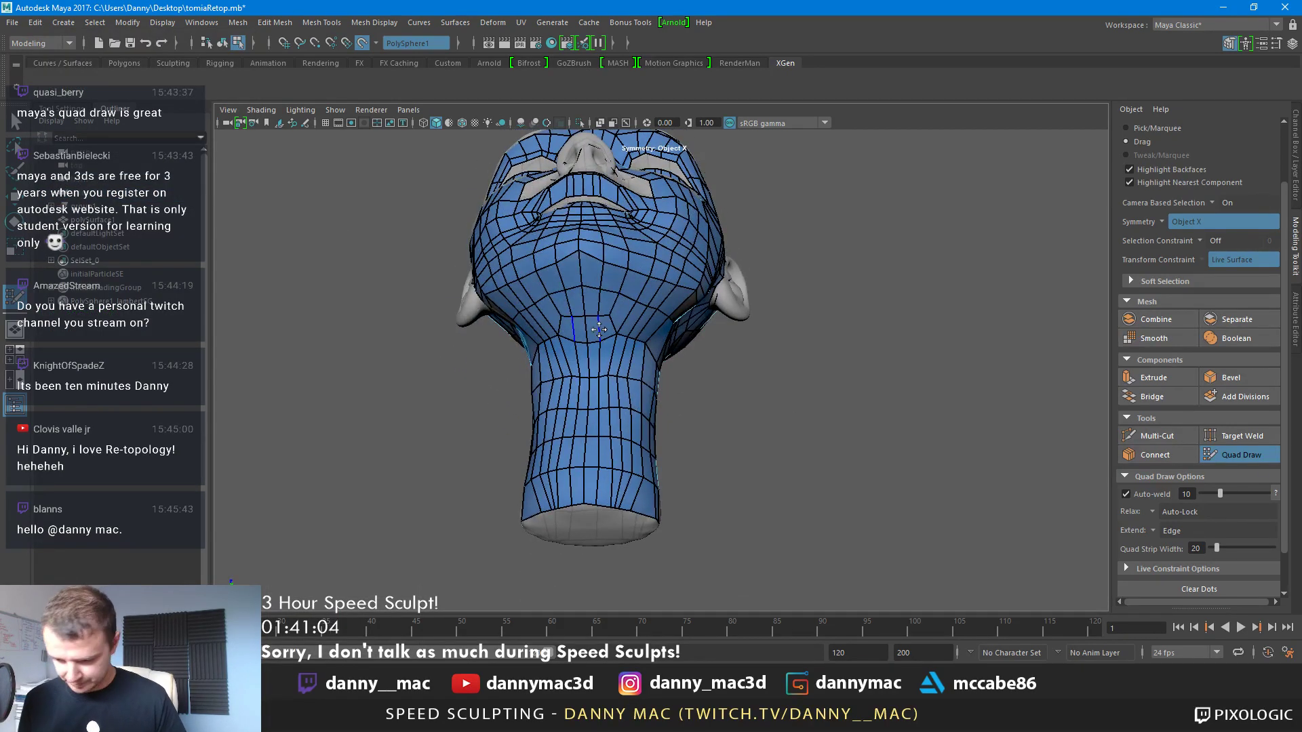
pyautogui.keyDown('ctrl'); pyautogui.keyDown('shift'); pyautogui.click(619, 315); pyautogui.keyUp('shift'); pyautogui.keyUp('ctrl')
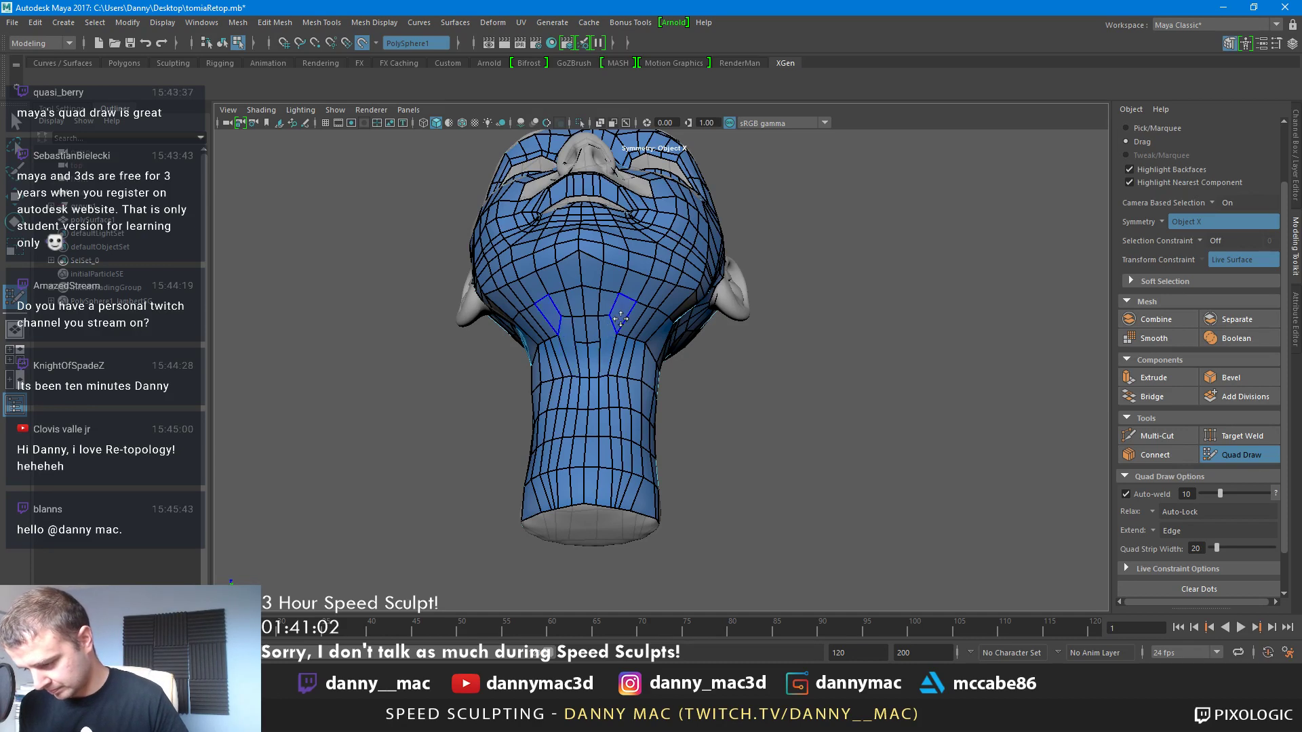
pyautogui.keyDown('ctrl'); pyautogui.keyDown('shift'); pyautogui.click(609, 333); pyautogui.keyUp('shift'); pyautogui.keyUp('ctrl')
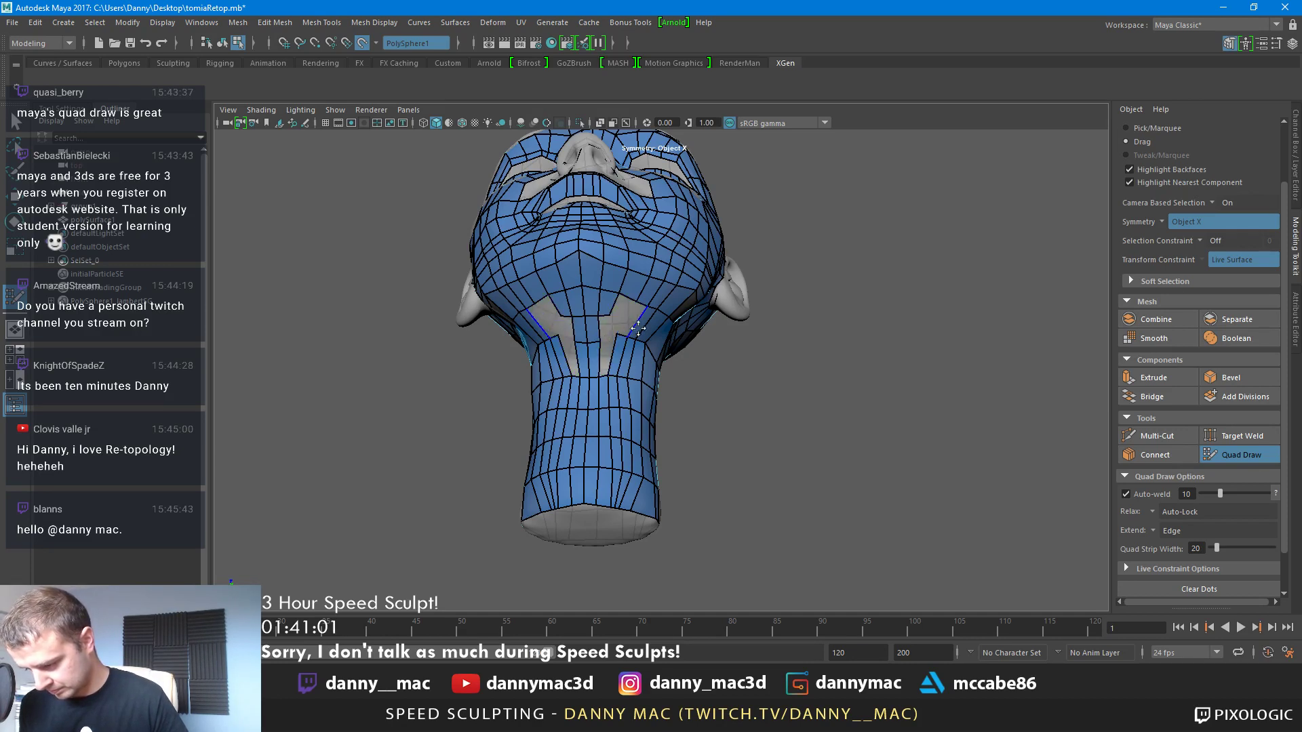
pyautogui.keyDown('ctrl'); pyautogui.keyDown('shift'); pyautogui.click(621, 347); pyautogui.keyUp('shift'); pyautogui.keyUp('ctrl')
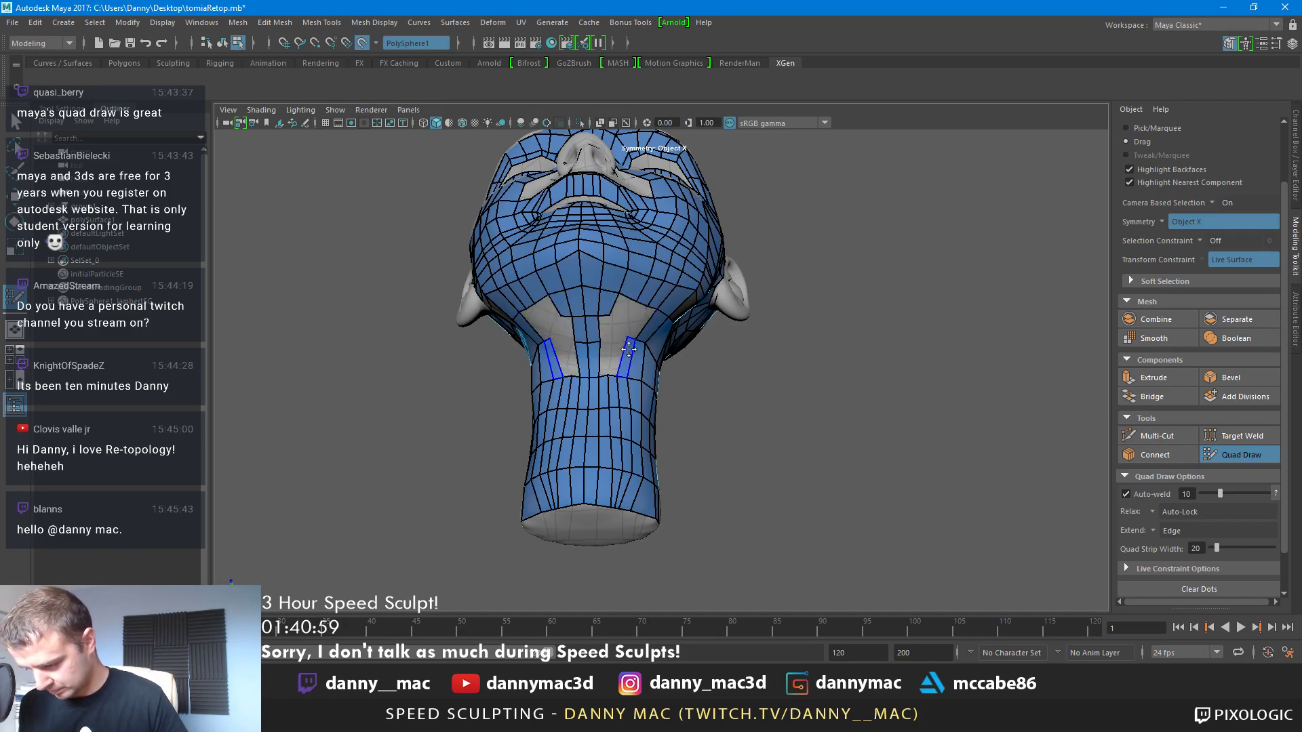
pyautogui.keyDown('ctrl'); pyautogui.keyDown('shift'); pyautogui.click(628, 349); pyautogui.keyUp('shift'); pyautogui.keyUp('ctrl')
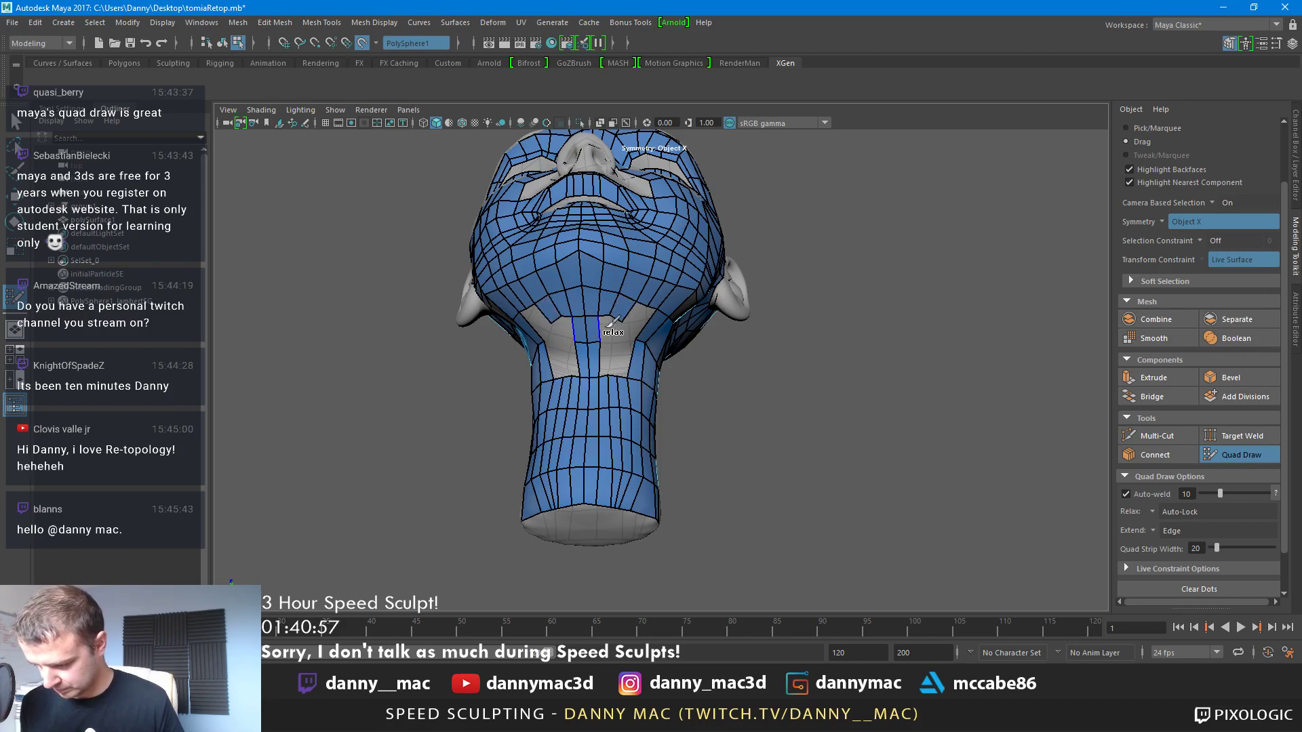
# Rebuild the junction under the jaw with new quads, working from the centre strip and the sides into the gaps
pyautogui.keyDown('shift'); pyautogui.click(610, 327); pyautogui.keyUp('shift')
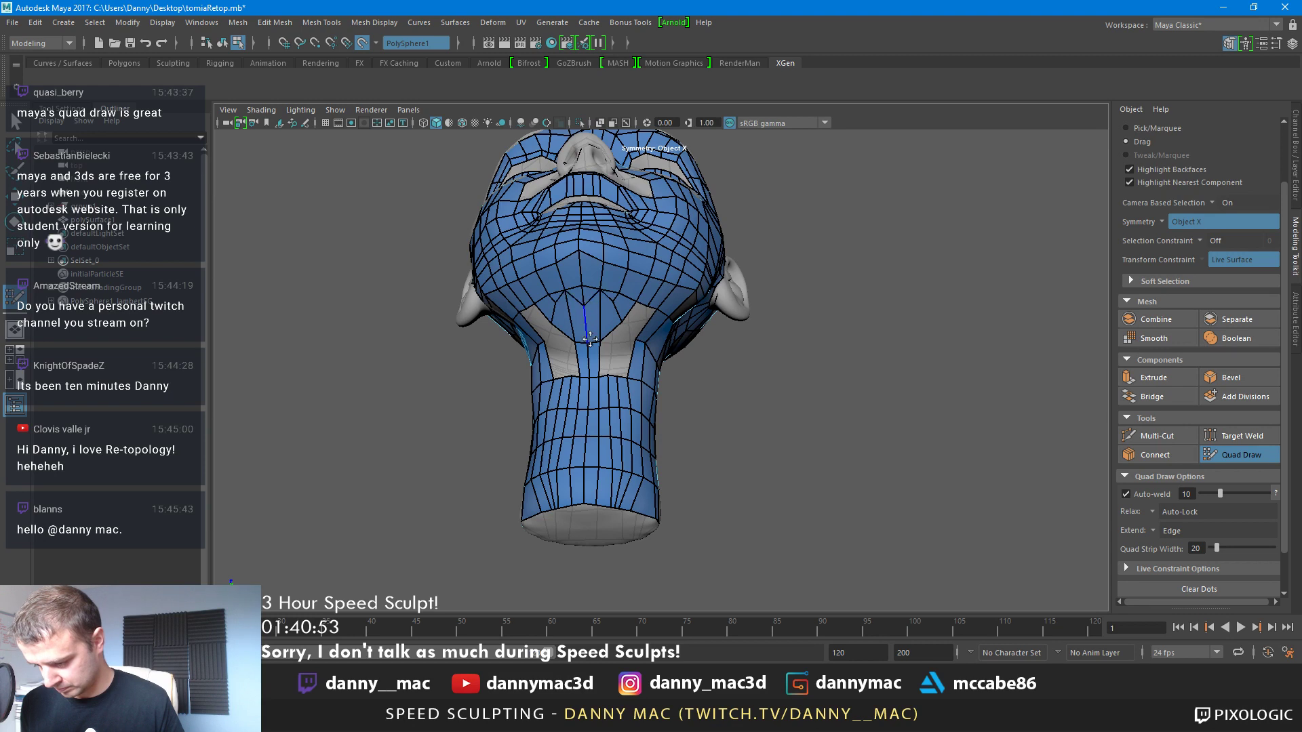
pyautogui.keyDown('shift'); pyautogui.click(594, 336); pyautogui.keyUp('shift')
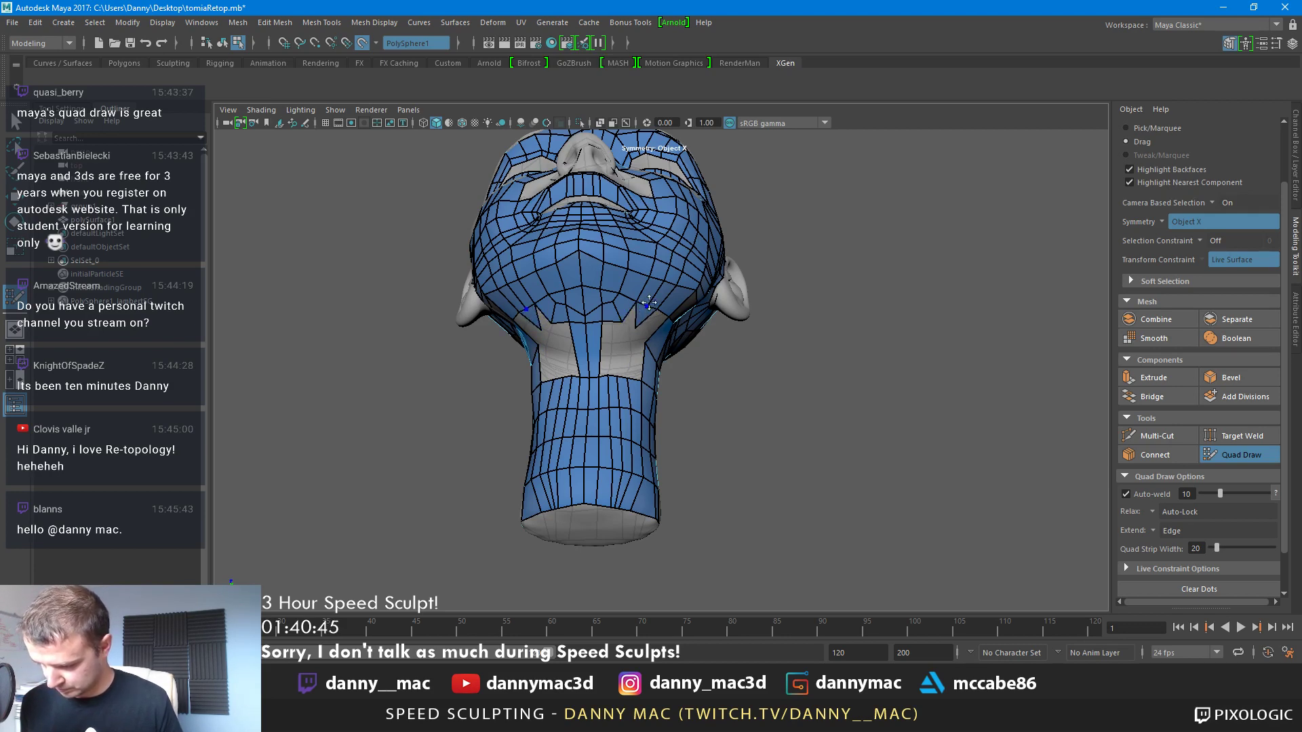
pyautogui.click(636, 328)
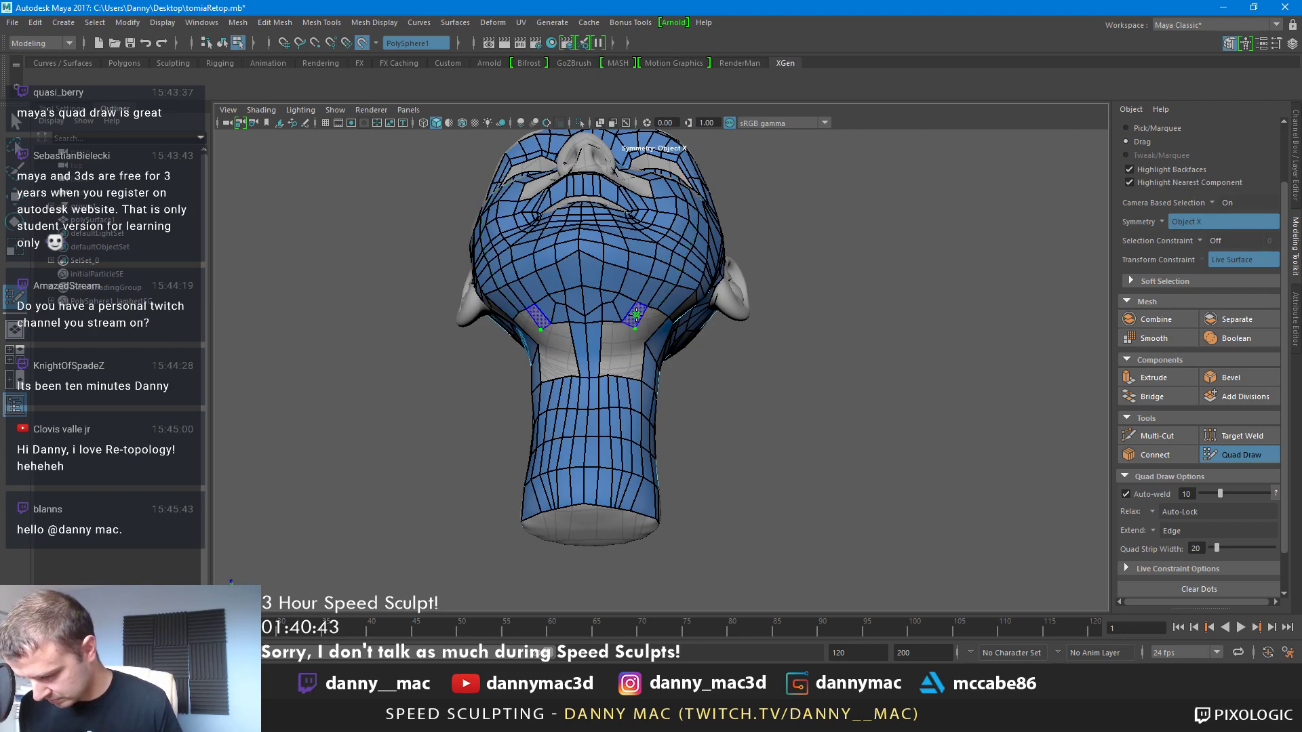
pyautogui.keyDown('alt'); pyautogui.moveTo(699, 336); pyautogui.dragTo(761, 330, button='right'); pyautogui.keyUp('alt')
pyautogui.keyDown('ctrl'); pyautogui.click(570, 320); pyautogui.keyUp('ctrl')
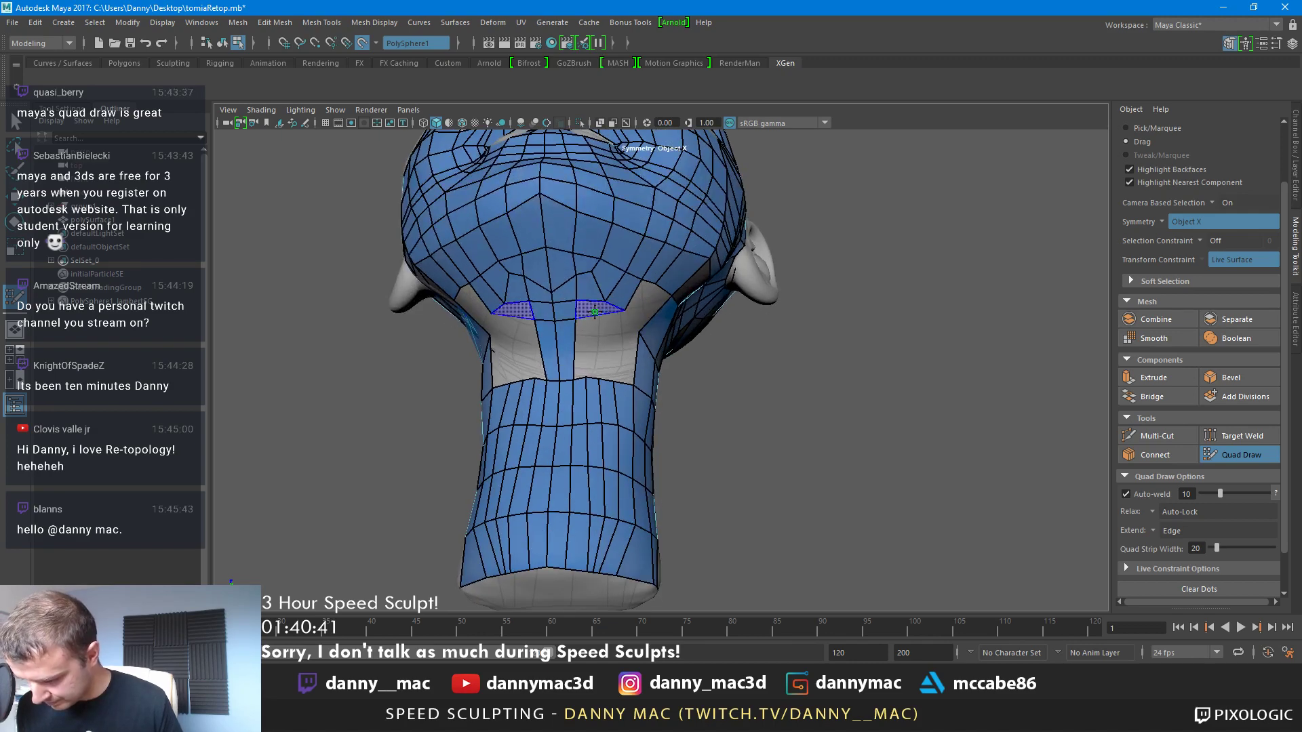
pyautogui.keyDown('shift'); pyautogui.click(592, 313); pyautogui.keyUp('shift')
pyautogui.moveTo(665, 279)
pyautogui.keyDown('alt'); pyautogui.mouseDown()
pyautogui.moveTo(601, 327)
pyautogui.moveTo(608, 304)
pyautogui.mouseUp(); pyautogui.keyUp('alt')
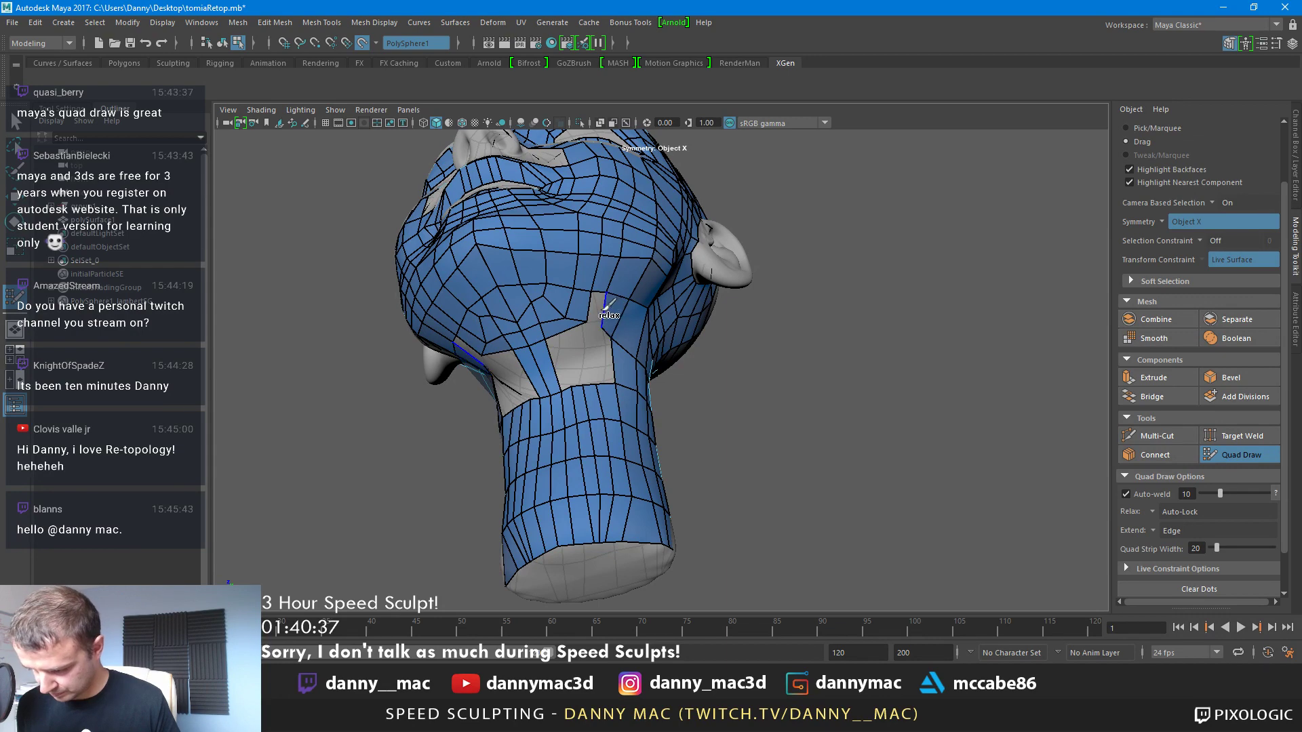
pyautogui.keyDown('shift'); pyautogui.click(606, 362); pyautogui.keyUp('shift')
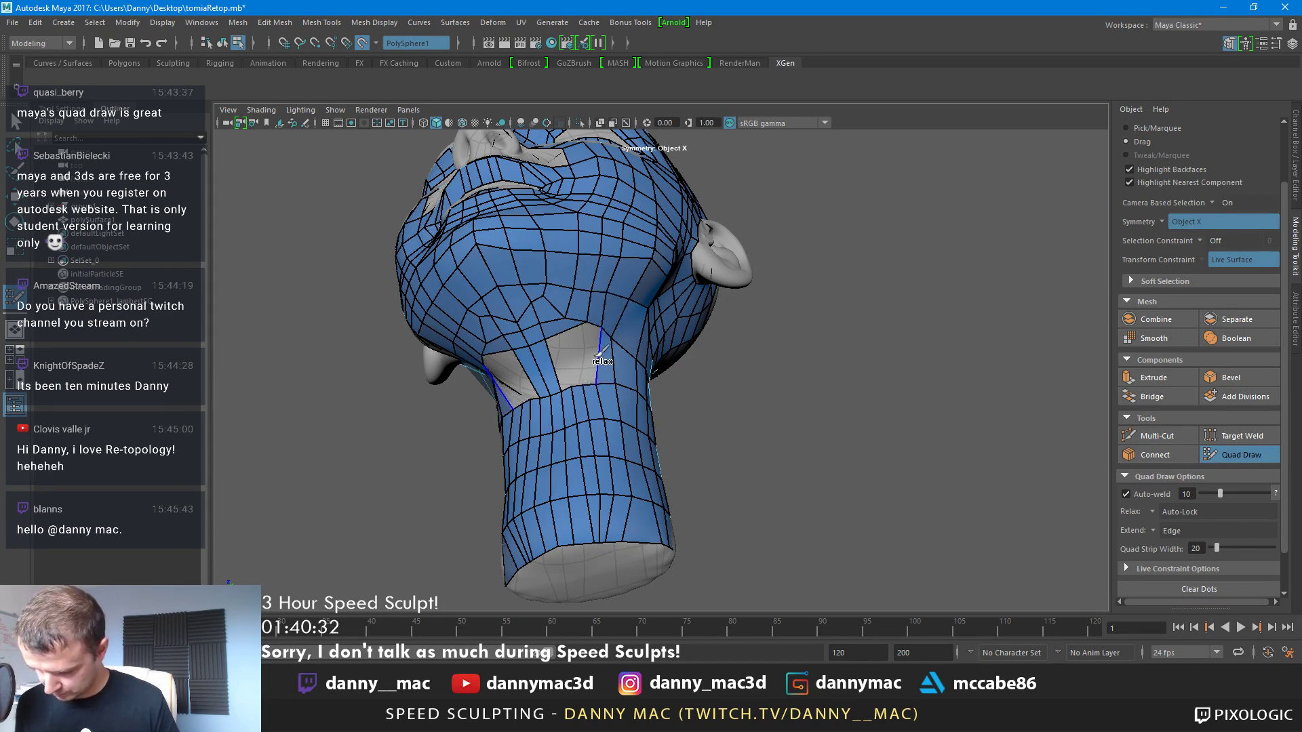
pyautogui.keyDown('shift'); pyautogui.click(590, 355); pyautogui.keyUp('shift')
# Delete the vertical edge loop on each side of the front of the neck
pyautogui.keyDown('alt'); pyautogui.moveTo(604, 370); pyautogui.dragTo(610, 320, button='middle'); pyautogui.keyUp('alt')
pyautogui.press('w')
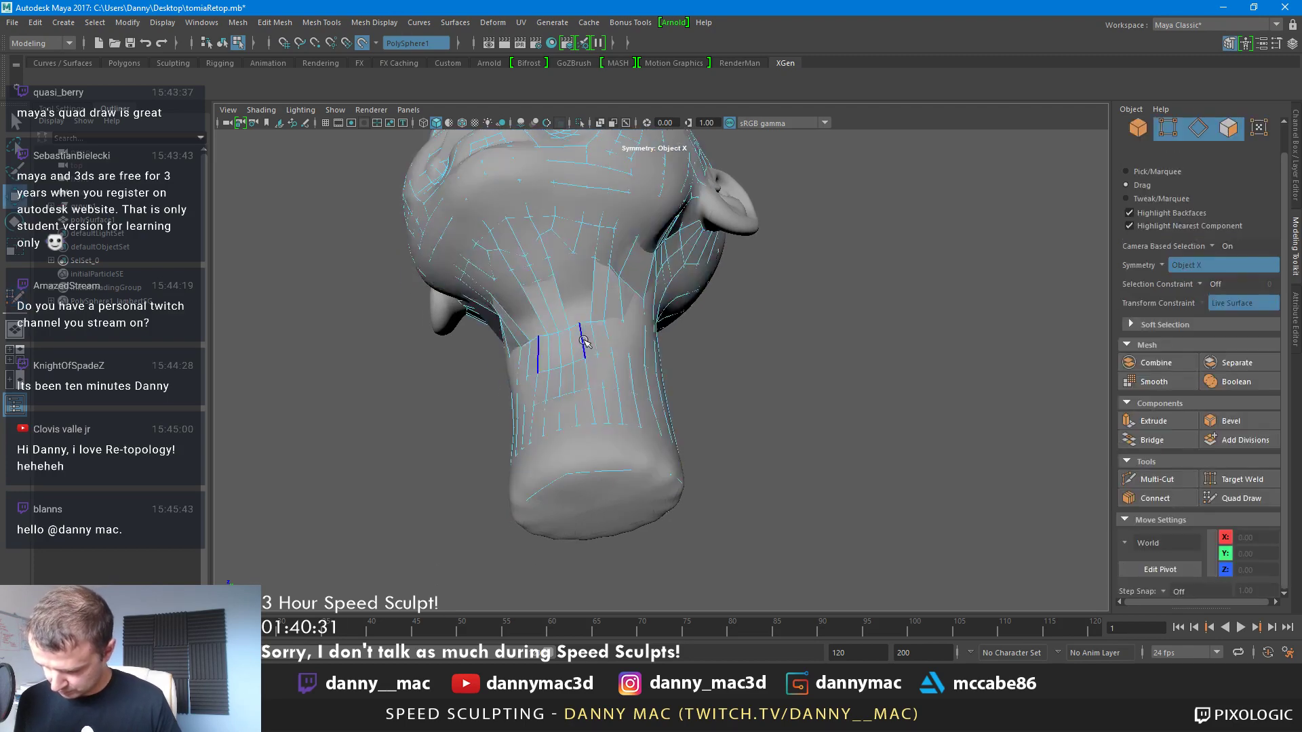
pyautogui.moveTo(584, 342)
pyautogui.mouseDown(button='right')
pyautogui.moveTo(581, 353)
pyautogui.moveTo(583, 319)
pyautogui.mouseUp(button='right')
pyautogui.doubleClick(586, 352)
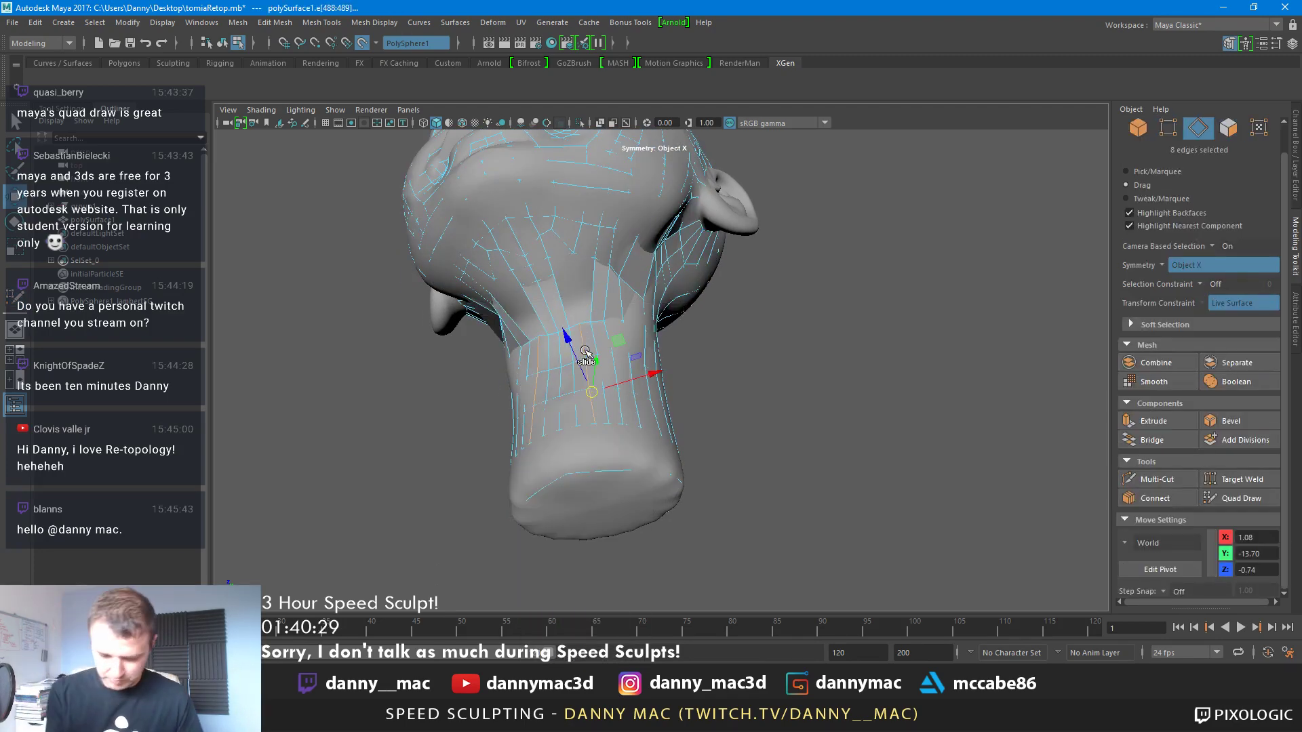
pyautogui.moveTo(630, 275); pyautogui.dragTo(704, 252, button='right')
# Fill the remaining gaps between the chin and neck with Quad Draw and adjust the surrounding vertices
pyautogui.click(1233, 499)
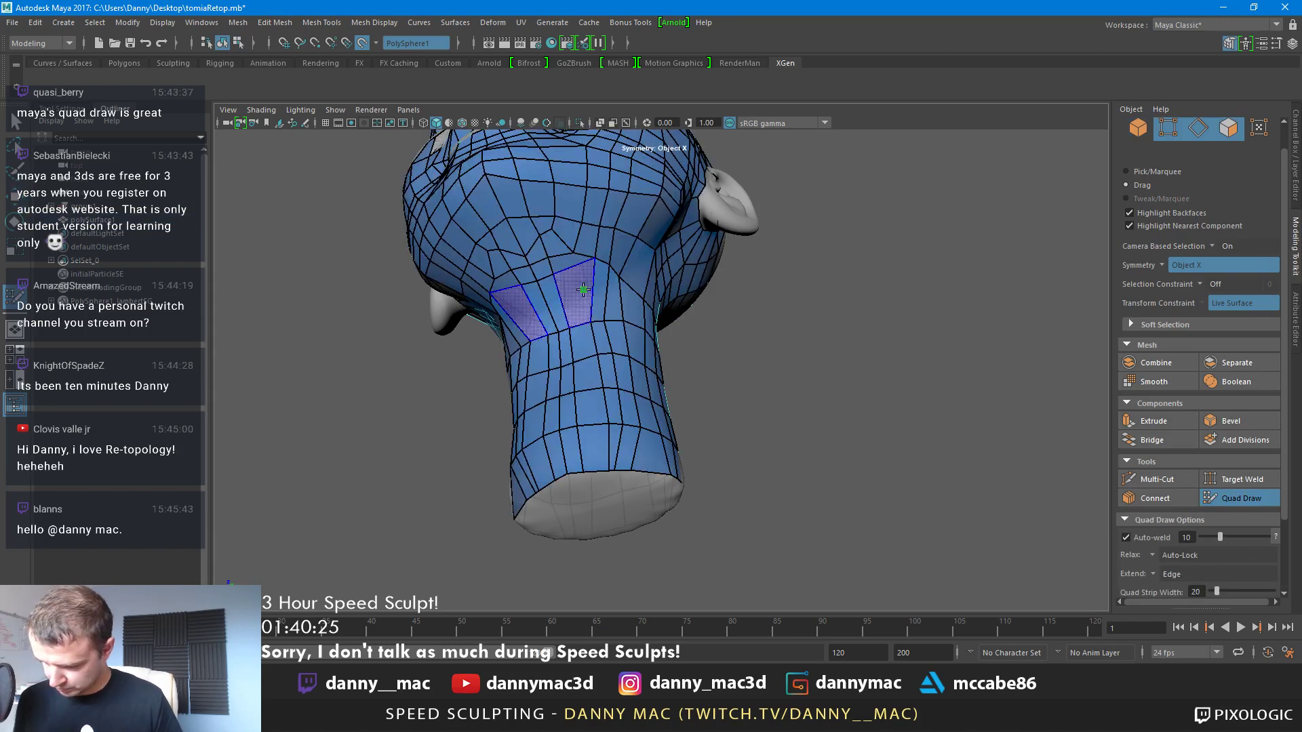
pyautogui.moveTo(599, 269); pyautogui.dragTo(584, 275)
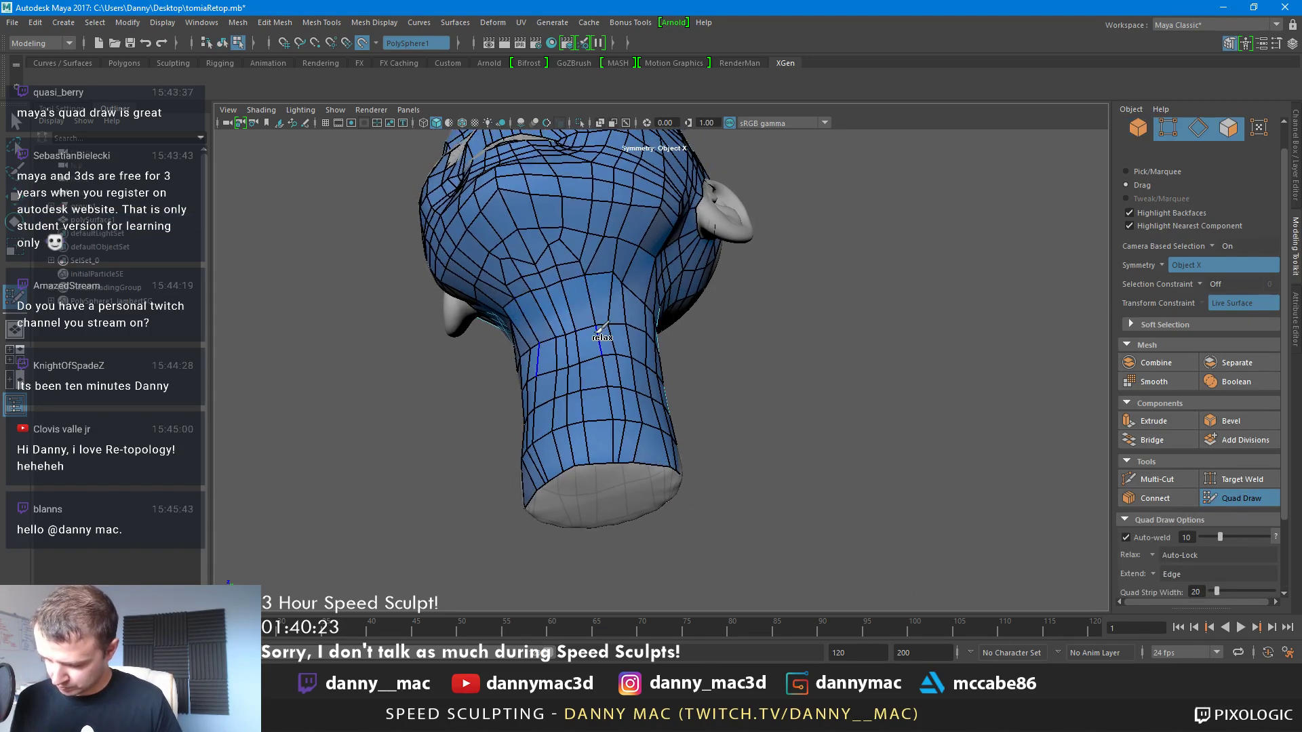
pyautogui.keyDown('alt'); pyautogui.moveTo(623, 462); pyautogui.dragTo(562, 478); pyautogui.keyUp('alt')
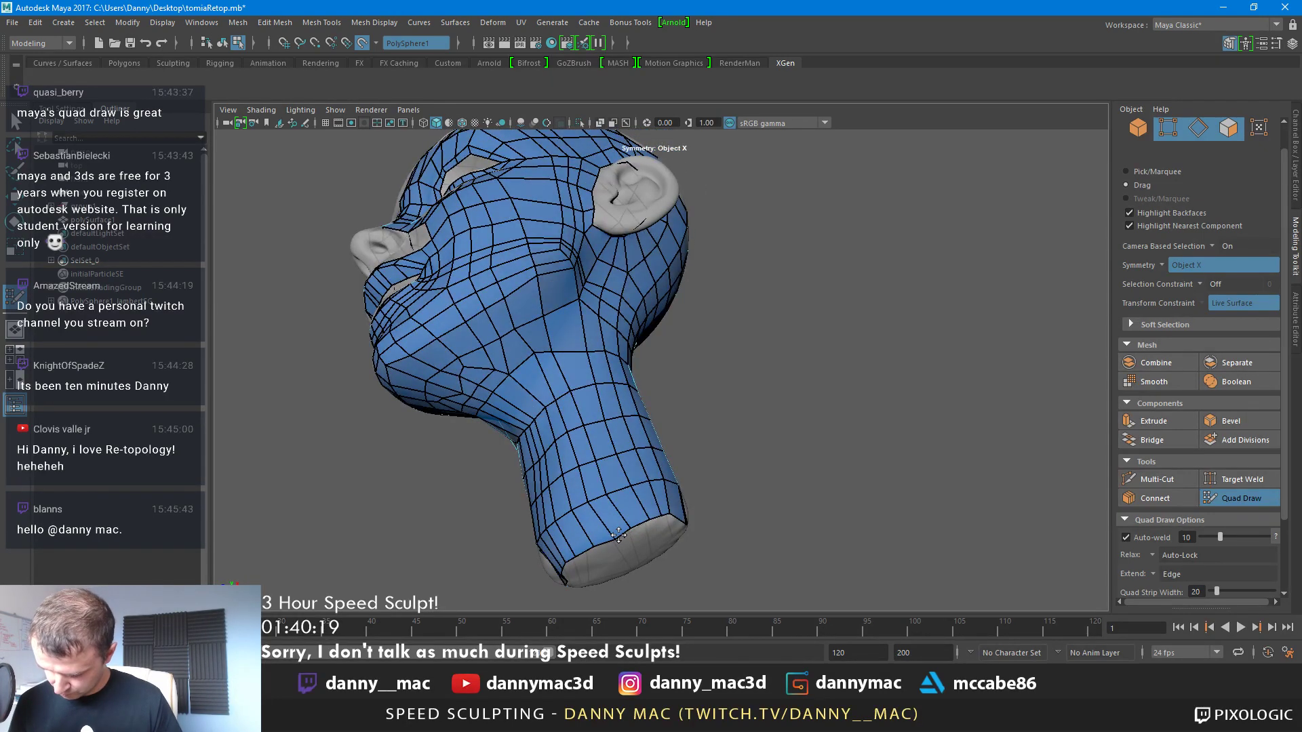
# Relax the quads beside the outer eye corners
pyautogui.moveTo(628, 480)
pyautogui.keyDown('alt'); pyautogui.mouseDown()
pyautogui.moveTo(641, 420)
pyautogui.moveTo(610, 420)
pyautogui.moveTo(626, 393)
pyautogui.moveTo(552, 292)
pyautogui.moveTo(562, 377)
pyautogui.moveTo(583, 369)
pyautogui.moveTo(575, 379)
pyautogui.moveTo(587, 261)
pyautogui.mouseUp(); pyautogui.keyUp('alt')
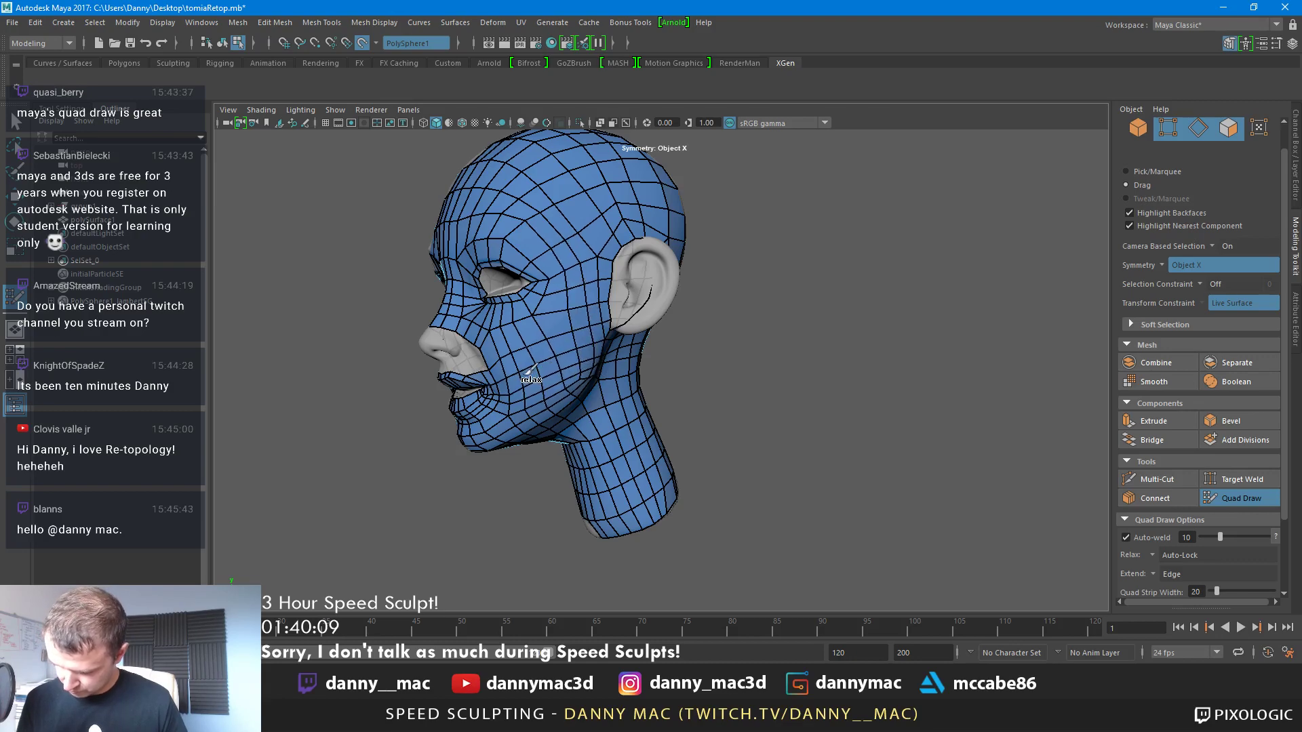
pyautogui.moveTo(529, 373)
pyautogui.keyDown('alt'); pyautogui.mouseDown()
pyautogui.moveTo(629, 343)
pyautogui.moveTo(632, 319)
pyautogui.moveTo(615, 325)
pyautogui.moveTo(613, 383)
pyautogui.mouseUp(); pyautogui.keyUp('alt')
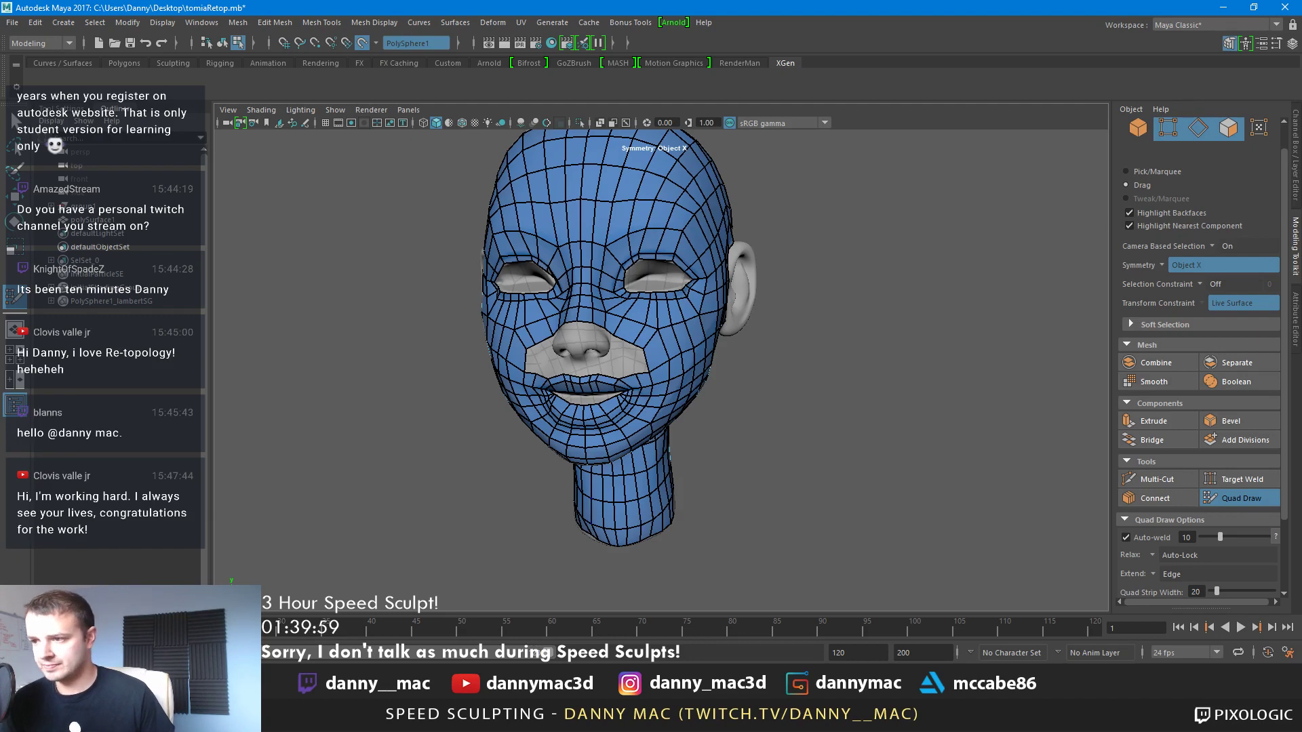
pyautogui.keyDown('alt'); pyautogui.moveTo(671, 298); pyautogui.dragTo(610, 295); pyautogui.keyUp('alt')
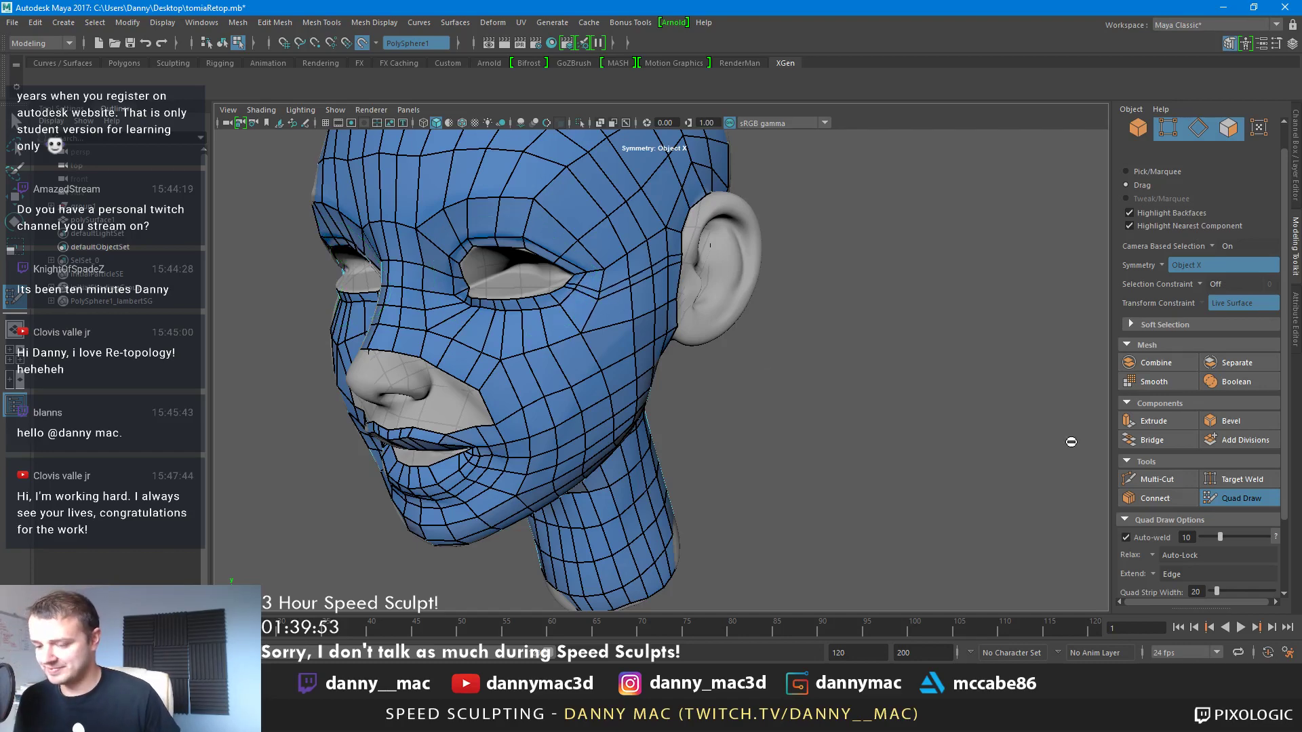
pyautogui.keyDown('alt'); pyautogui.moveTo(1072, 442); pyautogui.dragTo(1119, 442, button='right'); pyautogui.keyUp('alt')
pyautogui.keyDown('alt'); pyautogui.moveTo(1018, 407); pyautogui.dragTo(1071, 403); pyautogui.keyUp('alt')
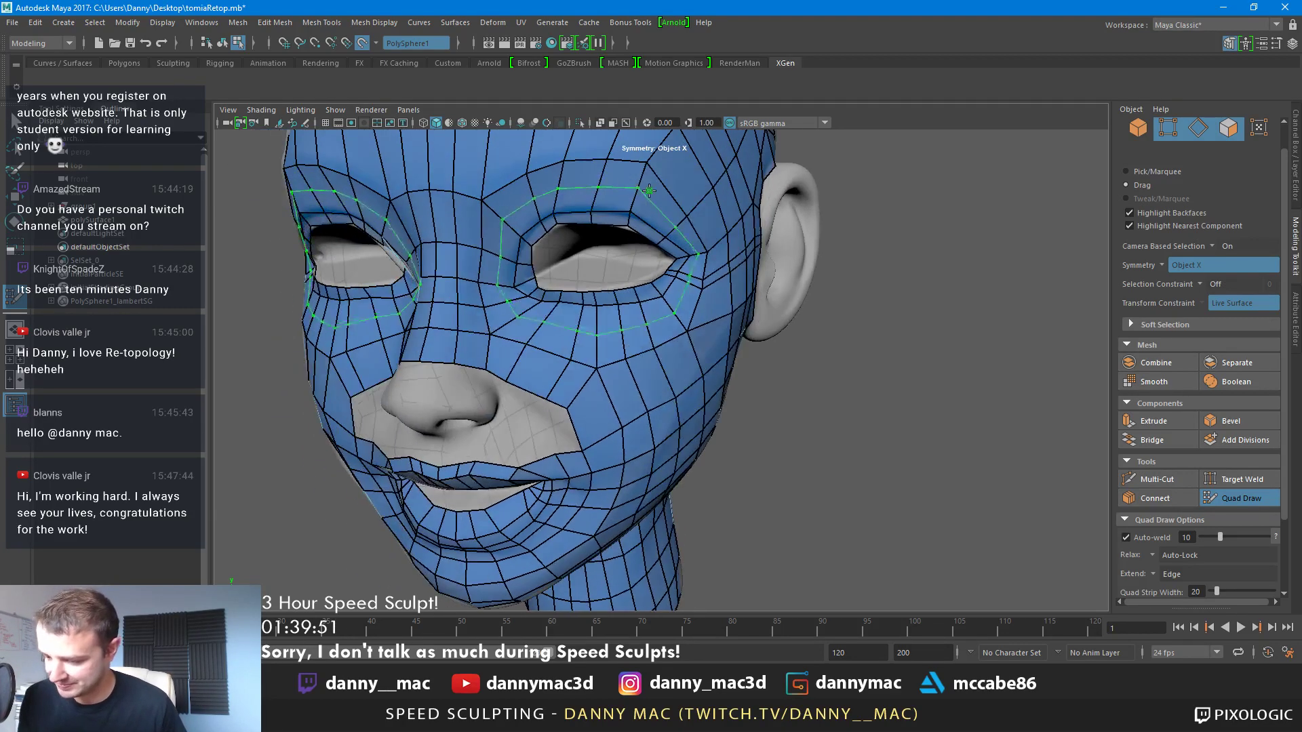
pyautogui.scroll(4, 638, 190)
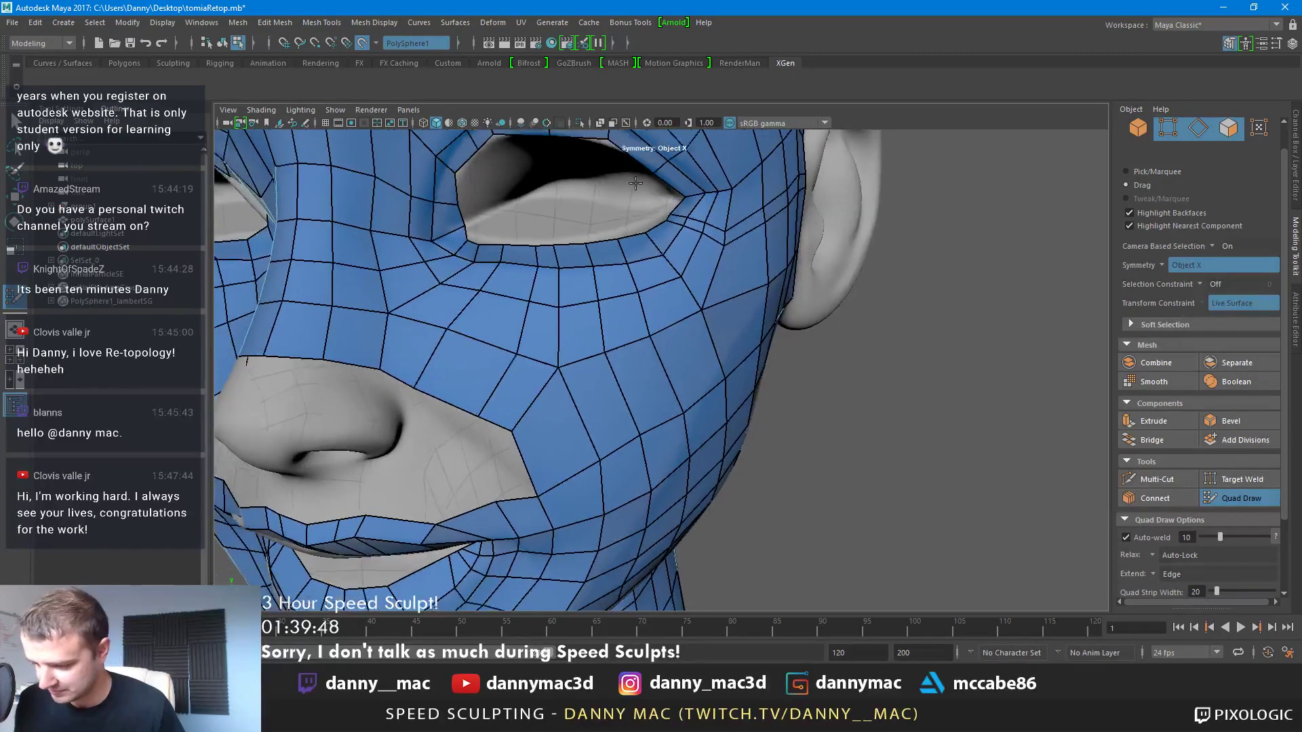
pyautogui.keyDown('alt'); pyautogui.moveTo(636, 183); pyautogui.dragTo(639, 223); pyautogui.keyUp('alt')
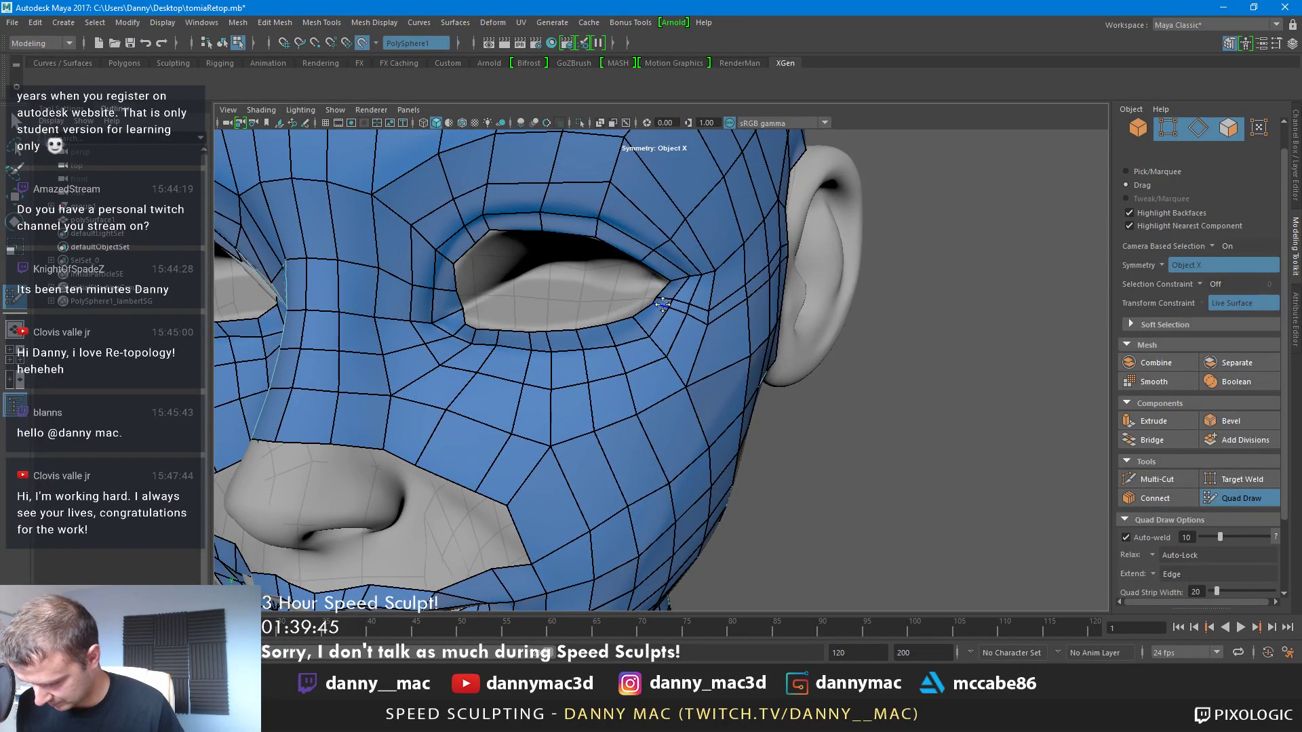
pyautogui.scroll(-4, 711, 310)
pyautogui.keyDown('alt'); pyautogui.moveTo(711, 311); pyautogui.dragTo(634, 339); pyautogui.keyUp('alt')
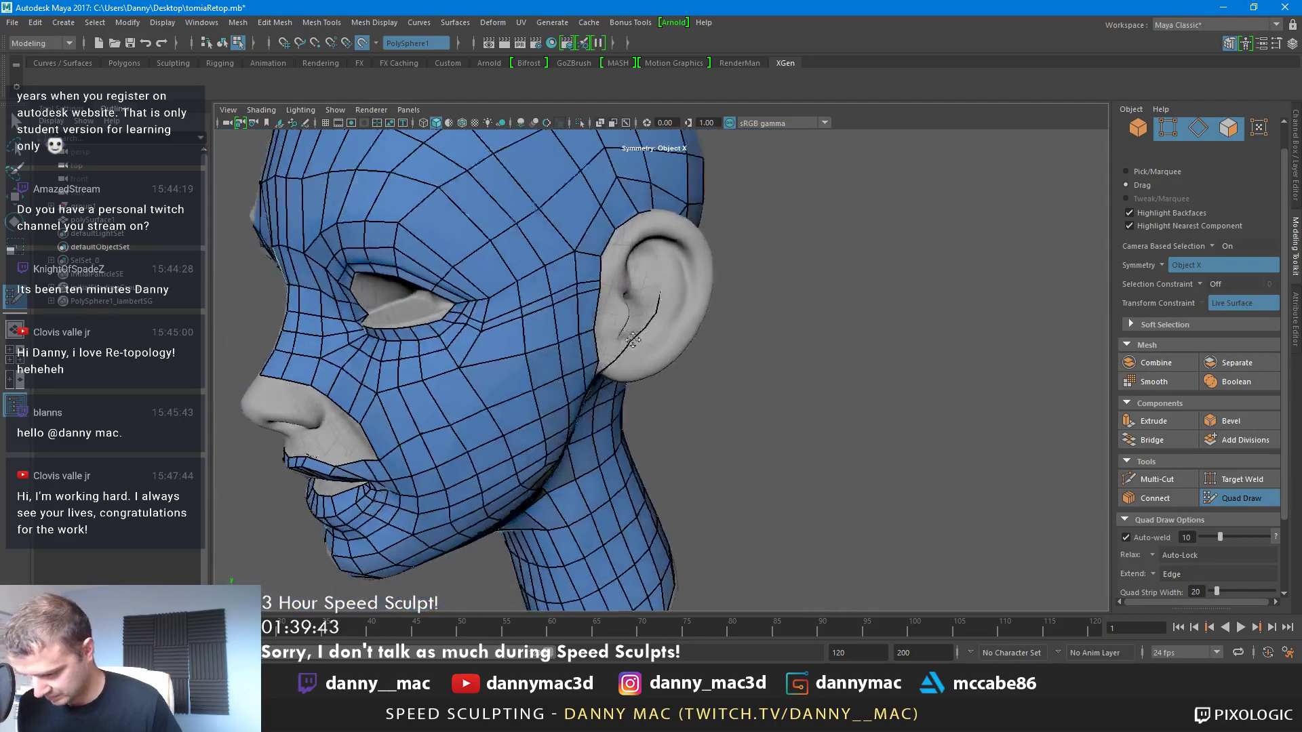
pyautogui.keyDown('shift'); pyautogui.moveTo(498, 317); pyautogui.dragTo(470, 311); pyautogui.keyUp('shift')
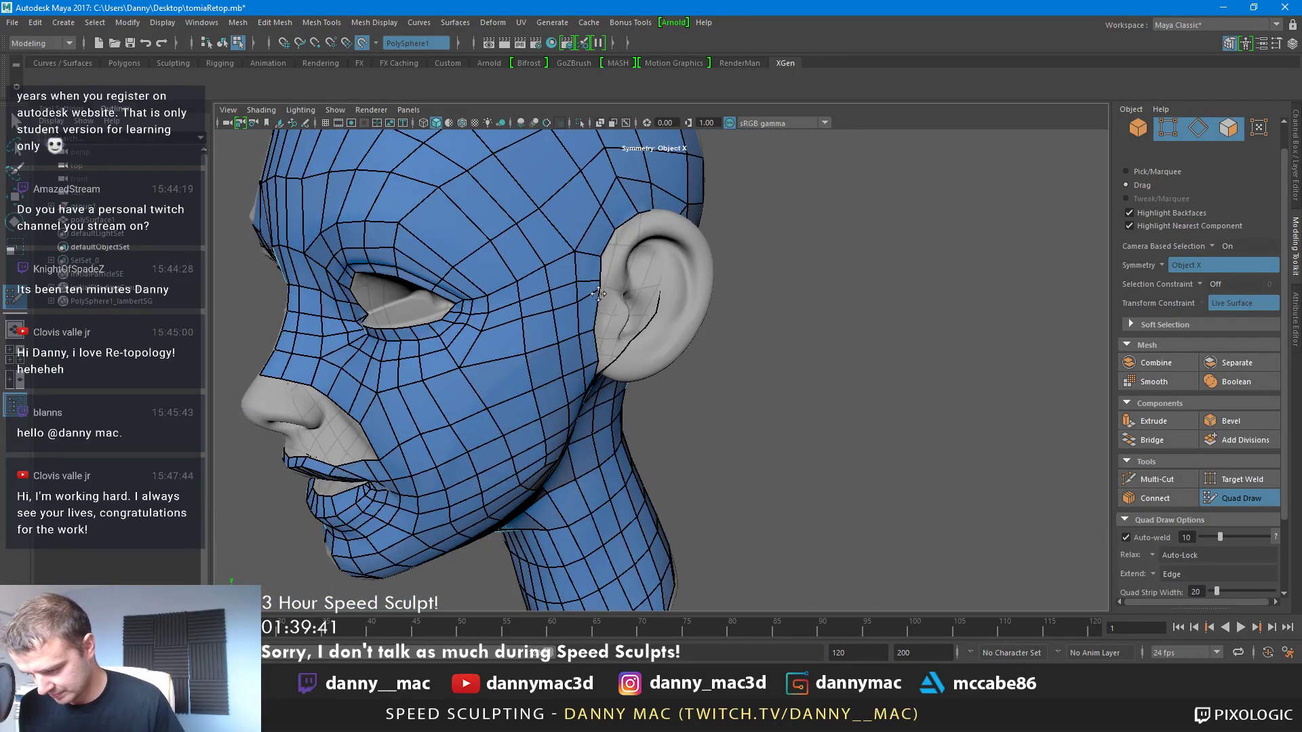
pyautogui.keyDown('alt'); pyautogui.moveTo(598, 293); pyautogui.dragTo(691, 303); pyautogui.keyUp('alt')
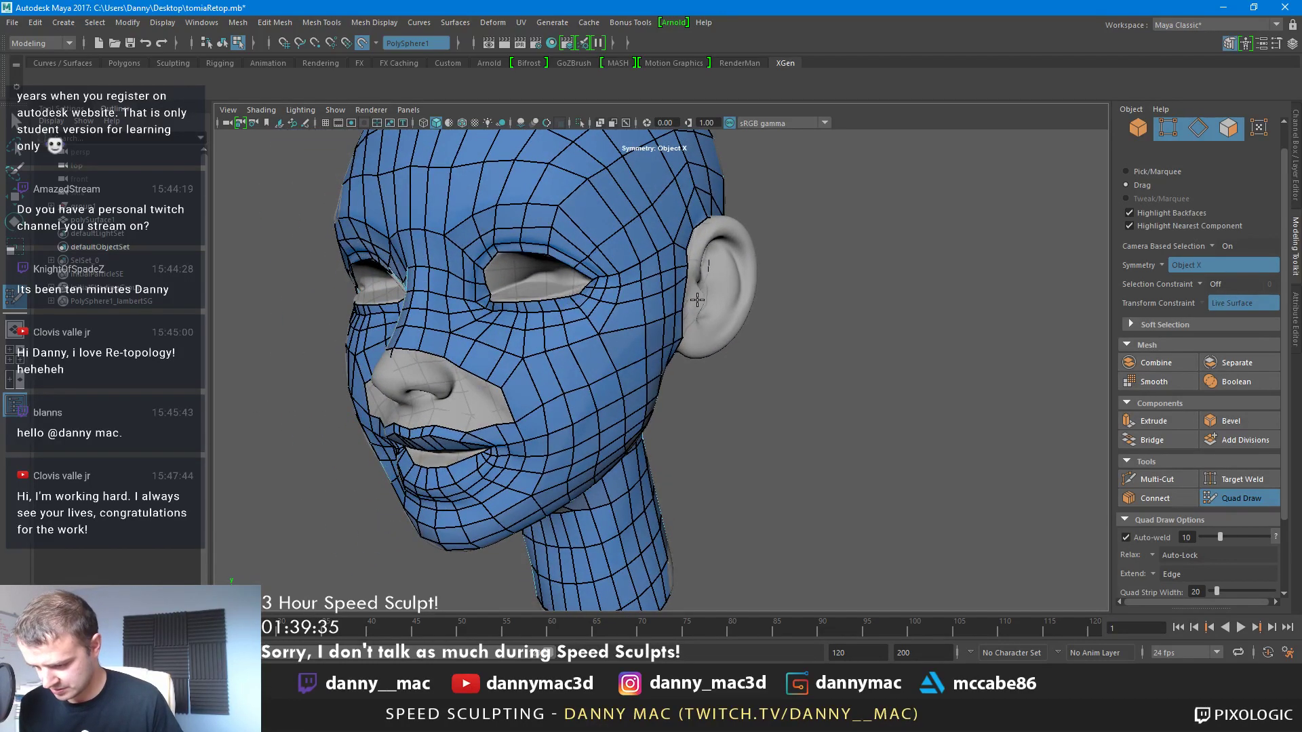
pyautogui.keyDown('alt'); pyautogui.moveTo(655, 314); pyautogui.dragTo(558, 312); pyautogui.keyUp('alt')
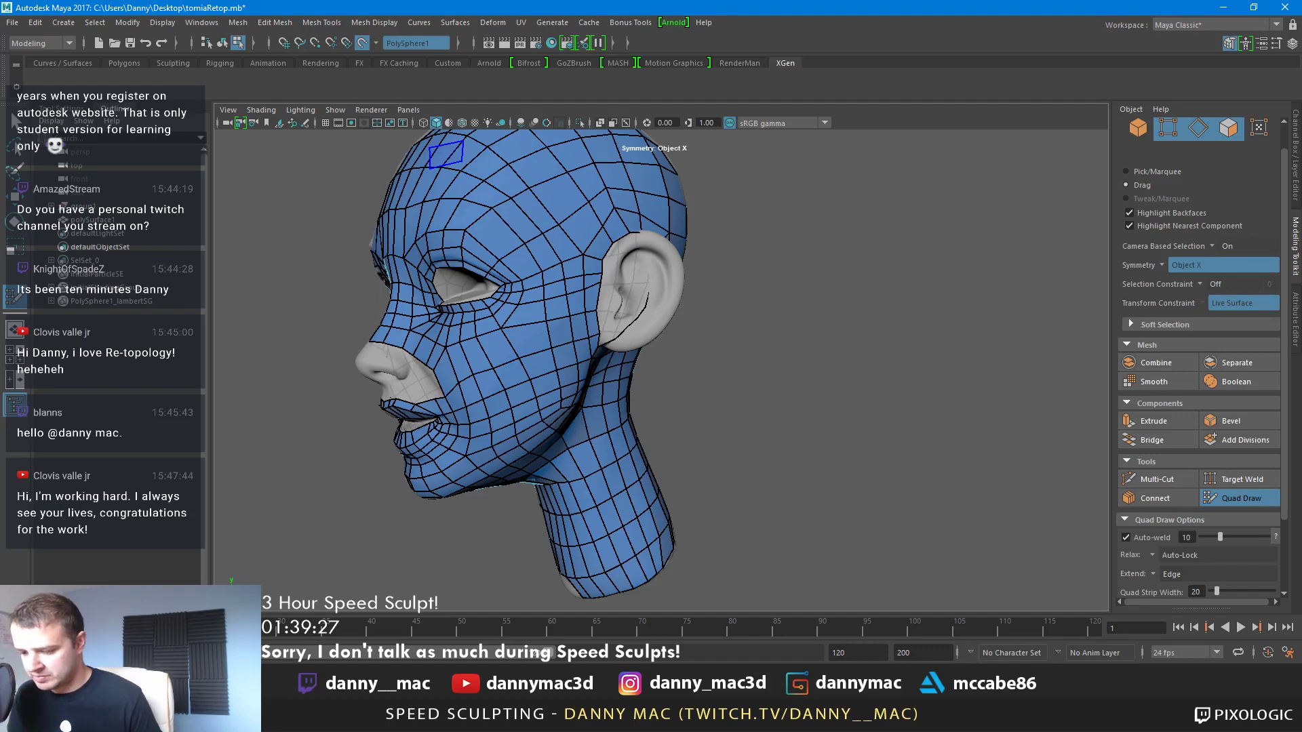
pyautogui.keyDown('alt'); pyautogui.moveTo(446, 154); pyautogui.dragTo(576, 257); pyautogui.keyUp('alt')
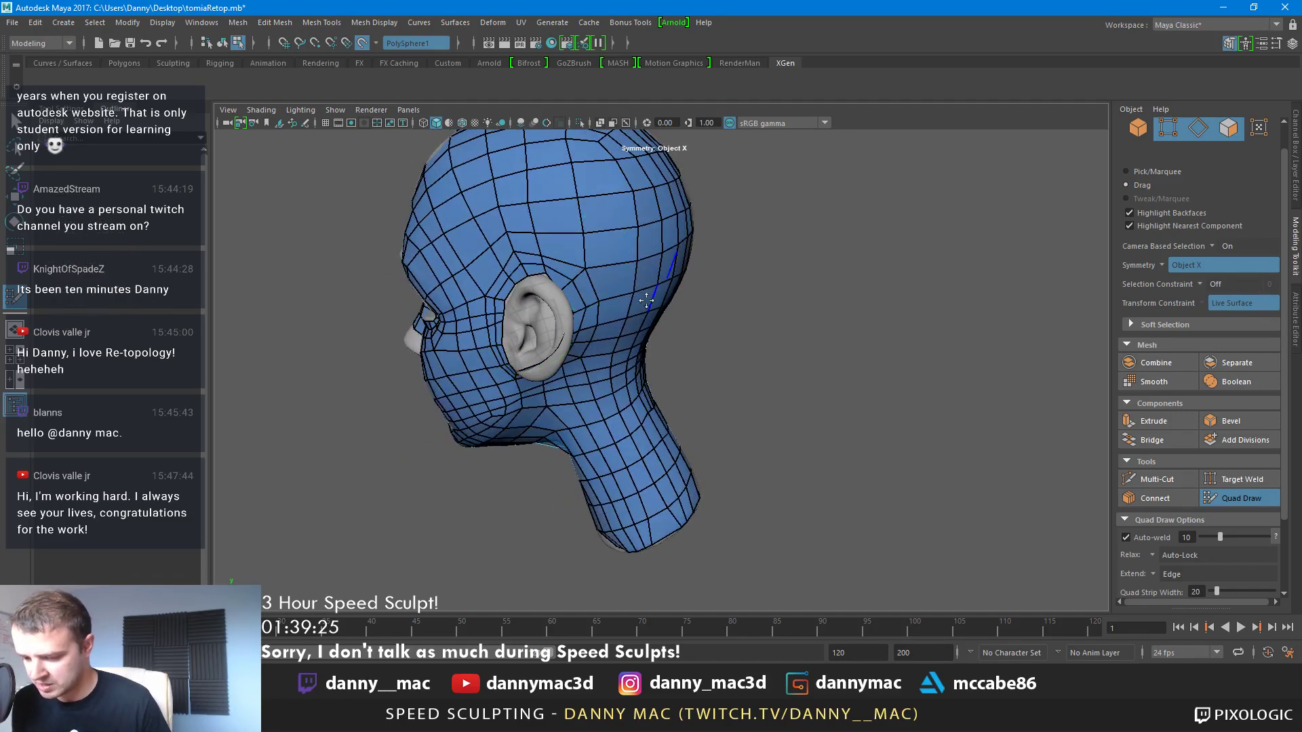
pyautogui.keyDown('alt'); pyautogui.moveTo(646, 299); pyautogui.dragTo(634, 282); pyautogui.keyUp('alt')
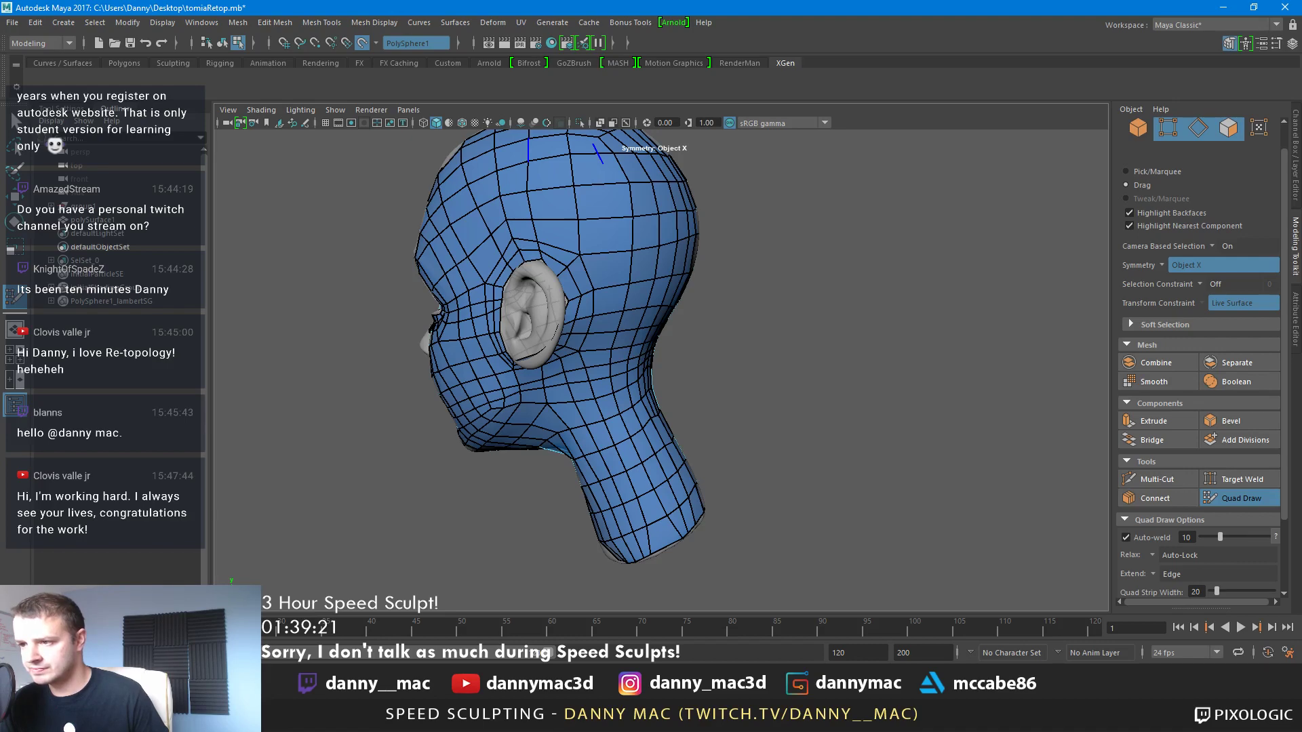
# Lay a strip of quads across the nose tip and down around the outer rim of each nostril
pyautogui.keyDown('alt'); pyautogui.moveTo(529, 325); pyautogui.dragTo(678, 352); pyautogui.keyUp('alt')
pyautogui.keyDown('alt'); pyautogui.moveTo(672, 359); pyautogui.dragTo(748, 381, button='right'); pyautogui.keyUp('alt')
pyautogui.moveTo(582, 373)
pyautogui.keyDown('alt'); pyautogui.mouseDown()
pyautogui.moveTo(623, 329)
pyautogui.moveTo(420, 326)
pyautogui.mouseUp(); pyautogui.keyUp('alt')
pyautogui.keyDown('shift'); pyautogui.click(606, 346); pyautogui.keyUp('shift')
pyautogui.moveTo(302, 373)
pyautogui.keyDown('alt'); pyautogui.mouseDown()
pyautogui.moveTo(549, 332)
pyautogui.moveTo(549, 316)
pyautogui.moveTo(582, 332)
pyautogui.mouseUp(); pyautogui.keyUp('alt')
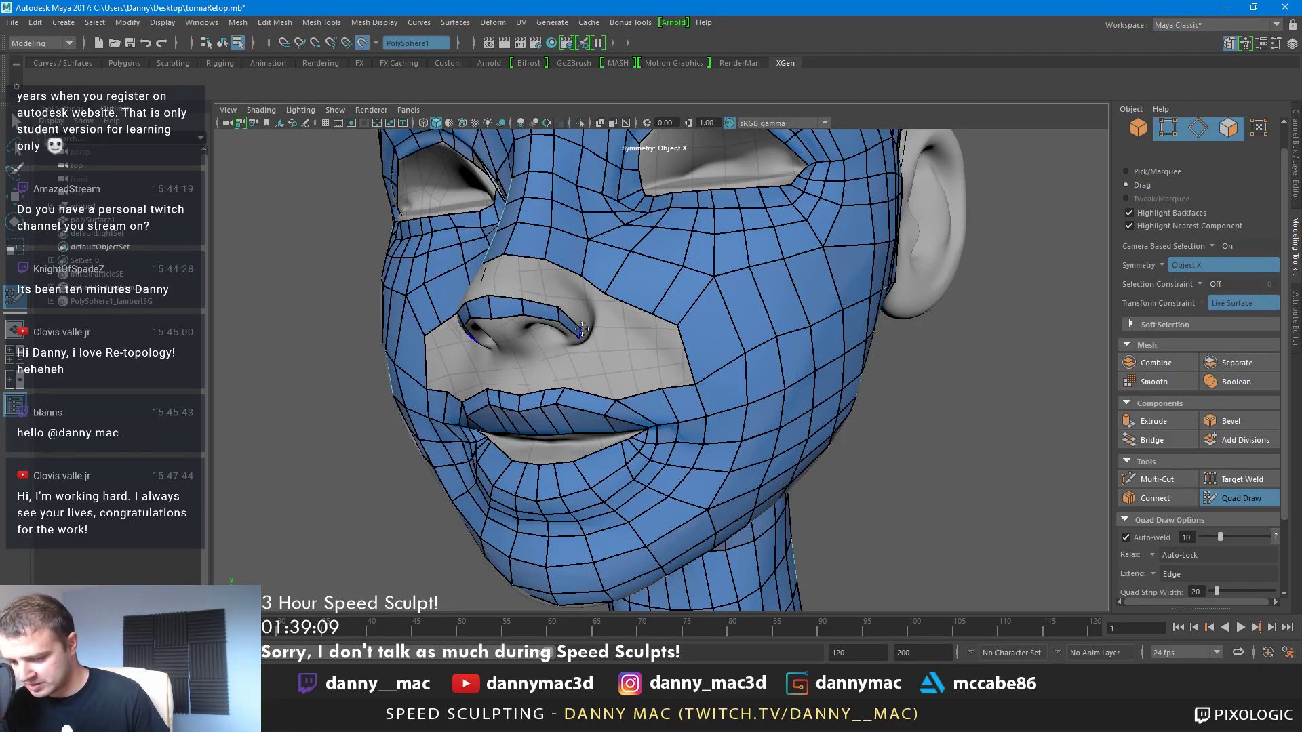
pyautogui.keyDown('alt'); pyautogui.moveTo(515, 335); pyautogui.dragTo(563, 334, button='right'); pyautogui.keyUp('alt')
pyautogui.keyDown('alt'); pyautogui.moveTo(532, 375); pyautogui.dragTo(539, 265, button='middle'); pyautogui.keyUp('alt')
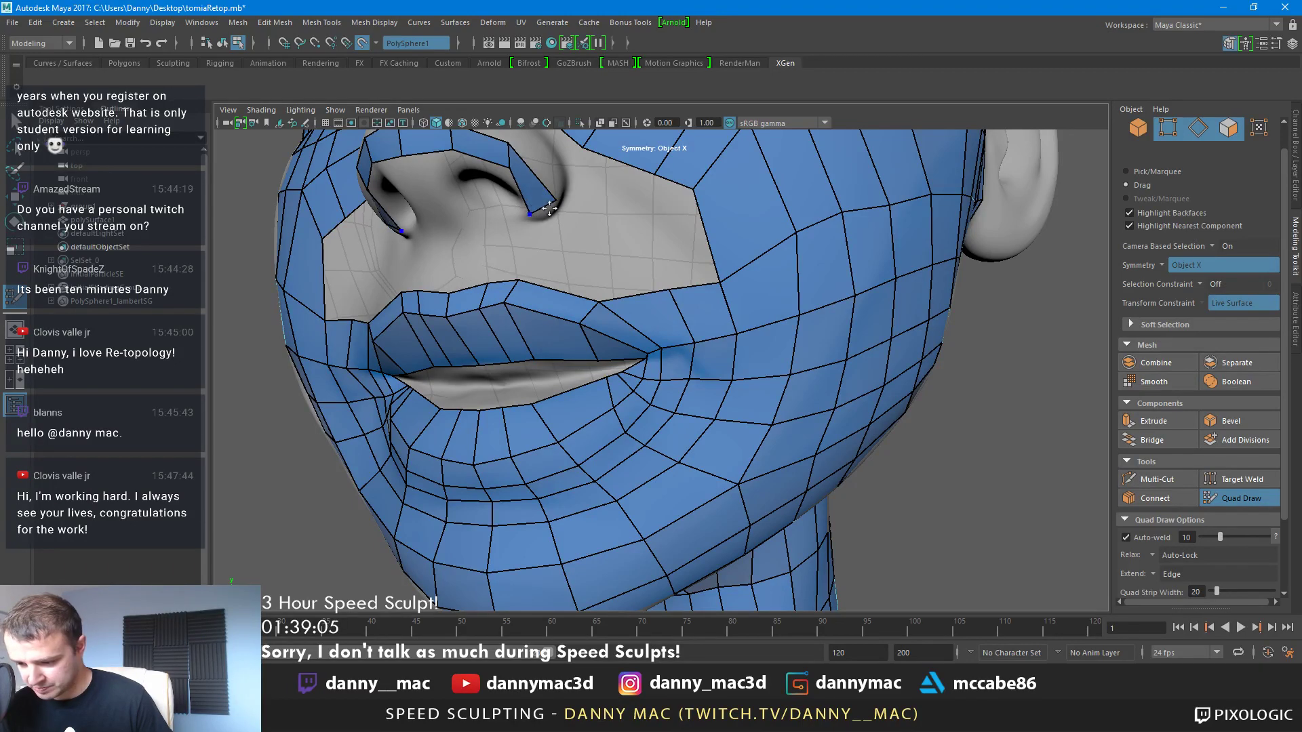
pyautogui.moveTo(550, 210); pyautogui.dragTo(535, 180)
pyautogui.keyDown('alt'); pyautogui.moveTo(546, 197); pyautogui.dragTo(527, 207, button='right'); pyautogui.keyUp('alt')
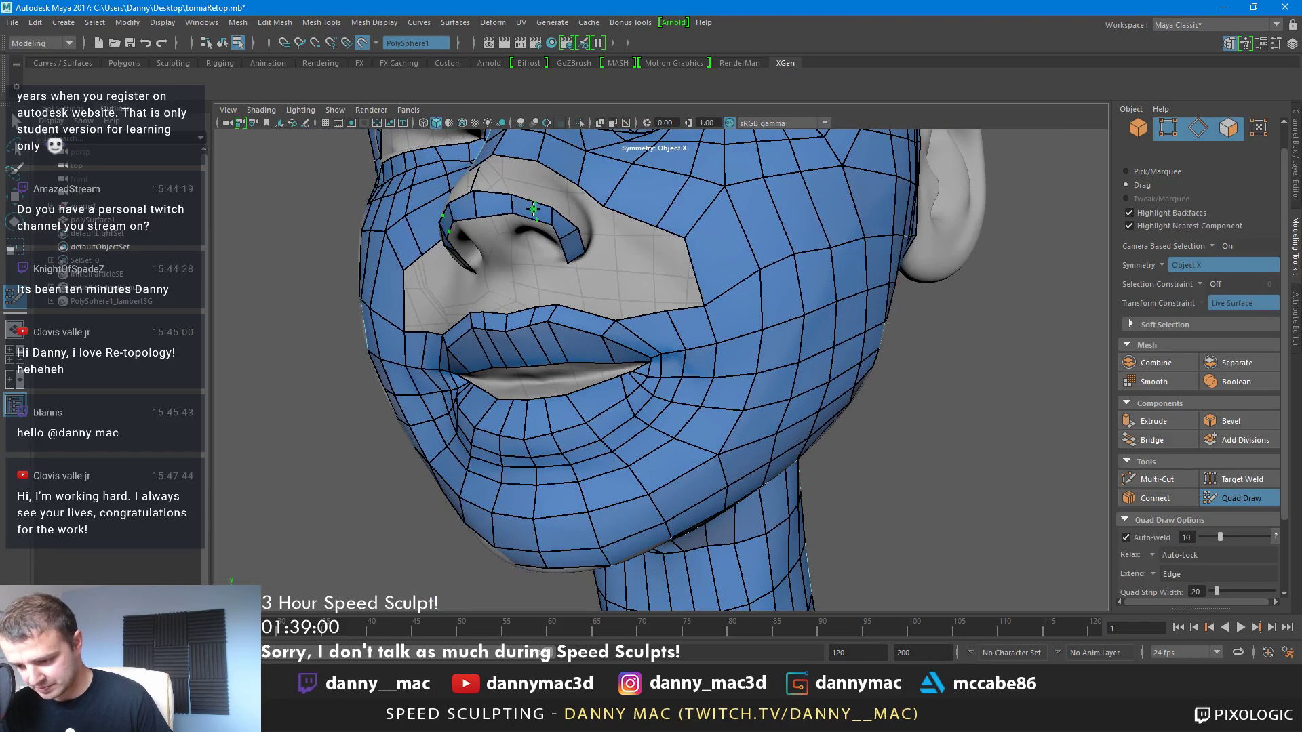
# Insert an edge loop in the nose-tip strip and extend the strip with more quads over the nose
pyautogui.keyDown('ctrl'); pyautogui.click(533, 207); pyautogui.keyUp('ctrl')
pyautogui.moveTo(511, 202); pyautogui.dragTo(504, 199)
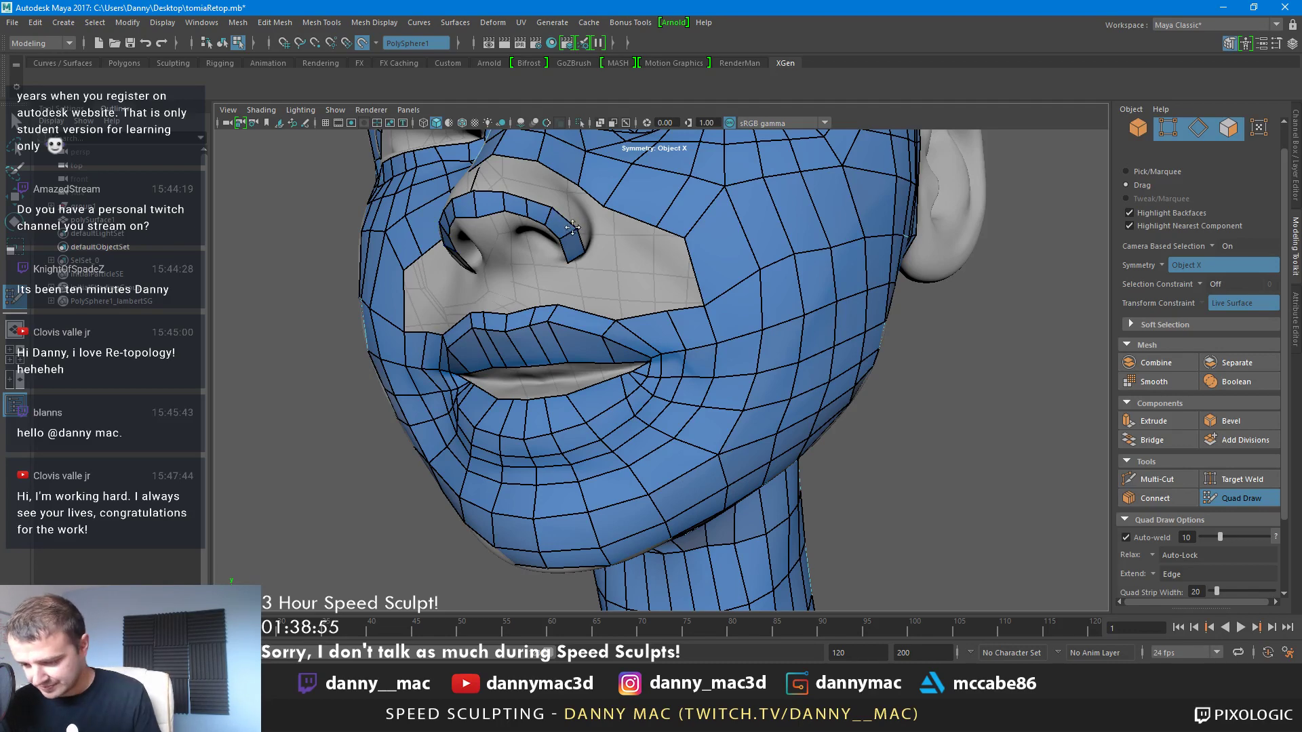
pyautogui.keyDown('alt'); pyautogui.moveTo(572, 228); pyautogui.dragTo(570, 455); pyautogui.keyUp('alt')
pyautogui.keyDown('shift'); pyautogui.click(498, 439); pyautogui.keyUp('shift')
pyautogui.keyDown('alt'); pyautogui.moveTo(570, 456); pyautogui.dragTo(651, 392, button='middle'); pyautogui.keyUp('alt')
pyautogui.keyDown('alt'); pyautogui.moveTo(651, 392); pyautogui.dragTo(698, 380, button='right'); pyautogui.keyUp('alt')
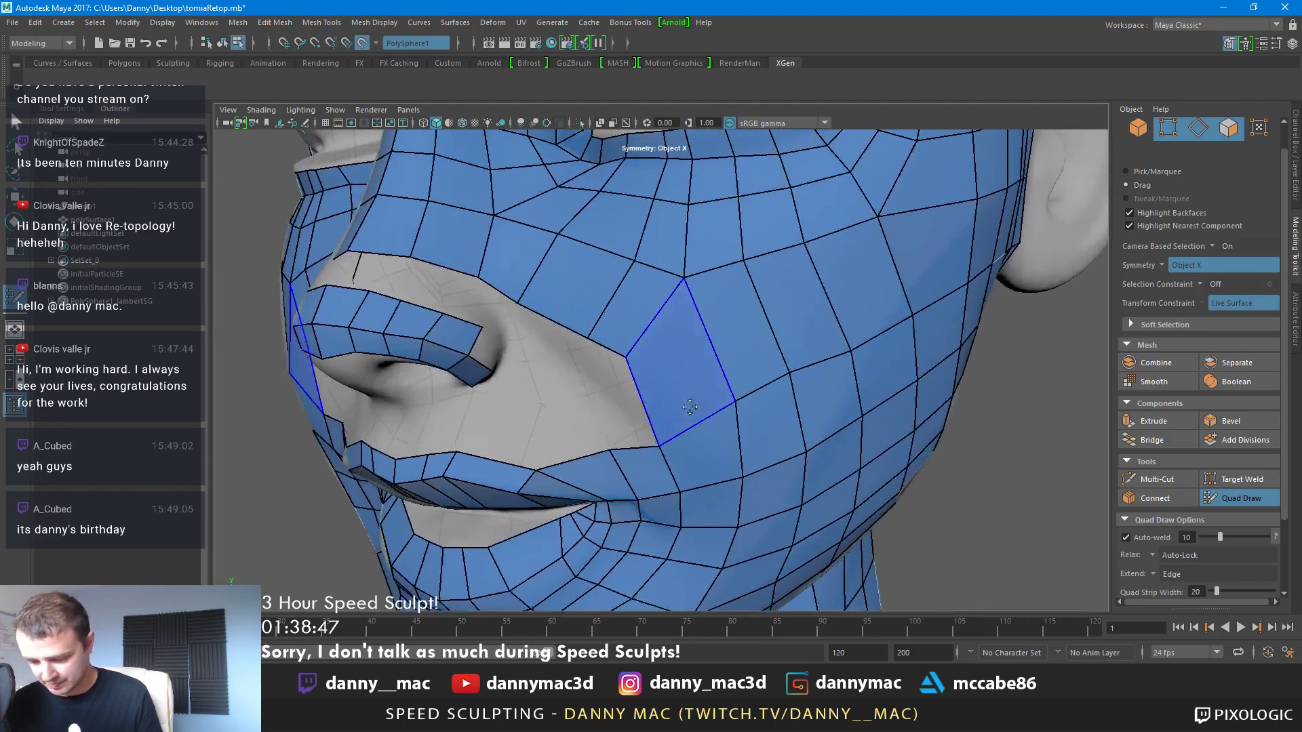
pyautogui.moveTo(485, 365); pyautogui.dragTo(495, 342)
pyautogui.keyDown('alt'); pyautogui.moveTo(502, 348); pyautogui.dragTo(422, 328, button='right'); pyautogui.keyUp('alt')
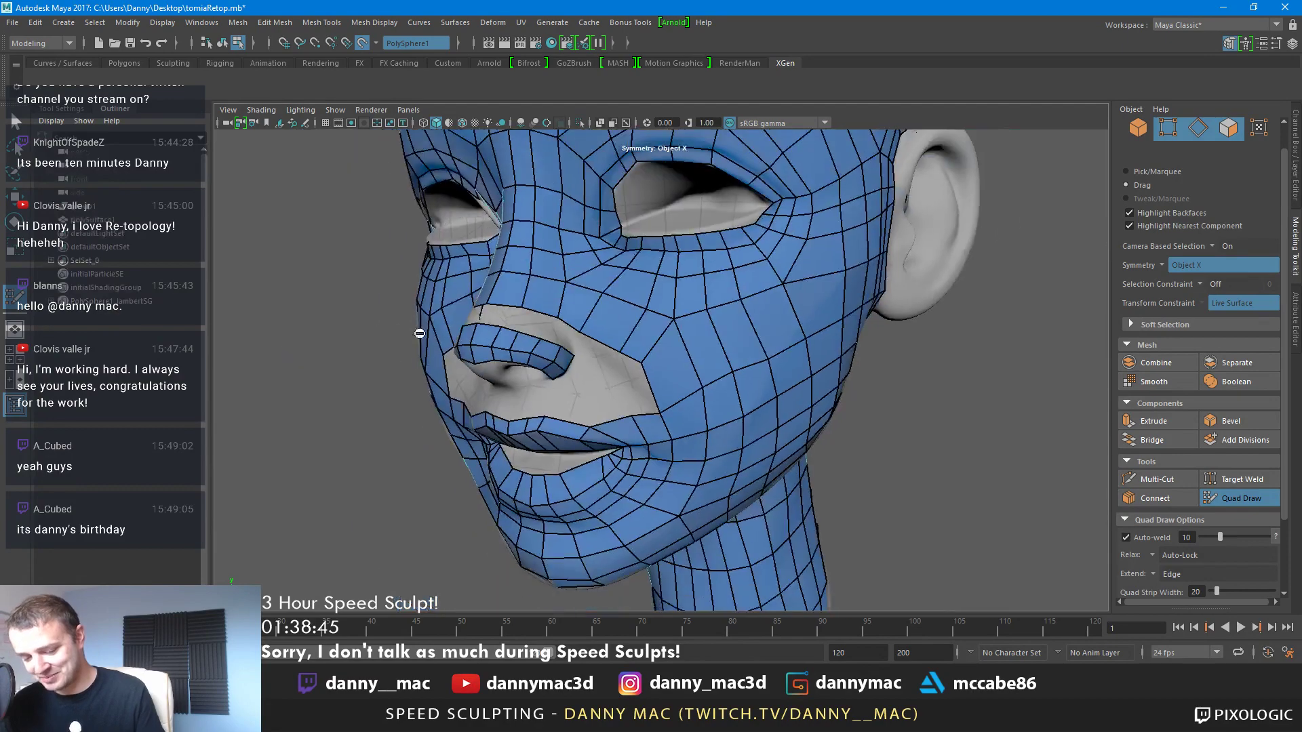
# Reposition the vertices of the nose-tip quads so they are spaced evenly above the nostrils
pyautogui.keyDown('alt'); pyautogui.moveTo(421, 328); pyautogui.dragTo(535, 321); pyautogui.keyUp('alt')
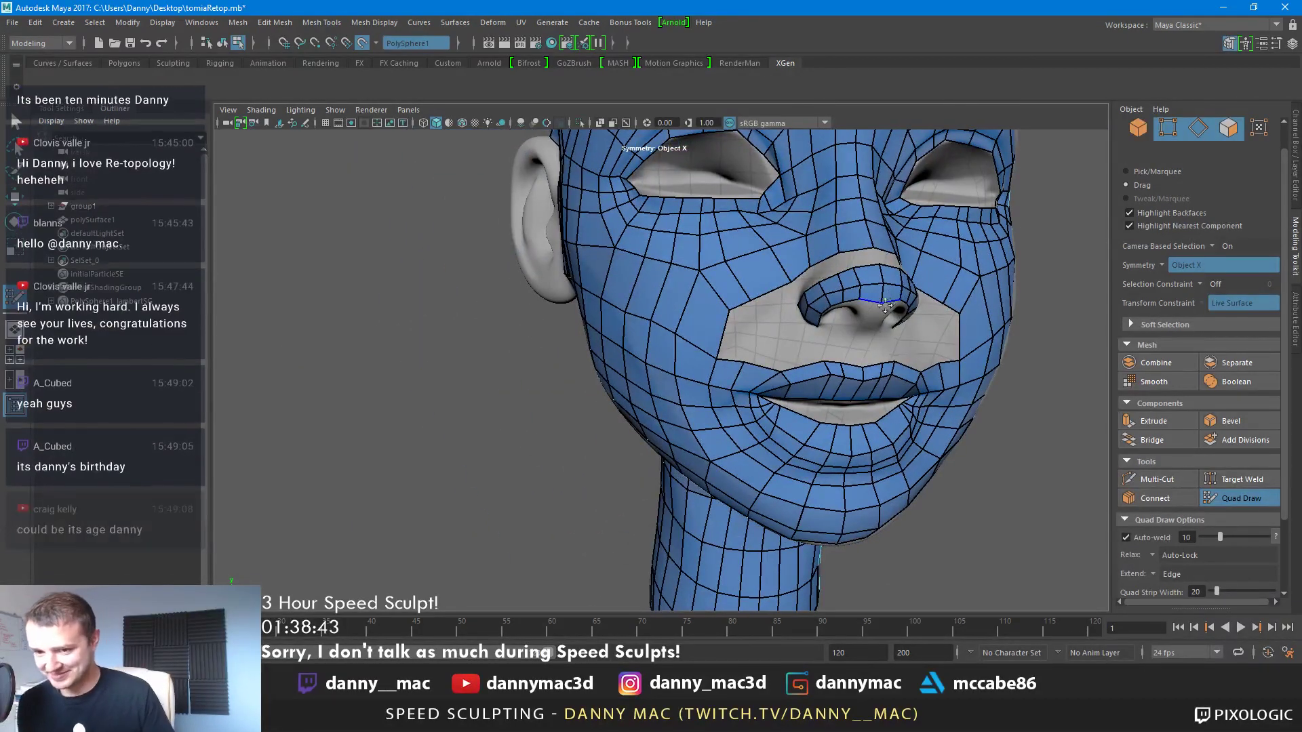
pyautogui.keyDown('alt'); pyautogui.moveTo(864, 321); pyautogui.dragTo(780, 305); pyautogui.keyUp('alt')
pyautogui.scroll(3, 773, 301)
pyautogui.keyDown('alt'); pyautogui.moveTo(775, 302); pyautogui.dragTo(743, 333, button='middle'); pyautogui.keyUp('alt')
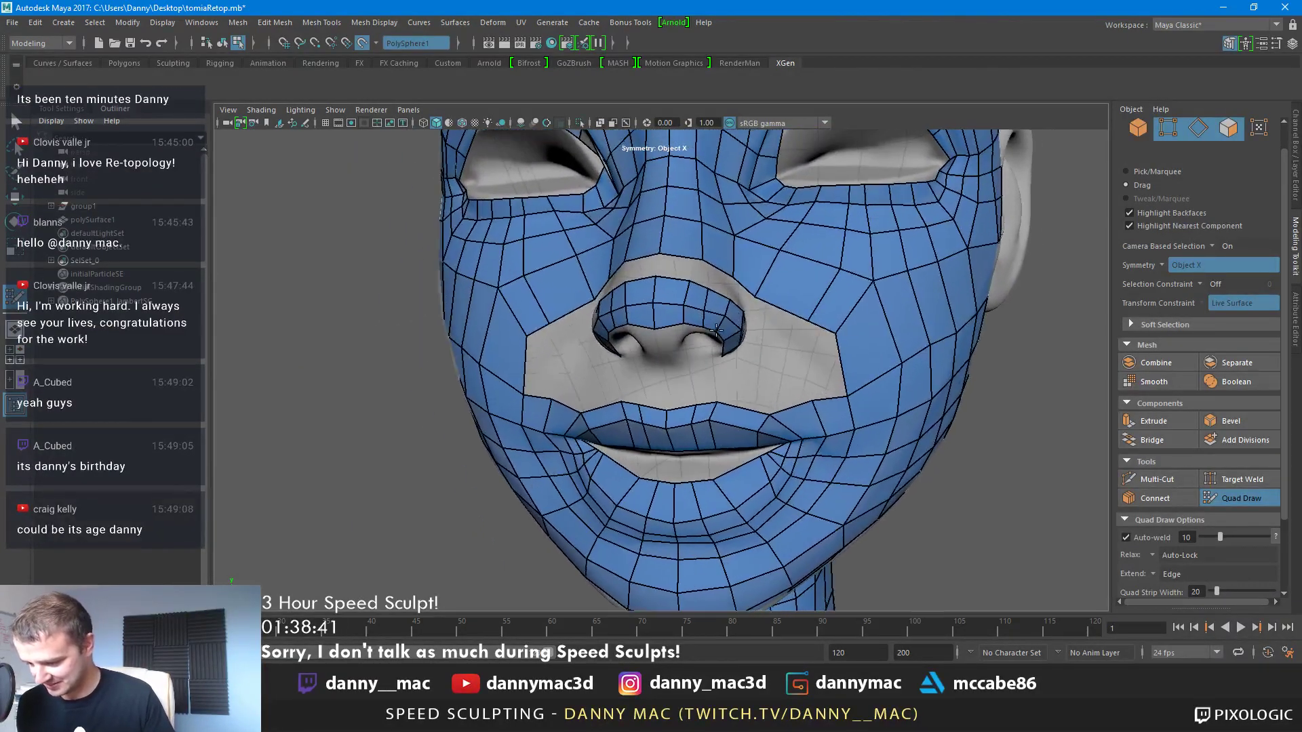
pyautogui.keyDown('alt'); pyautogui.moveTo(742, 333); pyautogui.dragTo(771, 313, button='right'); pyautogui.keyUp('alt')
pyautogui.moveTo(692, 307); pyautogui.dragTo(685, 289)
pyautogui.moveTo(692, 262); pyautogui.dragTo(689, 257)
pyautogui.moveTo(684, 289); pyautogui.dragTo(712, 265)
pyautogui.moveTo(718, 292); pyautogui.dragTo(712, 316)
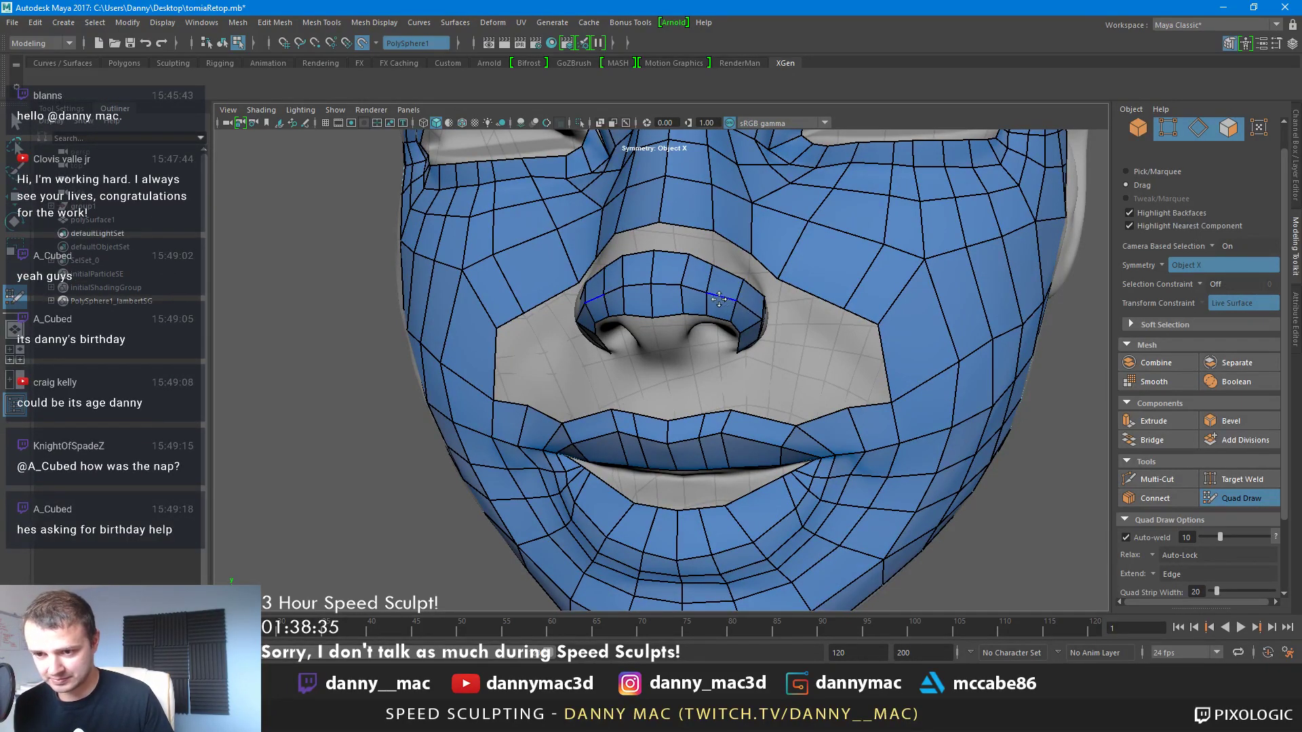
# Fill the gap between the nose bridge and the nose-tip strip with quads
pyautogui.keyDown('alt'); pyautogui.moveTo(719, 299); pyautogui.dragTo(824, 191, button='right'); pyautogui.keyUp('alt')
pyautogui.press('q')
pyautogui.press('y')
pyautogui.keyDown('alt'); pyautogui.moveTo(965, 332); pyautogui.dragTo(959, 358, button='middle'); pyautogui.keyUp('alt')
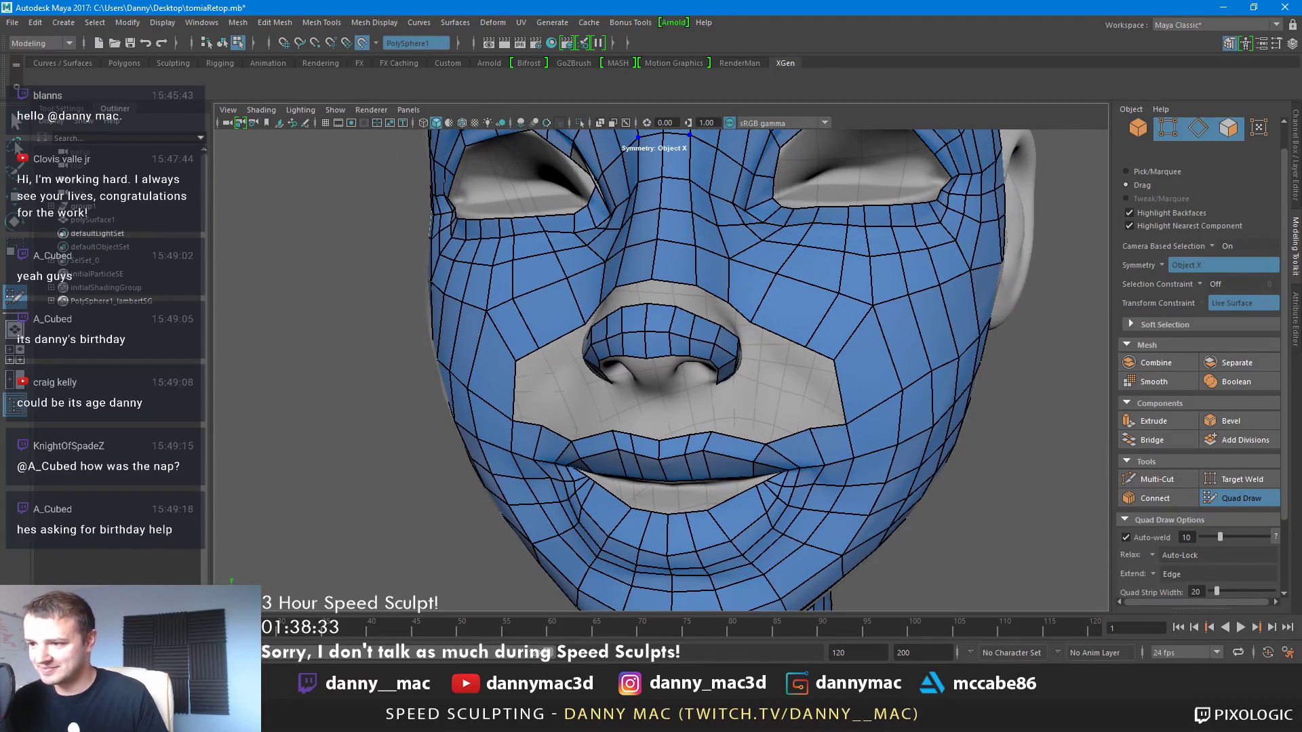
pyautogui.keyDown('shift'); pyautogui.click(667, 295); pyautogui.keyUp('shift')
pyautogui.keyDown('shift'); pyautogui.click(697, 301); pyautogui.keyUp('shift')
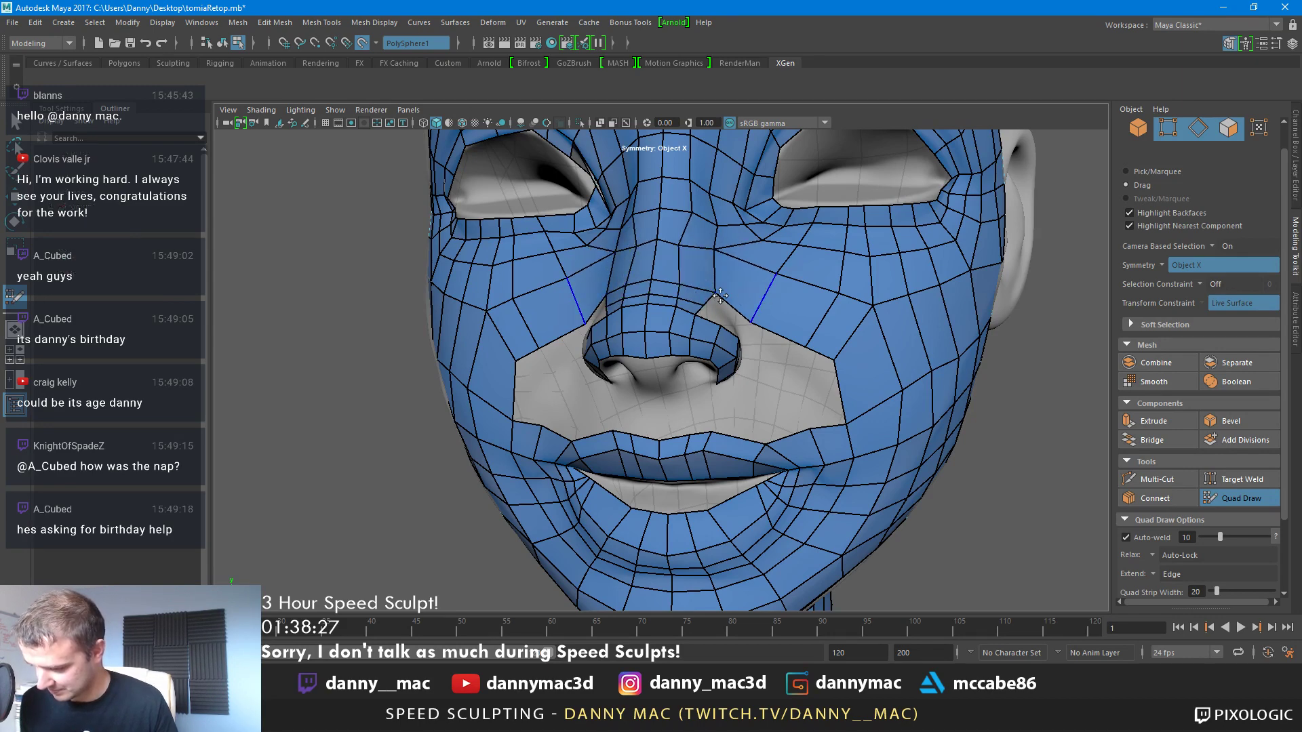
pyautogui.keyDown('alt'); pyautogui.moveTo(698, 299); pyautogui.dragTo(705, 236, button='middle'); pyautogui.keyUp('alt')
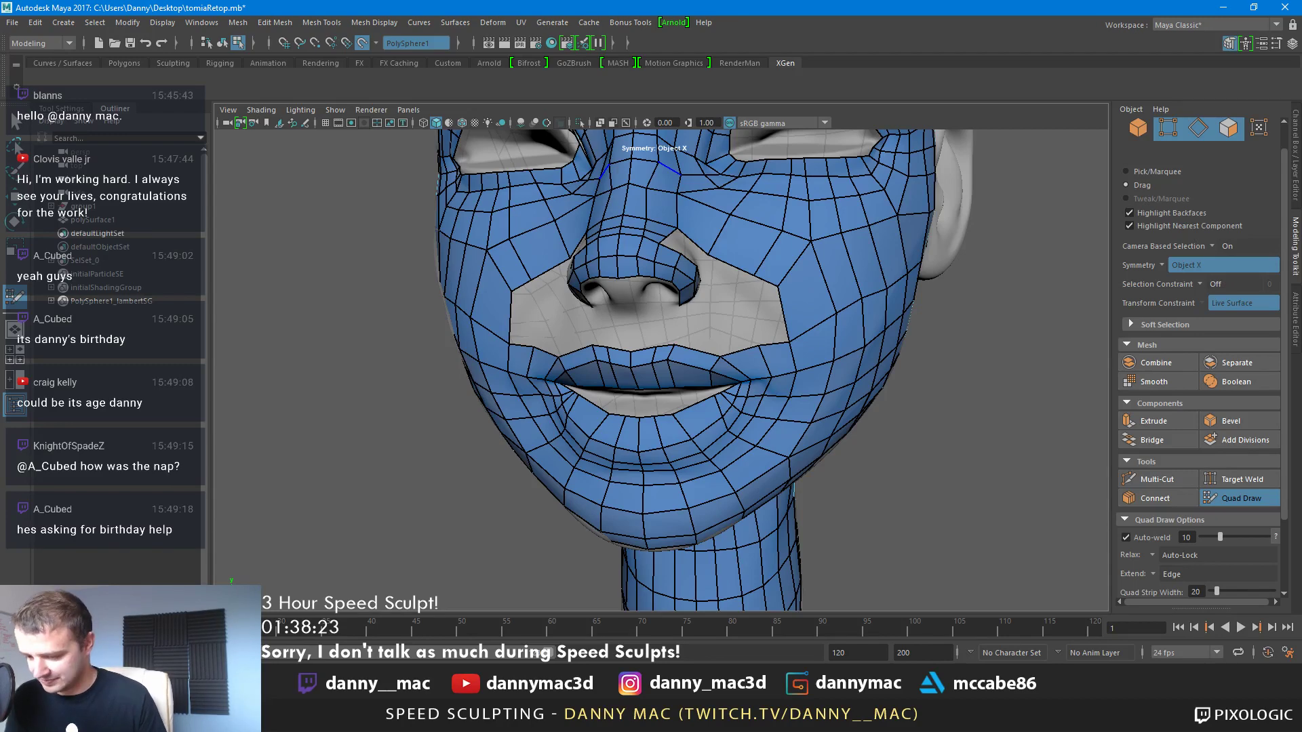
# Fill the gaps between the nostril wings and the cheeks with quads and relax the surrounding mesh
pyautogui.moveTo(760, 302)
pyautogui.keyDown('alt'); pyautogui.mouseDown()
pyautogui.moveTo(719, 303)
pyautogui.moveTo(638, 414)
pyautogui.mouseUp(); pyautogui.keyUp('alt')
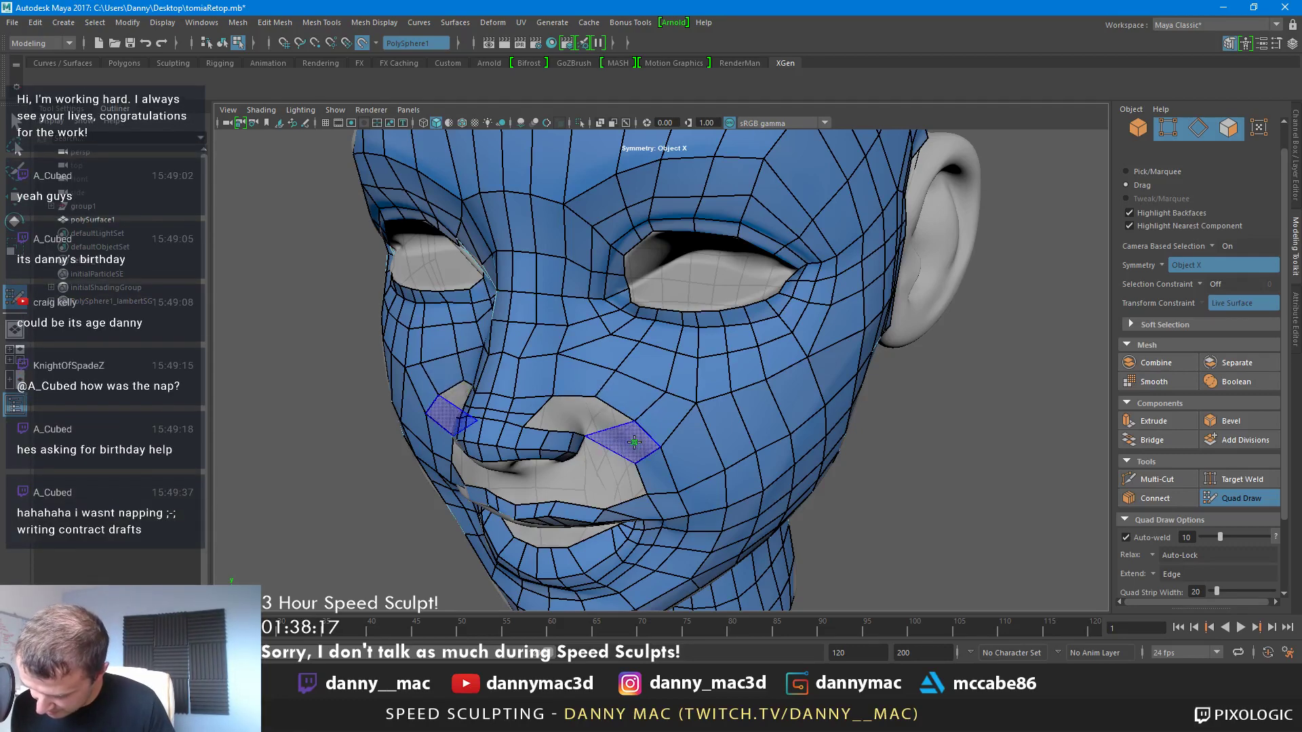
pyautogui.keyDown('shift'); pyautogui.click(635, 441); pyautogui.keyUp('shift')
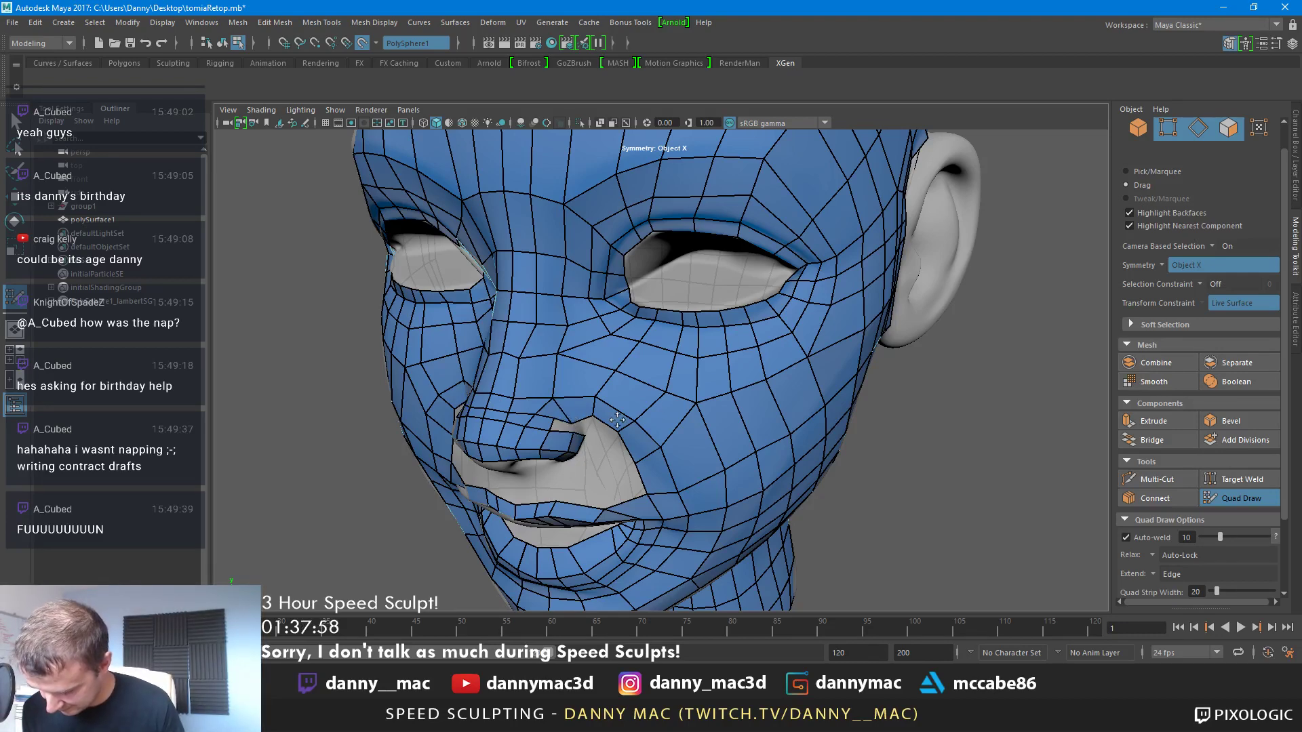
pyautogui.moveTo(569, 423)
pyautogui.keyDown('alt'); pyautogui.mouseDown(button='right')
pyautogui.moveTo(934, 434)
pyautogui.moveTo(754, 433)
pyautogui.mouseUp(button='right'); pyautogui.keyUp('alt')
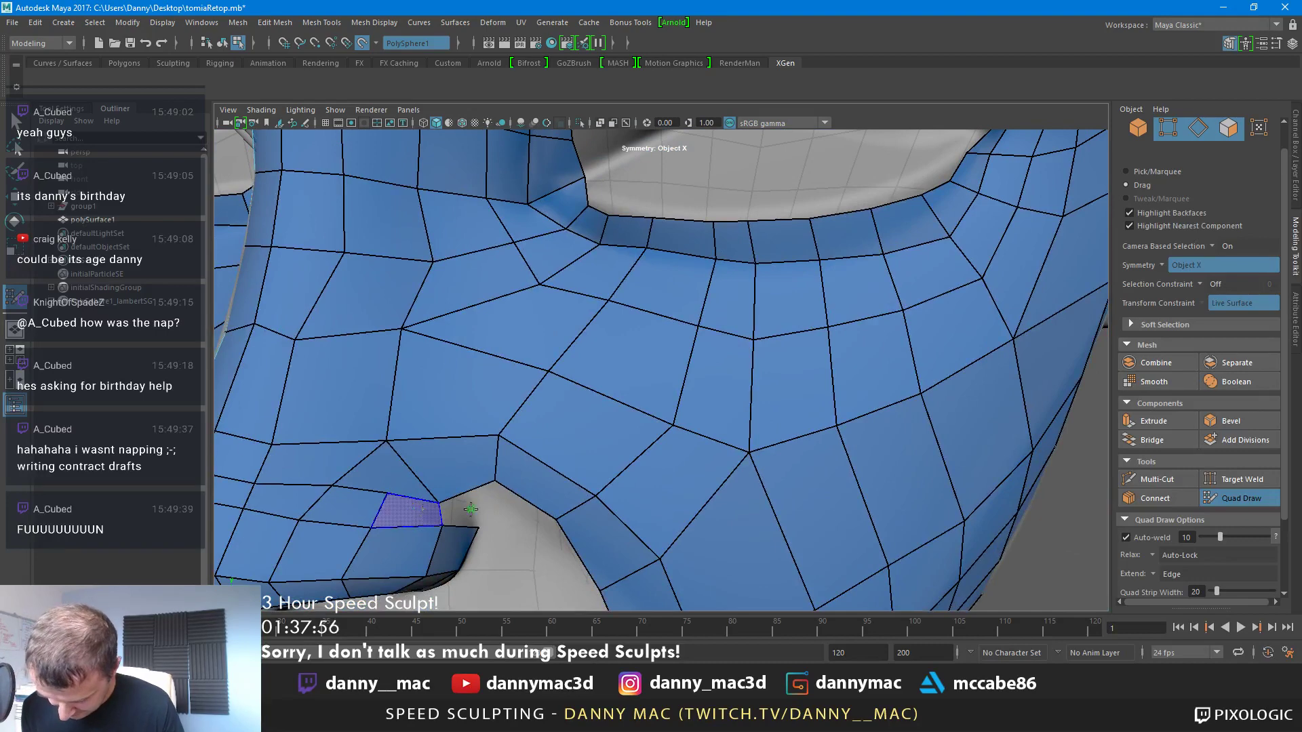
pyautogui.keyDown('alt'); pyautogui.moveTo(582, 460); pyautogui.dragTo(603, 414, button='right'); pyautogui.keyUp('alt')
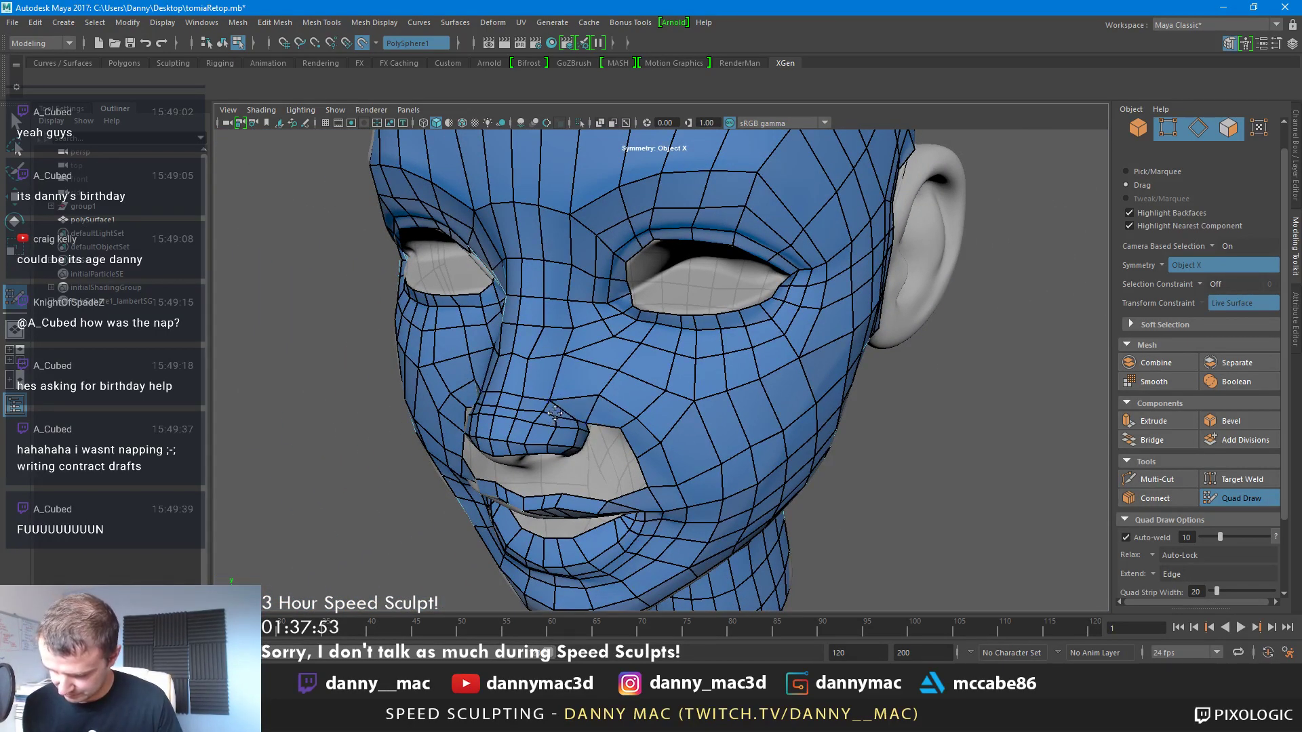
pyautogui.keyDown('shift'); pyautogui.moveTo(549, 401); pyautogui.dragTo(554, 404); pyautogui.keyUp('shift')
pyautogui.keyDown('alt'); pyautogui.moveTo(589, 366); pyautogui.dragTo(568, 358, button='right'); pyautogui.keyUp('alt')
pyautogui.moveTo(569, 358)
pyautogui.keyDown('shift'); pyautogui.mouseDown()
pyautogui.moveTo(431, 419)
pyautogui.moveTo(421, 410)
pyautogui.moveTo(663, 343)
pyautogui.mouseUp(); pyautogui.keyUp('shift')
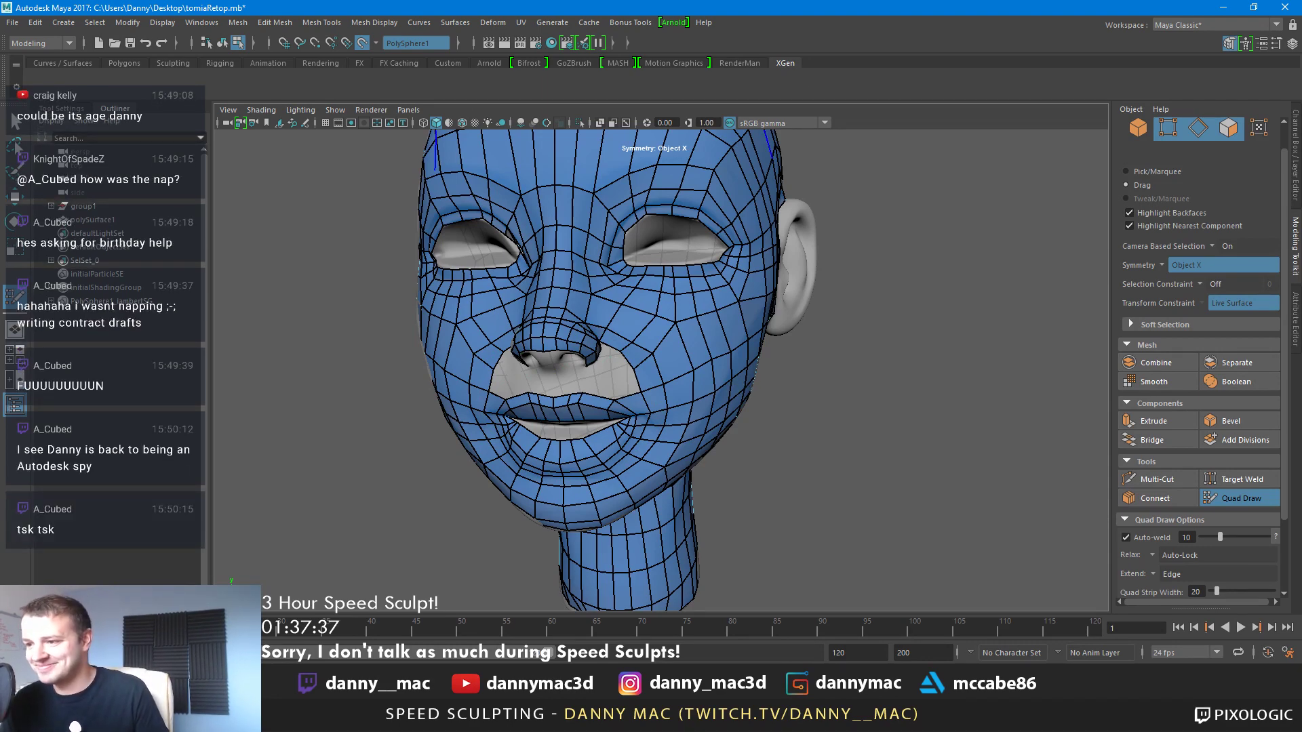
# Add a quad beside the outer edge of the nostril wing, undoing the first point placement and placing it again
pyautogui.keyDown('alt'); pyautogui.moveTo(668, 344); pyautogui.dragTo(564, 357); pyautogui.keyUp('alt')
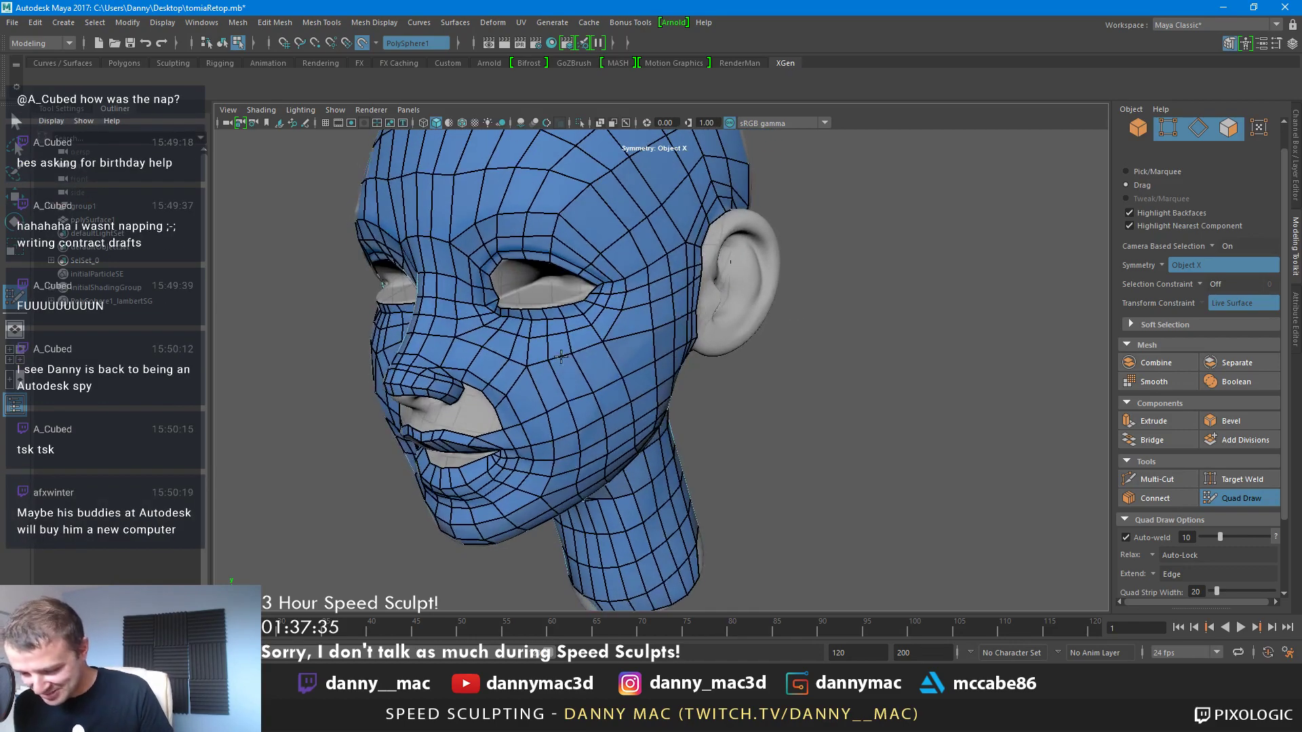
pyautogui.keyDown('alt'); pyautogui.moveTo(516, 387); pyautogui.dragTo(559, 373, button='right'); pyautogui.keyUp('alt')
pyautogui.keyDown('alt'); pyautogui.moveTo(536, 373); pyautogui.dragTo(567, 366); pyautogui.keyUp('alt')
pyautogui.keyDown('alt'); pyautogui.moveTo(567, 366); pyautogui.dragTo(602, 382, button='middle'); pyautogui.keyUp('alt')
pyautogui.scroll(5, 675, 345)
pyautogui.moveTo(579, 363)
pyautogui.mouseDown()
pyautogui.moveTo(591, 354)
pyautogui.moveTo(583, 376)
pyautogui.moveTo(586, 361)
pyautogui.mouseUp()
pyautogui.click(588, 396)
pyautogui.click(606, 391)
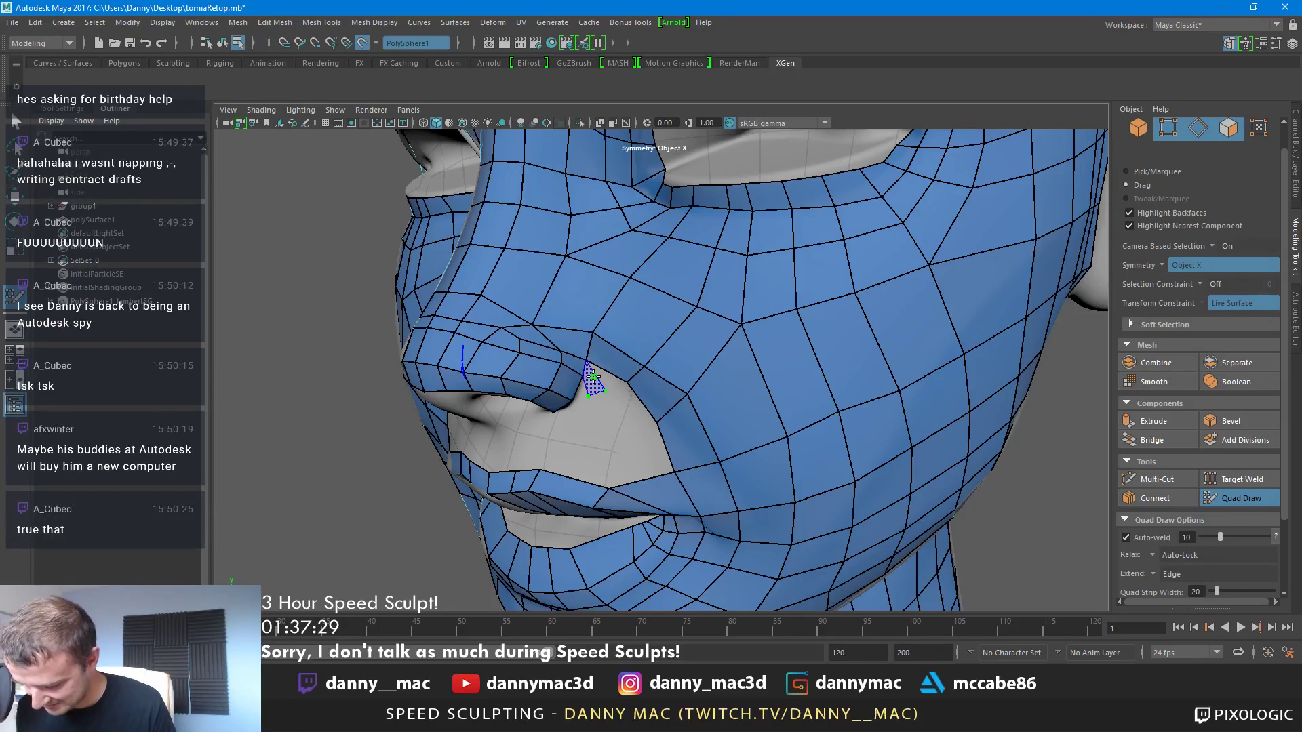
pyautogui.keyDown('shift'); pyautogui.click(596, 384); pyautogui.keyUp('shift')
pyautogui.hotkey('ctrl', 'z')
pyautogui.hotkey('ctrl', 'z')
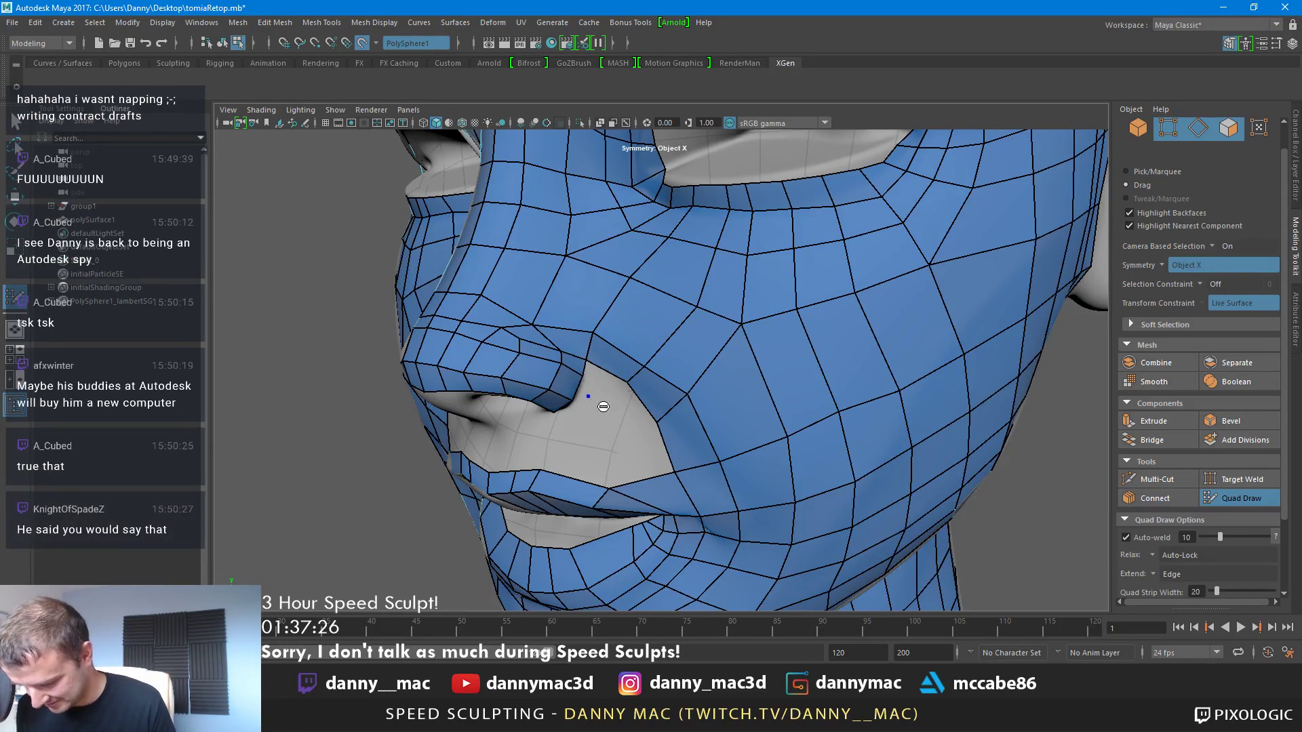
pyautogui.click(599, 399)
pyautogui.keyDown('shift'); pyautogui.click(588, 388); pyautogui.keyUp('shift')
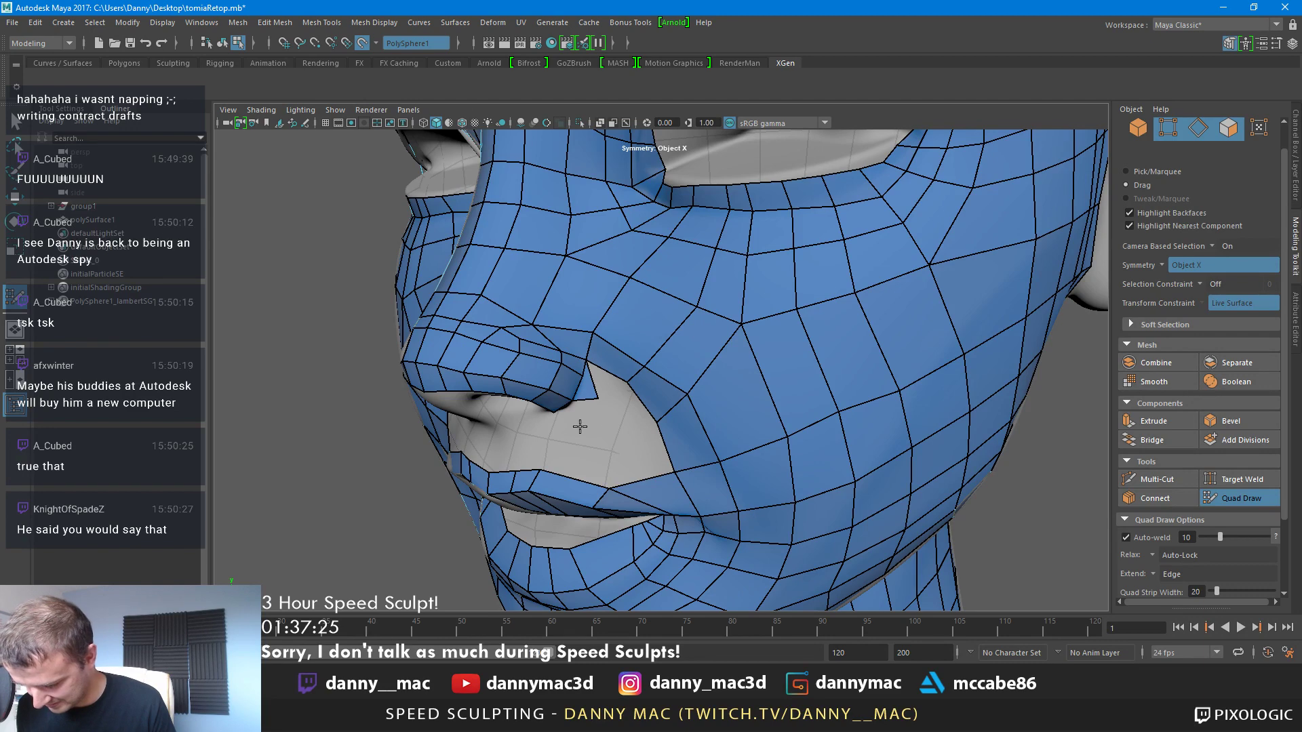
# Extend the quad strip from the nostril wings underneath both nostrils towards the centre of the nose base
pyautogui.click(580, 426)
pyautogui.keyDown('shift'); pyautogui.click(578, 411); pyautogui.keyUp('shift')
pyautogui.keyDown('alt'); pyautogui.moveTo(592, 402); pyautogui.dragTo(641, 398); pyautogui.keyUp('alt')
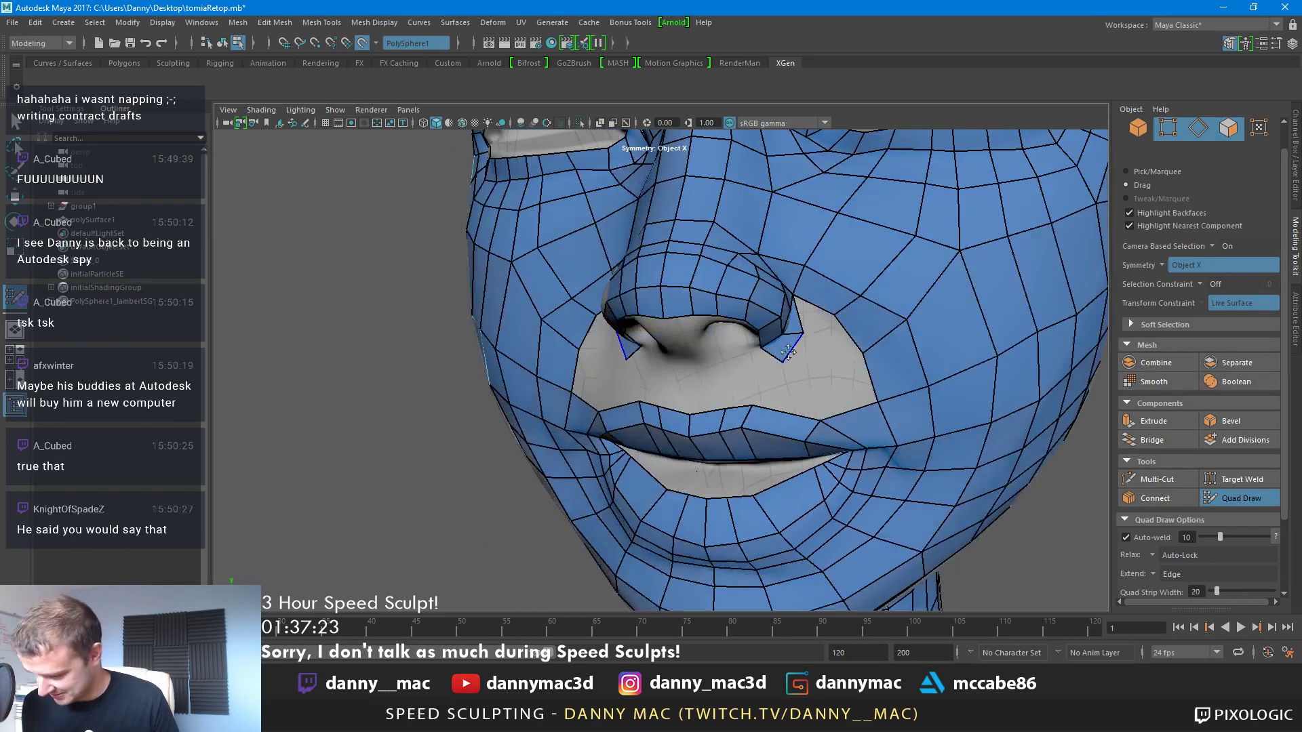
pyautogui.keyDown('alt'); pyautogui.moveTo(787, 351); pyautogui.dragTo(726, 342); pyautogui.keyUp('alt')
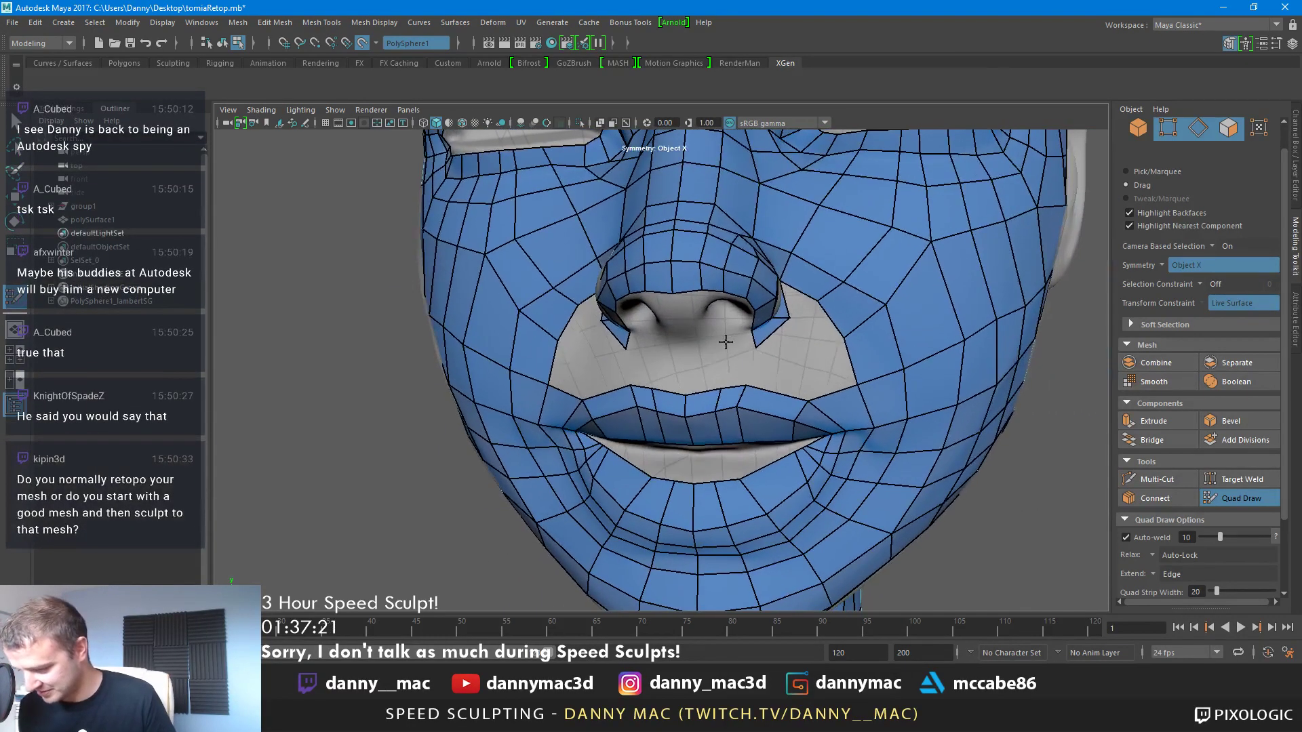
pyautogui.keyDown('shift'); pyautogui.click(720, 346); pyautogui.keyUp('shift')
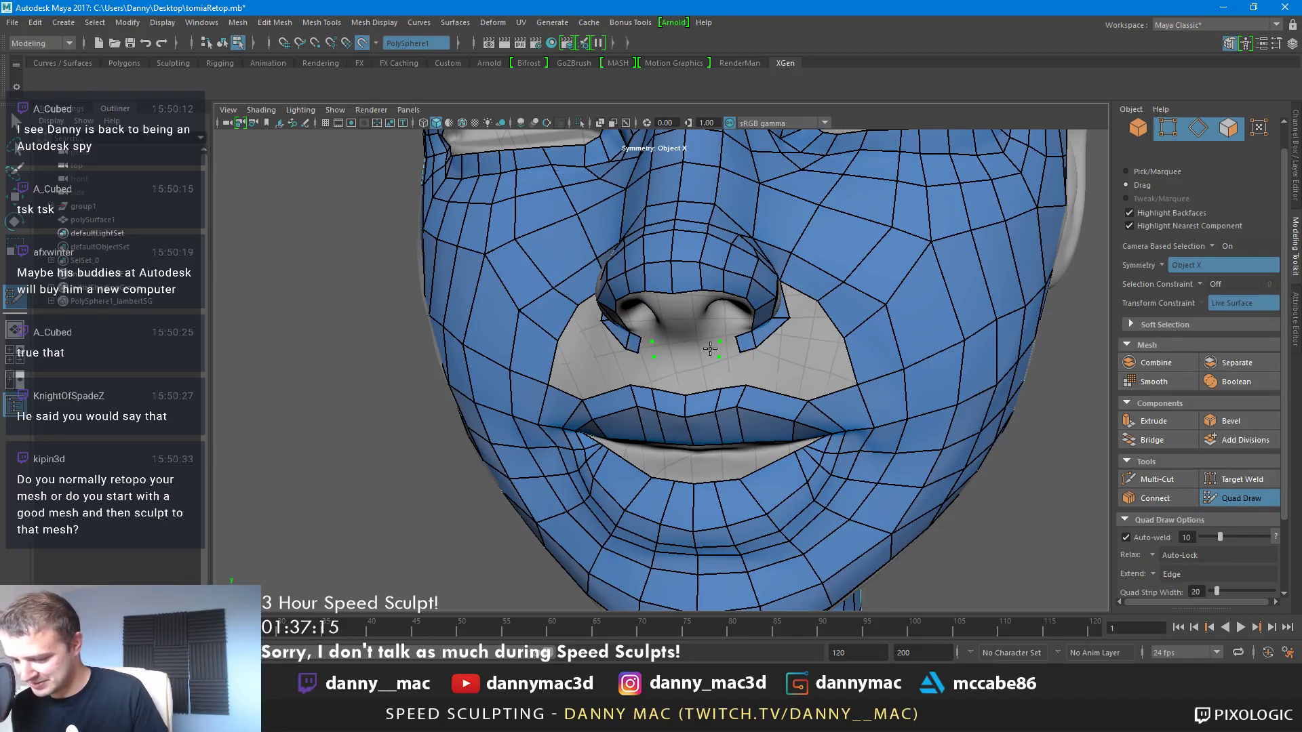
pyautogui.keyDown('shift'); pyautogui.click(707, 347); pyautogui.keyUp('shift')
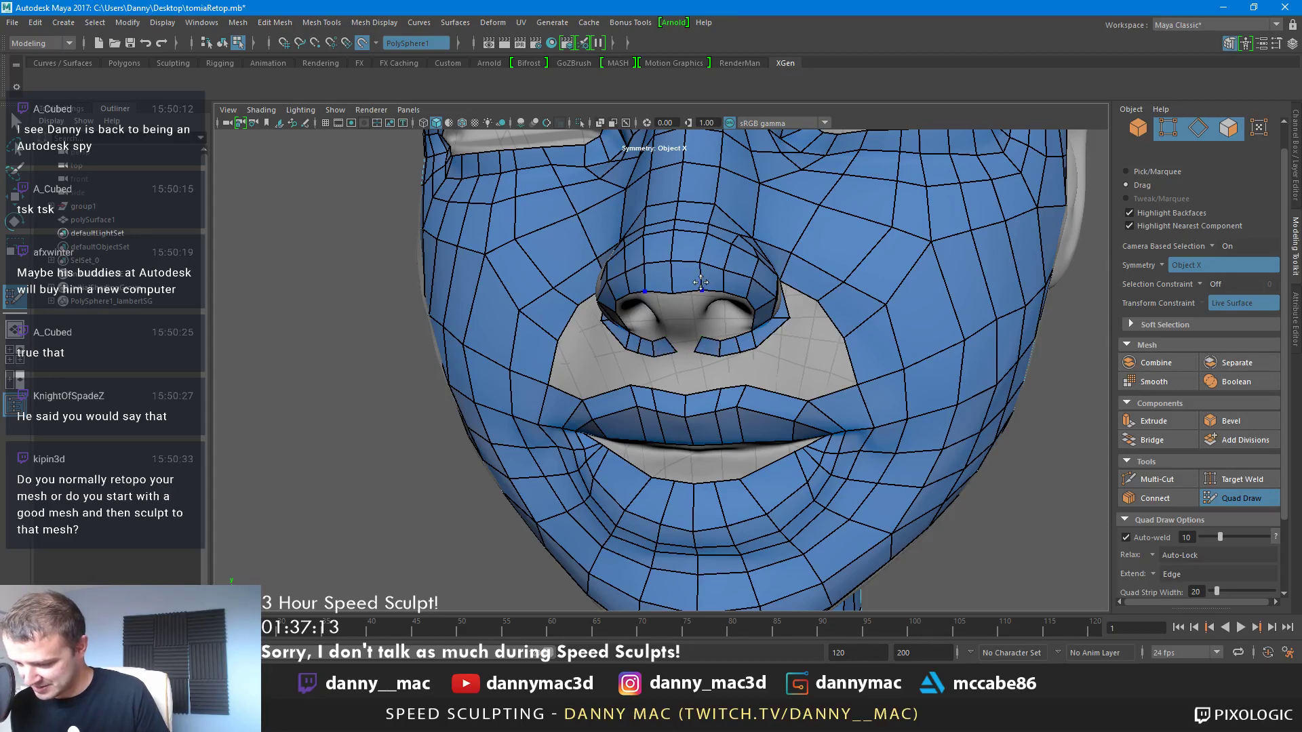
# Fill the strip between the nostrils with quads, joining the nose tip to the row under the nostrils
pyautogui.moveTo(700, 283); pyautogui.dragTo(708, 282)
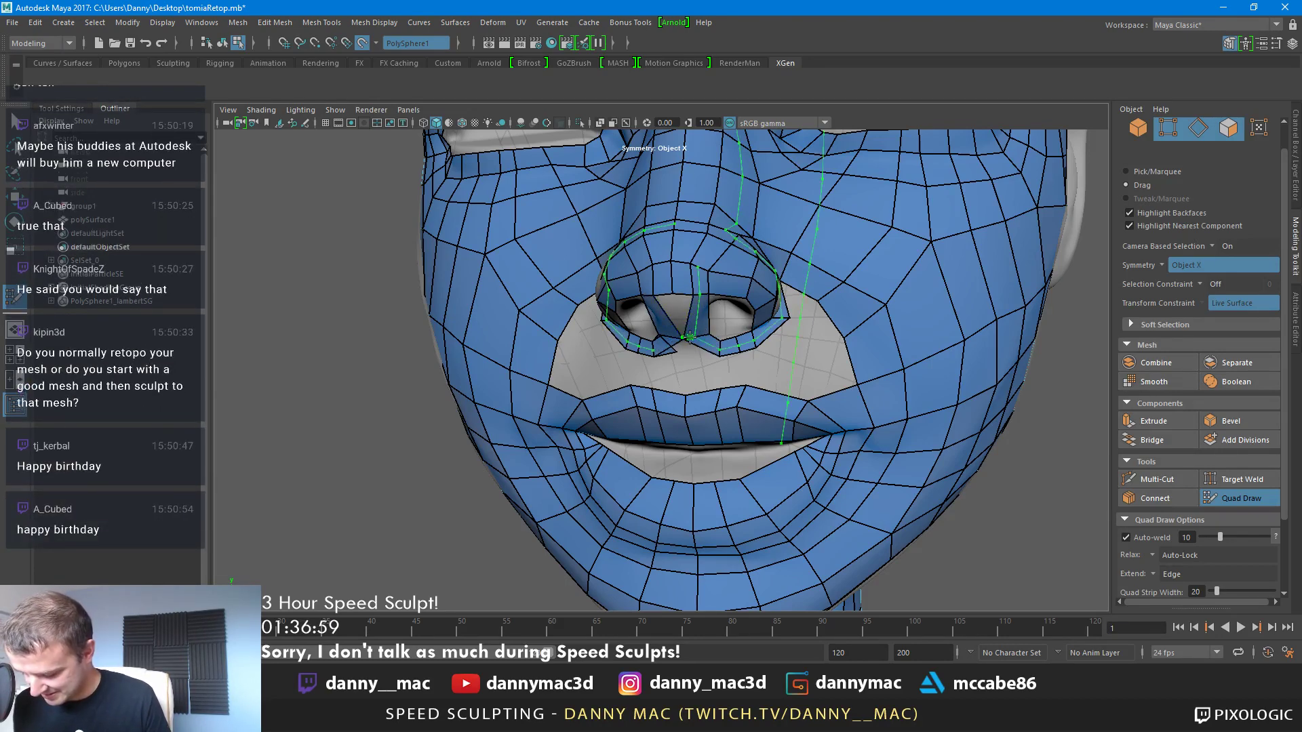
pyautogui.scroll(-3, 705, 329)
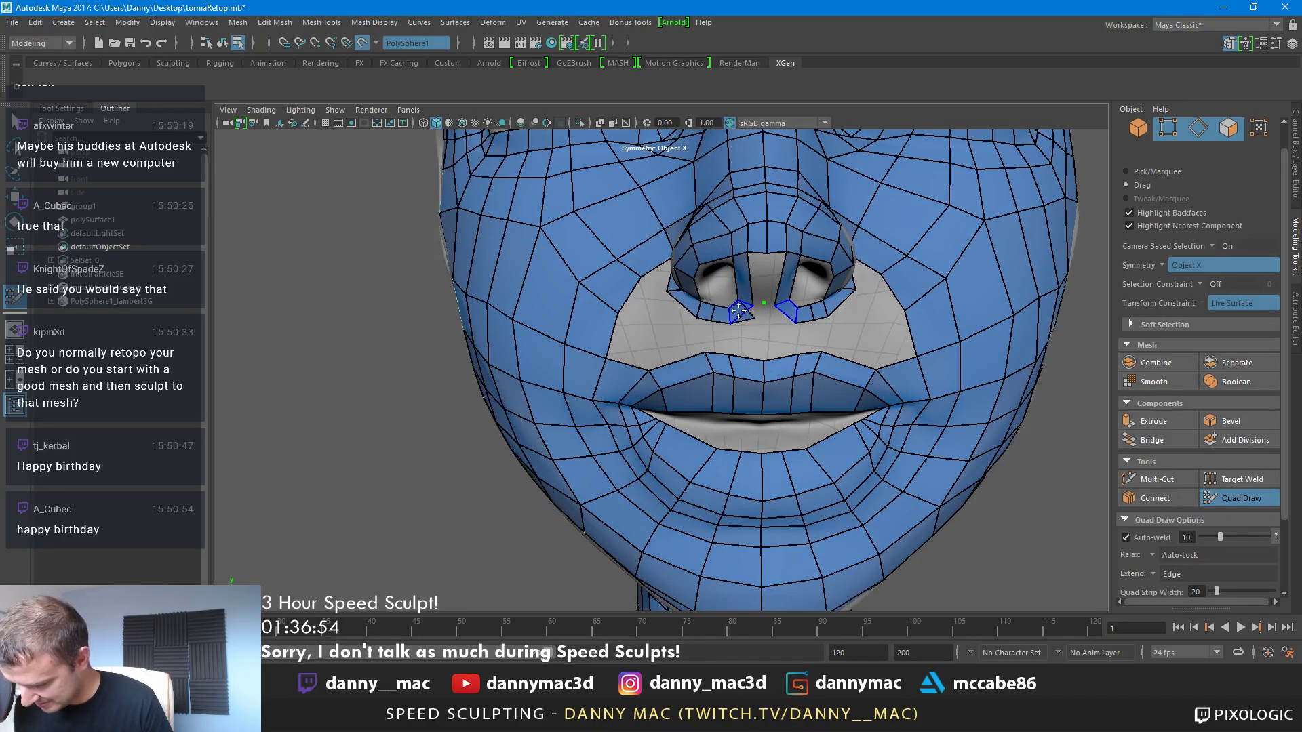
pyautogui.keyDown('ctrl'); pyautogui.keyDown('shift'); pyautogui.click(738, 311); pyautogui.keyUp('shift'); pyautogui.keyUp('ctrl')
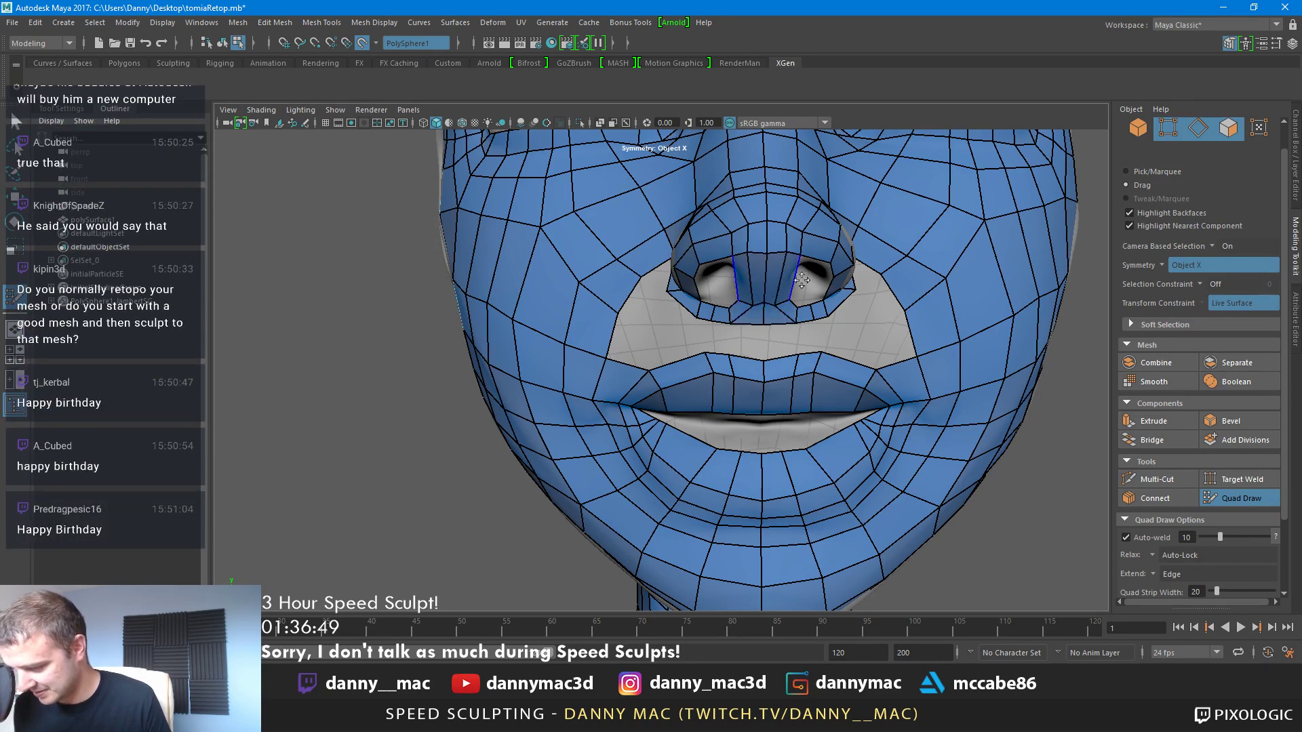
pyautogui.keyDown('alt'); pyautogui.moveTo(781, 289); pyautogui.dragTo(719, 271); pyautogui.keyUp('alt')
pyautogui.keyDown('alt'); pyautogui.moveTo(718, 272); pyautogui.dragTo(751, 260, button='right'); pyautogui.keyUp('alt')
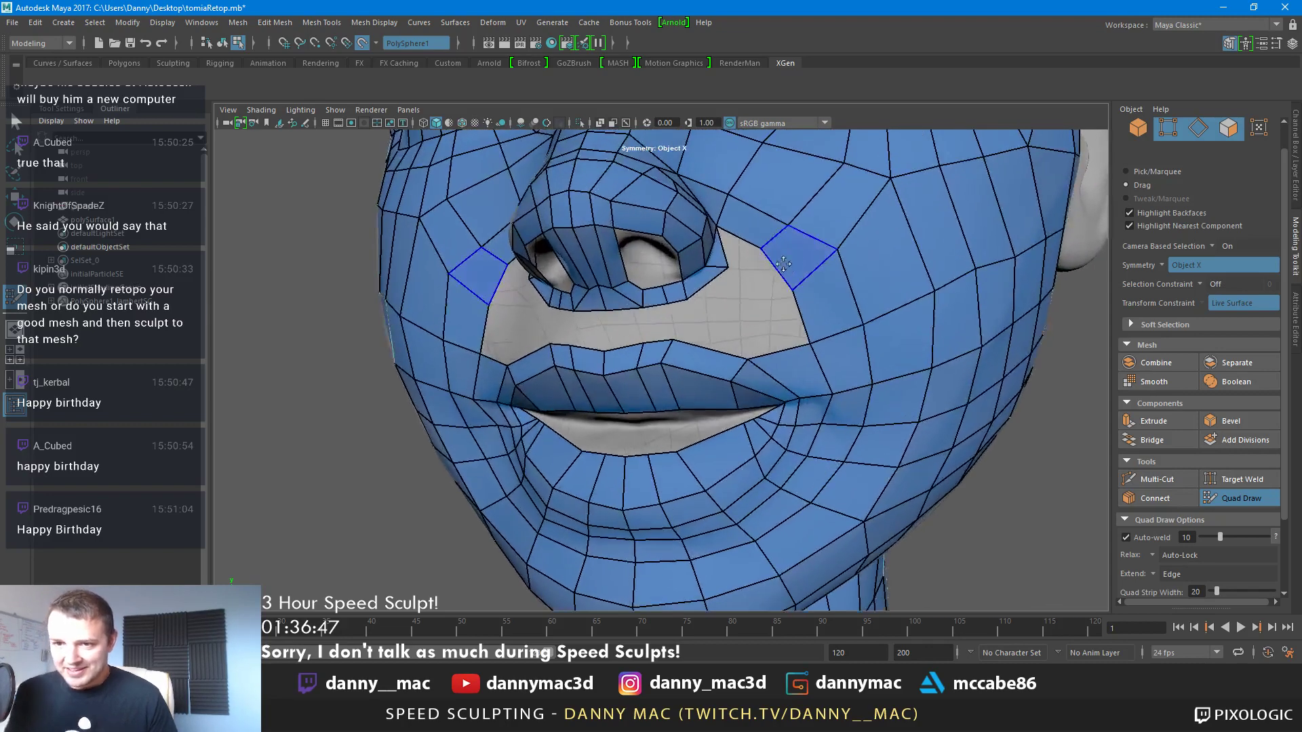
pyautogui.keyDown('alt'); pyautogui.moveTo(751, 260); pyautogui.dragTo(781, 280, button='middle'); pyautogui.keyUp('alt')
pyautogui.keyDown('alt'); pyautogui.moveTo(781, 280); pyautogui.dragTo(678, 278); pyautogui.keyUp('alt')
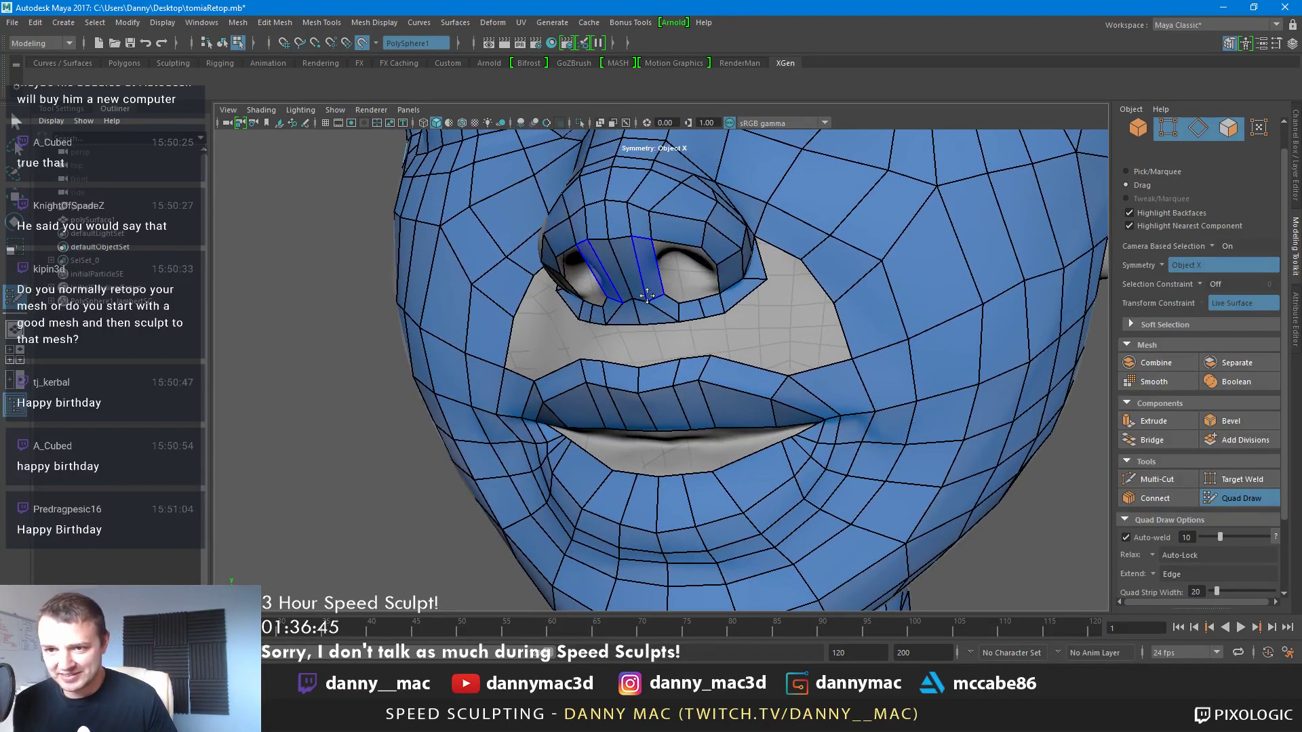
pyautogui.keyDown('alt'); pyautogui.moveTo(628, 276); pyautogui.dragTo(668, 284, button='right'); pyautogui.keyUp('alt')
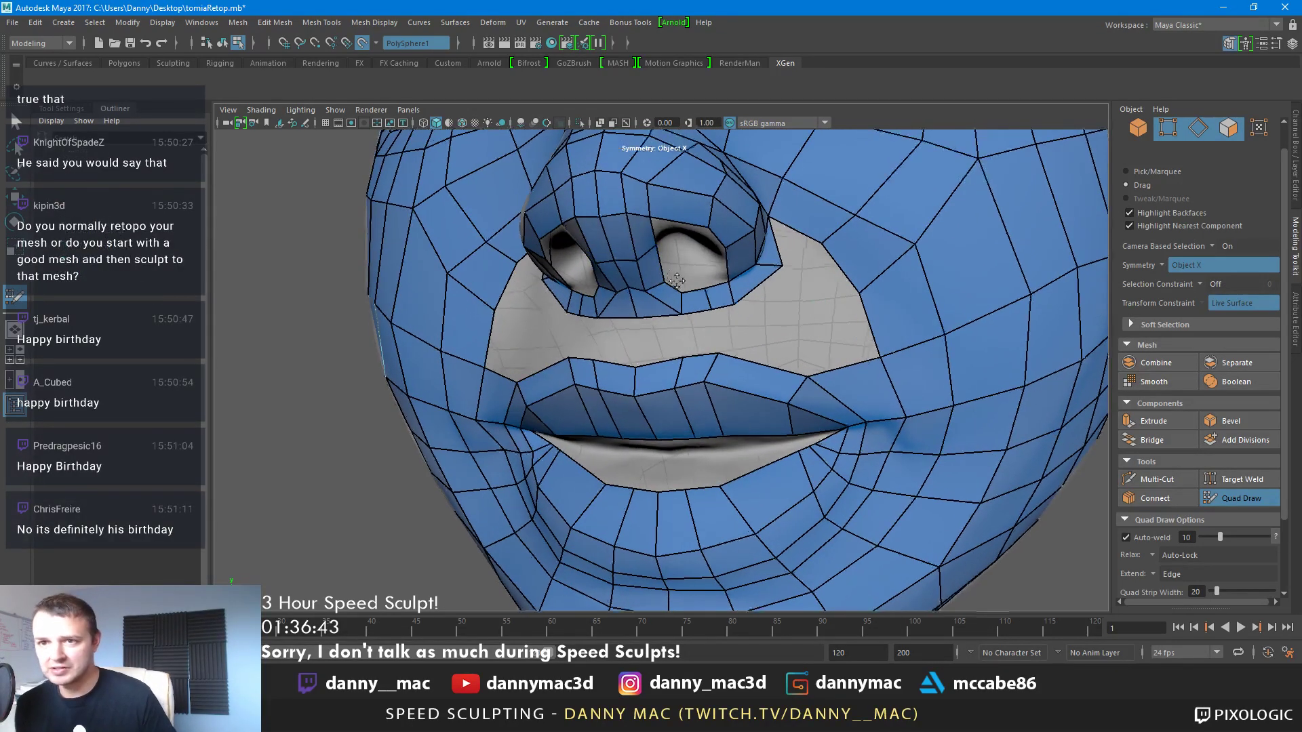
# Extend quads from the upper and outer nostril rims into the nostril openings, mirrored on both sides
pyautogui.moveTo(668, 284)
pyautogui.keyDown('alt'); pyautogui.mouseDown(button='middle')
pyautogui.moveTo(700, 293)
pyautogui.moveTo(705, 310)
pyautogui.mouseUp(button='middle'); pyautogui.keyUp('alt')
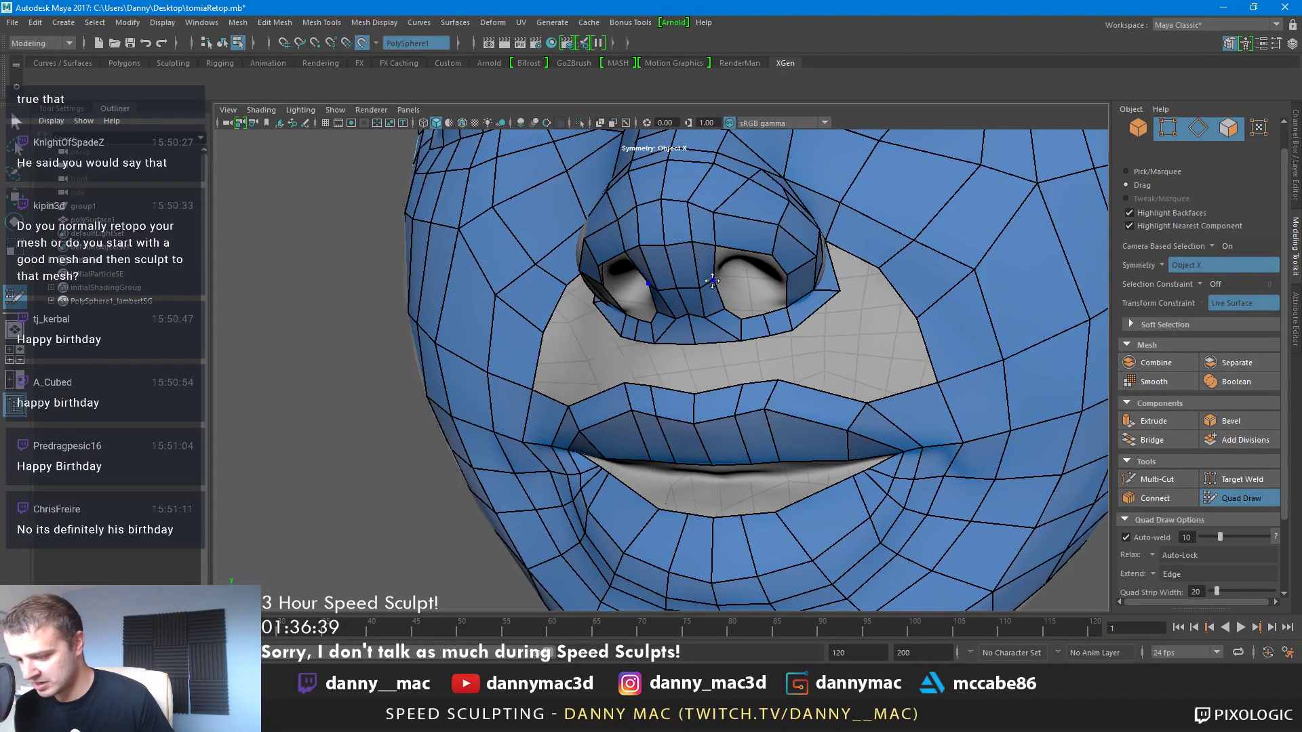
pyautogui.moveTo(678, 289)
pyautogui.keyDown('alt'); pyautogui.mouseDown()
pyautogui.moveTo(608, 278)
pyautogui.moveTo(812, 329)
pyautogui.moveTo(720, 346)
pyautogui.mouseUp(); pyautogui.keyUp('alt')
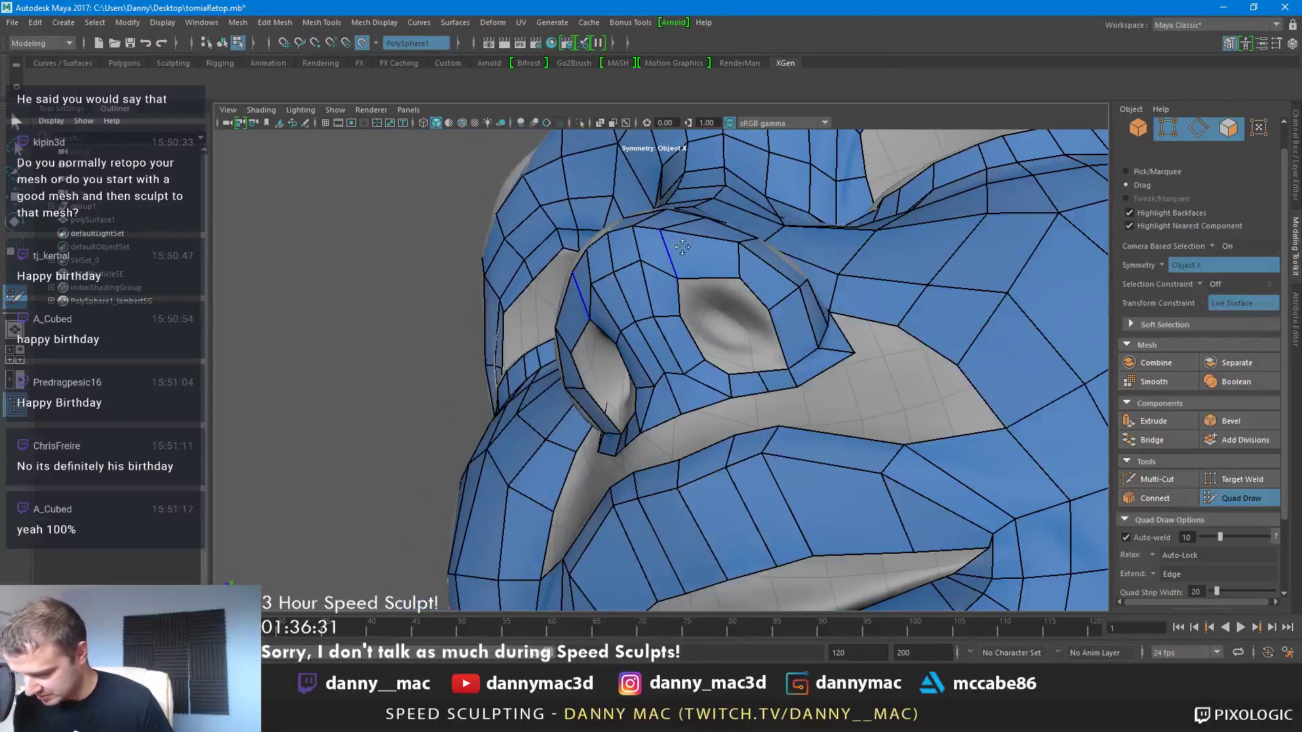
pyautogui.click(734, 298)
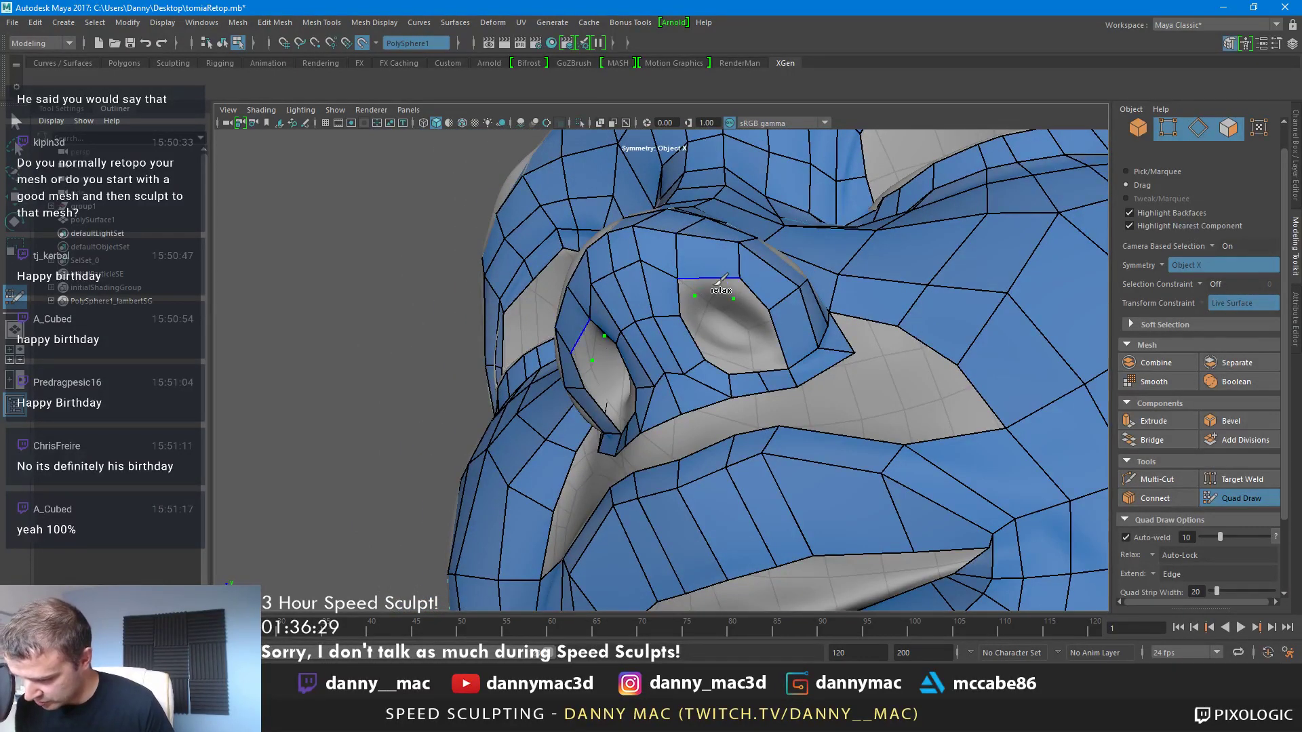
pyautogui.keyDown('shift'); pyautogui.click(718, 286); pyautogui.keyUp('shift')
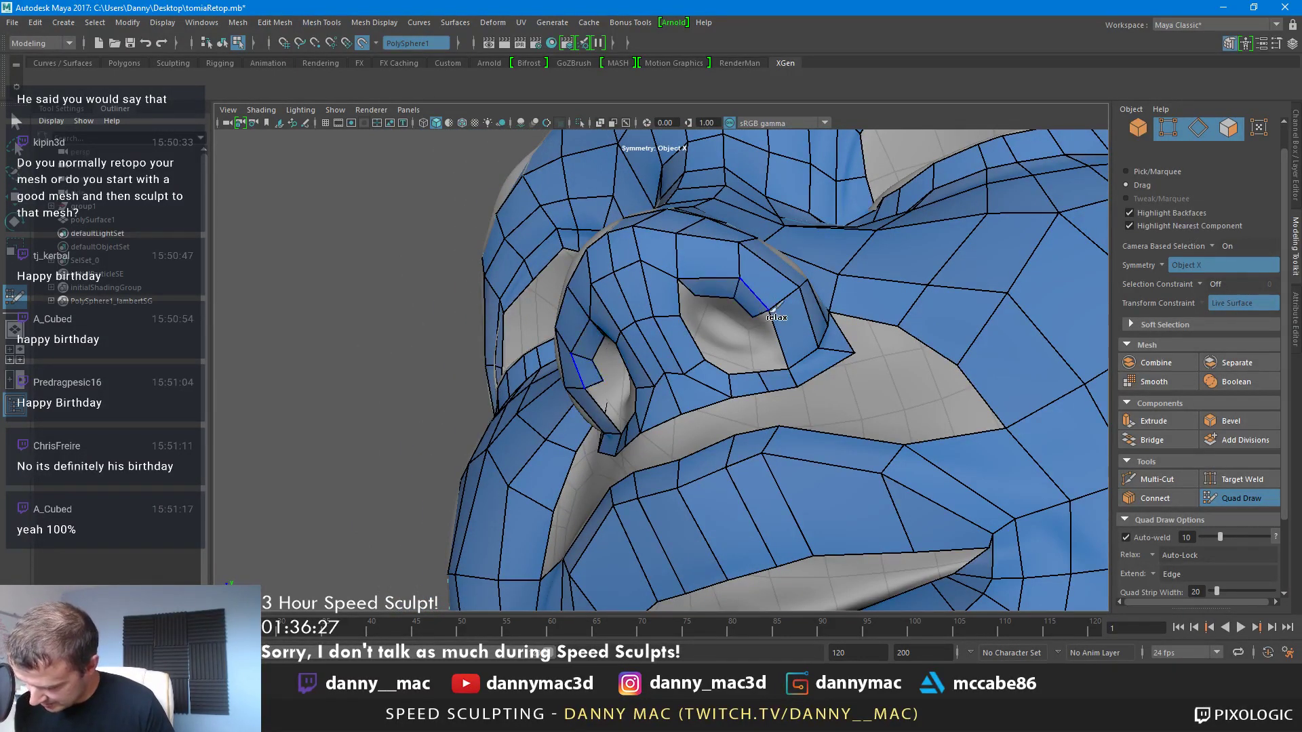
pyautogui.click(759, 346)
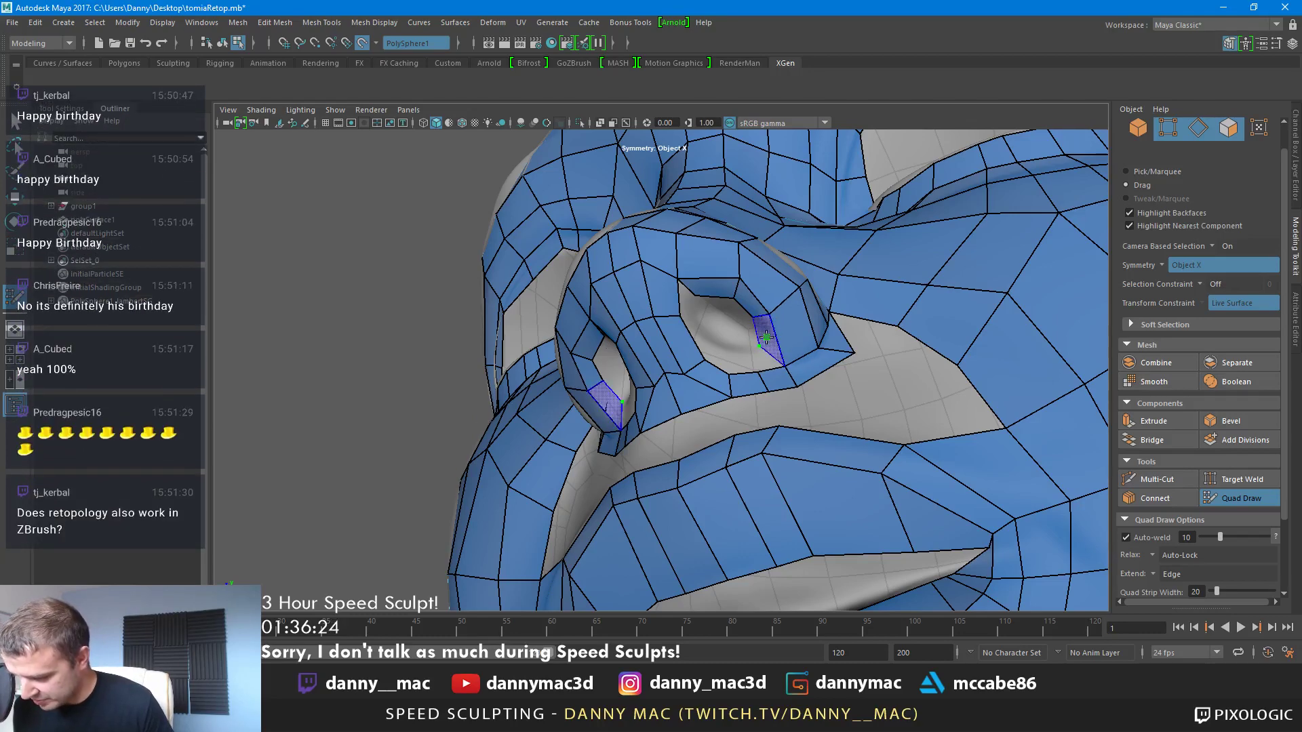
pyautogui.keyDown('shift'); pyautogui.click(765, 344); pyautogui.keyUp('shift')
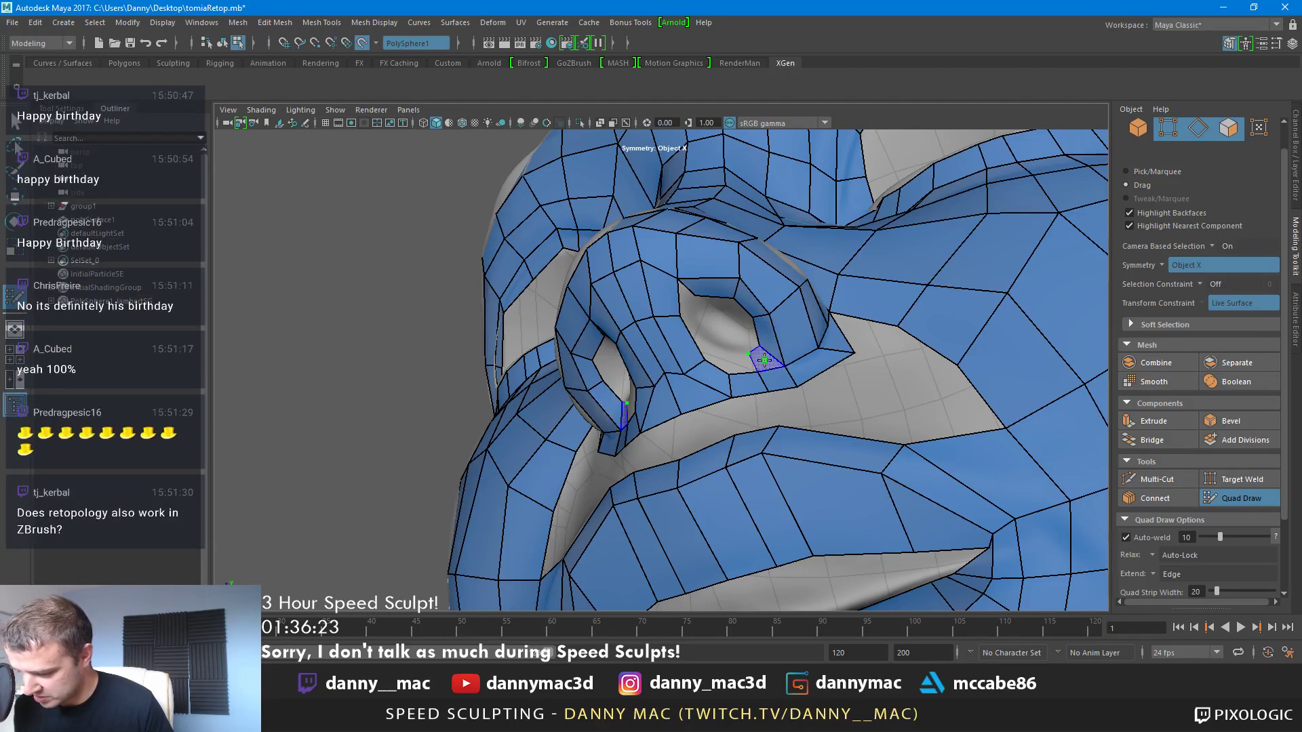
# Continue the inner nostril quads along the lower and inner rims to close the ring around each opening
pyautogui.keyDown('shift'); pyautogui.click(737, 361); pyautogui.keyUp('shift')
pyautogui.click(731, 357)
pyautogui.keyDown('shift'); pyautogui.click(744, 364); pyautogui.keyUp('shift')
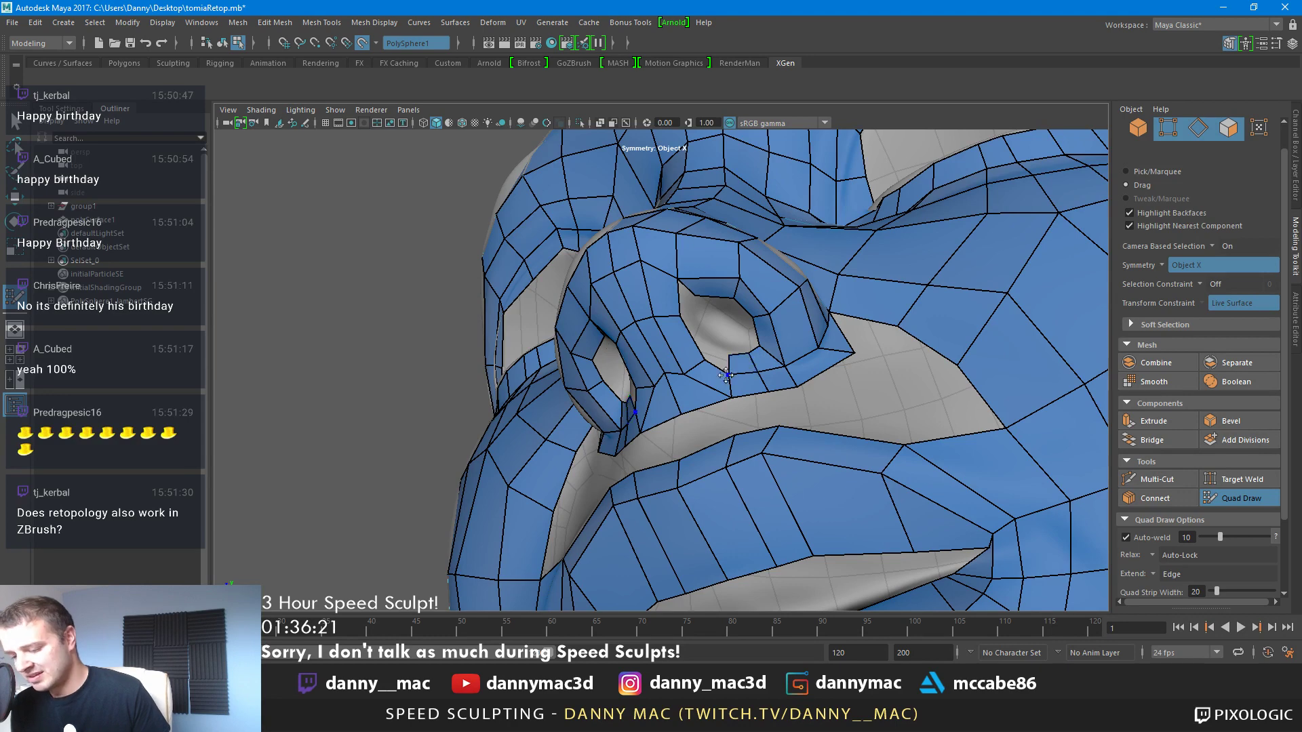
pyautogui.keyDown('alt'); pyautogui.moveTo(755, 345); pyautogui.dragTo(729, 374); pyautogui.keyUp('alt')
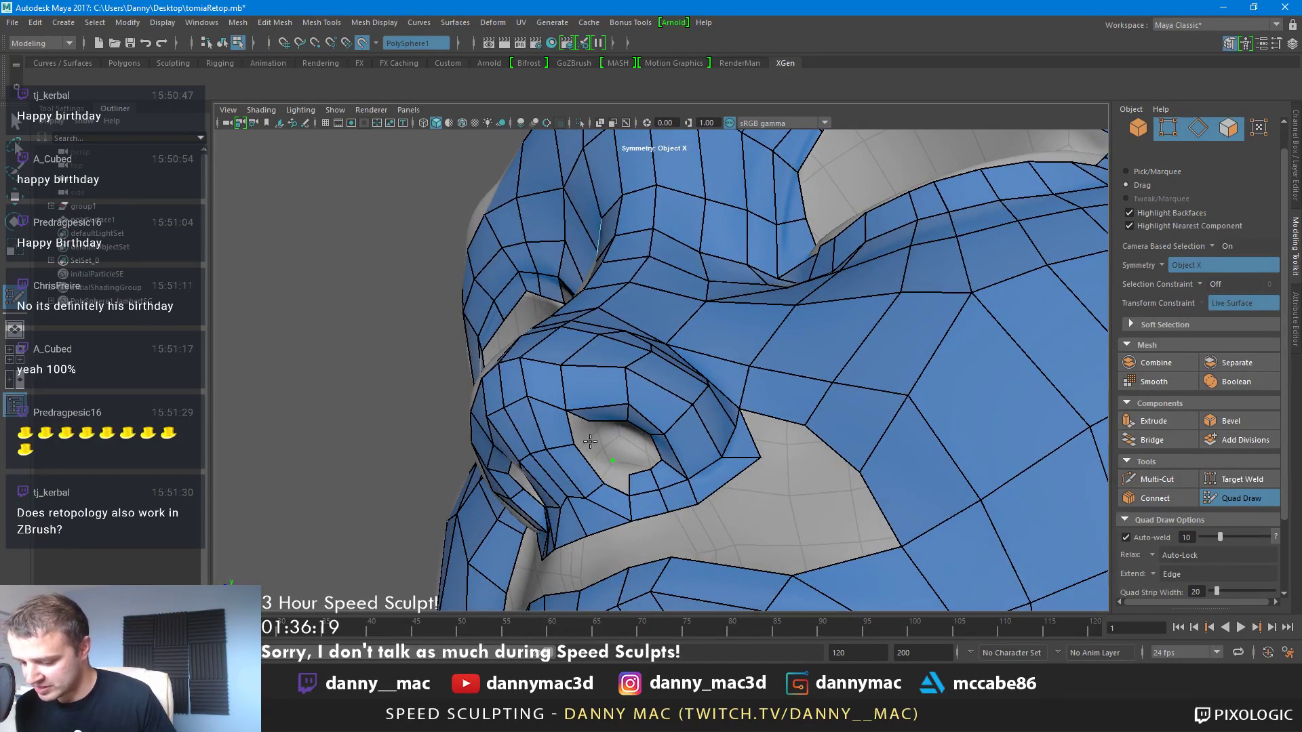
pyautogui.keyDown('shift'); pyautogui.click(601, 460); pyautogui.keyUp('shift')
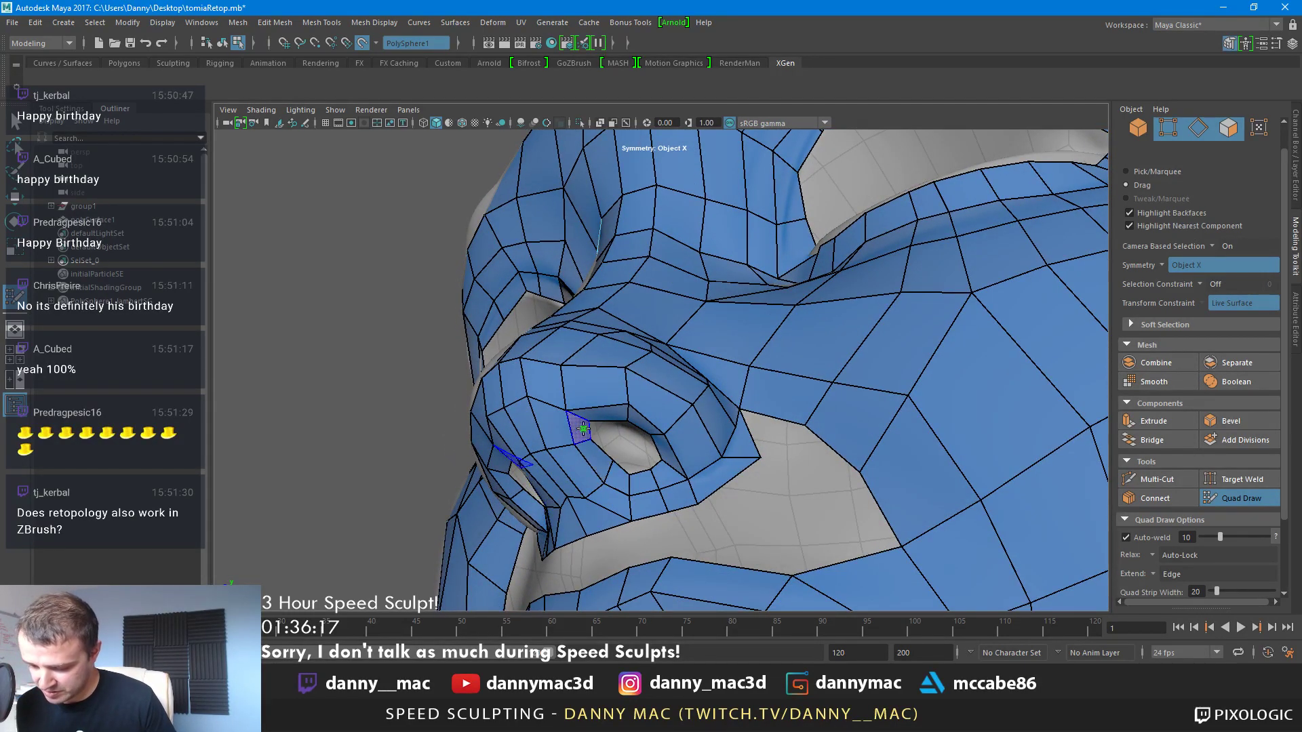
pyautogui.keyDown('alt'); pyautogui.moveTo(646, 408); pyautogui.dragTo(693, 413); pyautogui.keyUp('alt')
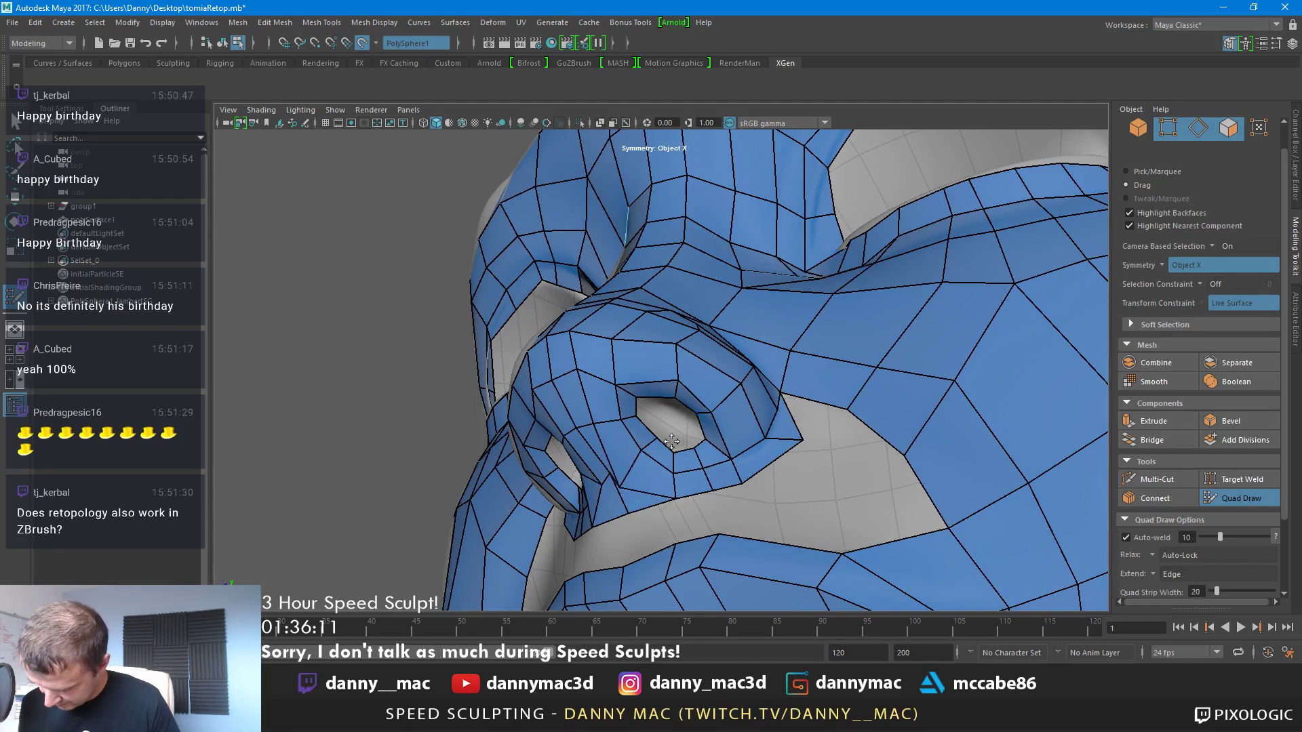
# Delete the faces between the nostrils, rebuild that strip with quads, and place points inside the nostril cavities
pyautogui.keyDown('alt'); pyautogui.moveTo(686, 457); pyautogui.dragTo(976, 259); pyautogui.keyUp('alt')
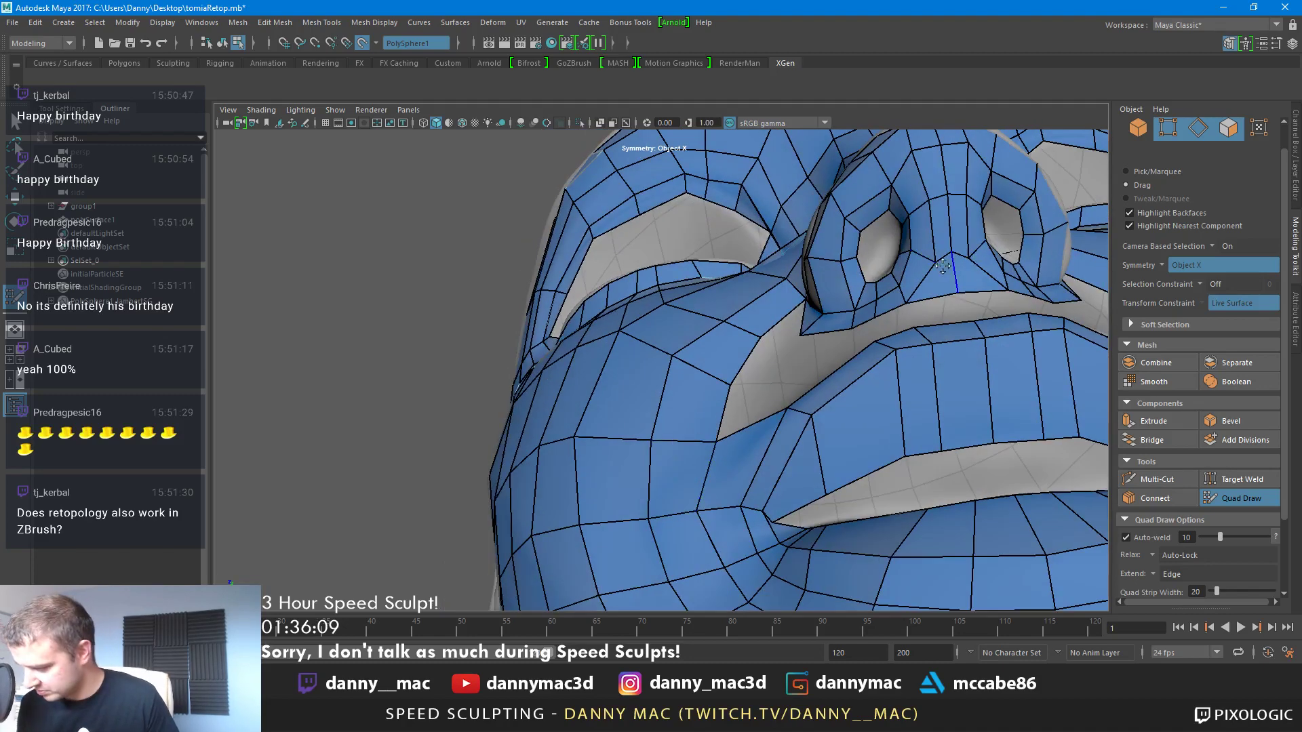
pyautogui.keyDown('alt'); pyautogui.moveTo(980, 258); pyautogui.dragTo(800, 356, button='middle'); pyautogui.keyUp('alt')
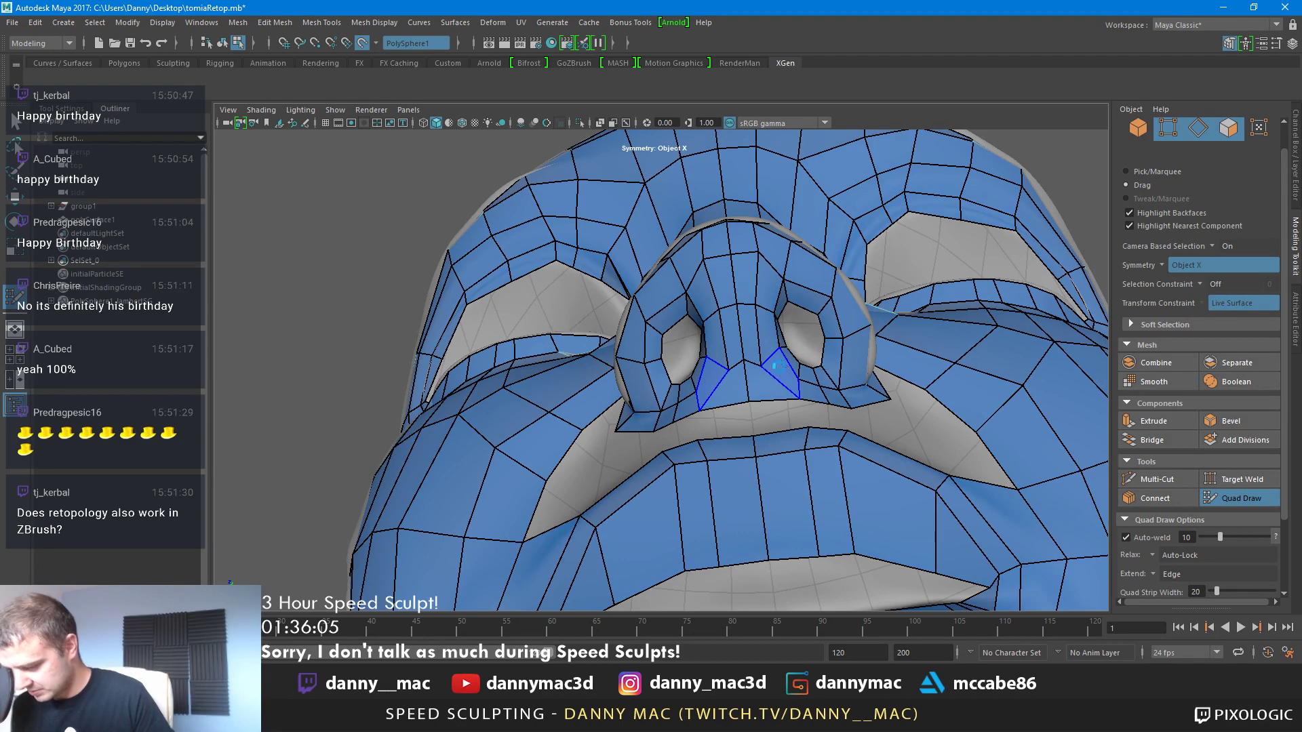
pyautogui.keyDown('ctrl'); pyautogui.keyDown('shift'); pyautogui.click(763, 352); pyautogui.keyUp('shift'); pyautogui.keyUp('ctrl')
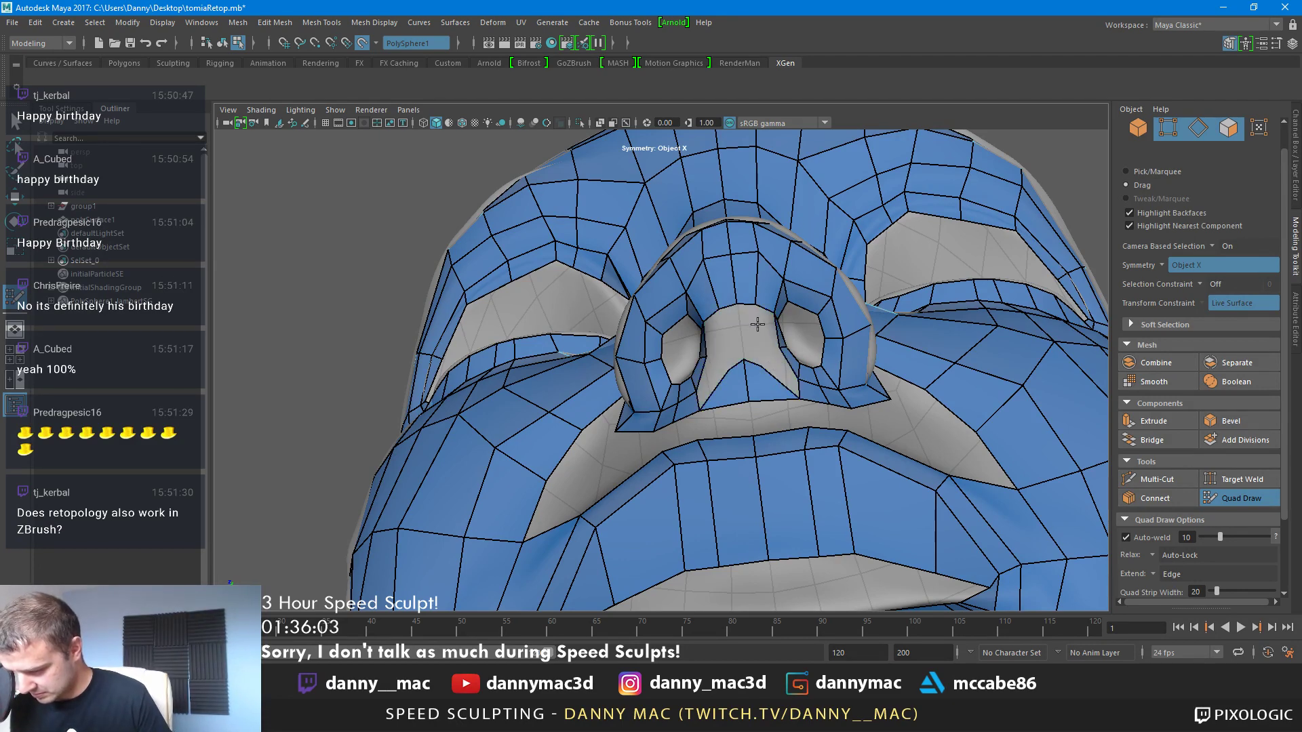
pyautogui.keyDown('shift'); pyautogui.click(763, 339); pyautogui.keyUp('shift')
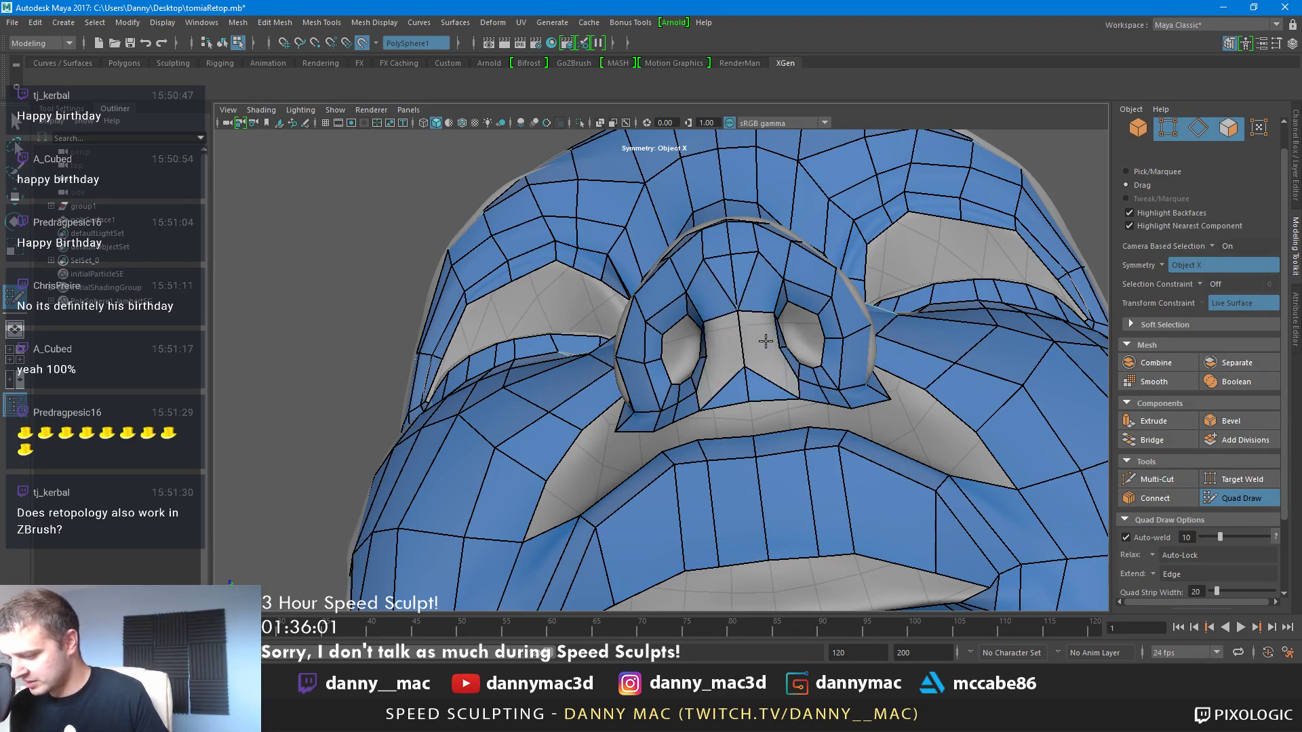
pyautogui.keyDown('shift'); pyautogui.click(753, 342); pyautogui.keyUp('shift')
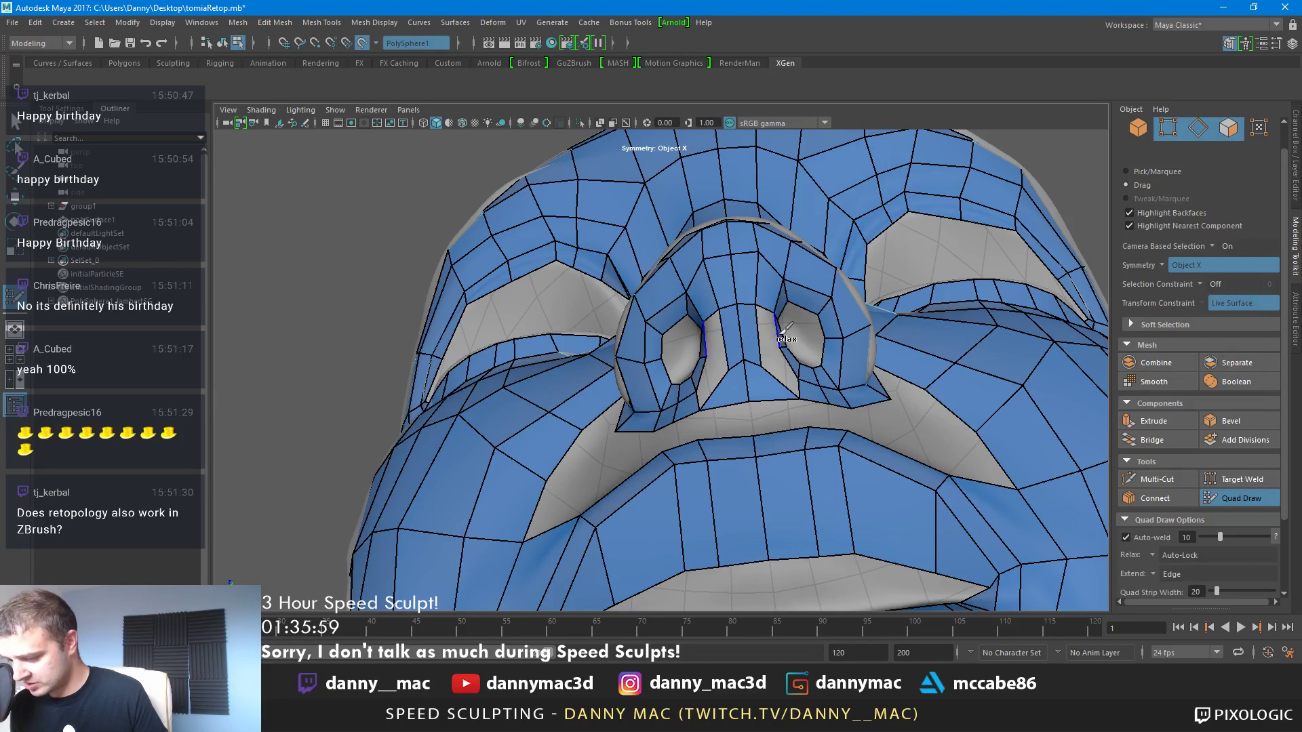
pyautogui.keyDown('alt'); pyautogui.moveTo(776, 375); pyautogui.dragTo(667, 445); pyautogui.keyUp('alt')
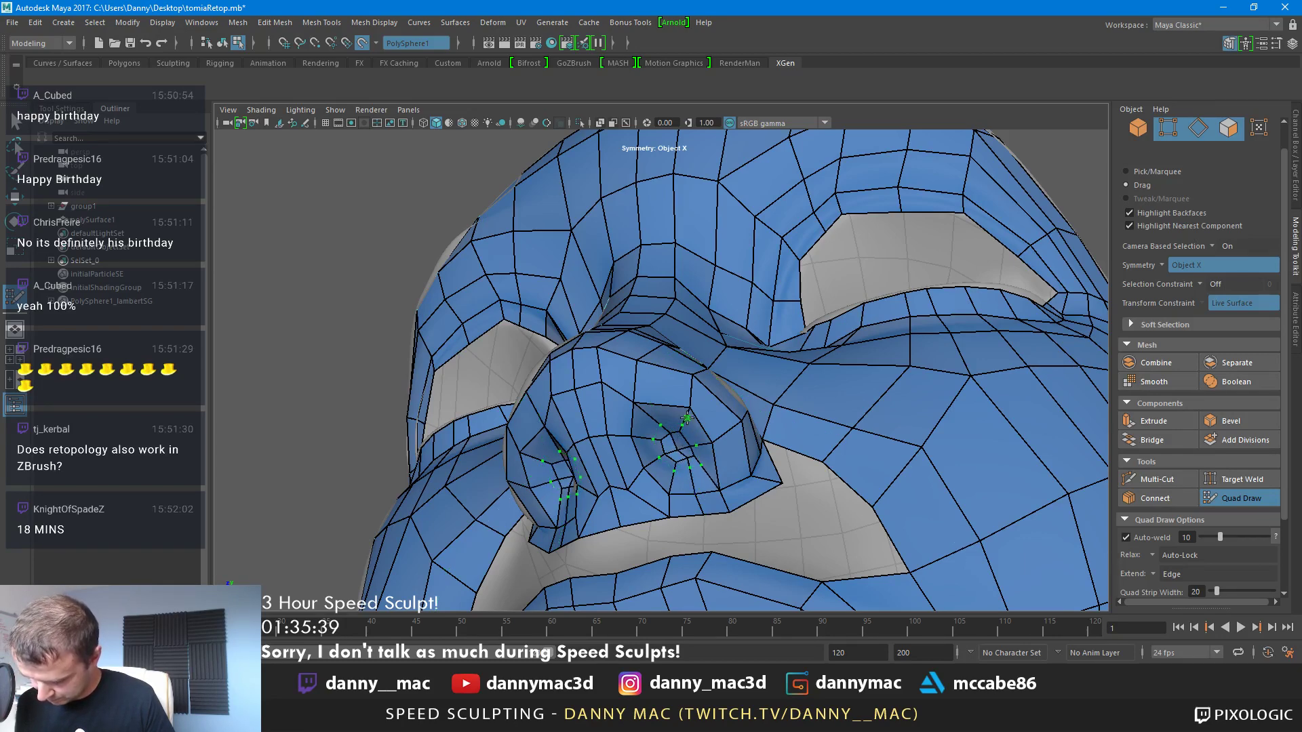
# Insert an edge loop along the upper lip
pyautogui.scroll(-10, 687, 419)
pyautogui.keyDown('alt'); pyautogui.moveTo(479, 372); pyautogui.dragTo(758, 484); pyautogui.keyUp('alt')
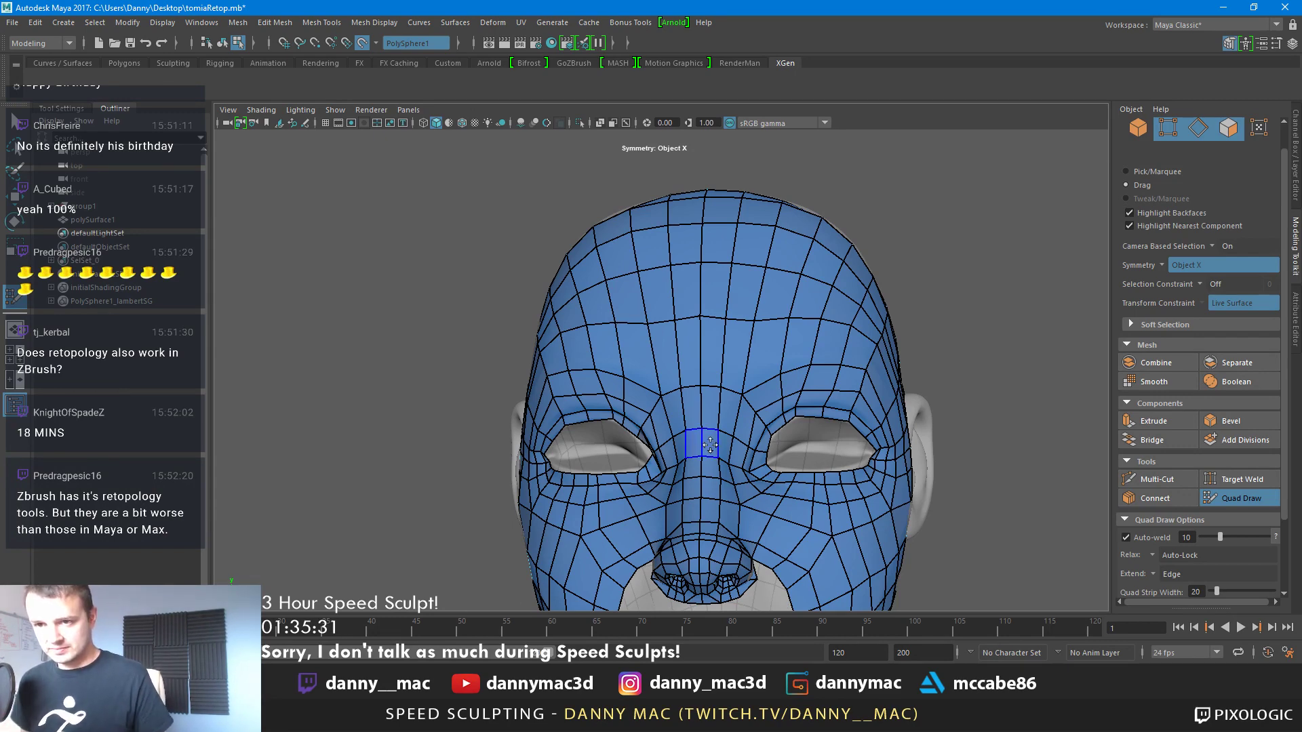
pyautogui.scroll(-3, 768, 346)
pyautogui.keyDown('alt'); pyautogui.moveTo(768, 346); pyautogui.dragTo(768, 255, button='middle'); pyautogui.keyUp('alt')
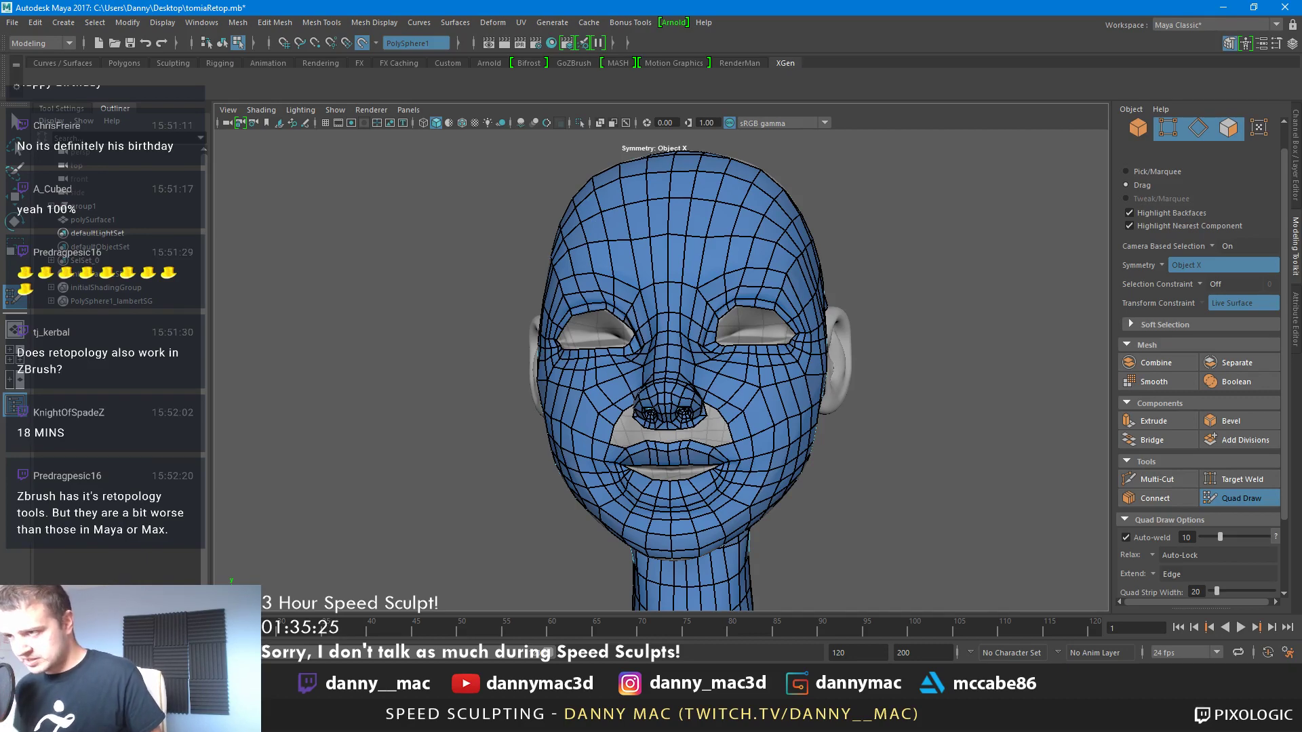
pyautogui.keyDown('alt'); pyautogui.moveTo(790, 400); pyautogui.dragTo(913, 434, button='right'); pyautogui.keyUp('alt')
pyautogui.keyDown('alt'); pyautogui.moveTo(912, 434); pyautogui.dragTo(894, 372, button='middle'); pyautogui.keyUp('alt')
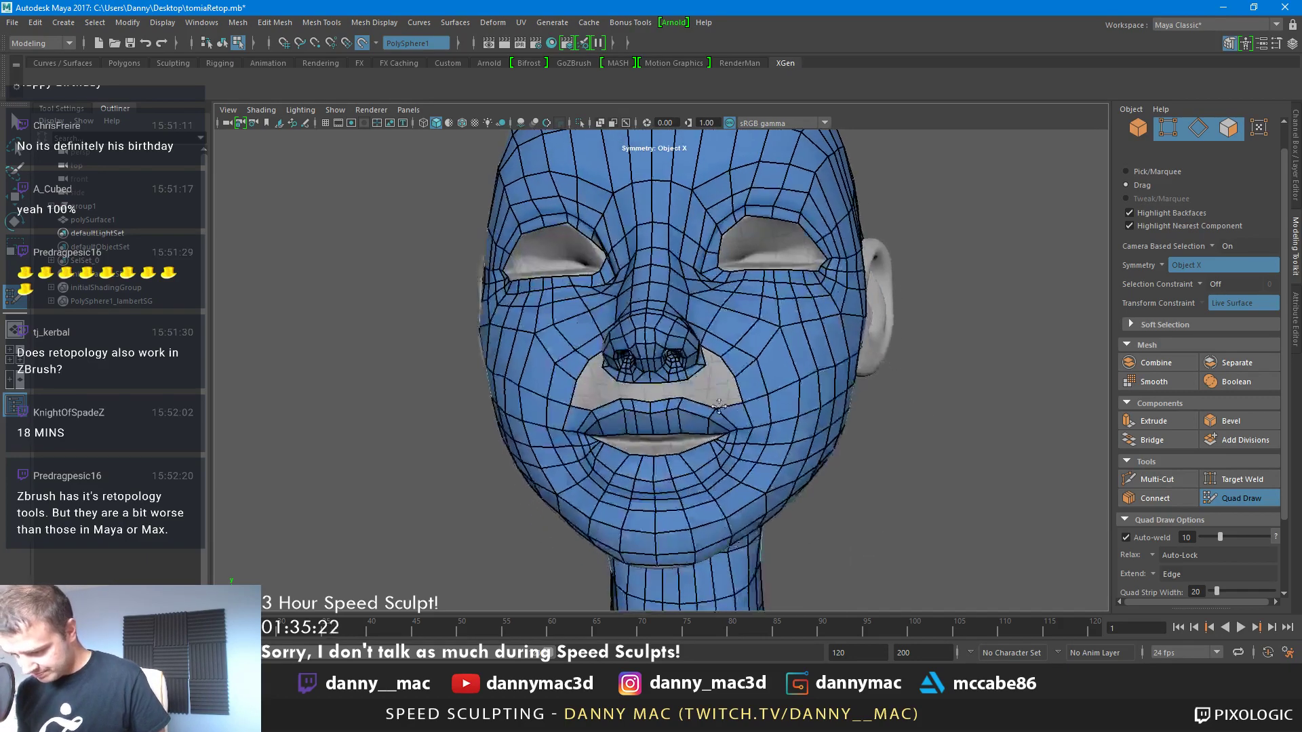
pyautogui.keyDown('alt'); pyautogui.moveTo(895, 372); pyautogui.dragTo(873, 369); pyautogui.keyUp('alt')
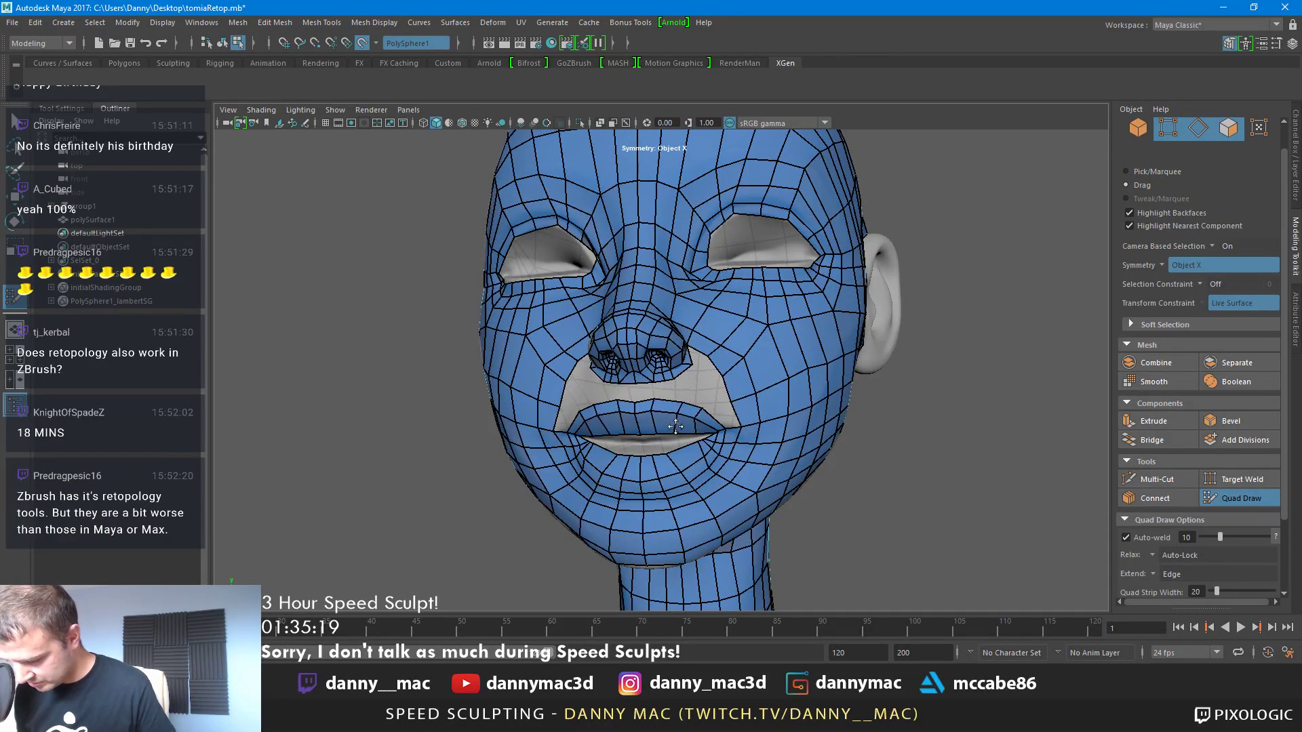
pyautogui.keyDown('ctrl'); pyautogui.click(681, 425); pyautogui.keyUp('ctrl')
pyautogui.keyDown('alt'); pyautogui.moveTo(726, 404); pyautogui.dragTo(745, 401, button='right'); pyautogui.keyUp('alt')
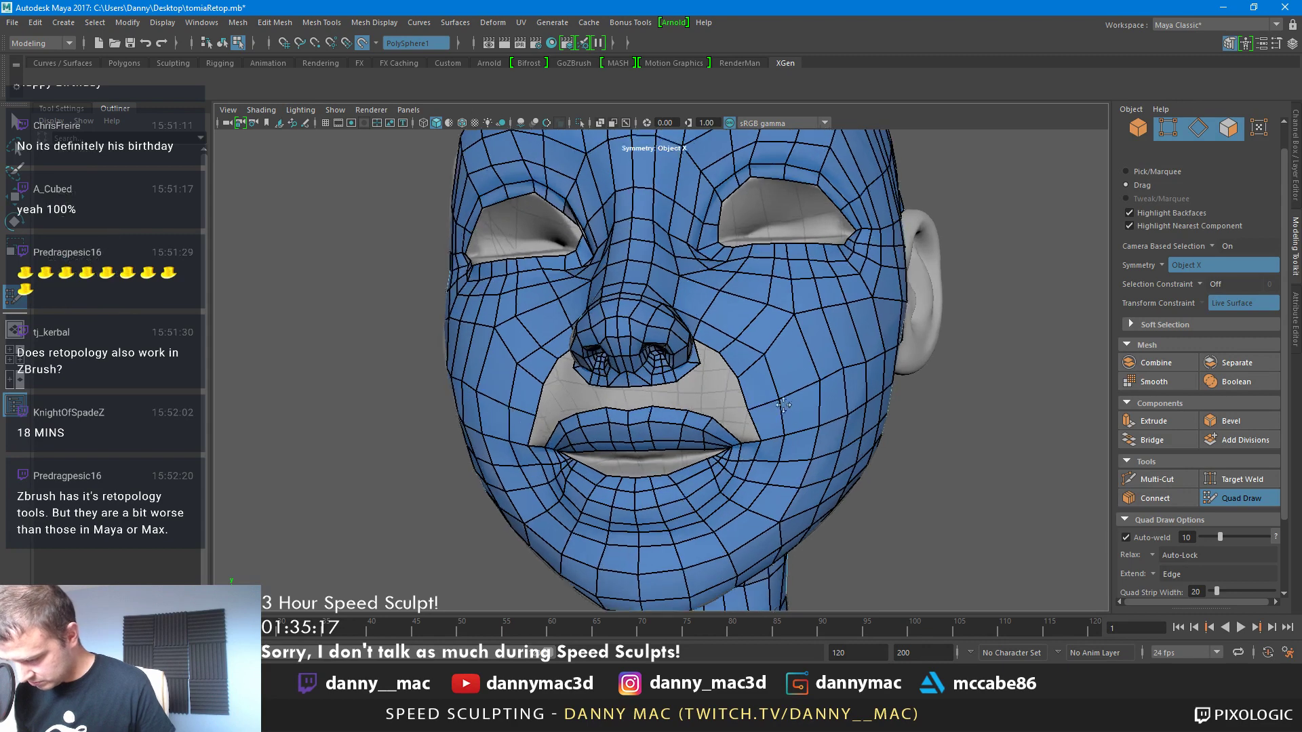
pyautogui.keyDown('alt'); pyautogui.moveTo(745, 400); pyautogui.dragTo(704, 386, button='middle'); pyautogui.keyUp('alt')
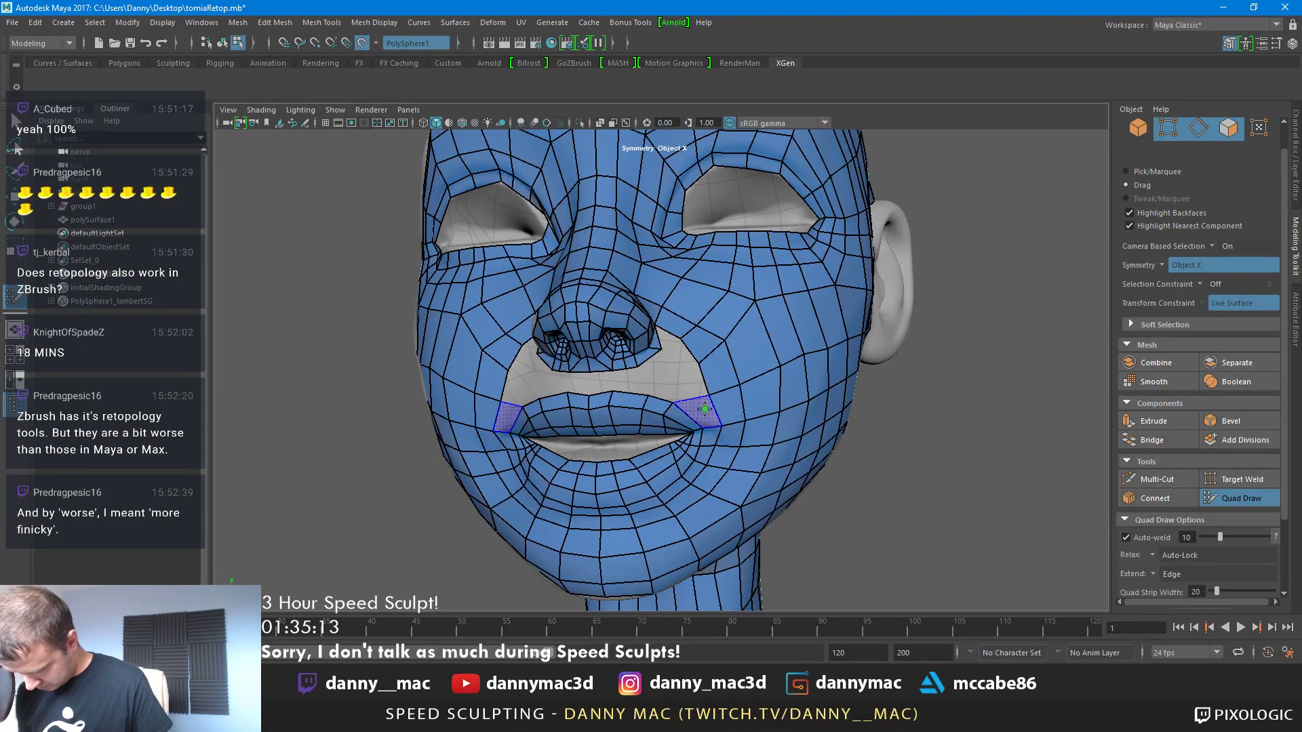
# Fill quads between the mouth corners and cheeks and in the corner gaps beside the nostril wings
pyautogui.click(673, 374)
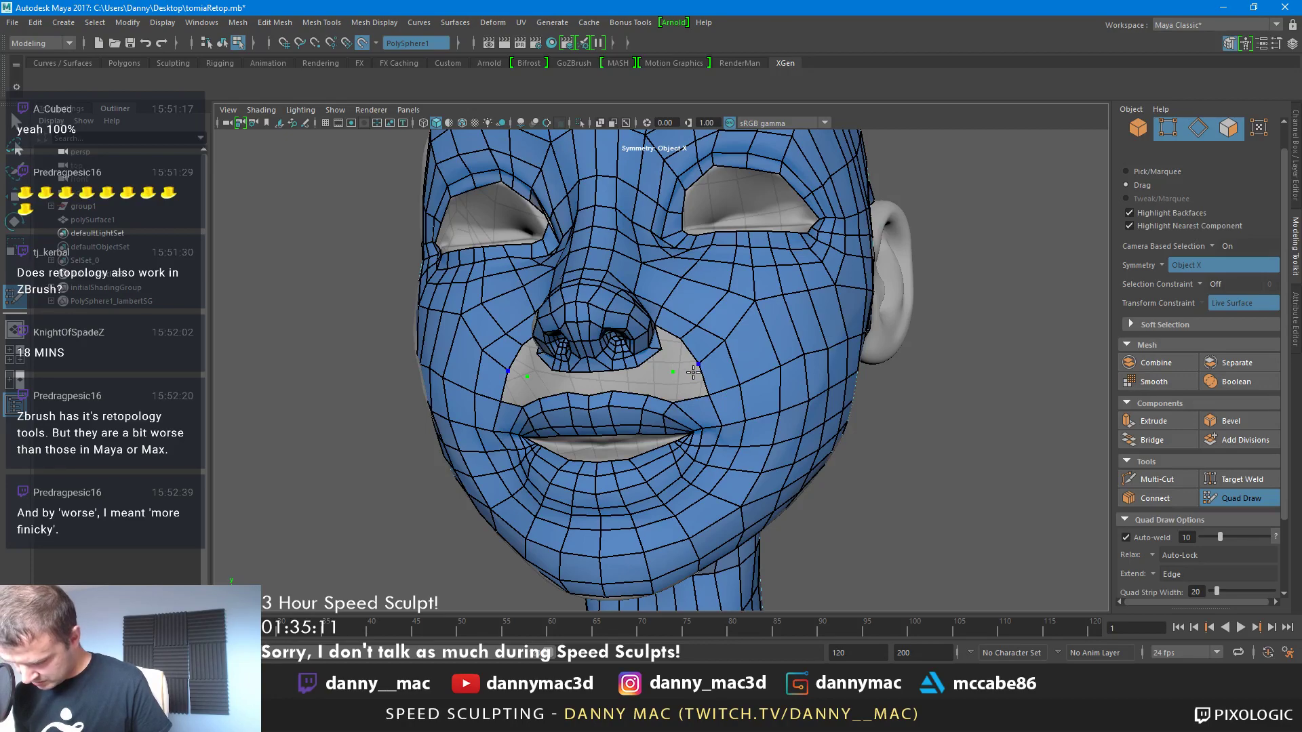
pyautogui.keyDown('shift'); pyautogui.click(690, 372); pyautogui.keyUp('shift')
pyautogui.keyDown('alt'); pyautogui.moveTo(782, 365); pyautogui.dragTo(710, 365, button='right'); pyautogui.keyUp('alt')
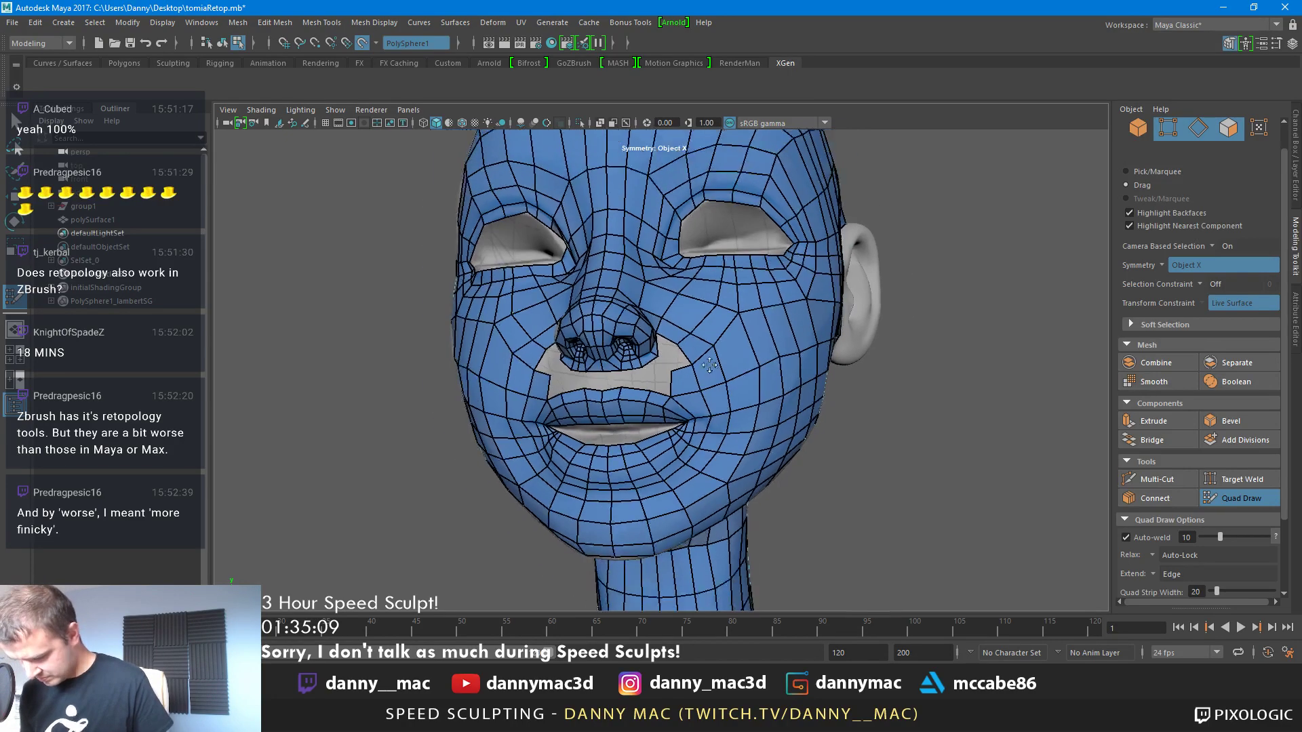
pyautogui.moveTo(709, 365)
pyautogui.keyDown('alt'); pyautogui.mouseDown()
pyautogui.moveTo(678, 367)
pyautogui.moveTo(718, 369)
pyautogui.mouseUp(); pyautogui.keyUp('alt')
pyautogui.keyDown('alt'); pyautogui.moveTo(719, 370); pyautogui.dragTo(759, 383, button='right'); pyautogui.keyUp('alt')
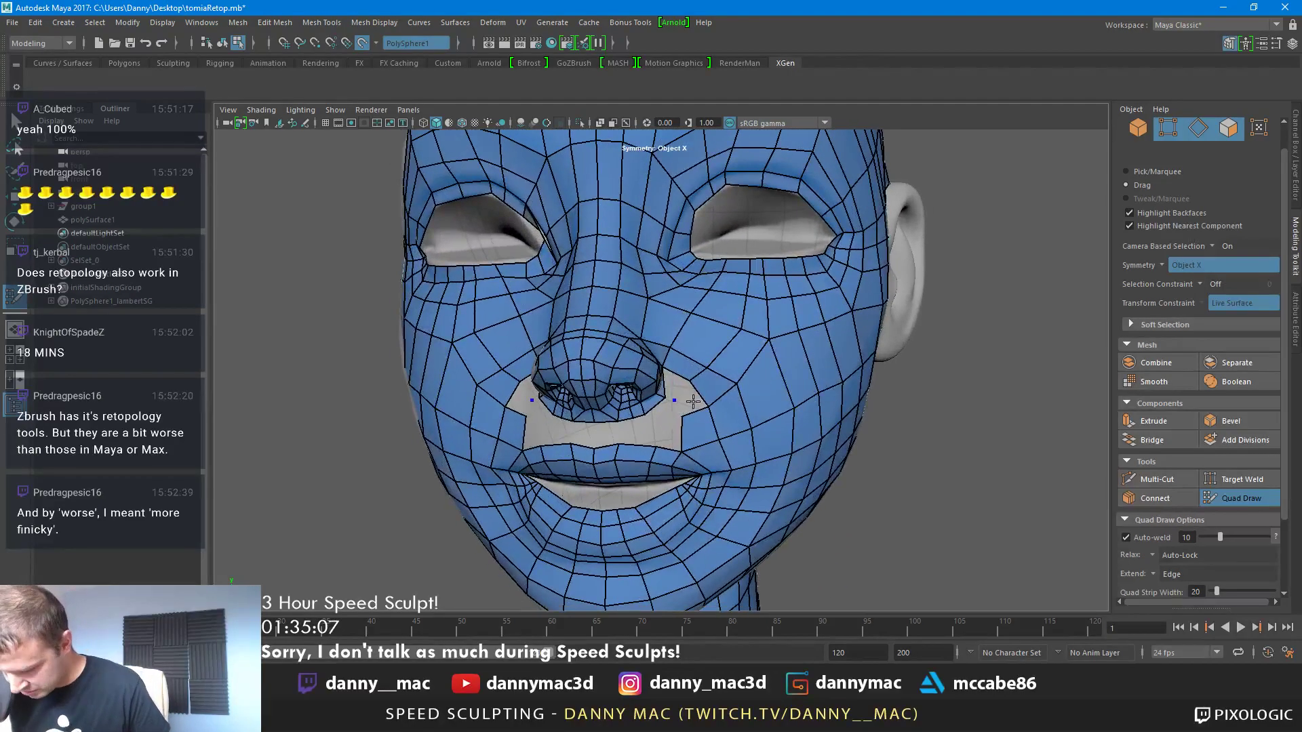
pyautogui.click(674, 385)
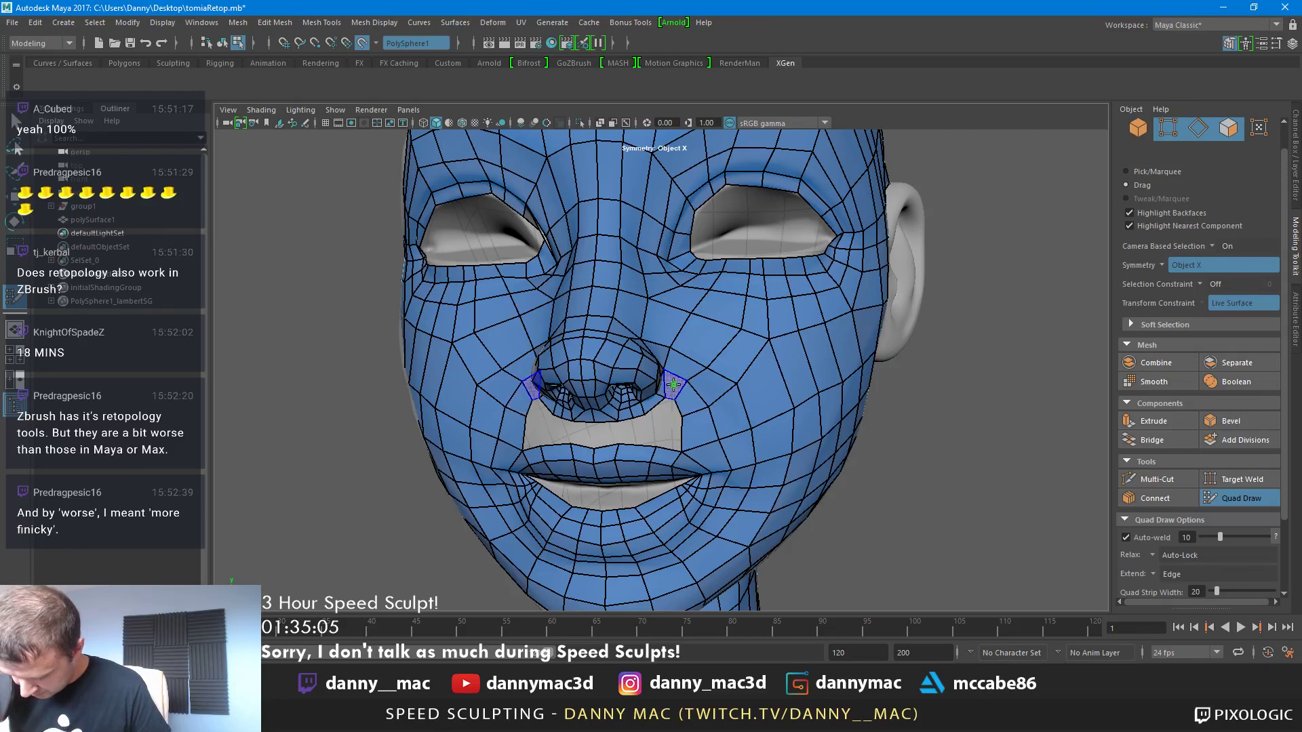
pyautogui.keyDown('shift'); pyautogui.click(675, 387); pyautogui.keyUp('shift')
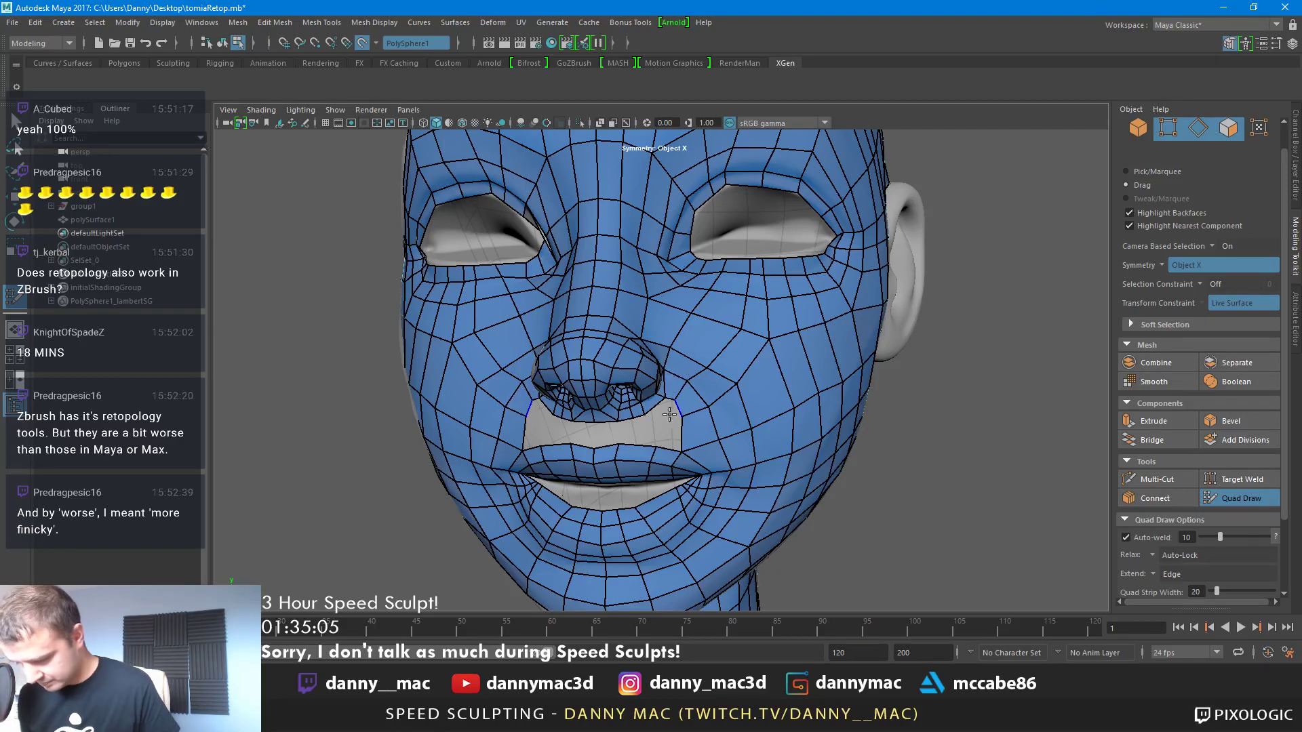
# Place points above the upper lip and fill a new row of quads across its full width
pyautogui.click(617, 435)
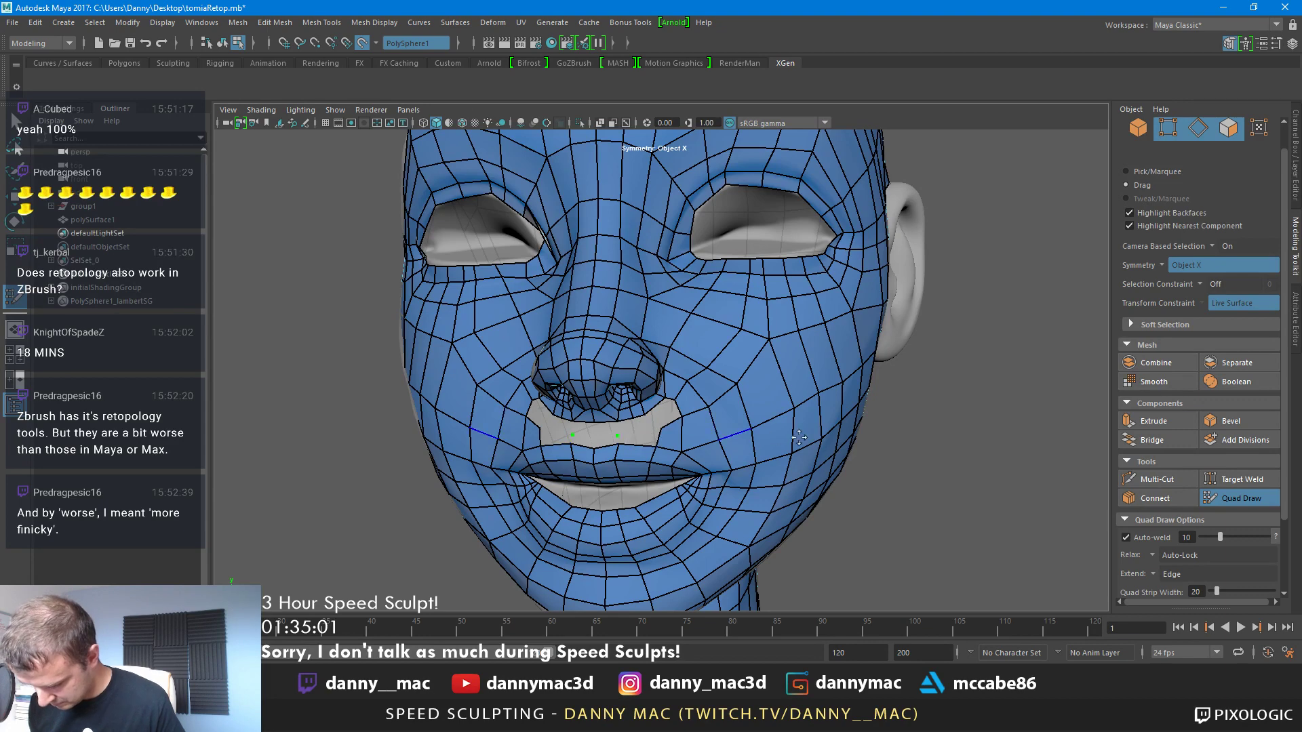
pyautogui.scroll(5, 575, 443)
pyautogui.click(595, 438)
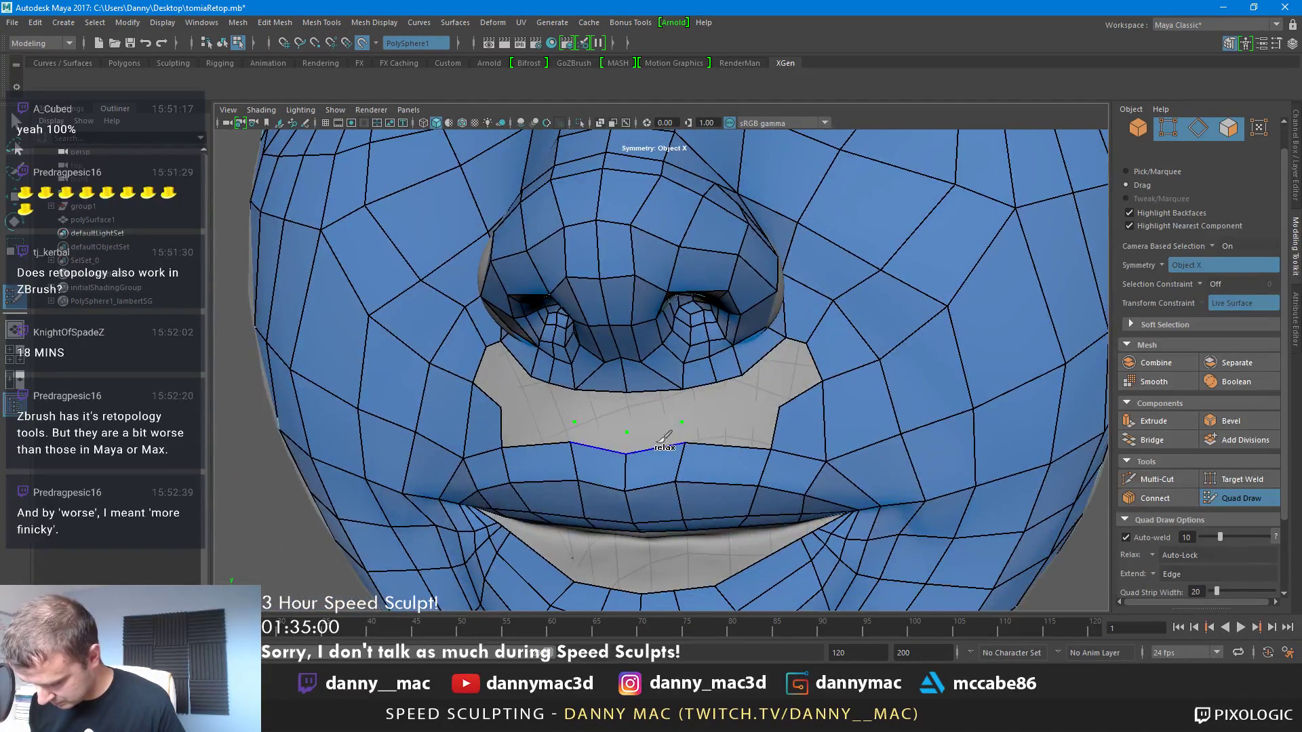
pyautogui.keyDown('shift'); pyautogui.click(716, 430); pyautogui.keyUp('shift')
pyautogui.keyDown('shift'); pyautogui.click(735, 438); pyautogui.keyUp('shift')
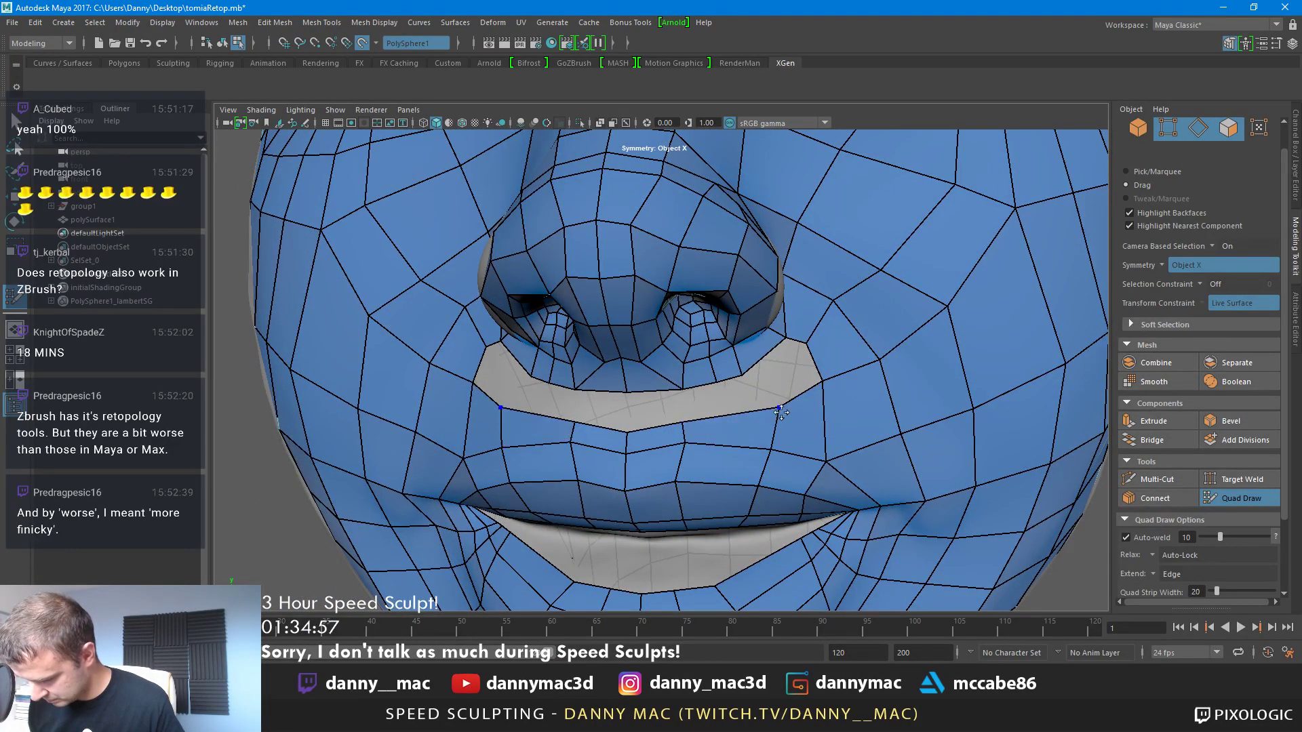
# Move the vertices at the outer ends of the gap above the lip and fill quads beneath the nostril wings
pyautogui.moveTo(780, 410); pyautogui.dragTo(779, 423)
pyautogui.moveTo(825, 378); pyautogui.dragTo(831, 412)
pyautogui.moveTo(806, 344); pyautogui.dragTo(797, 372)
pyautogui.keyDown('shift'); pyautogui.click(777, 386); pyautogui.keyUp('shift')
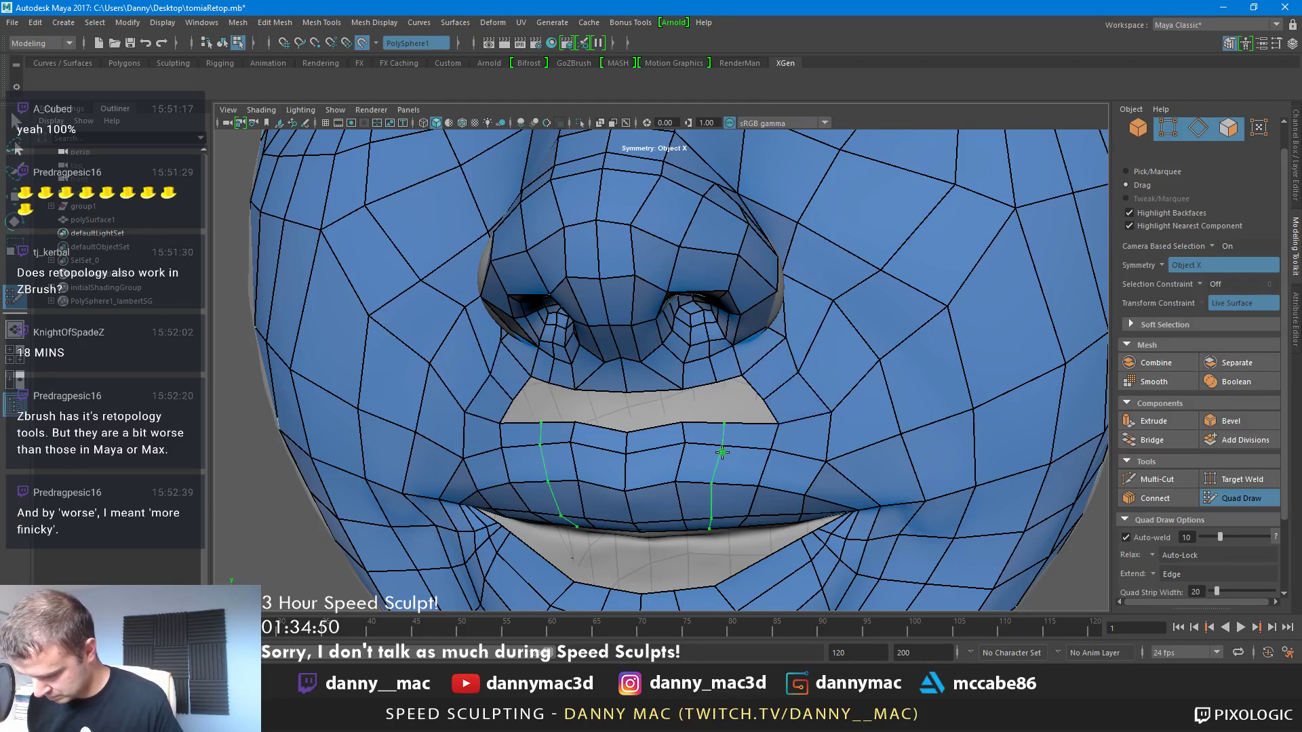
# Rework the edge flow and vertices of the quads along the lower lip's open edge
pyautogui.keyDown('alt'); pyautogui.moveTo(774, 405); pyautogui.dragTo(775, 360); pyautogui.keyUp('alt')
pyautogui.scroll(-3, 774, 360)
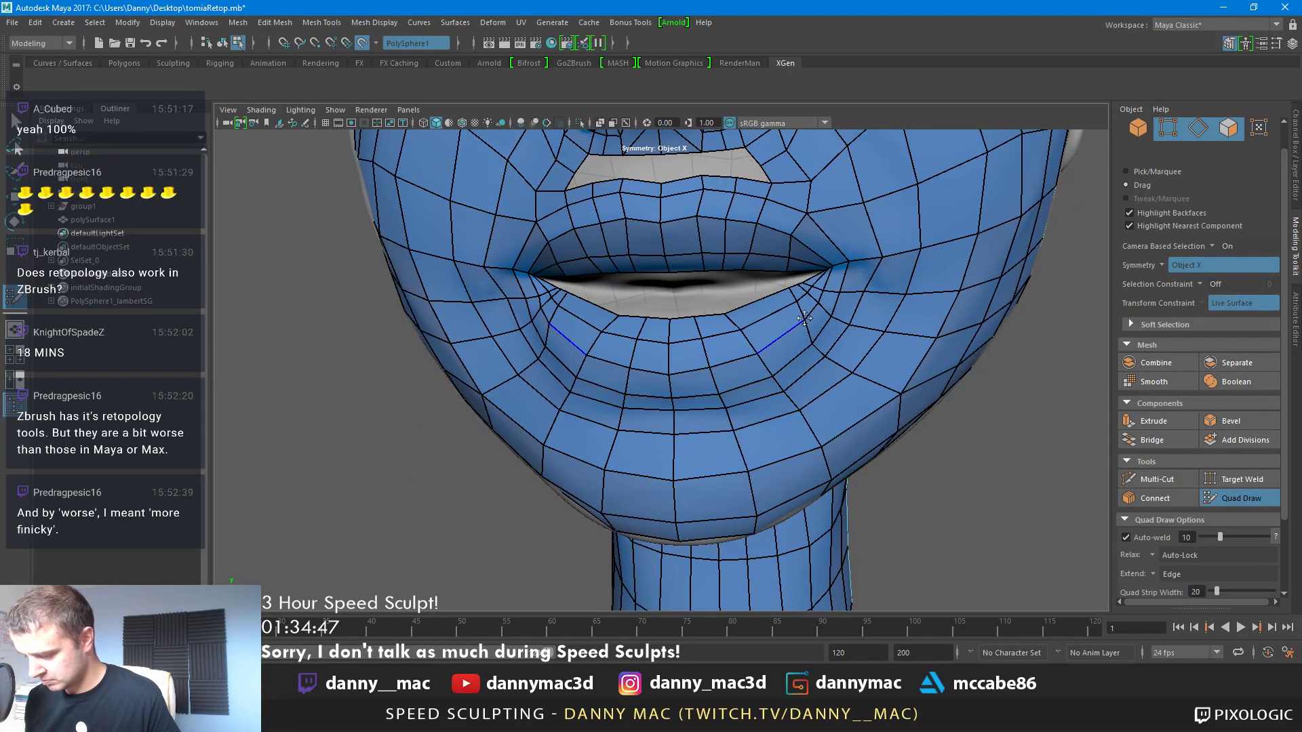
pyautogui.press('space')
pyautogui.press('space')
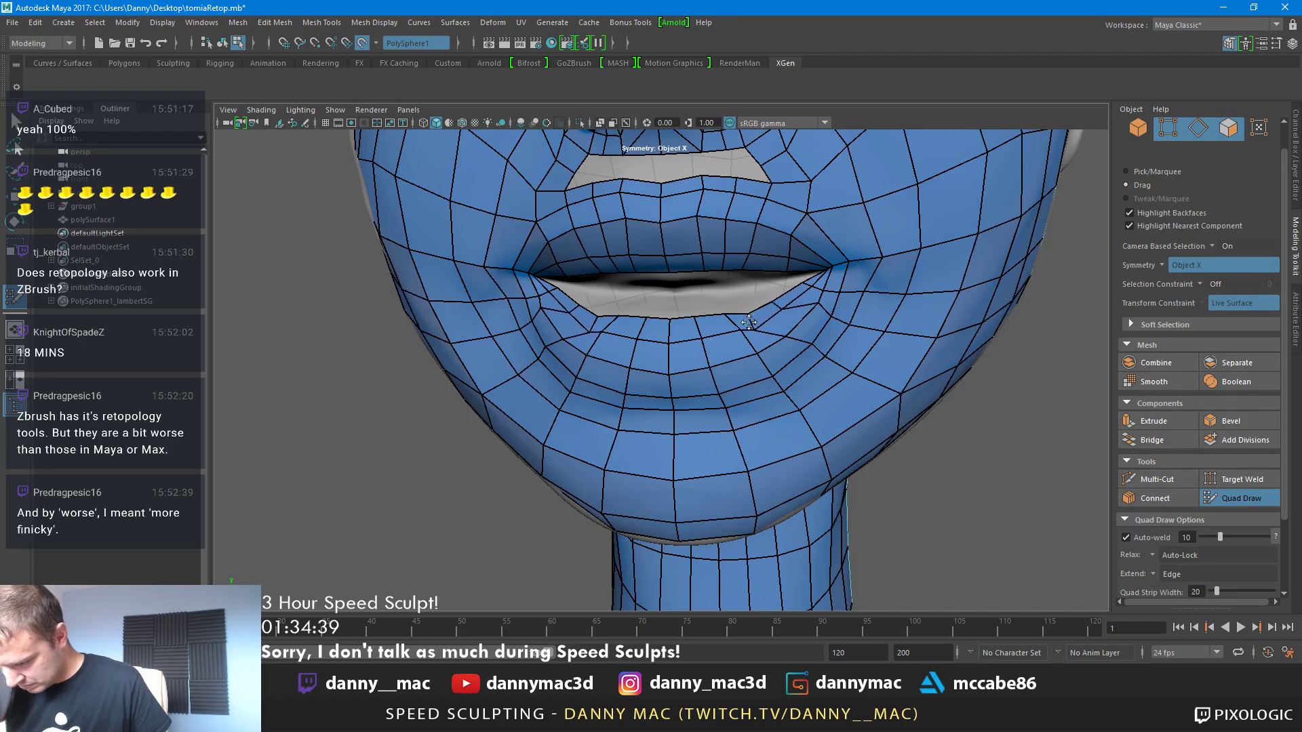
pyautogui.keyDown('alt'); pyautogui.moveTo(686, 333); pyautogui.dragTo(736, 320); pyautogui.keyUp('alt')
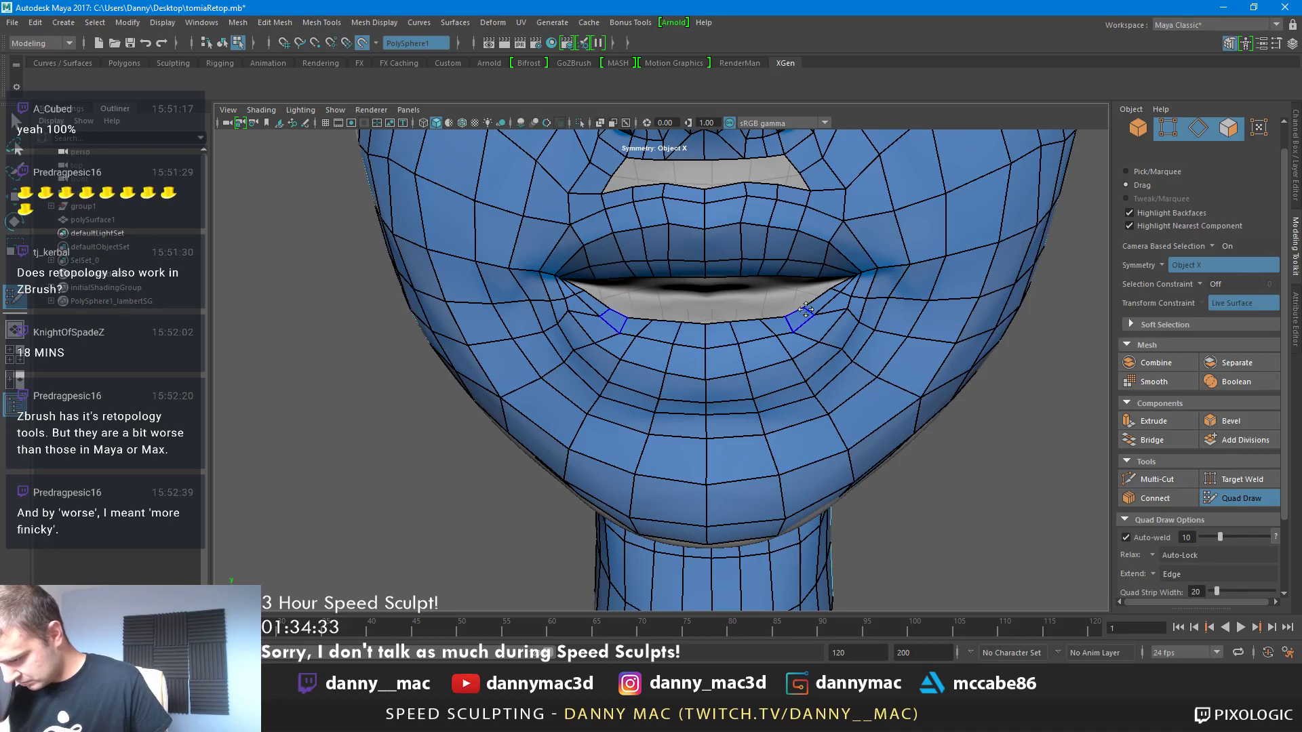
pyautogui.keyDown('alt'); pyautogui.moveTo(825, 271); pyautogui.dragTo(735, 312); pyautogui.keyUp('alt')
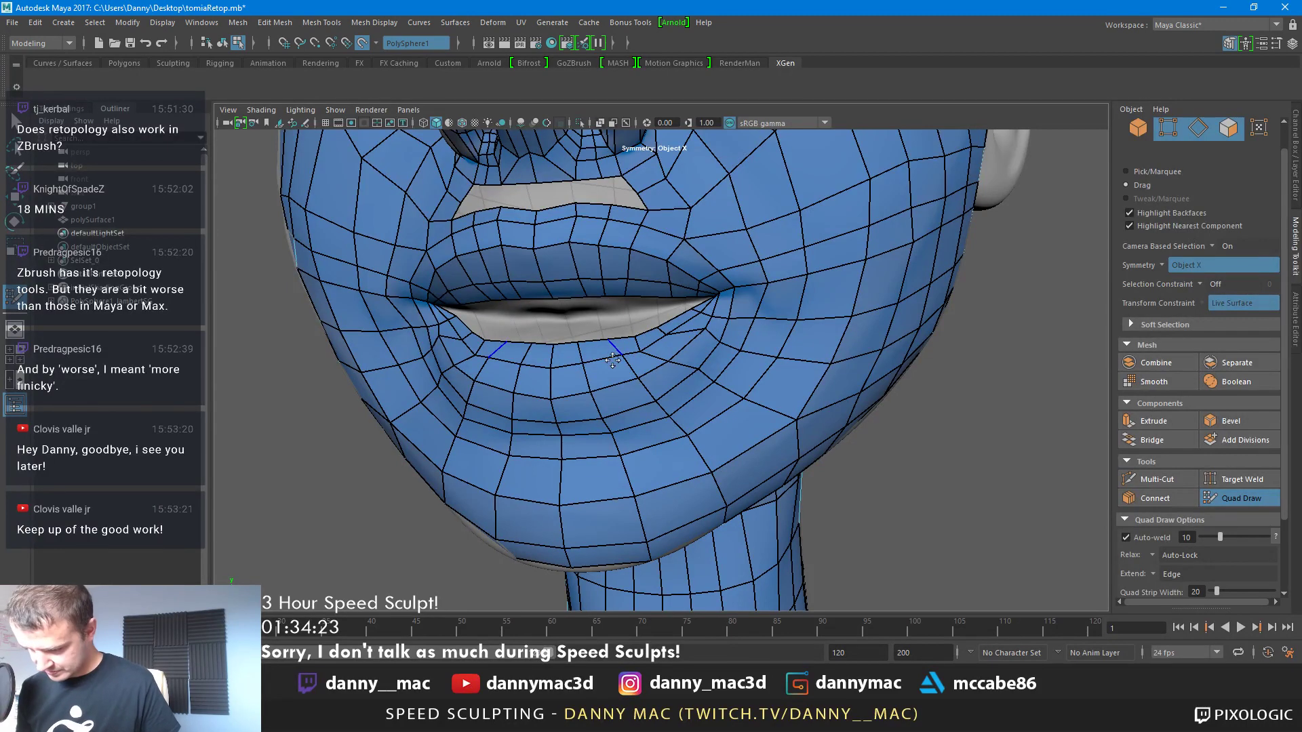
pyautogui.keyDown('alt'); pyautogui.moveTo(728, 309); pyautogui.dragTo(624, 356); pyautogui.keyUp('alt')
pyautogui.keyDown('alt'); pyautogui.moveTo(628, 359); pyautogui.dragTo(414, 410, button='right'); pyautogui.keyUp('alt')
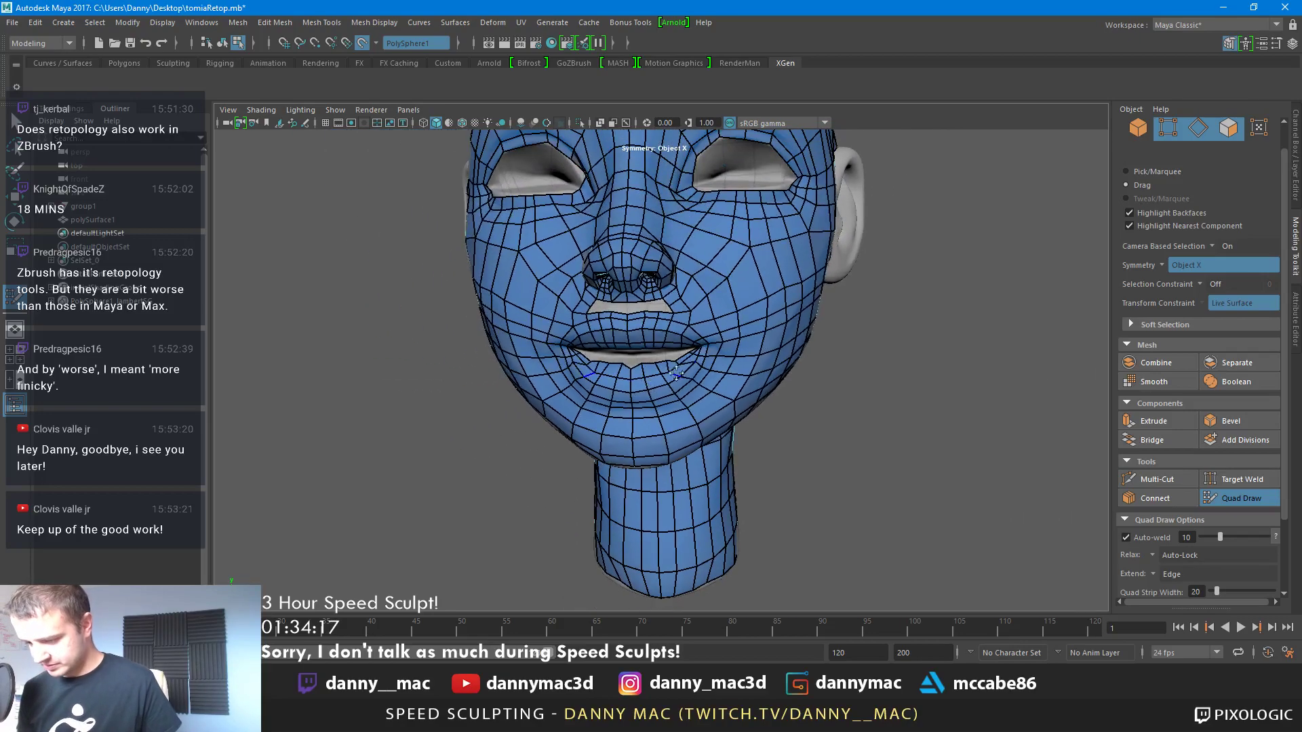
# Place a row of points across the gap above the upper lip and fill it with two rows of quads
pyautogui.scroll(10, 676, 372)
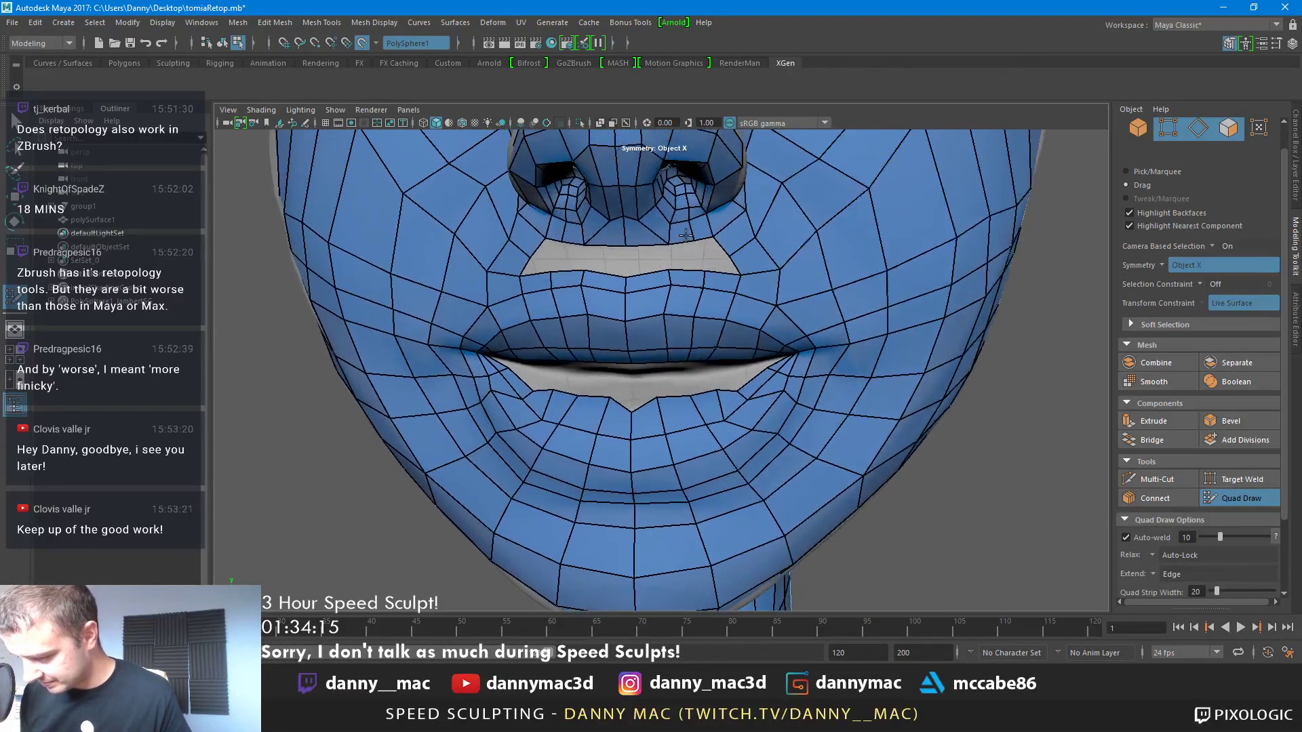
pyautogui.scroll(3, 685, 235)
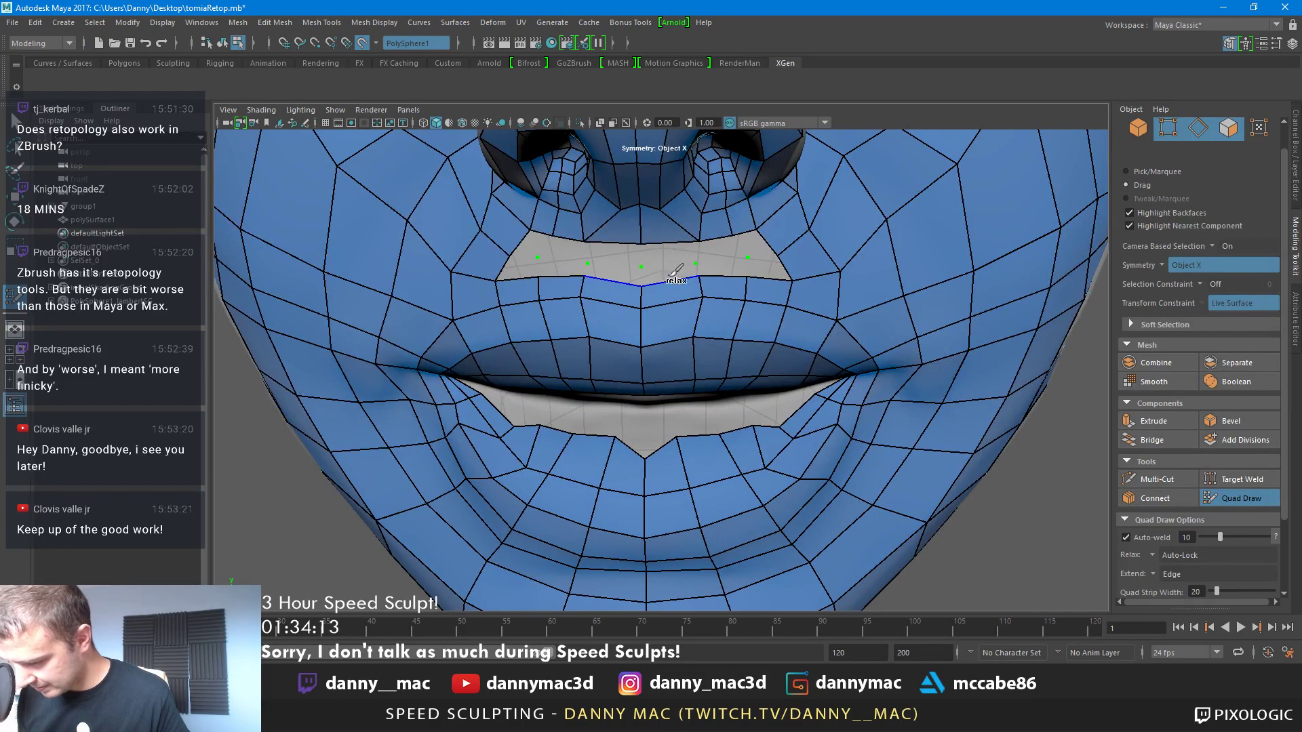
pyautogui.keyDown('shift'); pyautogui.click(665, 273); pyautogui.keyUp('shift')
pyautogui.keyDown('shift'); pyautogui.click(666, 273); pyautogui.keyUp('shift')
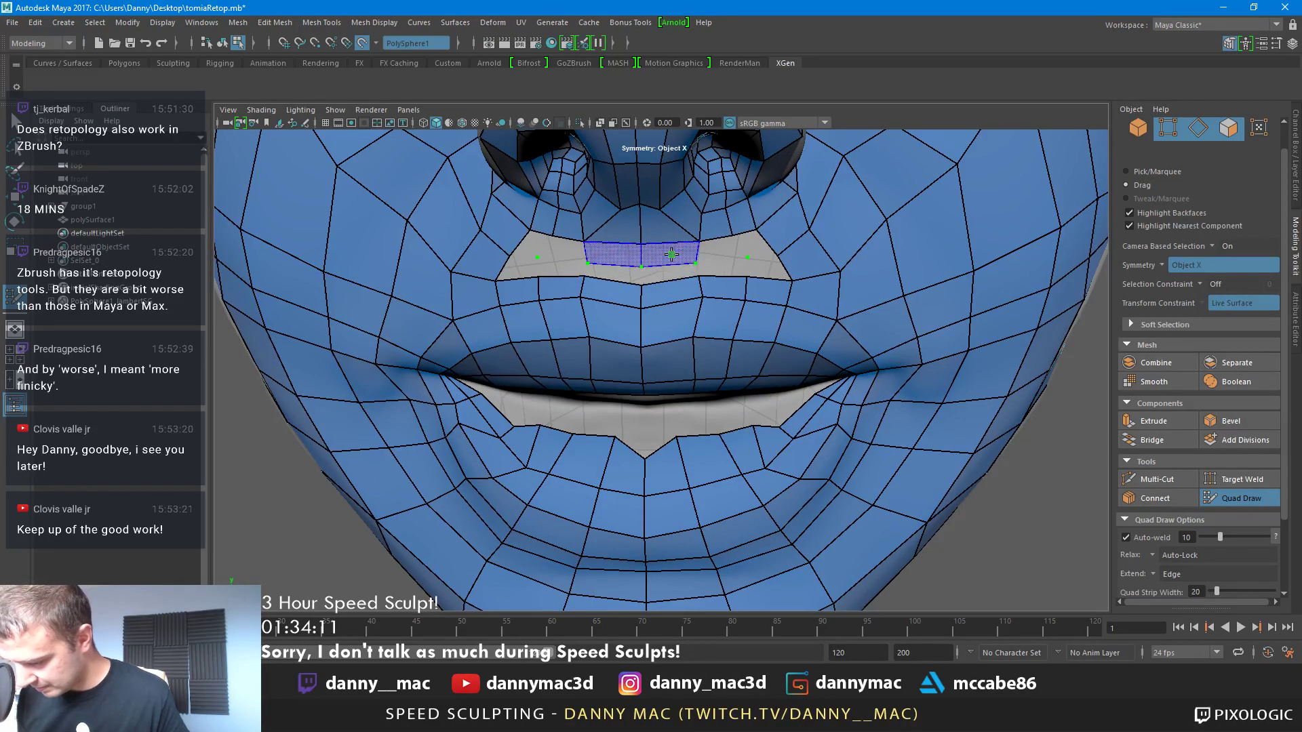
pyautogui.keyDown('shift'); pyautogui.click(673, 256); pyautogui.keyUp('shift')
pyautogui.hotkey('ctrl', 'z')
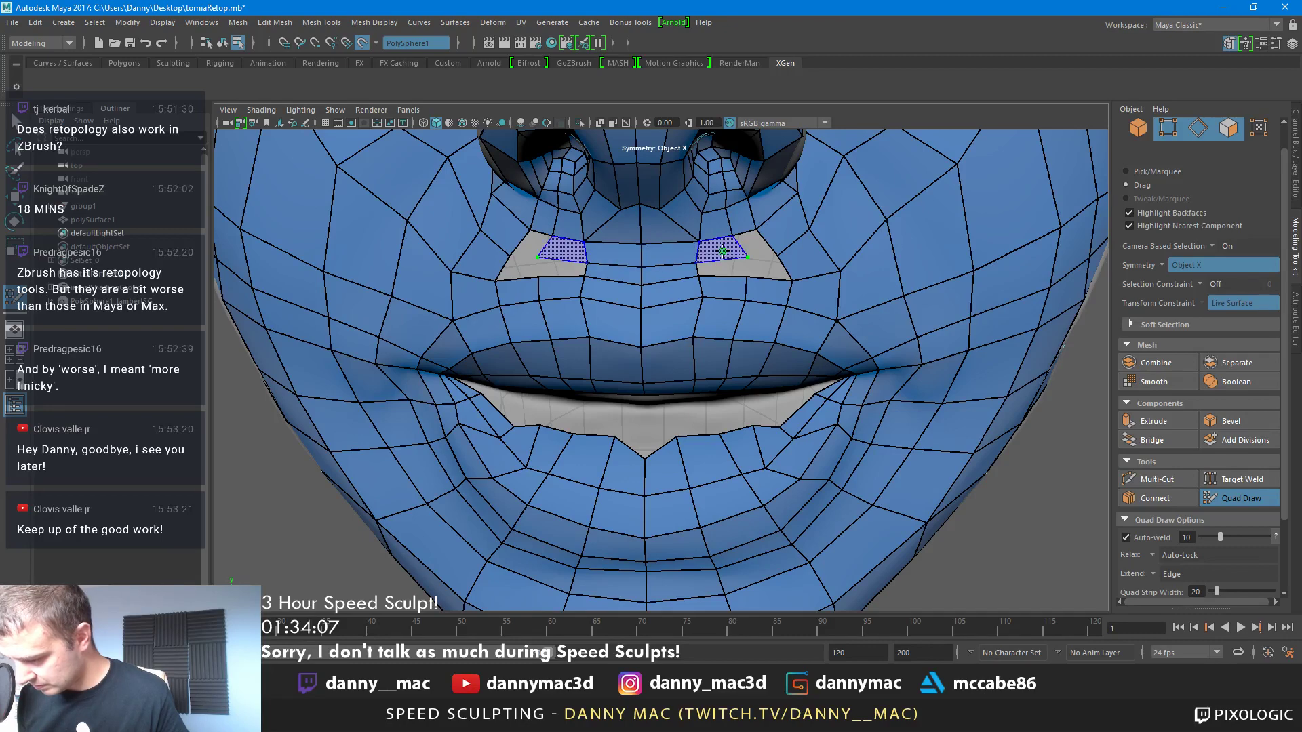
pyautogui.keyDown('shift'); pyautogui.click(723, 251); pyautogui.keyUp('shift')
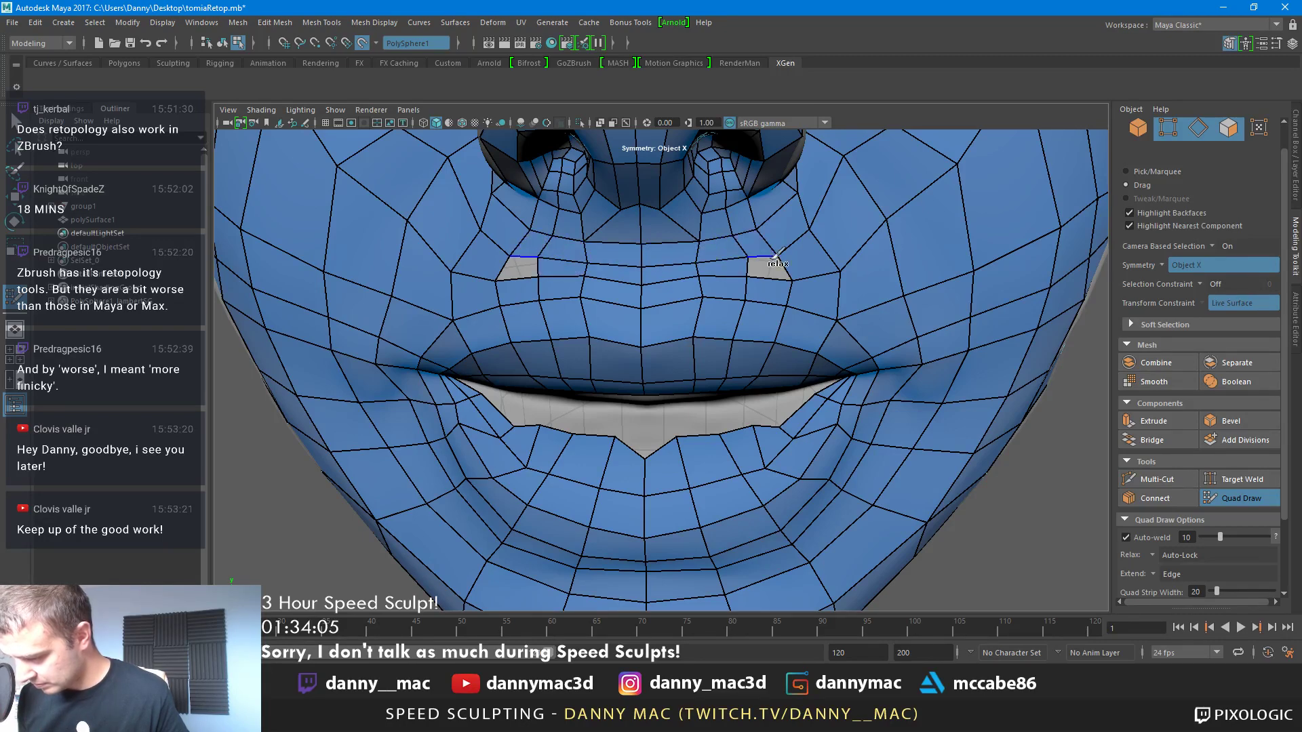
pyautogui.keyDown('shift'); pyautogui.click(773, 266); pyautogui.keyUp('shift')
pyautogui.scroll(-3, 680, 298)
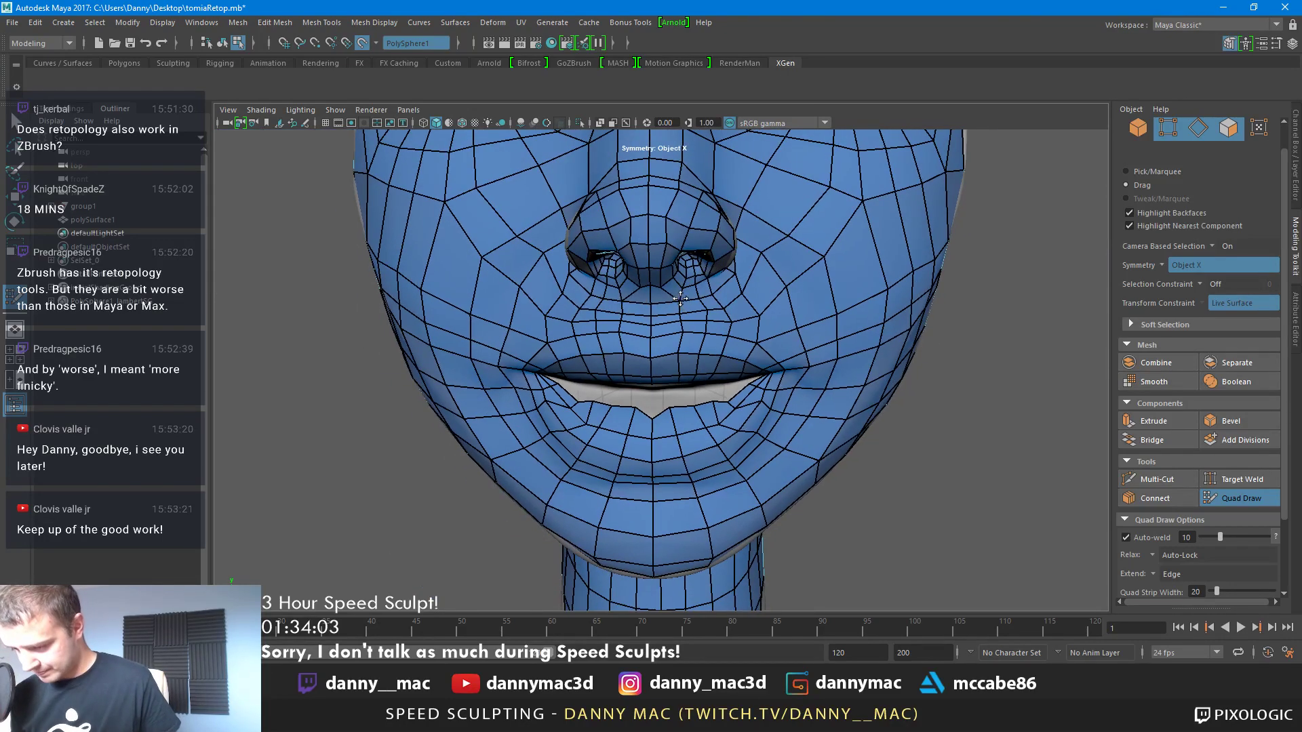
# Relax the new quads beneath the nose and even out the vertices along the lower lip's open edge
pyautogui.moveTo(680, 298)
pyautogui.mouseDown()
pyautogui.moveTo(723, 293)
pyautogui.moveTo(652, 314)
pyautogui.mouseUp()
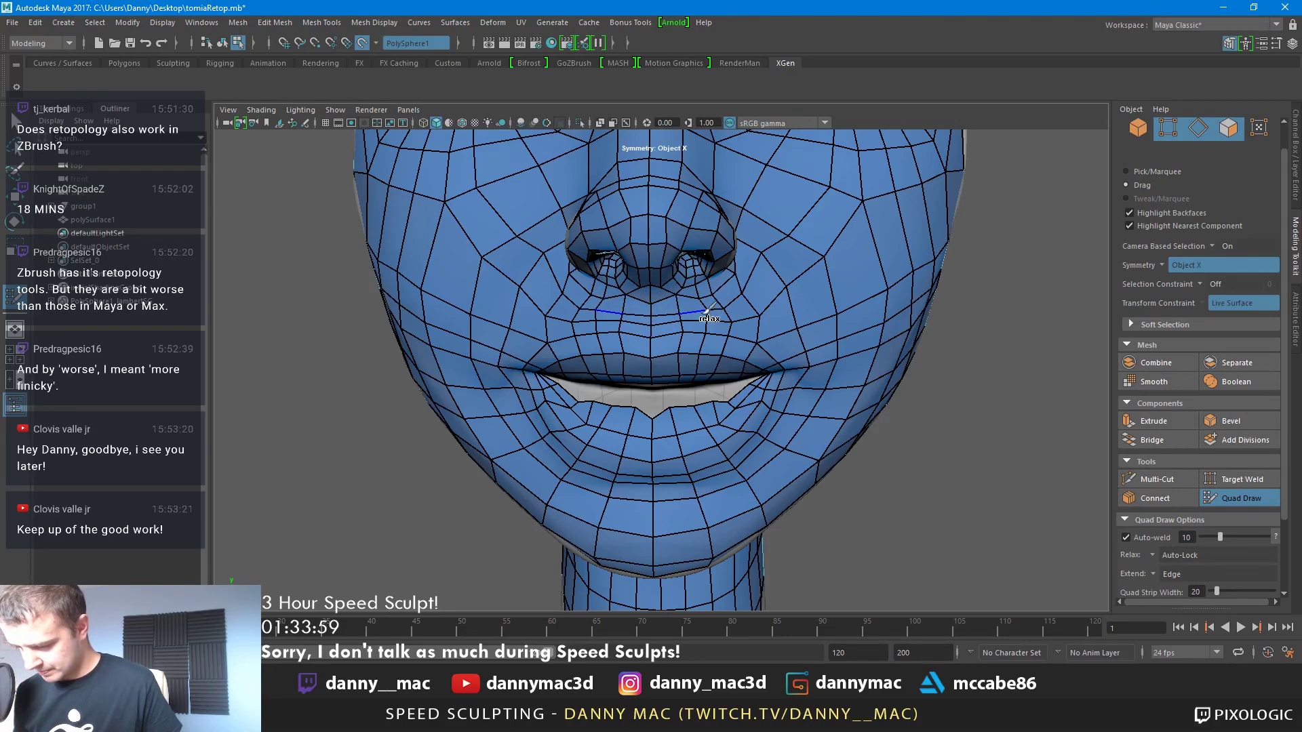
pyautogui.scroll(-5, 719, 326)
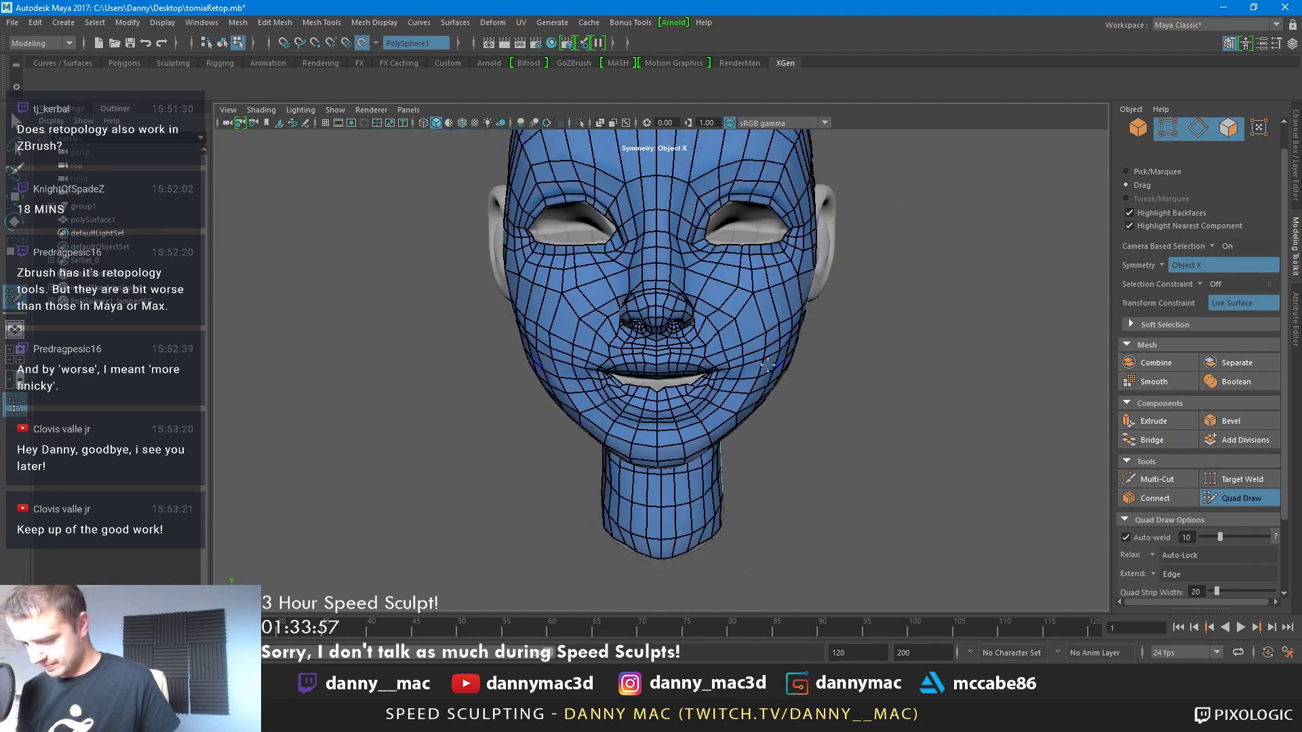
pyautogui.scroll(3, 638, 401)
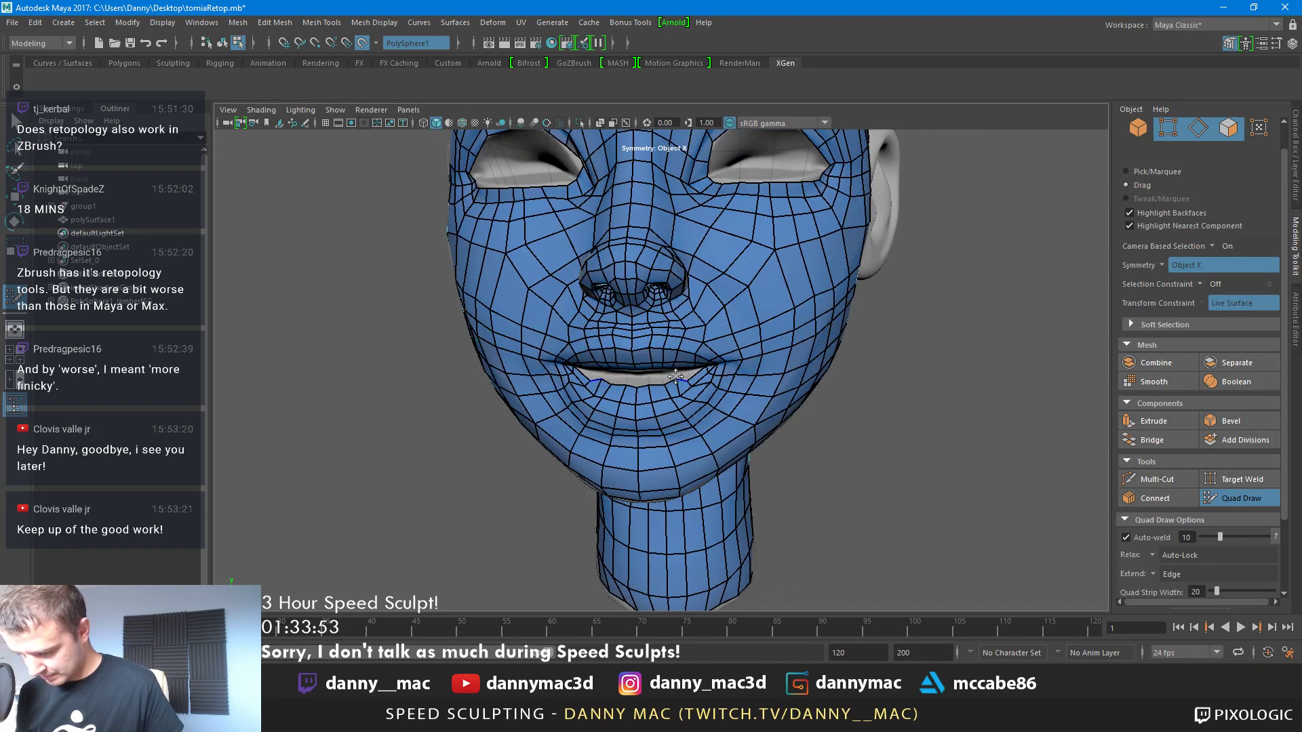
pyautogui.scroll(5, 678, 377)
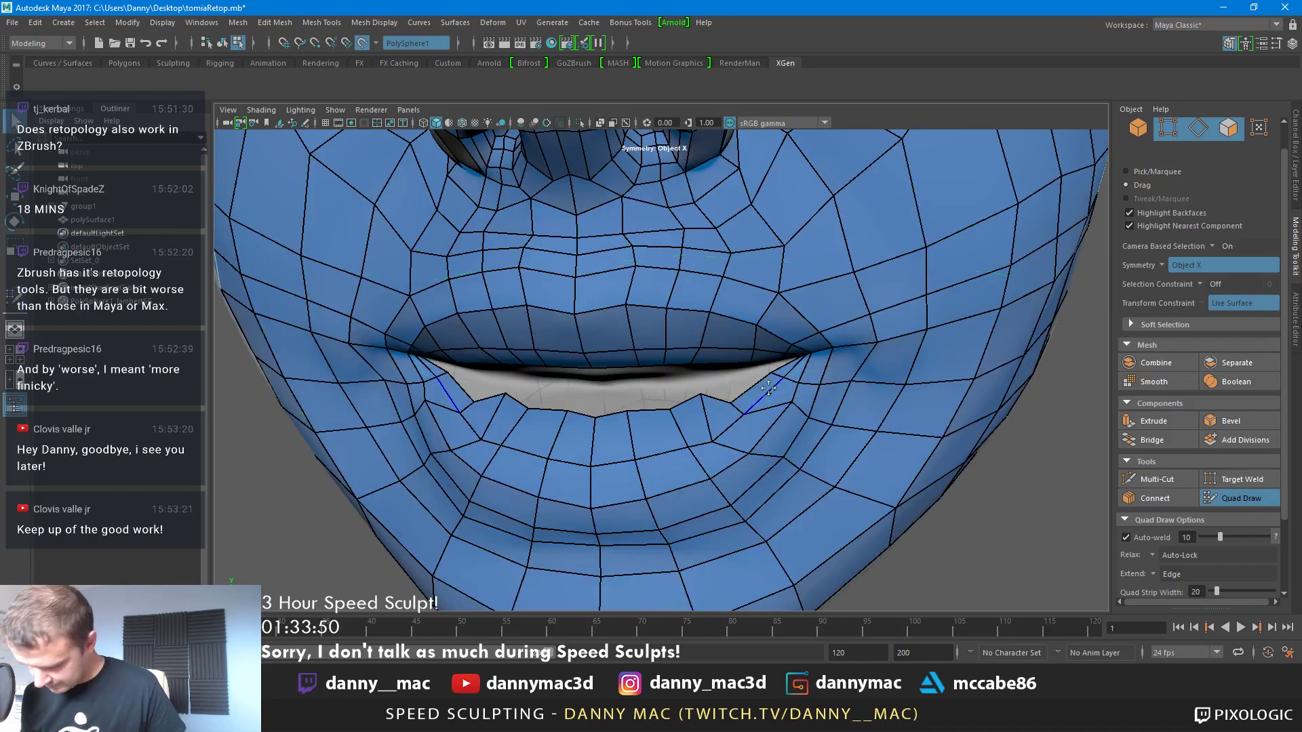
pyautogui.scroll(-5, 710, 346)
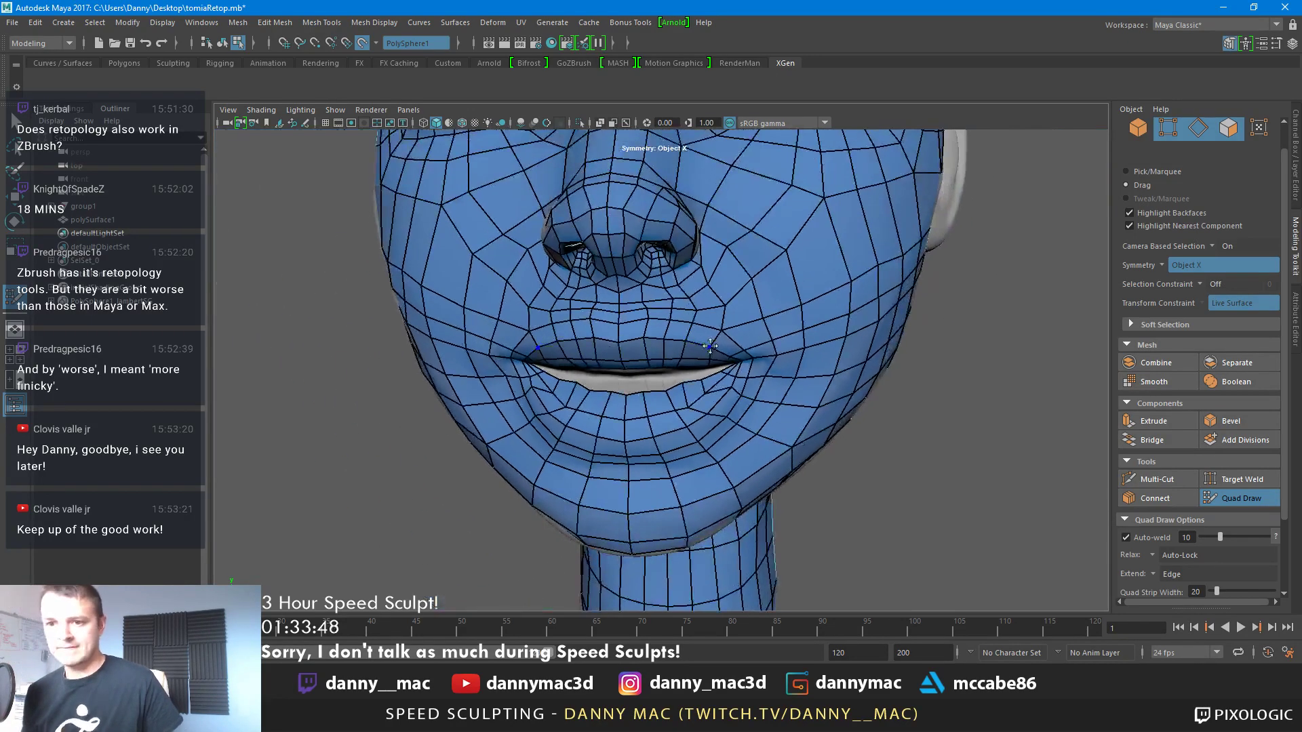
pyautogui.scroll(-4, 710, 346)
pyautogui.keyDown('alt'); pyautogui.moveTo(709, 347); pyautogui.dragTo(748, 371, button='middle'); pyautogui.keyUp('alt')
pyautogui.keyDown('alt'); pyautogui.moveTo(748, 370); pyautogui.dragTo(724, 354); pyautogui.keyUp('alt')
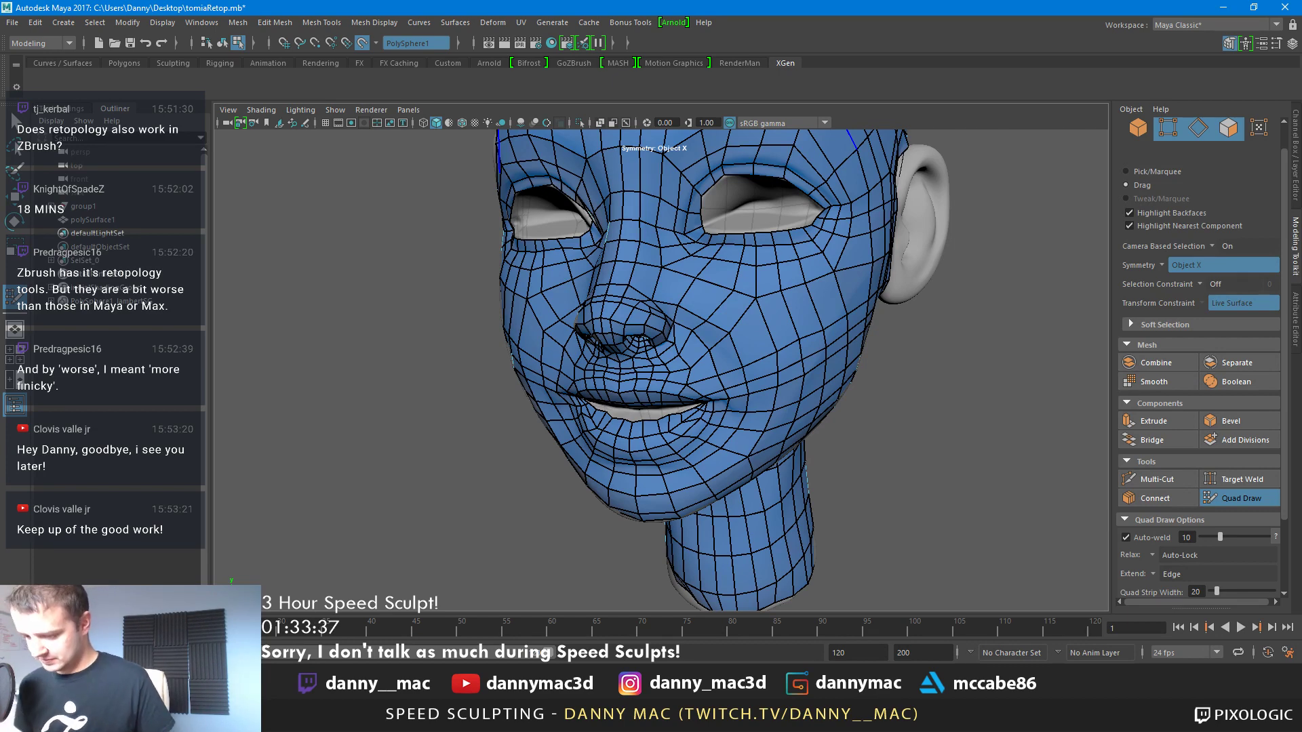
# Adjust the upper eyelid's edge vertices and fill the first inner-lid quads above and below the inner eye corners
pyautogui.scroll(5, 816, 294)
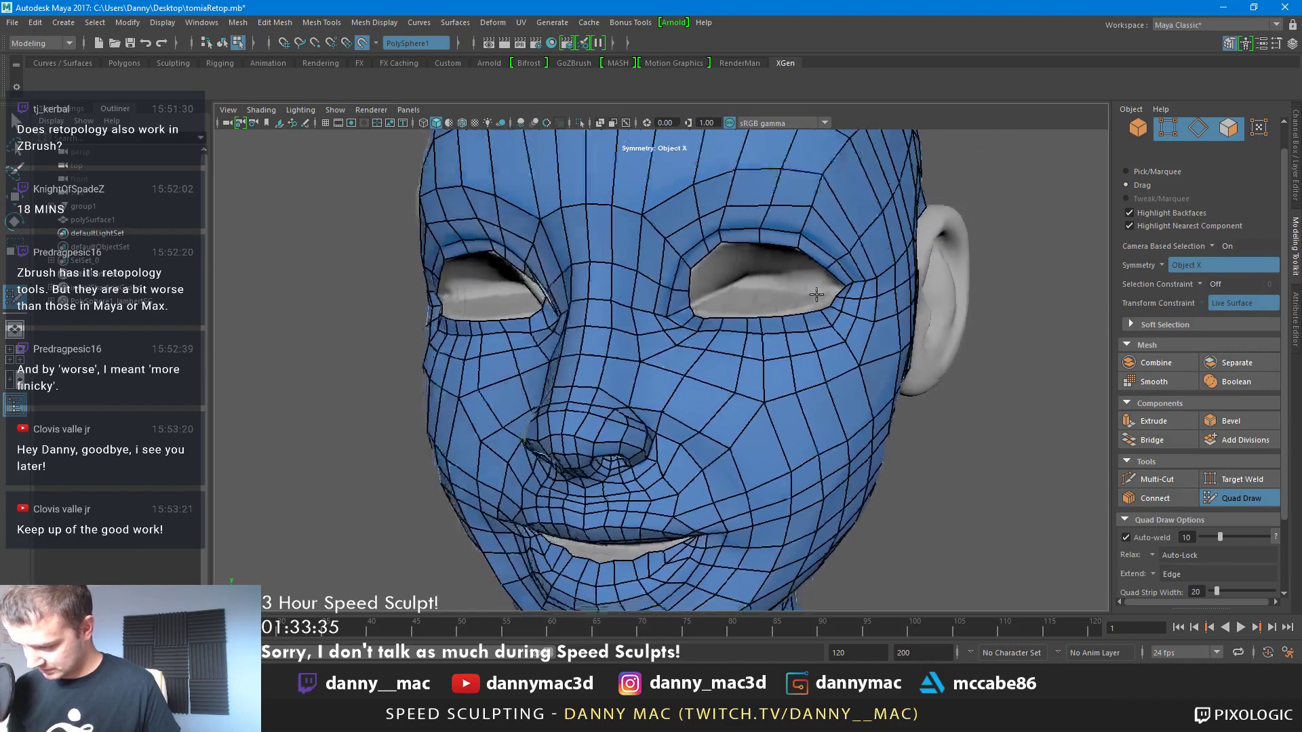
pyautogui.scroll(1, 817, 293)
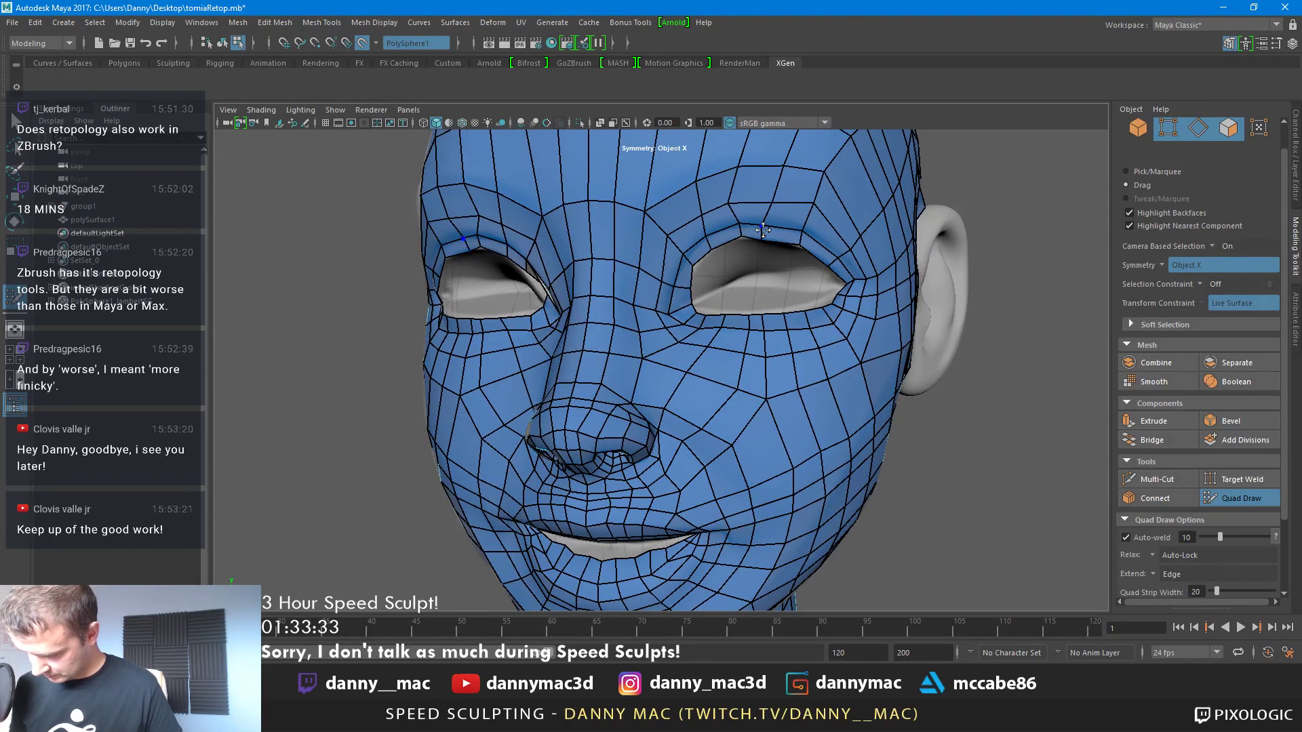
pyautogui.moveTo(763, 231)
pyautogui.mouseDown()
pyautogui.moveTo(742, 206)
pyautogui.moveTo(776, 217)
pyautogui.mouseUp()
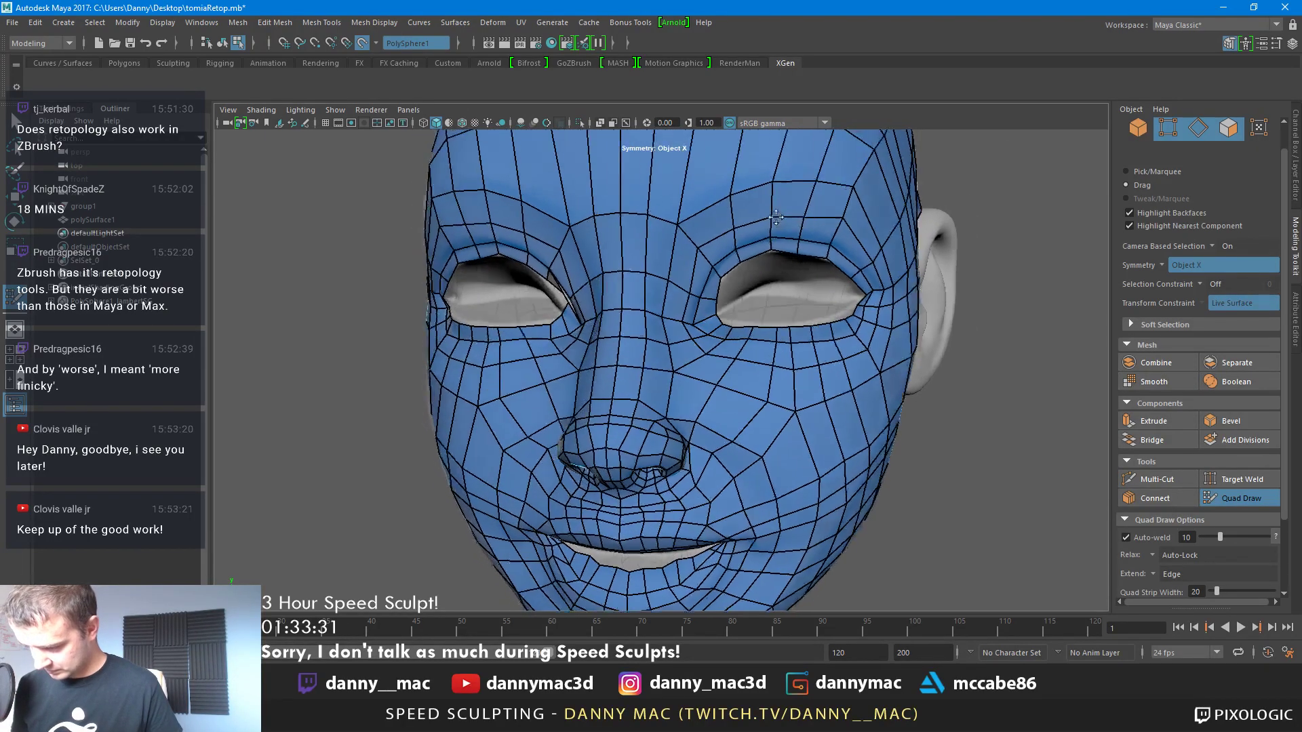
pyautogui.scroll(3, 765, 295)
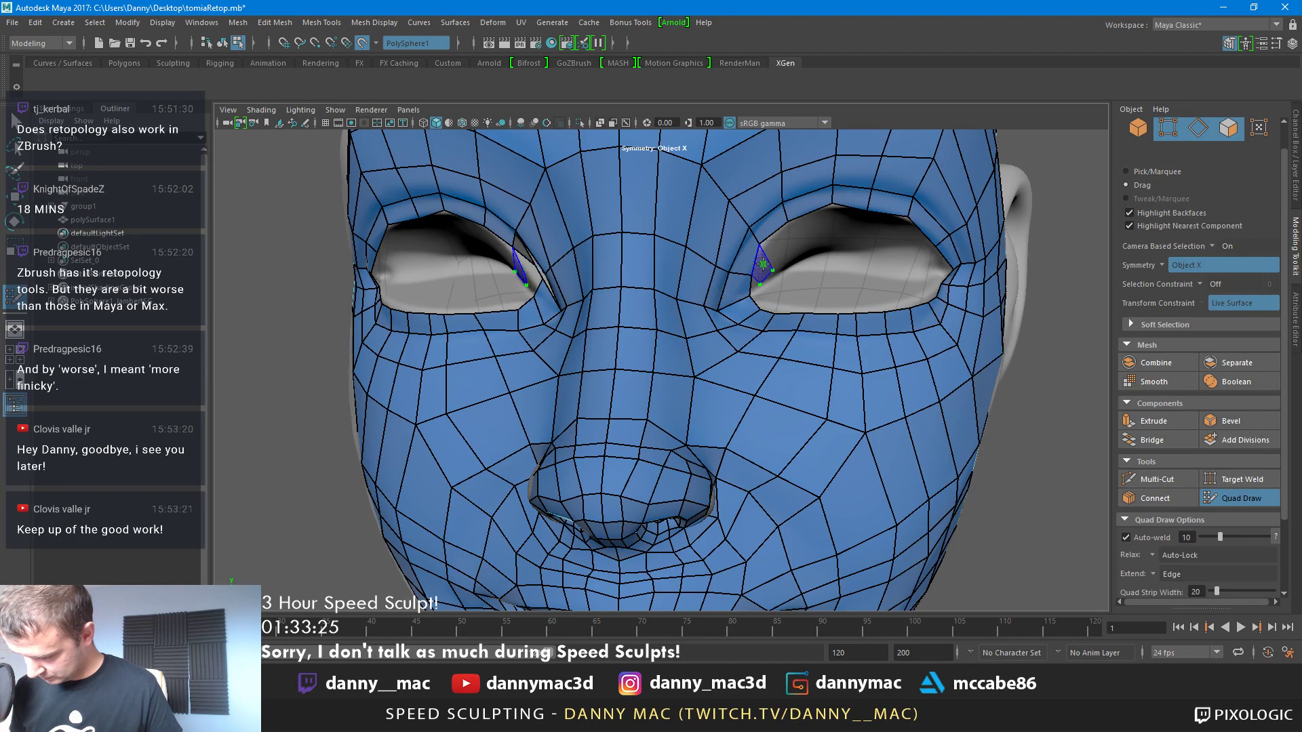
pyautogui.keyDown('shift'); pyautogui.click(765, 276); pyautogui.keyUp('shift')
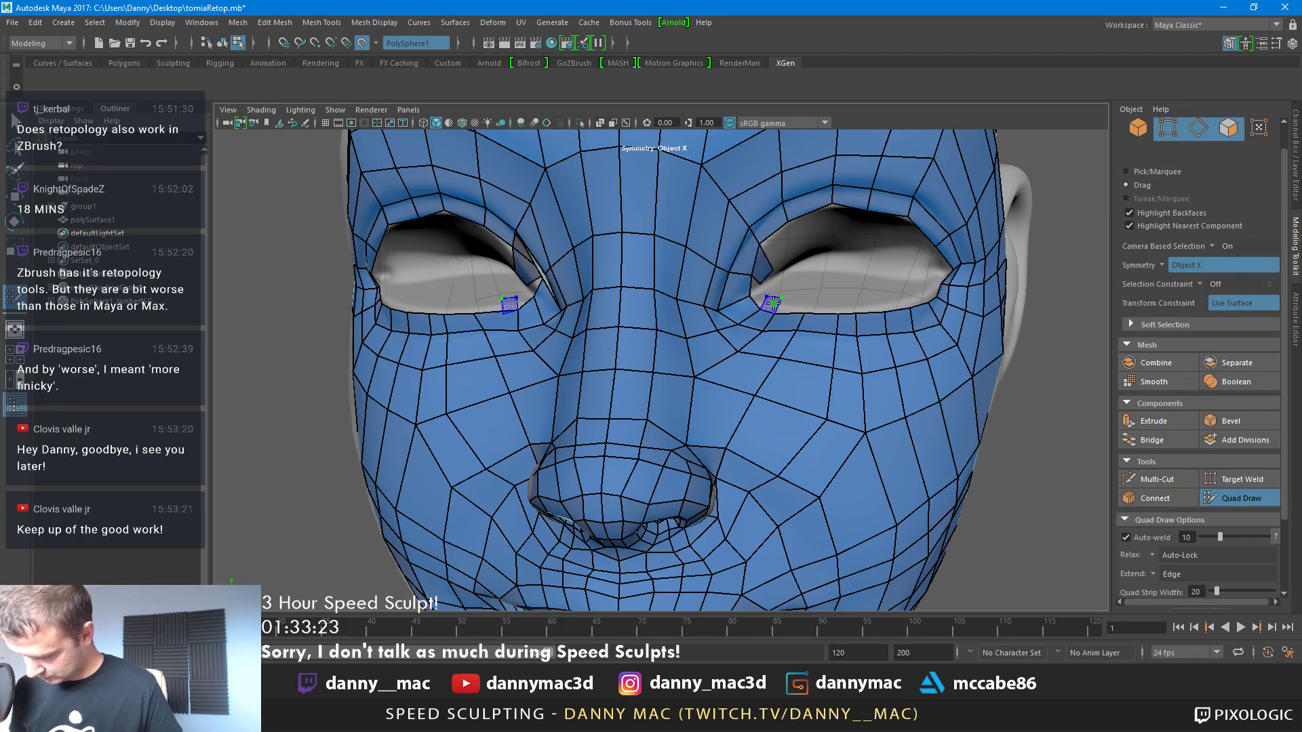
pyautogui.keyDown('shift'); pyautogui.click(773, 303); pyautogui.keyUp('shift')
pyautogui.keyDown('alt'); pyautogui.moveTo(773, 303); pyautogui.dragTo(753, 296); pyautogui.keyUp('alt')
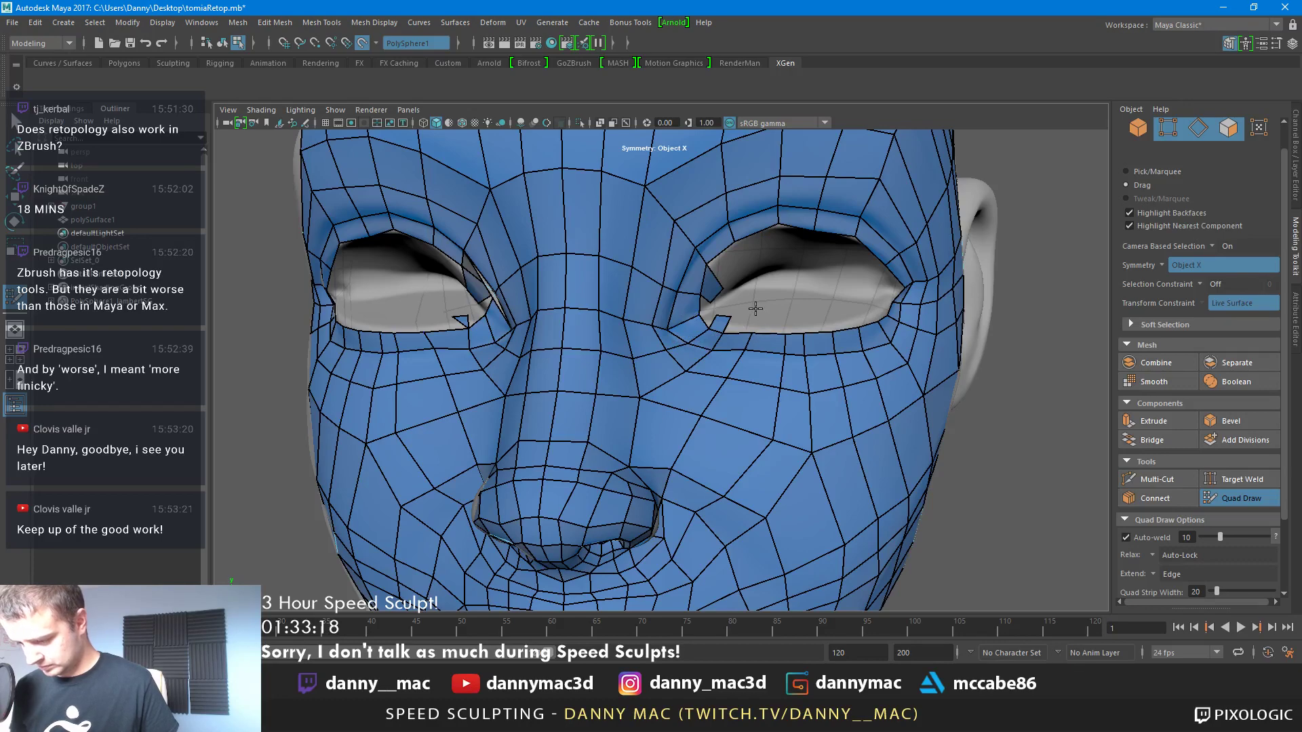
# Extend the strip of quads along the inside of the upper eyelid from the inner eye corner towards the outer corner
pyautogui.keyDown('alt'); pyautogui.moveTo(727, 275); pyautogui.dragTo(693, 244); pyautogui.keyUp('alt')
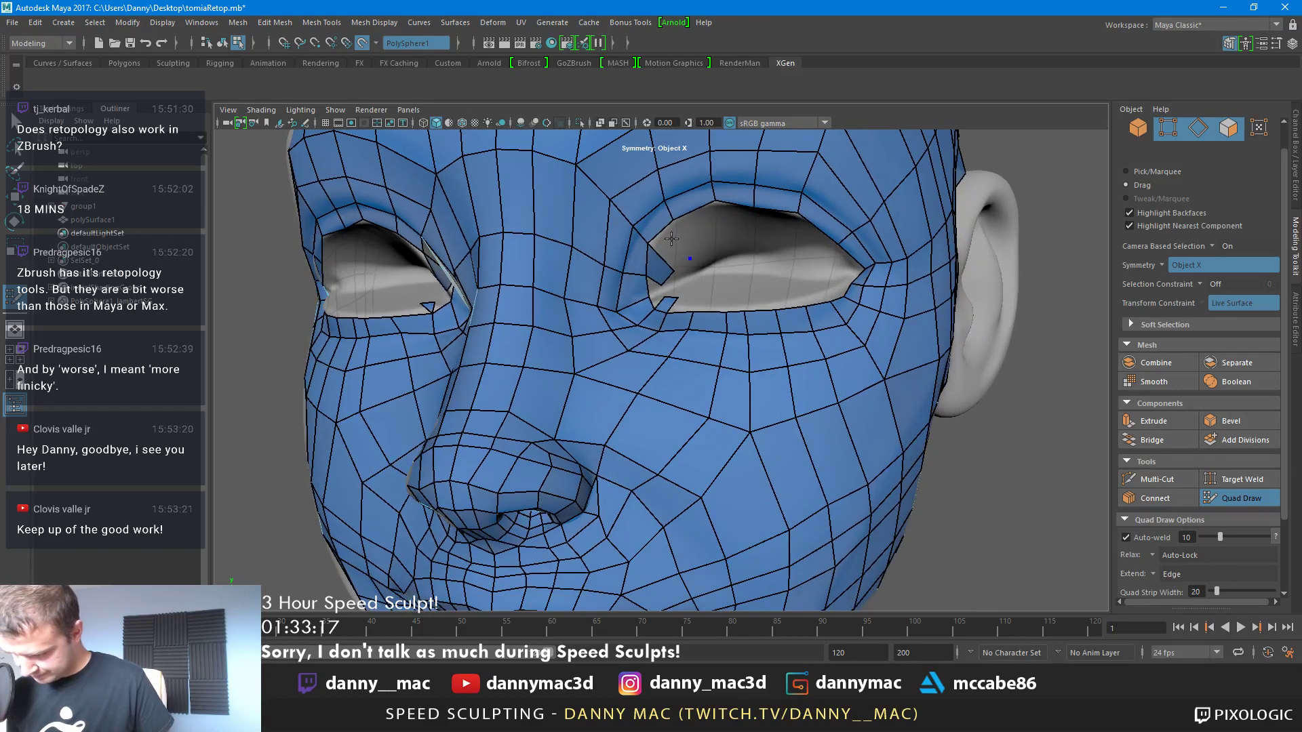
pyautogui.keyDown('shift'); pyautogui.click(673, 242); pyautogui.keyUp('shift')
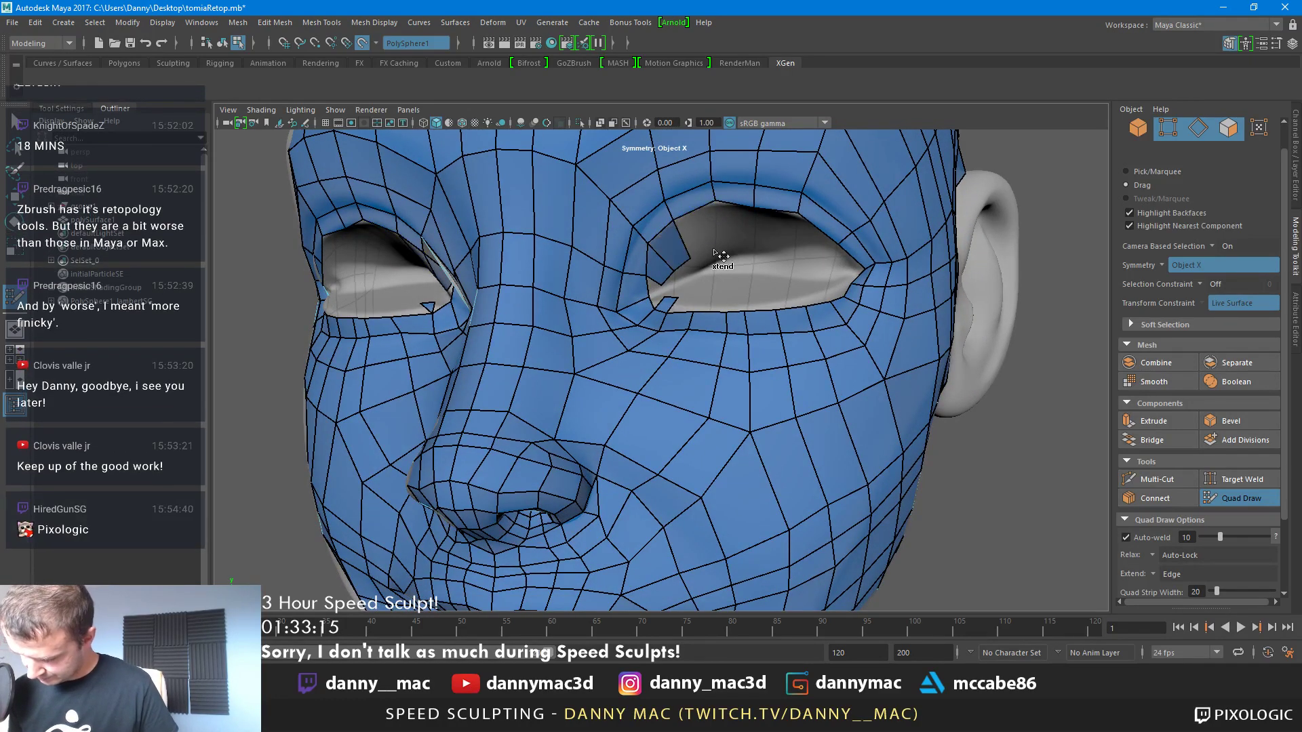
pyautogui.moveTo(720, 256); pyautogui.dragTo(778, 229)
pyautogui.keyDown('alt'); pyautogui.moveTo(820, 220); pyautogui.dragTo(773, 228, button='middle'); pyautogui.keyUp('alt')
pyautogui.moveTo(804, 221)
pyautogui.mouseDown()
pyautogui.moveTo(808, 248)
pyautogui.moveTo(845, 275)
pyautogui.moveTo(837, 261)
pyautogui.mouseUp()
pyautogui.keyDown('alt'); pyautogui.moveTo(844, 270); pyautogui.dragTo(951, 293, button='right'); pyautogui.keyUp('alt')
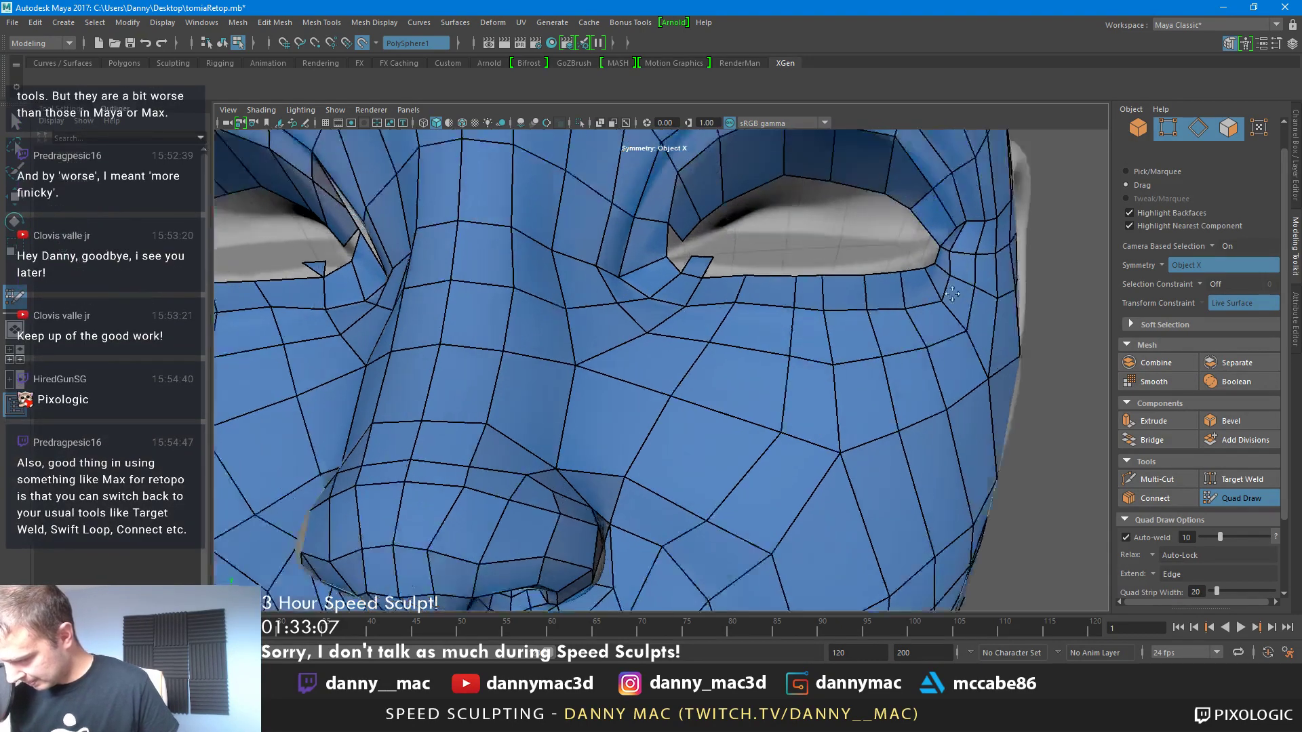
pyautogui.keyDown('alt'); pyautogui.moveTo(951, 294); pyautogui.dragTo(668, 268); pyautogui.keyUp('alt')
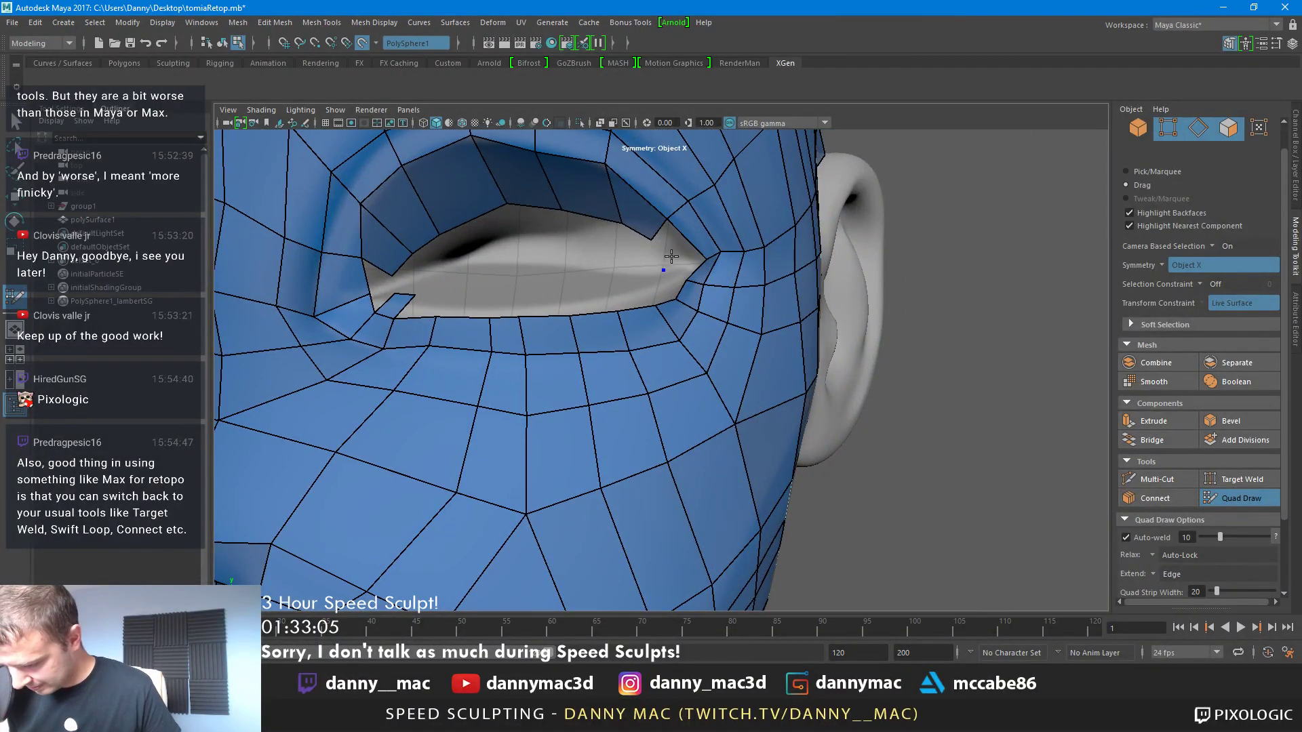
# Fill quads with Quad Draw at the outer corner of the eye opening, joining the upper lid strip to the lower lid
pyautogui.keyDown('shift'); pyautogui.click(675, 246); pyautogui.keyUp('shift')
pyautogui.click(666, 282)
pyautogui.keyDown('shift'); pyautogui.click(680, 273); pyautogui.keyUp('shift')
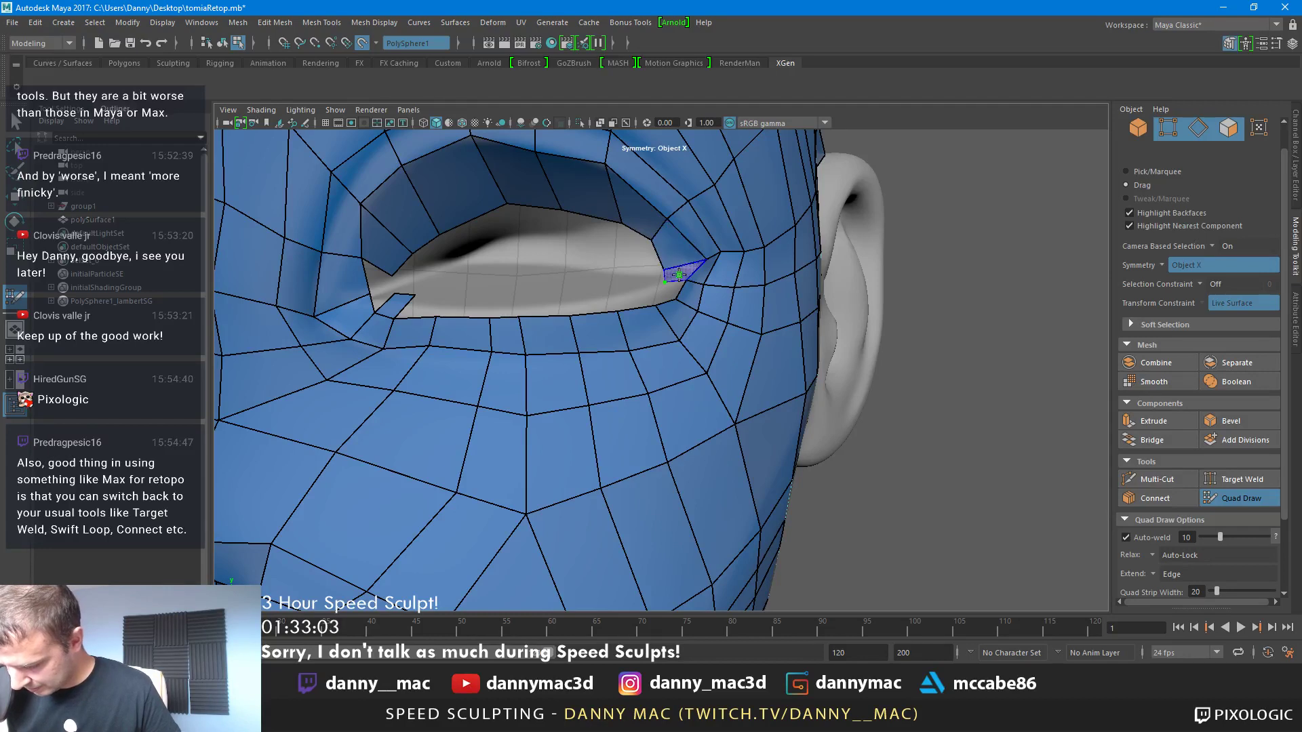
pyautogui.keyDown('alt'); pyautogui.moveTo(666, 298); pyautogui.dragTo(665, 313); pyautogui.keyUp('alt')
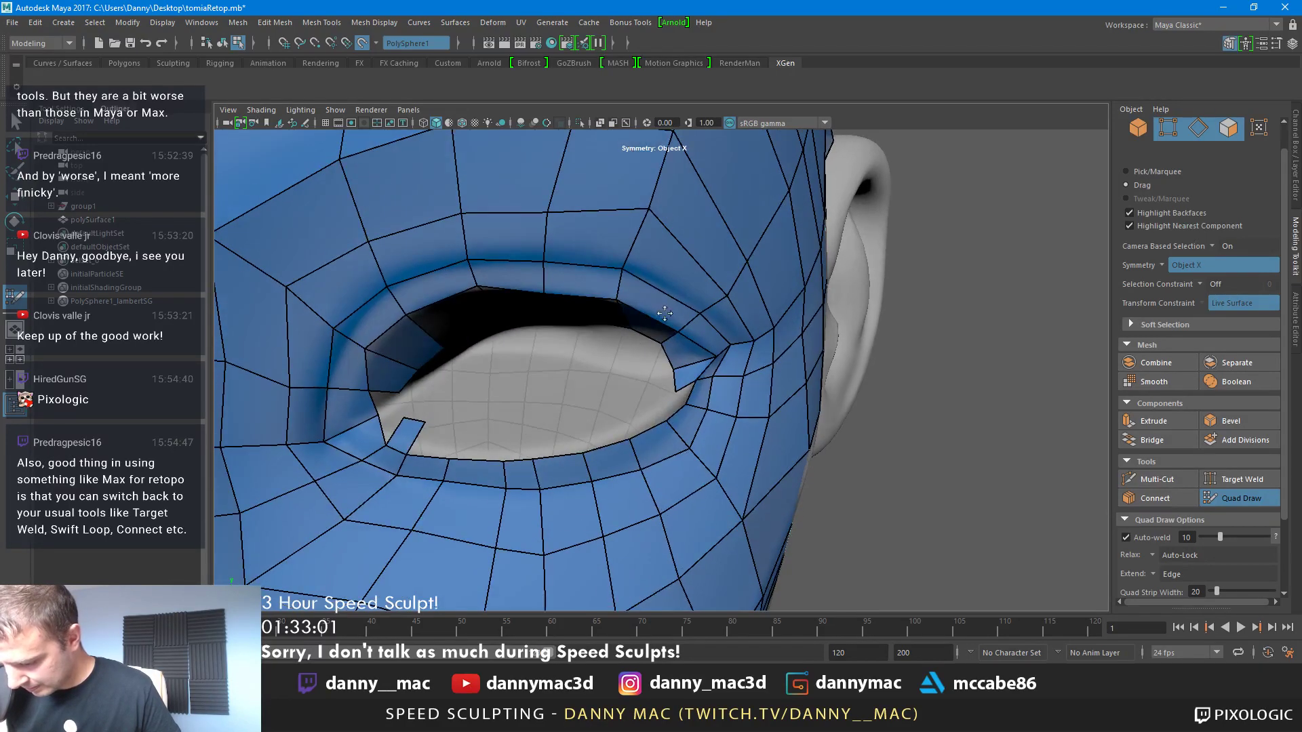
pyautogui.click(661, 401)
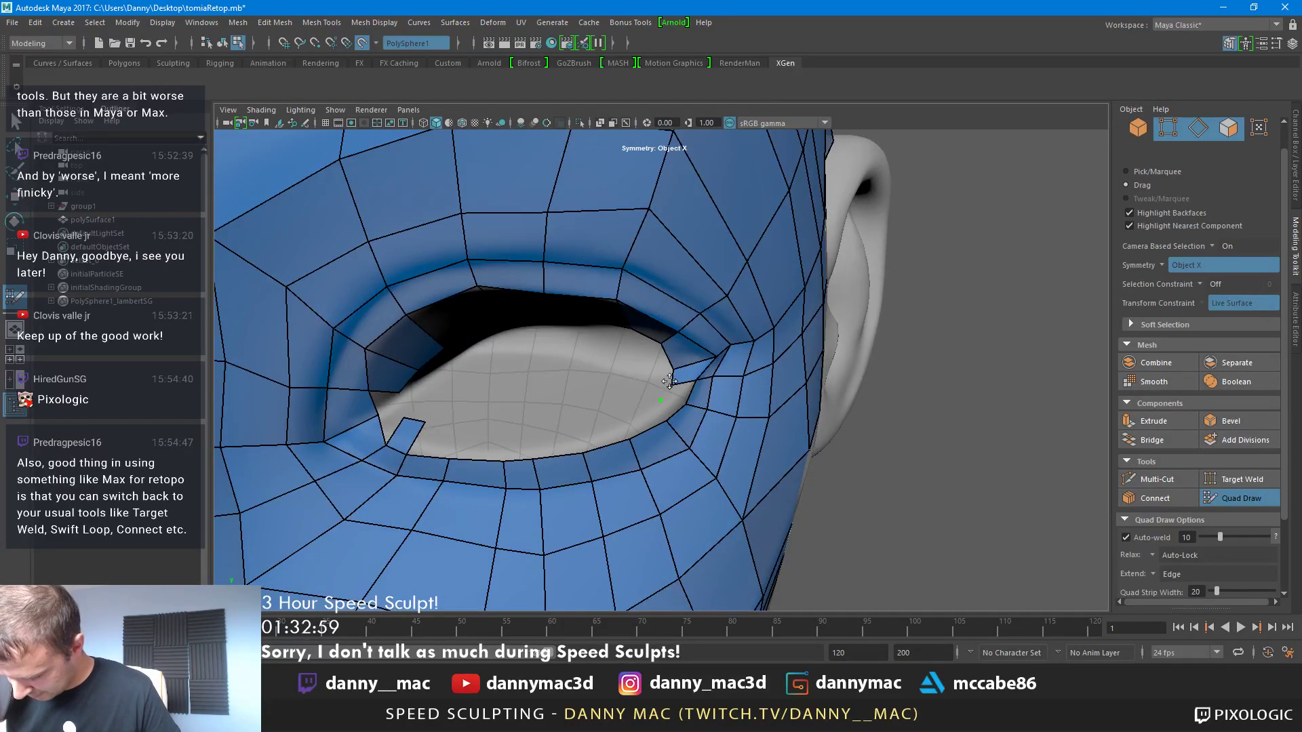
pyautogui.keyDown('shift'); pyautogui.click(676, 392); pyautogui.keyUp('shift')
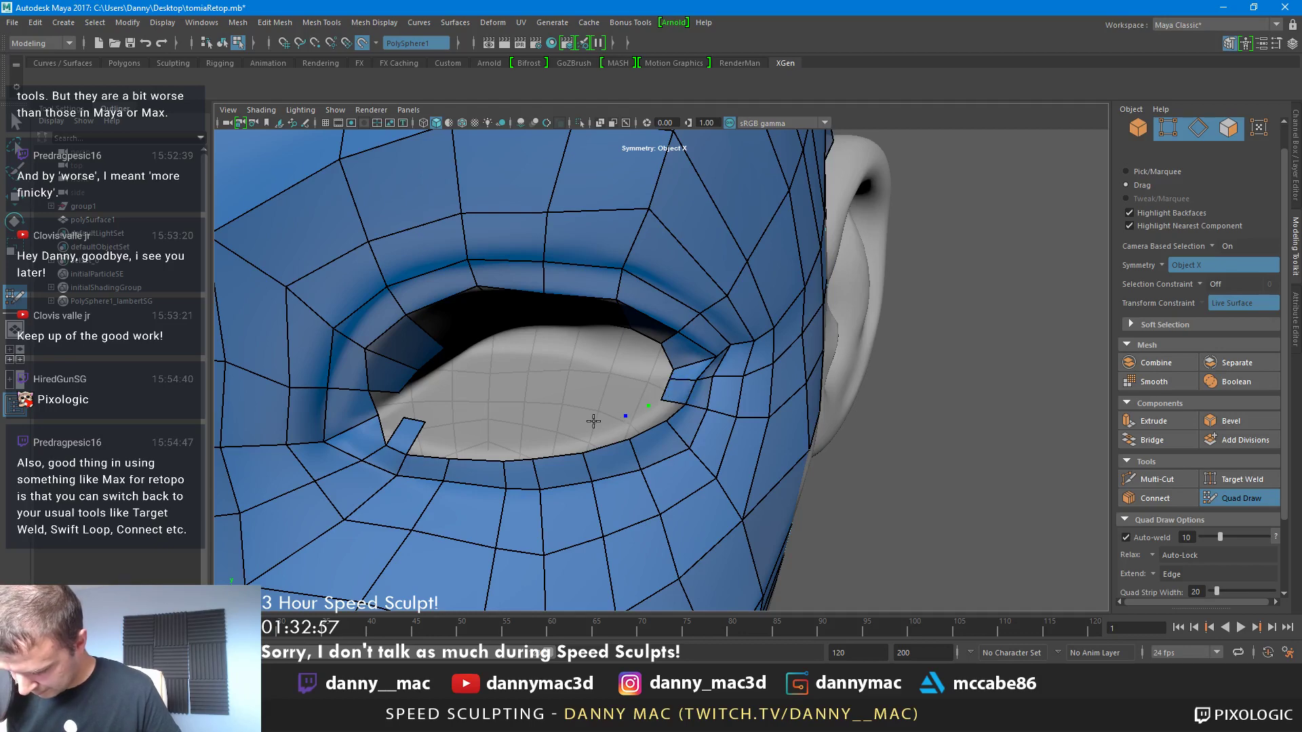
# Place dots inside the lower eyelid and fill them into a continuous strip of quads from the inner to the outer corner
pyautogui.click(457, 439)
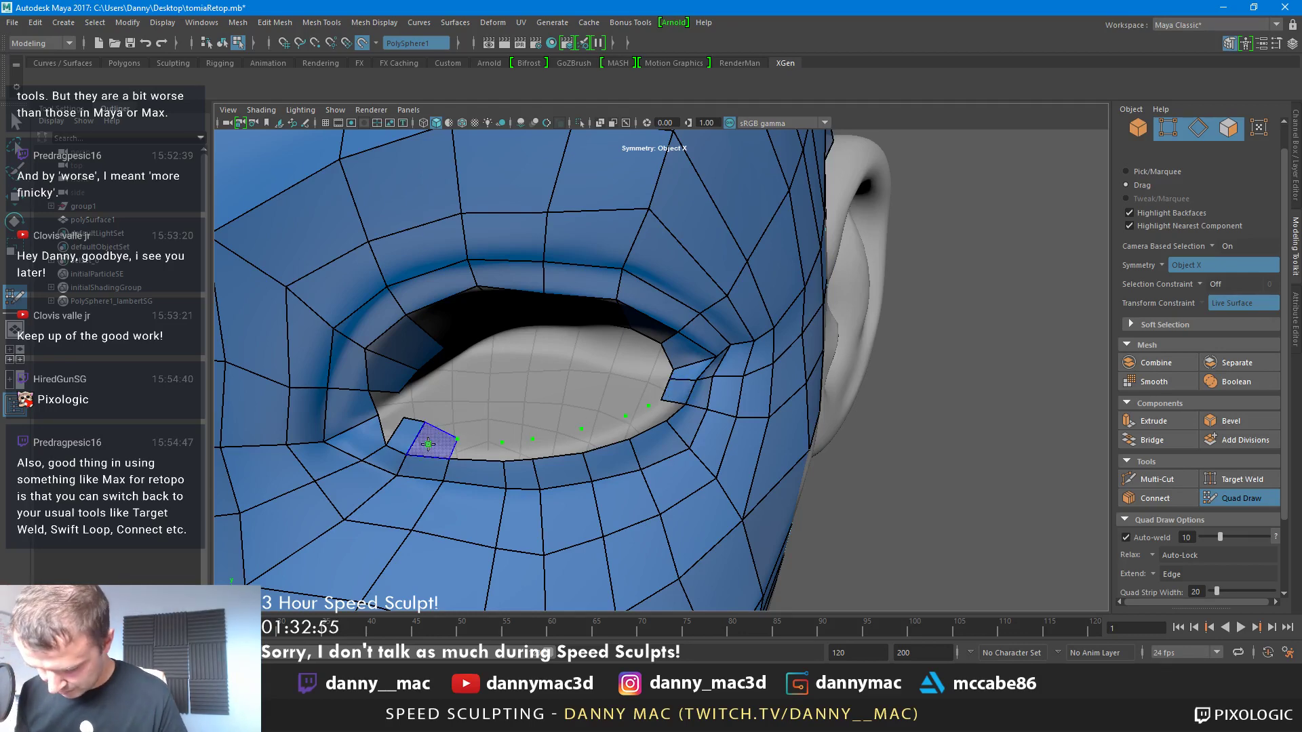
pyautogui.keyDown('shift'); pyautogui.moveTo(479, 447); pyautogui.dragTo(601, 437); pyautogui.keyUp('shift')
pyautogui.keyDown('shift'); pyautogui.click(600, 437); pyautogui.keyUp('shift')
pyautogui.keyDown('shift'); pyautogui.click(641, 422); pyautogui.keyUp('shift')
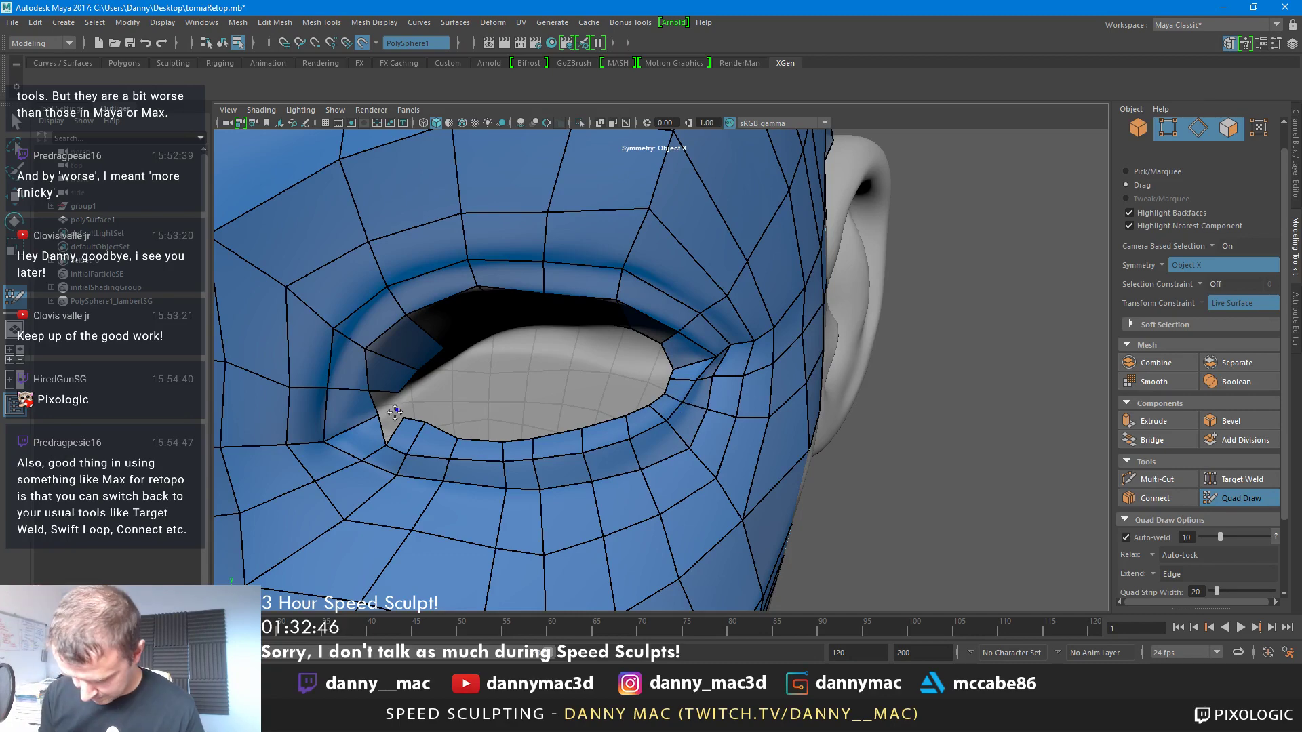
# Reposition the vertices at the inner corner of the eye opening and fill the corner gap with a quad
pyautogui.moveTo(380, 416); pyautogui.dragTo(358, 421)
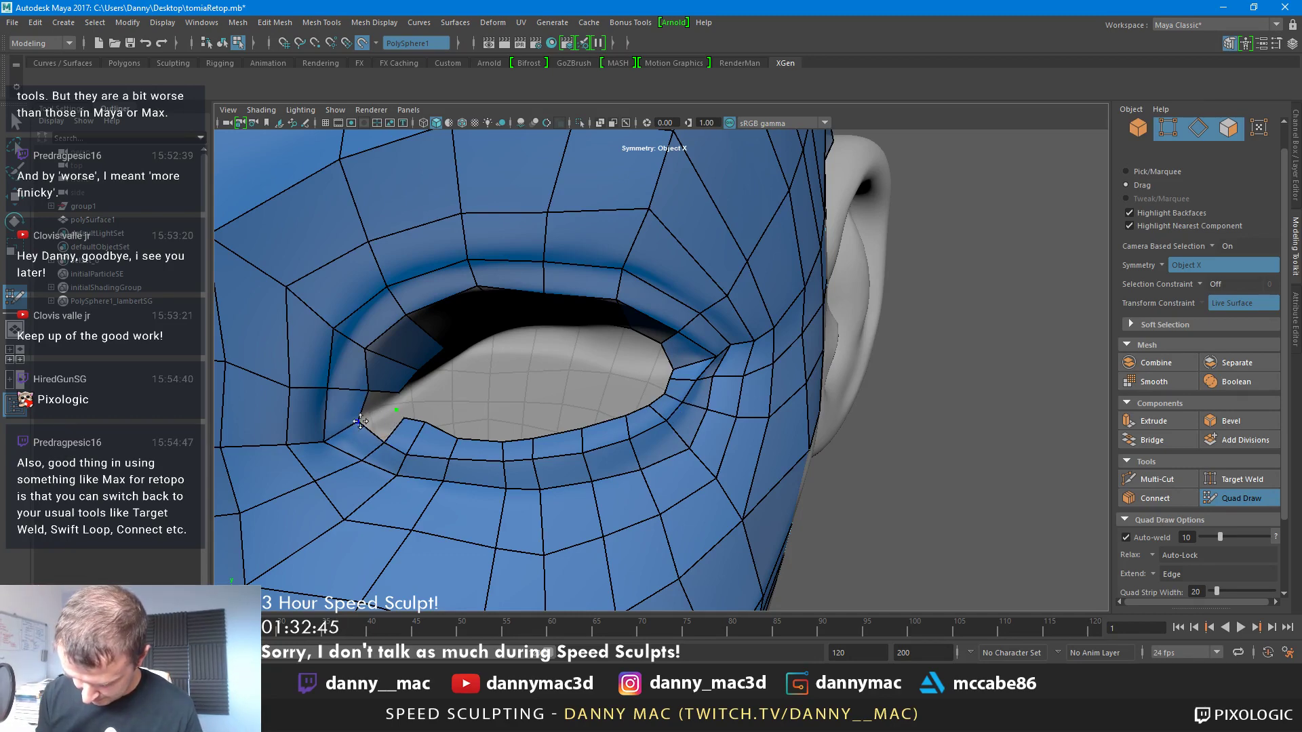
pyautogui.keyDown('shift'); pyautogui.click(381, 423); pyautogui.keyUp('shift')
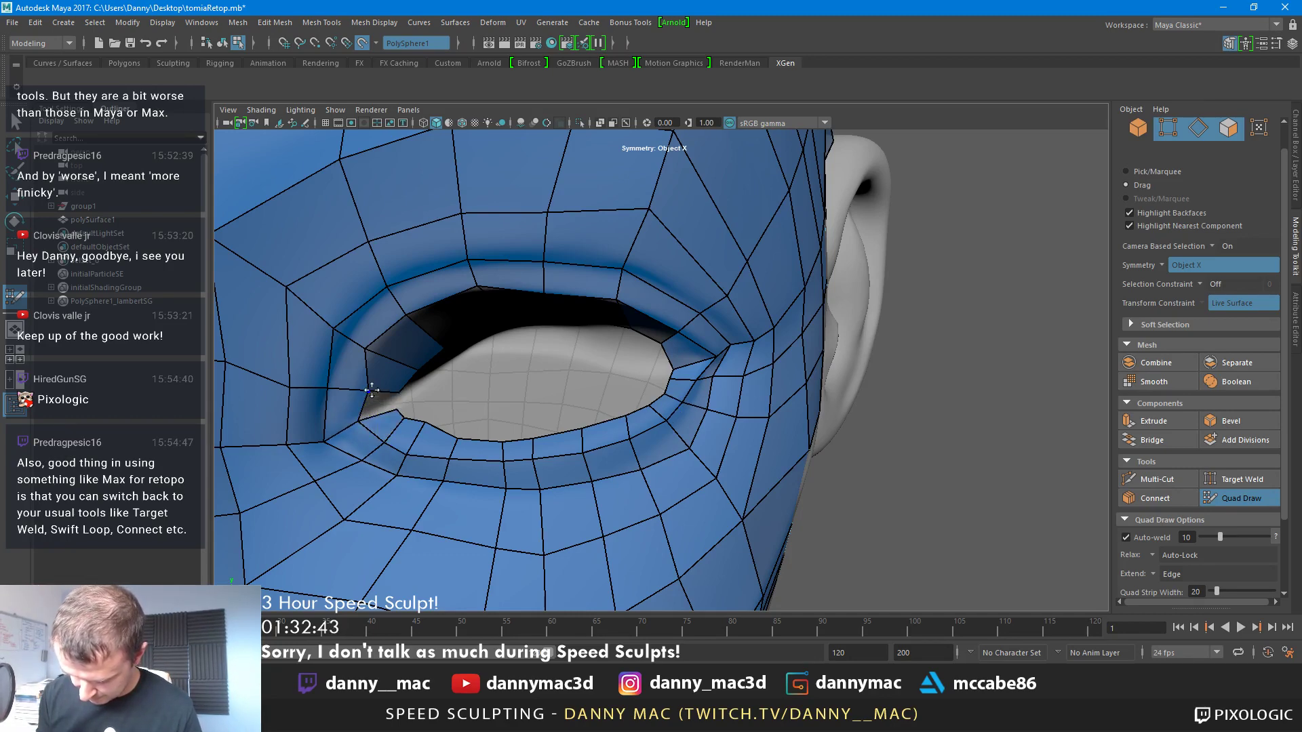
pyautogui.moveTo(366, 392)
pyautogui.mouseDown()
pyautogui.moveTo(351, 392)
pyautogui.moveTo(421, 369)
pyautogui.moveTo(567, 398)
pyautogui.moveTo(475, 434)
pyautogui.mouseUp()
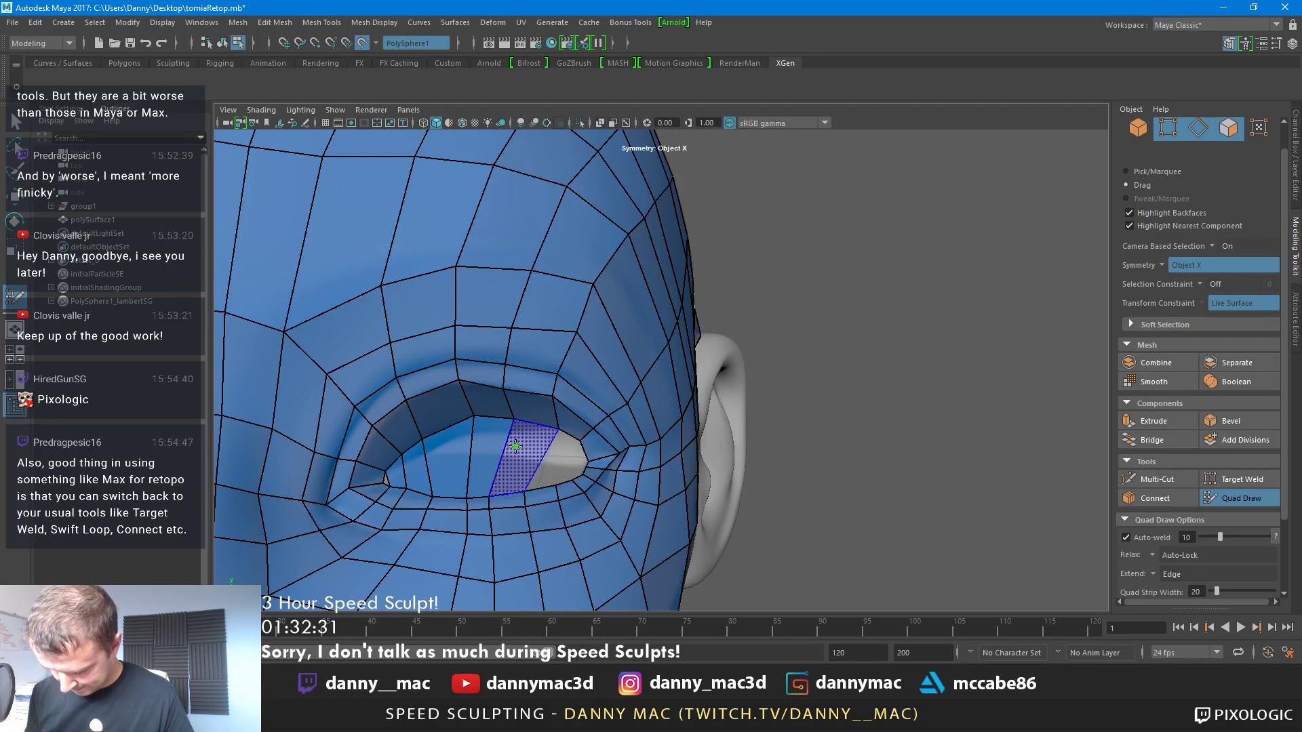
# Fill the eye opening toward its outer corner with quads, adding a dot to divide the last wide section
pyautogui.keyDown('shift'); pyautogui.click(556, 457); pyautogui.keyUp('shift')
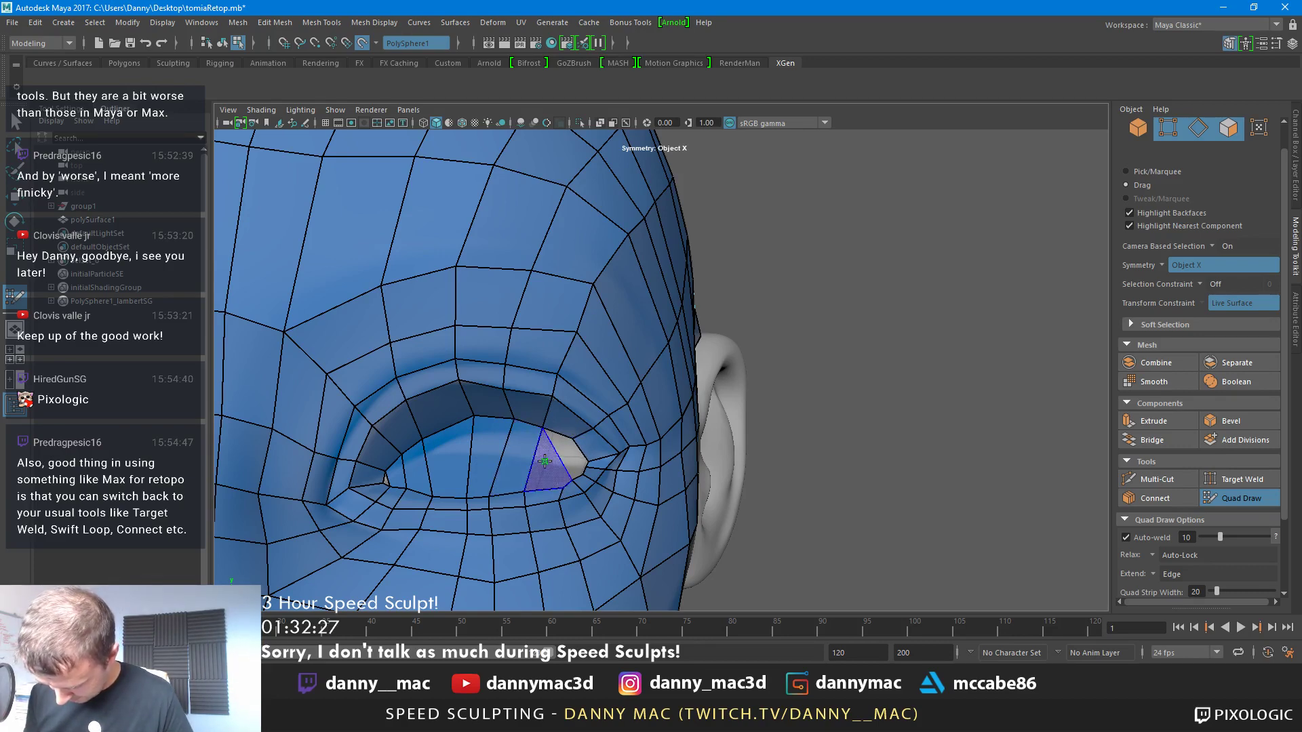
pyautogui.scroll(4, 732, 395)
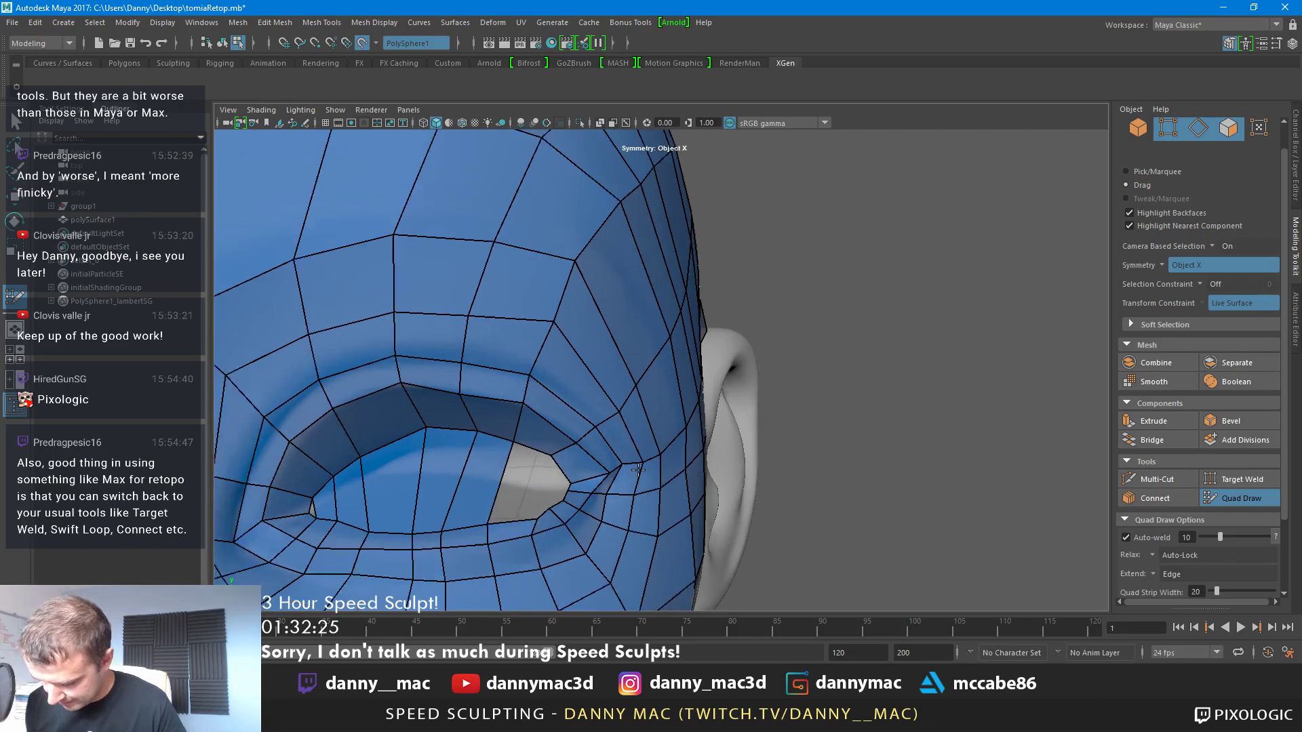
pyautogui.scroll(-1, 732, 395)
pyautogui.click(535, 480)
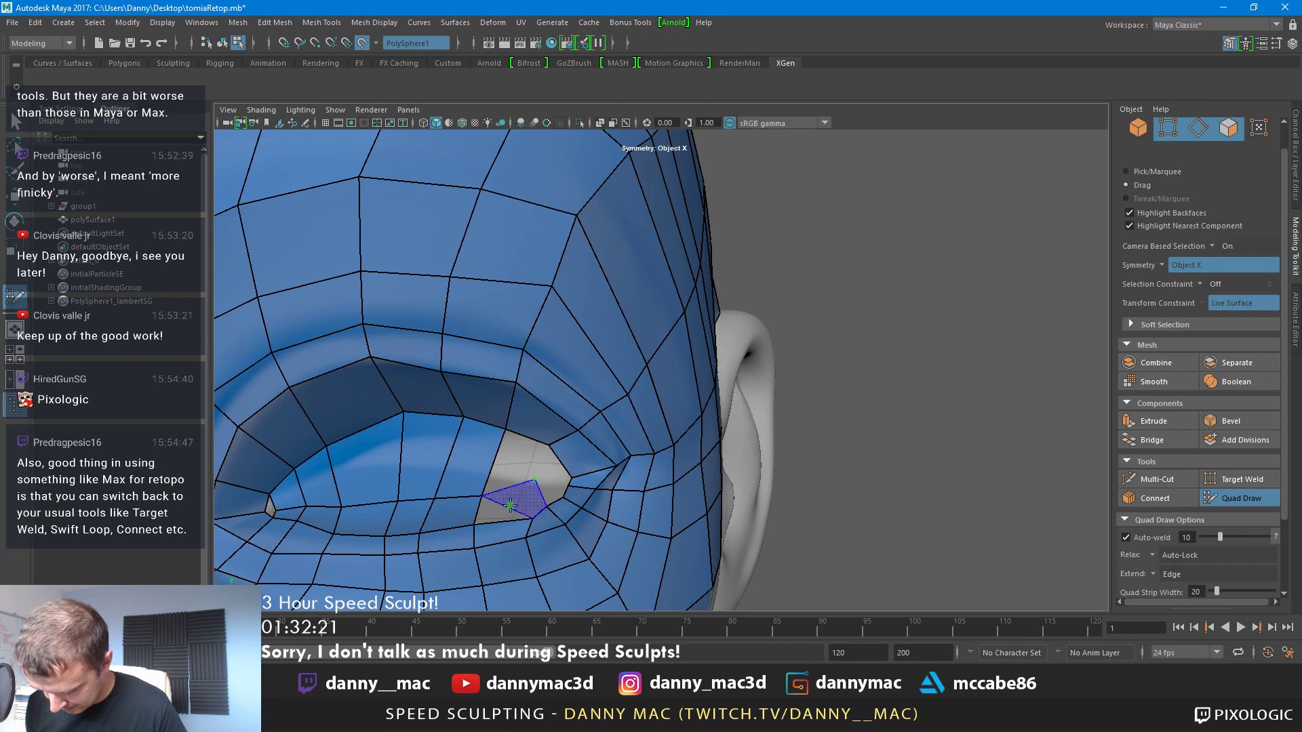
pyautogui.keyDown('shift'); pyautogui.click(519, 499); pyautogui.keyUp('shift')
pyautogui.hotkey('ctrl', 'z')
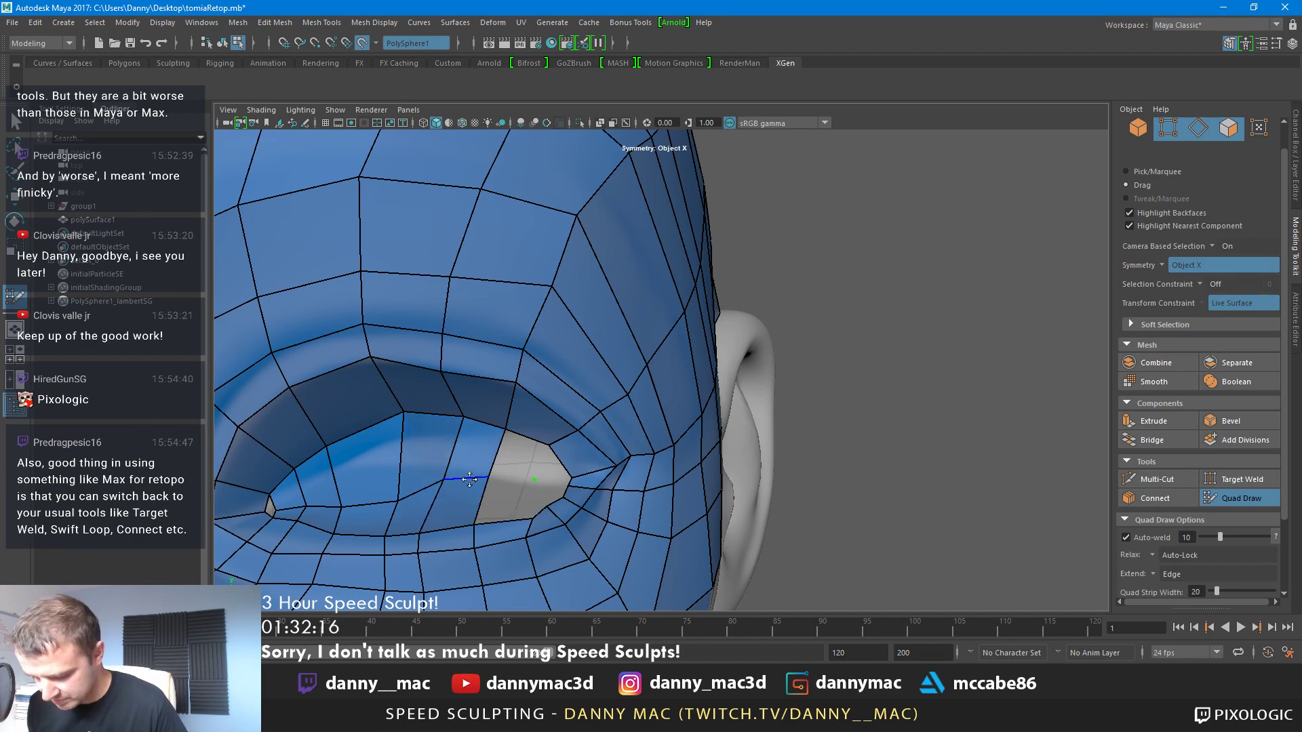
pyautogui.keyDown('shift'); pyautogui.click(505, 500); pyautogui.keyUp('shift')
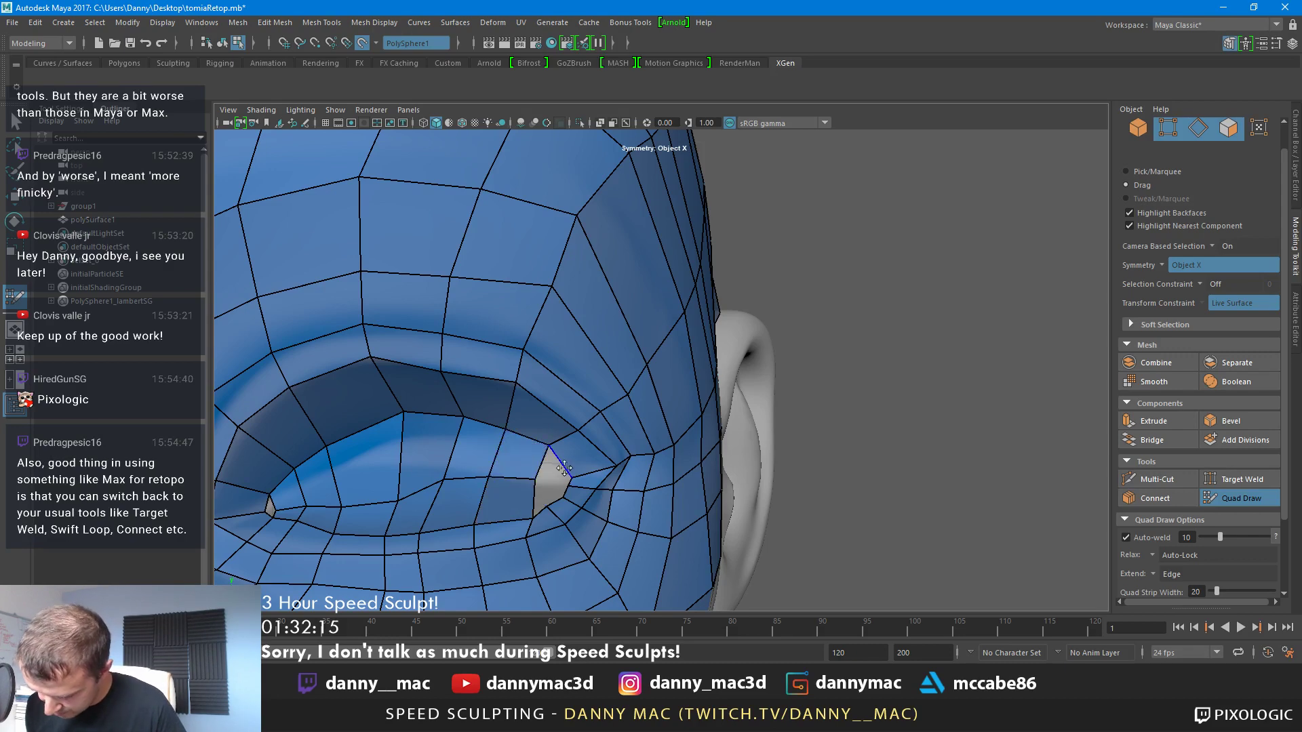
# Undo the badly connected quad near the outer eye corner and fill that section with quads from the placed dot
pyautogui.scroll(2, 522, 461)
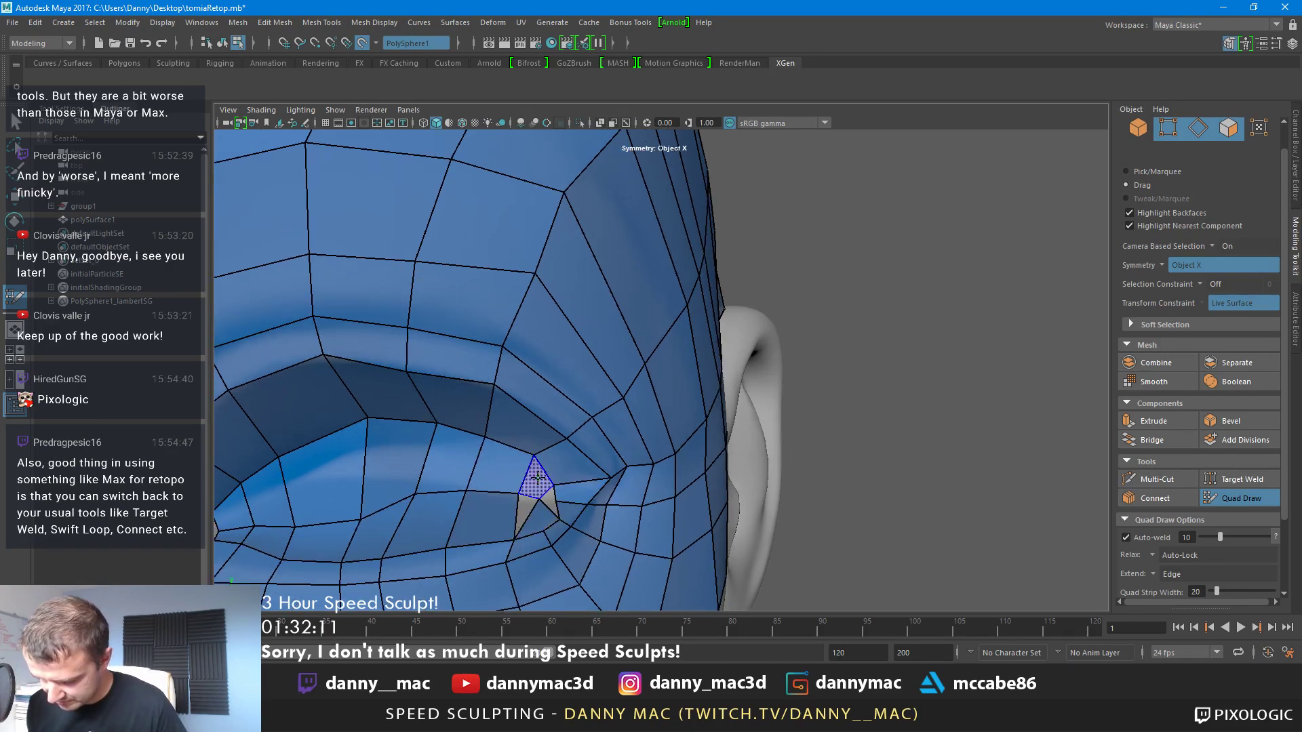
pyautogui.hotkey('ctrl', 'z')
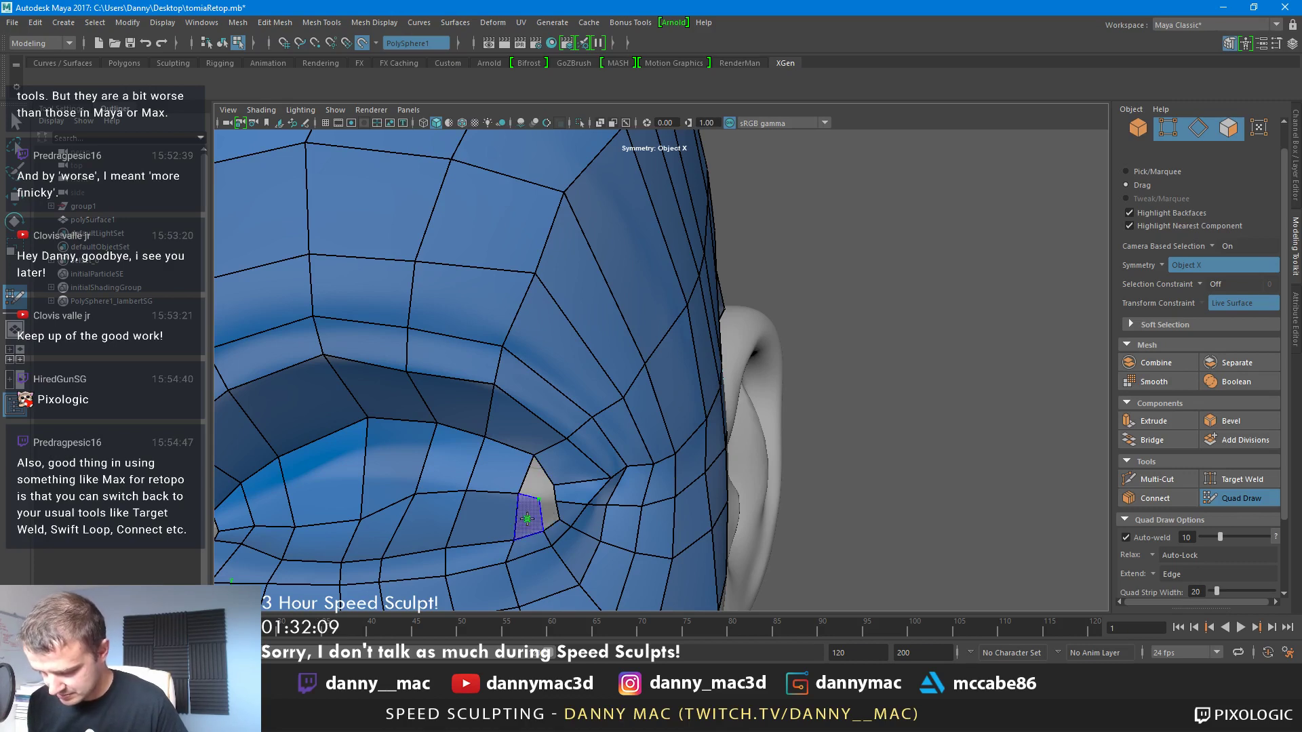
pyautogui.keyDown('shift'); pyautogui.click(530, 516); pyautogui.keyUp('shift')
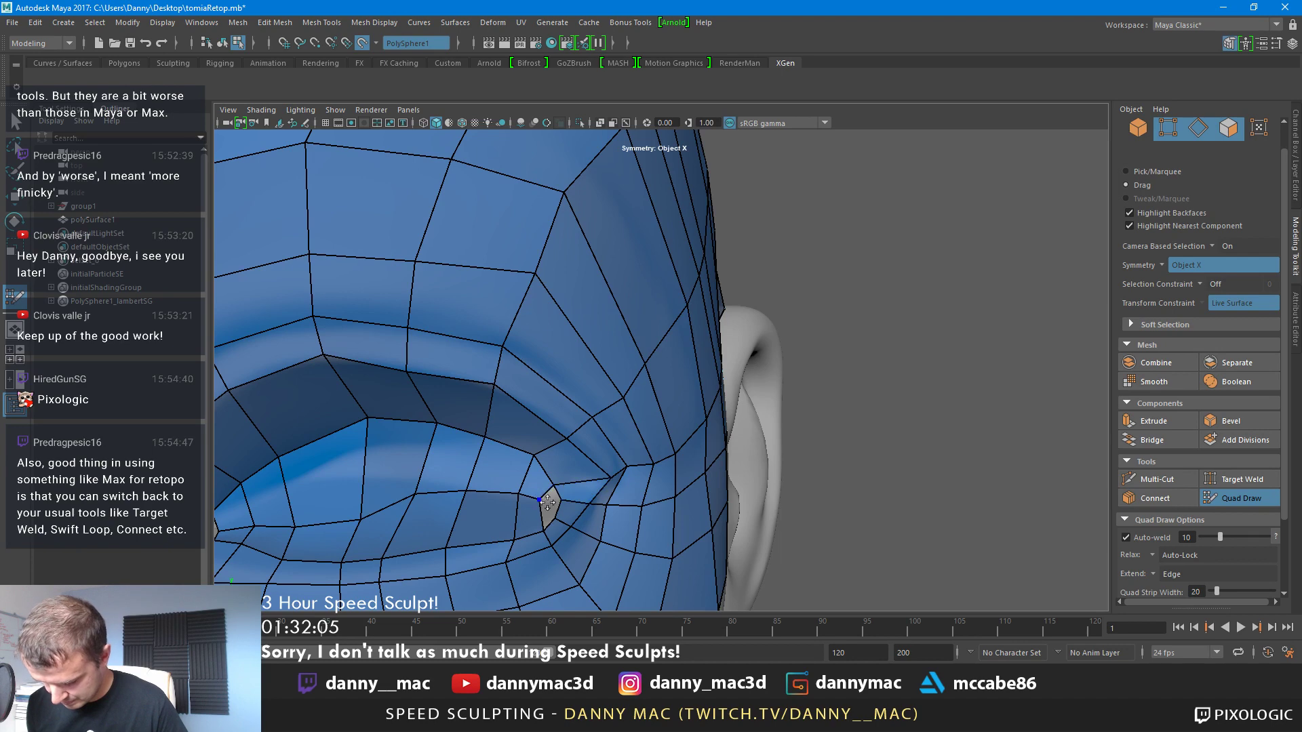
# Insert two lengthwise edge loops across the eye faces, one below and one above the middle edge line
pyautogui.scroll(-1, 542, 511)
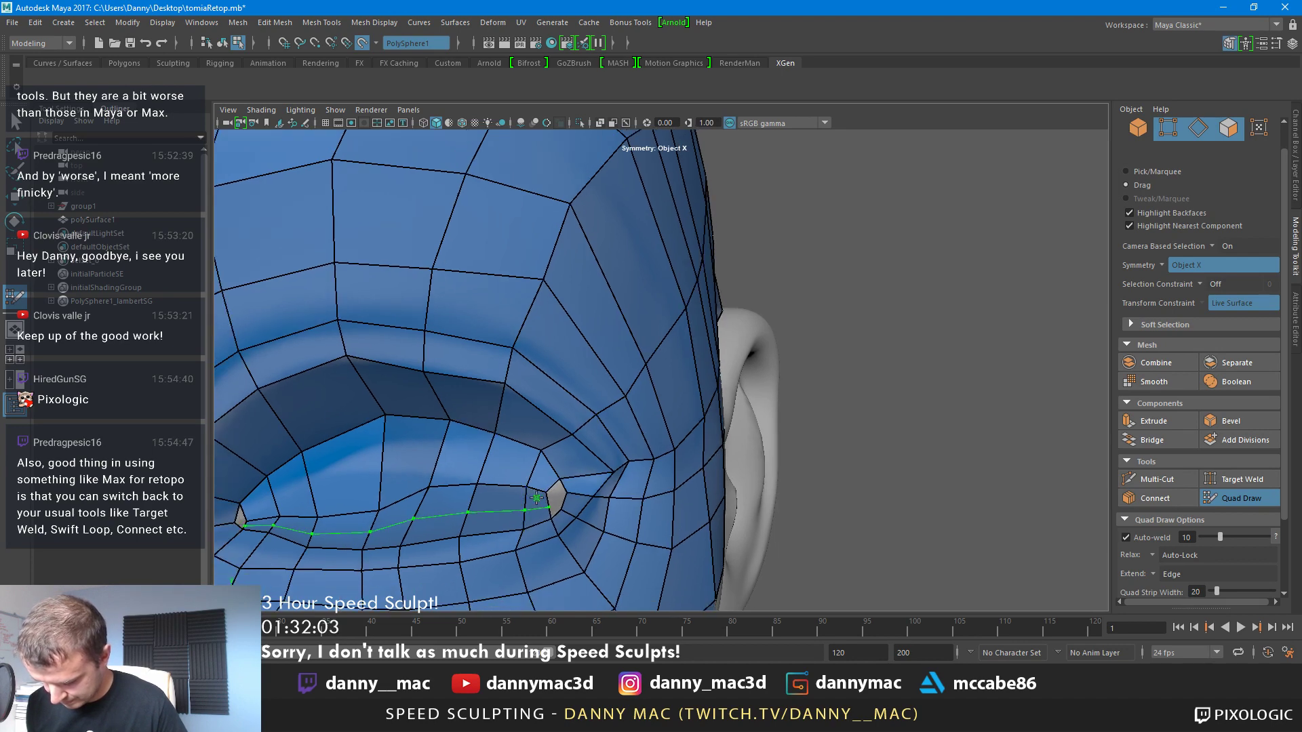
pyautogui.keyDown('ctrl'); pyautogui.click(549, 507); pyautogui.keyUp('ctrl')
pyautogui.keyDown('ctrl'); pyautogui.click(537, 473); pyautogui.keyUp('ctrl')
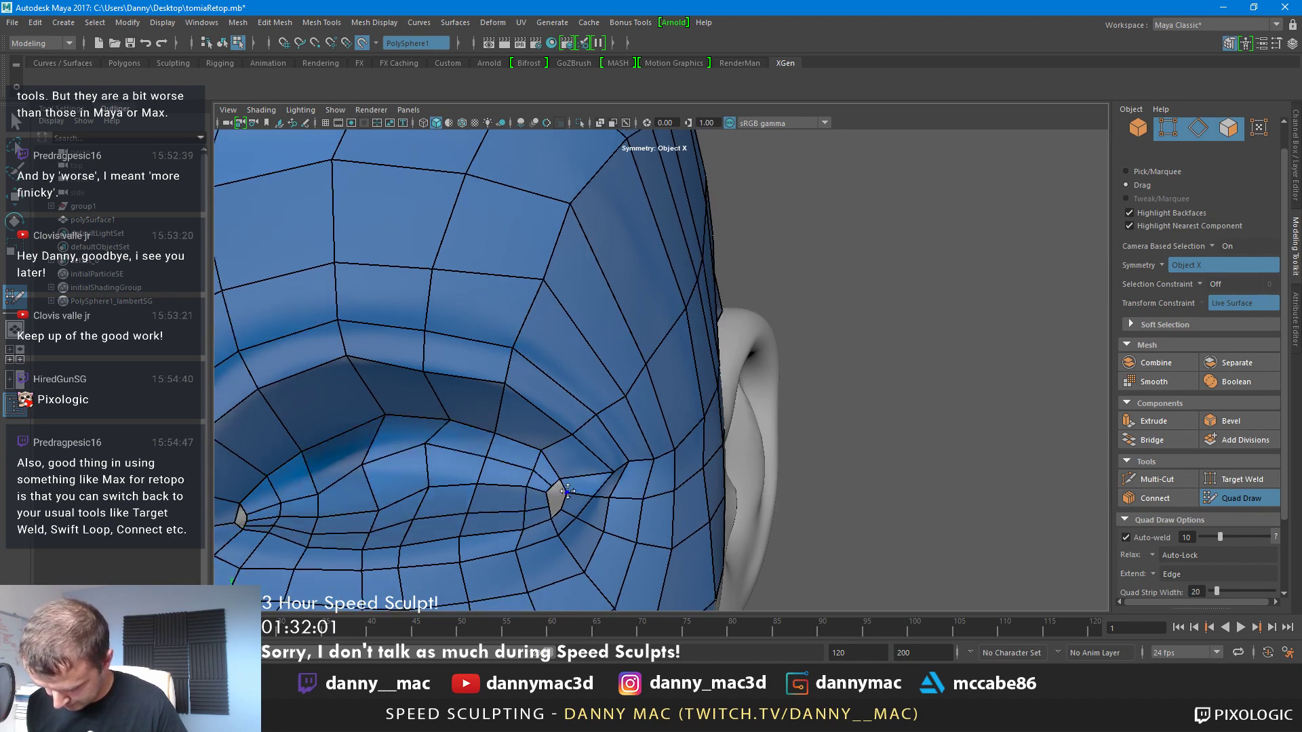
# Fill small quads around the remaining hole at the outer eye corner
pyautogui.scroll(2, 576, 500)
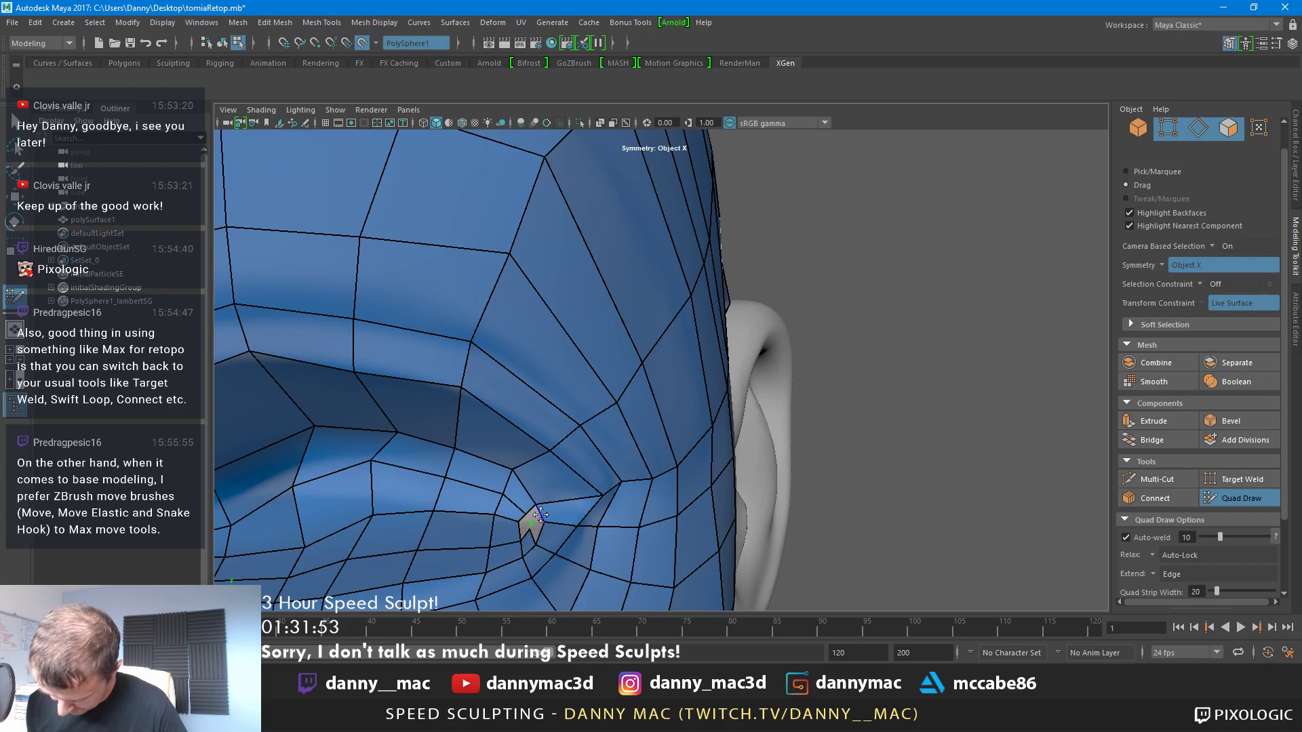
pyautogui.keyDown('shift'); pyautogui.click(535, 516); pyautogui.keyUp('shift')
pyautogui.keyDown('alt'); pyautogui.moveTo(533, 516); pyautogui.dragTo(682, 495, button='right'); pyautogui.keyUp('alt')
pyautogui.keyDown('alt'); pyautogui.moveTo(663, 468); pyautogui.dragTo(702, 331, button='middle'); pyautogui.keyUp('alt')
pyautogui.keyDown('alt'); pyautogui.moveTo(651, 366); pyautogui.dragTo(753, 390, button='right'); pyautogui.keyUp('alt')
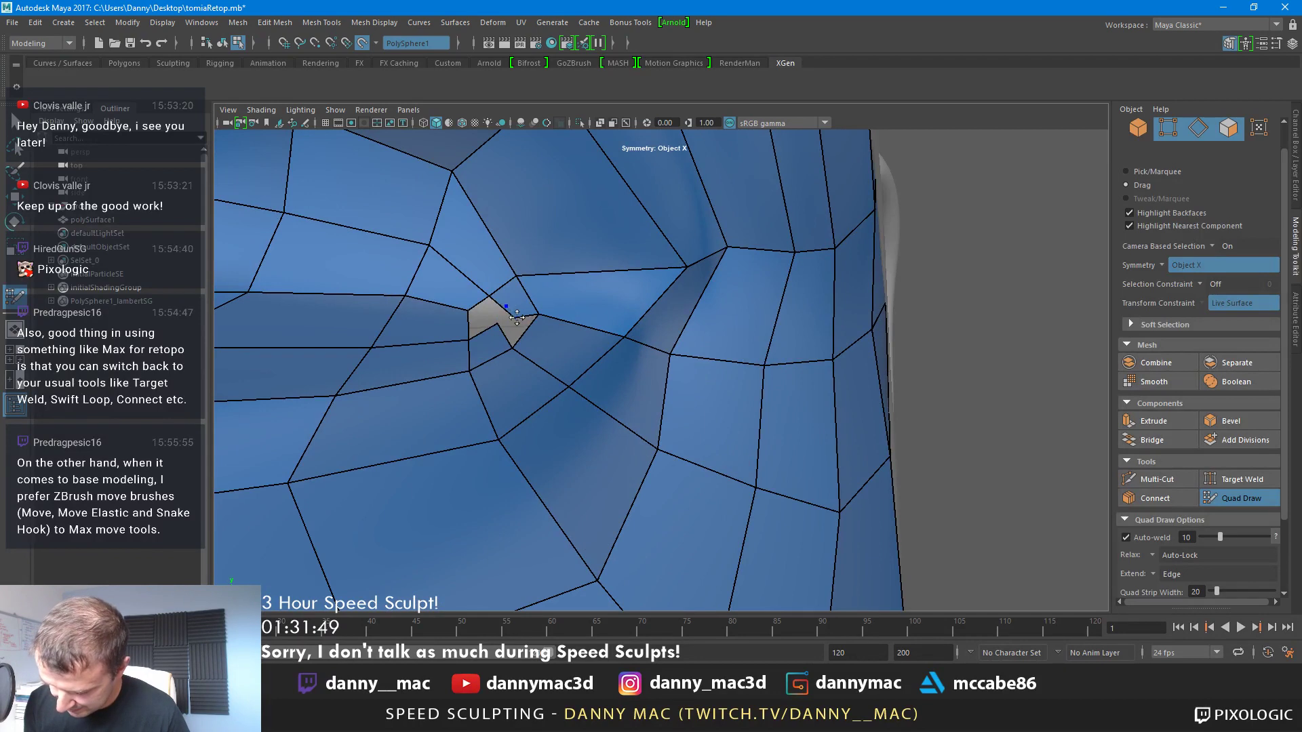
pyautogui.keyDown('shift'); pyautogui.click(510, 312); pyautogui.keyUp('shift')
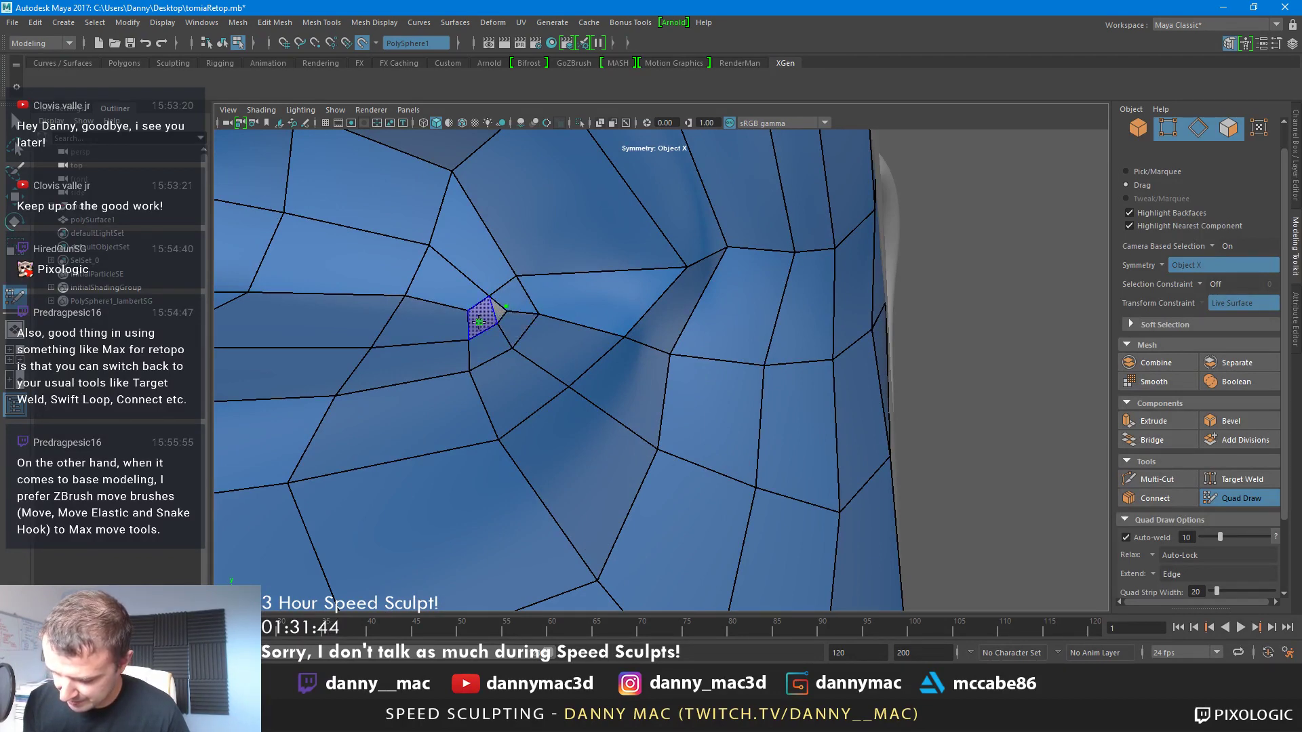
# Insert another lengthwise edge loop across the eye faces and close the last gap at the outer corner with quads
pyautogui.keyDown('ctrl'); pyautogui.click(480, 323); pyautogui.keyUp('ctrl')
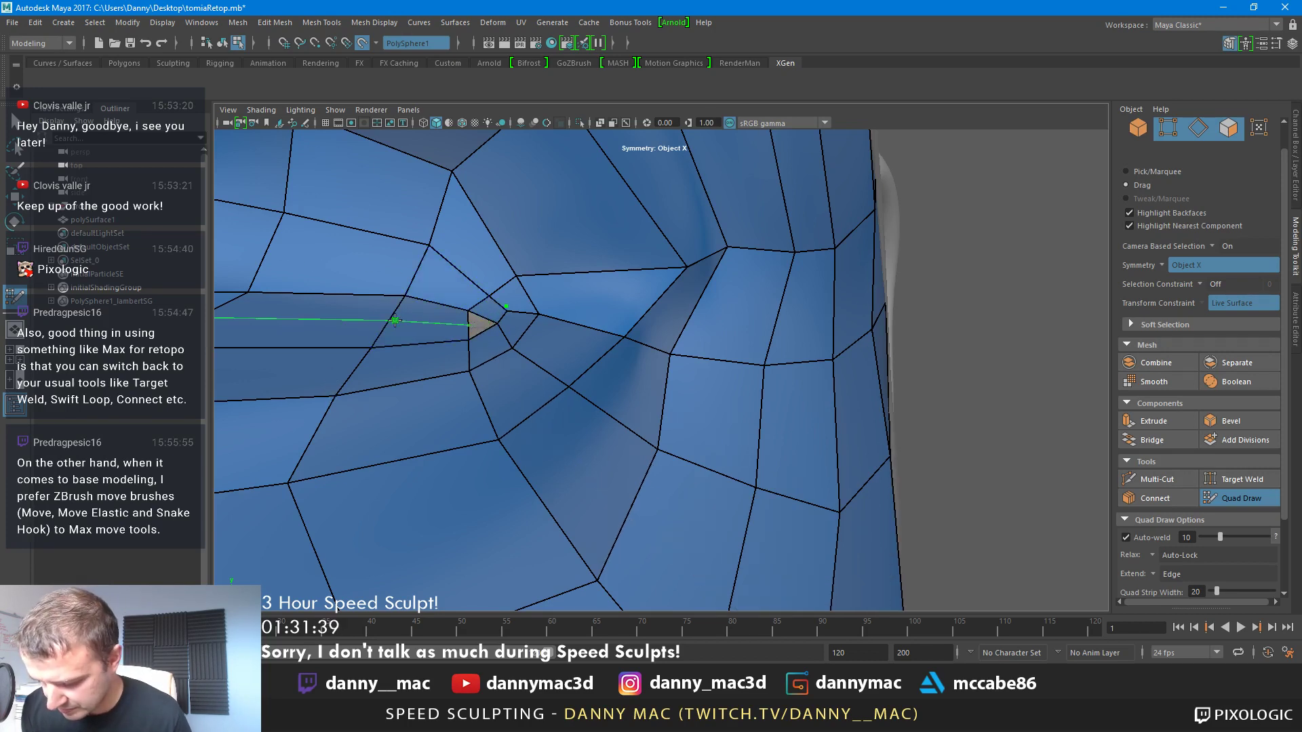
pyautogui.keyDown('ctrl'); pyautogui.click(411, 328); pyautogui.keyUp('ctrl')
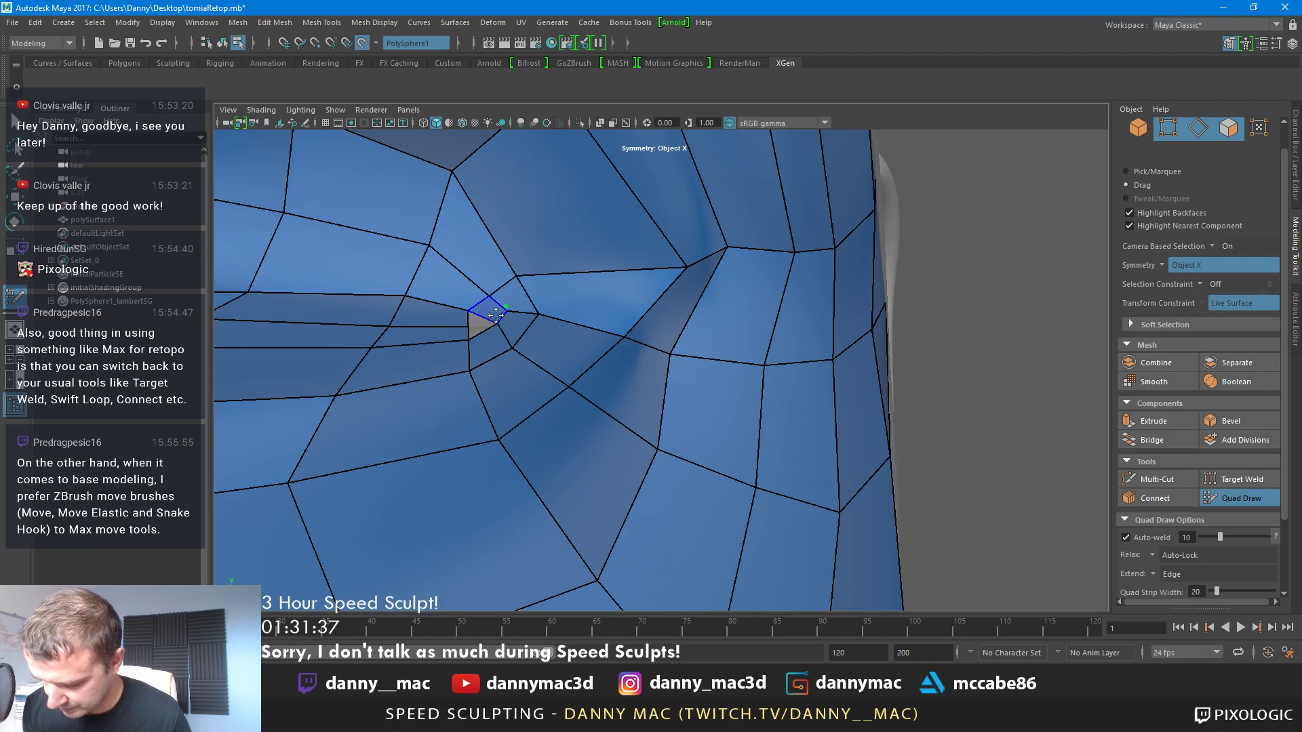
pyautogui.moveTo(498, 313)
pyautogui.keyDown('shift'); pyautogui.mouseDown()
pyautogui.moveTo(479, 305)
pyautogui.moveTo(516, 339)
pyautogui.mouseUp(); pyautogui.keyUp('shift')
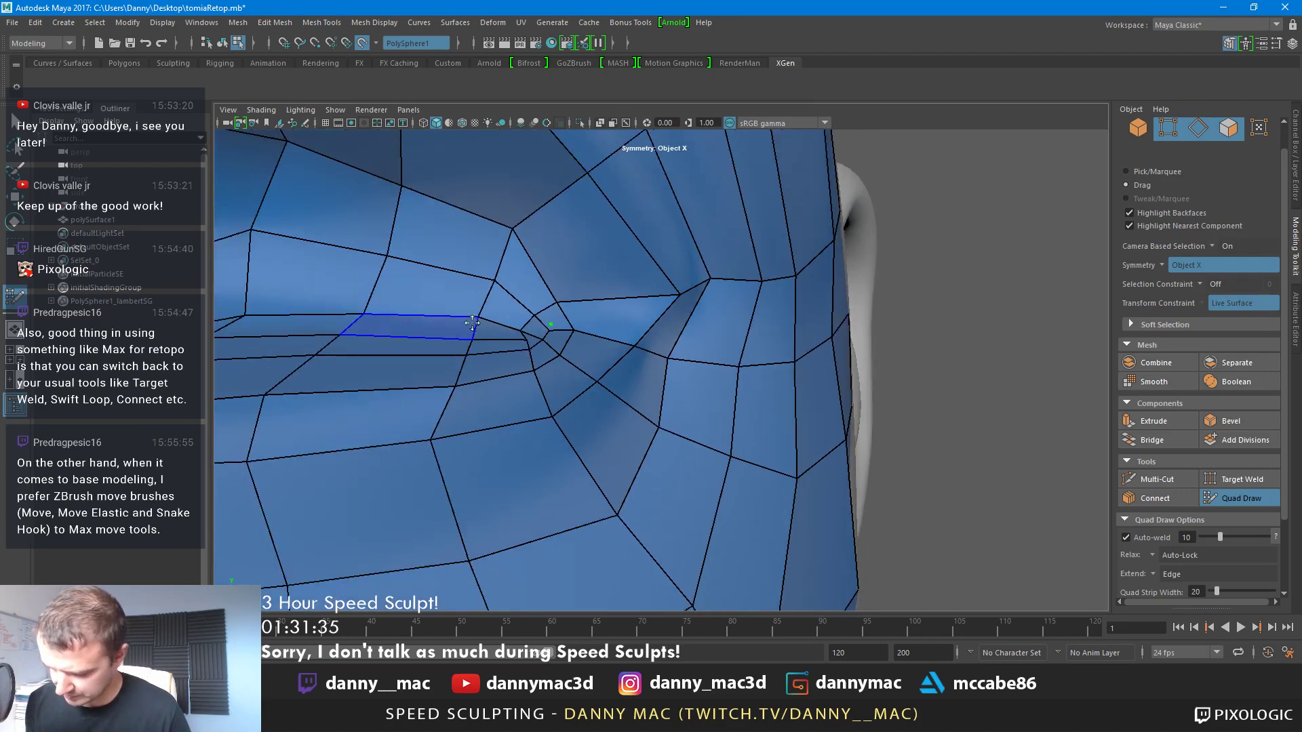
# Adjust the vertices at the inner eye corner and ring its gap with small quads
pyautogui.keyDown('alt'); pyautogui.moveTo(544, 368); pyautogui.dragTo(522, 370, button='right'); pyautogui.keyUp('alt')
pyautogui.keyDown('alt'); pyautogui.moveTo(522, 370); pyautogui.dragTo(633, 397); pyautogui.keyUp('alt')
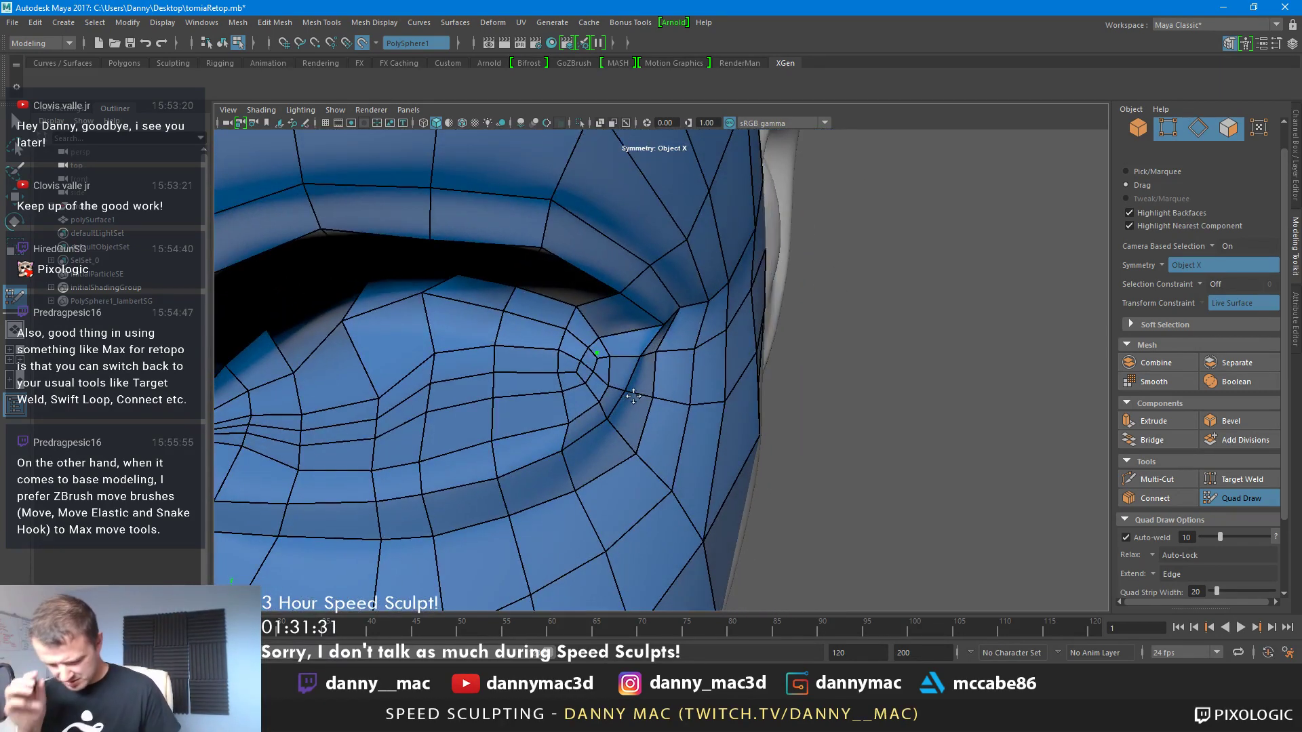
pyautogui.keyDown('alt'); pyautogui.moveTo(631, 344); pyautogui.dragTo(689, 332); pyautogui.keyUp('alt')
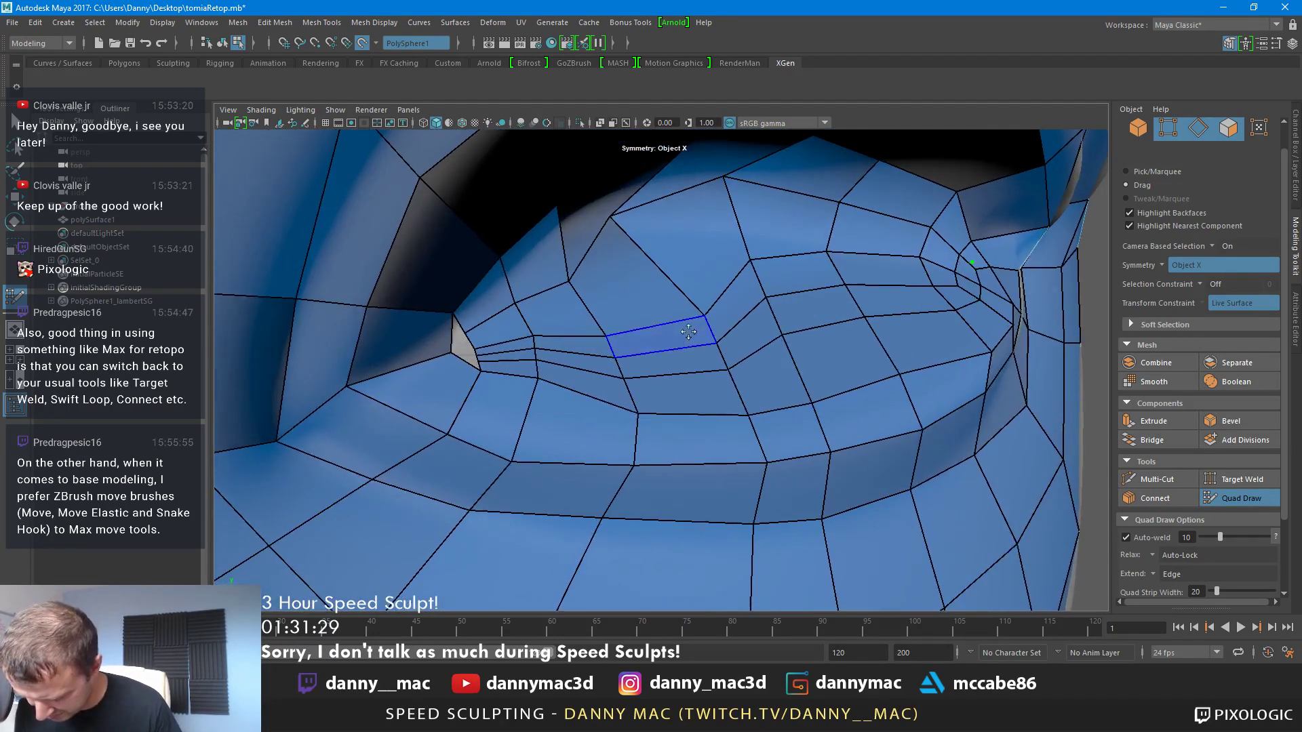
pyautogui.moveTo(474, 347); pyautogui.dragTo(489, 348)
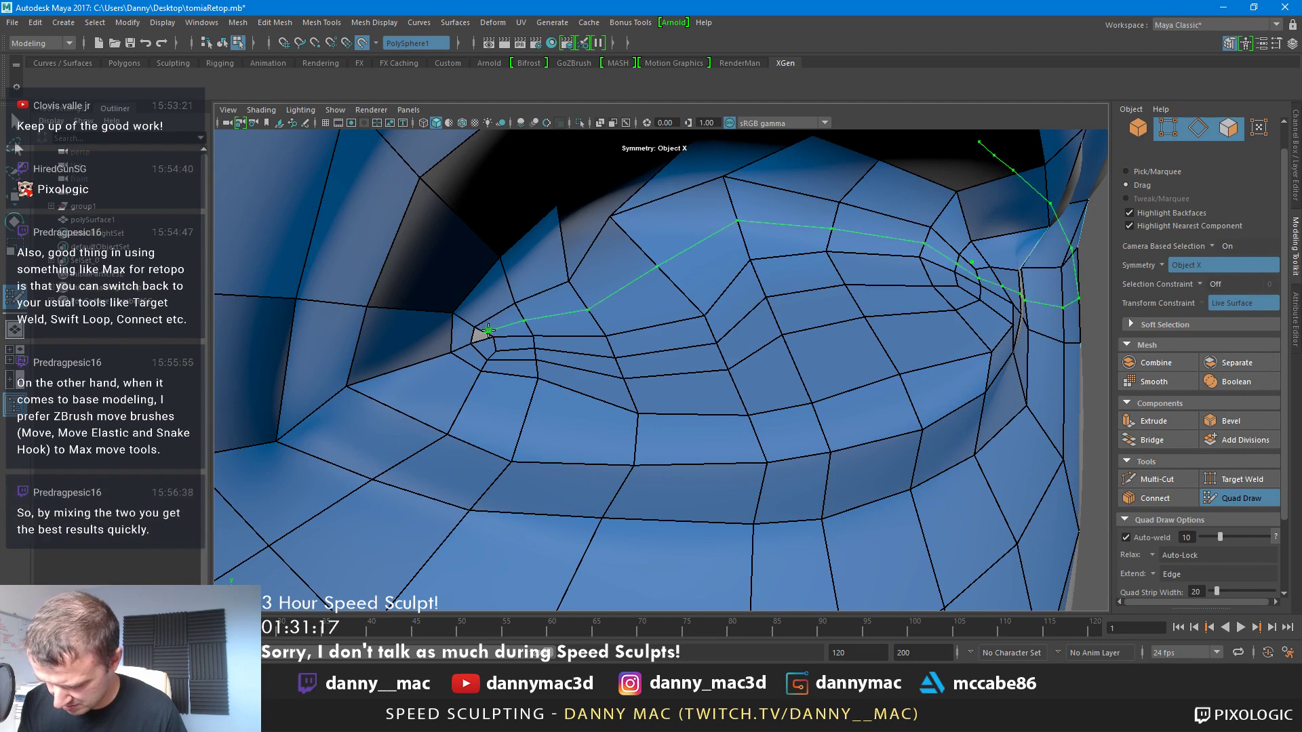
# Undo the last change and insert an edge loop around the inner eyelid rim
pyautogui.scroll(-5, 498, 332)
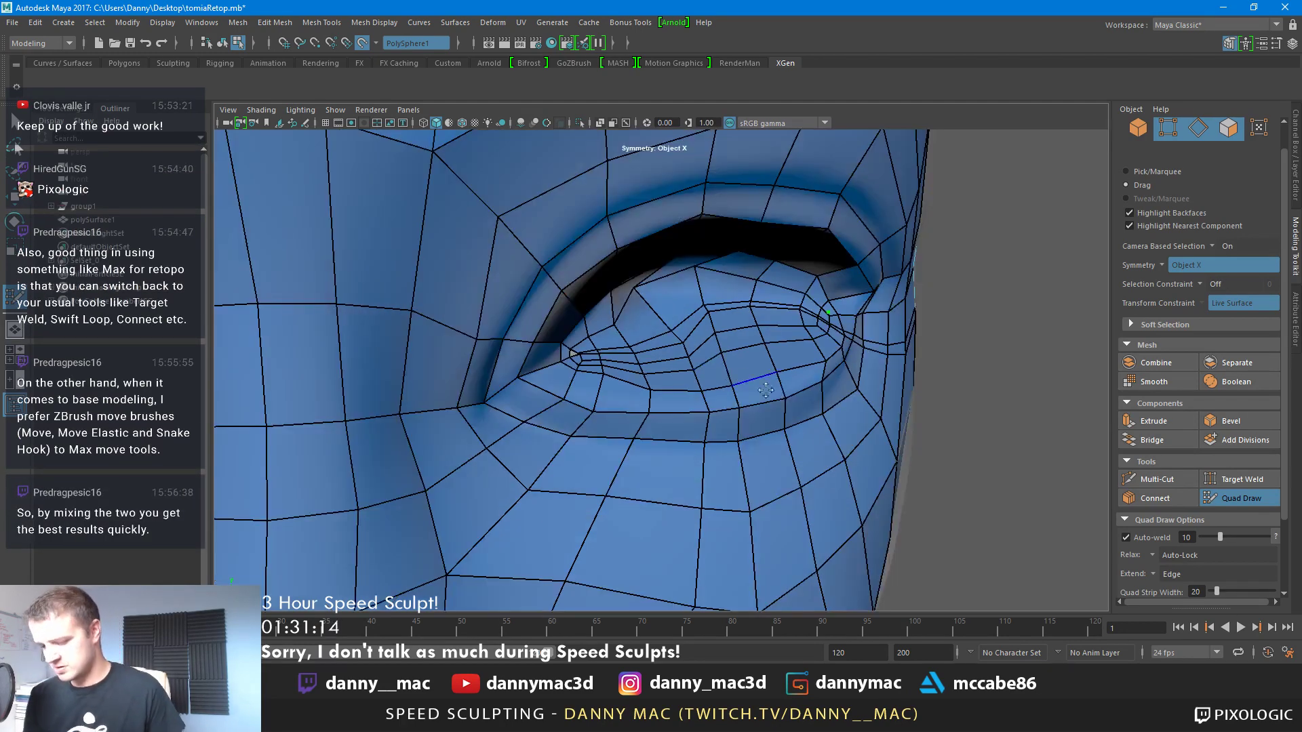
pyautogui.scroll(3, 672, 423)
pyautogui.hotkey('ctrl', 'z')
pyautogui.keyDown('alt'); pyautogui.moveTo(818, 406); pyautogui.dragTo(738, 387); pyautogui.keyUp('alt')
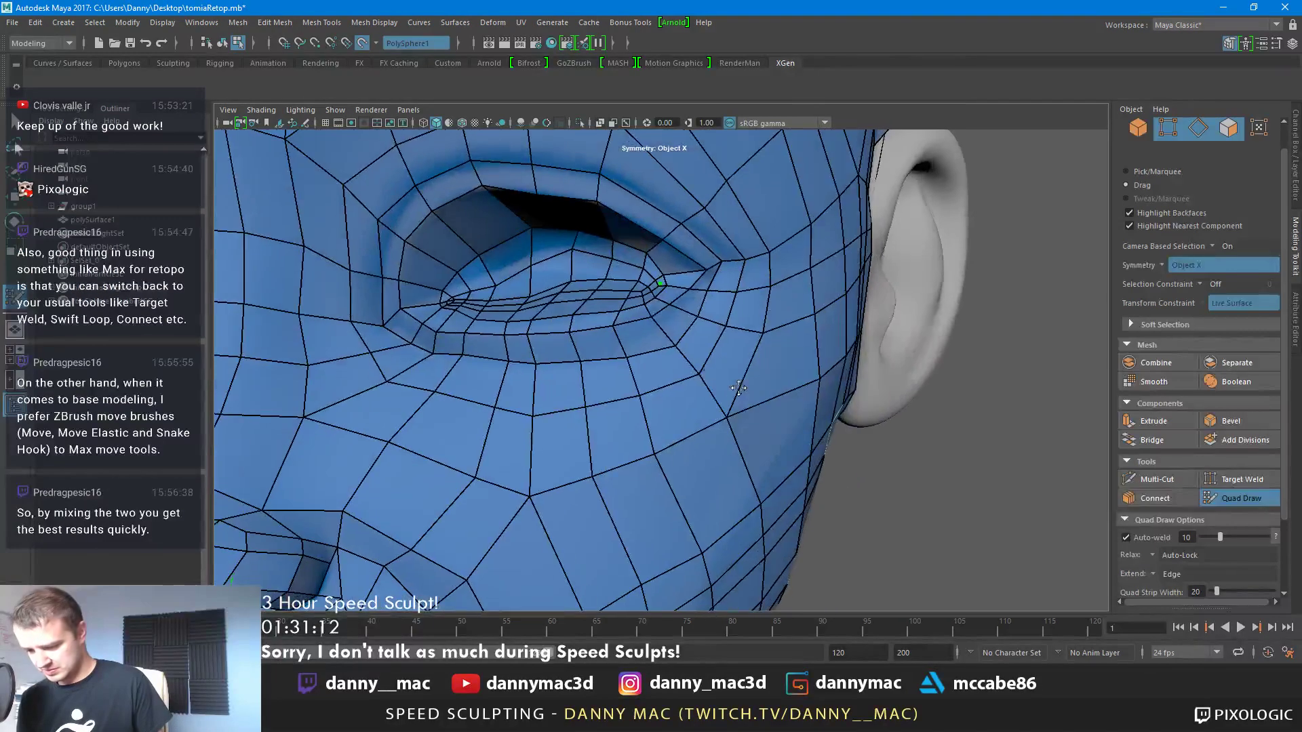
pyautogui.keyDown('ctrl'); pyautogui.click(619, 310); pyautogui.keyUp('ctrl')
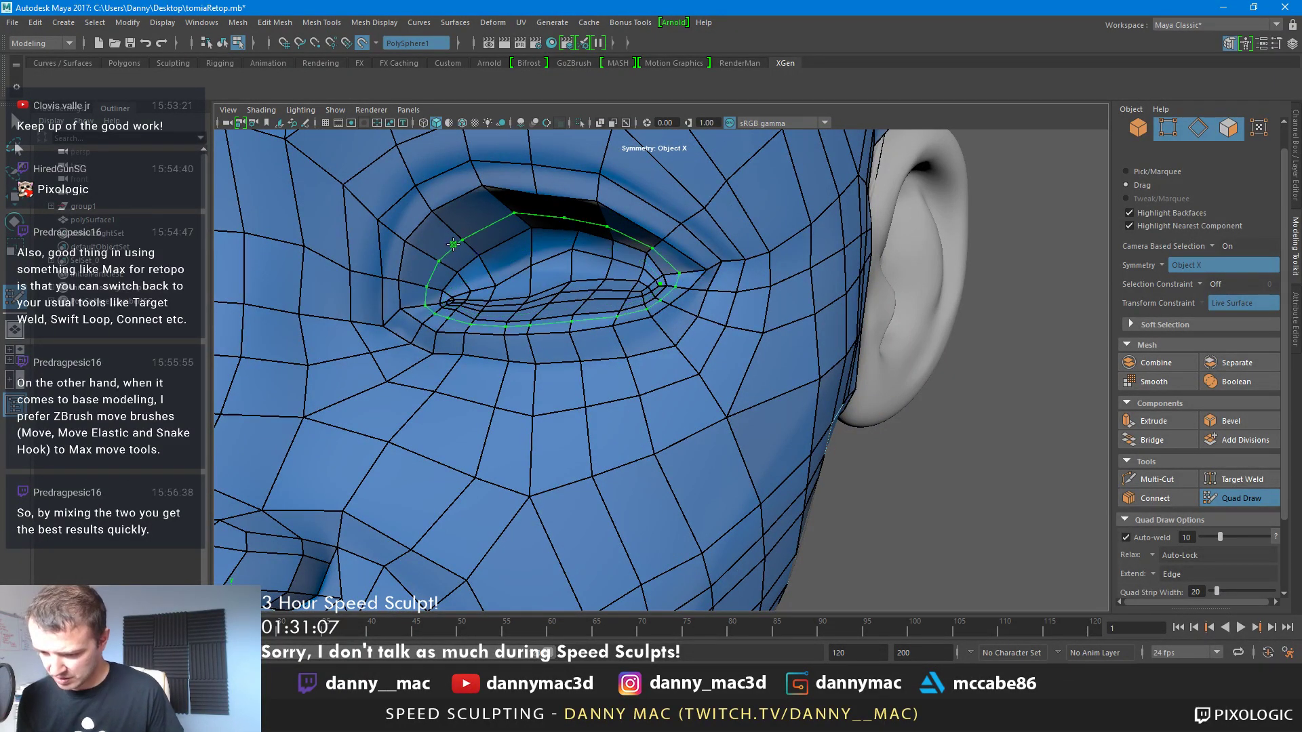
# Clear the leftover Quad Draw dots and delete the face beside the gap at the inner eye corner
pyautogui.scroll(8, 484, 268)
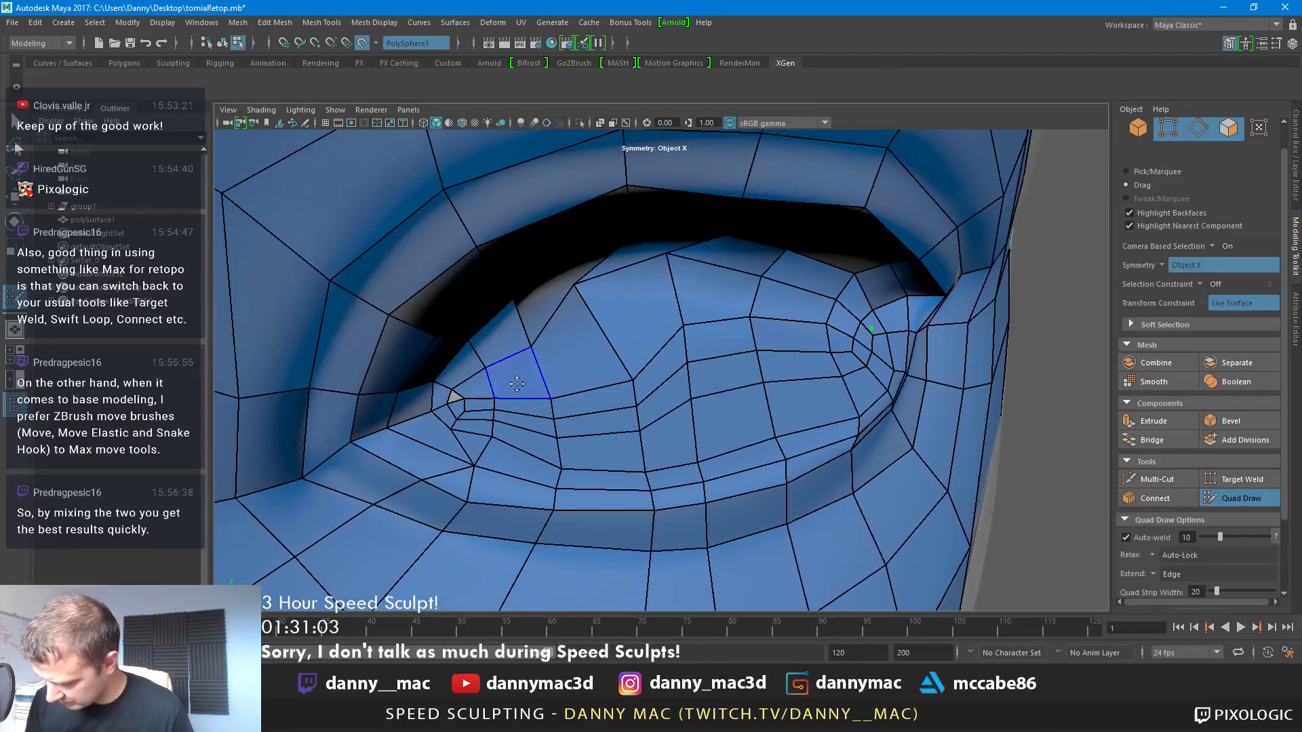
pyautogui.scroll(-2, 795, 334)
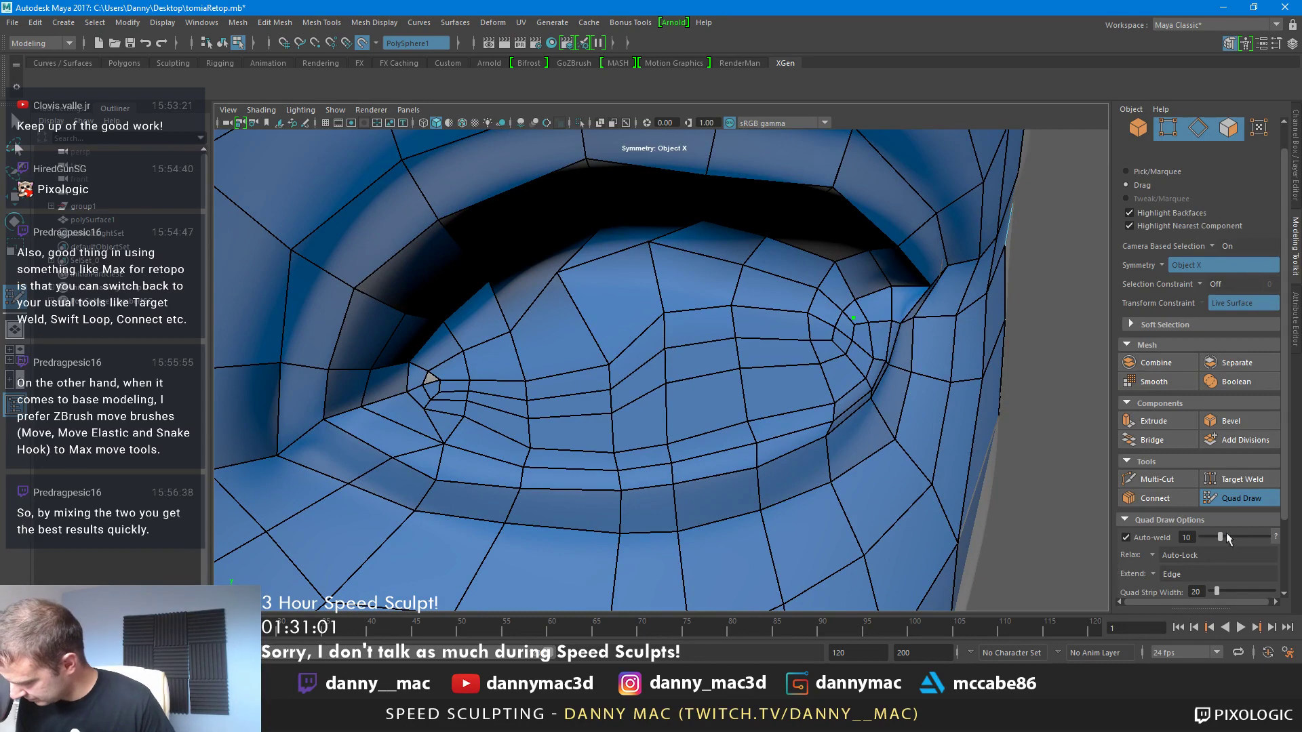
pyautogui.scroll(-3, 1284, 502)
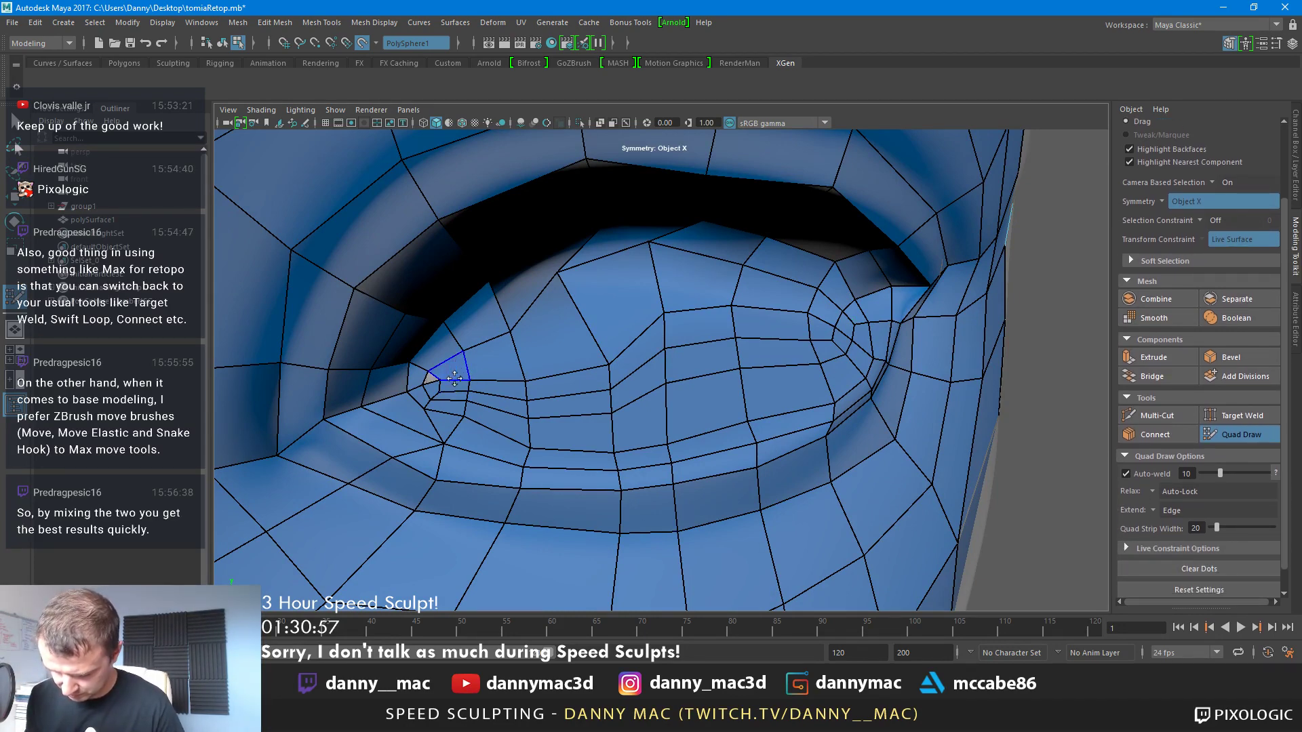
pyautogui.keyDown('ctrl'); pyautogui.keyDown('shift'); pyautogui.click(454, 377); pyautogui.keyUp('shift'); pyautogui.keyUp('ctrl')
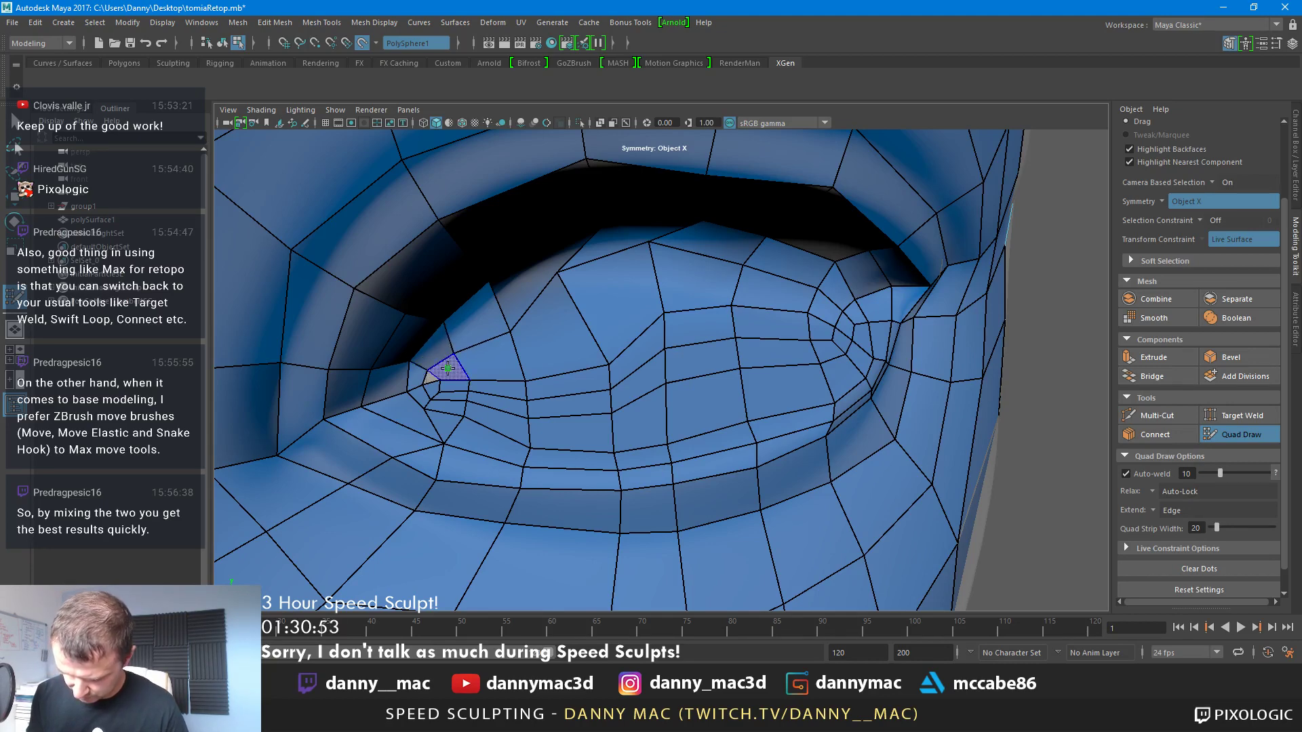
# Reopen the eye by deleting the upper faces that fill it and the stray face at the outer corner
pyautogui.keyDown('alt'); pyautogui.moveTo(424, 375); pyautogui.dragTo(353, 397, button='right'); pyautogui.keyUp('alt')
pyautogui.moveTo(353, 396)
pyautogui.keyDown('alt'); pyautogui.mouseDown()
pyautogui.moveTo(614, 409)
pyautogui.moveTo(551, 339)
pyautogui.moveTo(617, 315)
pyautogui.moveTo(758, 319)
pyautogui.moveTo(740, 319)
pyautogui.moveTo(792, 339)
pyautogui.mouseUp(); pyautogui.keyUp('alt')
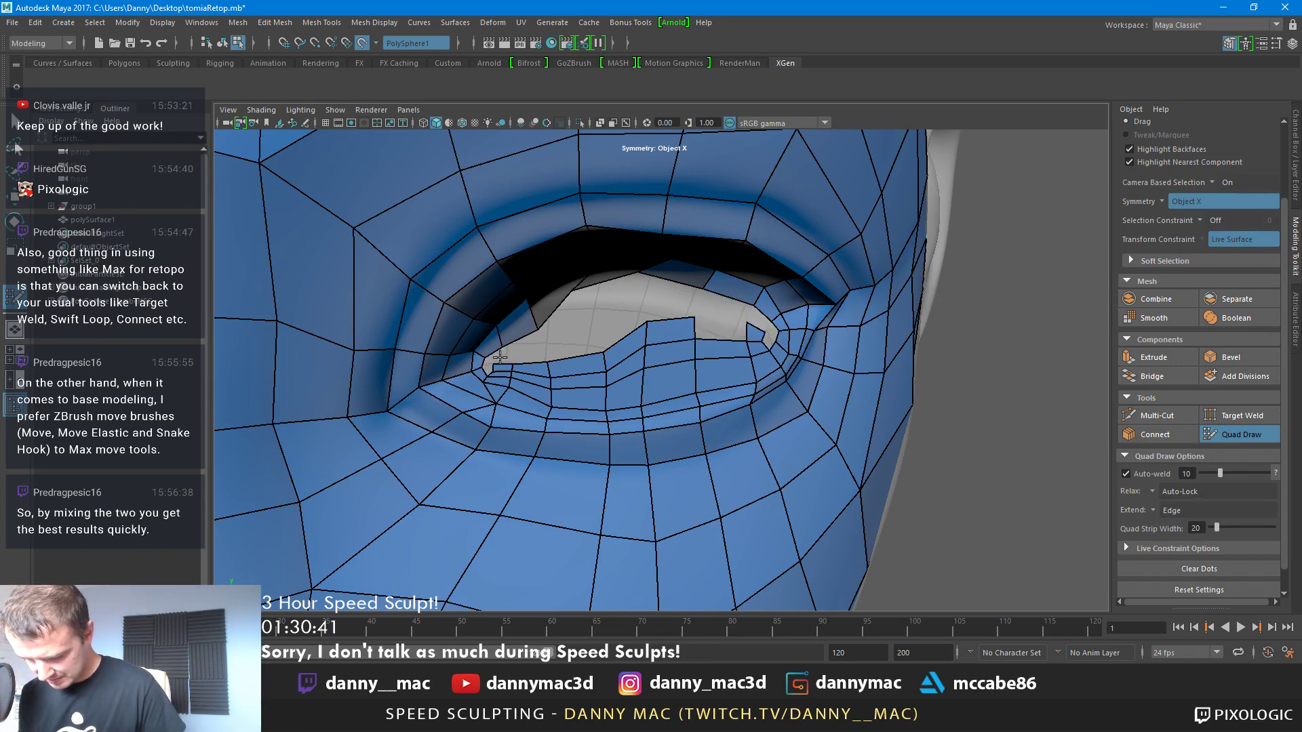
pyautogui.keyDown('ctrl'); pyautogui.keyDown('shift'); pyautogui.click(756, 348); pyautogui.keyUp('shift'); pyautogui.keyUp('ctrl')
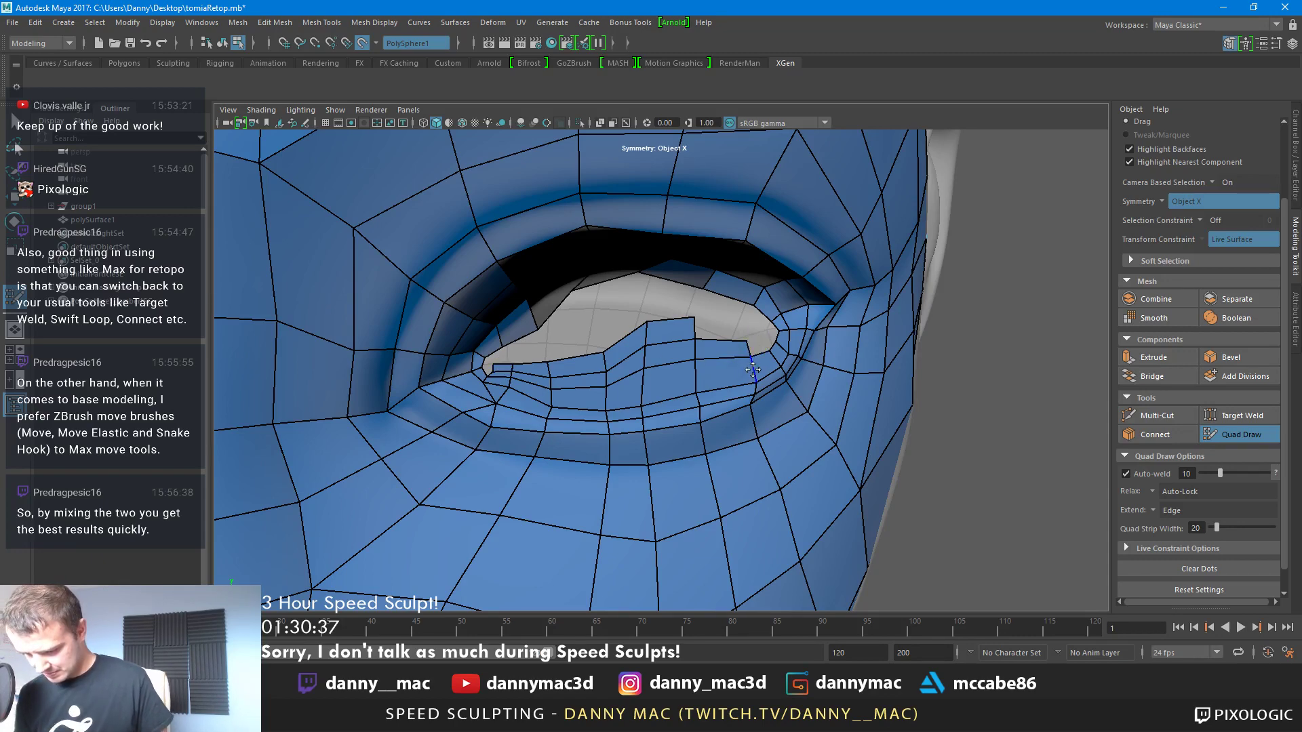
# Delete the uneven faces and the small triangle on the lower lid next to the inner eye corner
pyautogui.keyDown('ctrl'); pyautogui.keyDown('shift'); pyautogui.click(496, 391); pyautogui.keyUp('shift'); pyautogui.keyUp('ctrl')
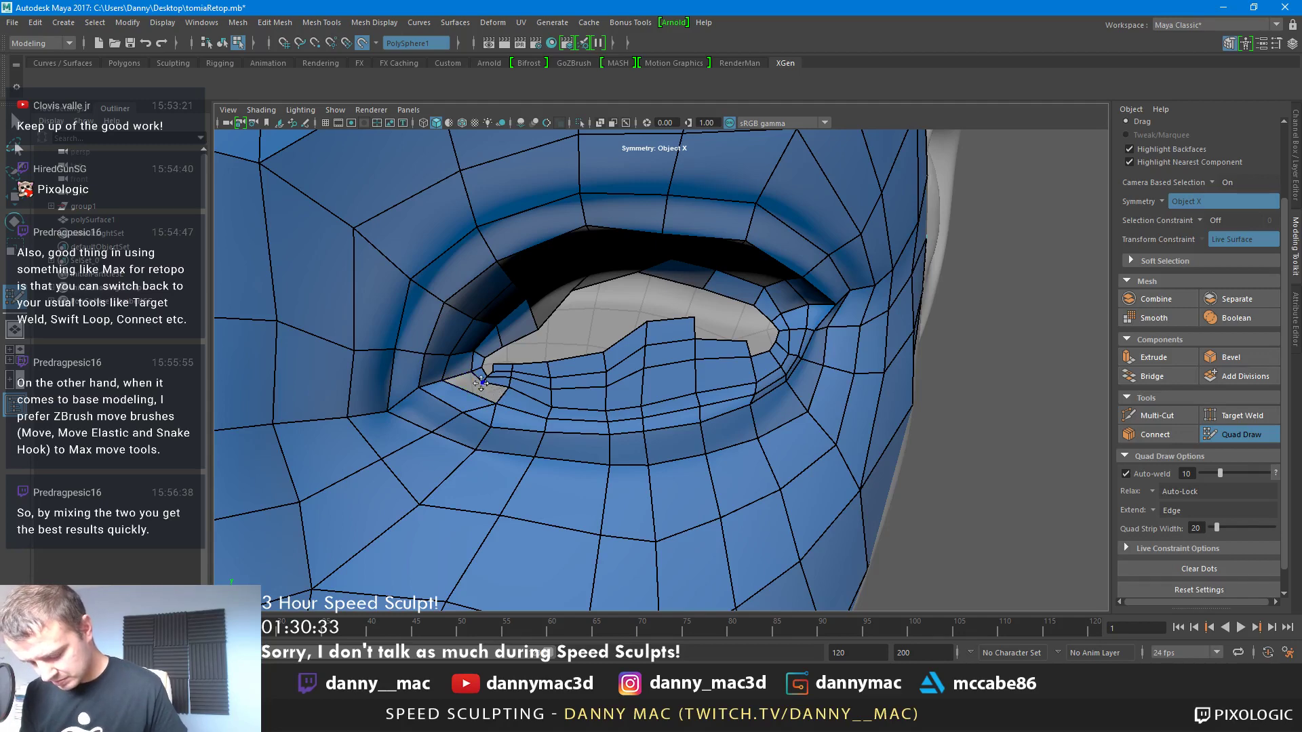
pyautogui.keyDown('alt'); pyautogui.moveTo(513, 370); pyautogui.dragTo(532, 397, button='right'); pyautogui.keyUp('alt')
pyautogui.keyDown('alt'); pyautogui.moveTo(499, 404); pyautogui.dragTo(520, 409); pyautogui.keyUp('alt')
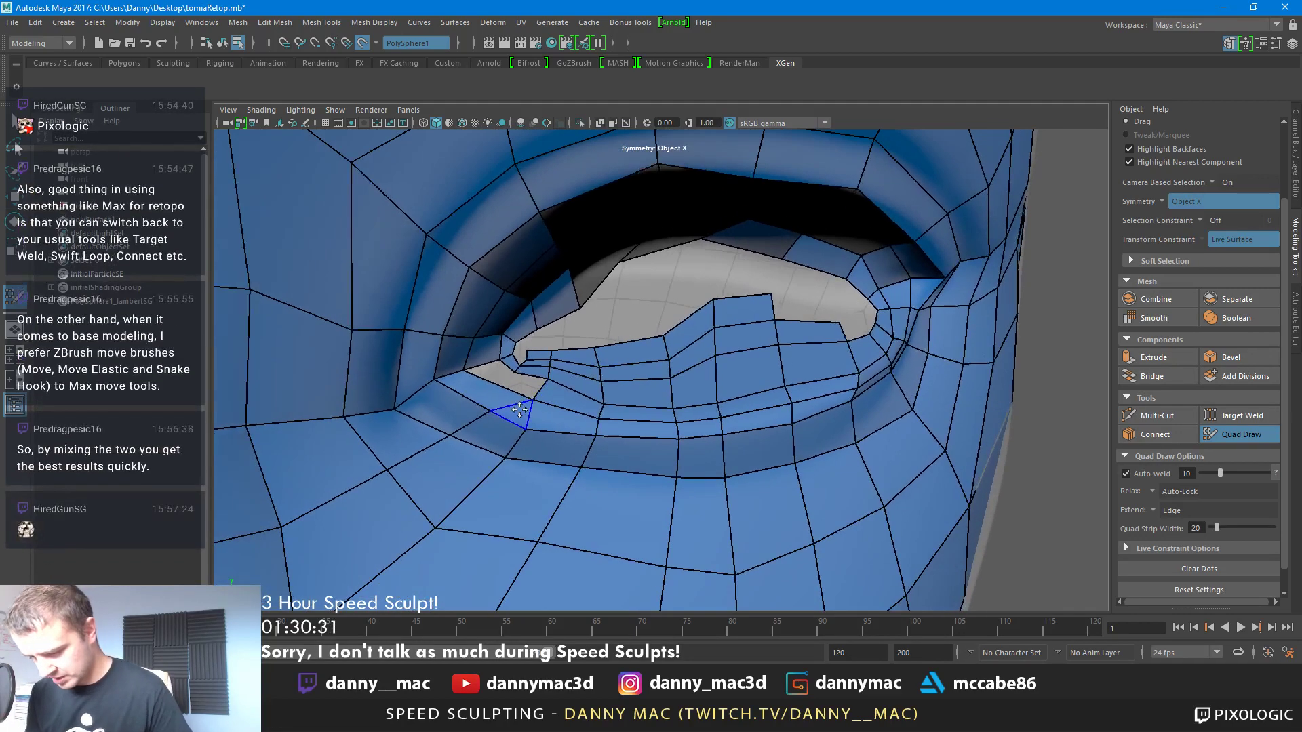
pyautogui.keyDown('ctrl'); pyautogui.keyDown('shift'); pyautogui.click(519, 410); pyautogui.keyUp('shift'); pyautogui.keyUp('ctrl')
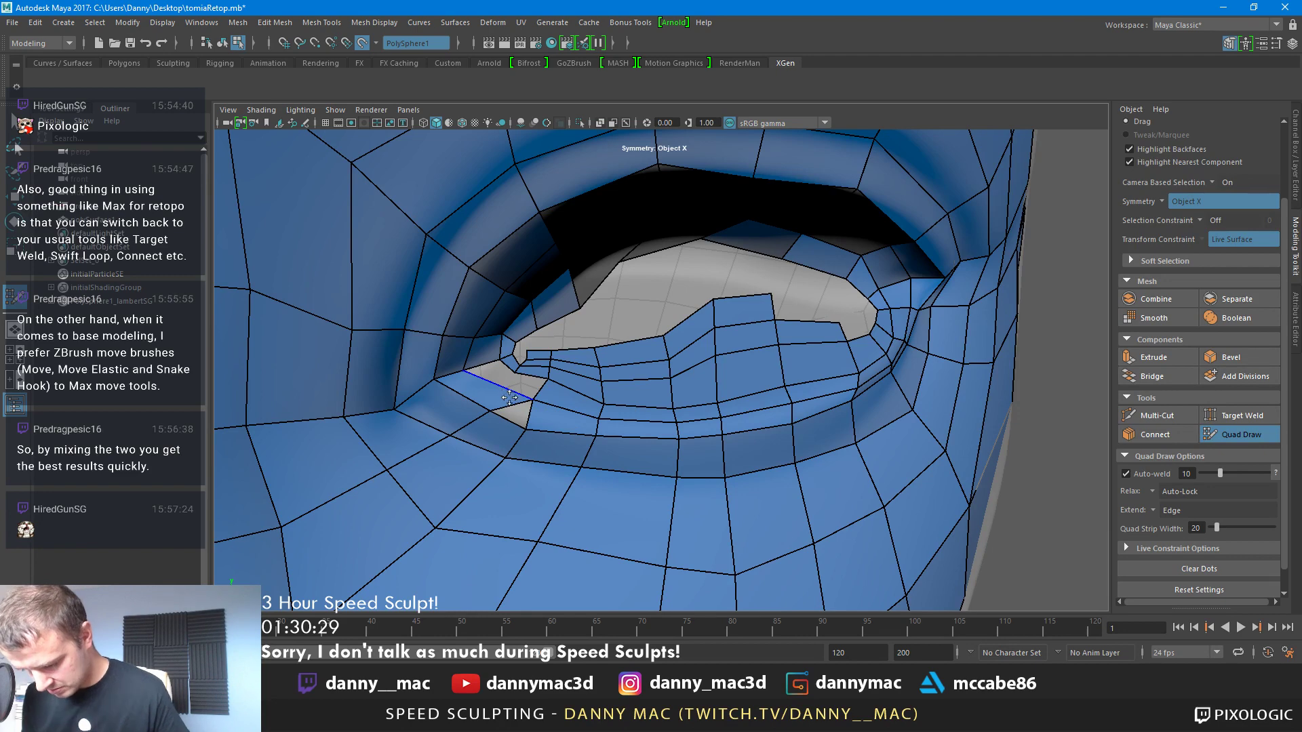
# Place a new Quad Draw point in the gap below the inner eye corner and refill the gap with quads
pyautogui.hotkey('ctrl', 'z')
pyautogui.click(504, 391)
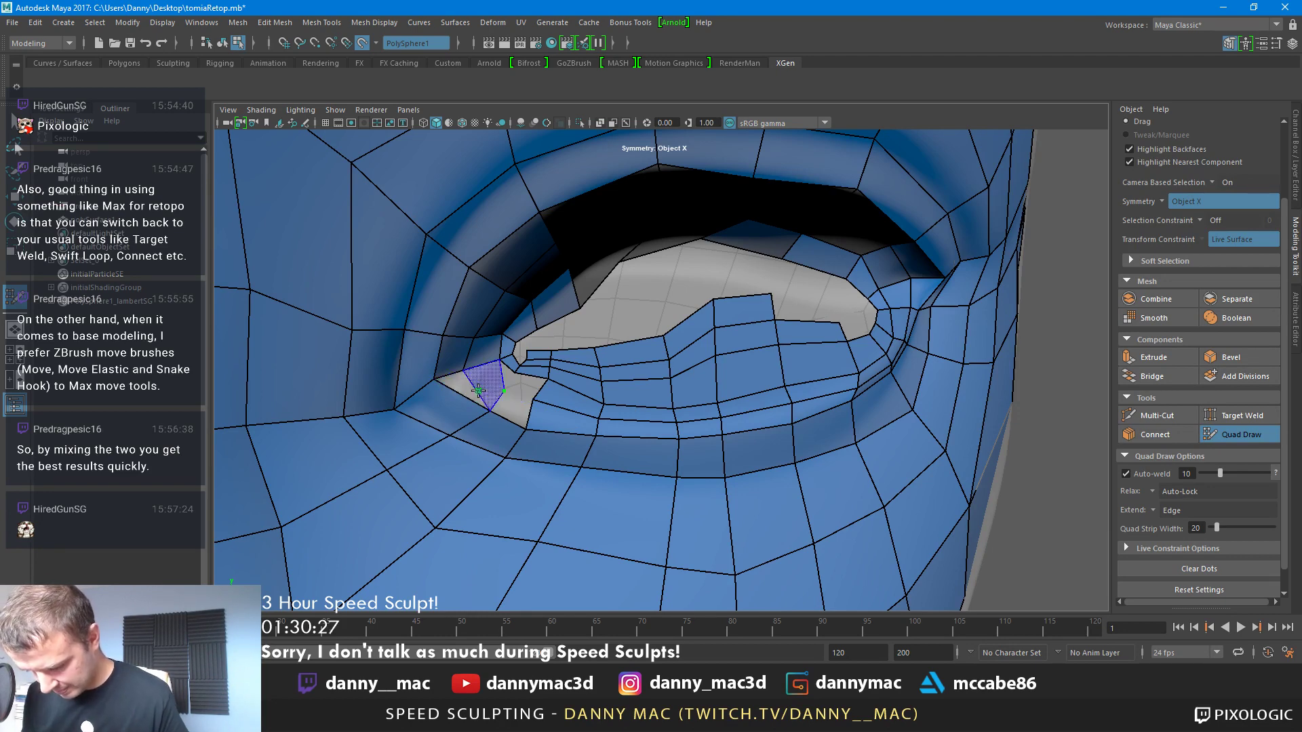
pyautogui.keyDown('shift'); pyautogui.click(474, 393); pyautogui.keyUp('shift')
pyautogui.scroll(3, 506, 411)
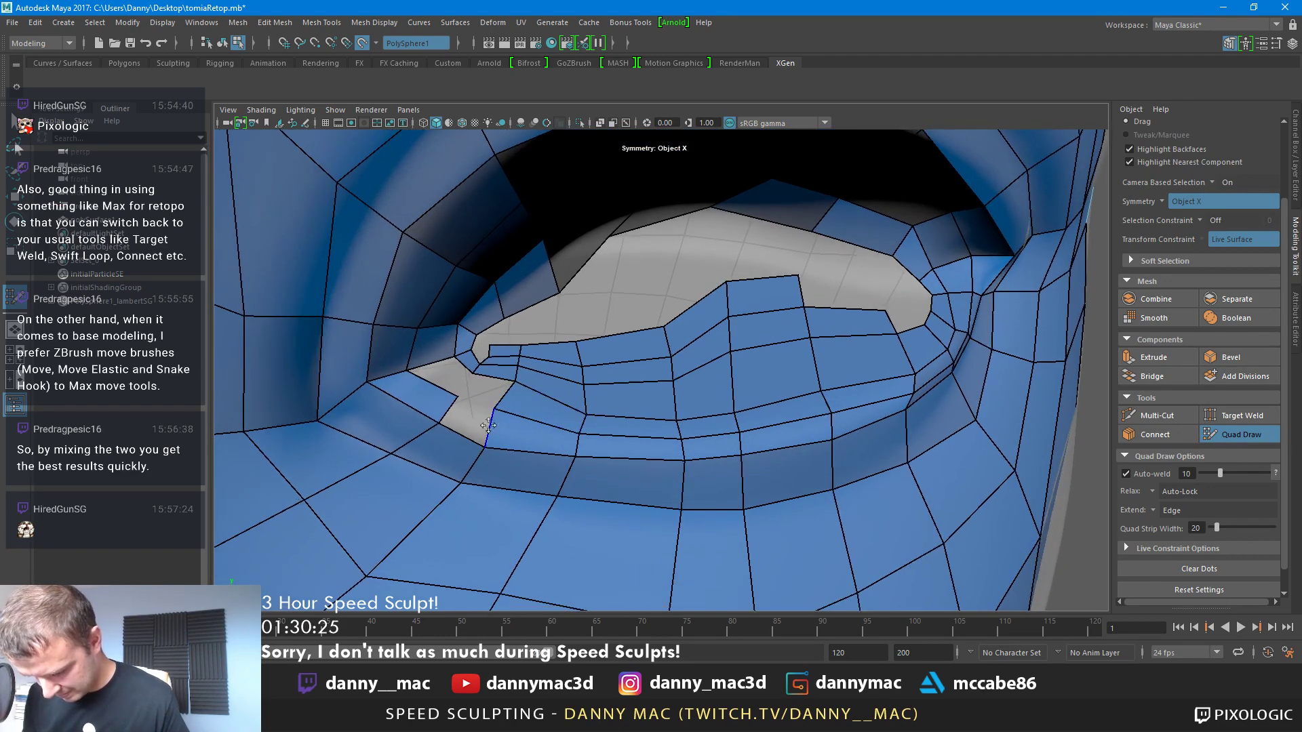
pyautogui.keyDown('shift'); pyautogui.click(481, 400); pyautogui.keyUp('shift')
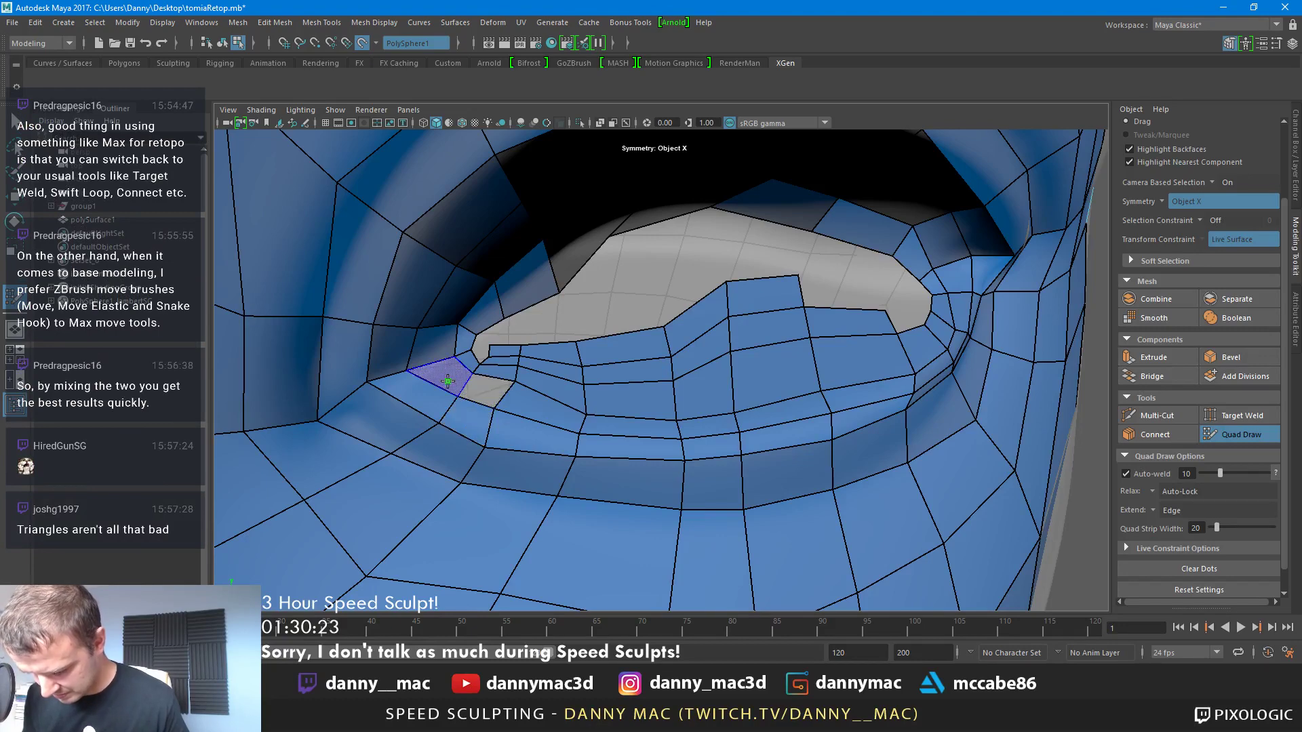
pyautogui.scroll(-3, 780, 373)
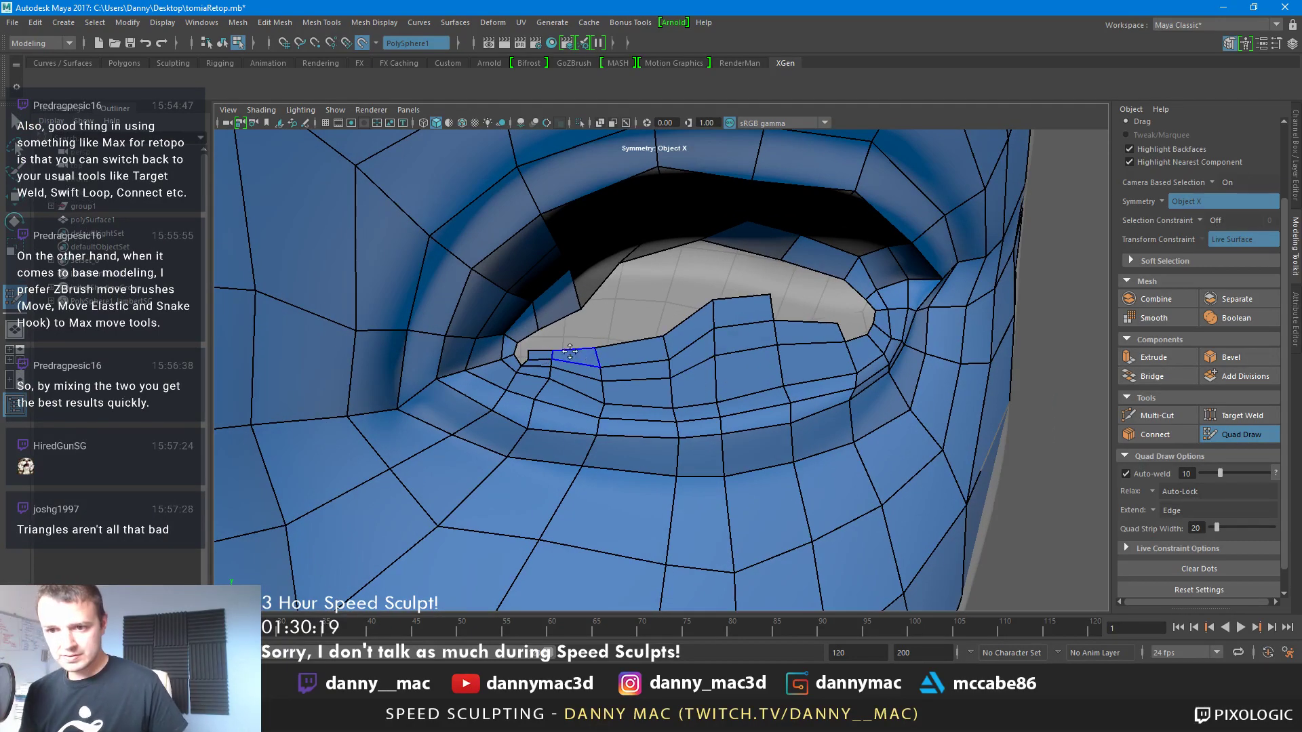
# Delete the topmost row of faces along the lower edge of the eye opening, from the inner corner outward
pyautogui.keyDown('ctrl'); pyautogui.keyDown('shift'); pyautogui.click(544, 354); pyautogui.keyUp('shift'); pyautogui.keyUp('ctrl')
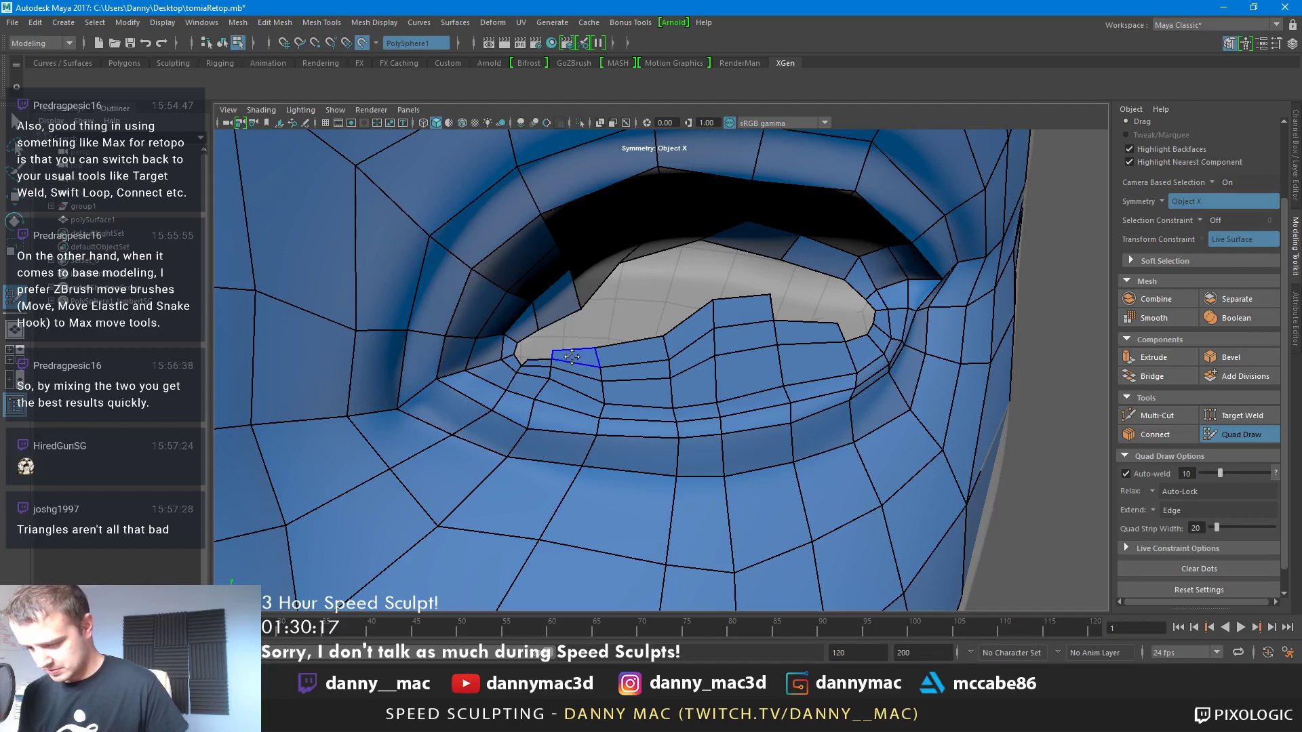
pyautogui.keyDown('ctrl'); pyautogui.keyDown('shift'); pyautogui.click(609, 358); pyautogui.keyUp('shift'); pyautogui.keyUp('ctrl')
pyautogui.keyDown('ctrl'); pyautogui.keyDown('shift'); pyautogui.click(574, 358); pyautogui.keyUp('shift'); pyautogui.keyUp('ctrl')
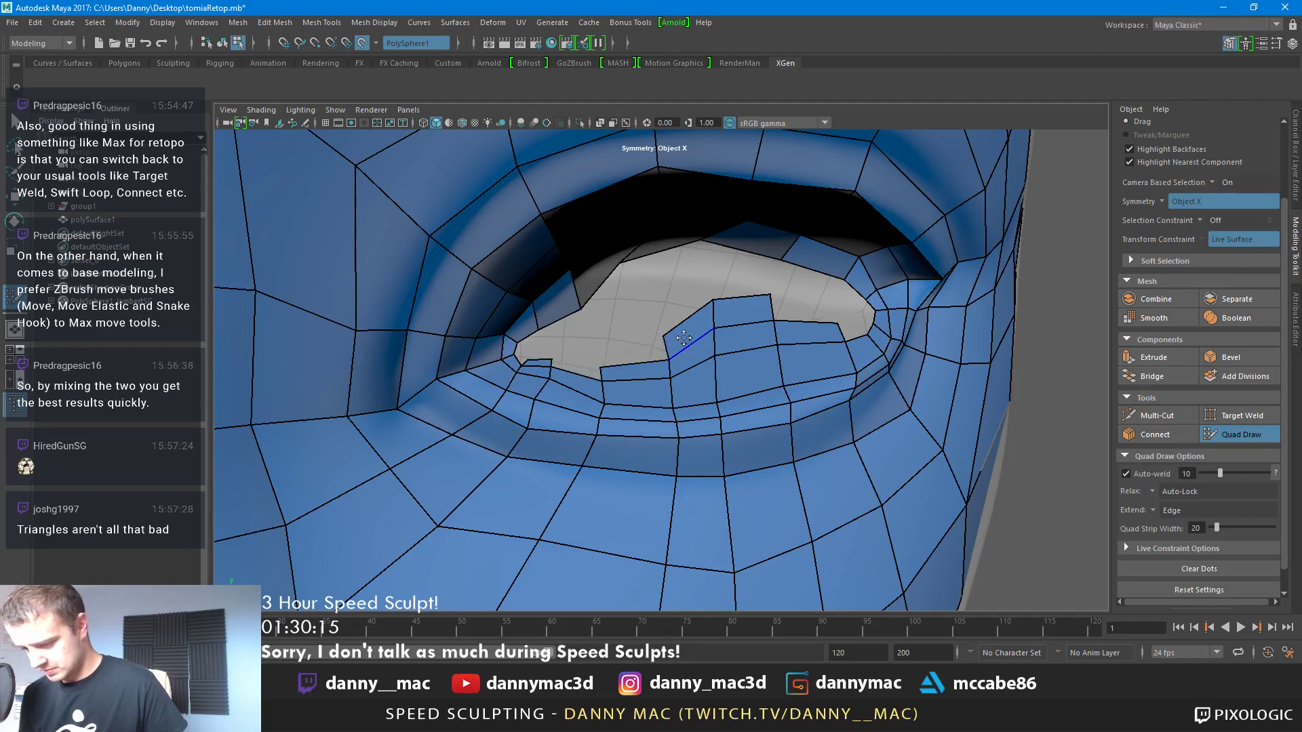
pyautogui.keyDown('ctrl'); pyautogui.keyDown('shift'); pyautogui.click(683, 336); pyautogui.keyUp('shift'); pyautogui.keyUp('ctrl')
pyautogui.keyDown('ctrl'); pyautogui.keyDown('shift'); pyautogui.click(740, 312); pyautogui.keyUp('shift'); pyautogui.keyUp('ctrl')
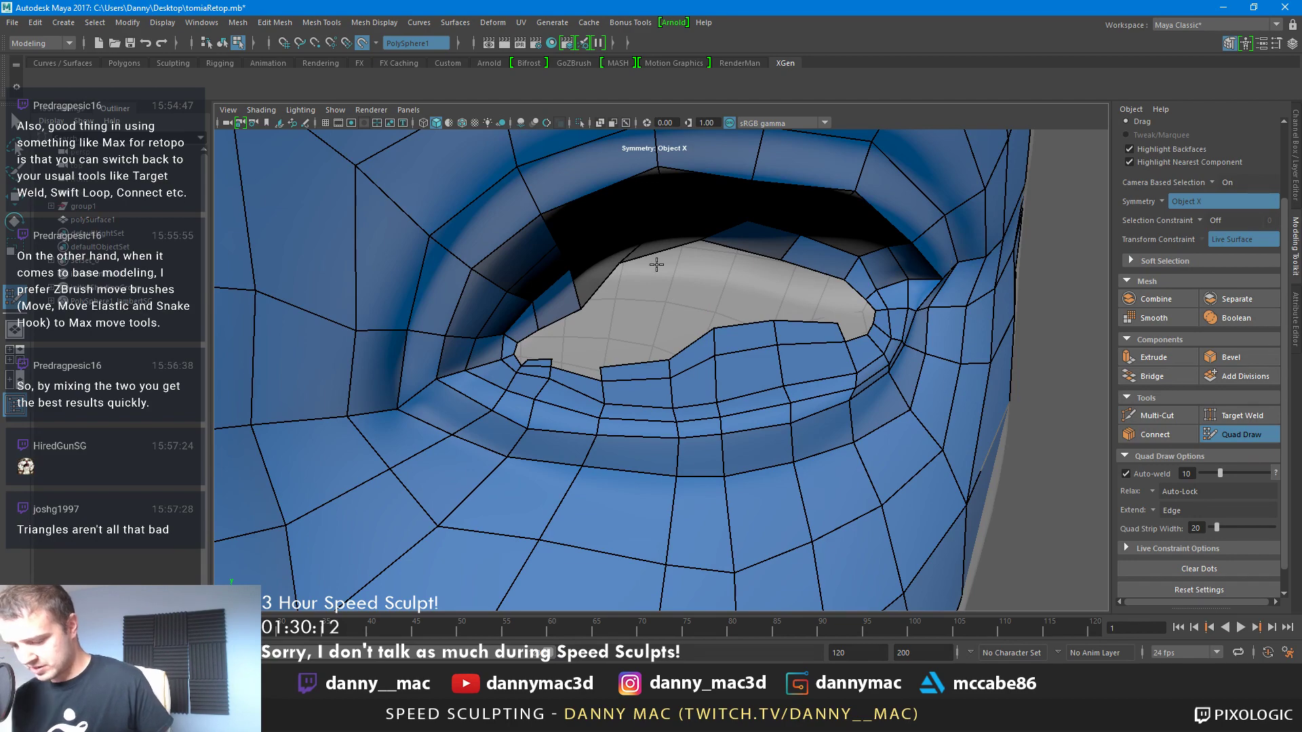
# Move the vertices at the inner eye corner outward to tidy the rim of the eye opening
pyautogui.moveTo(656, 265)
pyautogui.keyDown('alt'); pyautogui.mouseDown()
pyautogui.moveTo(780, 377)
pyautogui.moveTo(756, 388)
pyautogui.mouseUp(); pyautogui.keyUp('alt')
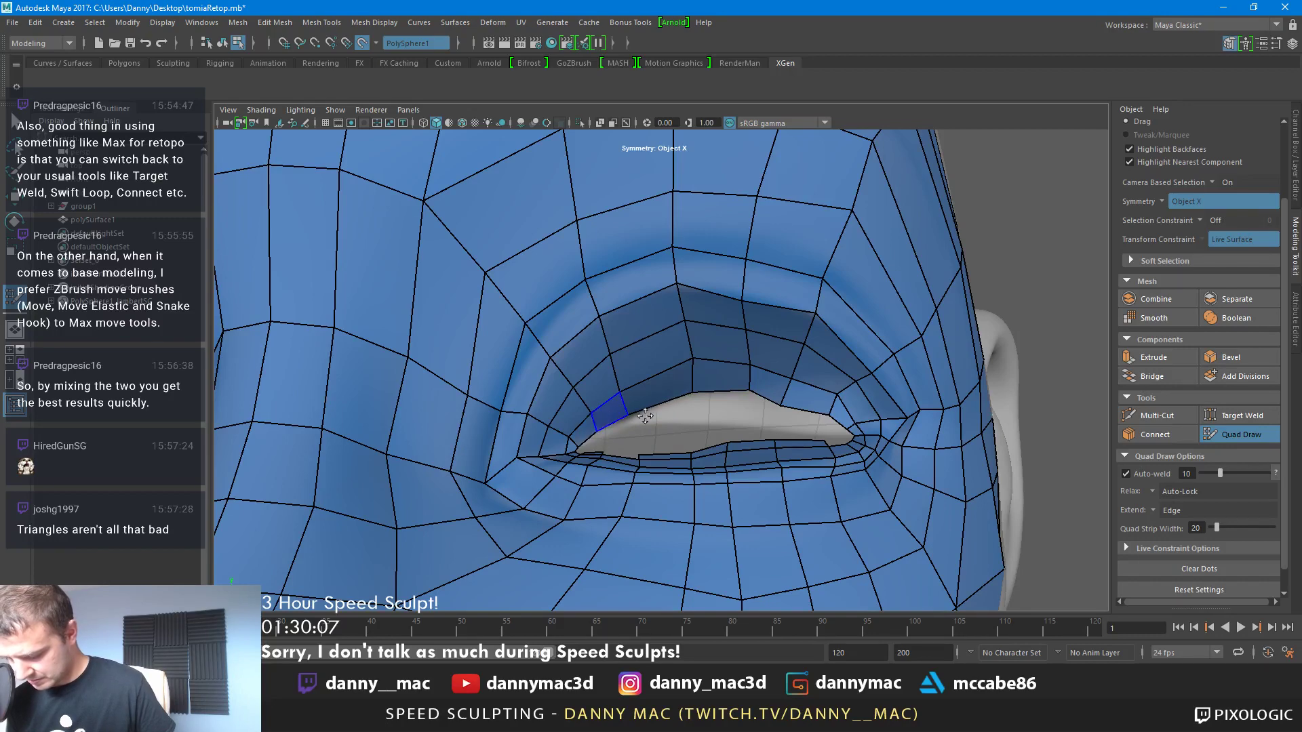
pyautogui.keyDown('alt'); pyautogui.moveTo(634, 427); pyautogui.dragTo(731, 393); pyautogui.keyUp('alt')
pyautogui.scroll(6, 731, 393)
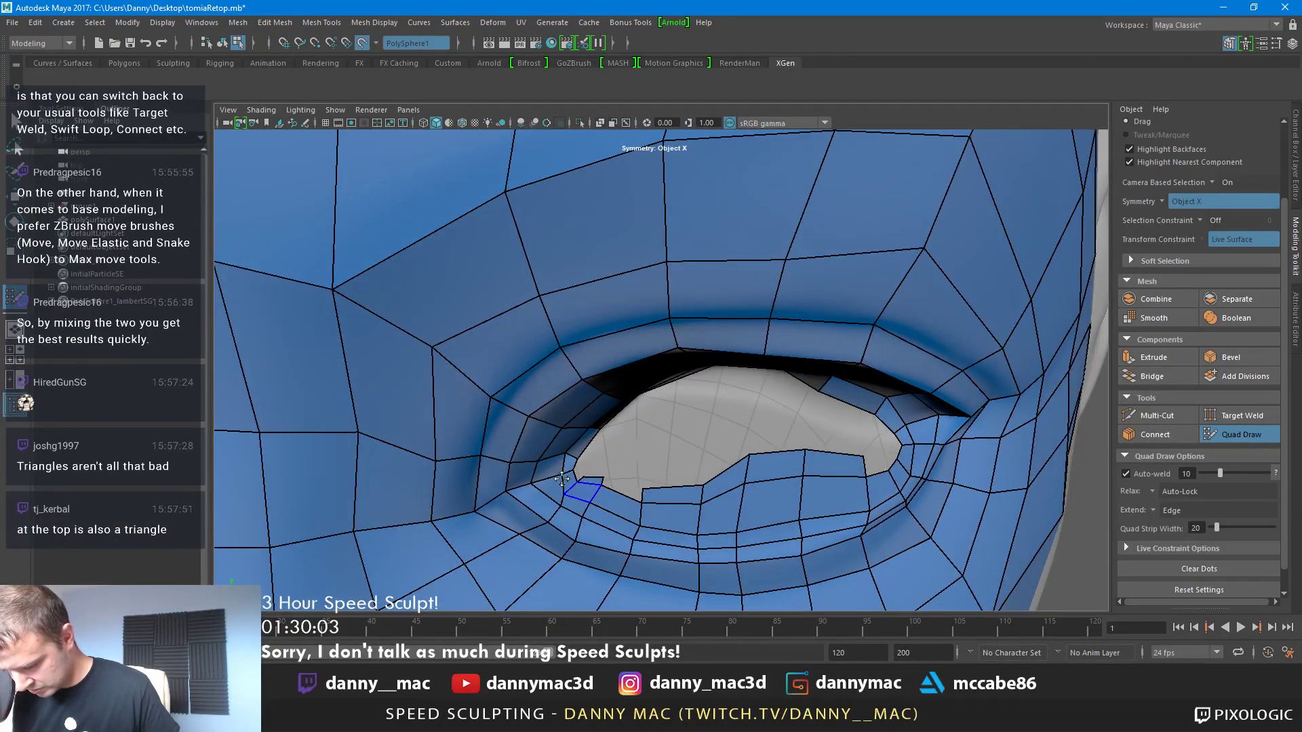
pyautogui.moveTo(562, 478); pyautogui.dragTo(553, 475)
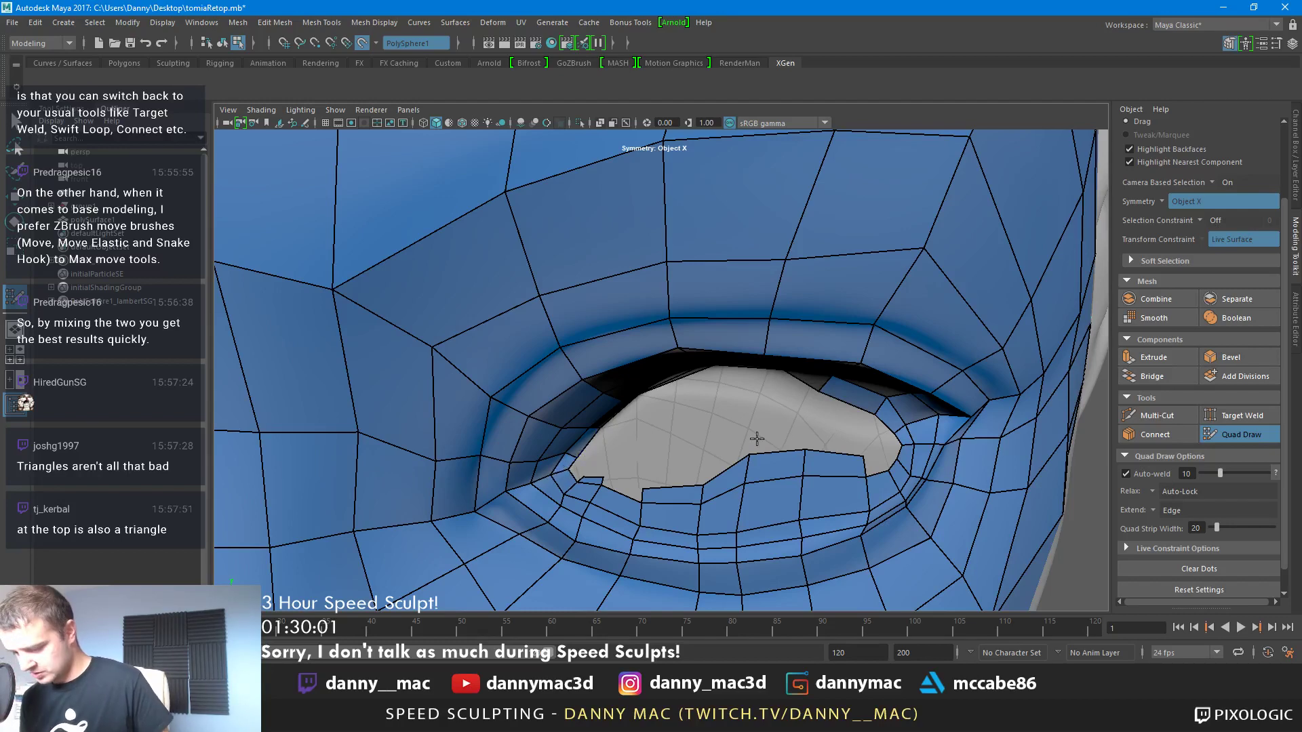
pyautogui.moveTo(786, 480); pyautogui.dragTo(791, 503)
pyautogui.moveTo(870, 467)
pyautogui.mouseDown()
pyautogui.moveTo(882, 441)
pyautogui.moveTo(860, 410)
pyautogui.moveTo(761, 411)
pyautogui.mouseUp()
# Delete the remaining raised faces above the lower lid so the eye opening has an even lower edge
pyautogui.scroll(-5, 761, 410)
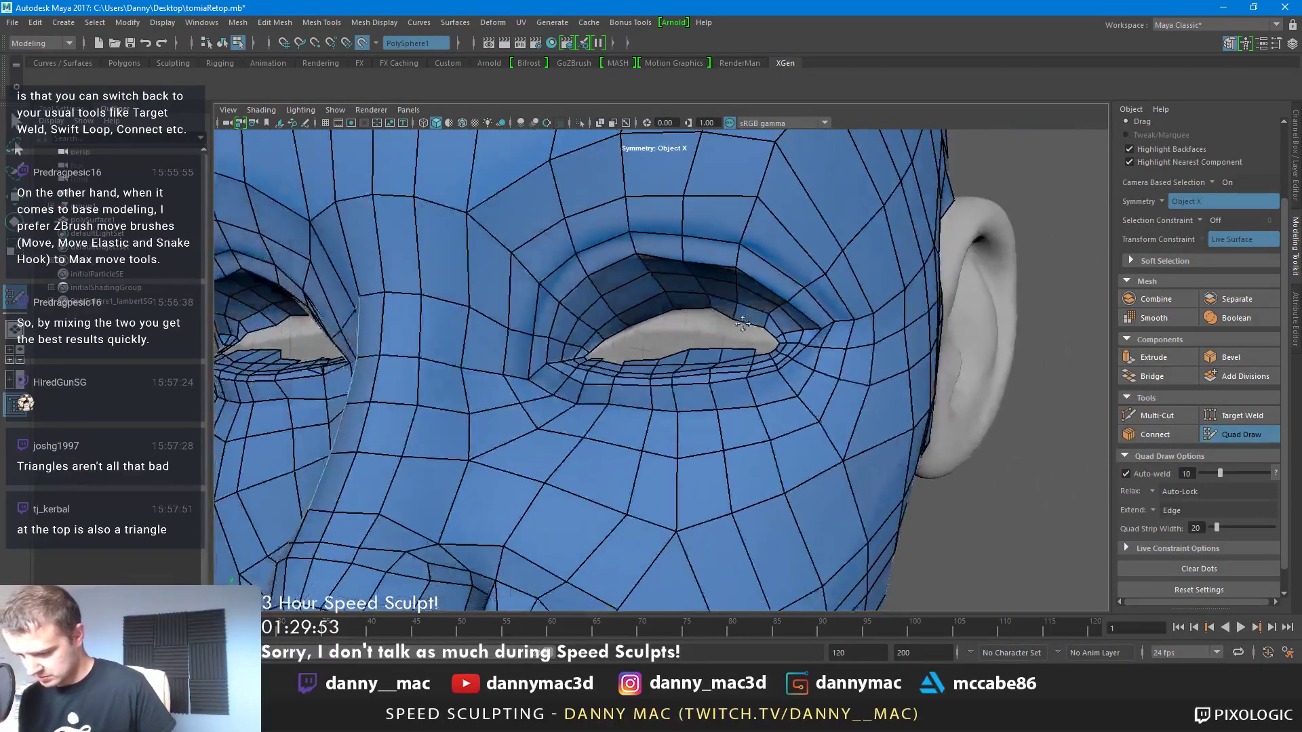
pyautogui.keyDown('alt'); pyautogui.moveTo(775, 285); pyautogui.dragTo(779, 353); pyautogui.keyUp('alt')
pyautogui.scroll(-2, 746, 366)
pyautogui.keyDown('alt'); pyautogui.moveTo(651, 413); pyautogui.dragTo(630, 427); pyautogui.keyUp('alt')
pyautogui.scroll(4, 614, 440)
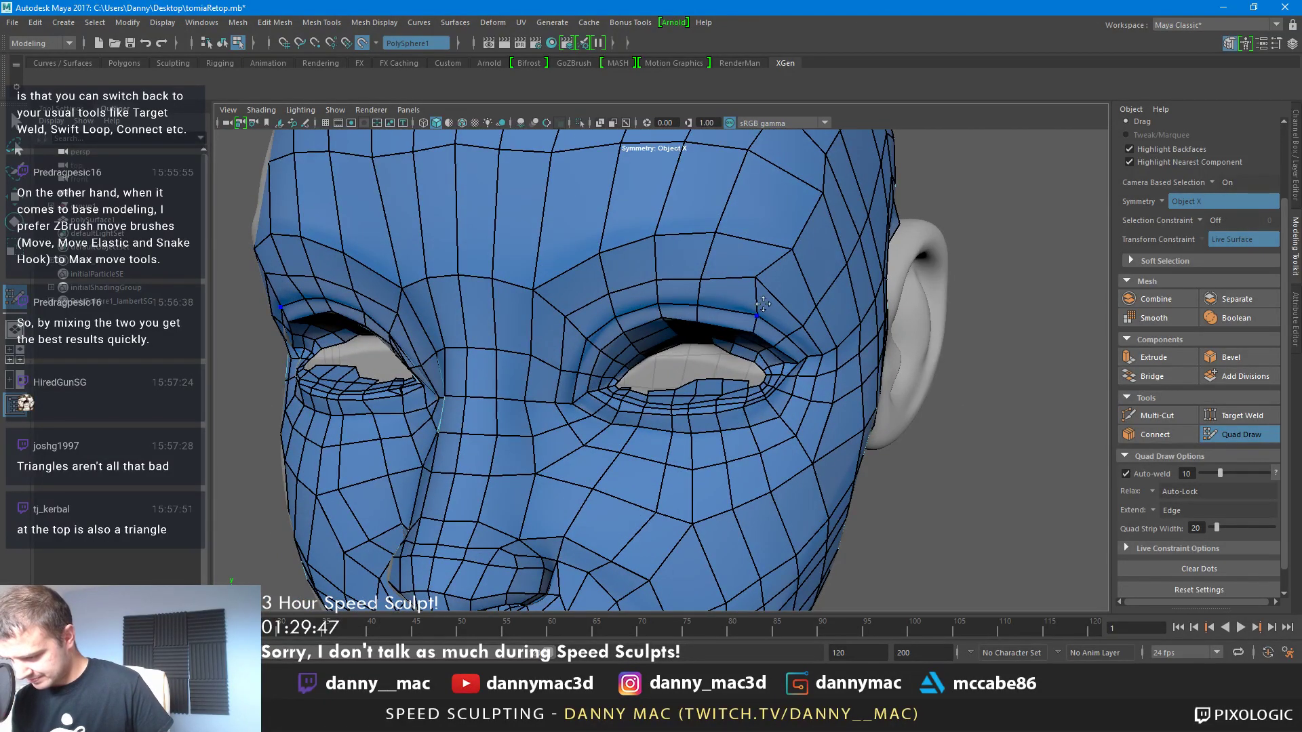
pyautogui.keyDown('alt'); pyautogui.moveTo(773, 302); pyautogui.dragTo(789, 328); pyautogui.keyUp('alt')
pyautogui.scroll(4, 789, 328)
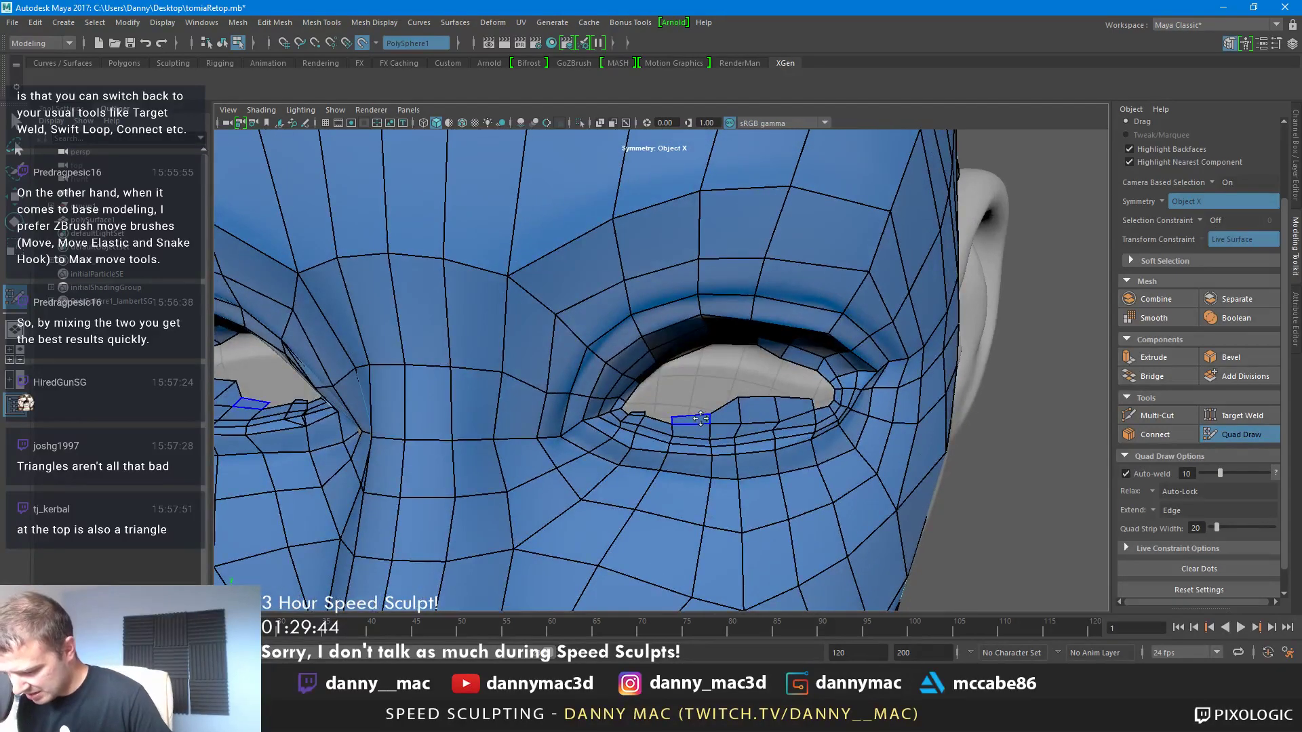
pyautogui.moveTo(702, 419)
pyautogui.keyDown('ctrl'); pyautogui.keyDown('shift'); pyautogui.mouseDown()
pyautogui.moveTo(786, 405)
pyautogui.moveTo(744, 369)
pyautogui.mouseUp(); pyautogui.keyUp('shift'); pyautogui.keyUp('ctrl')
pyautogui.keyDown('ctrl'); pyautogui.keyDown('shift'); pyautogui.click(790, 407); pyautogui.keyUp('shift'); pyautogui.keyUp('ctrl')
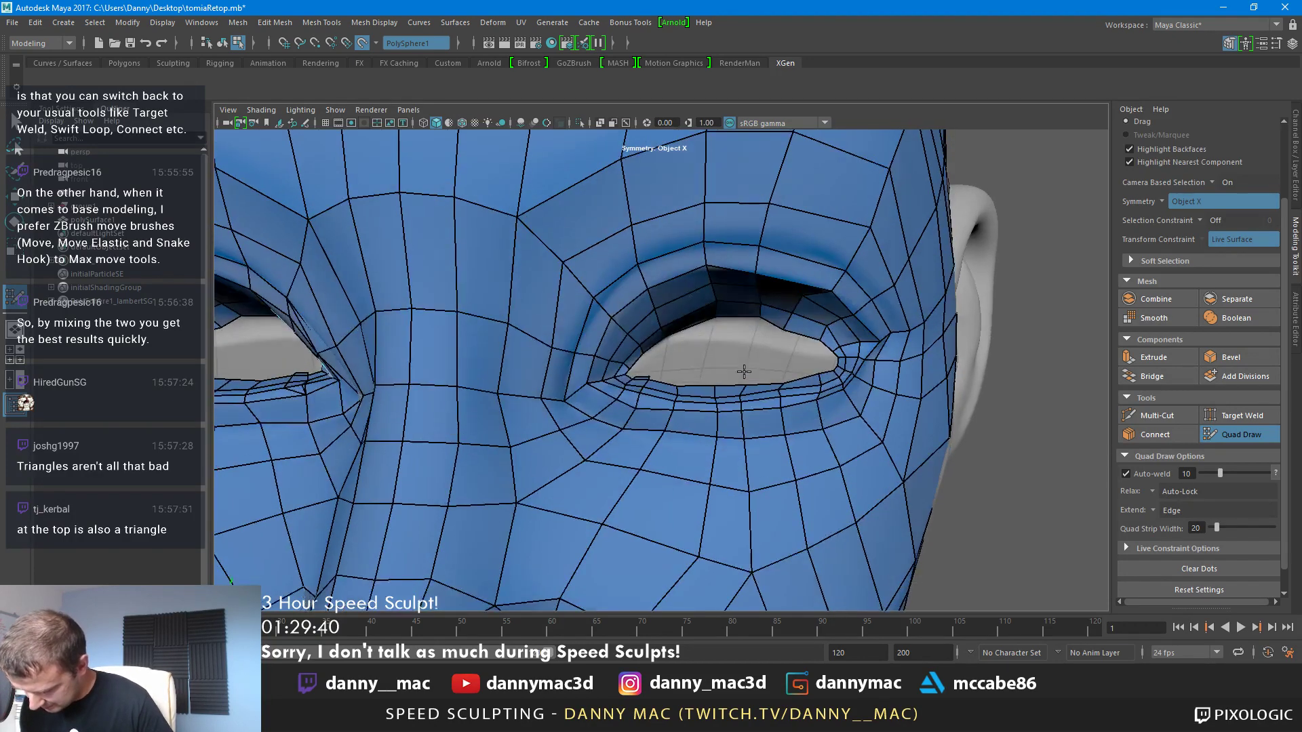
# Fill the eye opening with a row of quads joining the upper and lower lids from inner to outer corner
pyautogui.keyDown('shift'); pyautogui.click(698, 361); pyautogui.keyUp('shift')
pyautogui.keyDown('shift'); pyautogui.click(739, 362); pyautogui.keyUp('shift')
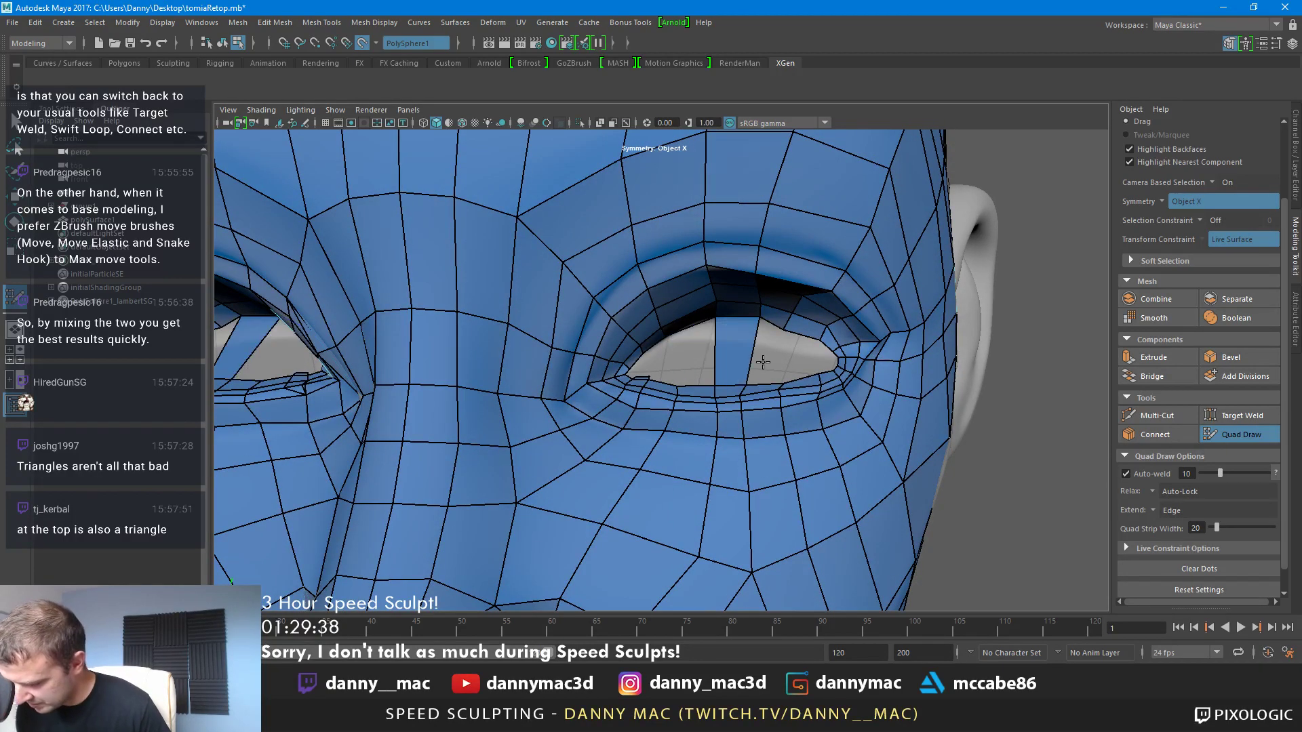
pyautogui.keyDown('shift'); pyautogui.click(799, 357); pyautogui.keyUp('shift')
pyautogui.keyDown('alt'); pyautogui.moveTo(611, 377); pyautogui.dragTo(719, 371, button='right'); pyautogui.keyUp('alt')
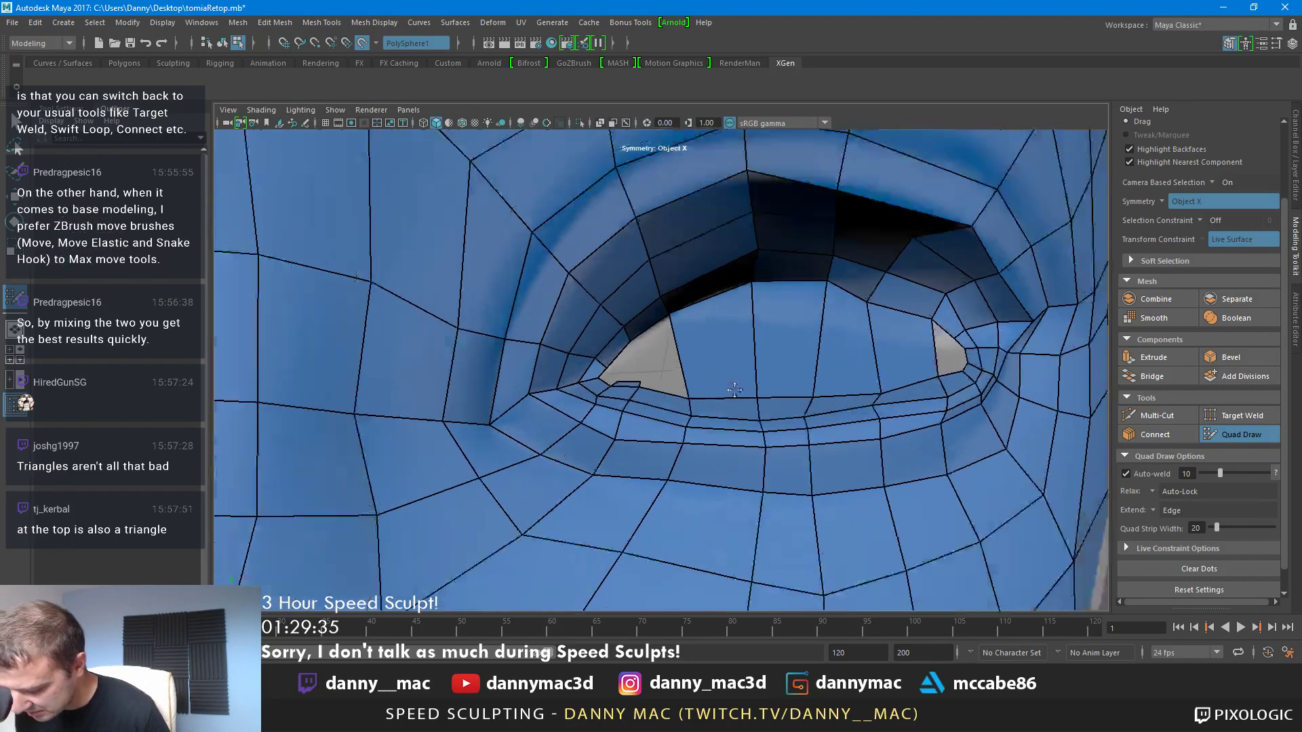
pyautogui.keyDown('alt'); pyautogui.moveTo(718, 372); pyautogui.dragTo(828, 369, button='middle'); pyautogui.keyUp('alt')
pyautogui.keyDown('alt'); pyautogui.moveTo(712, 397); pyautogui.dragTo(760, 404, button='right'); pyautogui.keyUp('alt')
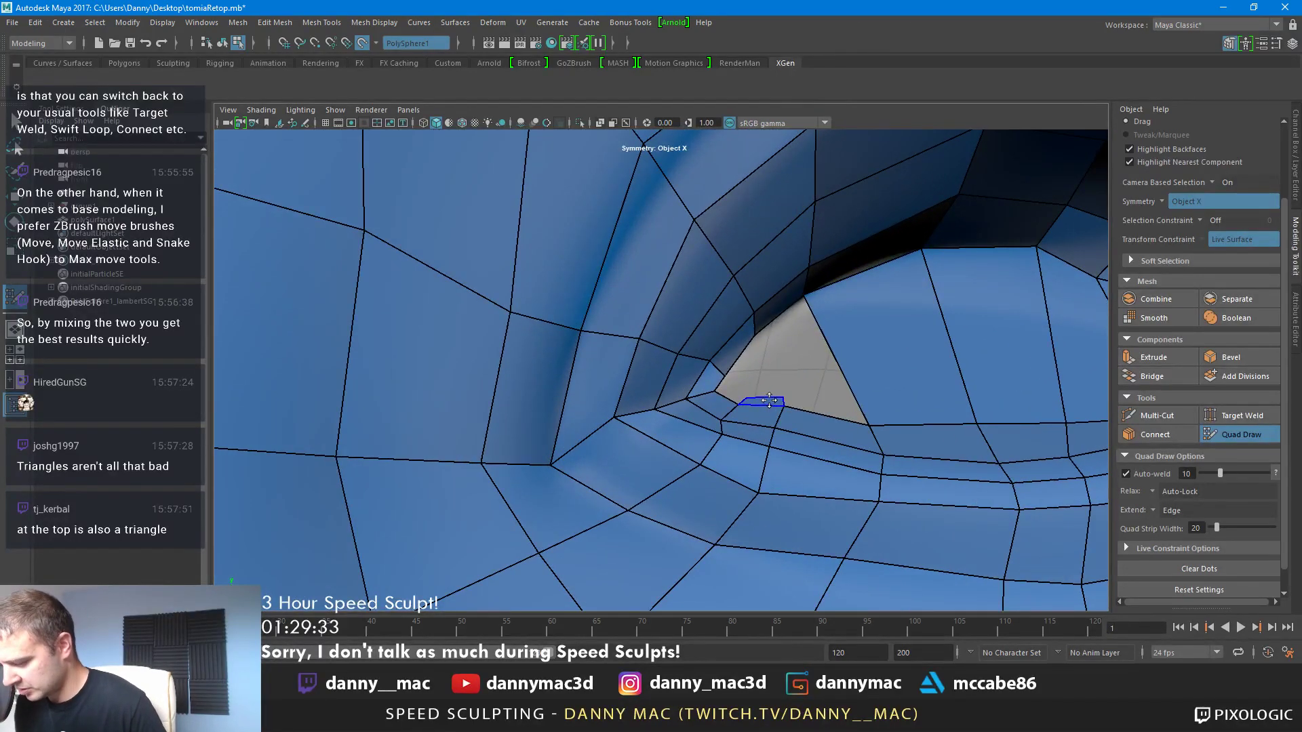
pyautogui.keyDown('shift'); pyautogui.click(816, 363); pyautogui.keyUp('shift')
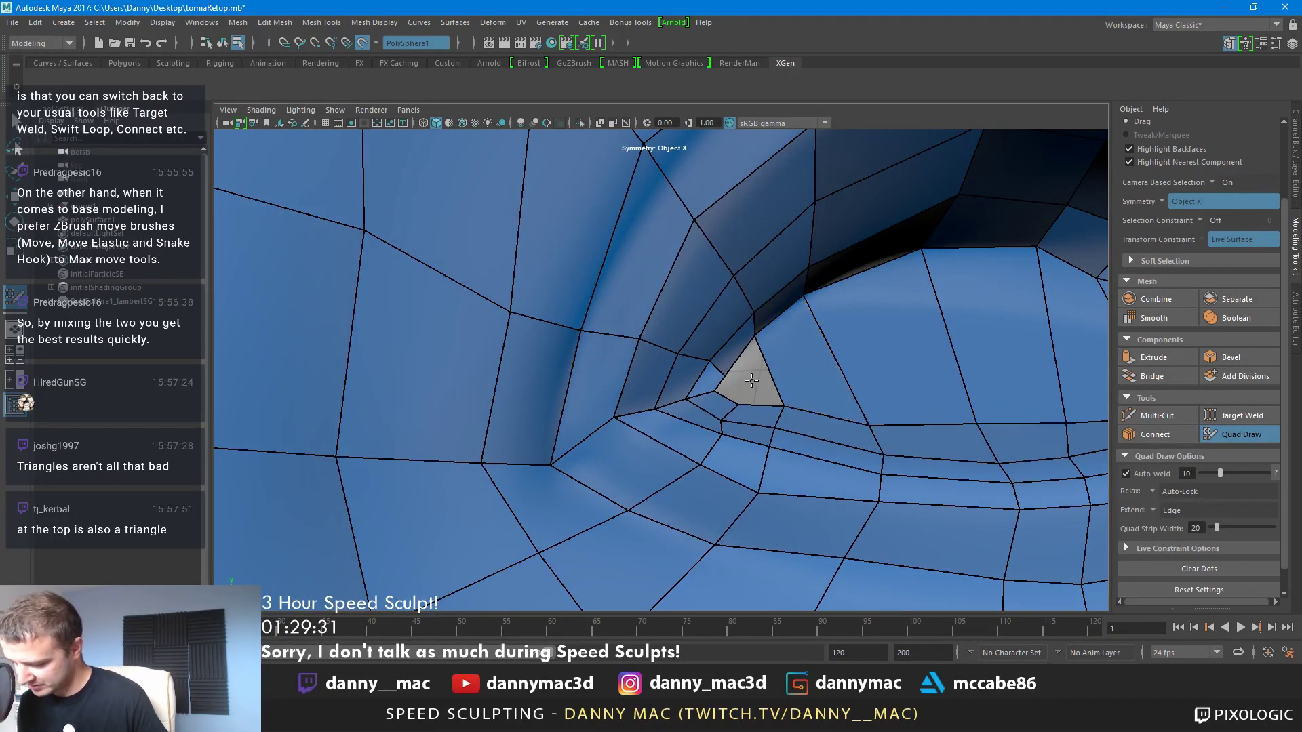
pyautogui.keyDown('alt'); pyautogui.moveTo(860, 348); pyautogui.dragTo(766, 329); pyautogui.keyUp('alt')
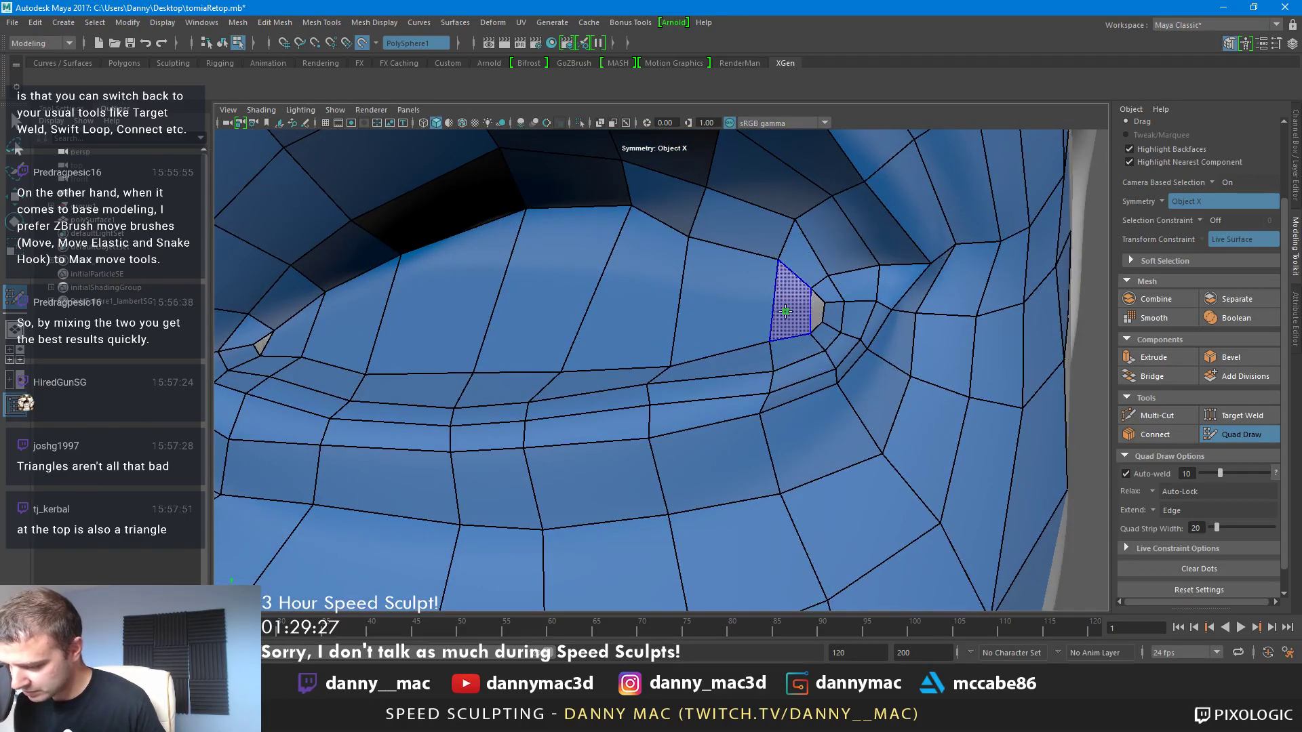
pyautogui.keyDown('shift'); pyautogui.click(798, 305); pyautogui.keyUp('shift')
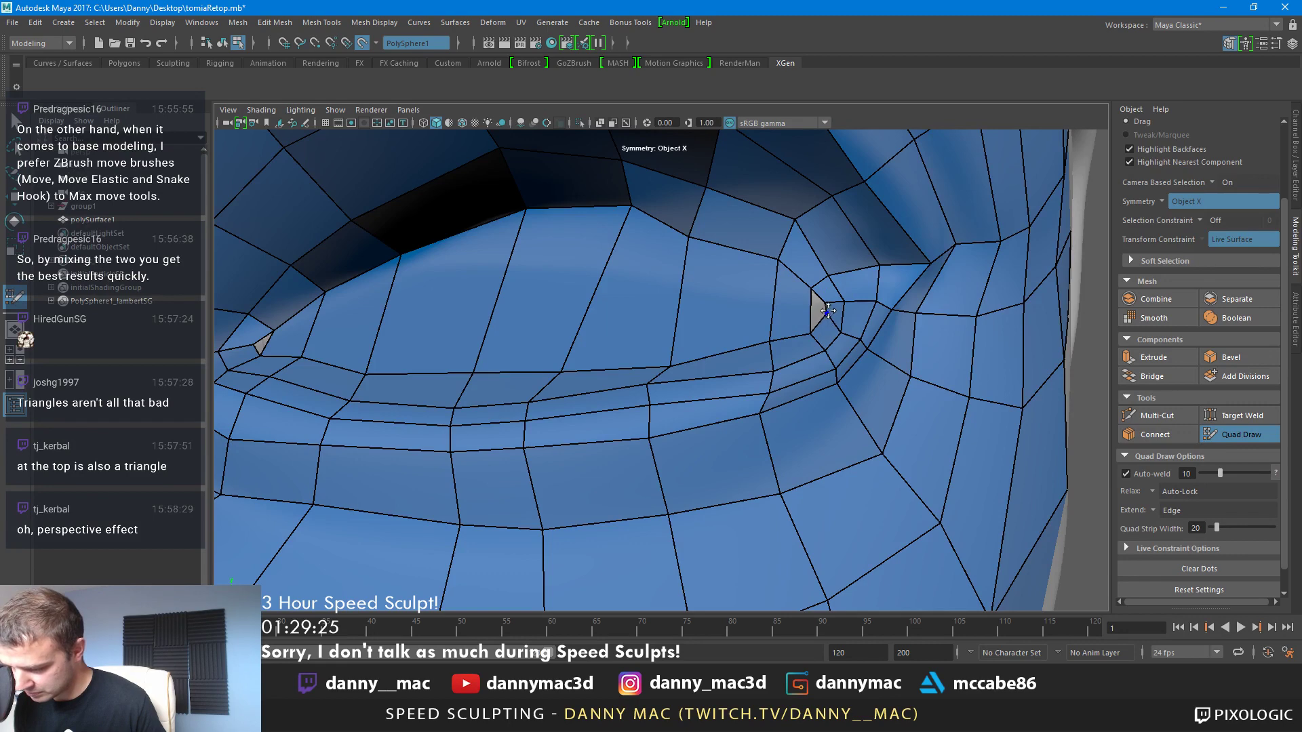
# Adjust the vertex at the inner eye corner and close the small remaining gap with a triangle
pyautogui.keyDown('alt'); pyautogui.moveTo(828, 311); pyautogui.dragTo(664, 327); pyautogui.keyUp('alt')
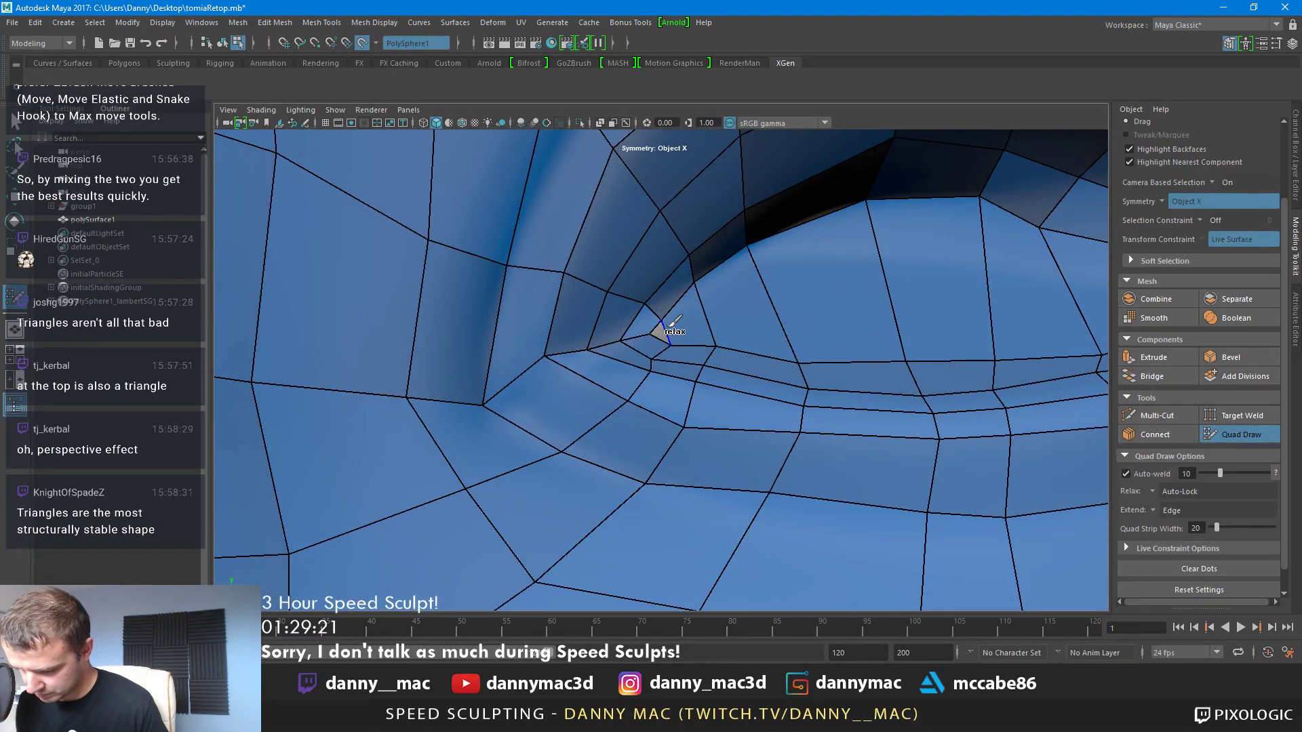
pyautogui.scroll(5, 661, 326)
pyautogui.moveTo(630, 255); pyautogui.dragTo(601, 265)
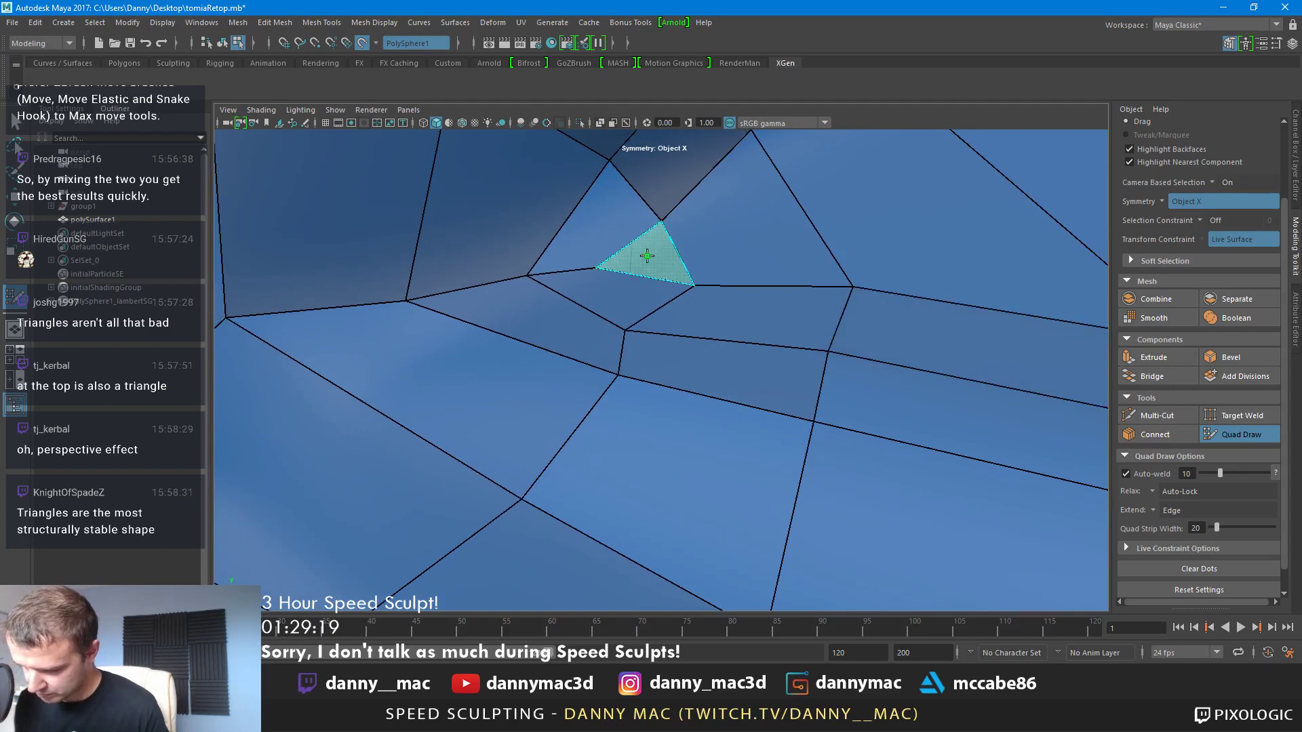
pyautogui.keyDown('shift'); pyautogui.click(647, 256); pyautogui.keyUp('shift')
# Place Quad Draw points on the upper front rim of the ear and fill them with two connected quads
pyautogui.keyDown('alt'); pyautogui.moveTo(806, 320); pyautogui.dragTo(316, 324, button='right'); pyautogui.keyUp('alt')
pyautogui.moveTo(801, 385)
pyautogui.keyDown('alt'); pyautogui.mouseDown()
pyautogui.moveTo(806, 424)
pyautogui.moveTo(869, 381)
pyautogui.moveTo(799, 384)
pyautogui.moveTo(901, 381)
pyautogui.moveTo(834, 393)
pyautogui.moveTo(954, 361)
pyautogui.moveTo(822, 389)
pyautogui.moveTo(902, 372)
pyautogui.moveTo(637, 330)
pyautogui.moveTo(628, 358)
pyautogui.moveTo(657, 345)
pyautogui.moveTo(663, 356)
pyautogui.mouseUp(); pyautogui.keyUp('alt')
pyautogui.click(656, 354)
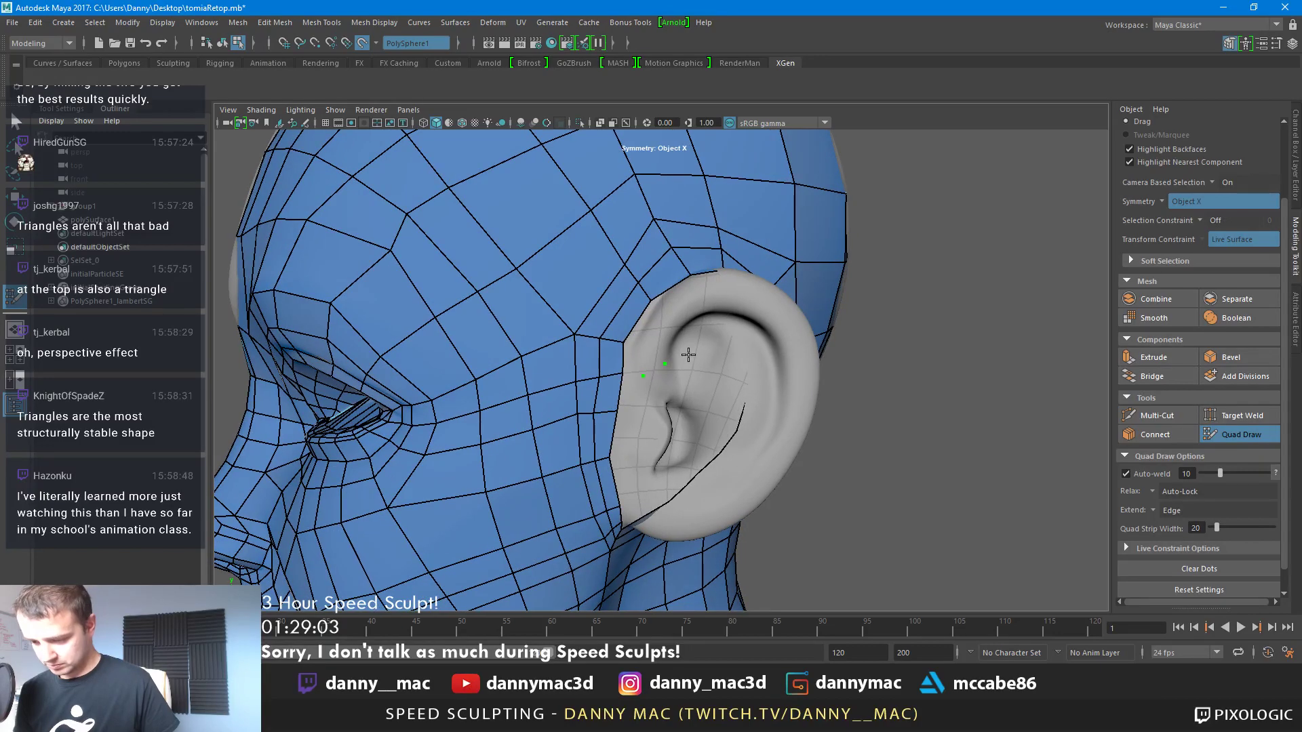
pyautogui.keyDown('shift'); pyautogui.click(648, 349); pyautogui.keyUp('shift')
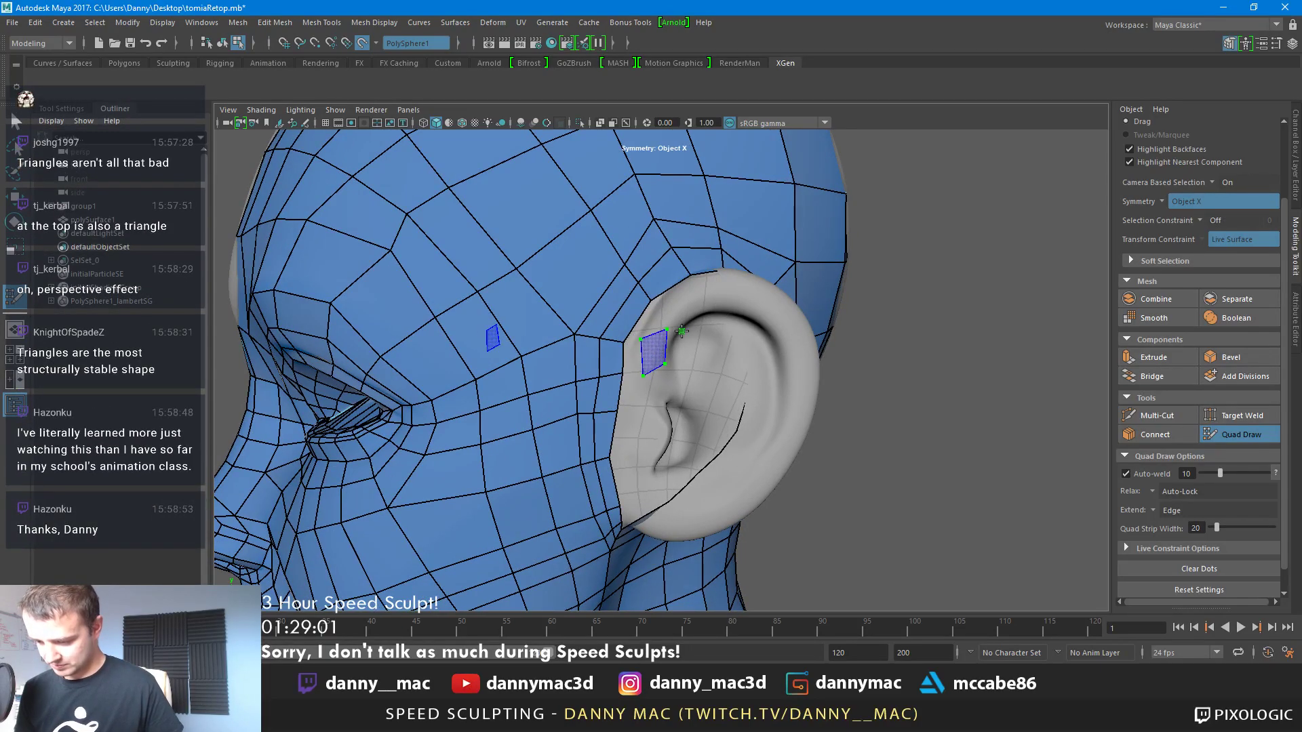
pyautogui.click(668, 308)
pyautogui.click(690, 318)
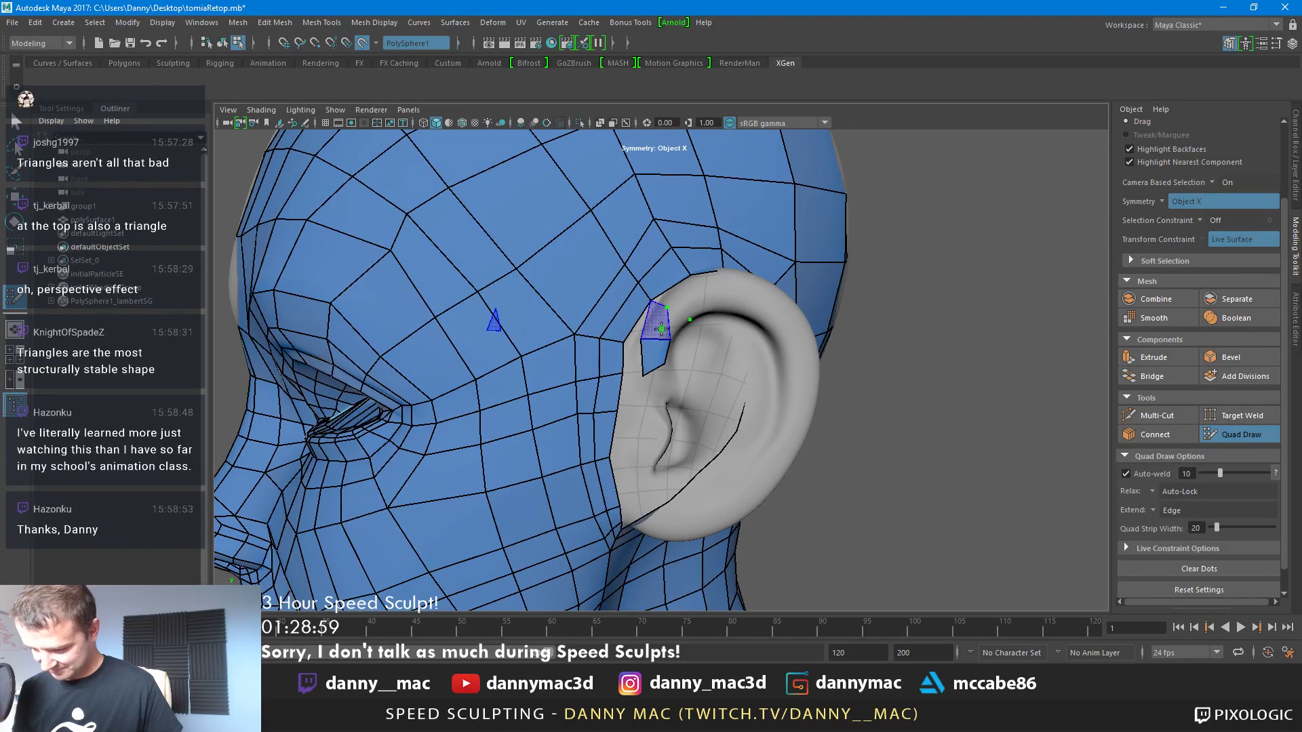
pyautogui.keyDown('shift'); pyautogui.click(664, 331); pyautogui.keyUp('shift')
# Extend the ear strip over the top rim and down the front, joining its front side to the head mesh with quads
pyautogui.keyDown('alt'); pyautogui.moveTo(696, 331); pyautogui.dragTo(626, 388); pyautogui.keyUp('alt')
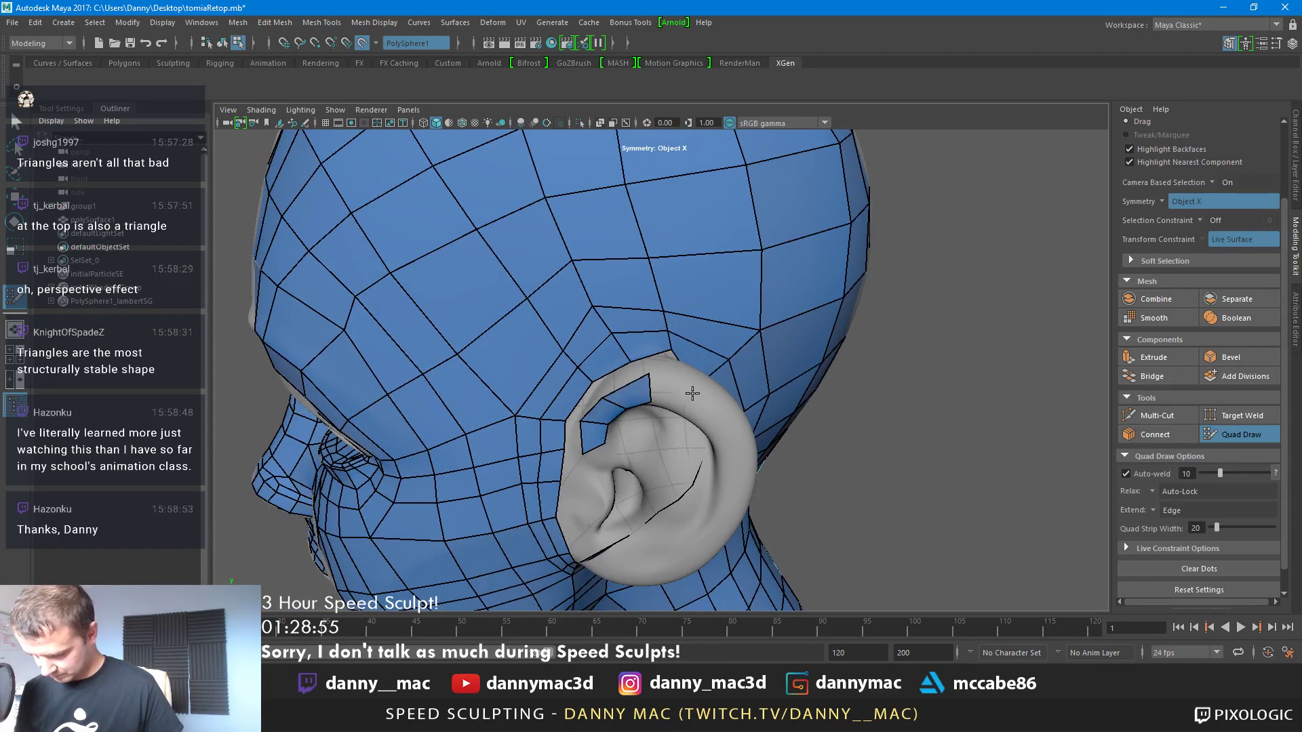
pyautogui.keyDown('shift'); pyautogui.click(675, 394); pyautogui.keyUp('shift')
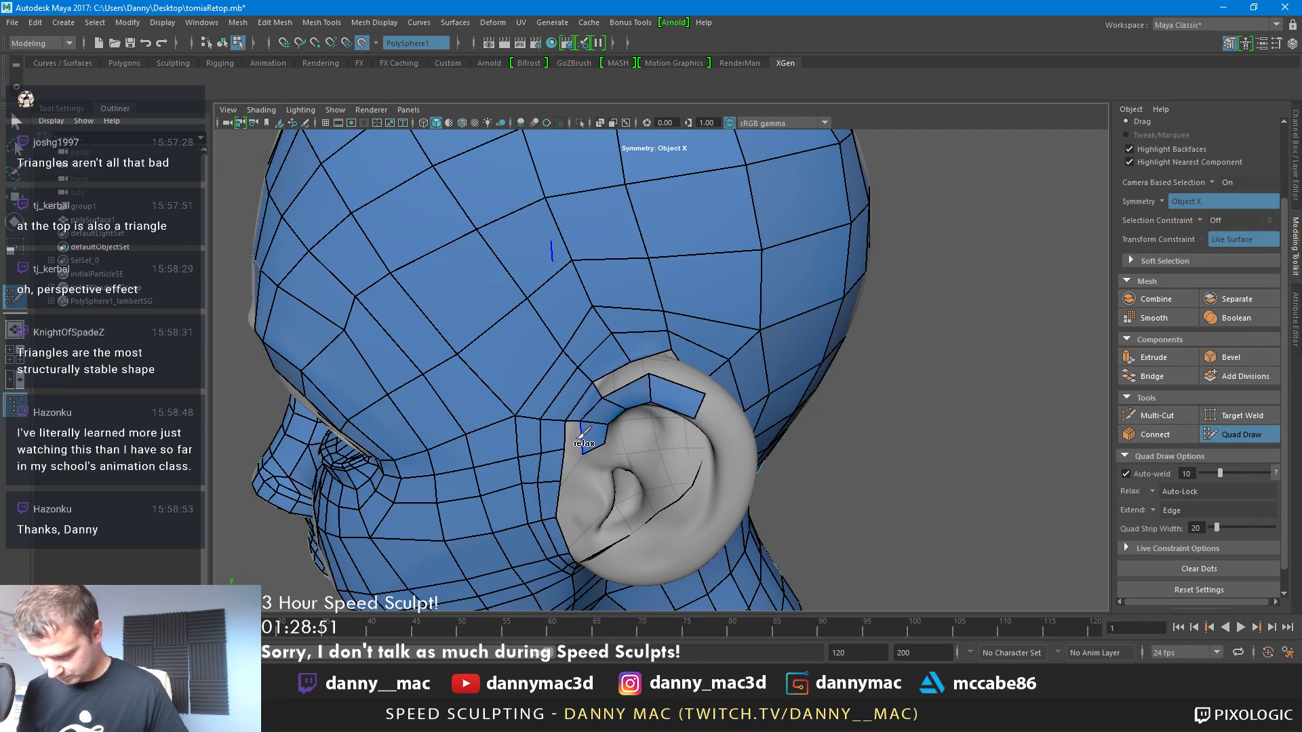
pyautogui.keyDown('alt'); pyautogui.moveTo(573, 438); pyautogui.dragTo(634, 337); pyautogui.keyUp('alt')
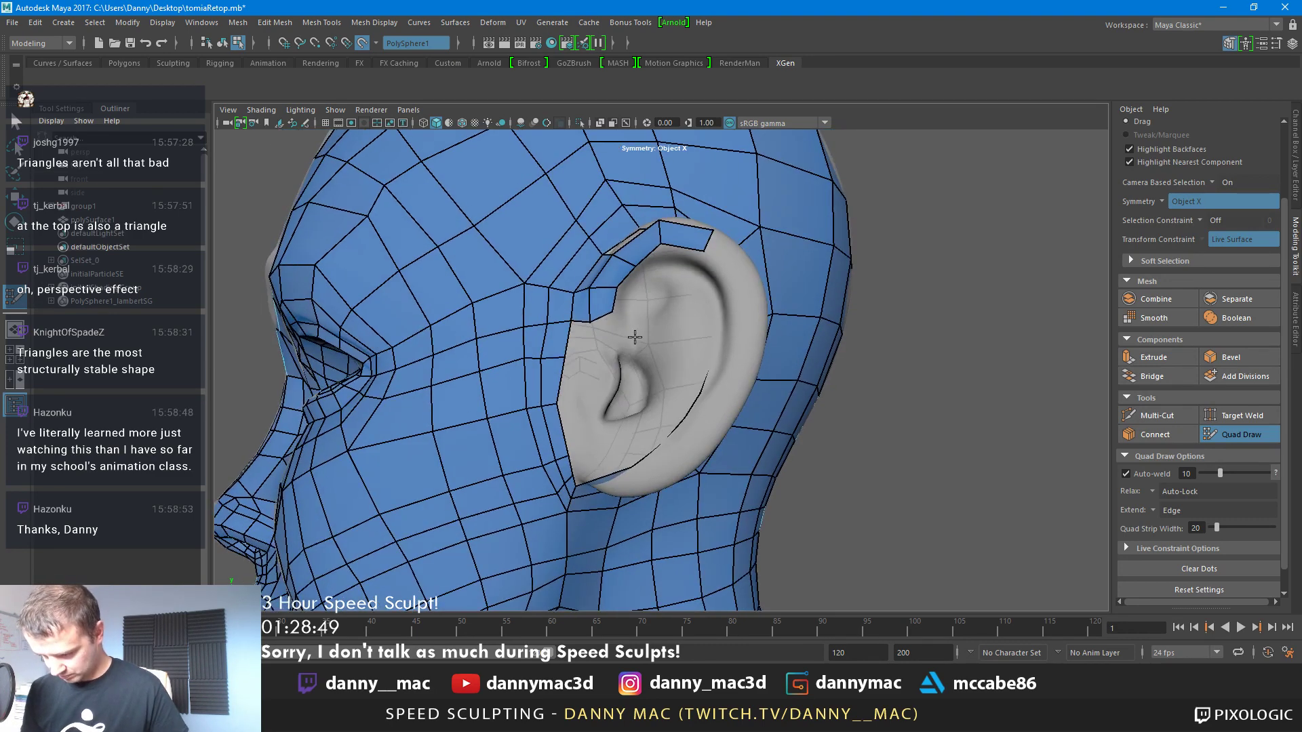
pyautogui.keyDown('shift'); pyautogui.click(584, 351); pyautogui.keyUp('shift')
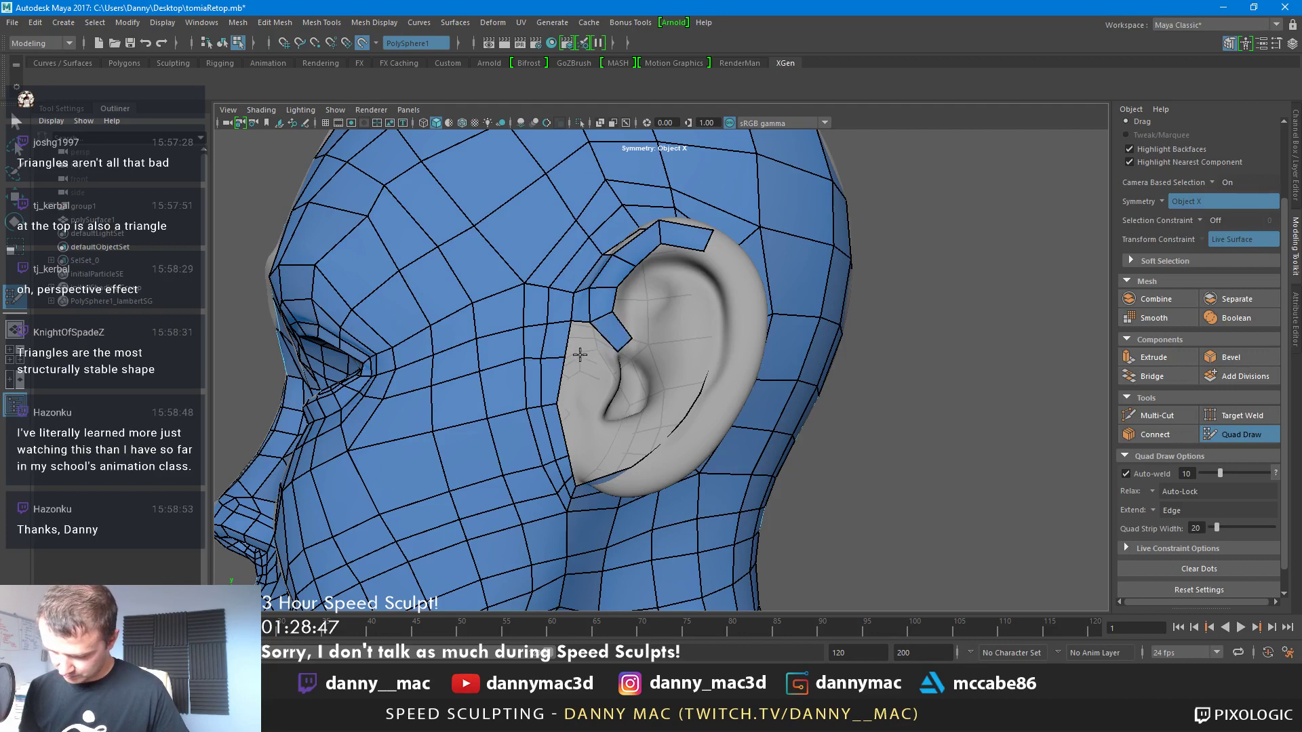
pyautogui.keyDown('shift'); pyautogui.click(581, 342); pyautogui.keyUp('shift')
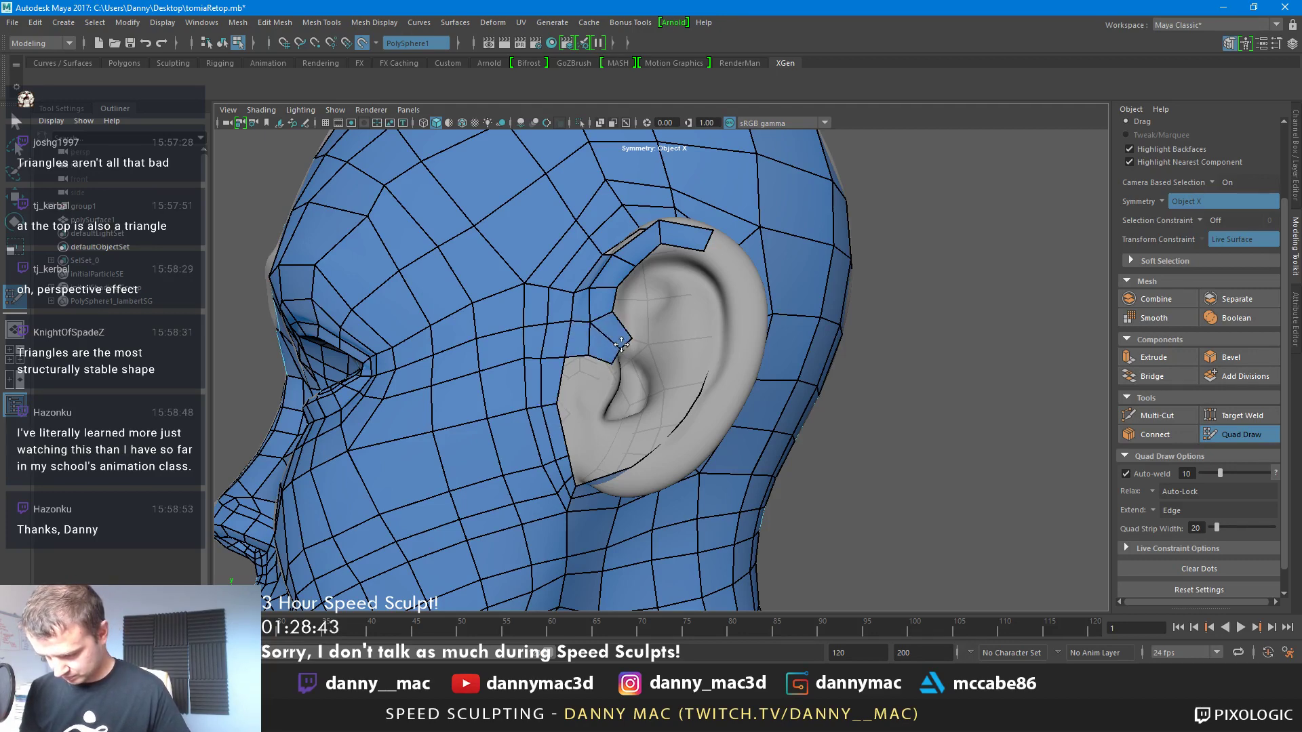
# Place Quad Draw points in front of the ear and fill quads from the upper front edge down towards the lobe
pyautogui.click(584, 397)
pyautogui.keyDown('shift'); pyautogui.click(574, 378); pyautogui.keyUp('shift')
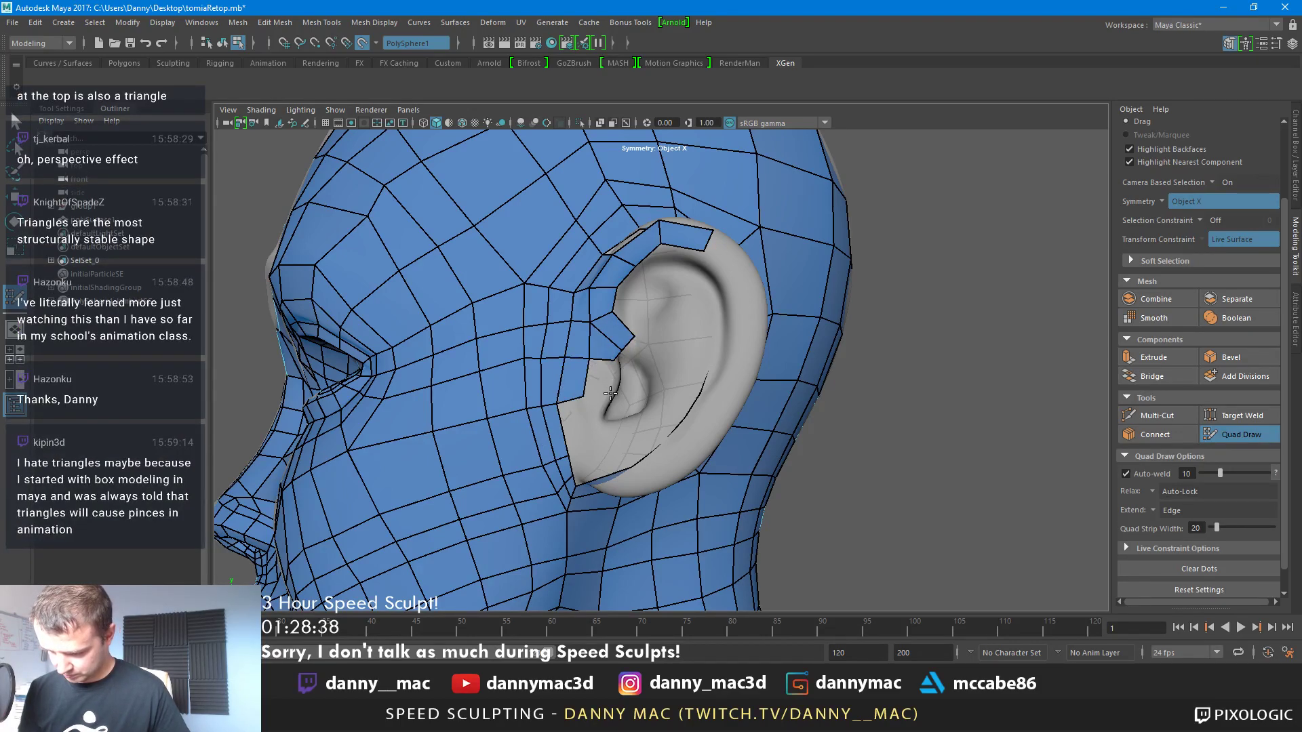
pyautogui.click(611, 393)
pyautogui.keyDown('alt'); pyautogui.moveTo(591, 389); pyautogui.dragTo(590, 370, button='middle'); pyautogui.keyUp('alt')
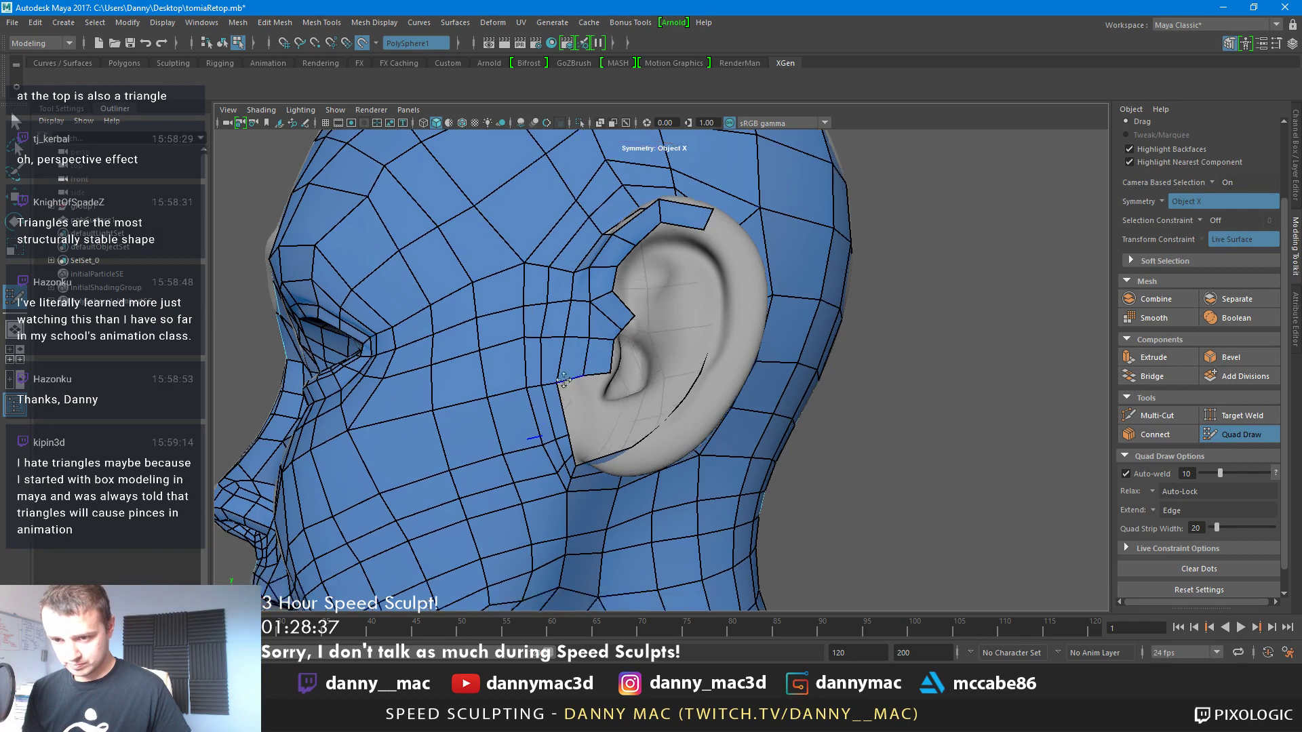
pyautogui.keyDown('alt'); pyautogui.moveTo(585, 385); pyautogui.dragTo(598, 389, button='right'); pyautogui.keyUp('alt')
pyautogui.keyDown('alt'); pyautogui.moveTo(597, 389); pyautogui.dragTo(637, 384, button='middle'); pyautogui.keyUp('alt')
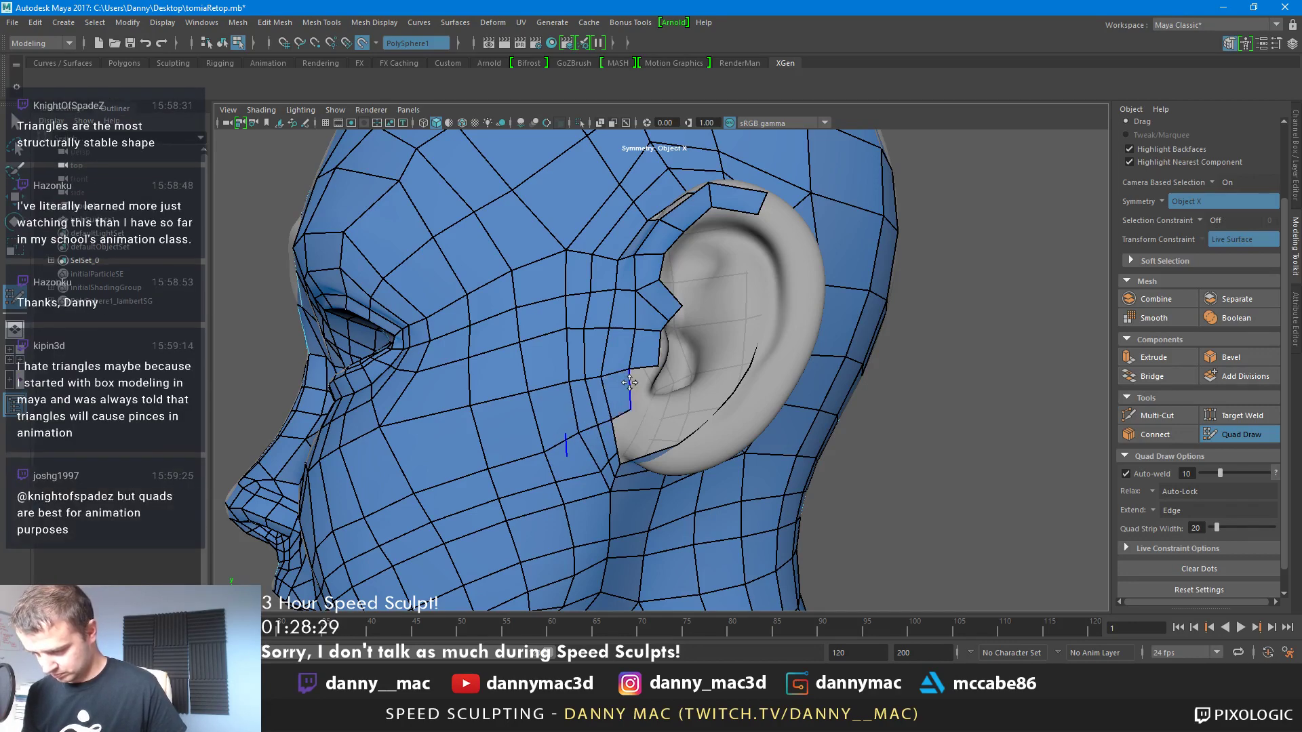
pyautogui.keyDown('alt'); pyautogui.moveTo(636, 383); pyautogui.dragTo(655, 365); pyautogui.keyUp('alt')
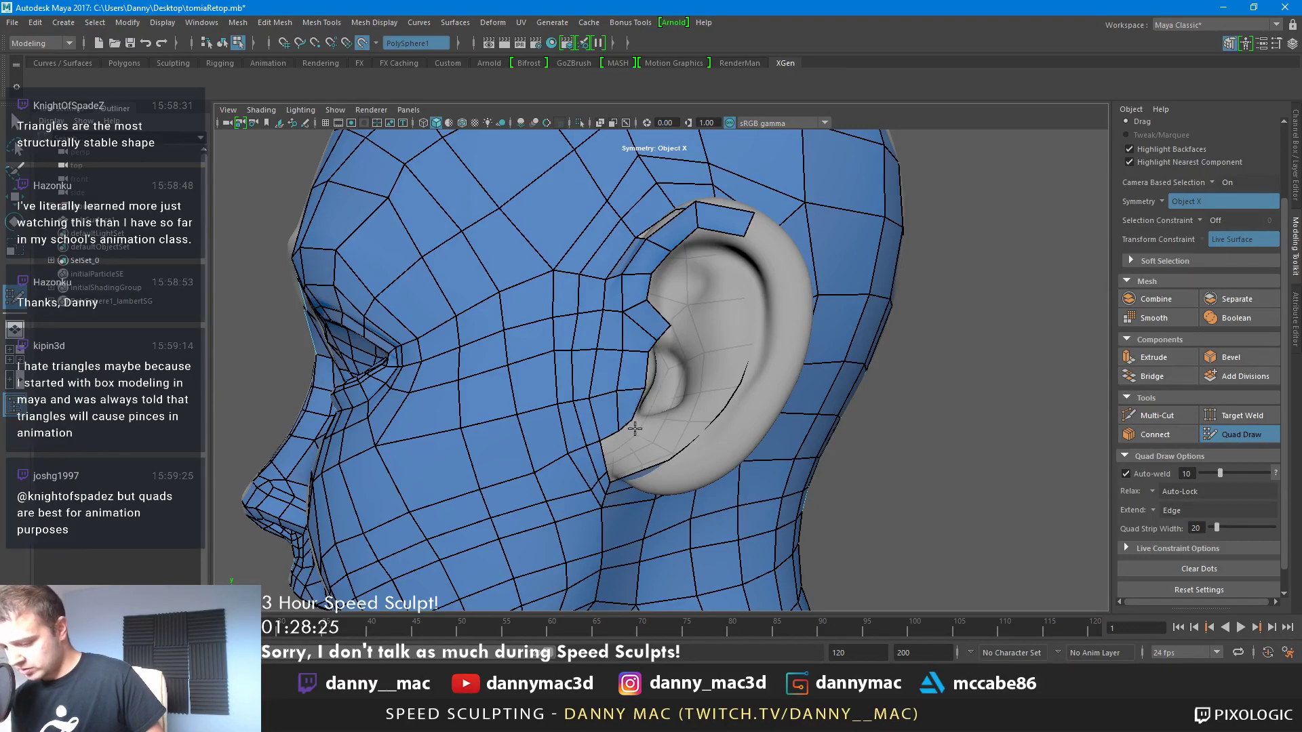
# Fill quads behind the ear's top rim to join it to the head, replacing the first face with a repointed one
pyautogui.moveTo(635, 425)
pyautogui.keyDown('alt'); pyautogui.mouseDown()
pyautogui.moveTo(632, 404)
pyautogui.moveTo(661, 372)
pyautogui.moveTo(546, 292)
pyautogui.moveTo(531, 325)
pyautogui.moveTo(654, 409)
pyautogui.moveTo(553, 466)
pyautogui.moveTo(529, 468)
pyautogui.moveTo(524, 449)
pyautogui.moveTo(543, 482)
pyautogui.mouseUp(); pyautogui.keyUp('alt')
pyautogui.keyDown('shift'); pyautogui.click(659, 415); pyautogui.keyUp('shift')
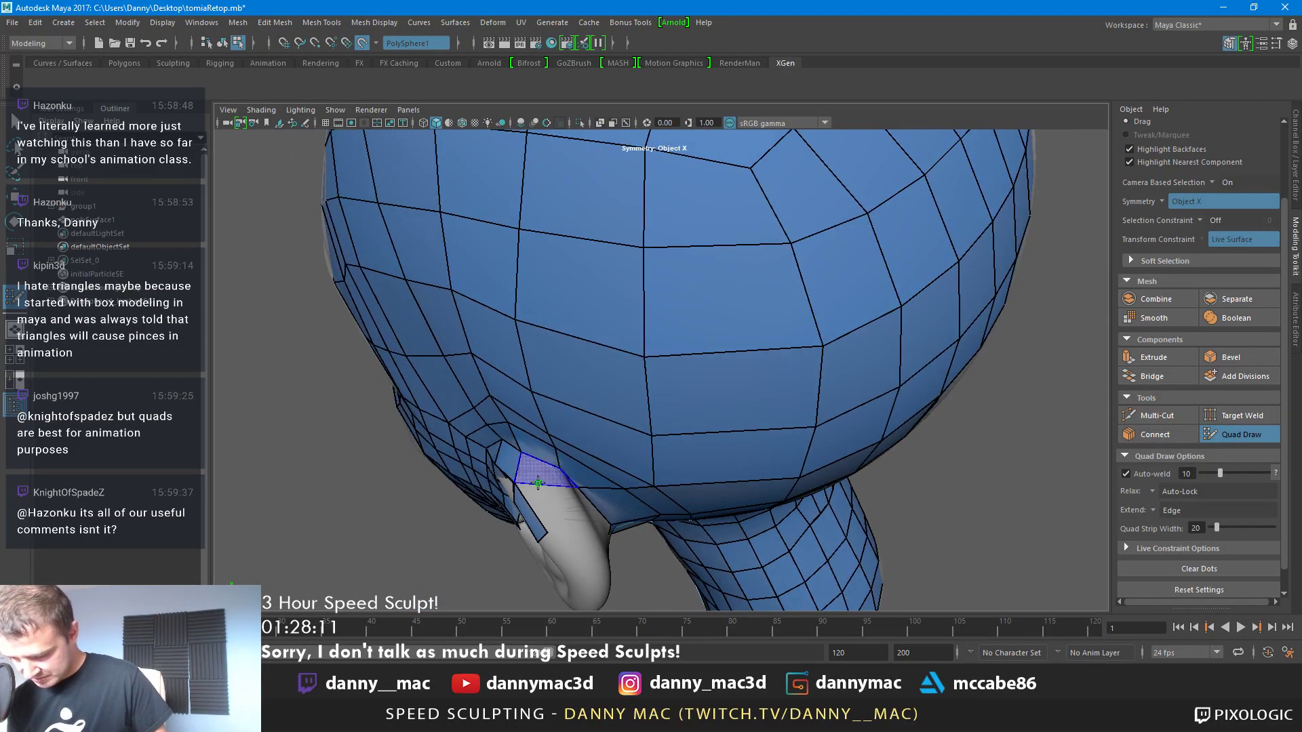
pyautogui.keyDown('shift'); pyautogui.click(533, 491); pyautogui.keyUp('shift')
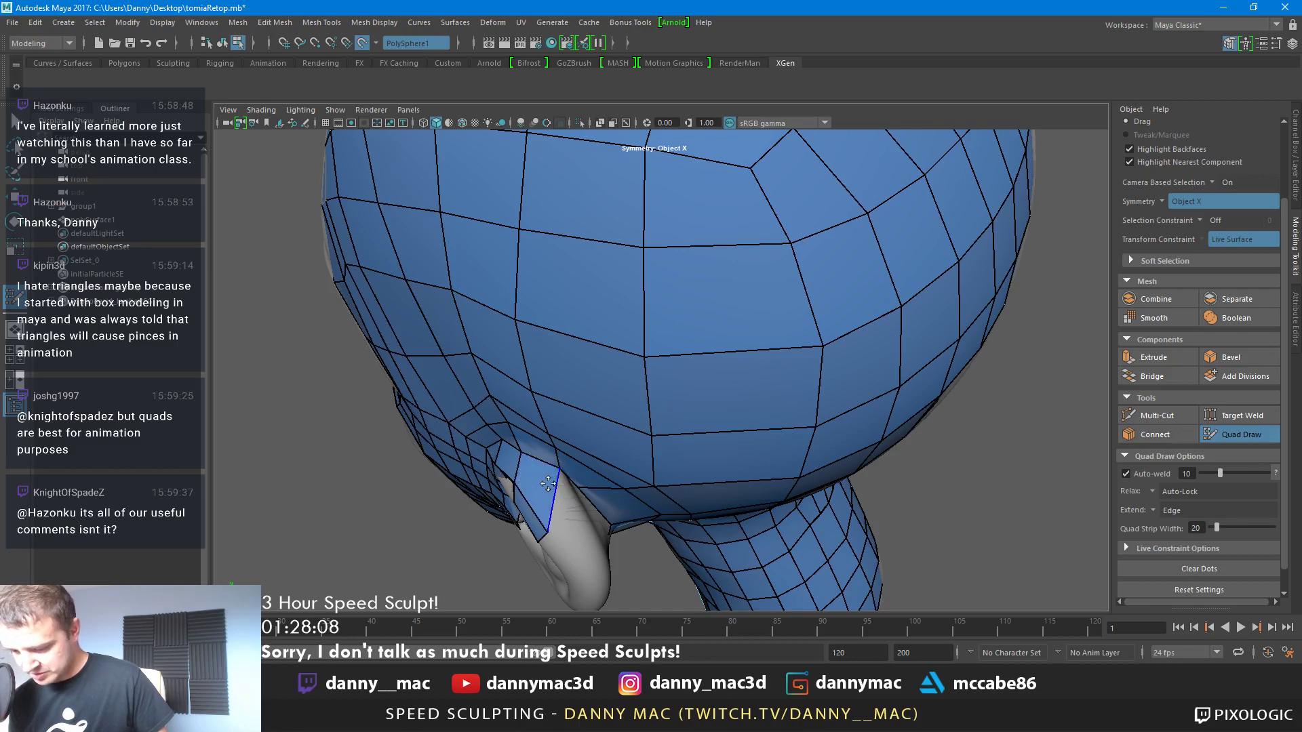
pyautogui.hotkey('ctrl', 'z')
pyautogui.click(563, 496)
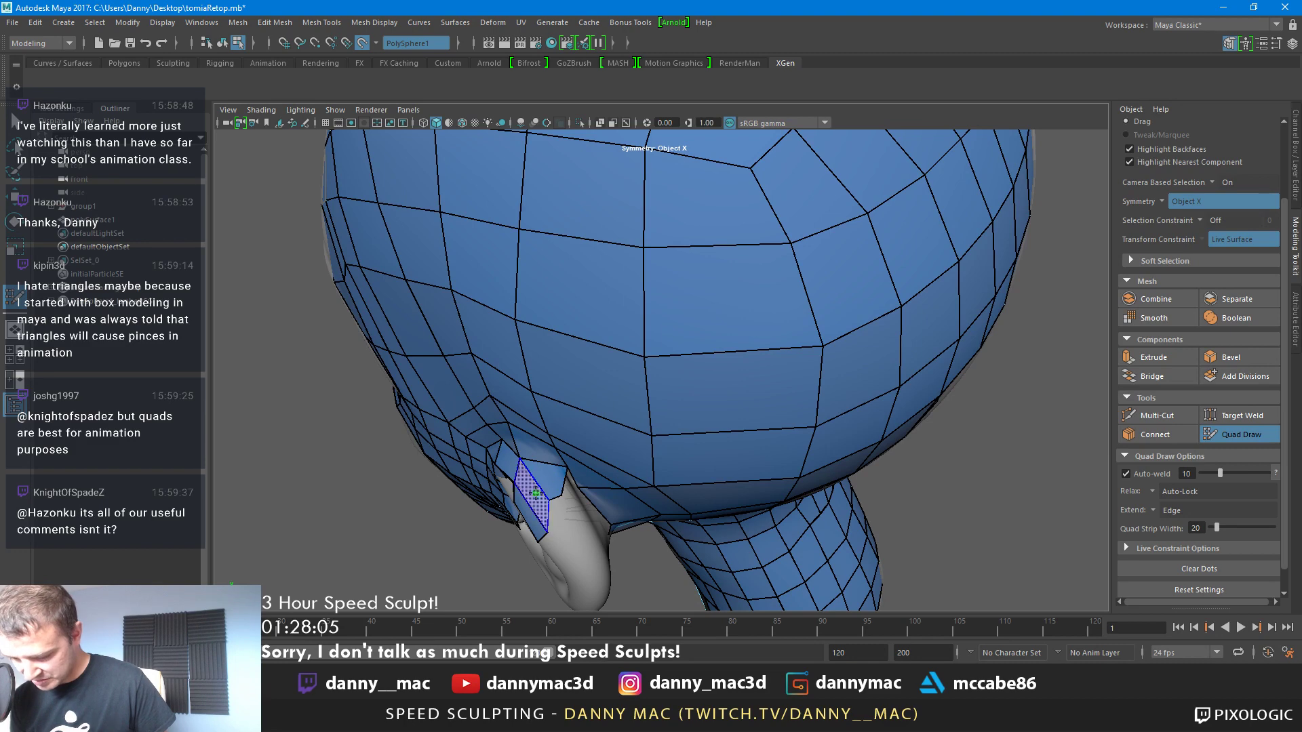
pyautogui.moveTo(548, 468)
pyautogui.keyDown('shift'); pyautogui.mouseDown()
pyautogui.moveTo(569, 475)
pyautogui.moveTo(521, 483)
pyautogui.mouseUp(); pyautogui.keyUp('shift')
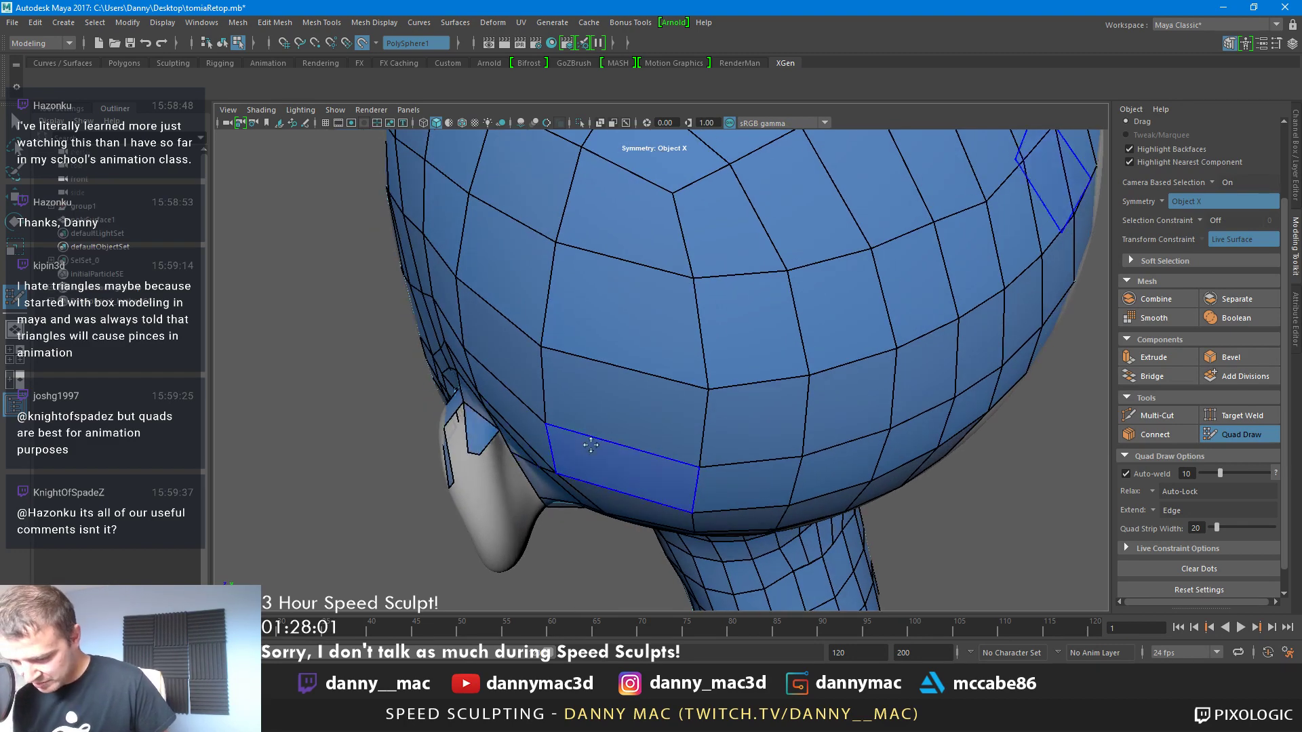
# Reposition the corner vertex behind the ear's top and fill quads across the rim and on its inner side
pyautogui.scroll(3, 520, 483)
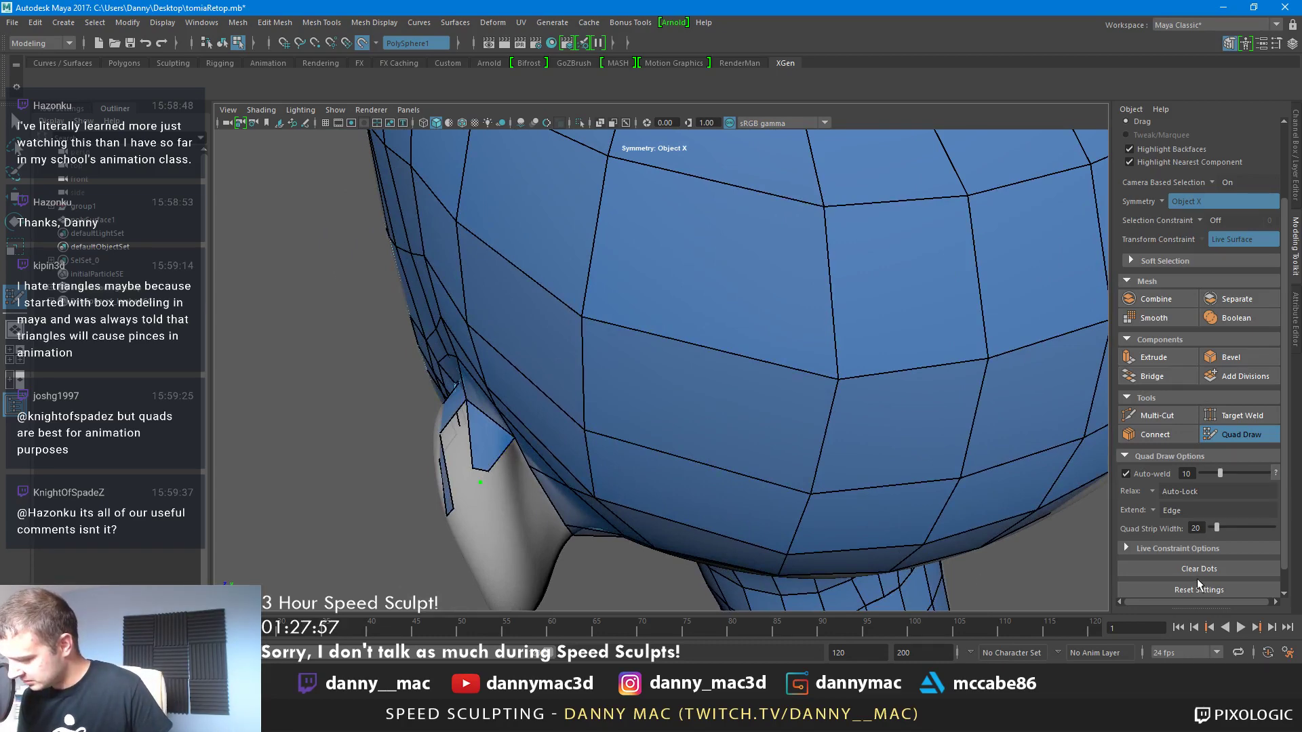
pyautogui.moveTo(485, 468); pyautogui.dragTo(502, 479)
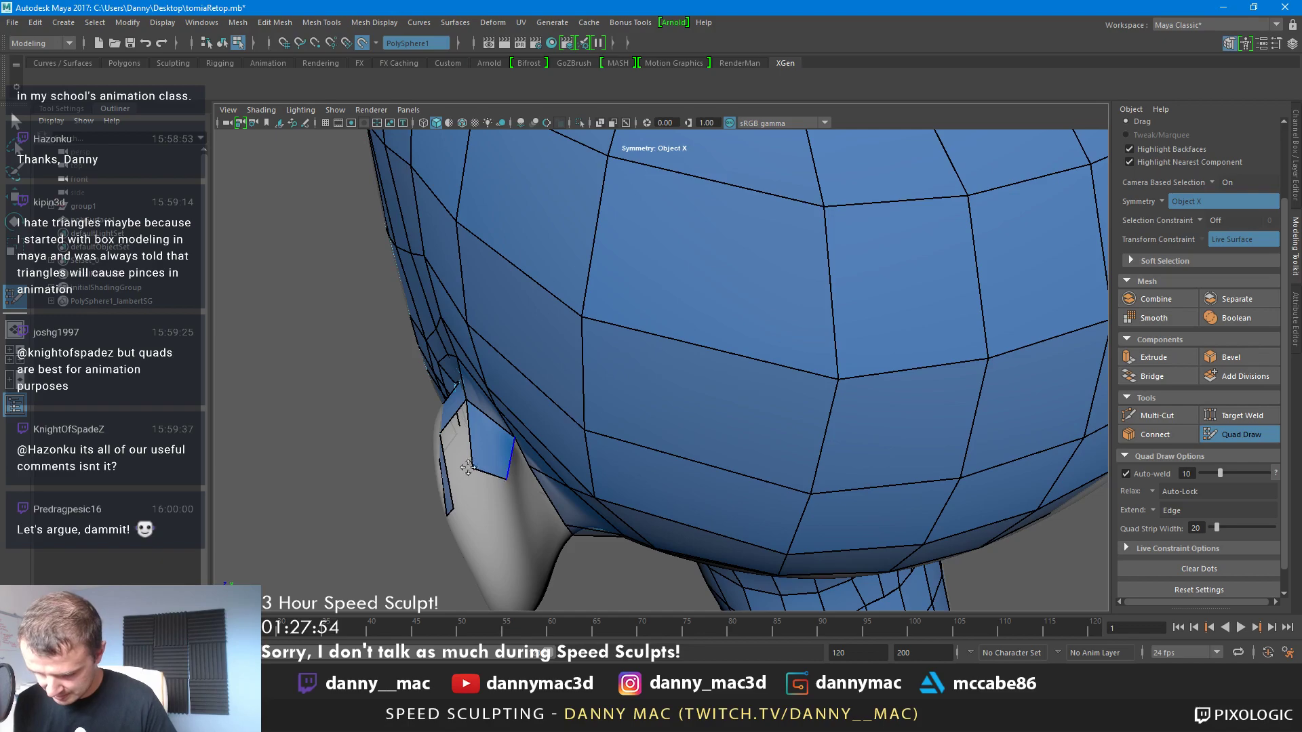
pyautogui.scroll(-2, 526, 470)
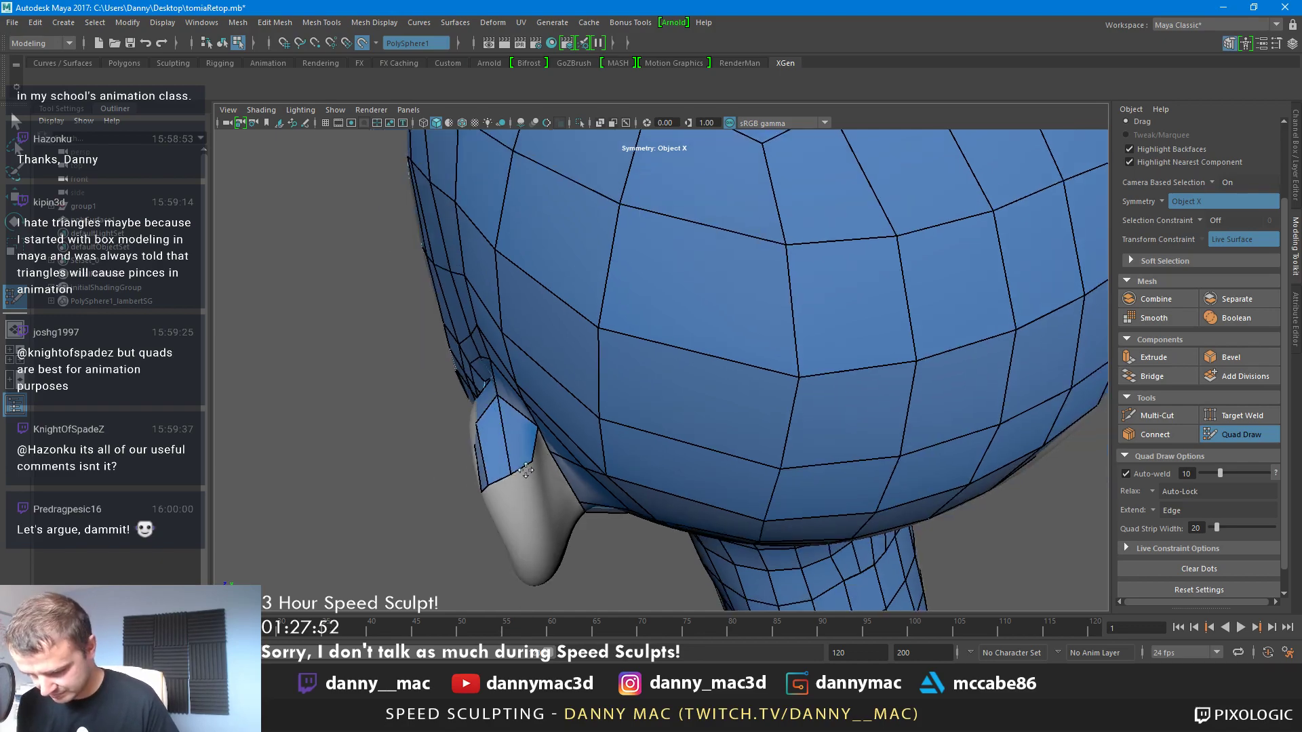
pyautogui.keyDown('alt'); pyautogui.moveTo(526, 470); pyautogui.dragTo(774, 200); pyautogui.keyUp('alt')
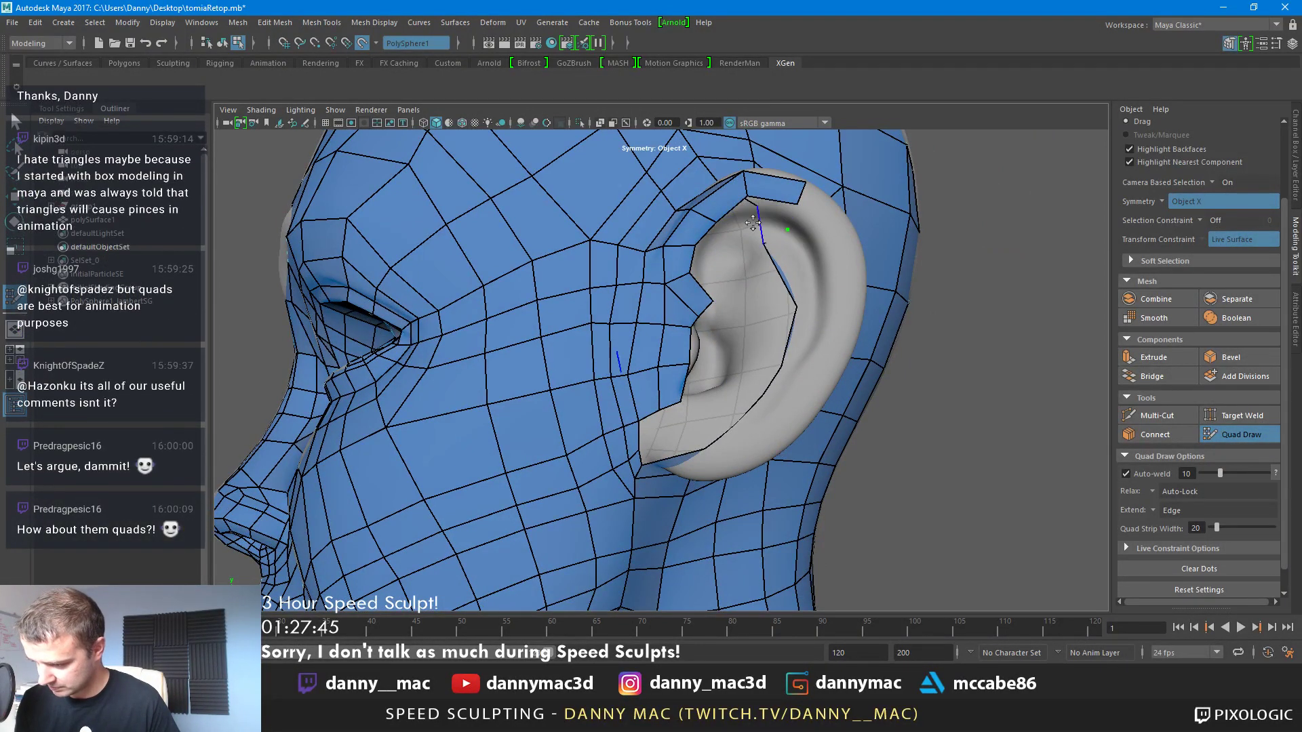
pyautogui.keyDown('shift'); pyautogui.click(770, 212); pyautogui.keyUp('shift')
# Extend quads down the back of the ear, joining them to the head and adding a second column along the rim
pyautogui.moveTo(828, 221)
pyautogui.keyDown('alt'); pyautogui.mouseDown()
pyautogui.moveTo(705, 268)
pyautogui.moveTo(753, 309)
pyautogui.moveTo(590, 290)
pyautogui.moveTo(627, 265)
pyautogui.moveTo(620, 312)
pyautogui.moveTo(724, 300)
pyautogui.moveTo(715, 331)
pyautogui.moveTo(737, 369)
pyautogui.moveTo(754, 353)
pyautogui.moveTo(733, 336)
pyautogui.moveTo(726, 355)
pyautogui.moveTo(700, 344)
pyautogui.moveTo(721, 348)
pyautogui.moveTo(699, 356)
pyautogui.moveTo(765, 383)
pyautogui.moveTo(746, 386)
pyautogui.moveTo(749, 366)
pyautogui.mouseUp(); pyautogui.keyUp('alt')
pyautogui.keyDown('shift'); pyautogui.click(701, 293); pyautogui.keyUp('shift')
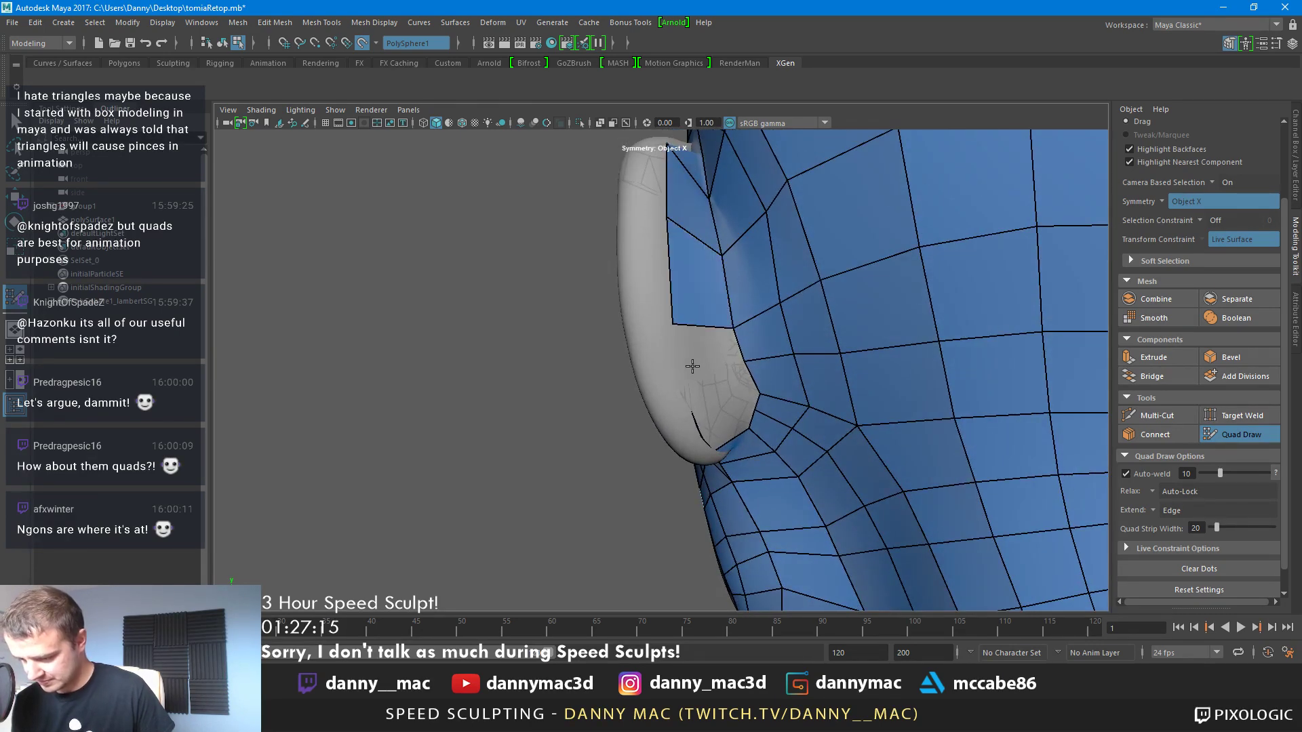
pyautogui.click(692, 367)
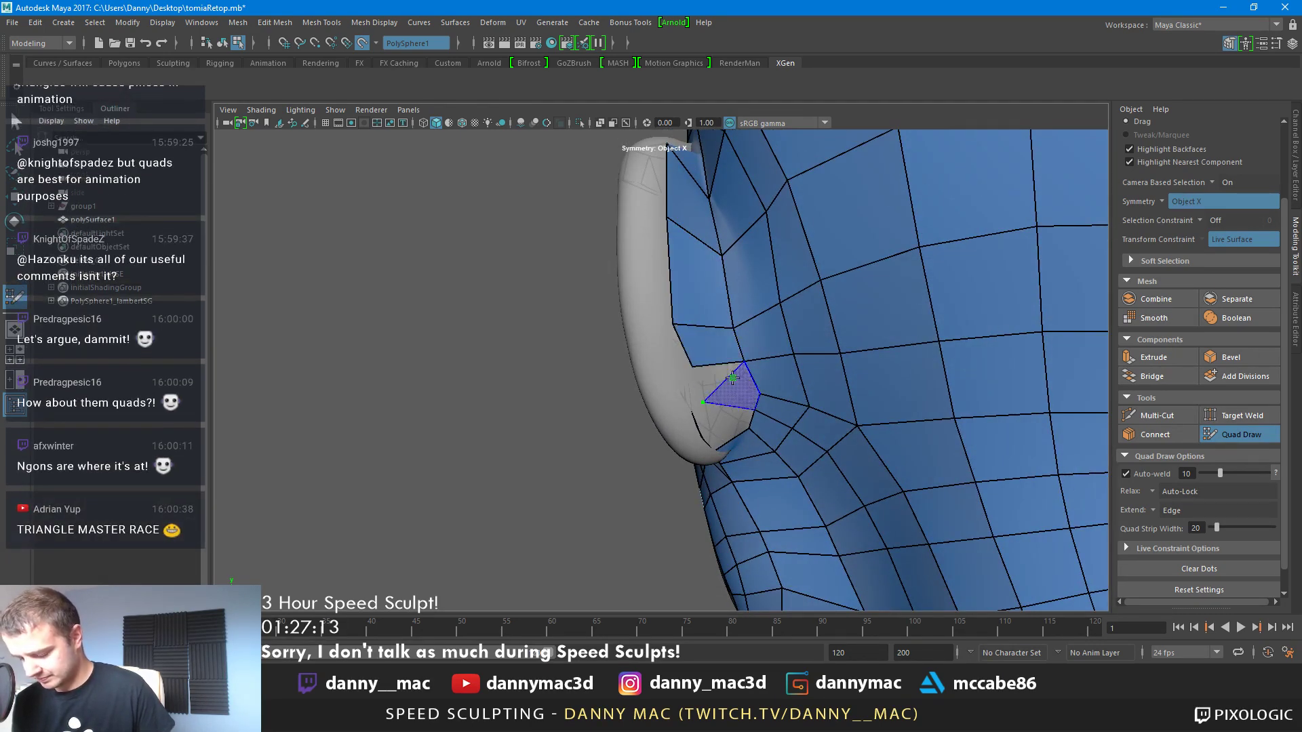
pyautogui.keyDown('alt'); pyautogui.moveTo(753, 324); pyautogui.dragTo(696, 390); pyautogui.keyUp('alt')
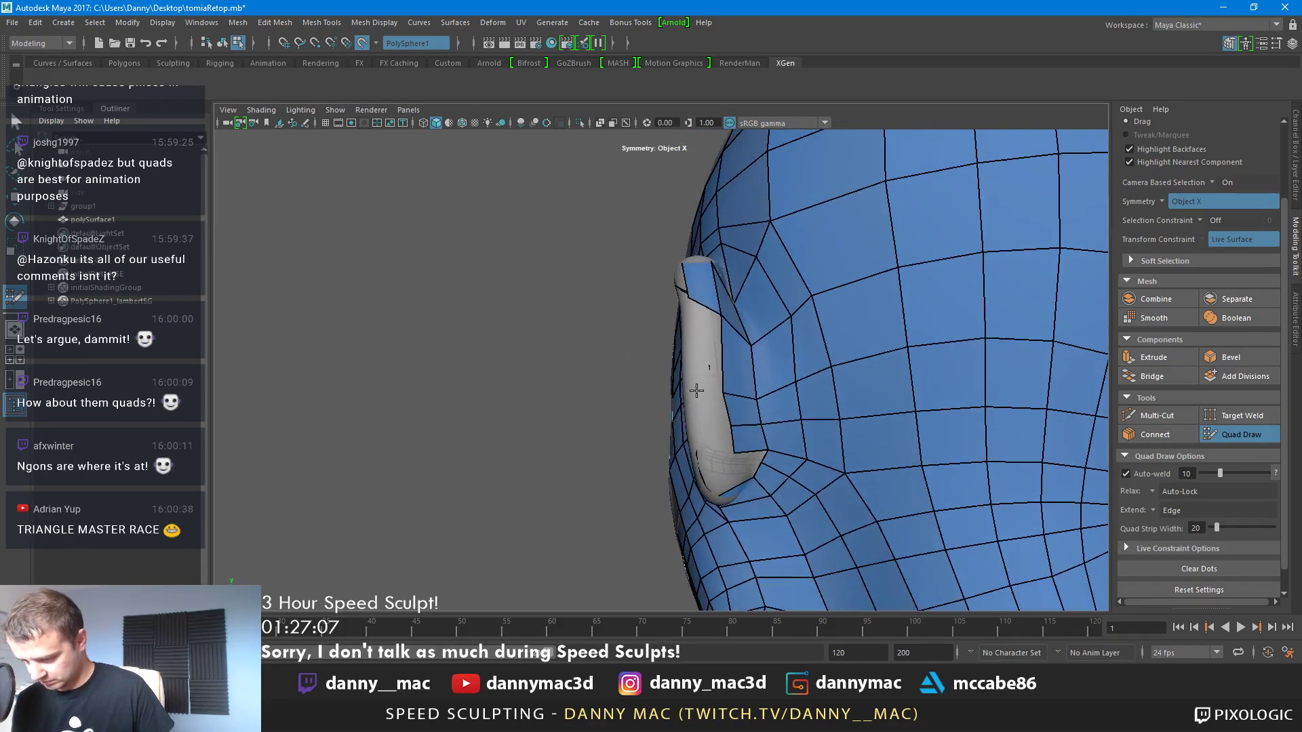
pyautogui.keyDown('shift'); pyautogui.click(701, 302); pyautogui.keyUp('shift')
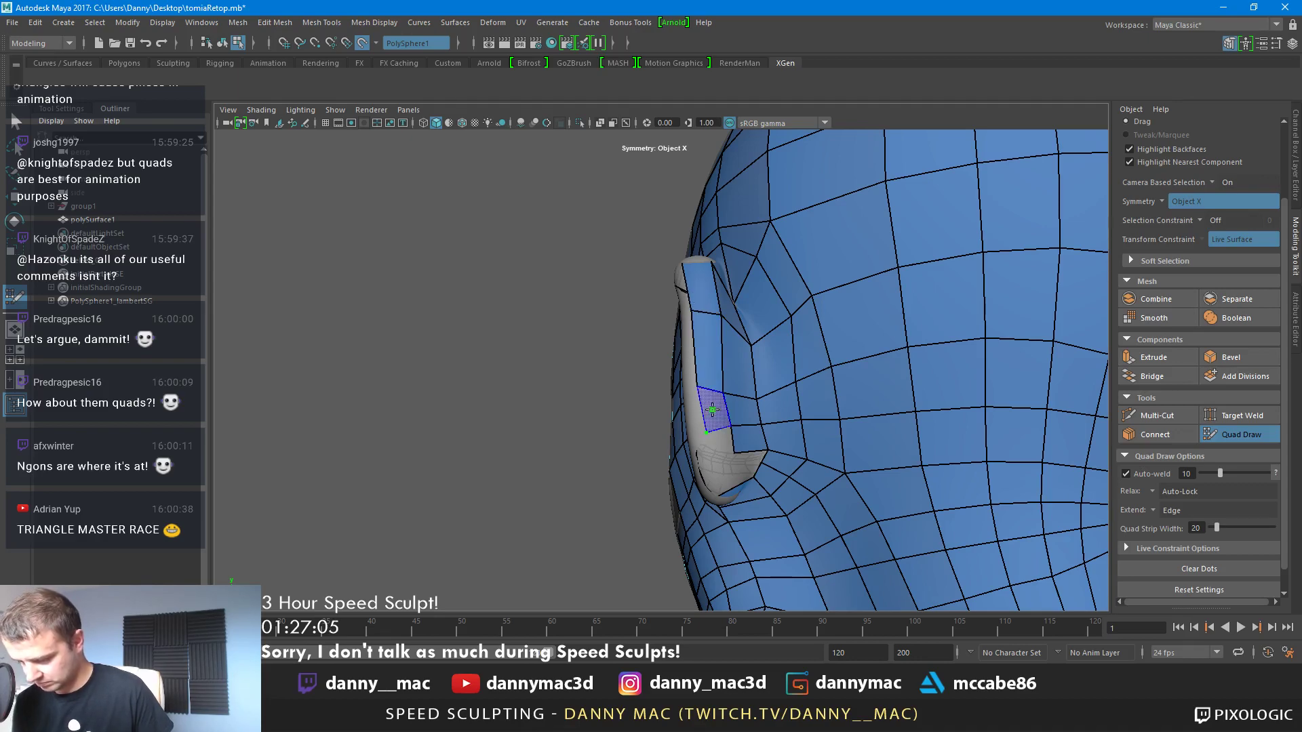
pyautogui.keyDown('alt'); pyautogui.moveTo(754, 394); pyautogui.dragTo(824, 363); pyautogui.keyUp('alt')
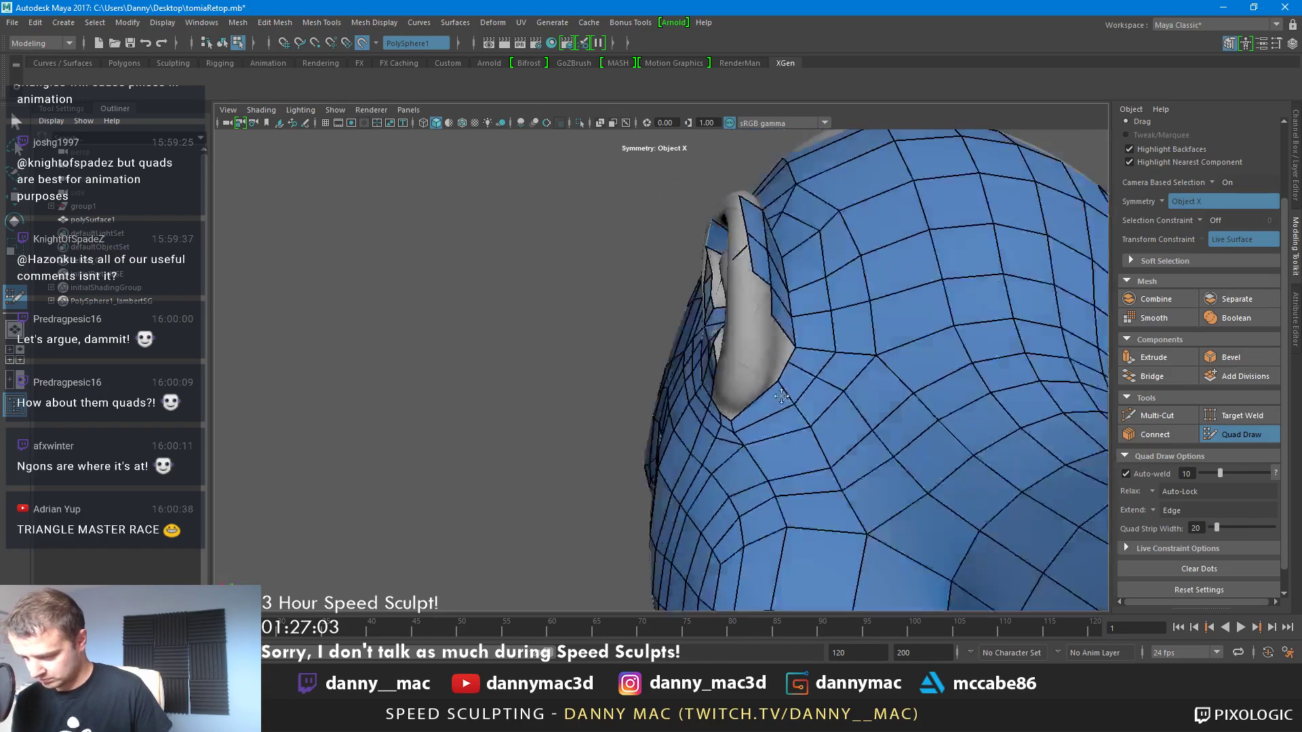
# Nudge the head mesh vertices just behind the lower ear to even out the surrounding edge flow
pyautogui.keyDown('alt'); pyautogui.moveTo(824, 363); pyautogui.dragTo(920, 351, button='right'); pyautogui.keyUp('alt')
pyautogui.keyDown('alt'); pyautogui.moveTo(920, 350); pyautogui.dragTo(847, 400, button='middle'); pyautogui.keyUp('alt')
pyautogui.moveTo(847, 400)
pyautogui.keyDown('alt'); pyautogui.mouseDown()
pyautogui.moveTo(755, 439)
pyautogui.moveTo(739, 465)
pyautogui.moveTo(771, 496)
pyautogui.mouseUp(); pyautogui.keyUp('alt')
pyautogui.moveTo(768, 411); pyautogui.dragTo(766, 422)
pyautogui.moveTo(805, 433); pyautogui.dragTo(807, 440)
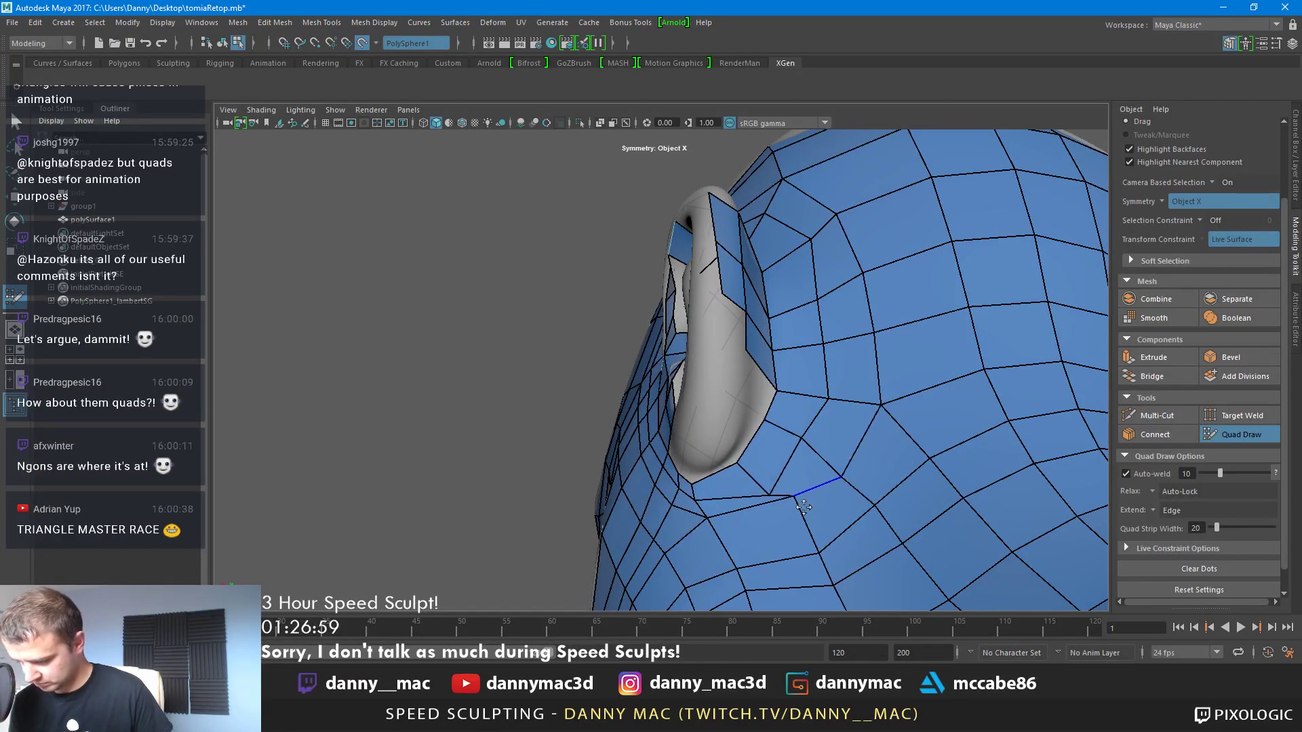
# Continue the quads down the back of the lower ear to the lobe, redoing the misplaced face beside the head
pyautogui.keyDown('alt'); pyautogui.moveTo(790, 522); pyautogui.dragTo(706, 437); pyautogui.keyUp('alt')
pyautogui.click(697, 444)
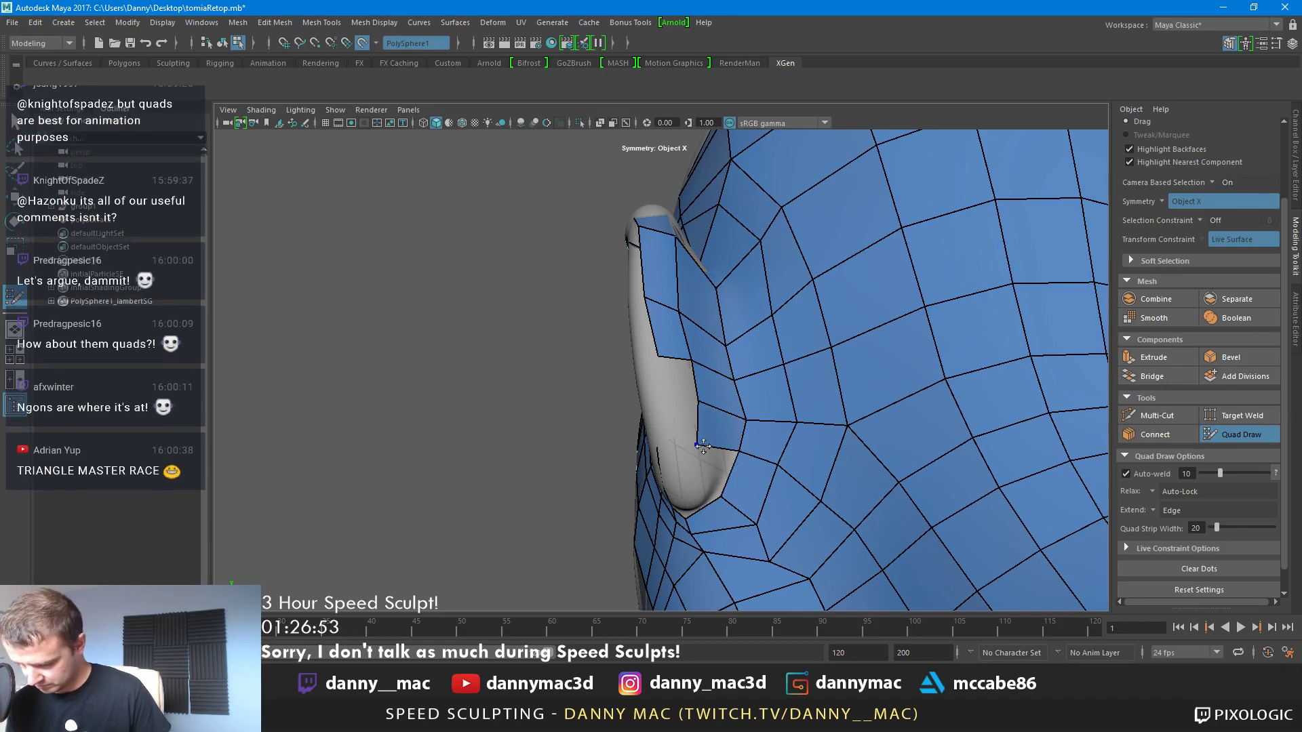
pyautogui.moveTo(698, 445); pyautogui.dragTo(733, 451)
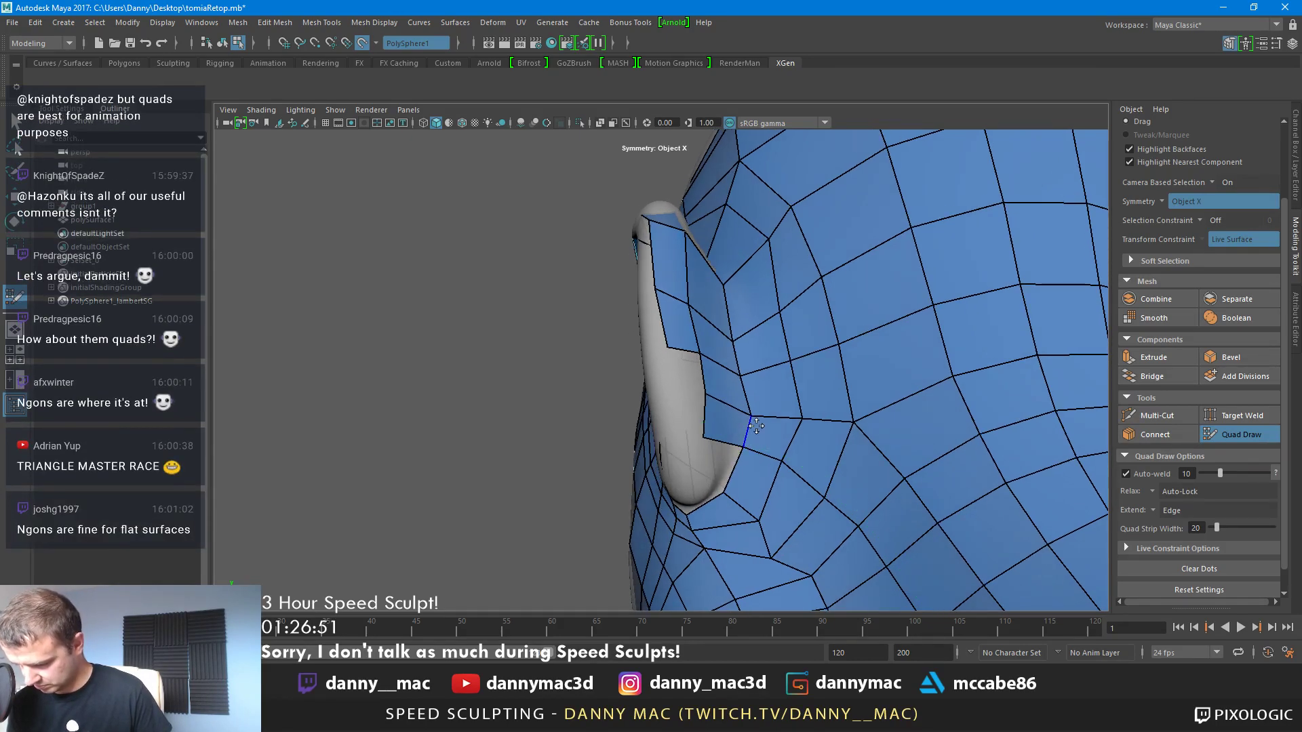
pyautogui.hotkey('ctrl', 'z')
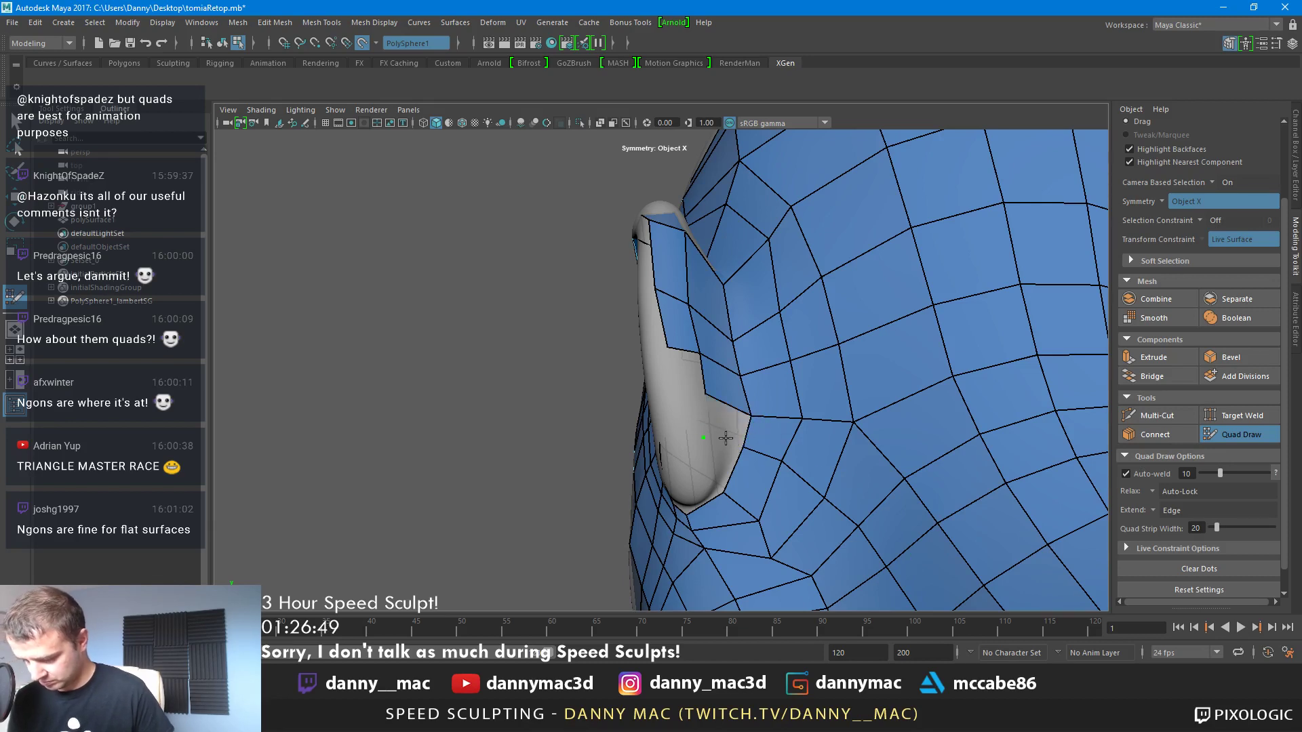
pyautogui.keyDown('shift'); pyautogui.click(727, 426); pyautogui.keyUp('shift')
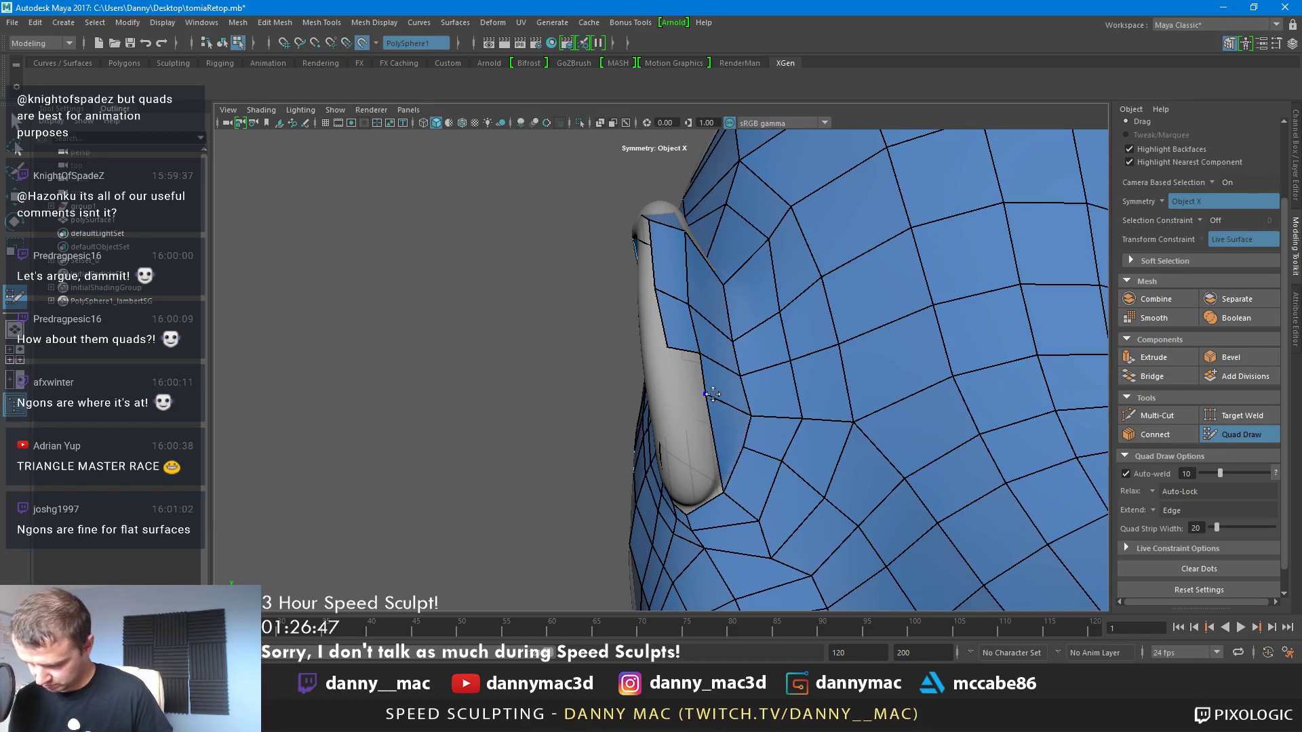
pyautogui.moveTo(726, 424)
pyautogui.mouseDown()
pyautogui.moveTo(722, 449)
pyautogui.moveTo(744, 387)
pyautogui.moveTo(748, 427)
pyautogui.moveTo(706, 436)
pyautogui.mouseUp()
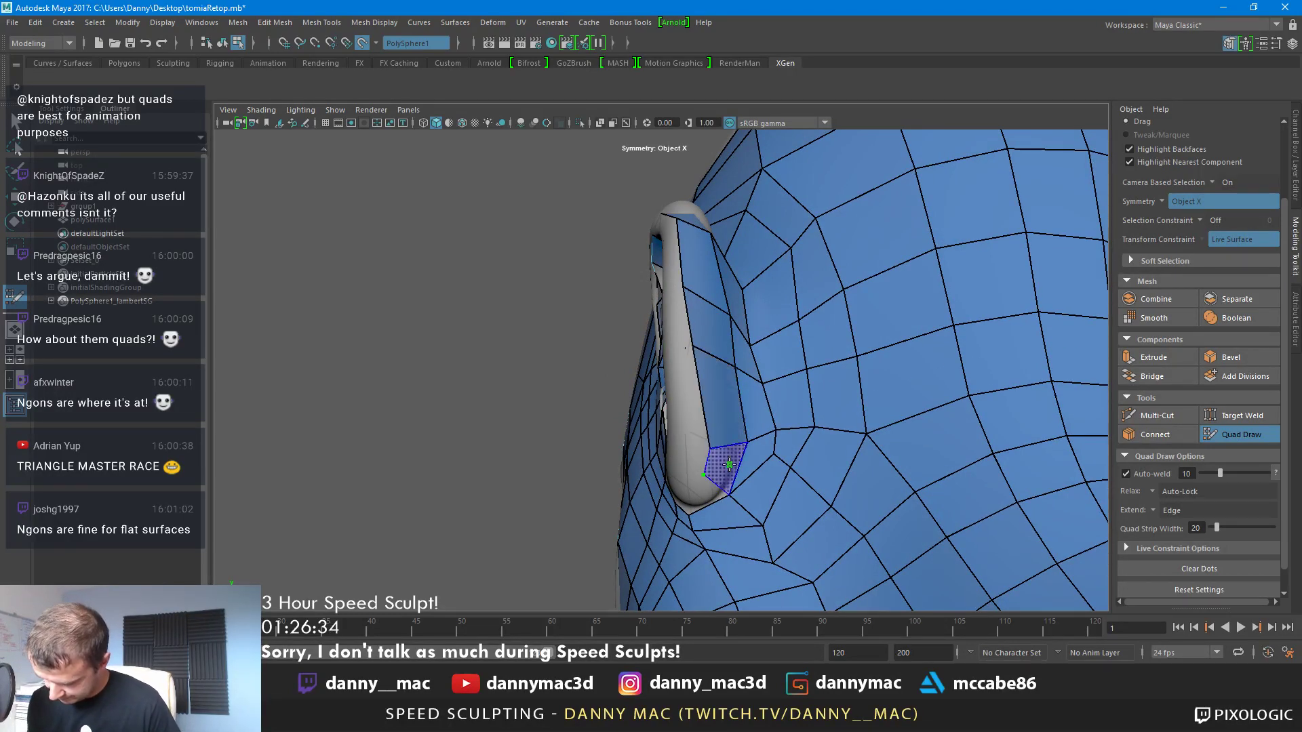
# Fill the faces under the earlobe to join the back-of-ear strip to the head and jaw mesh
pyautogui.keyDown('alt'); pyautogui.moveTo(729, 465); pyautogui.dragTo(716, 495); pyautogui.keyUp('alt')
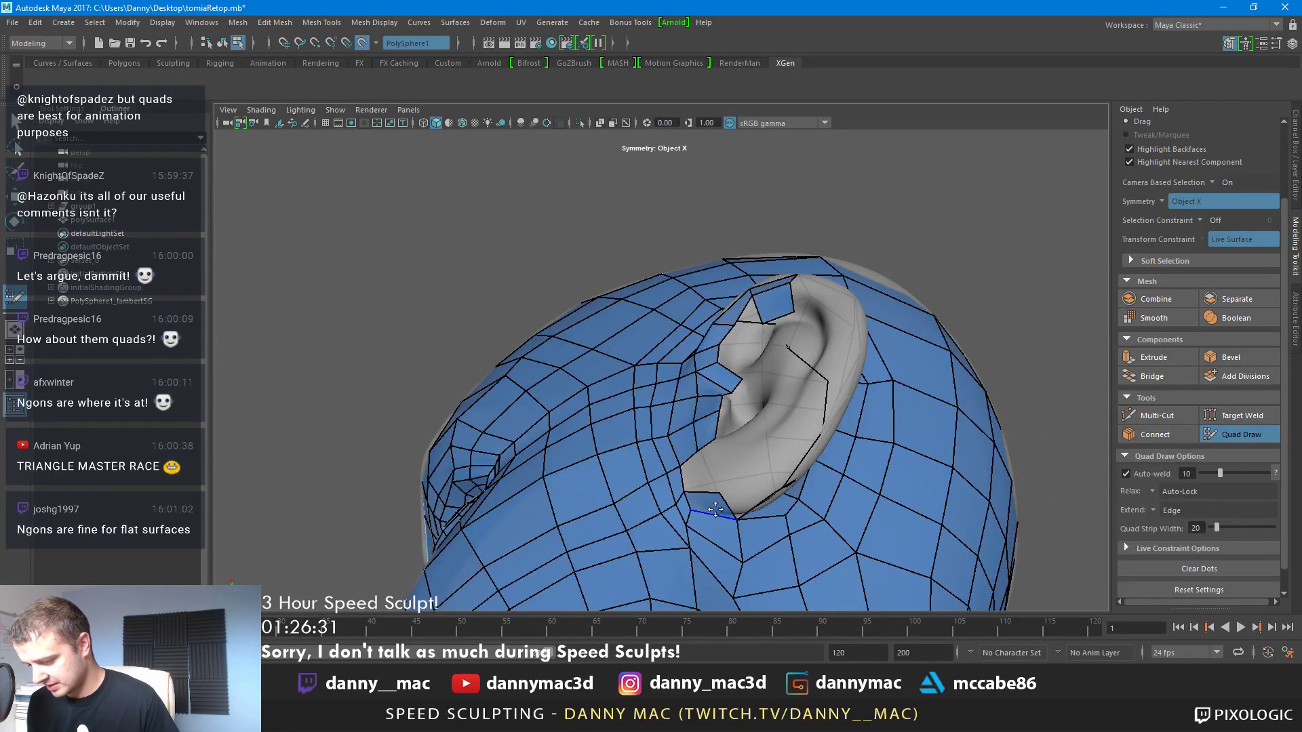
pyautogui.moveTo(705, 505)
pyautogui.keyDown('alt'); pyautogui.mouseDown()
pyautogui.moveTo(690, 501)
pyautogui.moveTo(699, 492)
pyautogui.mouseUp(); pyautogui.keyUp('alt')
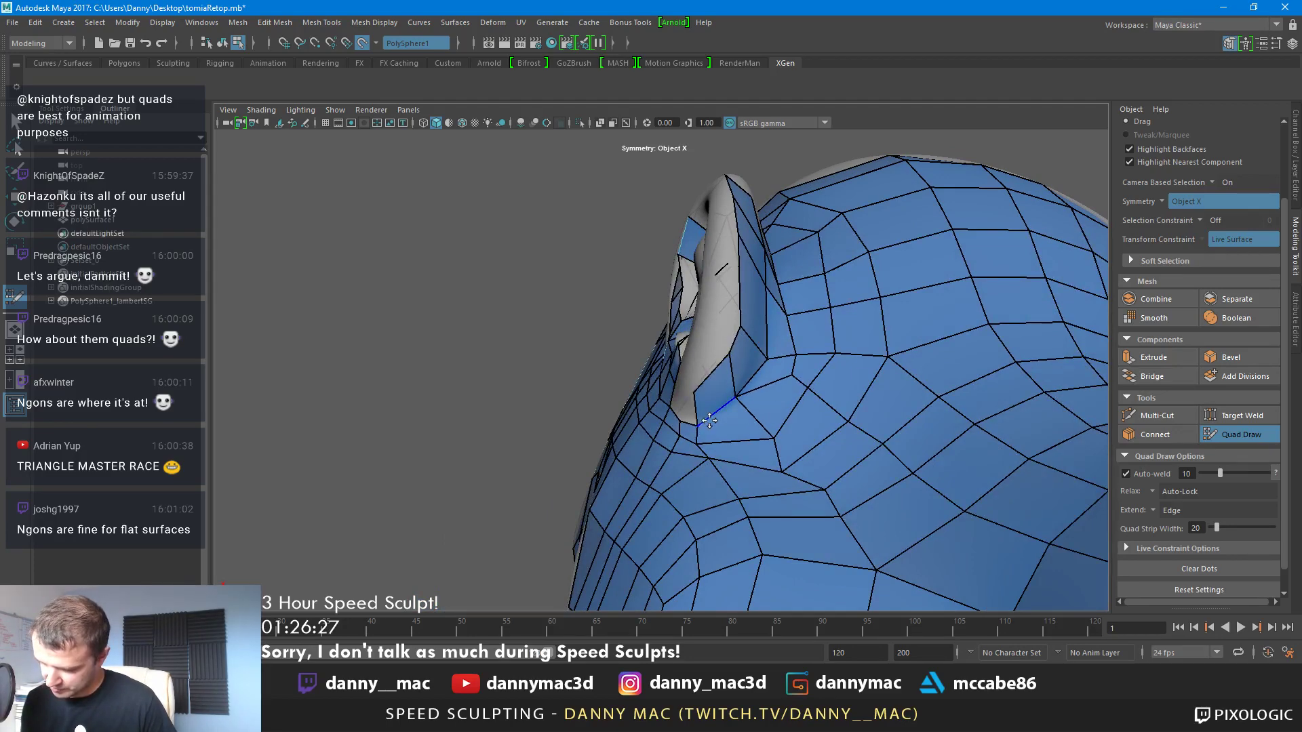
pyautogui.keyDown('alt'); pyautogui.moveTo(719, 420); pyautogui.dragTo(710, 486); pyautogui.keyUp('alt')
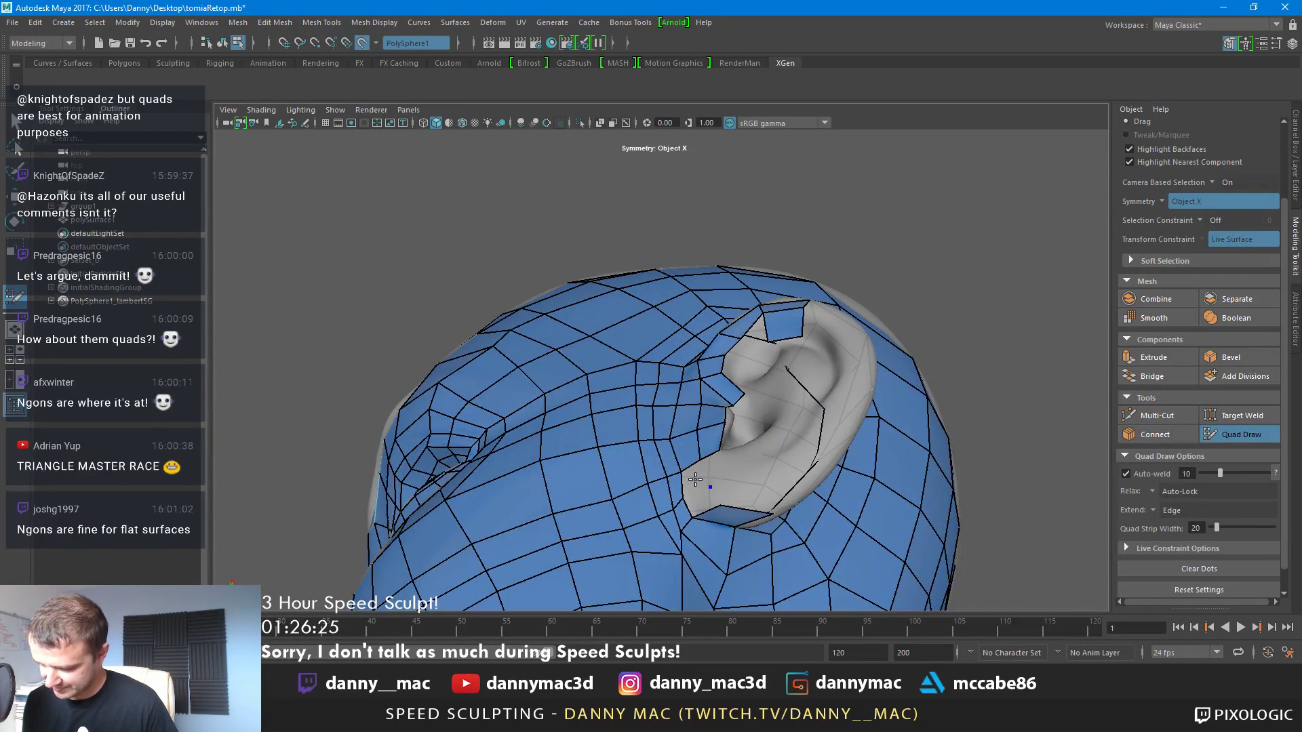
pyautogui.keyDown('shift'); pyautogui.click(701, 502); pyautogui.keyUp('shift')
# Place a point inside the ear's upper front and adjust it to continue the inner rim quads
pyautogui.keyDown('alt'); pyautogui.moveTo(751, 421); pyautogui.dragTo(794, 428); pyautogui.keyUp('alt')
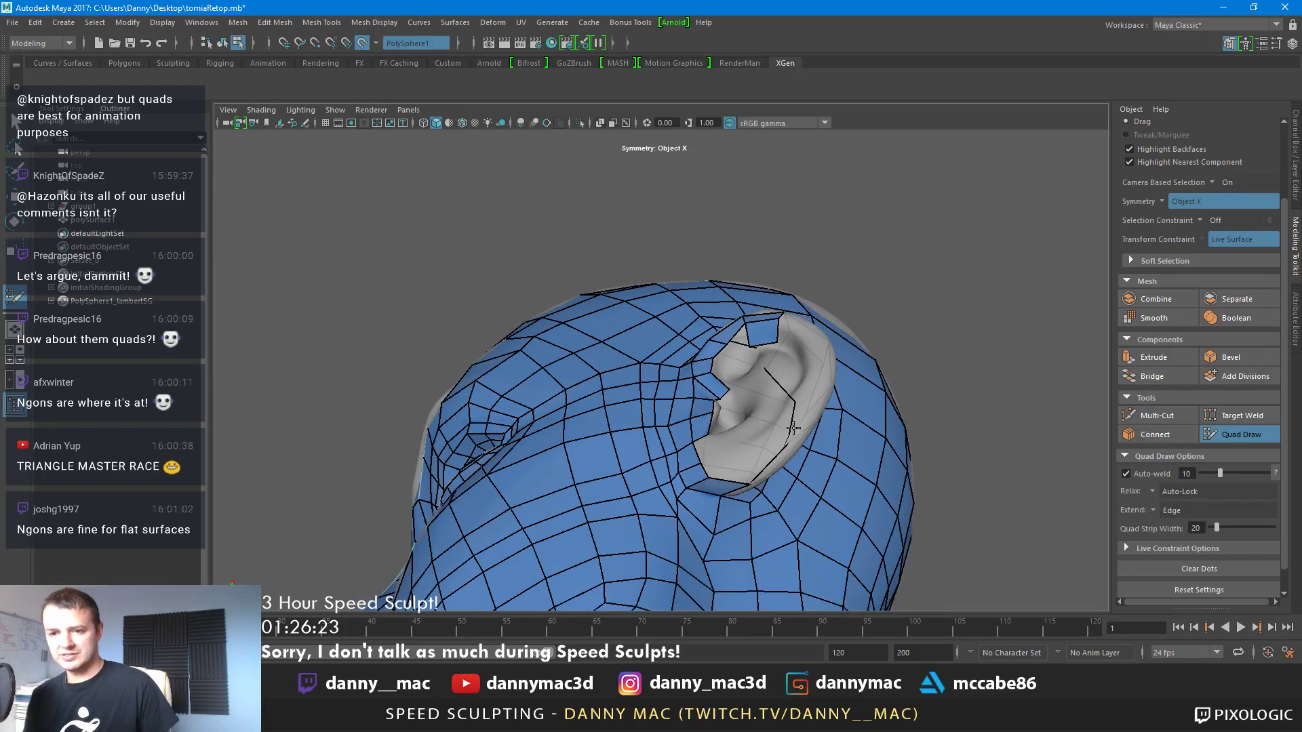
pyautogui.moveTo(794, 376)
pyautogui.keyDown('alt'); pyautogui.mouseDown()
pyautogui.moveTo(771, 413)
pyautogui.moveTo(793, 387)
pyautogui.mouseUp(); pyautogui.keyUp('alt')
pyautogui.keyDown('alt'); pyautogui.moveTo(793, 386); pyautogui.dragTo(854, 298, button='right'); pyautogui.keyUp('alt')
pyautogui.keyDown('alt'); pyautogui.moveTo(787, 272); pyautogui.dragTo(796, 314, button='middle'); pyautogui.keyUp('alt')
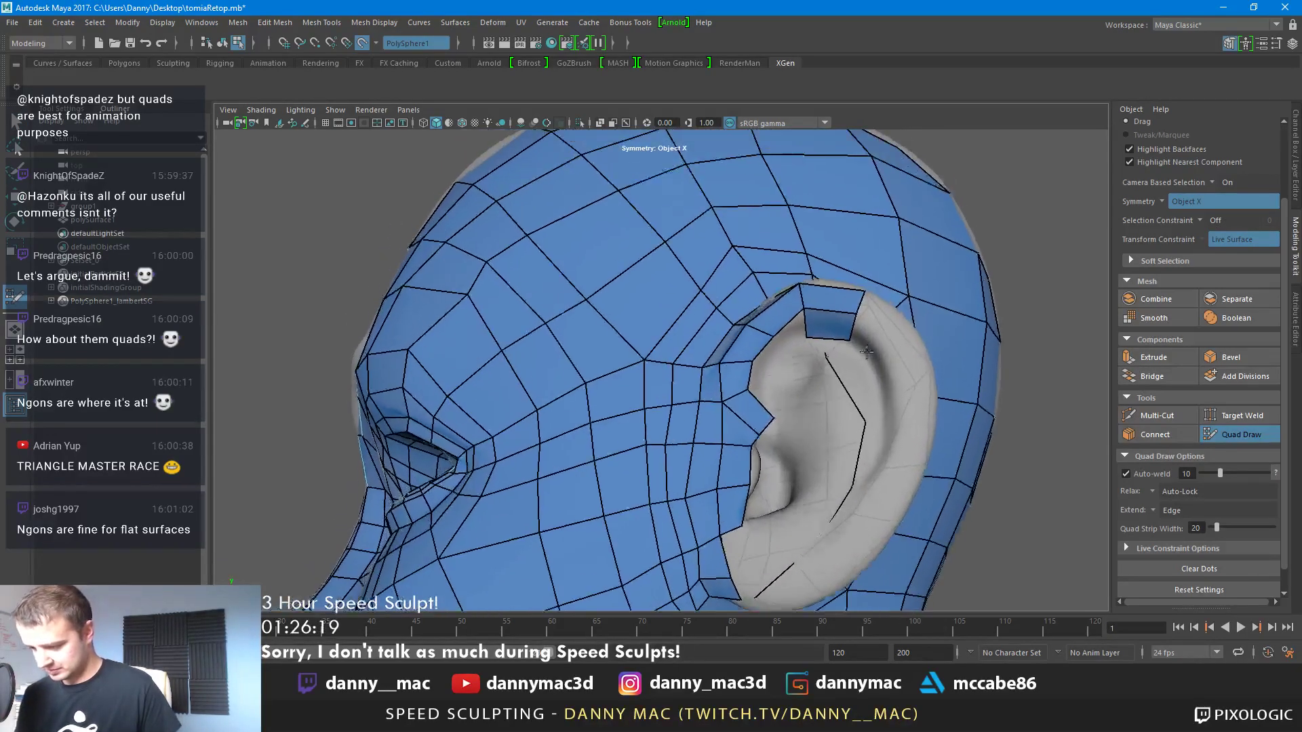
pyautogui.keyDown('alt'); pyautogui.moveTo(796, 314); pyautogui.dragTo(763, 333); pyautogui.keyUp('alt')
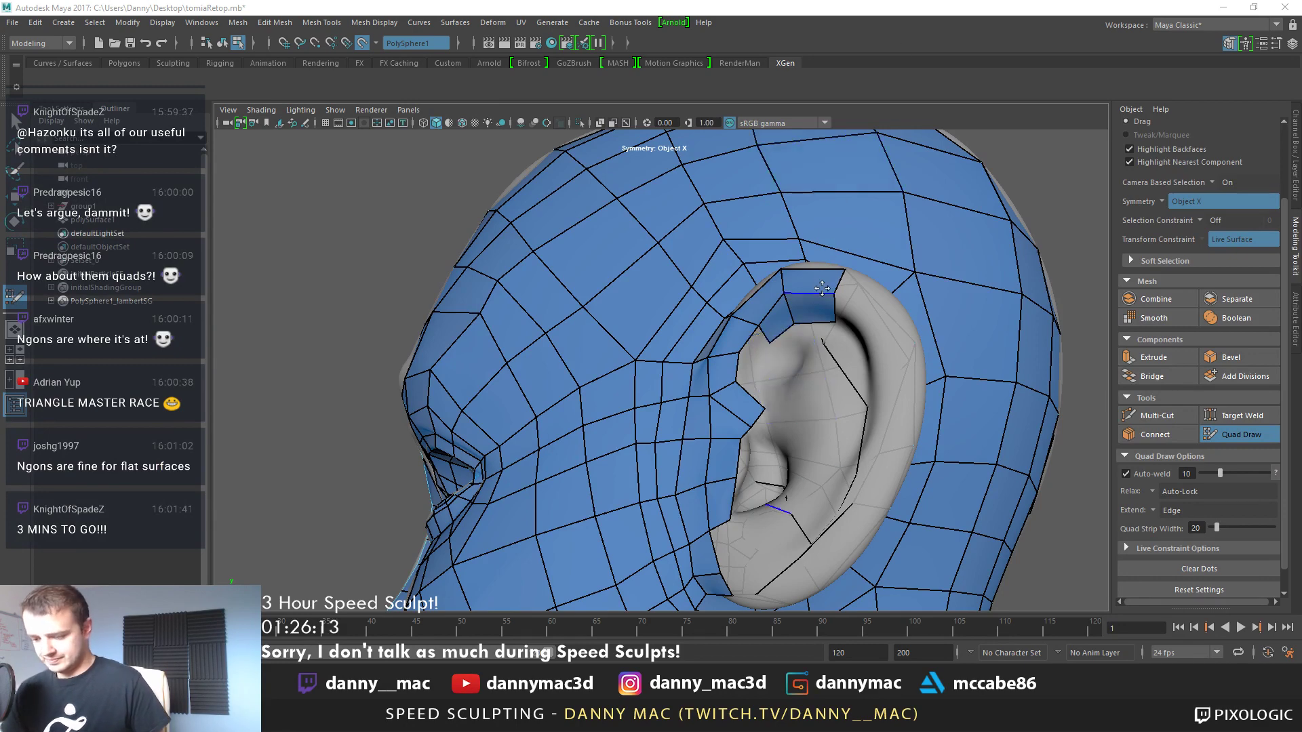
pyautogui.click(755, 367)
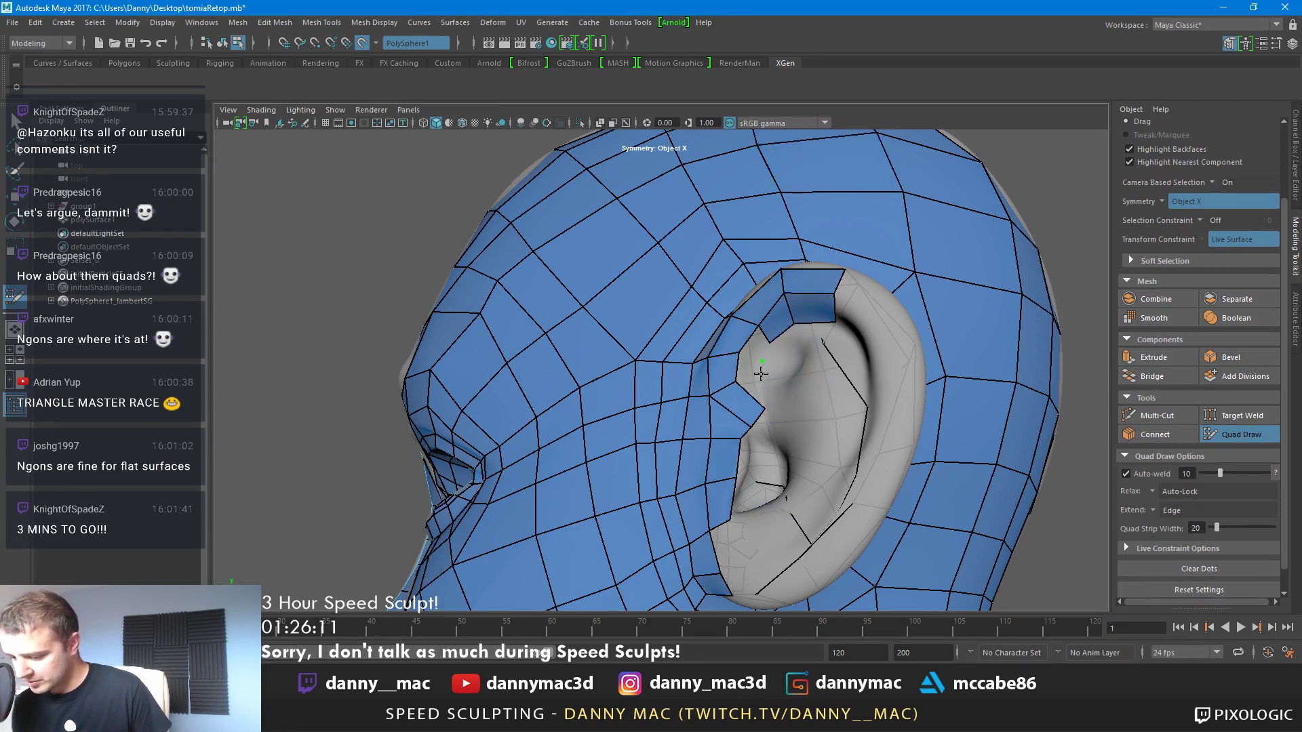
pyautogui.moveTo(755, 367)
pyautogui.mouseDown()
pyautogui.moveTo(793, 400)
pyautogui.moveTo(718, 455)
pyautogui.moveTo(762, 427)
pyautogui.moveTo(774, 369)
pyautogui.mouseUp()
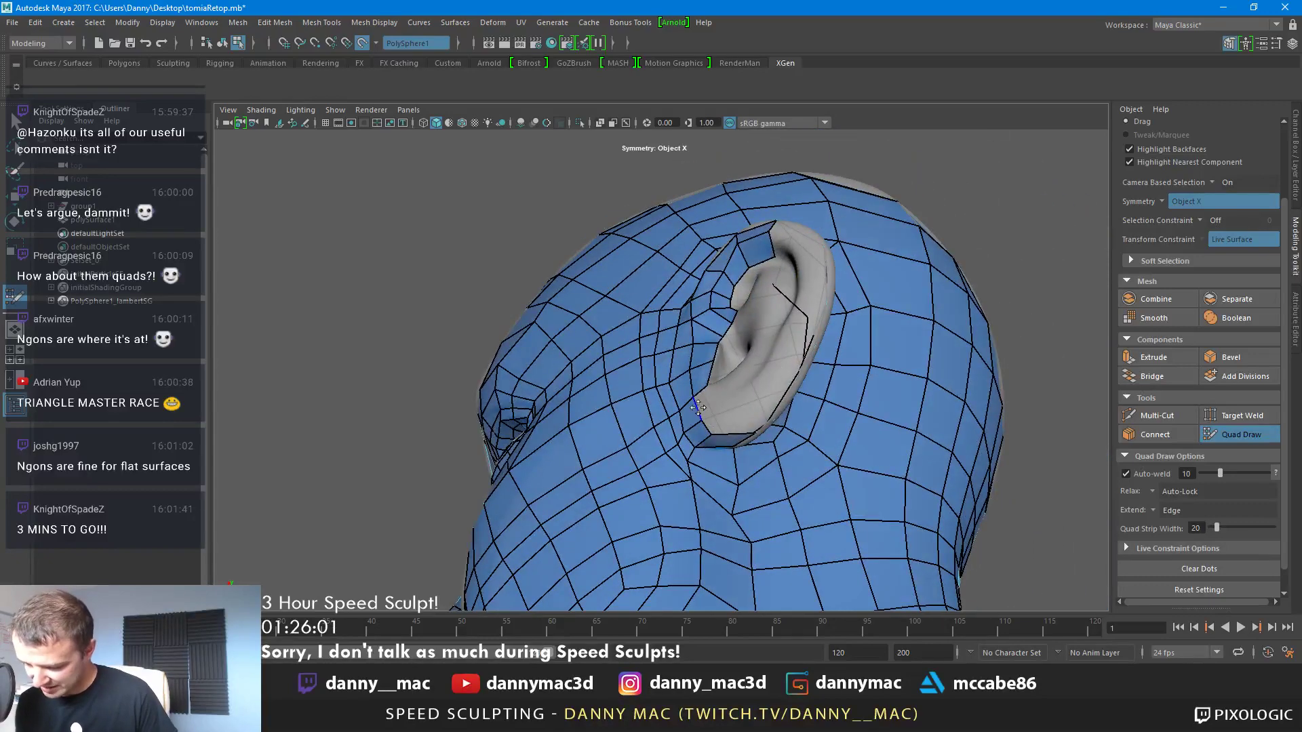
# Fill quads around the front of the earlobe and extend the strip up the rear outer rim of the ear
pyautogui.keyDown('shift'); pyautogui.moveTo(711, 406); pyautogui.dragTo(717, 407); pyautogui.keyUp('shift')
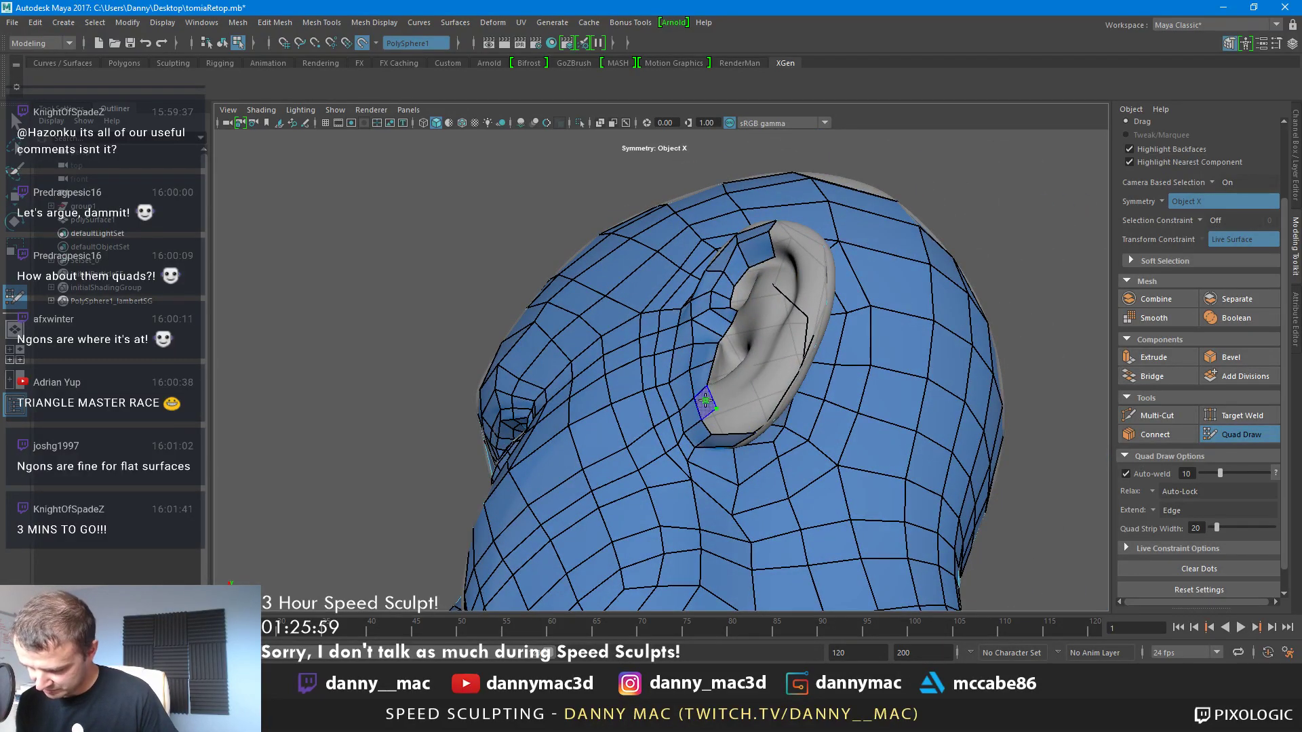
pyautogui.moveTo(737, 404)
pyautogui.keyDown('alt'); pyautogui.mouseDown()
pyautogui.moveTo(723, 366)
pyautogui.moveTo(719, 438)
pyautogui.moveTo(703, 407)
pyautogui.moveTo(712, 316)
pyautogui.moveTo(699, 304)
pyautogui.mouseUp(); pyautogui.keyUp('alt')
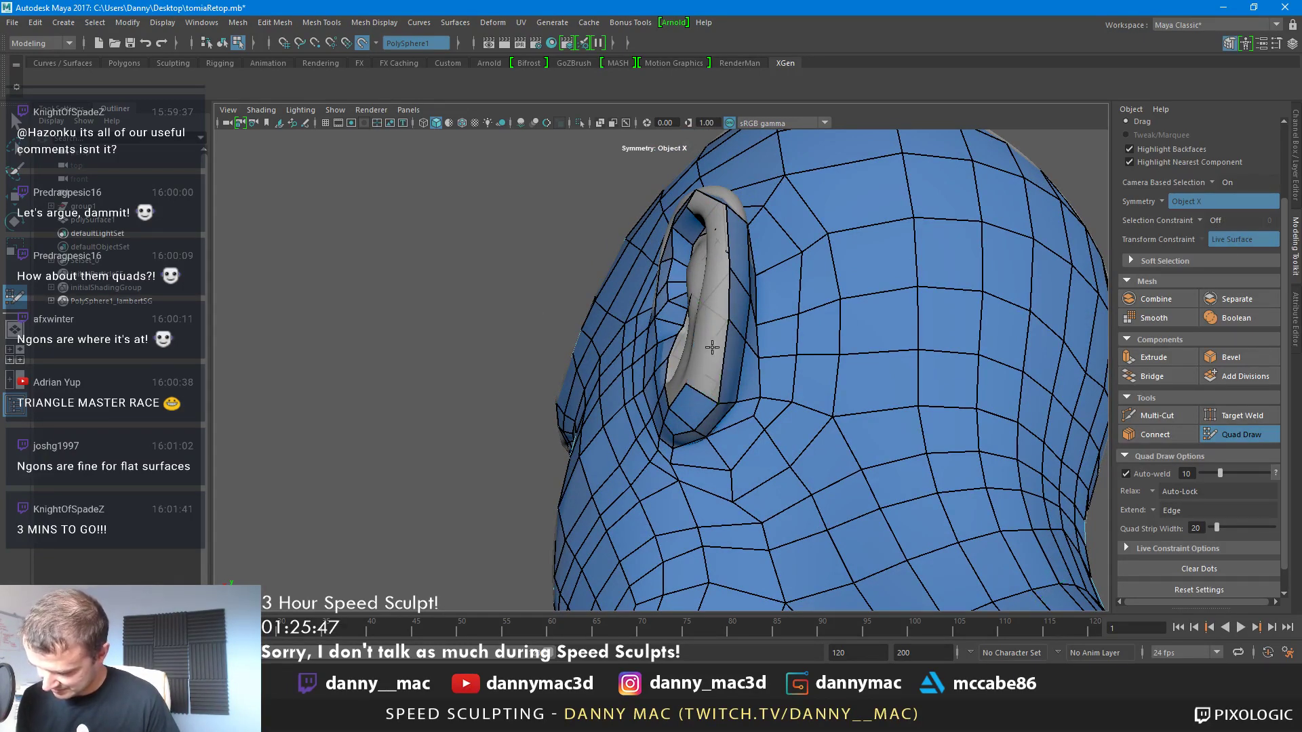
pyautogui.moveTo(729, 360)
pyautogui.mouseDown()
pyautogui.moveTo(699, 340)
pyautogui.moveTo(763, 390)
pyautogui.moveTo(731, 386)
pyautogui.moveTo(759, 396)
pyautogui.mouseUp()
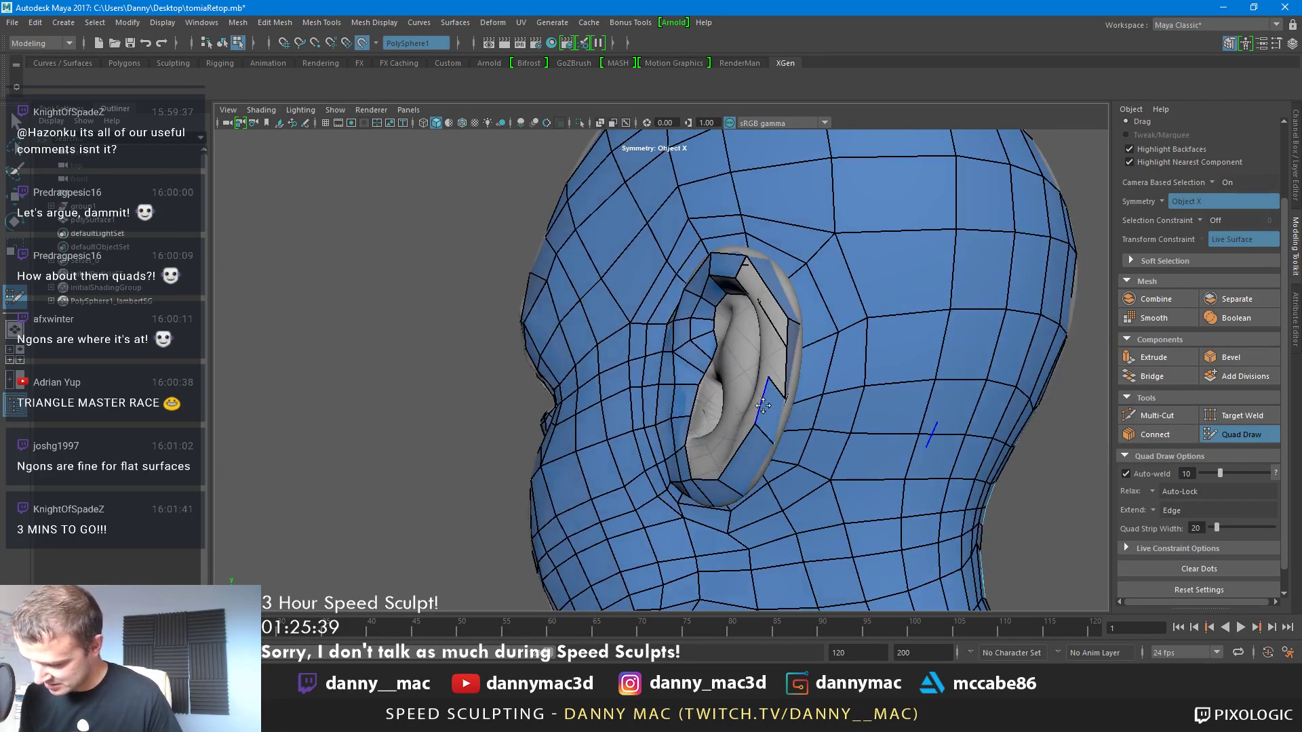
# Delete the retopology mesh's construction history
pyautogui.click(35, 22)
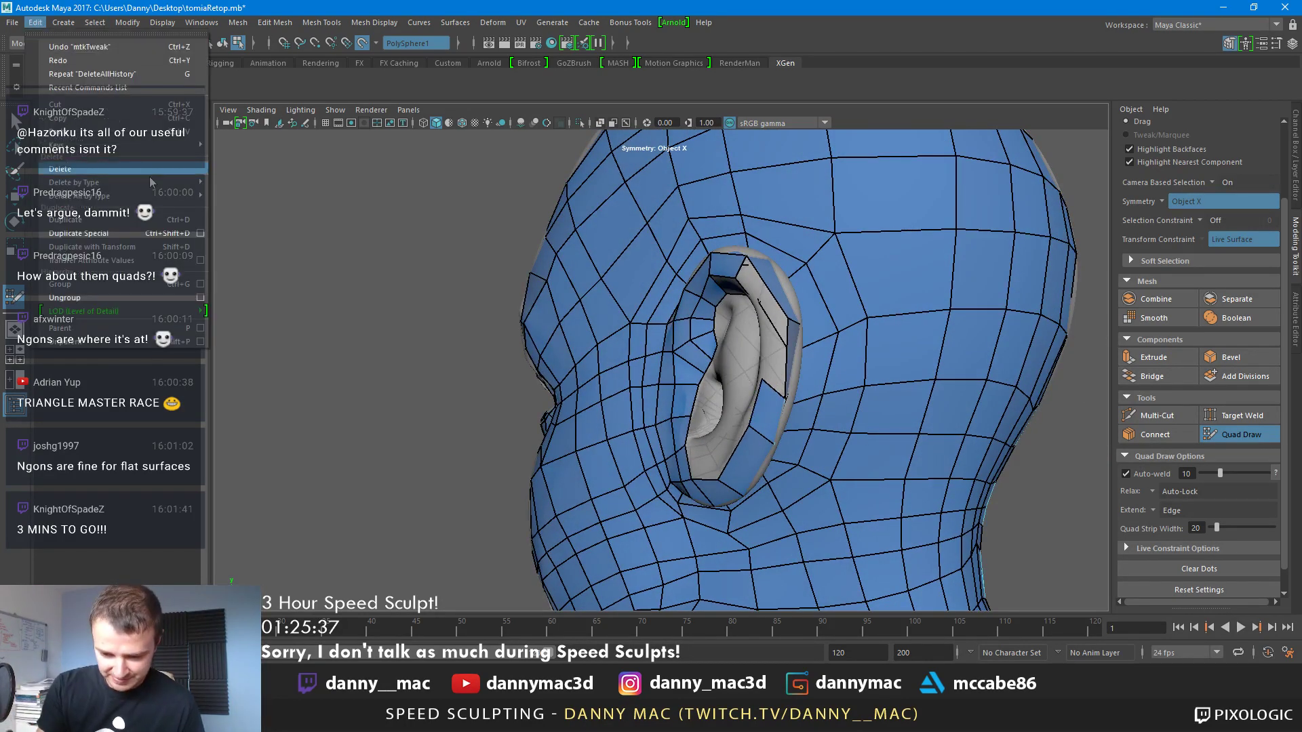
pyautogui.moveTo(165, 183)
pyautogui.click(258, 194)
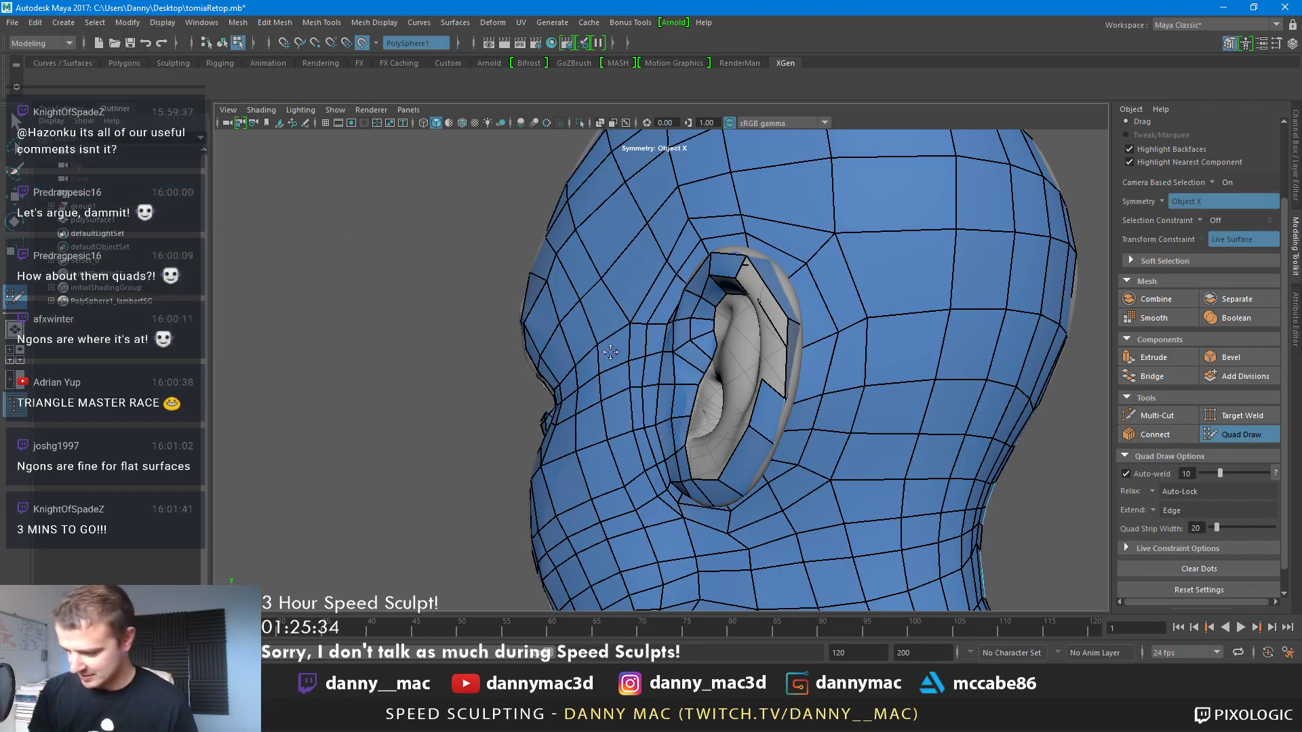
# Fill the remaining gap in the upper rear rim of the ear with quads to close the rim strip
pyautogui.moveTo(794, 347); pyautogui.dragTo(769, 327)
pyautogui.moveTo(763, 380); pyautogui.dragTo(761, 392)
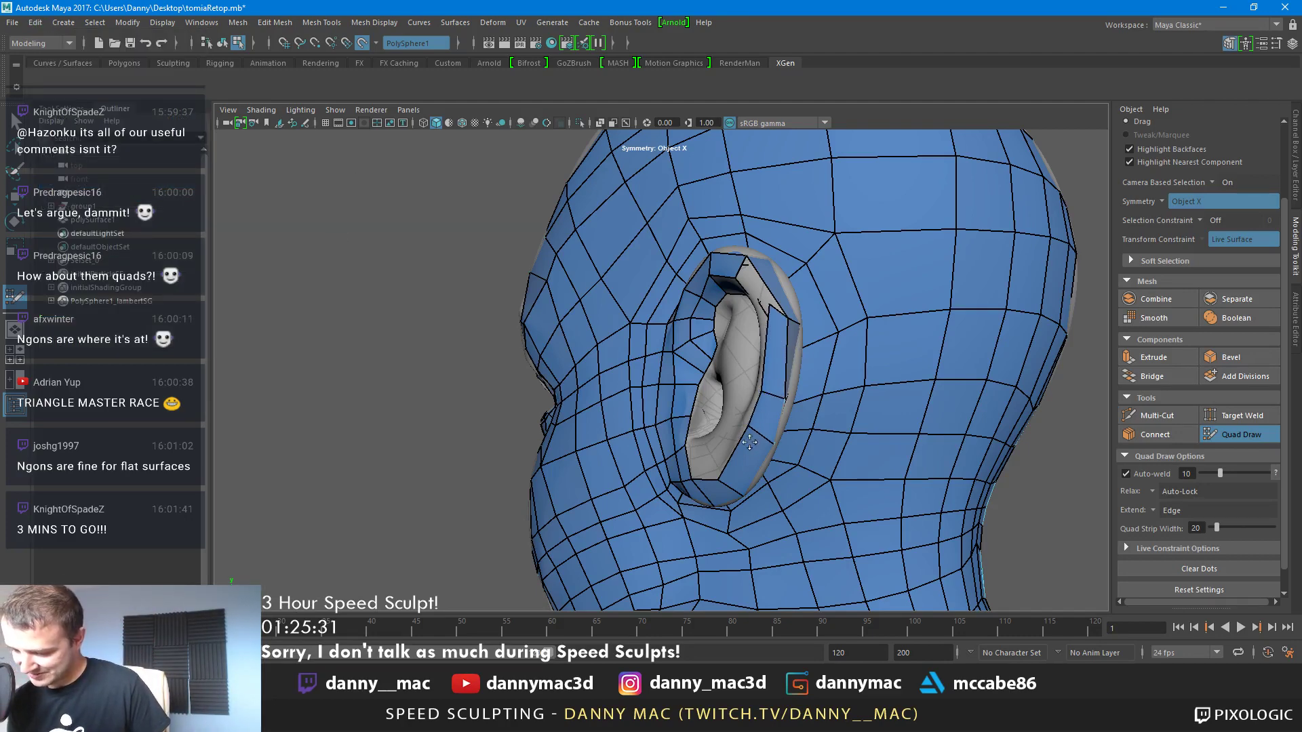
pyautogui.keyDown('alt'); pyautogui.moveTo(779, 338); pyautogui.dragTo(802, 375); pyautogui.keyUp('alt')
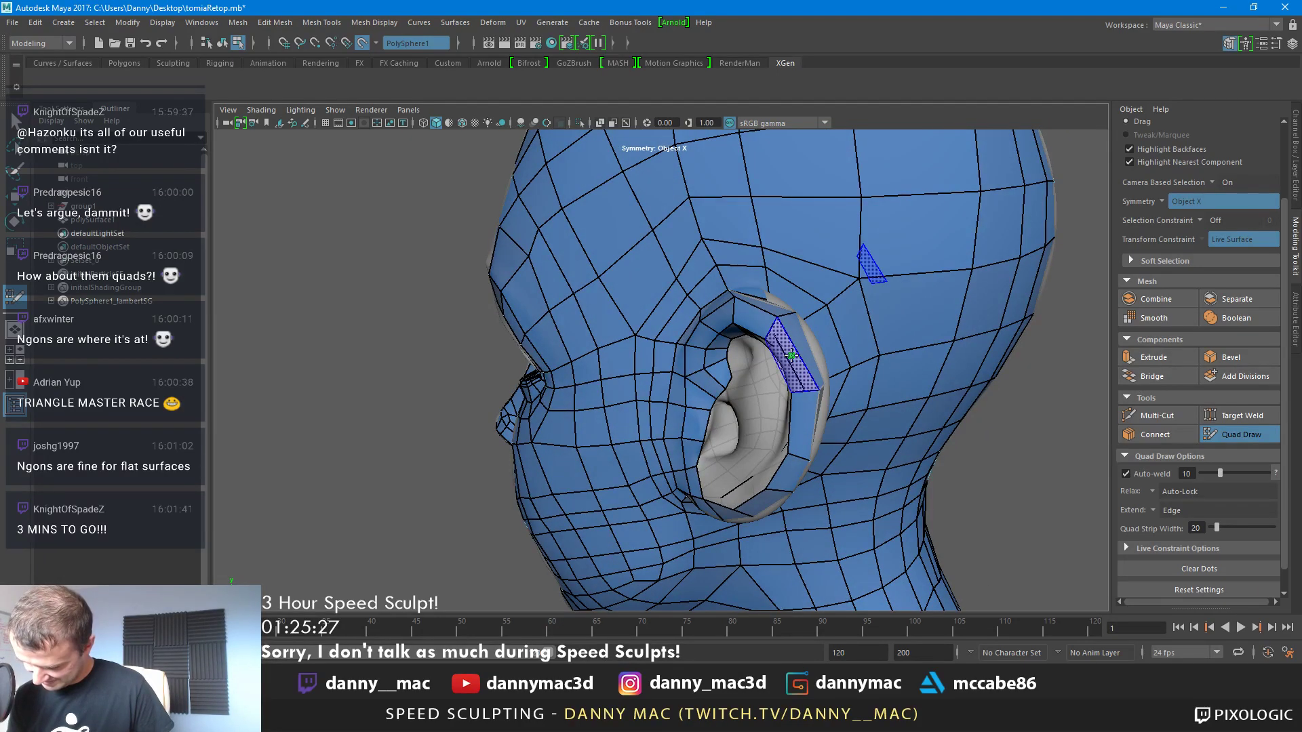
# Fill quads inside the ear's rear rim and place a point in the lower bowl to continue the strip
pyautogui.moveTo(871, 310)
pyautogui.keyDown('alt'); pyautogui.mouseDown()
pyautogui.moveTo(814, 284)
pyautogui.moveTo(719, 434)
pyautogui.moveTo(722, 393)
pyautogui.mouseUp(); pyautogui.keyUp('alt')
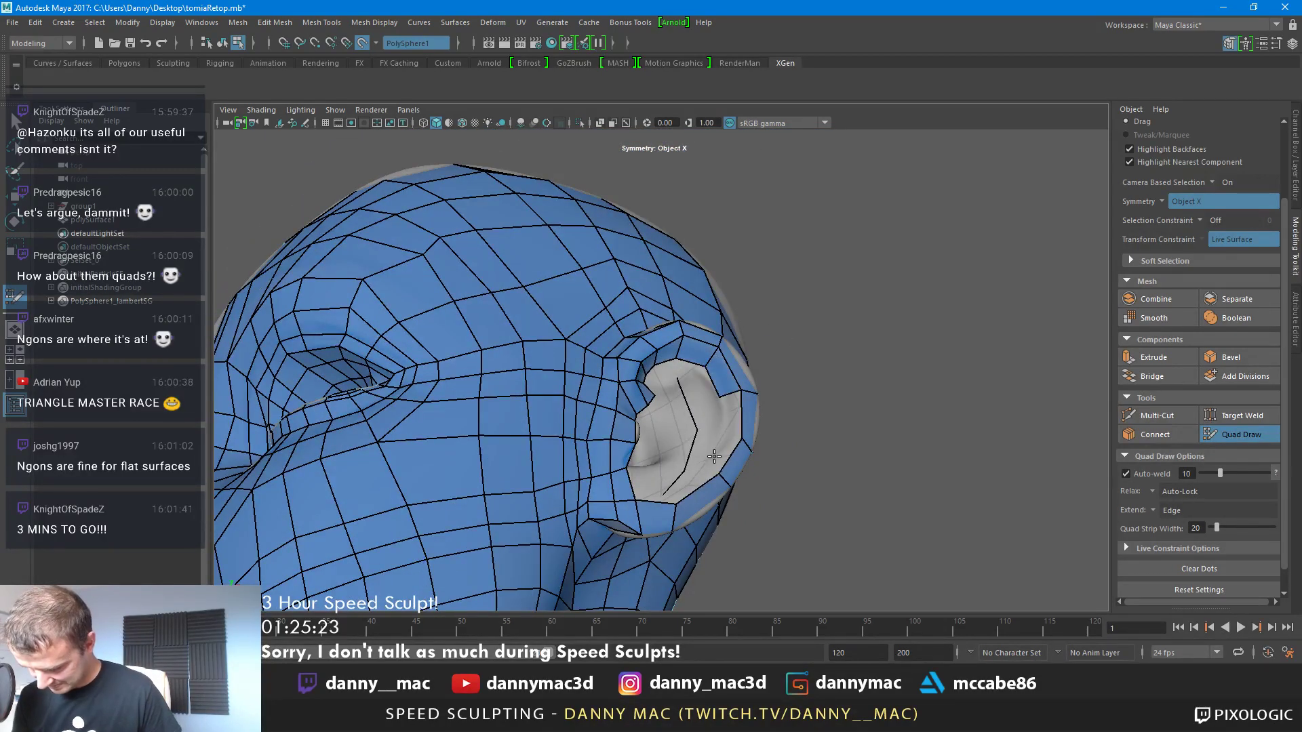
pyautogui.keyDown('shift'); pyautogui.click(734, 413); pyautogui.keyUp('shift')
pyautogui.keyDown('shift'); pyautogui.click(718, 456); pyautogui.keyUp('shift')
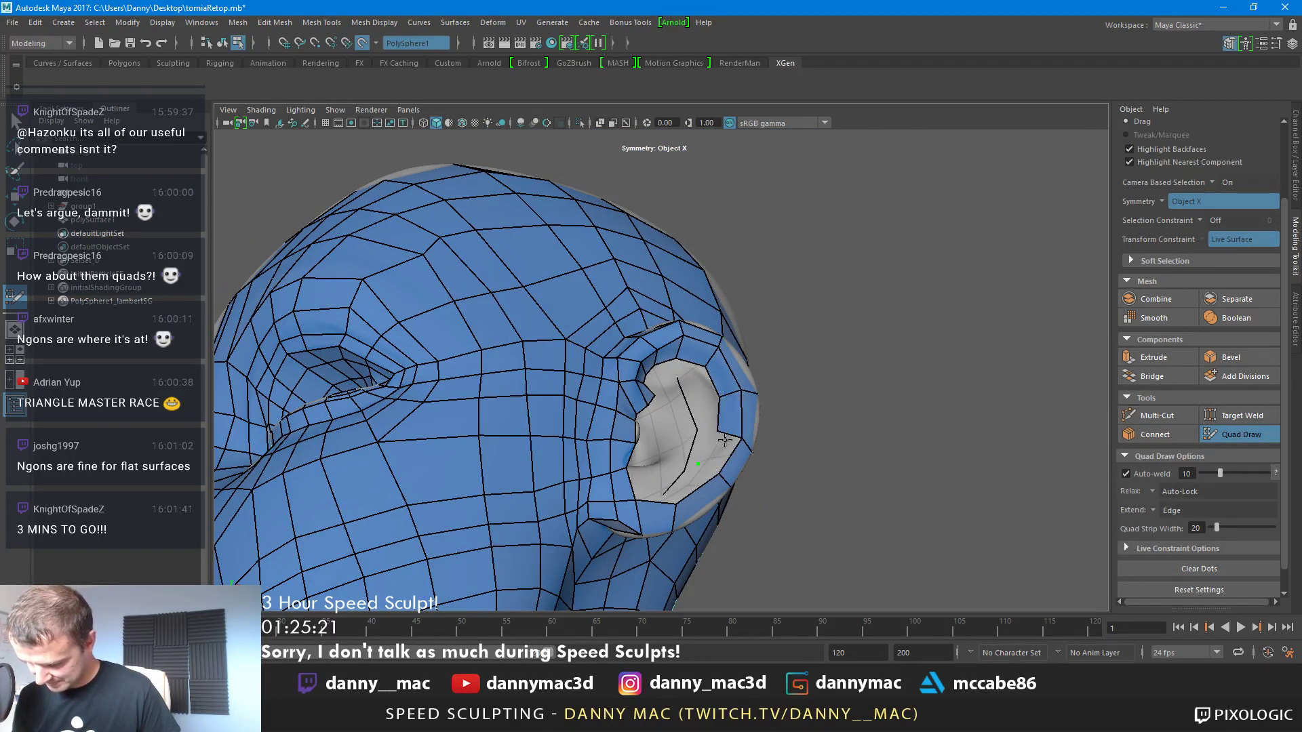
pyautogui.keyDown('alt'); pyautogui.moveTo(742, 387); pyautogui.dragTo(710, 450); pyautogui.keyUp('alt')
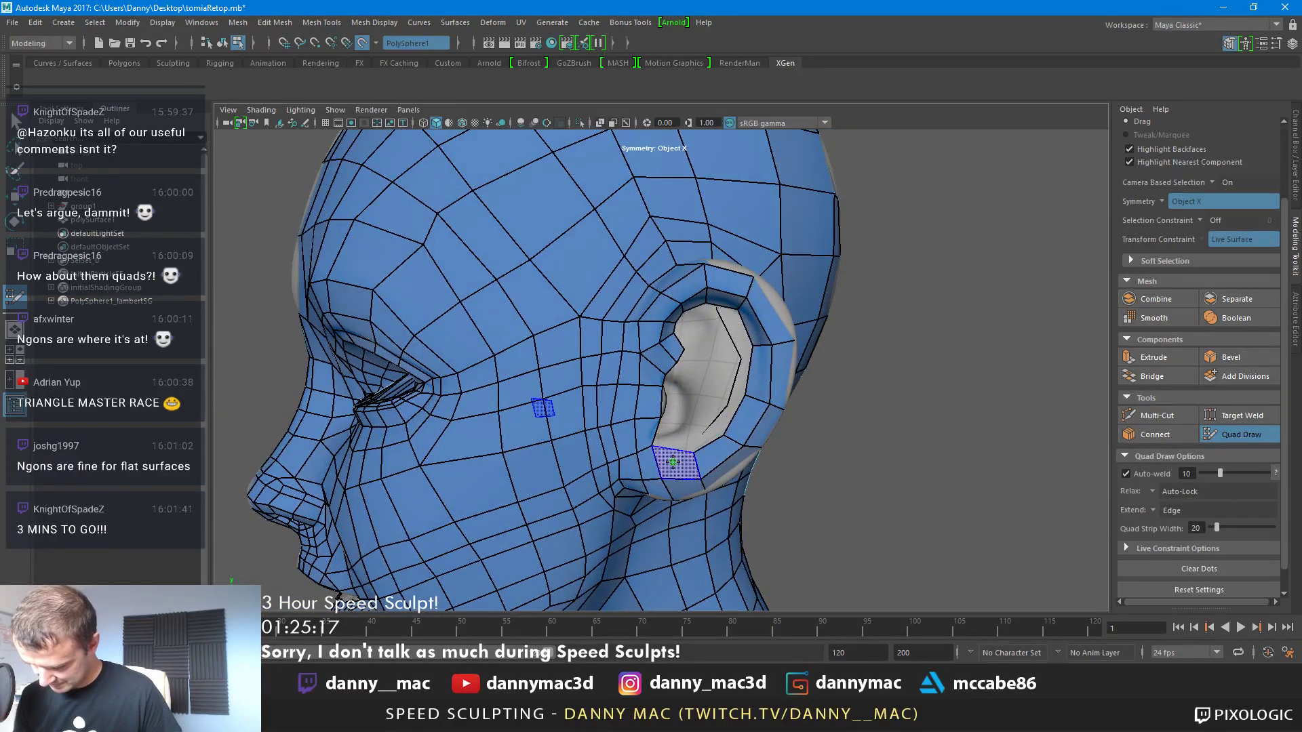
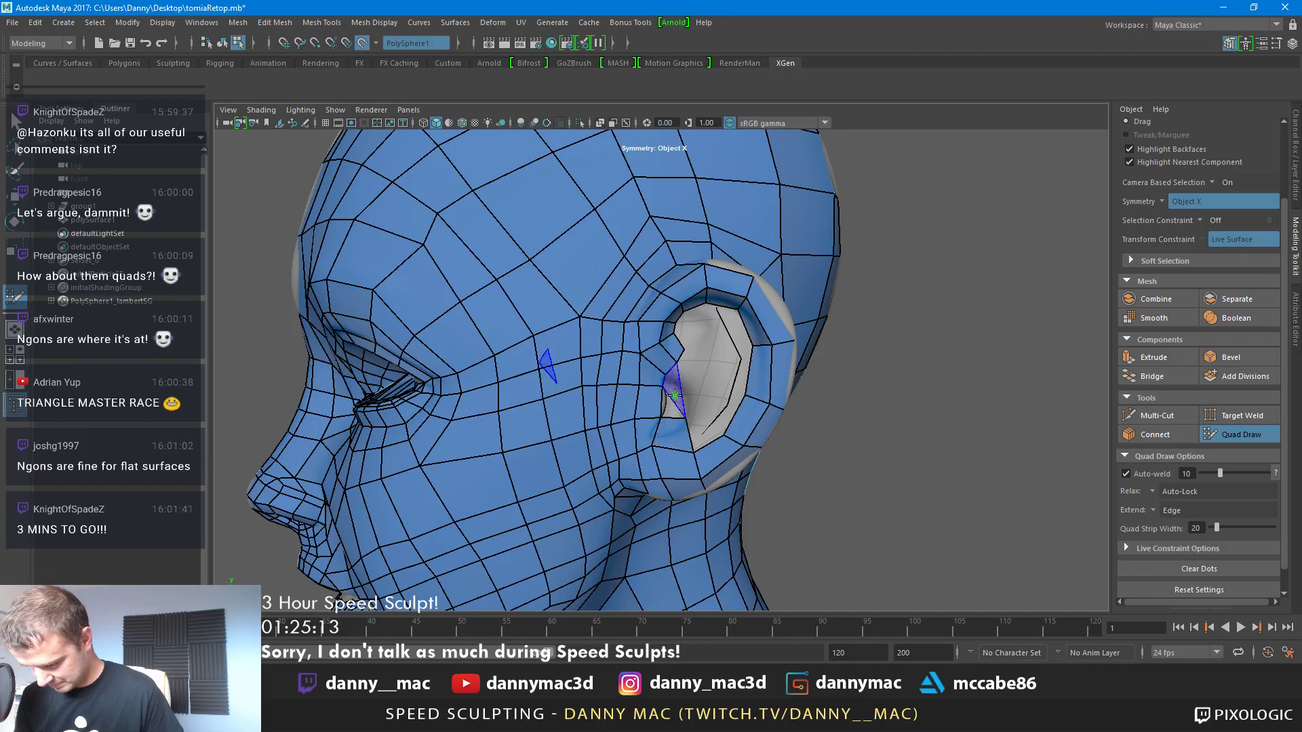
# Fill the lower and front faces of the ear's inner bowl, joining them to the inner rim
pyautogui.click(664, 413)
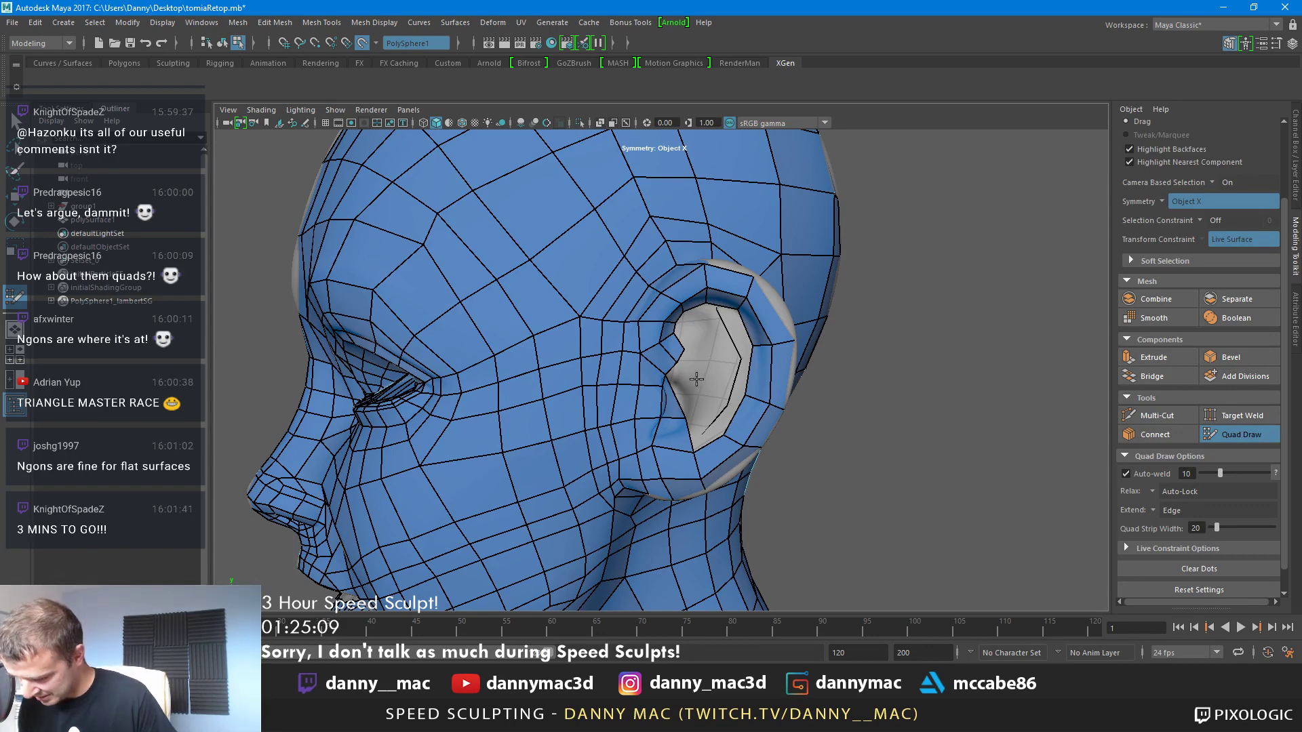
pyautogui.keyDown('alt'); pyautogui.moveTo(706, 391); pyautogui.dragTo(722, 400); pyautogui.keyUp('alt')
pyautogui.click(704, 400)
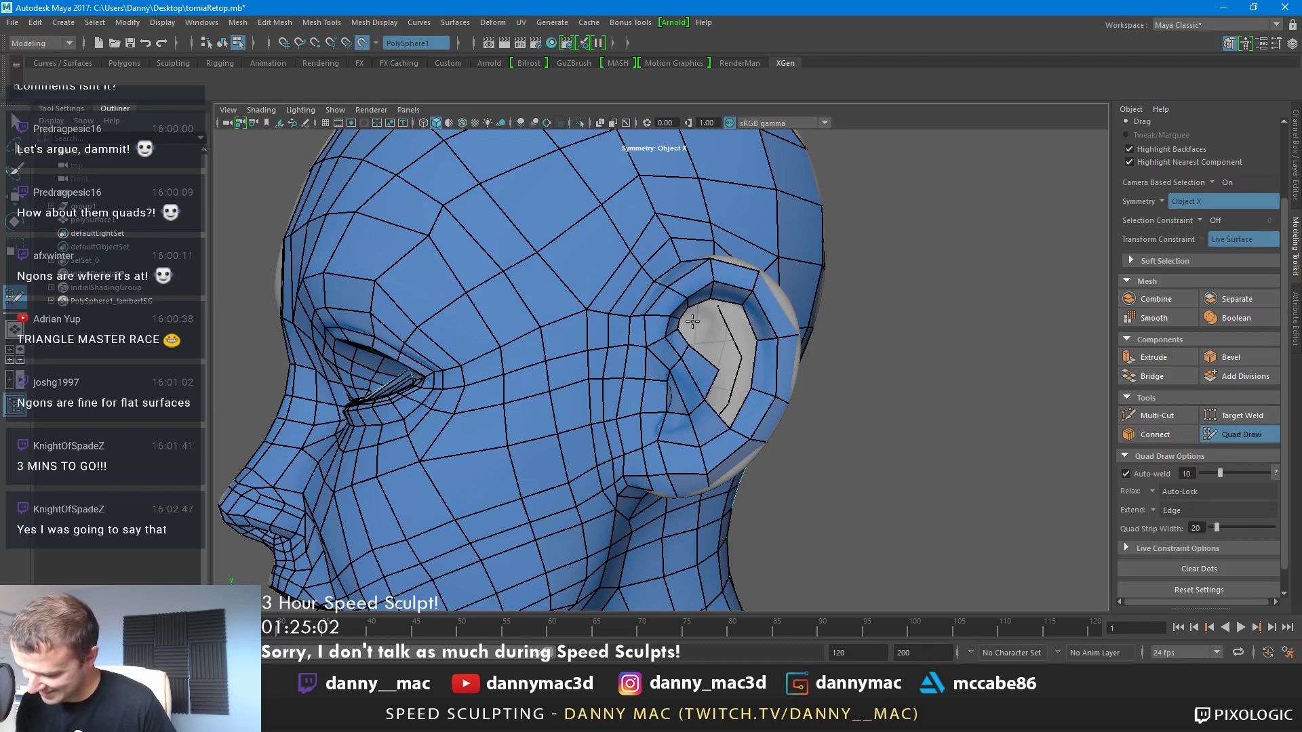
pyautogui.keyDown('shift'); pyautogui.click(731, 349); pyautogui.keyUp('shift')
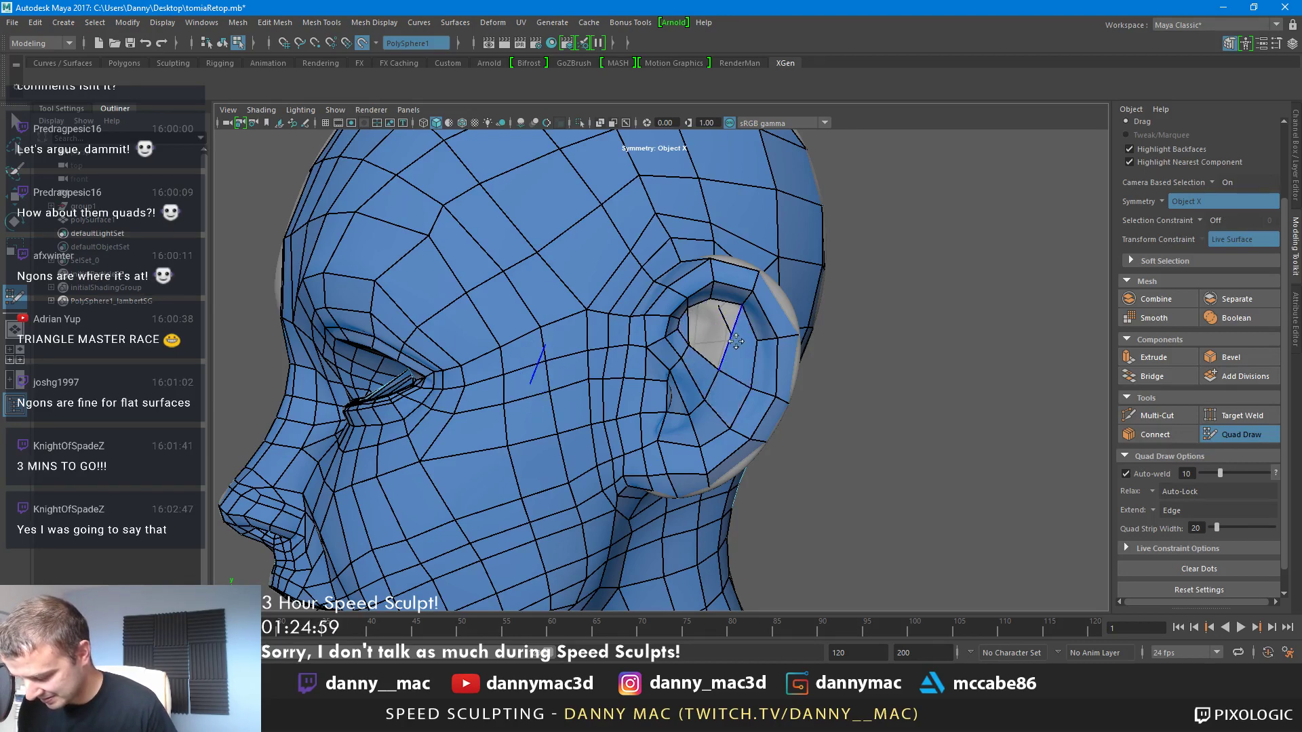
# Redo the last inner-ear face and fill the faces across the upper bowl up to the inner rim
pyautogui.hotkey('ctrl', 'z')
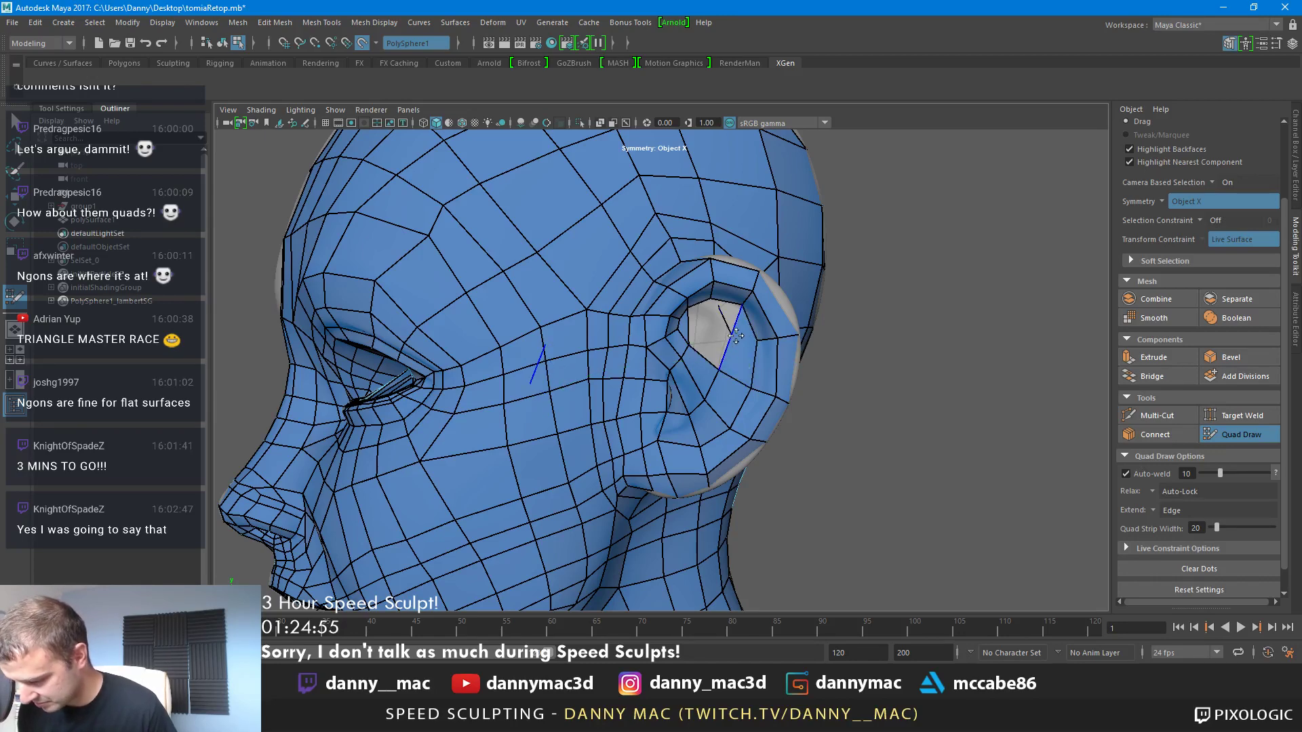
pyautogui.keyDown('shift'); pyautogui.click(744, 360); pyautogui.keyUp('shift')
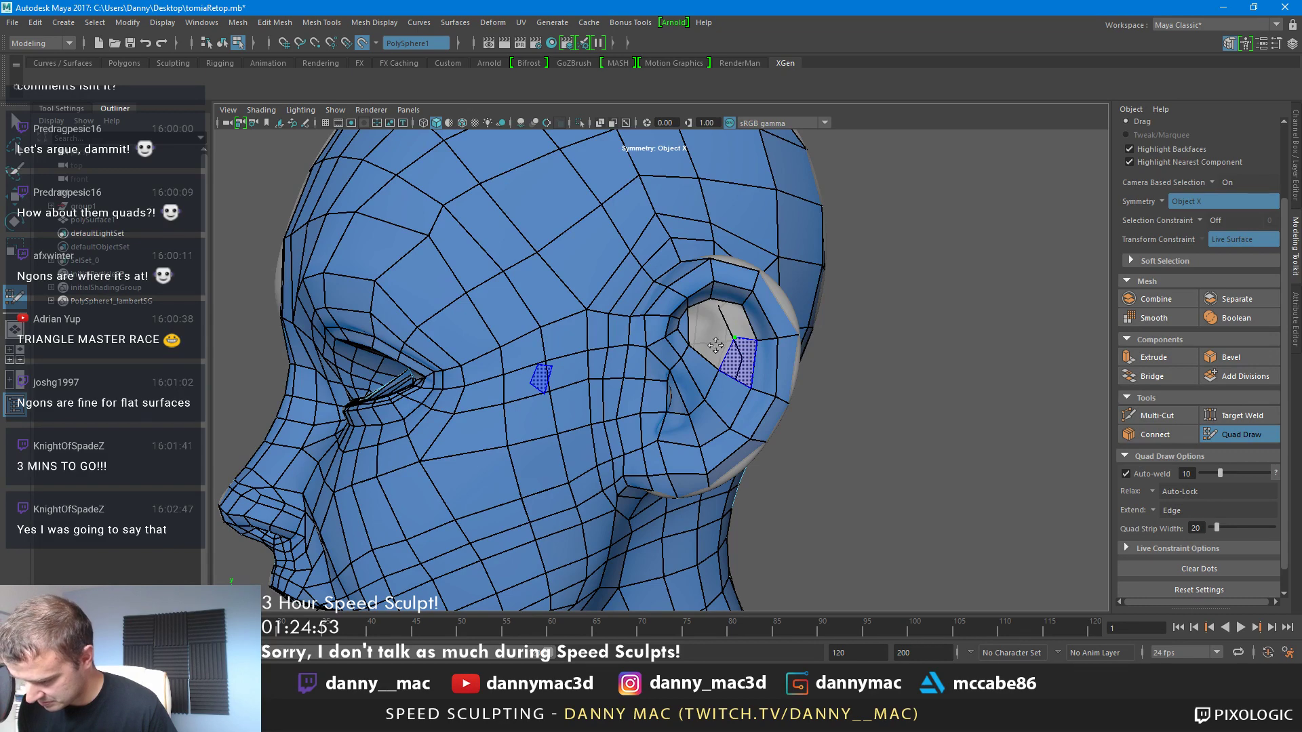
pyautogui.keyDown('shift'); pyautogui.click(731, 324); pyautogui.keyUp('shift')
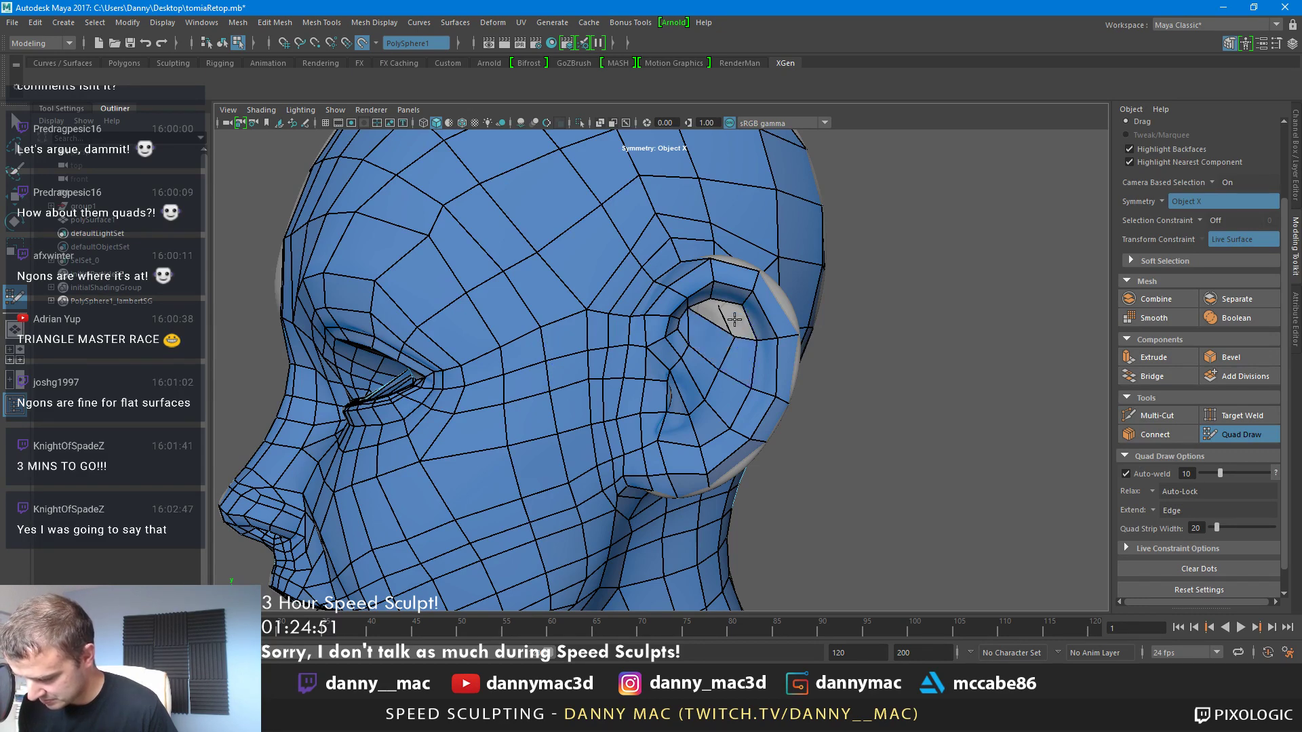
pyautogui.keyDown('shift'); pyautogui.click(720, 313); pyautogui.keyUp('shift')
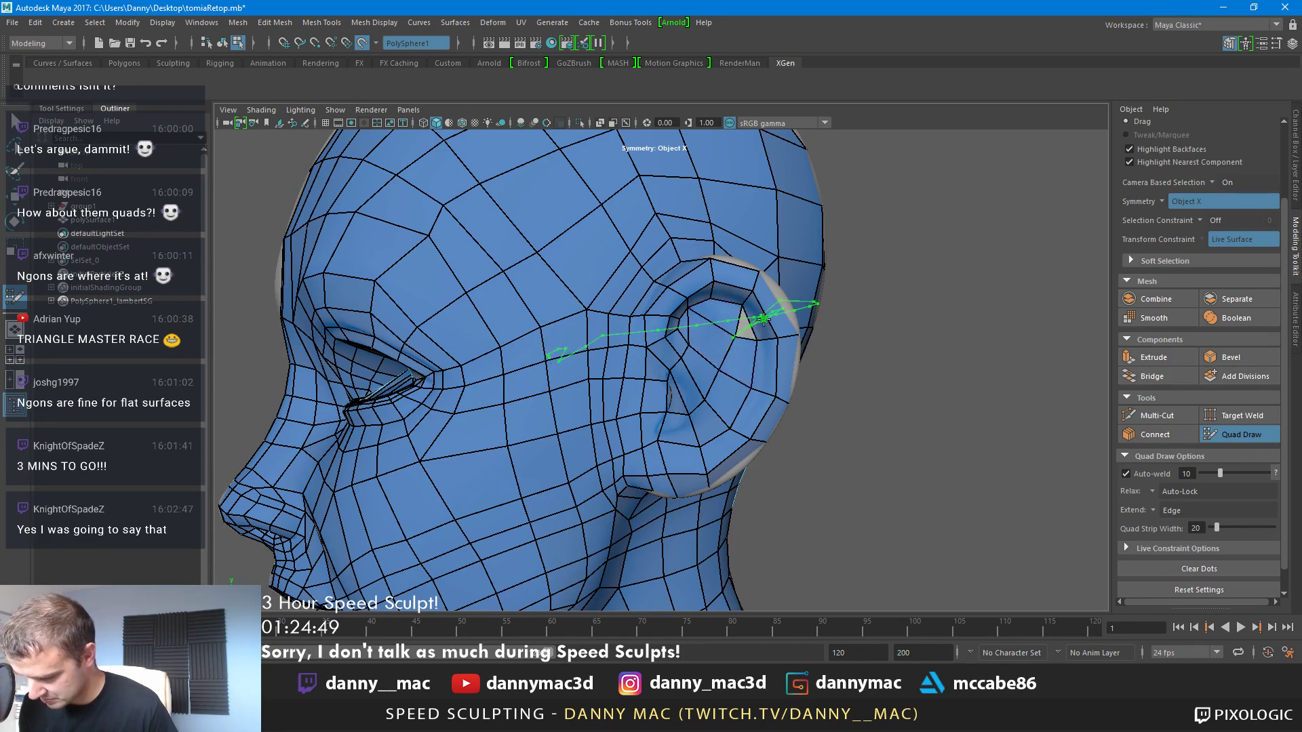
pyautogui.keyDown('ctrl'); pyautogui.click(752, 331); pyautogui.keyUp('ctrl')
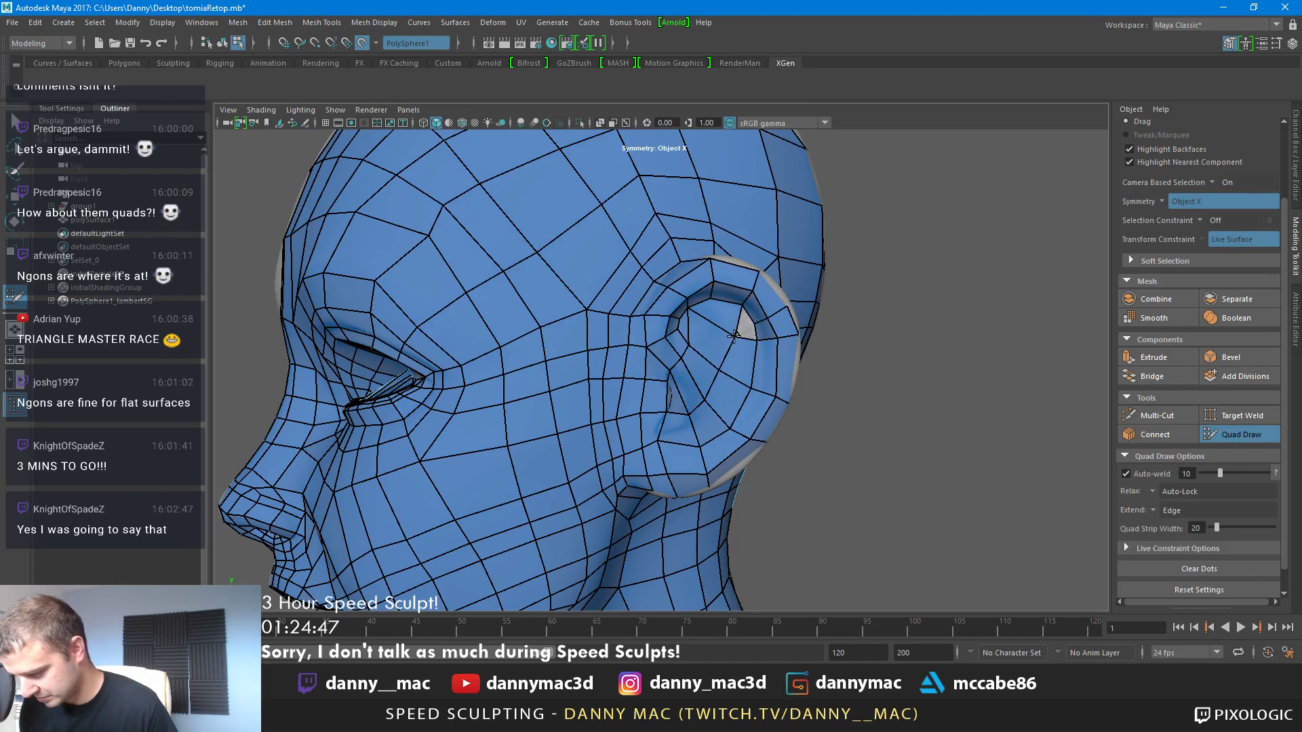
pyautogui.keyDown('alt'); pyautogui.moveTo(738, 306); pyautogui.dragTo(831, 371); pyautogui.keyUp('alt')
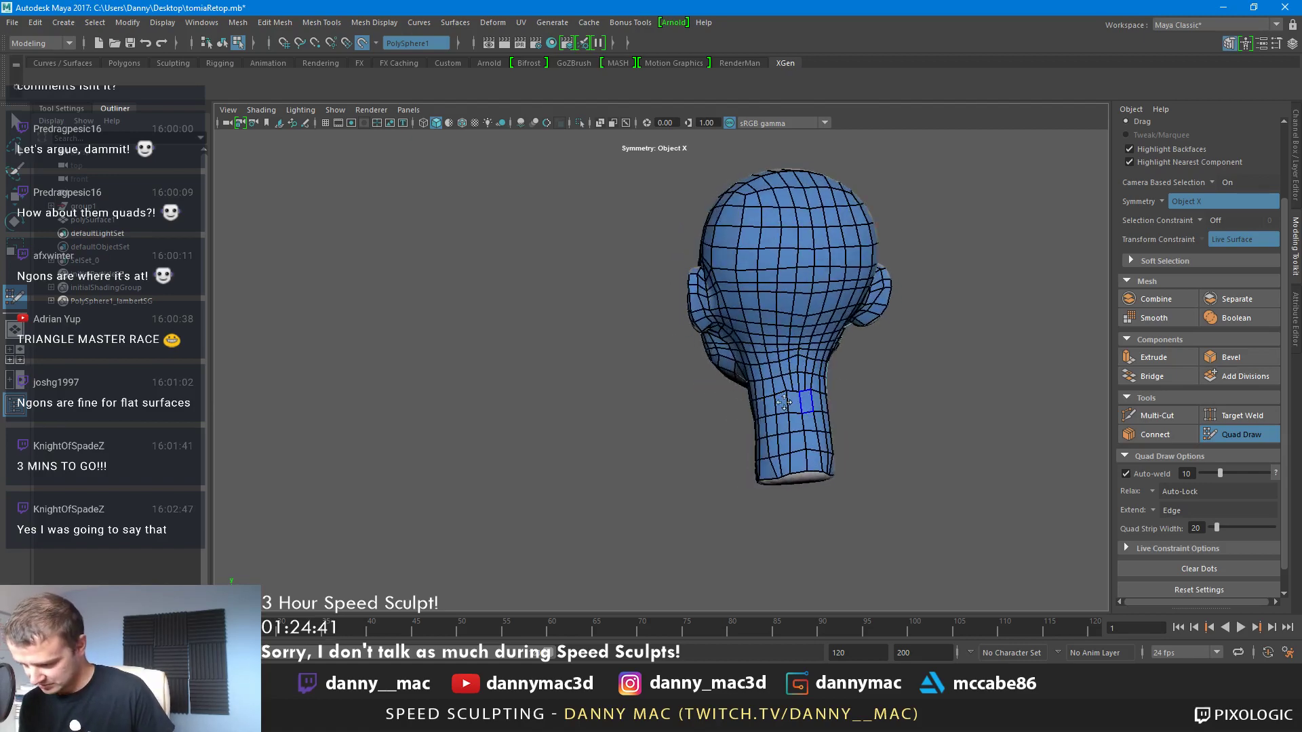
# Delete a quad at the back of the neck, insert an edge loop beside the centre line and refill the hole
pyautogui.scroll(5, 784, 402)
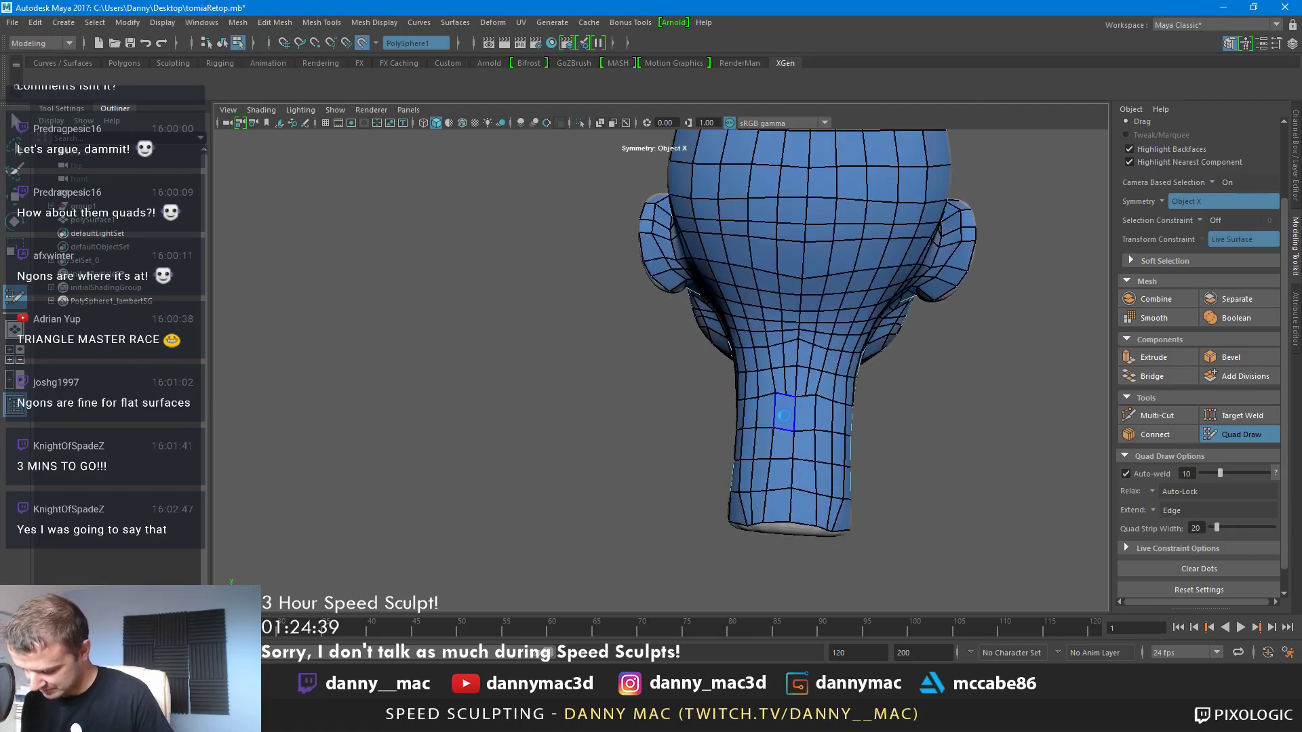
pyautogui.keyDown('ctrl'); pyautogui.keyDown('shift'); pyautogui.click(783, 415); pyautogui.keyUp('shift'); pyautogui.keyUp('ctrl')
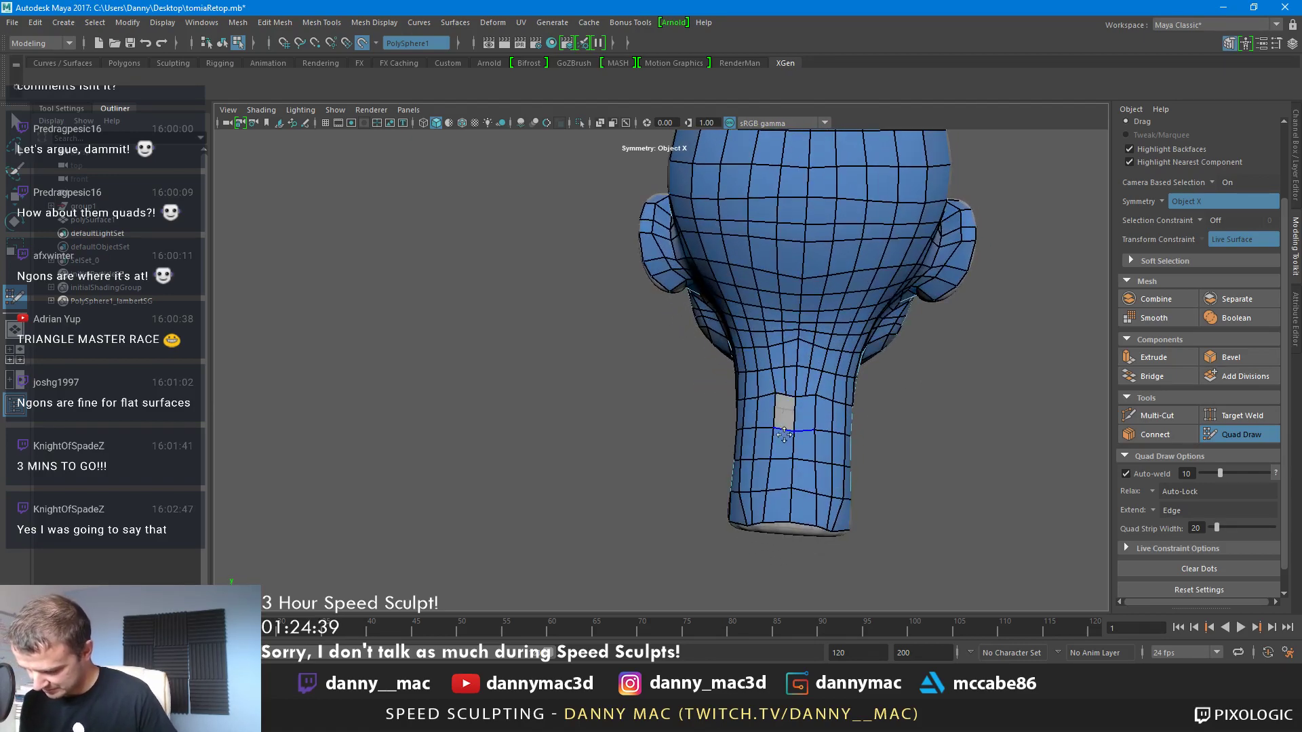
pyautogui.keyDown('ctrl'); pyautogui.click(793, 400); pyautogui.keyUp('ctrl')
pyautogui.keyDown('alt'); pyautogui.moveTo(773, 374); pyautogui.dragTo(818, 434, button='right'); pyautogui.keyUp('alt')
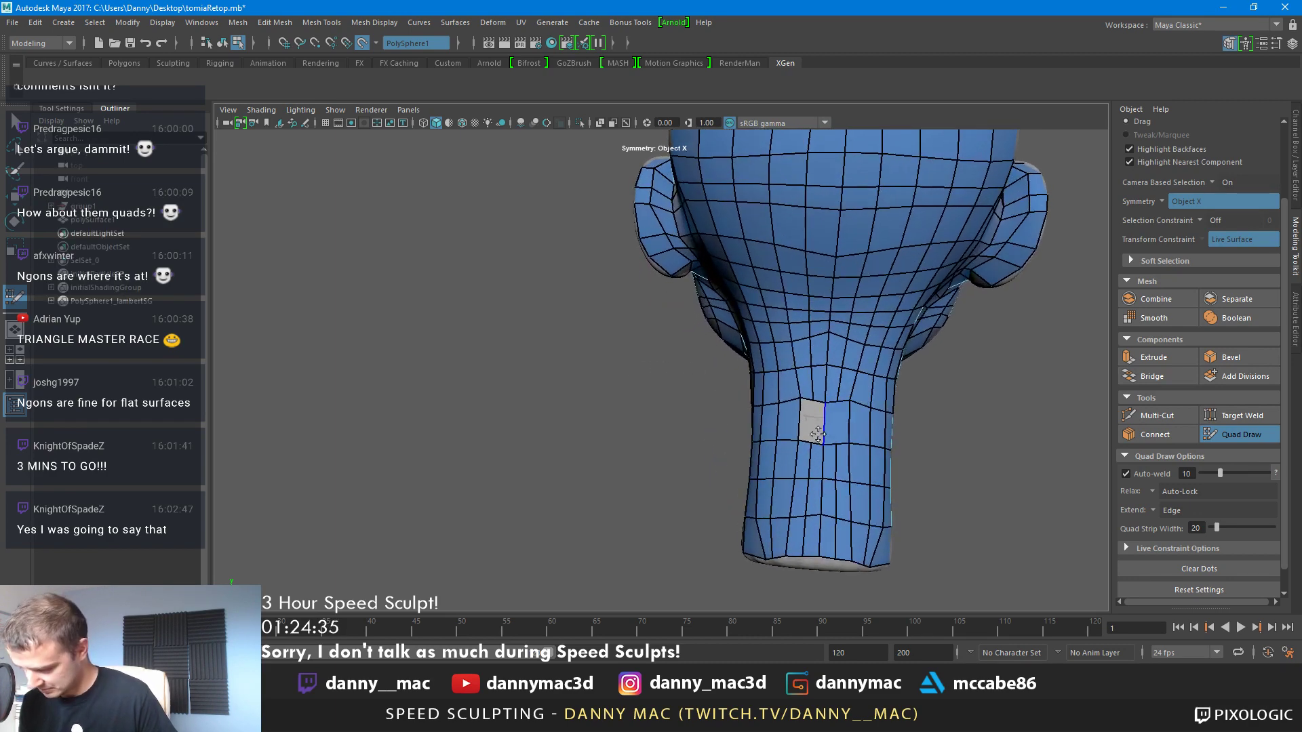
pyautogui.keyDown('shift'); pyautogui.click(808, 416); pyautogui.keyUp('shift')
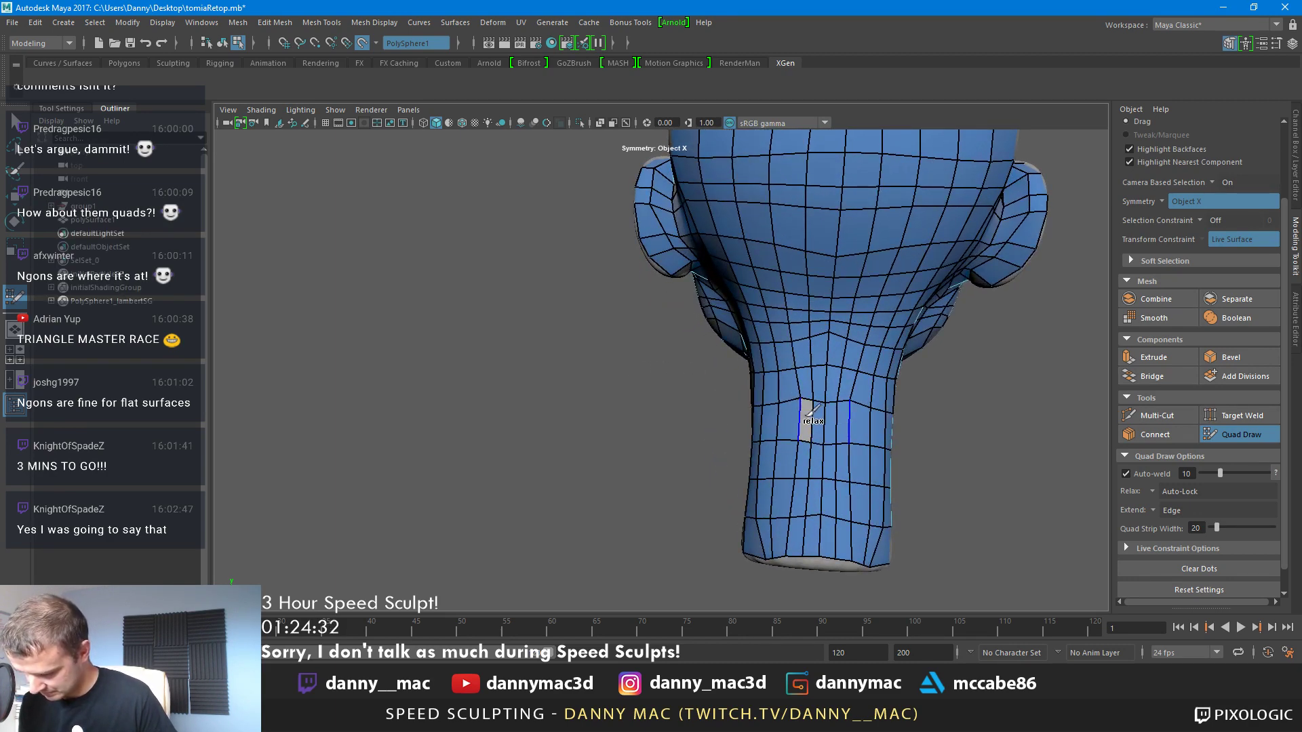
pyautogui.keyDown('alt'); pyautogui.moveTo(799, 422); pyautogui.dragTo(876, 444, button='right'); pyautogui.keyUp('alt')
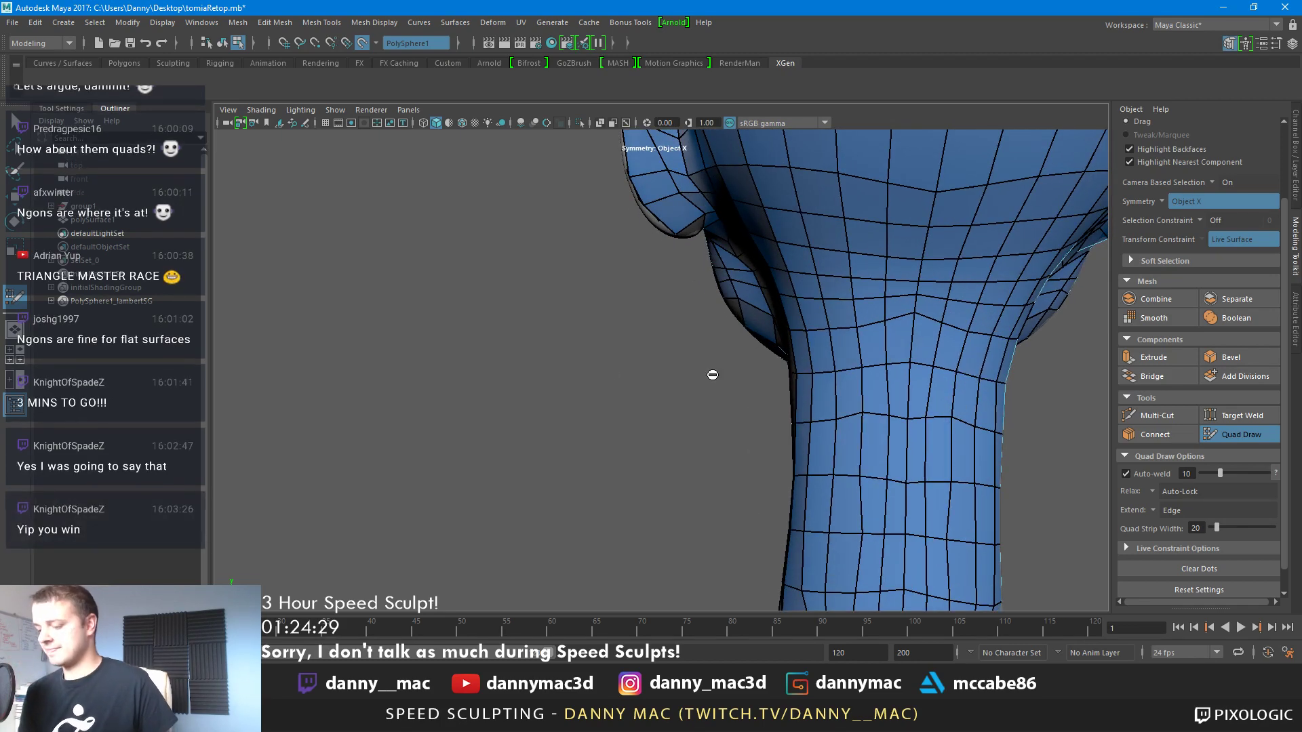
# Examine the retopologized head, ears and neck from the back, sides and front
pyautogui.keyDown('alt'); pyautogui.moveTo(712, 372); pyautogui.dragTo(567, 378, button='right'); pyautogui.keyUp('alt')
pyautogui.keyDown('alt'); pyautogui.moveTo(567, 378); pyautogui.dragTo(849, 395); pyautogui.keyUp('alt')
pyautogui.keyDown('alt'); pyautogui.moveTo(848, 396); pyautogui.dragTo(855, 463, button='right'); pyautogui.keyUp('alt')
pyautogui.moveTo(855, 463)
pyautogui.keyDown('alt'); pyautogui.mouseDown()
pyautogui.moveTo(985, 378)
pyautogui.moveTo(755, 361)
pyautogui.moveTo(750, 371)
pyautogui.mouseUp(); pyautogui.keyUp('alt')
pyautogui.keyDown('alt'); pyautogui.moveTo(844, 351); pyautogui.dragTo(813, 332, button='right'); pyautogui.keyUp('alt')
pyautogui.keyDown('alt'); pyautogui.moveTo(813, 331); pyautogui.dragTo(807, 389); pyautogui.keyUp('alt')
pyautogui.keyDown('alt'); pyautogui.moveTo(938, 360); pyautogui.dragTo(750, 373); pyautogui.keyUp('alt')
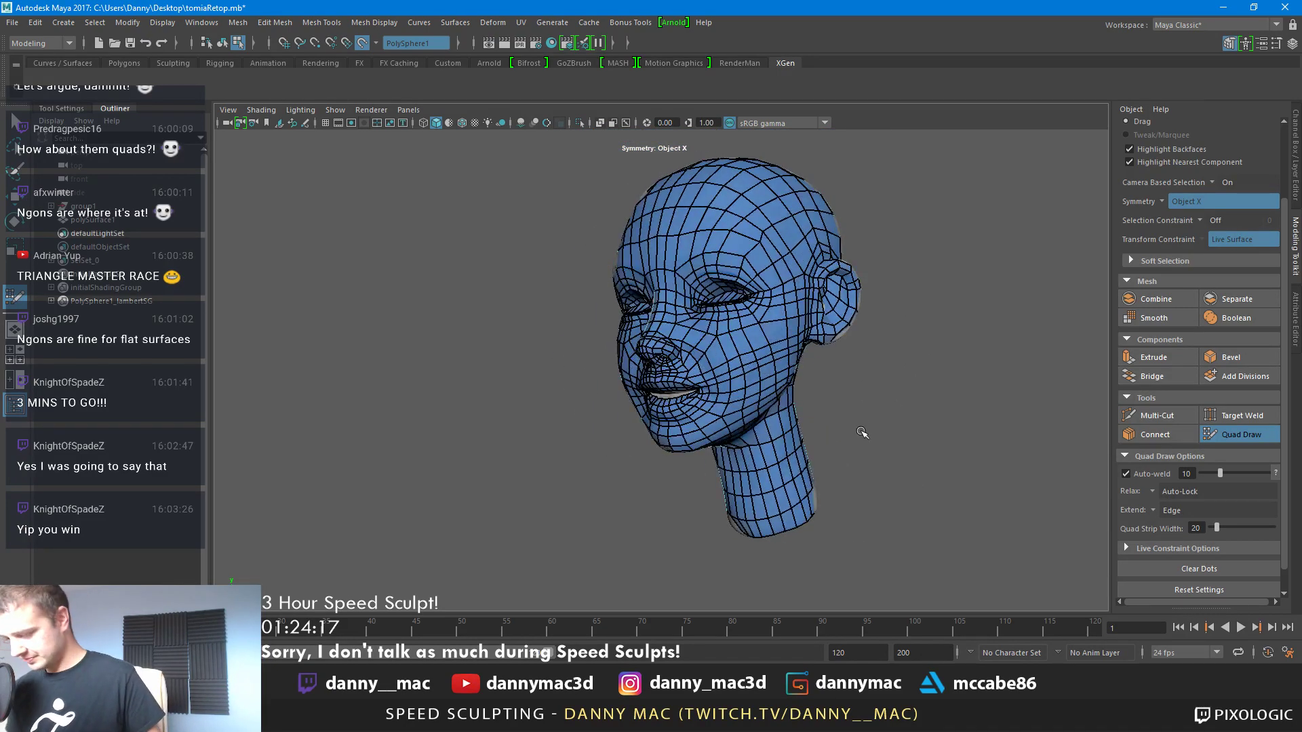
# Leave Quad Draw, select the retopology mesh in object mode and expand group1 in the scene hierarchy
pyautogui.press('w')
pyautogui.keyDown('alt'); pyautogui.moveTo(862, 432); pyautogui.dragTo(812, 373); pyautogui.keyUp('alt')
pyautogui.hotkey('ctrl', 'a')
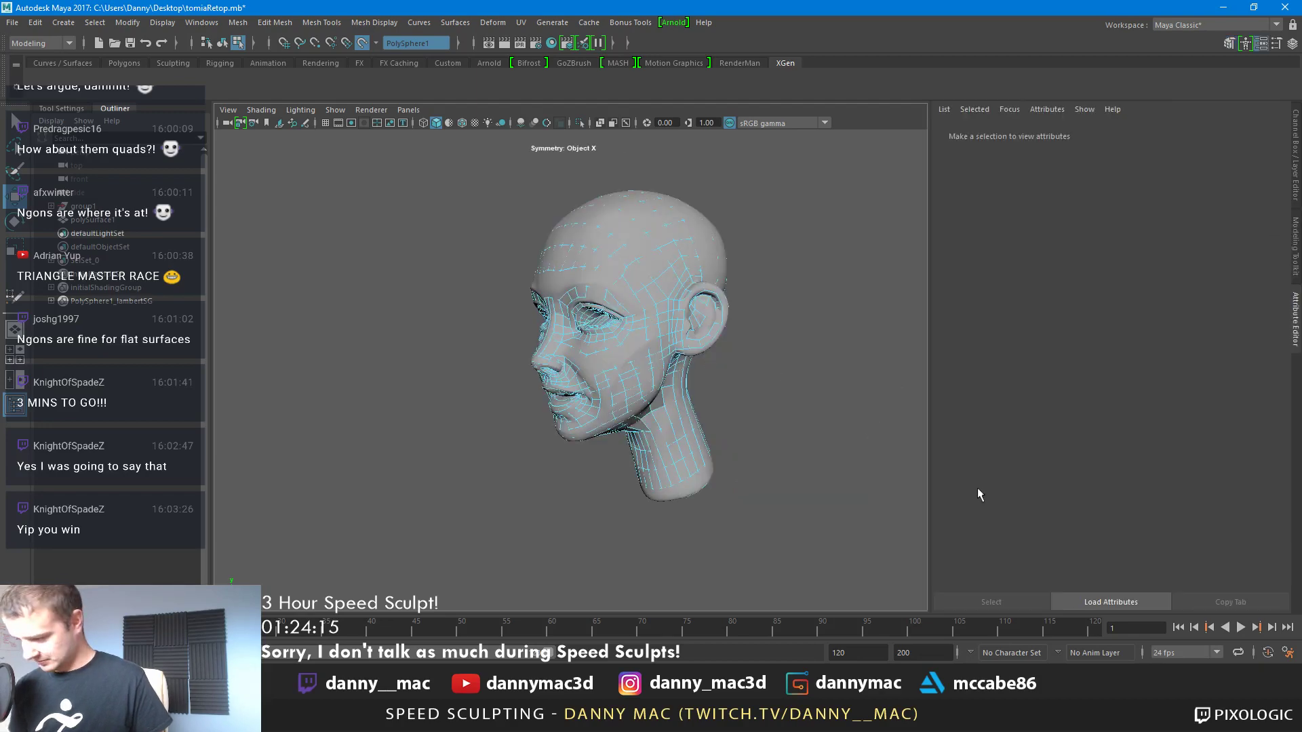
pyautogui.click(596, 365)
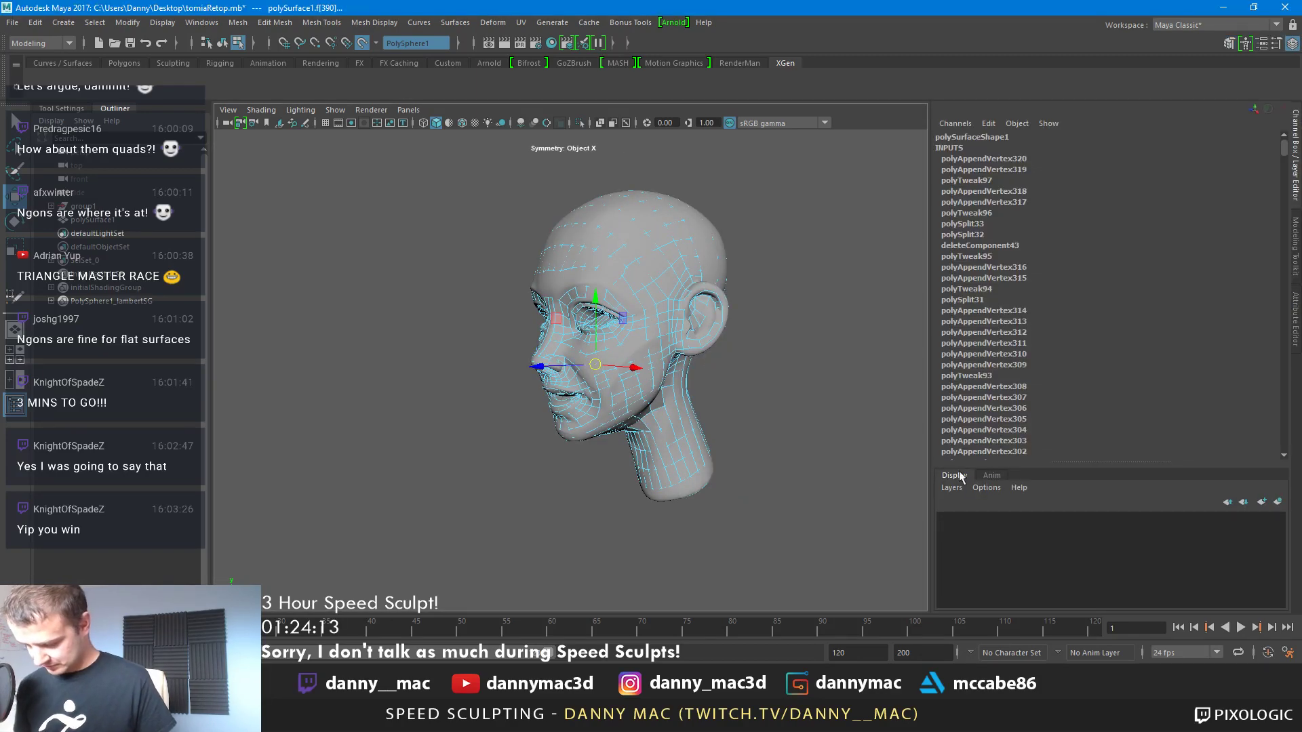
pyautogui.press('F8')
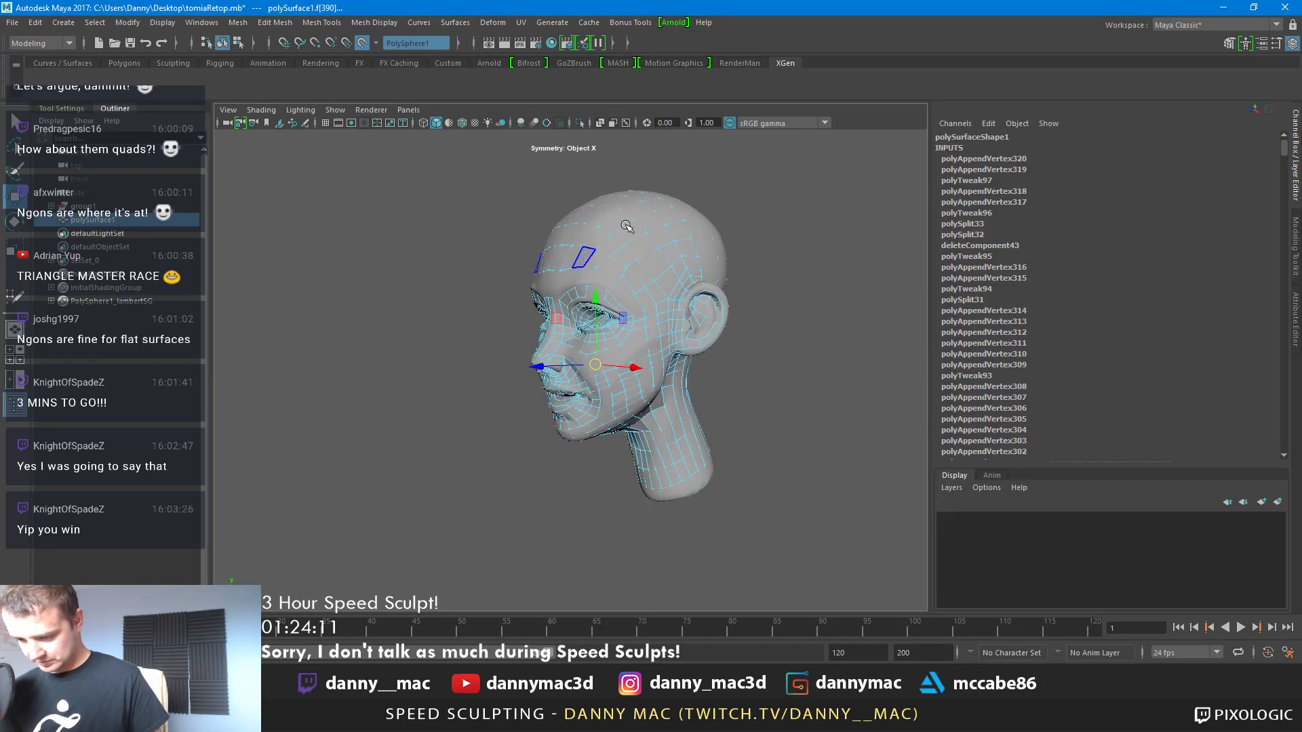
pyautogui.click(52, 207)
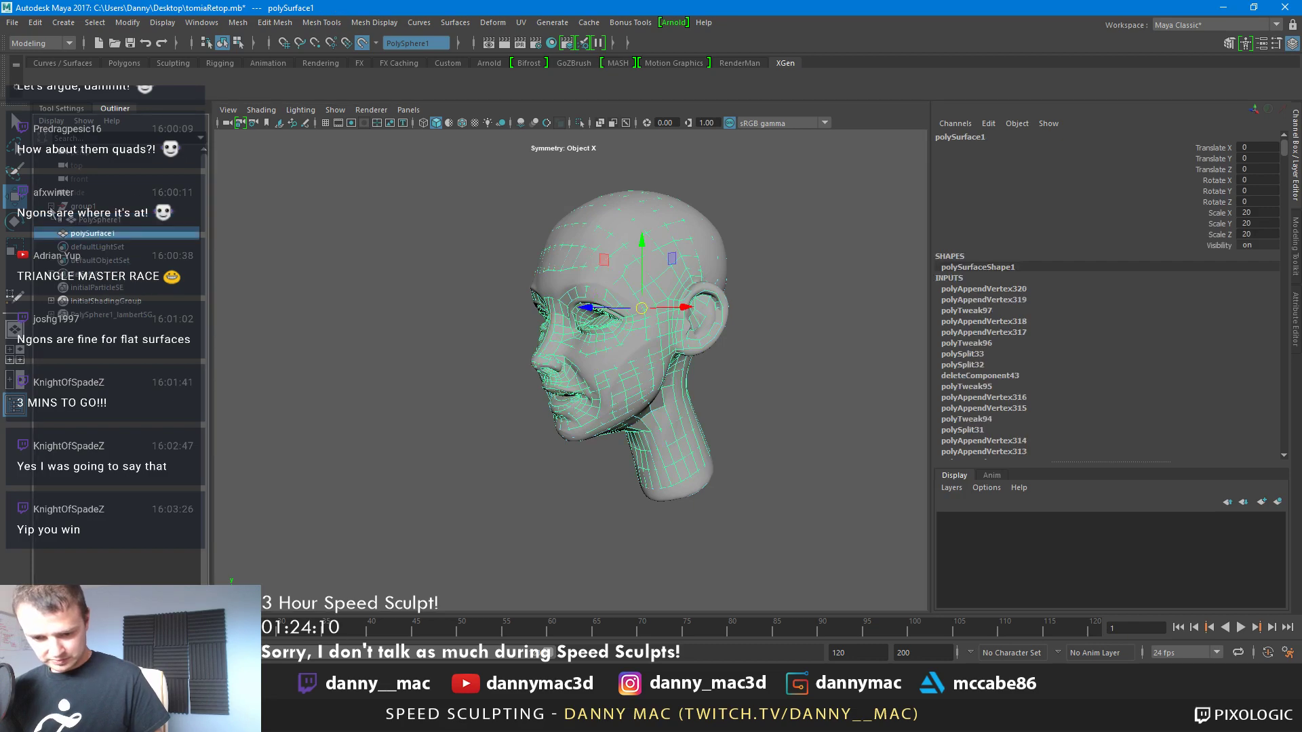
# Parent polySurface1 under group1 alongside PolySphere1 and reselect it
pyautogui.click(98, 221)
pyautogui.click(109, 235)
pyautogui.moveTo(101, 220); pyautogui.dragTo(103, 220)
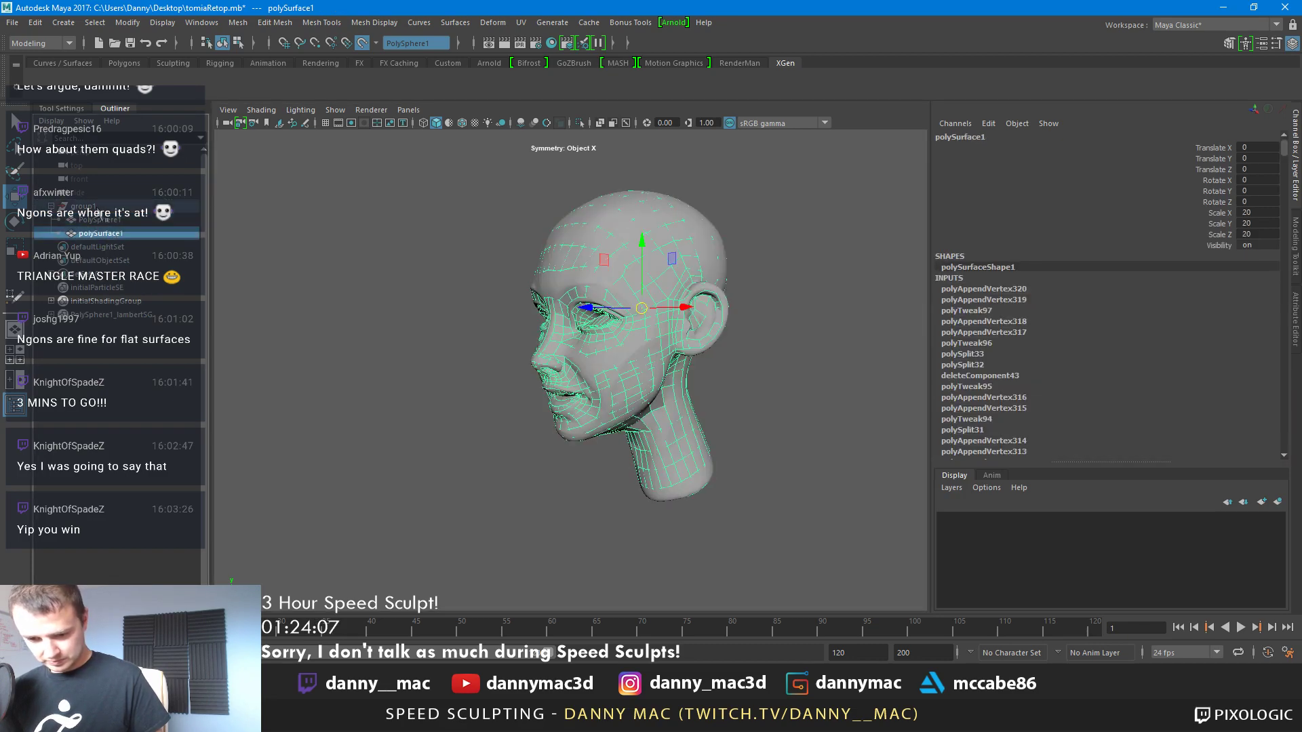
pyautogui.click(107, 223)
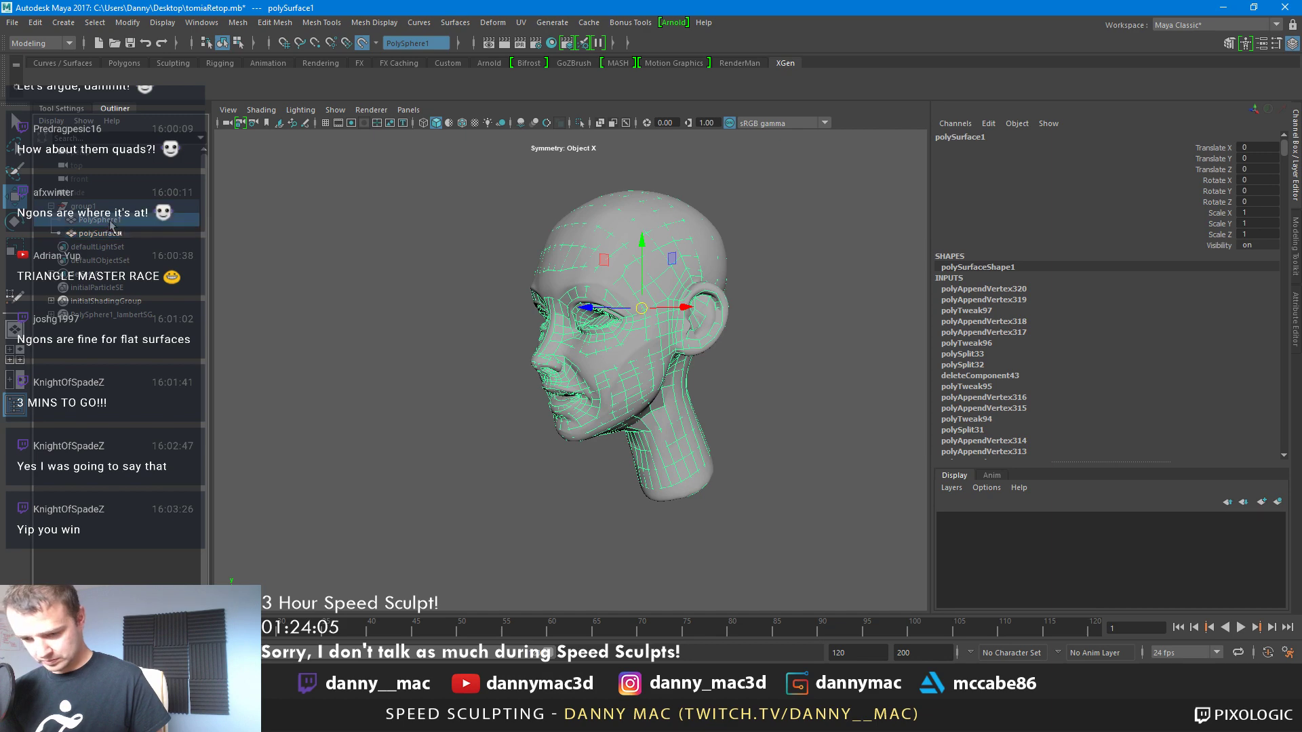
pyautogui.click(107, 231)
# Hide the high-resolution PolySphere1 sculpt and select the polySurface1 retopology mesh
pyautogui.scroll(5, 343, 233)
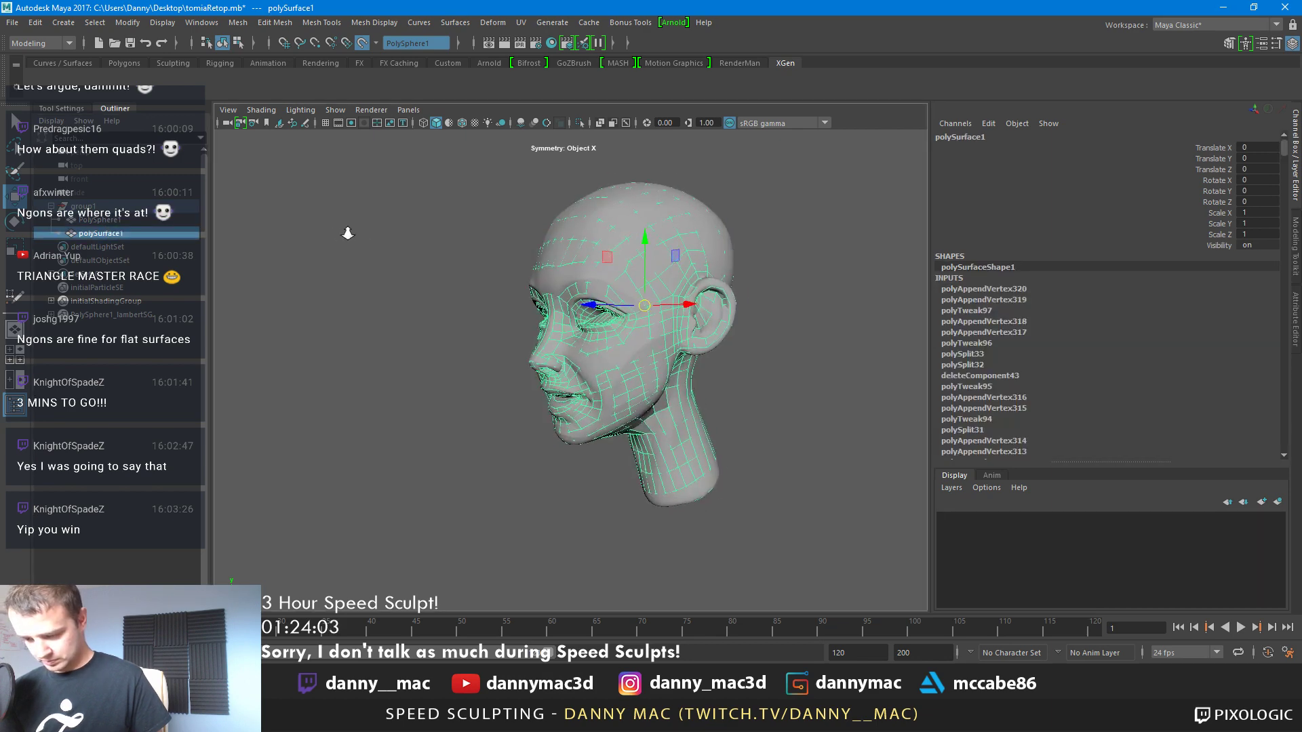
pyautogui.click(135, 220)
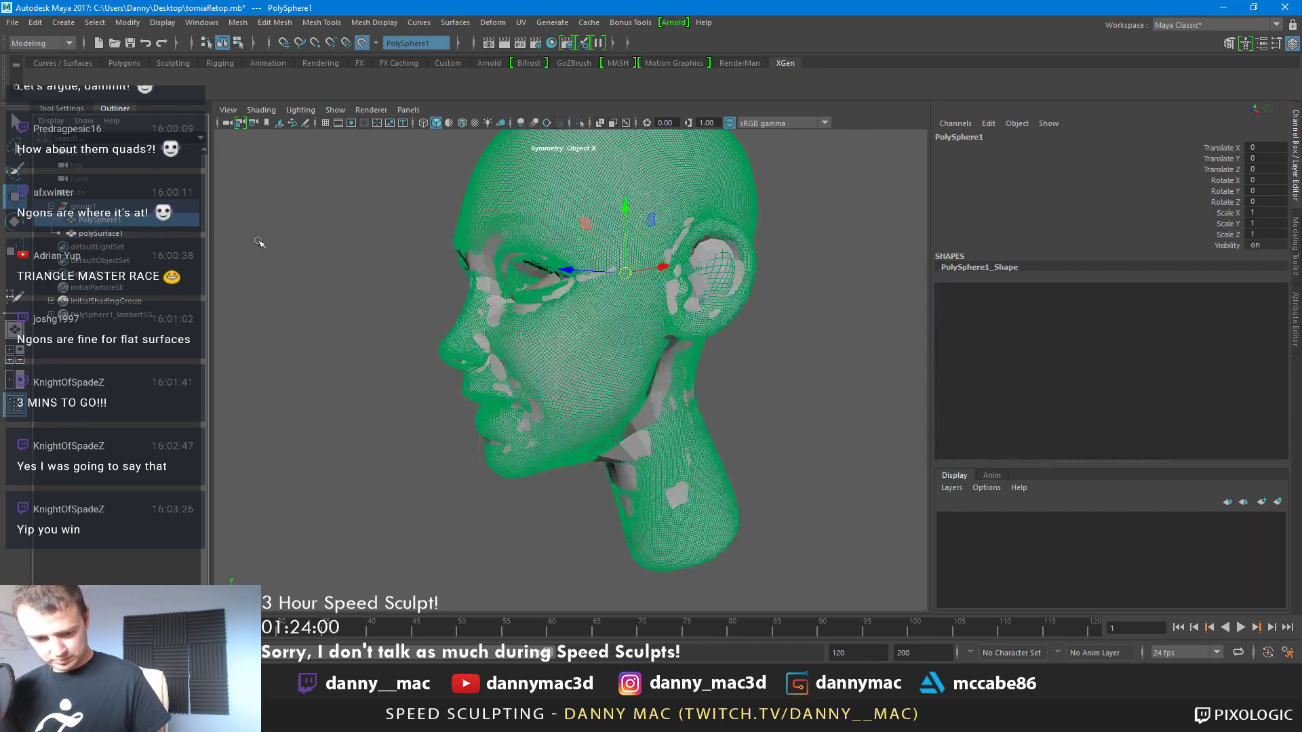
pyautogui.click(360, 261)
pyautogui.click(669, 313)
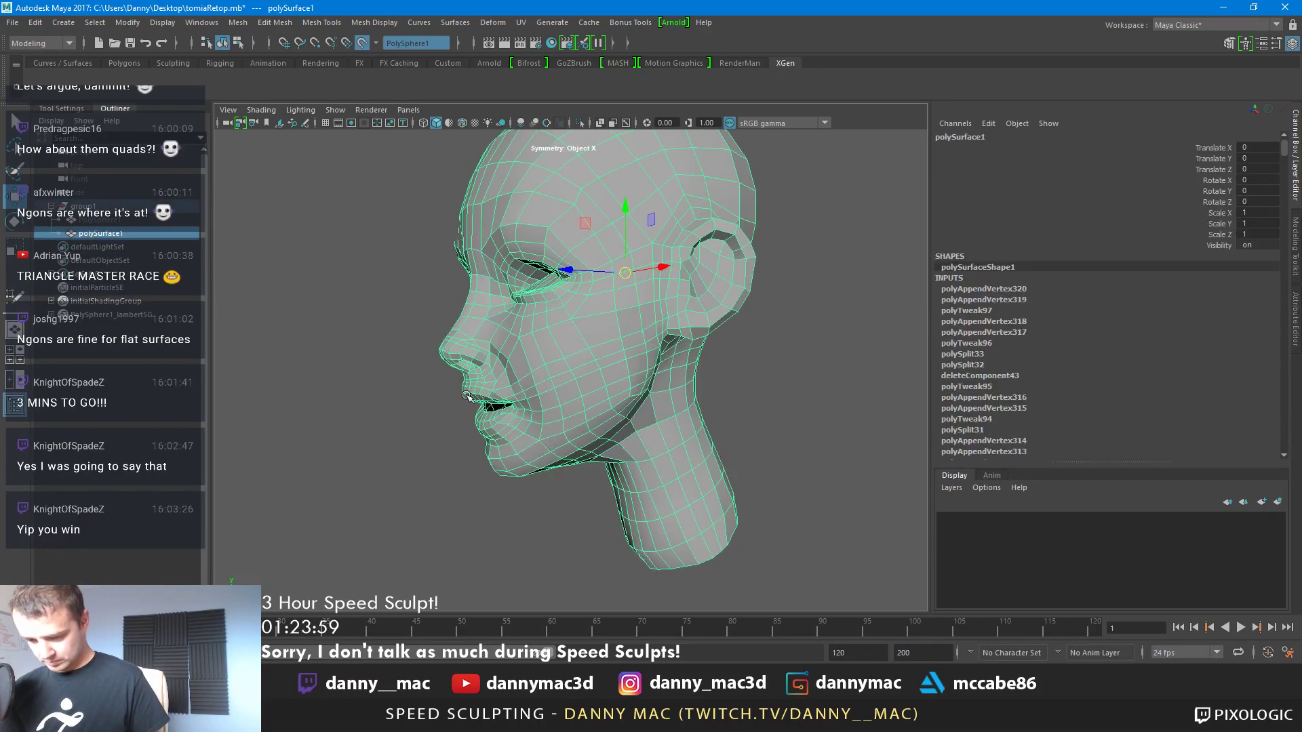
# Switch polySurface1 to edge selection and select the edges around the mouth opening
pyautogui.scroll(5, 611, 325)
pyautogui.scroll(-1, 610, 325)
pyautogui.moveTo(553, 327); pyautogui.dragTo(553, 393, button='right')
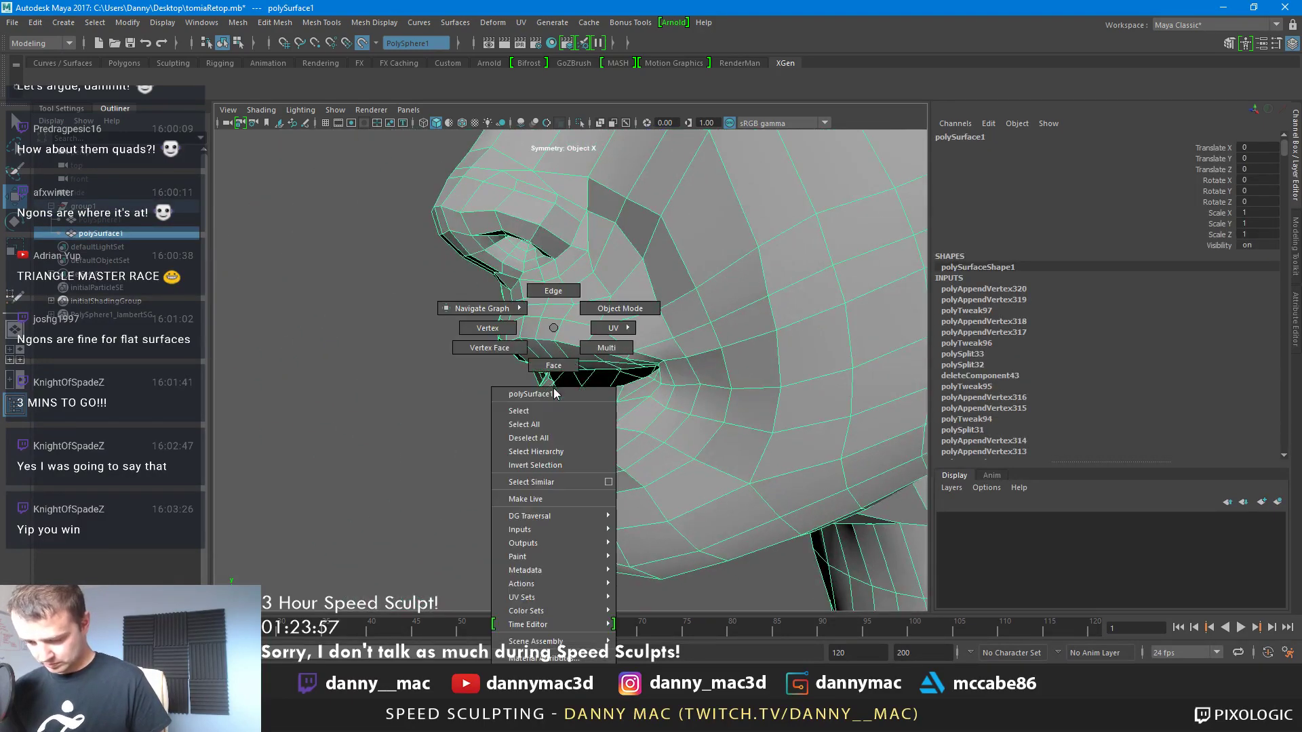
pyautogui.click(553, 291)
pyautogui.click(578, 395)
pyautogui.keyDown('alt'); pyautogui.moveTo(580, 397); pyautogui.dragTo(550, 400); pyautogui.keyUp('alt')
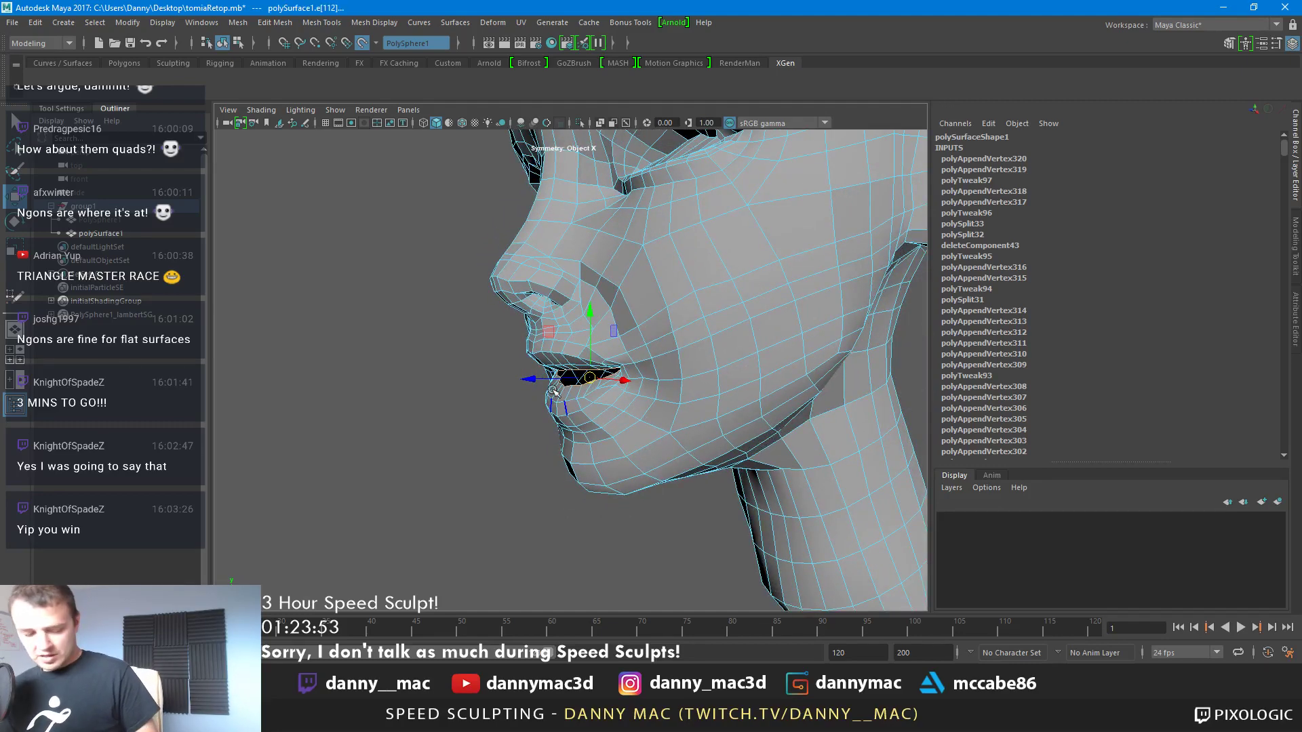
# Show the retopology mesh in wireframe and switch to the orthographic side view
pyautogui.press('4')
pyautogui.press('space')
pyautogui.moveTo(773, 384); pyautogui.dragTo(802, 385)
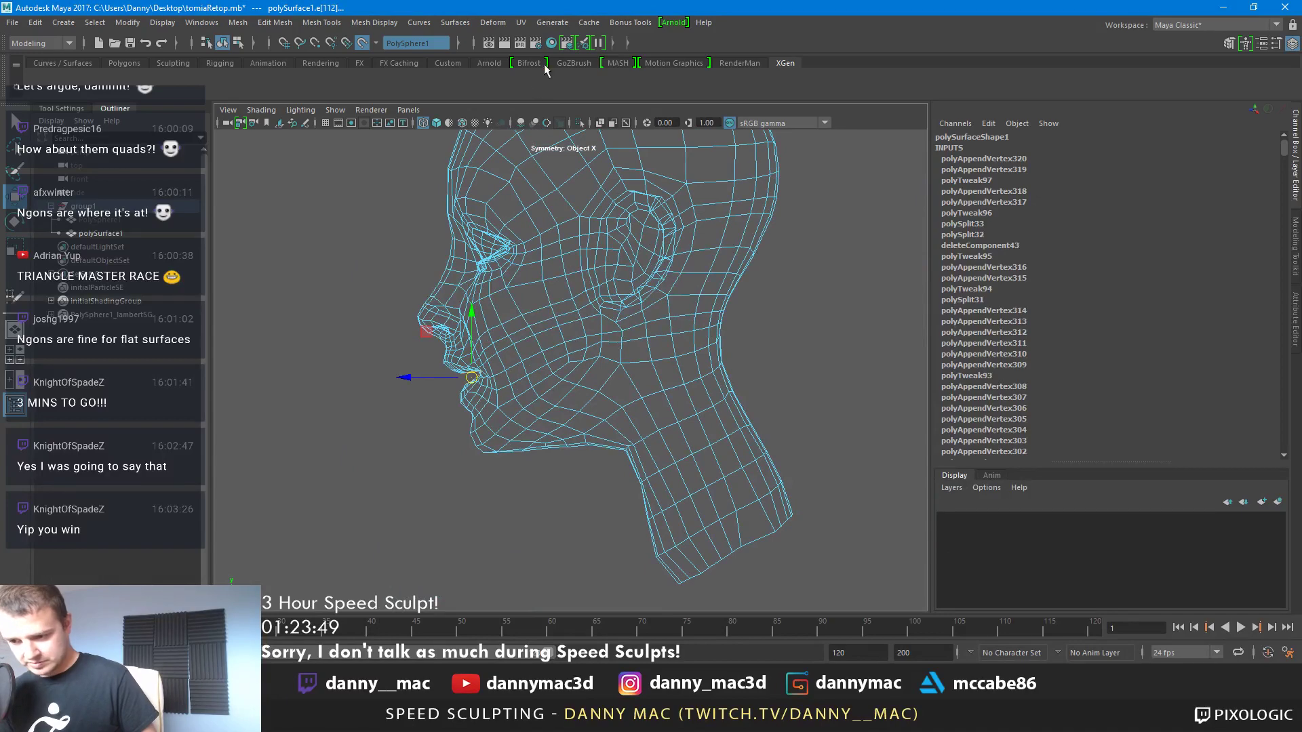
pyautogui.click(576, 62)
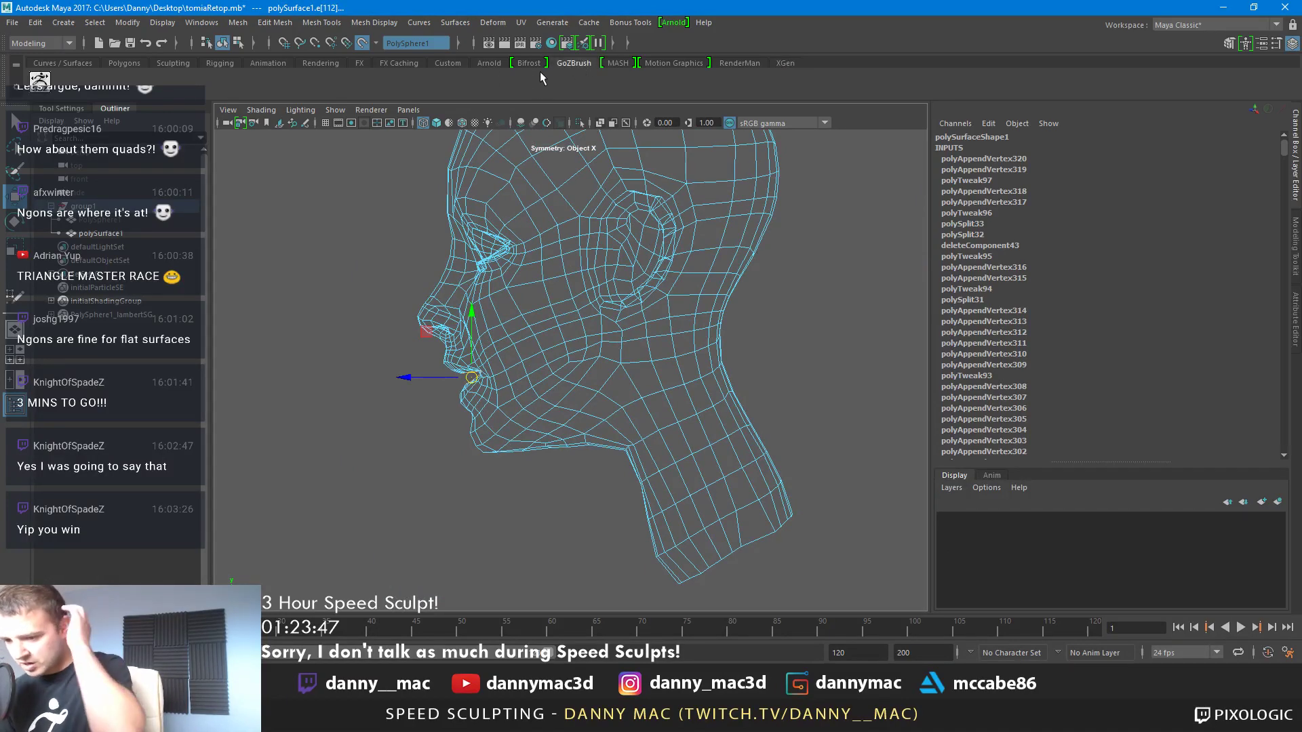
pyautogui.click(420, 21)
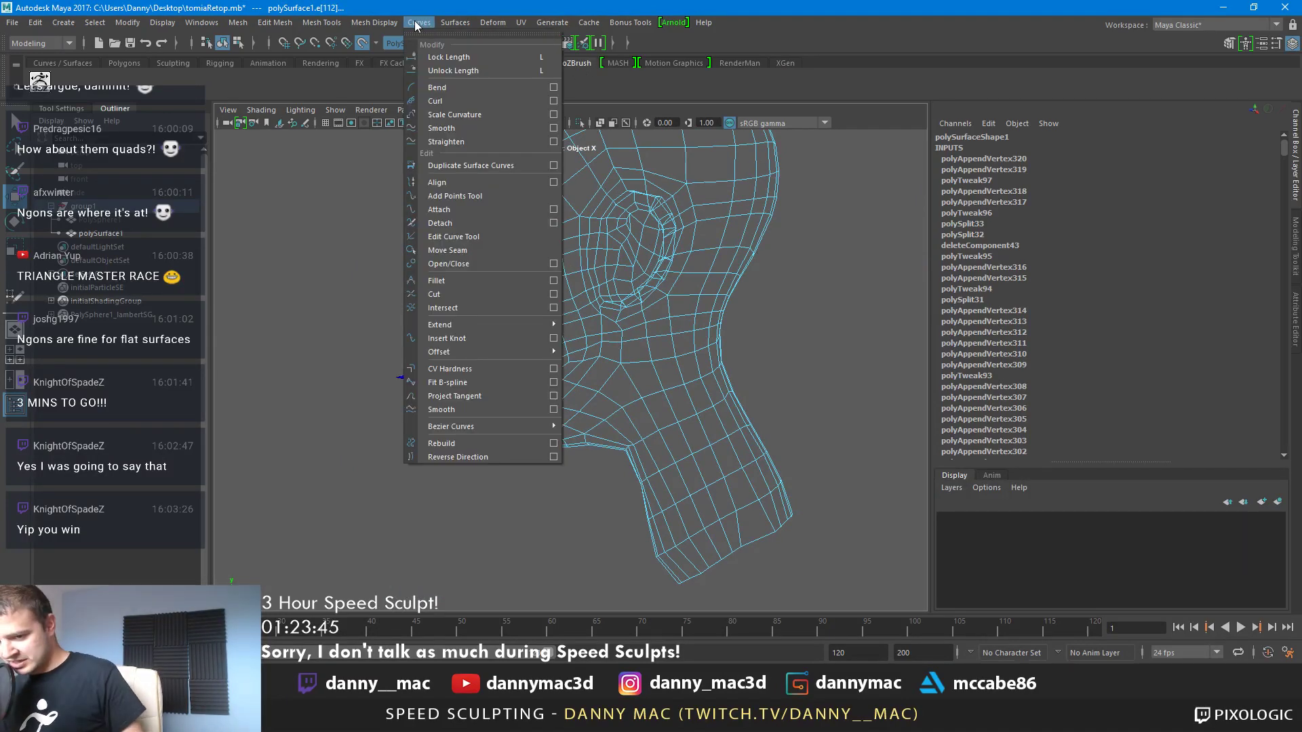
pyautogui.moveTo(367, 22)
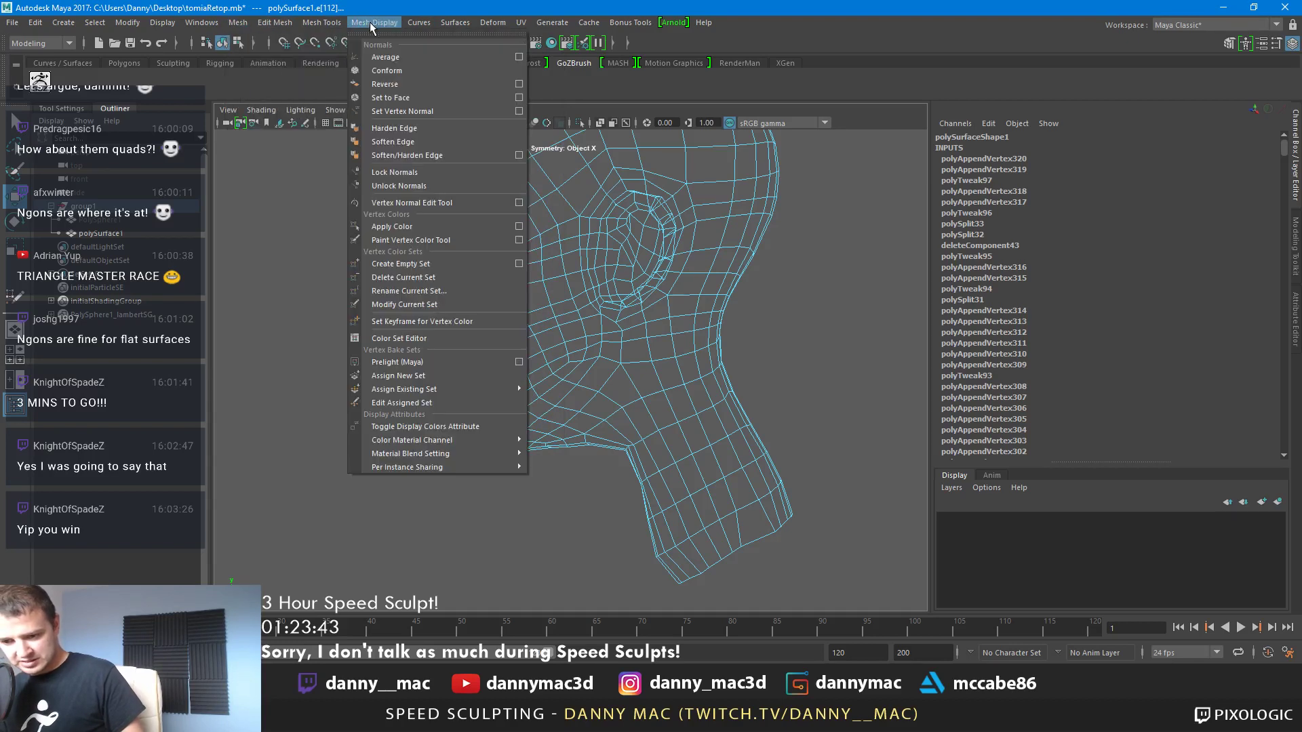
pyautogui.moveTo(327, 23)
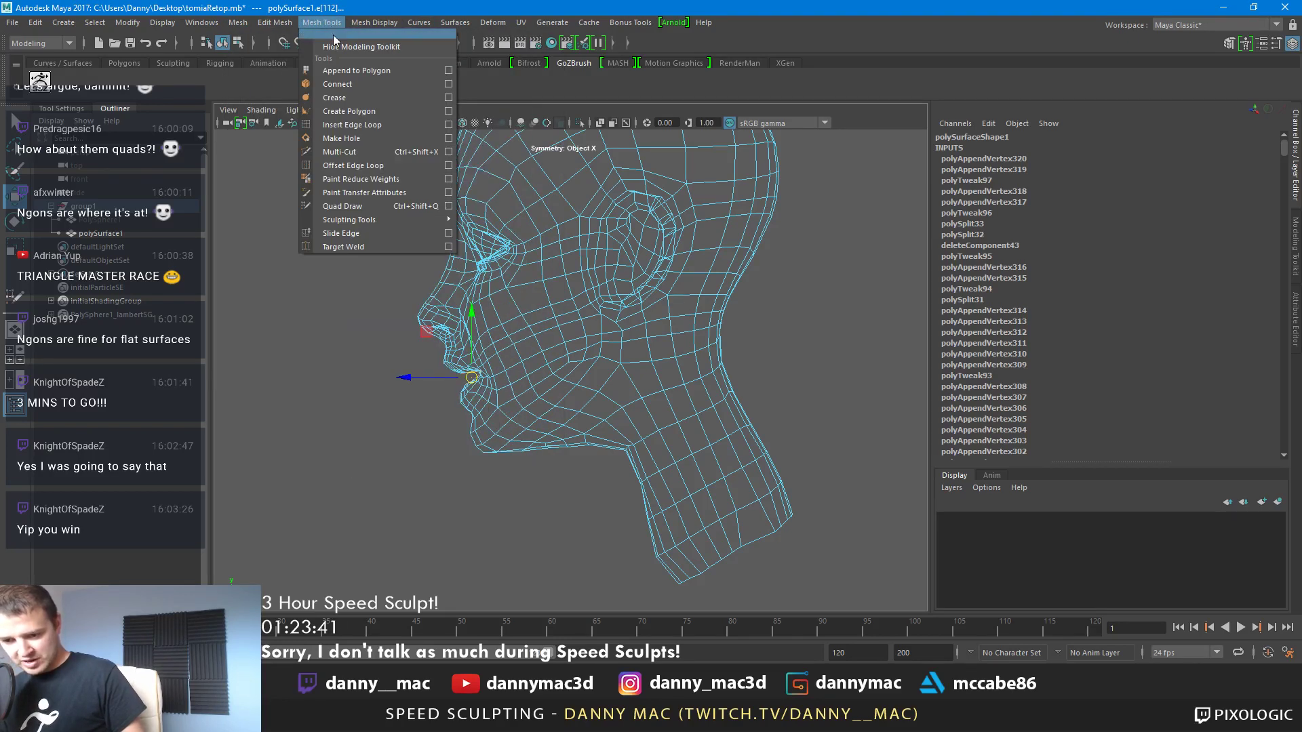
pyautogui.moveTo(279, 23)
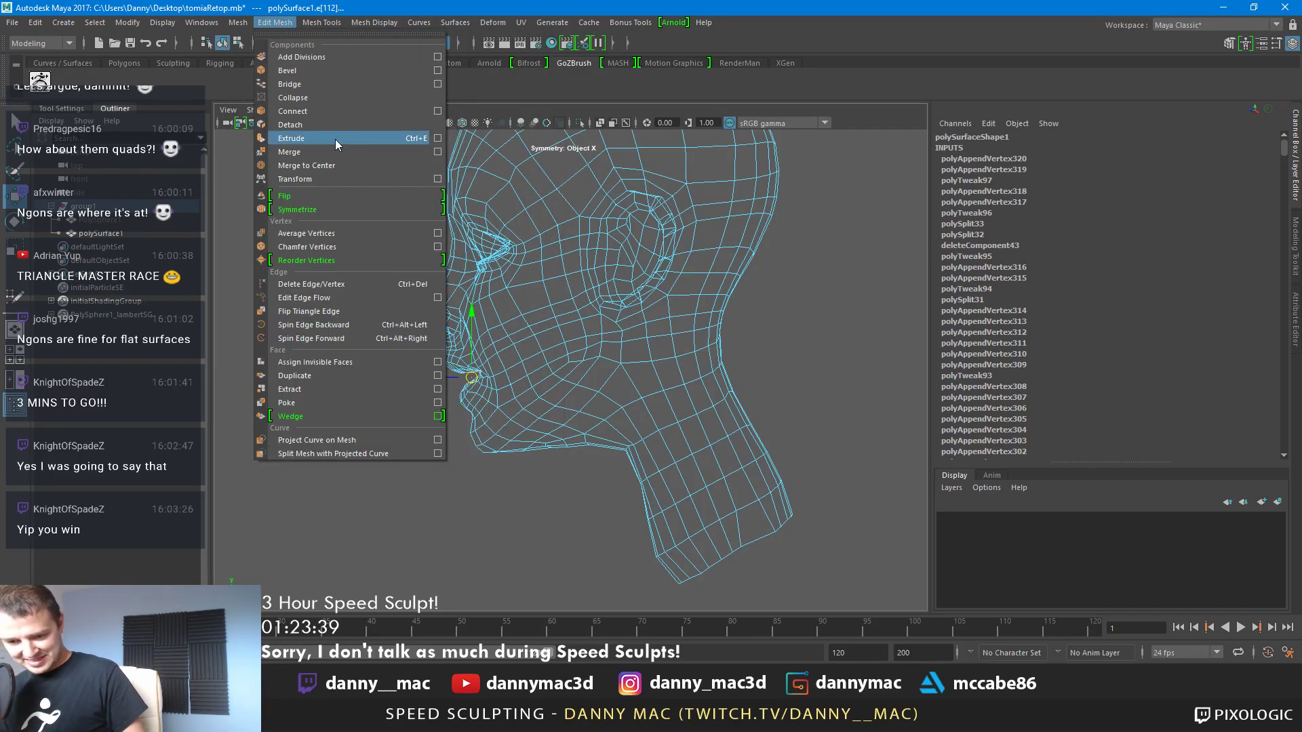
pyautogui.click(335, 139)
pyautogui.click(290, 25)
pyautogui.click(317, 143)
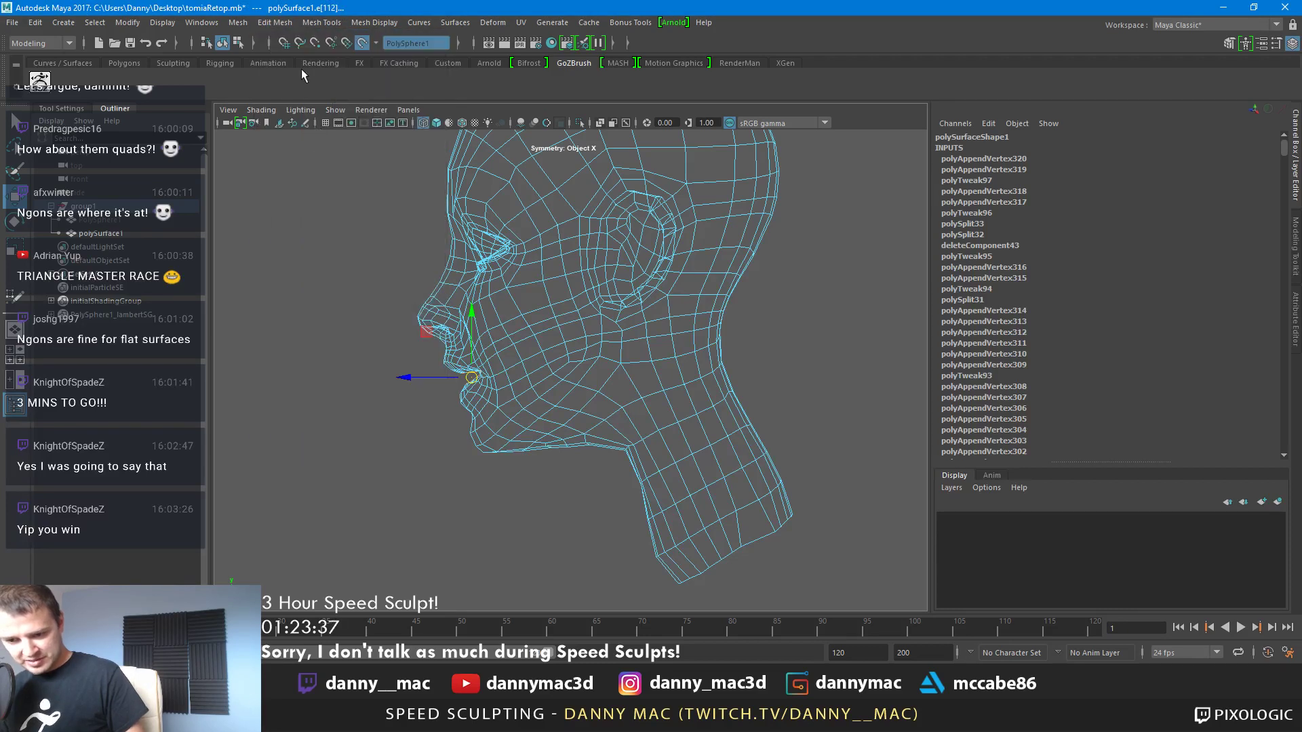
pyautogui.click(286, 25)
pyautogui.click(306, 128)
pyautogui.click(279, 24)
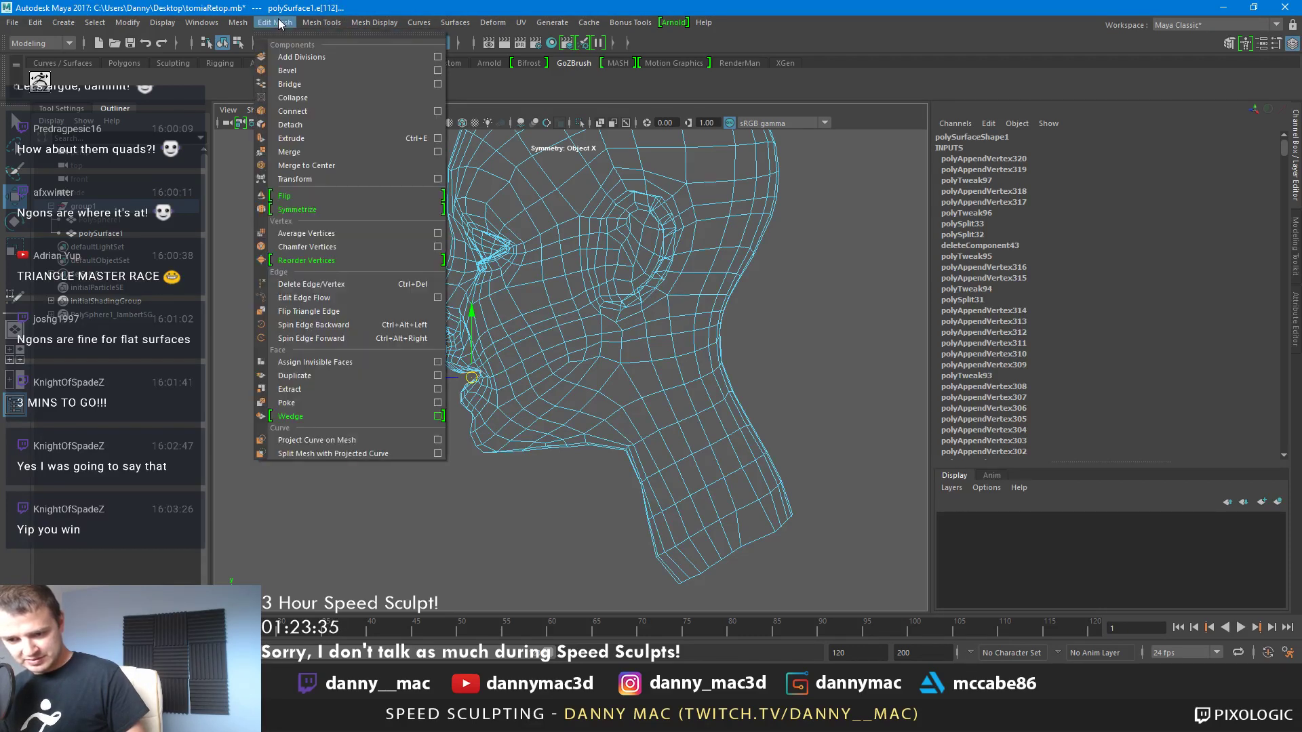
pyautogui.click(283, 81)
pyautogui.click(276, 26)
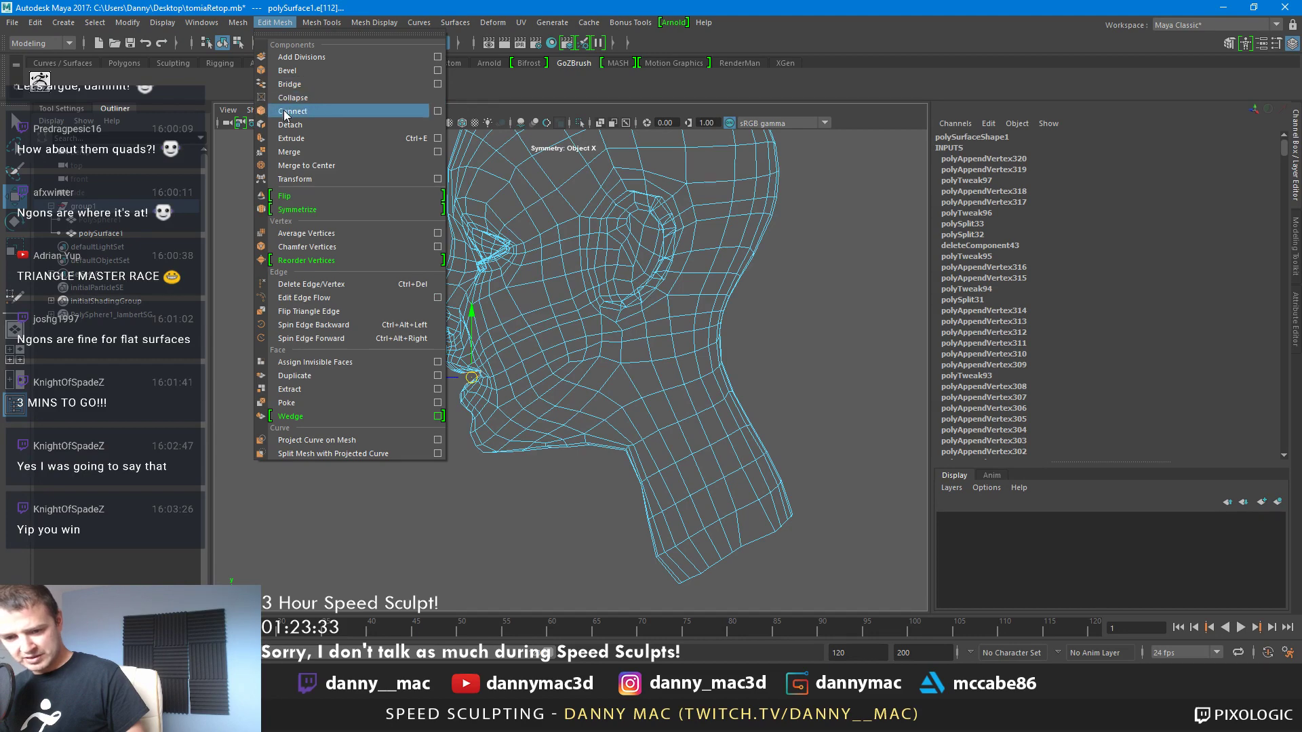
pyautogui.click(285, 112)
pyautogui.click(276, 26)
pyautogui.click(274, 79)
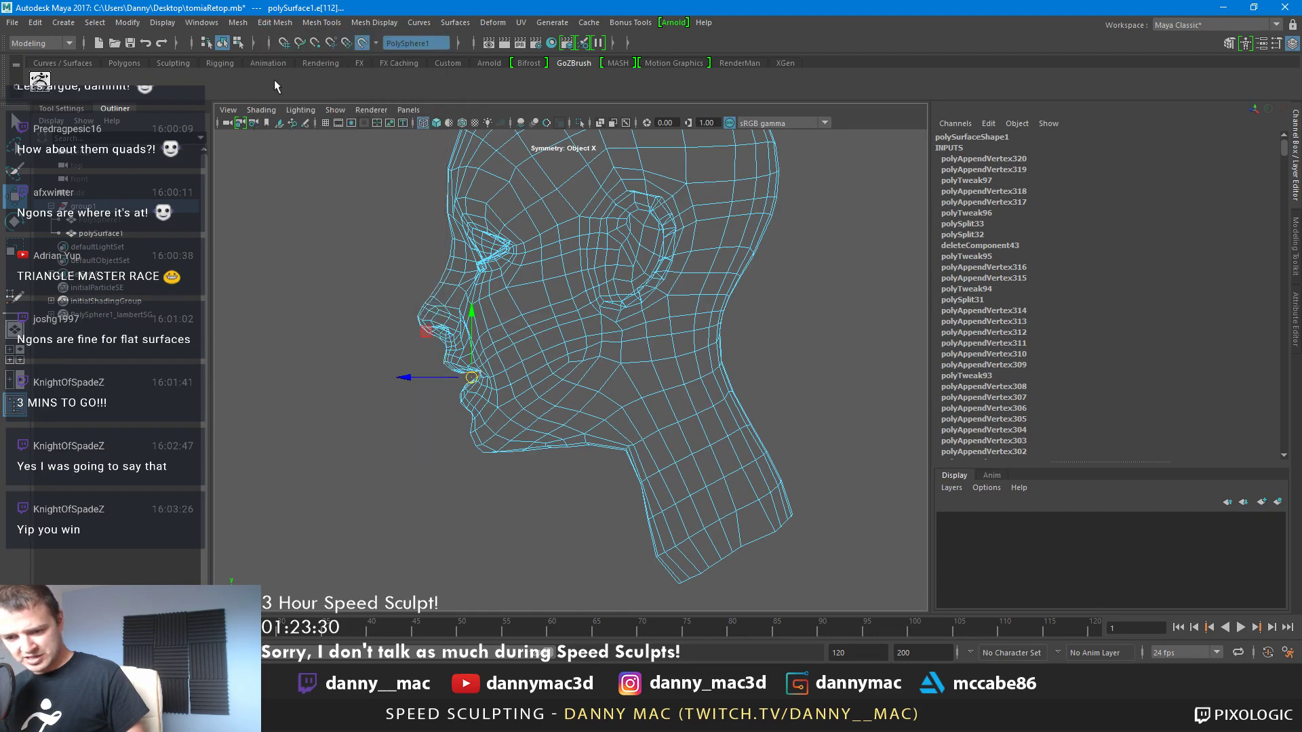
# Extrude the selected mouth-opening edges, try to move them back into the head, and undo that move
pyautogui.click(281, 24)
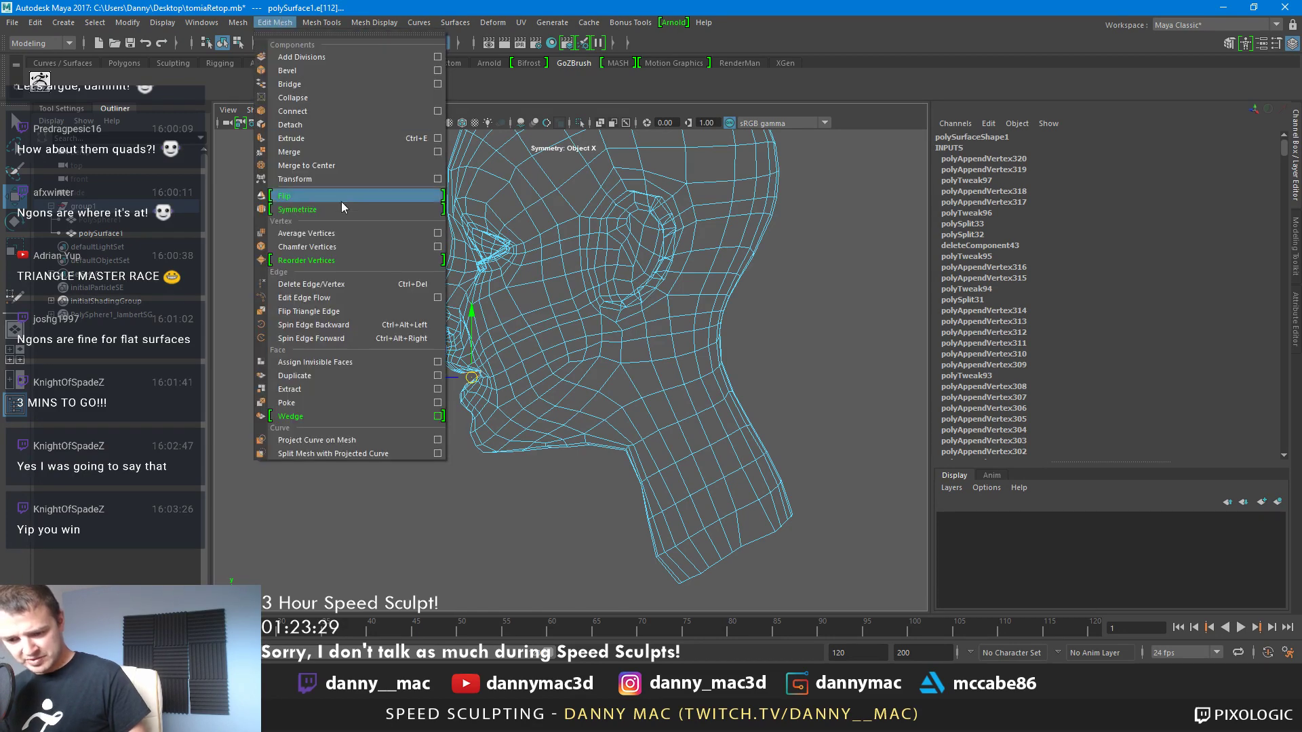
pyautogui.click(335, 139)
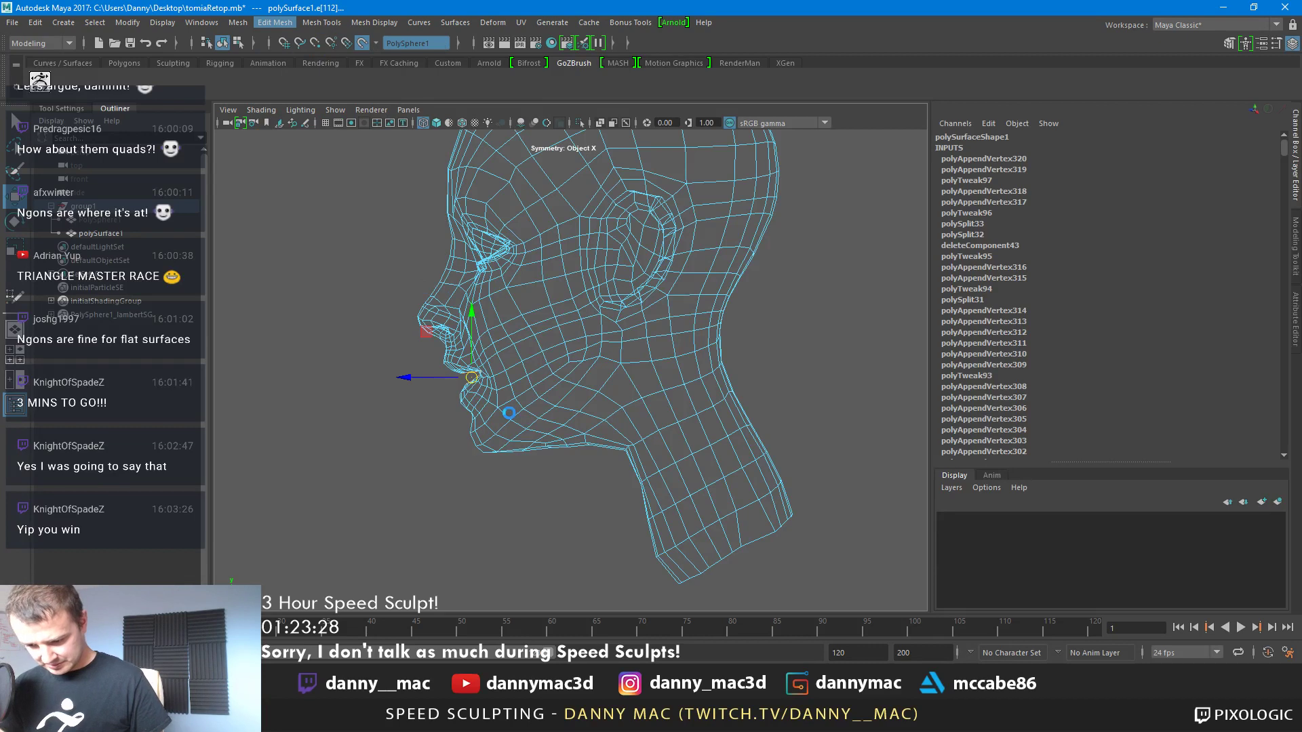
pyautogui.click(470, 396)
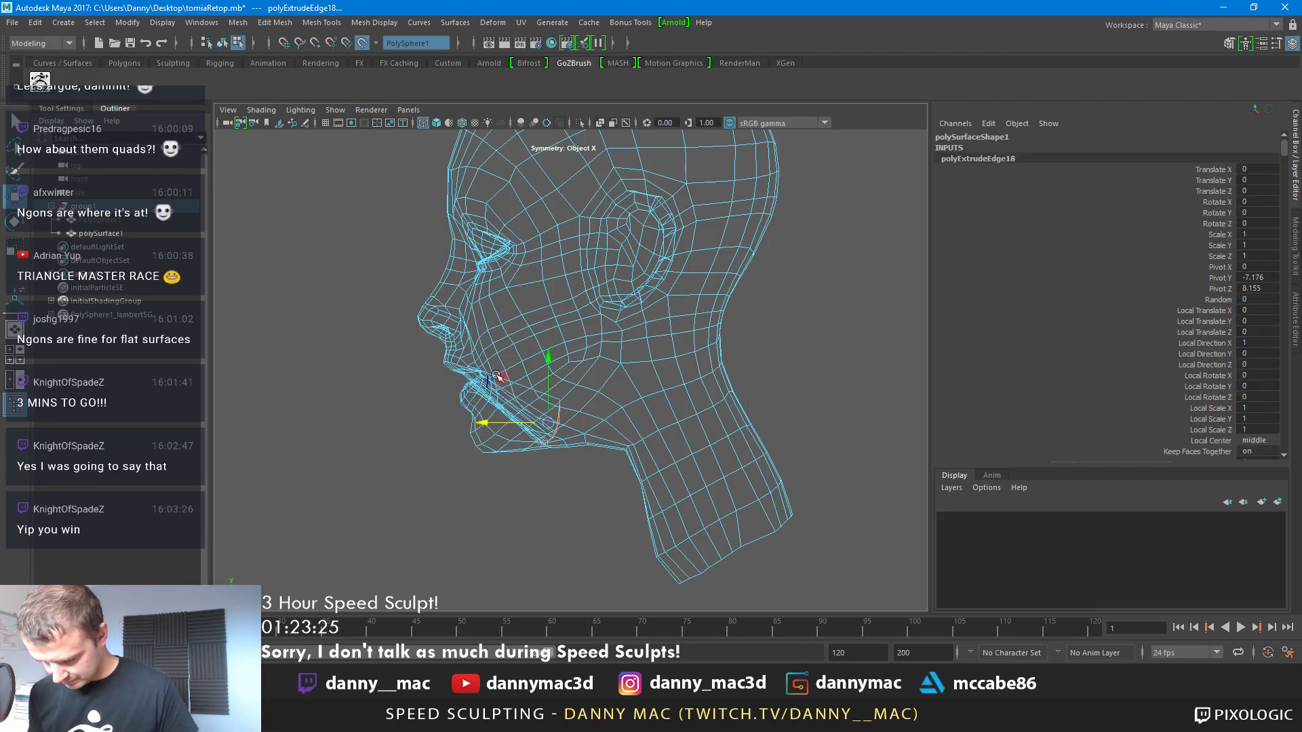
pyautogui.moveTo(409, 379); pyautogui.dragTo(452, 390)
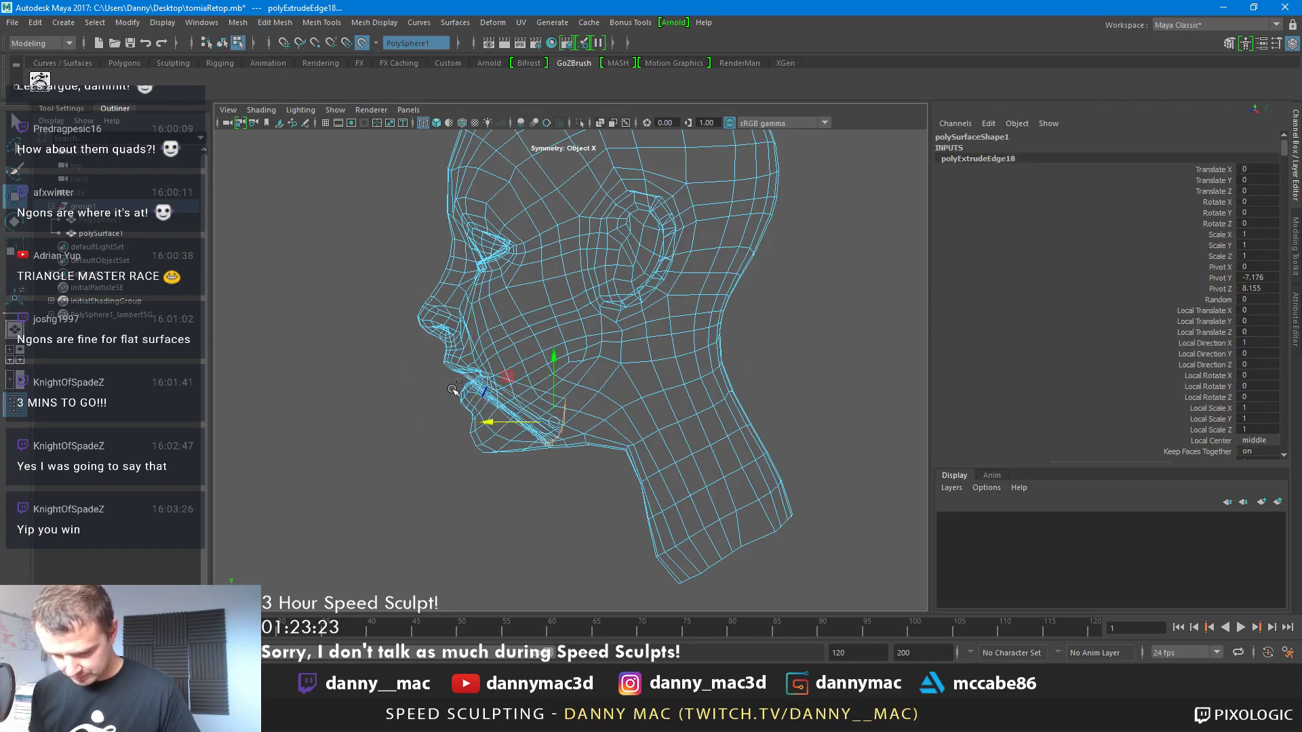
pyautogui.hotkey('ctrl', 'z')
# Turn off the PolySphere1 live surface and move the extruded lip edges straight back into the mouth
pyautogui.click(66, 110)
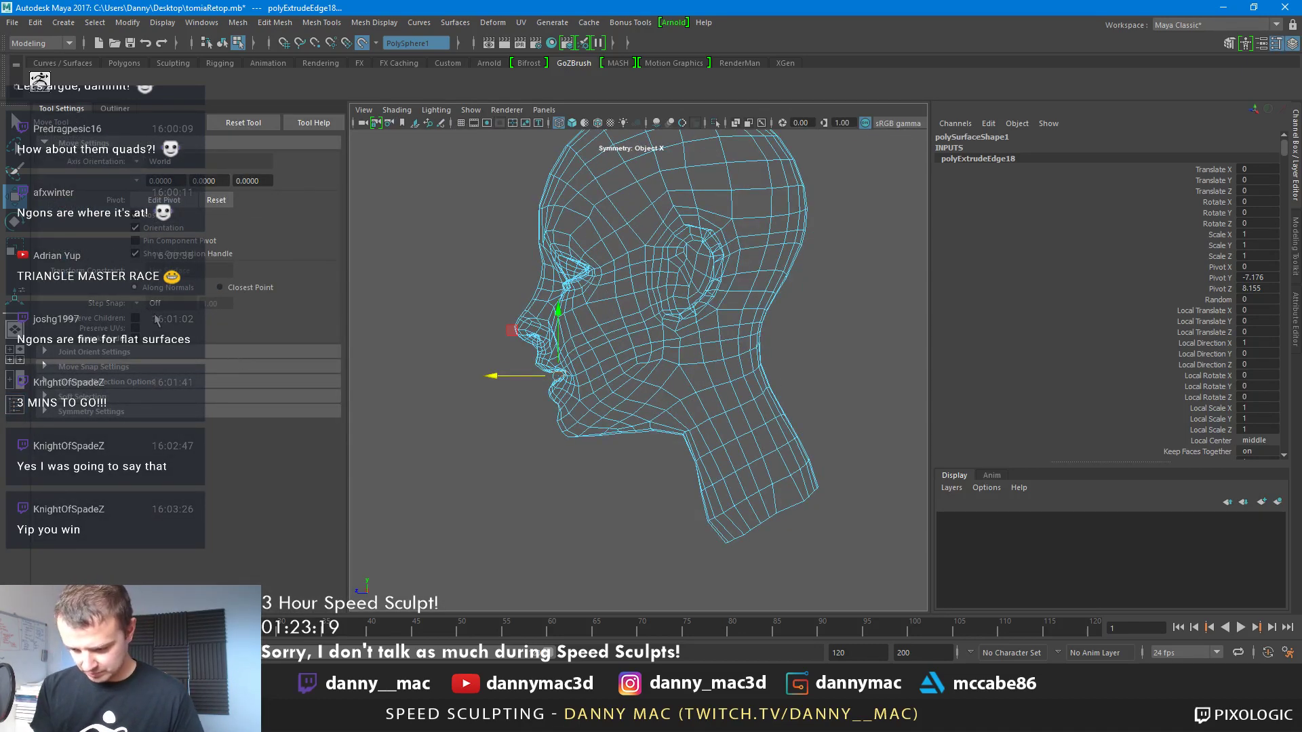
pyautogui.click(362, 46)
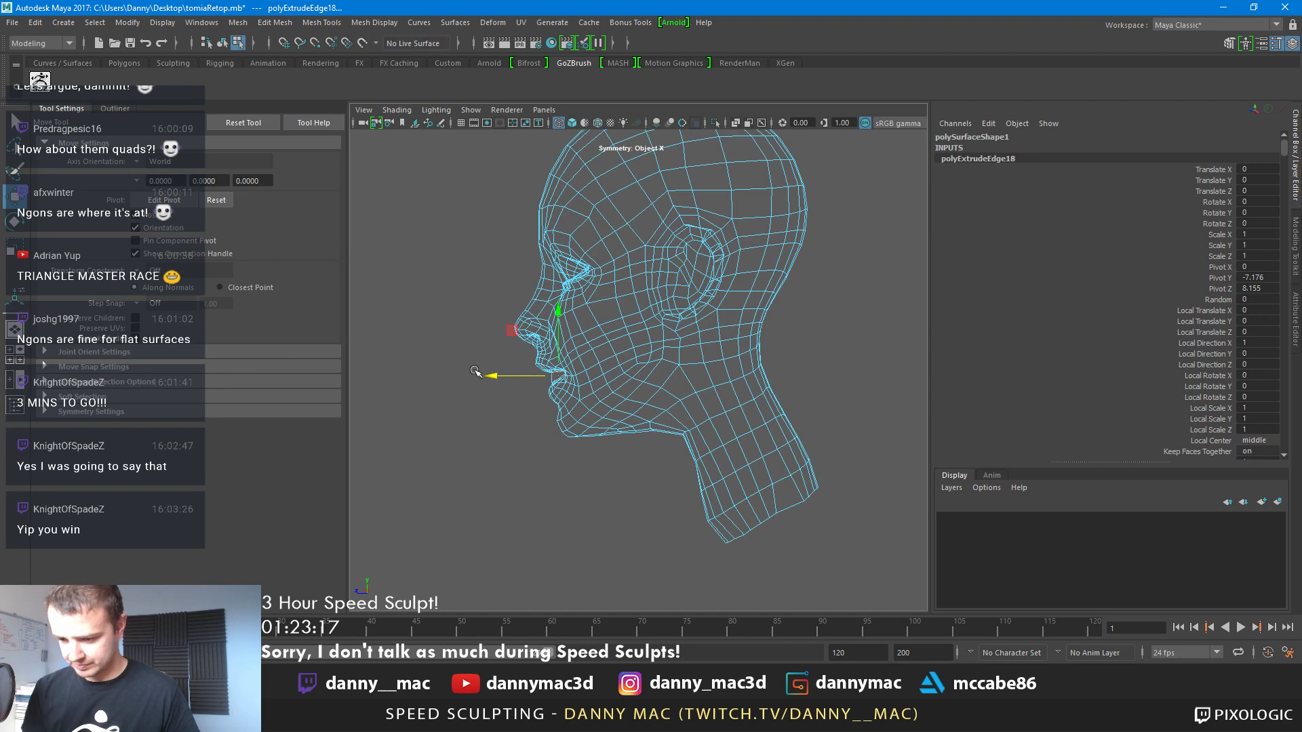
pyautogui.moveTo(491, 375)
pyautogui.mouseDown()
pyautogui.moveTo(547, 381)
pyautogui.moveTo(510, 391)
pyautogui.mouseUp()
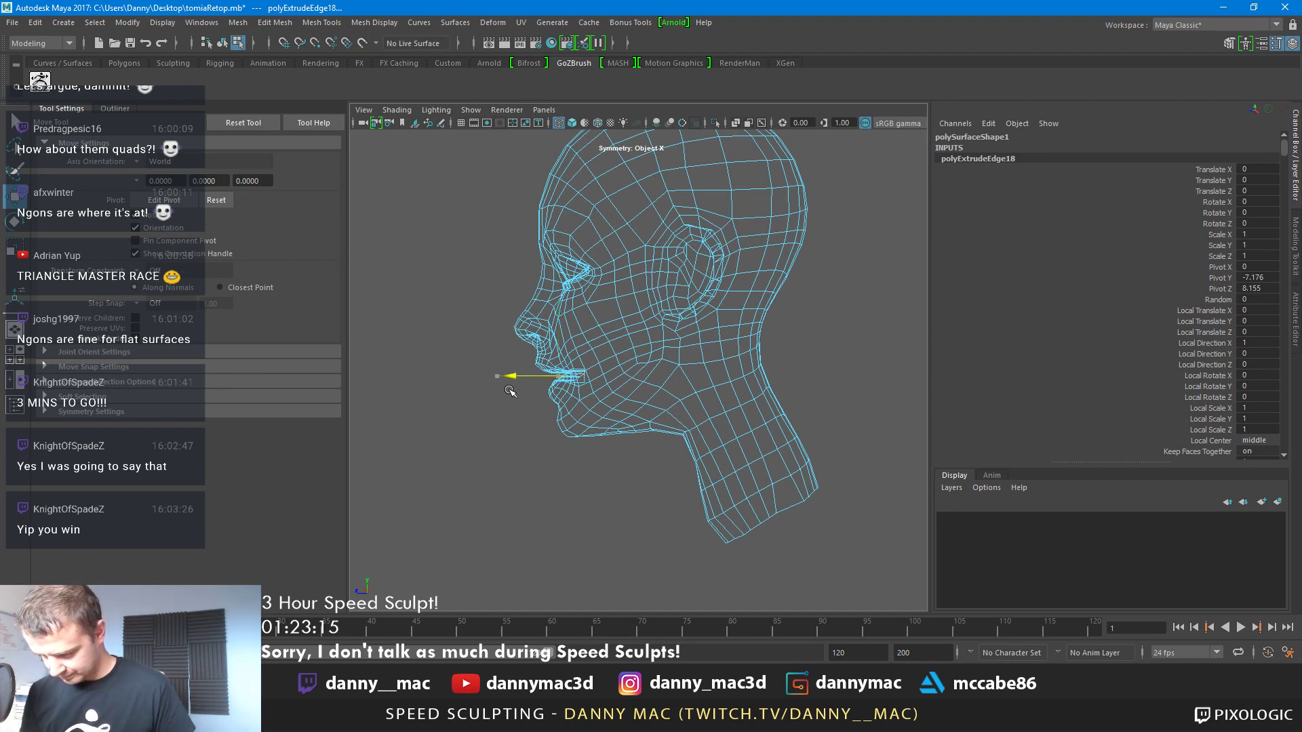
# Scale the extruded mouth edge loop along the depth axis to flatten it, working in the perspective view
pyautogui.press('r')
pyautogui.click(571, 317)
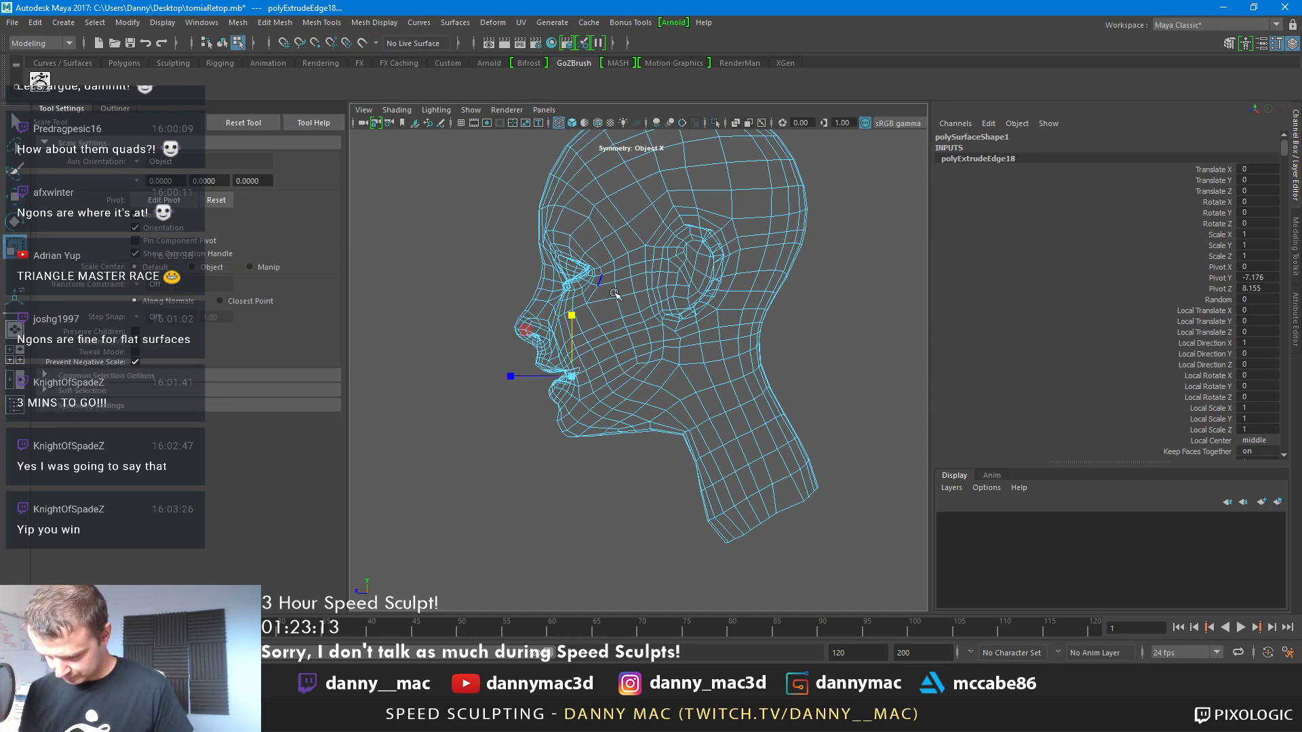
pyautogui.press('space')
pyautogui.moveTo(633, 371); pyautogui.dragTo(633, 335)
pyautogui.keyDown('alt'); pyautogui.moveTo(733, 369); pyautogui.dragTo(813, 354, button='right'); pyautogui.keyUp('alt')
pyautogui.keyDown('alt'); pyautogui.moveTo(814, 354); pyautogui.dragTo(698, 477); pyautogui.keyUp('alt')
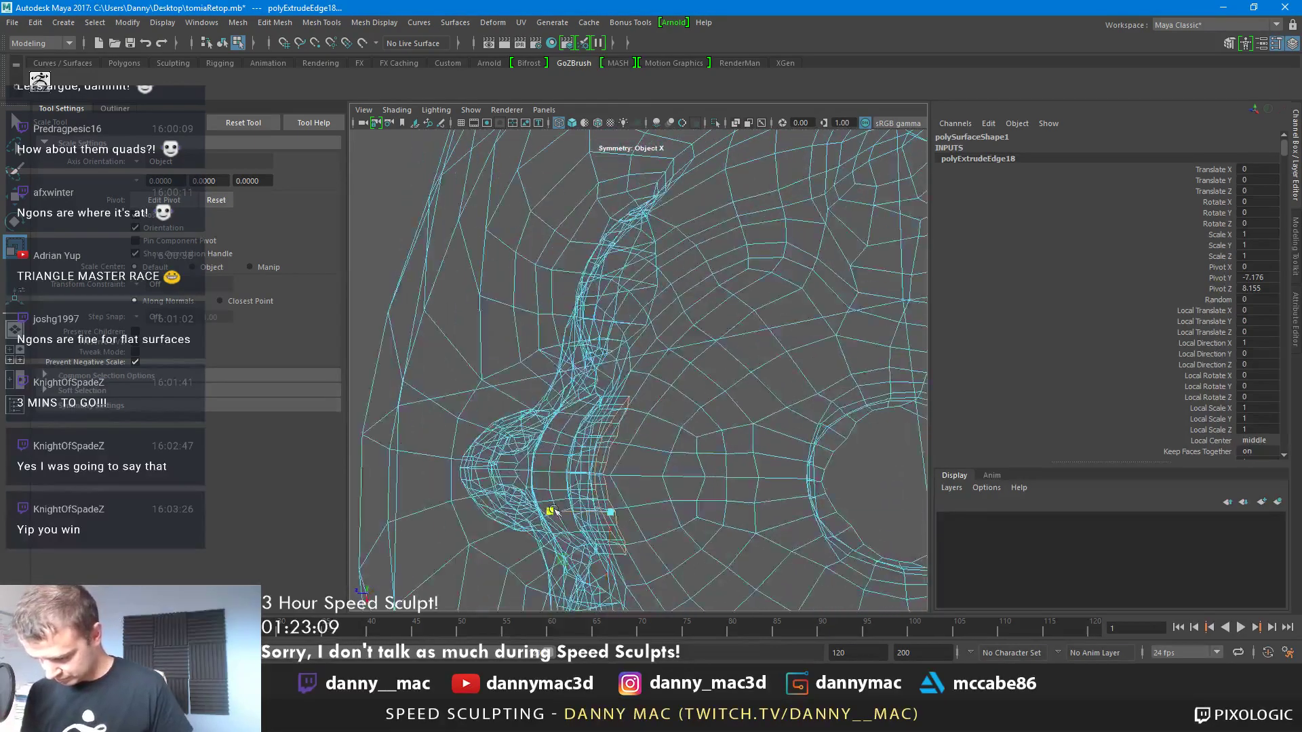
pyautogui.moveTo(551, 510); pyautogui.dragTo(685, 415)
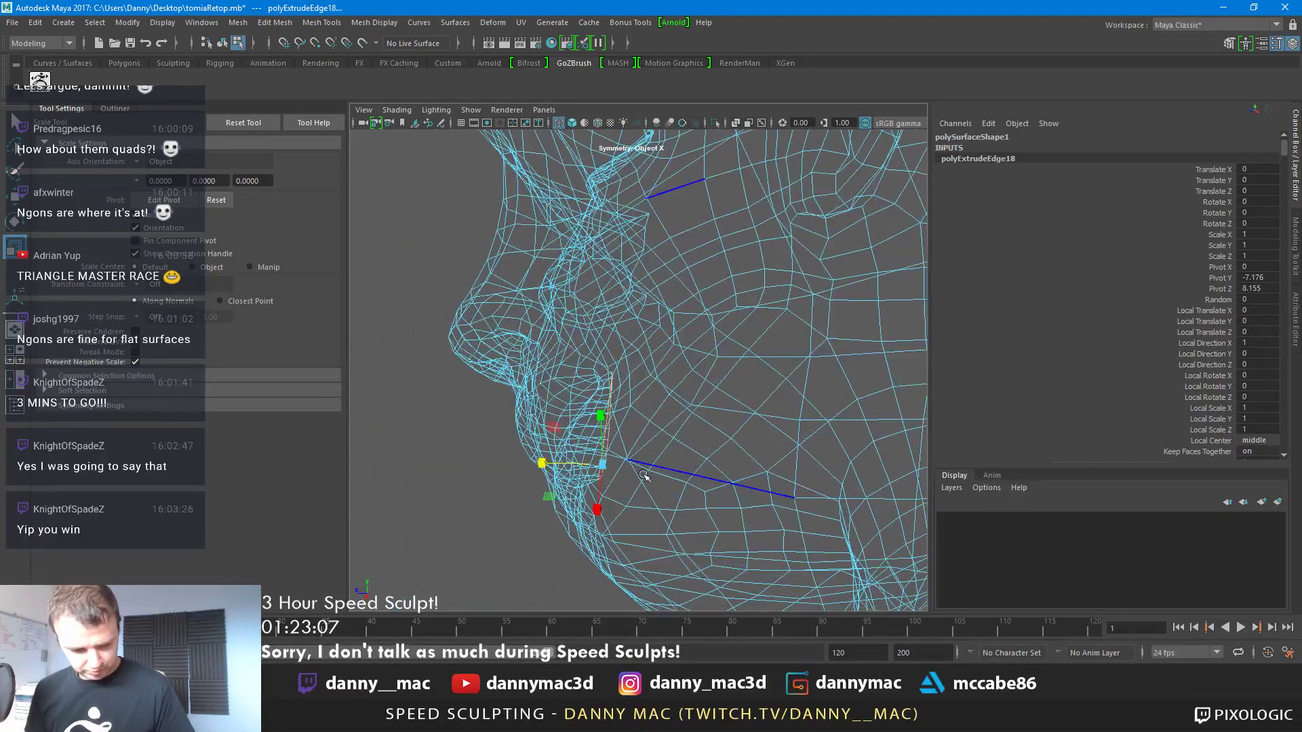
pyautogui.press('w')
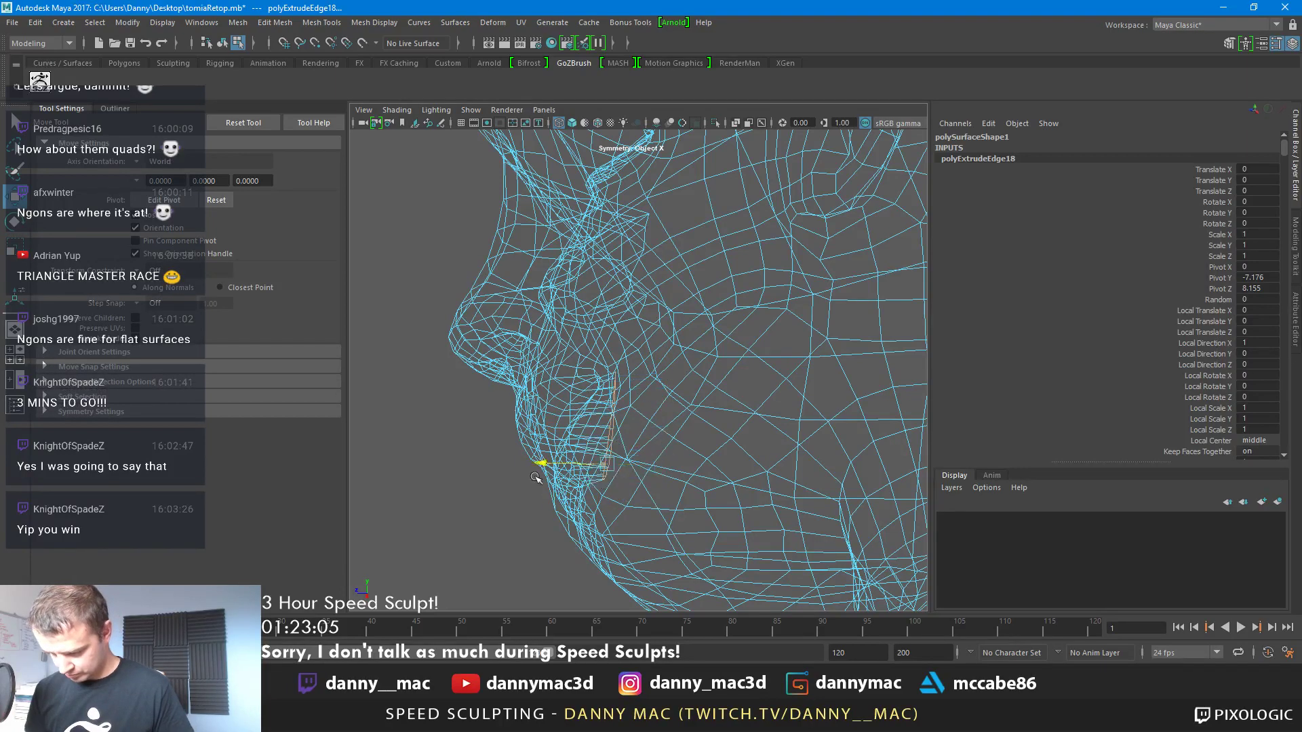
# Extrude the mouth edge loop again, move it deeper into the head and scale it taller
pyautogui.click(238, 22)
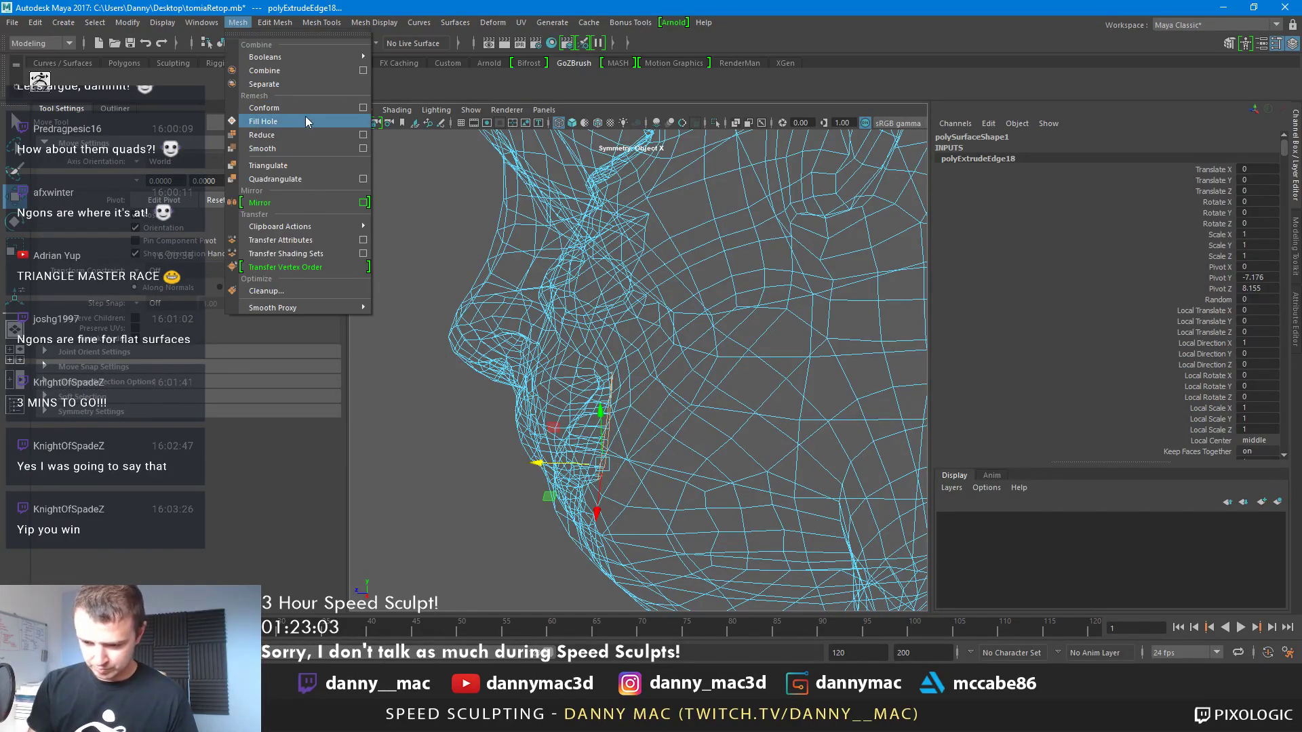
pyautogui.moveTo(275, 22)
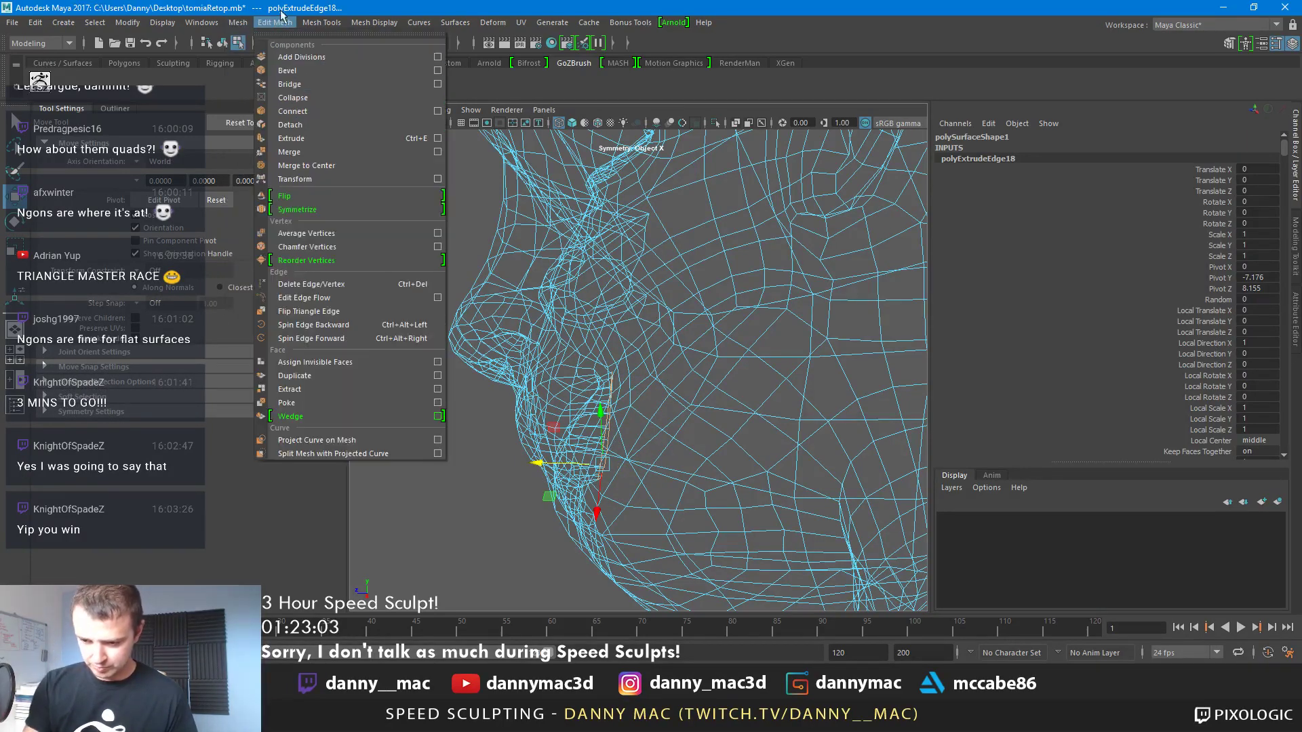
pyautogui.click(323, 139)
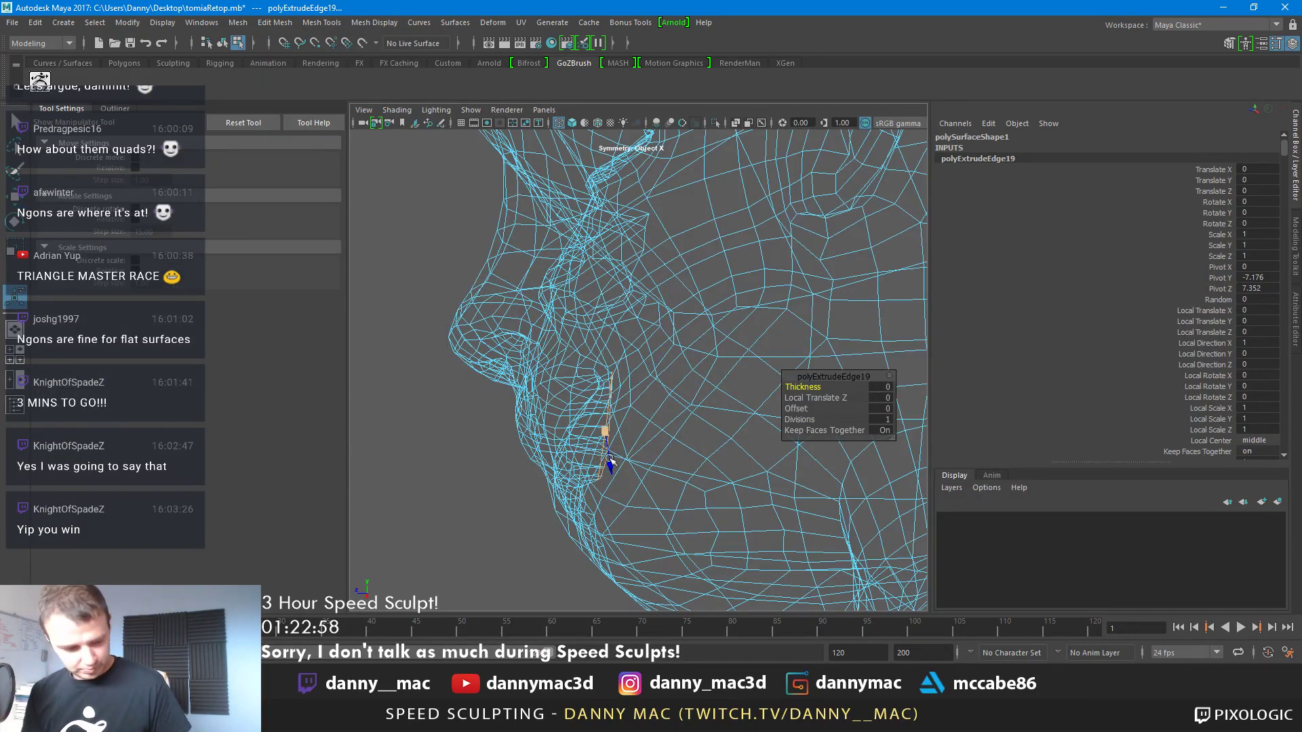
pyautogui.press('w')
pyautogui.moveTo(570, 465); pyautogui.dragTo(570, 432)
pyautogui.press('e')
pyautogui.press('r')
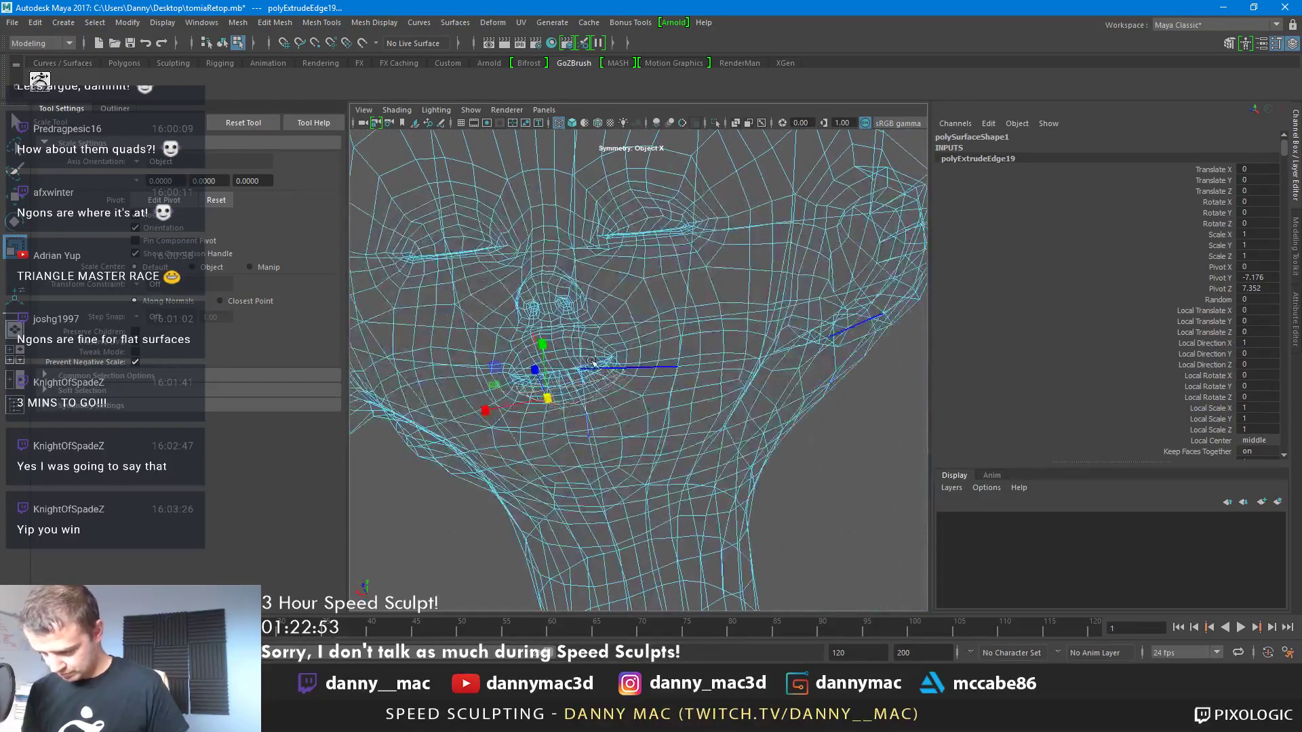
pyautogui.moveTo(542, 344); pyautogui.dragTo(542, 320)
pyautogui.keyDown('alt'); pyautogui.moveTo(619, 341); pyautogui.dragTo(623, 407); pyautogui.keyUp('alt')
# Extrude the mouth edge loop a third time, move it further back and rotate it to shape the mouth bag
pyautogui.hotkey('ctrl', 'e')
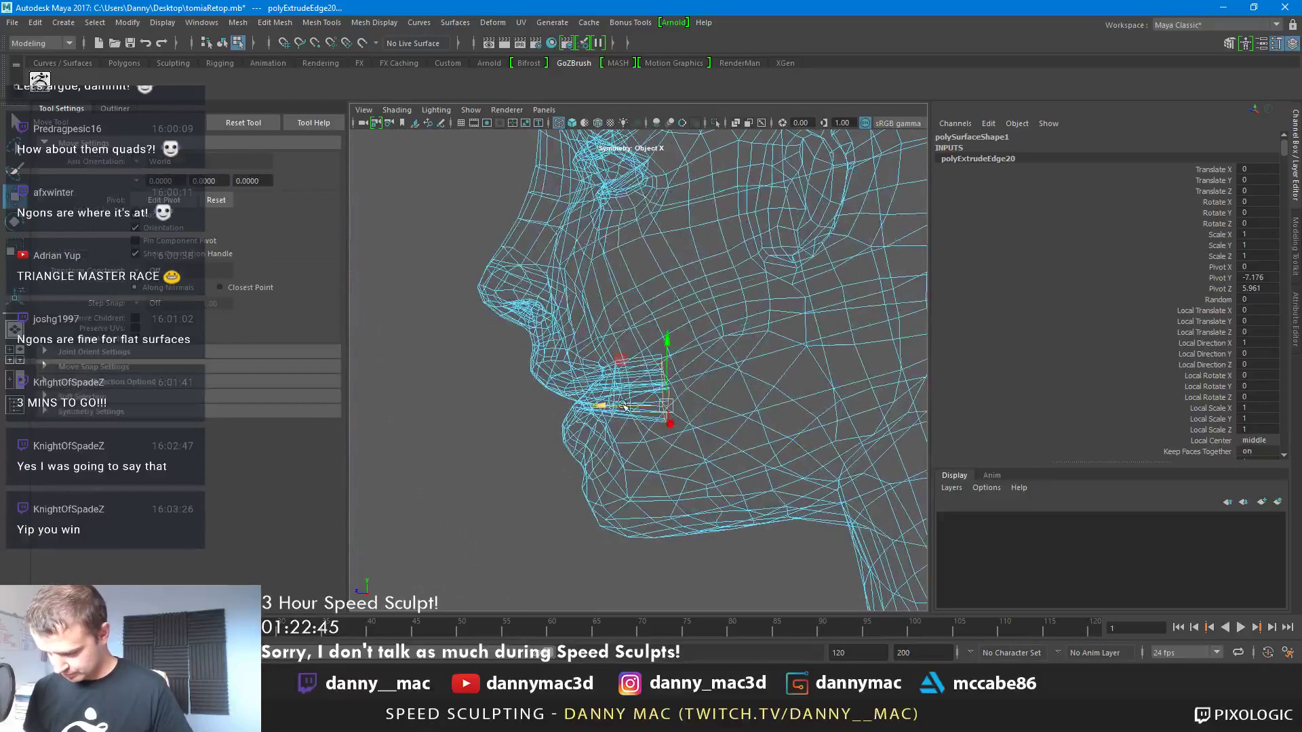
pyautogui.press('e')
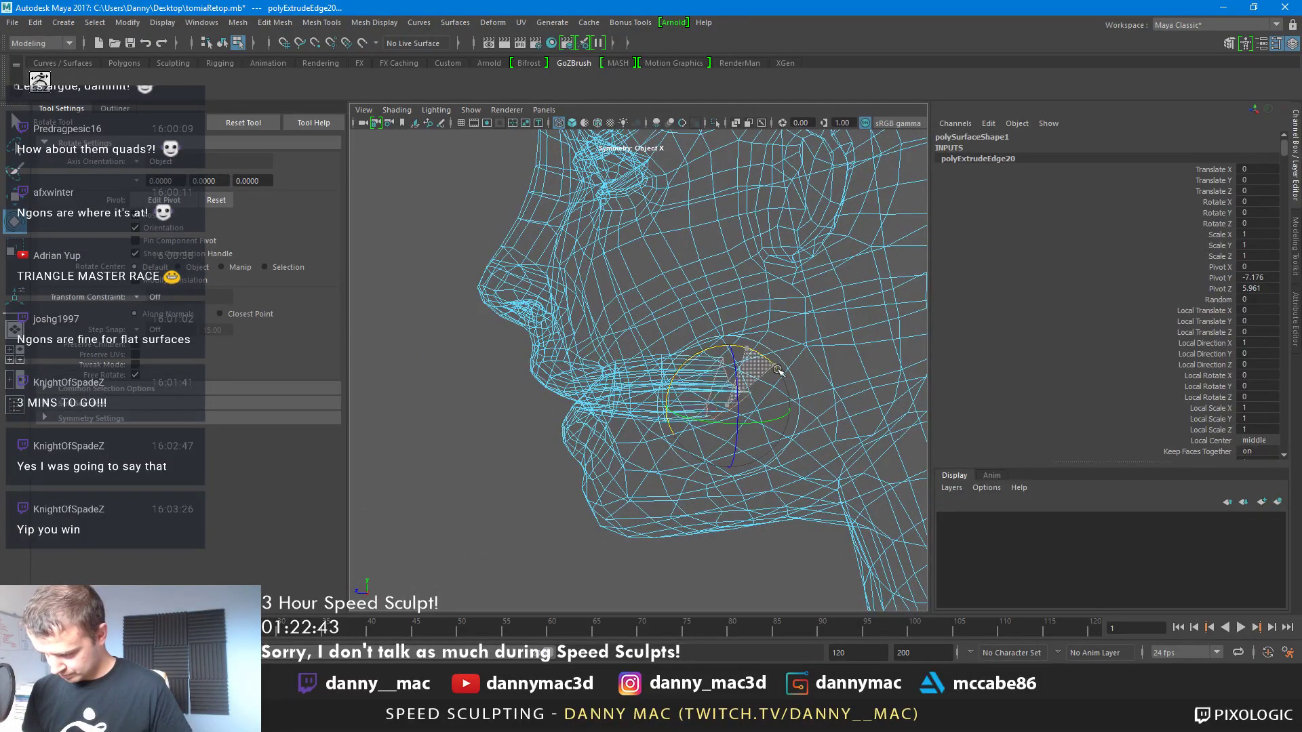
pyautogui.press('r')
# Switch to vertex selection and adjust the symmetrical centre vertices on the lower inner edge of the mouth bag
pyautogui.keyDown('alt'); pyautogui.moveTo(737, 400); pyautogui.dragTo(610, 377); pyautogui.keyUp('alt')
pyautogui.keyDown('alt'); pyautogui.moveTo(610, 377); pyautogui.dragTo(565, 422, button='right'); pyautogui.keyUp('alt')
pyautogui.keyDown('alt'); pyautogui.moveTo(566, 422); pyautogui.dragTo(648, 401, button='middle'); pyautogui.keyUp('alt')
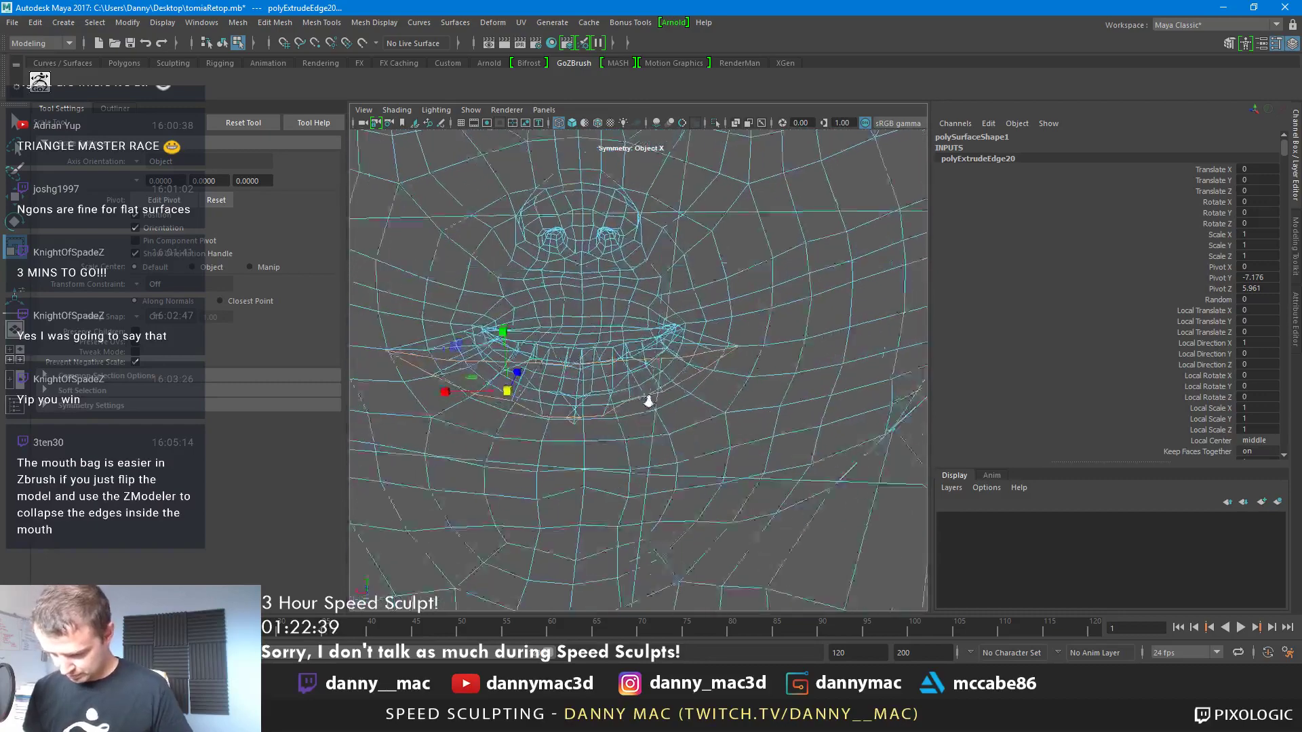
pyautogui.keyDown('alt'); pyautogui.moveTo(648, 400); pyautogui.dragTo(560, 439, button='right'); pyautogui.keyUp('alt')
pyautogui.keyDown('alt'); pyautogui.moveTo(560, 440); pyautogui.dragTo(605, 425, button='middle'); pyautogui.keyUp('alt')
pyautogui.moveTo(614, 434)
pyautogui.mouseDown(button='right')
pyautogui.moveTo(610, 407)
pyautogui.moveTo(622, 429)
pyautogui.mouseUp(button='right')
pyautogui.press('w')
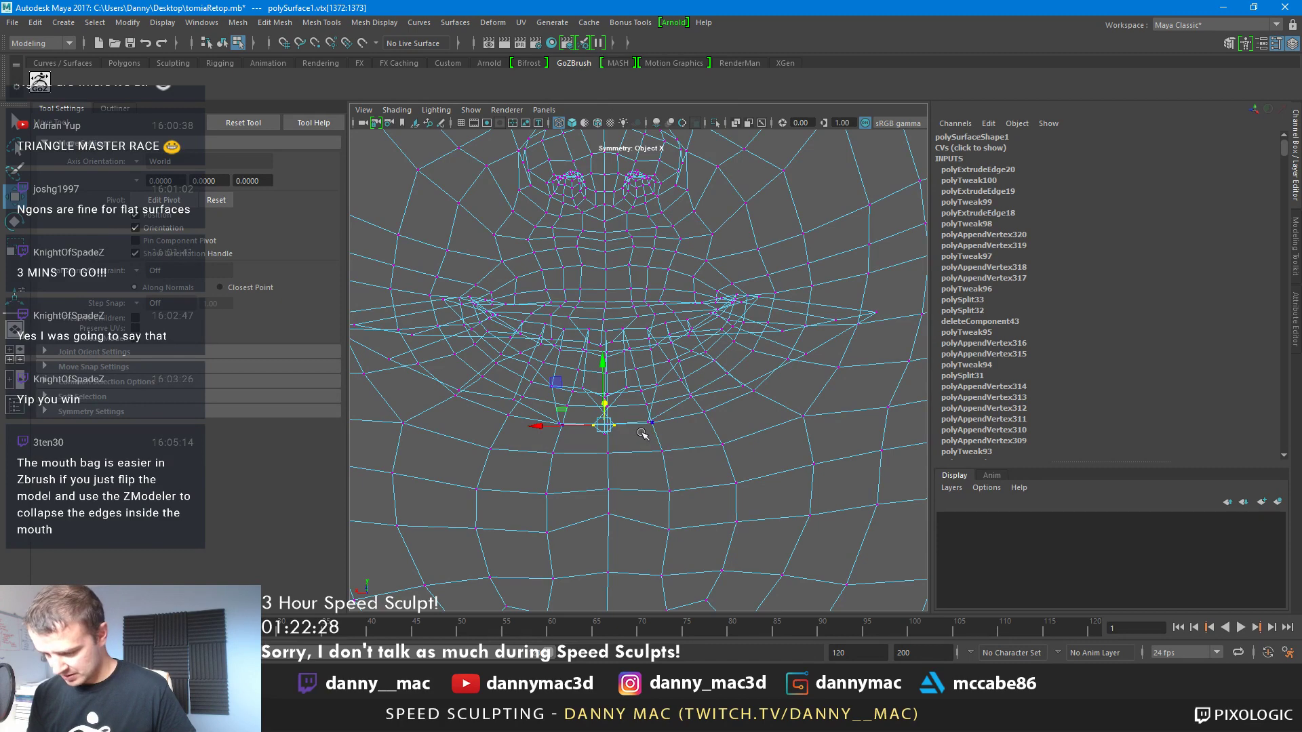
pyautogui.moveTo(562, 426); pyautogui.dragTo(572, 378)
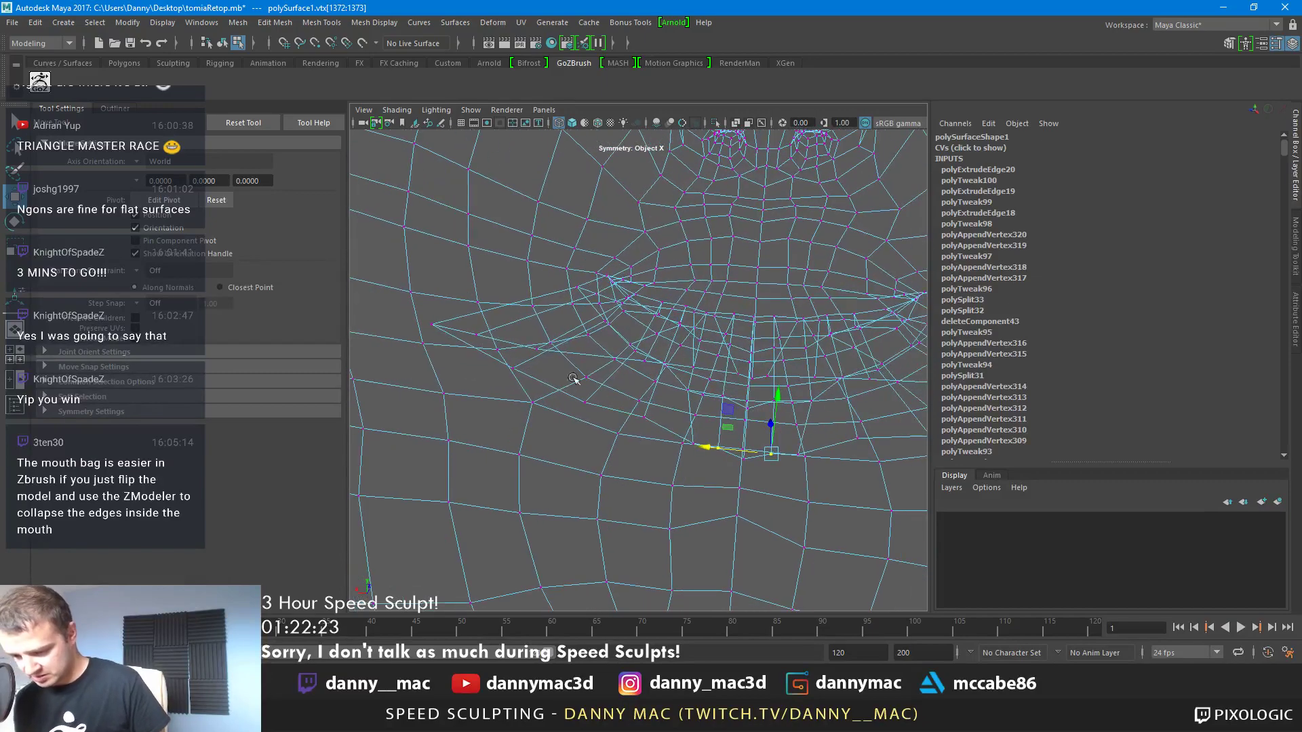
# Move the outermost corner vertex of the mouth bag inward, then select vertices near the centre of its lower edge
pyautogui.click(432, 327)
pyautogui.moveTo(431, 324); pyautogui.dragTo(573, 347)
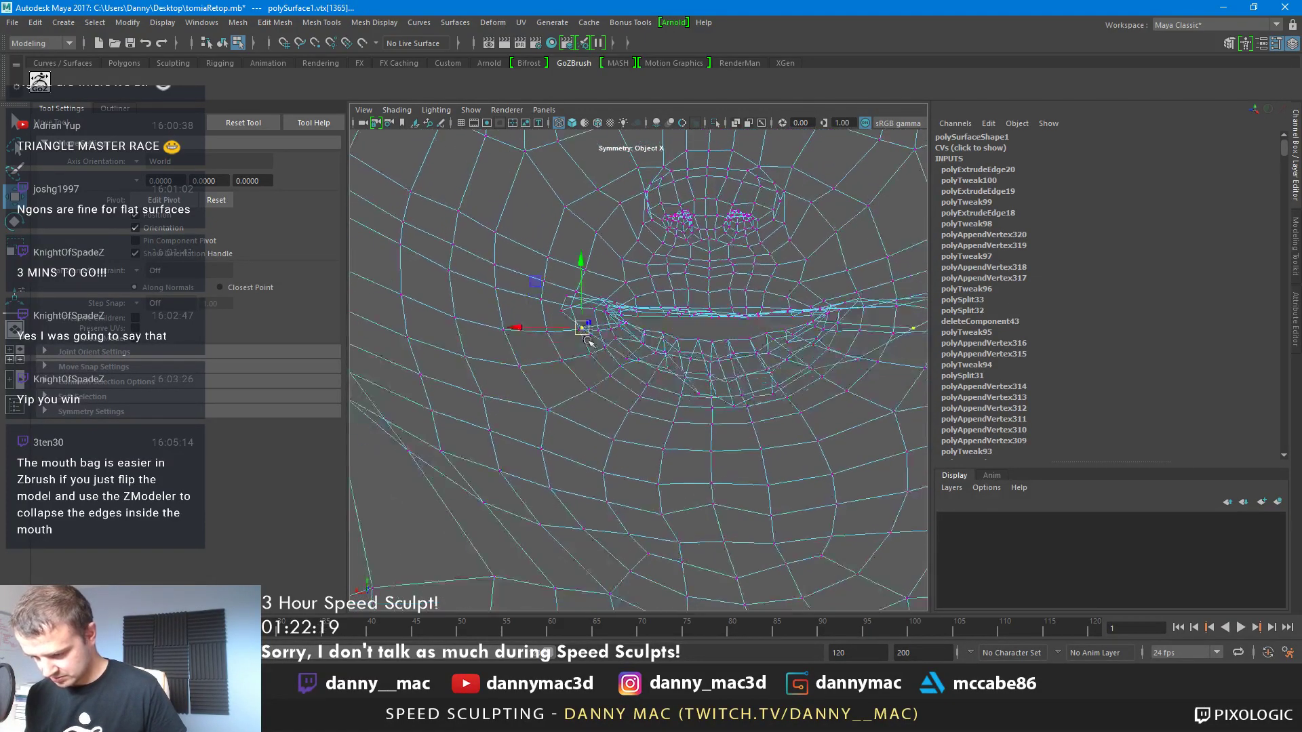
pyautogui.click(574, 347)
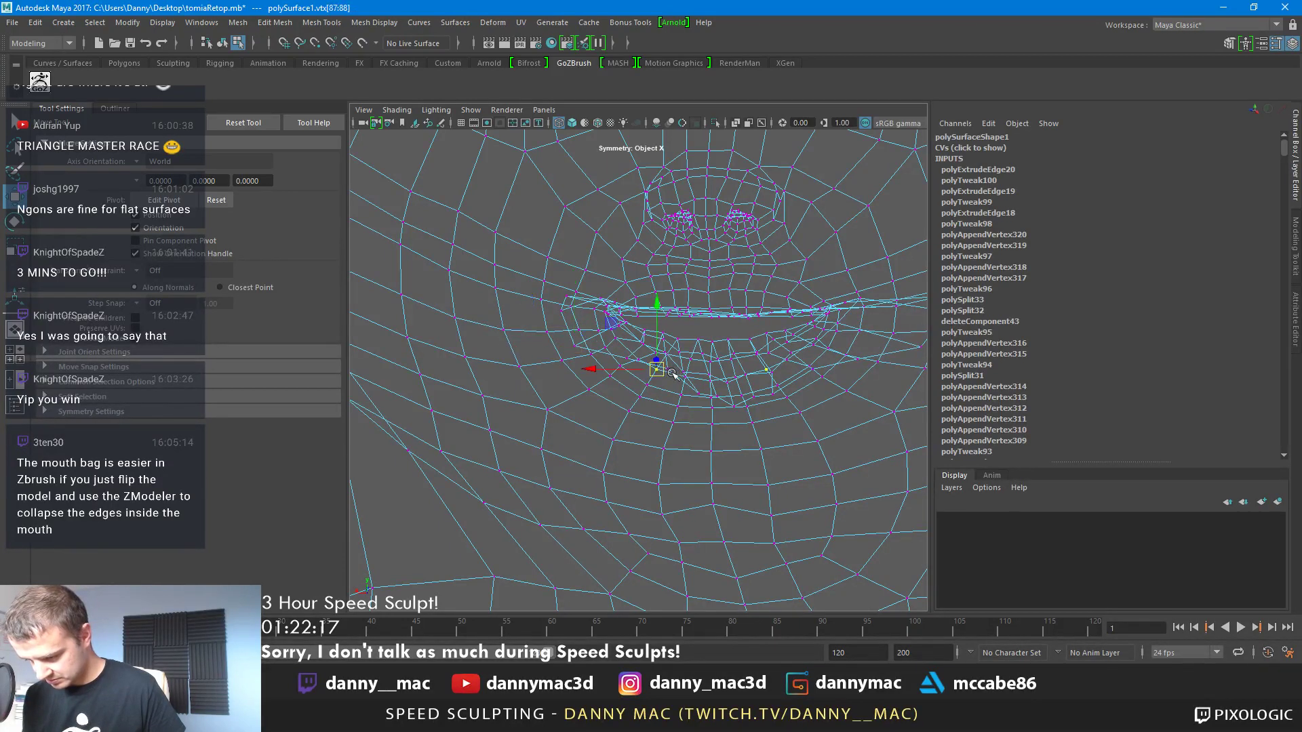
pyautogui.keyDown('alt'); pyautogui.moveTo(673, 373); pyautogui.dragTo(670, 390); pyautogui.keyUp('alt')
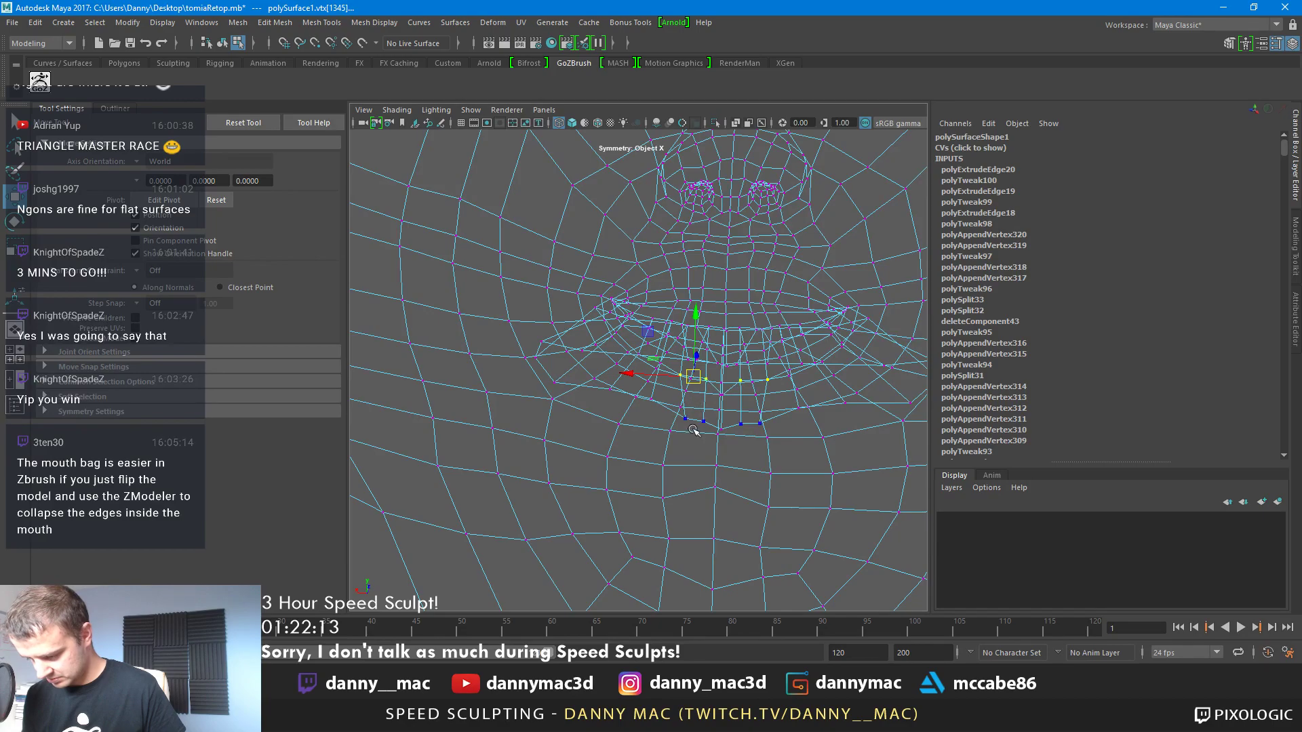
# Switch to edge selection and select the edge loop at the back of the mouth bag
pyautogui.keyDown('alt'); pyautogui.moveTo(720, 419); pyautogui.dragTo(779, 328); pyautogui.keyUp('alt')
pyautogui.moveTo(779, 328); pyautogui.dragTo(779, 291, button='right')
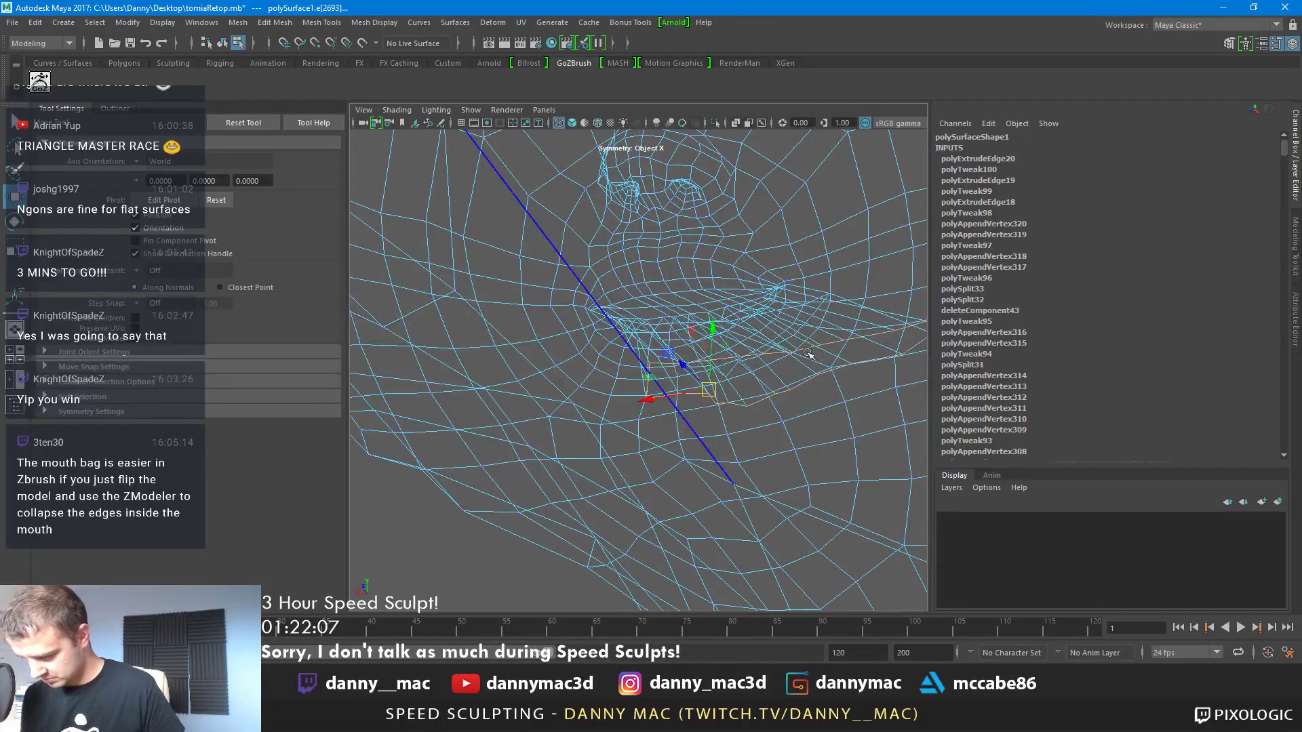
pyautogui.keyDown('alt'); pyautogui.moveTo(813, 346); pyautogui.dragTo(858, 364); pyautogui.keyUp('alt')
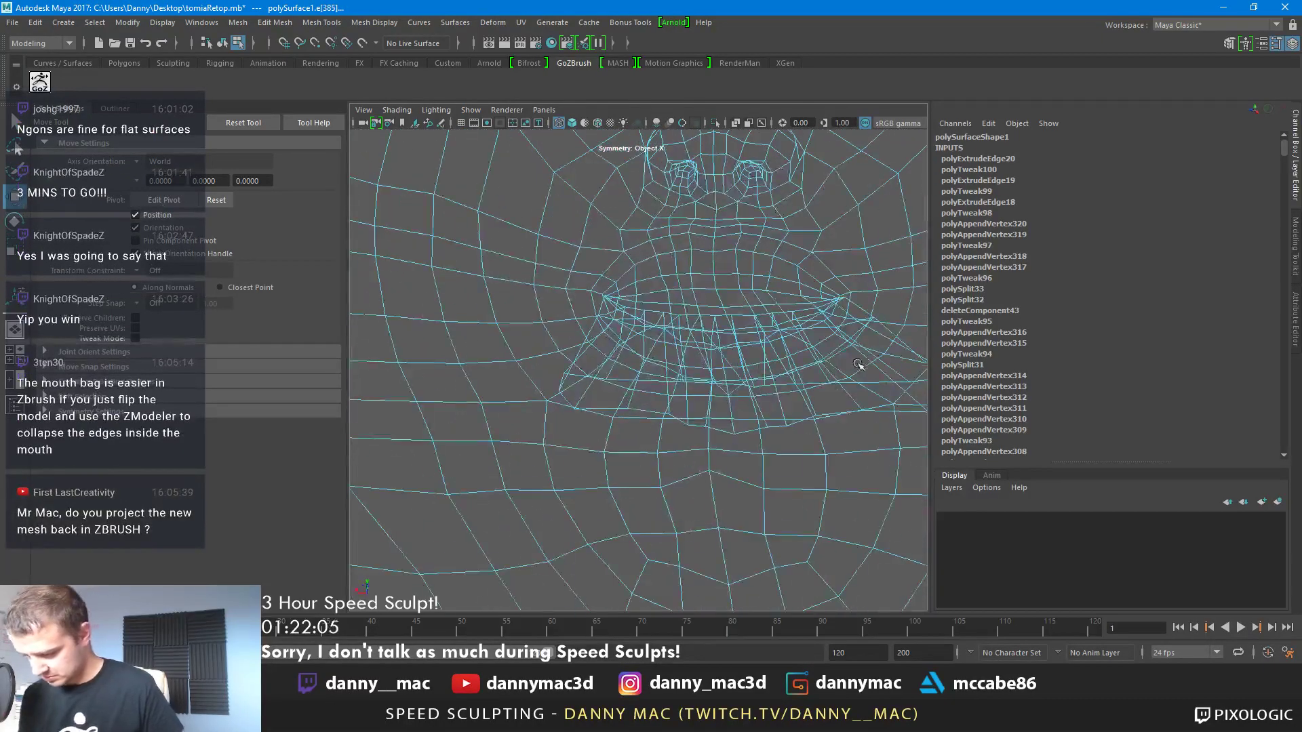
pyautogui.keyDown('alt'); pyautogui.moveTo(773, 370); pyautogui.dragTo(726, 323); pyautogui.keyUp('alt')
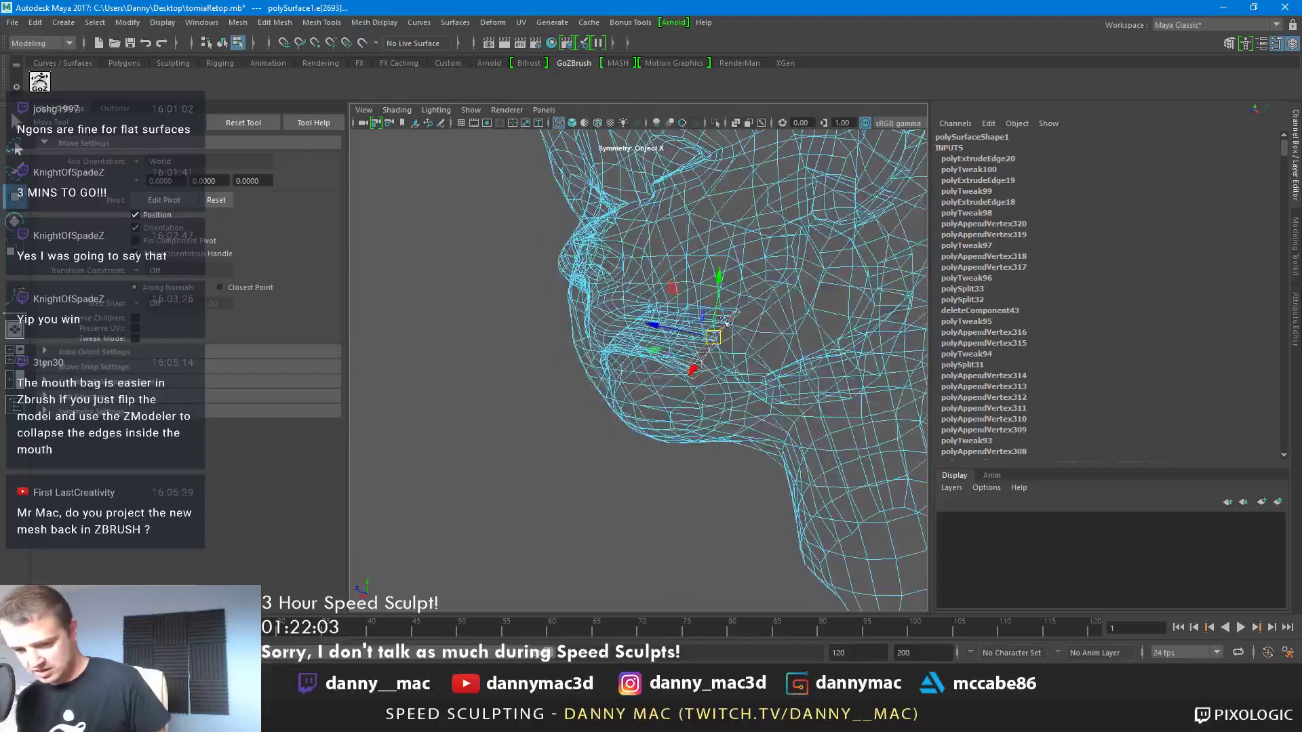
pyautogui.click(276, 23)
pyautogui.click(339, 139)
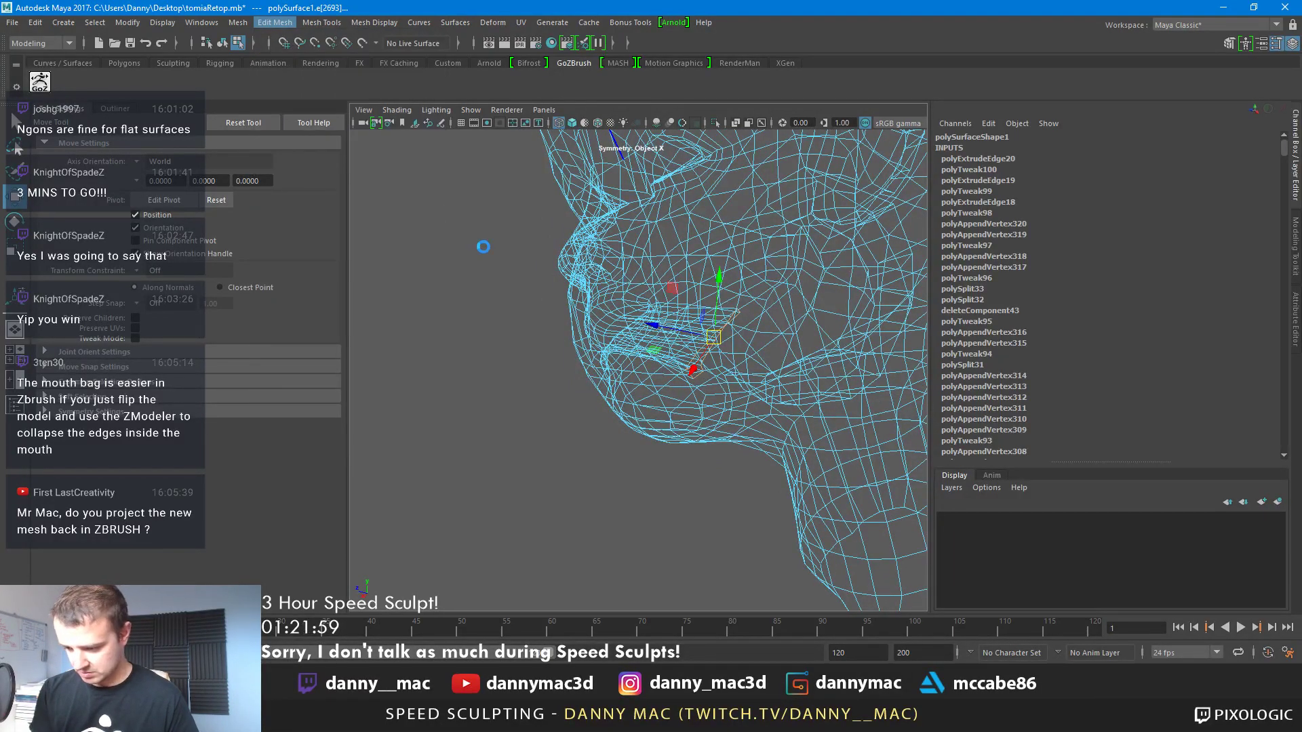
pyautogui.keyDown('alt'); pyautogui.moveTo(719, 352); pyautogui.dragTo(751, 368); pyautogui.keyUp('alt')
pyautogui.press('w')
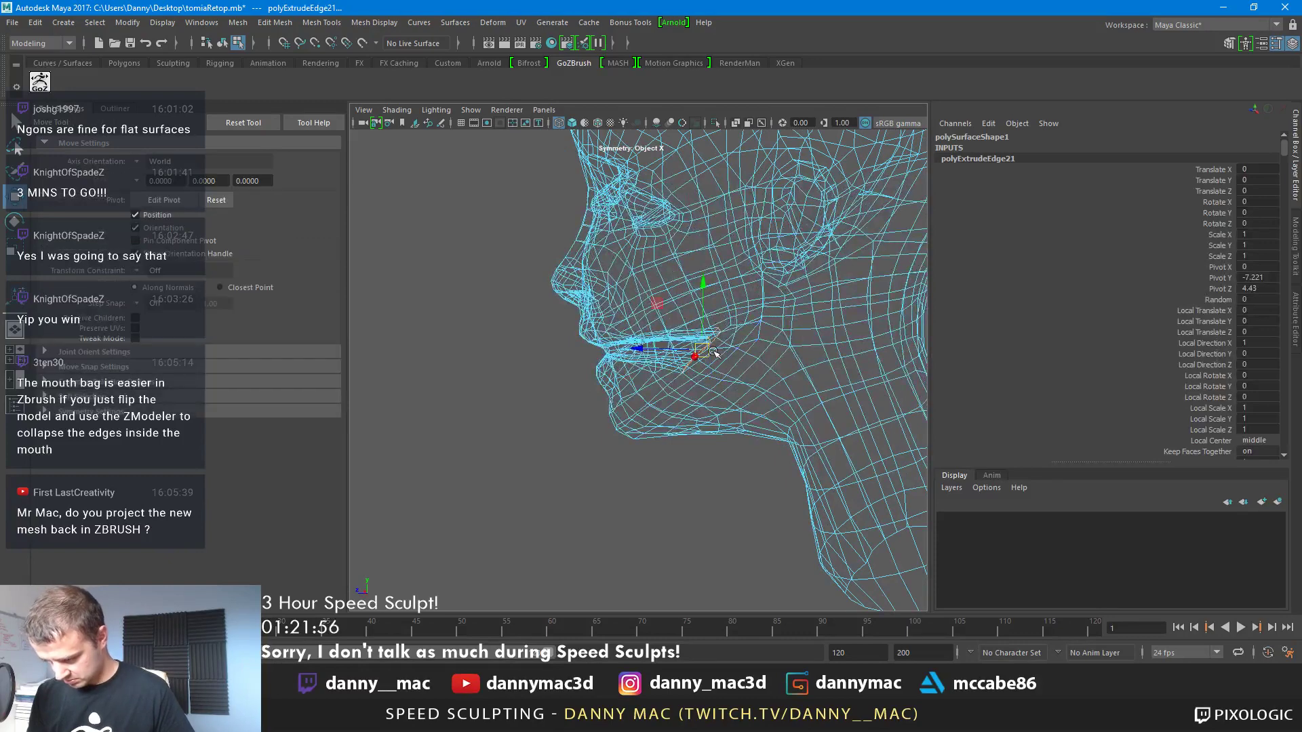
pyautogui.hotkey('ctrl', 'z')
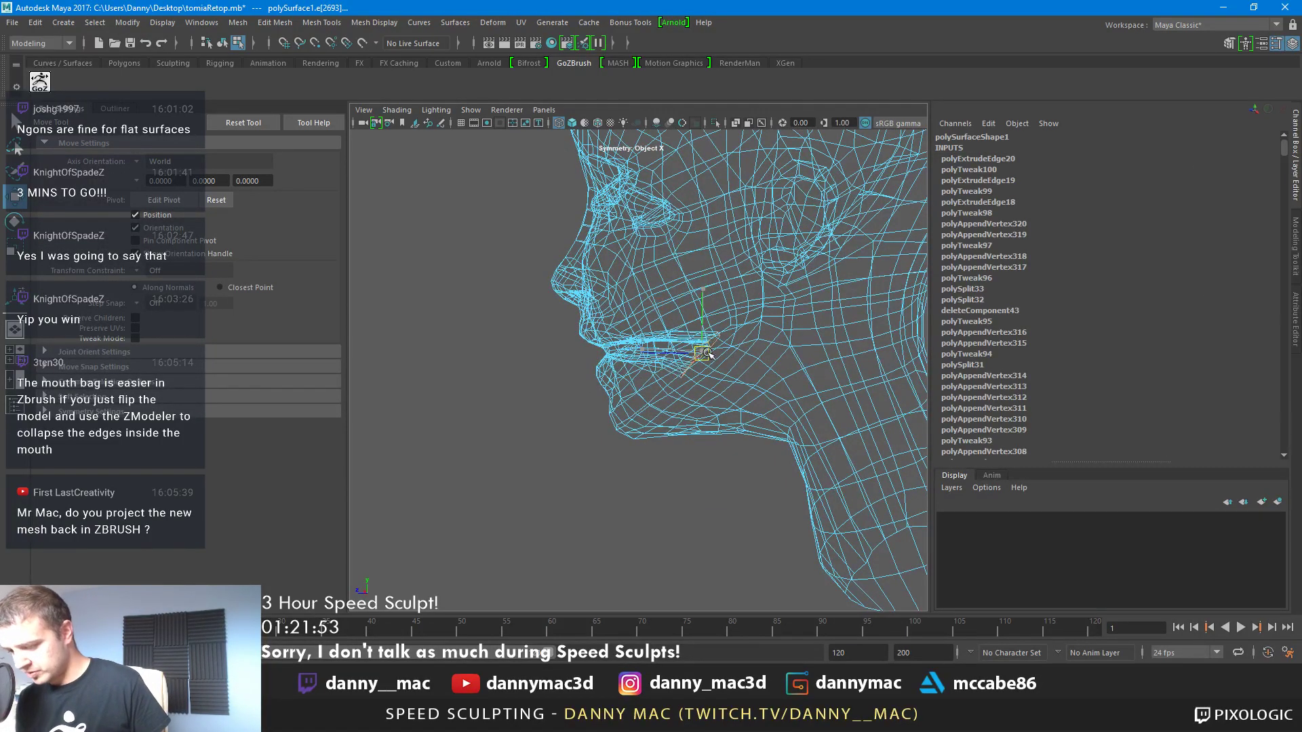
# Nudge the mouth bag's back edge loop slightly and extrude it again
pyautogui.moveTo(732, 377); pyautogui.dragTo(719, 352)
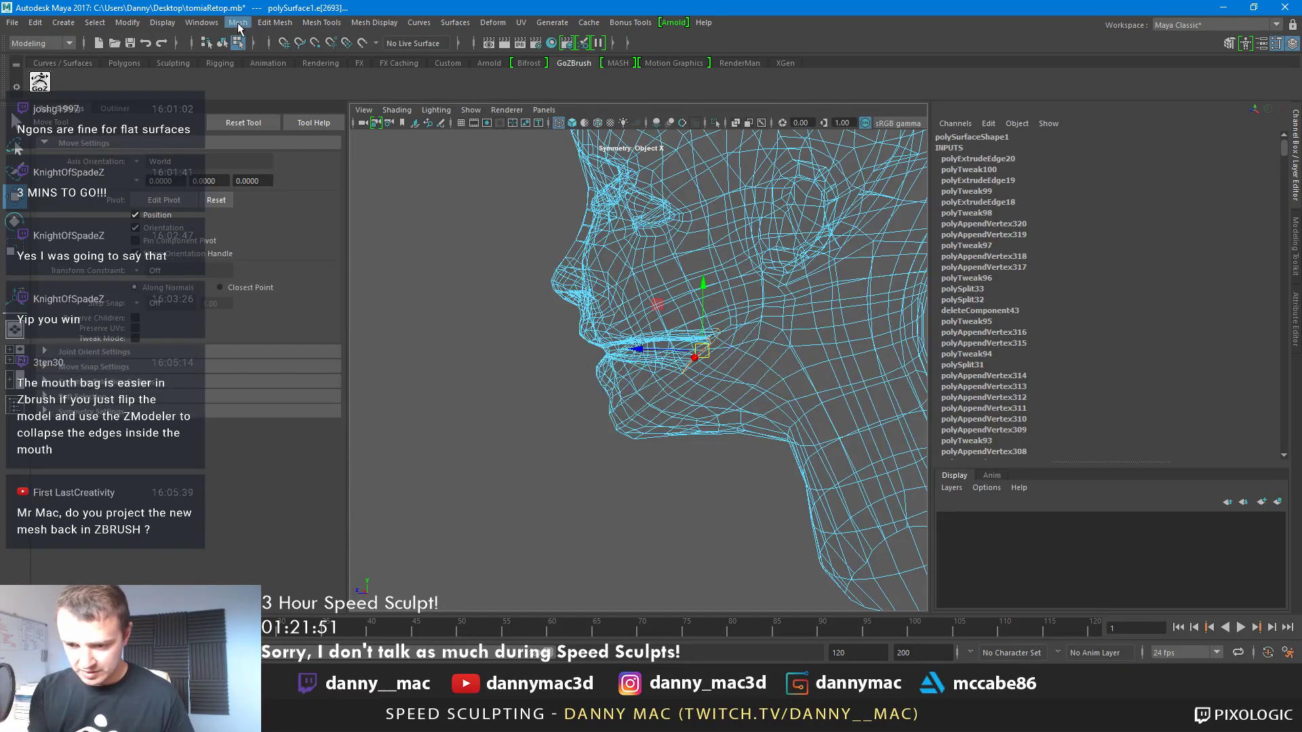
pyautogui.click(238, 23)
pyautogui.moveTo(274, 22)
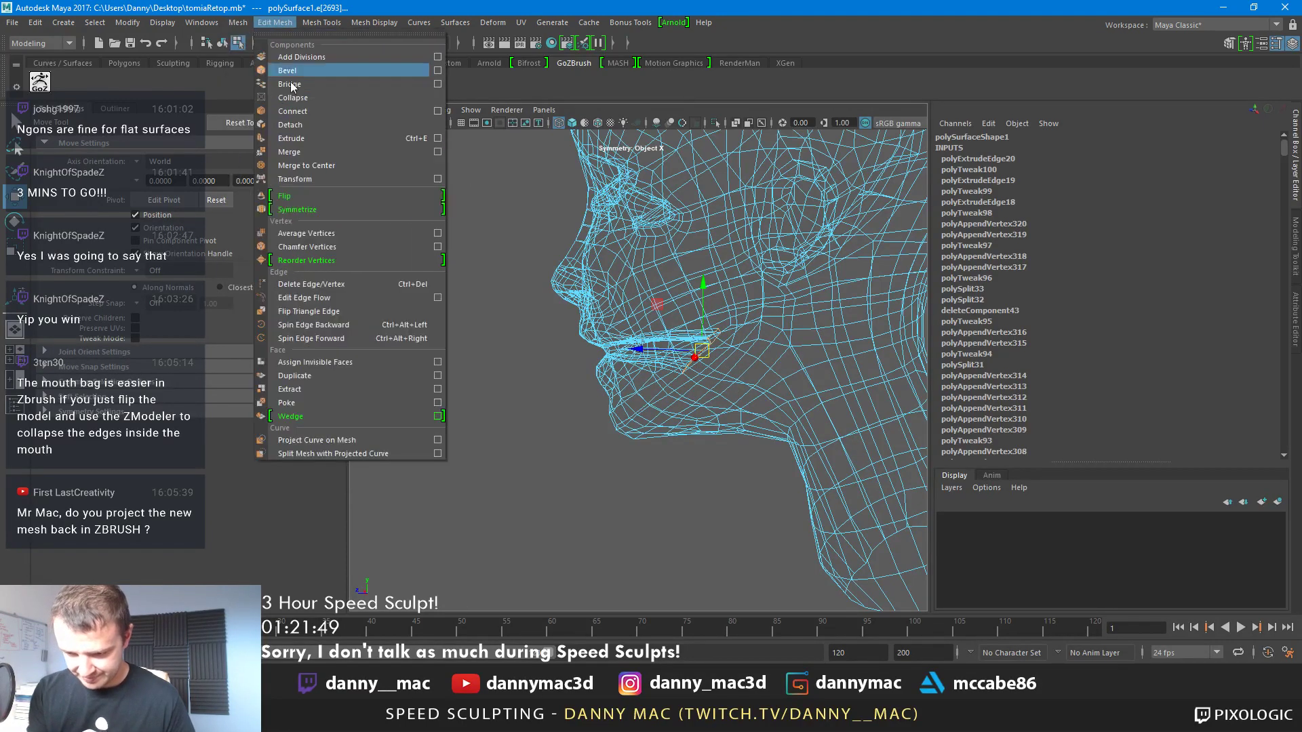
pyautogui.click(407, 219)
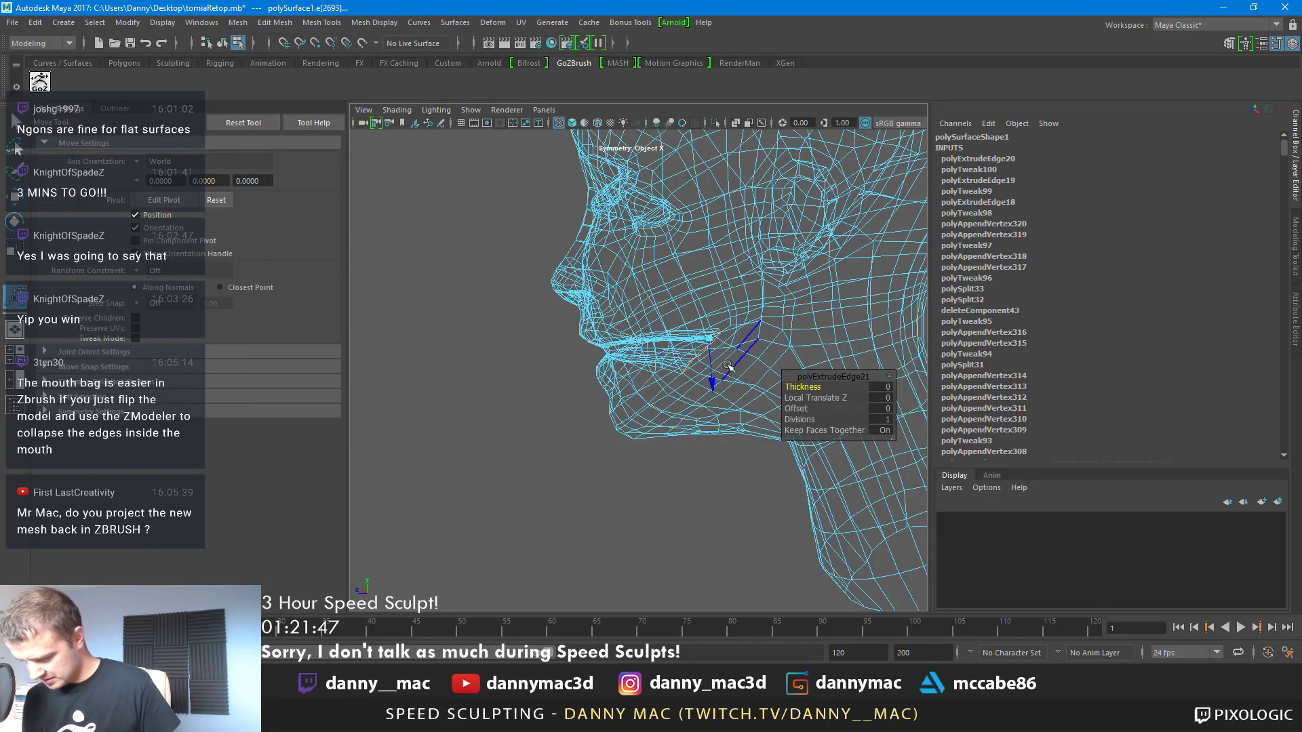
pyautogui.moveTo(721, 353); pyautogui.dragTo(759, 388)
pyautogui.moveTo(760, 380)
pyautogui.keyDown('alt'); pyautogui.mouseDown(button='right')
pyautogui.moveTo(759, 365)
pyautogui.moveTo(761, 380)
pyautogui.mouseUp(button='right'); pyautogui.keyUp('alt')
pyautogui.keyDown('alt'); pyautogui.moveTo(760, 379); pyautogui.dragTo(837, 425); pyautogui.keyUp('alt')
pyautogui.keyDown('alt'); pyautogui.moveTo(836, 424); pyautogui.dragTo(855, 407, button='right'); pyautogui.keyUp('alt')
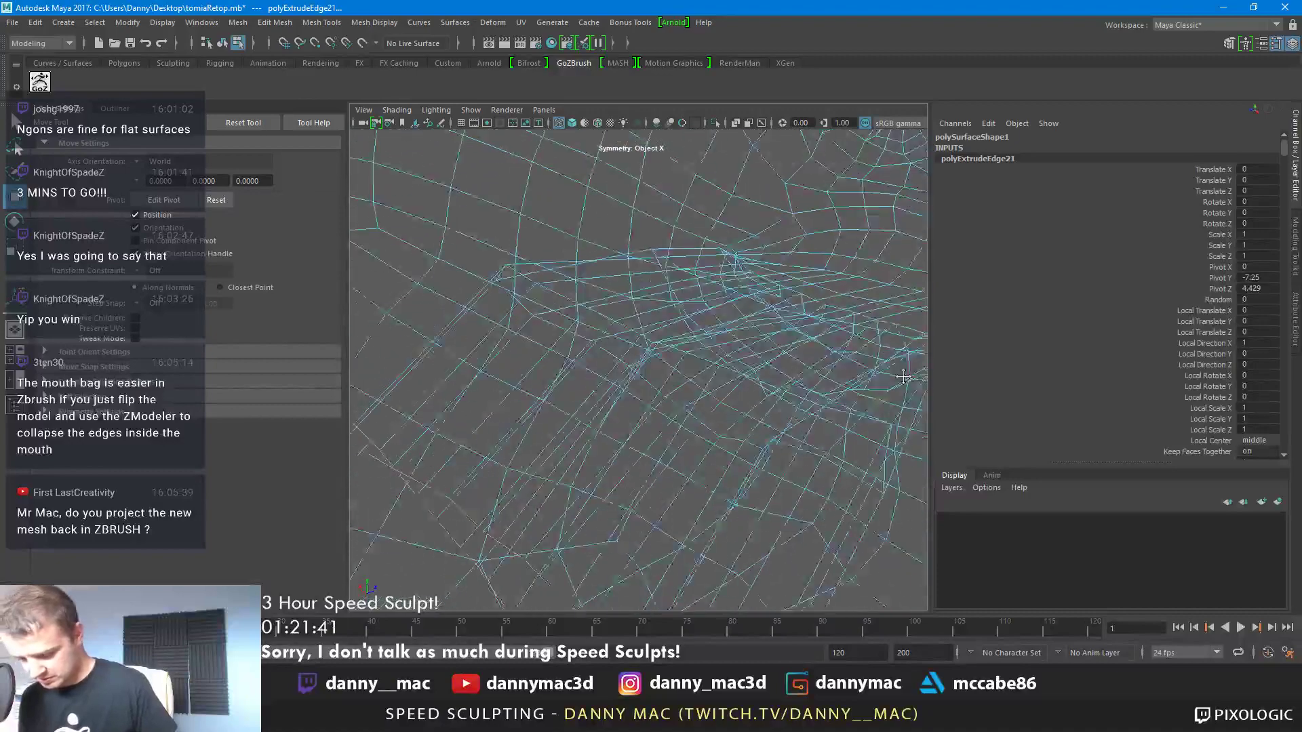
pyautogui.keyDown('alt'); pyautogui.moveTo(856, 407); pyautogui.dragTo(893, 317, button='middle'); pyautogui.keyUp('alt')
# Activate the Quad Draw tool on the mouth bag mesh
pyautogui.click(315, 22)
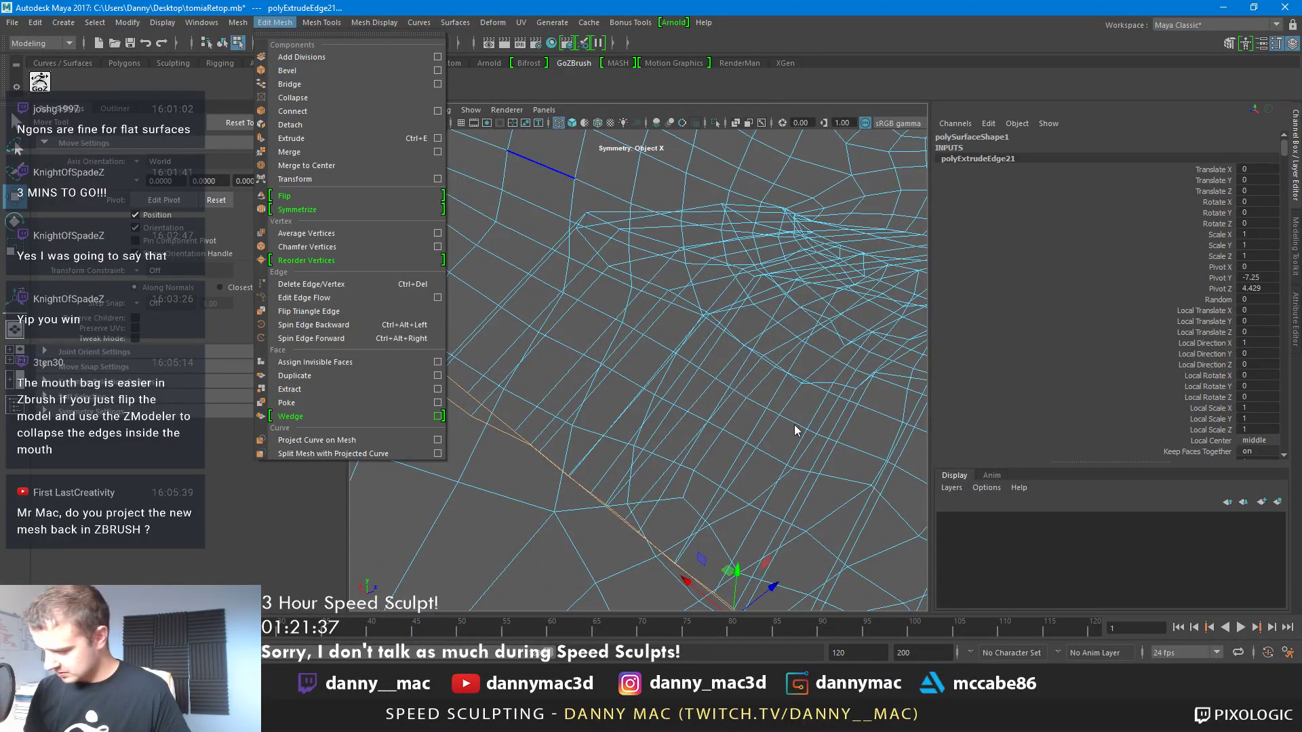
pyautogui.click(1293, 318)
pyautogui.click(1292, 319)
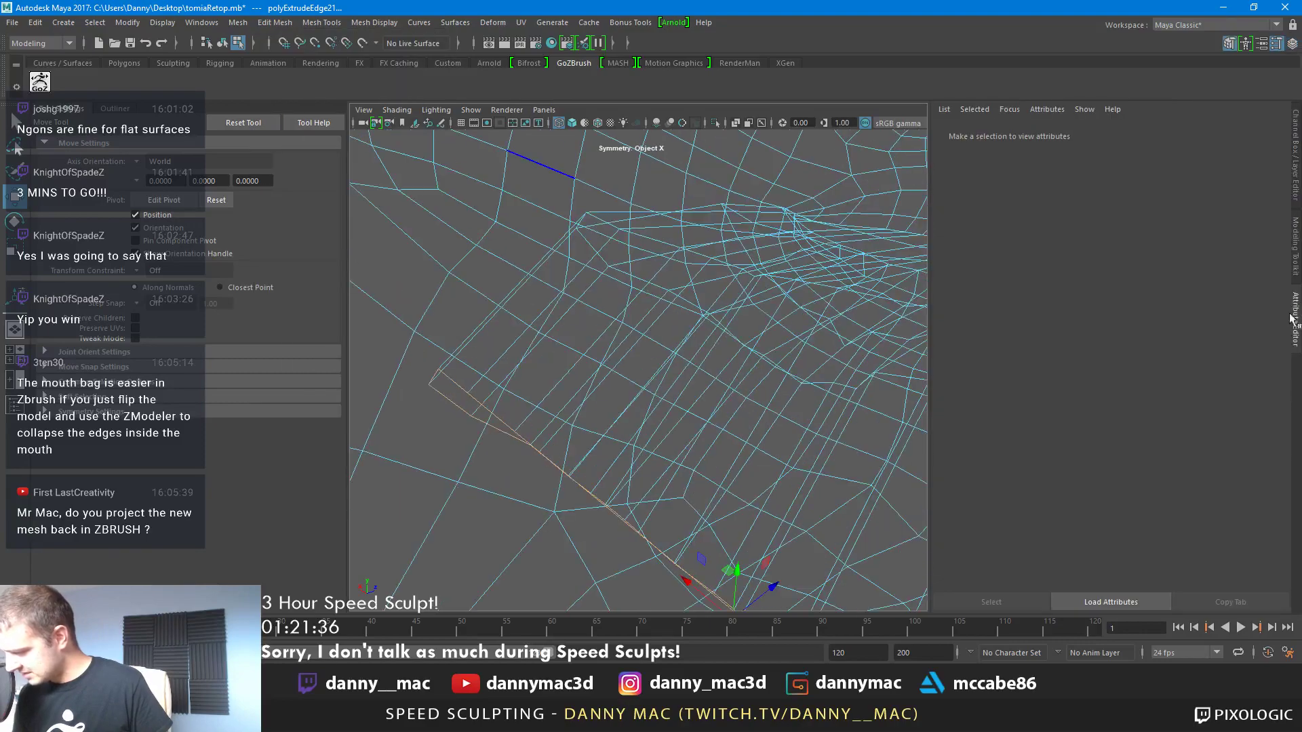
pyautogui.click(1295, 268)
pyautogui.click(1233, 507)
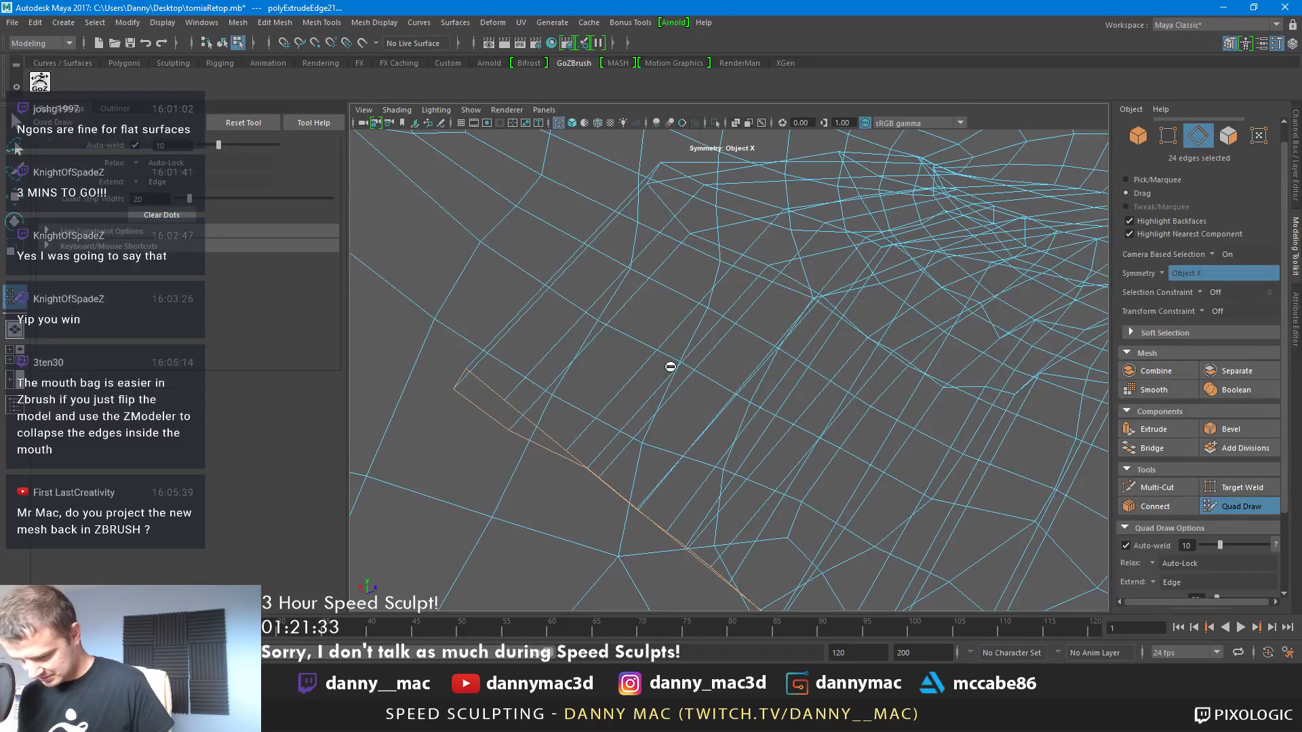
# Show the head in shaded display, examine the mouth bag and the face, and return to the Move tool
pyautogui.moveTo(721, 354)
pyautogui.keyDown('alt'); pyautogui.mouseDown()
pyautogui.moveTo(663, 341)
pyautogui.moveTo(775, 350)
pyautogui.moveTo(712, 424)
pyautogui.moveTo(782, 471)
pyautogui.mouseUp(); pyautogui.keyUp('alt')
pyautogui.press('5')
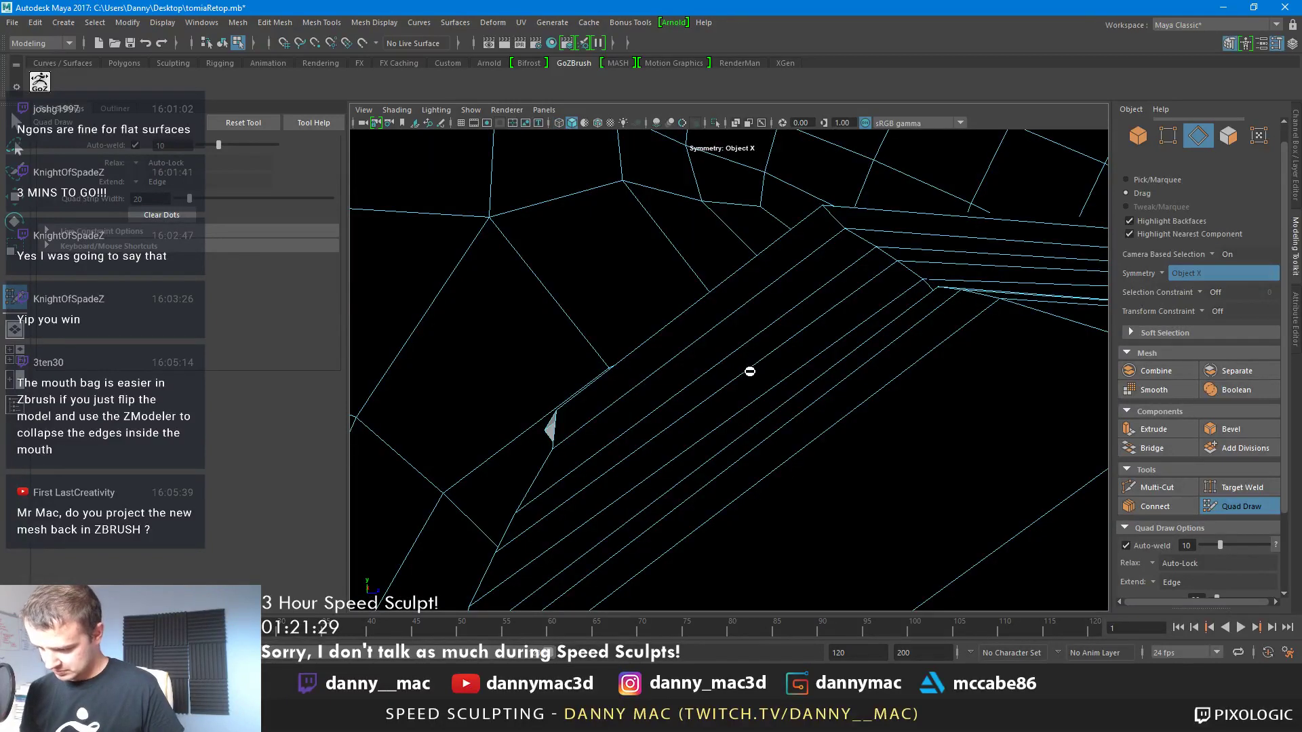
pyautogui.keyDown('alt'); pyautogui.moveTo(764, 364); pyautogui.dragTo(724, 346, button='right'); pyautogui.keyUp('alt')
pyautogui.keyDown('alt'); pyautogui.moveTo(723, 346); pyautogui.dragTo(916, 361); pyautogui.keyUp('alt')
pyautogui.keyDown('alt'); pyautogui.moveTo(768, 347); pyautogui.dragTo(573, 414); pyautogui.keyUp('alt')
pyautogui.scroll(-6, 662, 305)
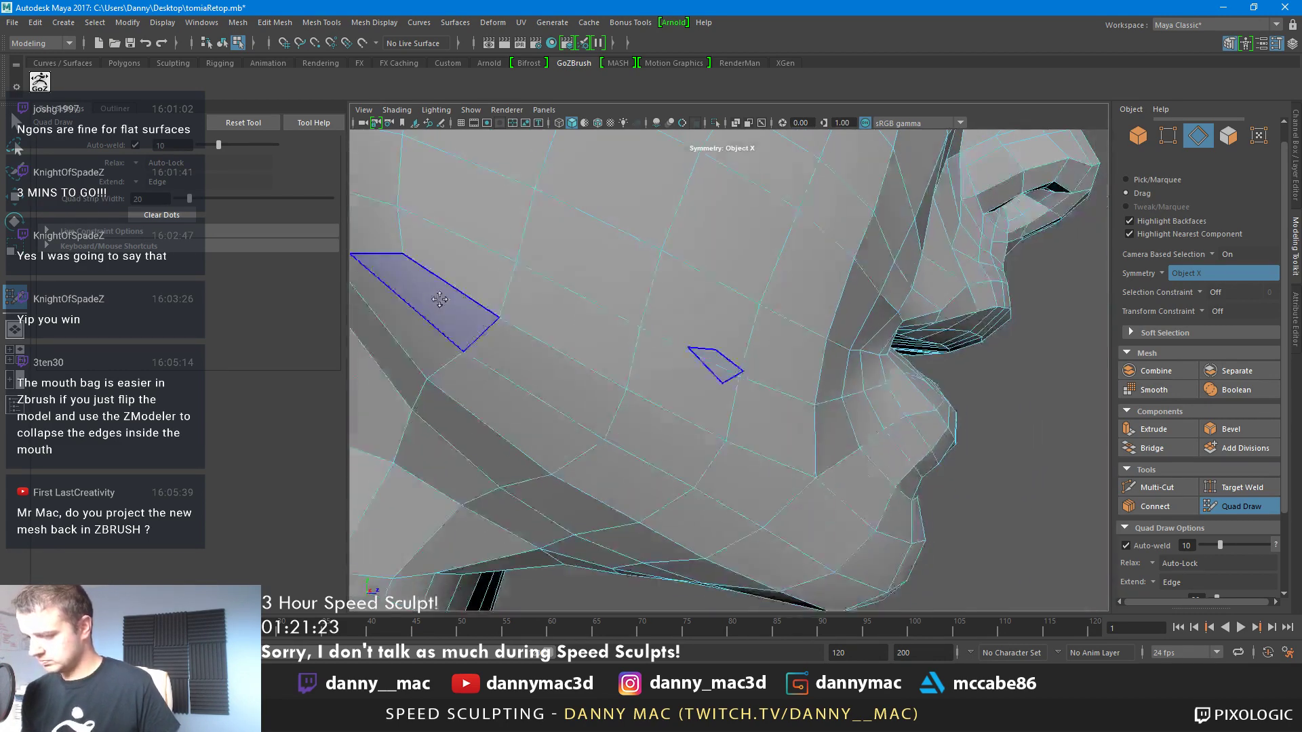
pyautogui.keyDown('alt'); pyautogui.moveTo(662, 305); pyautogui.dragTo(840, 346); pyautogui.keyUp('alt')
pyautogui.press('w')
pyautogui.keyDown('alt'); pyautogui.moveTo(830, 323); pyautogui.dragTo(792, 321, button='right'); pyautogui.keyUp('alt')
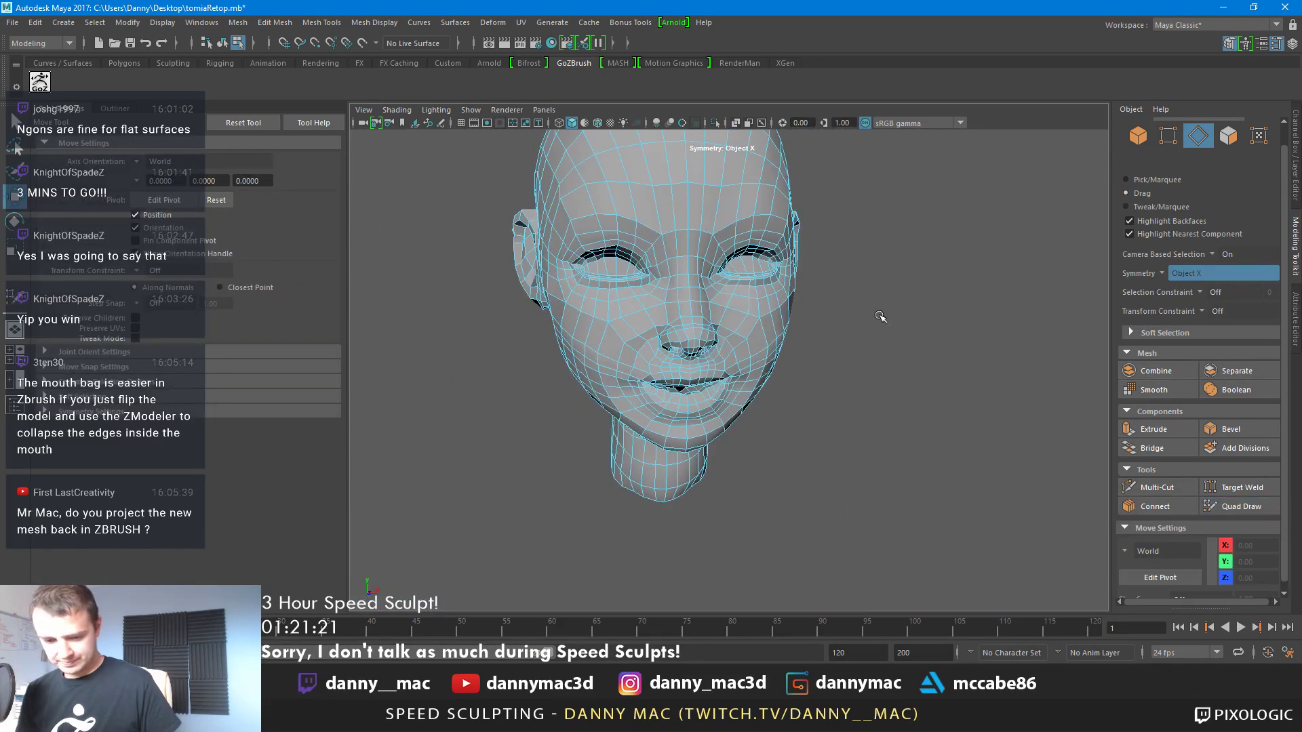
# Select the head's group and set its Scale X, Y and Z to 1
pyautogui.hotkey('ctrl', 'a')
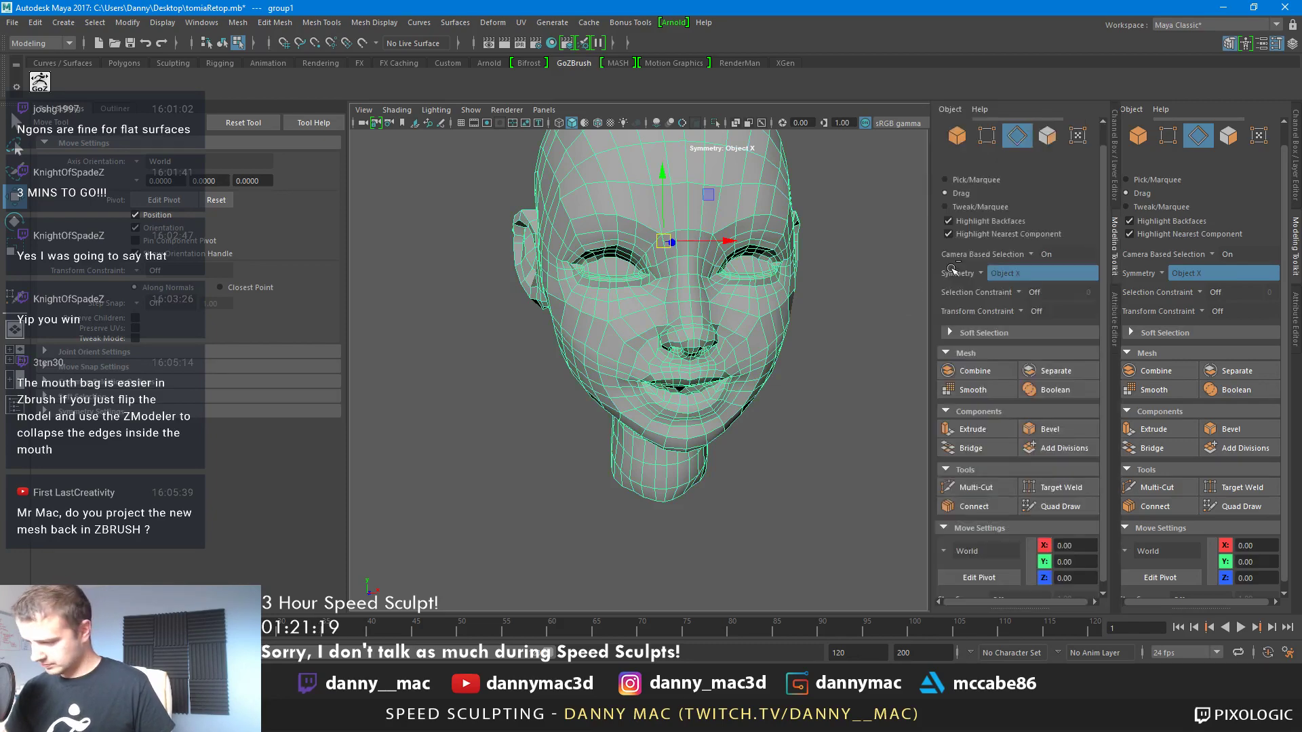
pyautogui.moveTo(1268, 215); pyautogui.dragTo(1269, 232)
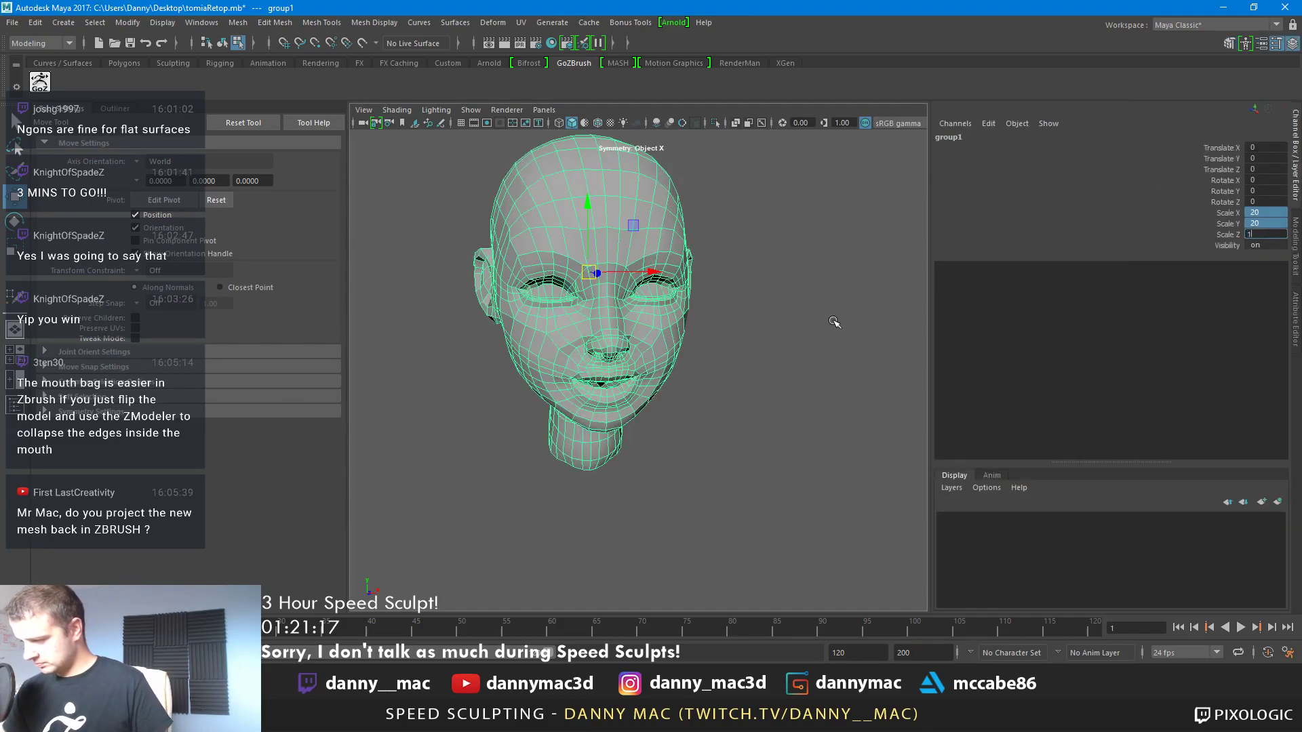
pyautogui.write('1')
pyautogui.press('Return')
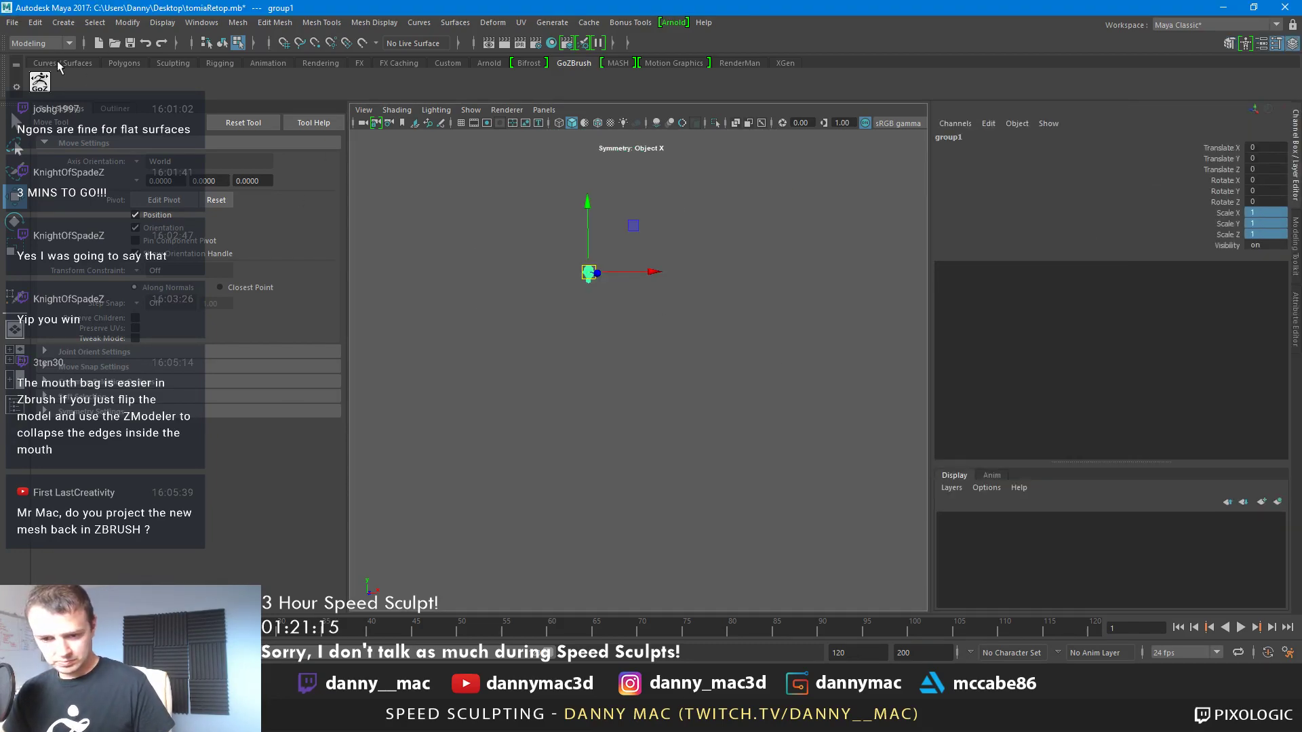
# Send the head to ZBrush with GoZ, creating a new GoZ mesh, and dismiss the import message
pyautogui.click(39, 83)
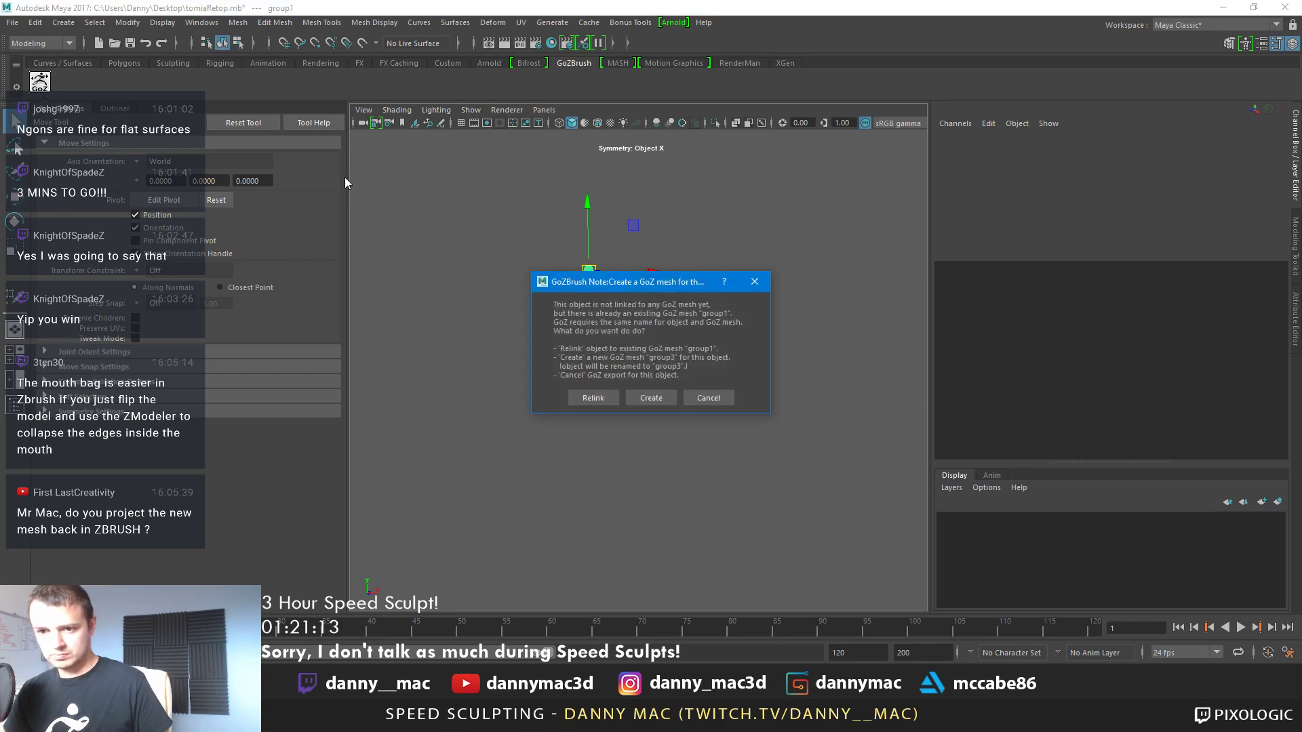
pyautogui.click(647, 399)
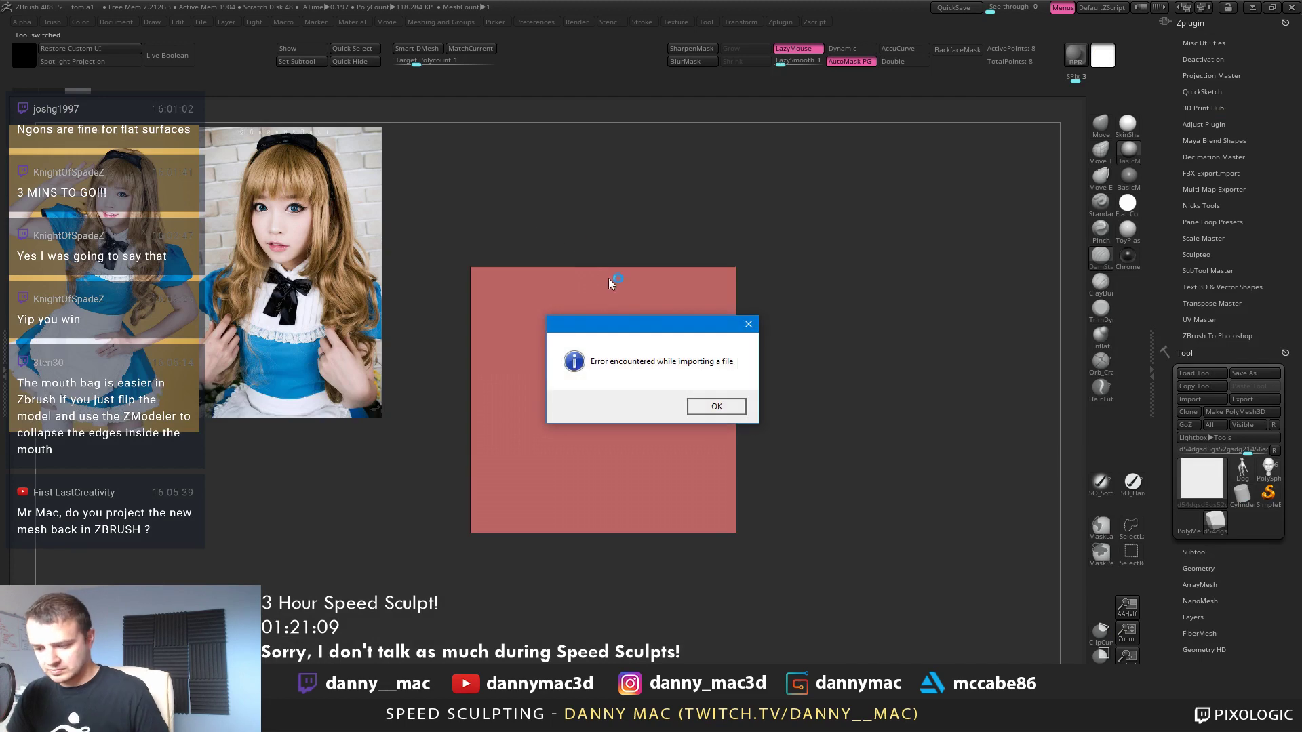
pyautogui.click(727, 411)
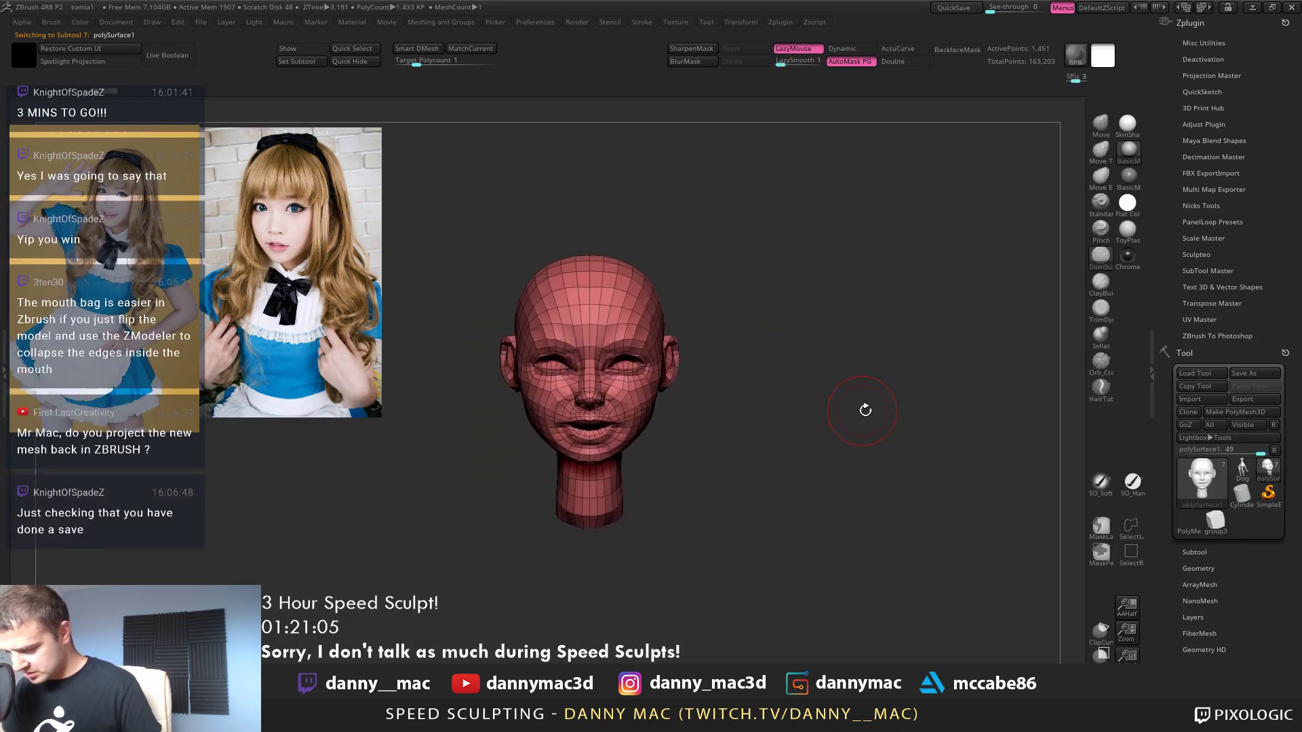
# Return to the polySurface1 tool, move the retopologized head to the top of the subtools and select the PolySphere1 sculpt
pyautogui.click(1188, 522)
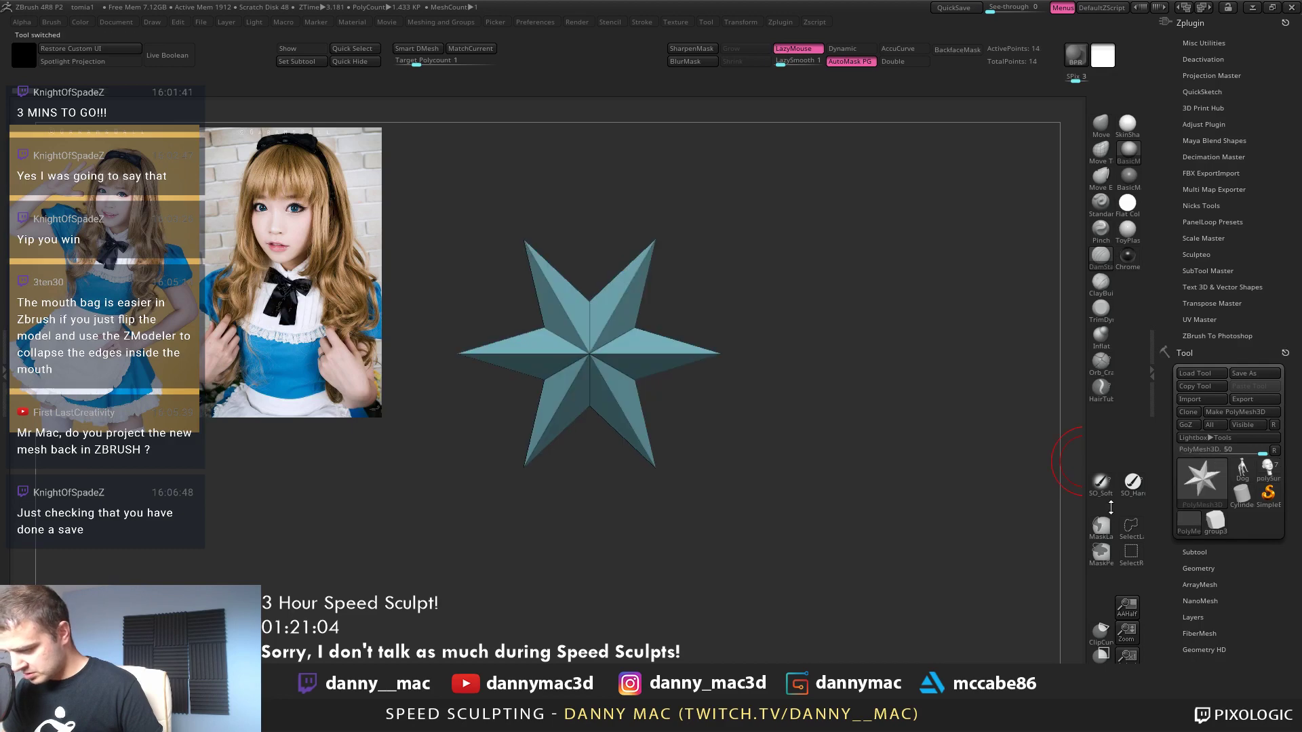
pyautogui.click(1268, 483)
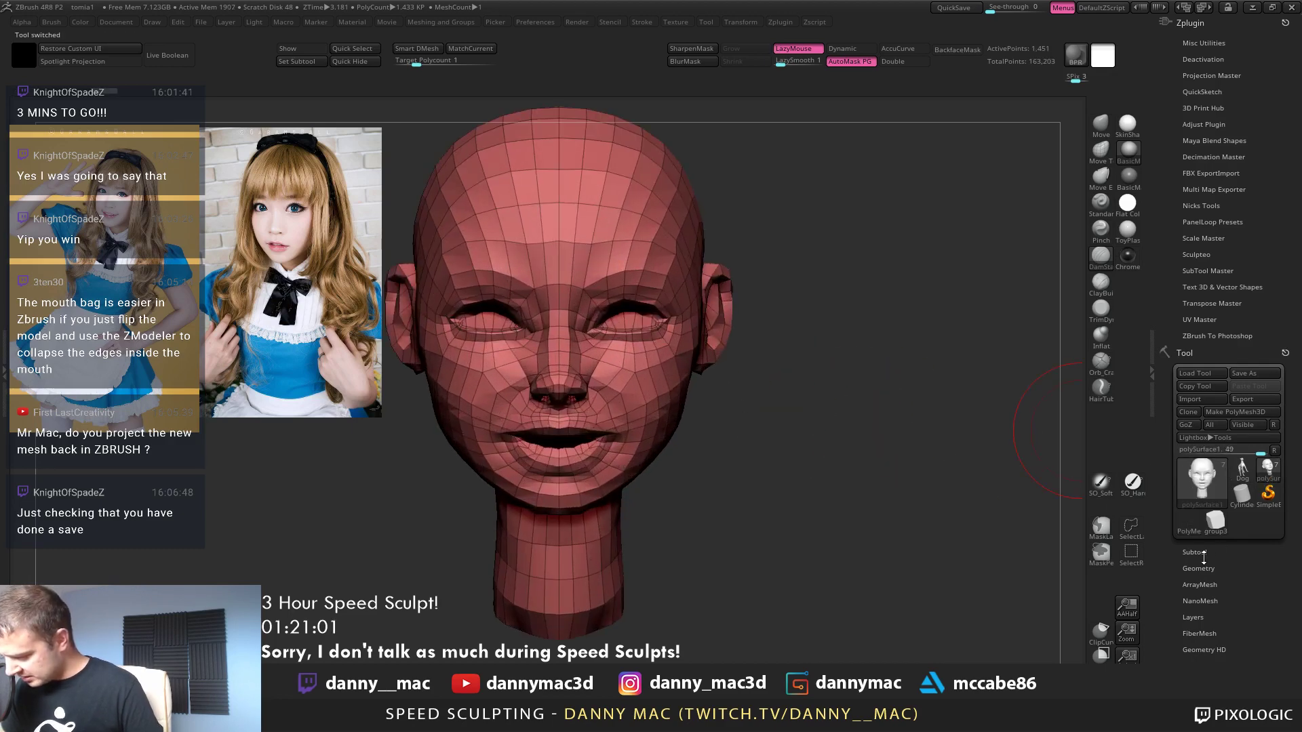
pyautogui.click(1197, 552)
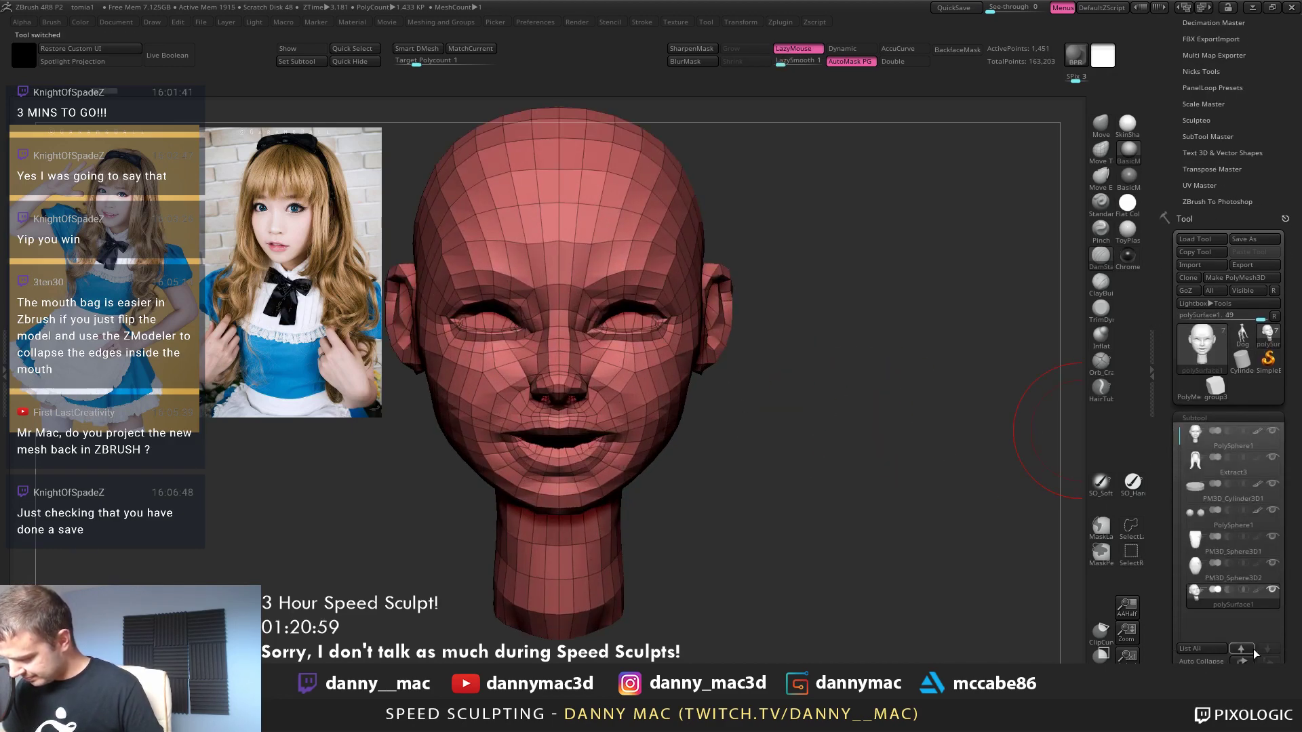
pyautogui.keyDown('shift'); pyautogui.click(1242, 663); pyautogui.keyUp('shift')
pyautogui.click(1210, 468)
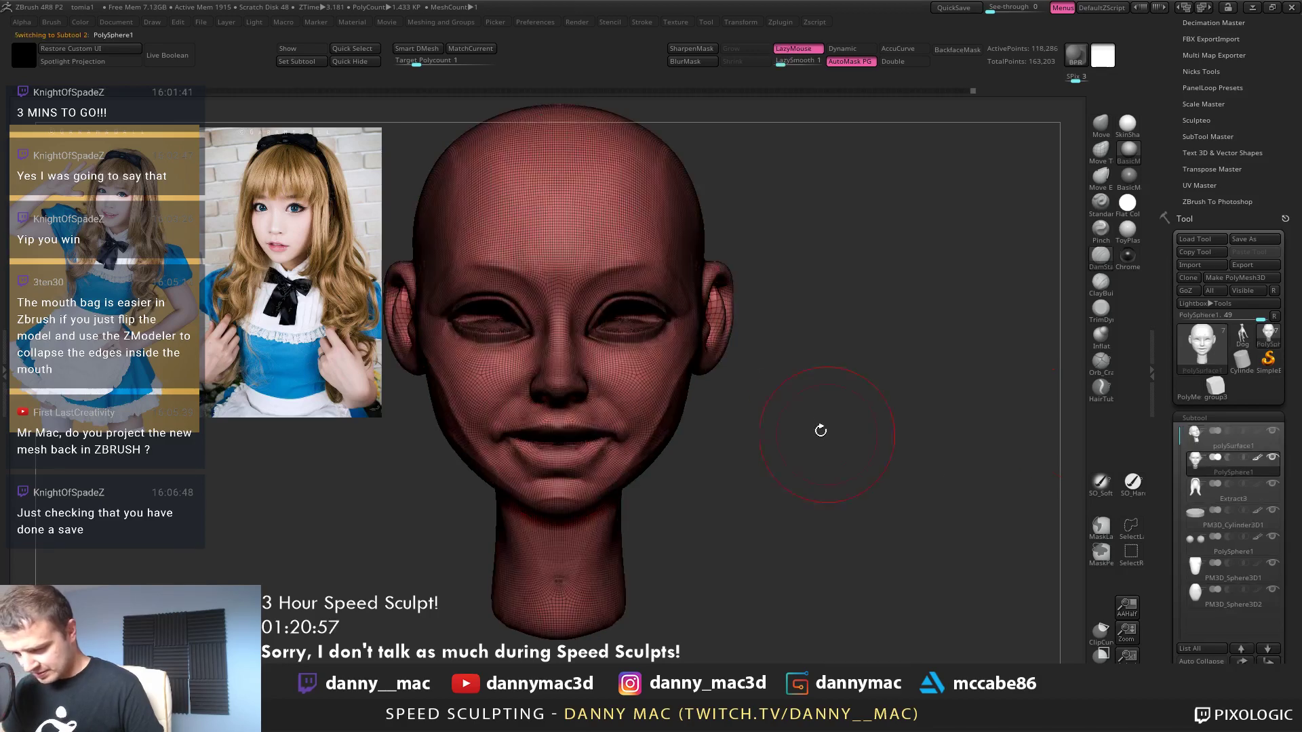
# Compare the sculpt with the retopologized head using the polygon wireframe, and make the polySurface1 subtool active
pyautogui.moveTo(776, 428); pyautogui.dragTo(823, 369)
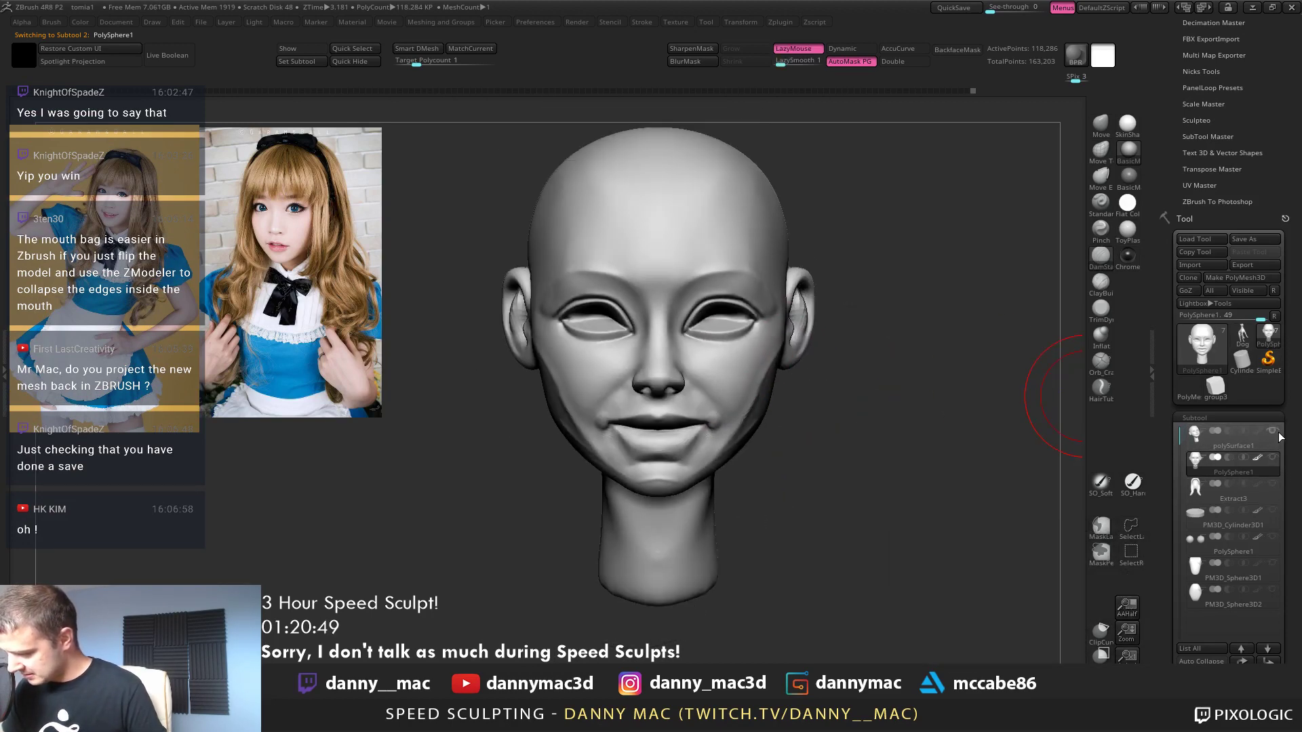
pyautogui.hotkey('shift', 'f')
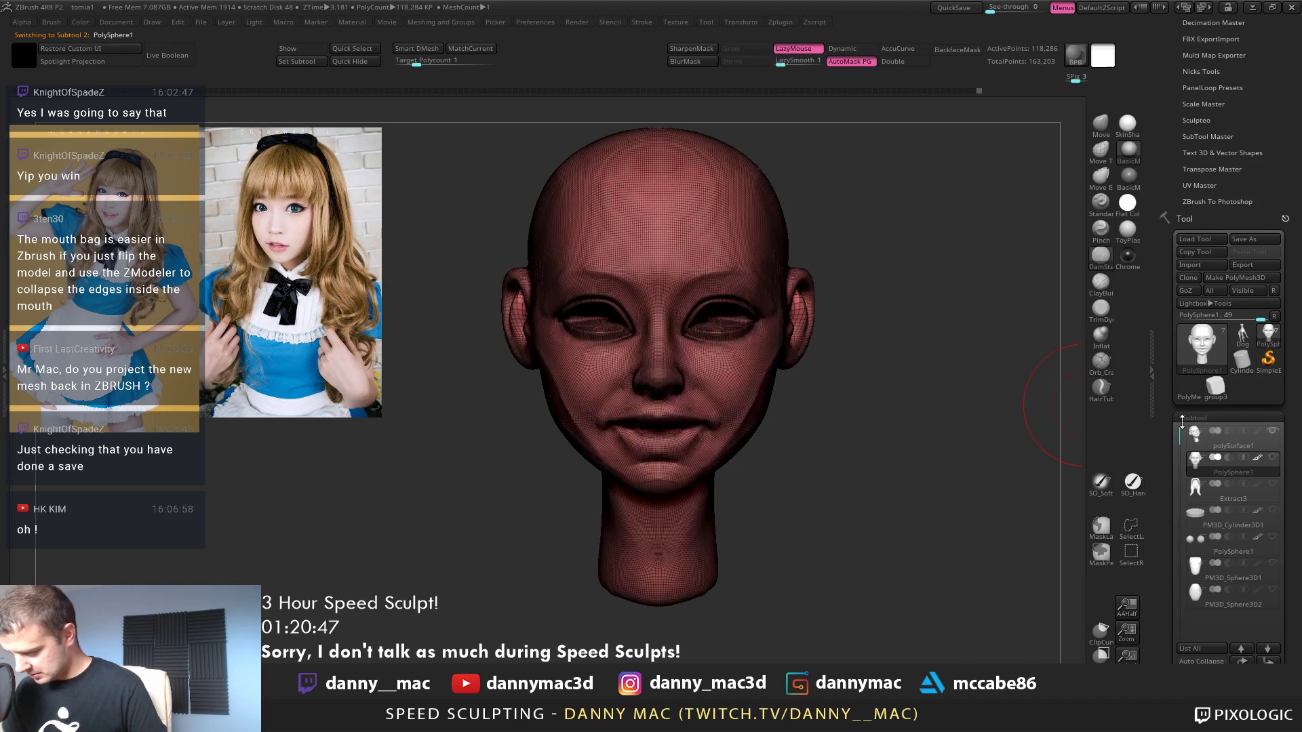
pyautogui.click(1266, 446)
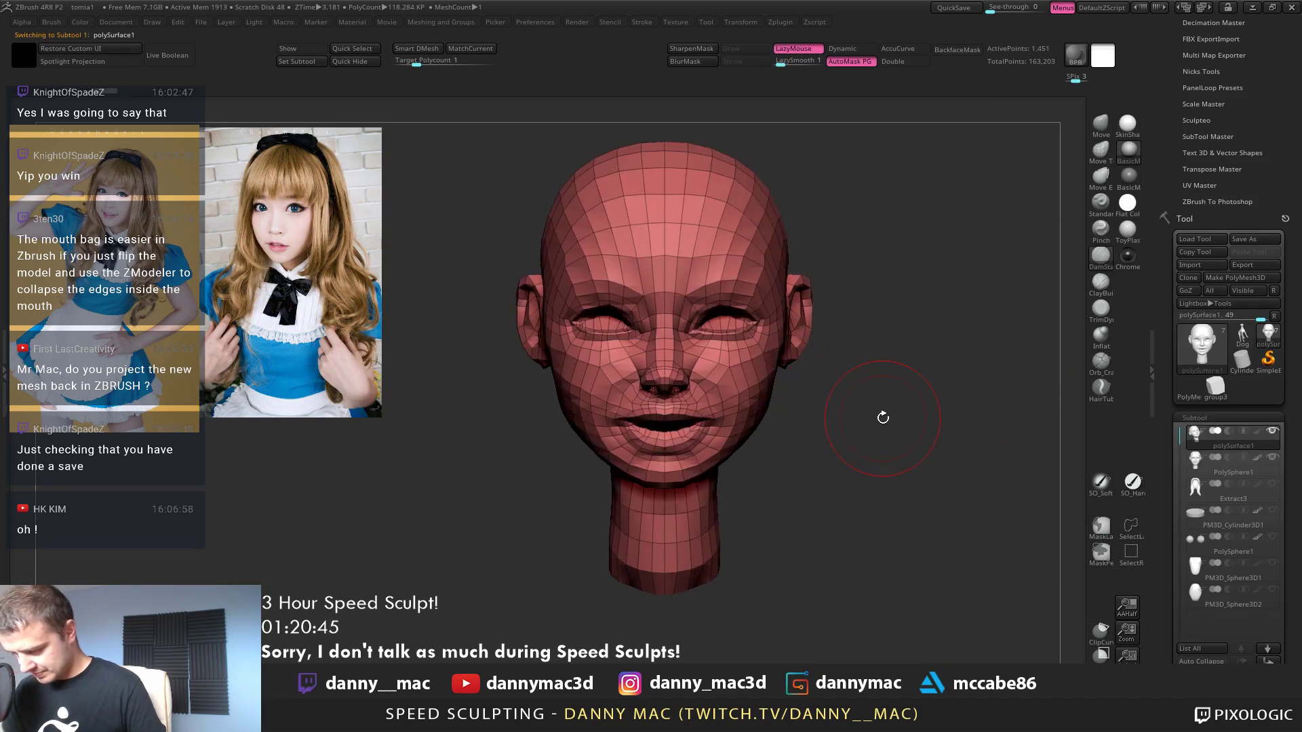
pyautogui.moveTo(835, 417)
pyautogui.mouseDown()
pyautogui.moveTo(766, 415)
pyautogui.moveTo(847, 489)
pyautogui.moveTo(956, 502)
pyautogui.moveTo(984, 488)
pyautogui.mouseUp()
pyautogui.hotkey('shift', 'f')
# Subdivide the retopologized head once and examine the area around the mouth and nose
pyautogui.keyDown('ctrl'); pyautogui.moveTo(746, 451); pyautogui.dragTo(678, 431, button='right'); pyautogui.keyUp('ctrl')
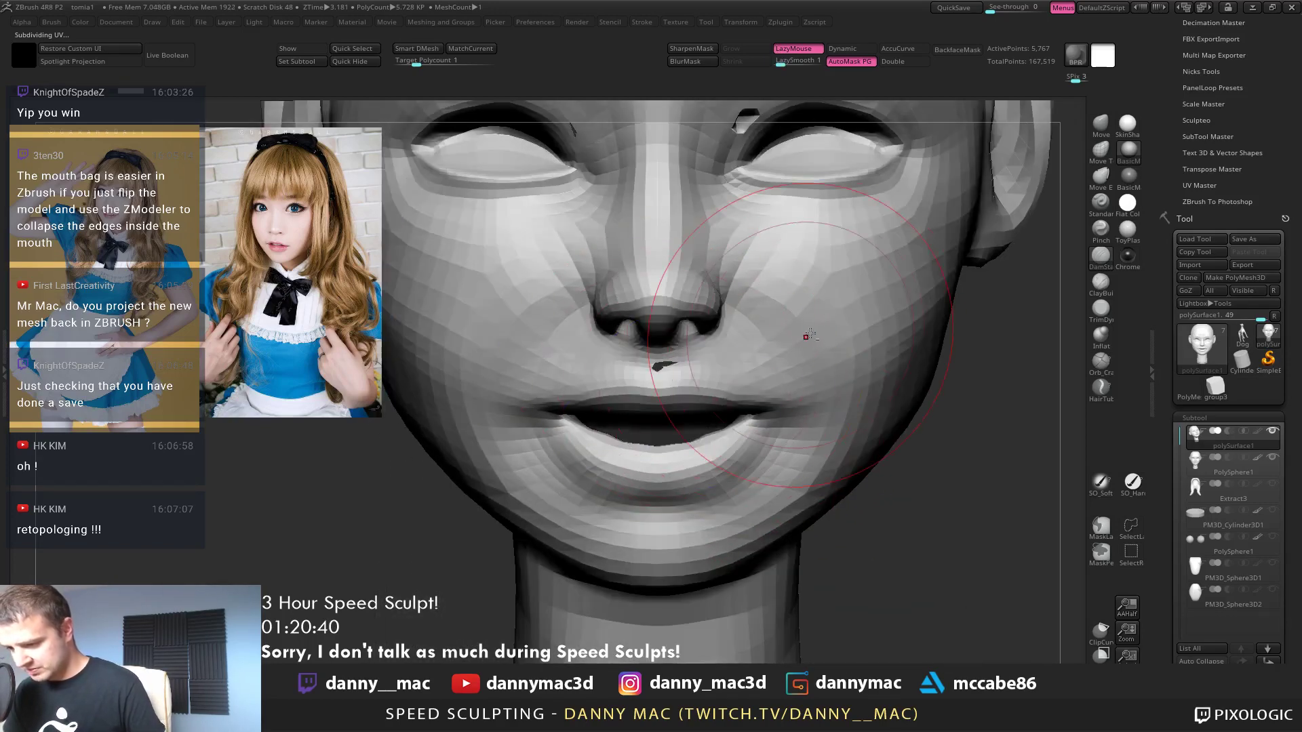
pyautogui.moveTo(810, 334)
pyautogui.keyDown('alt'); pyautogui.mouseDown(button='right')
pyautogui.moveTo(780, 367)
pyautogui.moveTo(645, 376)
pyautogui.moveTo(668, 420)
pyautogui.moveTo(750, 408)
pyautogui.moveTo(723, 432)
pyautogui.moveTo(801, 379)
pyautogui.moveTo(817, 350)
pyautogui.mouseUp(button='right'); pyautogui.keyUp('alt')
pyautogui.rightClick(769, 352)
pyautogui.keyDown('ctrl'); pyautogui.moveTo(817, 350); pyautogui.dragTo(786, 366, button='right'); pyautogui.keyUp('ctrl')
# Switch back to Maya, frame the small head mesh and enter face selection on it with the Move tool
pyautogui.hotkey('alt', 'Tab')
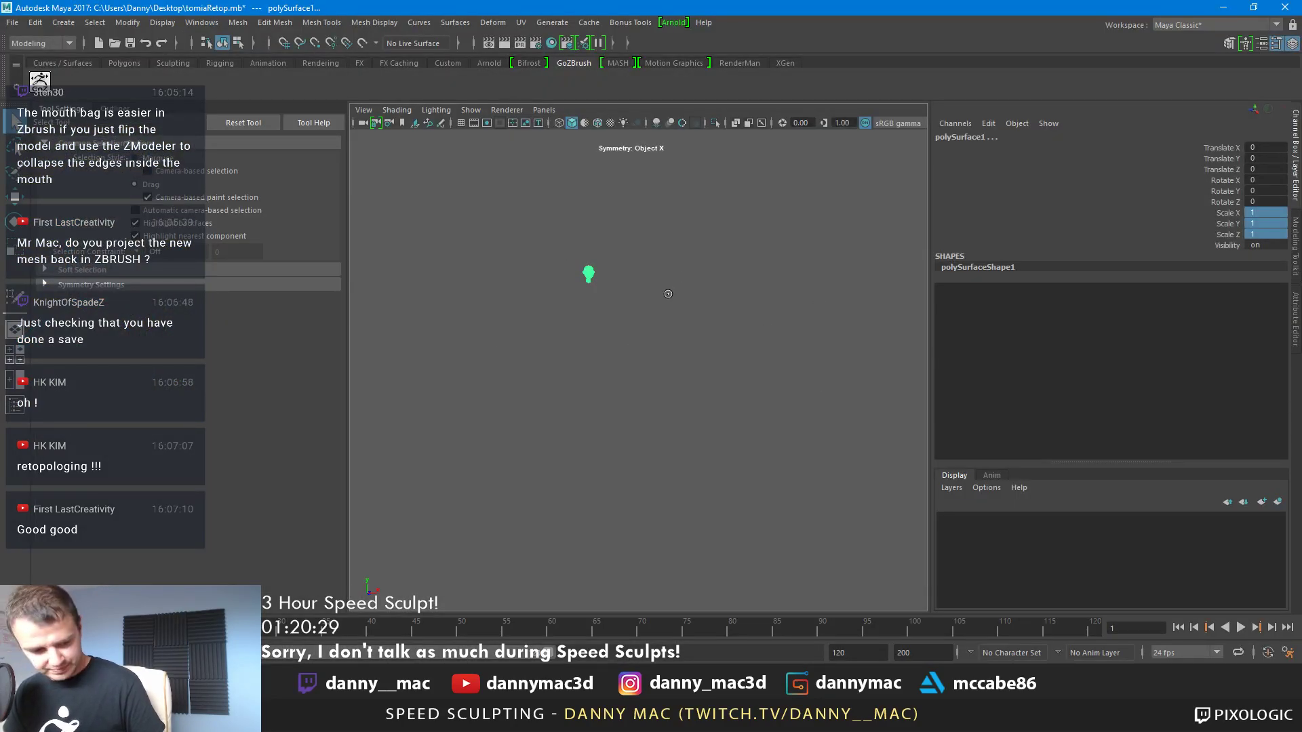
pyautogui.press('space')
pyautogui.click(619, 325)
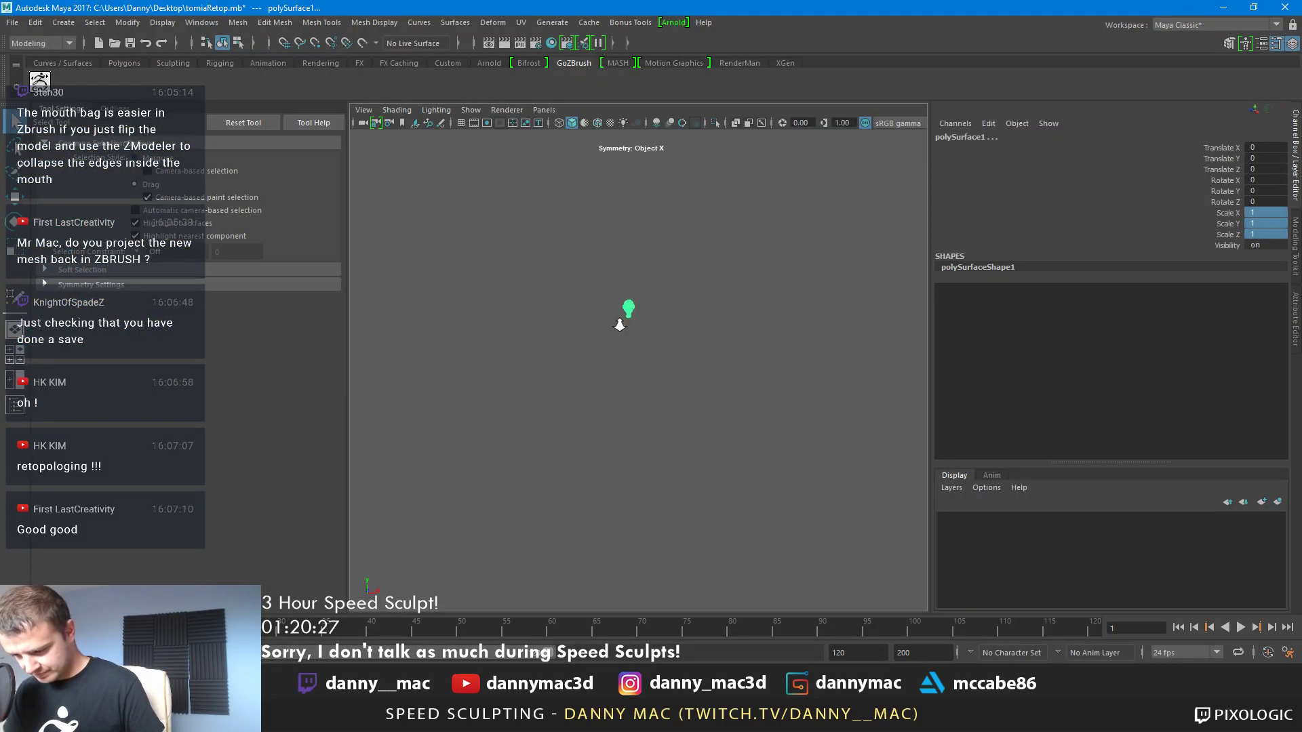
pyautogui.moveTo(669, 297); pyautogui.dragTo(670, 325, button='right')
pyautogui.press('w')
pyautogui.click(633, 567)
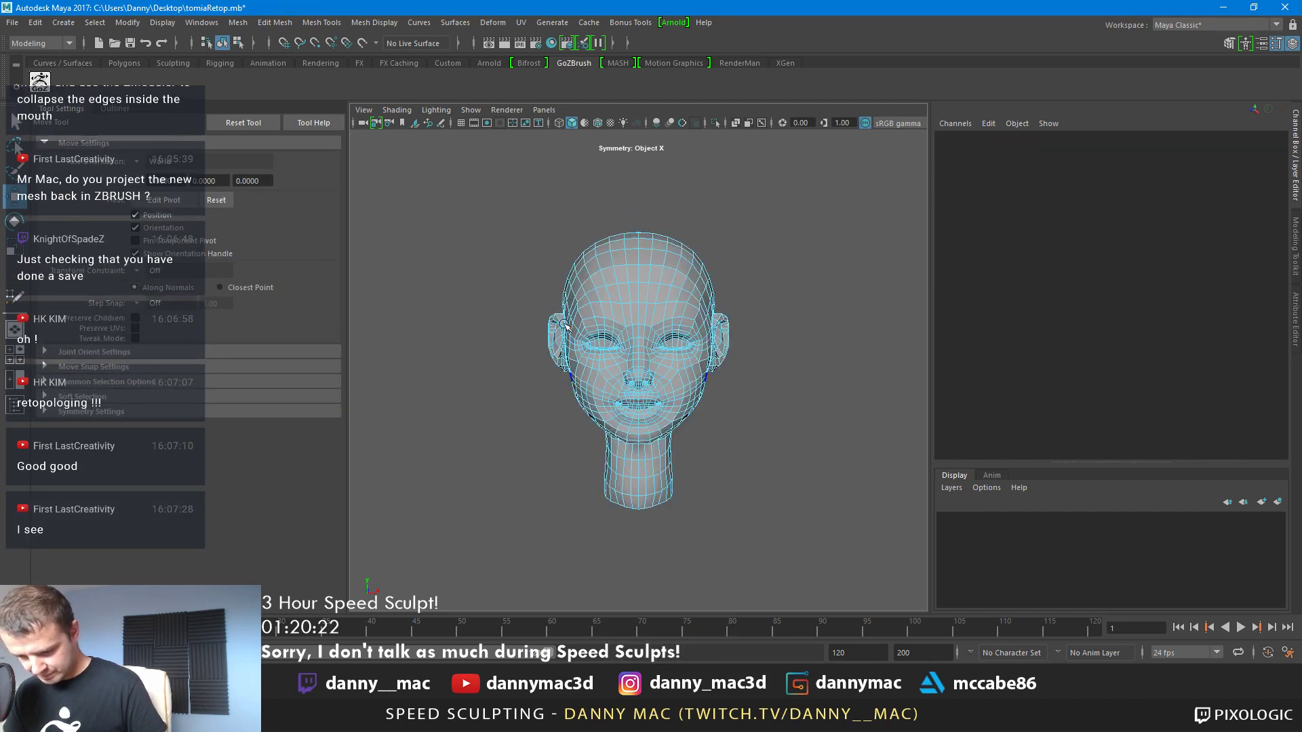
# Turn off symmetry and camera-based selection, and switch the face selection to Pick/Marquee mode
pyautogui.click(1295, 251)
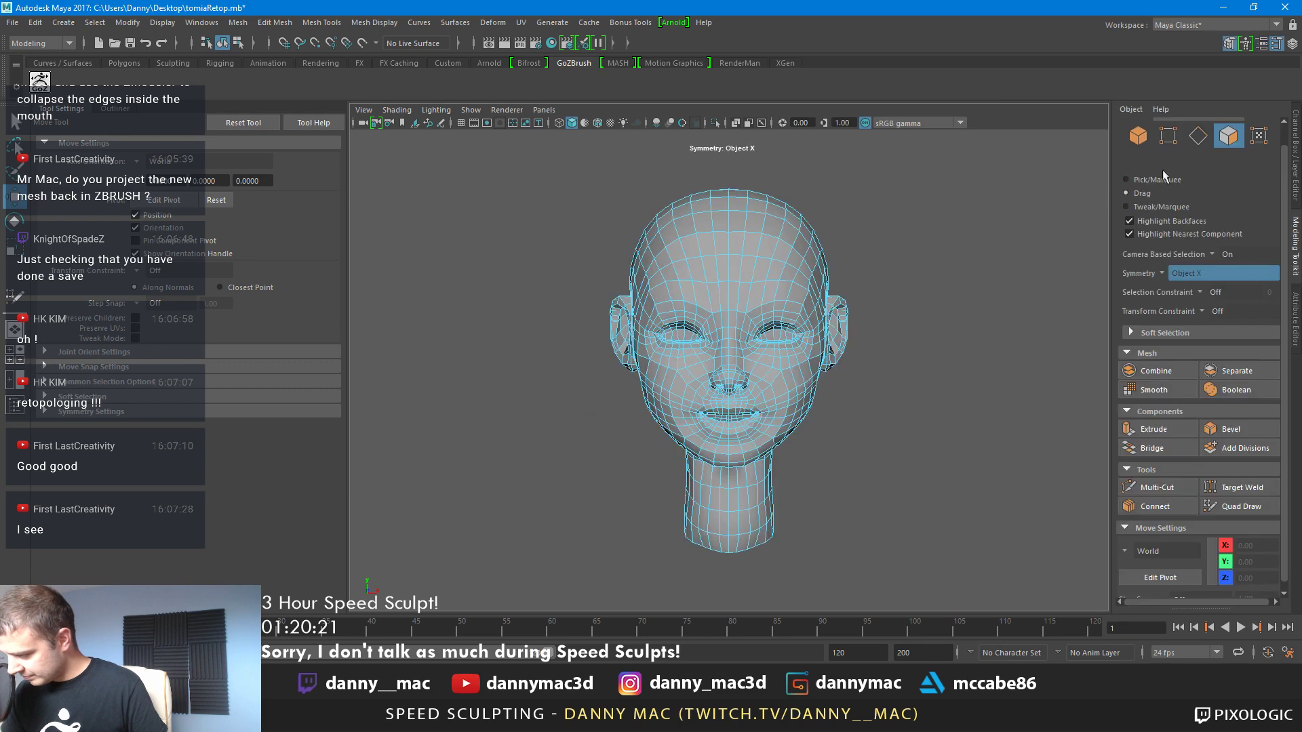
pyautogui.click(1162, 269)
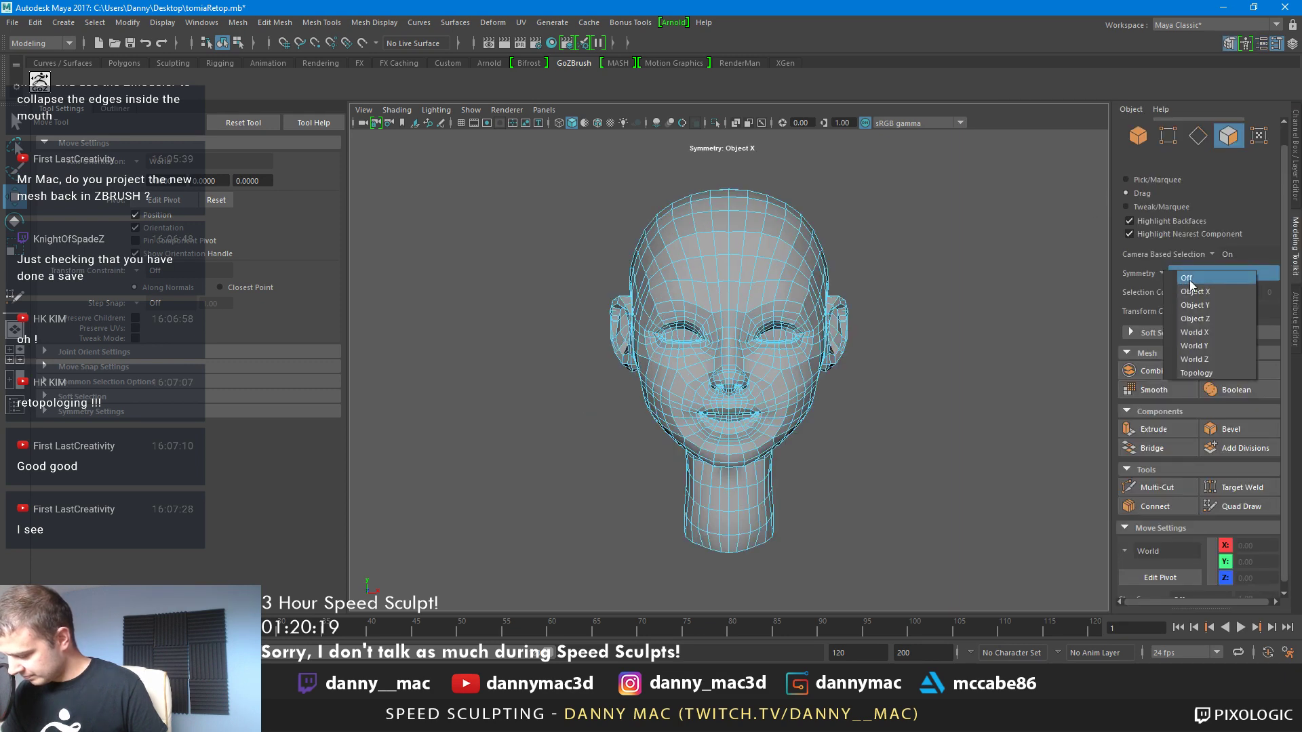
pyautogui.click(1198, 279)
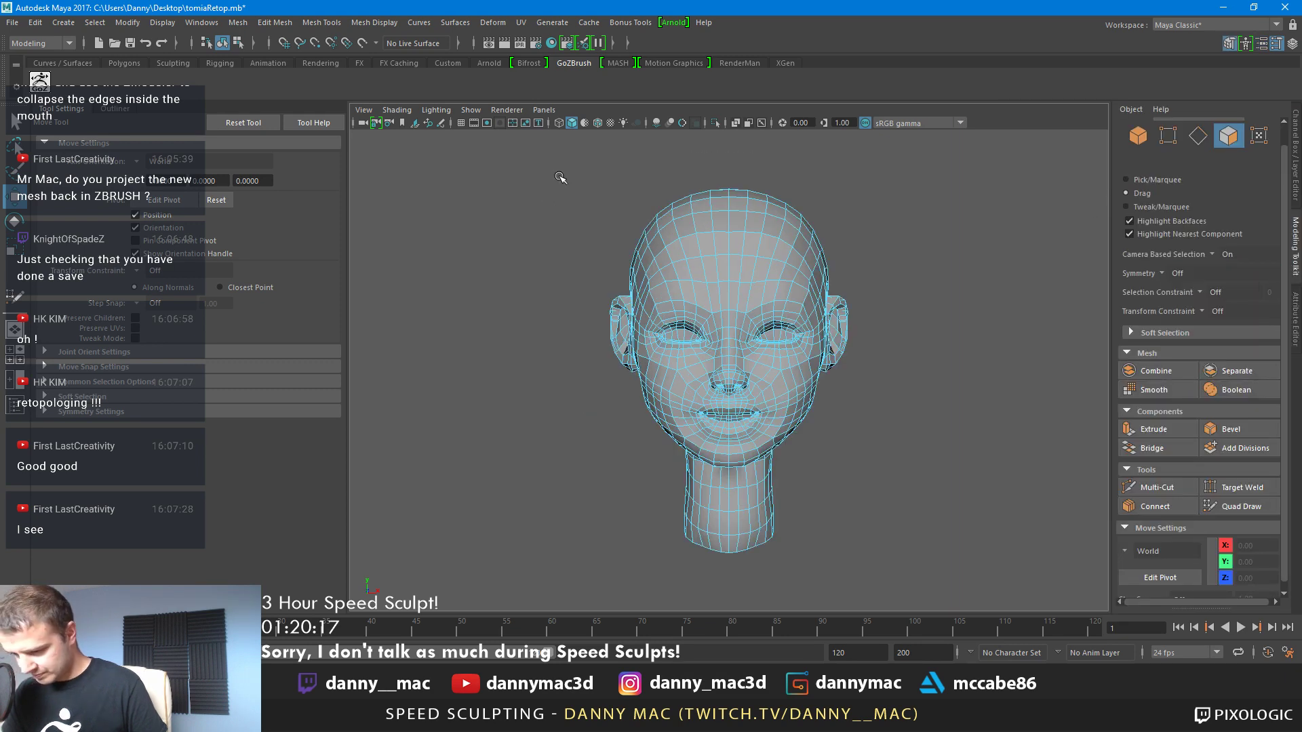
pyautogui.moveTo(683, 545); pyautogui.dragTo(719, 535)
pyautogui.press('q')
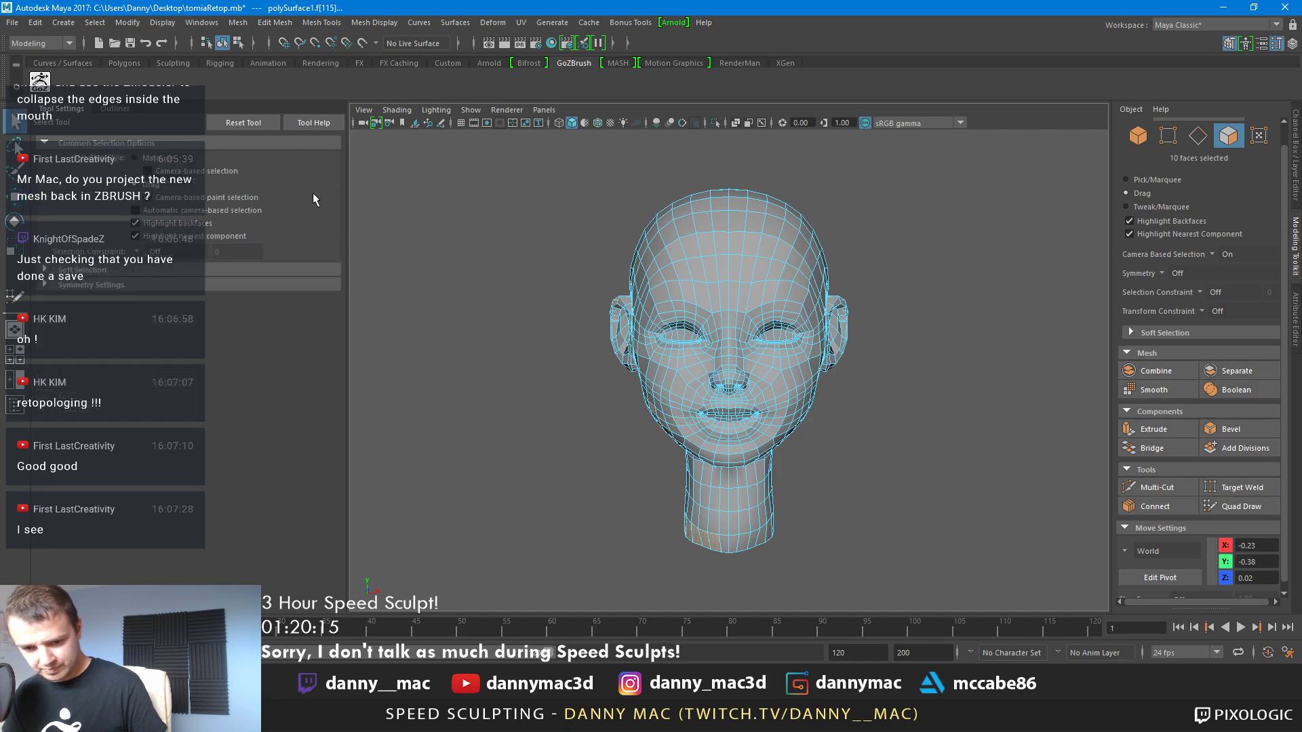
pyautogui.click(151, 158)
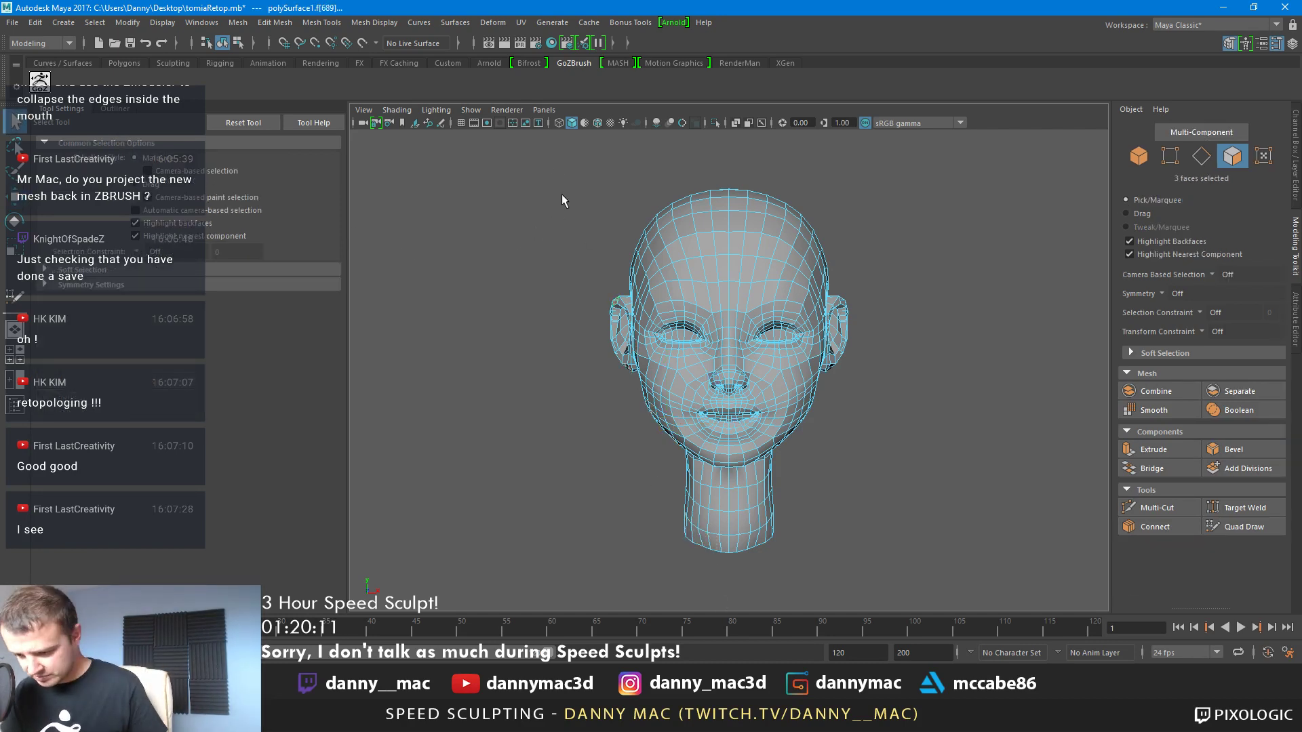
# Delete all faces on one side of the head's centre line and return to object selection on the remaining half
pyautogui.moveTo(560, 196); pyautogui.dragTo(731, 579)
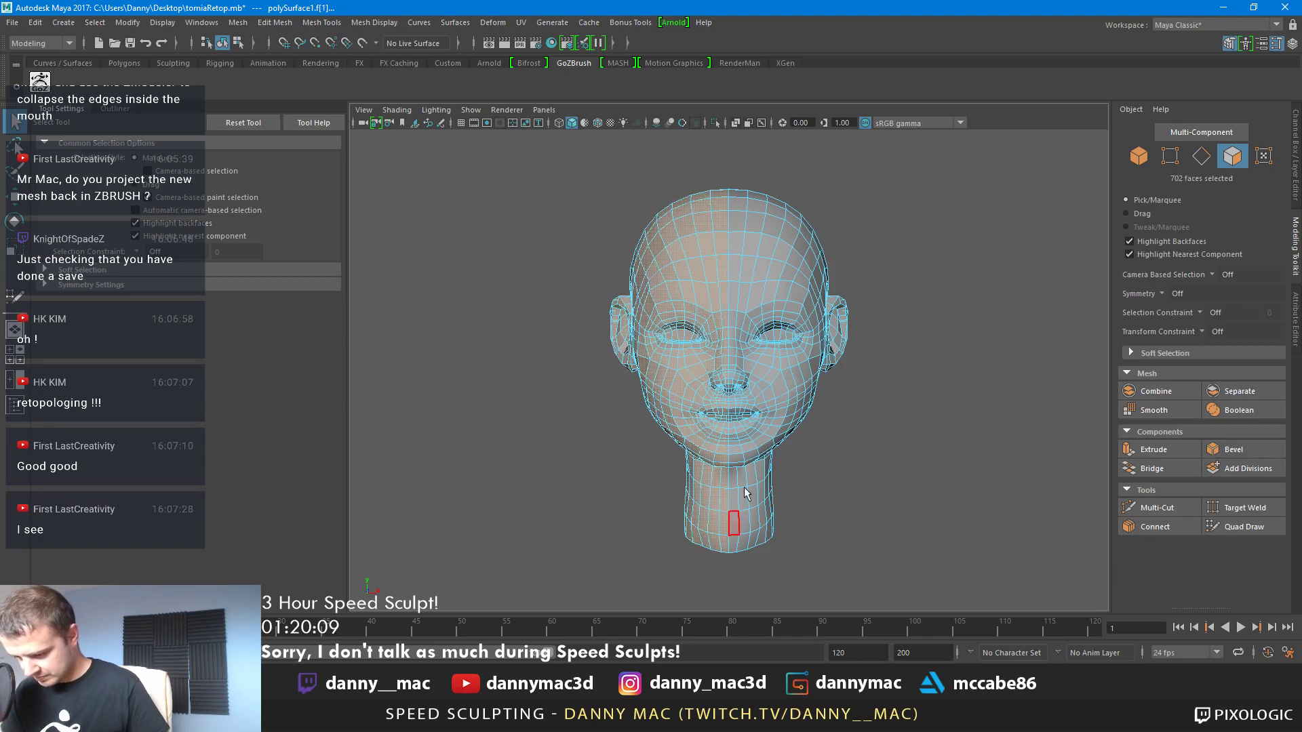
pyautogui.press('Delete')
pyautogui.moveTo(636, 163); pyautogui.dragTo(727, 483)
pyautogui.scroll(3, 794, 328)
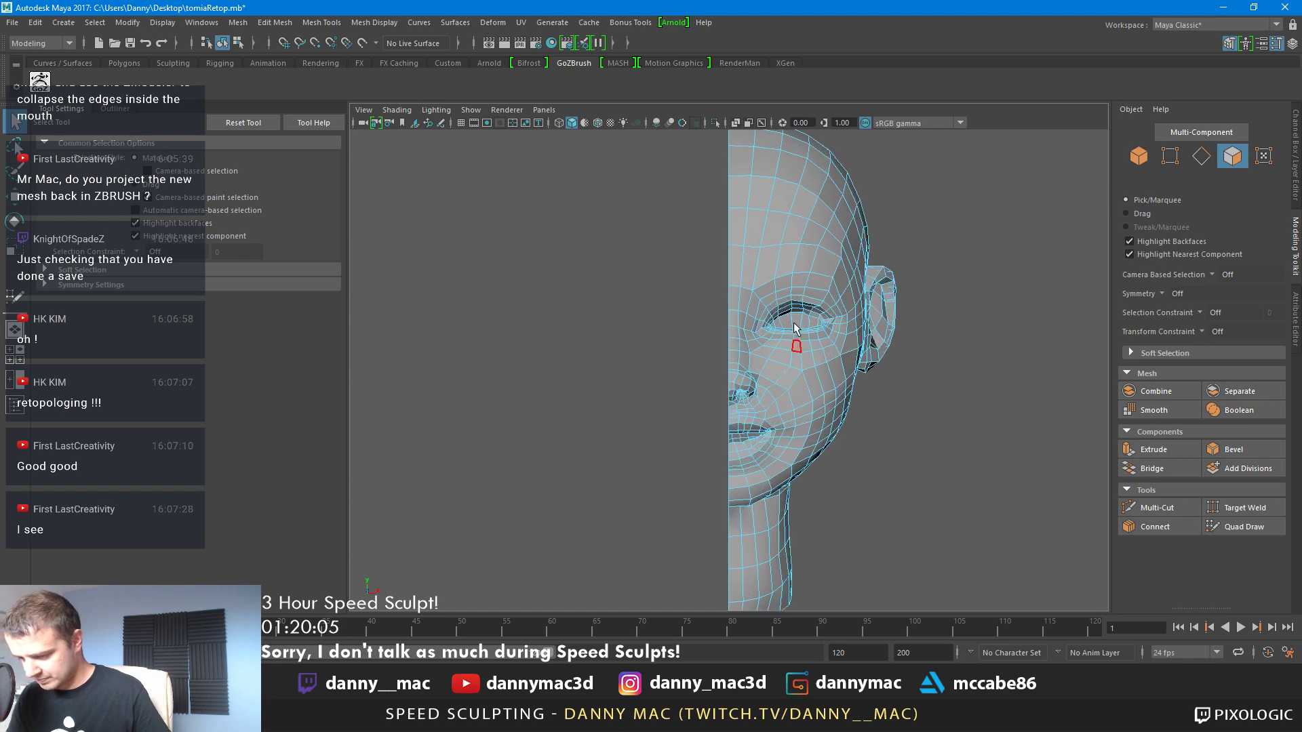
pyautogui.moveTo(758, 308); pyautogui.dragTo(739, 288, button='right')
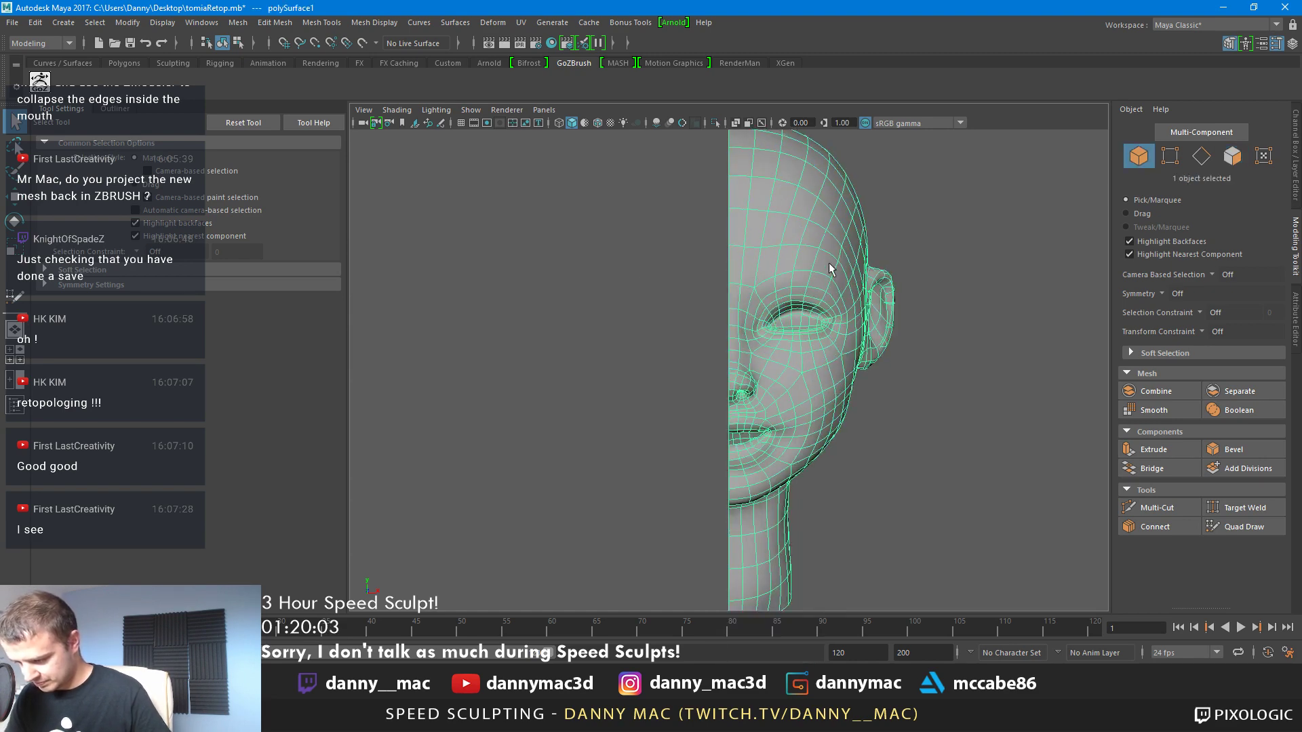
# Check the head in ZBrush for comparison and return to the half head in Maya
pyautogui.press('space')
pyautogui.moveTo(745, 288)
pyautogui.keyDown('alt'); pyautogui.mouseDown()
pyautogui.moveTo(711, 221)
pyautogui.moveTo(436, 278)
pyautogui.moveTo(478, 277)
pyautogui.moveTo(532, 238)
pyautogui.moveTo(785, 247)
pyautogui.moveTo(724, 298)
pyautogui.moveTo(753, 294)
pyautogui.mouseUp(); pyautogui.keyUp('alt')
pyautogui.hotkey('alt', 'Tab')
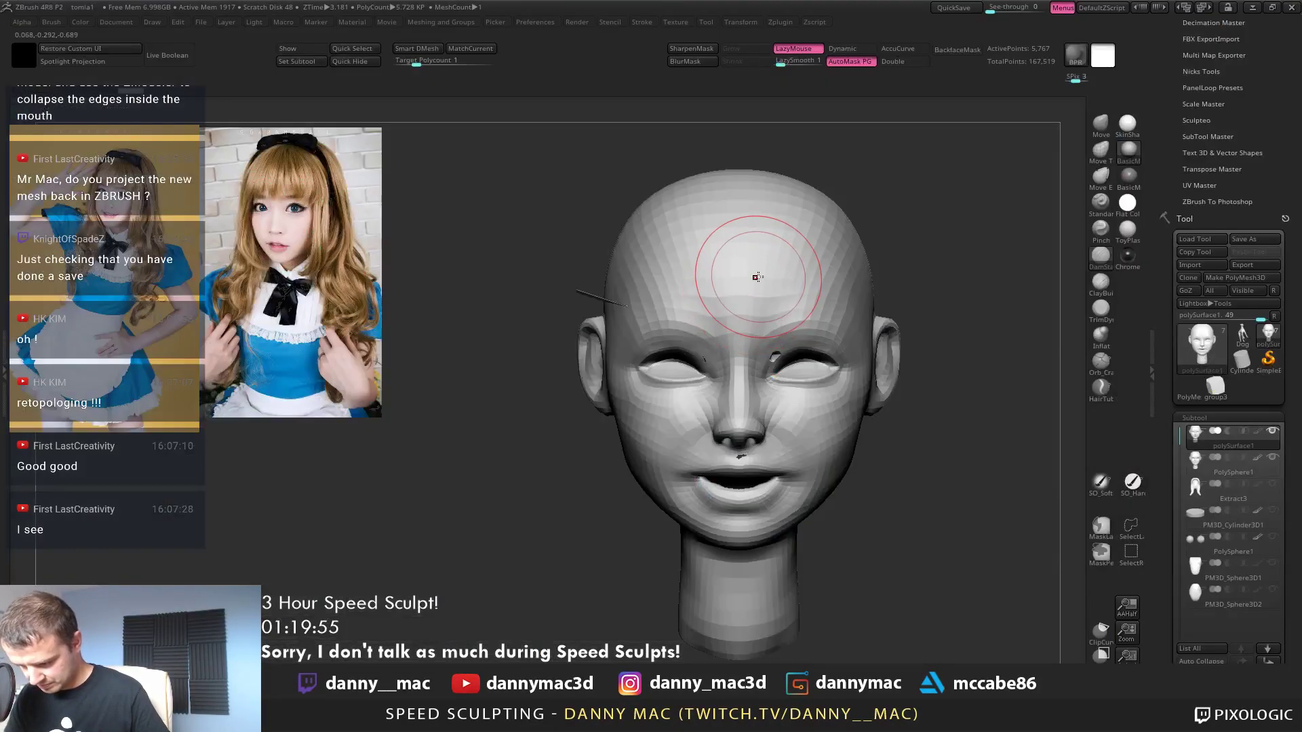
pyautogui.hotkey('alt', 'Tab')
# Turn off the smooth preview and delete the two centre-line faces between the nose and the upper lip
pyautogui.scroll(8, 775, 405)
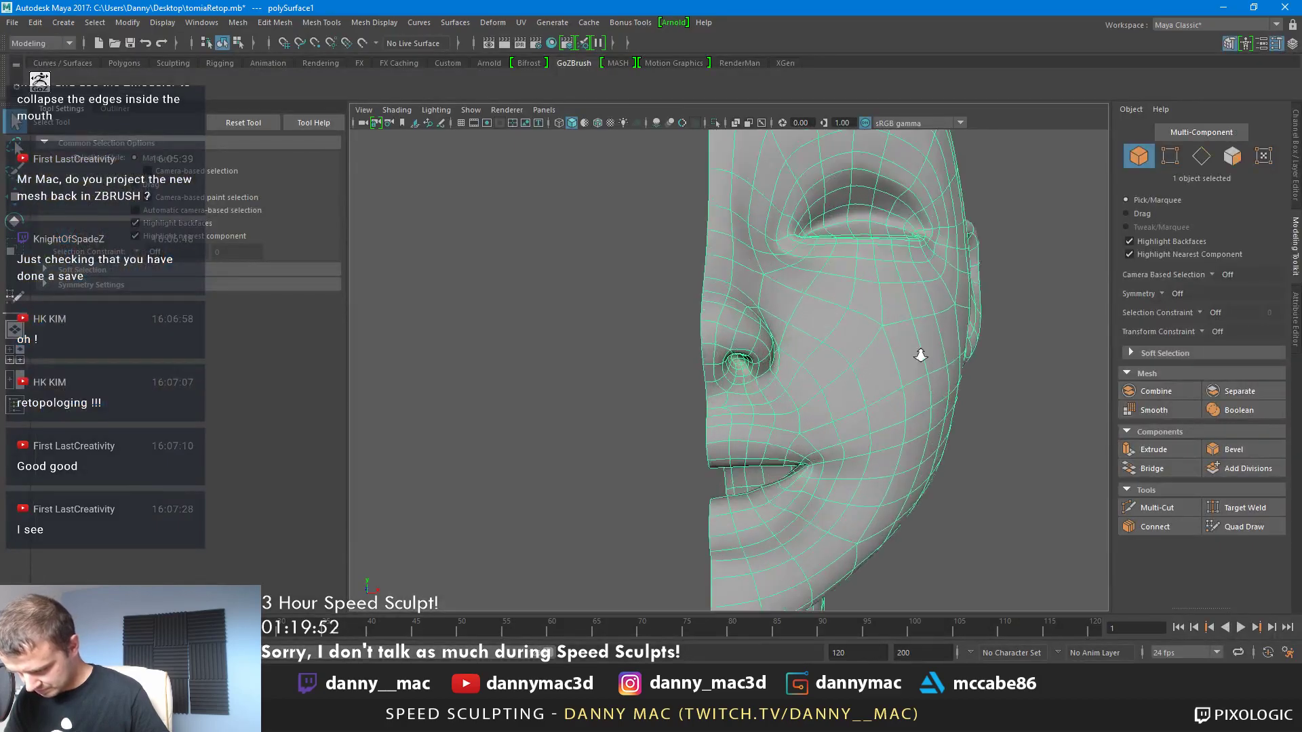
pyautogui.keyDown('alt'); pyautogui.moveTo(776, 405); pyautogui.dragTo(754, 362, button='middle'); pyautogui.keyUp('alt')
pyautogui.press('1')
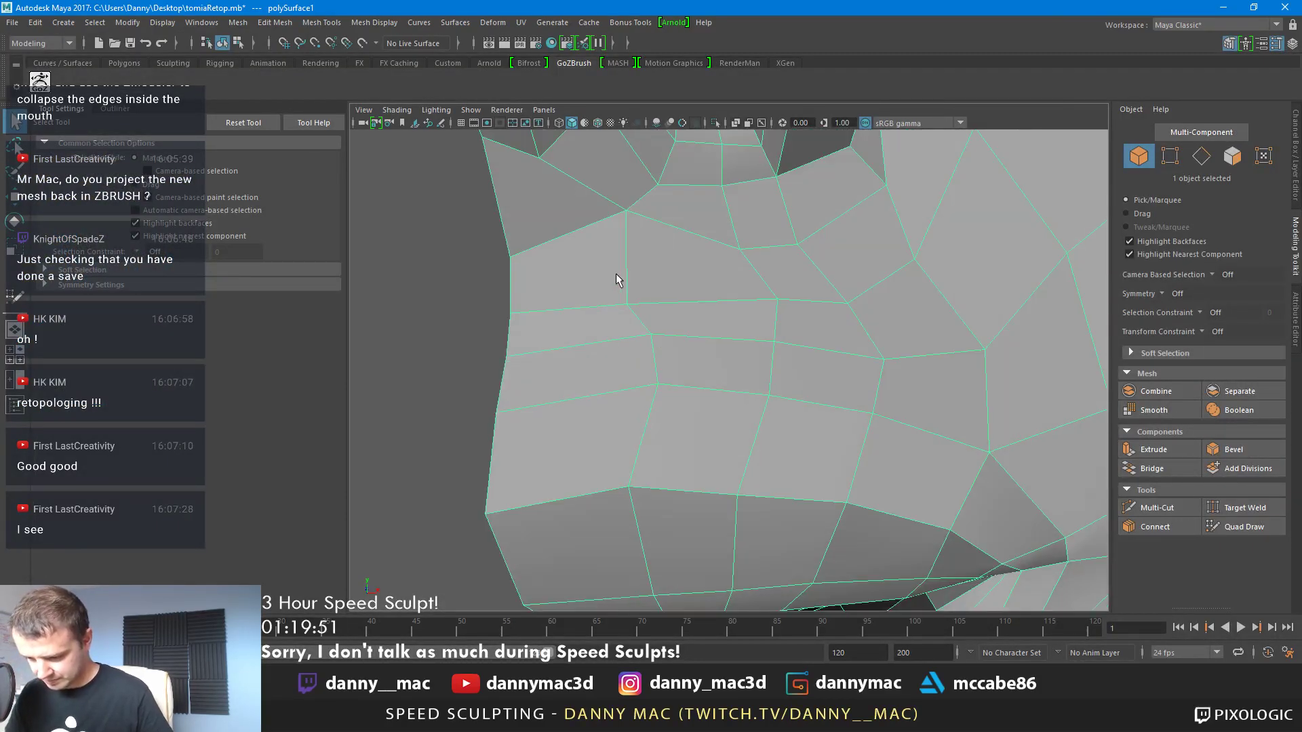
pyautogui.moveTo(626, 306); pyautogui.dragTo(634, 339, button='right')
pyautogui.click(617, 324)
pyautogui.press('Delete')
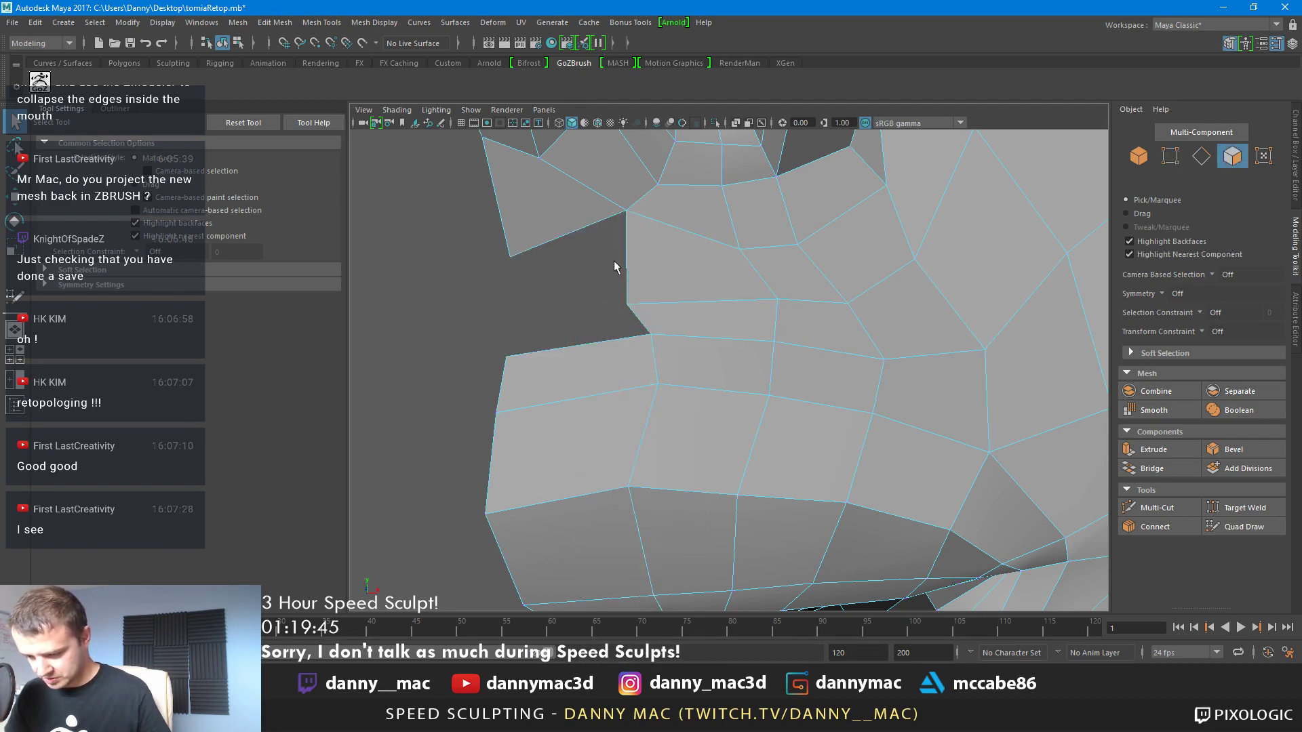
# Extrude the two border edges of the gap between nose and upper lip outward to the centre line
pyautogui.moveTo(503, 251); pyautogui.dragTo(451, 255, button='right')
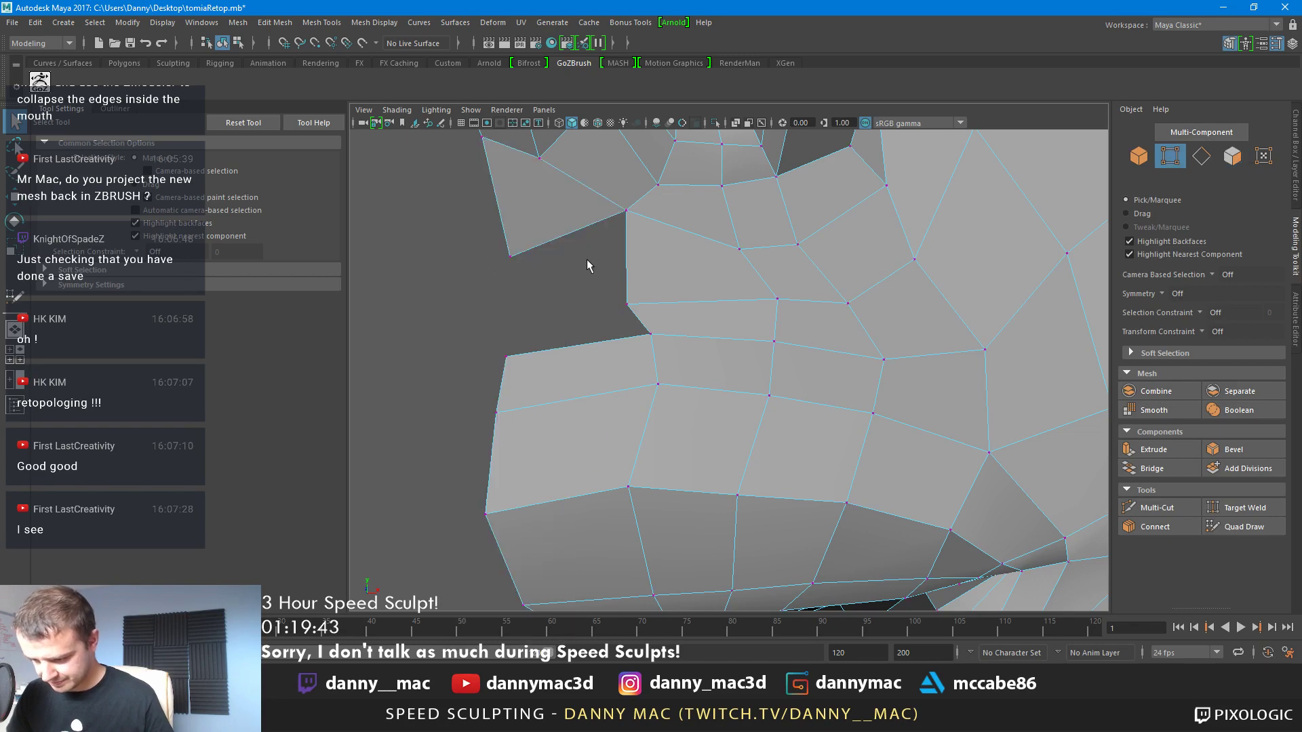
pyautogui.keyDown('alt'); pyautogui.moveTo(587, 267); pyautogui.dragTo(629, 267); pyautogui.keyUp('alt')
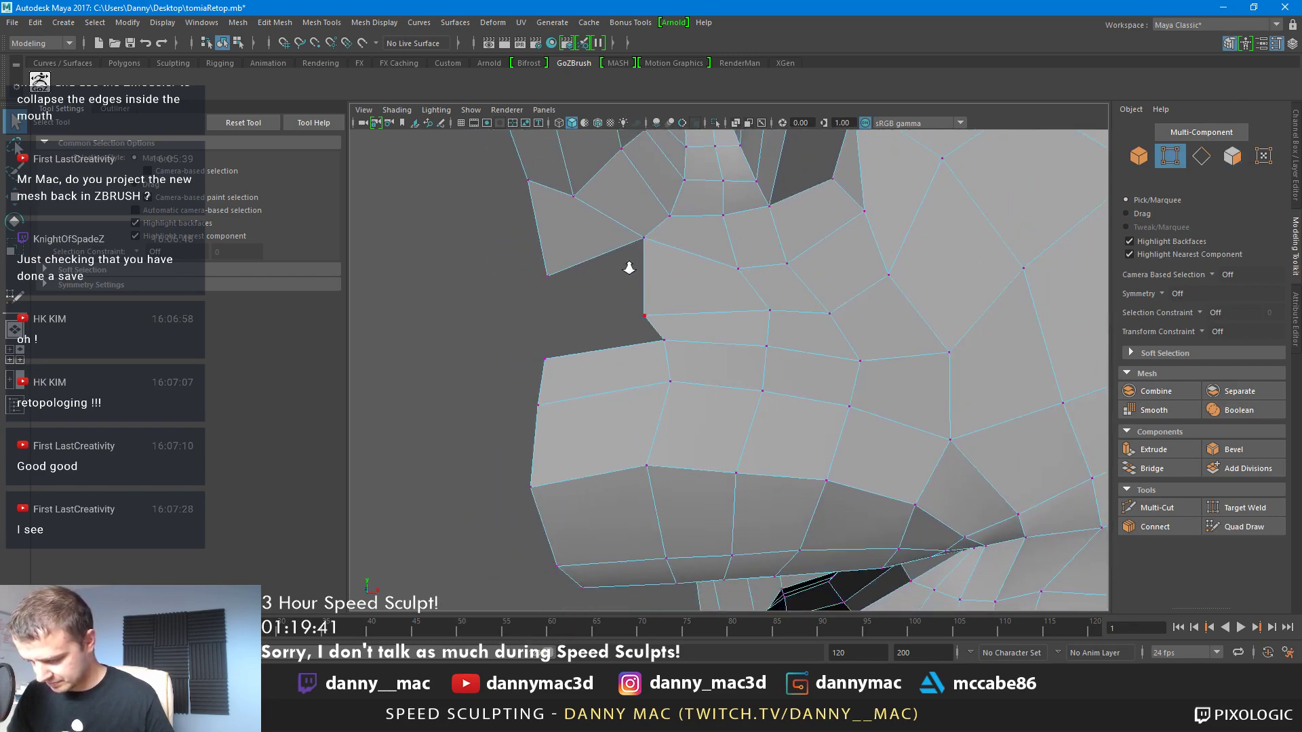
pyautogui.moveTo(642, 284); pyautogui.dragTo(655, 246, button='right')
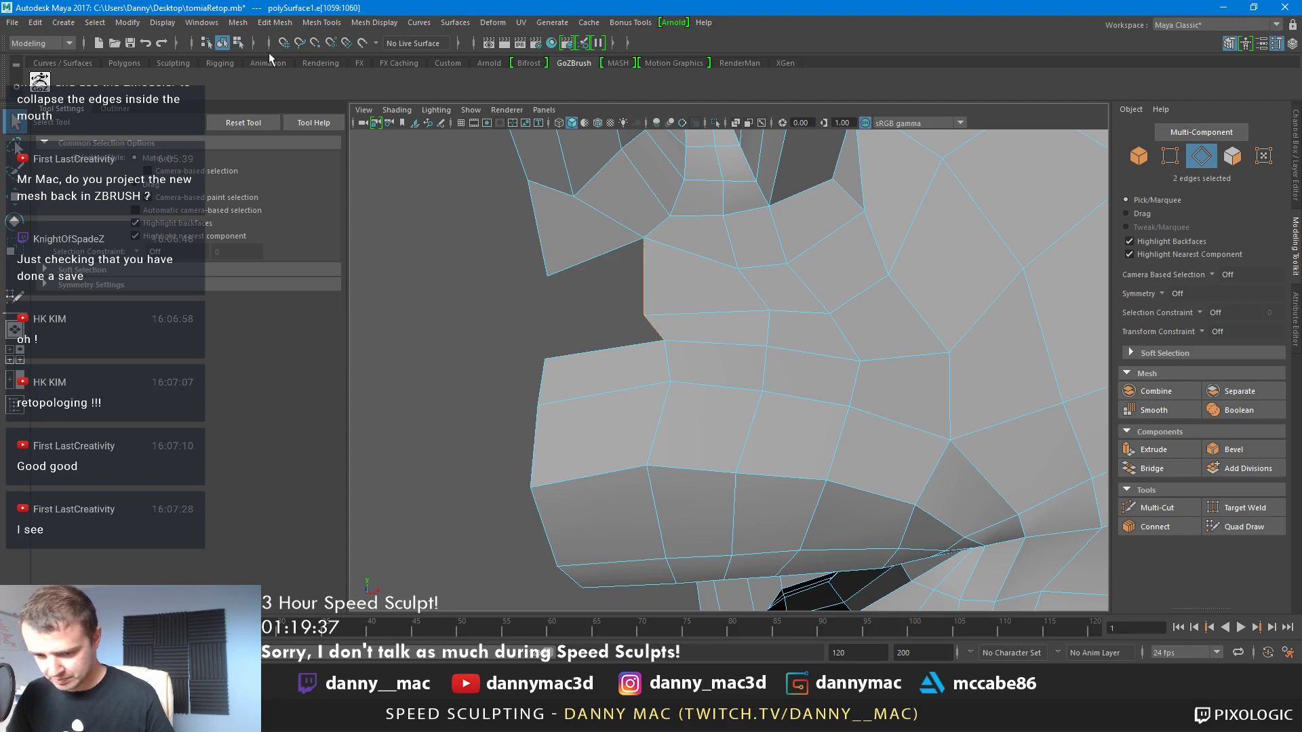
pyautogui.click(265, 23)
pyautogui.click(298, 148)
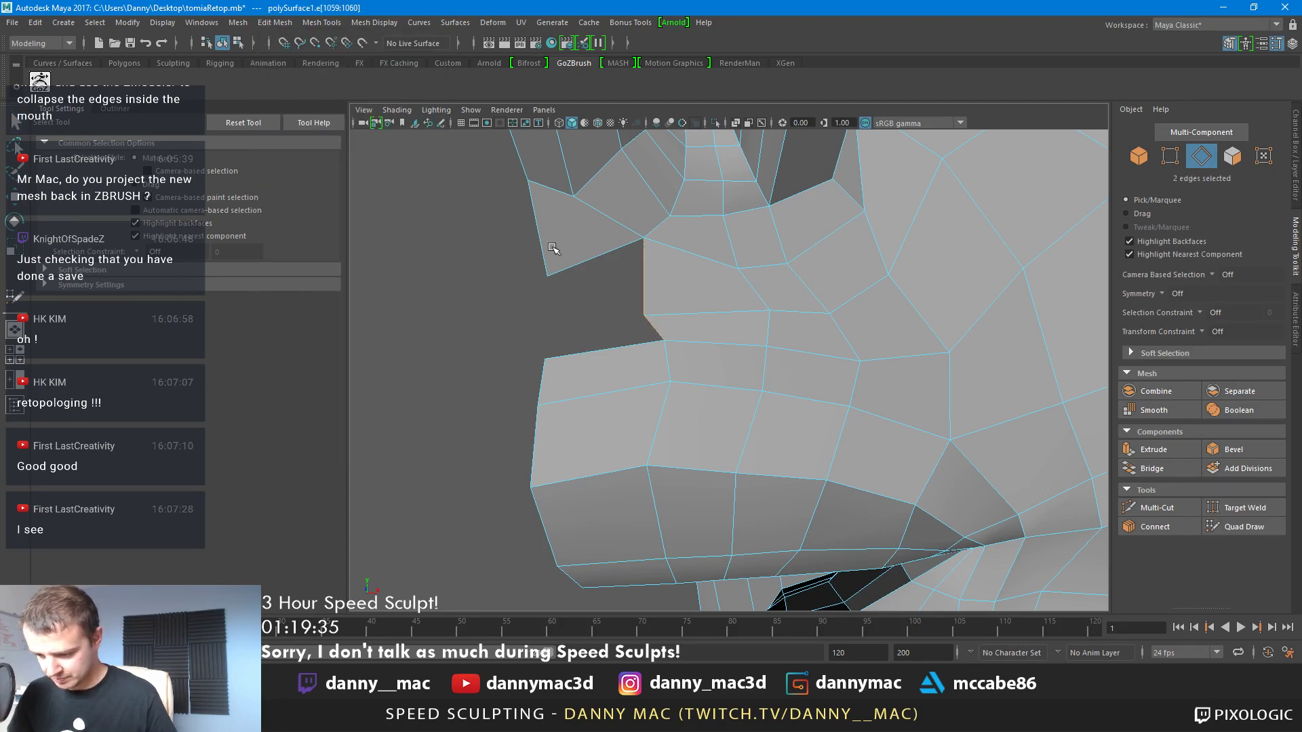
pyautogui.press('w')
pyautogui.moveTo(668, 292); pyautogui.dragTo(583, 296)
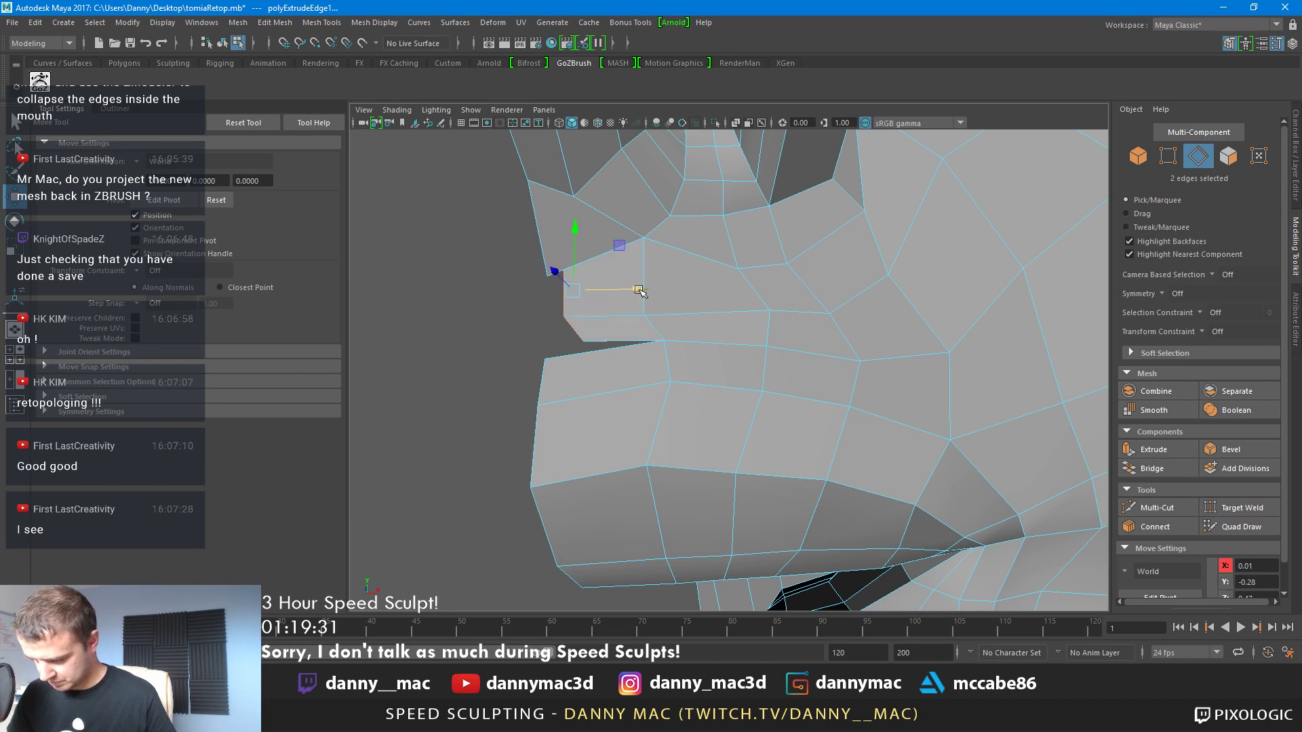
# Target-weld the extruded patch's upper and lower outer vertices to the neighbouring centre-line vertices in wireframe display
pyautogui.click(1241, 507)
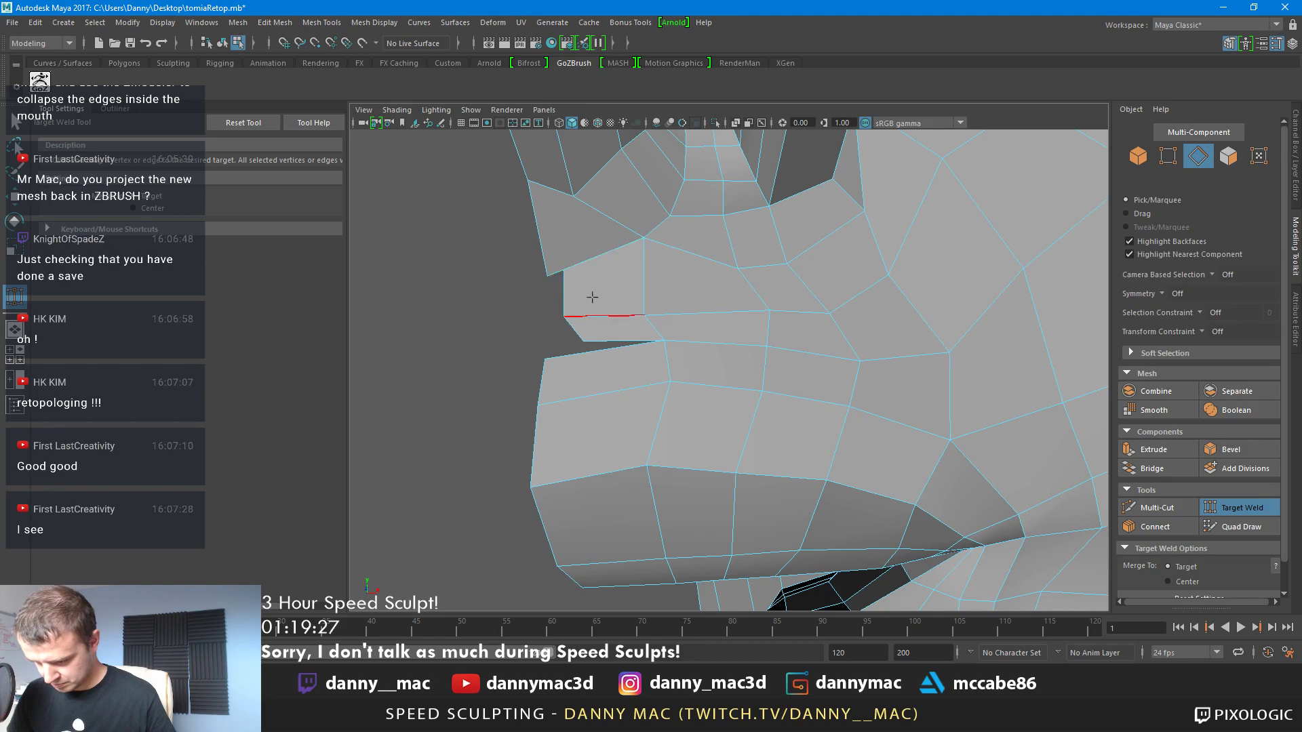
pyautogui.press('space')
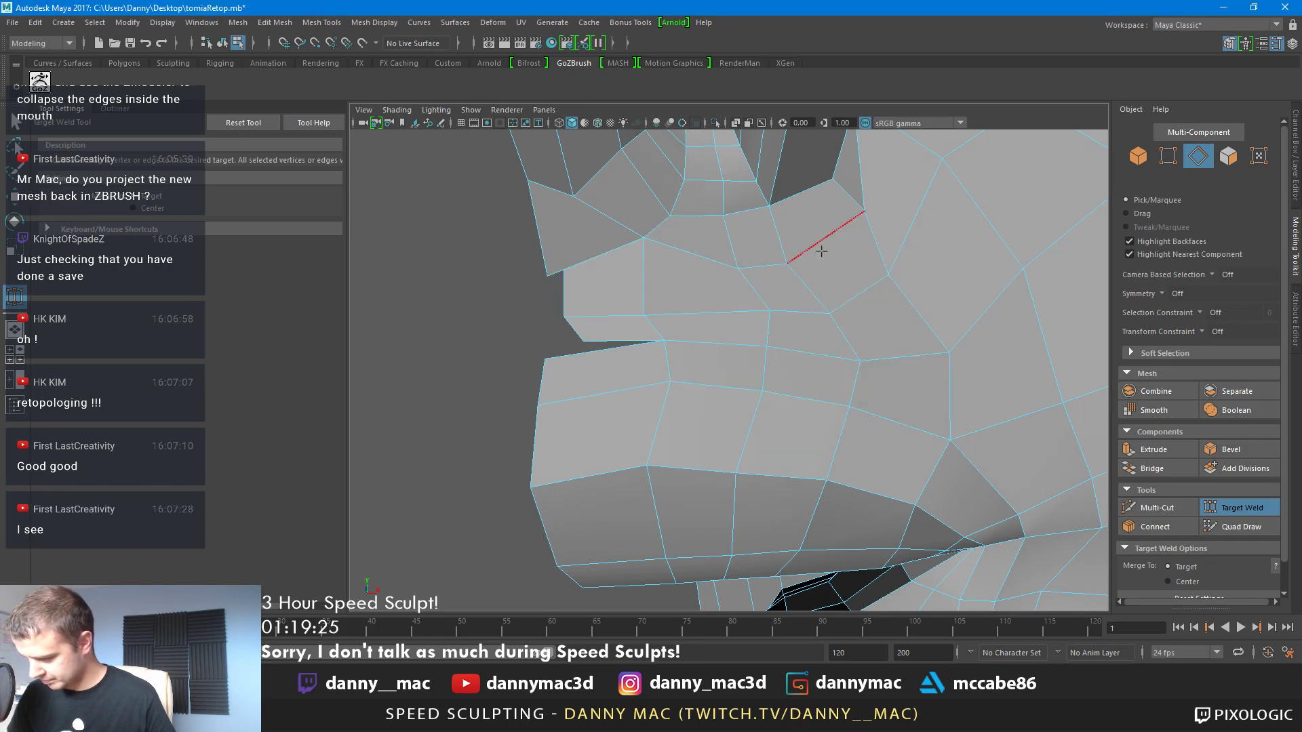
pyautogui.click(1167, 156)
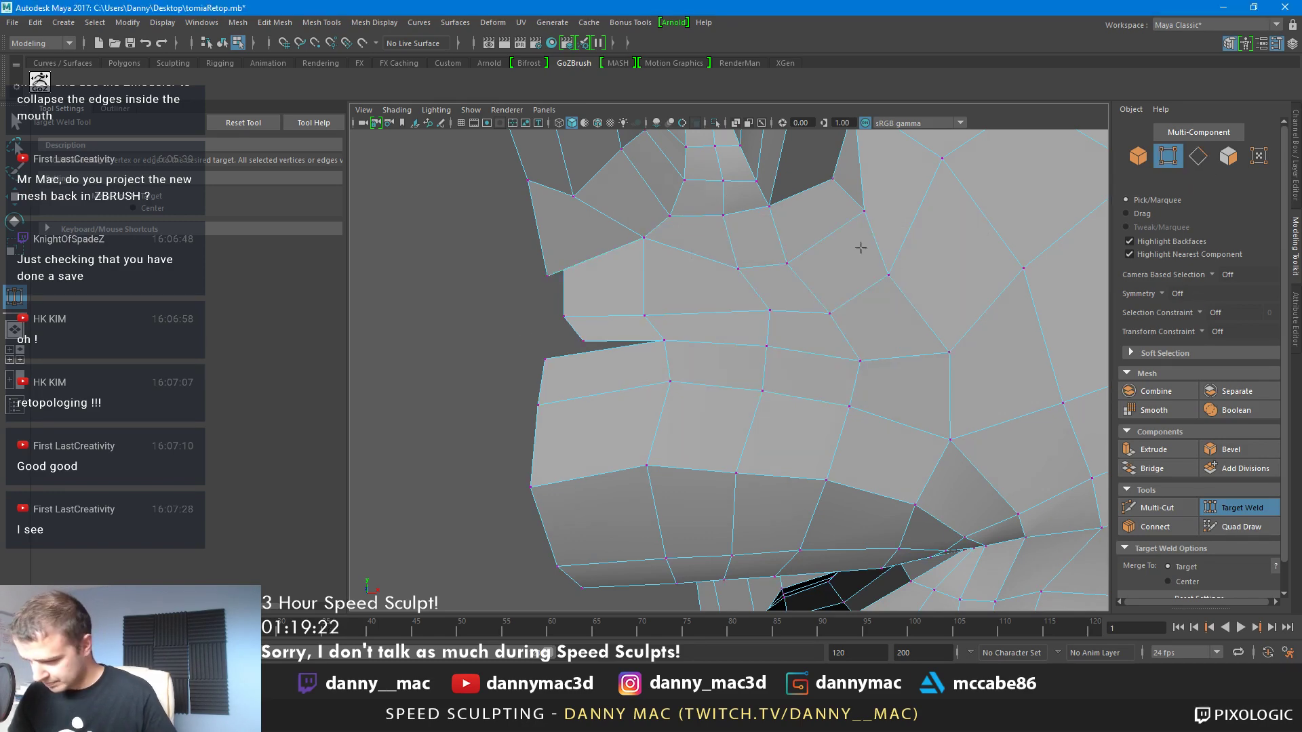
pyautogui.keyDown('alt'); pyautogui.moveTo(576, 261); pyautogui.dragTo(772, 421); pyautogui.keyUp('alt')
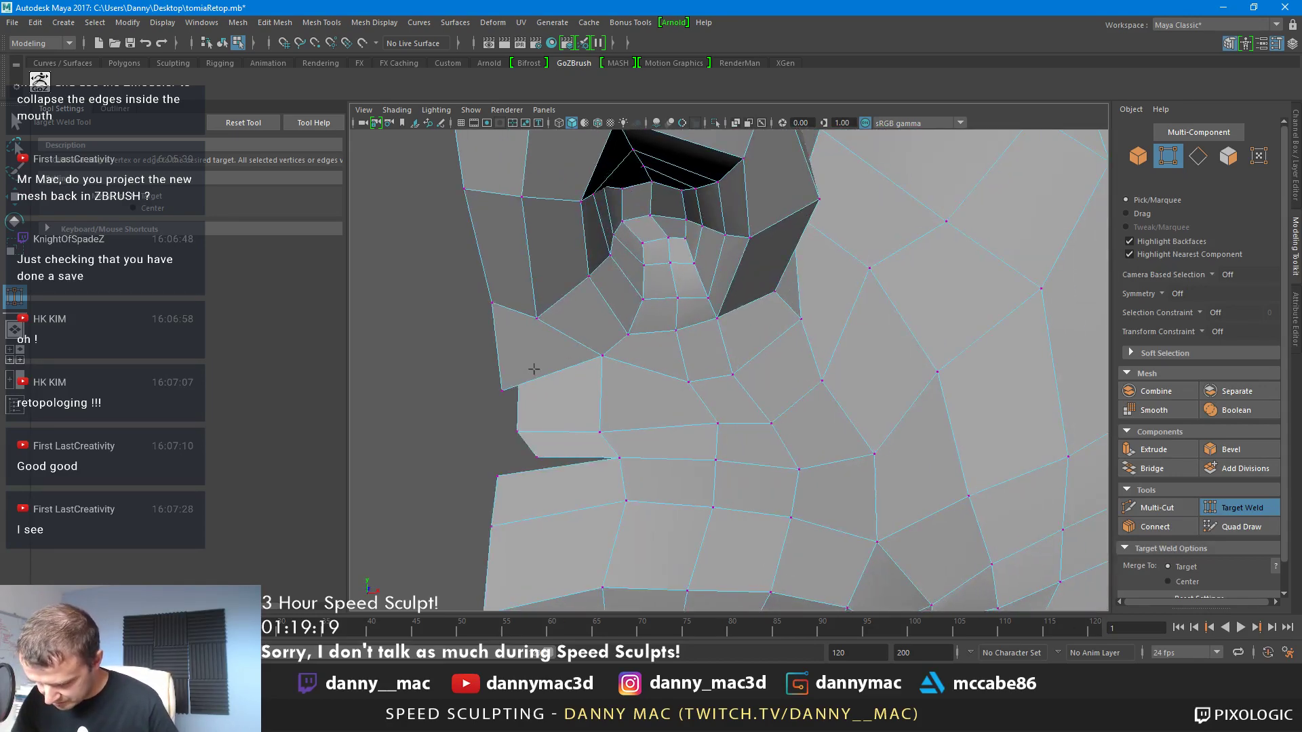
pyautogui.press('4')
pyautogui.moveTo(514, 384); pyautogui.dragTo(514, 386)
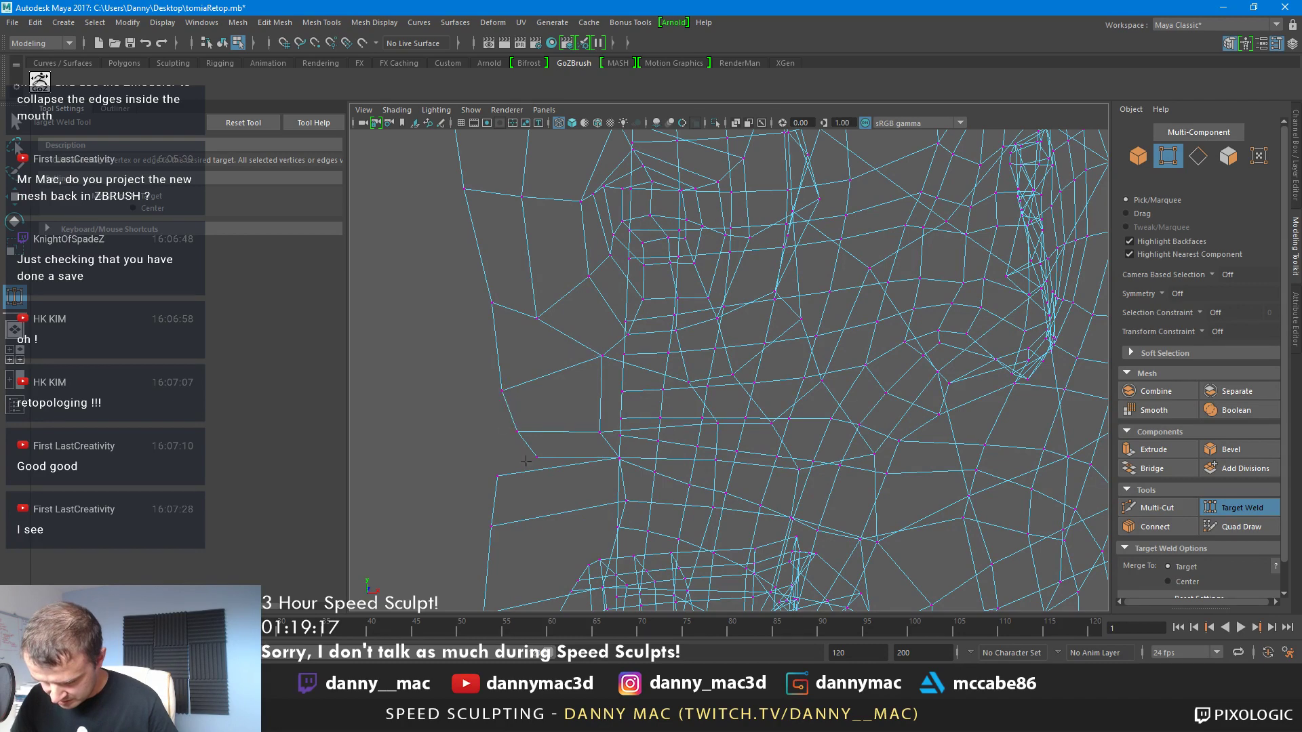
pyautogui.moveTo(529, 463); pyautogui.dragTo(499, 475)
pyautogui.press('w')
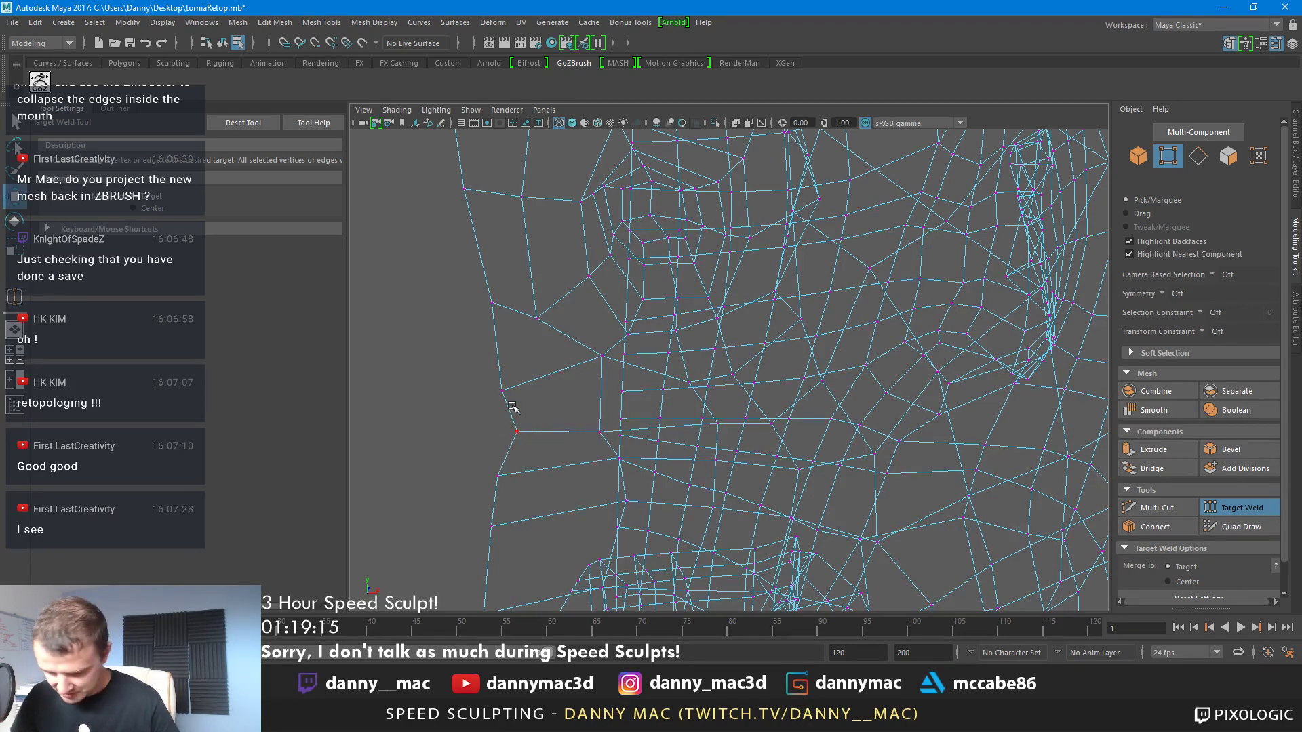
# Align the patch's remaining outer vertex with the head's centre line by snapping it along the X axis
pyautogui.click(550, 435)
pyautogui.click(322, 22)
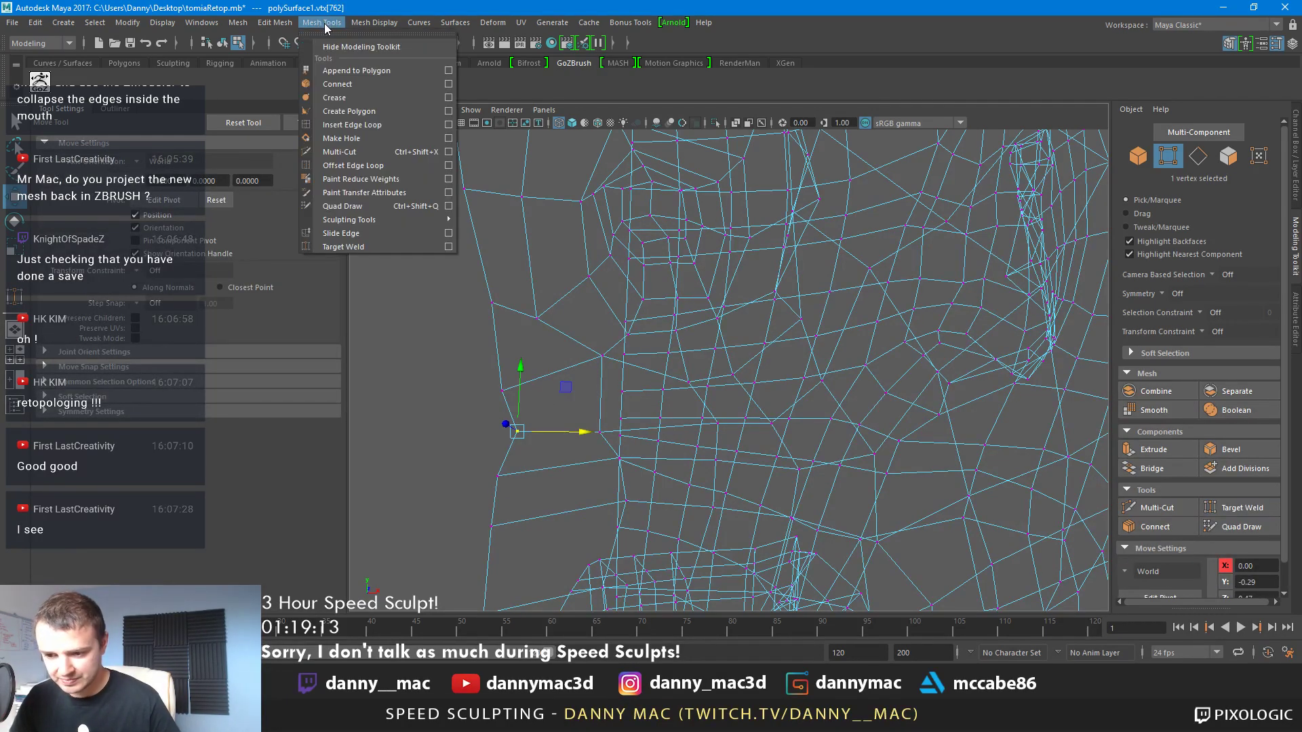
pyautogui.moveTo(278, 23)
pyautogui.click(607, 449)
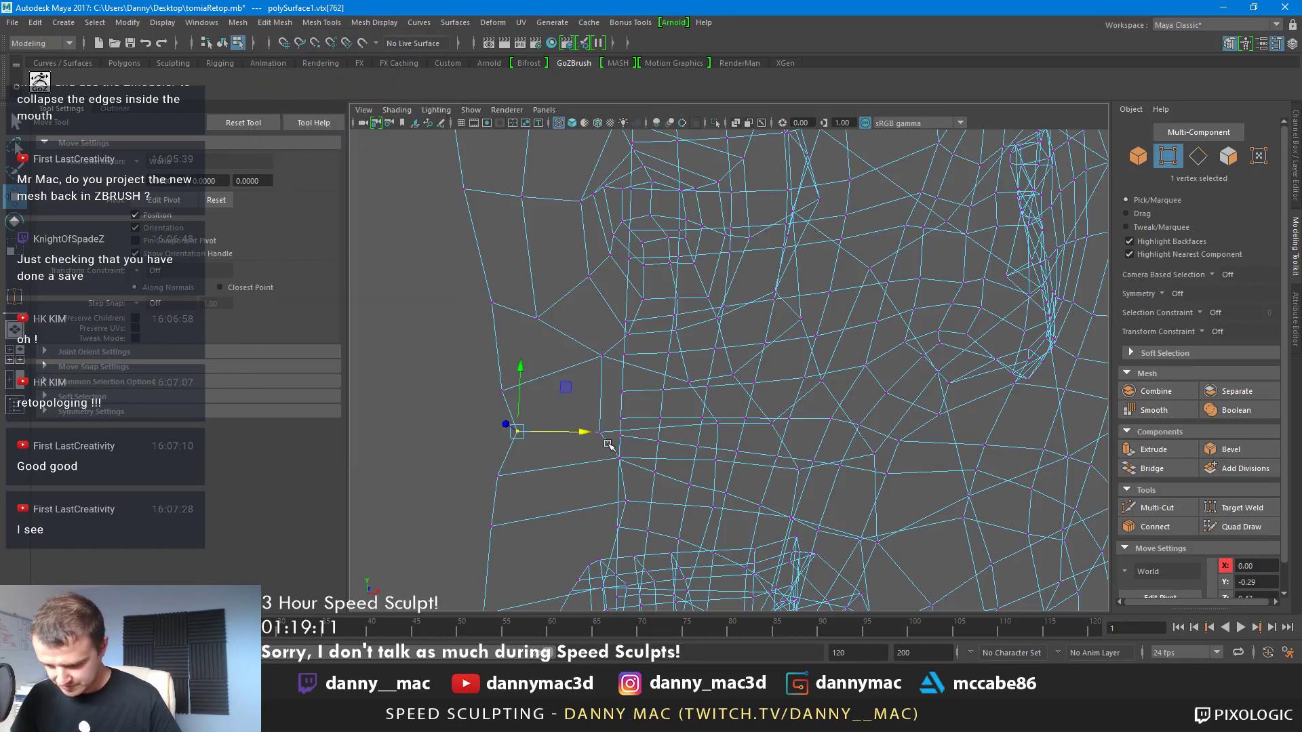
pyautogui.click(596, 437)
pyautogui.click(513, 432)
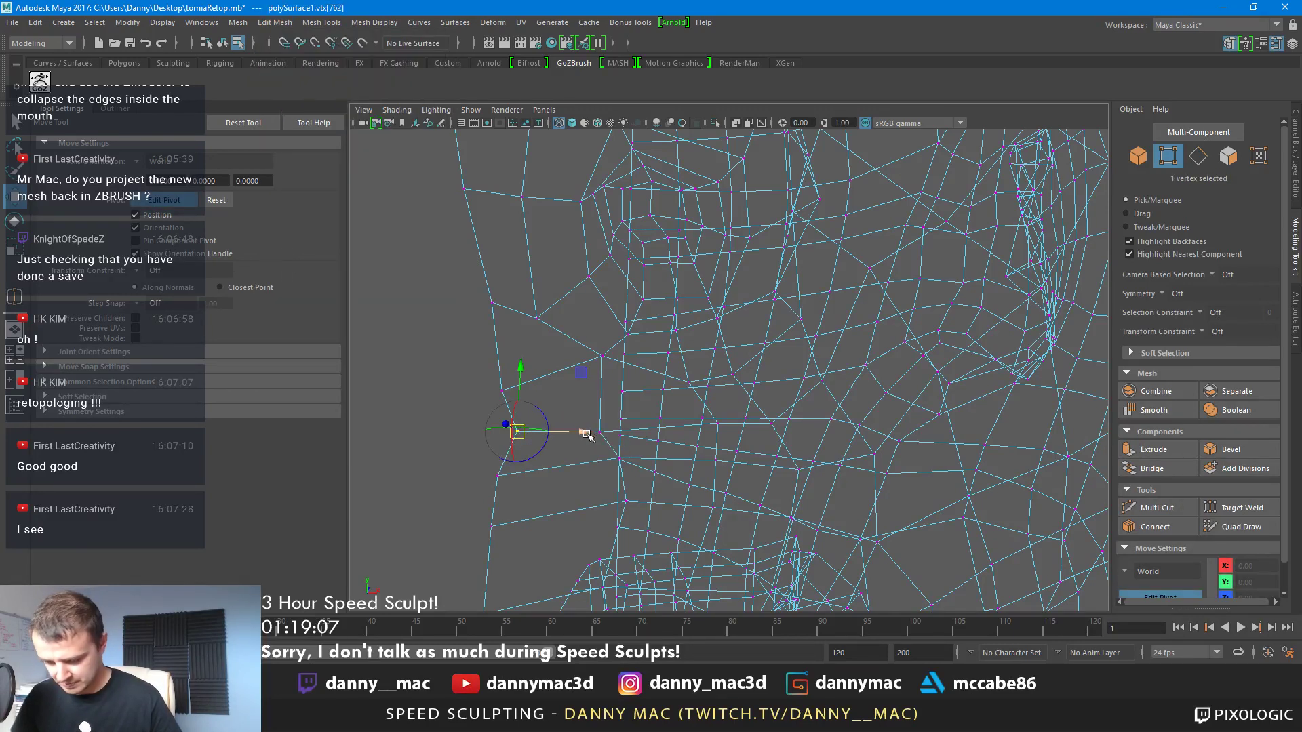
pyautogui.moveTo(587, 434); pyautogui.dragTo(601, 435)
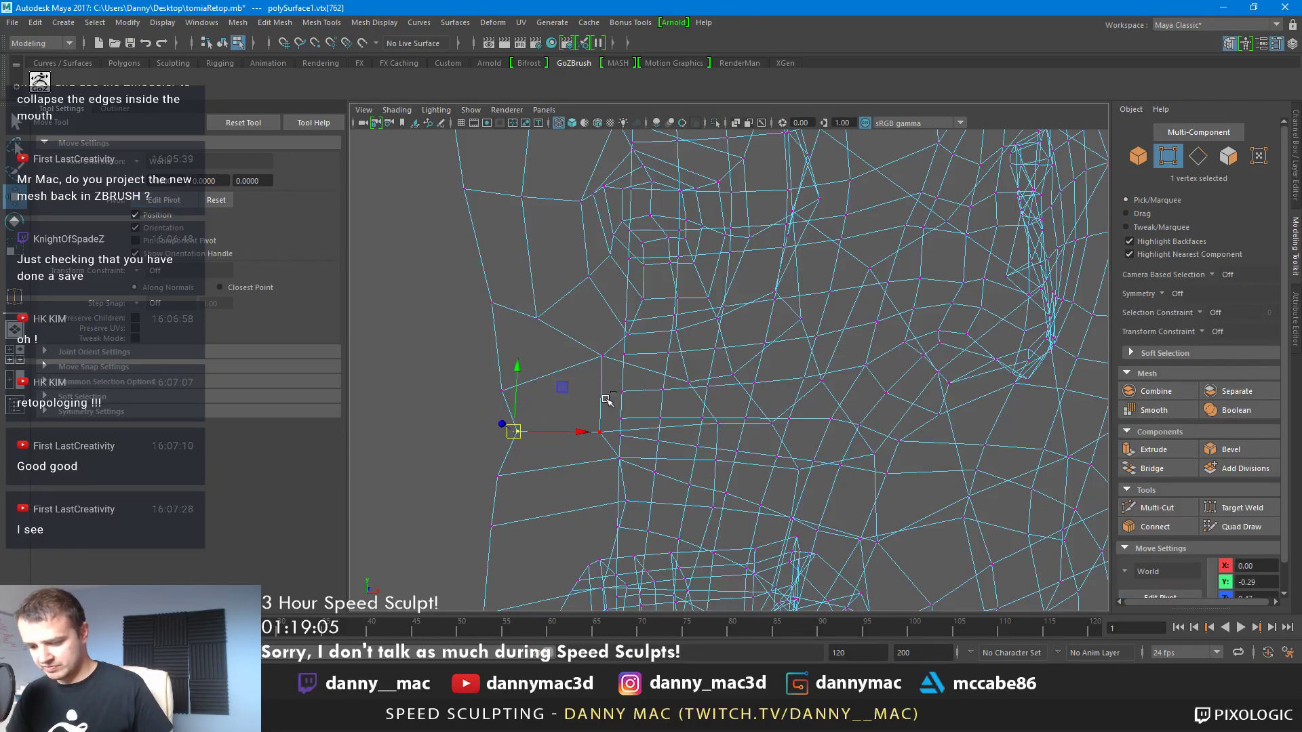
pyautogui.moveTo(606, 399)
pyautogui.keyDown('alt'); pyautogui.mouseDown(button='right')
pyautogui.moveTo(581, 387)
pyautogui.moveTo(595, 410)
pyautogui.mouseUp(button='right'); pyautogui.keyUp('alt')
pyautogui.moveTo(605, 408)
pyautogui.mouseDown()
pyautogui.moveTo(529, 370)
pyautogui.moveTo(594, 386)
pyautogui.mouseUp()
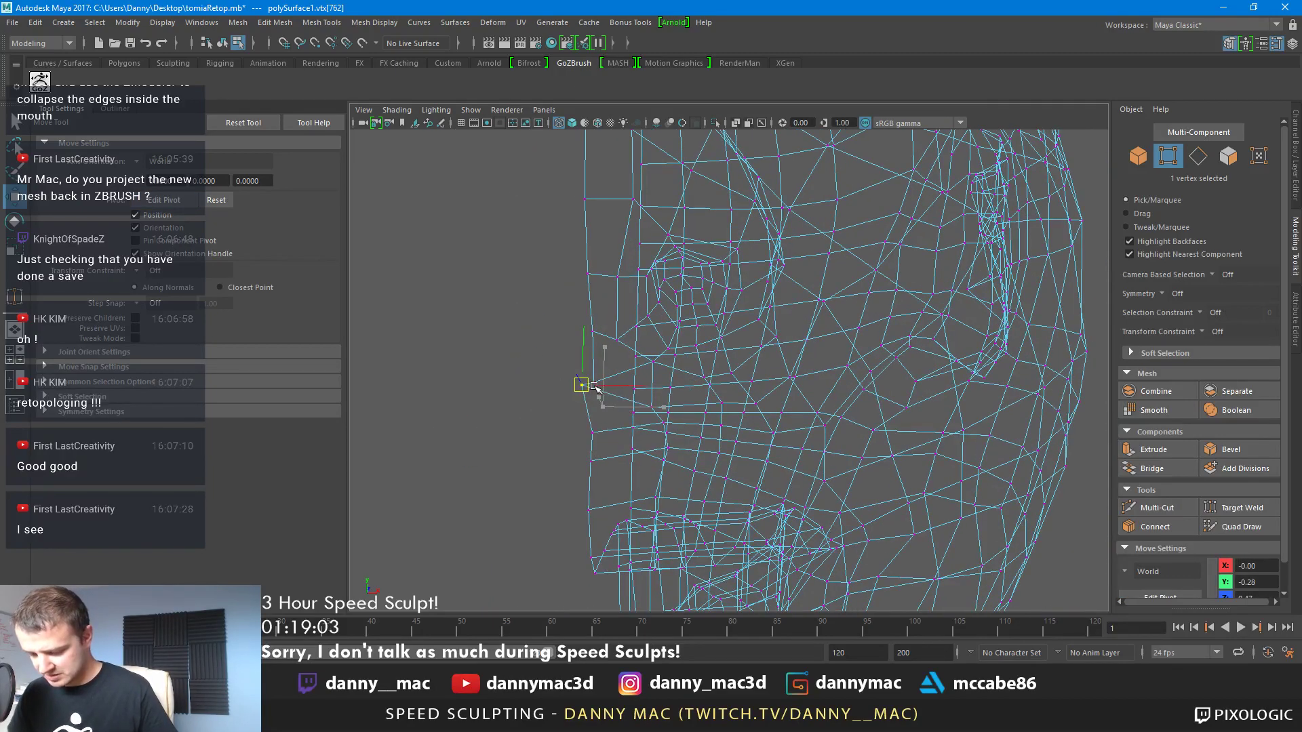
pyautogui.hotkey('ctrl', 'z')
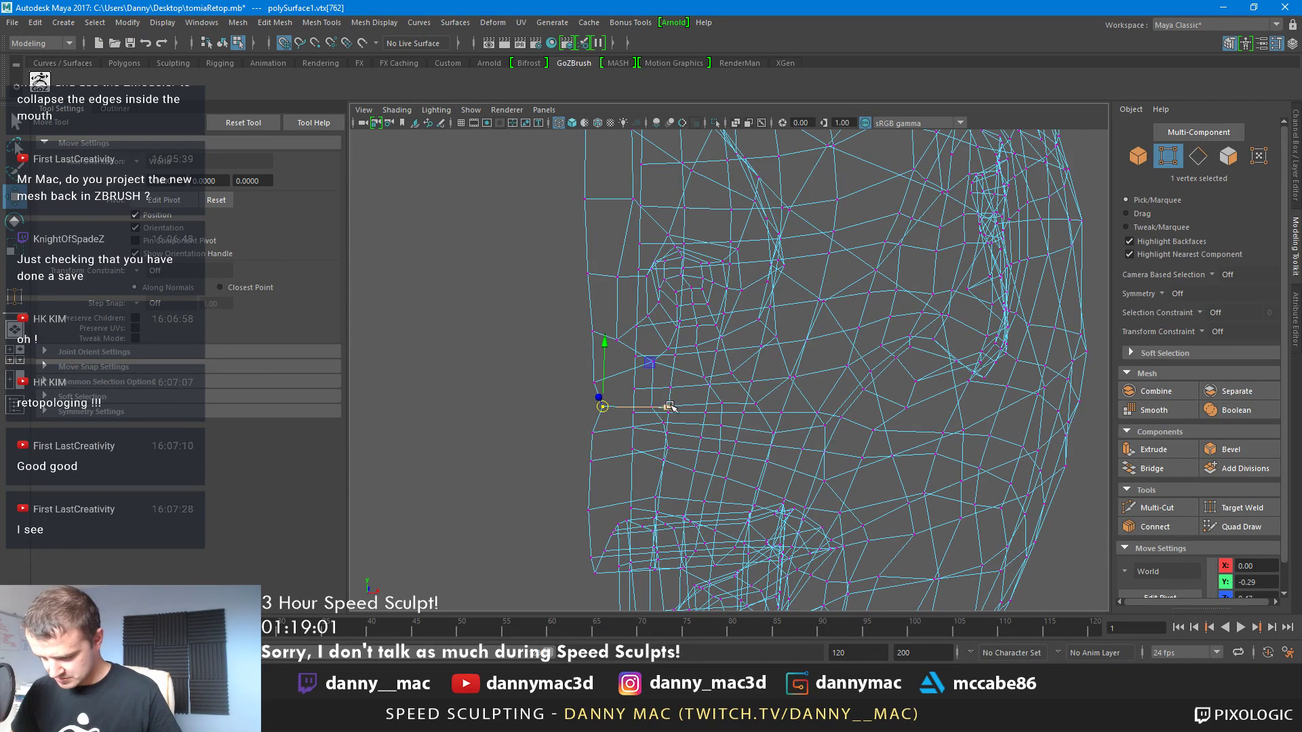
pyautogui.moveTo(672, 411); pyautogui.dragTo(663, 409)
pyautogui.press('space')
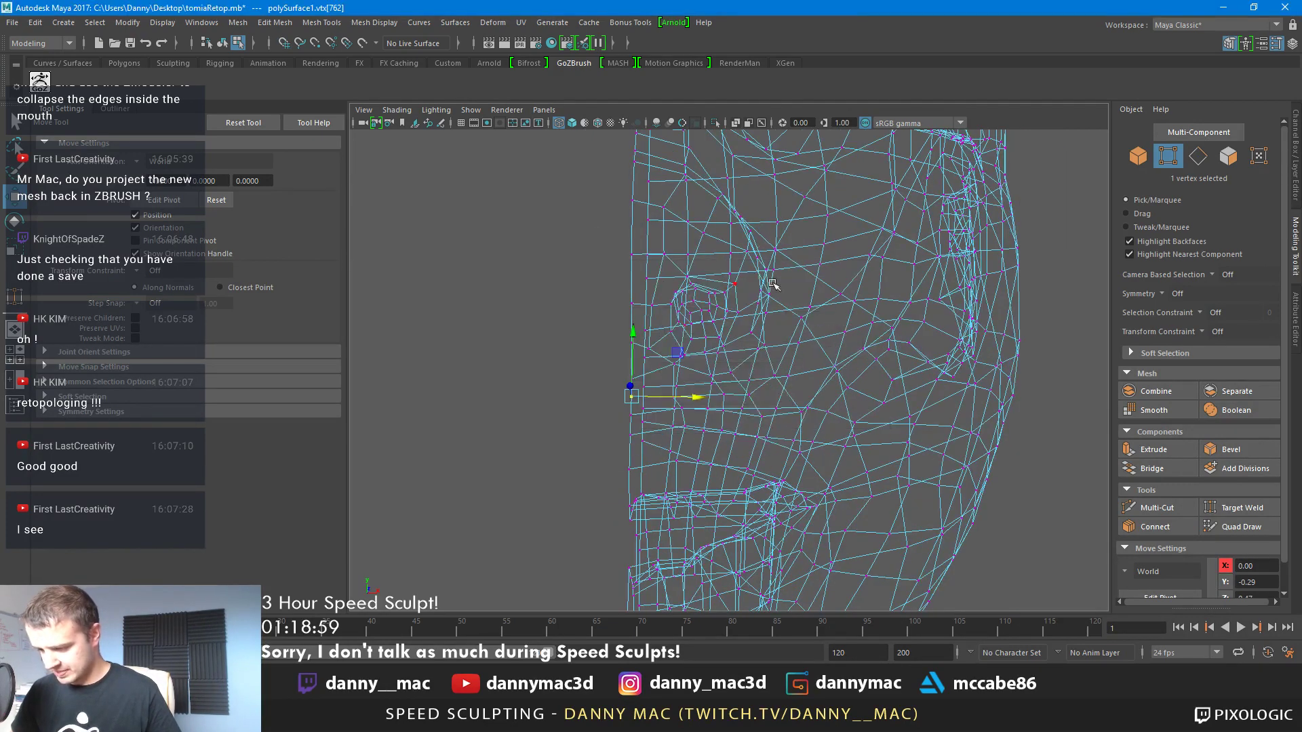
# Select the half head as an object and mirror a copy of it across the centre line with Duplicate Special
pyautogui.keyDown('alt'); pyautogui.moveTo(771, 283); pyautogui.dragTo(512, 292, button='right'); pyautogui.keyUp('alt')
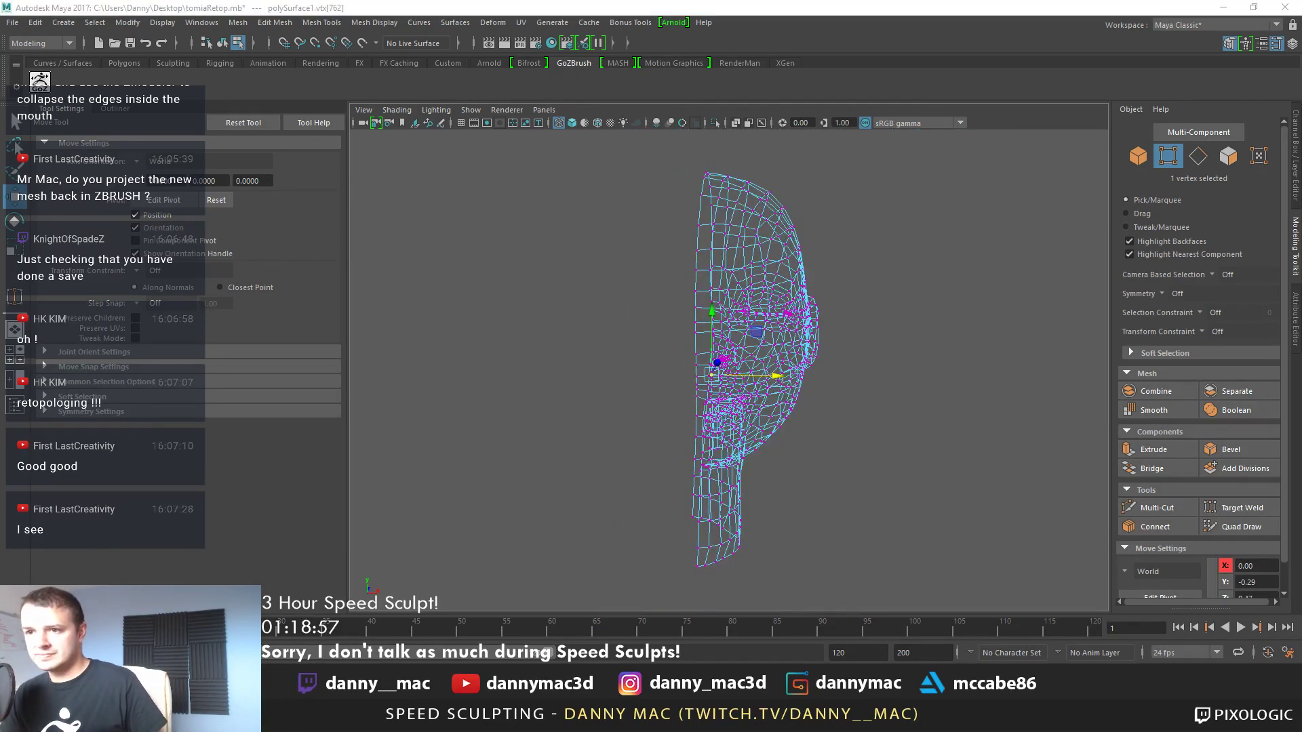
pyautogui.moveTo(702, 195); pyautogui.dragTo(818, 245, button='right')
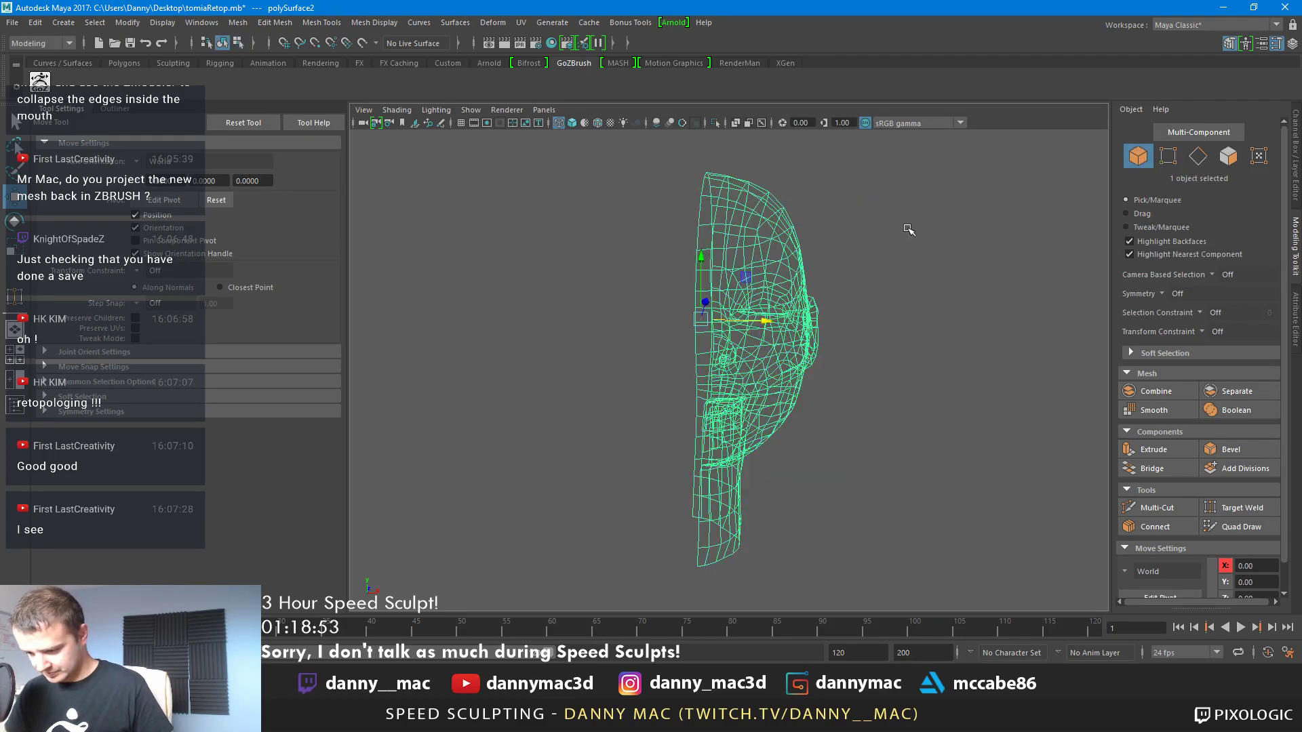
pyautogui.keyDown('alt'); pyautogui.moveTo(908, 229); pyautogui.dragTo(868, 241); pyautogui.keyUp('alt')
pyautogui.click(35, 22)
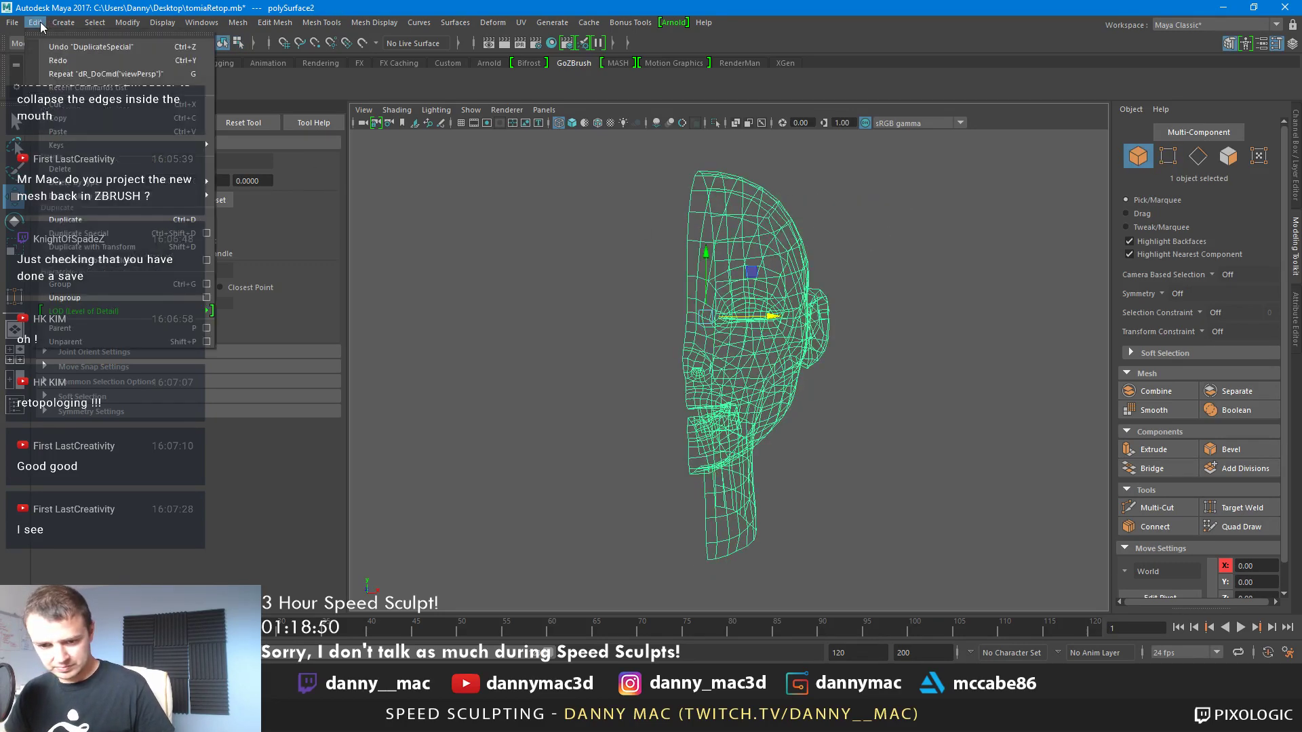
pyautogui.click(207, 233)
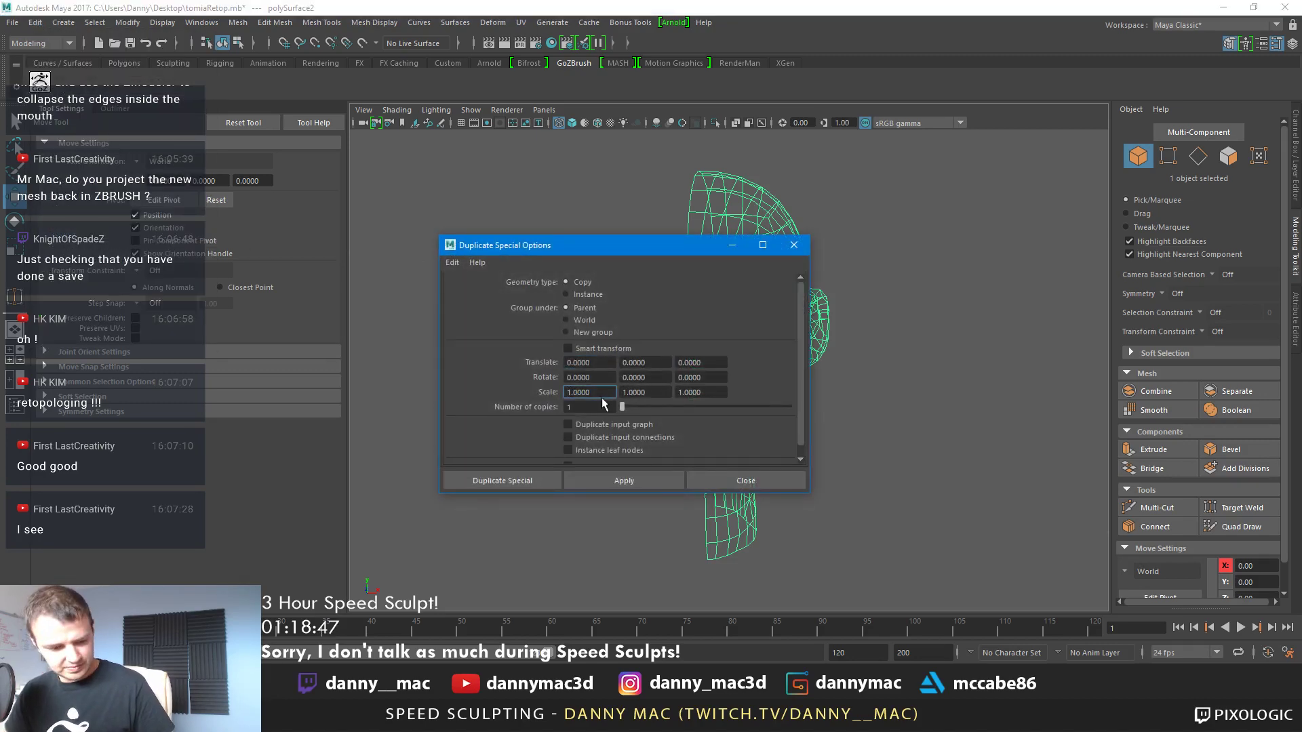
pyautogui.click(543, 481)
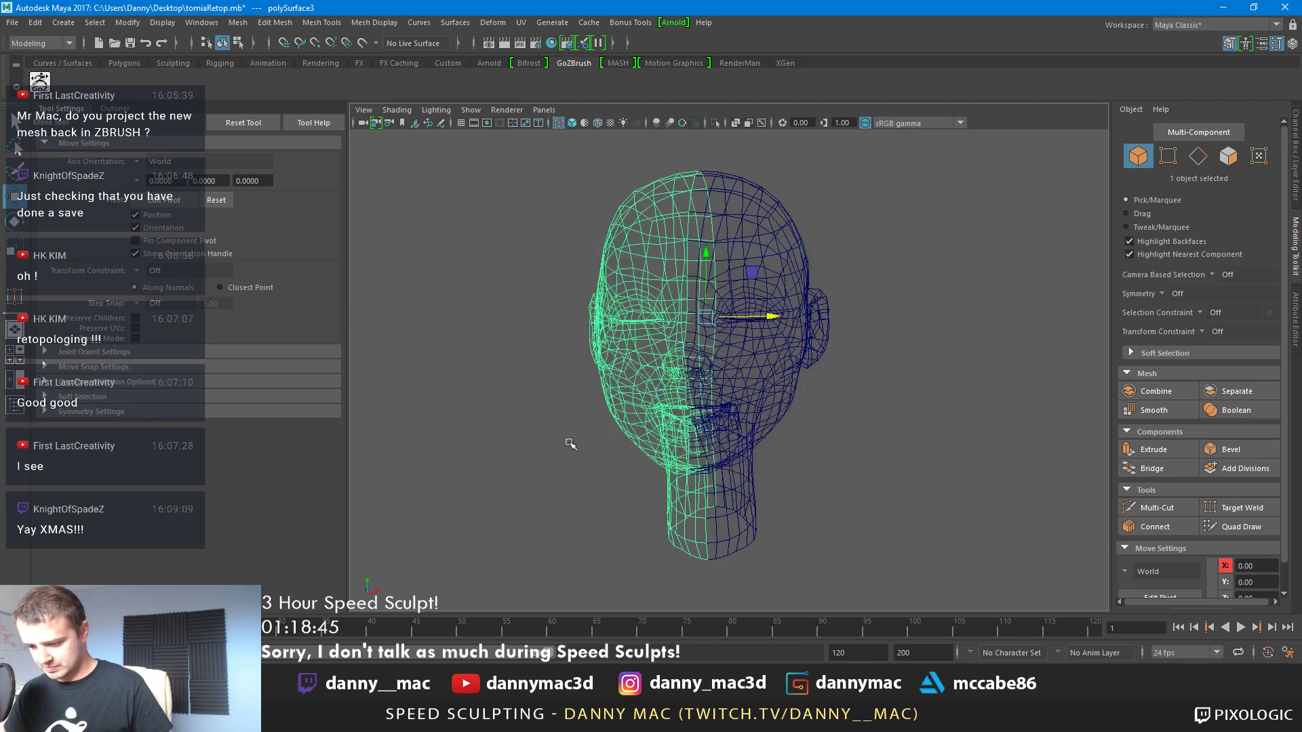
# Select both halves of the head as objects
pyautogui.keyDown('alt'); pyautogui.moveTo(752, 230); pyautogui.dragTo(739, 172); pyautogui.keyUp('alt')
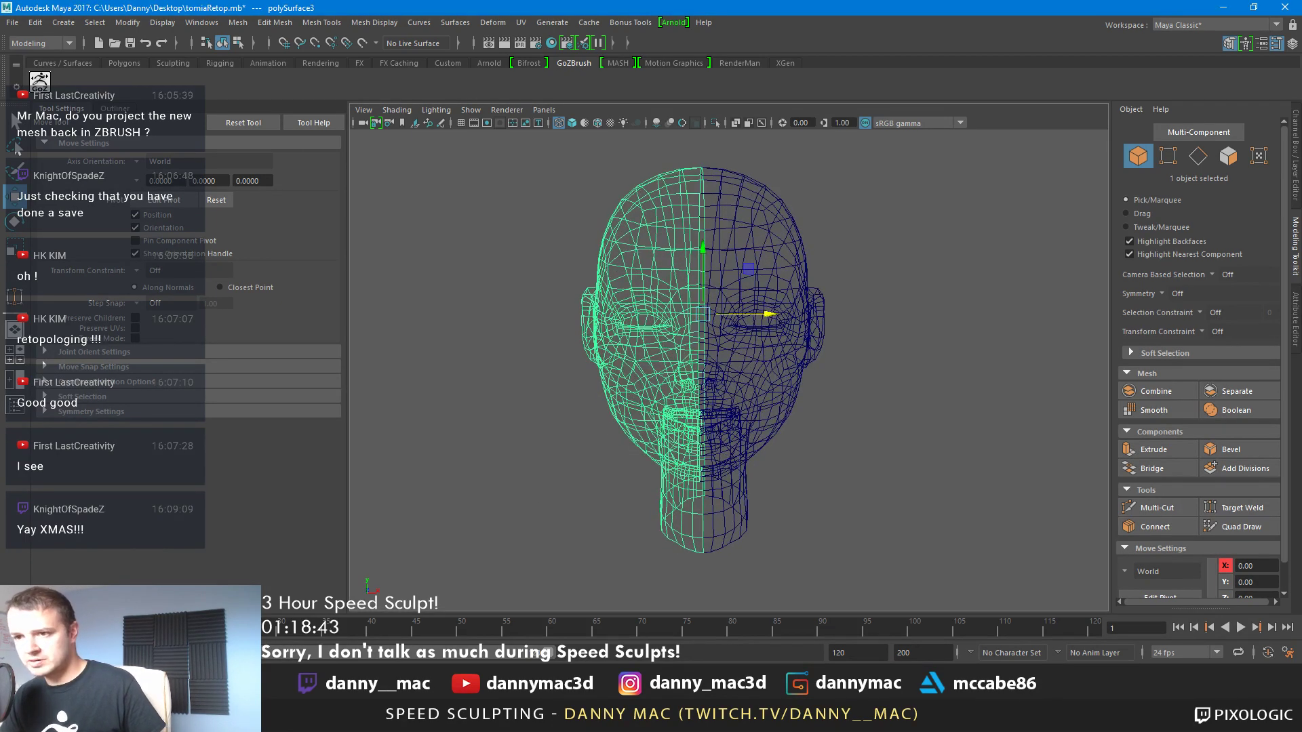
pyautogui.moveTo(840, 225); pyautogui.dragTo(554, 357)
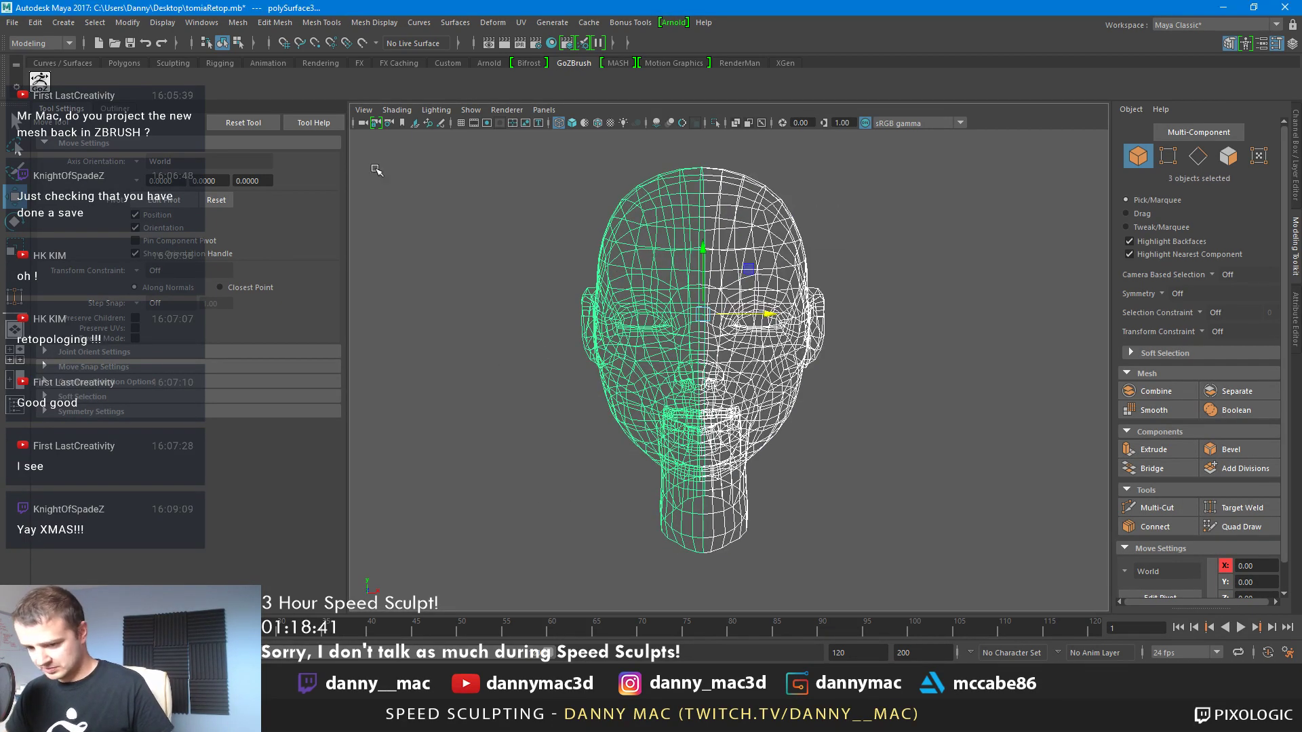
pyautogui.press('space')
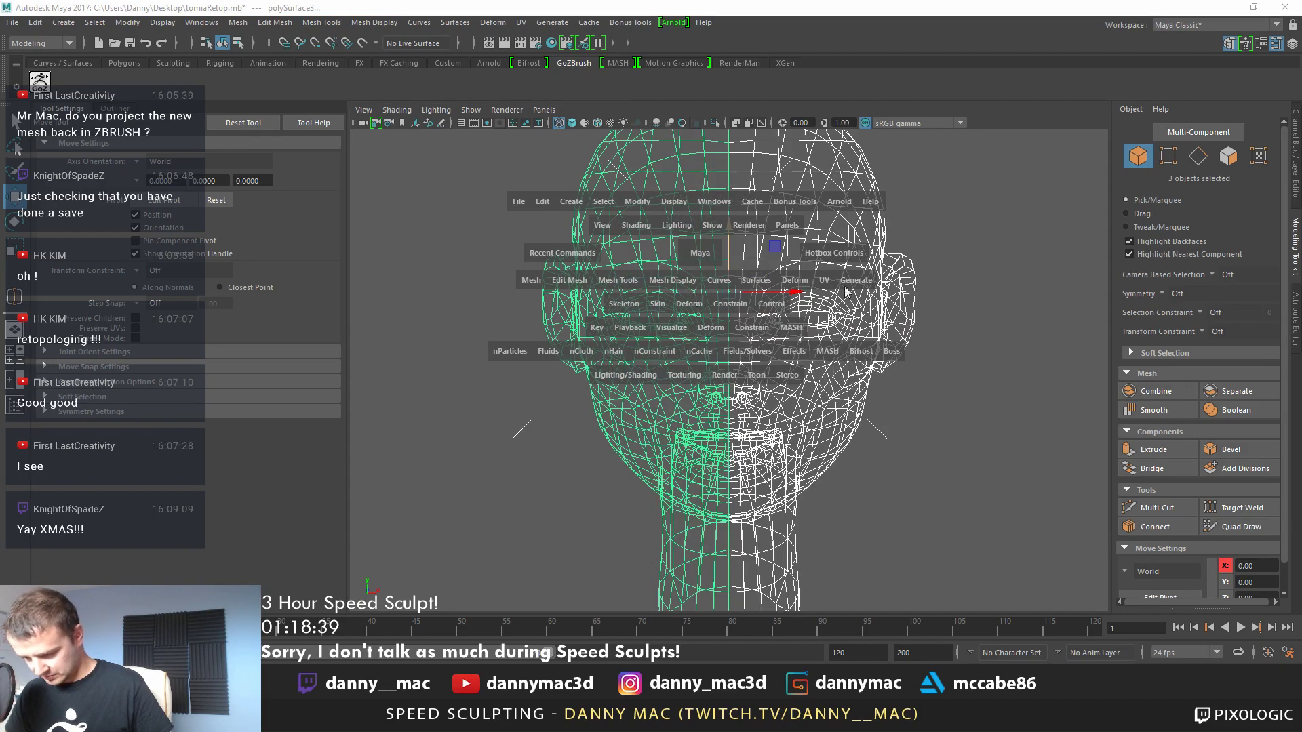
pyautogui.moveTo(875, 268); pyautogui.dragTo(705, 253)
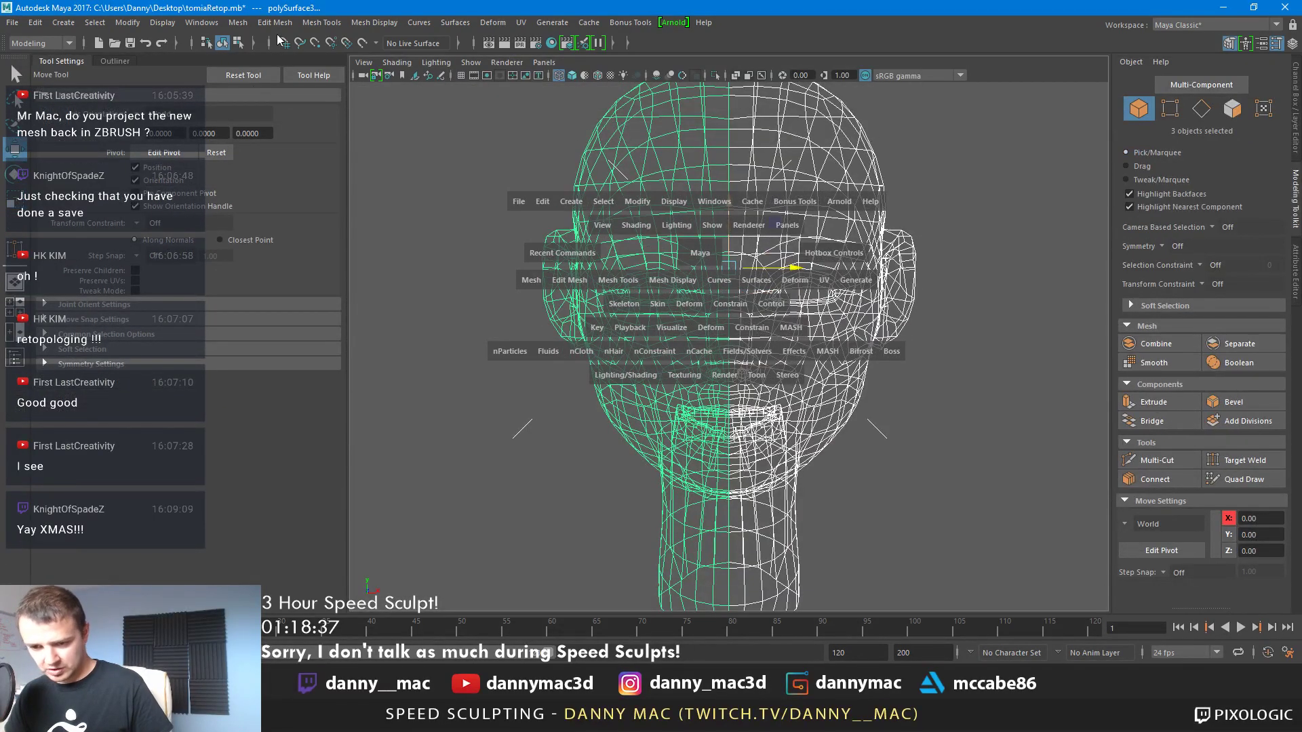
pyautogui.moveTo(735, 139); pyautogui.dragTo(721, 138)
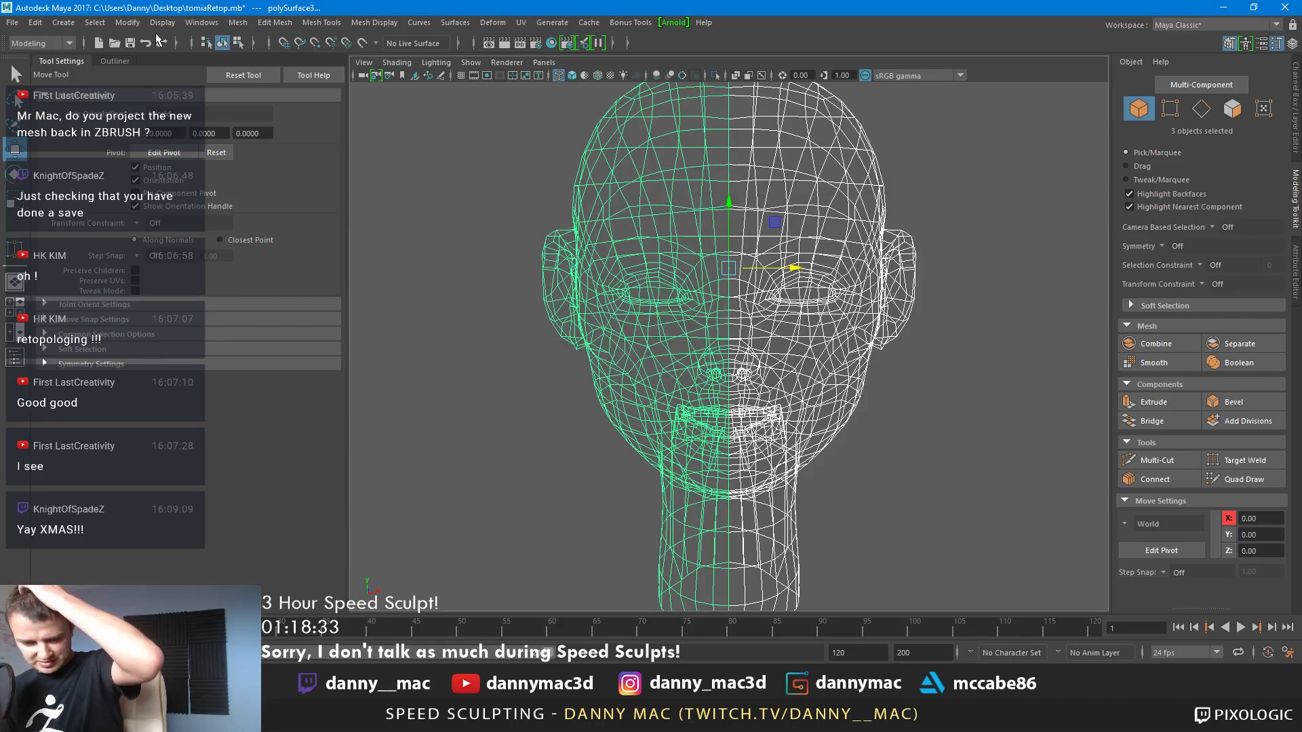
# Turn the Shelf display back on in the UI Elements preferences
pyautogui.click(202, 23)
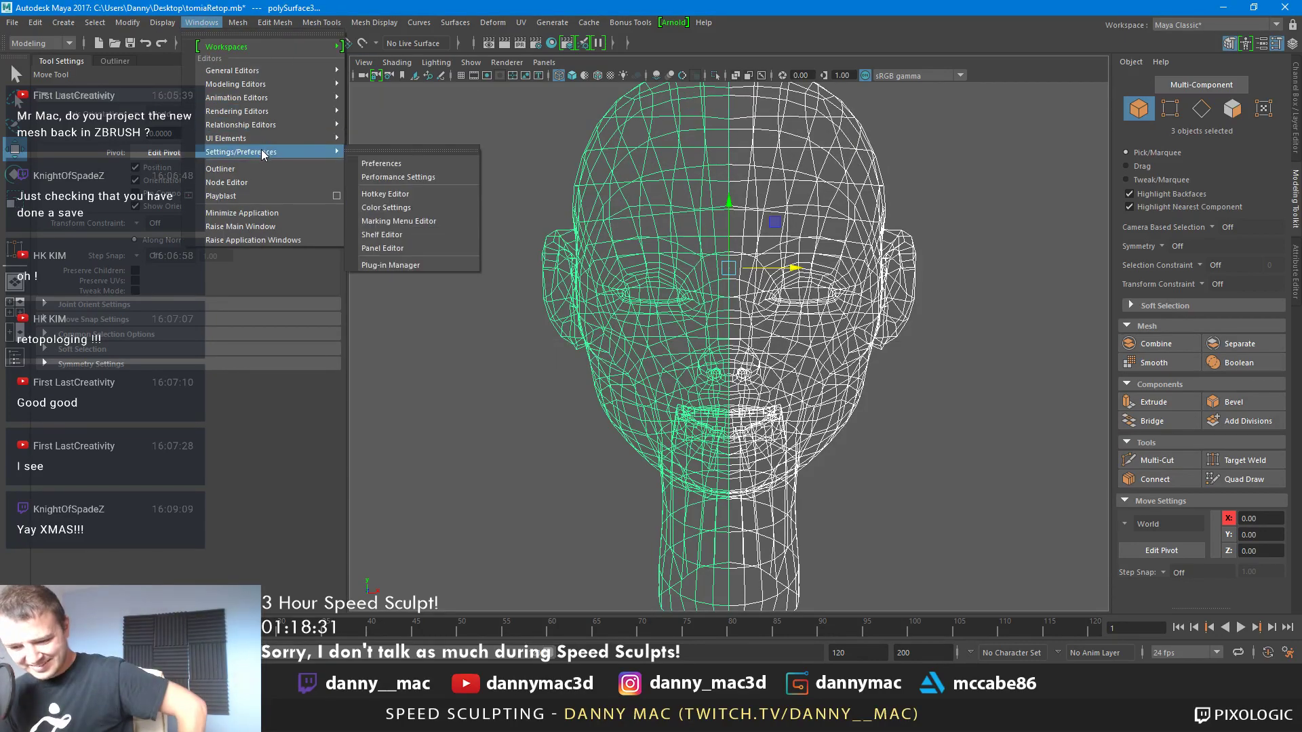
pyautogui.click(379, 158)
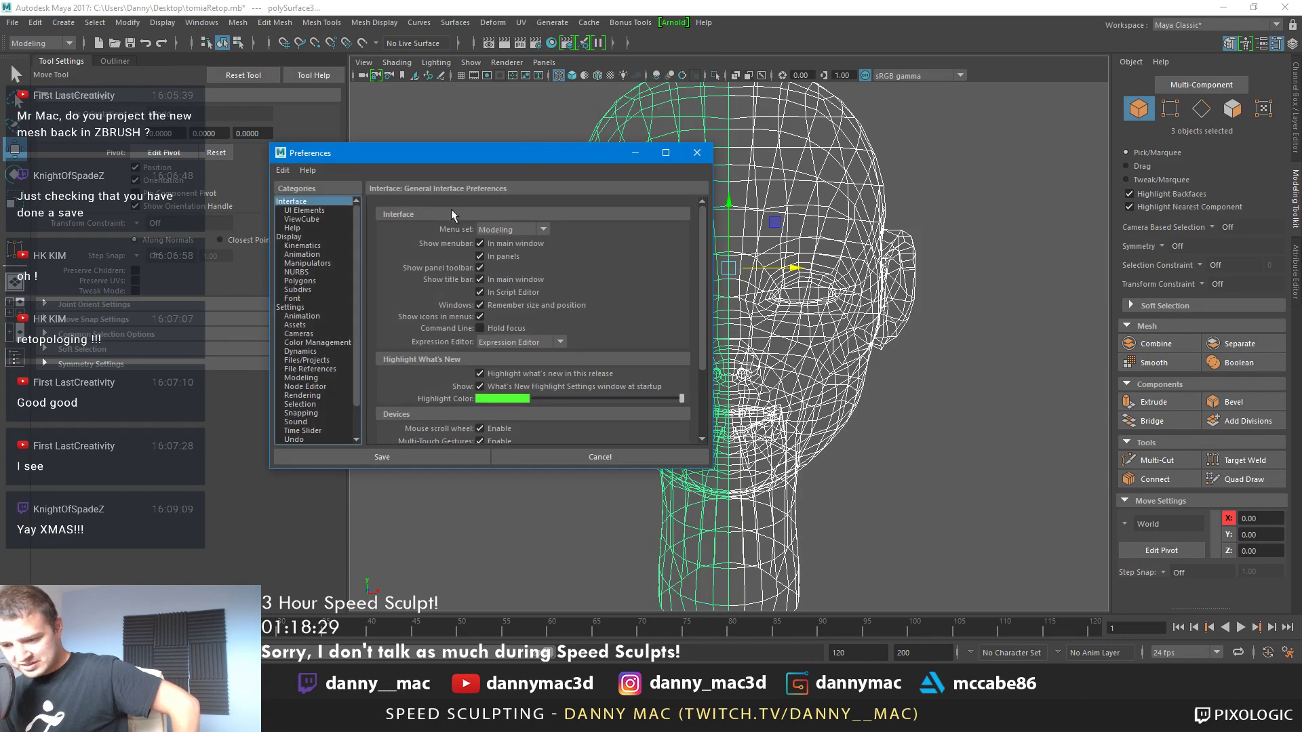
pyautogui.click(304, 211)
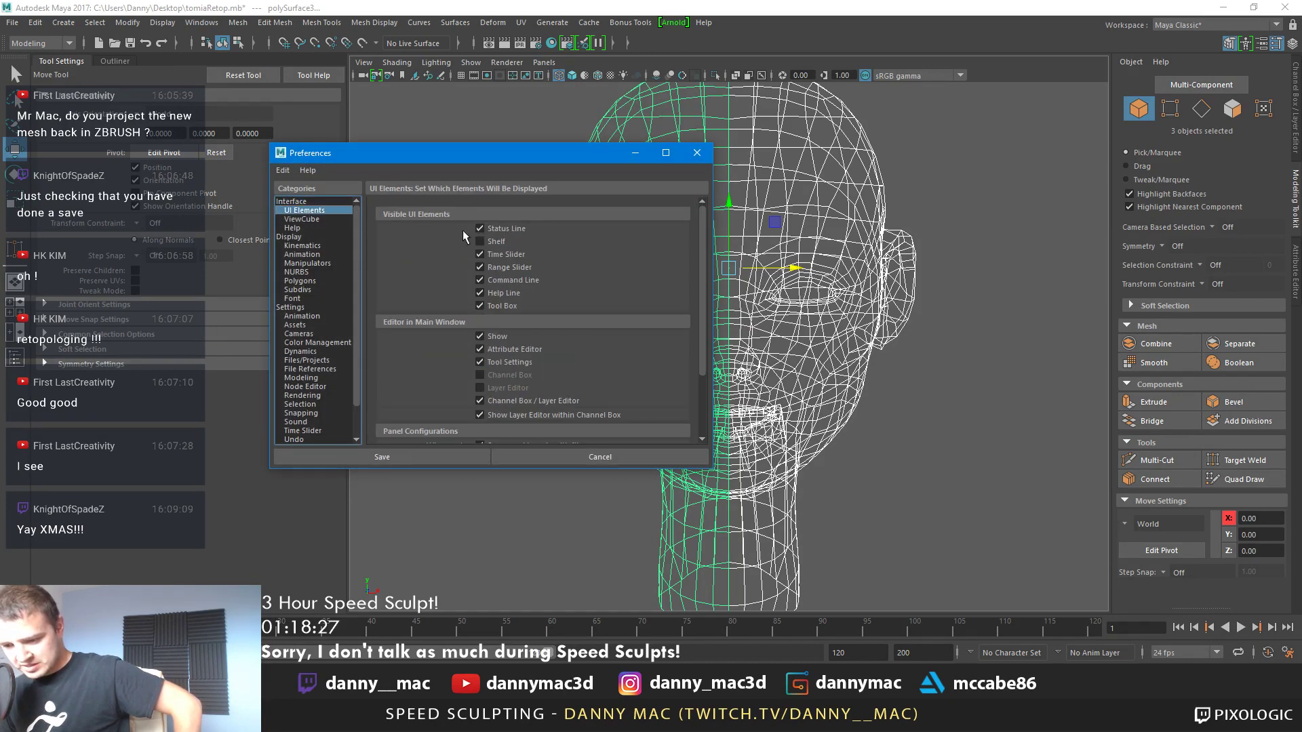
pyautogui.click(486, 245)
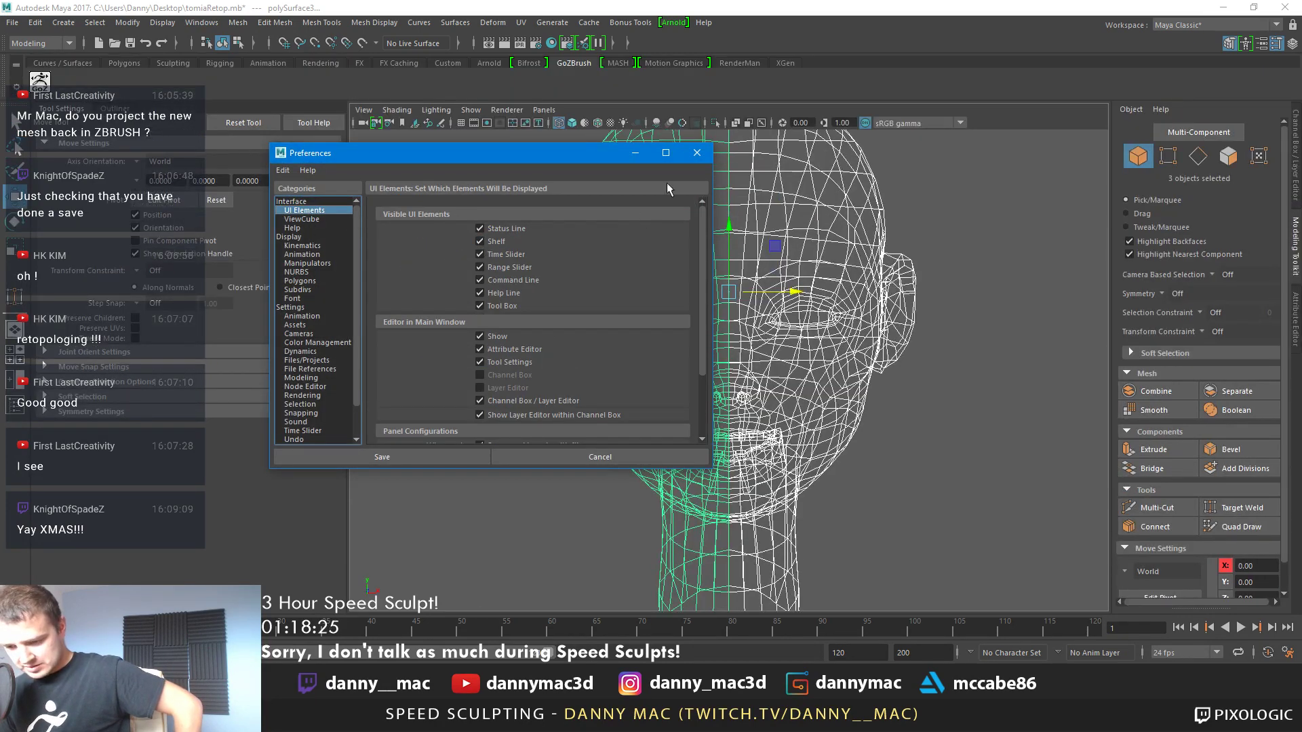
pyautogui.click(697, 153)
# Combine the head halves into one mesh and select all vertices along its centre line
pyautogui.click(149, 28)
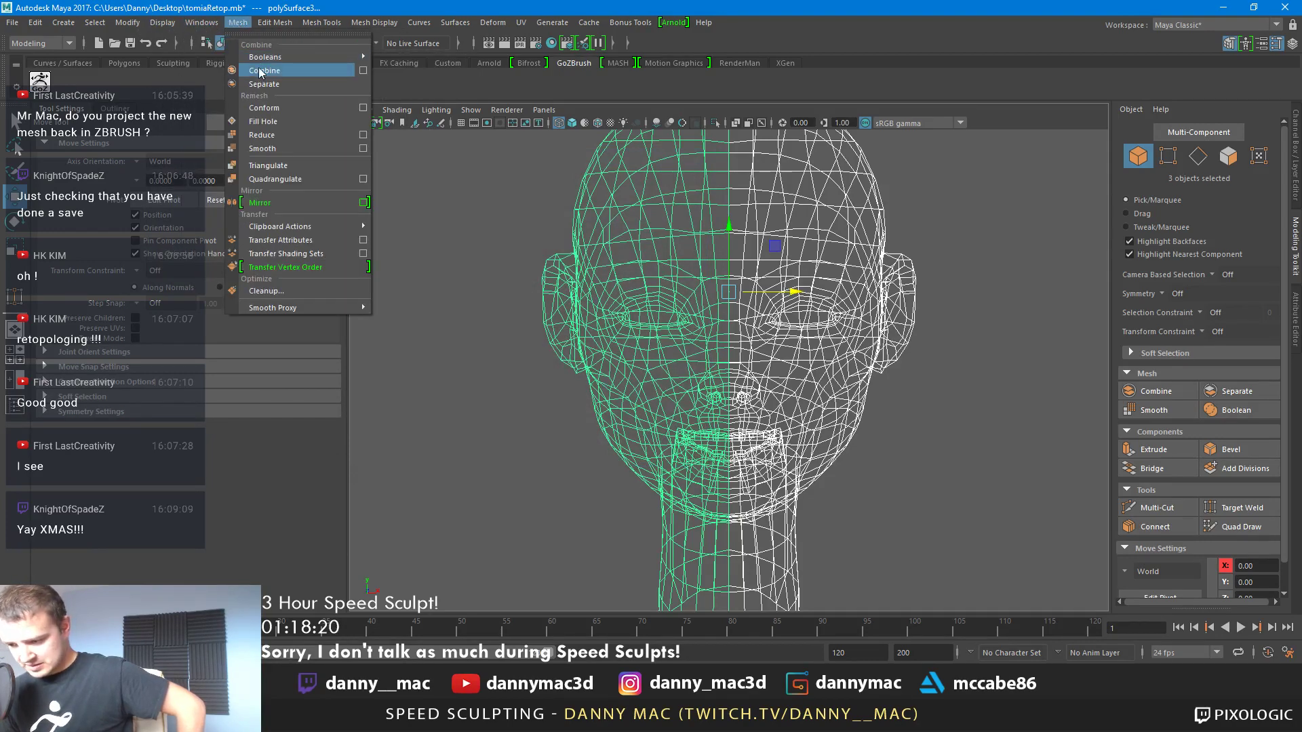
pyautogui.click(261, 73)
pyautogui.scroll(-10, 748, 304)
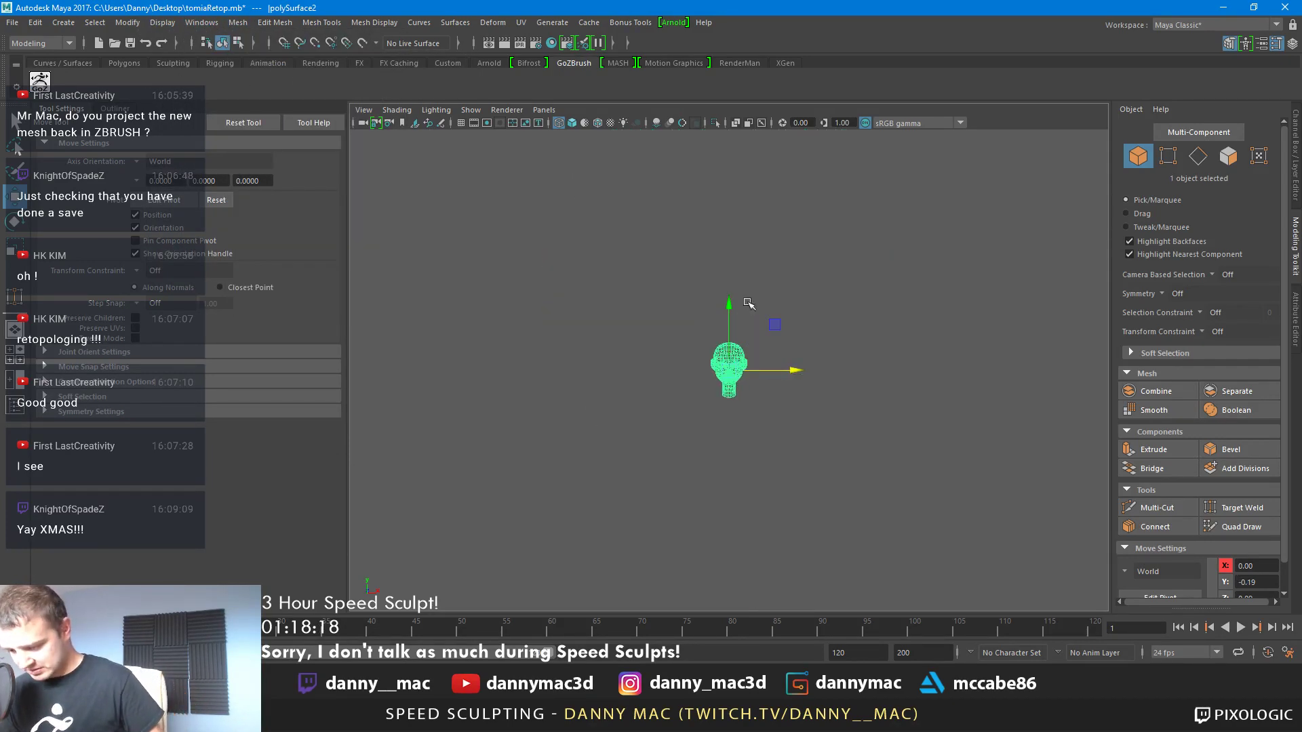
pyautogui.scroll(10, 745, 299)
pyautogui.moveTo(744, 246); pyautogui.dragTo(705, 249, button='right')
pyautogui.moveTo(724, 181); pyautogui.dragTo(739, 584)
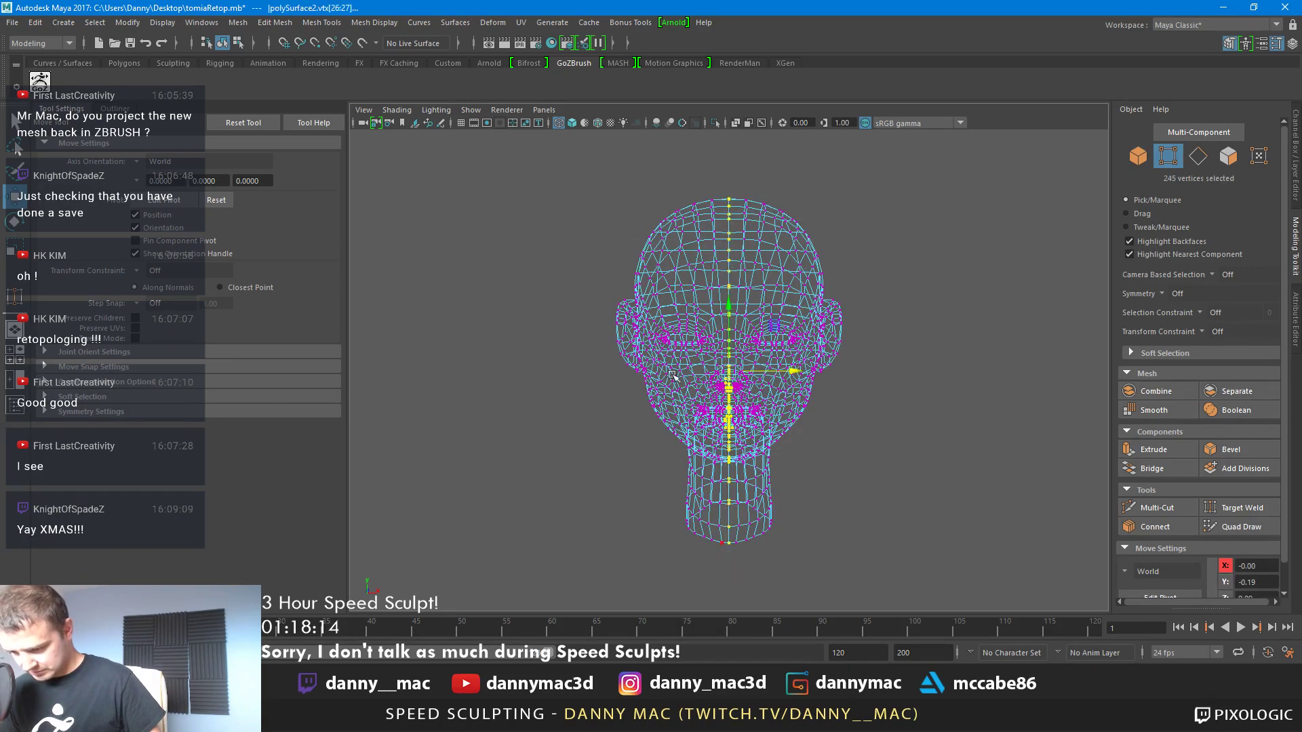
# Try merging the selected centre-line vertices with a threshold of 0.0100 and return to object mode
pyautogui.click(274, 22)
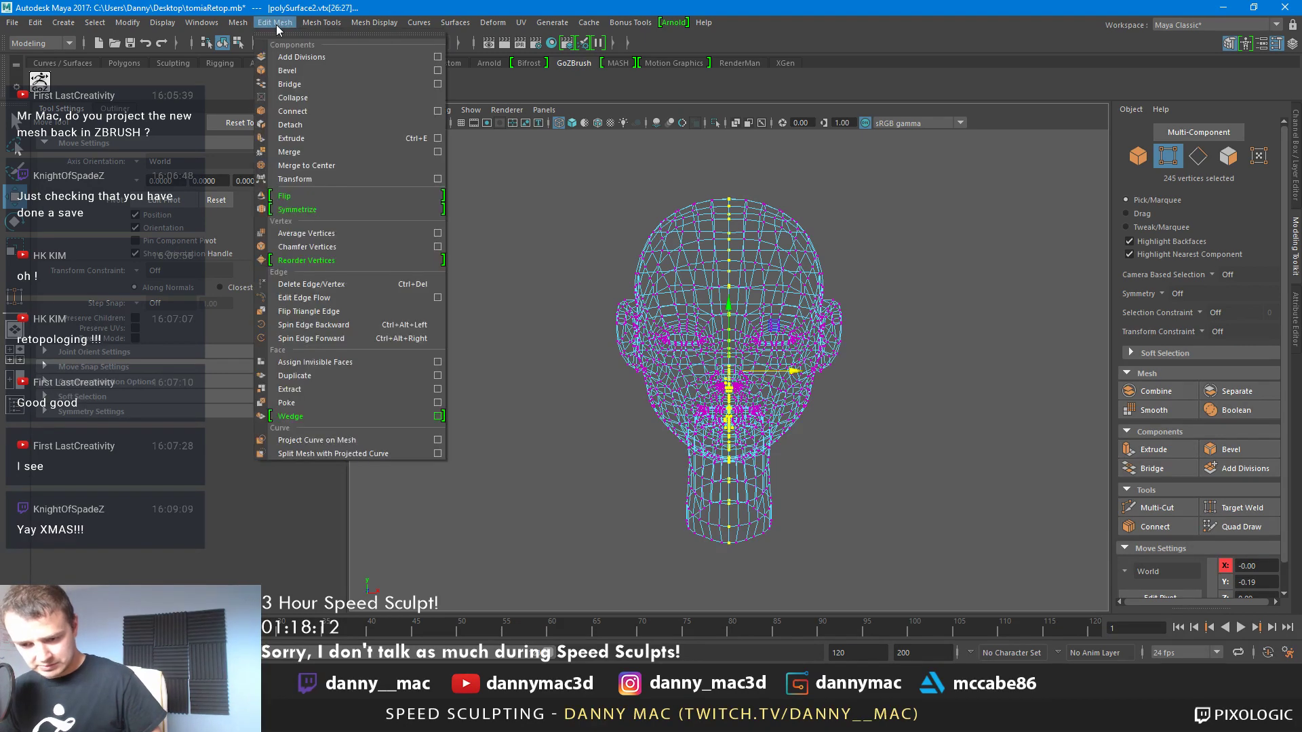
pyautogui.click(438, 153)
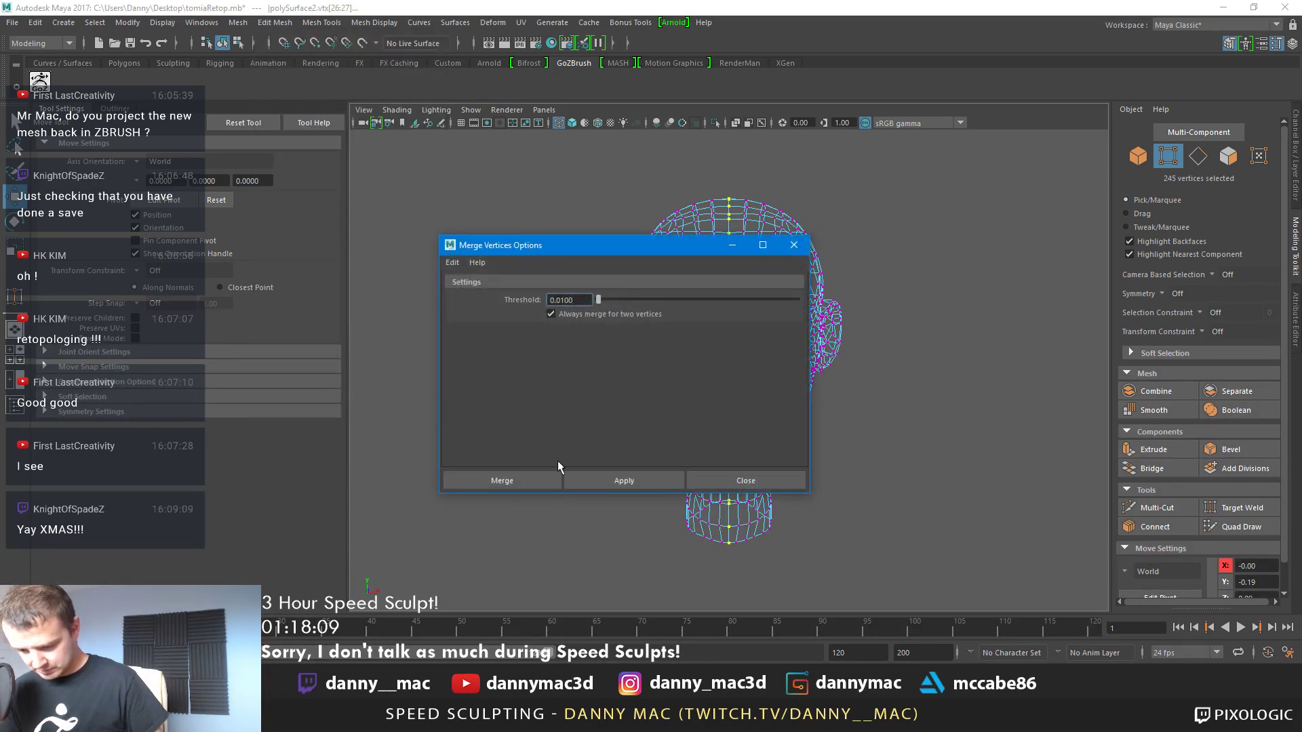
pyautogui.click(526, 479)
pyautogui.moveTo(754, 263); pyautogui.dragTo(848, 239, button='right')
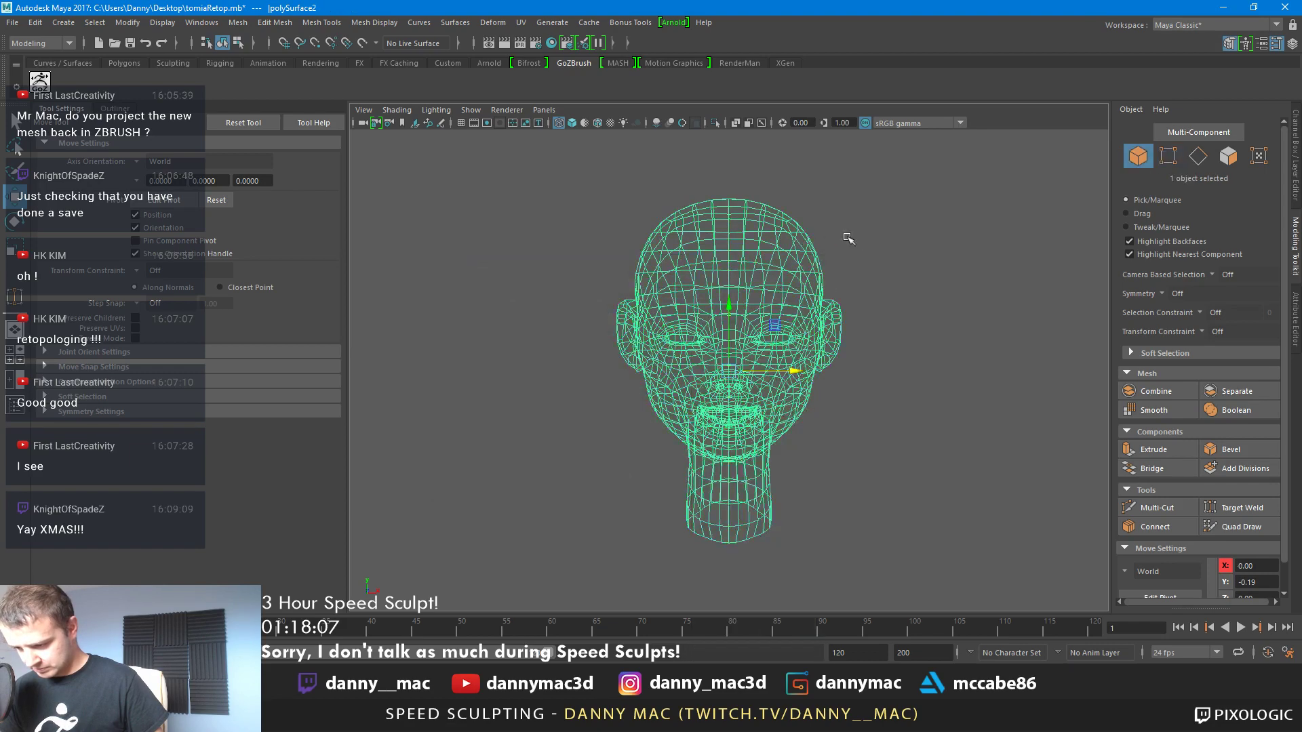
# Check the centre seam around the nose in shaded display and undo the vertex merge
pyautogui.press('space')
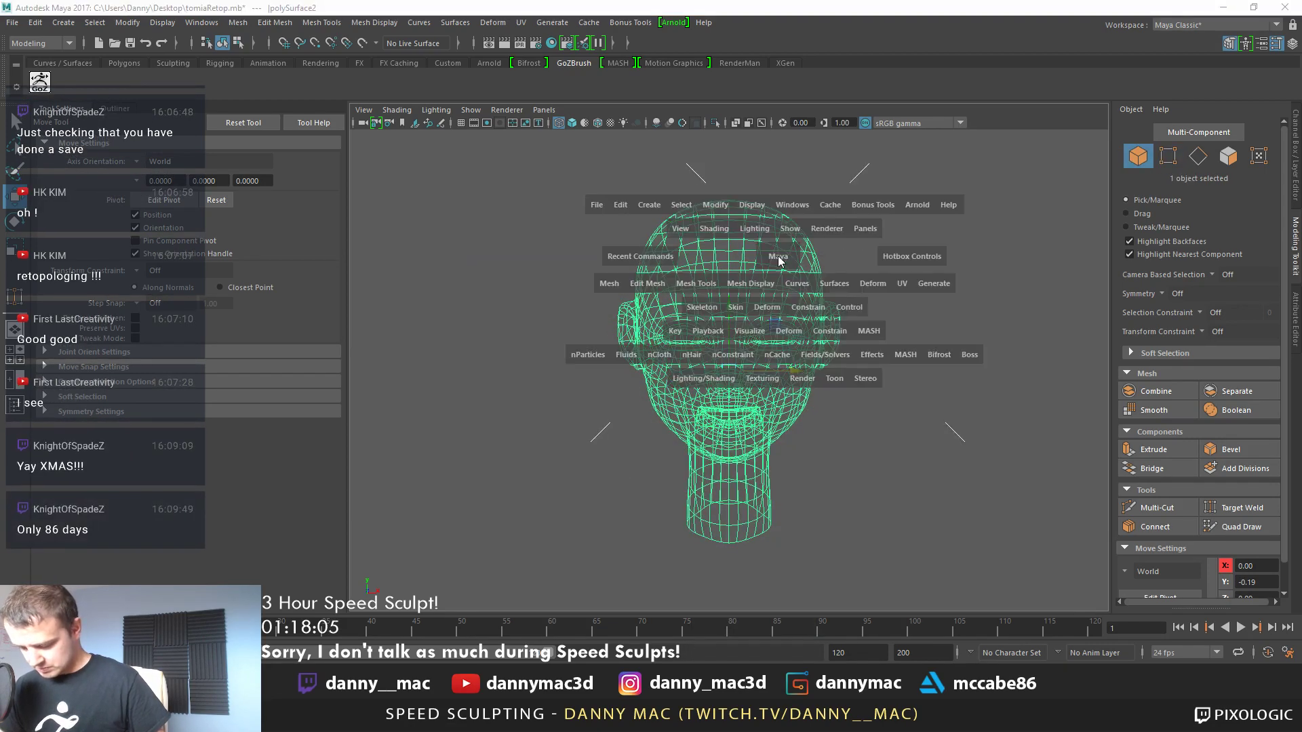
pyautogui.moveTo(778, 253)
pyautogui.mouseDown()
pyautogui.moveTo(773, 269)
pyautogui.moveTo(699, 244)
pyautogui.mouseUp()
pyautogui.press('5')
pyautogui.keyDown('alt'); pyautogui.moveTo(649, 390); pyautogui.dragTo(880, 390, button='right'); pyautogui.keyUp('alt')
pyautogui.keyDown('alt'); pyautogui.moveTo(613, 397); pyautogui.dragTo(682, 387); pyautogui.keyUp('alt')
pyautogui.keyDown('alt'); pyautogui.moveTo(682, 387); pyautogui.dragTo(755, 377, button='right'); pyautogui.keyUp('alt')
pyautogui.moveTo(756, 377); pyautogui.dragTo(786, 376, button='right')
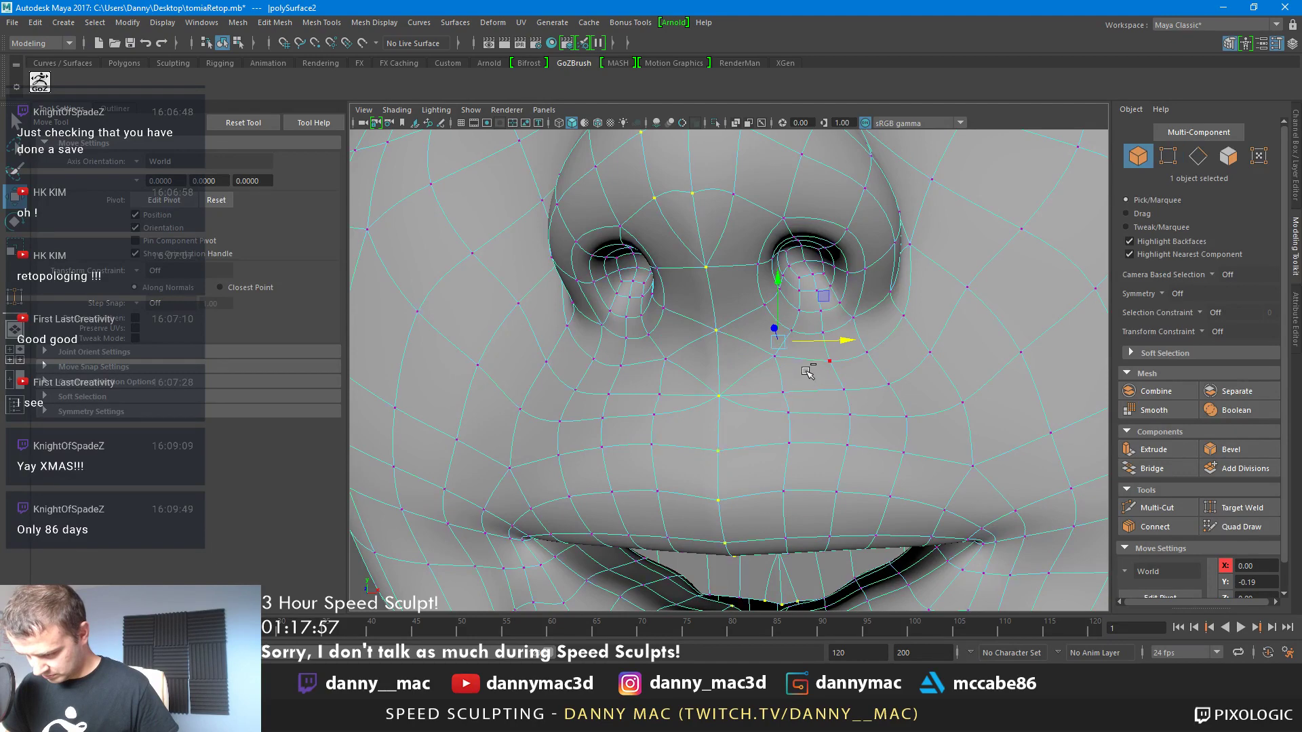
pyautogui.hotkey('ctrl', 'z')
pyautogui.hotkey('ctrl', 'z')
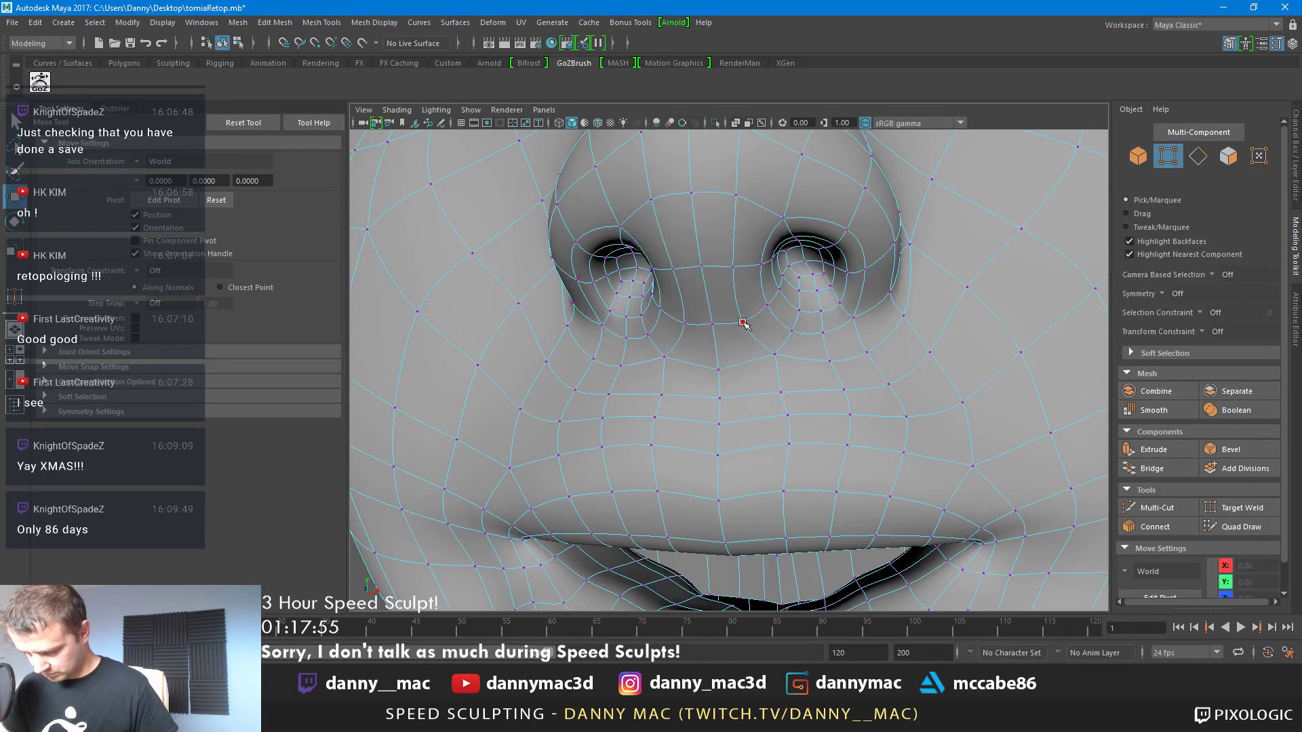
# Merge the centre-line vertices again using a smaller distance threshold
pyautogui.scroll(-5, 743, 323)
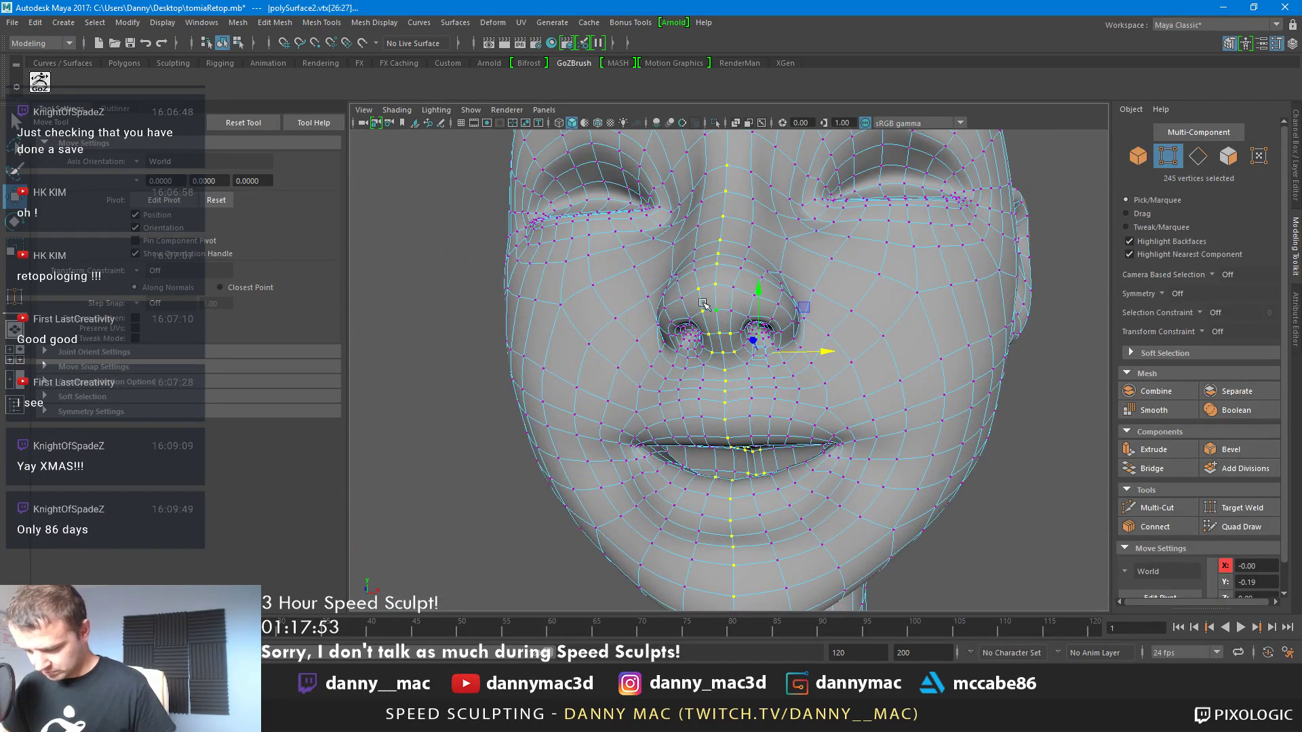
pyautogui.scroll(3, 737, 329)
pyautogui.click(338, 24)
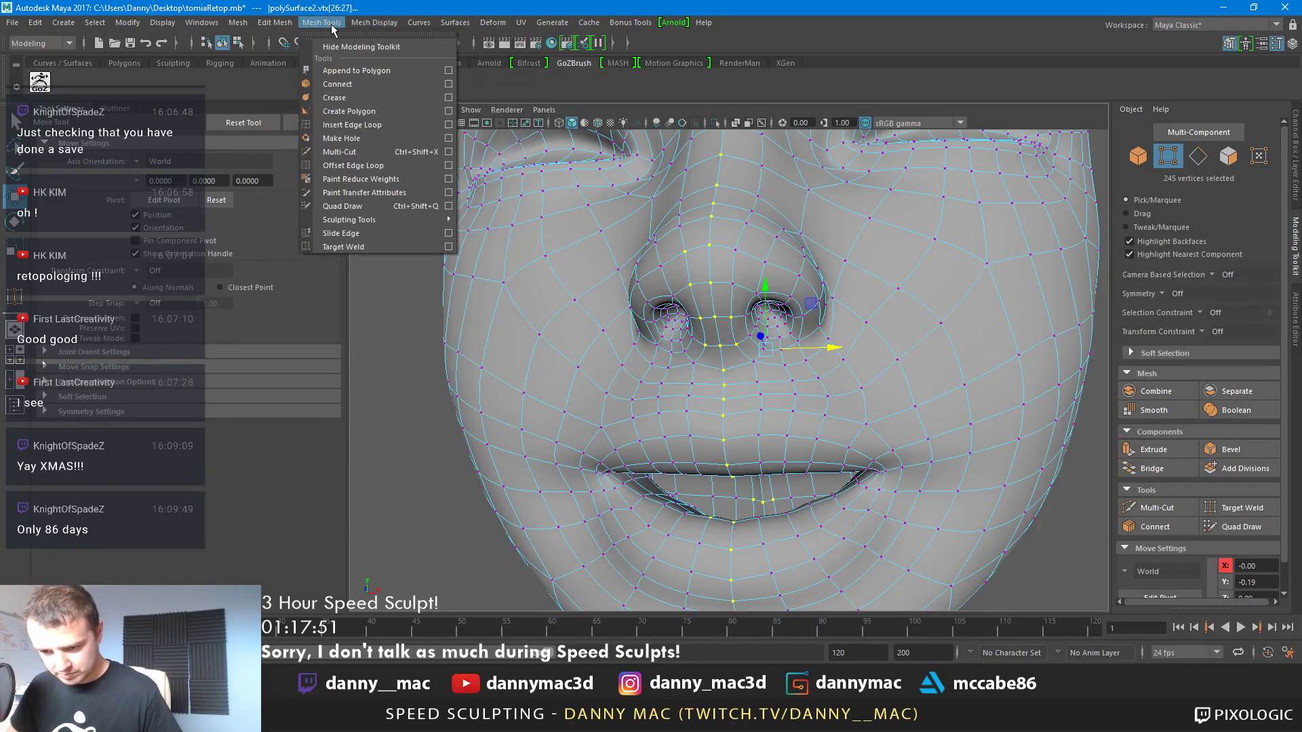
pyautogui.moveTo(275, 22)
pyautogui.click(436, 152)
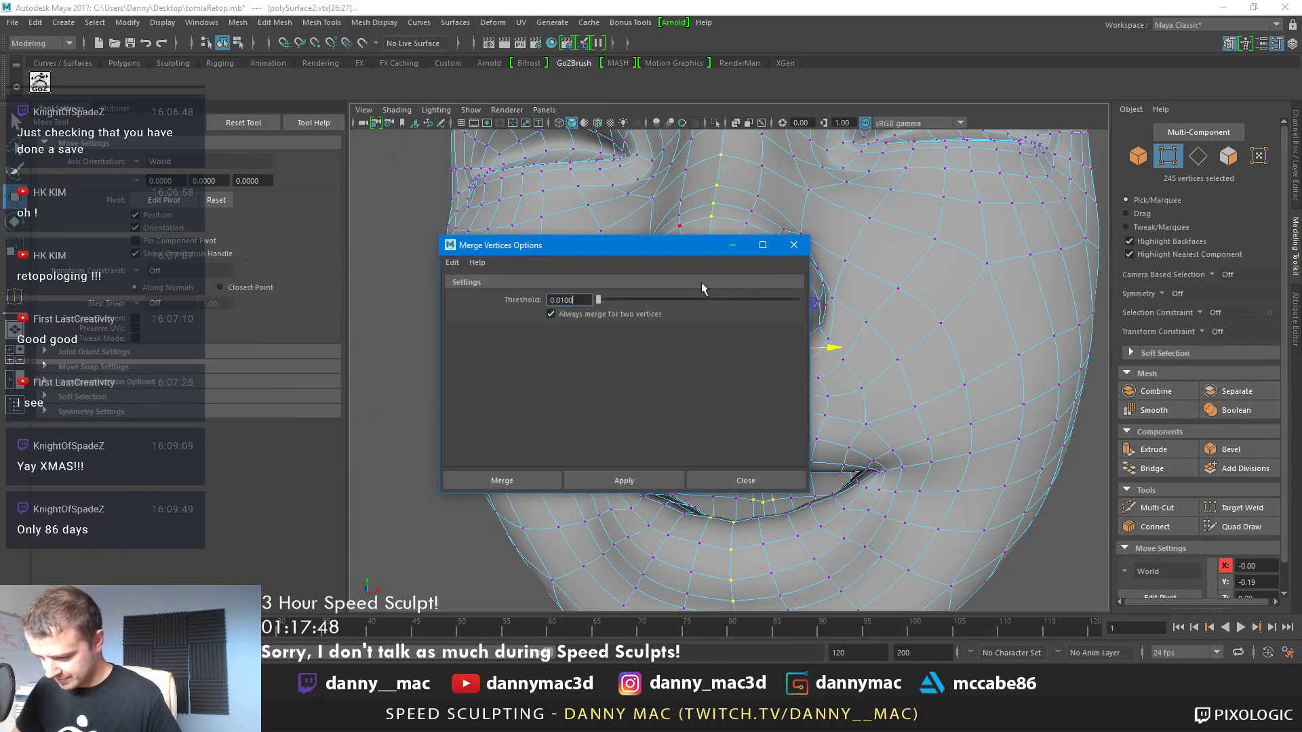
pyautogui.write('0')
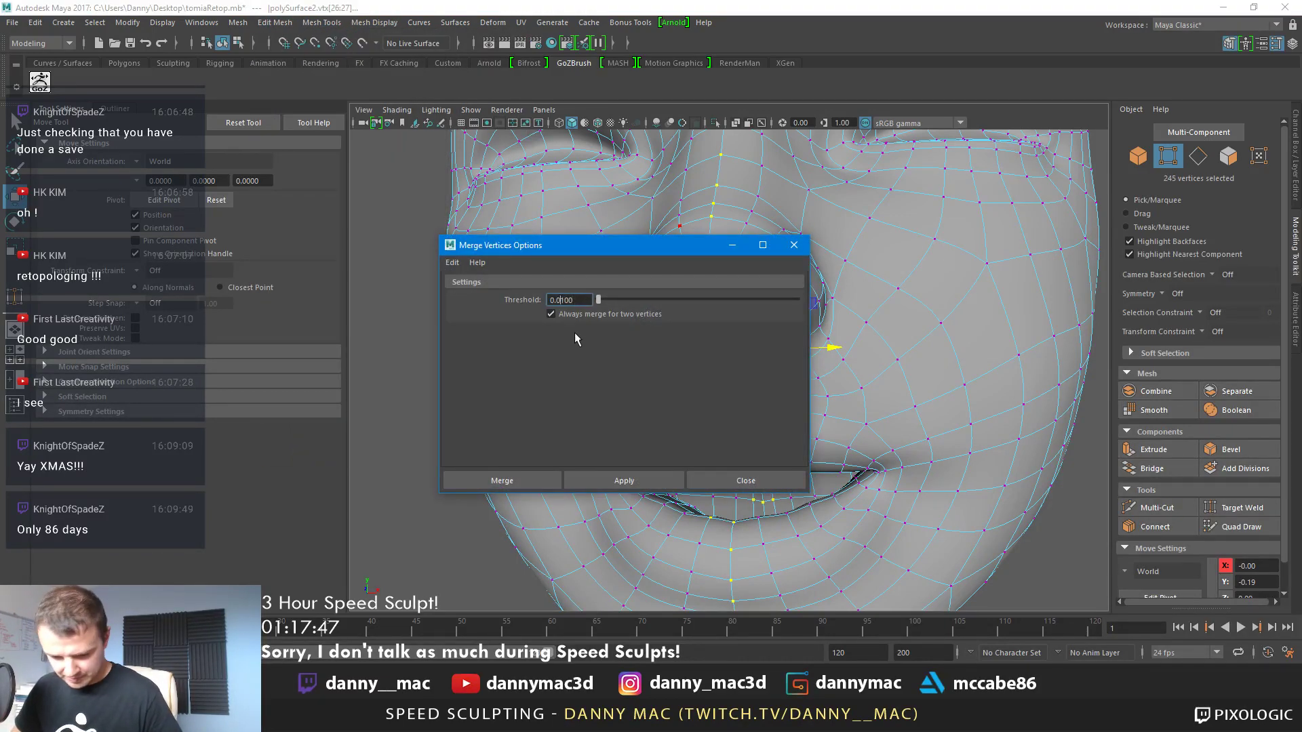
pyautogui.click(542, 480)
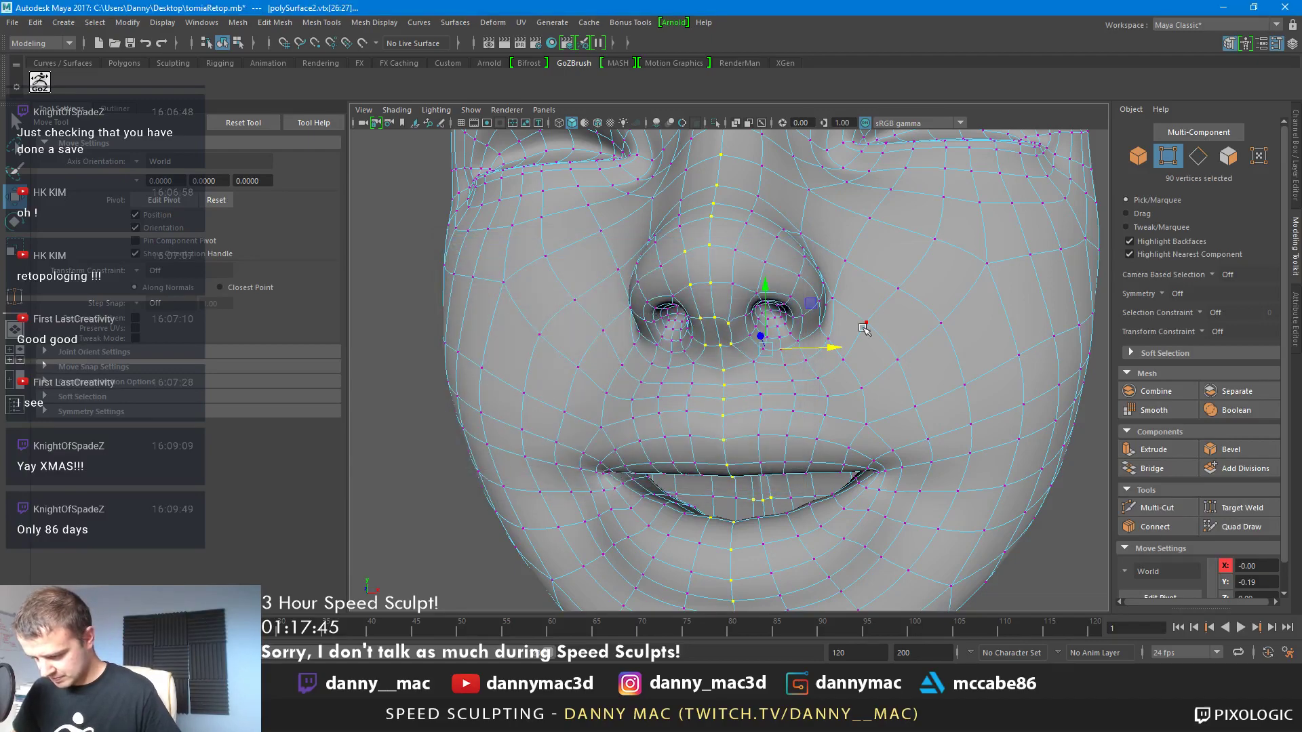
# Delete the narrow stray face beside the centre line on the inside of the lower lip
pyautogui.keyDown('alt'); pyautogui.moveTo(859, 335); pyautogui.dragTo(806, 323); pyautogui.keyUp('alt')
pyautogui.keyDown('alt'); pyautogui.moveTo(763, 392); pyautogui.dragTo(739, 375); pyautogui.keyUp('alt')
pyautogui.keyDown('alt'); pyautogui.moveTo(738, 375); pyautogui.dragTo(785, 386, button='right'); pyautogui.keyUp('alt')
pyautogui.keyDown('alt'); pyautogui.moveTo(784, 386); pyautogui.dragTo(703, 326); pyautogui.keyUp('alt')
pyautogui.moveTo(703, 326); pyautogui.dragTo(705, 380, button='right')
pyautogui.click(711, 370)
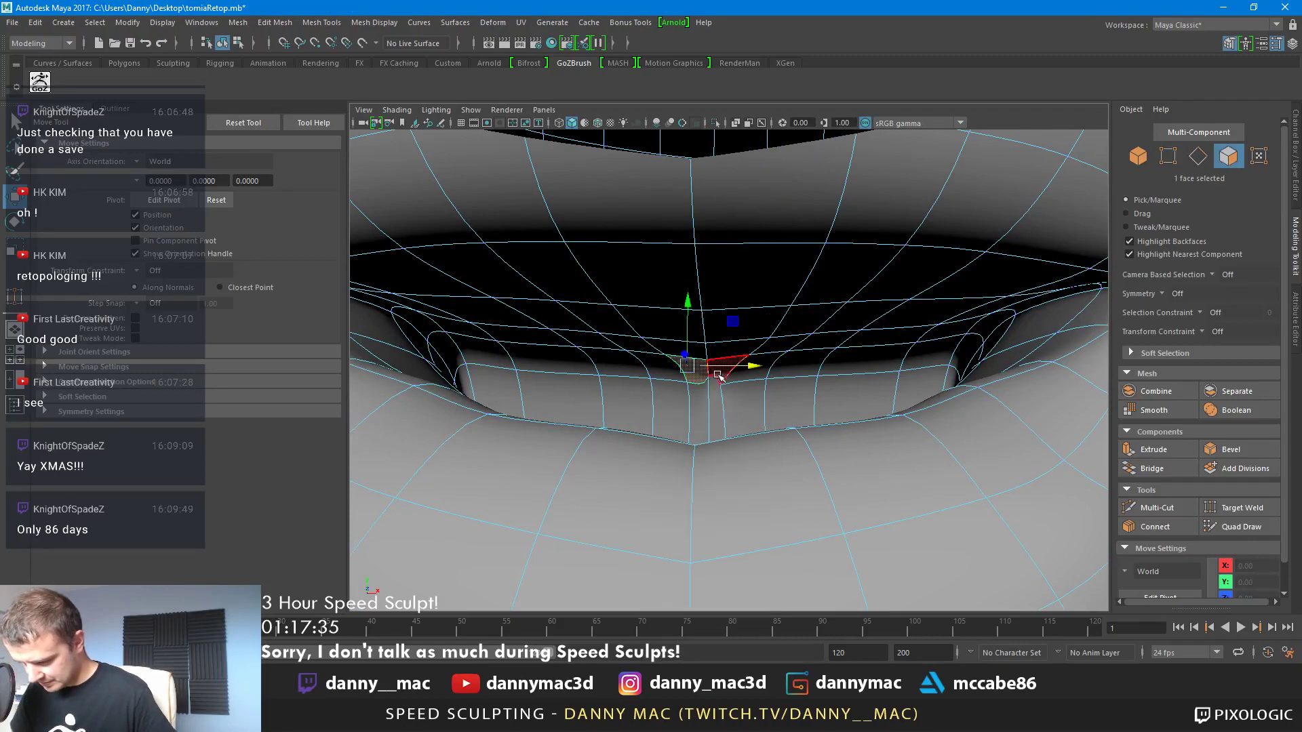
pyautogui.click(718, 369)
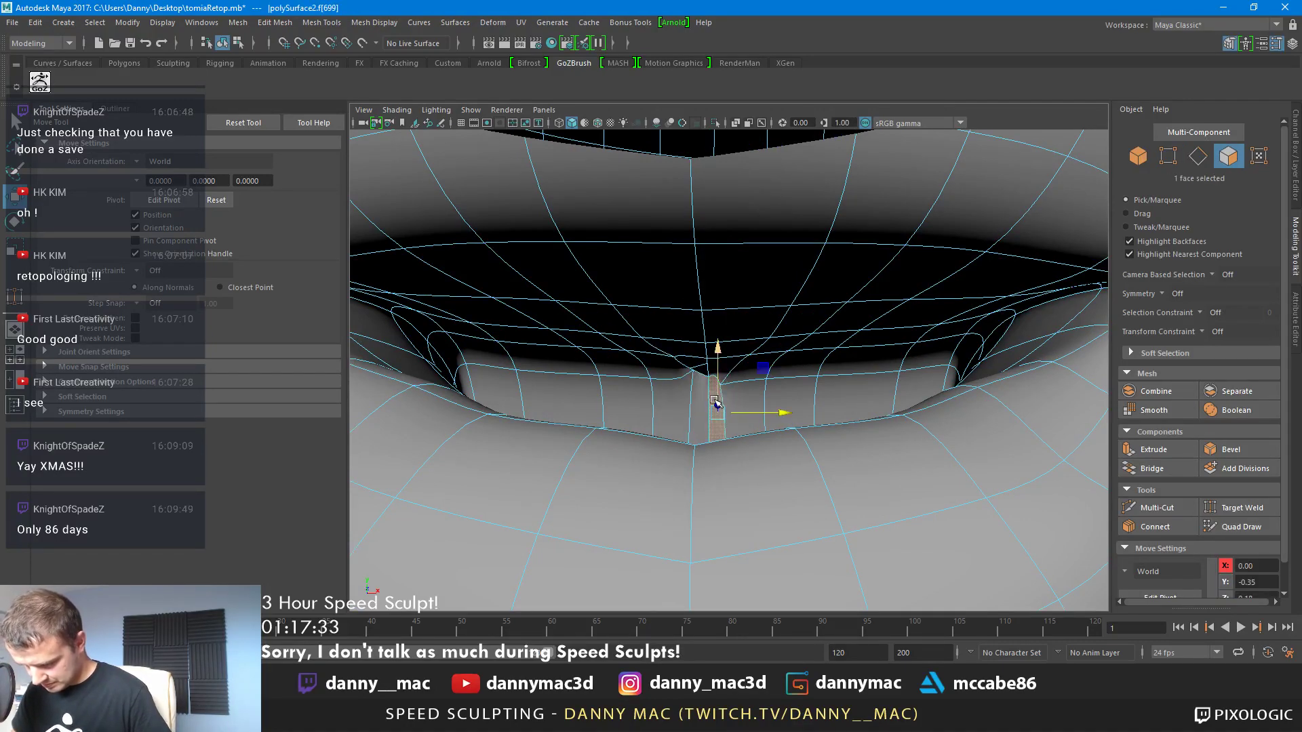
pyautogui.click(703, 405)
pyautogui.press('Delete')
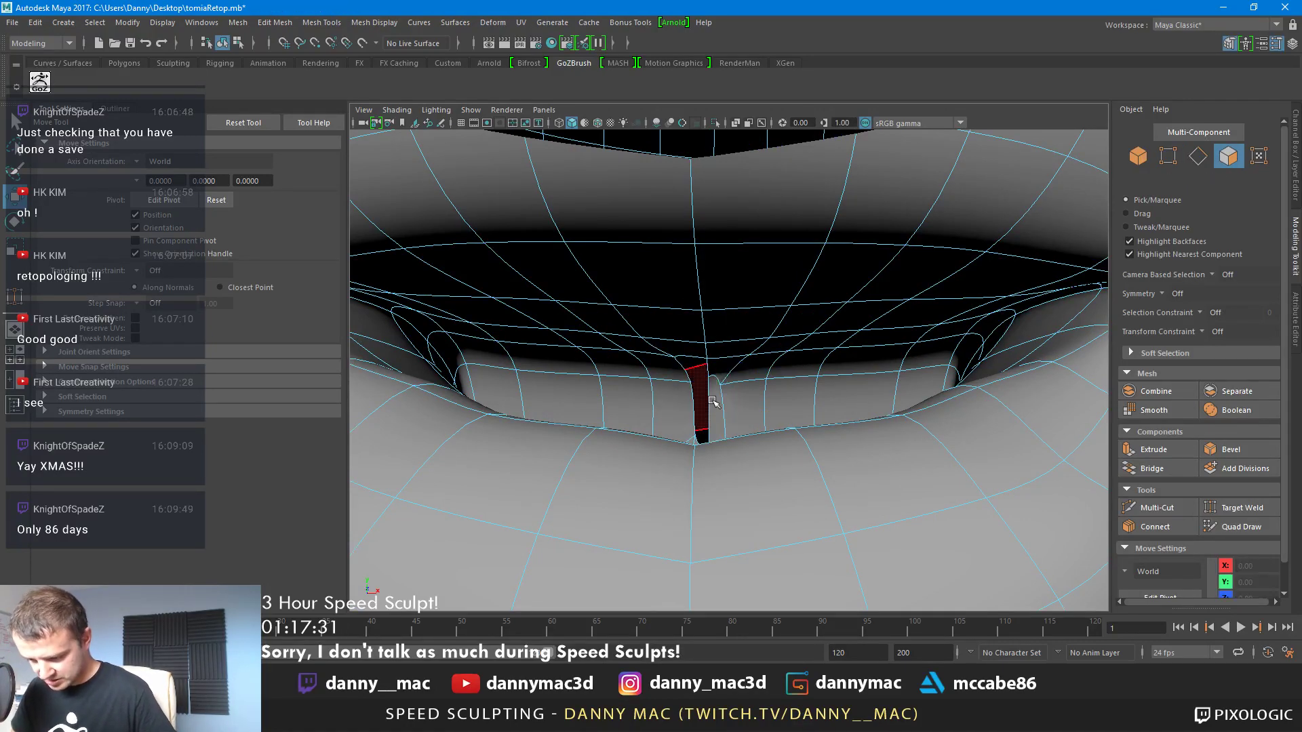
# Examine the narrow faces at the centre of the inner lip in unsmoothed display, from both outside and inside the head
pyautogui.press('1')
pyautogui.click(715, 390)
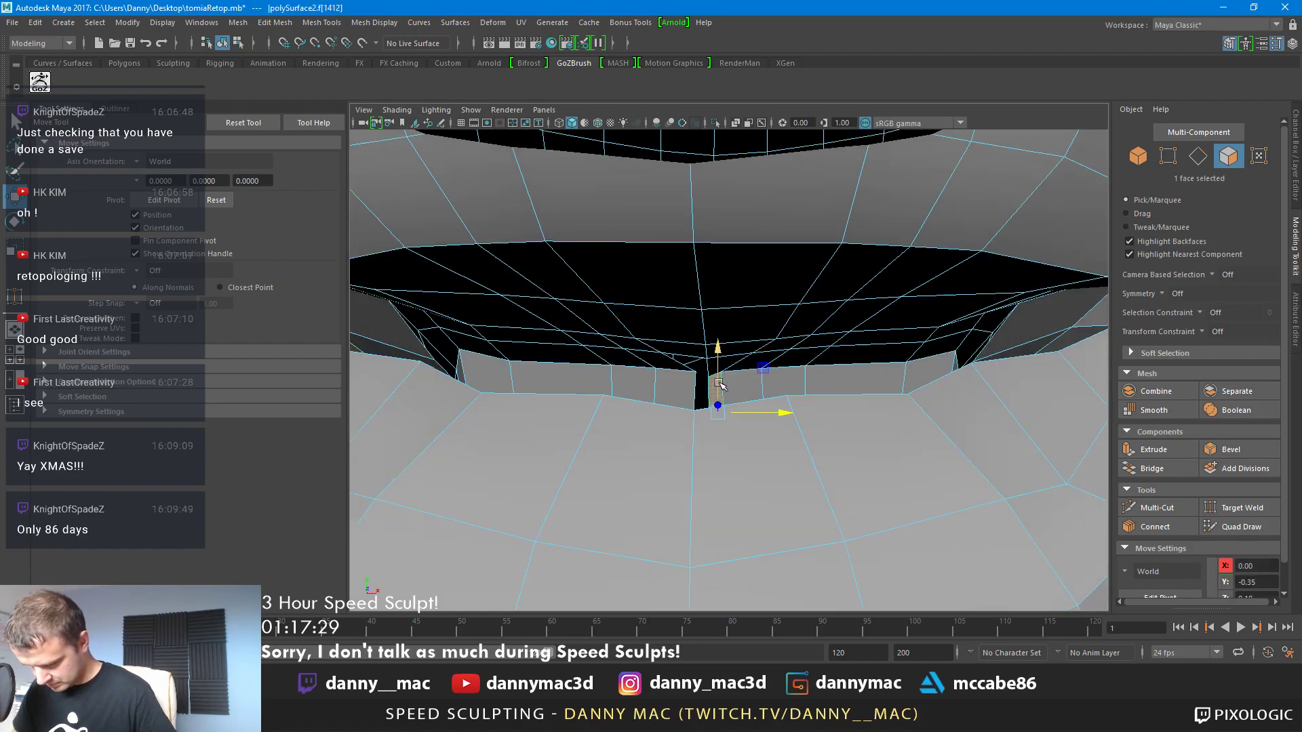
pyautogui.keyDown('alt'); pyautogui.moveTo(708, 373); pyautogui.dragTo(630, 363); pyautogui.keyUp('alt')
pyautogui.keyDown('alt'); pyautogui.moveTo(629, 363); pyautogui.dragTo(666, 459, button='middle'); pyautogui.keyUp('alt')
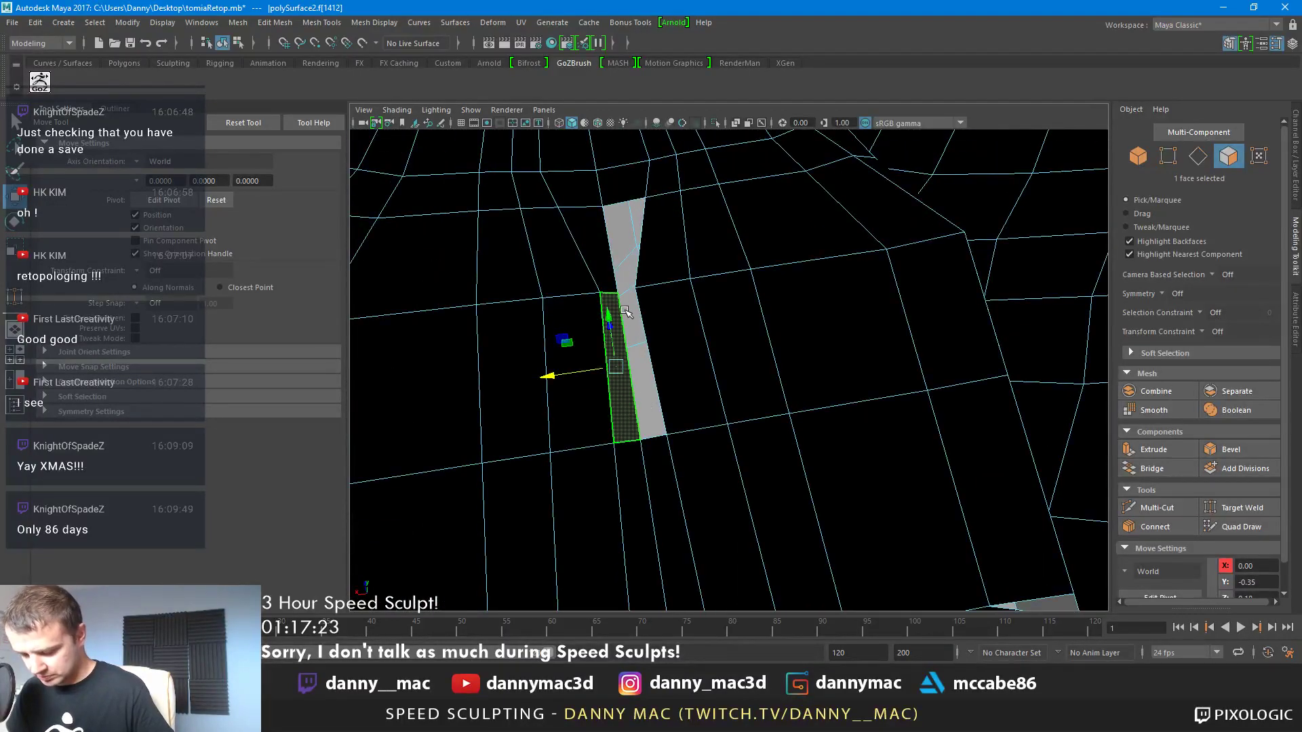
pyautogui.keyDown('alt'); pyautogui.moveTo(617, 323); pyautogui.dragTo(654, 320); pyautogui.keyUp('alt')
pyautogui.keyDown('alt'); pyautogui.moveTo(654, 319); pyautogui.dragTo(545, 317, button='right'); pyautogui.keyUp('alt')
pyautogui.keyDown('alt'); pyautogui.moveTo(545, 317); pyautogui.dragTo(761, 306); pyautogui.keyUp('alt')
pyautogui.keyDown('alt'); pyautogui.moveTo(762, 305); pyautogui.dragTo(712, 312, button='right'); pyautogui.keyUp('alt')
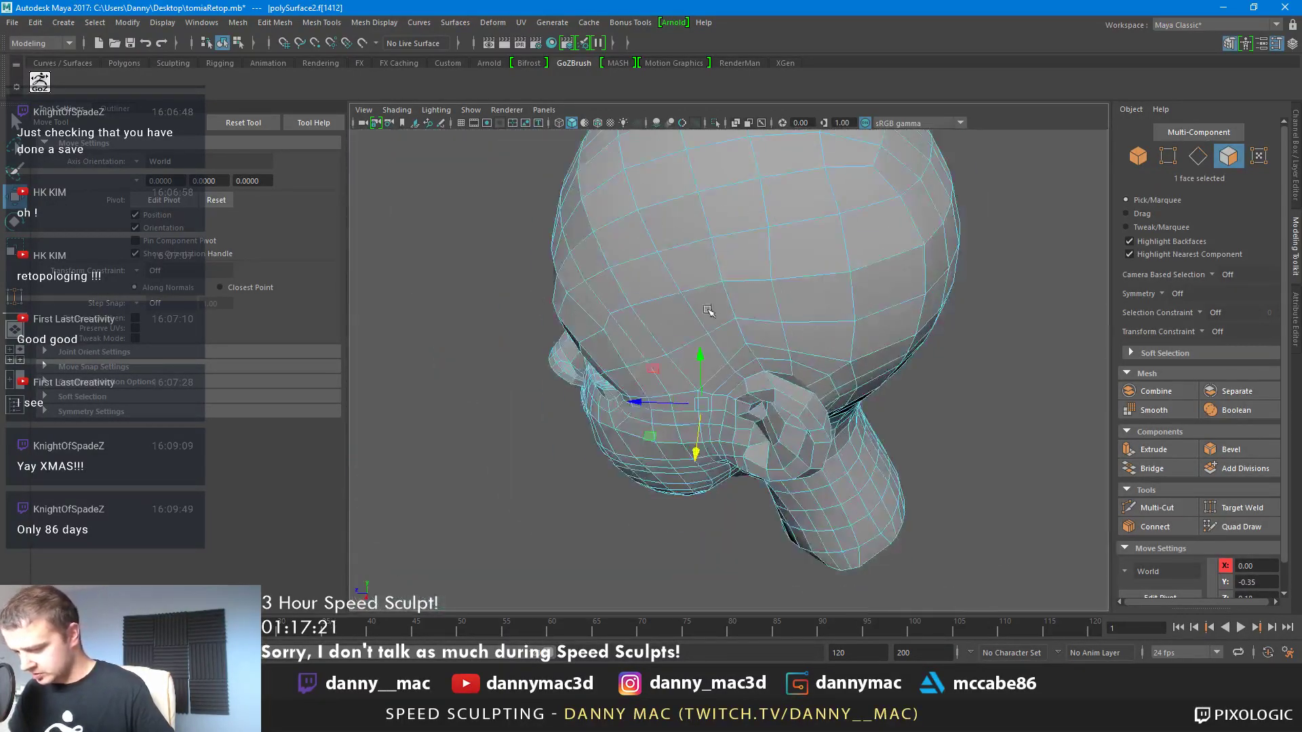
pyautogui.keyDown('alt'); pyautogui.moveTo(712, 312); pyautogui.dragTo(808, 221); pyautogui.keyUp('alt')
# Select the combined head as an object and switch to ZBrush
pyautogui.press('F8')
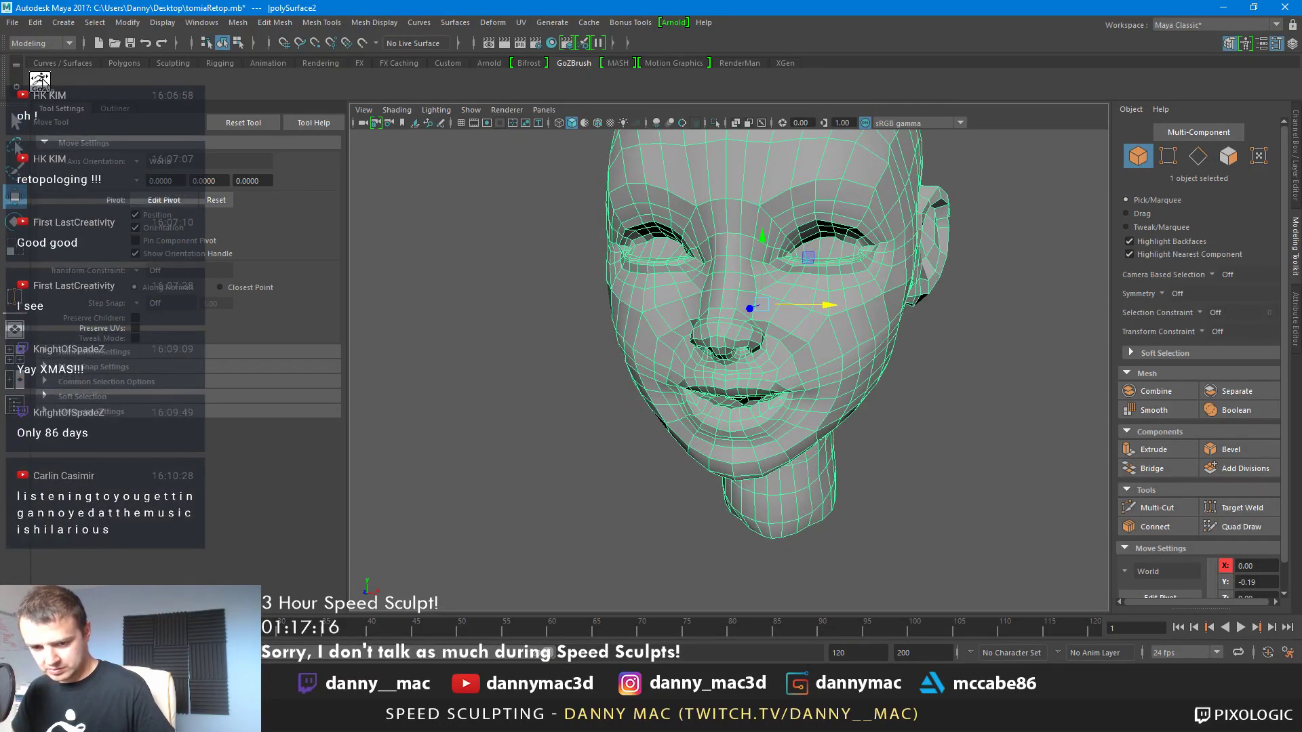
pyautogui.press('q')
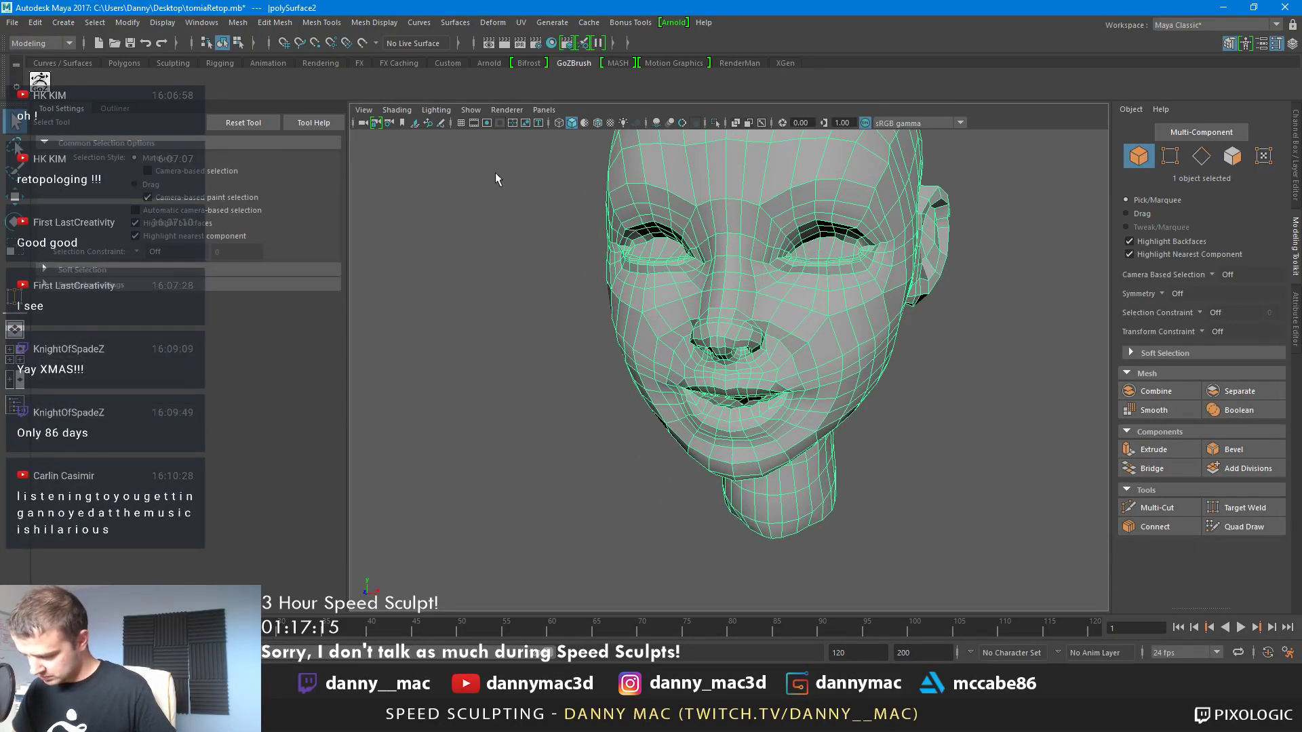
pyautogui.hotkey('alt', 'Tab')
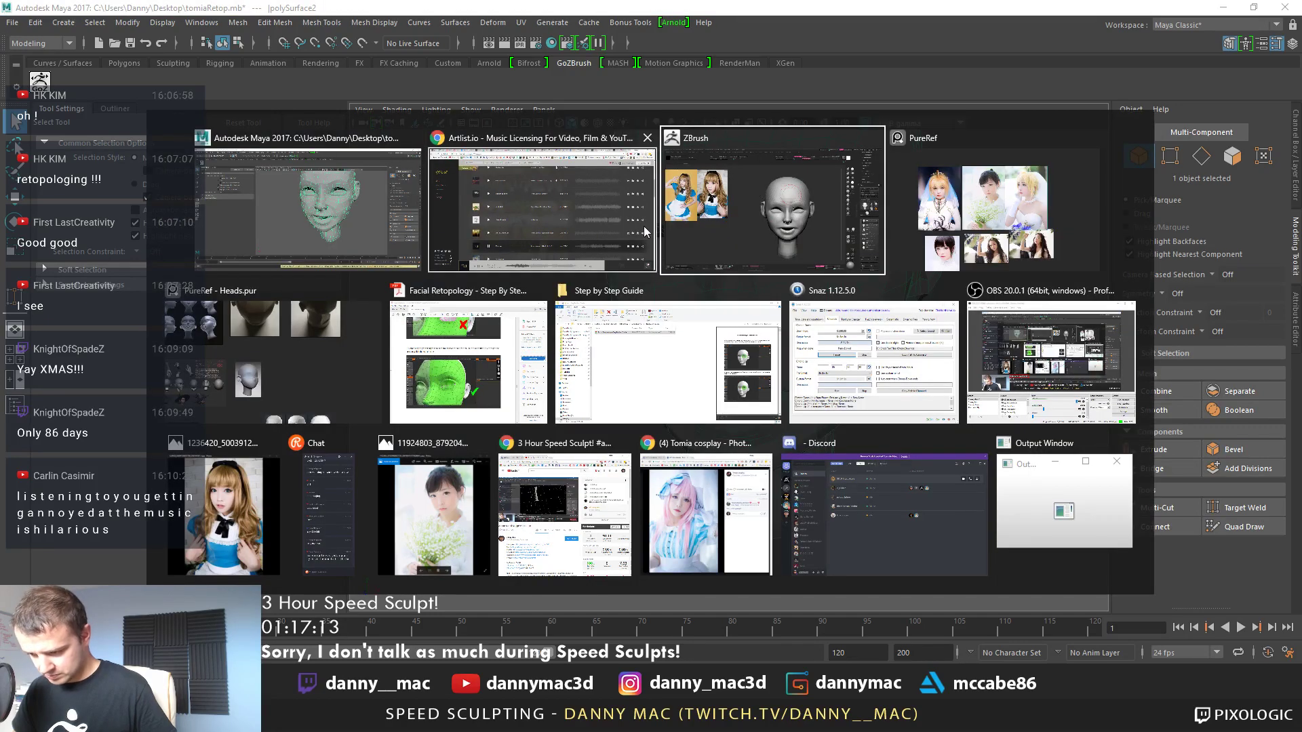
pyautogui.hotkey('alt', 'Tab')
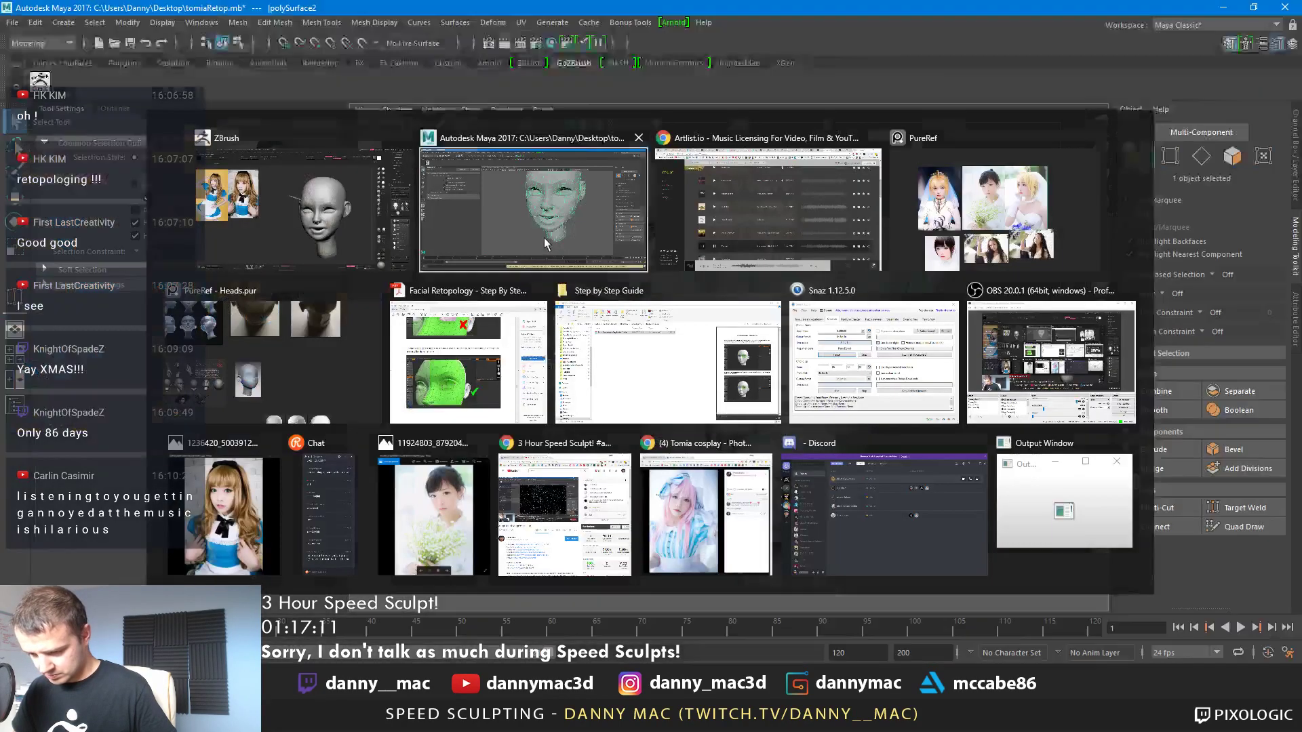
pyautogui.click(757, 410)
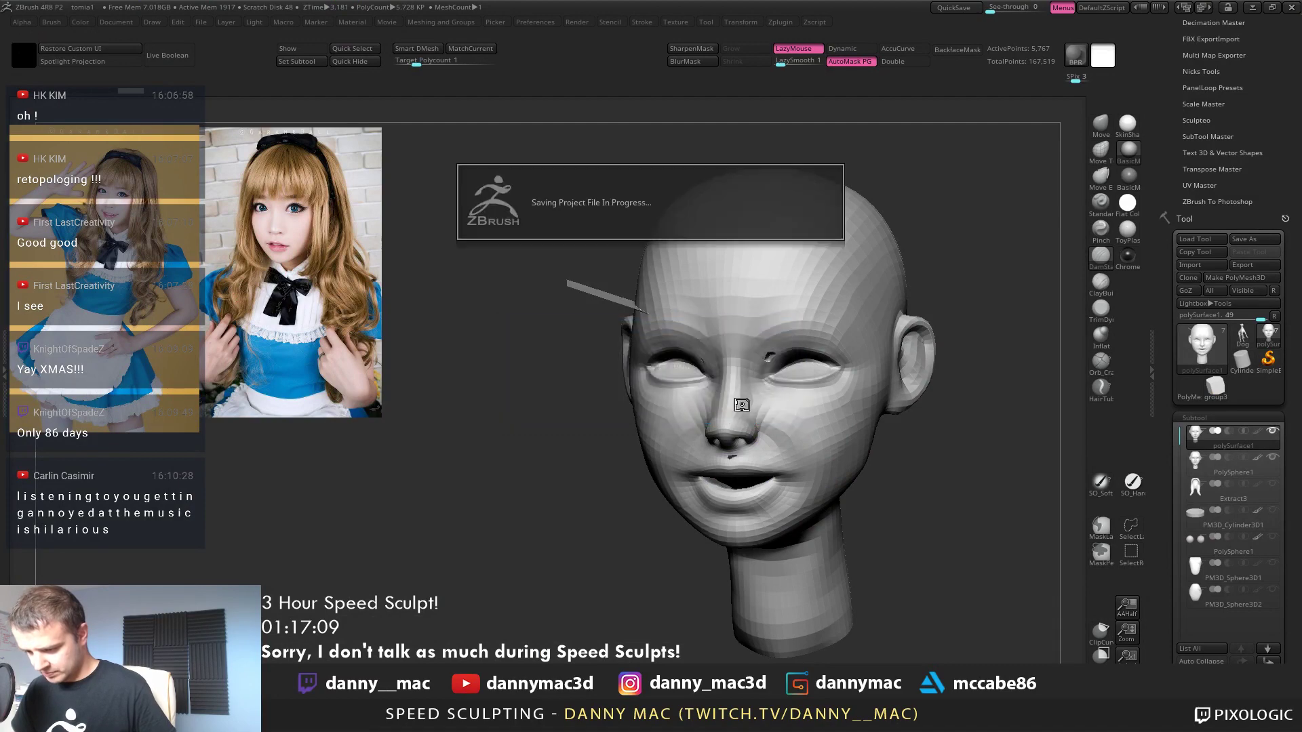
pyautogui.click(758, 407)
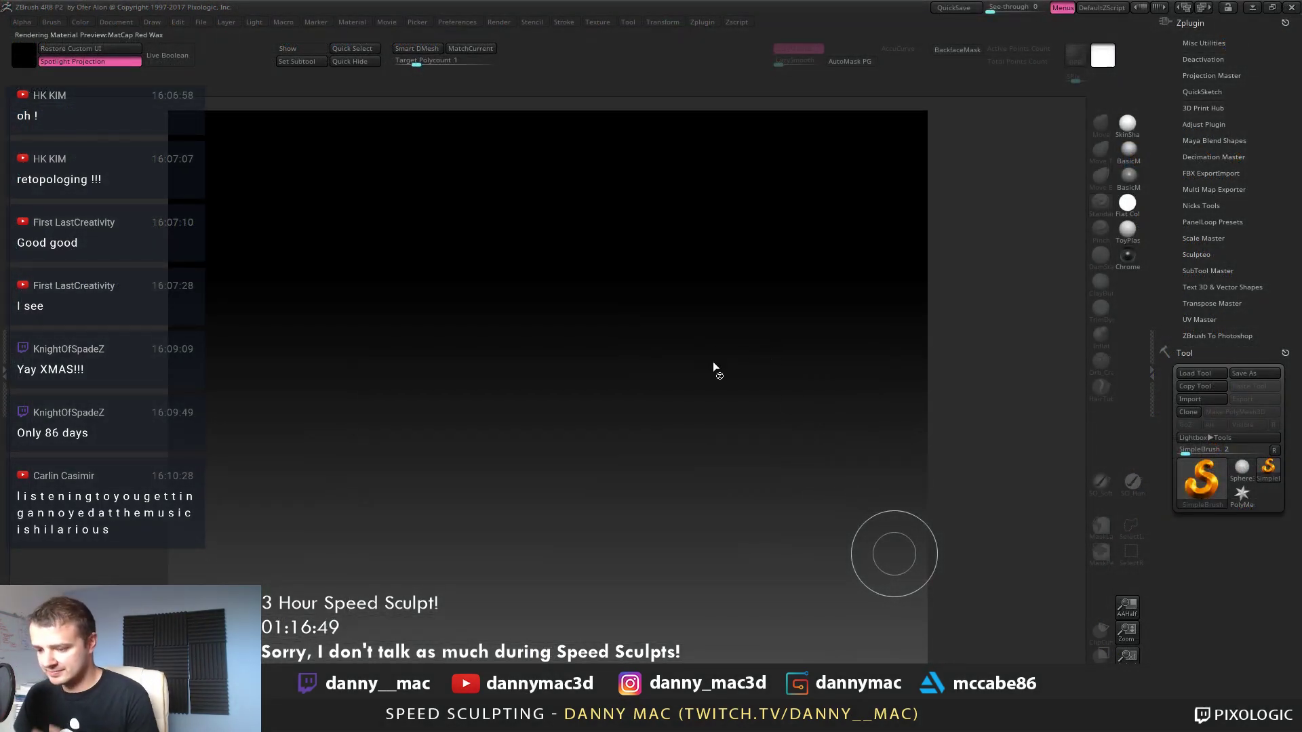
# Open the recovered quicksave project Recovered_510671.ZPR and view the sculpted face
pyautogui.click(747, 404)
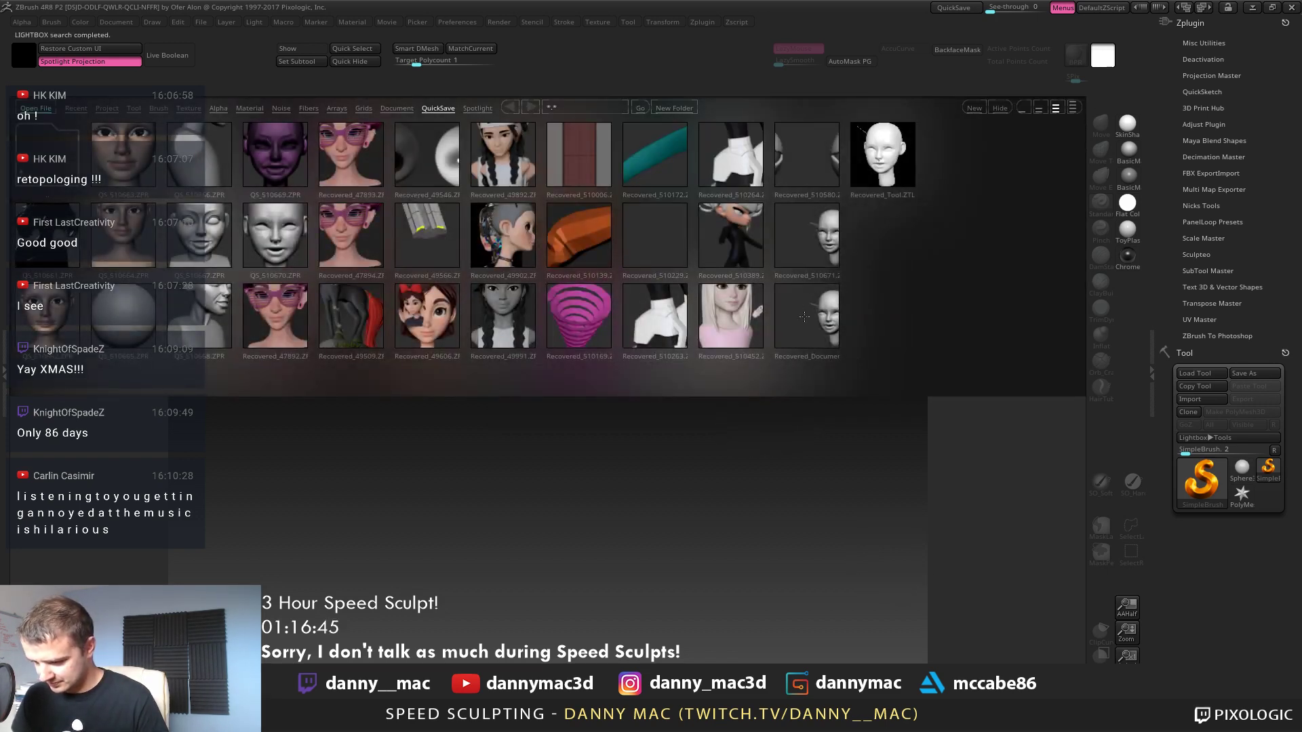
pyautogui.doubleClick(823, 243)
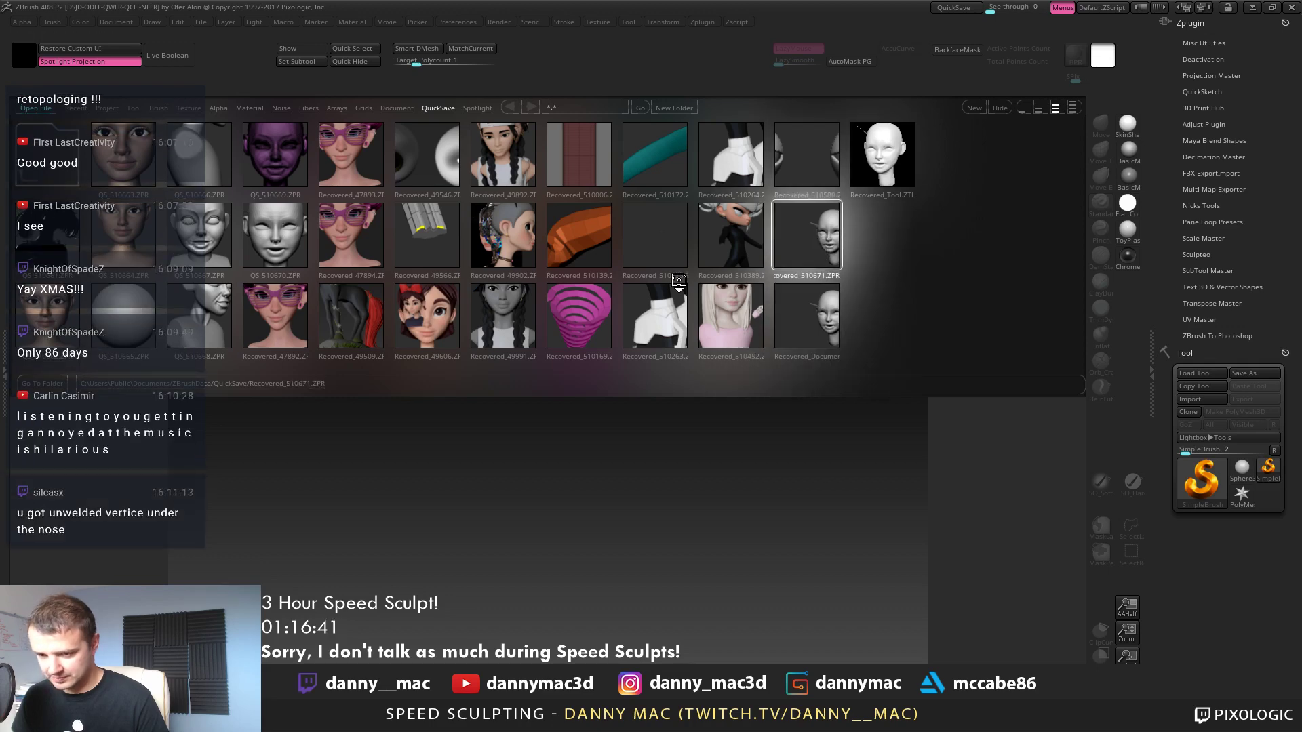
pyautogui.moveTo(742, 251)
pyautogui.keyDown('ctrl'); pyautogui.mouseDown(button='right')
pyautogui.moveTo(649, 255)
pyautogui.moveTo(834, 299)
pyautogui.mouseUp(button='right'); pyautogui.keyUp('ctrl')
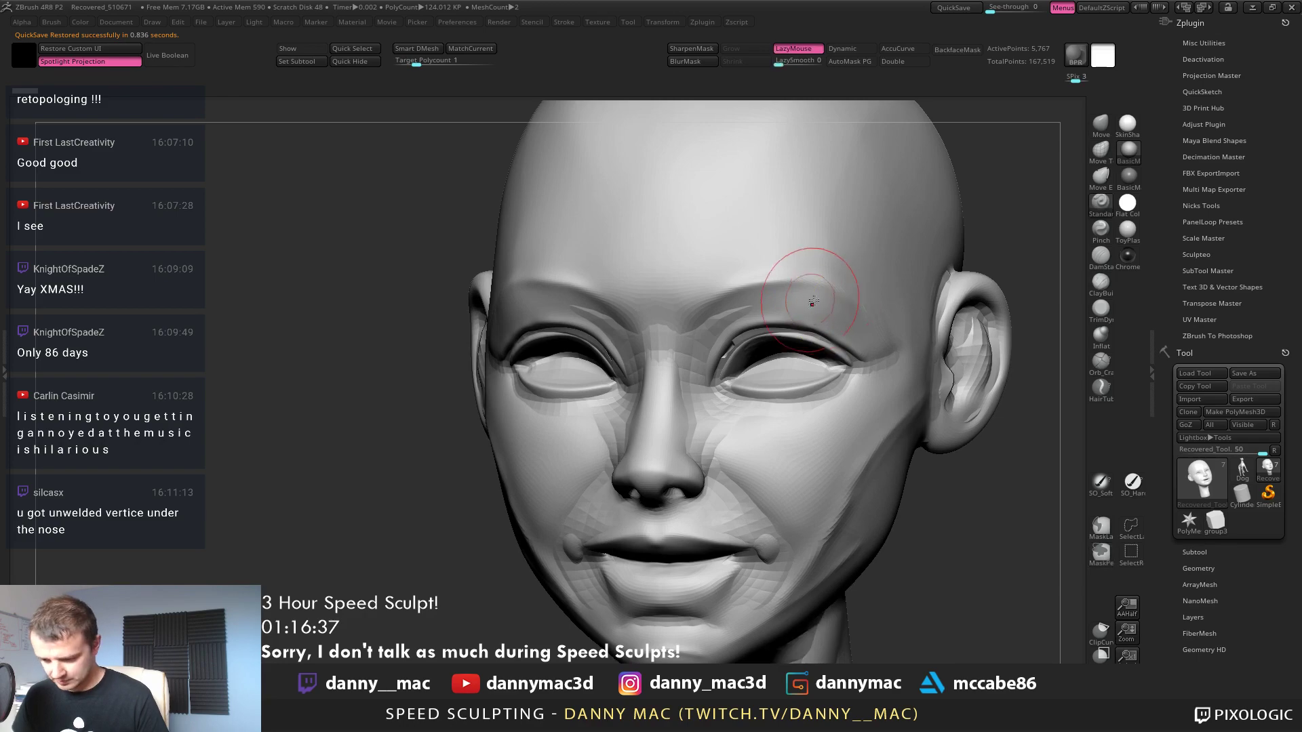
# Switch back to Maya and delete the face beside the centre line between the nostrils
pyautogui.hotkey('alt', 'Tab')
pyautogui.scroll(5, 713, 322)
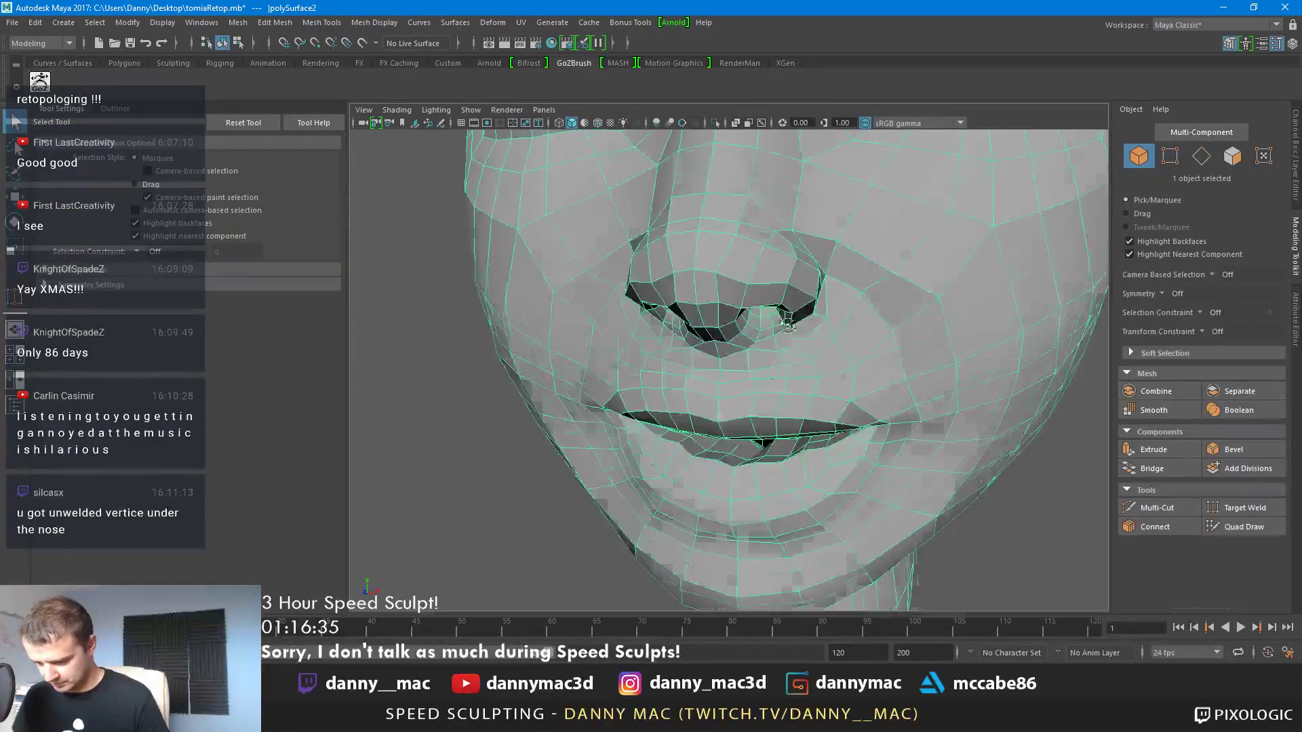
pyautogui.scroll(-2, 799, 311)
pyautogui.press('3')
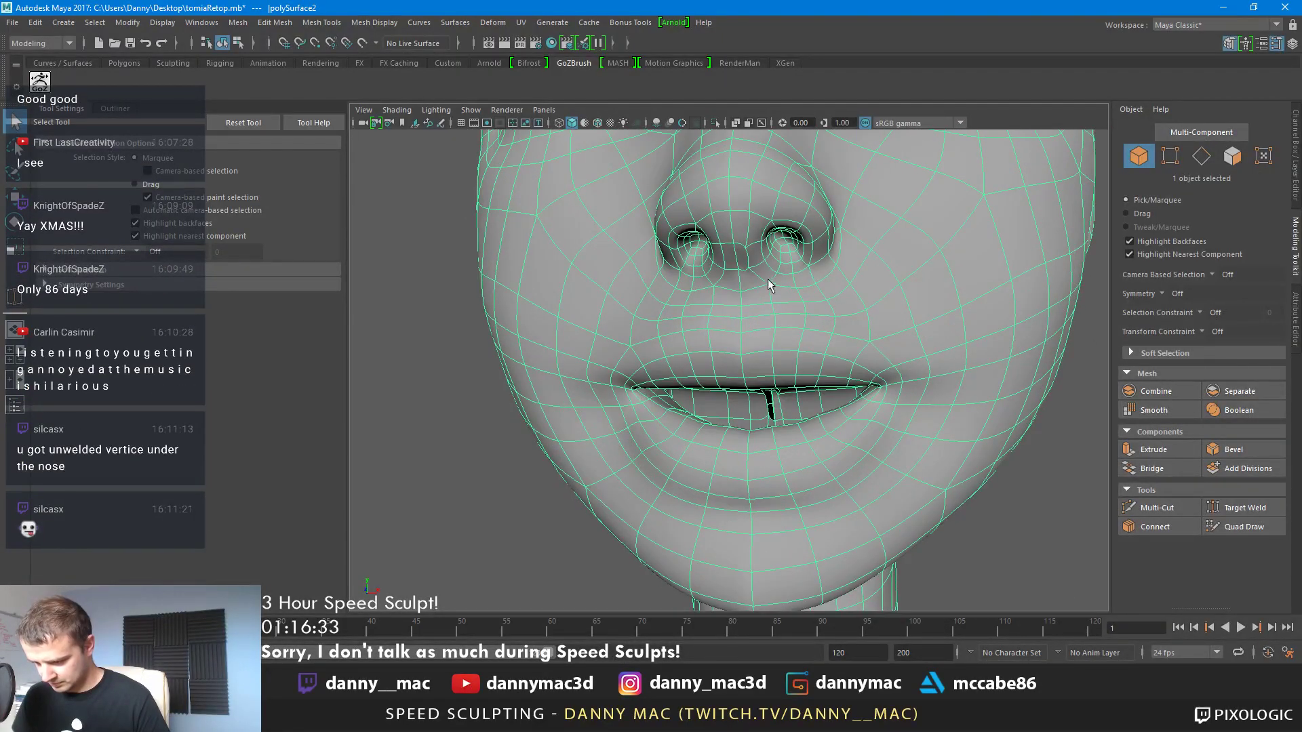
pyautogui.scroll(5, 756, 273)
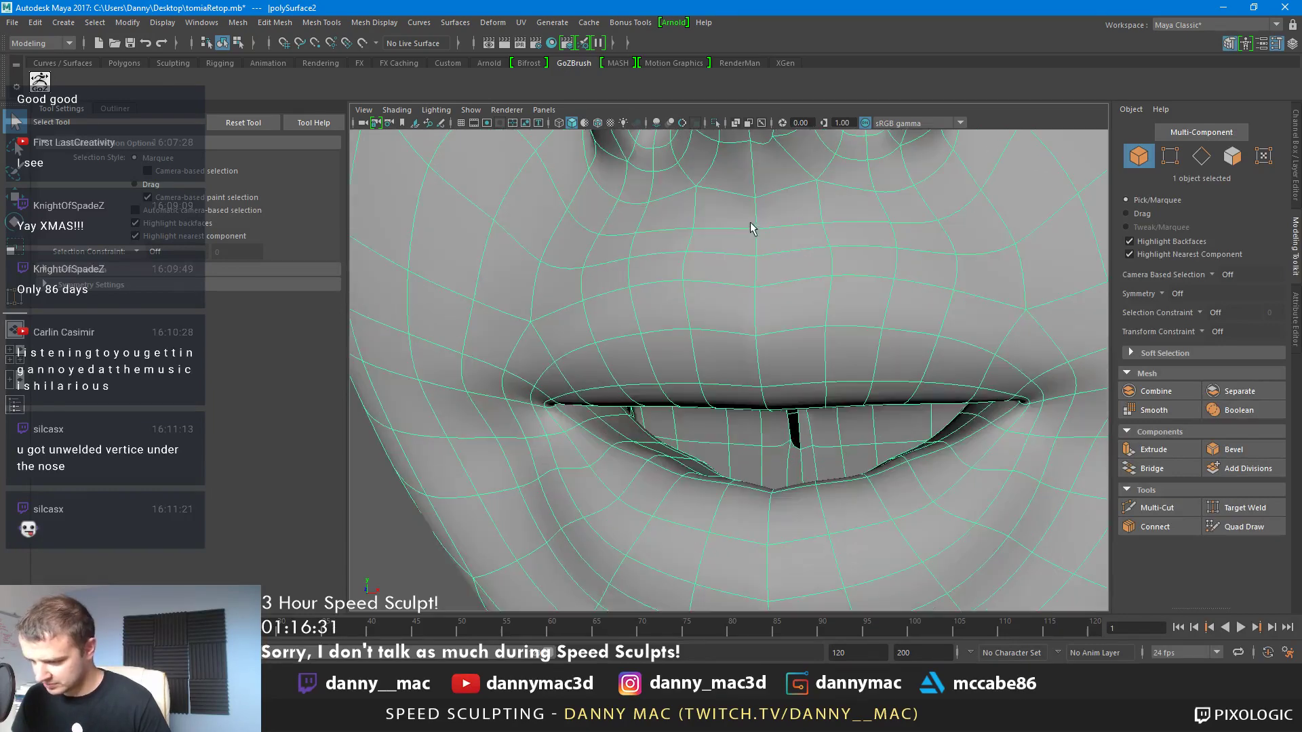
pyautogui.keyDown('alt'); pyautogui.moveTo(750, 224); pyautogui.dragTo(747, 297, button='middle'); pyautogui.keyUp('alt')
pyautogui.keyDown('alt'); pyautogui.moveTo(769, 352); pyautogui.dragTo(779, 319); pyautogui.keyUp('alt')
pyautogui.moveTo(779, 319); pyautogui.dragTo(777, 347, button='right')
pyautogui.click(790, 313)
pyautogui.click(773, 305)
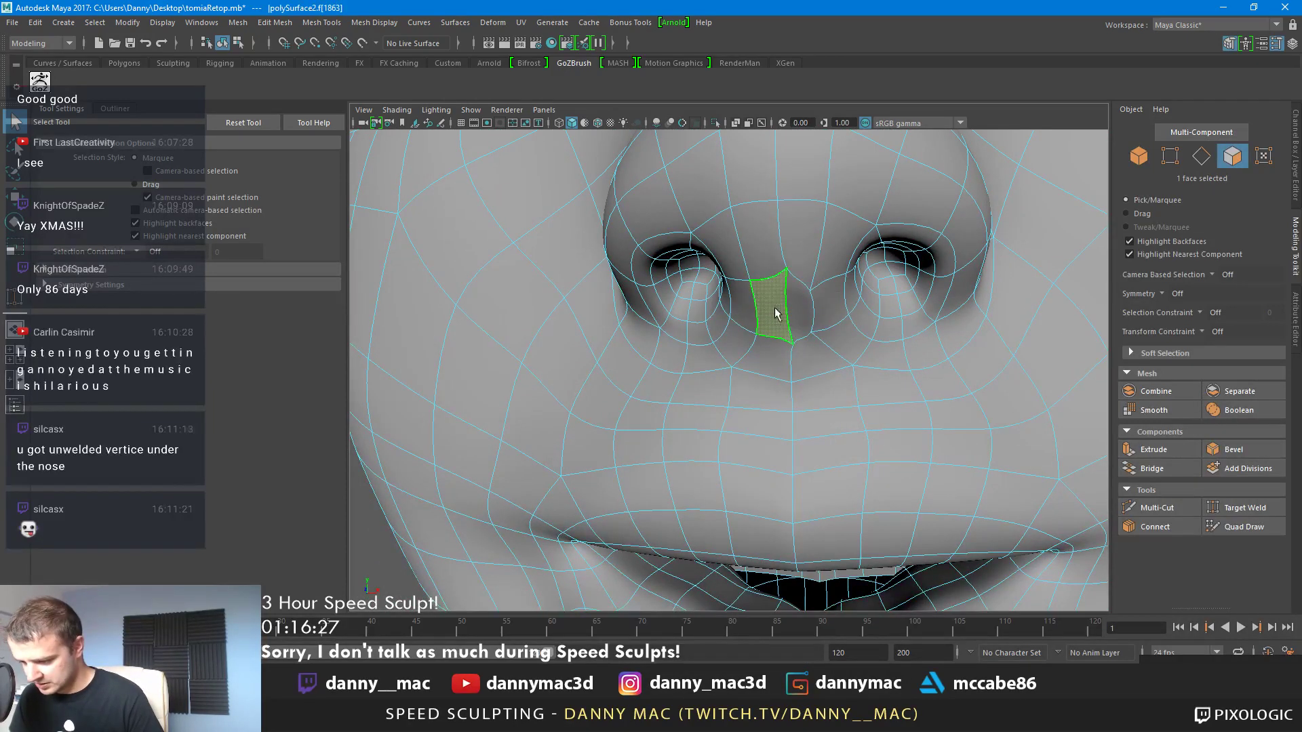
pyautogui.press('Delete')
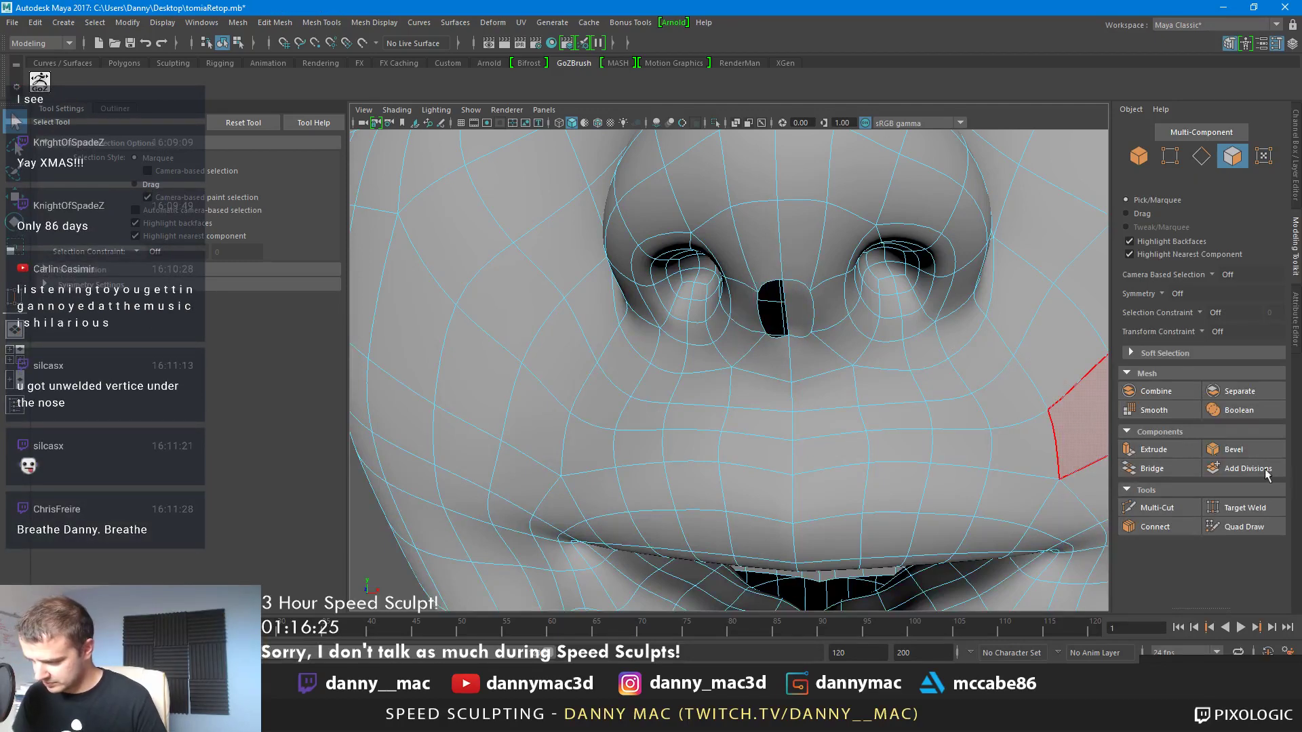
# Refill the hole between the nostrils with Quad Draw, and delete and rebuild the adjoining face across the centre line
pyautogui.click(1243, 527)
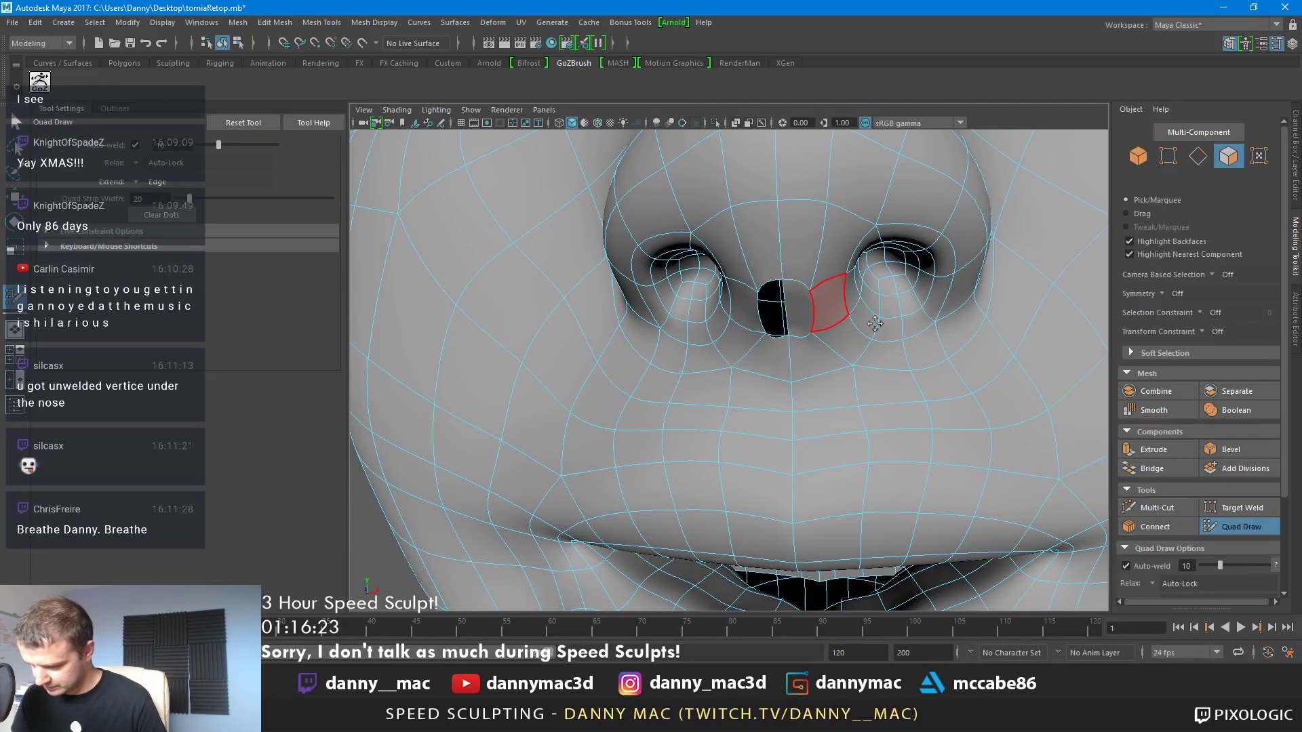
pyautogui.keyDown('shift'); pyautogui.click(773, 308); pyautogui.keyUp('shift')
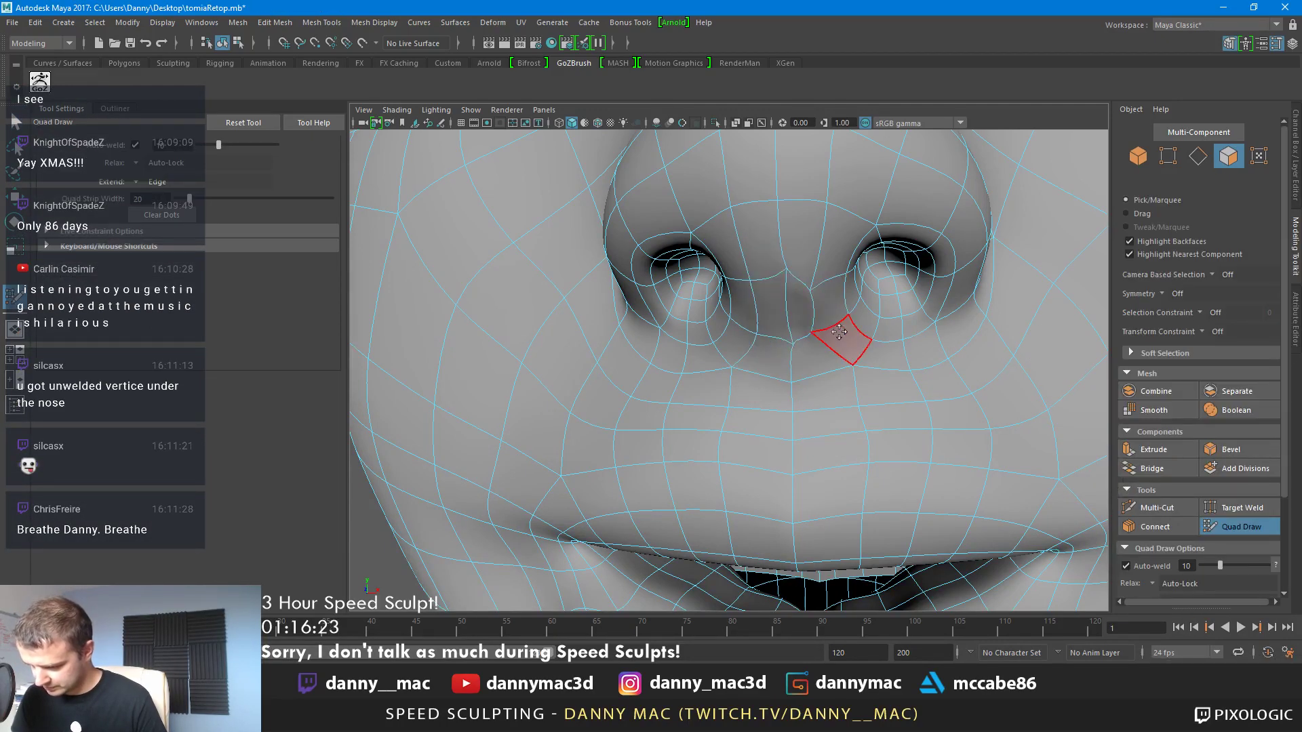
pyautogui.keyDown('ctrl'); pyautogui.keyDown('shift'); pyautogui.click(806, 310); pyautogui.keyUp('shift'); pyautogui.keyUp('ctrl')
pyautogui.keyDown('shift'); pyautogui.click(807, 306); pyautogui.keyUp('shift')
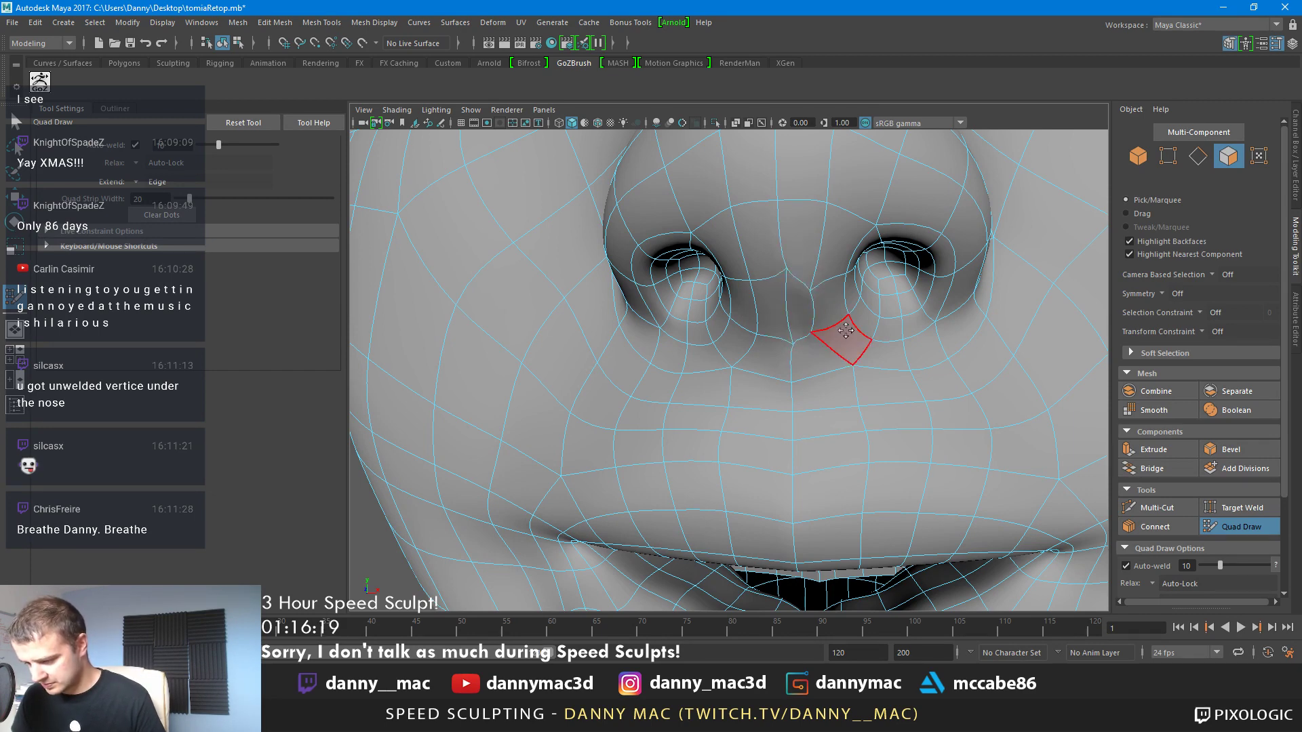
pyautogui.moveTo(790, 300); pyautogui.dragTo(739, 304, button='right')
pyautogui.press('1')
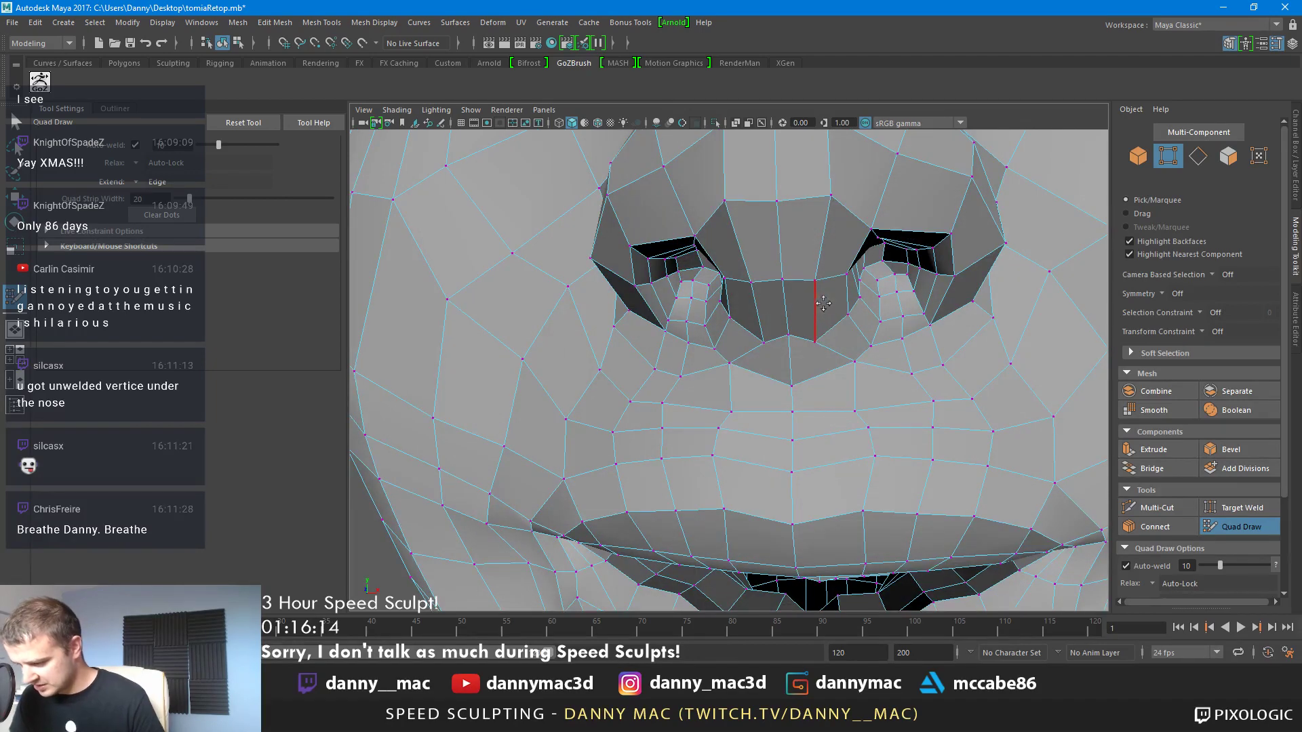
pyautogui.press('3')
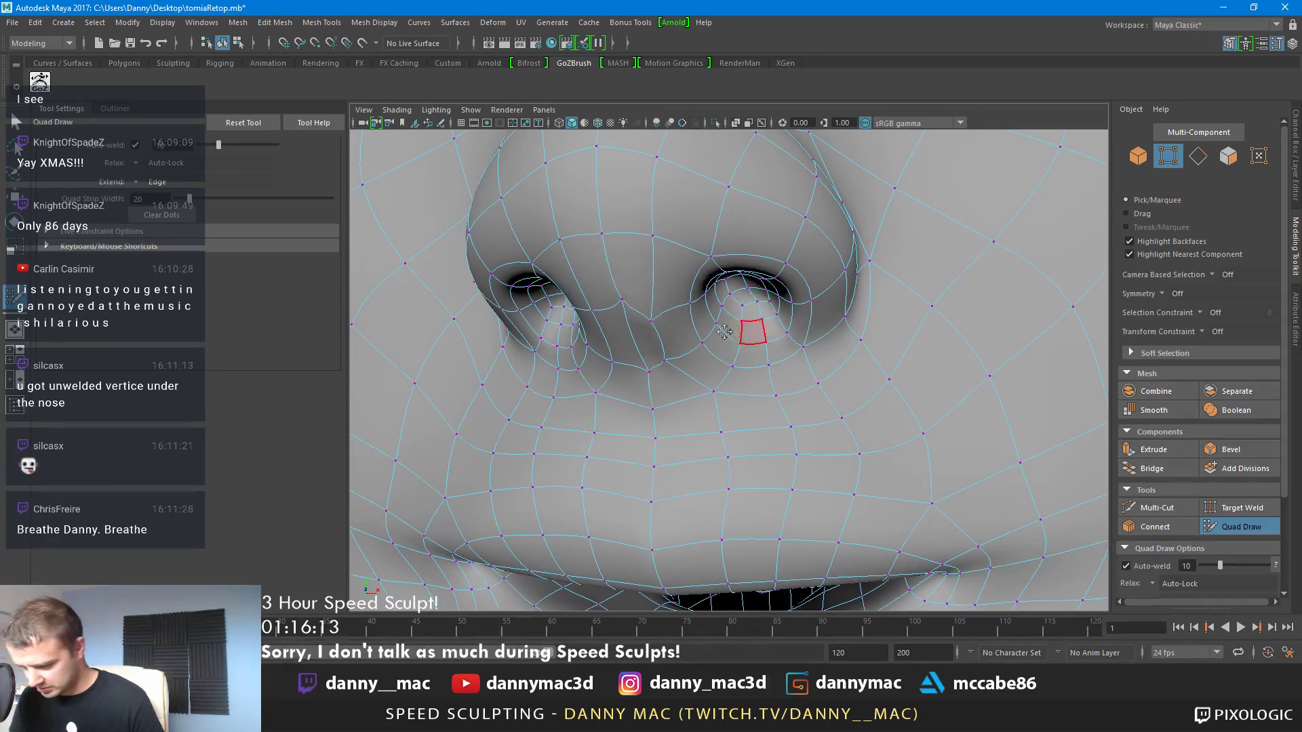
# Delete the centre strip of faces running from the nose tip to the nose base and refill it with Quad Draw
pyautogui.keyDown('ctrl'); pyautogui.keyDown('shift'); pyautogui.click(654, 329); pyautogui.keyUp('shift'); pyautogui.keyUp('ctrl')
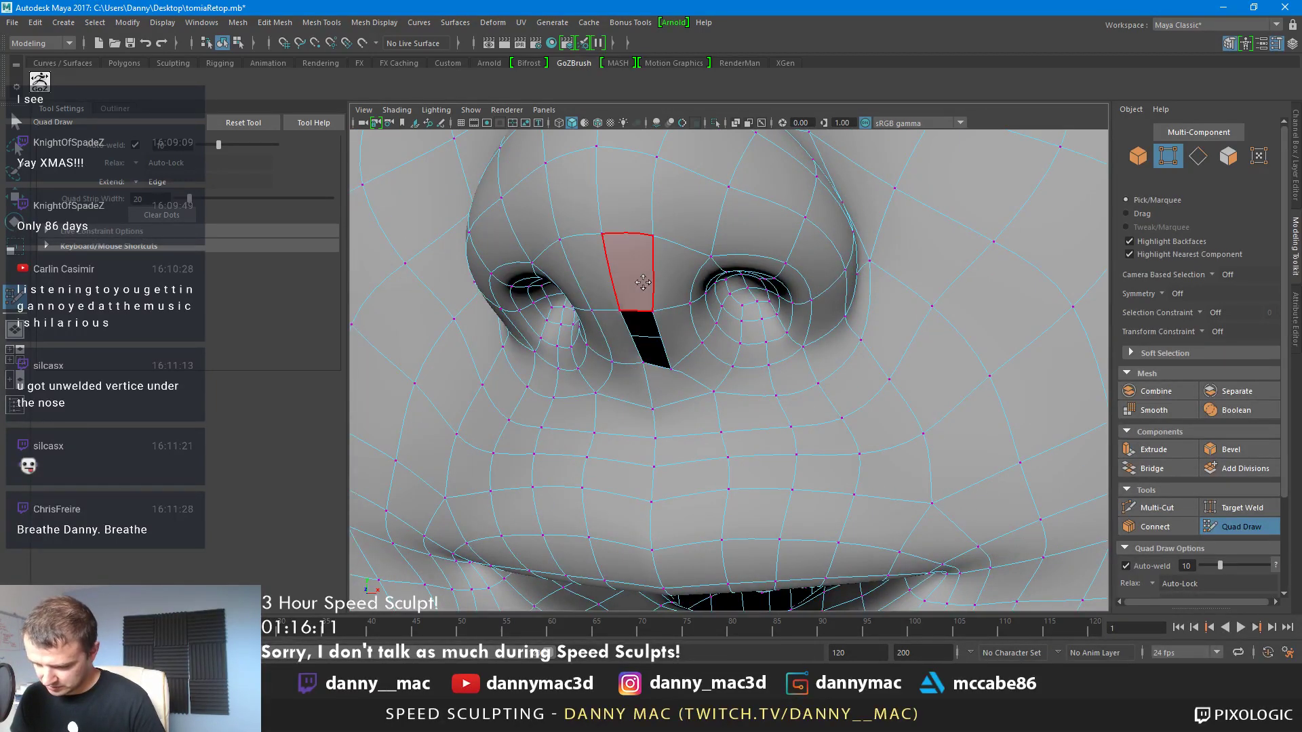
pyautogui.keyDown('ctrl'); pyautogui.keyDown('shift'); pyautogui.click(639, 278); pyautogui.keyUp('shift'); pyautogui.keyUp('ctrl')
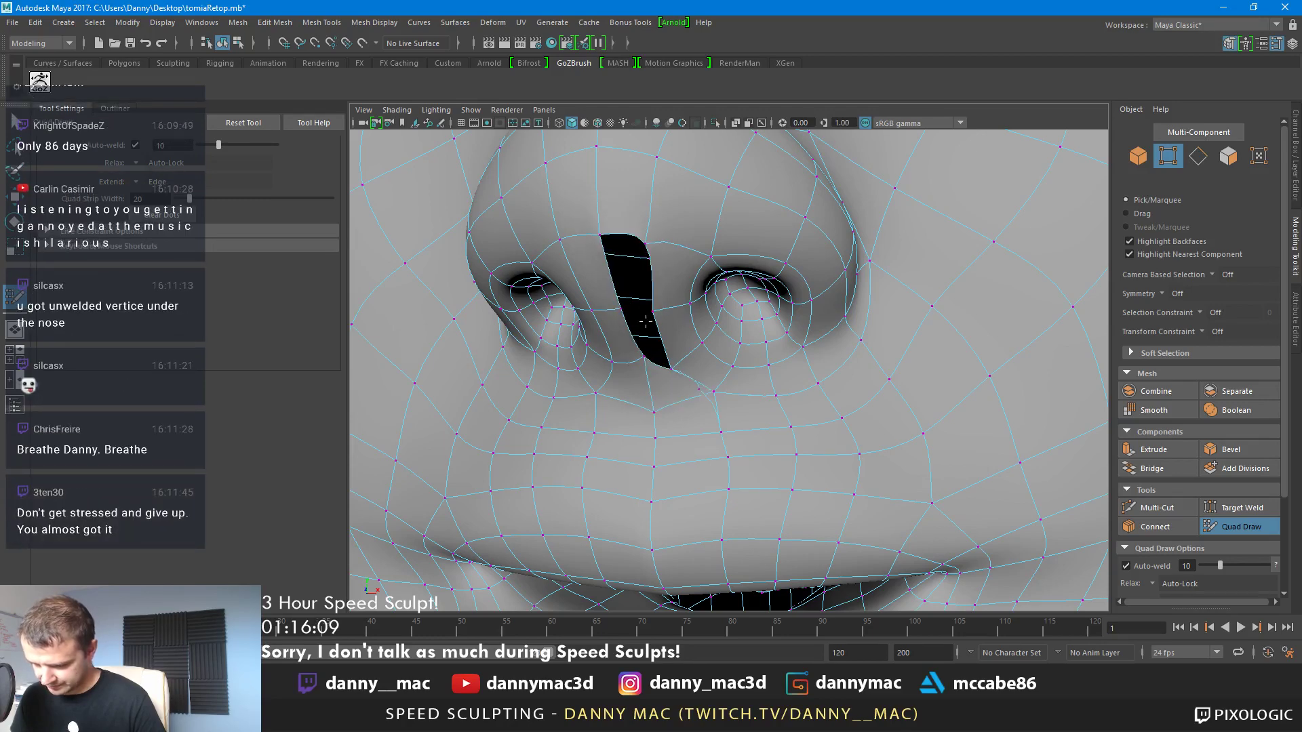
pyautogui.keyDown('ctrl'); pyautogui.keyDown('shift'); pyautogui.click(669, 386); pyautogui.keyUp('shift'); pyautogui.keyUp('ctrl')
pyautogui.keyDown('shift'); pyautogui.click(669, 386); pyautogui.keyUp('shift')
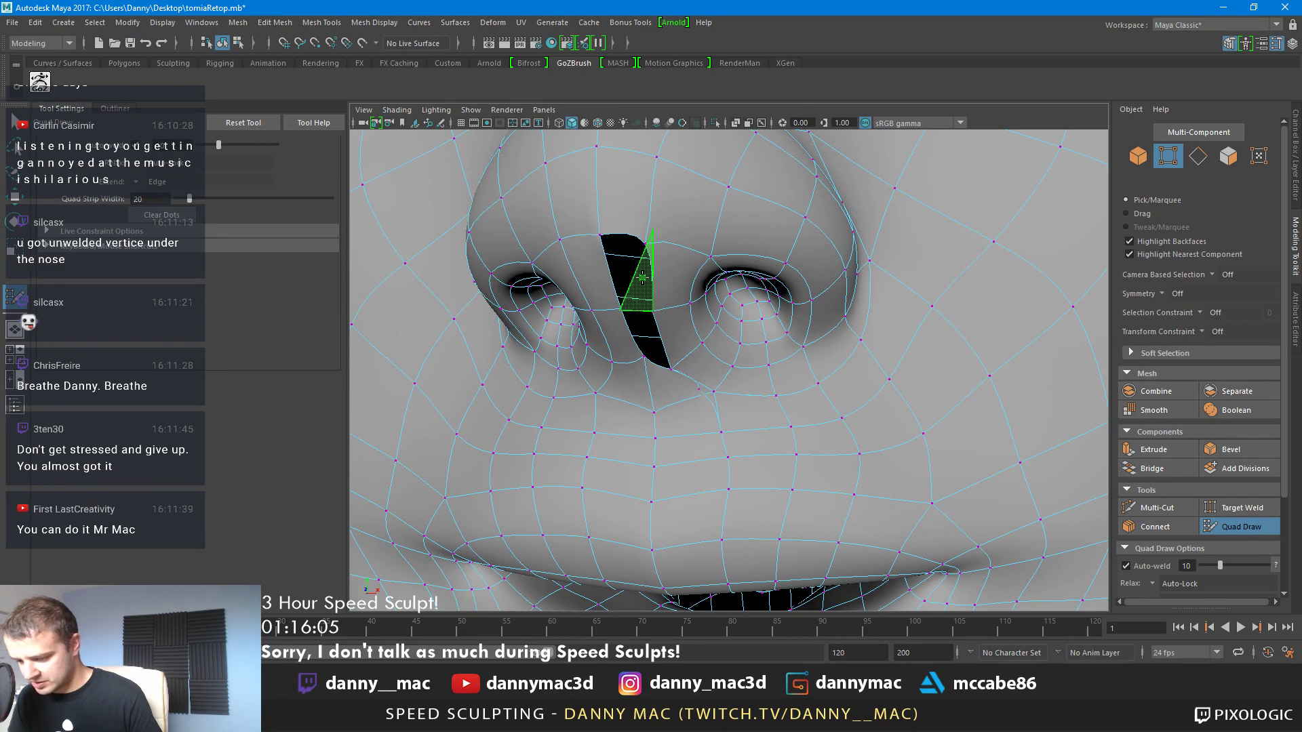
pyautogui.keyDown('shift'); pyautogui.click(642, 278); pyautogui.keyUp('shift')
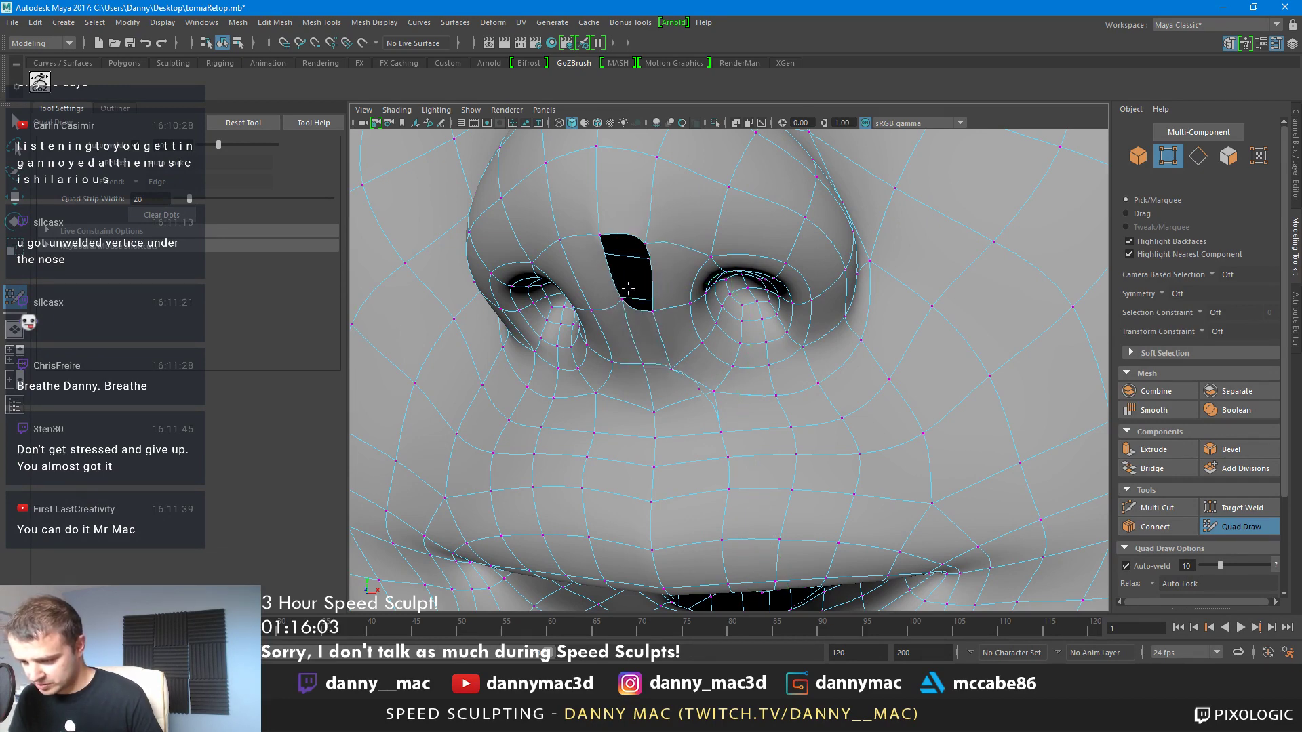
pyautogui.keyDown('shift'); pyautogui.click(653, 273); pyautogui.keyUp('shift')
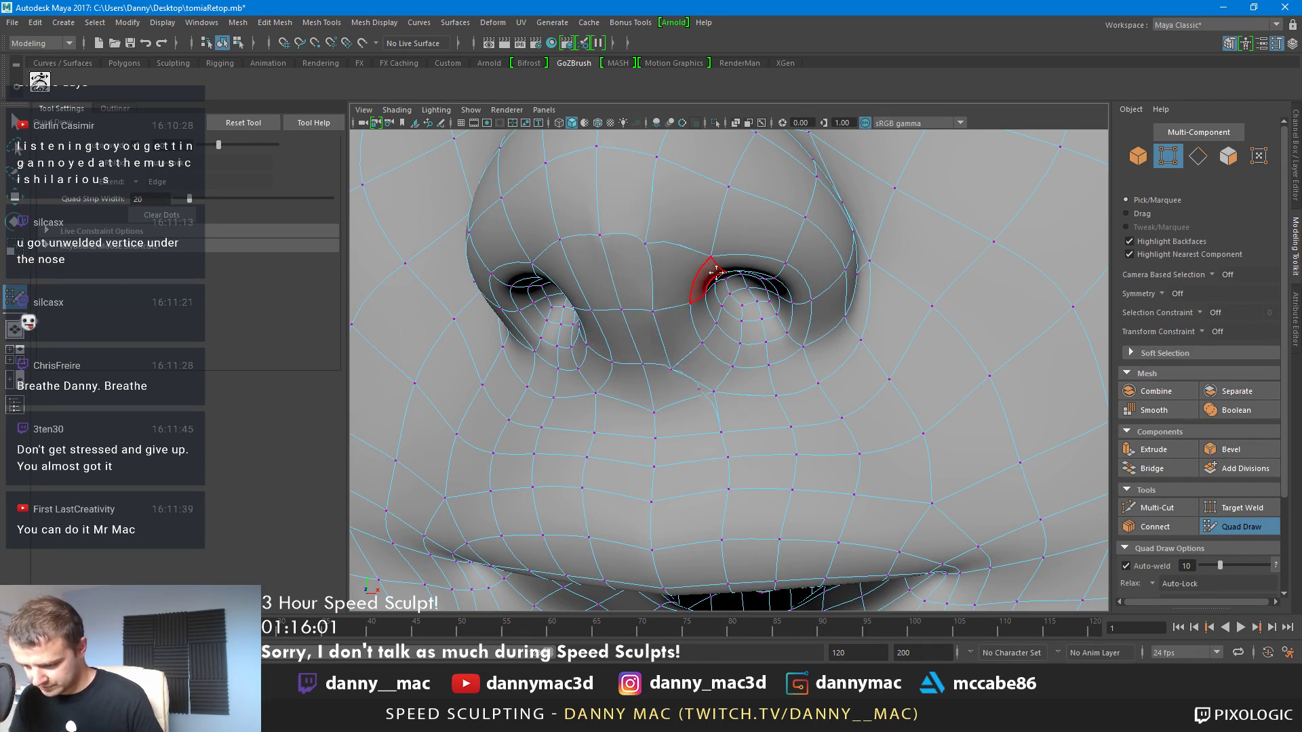
# Delete the block of four faces around the centre line where the nose base meets the upper lip
pyautogui.keyDown('ctrl'); pyautogui.keyDown('shift'); pyautogui.click(678, 379); pyautogui.keyUp('shift'); pyautogui.keyUp('ctrl')
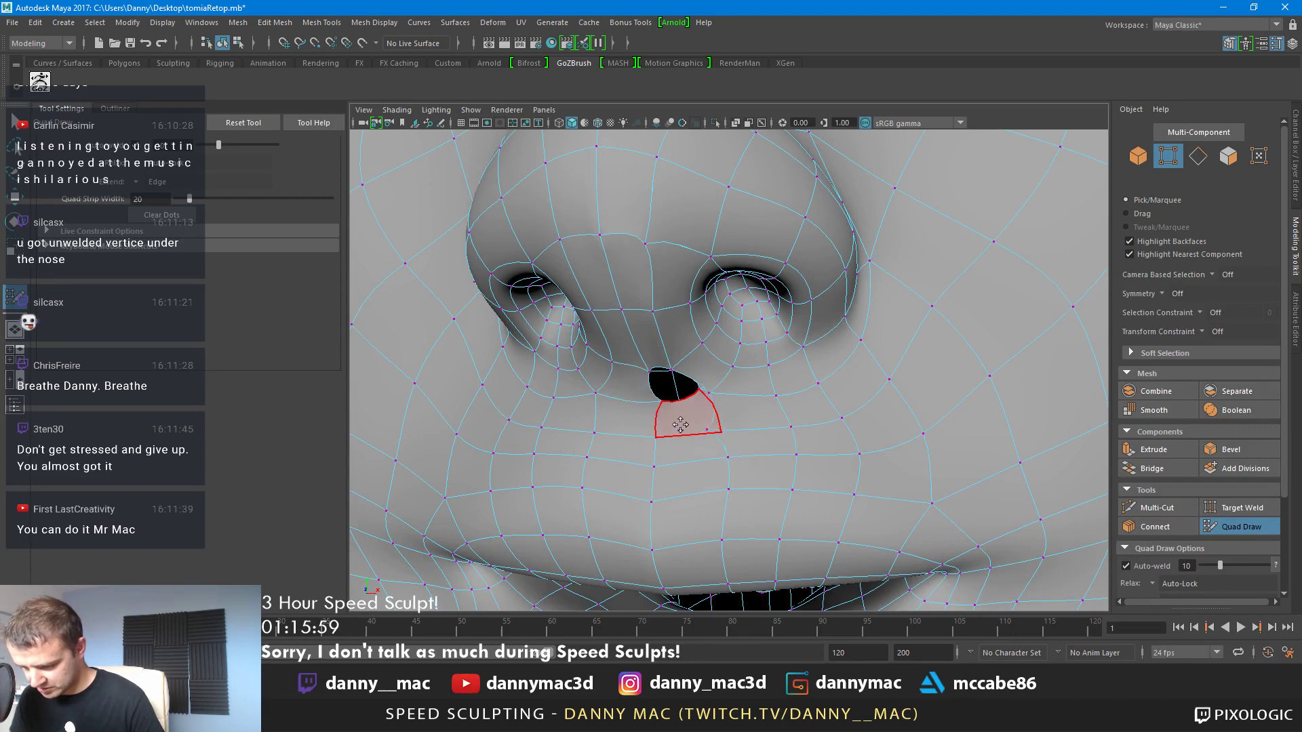
pyautogui.keyDown('ctrl'); pyautogui.keyDown('shift'); pyautogui.click(695, 425); pyautogui.keyUp('shift'); pyautogui.keyUp('ctrl')
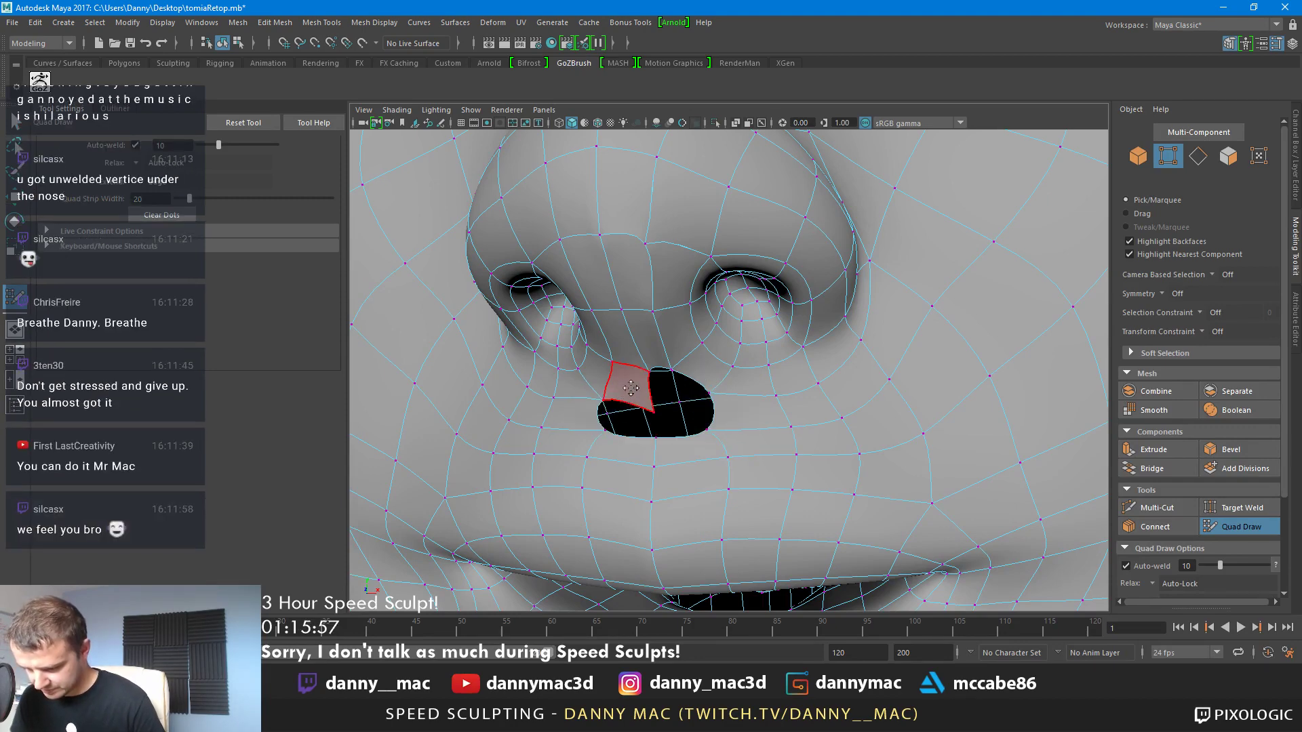
pyautogui.keyDown('ctrl'); pyautogui.keyDown('shift'); pyautogui.click(631, 402); pyautogui.keyUp('shift'); pyautogui.keyUp('ctrl')
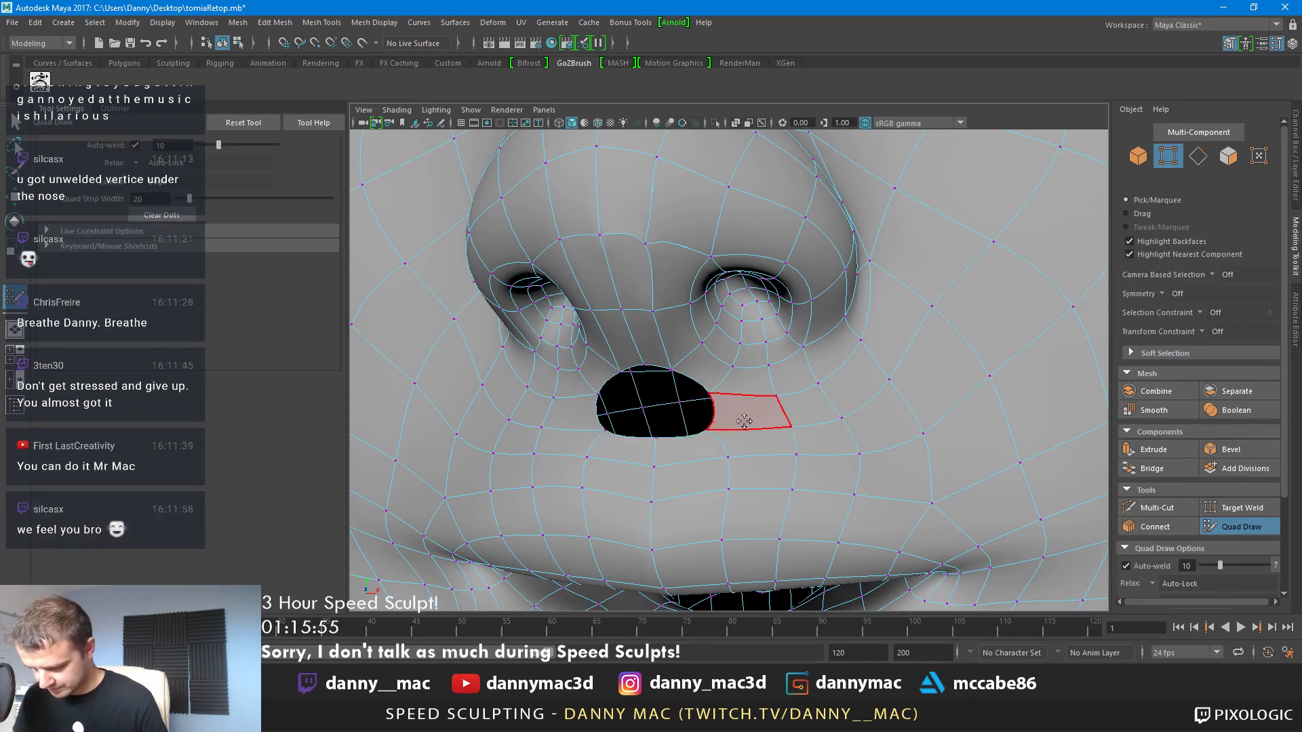
pyautogui.scroll(-5, 776, 420)
pyautogui.scroll(3, 776, 420)
pyautogui.press('1')
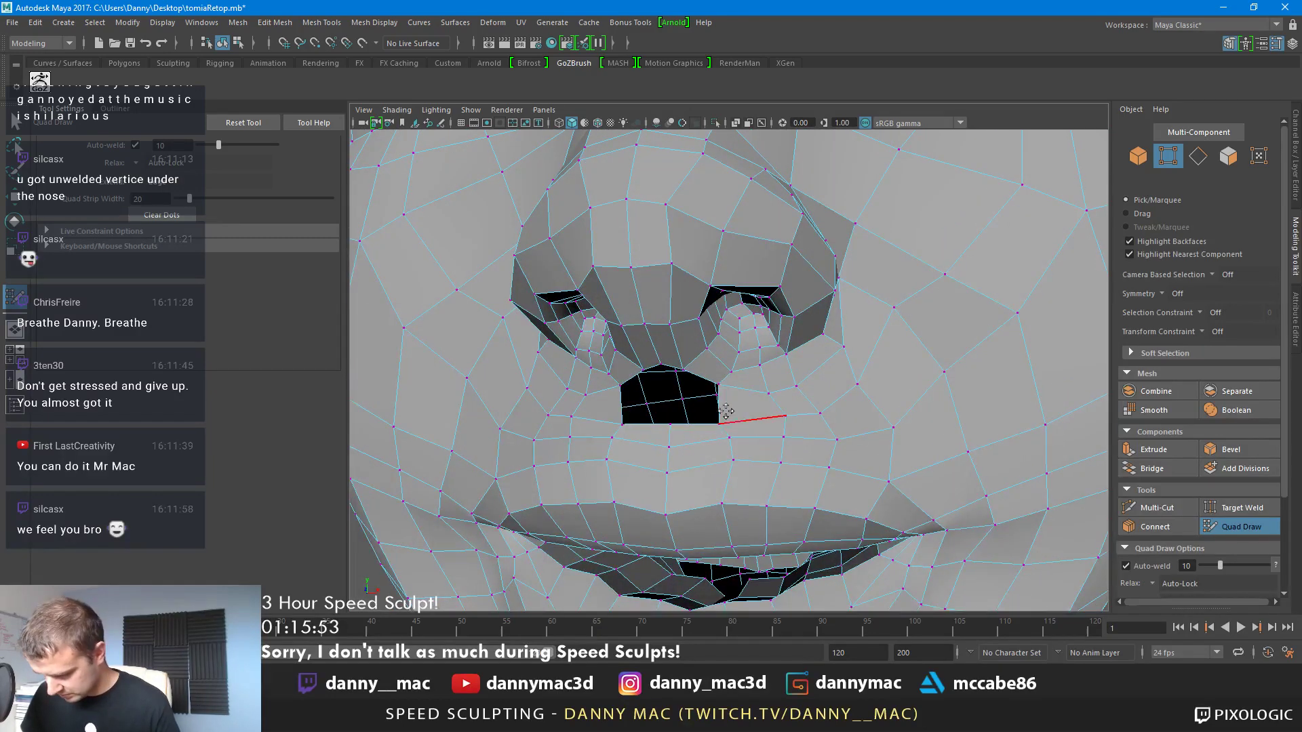
pyautogui.keyDown('alt'); pyautogui.moveTo(776, 421); pyautogui.dragTo(797, 396); pyautogui.keyUp('alt')
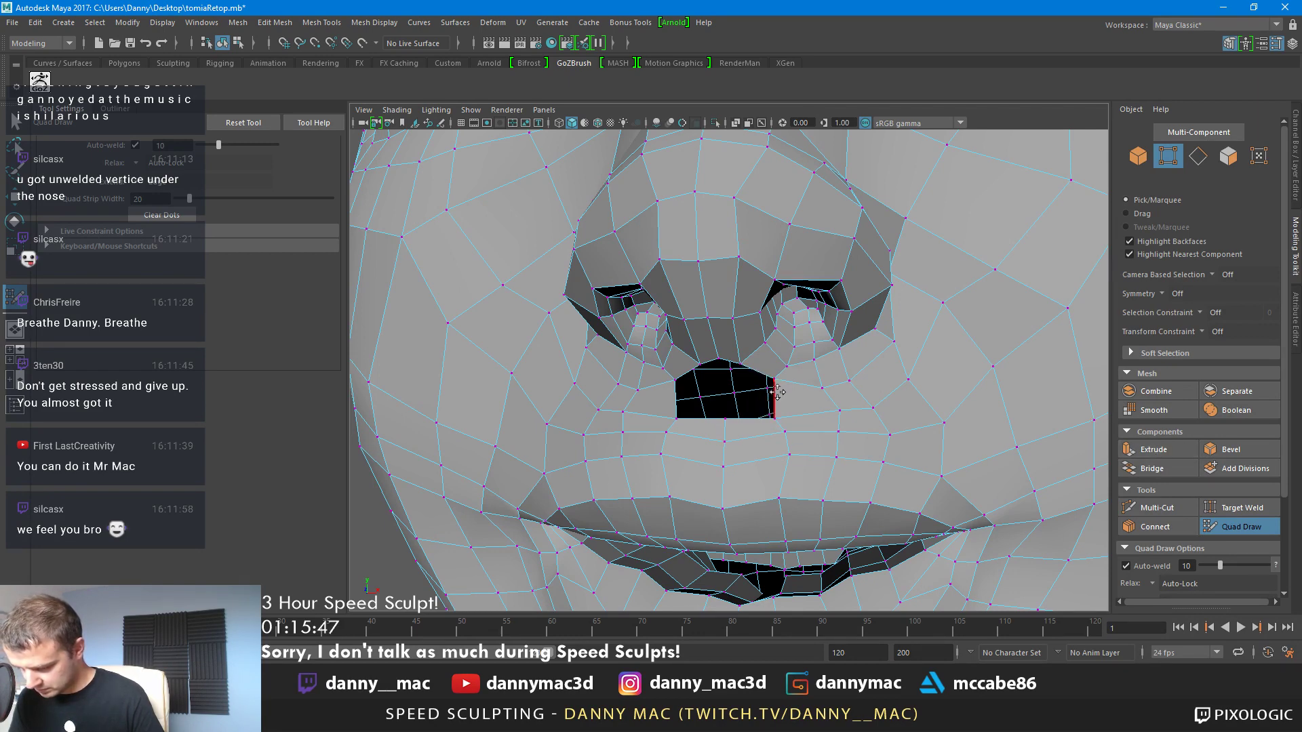
# Delete two more faces adjoining the hole, on the upper lip below one nostril
pyautogui.press('w')
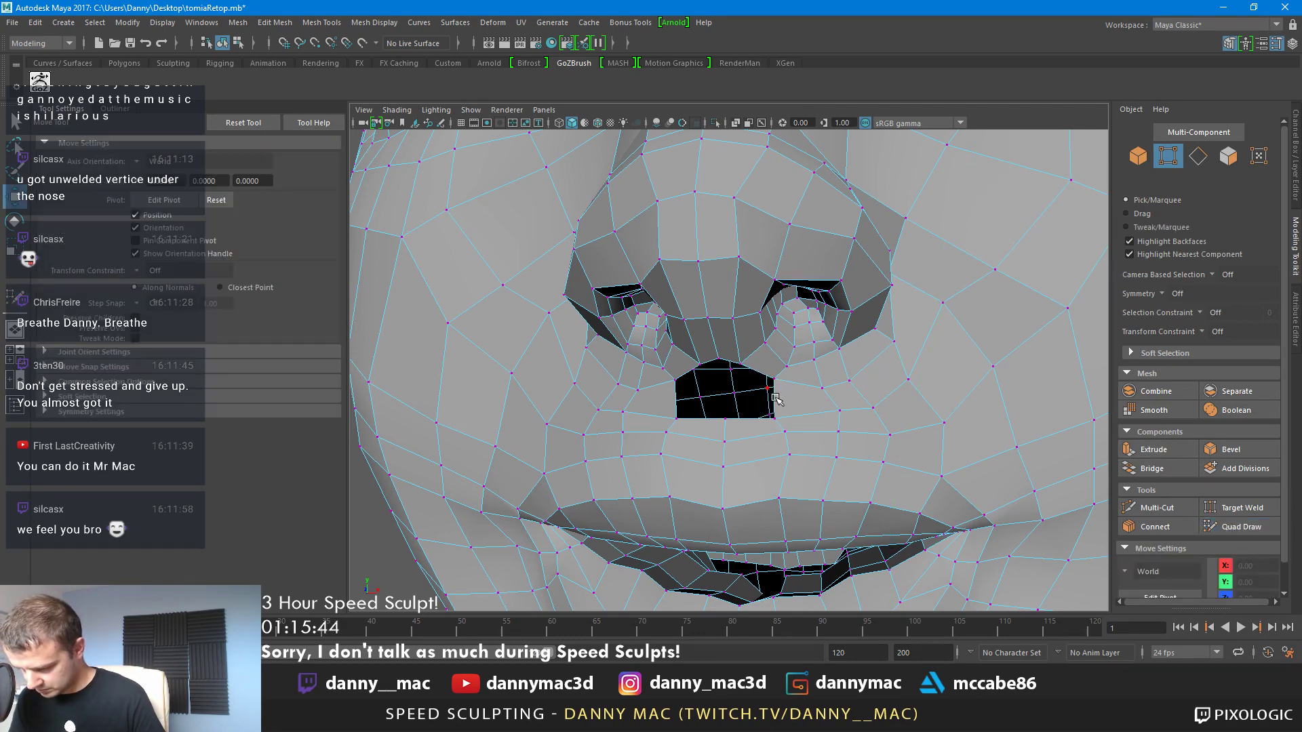
pyautogui.moveTo(775, 396)
pyautogui.keyDown('alt'); pyautogui.mouseDown(button='right')
pyautogui.moveTo(884, 401)
pyautogui.moveTo(817, 398)
pyautogui.moveTo(837, 400)
pyautogui.mouseUp(button='right'); pyautogui.keyUp('alt')
pyautogui.rightClick(837, 401)
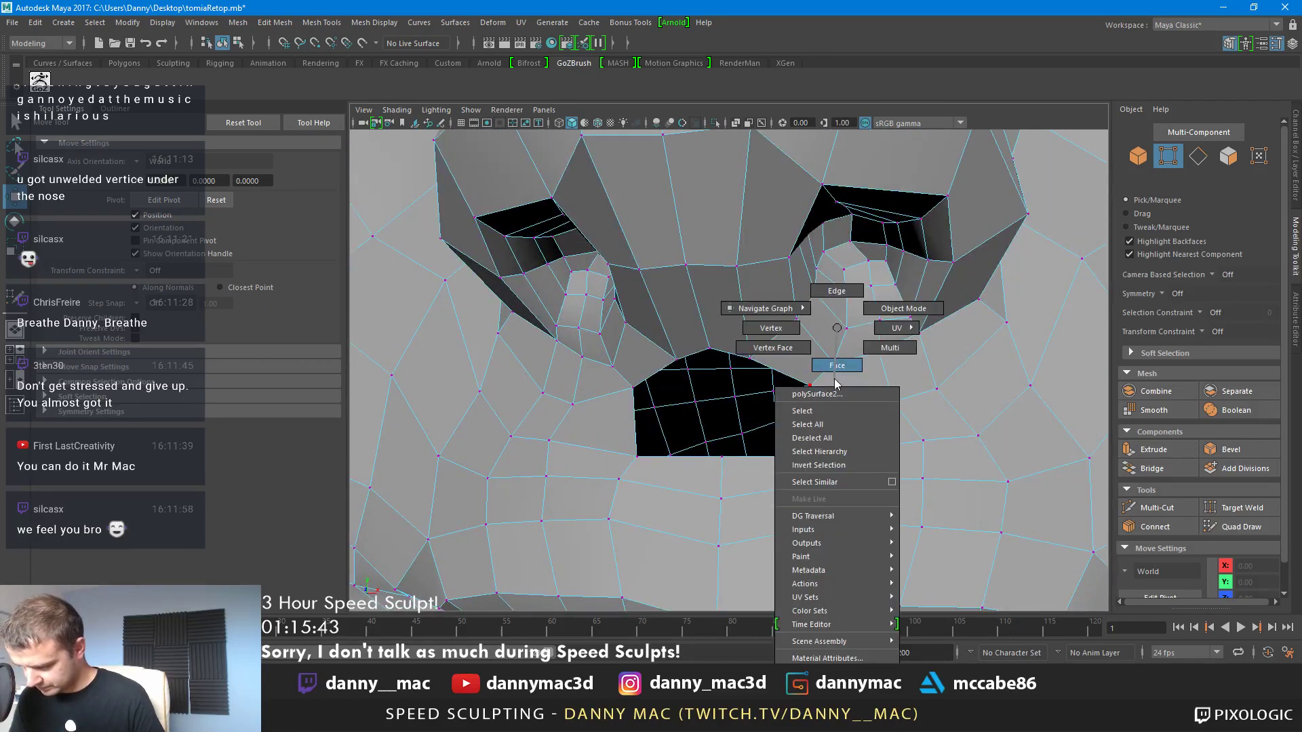
pyautogui.click(837, 365)
pyautogui.click(839, 417)
pyautogui.press('Delete')
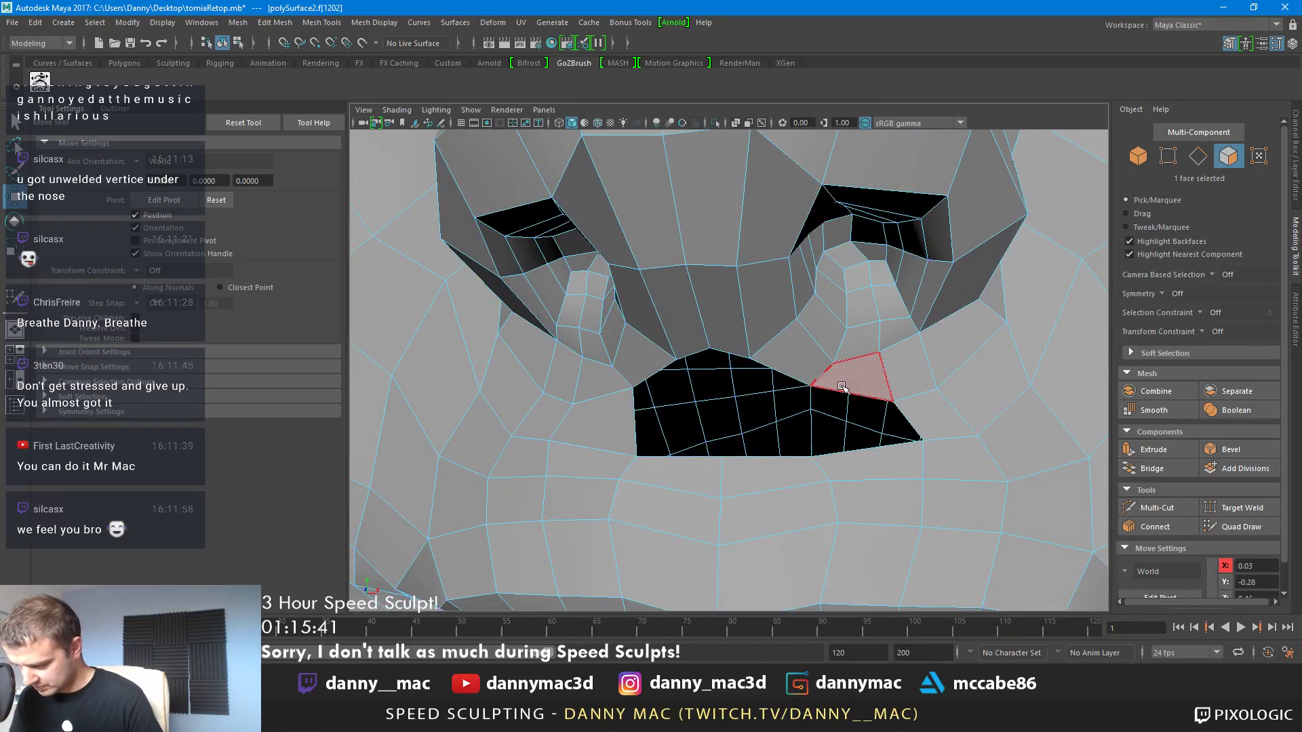
pyautogui.click(861, 370)
pyautogui.press('Delete')
# Try selecting and deleting the connected face shell beside the hole, and undo the deletions outside the centre block
pyautogui.doubleClick(899, 374)
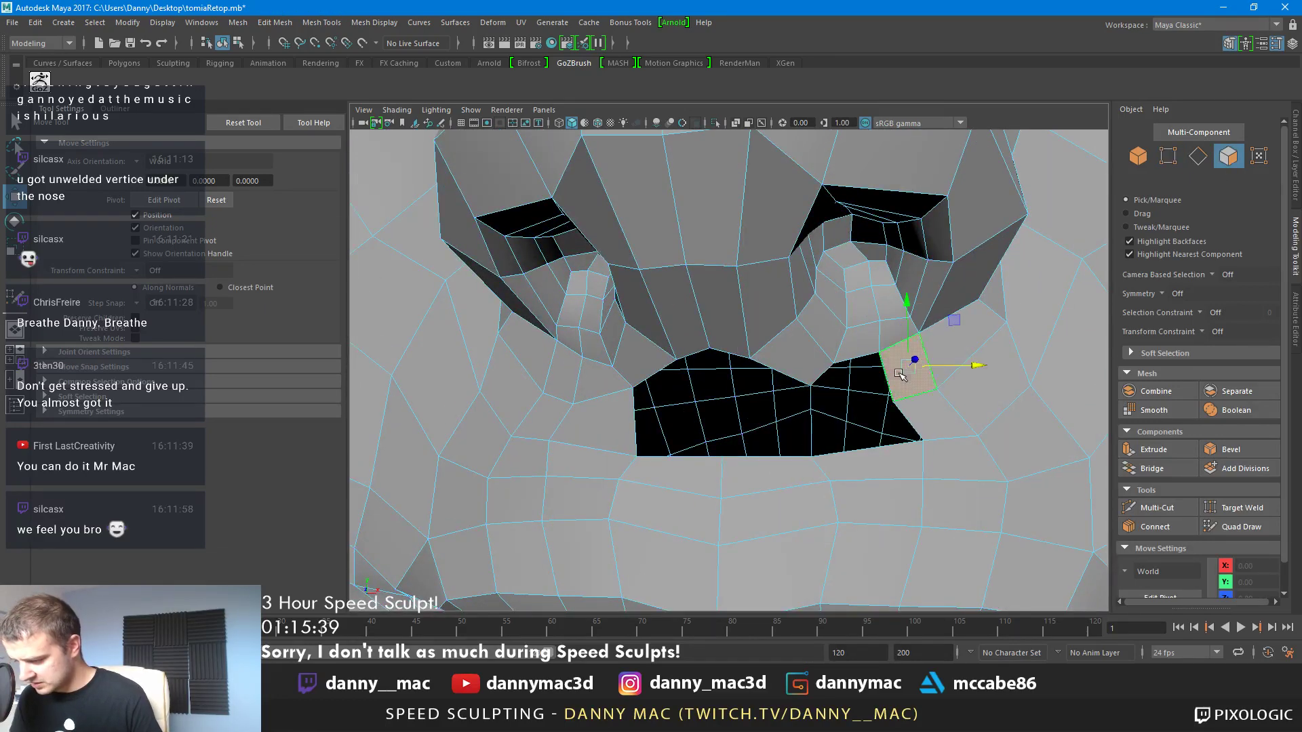
pyautogui.press('f')
pyautogui.press('Delete')
pyautogui.scroll(3, 779, 373)
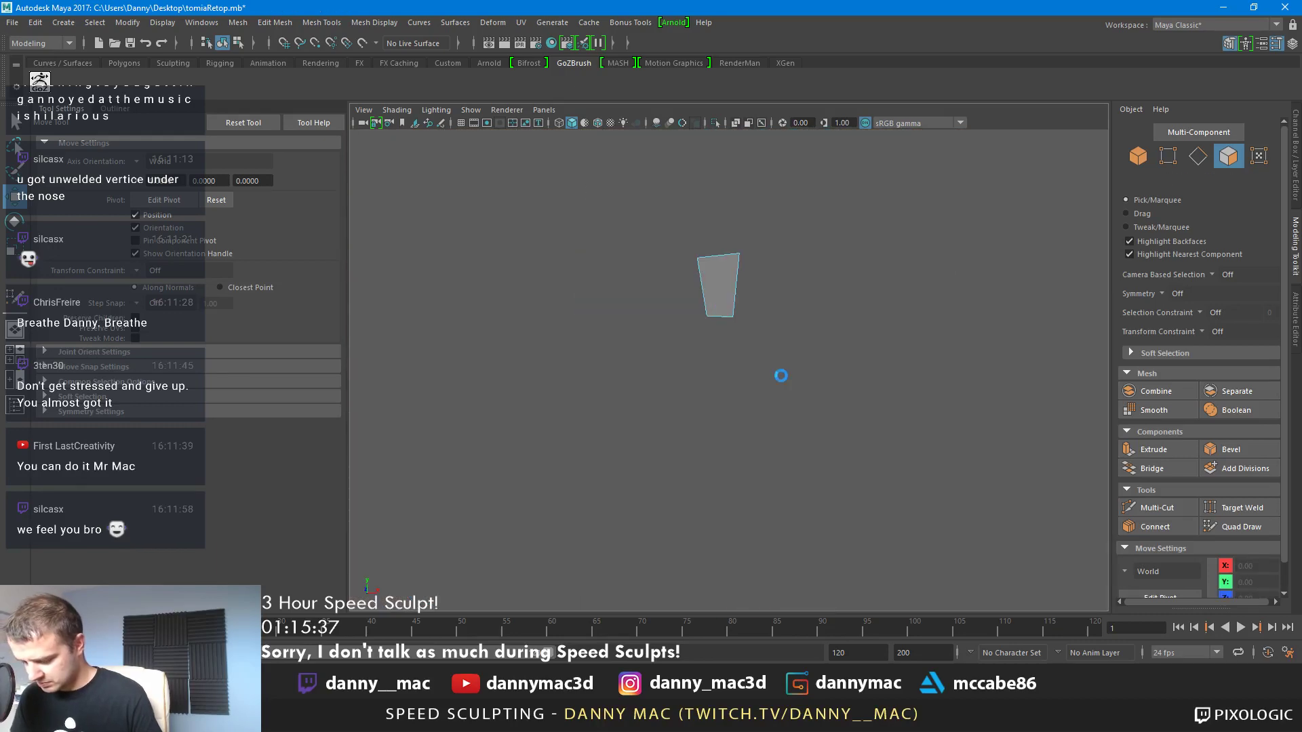
pyautogui.hotkey('ctrl', 'z')
pyautogui.hotkey('ctrl', 'z')
pyautogui.hotkey('ctrl', 'z')
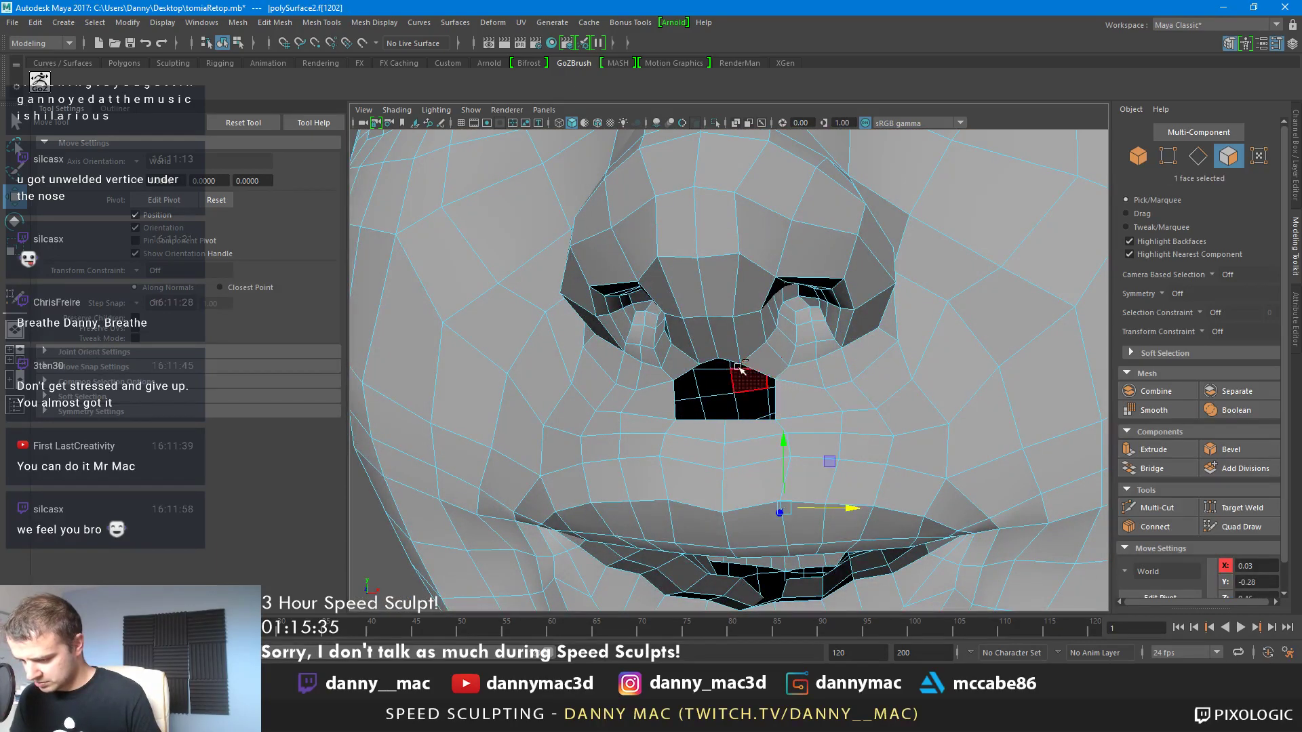
# Check the connected shell from a cheek face and undo the remaining face deletions at the nose base
pyautogui.keyDown('alt'); pyautogui.moveTo(753, 370); pyautogui.dragTo(549, 360, button='right'); pyautogui.keyUp('alt')
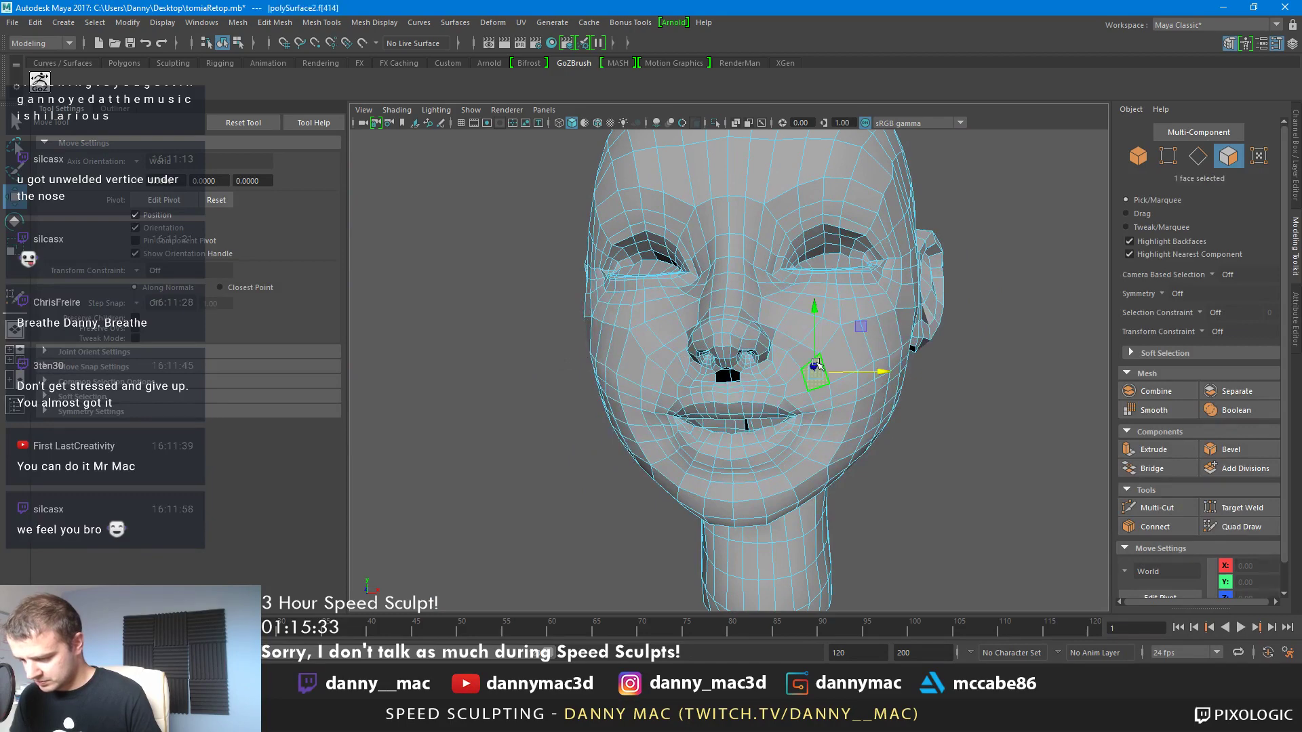
pyautogui.doubleClick(815, 364)
pyautogui.hotkey('ctrl', 'z')
pyautogui.hotkey('ctrl', 'z')
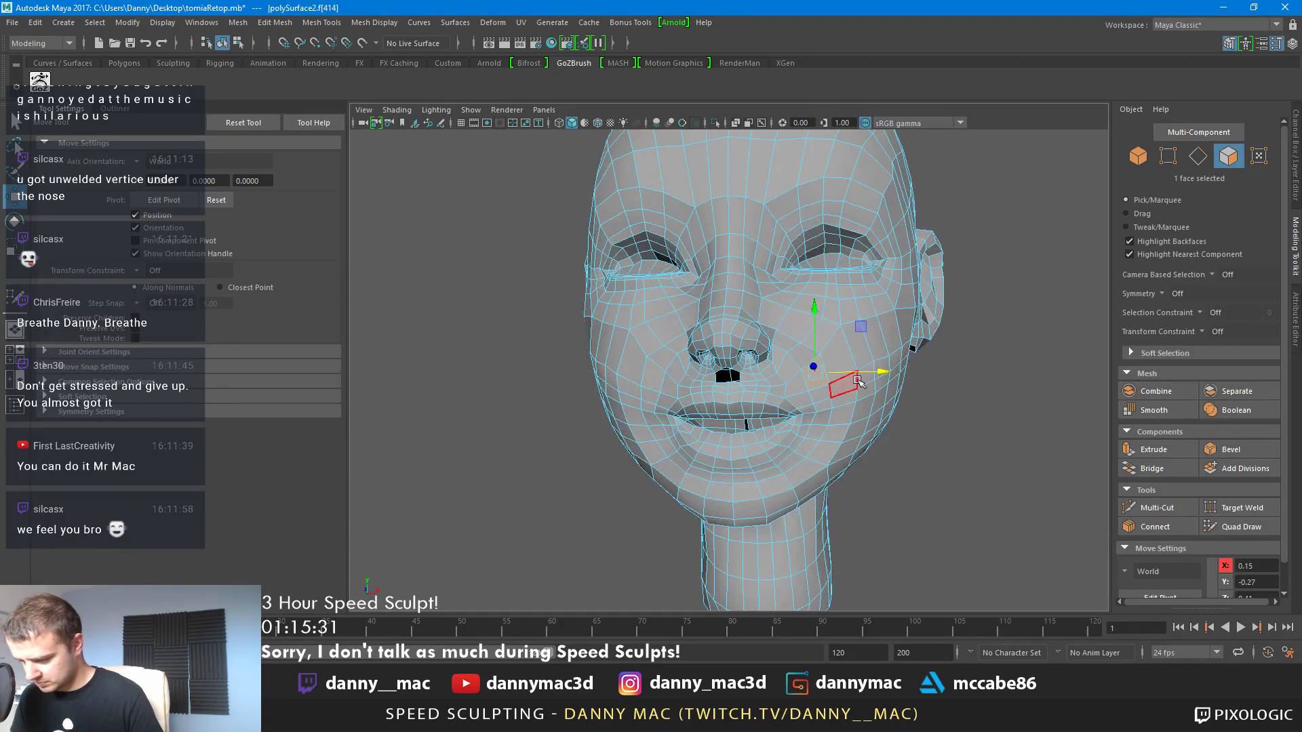
pyautogui.hotkey('ctrl', 'z')
pyautogui.hotkey('ctrl', 'z')
pyautogui.hotkey('ctrl', 'z')
pyautogui.hotkey('ctrl', 'z')
pyautogui.hotkey('ctrl', 'z')
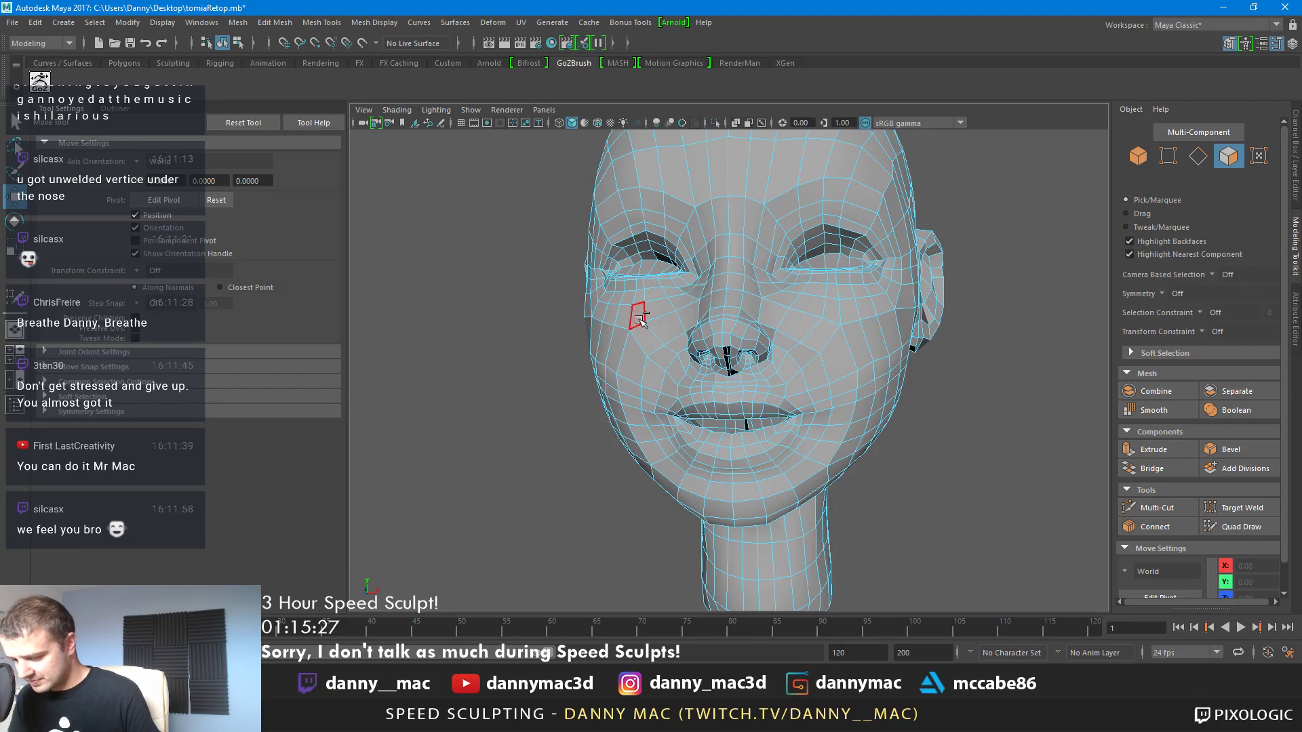
pyautogui.scroll(-5, 579, 319)
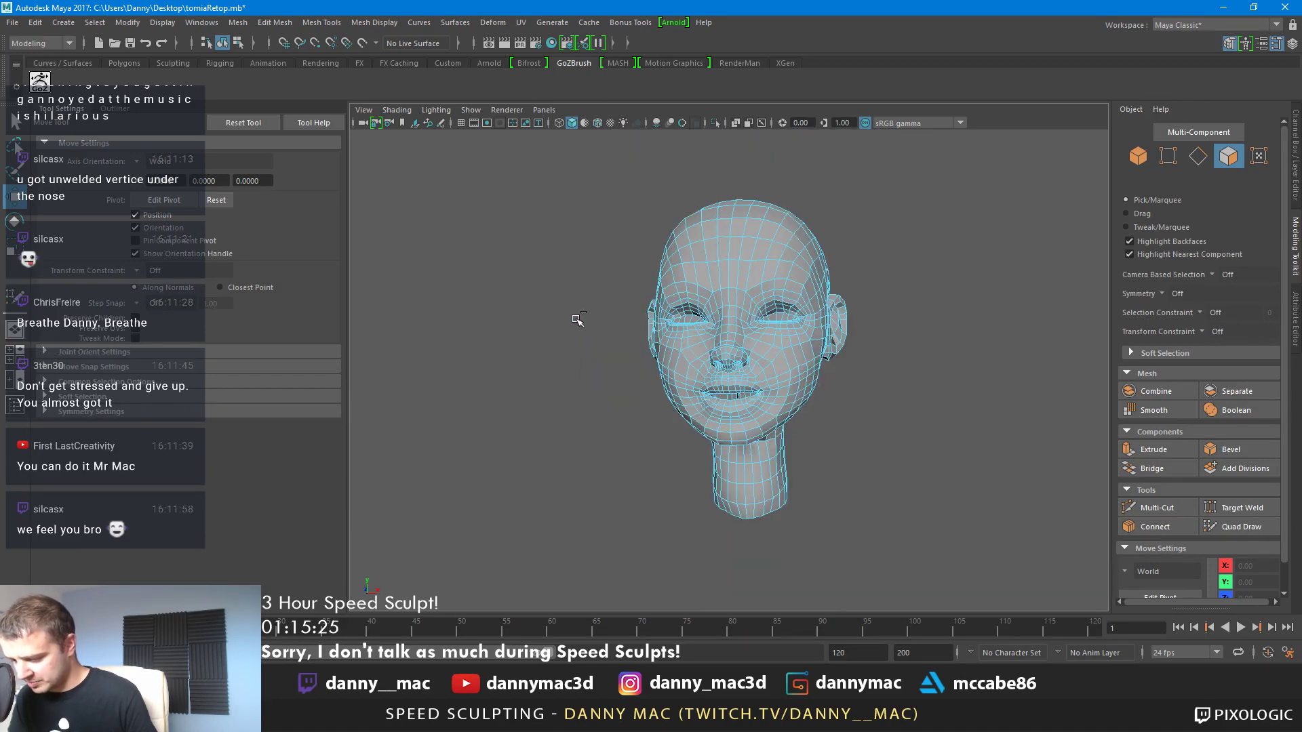
pyautogui.press('F8')
pyautogui.press('F8')
pyautogui.press('F8')
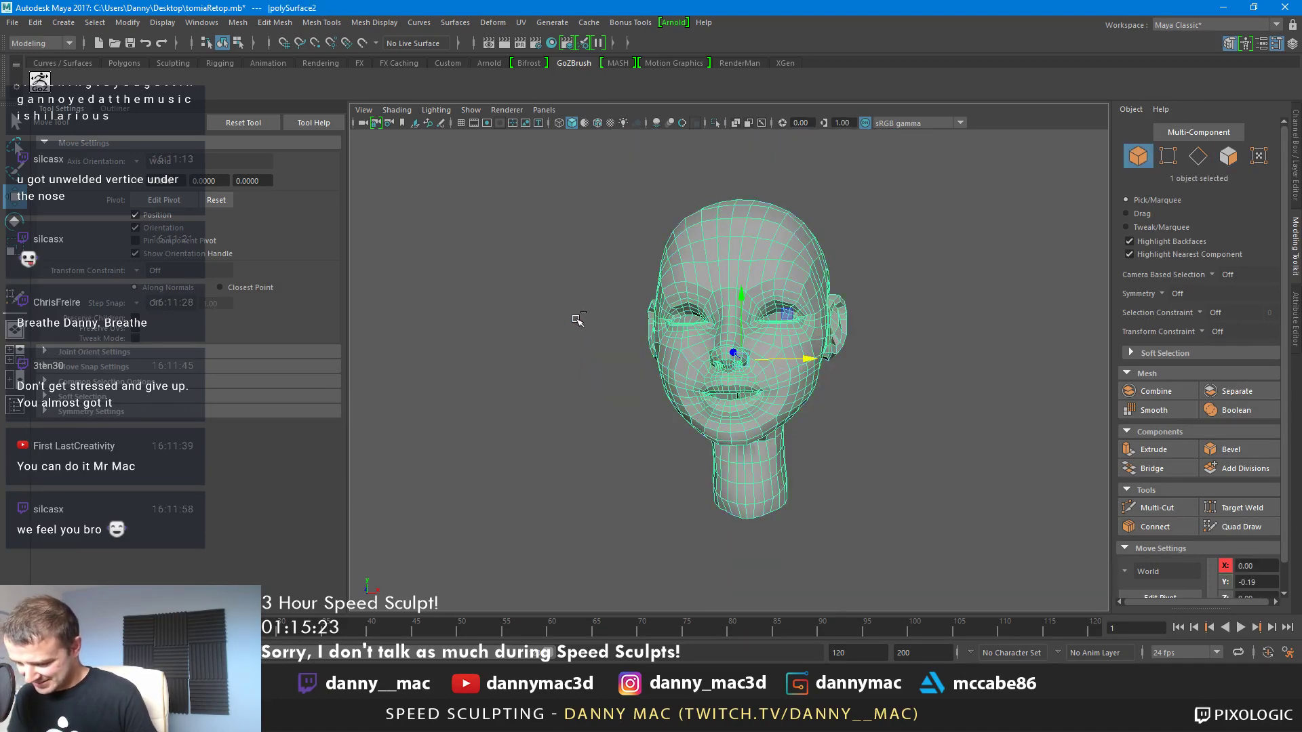
pyautogui.press('F8')
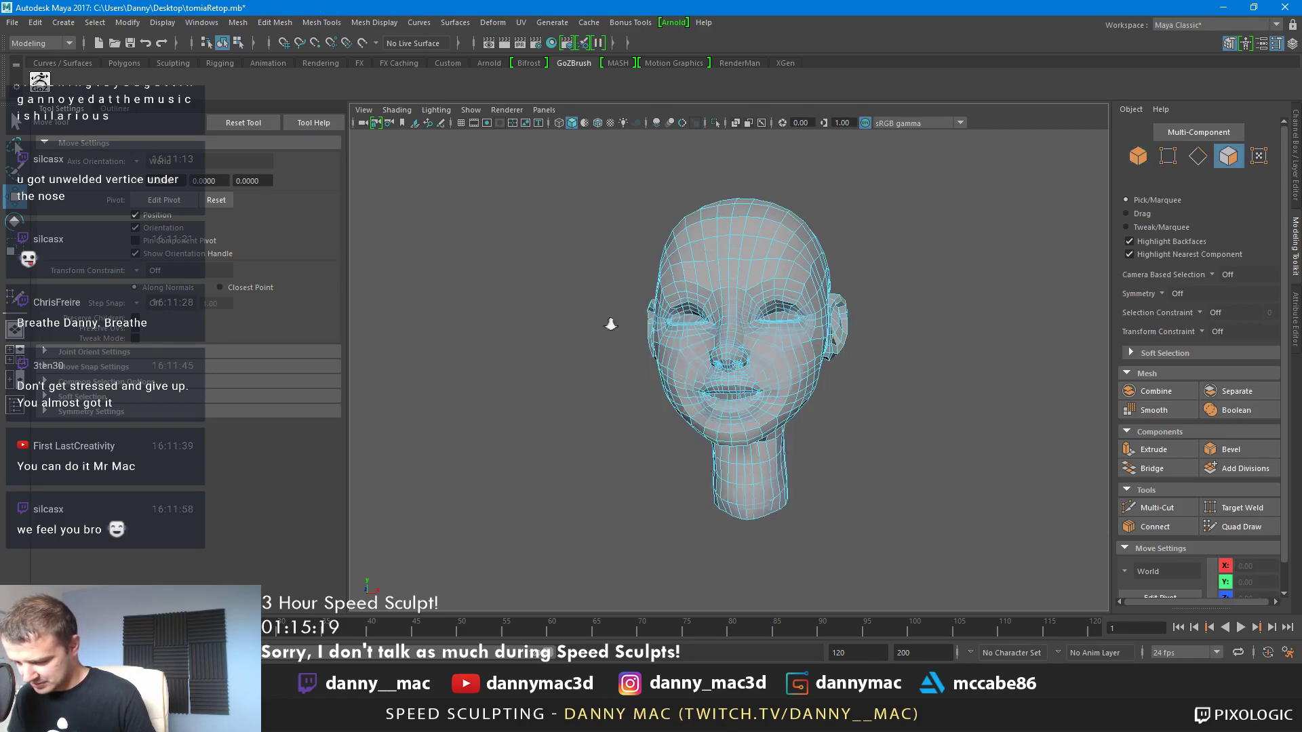
# Try deleting the strip of faces running down the centre line of the face, starting from the nose bridge
pyautogui.scroll(3, 611, 319)
pyautogui.click(742, 279)
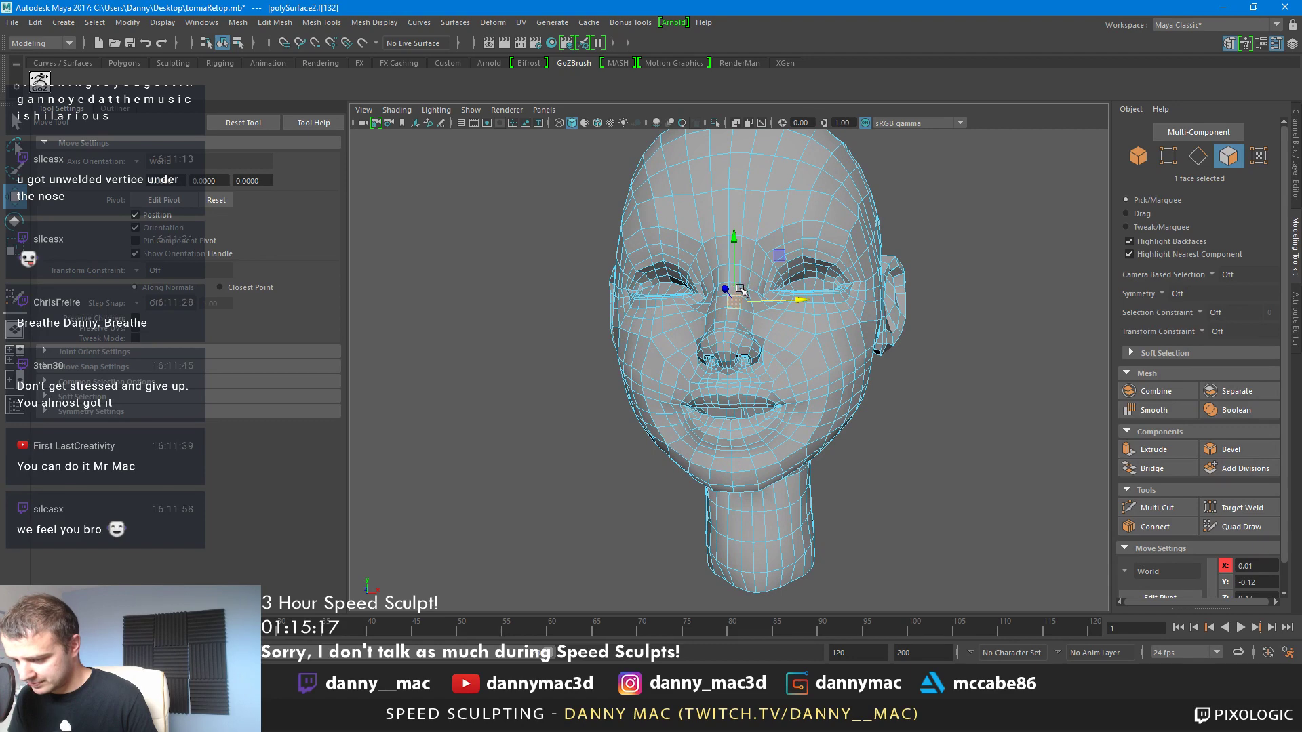
pyautogui.scroll(3, 742, 283)
pyautogui.keyDown('shift'); pyautogui.click(735, 285); pyautogui.keyUp('shift')
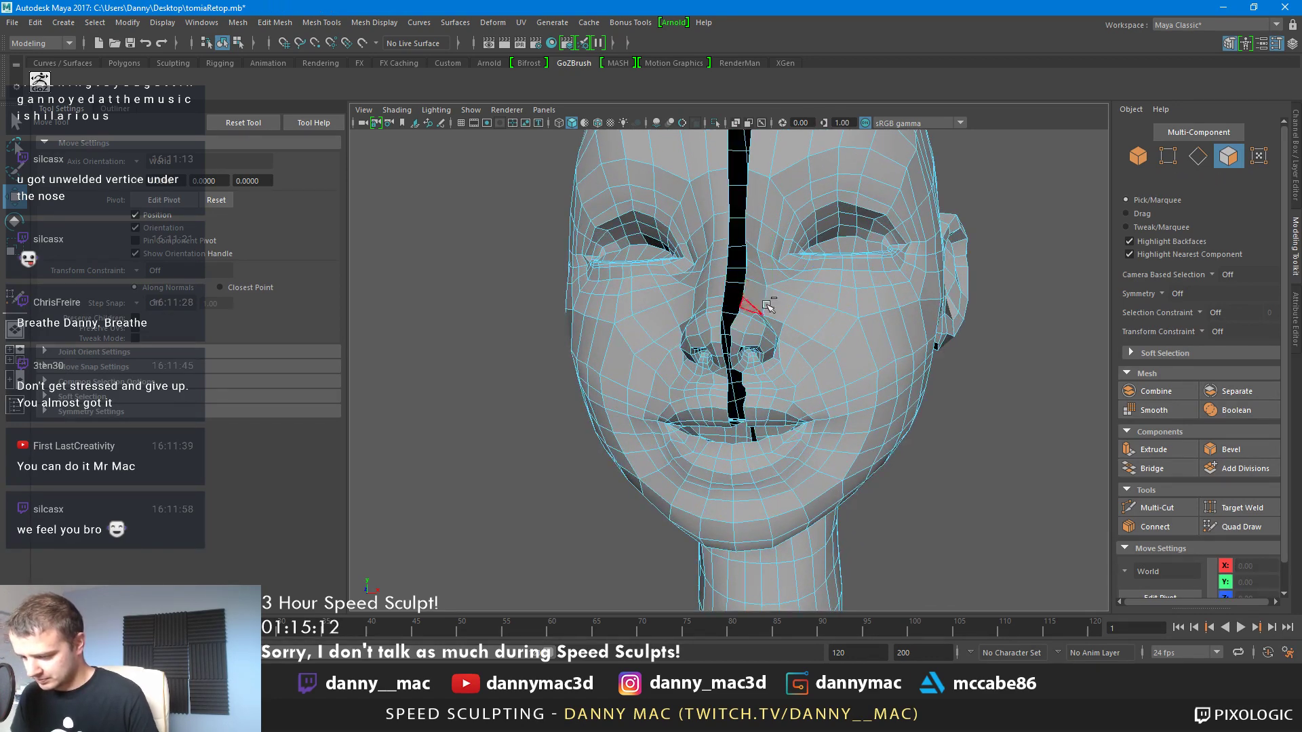
# Check the face loop that runs through the cheek beside the nose, and clear the test selections
pyautogui.click(822, 294)
pyautogui.keyDown('shift'); pyautogui.doubleClick(827, 291); pyautogui.keyUp('shift')
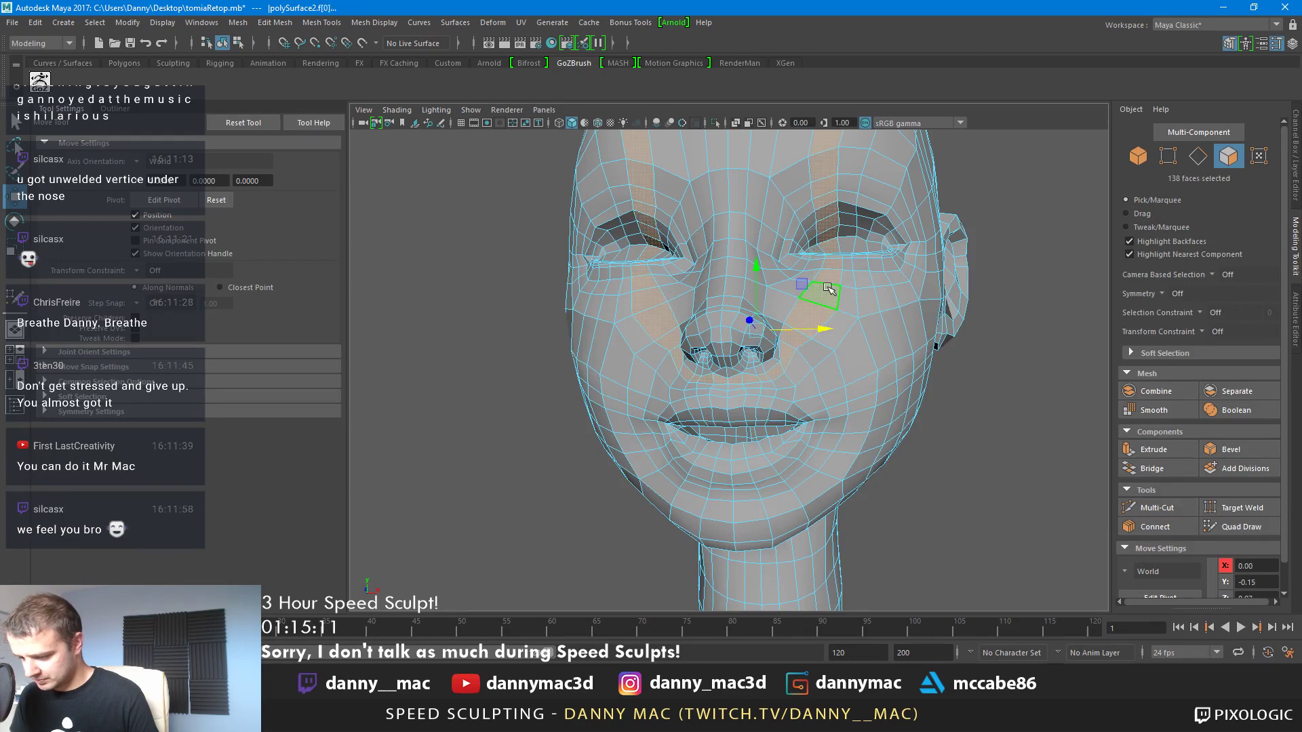
pyautogui.doubleClick(904, 319)
pyautogui.click(879, 334)
pyautogui.click(1000, 326)
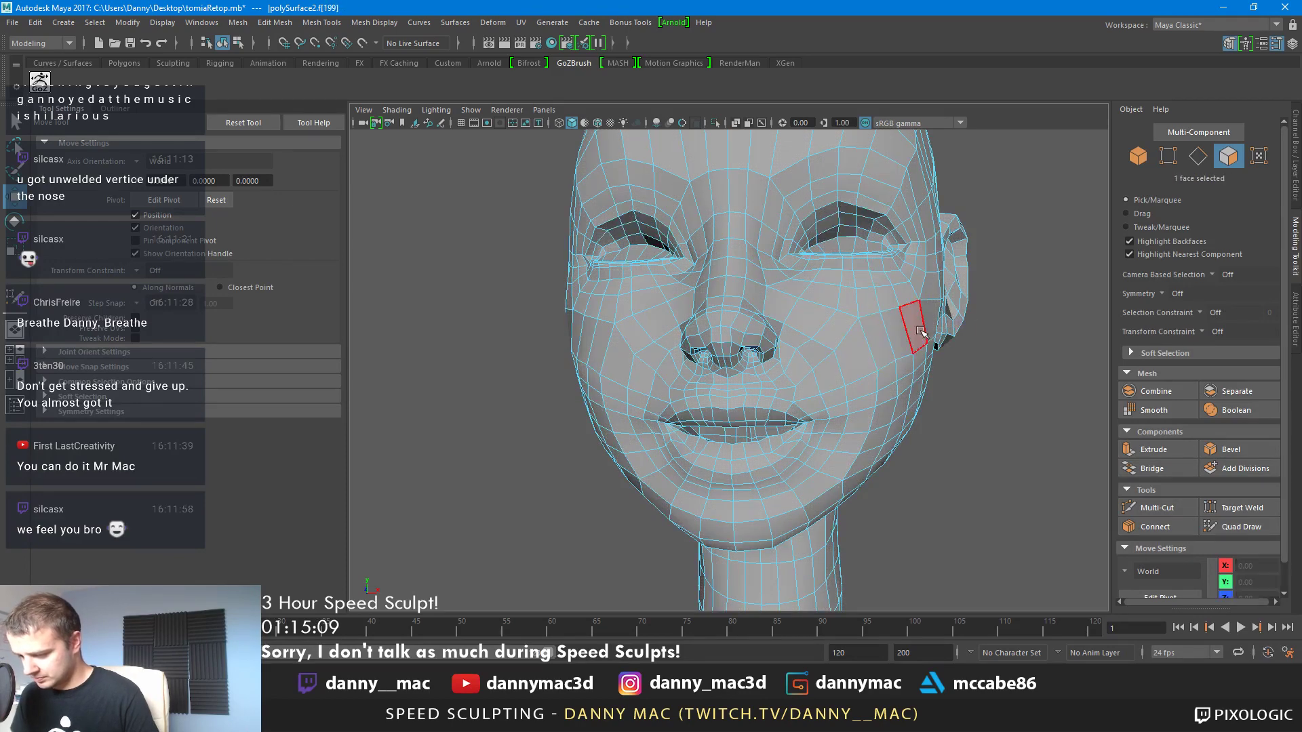
pyautogui.keyDown('alt'); pyautogui.moveTo(872, 339); pyautogui.dragTo(688, 323, button='right'); pyautogui.keyUp('alt')
pyautogui.keyDown('alt'); pyautogui.moveTo(689, 323); pyautogui.dragTo(678, 298); pyautogui.keyUp('alt')
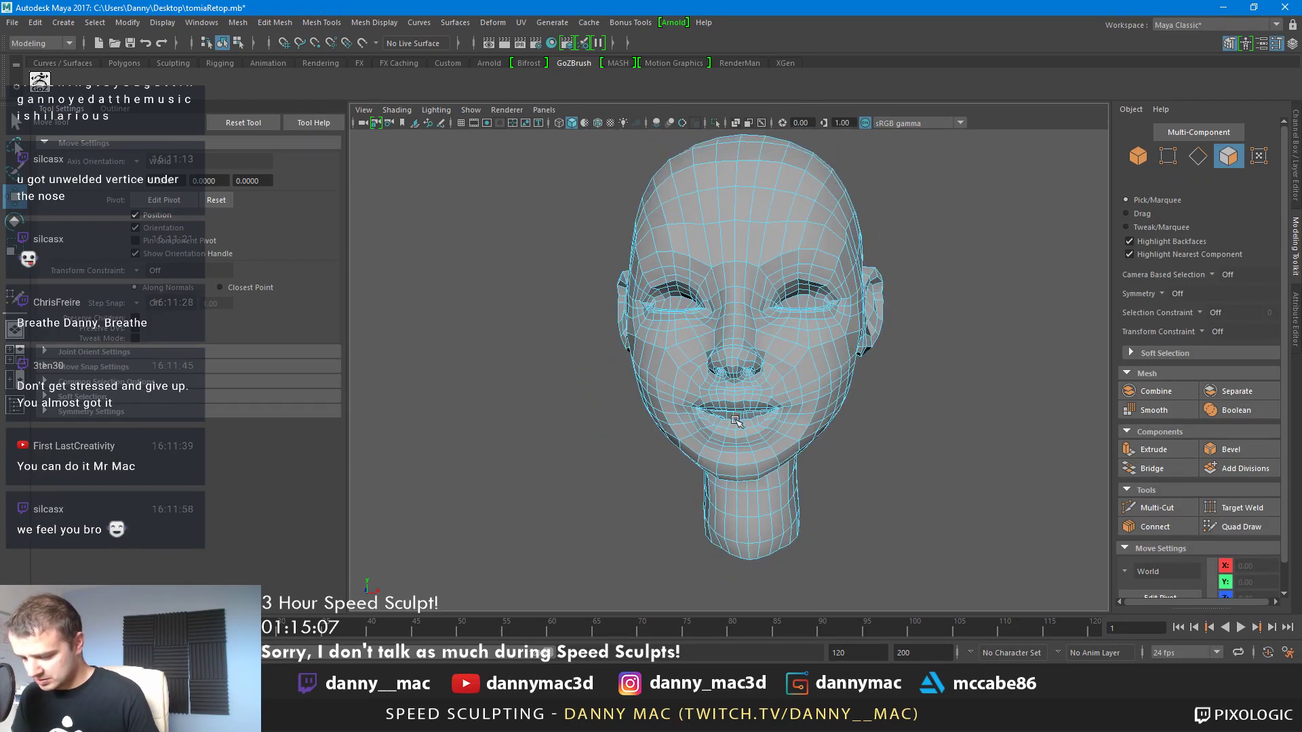
# Select the head's entire connected face shell and extract the faces
pyautogui.scroll(5, 676, 267)
pyautogui.doubleClick(659, 270)
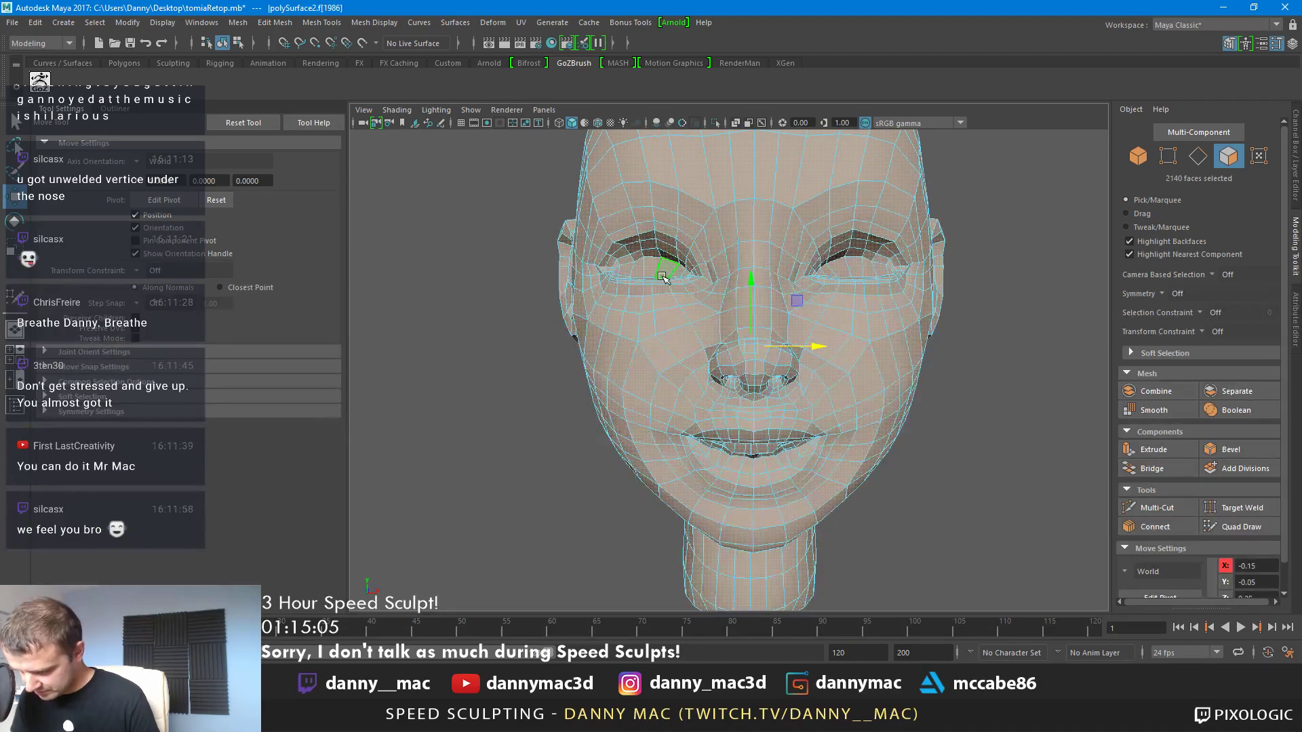
pyautogui.keyDown('shift'); pyautogui.moveTo(665, 286); pyautogui.dragTo(640, 484, button='right'); pyautogui.keyUp('shift')
pyautogui.scroll(-5, 651, 467)
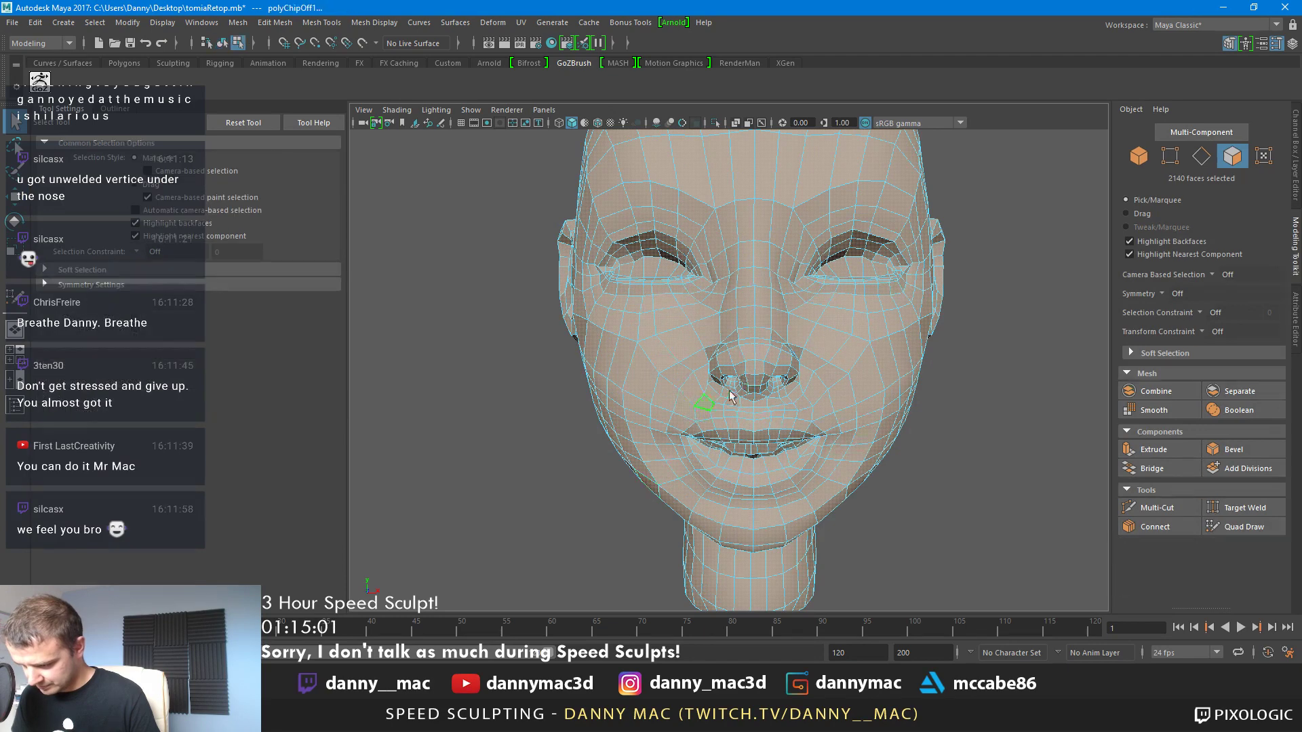
pyautogui.keyDown('alt'); pyautogui.moveTo(898, 381); pyautogui.dragTo(708, 405); pyautogui.keyUp('alt')
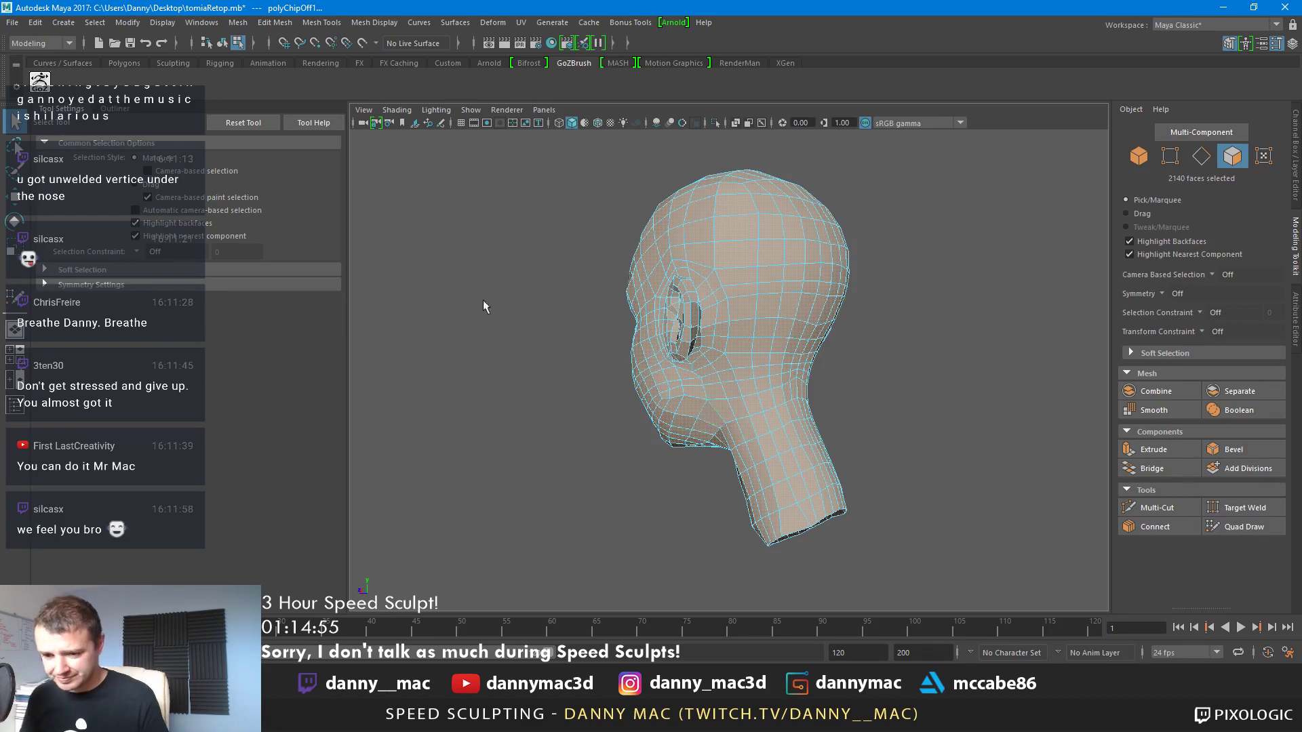
# Select the head as an object and run mesh Cleanup on it with Nonmanifold geometry enabled
pyautogui.moveTo(855, 263); pyautogui.dragTo(926, 245, button='right')
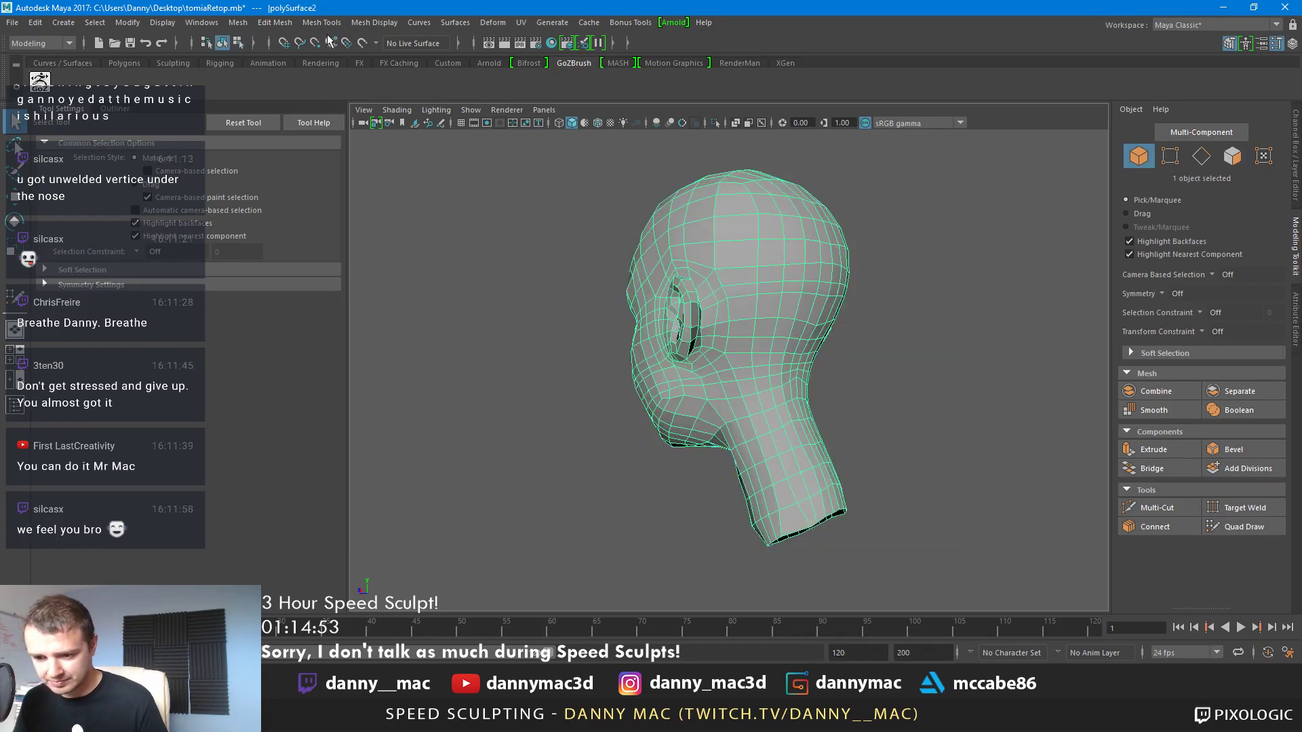
pyautogui.click(238, 22)
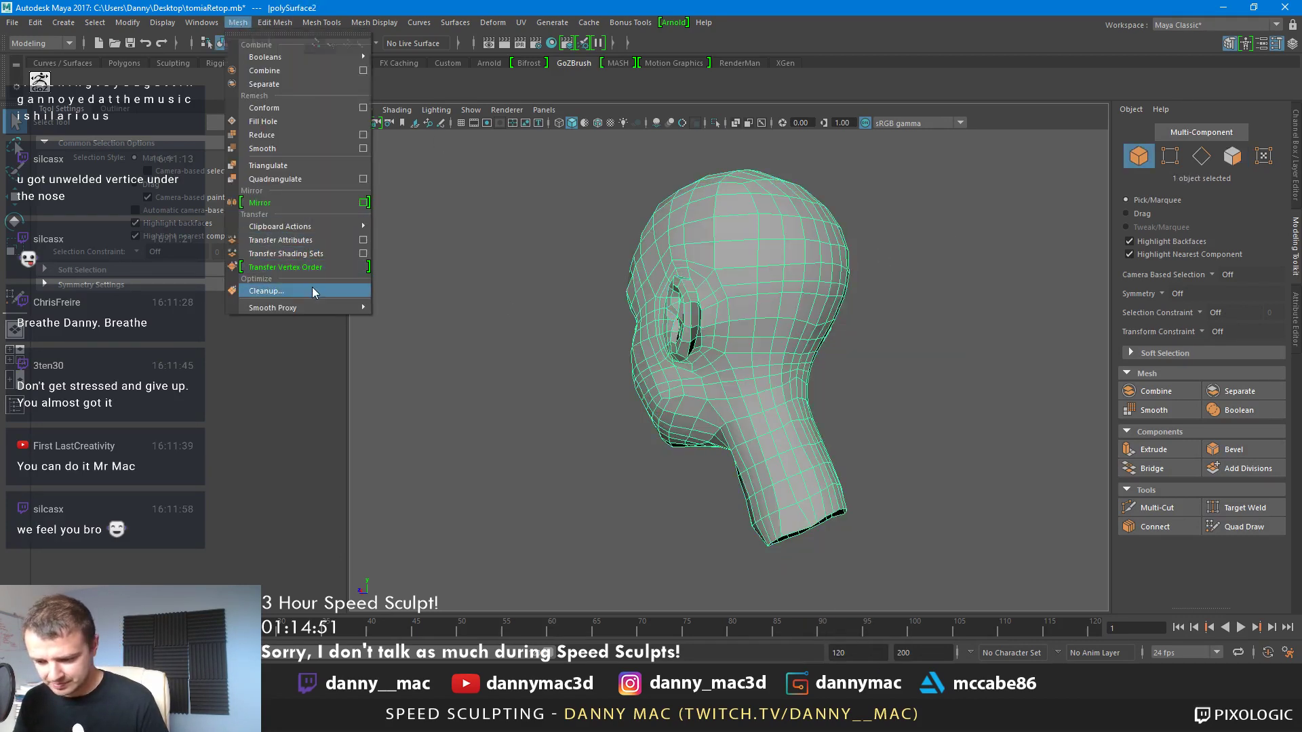
pyautogui.click(314, 292)
pyautogui.scroll(-4, 663, 397)
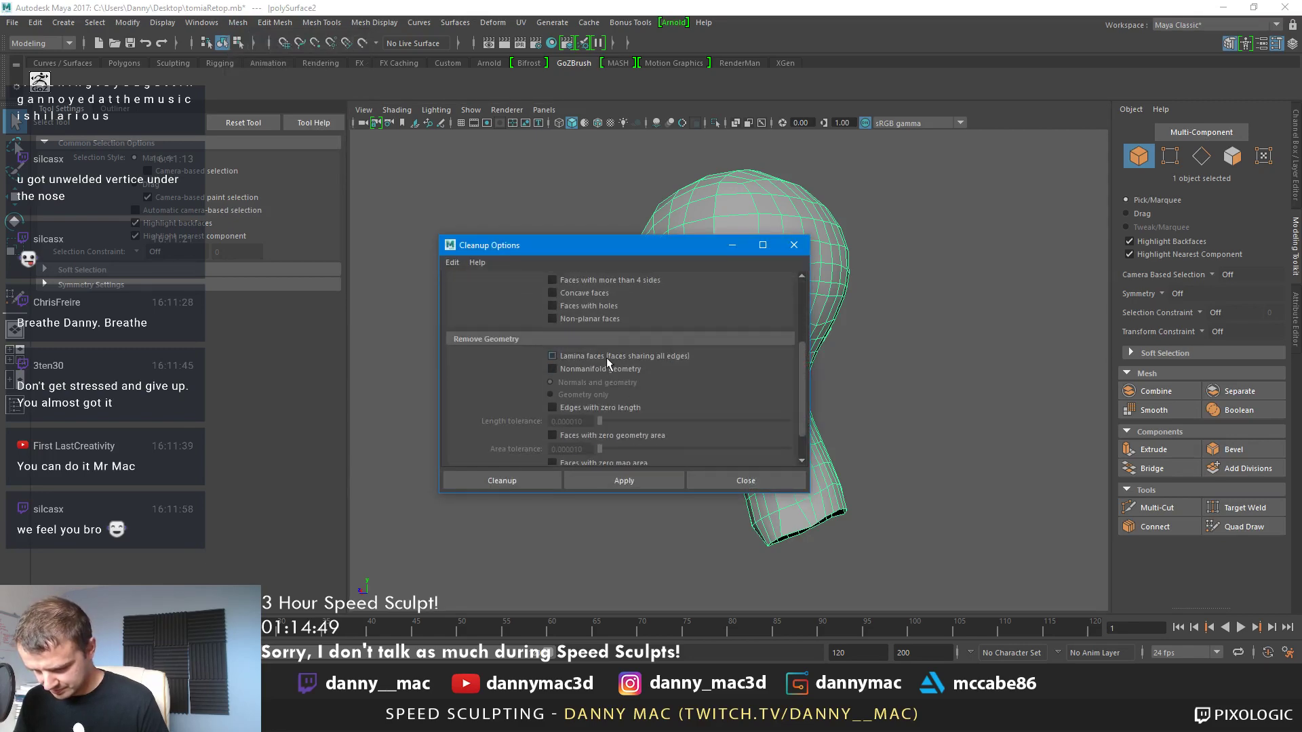
pyautogui.click(591, 366)
pyautogui.click(613, 478)
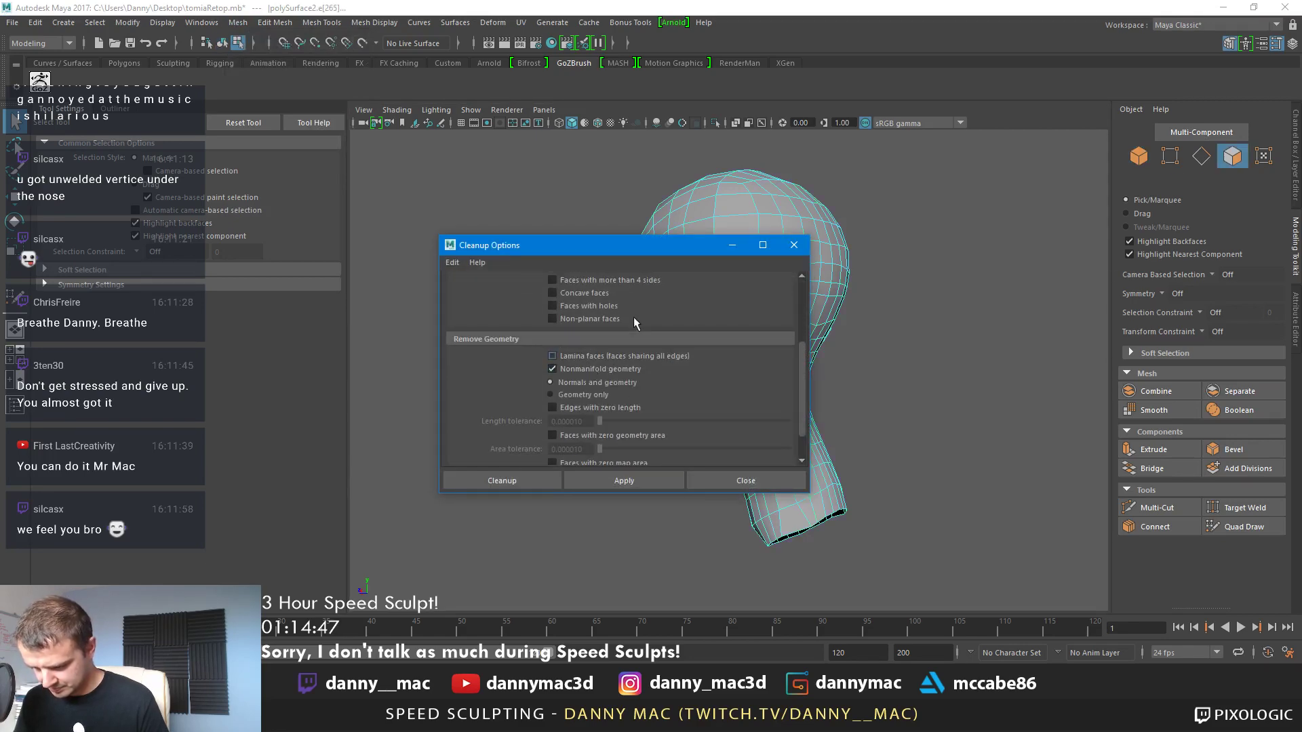
# Run Cleanup with Select matching polygons to locate the nonmanifold geometry on the head
pyautogui.moveTo(625, 250); pyautogui.dragTo(326, 200)
pyautogui.keyDown('alt'); pyautogui.moveTo(678, 261); pyautogui.dragTo(838, 256); pyautogui.keyUp('alt')
pyautogui.scroll(4, 365, 337)
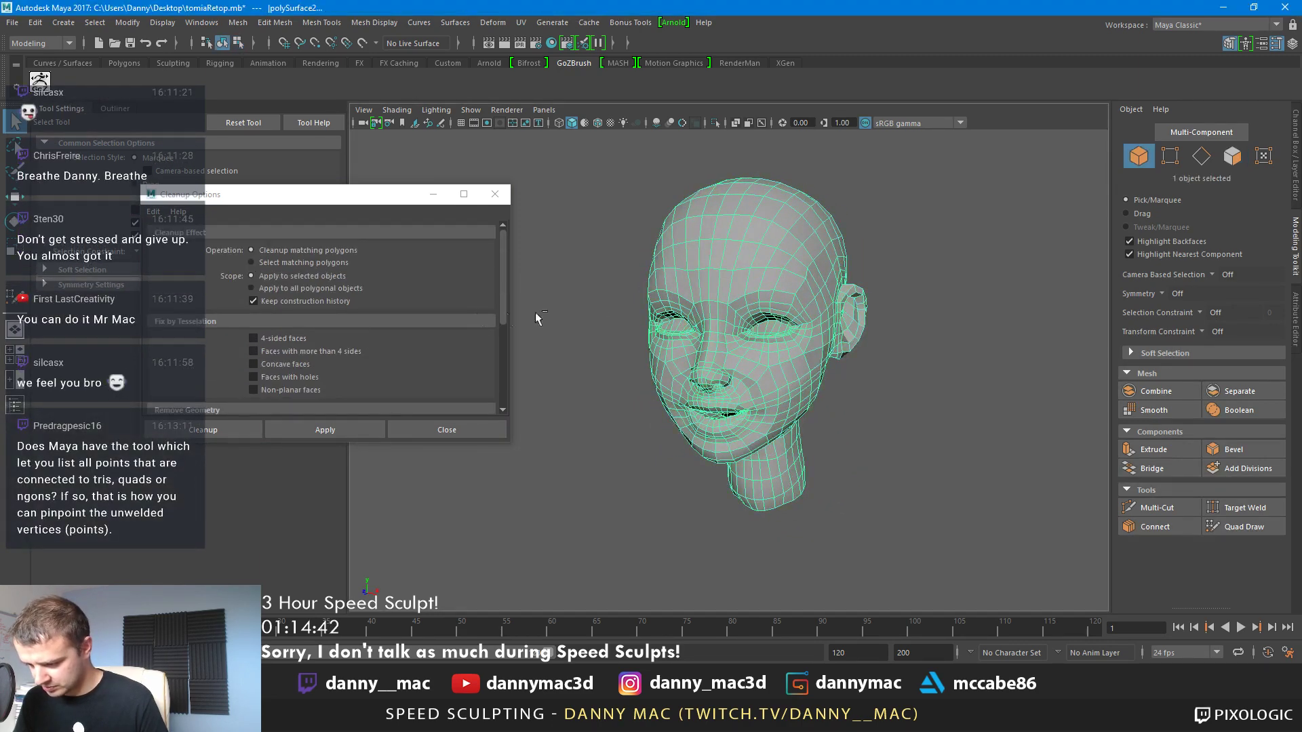
pyautogui.click(251, 263)
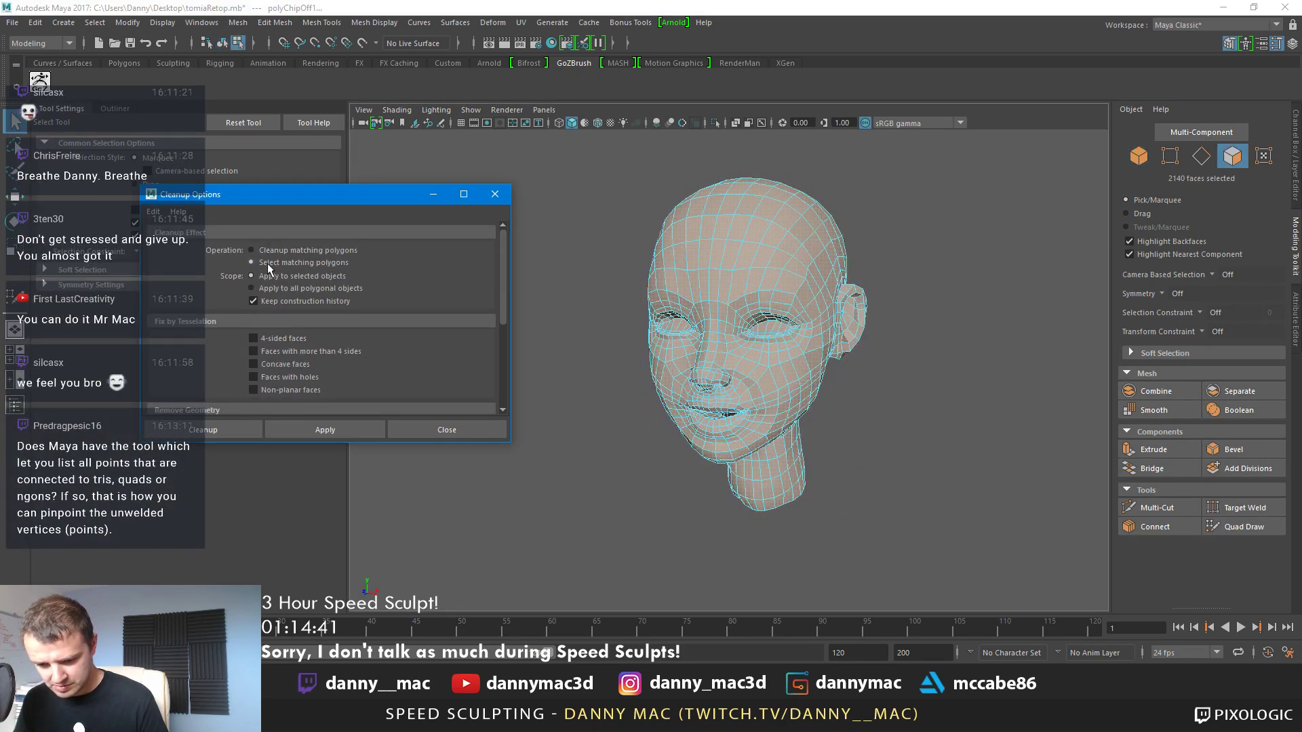
pyautogui.click(340, 434)
pyautogui.keyDown('alt'); pyautogui.moveTo(740, 419); pyautogui.dragTo(778, 354); pyautogui.keyUp('alt')
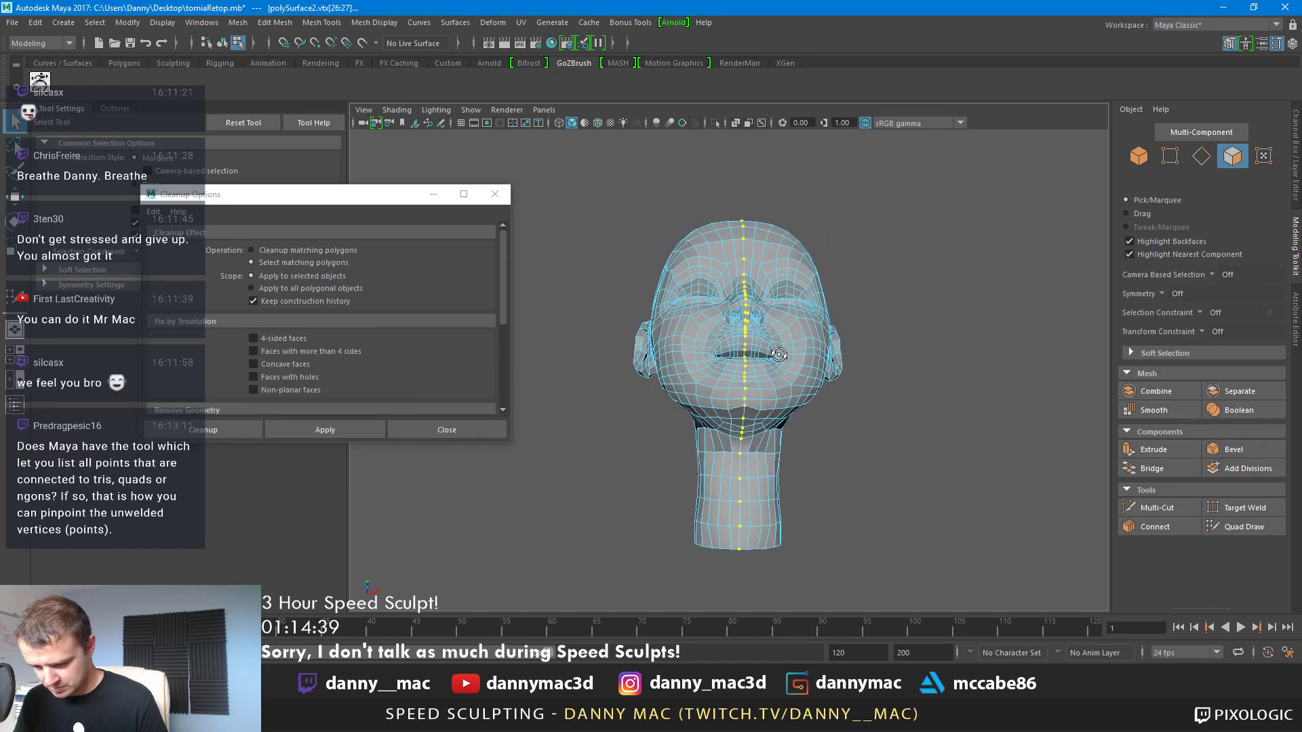
# Set Cleanup back to Cleanup matching polygons, apply it to the nonmanifold geometry, and reselect the head object
pyautogui.click(266, 252)
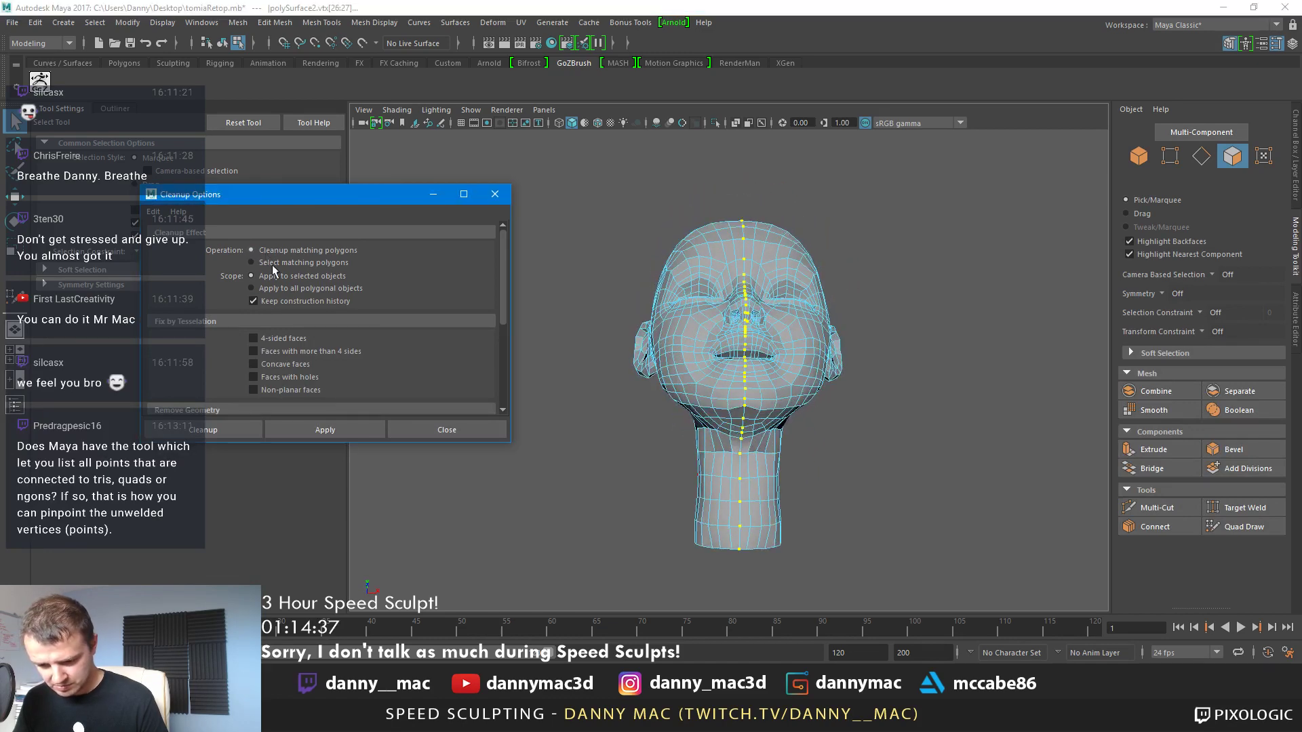
pyautogui.click(326, 430)
pyautogui.moveTo(744, 312); pyautogui.dragTo(778, 324, button='right')
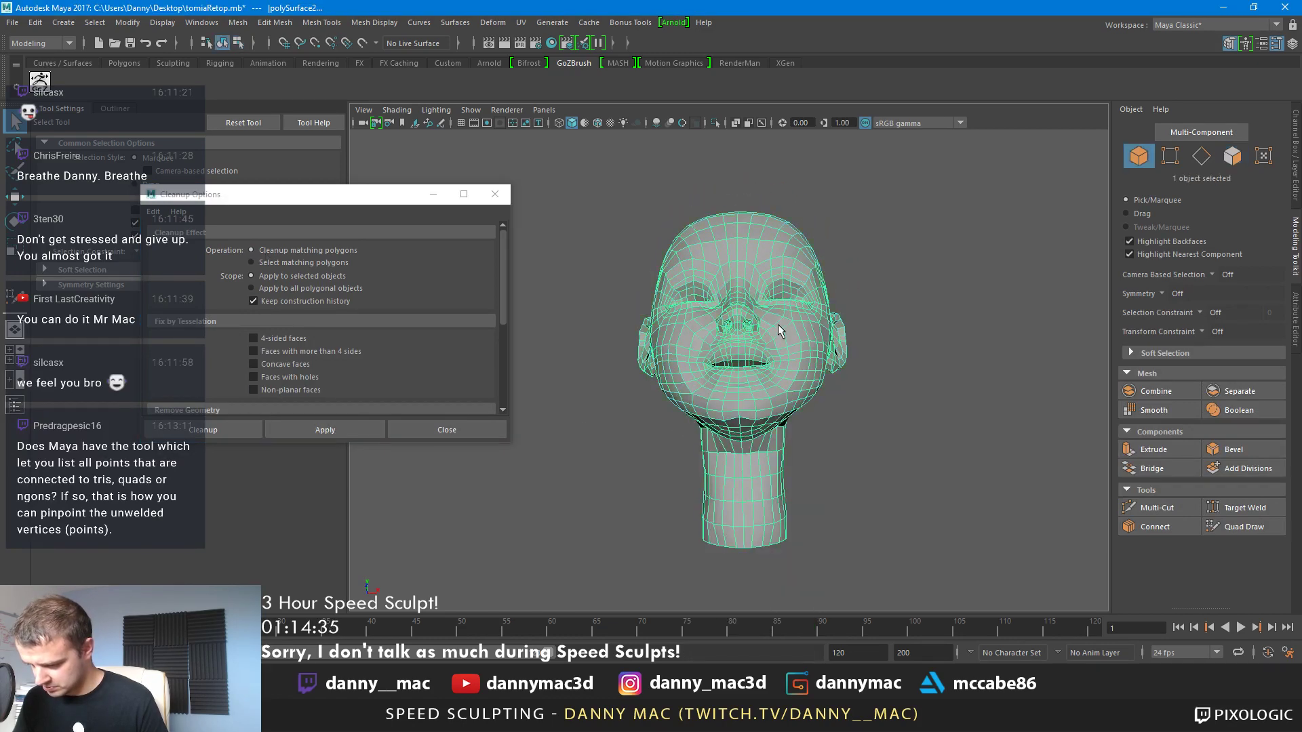
pyautogui.moveTo(778, 328)
pyautogui.keyDown('alt'); pyautogui.mouseDown()
pyautogui.moveTo(786, 352)
pyautogui.moveTo(840, 346)
pyautogui.moveTo(835, 358)
pyautogui.moveTo(624, 349)
pyautogui.mouseUp(); pyautogui.keyUp('alt')
pyautogui.scroll(3, 726, 348)
# Run Cleanup for Lamina faces instead of Nonmanifold geometry and inspect the smoothed cheek and forehead
pyautogui.press('w')
pyautogui.click(390, 339)
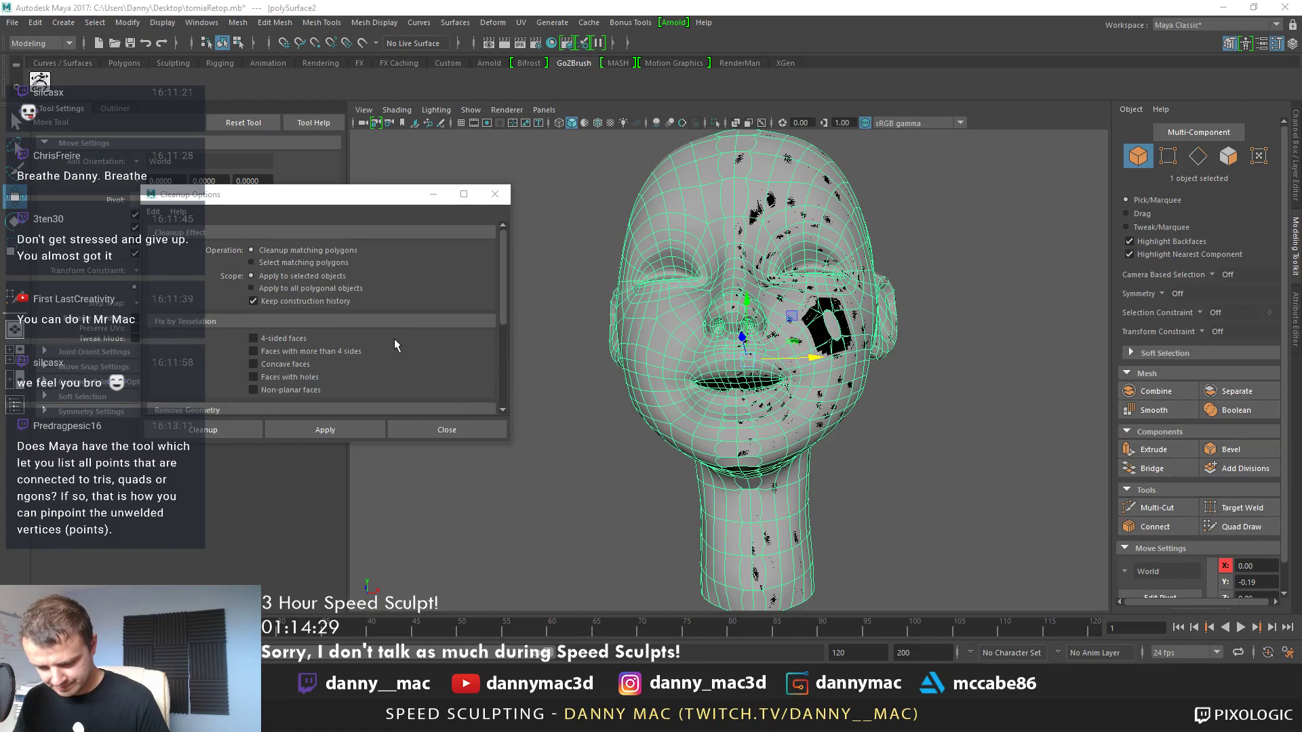
pyautogui.scroll(-2, 393, 339)
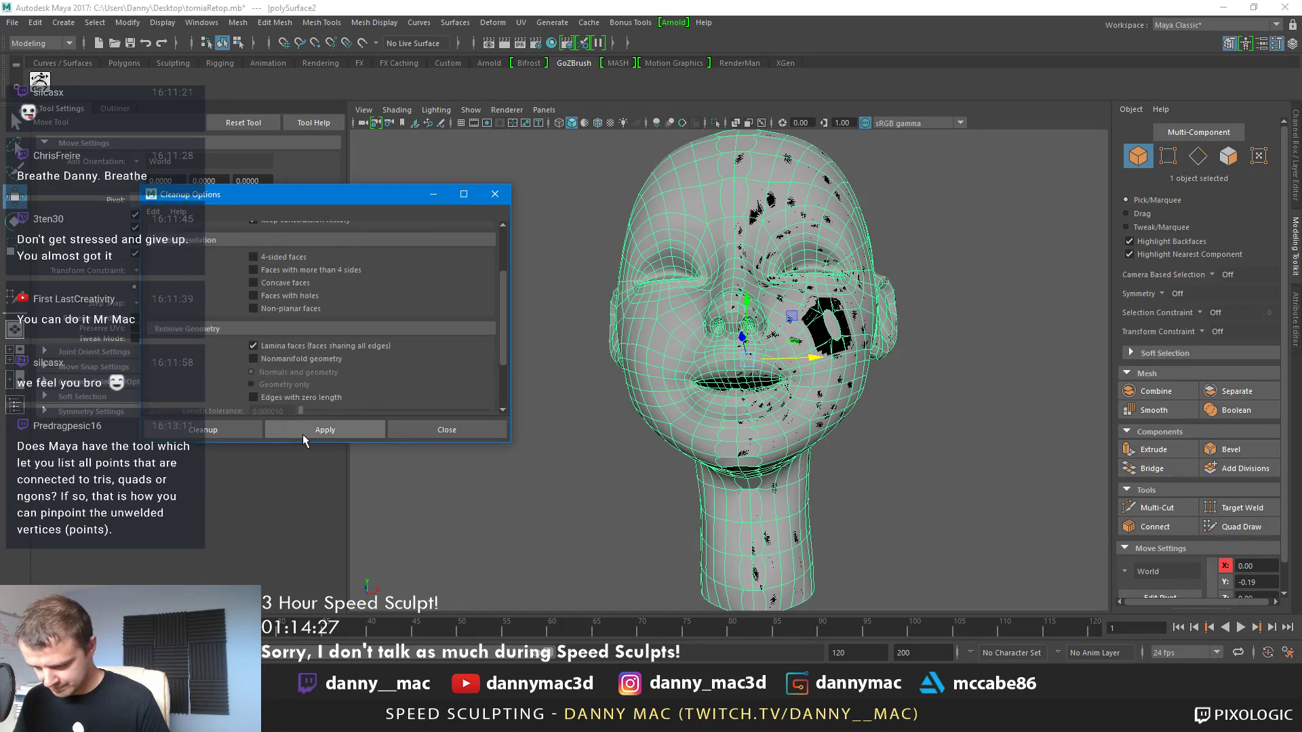
pyautogui.keyDown('alt'); pyautogui.moveTo(671, 346); pyautogui.dragTo(683, 340); pyautogui.keyUp('alt')
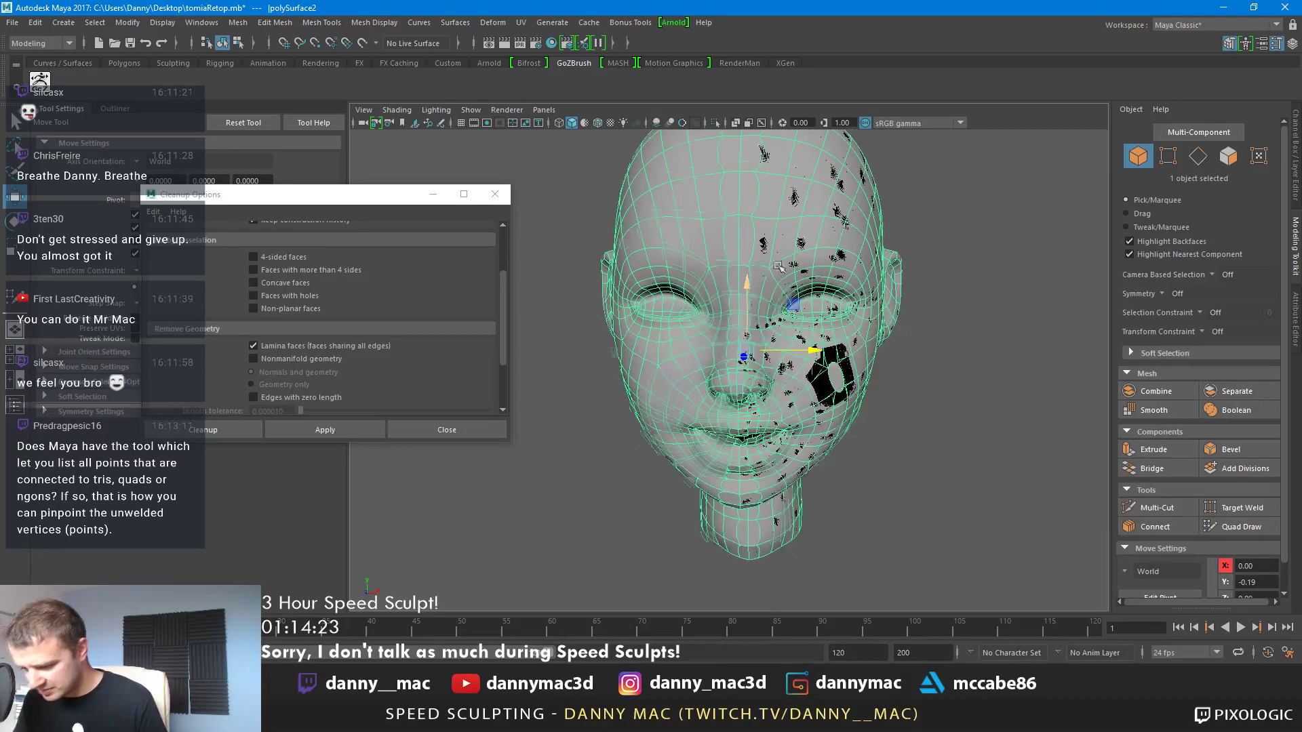
pyautogui.keyDown('alt'); pyautogui.moveTo(683, 340); pyautogui.dragTo(719, 240, button='right'); pyautogui.keyUp('alt')
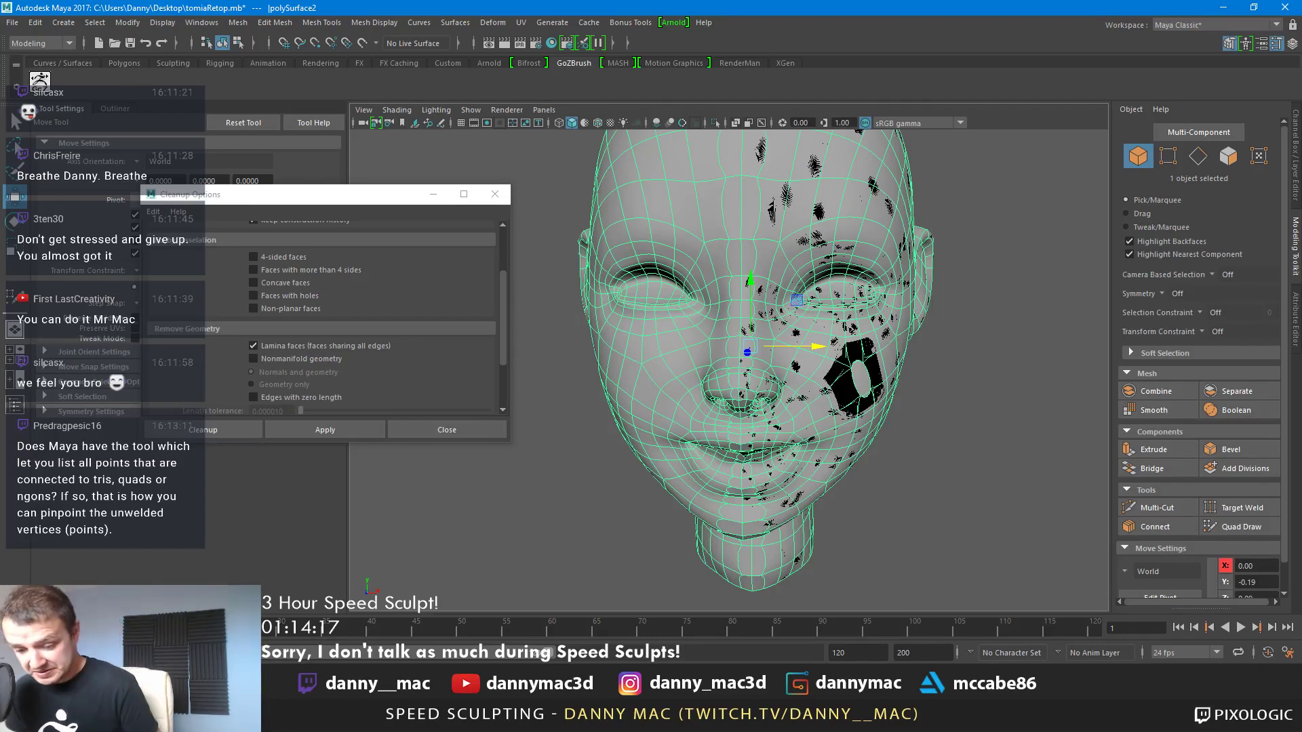
pyautogui.click(478, 429)
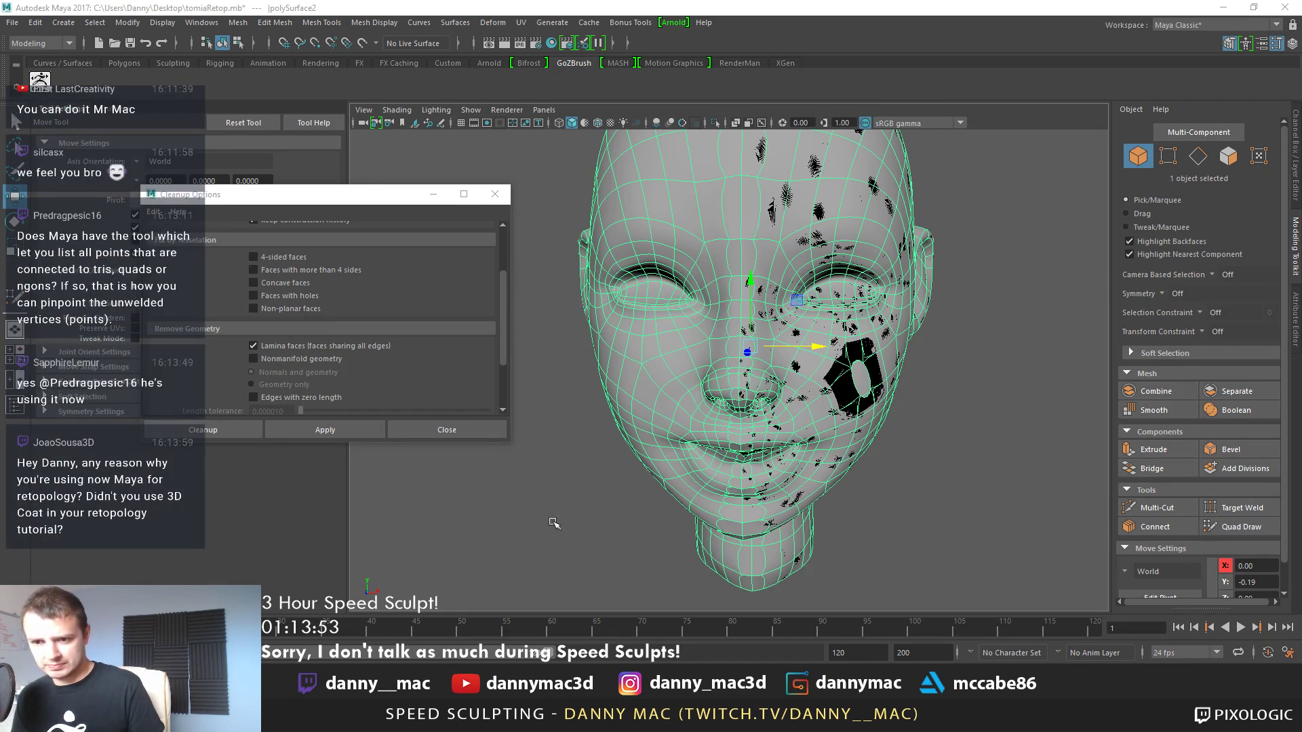
# Select the overlapping half-head face shell, move it sideways off the head, and delete it
pyautogui.click(832, 439)
pyautogui.keyDown('alt'); pyautogui.moveTo(906, 358); pyautogui.dragTo(853, 371); pyautogui.keyUp('alt')
pyautogui.press('1')
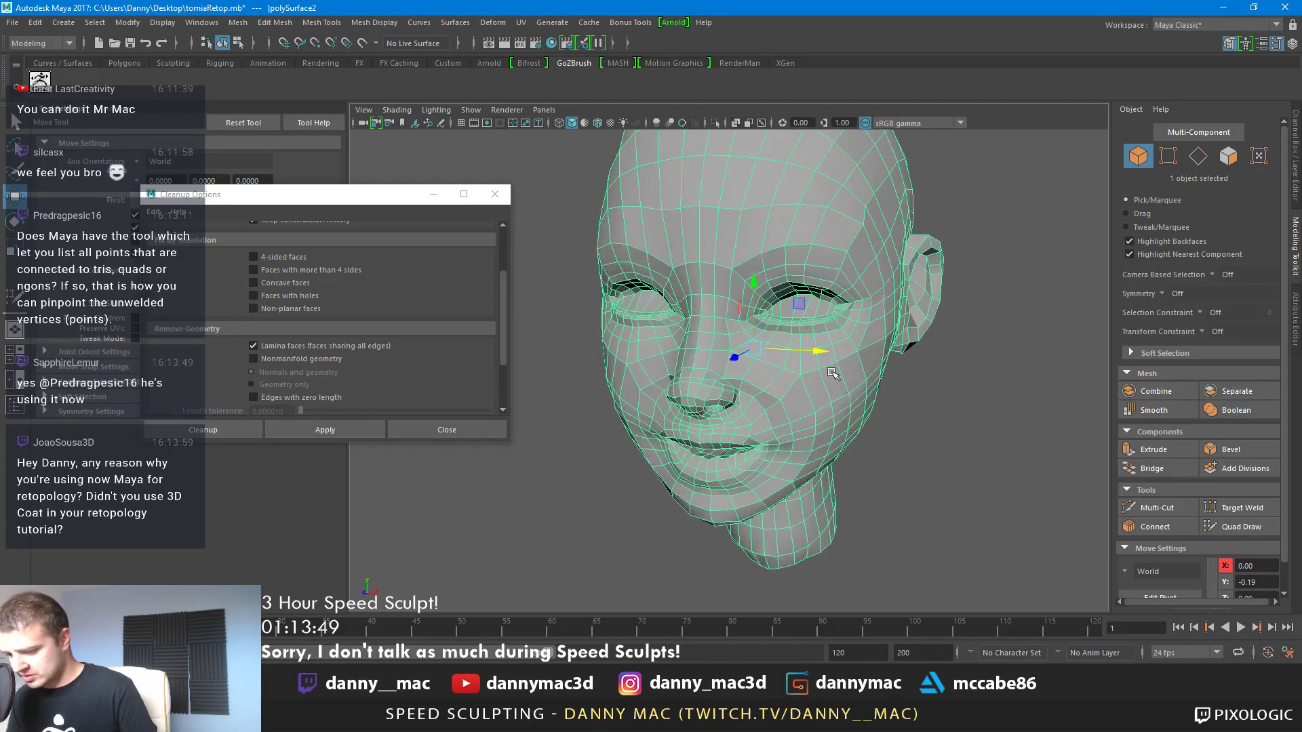
pyautogui.moveTo(721, 293); pyautogui.dragTo(721, 327, button='right')
pyautogui.doubleClick(706, 279)
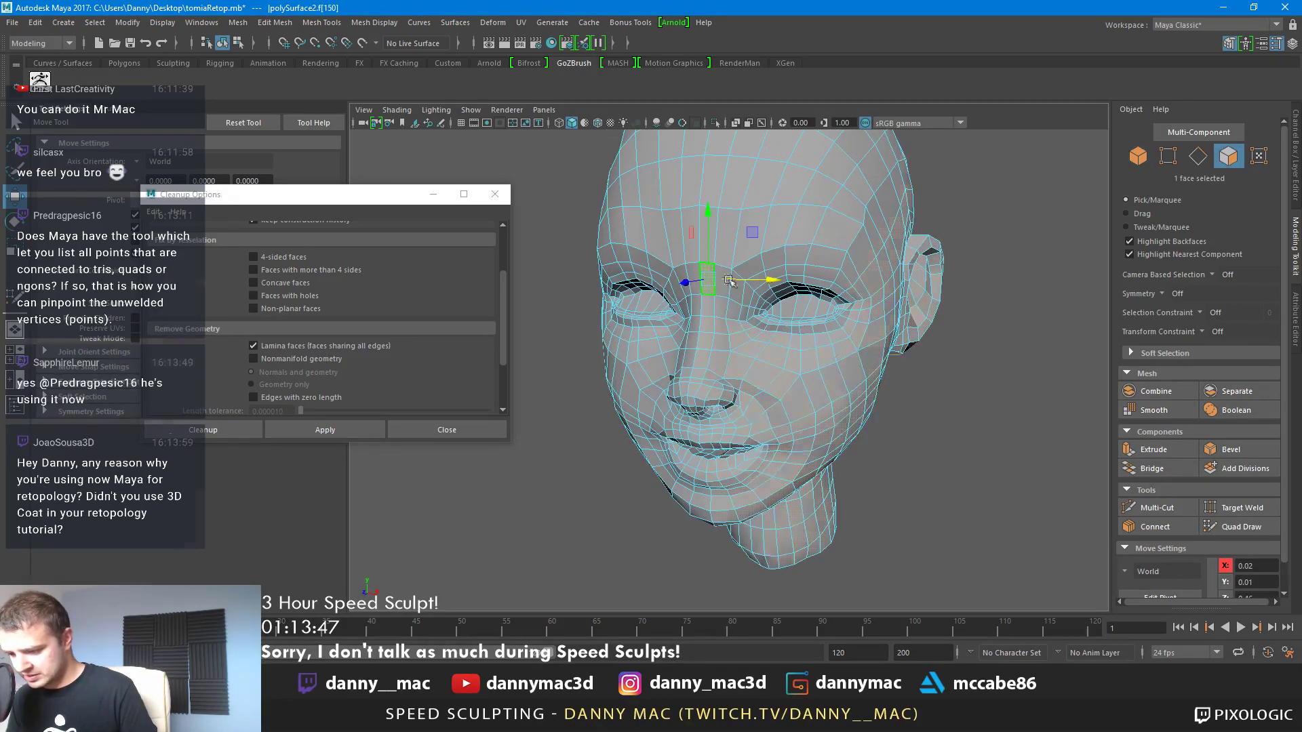
pyautogui.moveTo(912, 355); pyautogui.dragTo(1091, 366)
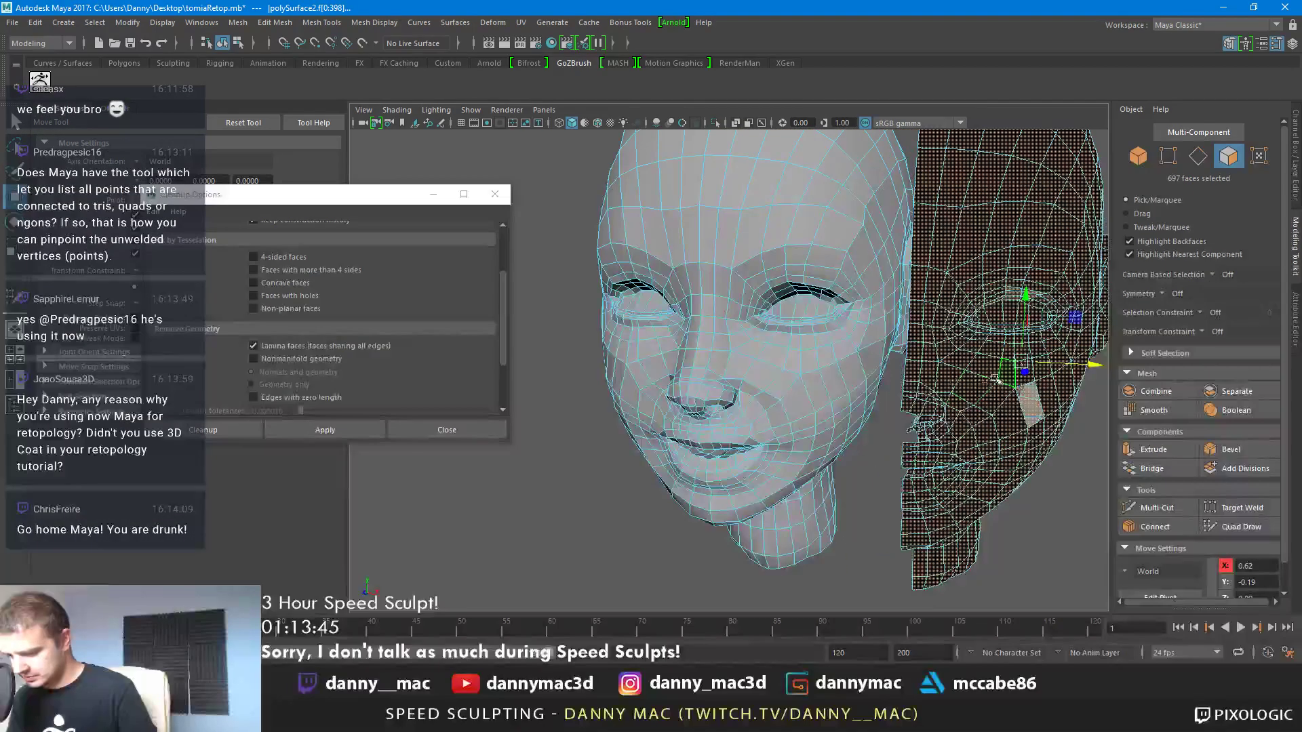
pyautogui.press('Delete')
# Return the head to object selection and check its smoothed preview for remaining overlapping faces
pyautogui.moveTo(754, 332); pyautogui.dragTo(759, 334, button='right')
pyautogui.press('3')
pyautogui.keyDown('alt'); pyautogui.moveTo(914, 338); pyautogui.dragTo(931, 328); pyautogui.keyUp('alt')
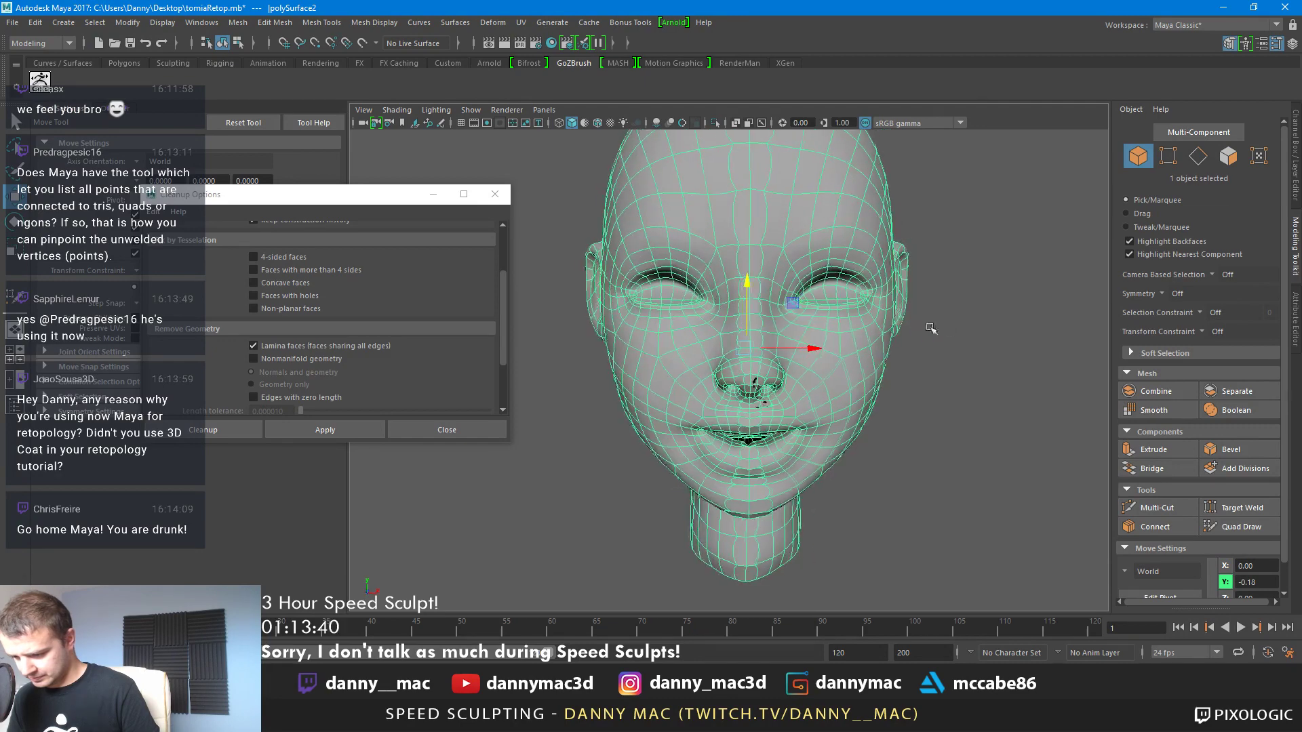
pyautogui.press('1')
pyautogui.scroll(3, 540, 258)
# Run Cleanup on the head for Nonmanifold geometry with Lamina faces disabled
pyautogui.click(309, 345)
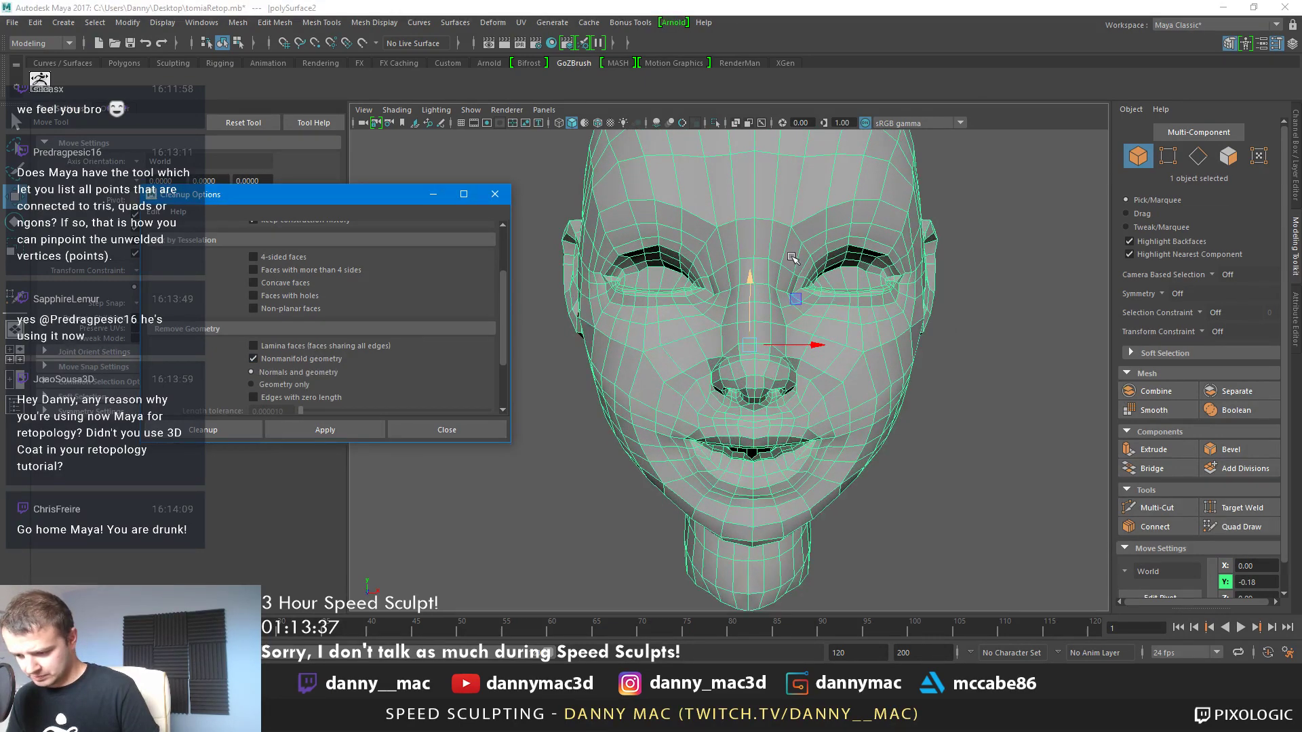
pyautogui.keyDown('alt'); pyautogui.moveTo(792, 258); pyautogui.dragTo(733, 272); pyautogui.keyUp('alt')
pyautogui.scroll(3, 369, 332)
# Run Cleanup with Select matching polygons for faces with more than 4 sides, with Nonmanifold geometry disabled
pyautogui.click(301, 261)
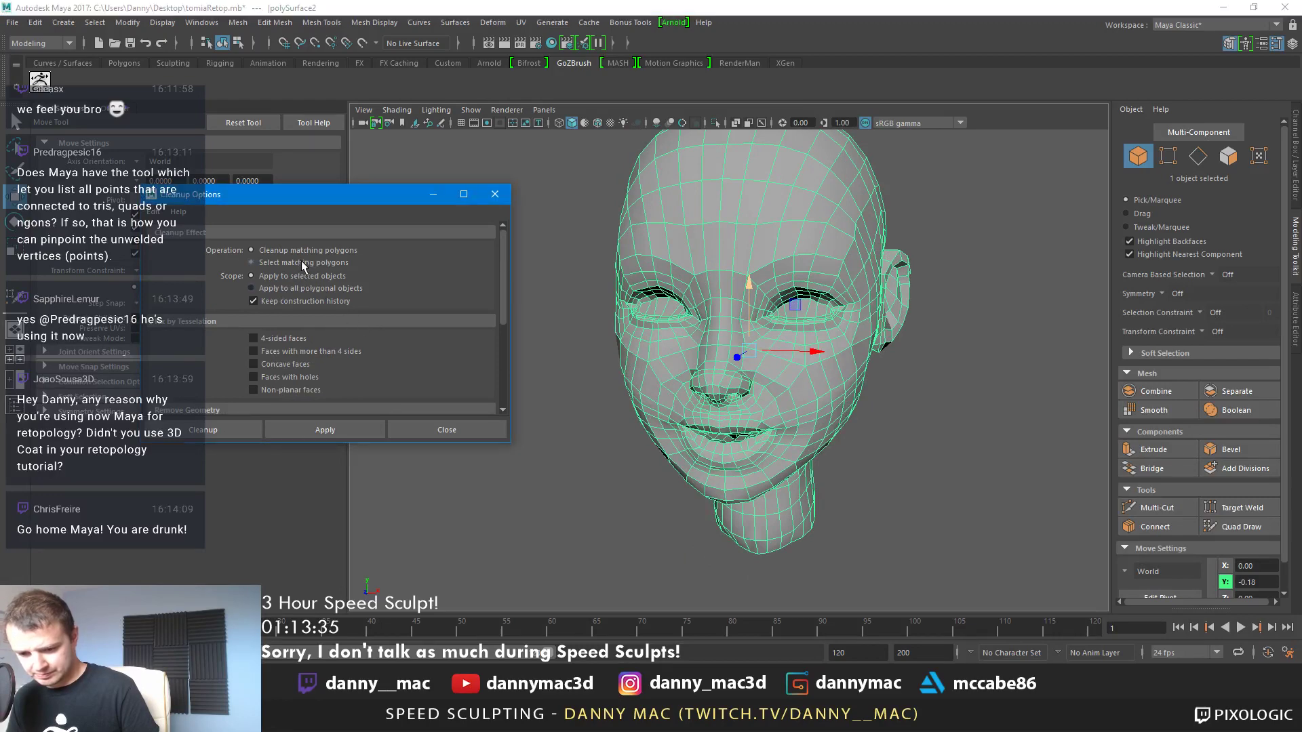
pyautogui.scroll(-4, 339, 329)
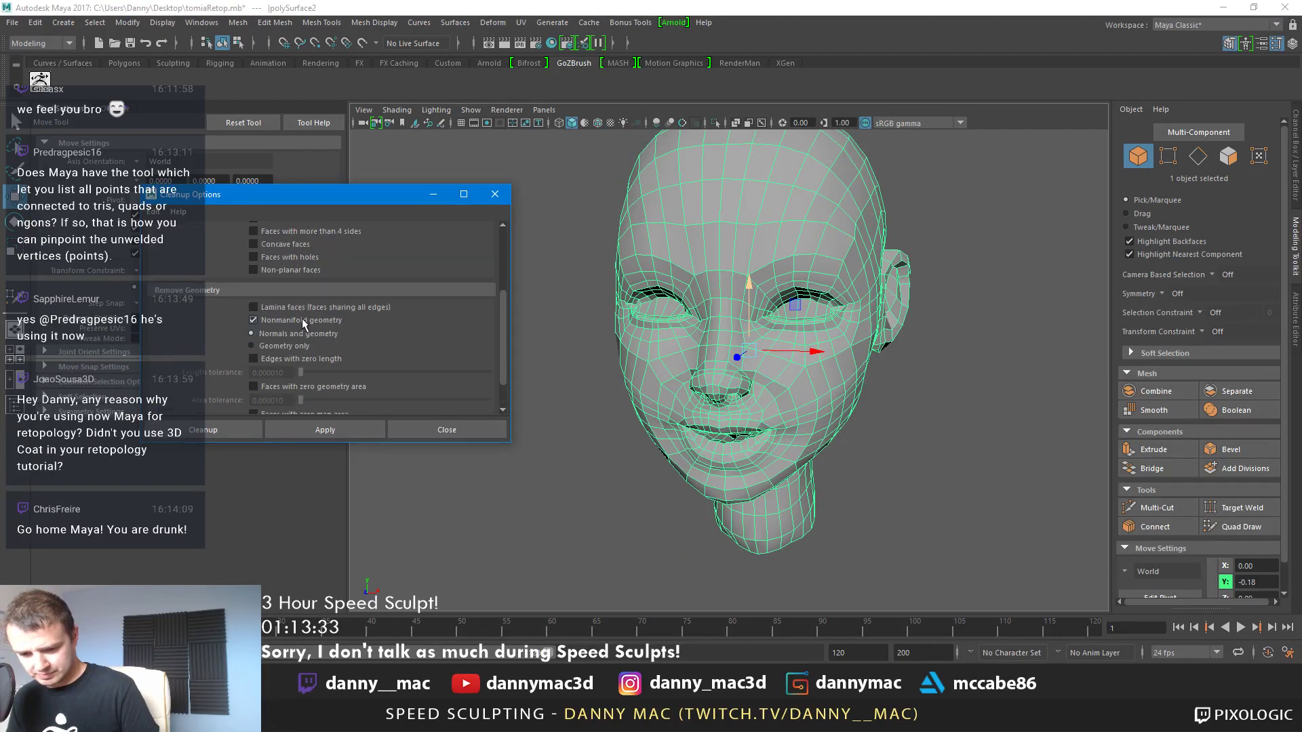
pyautogui.click(303, 320)
pyautogui.scroll(3, 304, 278)
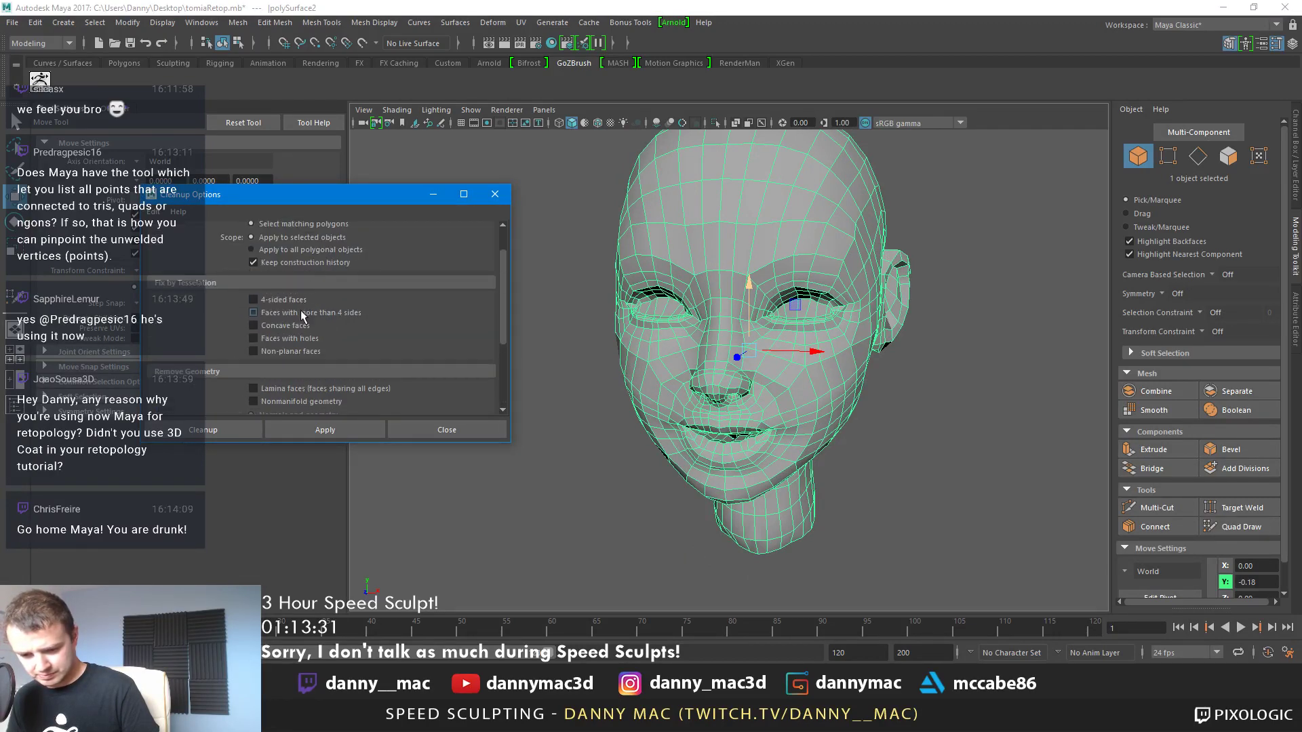
pyautogui.click(299, 311)
pyautogui.click(325, 429)
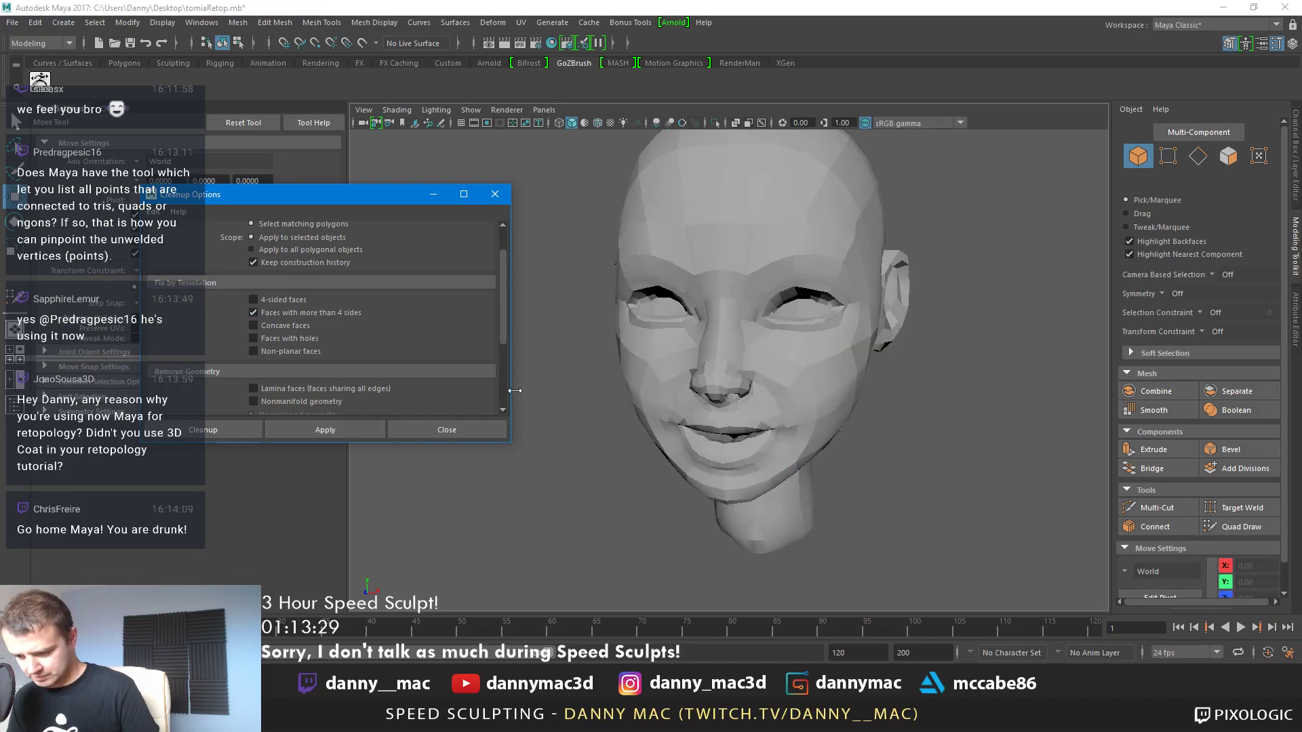
# Switch the Cleanup check to 4-sided faces on the reselected head, and inspect the smoothed area below the nose
pyautogui.click(680, 353)
pyautogui.click(269, 326)
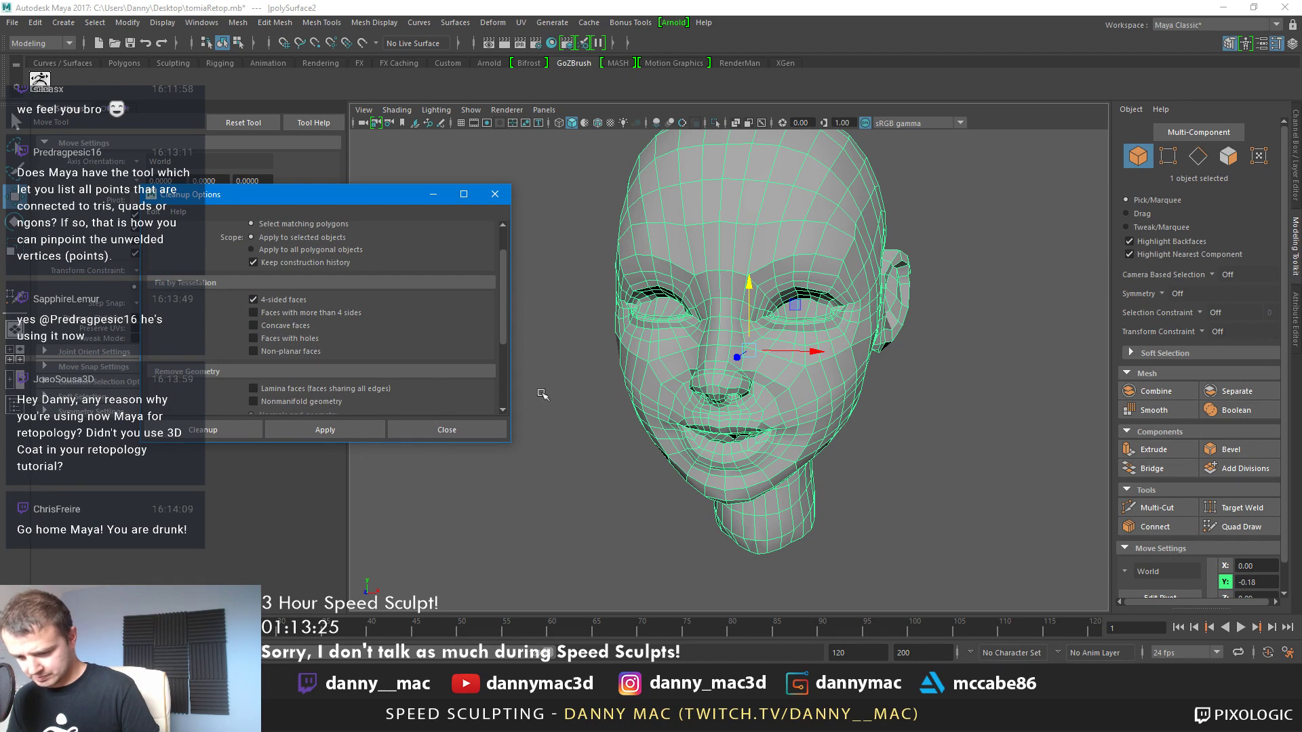
pyautogui.scroll(2, 614, 356)
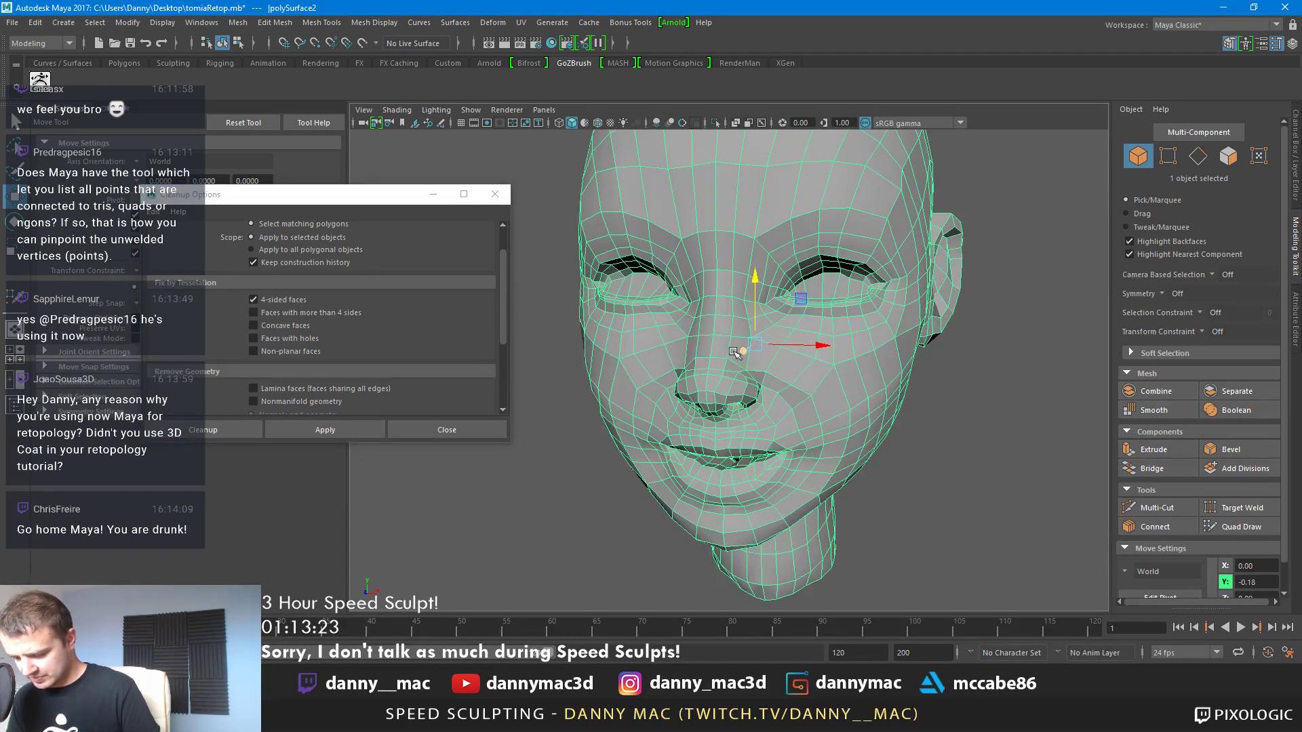
pyautogui.scroll(2, 714, 245)
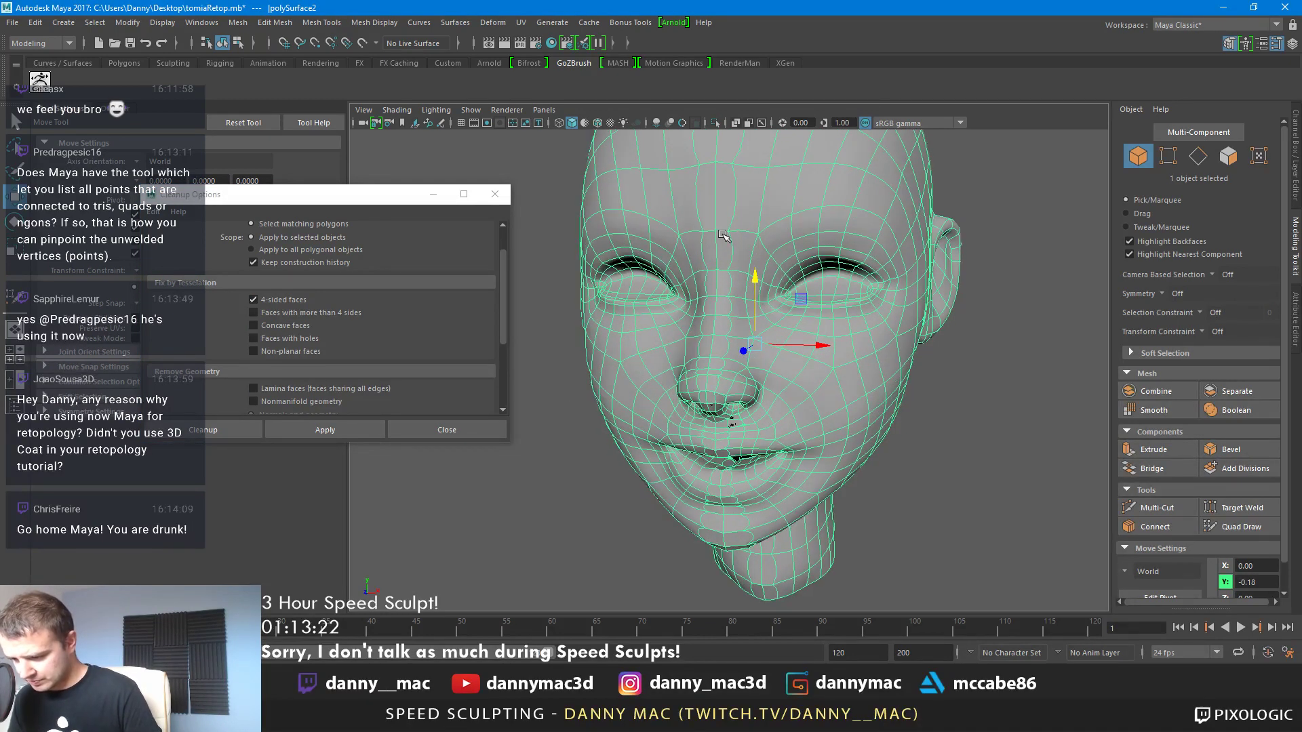
pyautogui.scroll(3, 723, 235)
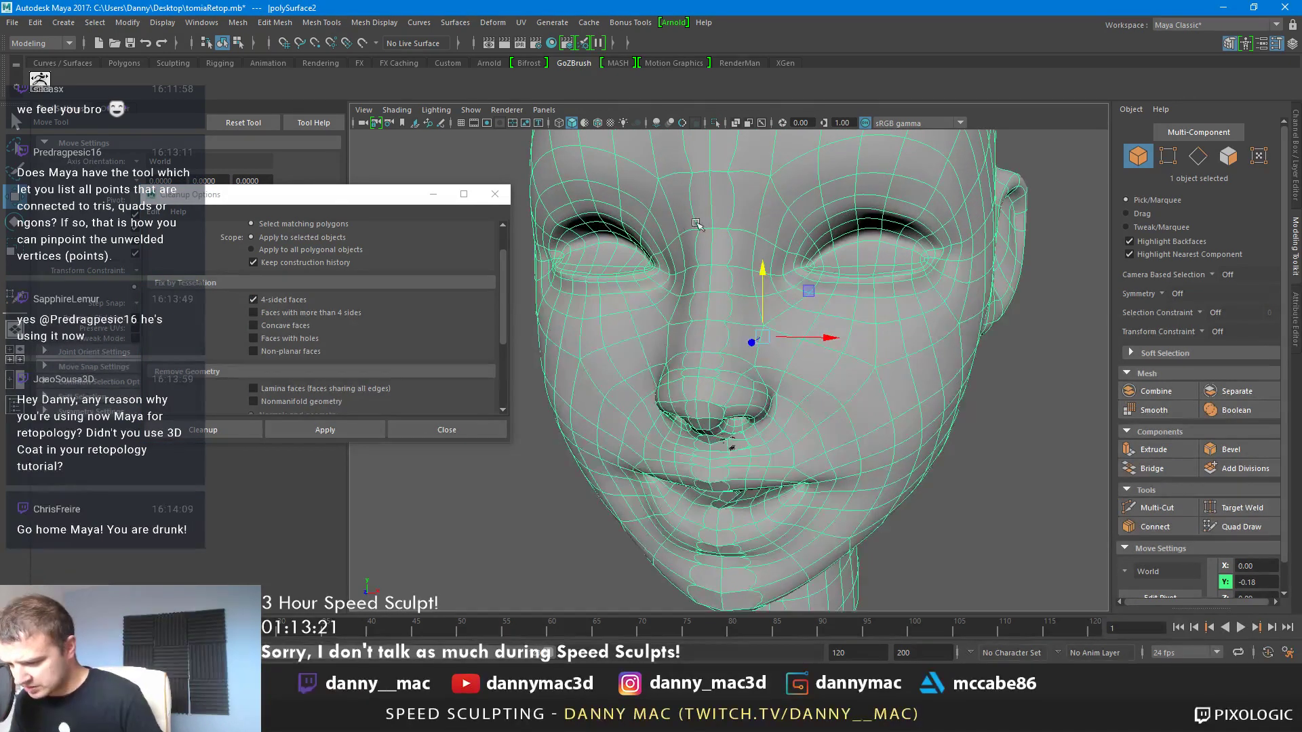
# Check the edges down the centre line of the nose bridge by selecting them in edge mode
pyautogui.moveTo(768, 178); pyautogui.dragTo(773, 145, button='right')
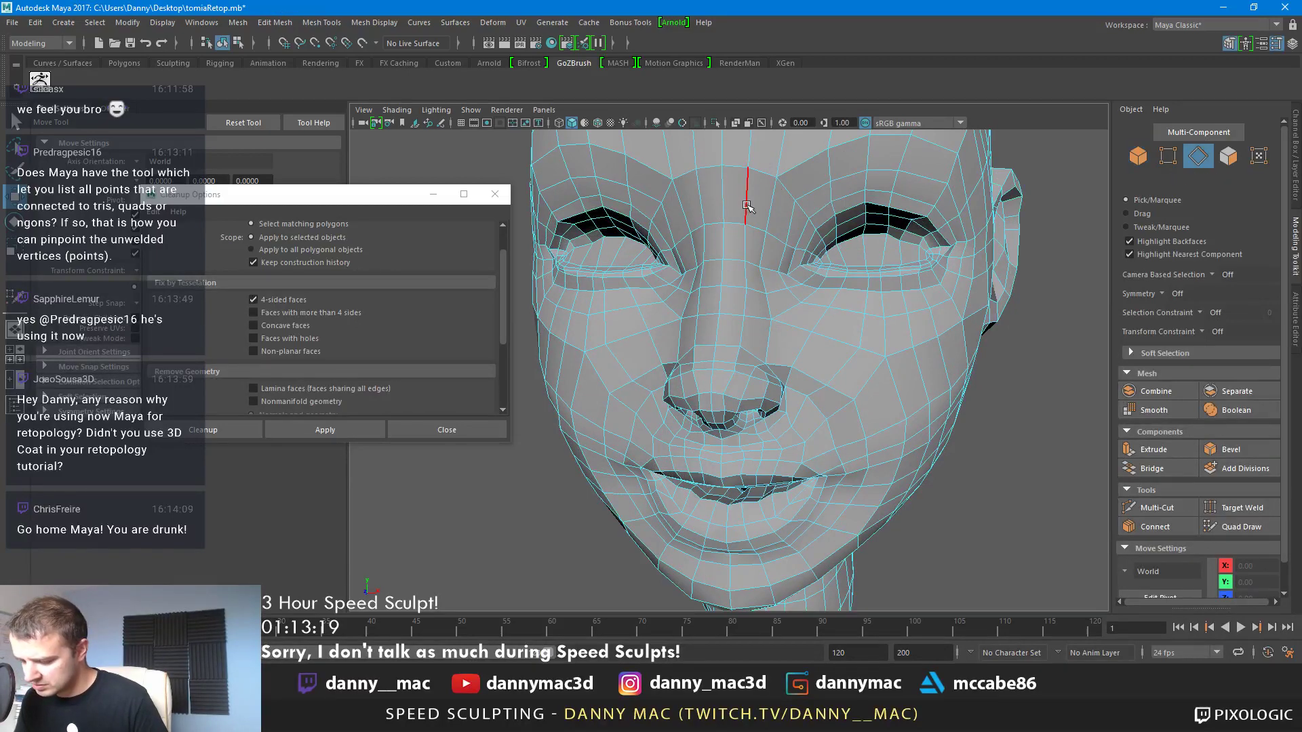
pyautogui.click(745, 203)
pyautogui.keyDown('shift'); pyautogui.click(747, 237); pyautogui.keyUp('shift')
pyautogui.keyDown('alt'); pyautogui.moveTo(758, 262); pyautogui.dragTo(752, 299); pyautogui.keyUp('alt')
pyautogui.scroll(3, 753, 300)
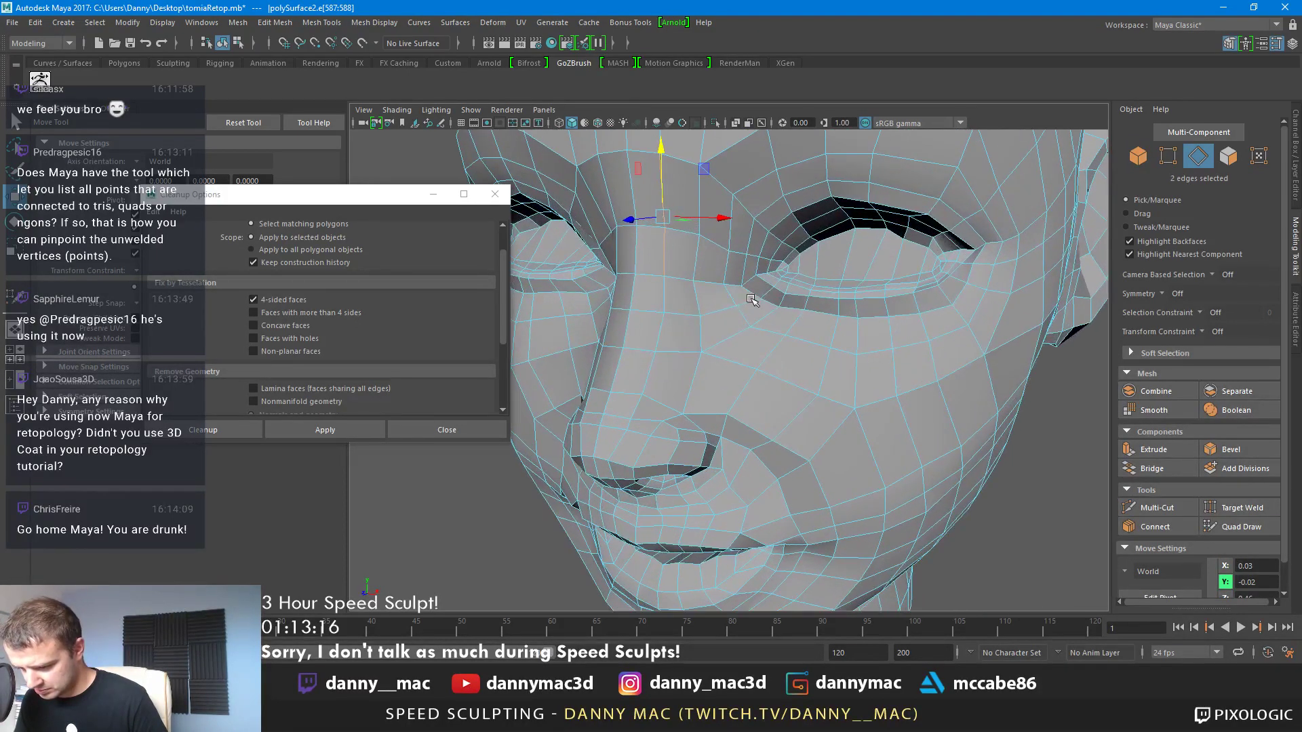
pyautogui.keyDown('shift'); pyautogui.click(665, 298); pyautogui.keyUp('shift')
pyautogui.scroll(-3, 547, 314)
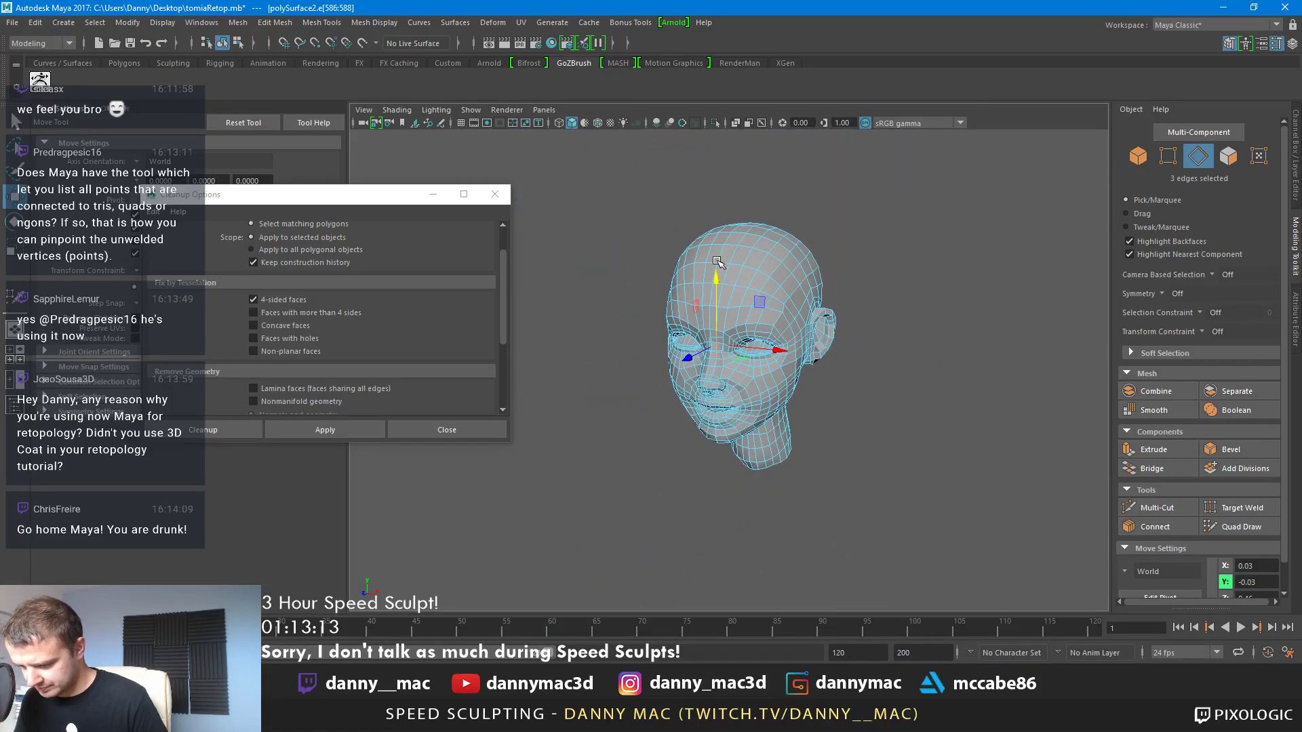
# Select all vertices of the head and merge them with a distance threshold of 0.001
pyautogui.moveTo(705, 263); pyautogui.dragTo(651, 272, button='right')
pyautogui.moveTo(624, 188); pyautogui.dragTo(1084, 605)
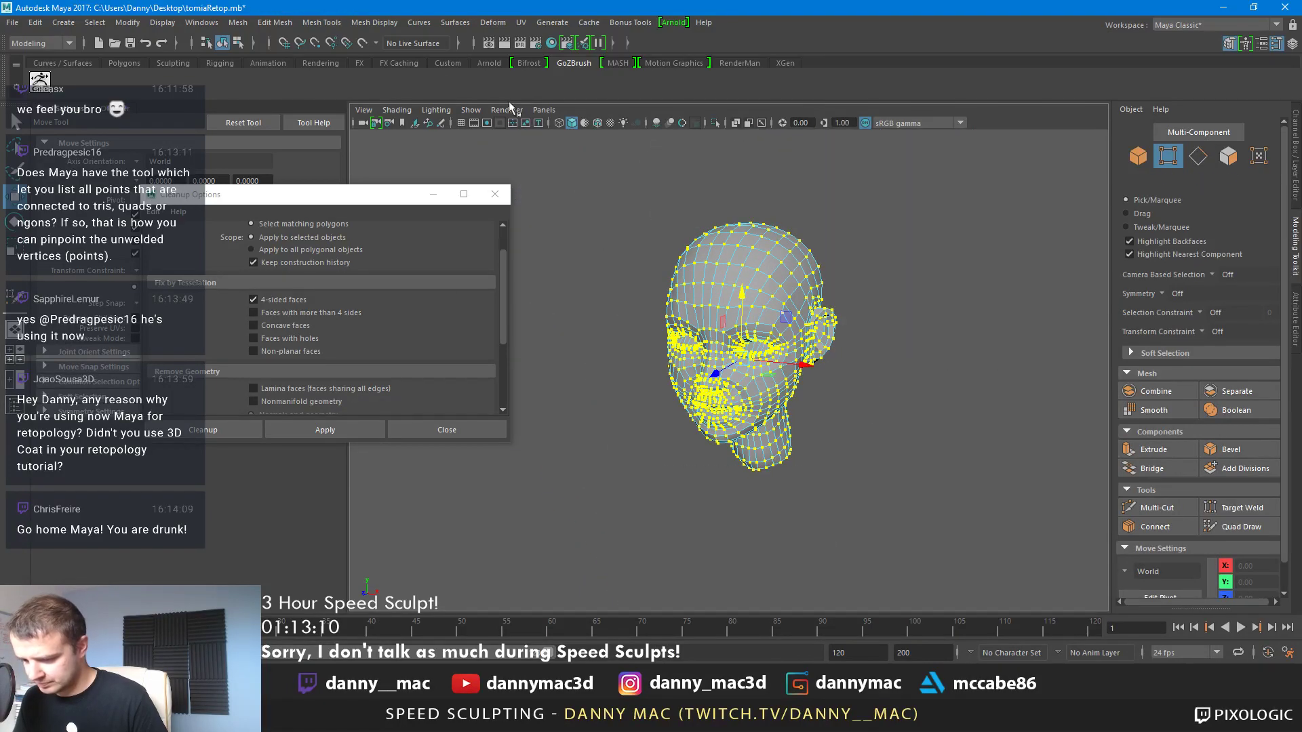
pyautogui.click(332, 27)
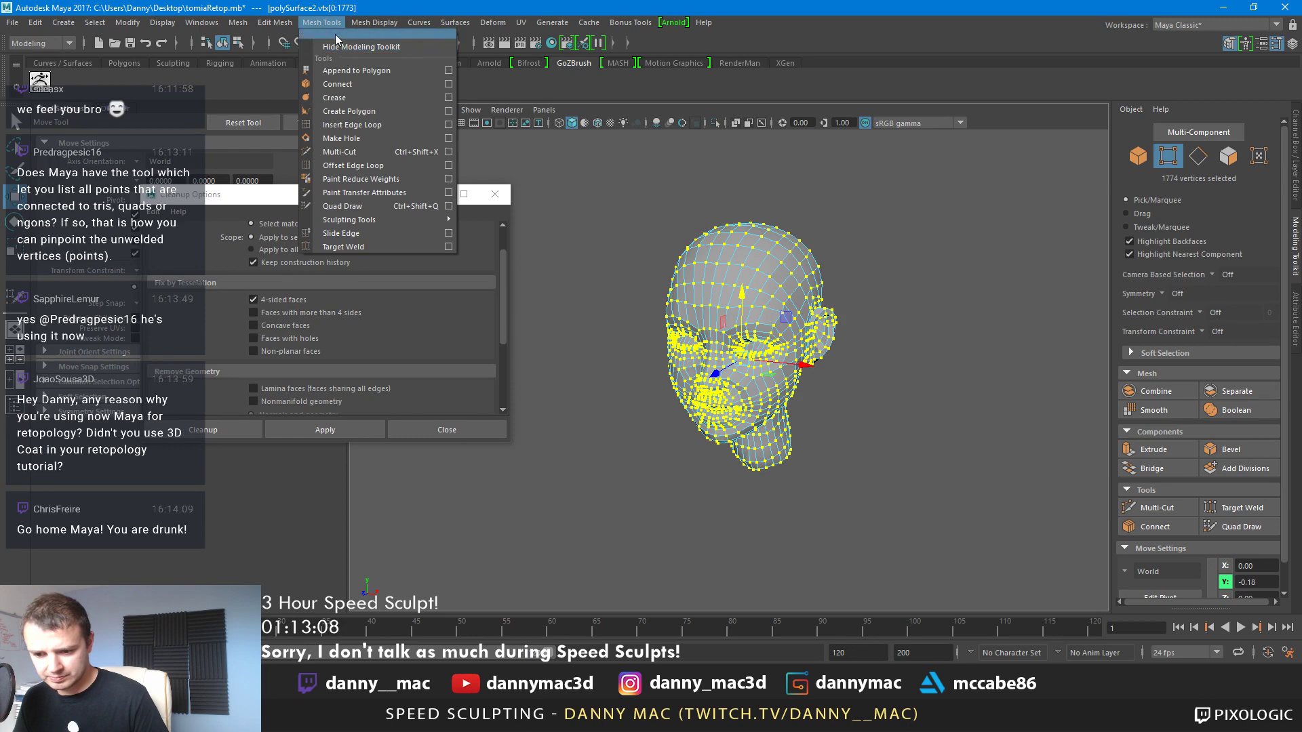
pyautogui.moveTo(281, 26)
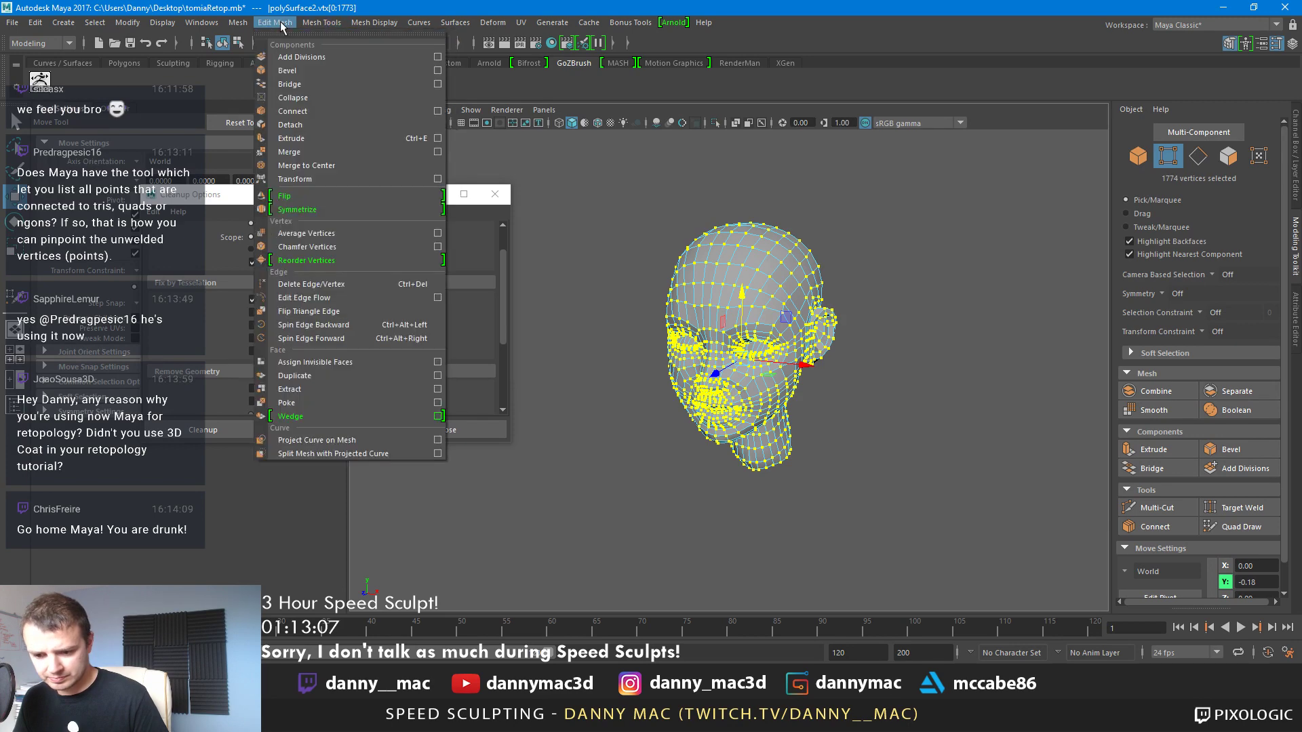
pyautogui.click(307, 154)
pyautogui.scroll(8, 686, 311)
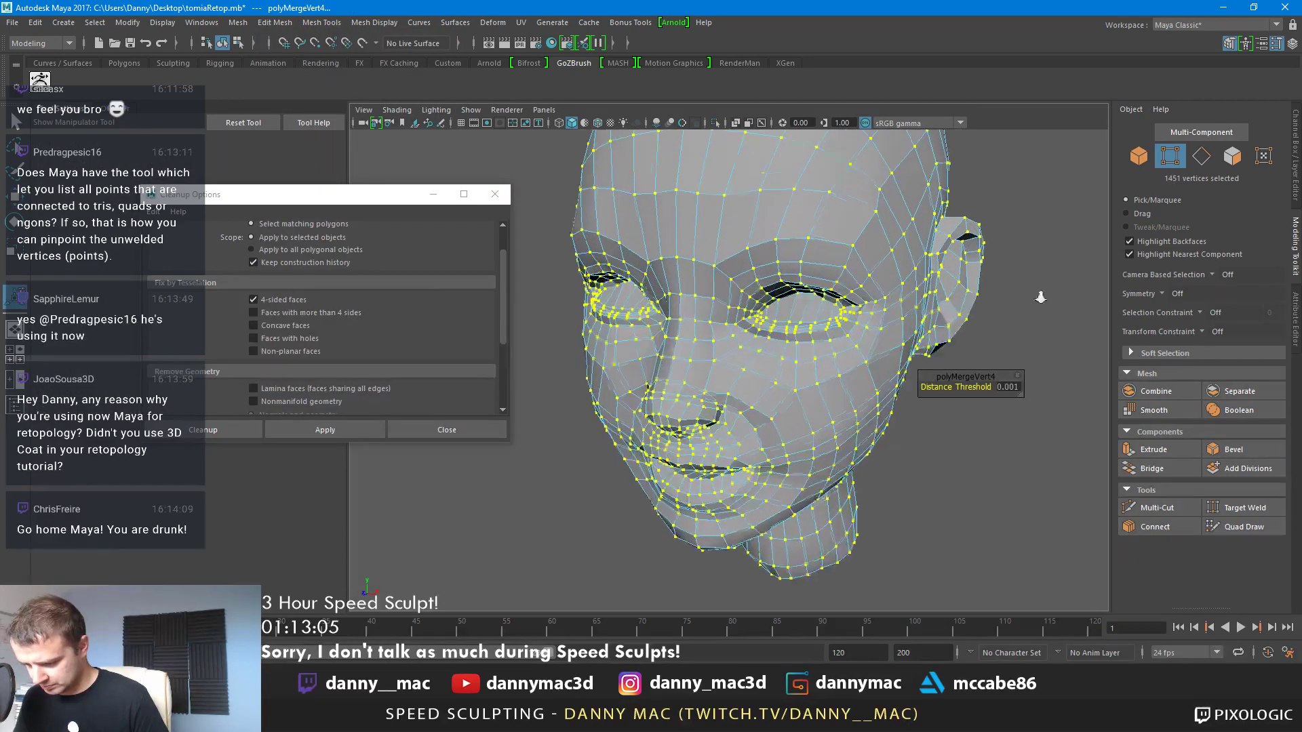
# Return the head to object selection and compare its smoothed and unsmoothed display around the nose and mouth for leftover artifacts
pyautogui.rightClick(747, 216)
pyautogui.moveTo(747, 216); pyautogui.dragTo(813, 194, button='right')
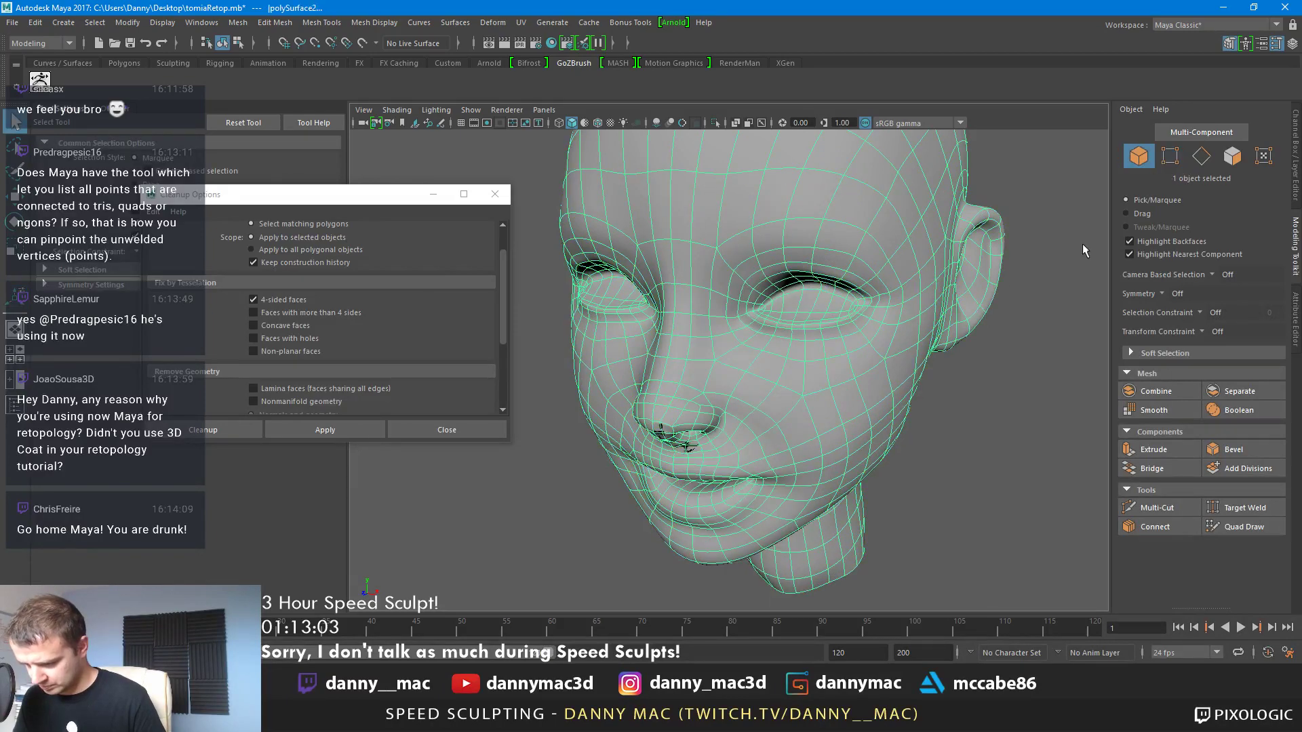
pyautogui.click(1081, 246)
pyautogui.keyDown('alt'); pyautogui.moveTo(841, 272); pyautogui.dragTo(875, 298); pyautogui.keyUp('alt')
pyautogui.keyDown('alt'); pyautogui.moveTo(875, 298); pyautogui.dragTo(936, 314, button='right'); pyautogui.keyUp('alt')
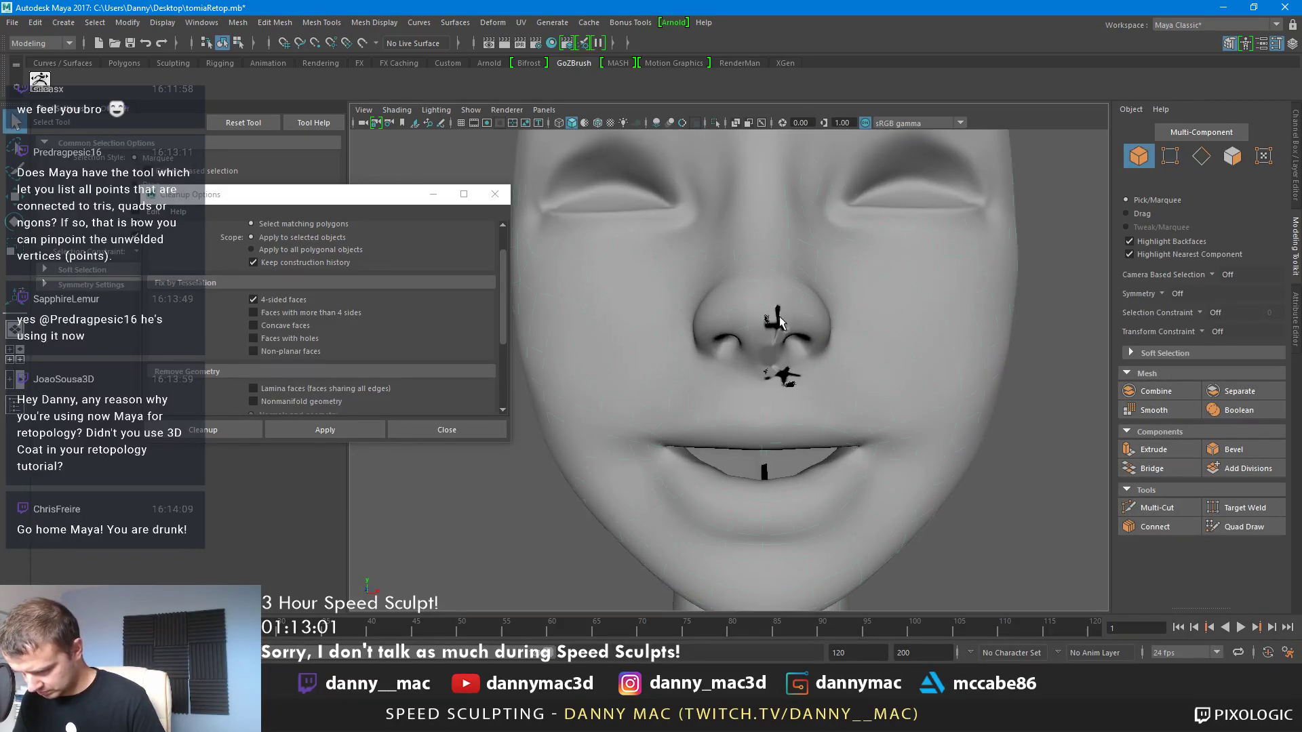
pyautogui.click(795, 320)
pyautogui.keyDown('alt'); pyautogui.moveTo(796, 322); pyautogui.dragTo(779, 311, button='middle'); pyautogui.keyUp('alt')
pyautogui.keyDown('alt'); pyautogui.moveTo(779, 311); pyautogui.dragTo(832, 314, button='right'); pyautogui.keyUp('alt')
pyautogui.press('1')
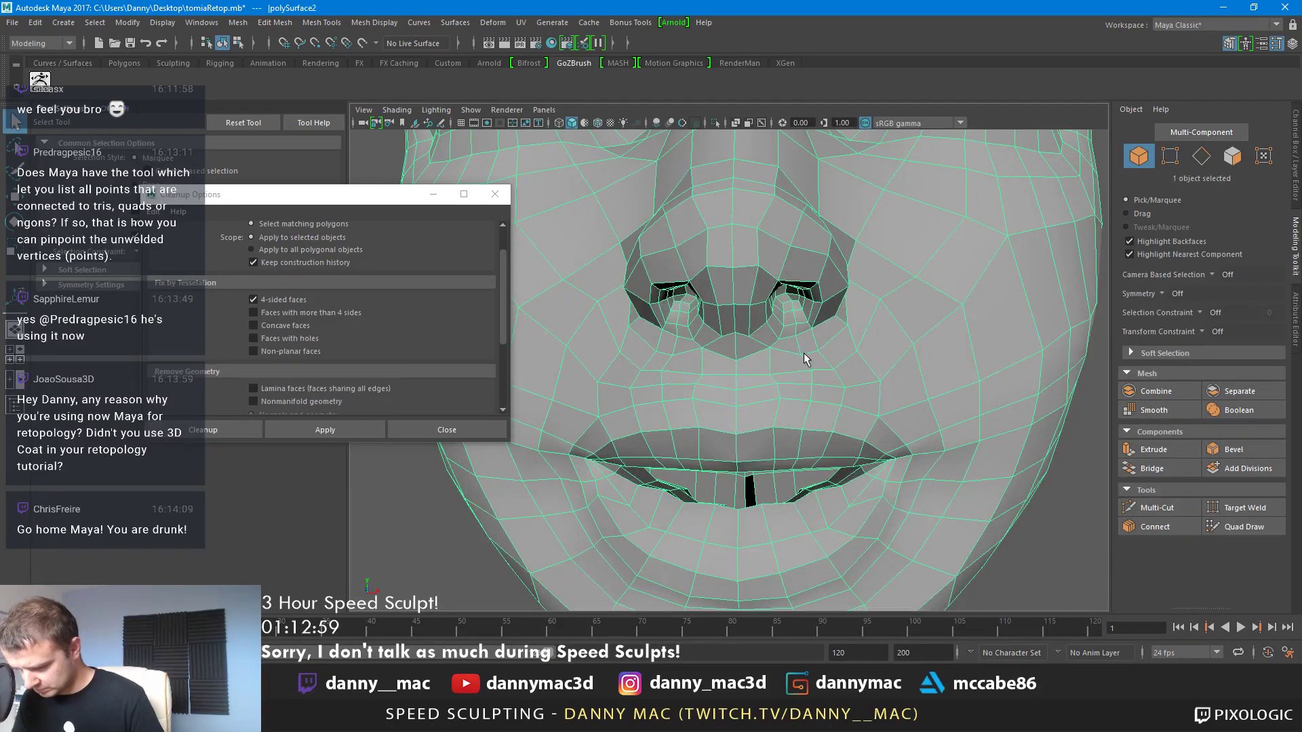
pyautogui.press('3')
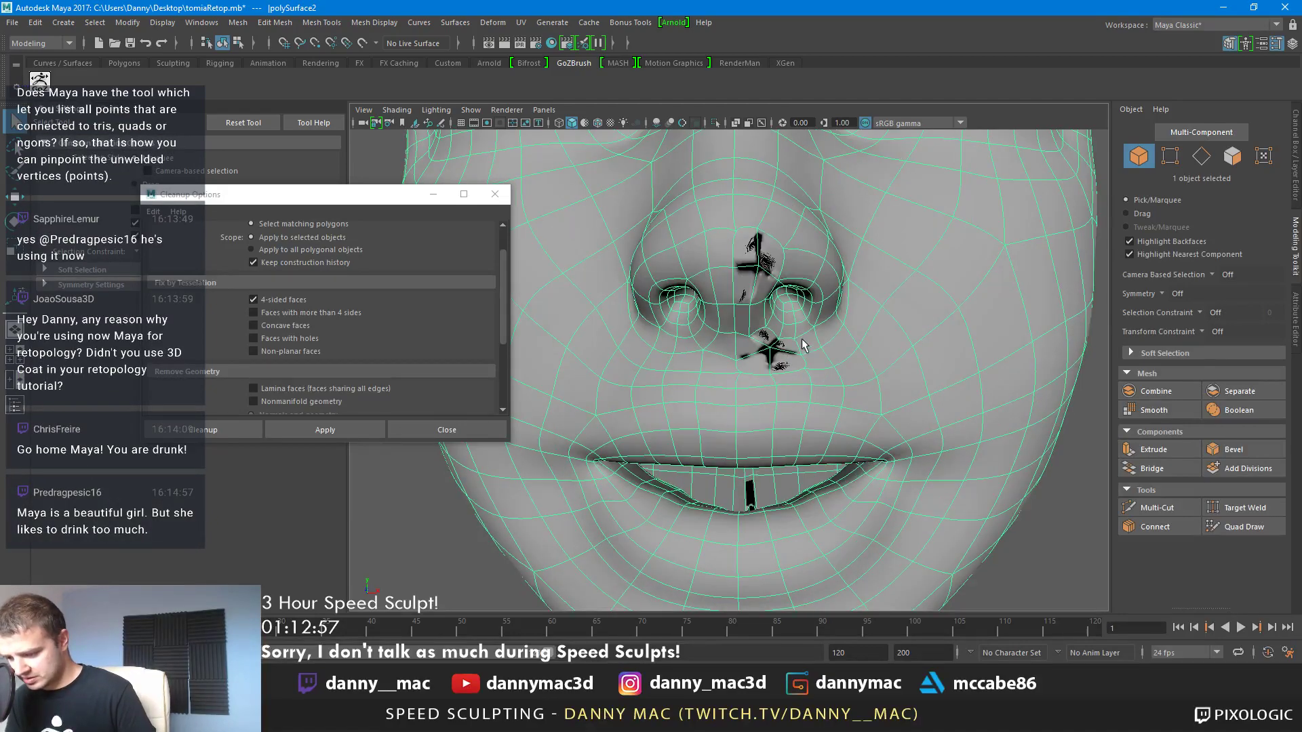
pyautogui.keyDown('alt'); pyautogui.moveTo(802, 339); pyautogui.dragTo(735, 186, button='right'); pyautogui.keyUp('alt')
pyautogui.keyDown('alt'); pyautogui.moveTo(735, 186); pyautogui.dragTo(732, 230, button='middle'); pyautogui.keyUp('alt')
pyautogui.press('1')
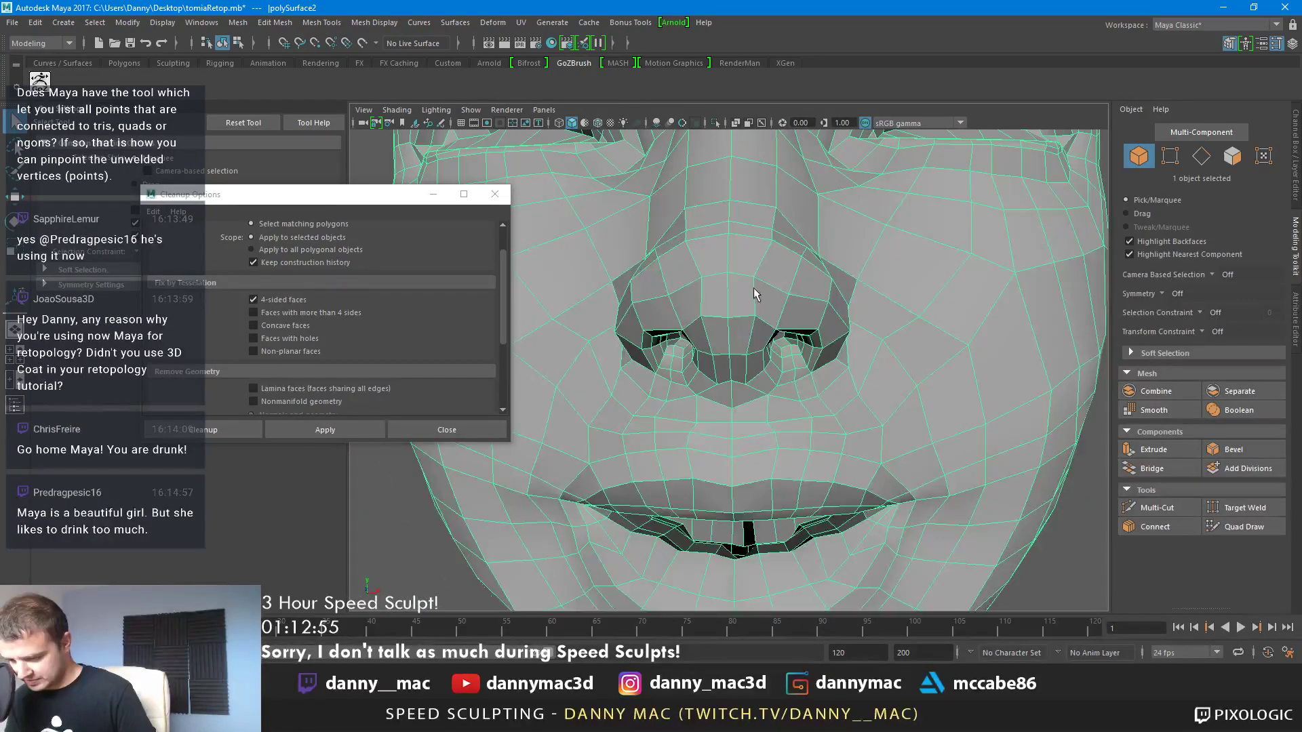
# Delete the overlapping duplicate faces on the nose tip one at a time in face mode
pyautogui.moveTo(758, 293); pyautogui.dragTo(759, 324, button='right')
pyautogui.click(741, 295)
pyautogui.press('Delete')
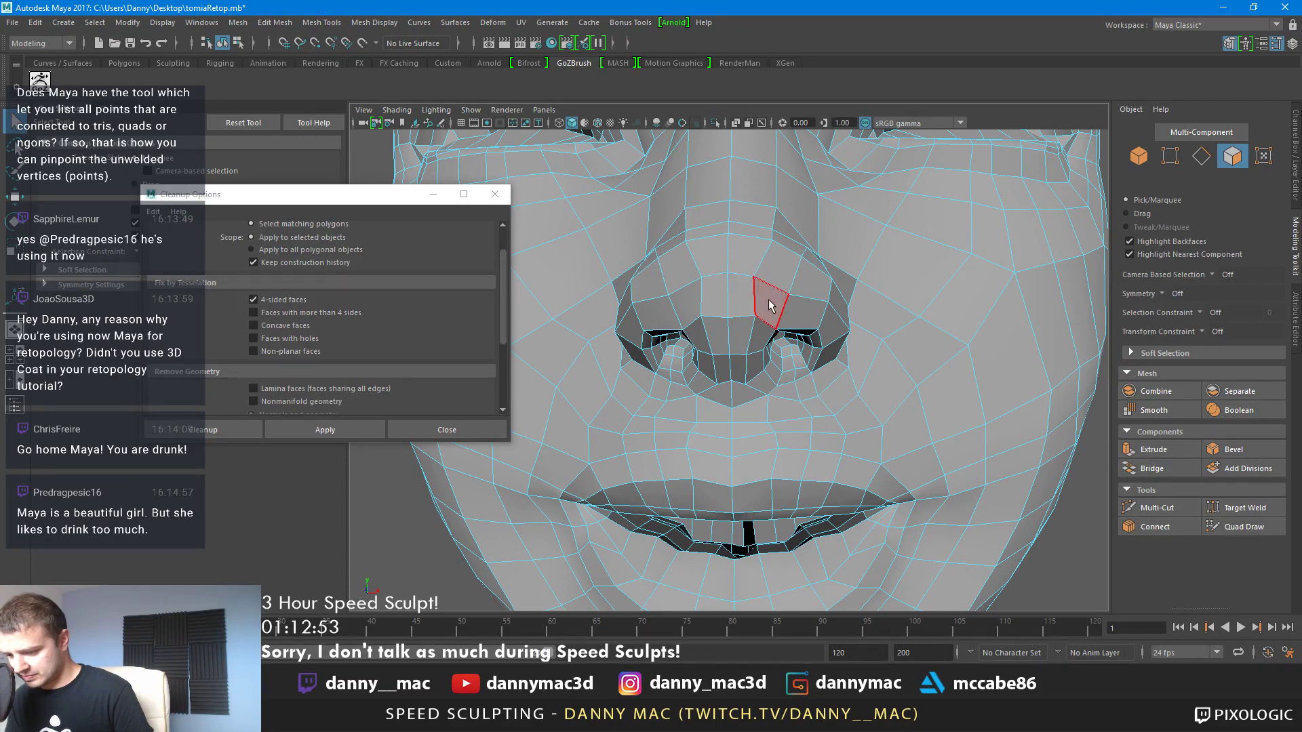
pyautogui.click(769, 300)
pyautogui.press('Delete')
pyautogui.click(747, 339)
pyautogui.press('Delete')
# Test the faces on the underside of the nose tip for overlaps and delete the duplicate beside the centre line
pyautogui.click(760, 341)
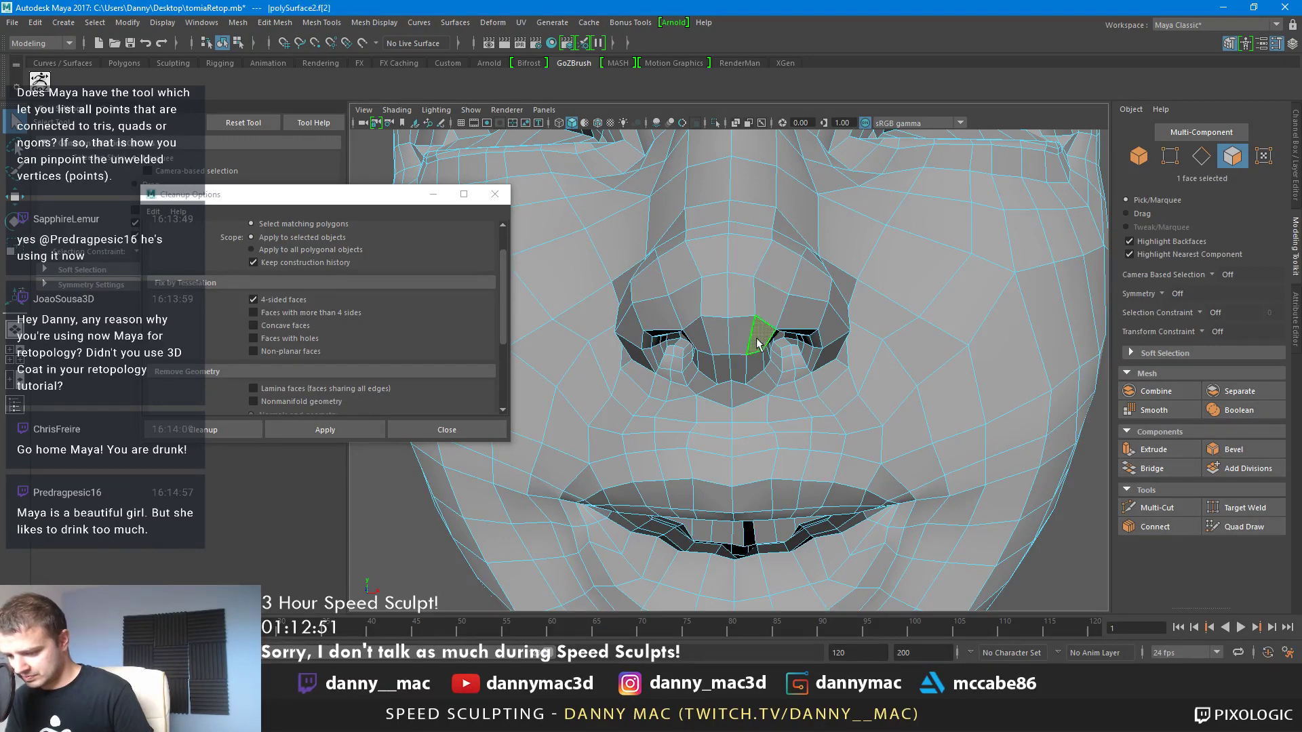
pyautogui.doubleClick(758, 342)
pyautogui.click(739, 340)
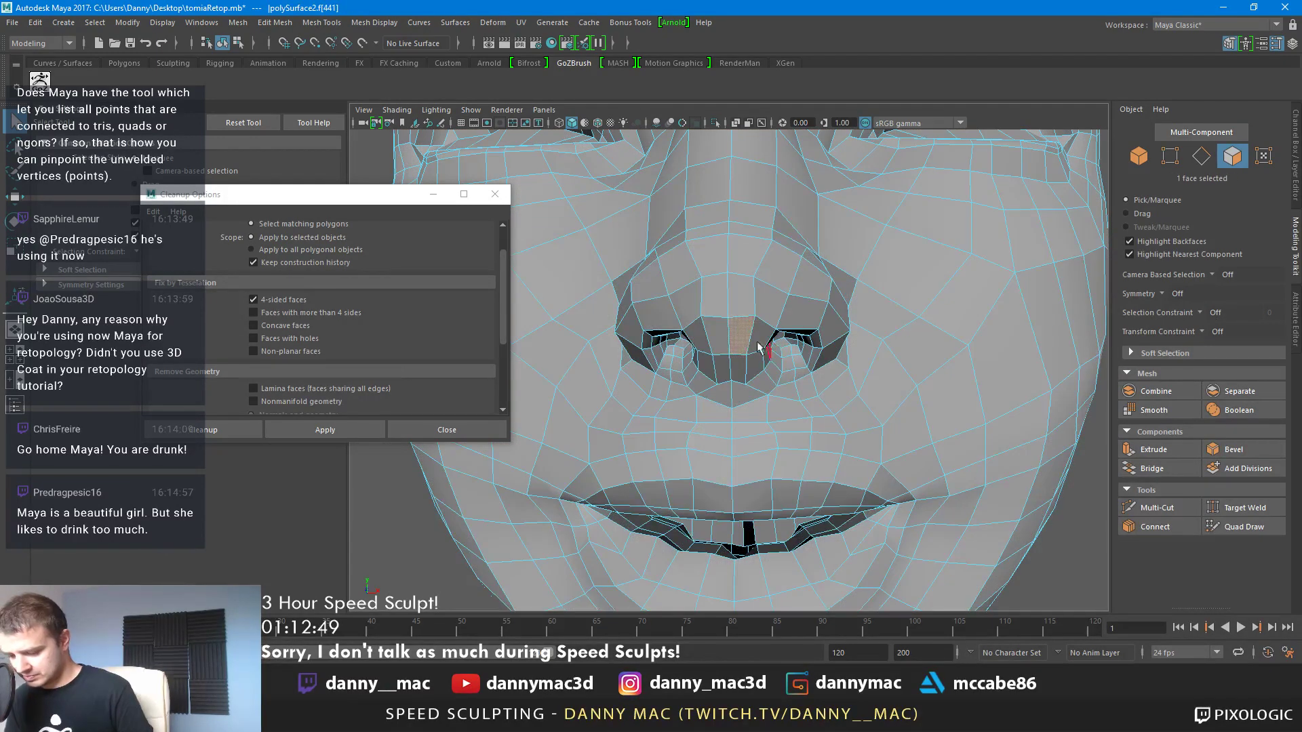
pyautogui.doubleClick(759, 346)
pyautogui.click(749, 350)
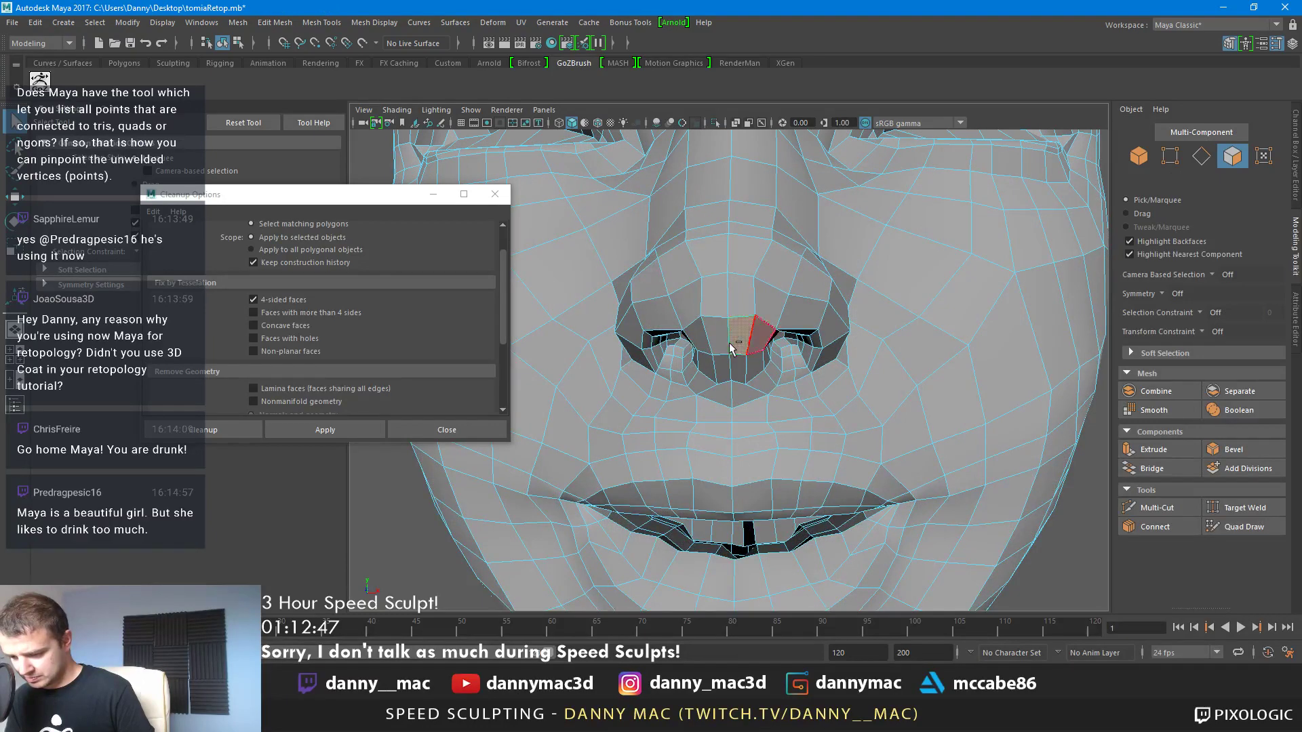
pyautogui.doubleClick(746, 338)
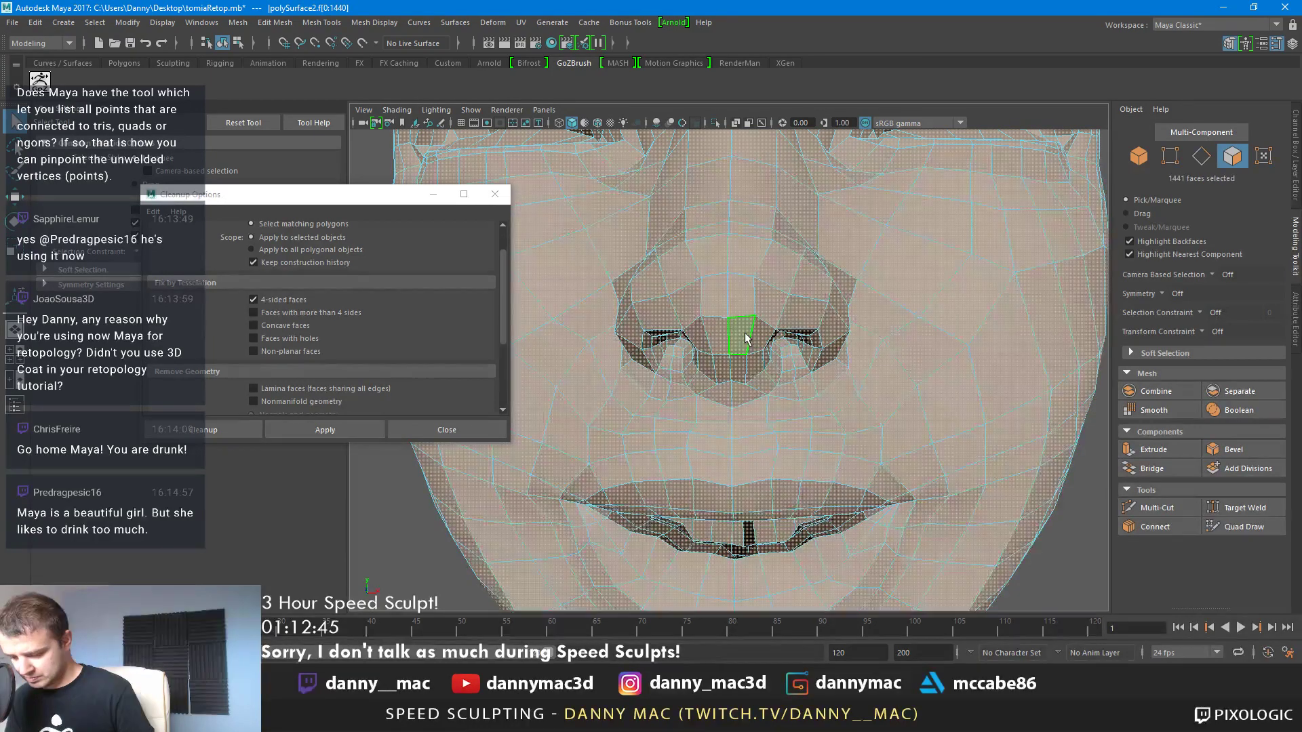
pyautogui.click(746, 337)
pyautogui.press('Delete')
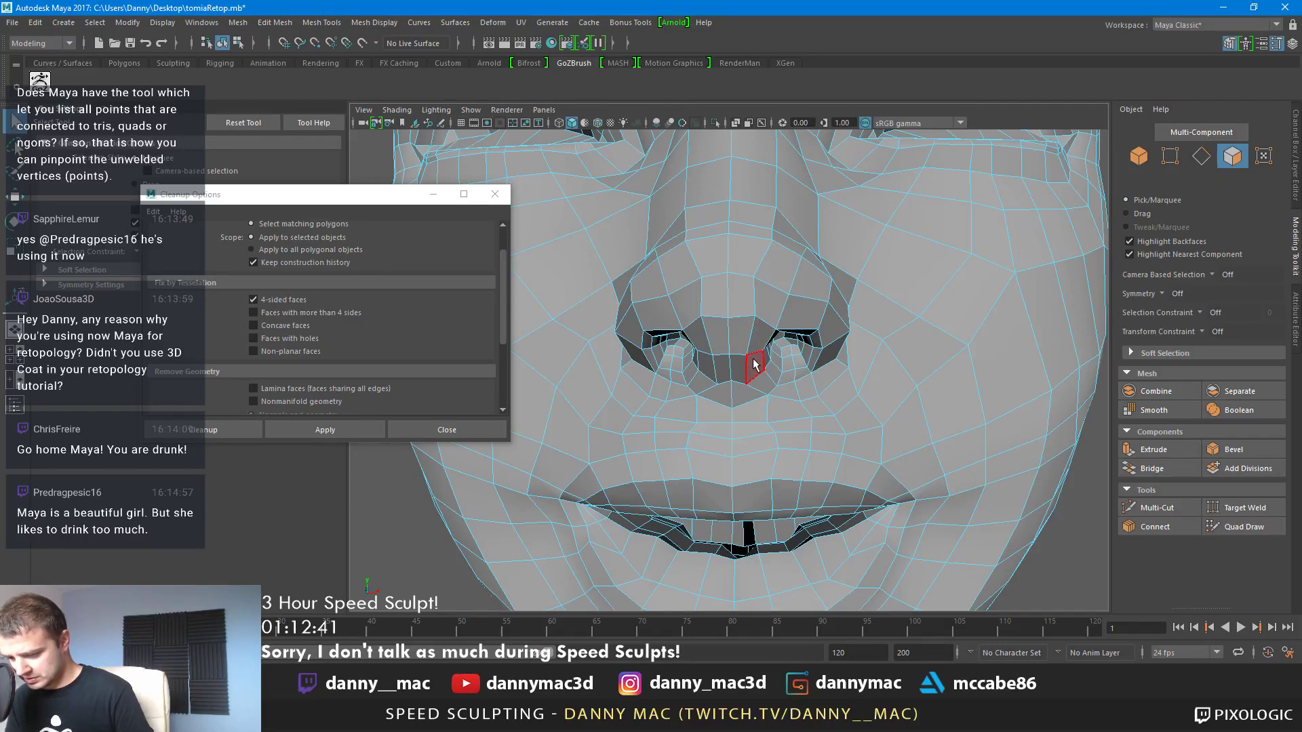
# Delete the faces between the nostrils to open a hole beneath the nose tip
pyautogui.click(738, 370)
pyautogui.click(740, 378)
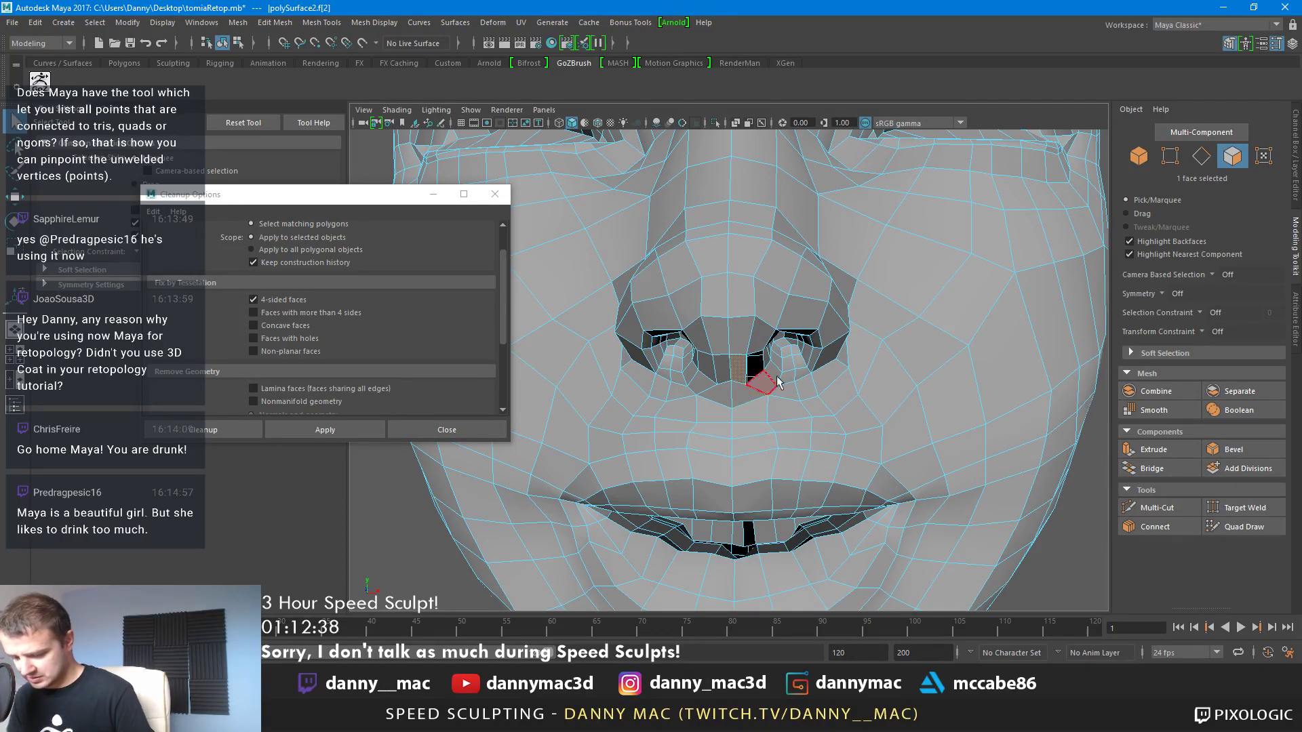
pyautogui.press('Delete')
pyautogui.press('Delete')
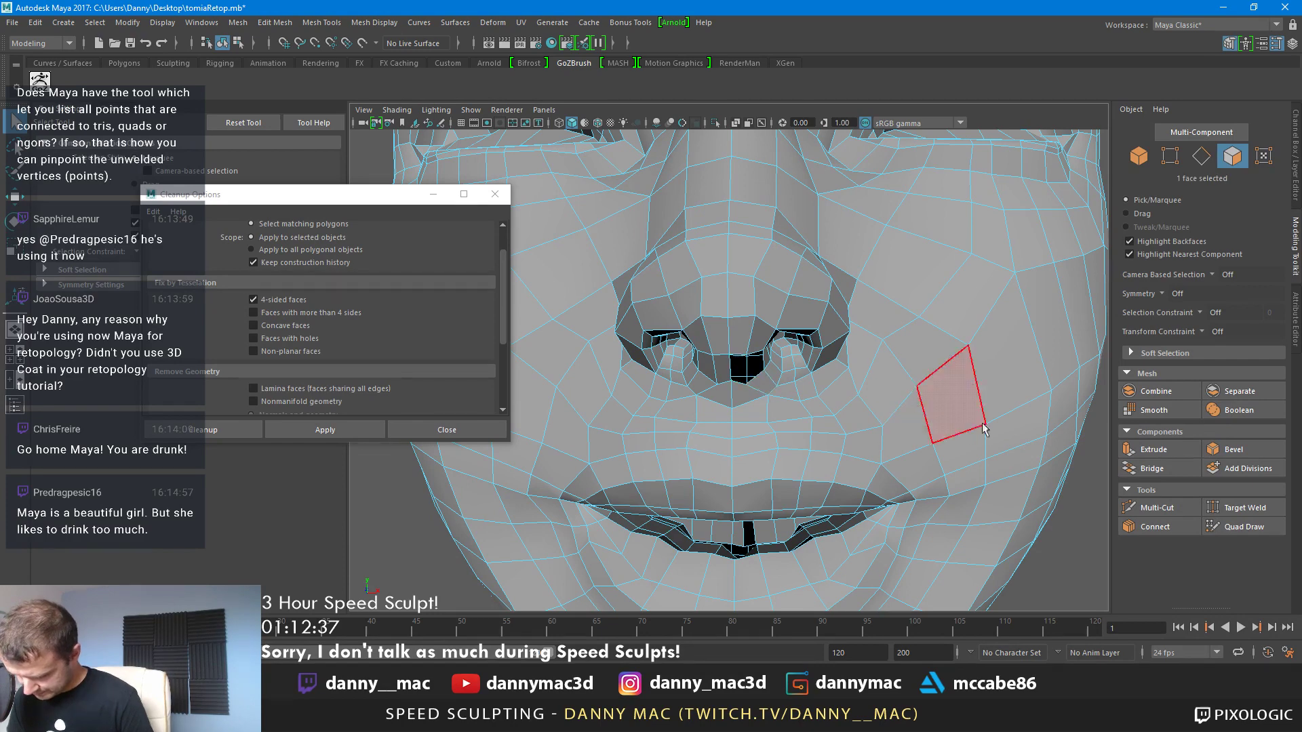
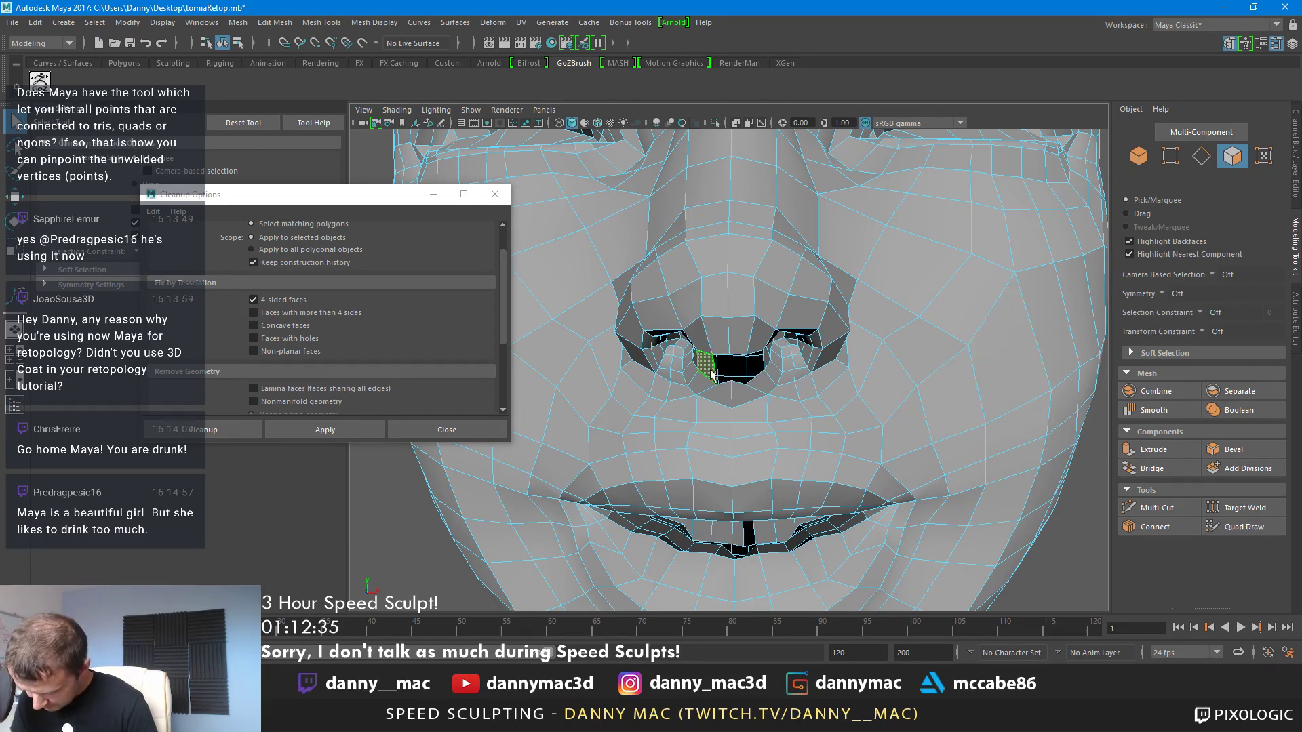
pyautogui.click(1233, 527)
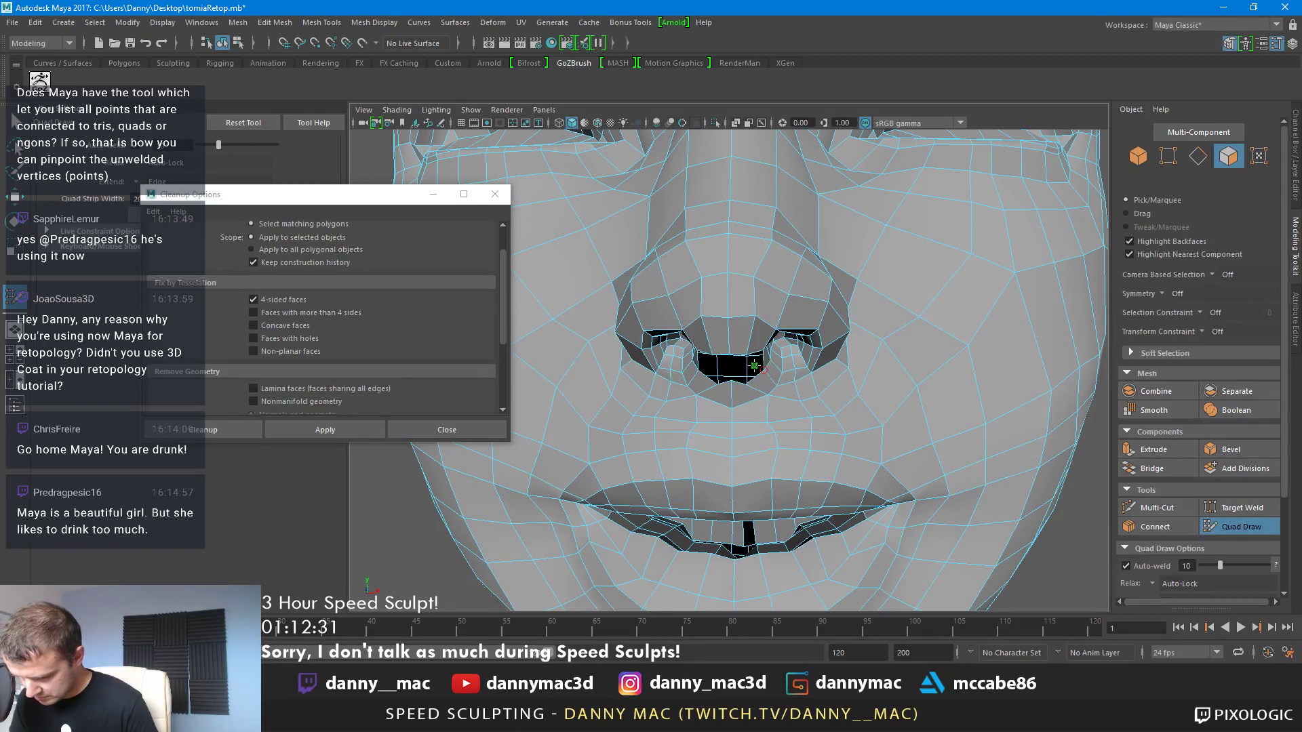
pyautogui.keyDown('alt'); pyautogui.moveTo(809, 371); pyautogui.dragTo(732, 371, button='right'); pyautogui.keyUp('alt')
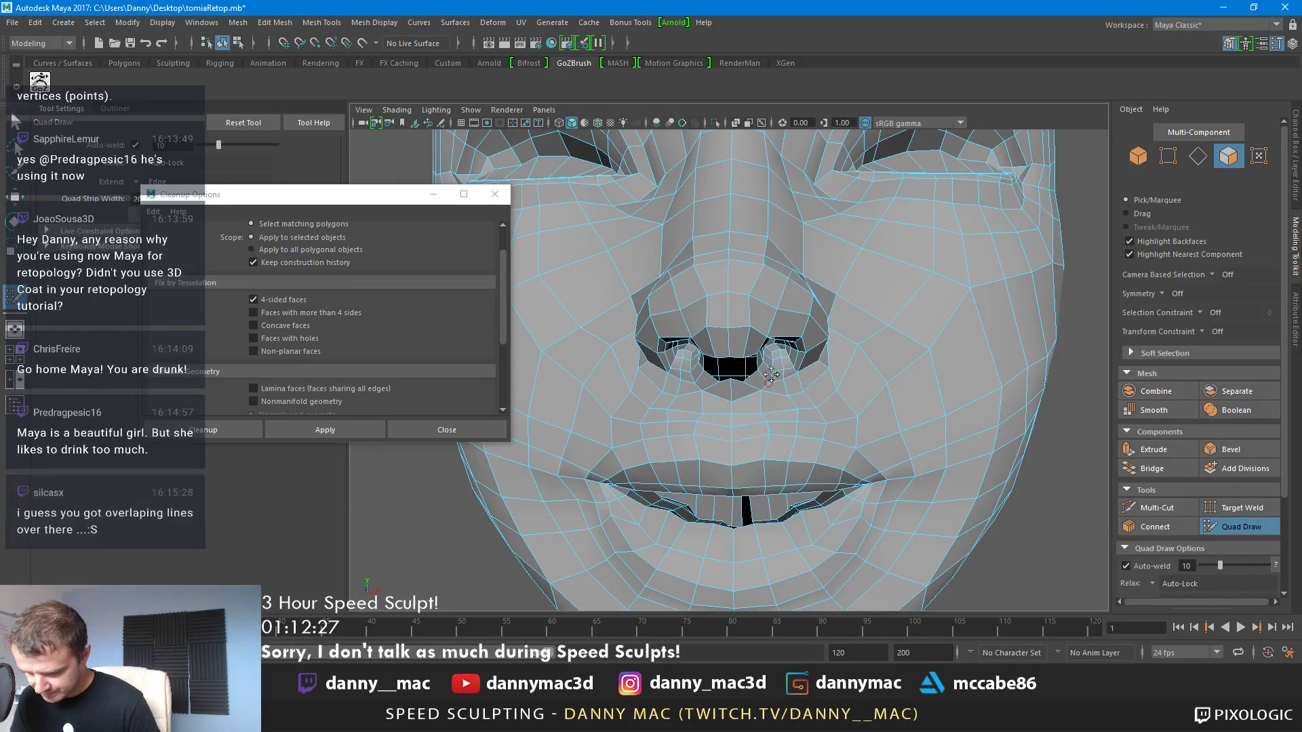
pyautogui.press('w')
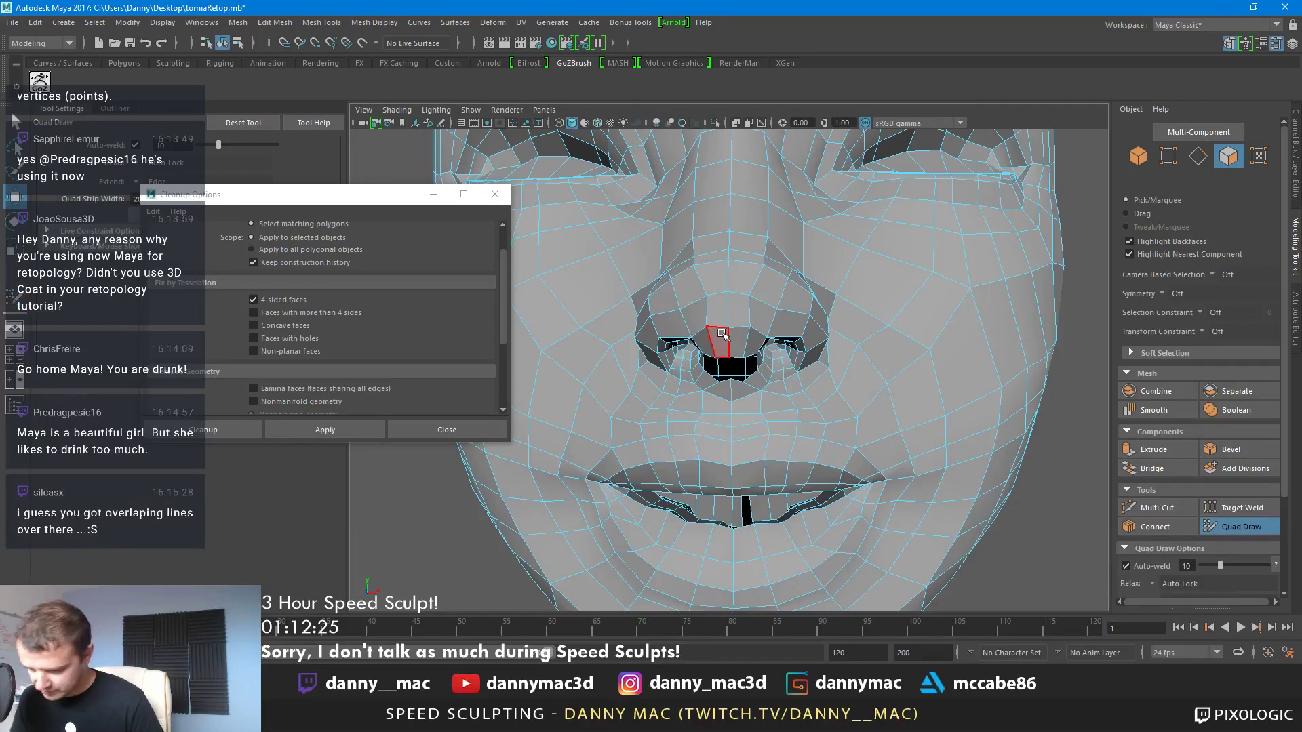
# Select two border edges of the hole between the nostrils in edge mode
pyautogui.moveTo(710, 348); pyautogui.dragTo(711, 359, button='right')
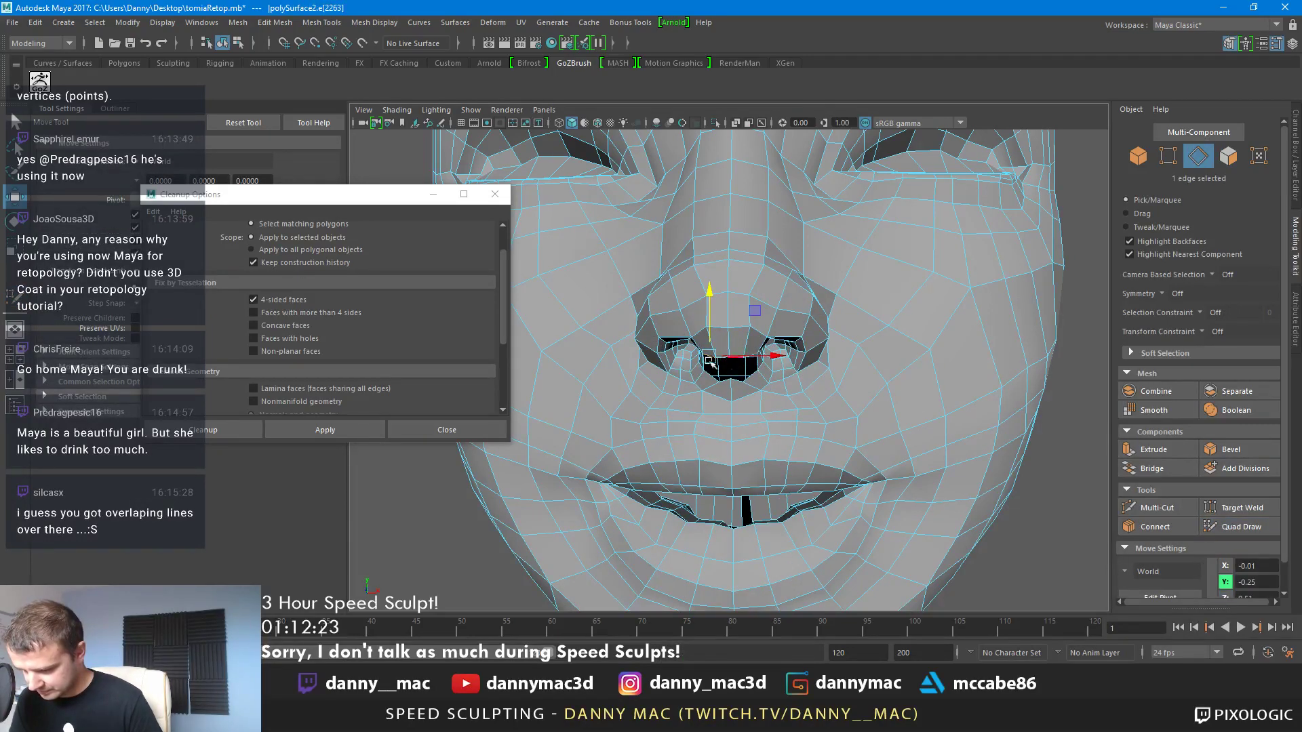
pyautogui.keyDown('alt'); pyautogui.moveTo(805, 364); pyautogui.dragTo(742, 359, button='right'); pyautogui.keyUp('alt')
pyautogui.press('space')
pyautogui.moveTo(706, 328); pyautogui.dragTo(803, 329, button='right')
pyautogui.press('space')
pyautogui.rightClick(739, 324)
pyautogui.moveTo(734, 330)
pyautogui.keyDown('alt'); pyautogui.mouseDown()
pyautogui.moveTo(698, 329)
pyautogui.moveTo(727, 329)
pyautogui.mouseUp(); pyautogui.keyUp('alt')
pyautogui.keyDown('alt'); pyautogui.moveTo(727, 329); pyautogui.dragTo(766, 330, button='right'); pyautogui.keyUp('alt')
pyautogui.keyDown('alt'); pyautogui.moveTo(712, 330); pyautogui.dragTo(740, 330); pyautogui.keyUp('alt')
pyautogui.press('f')
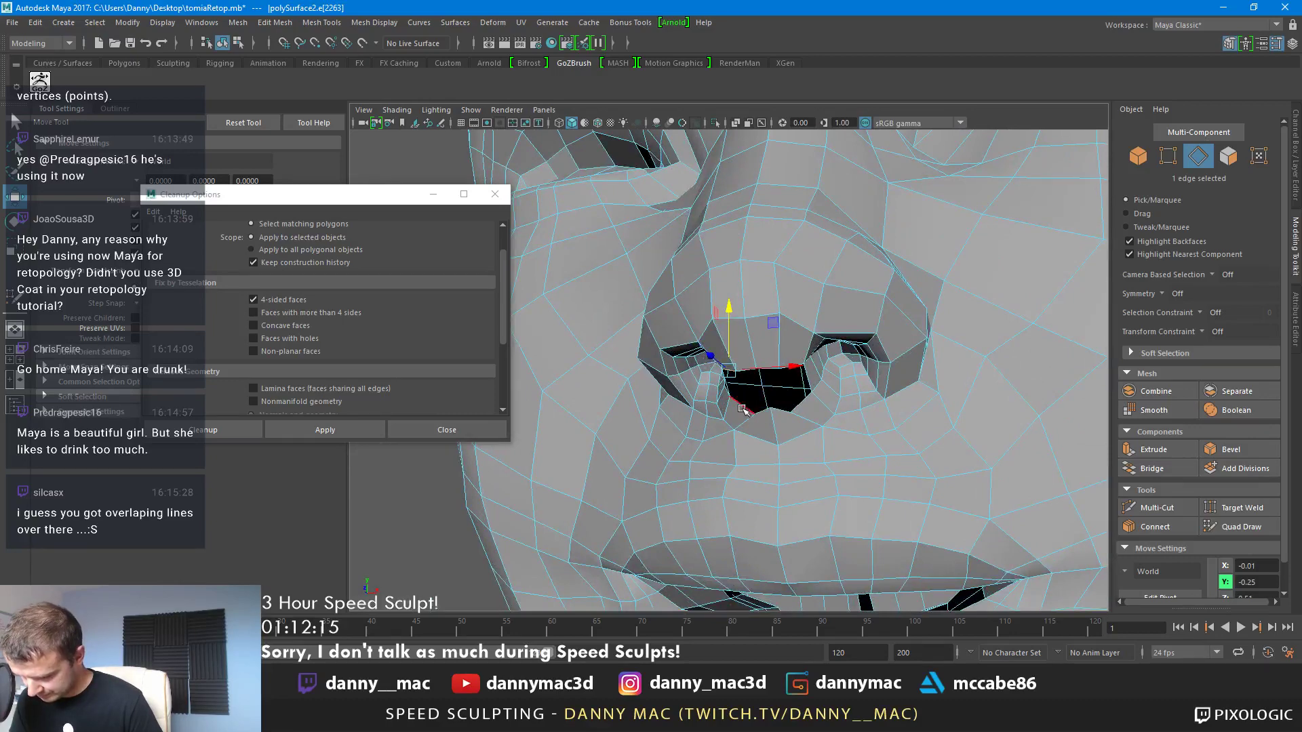
pyautogui.moveTo(743, 409); pyautogui.dragTo(761, 415, button='middle')
pyautogui.scroll(-5, 665, 355)
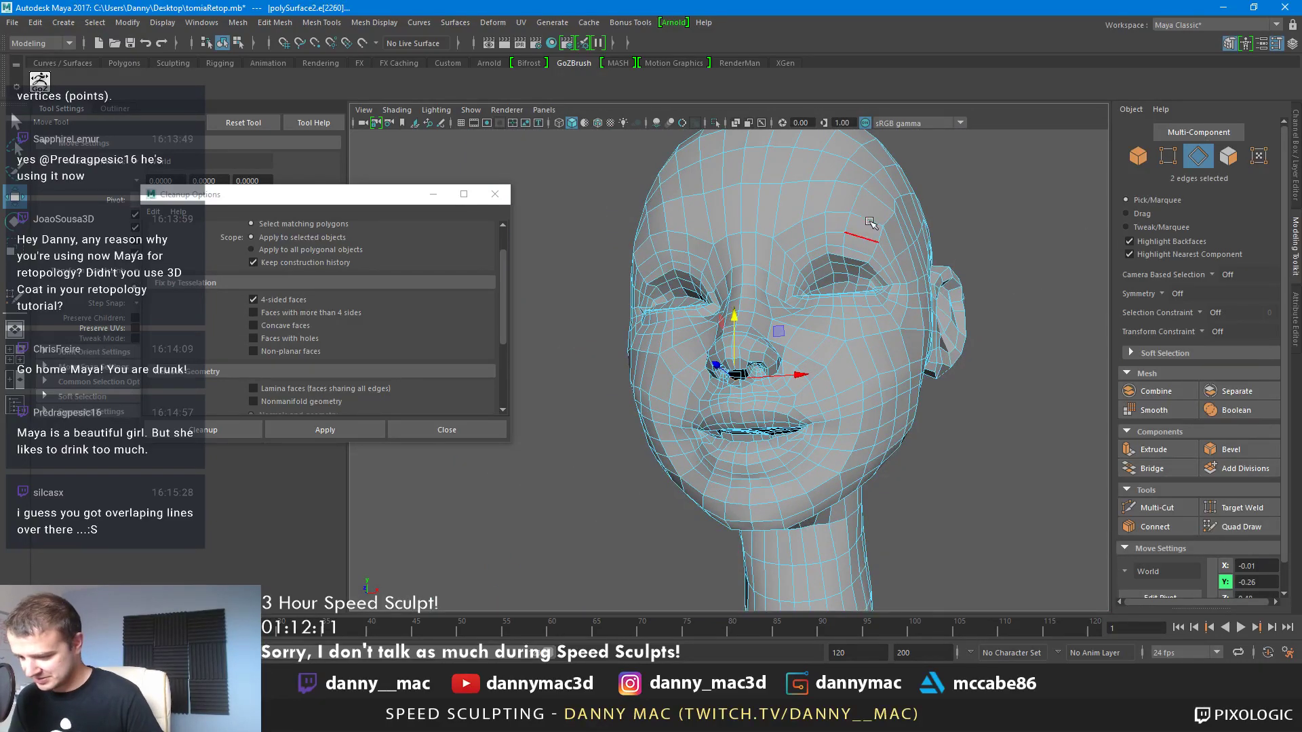
# Select the head as an object, group it, and scale the group to 20 in X, Y and Z
pyautogui.moveTo(870, 223); pyautogui.dragTo(923, 207, button='right')
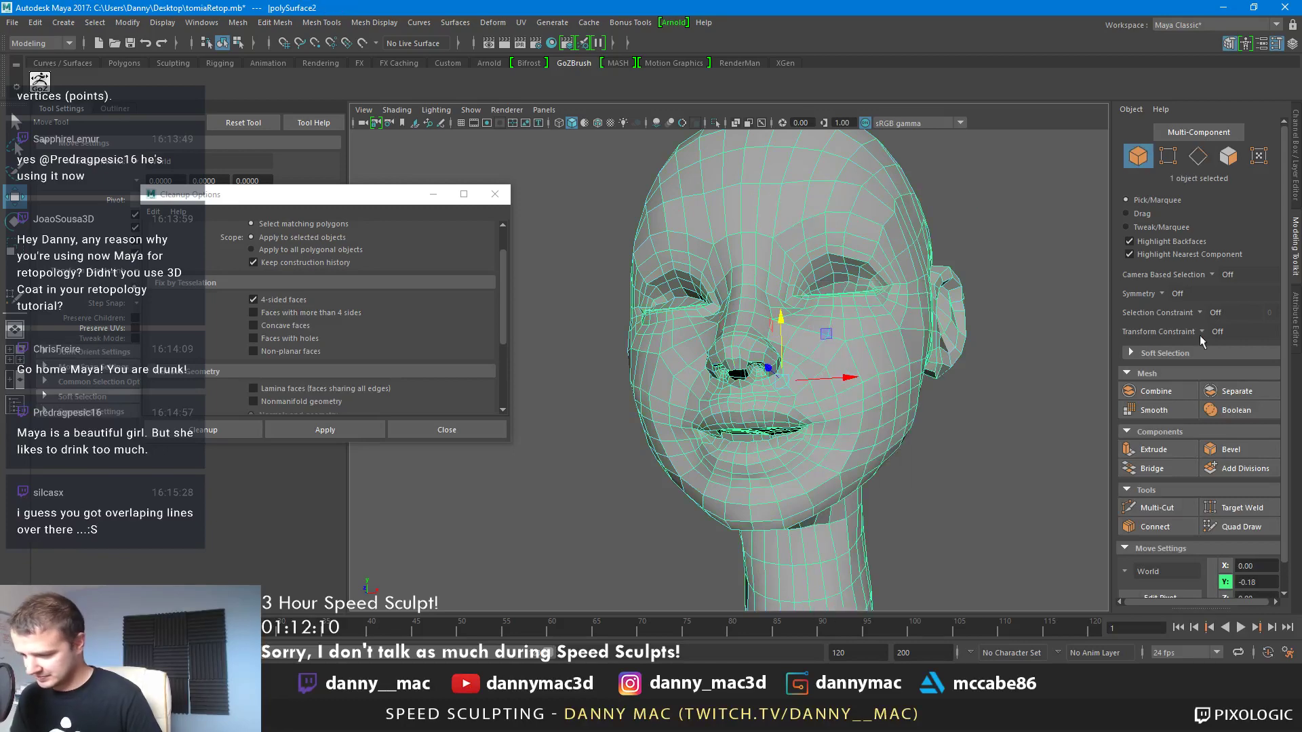
pyautogui.click(1296, 190)
pyautogui.click(108, 110)
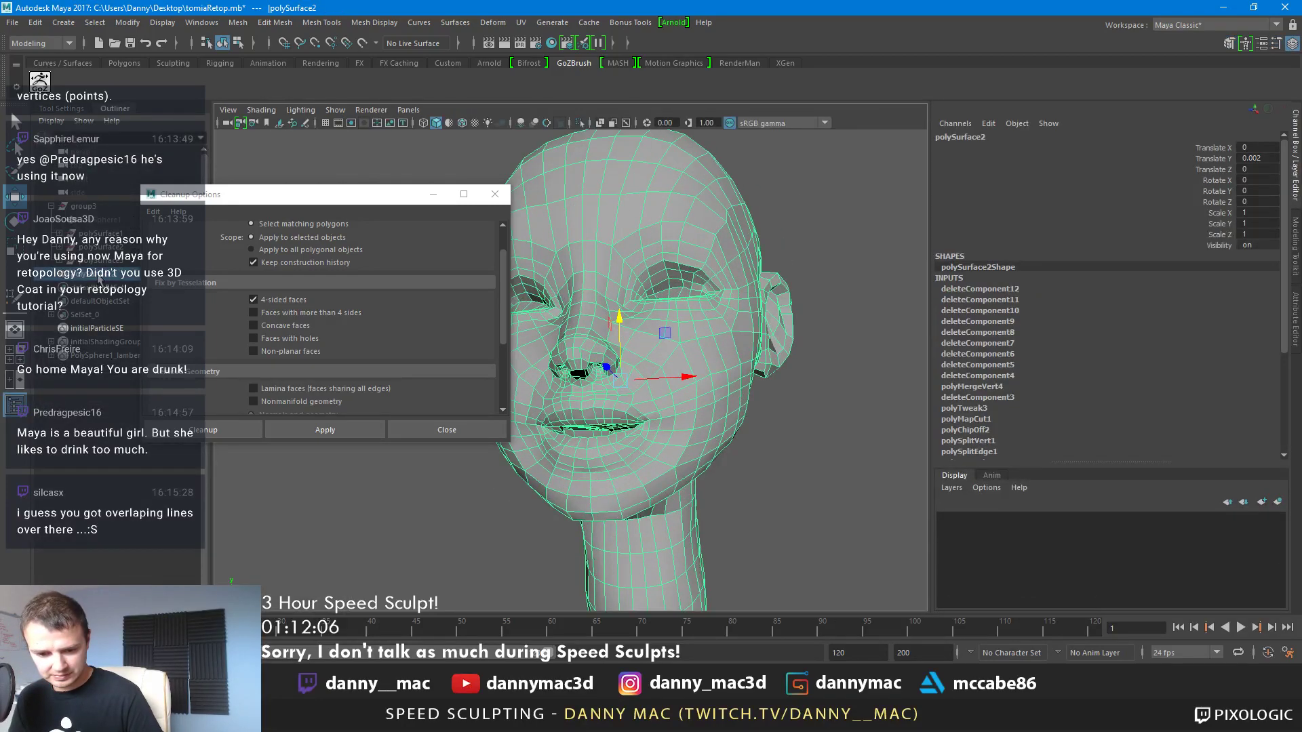
pyautogui.hotkey('ctrl', 'g')
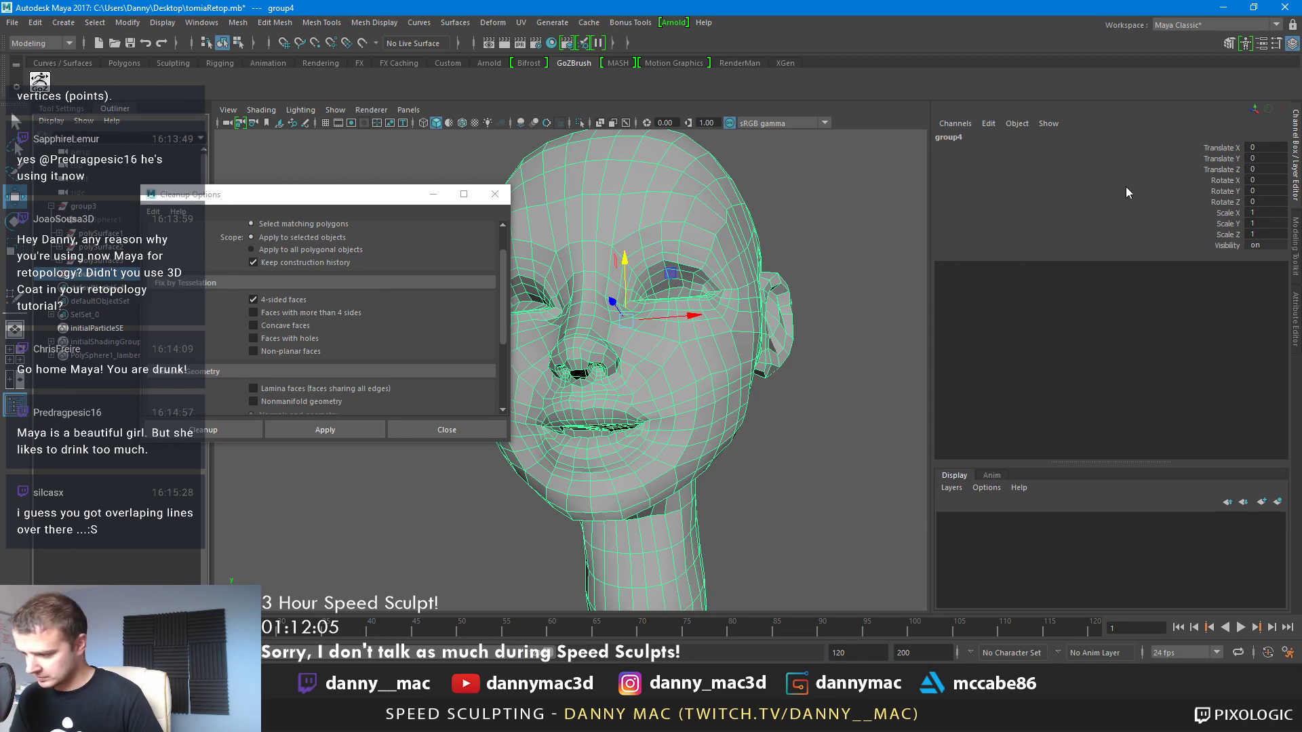
pyautogui.moveTo(1272, 217); pyautogui.dragTo(1276, 237)
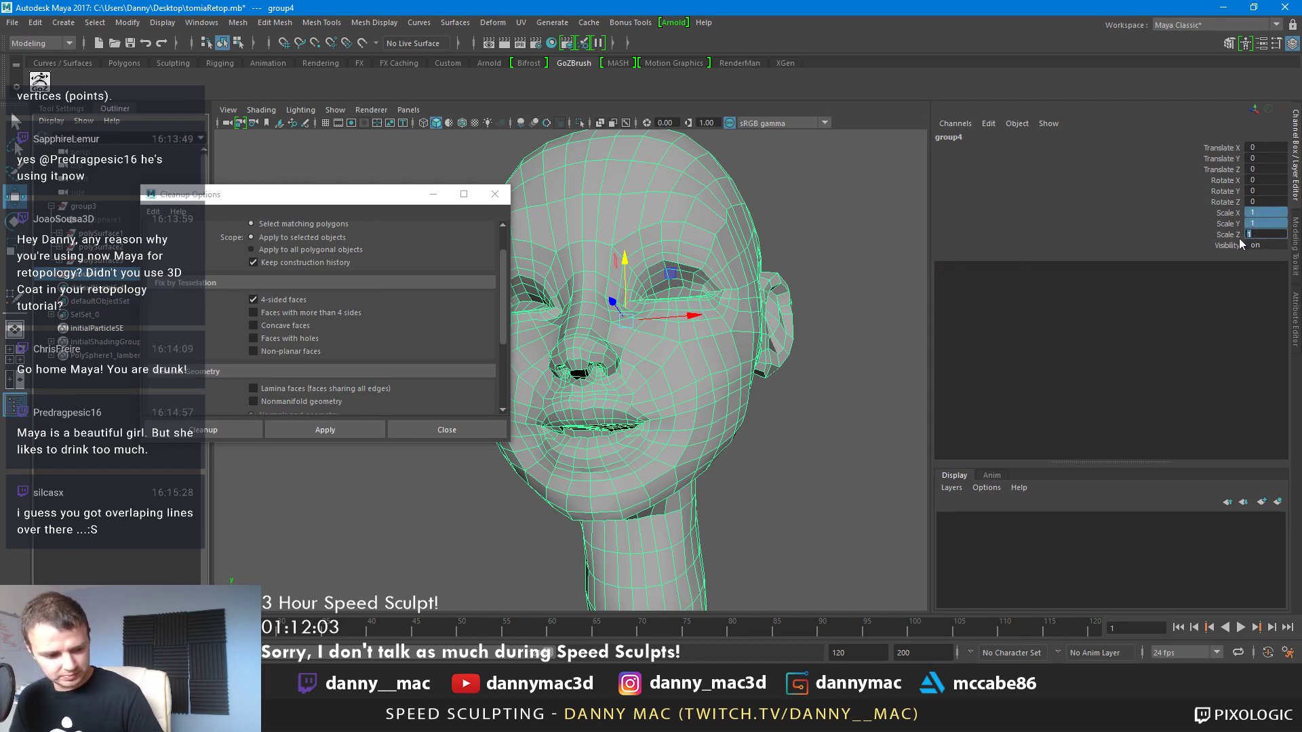
pyautogui.write('20')
pyautogui.press('Return')
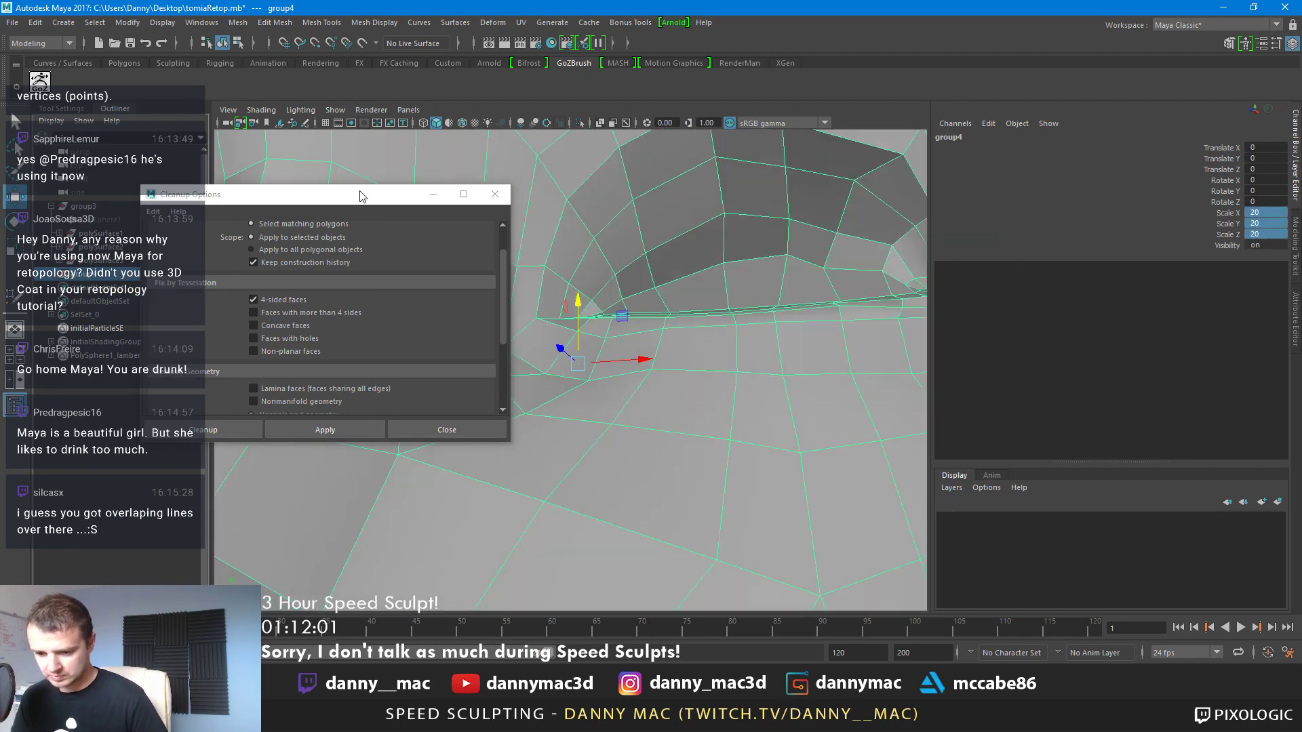
# Move the Cleanup Options window off the viewport, frame the whole head and show the Modeling Toolkit
pyautogui.moveTo(363, 197); pyautogui.dragTo(74, 145)
pyautogui.press('f')
pyautogui.scroll(10, 550, 355)
pyautogui.keyDown('alt'); pyautogui.moveTo(547, 360); pyautogui.dragTo(577, 351); pyautogui.keyUp('alt')
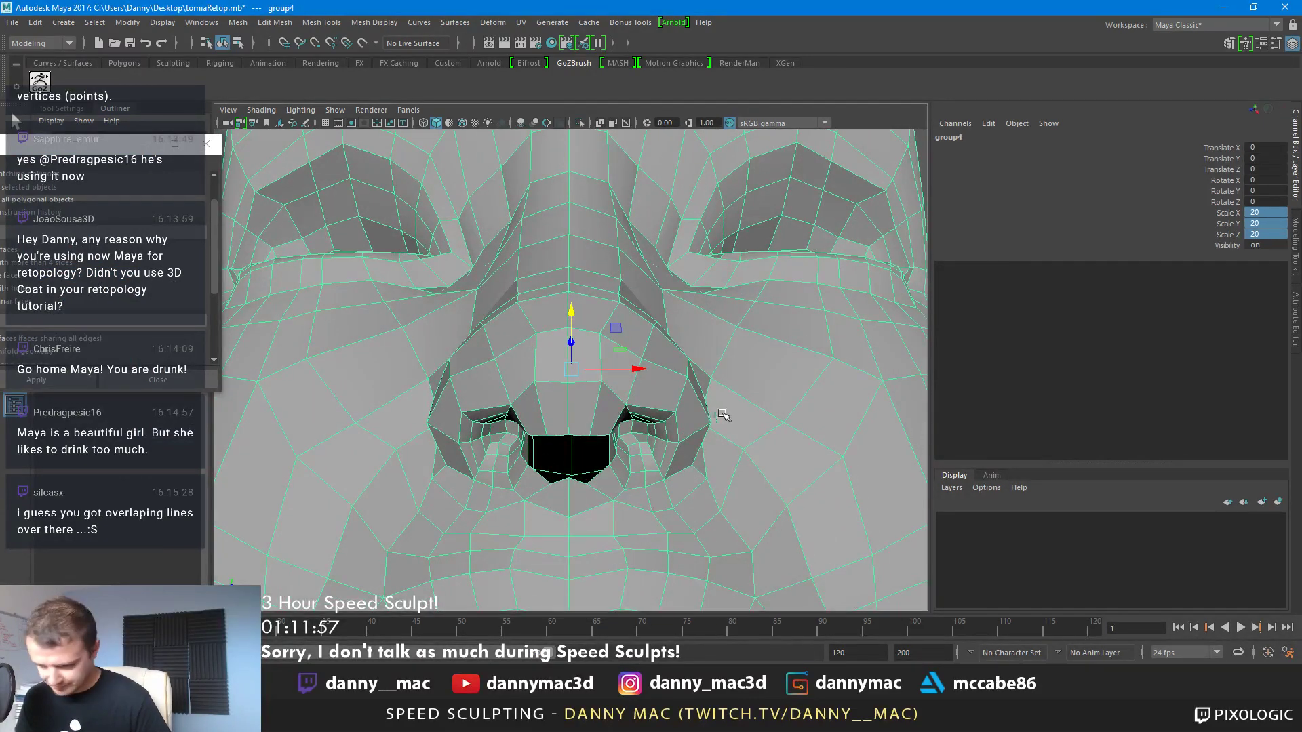
pyautogui.press('f')
pyautogui.click(1296, 251)
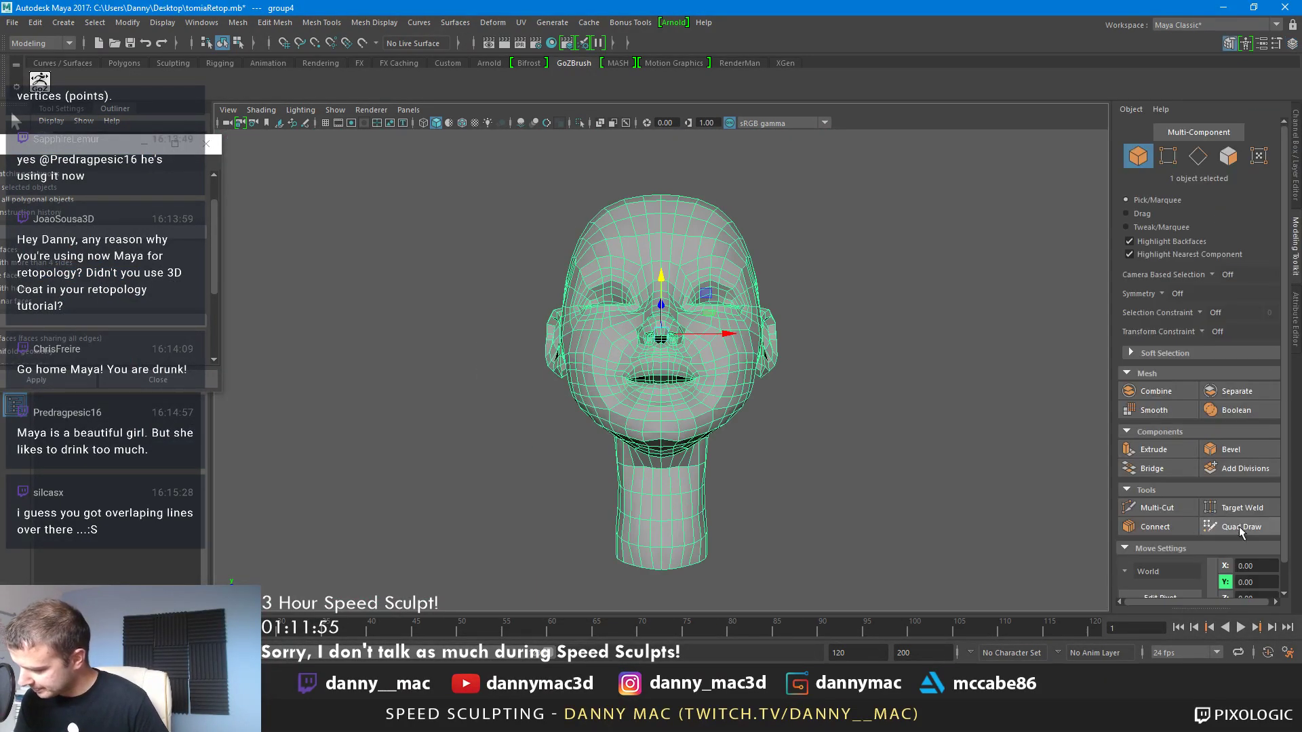
# Select the head mesh inside the group and test Quad Draw on the hole beneath the nose tip
pyautogui.press('q')
pyautogui.keyDown('alt'); pyautogui.moveTo(745, 414); pyautogui.dragTo(1055, 421, button='right'); pyautogui.keyUp('alt')
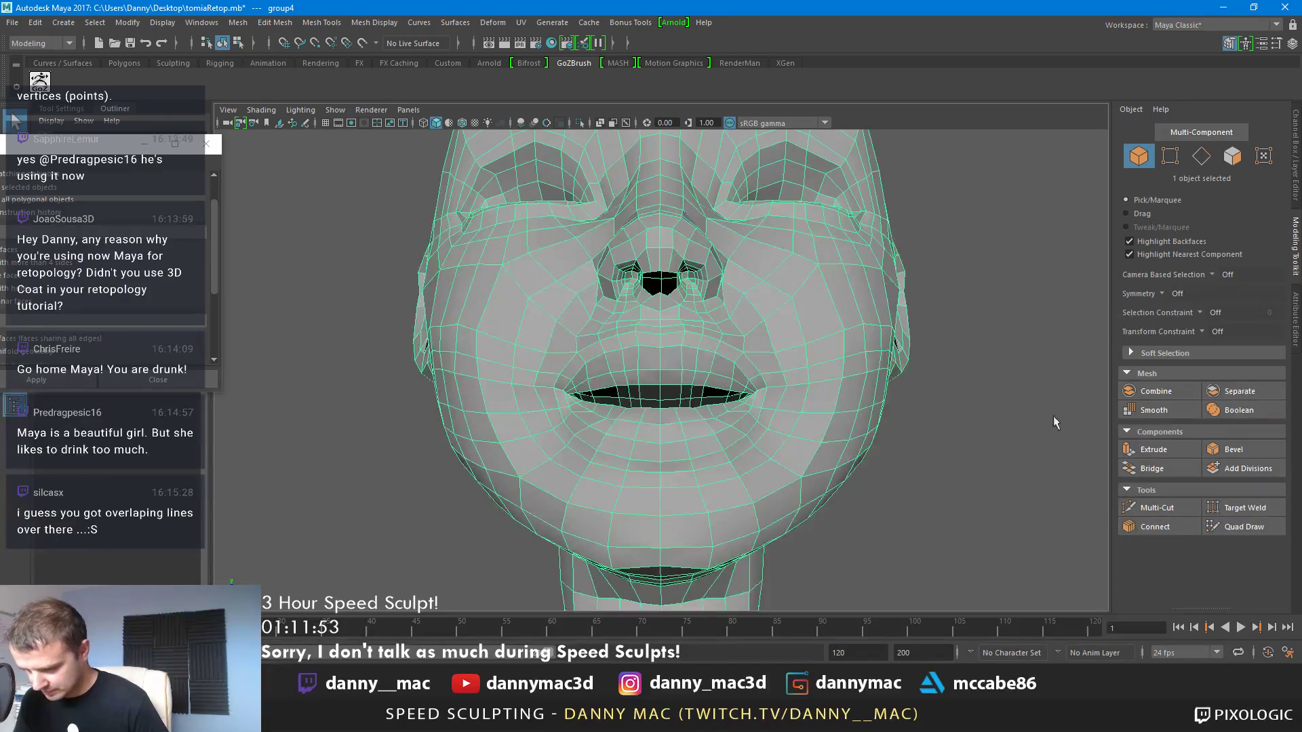
pyautogui.keyDown('alt'); pyautogui.moveTo(668, 311); pyautogui.dragTo(895, 293, button='right'); pyautogui.keyUp('alt')
pyautogui.keyDown('alt'); pyautogui.moveTo(614, 205); pyautogui.dragTo(618, 264, button='middle'); pyautogui.keyUp('alt')
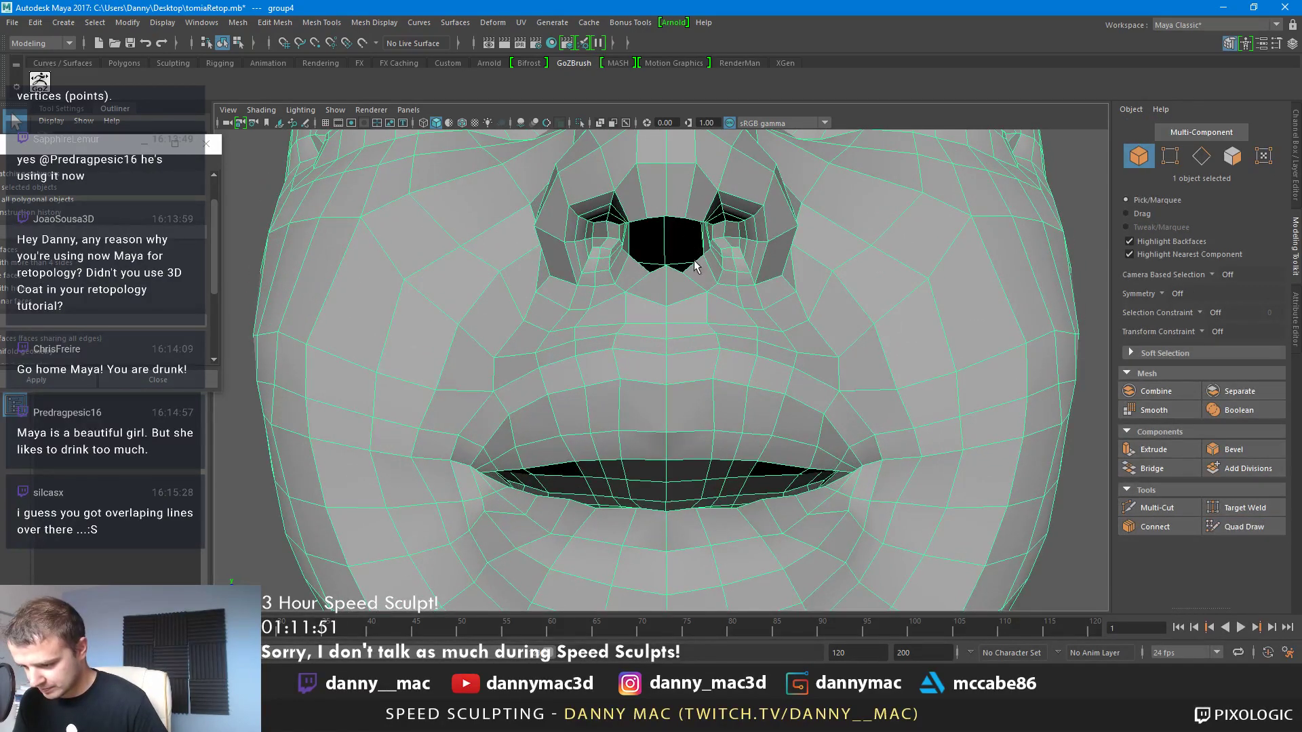
pyautogui.press('w')
pyautogui.press('f')
pyautogui.keyDown('alt'); pyautogui.moveTo(810, 284); pyautogui.dragTo(979, 431, button='right'); pyautogui.keyUp('alt')
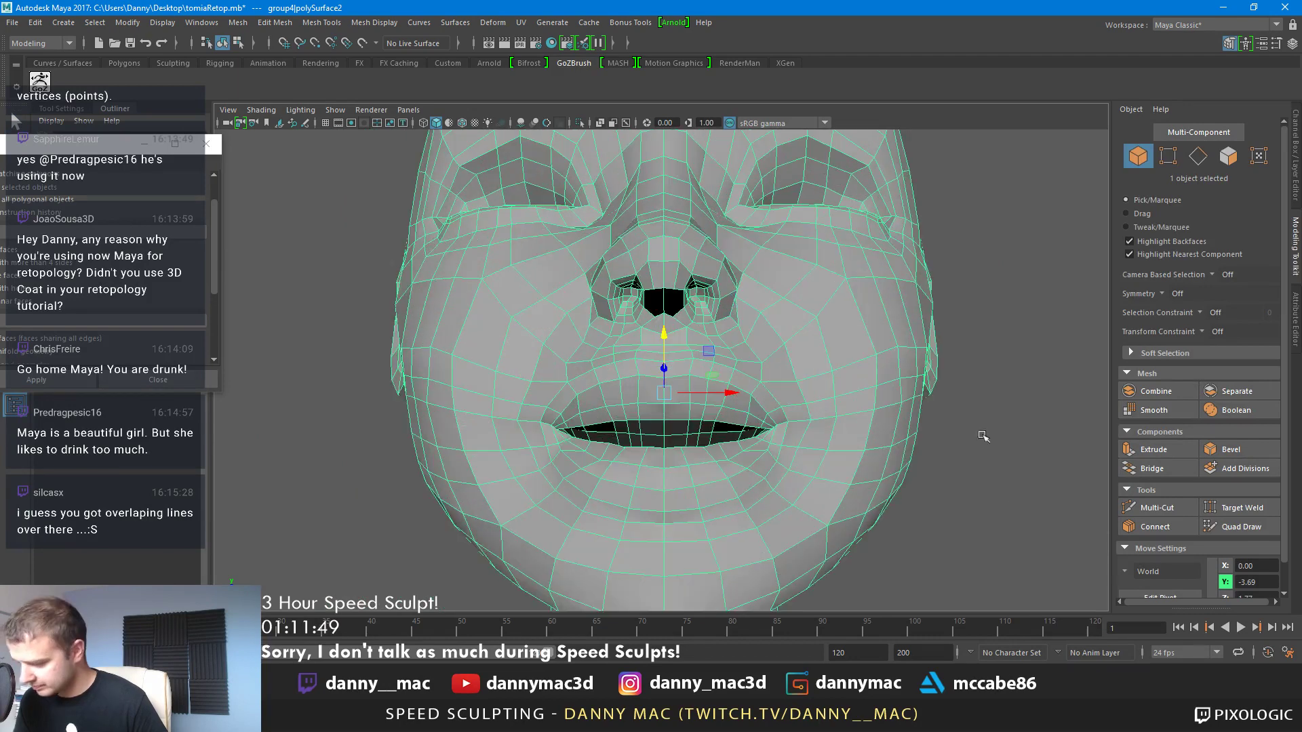
pyautogui.click(1218, 523)
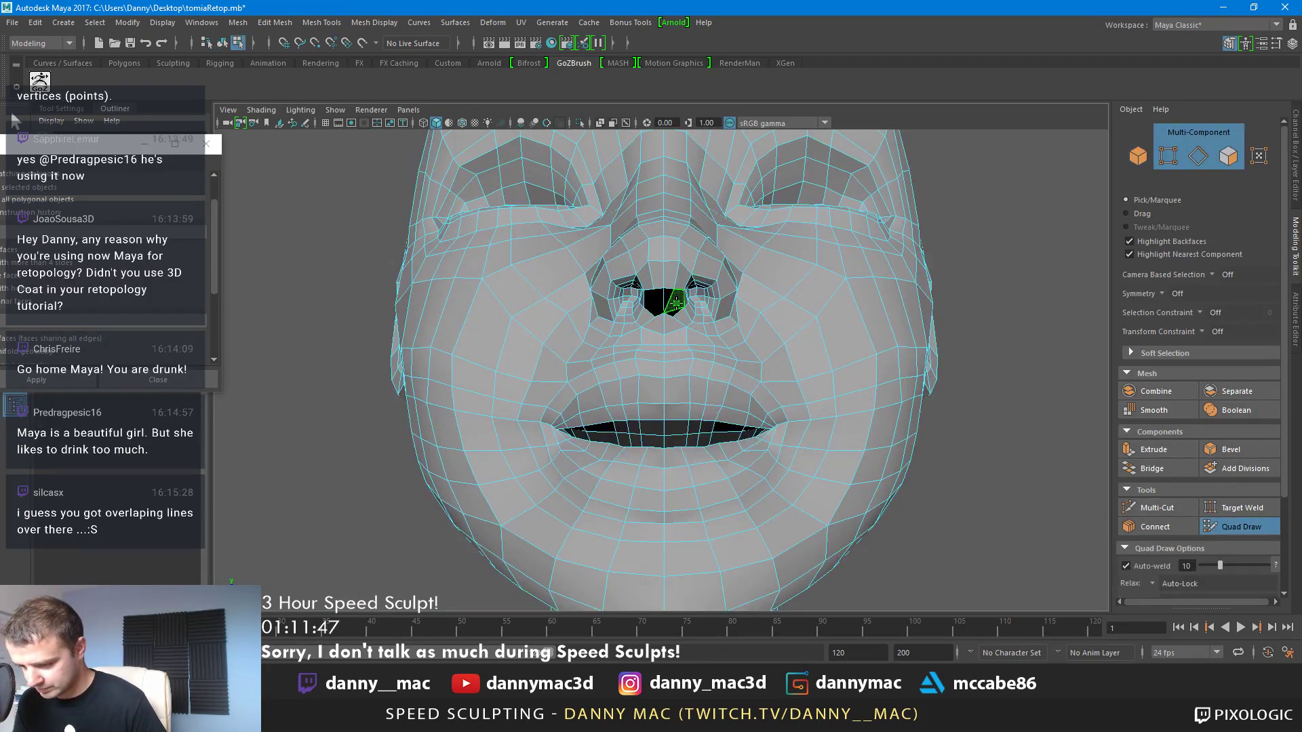
pyautogui.scroll(4, 683, 322)
pyautogui.press('w')
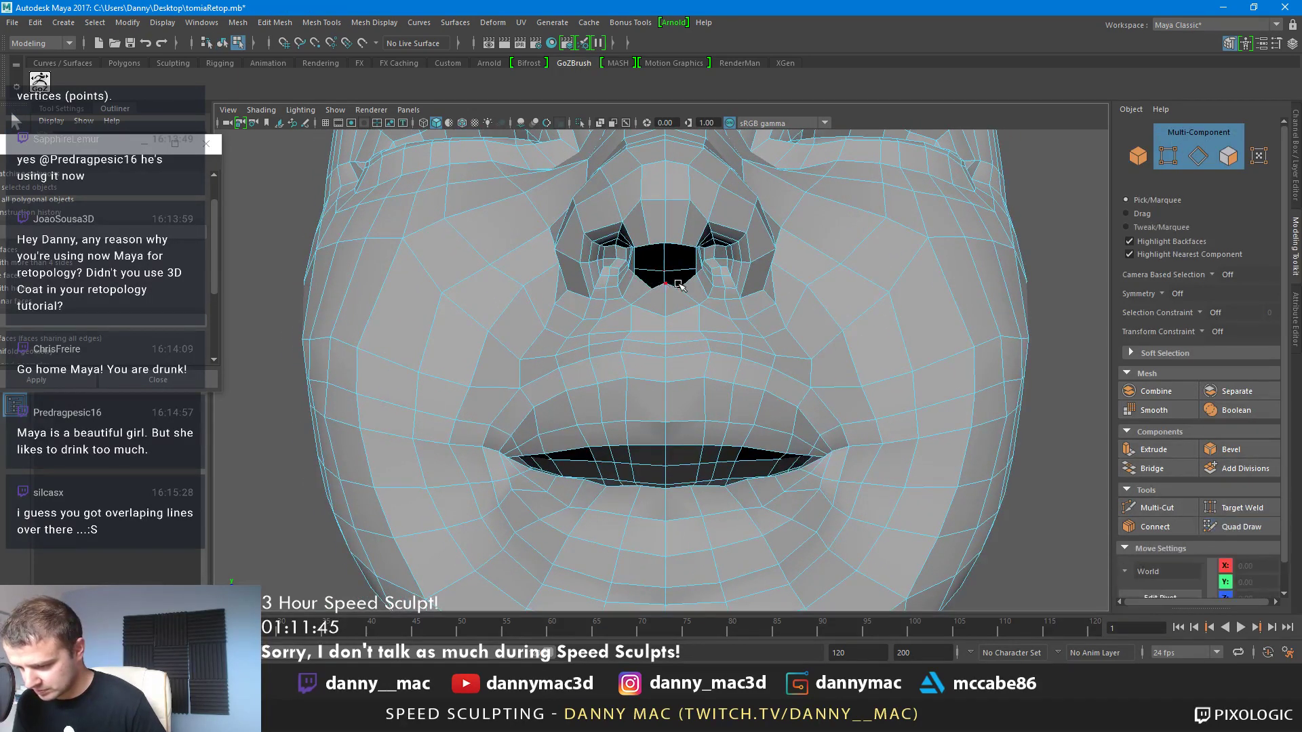
# Try to bridge the upper and lower border edges on one side of the hole beneath the nose tip
pyautogui.click(691, 279)
pyautogui.scroll(4, 678, 305)
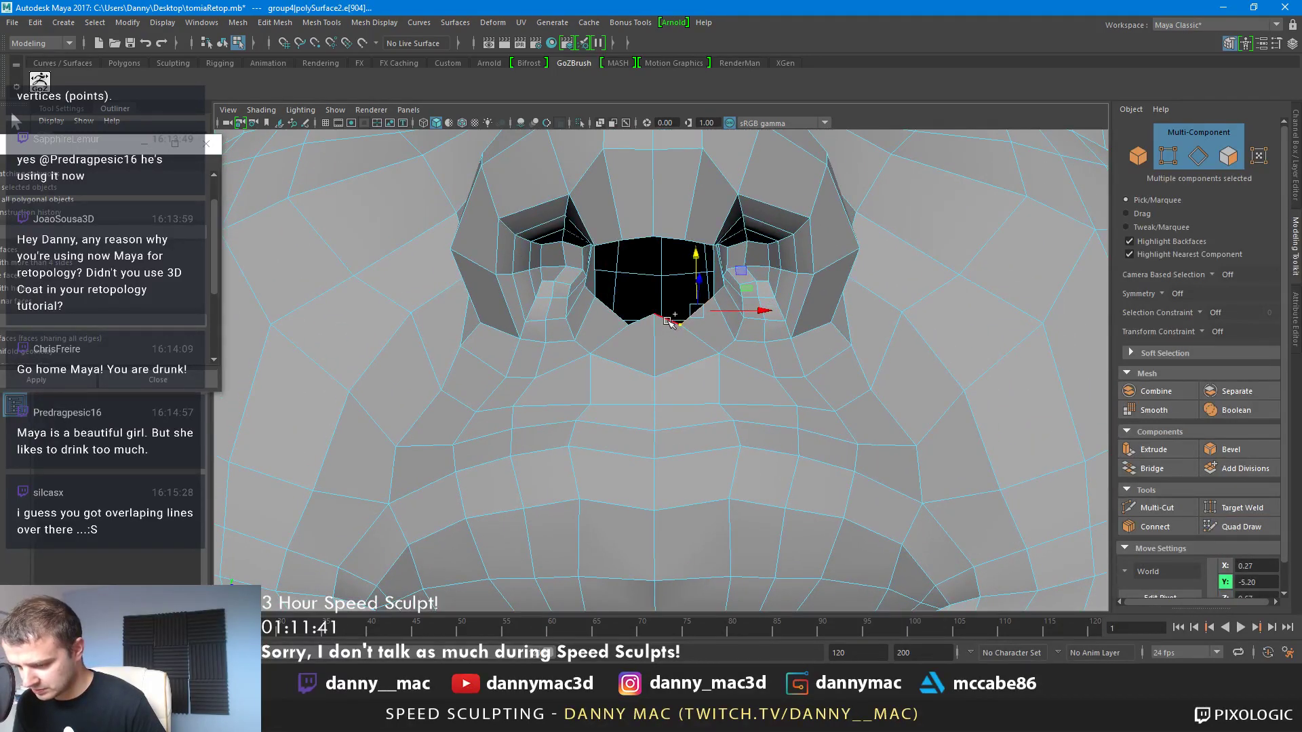
pyautogui.moveTo(670, 323); pyautogui.dragTo(657, 323)
pyautogui.click(698, 235)
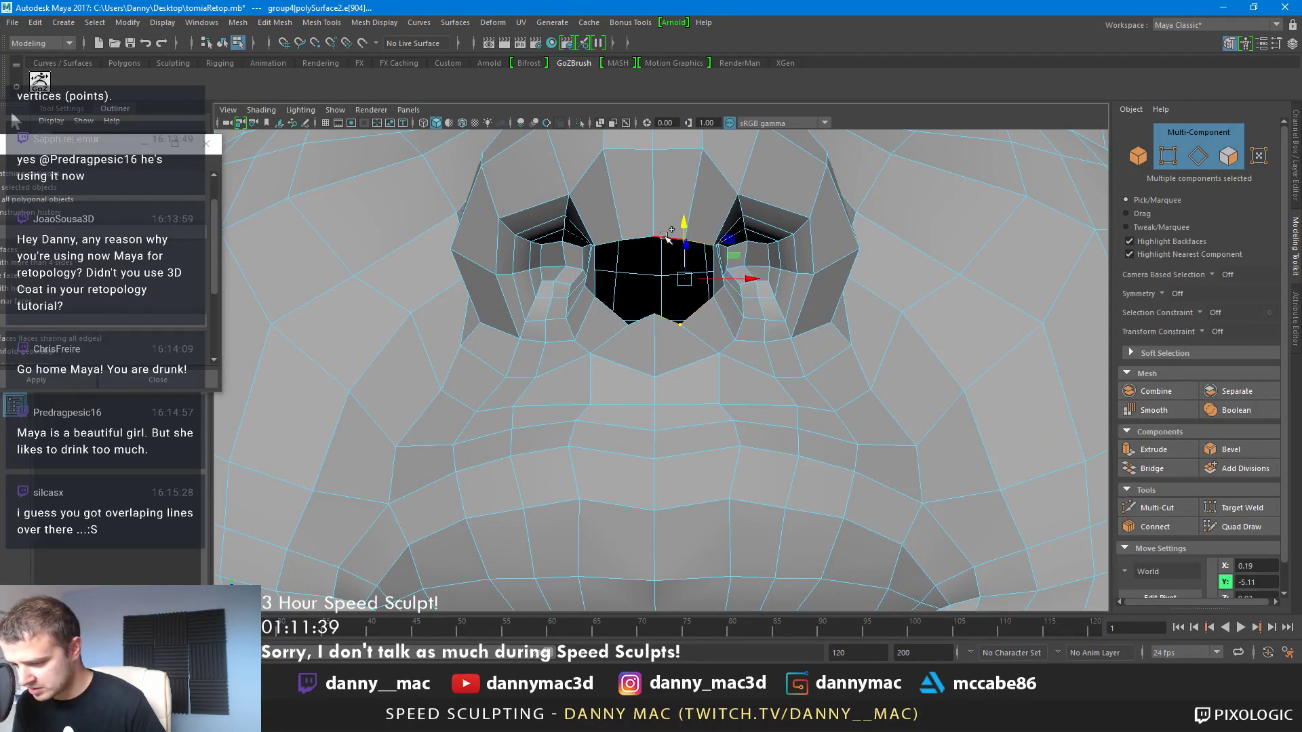
pyautogui.click(1153, 469)
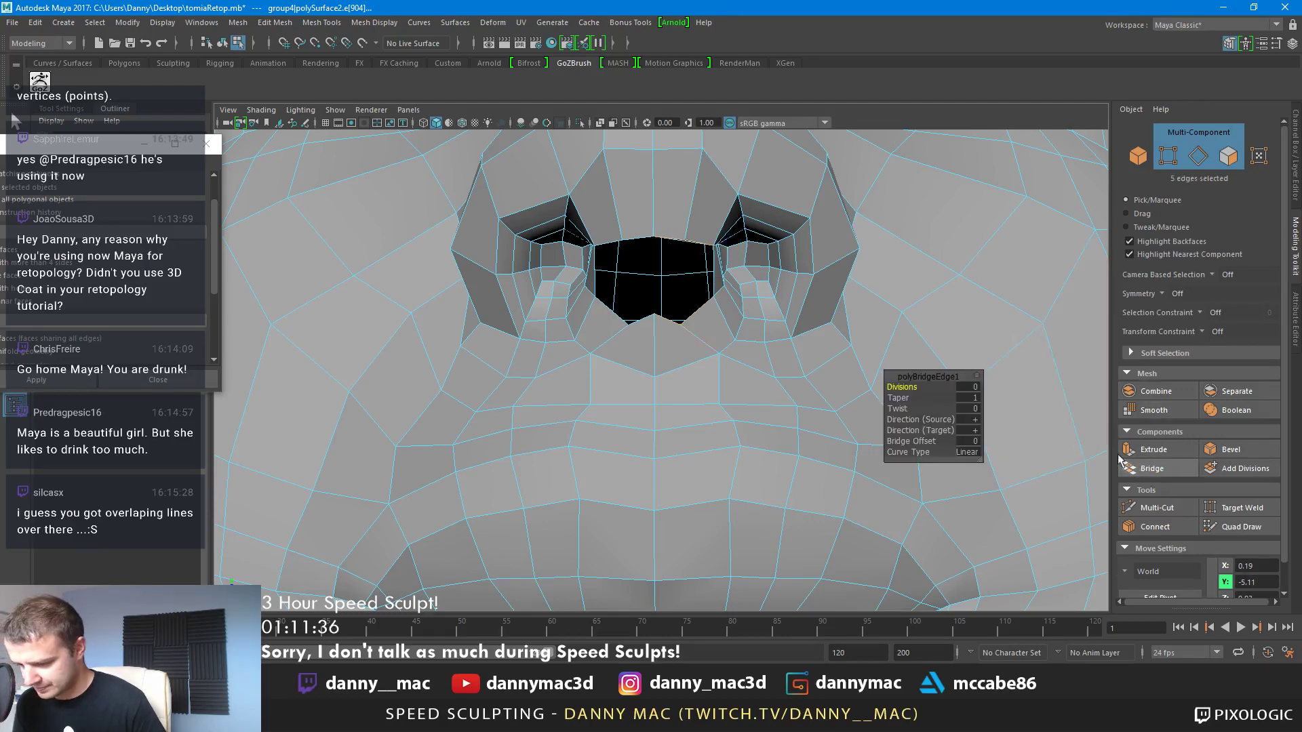
pyautogui.scroll(-5, 821, 348)
pyautogui.click(726, 334)
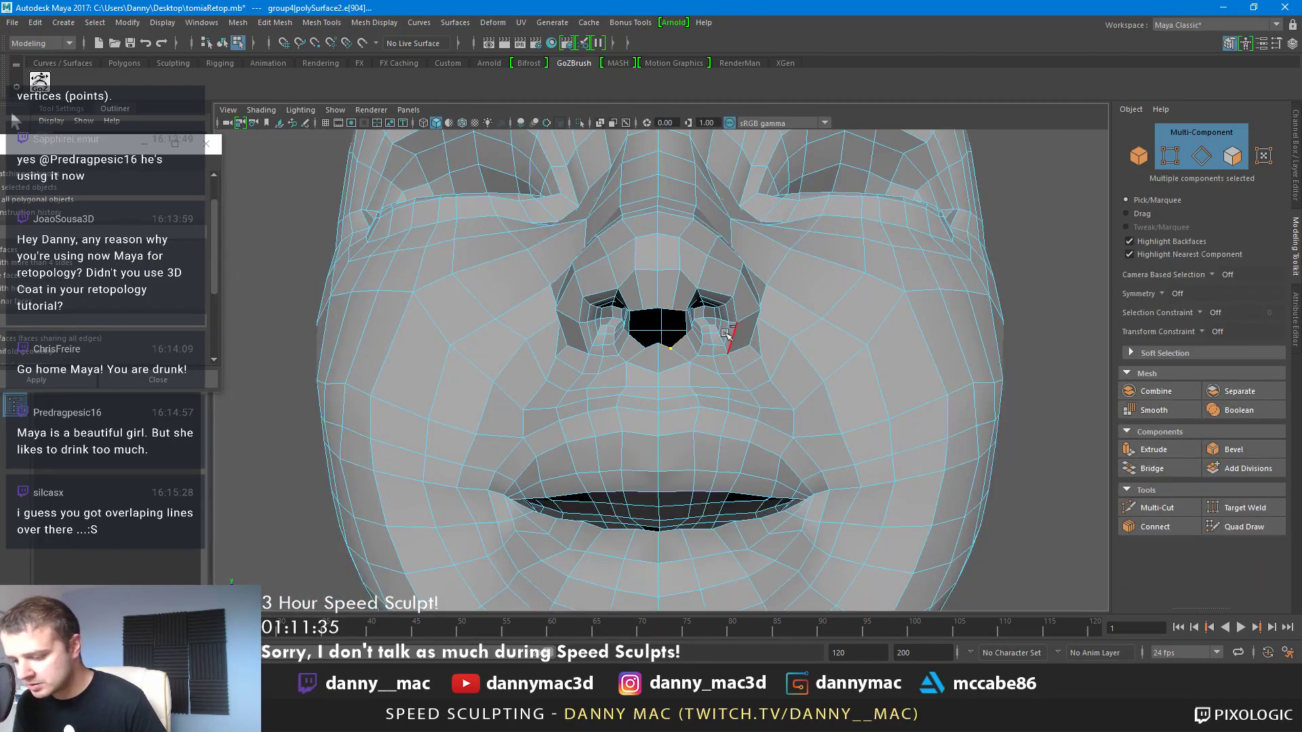
# Test the first row of faces below the nose for overlaps, deleting the duplicates beside the centre line and restoring the single faces
pyautogui.scroll(4, 665, 351)
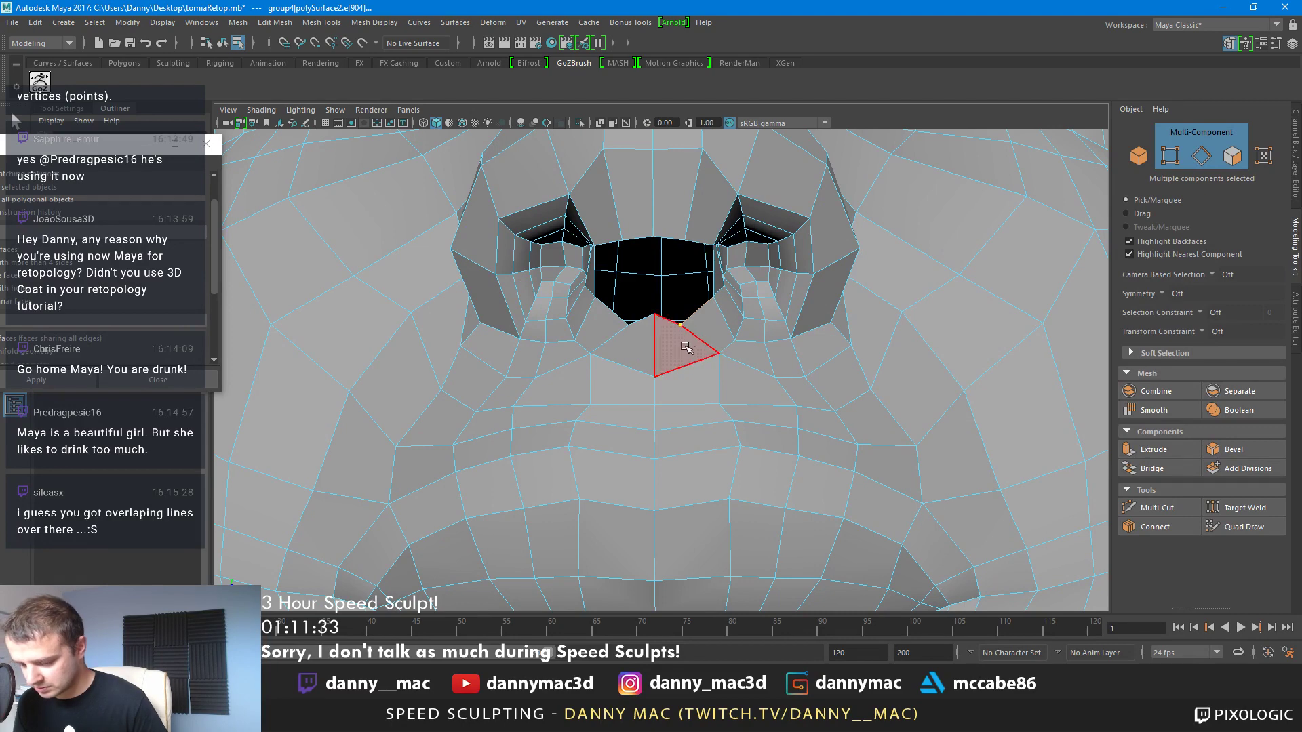
pyautogui.click(681, 381)
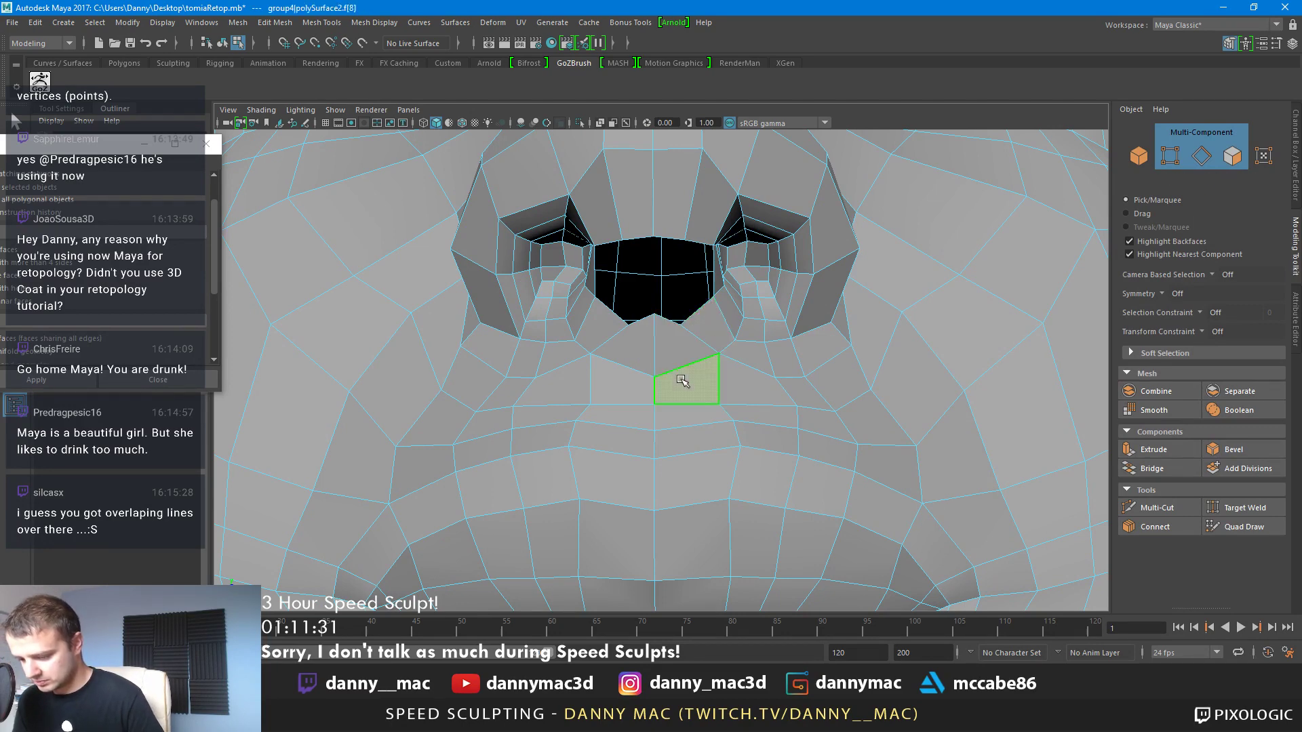
pyautogui.press('Delete')
pyautogui.click(689, 377)
pyautogui.press('Delete')
pyautogui.hotkey('ctrl', 'z')
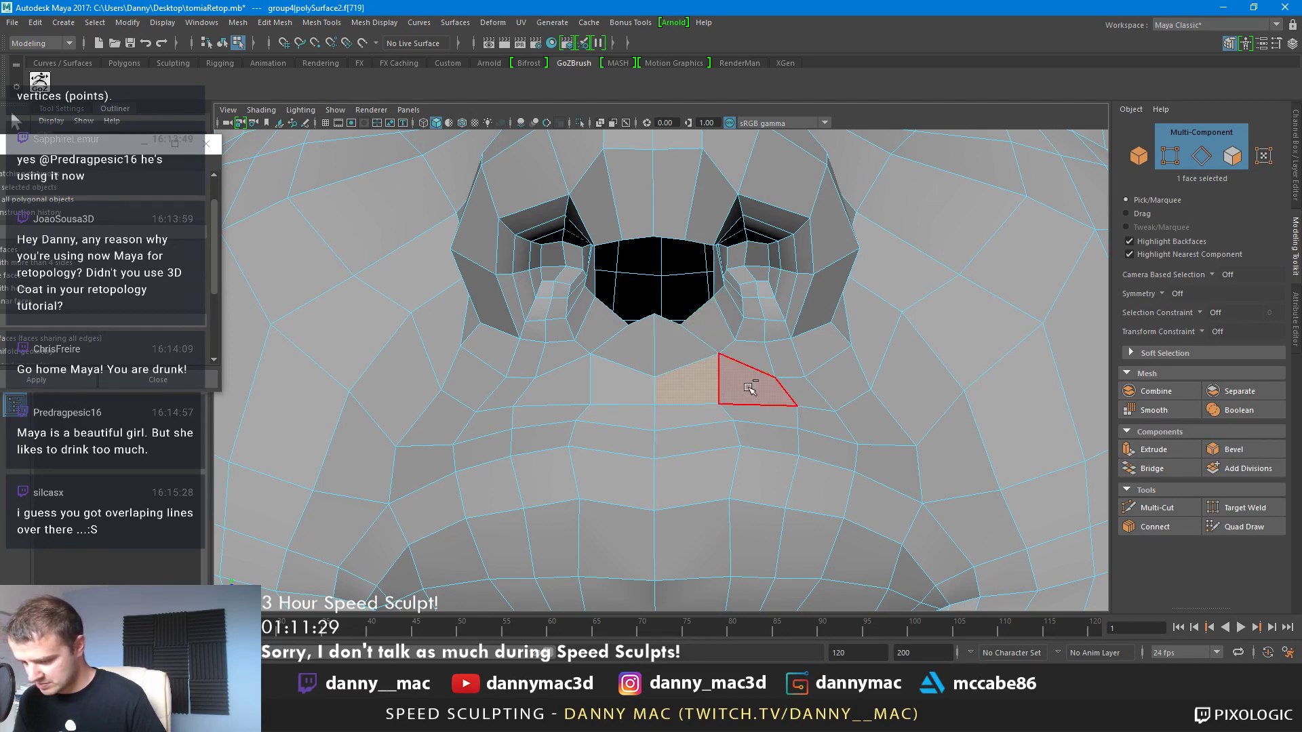
pyautogui.click(749, 387)
pyautogui.press('Delete')
pyautogui.click(797, 392)
pyautogui.press('Delete')
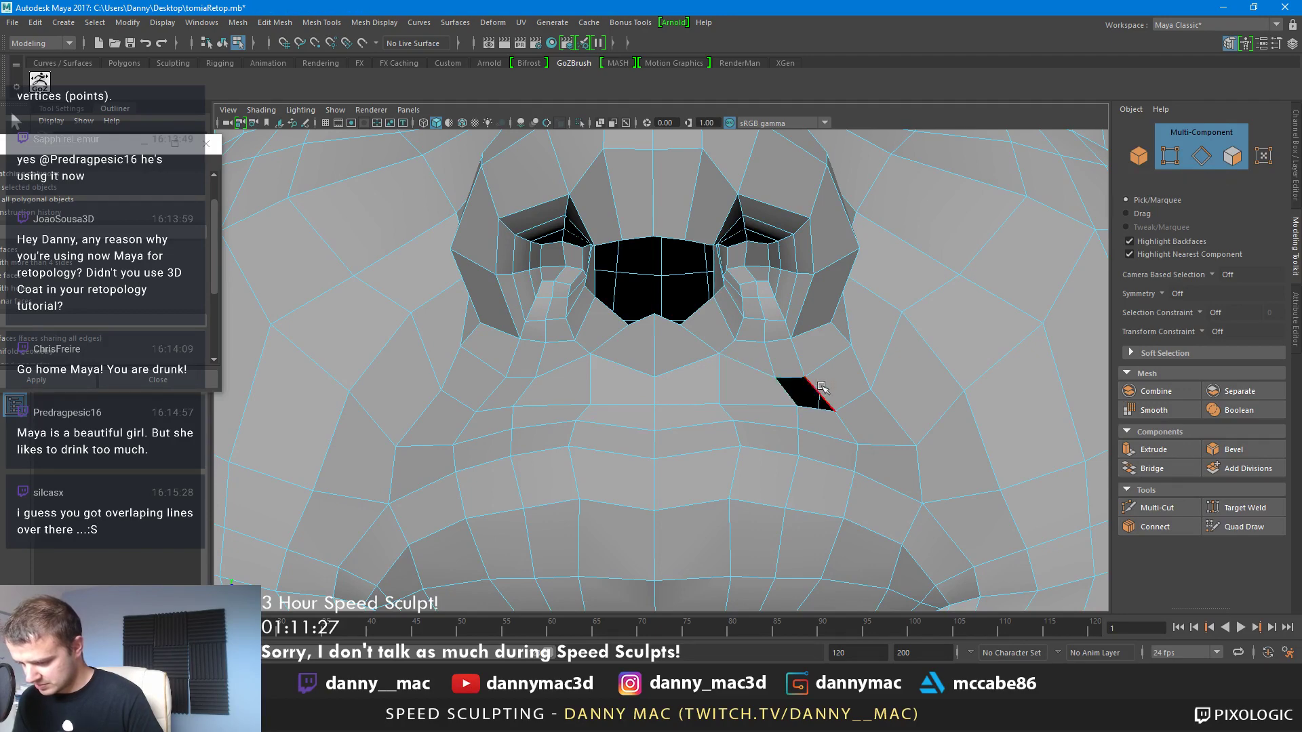
pyautogui.hotkey('ctrl', 'z')
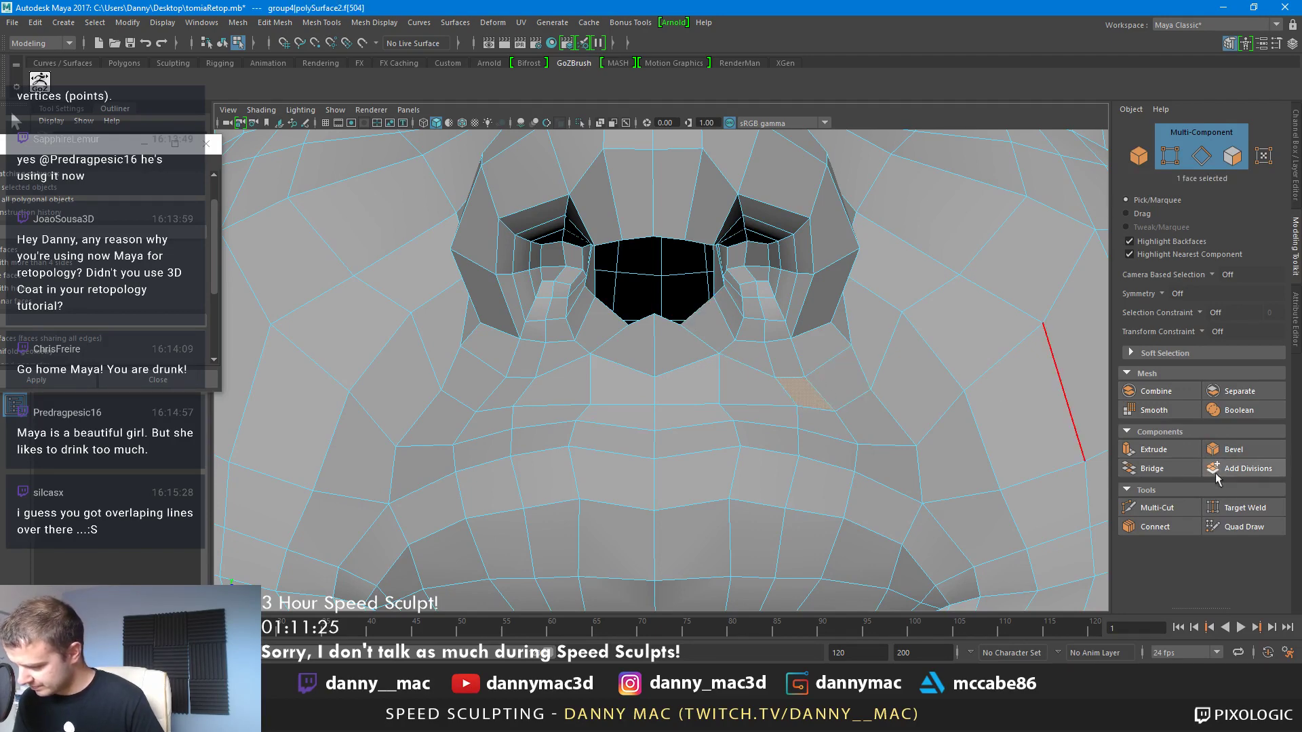
# Delete the two adjacent faces beside the centre line in the next narrow row below the nose
pyautogui.click(1230, 507)
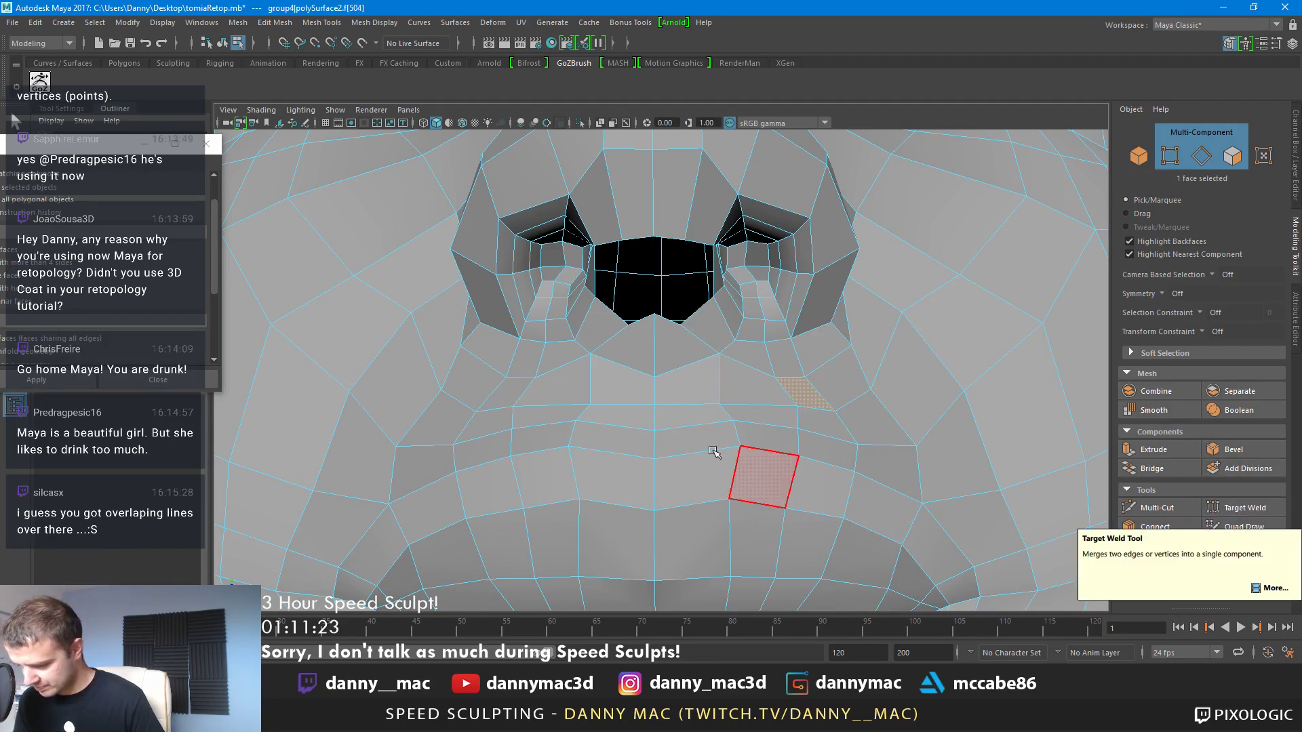
pyautogui.press('q')
pyautogui.click(682, 417)
pyautogui.press('Delete')
pyautogui.click(756, 417)
pyautogui.press('Delete')
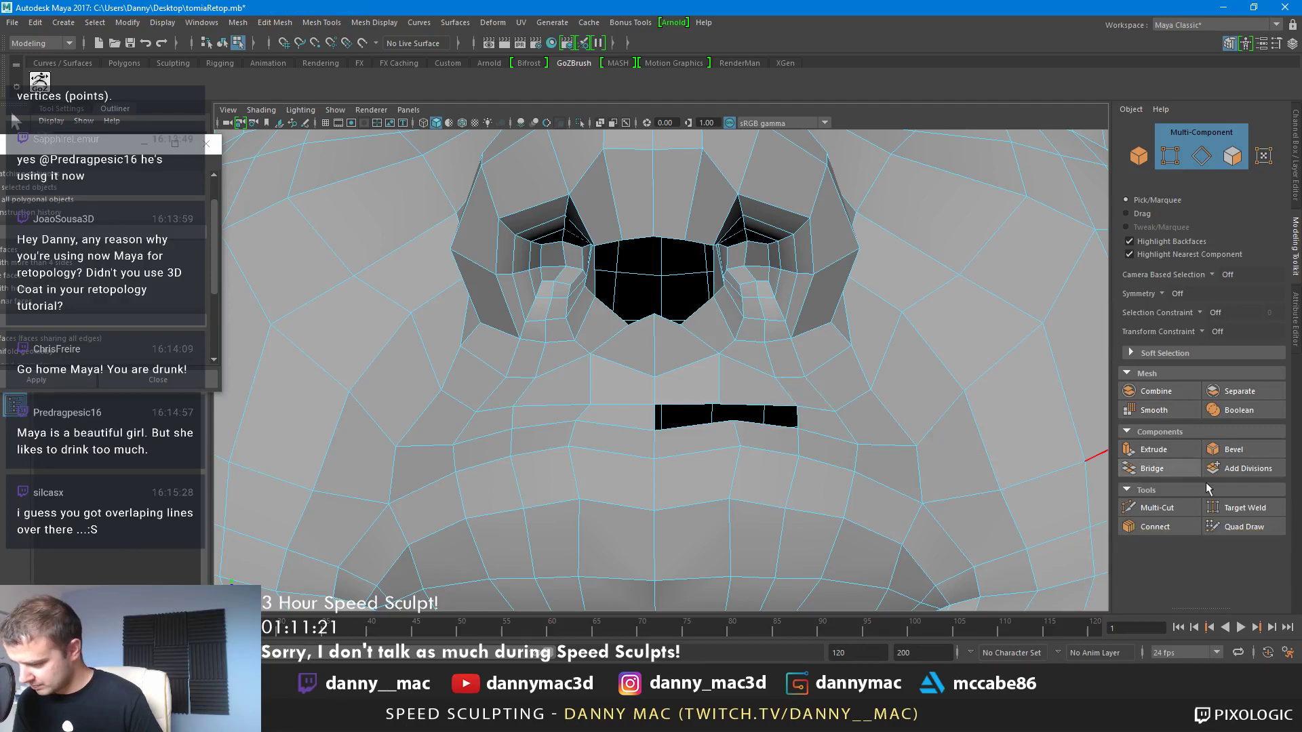
# Fill the two-face gap beside the centre line below the nose with new Quad Draw faces
pyautogui.click(1222, 526)
pyautogui.keyDown('shift'); pyautogui.click(760, 415); pyautogui.keyUp('shift')
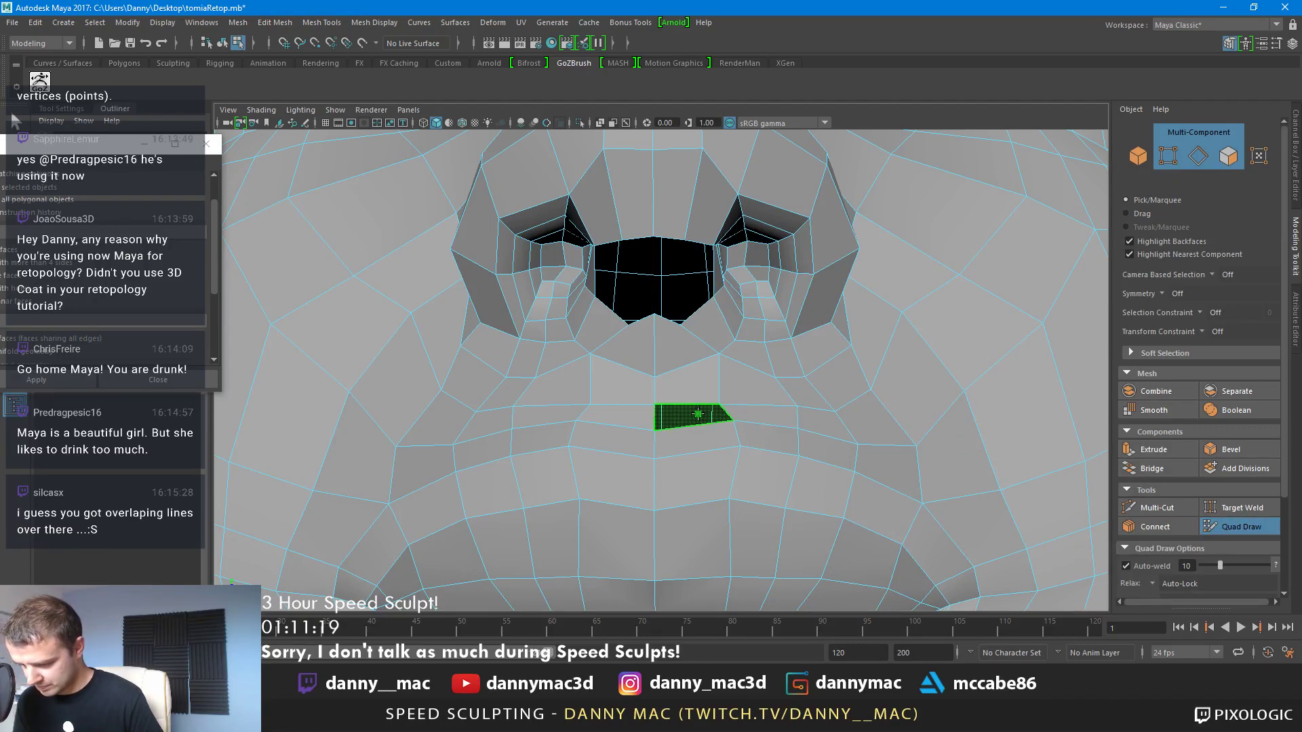
pyautogui.keyDown('shift'); pyautogui.click(693, 417); pyautogui.keyUp('shift')
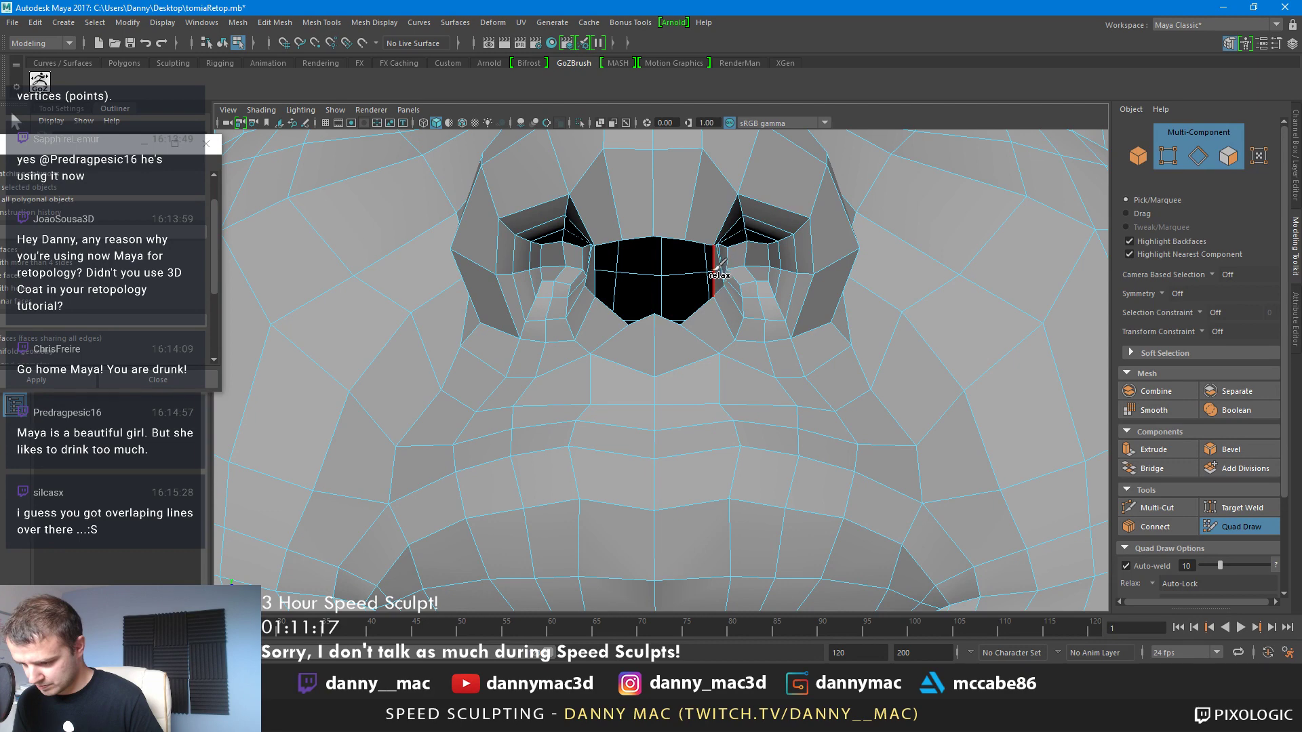
# Bridge opposite border edges on both sides of the center line to close the hole beneath the nose between the nostrils
pyautogui.press('w')
pyautogui.moveTo(684, 229); pyautogui.dragTo(690, 197, button='right')
pyautogui.keyDown('alt'); pyautogui.moveTo(727, 261); pyautogui.dragTo(701, 274); pyautogui.keyUp('alt')
pyautogui.click(575, 299)
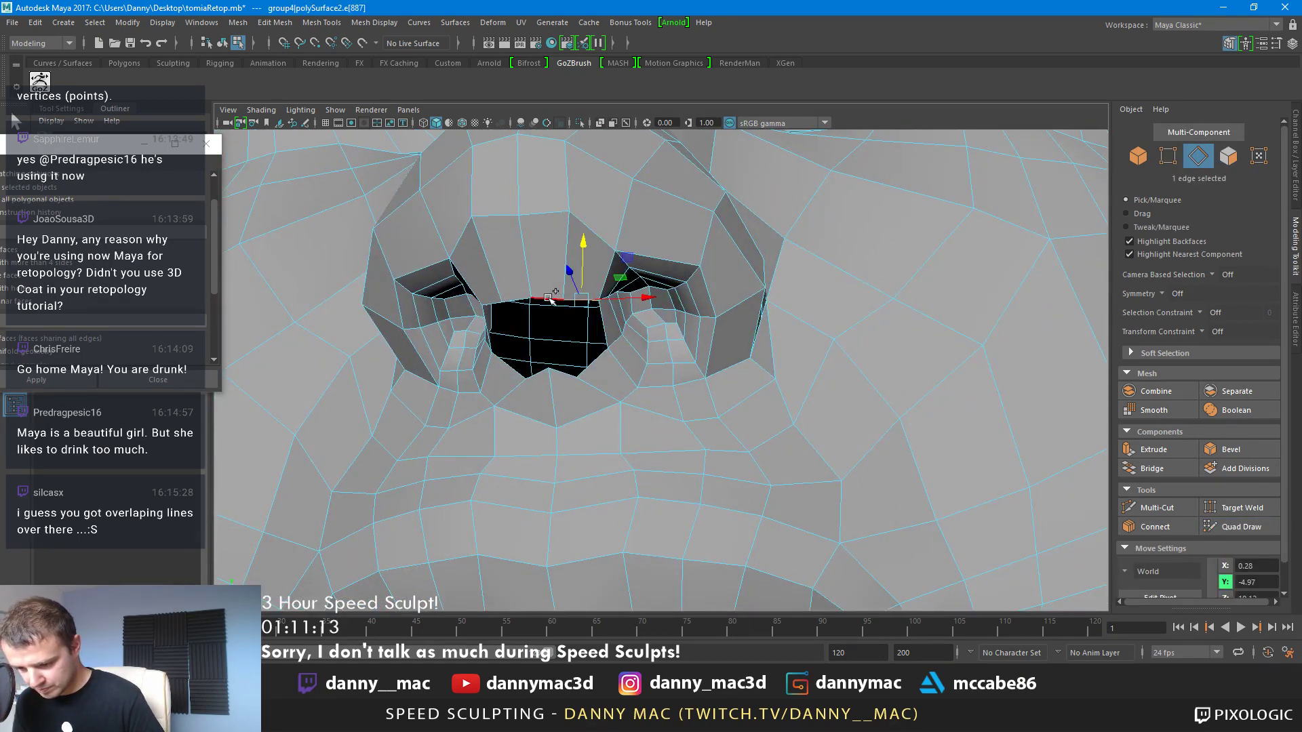
pyautogui.keyDown('shift'); pyautogui.click(565, 370); pyautogui.keyUp('shift')
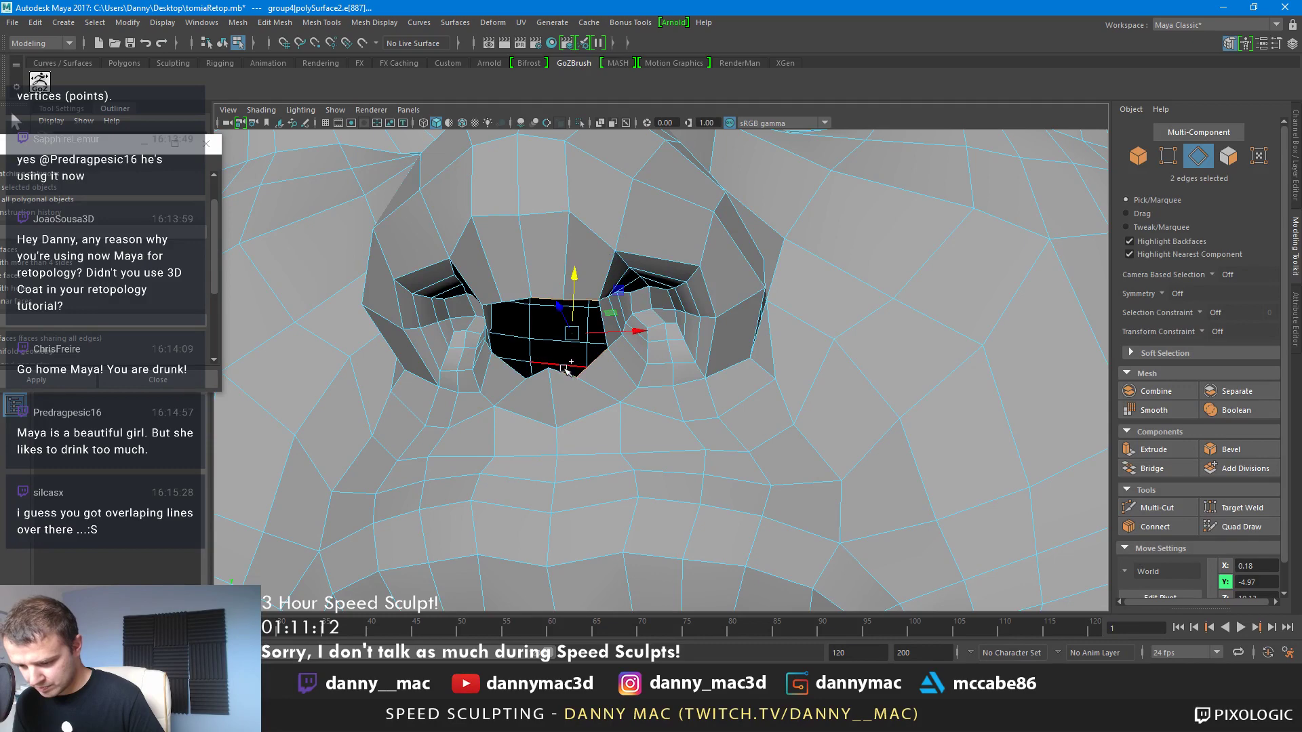
pyautogui.click(1152, 468)
pyautogui.keyDown('alt'); pyautogui.moveTo(542, 295); pyautogui.dragTo(977, 305); pyautogui.keyUp('alt')
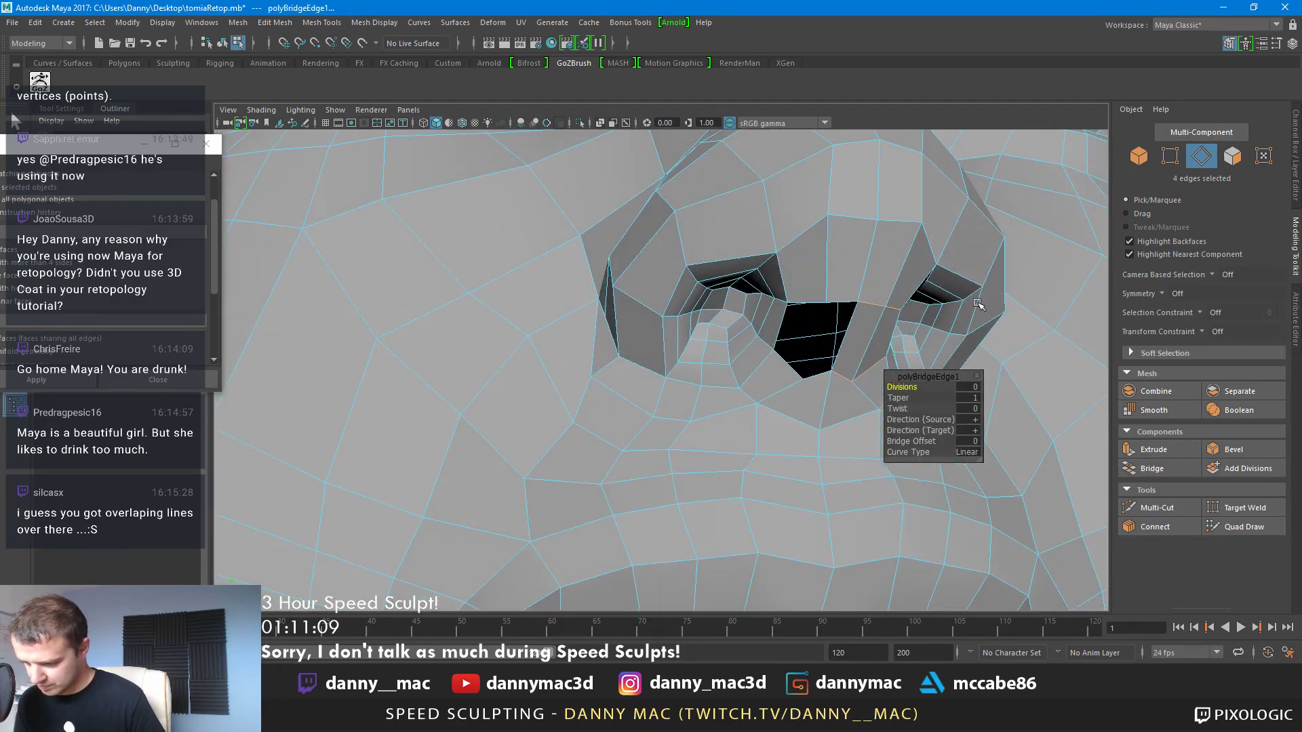
pyautogui.click(812, 299)
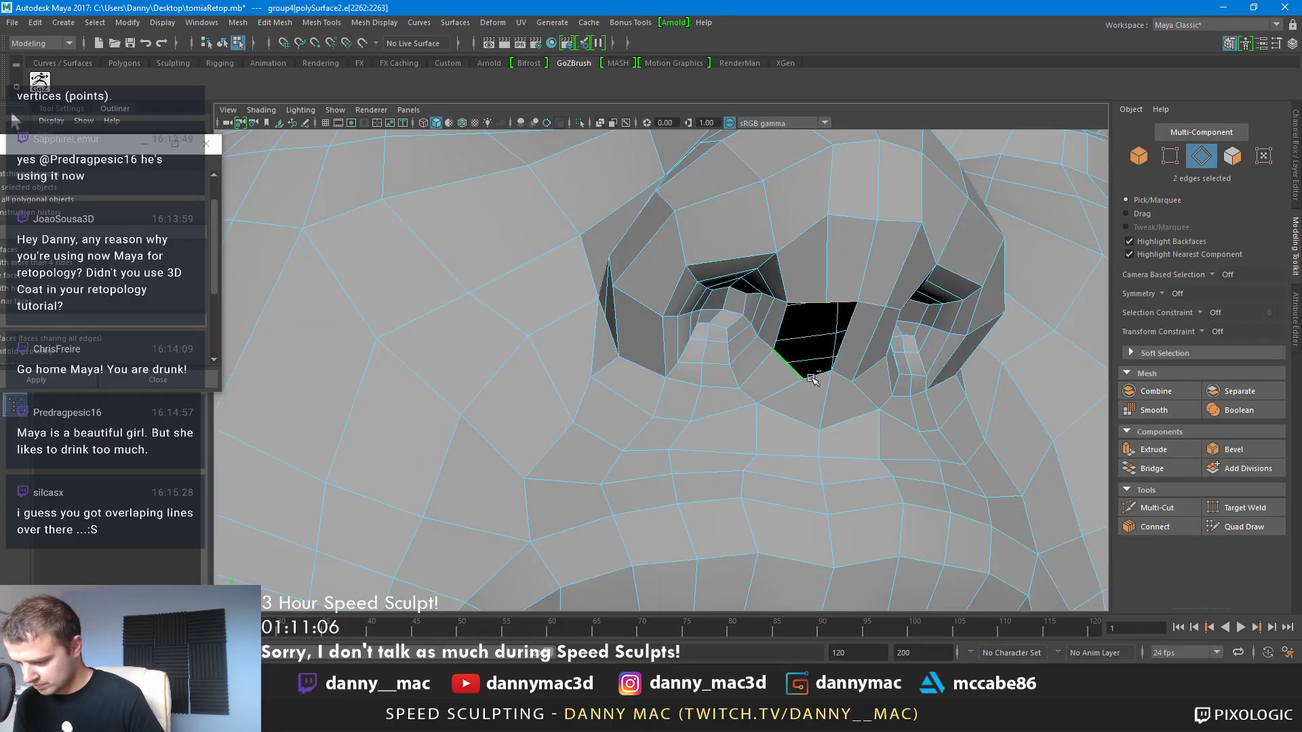
pyautogui.click(1151, 468)
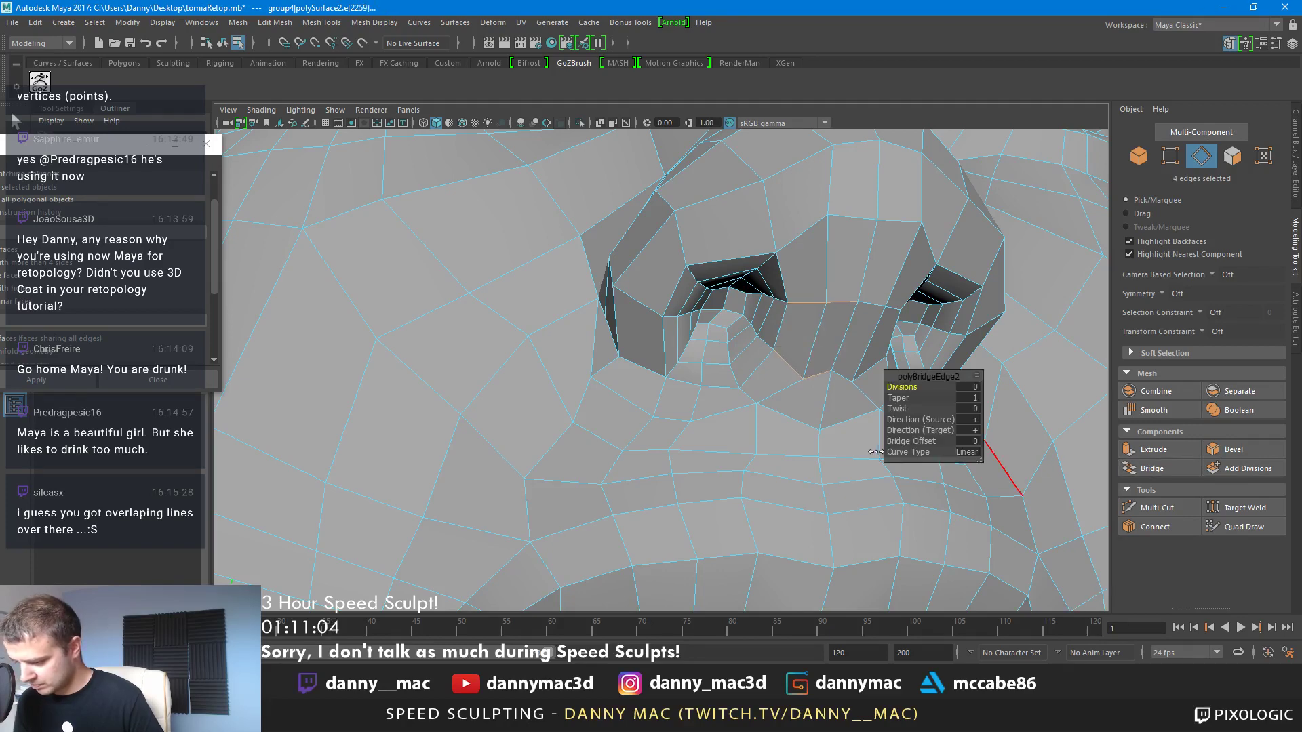
# Return the head mesh to object mode, display it with smooth preview, and clear the selection
pyautogui.scroll(-5, 775, 271)
pyautogui.rightClick(775, 270)
pyautogui.click(841, 248)
pyautogui.press('3')
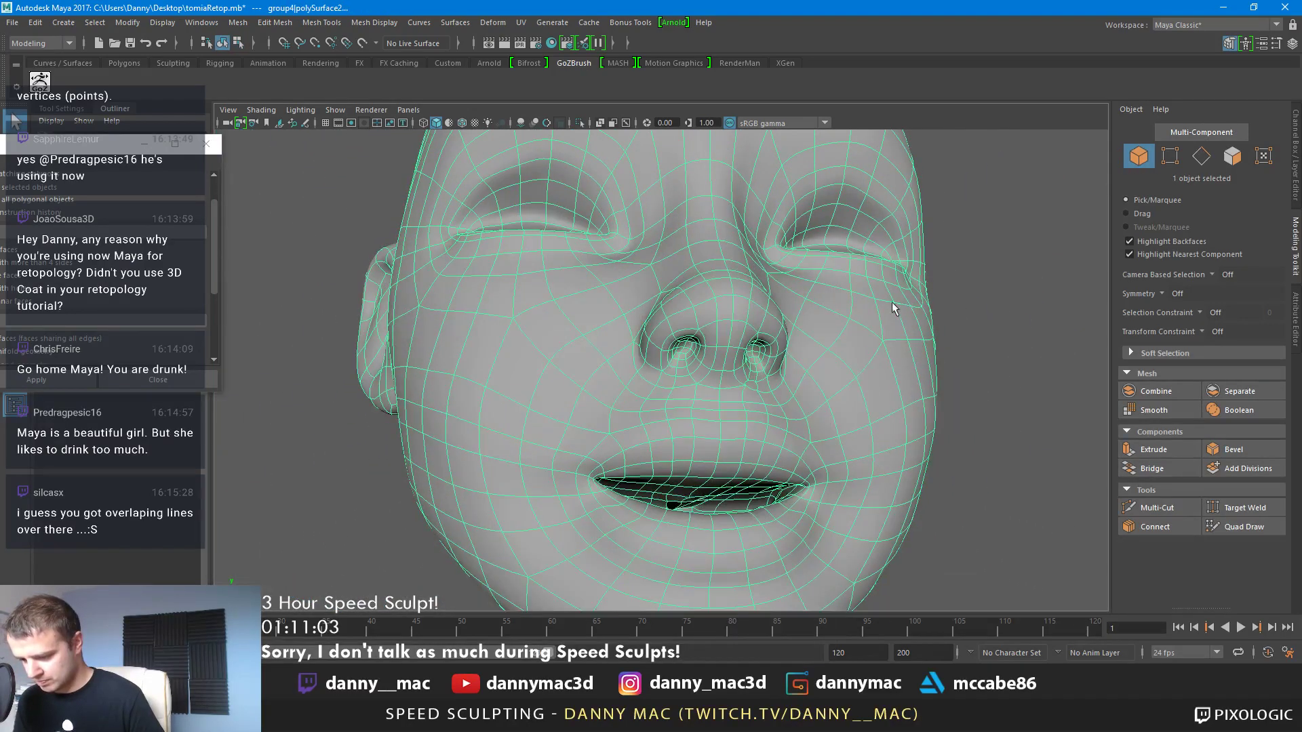
pyautogui.click(1012, 310)
# Examine the smoothed head surface around the forehead, ear, eyes and mouth from several angles
pyautogui.keyDown('alt'); pyautogui.moveTo(1012, 311); pyautogui.dragTo(919, 369); pyautogui.keyUp('alt')
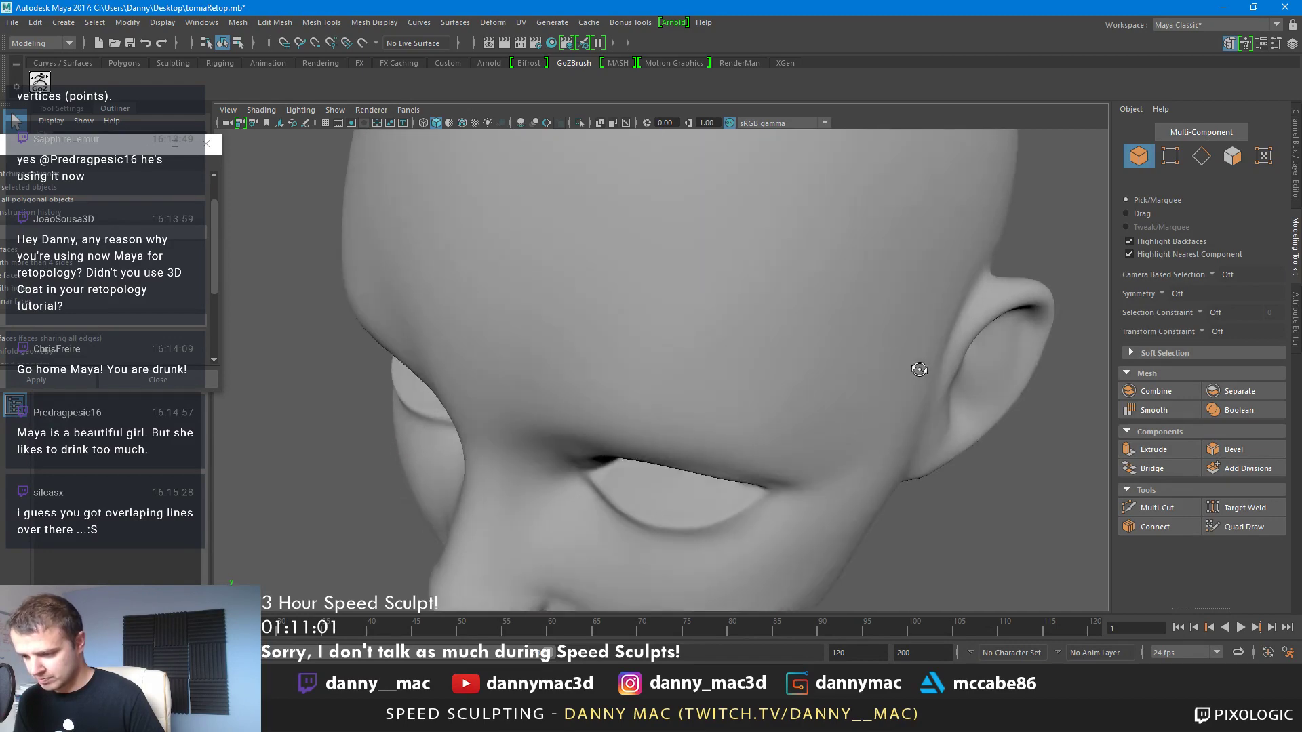
pyautogui.keyDown('alt'); pyautogui.moveTo(918, 369); pyautogui.dragTo(723, 341, button='right'); pyautogui.keyUp('alt')
pyautogui.keyDown('alt'); pyautogui.moveTo(723, 341); pyautogui.dragTo(607, 340); pyautogui.keyUp('alt')
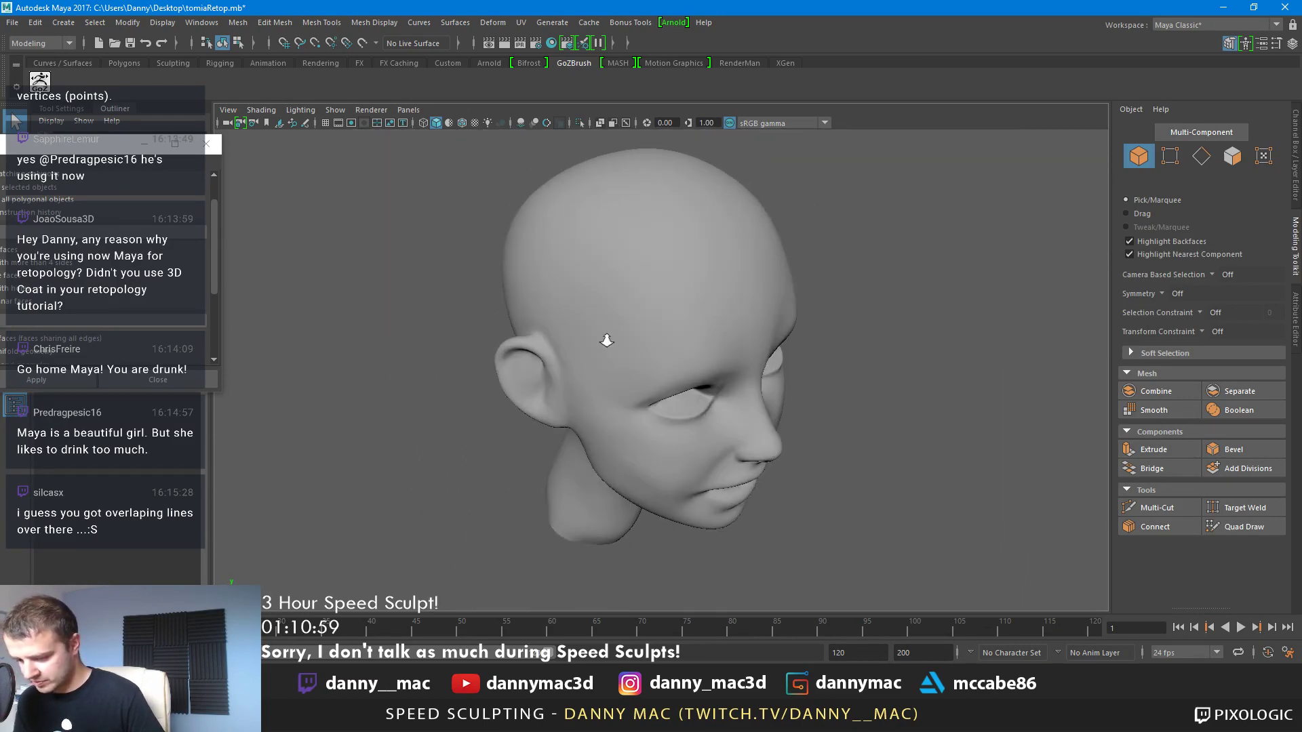
pyautogui.keyDown('alt'); pyautogui.moveTo(607, 340); pyautogui.dragTo(877, 149, button='right'); pyautogui.keyUp('alt')
pyautogui.keyDown('alt'); pyautogui.moveTo(877, 149); pyautogui.dragTo(726, 181); pyautogui.keyUp('alt')
pyautogui.keyDown('alt'); pyautogui.moveTo(727, 181); pyautogui.dragTo(846, 267, button='right'); pyautogui.keyUp('alt')
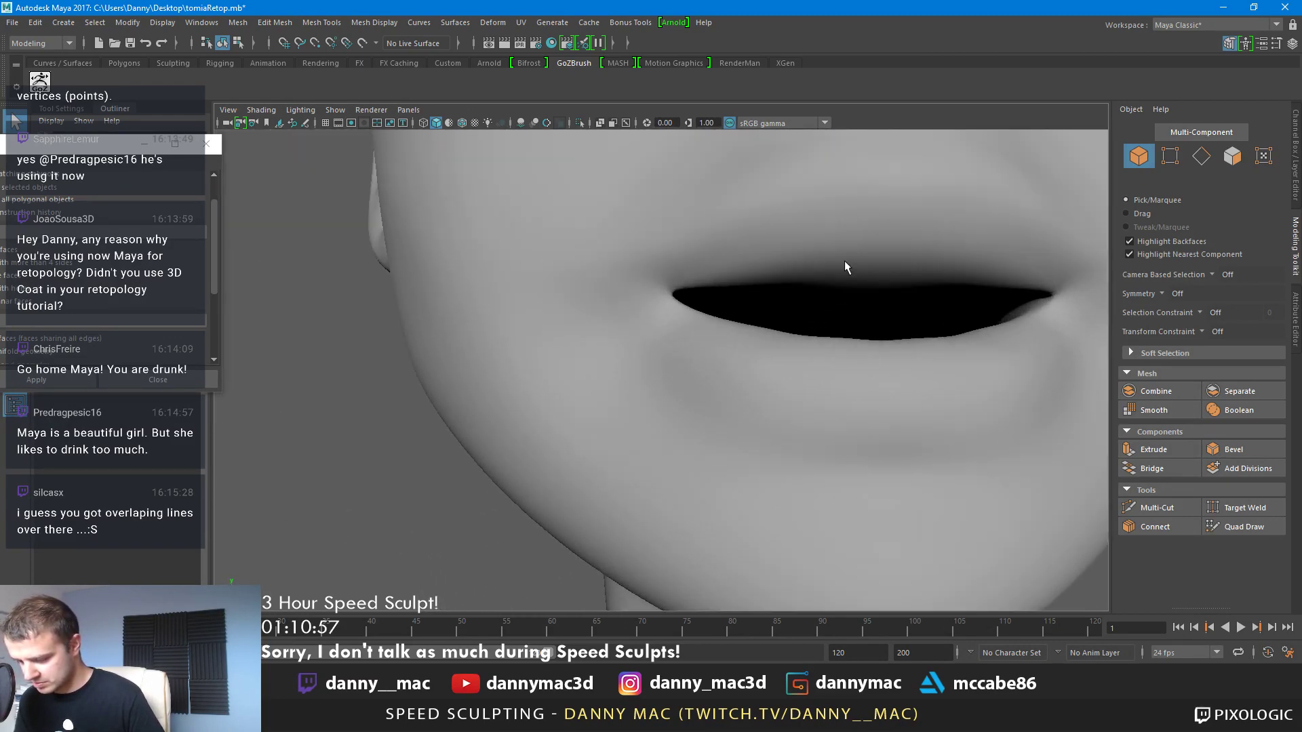
pyautogui.keyDown('alt'); pyautogui.moveTo(845, 267); pyautogui.dragTo(766, 373); pyautogui.keyUp('alt')
# Delete the face loop directly behind the lips and the remaining detached faces inside the mouth cavity
pyautogui.click(857, 349)
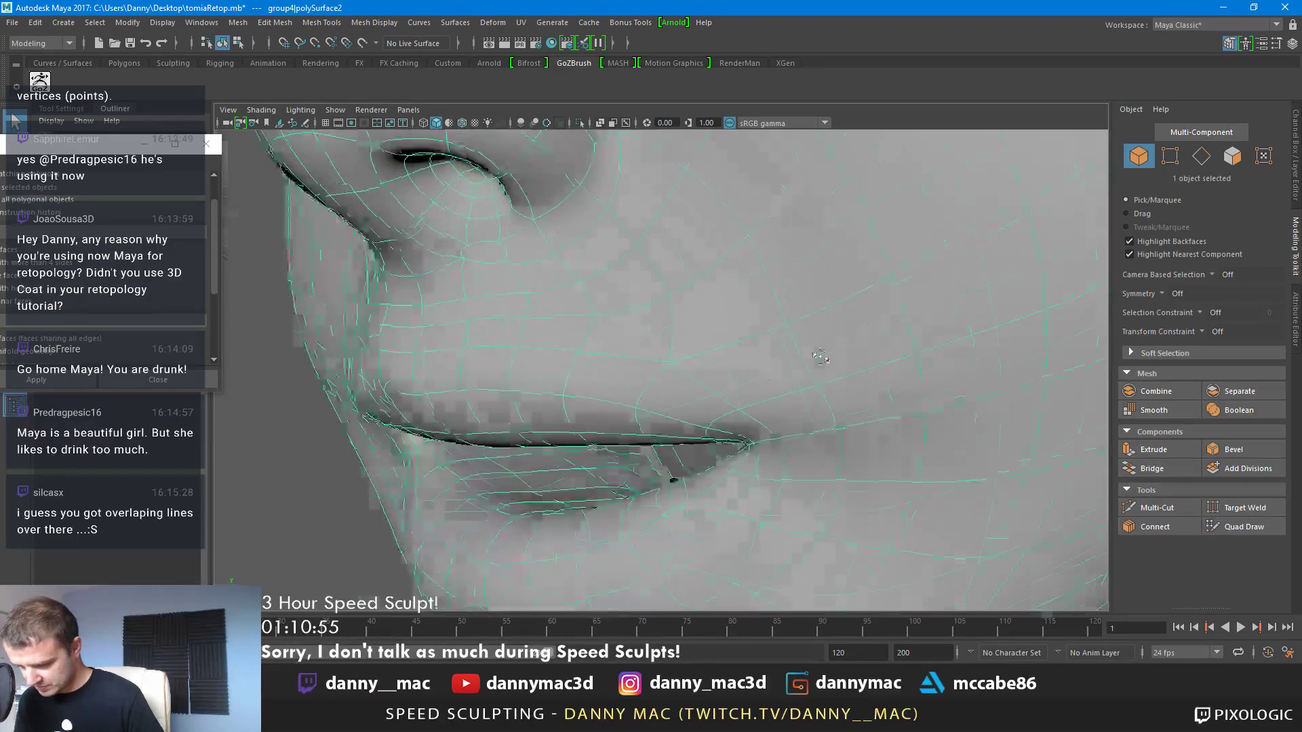
pyautogui.keyDown('alt'); pyautogui.moveTo(766, 373); pyautogui.dragTo(680, 401, button='right'); pyautogui.keyUp('alt')
pyautogui.keyDown('alt'); pyautogui.moveTo(680, 401); pyautogui.dragTo(642, 314); pyautogui.keyUp('alt')
pyautogui.keyDown('alt'); pyautogui.moveTo(642, 313); pyautogui.dragTo(779, 343, button='right'); pyautogui.keyUp('alt')
pyautogui.keyDown('alt'); pyautogui.moveTo(779, 344); pyautogui.dragTo(661, 229); pyautogui.keyUp('alt')
pyautogui.moveTo(662, 229); pyautogui.dragTo(657, 270, button='right')
pyautogui.click(685, 291)
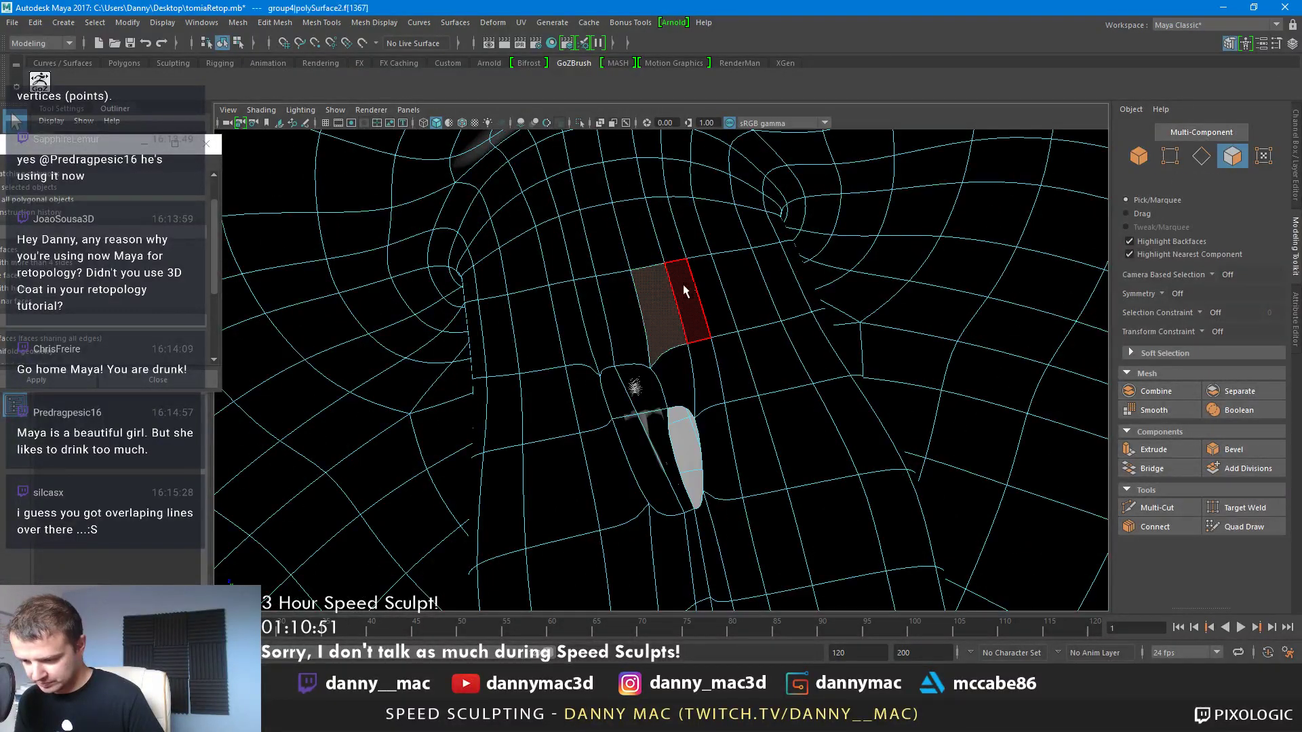
pyautogui.keyDown('shift'); pyautogui.doubleClick(686, 282); pyautogui.keyUp('shift')
pyautogui.press('Delete')
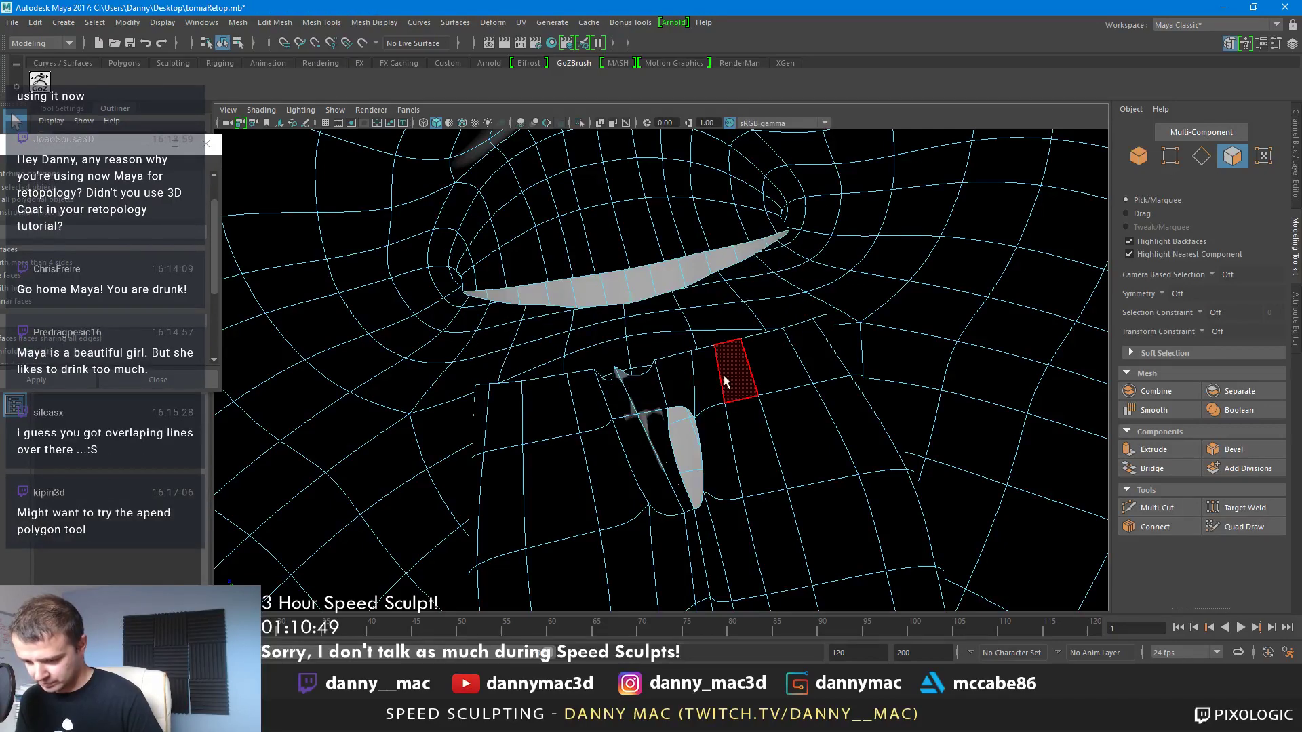
pyautogui.doubleClick(723, 377)
pyautogui.press('Delete')
# Select the complete border edge loop around the mouth opening
pyautogui.moveTo(645, 267)
pyautogui.mouseDown(button='right')
pyautogui.moveTo(634, 256)
pyautogui.moveTo(641, 268)
pyautogui.mouseUp(button='right')
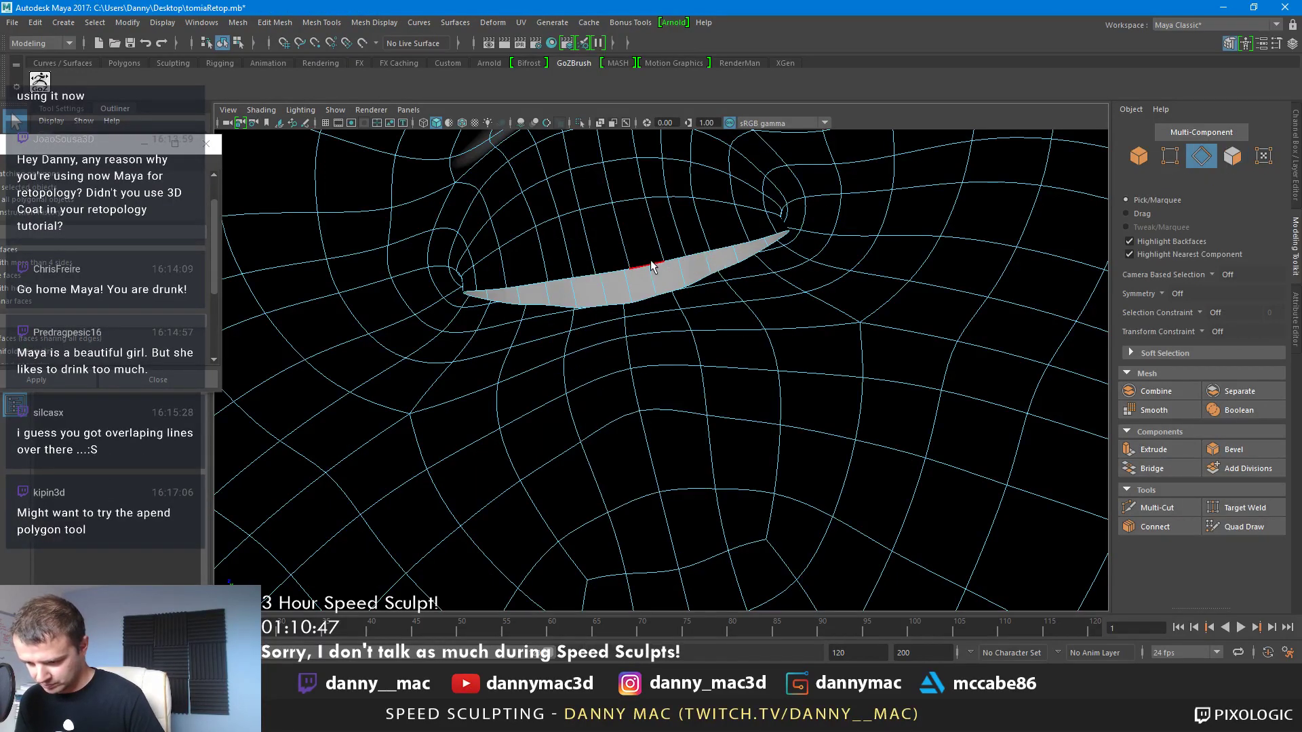
pyautogui.click(685, 256)
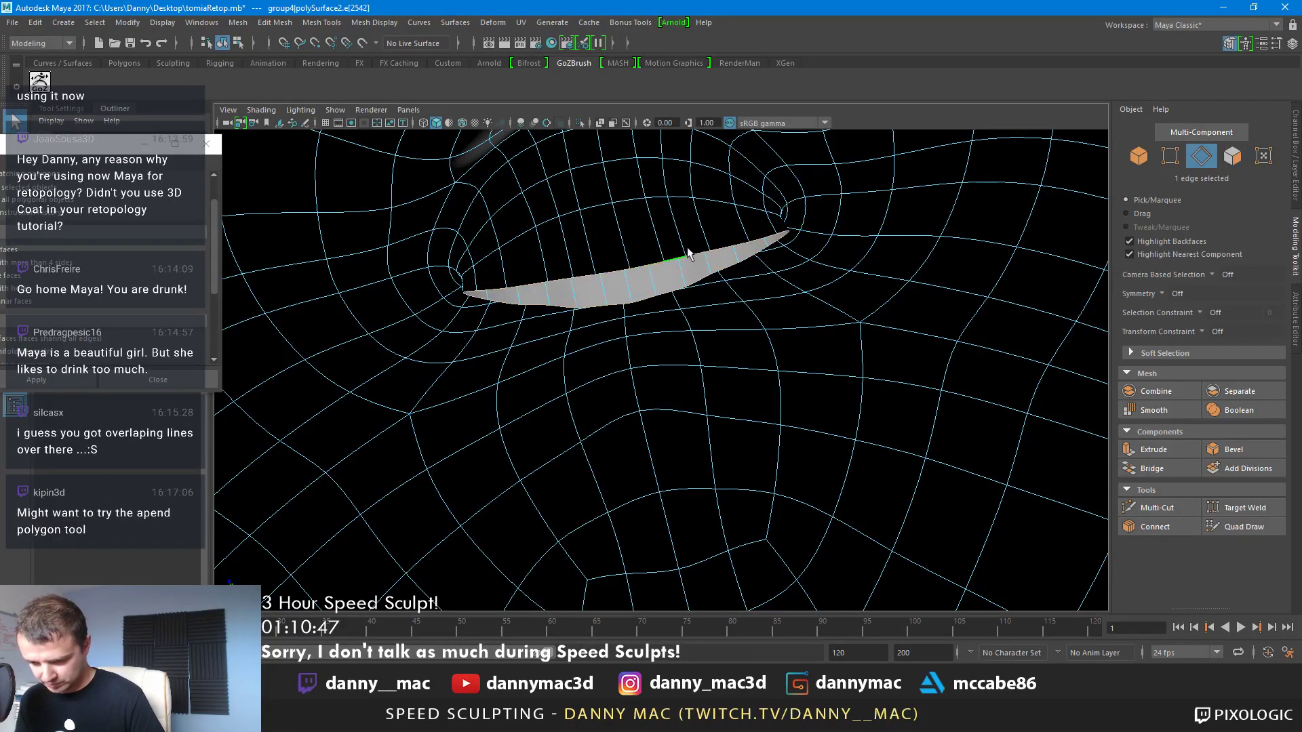
# Try to add the Extrude command to the GoZBrush shelf
pyautogui.click(336, 25)
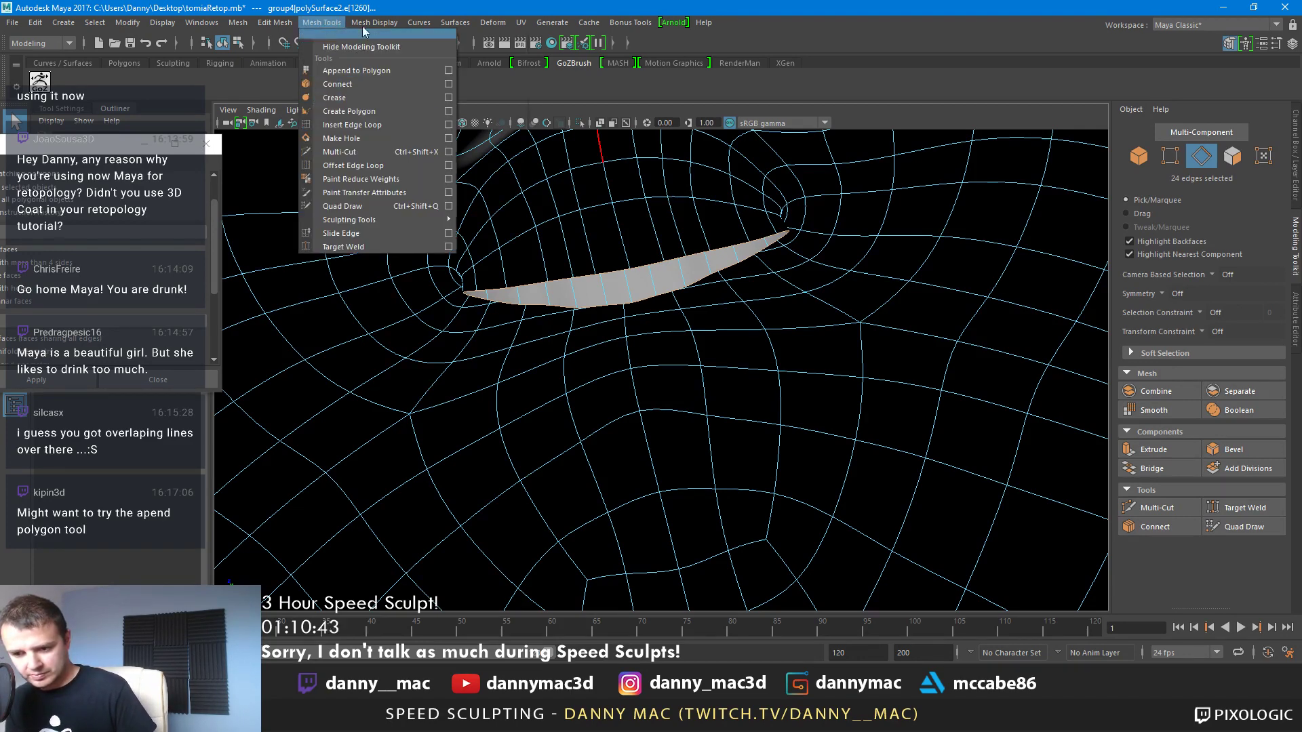
pyautogui.moveTo(375, 22)
pyautogui.moveTo(275, 23)
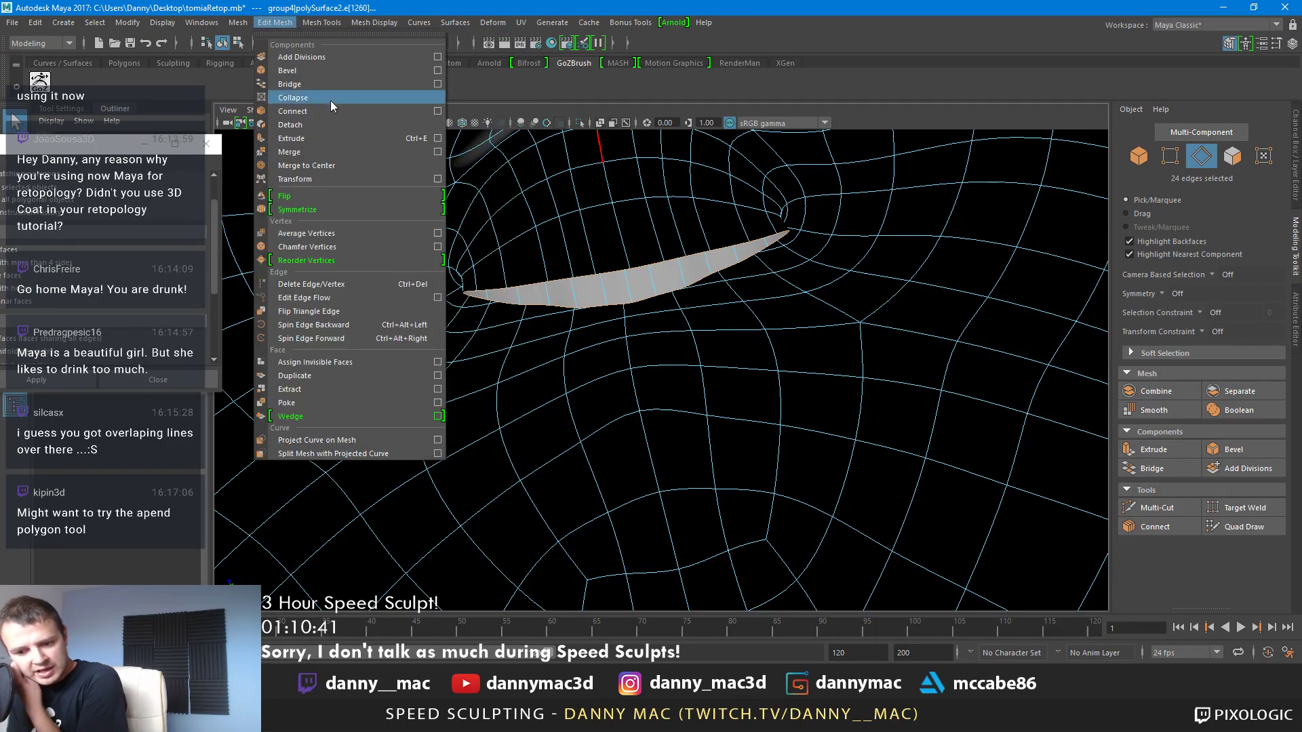
pyautogui.click(335, 137)
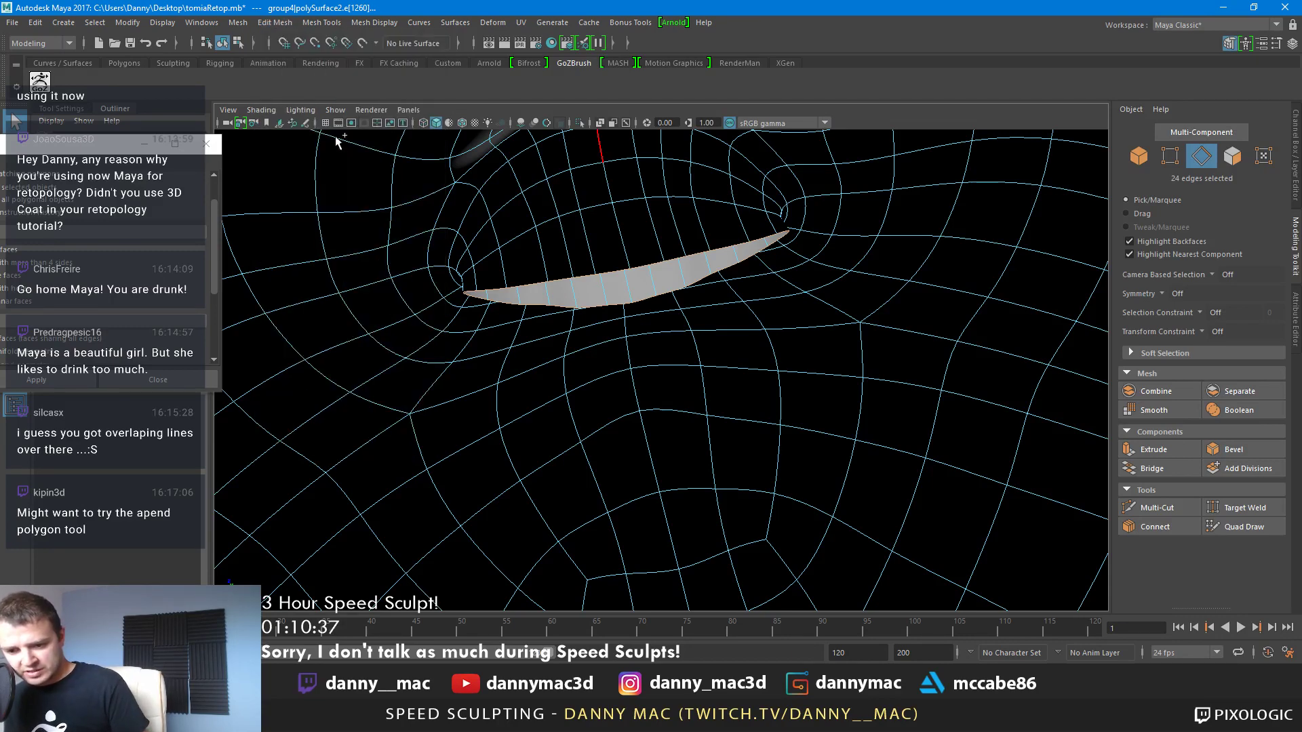
pyautogui.click(263, 22)
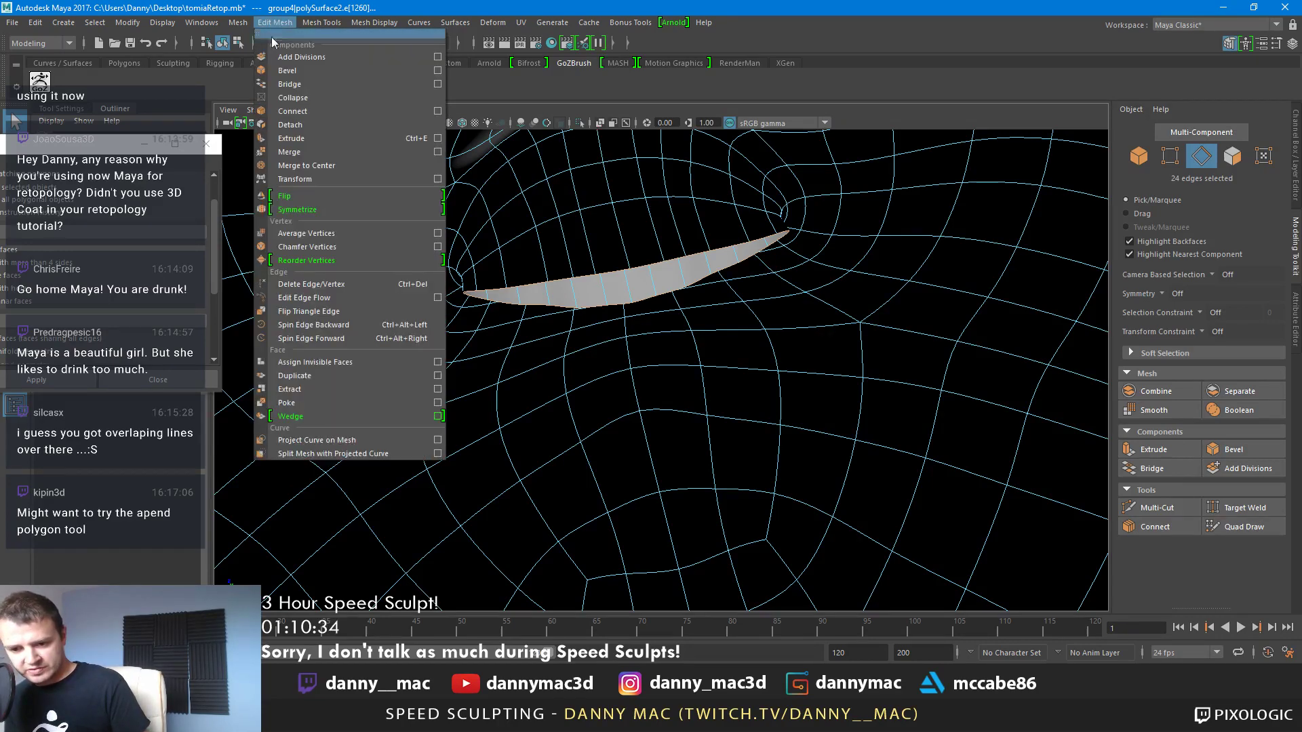
pyautogui.click(322, 158)
pyautogui.click(276, 23)
pyautogui.click(310, 124)
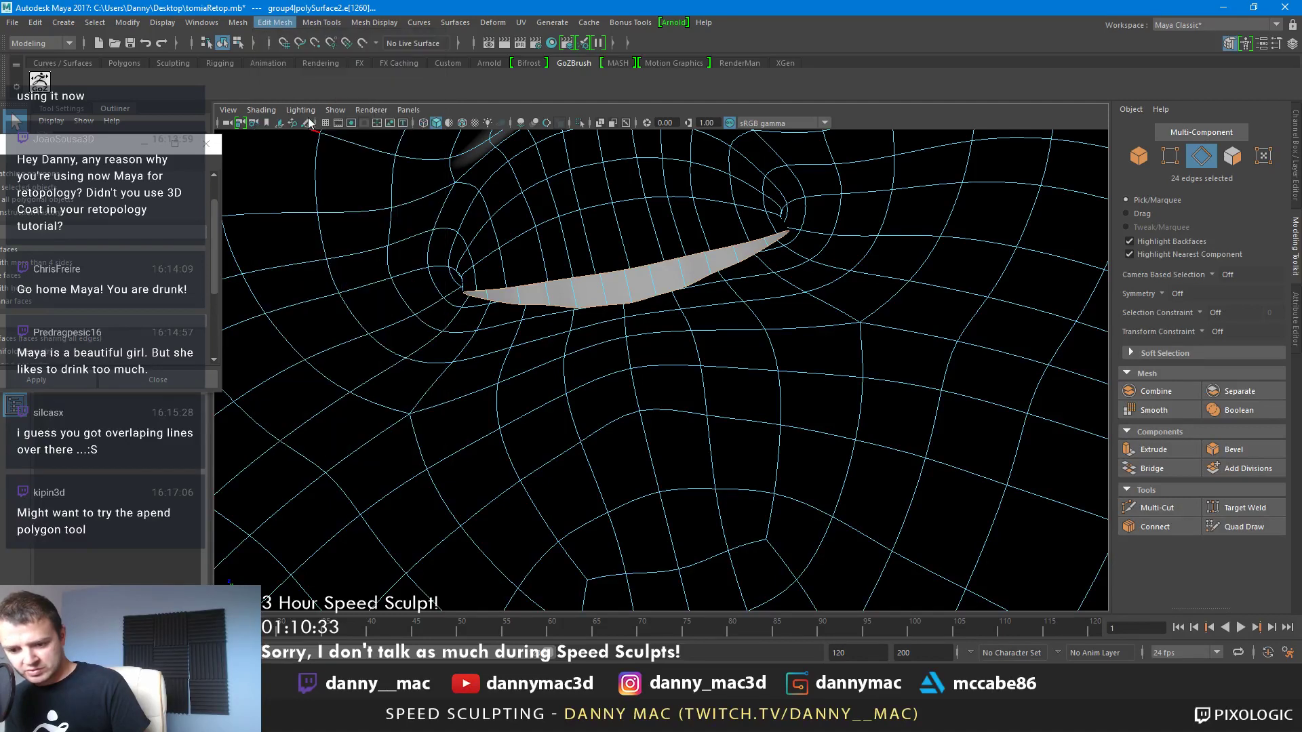
pyautogui.click(277, 23)
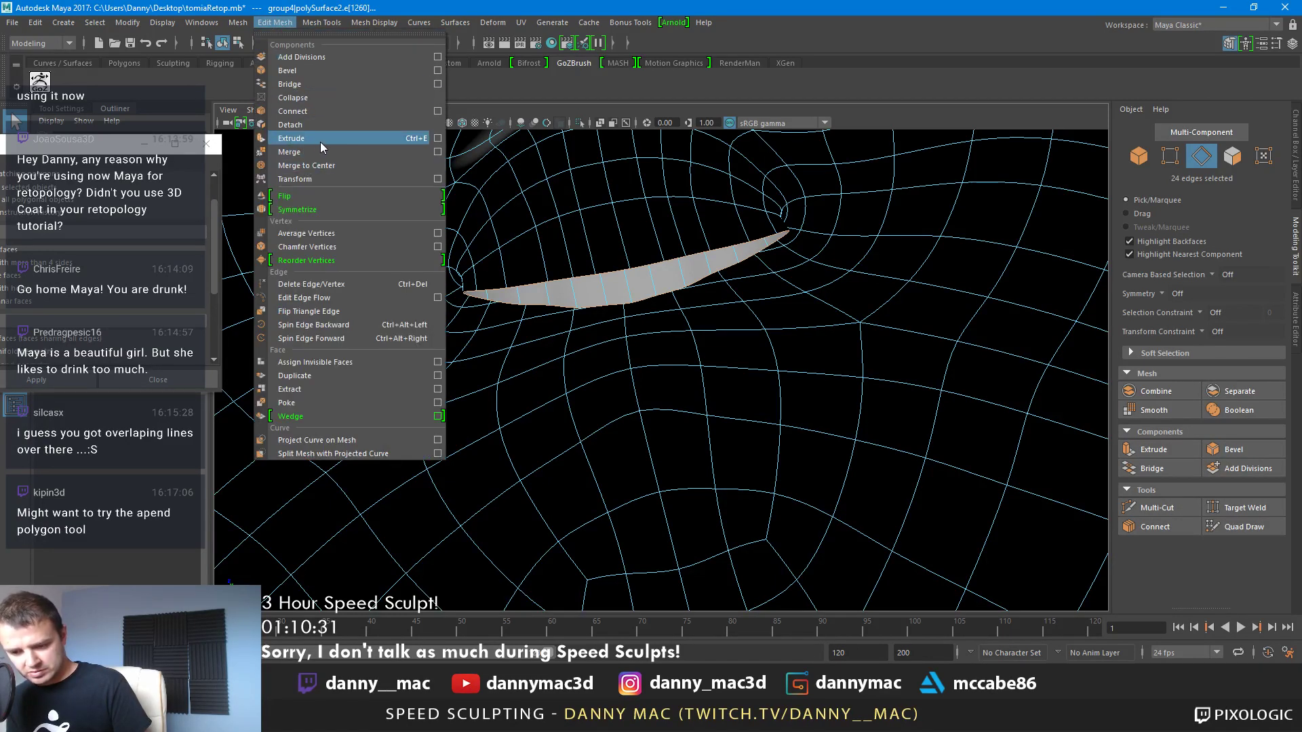
pyautogui.click(174, 74)
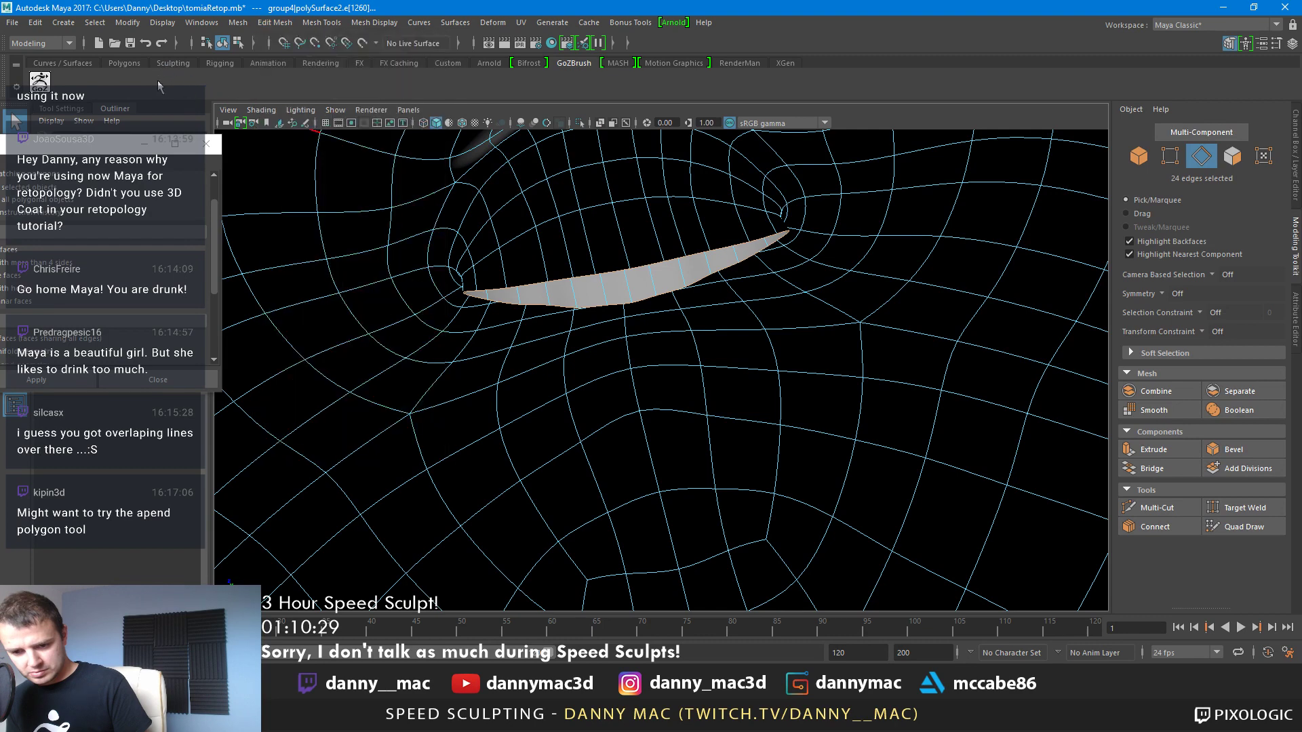
# Extrude the mouth's border edge loop inward into the head and display the mesh unsmoothed
pyautogui.click(282, 23)
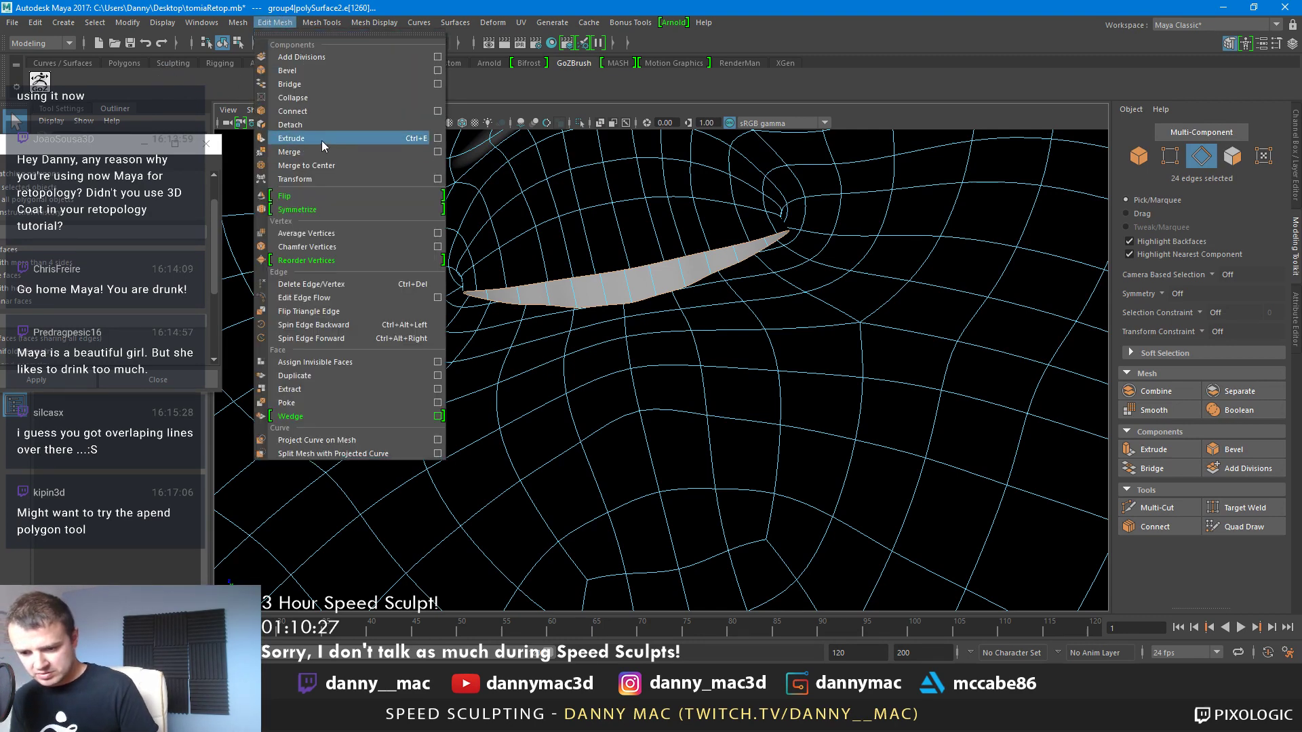
pyautogui.click(298, 137)
pyautogui.moveTo(528, 333); pyautogui.dragTo(551, 430)
pyautogui.press('1')
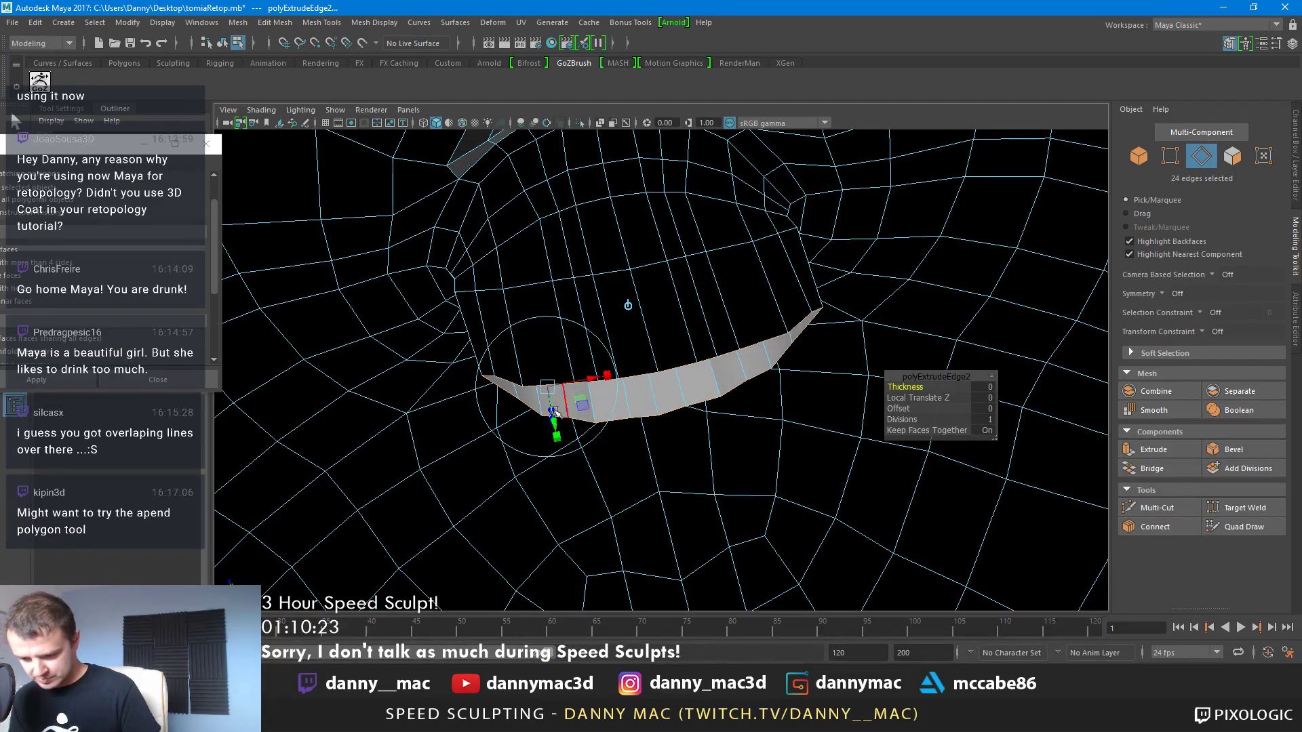
pyautogui.press('r')
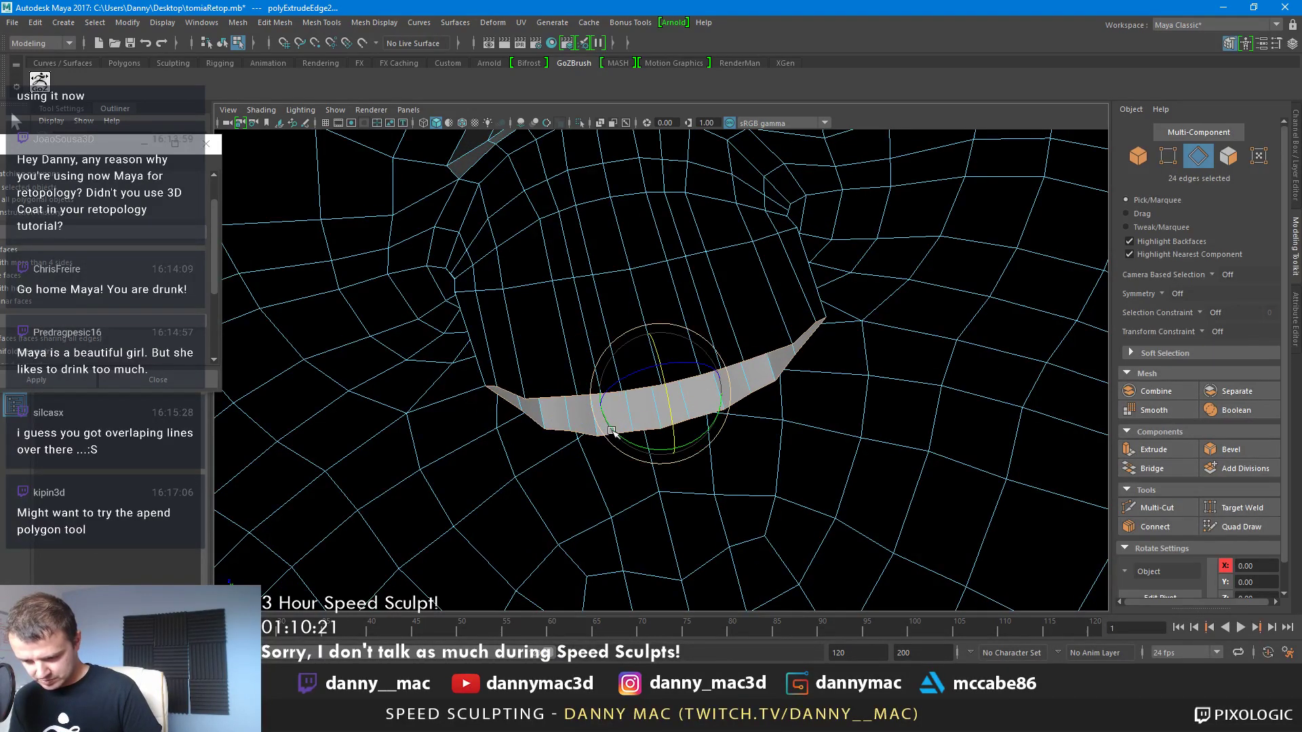
# Enable Object X symmetry and move the extruded edge near the lower mouth corner outward to about X 2.05
pyautogui.scroll(-5, 690, 412)
pyautogui.keyDown('alt'); pyautogui.moveTo(690, 411); pyautogui.dragTo(596, 403); pyautogui.keyUp('alt')
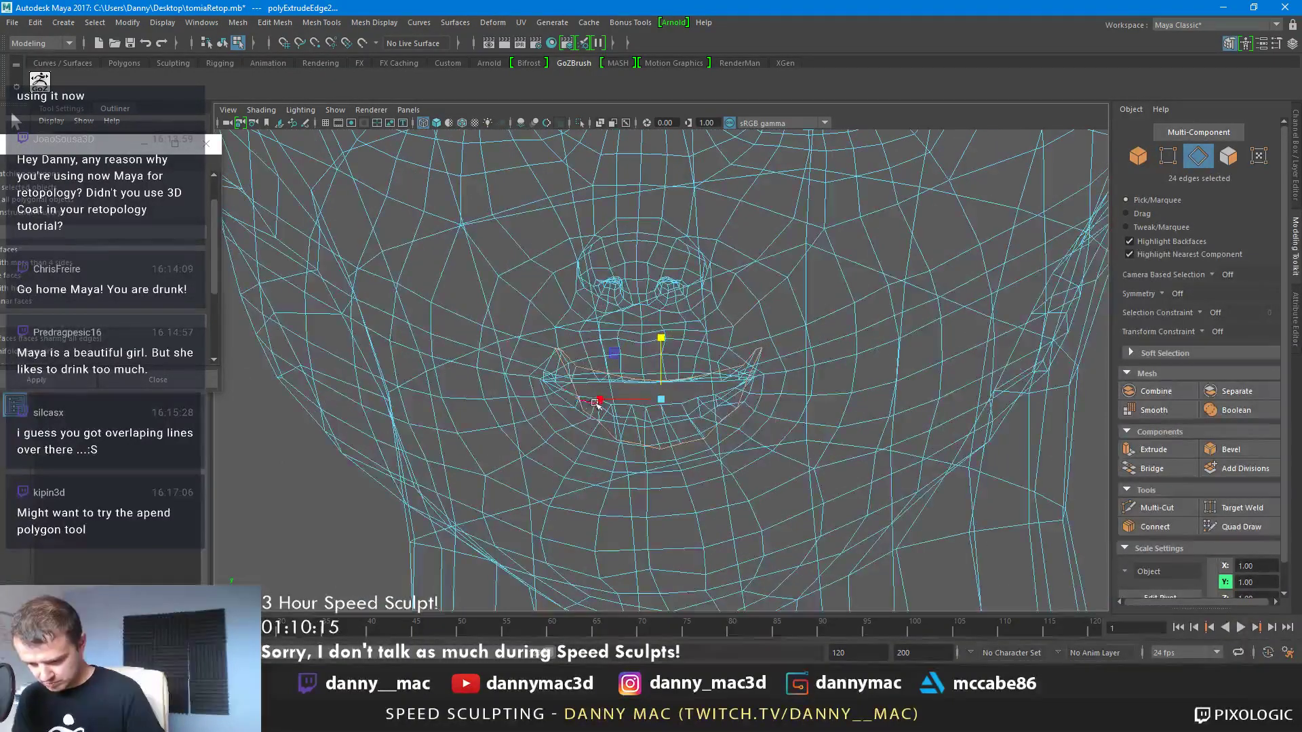
pyautogui.click(559, 388)
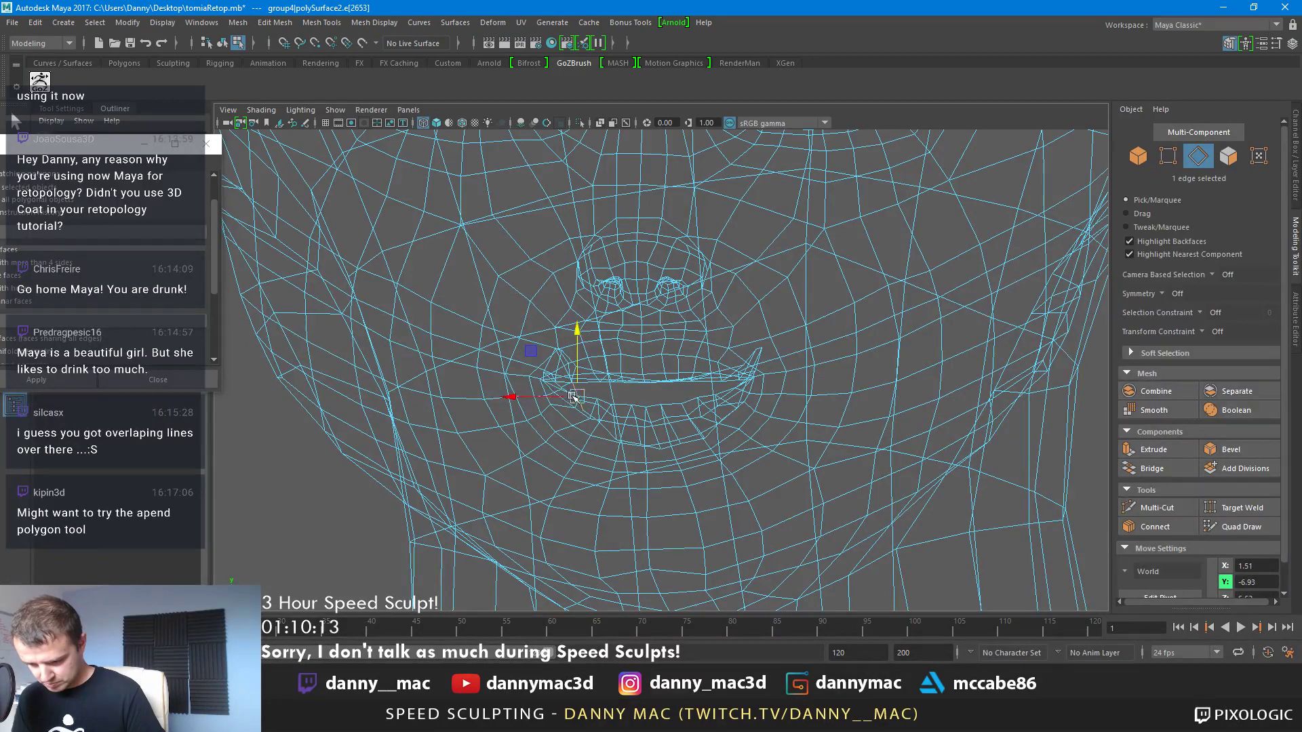
pyautogui.moveTo(573, 396); pyautogui.dragTo(577, 397)
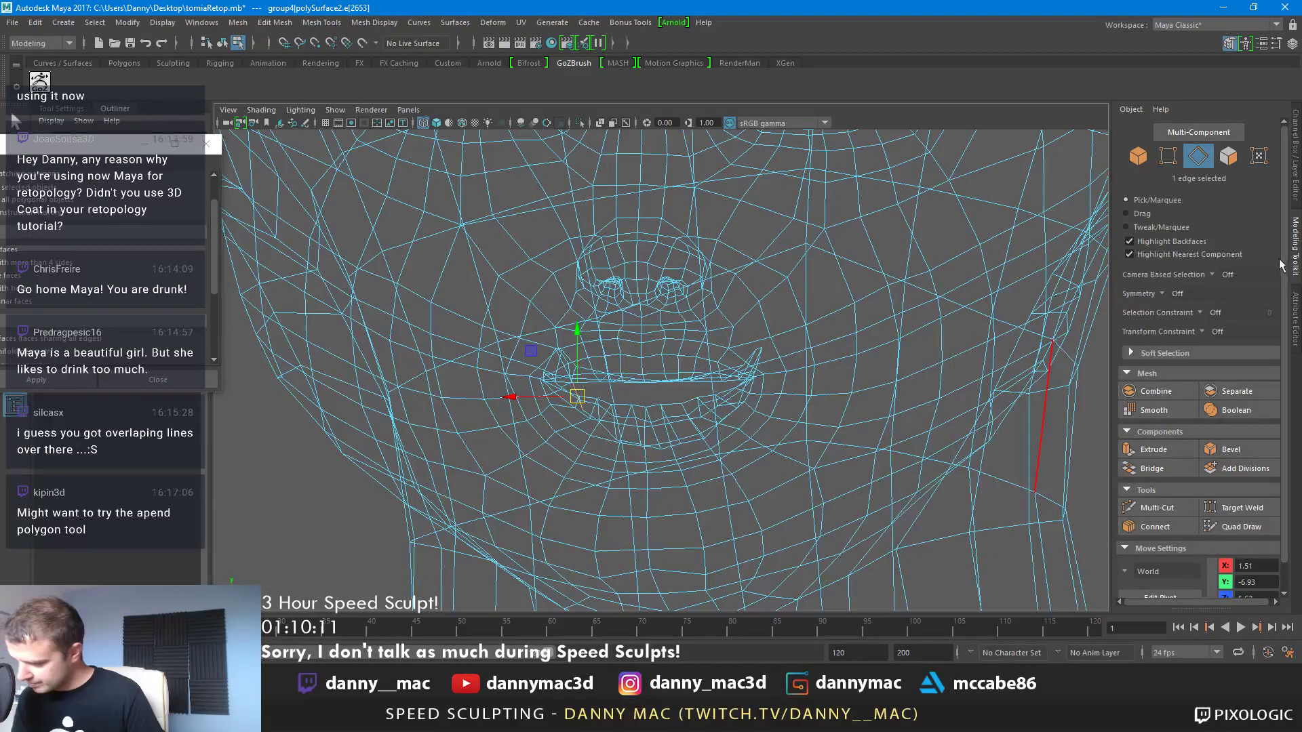
pyautogui.click(1162, 295)
pyautogui.click(1195, 312)
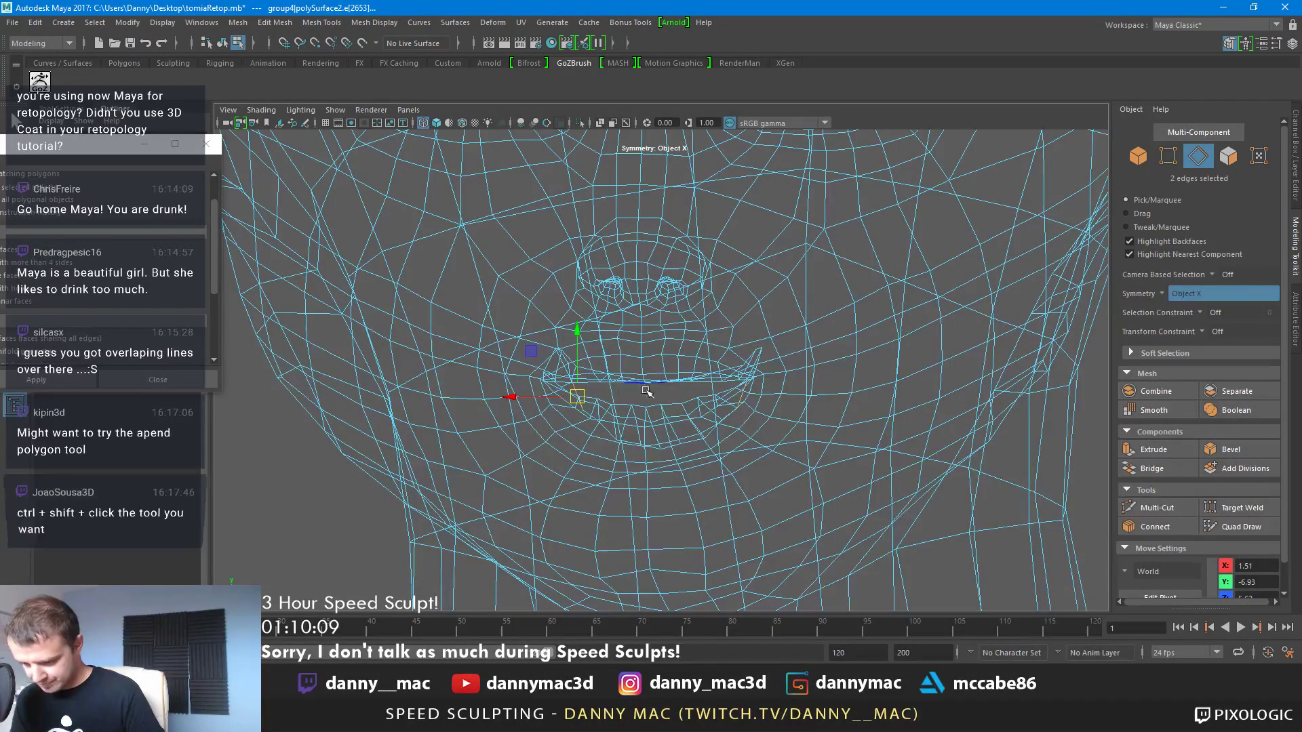
pyautogui.click(573, 398)
pyautogui.moveTo(573, 398); pyautogui.dragTo(552, 401)
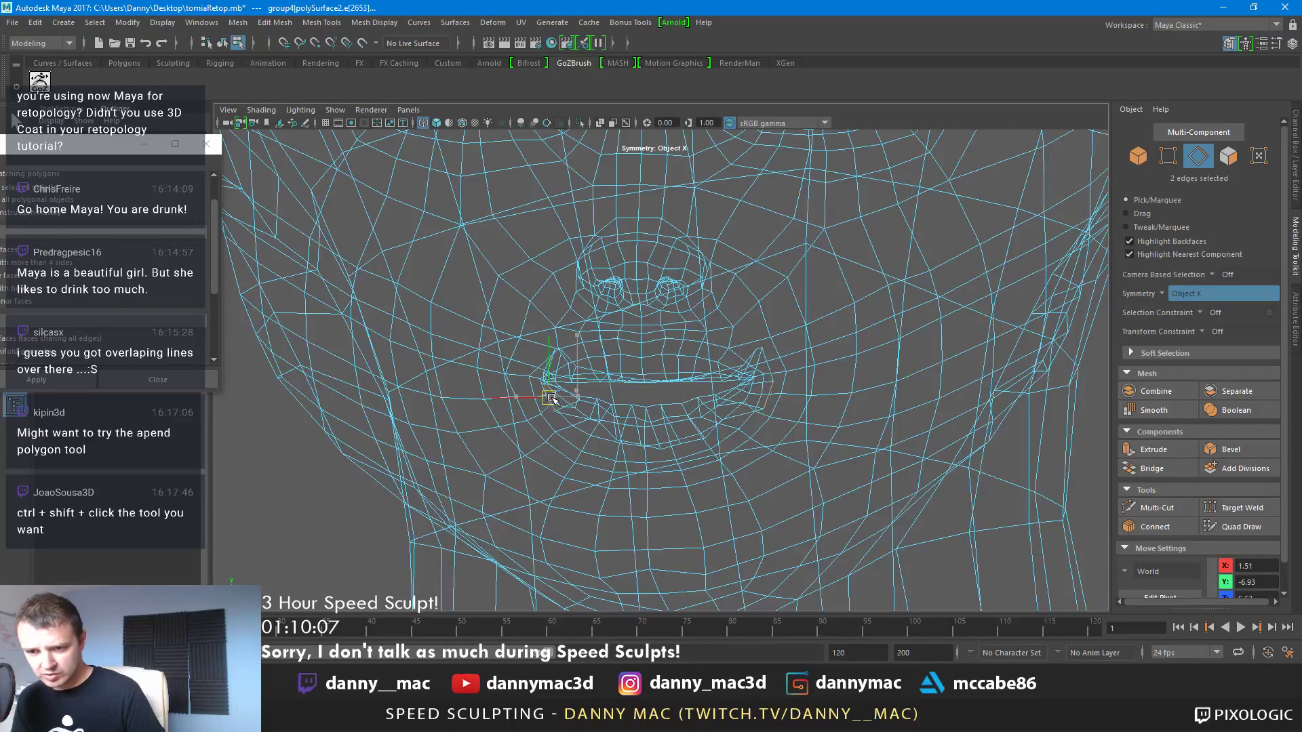
# Add an Extrude shortcut to the GoZBrush shelf beside the existing GoZ icon
pyautogui.click(321, 23)
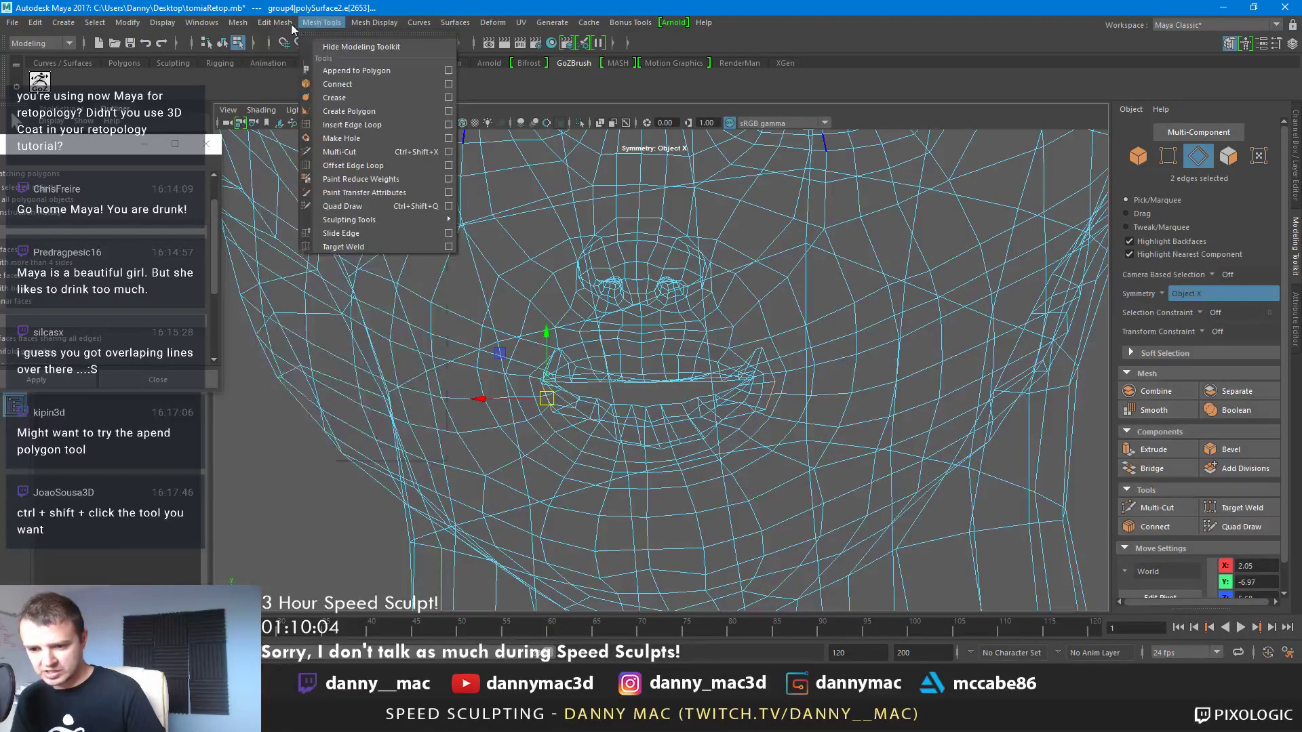
pyautogui.click(274, 23)
pyautogui.click(278, 22)
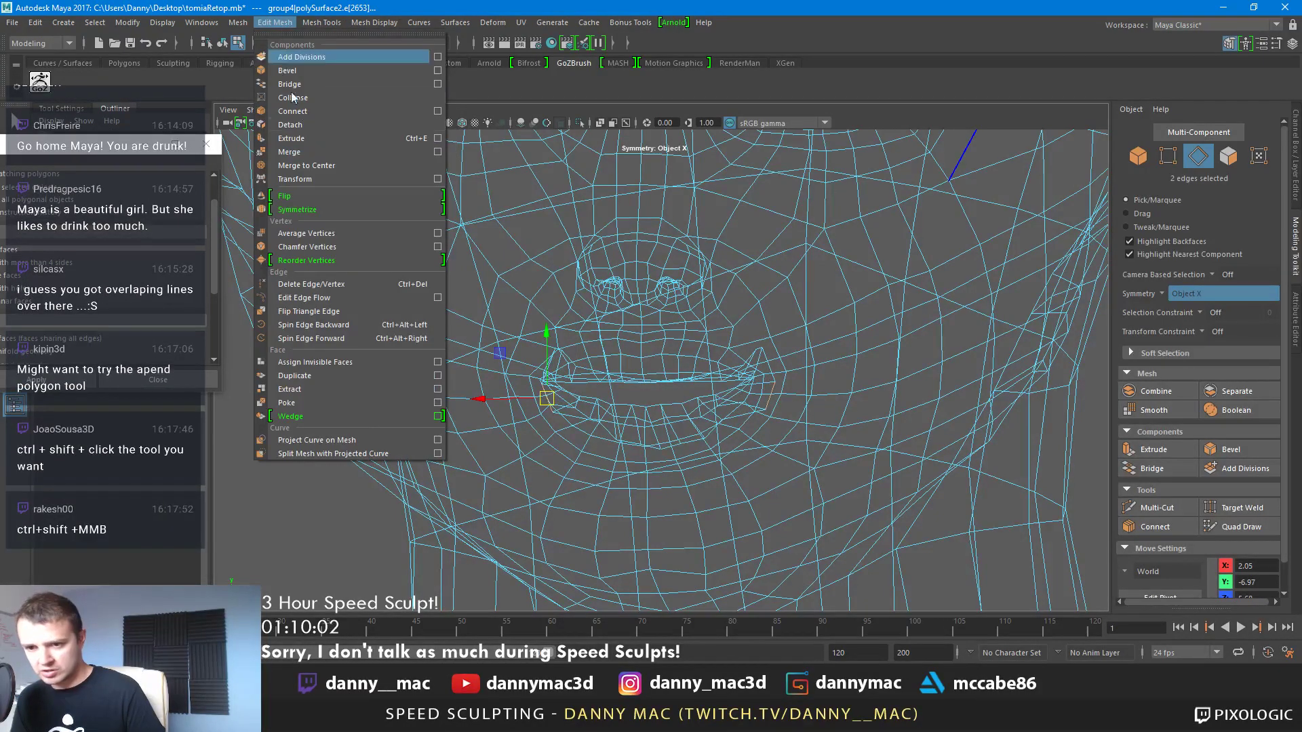
pyautogui.click(322, 135)
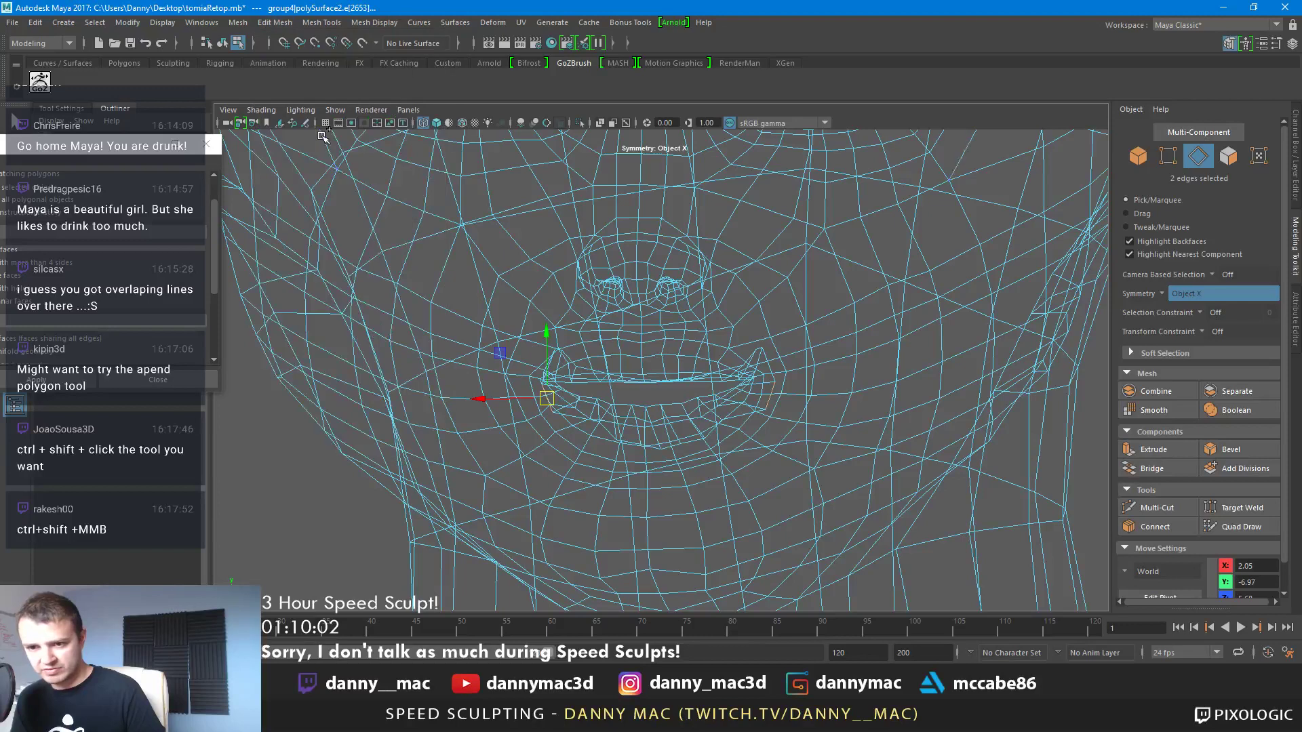
pyautogui.click(274, 23)
pyautogui.click(314, 95)
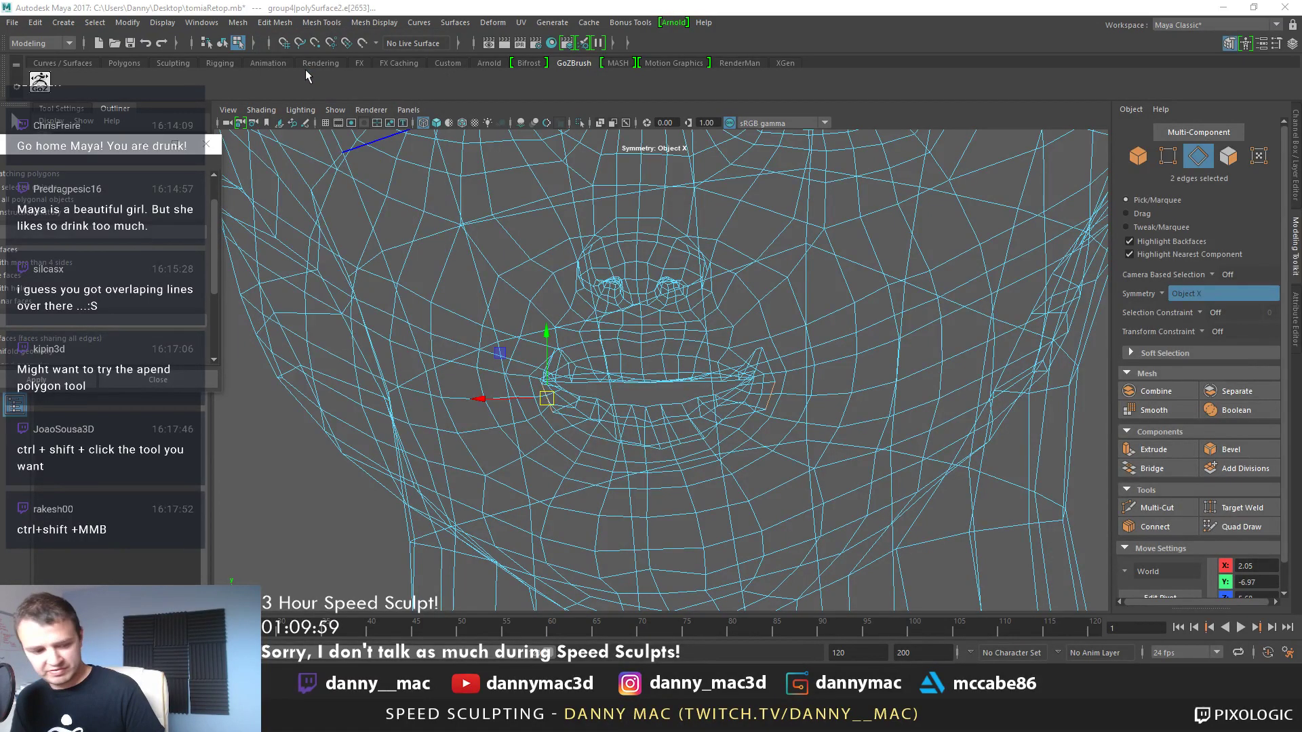
pyautogui.click(282, 22)
pyautogui.click(324, 123)
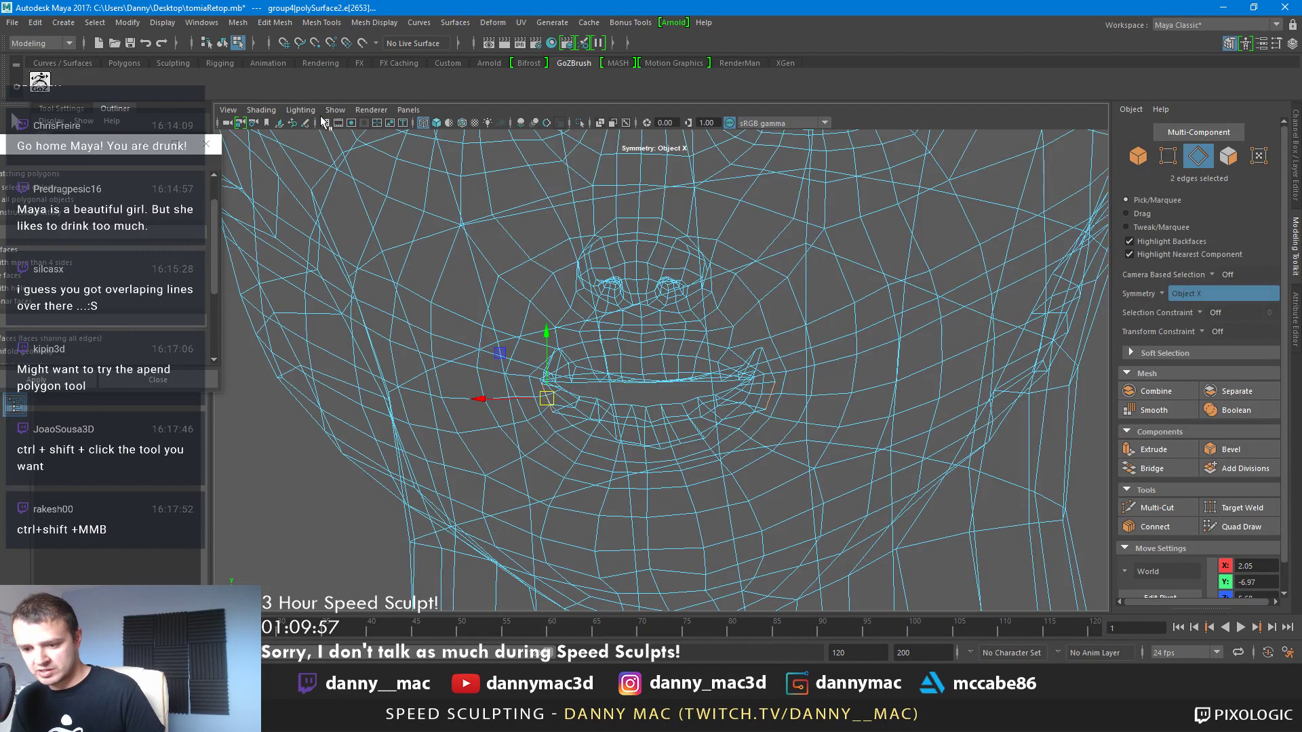
pyautogui.click(278, 23)
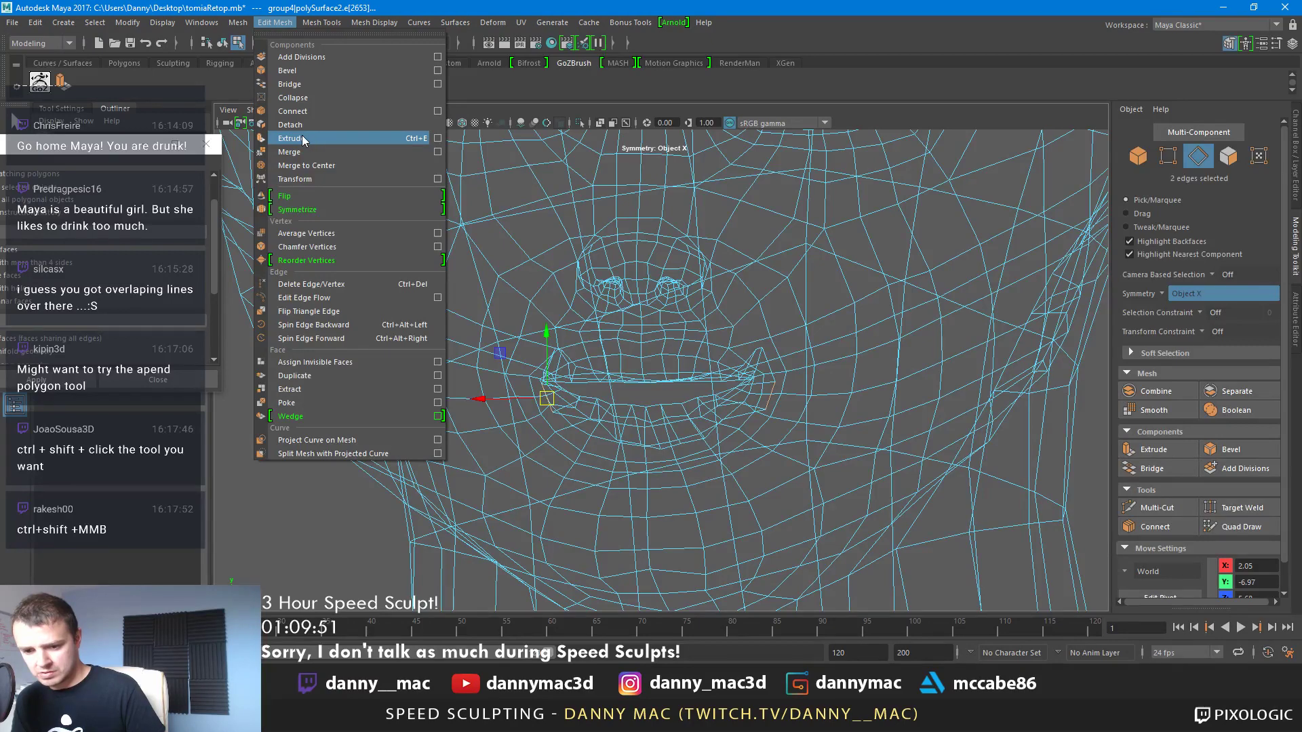
pyautogui.press('Escape')
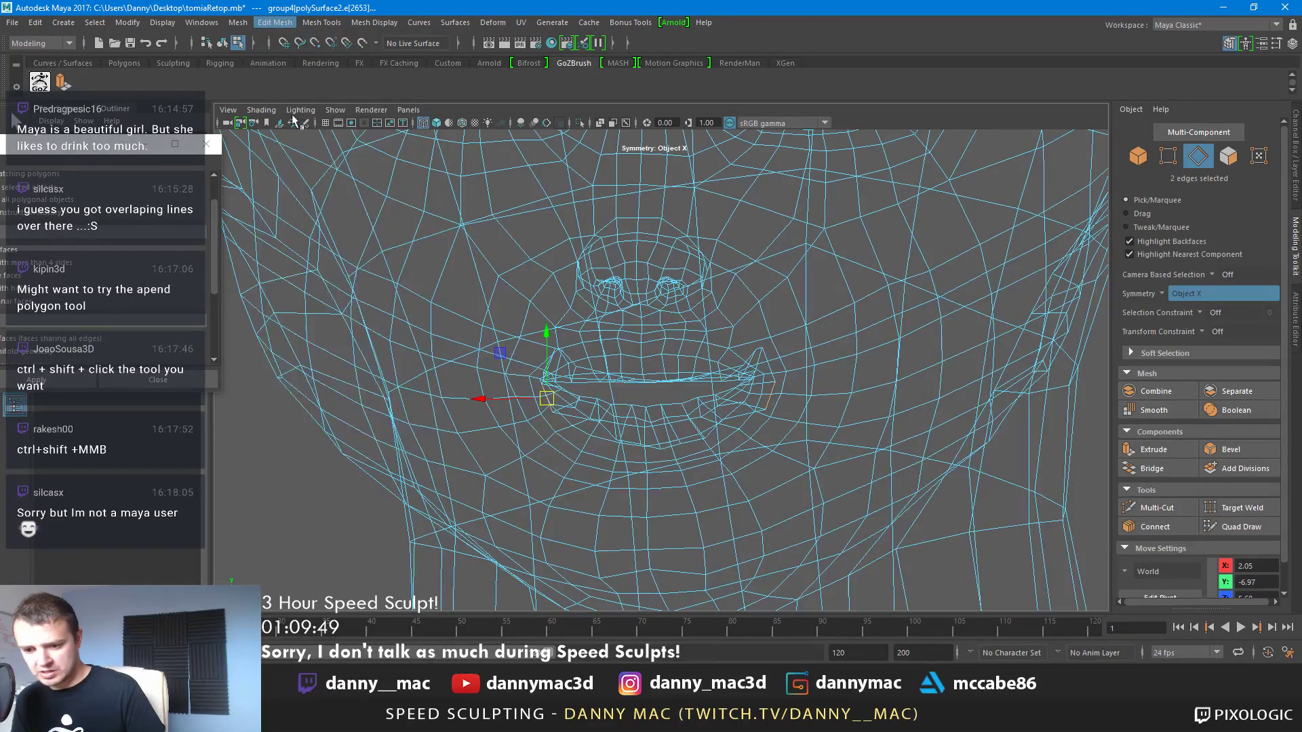
pyautogui.click(274, 23)
pyautogui.click(298, 89)
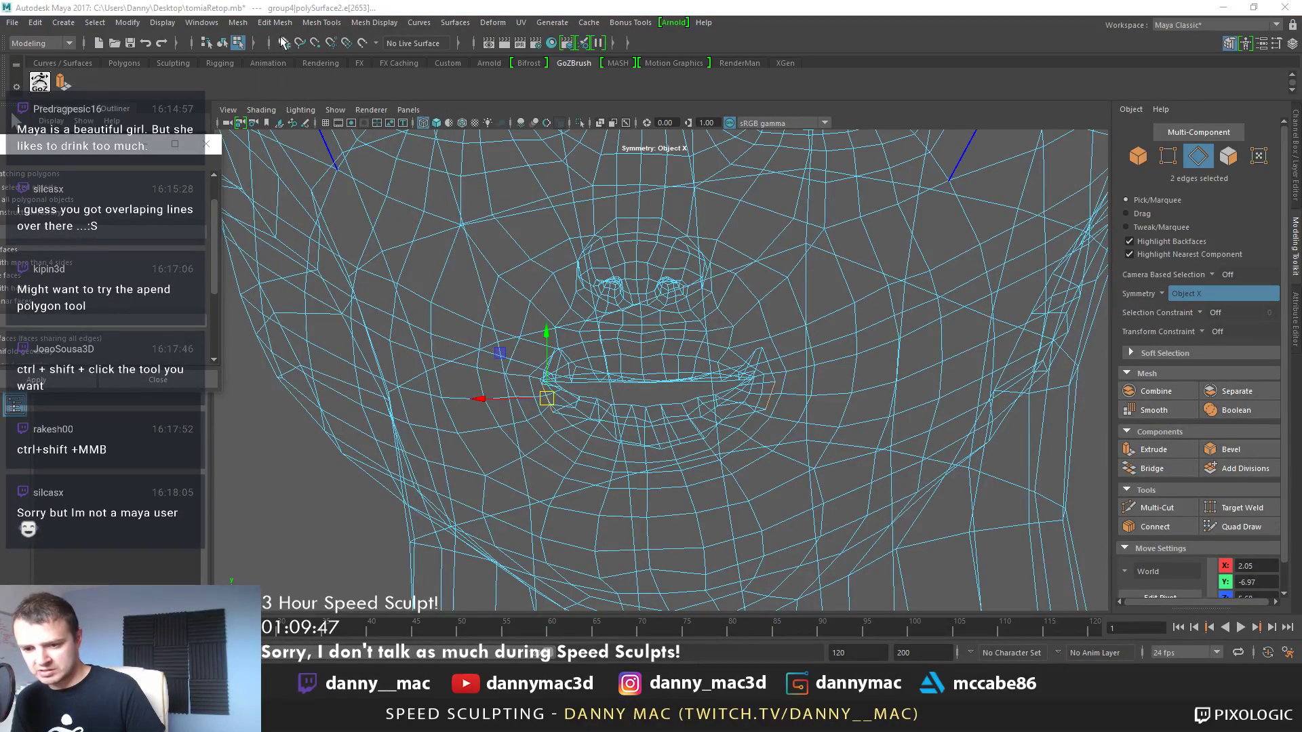
pyautogui.click(283, 25)
pyautogui.click(304, 96)
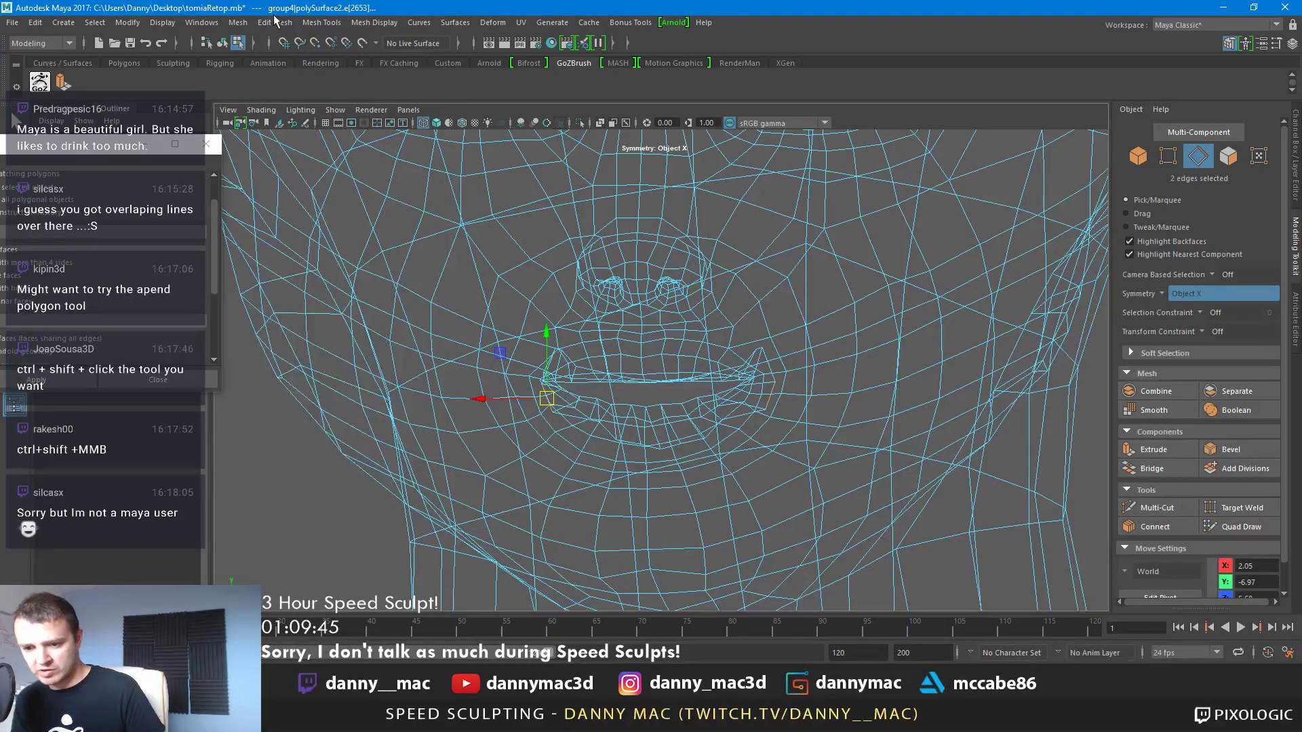
pyautogui.click(274, 22)
pyautogui.click(290, 79)
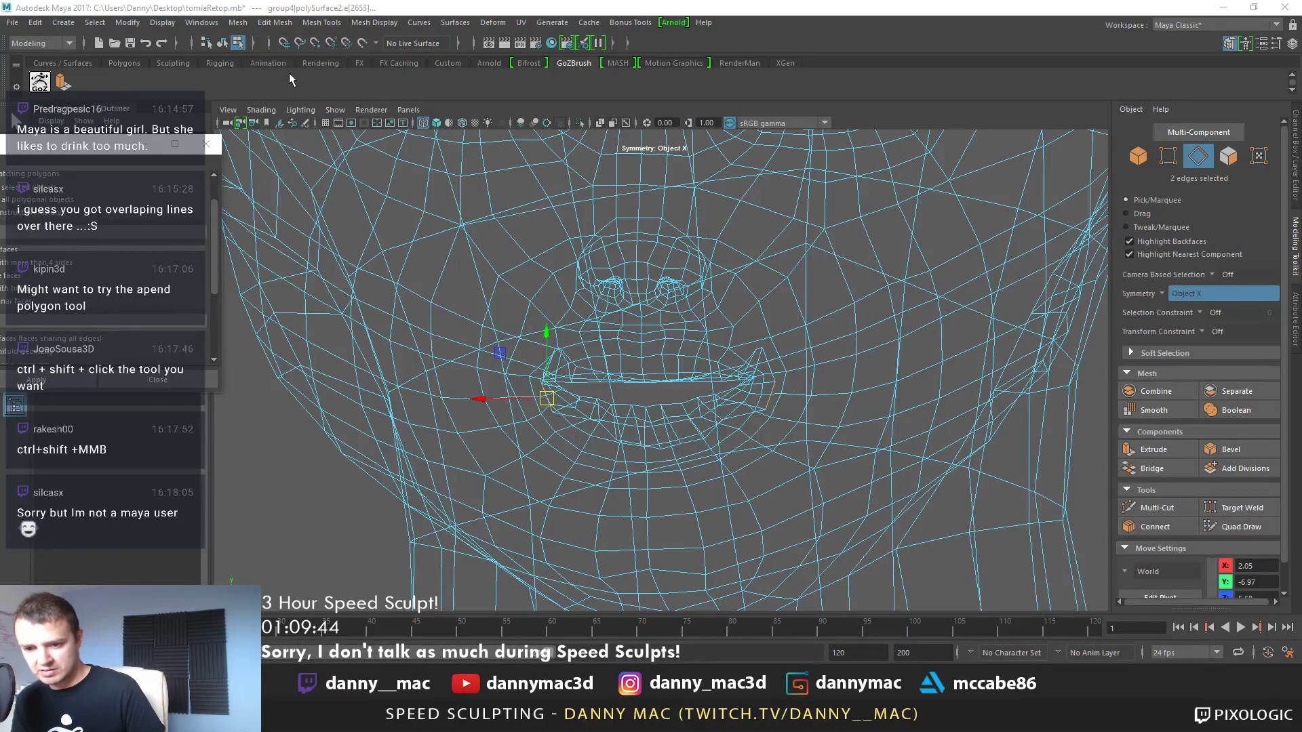
pyautogui.click(288, 25)
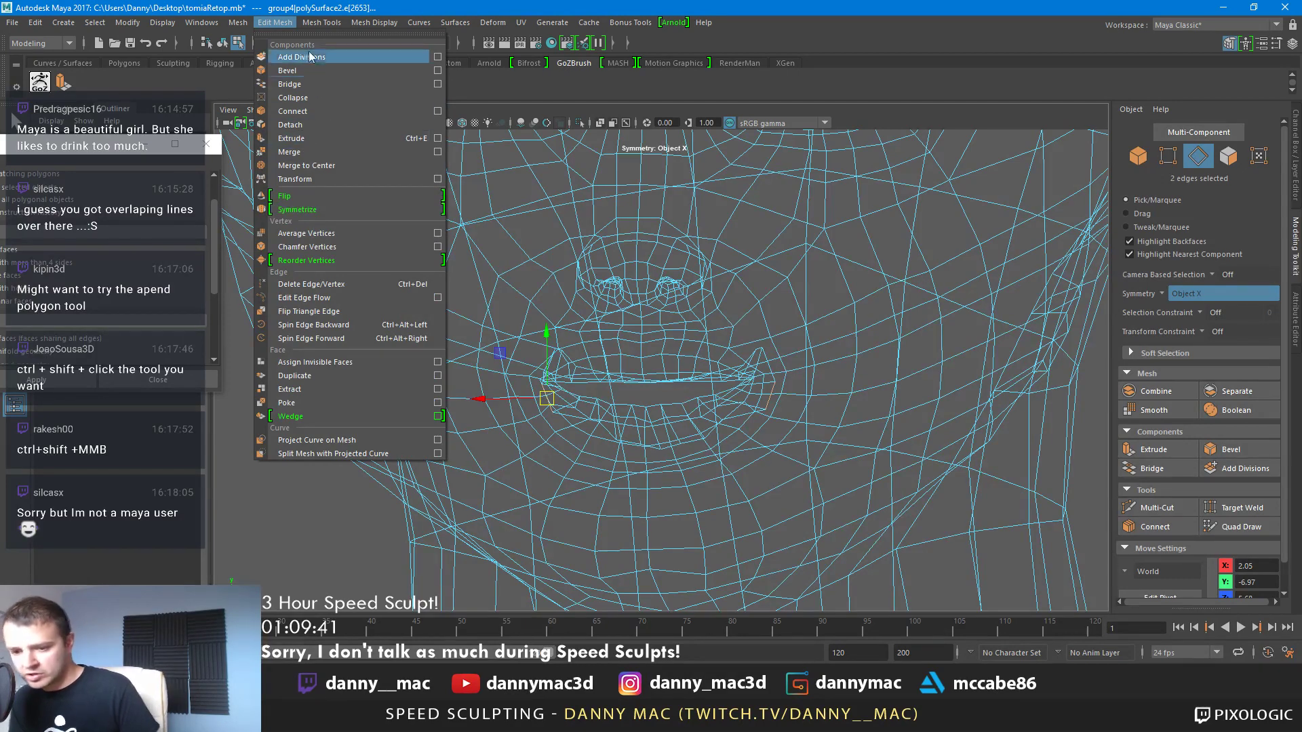
pyautogui.click(283, 24)
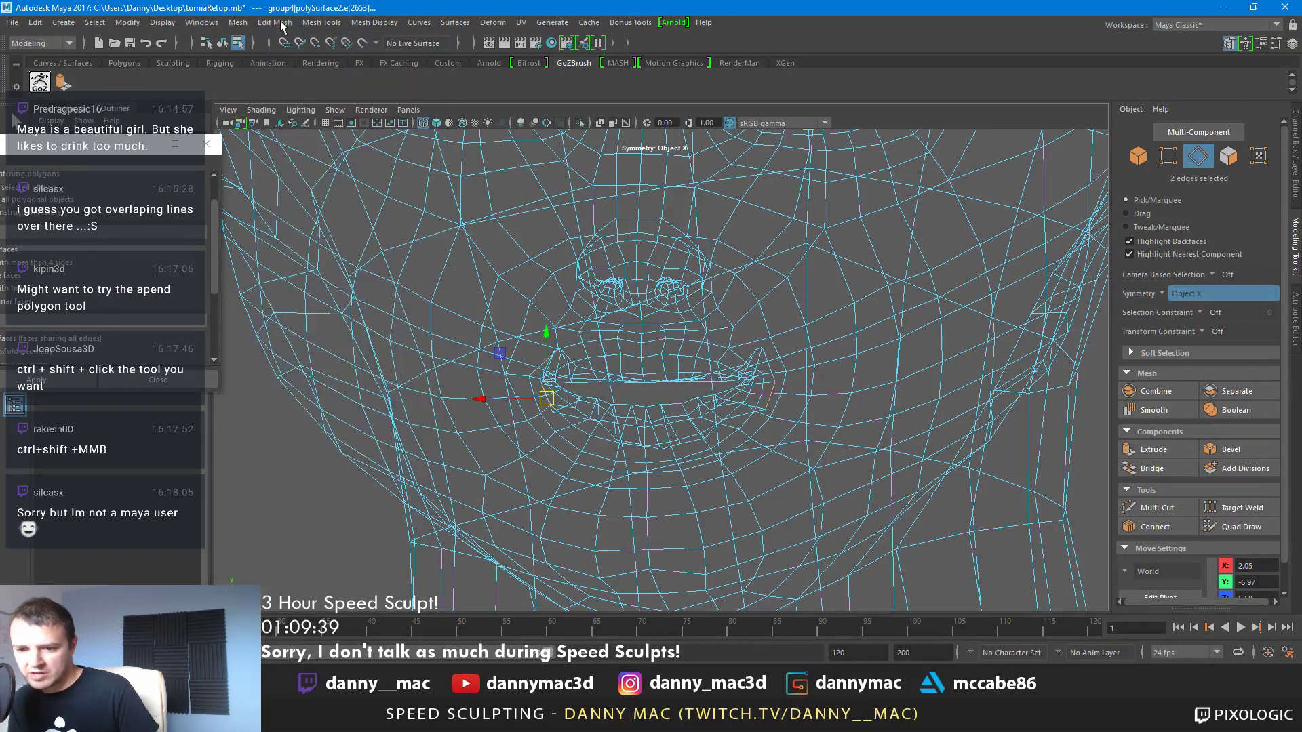
pyautogui.click(276, 23)
pyautogui.click(277, 25)
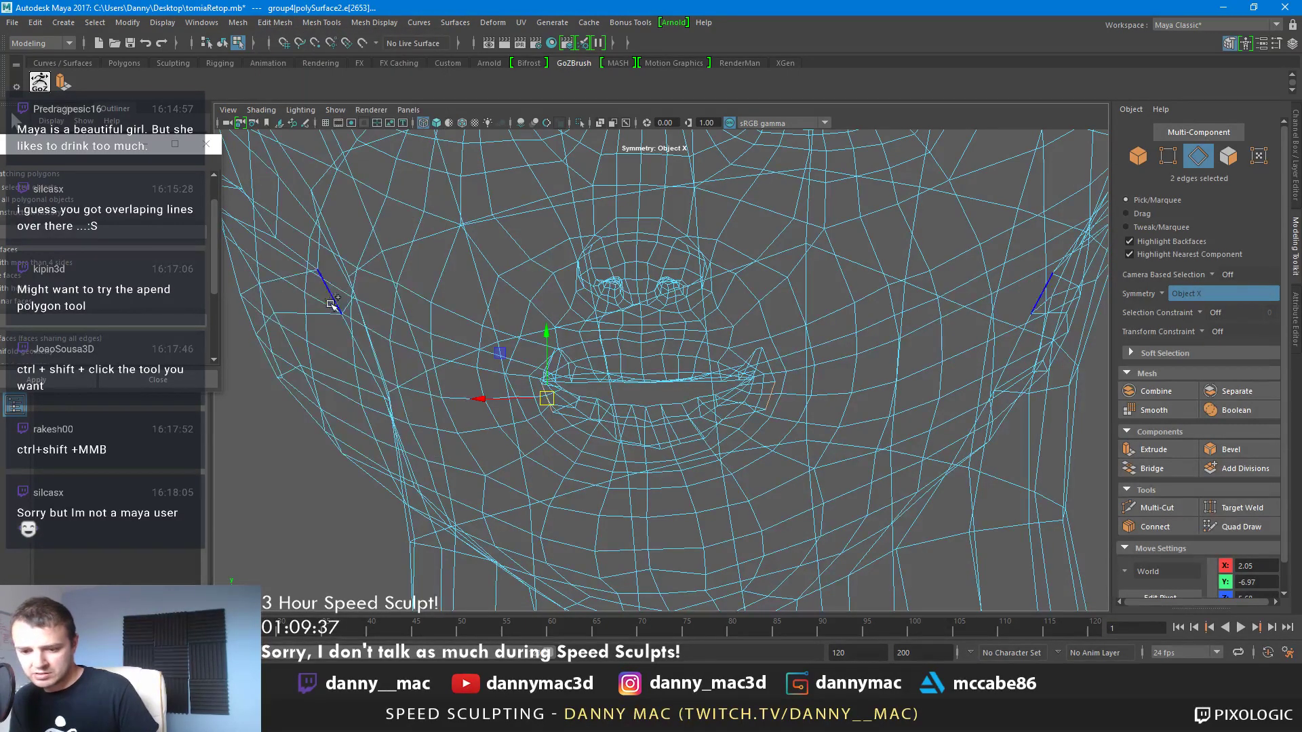
pyautogui.click(276, 23)
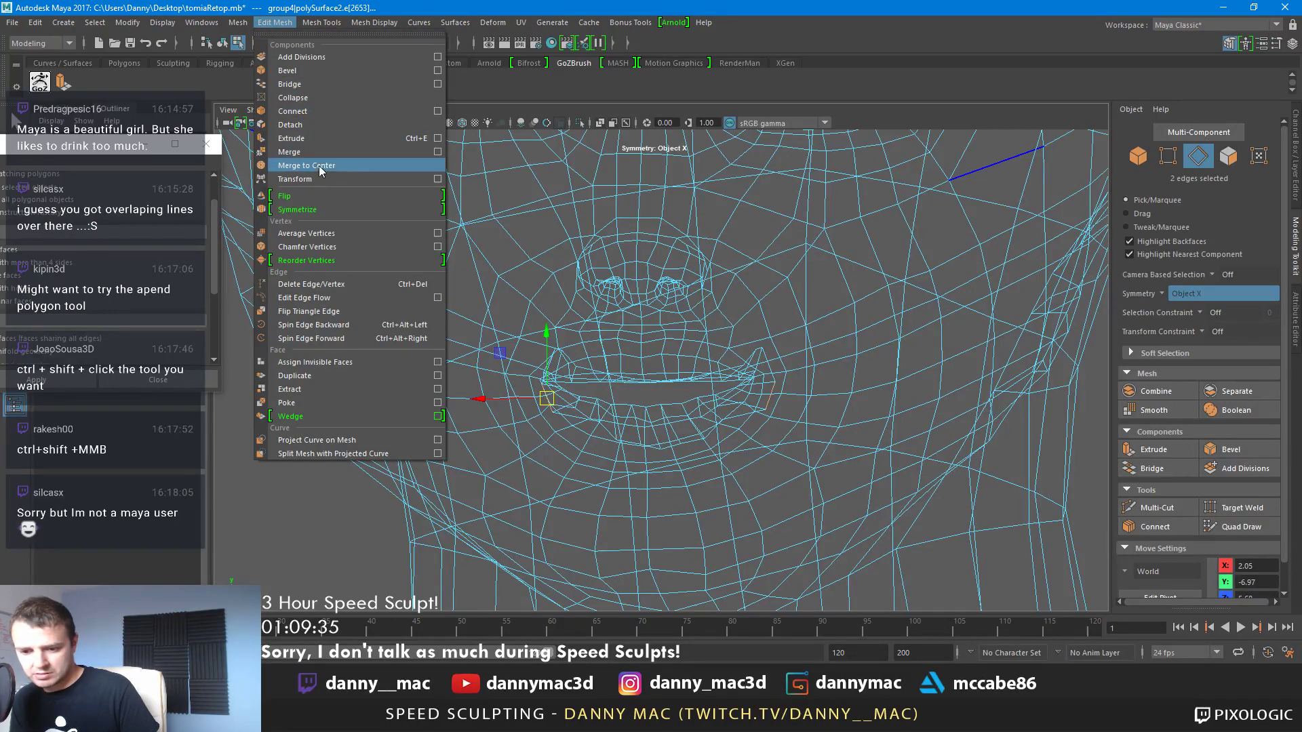
pyautogui.moveTo(321, 22)
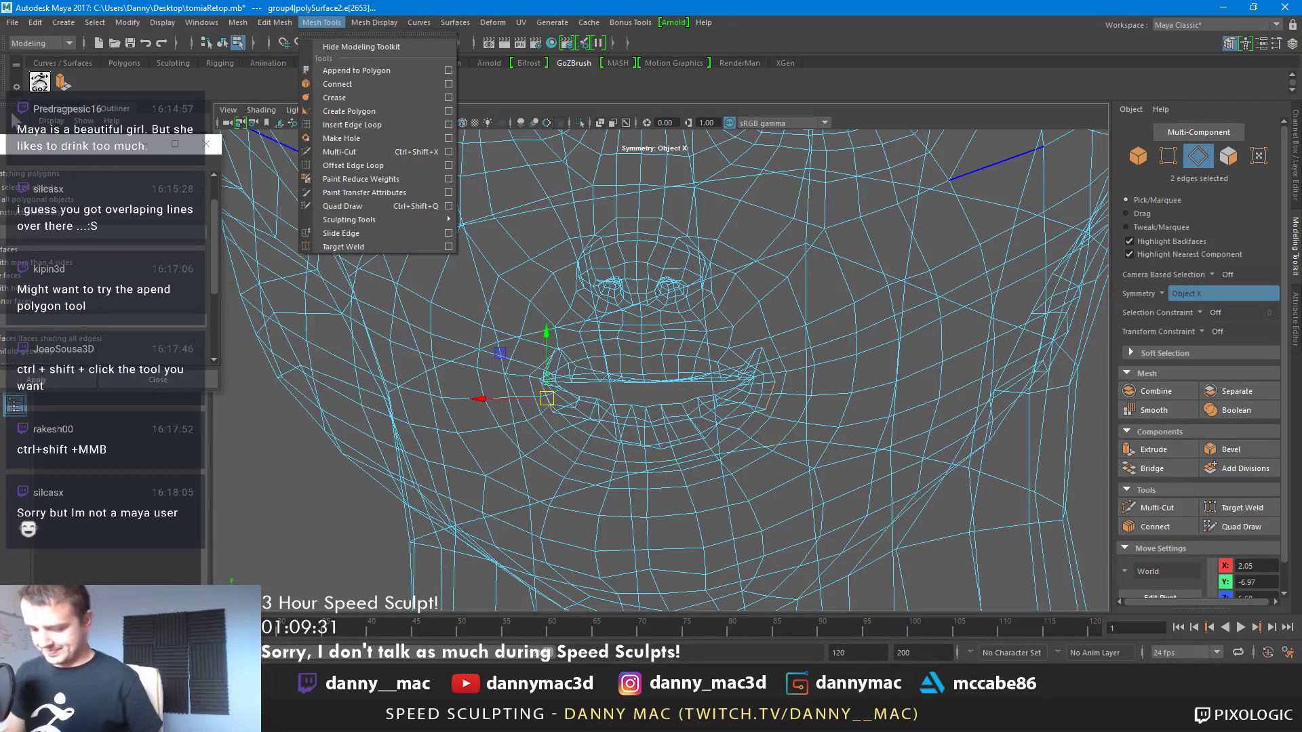
# Extrude the mouth's open border edge loop again and move it deeper into the head and down to about Y -8.09
pyautogui.click(598, 359)
pyautogui.keyDown('alt'); pyautogui.moveTo(598, 360); pyautogui.dragTo(718, 351); pyautogui.keyUp('alt')
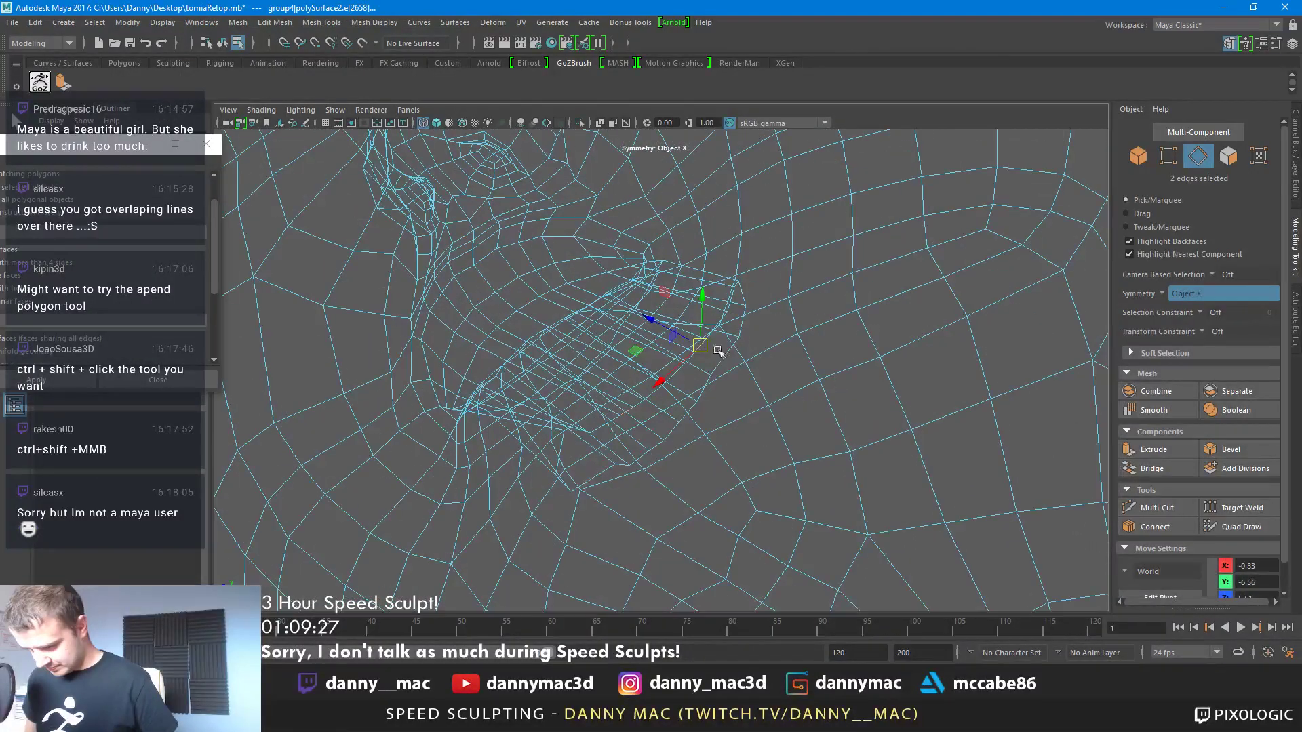
pyautogui.doubleClick(715, 332)
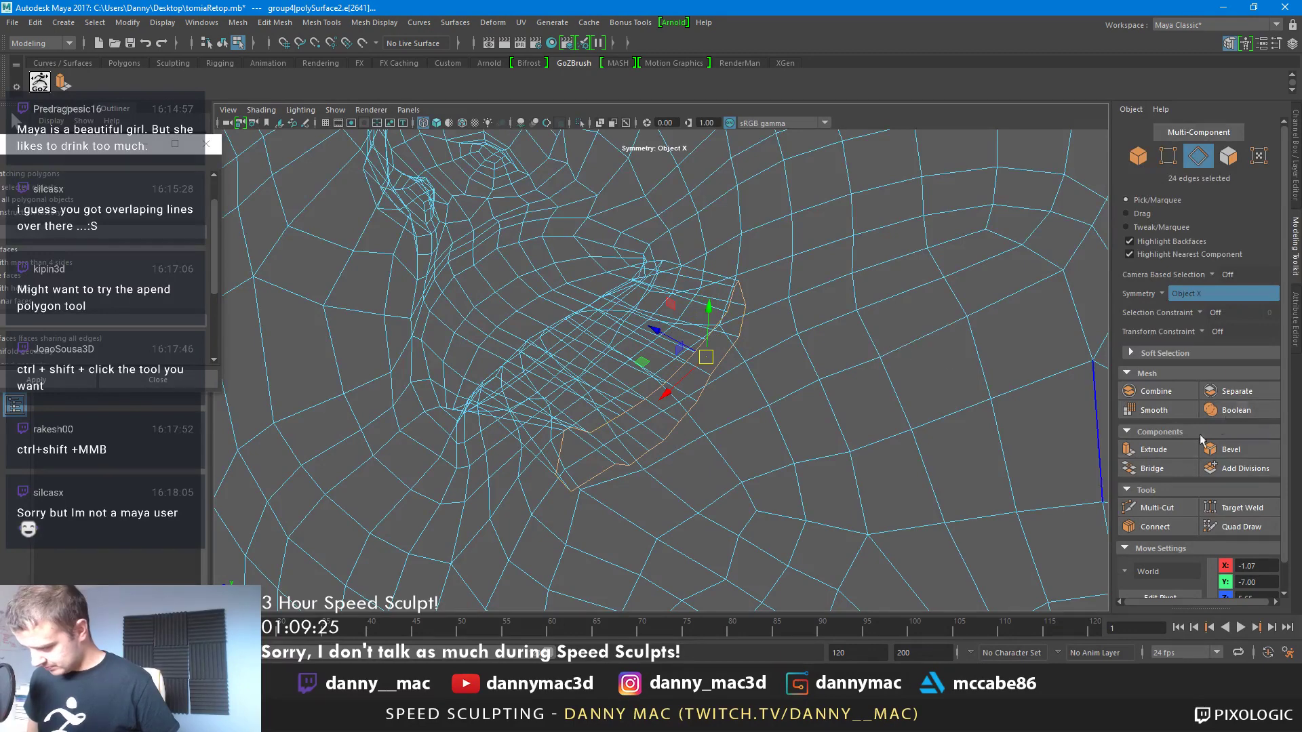
pyautogui.click(1153, 449)
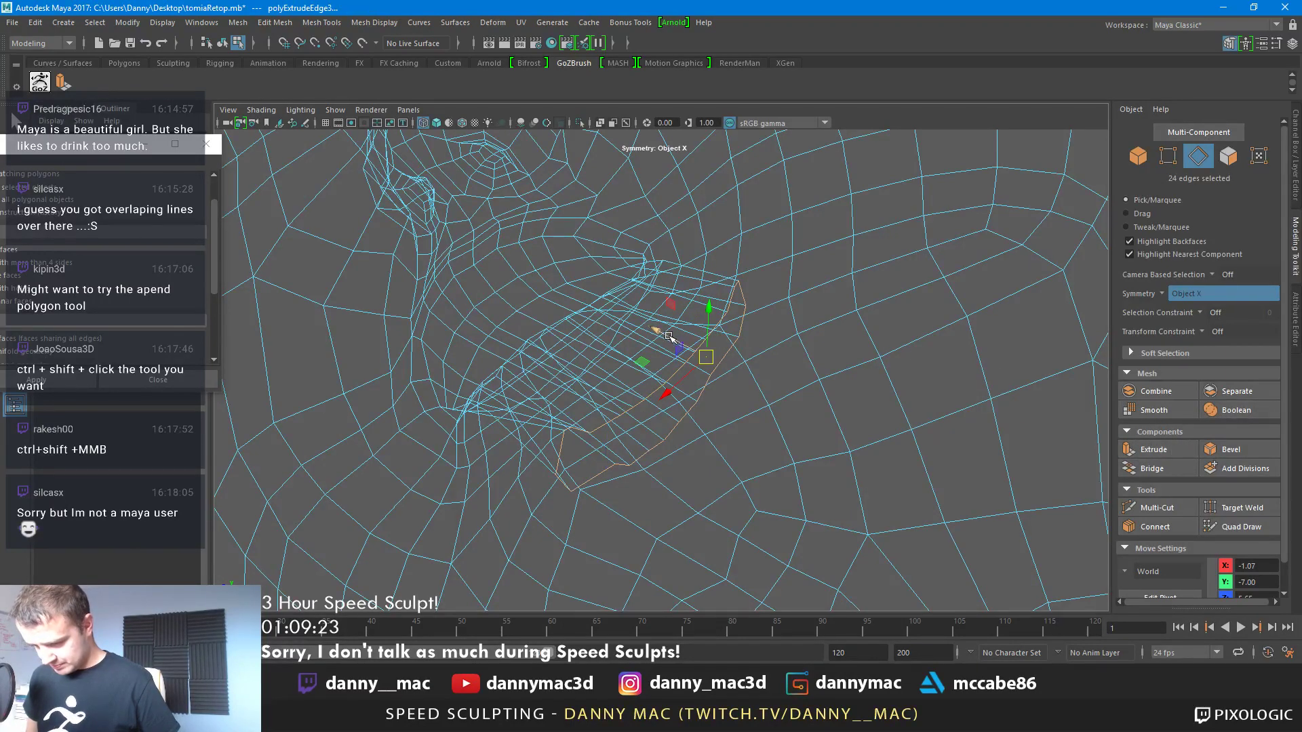
pyautogui.moveTo(668, 336); pyautogui.dragTo(744, 385)
pyautogui.press('e')
pyautogui.press('w')
pyautogui.moveTo(742, 396); pyautogui.dragTo(692, 366)
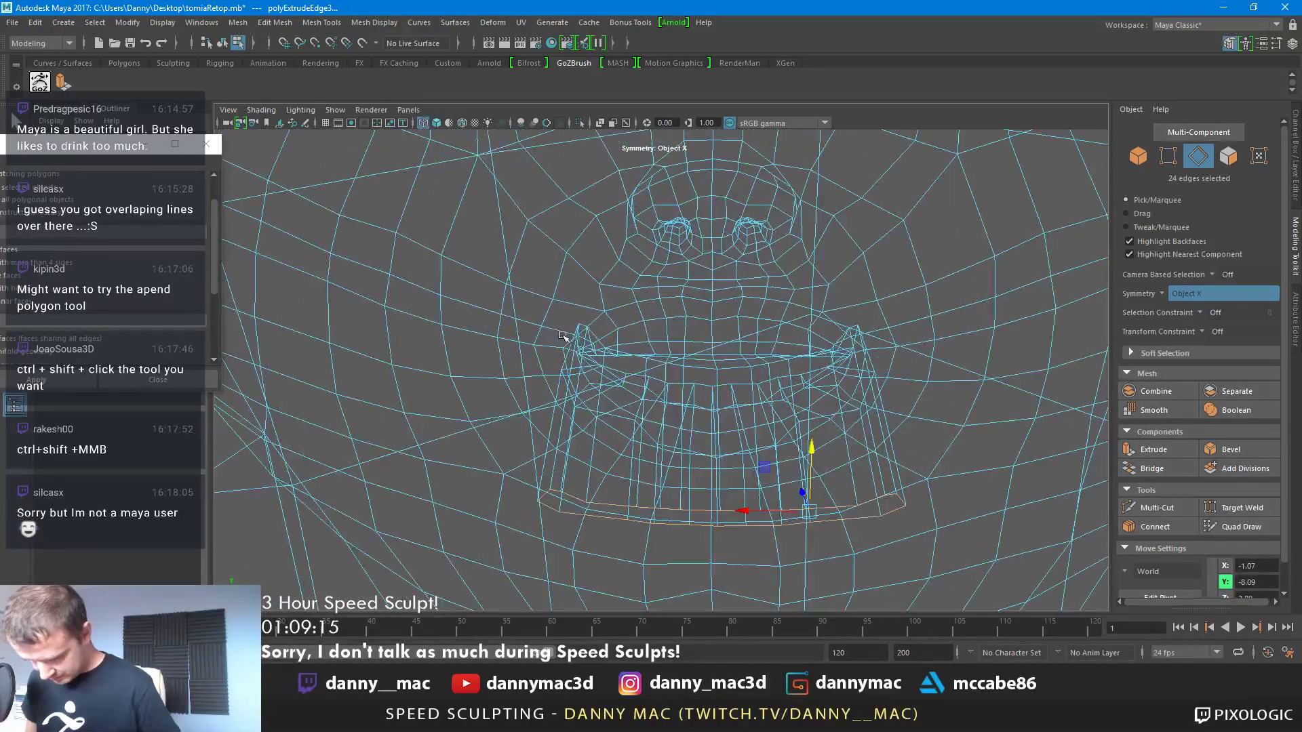
# Select the edge loop across the mouth opening and scale it flat vertically
pyautogui.click(701, 370)
pyautogui.doubleClick(701, 370)
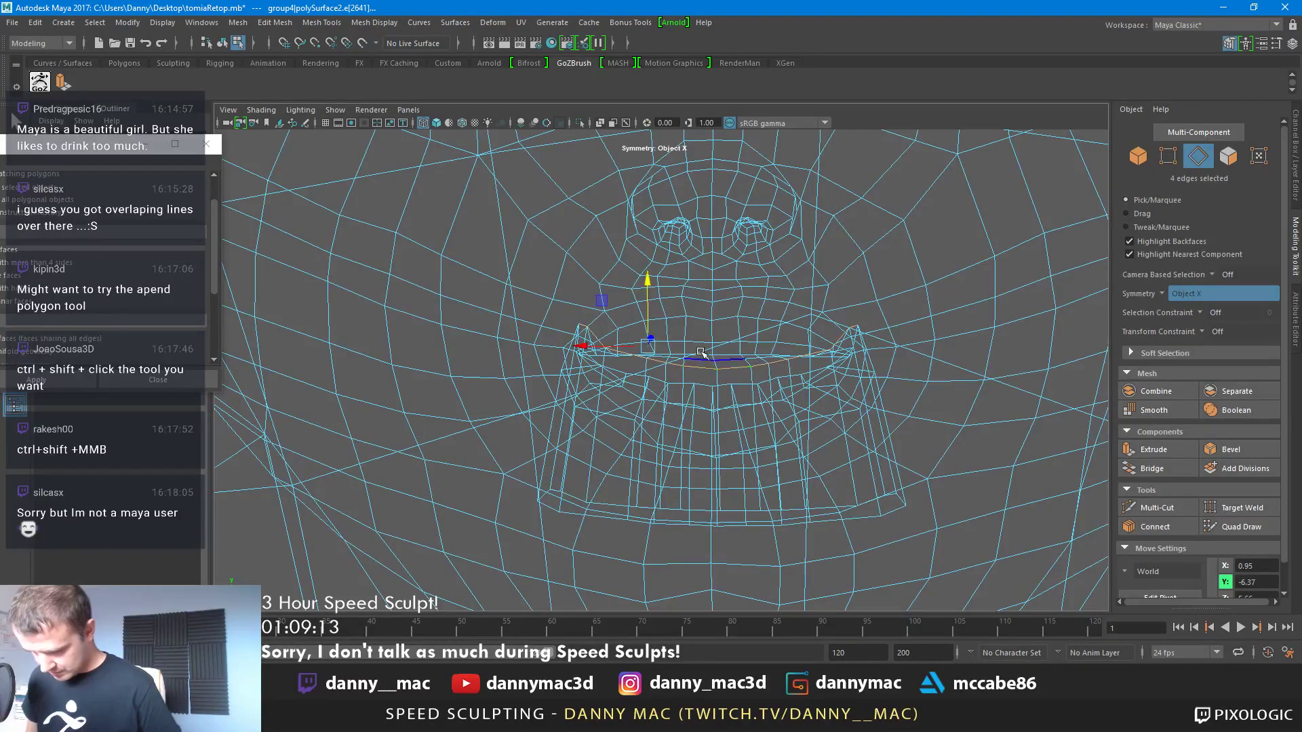
pyautogui.press('r')
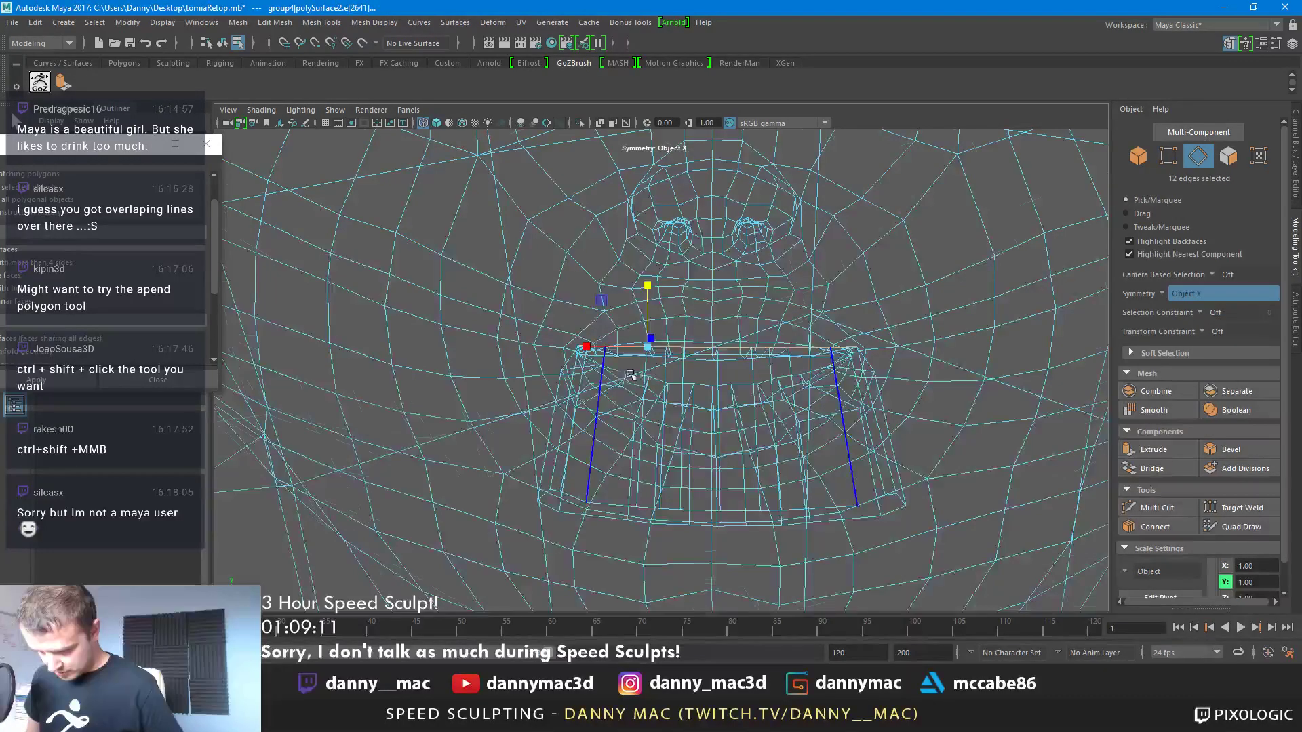
pyautogui.keyDown('alt'); pyautogui.moveTo(624, 373); pyautogui.dragTo(714, 17); pyautogui.keyUp('alt')
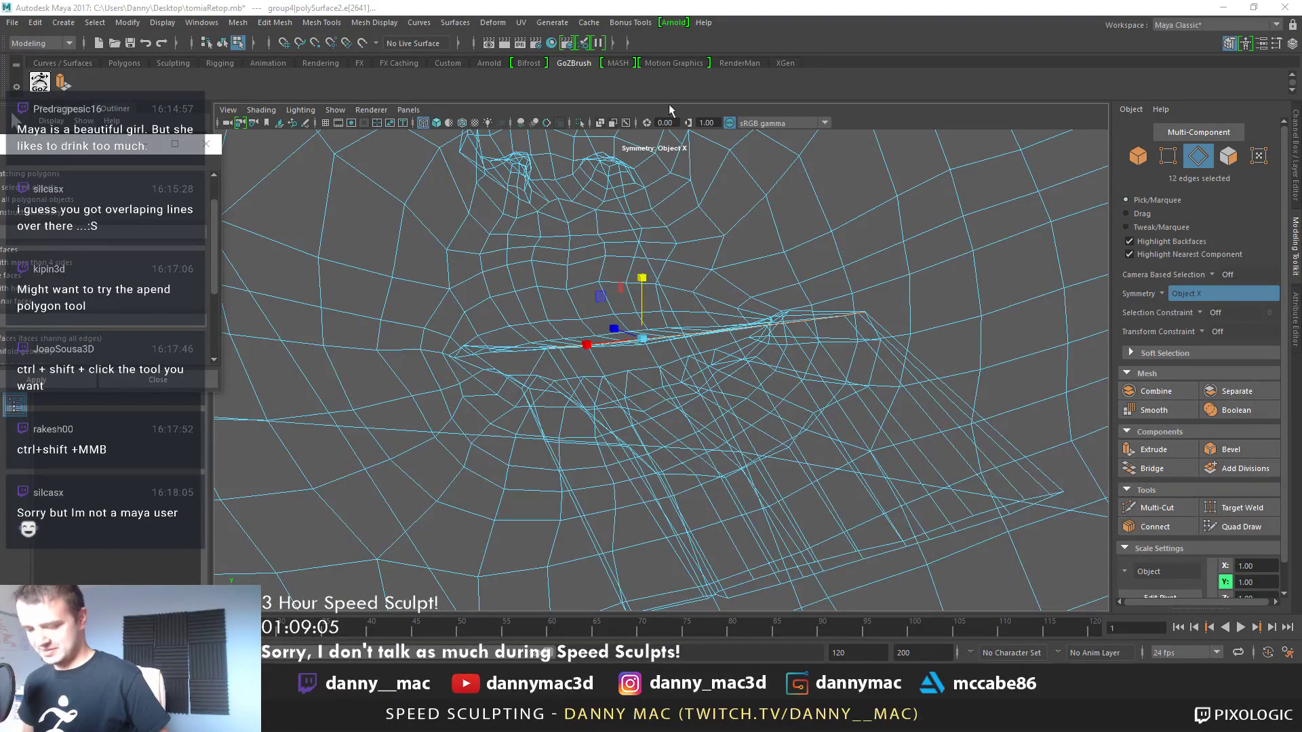
pyautogui.keyDown('alt'); pyautogui.moveTo(670, 108); pyautogui.dragTo(657, 251); pyautogui.keyUp('alt')
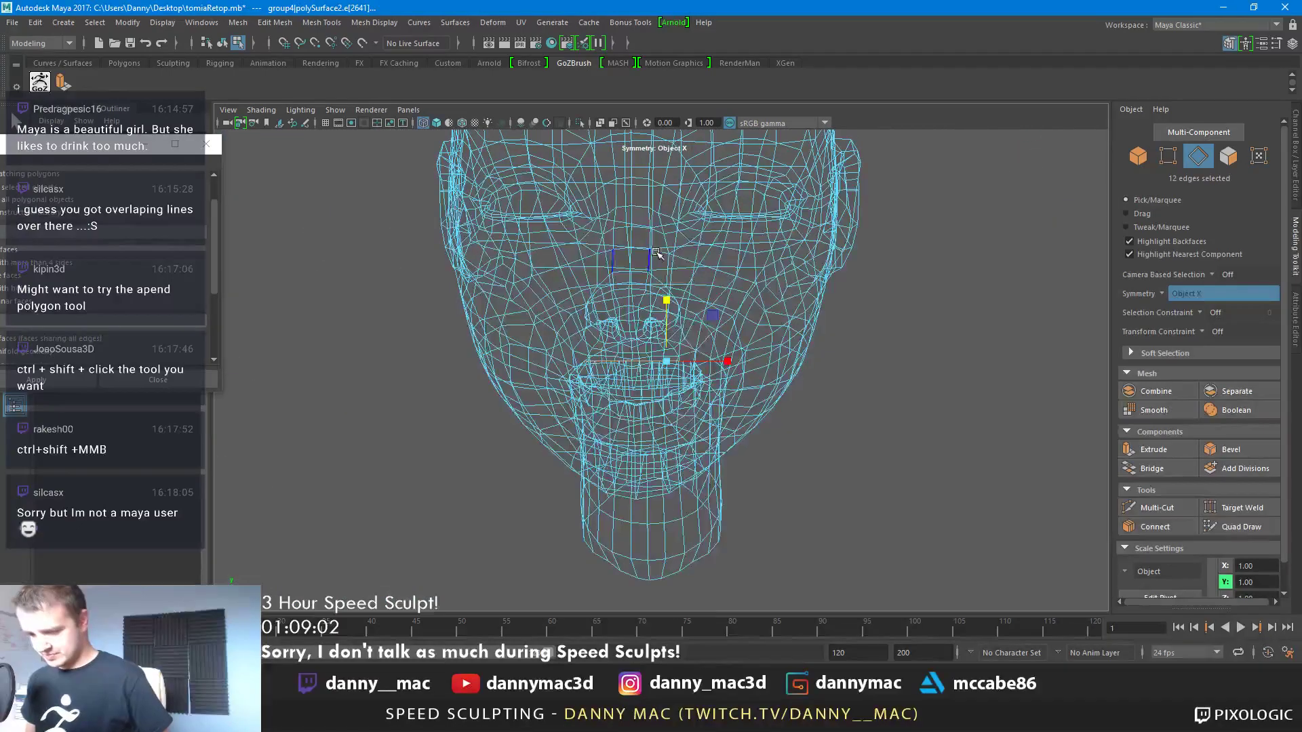
# Return the head mesh to object mode, check it from the side and save the scene
pyautogui.moveTo(657, 253); pyautogui.dragTo(539, 245, button='right')
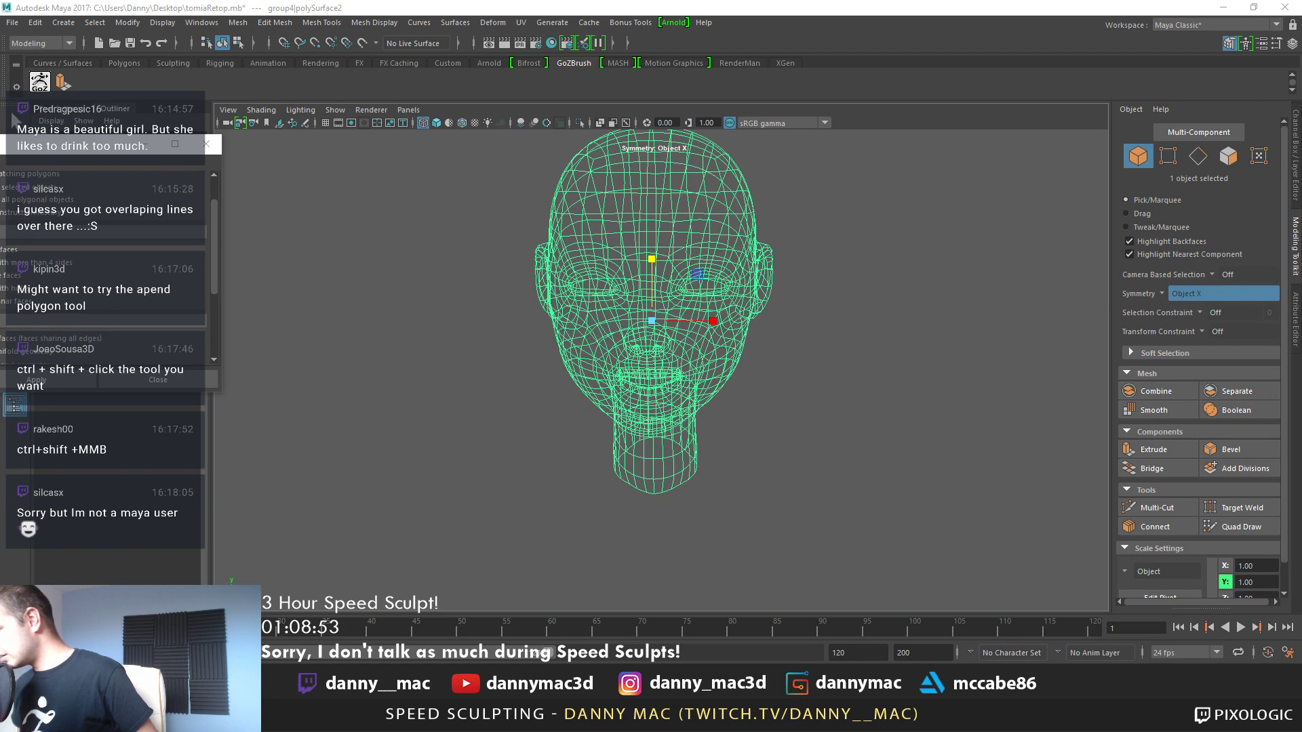
pyautogui.keyDown('alt'); pyautogui.moveTo(830, 351); pyautogui.dragTo(772, 276); pyautogui.keyUp('alt')
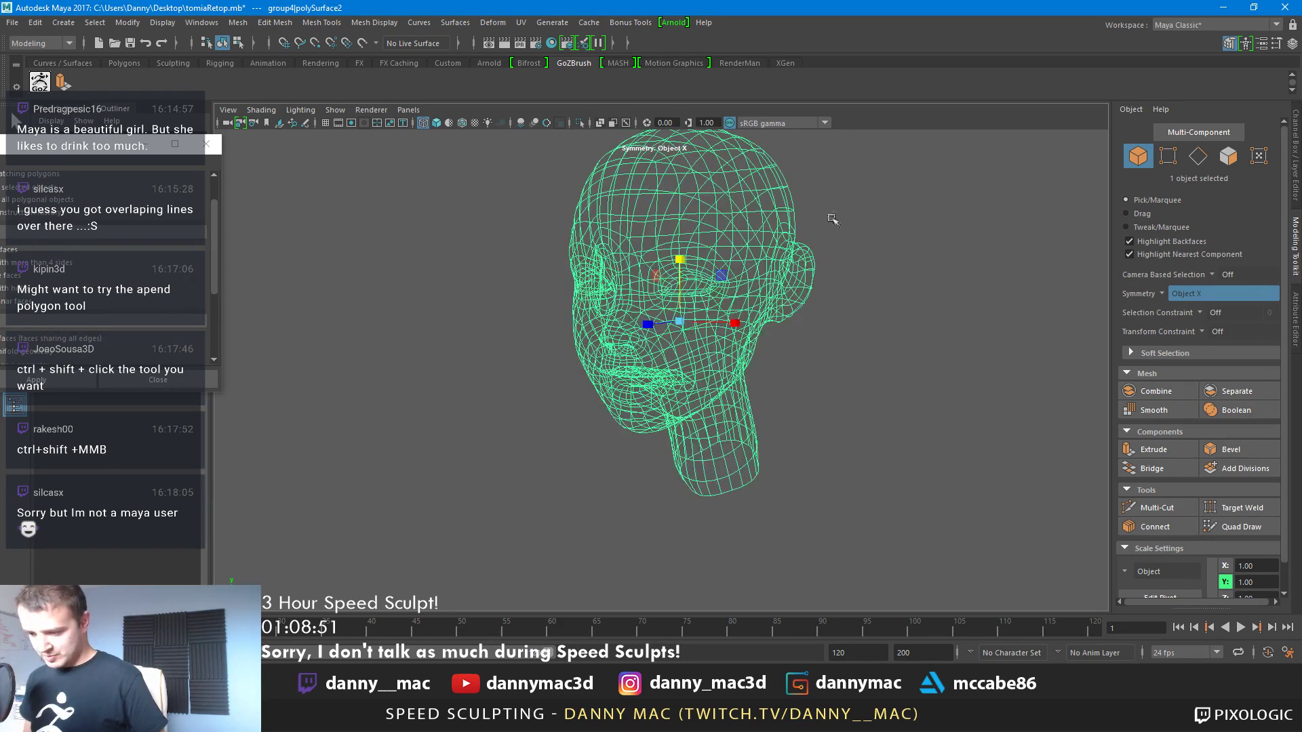
pyautogui.keyDown('alt'); pyautogui.moveTo(833, 219); pyautogui.dragTo(851, 251, button='right'); pyautogui.keyUp('alt')
pyautogui.keyDown('alt'); pyautogui.moveTo(858, 252); pyautogui.dragTo(803, 219); pyautogui.keyUp('alt')
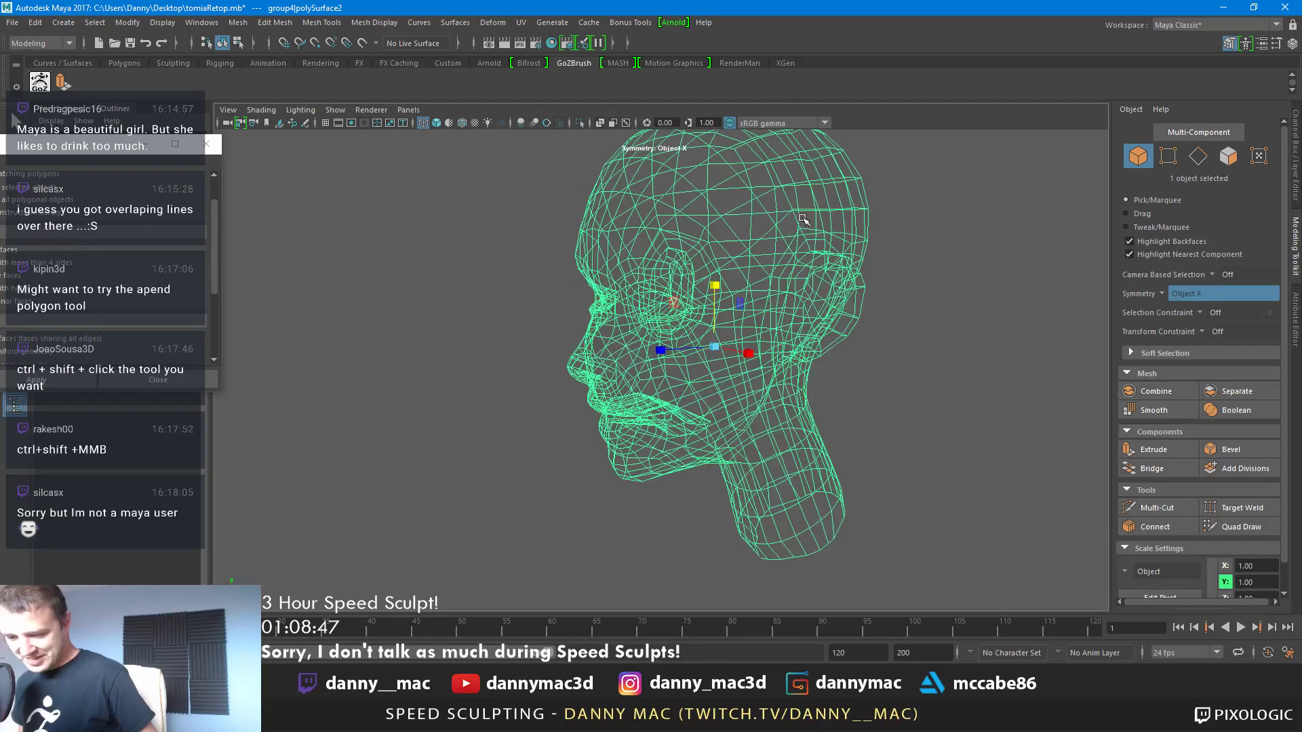
pyautogui.hotkey('ctrl', 's')
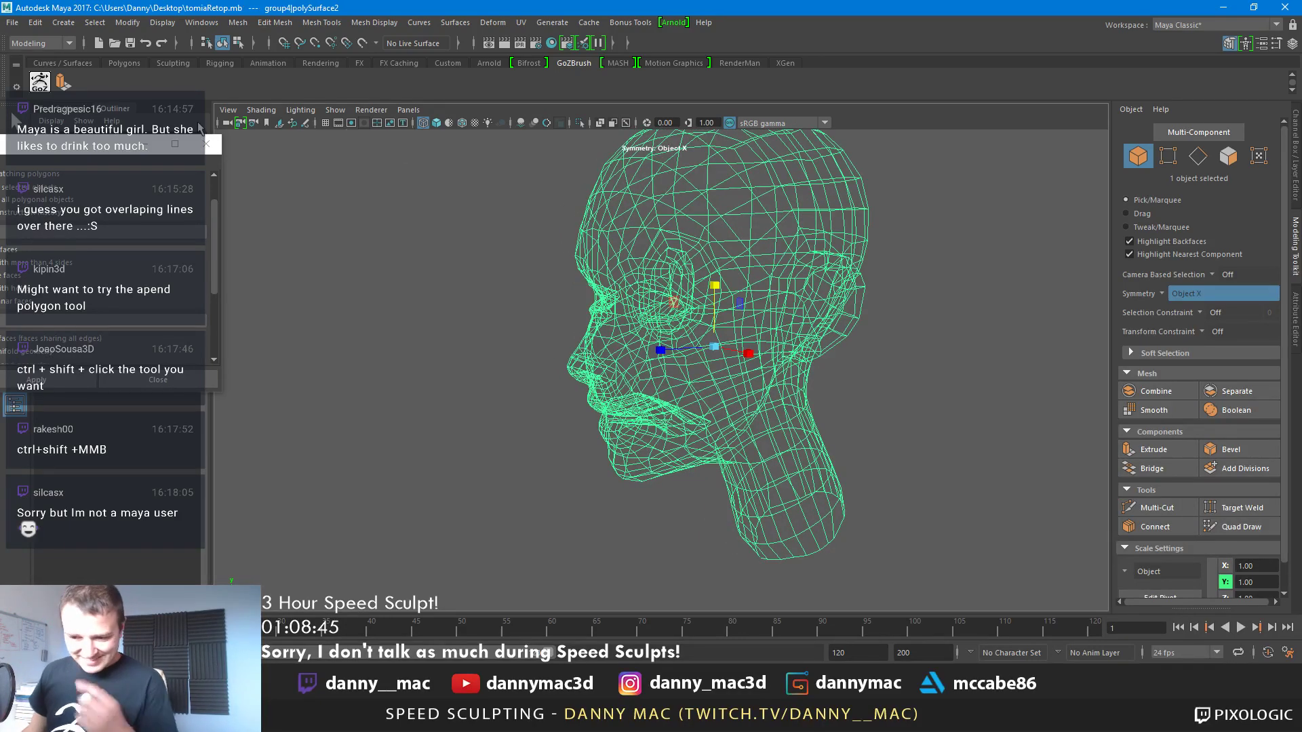
pyautogui.press('q')
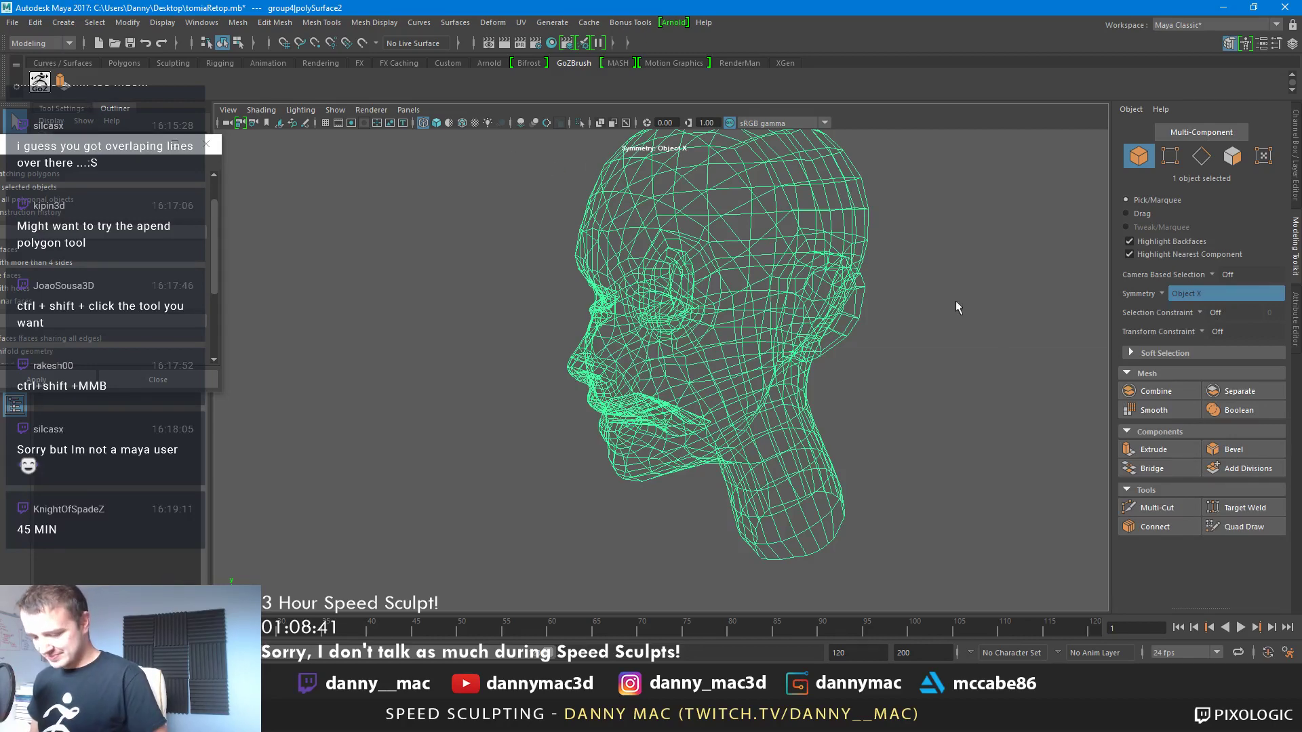
# Switch to ZBrush, view the whole sculpted head from the front, and return to Maya
pyautogui.hotkey('alt', 'Tab')
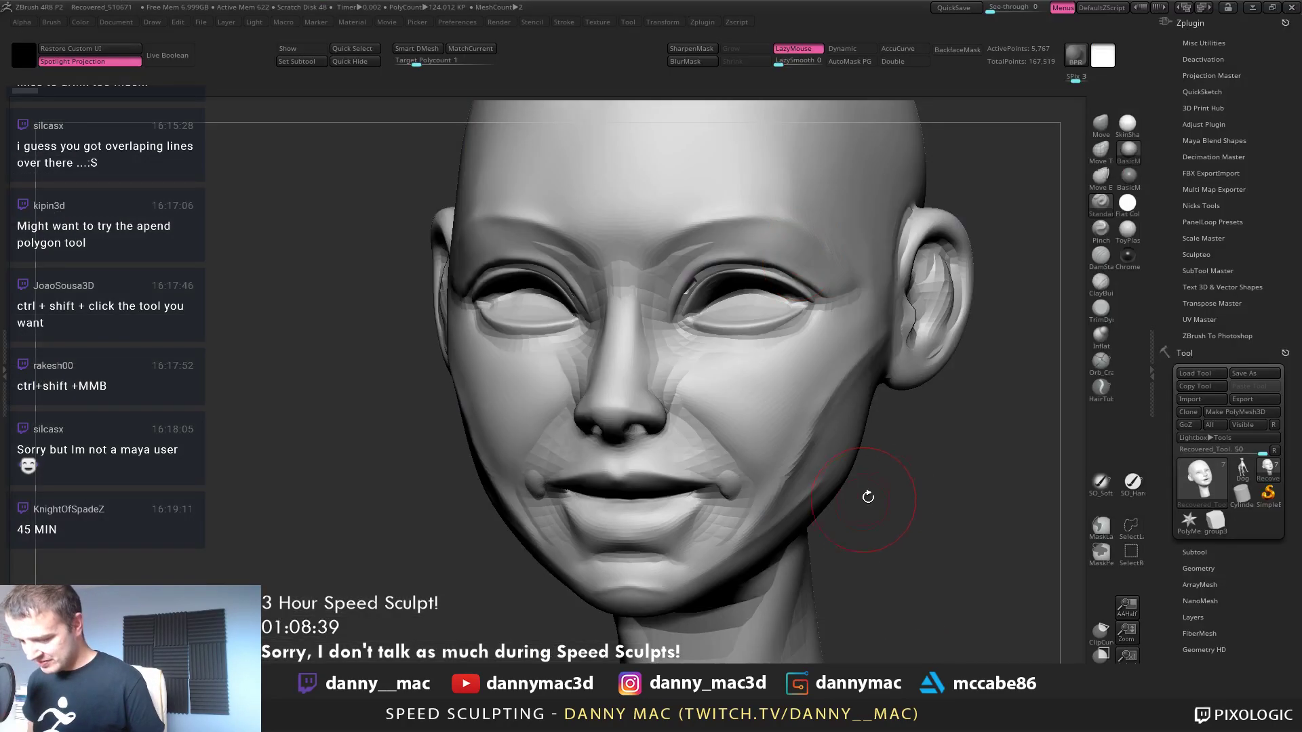
pyautogui.keyDown('alt'); pyautogui.moveTo(906, 494); pyautogui.dragTo(761, 497); pyautogui.keyUp('alt')
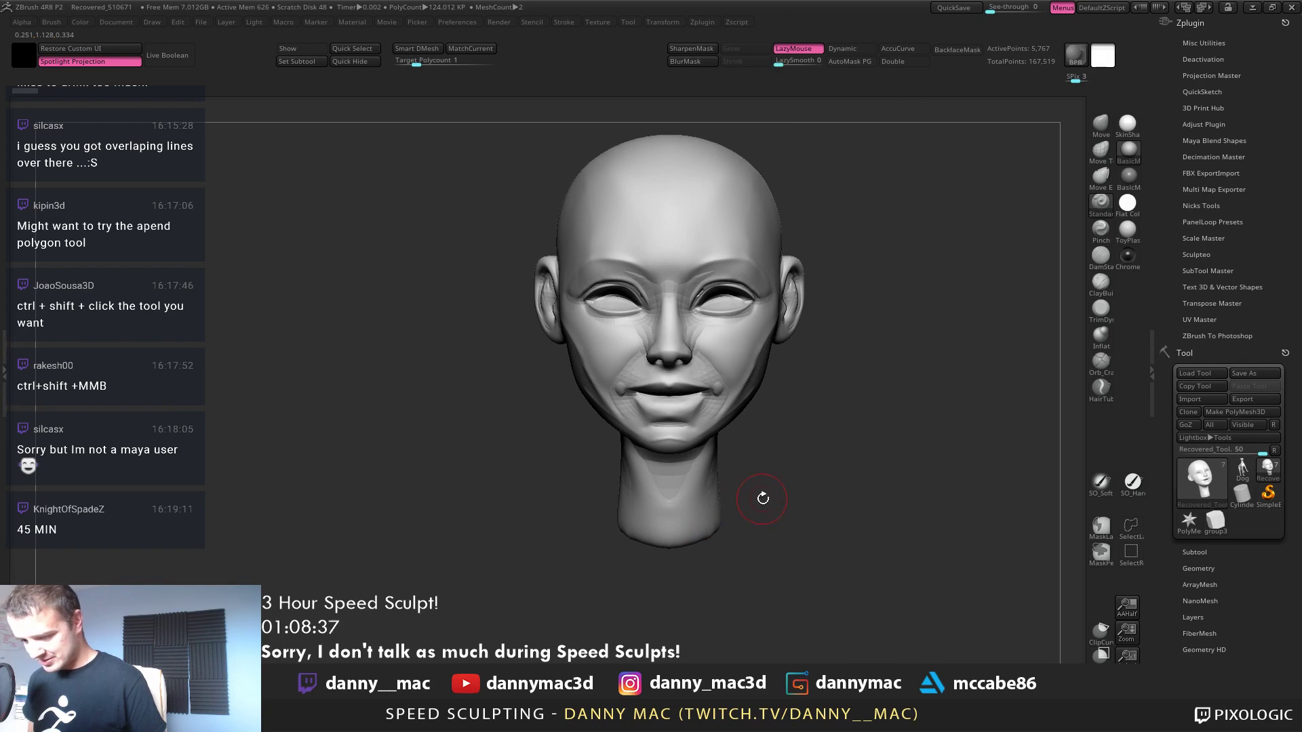
pyautogui.hotkey('alt', 'Tab')
# Display the head mesh shaded and close the Cleanup options window
pyautogui.keyDown('alt'); pyautogui.moveTo(726, 386); pyautogui.dragTo(678, 349); pyautogui.keyUp('alt')
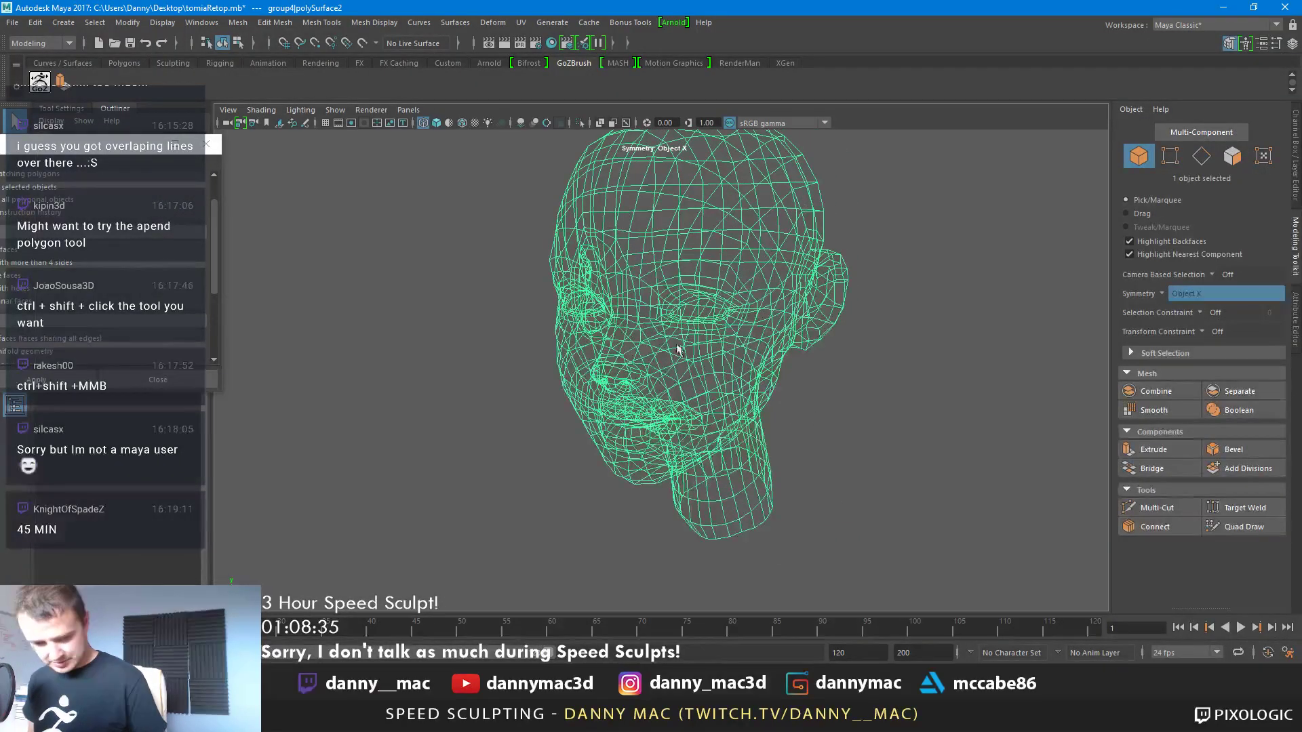
pyautogui.press('5')
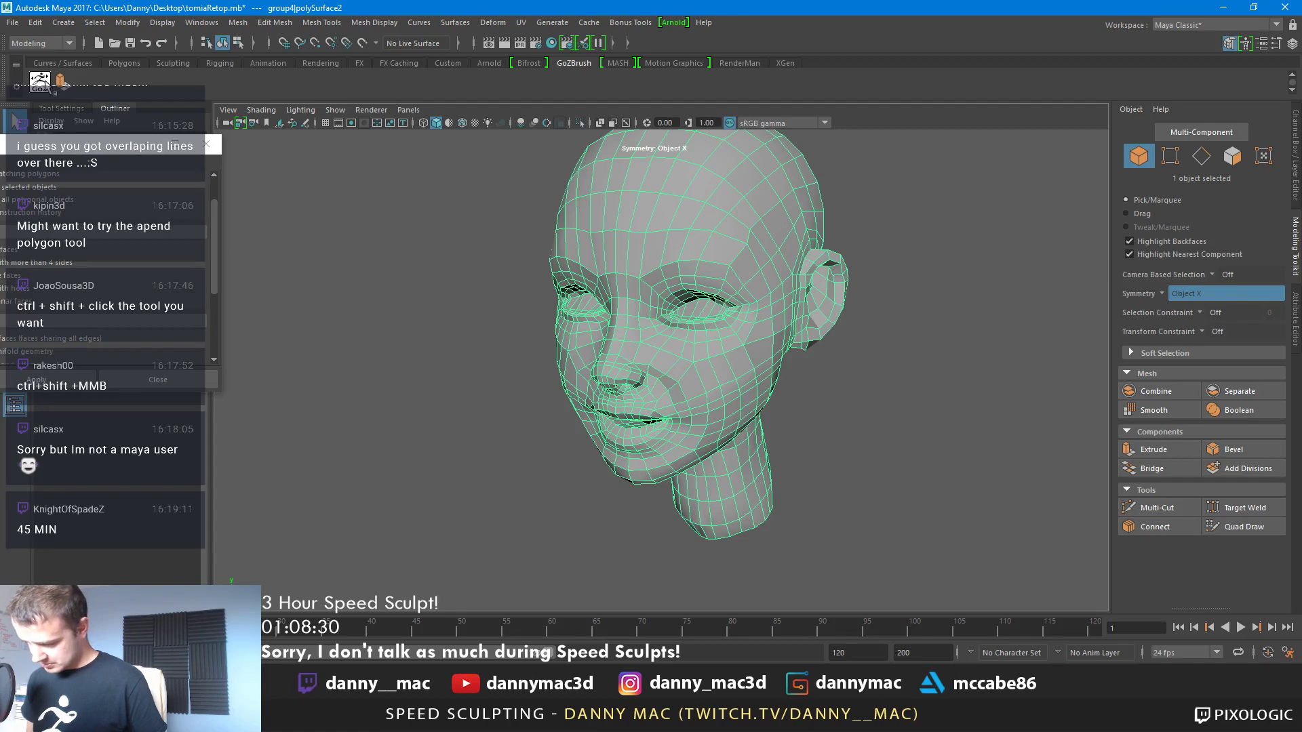
pyautogui.click(206, 144)
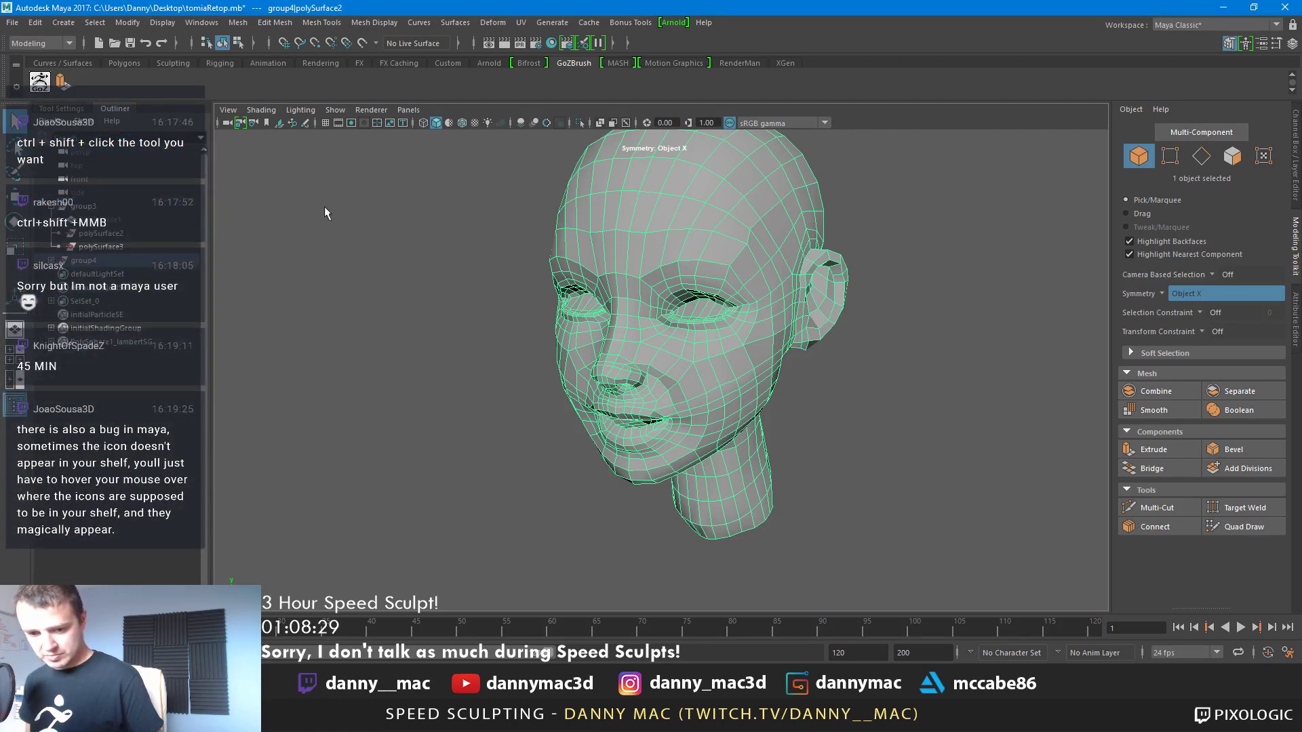
# Select group4 and set its Scale X, Y and Z to 1
pyautogui.click(100, 263)
pyautogui.click(1291, 43)
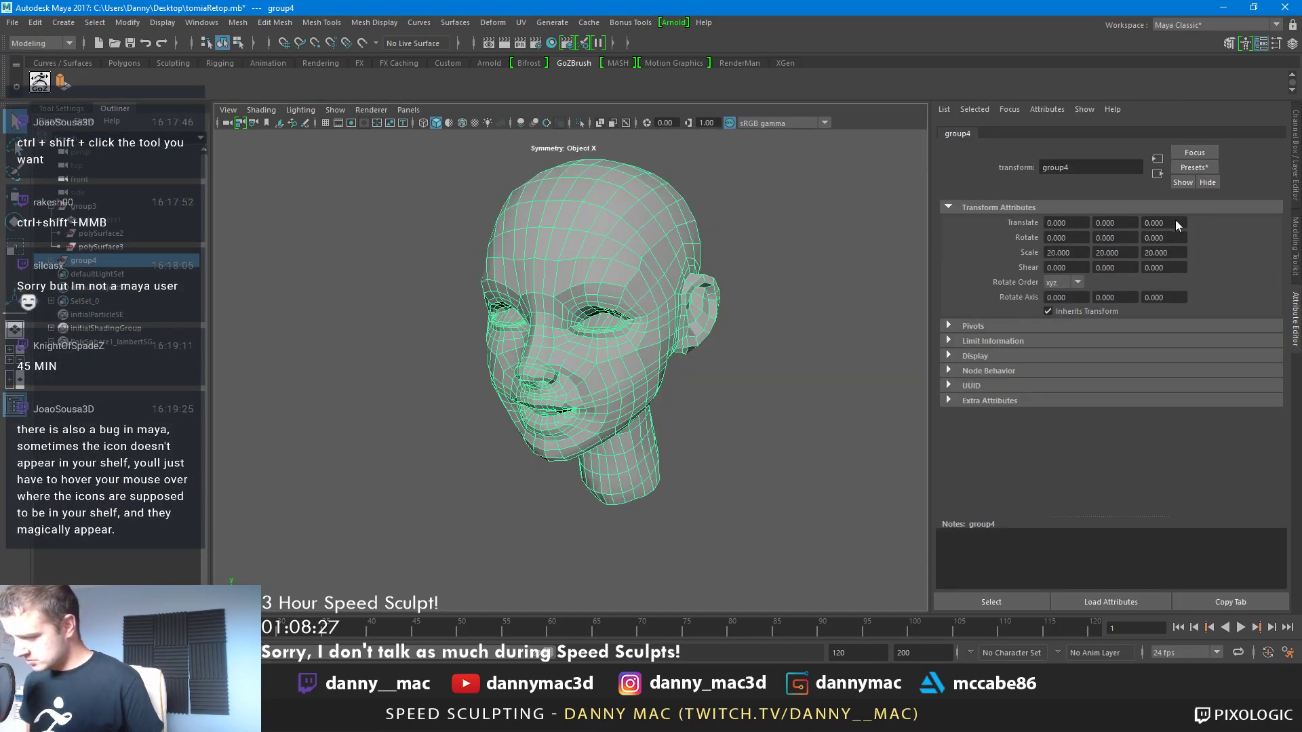
pyautogui.moveTo(1265, 212); pyautogui.dragTo(1265, 234)
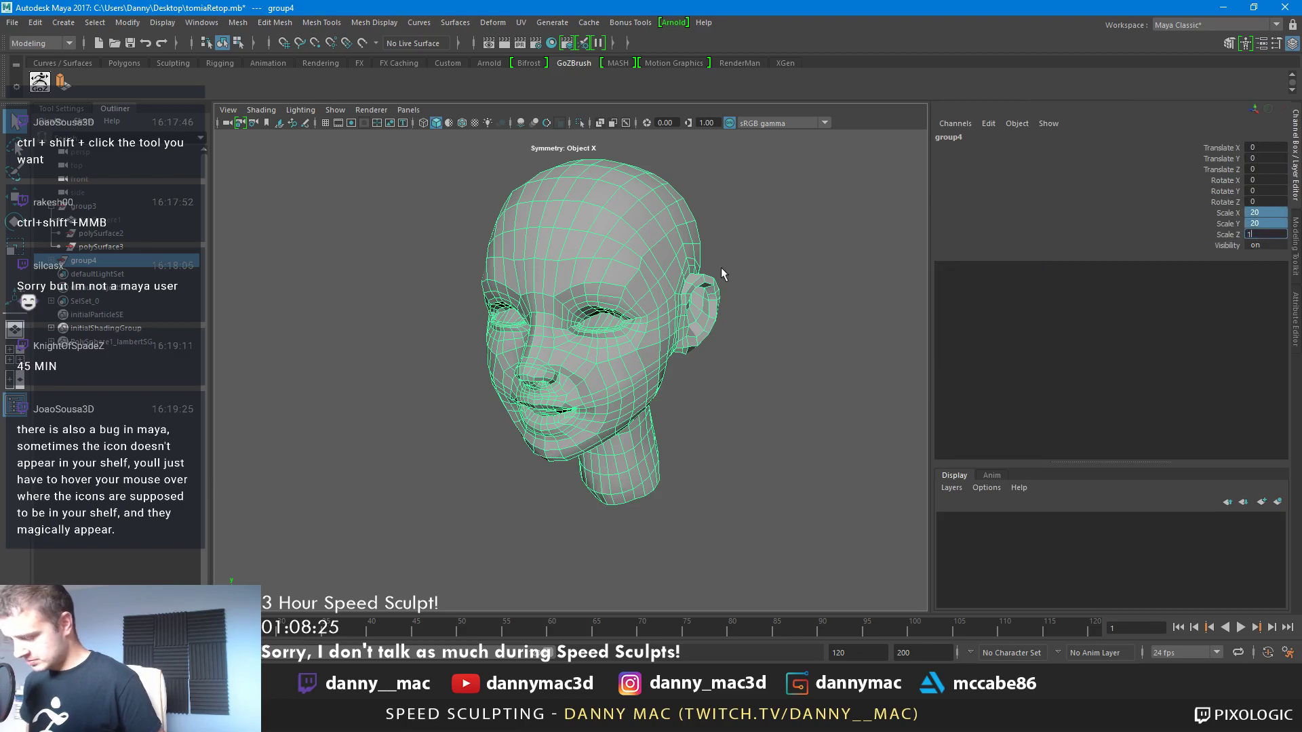
pyautogui.press('Return')
pyautogui.keyDown('alt'); pyautogui.moveTo(441, 279); pyautogui.dragTo(636, 292, button='right'); pyautogui.keyUp('alt')
pyautogui.keyDown('alt'); pyautogui.moveTo(637, 293); pyautogui.dragTo(436, 647, button='middle'); pyautogui.keyUp('alt')
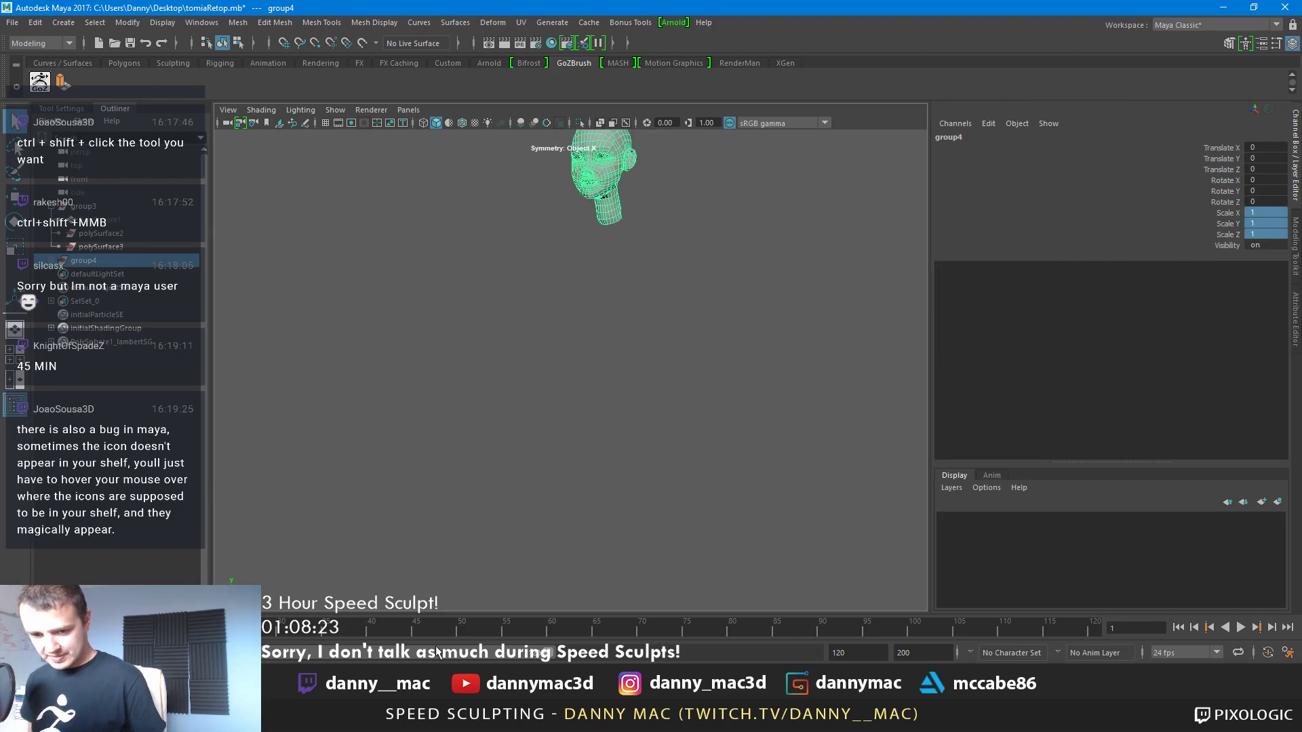
# Select the polySurface2 head mesh inside group4 and delete its construction history
pyautogui.press('Down')
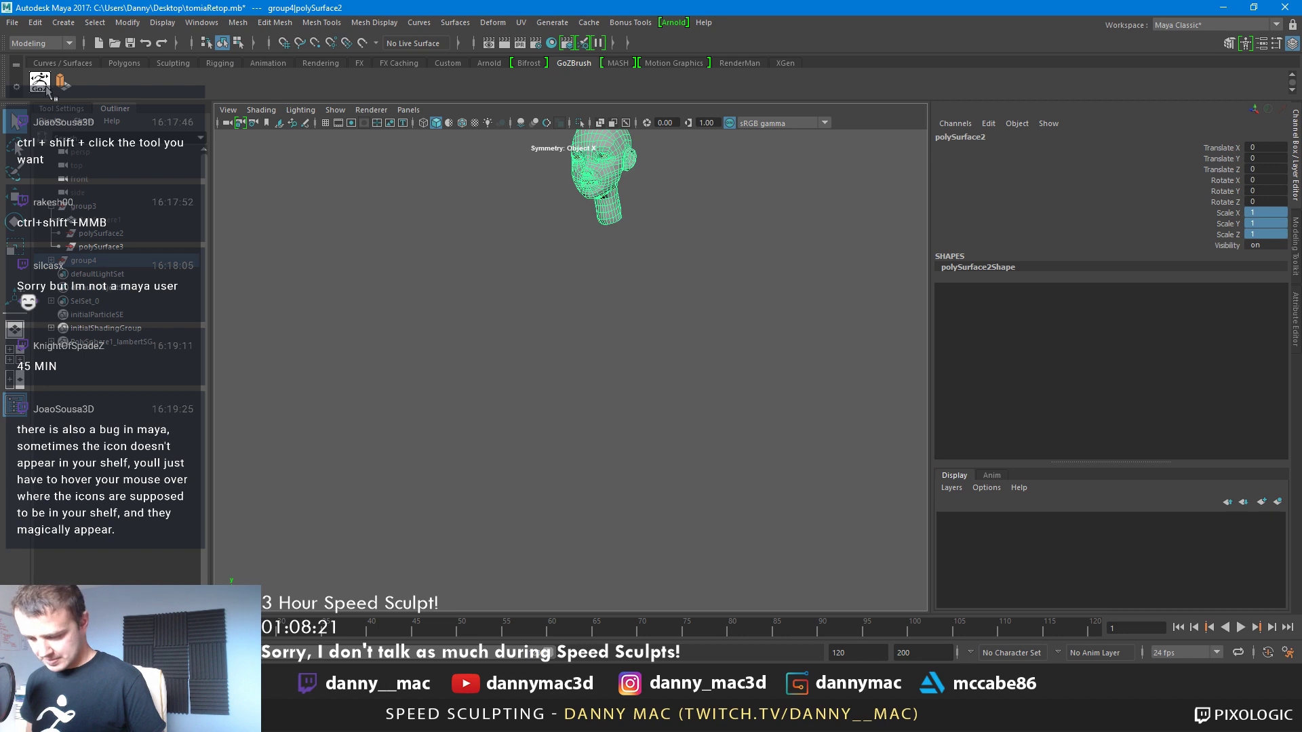
pyautogui.click(34, 22)
pyautogui.moveTo(115, 196)
pyautogui.click(271, 206)
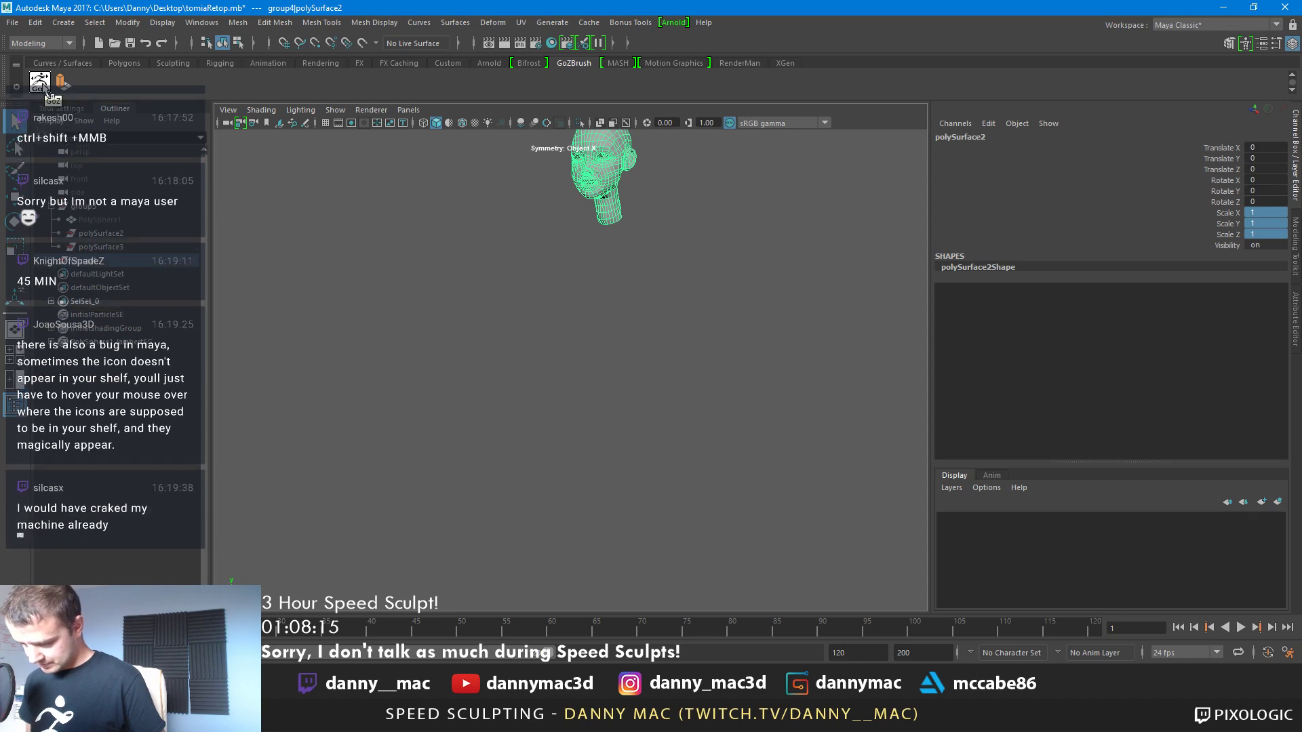
# Reselect the polySurface2 head mesh and export only that selection to a file named tomiaRetopped
pyautogui.click(569, 314)
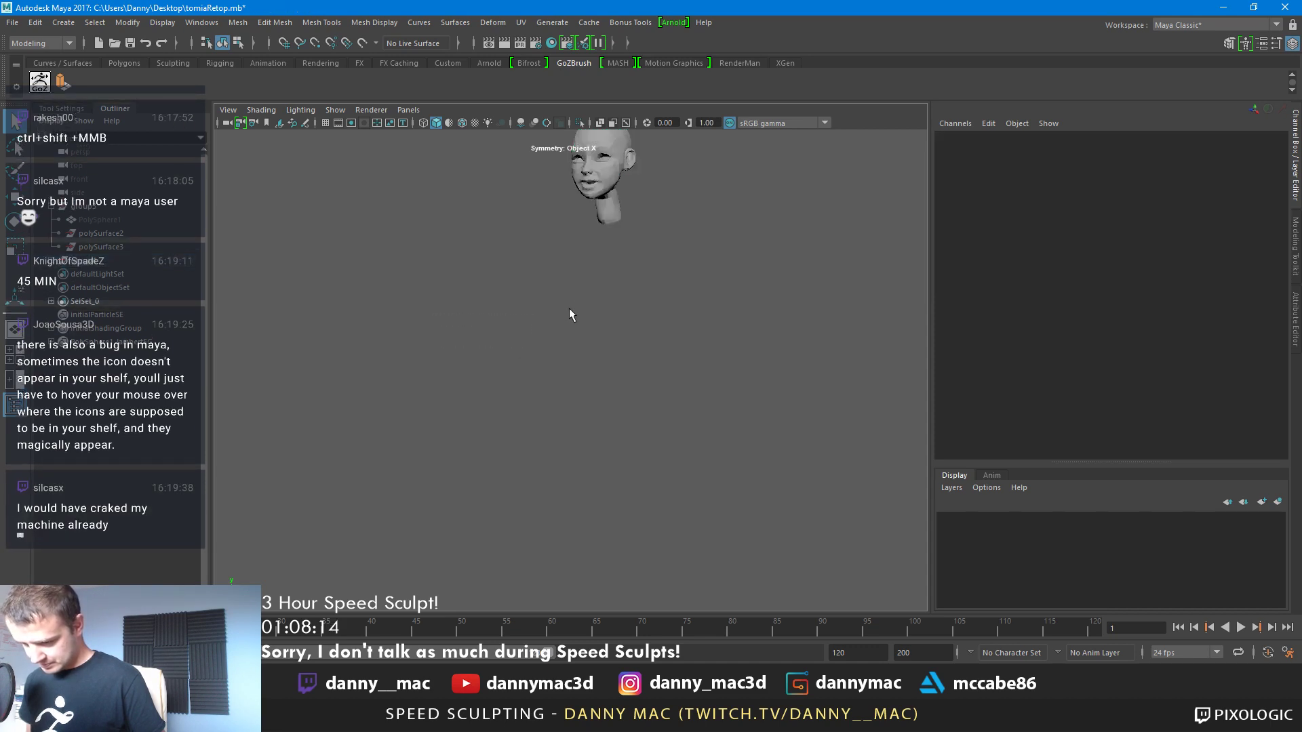
pyautogui.click(598, 182)
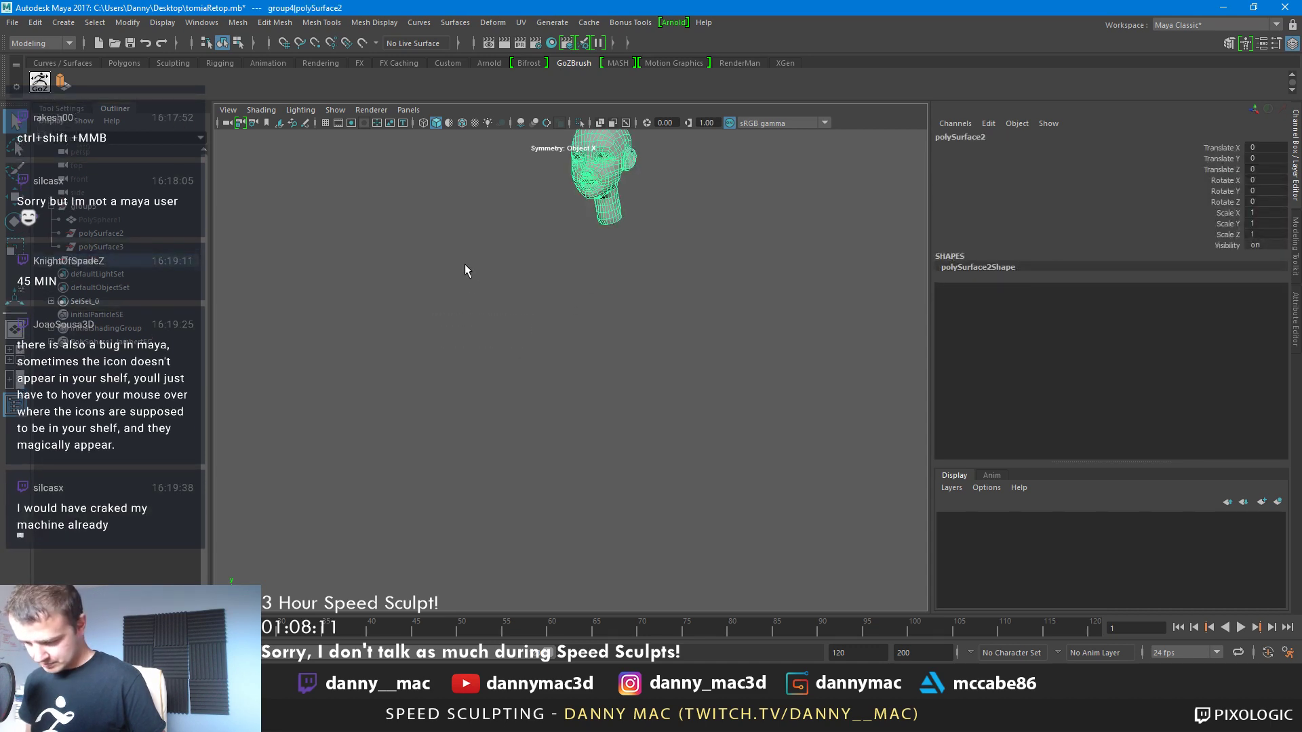
pyautogui.keyDown('alt'); pyautogui.moveTo(465, 268); pyautogui.dragTo(467, 379, button='middle'); pyautogui.keyUp('alt')
pyautogui.click(15, 25)
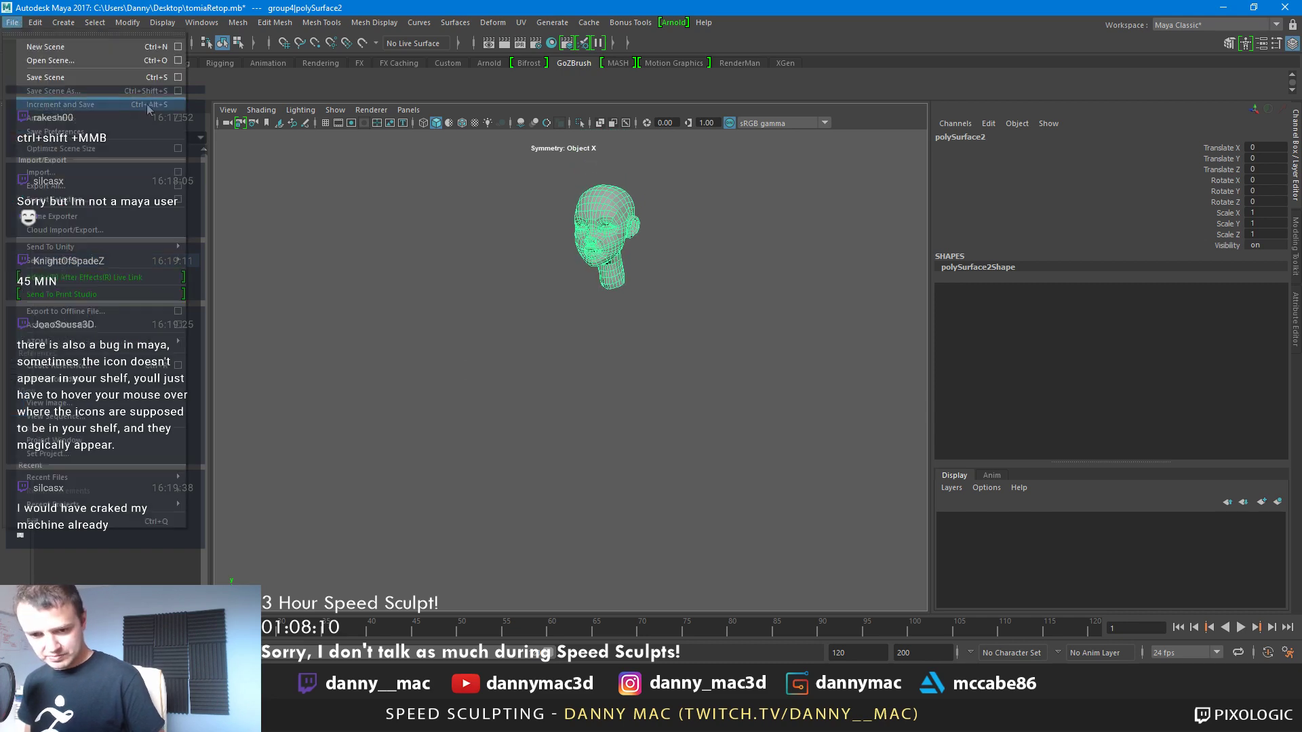
pyautogui.click(127, 199)
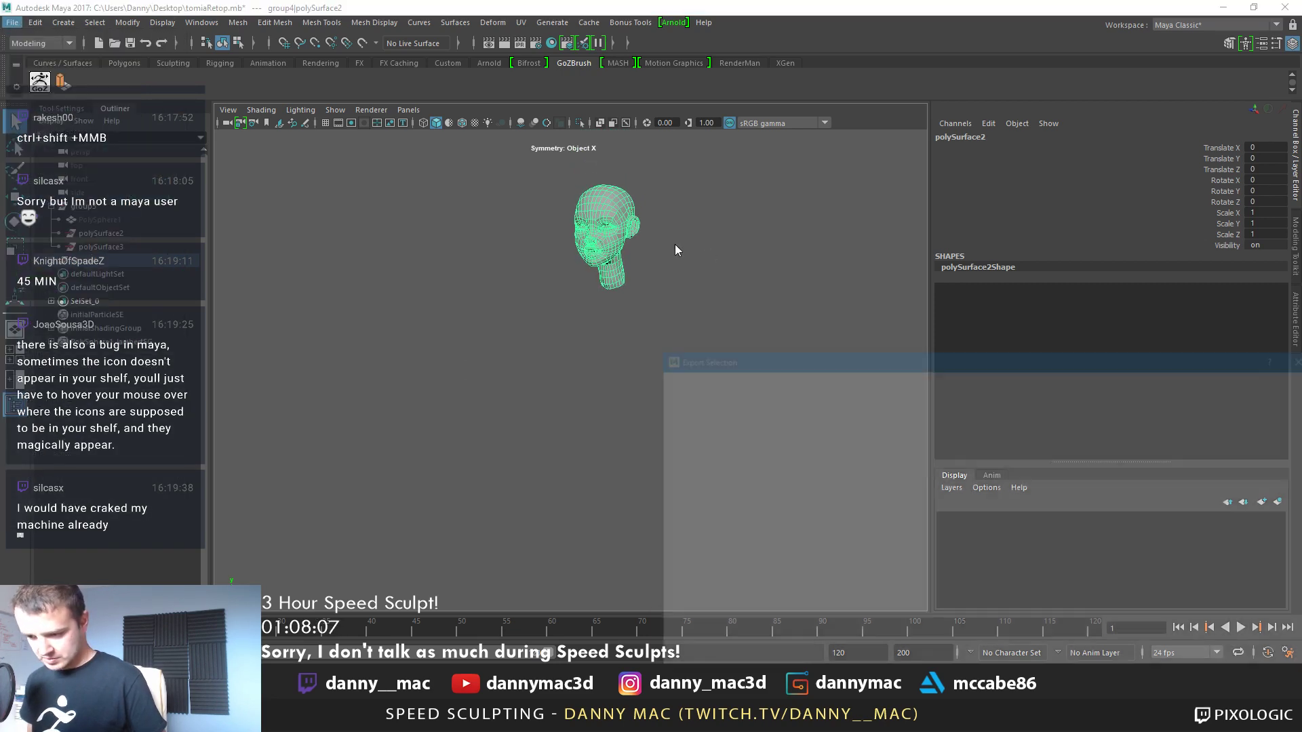
pyautogui.moveTo(887, 358); pyautogui.dragTo(811, 225)
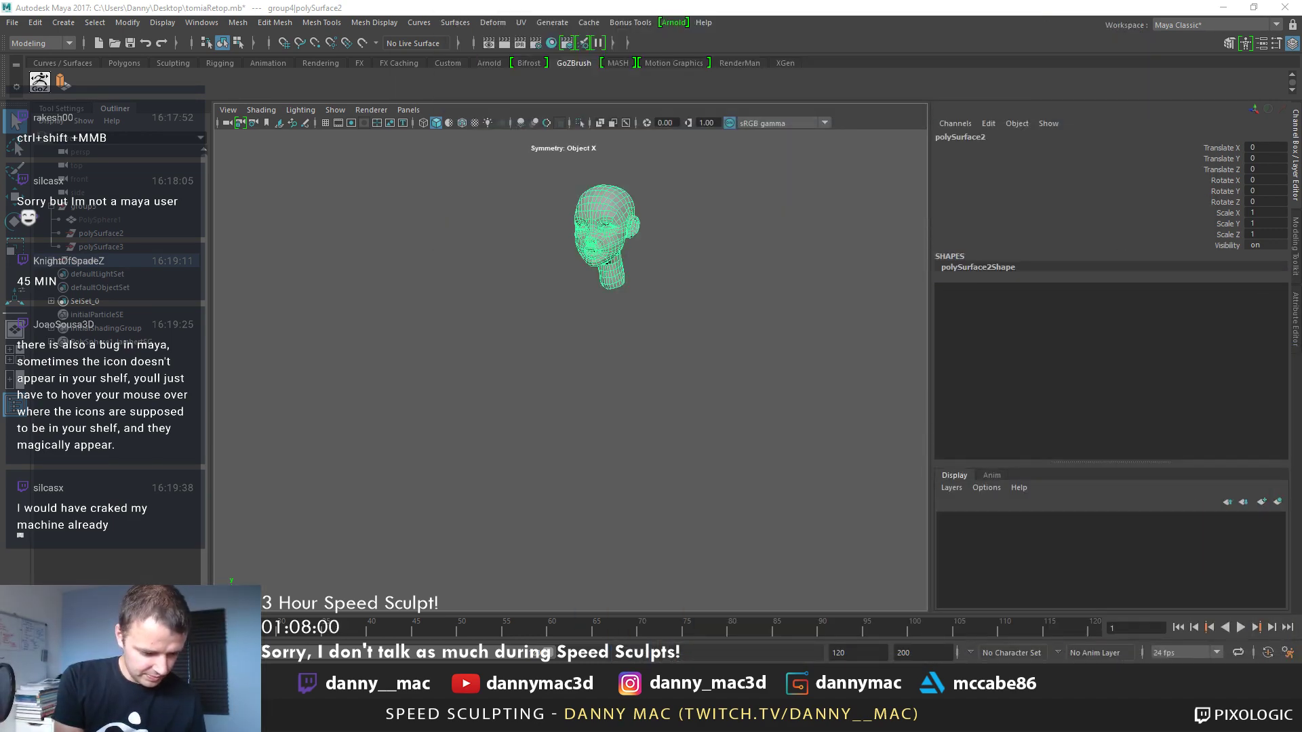
pyautogui.press('Return')
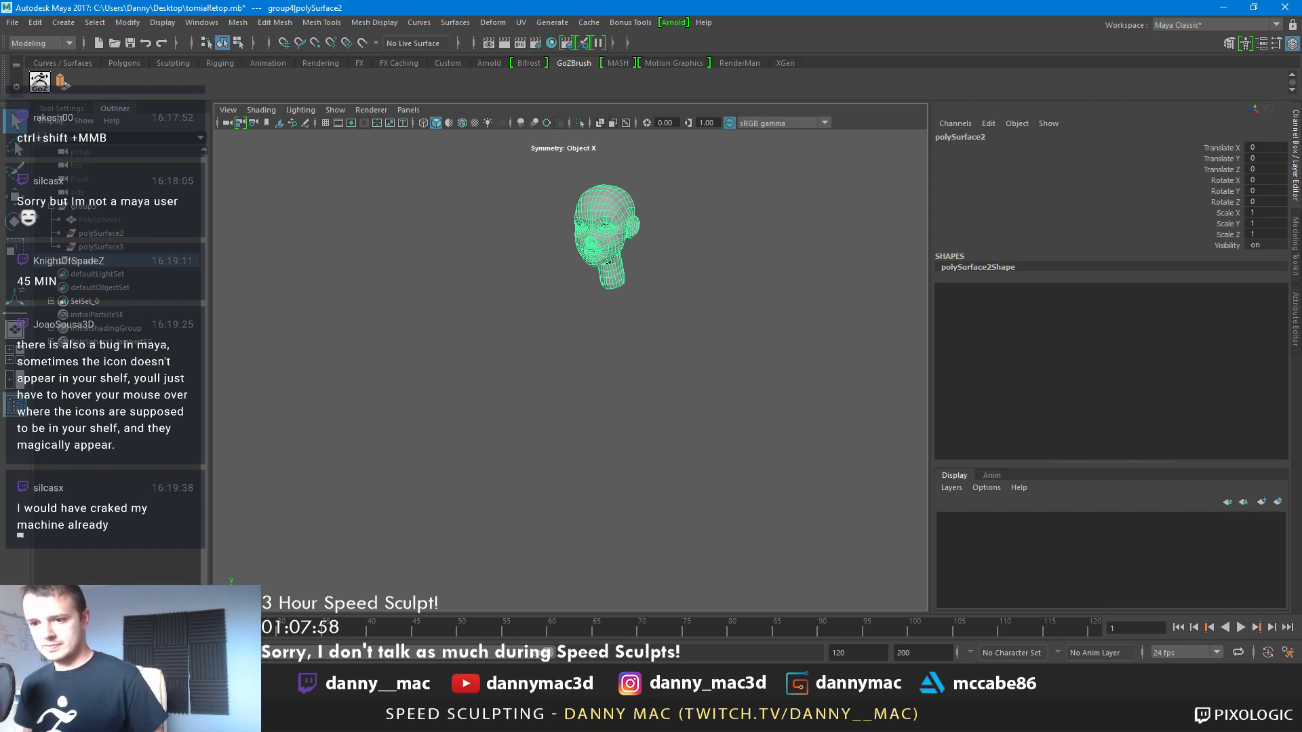
# Switch to ZBrush, insert a sphere as a new subtool, and import the tomiaRetopped mesh over it
pyautogui.hotkey('alt', 'Tab')
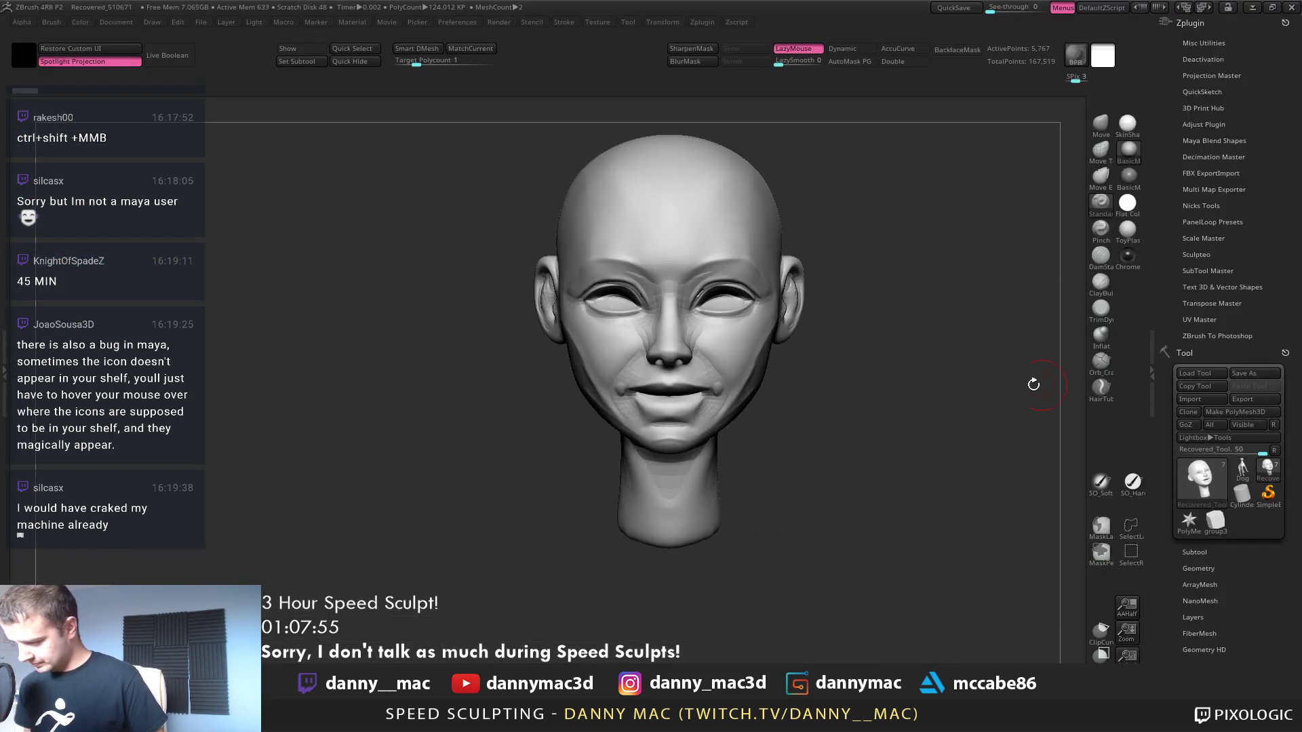
pyautogui.moveTo(1033, 384); pyautogui.dragTo(910, 384)
pyautogui.press('Insert')
pyautogui.click(687, 459)
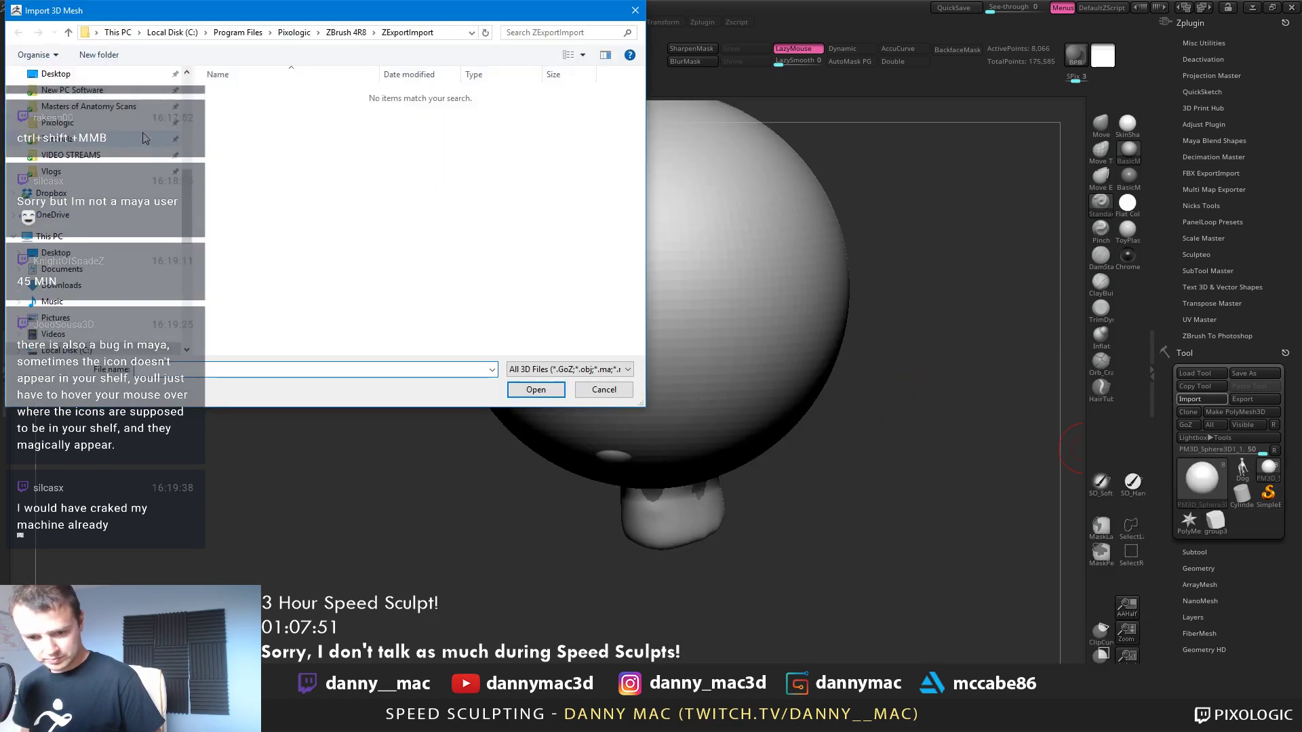
pyautogui.press('Escape')
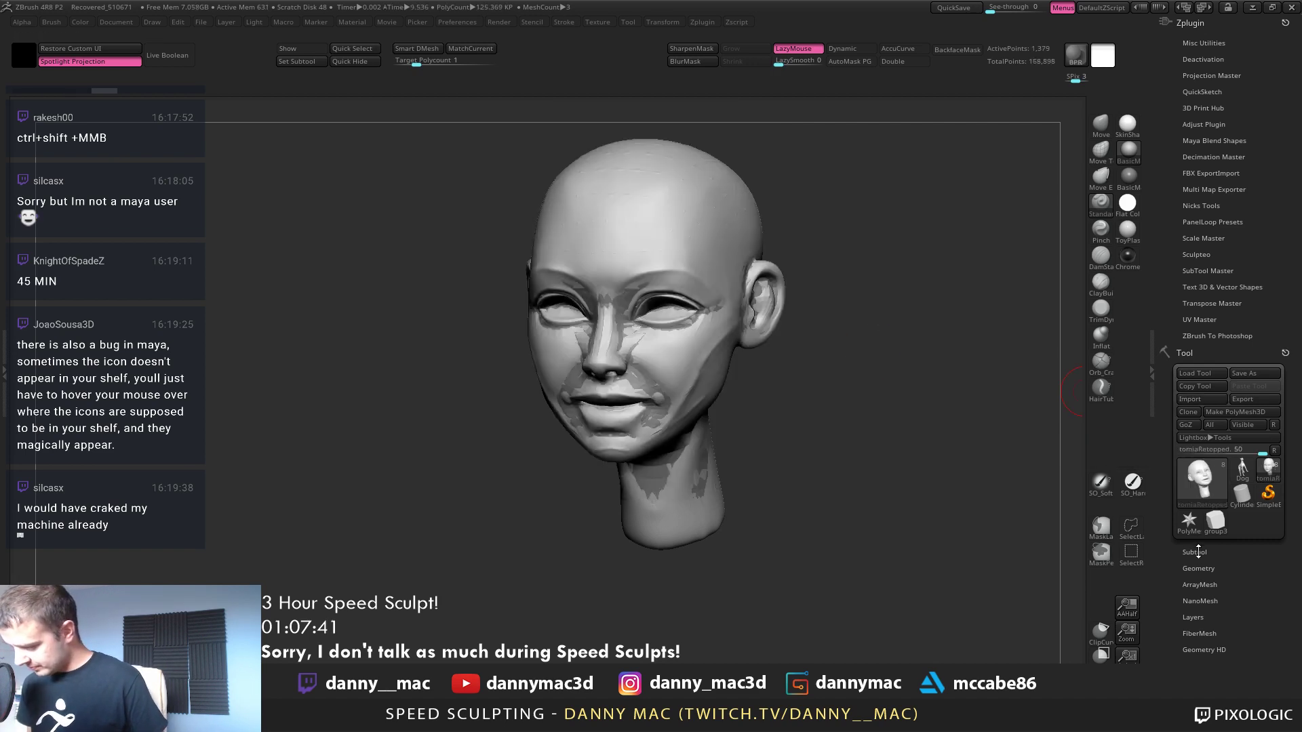
# Compare the head subtools, delete the old Recovered_Tool subtool, and make tomiaRetopped the active one
pyautogui.click(1195, 552)
pyautogui.moveTo(1162, 563); pyautogui.dragTo(1162, 380)
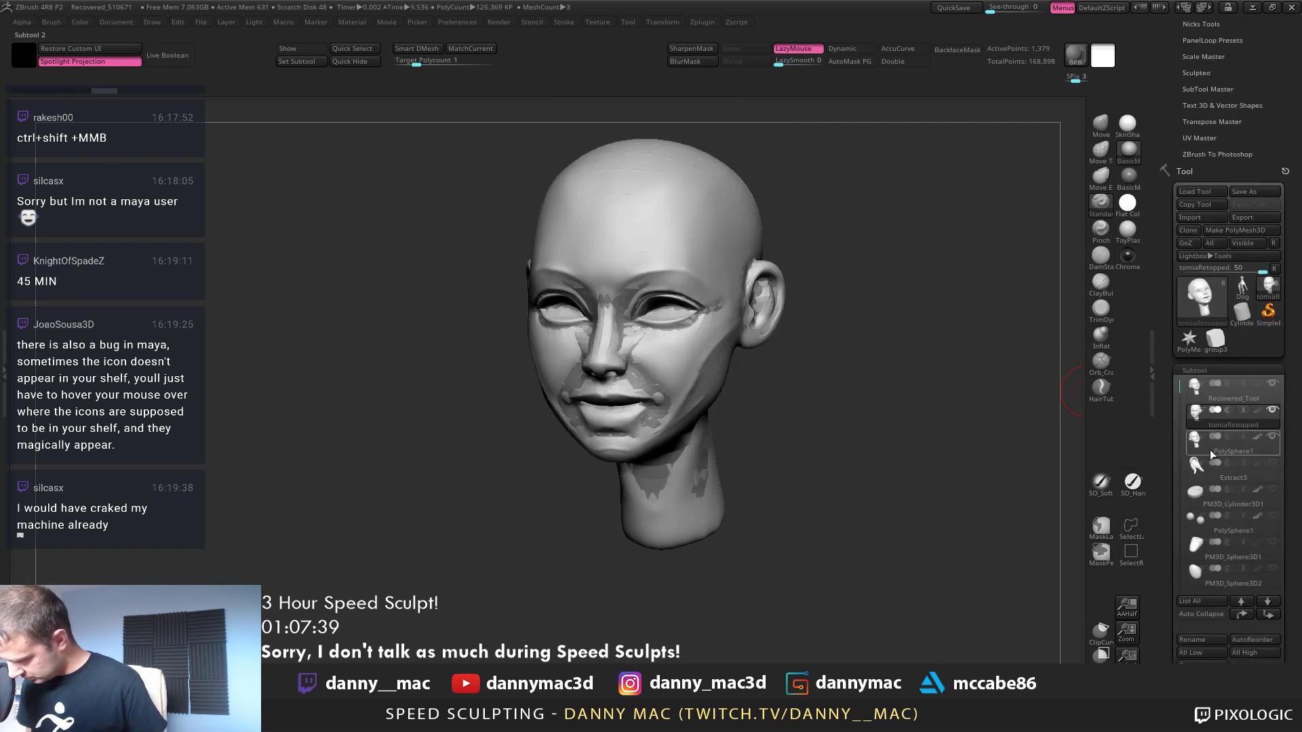
pyautogui.click(1196, 450)
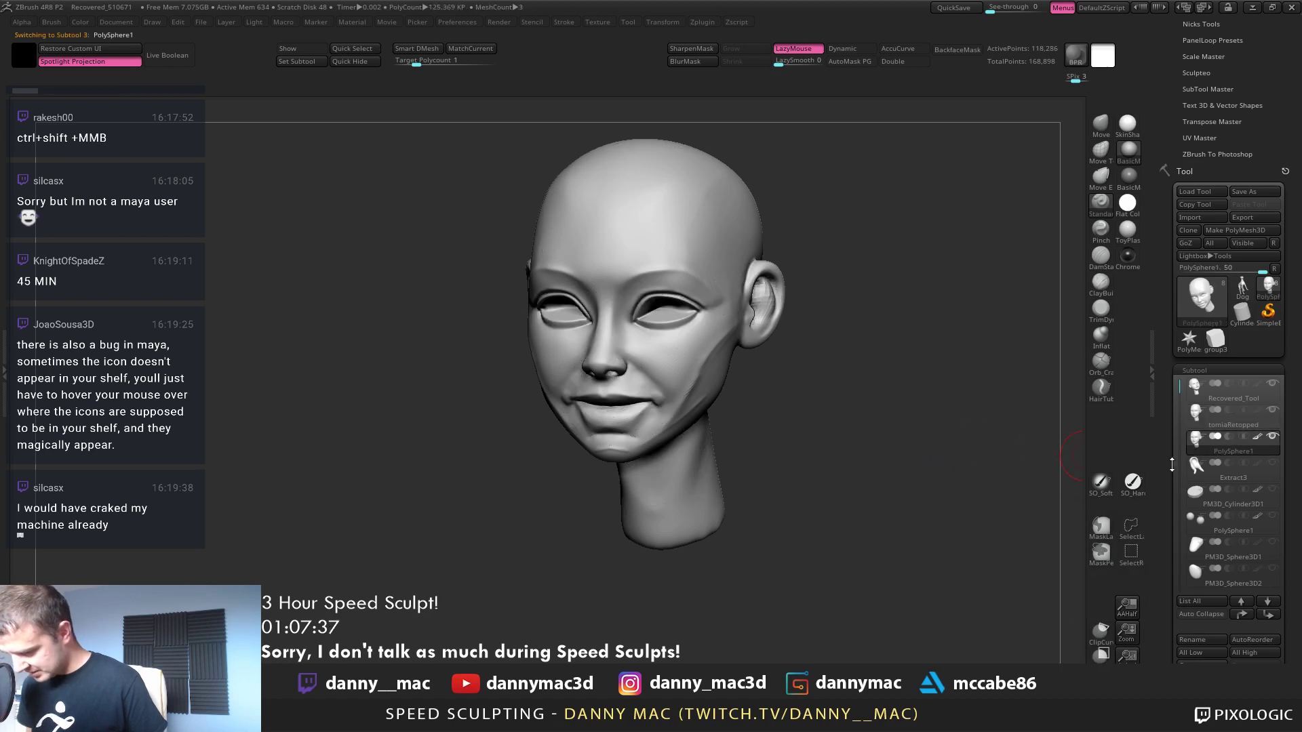
pyautogui.click(1226, 400)
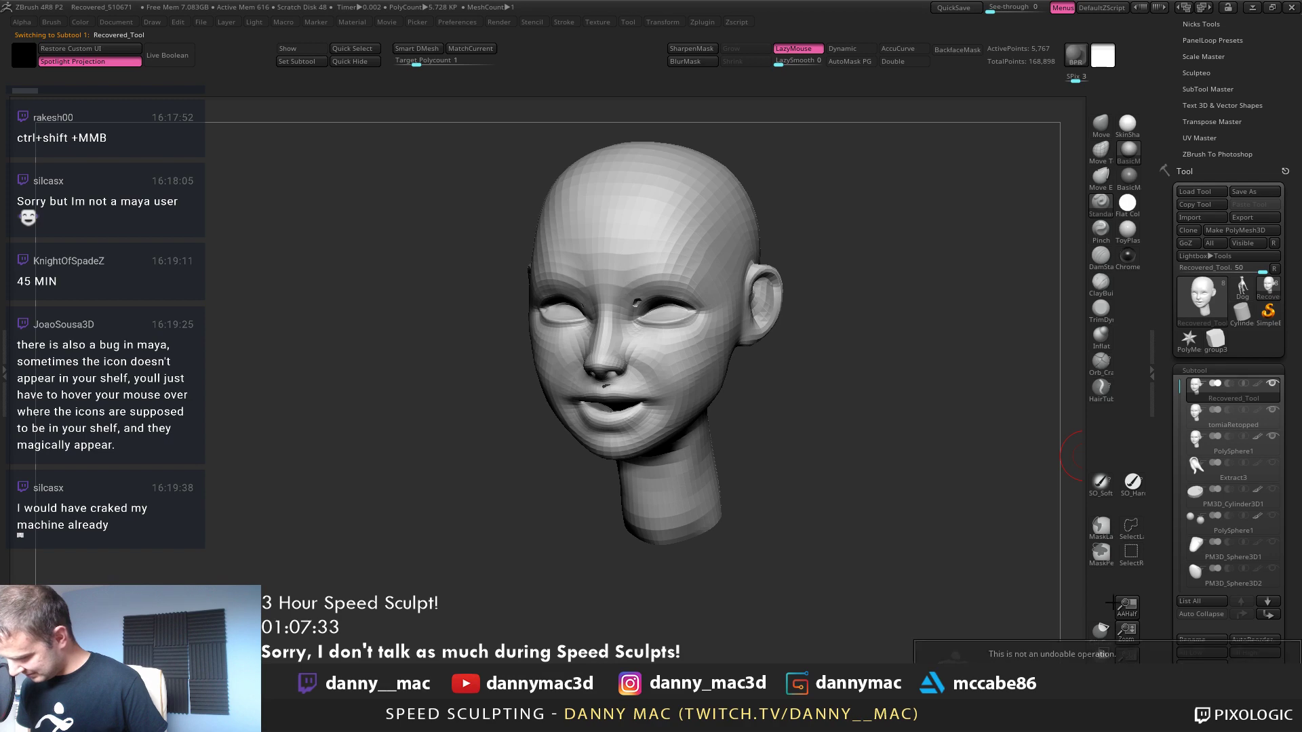
pyautogui.click(1204, 427)
pyautogui.click(1199, 392)
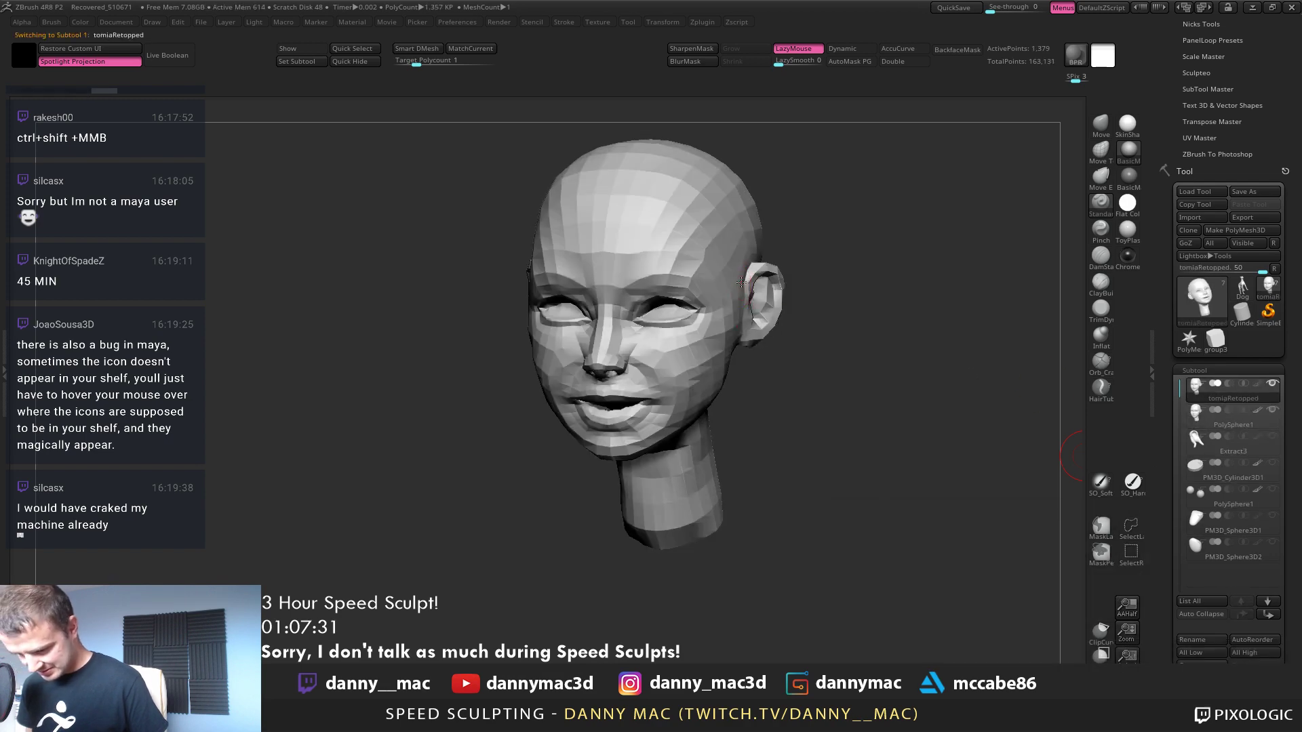
# Subdivide the tomiaRetopped head four times
pyautogui.moveTo(882, 305); pyautogui.dragTo(747, 282)
pyautogui.press('s')
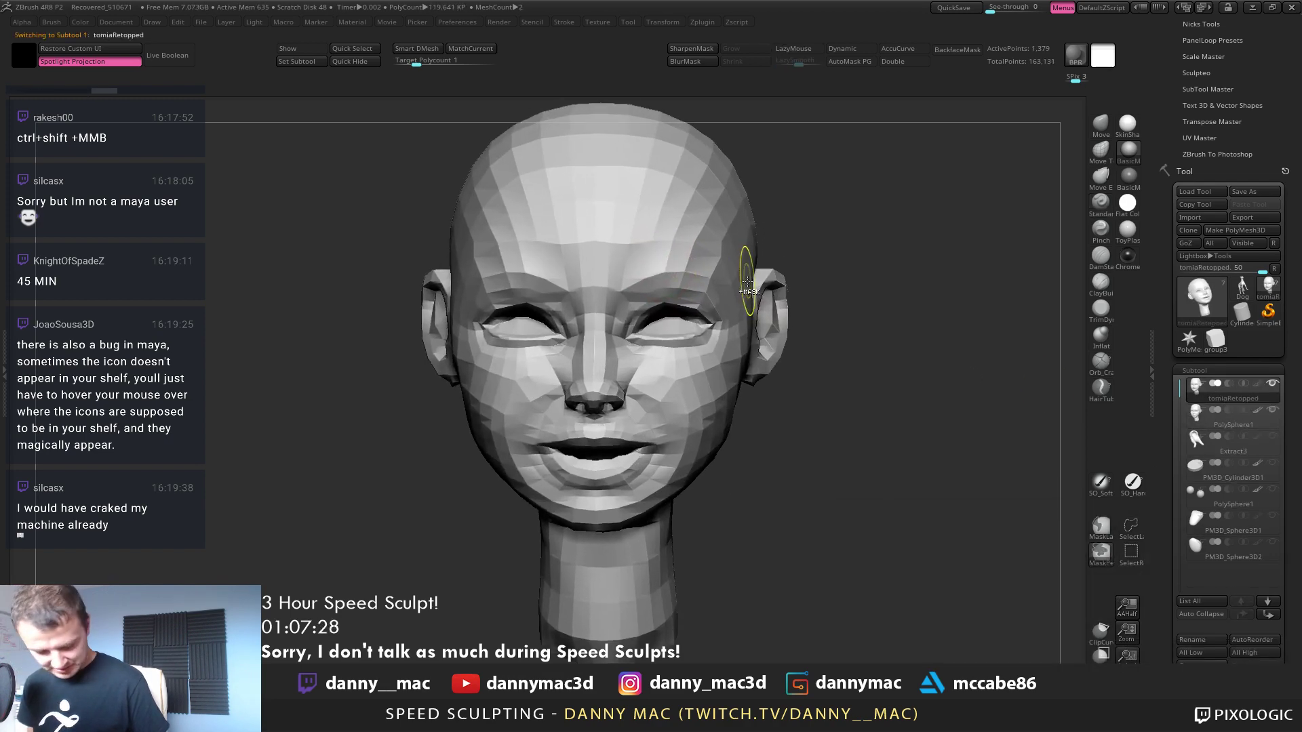
pyautogui.hotkey('ctrl', 'd')
pyautogui.moveTo(837, 285); pyautogui.dragTo(869, 301)
pyautogui.hotkey('ctrl', 'd')
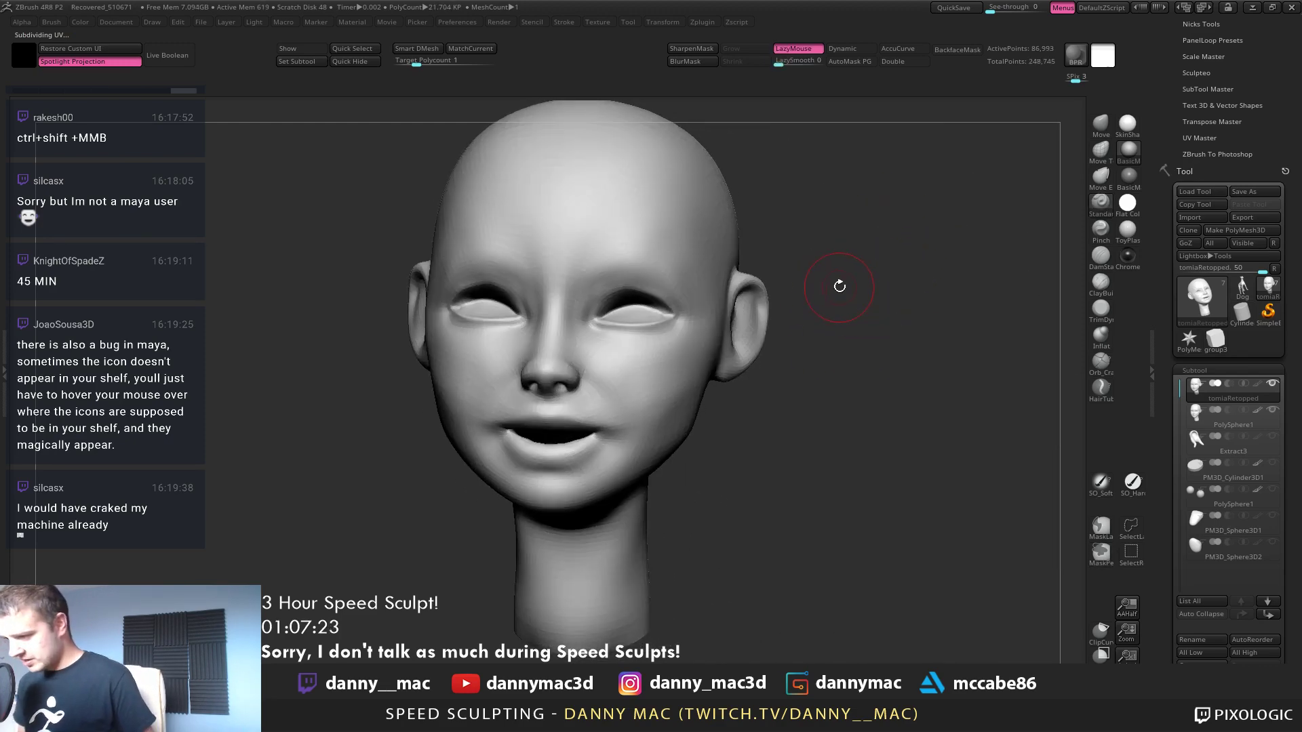
pyautogui.hotkey('ctrl', 'd')
pyautogui.hotkey('ctrl', 'd')
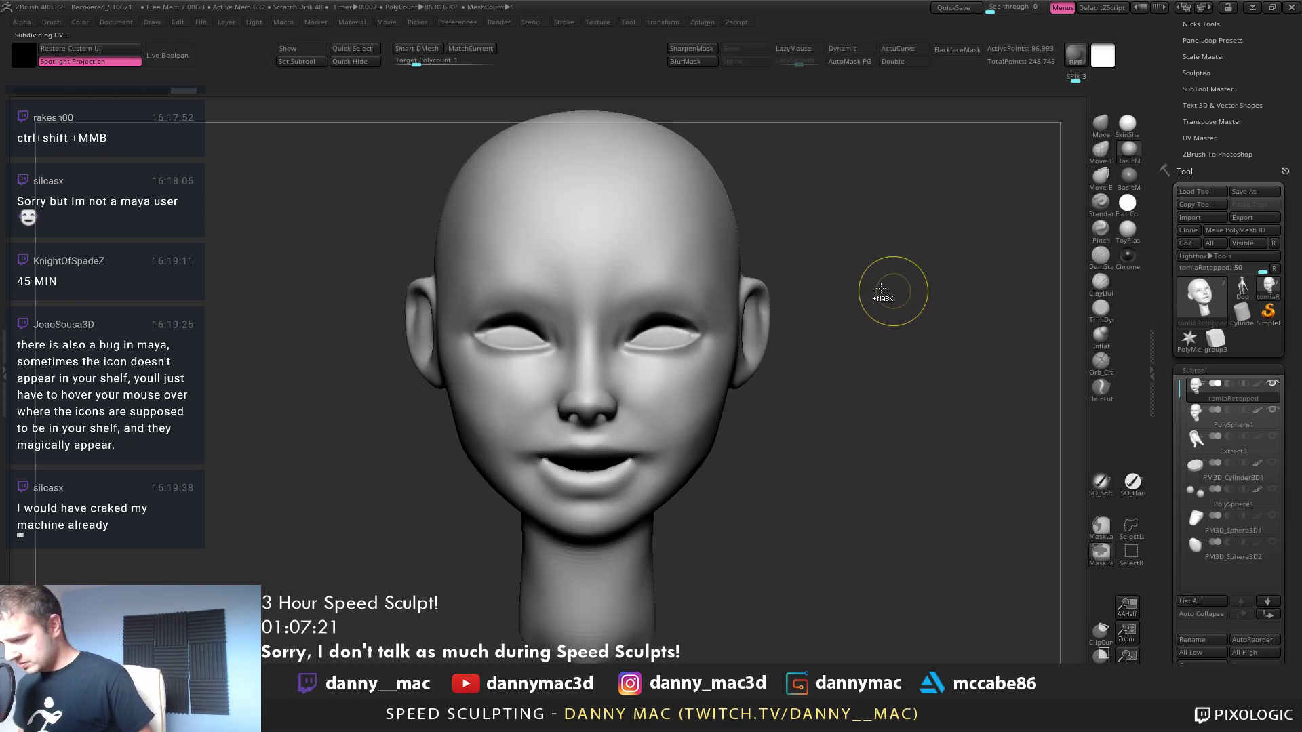
# Display the head's wireframe, lower it three subdivision levels, and hide a strip of inner-mouth polygons with a lasso selection
pyautogui.press('l')
pyautogui.moveTo(668, 468)
pyautogui.keyDown('ctrl'); pyautogui.mouseDown(button='right')
pyautogui.moveTo(735, 475)
pyautogui.moveTo(763, 437)
pyautogui.moveTo(686, 447)
pyautogui.moveTo(697, 444)
pyautogui.moveTo(552, 406)
pyautogui.mouseUp(button='right'); pyautogui.keyUp('ctrl')
pyautogui.hotkey('shift', 'f')
pyautogui.press('l')
pyautogui.hotkey('shift', 'd')
pyautogui.hotkey('shift', 'd')
pyautogui.hotkey('shift', 'd')
pyautogui.press('l')
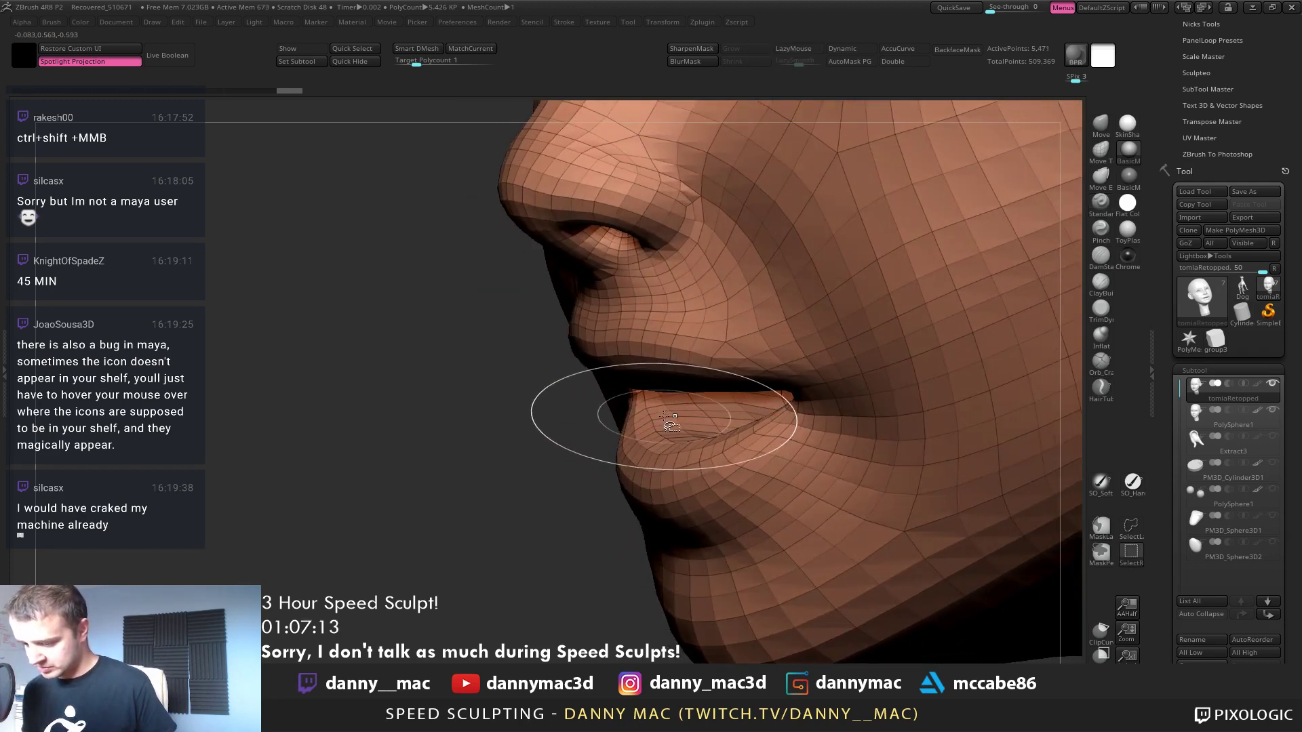
pyautogui.click(1131, 528)
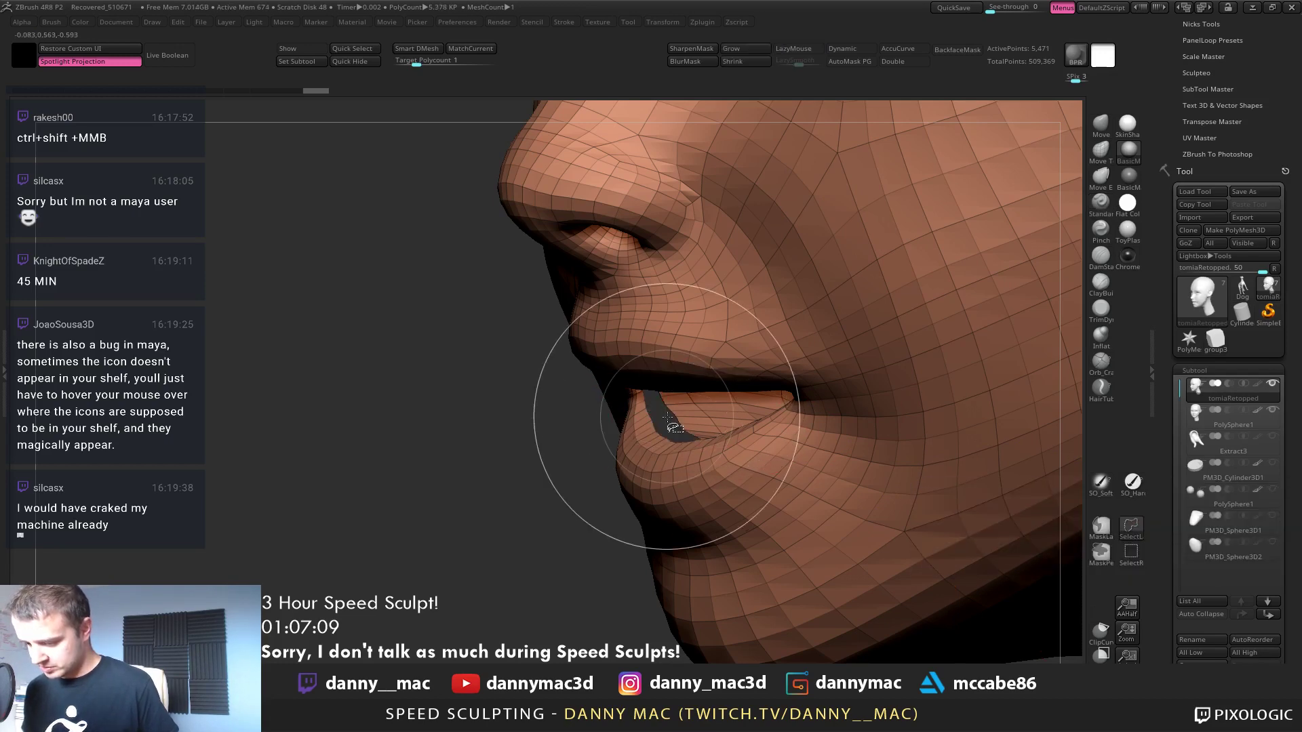
pyautogui.keyDown('ctrl'); pyautogui.keyDown('shift'); pyautogui.moveTo(613, 384); pyautogui.dragTo(739, 420); pyautogui.keyUp('shift'); pyautogui.keyUp('ctrl')
pyautogui.moveTo(739, 420); pyautogui.dragTo(695, 429, button='right')
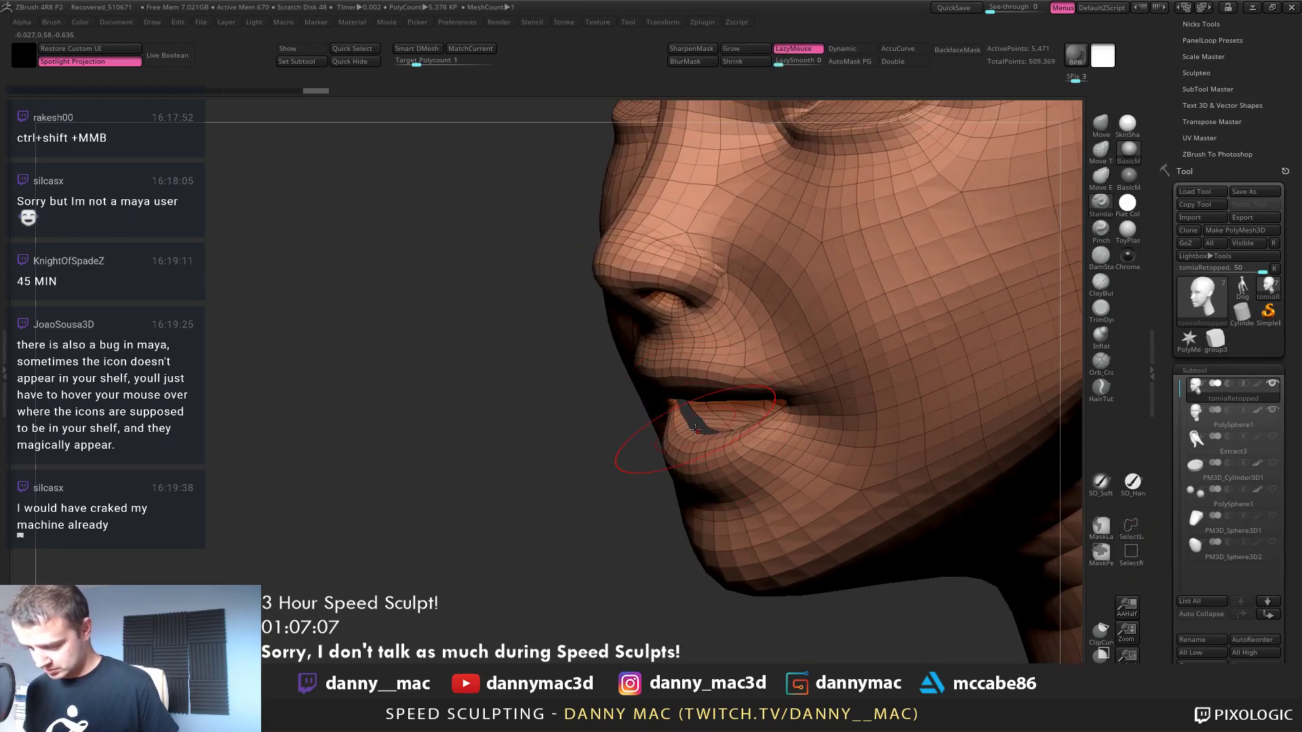
# Restore the custom interface, isolate the inner mouth as its own polygroup, and unhide the whole head at its highest subdivision level
pyautogui.click(95, 49)
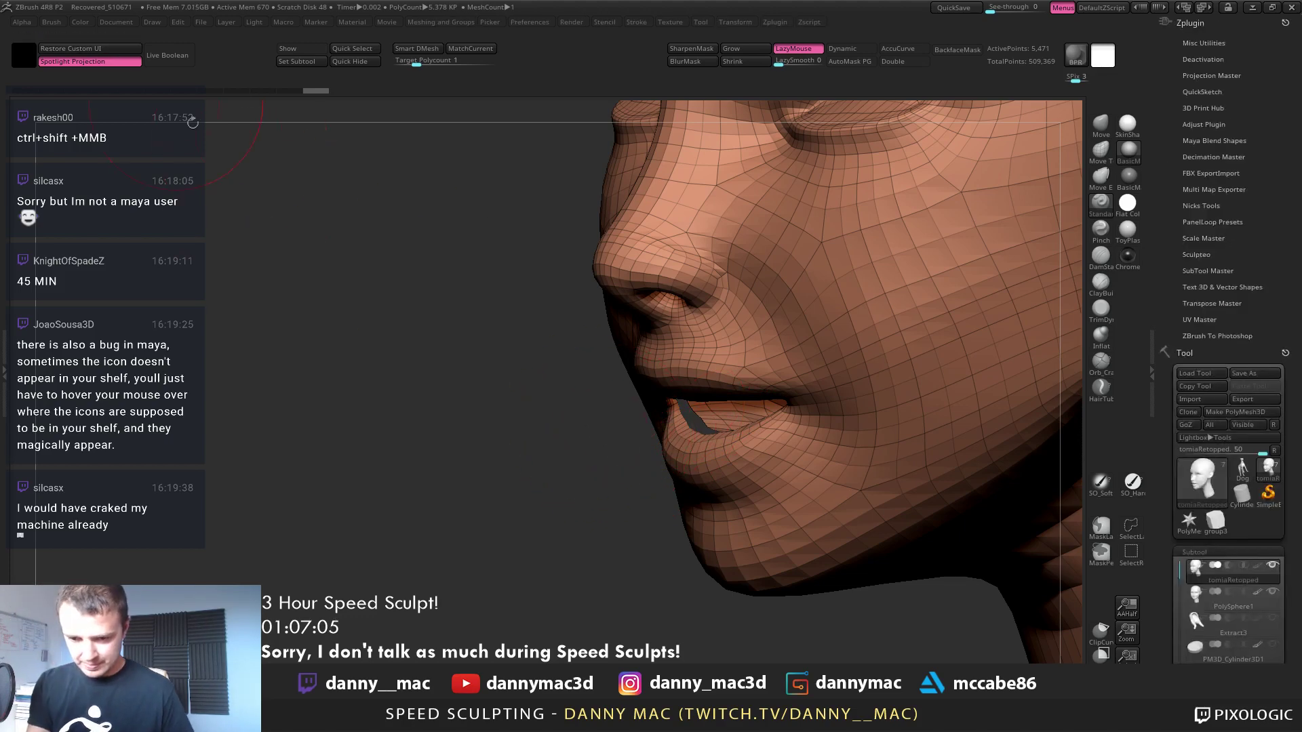
pyautogui.press('2')
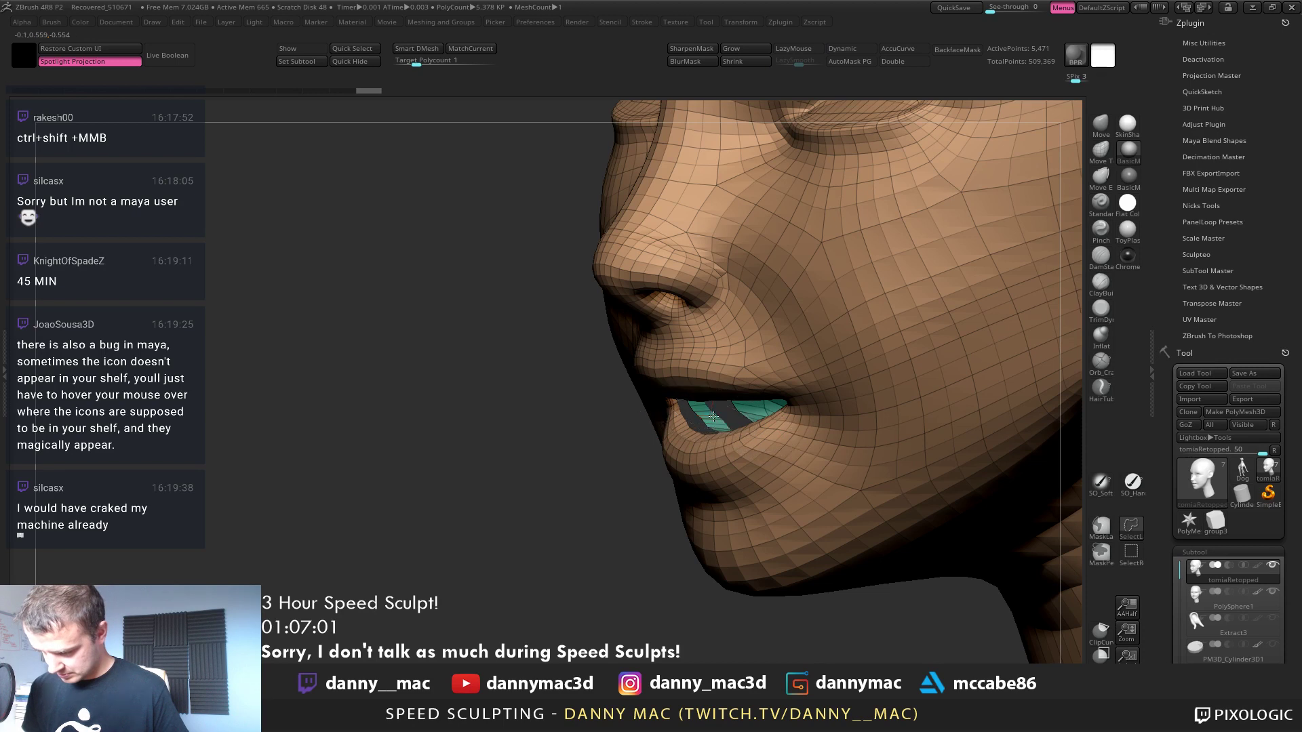
pyautogui.keyDown('ctrl'); pyautogui.keyDown('shift'); pyautogui.click(590, 499); pyautogui.keyUp('shift'); pyautogui.keyUp('ctrl')
pyautogui.hotkey('ctrl', 'w')
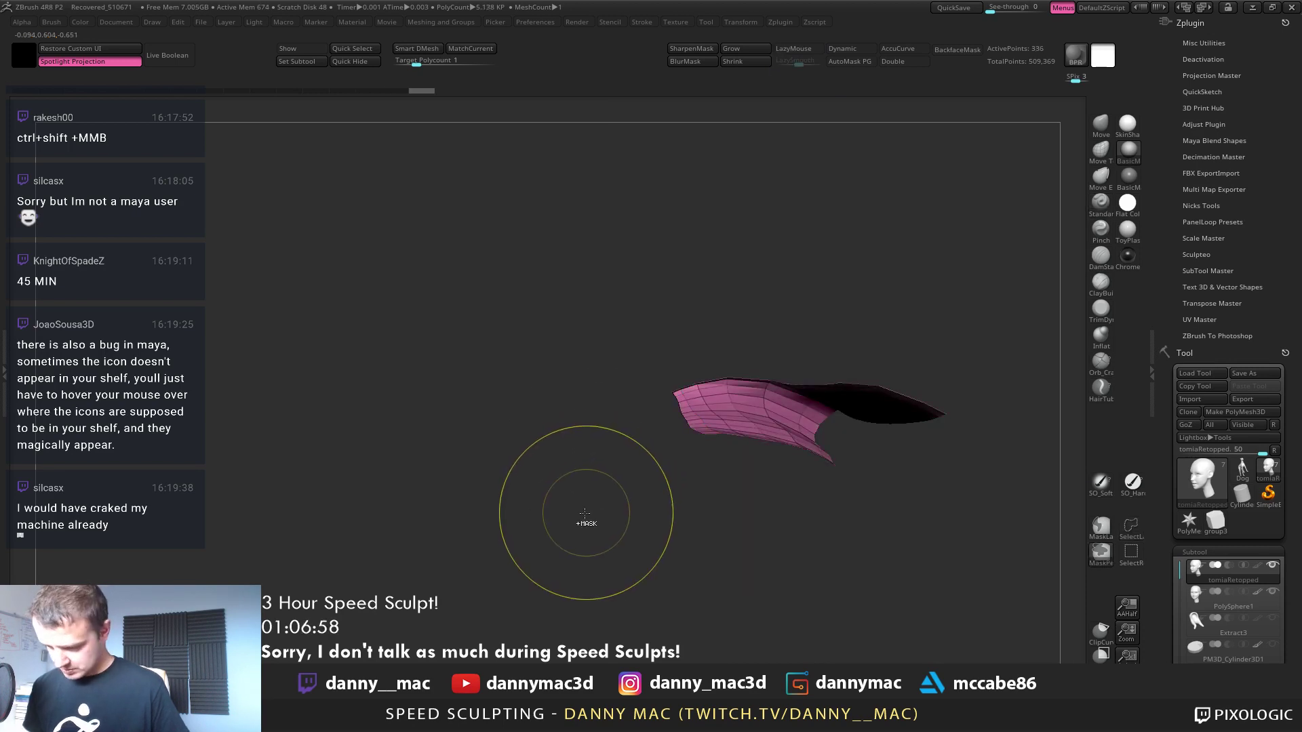
pyautogui.press('d')
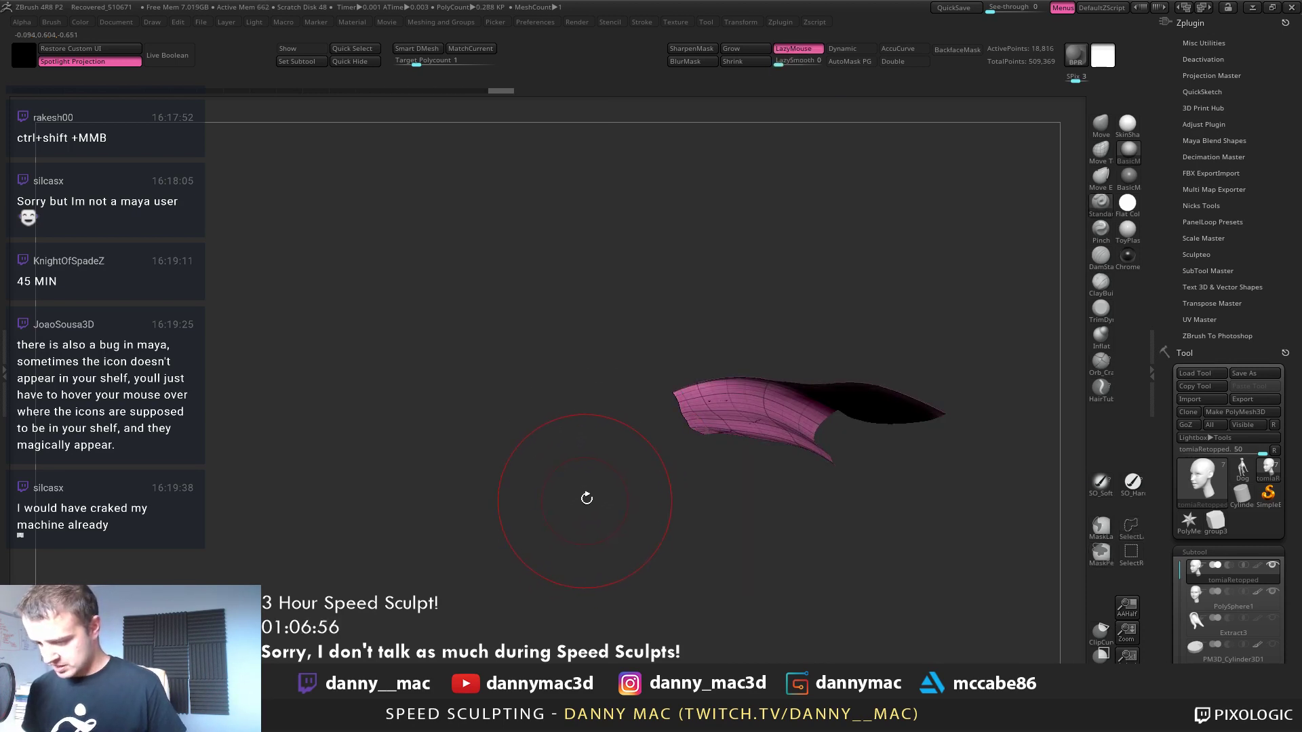
pyautogui.keyDown('ctrl'); pyautogui.keyDown('shift'); pyautogui.click(638, 434); pyautogui.keyUp('shift'); pyautogui.keyUp('ctrl')
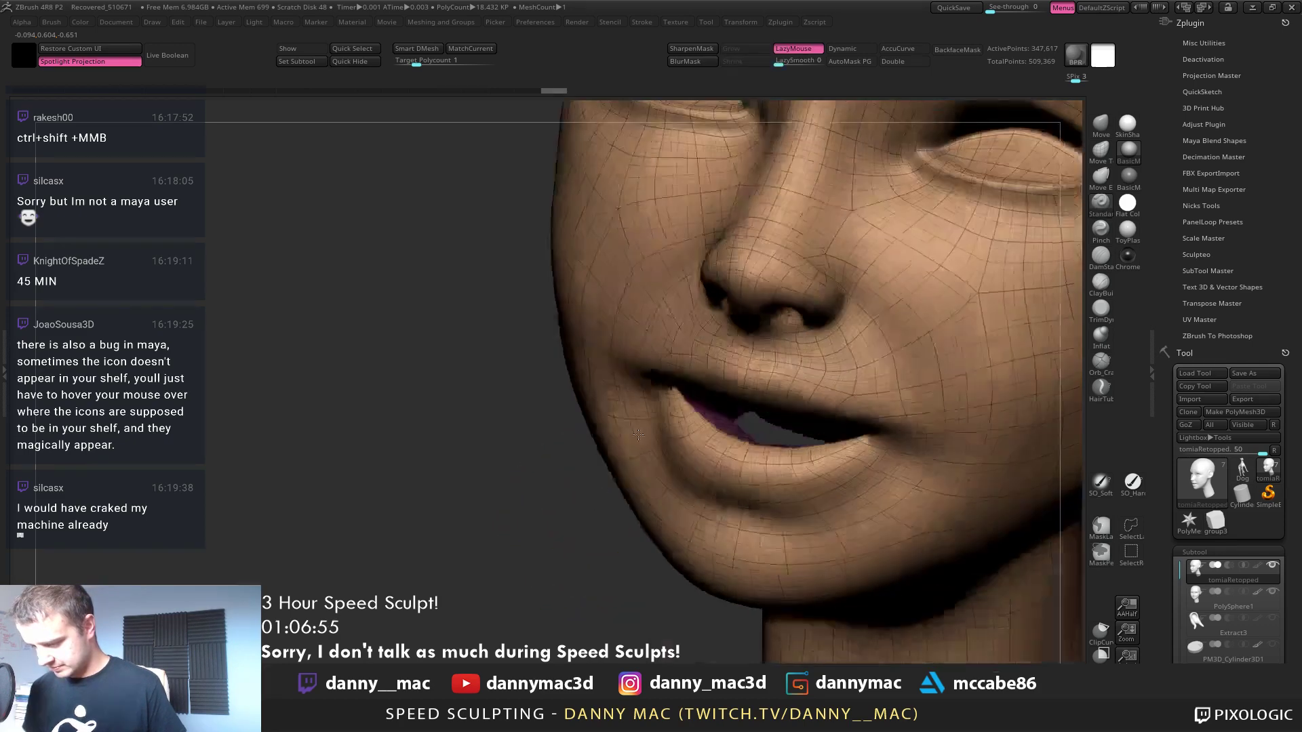
# Frame the whole head from the front and lower it by three subdivision levels
pyautogui.press('f')
pyautogui.press('l')
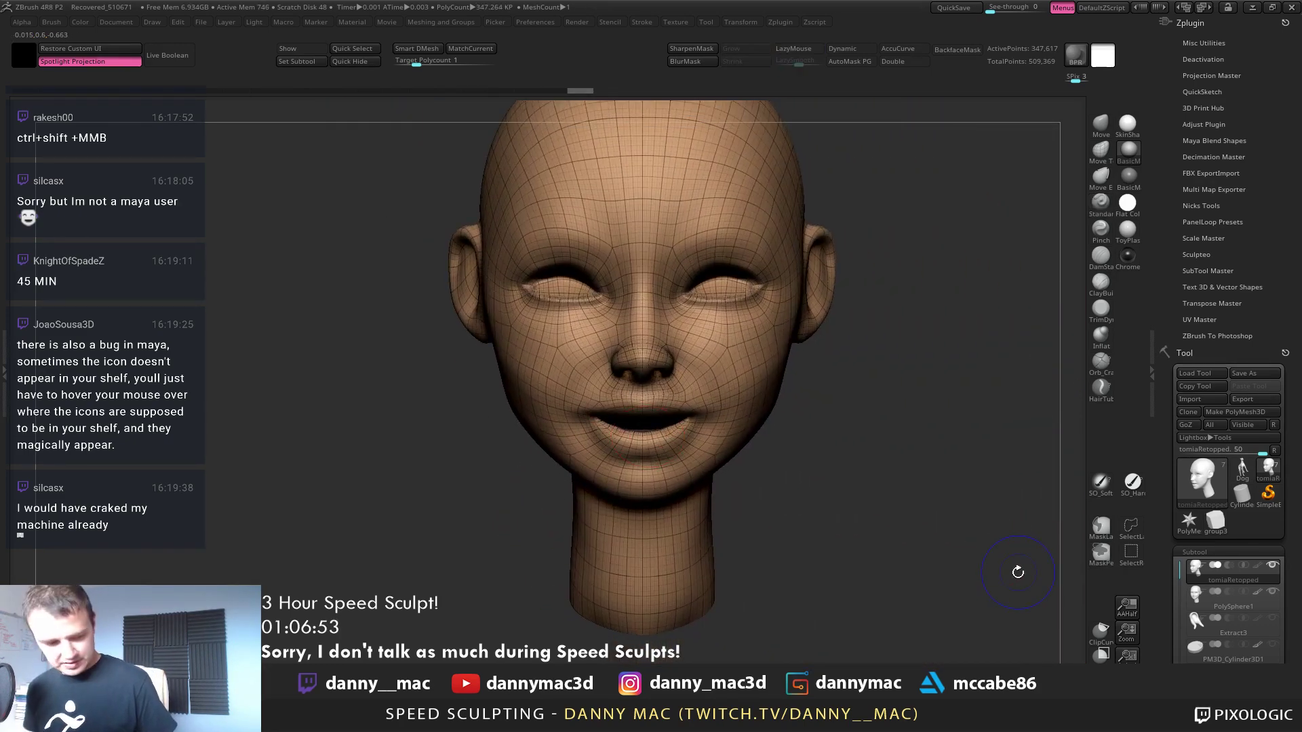
pyautogui.hotkey('shift', 'd')
pyautogui.hotkey('shift', 'd')
pyautogui.hotkey('shift', 'd')
pyautogui.press('l')
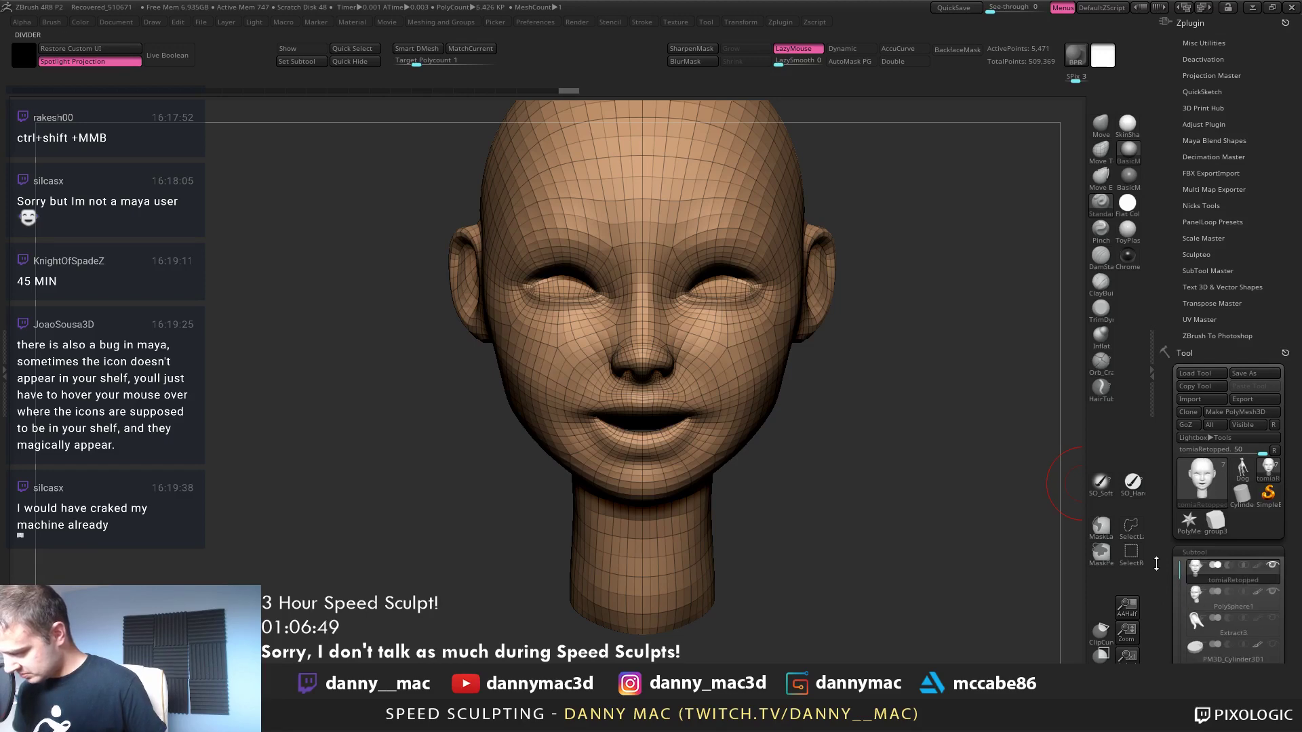
# Project the visible sculpted head onto tomiaRetopped with ProjectAll at this low subdivision level, declining polypaint projection
pyautogui.click(1156, 564)
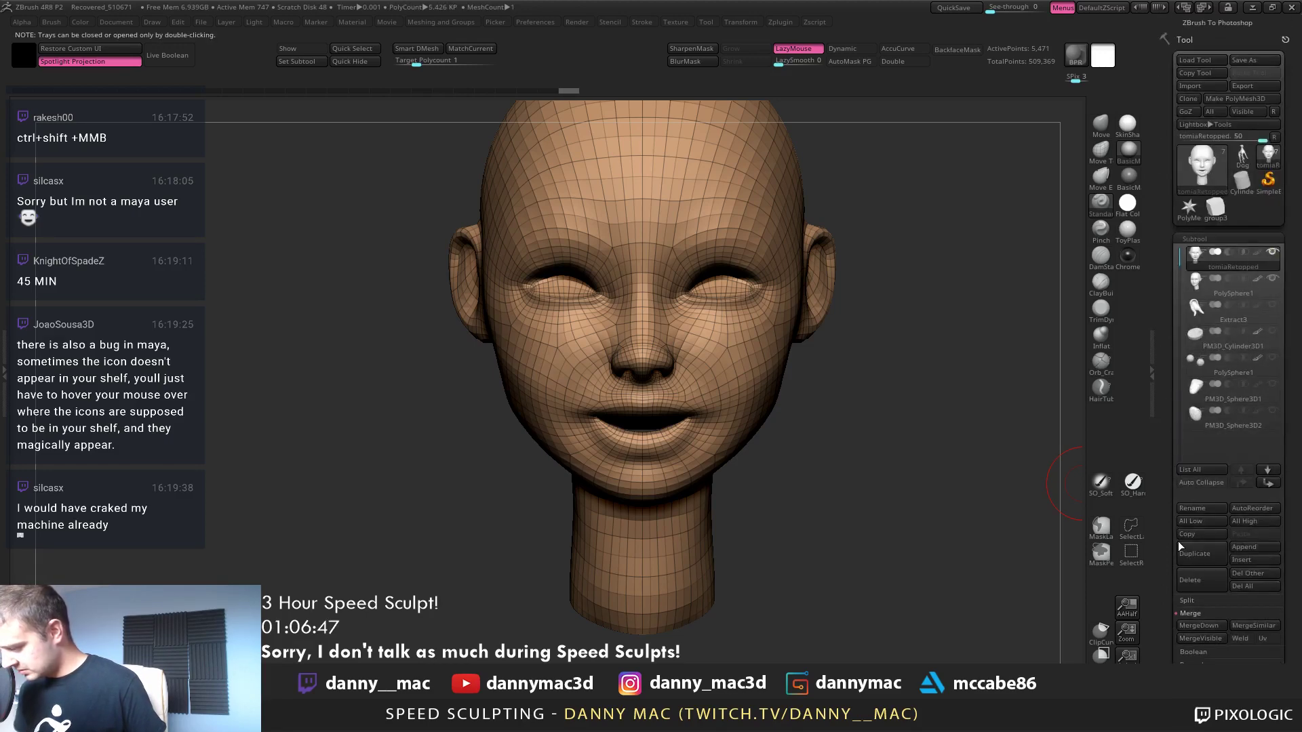
pyautogui.scroll(-2, 1174, 648)
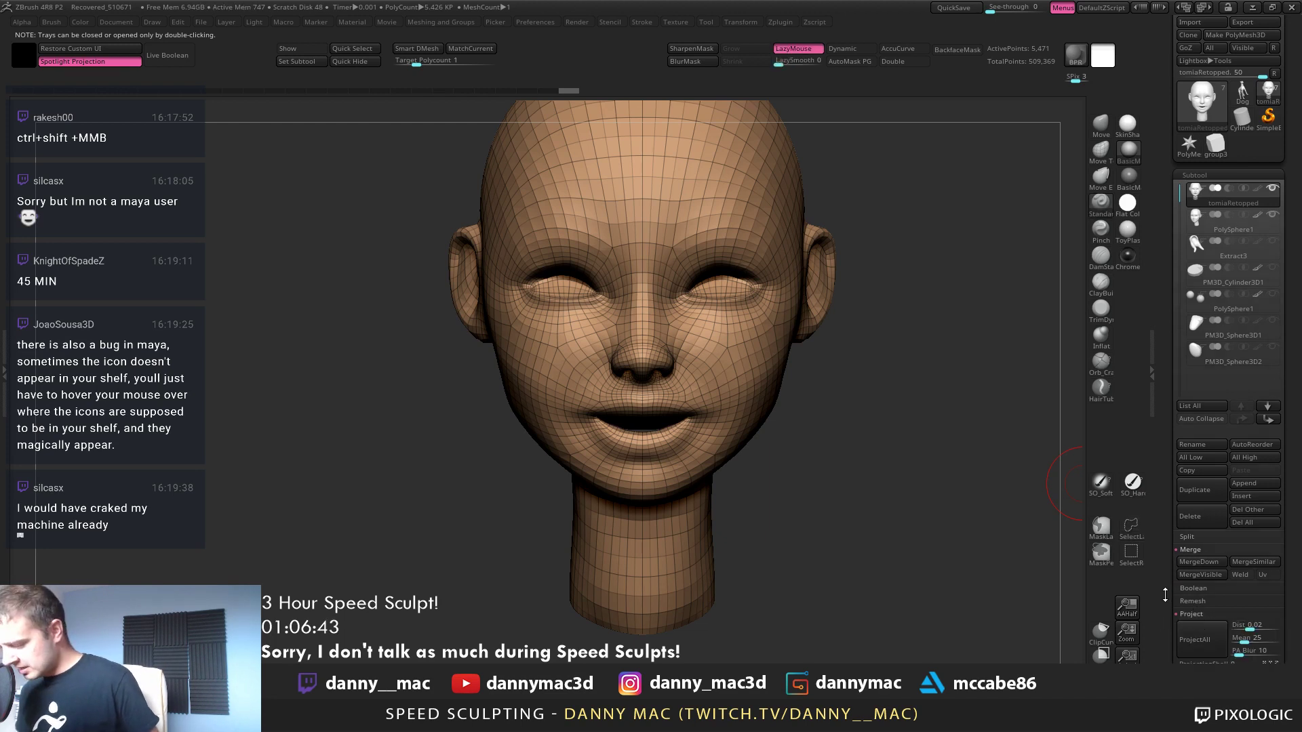
pyautogui.scroll(-4, 1165, 595)
pyautogui.click(1195, 526)
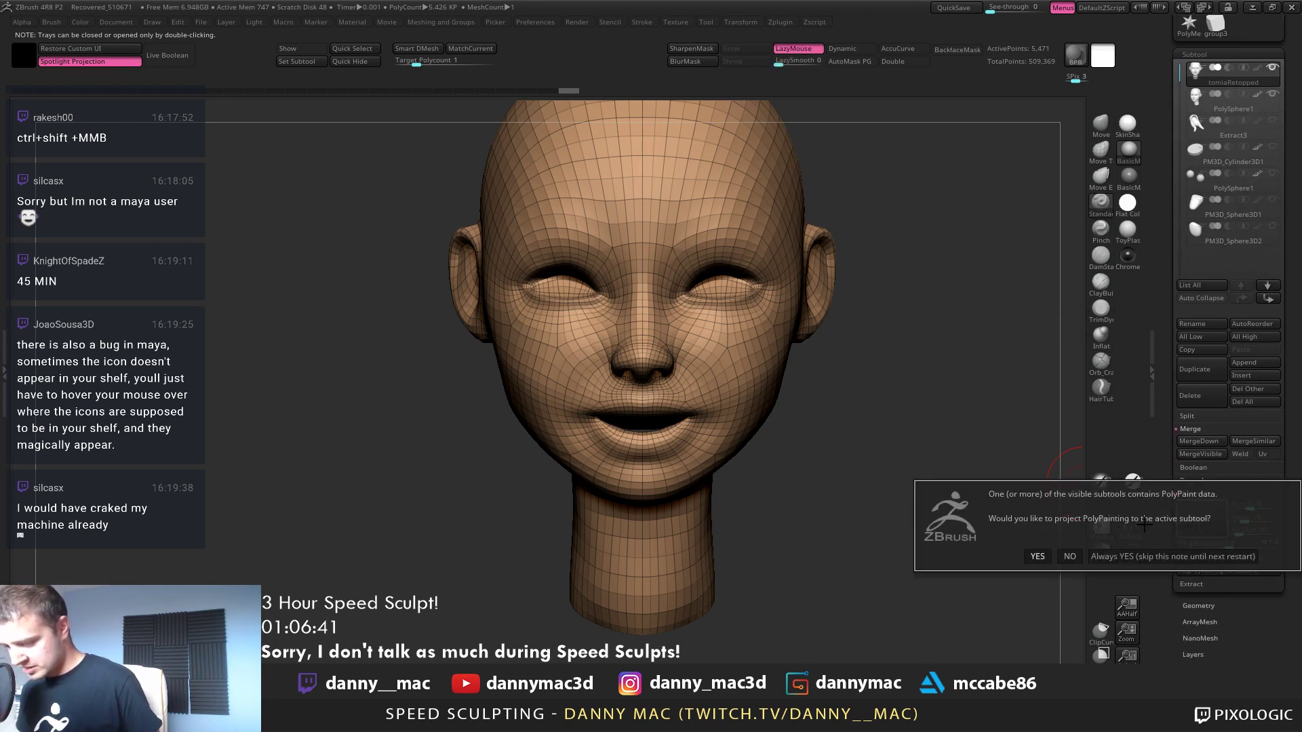
pyautogui.click(1096, 558)
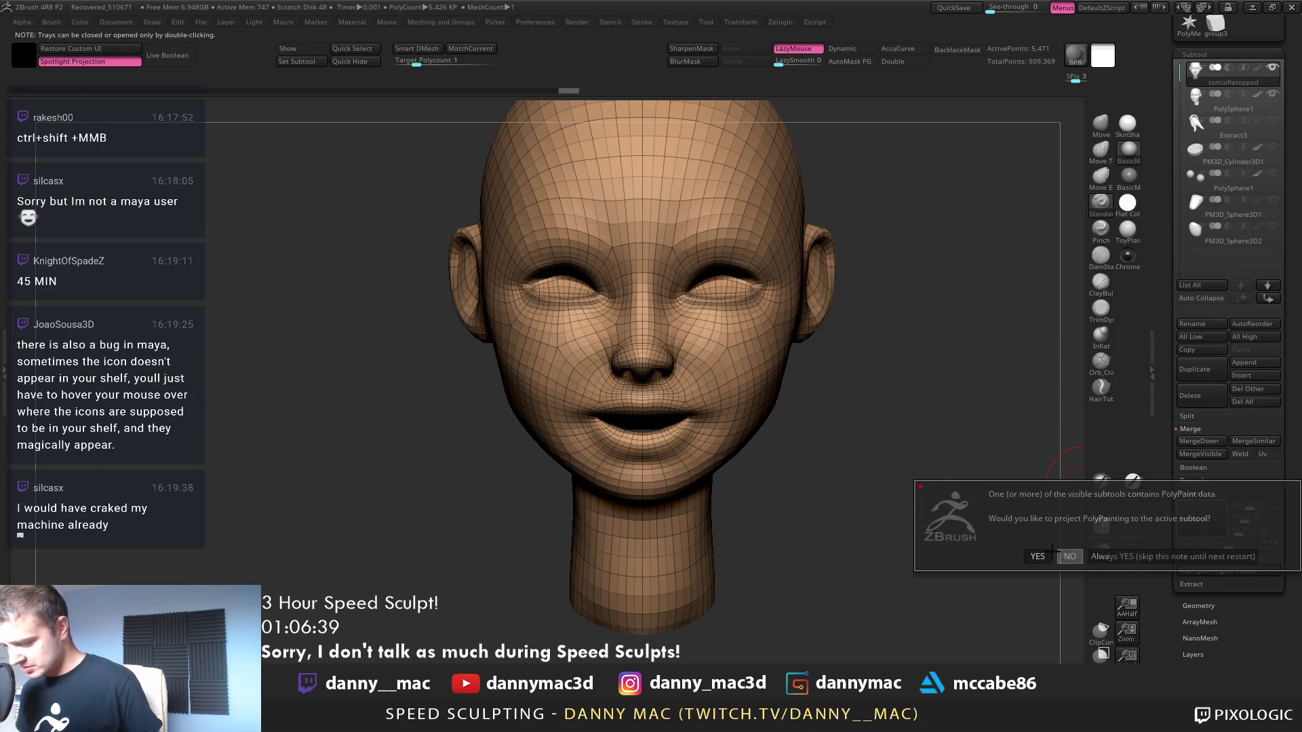
# Raise tomiaRetopped one subdivision level at a time up to the highest, running ProjectAll without polypaint at each level
pyautogui.moveTo(982, 441); pyautogui.dragTo(1111, 470)
pyautogui.click(1210, 516)
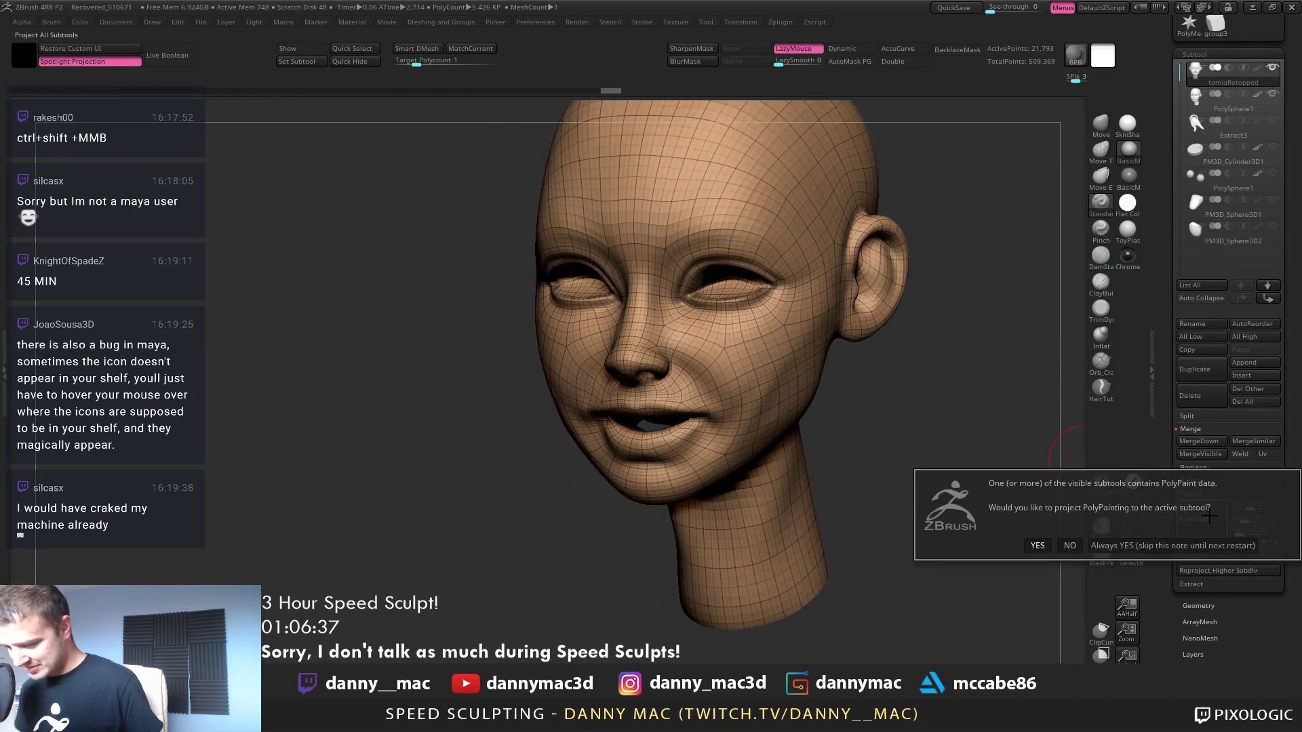
pyautogui.click(1065, 540)
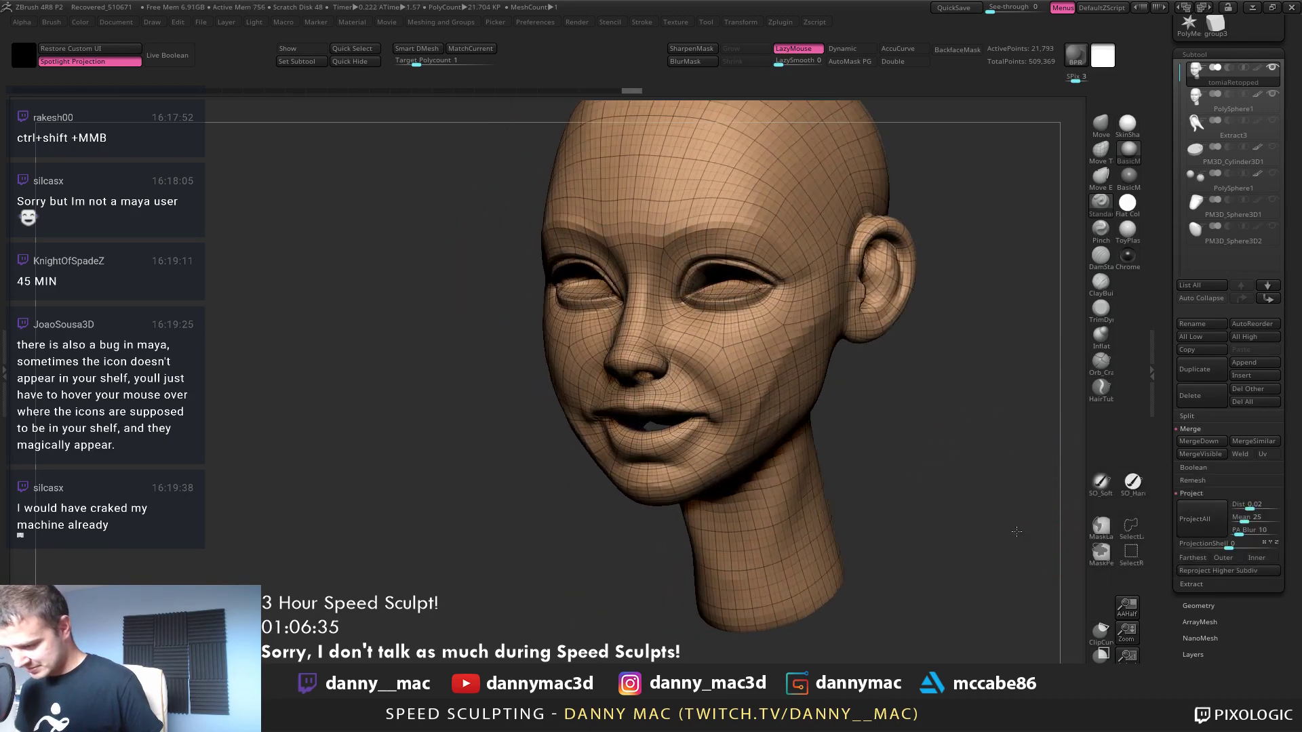
pyautogui.click(1198, 519)
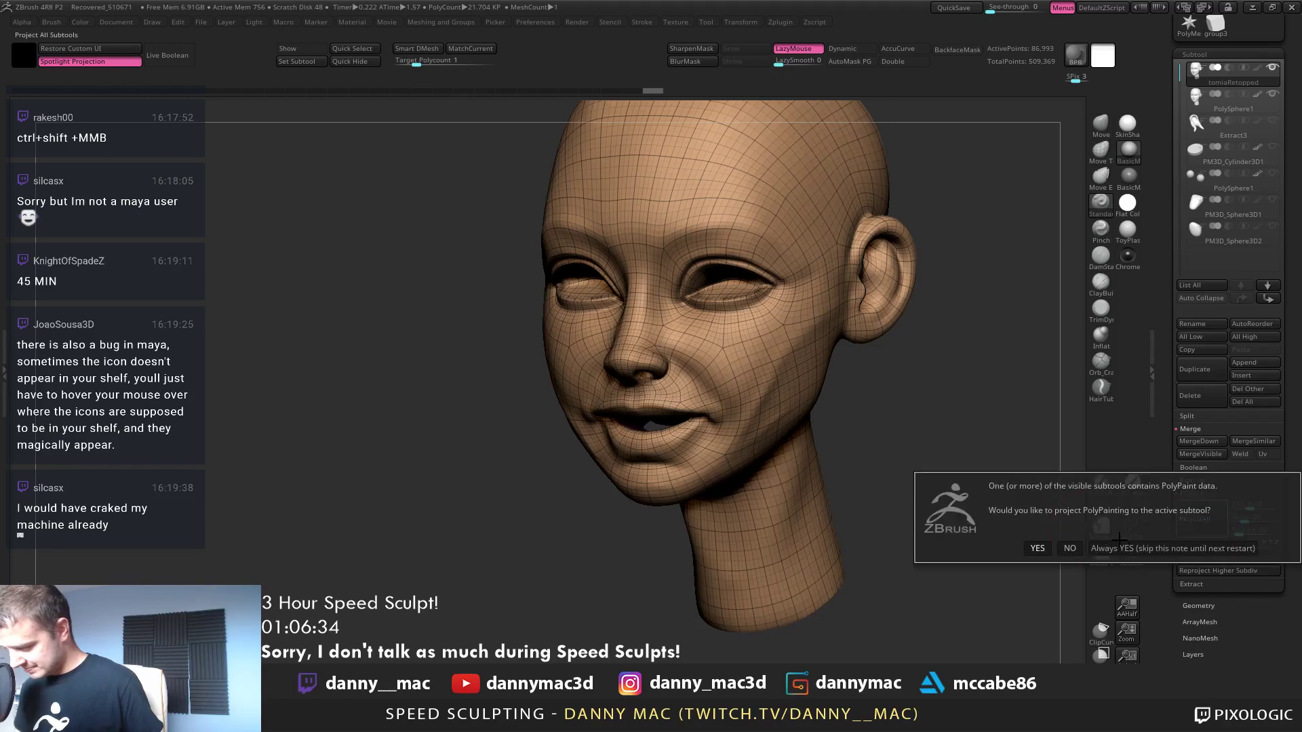
pyautogui.click(1066, 547)
pyautogui.moveTo(1016, 546); pyautogui.dragTo(1048, 508)
pyautogui.click(1191, 516)
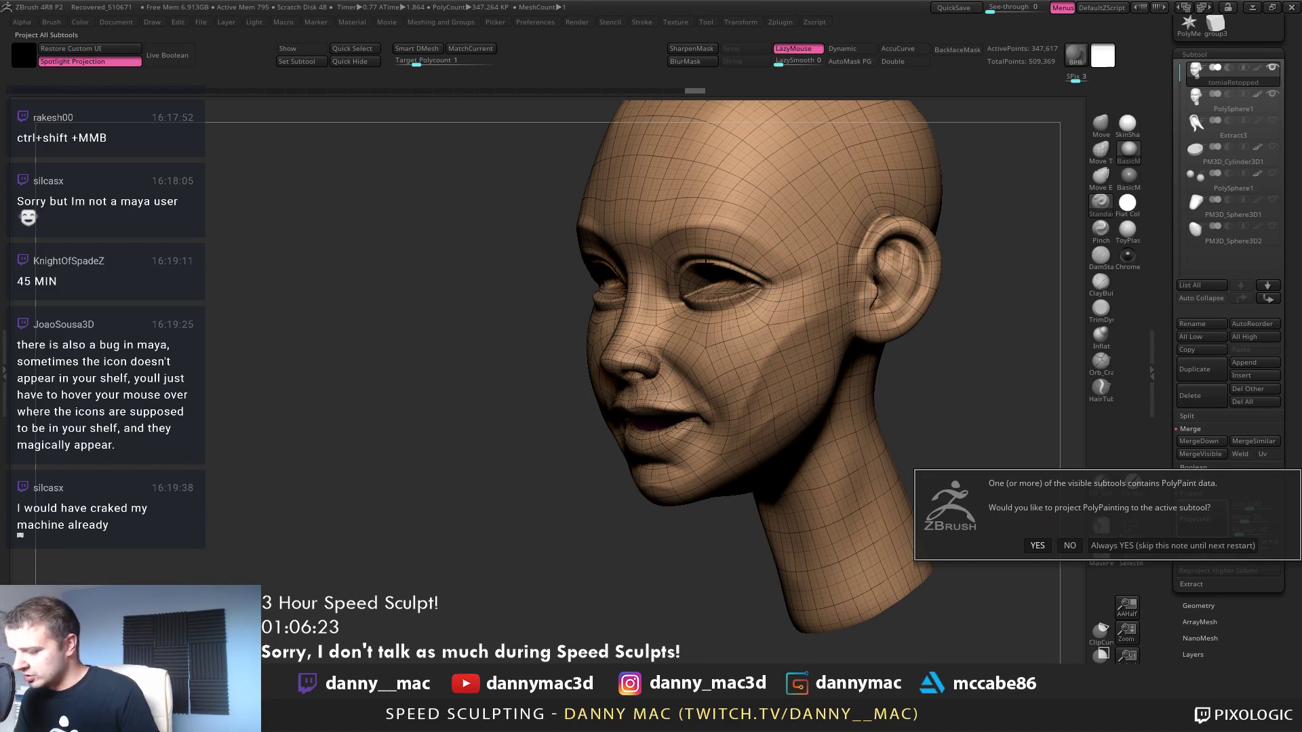
pyautogui.click(1069, 546)
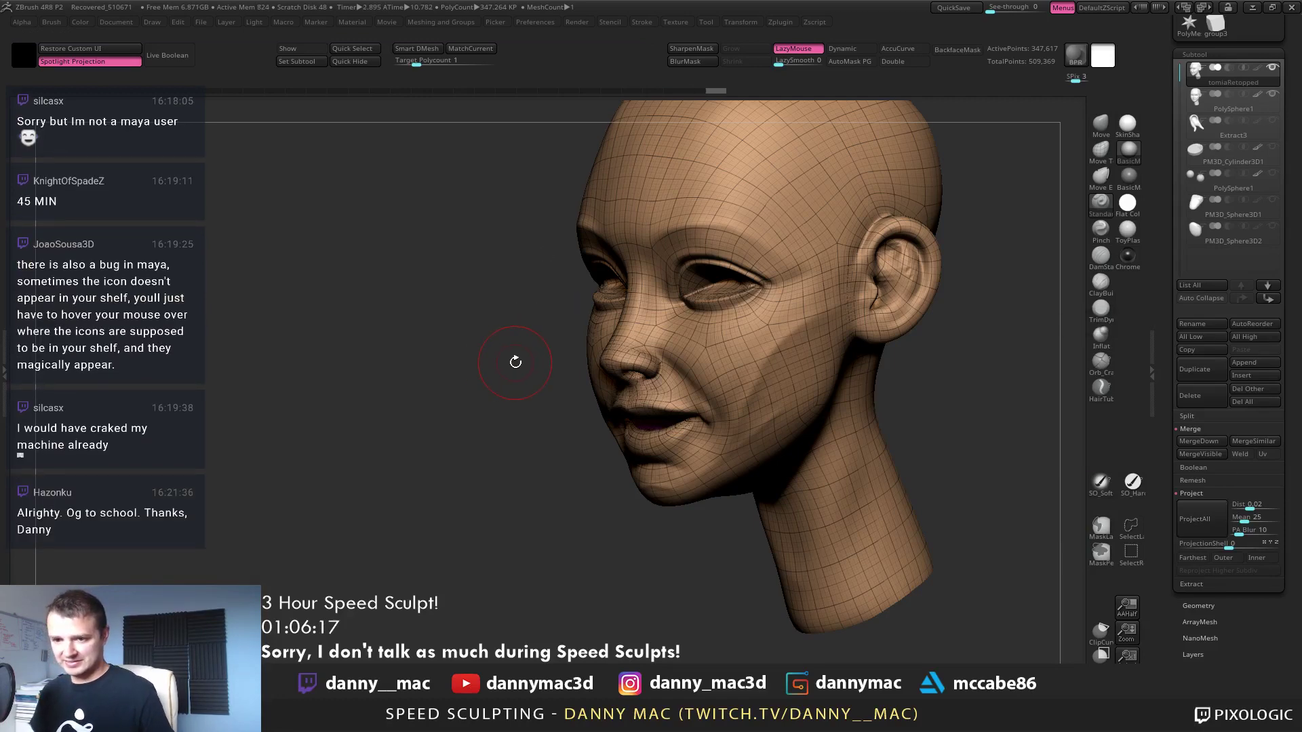
# Show the hair, eye, teeth and body subtools around the retopologized head and hide the polyframe
pyautogui.moveTo(516, 363); pyautogui.dragTo(1071, 332)
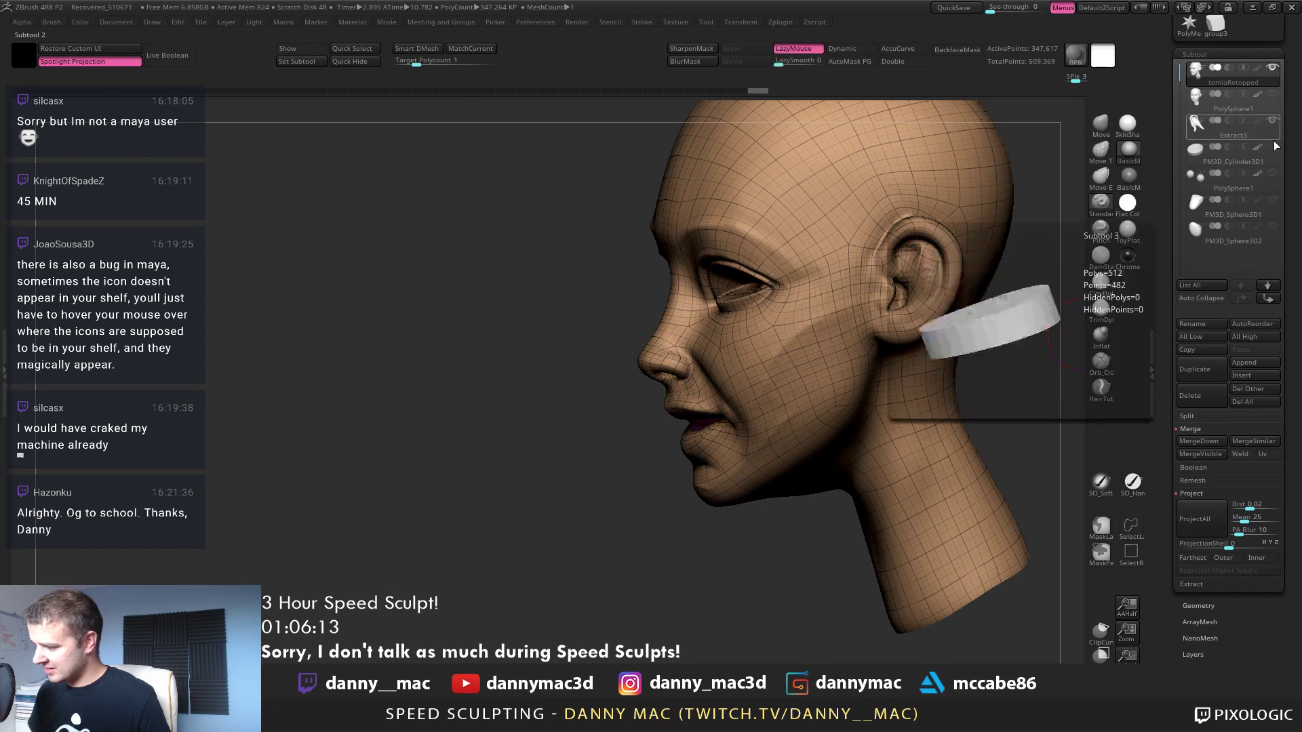
pyautogui.moveTo(1275, 68)
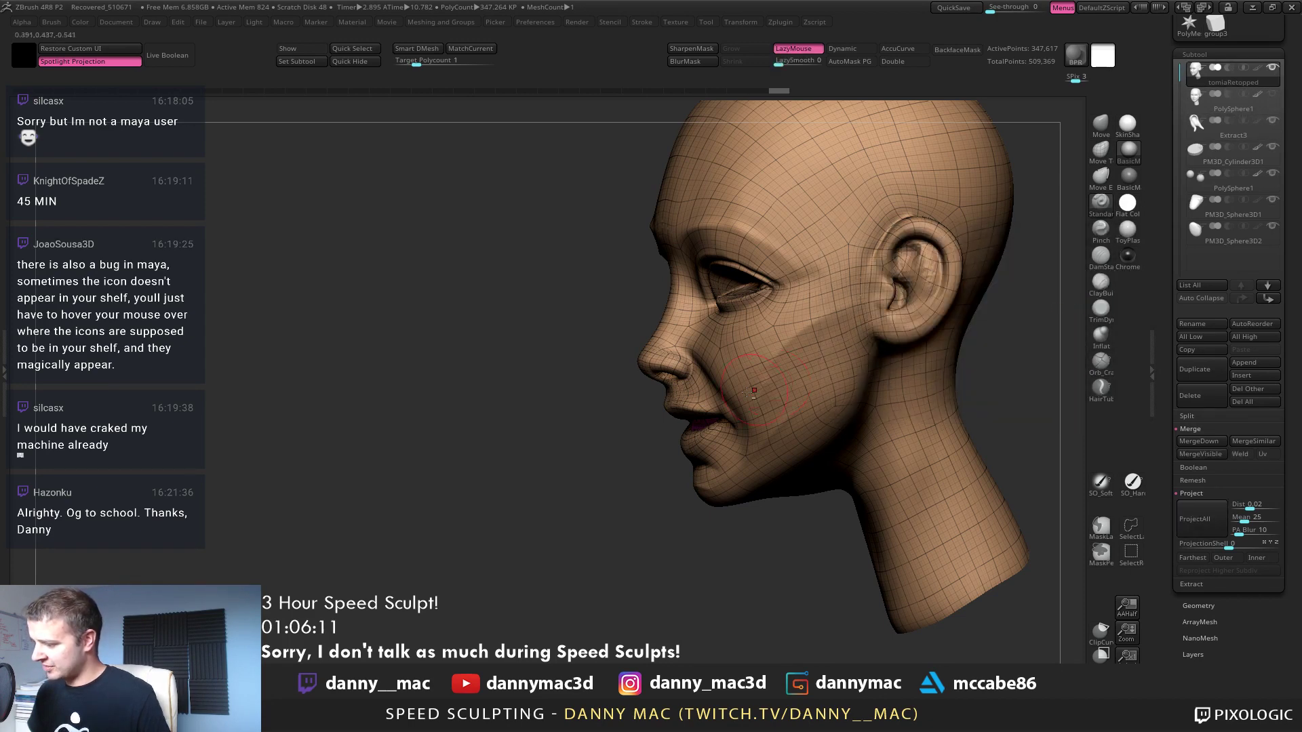
pyautogui.moveTo(515, 393); pyautogui.dragTo(674, 393)
pyautogui.hotkey('shift', 'f')
pyautogui.moveTo(674, 393); pyautogui.dragTo(766, 390, button='right')
pyautogui.hotkey('alt', 's')
pyautogui.keyDown('ctrl'); pyautogui.moveTo(678, 434); pyautogui.dragTo(679, 380, button='right'); pyautogui.keyUp('ctrl')
pyautogui.keyDown('shift'); pyautogui.moveTo(637, 380); pyautogui.dragTo(710, 387, button='right'); pyautogui.keyUp('shift')
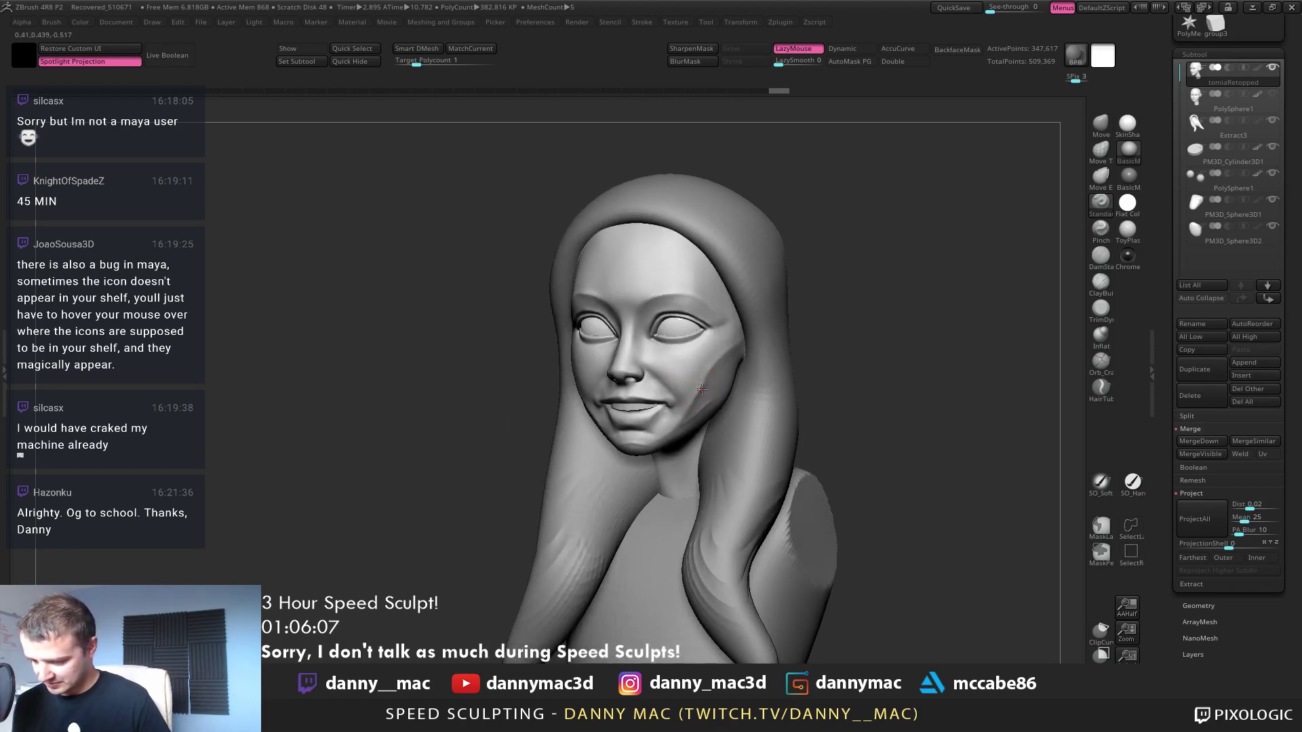
# Turn off LazyMouse, lower the head by two subdivision levels, and reshape the lower face with the Move brush
pyautogui.press('l')
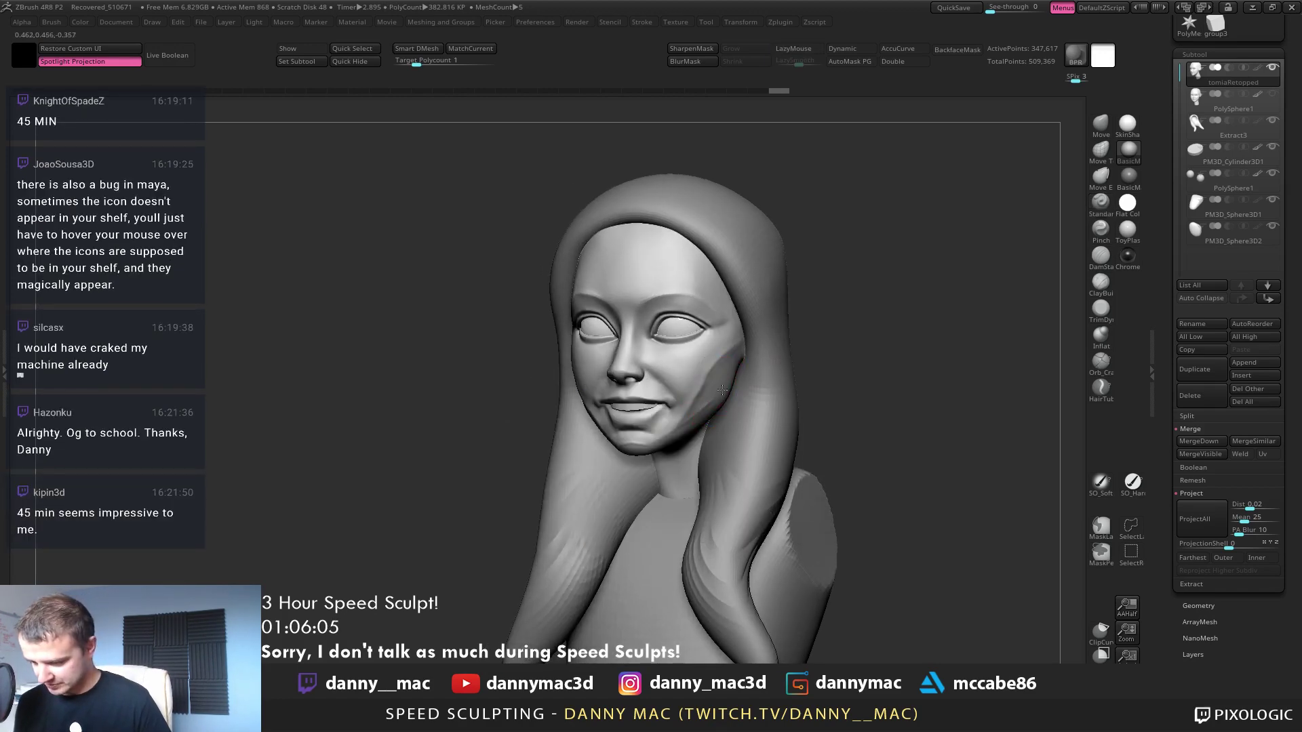
pyautogui.hotkey('shift', 'd')
pyautogui.hotkey('shift', 'd')
pyautogui.moveTo(701, 398)
pyautogui.mouseDown(button='right')
pyautogui.moveTo(714, 394)
pyautogui.moveTo(671, 438)
pyautogui.moveTo(680, 447)
pyautogui.mouseUp(button='right')
pyautogui.rightClick(668, 434)
pyautogui.press('l')
pyautogui.moveTo(680, 447); pyautogui.dragTo(642, 442)
pyautogui.moveTo(614, 442); pyautogui.dragTo(634, 428, button='right')
pyautogui.moveTo(641, 426)
pyautogui.mouseDown(button='right')
pyautogui.moveTo(619, 415)
pyautogui.moveTo(630, 391)
pyautogui.moveTo(650, 371)
pyautogui.moveTo(658, 385)
pyautogui.moveTo(699, 373)
pyautogui.moveTo(685, 376)
pyautogui.moveTo(706, 356)
pyautogui.mouseUp(button='right')
pyautogui.hotkey('shift', 'd')
pyautogui.press('d')
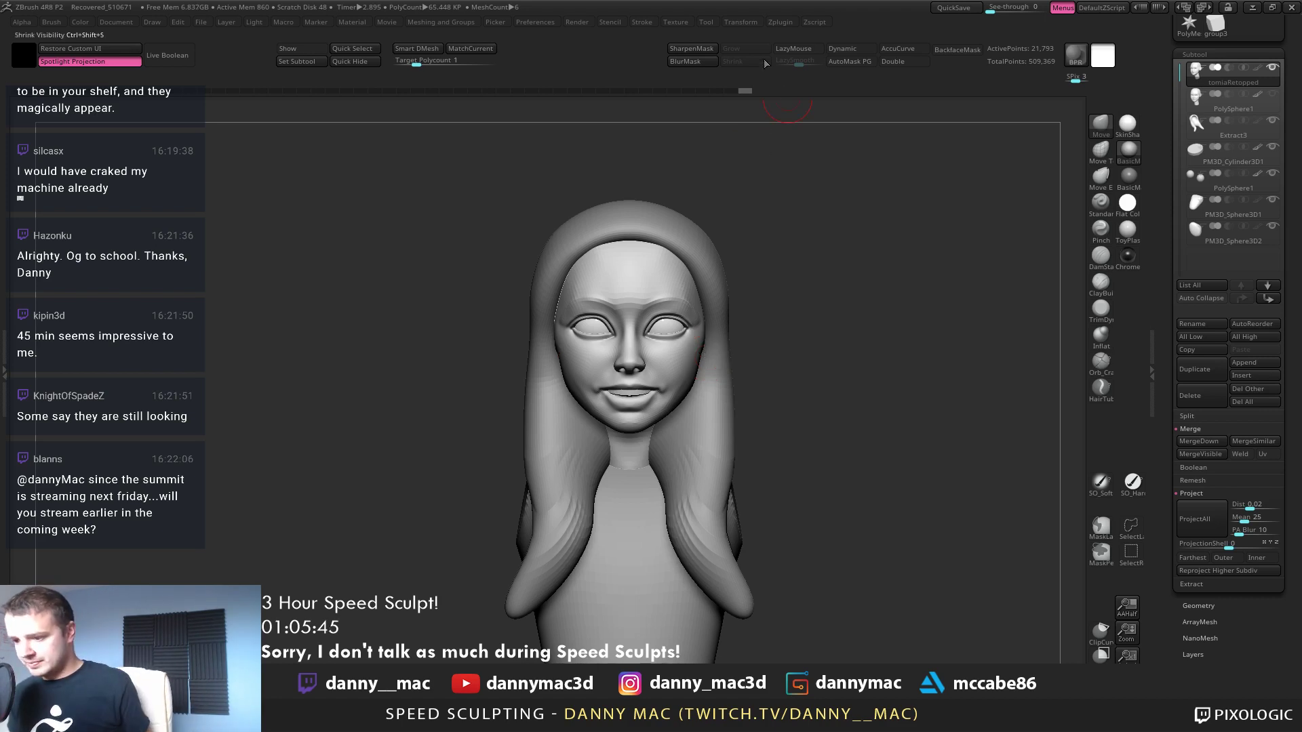
# Load the imported reference photos into Spotlight and hide the LightBox browser
pyautogui.click(680, 20)
pyautogui.click(702, 96)
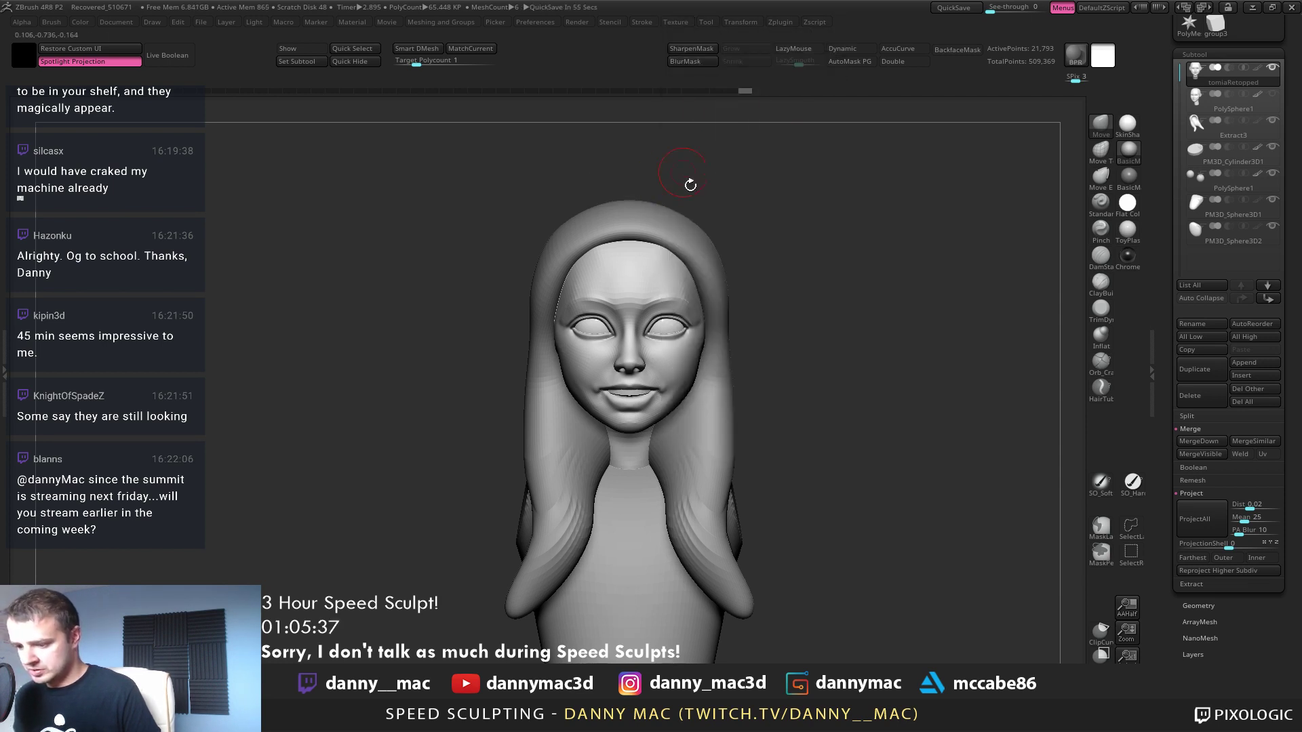
pyautogui.click(706, 22)
pyautogui.click(675, 23)
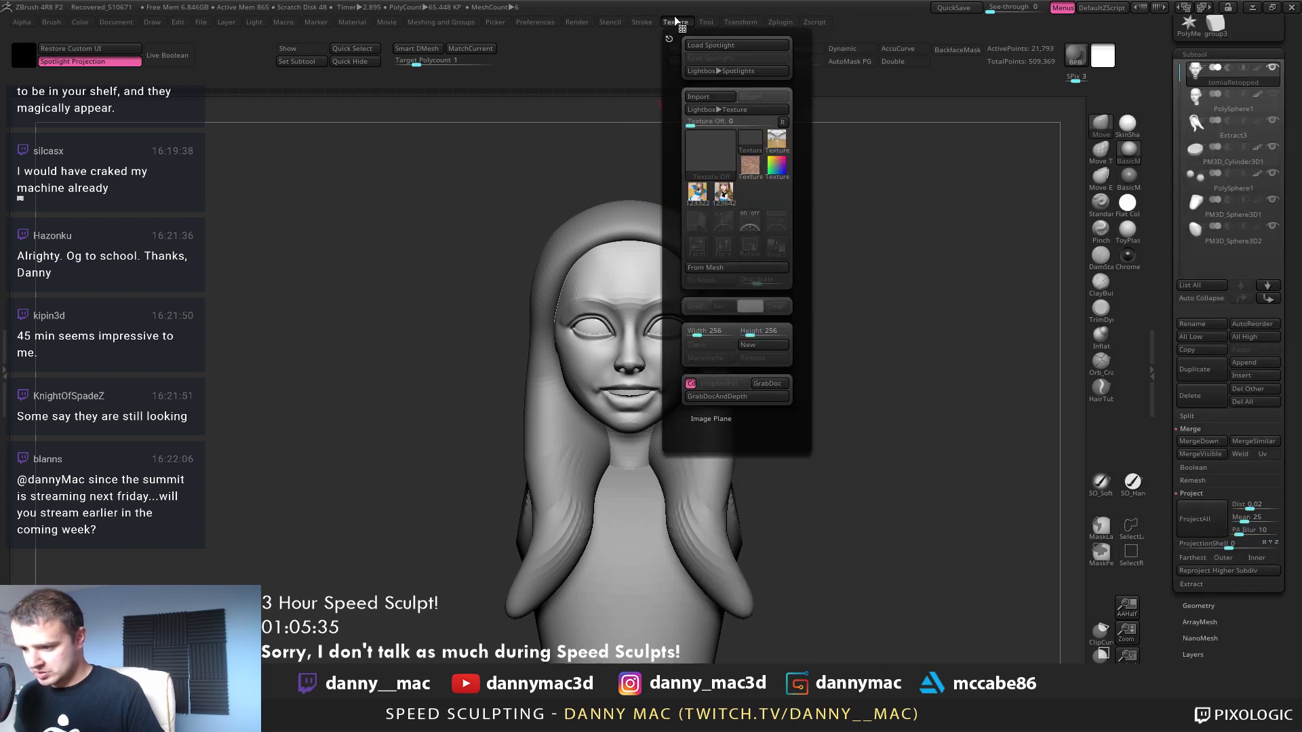
pyautogui.click(723, 194)
pyautogui.hotkey('shift', 'z')
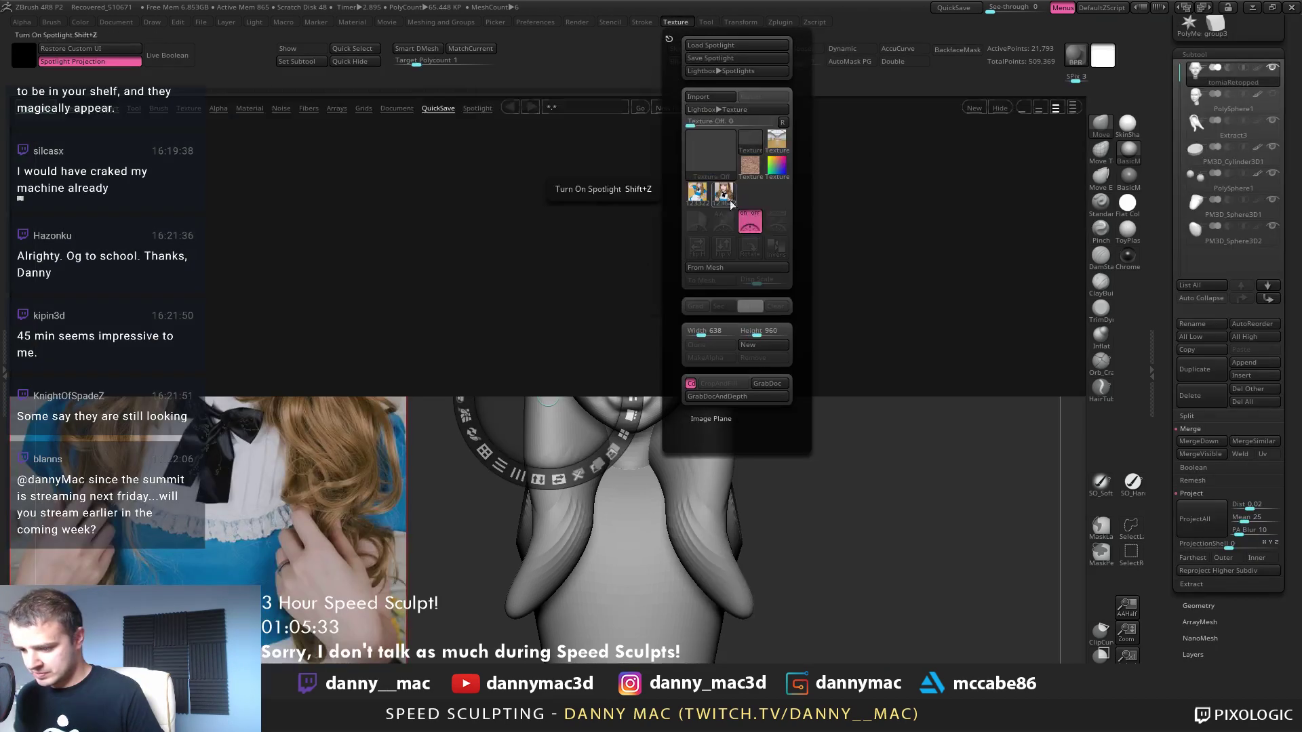
pyautogui.press(',')
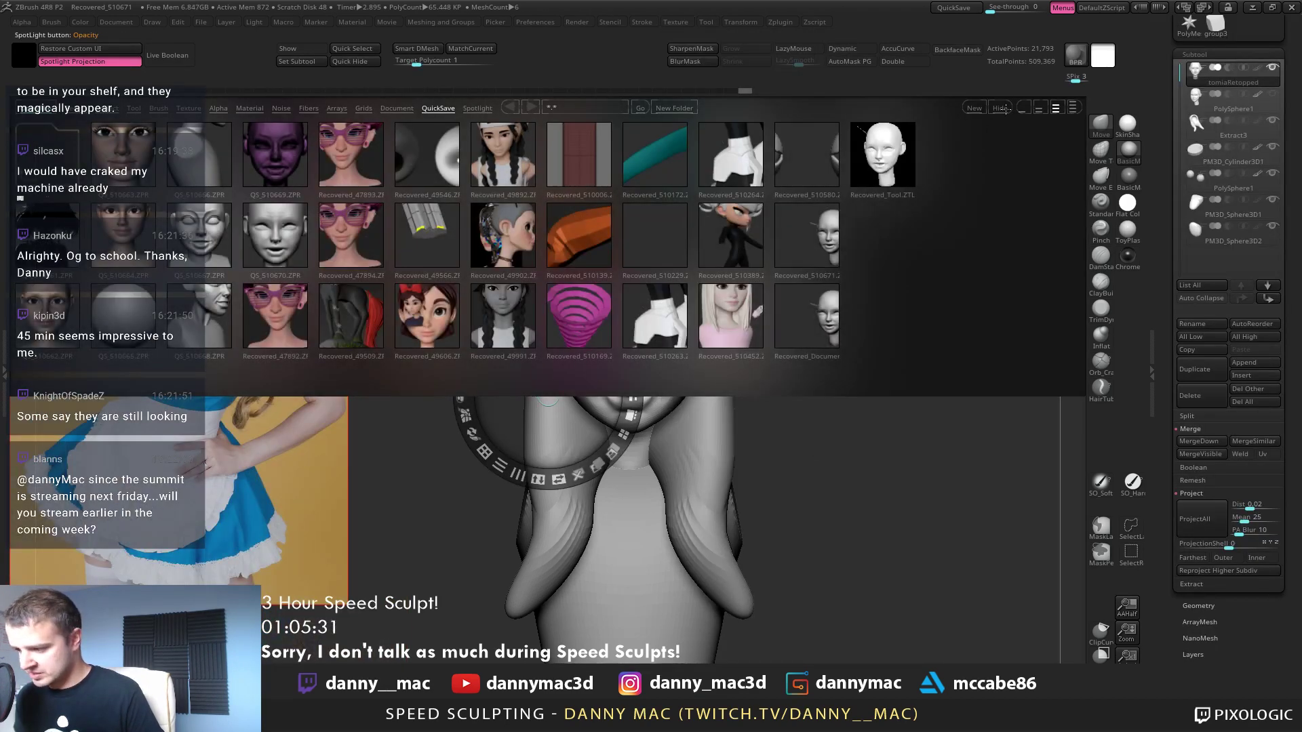
pyautogui.press(',')
# Scale down the full-body and portrait reference photos in Spotlight and arrange them beside the bust
pyautogui.moveTo(548, 400); pyautogui.dragTo(216, 305)
pyautogui.moveTo(246, 225); pyautogui.dragTo(207, 220)
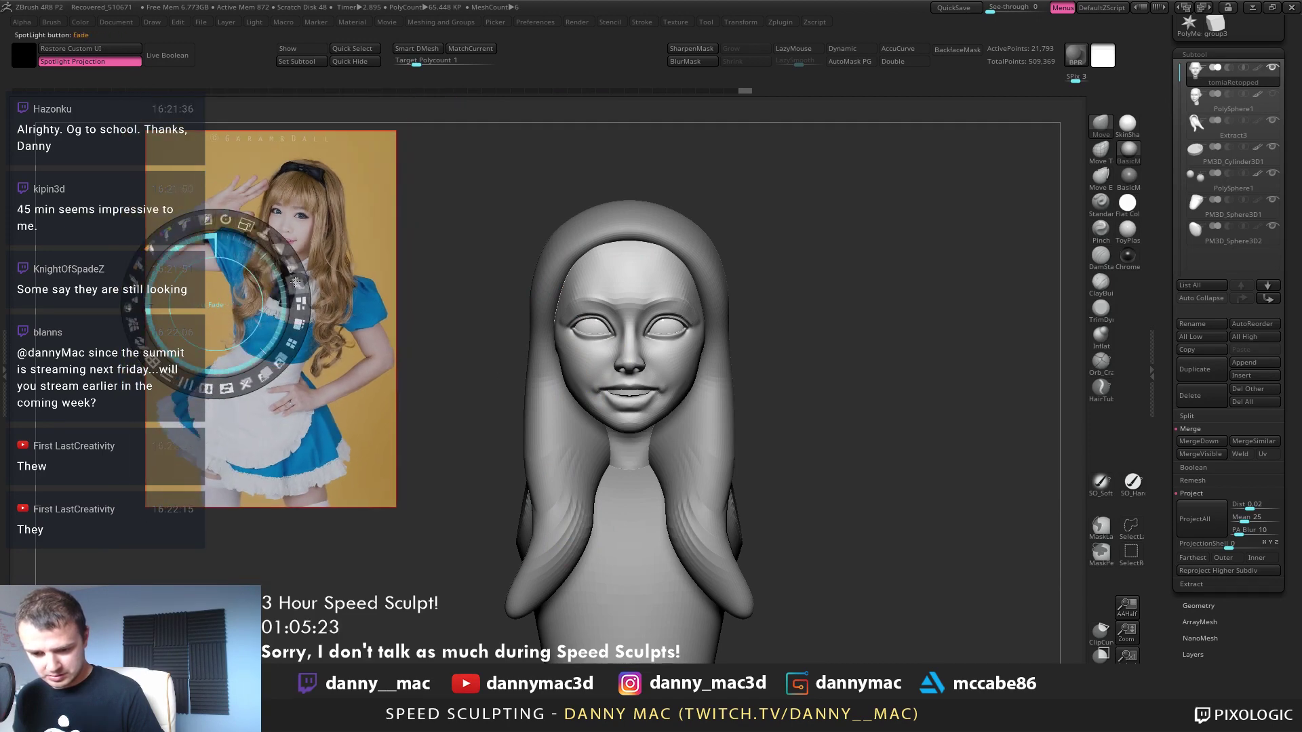
pyautogui.moveTo(245, 306); pyautogui.dragTo(129, 279)
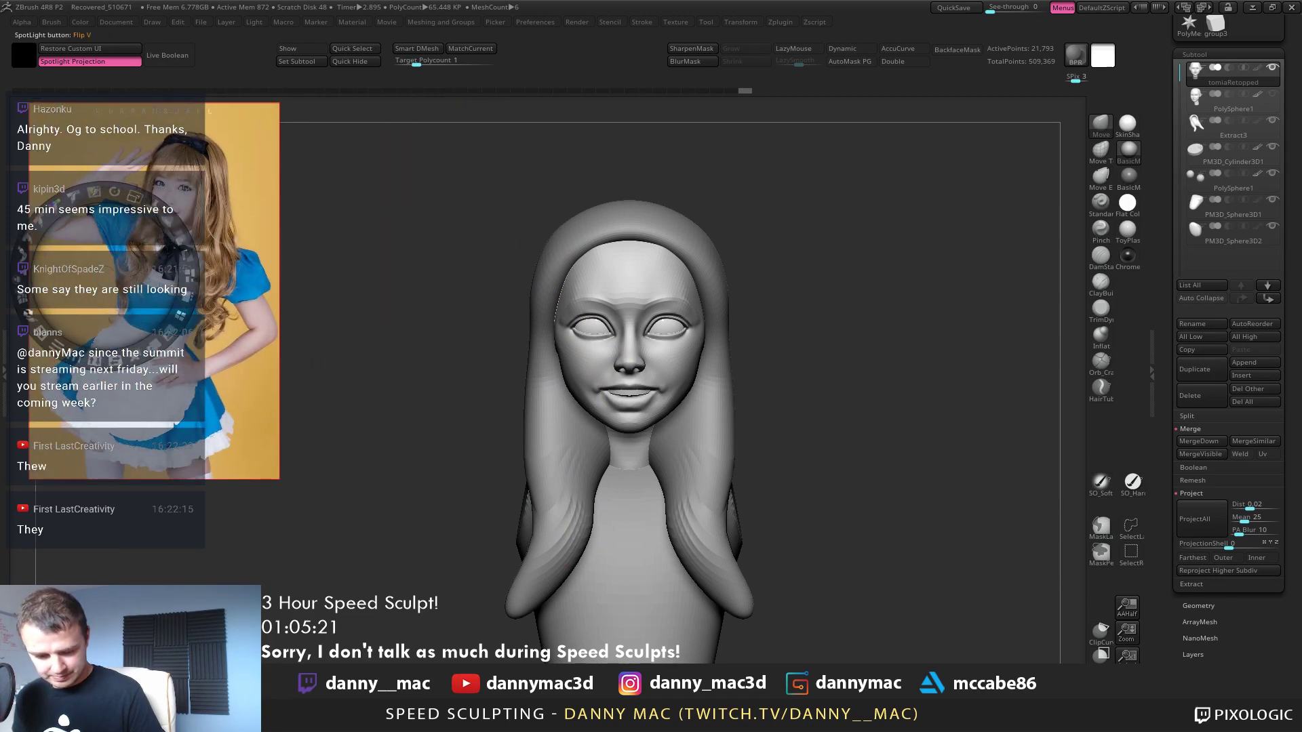
pyautogui.moveTo(244, 305); pyautogui.dragTo(309, 302)
pyautogui.moveTo(340, 224); pyautogui.dragTo(380, 348)
pyautogui.moveTo(309, 305); pyautogui.dragTo(340, 324)
pyautogui.moveTo(173, 317); pyautogui.dragTo(8, 381)
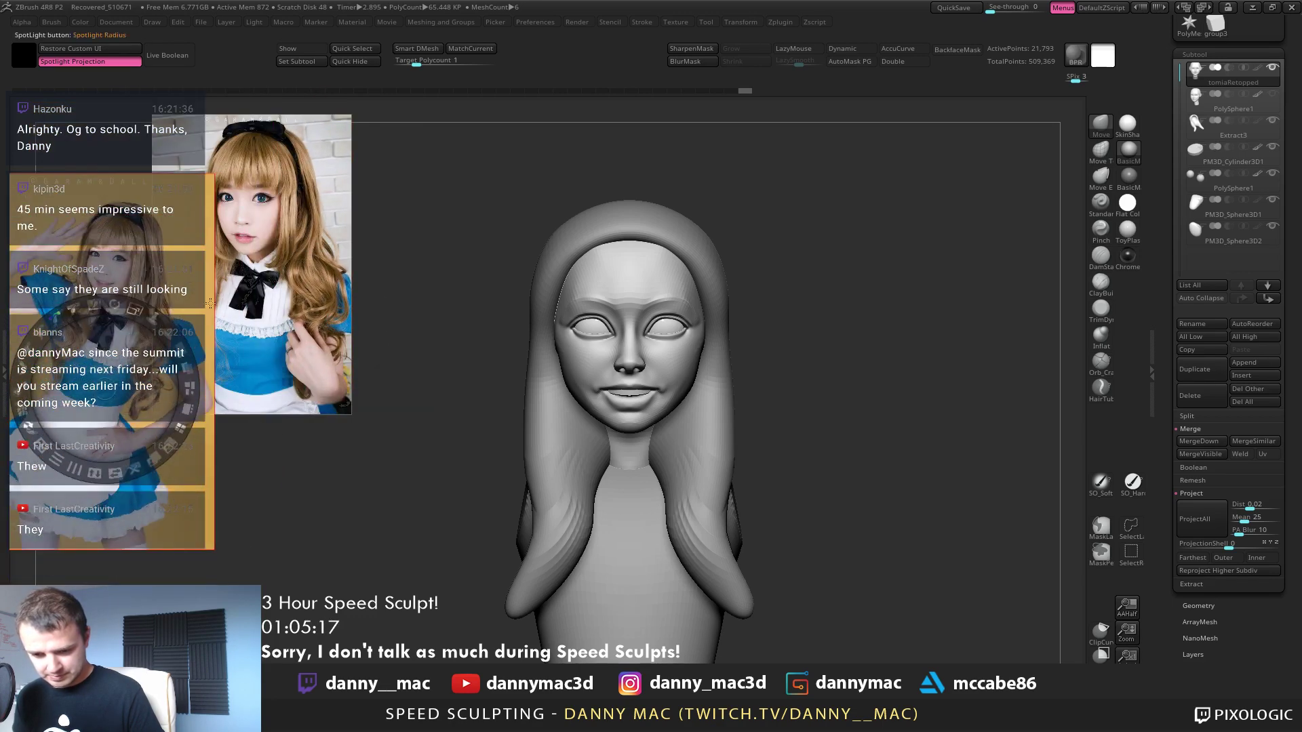
# Place the portrait photo between the full-body photo and the bust, turn off Spotlight Projection, and leave Spotlight editing
pyautogui.moveTo(282, 259); pyautogui.dragTo(309, 283)
pyautogui.press('z')
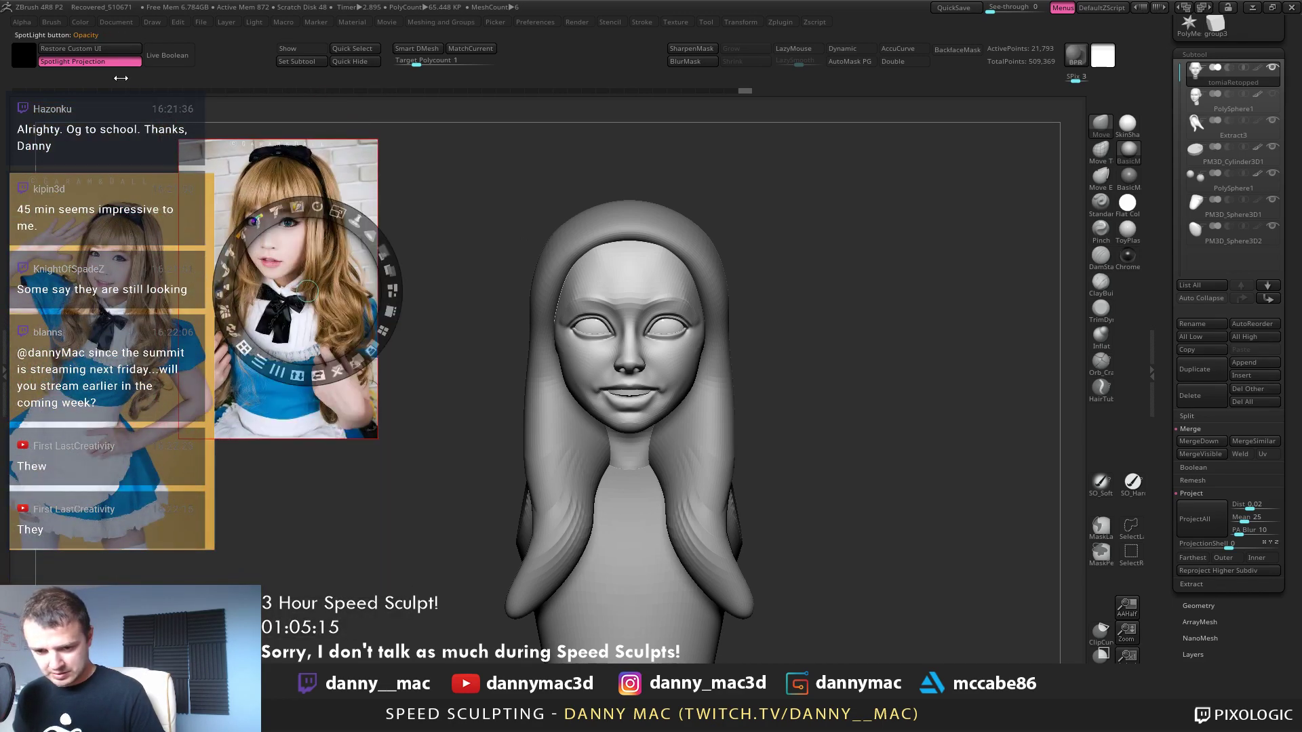
pyautogui.press('z')
# Show the polyframe, lower the head by two subdivision levels, and fit the lower eyelids to the eyeballs with the Move brush
pyautogui.keyDown('alt'); pyautogui.moveTo(704, 321); pyautogui.dragTo(634, 393, button='right'); pyautogui.keyUp('alt')
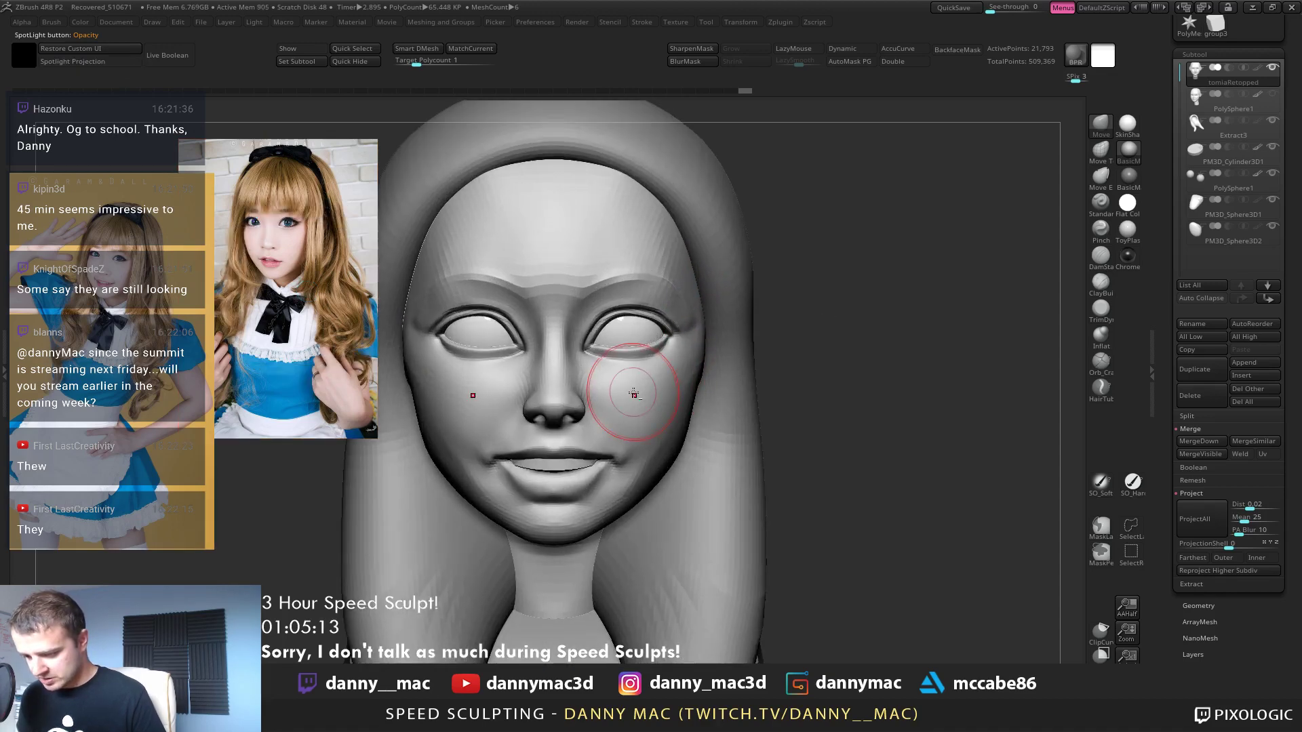
pyautogui.hotkey('shift', 'f')
pyautogui.hotkey('shift', 'd')
pyautogui.hotkey('shift', 'd')
pyautogui.keyDown('alt'); pyautogui.moveTo(725, 355); pyautogui.dragTo(902, 370, button='right'); pyautogui.keyUp('alt')
pyautogui.moveTo(902, 339); pyautogui.dragTo(848, 317, button='right')
pyautogui.moveTo(929, 308)
pyautogui.mouseDown(button='right')
pyautogui.moveTo(845, 319)
pyautogui.moveTo(854, 314)
pyautogui.mouseUp(button='right')
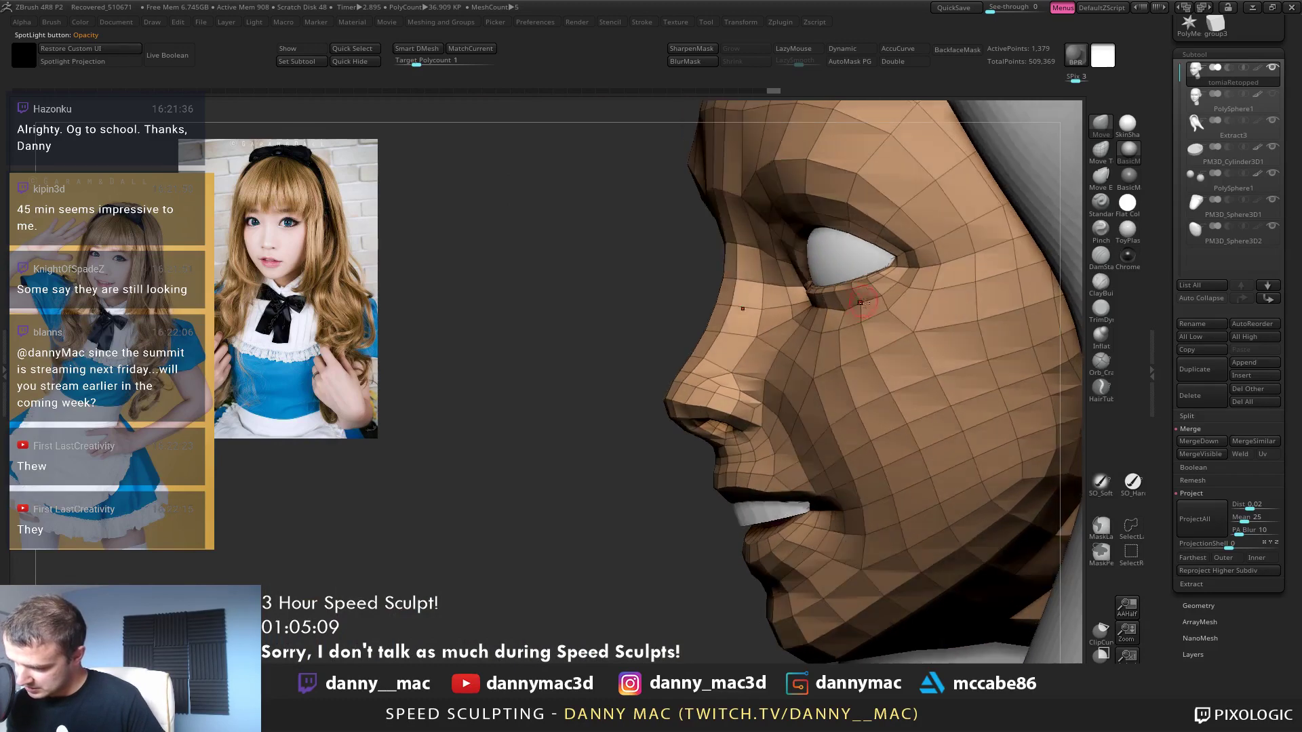
pyautogui.moveTo(861, 309); pyautogui.dragTo(894, 283)
pyautogui.moveTo(906, 273); pyautogui.dragTo(962, 277, button='right')
pyautogui.moveTo(851, 288); pyautogui.dragTo(905, 293, button='right')
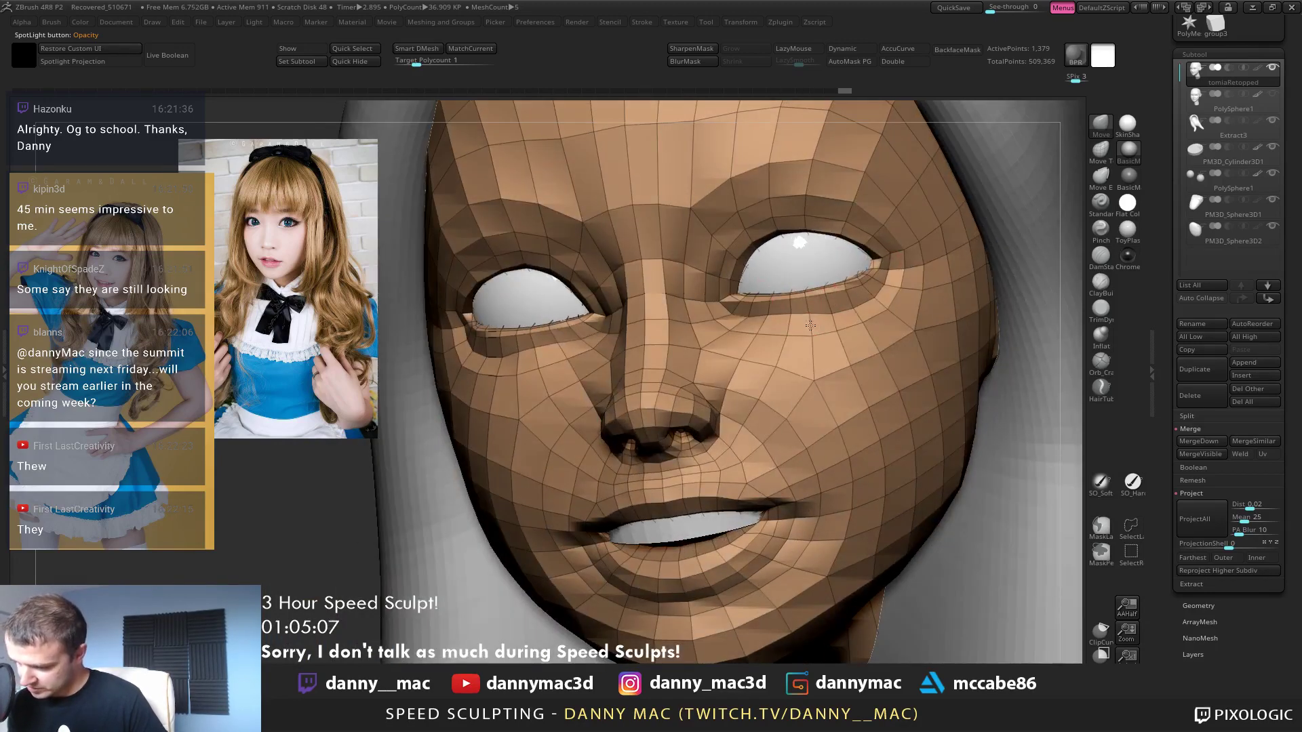
pyautogui.moveTo(812, 326); pyautogui.dragTo(772, 323)
# Raise the head one subdivision level and refine the lower eyelids against the eyeballs with the Move brush
pyautogui.press('d')
pyautogui.moveTo(799, 328); pyautogui.dragTo(758, 335, button='right')
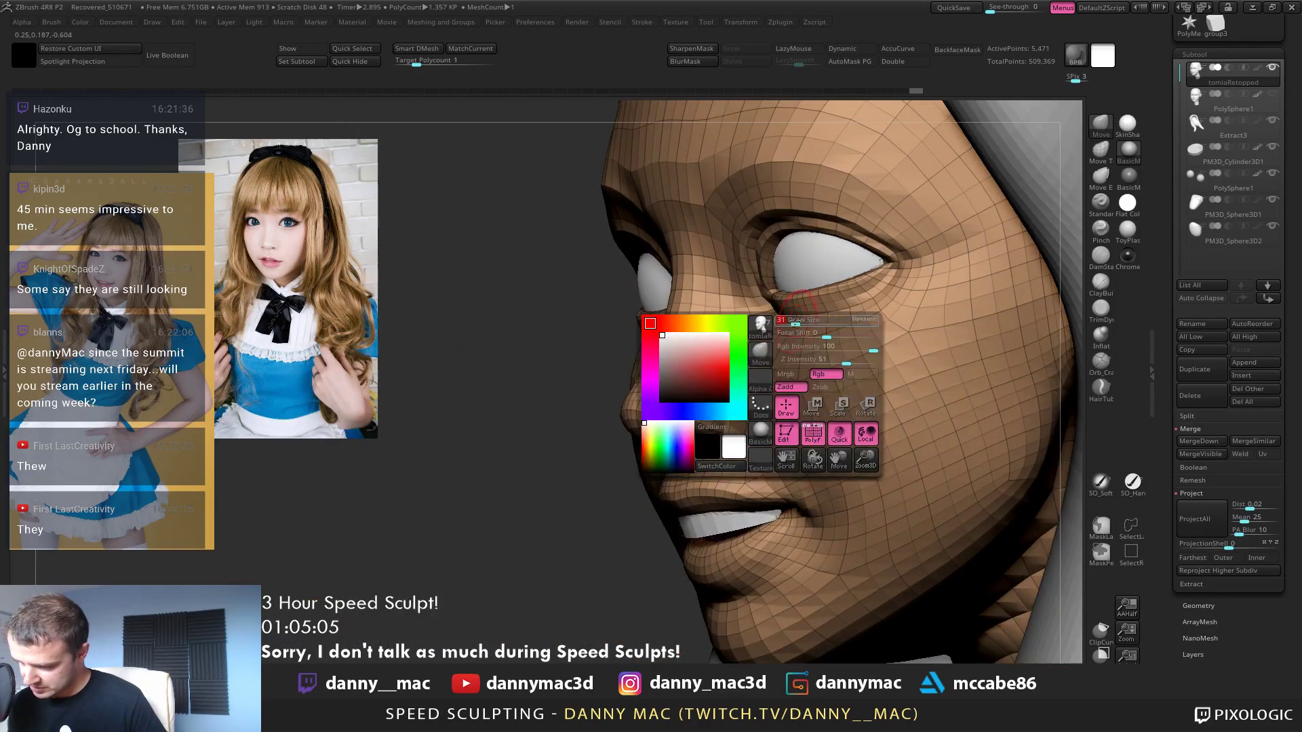
pyautogui.moveTo(806, 331); pyautogui.dragTo(818, 324)
pyautogui.rightClick(817, 327)
pyautogui.moveTo(838, 284)
pyautogui.mouseDown(button='right')
pyautogui.moveTo(889, 280)
pyautogui.moveTo(872, 285)
pyautogui.mouseUp(button='right')
# Hide the polyframe, smooth the lower eyelids near the outer corners, and nudge the lid edges into shape
pyautogui.press('d')
pyautogui.hotkey('shift', 'f')
pyautogui.hotkey('shift', 'd')
pyautogui.hotkey('shift', 'd')
pyautogui.press('d')
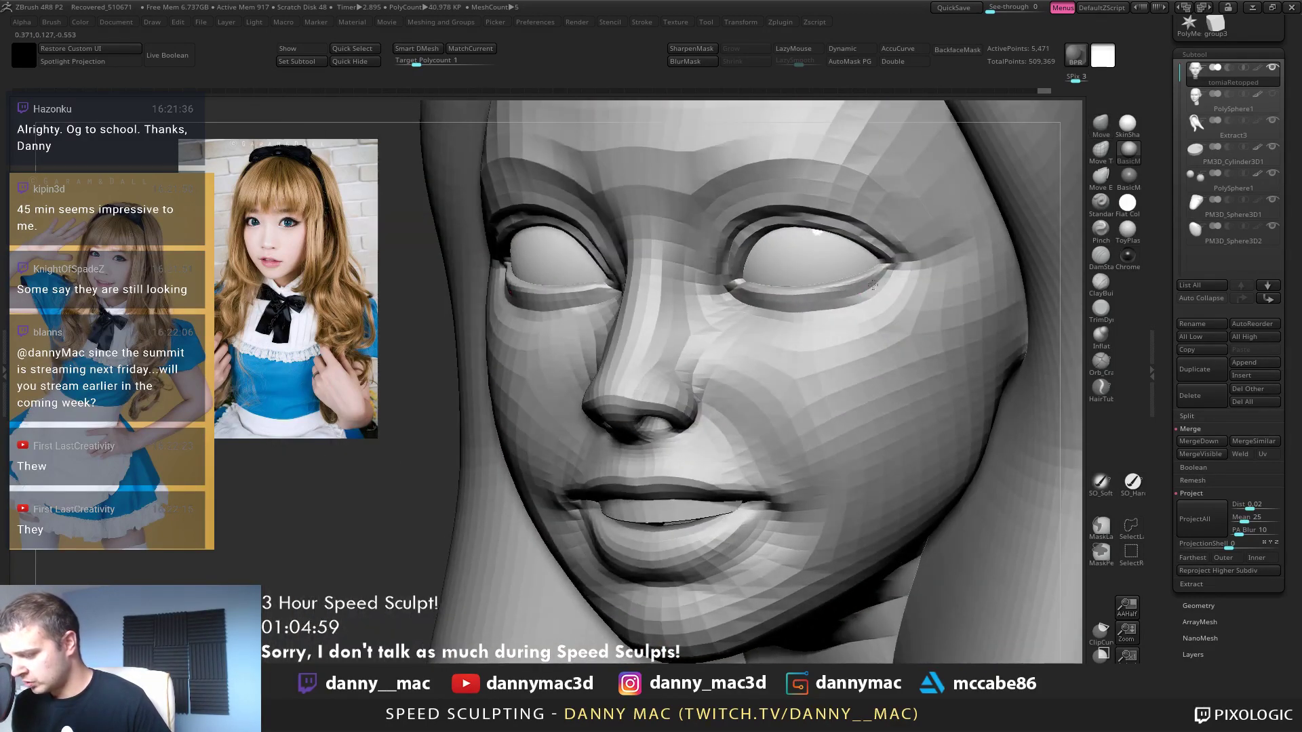
pyautogui.keyDown('shift'); pyautogui.moveTo(847, 298); pyautogui.dragTo(832, 300); pyautogui.keyUp('shift')
pyautogui.keyDown('shift'); pyautogui.moveTo(833, 300); pyautogui.dragTo(786, 302, button='right'); pyautogui.keyUp('shift')
pyautogui.moveTo(787, 302)
pyautogui.keyDown('ctrl'); pyautogui.mouseDown(button='right')
pyautogui.moveTo(773, 320)
pyautogui.moveTo(787, 327)
pyautogui.mouseUp(button='right'); pyautogui.keyUp('ctrl')
pyautogui.moveTo(777, 300); pyautogui.dragTo(776, 296)
pyautogui.keyDown('ctrl'); pyautogui.moveTo(775, 296); pyautogui.dragTo(806, 273, button='right'); pyautogui.keyUp('ctrl')
pyautogui.moveTo(831, 285); pyautogui.dragTo(842, 271)
# Show the polyframe and pull the outer part of the upper eyelids down toward the outer eye corners
pyautogui.hotkey('shift', 'f')
pyautogui.moveTo(842, 271)
pyautogui.mouseDown(button='right')
pyautogui.moveTo(838, 239)
pyautogui.moveTo(850, 232)
pyautogui.moveTo(836, 225)
pyautogui.mouseUp(button='right')
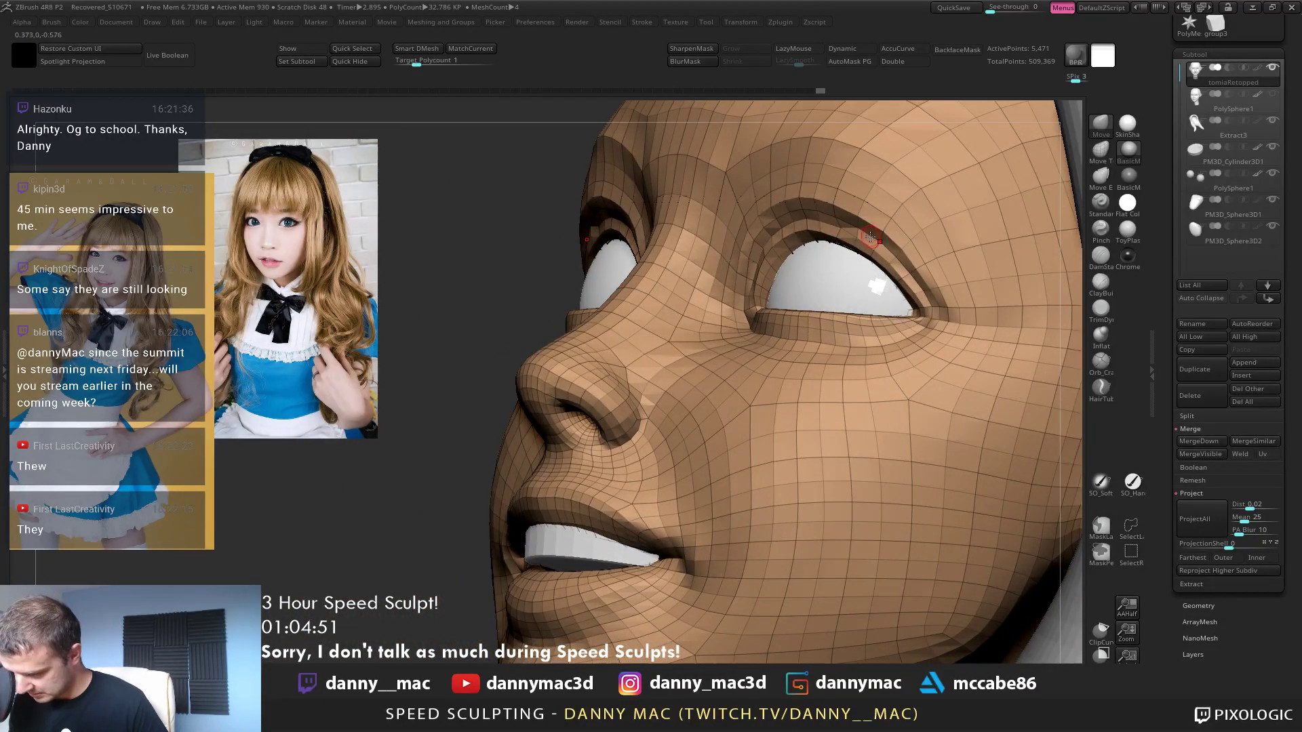
pyautogui.moveTo(870, 237)
pyautogui.mouseDown()
pyautogui.moveTo(925, 302)
pyautogui.moveTo(919, 267)
pyautogui.mouseUp()
pyautogui.moveTo(917, 266); pyautogui.dragTo(902, 260, button='right')
pyautogui.moveTo(901, 256); pyautogui.dragTo(926, 294)
pyautogui.moveTo(901, 285)
pyautogui.mouseDown(button='right')
pyautogui.moveTo(923, 275)
pyautogui.moveTo(865, 229)
pyautogui.moveTo(807, 257)
pyautogui.mouseUp(button='right')
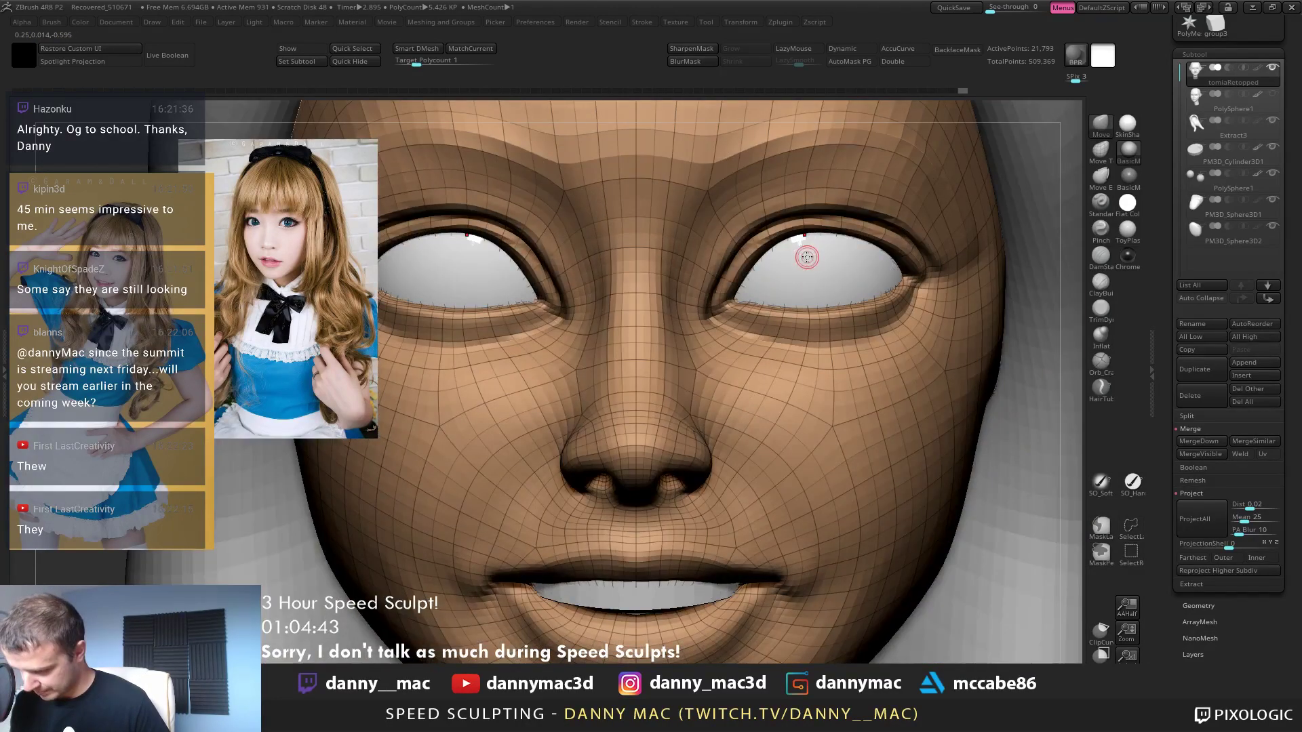
# Refine the middle of the upper eyelids and the inner eye corners at a higher subdivision level
pyautogui.moveTo(805, 237); pyautogui.dragTo(805, 246)
pyautogui.moveTo(805, 246); pyautogui.dragTo(772, 250, button='right')
pyautogui.moveTo(771, 250); pyautogui.dragTo(775, 244)
pyautogui.hotkey('shift', 'f')
pyautogui.moveTo(775, 245)
pyautogui.mouseDown(button='right')
pyautogui.moveTo(838, 216)
pyautogui.moveTo(822, 212)
pyautogui.moveTo(845, 238)
pyautogui.mouseUp(button='right')
pyautogui.hotkey('shift', 'f')
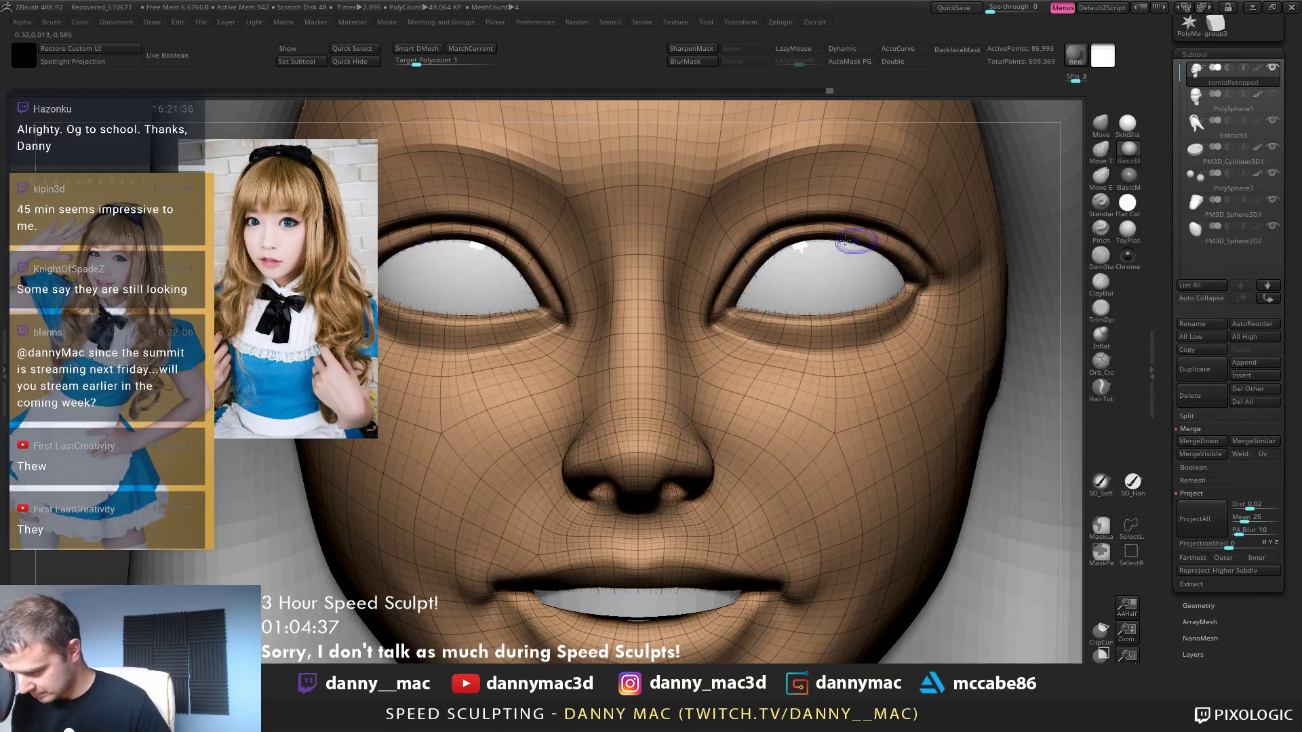
pyautogui.moveTo(740, 310)
pyautogui.mouseDown()
pyautogui.moveTo(752, 304)
pyautogui.moveTo(731, 309)
pyautogui.mouseUp()
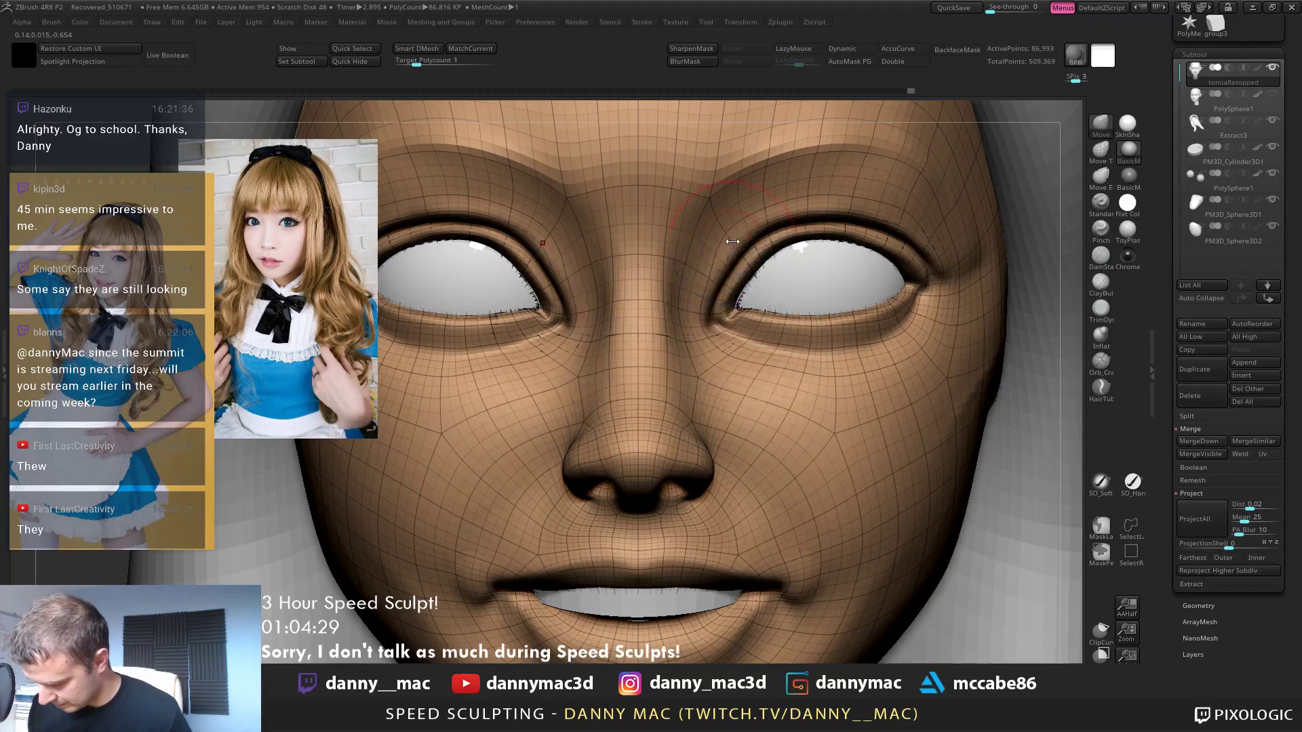
# Lower the head one subdivision level, reshape the inner upper eyelids with the Move Topological brush, and nudge the chin up slightly
pyautogui.press('space')
pyautogui.hotkey('shift', 'd')
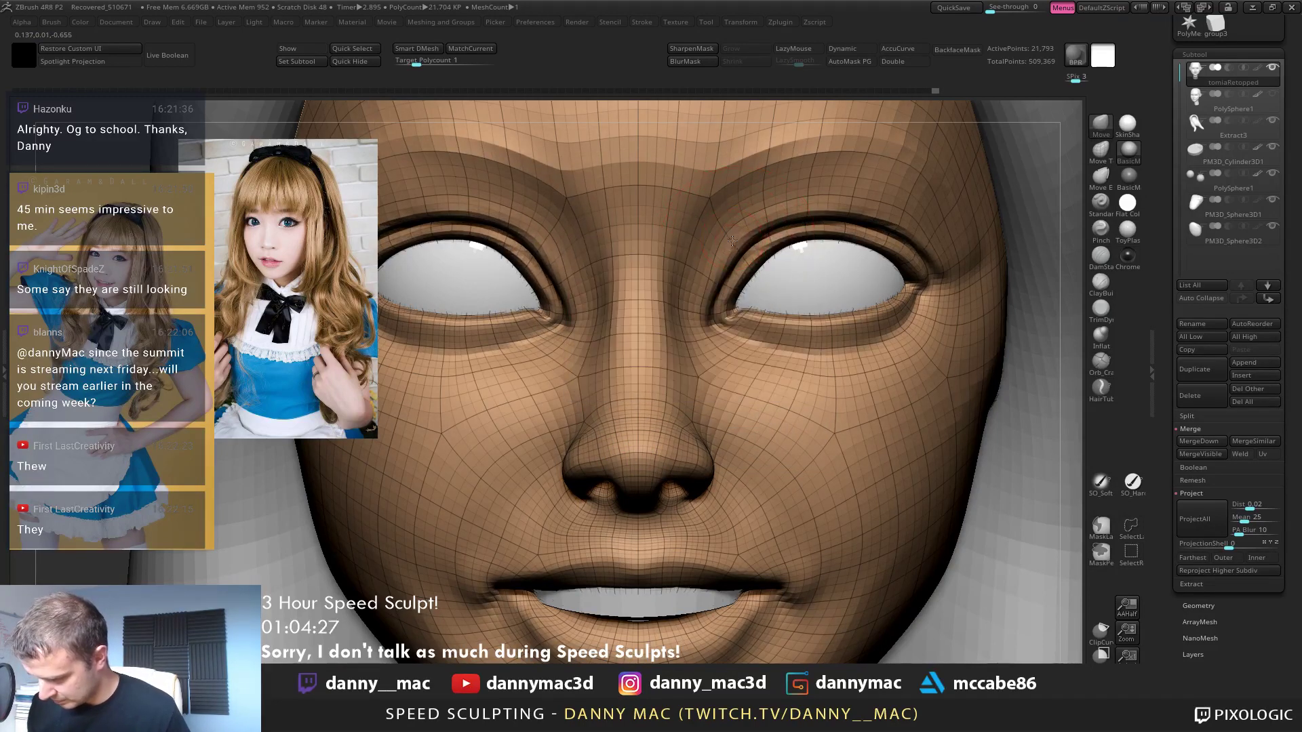
pyautogui.click(1101, 152)
pyautogui.moveTo(726, 247)
pyautogui.mouseDown()
pyautogui.moveTo(704, 316)
pyautogui.moveTo(723, 287)
pyautogui.mouseUp()
pyautogui.keyDown('ctrl'); pyautogui.moveTo(500, 269); pyautogui.dragTo(744, 344, button='right'); pyautogui.keyUp('ctrl')
pyautogui.hotkey('shift', 'f')
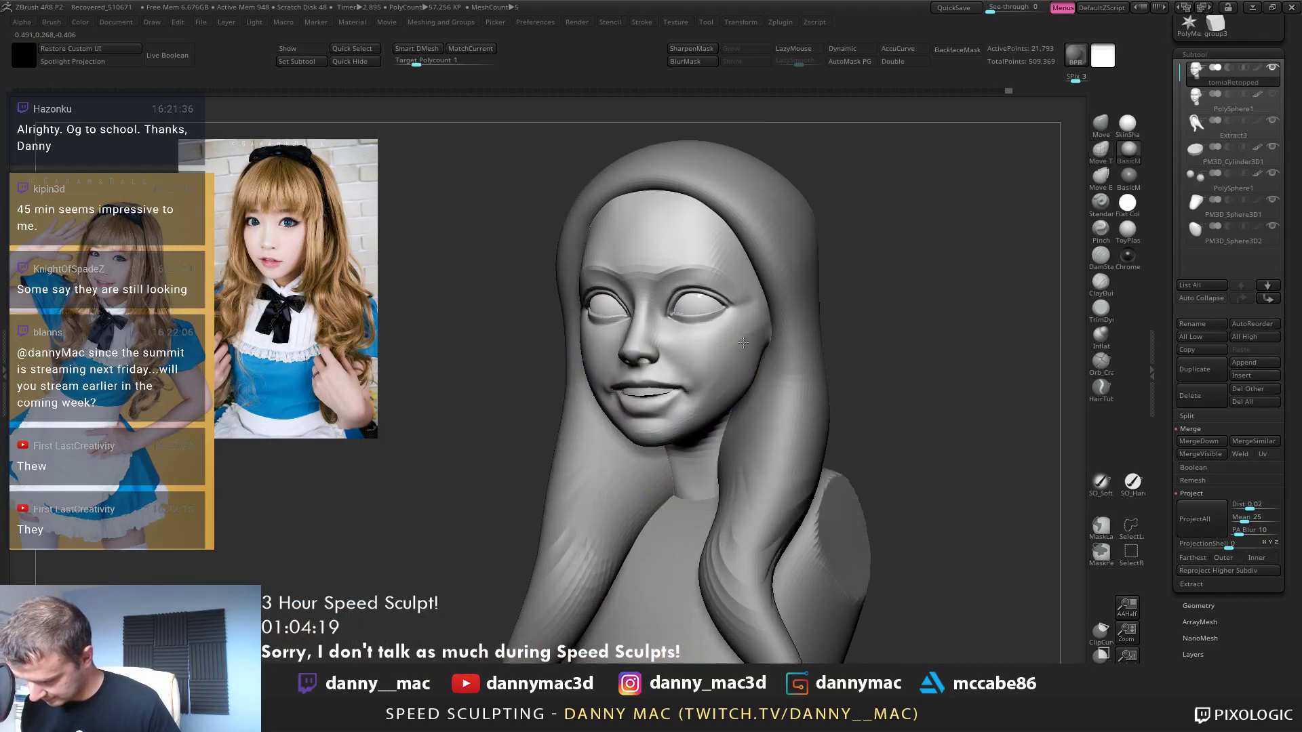
pyautogui.keyDown('shift'); pyautogui.moveTo(712, 407); pyautogui.dragTo(738, 384, button='right'); pyautogui.keyUp('shift')
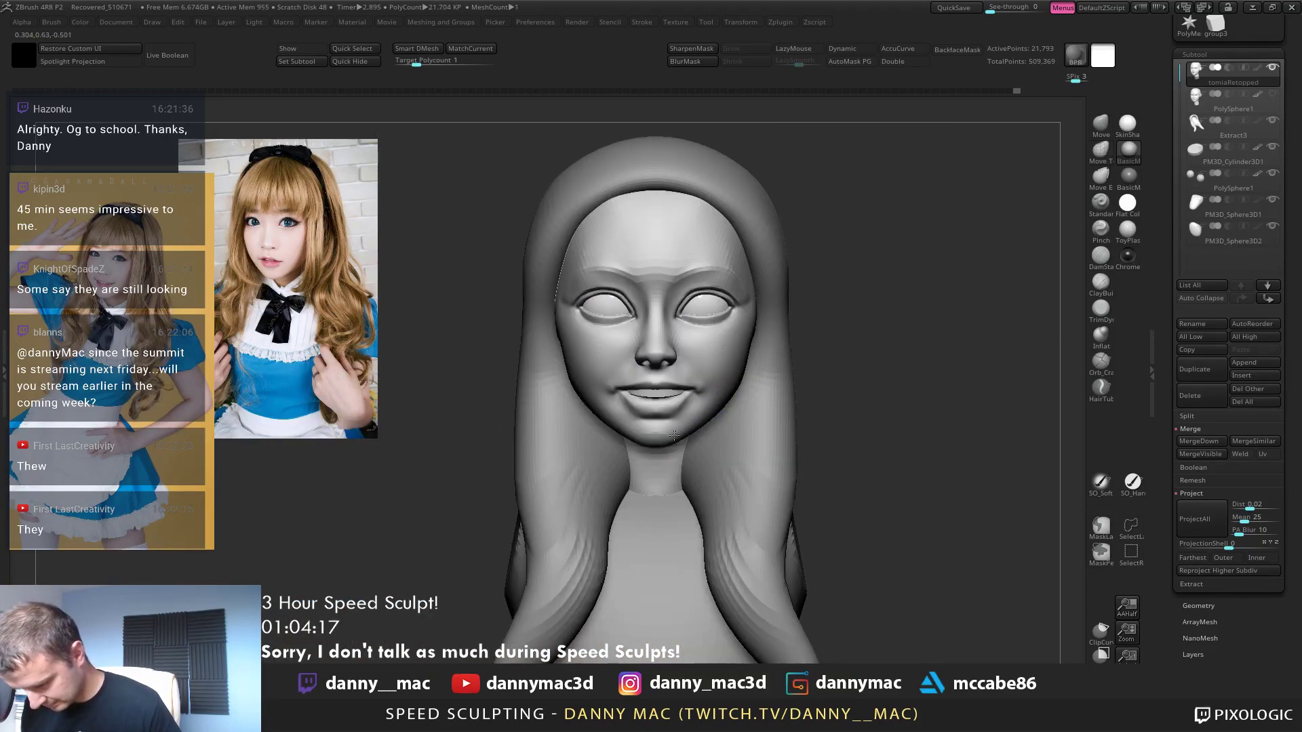
pyautogui.moveTo(663, 439); pyautogui.dragTo(664, 430)
pyautogui.moveTo(668, 430)
pyautogui.keyDown('ctrl'); pyautogui.mouseDown(button='right')
pyautogui.moveTo(700, 418)
pyautogui.moveTo(695, 384)
pyautogui.moveTo(713, 414)
pyautogui.moveTo(681, 411)
pyautogui.mouseUp(button='right'); pyautogui.keyUp('ctrl')
# Select the Extract3 hair subtool, reshape its side locks beside the neck, and save the project
pyautogui.keyDown('alt'); pyautogui.click(716, 413); pyautogui.keyUp('alt')
pyautogui.press('space')
pyautogui.moveTo(685, 413); pyautogui.dragTo(695, 413)
pyautogui.moveTo(694, 413); pyautogui.dragTo(683, 408, button='right')
pyautogui.moveTo(710, 407); pyautogui.dragTo(701, 406)
pyautogui.moveTo(701, 409); pyautogui.dragTo(710, 417, button='right')
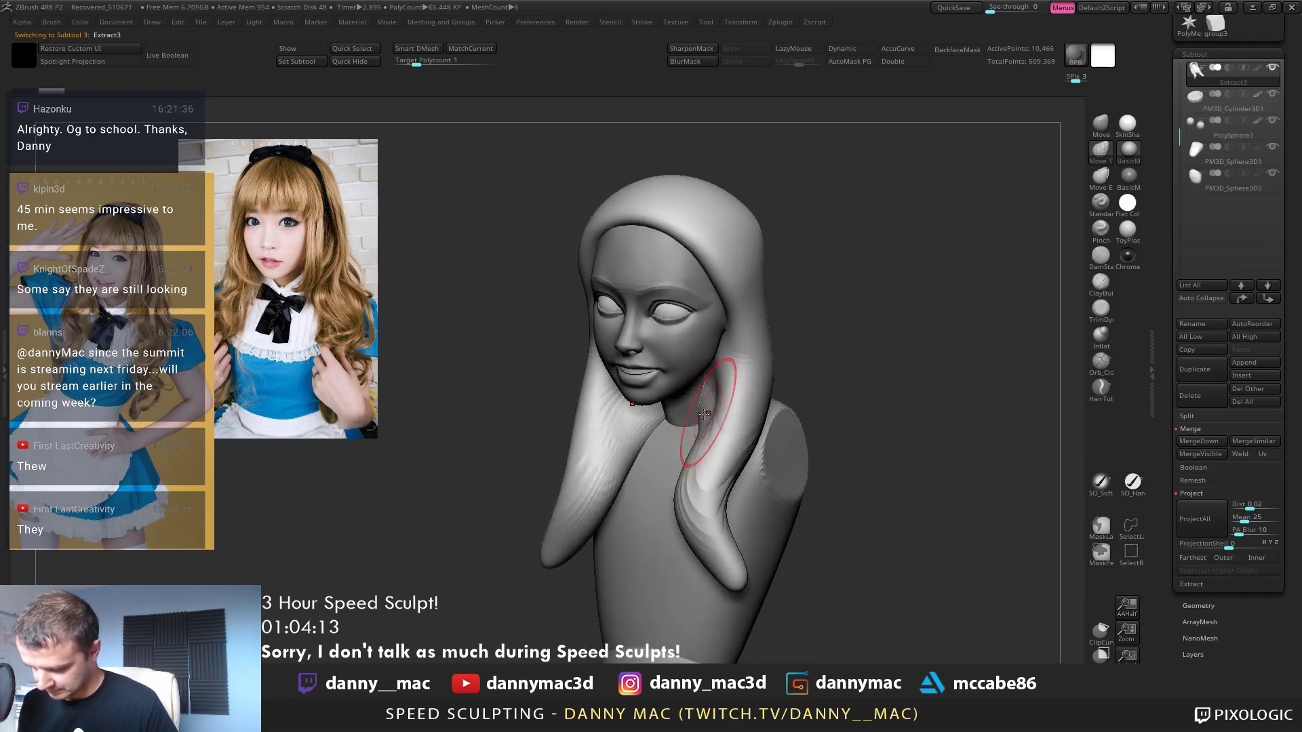
pyautogui.moveTo(709, 416); pyautogui.dragTo(696, 411)
pyautogui.moveTo(695, 400); pyautogui.dragTo(742, 393, button='right')
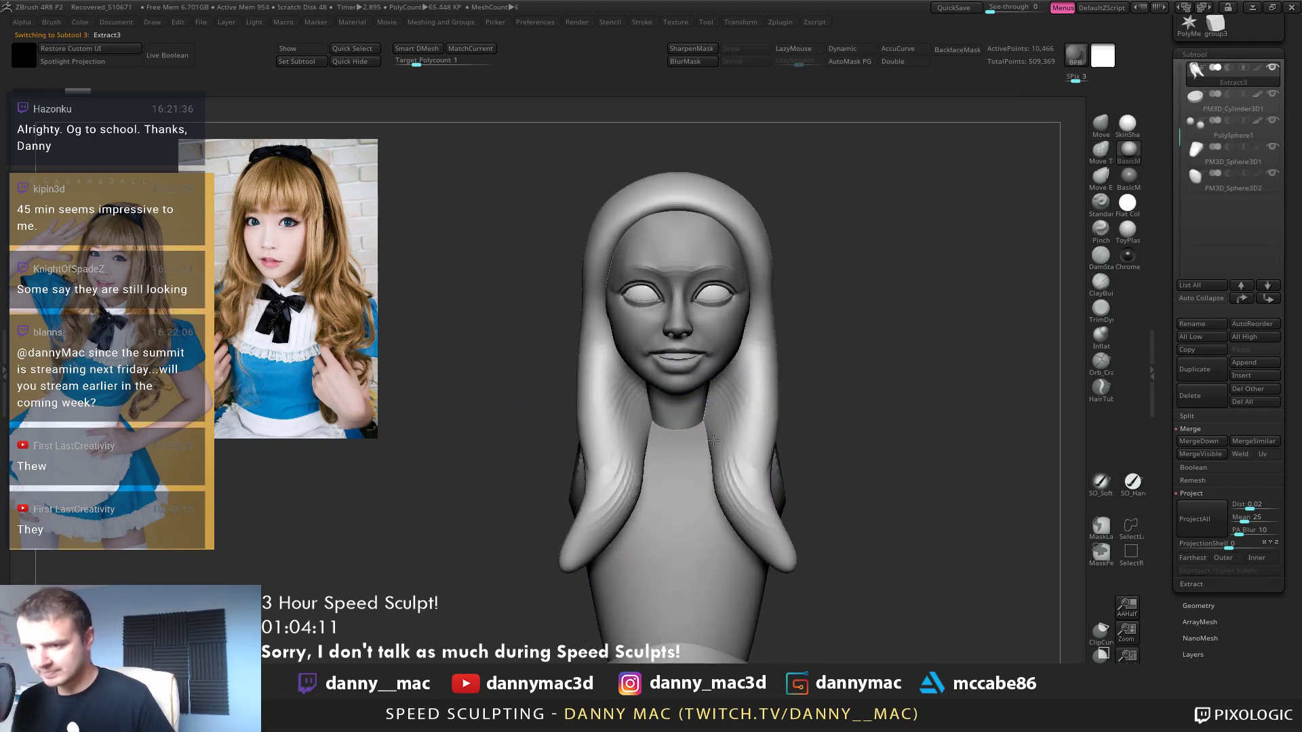
pyautogui.hotkey('ctrl', 's')
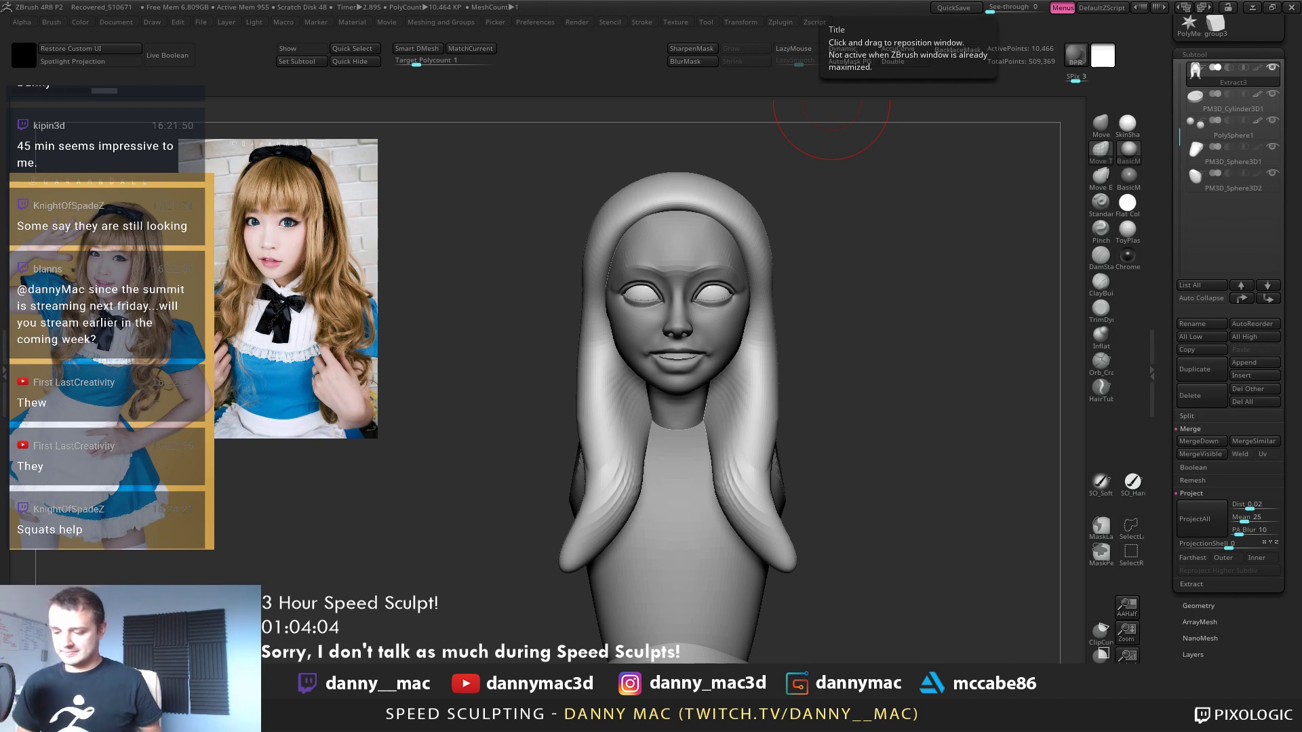
# Pull the front of the long hair lock downward below the chin
pyautogui.moveTo(901, 468)
pyautogui.mouseDown()
pyautogui.moveTo(857, 454)
pyautogui.moveTo(828, 499)
pyautogui.moveTo(818, 574)
pyautogui.mouseUp()
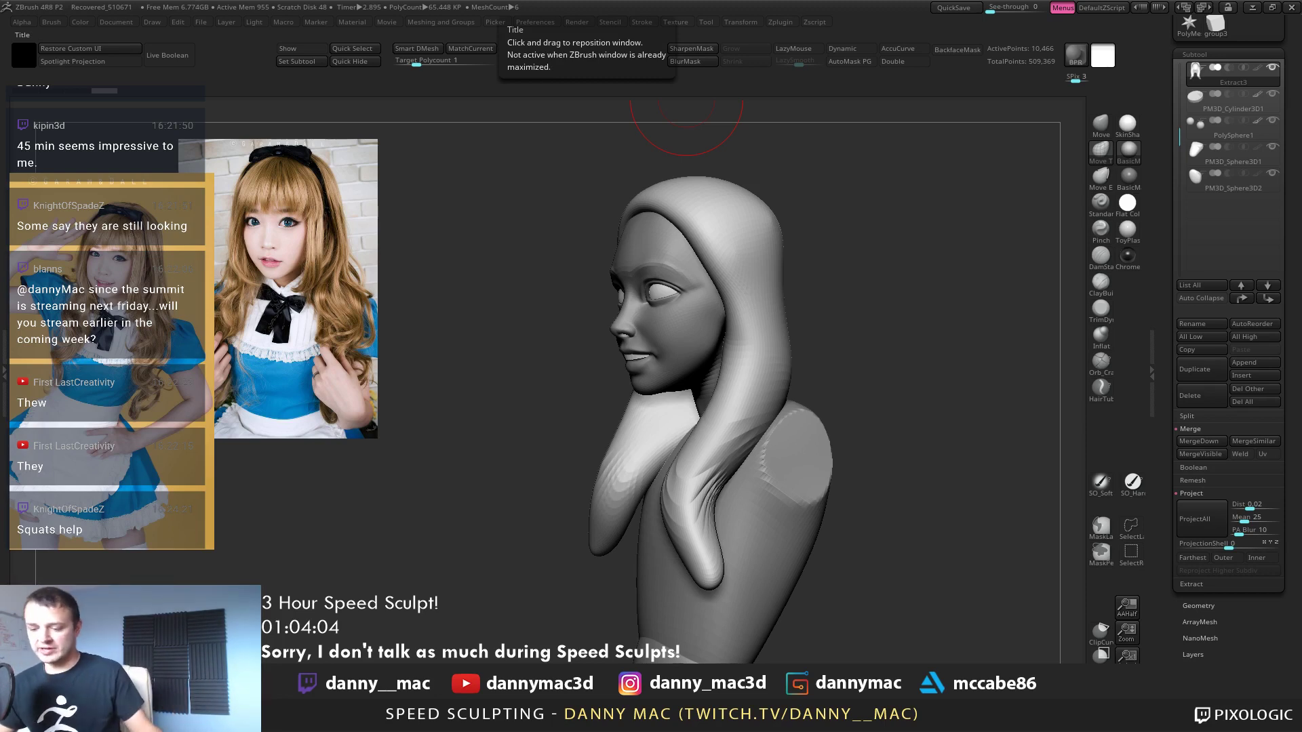
pyautogui.moveTo(625, 465); pyautogui.dragTo(631, 448, button='right')
pyautogui.moveTo(632, 448)
pyautogui.mouseDown()
pyautogui.moveTo(621, 467)
pyautogui.moveTo(639, 494)
pyautogui.mouseUp()
pyautogui.moveTo(644, 508); pyautogui.dragTo(835, 588, button='right')
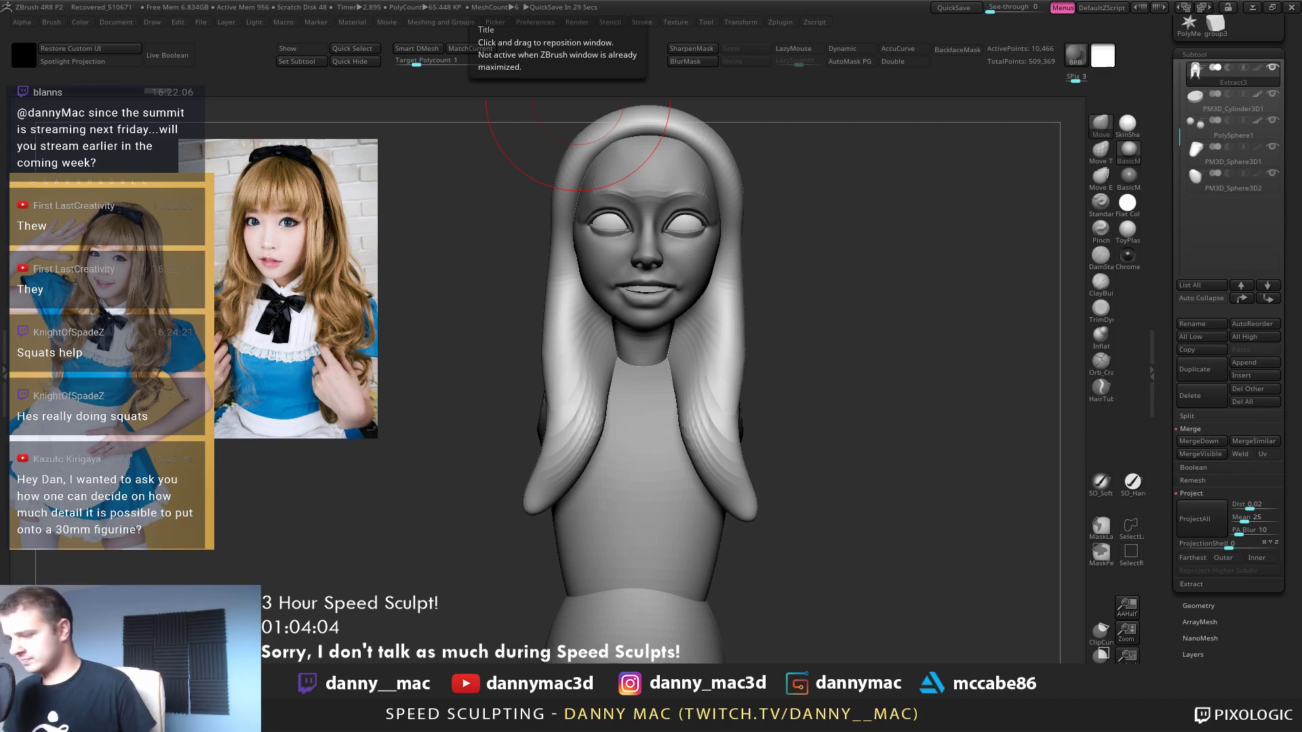
# Reshape the upper hair volume around the head from several angles with the Move brush
pyautogui.moveTo(577, 102)
pyautogui.mouseDown()
pyautogui.moveTo(823, 369)
pyautogui.moveTo(811, 346)
pyautogui.moveTo(787, 355)
pyautogui.moveTo(698, 264)
pyautogui.moveTo(744, 258)
pyautogui.mouseUp()
pyautogui.keyDown('alt'); pyautogui.moveTo(745, 258); pyautogui.dragTo(720, 334, button='right'); pyautogui.keyUp('alt')
pyautogui.moveTo(691, 267)
pyautogui.mouseDown()
pyautogui.moveTo(703, 277)
pyautogui.moveTo(690, 255)
pyautogui.mouseUp()
pyautogui.moveTo(689, 255); pyautogui.dragTo(722, 252, button='right')
pyautogui.moveTo(723, 252); pyautogui.dragTo(701, 255)
pyautogui.moveTo(701, 255); pyautogui.dragTo(691, 251, button='right')
pyautogui.moveTo(691, 251); pyautogui.dragTo(701, 255)
pyautogui.moveTo(701, 255)
pyautogui.mouseDown(button='right')
pyautogui.moveTo(719, 254)
pyautogui.moveTo(679, 249)
pyautogui.moveTo(750, 287)
pyautogui.moveTo(663, 319)
pyautogui.mouseUp(button='right')
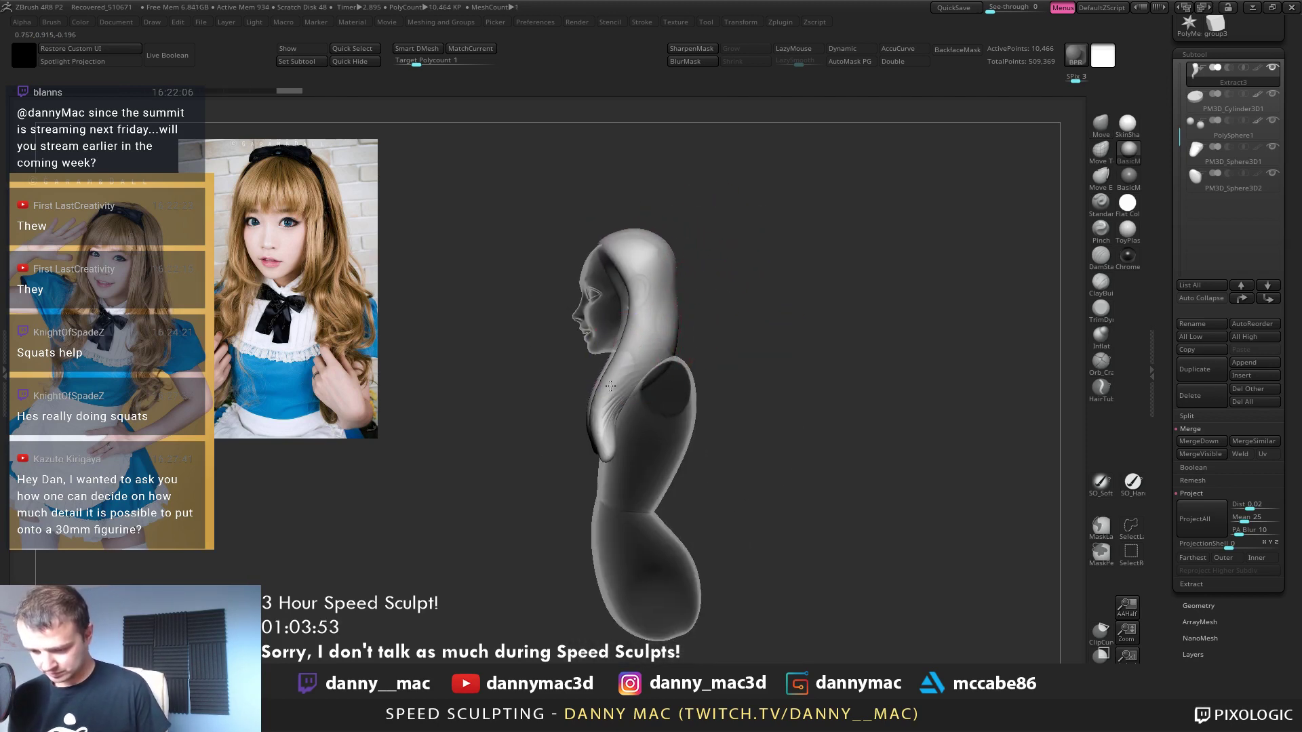
# Adjust the Move brush's draw size, reshape the hair beside the face, and show the polyframe
pyautogui.moveTo(619, 395)
pyautogui.mouseDown(button='right')
pyautogui.moveTo(642, 363)
pyautogui.moveTo(667, 394)
pyautogui.moveTo(553, 461)
pyautogui.mouseUp(button='right')
pyautogui.rightClick(553, 461)
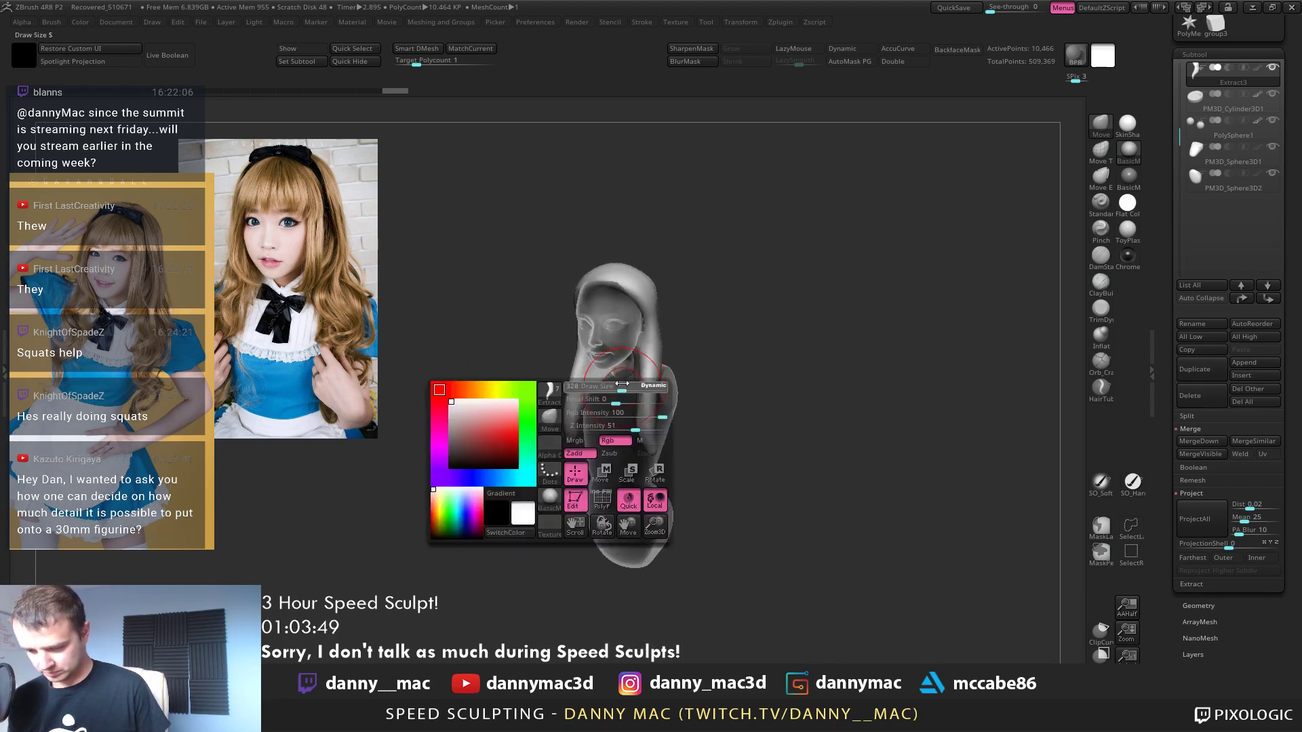
pyautogui.moveTo(603, 379); pyautogui.dragTo(615, 361)
pyautogui.keyDown('shift'); pyautogui.moveTo(597, 370); pyautogui.dragTo(659, 344, button='right'); pyautogui.keyUp('shift')
pyautogui.hotkey('shift', 't')
pyautogui.keyDown('ctrl'); pyautogui.moveTo(684, 285); pyautogui.dragTo(688, 332, button='right'); pyautogui.keyUp('ctrl')
# Make the tomiaRetopped head the active subtool and hide the polyframe
pyautogui.keyDown('alt'); pyautogui.click(612, 343); pyautogui.keyUp('alt')
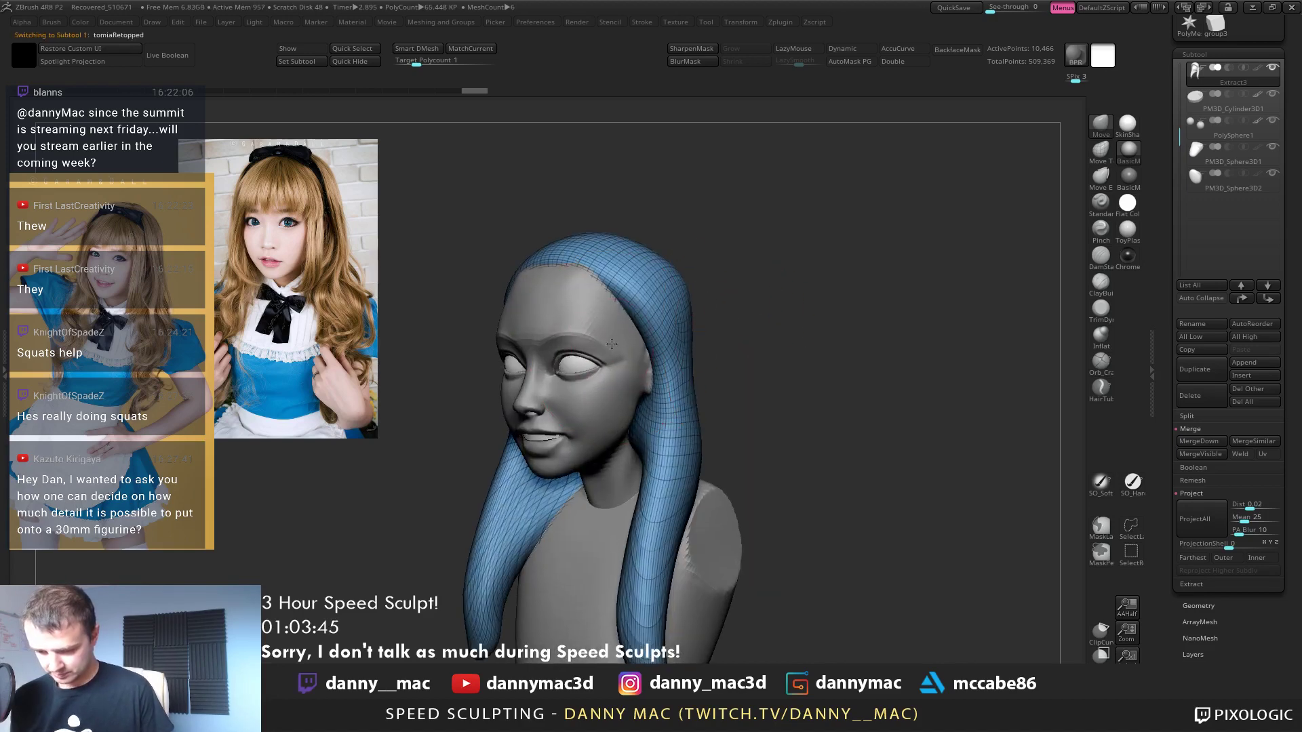
pyautogui.moveTo(611, 344)
pyautogui.mouseDown(button='right')
pyautogui.moveTo(635, 339)
pyautogui.moveTo(600, 318)
pyautogui.moveTo(581, 274)
pyautogui.moveTo(573, 290)
pyautogui.moveTo(629, 390)
pyautogui.moveTo(615, 387)
pyautogui.mouseUp(button='right')
pyautogui.hotkey('shift', 'f')
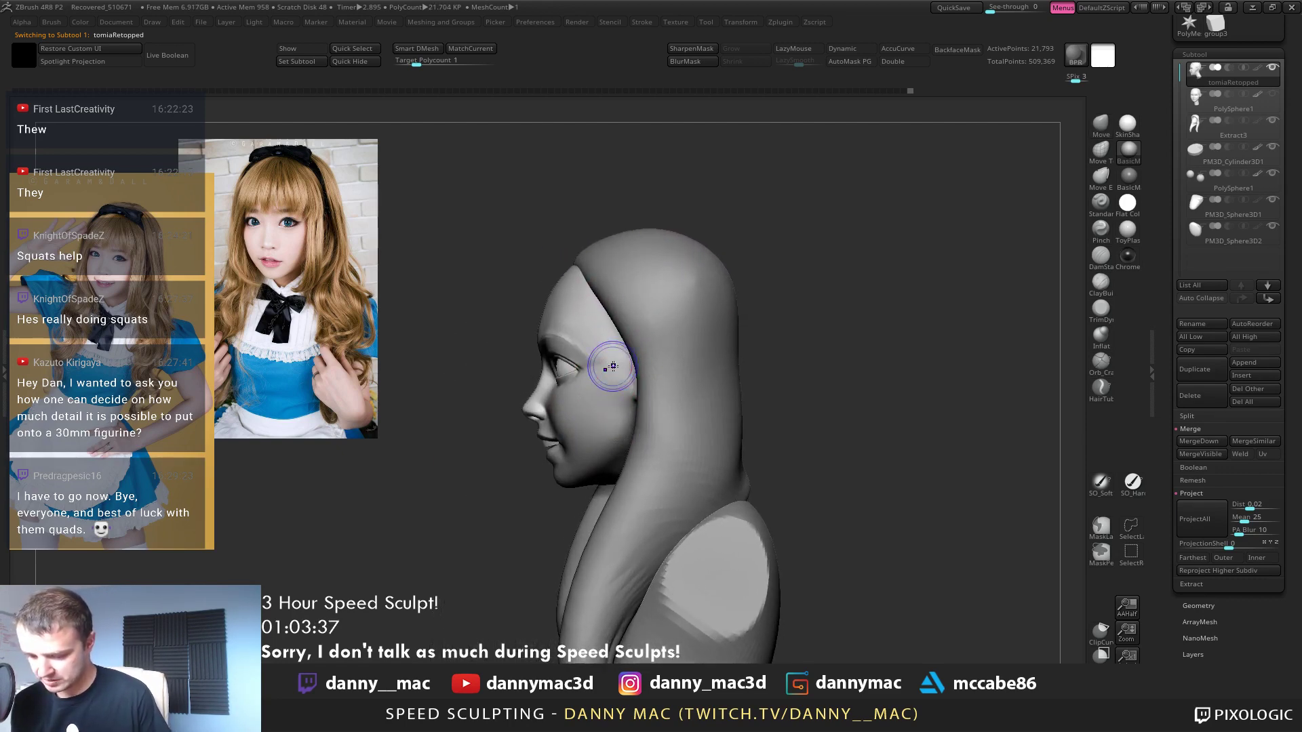
pyautogui.moveTo(582, 303)
pyautogui.mouseDown(button='right')
pyautogui.moveTo(500, 314)
pyautogui.moveTo(561, 311)
pyautogui.moveTo(581, 340)
pyautogui.moveTo(584, 400)
pyautogui.moveTo(757, 390)
pyautogui.moveTo(587, 409)
pyautogui.moveTo(618, 324)
pyautogui.moveTo(665, 347)
pyautogui.moveTo(638, 378)
pyautogui.moveTo(590, 378)
pyautogui.moveTo(647, 363)
pyautogui.moveTo(651, 400)
pyautogui.mouseUp(button='right')
pyautogui.moveTo(649, 352)
pyautogui.mouseDown(button='right')
pyautogui.moveTo(618, 360)
pyautogui.moveTo(611, 328)
pyautogui.moveTo(719, 361)
pyautogui.moveTo(698, 382)
pyautogui.moveTo(743, 400)
pyautogui.moveTo(727, 438)
pyautogui.moveTo(752, 390)
pyautogui.moveTo(705, 372)
pyautogui.mouseUp(button='right')
# Select the teeth cylinder inside the mouth and adjust its placement with the transform gizmo
pyautogui.press('l')
pyautogui.rightClick(727, 438)
pyautogui.press('l')
pyautogui.keyDown('alt'); pyautogui.click(738, 356); pyautogui.keyUp('alt')
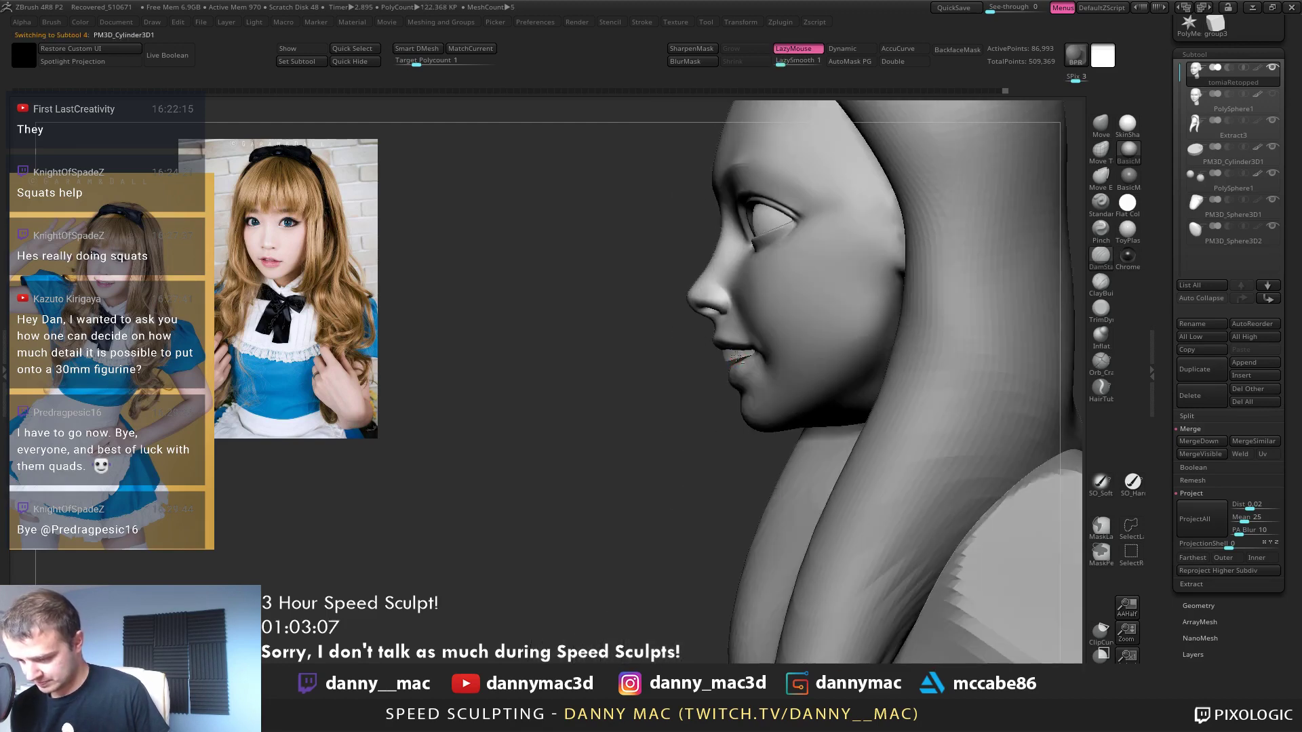
pyautogui.press('w')
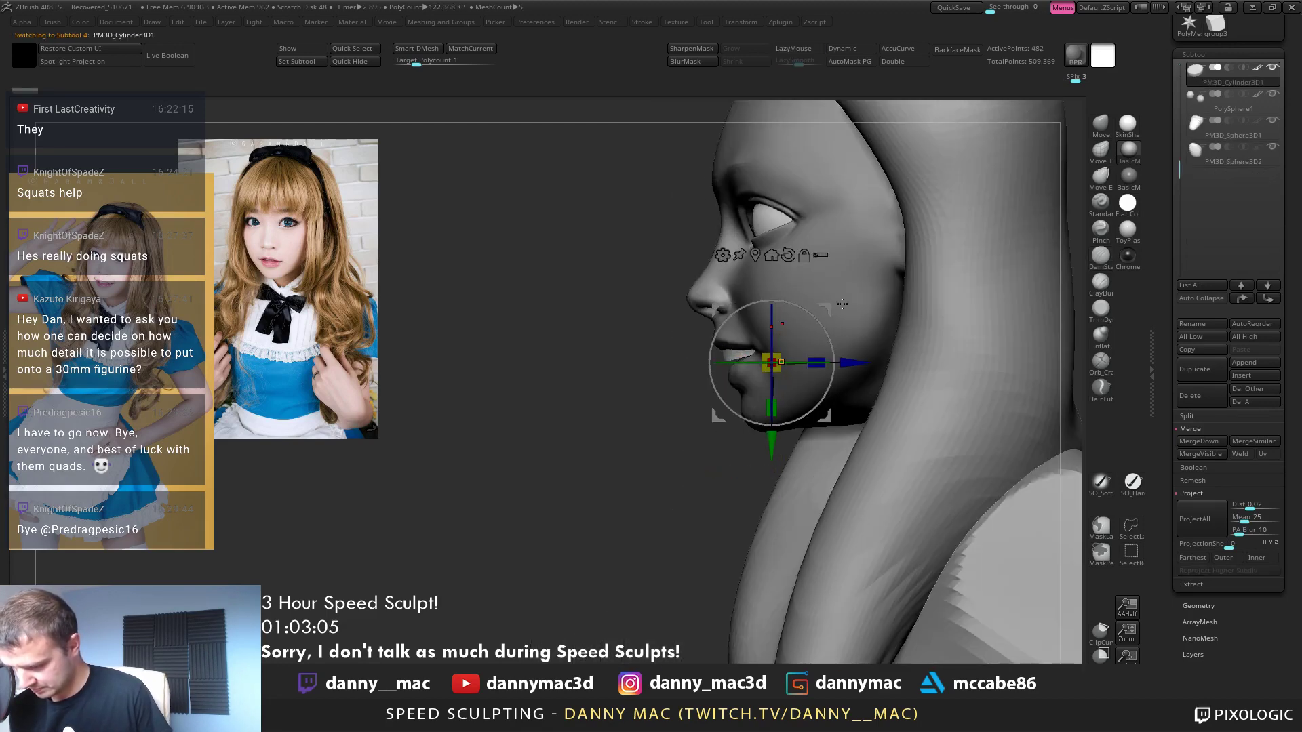
pyautogui.moveTo(826, 308); pyautogui.dragTo(830, 309)
pyautogui.press('q')
# Reselect the head and sculpt the lips, mouth corner and crease beside the nose
pyautogui.keyDown('alt'); pyautogui.click(746, 368); pyautogui.keyUp('alt')
pyautogui.moveTo(743, 364); pyautogui.dragTo(769, 356, button='right')
pyautogui.moveTo(723, 349); pyautogui.dragTo(728, 354)
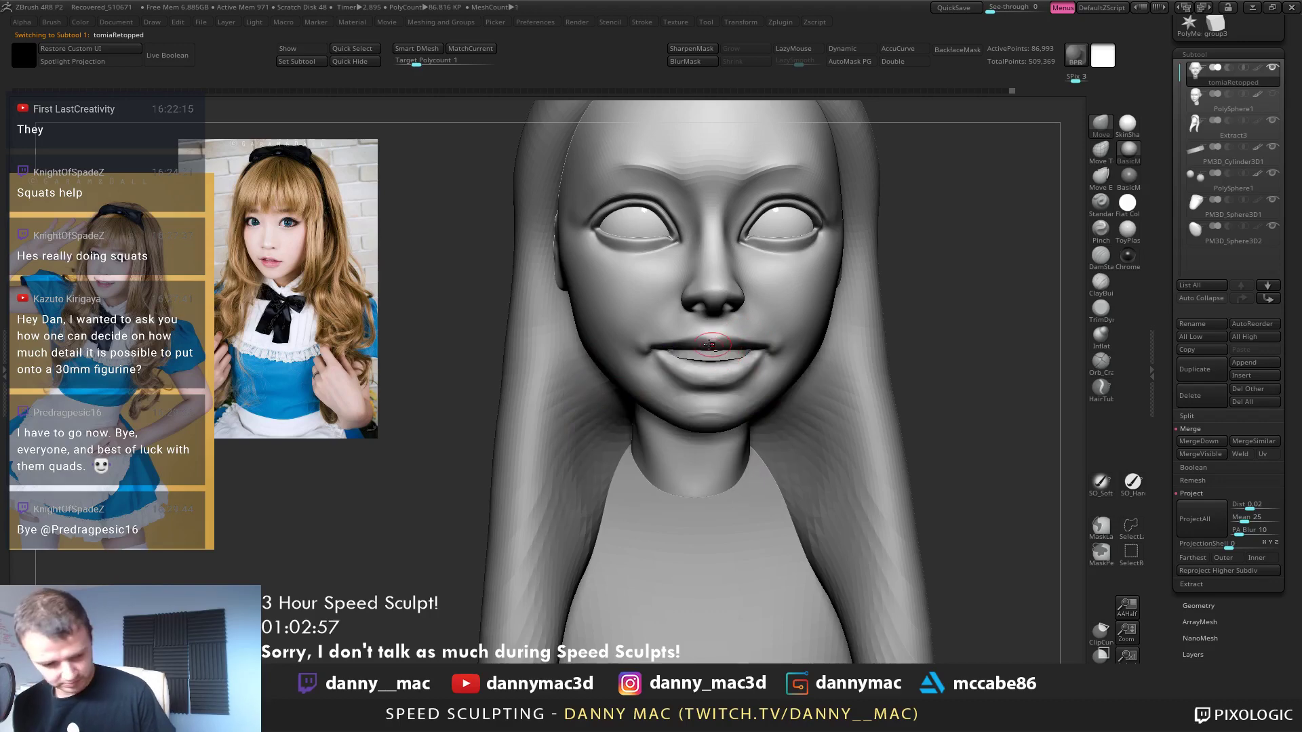
pyautogui.press('l')
pyautogui.moveTo(709, 344)
pyautogui.mouseDown(button='right')
pyautogui.moveTo(683, 354)
pyautogui.moveTo(741, 357)
pyautogui.moveTo(637, 356)
pyautogui.moveTo(652, 341)
pyautogui.mouseUp(button='right')
pyautogui.press('l')
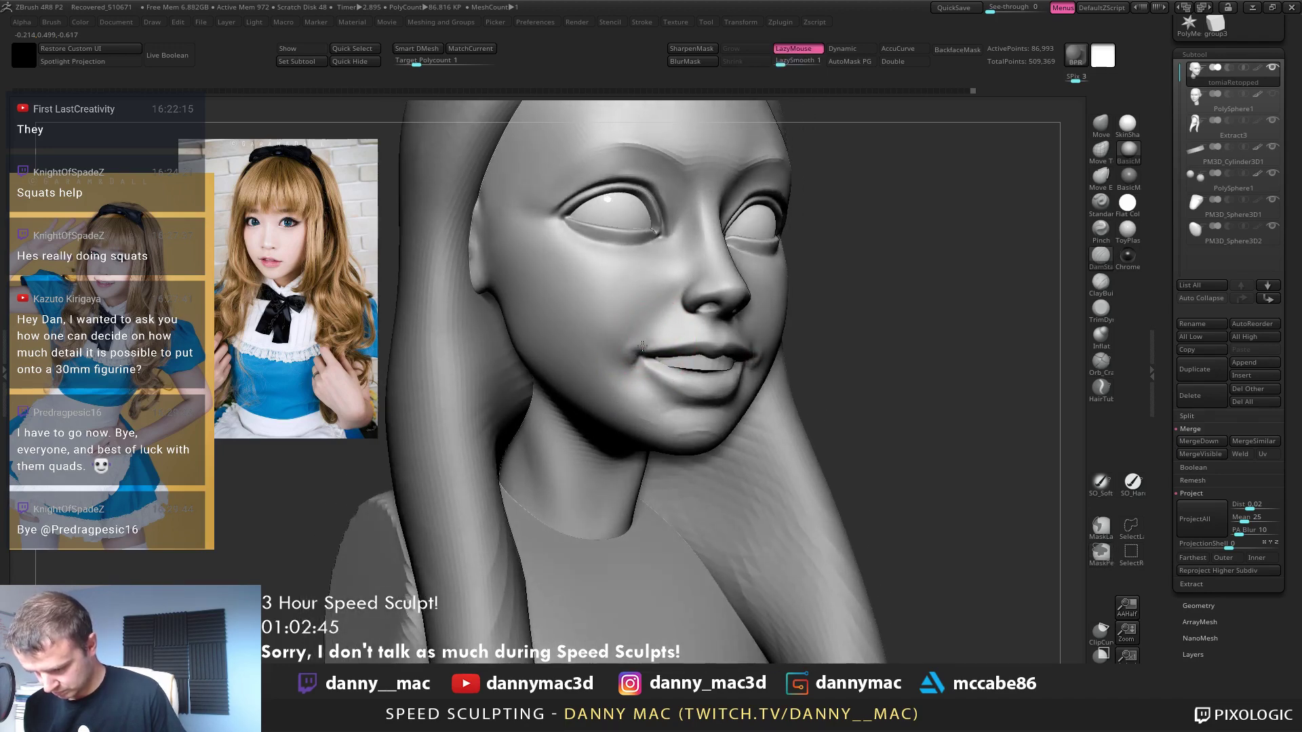
pyautogui.moveTo(634, 353); pyautogui.dragTo(682, 316, button='right')
pyautogui.moveTo(696, 298); pyautogui.dragTo(661, 334)
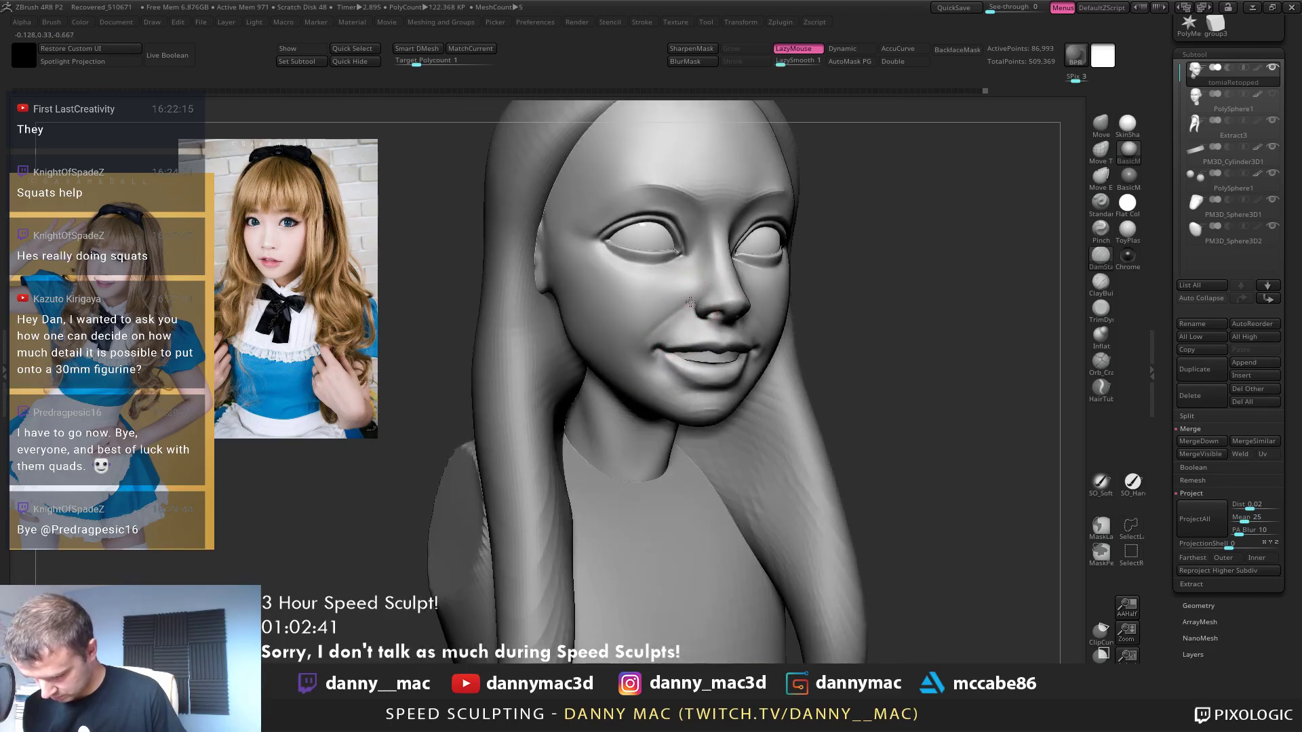
# Solo the head with its polyframe shown, lower it two subdivision levels, and choose the ZModeler brush
pyautogui.moveTo(793, 273)
pyautogui.mouseDown(button='right')
pyautogui.moveTo(771, 258)
pyautogui.moveTo(750, 302)
pyautogui.moveTo(703, 307)
pyautogui.moveTo(712, 329)
pyautogui.moveTo(706, 312)
pyautogui.moveTo(690, 324)
pyautogui.moveTo(703, 366)
pyautogui.moveTo(704, 333)
pyautogui.mouseUp(button='right')
pyautogui.press('b')
pyautogui.press('m')
pyautogui.press('v')
pyautogui.hotkey('alt', 's')
pyautogui.hotkey('shift', 'f')
pyautogui.hotkey('shift', 'd')
pyautogui.hotkey('shift', 'd')
pyautogui.press('b')
pyautogui.press('z')
pyautogui.press('m')
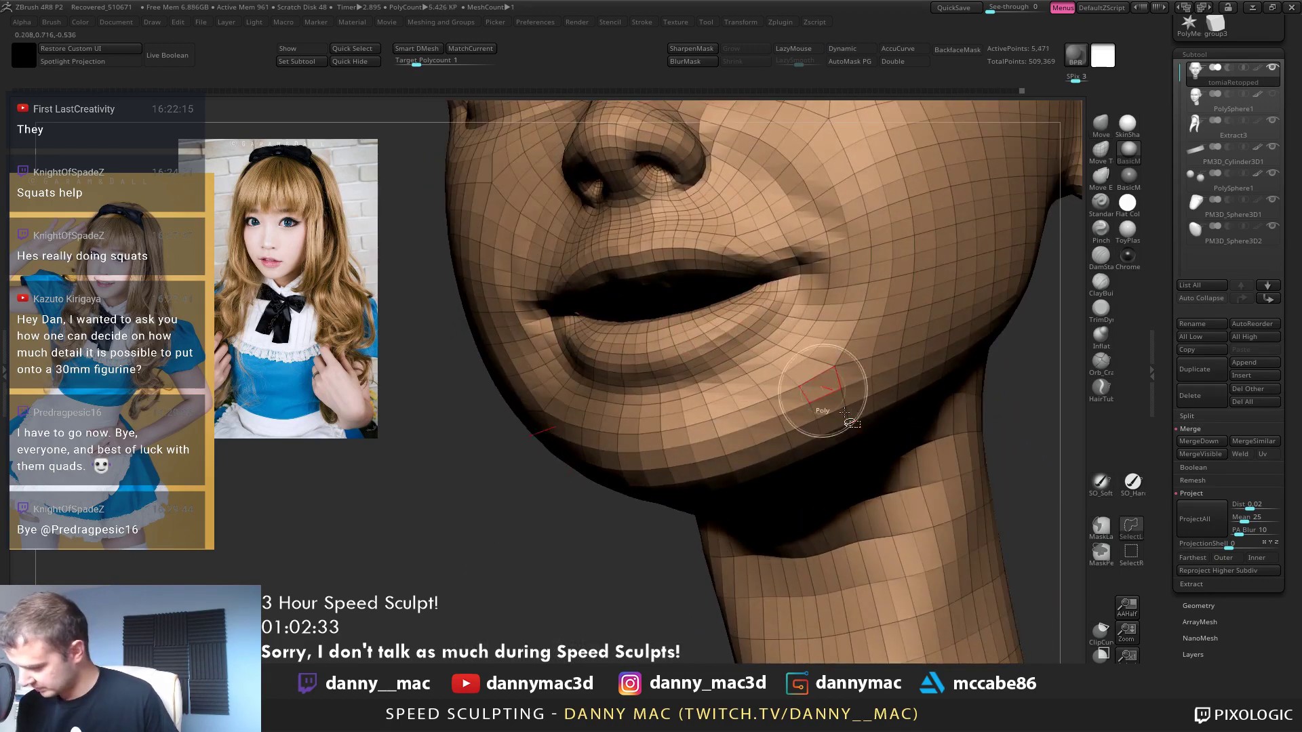
# Hide the polygon loops of the upper and lower lips, and invert visibility to isolate both lips
pyautogui.click(1129, 536)
pyautogui.keyDown('ctrl'); pyautogui.moveTo(709, 285); pyautogui.dragTo(637, 327, button='right'); pyautogui.keyUp('ctrl')
pyautogui.keyDown('ctrl'); pyautogui.keyDown('shift'); pyautogui.click(662, 337); pyautogui.keyUp('shift'); pyautogui.keyUp('ctrl')
pyautogui.keyDown('ctrl'); pyautogui.keyDown('shift'); pyautogui.click(670, 326); pyautogui.keyUp('shift'); pyautogui.keyUp('ctrl')
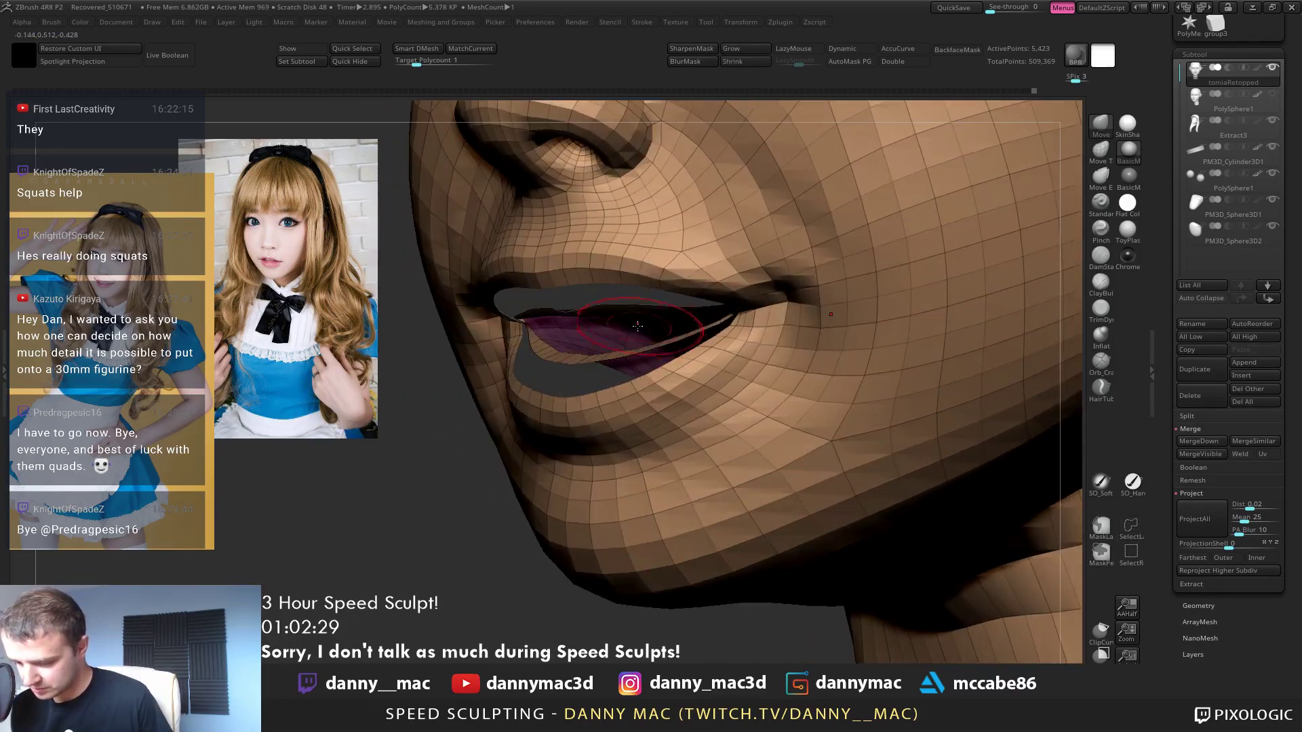
pyautogui.keyDown('ctrl'); pyautogui.keyDown('shift'); pyautogui.click(578, 360); pyautogui.keyUp('shift'); pyautogui.keyUp('ctrl')
pyautogui.moveTo(578, 360); pyautogui.dragTo(686, 401, button='right')
pyautogui.hotkey('ctrl', 'z')
pyautogui.keyDown('ctrl'); pyautogui.keyDown('shift'); pyautogui.click(686, 401); pyautogui.keyUp('shift'); pyautogui.keyUp('ctrl')
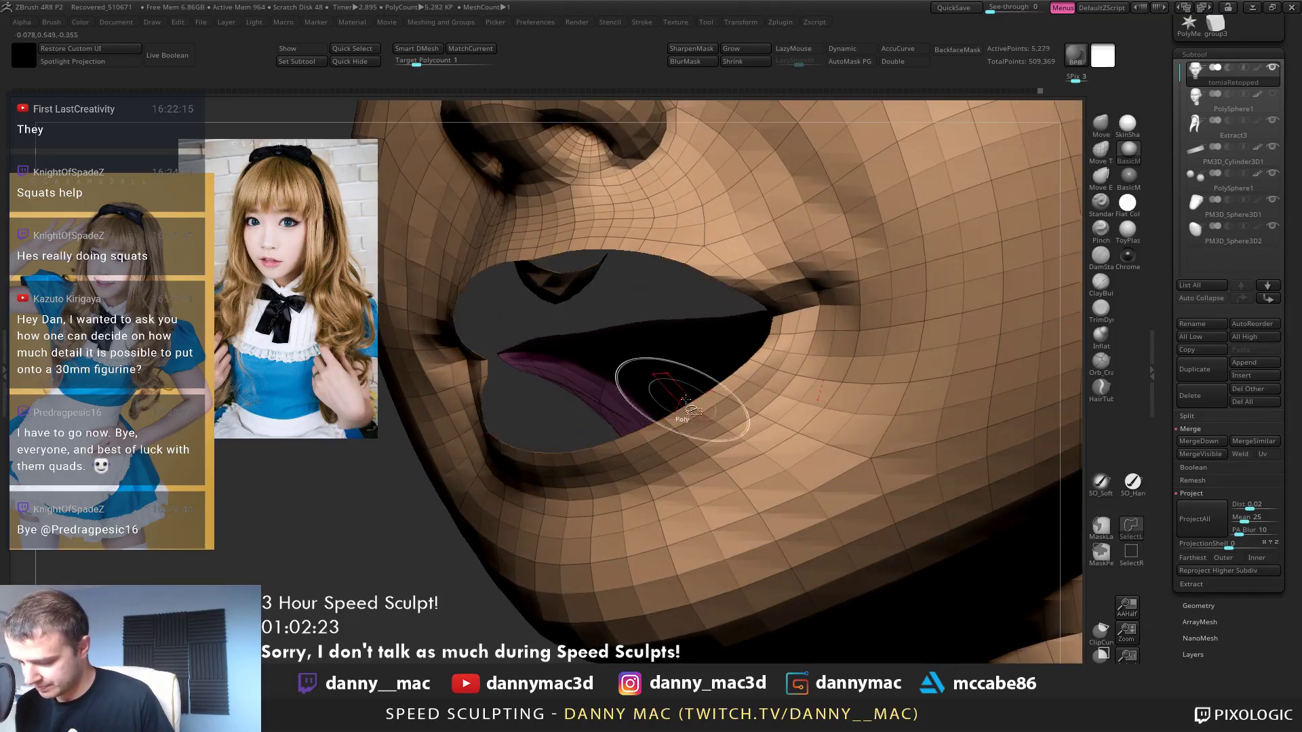
pyautogui.keyDown('ctrl'); pyautogui.keyDown('shift'); pyautogui.click(698, 414); pyautogui.keyUp('shift'); pyautogui.keyUp('ctrl')
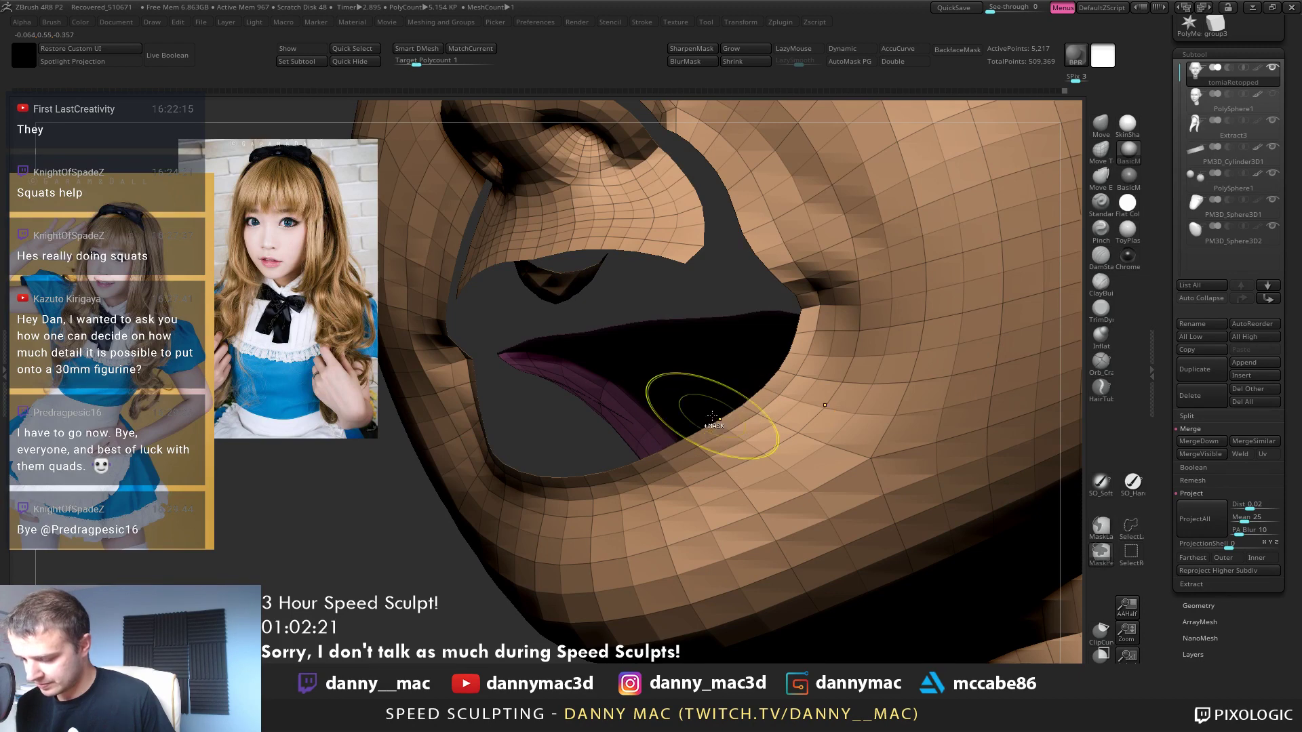
pyautogui.hotkey('ctrl', 'z')
pyautogui.keyDown('ctrl'); pyautogui.keyDown('shift'); pyautogui.click(725, 371); pyautogui.keyUp('shift'); pyautogui.keyUp('ctrl')
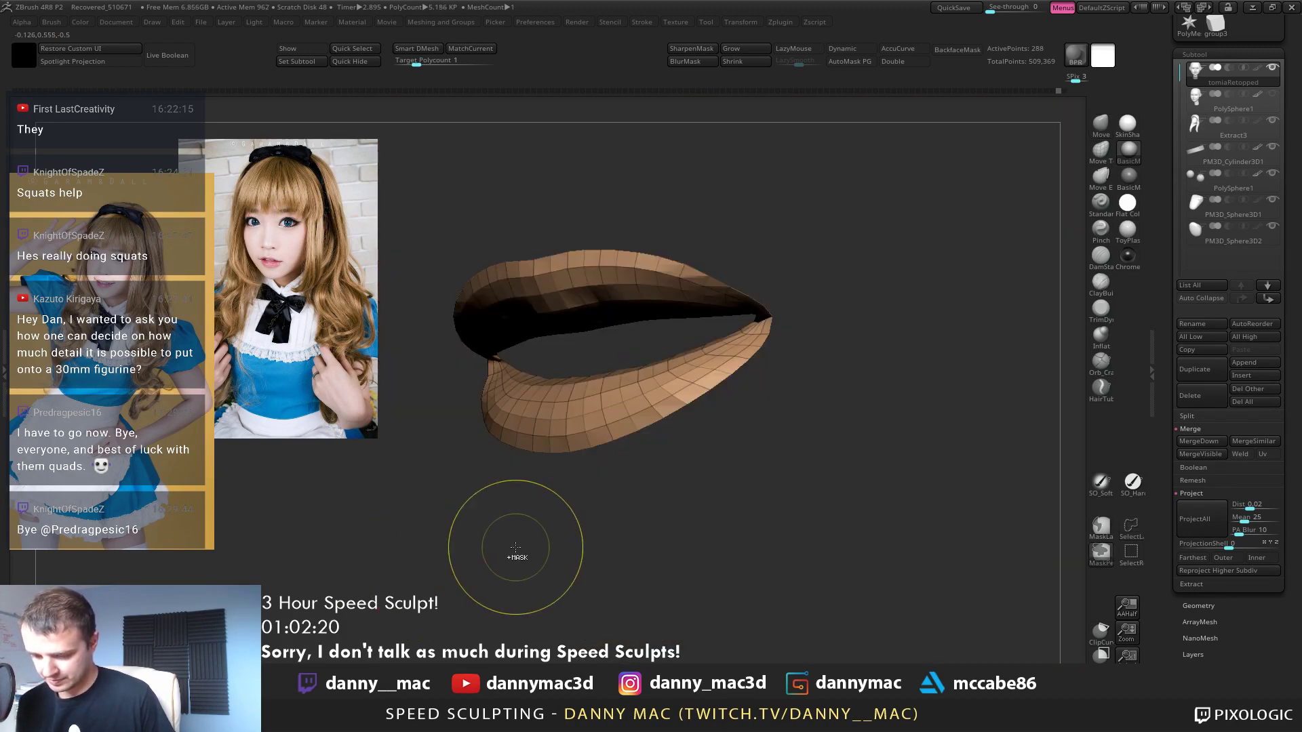
# Group the visible lip polygons into their own polygroup
pyautogui.keyDown('alt'); pyautogui.moveTo(727, 359); pyautogui.dragTo(726, 407, button='right'); pyautogui.keyUp('alt')
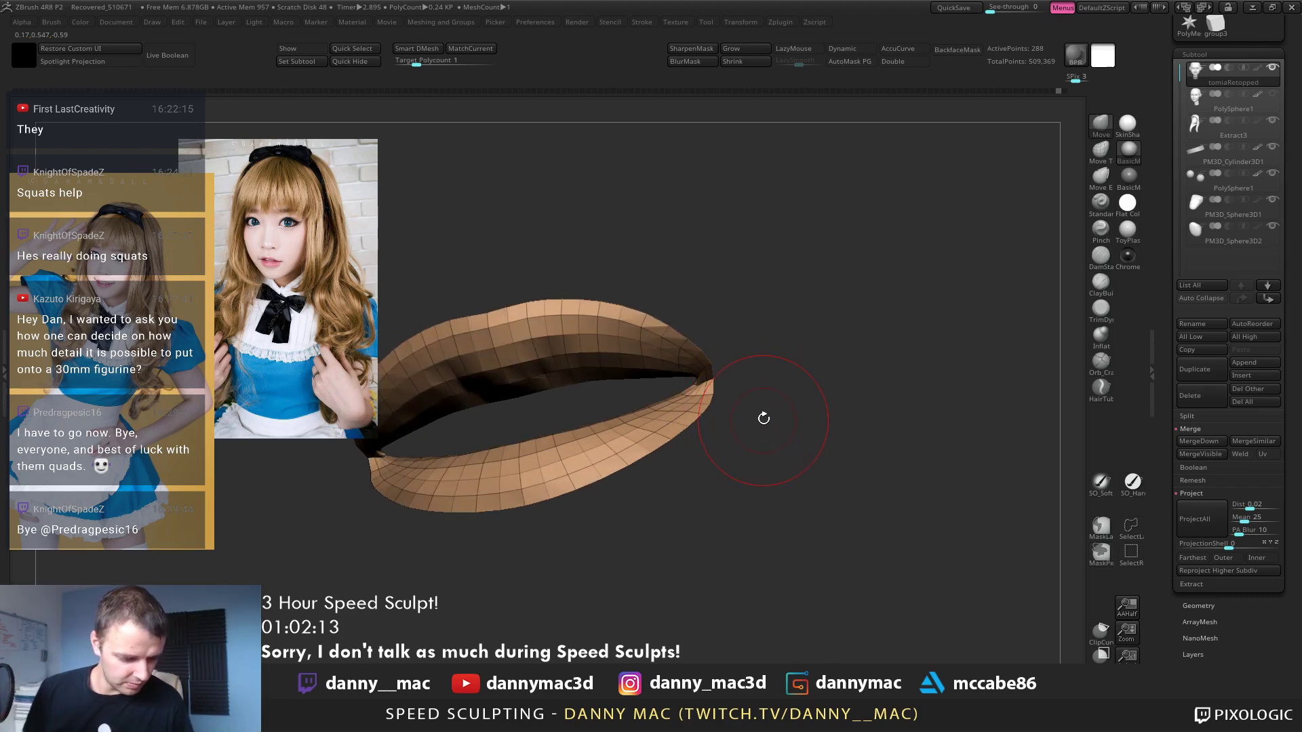
pyautogui.moveTo(762, 400); pyautogui.dragTo(819, 400, button='right')
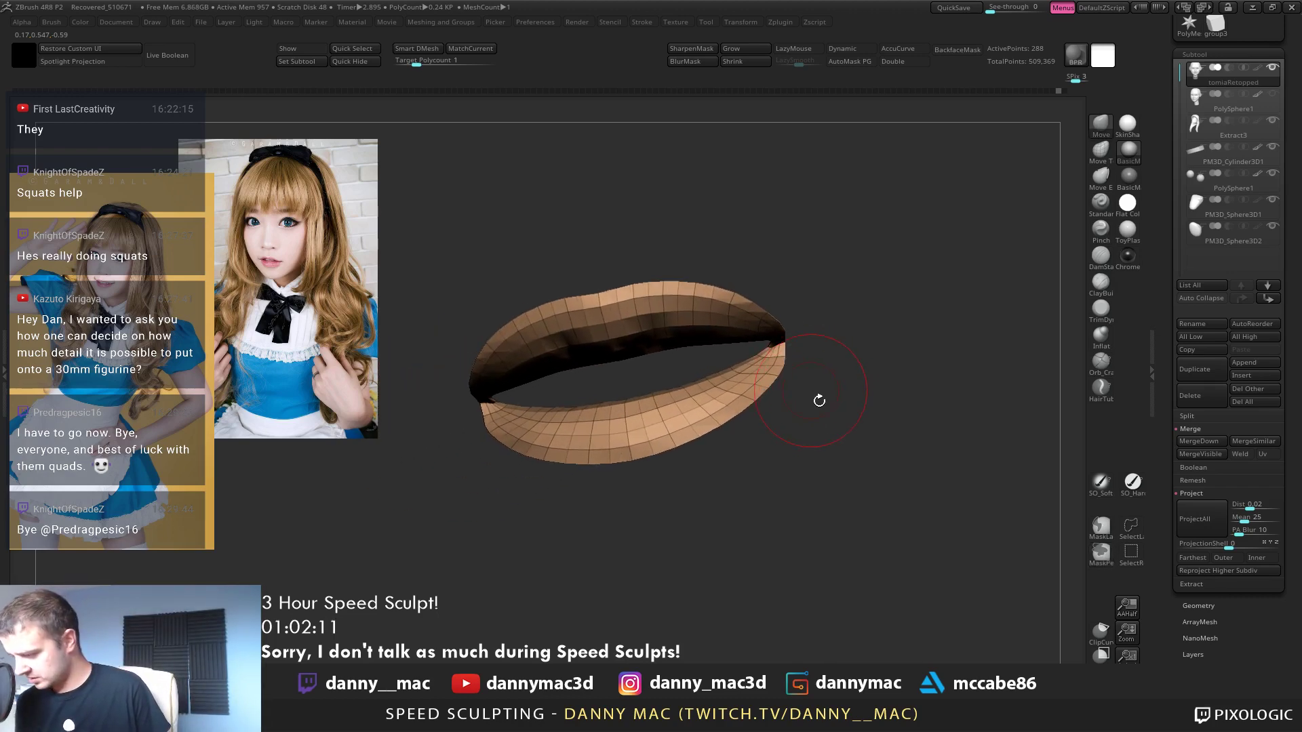
pyautogui.press('2')
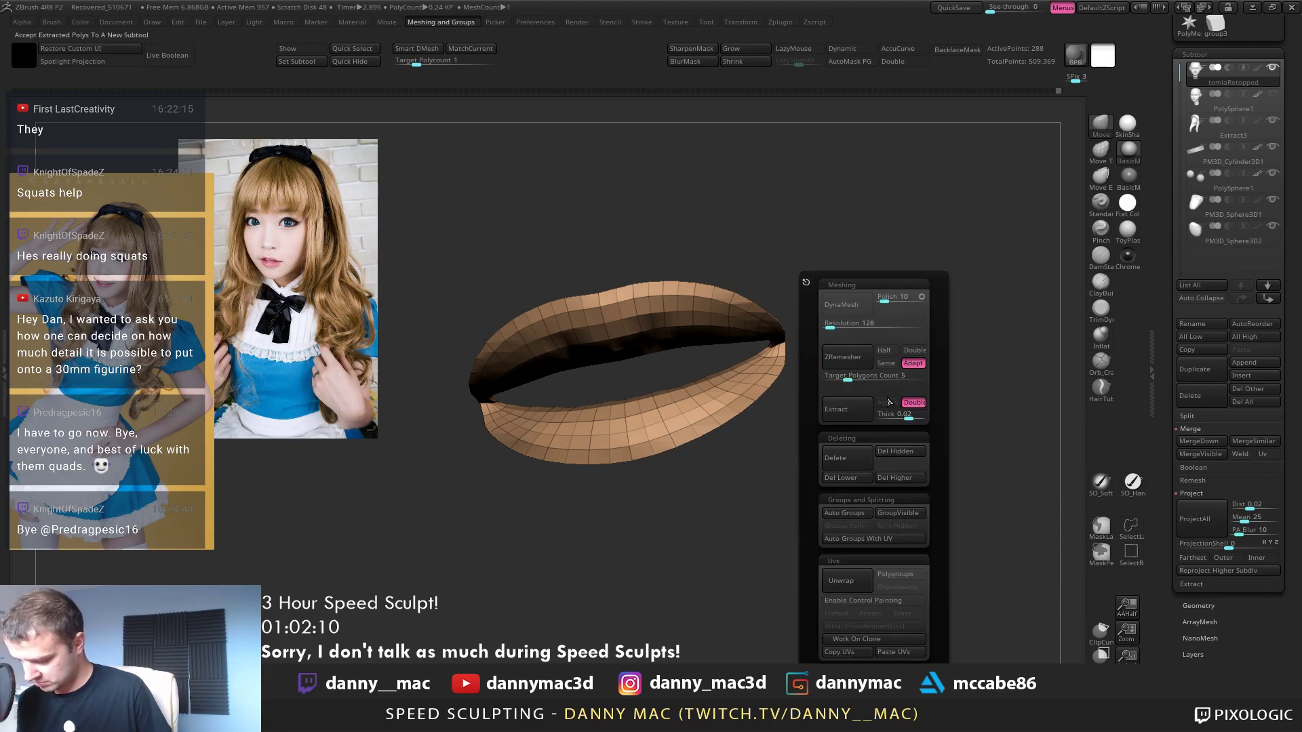
pyautogui.click(897, 514)
pyautogui.keyDown('ctrl'); pyautogui.keyDown('shift'); pyautogui.click(921, 363); pyautogui.keyUp('shift'); pyautogui.keyUp('ctrl')
pyautogui.moveTo(830, 386); pyautogui.dragTo(781, 366, button='right')
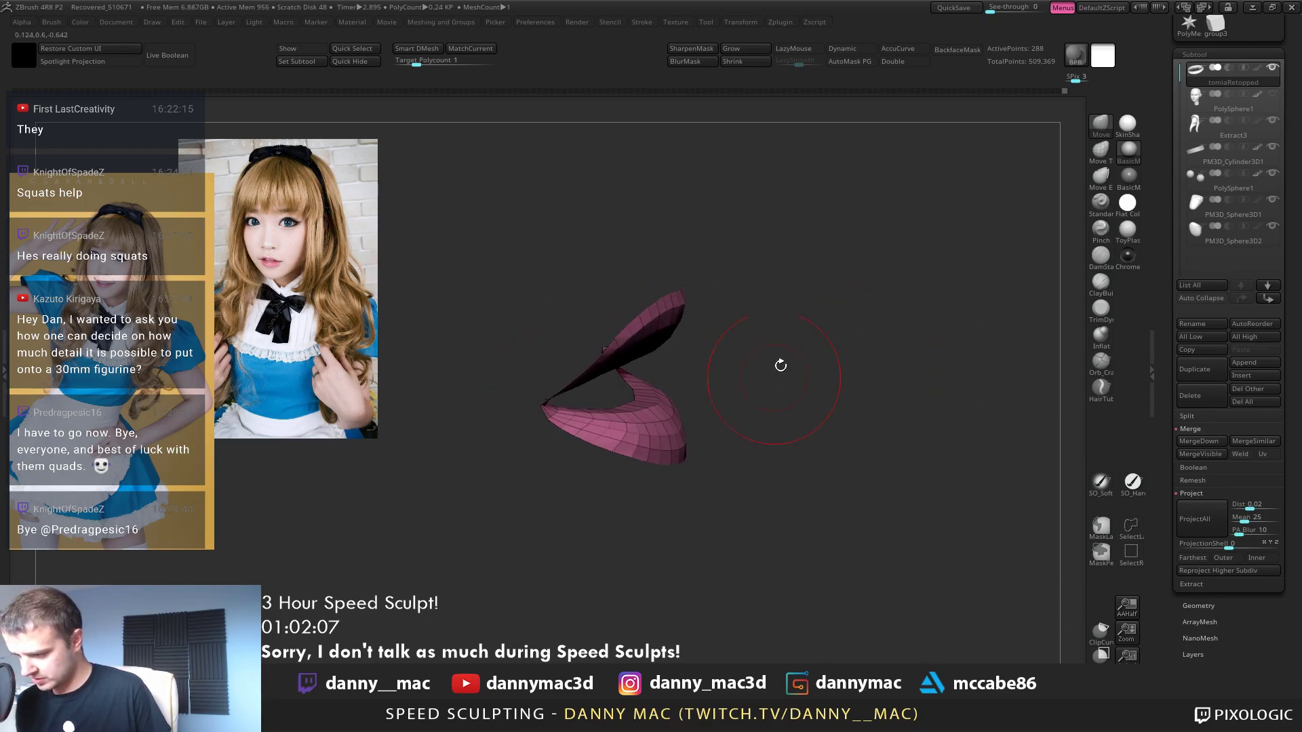
# Display the lips double-sided and hide the mouth-corner loops and lower lip, leaving only the upper lip
pyautogui.click(895, 64)
pyautogui.moveTo(719, 237); pyautogui.dragTo(827, 268, button='right')
pyautogui.keyDown('ctrl'); pyautogui.moveTo(828, 268); pyautogui.dragTo(977, 455, button='right'); pyautogui.keyUp('ctrl')
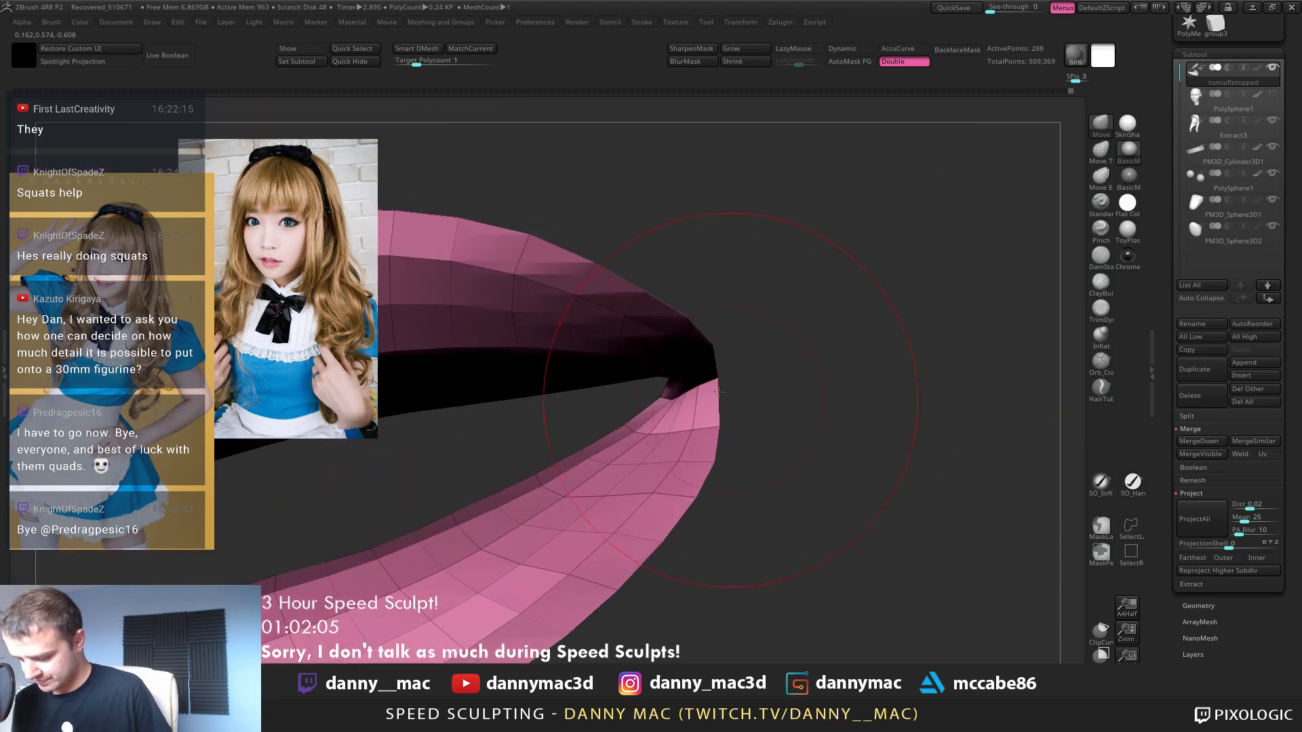
pyautogui.moveTo(791, 349); pyautogui.dragTo(807, 366, button='right')
pyautogui.moveTo(715, 387)
pyautogui.mouseDown(button='right')
pyautogui.moveTo(691, 434)
pyautogui.moveTo(713, 435)
pyautogui.moveTo(722, 413)
pyautogui.mouseUp(button='right')
pyautogui.keyDown('ctrl'); pyautogui.keyDown('shift'); pyautogui.click(692, 431); pyautogui.keyUp('shift'); pyautogui.keyUp('ctrl')
pyautogui.keyDown('ctrl'); pyautogui.keyDown('shift'); pyautogui.click(692, 432); pyautogui.keyUp('shift'); pyautogui.keyUp('ctrl')
pyautogui.hotkey('ctrl', 'z')
pyautogui.keyDown('ctrl'); pyautogui.keyDown('shift'); pyautogui.click(684, 445); pyautogui.keyUp('shift'); pyautogui.keyUp('ctrl')
pyautogui.keyDown('ctrl'); pyautogui.keyDown('shift'); pyautogui.click(724, 408); pyautogui.keyUp('shift'); pyautogui.keyUp('ctrl')
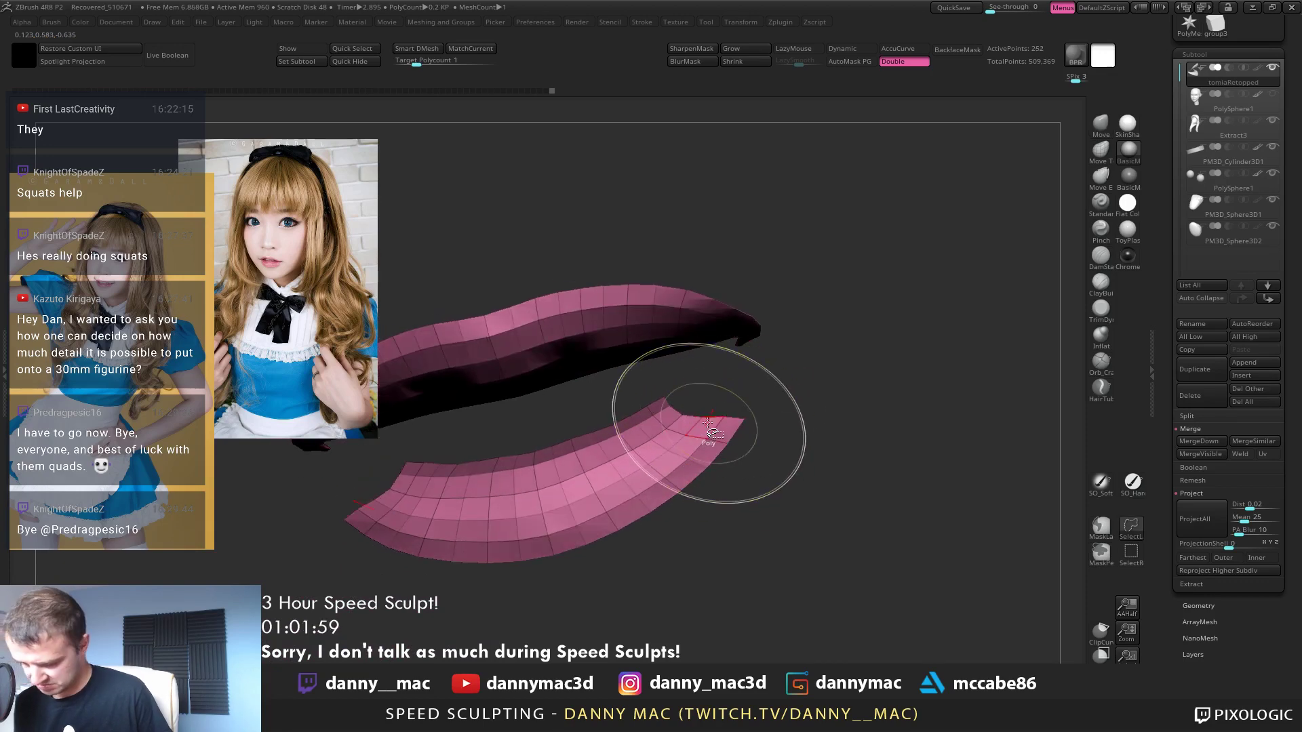
pyautogui.keyDown('ctrl'); pyautogui.keyDown('shift'); pyautogui.click(713, 430); pyautogui.keyUp('shift'); pyautogui.keyUp('ctrl')
pyautogui.moveTo(613, 401)
pyautogui.keyDown('ctrl'); pyautogui.keyDown('alt'); pyautogui.keyDown('shift'); pyautogui.mouseDown()
pyautogui.moveTo(645, 580)
pyautogui.moveTo(414, 441)
pyautogui.mouseUp(); pyautogui.keyUp('shift'); pyautogui.keyUp('alt'); pyautogui.keyUp('ctrl')
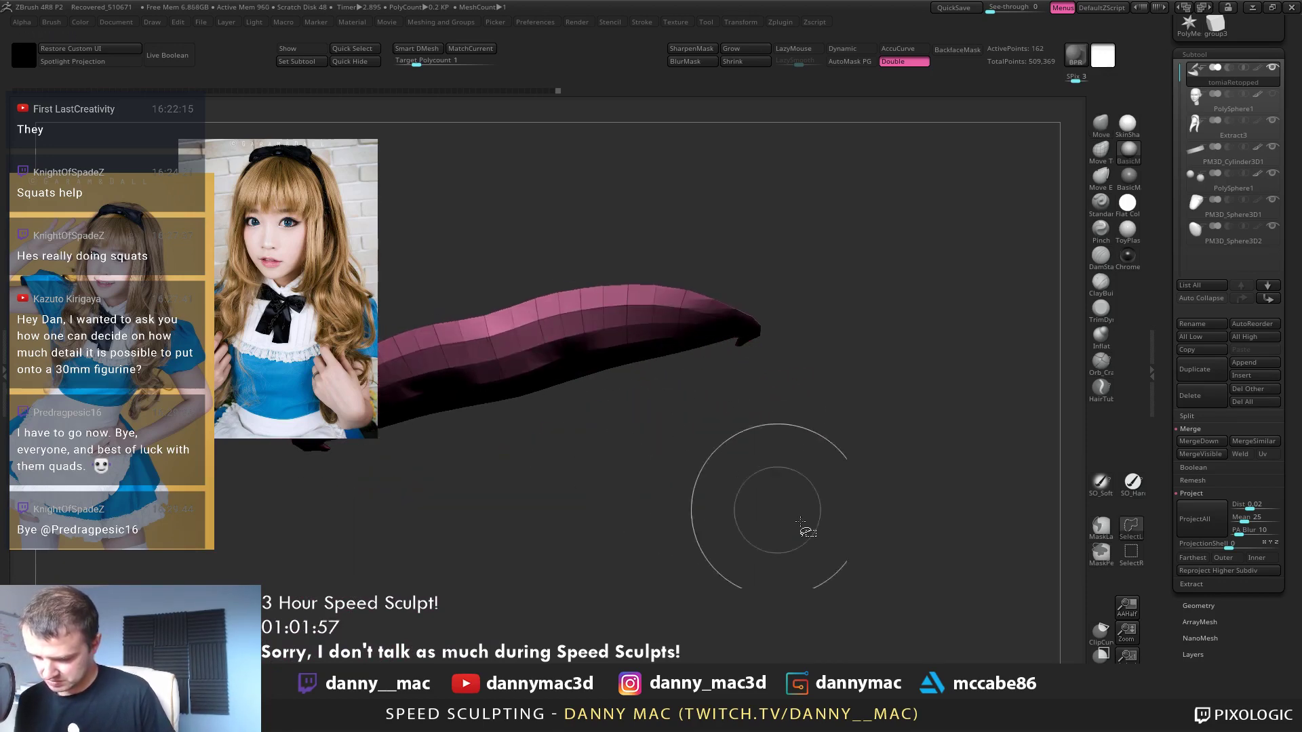
# Assign the visible upper lip its own polygroup and reveal the rest of the head
pyautogui.moveTo(805, 529)
pyautogui.mouseDown()
pyautogui.moveTo(771, 374)
pyautogui.moveTo(753, 407)
pyautogui.moveTo(776, 450)
pyautogui.mouseUp()
pyautogui.rightClick(896, 436)
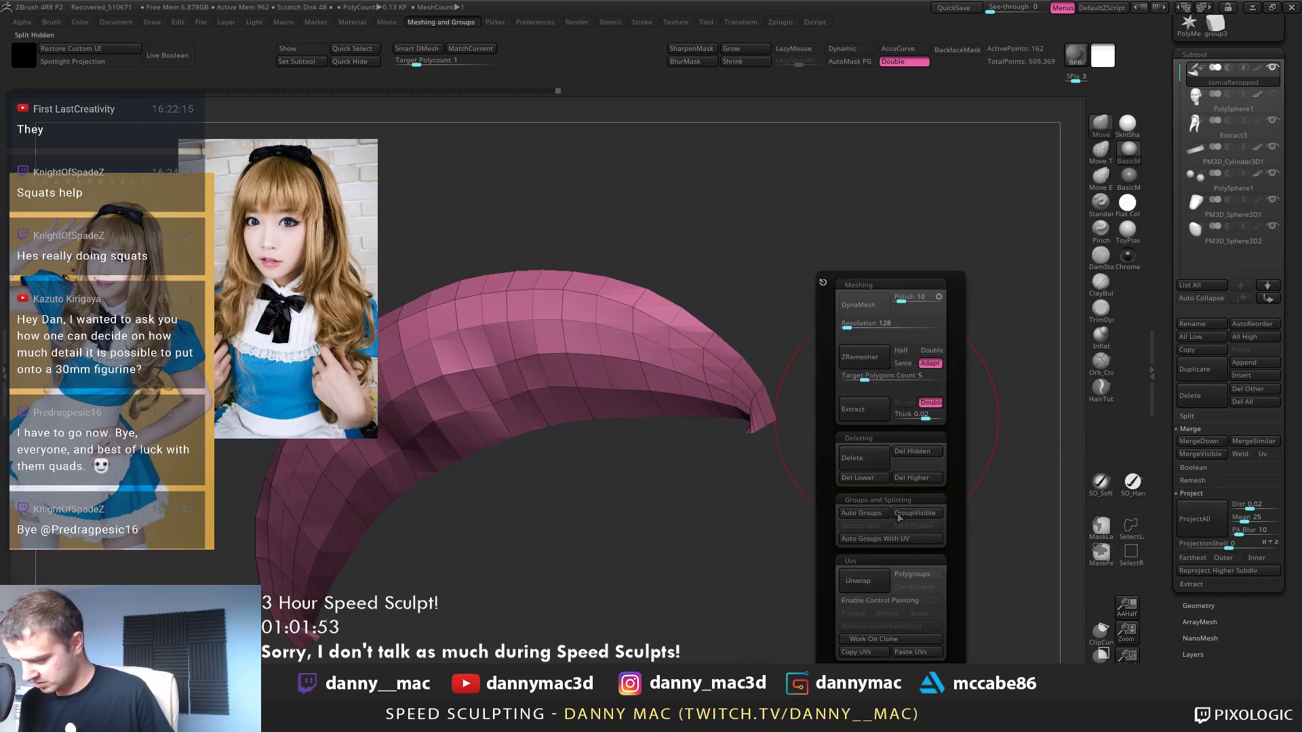
pyautogui.press('2')
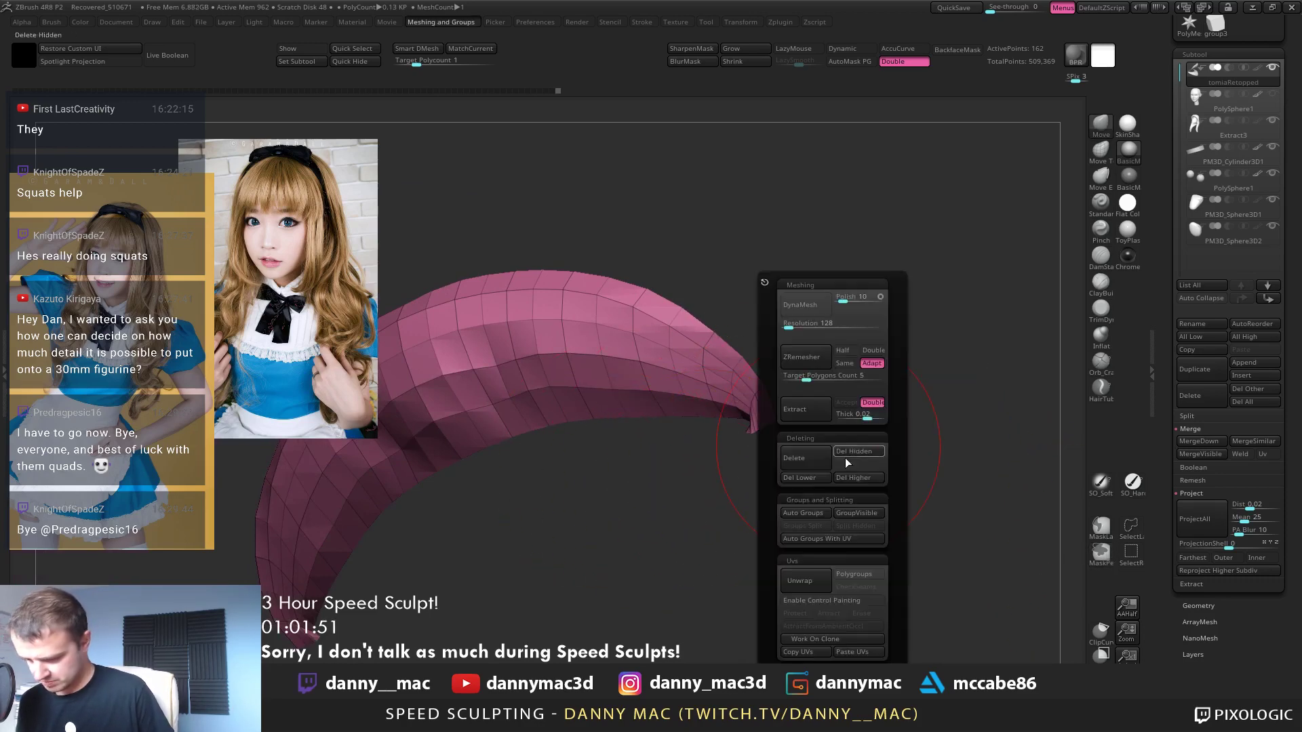
pyautogui.click(864, 513)
pyautogui.keyDown('ctrl'); pyautogui.keyDown('shift'); pyautogui.click(985, 447); pyautogui.keyUp('shift'); pyautogui.keyUp('ctrl')
# Frame the mouth with the polyframe shown and raise the head's subdivision level from the lowest
pyautogui.keyDown('ctrl'); pyautogui.moveTo(986, 448); pyautogui.dragTo(865, 356, button='right'); pyautogui.keyUp('ctrl')
pyautogui.hotkey('shift', 'f')
pyautogui.hotkey('shift', 'f')
pyautogui.hotkey('shift', 'd')
pyautogui.hotkey('shift', 'd')
pyautogui.press('d')
pyautogui.moveTo(839, 413); pyautogui.dragTo(816, 415, button='right')
pyautogui.press('space')
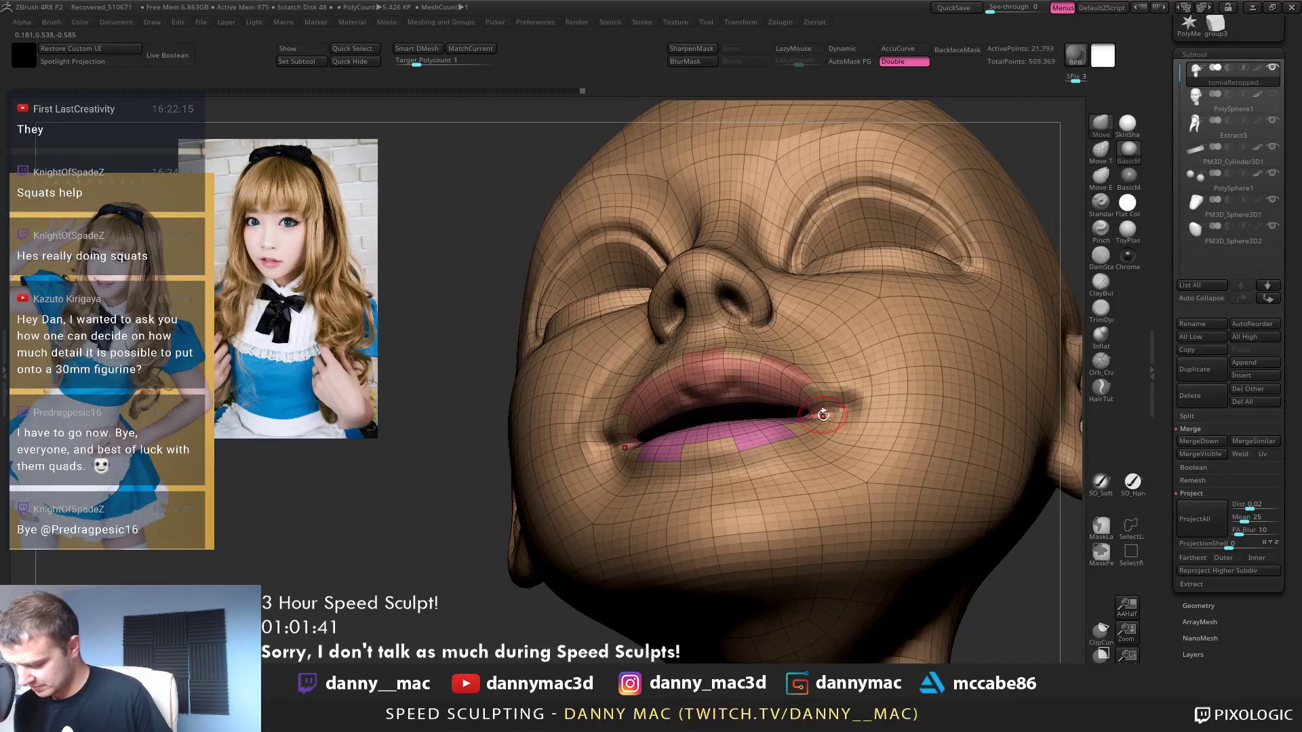
# Adjust the mouth corners with the Move brush while stepping between the lower subdivision levels
pyautogui.hotkey('shift', 'd')
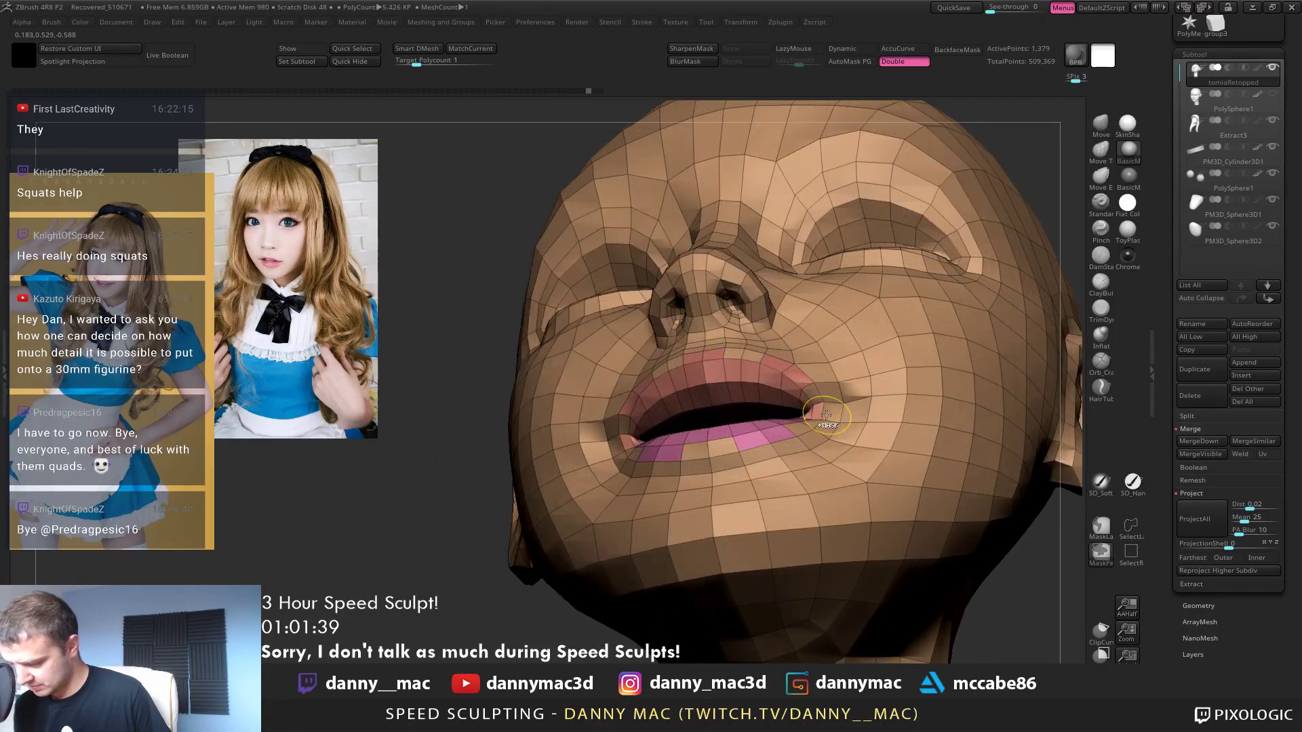
pyautogui.press('d')
pyautogui.press('d')
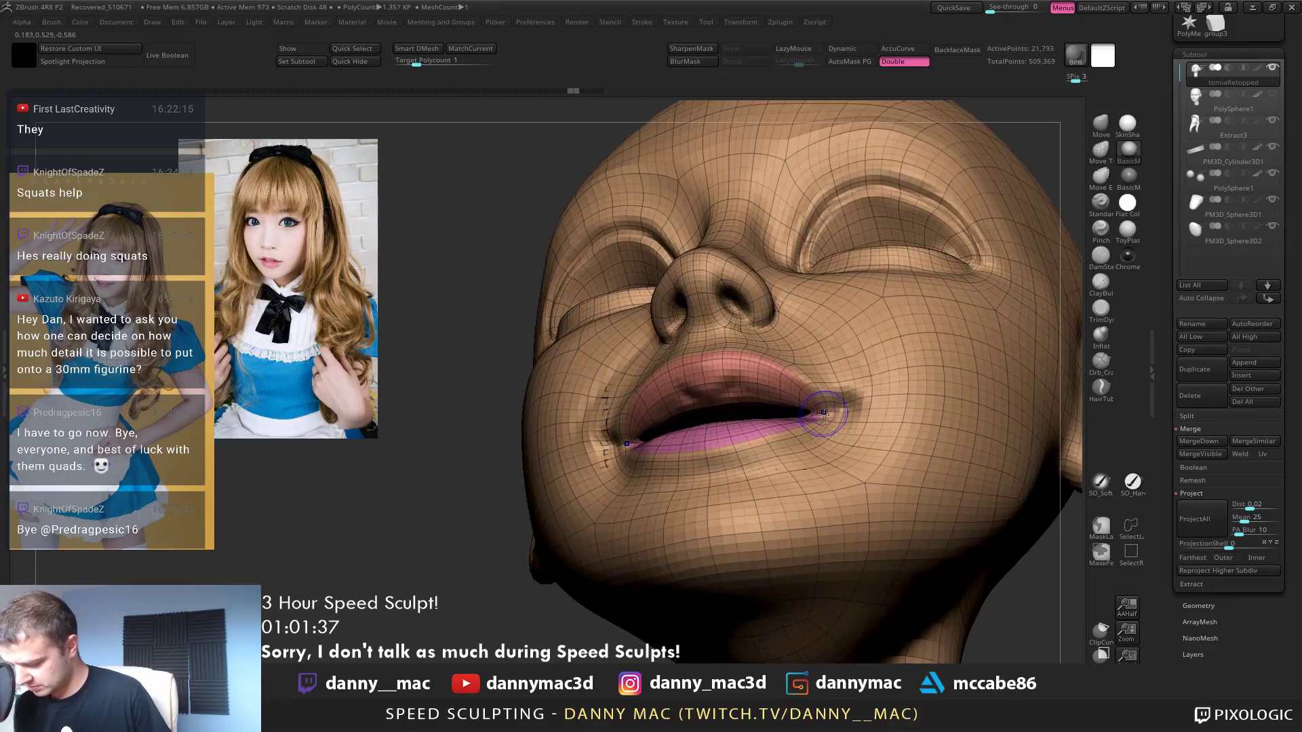
pyautogui.hotkey('shift', 'd')
pyautogui.hotkey('shift', 'd')
pyautogui.press('d')
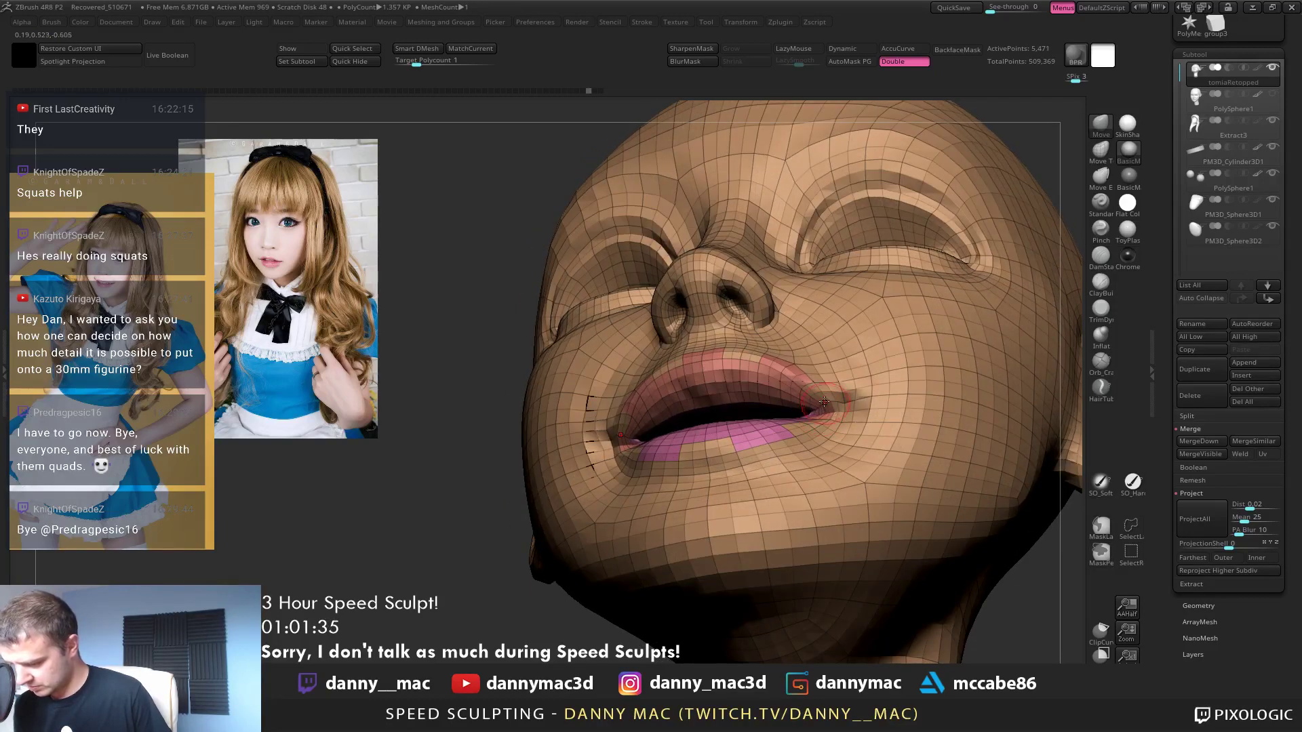
pyautogui.moveTo(834, 417); pyautogui.dragTo(723, 445, button='right')
pyautogui.hotkey('shift', 'd')
pyautogui.press('d')
pyautogui.press('d')
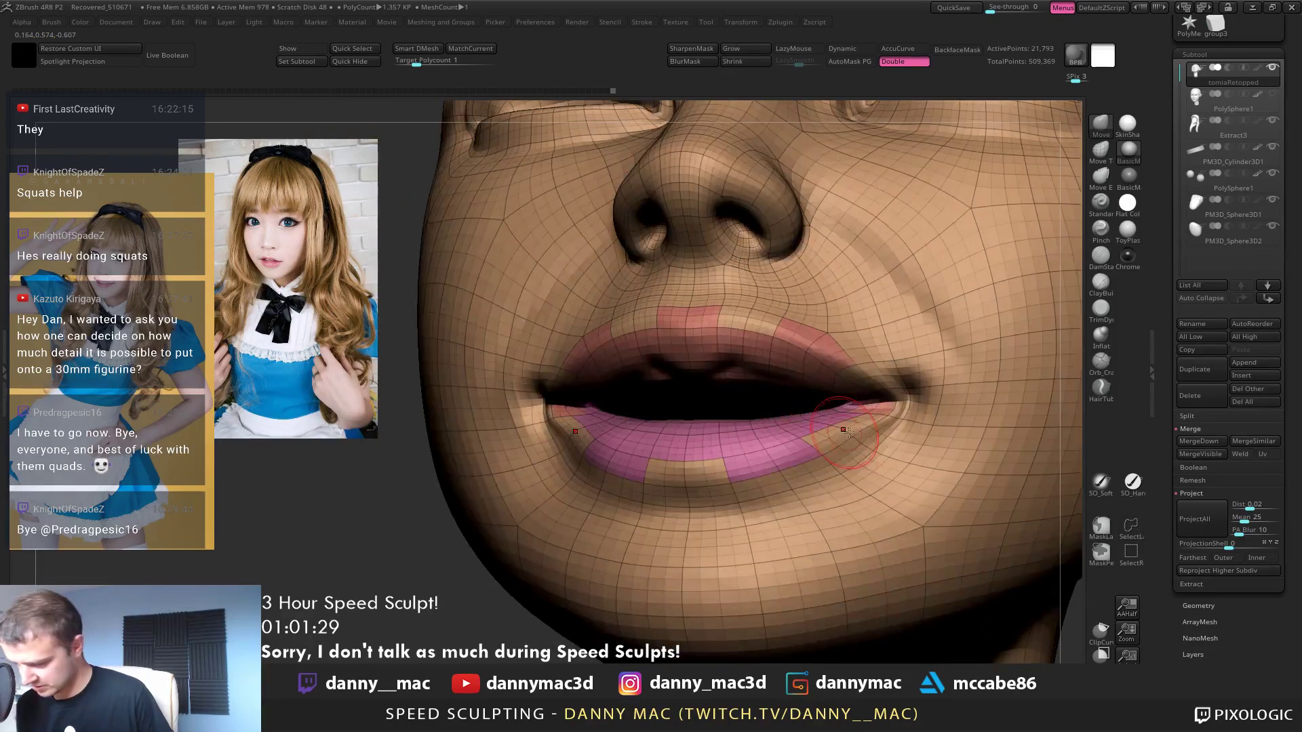
# Hide a polygon loop along the lower lip at the high subdivision level
pyautogui.moveTo(716, 433)
pyautogui.mouseDown(button='right')
pyautogui.moveTo(760, 418)
pyautogui.moveTo(735, 424)
pyautogui.moveTo(740, 435)
pyautogui.moveTo(601, 282)
pyautogui.mouseUp(button='right')
pyautogui.hotkey('ctrl', 'z')
pyautogui.hotkey('ctrl', 'shift', 'z')
pyautogui.keyDown('ctrl'); pyautogui.keyDown('shift'); pyautogui.click(747, 432); pyautogui.keyUp('shift'); pyautogui.keyUp('ctrl')
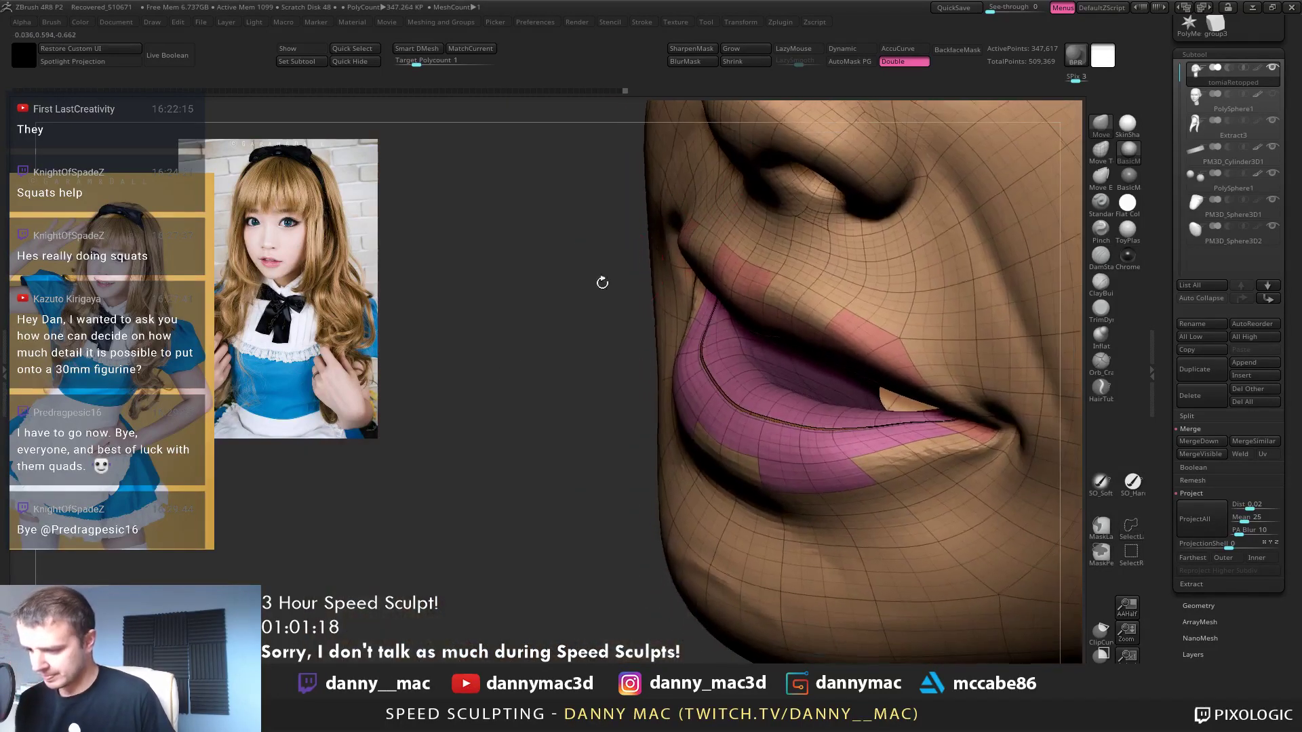
# Shrink the visible mesh repeatedly until both lips are hidden, and invert visibility to isolate the lips
pyautogui.click(746, 61)
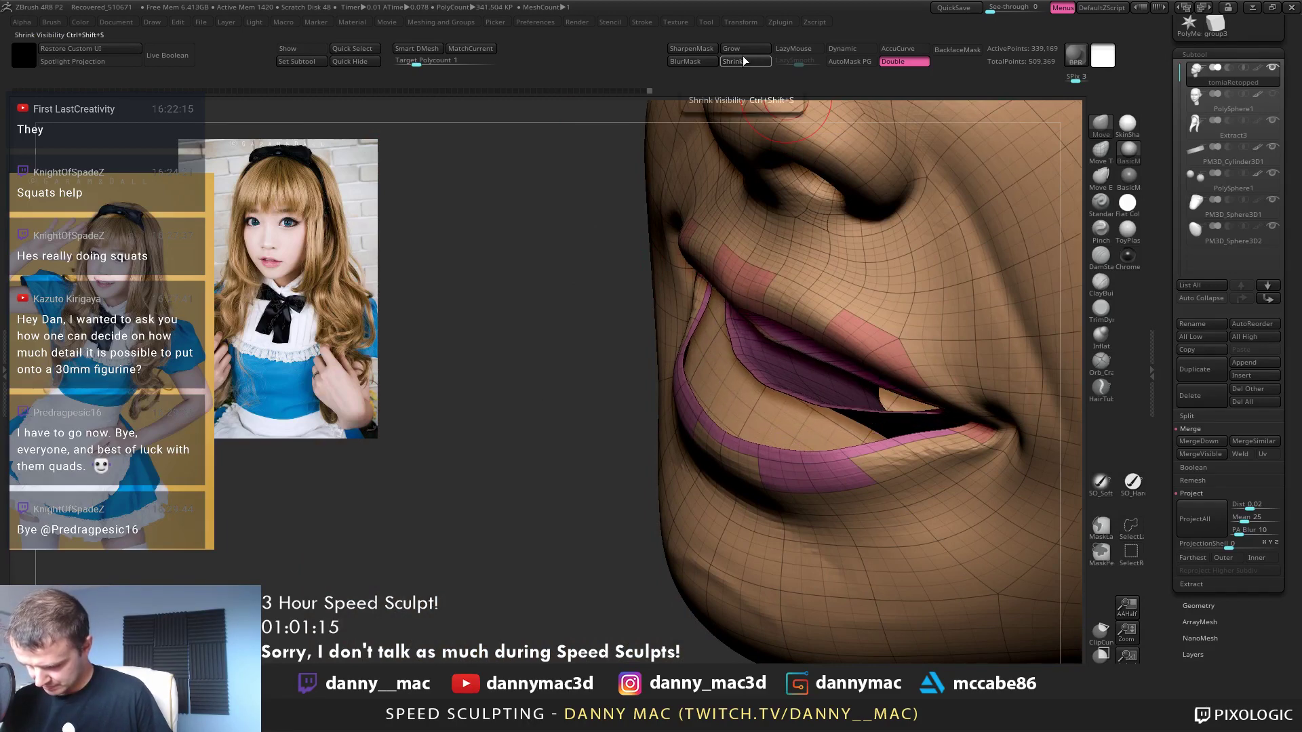
pyautogui.click(743, 59)
pyautogui.click(743, 60)
pyautogui.click(743, 60)
pyautogui.click(746, 49)
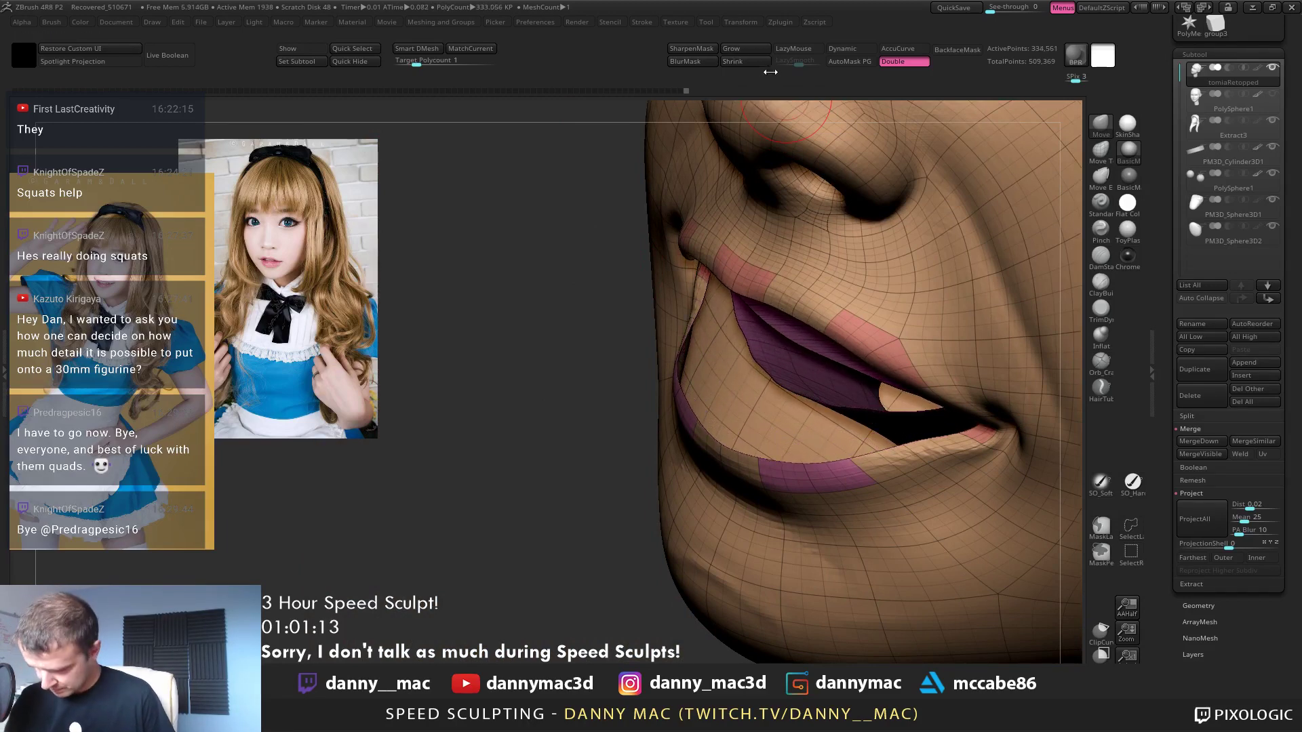
pyautogui.click(744, 63)
pyautogui.click(744, 63)
pyautogui.click(744, 63)
pyautogui.click(743, 65)
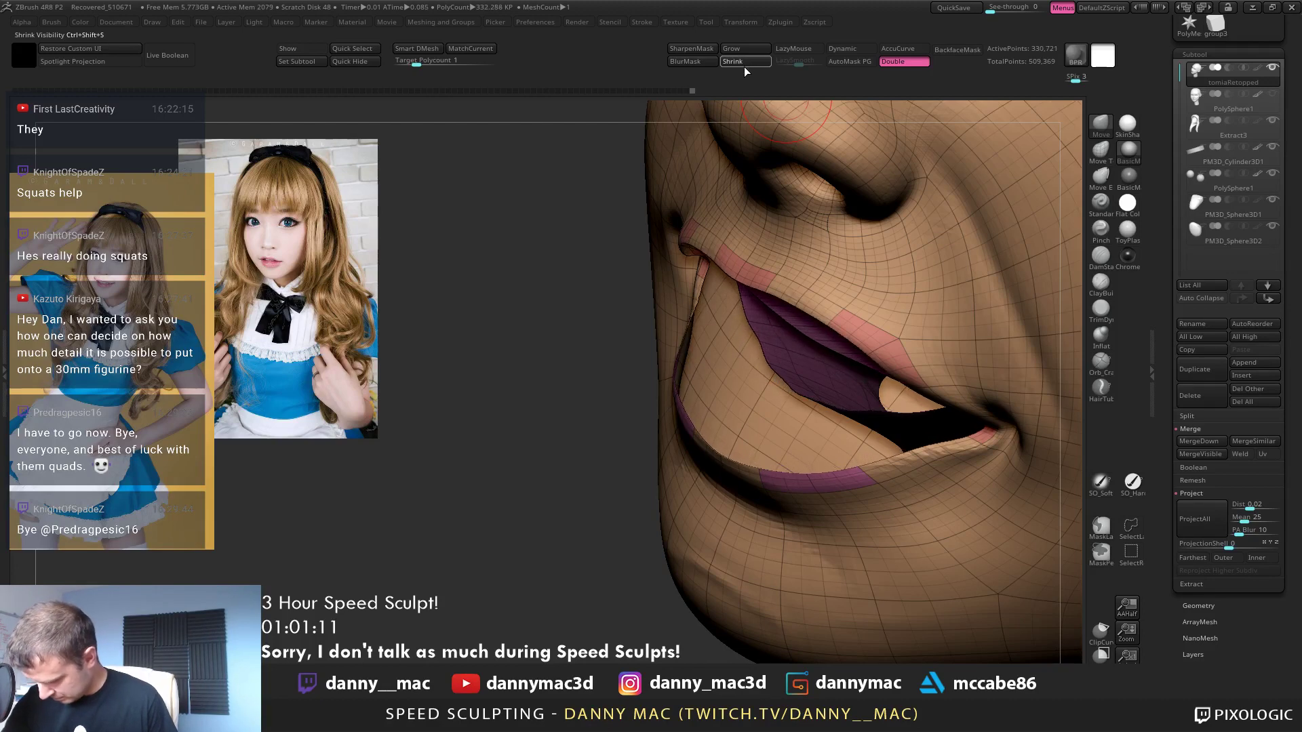
pyautogui.click(744, 65)
pyautogui.click(744, 65)
pyautogui.click(745, 65)
pyautogui.click(744, 65)
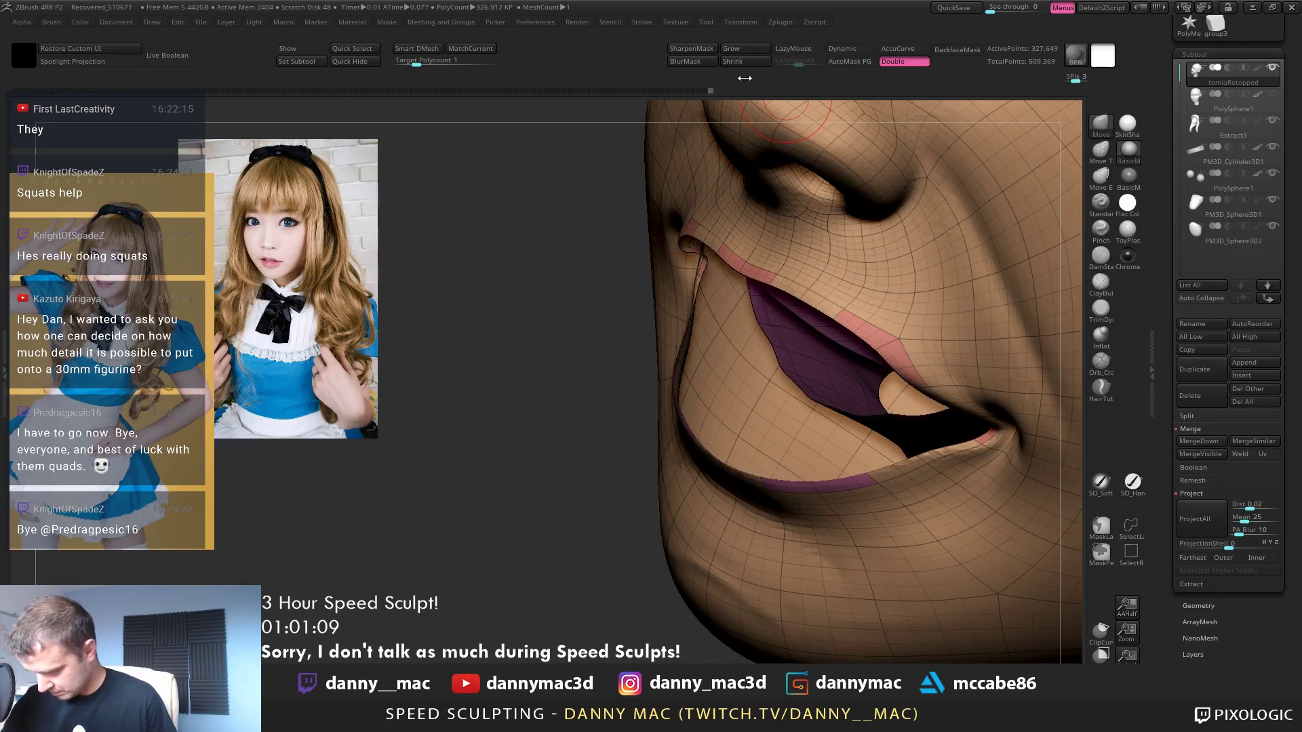
pyautogui.click(747, 62)
pyautogui.click(748, 63)
pyautogui.click(747, 64)
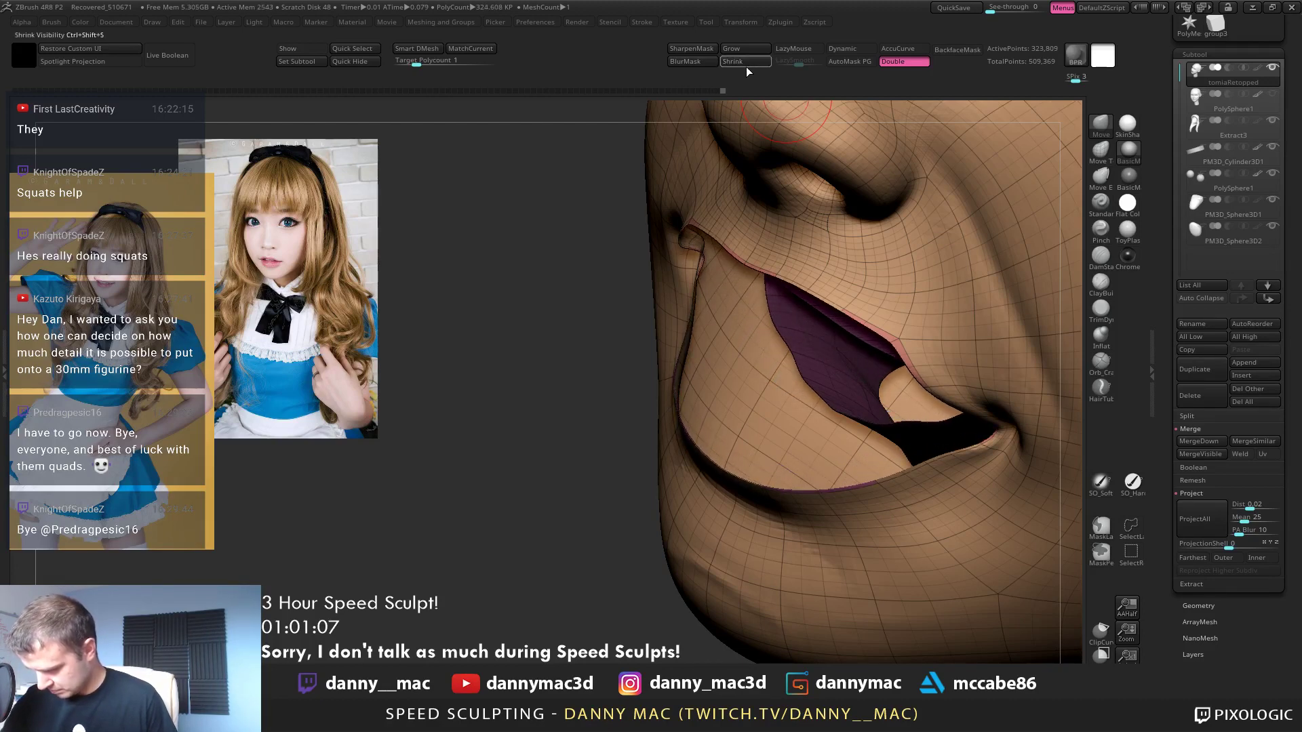
pyautogui.click(747, 65)
pyautogui.keyDown('ctrl'); pyautogui.keyDown('shift'); pyautogui.moveTo(515, 257); pyautogui.dragTo(508, 394); pyautogui.keyUp('shift'); pyautogui.keyUp('ctrl')
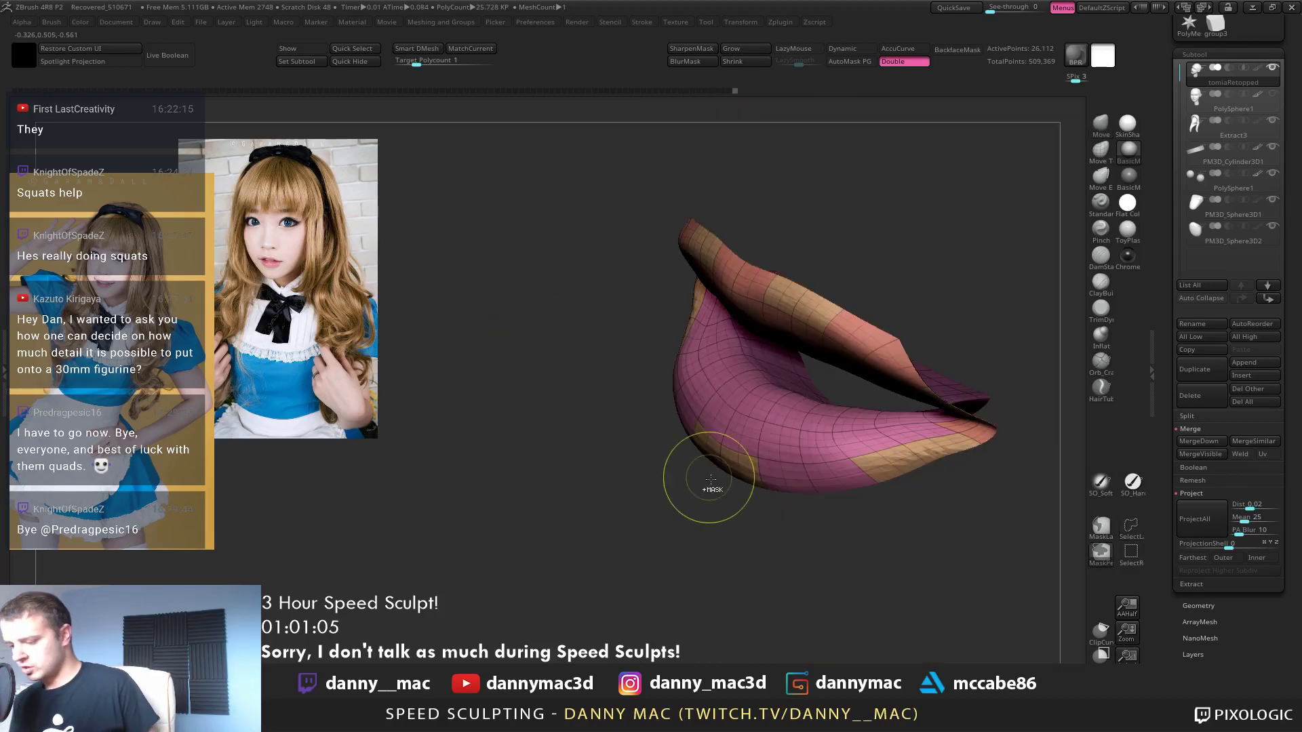
pyautogui.keyDown('ctrl'); pyautogui.moveTo(712, 486); pyautogui.dragTo(806, 519); pyautogui.keyUp('ctrl')
pyautogui.moveTo(856, 484); pyautogui.dragTo(857, 448)
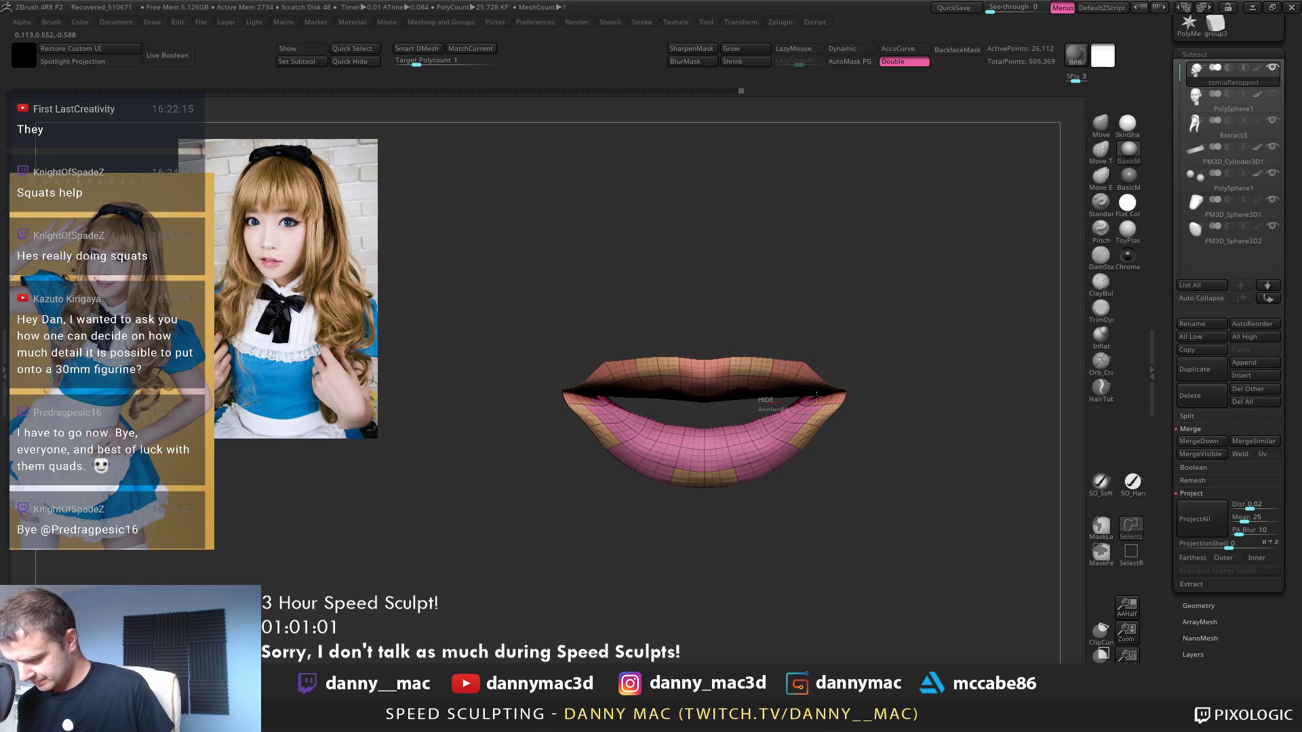
pyautogui.moveTo(818, 396)
pyautogui.keyDown('ctrl'); pyautogui.keyDown('alt'); pyautogui.keyDown('shift'); pyautogui.mouseDown()
pyautogui.moveTo(847, 354)
pyautogui.moveTo(627, 309)
pyautogui.moveTo(749, 406)
pyautogui.moveTo(814, 400)
pyautogui.mouseUp(); pyautogui.keyUp('shift'); pyautogui.keyUp('alt'); pyautogui.keyUp('ctrl')
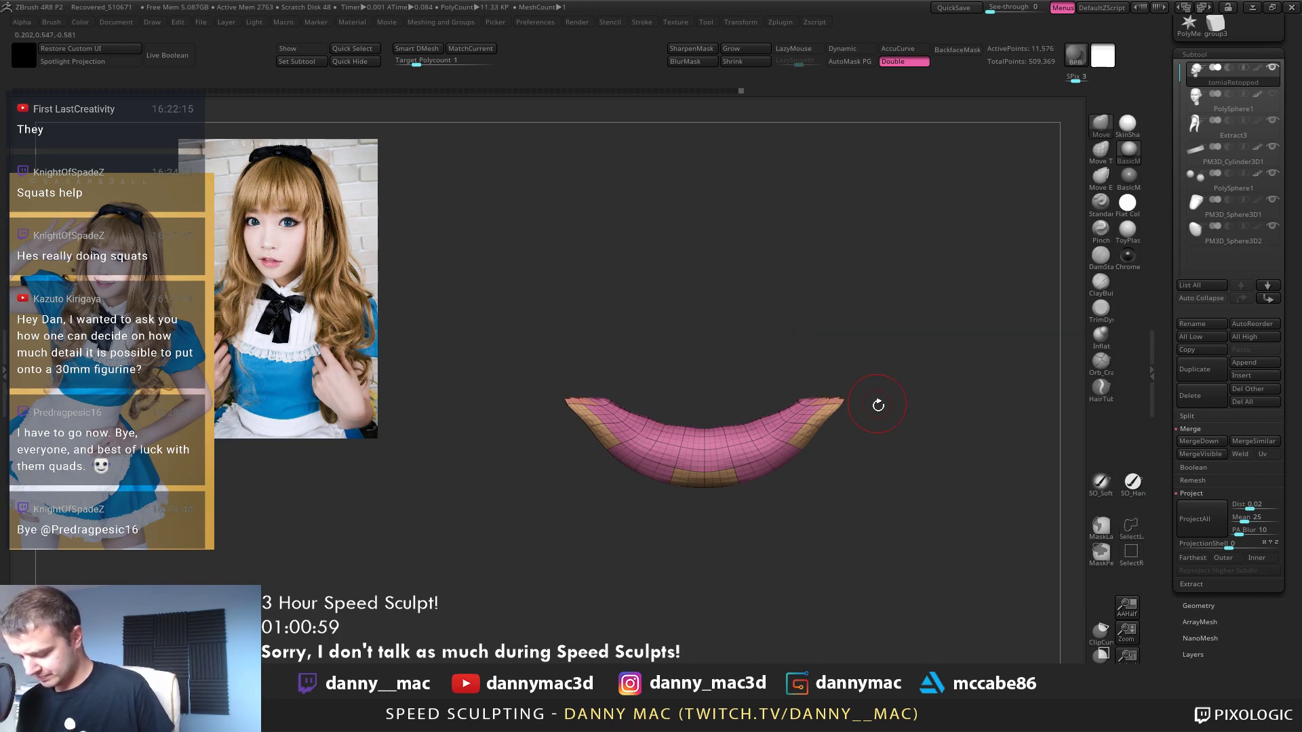
pyautogui.keyDown('ctrl'); pyautogui.click(865, 429); pyautogui.keyUp('ctrl')
pyautogui.keyDown('ctrl'); pyautogui.keyDown('shift'); pyautogui.click(861, 445); pyautogui.keyUp('shift'); pyautogui.keyUp('ctrl')
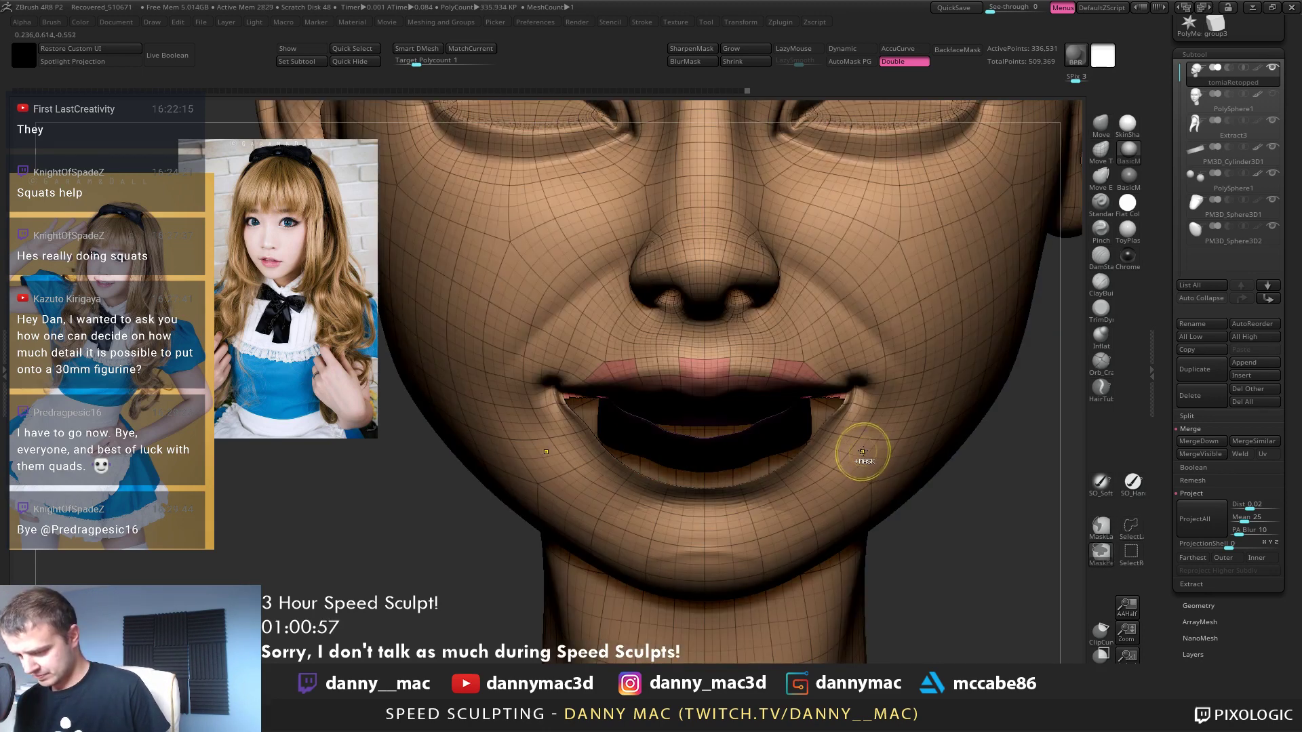
pyautogui.hotkey('ctrl', 'z')
pyautogui.hotkey('ctrl', 'z')
pyautogui.hotkey('ctrl', 'z')
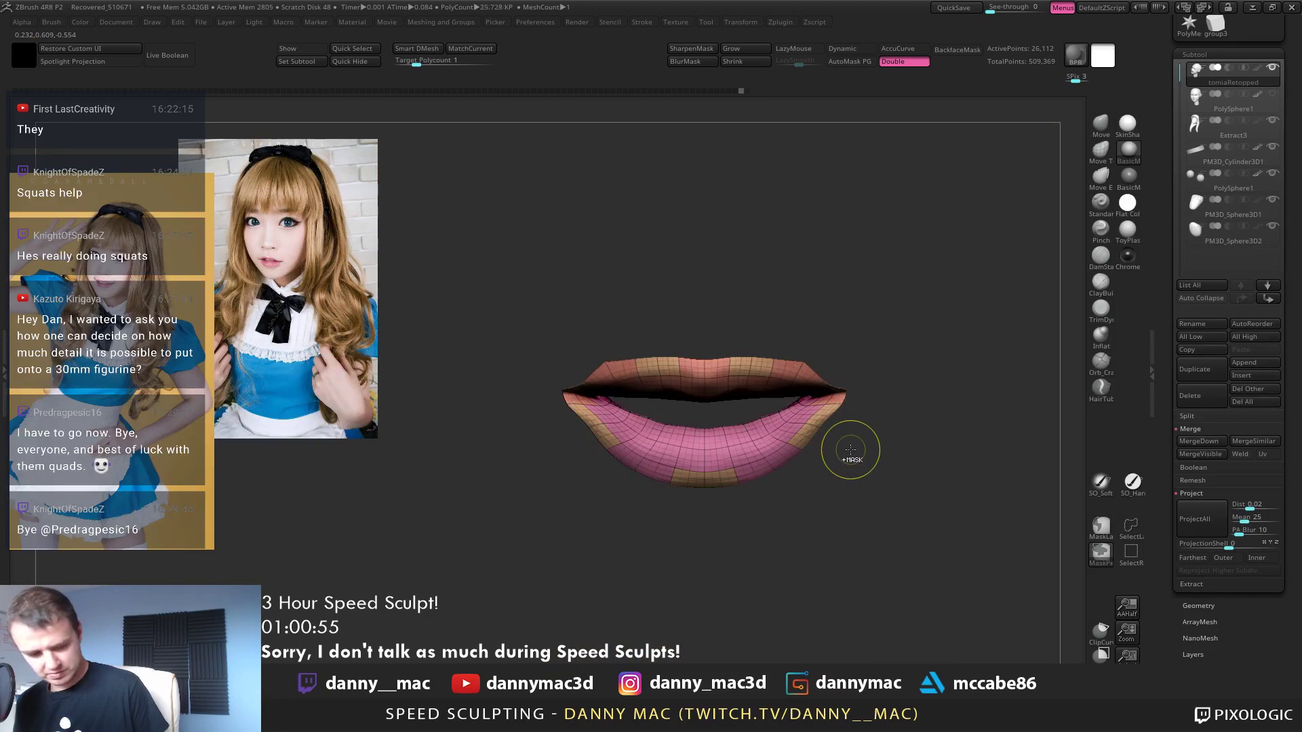
# Combine the isolated lips into a single polygroup and frame the mouth corner
pyautogui.hotkey('ctrl', 'z')
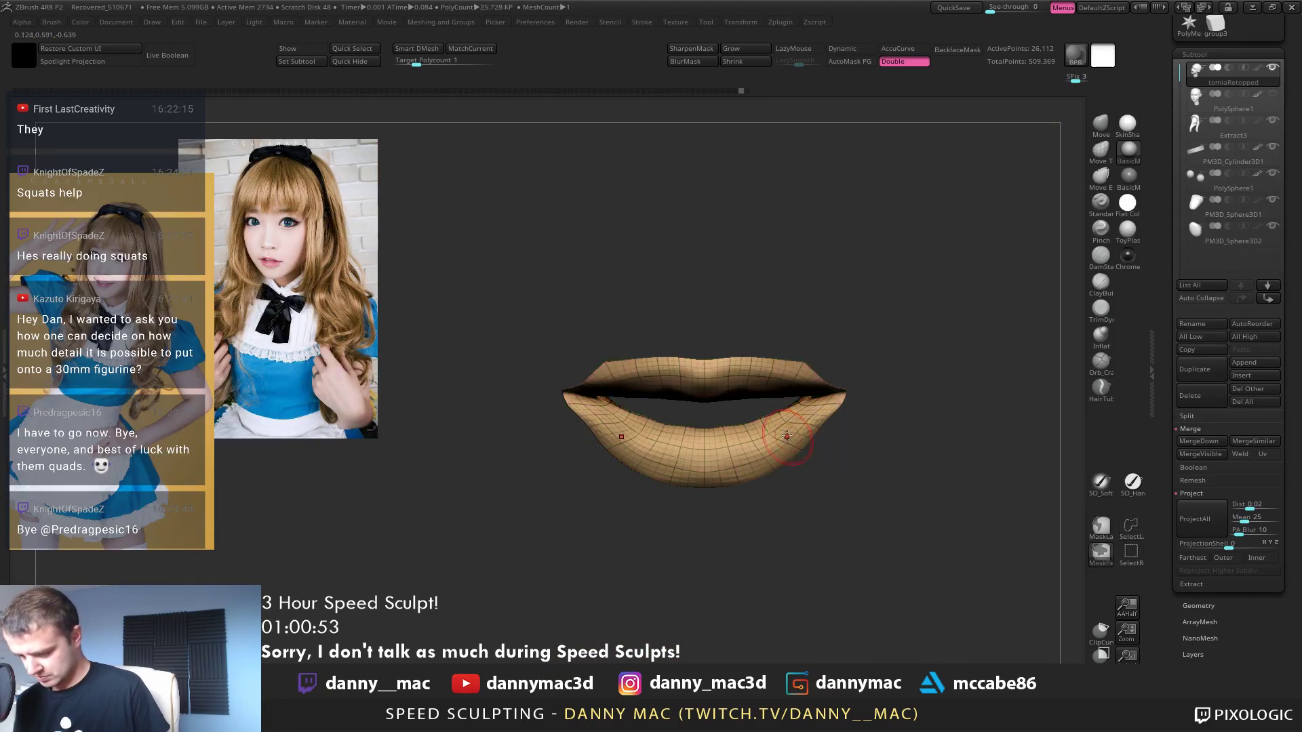
pyautogui.moveTo(724, 407)
pyautogui.keyDown('ctrl'); pyautogui.keyDown('alt'); pyautogui.keyDown('shift'); pyautogui.mouseDown()
pyautogui.moveTo(678, 492)
pyautogui.moveTo(949, 448)
pyautogui.moveTo(872, 381)
pyautogui.moveTo(912, 400)
pyautogui.mouseUp(); pyautogui.keyUp('shift'); pyautogui.keyUp('alt'); pyautogui.keyUp('ctrl')
pyautogui.hotkey('ctrl', 'z')
pyautogui.moveTo(912, 400)
pyautogui.mouseDown(button='right')
pyautogui.moveTo(902, 417)
pyautogui.moveTo(914, 396)
pyautogui.mouseUp(button='right')
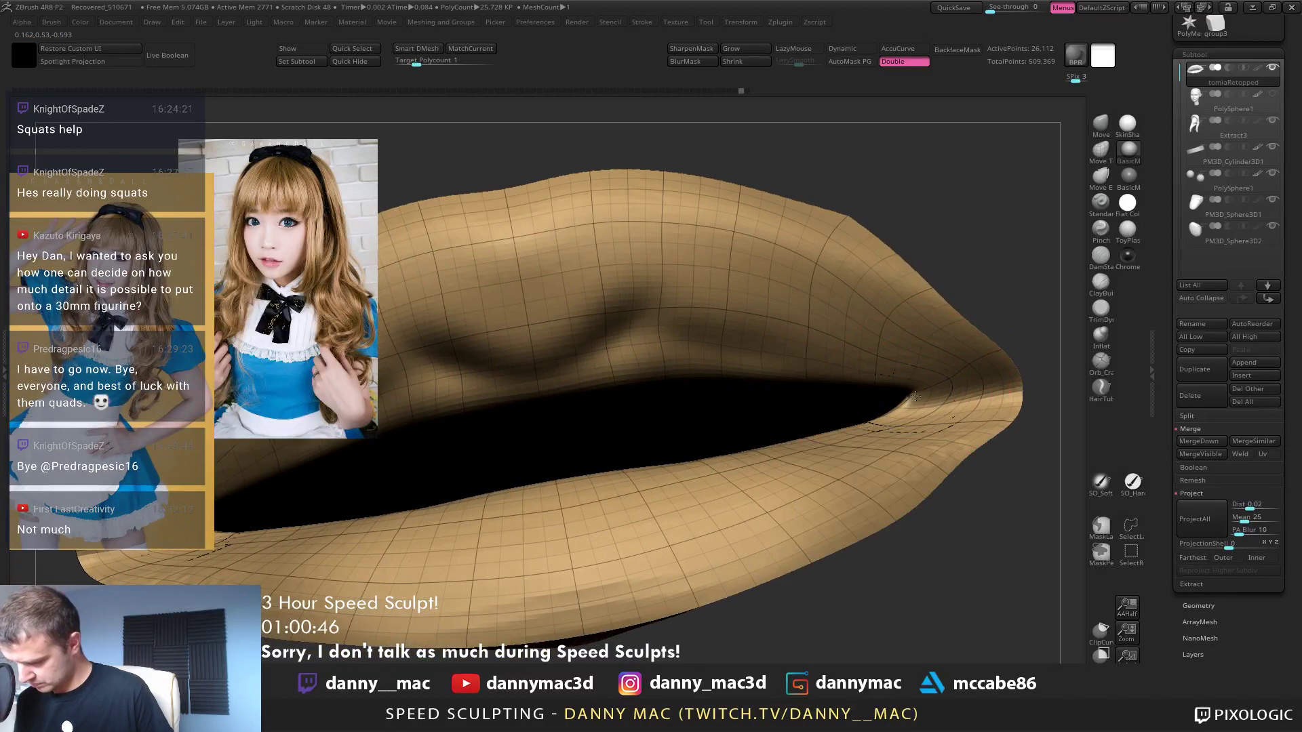
# Smooth the corner of the lower lip while stepping the isolated lips between subdivision levels
pyautogui.hotkey('shift', 'd')
pyautogui.hotkey('shift', 'd')
pyautogui.press('d')
pyautogui.press('d')
pyautogui.press('d')
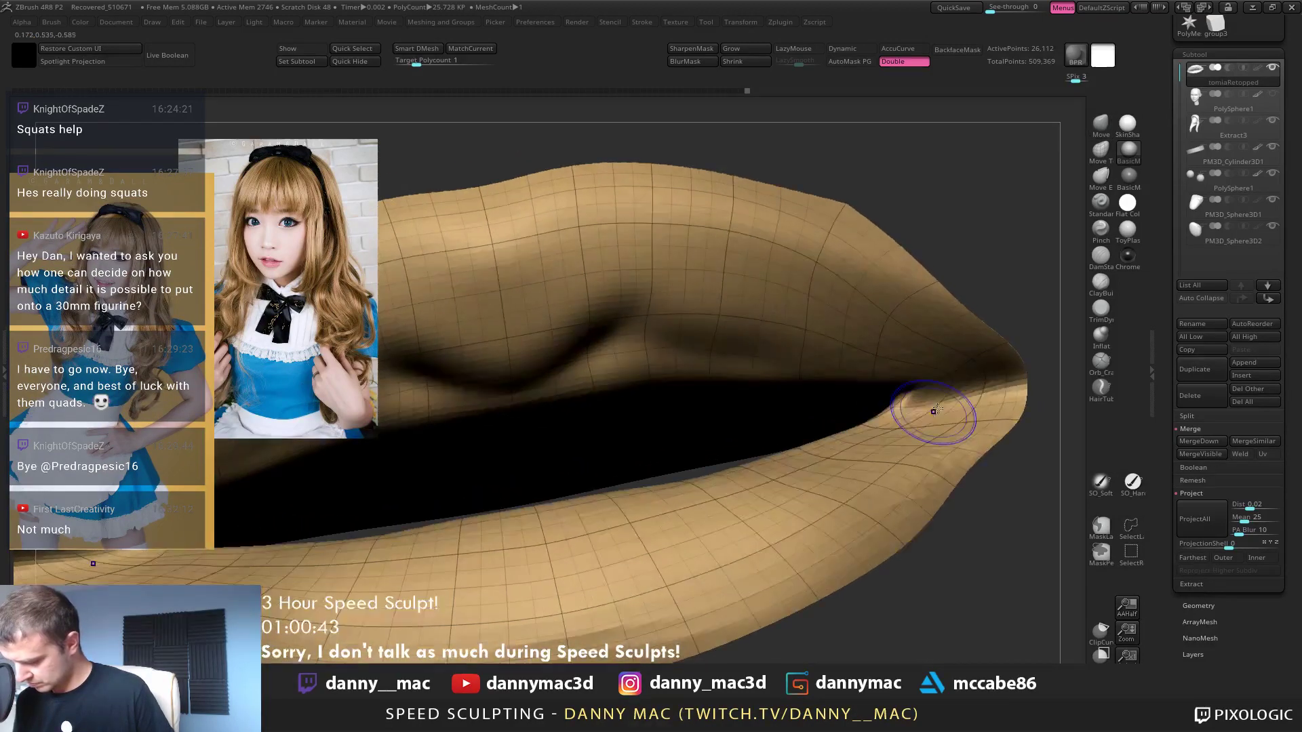
pyautogui.hotkey('shift', 'f')
pyautogui.hotkey('shift', 'f')
pyautogui.moveTo(930, 421)
pyautogui.mouseDown(button='right')
pyautogui.moveTo(854, 425)
pyautogui.moveTo(835, 483)
pyautogui.mouseUp(button='right')
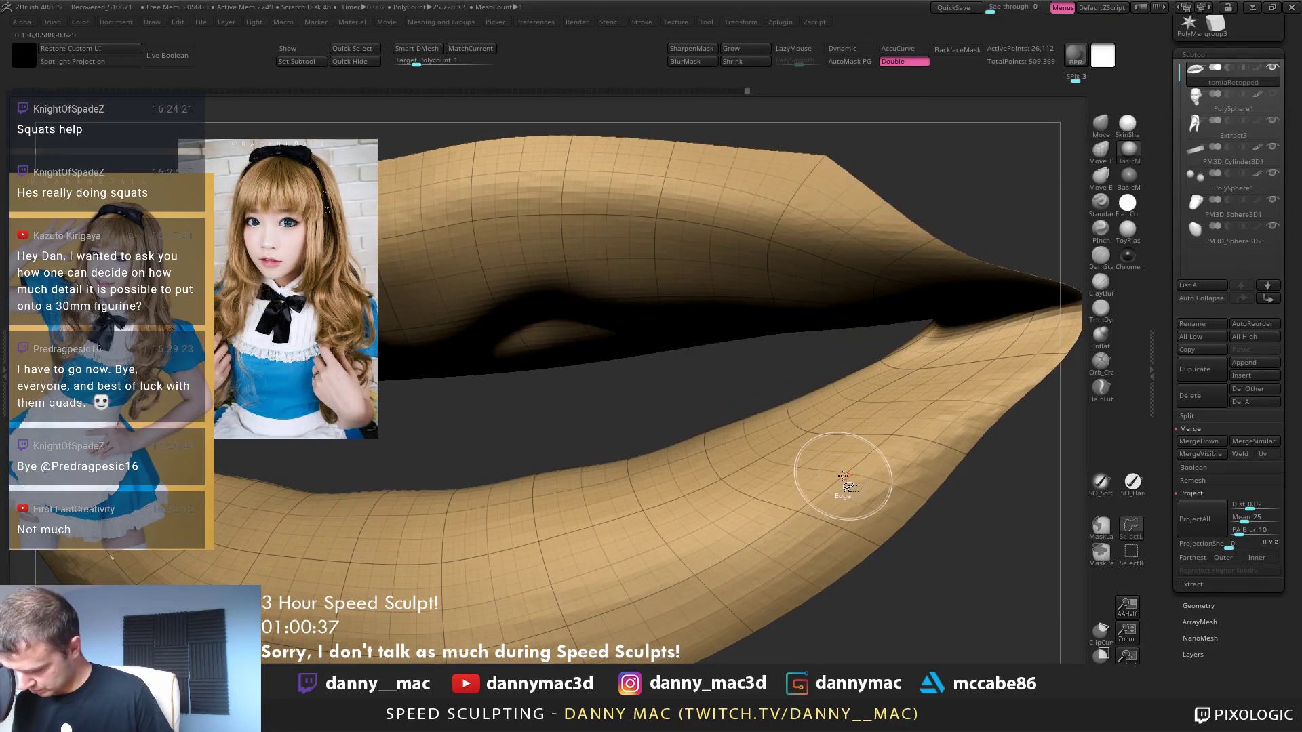
# Try to split the lower lip by hiding an edge loop near each corner and repeatedly shrinking the visible mesh
pyautogui.moveTo(846, 473)
pyautogui.keyDown('ctrl'); pyautogui.mouseDown(button='right')
pyautogui.moveTo(762, 218)
pyautogui.moveTo(781, 247)
pyautogui.mouseUp(button='right'); pyautogui.keyUp('ctrl')
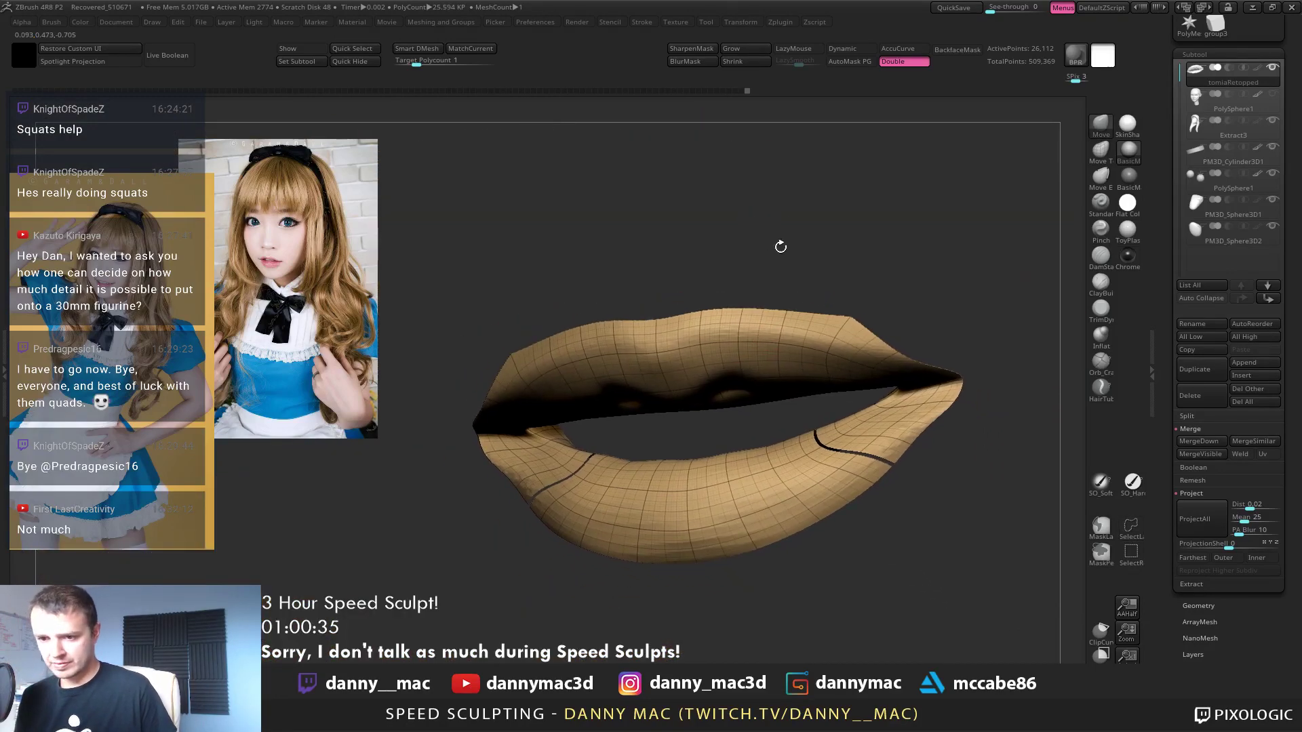
pyautogui.click(746, 63)
pyautogui.click(745, 62)
pyautogui.click(744, 62)
pyautogui.click(744, 61)
pyautogui.click(743, 61)
pyautogui.click(743, 62)
pyautogui.click(743, 63)
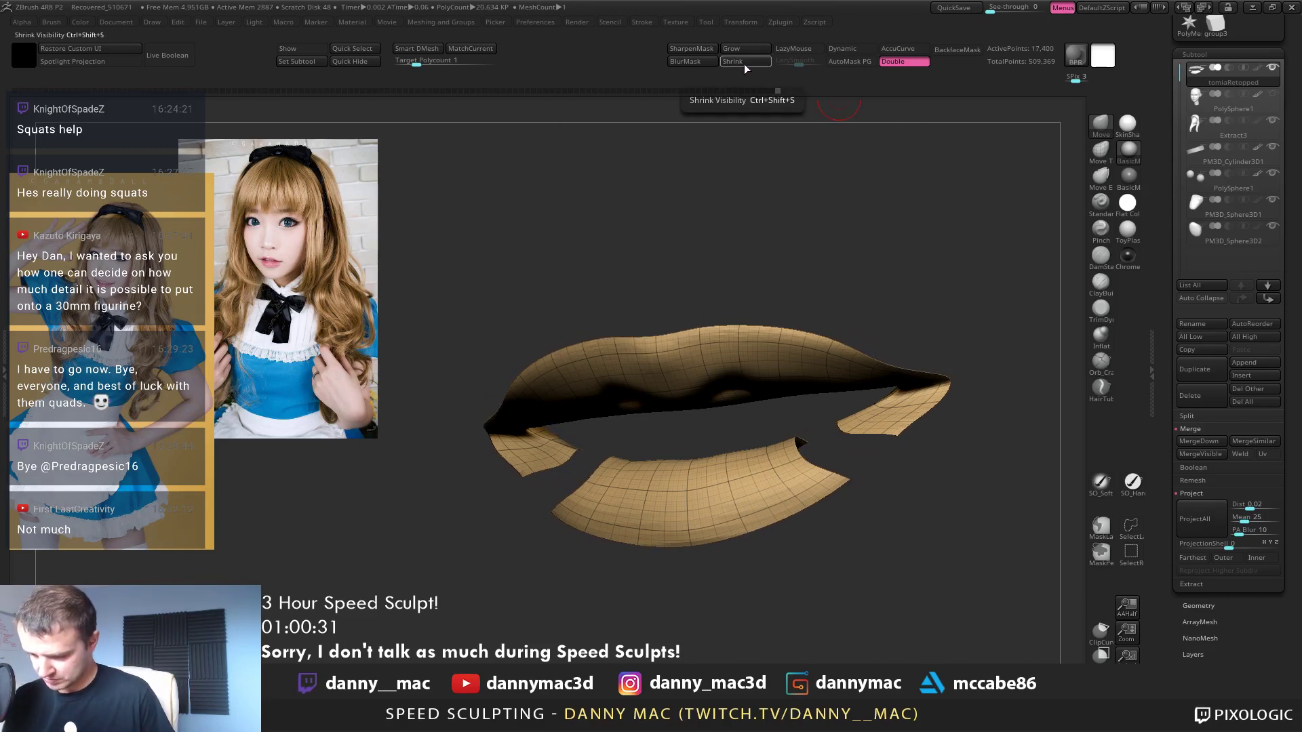
# Undo the visibility shrinking and the hidden loops on the lower lip
pyautogui.hotkey('ctrl', 'z')
pyautogui.hotkey('ctrl', 'z')
pyautogui.hotkey('ctrl', 'z')
pyautogui.hotkey('ctrl', 'z')
pyautogui.hotkey('ctrl', 'z')
pyautogui.hotkey('ctrl', 'z')
pyautogui.hotkey('ctrl', 'z')
pyautogui.hotkey('ctrl', 'z')
pyautogui.hotkey('ctrl', 'z')
pyautogui.hotkey('ctrl', 'z')
pyautogui.hotkey('ctrl', 'z')
pyautogui.hotkey('ctrl', 'z')
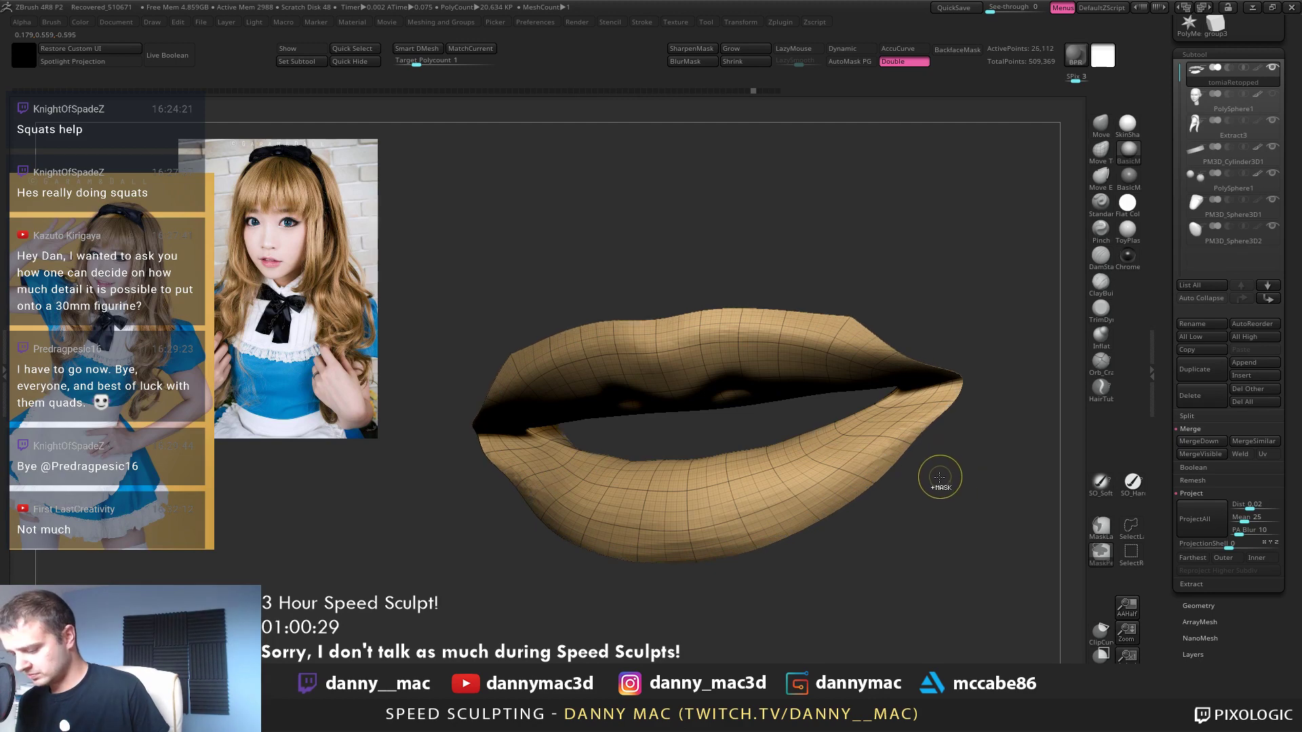
# Rework the mouth corners of the isolated lips across the lower subdivision levels with the polyframe toggled on and off
pyautogui.hotkey('ctrl', 'shift', 'z')
pyautogui.hotkey('ctrl', 'shift', 'z')
pyautogui.hotkey('ctrl', 'shift', 'z')
pyautogui.hotkey('ctrl', 'shift', 'z')
pyautogui.hotkey('ctrl', 'shift', 'z')
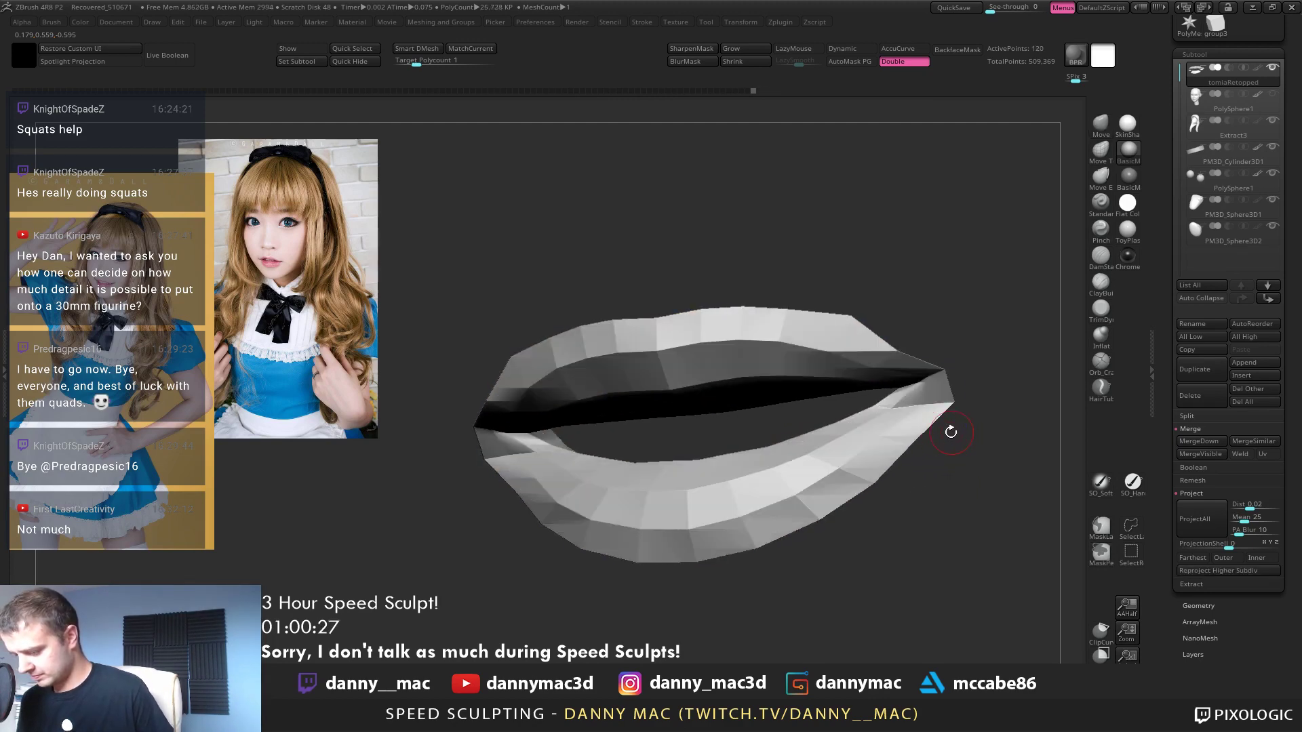
pyautogui.hotkey('ctrl', 'shift', 'z')
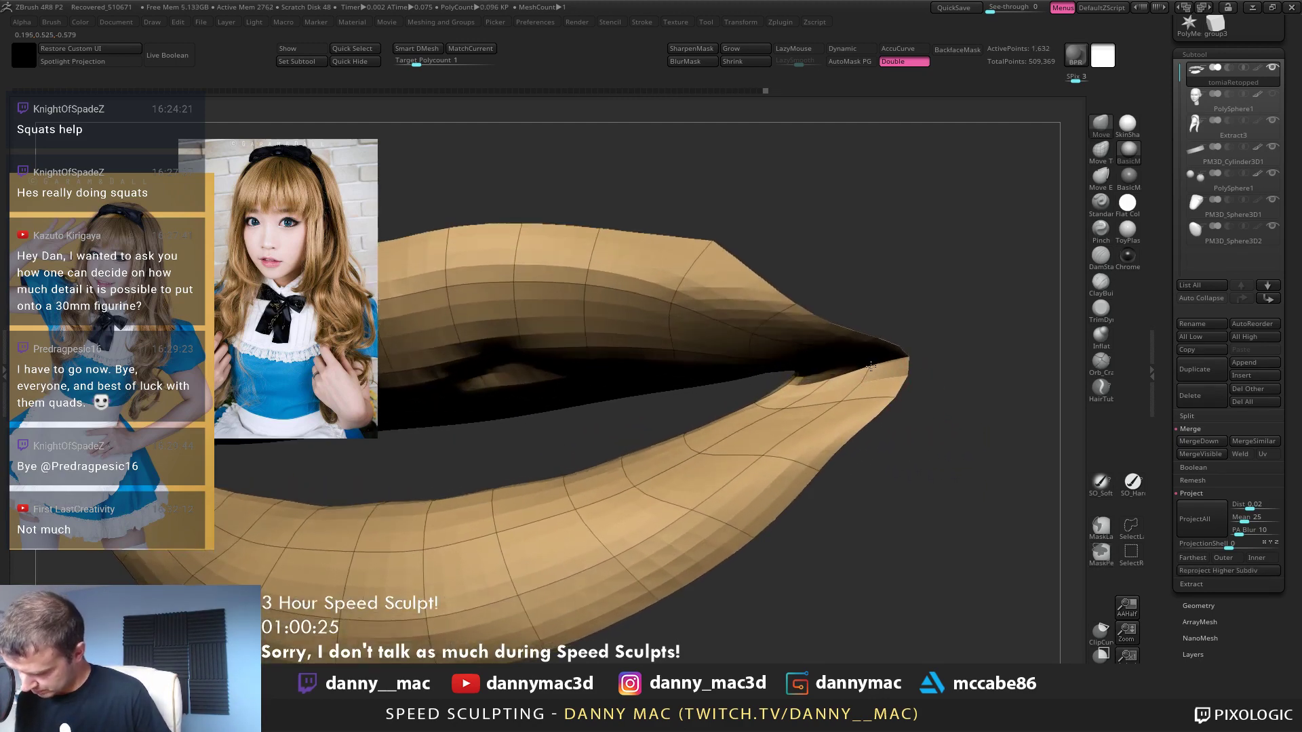
pyautogui.hotkey('ctrl', 'shift', 'z')
pyautogui.hotkey('ctrl', 'shift', 'z')
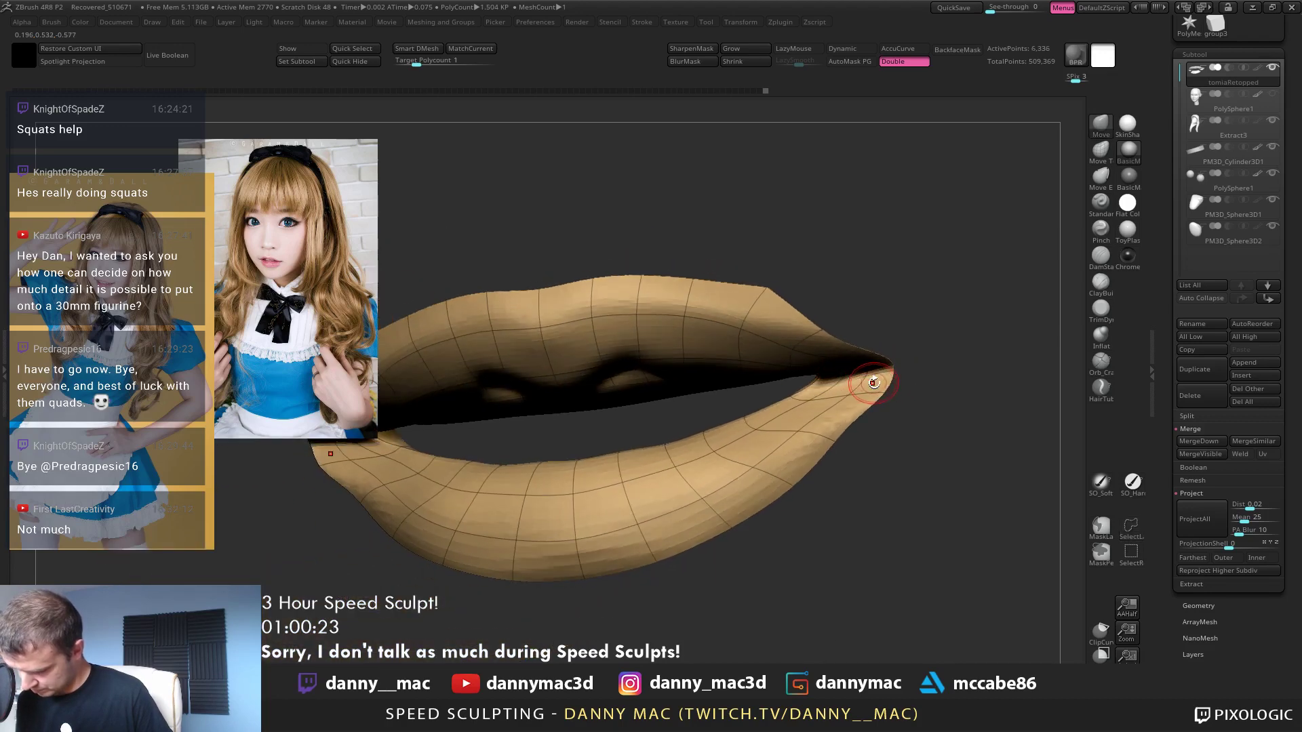
pyautogui.hotkey('ctrl', 'shift', 'z')
pyautogui.hotkey('ctrl', 'shift', 'z')
pyautogui.hotkey('ctrl', 'shift', 'z')
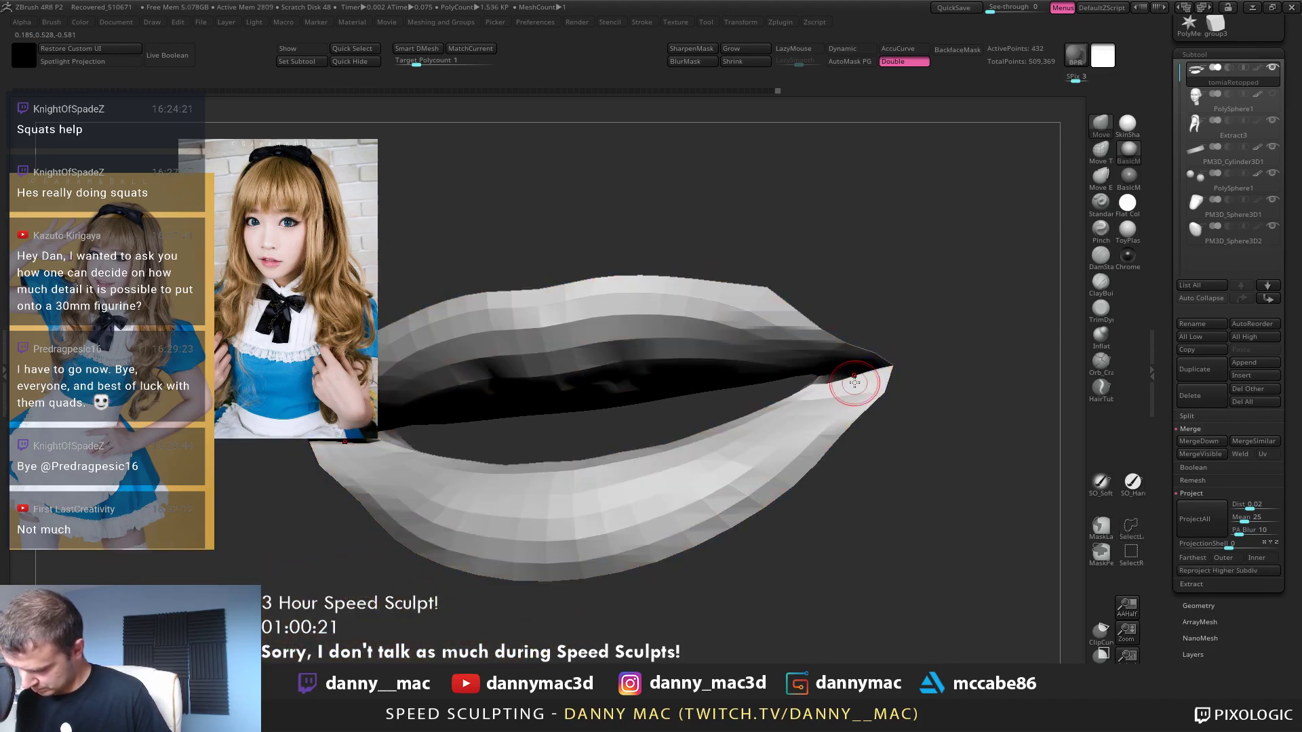
# Hide a polygon loop near the lower lip's corners at a low level, return to the high level, and isolate the upper lip
pyautogui.hotkey('ctrl', 'shift', 'z')
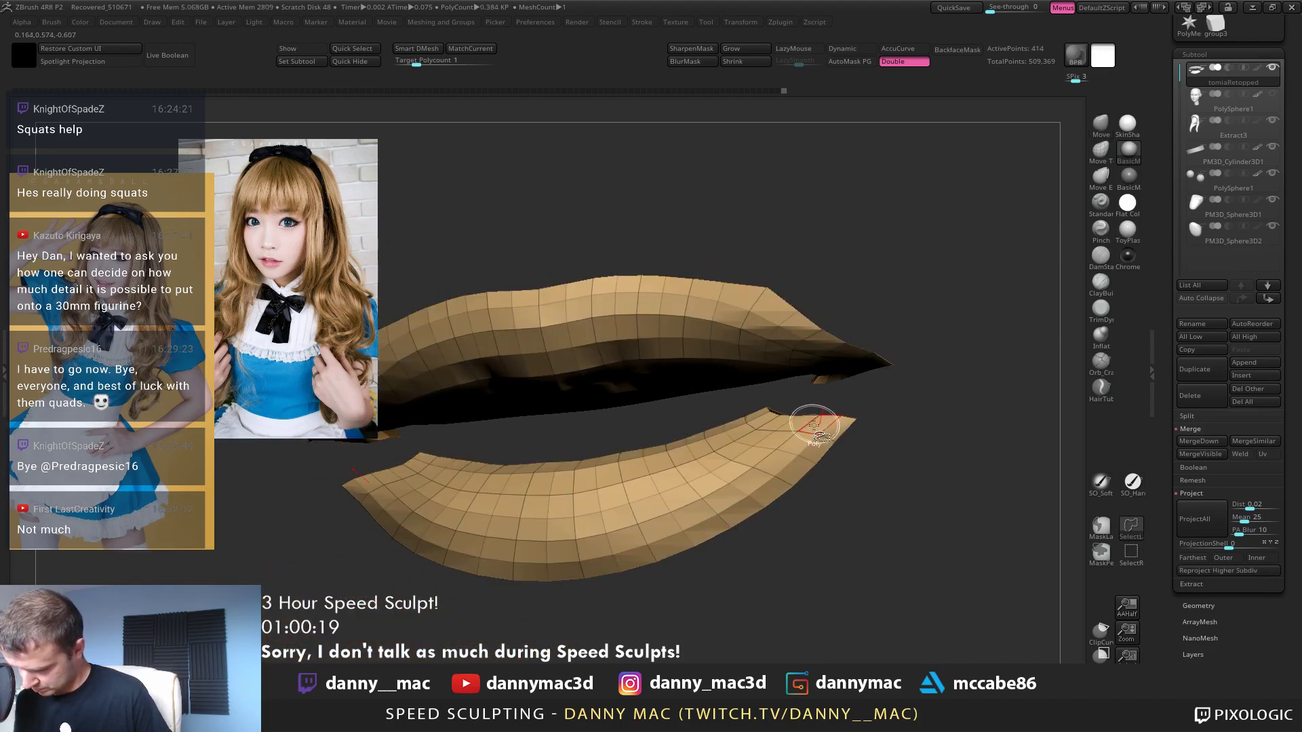
pyautogui.hotkey('ctrl', 'shift', 'z')
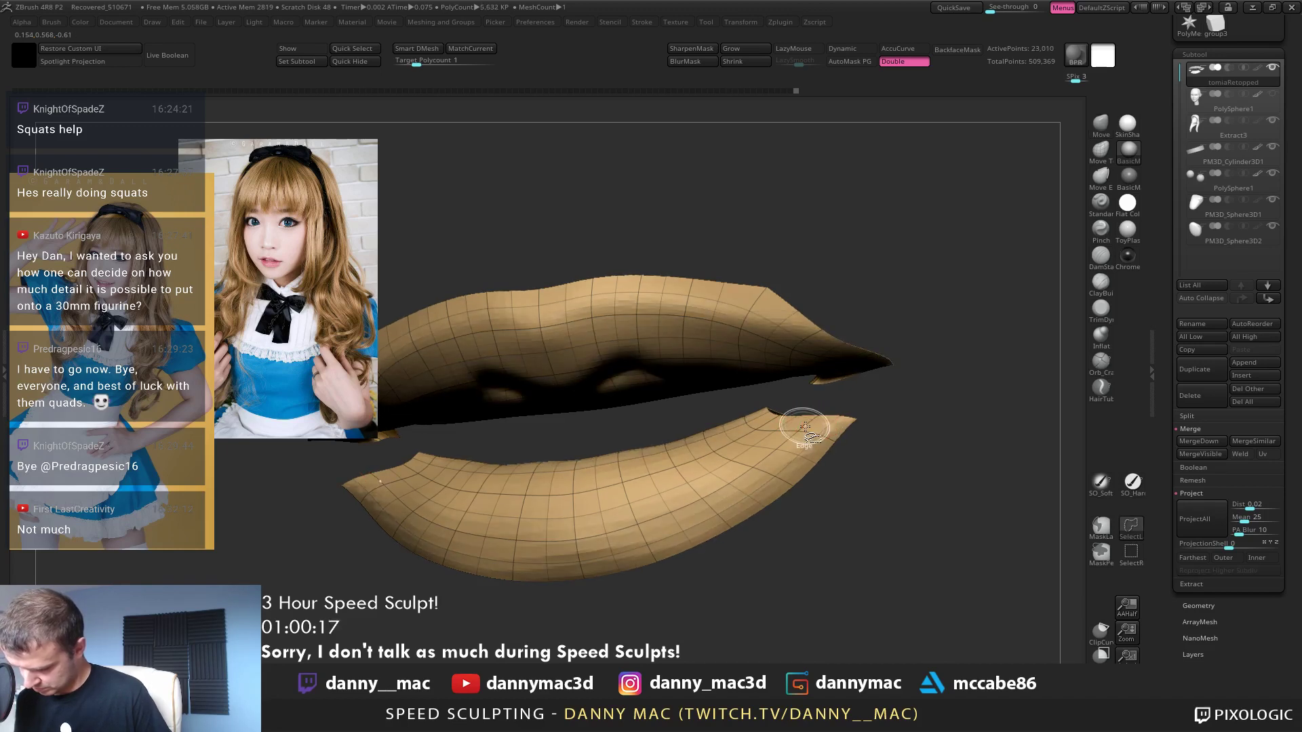
pyautogui.keyDown('alt'); pyautogui.moveTo(807, 426); pyautogui.dragTo(769, 425, button='right'); pyautogui.keyUp('alt')
pyautogui.moveTo(720, 415)
pyautogui.keyDown('ctrl'); pyautogui.keyDown('alt'); pyautogui.keyDown('shift'); pyautogui.mouseDown()
pyautogui.moveTo(808, 546)
pyautogui.moveTo(623, 477)
pyautogui.mouseUp(); pyautogui.keyUp('shift'); pyautogui.keyUp('alt'); pyautogui.keyUp('ctrl')
pyautogui.moveTo(759, 459)
pyautogui.keyDown('ctrl'); pyautogui.keyDown('alt'); pyautogui.keyDown('shift'); pyautogui.mouseDown()
pyautogui.moveTo(536, 475)
pyautogui.moveTo(749, 454)
pyautogui.moveTo(857, 405)
pyautogui.mouseUp(); pyautogui.keyUp('shift'); pyautogui.keyUp('alt'); pyautogui.keyUp('ctrl')
pyautogui.moveTo(807, 261); pyautogui.dragTo(814, 200)
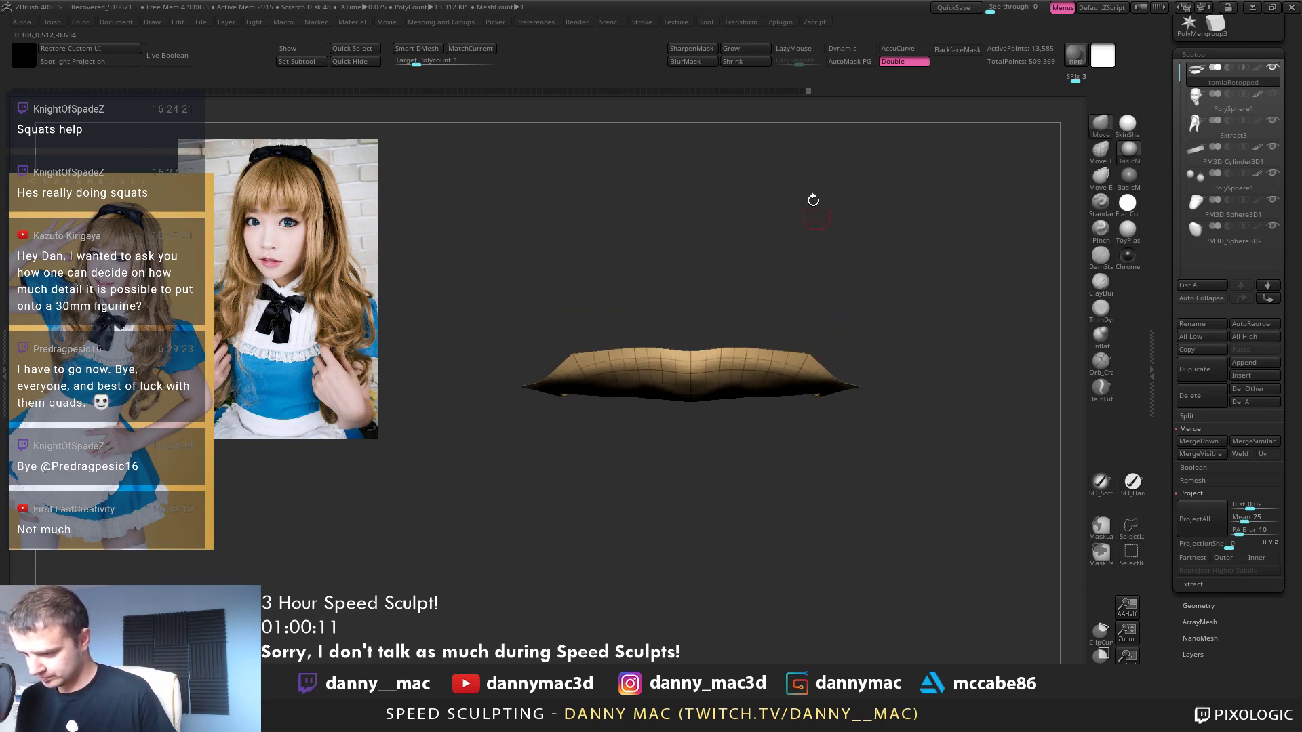
# Shrink the visible upper lip, assign it its own polygroup, and show the whole head without the polyframe
pyautogui.click(751, 66)
pyautogui.moveTo(846, 283); pyautogui.dragTo(868, 323)
pyautogui.keyDown('ctrl'); pyautogui.keyDown('shift'); pyautogui.click(868, 328); pyautogui.keyUp('shift'); pyautogui.keyUp('ctrl')
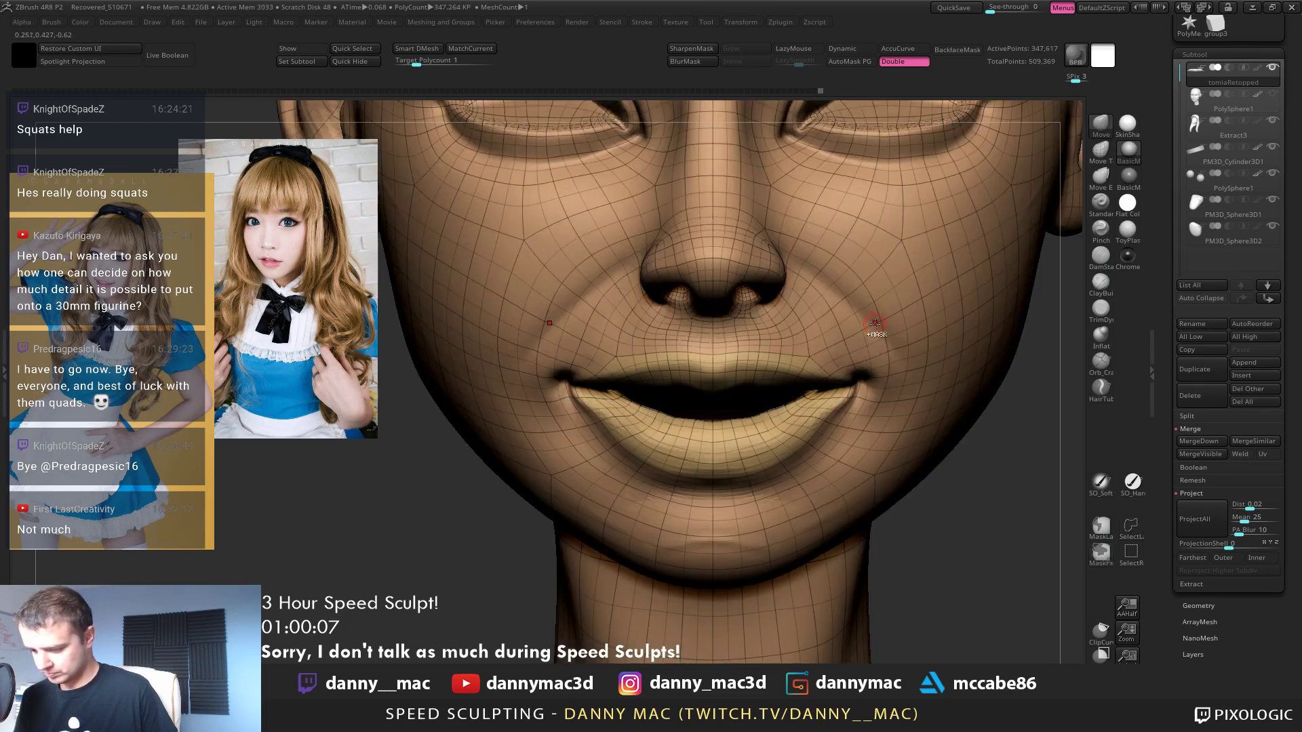
pyautogui.hotkey('ctrl', 'z')
pyautogui.press('m')
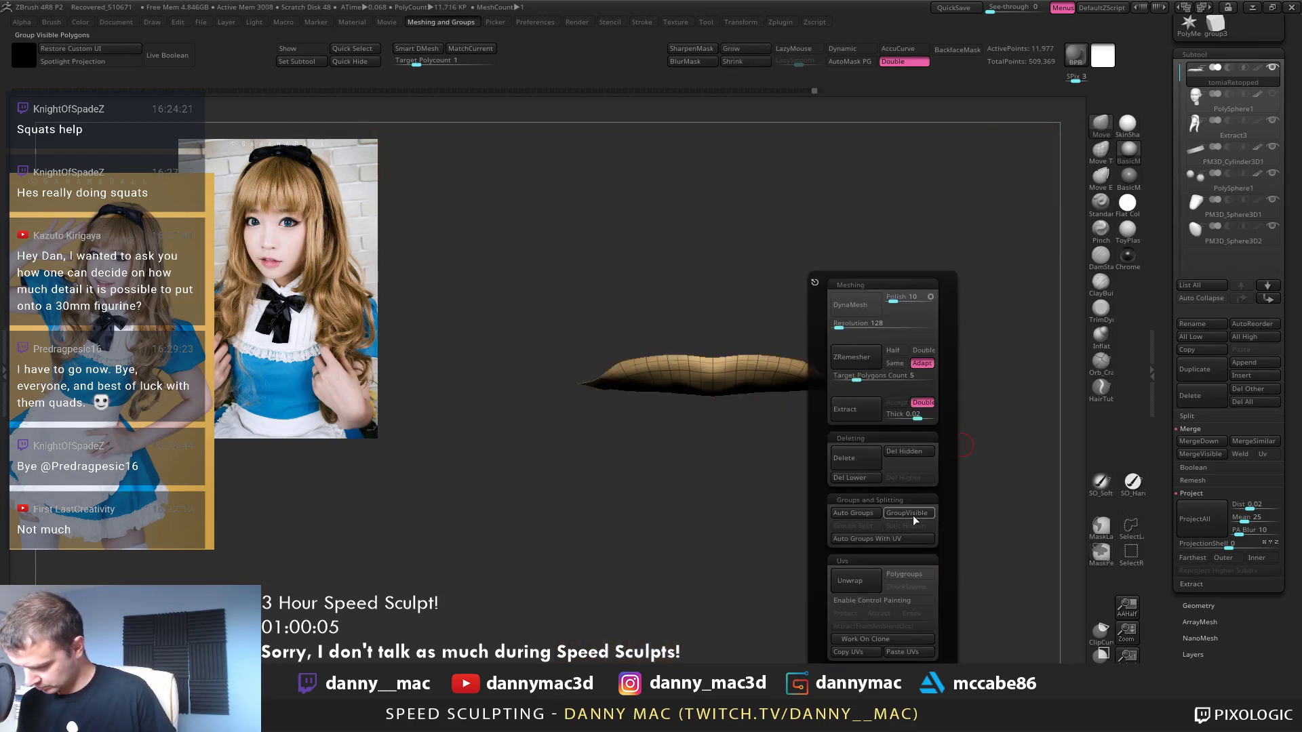
pyautogui.click(914, 513)
pyautogui.keyDown('ctrl'); pyautogui.keyDown('shift'); pyautogui.click(780, 441); pyautogui.keyUp('shift'); pyautogui.keyUp('ctrl')
pyautogui.hotkey('shift', 'f')
# Reshape and smooth the mouth corners with a smaller Move brush
pyautogui.press('space')
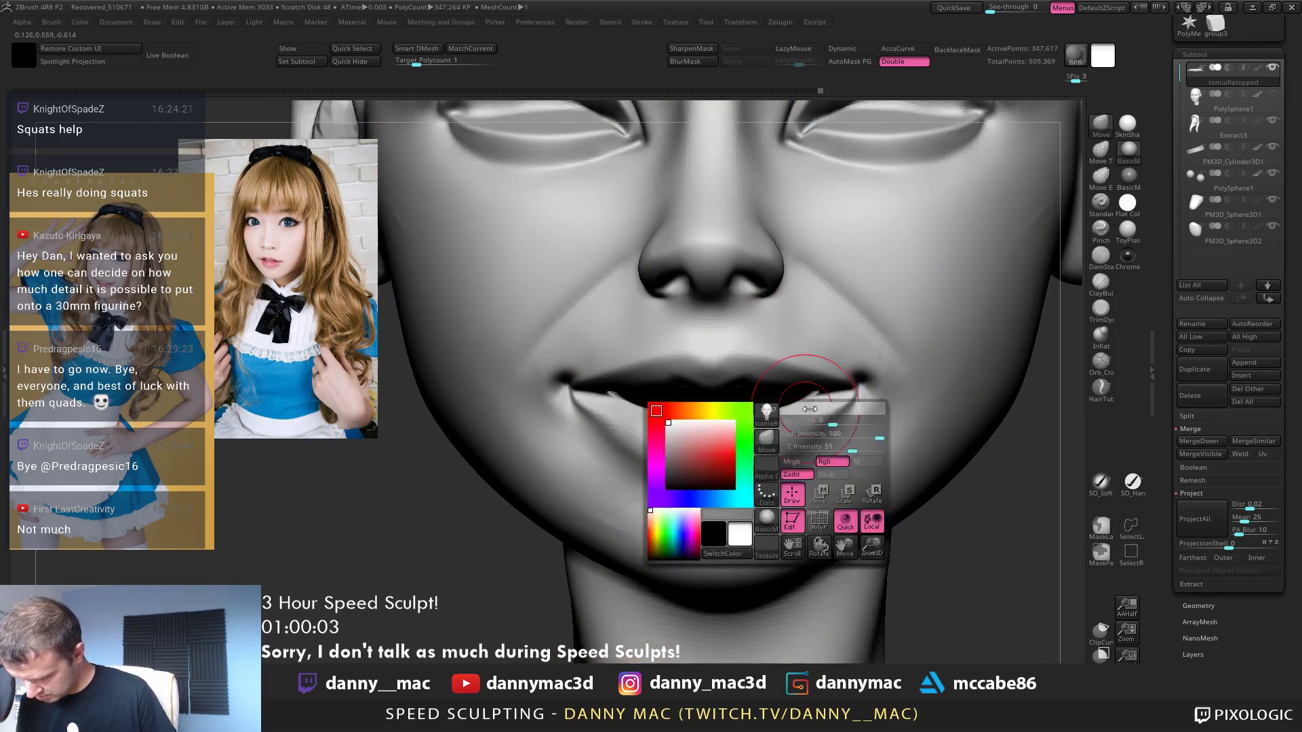
pyautogui.moveTo(810, 409); pyautogui.dragTo(801, 409)
pyautogui.moveTo(814, 415)
pyautogui.keyDown('alt'); pyautogui.mouseDown(button='right')
pyautogui.moveTo(792, 415)
pyautogui.moveTo(832, 428)
pyautogui.moveTo(799, 441)
pyautogui.mouseUp(button='right'); pyautogui.keyUp('alt')
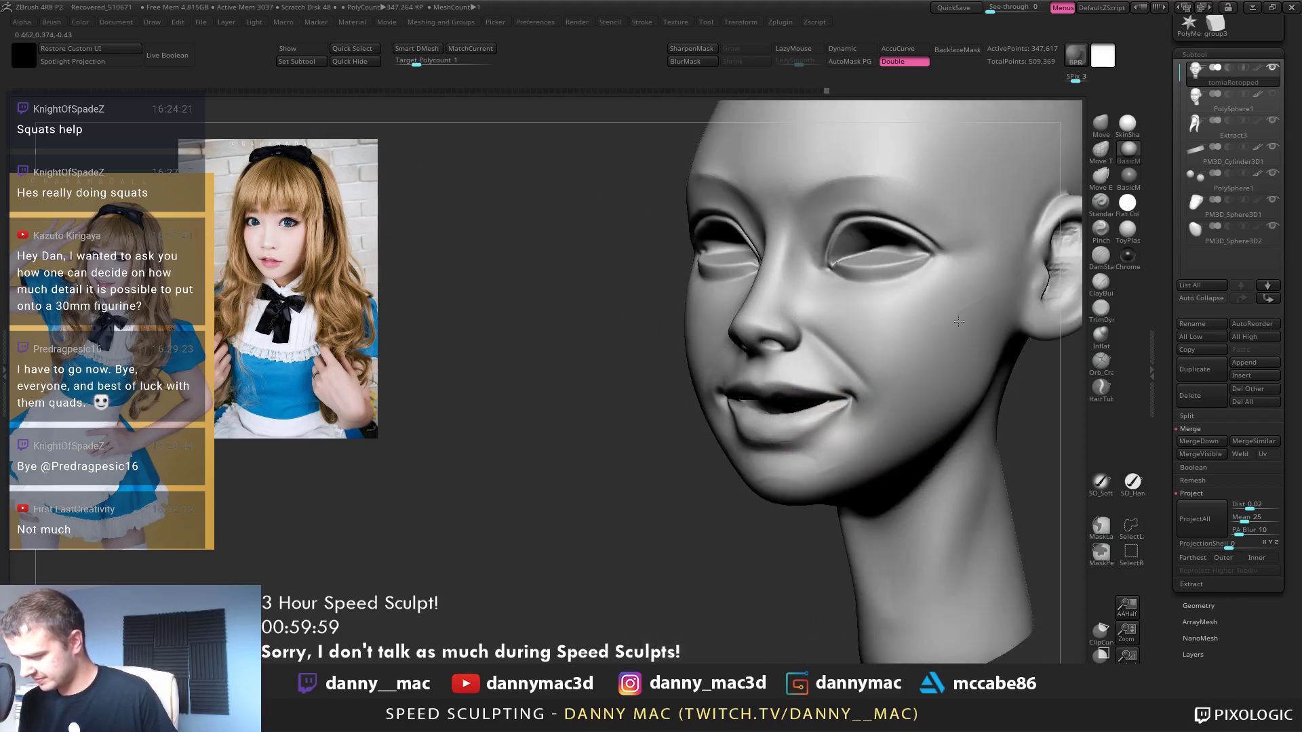
pyautogui.moveTo(907, 396); pyautogui.dragTo(796, 356, button='right')
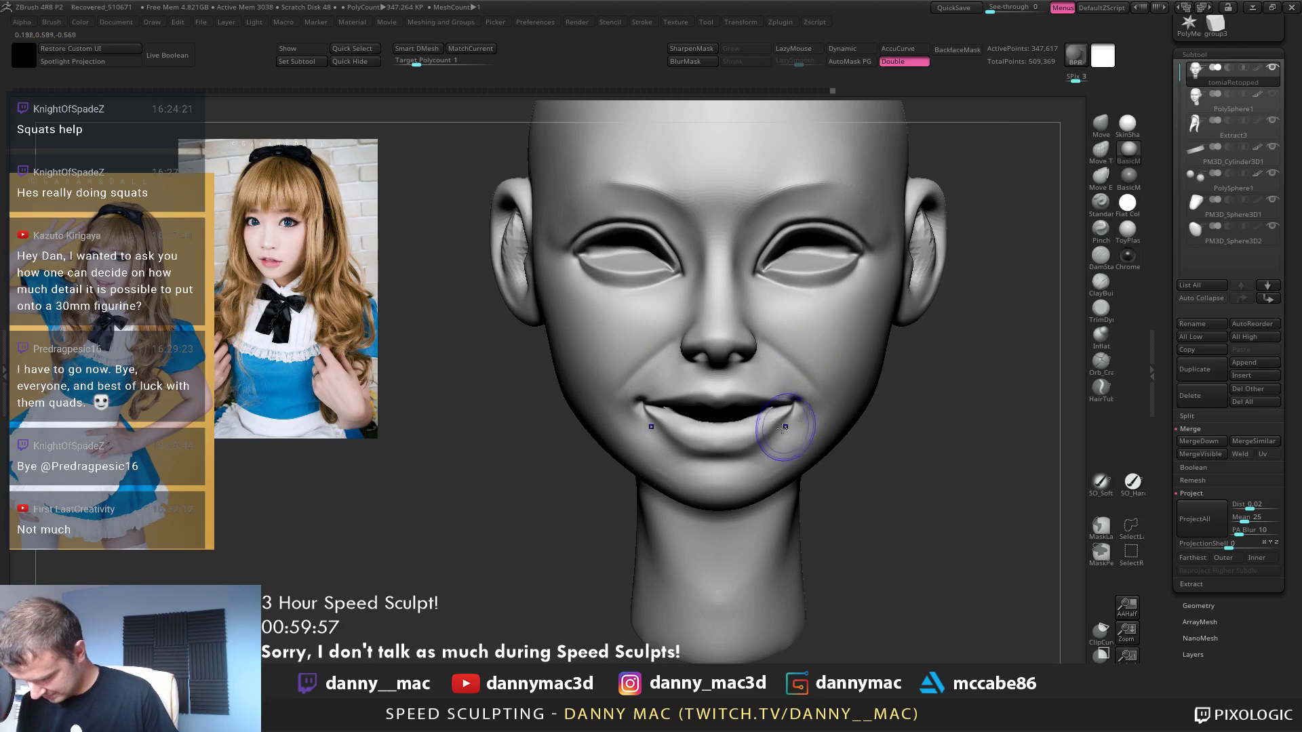
pyautogui.keyDown('alt'); pyautogui.moveTo(783, 429); pyautogui.dragTo(804, 428, button='right'); pyautogui.keyUp('alt')
pyautogui.press('space')
pyautogui.moveTo(836, 447); pyautogui.dragTo(825, 447)
pyautogui.moveTo(837, 457); pyautogui.dragTo(782, 409, button='right')
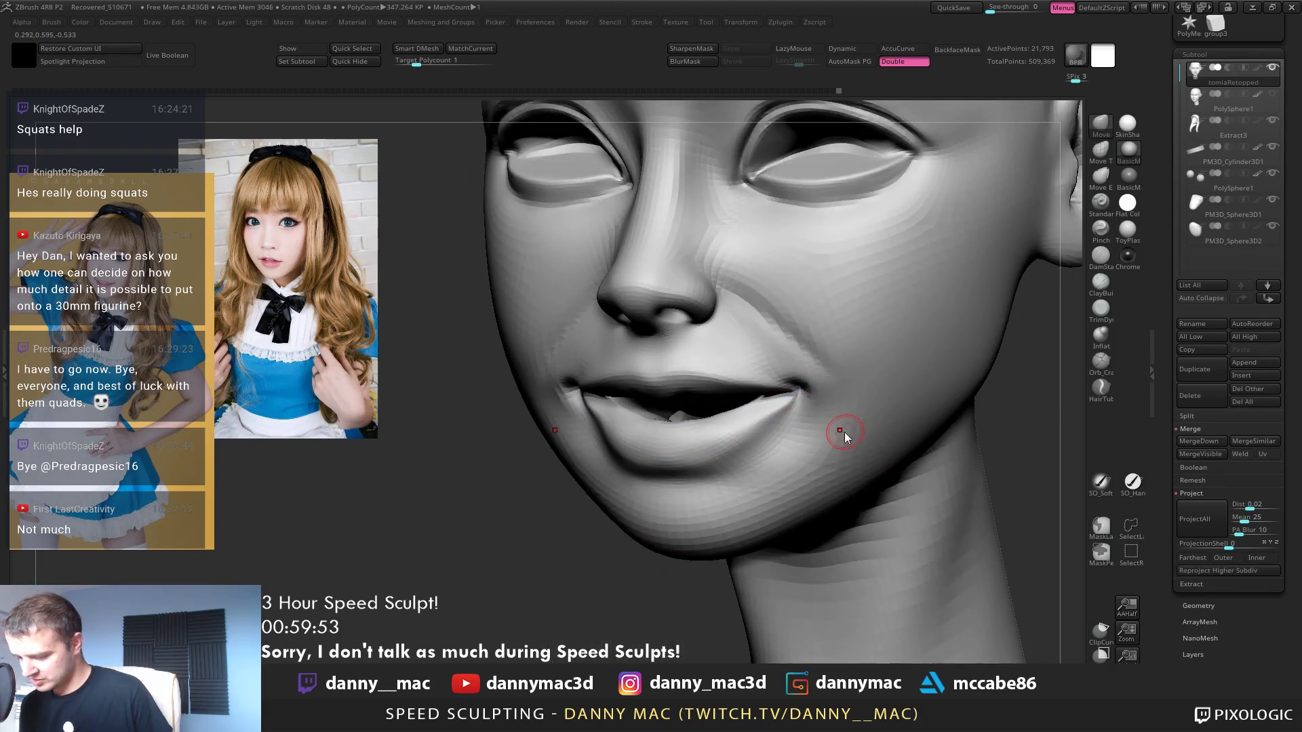
# Step the head down three subdivision levels and save the project
pyautogui.hotkey('shift', 'd')
pyautogui.hotkey('shift', 'd')
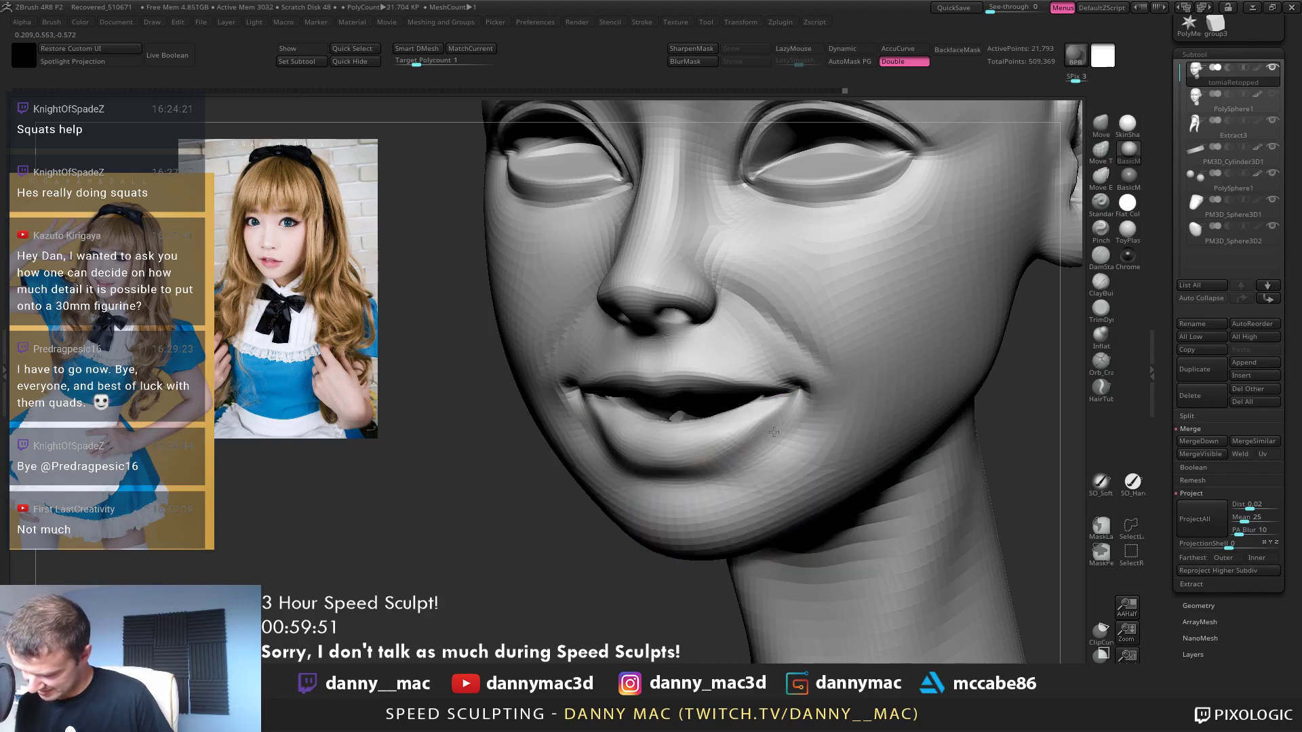
pyautogui.moveTo(773, 432)
pyautogui.keyDown('shift'); pyautogui.mouseDown(button='right')
pyautogui.moveTo(730, 438)
pyautogui.moveTo(770, 421)
pyautogui.moveTo(762, 434)
pyautogui.moveTo(754, 381)
pyautogui.moveTo(712, 413)
pyautogui.moveTo(723, 407)
pyautogui.moveTo(630, 438)
pyautogui.moveTo(865, 116)
pyautogui.mouseUp(button='right'); pyautogui.keyUp('shift')
pyautogui.hotkey('shift', 'd')
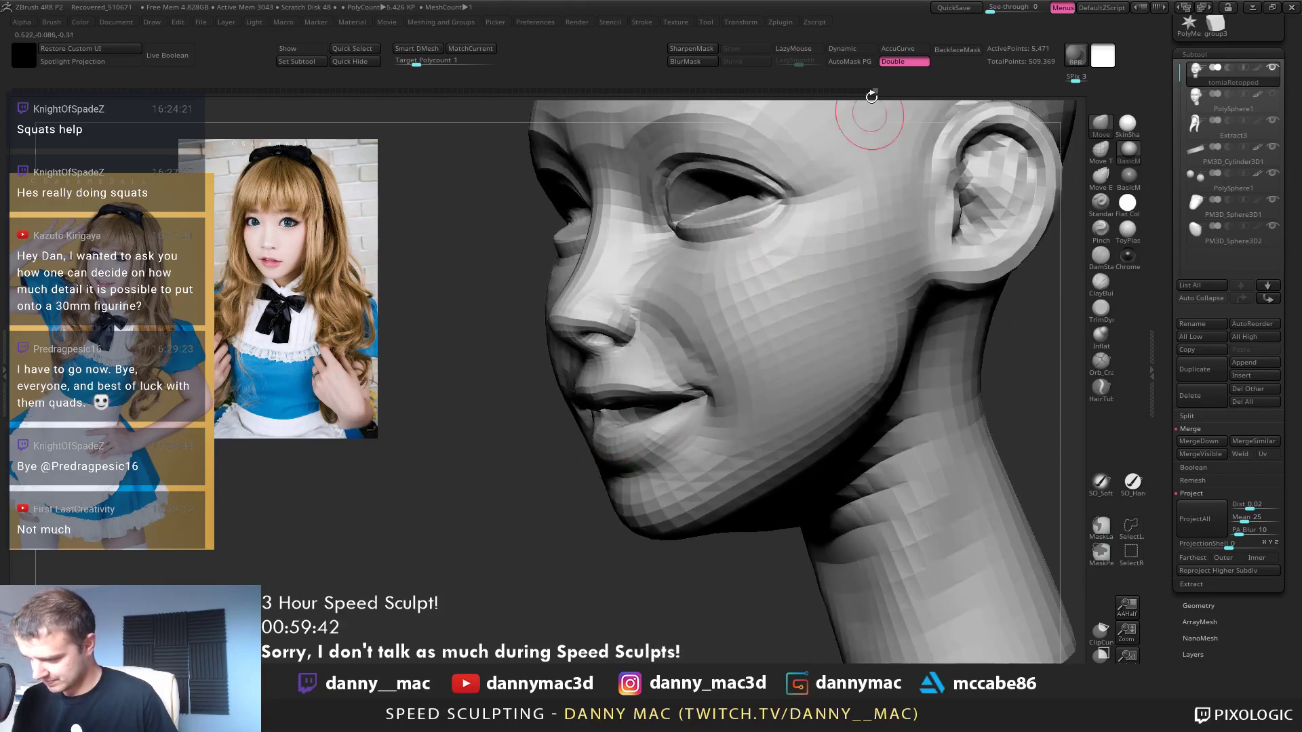
pyautogui.click(845, 49)
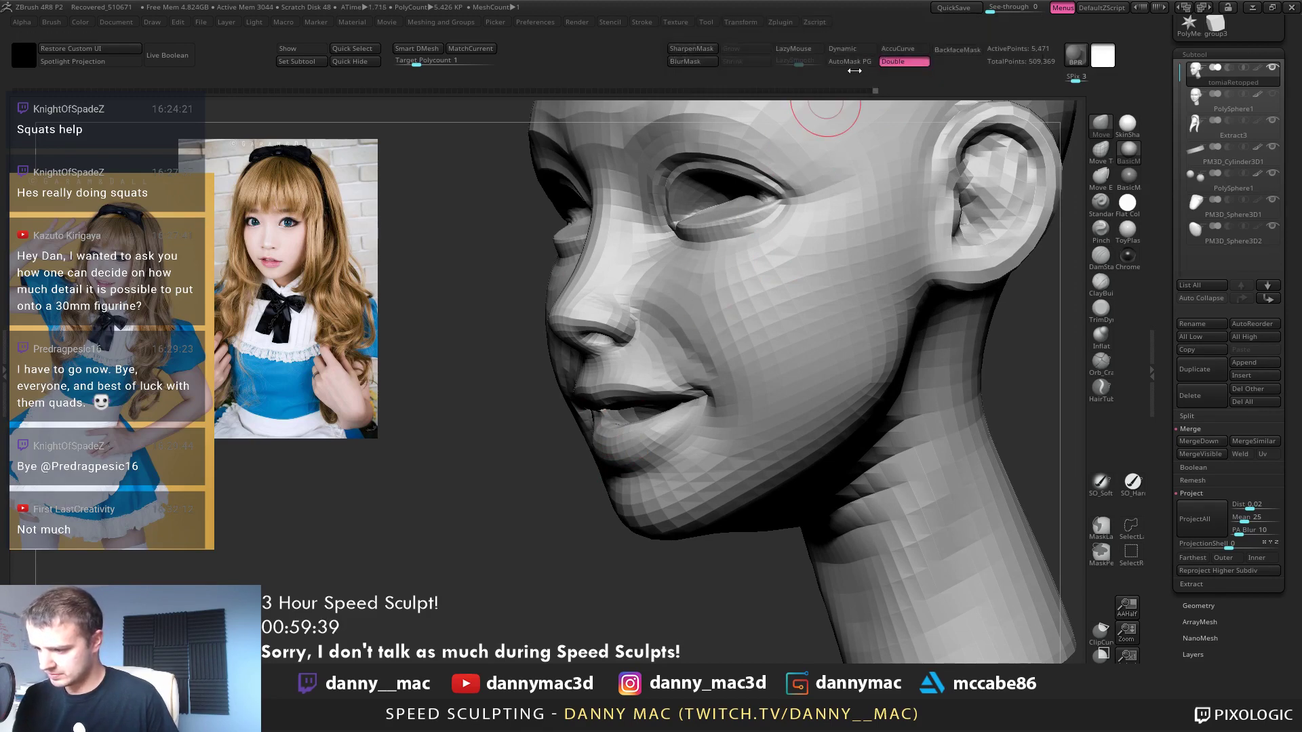
pyautogui.keyDown('ctrl'); pyautogui.moveTo(918, 240); pyautogui.dragTo(562, 405, button='right'); pyautogui.keyUp('ctrl')
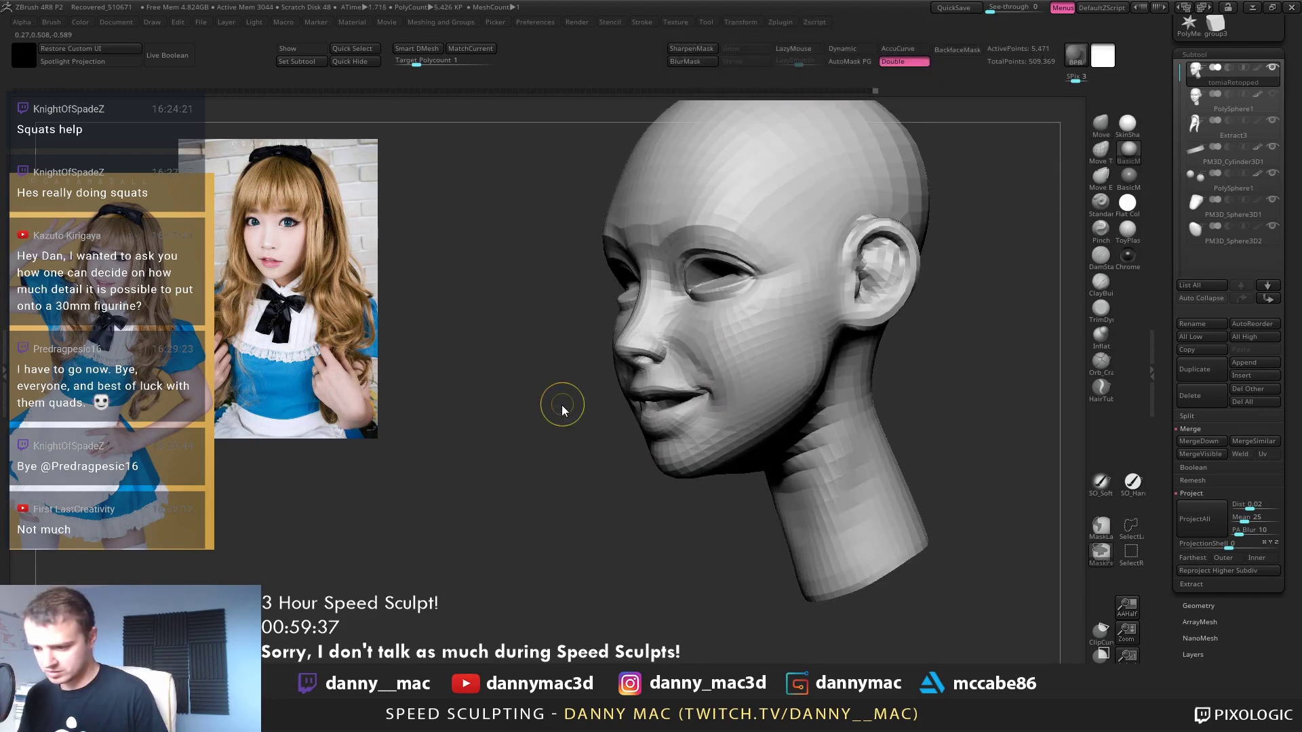
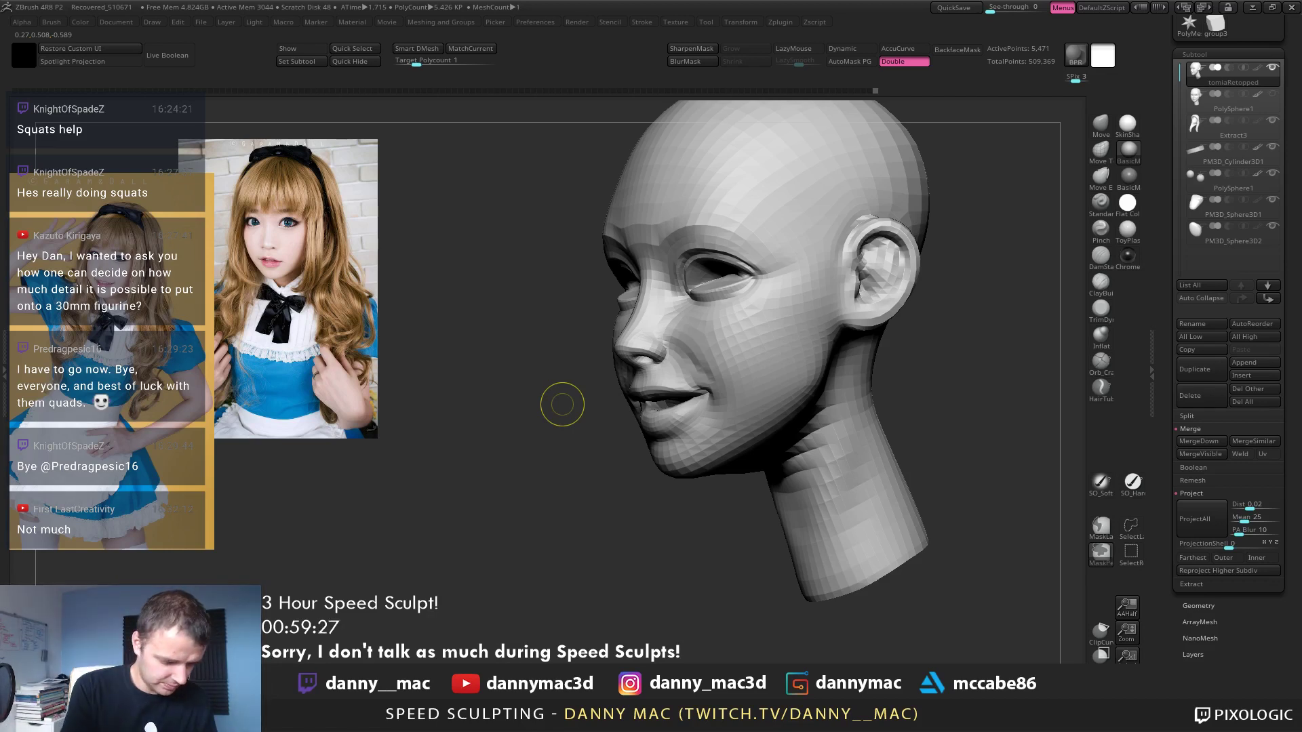
pyautogui.hotkey('ctrl', 's')
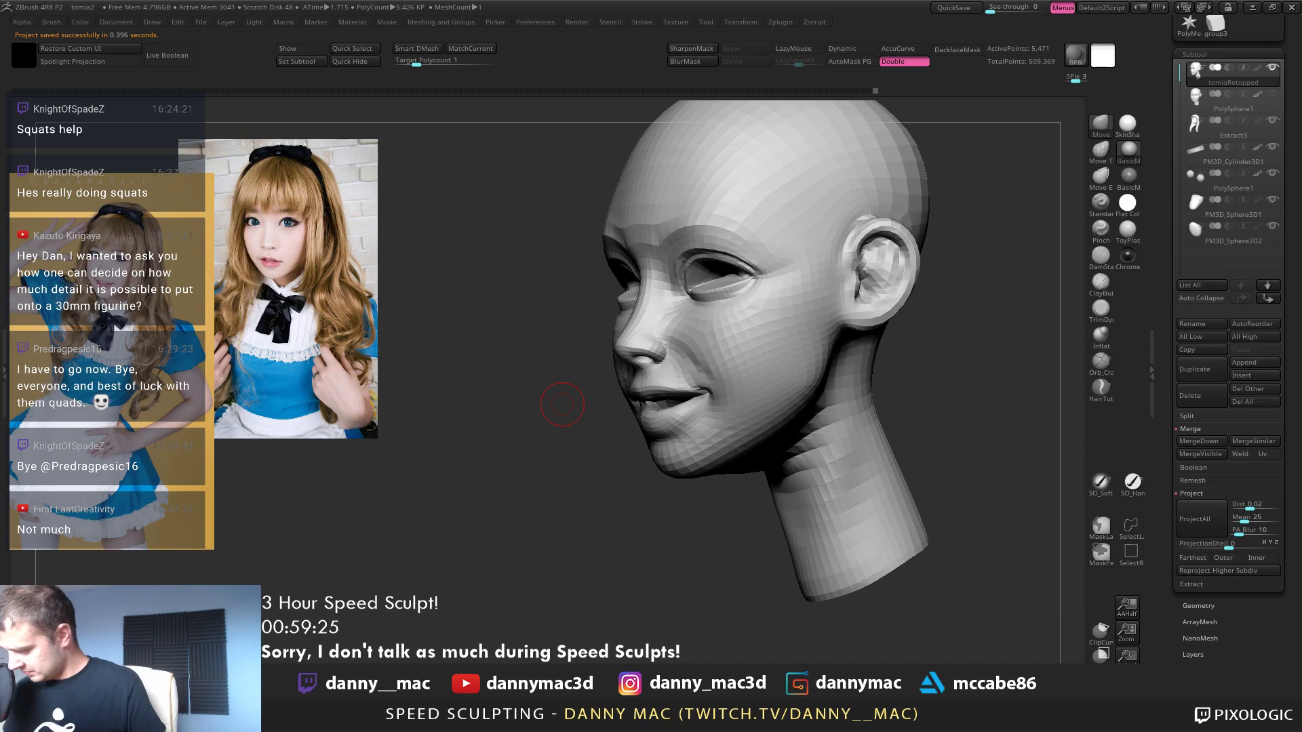
# Check the head's mesh integrity and try to fix the mesh with its subdivision levels still present
pyautogui.moveTo(1169, 640); pyautogui.dragTo(1218, 461)
pyautogui.click(1211, 470)
pyautogui.moveTo(1029, 494); pyautogui.dragTo(1081, 428)
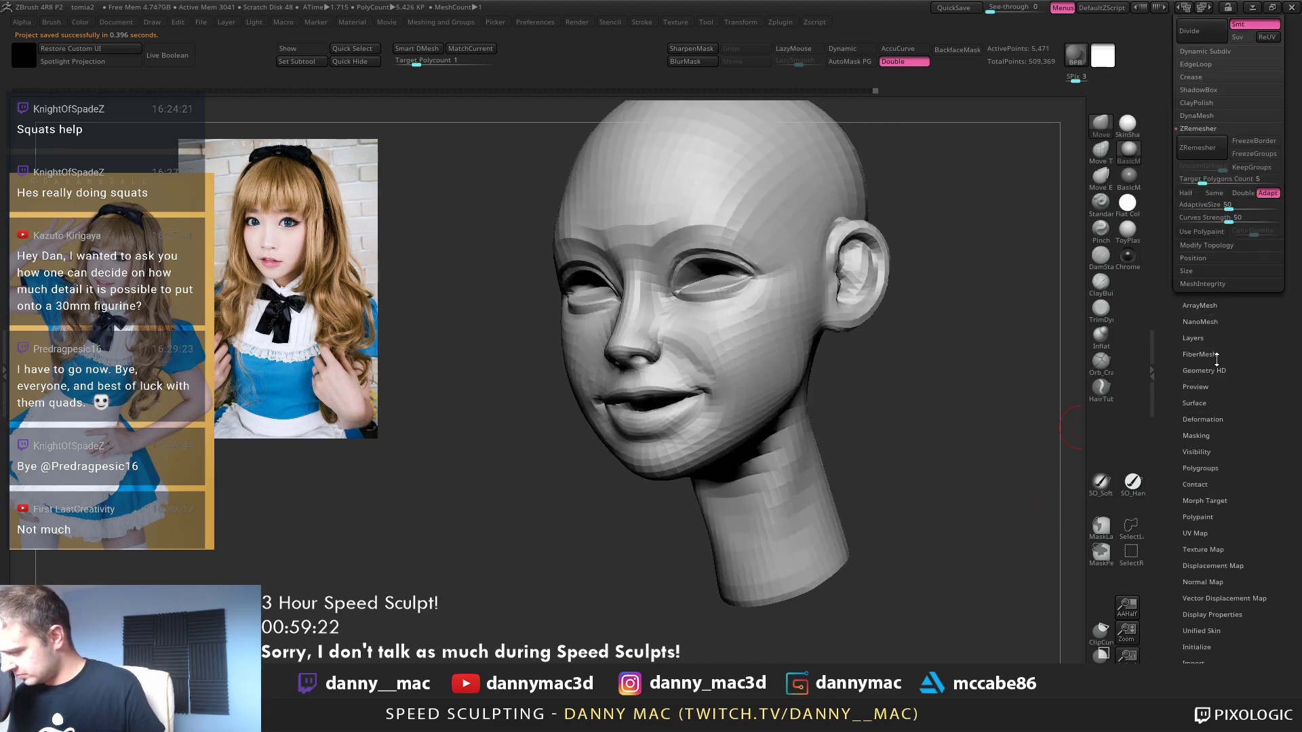
pyautogui.click(1204, 284)
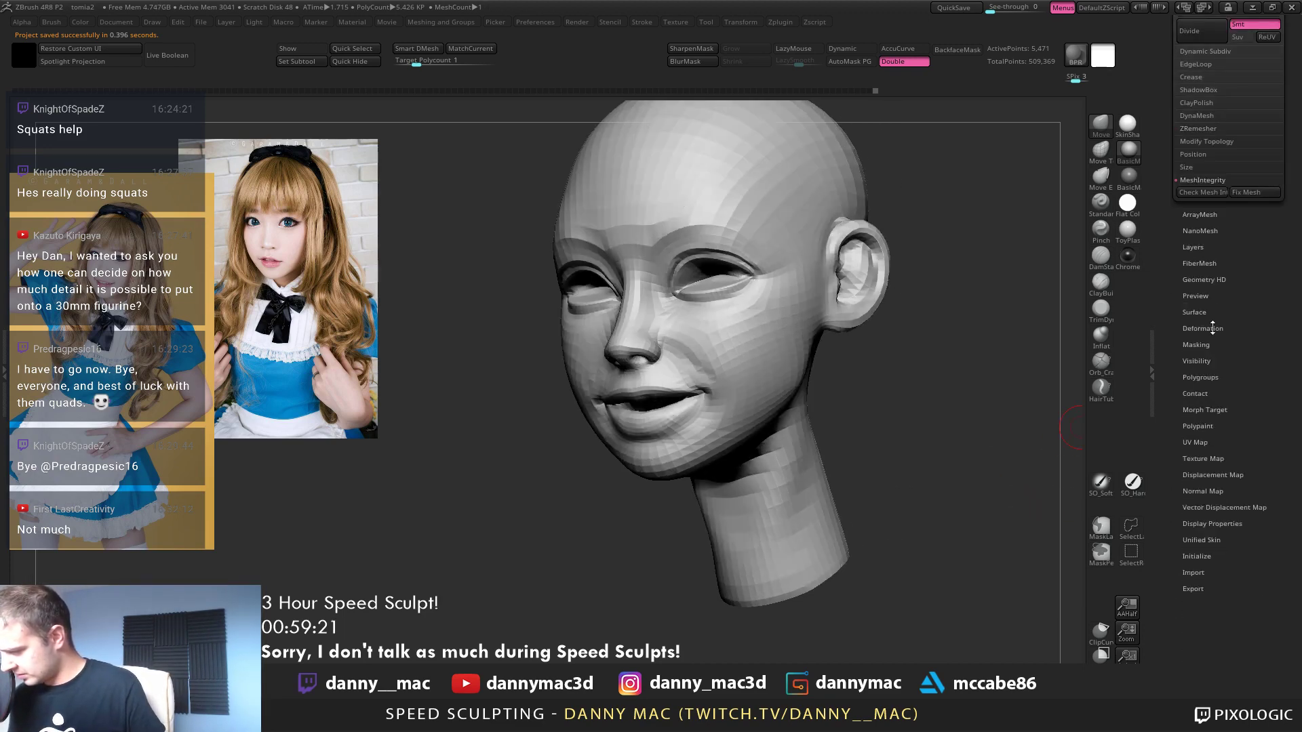
pyautogui.click(1195, 193)
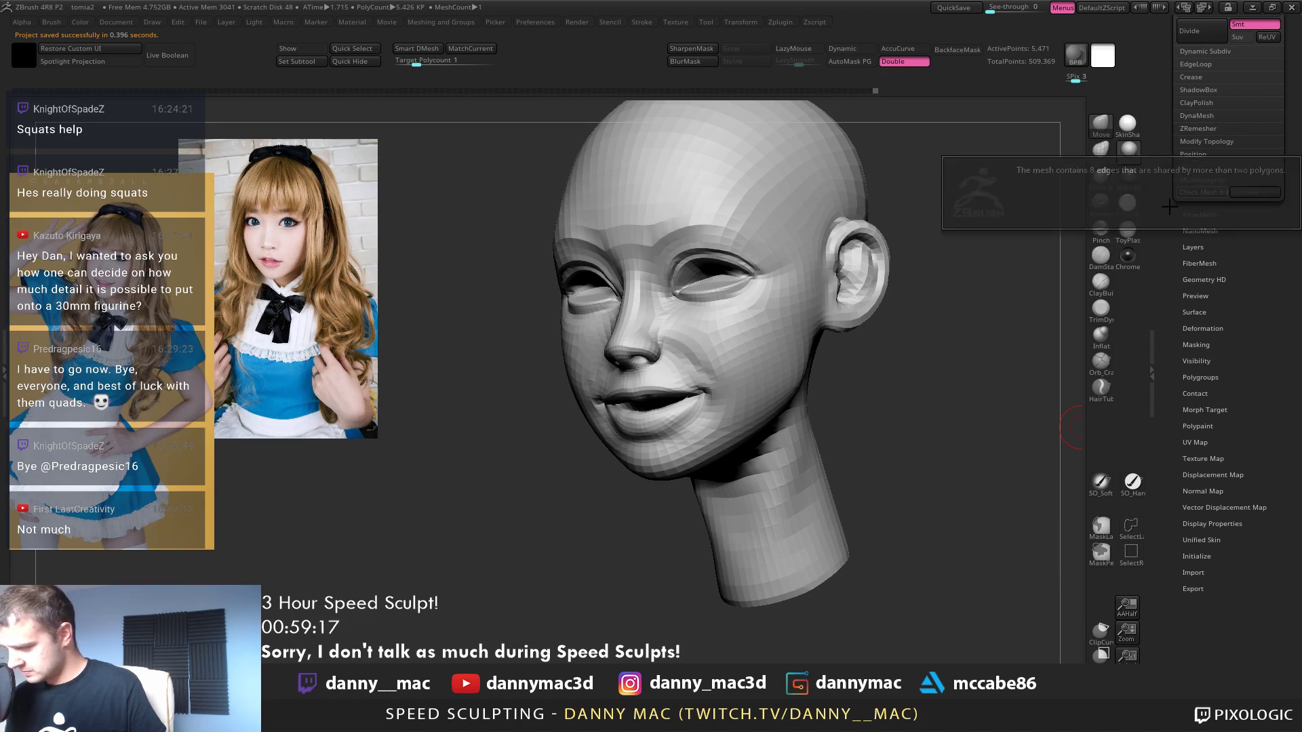
pyautogui.click(1236, 195)
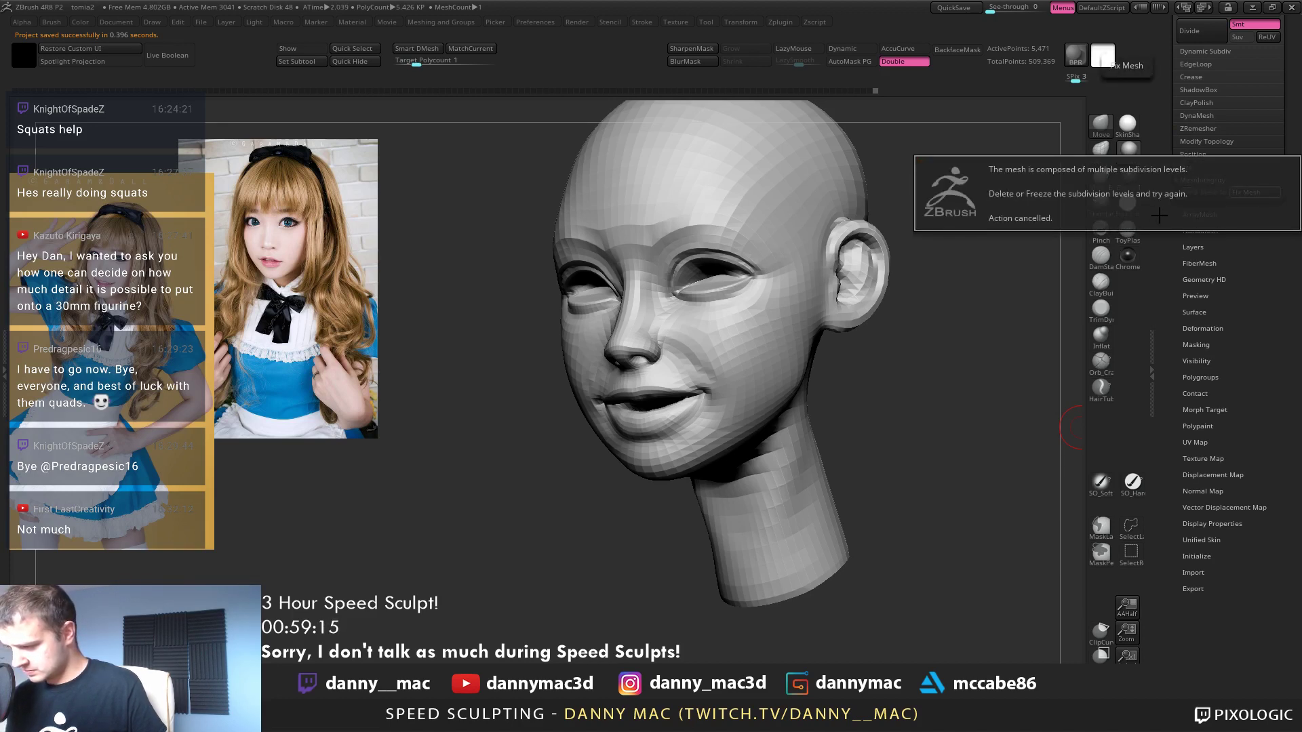
# Raise the head to its highest subdivision level and delete the lower levels
pyautogui.press('d')
pyautogui.hotkey('shift', 'd')
pyautogui.press('d')
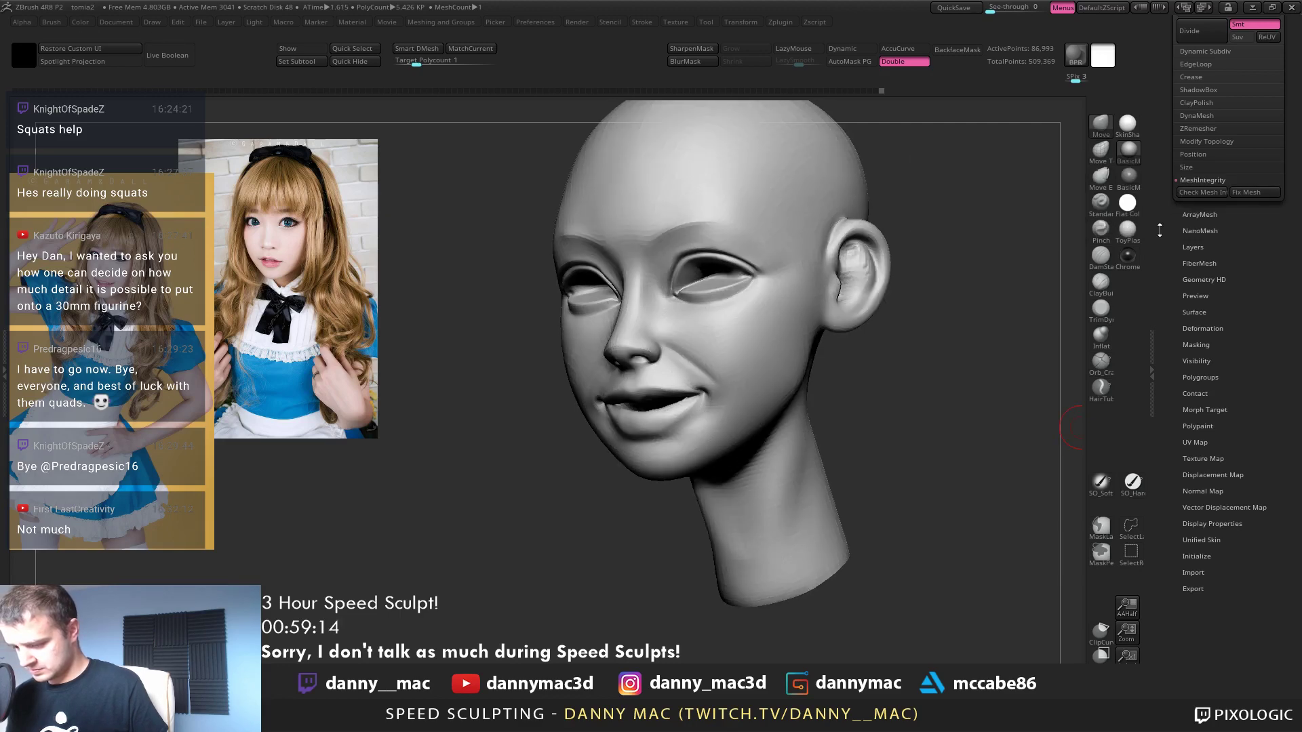
pyautogui.press('1')
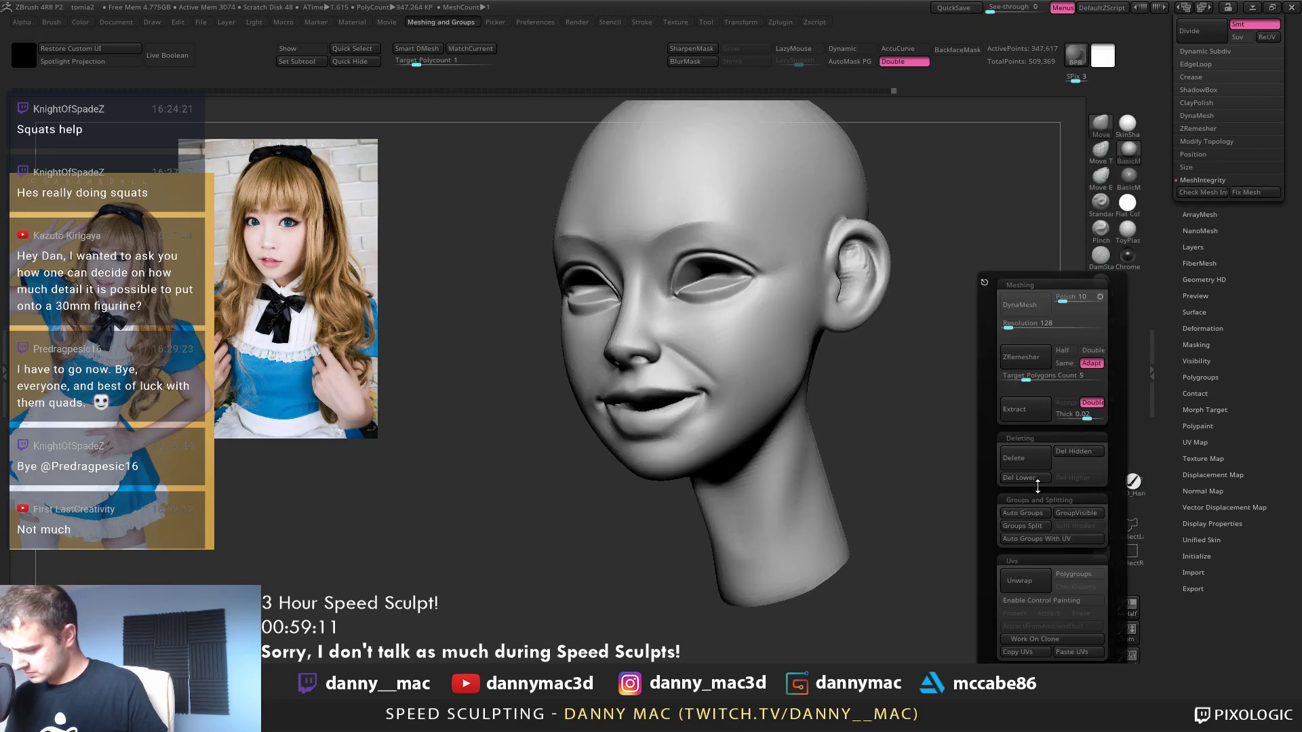
# Recheck the head's mesh integrity and fix the mesh
pyautogui.click(1244, 195)
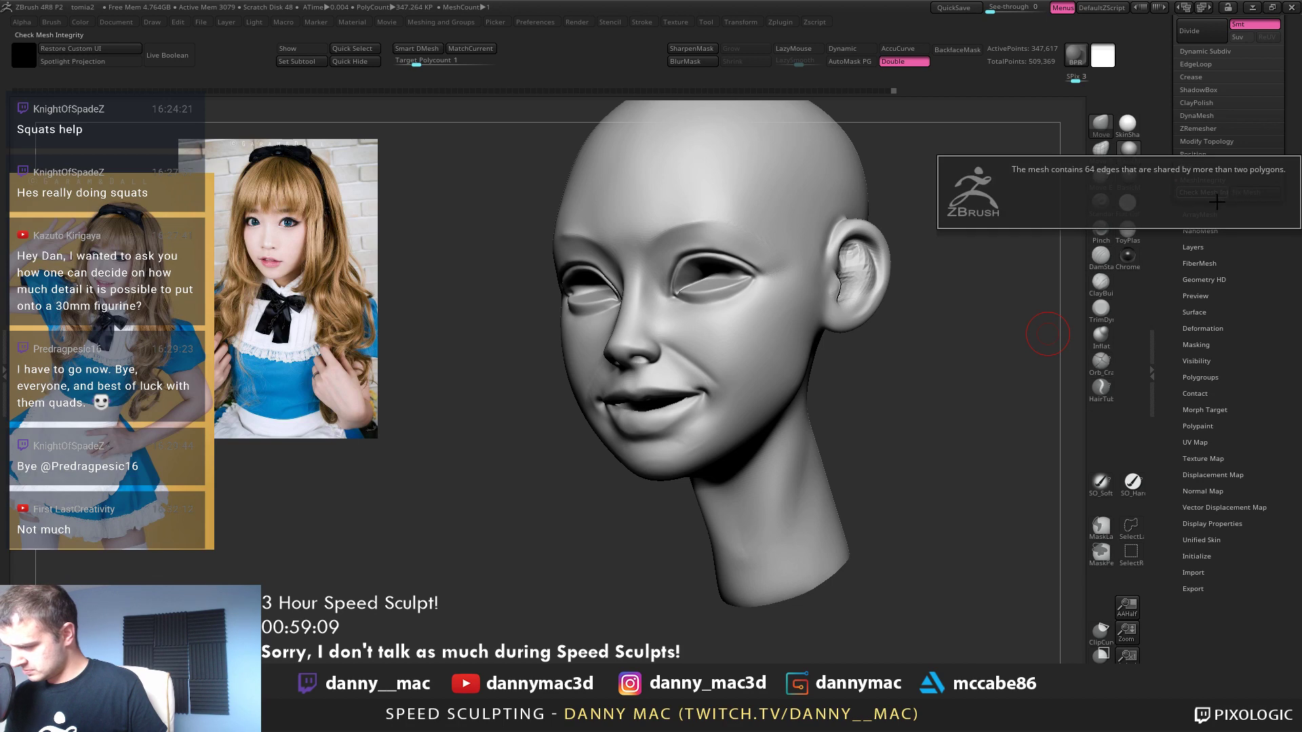
pyautogui.click(1243, 196)
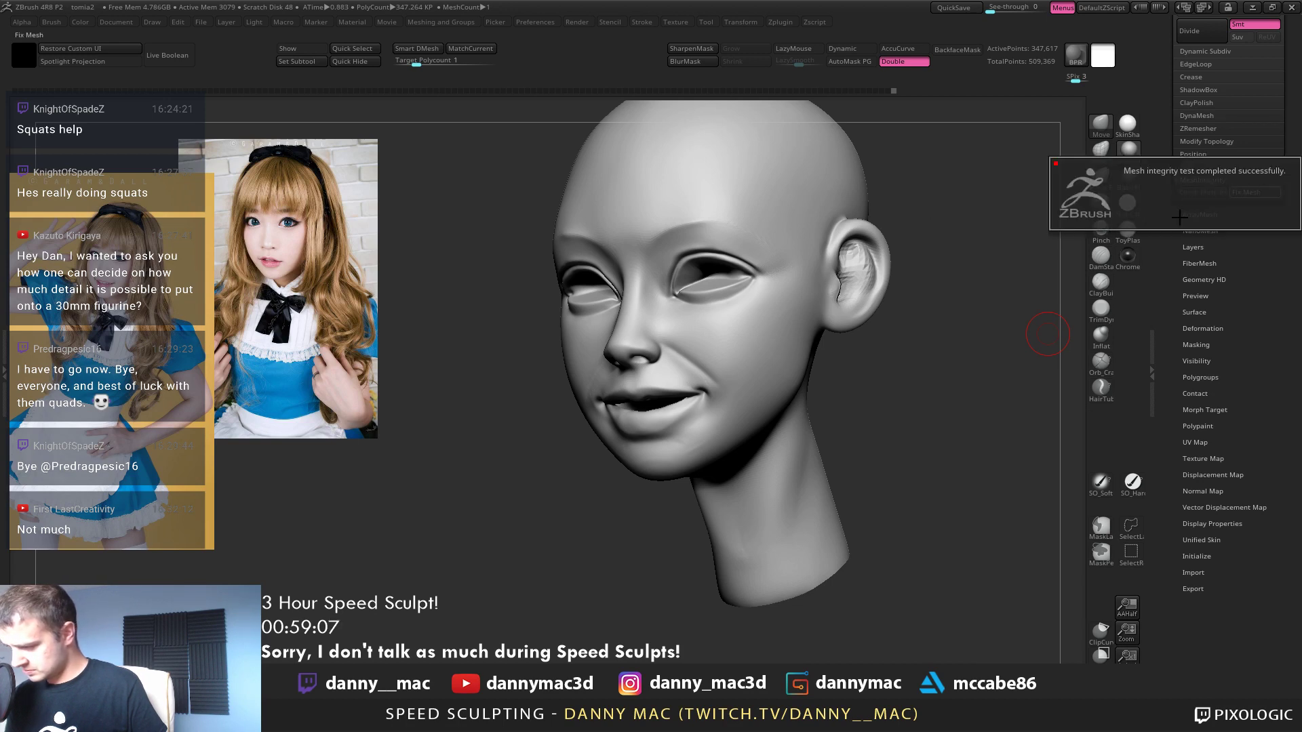
pyautogui.scroll(10, 1183, 225)
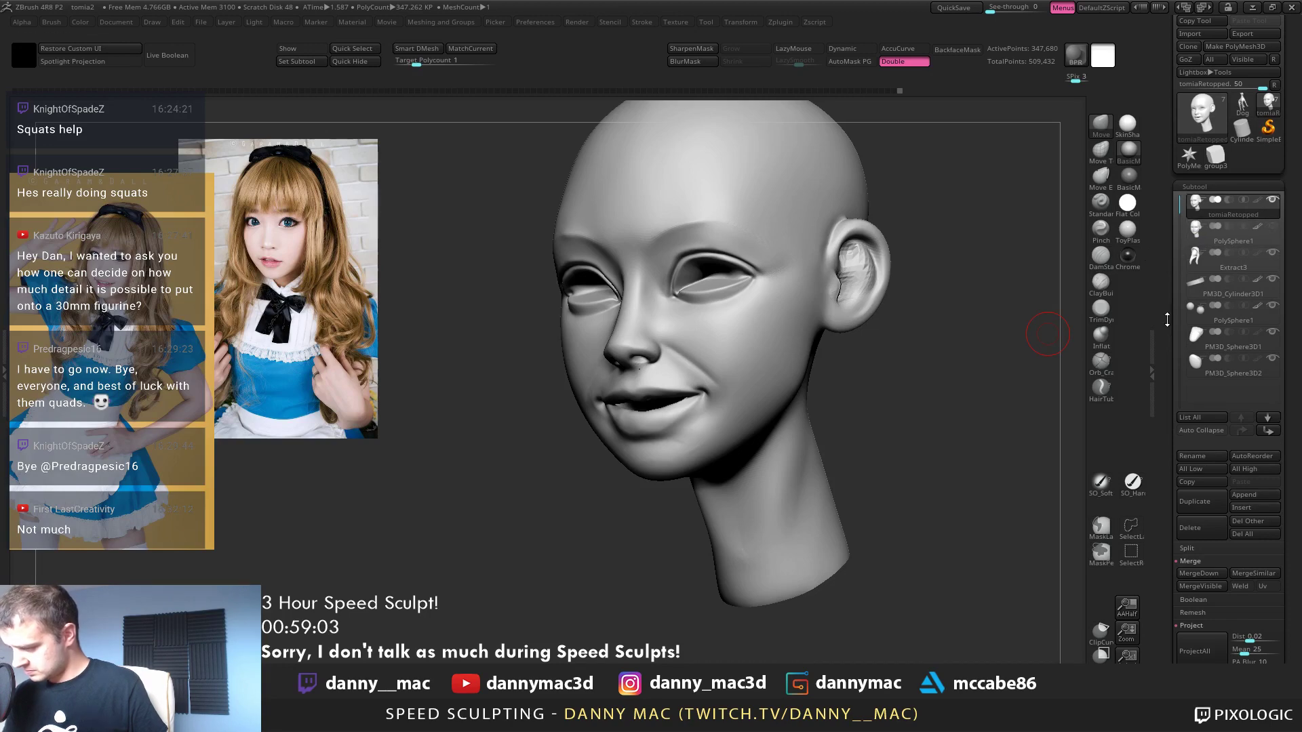
# Recheck the full-resolution head's mesh integrity, fix the mesh and try to reconstruct its lower subdivision levels
pyautogui.scroll(-10, 1210, 272)
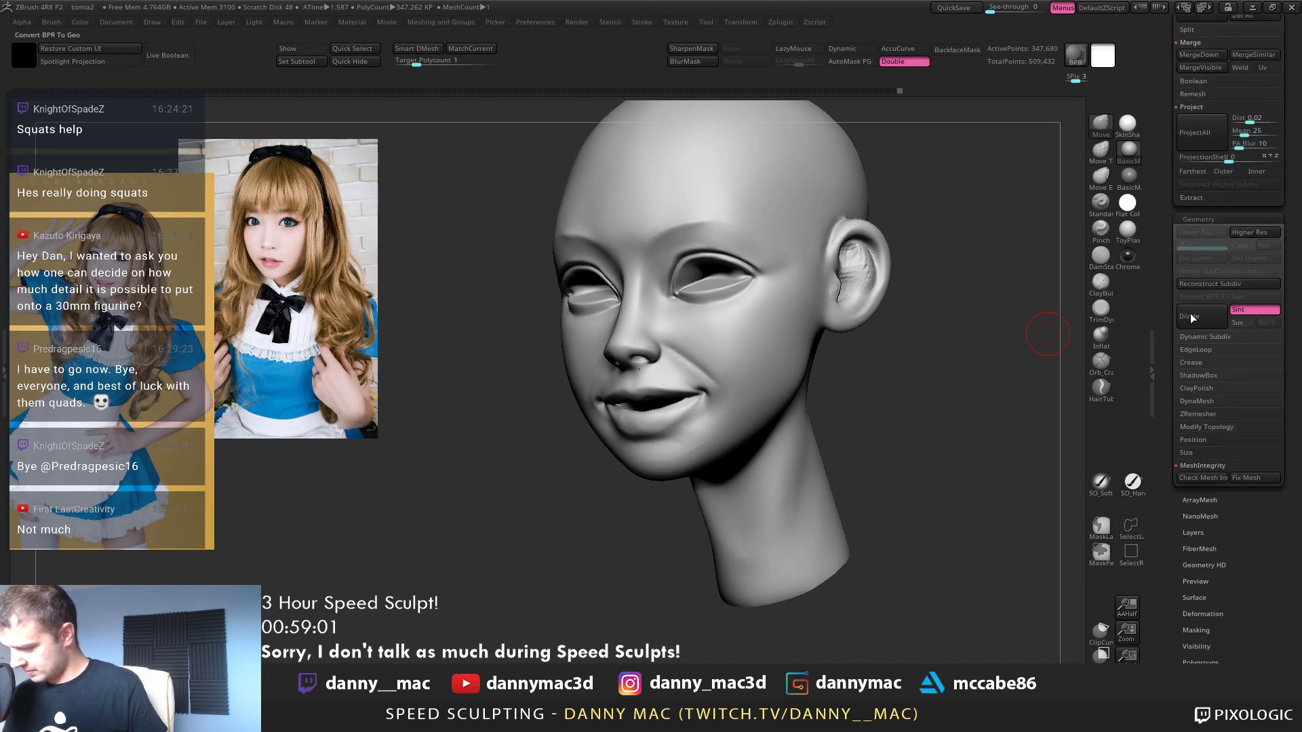
pyautogui.click(1194, 478)
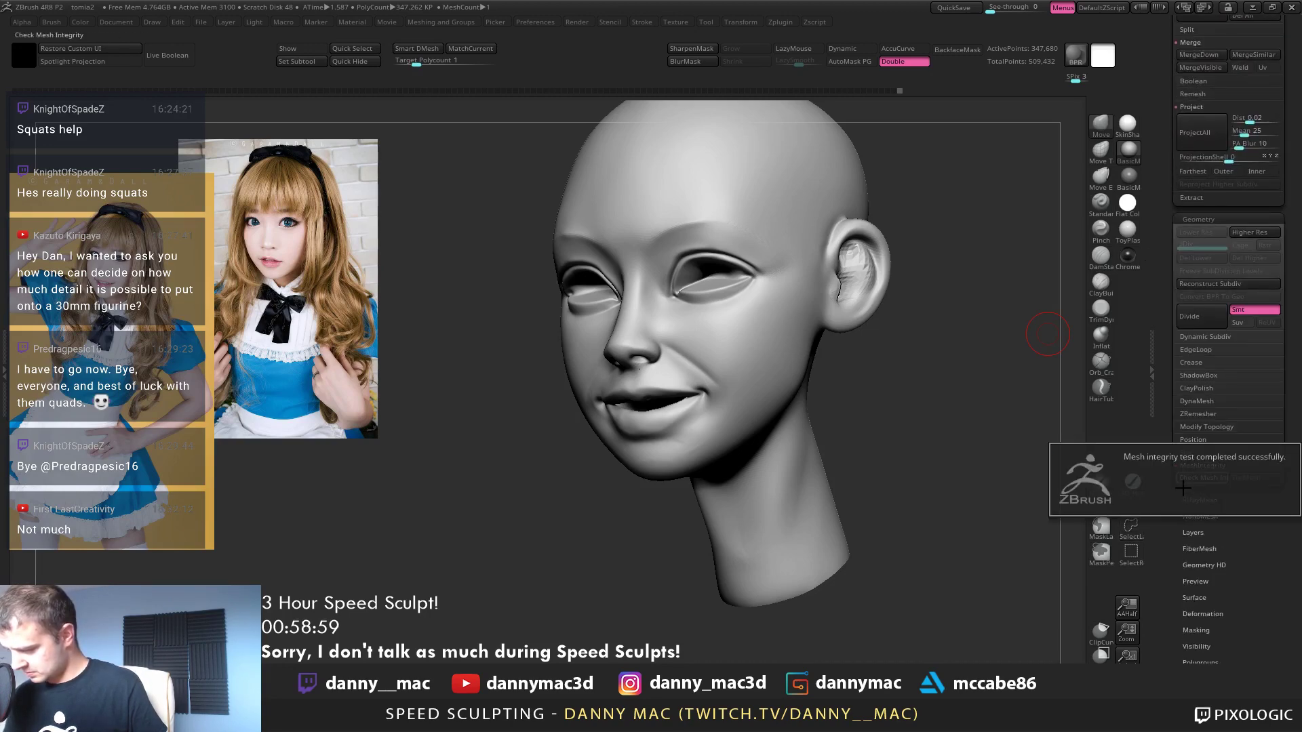
pyautogui.click(1240, 478)
pyautogui.scroll(10, 1154, 334)
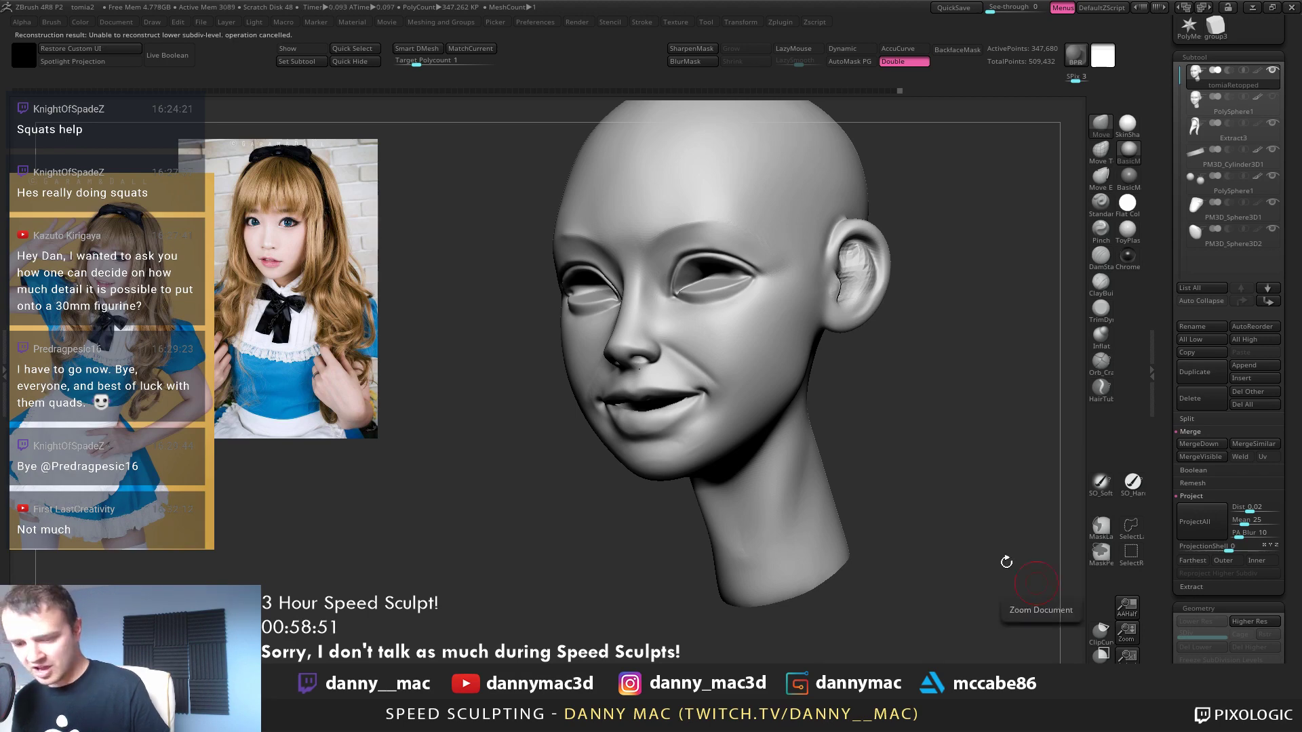
# Restore the head's subdivision levels and set the head to subdivision level 2
pyautogui.hotkey('shift', 'd')
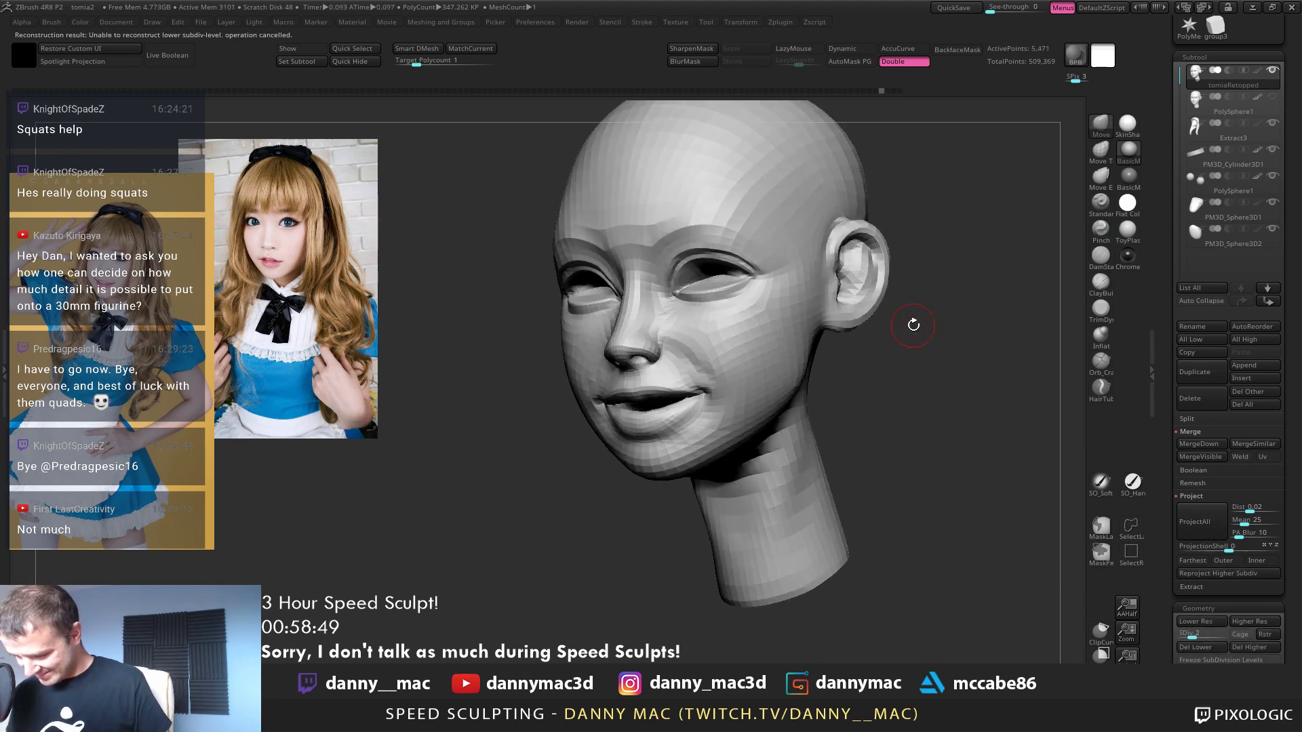
pyautogui.hotkey('shift', 'd')
pyautogui.press('d')
pyautogui.press('d')
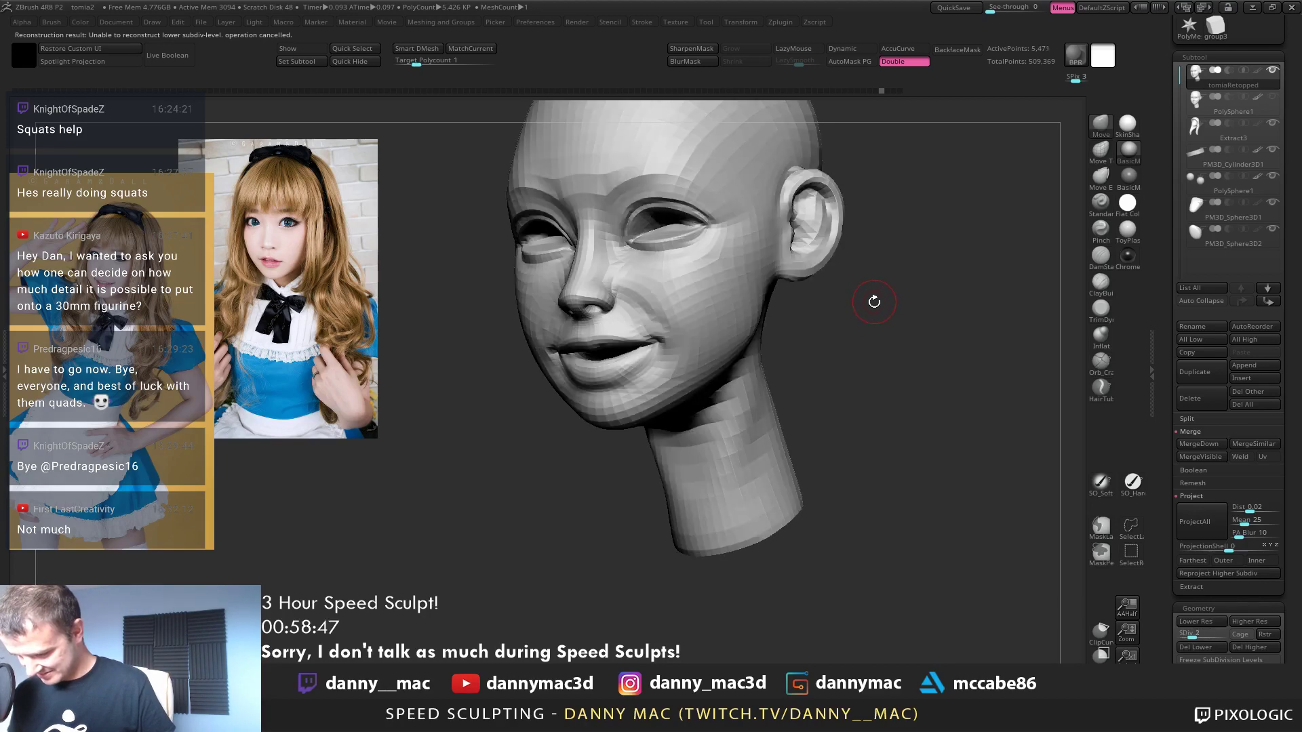
pyautogui.hotkey('shift', 'd')
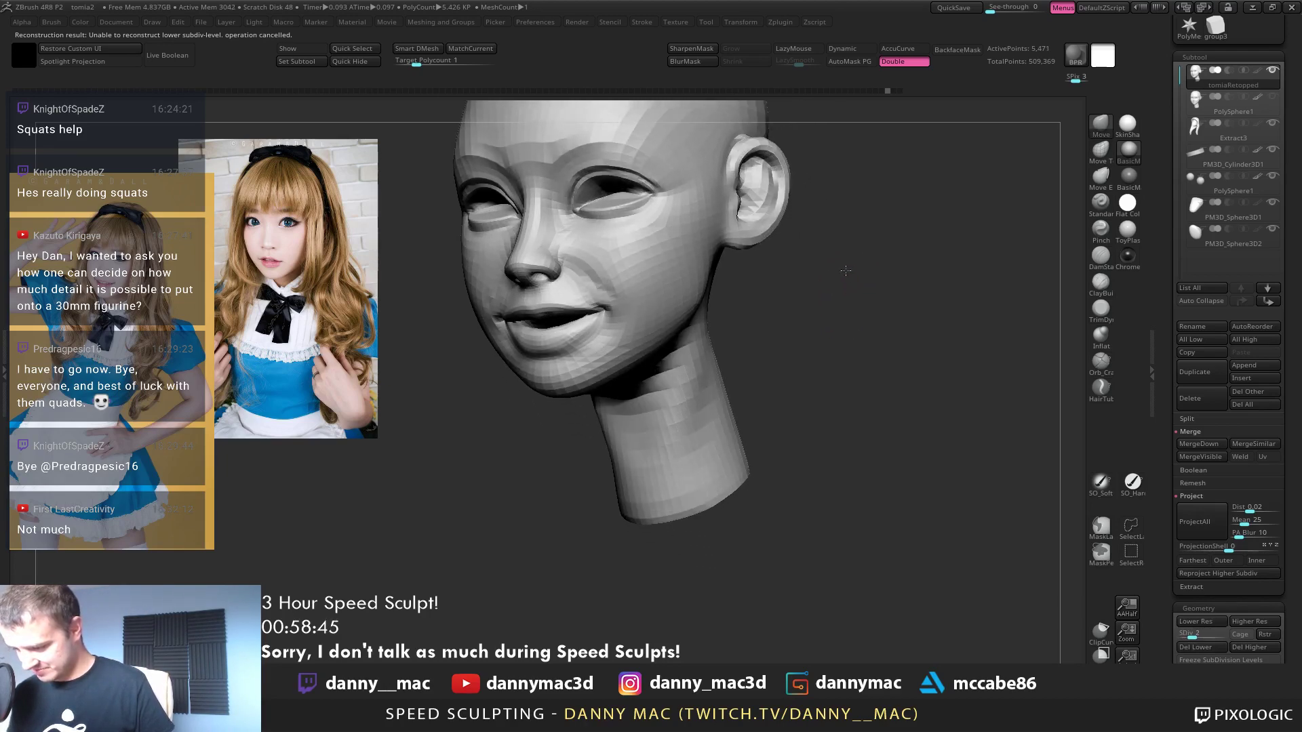
# Delete the head's subdivision levels above and below level 2
pyautogui.press('m')
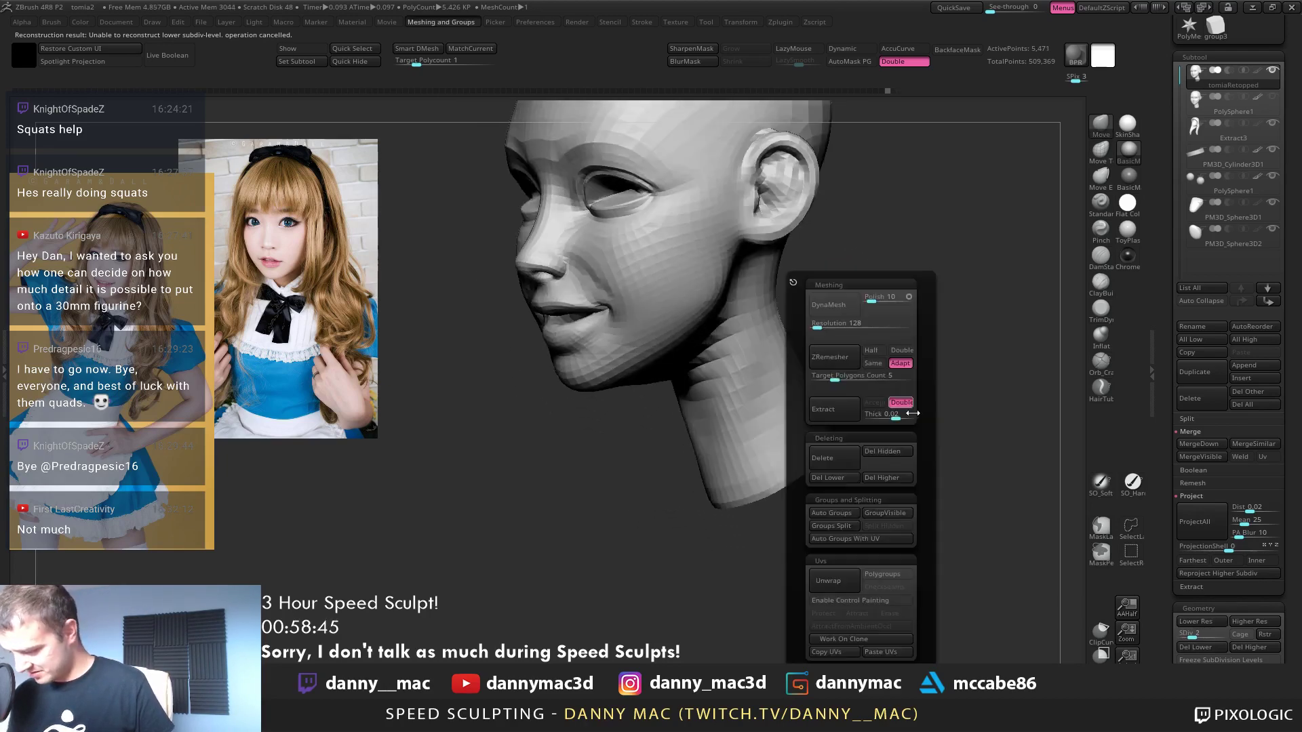
pyautogui.click(883, 479)
pyautogui.scroll(-3, 1161, 522)
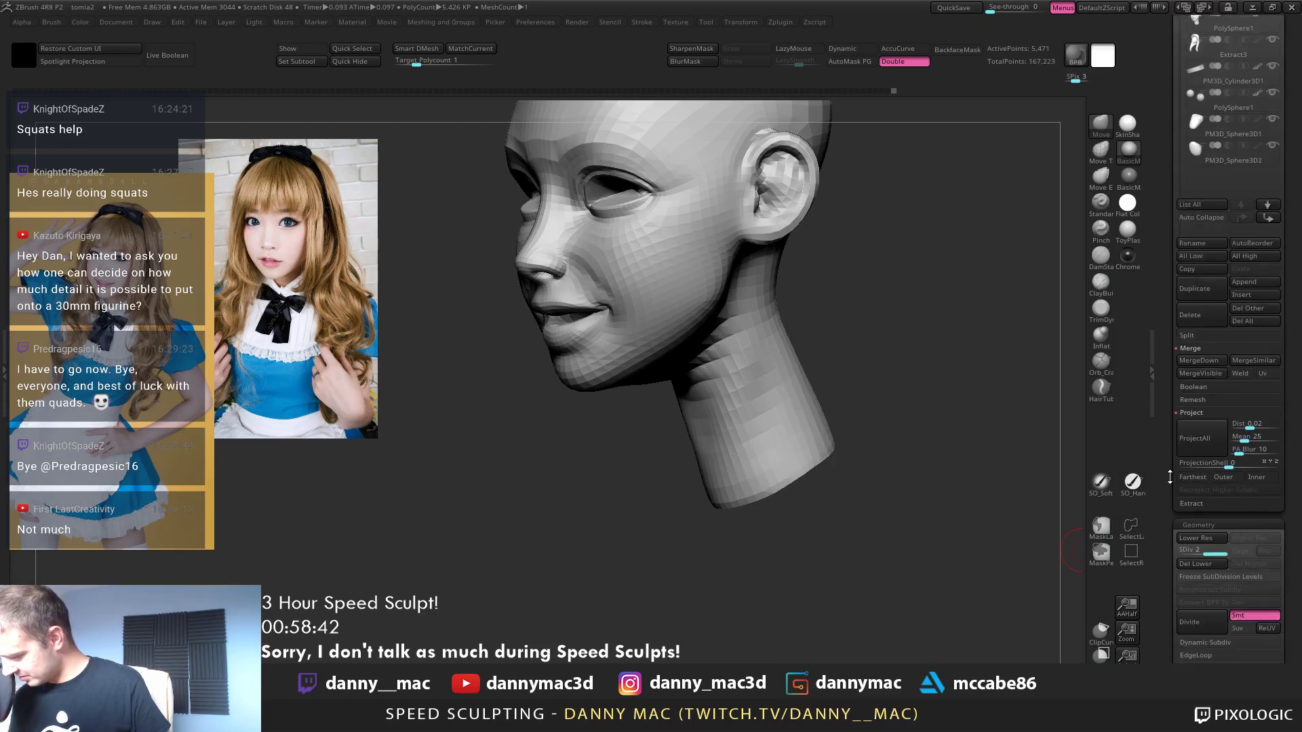
pyautogui.scroll(-5, 1168, 468)
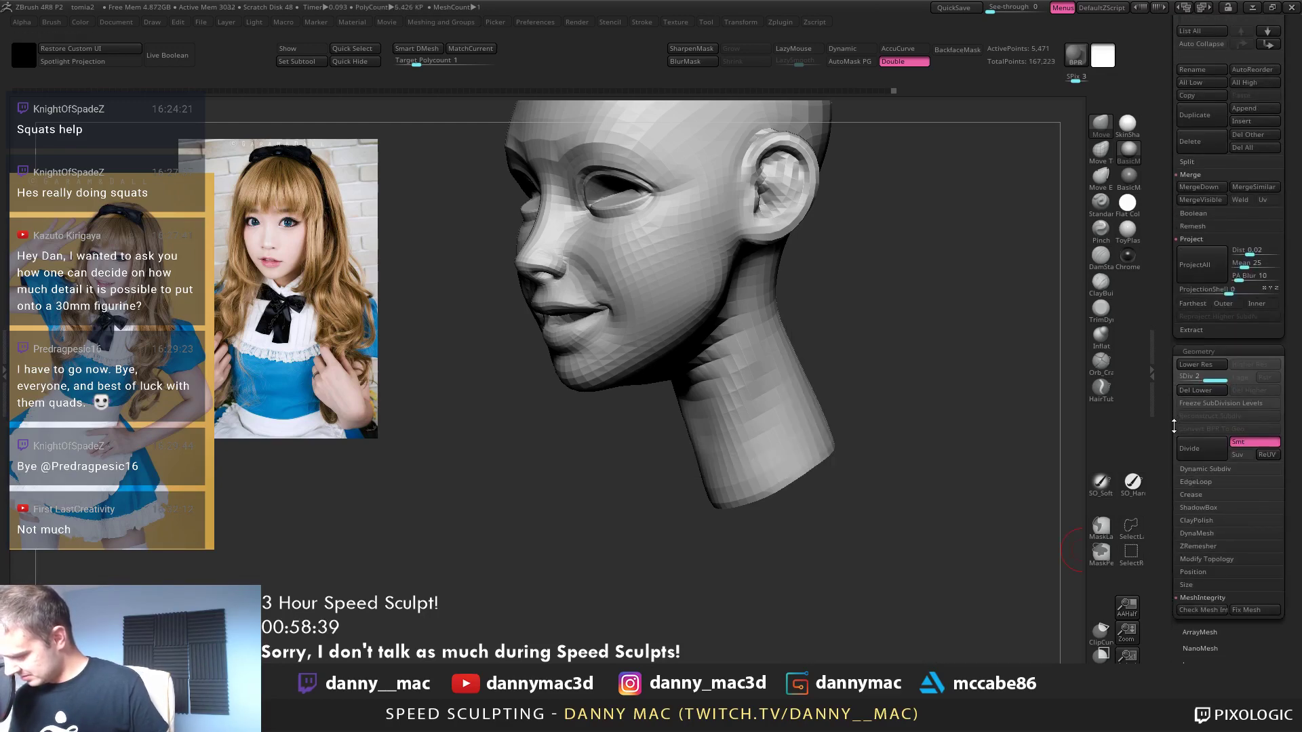
pyautogui.click(1205, 487)
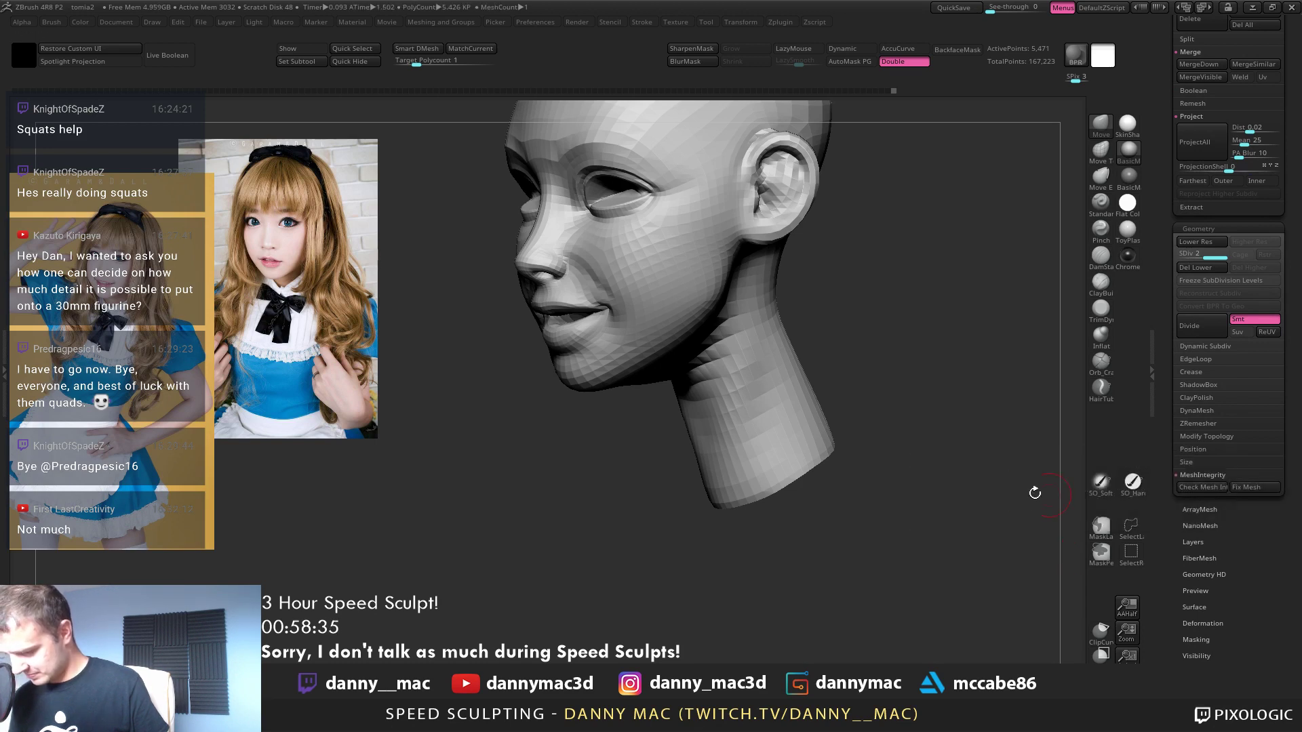
pyautogui.click(986, 513)
# Check and fix the level 2 head's mesh integrity and try to reconstruct its lower subdivision level
pyautogui.click(1208, 491)
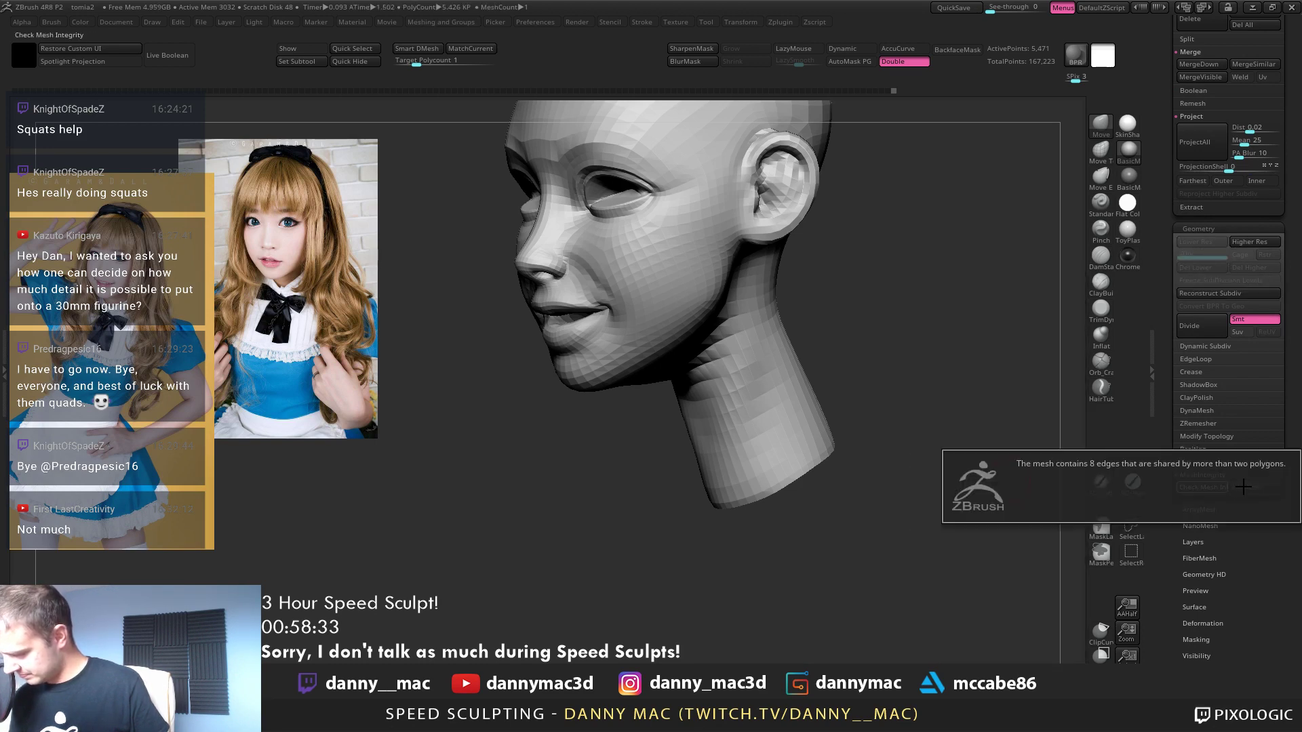
pyautogui.click(1245, 490)
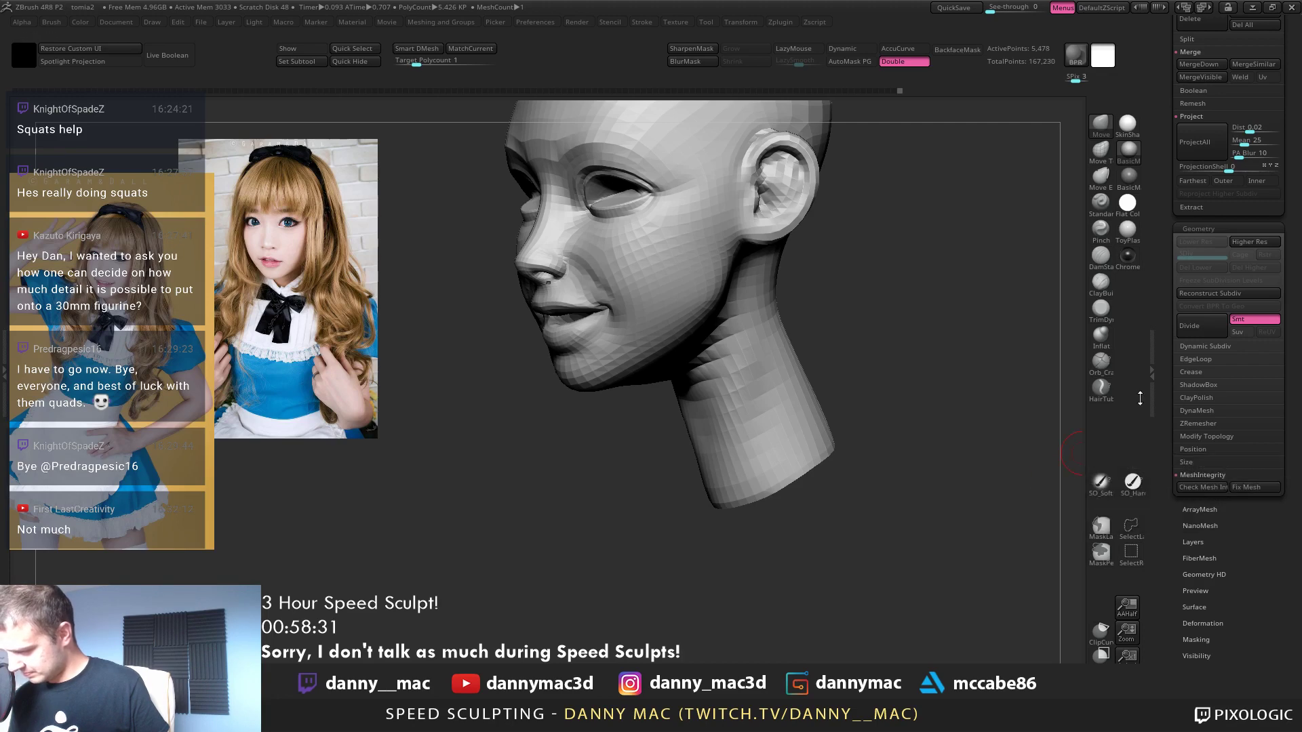
pyautogui.click(1211, 296)
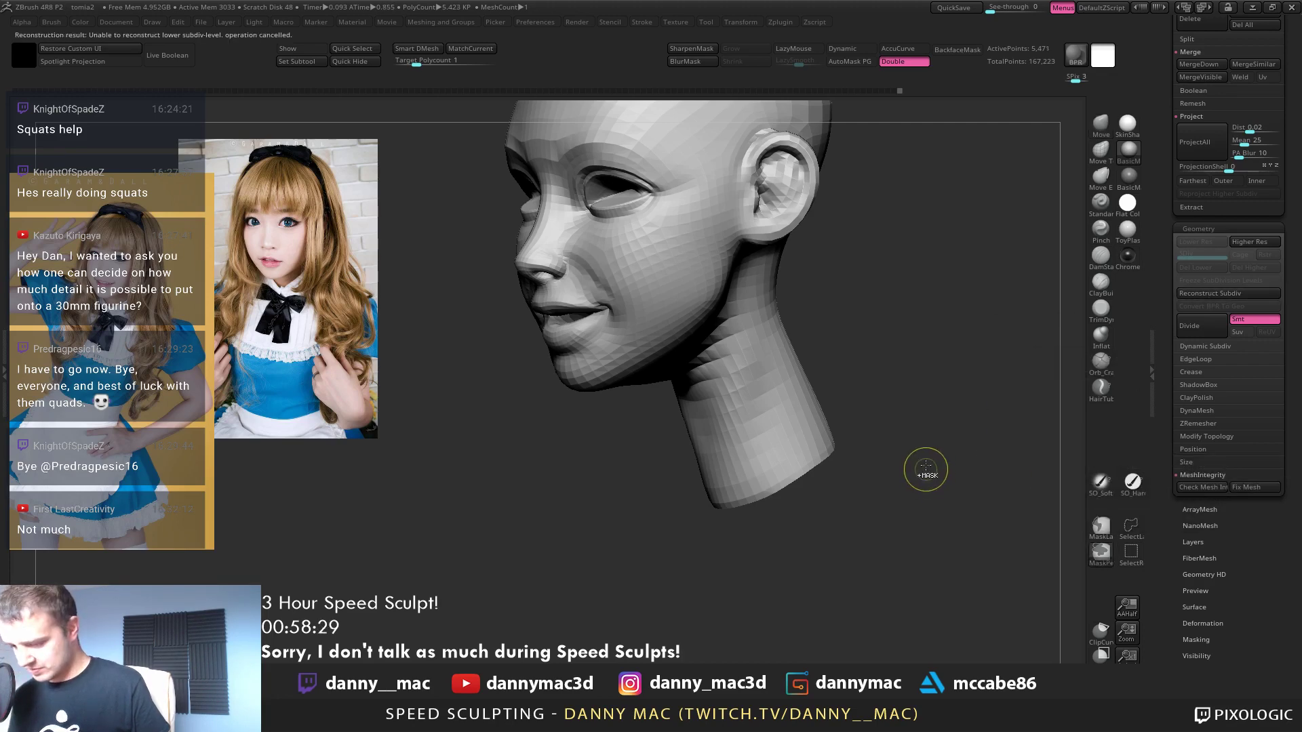
# Undo the mesh fix and level deletions, and step the head down to subdivision level 1
pyautogui.hotkey('ctrl', 'z')
pyautogui.hotkey('ctrl', 'z')
pyautogui.hotkey('ctrl', 'z')
pyautogui.hotkey('ctrl', 'z')
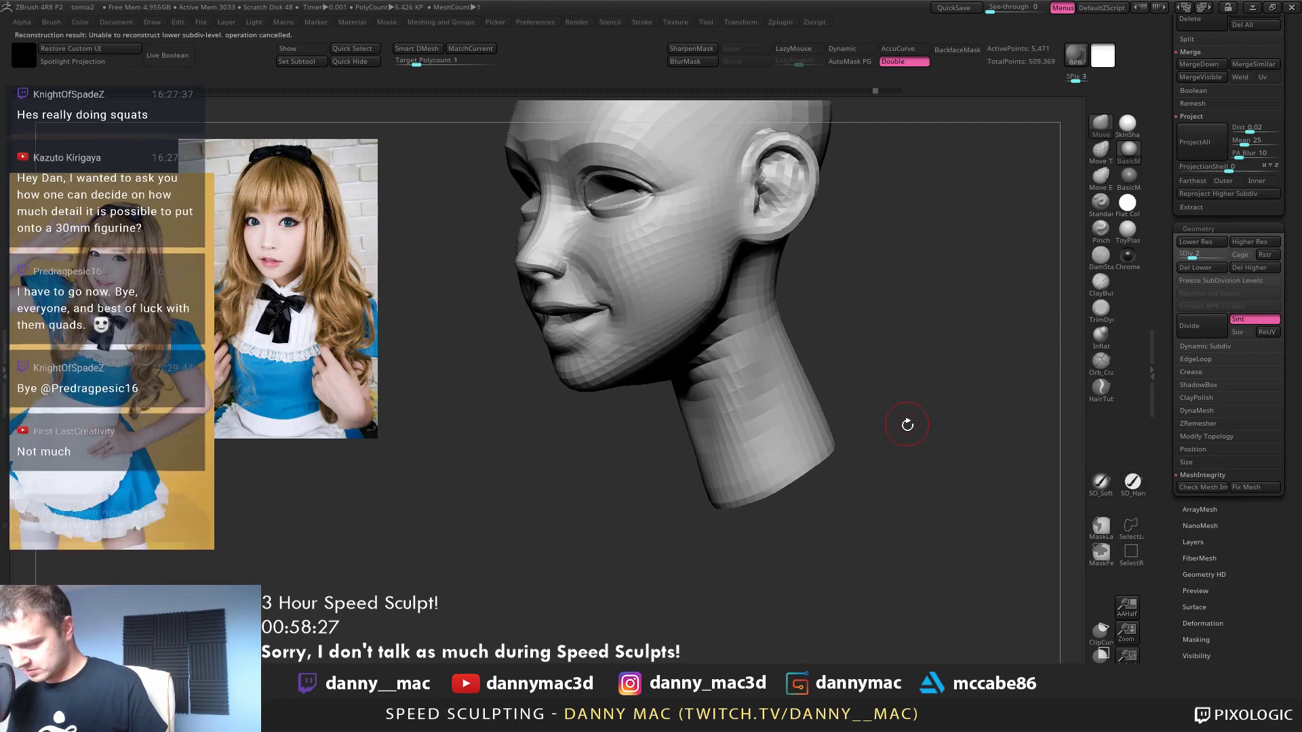
pyautogui.hotkey('shift', 'd')
pyautogui.moveTo(905, 422); pyautogui.dragTo(936, 415)
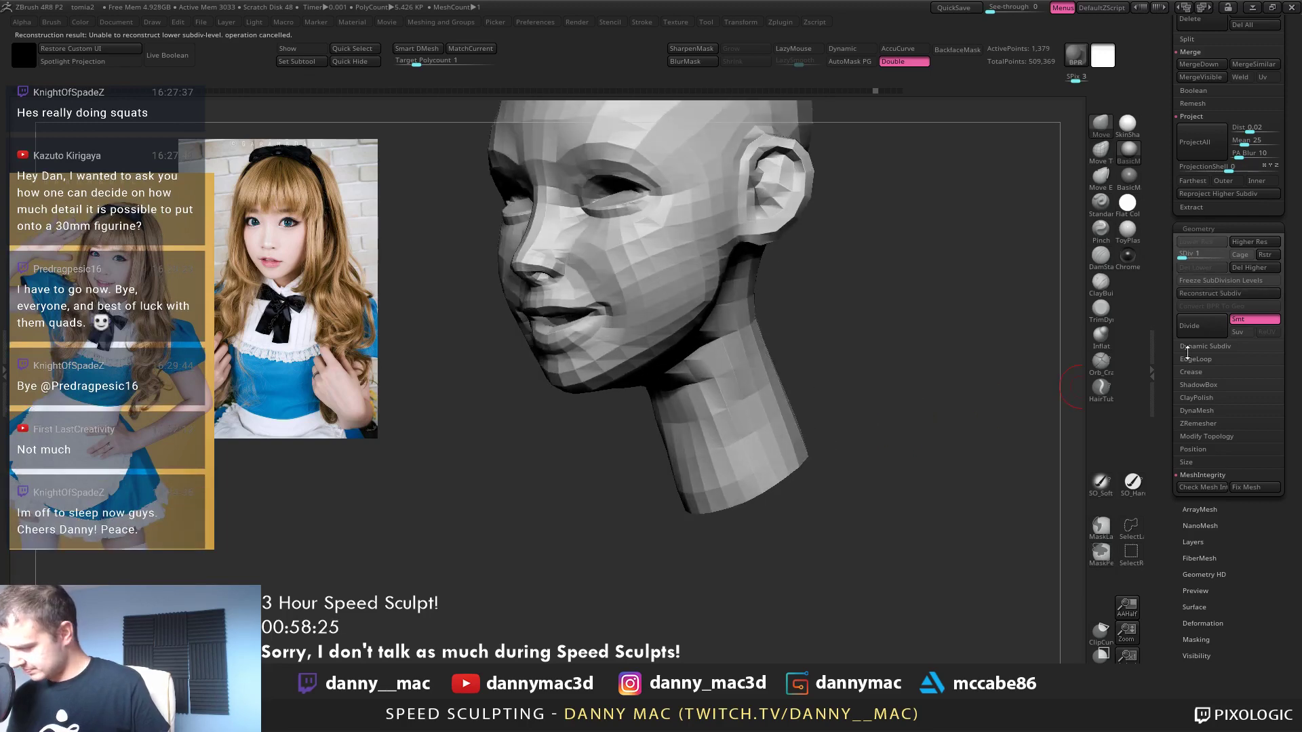
# Delete all subdivision levels above level 1 and run the integrity check and mesh fix on the base head
pyautogui.press('2')
pyautogui.click(973, 478)
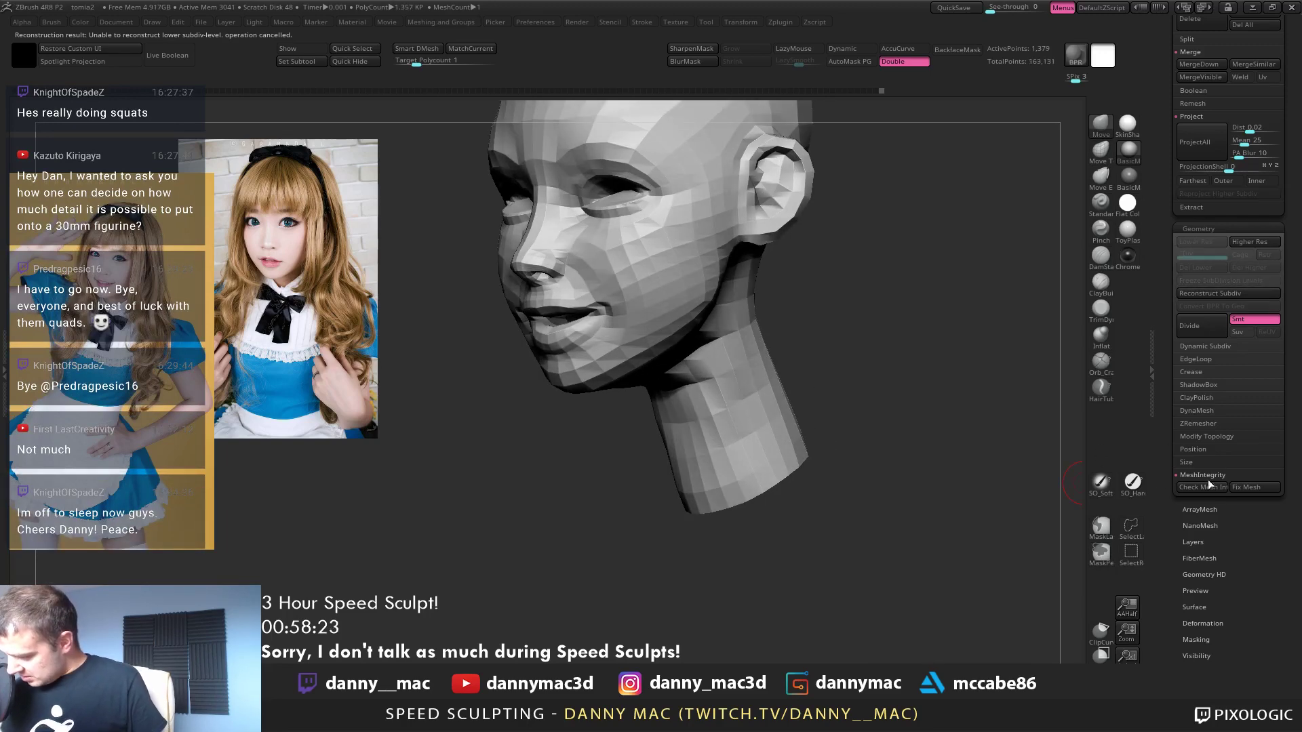
pyautogui.click(1251, 487)
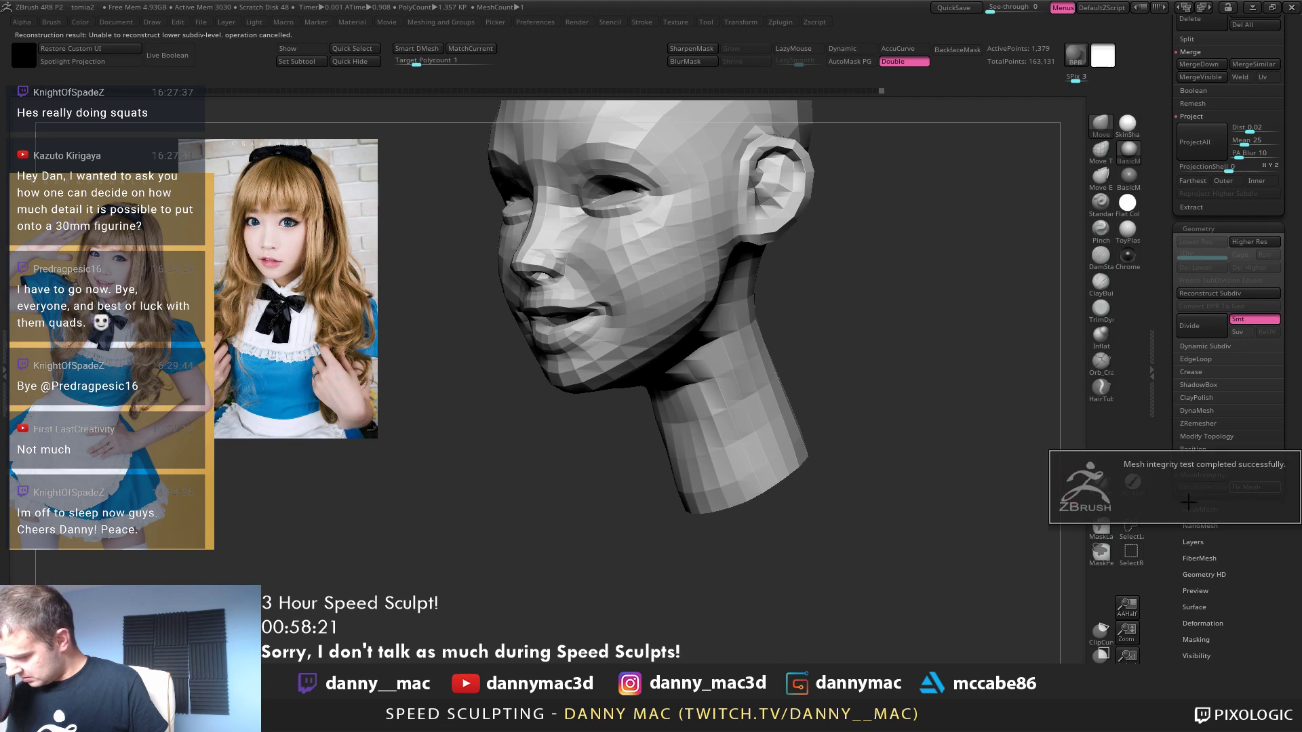
# Inspect the base head's mouth close up and undo the mesh fix and deletion of the higher levels
pyautogui.moveTo(887, 319); pyautogui.dragTo(841, 315)
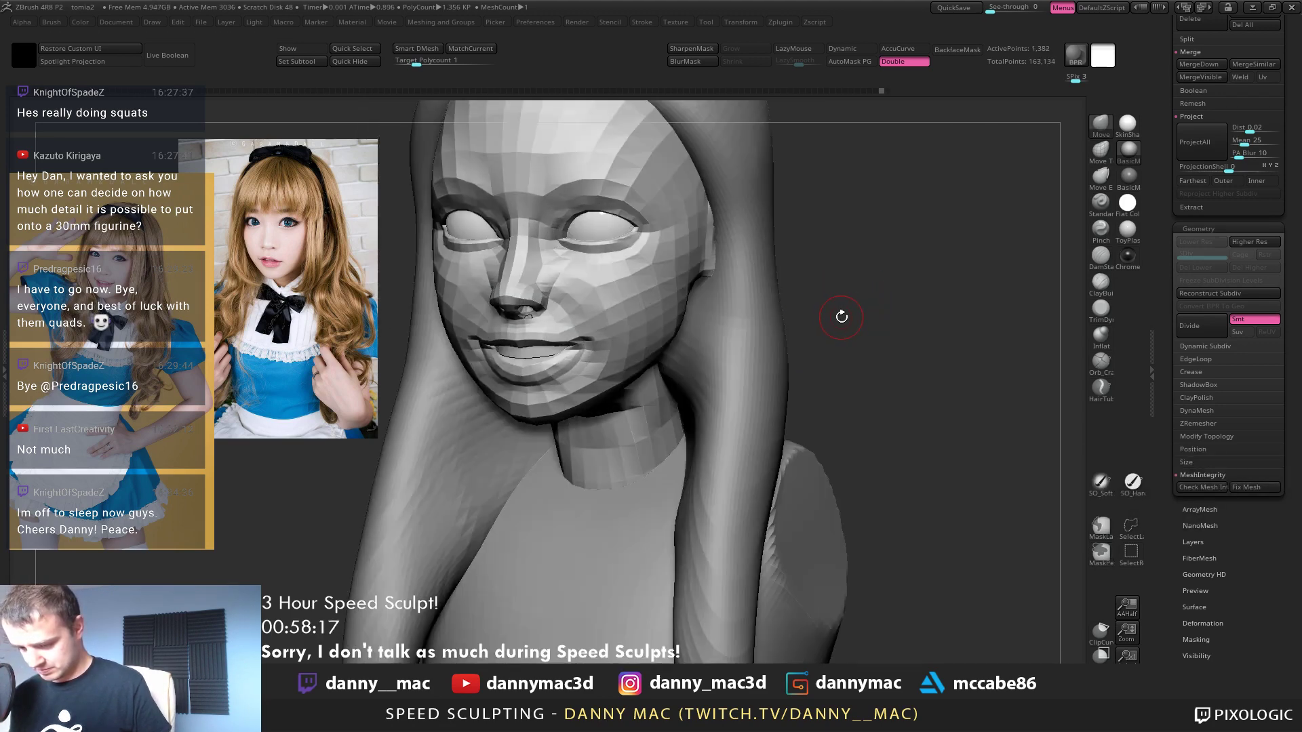
pyautogui.moveTo(776, 327); pyautogui.dragTo(868, 318, button='right')
pyautogui.keyDown('alt'); pyautogui.moveTo(533, 302); pyautogui.dragTo(718, 366, button='right'); pyautogui.keyUp('alt')
pyautogui.moveTo(969, 332)
pyautogui.mouseDown(button='right')
pyautogui.moveTo(841, 327)
pyautogui.moveTo(871, 373)
pyautogui.moveTo(879, 340)
pyautogui.mouseUp(button='right')
pyautogui.hotkey('ctrl', 'z')
# Step the head up to subdivision level 2 and inspect the whole face from the front
pyautogui.hotkey('alt', 's')
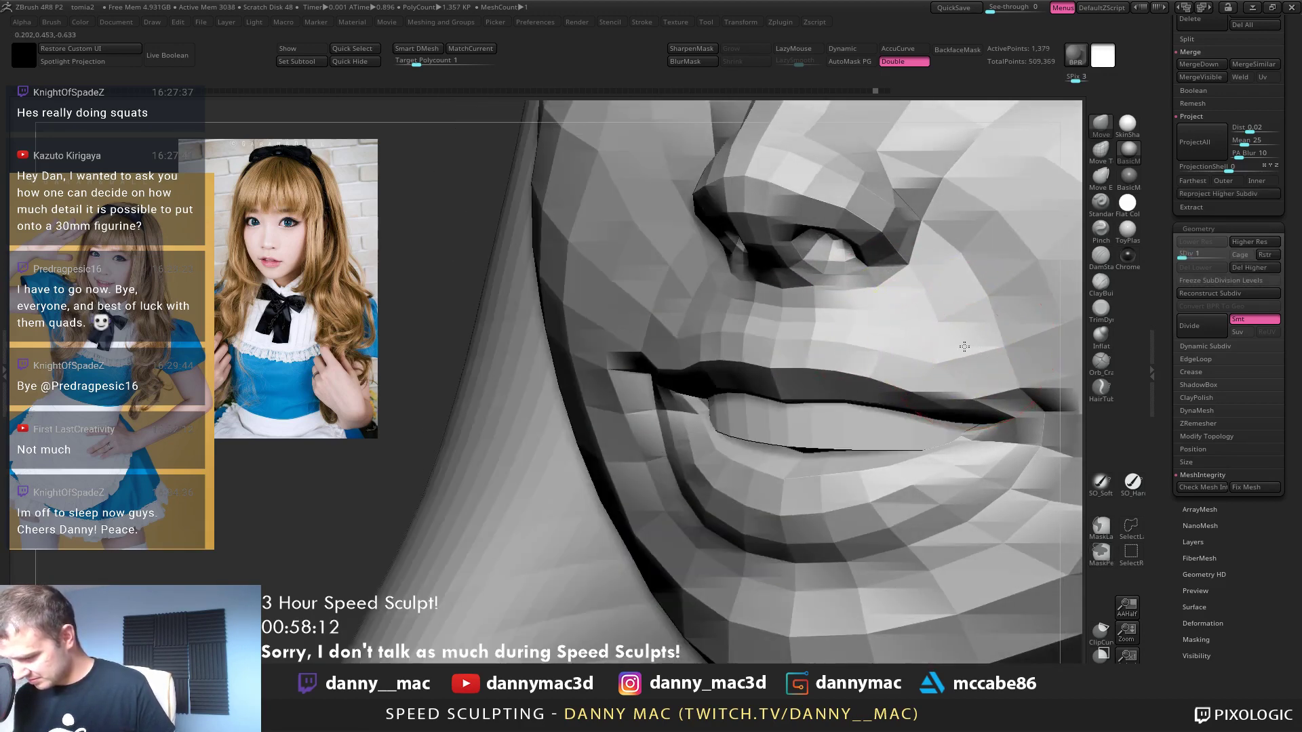
pyautogui.keyDown('ctrl'); pyautogui.moveTo(967, 346); pyautogui.dragTo(853, 326, button='right'); pyautogui.keyUp('ctrl')
pyautogui.press('d')
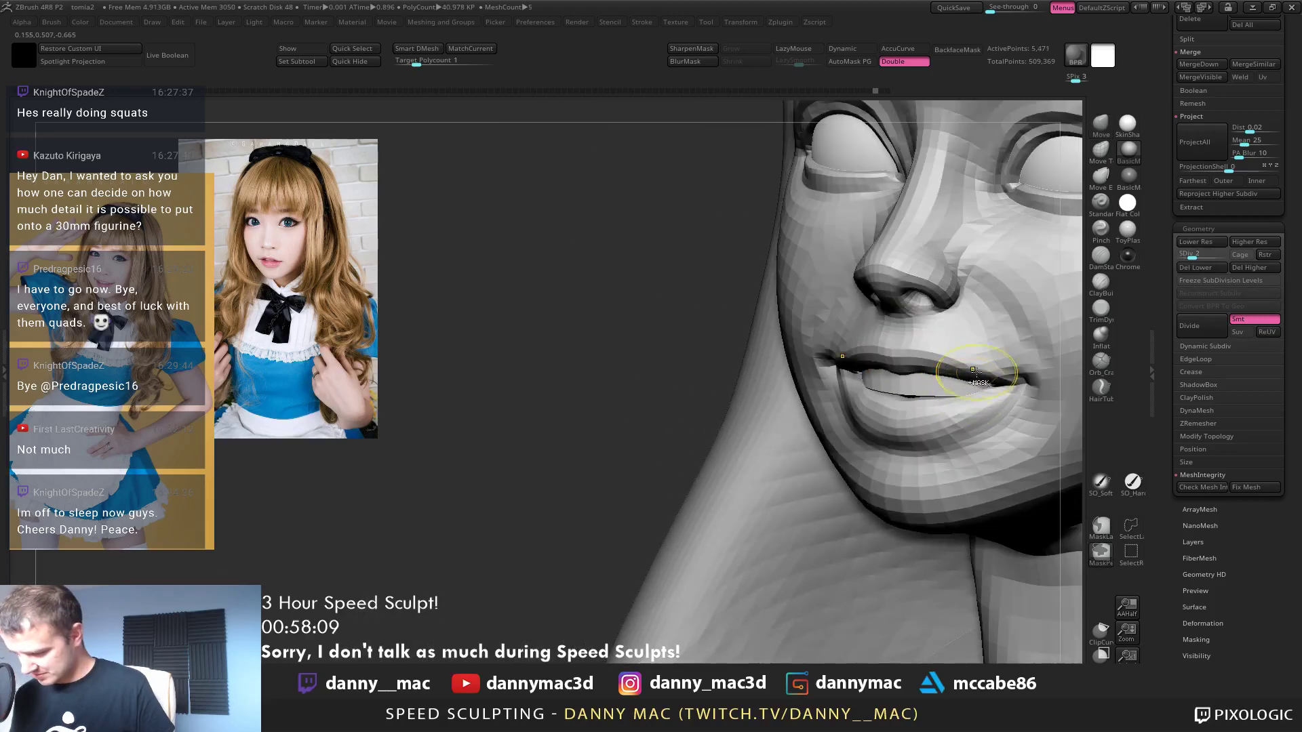
pyautogui.moveTo(976, 370)
pyautogui.keyDown('ctrl'); pyautogui.mouseDown(button='right')
pyautogui.moveTo(929, 333)
pyautogui.moveTo(878, 343)
pyautogui.moveTo(942, 339)
pyautogui.moveTo(983, 380)
pyautogui.mouseUp(button='right'); pyautogui.keyUp('ctrl')
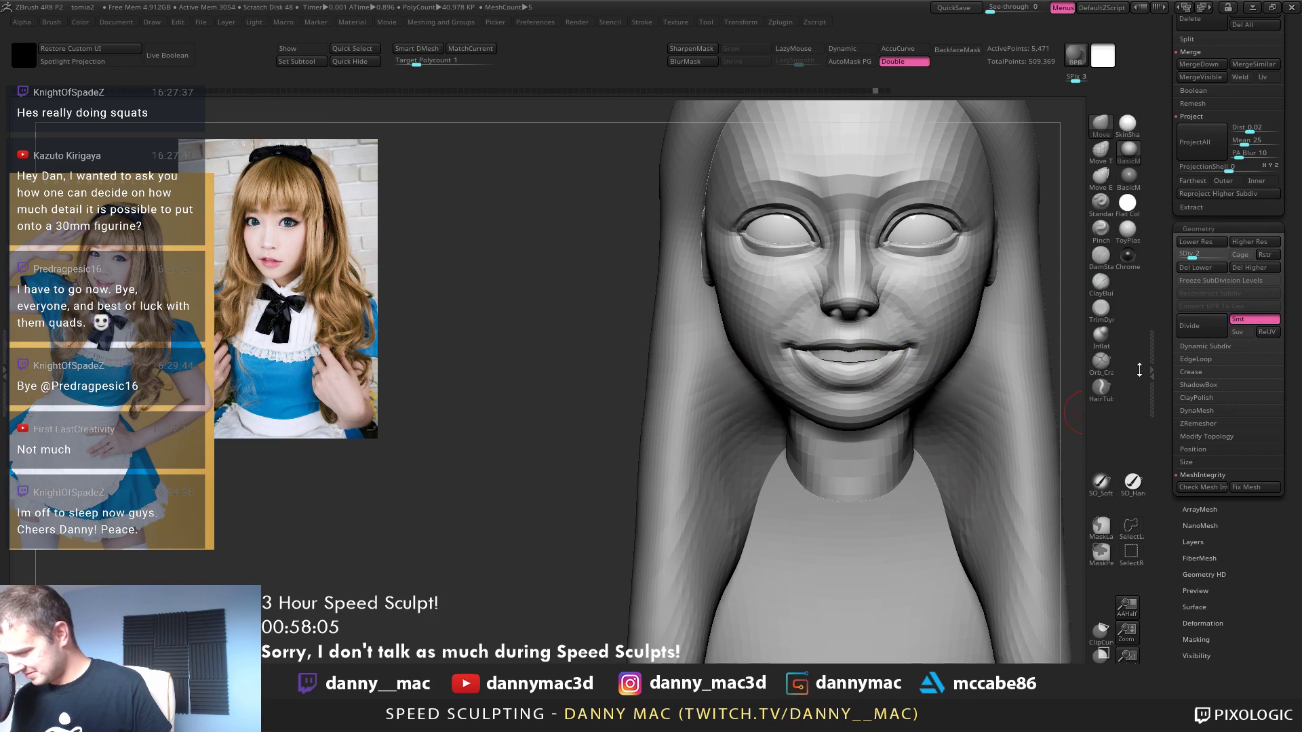
# Delete the head's other subdivision levels, then check its mesh integrity and fix the mesh
pyautogui.click(1219, 267)
pyautogui.click(1207, 488)
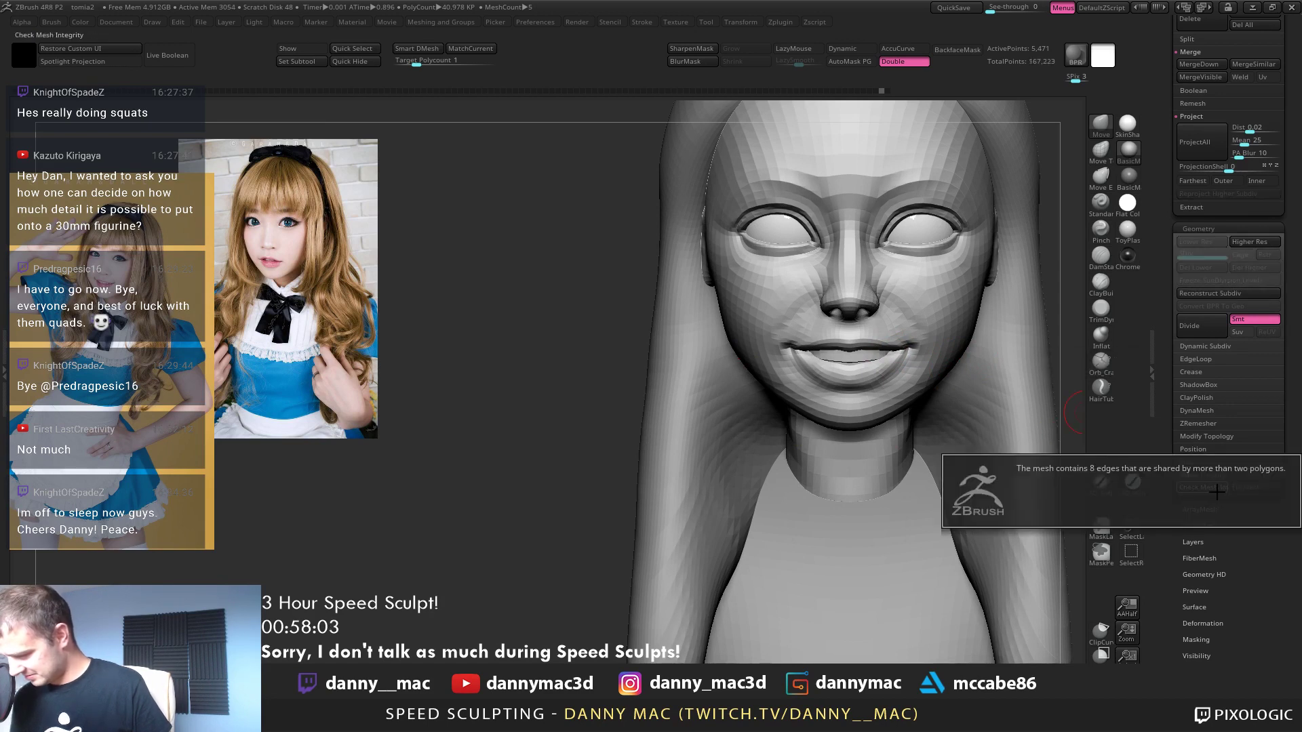
pyautogui.click(1241, 488)
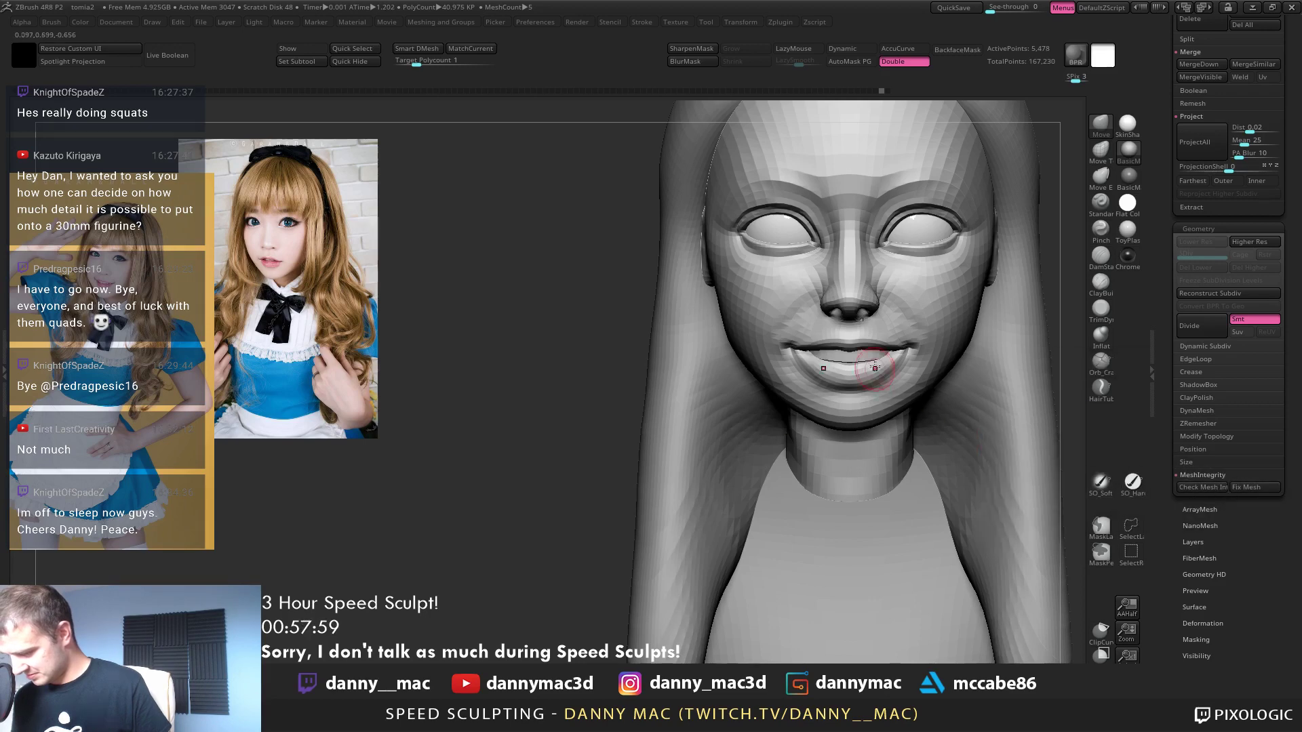
# Switch to the ZModeler brush at the small hole beneath the nostril and set its edge action to Bridge with two edges
pyautogui.keyDown('ctrl'); pyautogui.moveTo(885, 368); pyautogui.dragTo(1152, 406, button='right'); pyautogui.keyUp('ctrl')
pyautogui.keyDown('alt'); pyautogui.moveTo(817, 192); pyautogui.dragTo(779, 325, button='right'); pyautogui.keyUp('alt')
pyautogui.moveTo(685, 278)
pyautogui.keyDown('ctrl'); pyautogui.mouseDown(button='right')
pyautogui.moveTo(791, 295)
pyautogui.moveTo(732, 325)
pyautogui.mouseUp(button='right'); pyautogui.keyUp('ctrl')
pyautogui.press('b')
pyautogui.press('z')
pyautogui.press('m')
pyautogui.press('space')
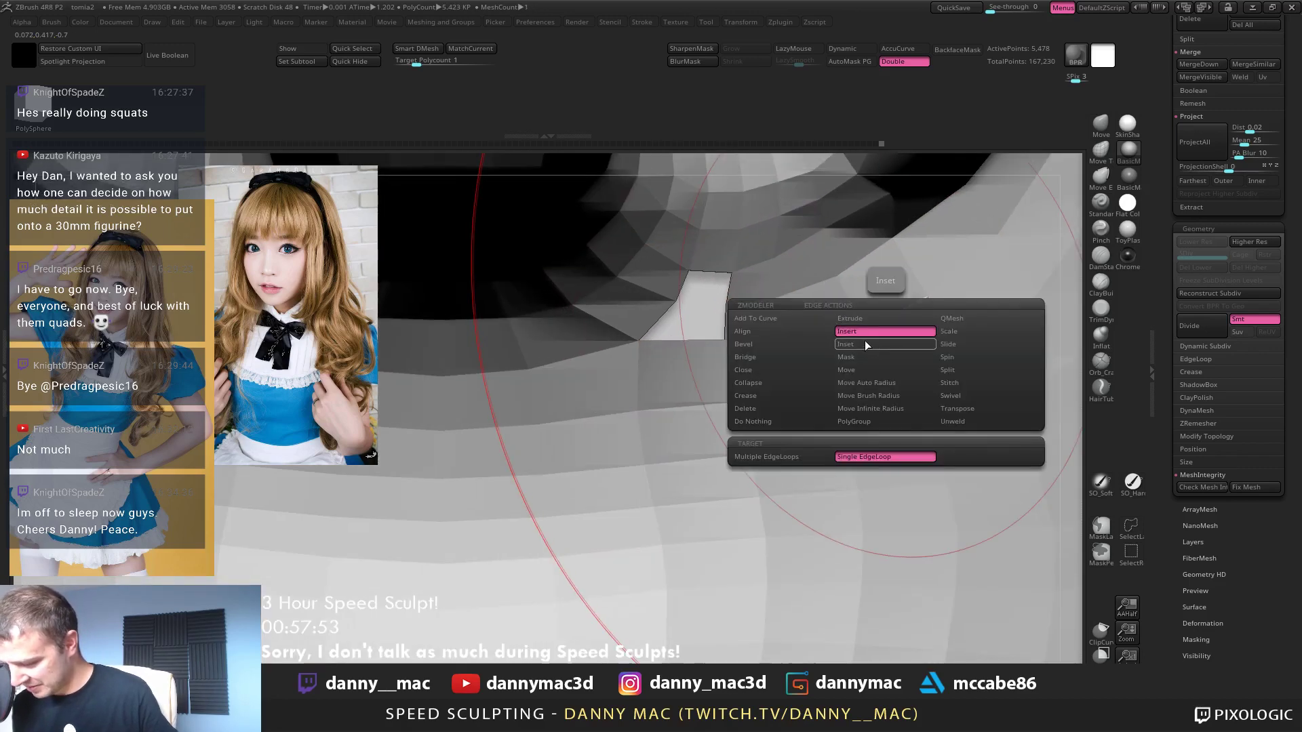
pyautogui.press('space')
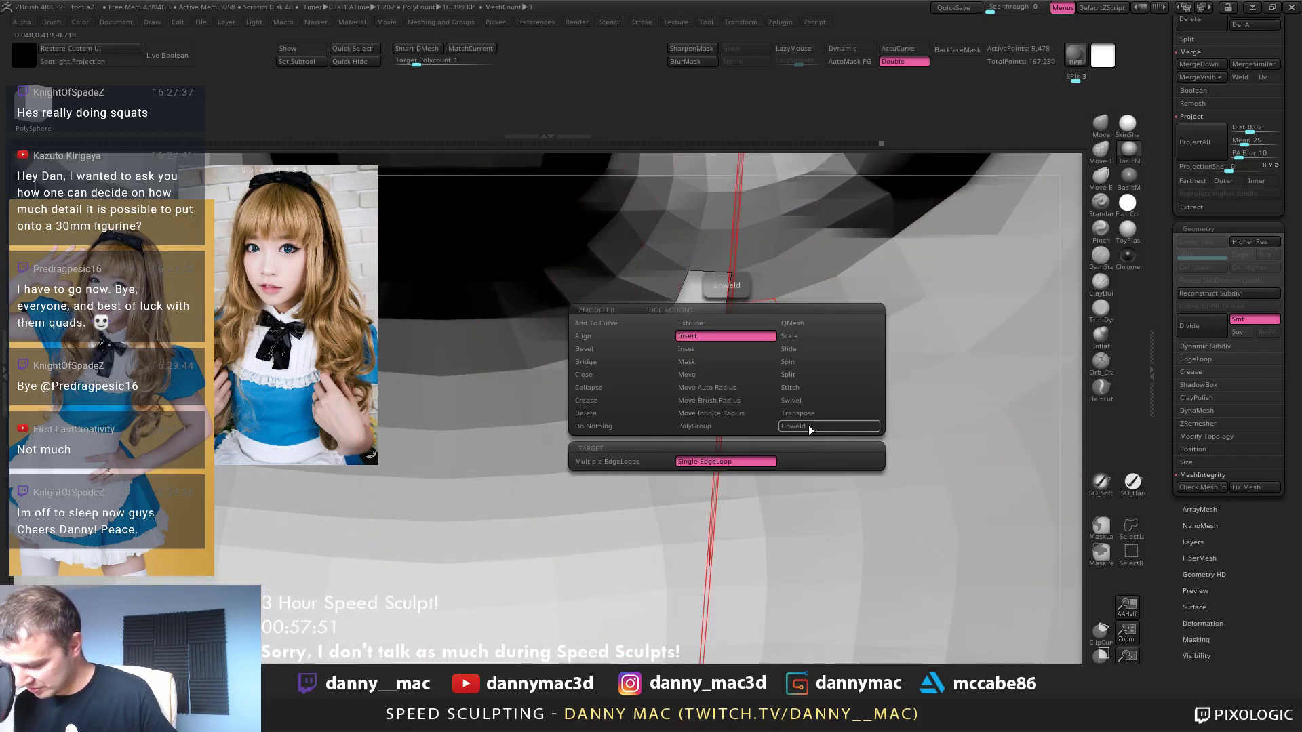
pyautogui.click(625, 365)
pyautogui.click(706, 461)
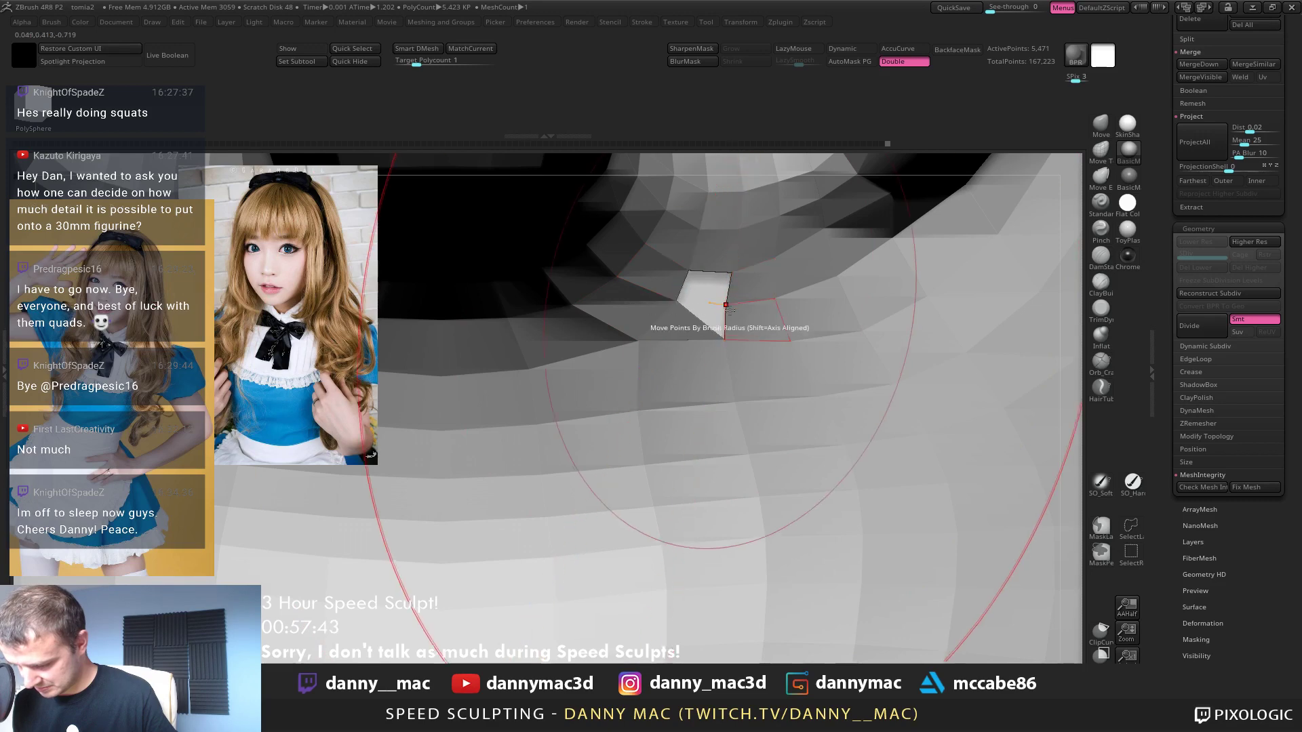
# Try bridging the edges of the small hole beneath the nostril and undo each attempt
pyautogui.moveTo(733, 296); pyautogui.dragTo(711, 331, button='right')
pyautogui.hotkey('ctrl', 'z')
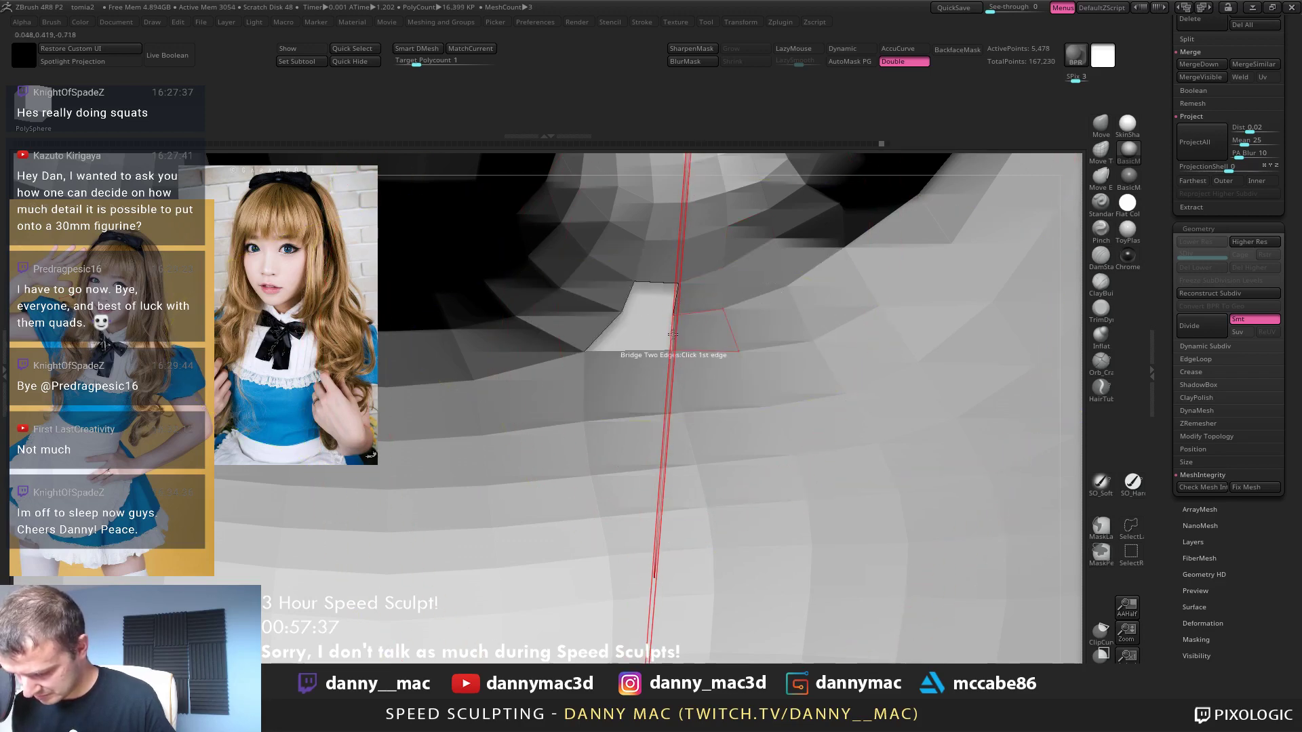
pyautogui.click(604, 326)
pyautogui.click(672, 331)
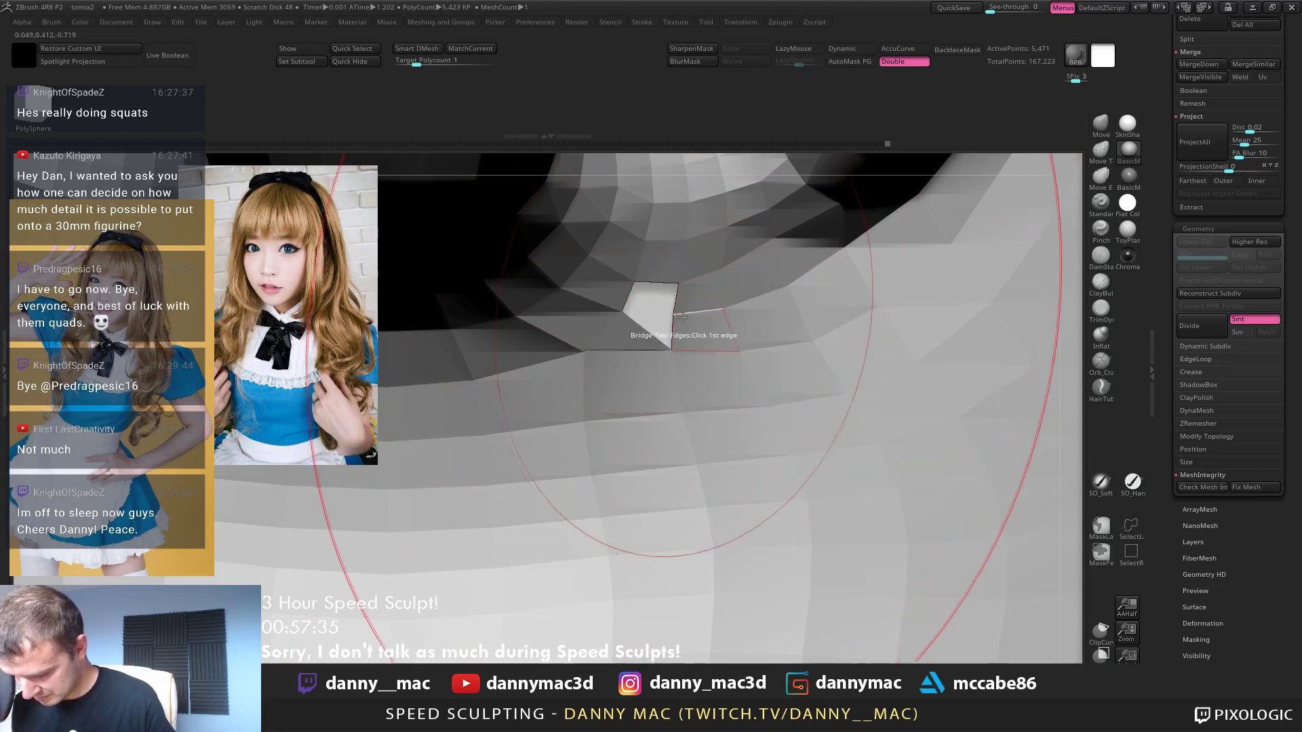
pyautogui.moveTo(684, 323); pyautogui.dragTo(291, 384, button='right')
pyautogui.hotkey('ctrl', 'z')
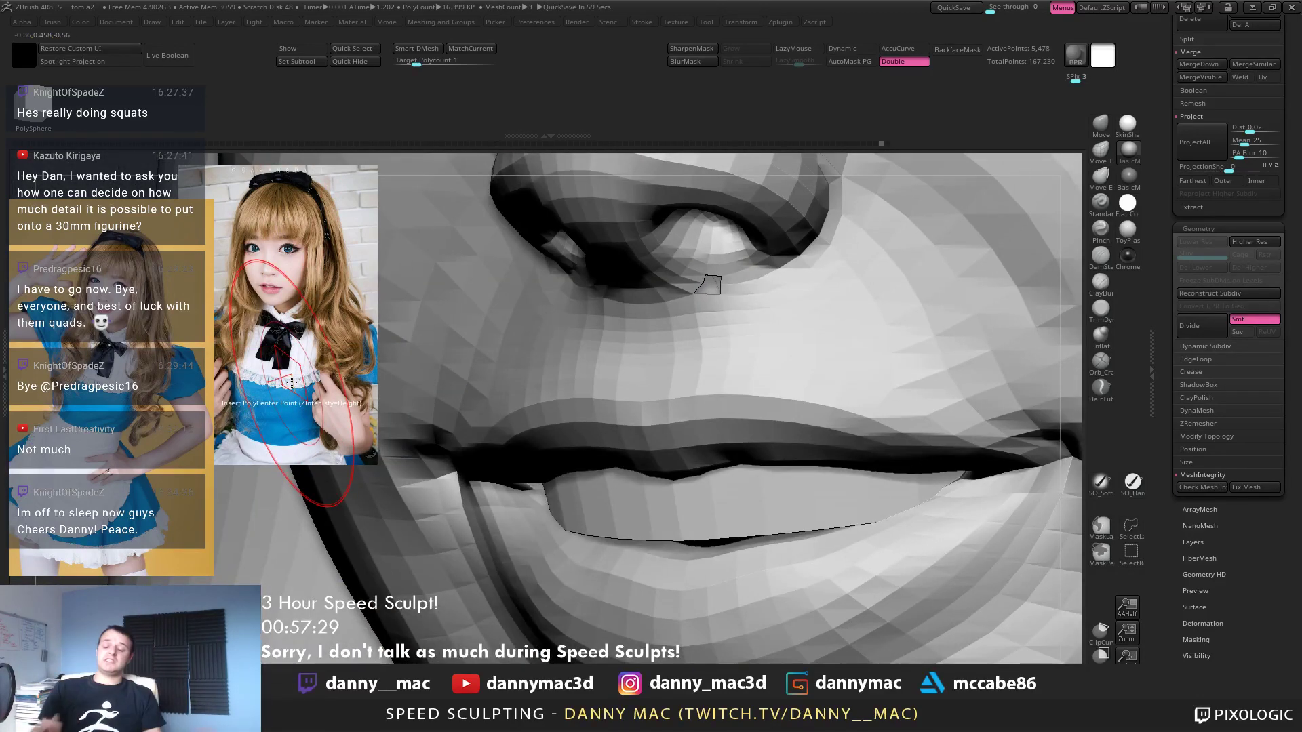
# Close the small hole beneath the nostril with the ZModeler brush
pyautogui.moveTo(828, 407); pyautogui.dragTo(805, 451, button='right')
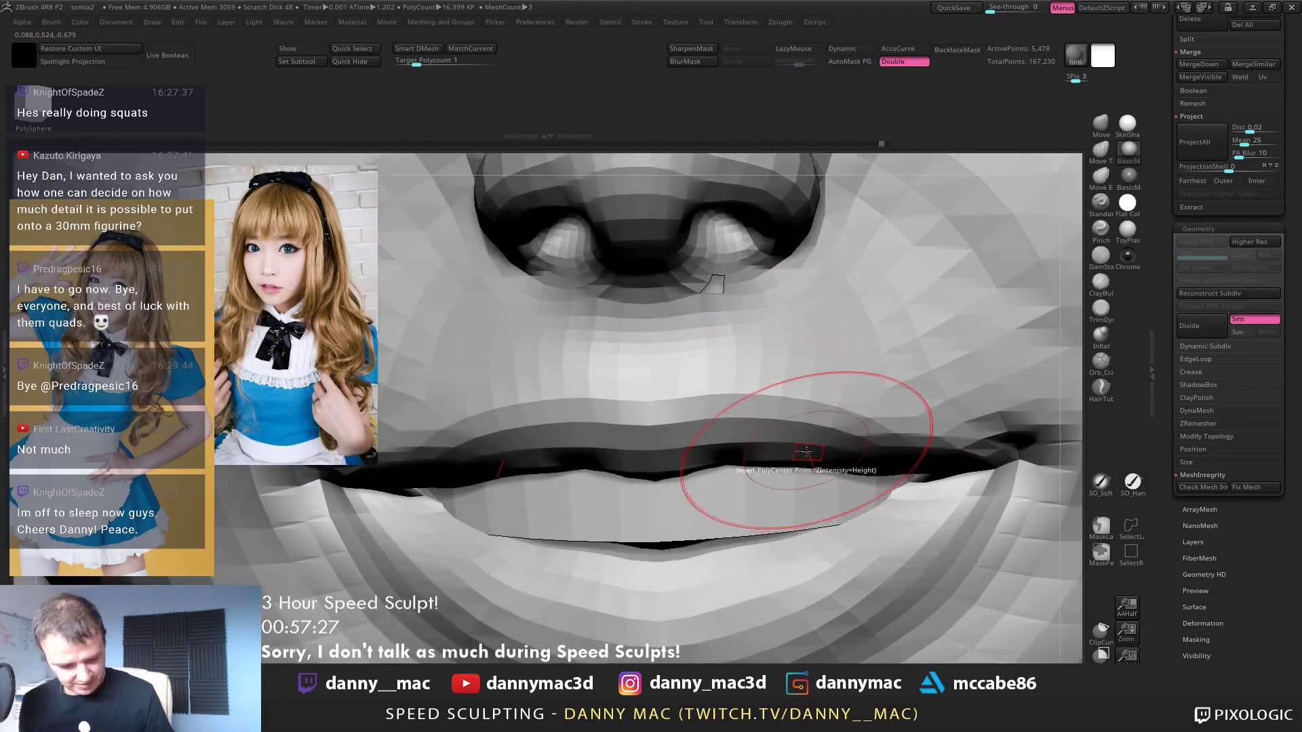
pyautogui.keyDown('alt'); pyautogui.click(856, 430); pyautogui.keyUp('alt')
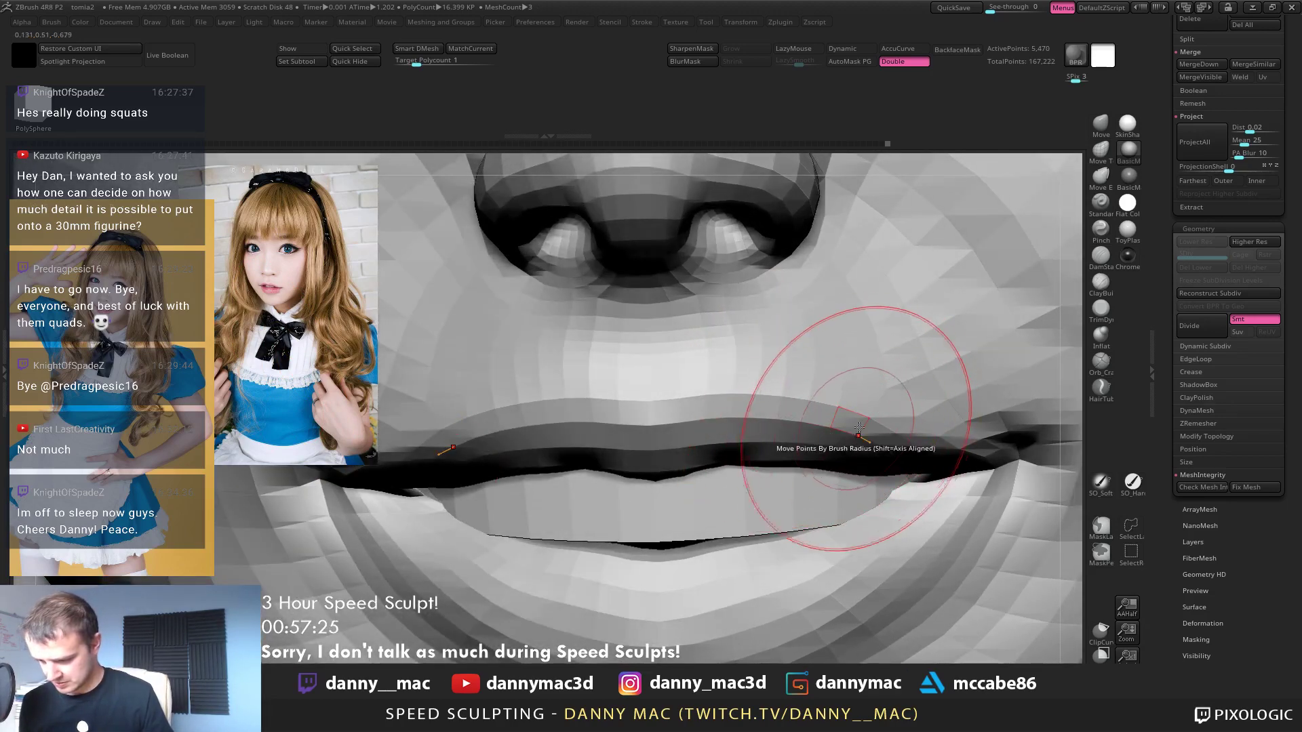
pyautogui.keyDown('ctrl'); pyautogui.moveTo(855, 407); pyautogui.dragTo(468, 329, button='right'); pyautogui.keyUp('ctrl')
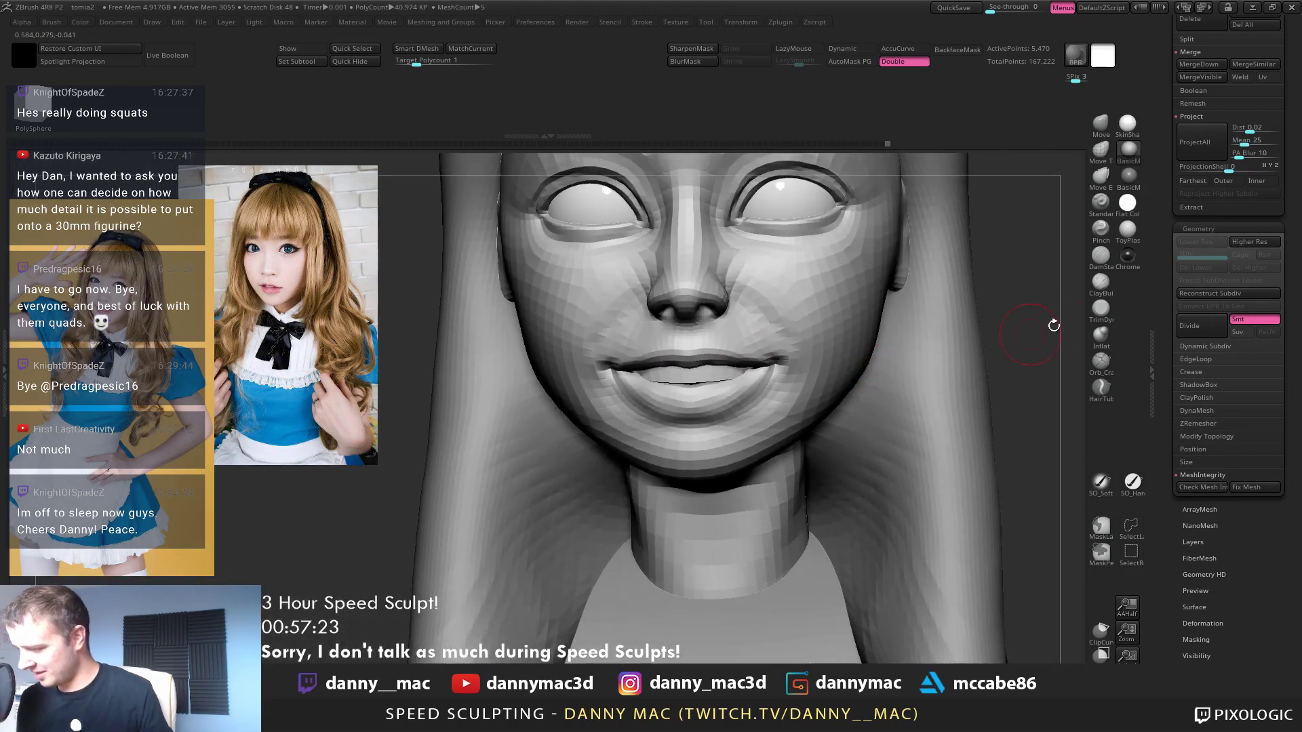
pyautogui.moveTo(1294, 306); pyautogui.dragTo(1294, 454)
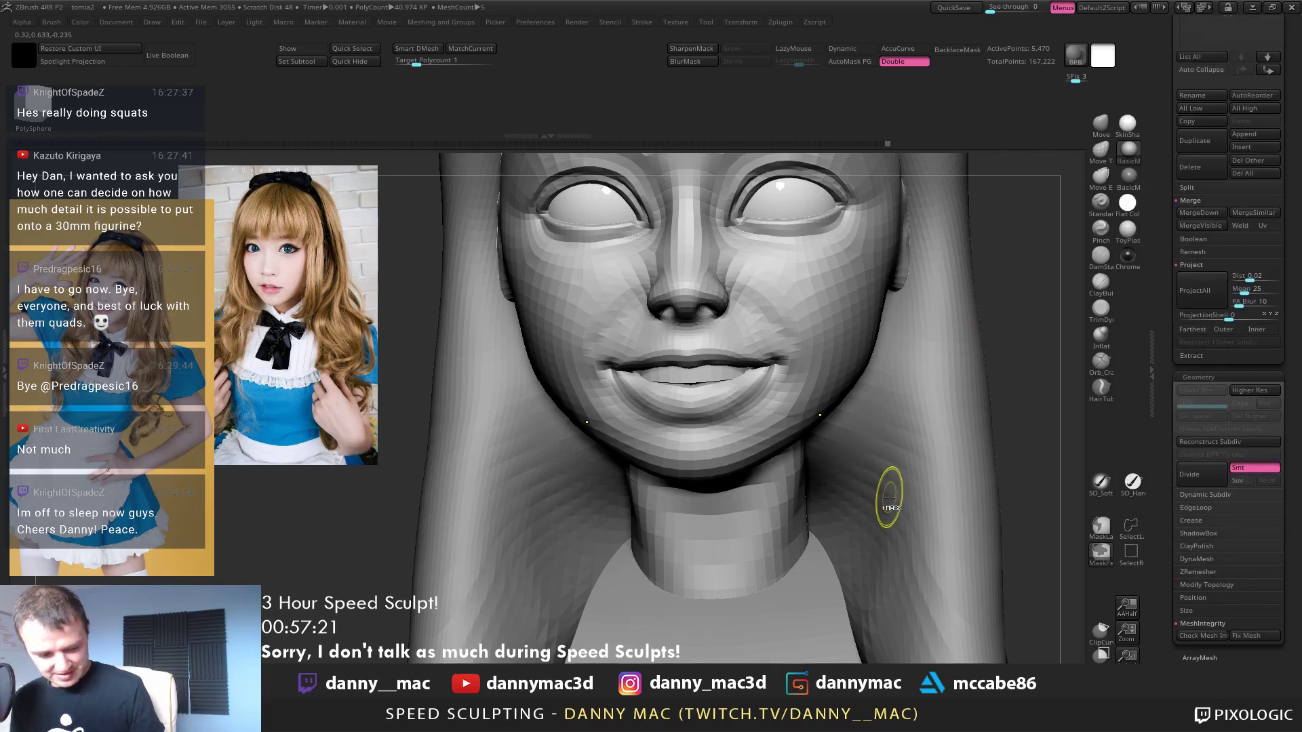
pyautogui.keyDown('ctrl'); pyautogui.moveTo(903, 497); pyautogui.dragTo(851, 332, button='right'); pyautogui.keyUp('ctrl')
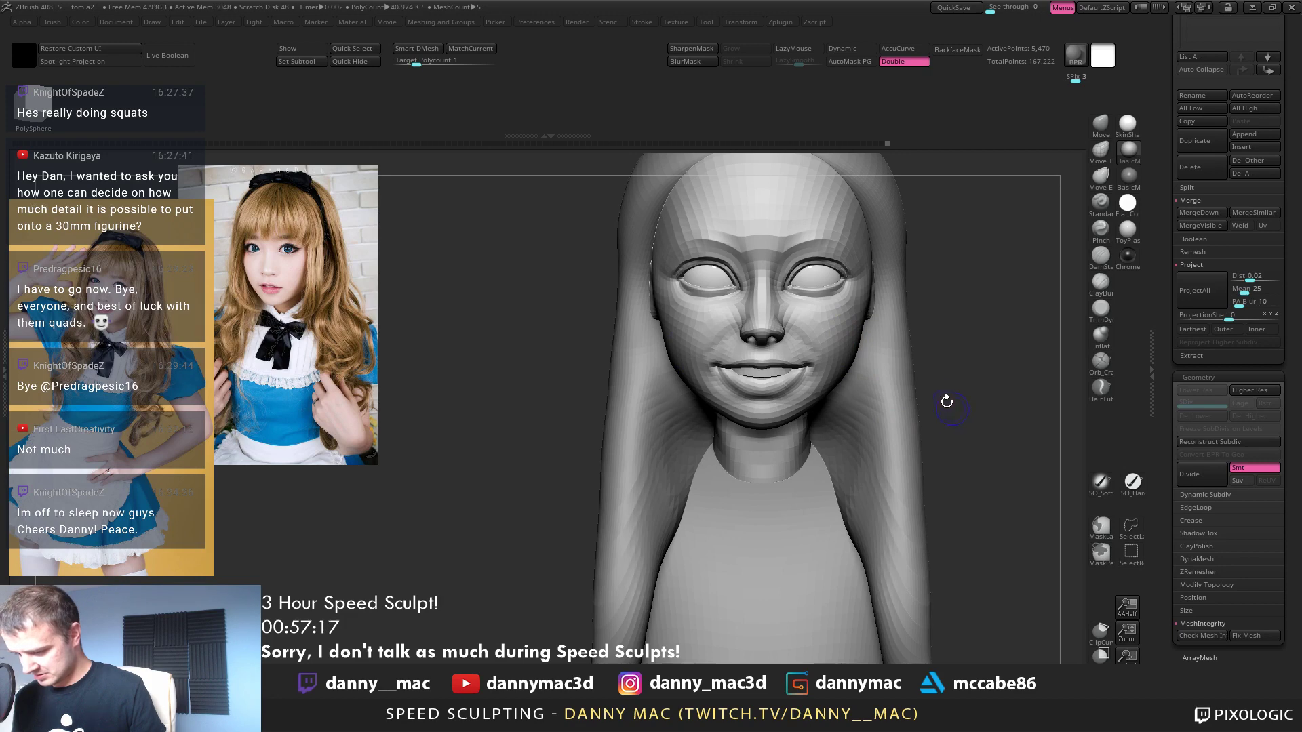
pyautogui.moveTo(947, 401)
pyautogui.mouseDown()
pyautogui.moveTo(837, 343)
pyautogui.moveTo(814, 307)
pyautogui.mouseUp()
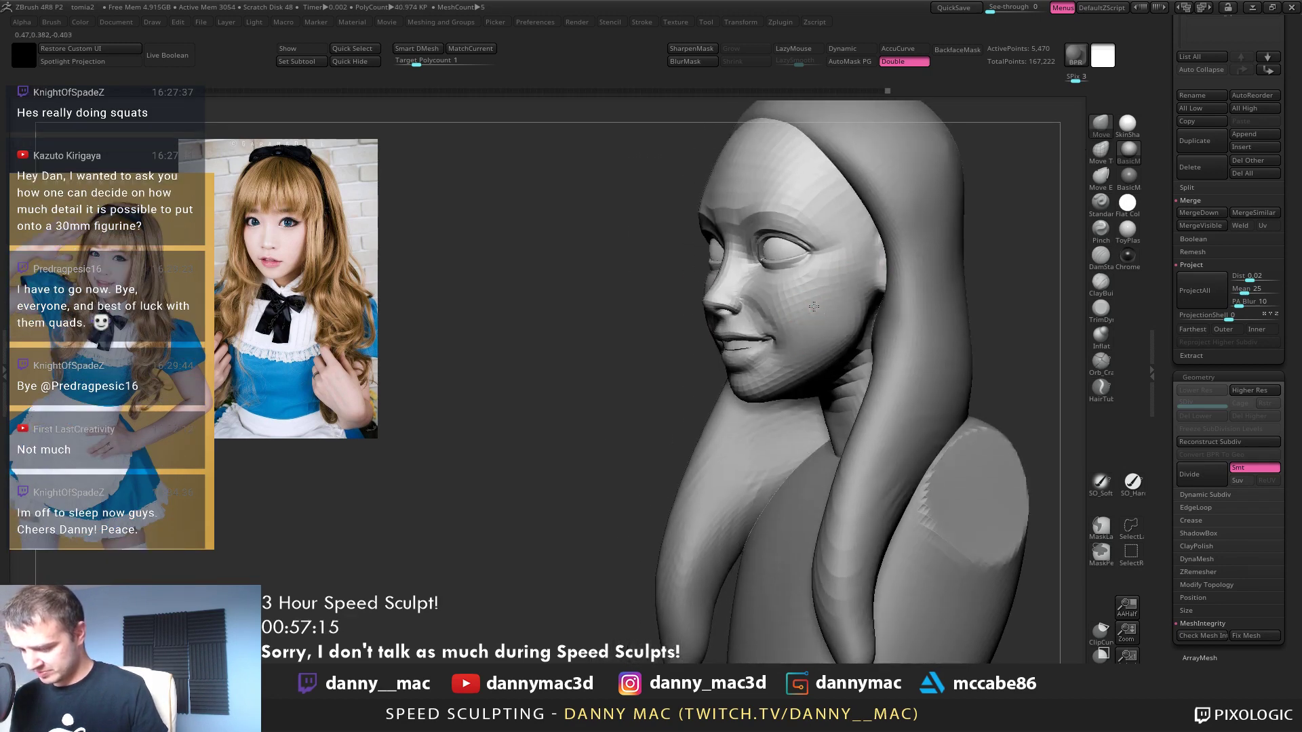
# Try subdividing the head and reconstructing its lower subdivision levels, undoing the changes
pyautogui.moveTo(814, 307)
pyautogui.mouseDown(button='right')
pyautogui.moveTo(845, 292)
pyautogui.moveTo(812, 316)
pyautogui.mouseUp(button='right')
pyautogui.hotkey('ctrl', 'd')
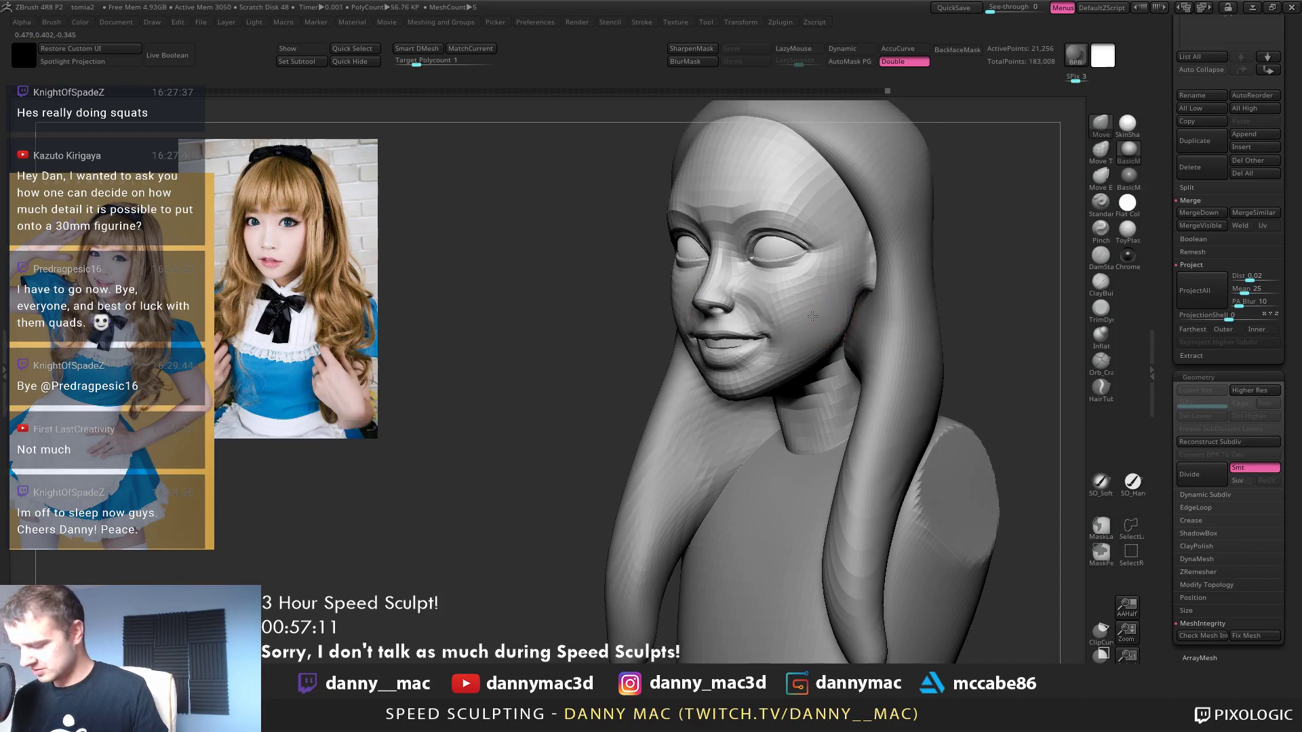
pyautogui.hotkey('ctrl', 'z')
pyautogui.click(1201, 442)
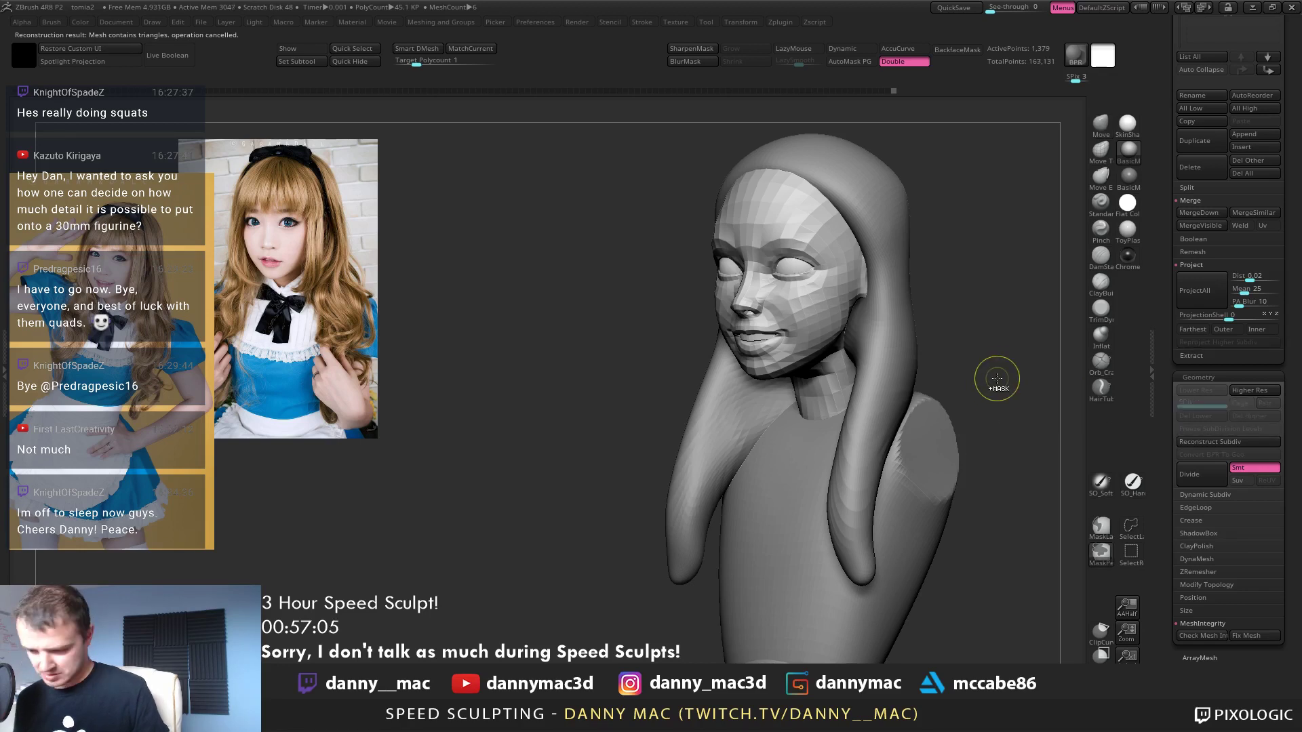
pyautogui.hotkey('ctrl', 'z')
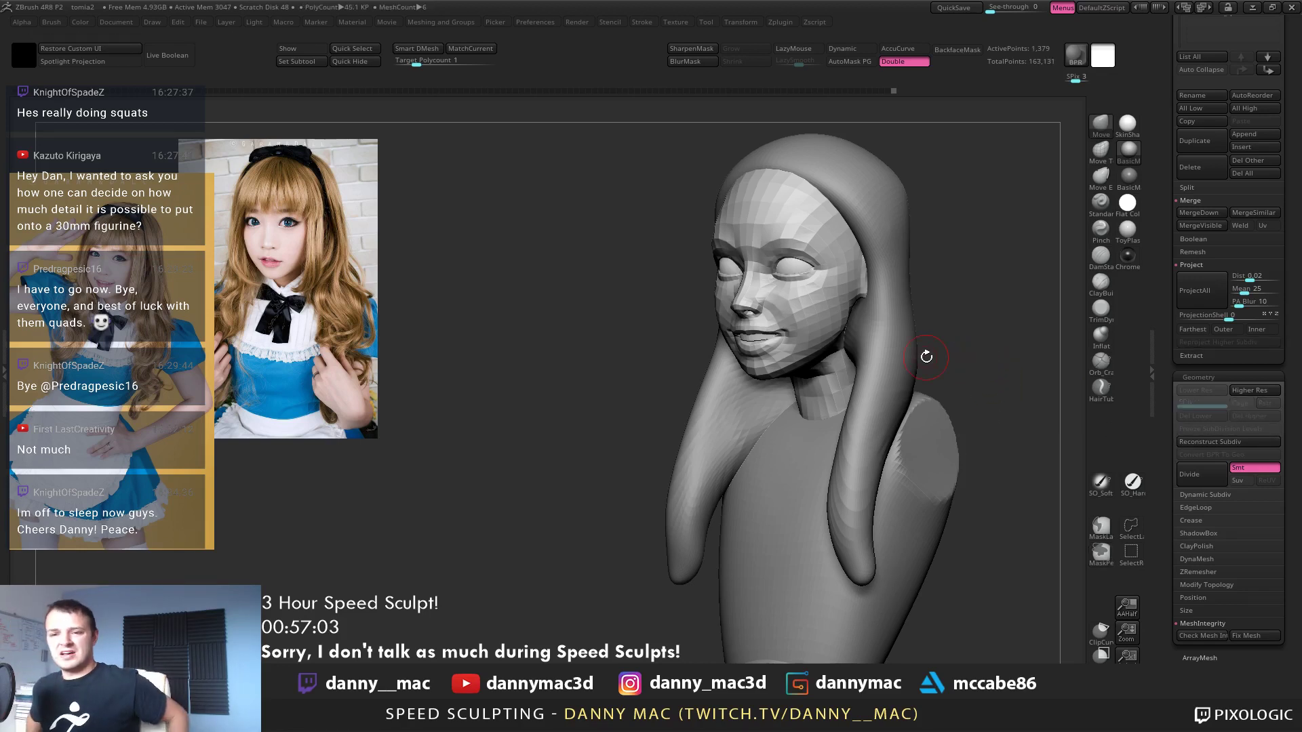
# Subdivide the retopologized head four times
pyautogui.moveTo(1164, 354); pyautogui.dragTo(1159, 563)
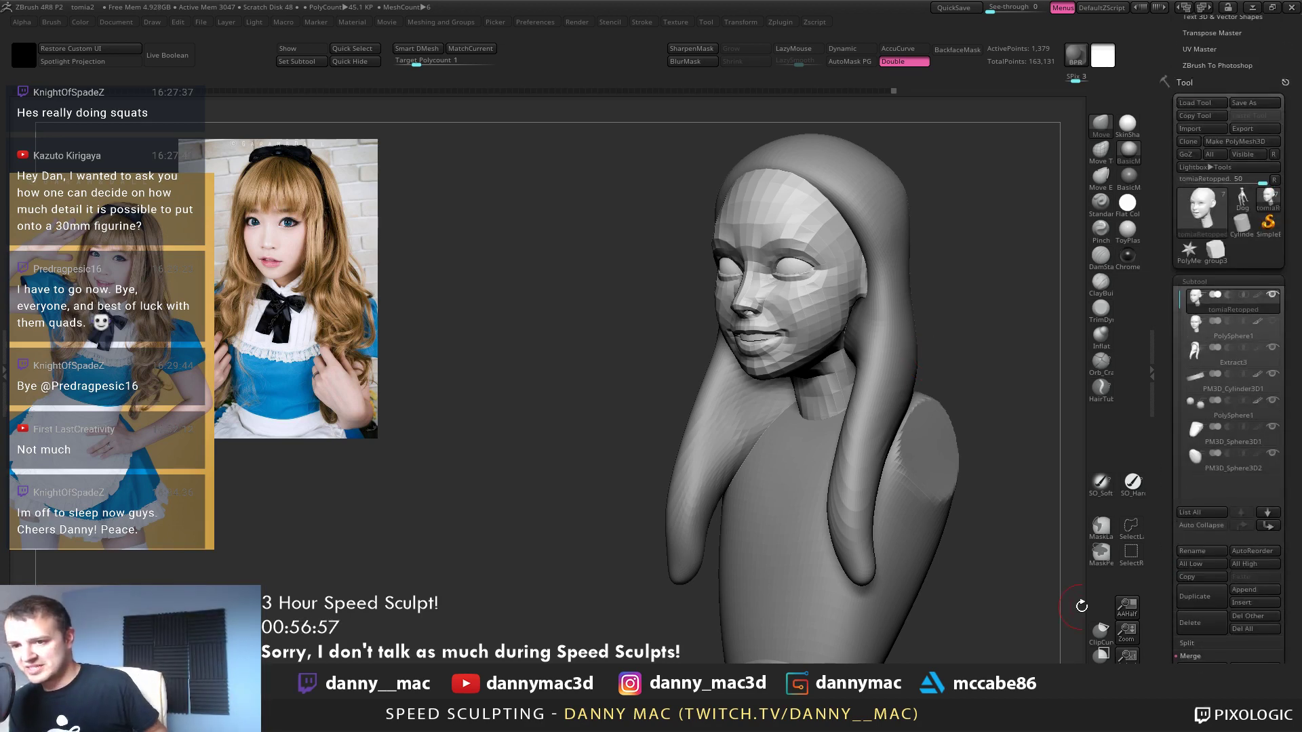
pyautogui.moveTo(1169, 470); pyautogui.dragTo(1168, 406)
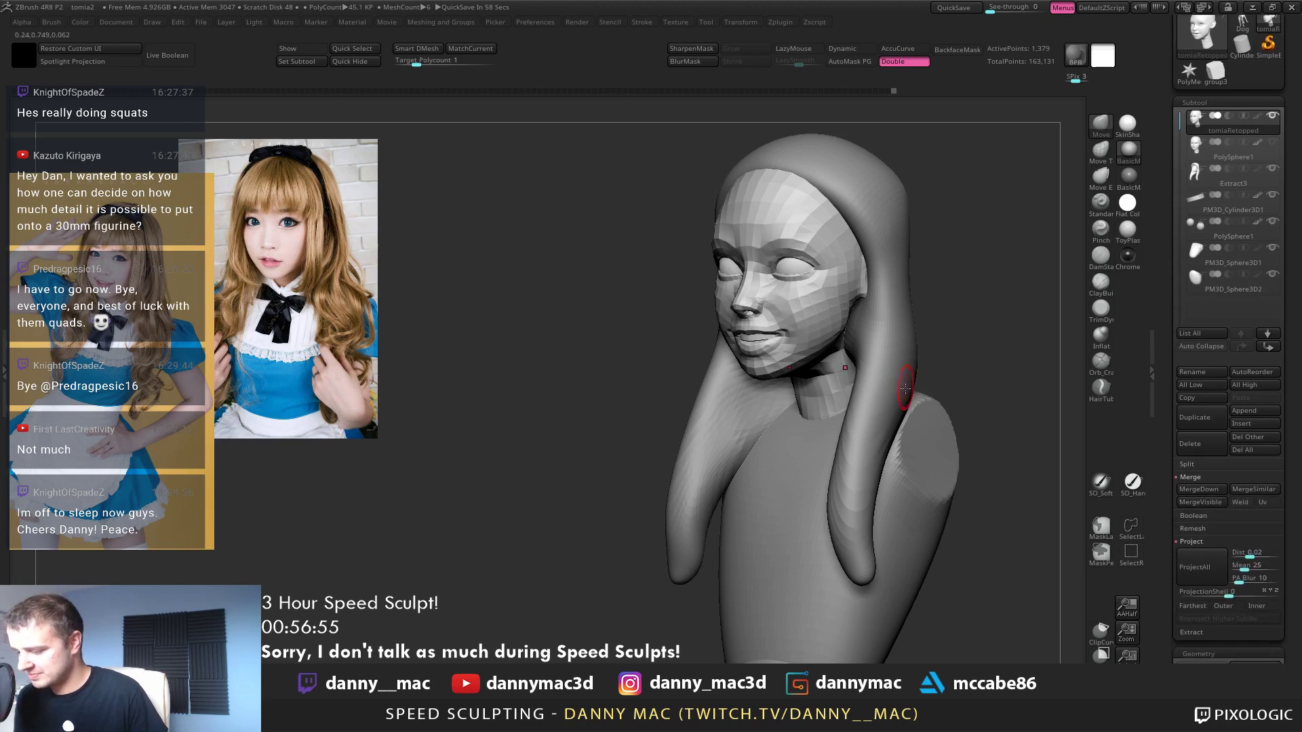
pyautogui.moveTo(1004, 637); pyautogui.dragTo(980, 652)
pyautogui.hotkey('ctrl', 'd')
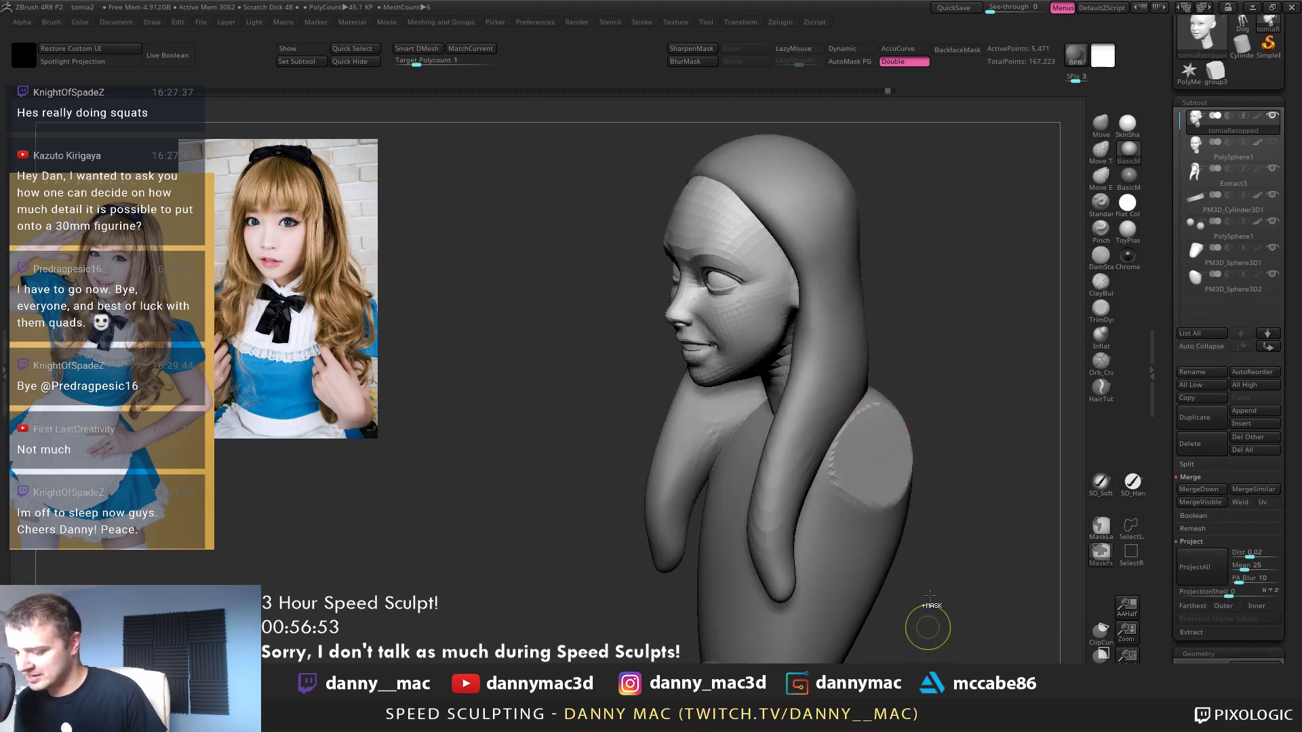
pyautogui.hotkey('ctrl', 'd')
pyautogui.hotkey('ctrl', 'd')
# Adjust the cheek beside the mouth corner with the Move brush, stepping between the head's subdivision levels
pyautogui.moveTo(872, 421)
pyautogui.mouseDown(button='right')
pyautogui.moveTo(904, 369)
pyautogui.moveTo(883, 356)
pyautogui.moveTo(875, 402)
pyautogui.mouseUp(button='right')
pyautogui.moveTo(847, 316)
pyautogui.mouseDown(button='right')
pyautogui.moveTo(782, 277)
pyautogui.moveTo(802, 316)
pyautogui.moveTo(793, 298)
pyautogui.moveTo(806, 281)
pyautogui.moveTo(785, 313)
pyautogui.moveTo(770, 395)
pyautogui.moveTo(785, 389)
pyautogui.mouseUp(button='right')
pyautogui.hotkey('ctrl', 's')
pyautogui.moveTo(786, 390); pyautogui.dragTo(790, 394)
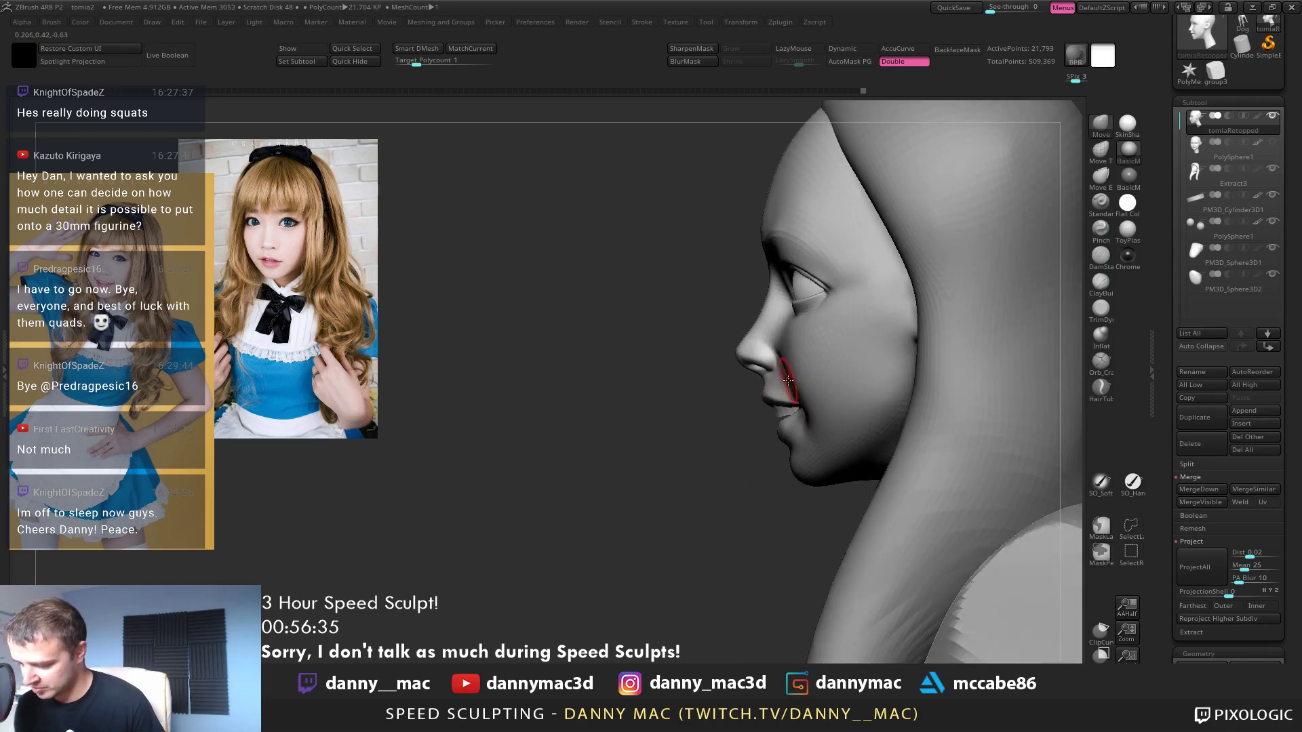
pyautogui.moveTo(788, 381)
pyautogui.mouseDown(button='right')
pyautogui.moveTo(768, 343)
pyautogui.moveTo(826, 347)
pyautogui.moveTo(822, 276)
pyautogui.moveTo(817, 318)
pyautogui.mouseUp(button='right')
pyautogui.hotkey('shift', 'd')
pyautogui.press('d')
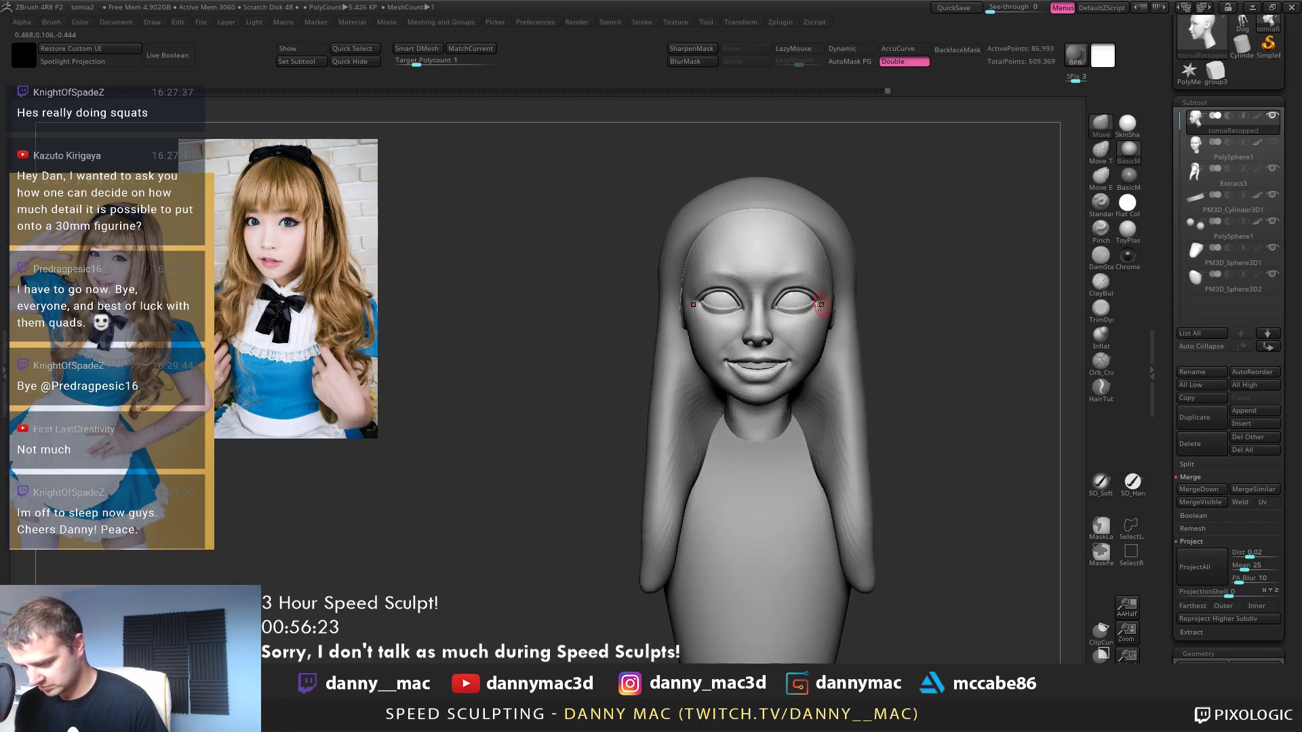
# Make the eyeballs the active subtool and set the paint colour to black
pyautogui.keyDown('alt'); pyautogui.click(793, 324); pyautogui.keyUp('alt')
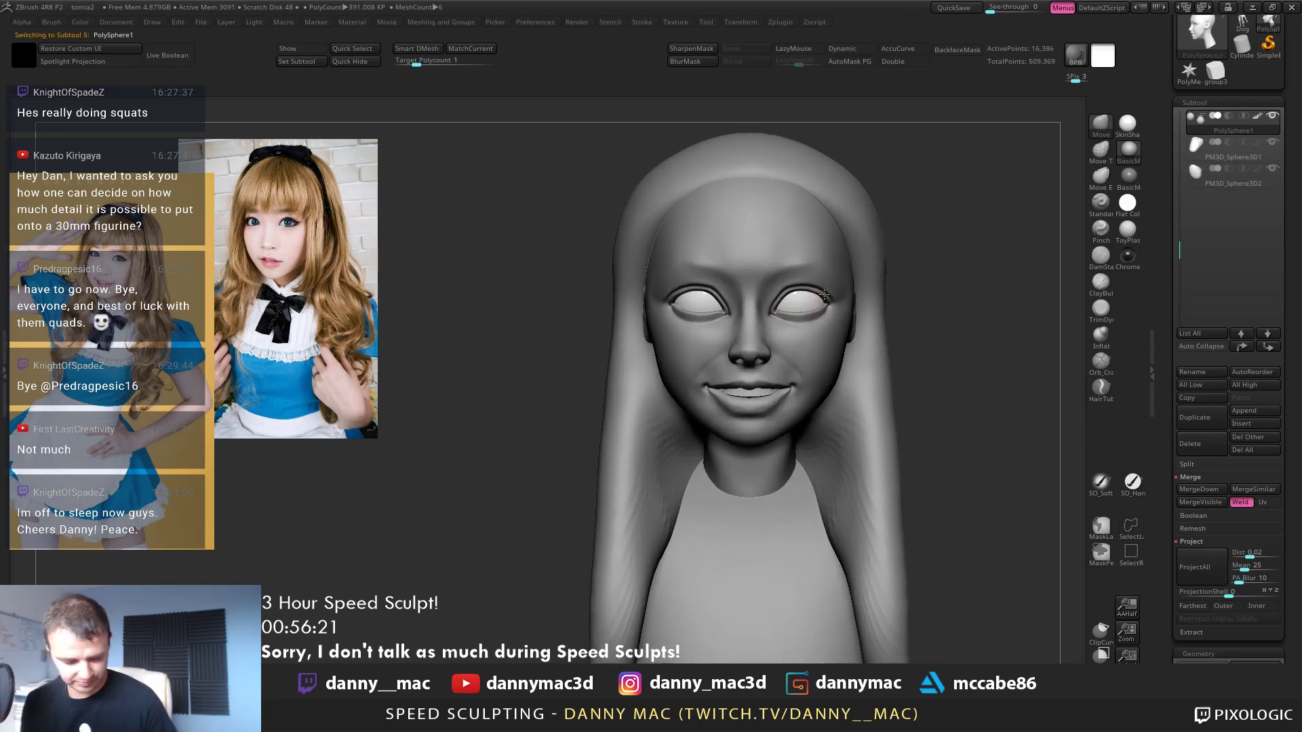
pyautogui.press('space')
pyautogui.click(663, 401)
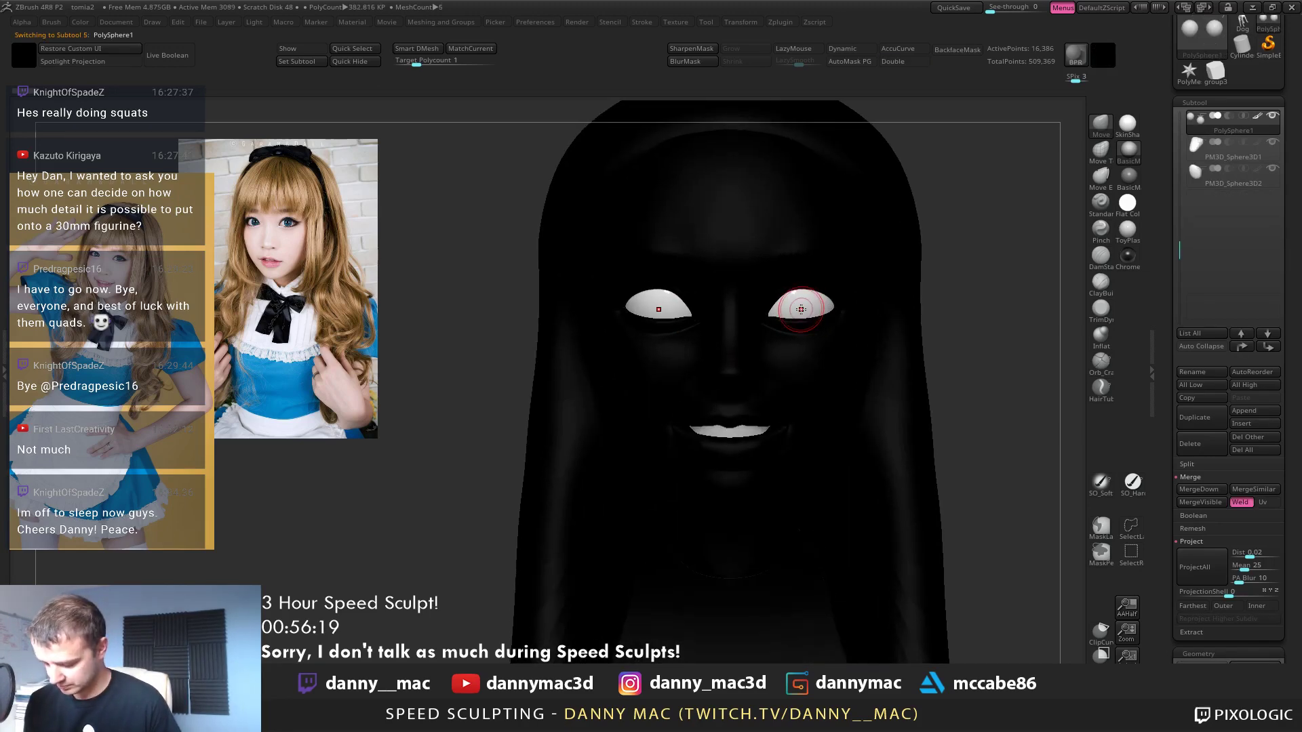
pyautogui.press('space')
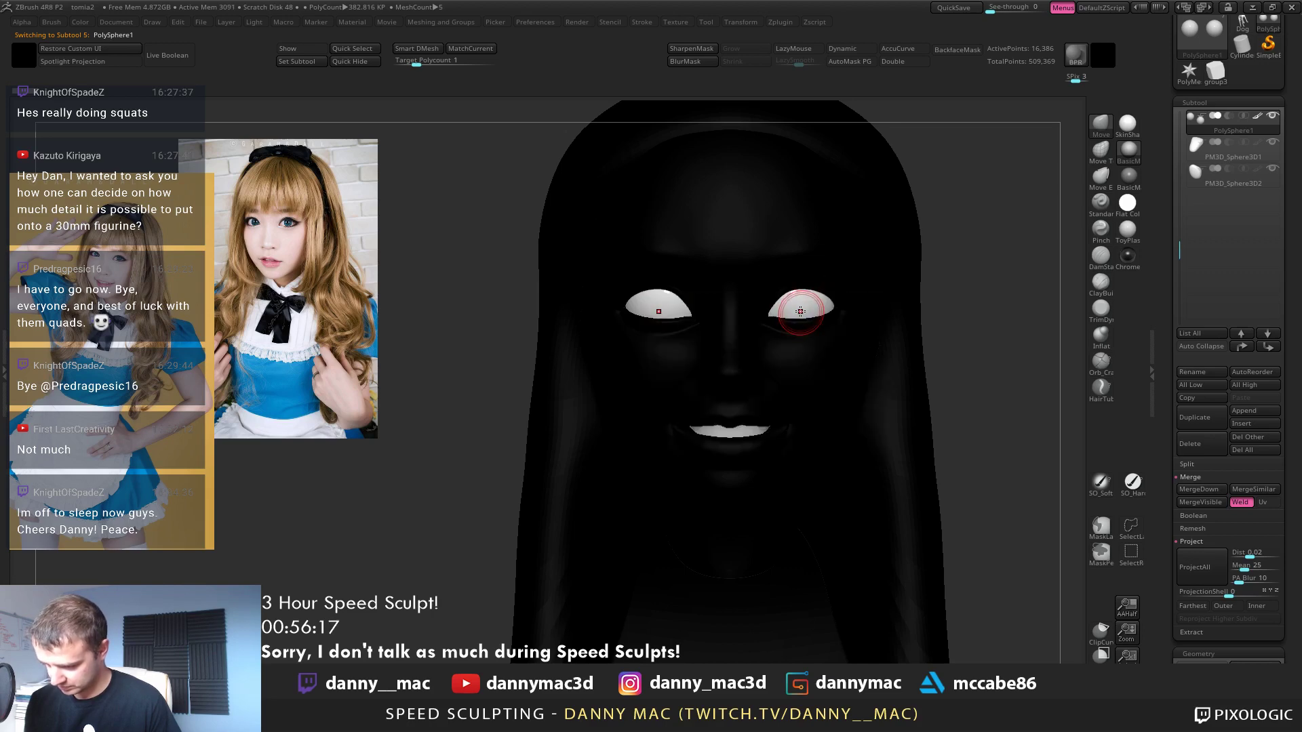
pyautogui.press('space')
pyautogui.press('space')
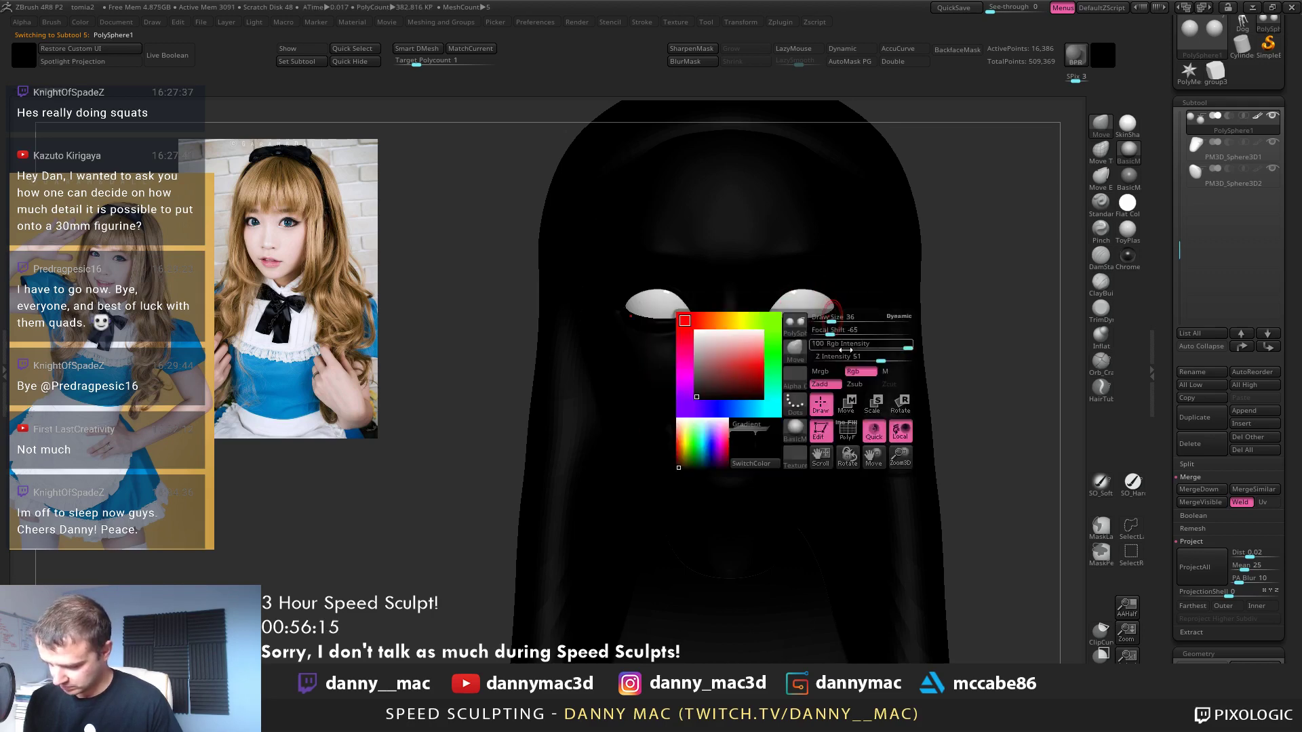
# Set up the Standard brush for Rgb-only painting with LazyMouse and Zadd off, and raise its Rgb Intensity
pyautogui.press('l')
pyautogui.press('space')
pyautogui.click(871, 416)
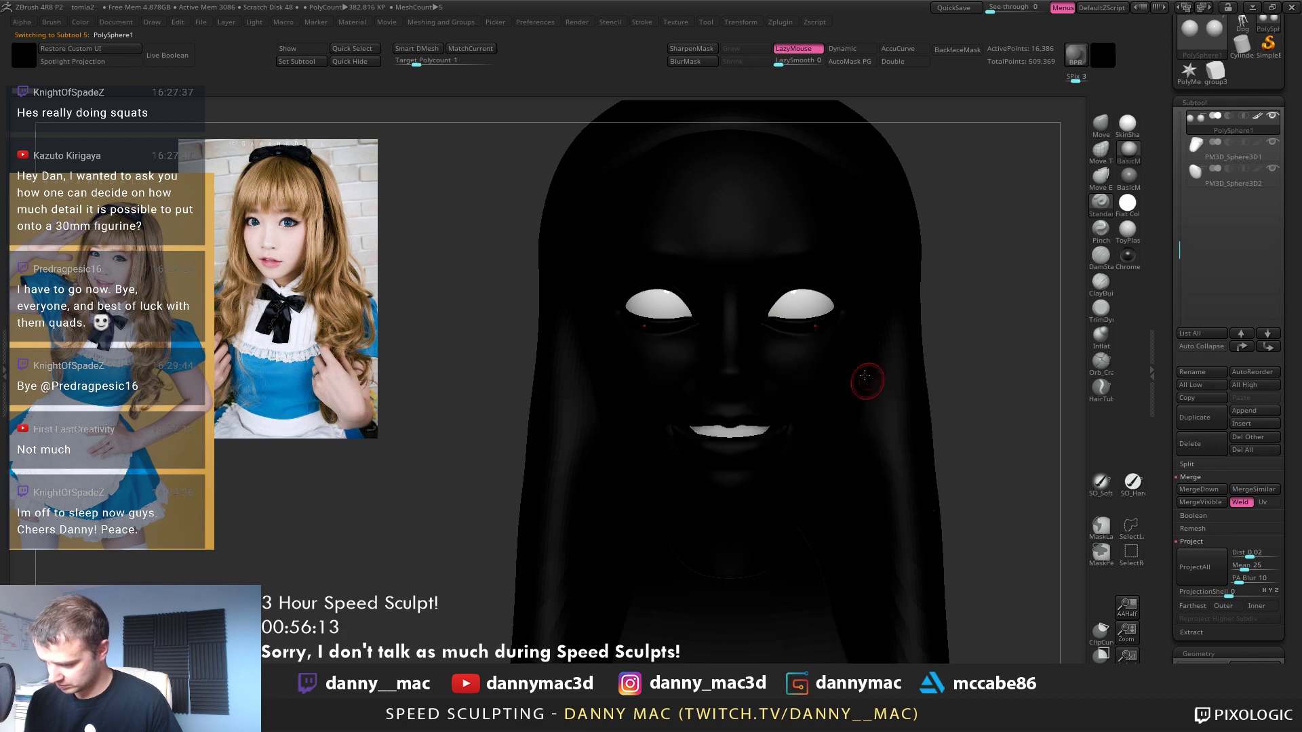
pyautogui.press('space')
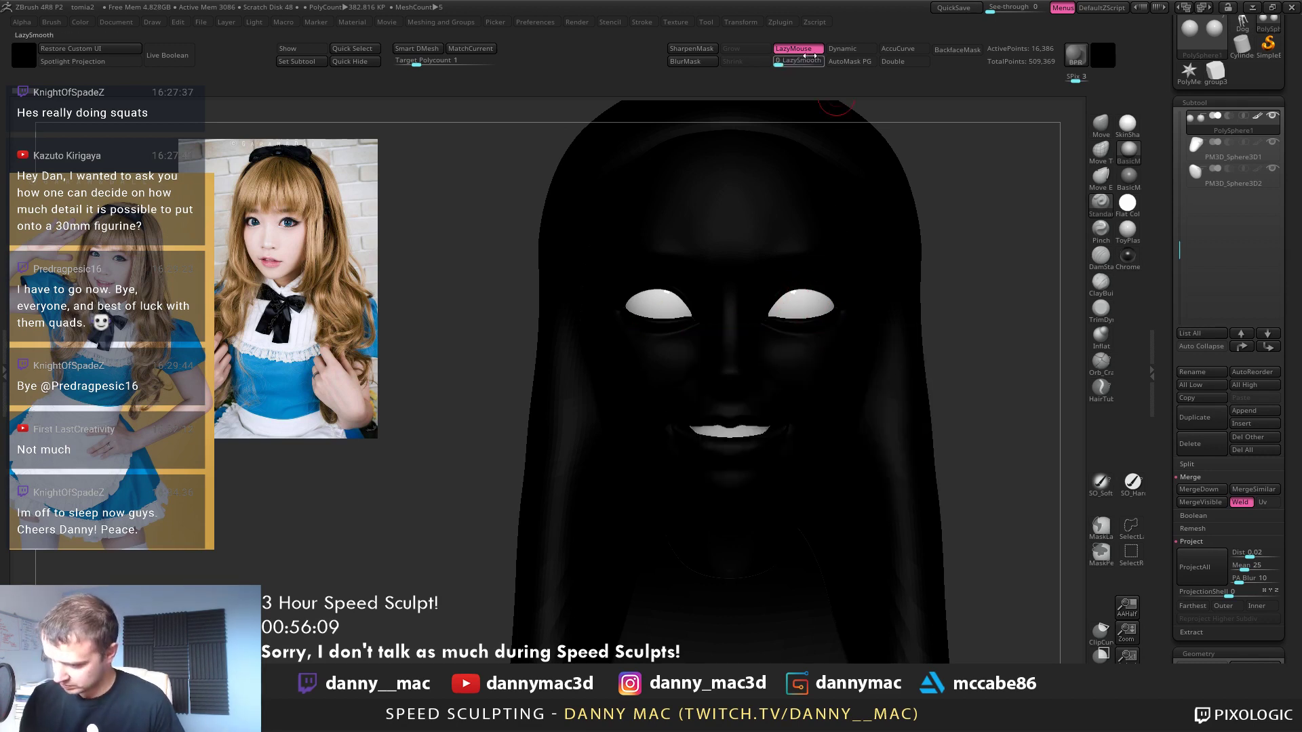
pyautogui.press('l')
pyautogui.press('space')
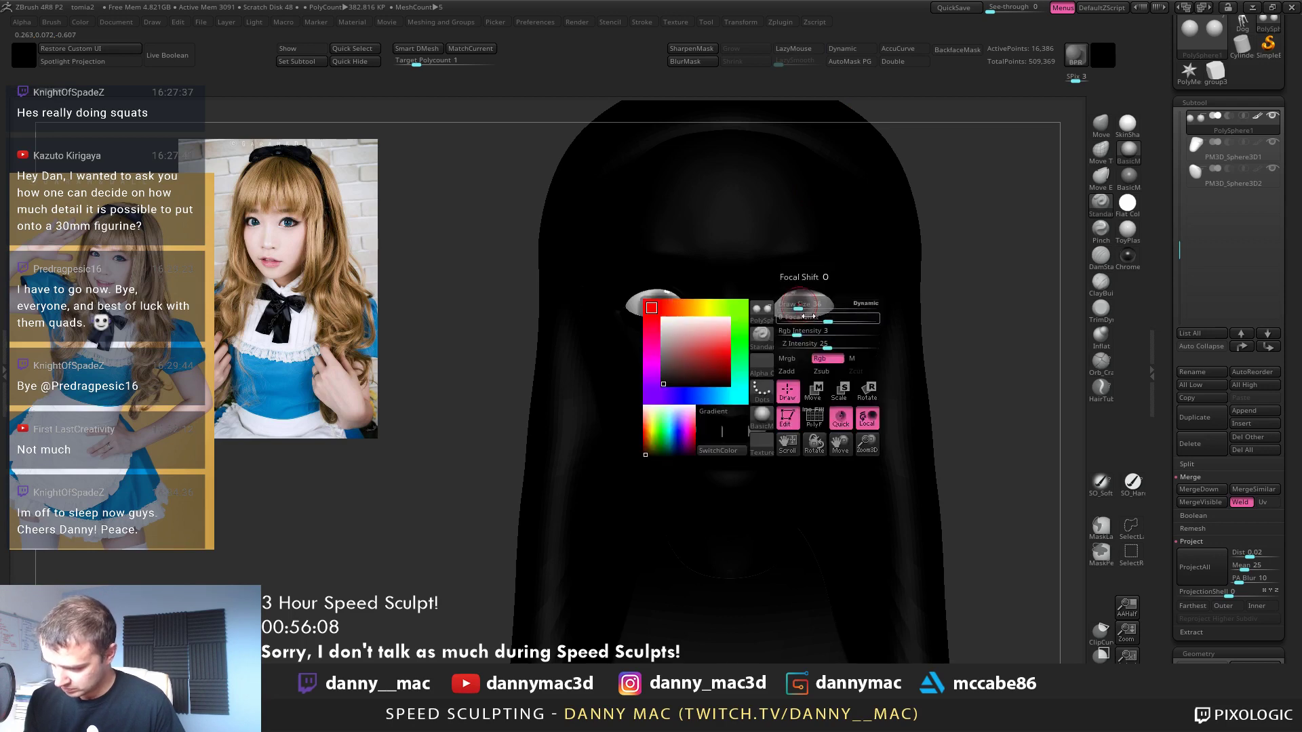
pyautogui.moveTo(804, 330); pyautogui.dragTo(851, 331)
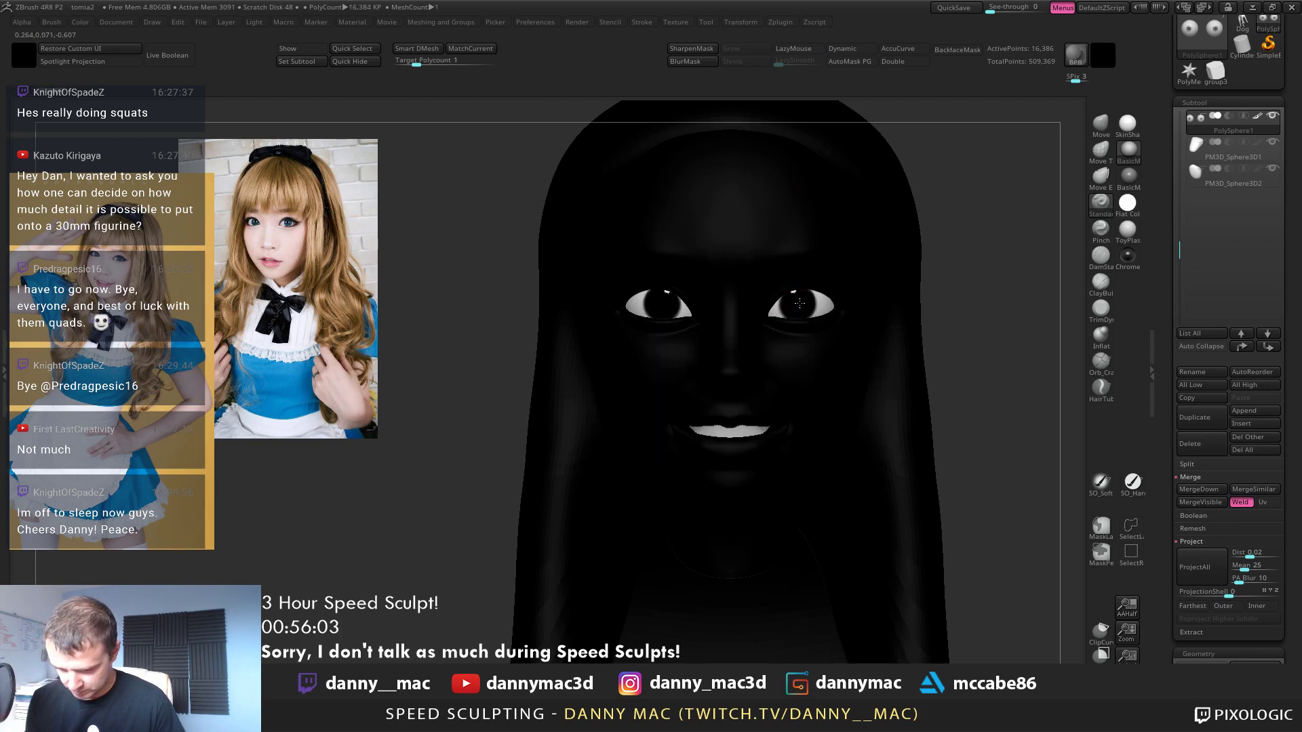
# Try painting black pupils onto the centres of the eyeballs, then undo the paint strokes
pyautogui.moveTo(804, 305); pyautogui.dragTo(801, 305)
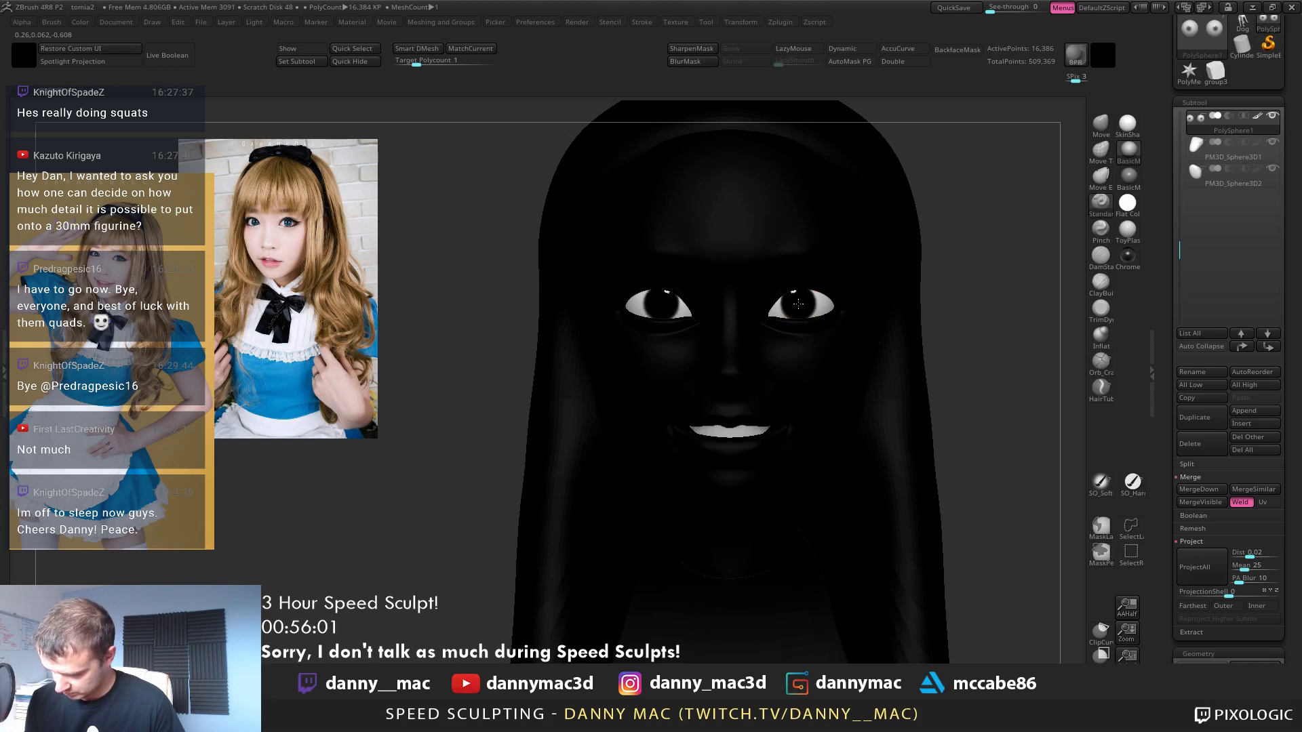
pyautogui.hotkey('shift', 'f')
pyautogui.moveTo(803, 304)
pyautogui.keyDown('alt'); pyautogui.mouseDown(button='right')
pyautogui.moveTo(895, 296)
pyautogui.moveTo(800, 302)
pyautogui.moveTo(840, 306)
pyautogui.mouseUp(button='right'); pyautogui.keyUp('alt')
pyautogui.hotkey('ctrl', 'z')
pyautogui.hotkey('ctrl', 'z')
# Isolate the eyeballs and rotate them symmetrically with the gizmo until their poles face straight forward
pyautogui.hotkey('alt', 's')
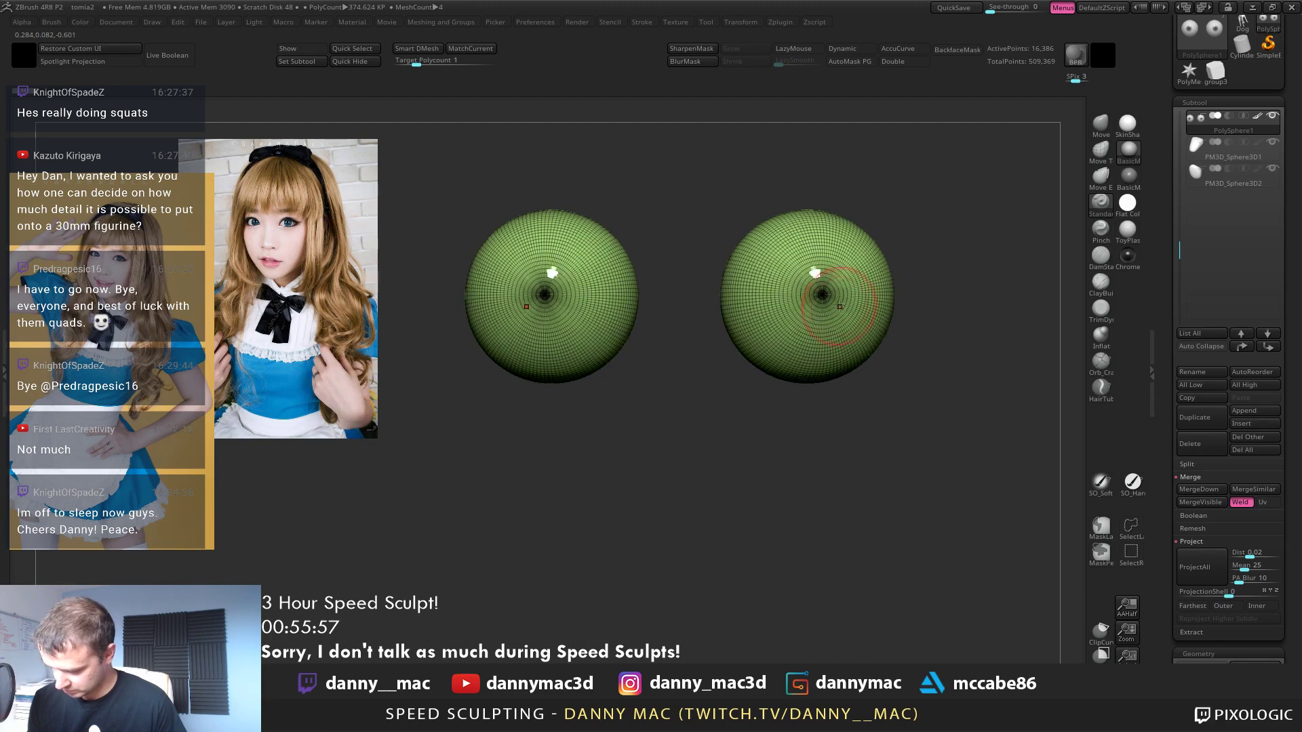
pyautogui.press('w')
pyautogui.click(839, 306)
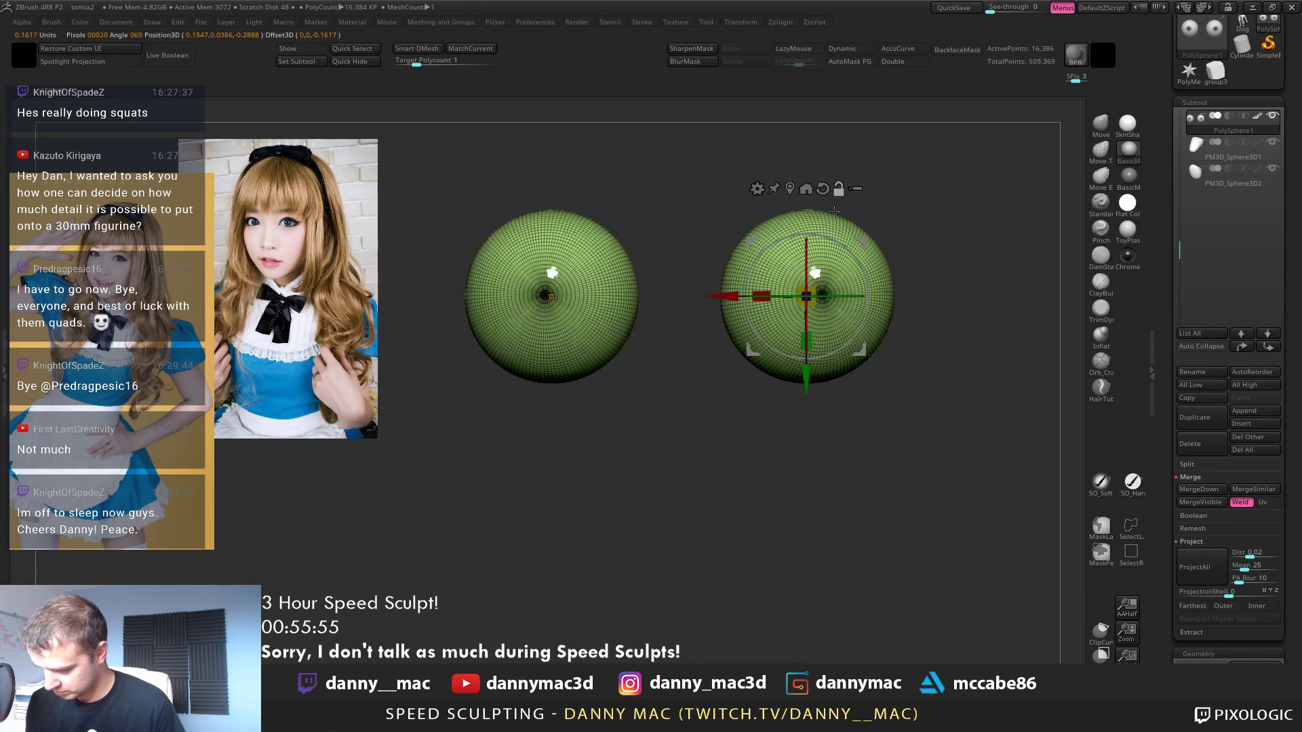
pyautogui.moveTo(835, 295)
pyautogui.mouseDown()
pyautogui.moveTo(825, 296)
pyautogui.moveTo(840, 297)
pyautogui.mouseUp()
pyautogui.moveTo(834, 203); pyautogui.dragTo(773, 223)
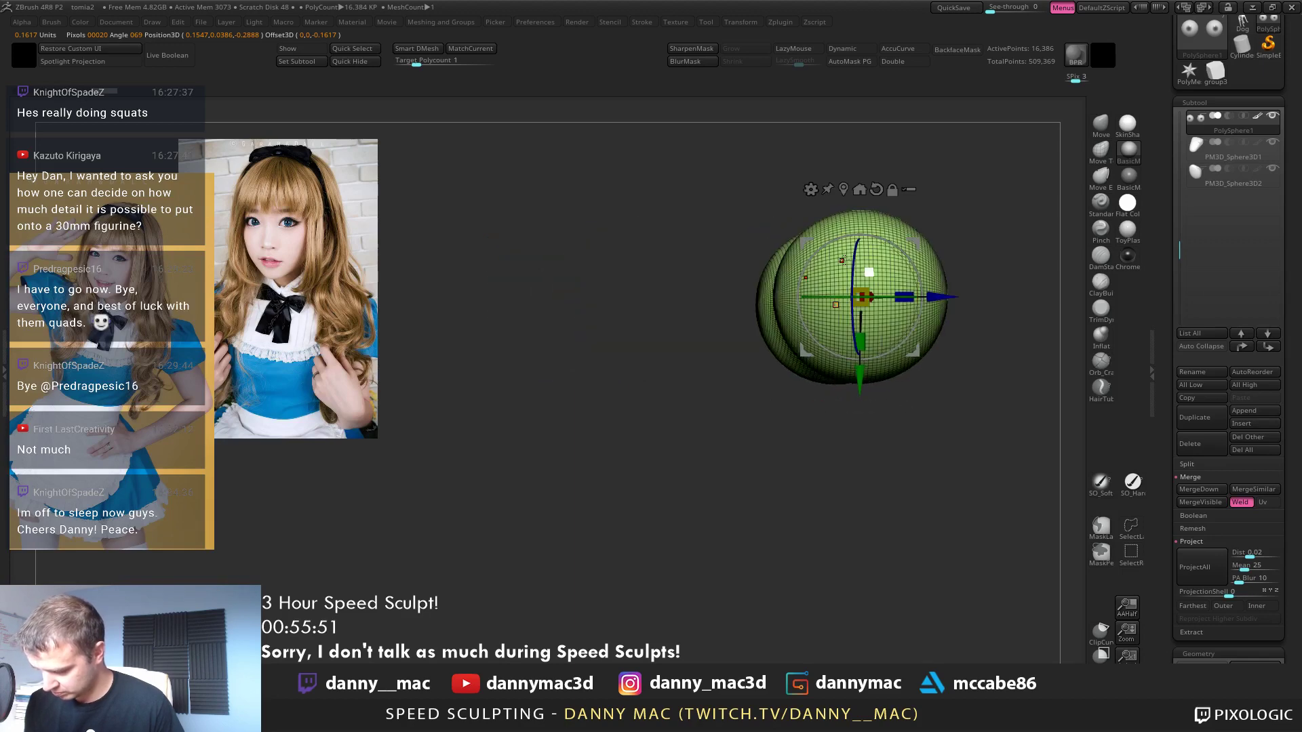
pyautogui.moveTo(813, 296); pyautogui.dragTo(931, 329)
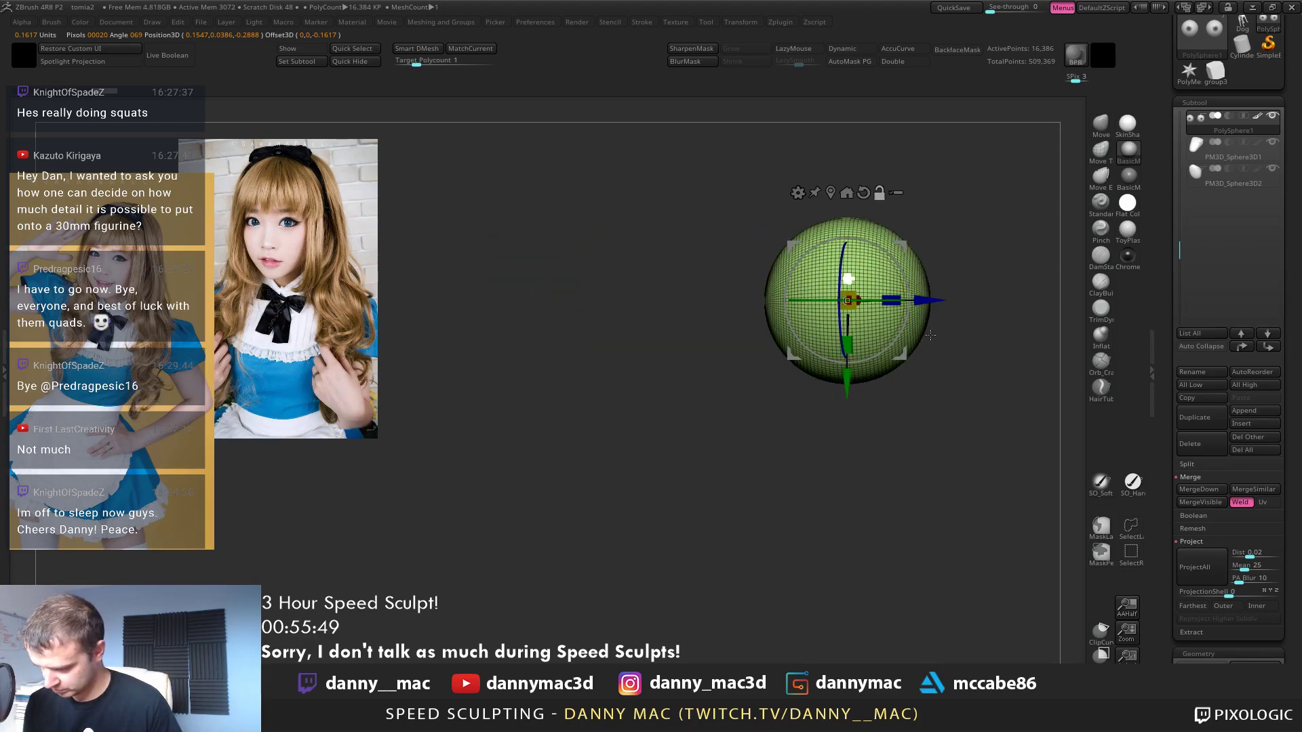
pyautogui.moveTo(914, 324); pyautogui.dragTo(824, 320, button='right')
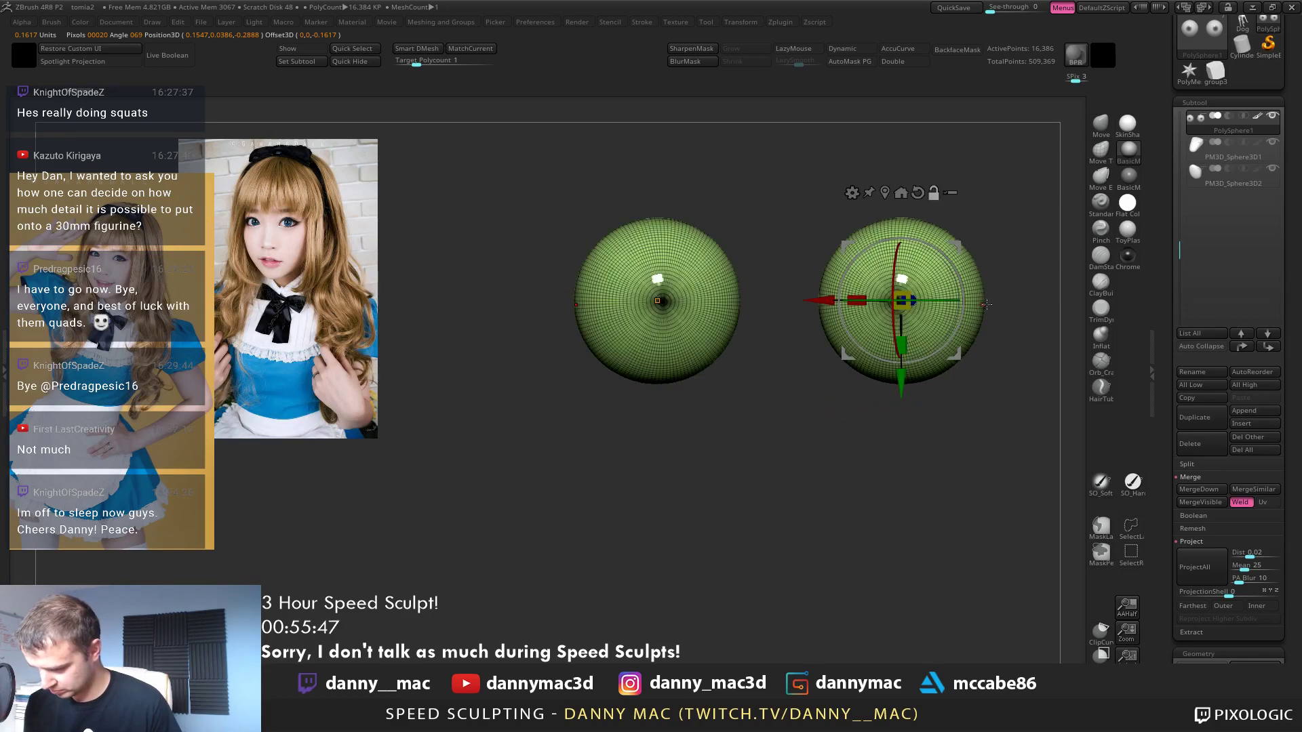
pyautogui.keyDown('ctrl'); pyautogui.moveTo(984, 306); pyautogui.dragTo(902, 369, button='right'); pyautogui.keyUp('ctrl')
pyautogui.keyDown('shift'); pyautogui.moveTo(860, 327); pyautogui.dragTo(865, 328, button='right'); pyautogui.keyUp('shift')
pyautogui.moveTo(869, 327); pyautogui.dragTo(864, 332)
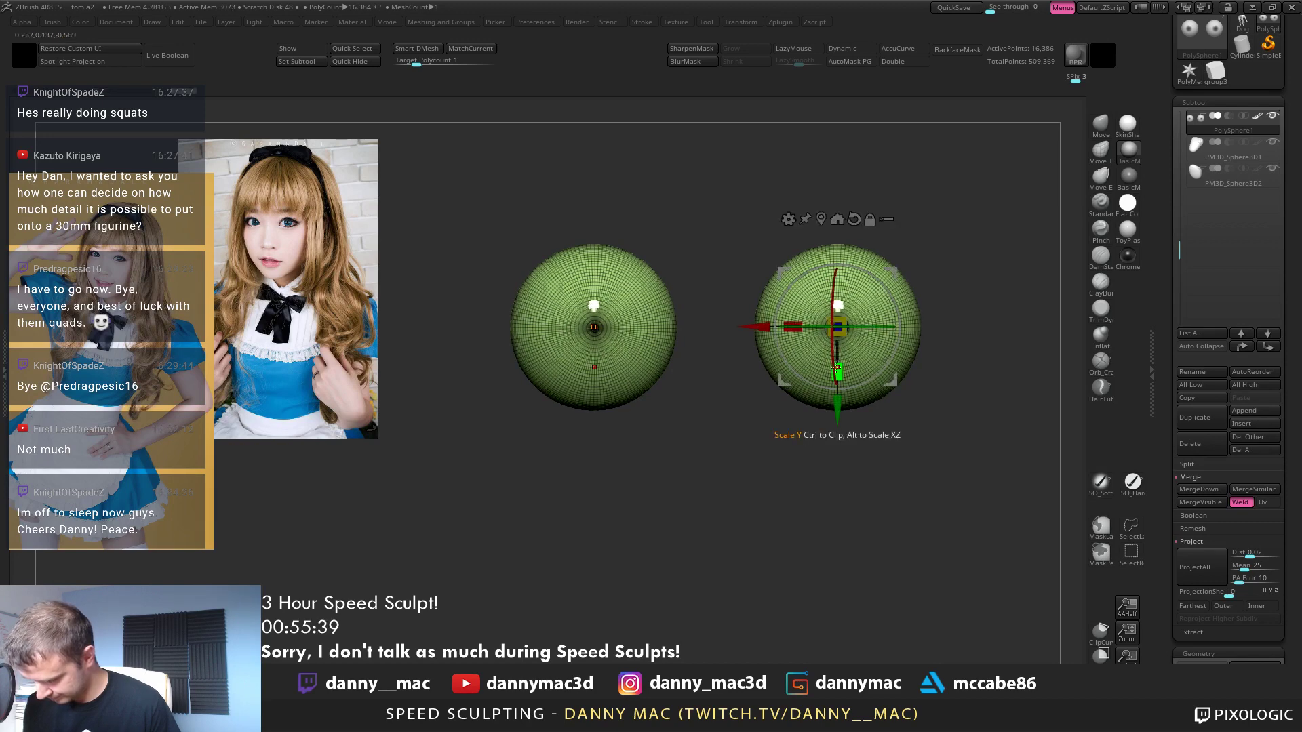
# Return to draw mode, hide the wireframe and subdivide the eyeballs three times
pyautogui.press('q')
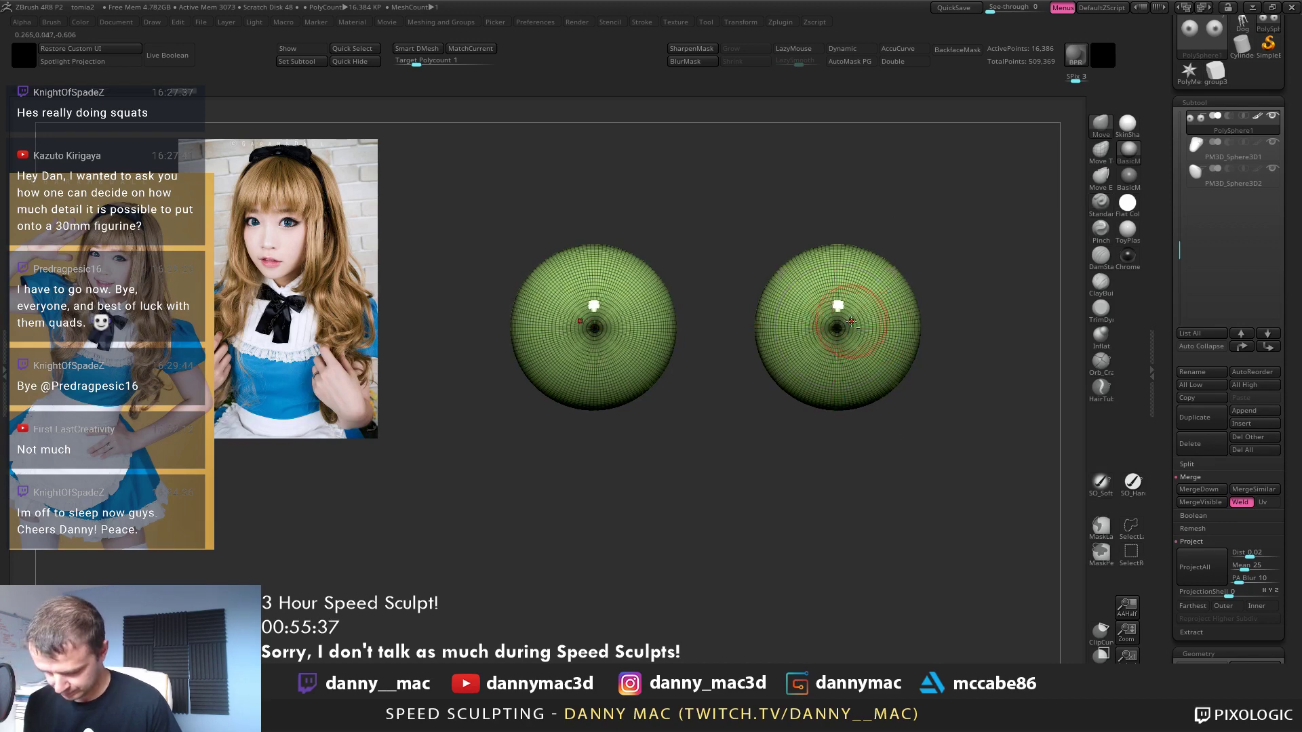
pyautogui.hotkey('shift', 'f')
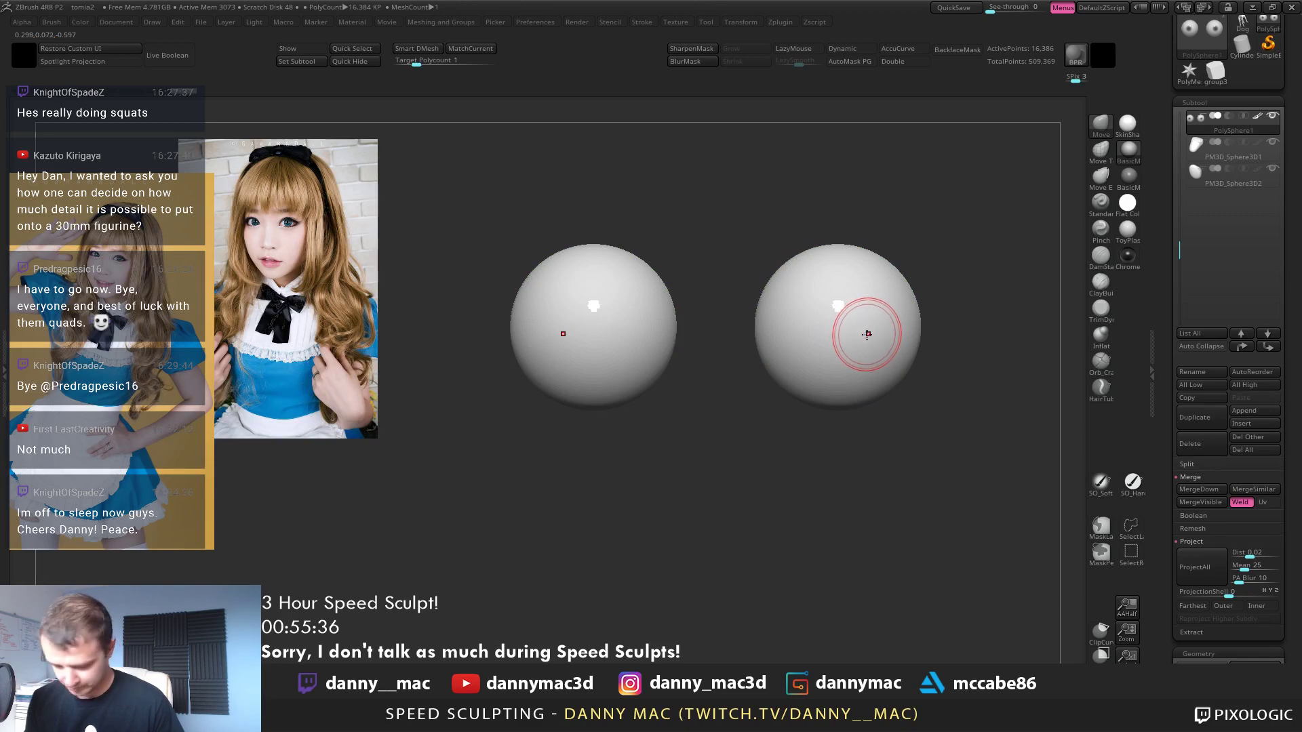
pyautogui.press('ctrl')
pyautogui.hotkey('ctrl', 'd')
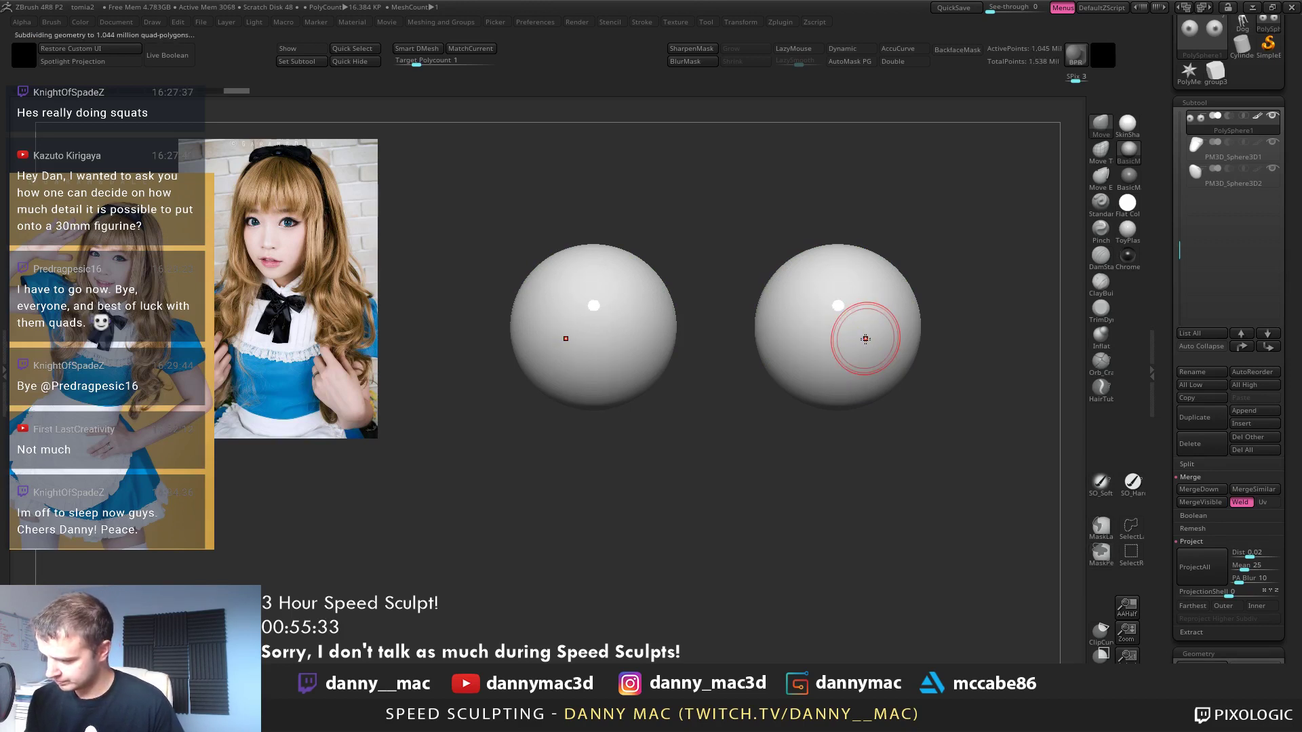
# Show the whole figure again and paint black pupils around the eyeball poles with the Standard brush
pyautogui.moveTo(858, 329)
pyautogui.keyDown('alt'); pyautogui.mouseDown(button='right')
pyautogui.moveTo(792, 325)
pyautogui.moveTo(795, 340)
pyautogui.moveTo(936, 323)
pyautogui.mouseUp(button='right'); pyautogui.keyUp('alt')
pyautogui.hotkey('shift', 's')
pyautogui.press('b')
pyautogui.press('s')
pyautogui.press('t')
pyautogui.hotkey('shift', 'f')
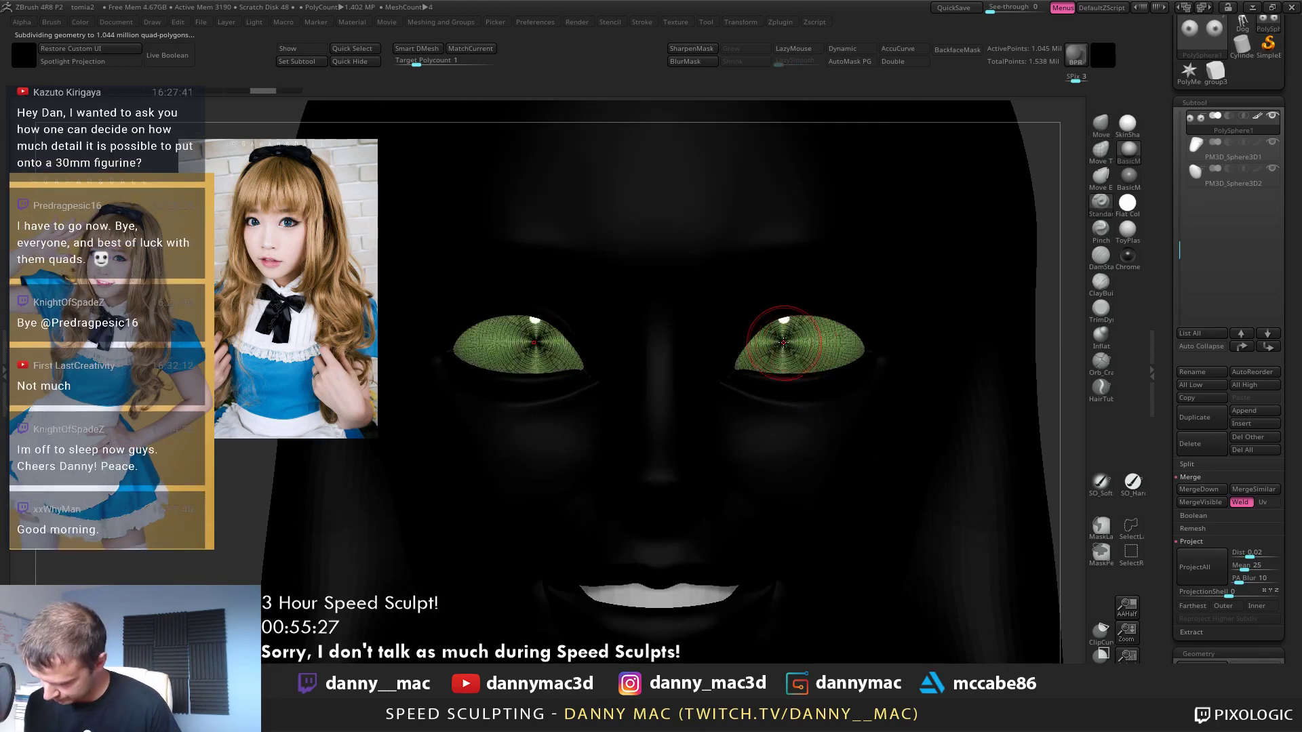
pyautogui.click(784, 345)
pyautogui.hotkey('shift', 's')
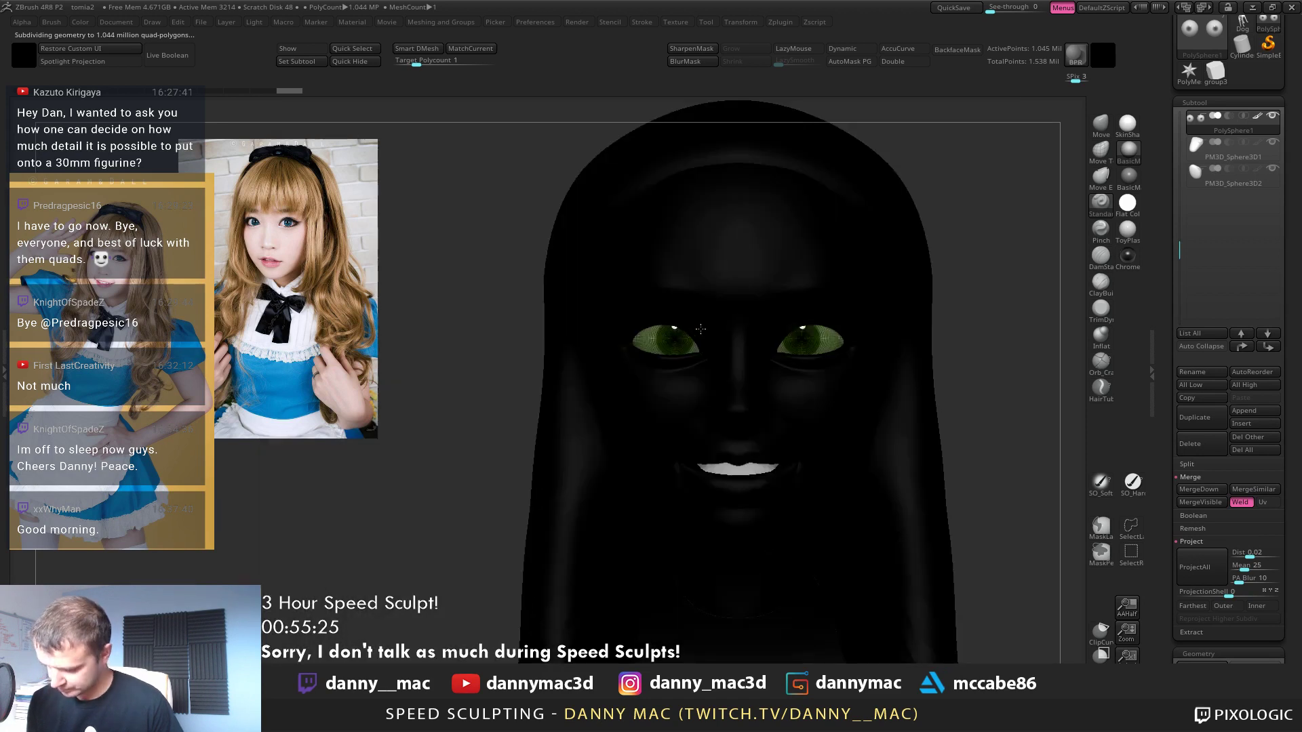
# Hide the wireframe and move the eyeballs slightly farther apart along the X axis
pyautogui.hotkey('shift', 'f')
pyautogui.press('w')
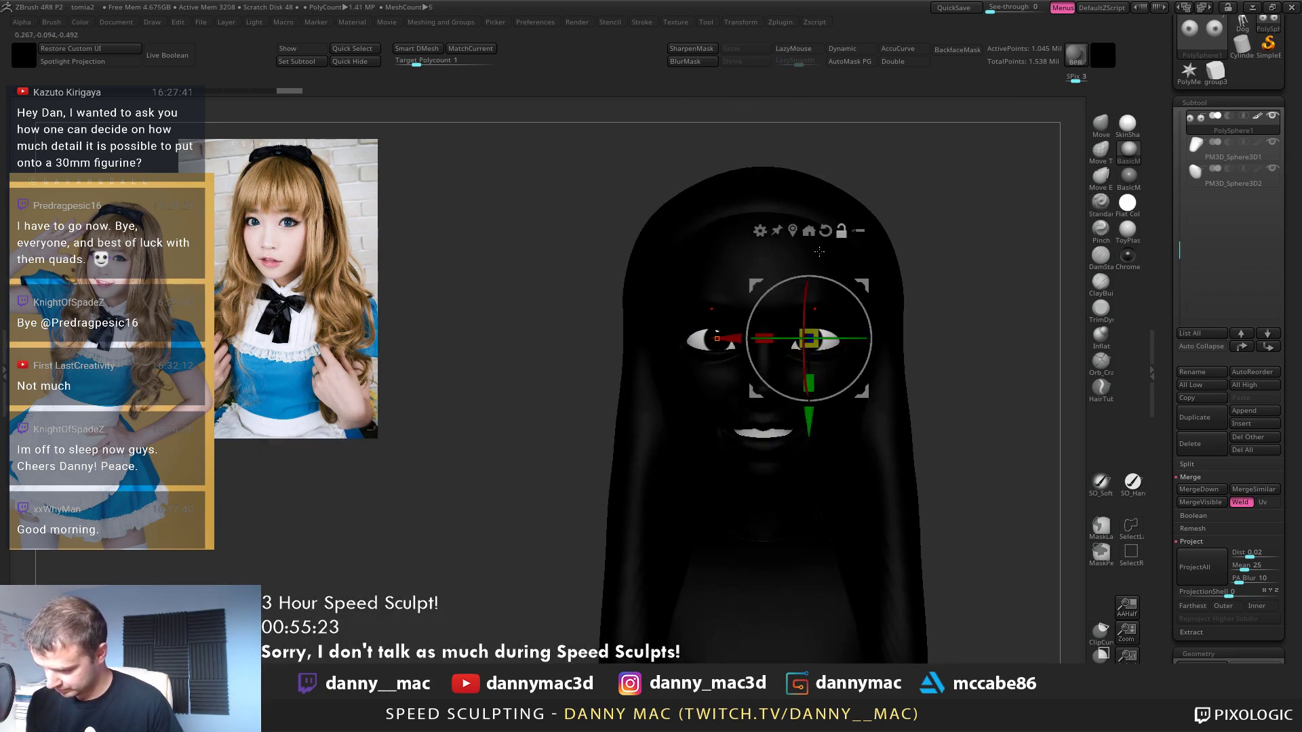
pyautogui.click(717, 337)
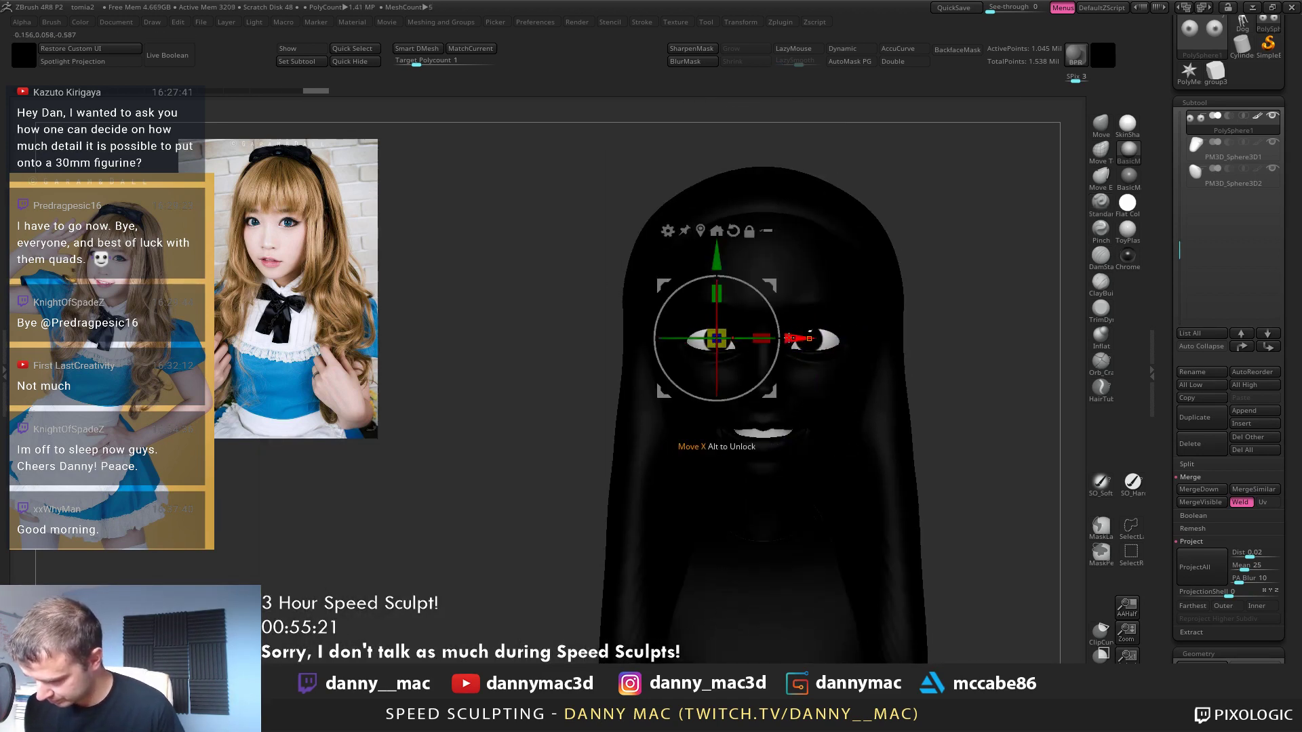
pyautogui.moveTo(788, 337); pyautogui.dragTo(786, 340)
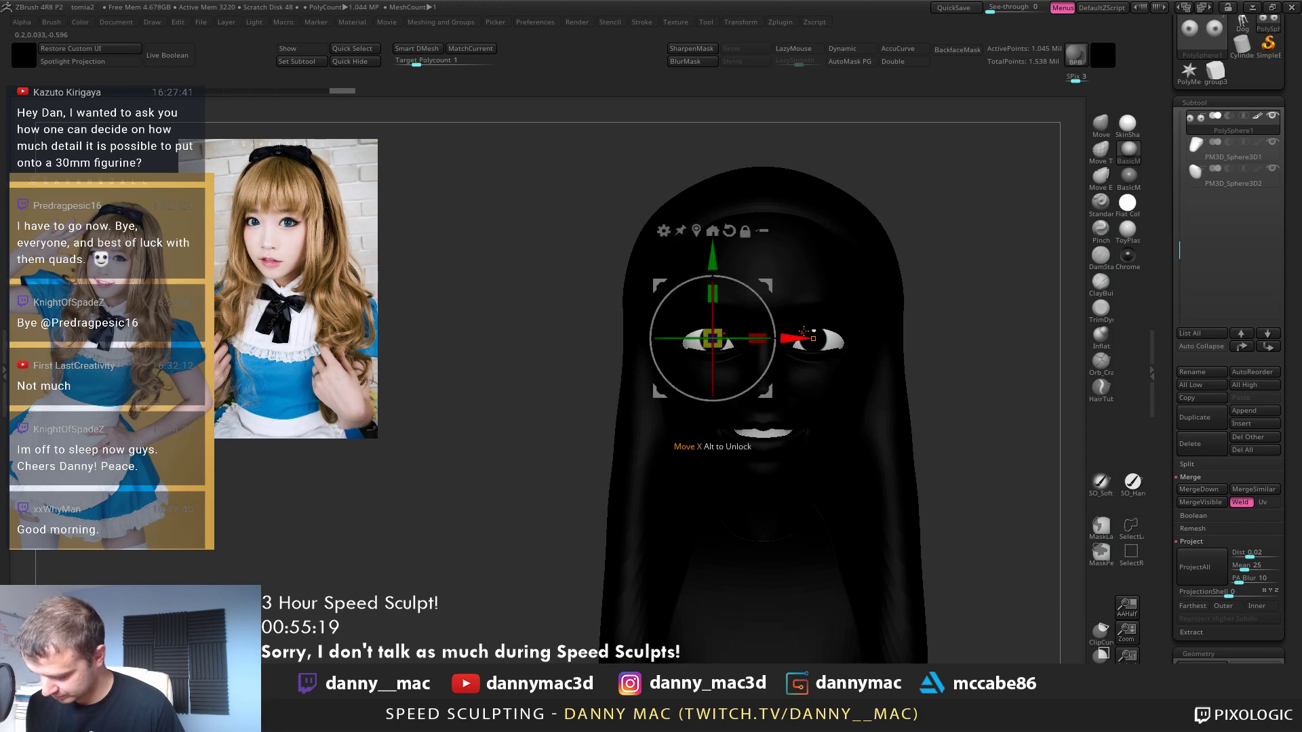
# Restore the light paint colour, choose the Move brush and make the retopologized head the active subtool
pyautogui.press('space')
pyautogui.click(668, 374)
pyautogui.press('q')
pyautogui.moveTo(813, 386)
pyautogui.keyDown('ctrl'); pyautogui.mouseDown(button='right')
pyautogui.moveTo(830, 353)
pyautogui.moveTo(872, 332)
pyautogui.moveTo(911, 258)
pyautogui.mouseUp(button='right'); pyautogui.keyUp('ctrl')
pyautogui.press('b')
pyautogui.press('m')
pyautogui.press('v')
pyautogui.moveTo(828, 304); pyautogui.dragTo(807, 302, button='right')
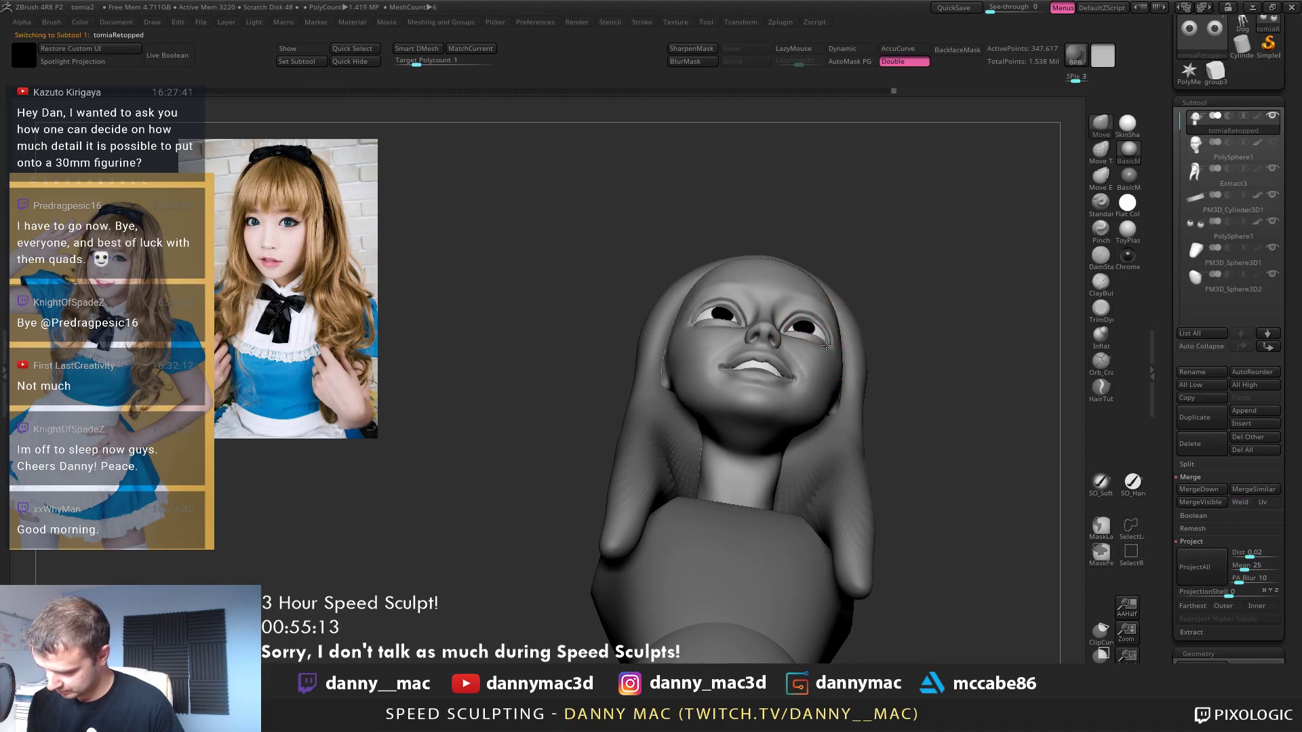
# Drop the head two subdivision levels and adjust the outer face and eye area with the Move brush
pyautogui.press('space')
pyautogui.moveTo(826, 346); pyautogui.dragTo(771, 318, button='right')
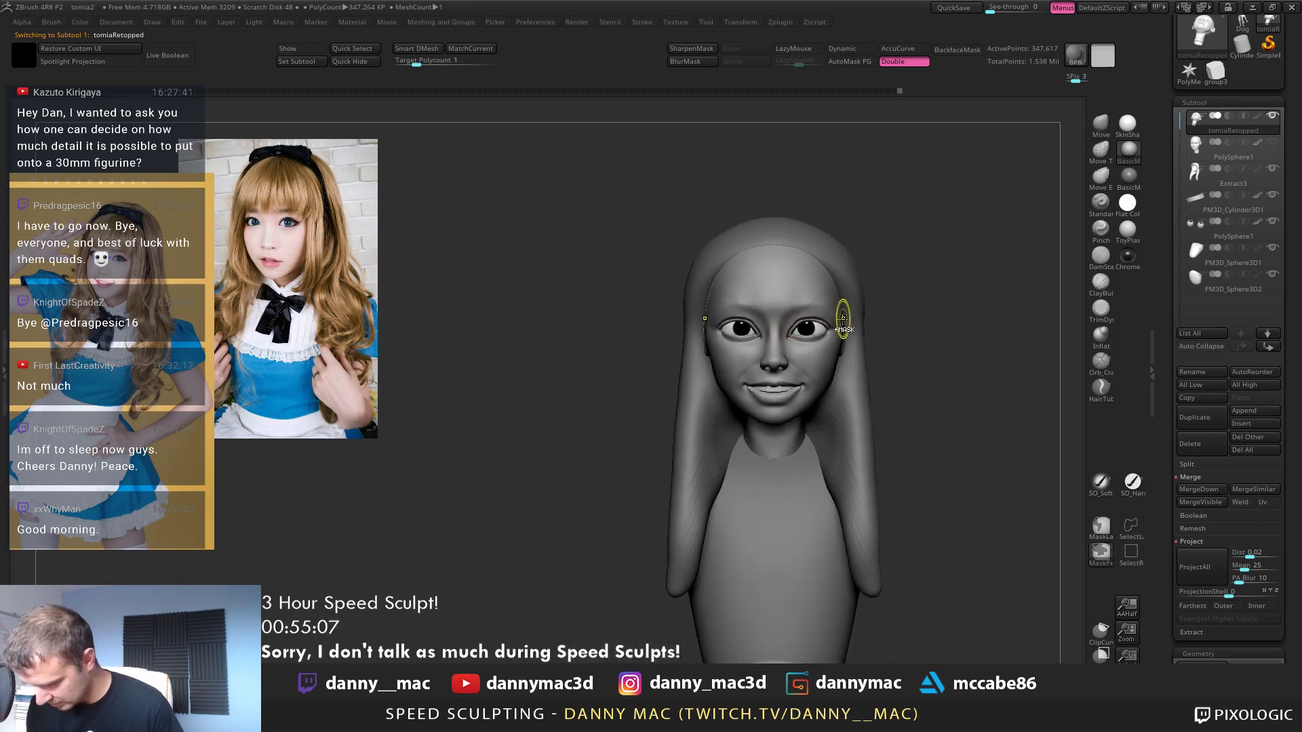
pyautogui.press('space')
pyautogui.moveTo(859, 324)
pyautogui.keyDown('ctrl'); pyautogui.mouseDown(button='right')
pyautogui.moveTo(841, 341)
pyautogui.moveTo(822, 308)
pyautogui.moveTo(812, 320)
pyautogui.mouseUp(button='right'); pyautogui.keyUp('ctrl')
pyautogui.hotkey('shift', 'd')
pyautogui.hotkey('shift', 'd')
pyautogui.press('space')
pyautogui.moveTo(815, 320); pyautogui.dragTo(828, 319)
pyautogui.moveTo(828, 319); pyautogui.dragTo(836, 320, button='right')
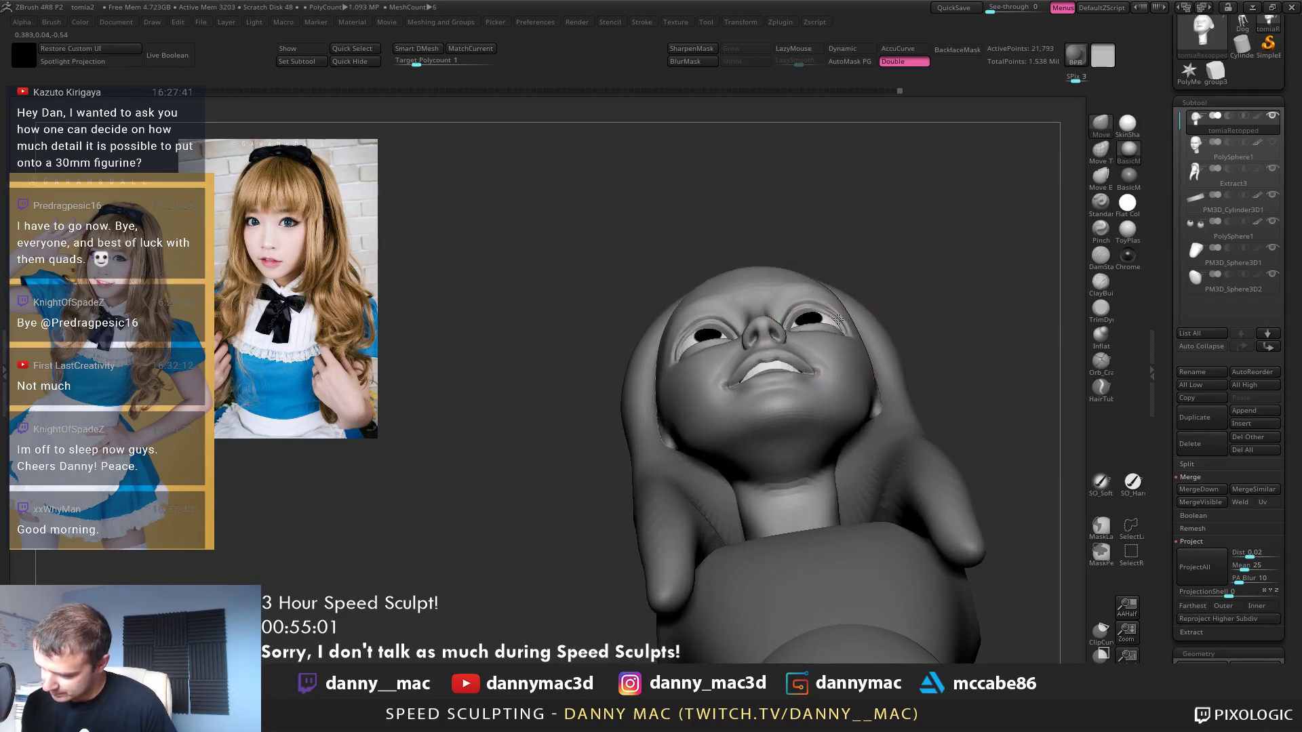
pyautogui.press('space')
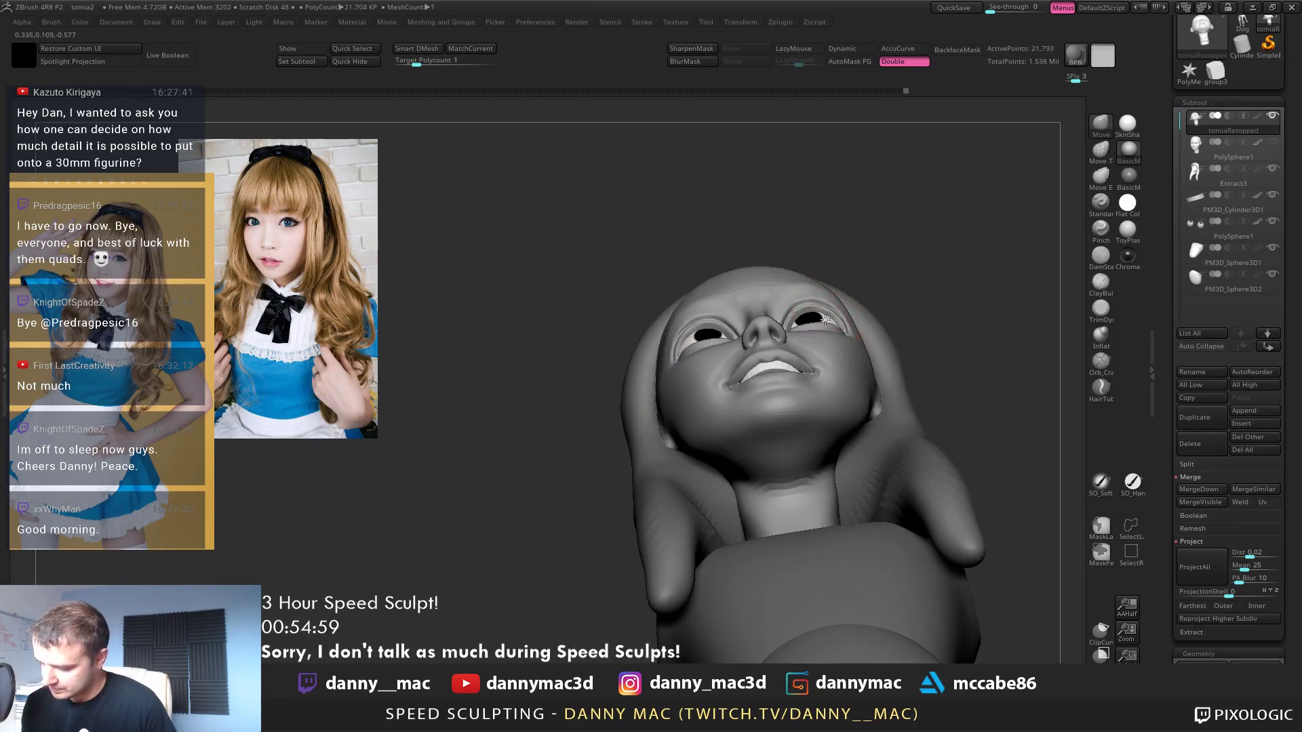
pyautogui.moveTo(825, 318)
pyautogui.keyDown('shift'); pyautogui.mouseDown(button='right')
pyautogui.moveTo(752, 271)
pyautogui.moveTo(739, 281)
pyautogui.moveTo(731, 291)
pyautogui.moveTo(793, 313)
pyautogui.moveTo(831, 303)
pyautogui.moveTo(781, 299)
pyautogui.moveTo(788, 348)
pyautogui.mouseUp(button='right'); pyautogui.keyUp('shift')
# Return the head to its highest subdivision level and isolate it from the other subtools
pyautogui.press('space')
pyautogui.press('d')
pyautogui.press('d')
pyautogui.hotkey('alt', 's')
pyautogui.rightClick(743, 269)
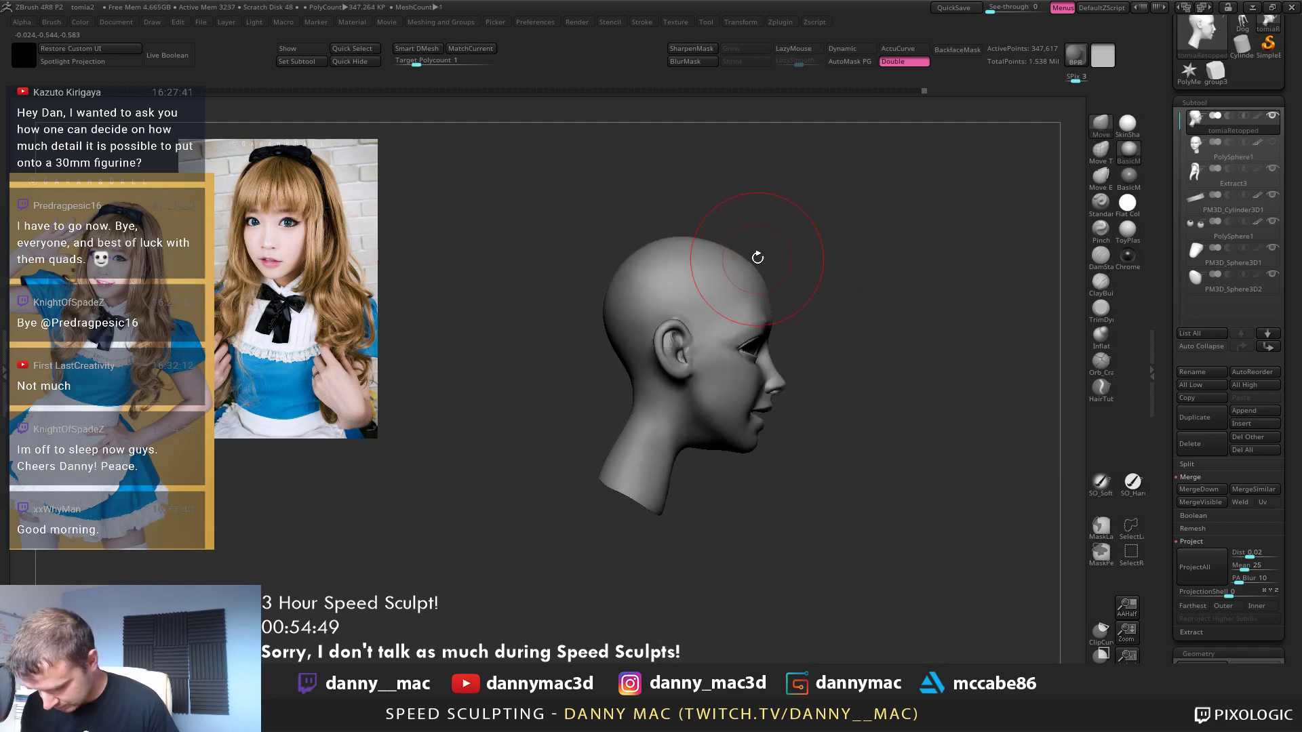
# Smooth the brow and reshape the forehead and temples with the Move brush from profile, front and three-quarter views
pyautogui.keyDown('shift'); pyautogui.moveTo(770, 268); pyautogui.dragTo(775, 293); pyautogui.keyUp('shift')
pyautogui.moveTo(806, 314)
pyautogui.keyDown('alt'); pyautogui.mouseDown(button='right')
pyautogui.moveTo(795, 260)
pyautogui.moveTo(780, 318)
pyautogui.mouseUp(button='right'); pyautogui.keyUp('alt')
pyautogui.rightClick(706, 352)
pyautogui.rightClick(711, 367)
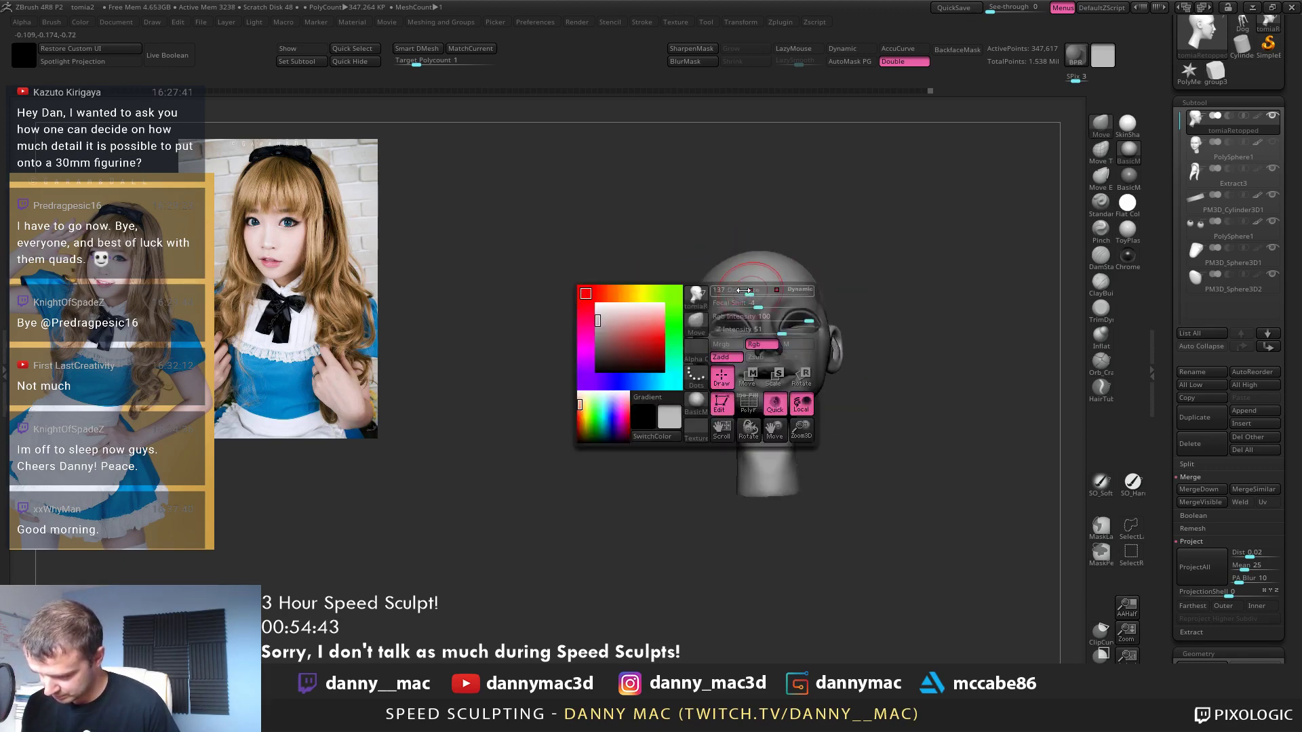
pyautogui.moveTo(715, 291)
pyautogui.mouseDown(button='right')
pyautogui.moveTo(747, 279)
pyautogui.moveTo(787, 309)
pyautogui.moveTo(784, 290)
pyautogui.moveTo(771, 319)
pyautogui.moveTo(764, 308)
pyautogui.moveTo(792, 302)
pyautogui.moveTo(848, 319)
pyautogui.moveTo(755, 331)
pyautogui.mouseUp(button='right')
pyautogui.rightClick(717, 358)
pyautogui.rightClick(765, 321)
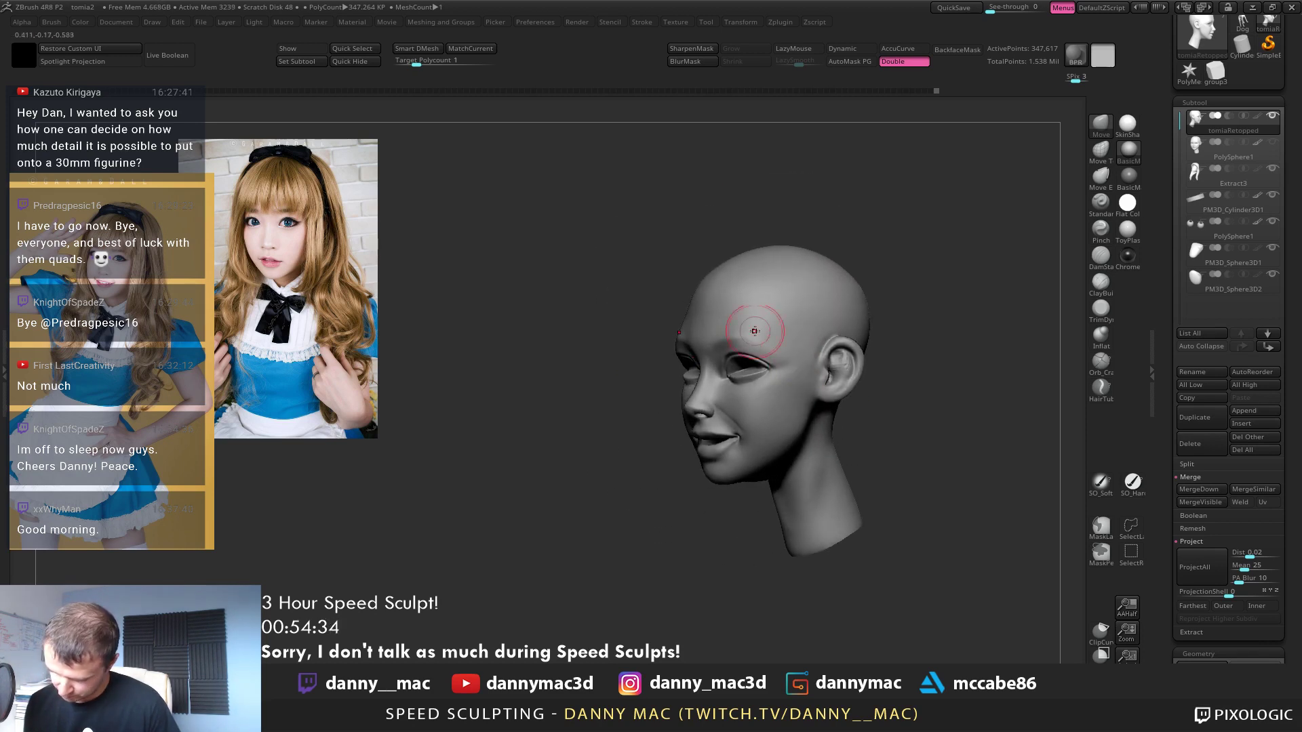
# Refine the cranium's shape from behind and above and switch the model to the skin shade material
pyautogui.rightClick(705, 271)
pyautogui.moveTo(709, 285); pyautogui.dragTo(883, 314, button='right')
pyautogui.moveTo(829, 377)
pyautogui.mouseDown()
pyautogui.moveTo(841, 272)
pyautogui.moveTo(1021, 190)
pyautogui.mouseUp()
pyautogui.moveTo(757, 329)
pyautogui.mouseDown()
pyautogui.moveTo(753, 364)
pyautogui.moveTo(773, 349)
pyautogui.moveTo(823, 238)
pyautogui.moveTo(778, 202)
pyautogui.moveTo(810, 233)
pyautogui.moveTo(798, 272)
pyautogui.mouseUp()
pyautogui.press('space')
pyautogui.press('space')
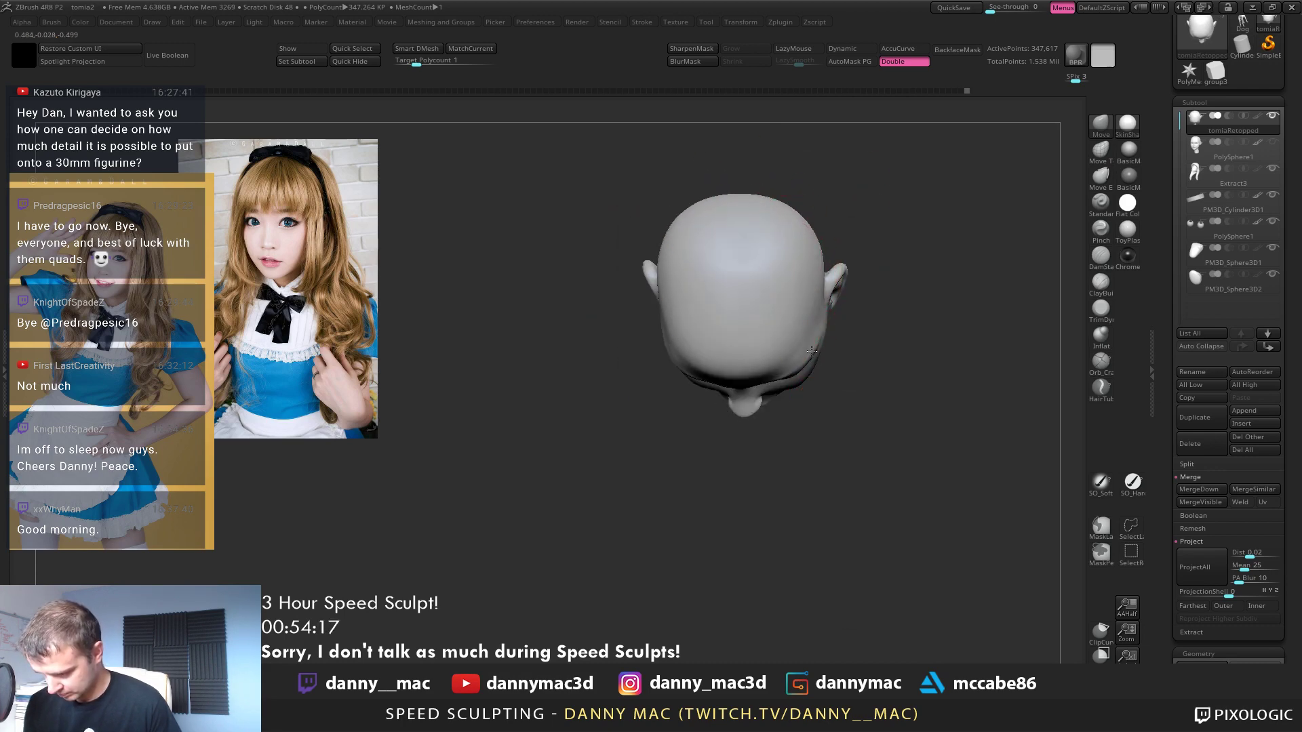
pyautogui.moveTo(810, 354); pyautogui.dragTo(825, 212, button='right')
pyautogui.moveTo(786, 285)
pyautogui.keyDown('ctrl'); pyautogui.mouseDown(button='right')
pyautogui.moveTo(811, 343)
pyautogui.moveTo(669, 357)
pyautogui.moveTo(684, 370)
pyautogui.mouseUp(button='right'); pyautogui.keyUp('ctrl')
# Show all subtools and refine the inner eye corners with a smaller Move brush
pyautogui.hotkey('alt', 's')
pyautogui.rightClick(744, 349)
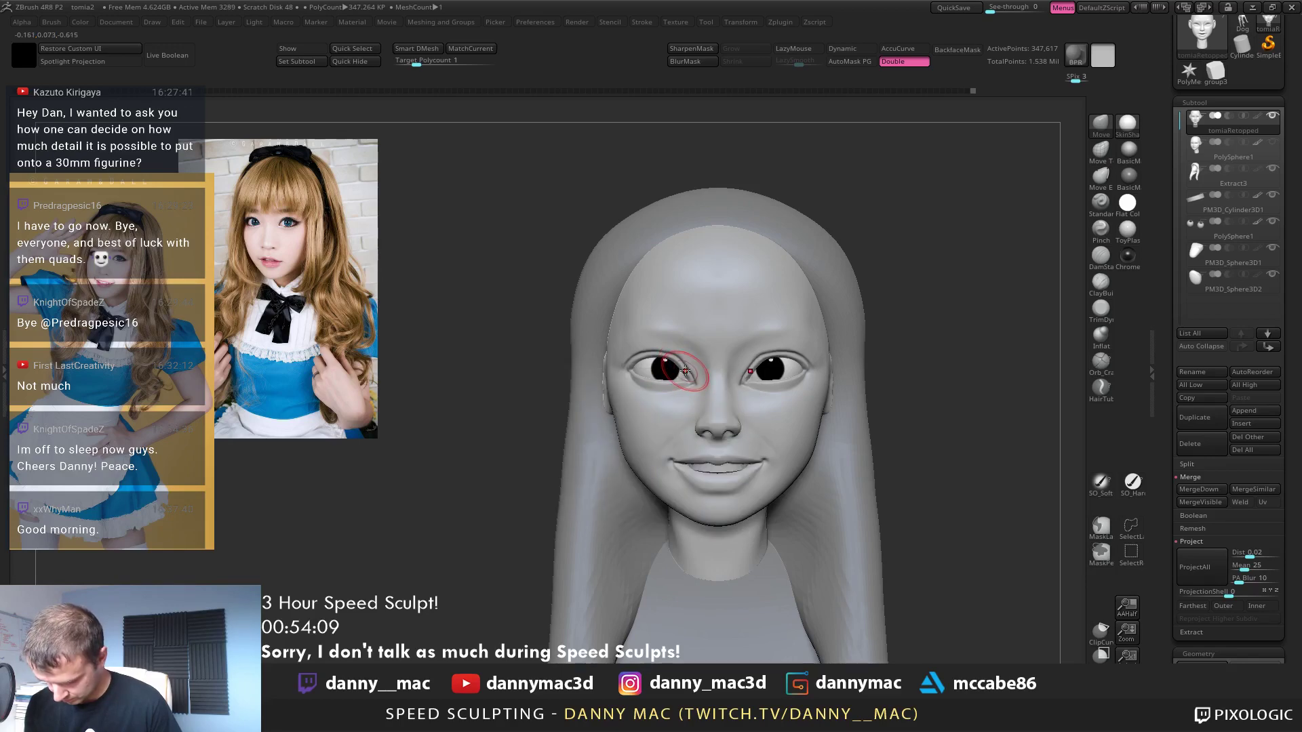
pyautogui.rightClick(677, 369)
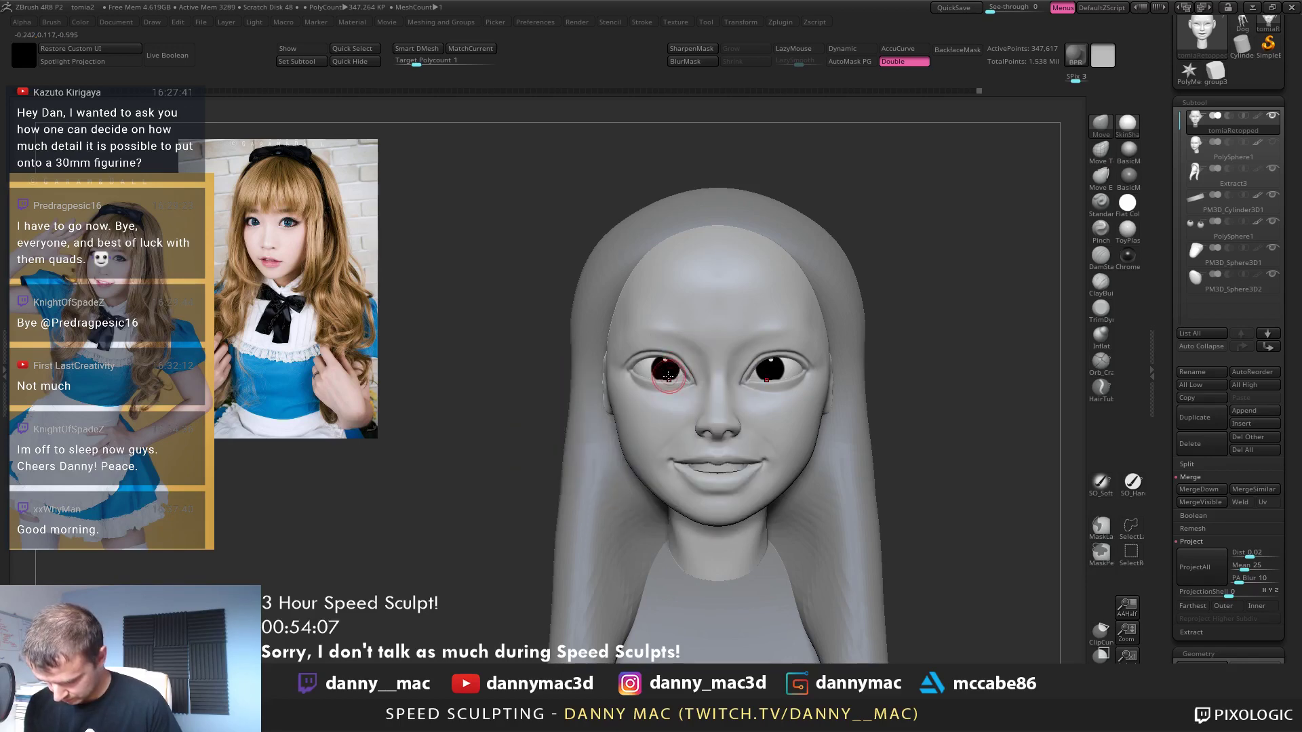
pyautogui.rightClick(668, 376)
pyautogui.moveTo(666, 379)
pyautogui.keyDown('ctrl'); pyautogui.mouseDown(button='right')
pyautogui.moveTo(702, 345)
pyautogui.moveTo(750, 352)
pyautogui.moveTo(729, 364)
pyautogui.moveTo(657, 355)
pyautogui.moveTo(780, 369)
pyautogui.moveTo(737, 407)
pyautogui.moveTo(719, 380)
pyautogui.moveTo(764, 360)
pyautogui.mouseUp(button='right'); pyautogui.keyUp('ctrl')
# Isolate the head and mask the upper eyelid rims from the inner to the outer eye corners
pyautogui.rightClick(737, 444)
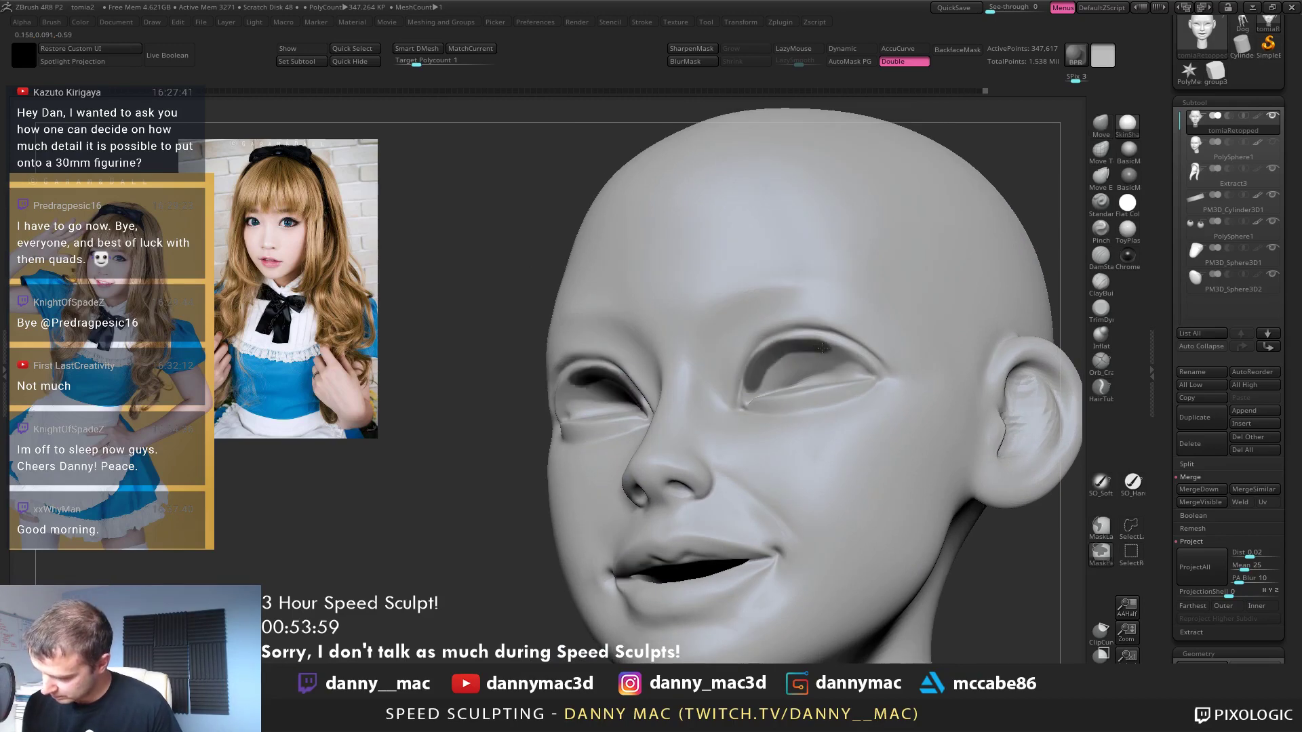
pyautogui.moveTo(858, 359); pyautogui.dragTo(700, 437, button='right')
pyautogui.rightClick(733, 431)
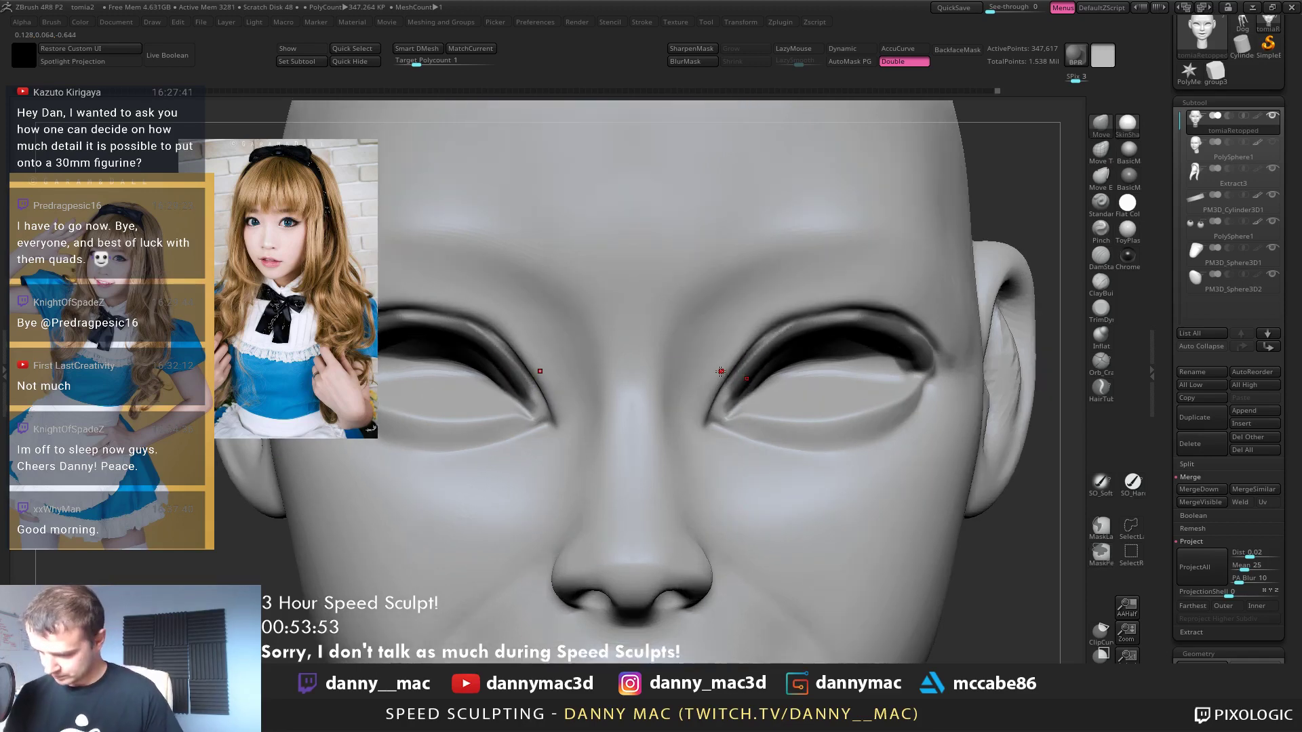
pyautogui.rightClick(698, 442)
pyautogui.press('s')
pyautogui.moveTo(730, 370); pyautogui.dragTo(742, 361, button='right')
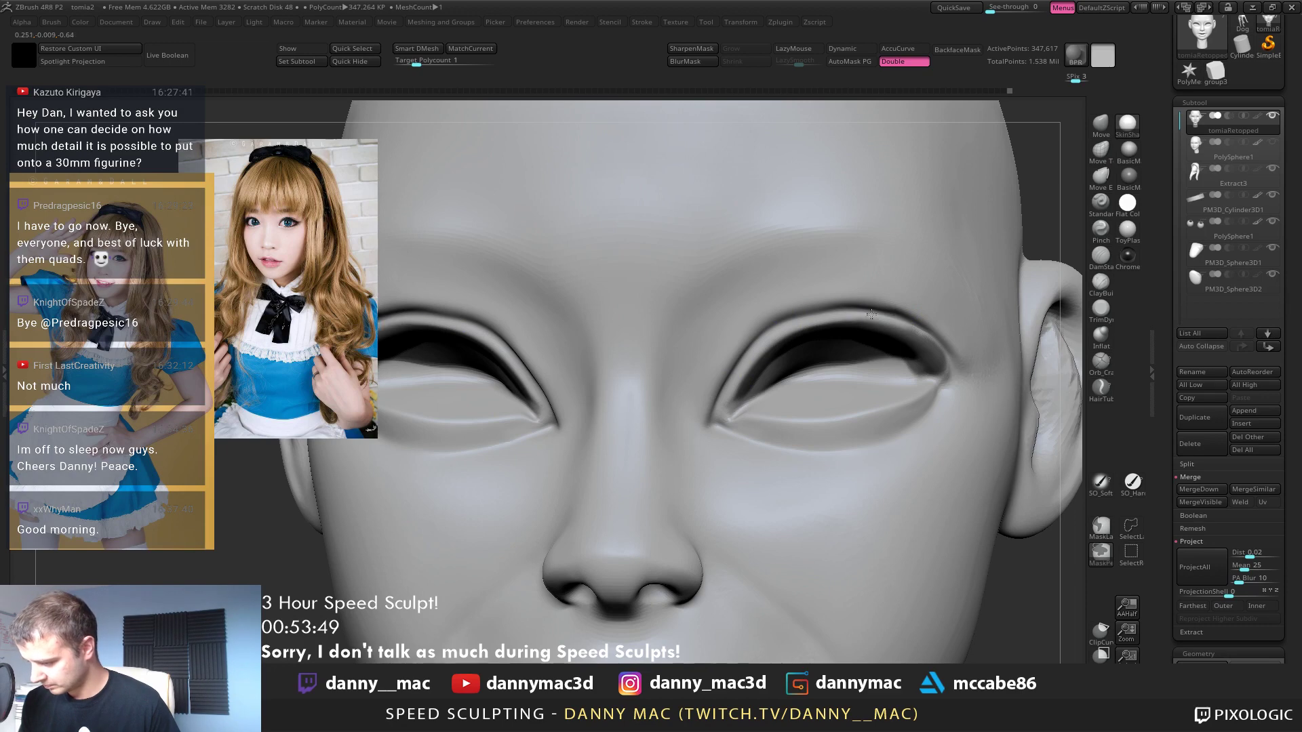
pyautogui.moveTo(872, 314); pyautogui.dragTo(813, 313, button='right')
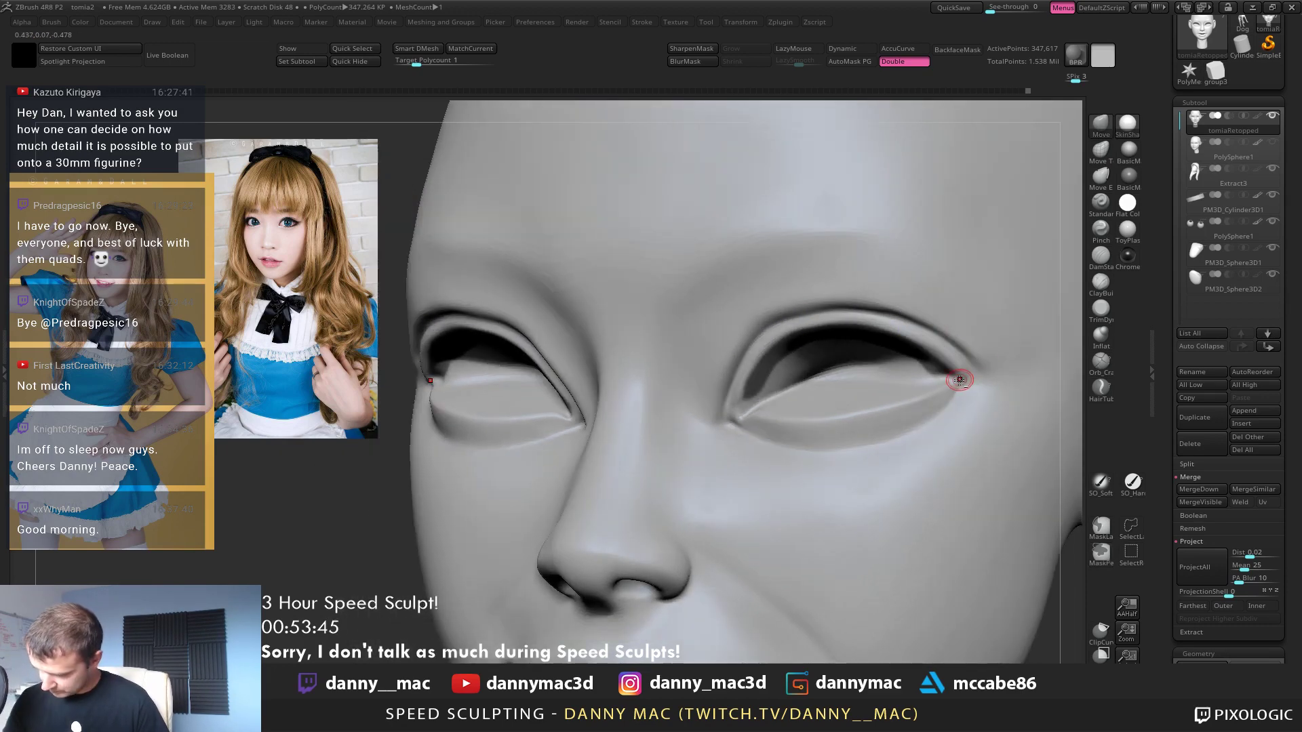
pyautogui.moveTo(959, 380); pyautogui.dragTo(906, 363, button='right')
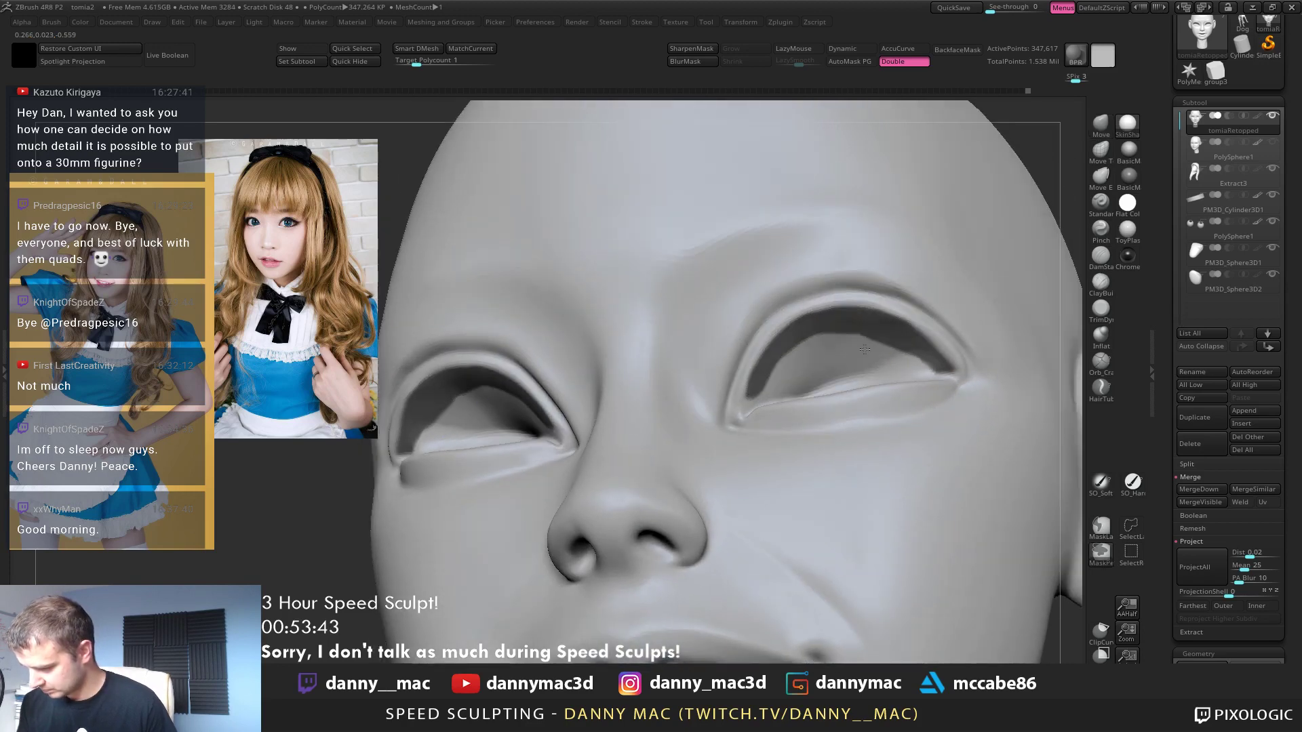
pyautogui.keyDown('shift'); pyautogui.moveTo(899, 300); pyautogui.dragTo(941, 354, button='right'); pyautogui.keyUp('shift')
# Extract the masked upper eyelid rims with a thickness of 0.005 and accept them as a new subtool
pyautogui.press('2')
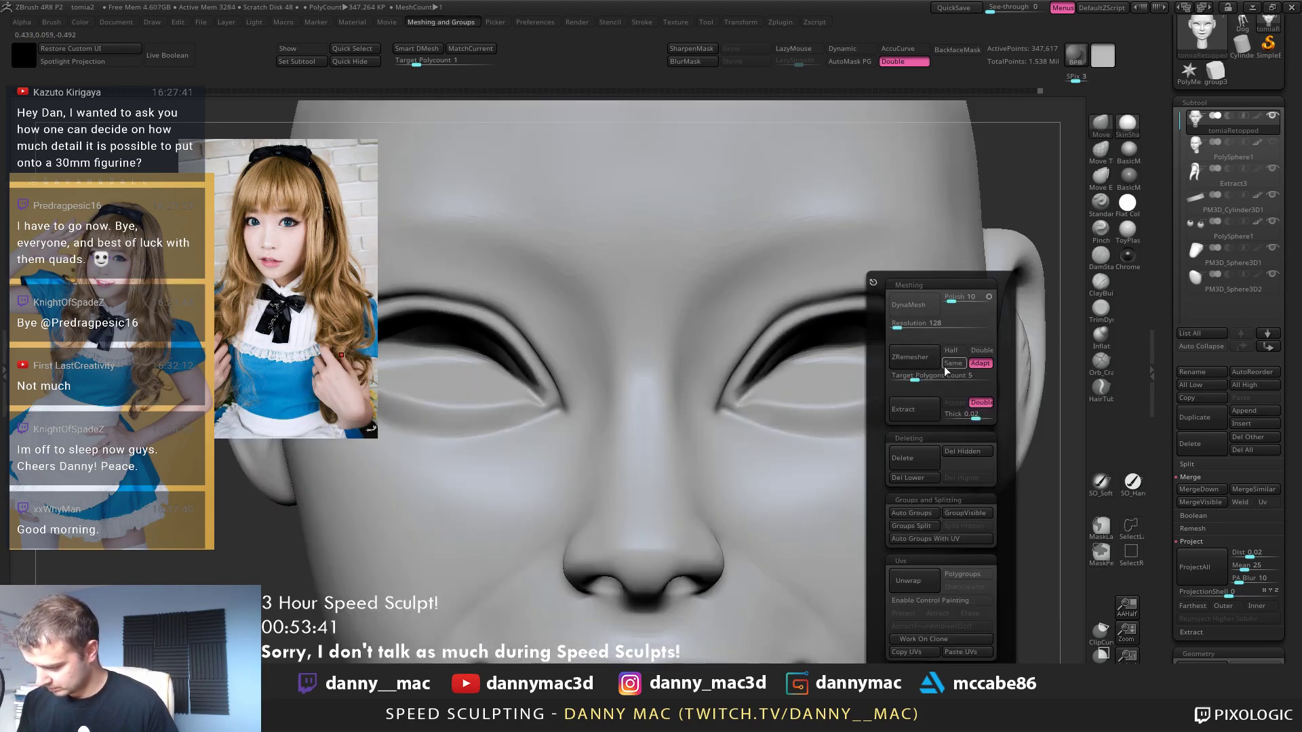
pyautogui.click(909, 409)
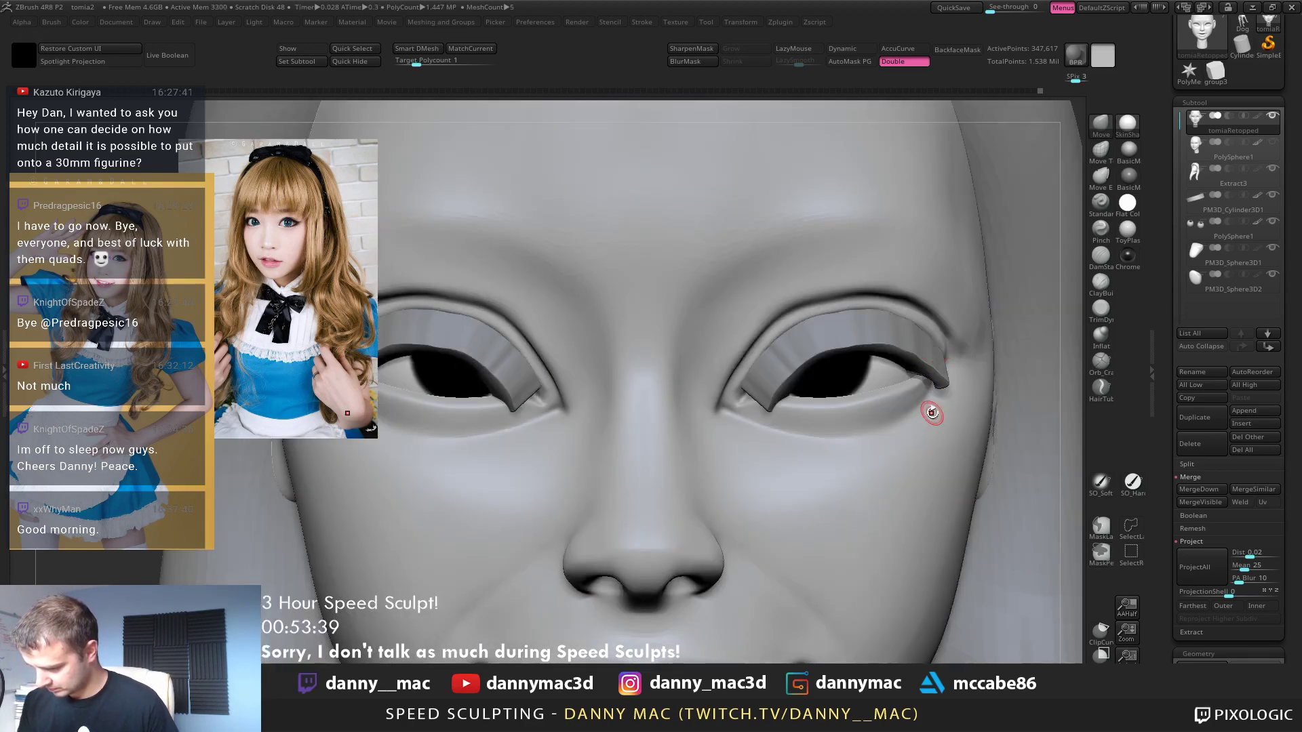
pyautogui.press('2')
pyautogui.click(948, 413)
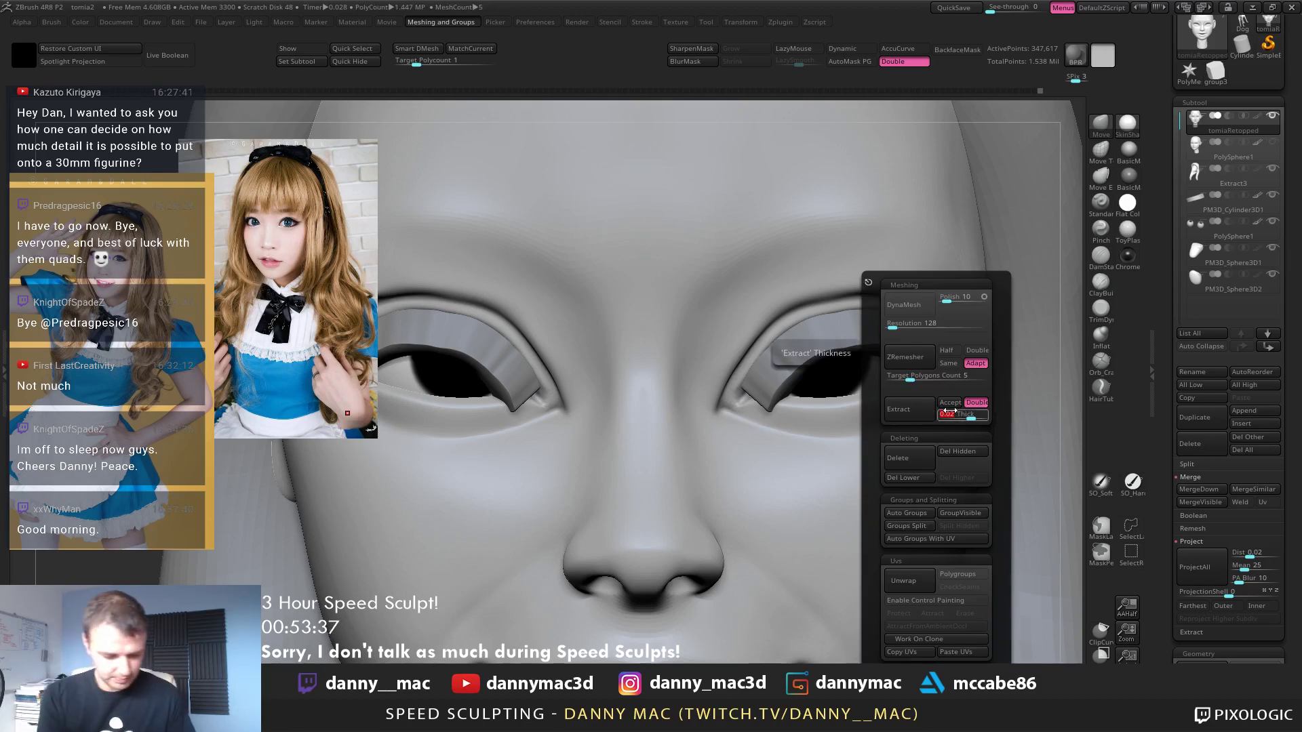
pyautogui.write('0.005')
pyautogui.press('Return')
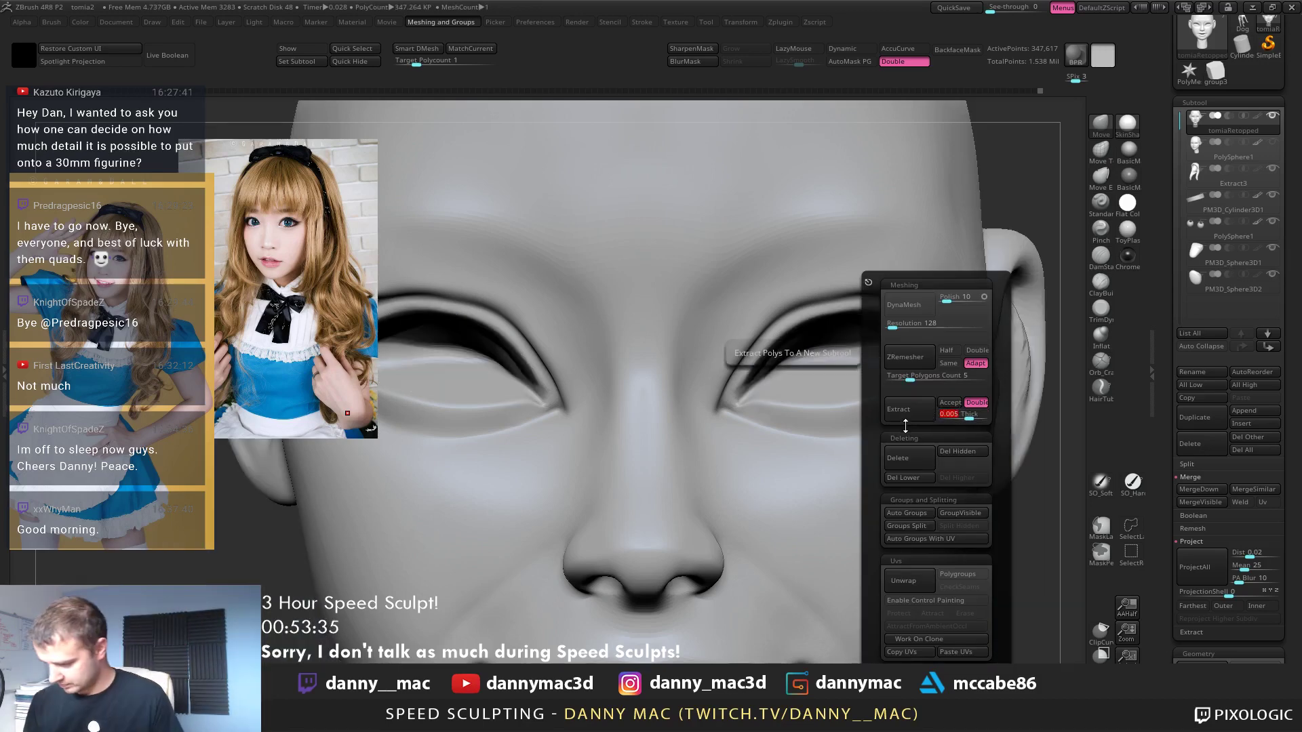
pyautogui.click(908, 415)
pyautogui.press('2')
pyautogui.click(939, 403)
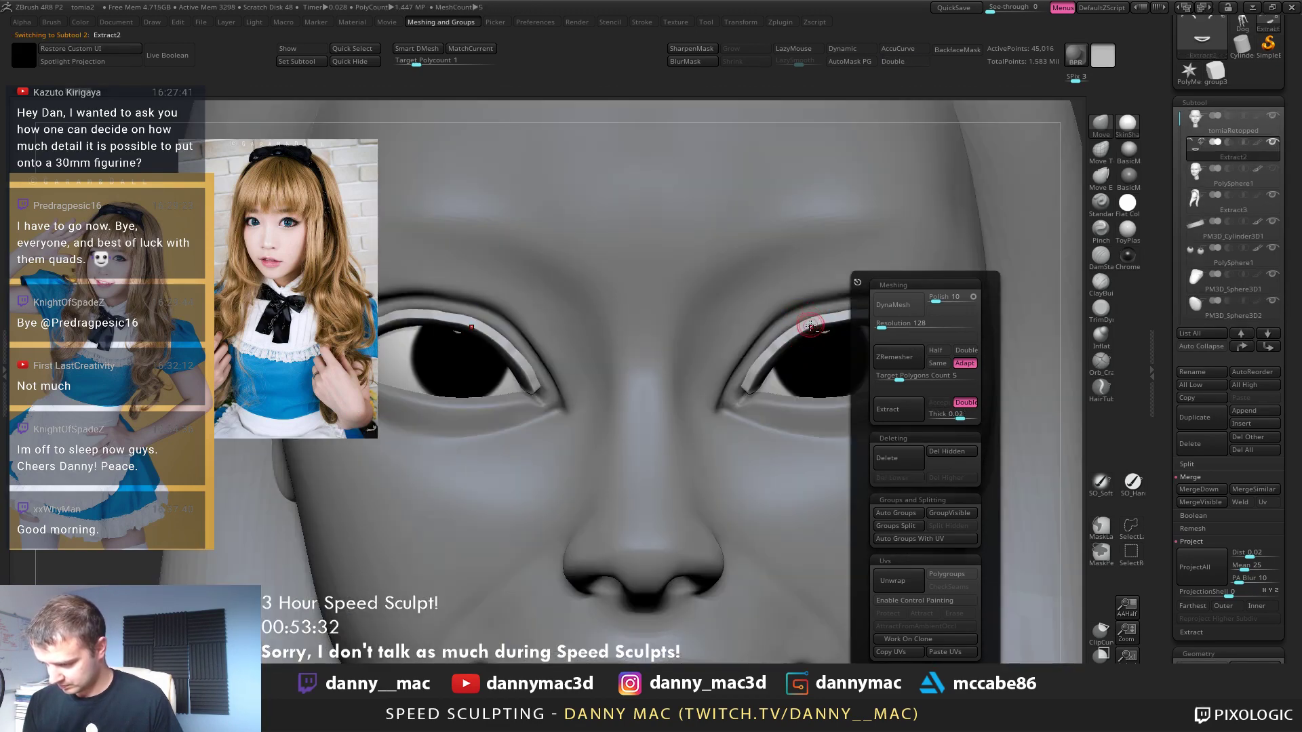
# ZRemesh the extracted lash strips with Adapt turned off and a target polygon count of about 2.4
pyautogui.keyDown('ctrl'); pyautogui.moveTo(779, 430); pyautogui.dragTo(892, 301, button='right'); pyautogui.keyUp('ctrl')
pyautogui.press('2')
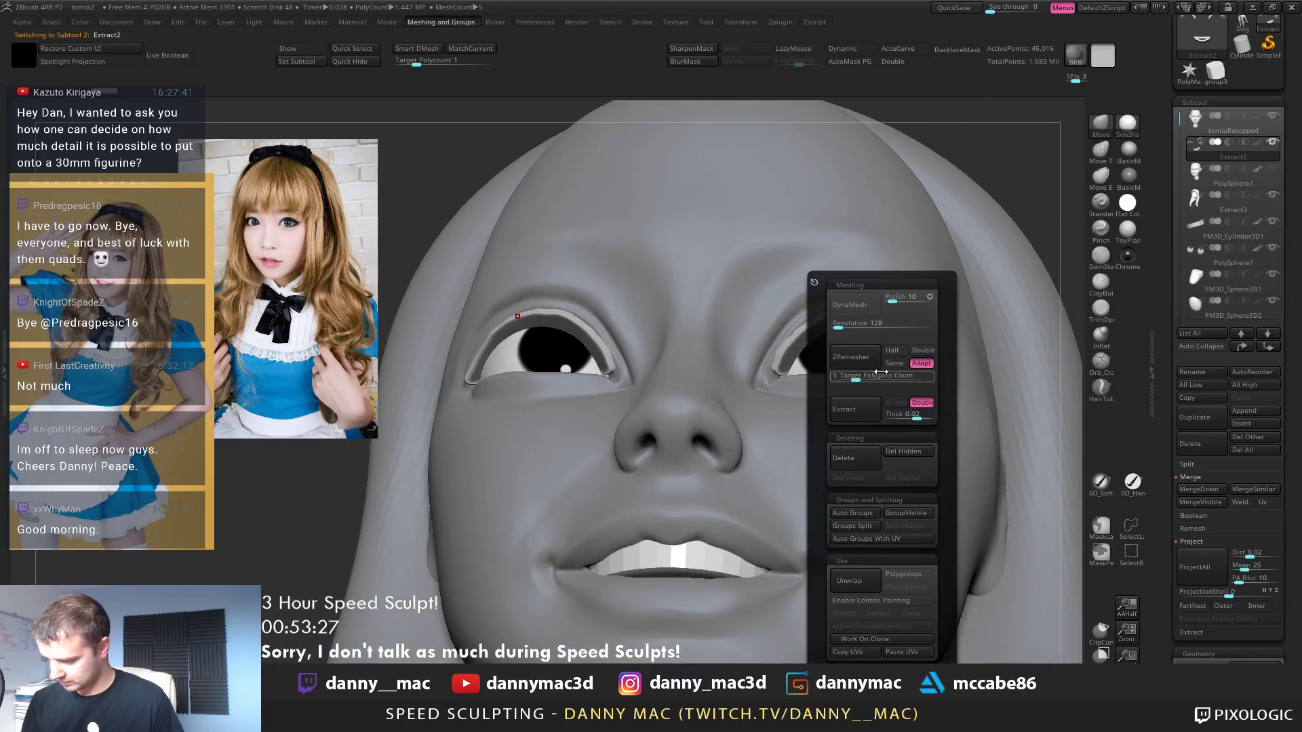
pyautogui.moveTo(856, 379); pyautogui.dragTo(857, 380)
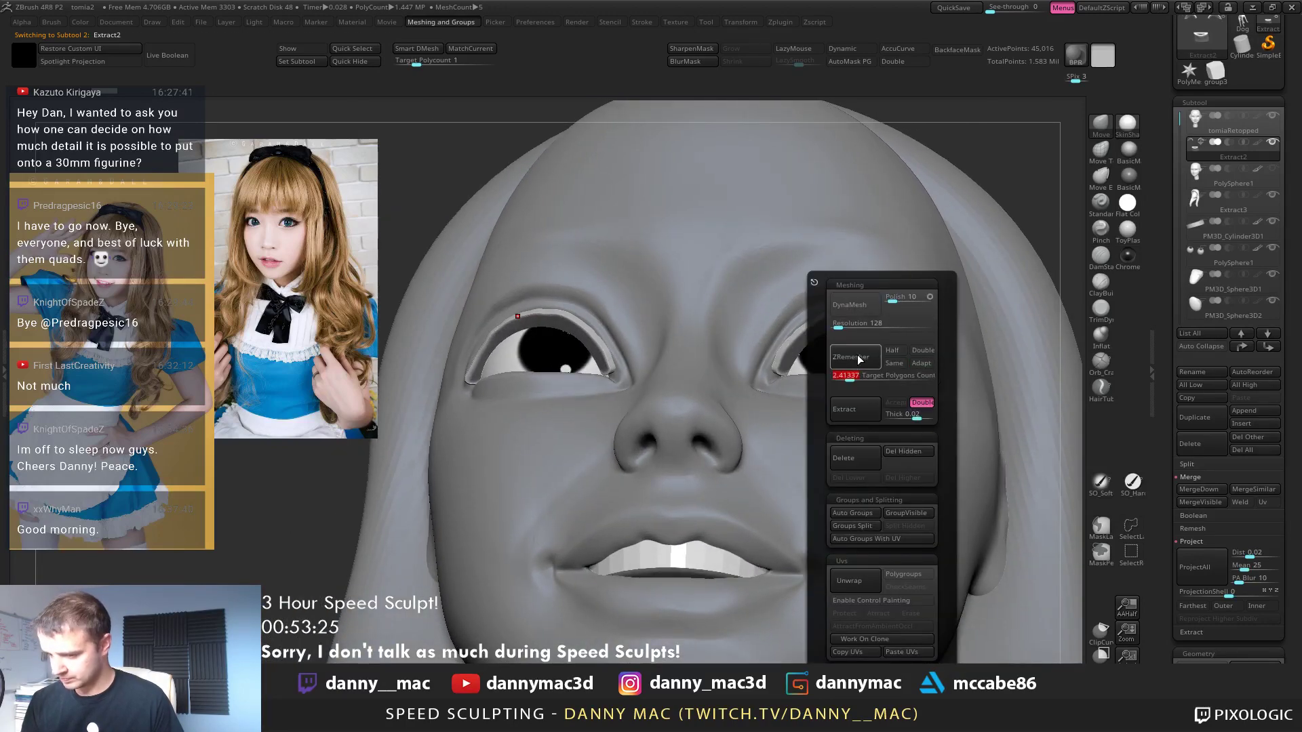
pyautogui.click(825, 401)
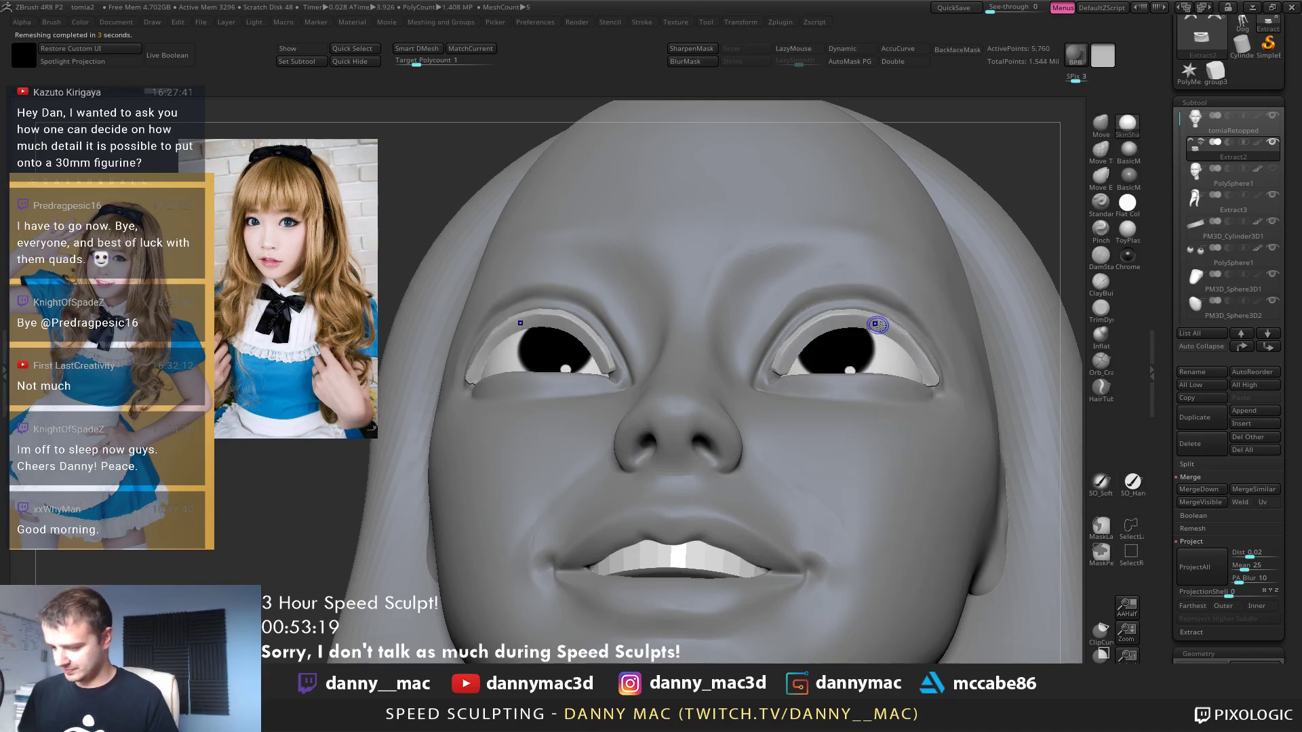
# Isolate the lash strips with their wireframe on, draw a mask curve by them and show the whole figure again
pyautogui.moveTo(872, 299); pyautogui.dragTo(905, 411, button='right')
pyautogui.hotkey('alt', 's')
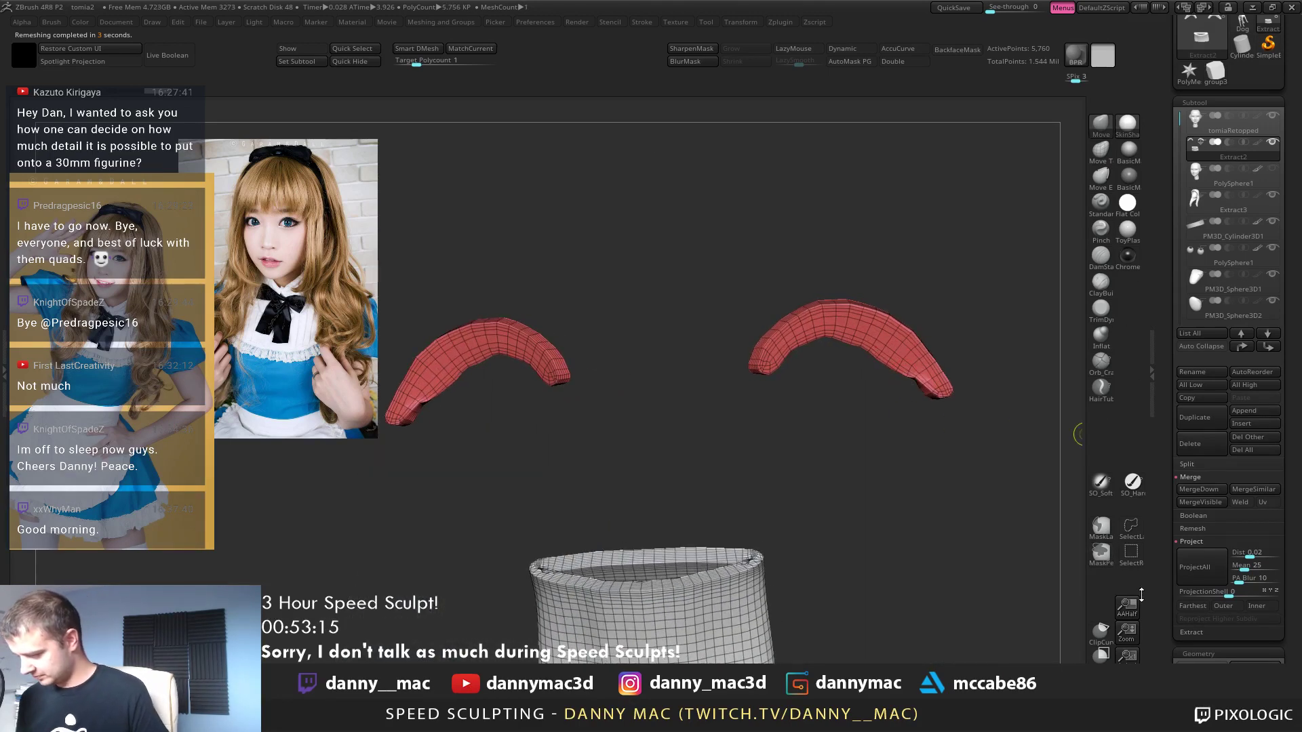
pyautogui.moveTo(1009, 436)
pyautogui.mouseDown(button='right')
pyautogui.moveTo(809, 439)
pyautogui.moveTo(707, 459)
pyautogui.mouseUp(button='right')
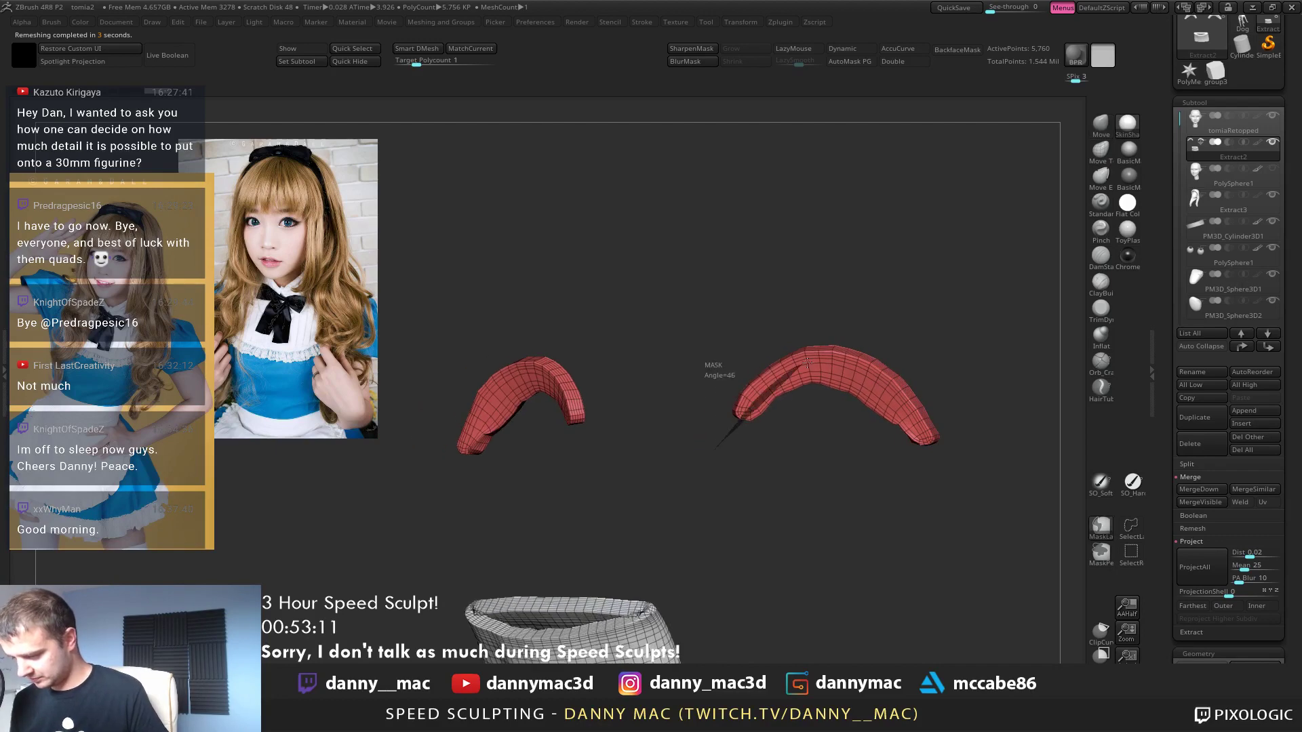
pyautogui.moveTo(807, 363)
pyautogui.keyDown('ctrl'); pyautogui.mouseDown()
pyautogui.moveTo(927, 454)
pyautogui.moveTo(942, 510)
pyautogui.mouseUp(); pyautogui.keyUp('ctrl')
pyautogui.hotkey('alt', 's')
pyautogui.moveTo(860, 412)
pyautogui.keyDown('shift'); pyautogui.mouseDown(button='right')
pyautogui.moveTo(914, 452)
pyautogui.moveTo(880, 420)
pyautogui.moveTo(795, 403)
pyautogui.mouseUp(button='right'); pyautogui.keyUp('shift')
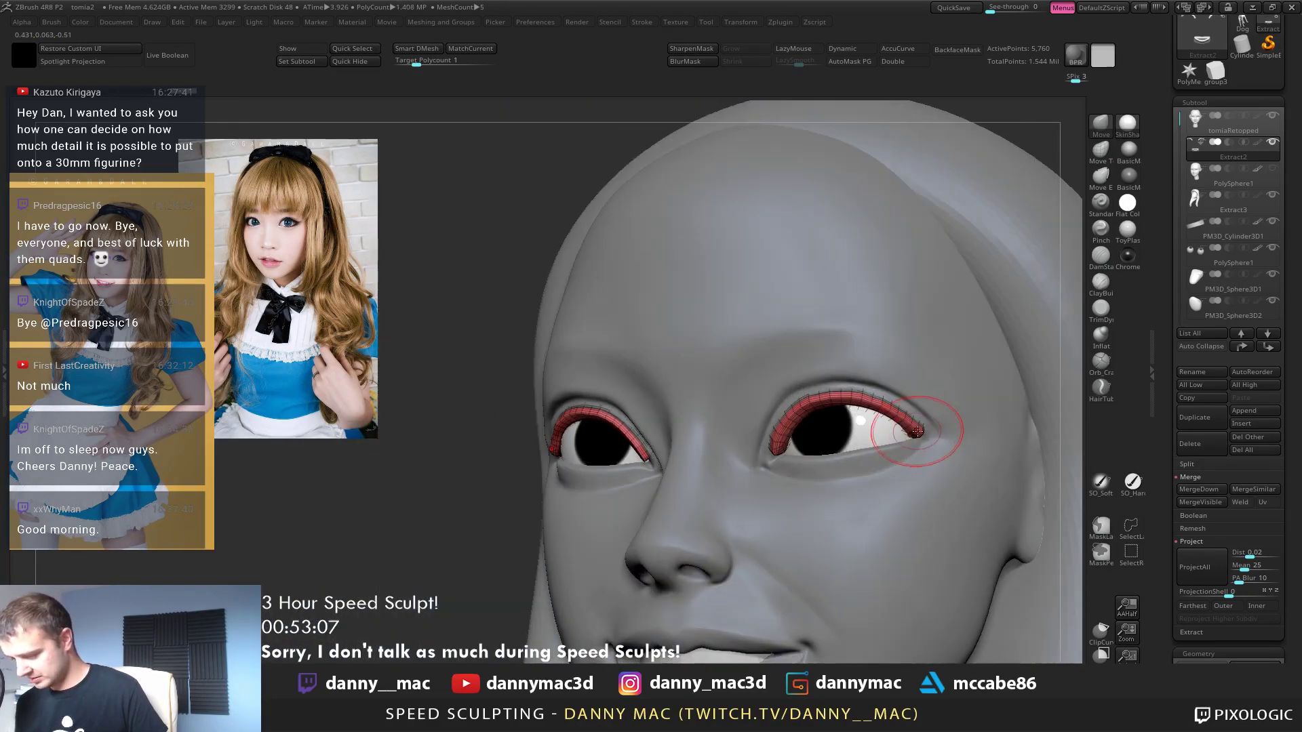
# Enable AccuCurve for the Move brush and pull the outer ends of the lash strips into pointed wings
pyautogui.click(915, 50)
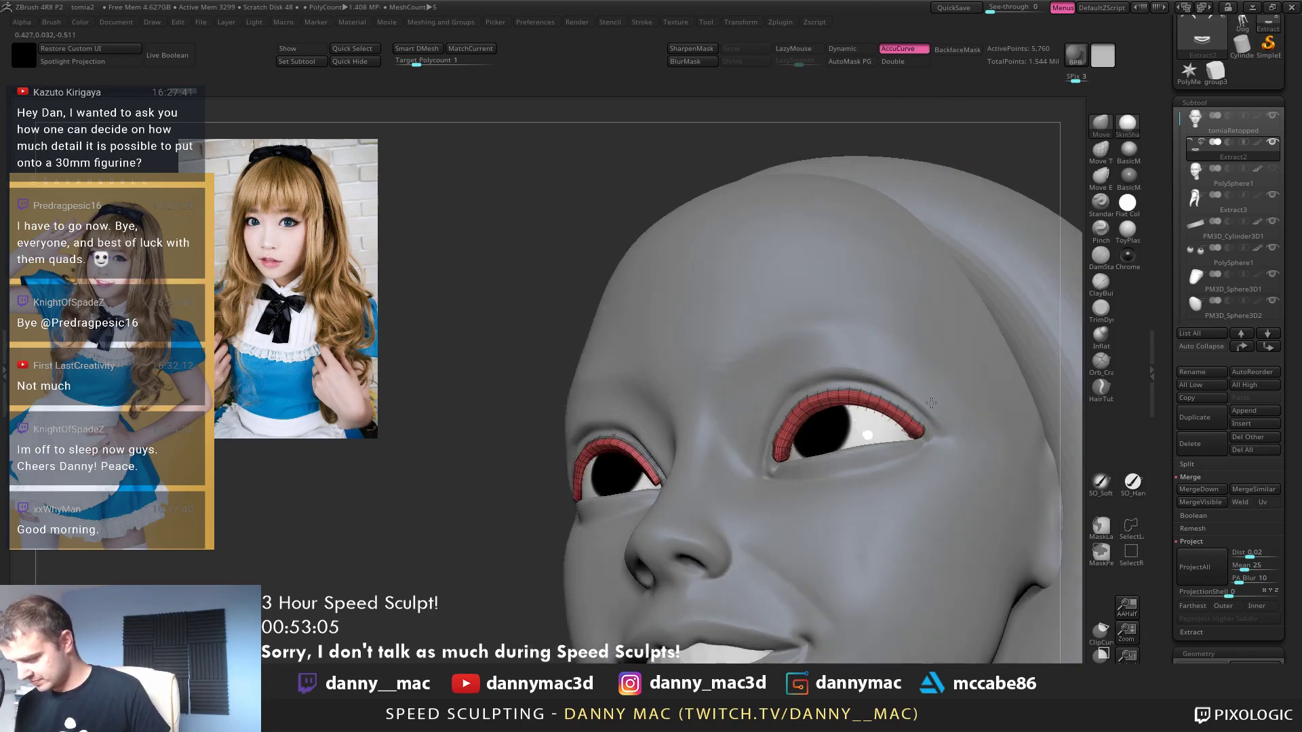
pyautogui.moveTo(885, 426); pyautogui.dragTo(922, 431, button='right')
pyautogui.moveTo(922, 432); pyautogui.dragTo(947, 424)
pyautogui.press('space')
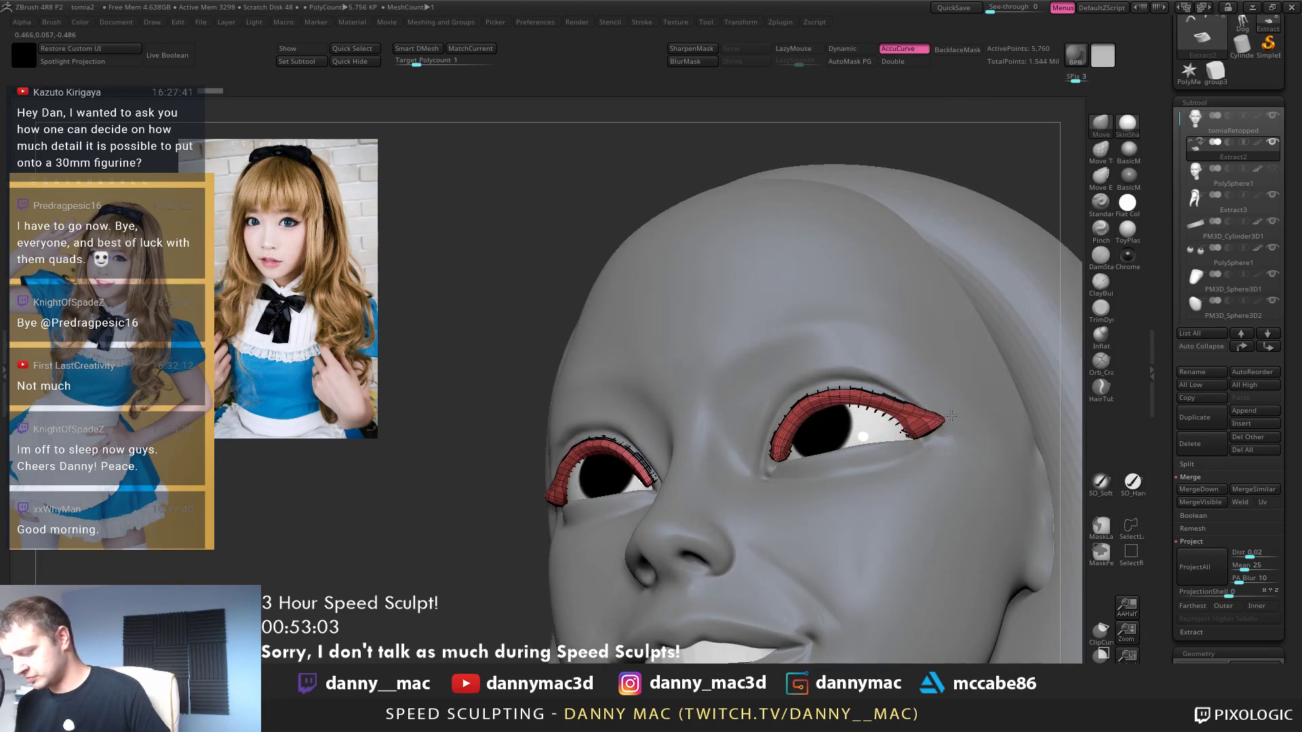
pyautogui.moveTo(974, 430)
pyautogui.mouseDown(button='right')
pyautogui.moveTo(869, 492)
pyautogui.moveTo(955, 415)
pyautogui.moveTo(945, 425)
pyautogui.moveTo(956, 396)
pyautogui.moveTo(818, 423)
pyautogui.mouseUp(button='right')
pyautogui.press('space')
# Isolate the lash strips and sharpen their outer tips with the Pinch brush
pyautogui.press('b')
pyautogui.press('p')
pyautogui.press('i')
pyautogui.hotkey('alt', 's')
pyautogui.press('space')
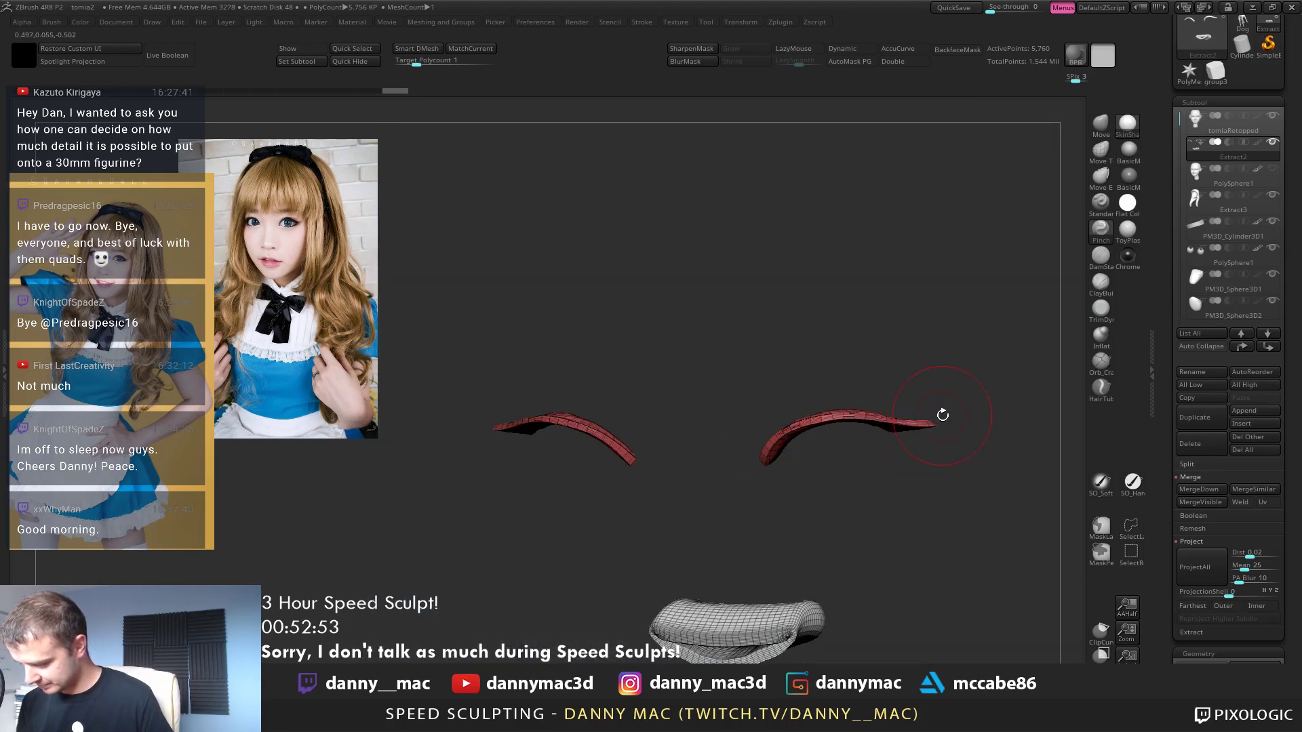
# Show the whole figure again and refine the lash wings around the outer eye corners with the Move brush
pyautogui.hotkey('alt', 's')
pyautogui.moveTo(832, 409); pyautogui.dragTo(830, 230, button='right')
pyautogui.press('b')
pyautogui.press('m')
pyautogui.press('v')
pyautogui.moveTo(835, 407); pyautogui.dragTo(893, 442, button='right')
pyautogui.press('space')
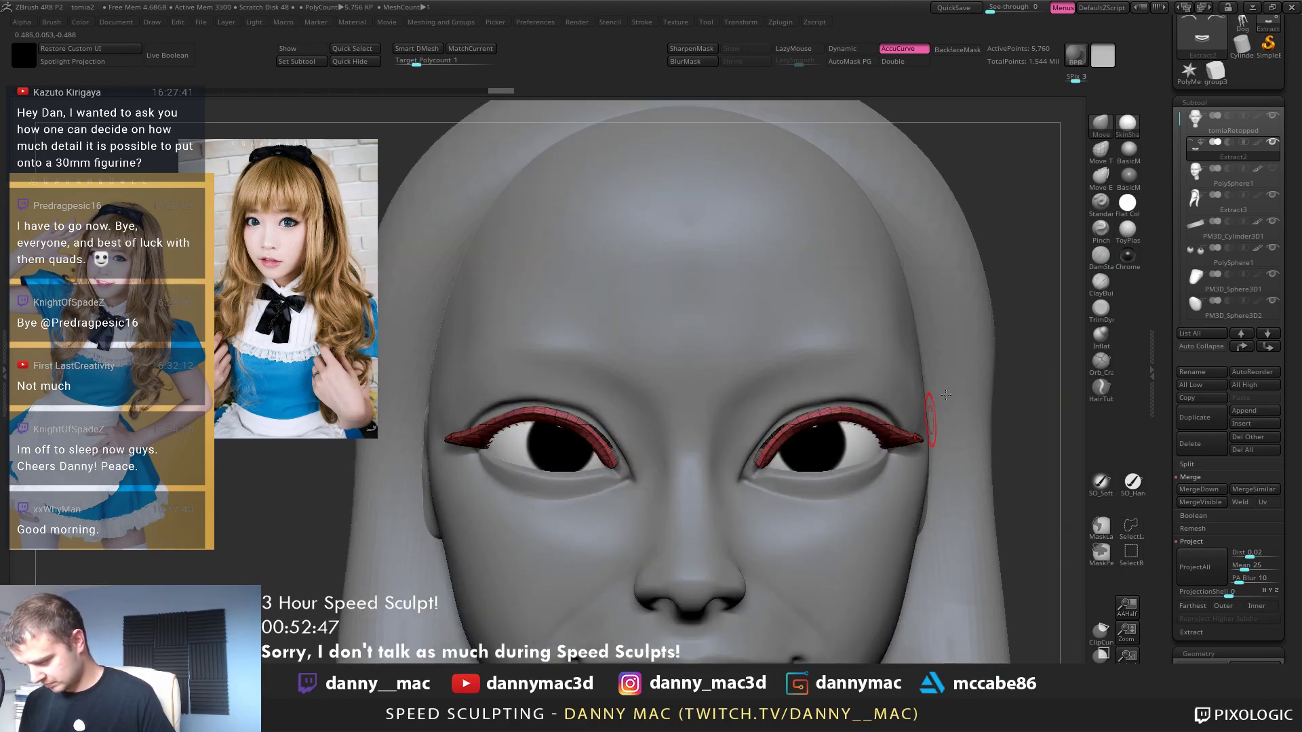
# Fill the lash strips with black sampled from the pupil, restore the light paint colour and hide the wireframe
pyautogui.press('space')
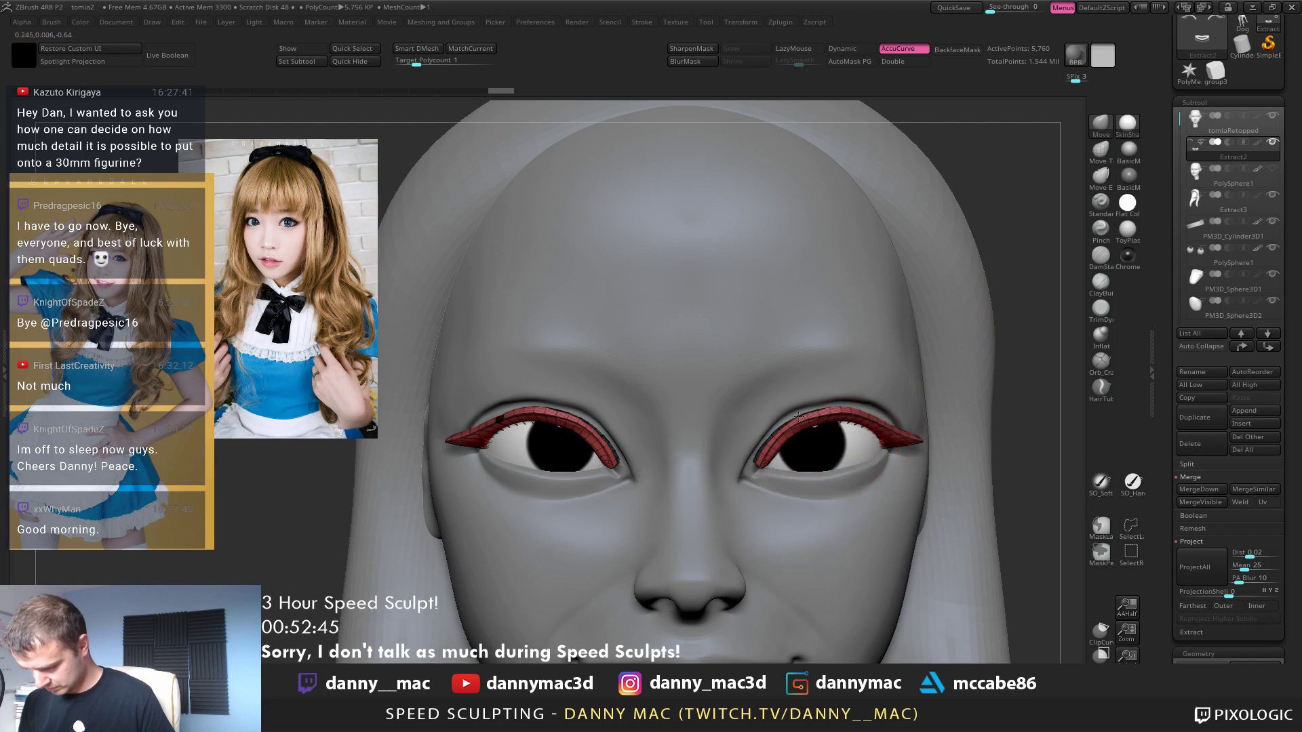
pyautogui.press('c')
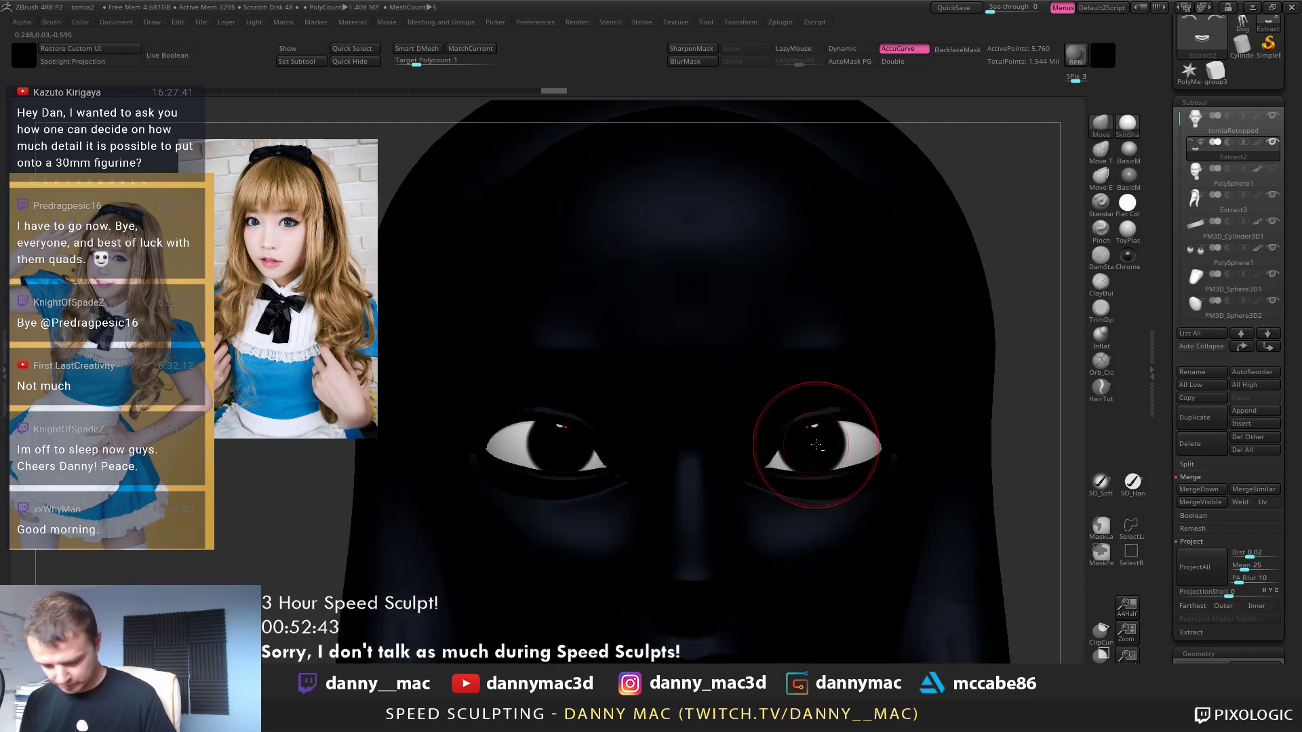
pyautogui.hotkey('ctrl', 'f')
pyautogui.keyDown('alt'); pyautogui.moveTo(816, 448); pyautogui.dragTo(835, 405, button='right'); pyautogui.keyUp('alt')
pyautogui.press('space')
pyautogui.click(700, 427)
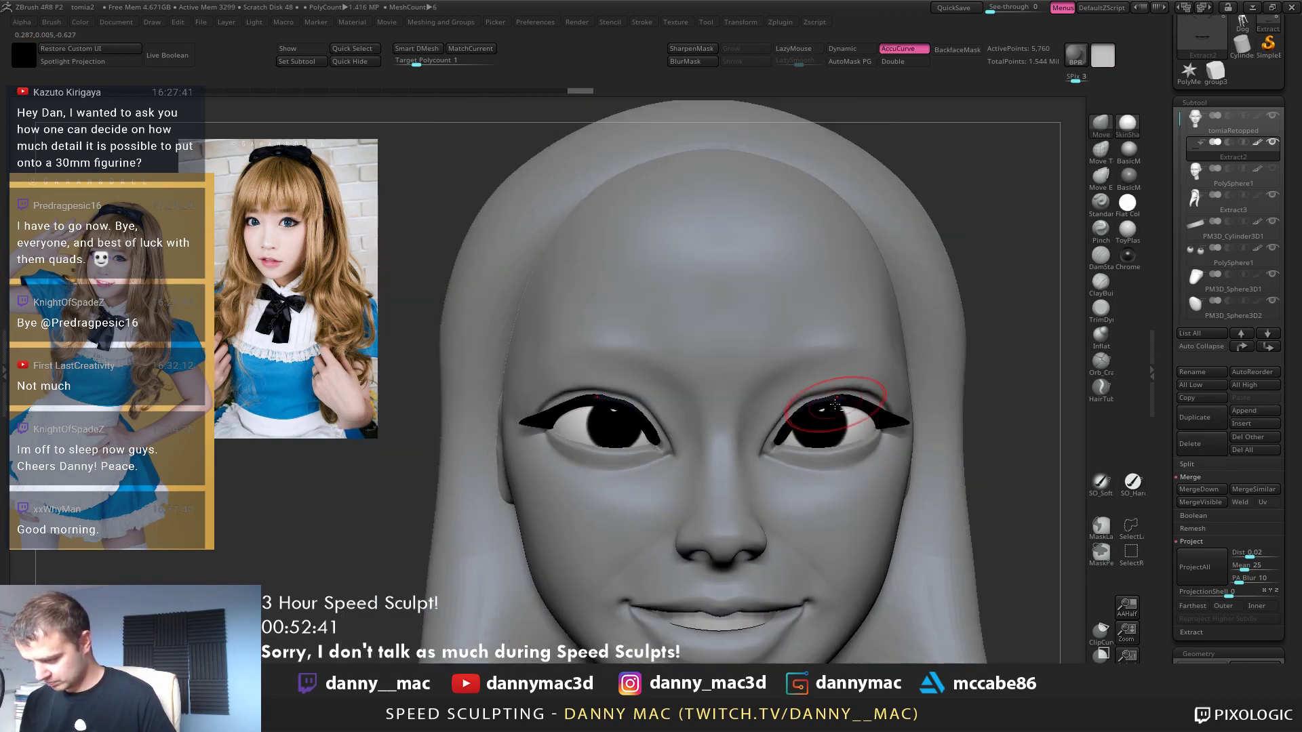
# Subdivide the black lash strips once and check their fit from below and from the front
pyautogui.moveTo(913, 391)
pyautogui.mouseDown(button='right')
pyautogui.moveTo(845, 343)
pyautogui.moveTo(822, 396)
pyautogui.mouseUp(button='right')
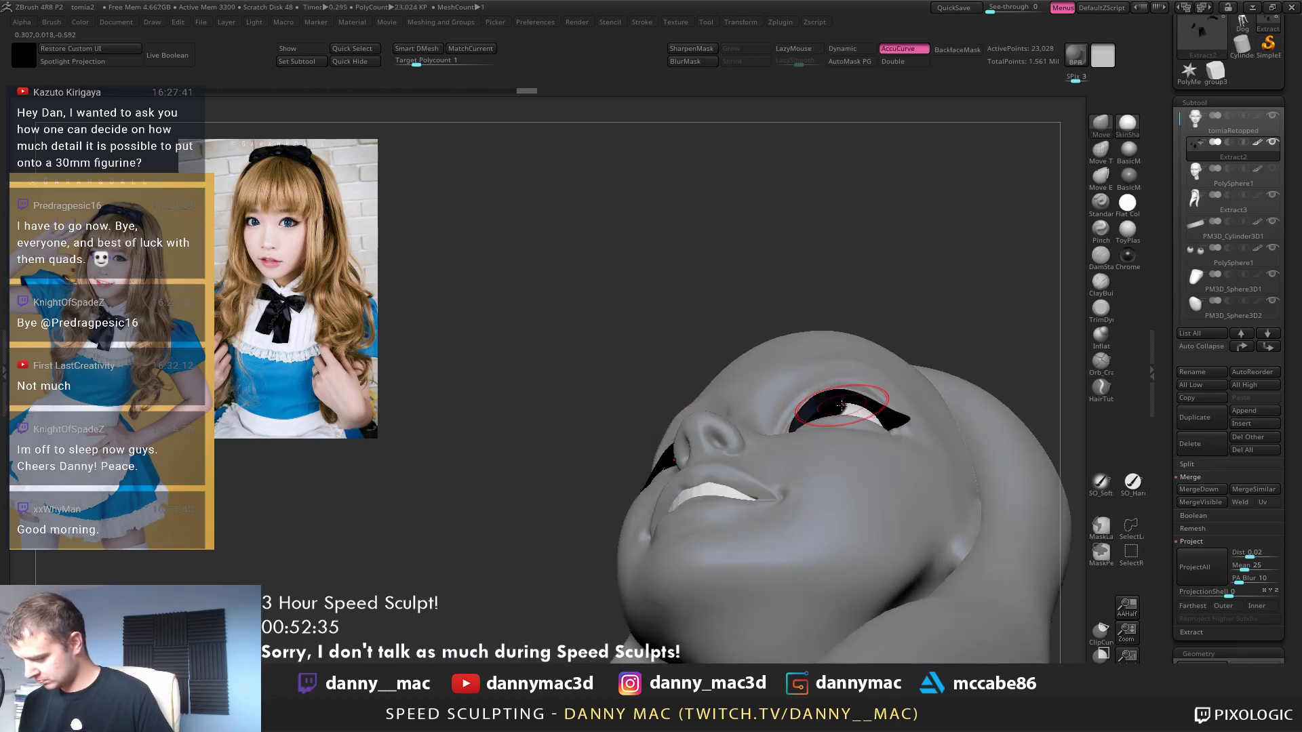
pyautogui.scroll(-5, 1242, 552)
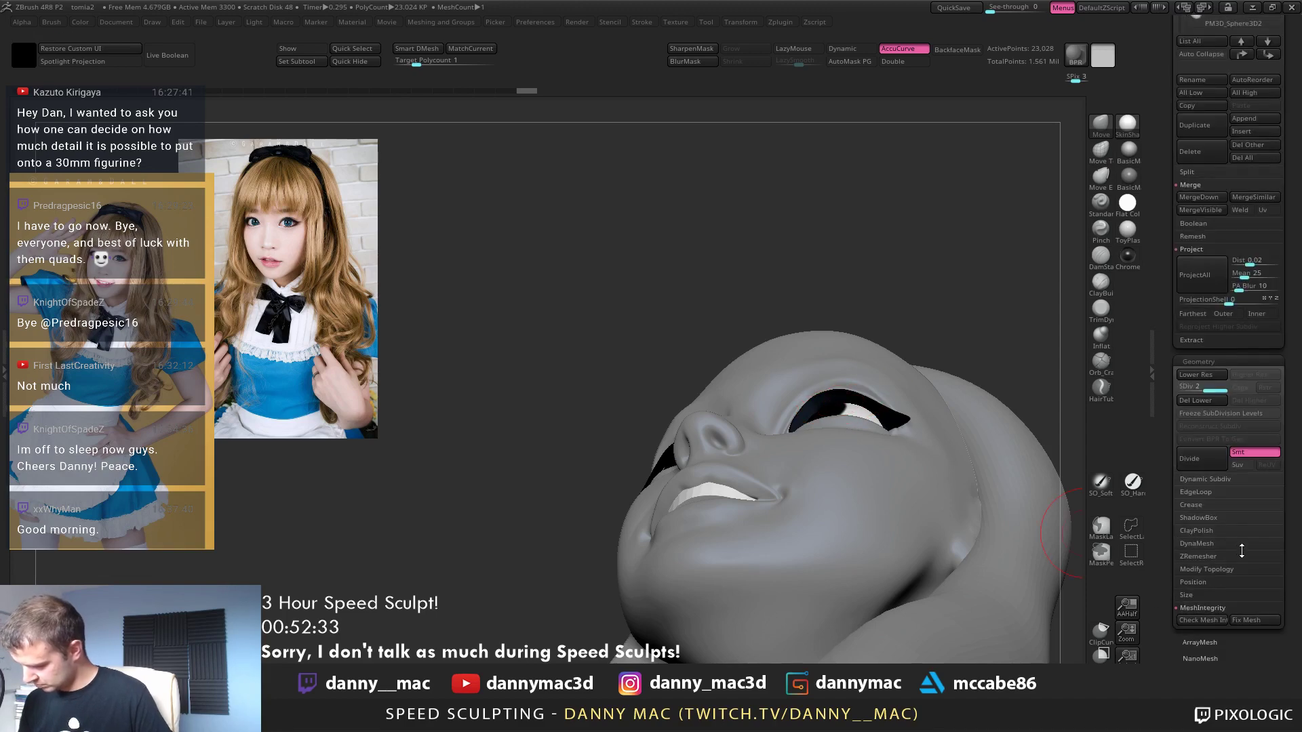
pyautogui.moveTo(1161, 486); pyautogui.dragTo(1149, 520)
pyautogui.moveTo(838, 379); pyautogui.dragTo(779, 411, button='right')
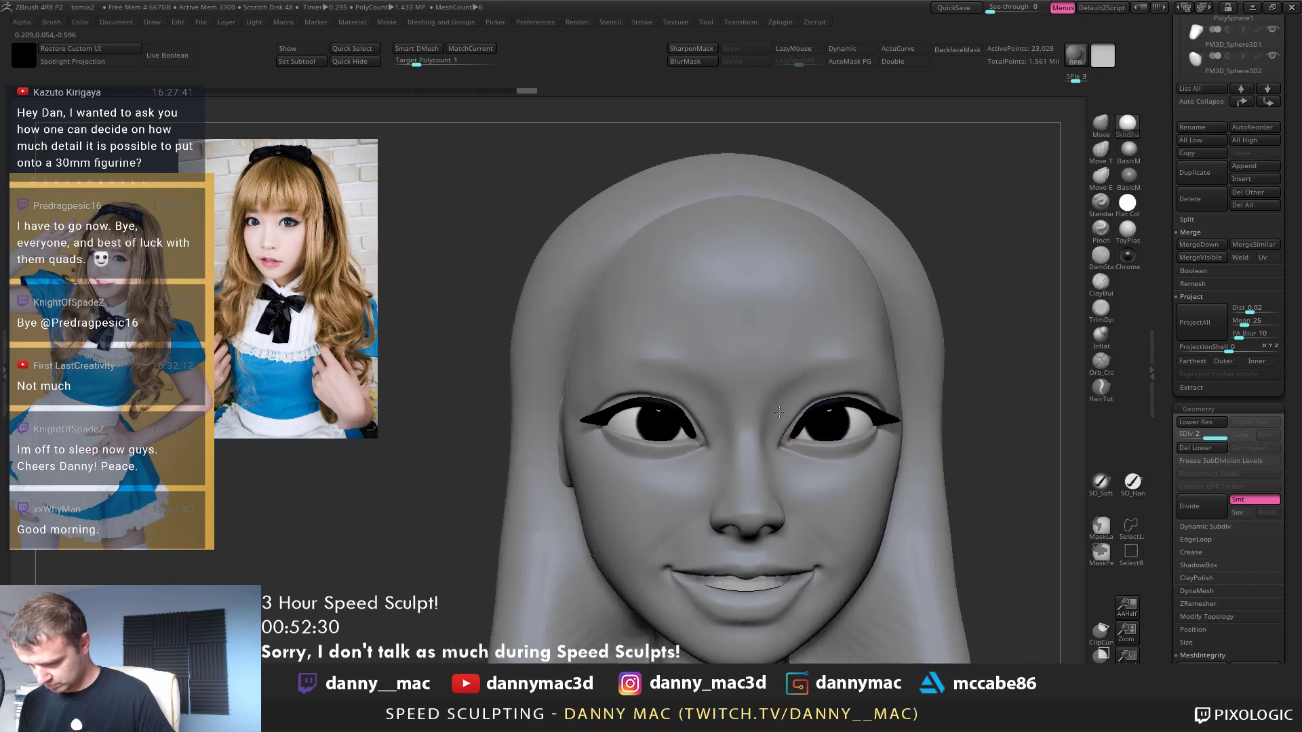
# Smooth the black lash wing at the outer eye corner and check the lashes from the front and side
pyautogui.keyDown('shift'); pyautogui.moveTo(612, 405); pyautogui.dragTo(602, 412); pyautogui.keyUp('shift')
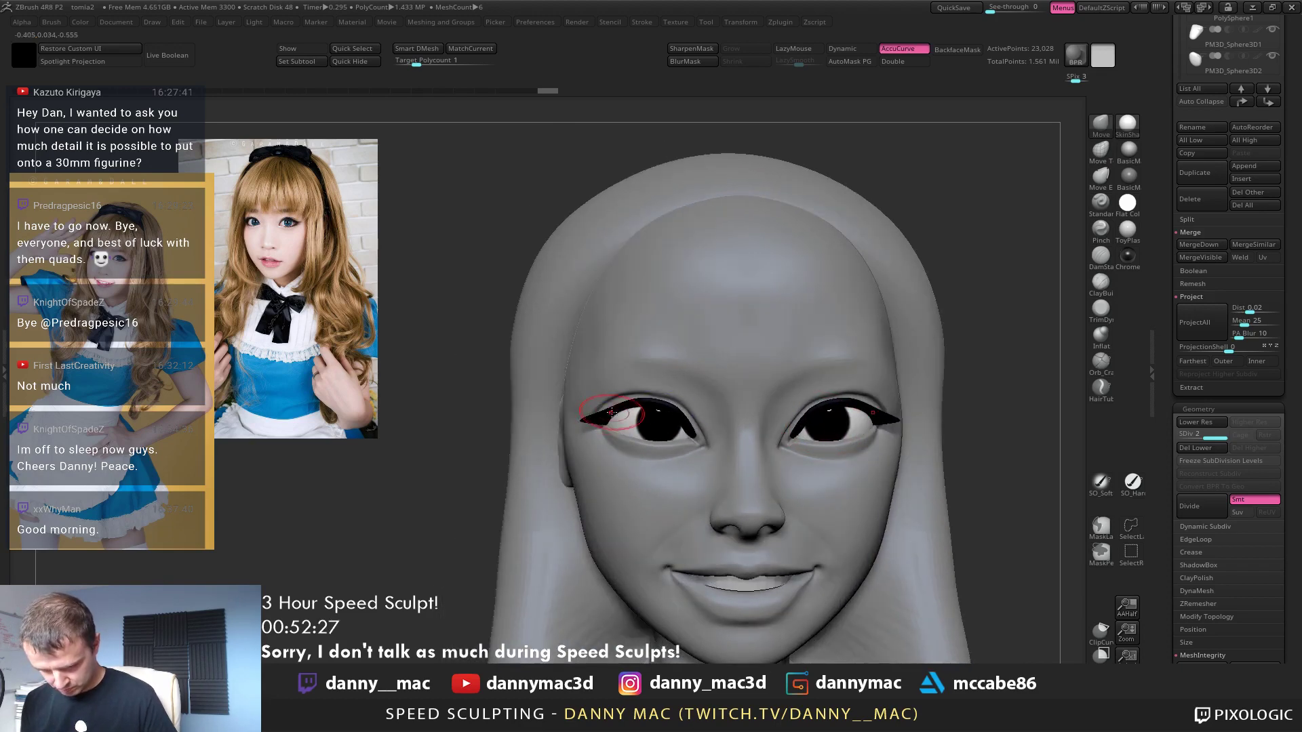
pyautogui.moveTo(625, 444)
pyautogui.mouseDown(button='right')
pyautogui.moveTo(623, 407)
pyautogui.moveTo(604, 419)
pyautogui.mouseUp(button='right')
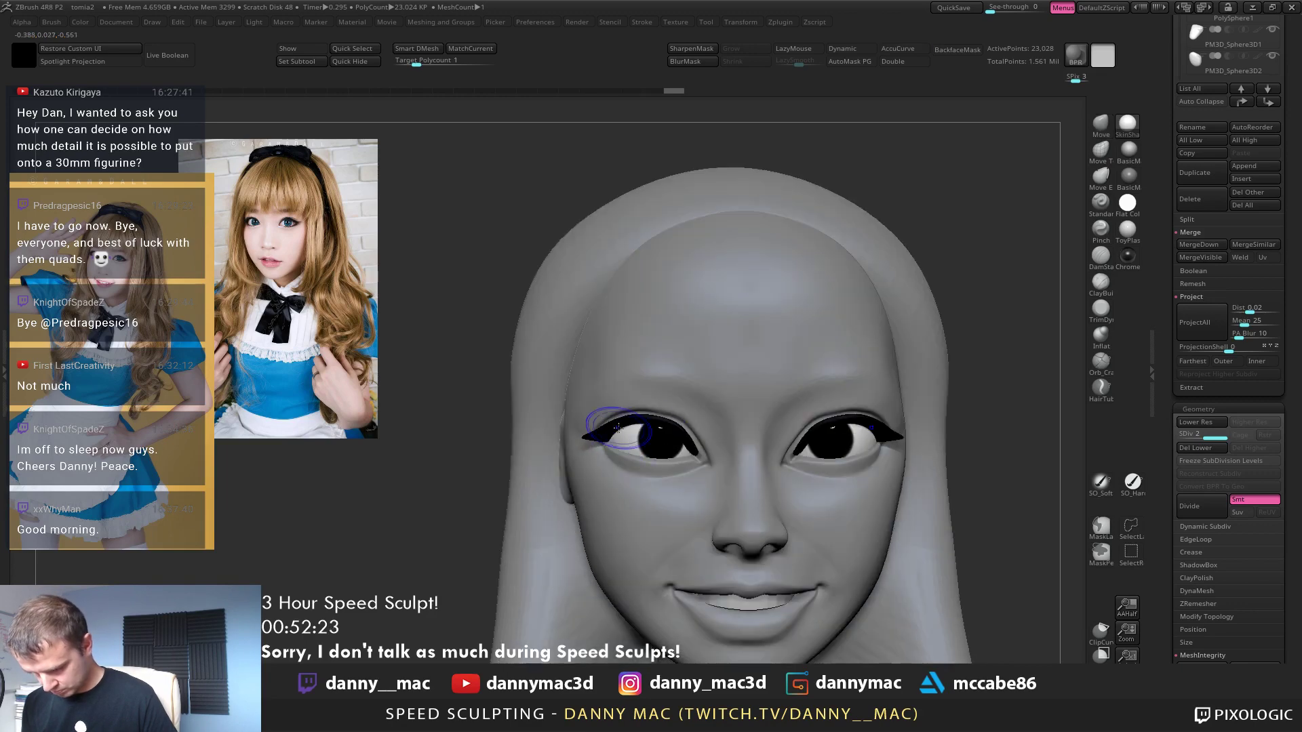
pyautogui.keyDown('shift'); pyautogui.moveTo(738, 448); pyautogui.dragTo(751, 446); pyautogui.keyUp('shift')
pyautogui.moveTo(753, 468)
pyautogui.keyDown('ctrl'); pyautogui.mouseDown(button='right')
pyautogui.moveTo(767, 441)
pyautogui.moveTo(697, 371)
pyautogui.moveTo(717, 373)
pyautogui.mouseUp(button='right'); pyautogui.keyUp('ctrl')
pyautogui.moveTo(661, 312)
pyautogui.mouseDown(button='right')
pyautogui.moveTo(705, 293)
pyautogui.moveTo(679, 312)
pyautogui.mouseUp(button='right')
# Select the head and lower it to subdivision level 2
pyautogui.keyDown('alt'); pyautogui.click(705, 293); pyautogui.keyUp('alt')
pyautogui.press('space')
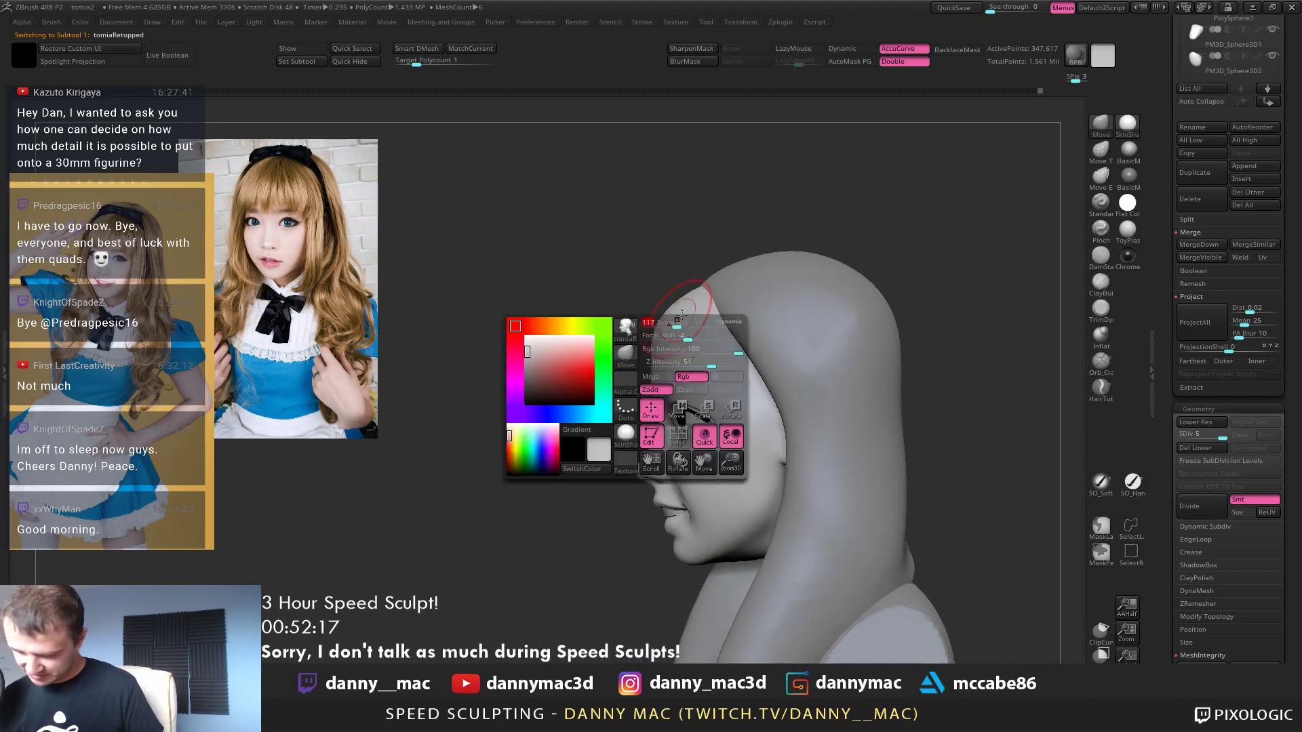
pyautogui.press('space')
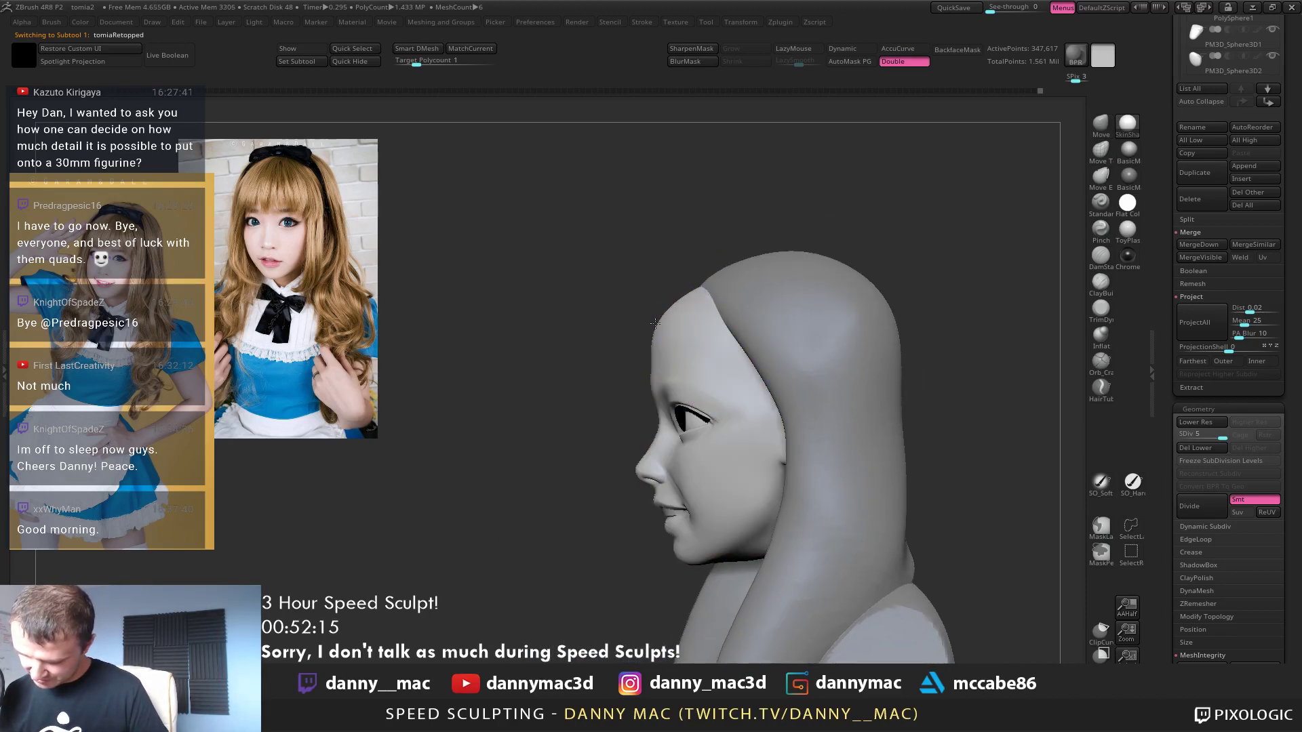
pyautogui.hotkey('shift', 'd')
pyautogui.hotkey('shift', 'd')
pyautogui.hotkey('shift', 'd')
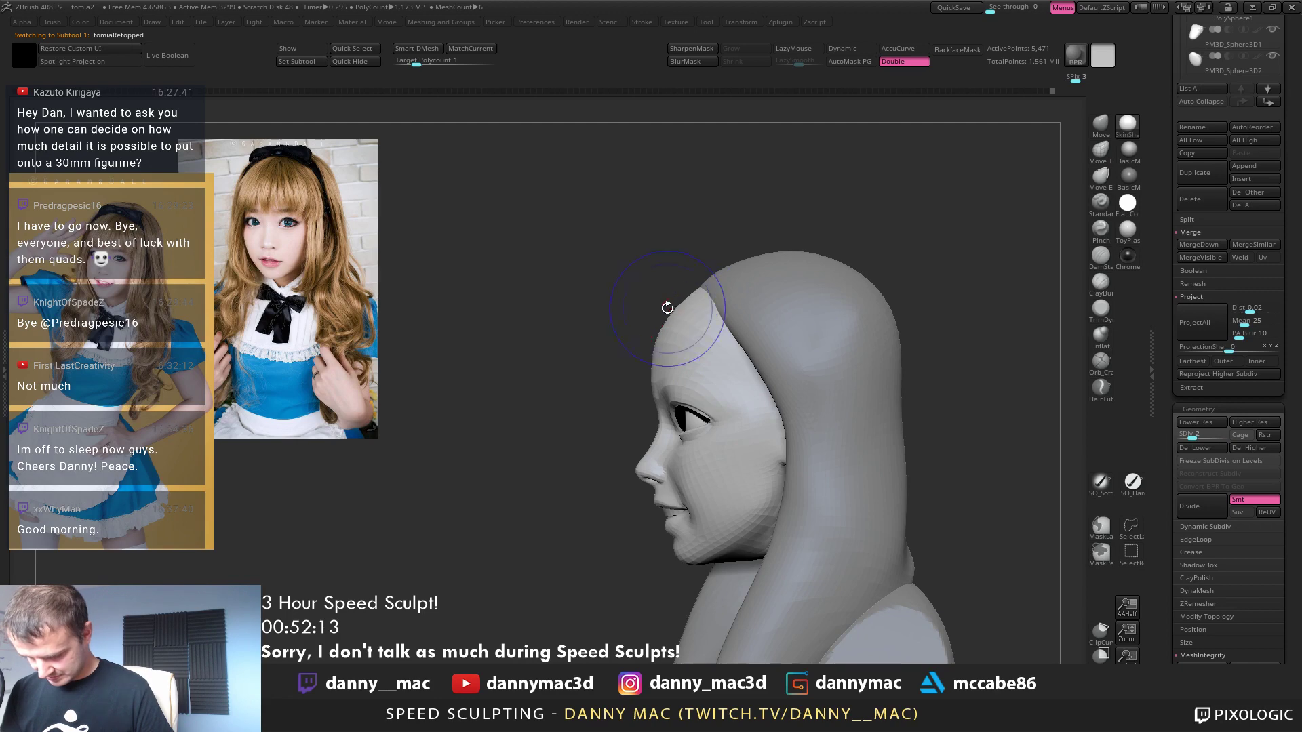
pyautogui.moveTo(691, 283)
pyautogui.keyDown('ctrl'); pyautogui.mouseDown(button='right')
pyautogui.moveTo(685, 317)
pyautogui.moveTo(668, 302)
pyautogui.moveTo(687, 279)
pyautogui.moveTo(601, 343)
pyautogui.mouseUp(button='right'); pyautogui.keyUp('ctrl')
# Reduce the brush size and mask the upper forehead up to the hairline for a fringe
pyautogui.press('space')
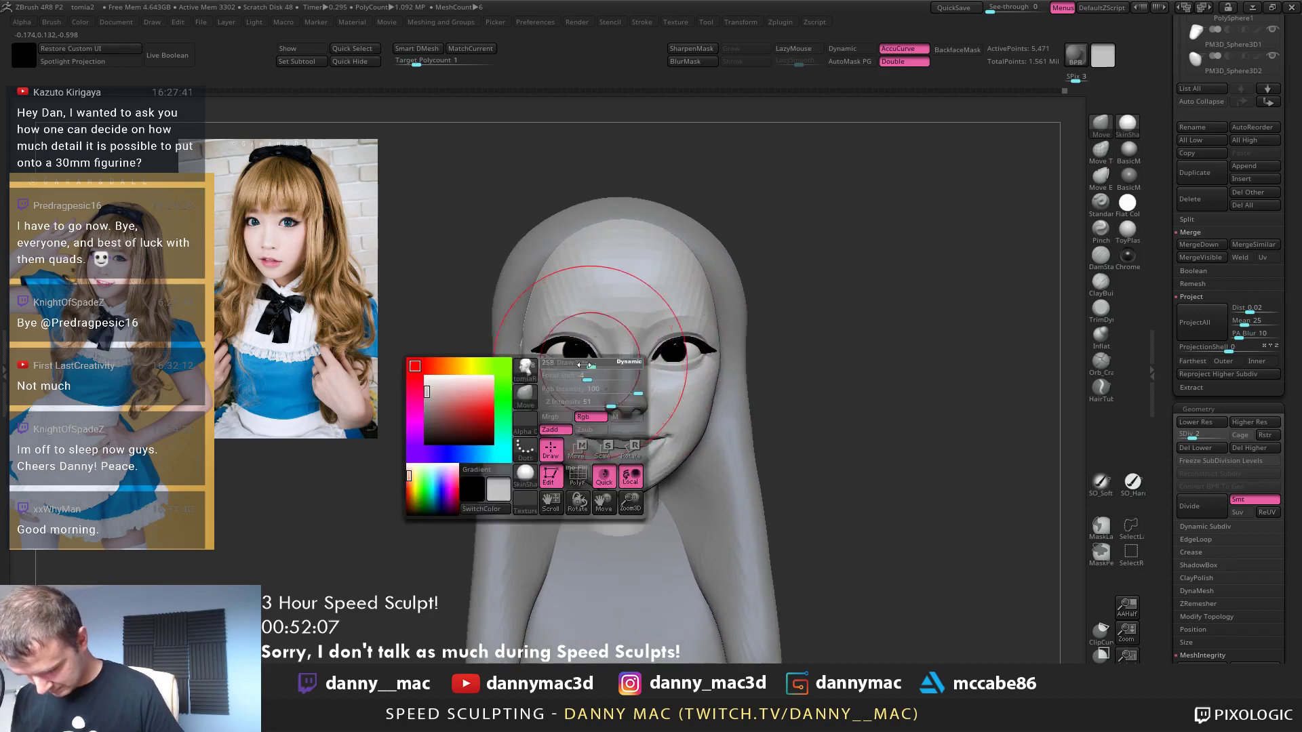
pyautogui.moveTo(583, 366); pyautogui.dragTo(566, 366)
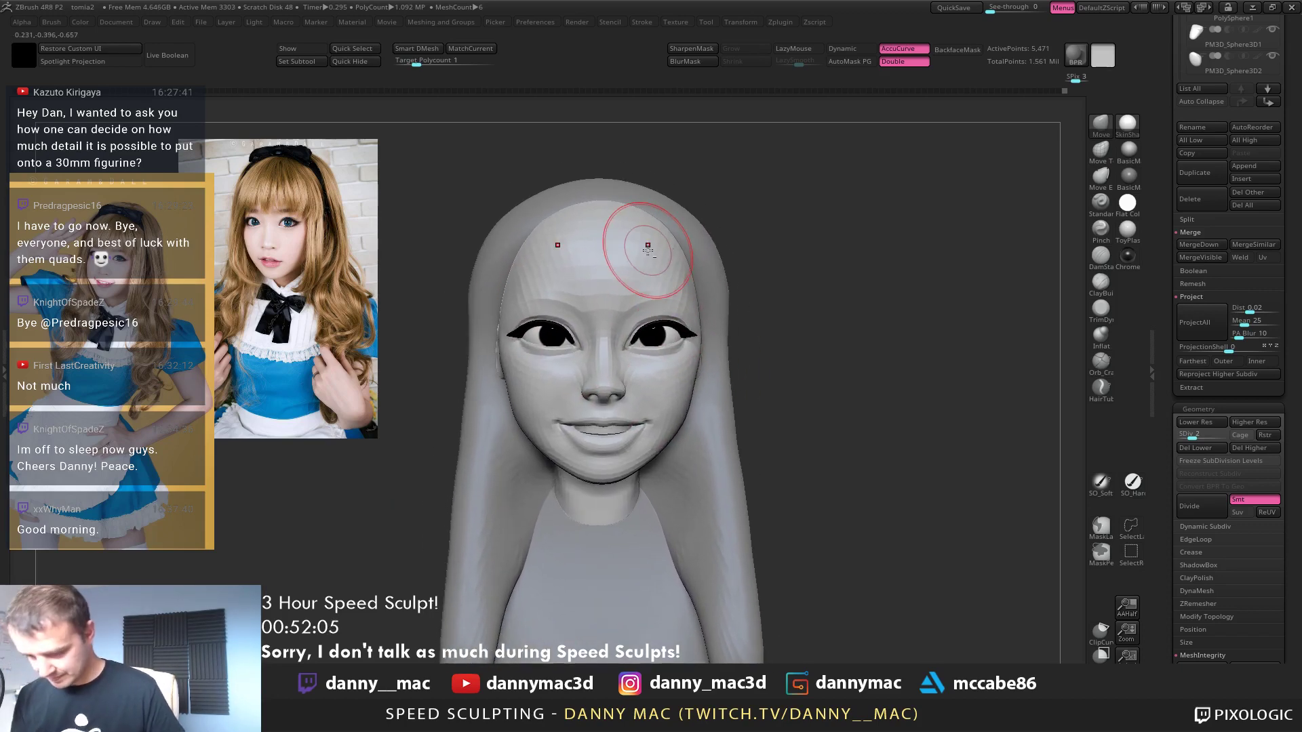
pyautogui.moveTo(647, 251); pyautogui.dragTo(707, 261, button='right')
pyautogui.moveTo(664, 168)
pyautogui.keyDown('ctrl'); pyautogui.mouseDown()
pyautogui.moveTo(587, 259)
pyautogui.moveTo(671, 266)
pyautogui.moveTo(602, 184)
pyautogui.moveTo(634, 261)
pyautogui.mouseUp(); pyautogui.keyUp('ctrl')
# Extract the masked forehead area as a double-sided fringe shell with a thickness of 0.02 and accept it
pyautogui.press('2')
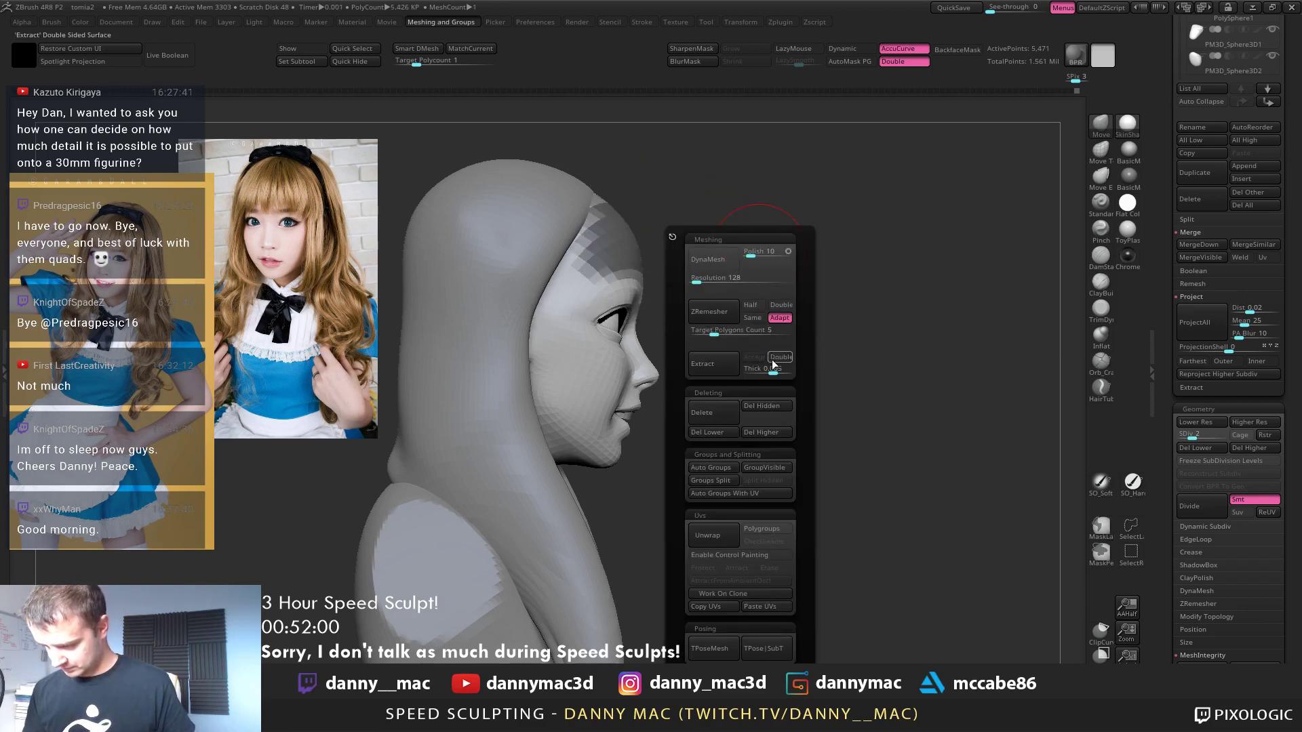
pyautogui.click(736, 365)
pyautogui.press('2')
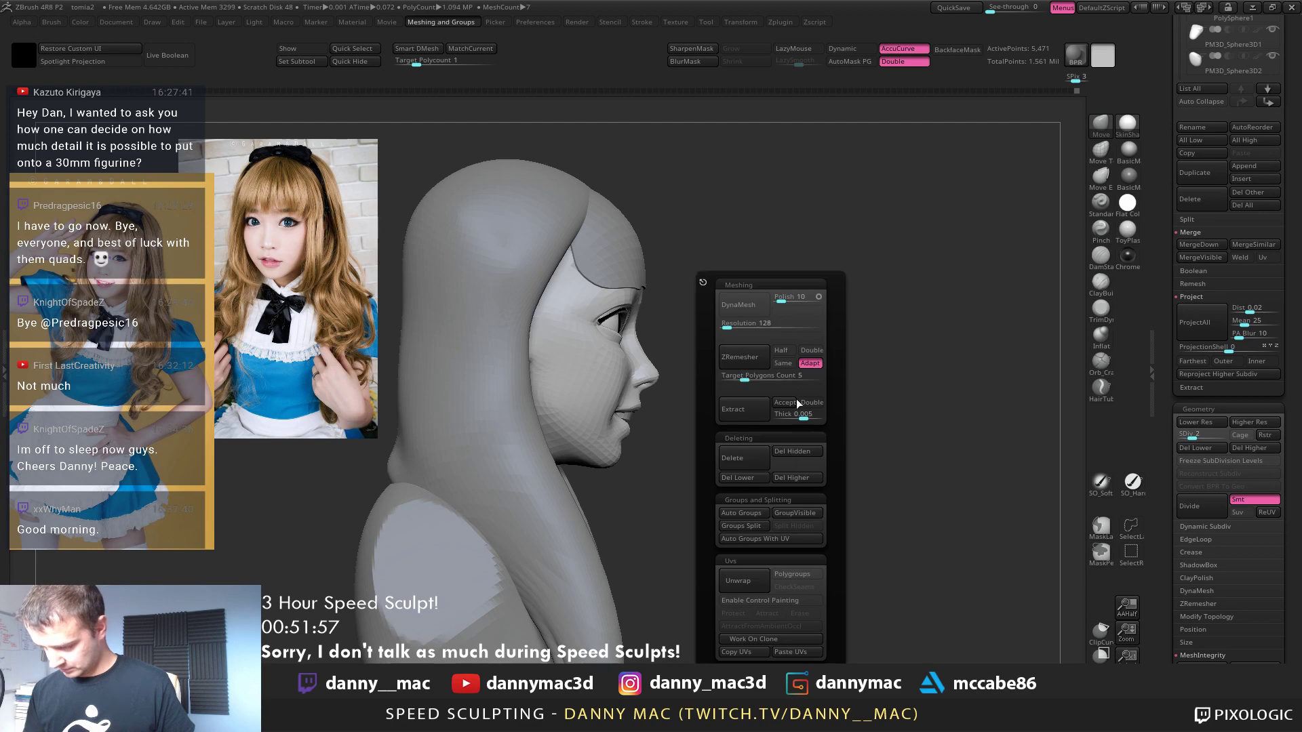
pyautogui.moveTo(806, 420); pyautogui.dragTo(798, 420)
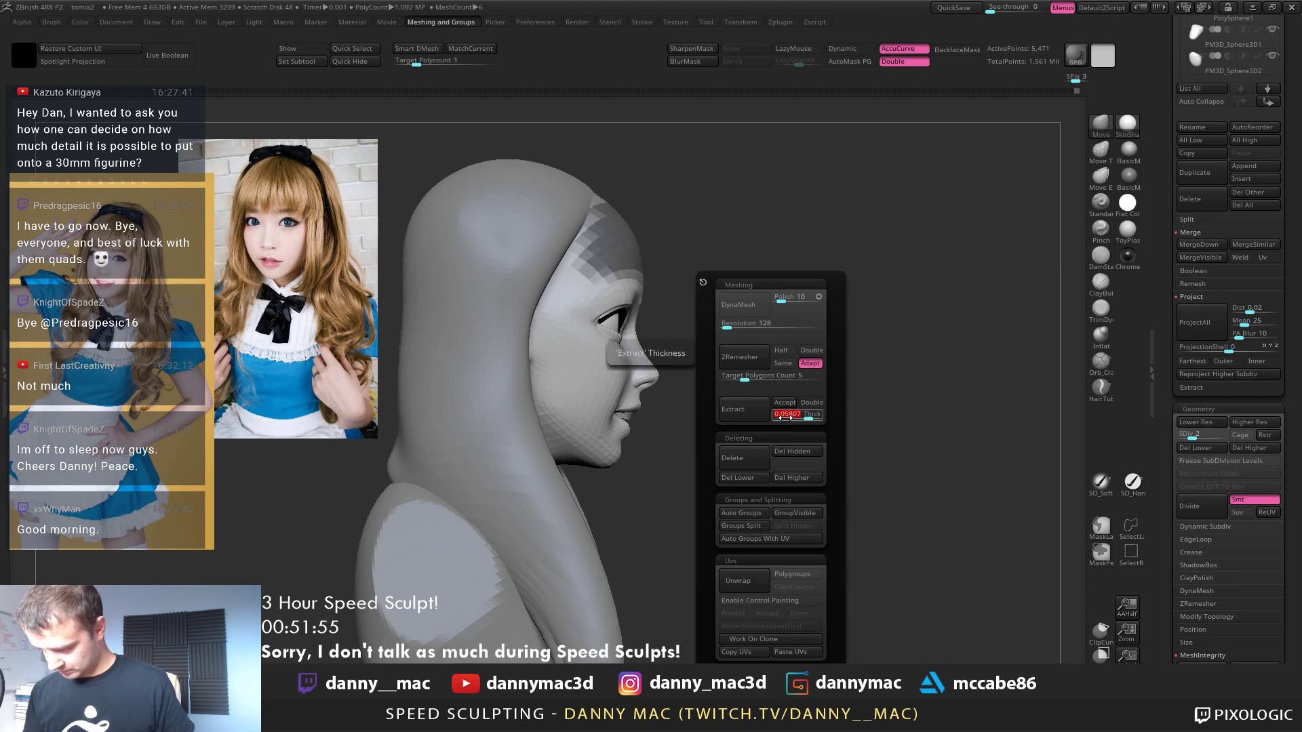
pyautogui.click(758, 409)
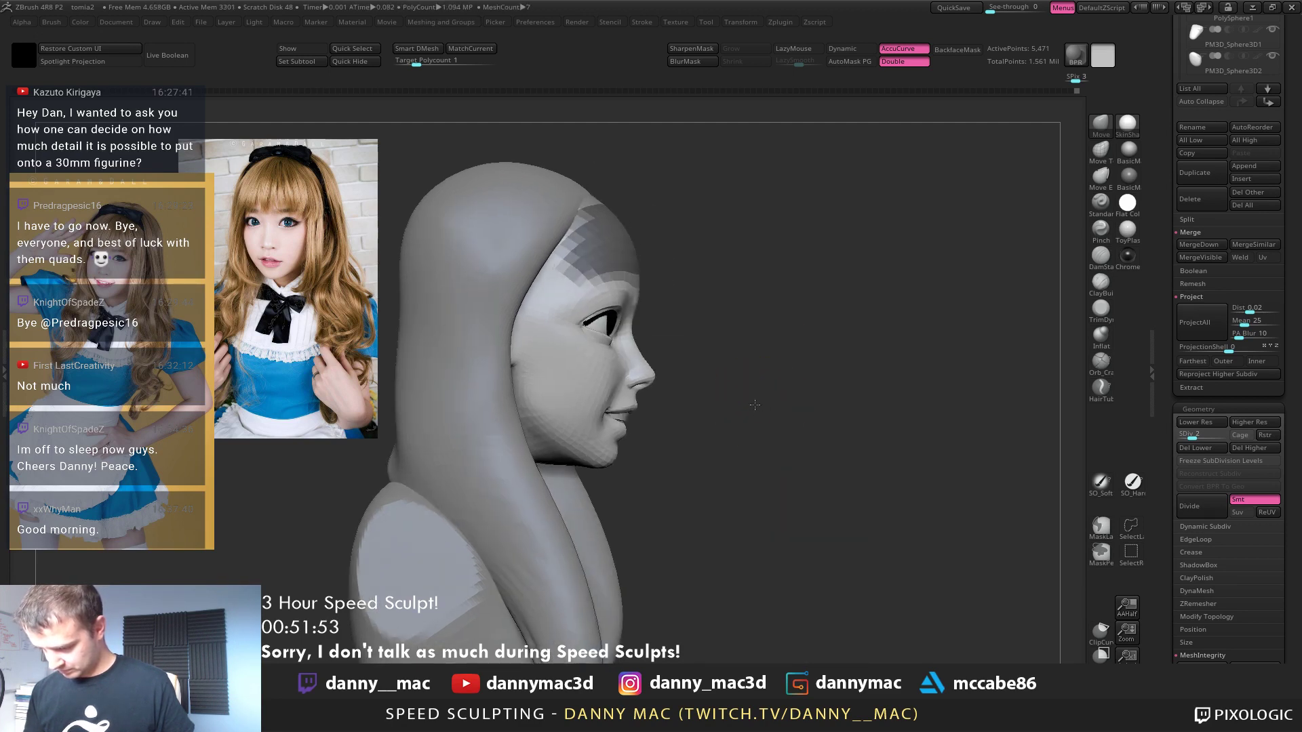
pyautogui.moveTo(738, 407)
pyautogui.keyDown('ctrl'); pyautogui.mouseDown()
pyautogui.moveTo(664, 305)
pyautogui.moveTo(599, 402)
pyautogui.moveTo(611, 407)
pyautogui.mouseUp(); pyautogui.keyUp('ctrl')
pyautogui.press('2')
pyautogui.moveTo(838, 419)
pyautogui.mouseDown()
pyautogui.moveTo(821, 411)
pyautogui.moveTo(839, 410)
pyautogui.mouseUp()
pyautogui.click(776, 409)
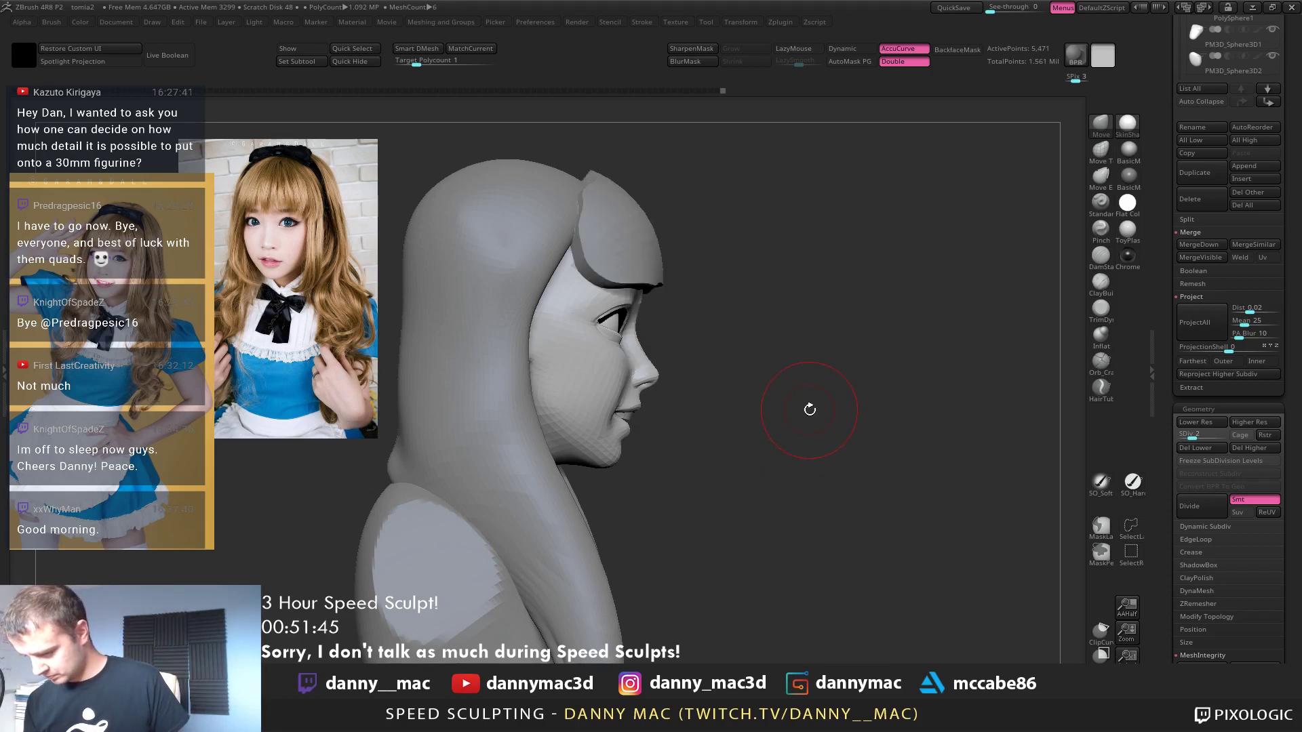
pyautogui.press('2')
pyautogui.click(817, 402)
# ZRemesh the extracted fringe with the Half and Adapt options and show its wireframe
pyautogui.moveTo(924, 243); pyautogui.dragTo(699, 254, button='right')
pyautogui.press('2')
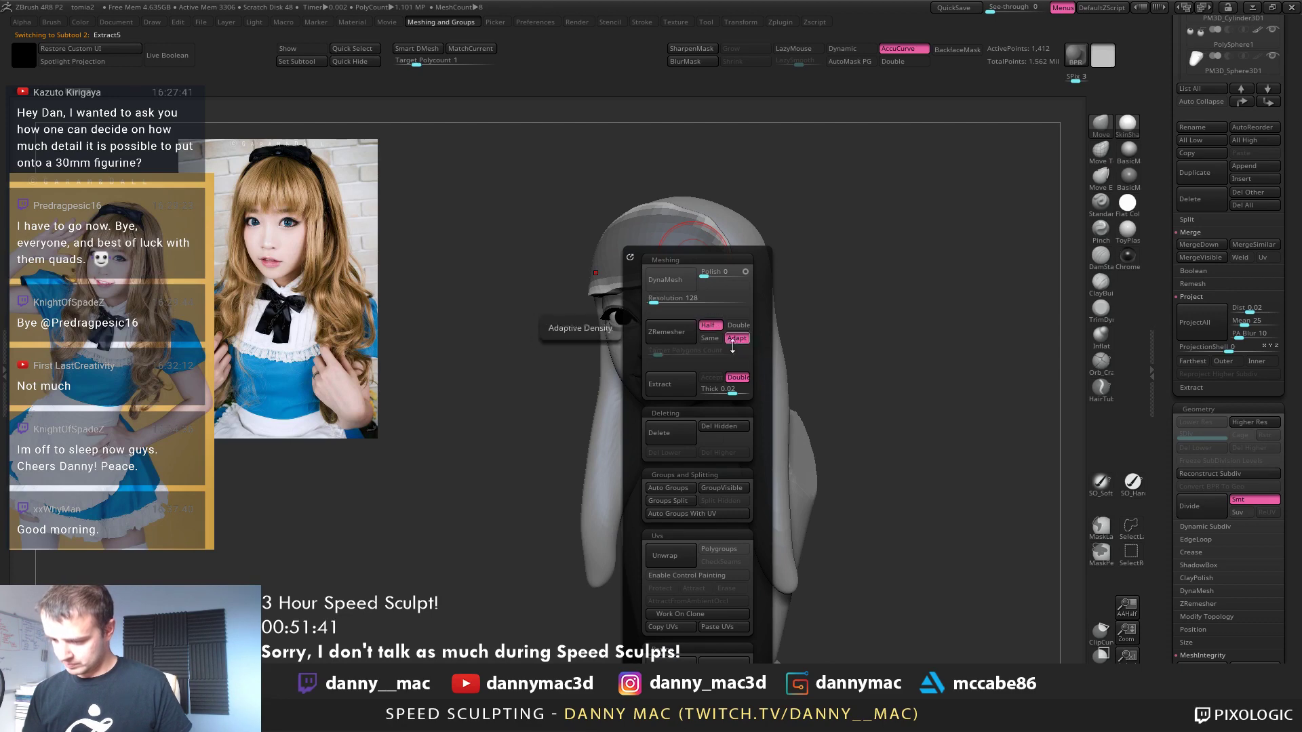
pyautogui.click(670, 332)
pyautogui.moveTo(849, 266); pyautogui.dragTo(840, 278, button='right')
pyautogui.hotkey('shift', 'f')
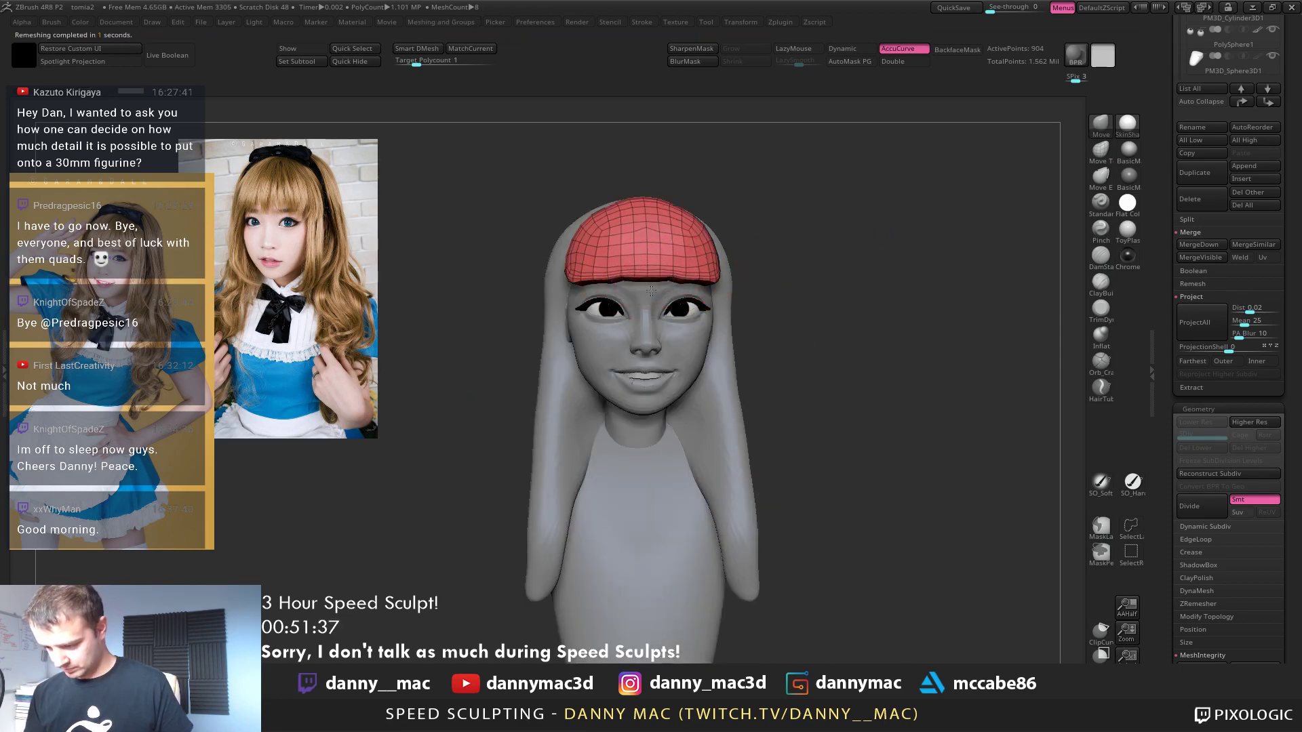
# Subdivide the fringe once and pull its side into shape against the hair with the Move brush
pyautogui.hotkey('ctrl', 'd')
pyautogui.keyDown('ctrl'); pyautogui.moveTo(661, 283); pyautogui.dragTo(669, 292, button='right'); pyautogui.keyUp('ctrl')
pyautogui.moveTo(670, 292); pyautogui.dragTo(708, 273)
pyautogui.moveTo(712, 274)
pyautogui.mouseDown(button='right')
pyautogui.moveTo(679, 269)
pyautogui.moveTo(718, 270)
pyautogui.moveTo(700, 282)
pyautogui.moveTo(726, 234)
pyautogui.moveTo(790, 252)
pyautogui.mouseUp(button='right')
# Return the fringe to its lowest subdivision level and hide the wireframe
pyautogui.hotkey('ctrl', 'z')
pyautogui.hotkey('ctrl', 'z')
pyautogui.hotkey('ctrl', 'shift', 'z')
pyautogui.hotkey('ctrl', 'shift', 'z')
pyautogui.rightClick(732, 234)
pyautogui.hotkey('shift', 'd')
pyautogui.hotkey('shift', 'f')
# Reshape the fringe's lower edge and thickness from the side and from below, and raise it to subdivision level 2
pyautogui.hotkey('ctrl', 'shift', 'z')
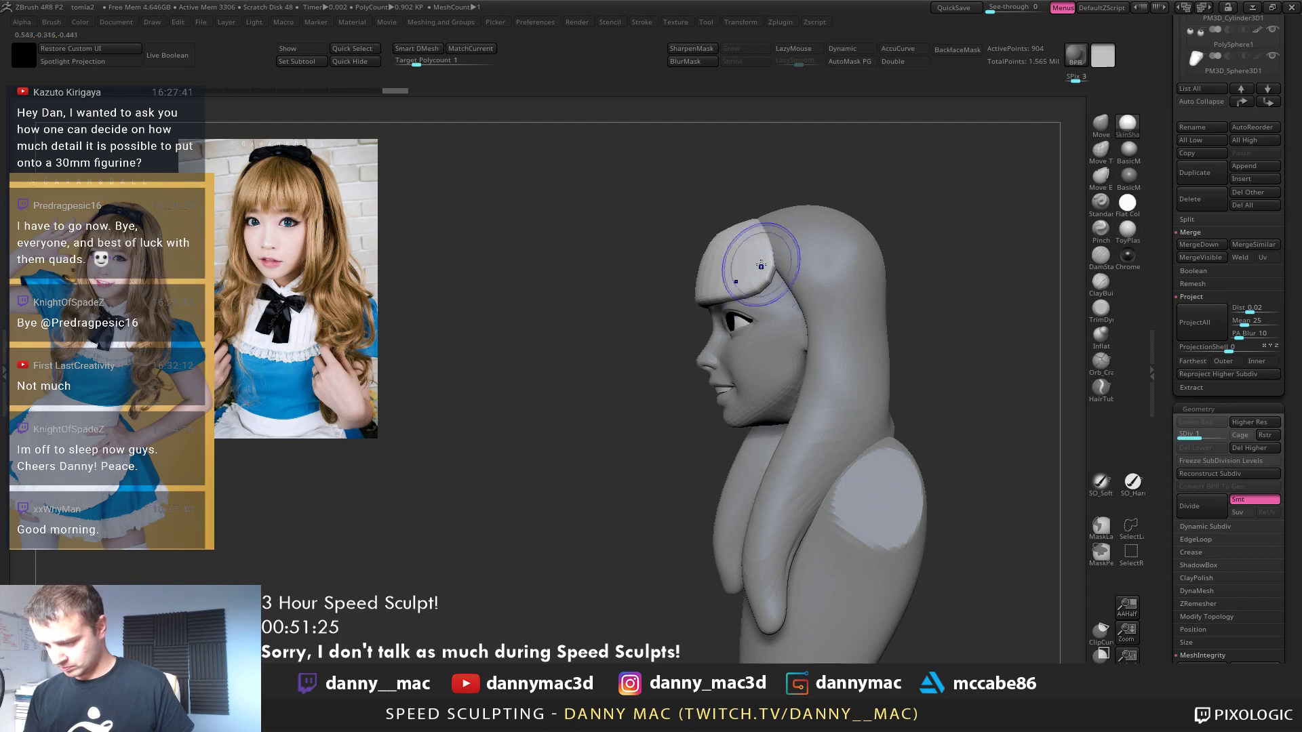
pyautogui.hotkey('ctrl', 'shift', 'z')
pyautogui.hotkey('ctrl', 'shift', 'z')
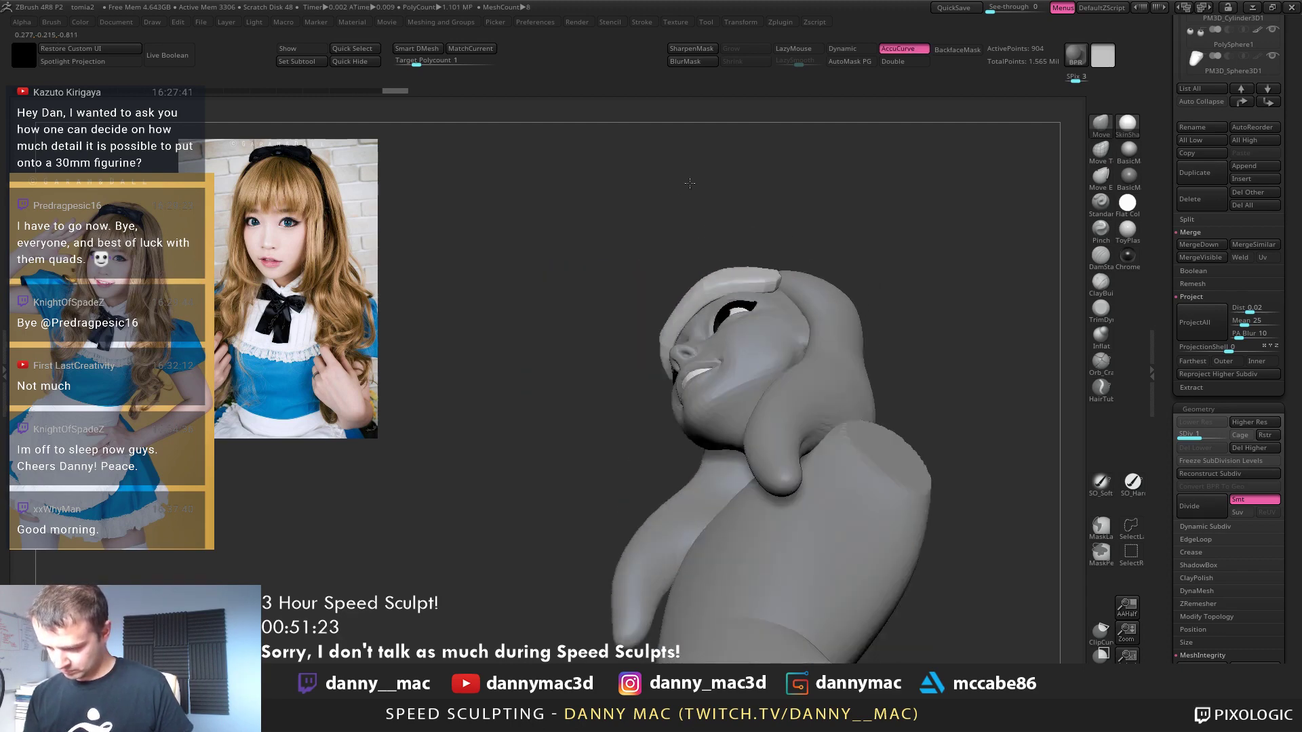
pyautogui.rightClick(723, 286)
pyautogui.hotkey('ctrl', 'shift', 'z')
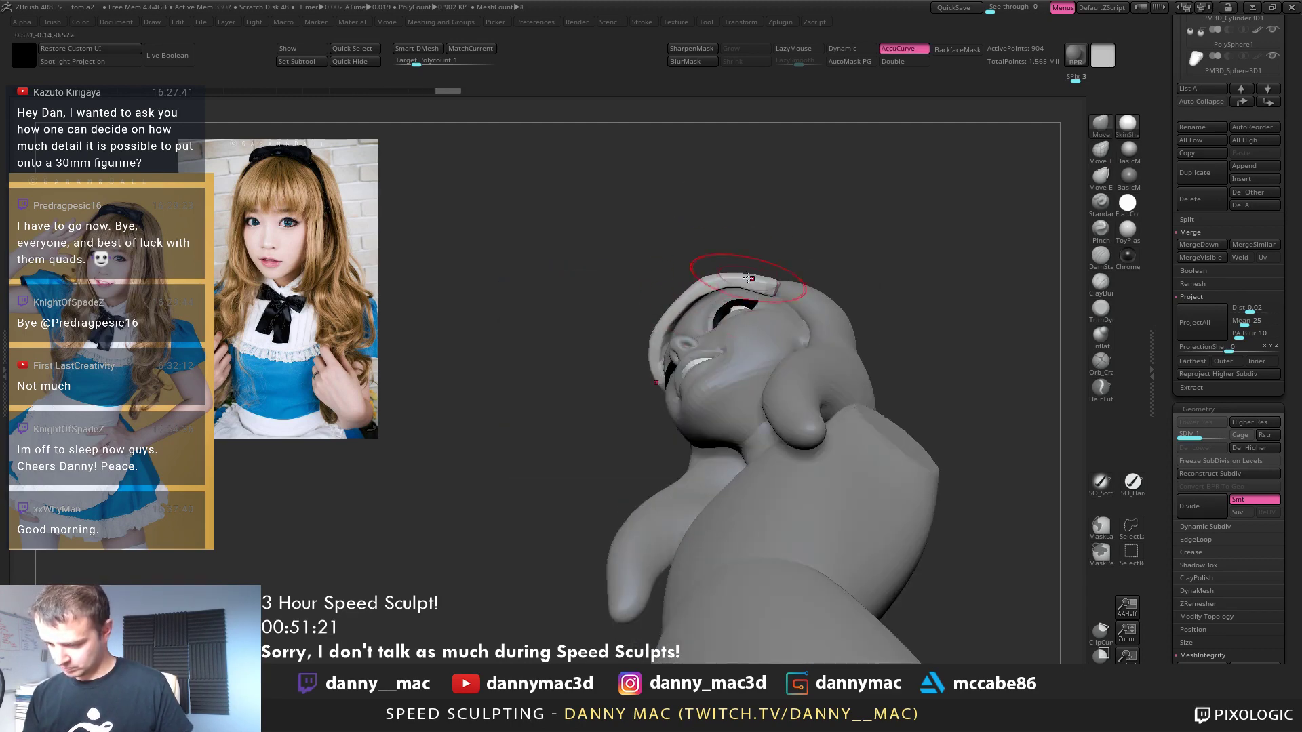
pyautogui.hotkey('ctrl', 'shift', 'z')
pyautogui.hotkey('ctrl', 'shift', 'z')
pyautogui.hotkey('ctrl', 'shift', 'z')
pyautogui.rightClick(750, 280)
pyautogui.hotkey('ctrl', 'shift', 'z')
pyautogui.hotkey('ctrl', 'd')
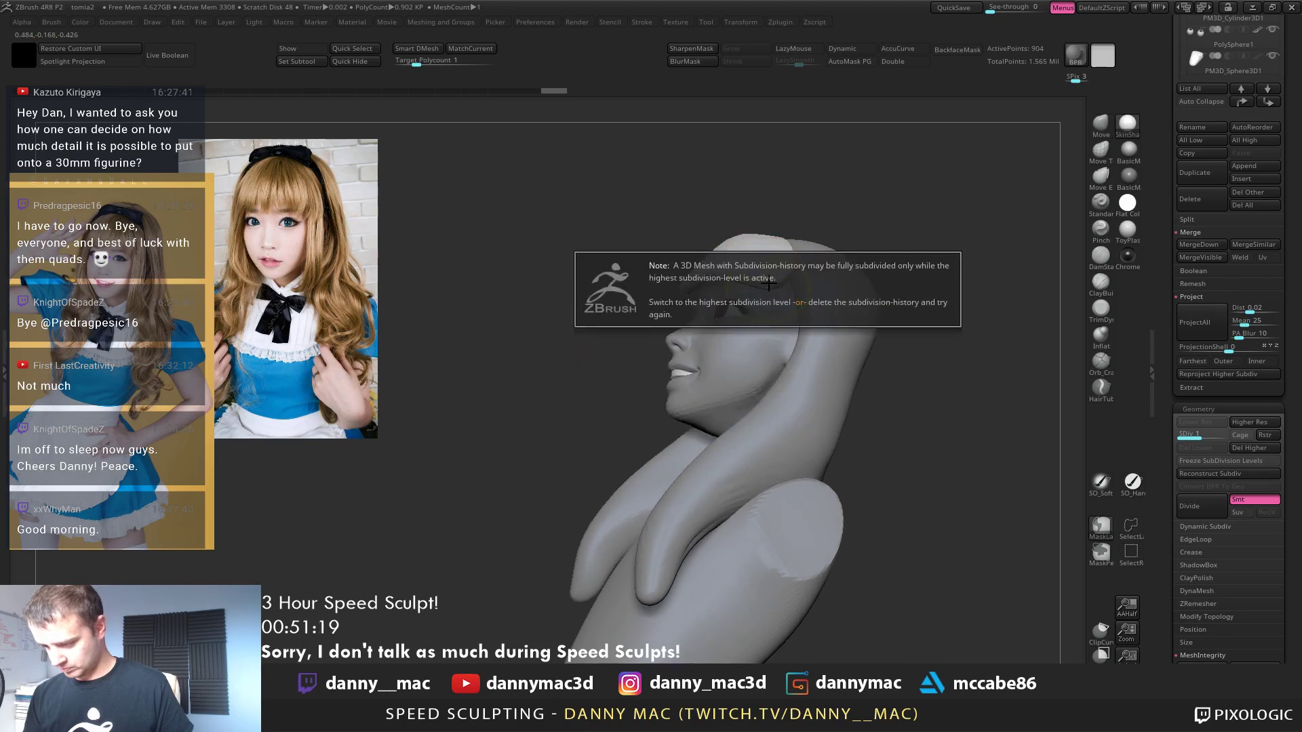
pyautogui.press('d')
pyautogui.moveTo(770, 282)
pyautogui.mouseDown(button='right')
pyautogui.moveTo(779, 307)
pyautogui.moveTo(769, 289)
pyautogui.mouseUp(button='right')
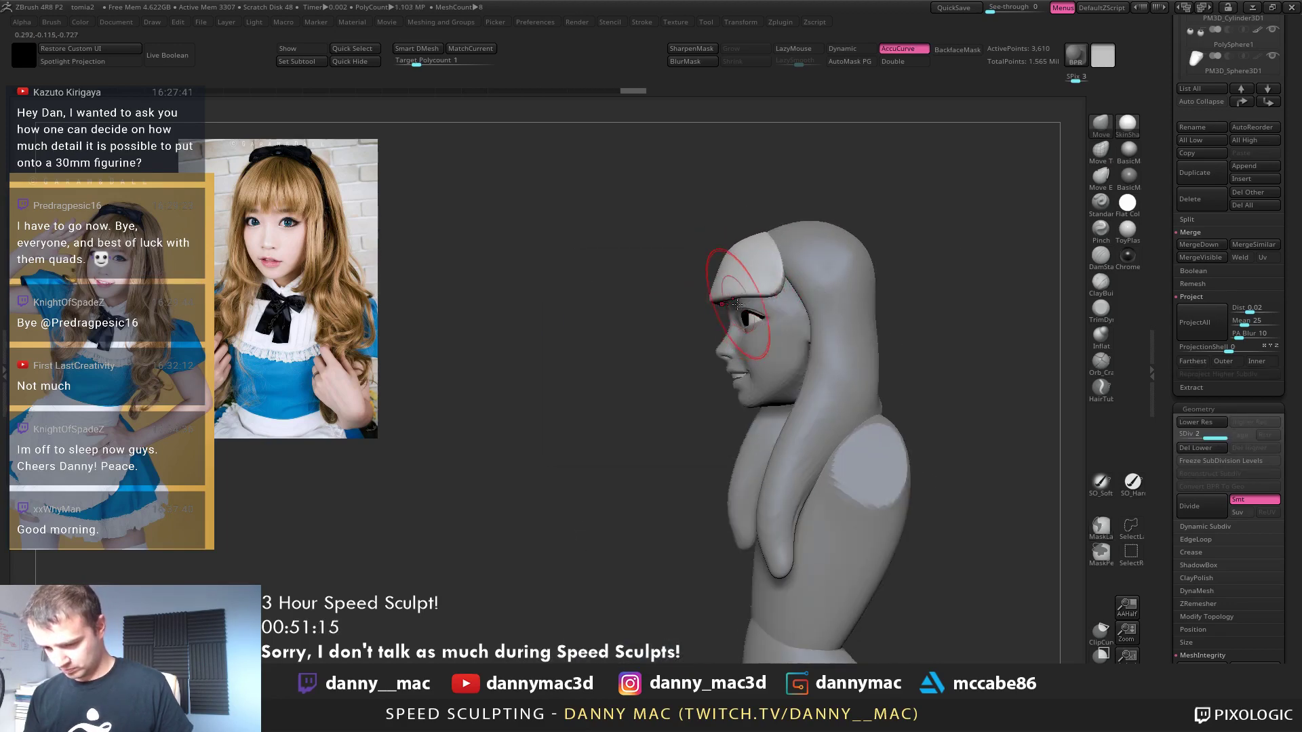
# Bring the fringe back to subdivision level 1, lower its front edge over the brow and round its upper surface
pyautogui.moveTo(751, 314); pyautogui.dragTo(736, 289, button='right')
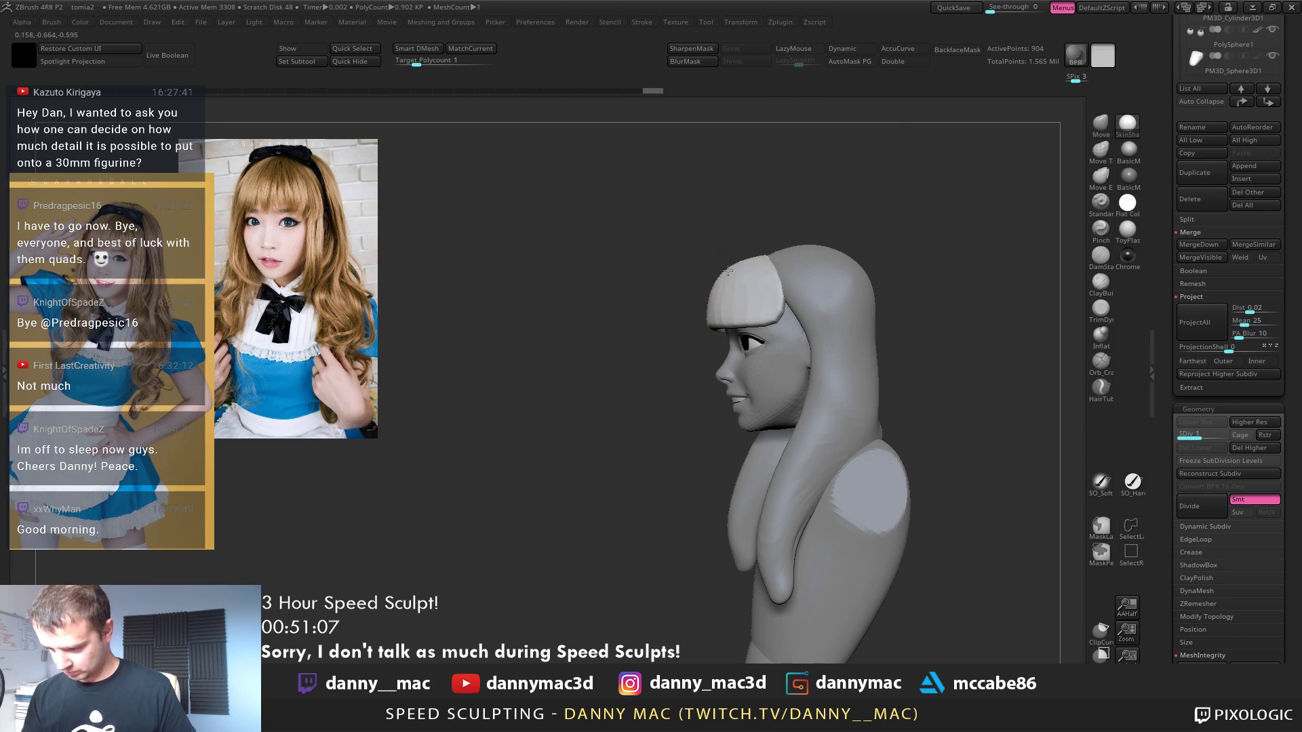
pyautogui.moveTo(731, 295); pyautogui.dragTo(834, 289, button='right')
pyautogui.keyDown('shift'); pyautogui.moveTo(750, 287); pyautogui.dragTo(752, 295); pyautogui.keyUp('shift')
pyautogui.moveTo(751, 291); pyautogui.dragTo(727, 282, button='right')
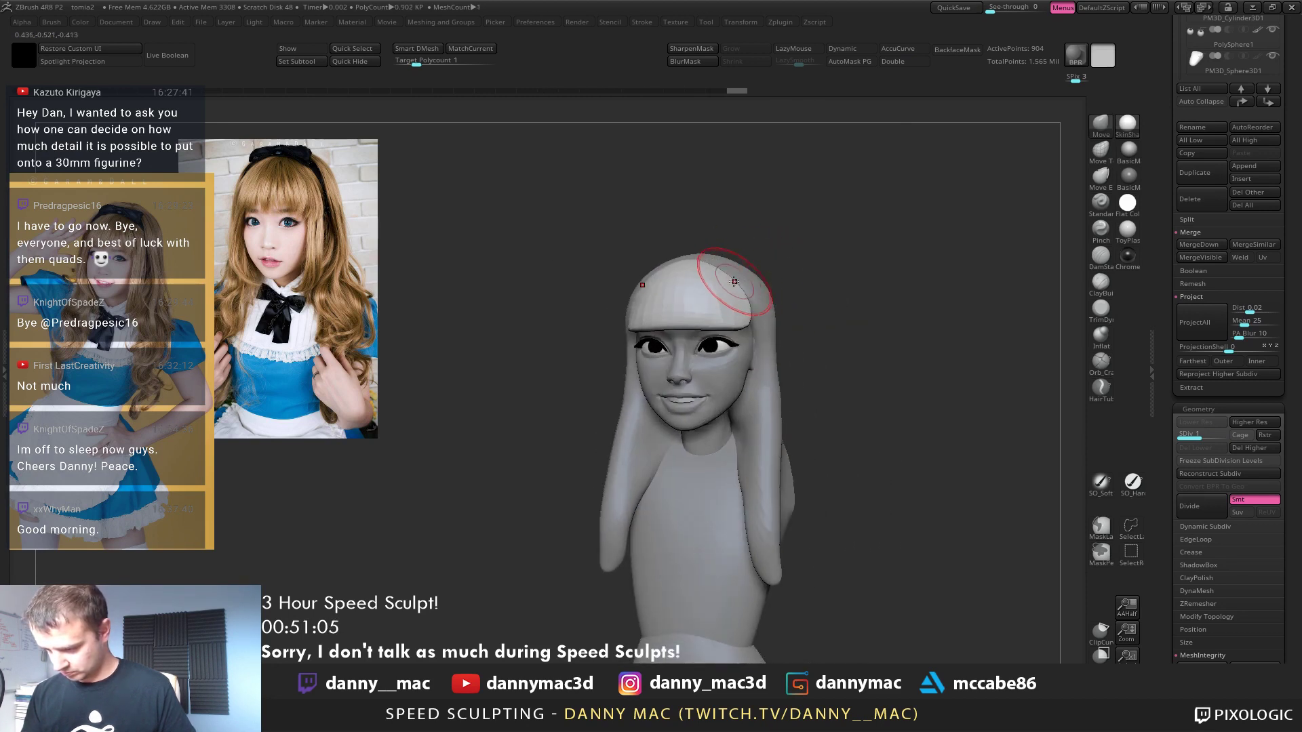
pyautogui.moveTo(727, 283); pyautogui.dragTo(729, 273)
pyautogui.moveTo(729, 273); pyautogui.dragTo(712, 276, button='right')
pyautogui.moveTo(712, 276); pyautogui.dragTo(715, 268)
# Pull the fringe's side edges in to meet the long hair at the temples with the Move brush
pyautogui.moveTo(716, 268)
pyautogui.mouseDown(button='right')
pyautogui.moveTo(668, 278)
pyautogui.moveTo(712, 264)
pyautogui.mouseUp(button='right')
pyautogui.moveTo(748, 291); pyautogui.dragTo(751, 298)
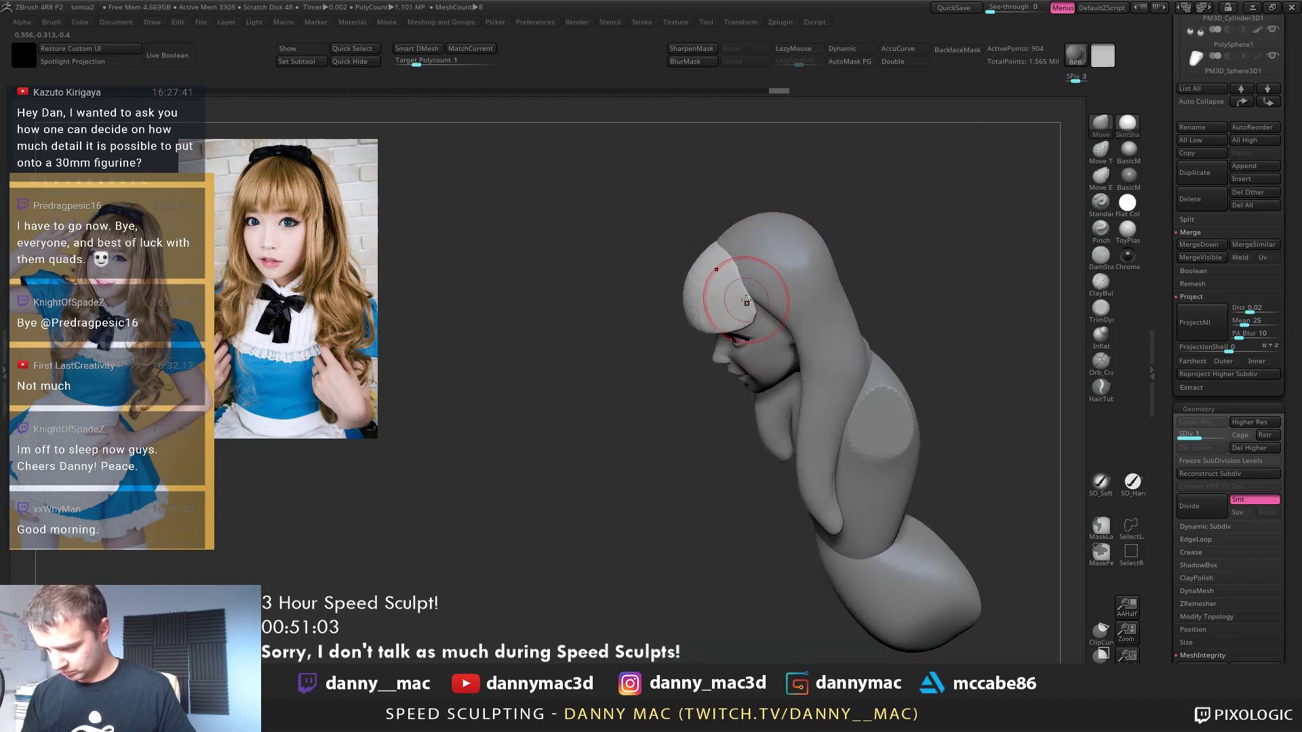
pyautogui.moveTo(751, 299)
pyautogui.mouseDown(button='right')
pyautogui.moveTo(800, 274)
pyautogui.moveTo(773, 264)
pyautogui.mouseUp(button='right')
pyautogui.moveTo(733, 274); pyautogui.dragTo(733, 281)
pyautogui.moveTo(733, 281); pyautogui.dragTo(701, 283, button='right')
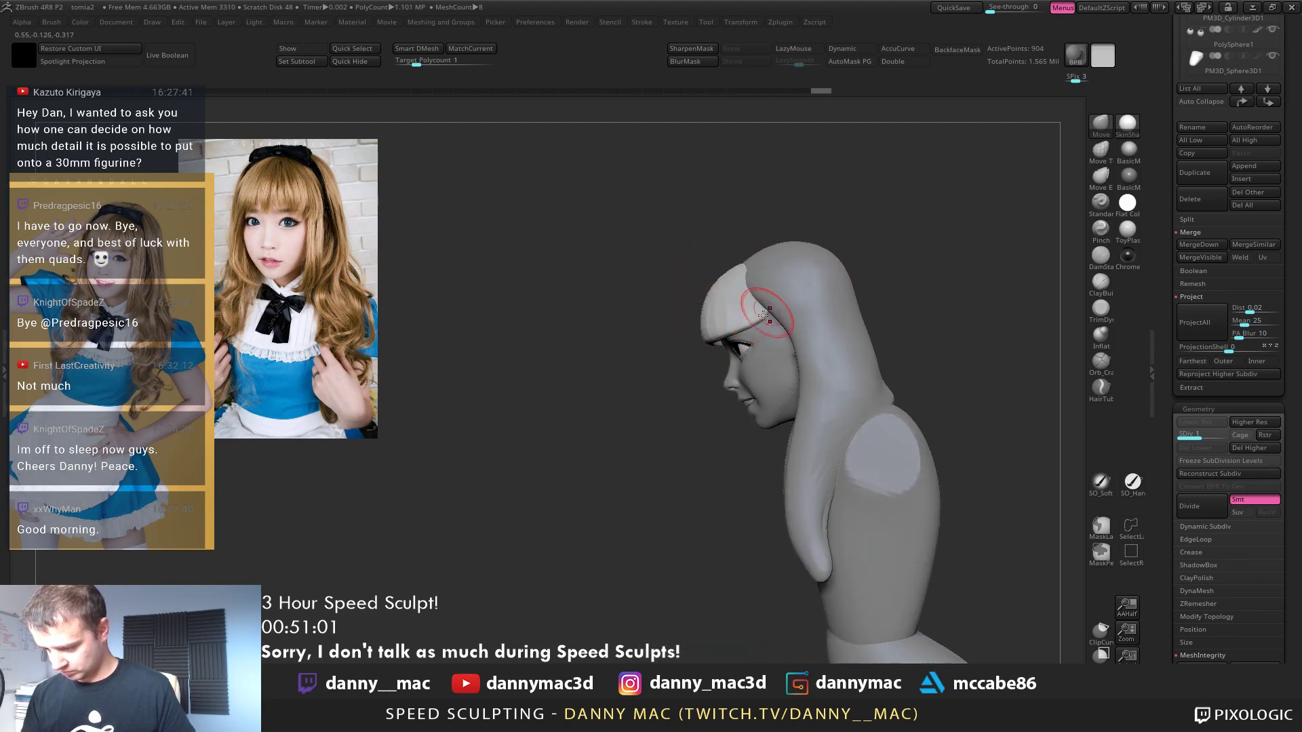
pyautogui.moveTo(763, 315); pyautogui.dragTo(764, 307)
pyautogui.moveTo(732, 302)
pyautogui.mouseDown(button='right')
pyautogui.moveTo(778, 295)
pyautogui.moveTo(739, 291)
pyautogui.moveTo(749, 280)
pyautogui.mouseUp(button='right')
# Select the long hair and lower it to subdivision level 1 for adjusting around the fringe
pyautogui.keyDown('alt'); pyautogui.click(749, 280); pyautogui.keyUp('alt')
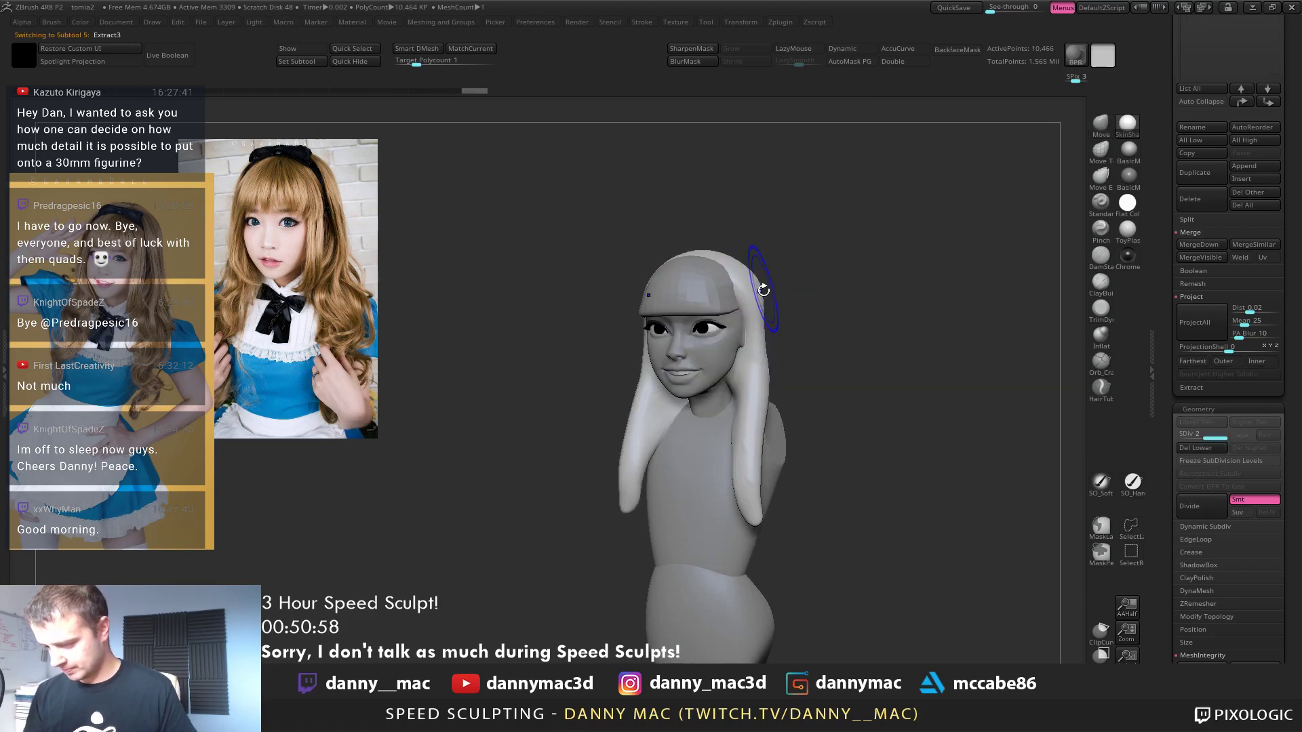
pyautogui.hotkey('shift', 'd')
pyautogui.rightClick(767, 289)
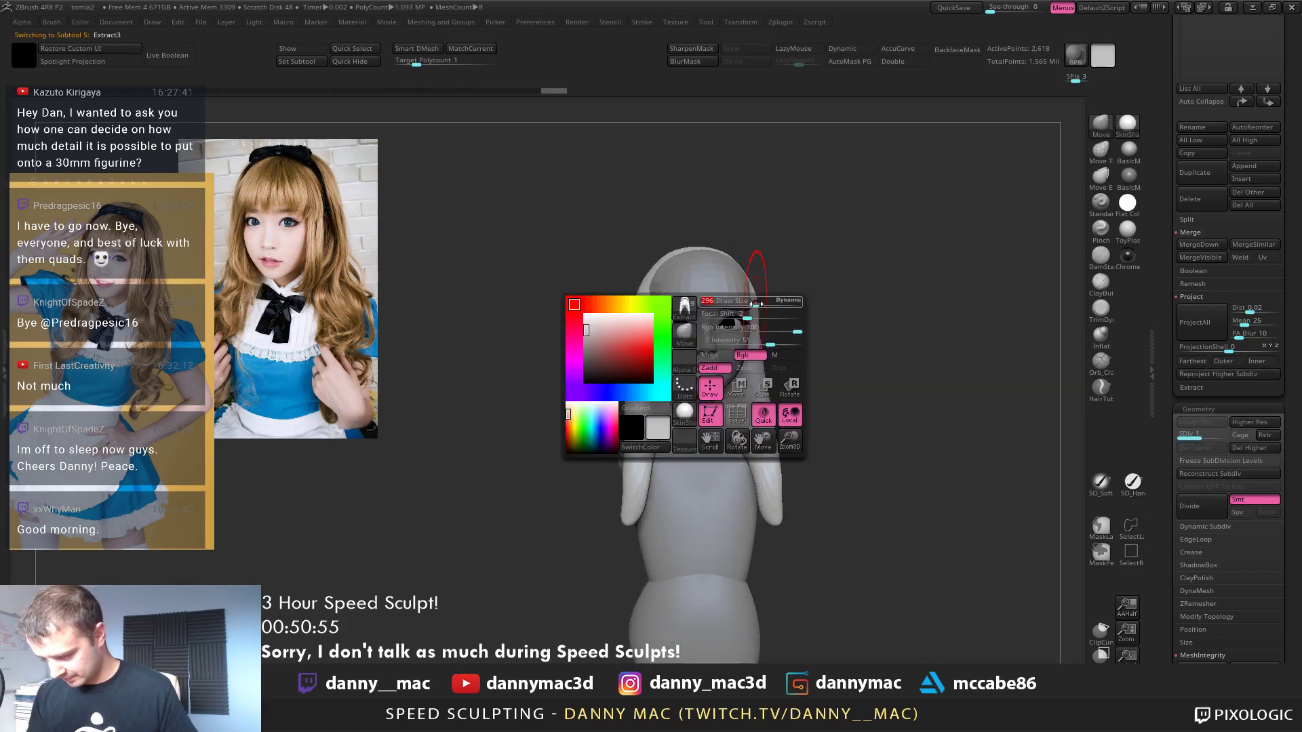
pyautogui.moveTo(767, 290)
pyautogui.mouseDown(button='right')
pyautogui.moveTo(760, 312)
pyautogui.moveTo(743, 288)
pyautogui.mouseUp(button='right')
# Reselect the fringe and refine its lower side corners where they join the long hair
pyautogui.keyDown('alt'); pyautogui.click(746, 291); pyautogui.keyUp('alt')
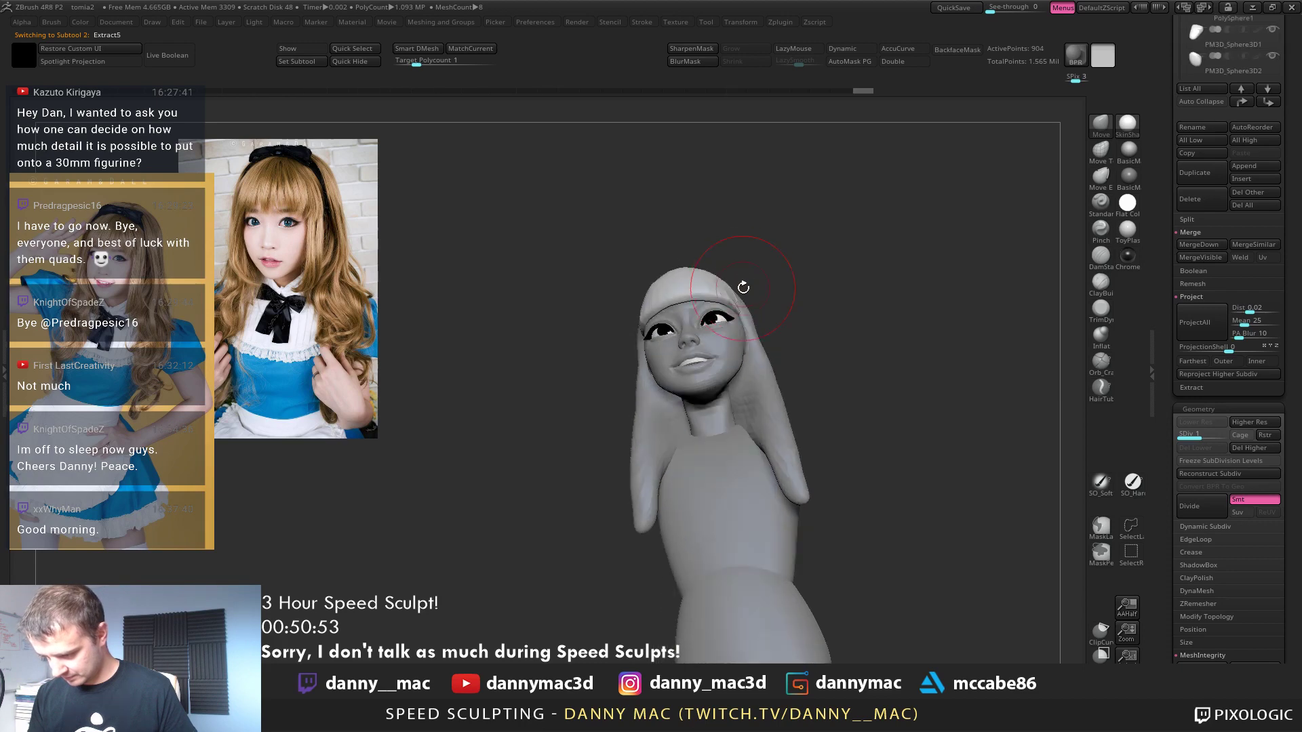
pyautogui.moveTo(740, 302); pyautogui.dragTo(737, 300)
pyautogui.moveTo(735, 311)
pyautogui.mouseDown(button='right')
pyautogui.moveTo(709, 300)
pyautogui.moveTo(704, 277)
pyautogui.moveTo(705, 317)
pyautogui.moveTo(717, 302)
pyautogui.moveTo(726, 311)
pyautogui.mouseUp(button='right')
pyautogui.rightClick(709, 299)
pyautogui.rightClick(704, 278)
pyautogui.rightClick(735, 312)
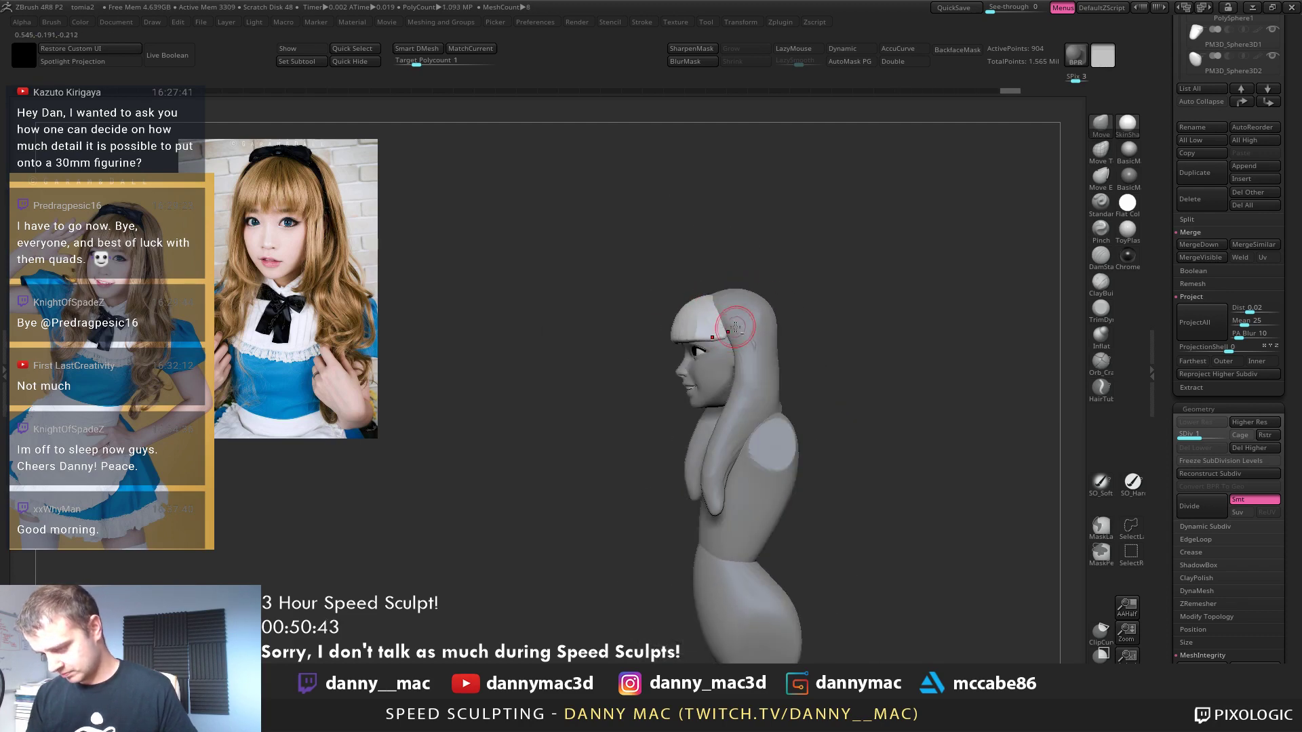
pyautogui.moveTo(724, 323)
pyautogui.mouseDown(button='right')
pyautogui.moveTo(728, 296)
pyautogui.moveTo(761, 306)
pyautogui.mouseUp(button='right')
# Select the long hair and switch the figure's material to the first Basic material
pyautogui.keyDown('alt'); pyautogui.click(746, 296); pyautogui.keyUp('alt')
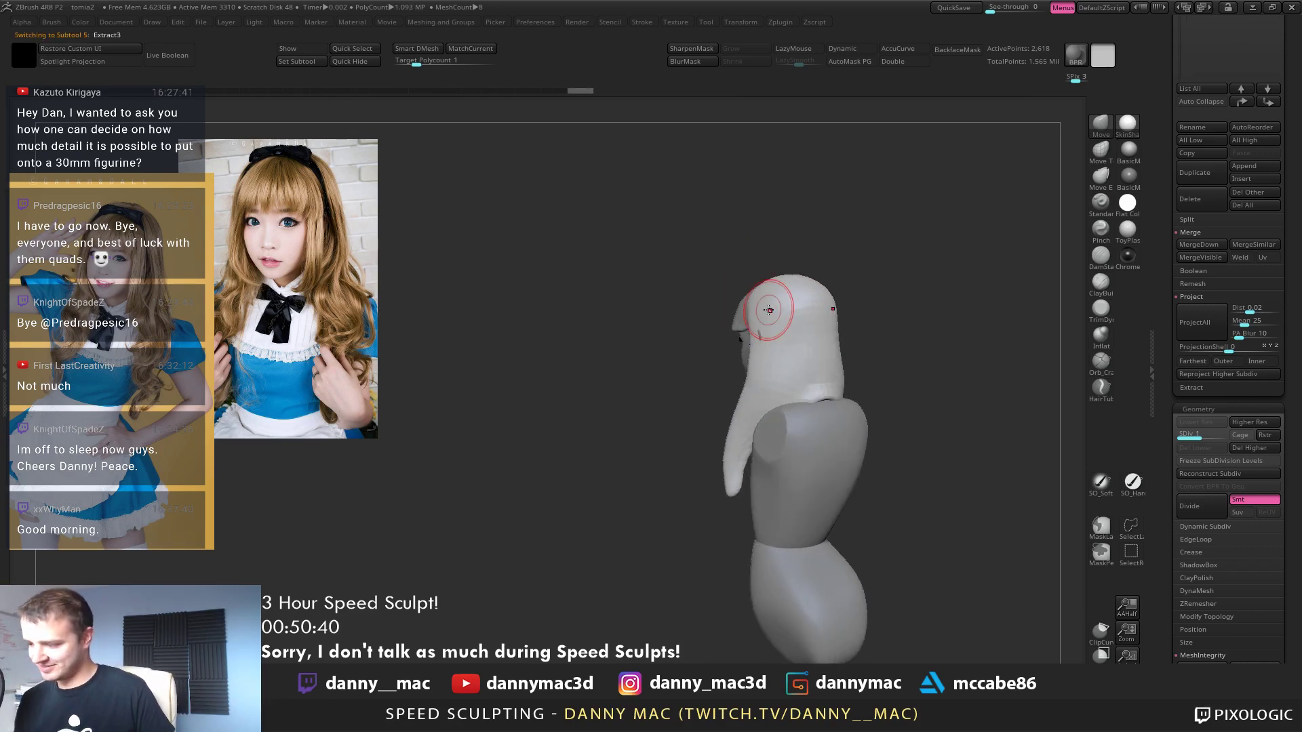
pyautogui.click(1127, 161)
pyautogui.moveTo(841, 291)
pyautogui.mouseDown(button='right')
pyautogui.moveTo(785, 306)
pyautogui.moveTo(865, 309)
pyautogui.mouseUp(button='right')
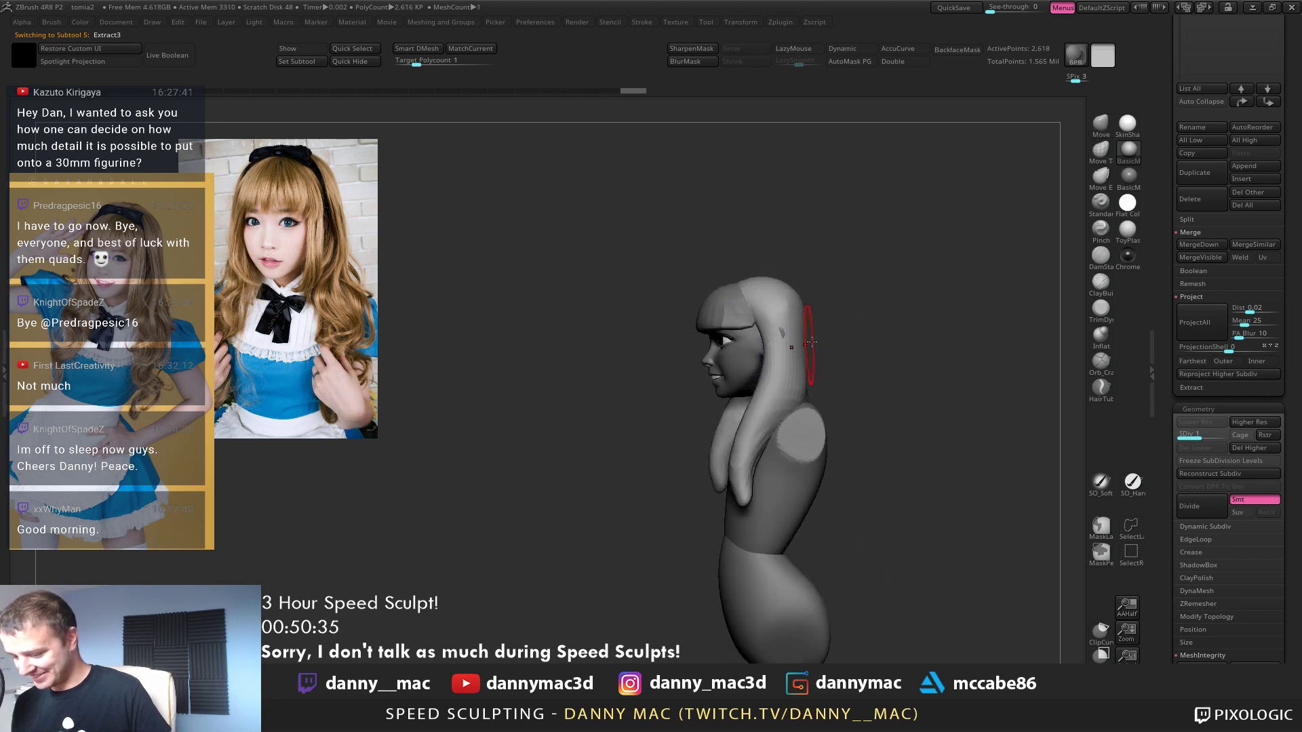
# Subdivide the long hair to level 3 and check its fit around the ear in side view
pyautogui.moveTo(811, 342)
pyautogui.mouseDown(button='right')
pyautogui.moveTo(828, 334)
pyautogui.moveTo(799, 324)
pyautogui.moveTo(802, 353)
pyautogui.moveTo(828, 353)
pyautogui.moveTo(841, 324)
pyautogui.moveTo(803, 280)
pyautogui.moveTo(767, 299)
pyautogui.moveTo(814, 300)
pyautogui.moveTo(739, 313)
pyautogui.mouseUp(button='right')
pyautogui.hotkey('ctrl', 'd')
pyautogui.press('d')
pyautogui.keyDown('alt'); pyautogui.click(706, 305); pyautogui.keyUp('alt')
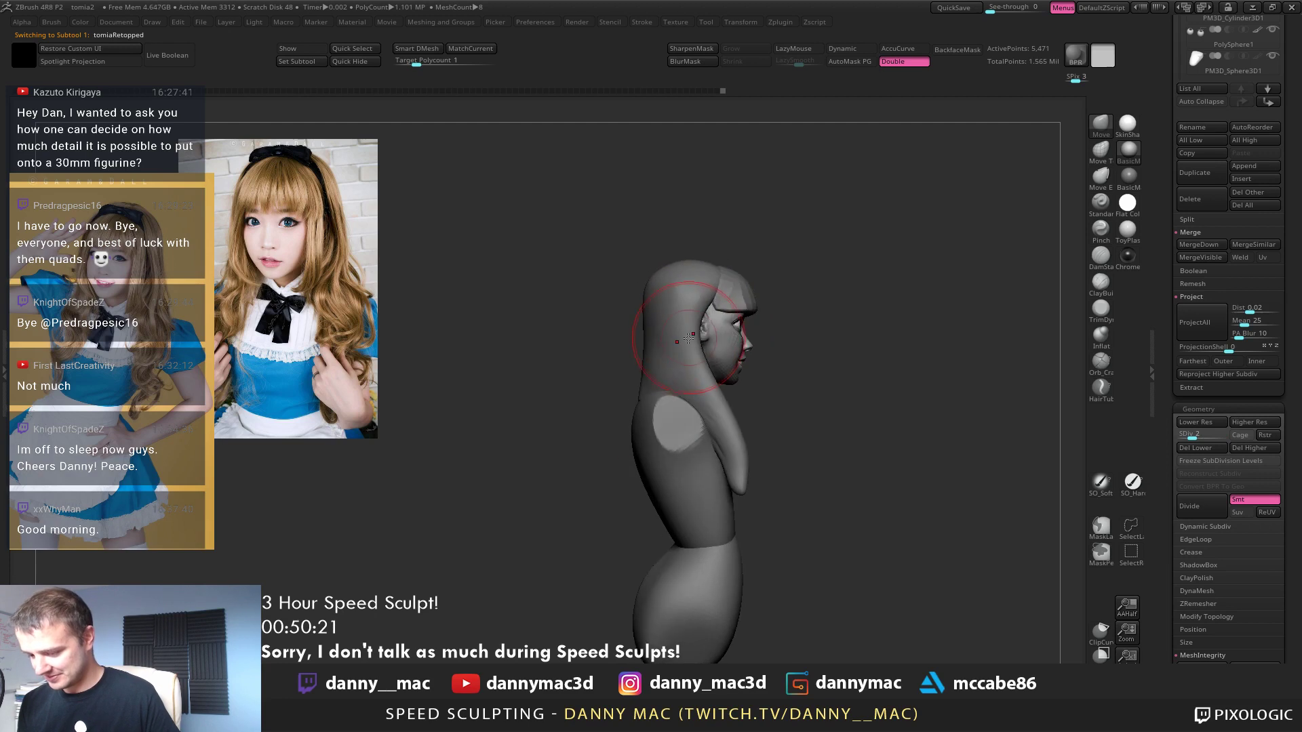
pyautogui.keyDown('alt'); pyautogui.click(692, 332); pyautogui.keyUp('alt')
pyautogui.moveTo(691, 332); pyautogui.dragTo(780, 367, button='right')
# Select the fringe and raise it to subdivision level 2
pyautogui.keyDown('alt'); pyautogui.click(695, 278); pyautogui.keyUp('alt')
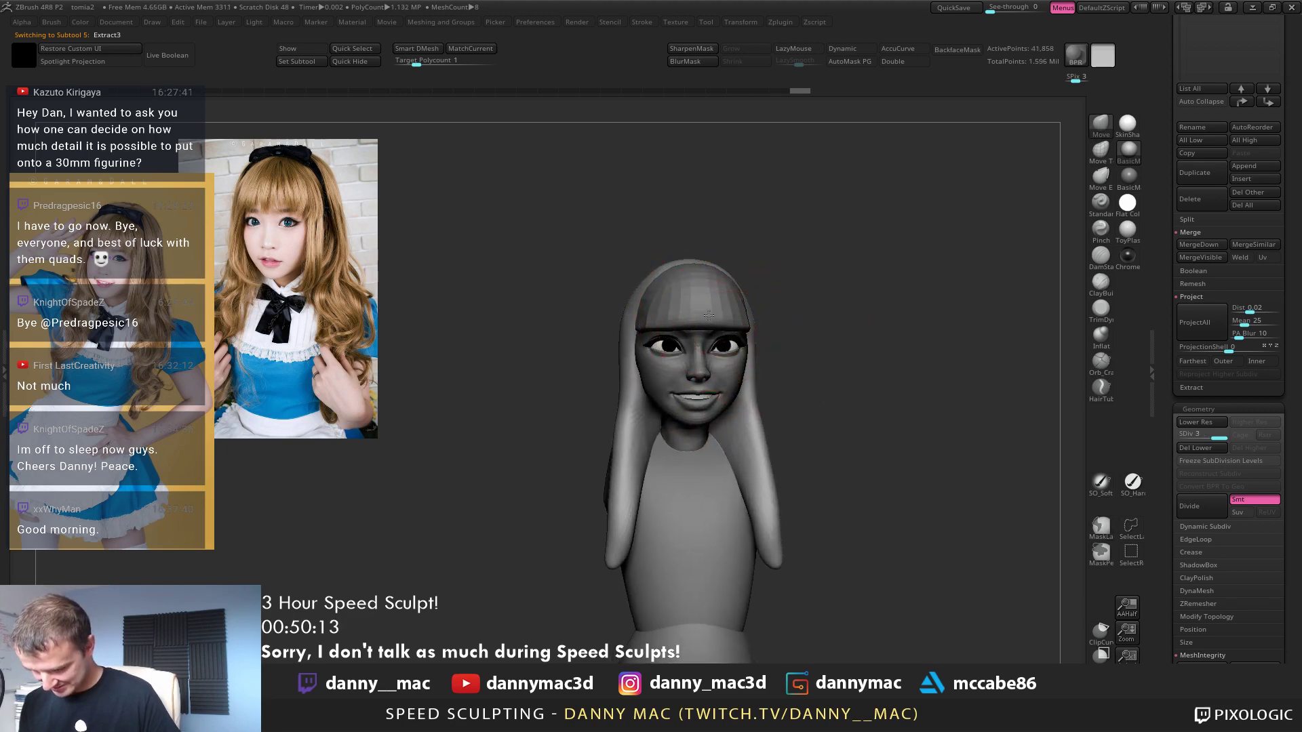
pyautogui.hotkey('ctrl', 'd')
pyautogui.press('d')
pyautogui.moveTo(732, 292); pyautogui.dragTo(741, 201, button='right')
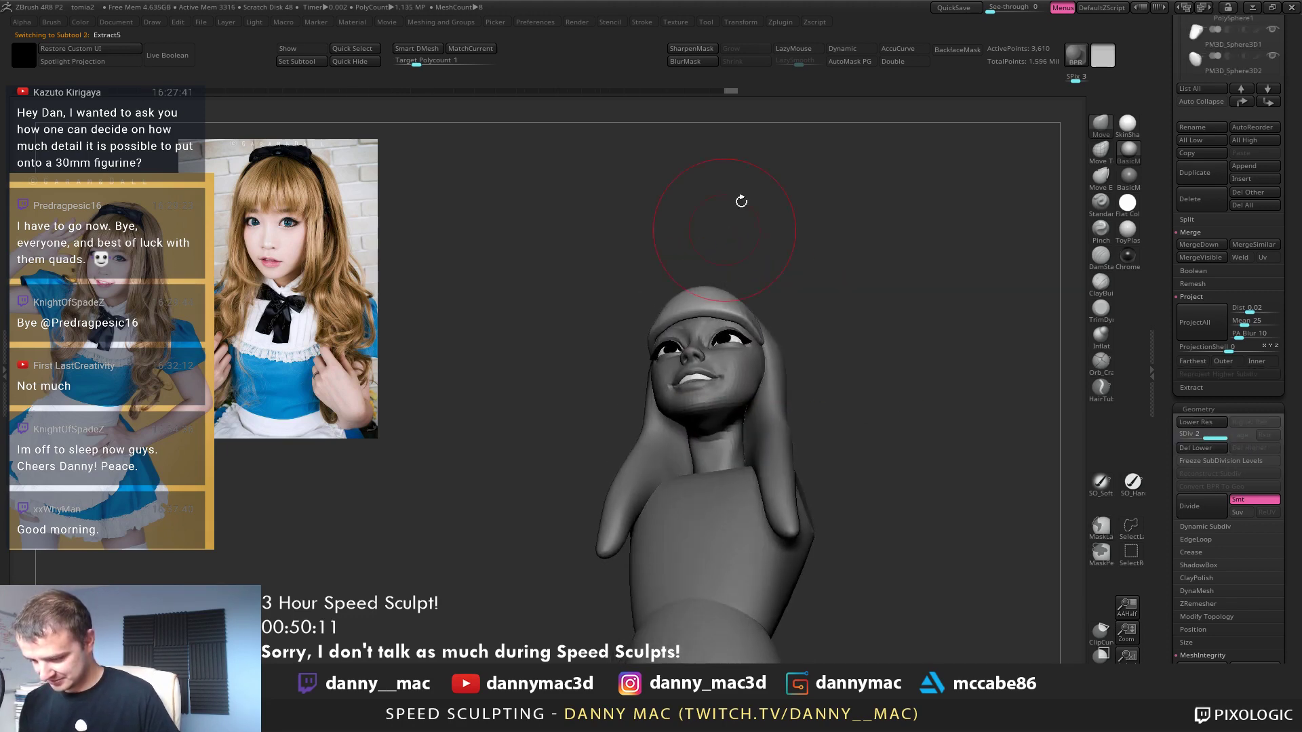
# Adjust the fringe's lower edge from below and smooth its top from the front
pyautogui.moveTo(710, 299); pyautogui.dragTo(714, 280, button='right')
pyautogui.moveTo(709, 297); pyautogui.dragTo(707, 305)
pyautogui.press('space')
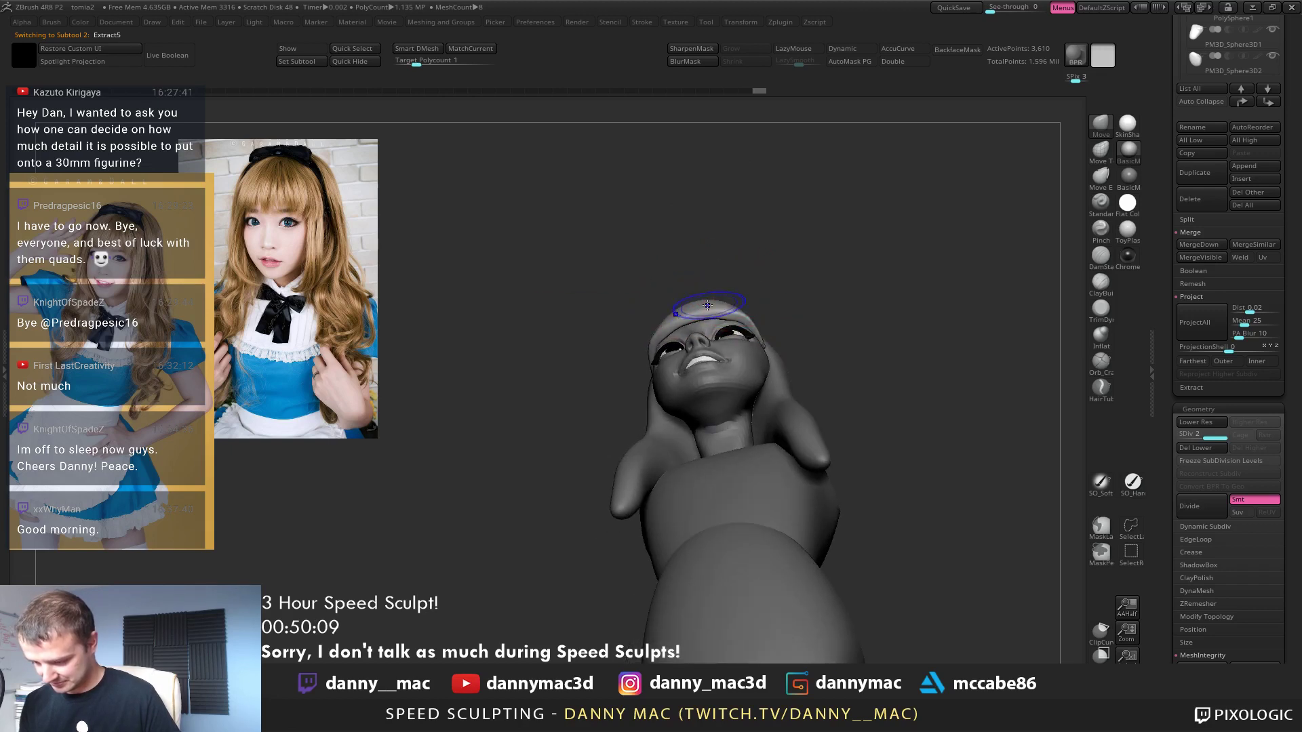
pyautogui.keyDown('shift'); pyautogui.moveTo(719, 308); pyautogui.dragTo(738, 384, button='right'); pyautogui.keyUp('shift')
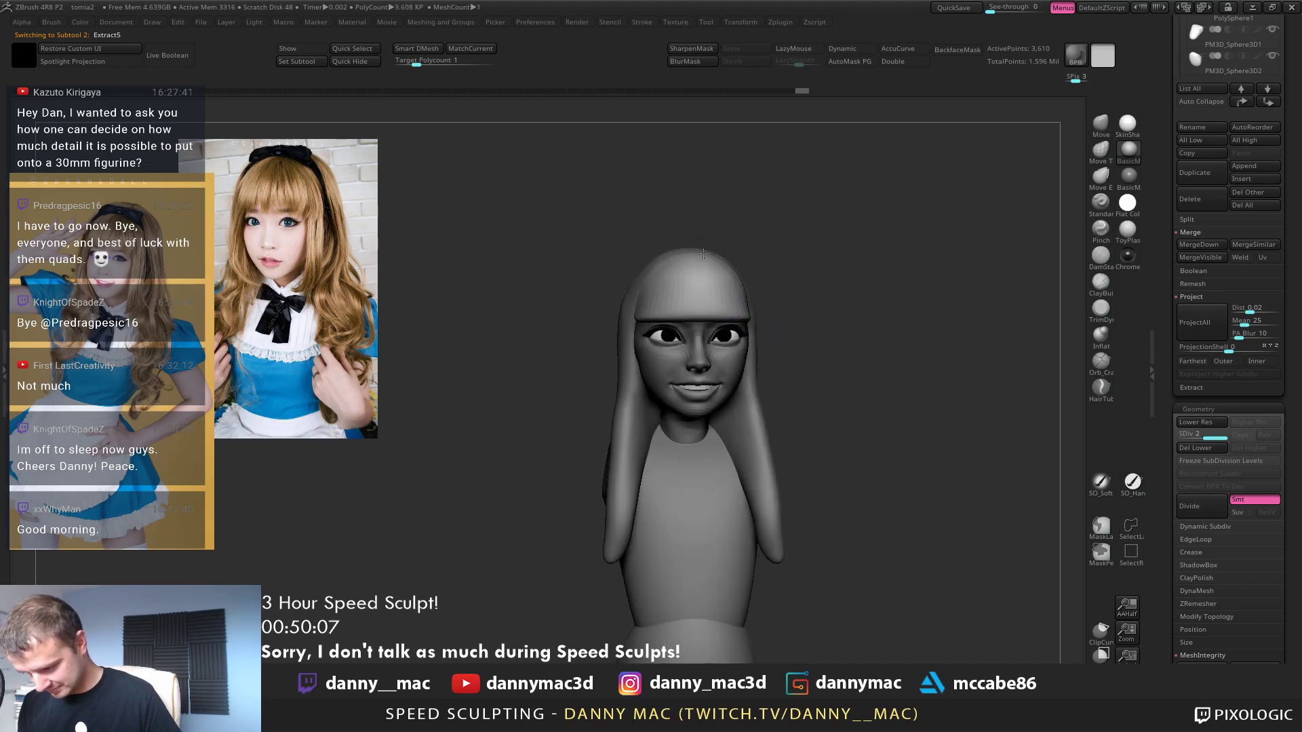
pyautogui.keyDown('shift'); pyautogui.moveTo(704, 253); pyautogui.dragTo(719, 261); pyautogui.keyUp('shift')
pyautogui.moveTo(742, 258)
pyautogui.keyDown('alt'); pyautogui.mouseDown(button='right')
pyautogui.moveTo(698, 288)
pyautogui.moveTo(656, 357)
pyautogui.moveTo(615, 291)
pyautogui.mouseUp(button='right'); pyautogui.keyUp('alt')
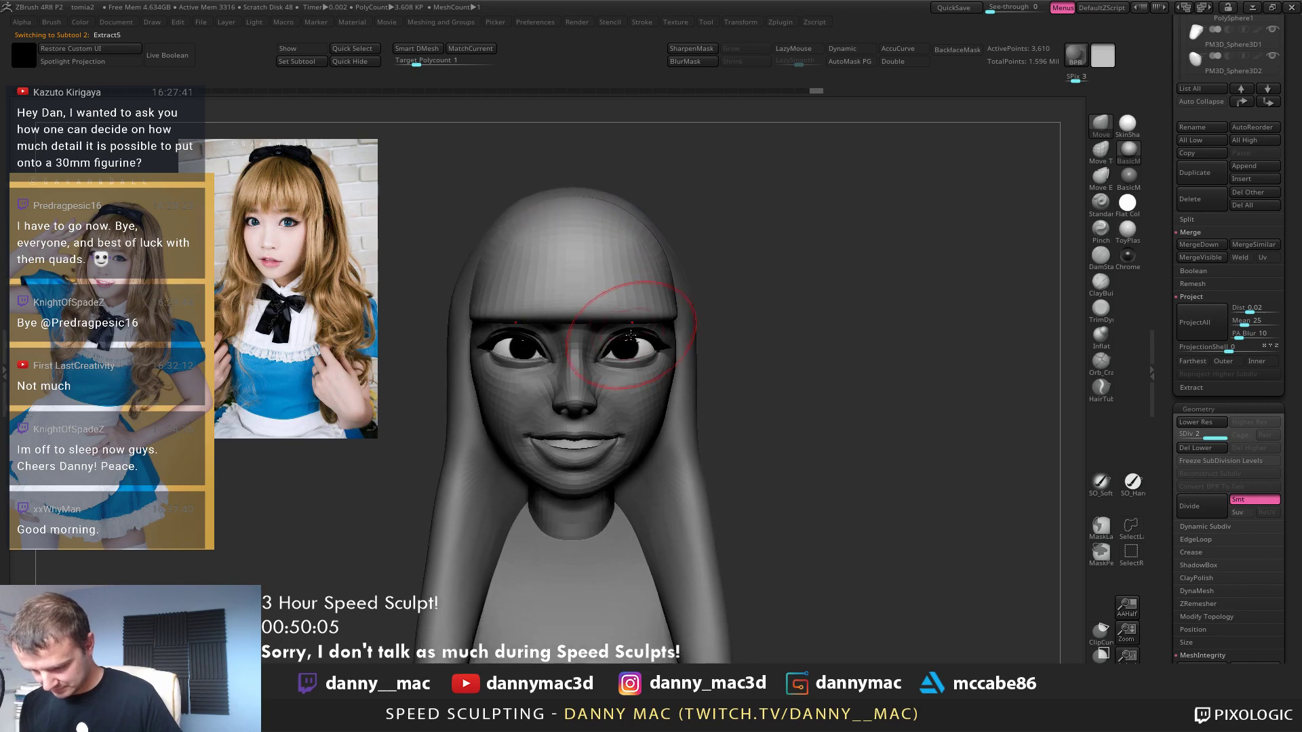
# Select the winged eyelashes and reduce the Move brush's draw size to adjust them
pyautogui.keyDown('alt'); pyautogui.click(527, 337); pyautogui.keyUp('alt')
pyautogui.press('space')
pyautogui.press('space')
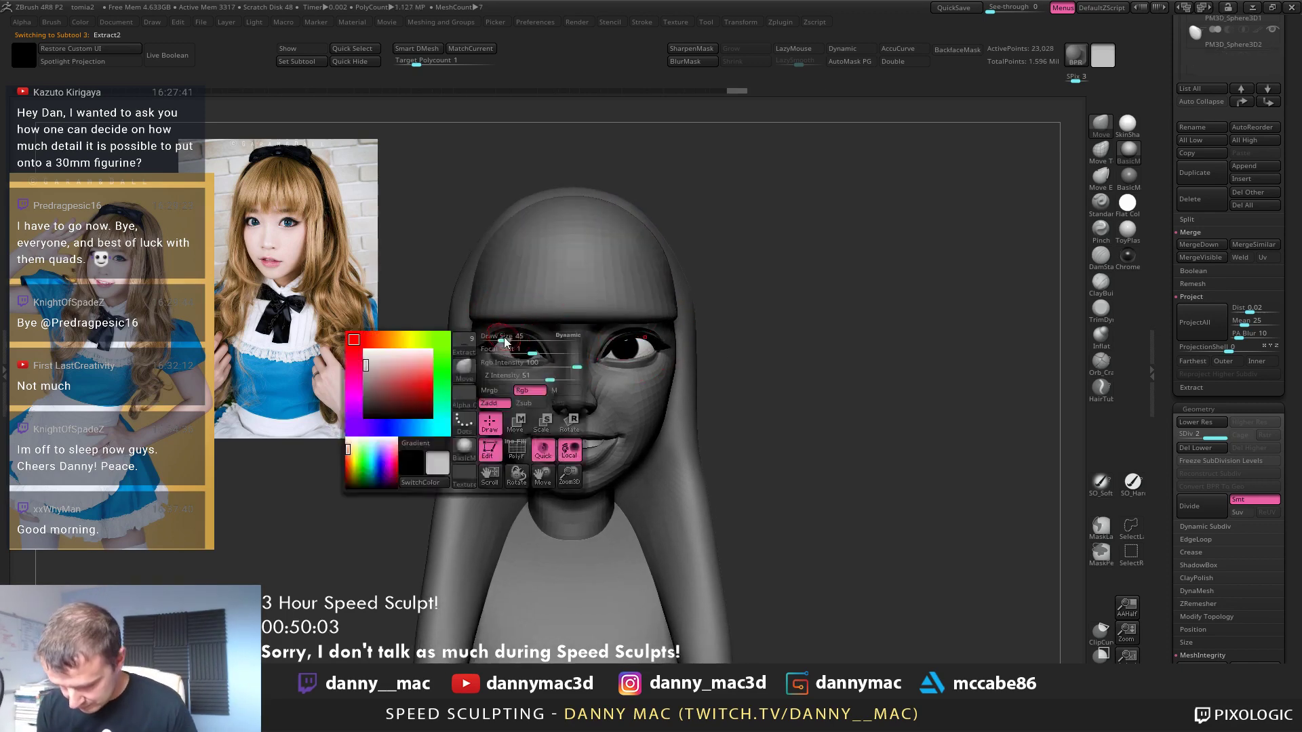
pyautogui.press('space')
pyautogui.moveTo(627, 346)
pyautogui.mouseDown(button='right')
pyautogui.moveTo(589, 345)
pyautogui.moveTo(637, 373)
pyautogui.moveTo(629, 417)
pyautogui.moveTo(651, 370)
pyautogui.moveTo(649, 388)
pyautogui.moveTo(672, 404)
pyautogui.moveTo(608, 400)
pyautogui.mouseUp(button='right')
# Select the long hair at subdivision level 3 and adjust the strands beside the face from the front
pyautogui.press('space')
pyautogui.keyDown('alt'); pyautogui.click(633, 399); pyautogui.keyUp('alt')
pyautogui.press('d')
pyautogui.keyDown('alt'); pyautogui.click(616, 430); pyautogui.keyUp('alt')
pyautogui.press('space')
pyautogui.moveTo(612, 362); pyautogui.dragTo(622, 361)
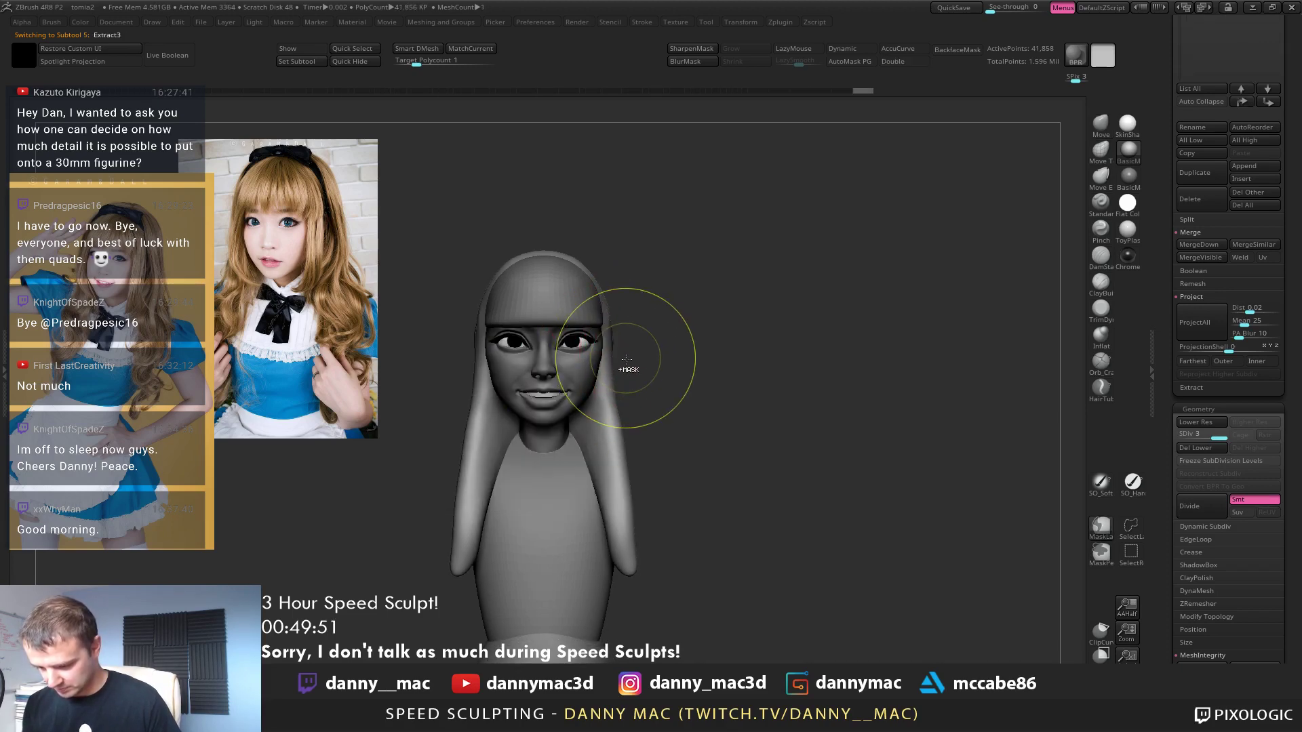
pyautogui.moveTo(645, 352); pyautogui.dragTo(600, 453, button='right')
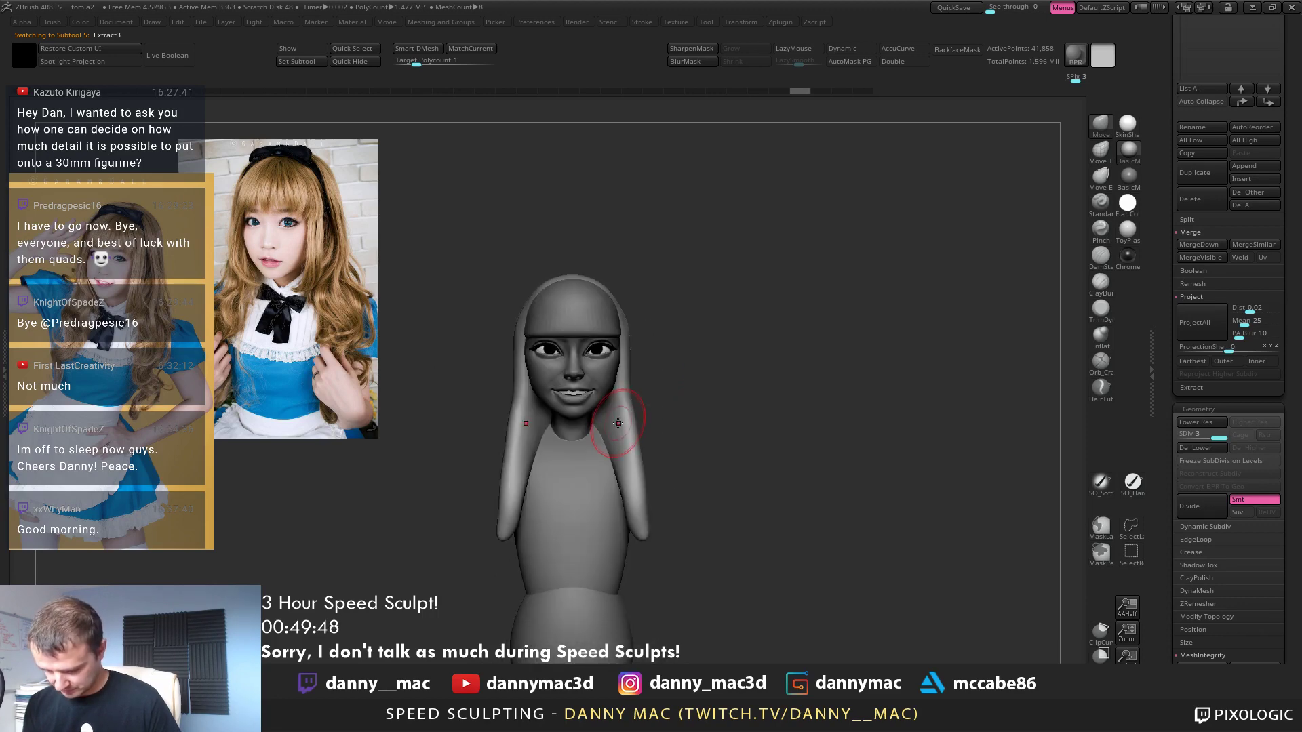
# Select the head and hide the fringe and long hair so the bare face is exposed
pyautogui.keyDown('alt'); pyautogui.click(614, 459); pyautogui.keyUp('alt')
pyautogui.moveTo(1166, 197); pyautogui.dragTo(1254, 310)
pyautogui.click(1272, 252)
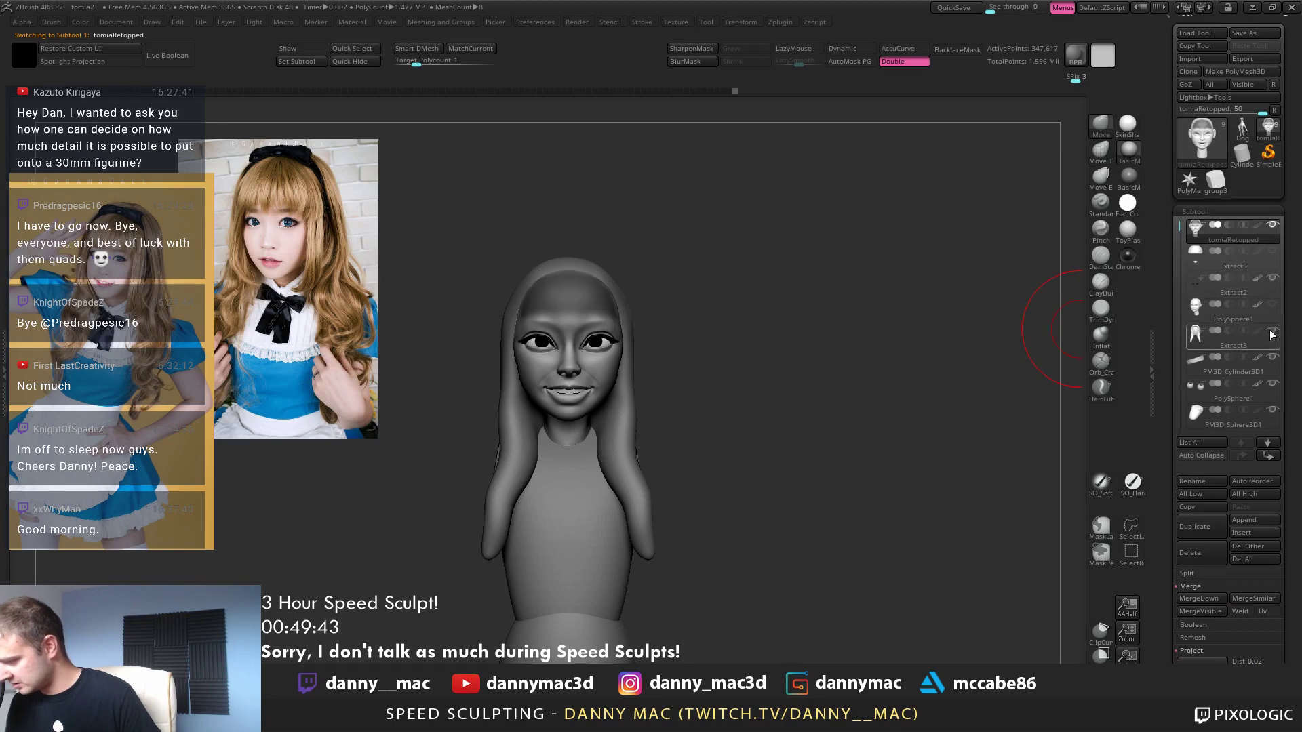
pyautogui.click(1272, 330)
# Reshape the head's profile with a large Move brush at a lower subdivision level, working in side and three-quarter view
pyautogui.keyDown('ctrl'); pyautogui.moveTo(721, 352); pyautogui.dragTo(702, 384, button='right'); pyautogui.keyUp('ctrl')
pyautogui.press('space')
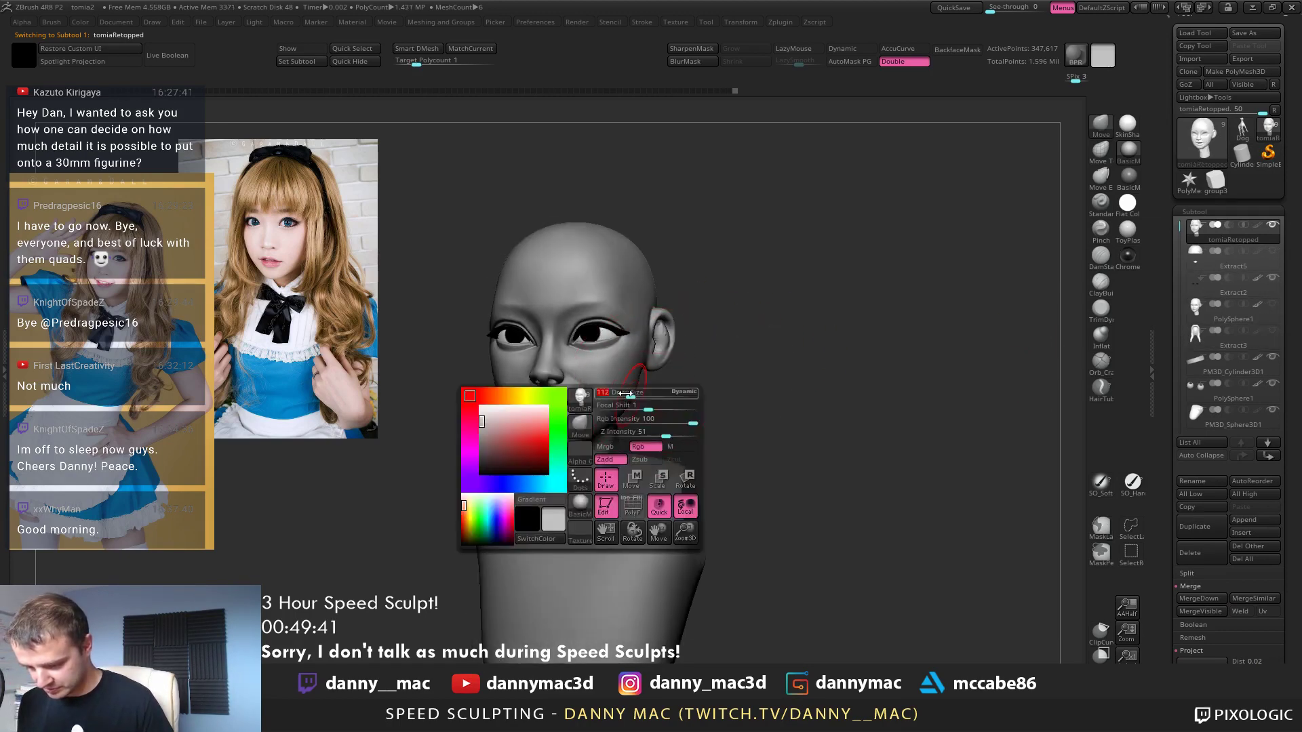
pyautogui.moveTo(702, 384); pyautogui.dragTo(599, 377)
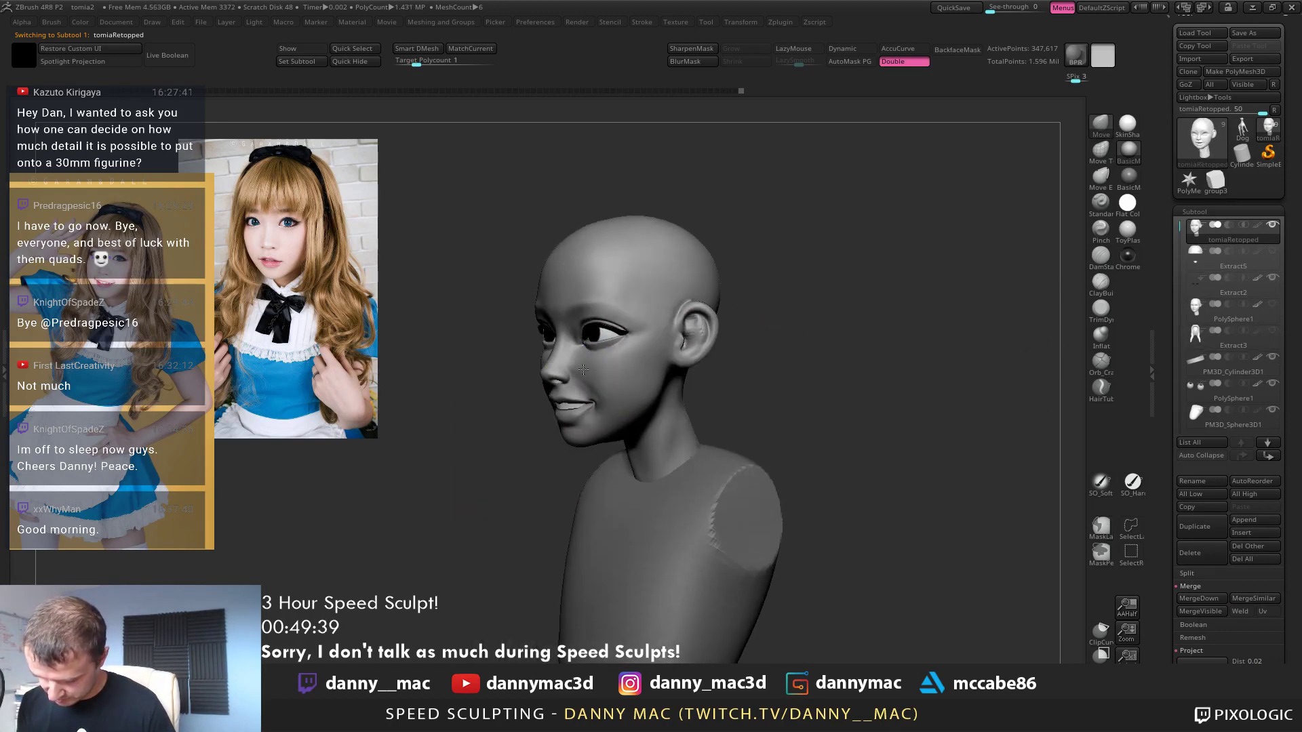
pyautogui.keyDown('alt'); pyautogui.click(598, 377); pyautogui.keyUp('alt')
pyautogui.moveTo(577, 372)
pyautogui.mouseDown(button='right')
pyautogui.moveTo(617, 415)
pyautogui.moveTo(651, 371)
pyautogui.moveTo(604, 349)
pyautogui.mouseUp(button='right')
pyautogui.rightClick(604, 348)
pyautogui.rightClick(602, 360)
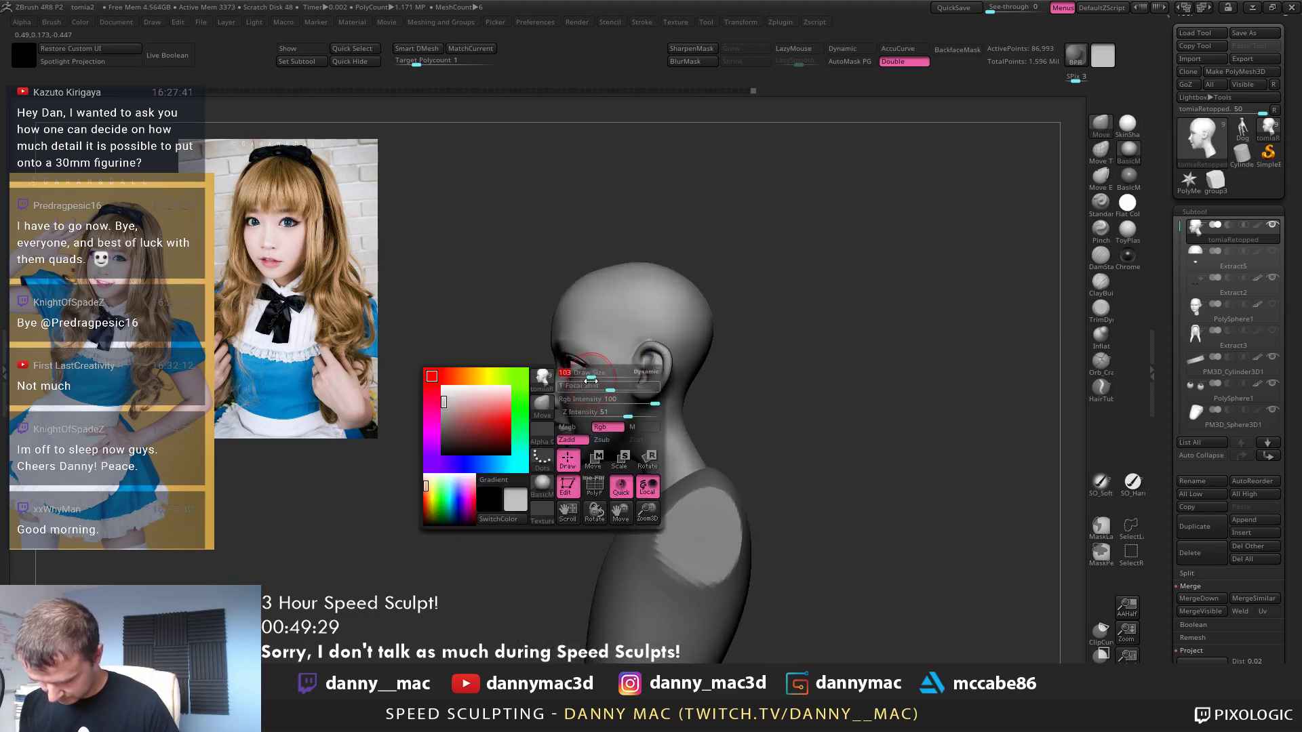
pyautogui.moveTo(572, 397)
pyautogui.mouseDown(button='right')
pyautogui.moveTo(648, 426)
pyautogui.moveTo(929, 459)
pyautogui.mouseUp(button='right')
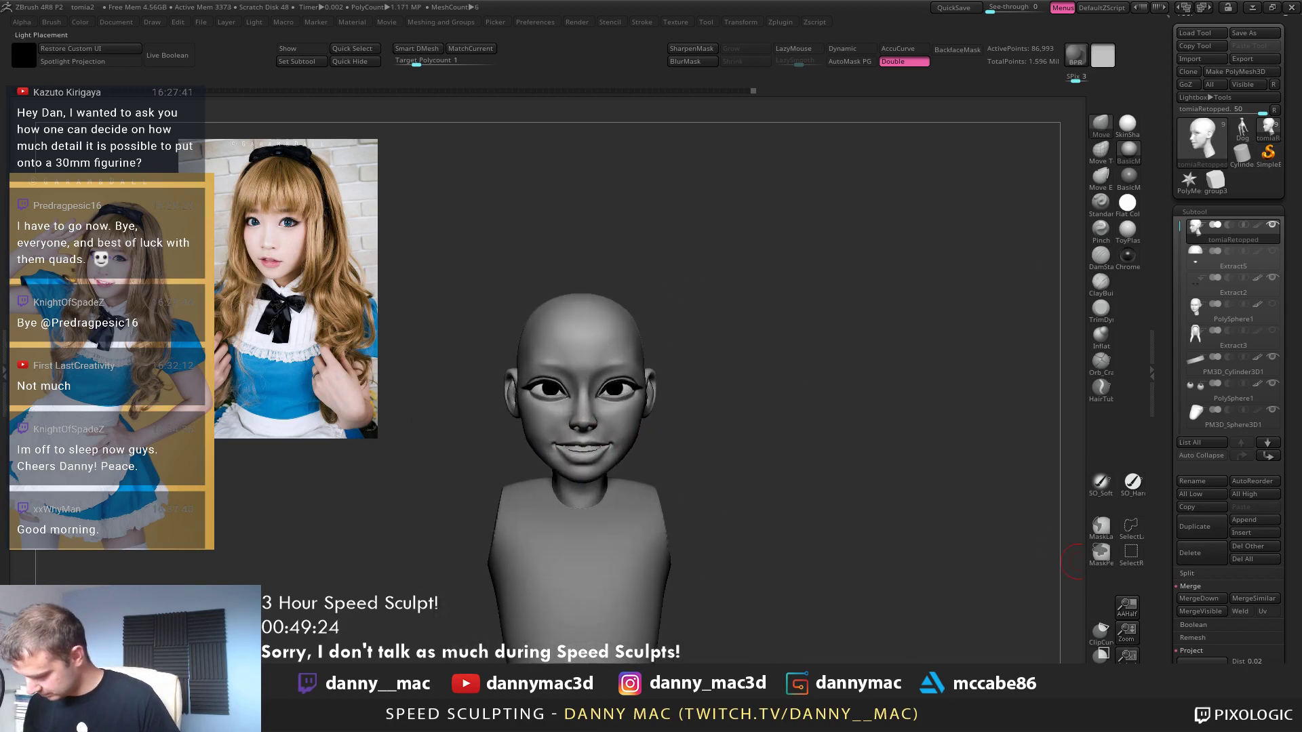
# Smooth the cheek and jaw in three-quarter view and refine the face shape at a lower subdivision level
pyautogui.click(1127, 231)
pyautogui.keyDown('alt'); pyautogui.moveTo(669, 406); pyautogui.dragTo(575, 366, button='right'); pyautogui.keyUp('alt')
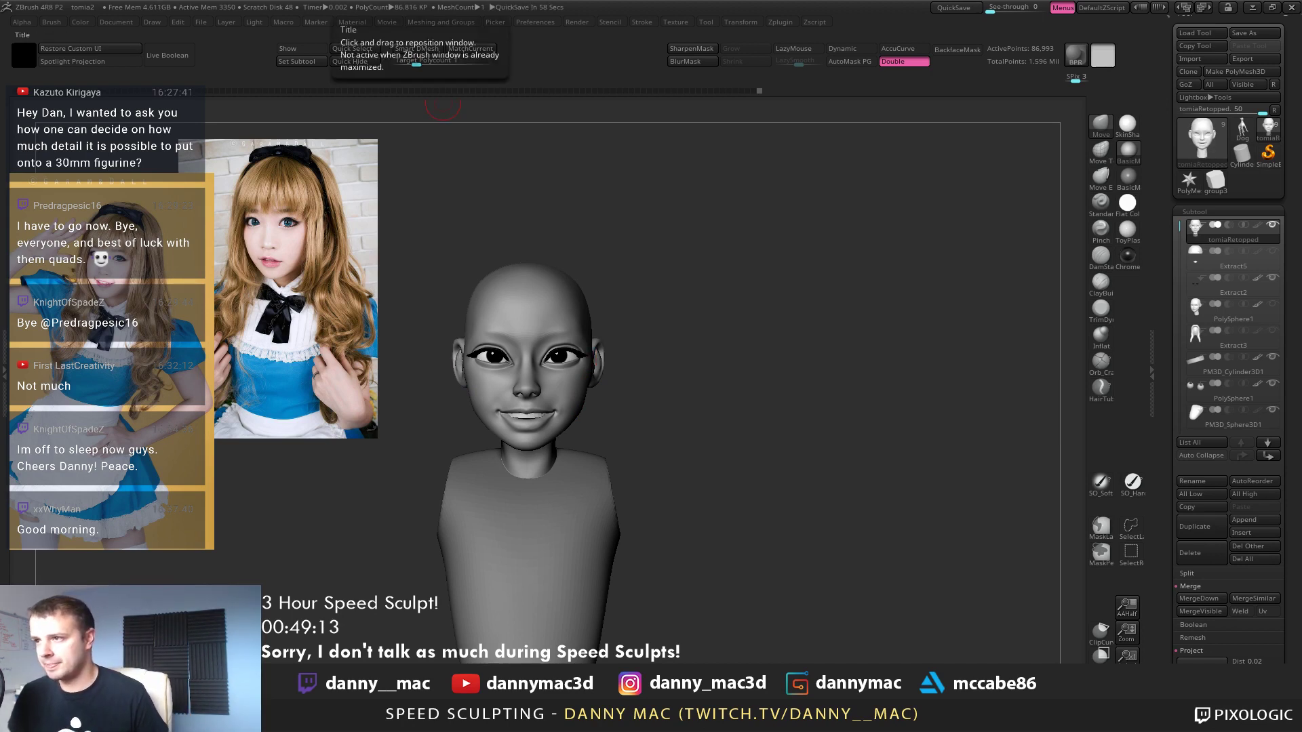
pyautogui.moveTo(443, 105)
pyautogui.mouseDown(button='right')
pyautogui.moveTo(578, 397)
pyautogui.moveTo(571, 366)
pyautogui.mouseUp(button='right')
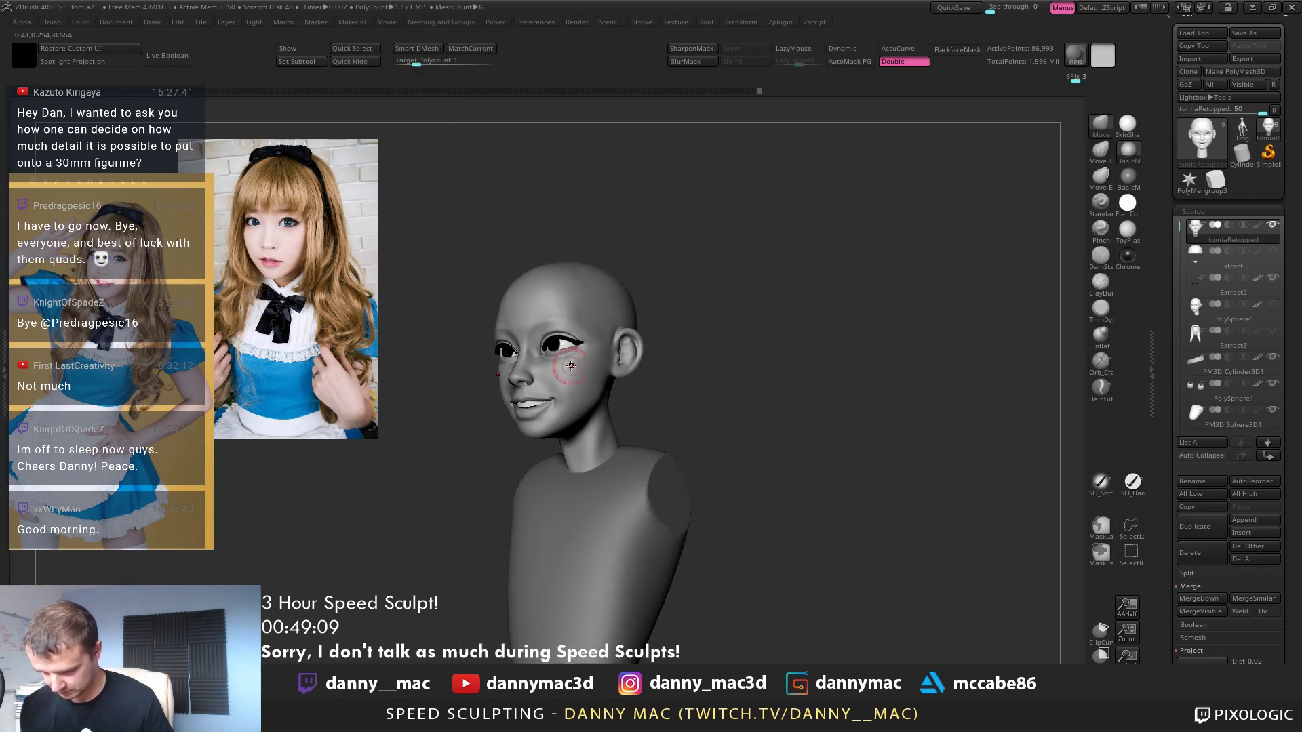
pyautogui.keyDown('shift'); pyautogui.moveTo(587, 386); pyautogui.dragTo(602, 401); pyautogui.keyUp('shift')
pyautogui.moveTo(583, 406)
pyautogui.mouseDown(button='right')
pyautogui.moveTo(594, 410)
pyautogui.moveTo(576, 444)
pyautogui.mouseUp(button='right')
pyautogui.moveTo(631, 366)
pyautogui.mouseDown(button='right')
pyautogui.moveTo(630, 353)
pyautogui.moveTo(635, 367)
pyautogui.moveTo(578, 361)
pyautogui.moveTo(601, 385)
pyautogui.moveTo(605, 427)
pyautogui.moveTo(613, 377)
pyautogui.mouseUp(button='right')
pyautogui.rightClick(635, 367)
pyautogui.rightClick(633, 362)
pyautogui.press('d')
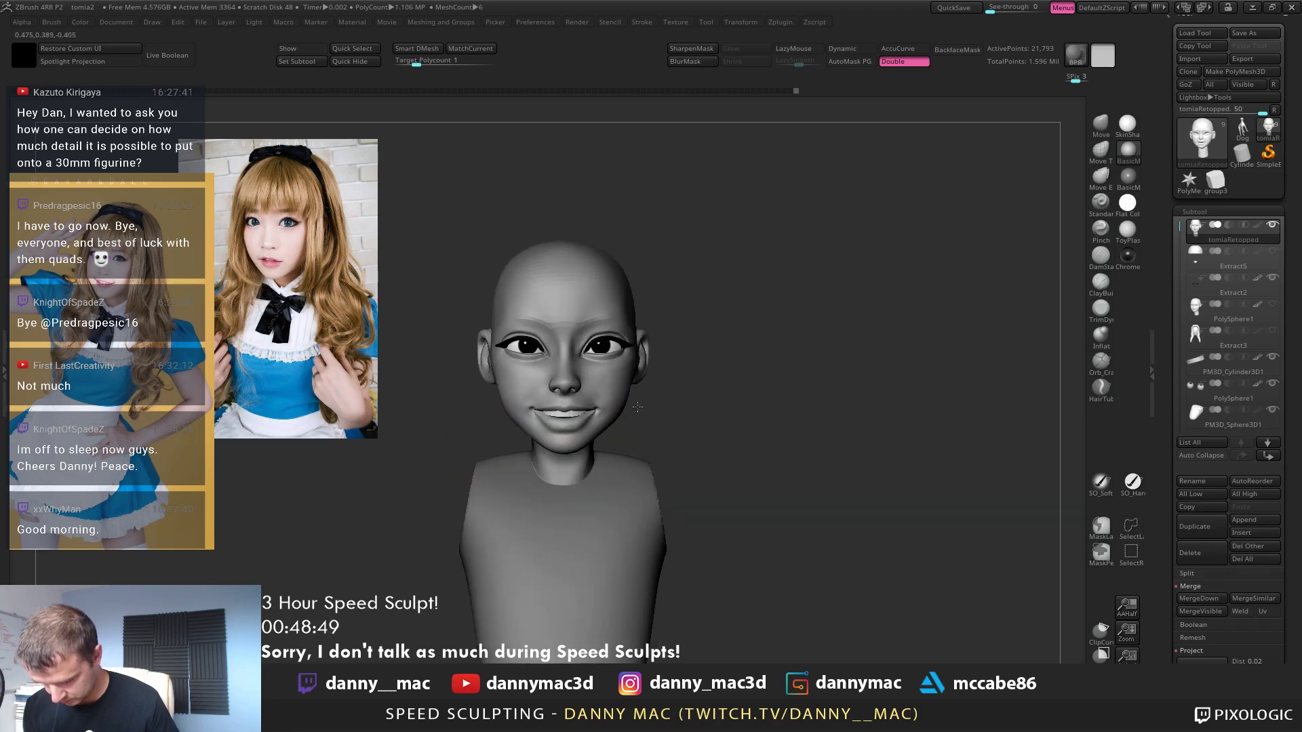
# Select the eyeballs and shift them slightly sideways within their sockets using the gizmo
pyautogui.moveTo(527, 346)
pyautogui.keyDown('ctrl'); pyautogui.mouseDown(button='right')
pyautogui.moveTo(533, 362)
pyautogui.moveTo(512, 327)
pyautogui.moveTo(491, 323)
pyautogui.mouseUp(button='right'); pyautogui.keyUp('ctrl')
pyautogui.keyDown('ctrl'); pyautogui.moveTo(491, 323); pyautogui.dragTo(495, 339, button='right'); pyautogui.keyUp('ctrl')
pyautogui.keyDown('alt'); pyautogui.click(613, 310); pyautogui.keyUp('alt')
pyautogui.press('w')
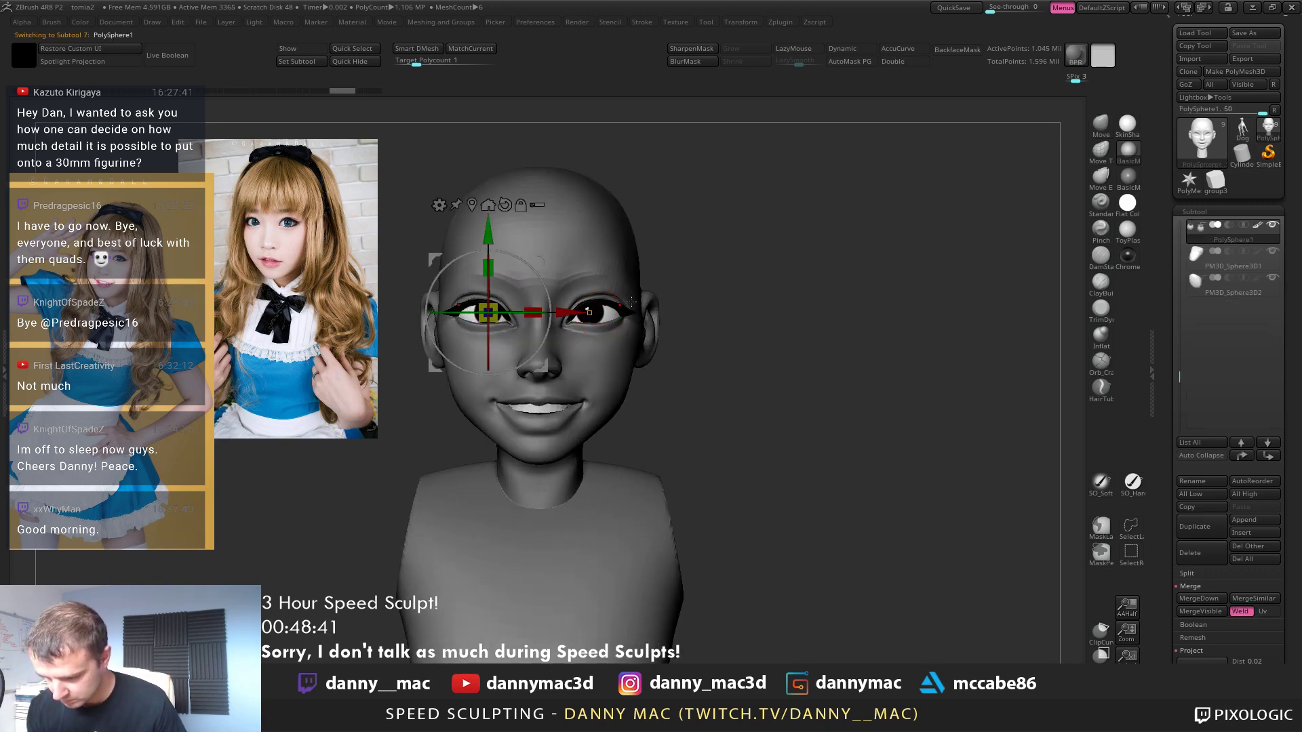
pyautogui.click(589, 313)
pyautogui.moveTo(510, 314); pyautogui.dragTo(519, 313)
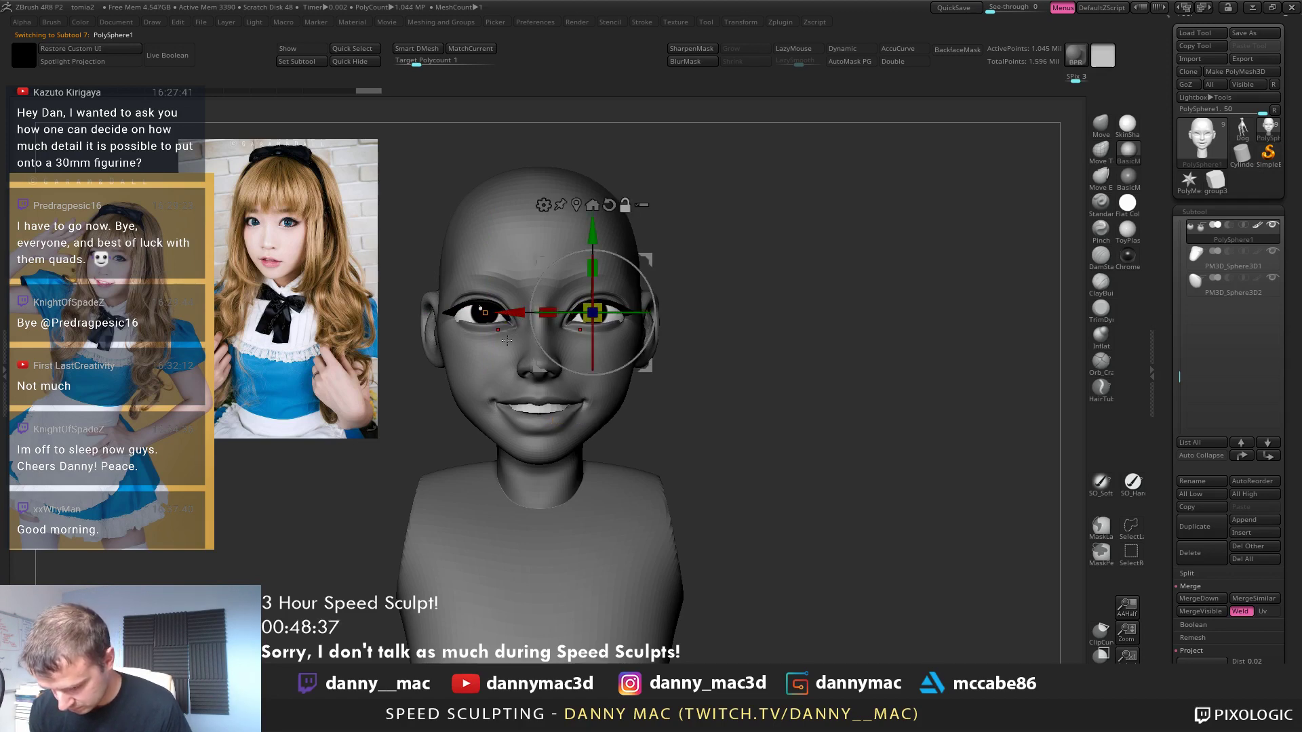
# Scale the eyeballs uniformly from the front view and reselect the head for sculpting
pyautogui.keyDown('alt'); pyautogui.click(507, 341); pyautogui.keyUp('alt')
pyautogui.moveTo(605, 400)
pyautogui.keyDown('ctrl'); pyautogui.mouseDown(button='right')
pyautogui.moveTo(611, 359)
pyautogui.moveTo(616, 386)
pyautogui.mouseUp(button='right'); pyautogui.keyUp('ctrl')
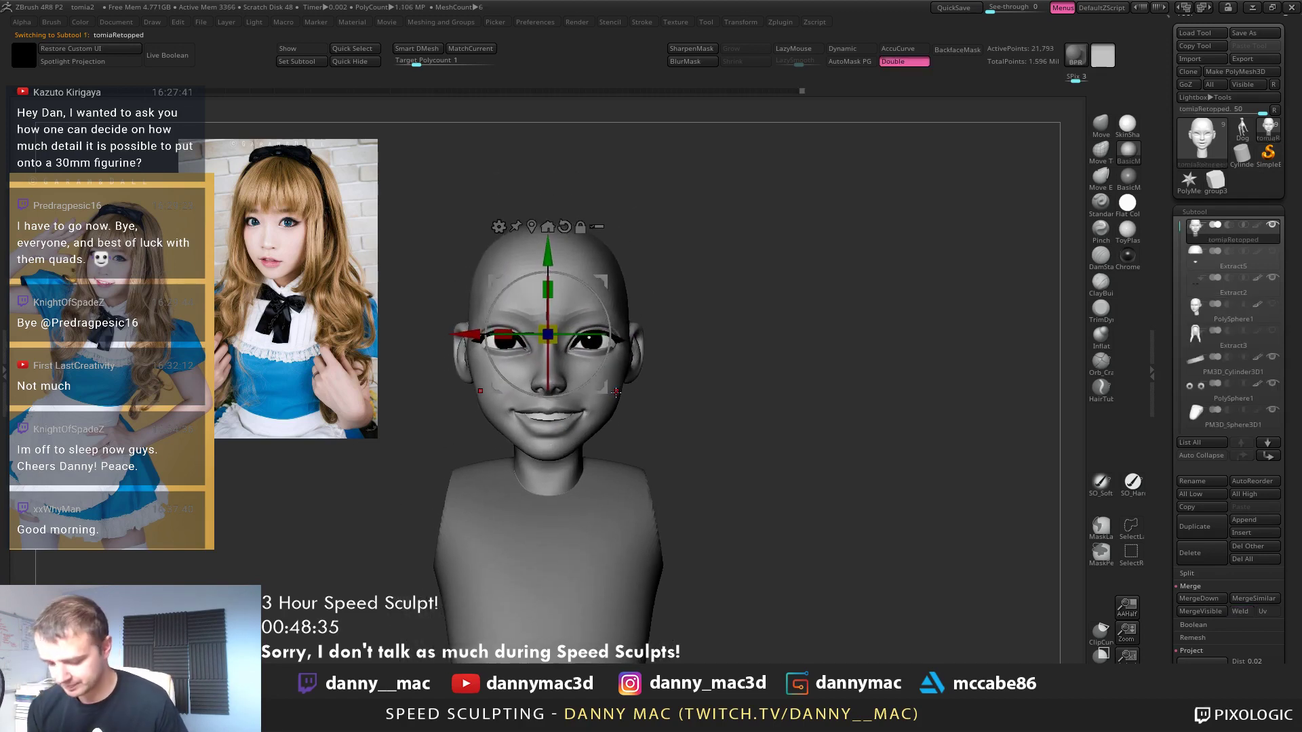
pyautogui.moveTo(566, 328); pyautogui.dragTo(560, 332)
pyautogui.press('q')
pyautogui.keyDown('alt'); pyautogui.click(593, 343); pyautogui.keyUp('alt')
pyautogui.press('w')
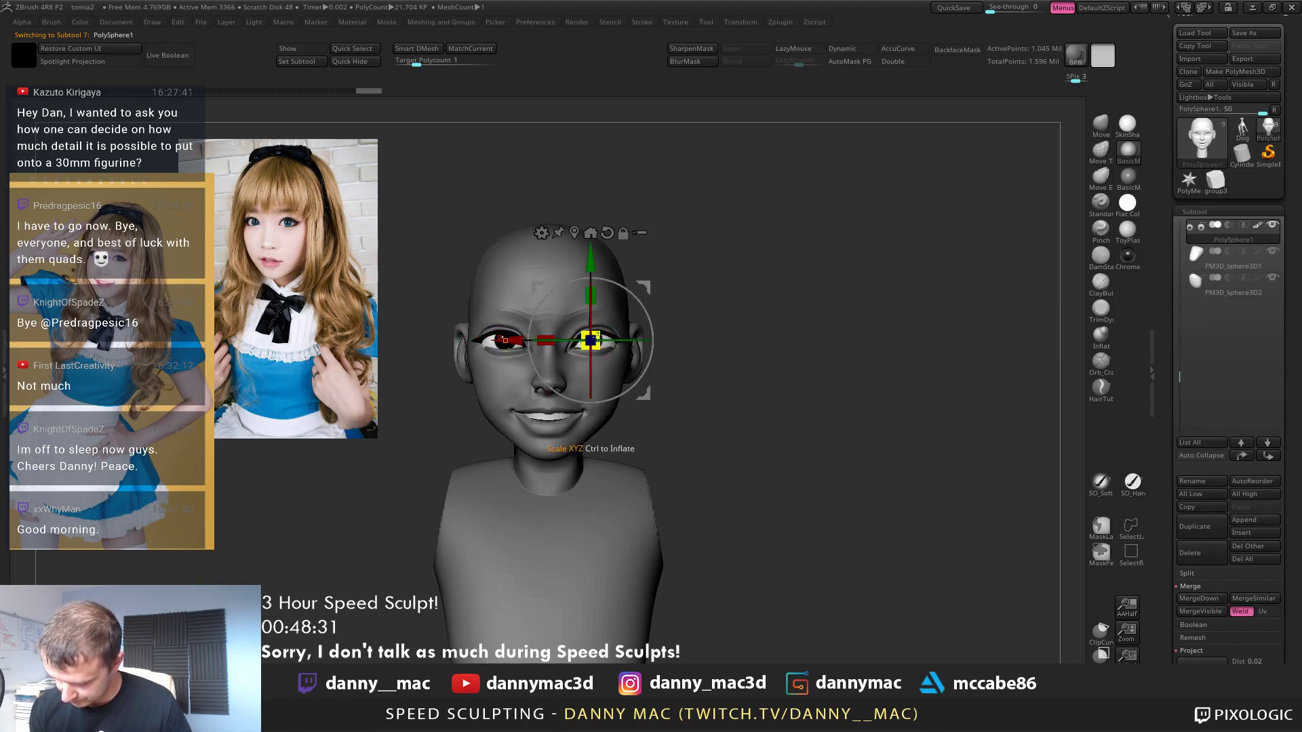
pyautogui.keyDown('alt'); pyautogui.moveTo(596, 334); pyautogui.dragTo(480, 360); pyautogui.keyUp('alt')
pyautogui.press('q')
pyautogui.keyDown('alt'); pyautogui.click(468, 364); pyautogui.keyUp('alt')
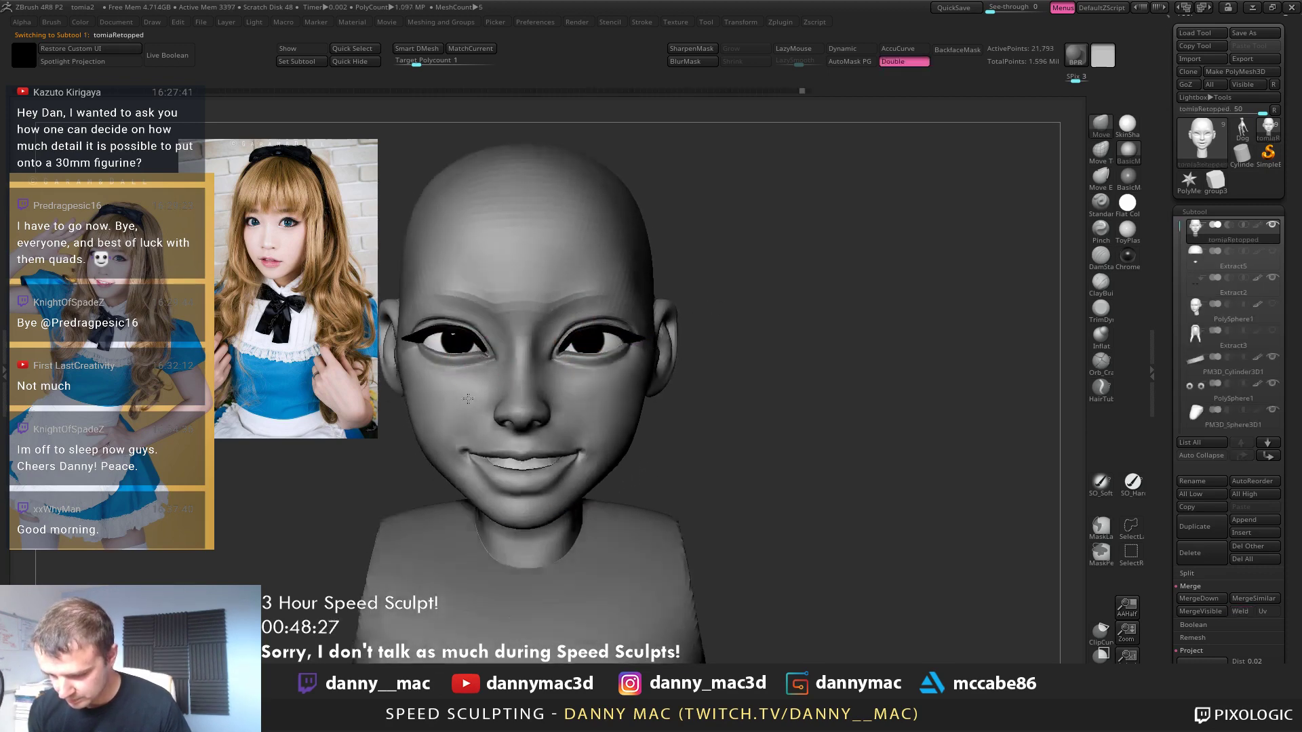
# Fit the eyelids around the eyeballs with the Move brush, working in front and three-quarter views
pyautogui.moveTo(468, 366); pyautogui.dragTo(416, 439, button='right')
pyautogui.moveTo(478, 319)
pyautogui.mouseDown(button='right')
pyautogui.moveTo(449, 365)
pyautogui.moveTo(468, 380)
pyautogui.moveTo(476, 358)
pyautogui.moveTo(550, 332)
pyautogui.moveTo(475, 407)
pyautogui.moveTo(509, 419)
pyautogui.moveTo(678, 407)
pyautogui.moveTo(501, 392)
pyautogui.moveTo(502, 405)
pyautogui.moveTo(525, 371)
pyautogui.moveTo(559, 384)
pyautogui.moveTo(497, 385)
pyautogui.moveTo(503, 366)
pyautogui.moveTo(464, 377)
pyautogui.moveTo(506, 377)
pyautogui.moveTo(488, 407)
pyautogui.moveTo(484, 387)
pyautogui.moveTo(505, 392)
pyautogui.mouseUp(button='right')
pyautogui.press('space')
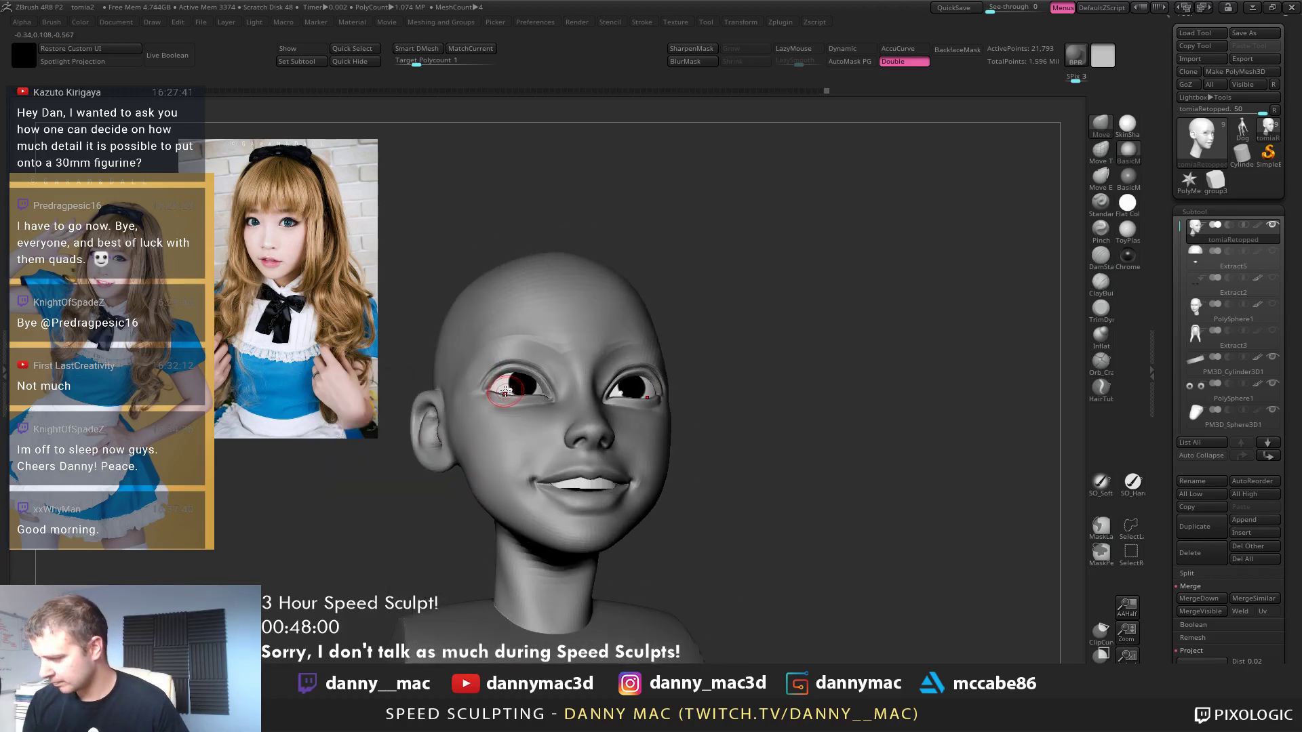
# Show and select the eyelashes, and fit them along the upper eyelids from side and three-quarter views
pyautogui.click(1272, 278)
pyautogui.keyDown('shift'); pyautogui.moveTo(691, 343); pyautogui.dragTo(597, 379, button='right'); pyautogui.keyUp('shift')
pyautogui.press('space')
pyautogui.press('space')
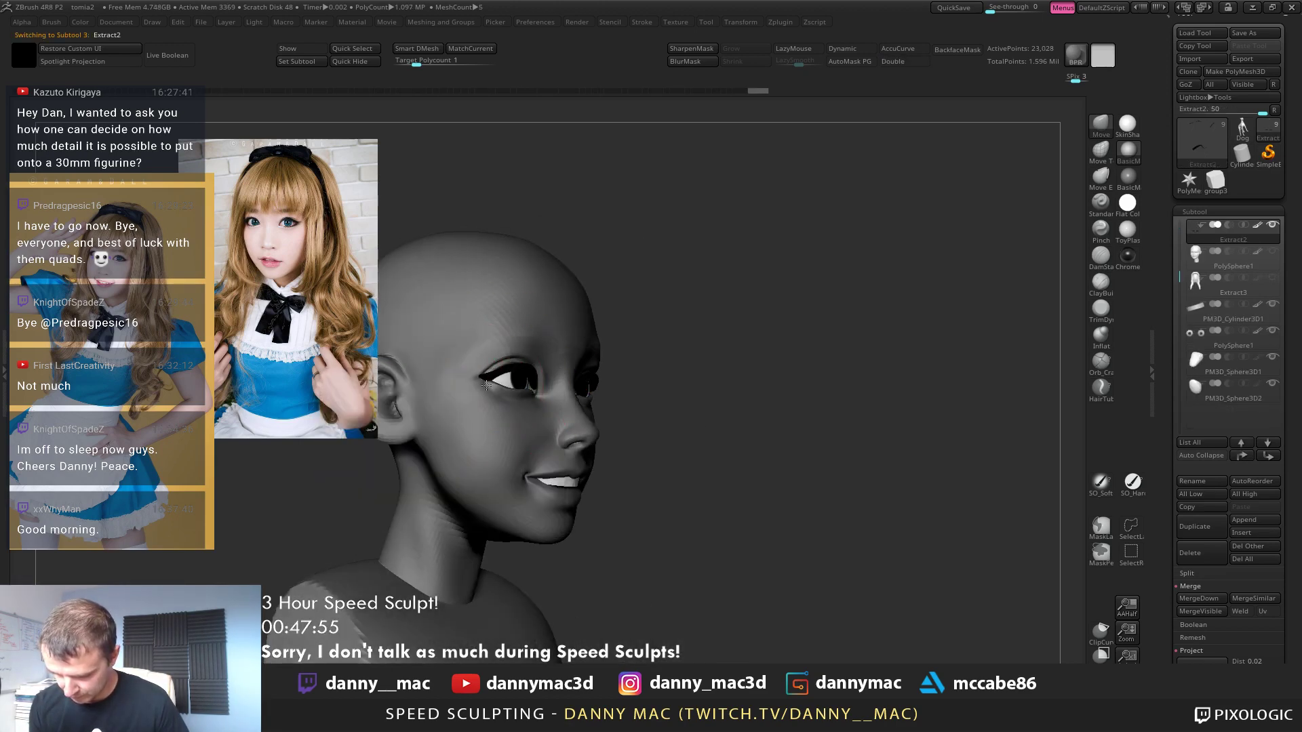
pyautogui.moveTo(487, 386); pyautogui.dragTo(420, 383, button='right')
pyautogui.press('space')
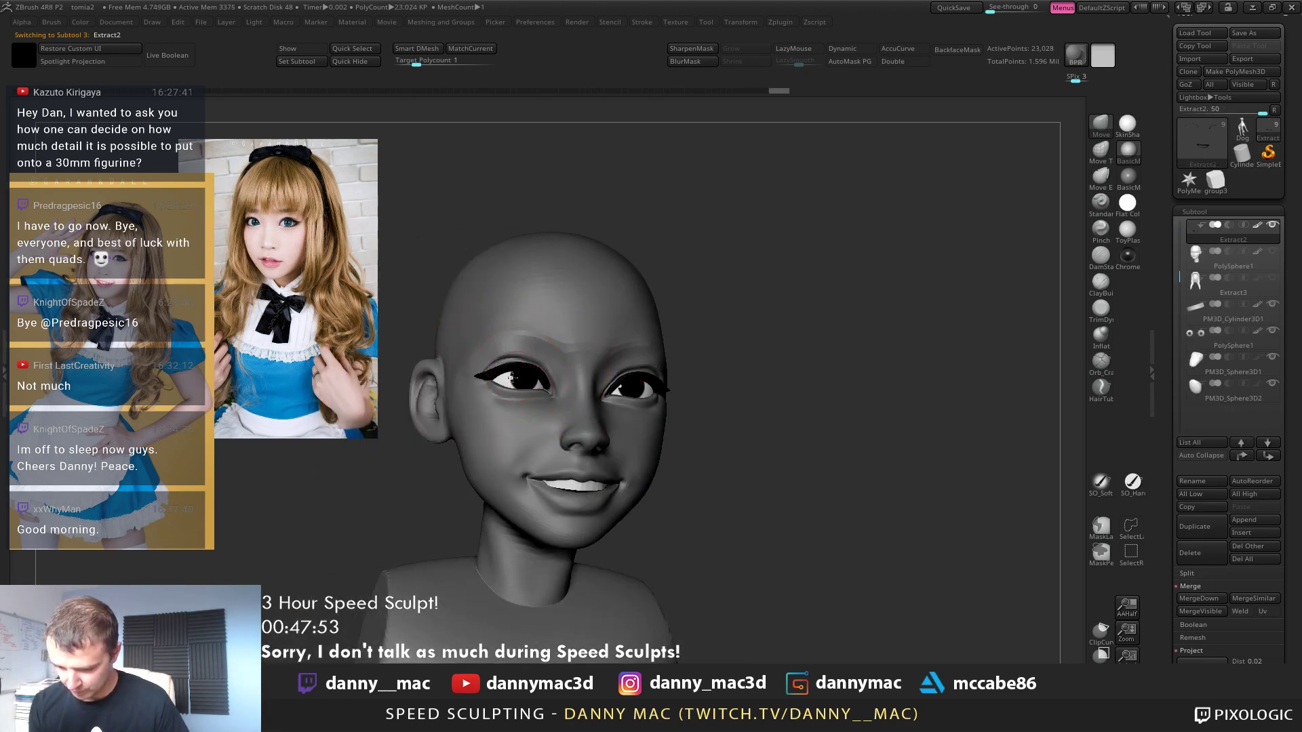
pyautogui.moveTo(514, 377); pyautogui.dragTo(574, 379, button='right')
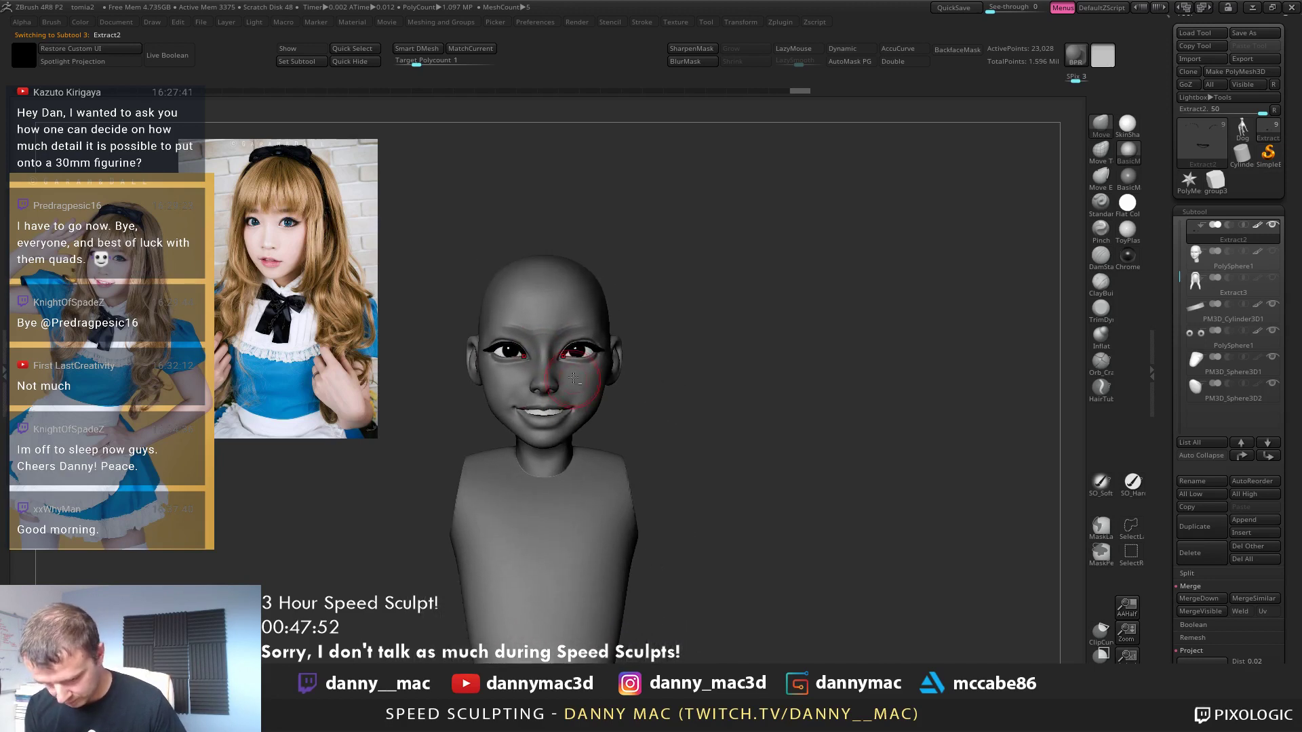
# Select the teeth, scale them inside the mouth with the gizmo, and reselect the head
pyautogui.keyDown('alt'); pyautogui.click(580, 388); pyautogui.keyUp('alt')
pyautogui.keyDown('alt'); pyautogui.click(555, 410); pyautogui.keyUp('alt')
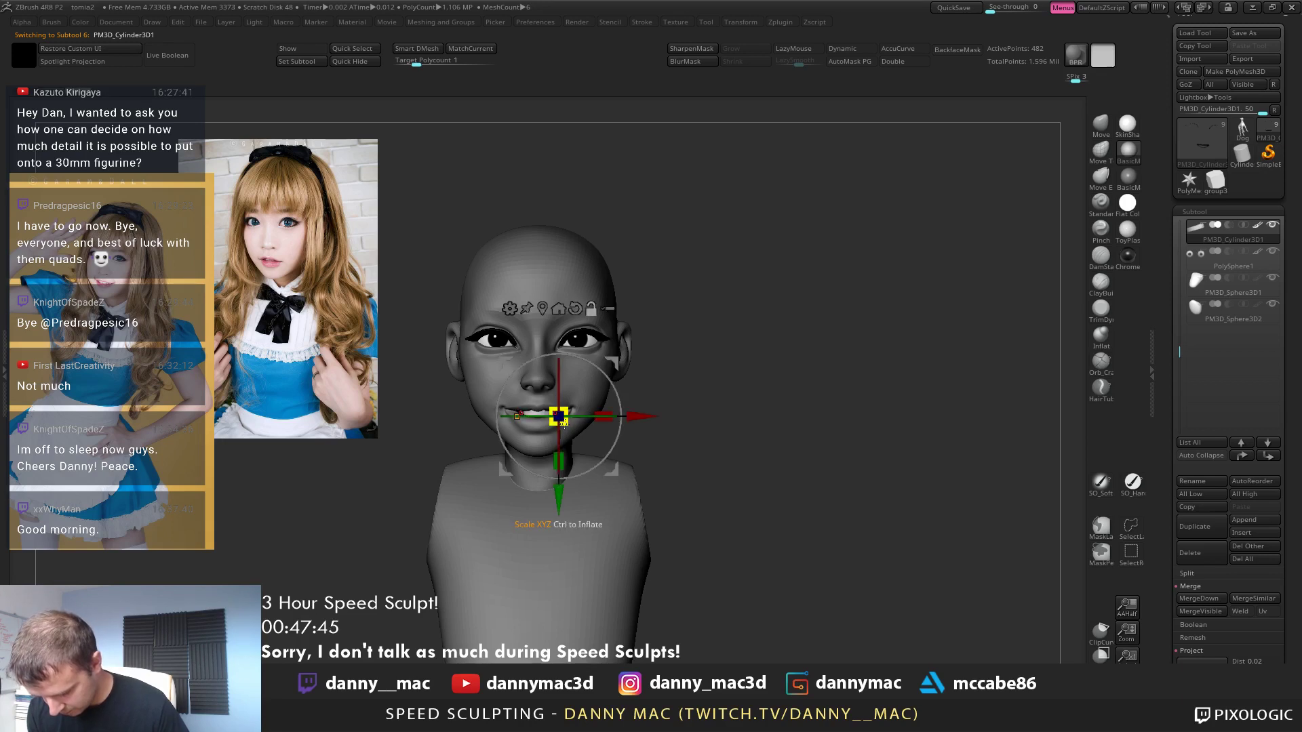
pyautogui.press('q')
pyautogui.keyDown('alt'); pyautogui.click(576, 409); pyautogui.keyUp('alt')
# Drop the head to a low subdivision level and refine the proportions of the face and jaw
pyautogui.hotkey('shift', 'd')
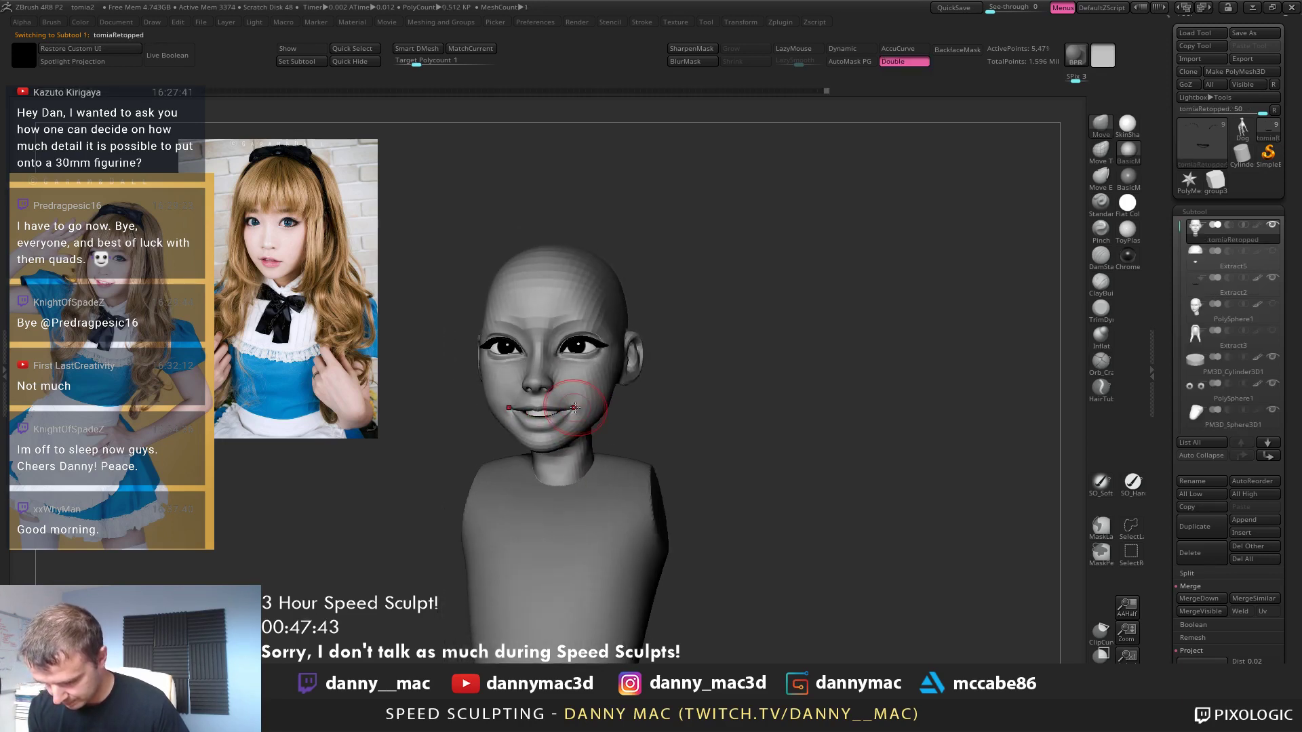
pyautogui.moveTo(548, 407)
pyautogui.mouseDown(button='right')
pyautogui.moveTo(554, 386)
pyautogui.moveTo(573, 401)
pyautogui.moveTo(553, 416)
pyautogui.moveTo(602, 405)
pyautogui.moveTo(587, 332)
pyautogui.moveTo(496, 317)
pyautogui.moveTo(559, 385)
pyautogui.moveTo(516, 391)
pyautogui.moveTo(516, 410)
pyautogui.moveTo(443, 452)
pyautogui.mouseUp(button='right')
pyautogui.press('d')
pyautogui.hotkey('shift', 'd')
pyautogui.press('d')
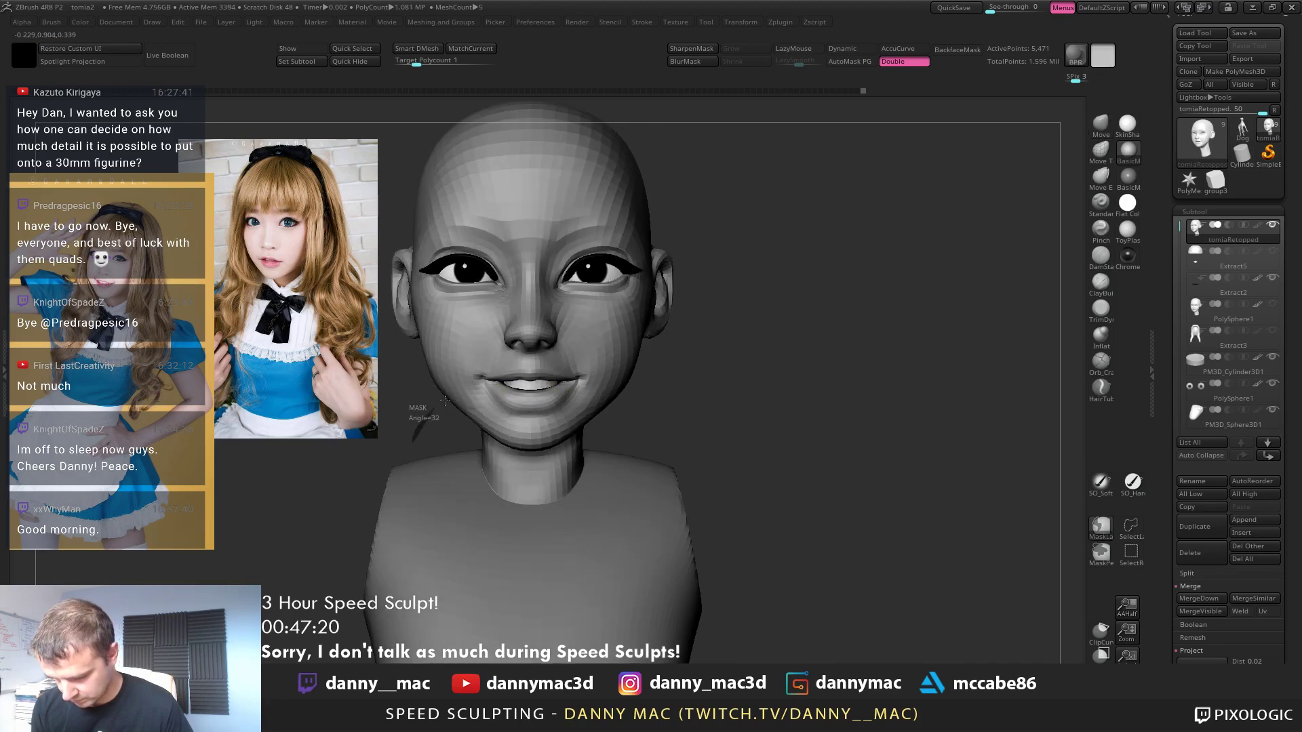
pyautogui.moveTo(421, 418)
pyautogui.keyDown('ctrl'); pyautogui.mouseDown()
pyautogui.moveTo(534, 374)
pyautogui.moveTo(440, 370)
pyautogui.mouseUp(); pyautogui.keyUp('ctrl')
pyautogui.moveTo(550, 372)
pyautogui.mouseDown(button='right')
pyautogui.moveTo(564, 380)
pyautogui.moveTo(521, 373)
pyautogui.moveTo(651, 404)
pyautogui.moveTo(631, 402)
pyautogui.mouseUp(button='right')
# Smooth the area beneath the eyes at the head's high subdivision level using a small brush
pyautogui.press('space')
pyautogui.press('space')
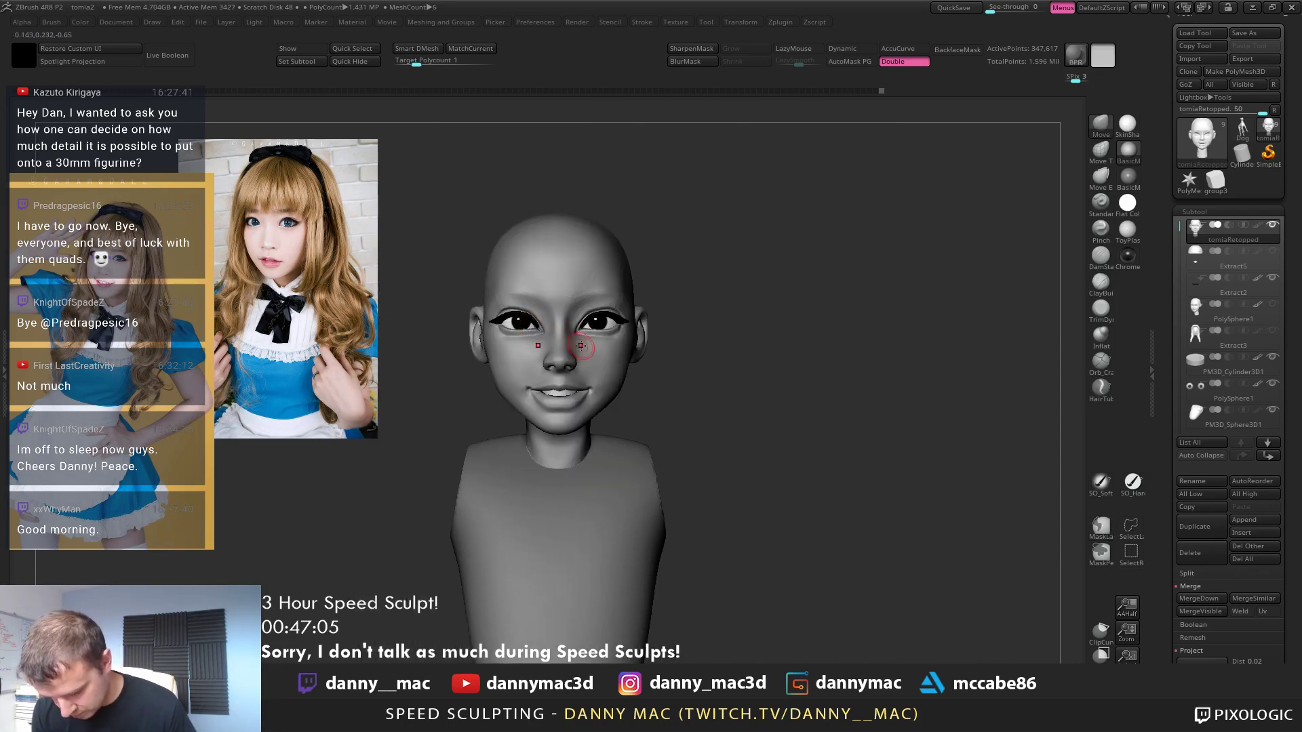
pyautogui.moveTo(595, 327); pyautogui.dragTo(637, 320, button='right')
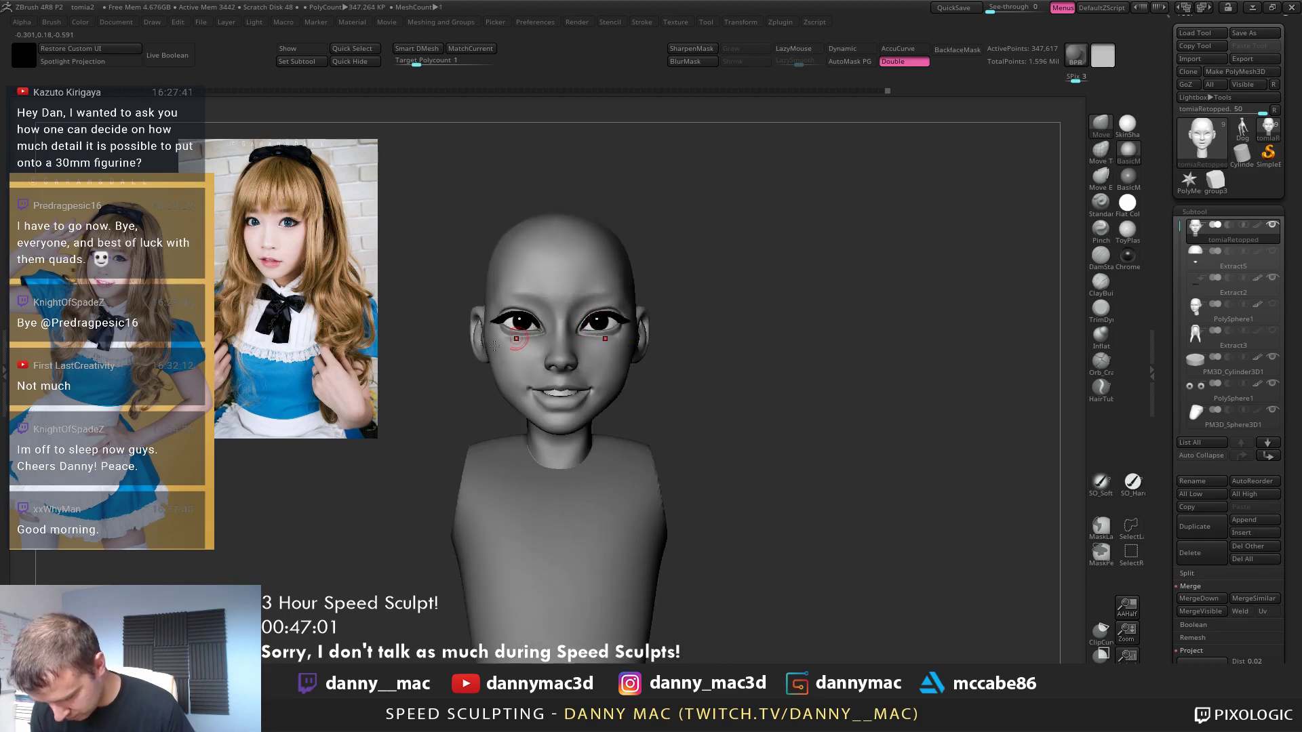
pyautogui.keyDown('shift'); pyautogui.moveTo(503, 341); pyautogui.dragTo(505, 339); pyautogui.keyUp('shift')
pyautogui.moveTo(634, 336)
pyautogui.mouseDown(button='right')
pyautogui.moveTo(606, 352)
pyautogui.moveTo(668, 359)
pyautogui.moveTo(610, 400)
pyautogui.moveTo(625, 400)
pyautogui.moveTo(590, 393)
pyautogui.moveTo(624, 376)
pyautogui.moveTo(632, 389)
pyautogui.moveTo(576, 409)
pyautogui.mouseUp(button='right')
# Switch the canvas to half-size antialiased view and flatten the mouth corners and lips with the TrimDynamic brush
pyautogui.click(1127, 607)
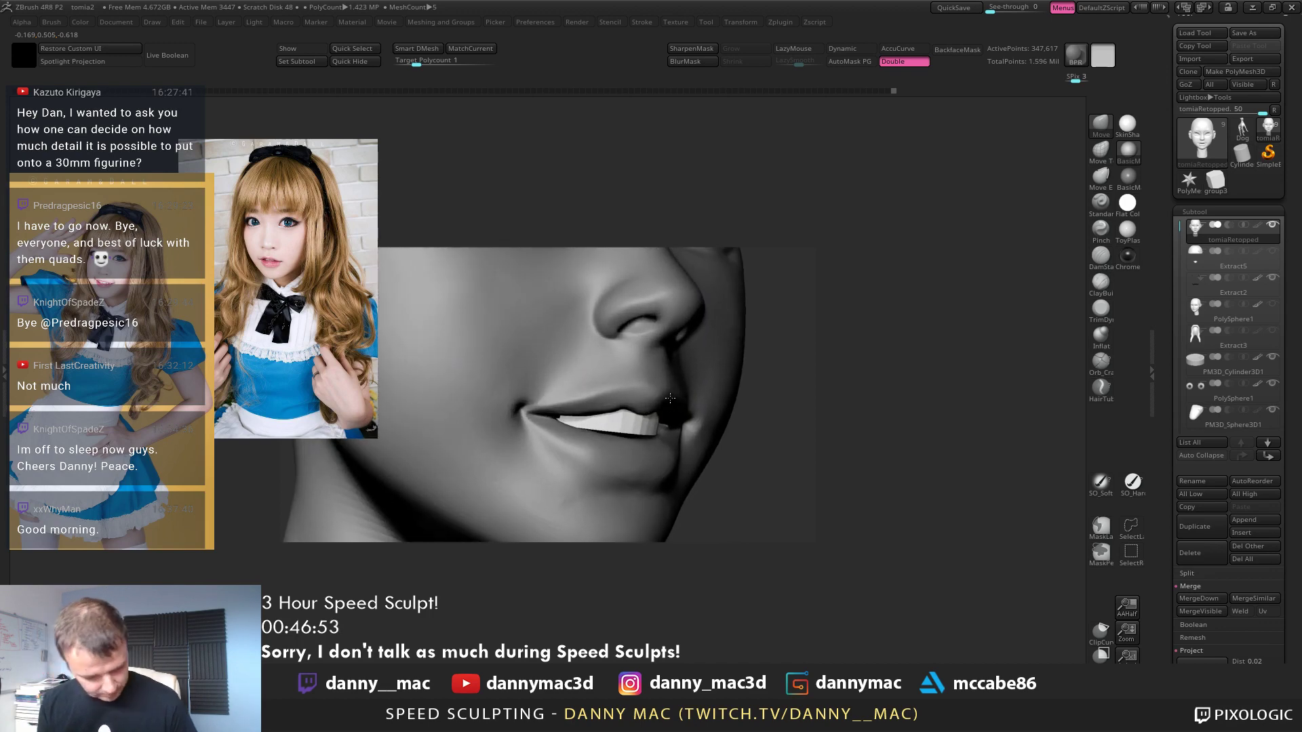
pyautogui.press('b')
pyautogui.press('t')
pyautogui.press('d')
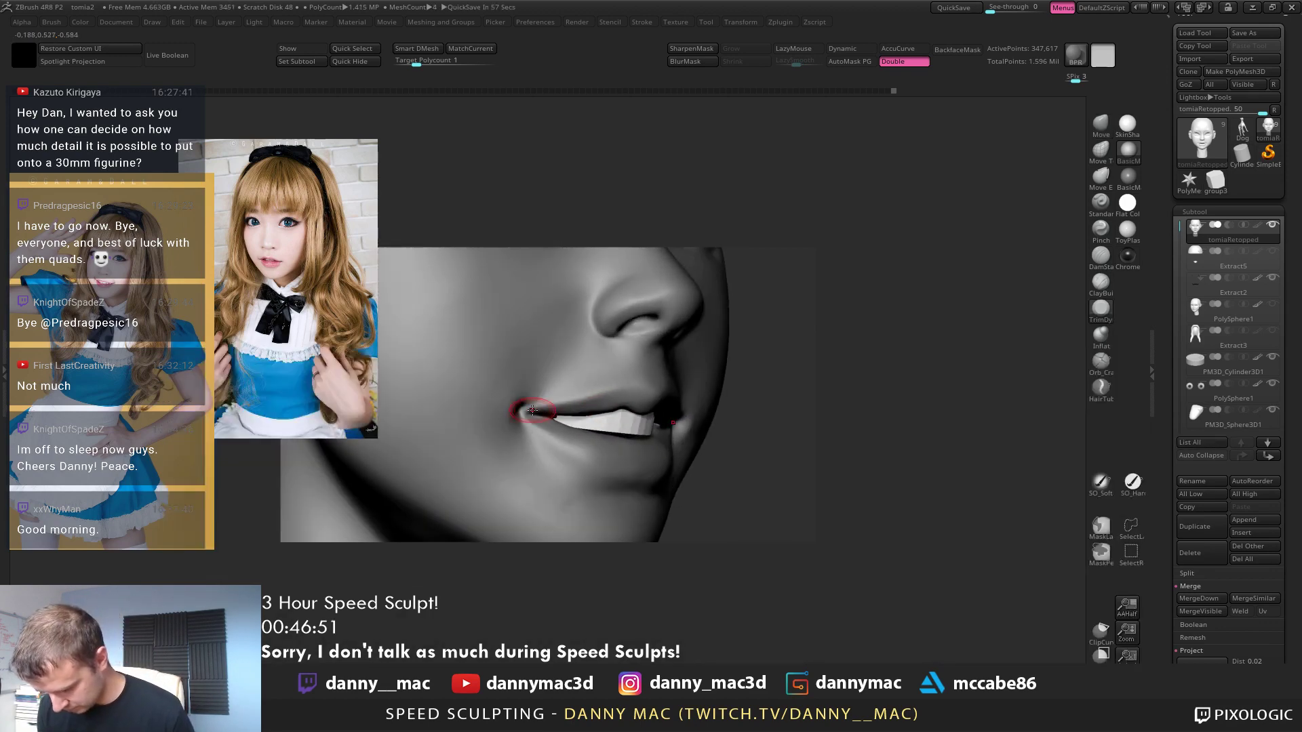
pyautogui.moveTo(583, 397)
pyautogui.mouseDown(button='right')
pyautogui.moveTo(728, 391)
pyautogui.moveTo(688, 394)
pyautogui.moveTo(727, 394)
pyautogui.moveTo(663, 450)
pyautogui.mouseUp(button='right')
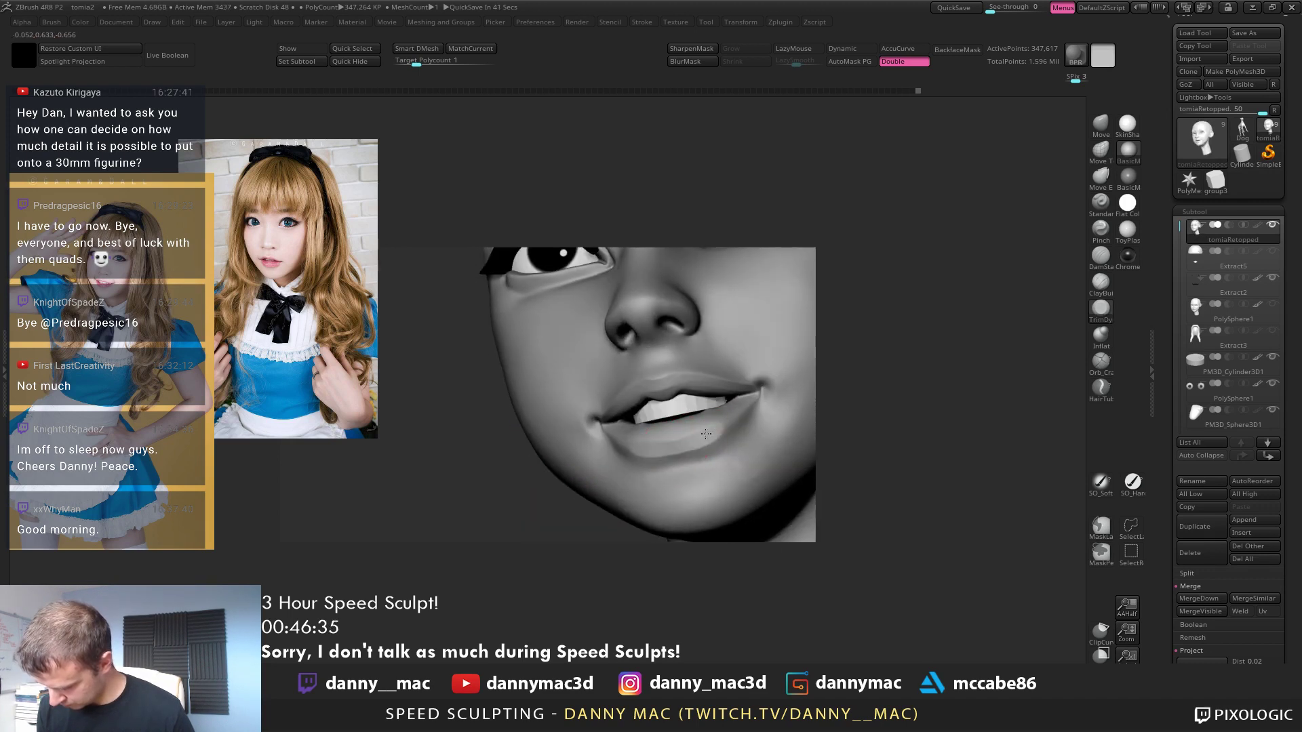
pyautogui.moveTo(743, 407); pyautogui.dragTo(752, 399, button='right')
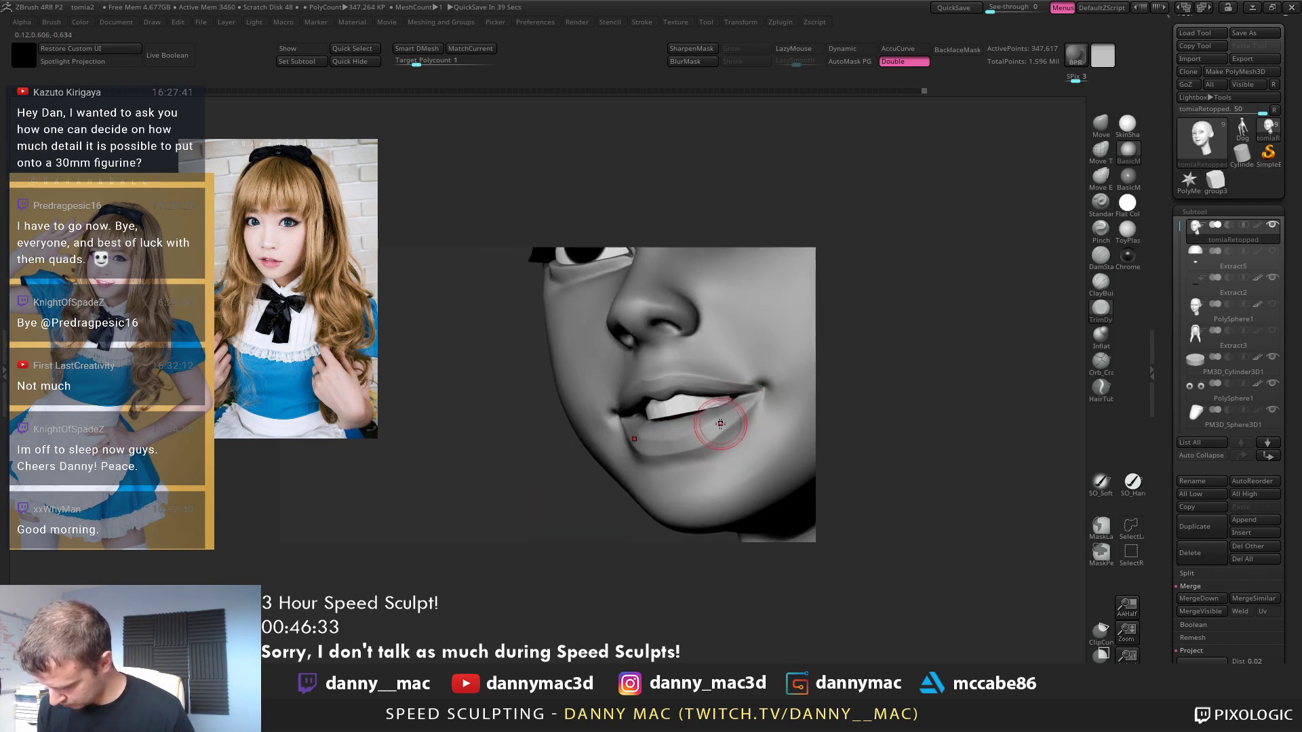
# Refine the lower lip's edge with LazyMouse strokes, turn LazyMouse off, and touch up the lip
pyautogui.press('l')
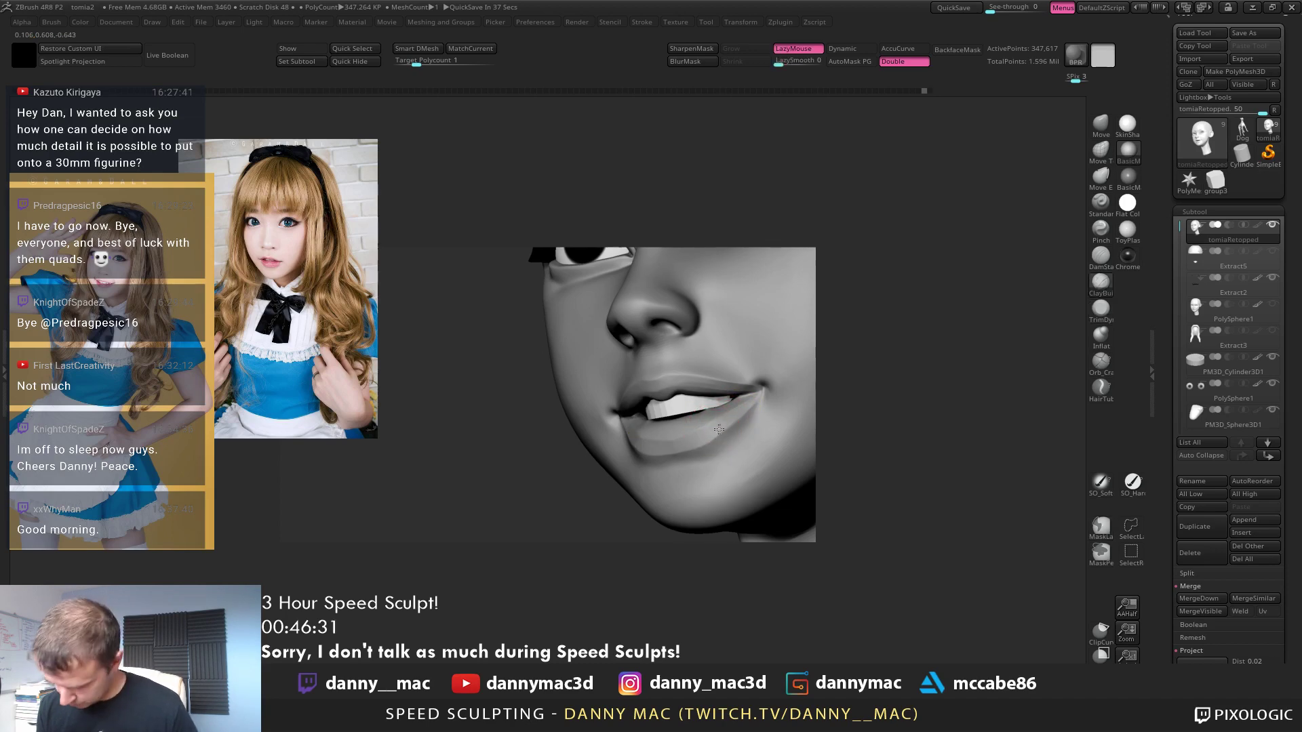
pyautogui.moveTo(714, 429)
pyautogui.mouseDown(button='right')
pyautogui.moveTo(665, 432)
pyautogui.moveTo(690, 439)
pyautogui.moveTo(701, 415)
pyautogui.moveTo(683, 410)
pyautogui.moveTo(739, 407)
pyautogui.moveTo(718, 440)
pyautogui.mouseUp(button='right')
pyautogui.press('l')
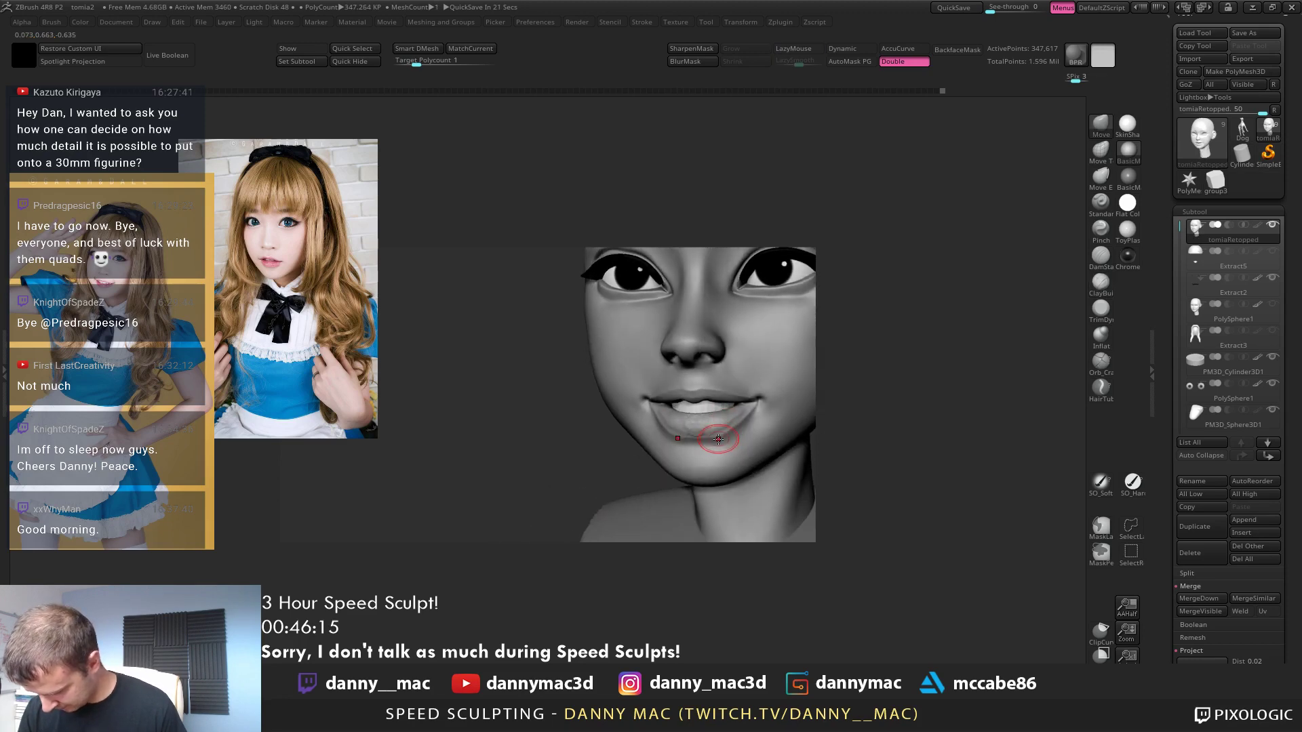
pyautogui.rightClick(723, 435)
pyautogui.moveTo(723, 434); pyautogui.dragTo(720, 429)
# Refine the sides of the nose from the front with the Move brush, adjusting its draw size
pyautogui.moveTo(734, 426)
pyautogui.mouseDown(button='right')
pyautogui.moveTo(677, 418)
pyautogui.moveTo(705, 420)
pyautogui.moveTo(692, 429)
pyautogui.moveTo(670, 412)
pyautogui.moveTo(614, 455)
pyautogui.moveTo(668, 412)
pyautogui.moveTo(624, 427)
pyautogui.mouseUp(button='right')
pyautogui.press('space')
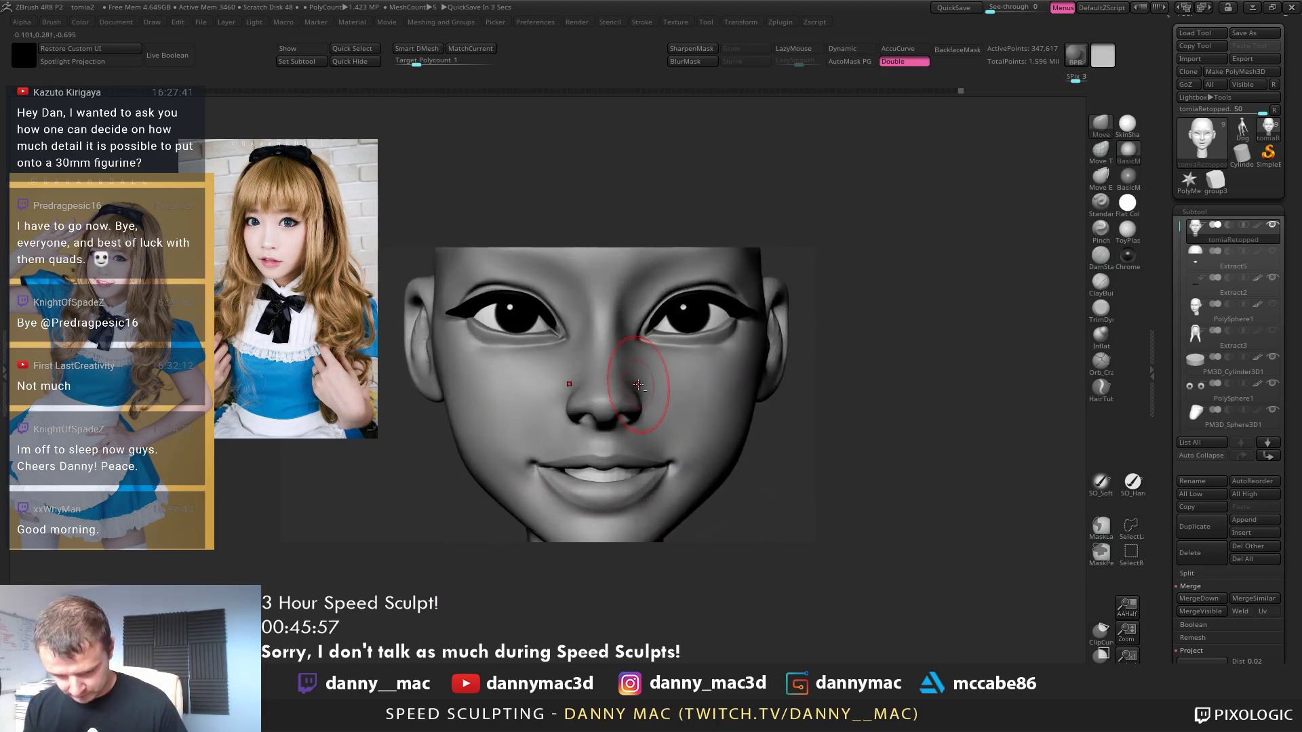
pyautogui.press('space')
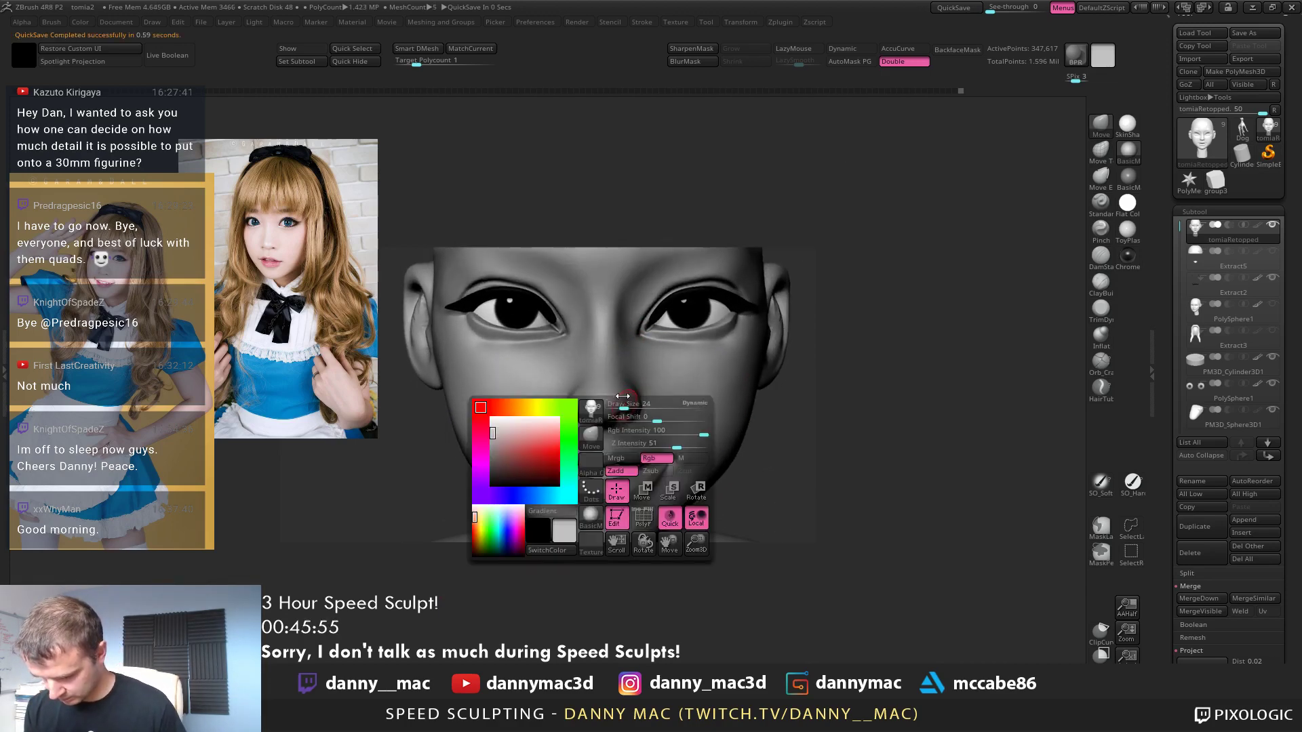
pyautogui.press('space')
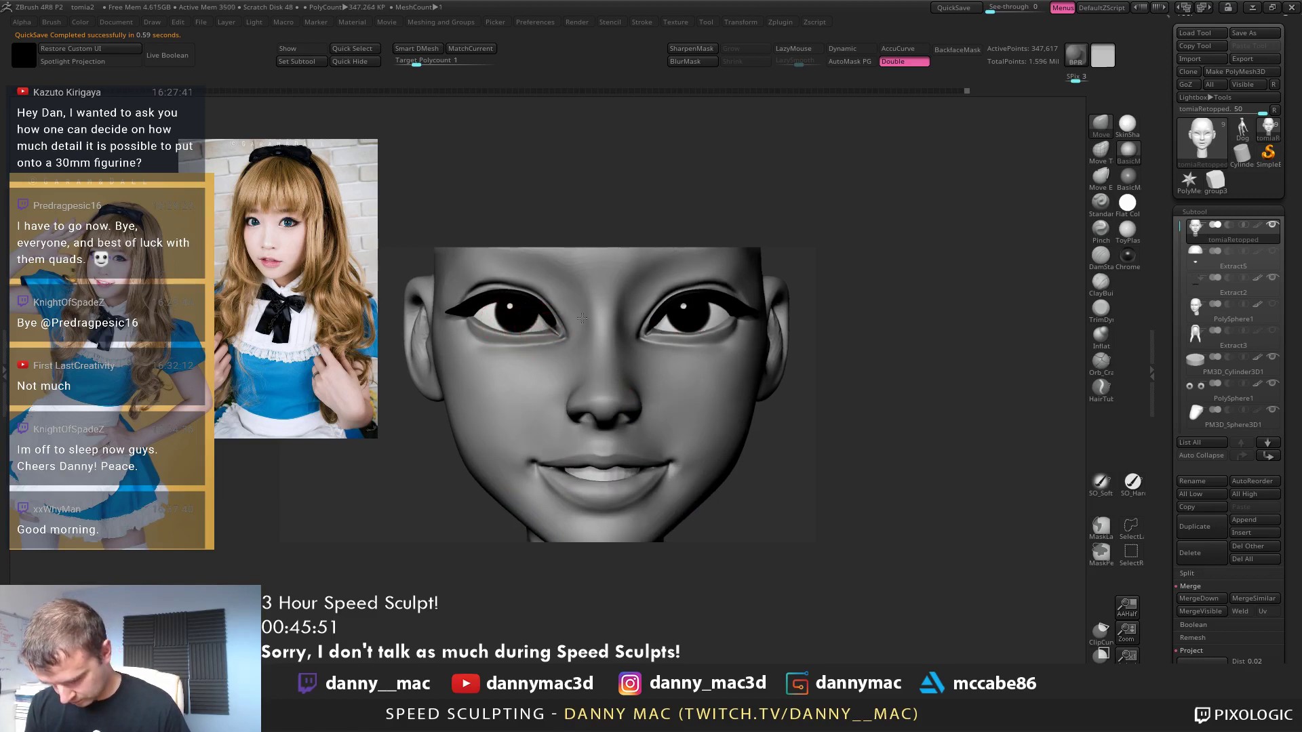
# Lower the head by two subdivision levels and adjust the broad face shape from the front
pyautogui.moveTo(581, 317)
pyautogui.keyDown('ctrl'); pyautogui.mouseDown(button='right')
pyautogui.moveTo(548, 339)
pyautogui.moveTo(502, 337)
pyautogui.moveTo(543, 336)
pyautogui.mouseUp(button='right'); pyautogui.keyUp('ctrl')
pyautogui.hotkey('shift', 'd')
pyautogui.hotkey('shift', 'd')
pyautogui.moveTo(576, 319)
pyautogui.keyDown('ctrl'); pyautogui.mouseDown(button='right')
pyautogui.moveTo(546, 339)
pyautogui.moveTo(591, 346)
pyautogui.moveTo(563, 335)
pyautogui.mouseUp(button='right'); pyautogui.keyUp('ctrl')
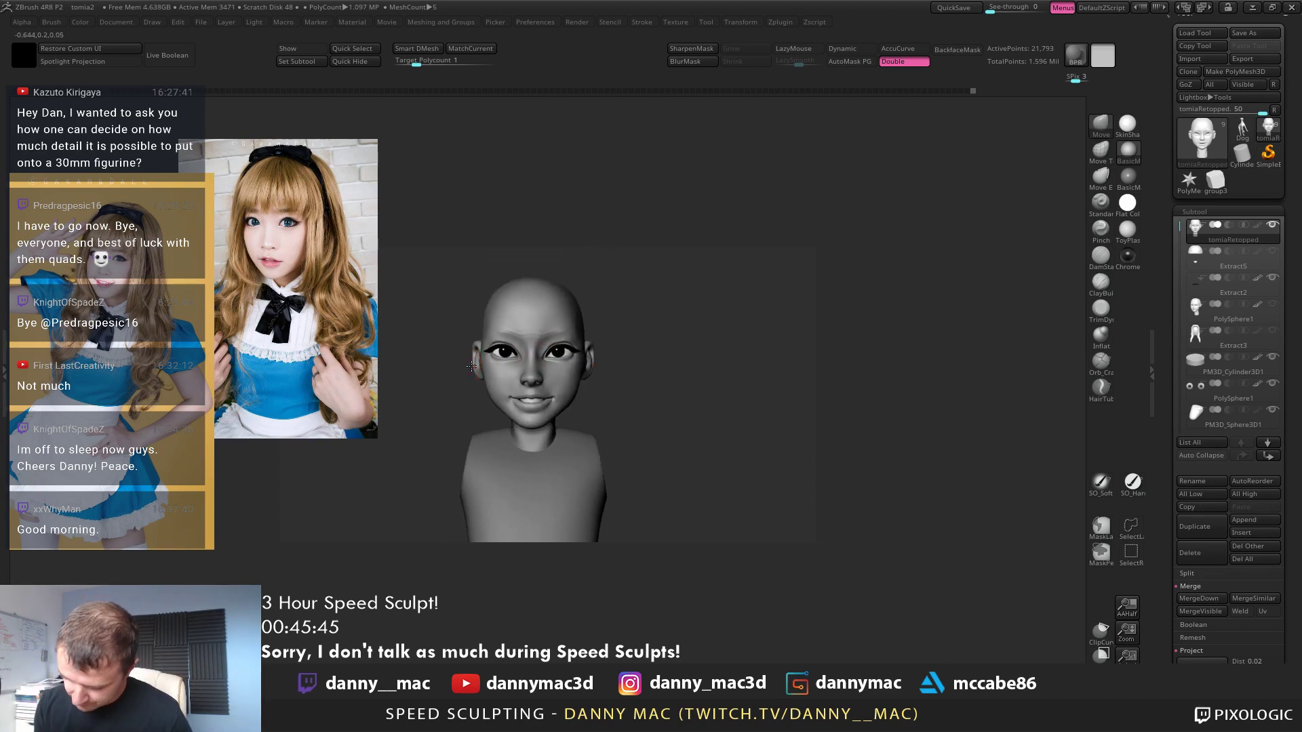
# Raise the head one subdivision level and refine the creases around the nose and mouth with the DamStandard brush and LazyMouse
pyautogui.moveTo(548, 388)
pyautogui.keyDown('alt'); pyautogui.mouseDown(button='right')
pyautogui.moveTo(575, 382)
pyautogui.moveTo(589, 407)
pyautogui.moveTo(599, 399)
pyautogui.moveTo(585, 446)
pyautogui.moveTo(597, 380)
pyautogui.moveTo(577, 363)
pyautogui.moveTo(576, 400)
pyautogui.moveTo(527, 373)
pyautogui.moveTo(596, 369)
pyautogui.moveTo(532, 404)
pyautogui.moveTo(600, 393)
pyautogui.moveTo(612, 415)
pyautogui.moveTo(586, 405)
pyautogui.mouseUp(button='right'); pyautogui.keyUp('alt')
pyautogui.hotkey('shift', 'd')
pyautogui.press('b')
pyautogui.press('d')
pyautogui.press('s')
pyautogui.press('d')
pyautogui.press('space')
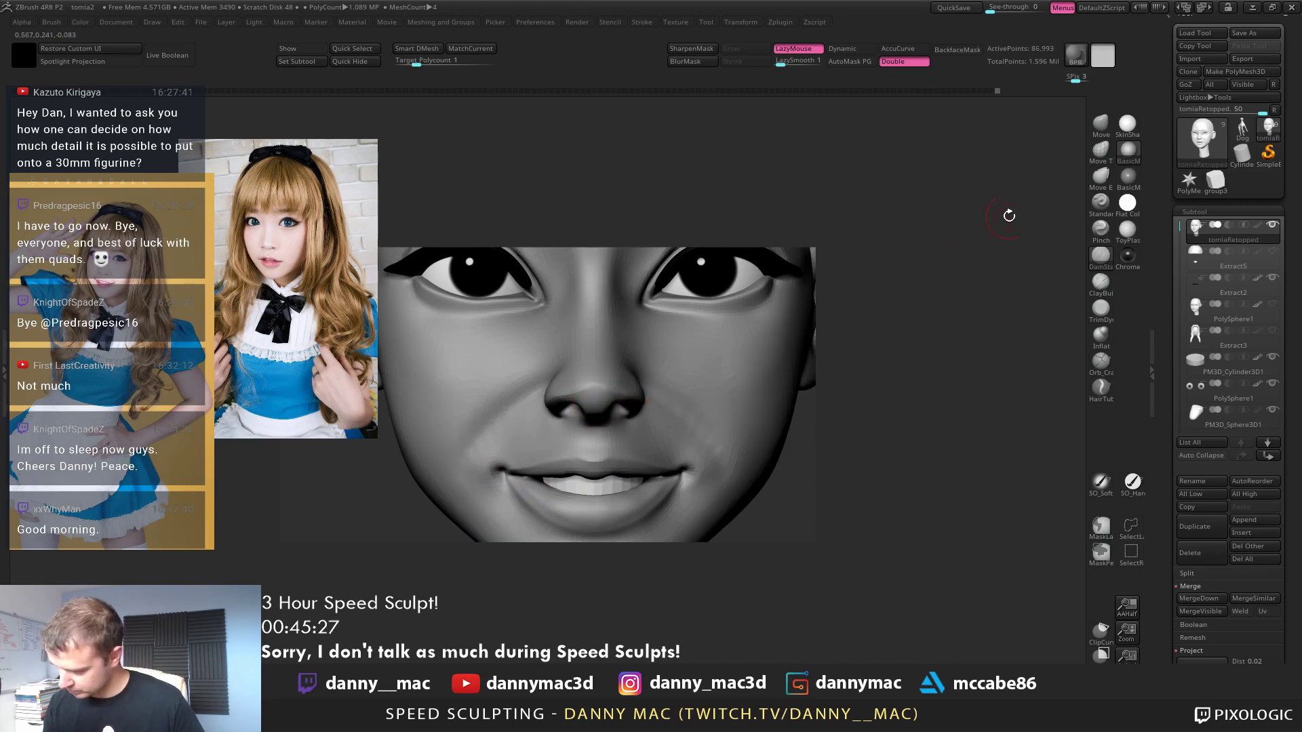
# Drop the head one subdivision level, turn LazyMouse off, and reshape the mouth area with the Move brush from several angles
pyautogui.click(1120, 129)
pyautogui.moveTo(595, 420)
pyautogui.mouseDown(button='right')
pyautogui.moveTo(578, 412)
pyautogui.moveTo(636, 403)
pyautogui.moveTo(554, 412)
pyautogui.moveTo(535, 397)
pyautogui.moveTo(580, 411)
pyautogui.moveTo(582, 400)
pyautogui.moveTo(578, 416)
pyautogui.moveTo(581, 377)
pyautogui.moveTo(567, 375)
pyautogui.mouseUp(button='right')
pyautogui.hotkey('shift', 'd')
pyautogui.hotkey('shift', 'd')
pyautogui.press('l')
pyautogui.press('d')
pyautogui.click(1128, 149)
pyautogui.moveTo(573, 378); pyautogui.dragTo(578, 375)
pyautogui.moveTo(580, 377); pyautogui.dragTo(670, 390, button='right')
pyautogui.rightClick(609, 371)
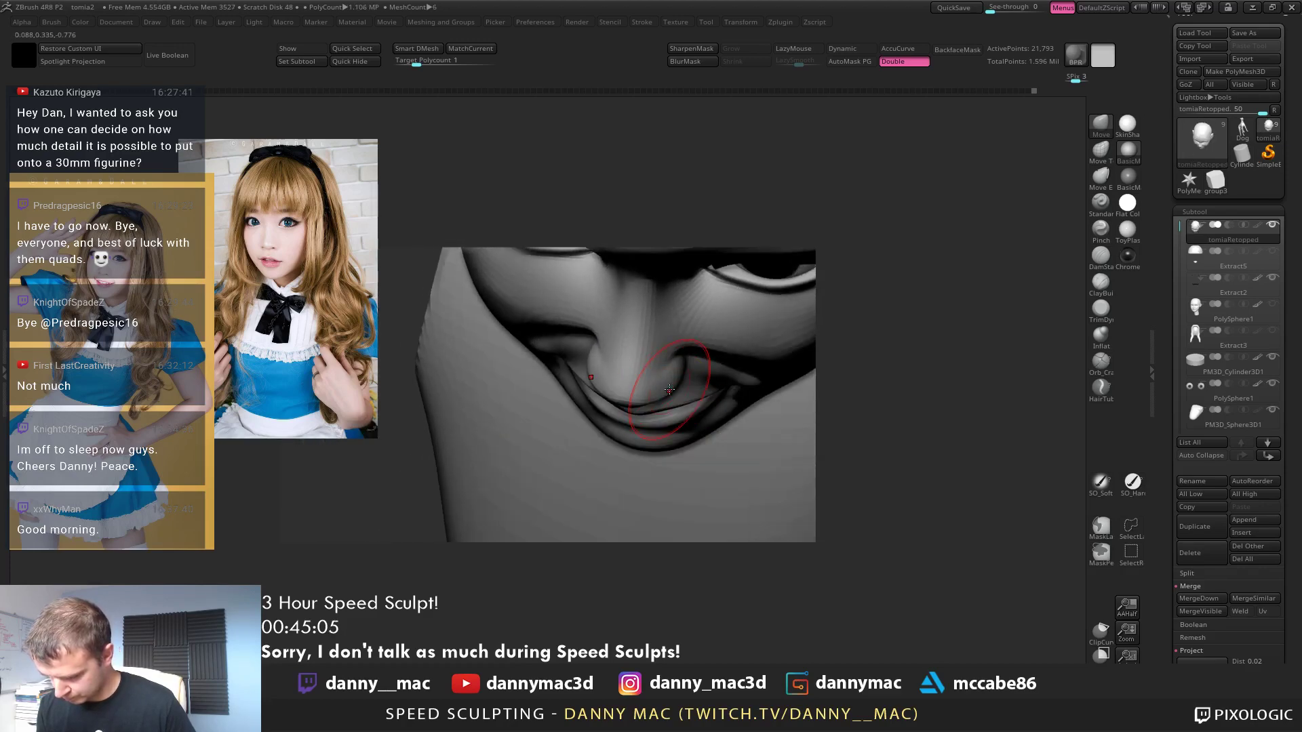
pyautogui.rightClick(669, 390)
pyautogui.moveTo(647, 388)
pyautogui.mouseDown(button='right')
pyautogui.moveTo(674, 375)
pyautogui.moveTo(623, 407)
pyautogui.moveTo(680, 410)
pyautogui.moveTo(690, 384)
pyautogui.moveTo(675, 372)
pyautogui.mouseUp(button='right')
pyautogui.rightClick(624, 395)
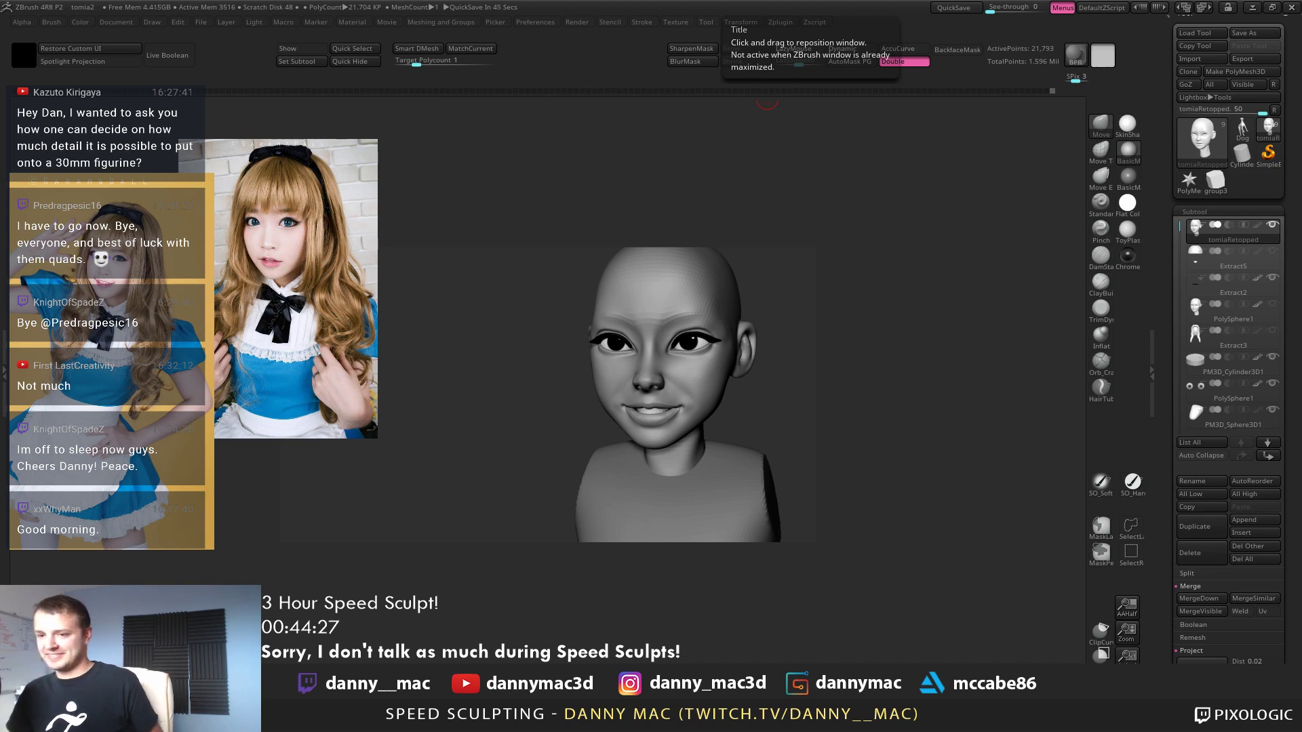
# Select the teeth subtool and adjust its placement inside the mouth with the transform gizmo
pyautogui.moveTo(682, 370)
pyautogui.mouseDown(button='right')
pyautogui.moveTo(712, 372)
pyautogui.moveTo(661, 383)
pyautogui.moveTo(613, 366)
pyautogui.moveTo(622, 385)
pyautogui.moveTo(598, 397)
pyautogui.moveTo(592, 386)
pyautogui.moveTo(614, 384)
pyautogui.moveTo(617, 419)
pyautogui.moveTo(694, 373)
pyautogui.moveTo(590, 404)
pyautogui.moveTo(596, 387)
pyautogui.moveTo(616, 401)
pyautogui.moveTo(622, 380)
pyautogui.moveTo(611, 389)
pyautogui.moveTo(635, 375)
pyautogui.moveTo(586, 358)
pyautogui.mouseUp(button='right')
pyautogui.press('space')
pyautogui.press('w')
pyautogui.keyDown('alt'); pyautogui.click(600, 398); pyautogui.keyUp('alt')
pyautogui.press('space')
pyautogui.hotkey('ctrl', 'd')
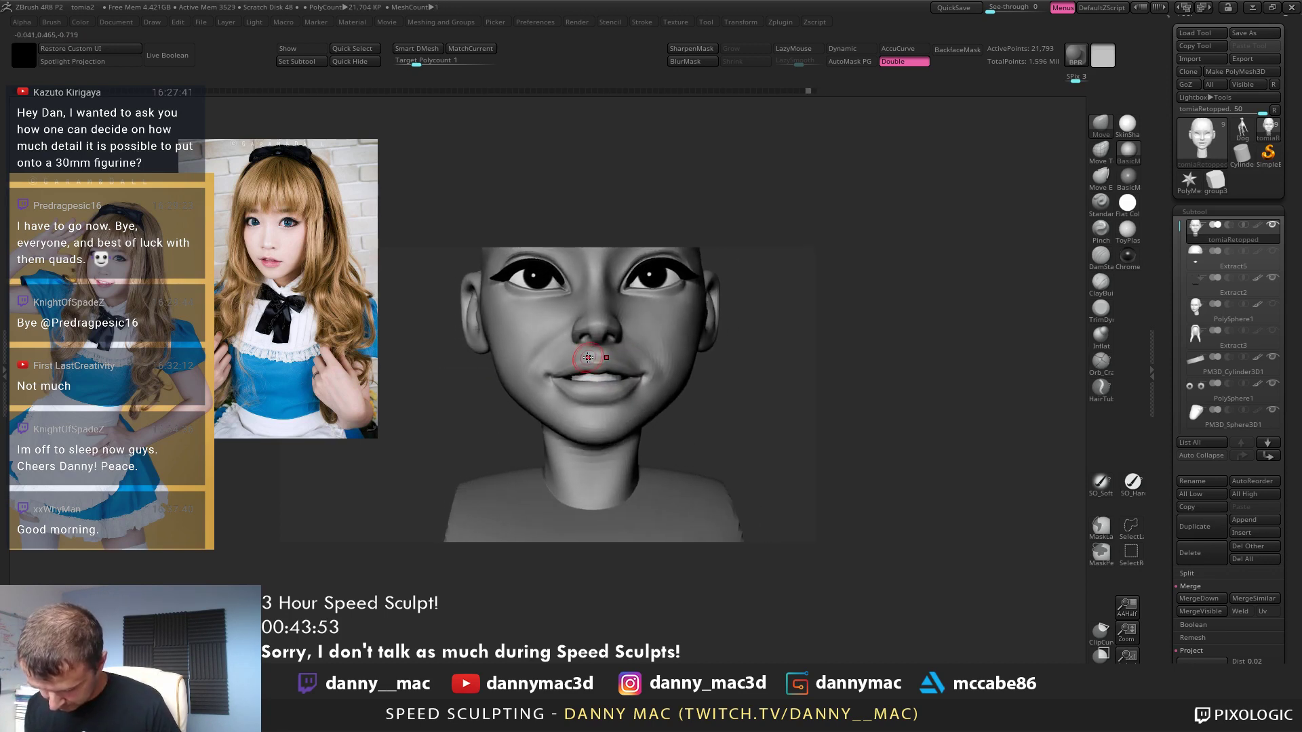
# Nudge the upper lip area beneath the nose with the Move brush, working from the front and from above
pyautogui.moveTo(588, 357); pyautogui.dragTo(590, 354)
pyautogui.moveTo(590, 354)
pyautogui.mouseDown(button='right')
pyautogui.moveTo(615, 354)
pyautogui.moveTo(594, 379)
pyautogui.moveTo(581, 361)
pyautogui.mouseUp(button='right')
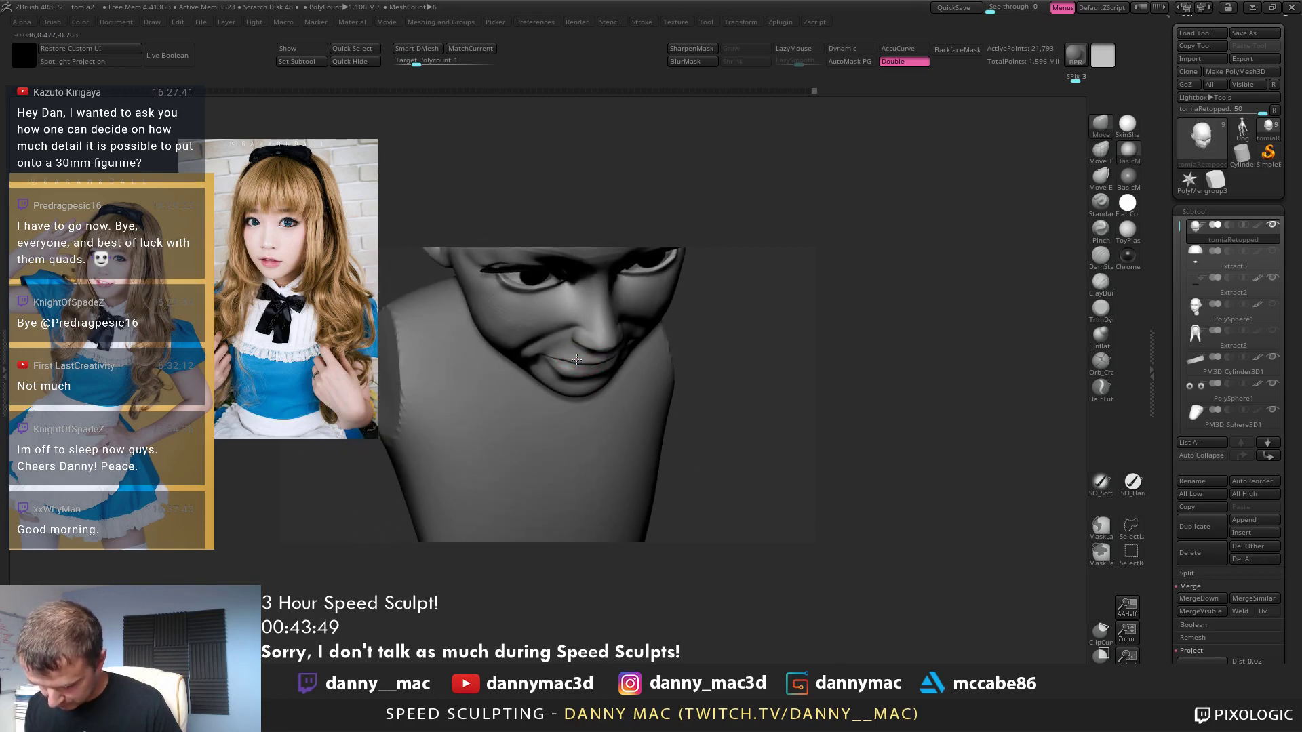
pyautogui.moveTo(581, 356); pyautogui.dragTo(601, 325, button='right')
# Flatten the upper lip toward the mouth corner with the TrimDynamic brush at a higher subdivision level
pyautogui.press('b')
pyautogui.press('t')
pyautogui.press('d')
pyautogui.moveTo(589, 370)
pyautogui.mouseDown(button='right')
pyautogui.moveTo(576, 397)
pyautogui.moveTo(588, 384)
pyautogui.moveTo(575, 385)
pyautogui.moveTo(639, 390)
pyautogui.moveTo(631, 356)
pyautogui.moveTo(585, 366)
pyautogui.moveTo(545, 402)
pyautogui.mouseUp(button='right')
pyautogui.press('d')
pyautogui.press('space')
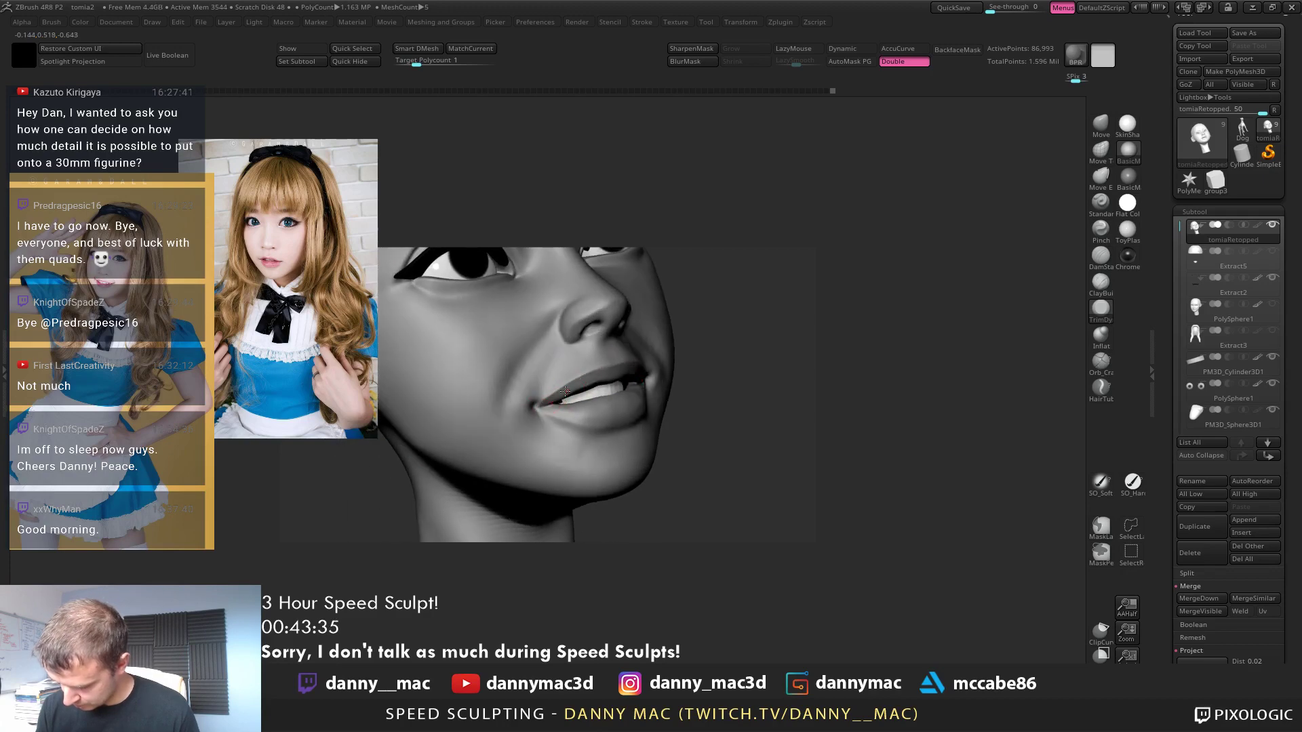
pyautogui.moveTo(564, 391); pyautogui.dragTo(601, 371)
pyautogui.moveTo(601, 371)
pyautogui.mouseDown(button='right')
pyautogui.moveTo(573, 377)
pyautogui.moveTo(578, 413)
pyautogui.moveTo(569, 393)
pyautogui.moveTo(631, 375)
pyautogui.mouseUp(button='right')
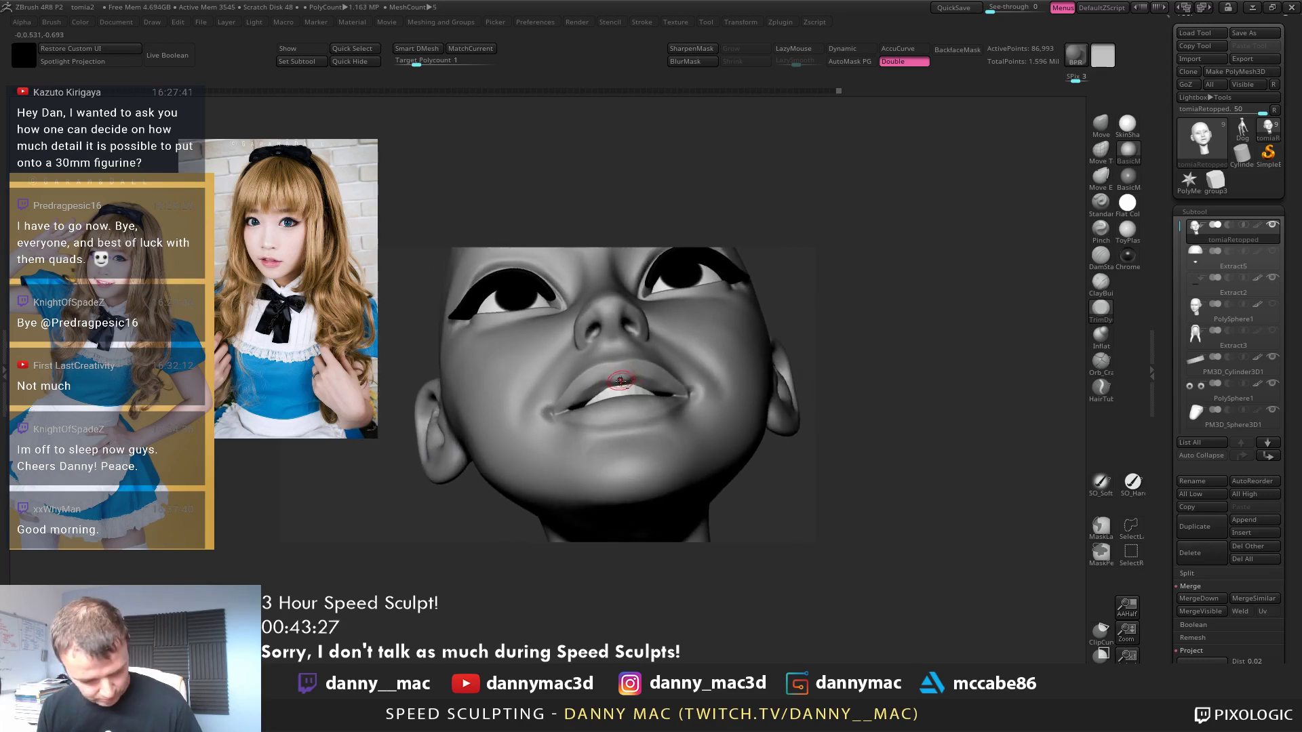
# Turn LazyMouse on and define the inner edge of the upper lip, switching to the DamStandard brush
pyautogui.press('l')
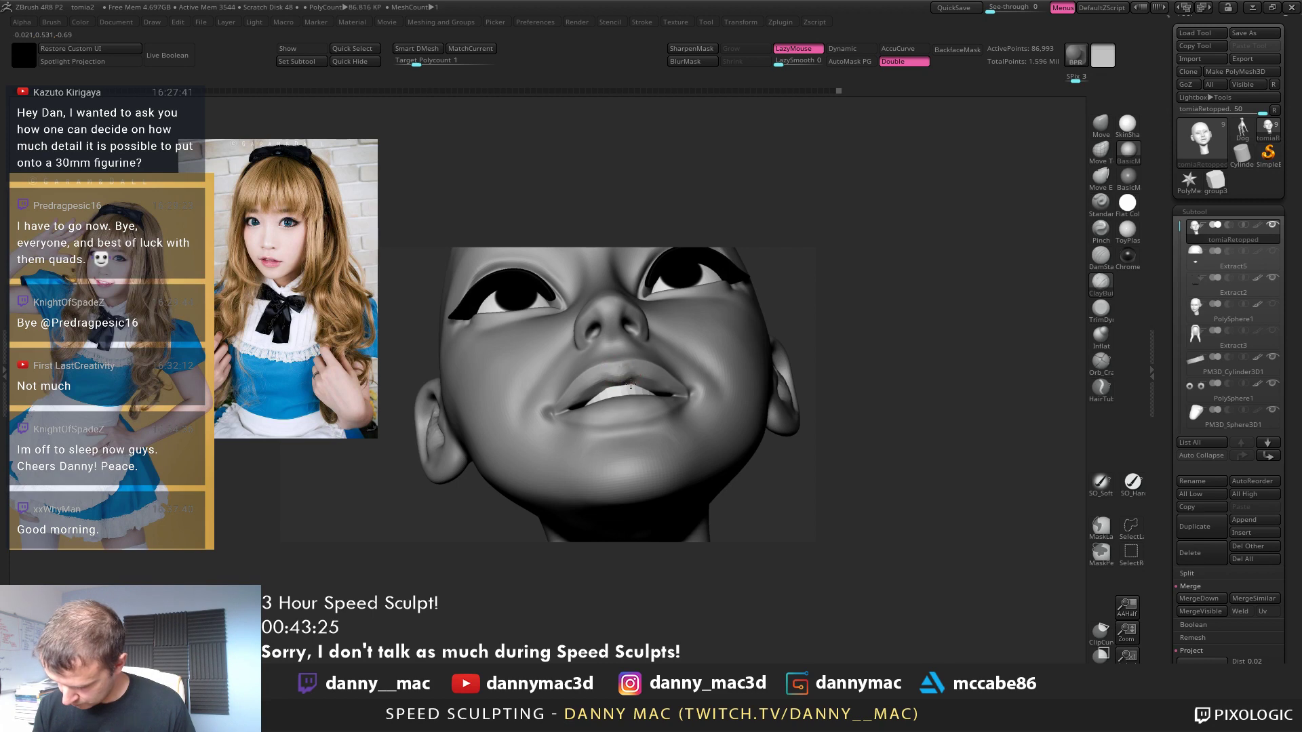
pyautogui.moveTo(631, 384); pyautogui.dragTo(593, 389, button='right')
pyautogui.moveTo(614, 385); pyautogui.dragTo(592, 394)
pyautogui.press('b')
pyautogui.press('d')
pyautogui.press('s')
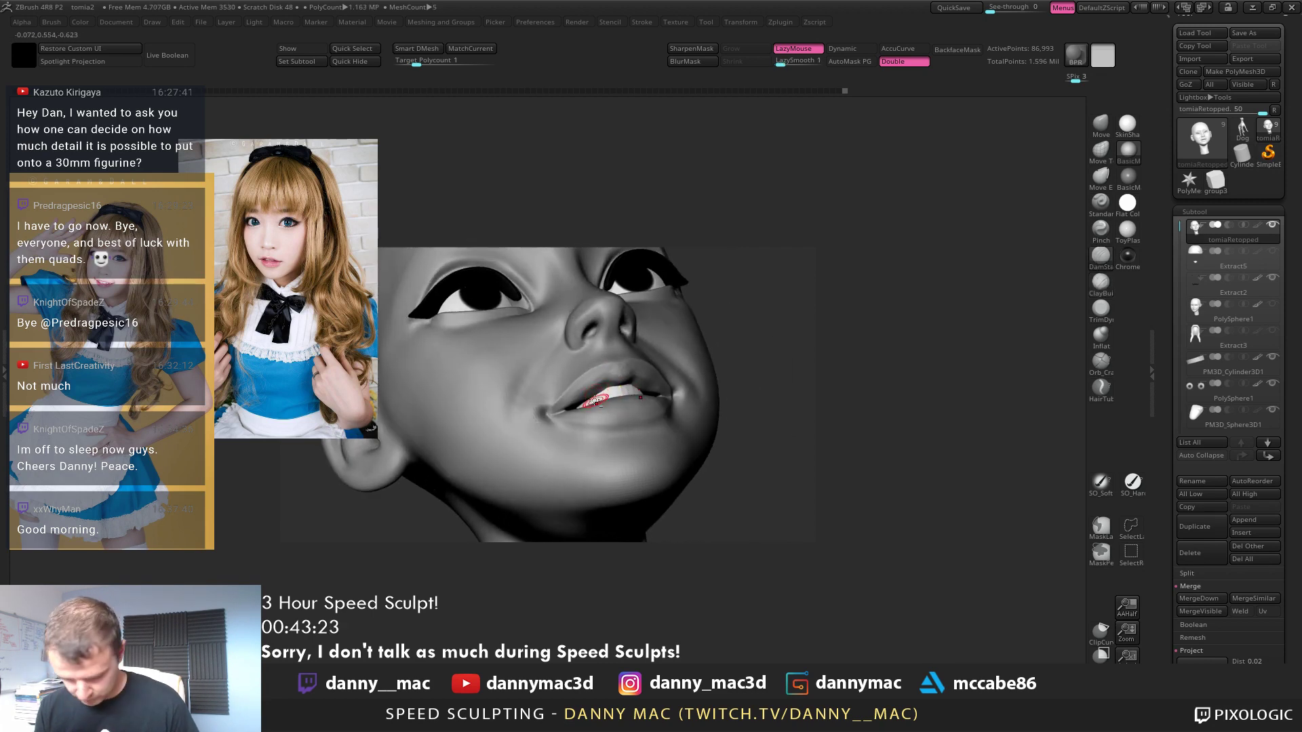
pyautogui.moveTo(594, 400)
pyautogui.mouseDown(button='right')
pyautogui.moveTo(576, 405)
pyautogui.moveTo(609, 391)
pyautogui.moveTo(588, 385)
pyautogui.moveTo(586, 412)
pyautogui.mouseUp(button='right')
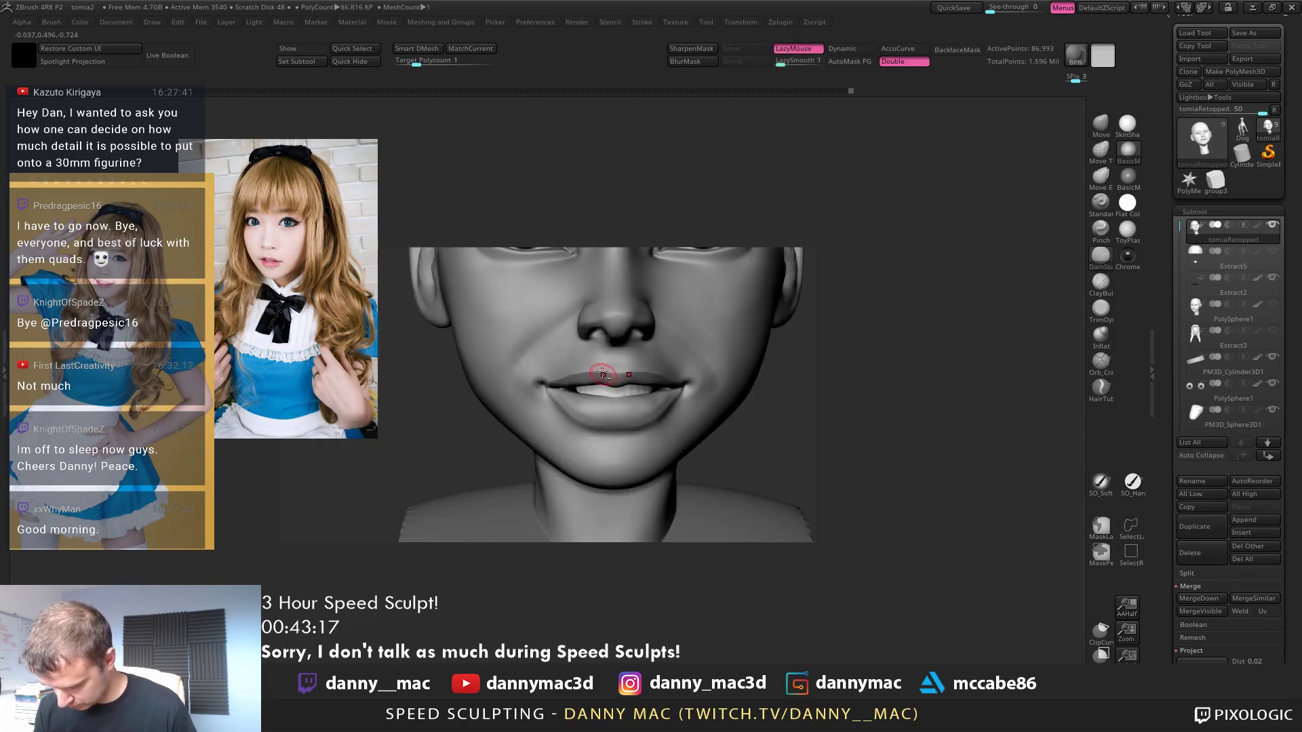
# Lower the head one subdivision level and adjust the lips in profile and three-quarter view with the Move brush
pyautogui.hotkey('shift', 'd')
pyautogui.rightClick(576, 421)
pyautogui.press('b')
pyautogui.press('m')
pyautogui.press('v')
pyautogui.moveTo(601, 366)
pyautogui.mouseDown(button='right')
pyautogui.moveTo(671, 387)
pyautogui.moveTo(619, 364)
pyautogui.mouseUp(button='right')
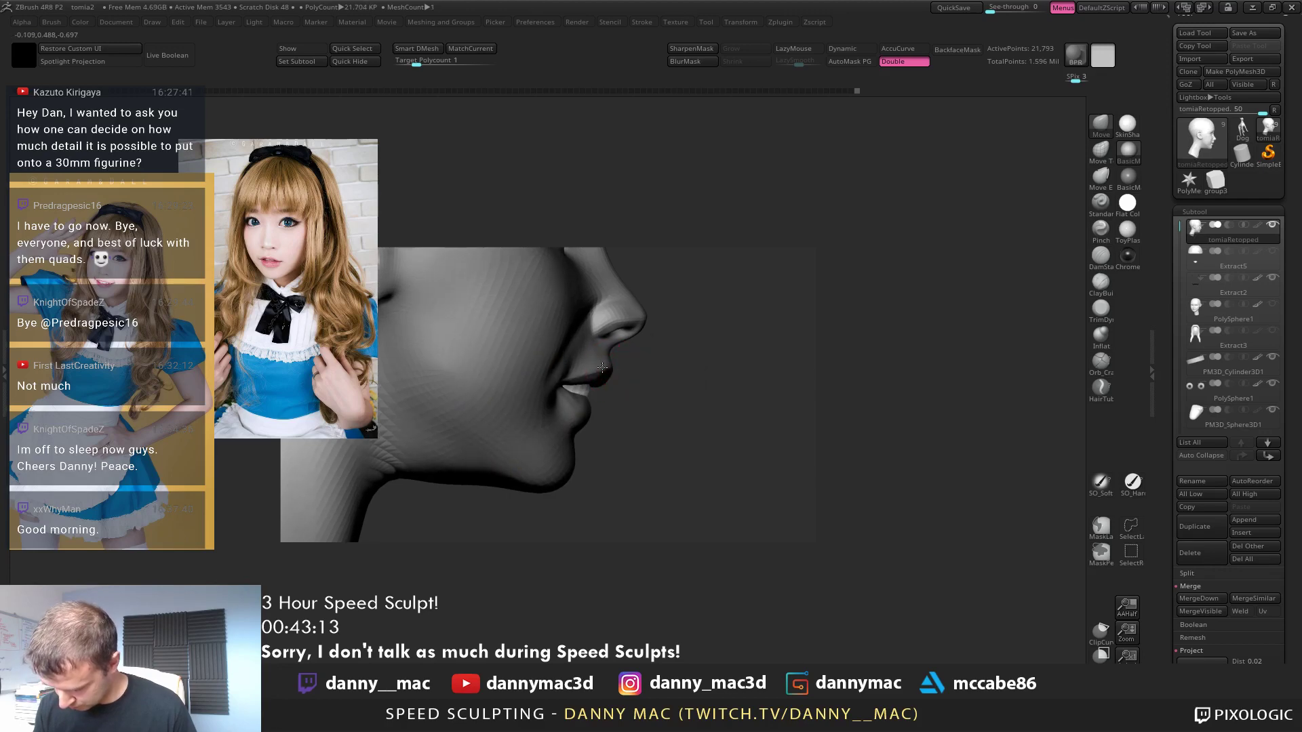
pyautogui.moveTo(592, 368); pyautogui.dragTo(686, 377, button='right')
pyautogui.rightClick(630, 377)
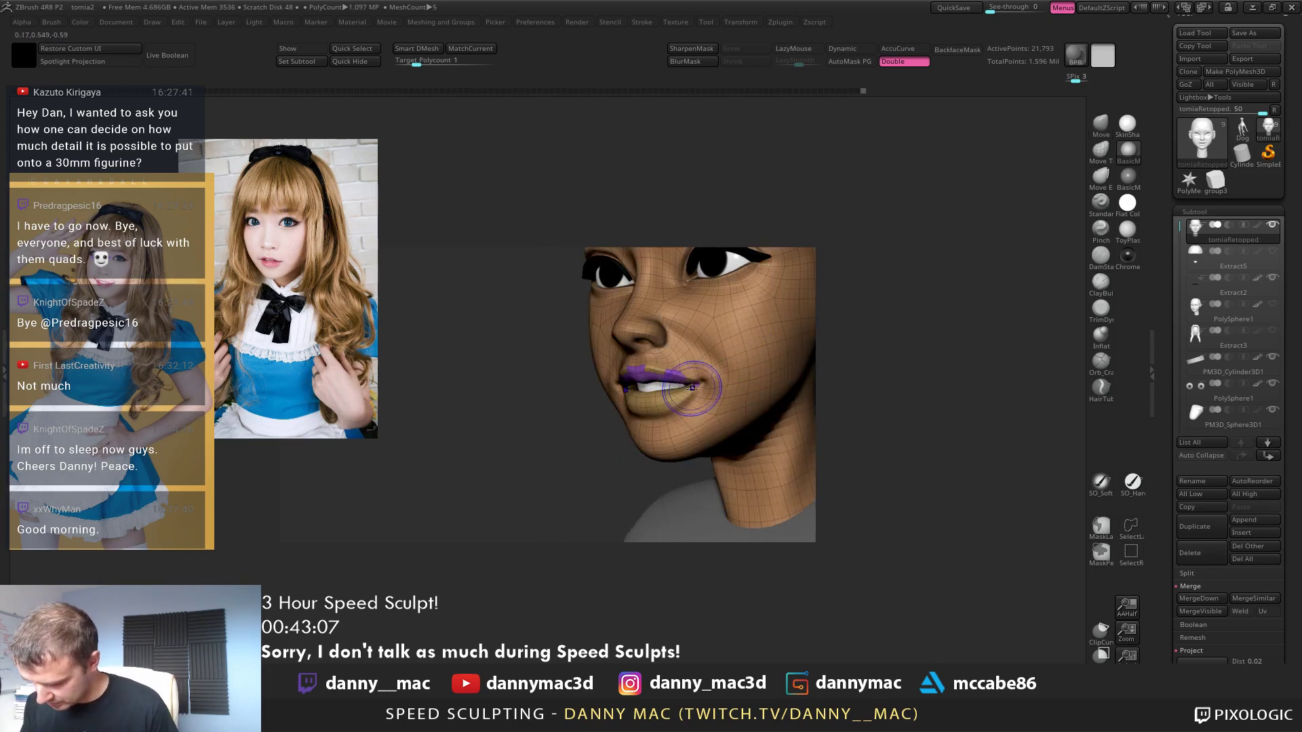
# Mask the upper lip and the area around it with a lasso mask
pyautogui.moveTo(770, 282); pyautogui.dragTo(662, 414, button='right')
pyautogui.moveTo(547, 456)
pyautogui.keyDown('ctrl'); pyautogui.mouseDown()
pyautogui.moveTo(591, 407)
pyautogui.moveTo(556, 448)
pyautogui.mouseUp(); pyautogui.keyUp('ctrl')
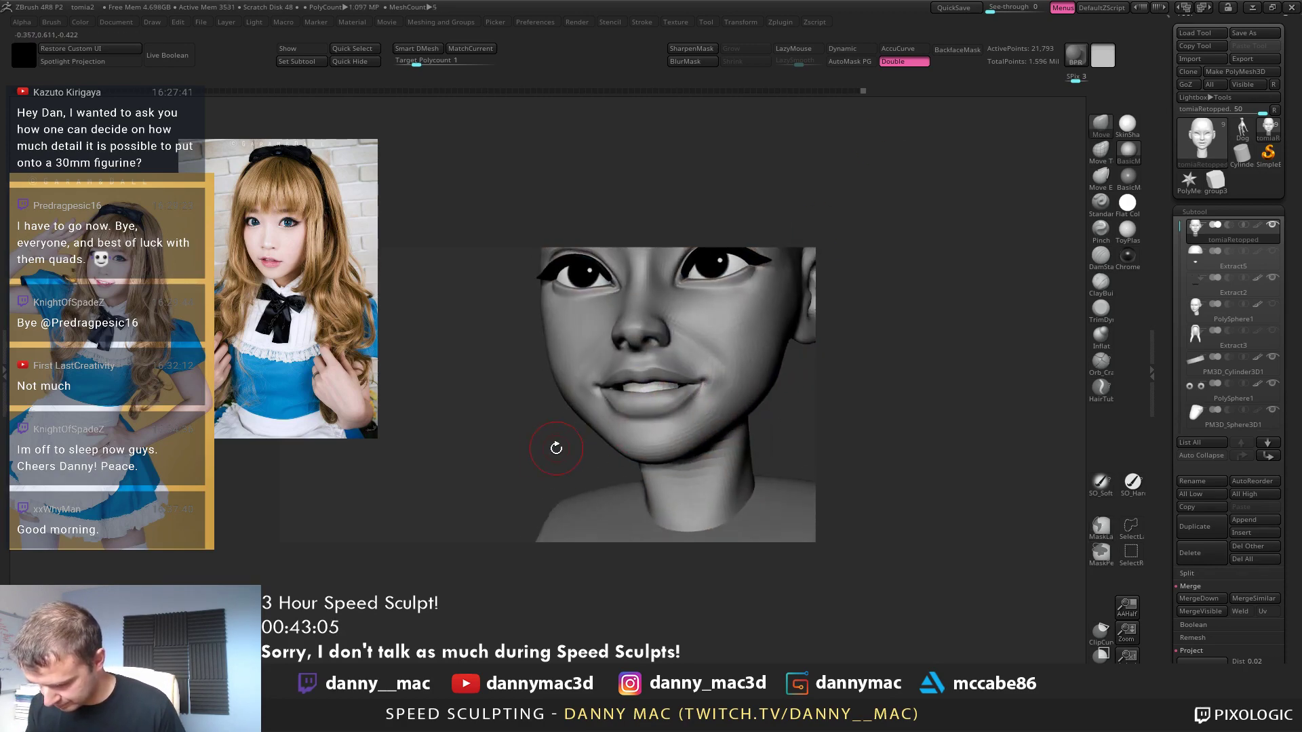
pyautogui.keyDown('ctrl'); pyautogui.moveTo(632, 390); pyautogui.dragTo(638, 383); pyautogui.keyUp('ctrl')
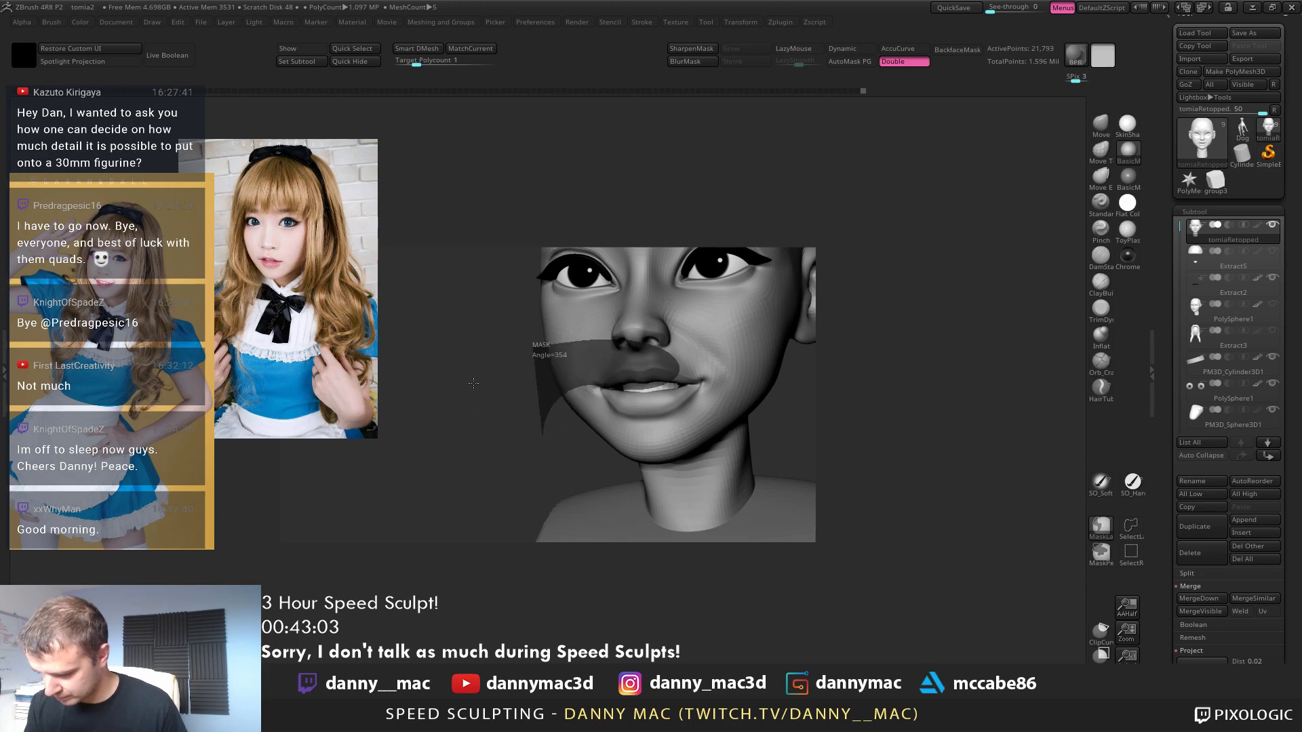
pyautogui.moveTo(638, 383)
pyautogui.mouseDown(button='right')
pyautogui.moveTo(675, 397)
pyautogui.moveTo(683, 383)
pyautogui.mouseUp(button='right')
# Drop the head another subdivision level, move the lower lip, then invert the mask and shape the upper lip
pyautogui.hotkey('shift', 'd')
pyautogui.moveTo(685, 382); pyautogui.dragTo(691, 379)
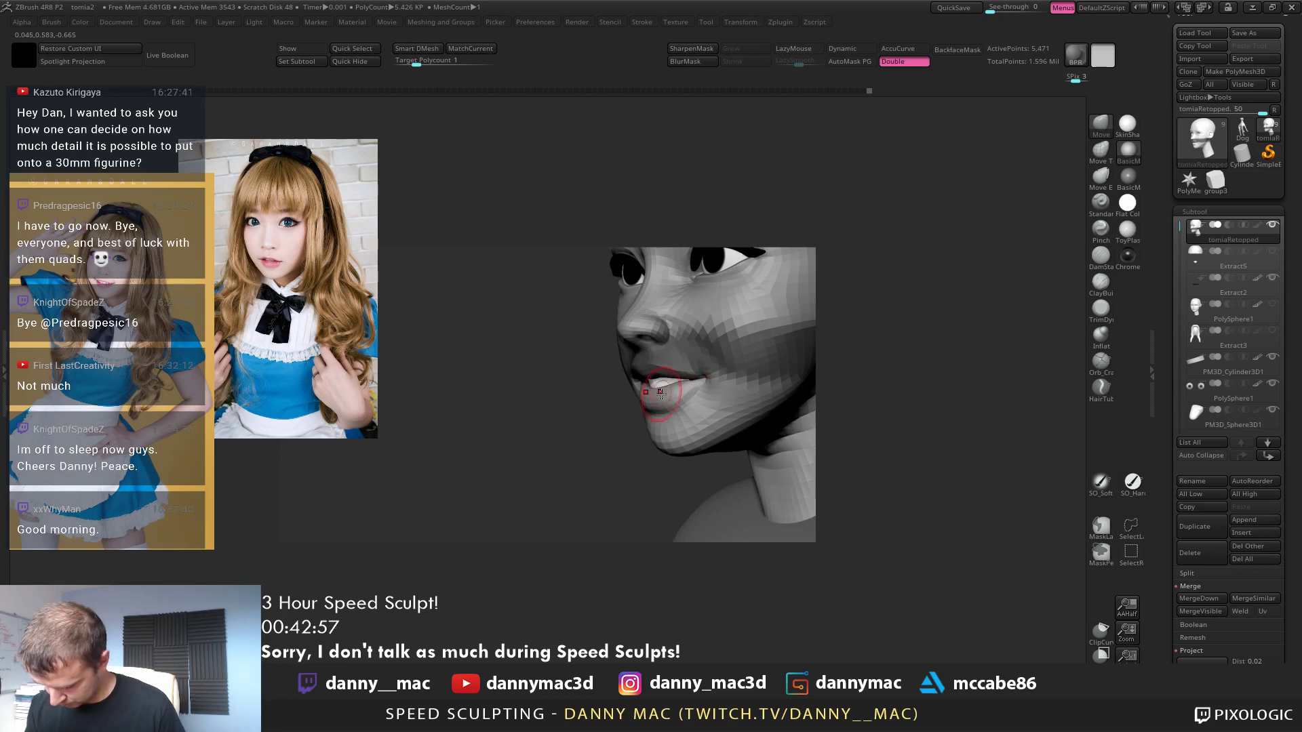
pyautogui.moveTo(661, 392)
pyautogui.mouseDown(button='right')
pyautogui.moveTo(613, 427)
pyautogui.moveTo(663, 376)
pyautogui.mouseUp(button='right')
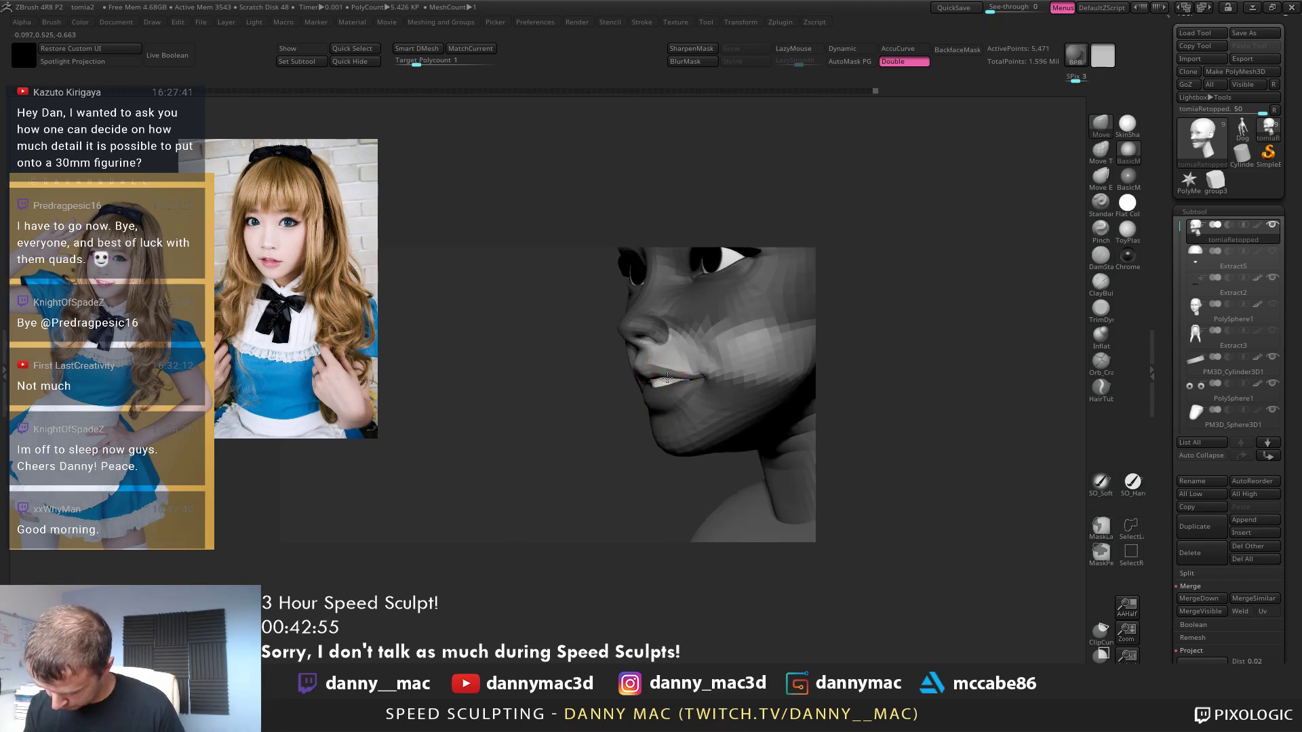
pyautogui.moveTo(668, 378); pyautogui.dragTo(676, 380)
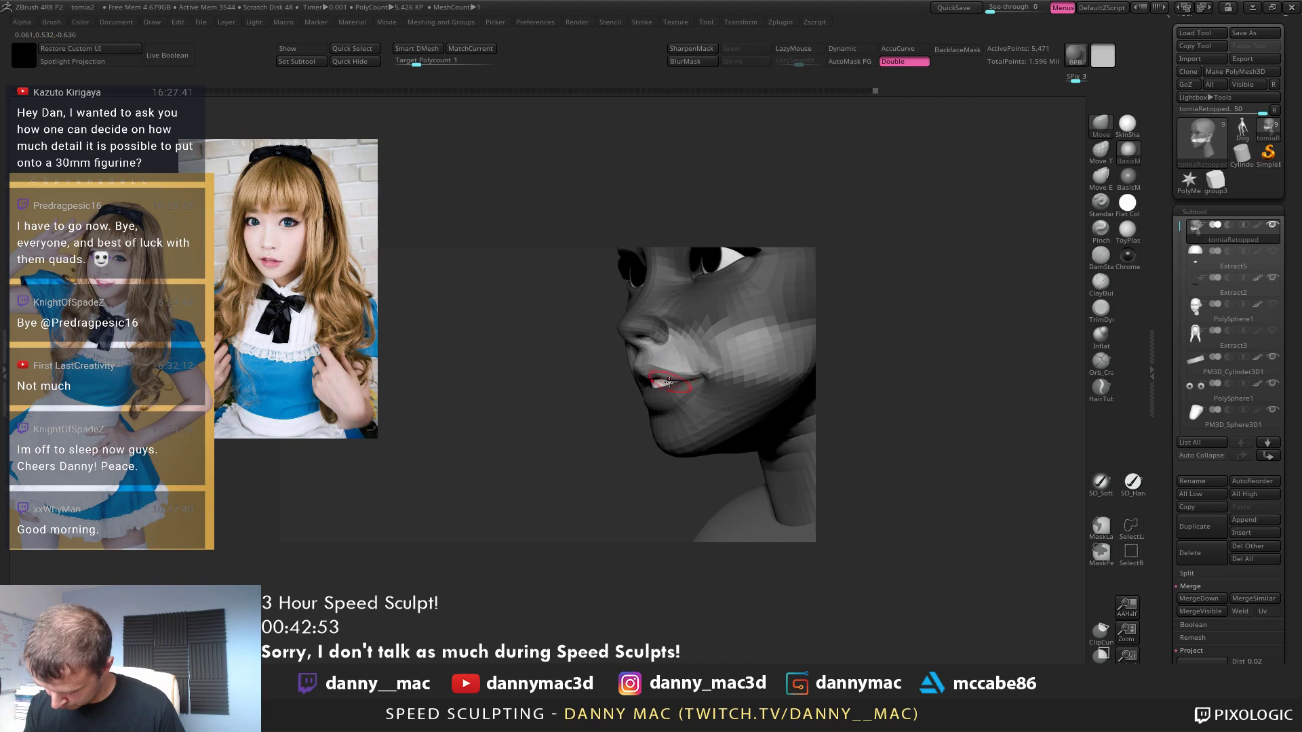
# Switch the mask to cover the upper lip and upper face, leaving the lower lip and chin free for shaping
pyautogui.moveTo(668, 380)
pyautogui.mouseDown(button='right')
pyautogui.moveTo(696, 373)
pyautogui.moveTo(613, 456)
pyautogui.moveTo(790, 398)
pyautogui.moveTo(619, 456)
pyautogui.moveTo(711, 380)
pyautogui.moveTo(768, 400)
pyautogui.moveTo(591, 404)
pyautogui.moveTo(649, 397)
pyautogui.moveTo(641, 383)
pyautogui.moveTo(526, 426)
pyautogui.mouseUp(button='right')
pyautogui.press('space')
pyautogui.press('space')
pyautogui.keyDown('ctrl'); pyautogui.moveTo(621, 382); pyautogui.dragTo(513, 406); pyautogui.keyUp('ctrl')
pyautogui.moveTo(662, 388); pyautogui.dragTo(643, 389, button='right')
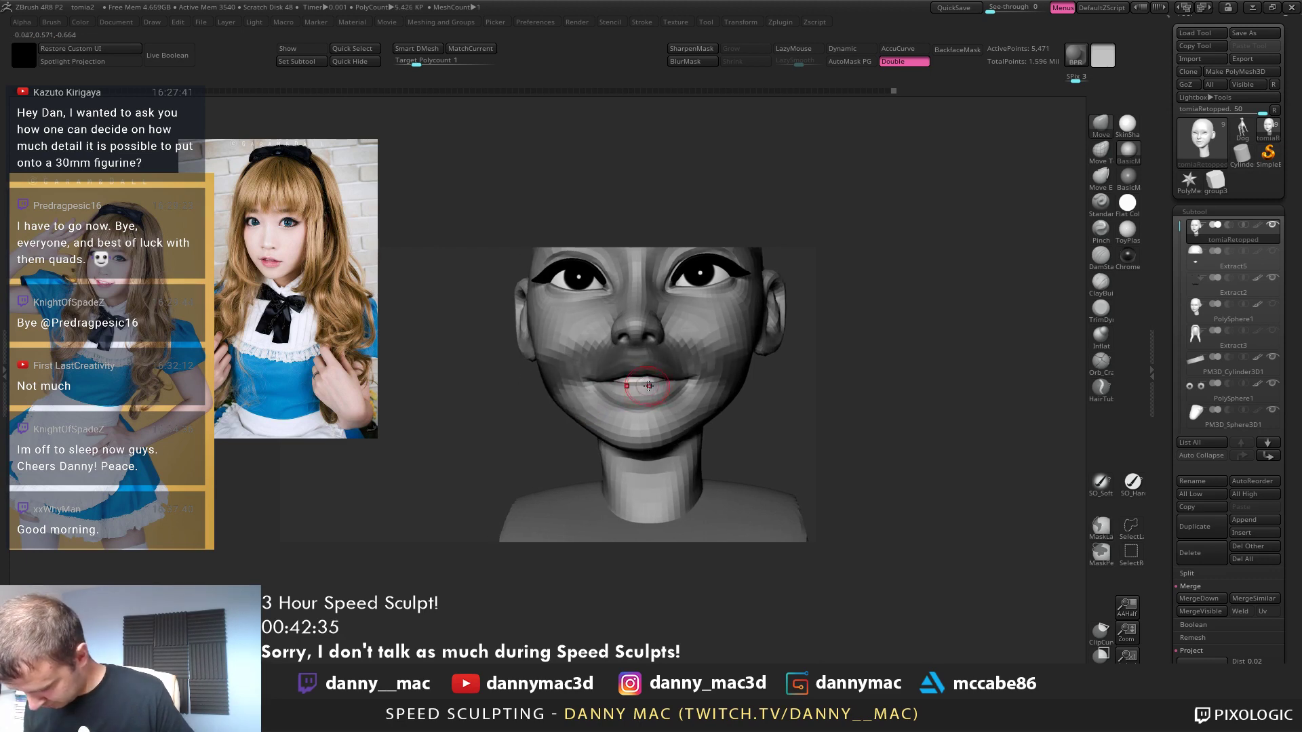
# Adjust the shape of the lips within the masked mouth area on the coarse head mesh
pyautogui.moveTo(648, 386); pyautogui.dragTo(654, 385)
pyautogui.moveTo(655, 385); pyautogui.dragTo(631, 383, button='right')
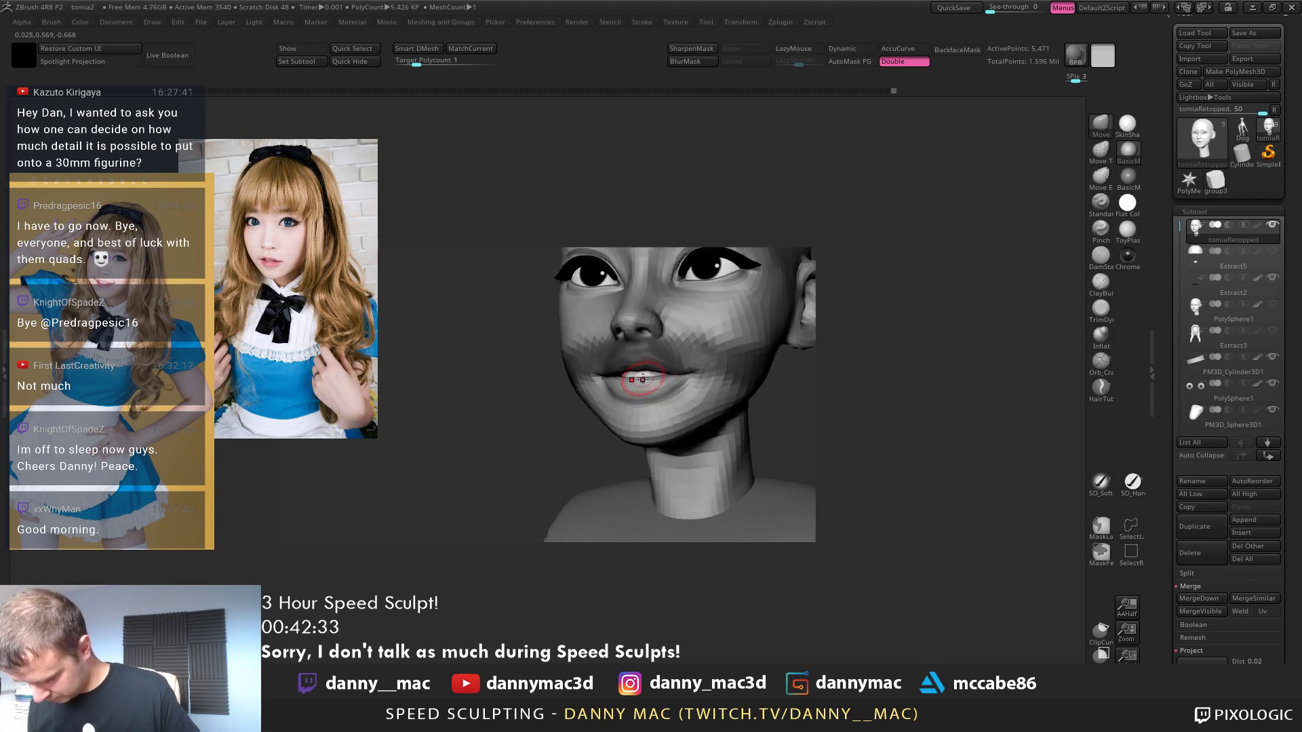
pyautogui.moveTo(641, 383); pyautogui.dragTo(642, 380)
pyautogui.moveTo(645, 382); pyautogui.dragTo(624, 426, button='right')
# Raise the head one subdivision level and define the lower lip's edge and mouth corners with the DamStandard brush, smoothing the strokes
pyautogui.press('space')
pyautogui.press('d')
pyautogui.press('space')
pyautogui.press('l')
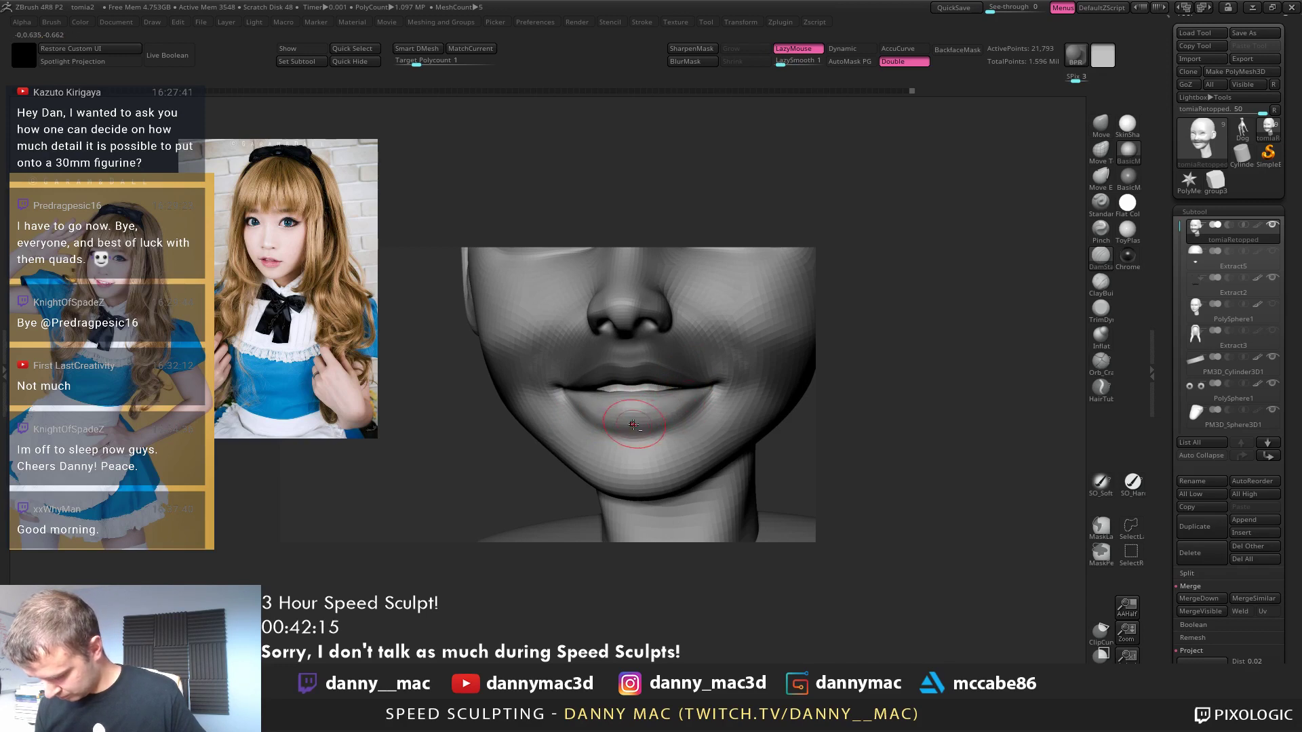
pyautogui.moveTo(679, 439); pyautogui.dragTo(684, 420, button='right')
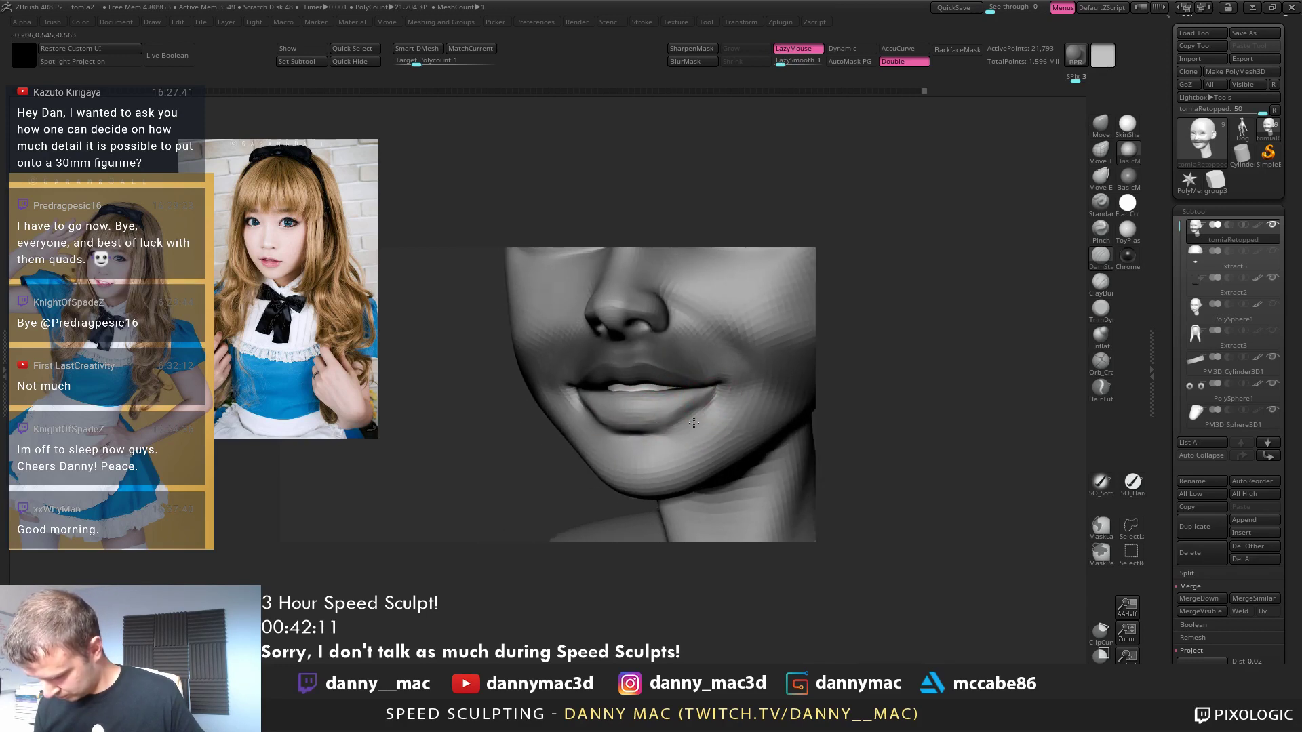
pyautogui.press('l')
pyautogui.press('l')
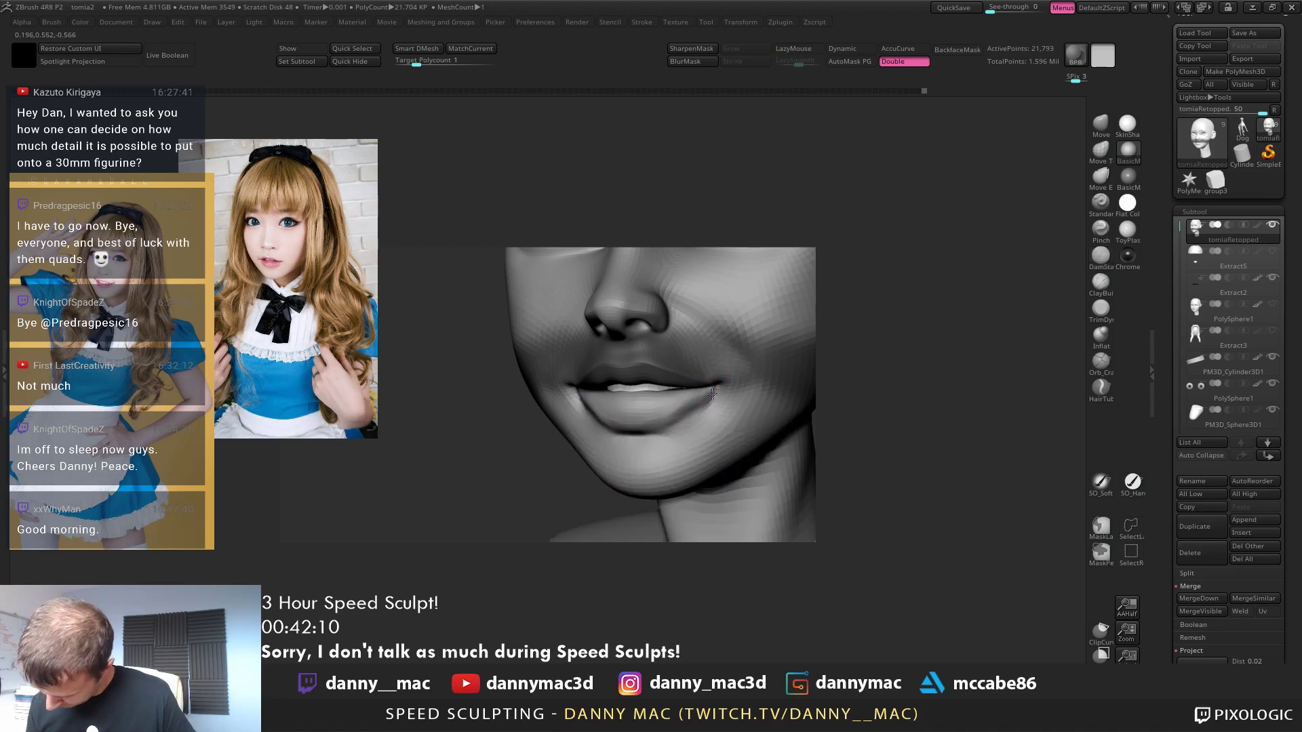
pyautogui.press('l')
pyautogui.press('l')
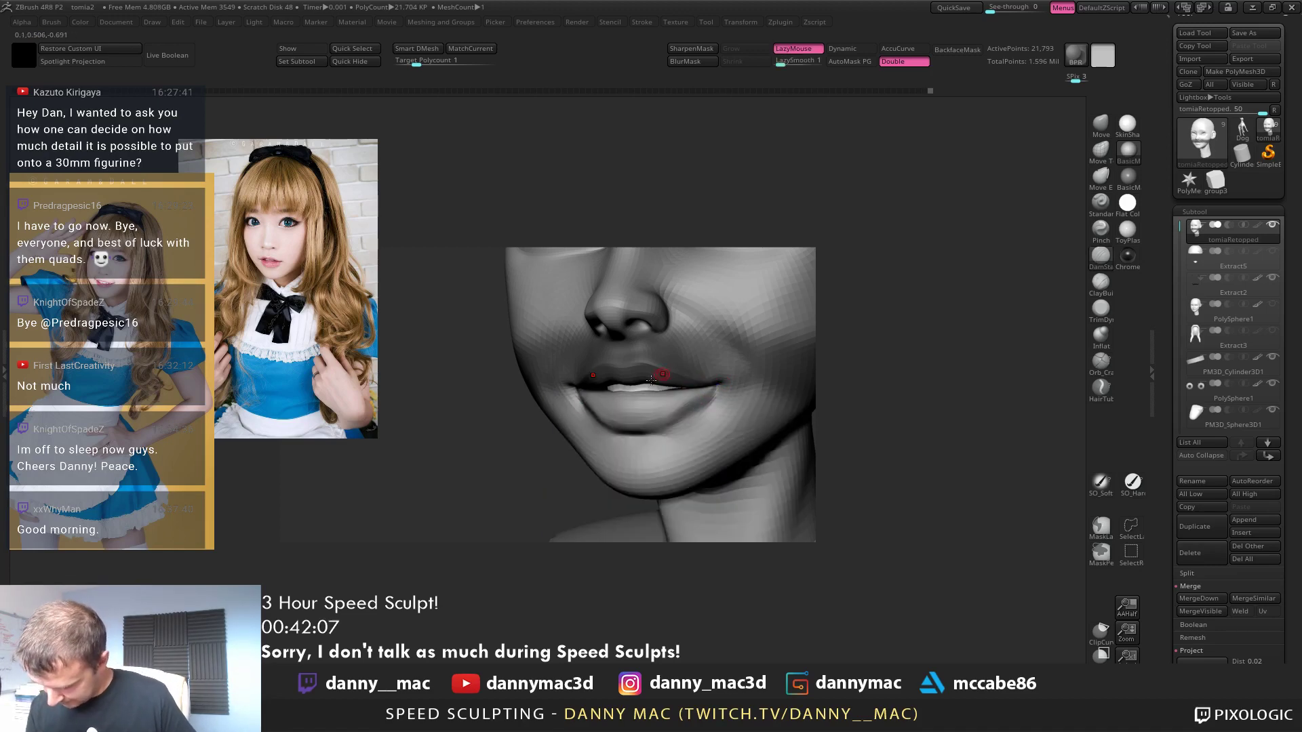
# Refine the volume of the lips with the ClayBuildup brush
pyautogui.hotkey('ctrl', 'i')
pyautogui.moveTo(655, 375); pyautogui.dragTo(698, 403, button='right')
pyautogui.press('l')
pyautogui.press('space')
pyautogui.press('l')
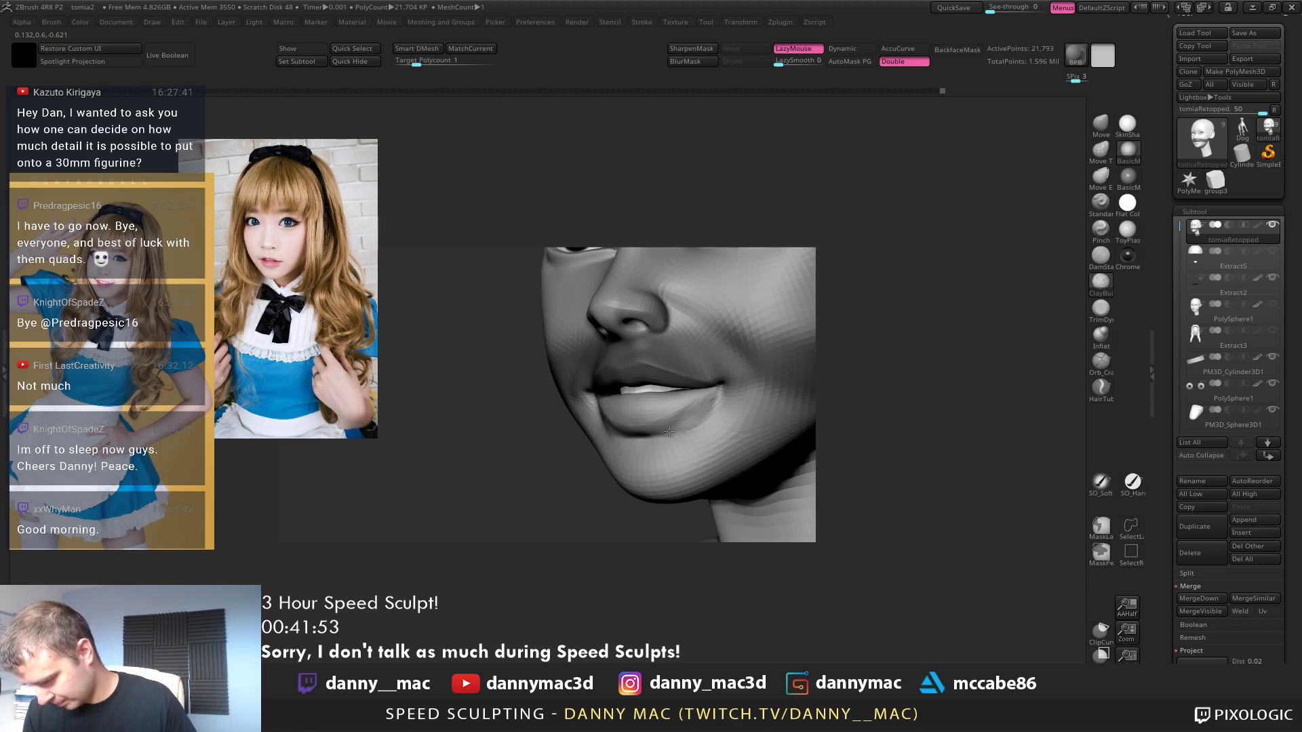
# Clear the mask around the mouth and blend the lips into the surrounding face
pyautogui.moveTo(699, 410); pyautogui.dragTo(723, 387, button='right')
pyautogui.keyDown('ctrl'); pyautogui.moveTo(552, 461); pyautogui.dragTo(566, 476); pyautogui.keyUp('ctrl')
pyautogui.moveTo(690, 427); pyautogui.dragTo(715, 293, button='right')
pyautogui.press('l')
pyautogui.press('l')
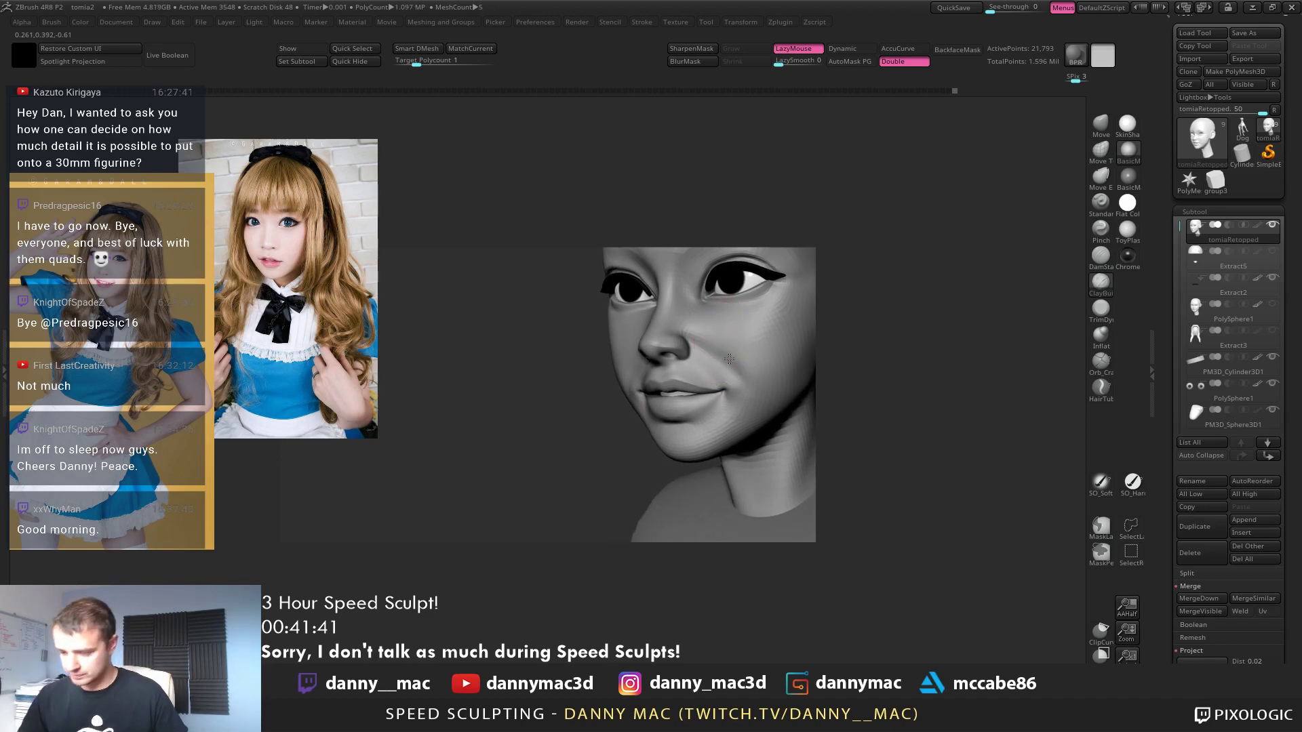
# Drop the head one subdivision level and soften the cheeks beside the nose and mouth
pyautogui.moveTo(729, 358); pyautogui.dragTo(685, 364, button='right')
pyautogui.press('l')
pyautogui.press('l')
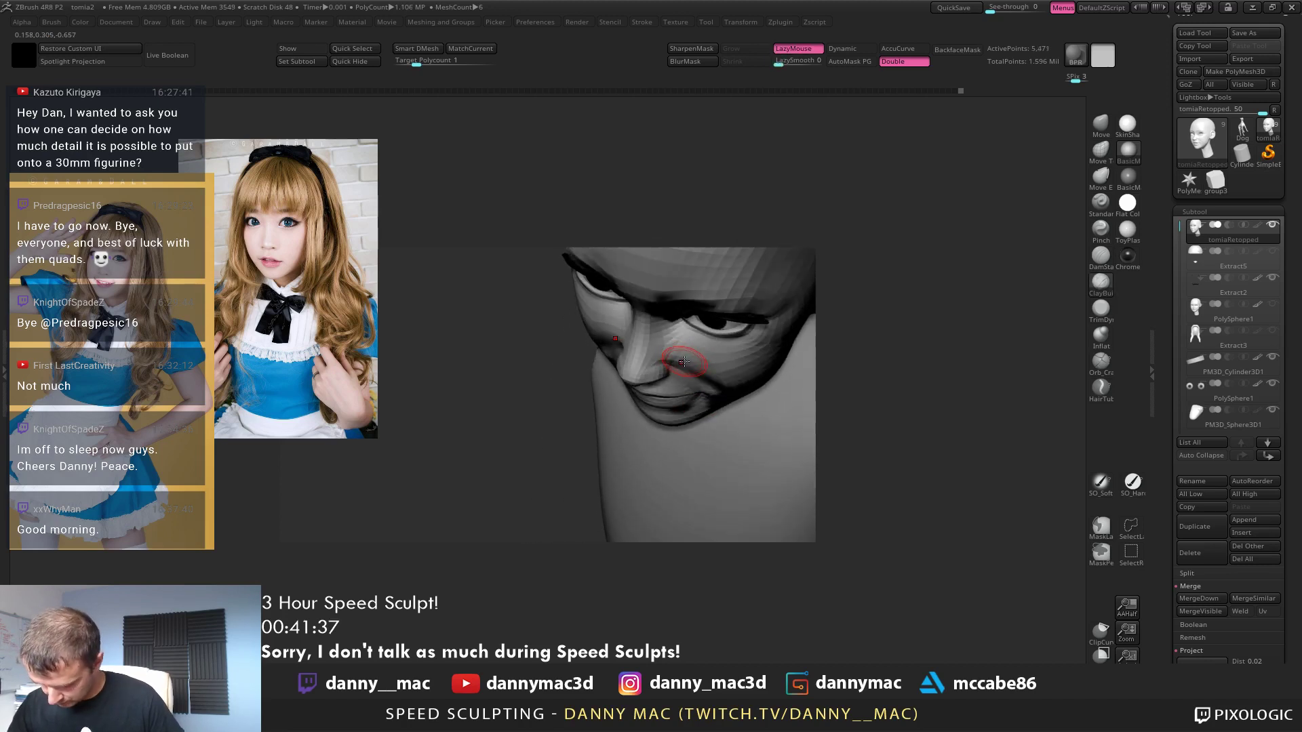
pyautogui.moveTo(699, 371)
pyautogui.mouseDown(button='right')
pyautogui.moveTo(730, 386)
pyautogui.moveTo(732, 361)
pyautogui.moveTo(581, 376)
pyautogui.mouseUp(button='right')
# Reshape the outer cheek contour with the Move brush at one lower subdivision level, and raise the head back up
pyautogui.press('space')
pyautogui.press('b')
pyautogui.press('m')
pyautogui.press('v')
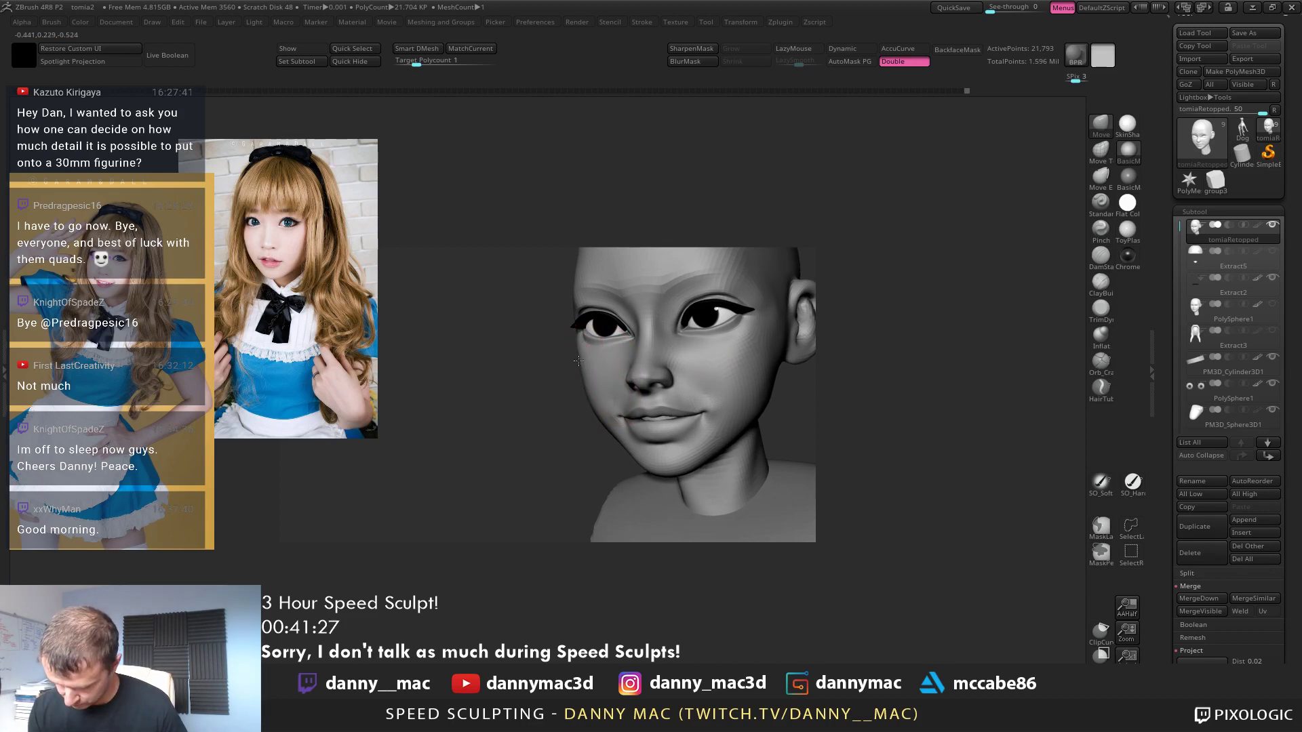
pyautogui.hotkey('shift', 'd')
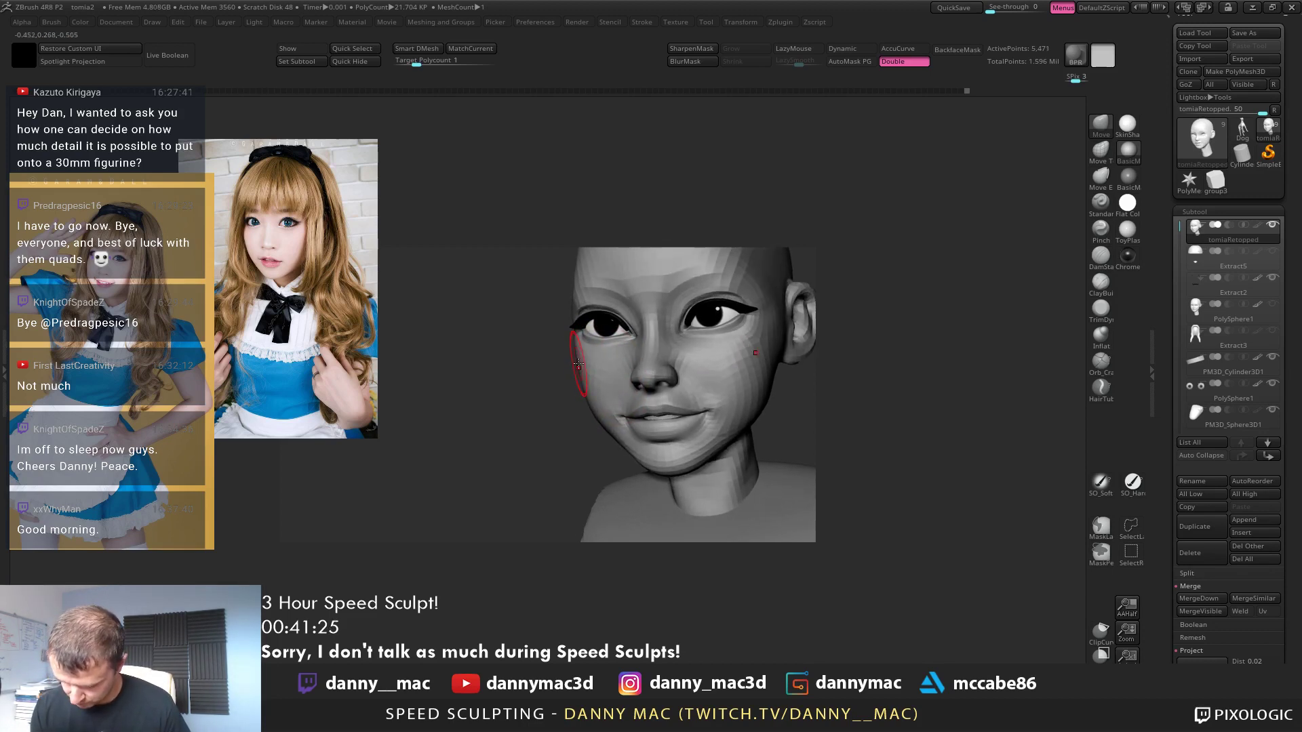
pyautogui.moveTo(578, 365); pyautogui.dragTo(574, 350, button='right')
pyautogui.press('d')
# Smooth the area beneath the ear where the jaw meets the neck
pyautogui.moveTo(688, 362)
pyautogui.keyDown('ctrl'); pyautogui.mouseDown(button='right')
pyautogui.moveTo(729, 383)
pyautogui.moveTo(731, 367)
pyautogui.moveTo(696, 425)
pyautogui.mouseUp(button='right'); pyautogui.keyUp('ctrl')
pyautogui.press('space')
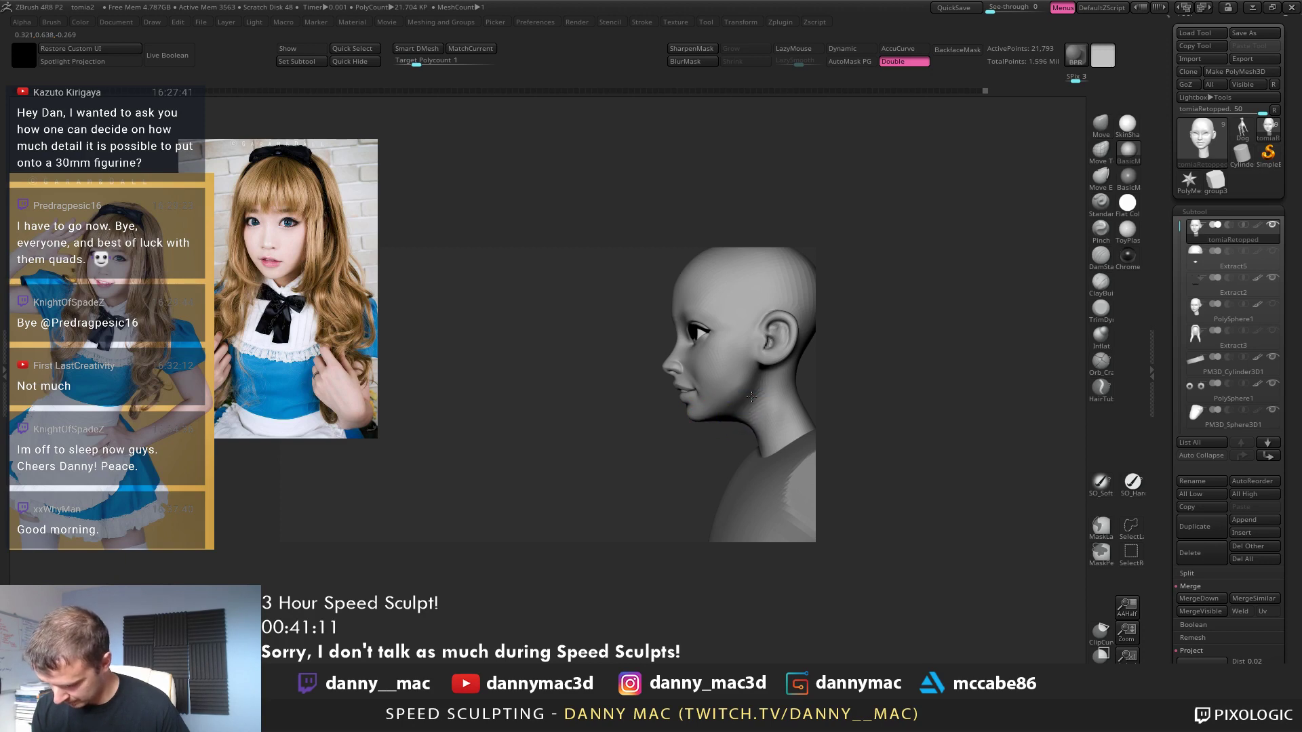
pyautogui.keyDown('shift'); pyautogui.moveTo(752, 397); pyautogui.dragTo(754, 405); pyautogui.keyUp('shift')
pyautogui.press('space')
pyautogui.moveTo(751, 378)
pyautogui.mouseDown(button='right')
pyautogui.moveTo(745, 360)
pyautogui.moveTo(701, 381)
pyautogui.moveTo(690, 410)
pyautogui.mouseUp(button='right')
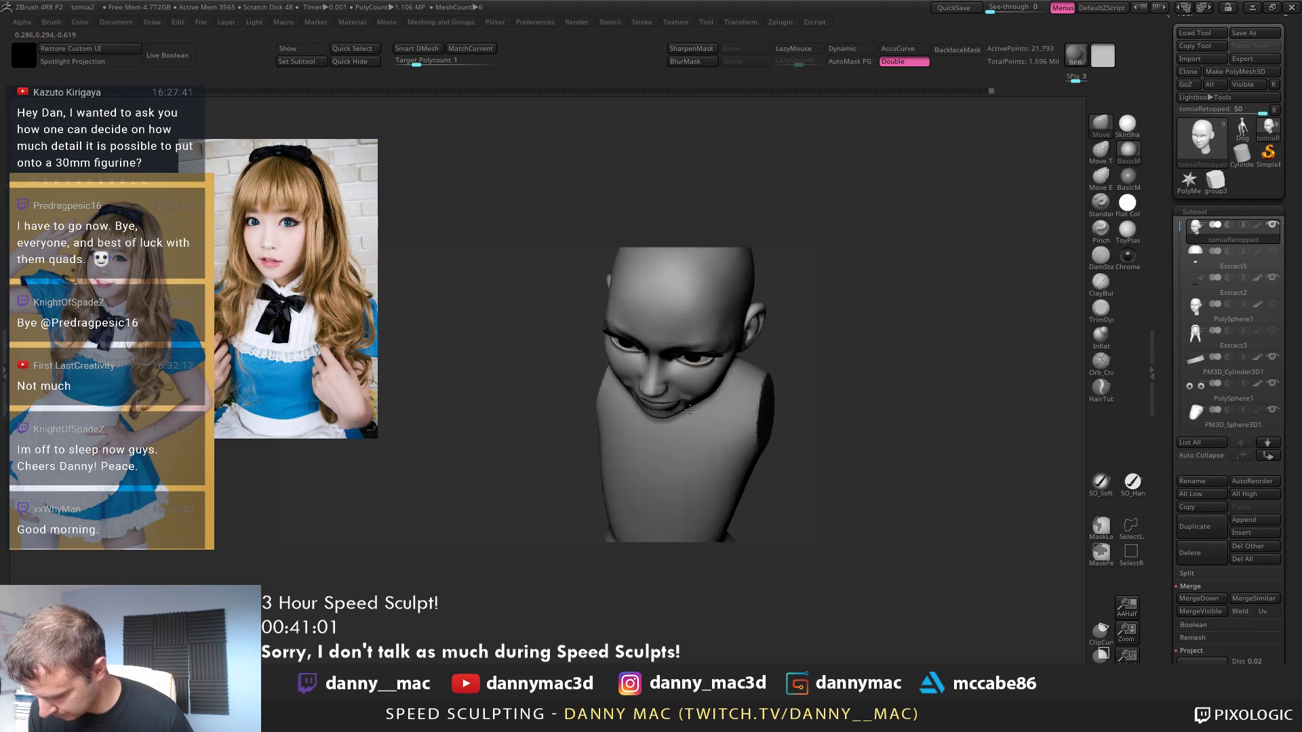
# Drop the head one subdivision level and adjust the cheek above the mouth corner
pyautogui.hotkey('shift', 'd')
pyautogui.moveTo(697, 383); pyautogui.dragTo(702, 380)
pyautogui.moveTo(703, 379)
pyautogui.mouseDown(button='right')
pyautogui.moveTo(712, 342)
pyautogui.moveTo(542, 322)
pyautogui.moveTo(601, 377)
pyautogui.moveTo(585, 373)
pyautogui.moveTo(592, 401)
pyautogui.mouseUp(button='right')
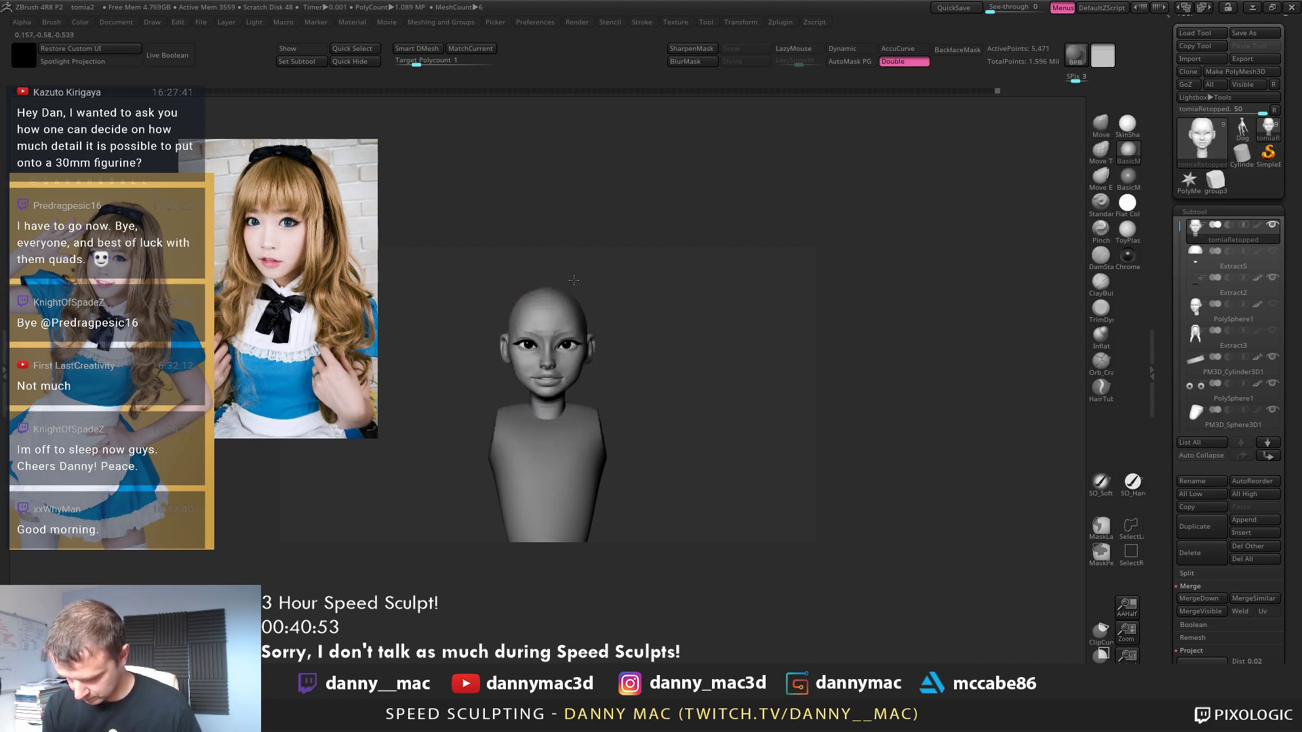
# Reshape the skull and neck with the Move brush, working in side and back views
pyautogui.moveTo(578, 296)
pyautogui.mouseDown(button='right')
pyautogui.moveTo(618, 257)
pyautogui.moveTo(600, 290)
pyautogui.mouseUp(button='right')
pyautogui.press('space')
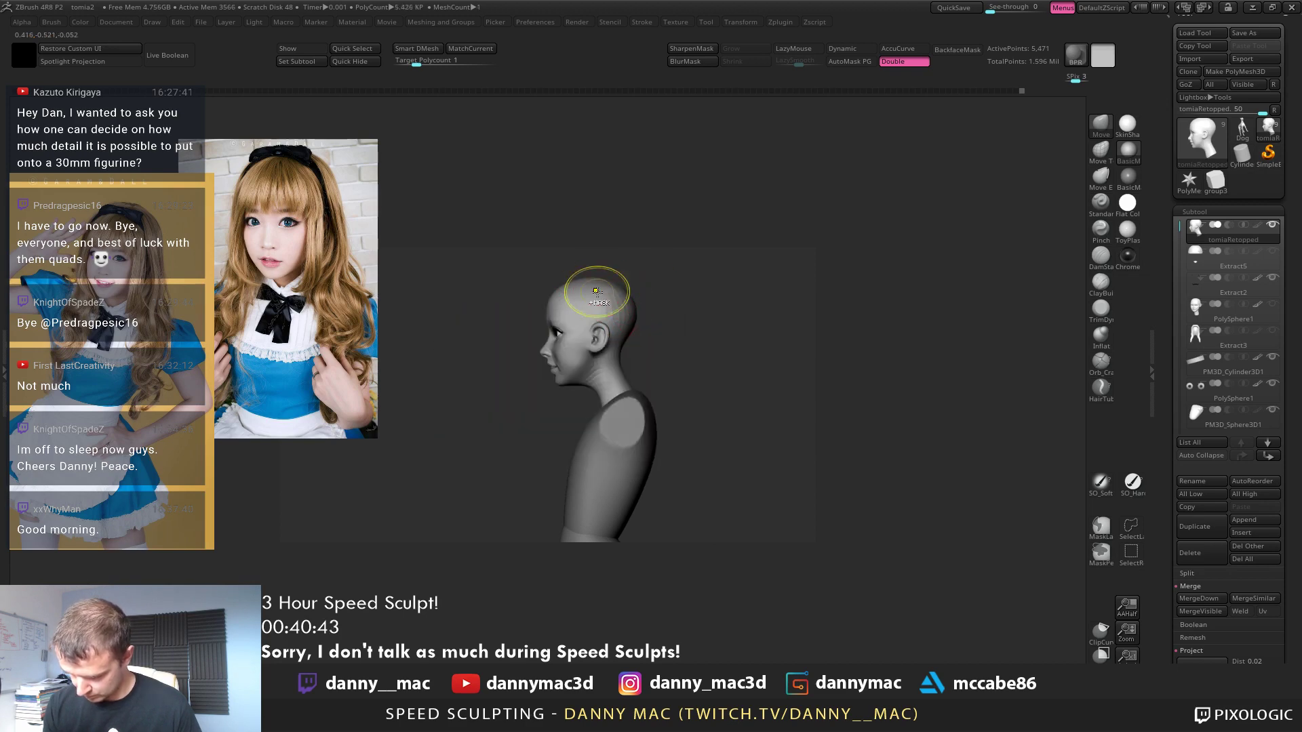
pyautogui.moveTo(633, 327); pyautogui.dragTo(592, 323, button='right')
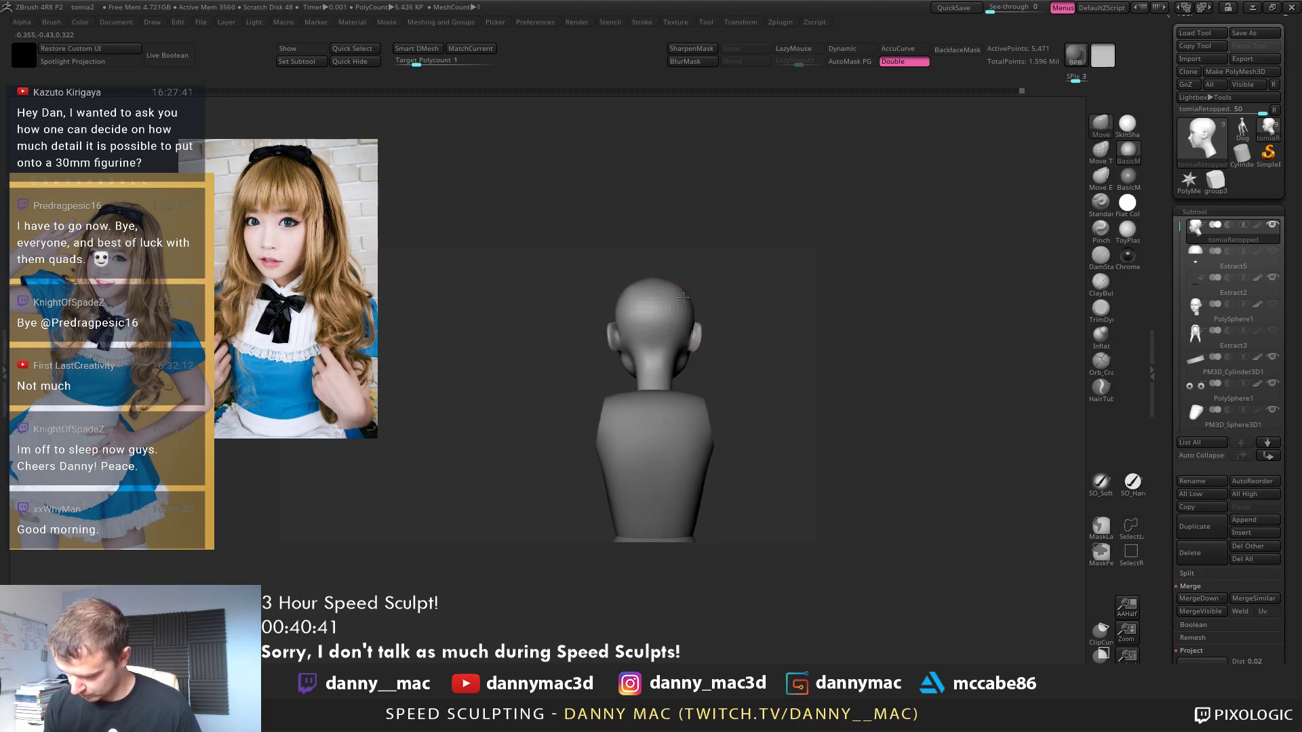
pyautogui.press('space')
pyautogui.moveTo(635, 366); pyautogui.dragTo(641, 369)
pyautogui.moveTo(637, 398); pyautogui.dragTo(691, 369, button='right')
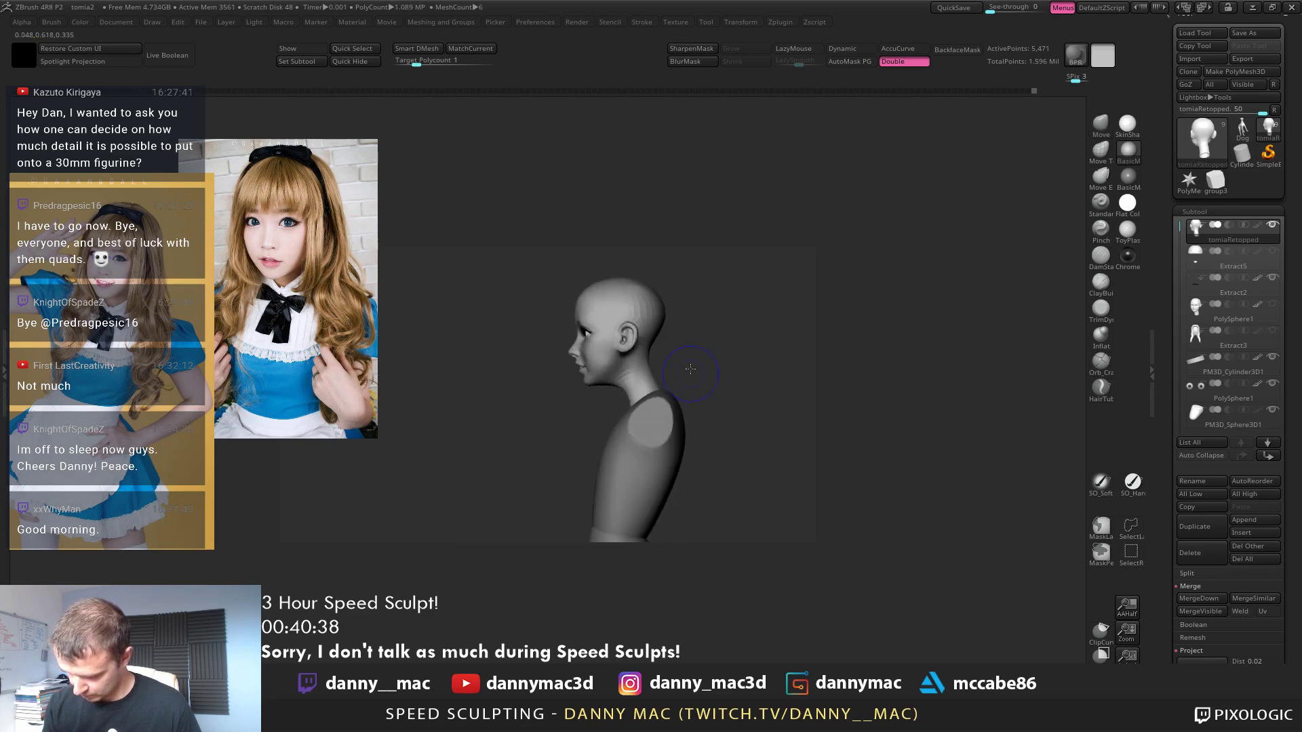
pyautogui.press('space')
pyautogui.moveTo(617, 378); pyautogui.dragTo(628, 384)
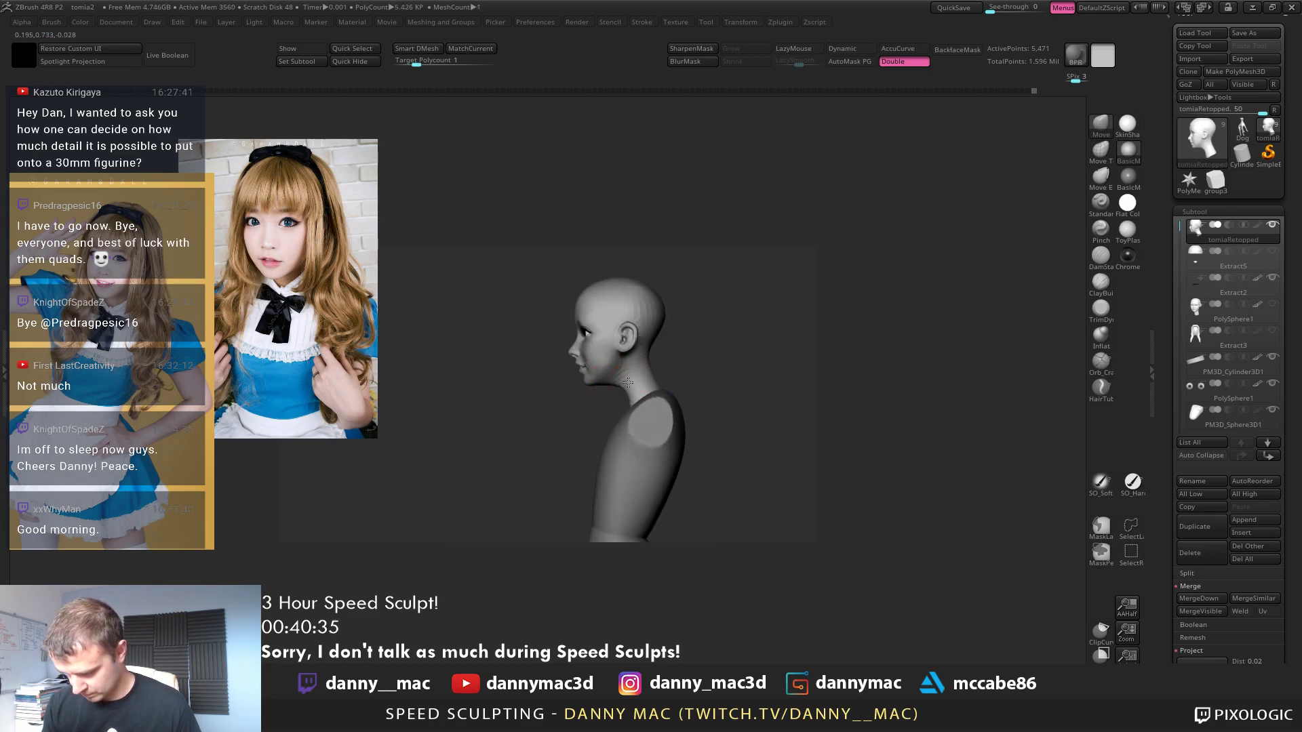
# Adjust the back of the skull in profile and raise the head's subdivision level
pyautogui.moveTo(649, 289)
pyautogui.mouseDown(button='right')
pyautogui.moveTo(683, 291)
pyautogui.moveTo(641, 289)
pyautogui.moveTo(634, 315)
pyautogui.moveTo(578, 320)
pyautogui.moveTo(615, 336)
pyautogui.moveTo(622, 358)
pyautogui.moveTo(651, 294)
pyautogui.moveTo(634, 319)
pyautogui.moveTo(661, 318)
pyautogui.moveTo(665, 337)
pyautogui.moveTo(685, 283)
pyautogui.moveTo(651, 296)
pyautogui.moveTo(663, 325)
pyautogui.moveTo(674, 305)
pyautogui.moveTo(652, 280)
pyautogui.moveTo(655, 304)
pyautogui.mouseUp(button='right')
pyautogui.press('space')
pyautogui.rightClick(655, 304)
pyautogui.moveTo(655, 304); pyautogui.dragTo(641, 304)
pyautogui.moveTo(641, 304)
pyautogui.mouseDown(button='right')
pyautogui.moveTo(648, 334)
pyautogui.moveTo(665, 282)
pyautogui.moveTo(630, 310)
pyautogui.moveTo(666, 299)
pyautogui.moveTo(659, 347)
pyautogui.moveTo(667, 306)
pyautogui.moveTo(608, 399)
pyautogui.moveTo(578, 366)
pyautogui.moveTo(576, 305)
pyautogui.moveTo(597, 291)
pyautogui.moveTo(565, 324)
pyautogui.mouseUp(button='right')
pyautogui.press('d')
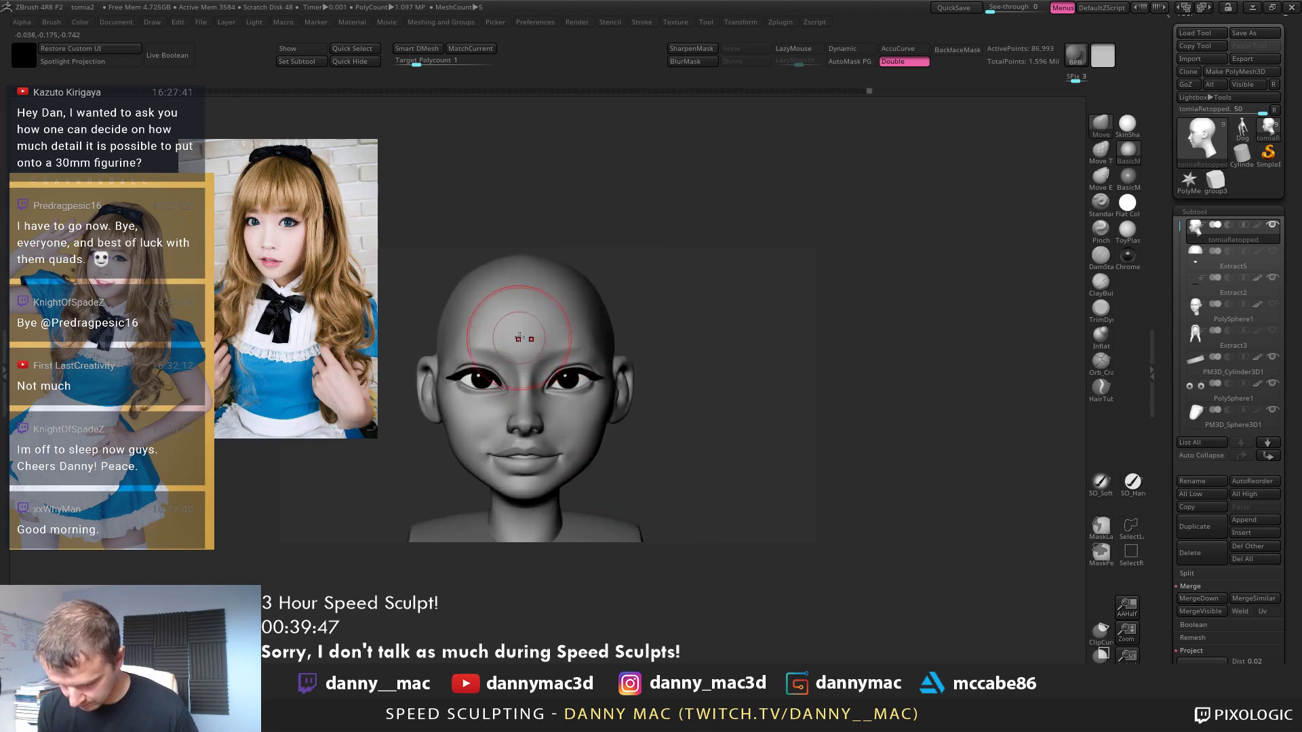
# Switch to the DamStandard brush, drop the head two subdivision levels and refine the cheeks
pyautogui.press('b')
pyautogui.press('d')
pyautogui.press('s')
pyautogui.moveTo(456, 337)
pyautogui.mouseDown(button='right')
pyautogui.moveTo(536, 352)
pyautogui.moveTo(492, 363)
pyautogui.moveTo(557, 345)
pyautogui.moveTo(576, 366)
pyautogui.mouseUp(button='right')
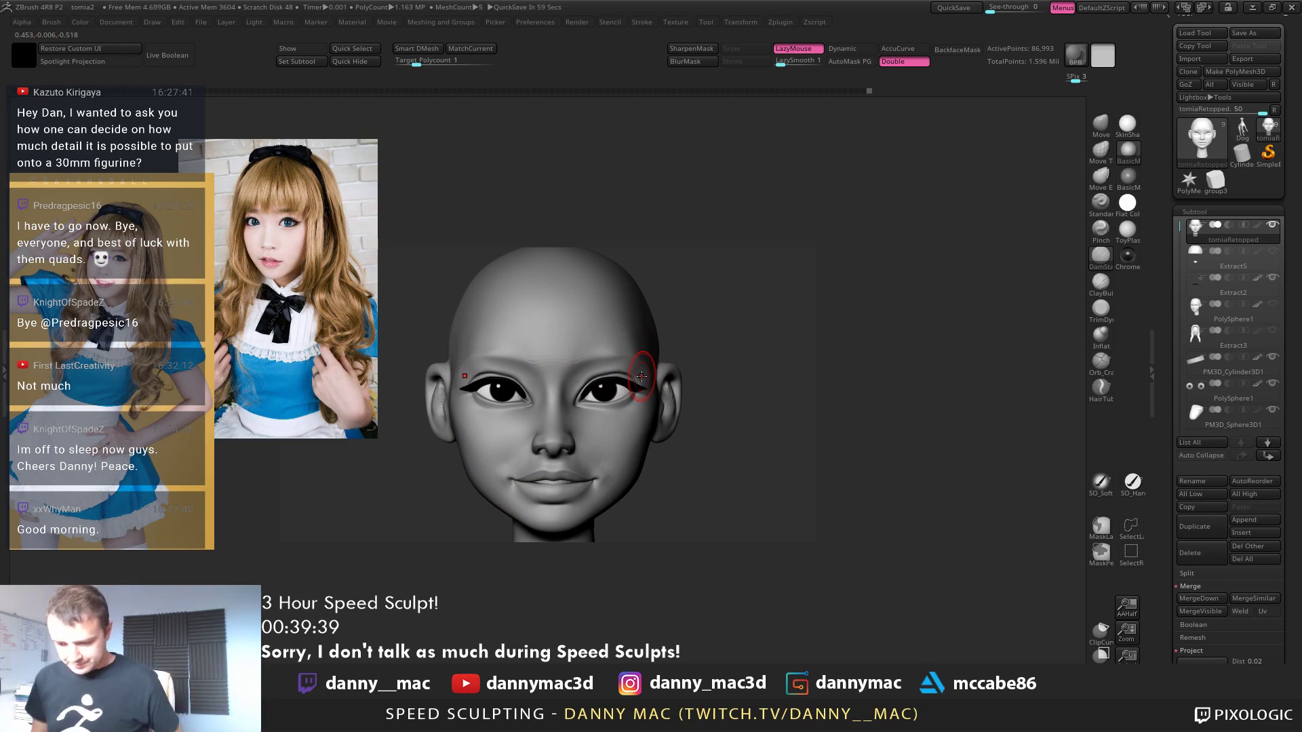
pyautogui.hotkey('shift', 'd')
pyautogui.hotkey('shift', 'd')
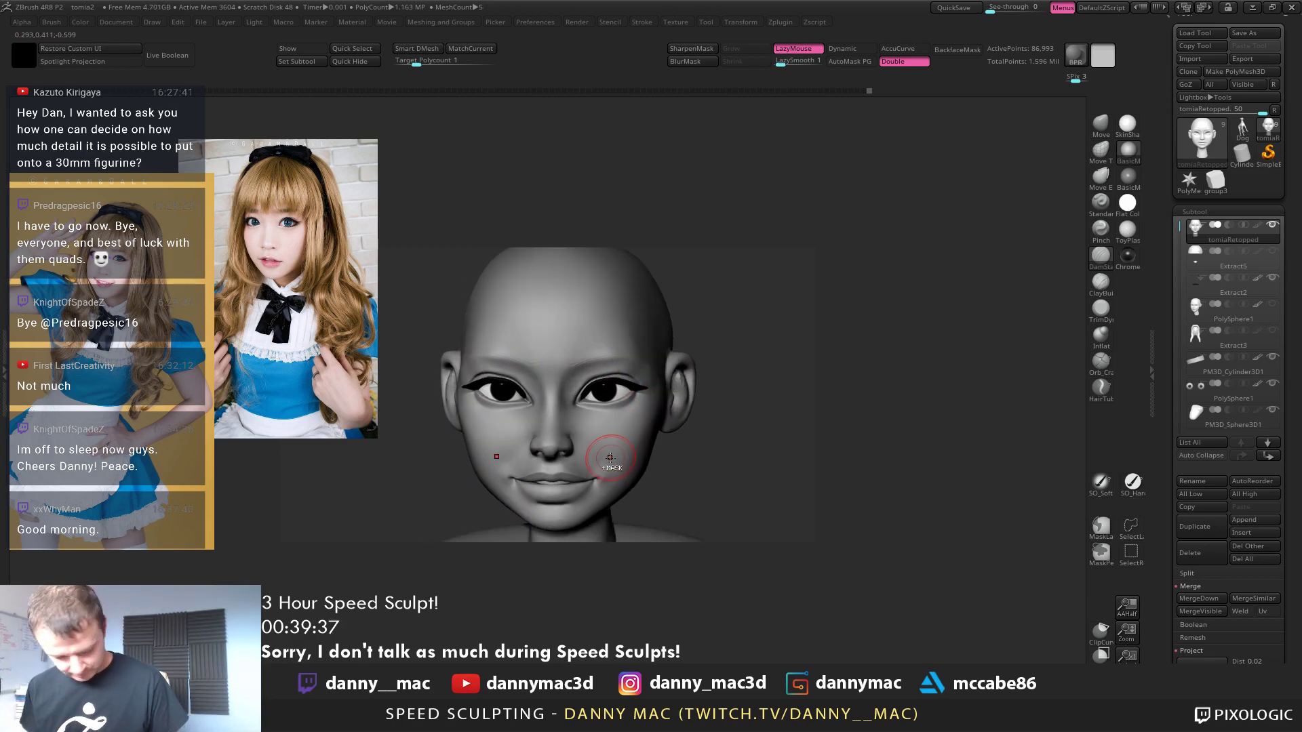
pyautogui.moveTo(602, 450)
pyautogui.mouseDown(button='right')
pyautogui.moveTo(648, 432)
pyautogui.moveTo(632, 452)
pyautogui.mouseUp(button='right')
pyautogui.press('l')
pyautogui.press('l')
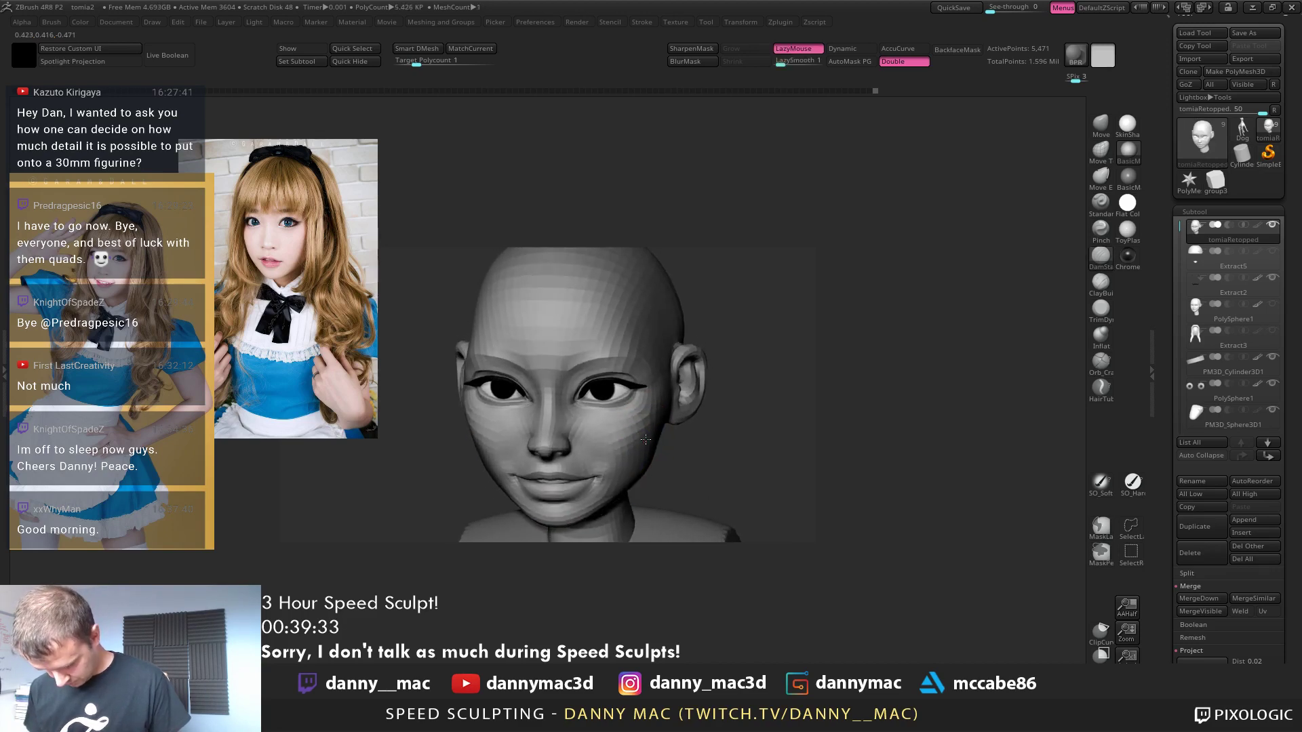
pyautogui.press('l')
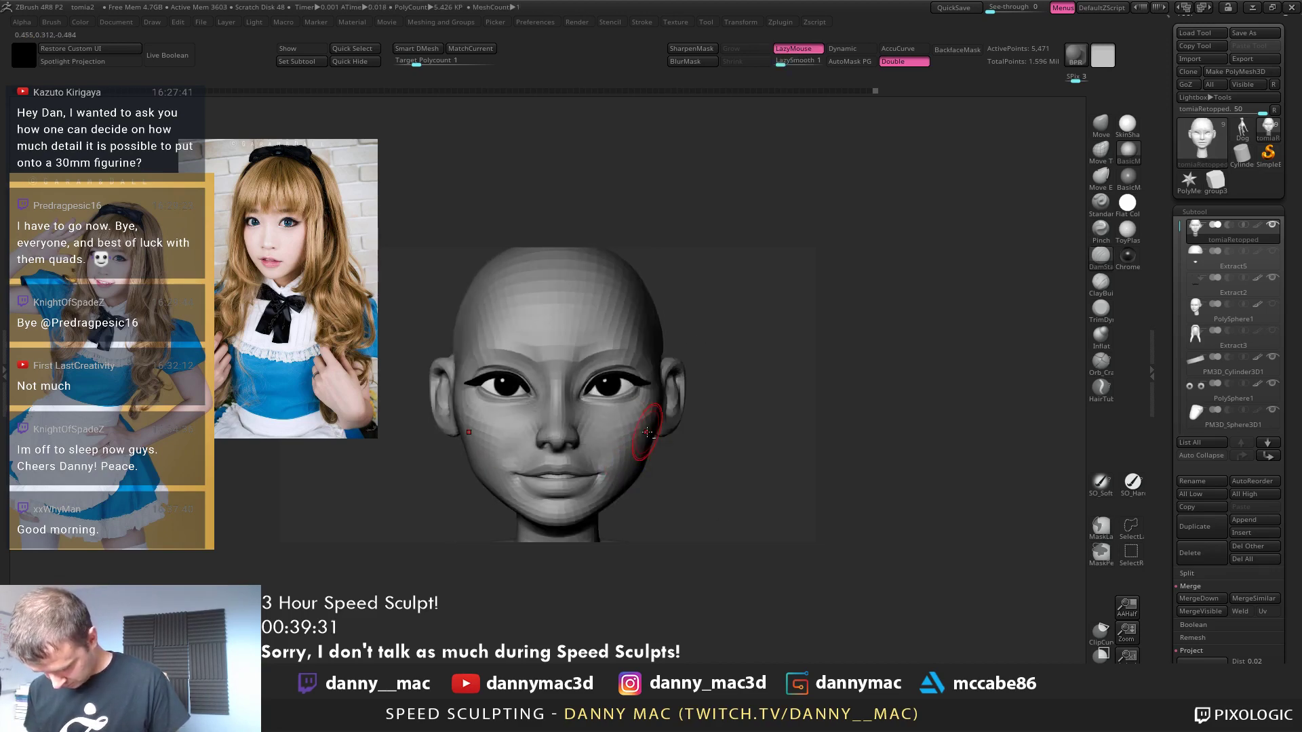
# Smooth the cheeks further and raise the head one subdivision level
pyautogui.moveTo(631, 446)
pyautogui.mouseDown(button='right')
pyautogui.moveTo(657, 435)
pyautogui.moveTo(623, 411)
pyautogui.mouseUp(button='right')
pyautogui.press('l')
pyautogui.press('d')
pyautogui.press('l')
pyautogui.press('l')
# Drop the head to its 1,379-point level, slim the lower cheeks with the Move brush and raise it two subdivision levels
pyautogui.hotkey('shift', 'd')
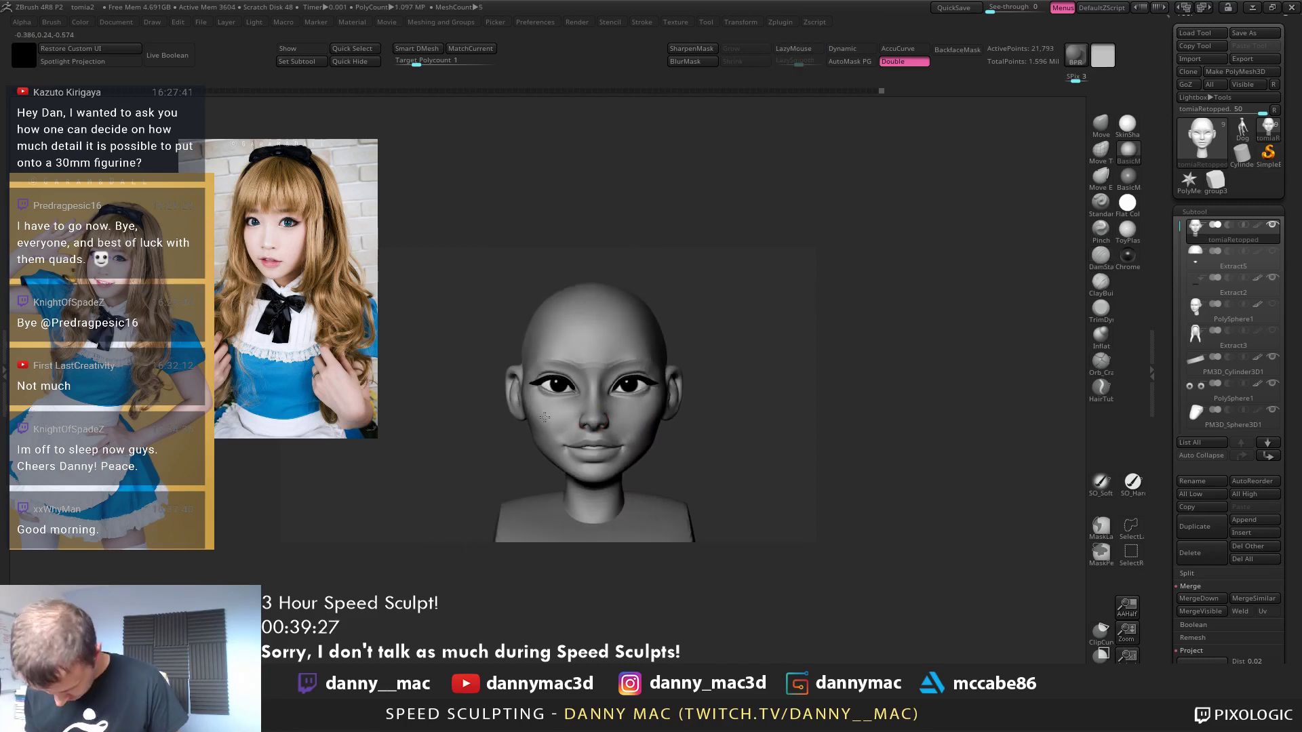
pyautogui.press('l')
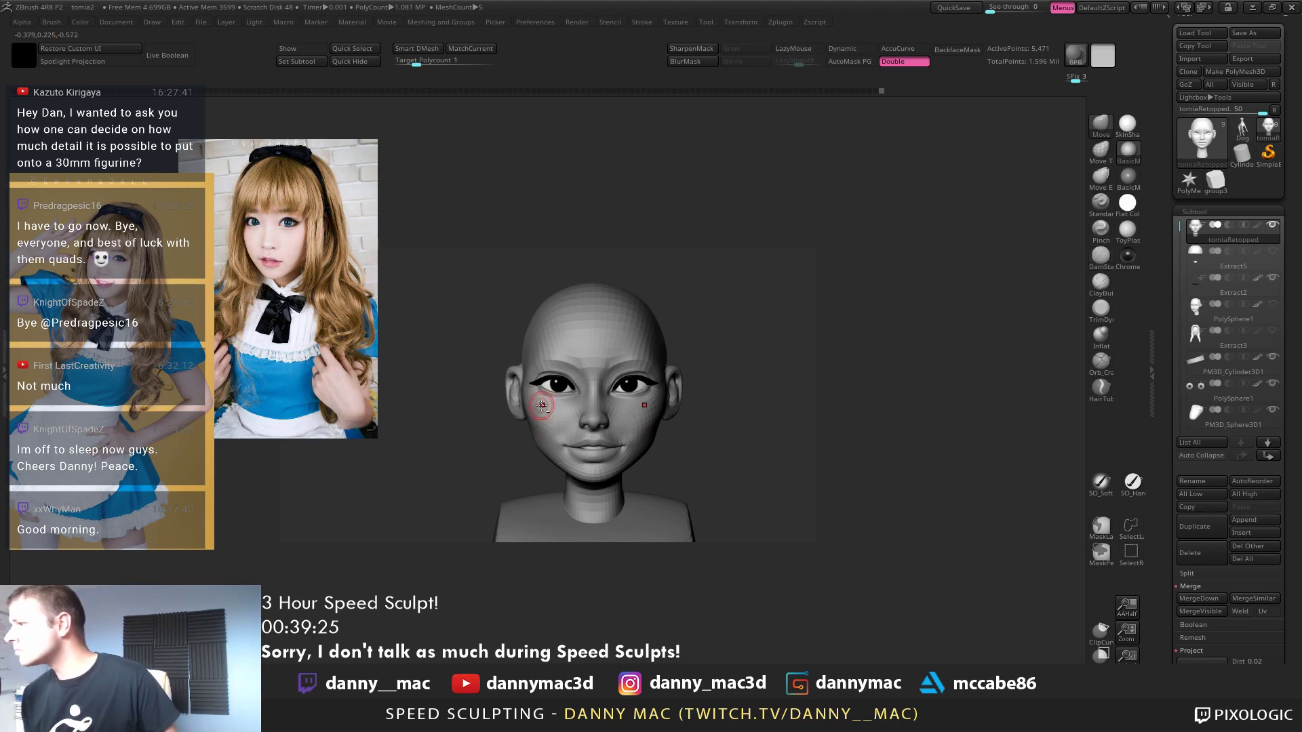
pyautogui.hotkey('shift', 'd')
pyautogui.press('space')
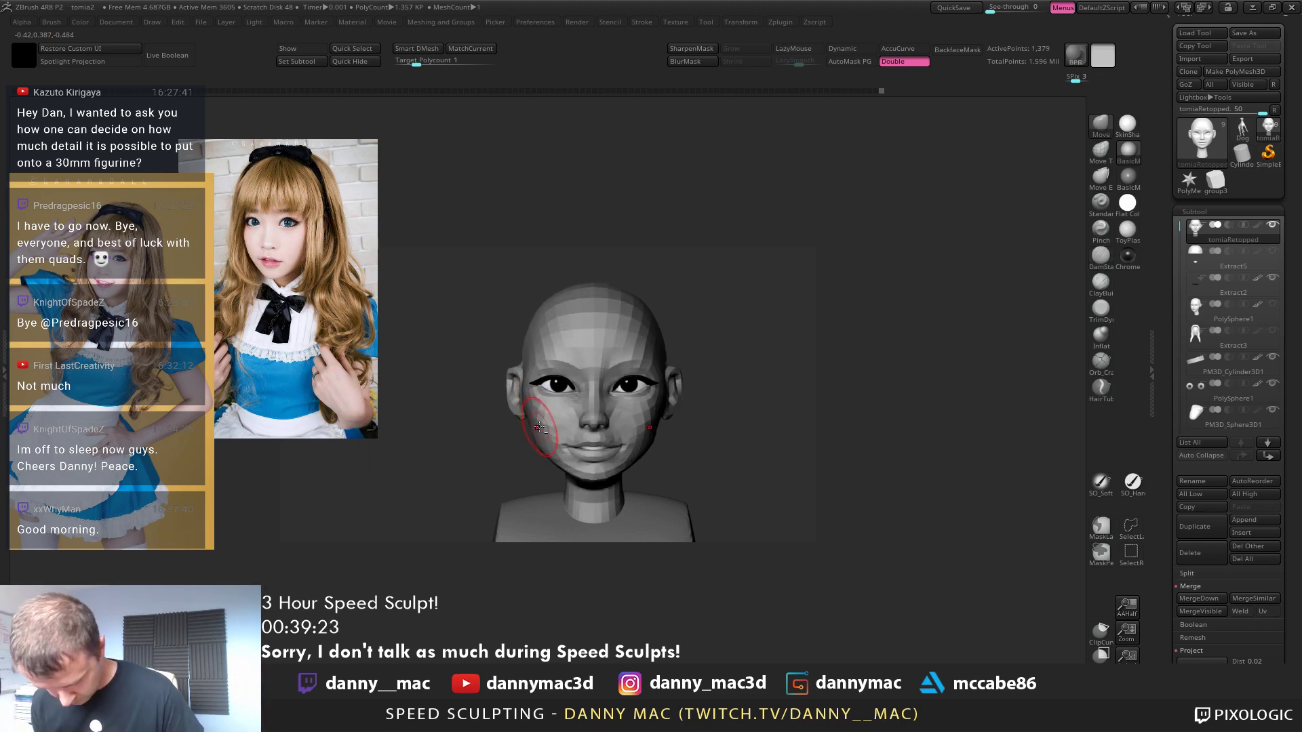
pyautogui.press('d')
pyautogui.press('d')
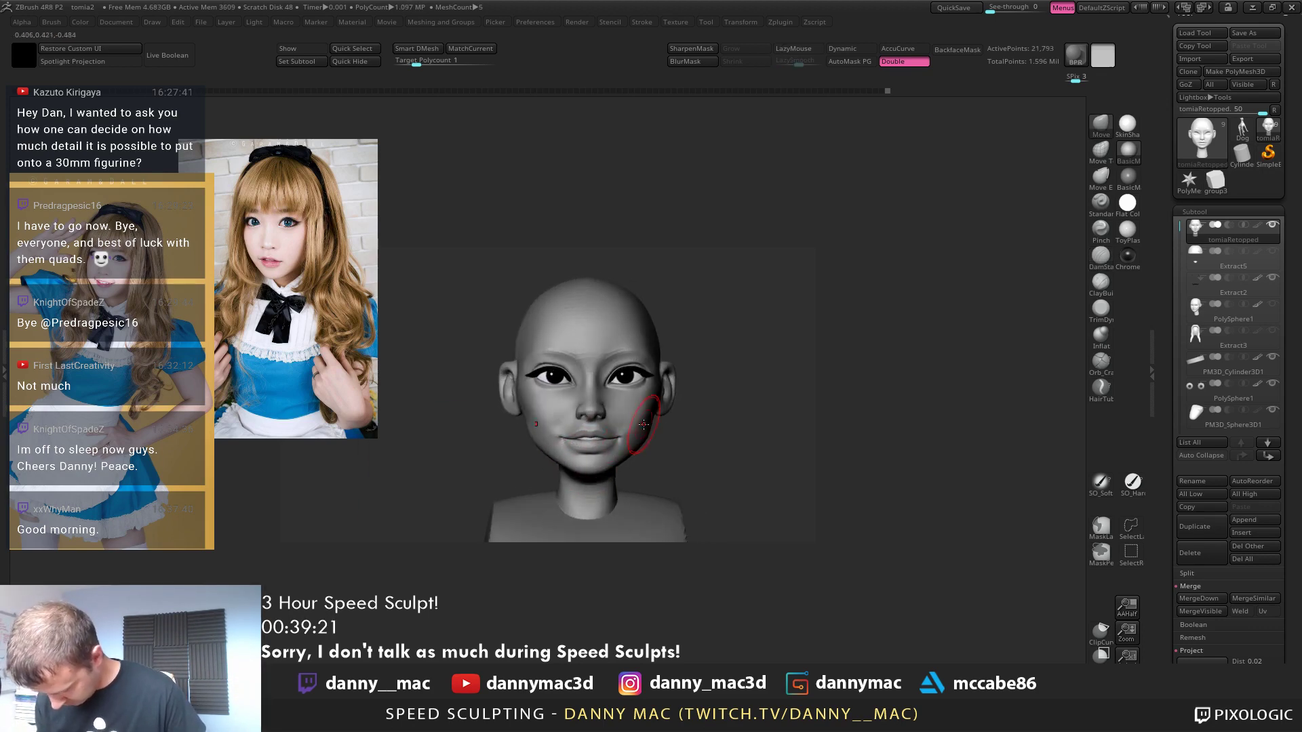
# Nudge the jaw side and the lower ear contour into shape with the Move brush
pyautogui.moveTo(644, 424); pyautogui.dragTo(637, 429, button='right')
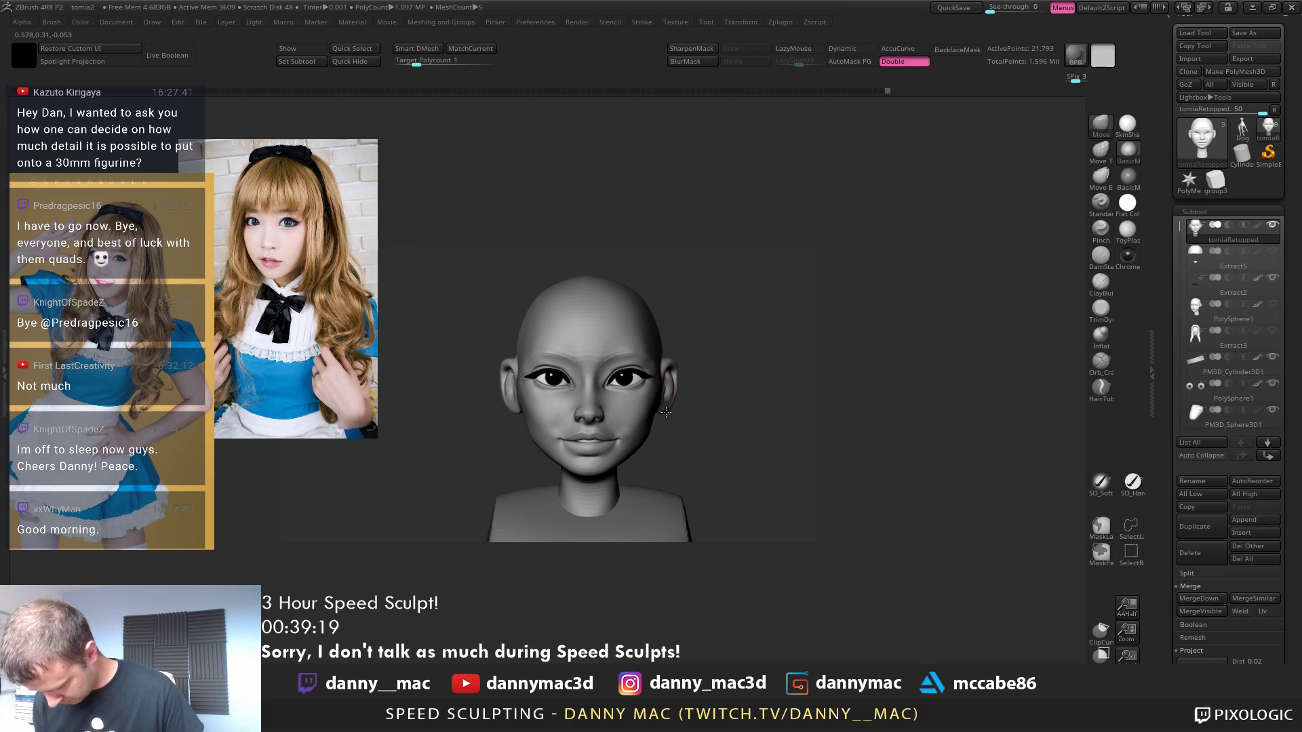
pyautogui.rightClick(678, 403)
pyautogui.moveTo(674, 400); pyautogui.dragTo(679, 394)
pyautogui.moveTo(677, 393); pyautogui.dragTo(654, 350, button='right')
# Drop the head two subdivision levels, adjust the temple and the area in front of the ear, and raise it one level
pyautogui.hotkey('shift', 'd')
pyautogui.hotkey('shift', 'd')
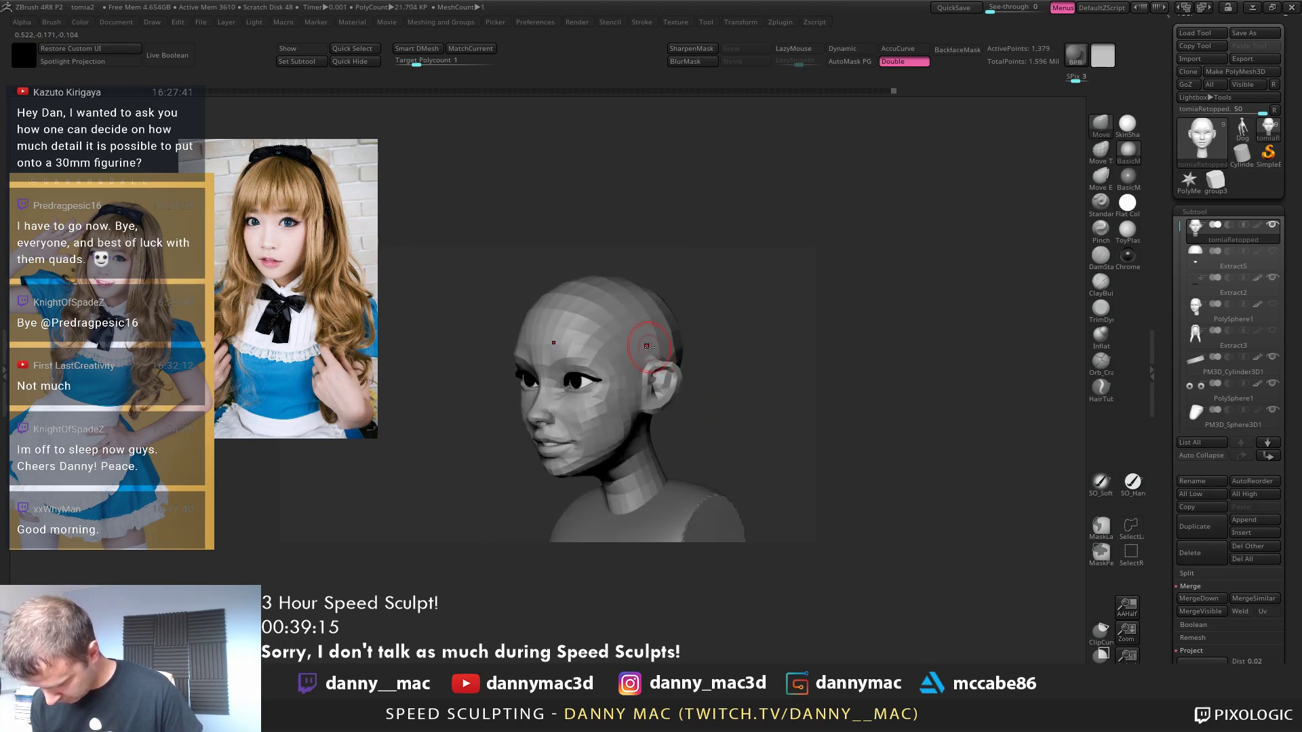
pyautogui.rightClick(650, 351)
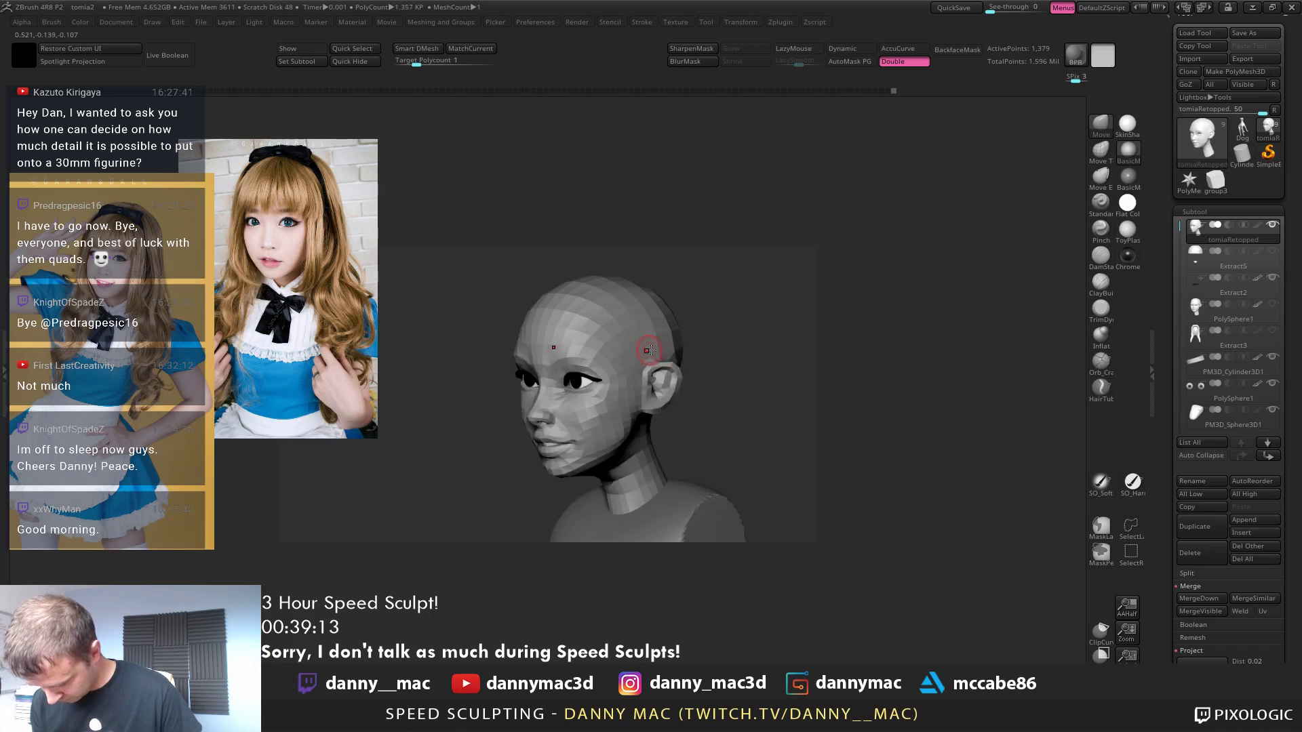
pyautogui.moveTo(644, 371); pyautogui.dragTo(639, 367, button='right')
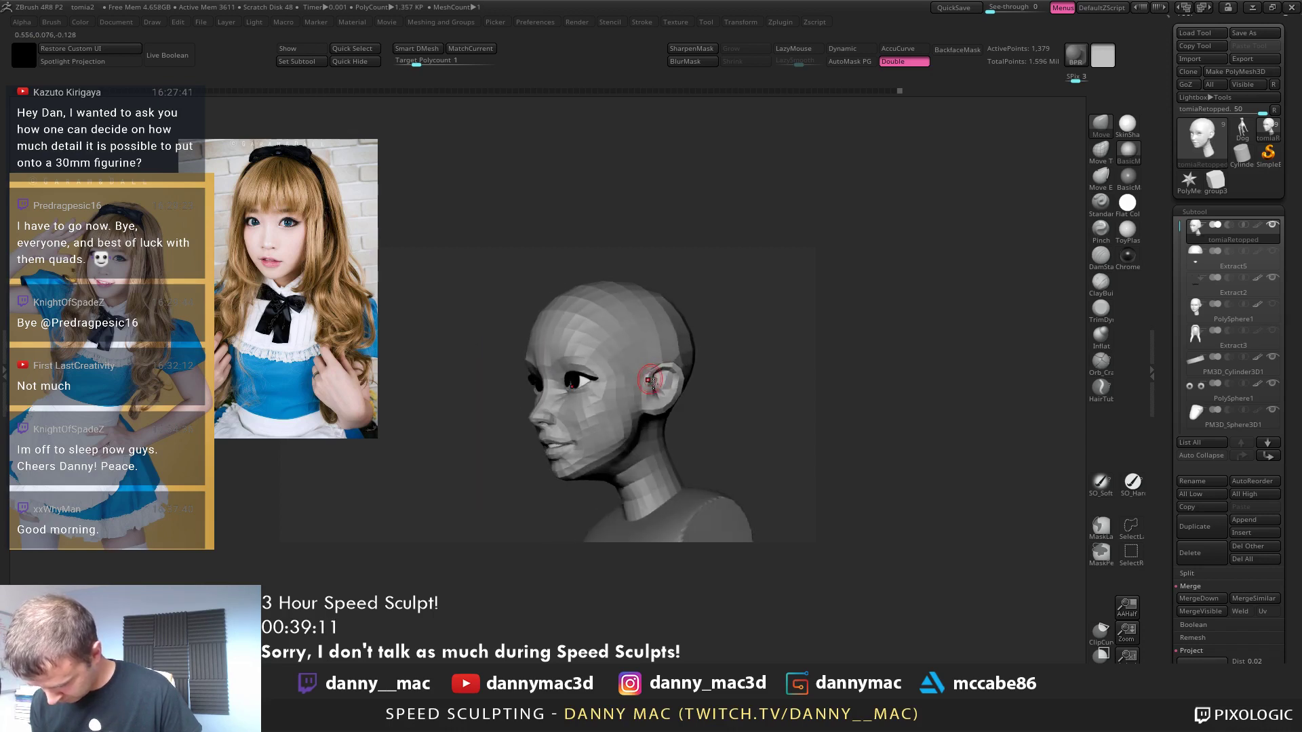
pyautogui.press('d')
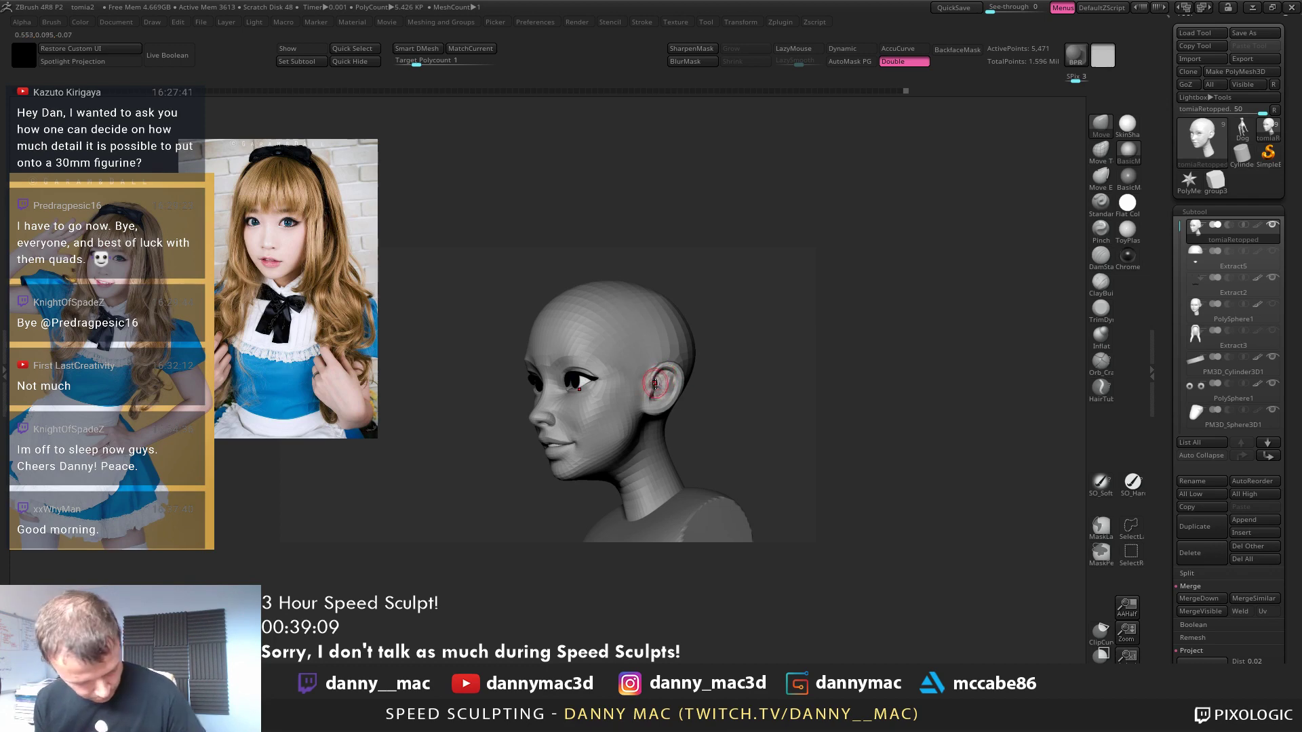
# Inflate the inner part of the ear with the Inflate brush
pyautogui.press('b')
pyautogui.press('i')
pyautogui.press('n')
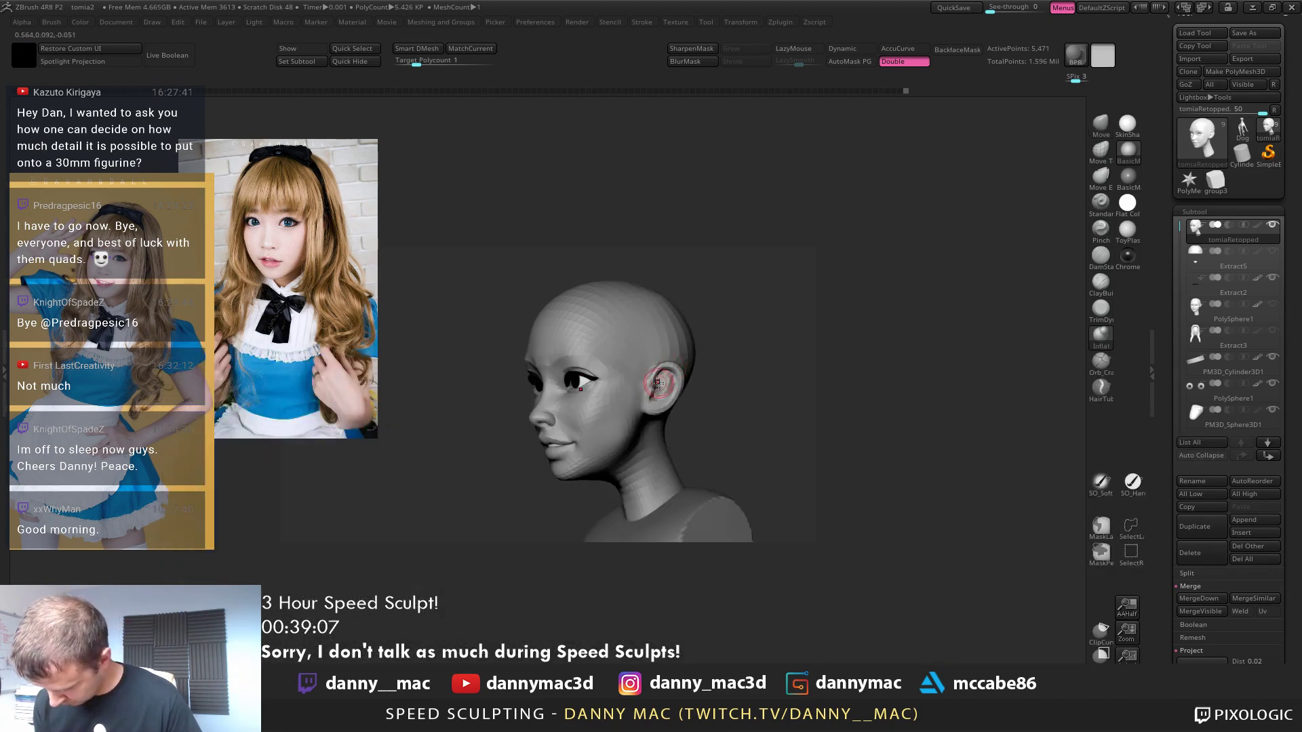
pyautogui.moveTo(658, 383); pyautogui.dragTo(657, 393)
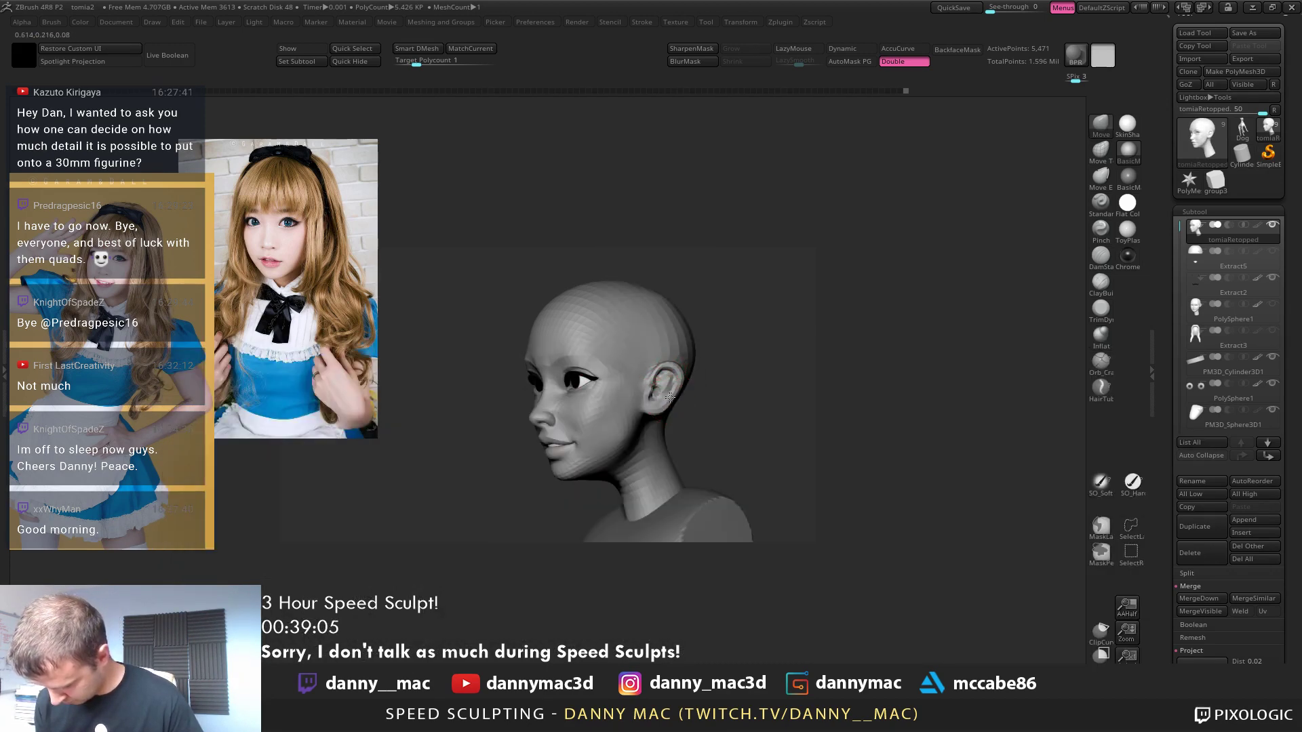
# Reshape the outer rim of the ear with the Move brush
pyautogui.press('b')
pyautogui.press('m')
pyautogui.press('v')
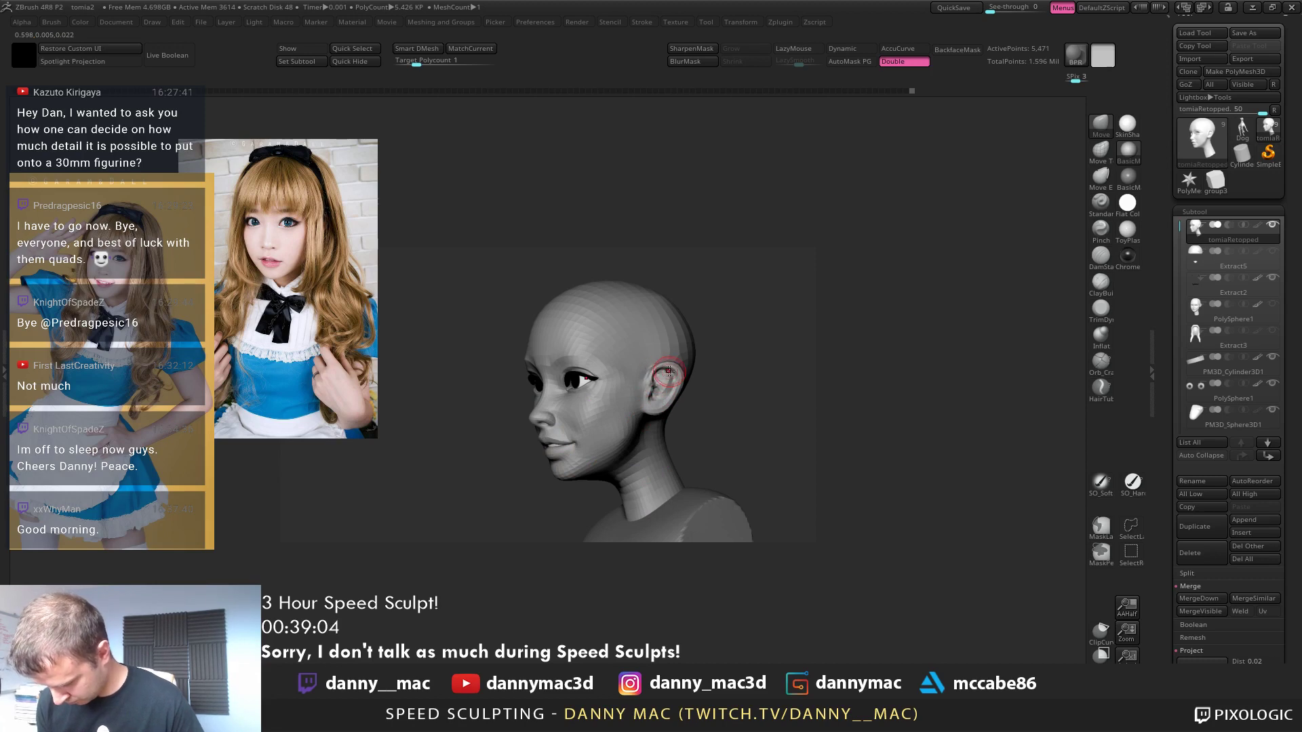
pyautogui.moveTo(665, 397); pyautogui.dragTo(683, 370, button='right')
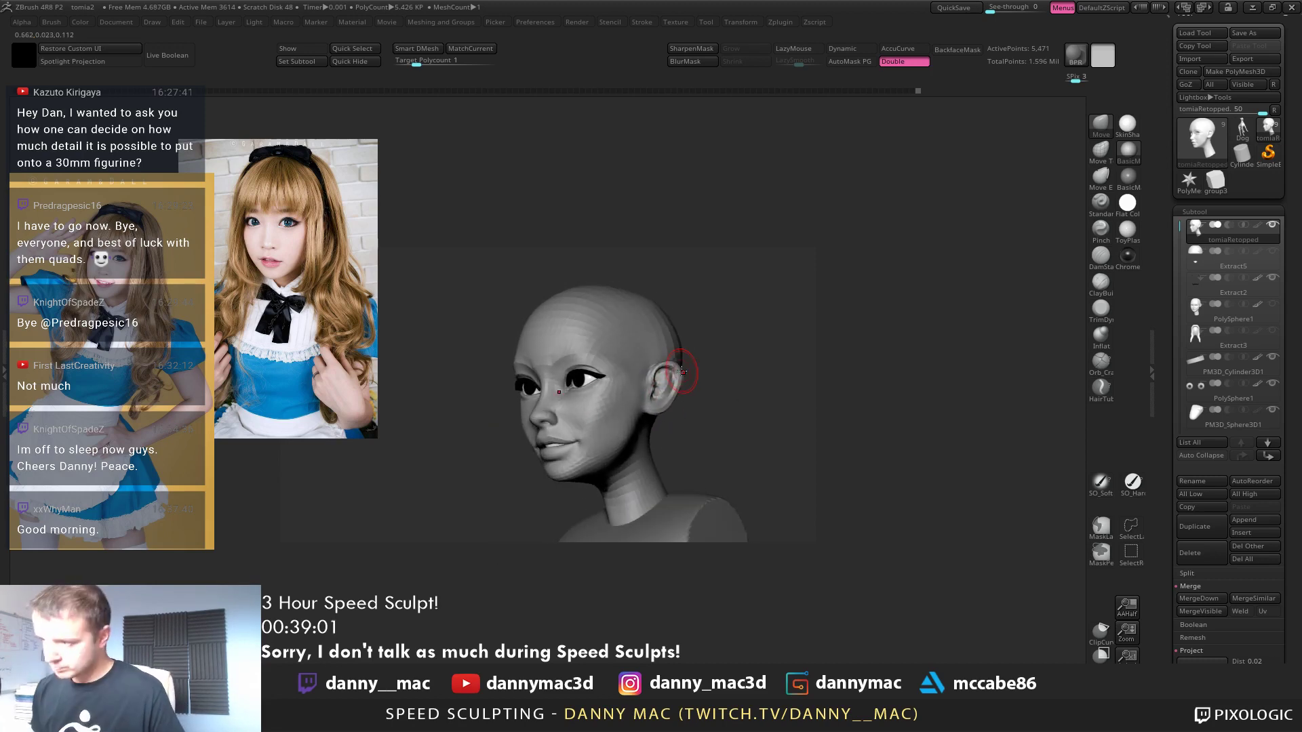
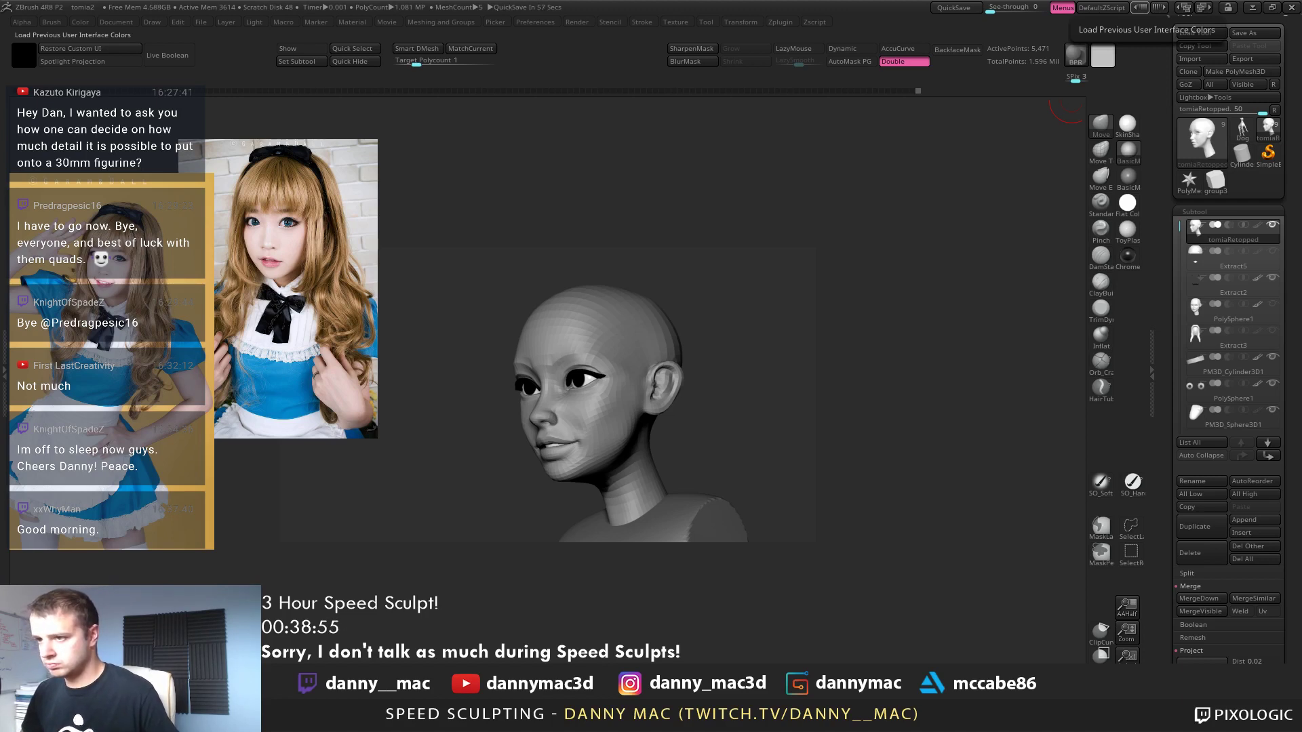
# Adjust the upper ear and the side of the head around it with the Move brush at a low subdivision level
pyautogui.moveTo(677, 373)
pyautogui.mouseDown(button='right')
pyautogui.moveTo(694, 343)
pyautogui.moveTo(678, 356)
pyautogui.moveTo(666, 337)
pyautogui.mouseUp(button='right')
pyautogui.press('space')
pyautogui.moveTo(667, 337); pyautogui.dragTo(642, 343)
pyautogui.press('space')
pyautogui.press('space')
pyautogui.moveTo(666, 339)
pyautogui.mouseDown(button='right')
pyautogui.moveTo(678, 360)
pyautogui.moveTo(649, 373)
pyautogui.mouseUp(button='right')
pyautogui.press('space')
pyautogui.press('space')
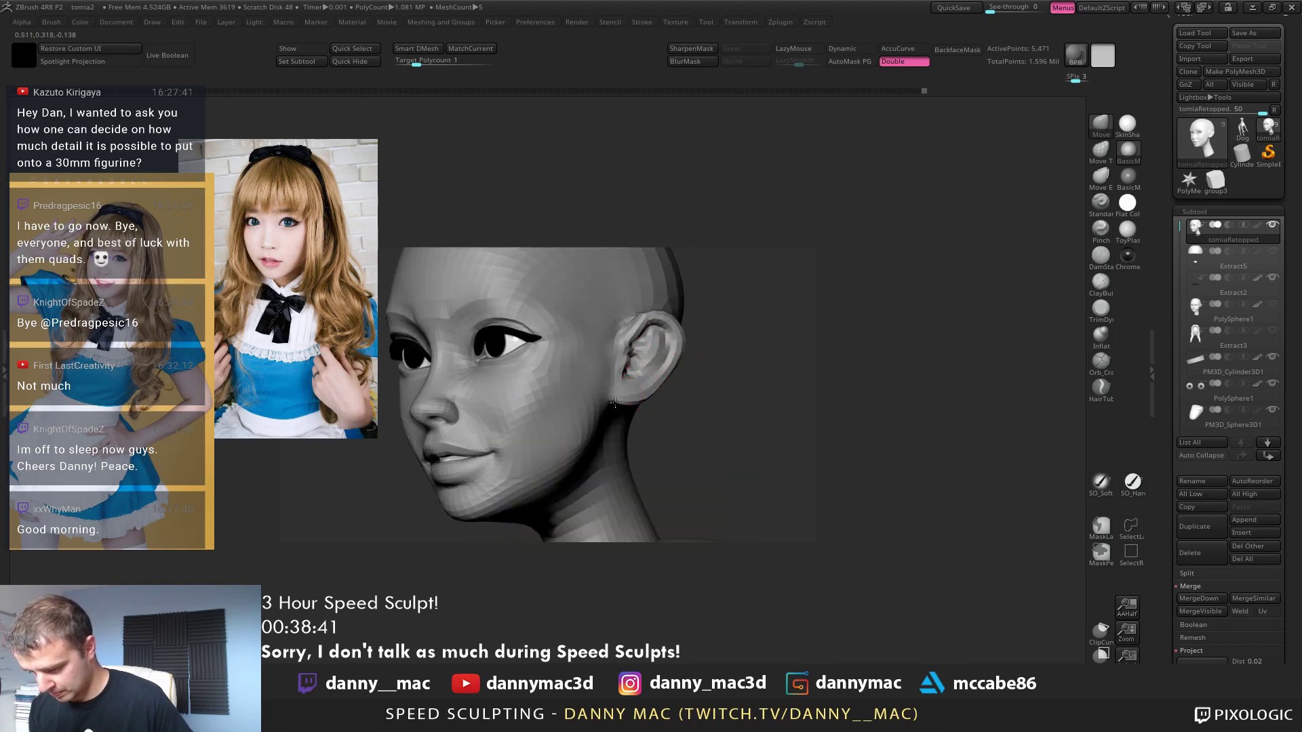
# Raise the head one subdivision level and shape the inner folds and upper rim of the ear with the Move brush
pyautogui.press('space')
pyautogui.press('d')
pyautogui.moveTo(614, 400); pyautogui.dragTo(623, 366, button='right')
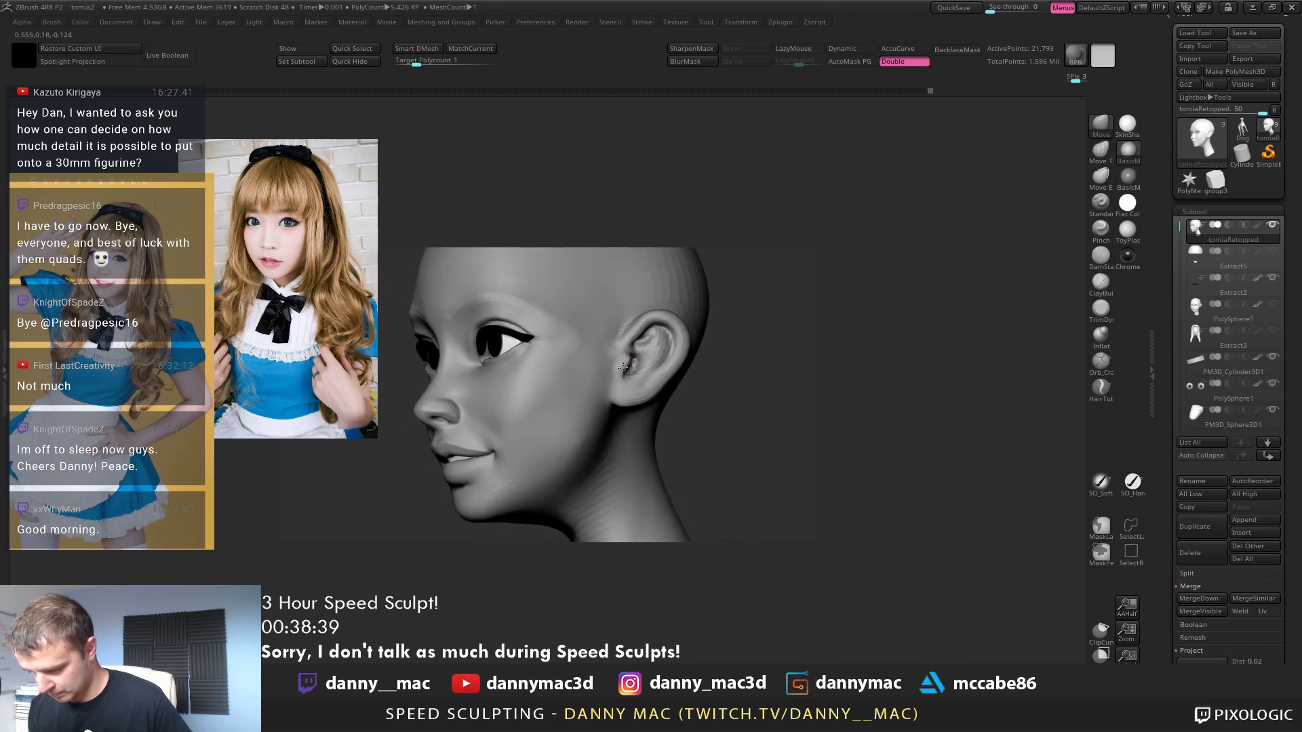
pyautogui.press('space')
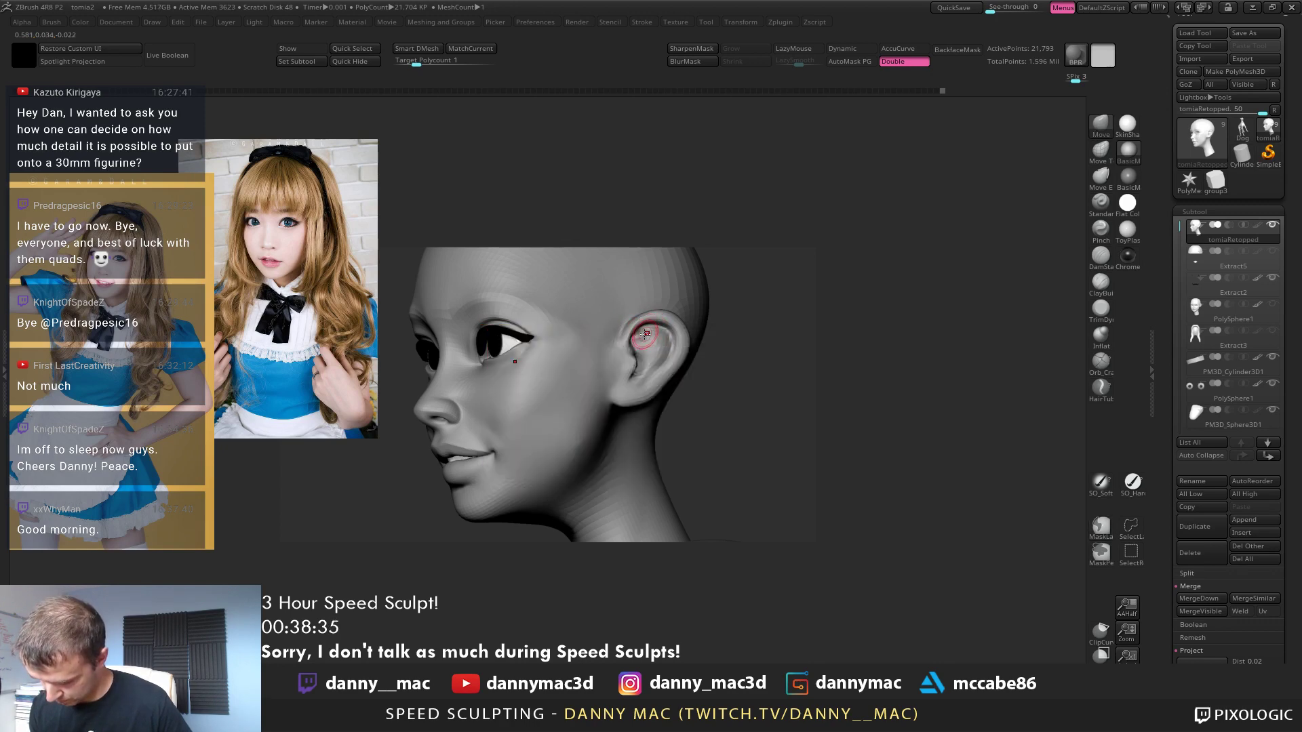
pyautogui.press('space')
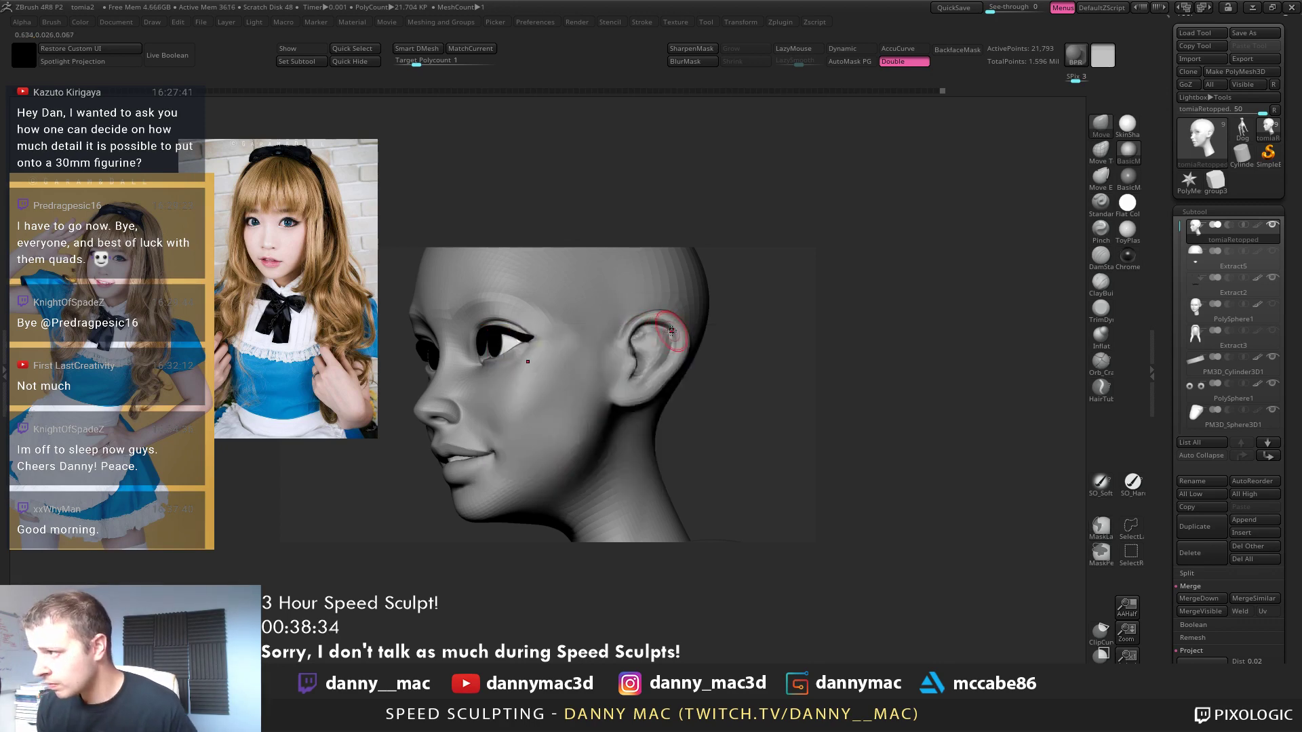
pyautogui.press('space')
pyautogui.press('space')
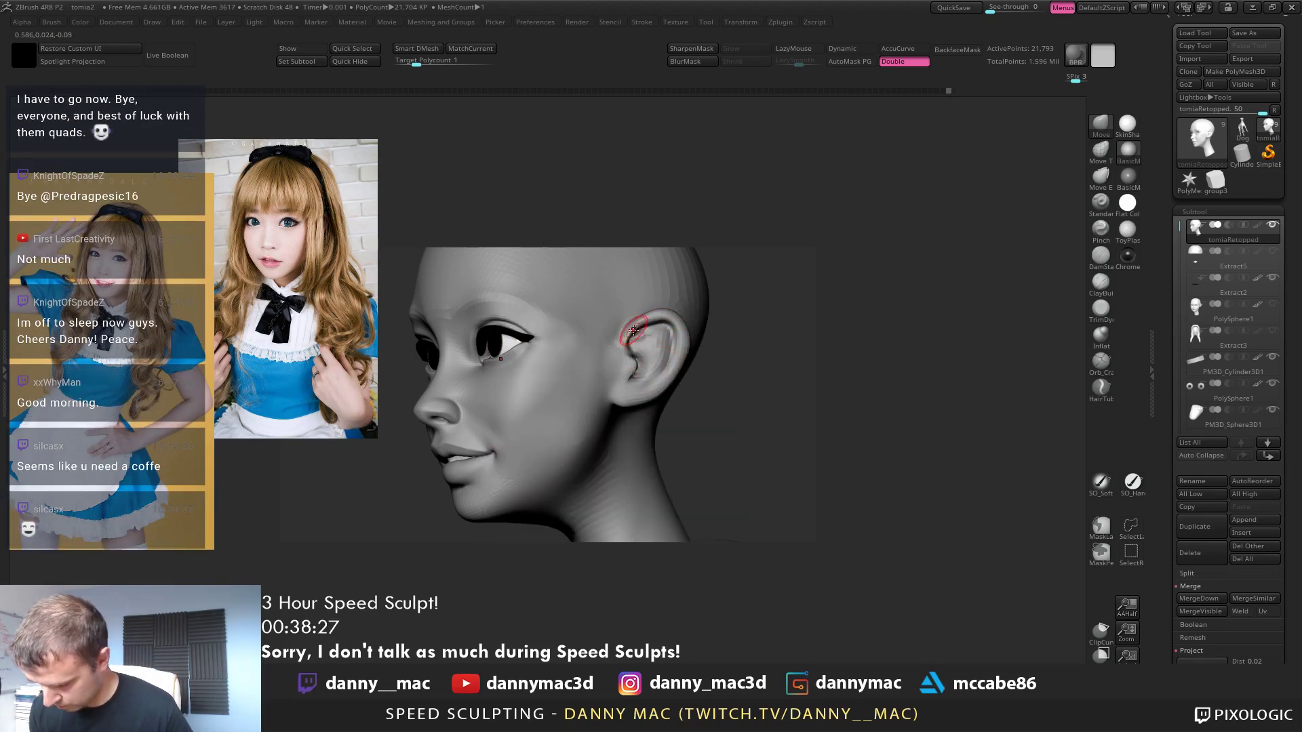
# Nudge the front of the upper ear into place and smooth the area beside it
pyautogui.moveTo(632, 325); pyautogui.dragTo(629, 324)
pyautogui.moveTo(617, 326); pyautogui.dragTo(676, 325, button='right')
pyautogui.press('space')
pyautogui.keyDown('shift'); pyautogui.moveTo(673, 323); pyautogui.dragTo(677, 325); pyautogui.keyUp('shift')
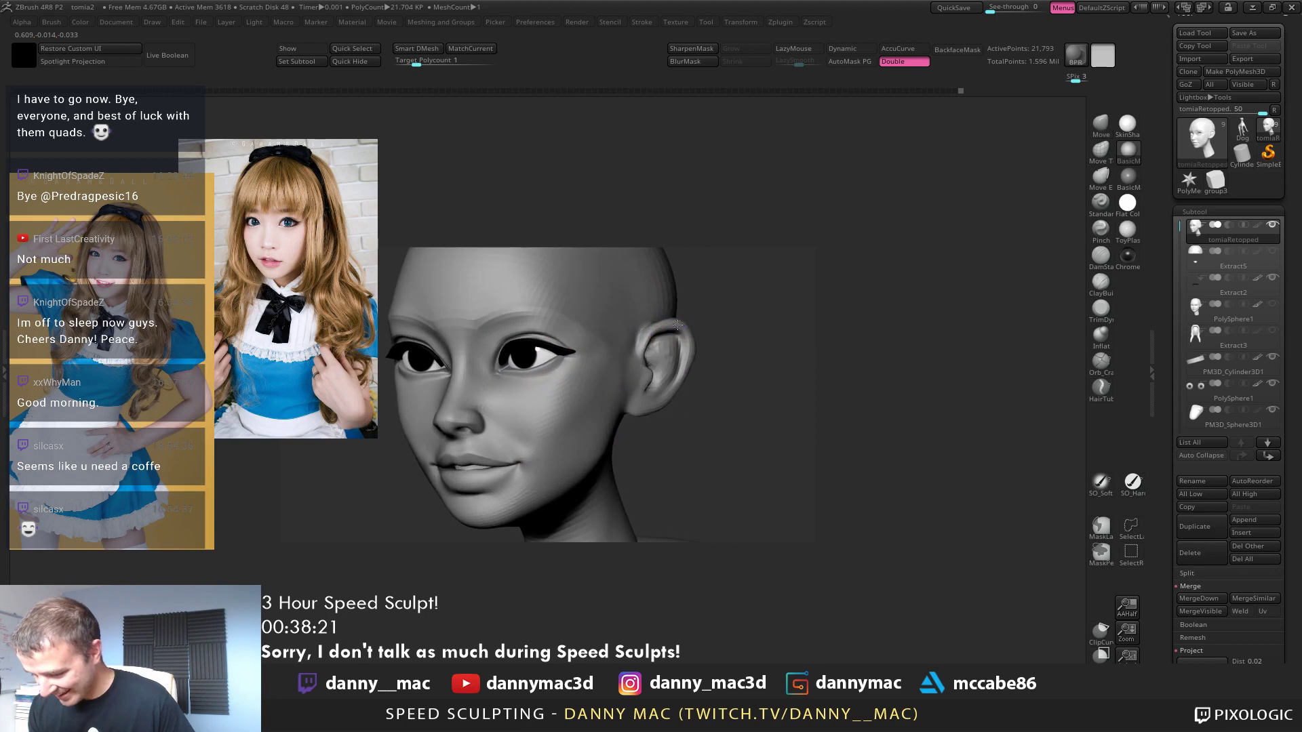
# Drop the head one subdivision level, adjust the lower ear, return to the higher level and smooth the ear
pyautogui.moveTo(693, 334)
pyautogui.mouseDown(button='right')
pyautogui.moveTo(679, 337)
pyautogui.moveTo(685, 371)
pyautogui.moveTo(652, 398)
pyautogui.moveTo(655, 379)
pyautogui.moveTo(716, 379)
pyautogui.moveTo(681, 396)
pyautogui.mouseUp(button='right')
pyautogui.hotkey('shift', 'd')
pyautogui.moveTo(693, 391); pyautogui.dragTo(695, 389)
pyautogui.moveTo(696, 389)
pyautogui.mouseDown(button='right')
pyautogui.moveTo(716, 375)
pyautogui.moveTo(705, 378)
pyautogui.moveTo(724, 383)
pyautogui.moveTo(703, 389)
pyautogui.moveTo(729, 383)
pyautogui.mouseUp(button='right')
pyautogui.press('d')
pyautogui.keyDown('shift'); pyautogui.moveTo(735, 388); pyautogui.dragTo(733, 391); pyautogui.keyUp('shift')
pyautogui.moveTo(734, 391); pyautogui.dragTo(751, 387, button='right')
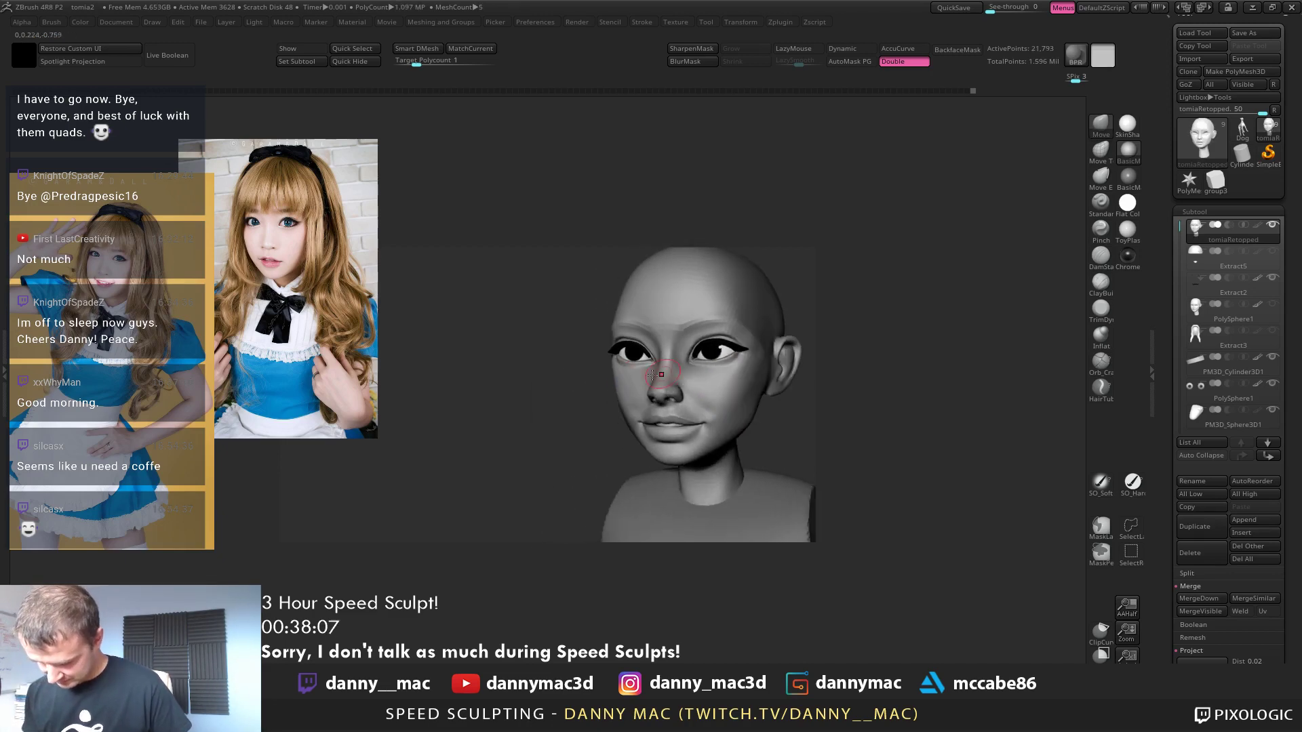
# Adjust the cheek contour below the eye with the Move brush and check the form at the lower subdivision level
pyautogui.moveTo(616, 380); pyautogui.dragTo(620, 384)
pyautogui.moveTo(620, 384)
pyautogui.mouseDown(button='right')
pyautogui.moveTo(649, 379)
pyautogui.moveTo(649, 352)
pyautogui.moveTo(719, 374)
pyautogui.moveTo(705, 372)
pyautogui.moveTo(722, 389)
pyautogui.moveTo(606, 361)
pyautogui.moveTo(541, 427)
pyautogui.mouseUp(button='right')
pyautogui.hotkey('shift', 'd')
pyautogui.moveTo(552, 326); pyautogui.dragTo(592, 332, button='right')
pyautogui.press('d')
# Resize the Move brush and reshape the inner bowl of the ear from the side
pyautogui.press('space')
pyautogui.press('space')
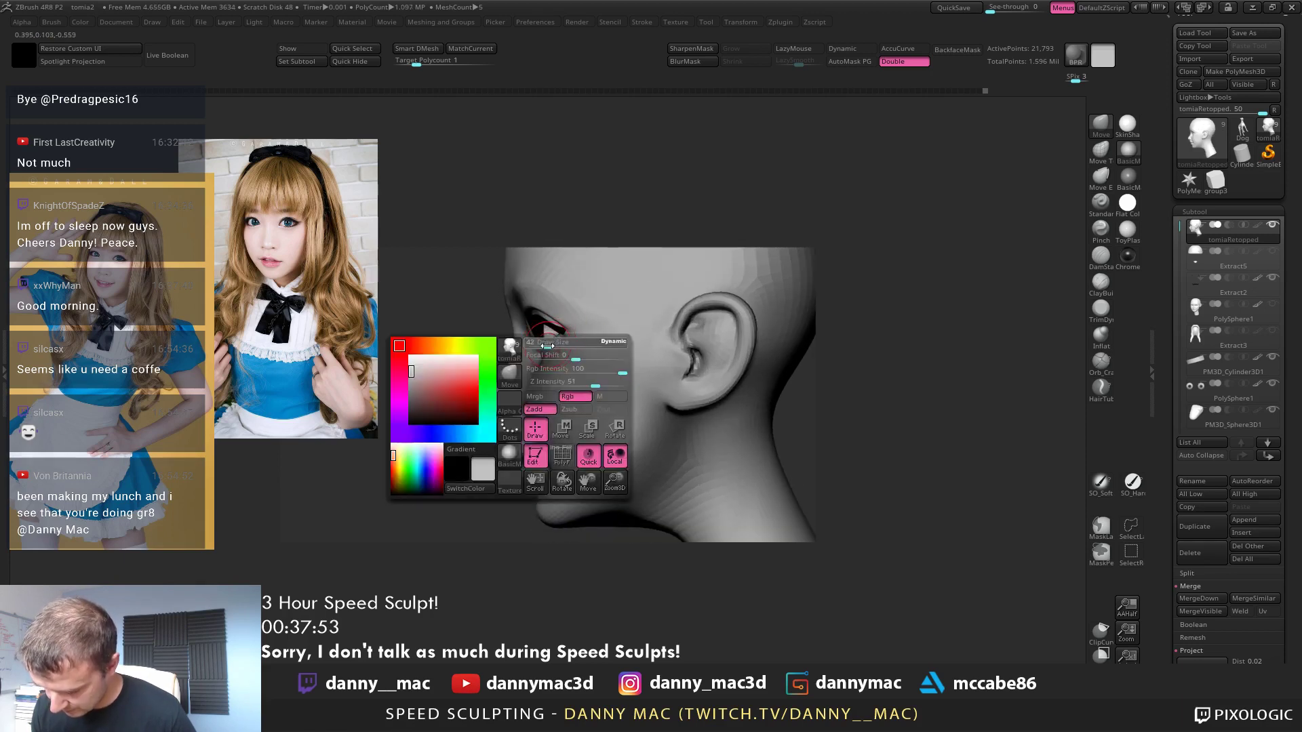
pyautogui.moveTo(701, 352); pyautogui.dragTo(691, 375)
pyautogui.moveTo(628, 347)
pyautogui.mouseDown(button='right')
pyautogui.moveTo(589, 372)
pyautogui.moveTo(598, 379)
pyautogui.moveTo(599, 330)
pyautogui.moveTo(616, 362)
pyautogui.moveTo(657, 363)
pyautogui.moveTo(616, 399)
pyautogui.moveTo(595, 393)
pyautogui.moveTo(639, 364)
pyautogui.moveTo(636, 330)
pyautogui.moveTo(631, 339)
pyautogui.moveTo(646, 342)
pyautogui.moveTo(616, 351)
pyautogui.moveTo(614, 392)
pyautogui.moveTo(597, 396)
pyautogui.moveTo(617, 390)
pyautogui.moveTo(624, 410)
pyautogui.moveTo(519, 429)
pyautogui.moveTo(601, 441)
pyautogui.moveTo(571, 434)
pyautogui.mouseUp(button='right')
pyautogui.rightClick(598, 328)
# Shape the lower face around the mouth and jaw with an enlarged Move brush
pyautogui.rightClick(618, 357)
pyautogui.press('l')
pyautogui.press('space')
pyautogui.press('l')
pyautogui.press('space')
pyautogui.press('space')
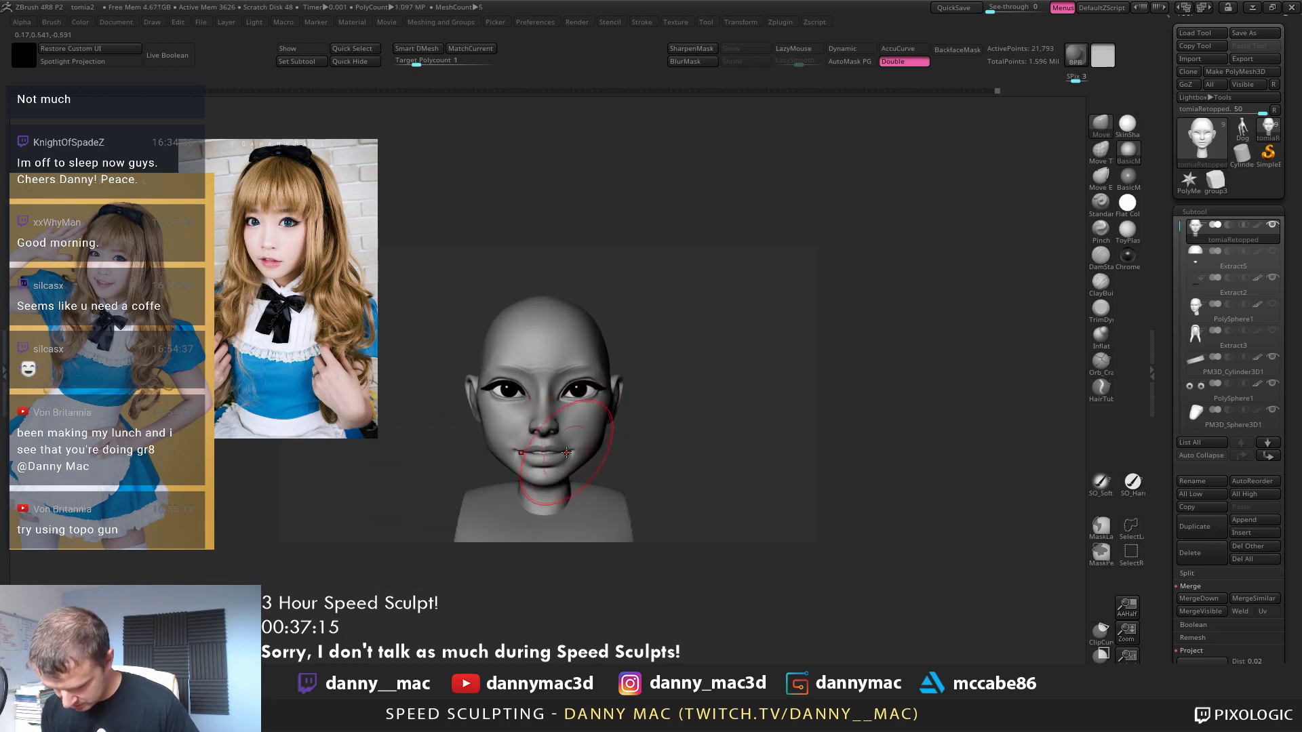
# Select the PM3D_Cylinder3D1 teeth inside the mouth and move them up about 0.027
pyautogui.moveTo(566, 441)
pyautogui.mouseDown(button='right')
pyautogui.moveTo(552, 425)
pyautogui.moveTo(575, 434)
pyautogui.moveTo(560, 435)
pyautogui.mouseUp(button='right')
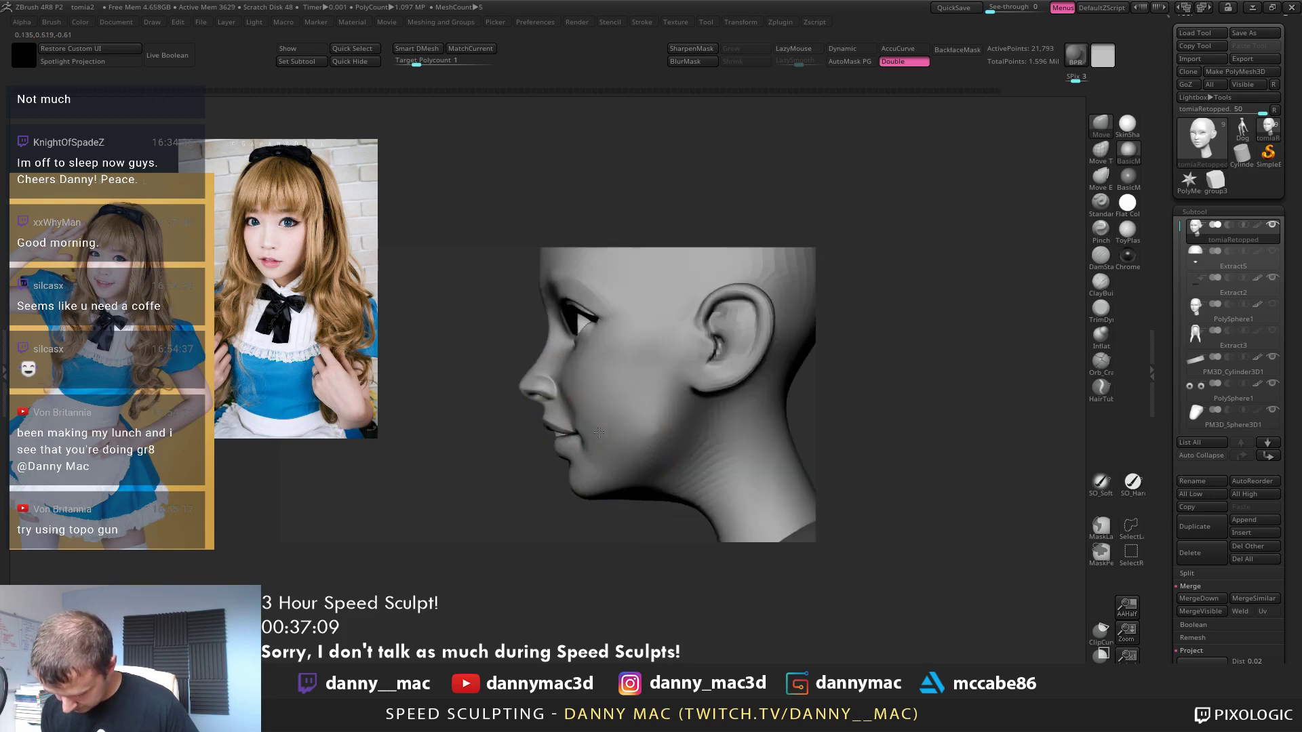
pyautogui.press('w')
pyautogui.keyDown('alt'); pyautogui.click(561, 435); pyautogui.keyUp('alt')
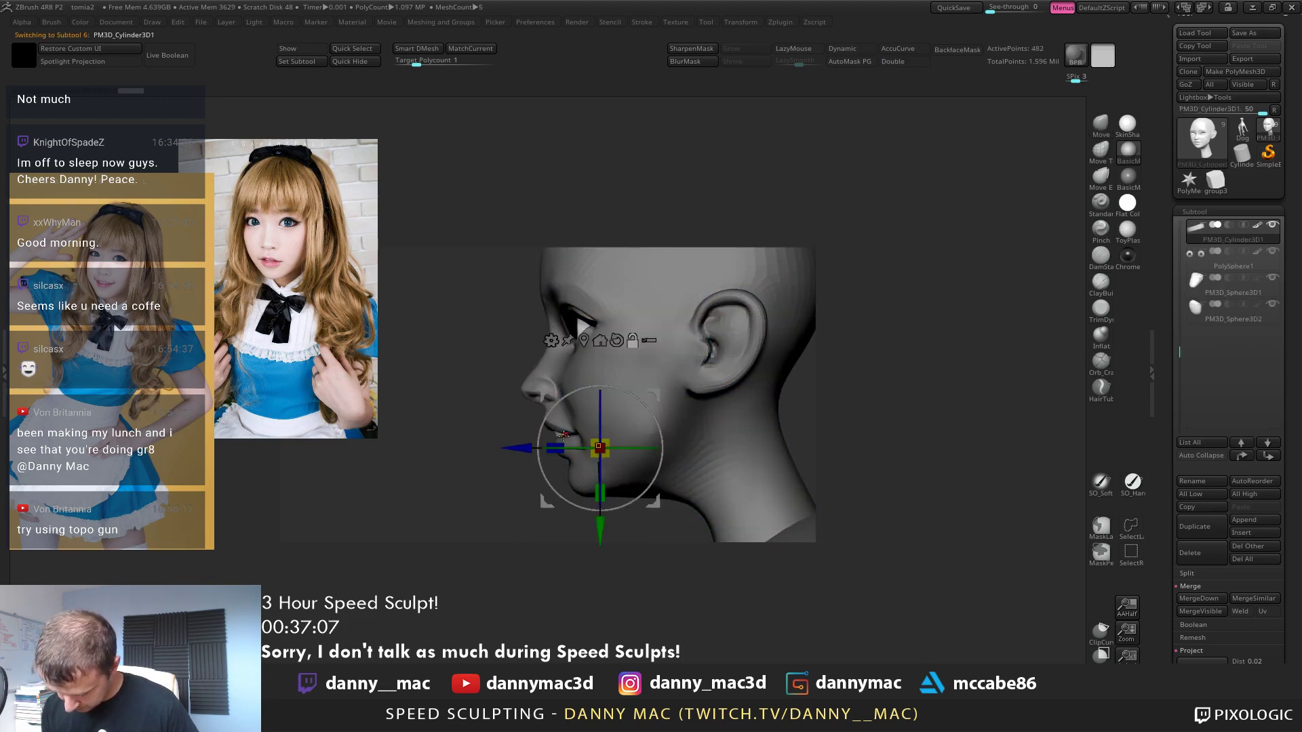
pyautogui.moveTo(597, 529); pyautogui.dragTo(597, 522)
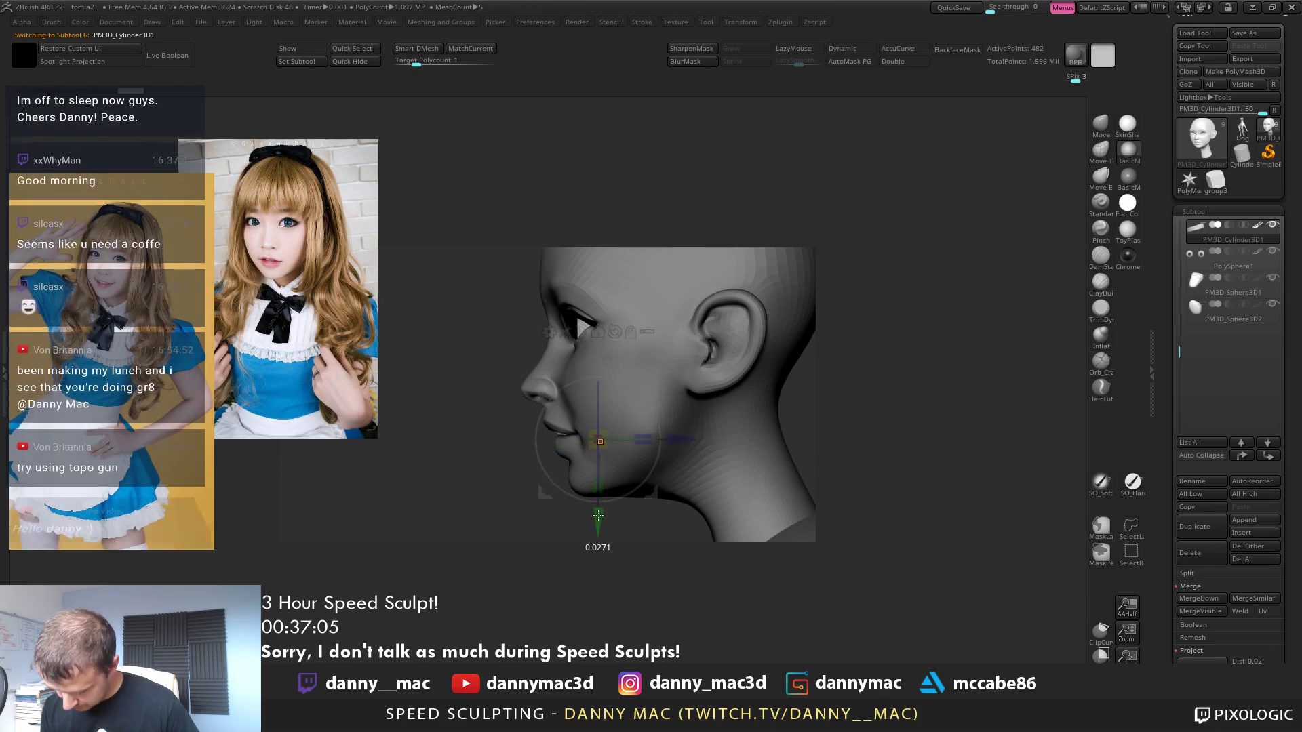
# Return to the tomiaRetopped head mesh and refine the nose and mouth profile with the Move brush
pyautogui.press('q')
pyautogui.press('space')
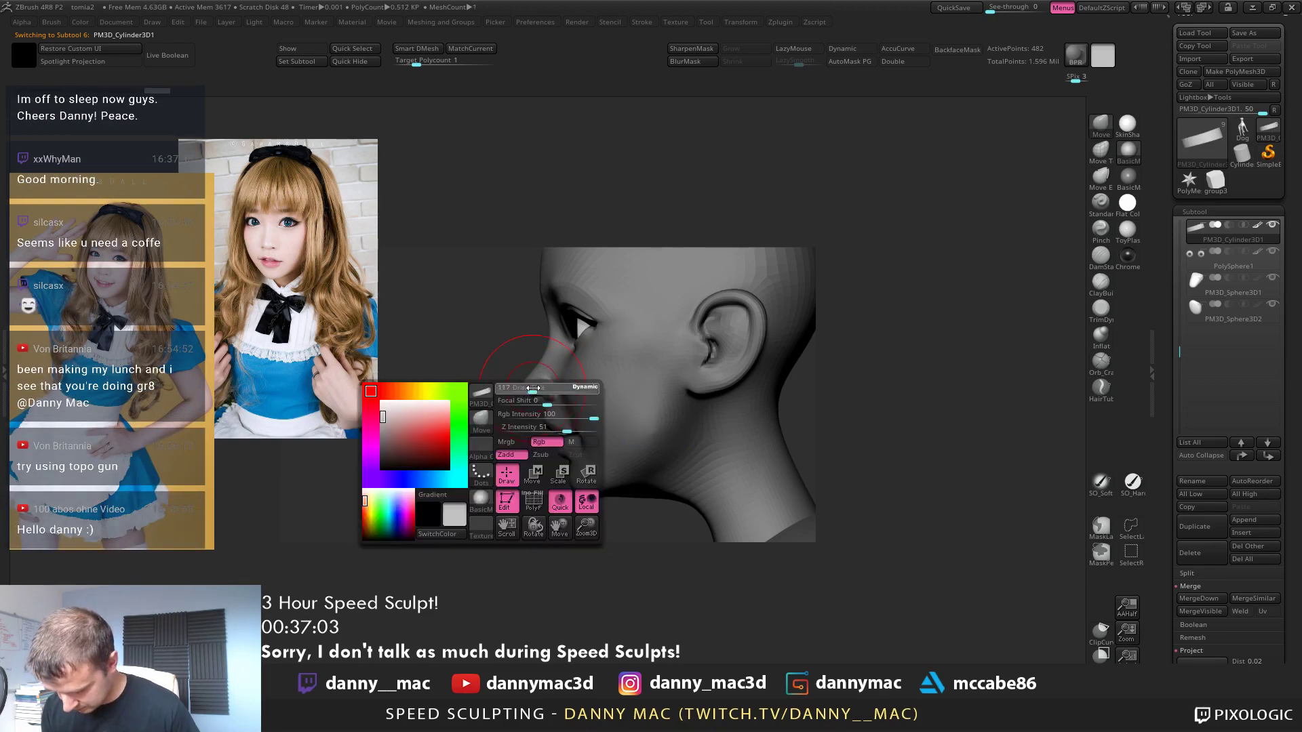
pyautogui.keyDown('alt'); pyautogui.click(526, 388); pyautogui.keyUp('alt')
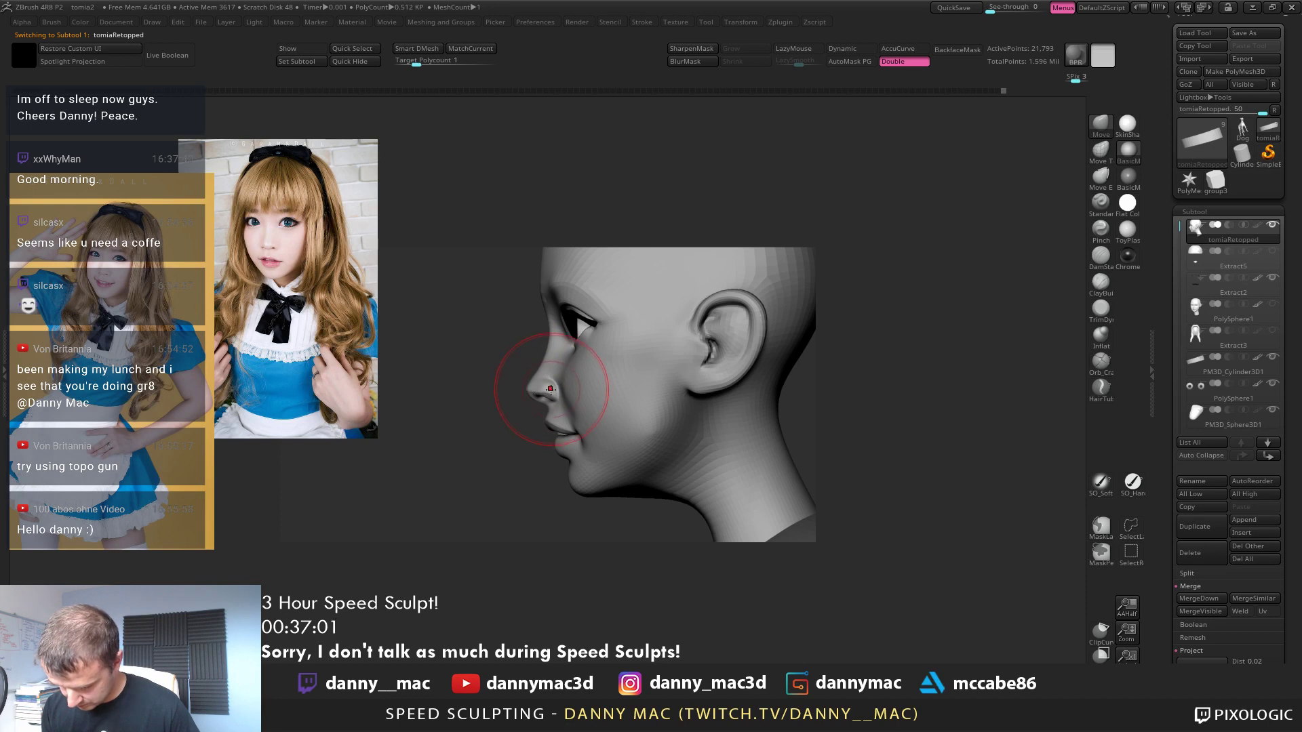
pyautogui.press('space')
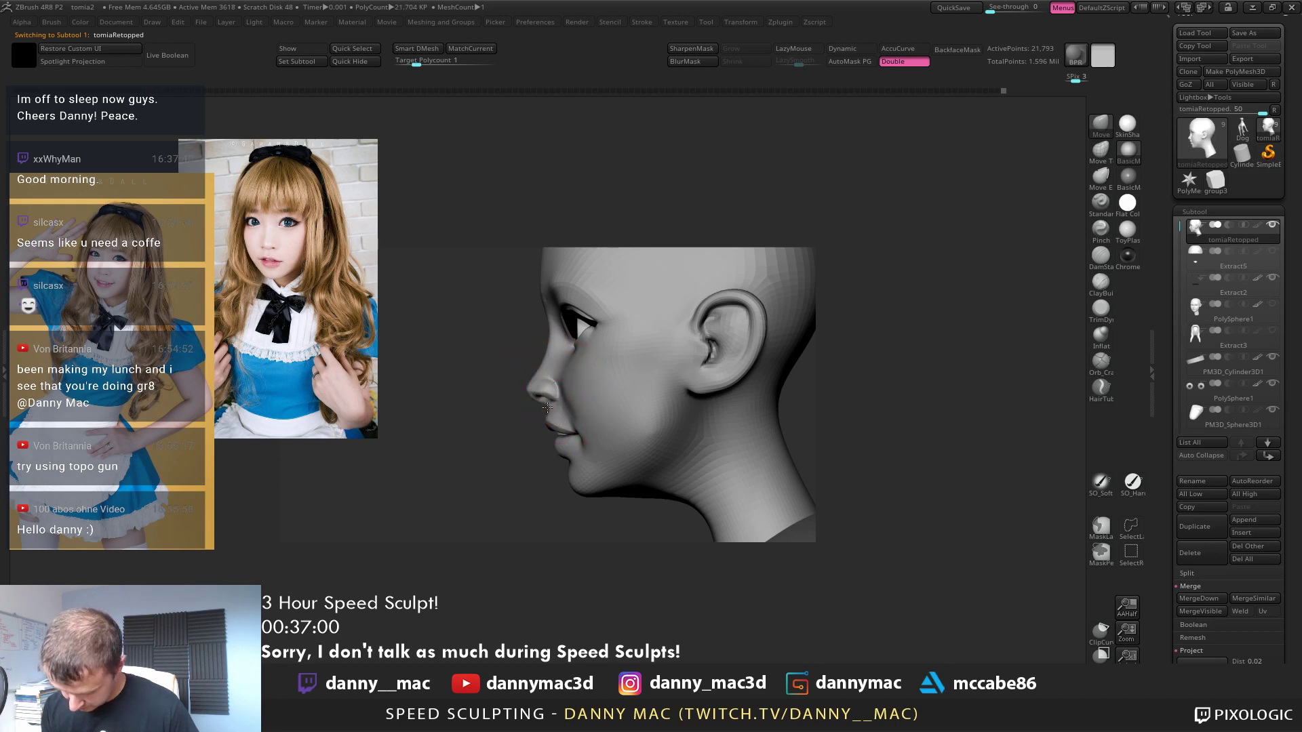
pyautogui.keyDown('ctrl'); pyautogui.moveTo(555, 405); pyautogui.dragTo(598, 424, button='right'); pyautogui.keyUp('ctrl')
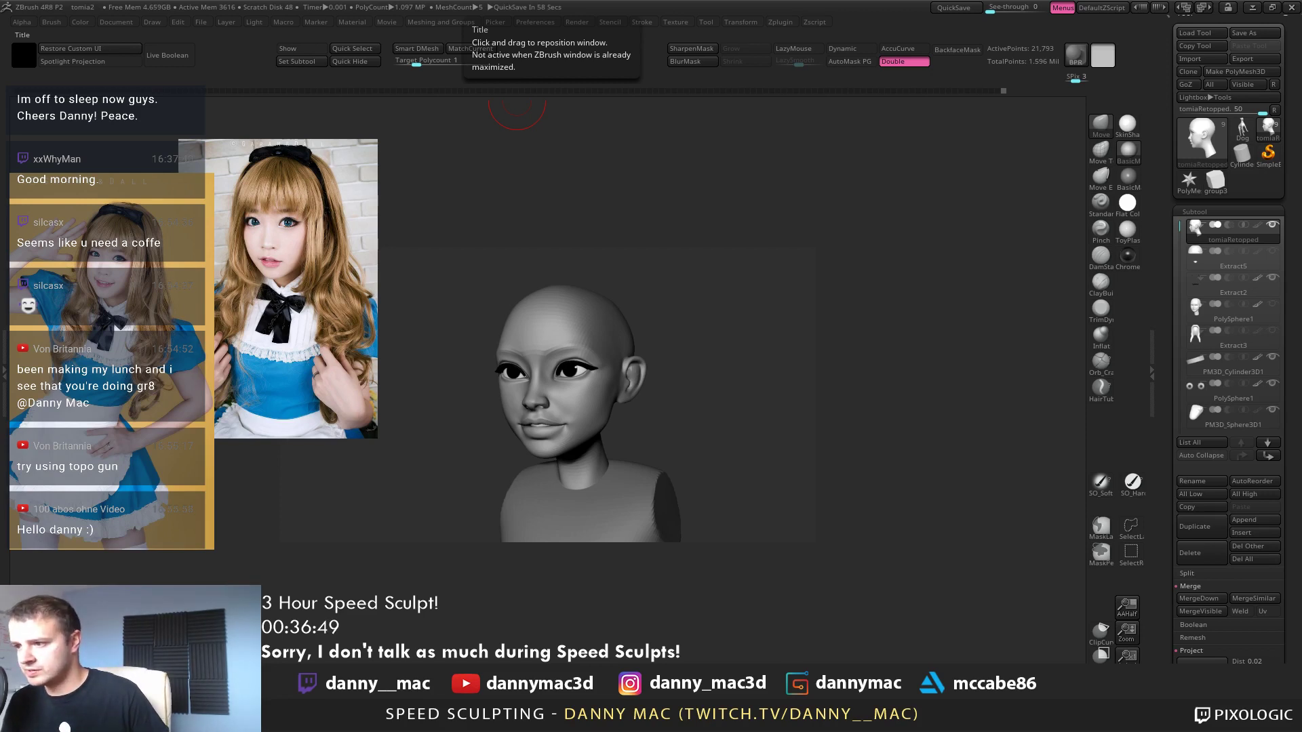
pyautogui.moveTo(614, 415); pyautogui.dragTo(600, 430)
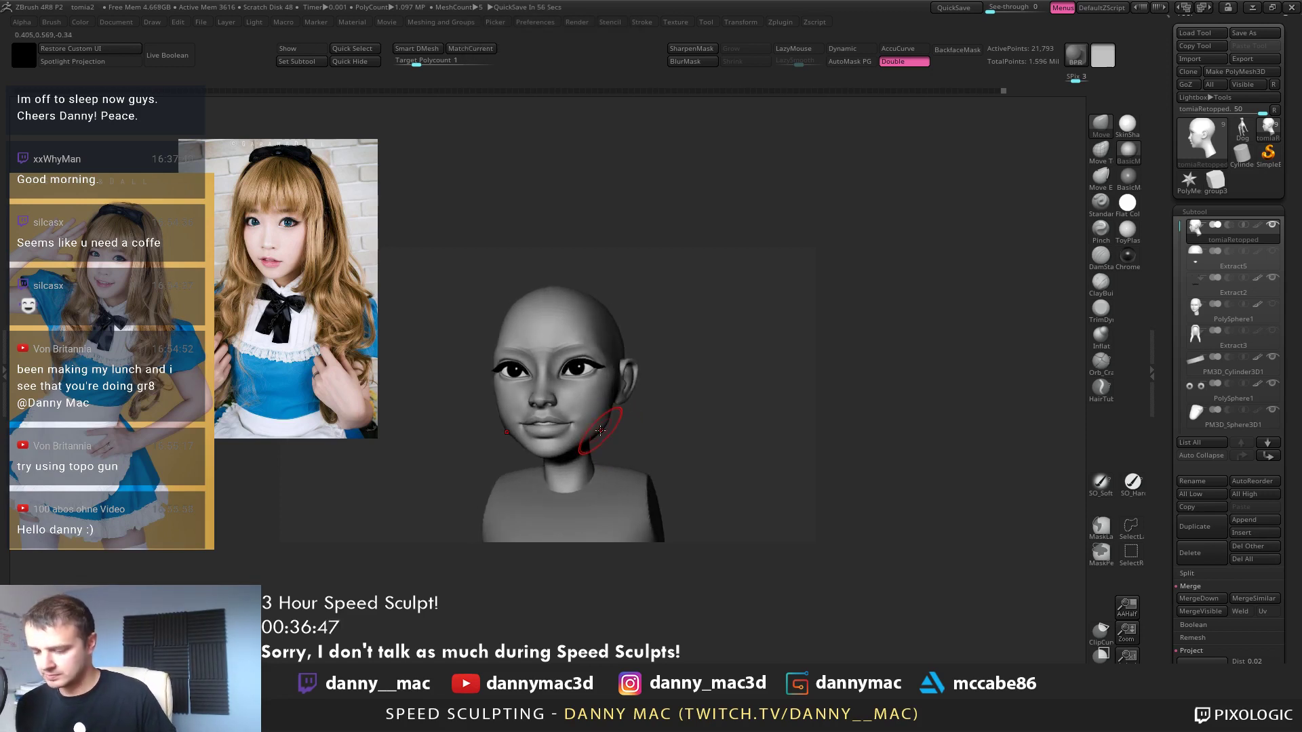
# Select the PolySphere1 eyeballs and reposition them in their sockets with the transform gizmo
pyautogui.keyDown('alt'); pyautogui.click(587, 367); pyautogui.keyUp('alt')
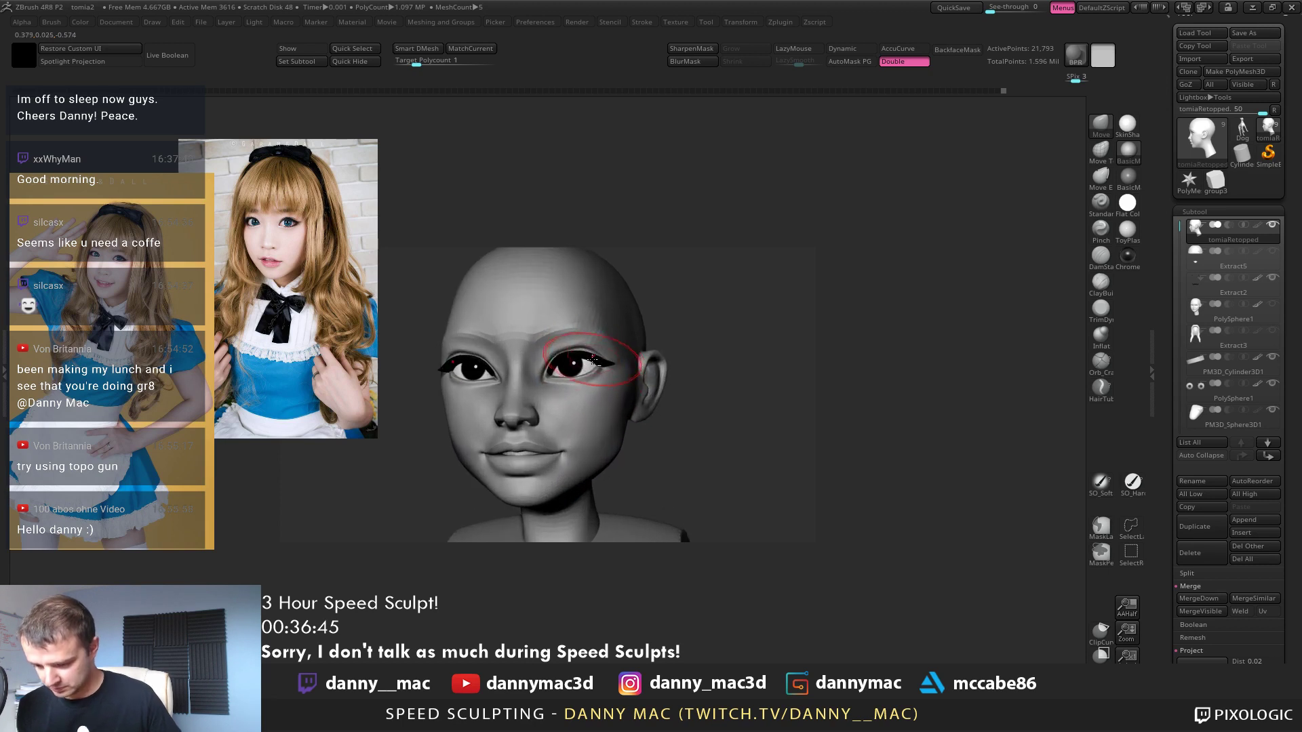
pyautogui.moveTo(587, 367); pyautogui.dragTo(625, 364)
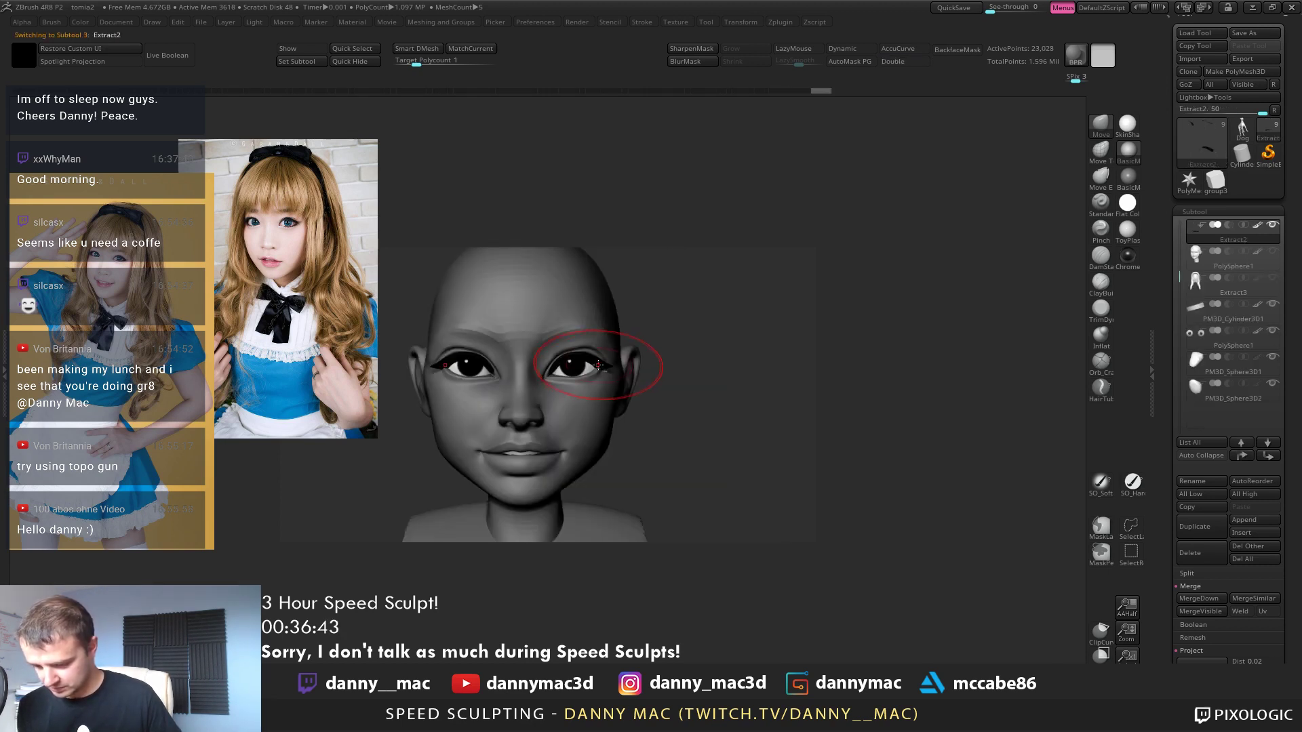
pyautogui.keyDown('alt'); pyautogui.click(604, 348); pyautogui.keyUp('alt')
pyautogui.press('w')
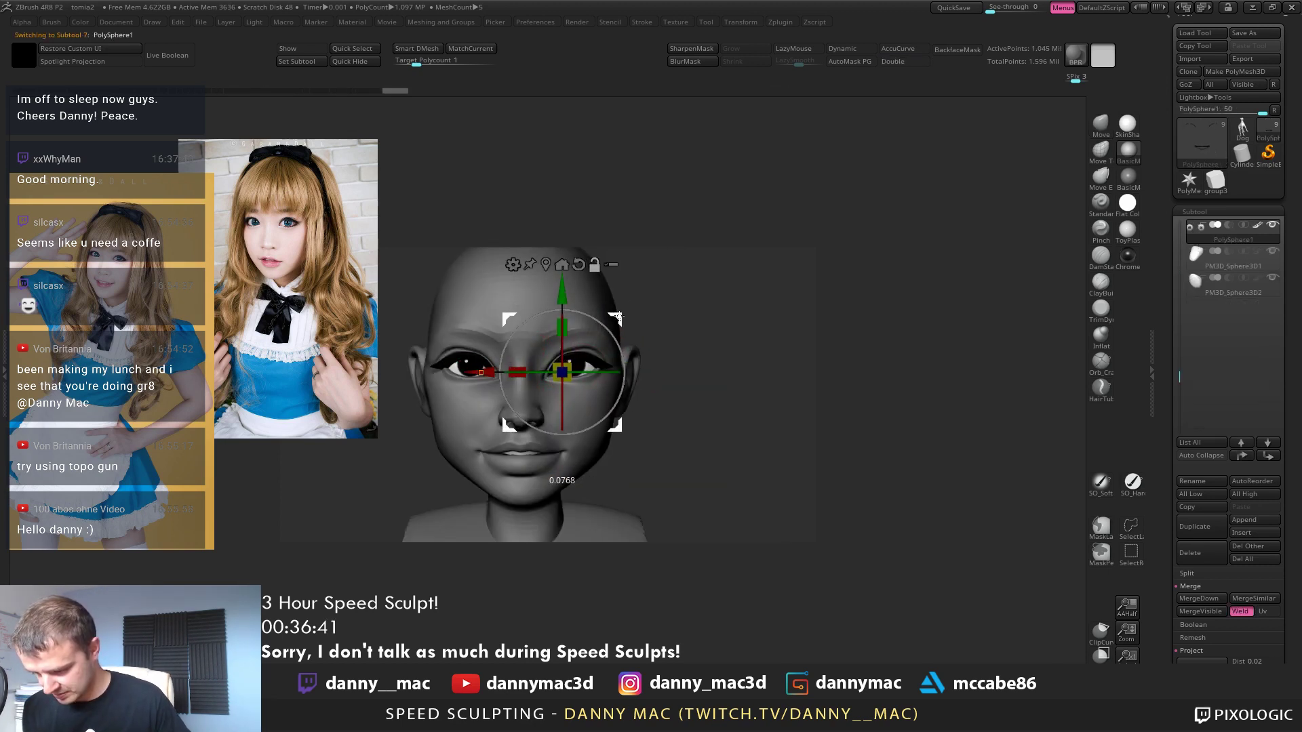
pyautogui.moveTo(575, 364)
pyautogui.mouseDown()
pyautogui.moveTo(594, 339)
pyautogui.moveTo(581, 377)
pyautogui.mouseUp()
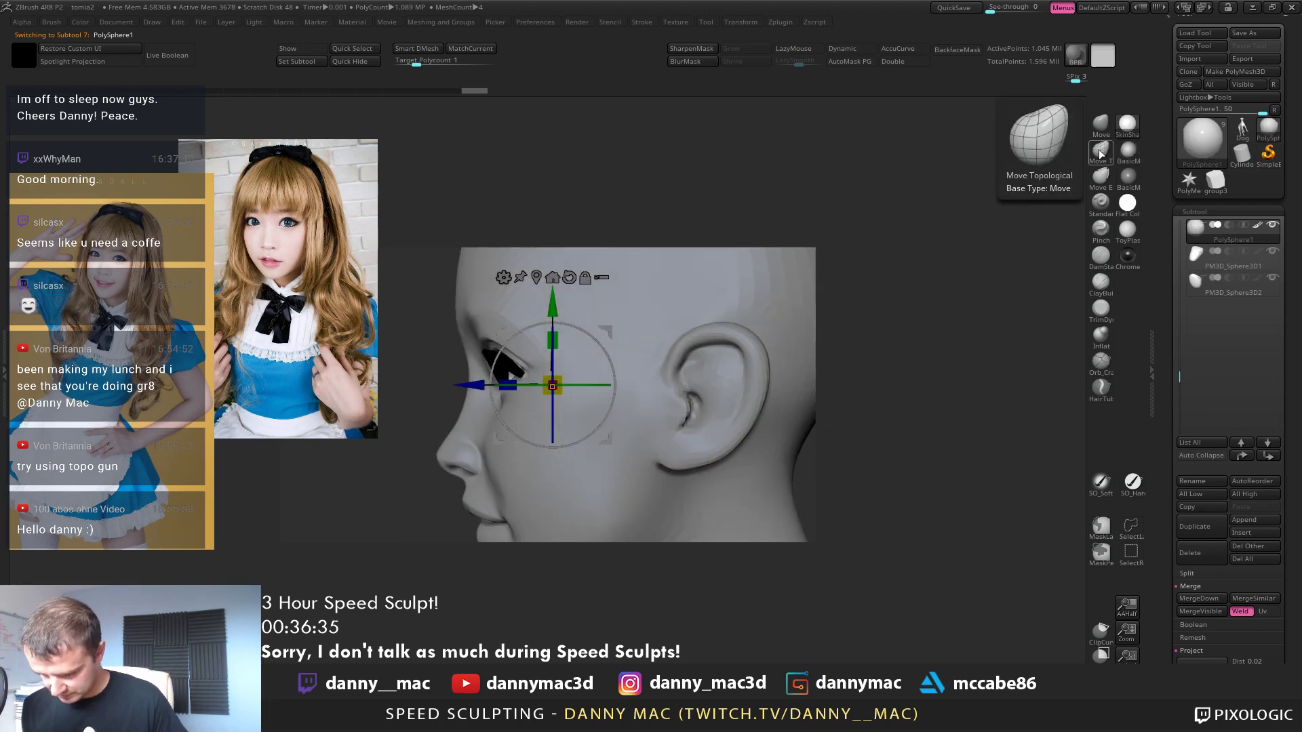
pyautogui.press('q')
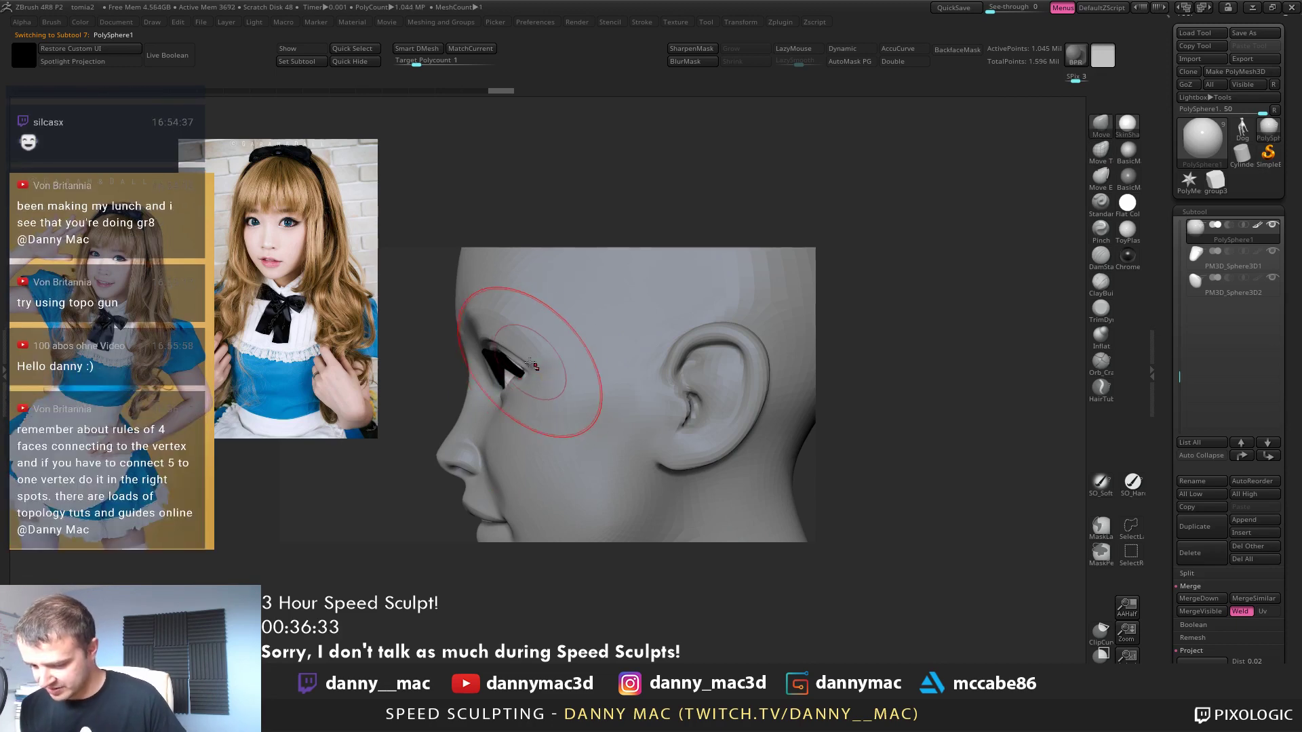
pyautogui.moveTo(532, 364)
pyautogui.mouseDown(button='right')
pyautogui.moveTo(560, 362)
pyautogui.moveTo(531, 376)
pyautogui.mouseUp(button='right')
pyautogui.press('space')
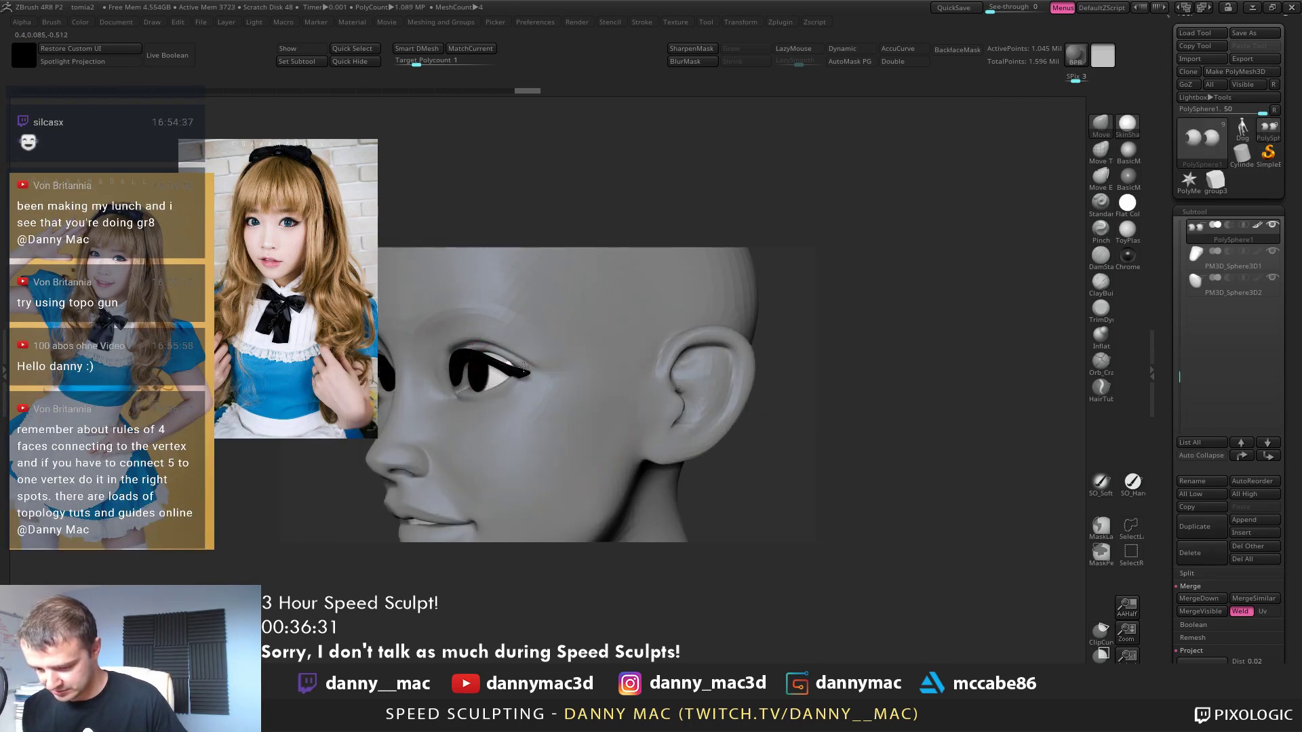
# Hide the Extract2 eyelashes and make the tomiaRetopped head the active subtool
pyautogui.keyDown('alt'); pyautogui.click(518, 353); pyautogui.keyUp('alt')
pyautogui.press('space')
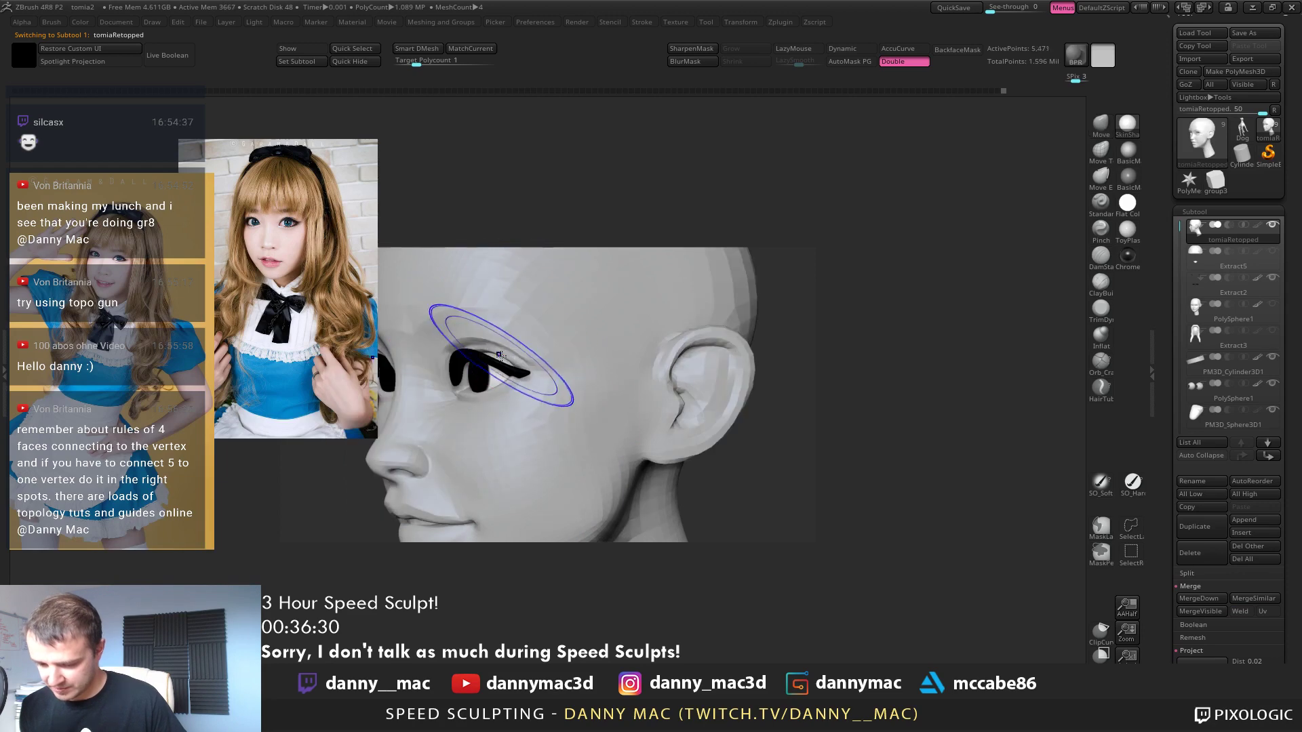
pyautogui.keyDown('alt'); pyautogui.click(495, 360); pyautogui.keyUp('alt')
pyautogui.moveTo(509, 363); pyautogui.dragTo(789, 349, button='right')
pyautogui.click(1265, 291)
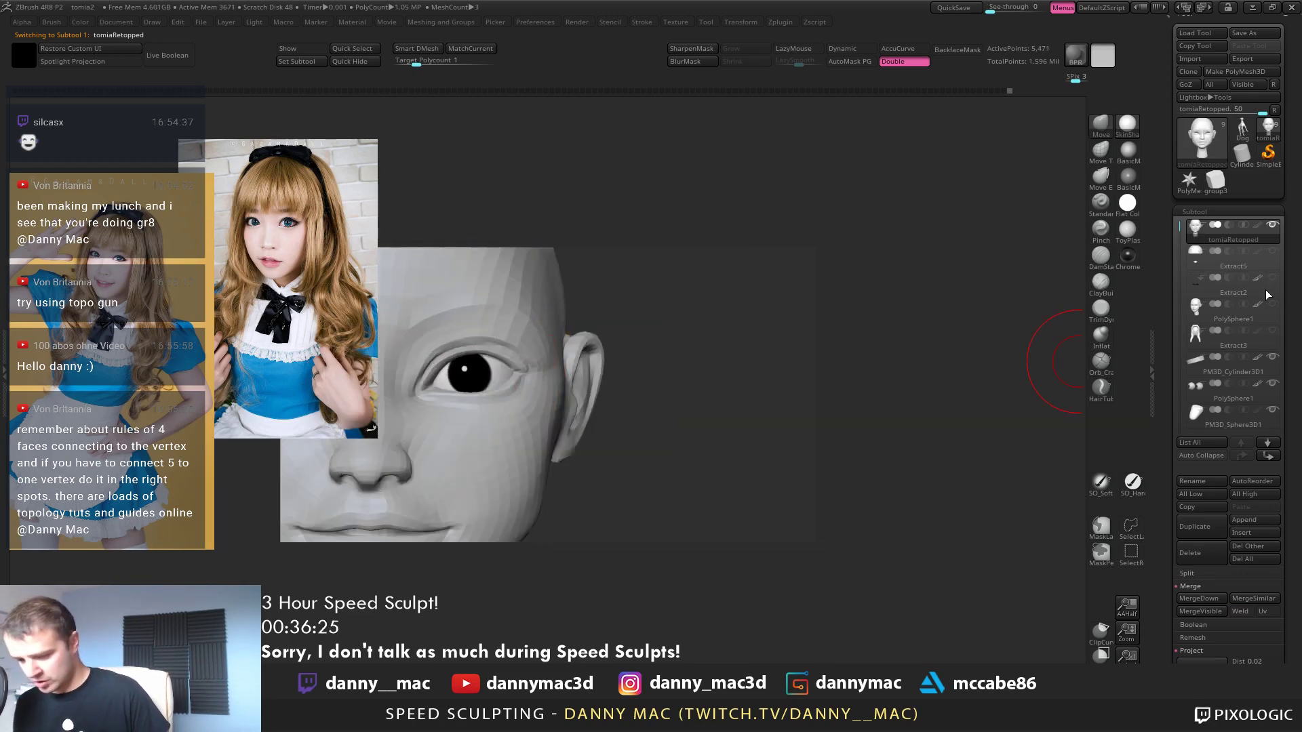
pyautogui.click(1235, 235)
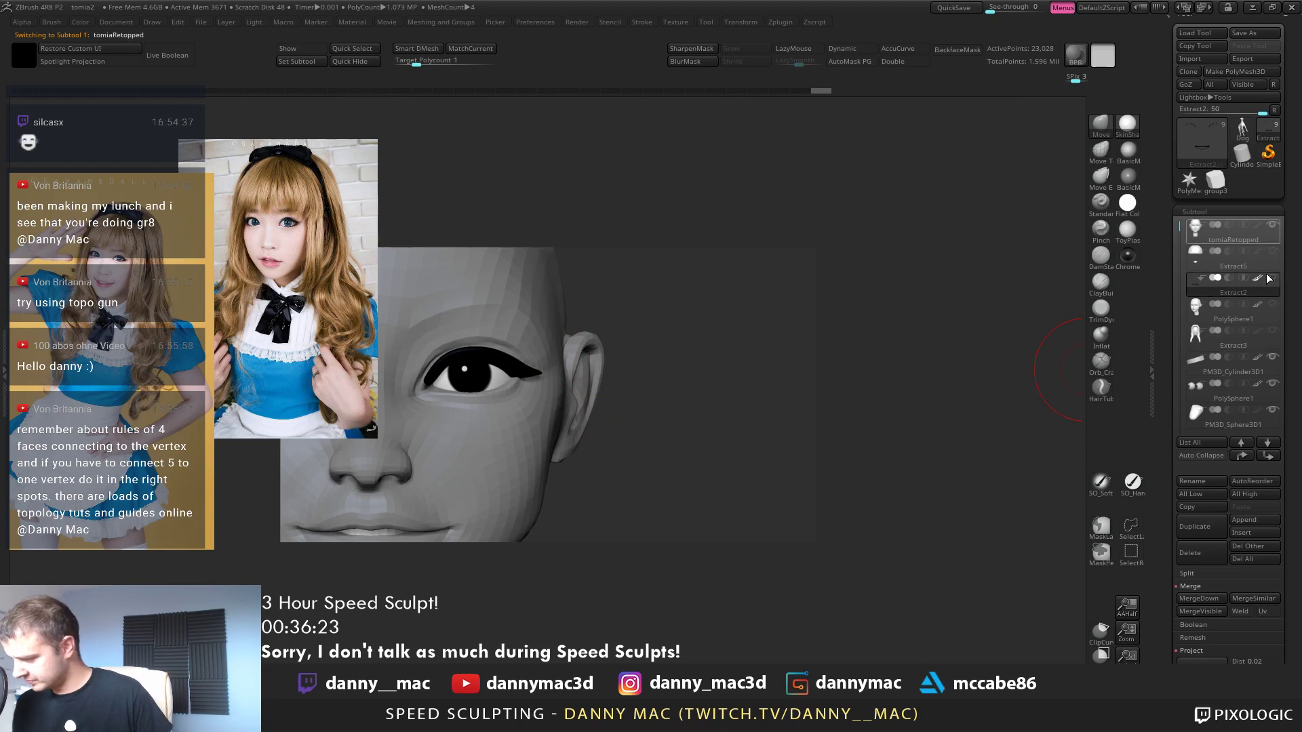
pyautogui.moveTo(568, 384); pyautogui.dragTo(505, 396, button='right')
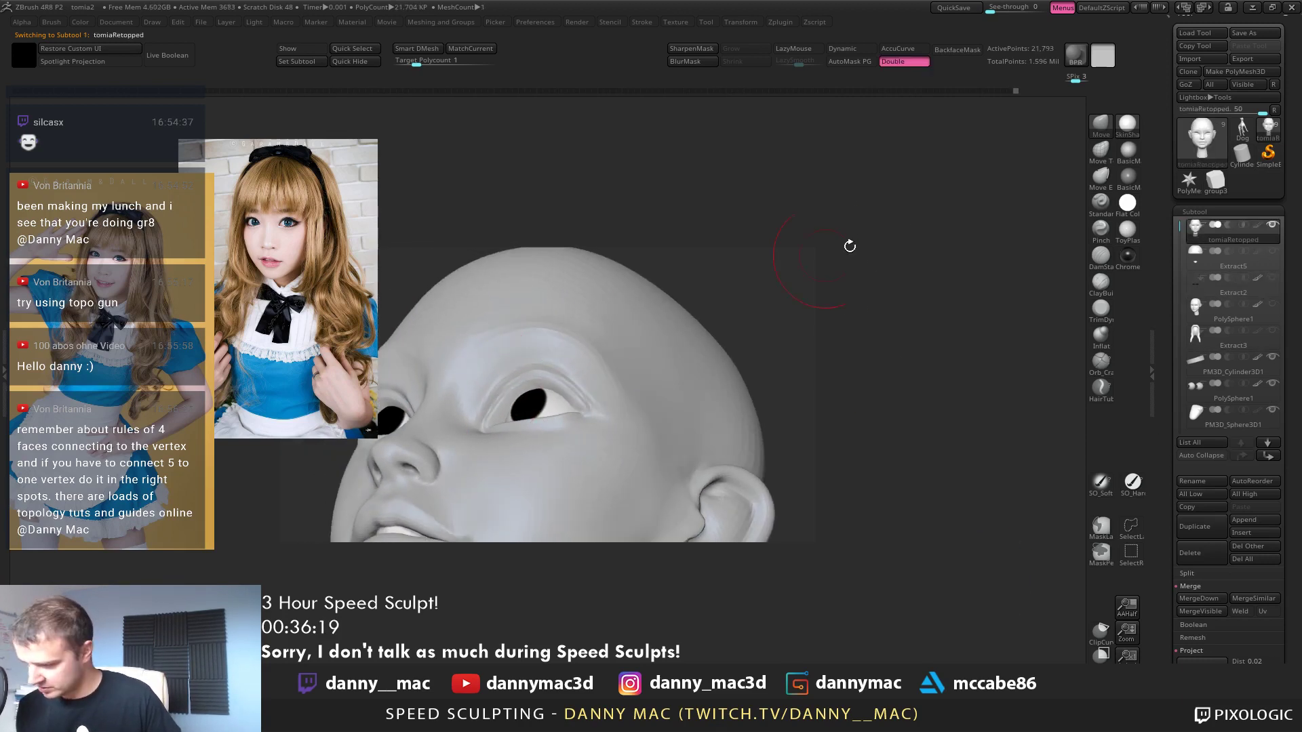
# Switch to the darker basic material and reshape the eyelids around the eyeballs with the Move brush
pyautogui.click(1126, 154)
pyautogui.moveTo(543, 353)
pyautogui.mouseDown(button='right')
pyautogui.moveTo(552, 320)
pyautogui.moveTo(543, 372)
pyautogui.mouseUp(button='right')
pyautogui.press('space')
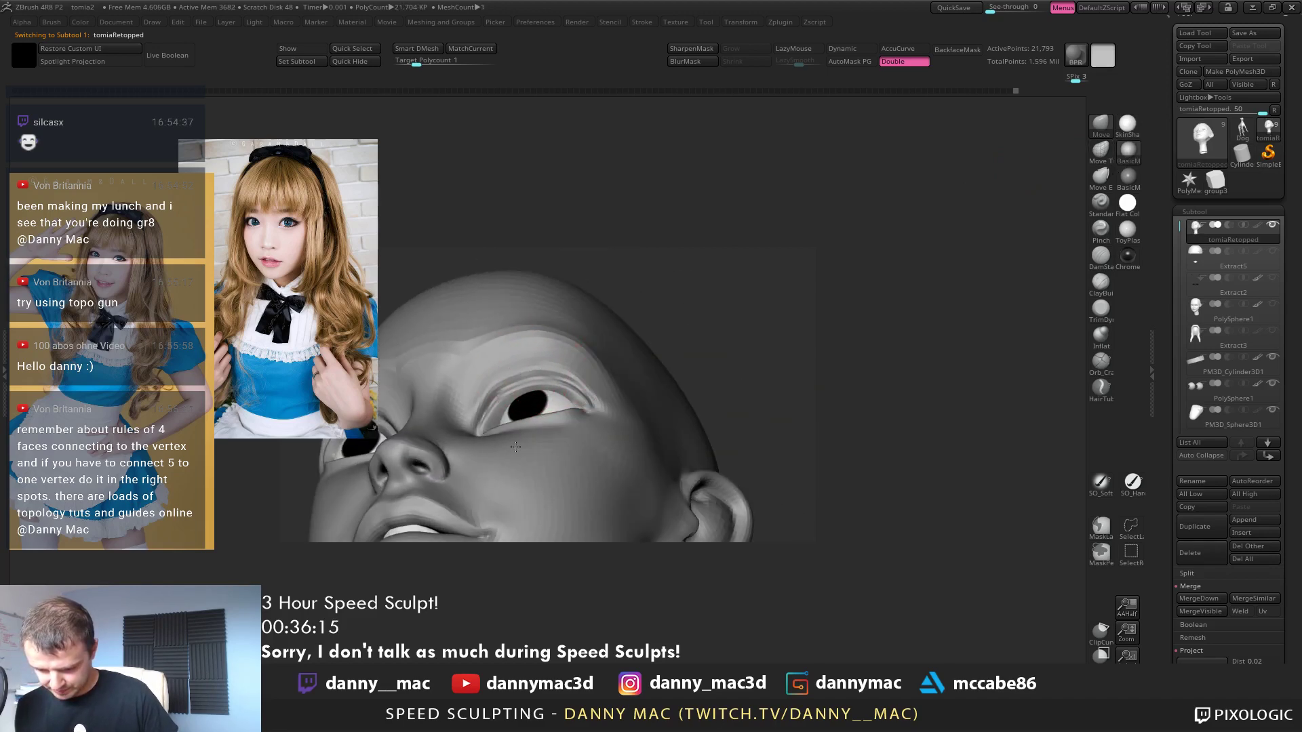
pyautogui.moveTo(516, 447); pyautogui.dragTo(516, 400, button='right')
pyautogui.press('space')
pyautogui.press('d')
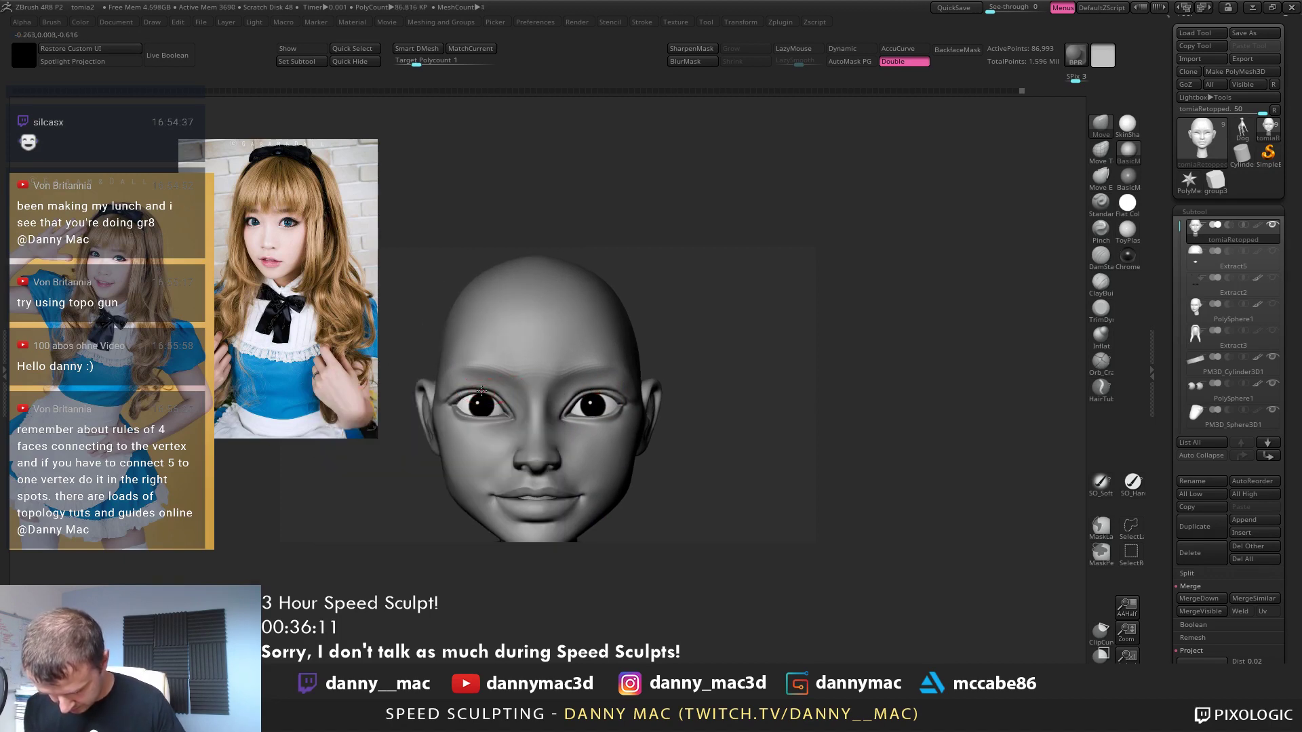
pyautogui.press('ctrl')
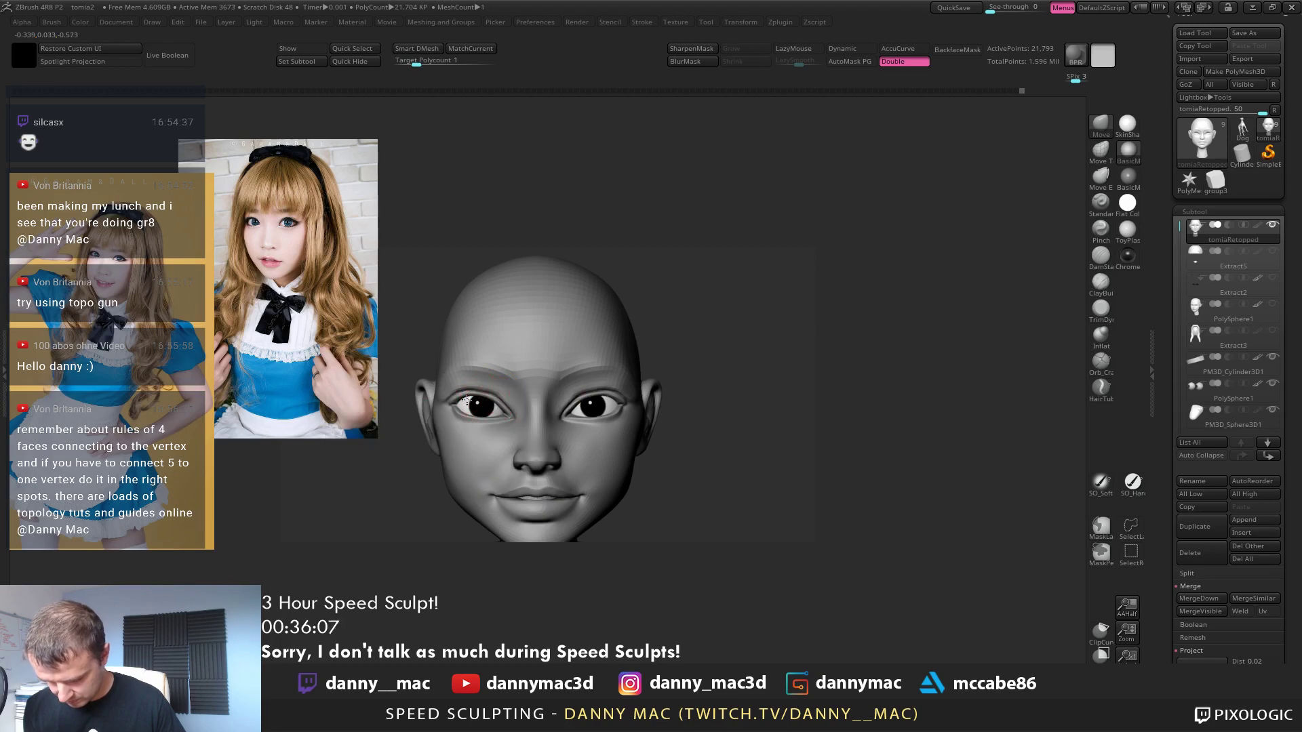
pyautogui.press('space')
# Select the PolySphere1 eyeballs, adjust their placement in the sockets with the transform gizmo and switch to the SkinShade material
pyautogui.moveTo(503, 385)
pyautogui.keyDown('ctrl'); pyautogui.mouseDown(button='right')
pyautogui.moveTo(505, 352)
pyautogui.moveTo(600, 384)
pyautogui.moveTo(527, 394)
pyautogui.moveTo(546, 302)
pyautogui.moveTo(538, 364)
pyautogui.moveTo(583, 403)
pyautogui.moveTo(599, 372)
pyautogui.mouseUp(button='right'); pyautogui.keyUp('ctrl')
pyautogui.keyDown('alt'); pyautogui.click(591, 370); pyautogui.keyUp('alt')
pyautogui.press('w')
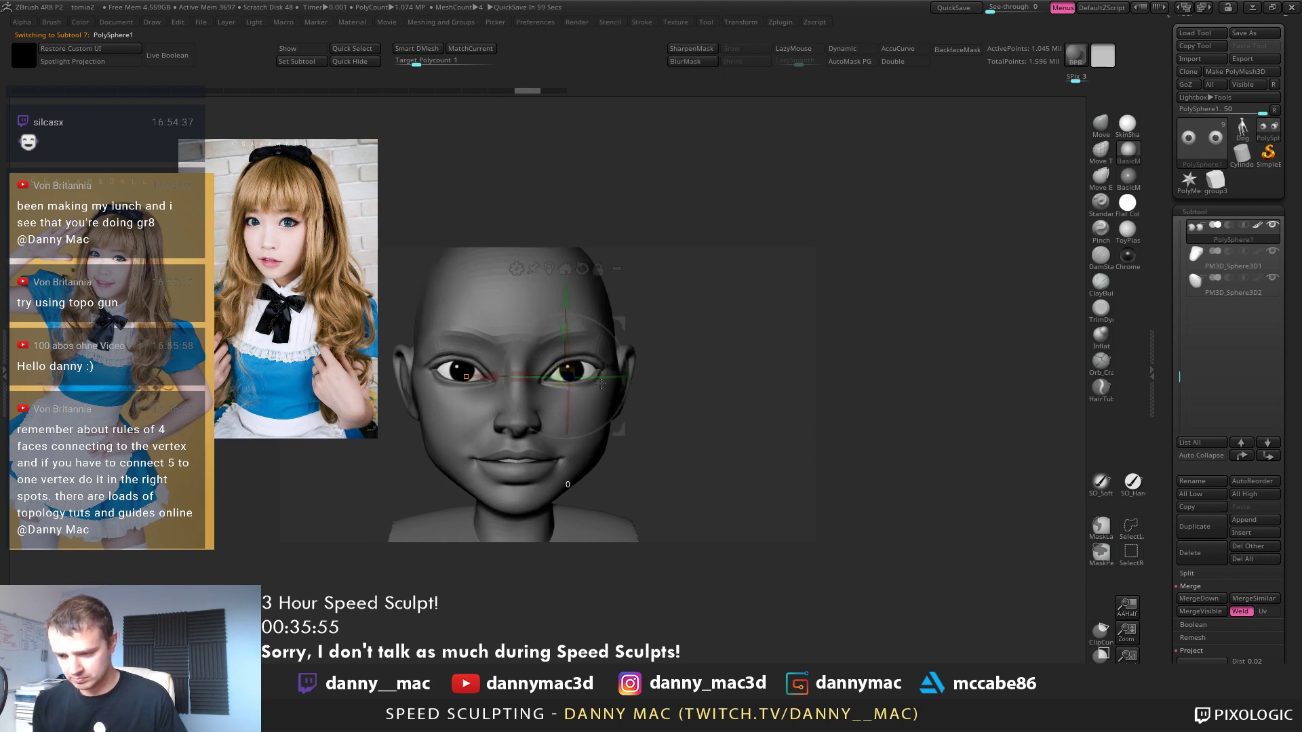
pyautogui.press('q')
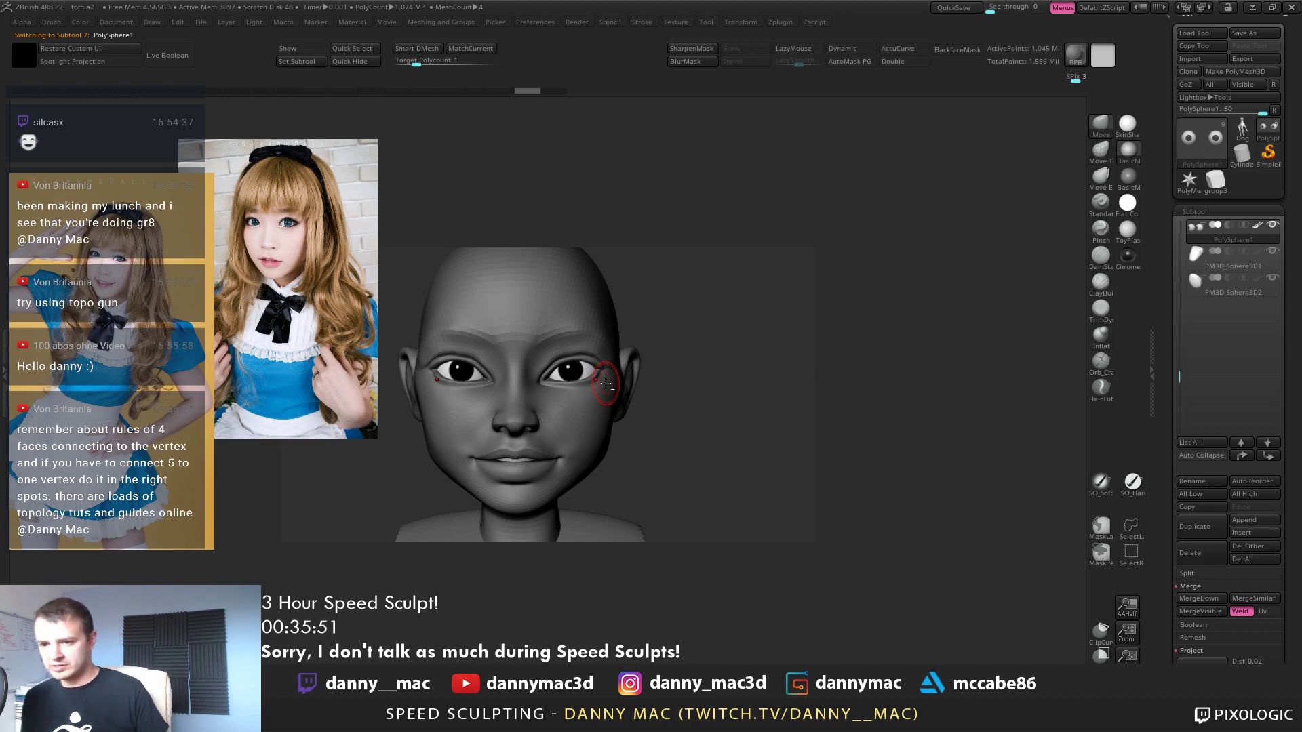
pyautogui.press('w')
pyautogui.keyDown('alt'); pyautogui.moveTo(620, 324); pyautogui.dragTo(682, 311, button='right'); pyautogui.keyUp('alt')
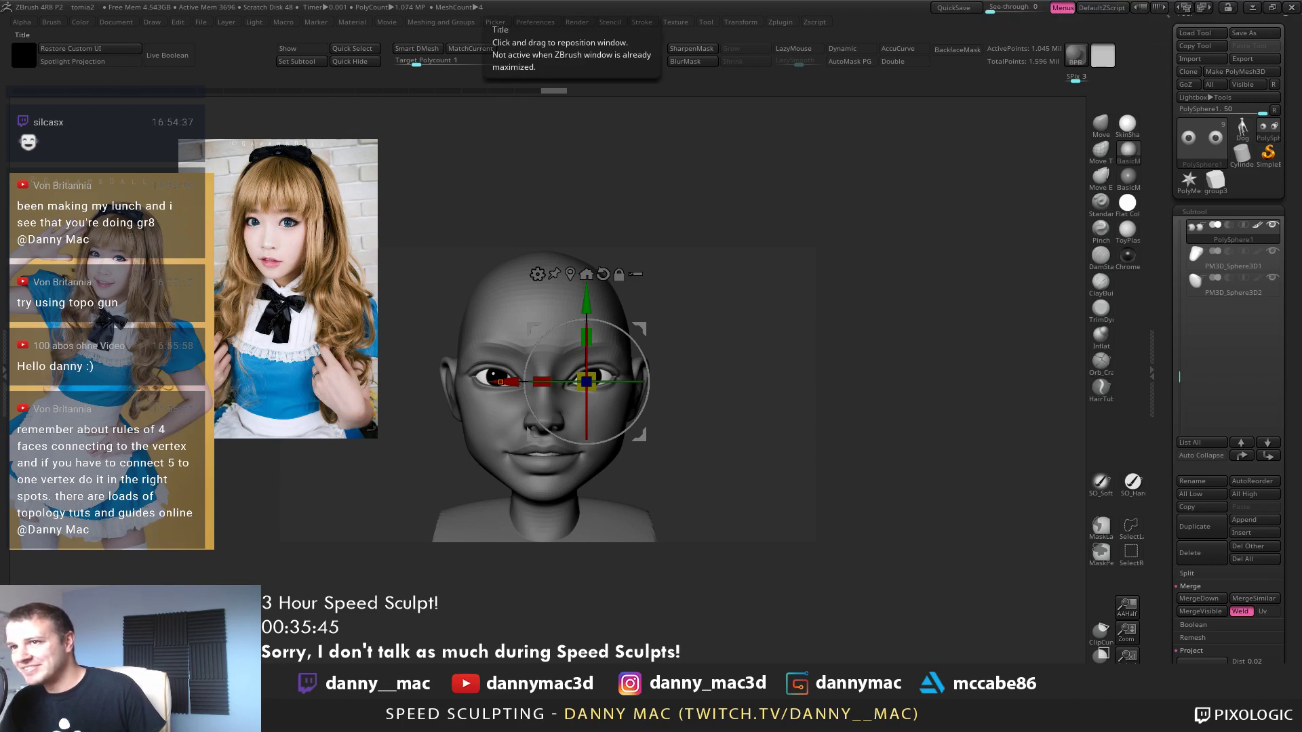
pyautogui.moveTo(705, 369); pyautogui.dragTo(592, 377, button='right')
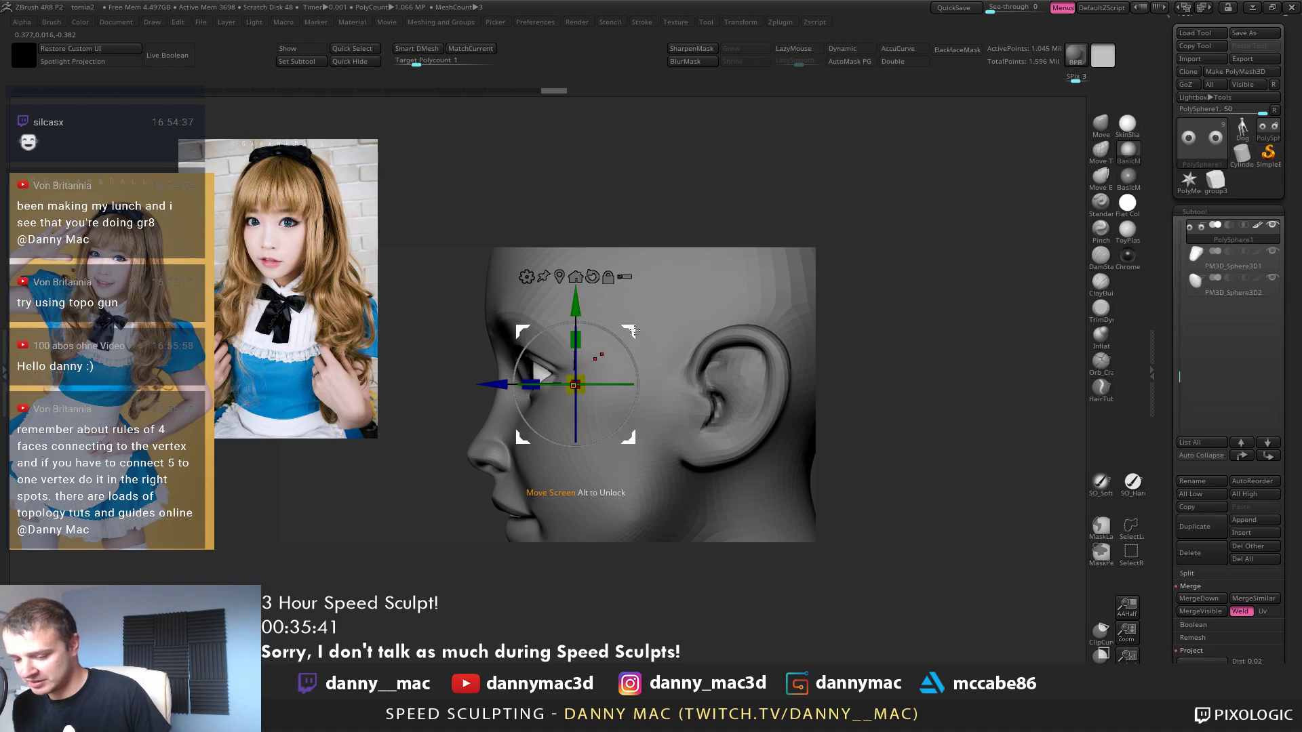
pyautogui.click(1127, 122)
pyautogui.moveTo(632, 327); pyautogui.dragTo(632, 326)
pyautogui.moveTo(637, 324)
pyautogui.mouseDown(button='right')
pyautogui.moveTo(780, 300)
pyautogui.moveTo(760, 258)
pyautogui.mouseUp(button='right')
# Make the tomiaRetopped head active and refine the cheek and mouth area at lower subdivision levels before stepping back up
pyautogui.press('q')
pyautogui.moveTo(611, 405)
pyautogui.keyDown('alt'); pyautogui.mouseDown(button='right')
pyautogui.moveTo(627, 392)
pyautogui.moveTo(637, 413)
pyautogui.moveTo(610, 413)
pyautogui.moveTo(644, 428)
pyautogui.moveTo(611, 430)
pyautogui.moveTo(633, 337)
pyautogui.mouseUp(button='right'); pyautogui.keyUp('alt')
pyautogui.keyDown('alt'); pyautogui.click(621, 414); pyautogui.keyUp('alt')
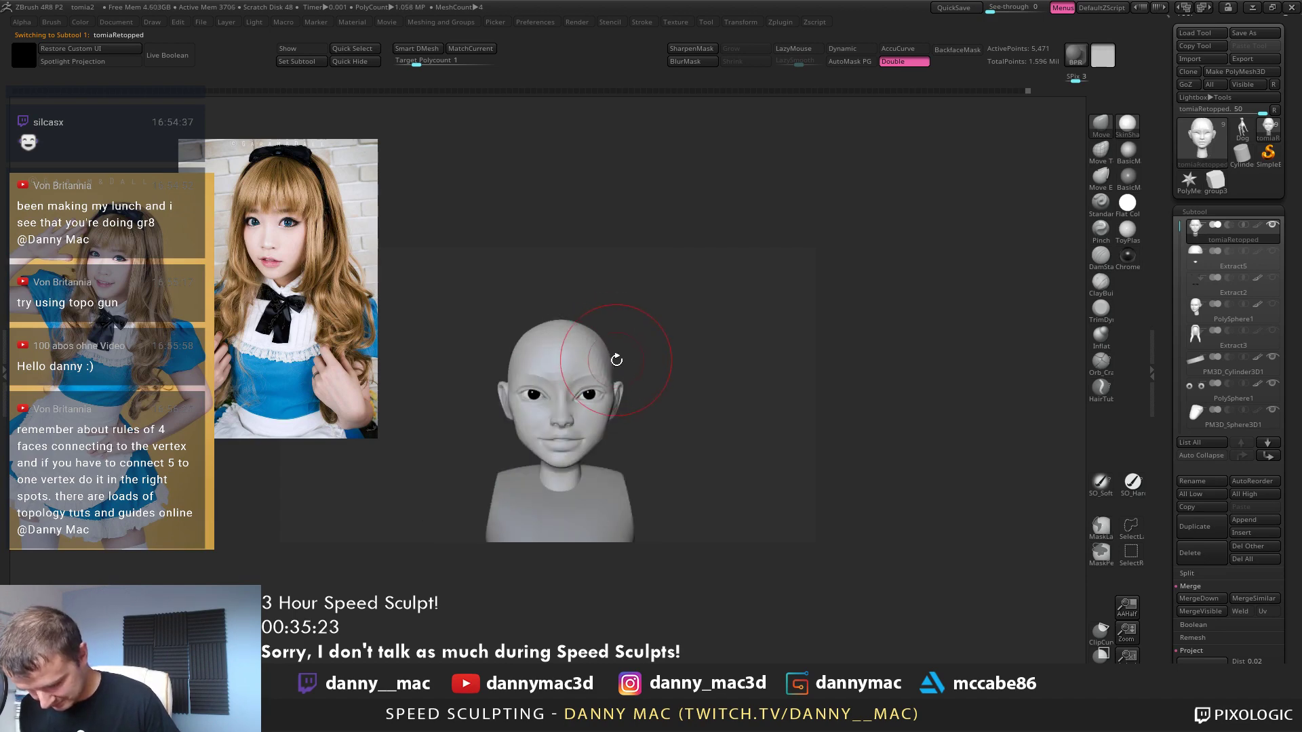
pyautogui.press('space')
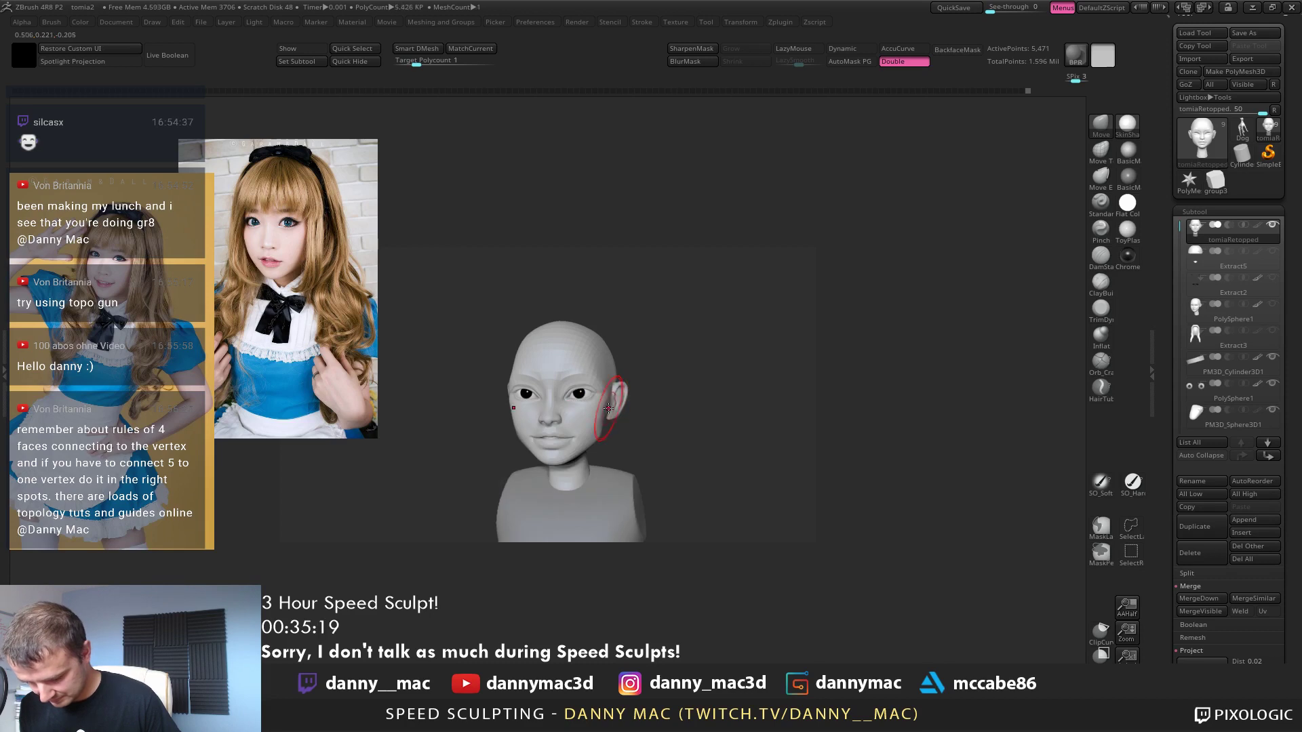
pyautogui.moveTo(599, 432); pyautogui.dragTo(627, 434, button='right')
pyautogui.moveTo(628, 434)
pyautogui.keyDown('ctrl'); pyautogui.mouseDown(button='right')
pyautogui.moveTo(627, 468)
pyautogui.moveTo(625, 451)
pyautogui.mouseUp(button='right'); pyautogui.keyUp('ctrl')
pyautogui.hotkey('shift', 'd')
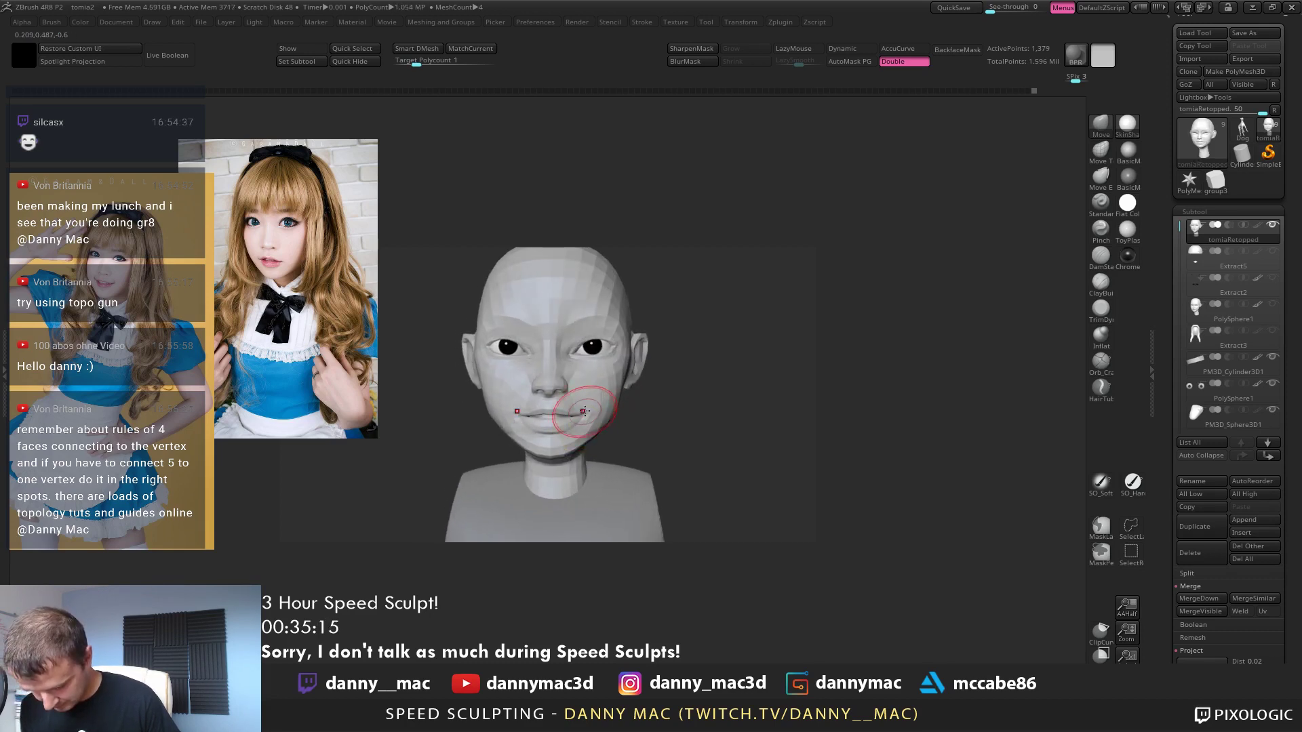
pyautogui.press('d')
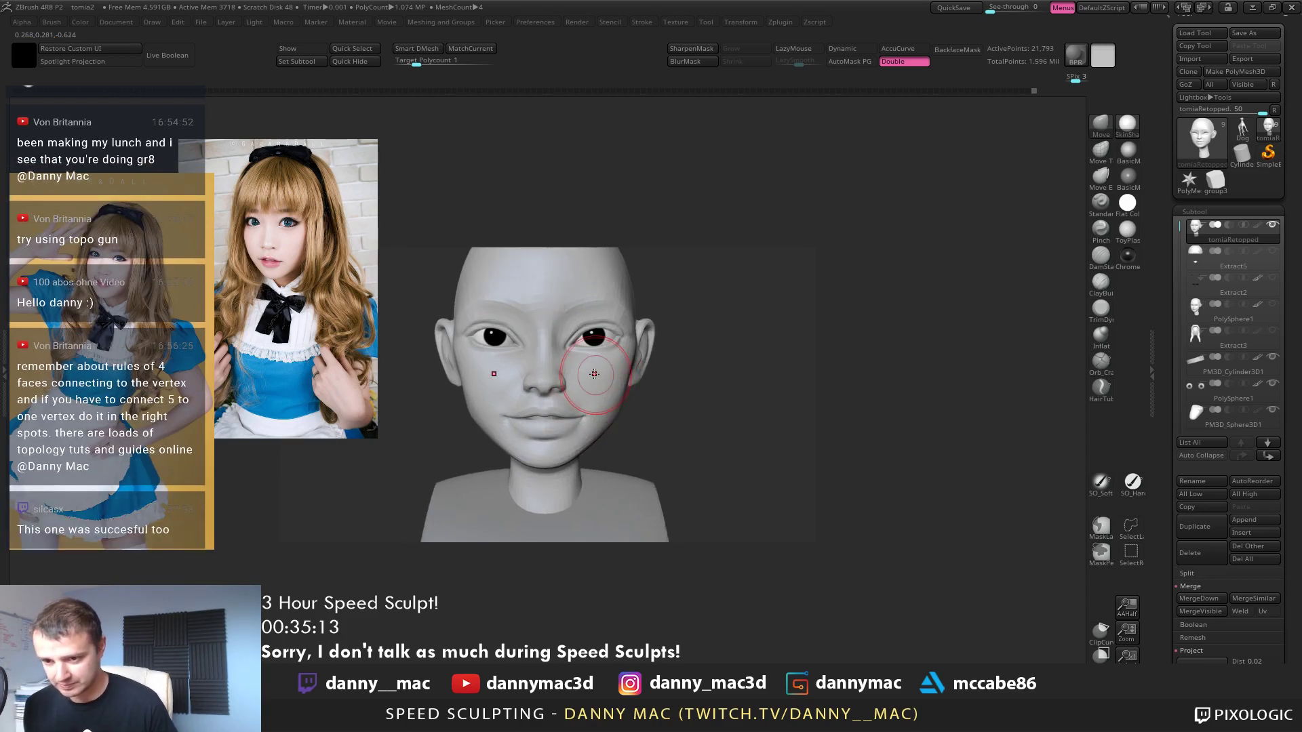
pyautogui.moveTo(594, 374)
pyautogui.keyDown('alt'); pyautogui.mouseDown(button='right')
pyautogui.moveTo(625, 336)
pyautogui.moveTo(655, 392)
pyautogui.moveTo(672, 320)
pyautogui.mouseUp(button='right'); pyautogui.keyUp('alt')
pyautogui.press('d')
# Switch to the darker basic material and refine the upper eyelids and the area around the eyes
pyautogui.click(1129, 150)
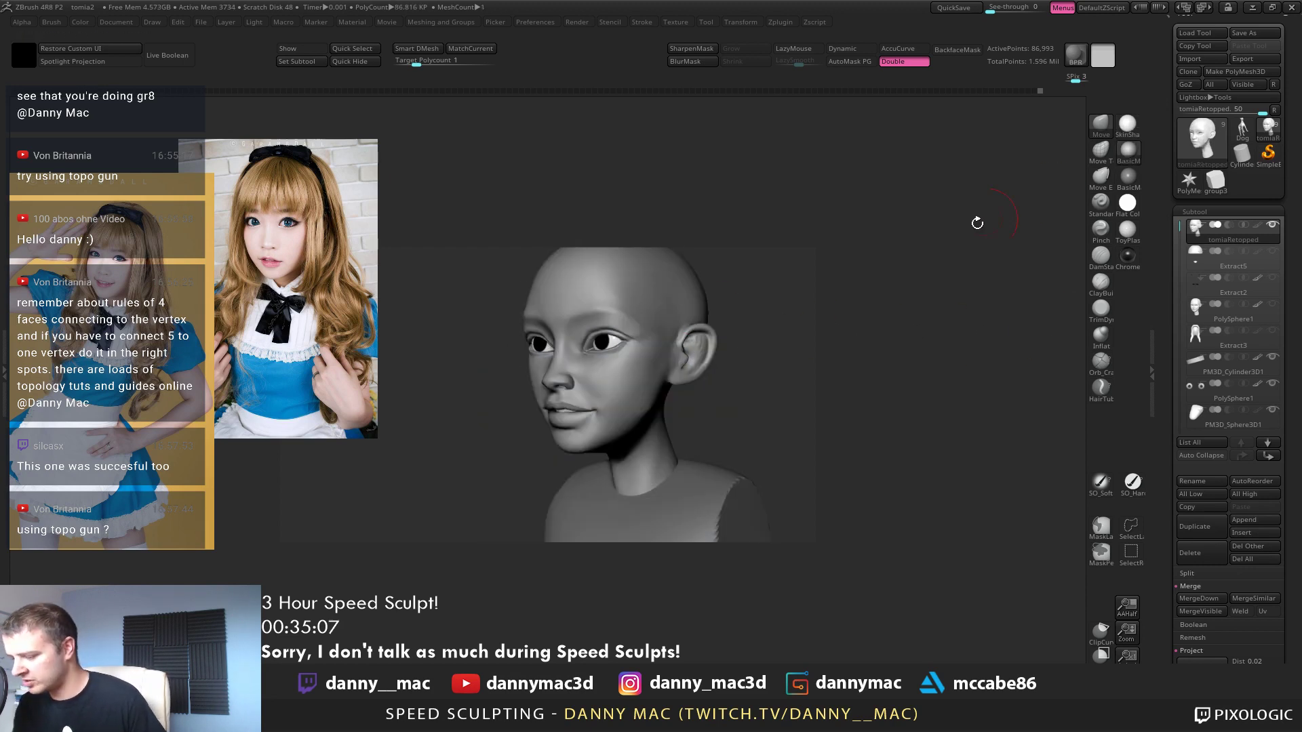
pyautogui.moveTo(651, 315)
pyautogui.mouseDown(button='right')
pyautogui.moveTo(639, 300)
pyautogui.moveTo(624, 323)
pyautogui.moveTo(583, 332)
pyautogui.moveTo(634, 334)
pyautogui.moveTo(596, 314)
pyautogui.moveTo(608, 323)
pyautogui.moveTo(595, 334)
pyautogui.moveTo(619, 325)
pyautogui.moveTo(597, 325)
pyautogui.moveTo(631, 349)
pyautogui.mouseUp(button='right')
pyautogui.rightClick(602, 333)
pyautogui.hotkey('shift', 'd')
pyautogui.press('d')
pyautogui.press('space')
pyautogui.press('space')
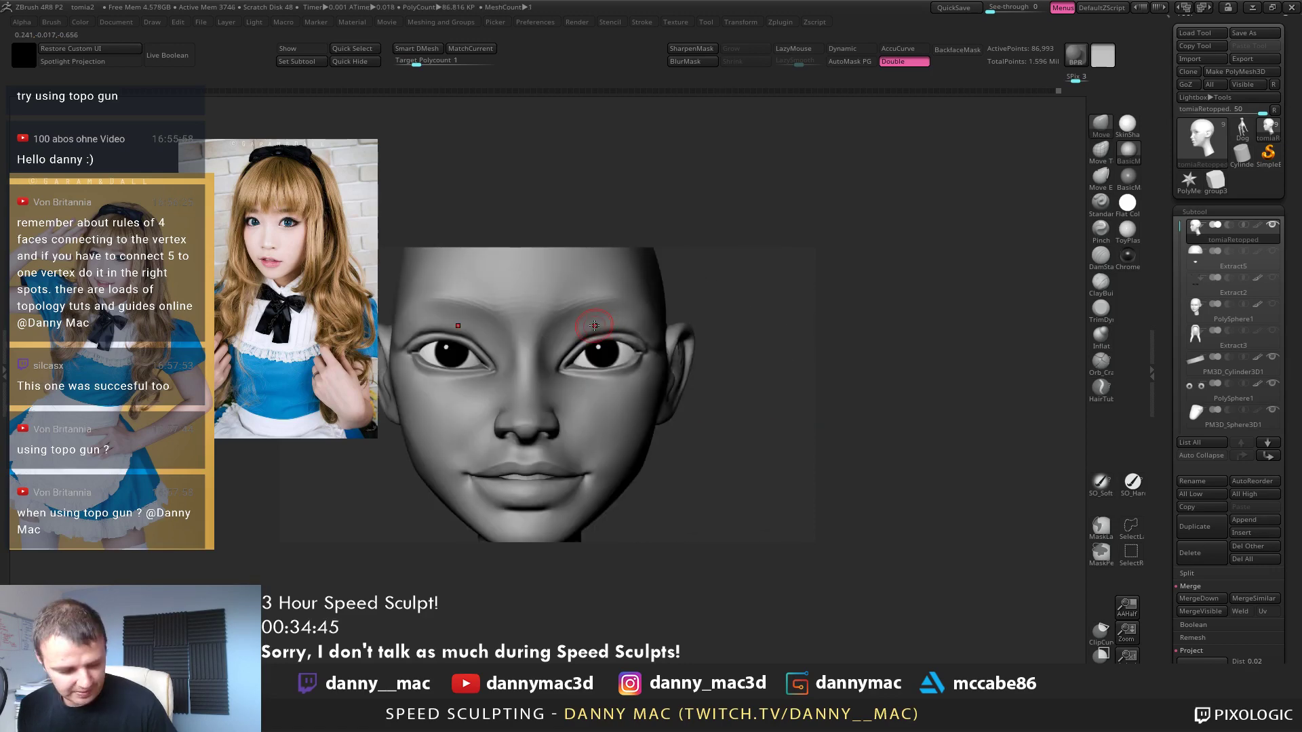
# Reshape the upper lids and brow area with the Move brush, then raise the head's subdivision level
pyautogui.press('b')
pyautogui.press('m')
pyautogui.press('v')
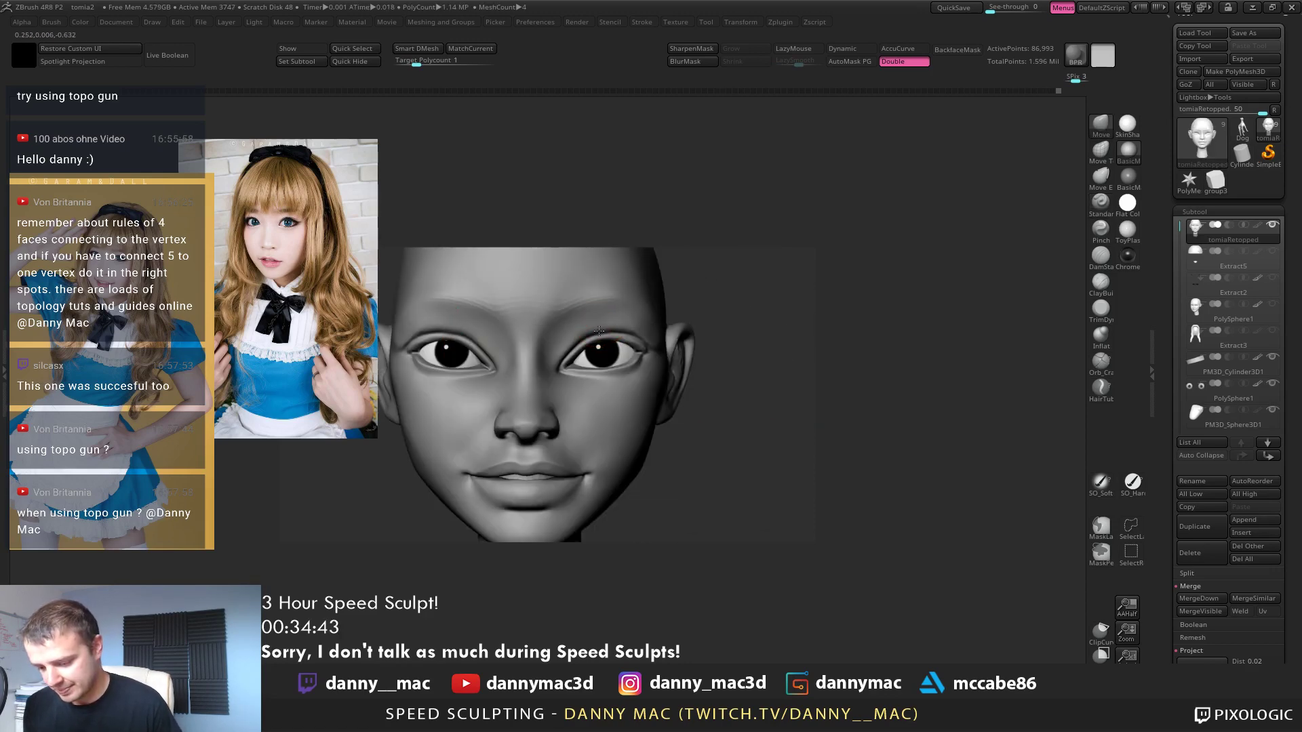
pyautogui.keyDown('alt'); pyautogui.moveTo(576, 337); pyautogui.dragTo(652, 348, button='right'); pyautogui.keyUp('alt')
pyautogui.hotkey('shift', 'd')
pyautogui.press('d')
pyautogui.press('d')
pyautogui.press('f')
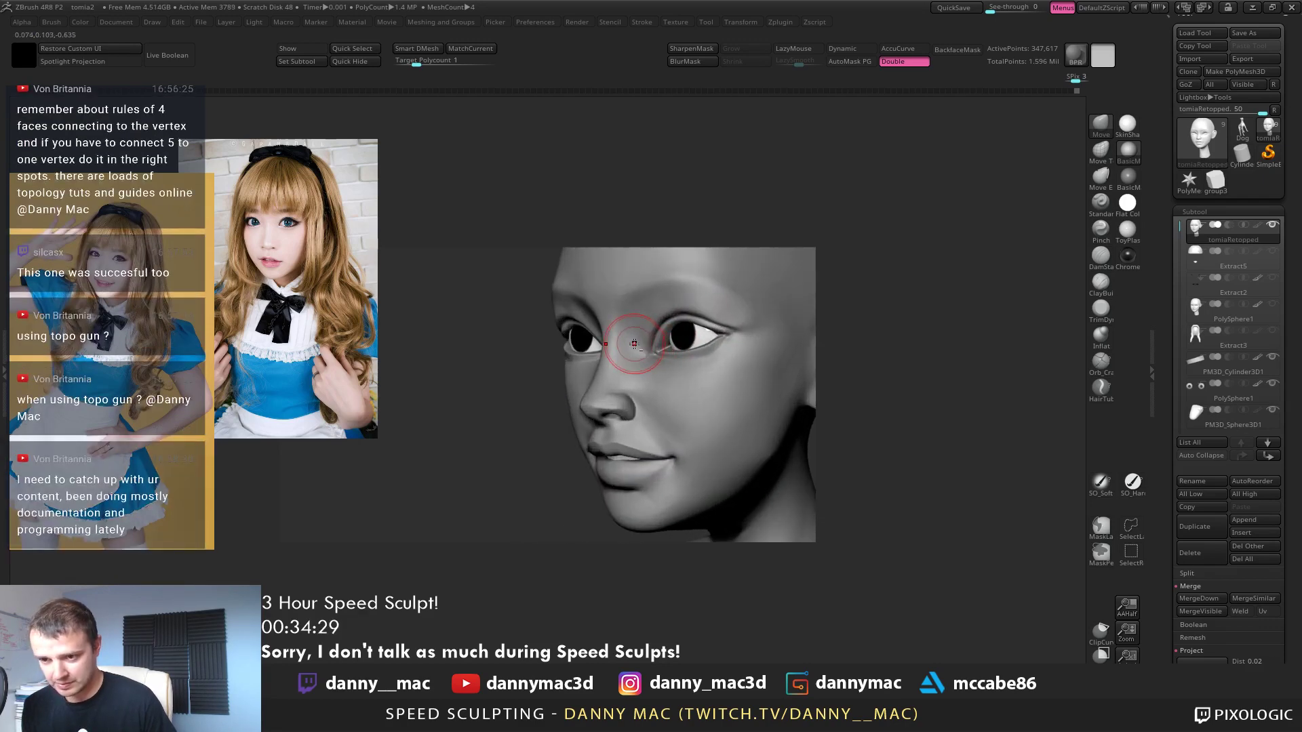
# Reshape the lower eyelids and inner eye corners from side and low angles on the head's coarser subdivision levels
pyautogui.moveTo(634, 343)
pyautogui.mouseDown(button='right')
pyautogui.moveTo(661, 339)
pyautogui.moveTo(641, 355)
pyautogui.moveTo(672, 347)
pyautogui.mouseUp(button='right')
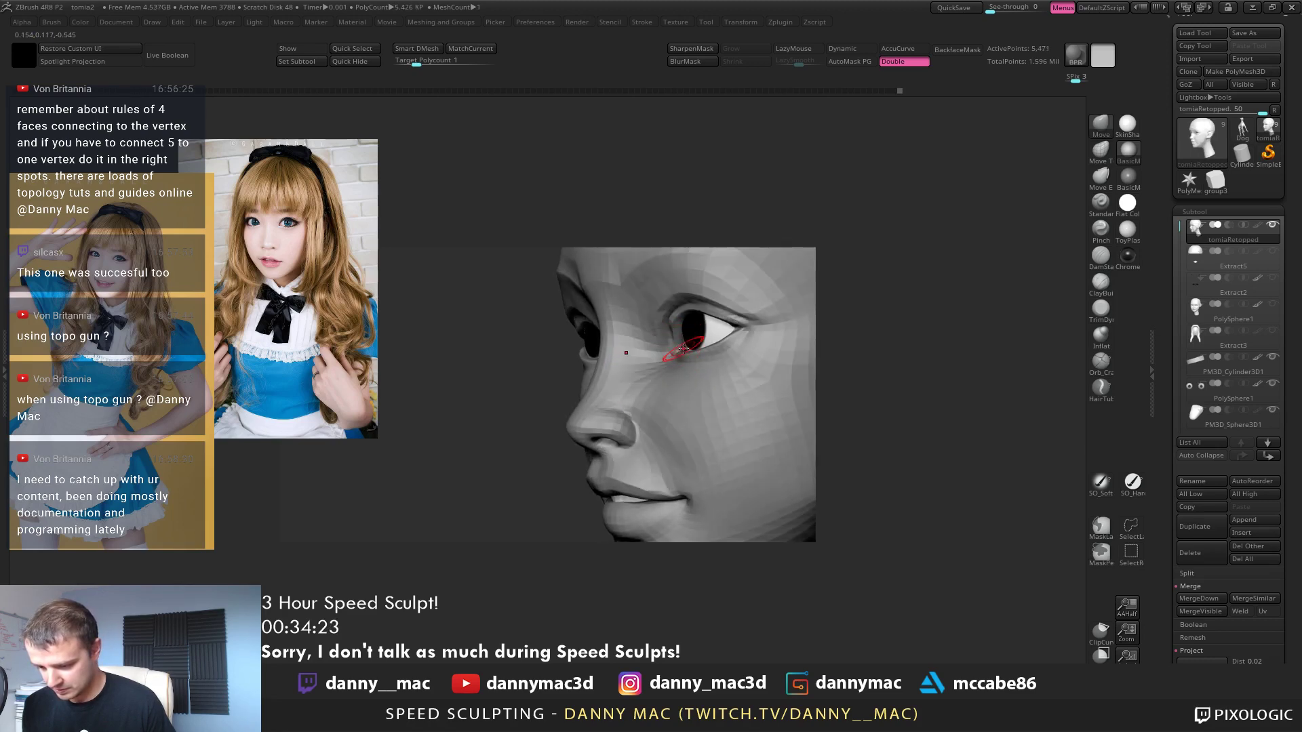
pyautogui.moveTo(684, 348); pyautogui.dragTo(722, 334, button='right')
pyautogui.press('space')
pyautogui.moveTo(722, 335); pyautogui.dragTo(751, 354)
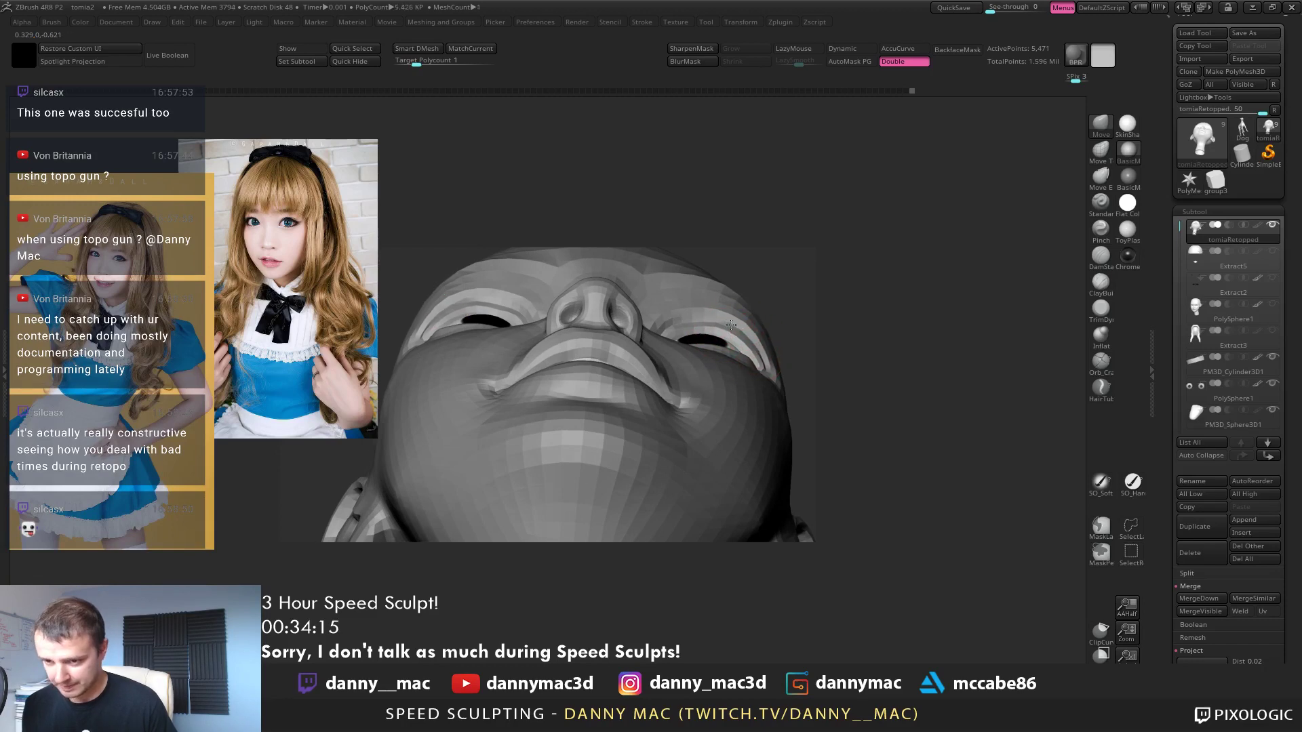
pyautogui.moveTo(752, 358); pyautogui.dragTo(747, 388, button='right')
pyautogui.moveTo(702, 331); pyautogui.dragTo(694, 323)
pyautogui.press('d')
pyautogui.moveTo(678, 333)
pyautogui.mouseDown(button='right')
pyautogui.moveTo(682, 366)
pyautogui.moveTo(678, 352)
pyautogui.moveTo(637, 405)
pyautogui.moveTo(667, 342)
pyautogui.mouseUp(button='right')
pyautogui.press('space')
pyautogui.press('space')
pyautogui.moveTo(667, 342); pyautogui.dragTo(669, 341)
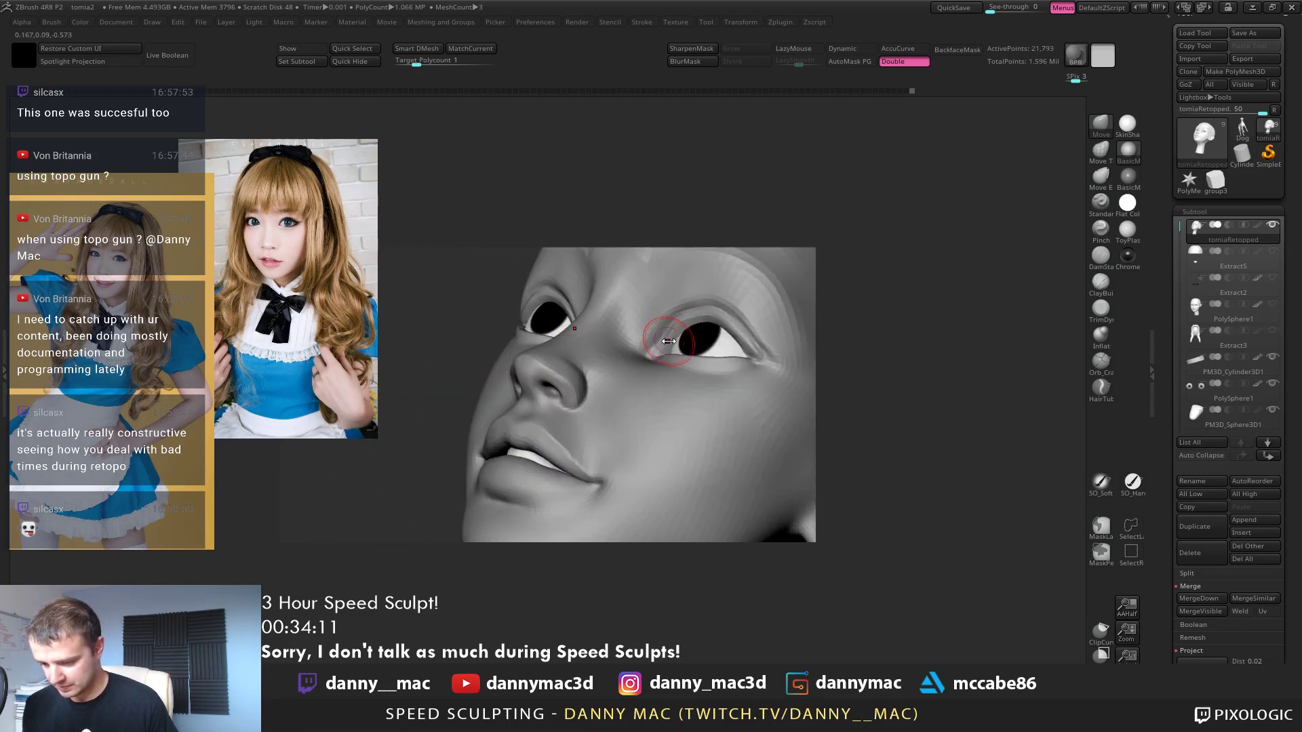
# Sharpen the inner eye corners and eyelid creases using the DamStandard brush with LazyMouse on
pyautogui.press('space')
pyautogui.moveTo(662, 316); pyautogui.dragTo(655, 341, button='right')
pyautogui.press('l')
pyautogui.press('space')
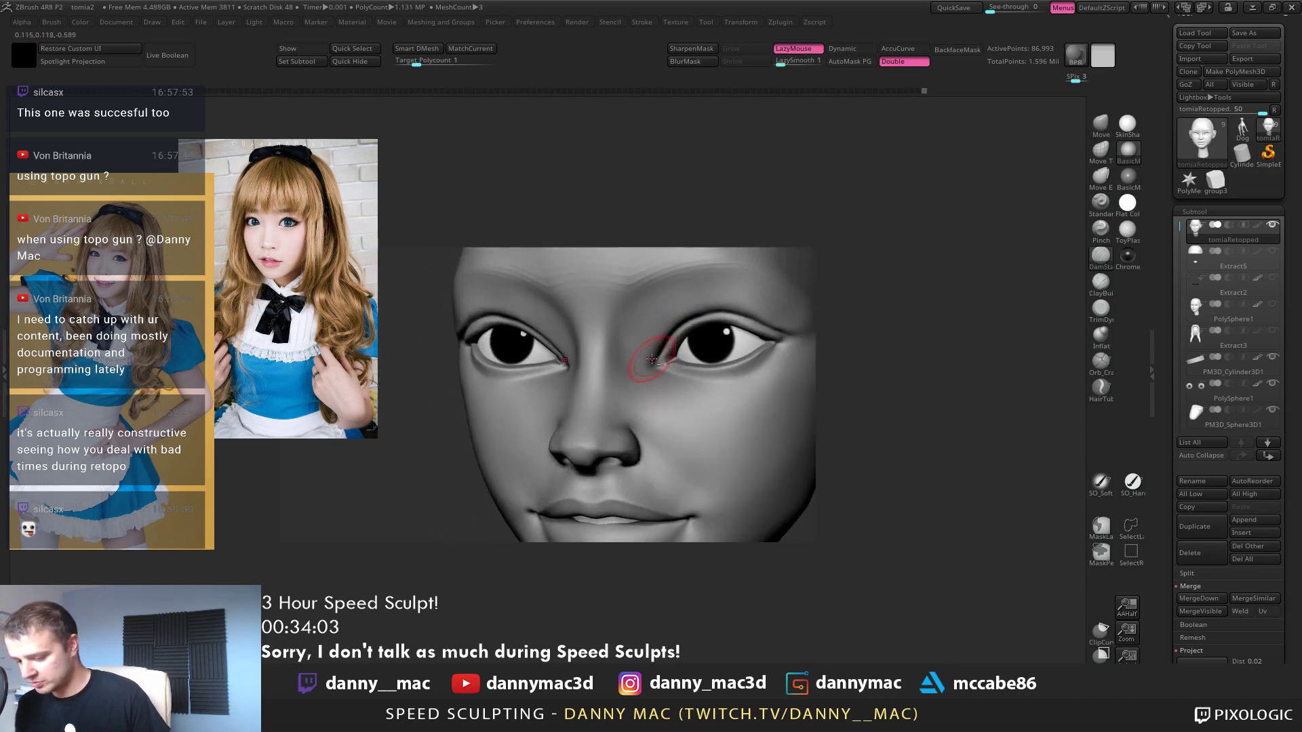
pyautogui.moveTo(665, 308); pyautogui.dragTo(736, 314, button='right')
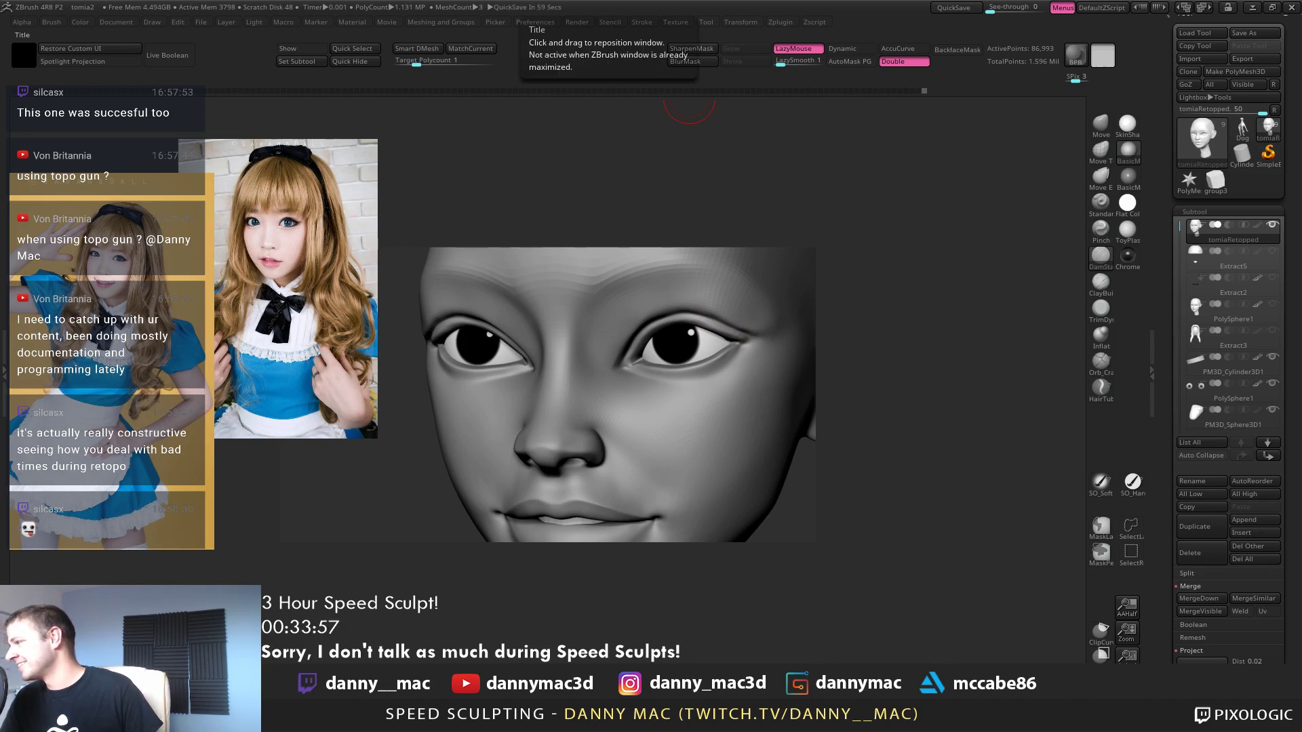
pyautogui.moveTo(691, 315); pyautogui.dragTo(657, 315, button='right')
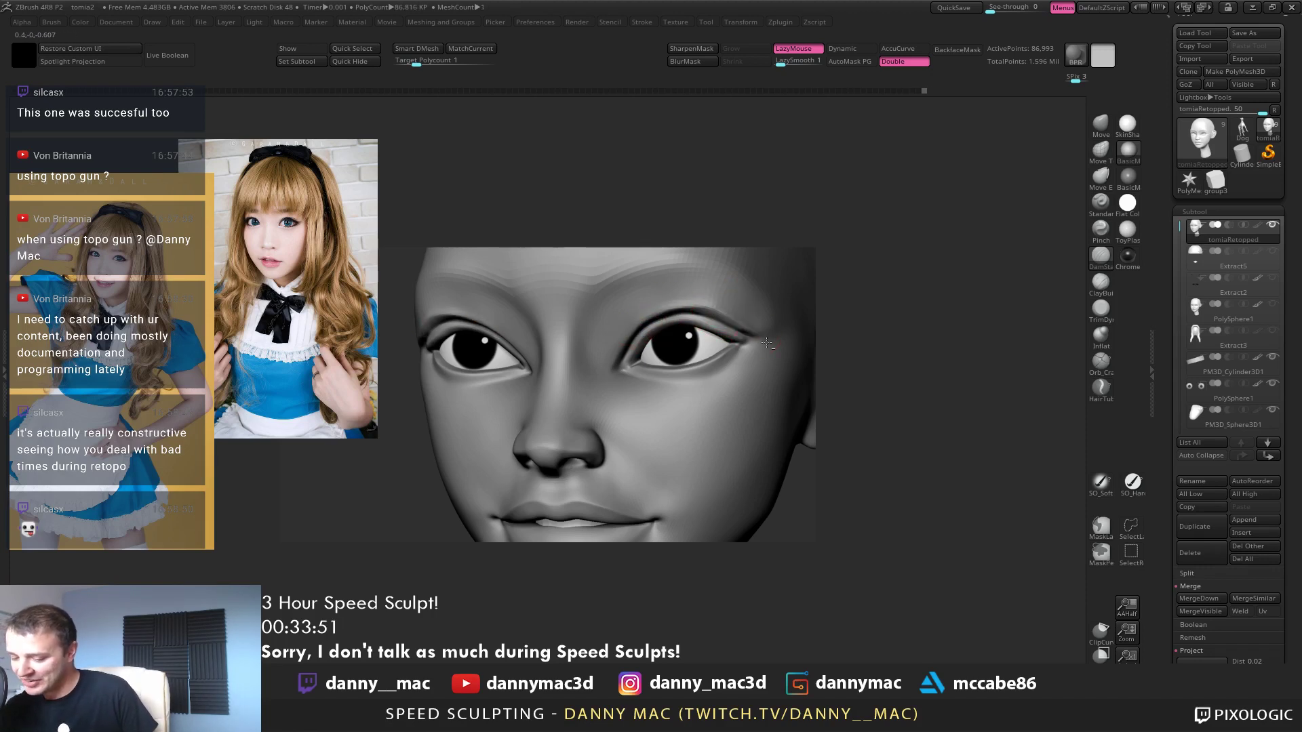
# Drop one subdivision level, reshape the eyelid curves from below with the Move brush, and return to the higher level for touch-ups
pyautogui.moveTo(766, 344)
pyautogui.mouseDown(button='right')
pyautogui.moveTo(729, 299)
pyautogui.moveTo(765, 261)
pyautogui.mouseUp(button='right')
pyautogui.hotkey('shift', 'd')
pyautogui.moveTo(714, 194); pyautogui.dragTo(710, 125, button='right')
pyautogui.rightClick(681, 371)
pyautogui.press('b')
pyautogui.press('m')
pyautogui.press('v')
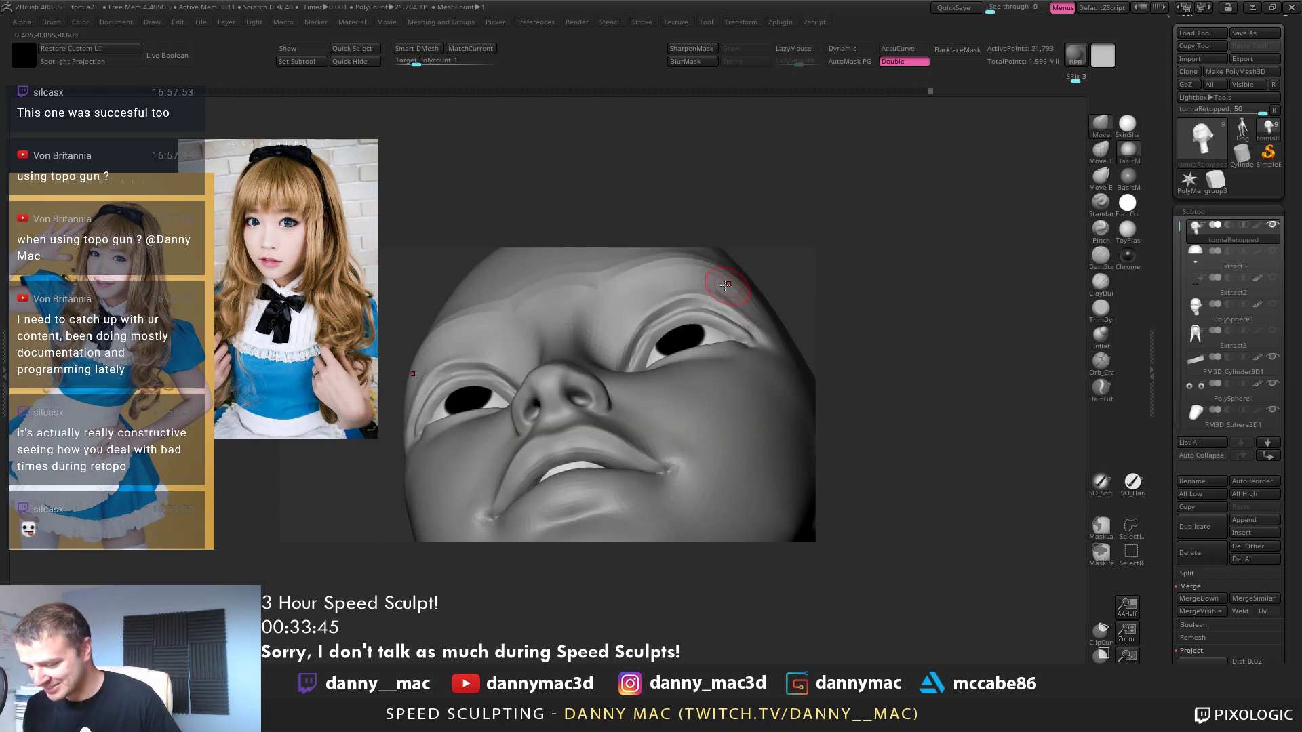
pyautogui.moveTo(726, 284)
pyautogui.mouseDown(button='right')
pyautogui.moveTo(644, 290)
pyautogui.moveTo(617, 320)
pyautogui.moveTo(698, 291)
pyautogui.moveTo(706, 331)
pyautogui.moveTo(673, 339)
pyautogui.mouseUp(button='right')
pyautogui.press('d')
pyautogui.press('space')
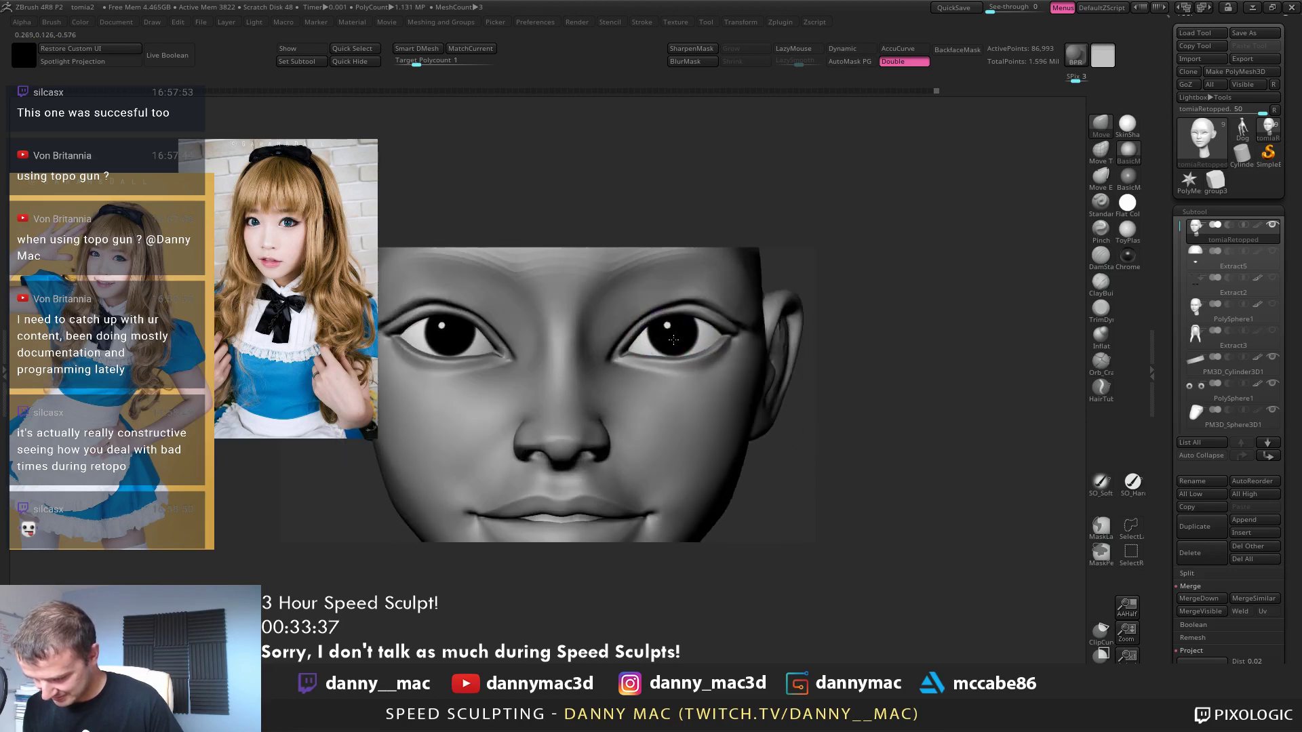
pyautogui.moveTo(651, 328); pyautogui.dragTo(641, 331)
pyautogui.moveTo(642, 331)
pyautogui.keyDown('ctrl'); pyautogui.mouseDown(button='right')
pyautogui.moveTo(571, 314)
pyautogui.moveTo(568, 399)
pyautogui.moveTo(595, 295)
pyautogui.mouseUp(button='right'); pyautogui.keyUp('ctrl')
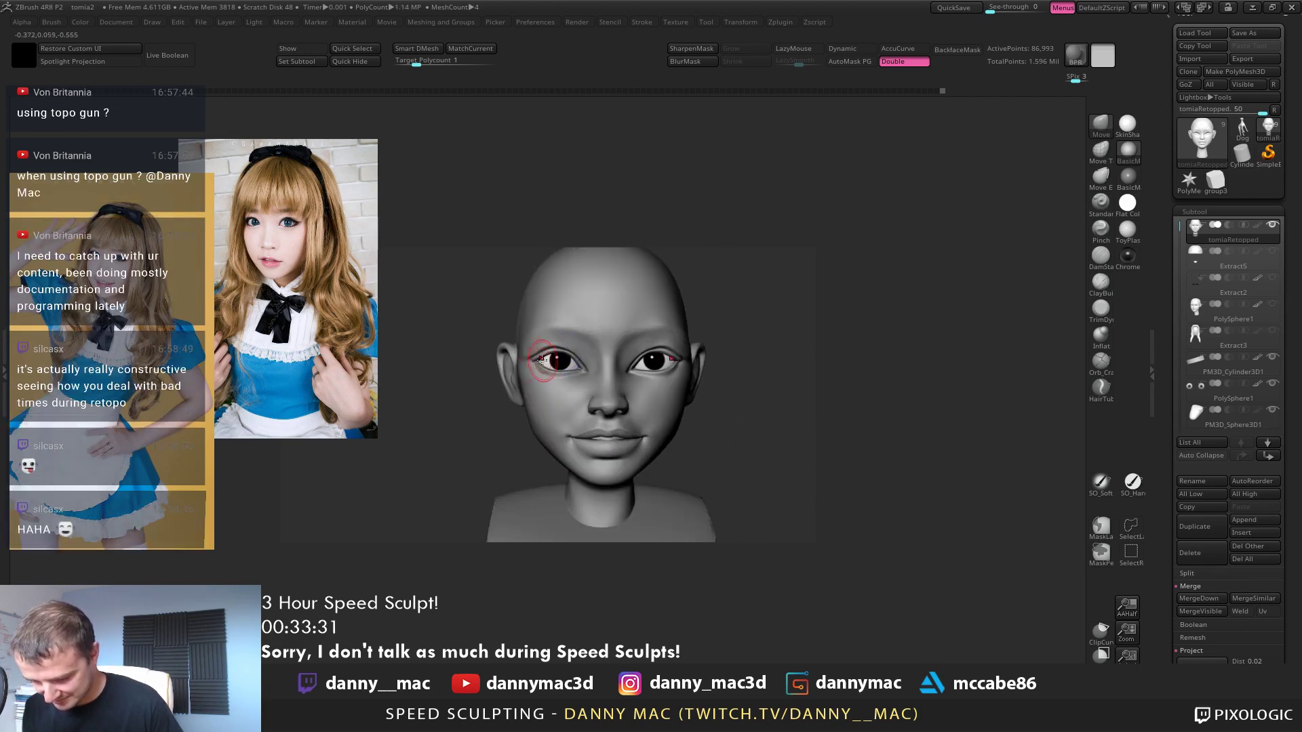
# Adjust the inner brows and nose bridge with the Move brush one subdivision level lower
pyautogui.moveTo(531, 353)
pyautogui.keyDown('alt'); pyautogui.mouseDown(button='right')
pyautogui.moveTo(594, 340)
pyautogui.moveTo(594, 419)
pyautogui.mouseUp(button='right'); pyautogui.keyUp('alt')
pyautogui.press('space')
pyautogui.press('b')
pyautogui.press('m')
pyautogui.press('v')
pyautogui.rightClick(594, 419)
pyautogui.hotkey('shift', 'd')
pyautogui.moveTo(613, 327)
pyautogui.mouseDown(button='right')
pyautogui.moveTo(645, 317)
pyautogui.moveTo(619, 293)
pyautogui.moveTo(622, 267)
pyautogui.mouseUp(button='right')
pyautogui.moveTo(665, 408); pyautogui.dragTo(625, 409, button='right')
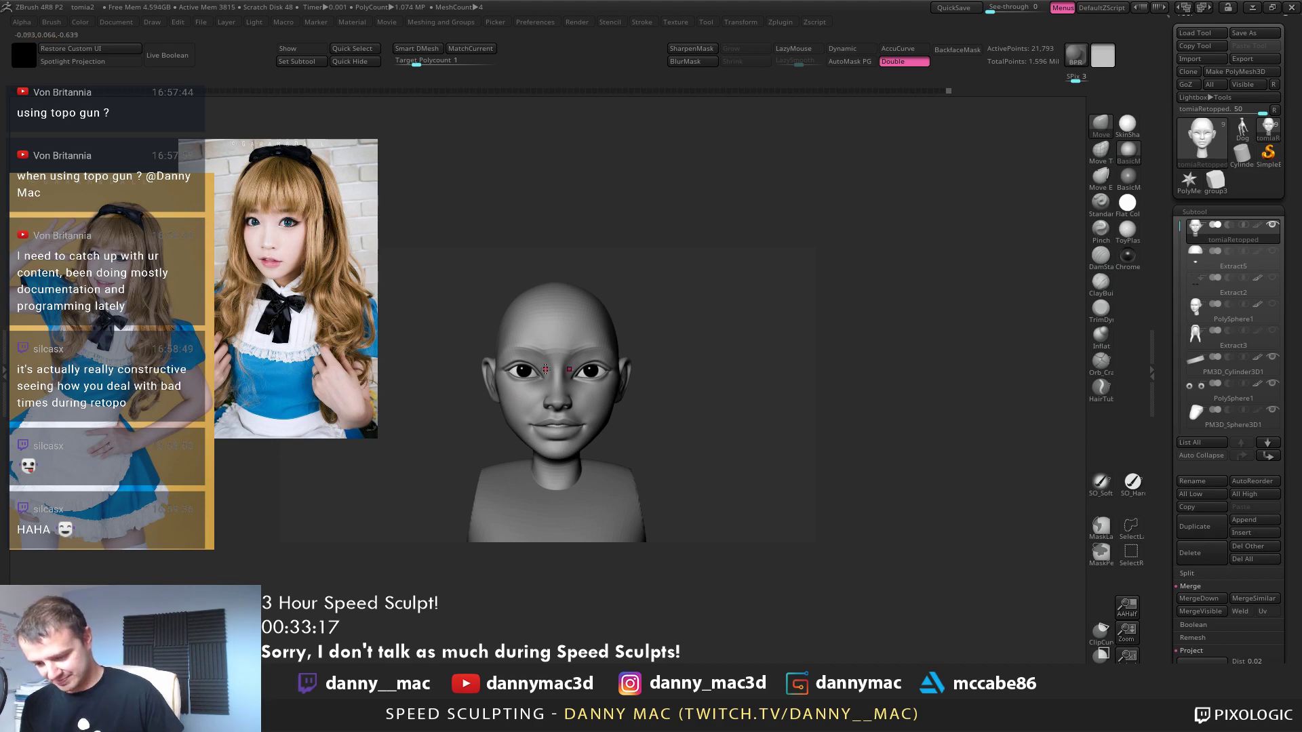
# Examine the head from several angles and check its proportions with a transpose line from the chin to the crown
pyautogui.keyDown('ctrl'); pyautogui.moveTo(618, 331); pyautogui.dragTo(627, 366, button='right'); pyautogui.keyUp('ctrl')
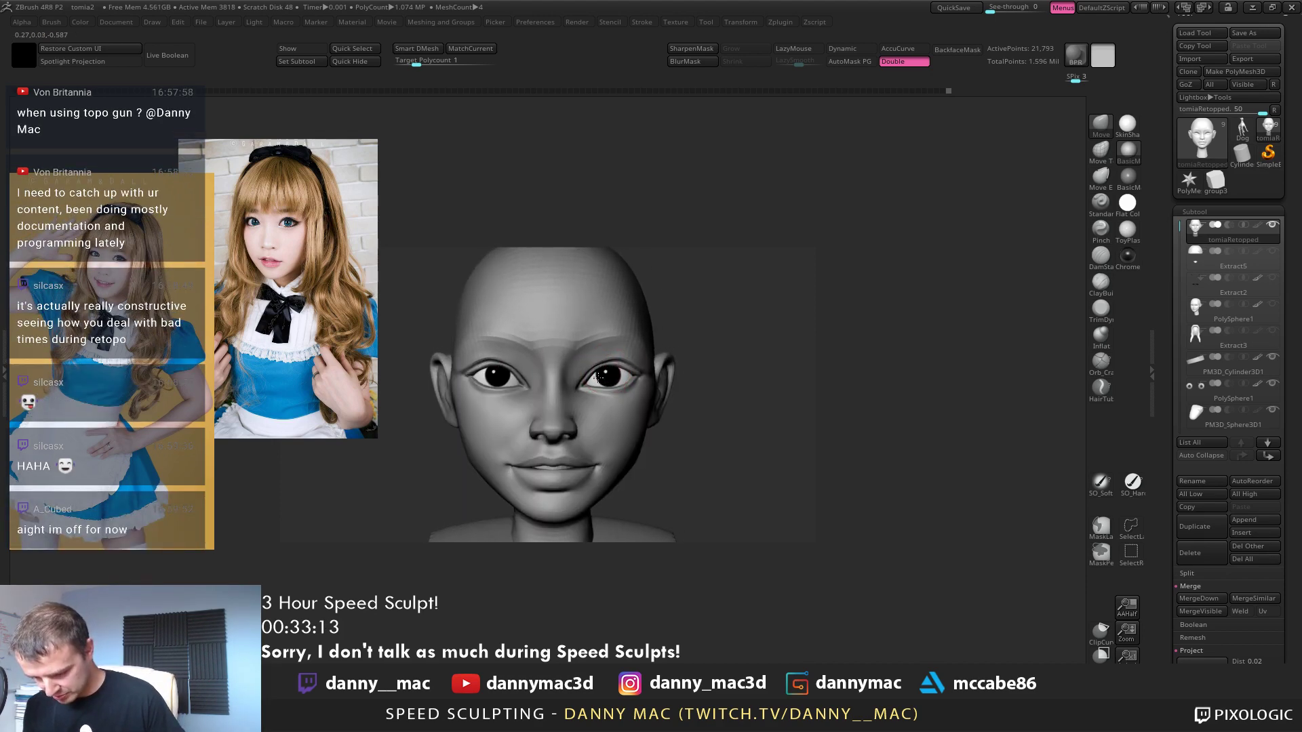
pyautogui.moveTo(611, 371)
pyautogui.keyDown('ctrl'); pyautogui.mouseDown(button='right')
pyautogui.moveTo(603, 406)
pyautogui.moveTo(627, 384)
pyautogui.mouseUp(button='right'); pyautogui.keyUp('ctrl')
pyautogui.moveTo(753, 379)
pyautogui.mouseDown(button='right')
pyautogui.moveTo(666, 370)
pyautogui.moveTo(681, 366)
pyautogui.moveTo(638, 350)
pyautogui.moveTo(684, 304)
pyautogui.moveTo(633, 378)
pyautogui.moveTo(595, 385)
pyautogui.moveTo(669, 276)
pyautogui.moveTo(607, 316)
pyautogui.moveTo(632, 386)
pyautogui.mouseUp(button='right')
pyautogui.press('space')
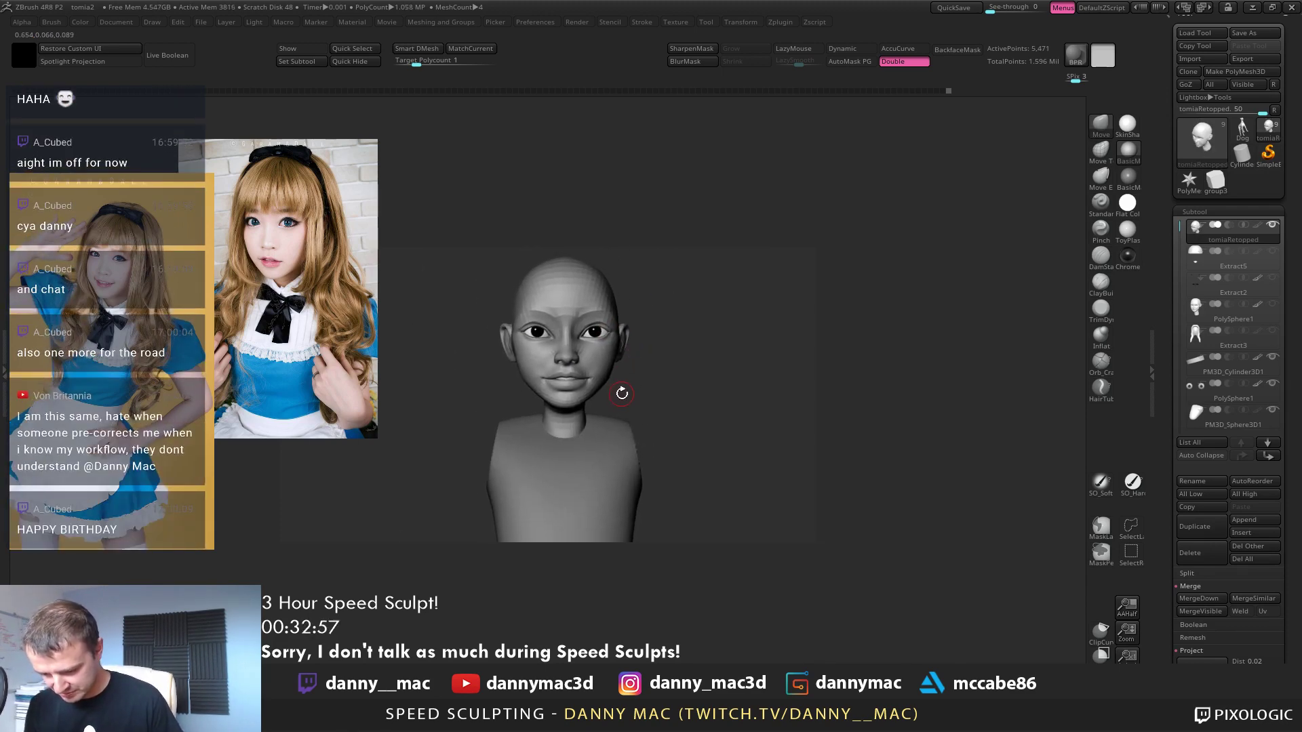
pyautogui.press('w')
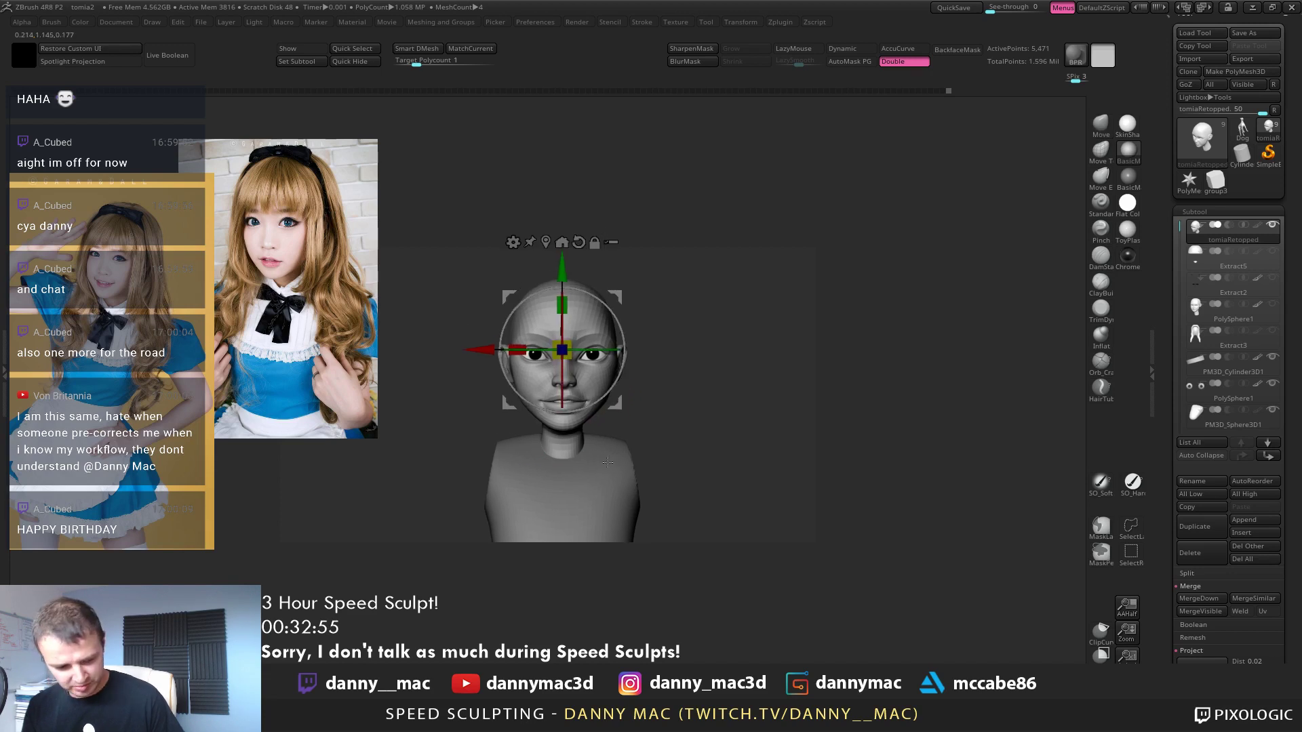
pyautogui.click(562, 429)
pyautogui.moveTo(562, 428); pyautogui.dragTo(577, 275)
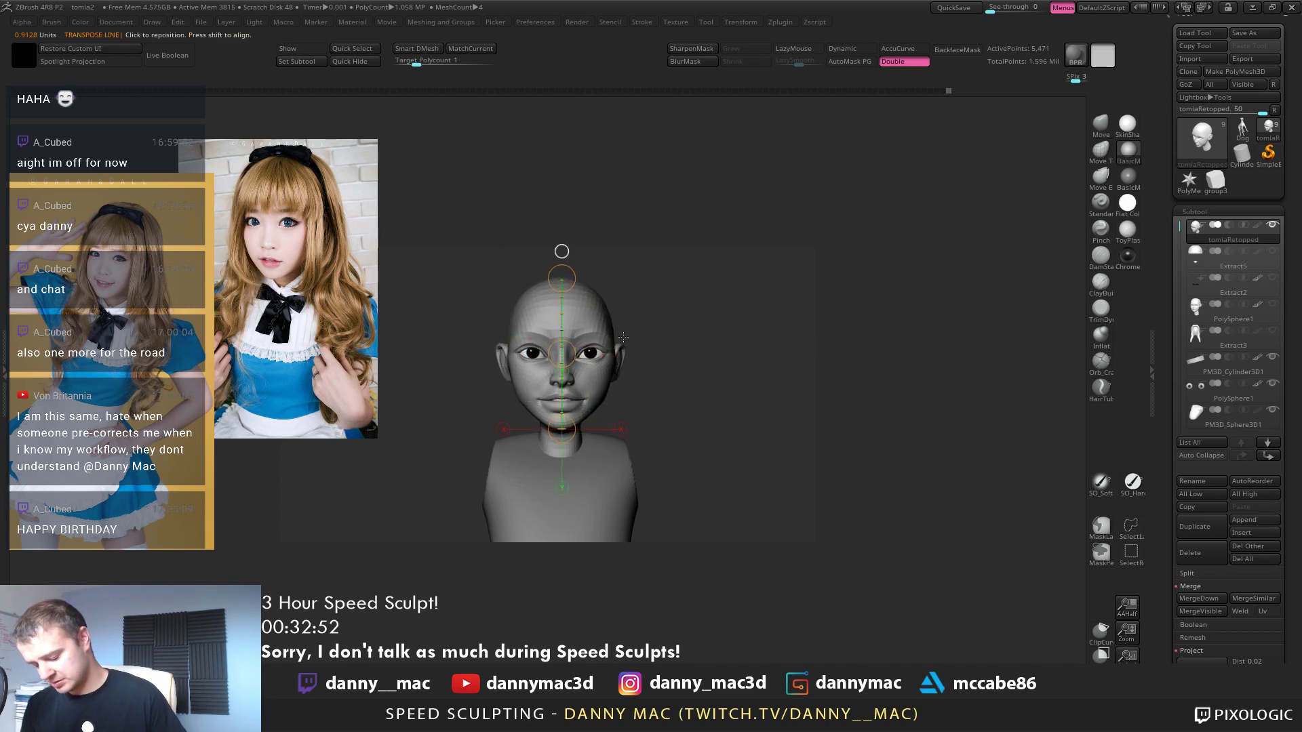
pyautogui.press('q')
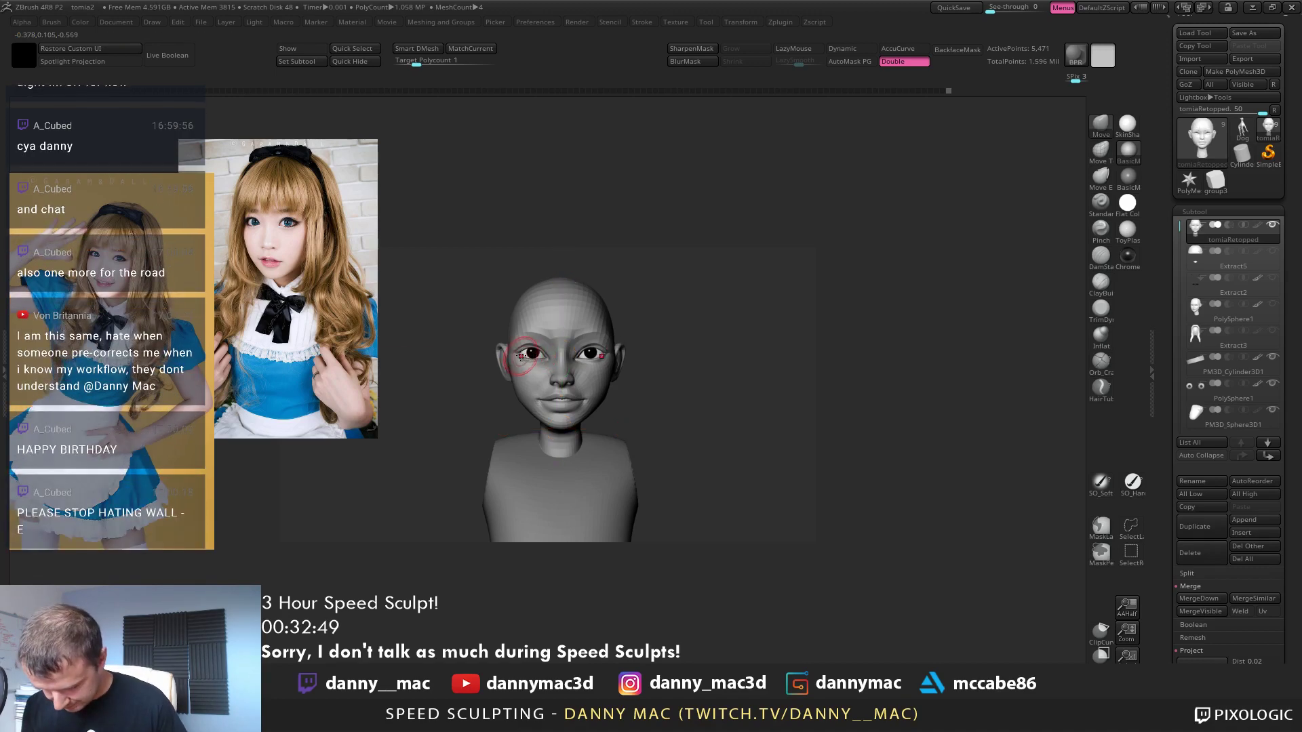
# Refine the back of the skull and the neck in profile with the Move brush
pyautogui.moveTo(474, 350)
pyautogui.mouseDown()
pyautogui.moveTo(619, 350)
pyautogui.moveTo(576, 337)
pyautogui.moveTo(505, 383)
pyautogui.moveTo(485, 432)
pyautogui.mouseUp()
pyautogui.press('space')
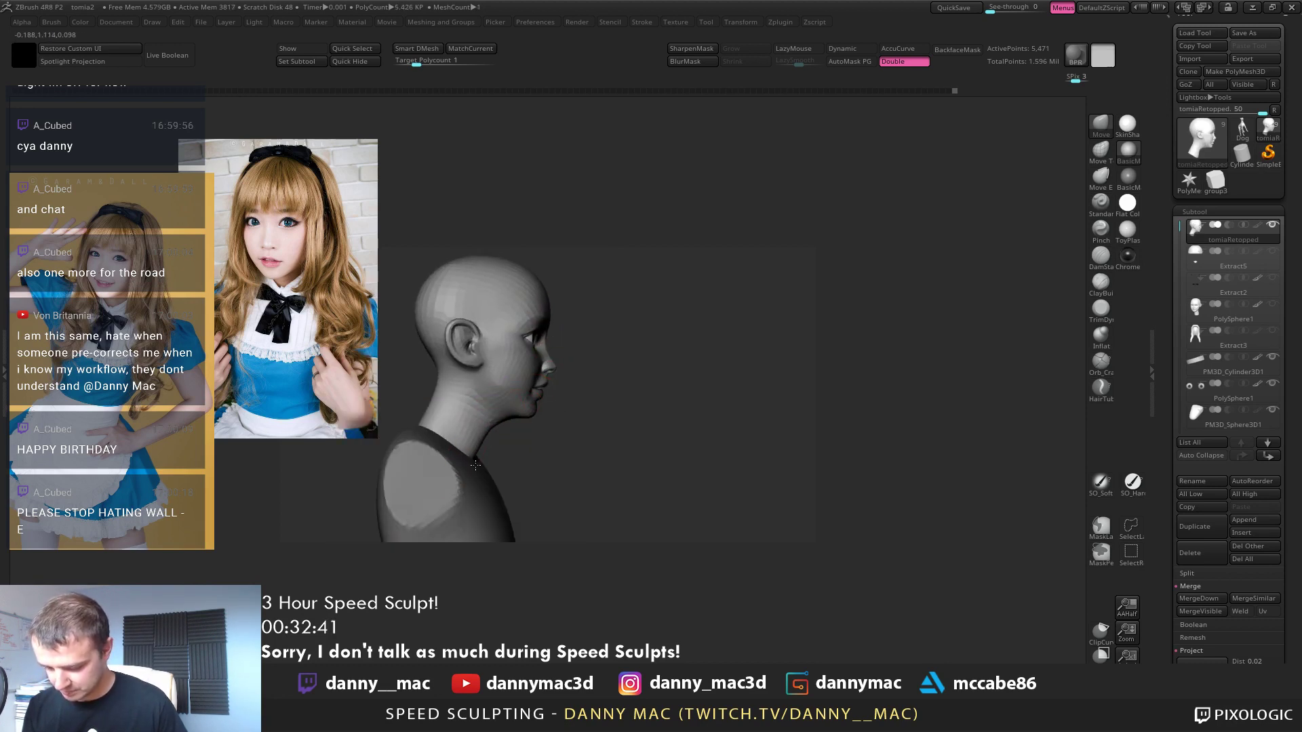
pyautogui.keyDown('ctrl'); pyautogui.moveTo(490, 444); pyautogui.dragTo(483, 400, button='right'); pyautogui.keyUp('ctrl')
pyautogui.moveTo(458, 367); pyautogui.dragTo(453, 375)
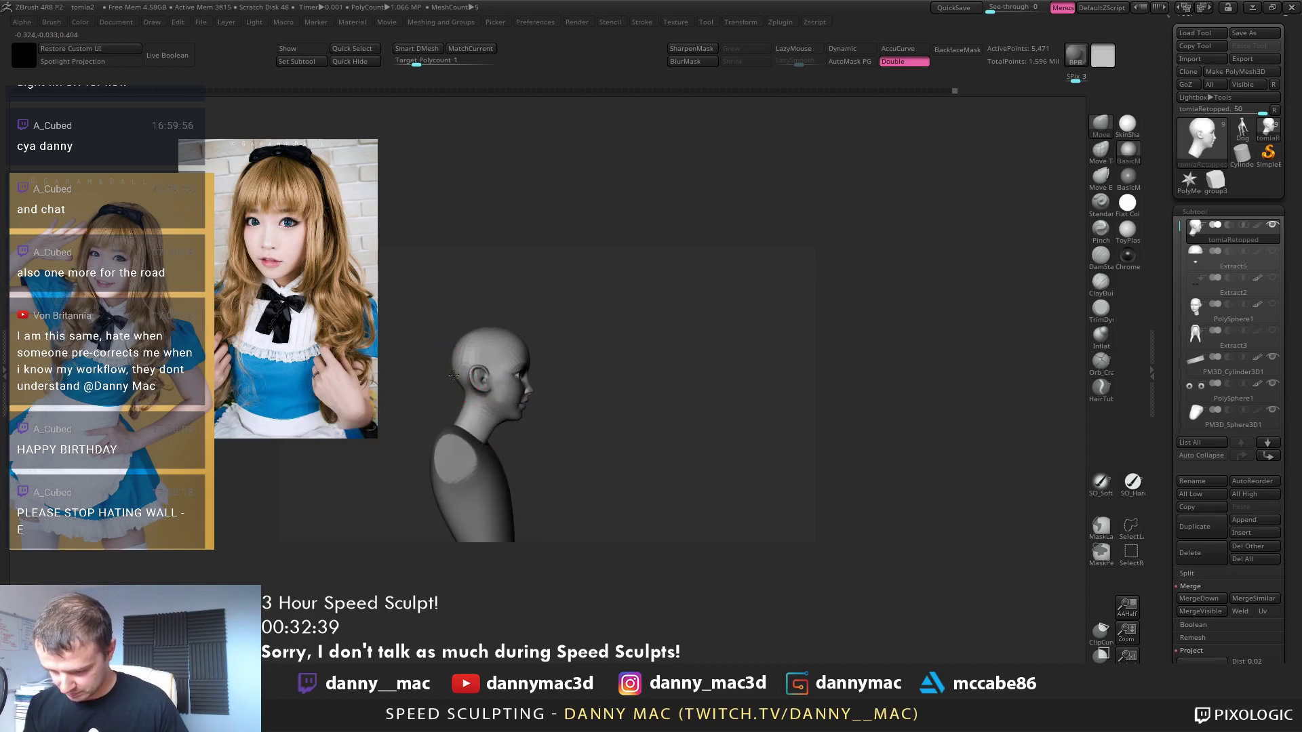
pyautogui.press('space')
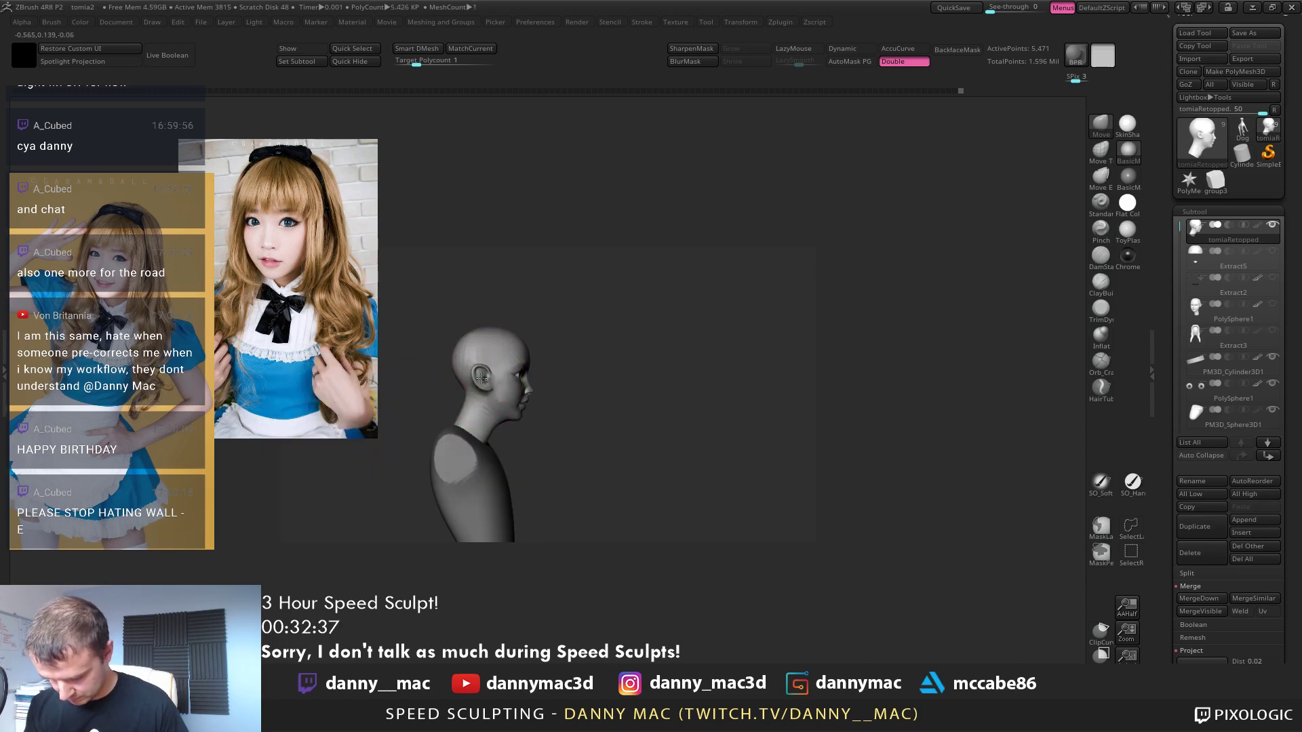
pyautogui.press('space')
pyautogui.moveTo(483, 377)
pyautogui.mouseDown(button='right')
pyautogui.moveTo(532, 374)
pyautogui.moveTo(512, 407)
pyautogui.mouseUp(button='right')
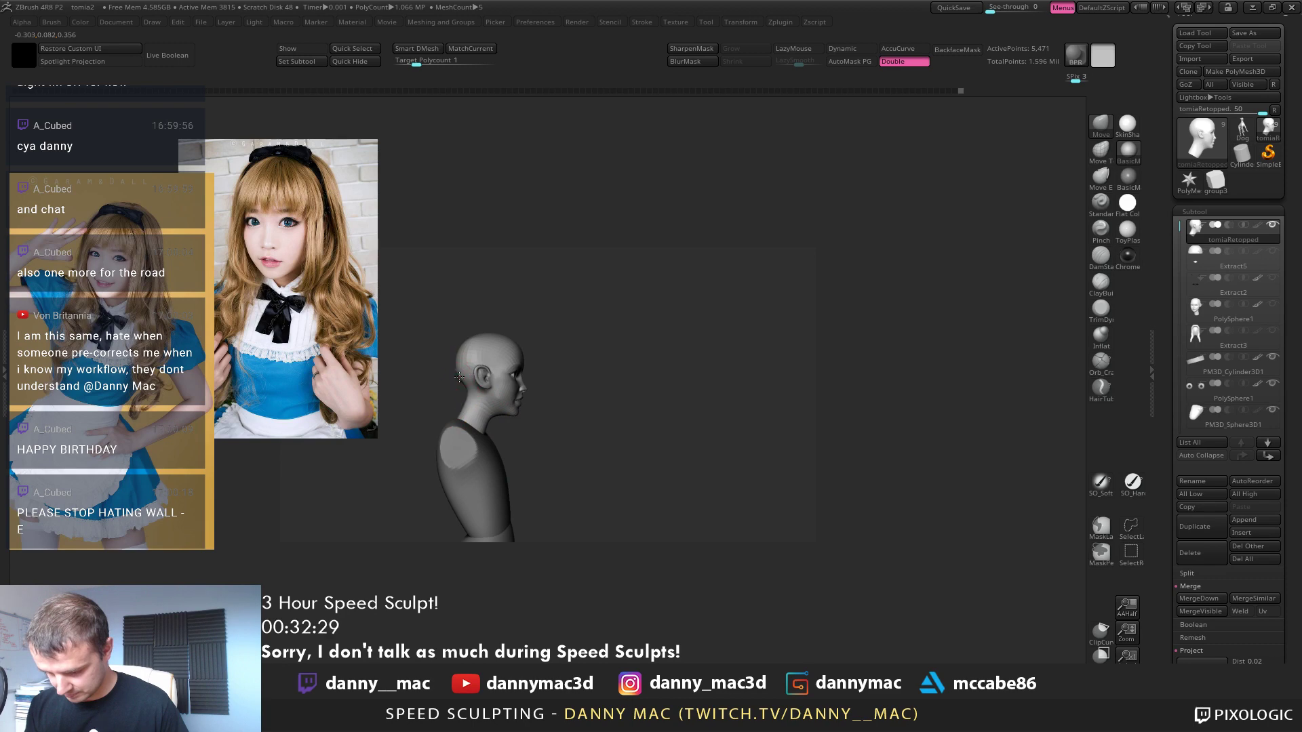
pyautogui.moveTo(462, 369); pyautogui.dragTo(434, 434, button='right')
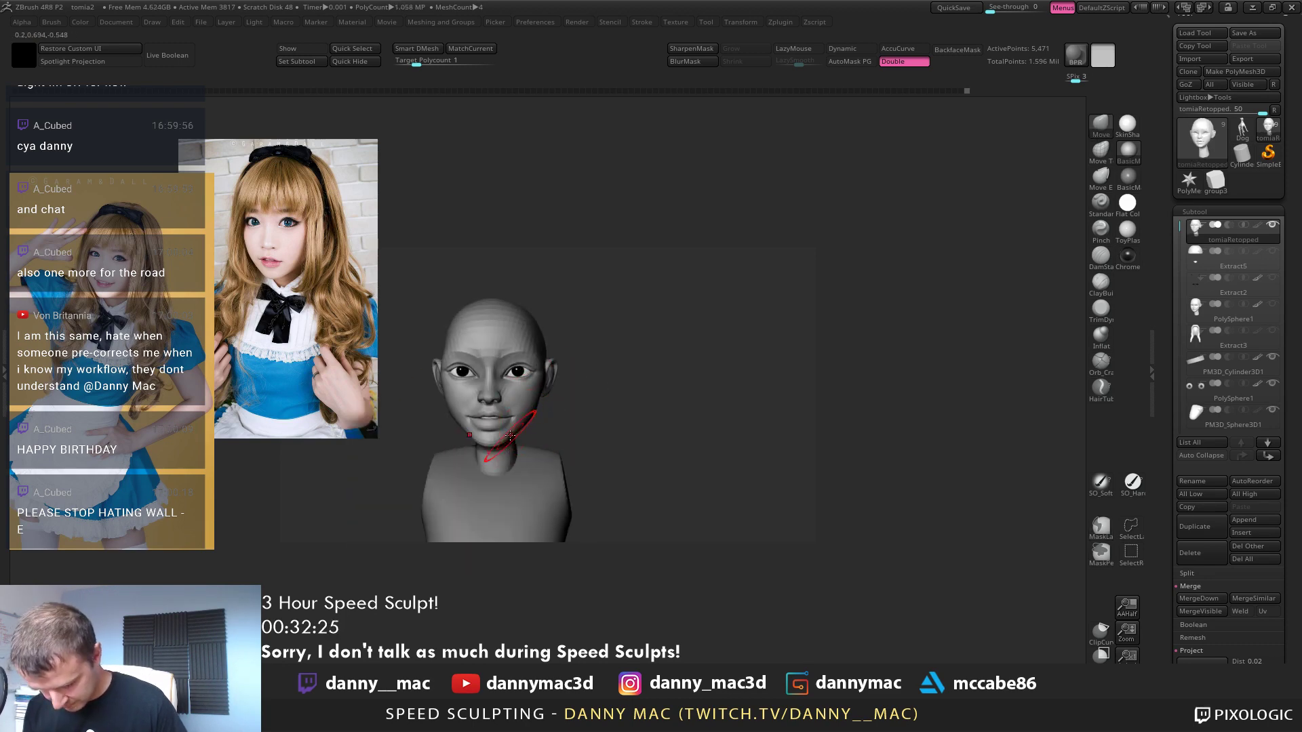
# Adjust the jawline and chin below the lower lip with the Move brush
pyautogui.moveTo(538, 430)
pyautogui.mouseDown(button='right')
pyautogui.moveTo(478, 428)
pyautogui.moveTo(508, 436)
pyautogui.moveTo(519, 417)
pyautogui.moveTo(517, 434)
pyautogui.moveTo(502, 410)
pyautogui.moveTo(537, 406)
pyautogui.mouseUp(button='right')
pyautogui.press('space')
pyautogui.rightClick(495, 427)
pyautogui.rightClick(538, 407)
pyautogui.hotkey('shift', 'd')
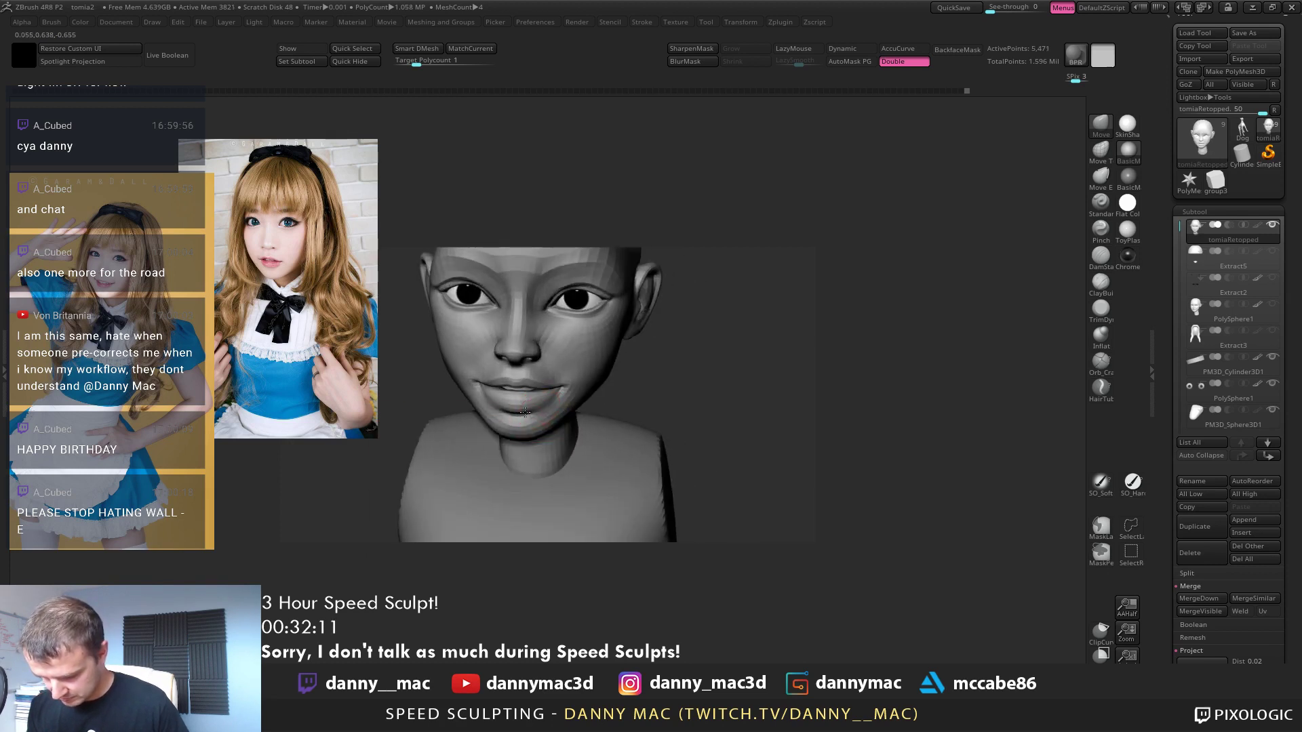
pyautogui.moveTo(522, 409); pyautogui.dragTo(537, 407)
pyautogui.moveTo(547, 407)
pyautogui.mouseDown(button='right')
pyautogui.moveTo(557, 398)
pyautogui.moveTo(539, 394)
pyautogui.mouseUp(button='right')
# Reshape the mouth corners from below at the lowest subdivision level, then raise the head two subdivision levels
pyautogui.moveTo(539, 394)
pyautogui.keyDown('ctrl'); pyautogui.mouseDown(button='right')
pyautogui.moveTo(578, 385)
pyautogui.moveTo(550, 385)
pyautogui.mouseUp(button='right'); pyautogui.keyUp('ctrl')
pyautogui.hotkey('shift', 'd')
pyautogui.moveTo(548, 389); pyautogui.dragTo(547, 386)
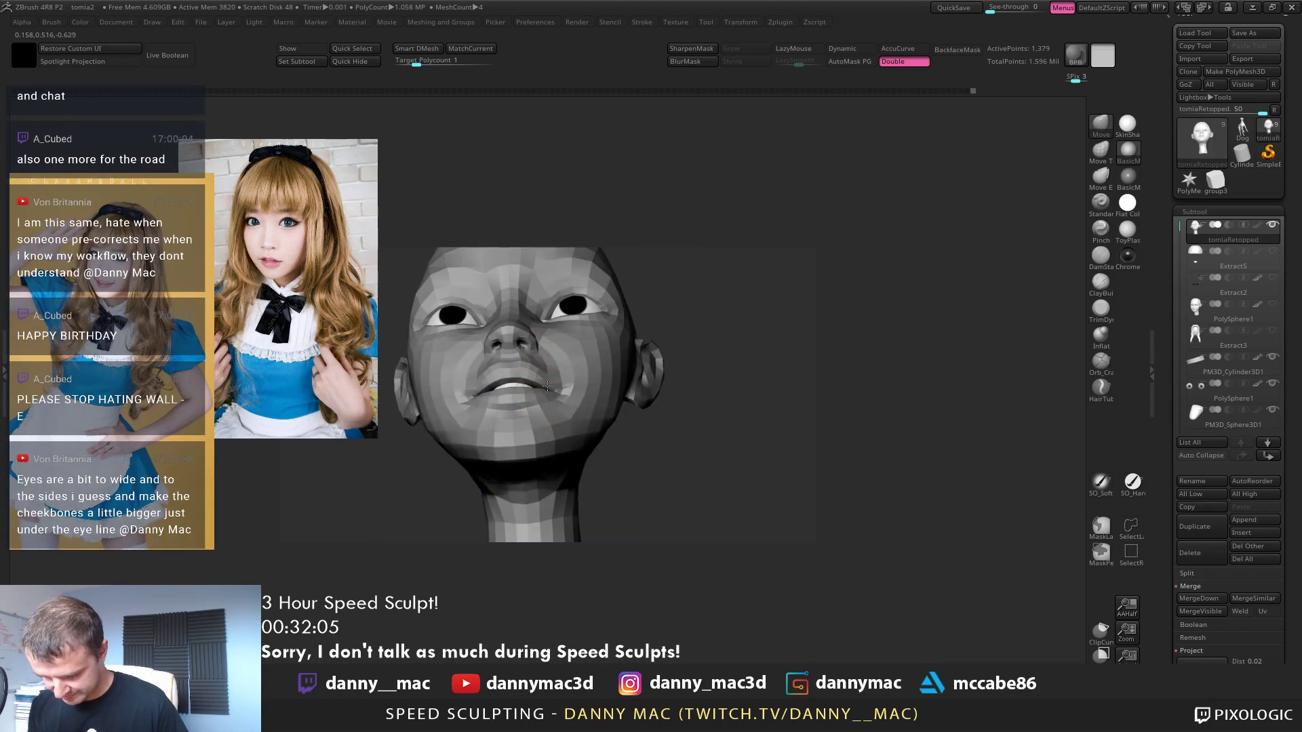
pyautogui.moveTo(539, 385); pyautogui.dragTo(593, 311, button='right')
pyautogui.press('d')
pyautogui.press('d')
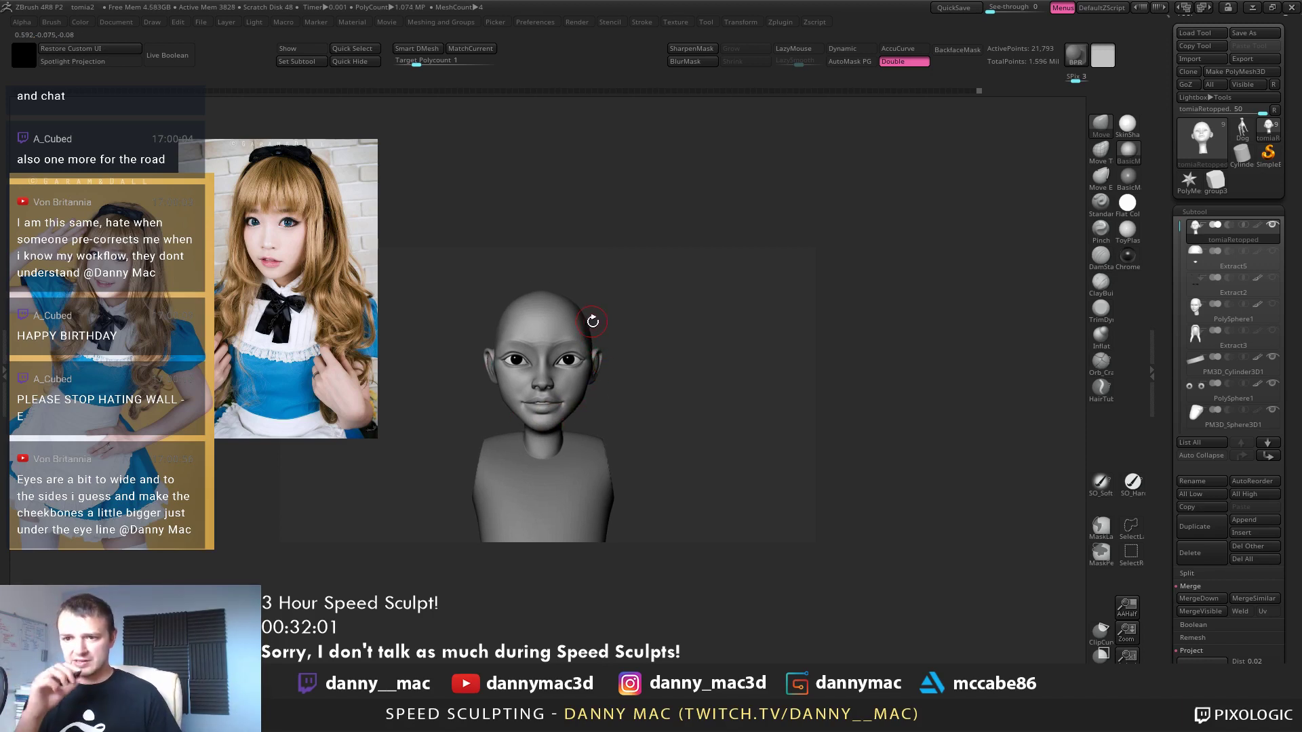
# Adjust the sides of the cheeks with the Move brush at the lowest subdivision level and check the face in profile
pyautogui.moveTo(593, 321); pyautogui.dragTo(617, 364, button='right')
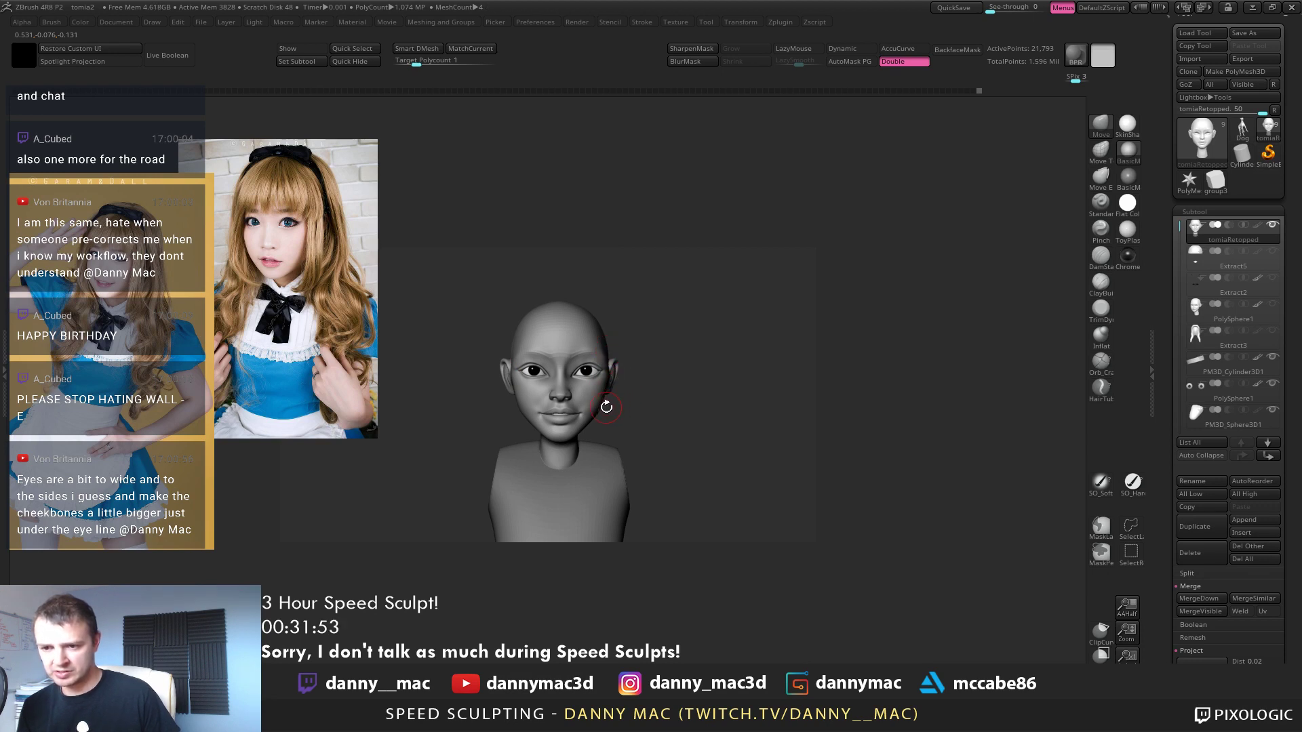
pyautogui.keyDown('alt'); pyautogui.moveTo(606, 406); pyautogui.dragTo(668, 381, button='right'); pyautogui.keyUp('alt')
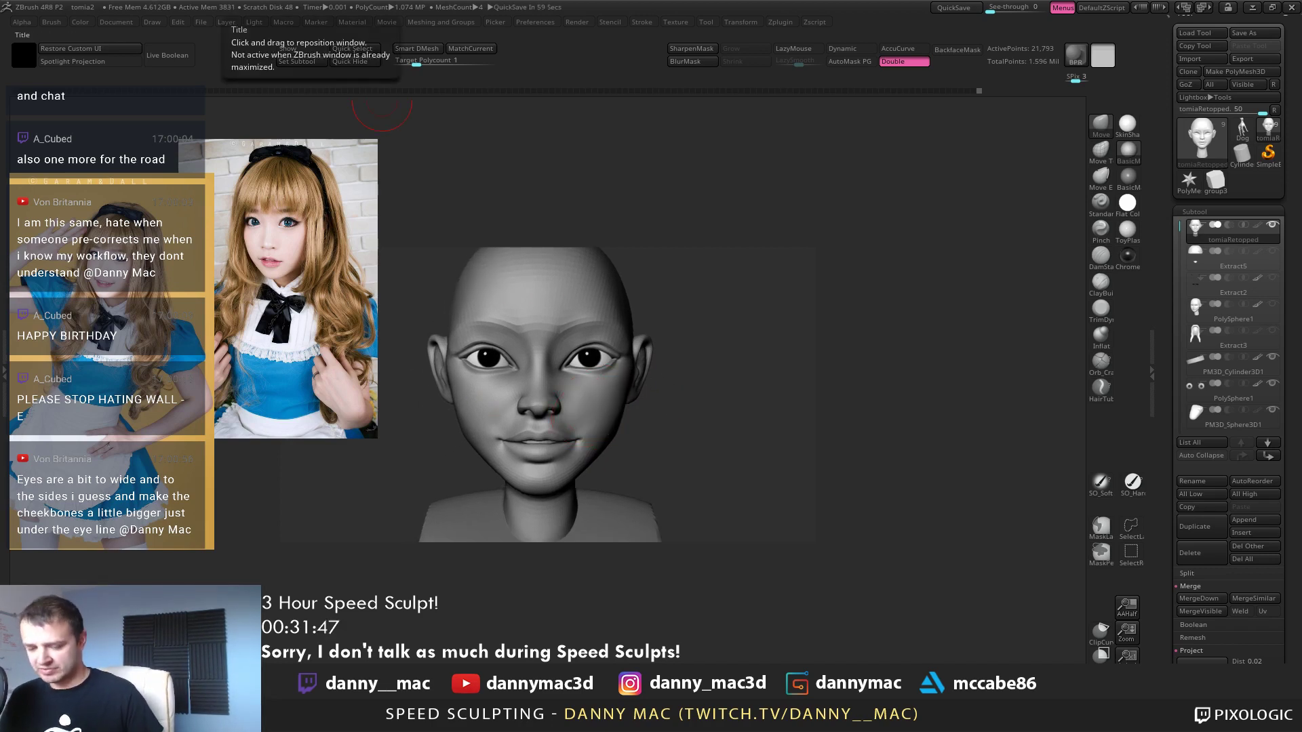
pyautogui.moveTo(583, 393)
pyautogui.mouseDown(button='right')
pyautogui.moveTo(615, 336)
pyautogui.moveTo(614, 369)
pyautogui.mouseUp(button='right')
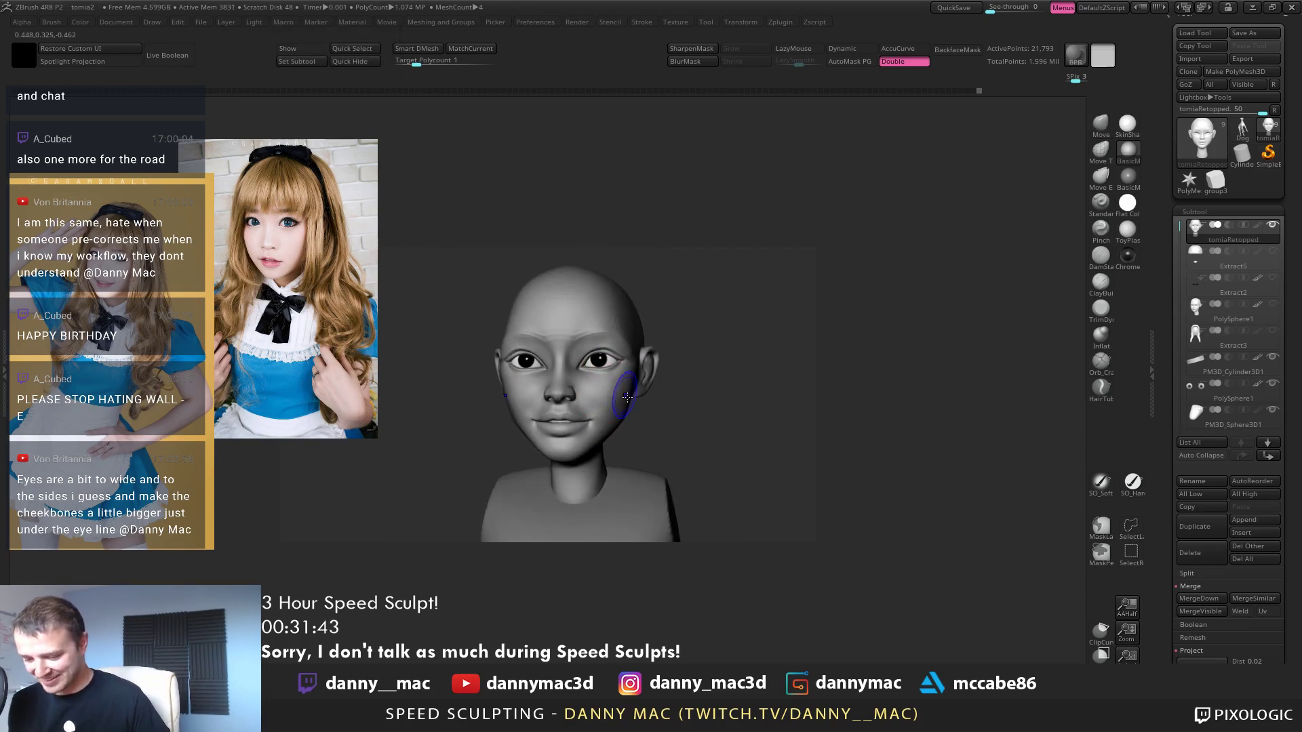
pyautogui.hotkey('shift', 'd')
pyautogui.hotkey('shift', 'd')
pyautogui.press('d')
pyautogui.press('d')
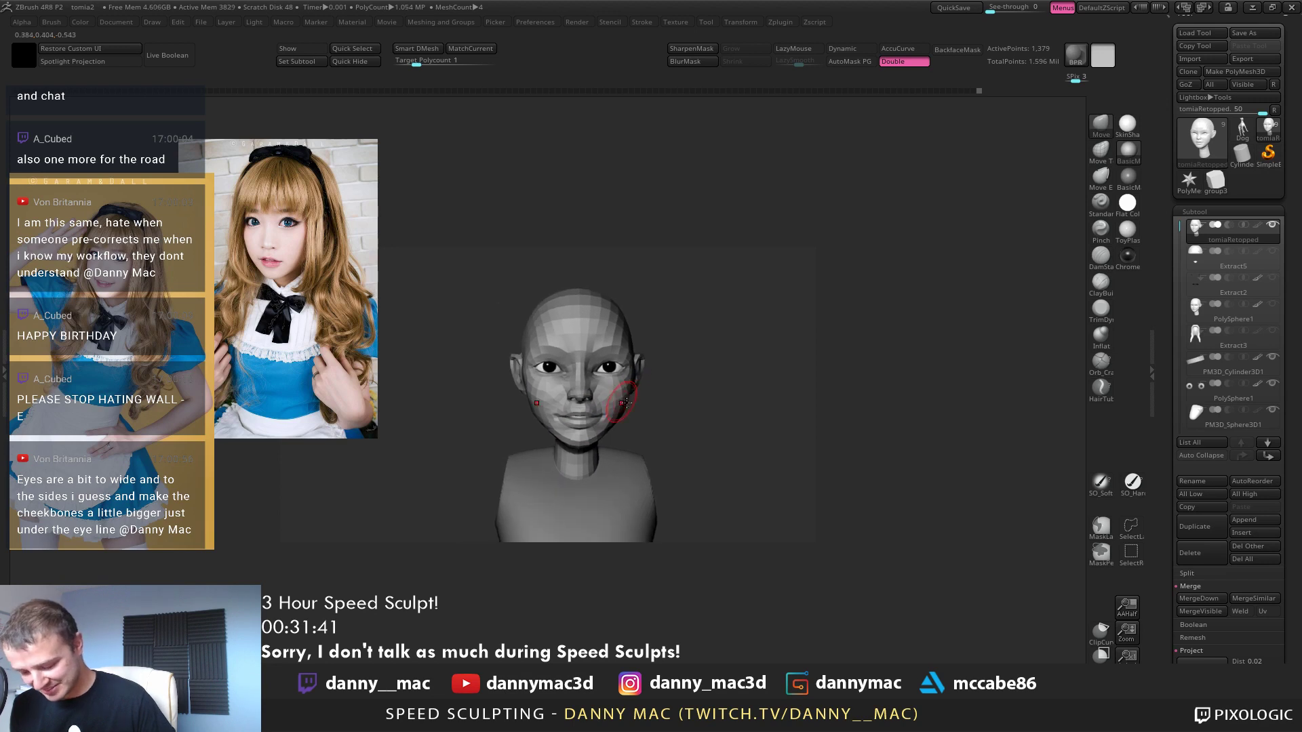
pyautogui.moveTo(641, 392)
pyautogui.mouseDown(button='right')
pyautogui.moveTo(582, 441)
pyautogui.moveTo(550, 448)
pyautogui.moveTo(598, 435)
pyautogui.mouseUp(button='right')
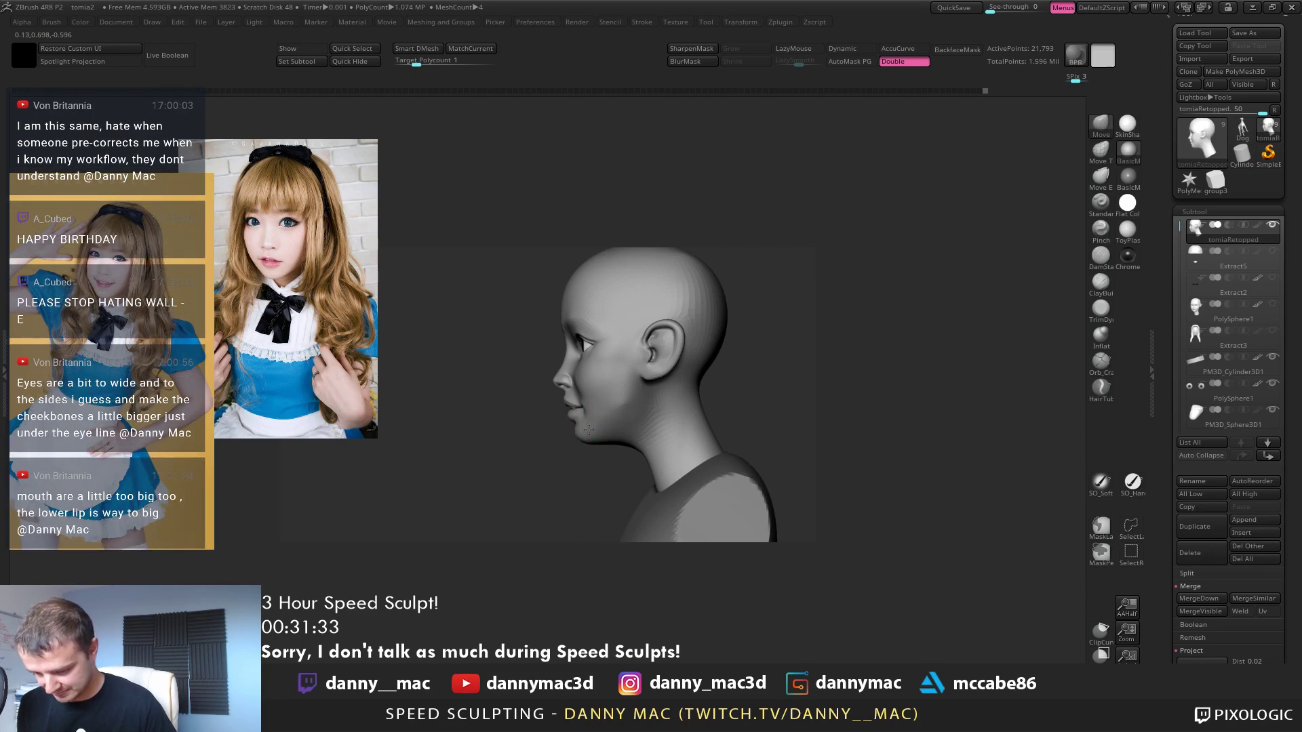
pyautogui.moveTo(567, 426); pyautogui.dragTo(559, 370, button='right')
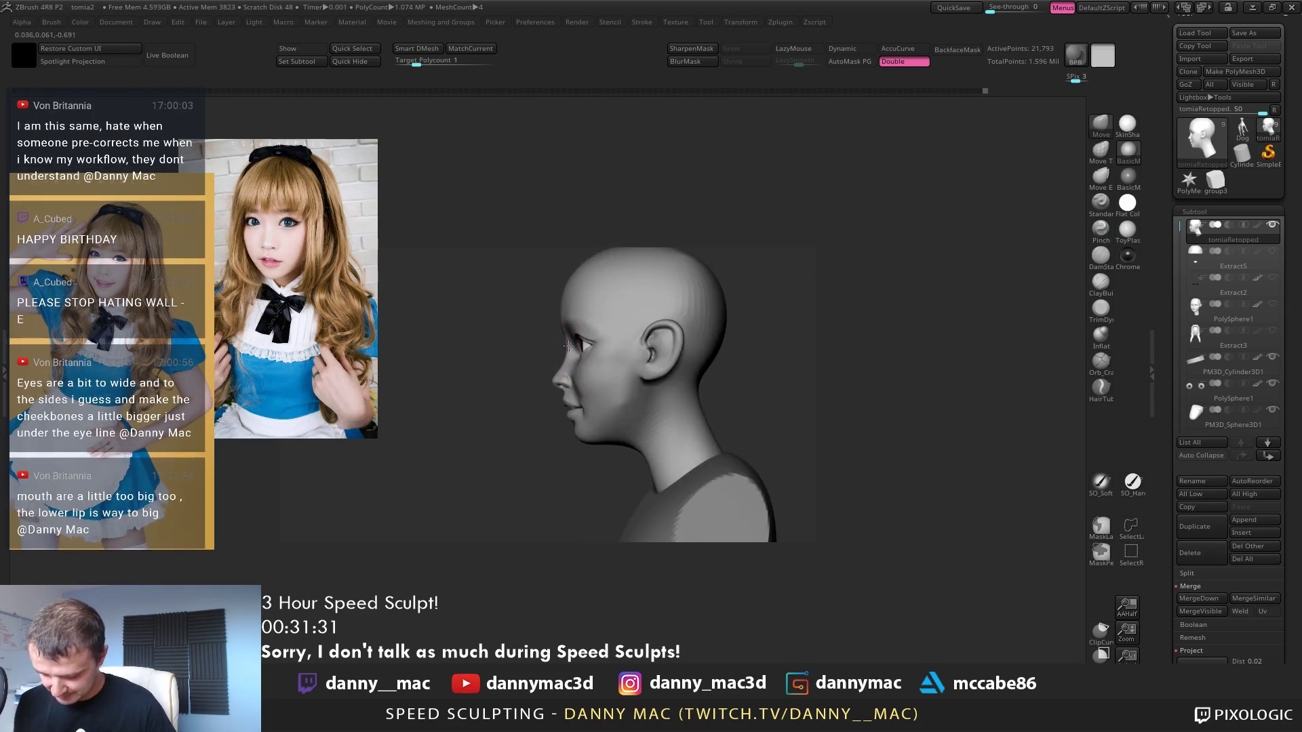
pyautogui.keyDown('ctrl'); pyautogui.moveTo(646, 329); pyautogui.dragTo(659, 401, button='right'); pyautogui.keyUp('ctrl')
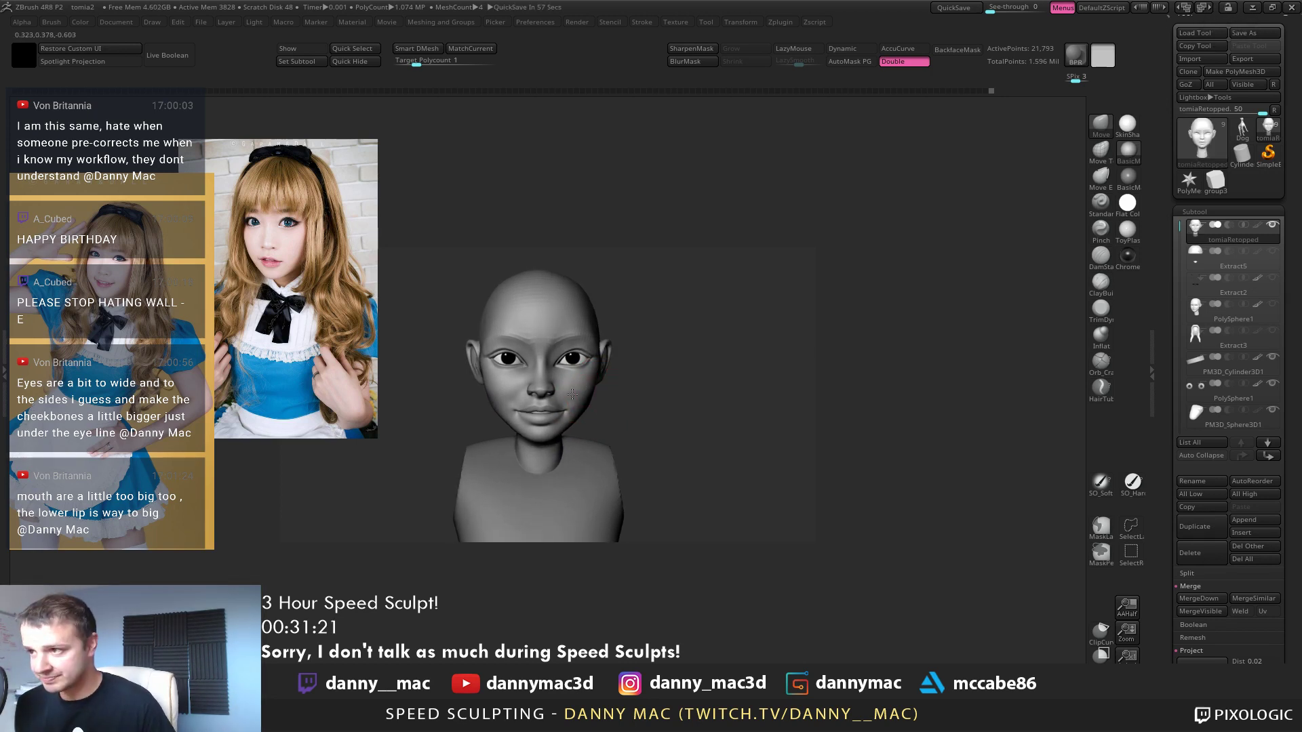
# Flatten the side of the jaw with the TrimDynamic brush, working at the head's lowest subdivision level
pyautogui.press('b')
pyautogui.press('d')
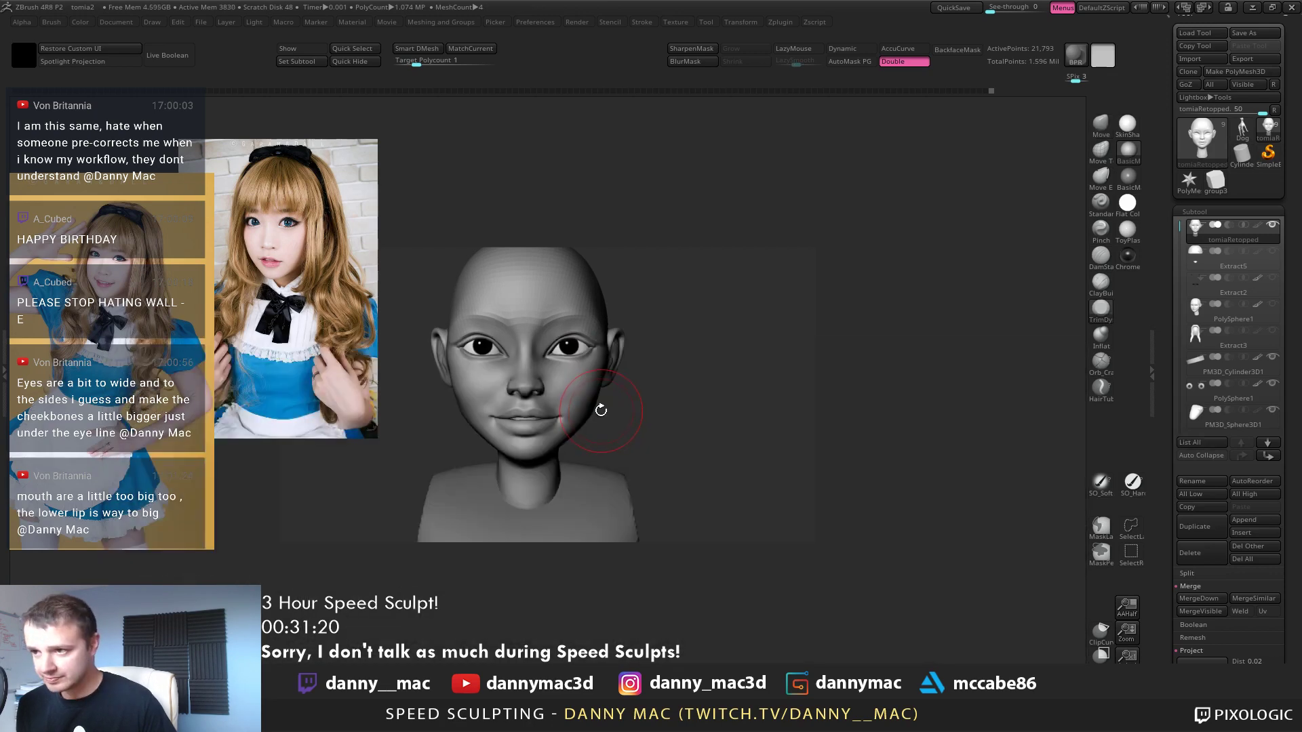
pyautogui.moveTo(610, 404); pyautogui.dragTo(588, 410)
pyautogui.hotkey('shift', 'd')
pyautogui.hotkey('shift', 'd')
pyautogui.press('space')
pyautogui.press('space')
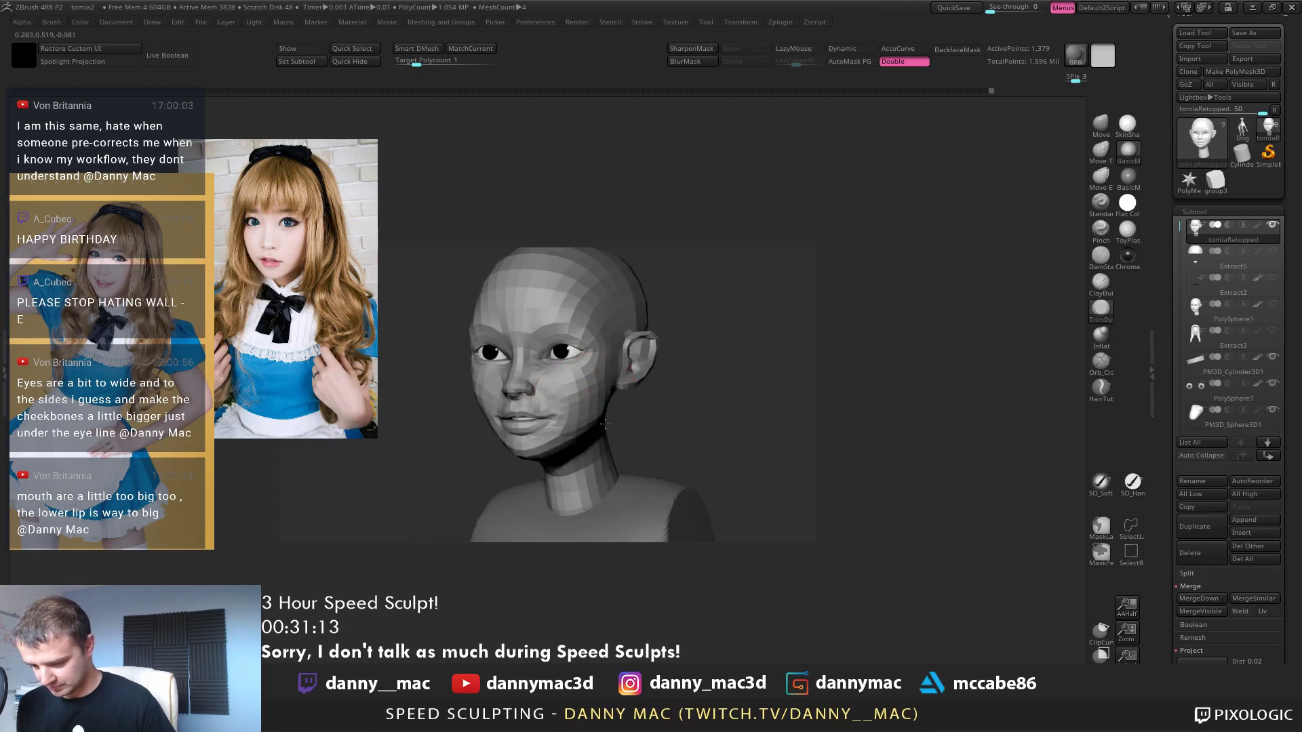
# Refine the jawline and chin with the Move brush, raising the head two subdivision levels and adjusting the brush size
pyautogui.press('b')
pyautogui.press('m')
pyautogui.press('v')
pyautogui.keyDown('shift'); pyautogui.moveTo(601, 419); pyautogui.dragTo(636, 422); pyautogui.keyUp('shift')
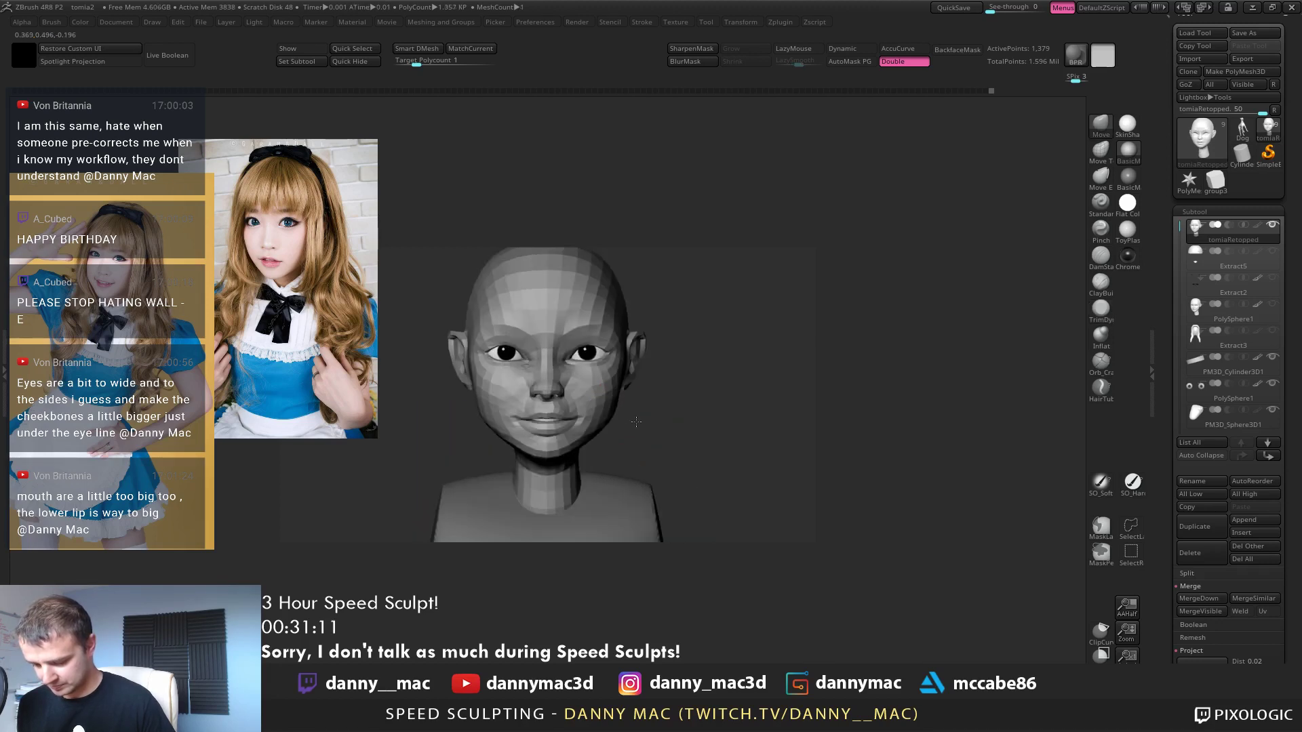
pyautogui.press('d')
pyautogui.press('d')
pyautogui.keyDown('ctrl'); pyautogui.moveTo(614, 410); pyautogui.dragTo(602, 426, button='right'); pyautogui.keyUp('ctrl')
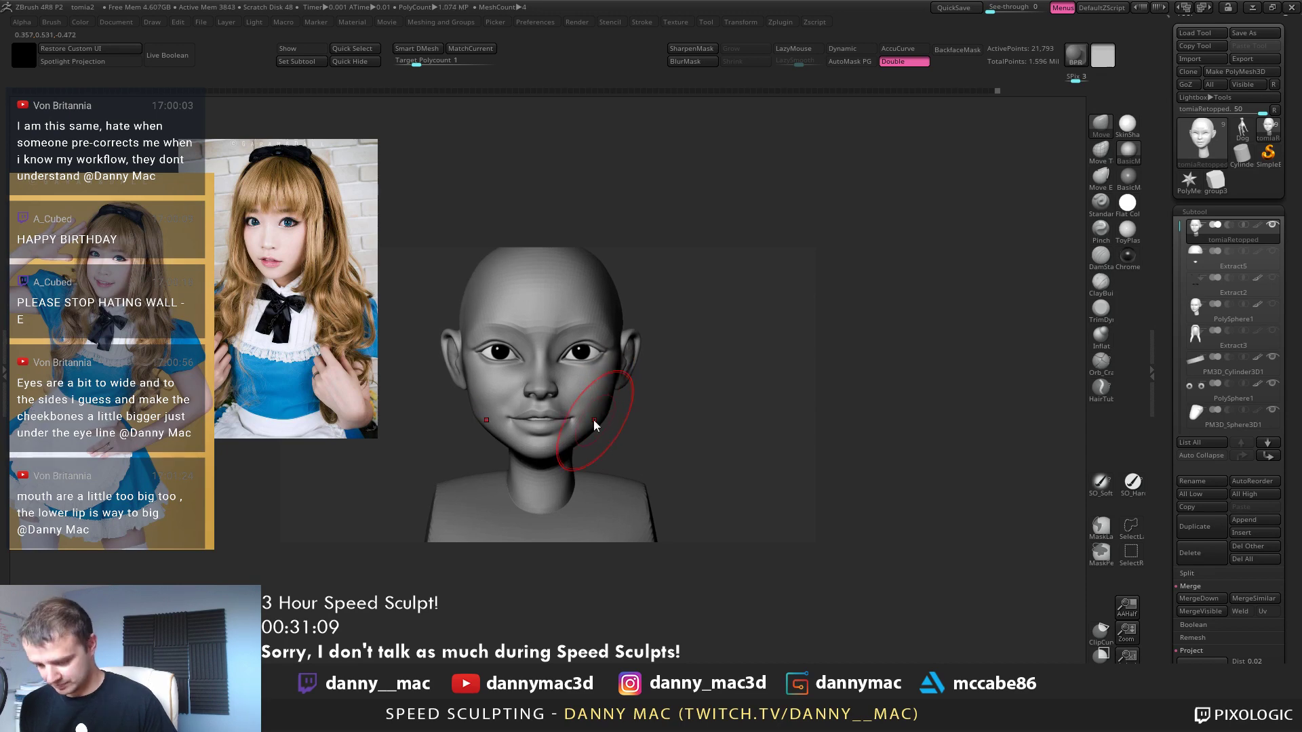
pyautogui.moveTo(552, 461); pyautogui.dragTo(561, 448)
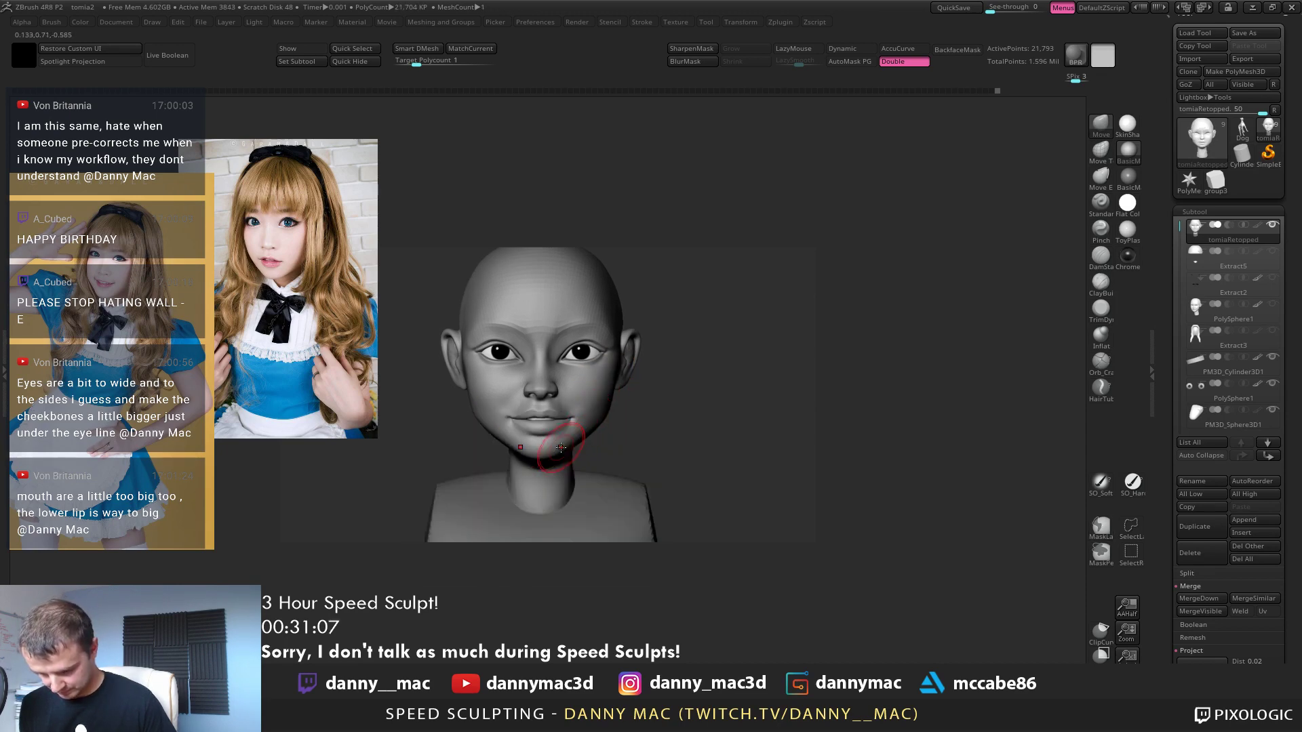
pyautogui.press('space')
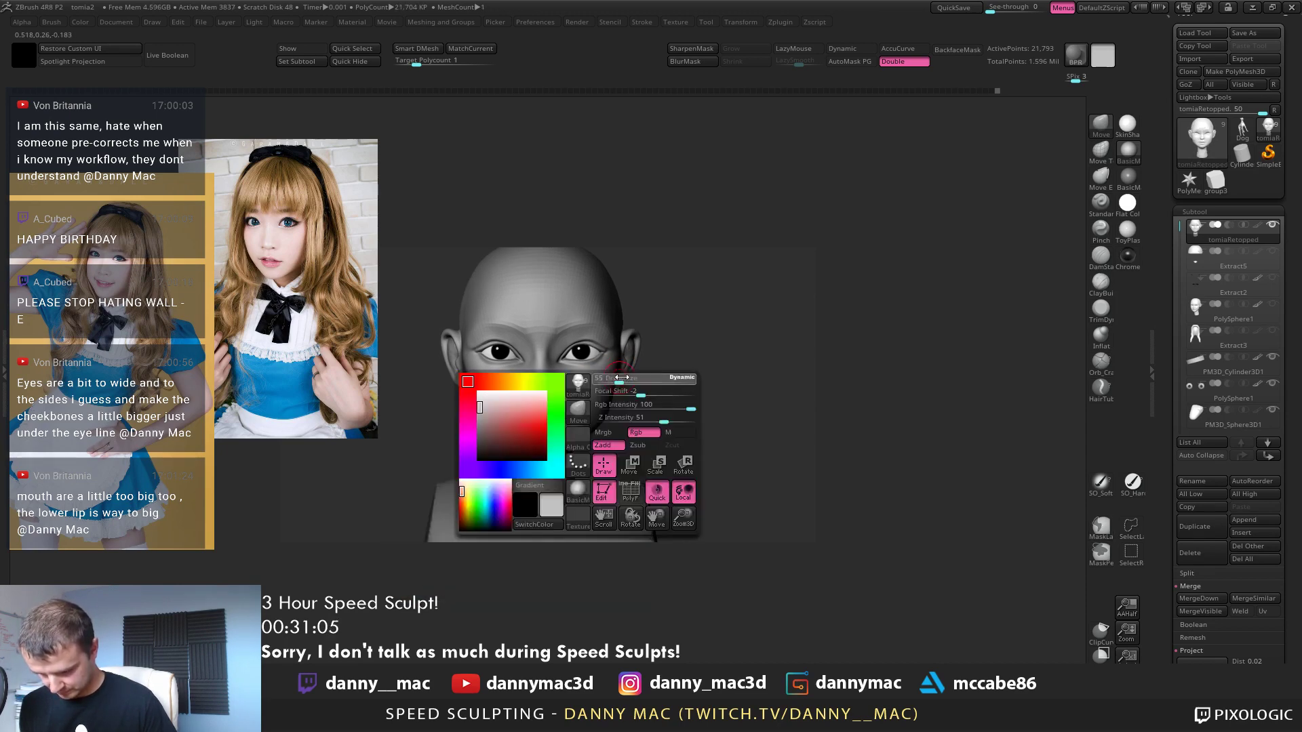
pyautogui.moveTo(616, 382); pyautogui.dragTo(640, 379)
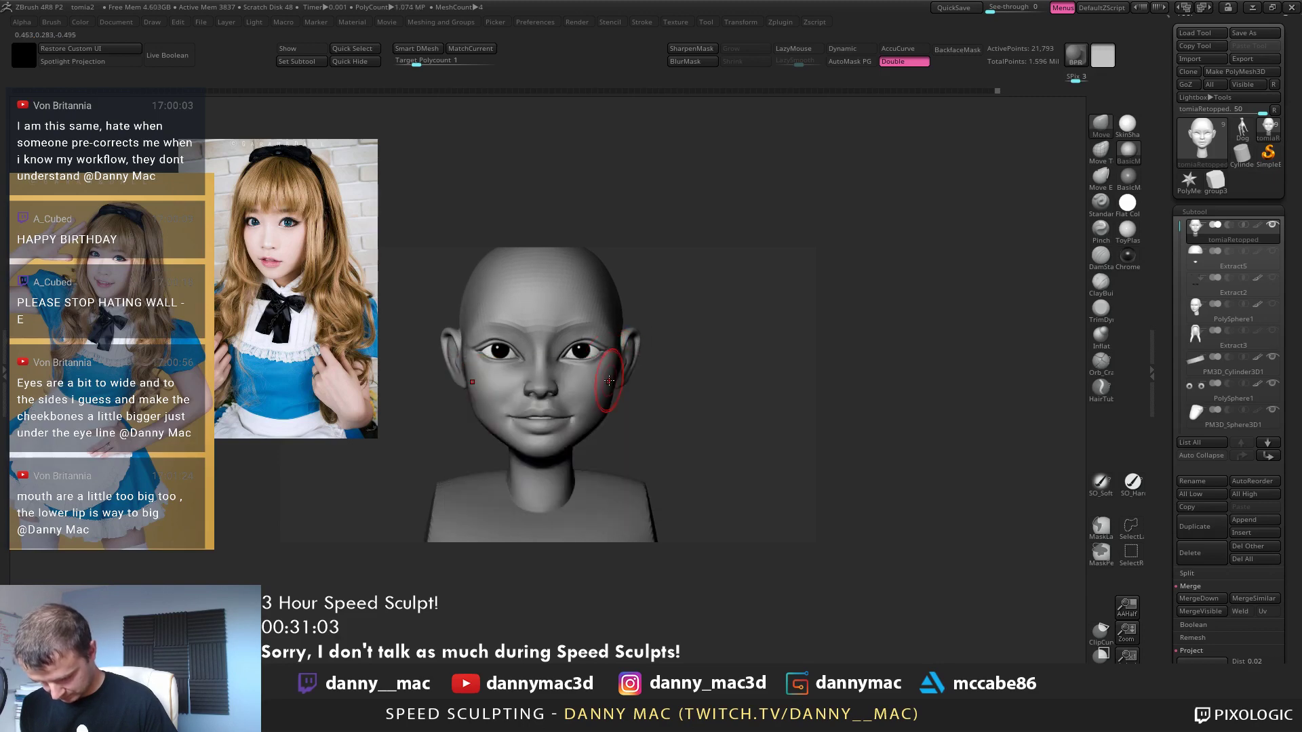
pyautogui.press('space')
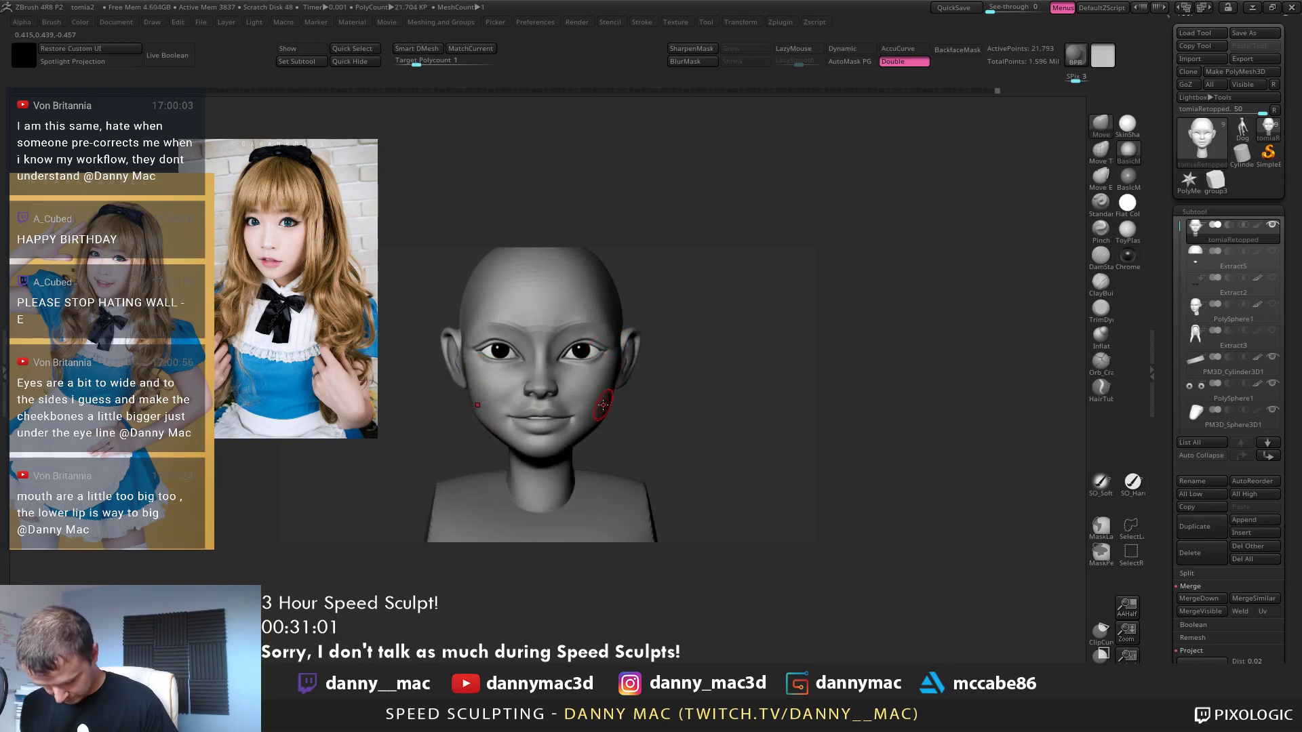
# Carve the hollows beneath the cheekbones with the DamStandard brush to define the cheek planes
pyautogui.press('b')
pyautogui.press('d')
pyautogui.press('s')
pyautogui.press('space')
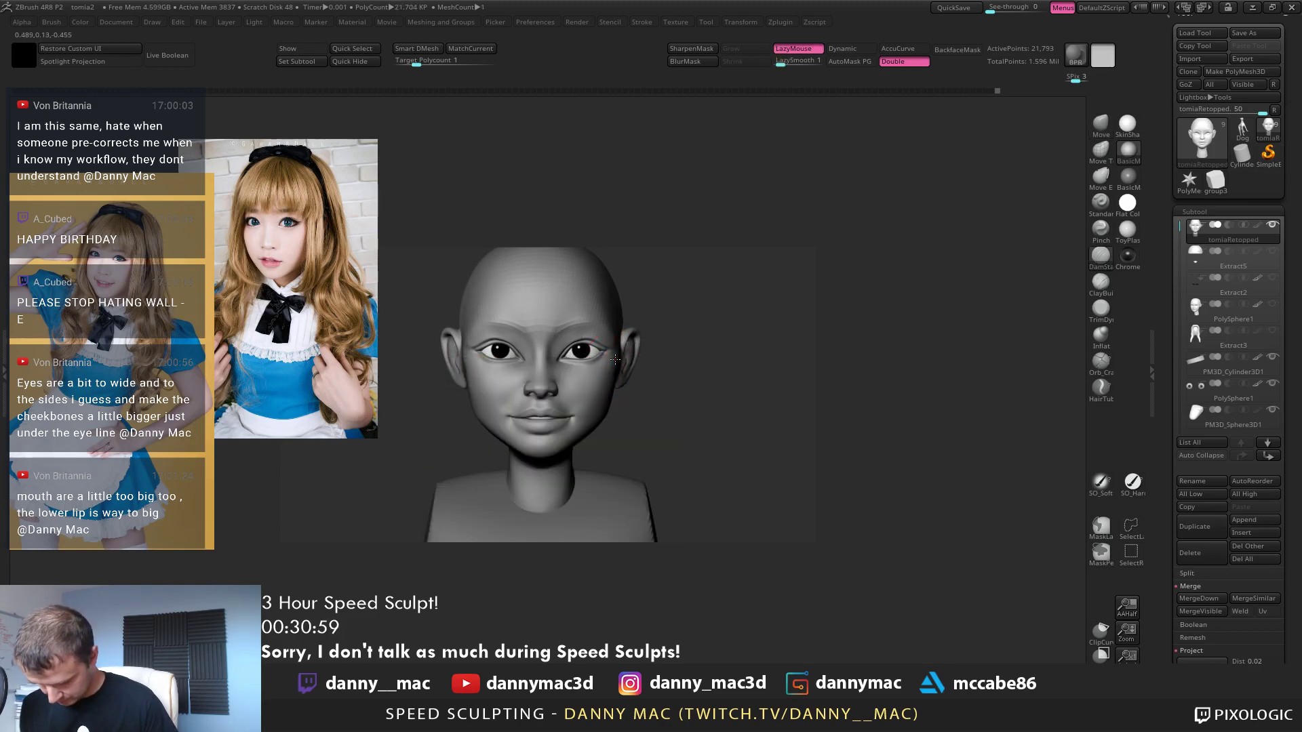
pyautogui.keyDown('alt'); pyautogui.moveTo(612, 374); pyautogui.dragTo(610, 366, button='right'); pyautogui.keyUp('alt')
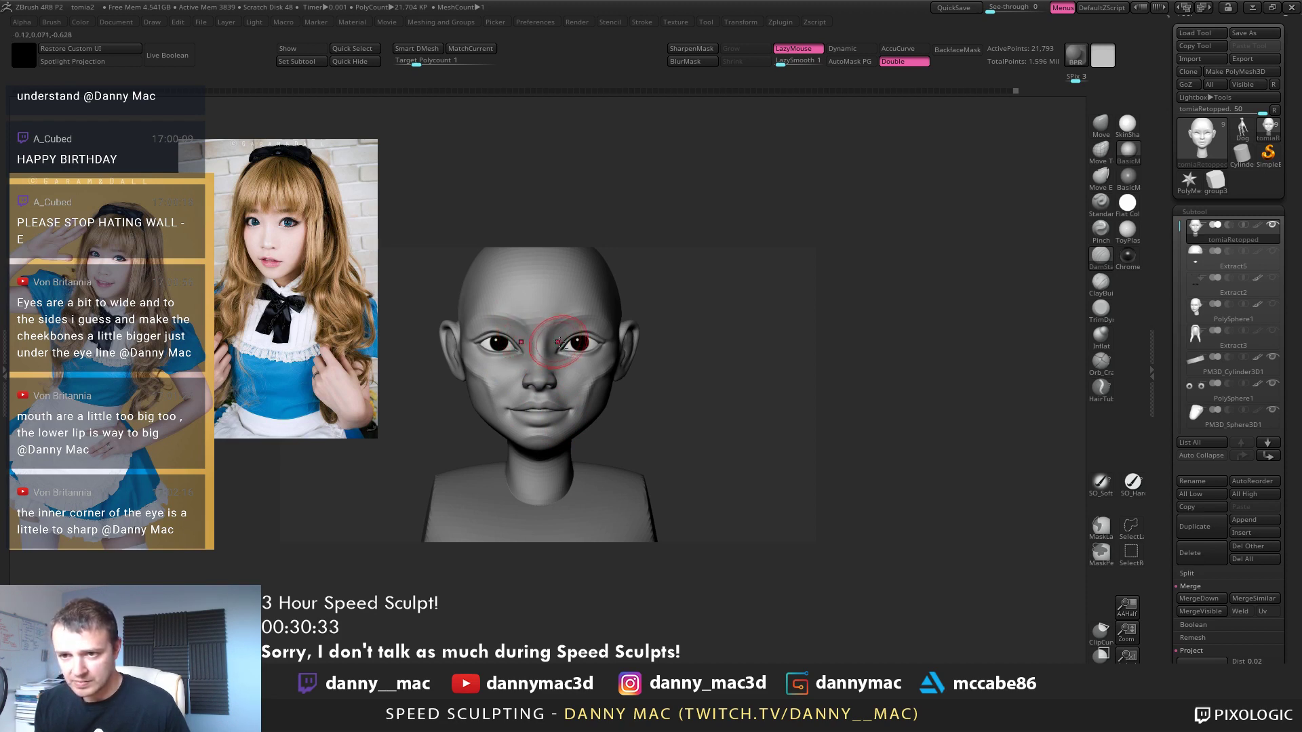
pyautogui.keyDown('ctrl'); pyautogui.moveTo(599, 351); pyautogui.dragTo(621, 347, button='right'); pyautogui.keyUp('ctrl')
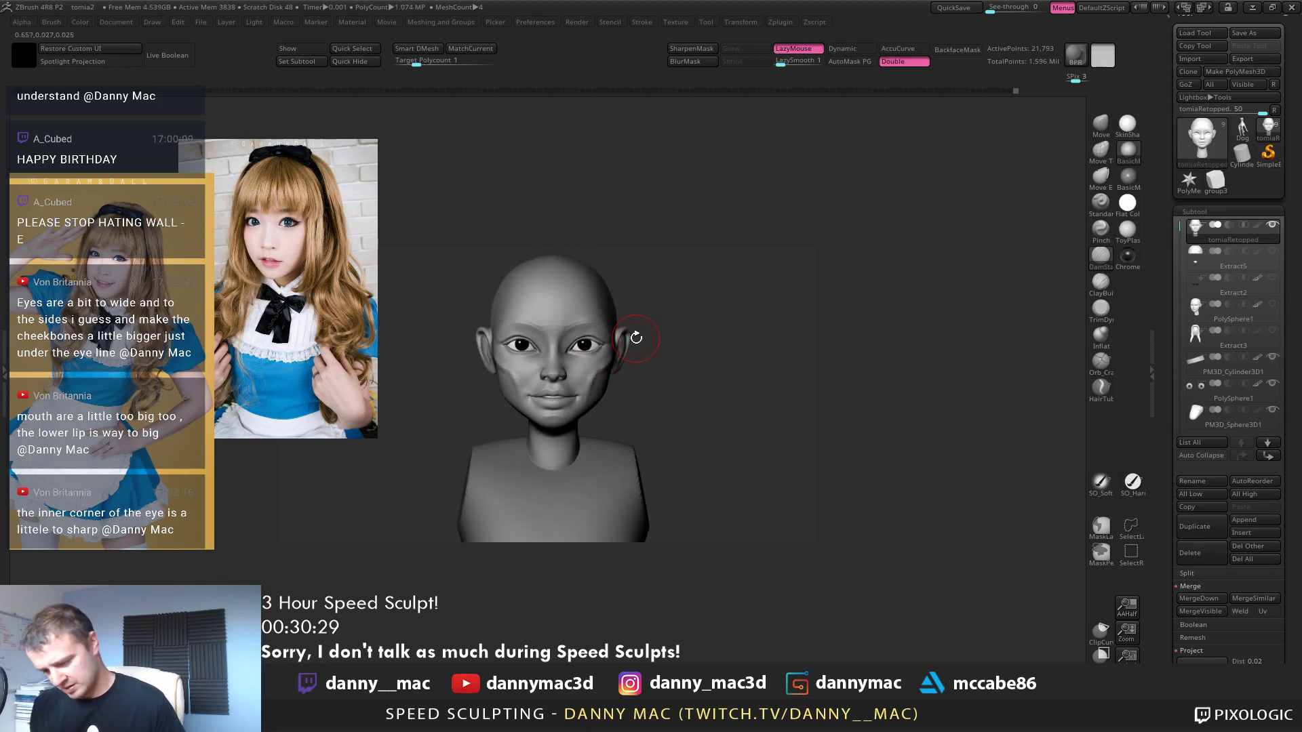
# Reshape the upper eyelids and eye corners from below and from the front with the Move brush
pyautogui.moveTo(626, 329)
pyautogui.mouseDown()
pyautogui.moveTo(581, 344)
pyautogui.moveTo(619, 339)
pyautogui.moveTo(623, 353)
pyautogui.moveTo(566, 335)
pyautogui.mouseUp()
pyautogui.press('space')
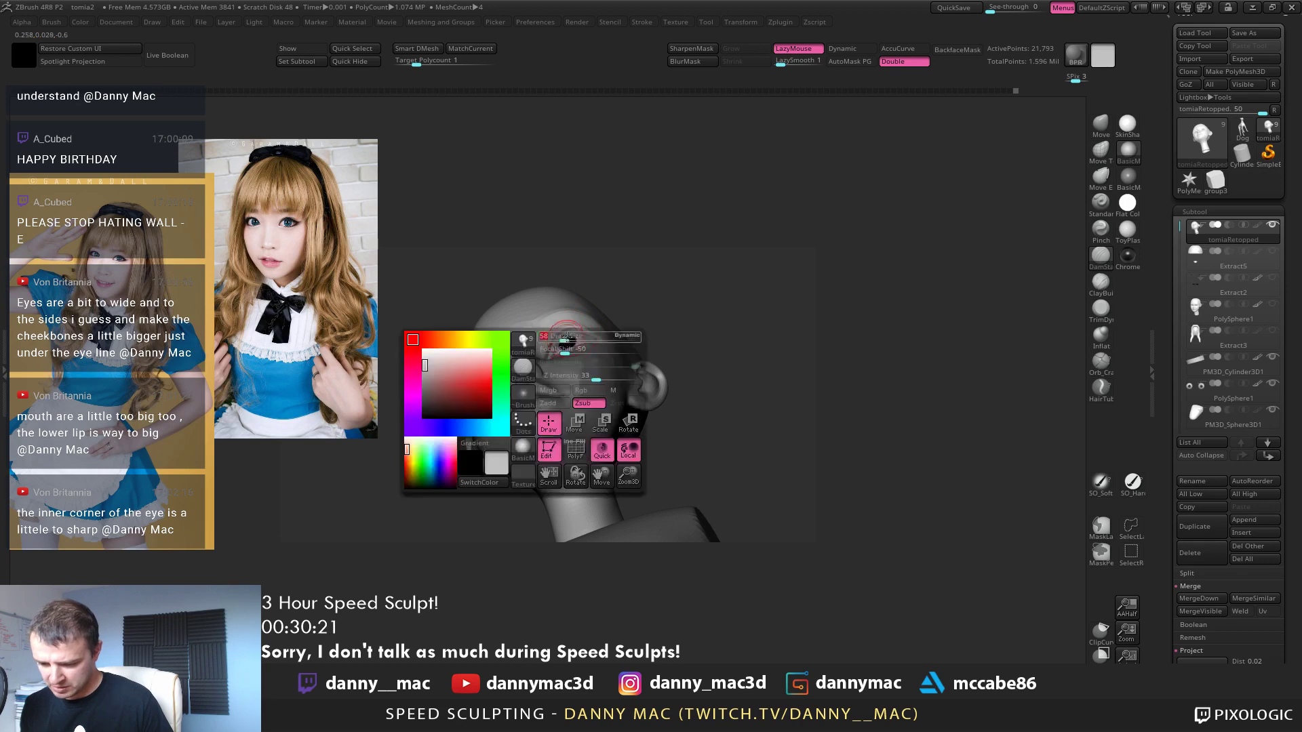
pyautogui.press('l')
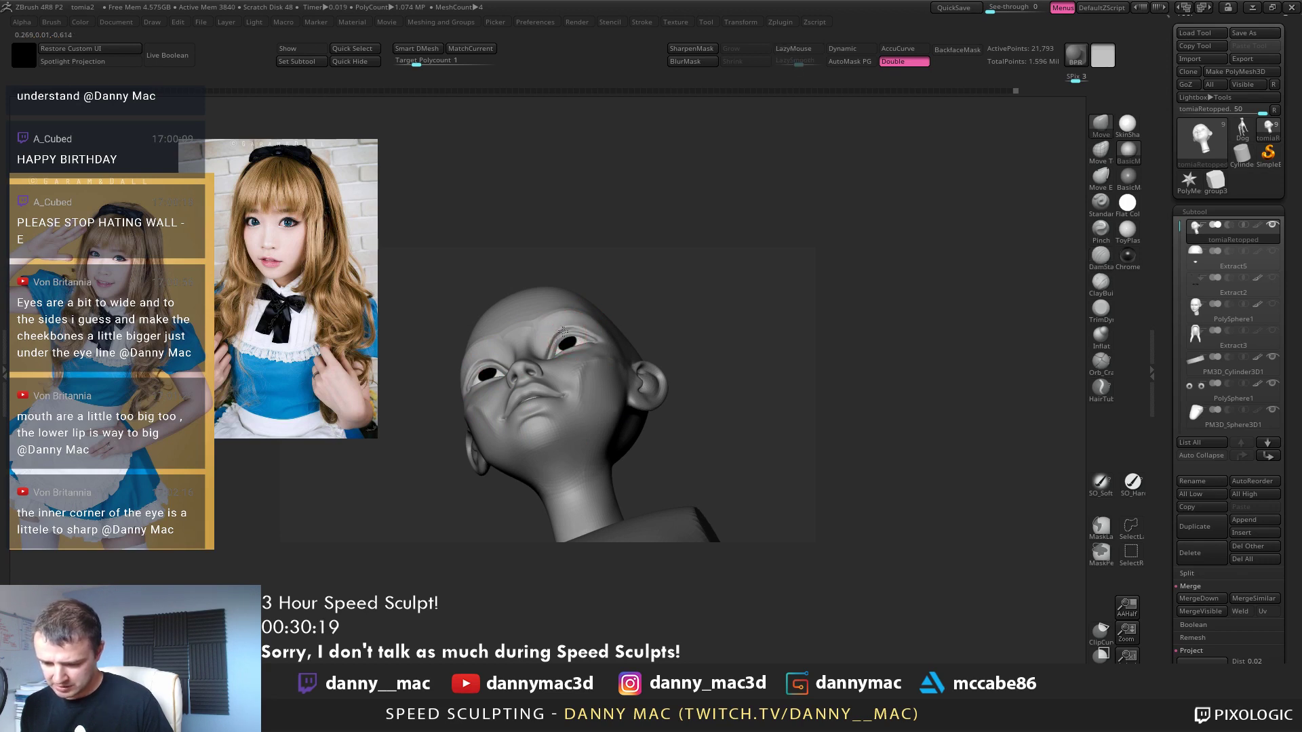
pyautogui.moveTo(564, 332)
pyautogui.keyDown('shift'); pyautogui.mouseDown(button='right')
pyautogui.moveTo(582, 370)
pyautogui.moveTo(581, 339)
pyautogui.moveTo(566, 359)
pyautogui.moveTo(543, 360)
pyautogui.mouseUp(button='right'); pyautogui.keyUp('shift')
pyautogui.rightClick(491, 324)
pyautogui.moveTo(491, 324)
pyautogui.mouseDown(button='right')
pyautogui.moveTo(452, 320)
pyautogui.moveTo(482, 326)
pyautogui.mouseUp(button='right')
pyautogui.rightClick(485, 317)
pyautogui.moveTo(483, 326); pyautogui.dragTo(480, 321)
pyautogui.moveTo(482, 324)
pyautogui.keyDown('shift'); pyautogui.mouseDown(button='right')
pyautogui.moveTo(543, 349)
pyautogui.moveTo(605, 329)
pyautogui.moveTo(556, 337)
pyautogui.mouseUp(button='right'); pyautogui.keyUp('shift')
pyautogui.press('d')
# Shift the eyeballs sideways with a horizontal transpose line and make the head the active subtool again
pyautogui.keyDown('alt'); pyautogui.click(573, 316); pyautogui.keyUp('alt')
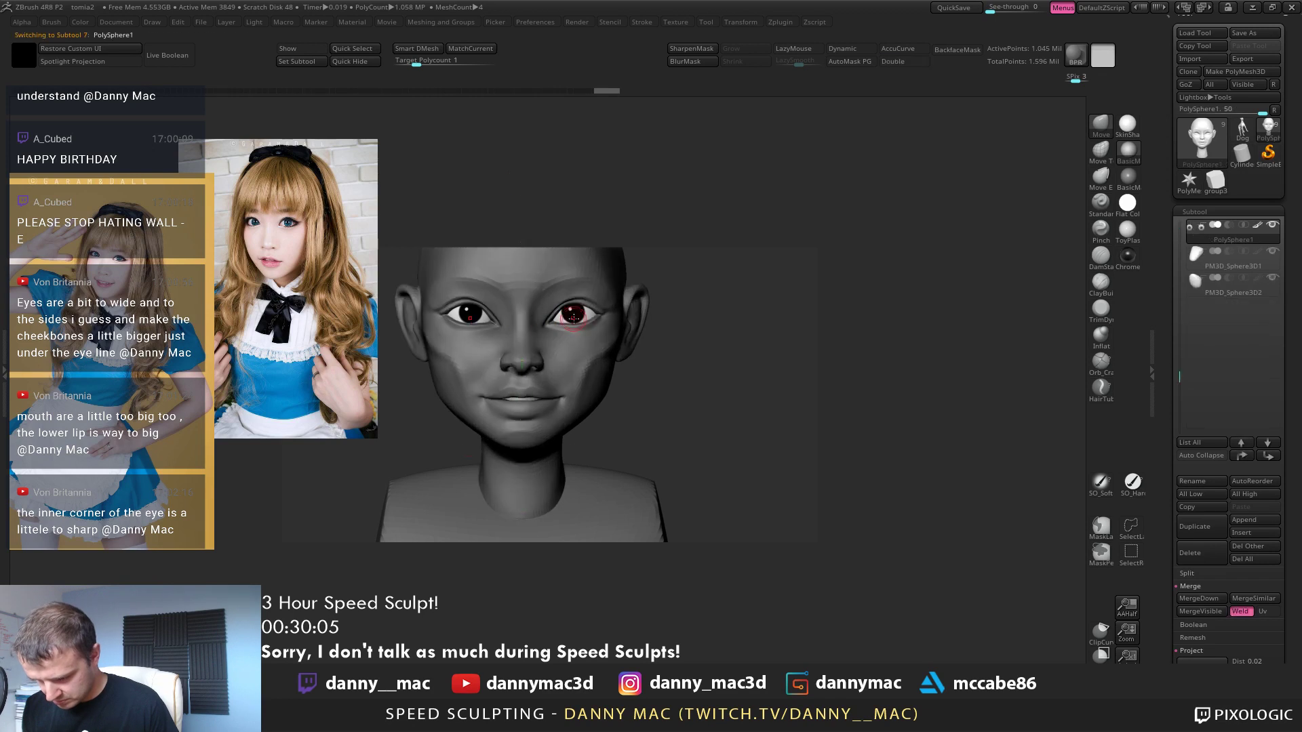
pyautogui.press('w')
pyautogui.moveTo(574, 313); pyautogui.dragTo(768, 313)
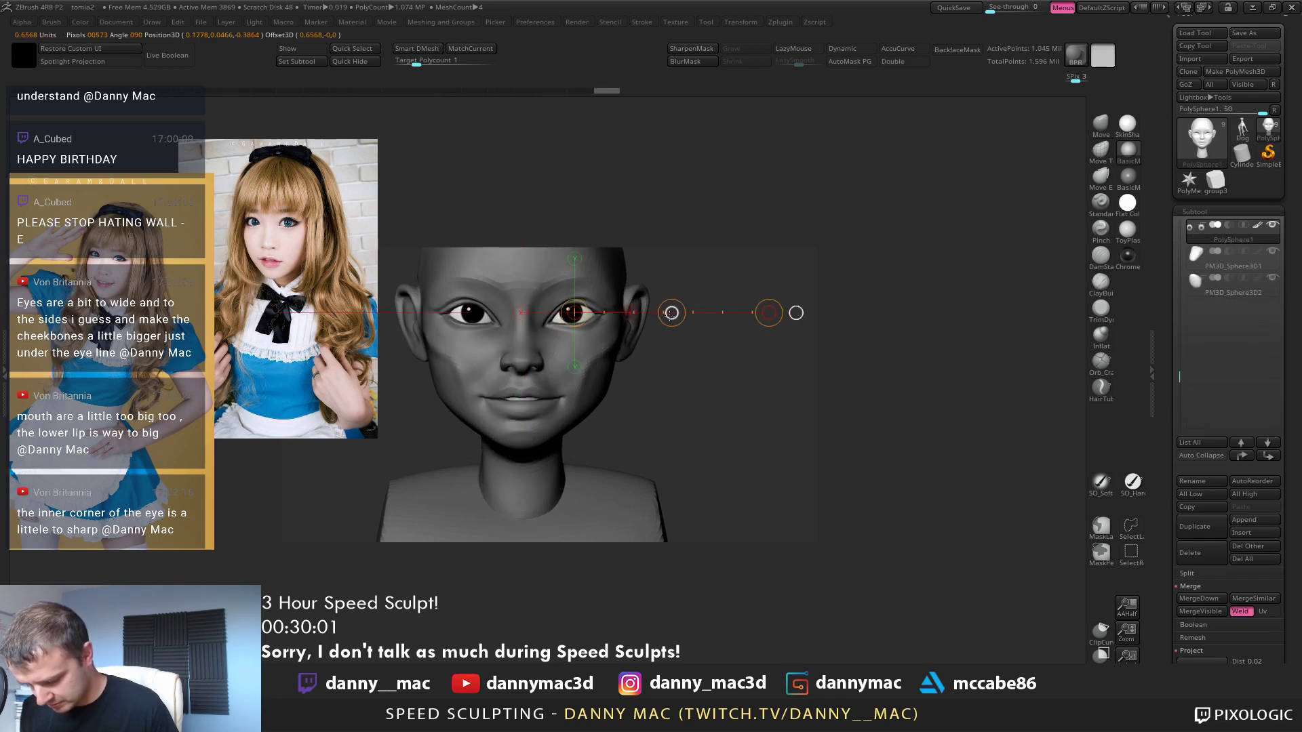
pyautogui.press('q')
pyautogui.keyDown('alt'); pyautogui.click(604, 326); pyautogui.keyUp('alt')
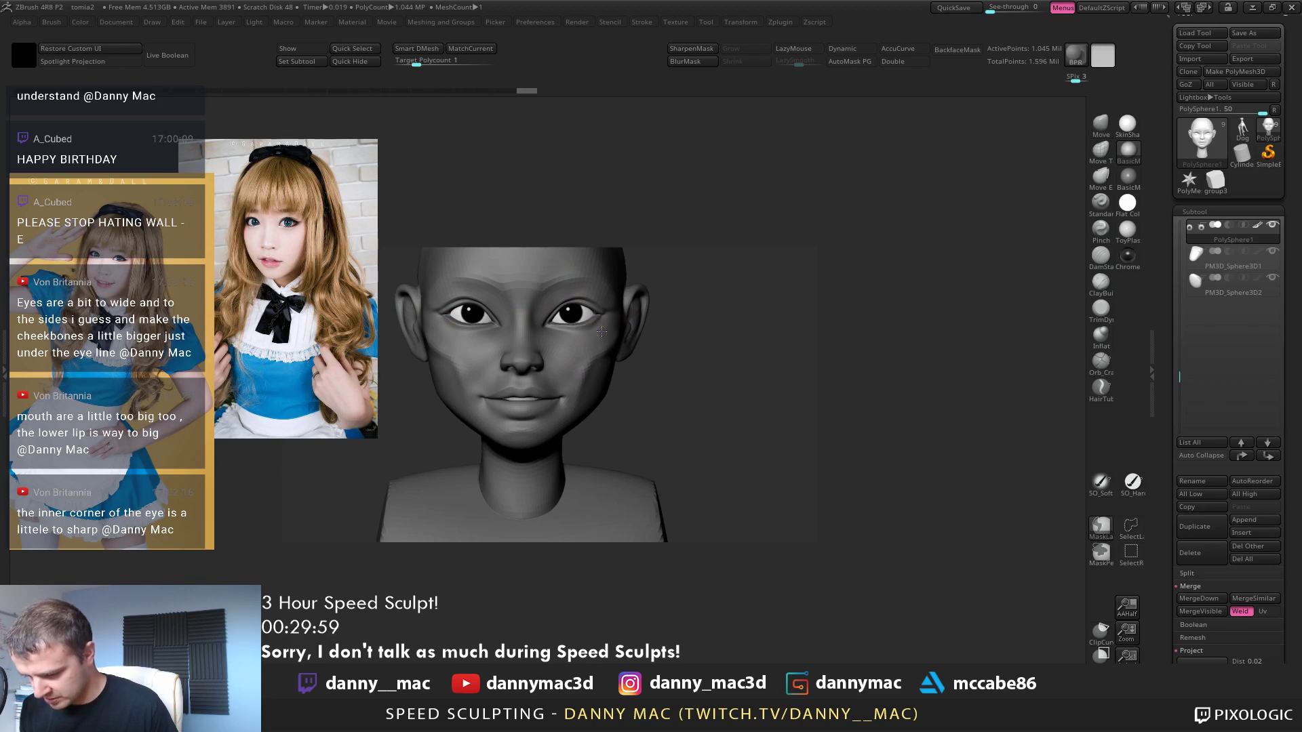
# Refine the outer eye corners with the Move brush and compare the face with the reference
pyautogui.press('space')
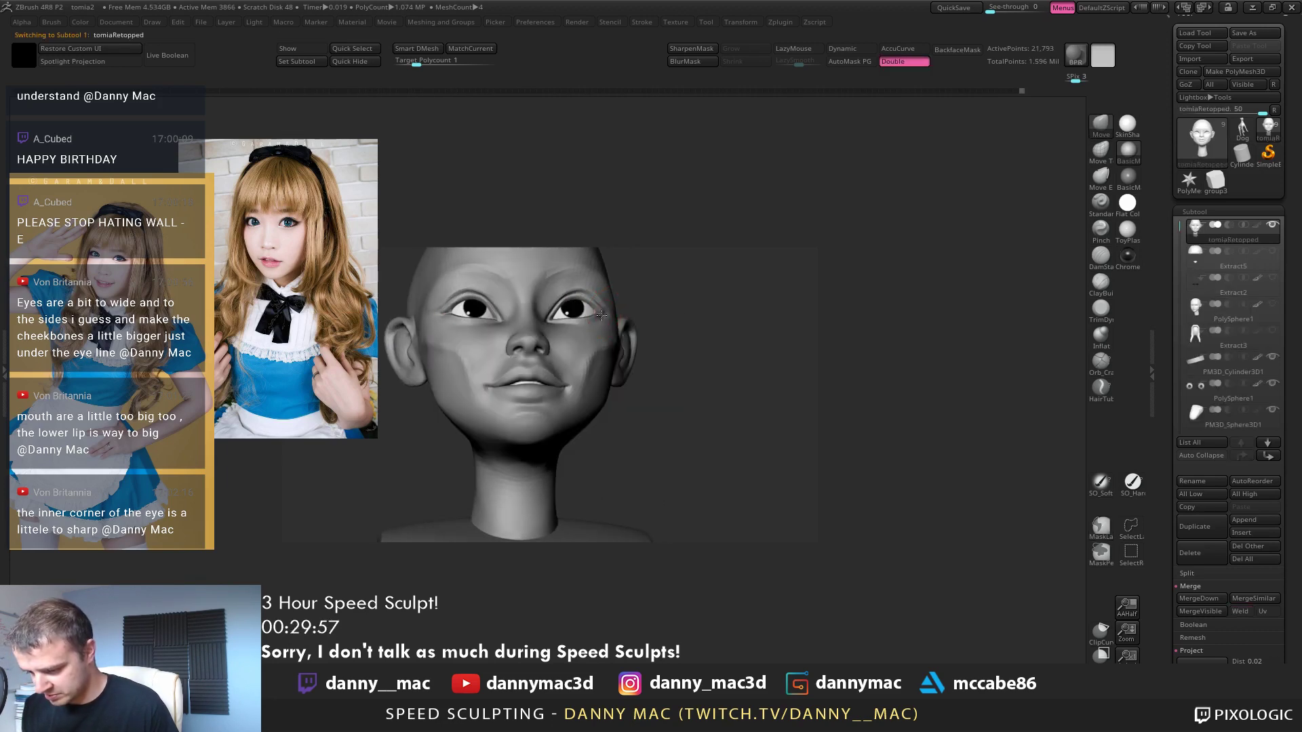
pyautogui.moveTo(596, 307); pyautogui.dragTo(600, 370, button='right')
pyautogui.press('space')
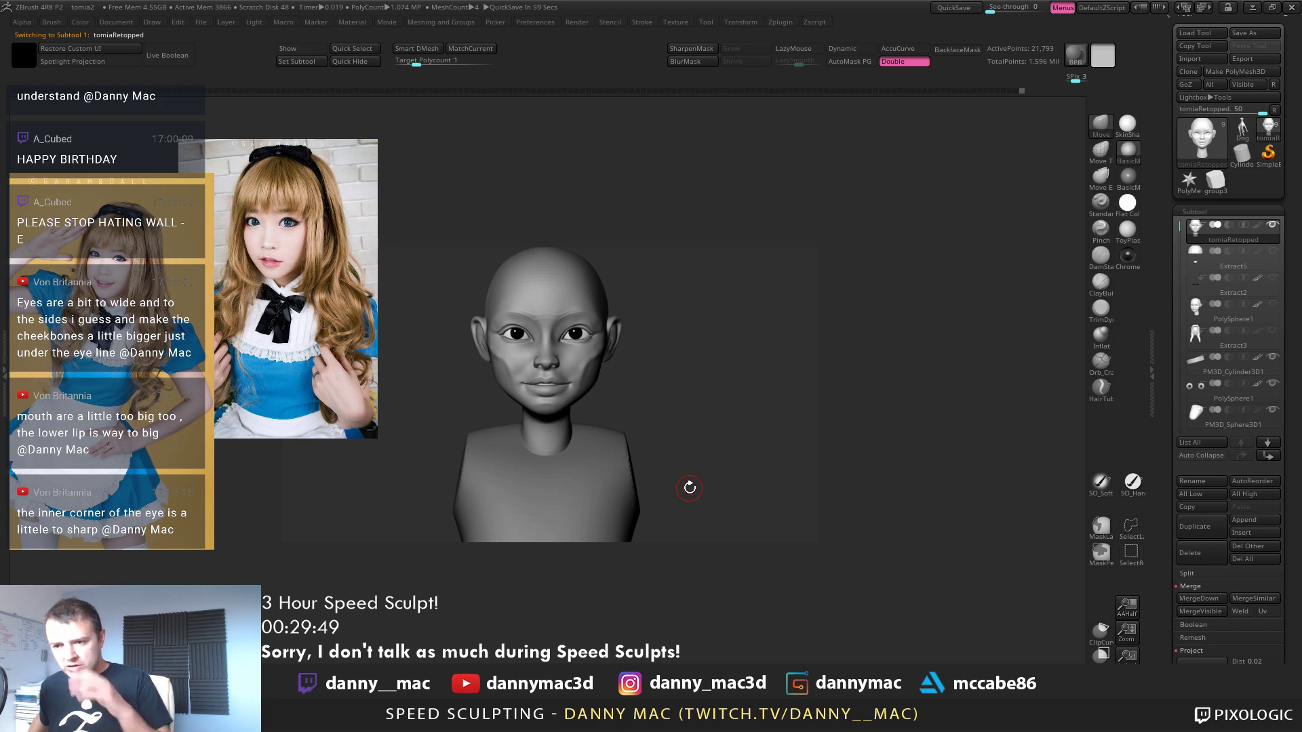
pyautogui.keyDown('alt'); pyautogui.moveTo(618, 322); pyautogui.dragTo(659, 328, button='right'); pyautogui.keyUp('alt')
pyautogui.keyDown('alt'); pyautogui.moveTo(546, 339); pyautogui.dragTo(597, 318, button='right'); pyautogui.keyUp('alt')
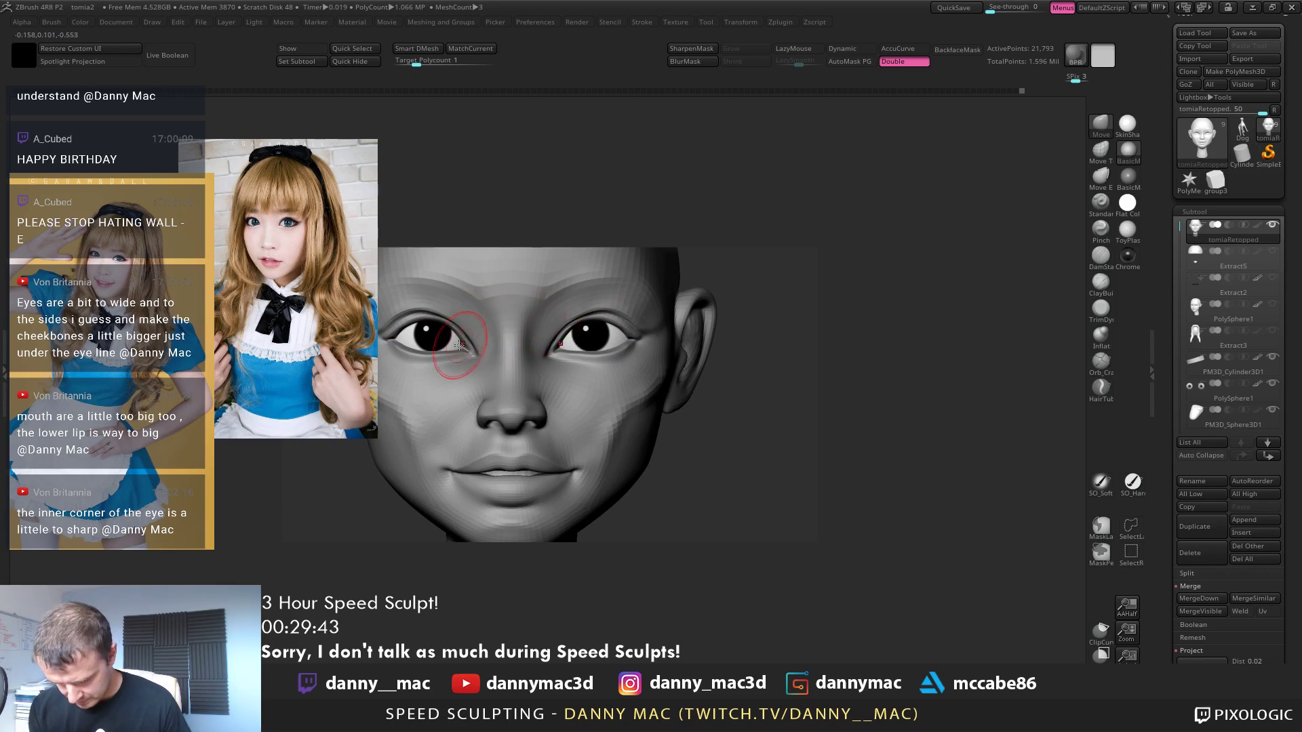
# Reshape the inner eye corners and lower eyelids with the Move brush, varying its size
pyautogui.press('space')
pyautogui.press('space')
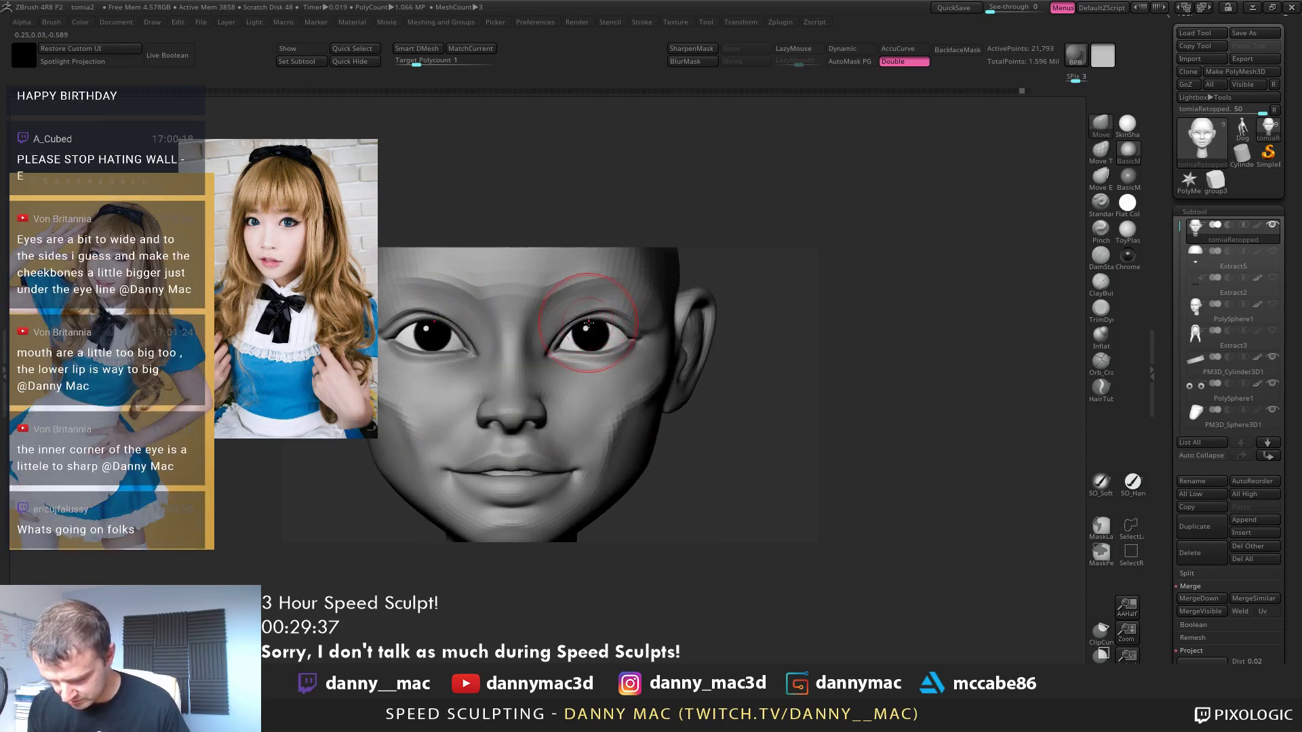
pyautogui.press('space')
pyautogui.press('space')
pyautogui.moveTo(566, 337); pyautogui.dragTo(561, 349)
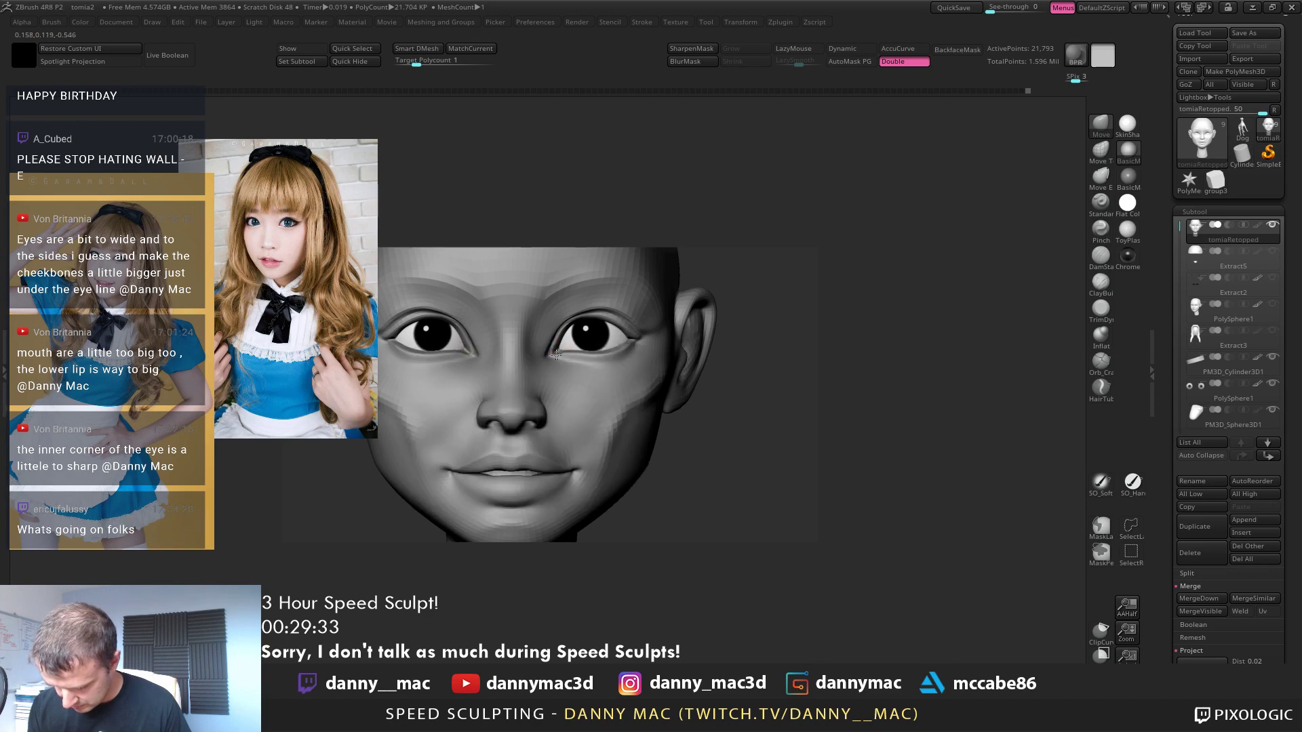
pyautogui.press('space')
pyautogui.moveTo(563, 352); pyautogui.dragTo(593, 347)
pyautogui.press('space')
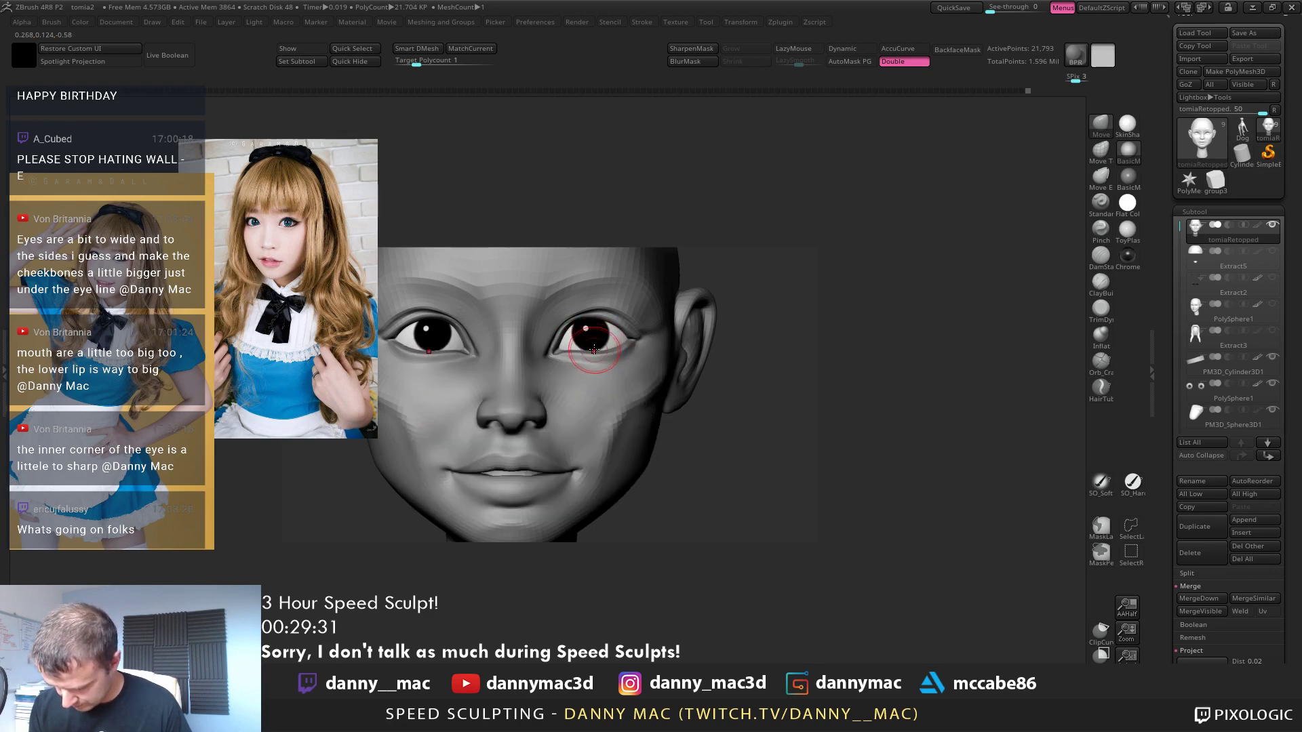
# Round the upper eyelids near the inner eye corners with a resized Move brush
pyautogui.moveTo(594, 353)
pyautogui.mouseDown(button='right')
pyautogui.moveTo(588, 292)
pyautogui.moveTo(630, 330)
pyautogui.moveTo(591, 339)
pyautogui.mouseUp(button='right')
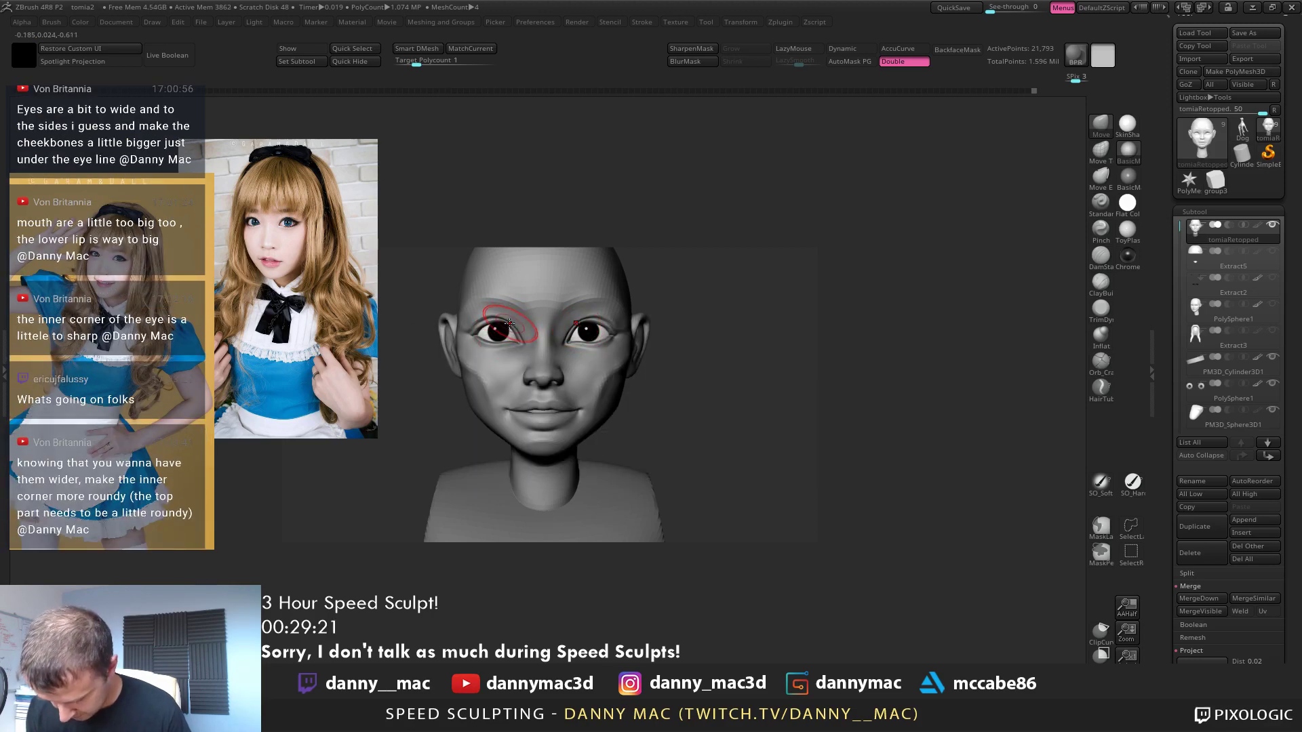
pyautogui.press('s')
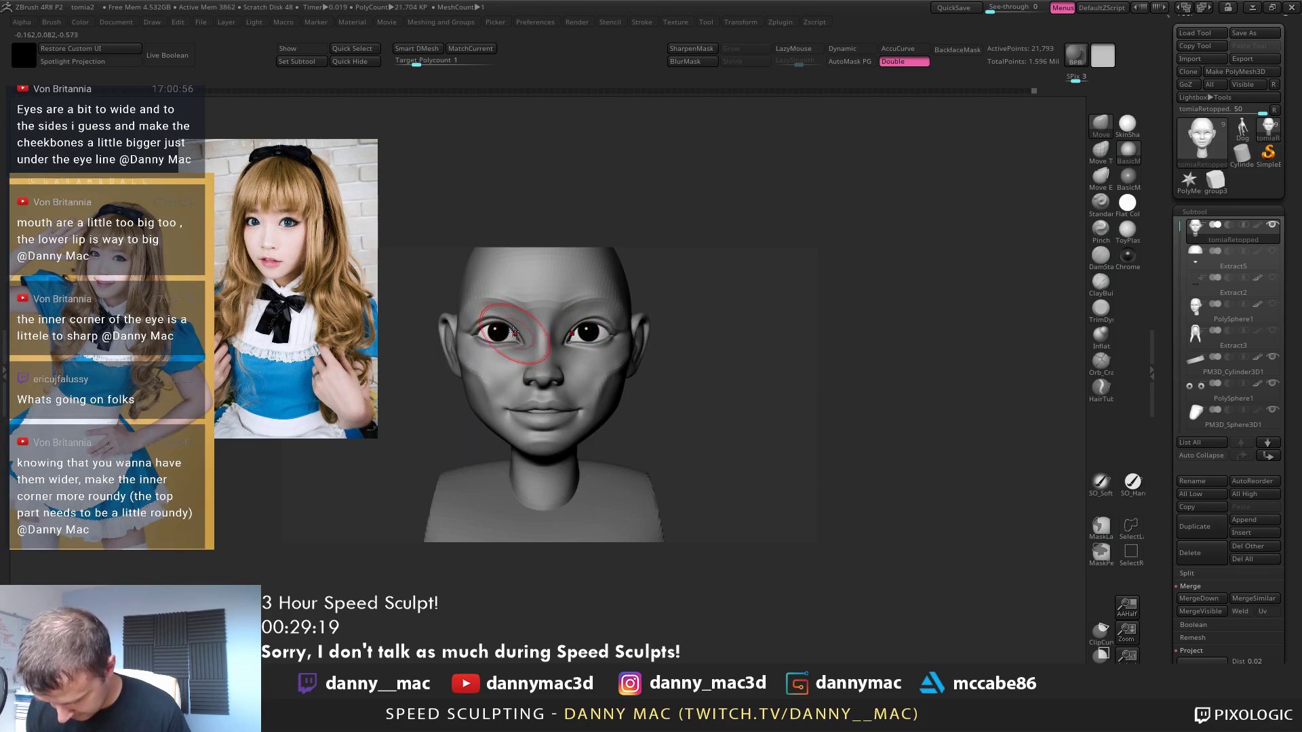
pyautogui.moveTo(499, 320)
pyautogui.keyDown('alt'); pyautogui.mouseDown(button='right')
pyautogui.moveTo(533, 342)
pyautogui.moveTo(524, 366)
pyautogui.moveTo(588, 392)
pyautogui.moveTo(589, 429)
pyautogui.moveTo(572, 420)
pyautogui.moveTo(614, 418)
pyautogui.moveTo(586, 412)
pyautogui.moveTo(596, 425)
pyautogui.mouseUp(button='right'); pyautogui.keyUp('alt')
# Adjust the area around the mouth with the Move brush and check the head from the front
pyautogui.press('space')
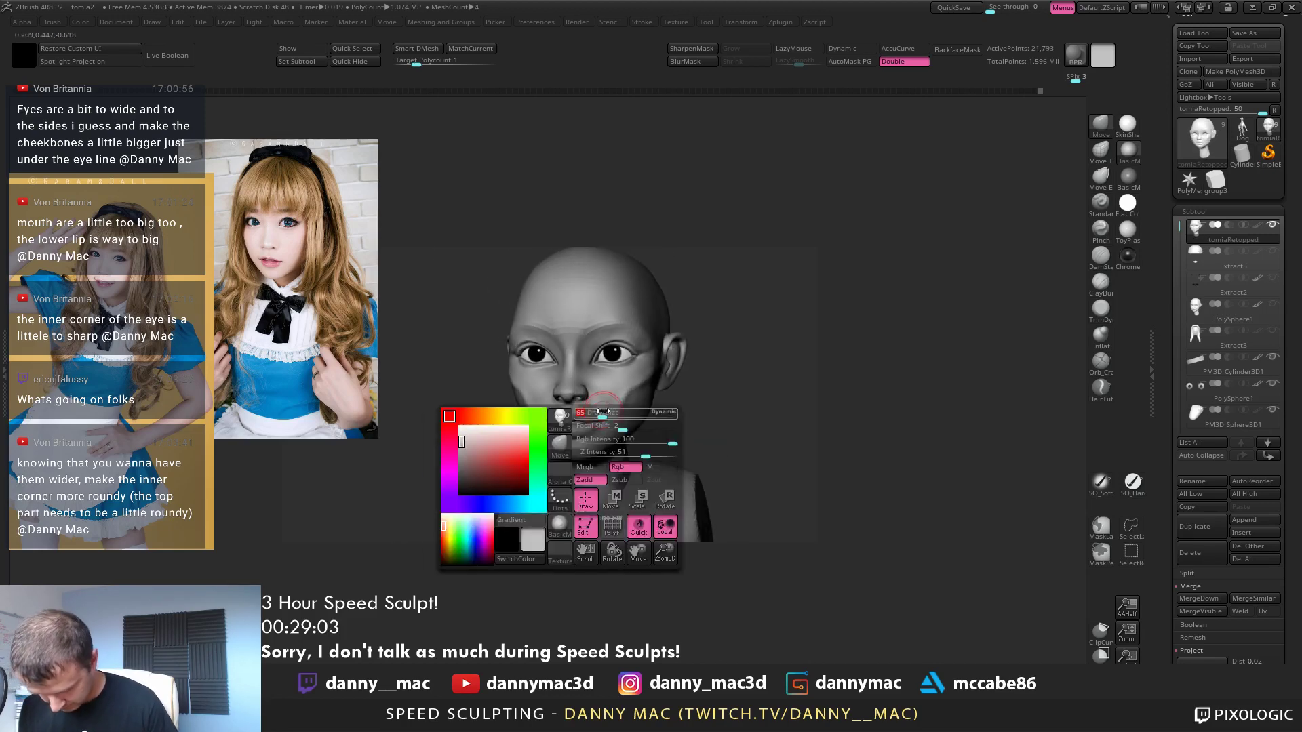
pyautogui.moveTo(595, 427); pyautogui.dragTo(605, 426)
pyautogui.moveTo(520, 373)
pyautogui.mouseDown(button='right')
pyautogui.moveTo(506, 369)
pyautogui.moveTo(610, 413)
pyautogui.mouseUp(button='right')
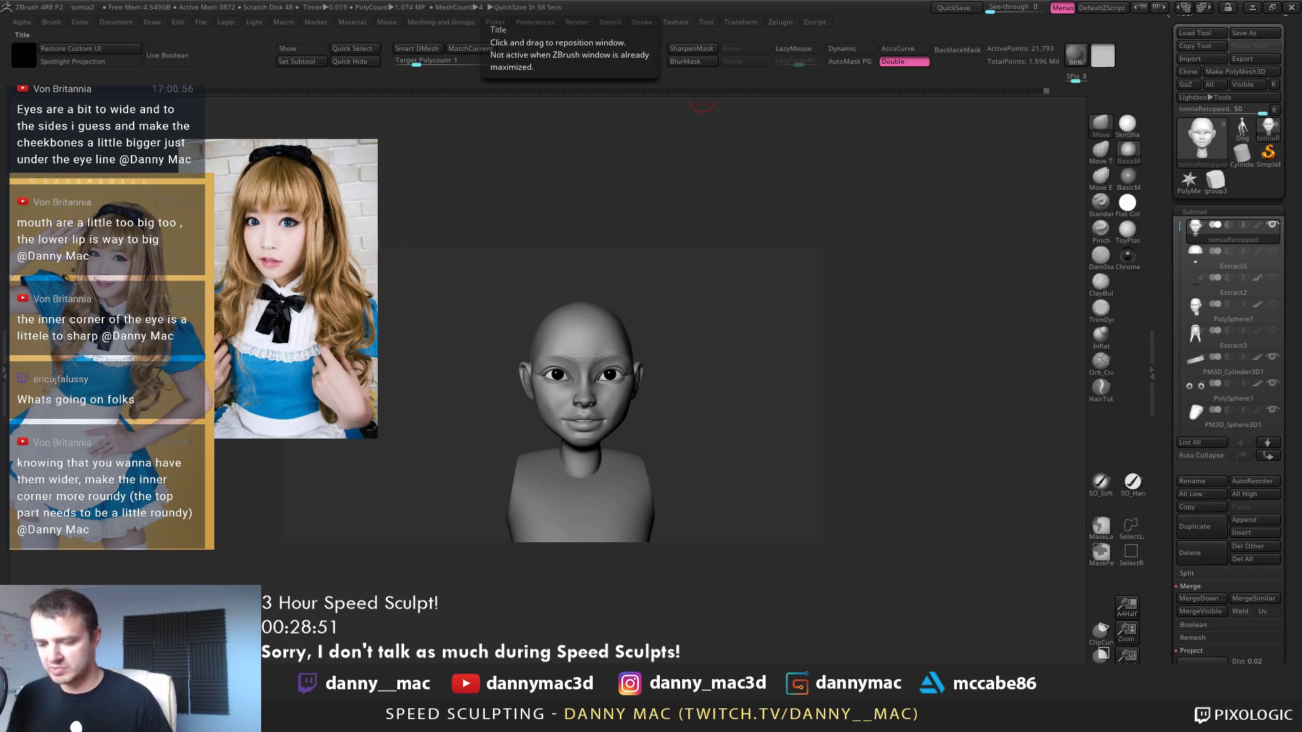
pyautogui.moveTo(627, 420)
pyautogui.mouseDown(button='right')
pyautogui.moveTo(587, 434)
pyautogui.moveTo(604, 407)
pyautogui.moveTo(596, 370)
pyautogui.moveTo(627, 356)
pyautogui.moveTo(542, 401)
pyautogui.mouseUp(button='right')
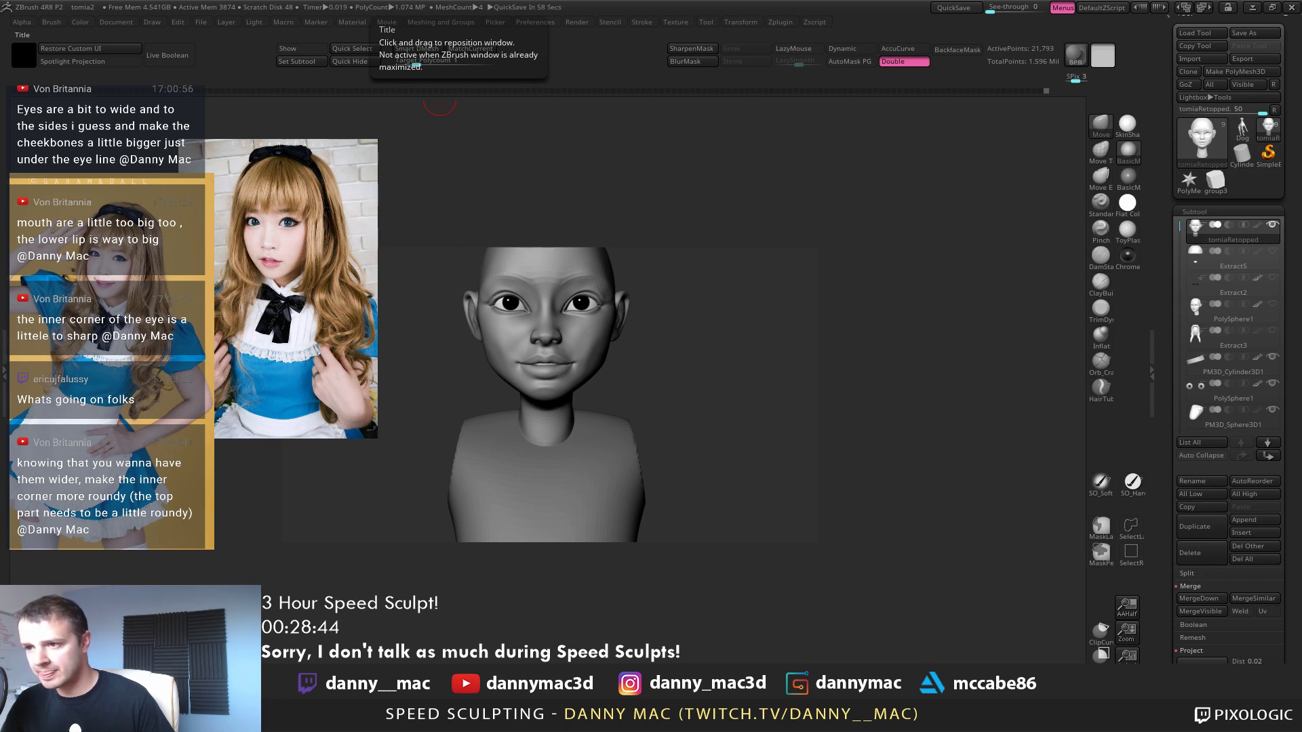
# Adjust the jaw and skull shape from the side with a resized Move brush, working at lower subdivision levels
pyautogui.moveTo(554, 374)
pyautogui.keyDown('alt'); pyautogui.mouseDown(button='right')
pyautogui.moveTo(560, 393)
pyautogui.moveTo(601, 373)
pyautogui.mouseUp(button='right'); pyautogui.keyUp('alt')
pyautogui.press('space')
pyautogui.press('space')
pyautogui.hotkey('shift', 'd')
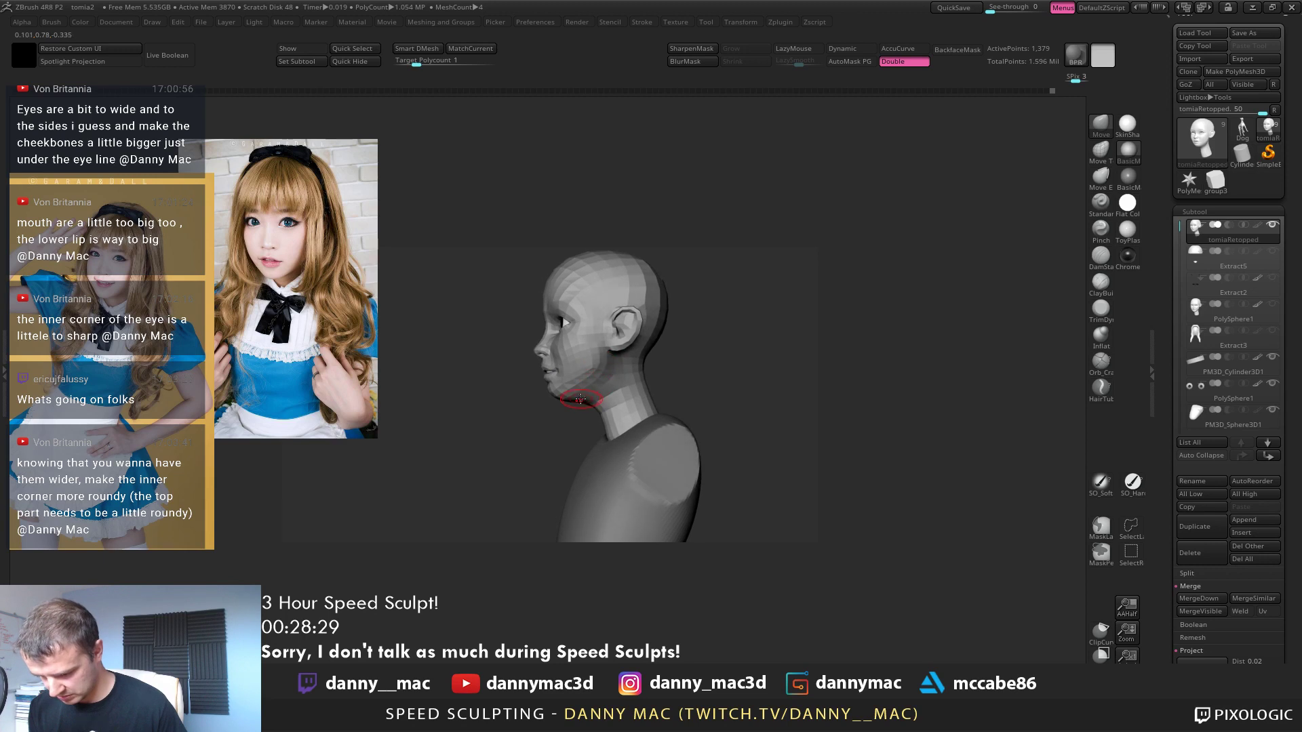
pyautogui.press('d')
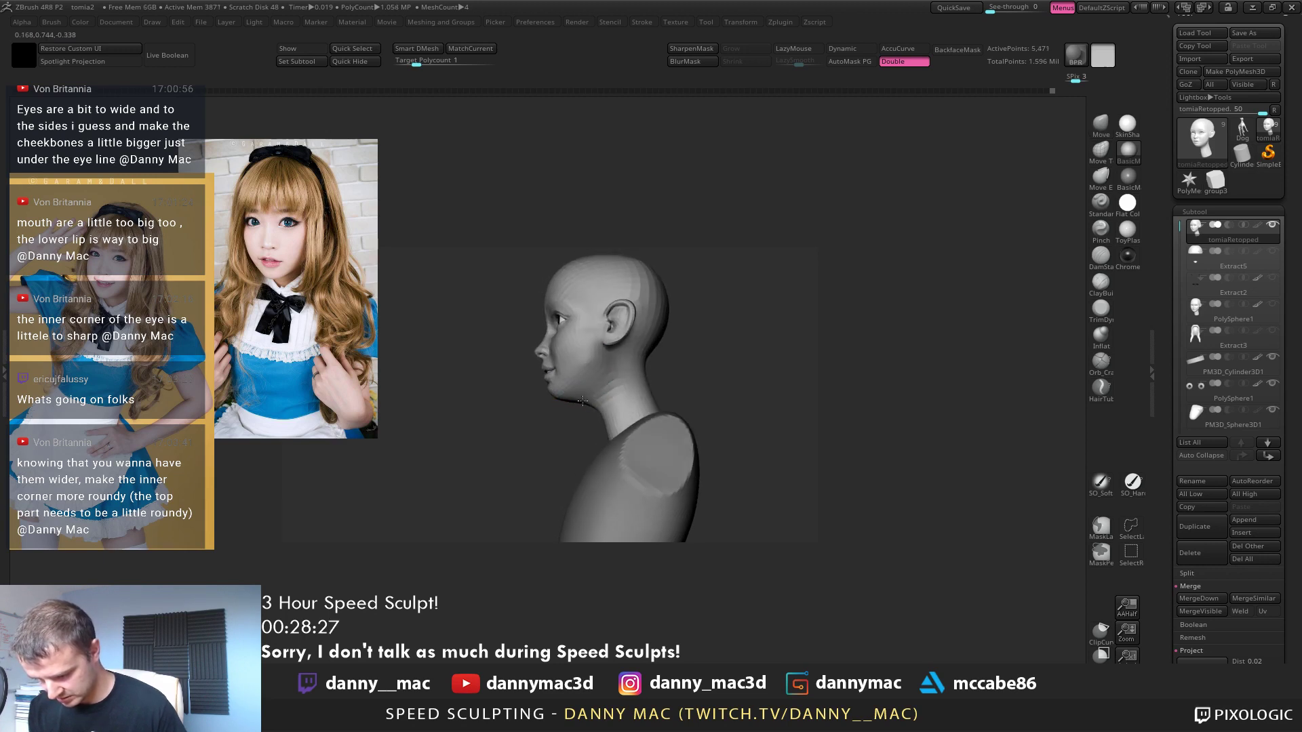
pyautogui.moveTo(586, 391)
pyautogui.mouseDown(button='right')
pyautogui.moveTo(614, 405)
pyautogui.moveTo(608, 389)
pyautogui.mouseUp(button='right')
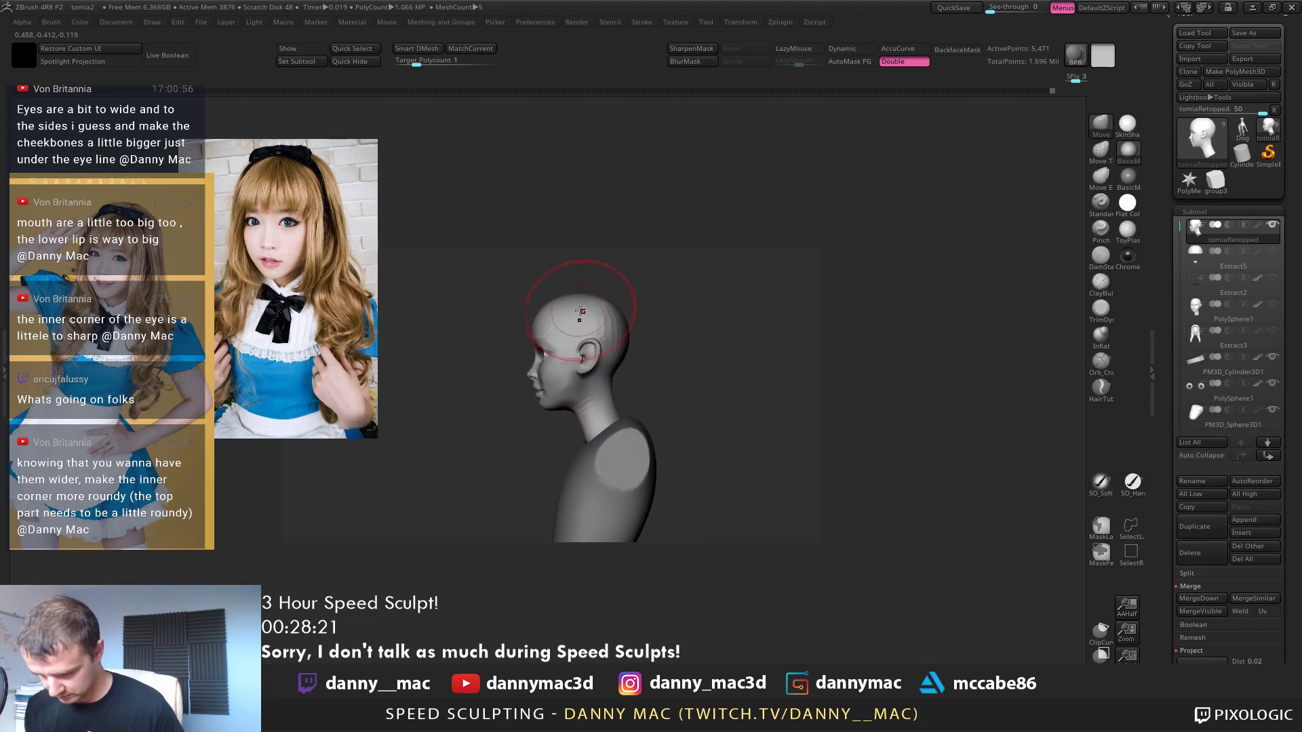
pyautogui.press('space')
pyautogui.moveTo(585, 320); pyautogui.dragTo(558, 305)
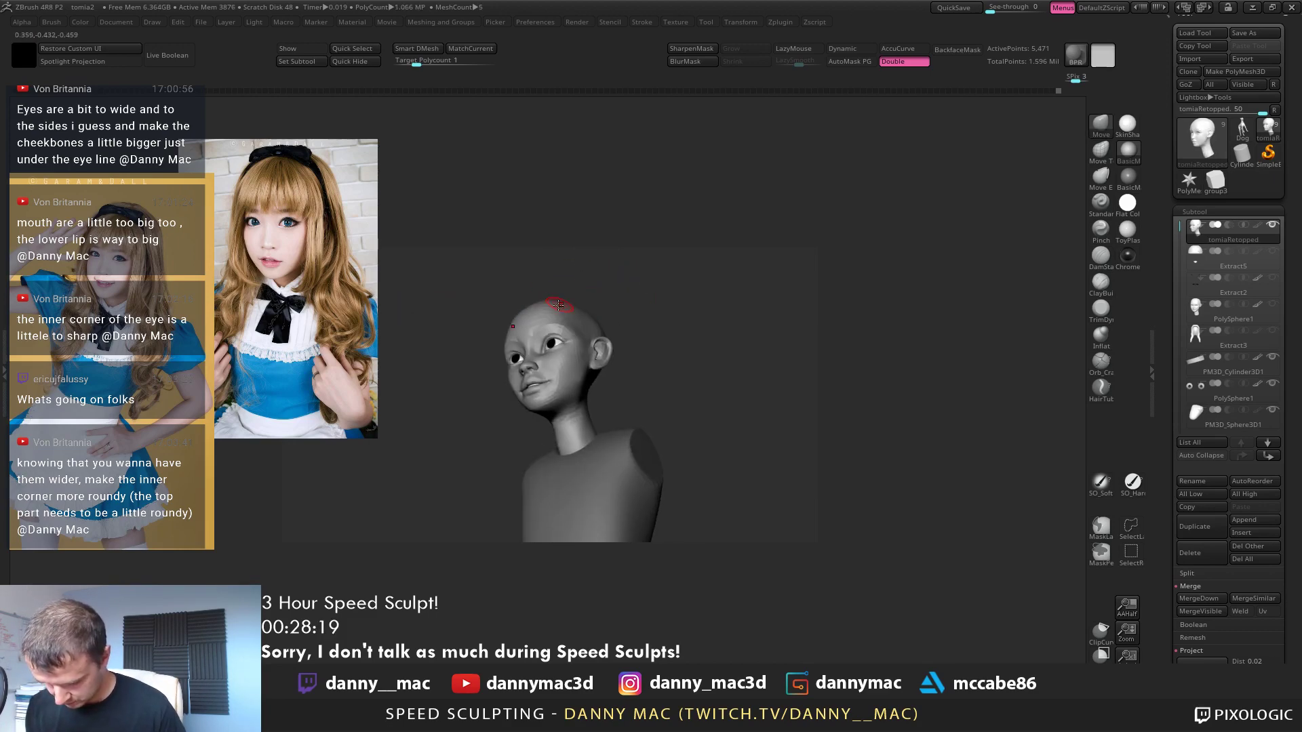
pyautogui.moveTo(557, 307)
pyautogui.keyDown('shift'); pyautogui.mouseDown(button='right')
pyautogui.moveTo(584, 325)
pyautogui.moveTo(573, 387)
pyautogui.mouseUp(button='right'); pyautogui.keyUp('shift')
pyautogui.press('d')
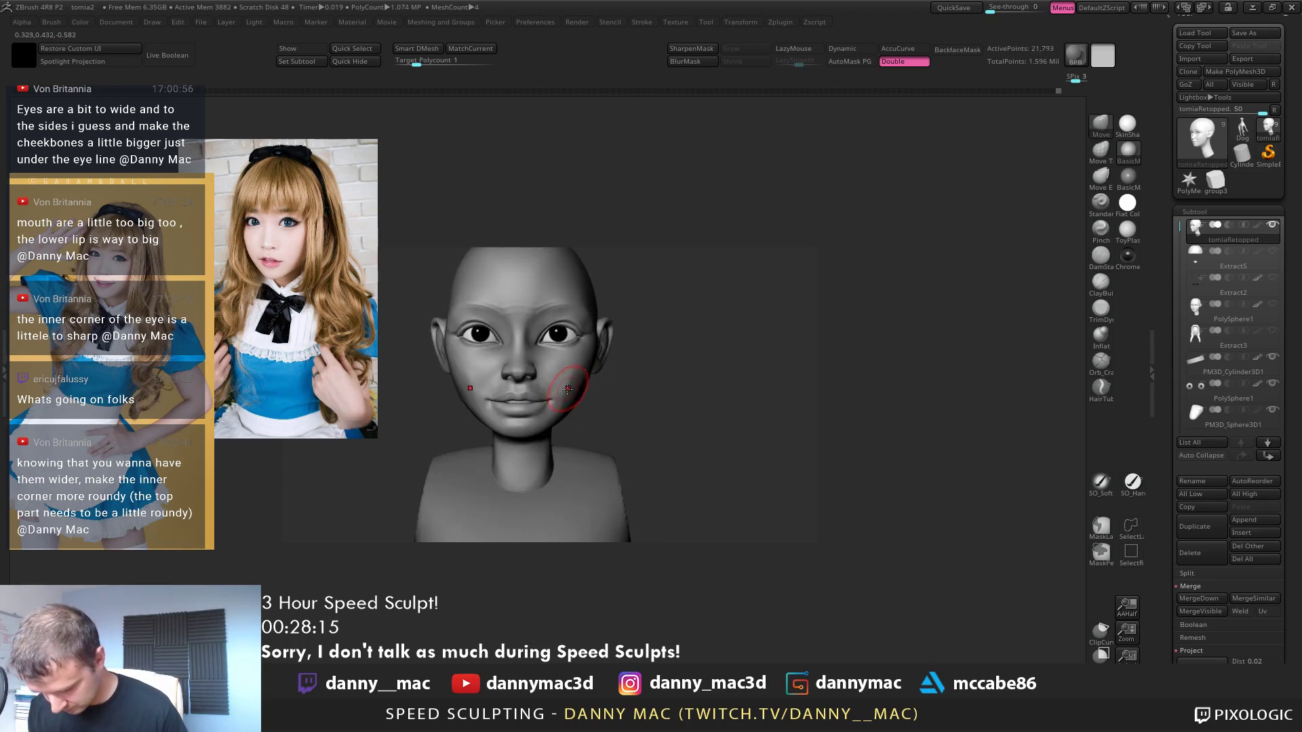
# Reshape the cheeks and cheekbones beside the eyes from the front with the Move brush, varying its size
pyautogui.press('space')
pyautogui.moveTo(574, 386); pyautogui.dragTo(581, 386)
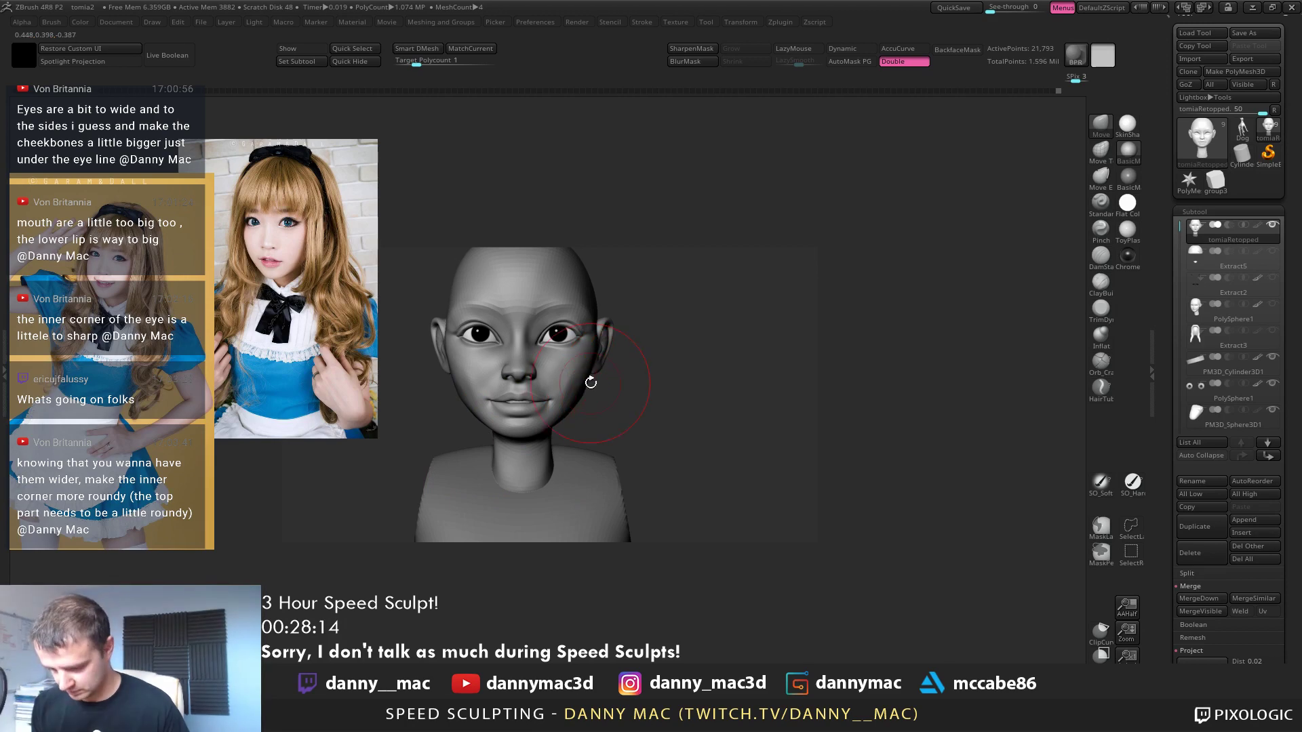
pyautogui.moveTo(591, 384); pyautogui.dragTo(580, 402, button='right')
pyautogui.press('space')
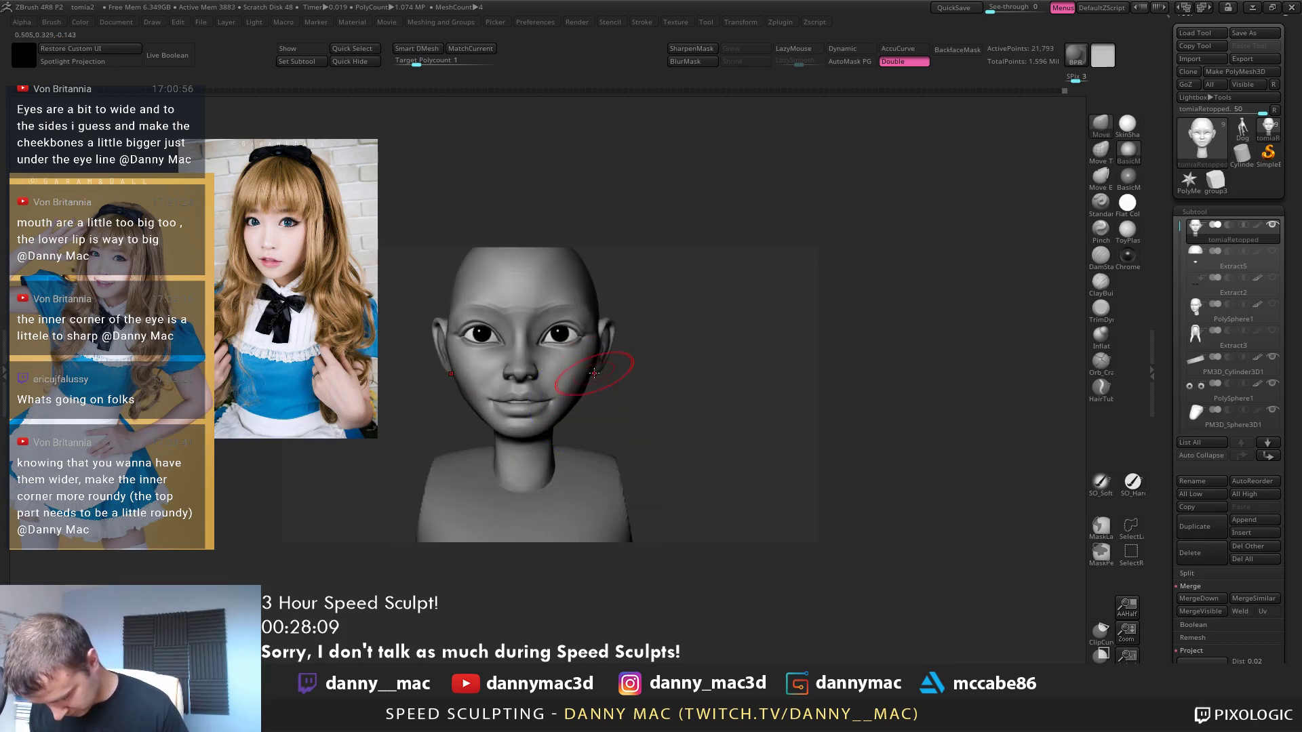
pyautogui.press('space')
pyautogui.moveTo(597, 358); pyautogui.dragTo(596, 349)
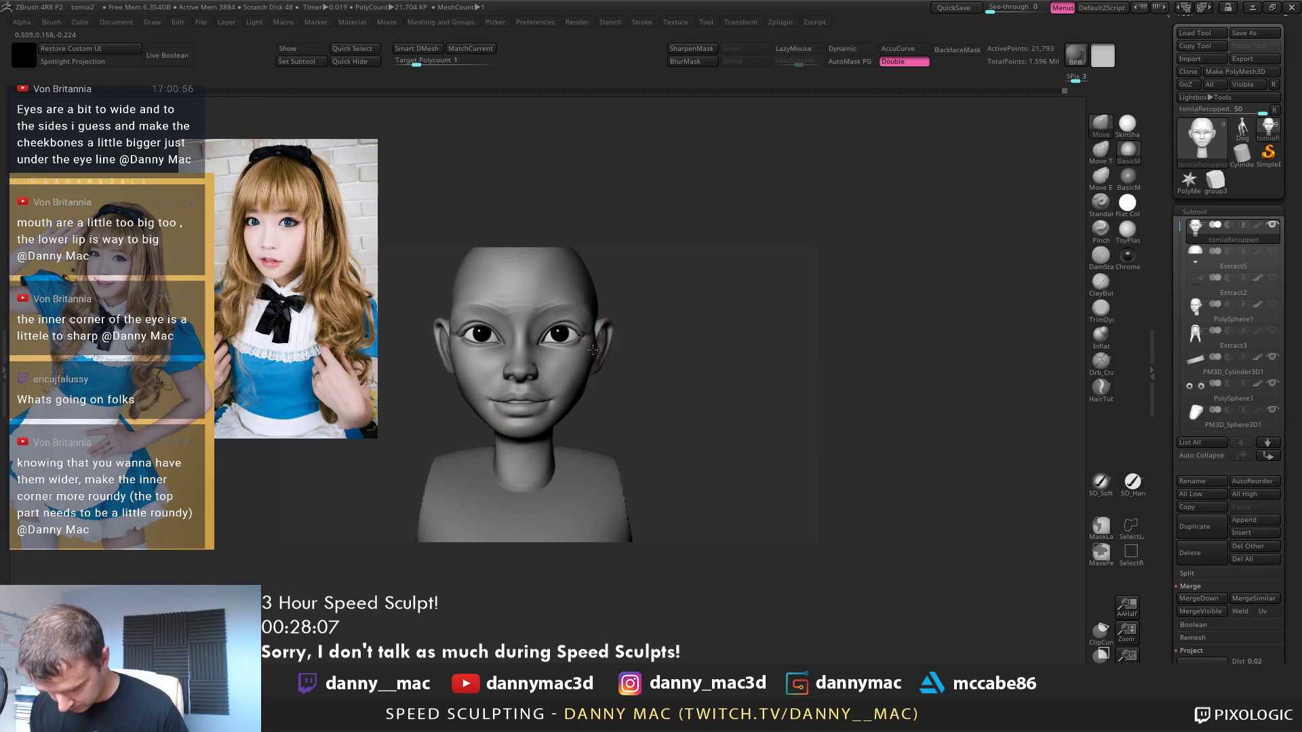
pyautogui.keyDown('alt'); pyautogui.moveTo(594, 350); pyautogui.dragTo(607, 350, button='right'); pyautogui.keyUp('alt')
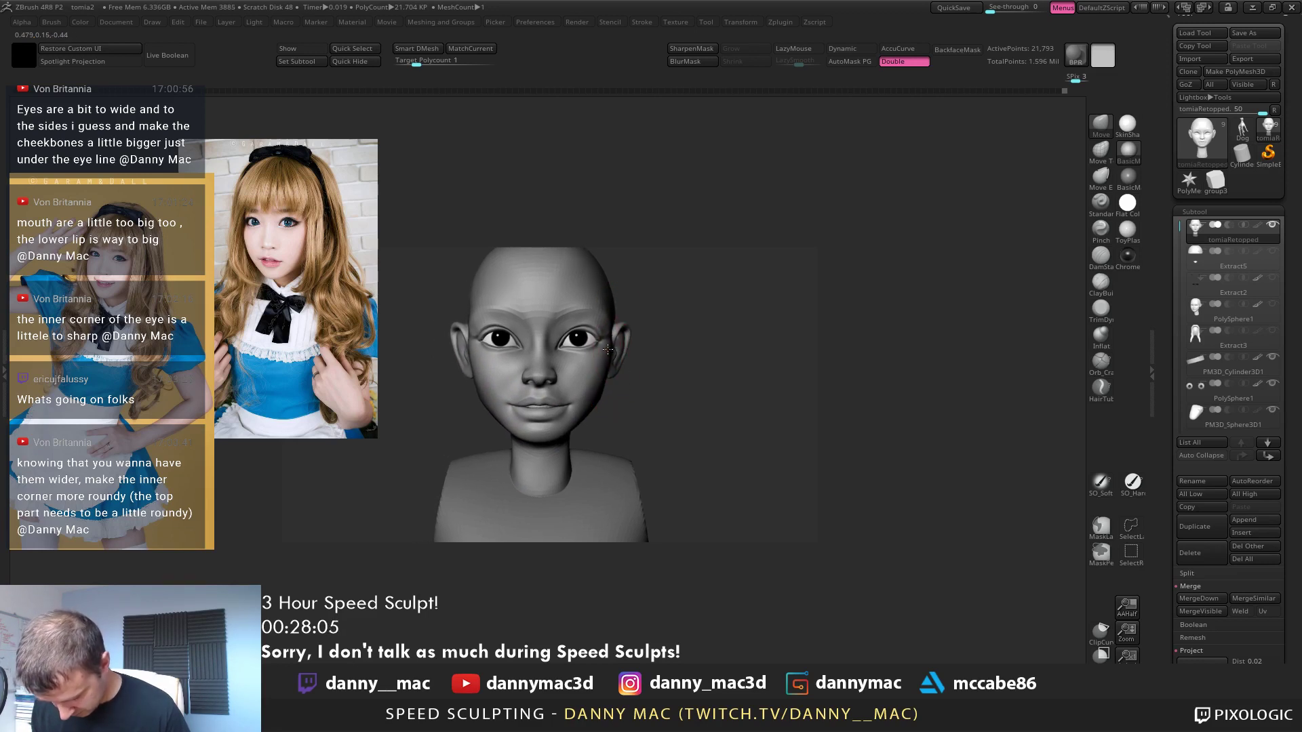
# Reposition the eyeballs sideways with the Transpose line and adjust the surrounding eye area of the head with the Move brush
pyautogui.keyDown('alt'); pyautogui.click(579, 337); pyautogui.keyUp('alt')
pyautogui.press('w')
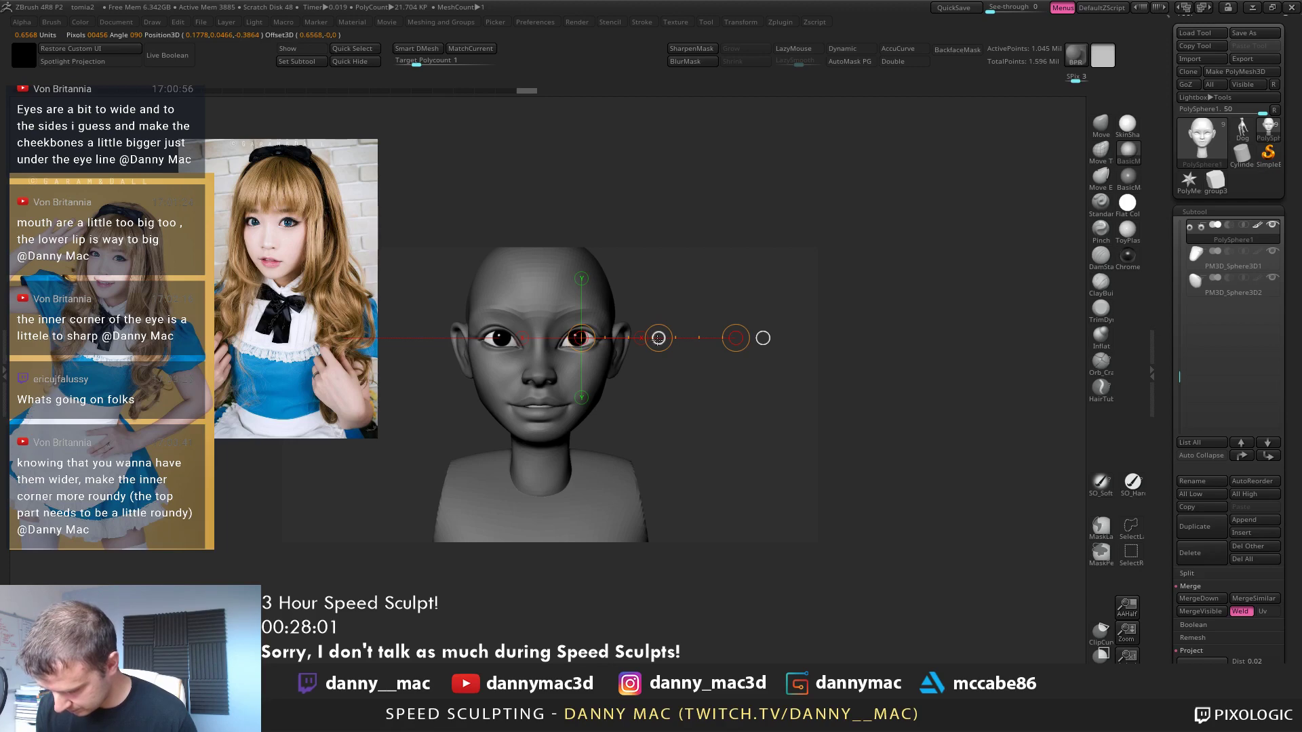
pyautogui.press('q')
pyautogui.keyDown('alt'); pyautogui.click(529, 341); pyautogui.keyUp('alt')
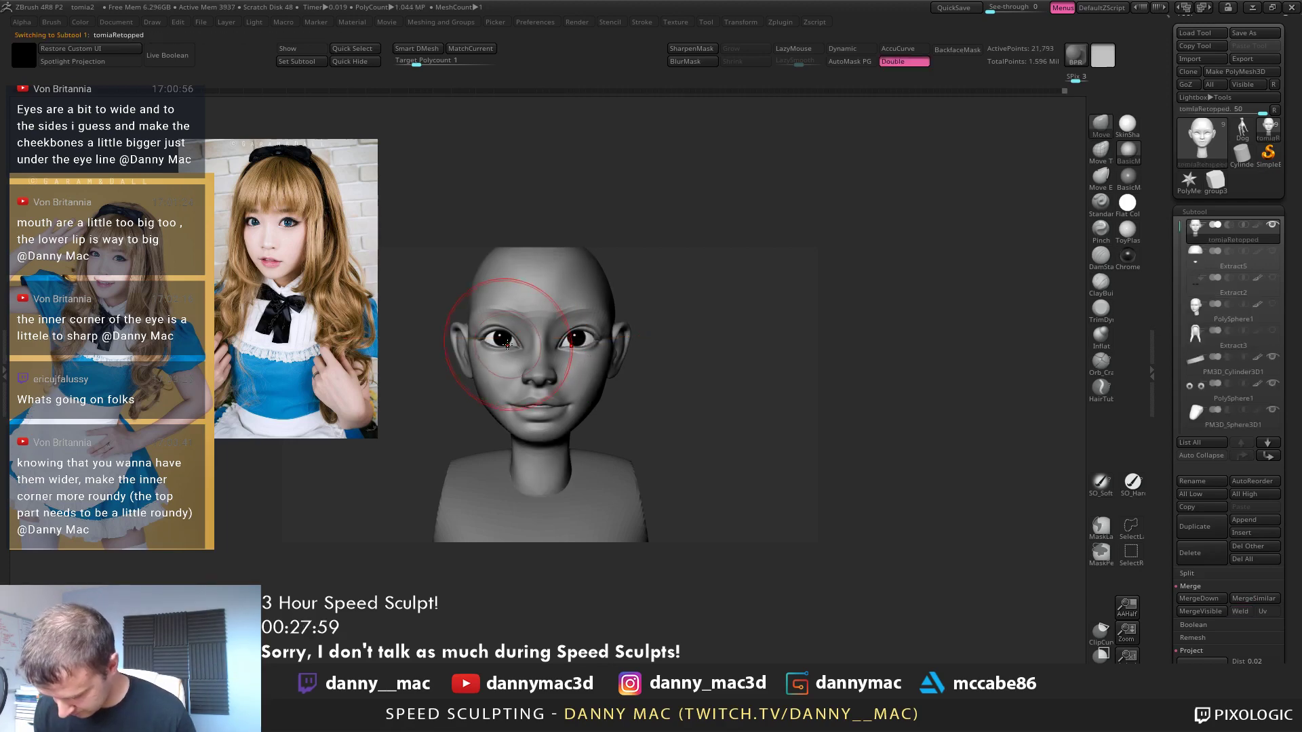
pyautogui.press('space')
pyautogui.moveTo(521, 341); pyautogui.dragTo(507, 341)
pyautogui.moveTo(507, 341)
pyautogui.mouseDown(button='right')
pyautogui.moveTo(563, 341)
pyautogui.moveTo(459, 339)
pyautogui.mouseUp(button='right')
# Adjust the eyeballs' placement in the sockets from the side and front with the Transpose line, lowering their subdivision level
pyautogui.keyDown('alt'); pyautogui.click(503, 337); pyautogui.keyUp('alt')
pyautogui.press('w')
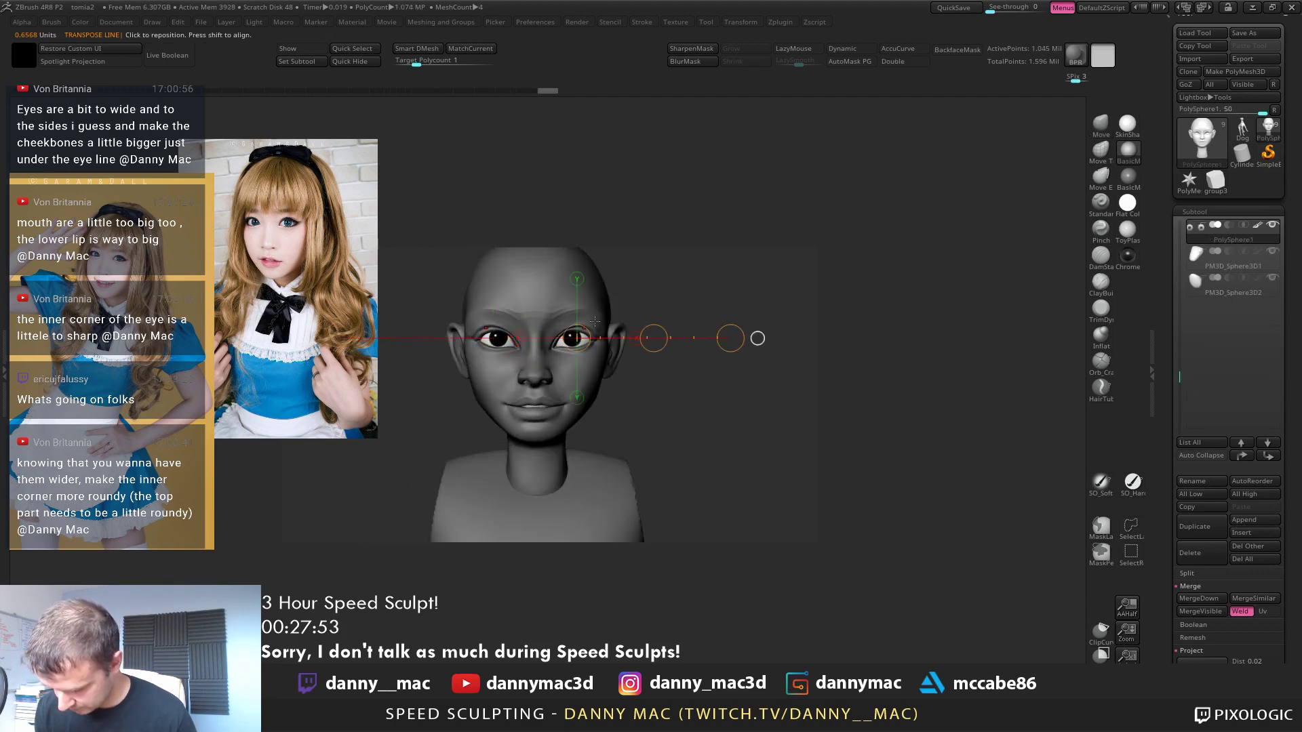
pyautogui.moveTo(756, 339)
pyautogui.mouseDown(button='right')
pyautogui.moveTo(537, 397)
pyautogui.moveTo(549, 339)
pyautogui.mouseUp(button='right')
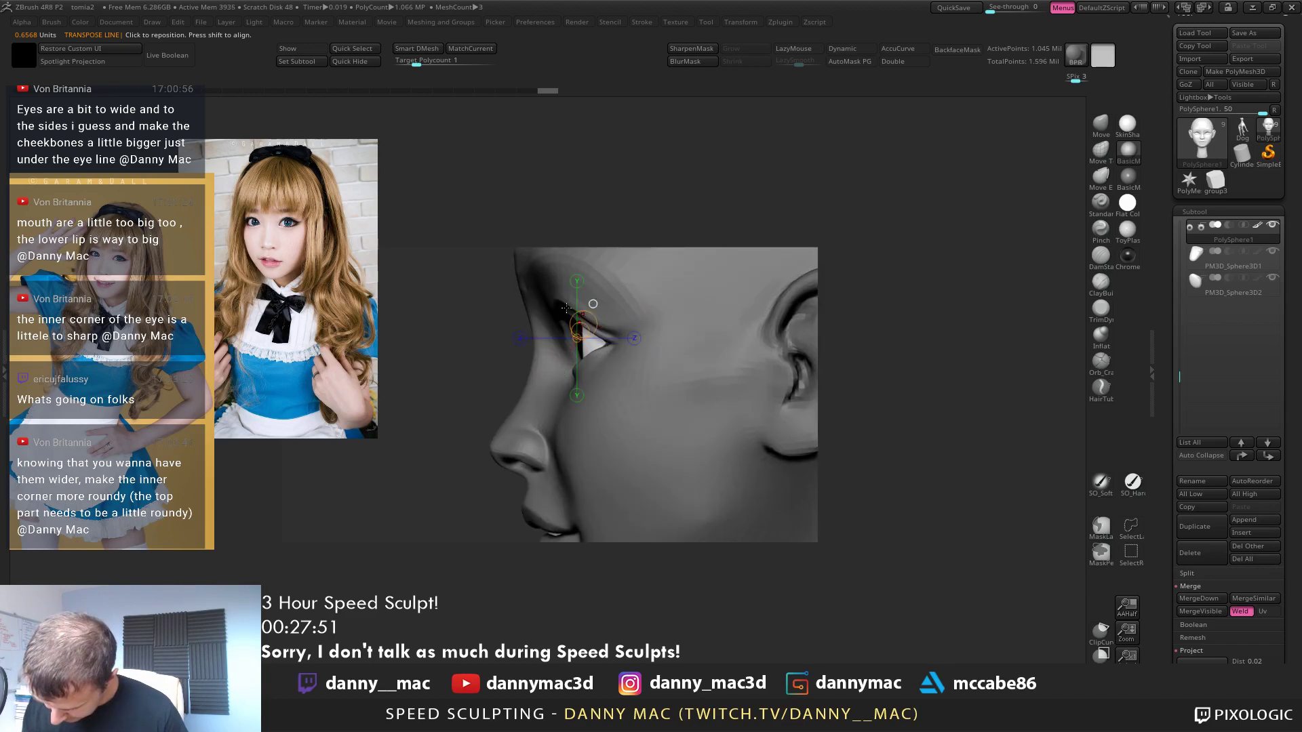
pyautogui.keyDown('shift'); pyautogui.moveTo(566, 308); pyautogui.dragTo(578, 541); pyautogui.keyUp('shift')
pyautogui.press('q')
pyautogui.moveTo(598, 350); pyautogui.dragTo(622, 345, button='right')
pyautogui.hotkey('shift', 'd')
pyautogui.press('f')
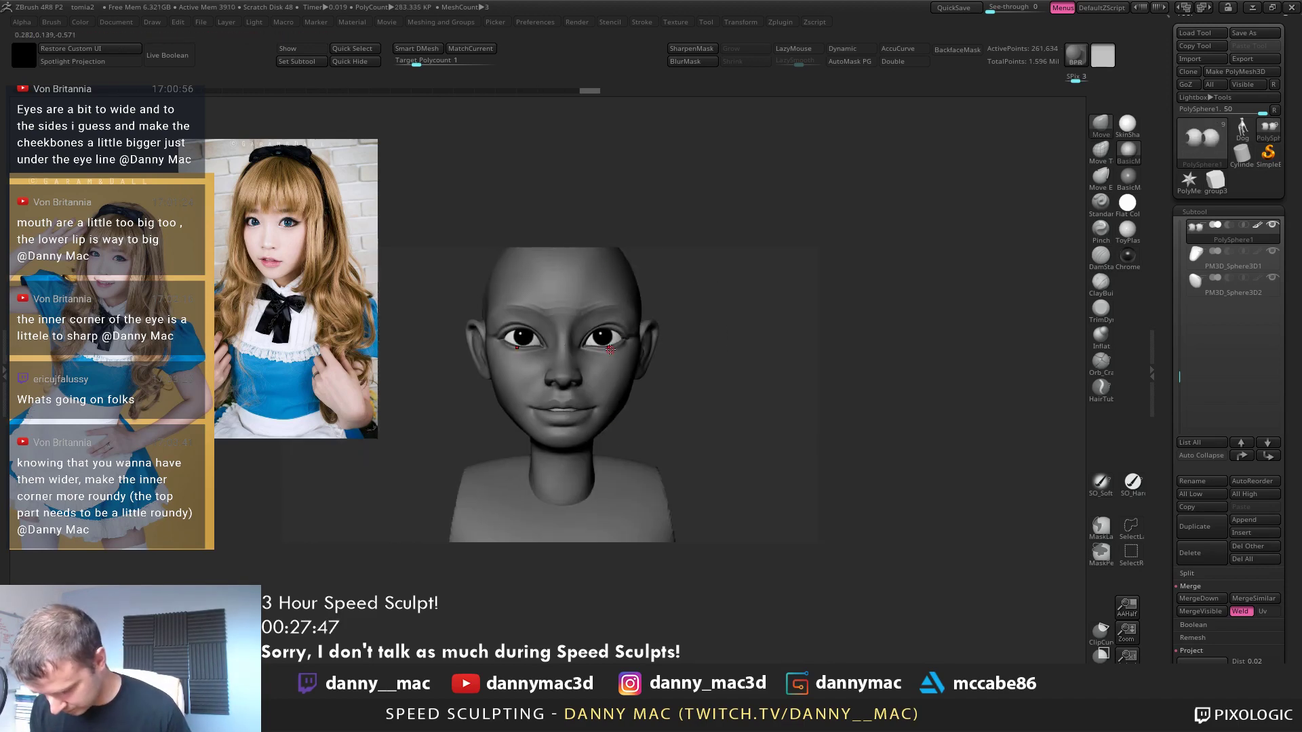
pyautogui.press('w')
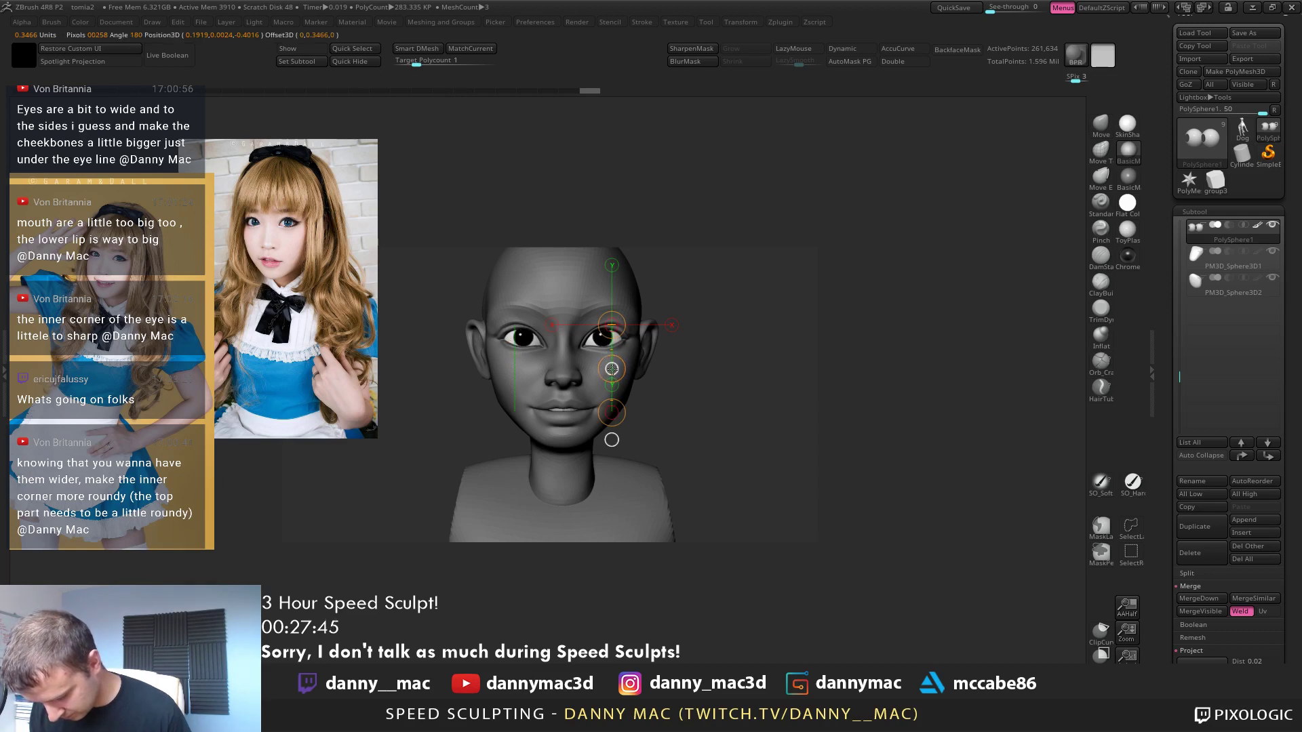
pyautogui.hotkey('ctrl', 'a')
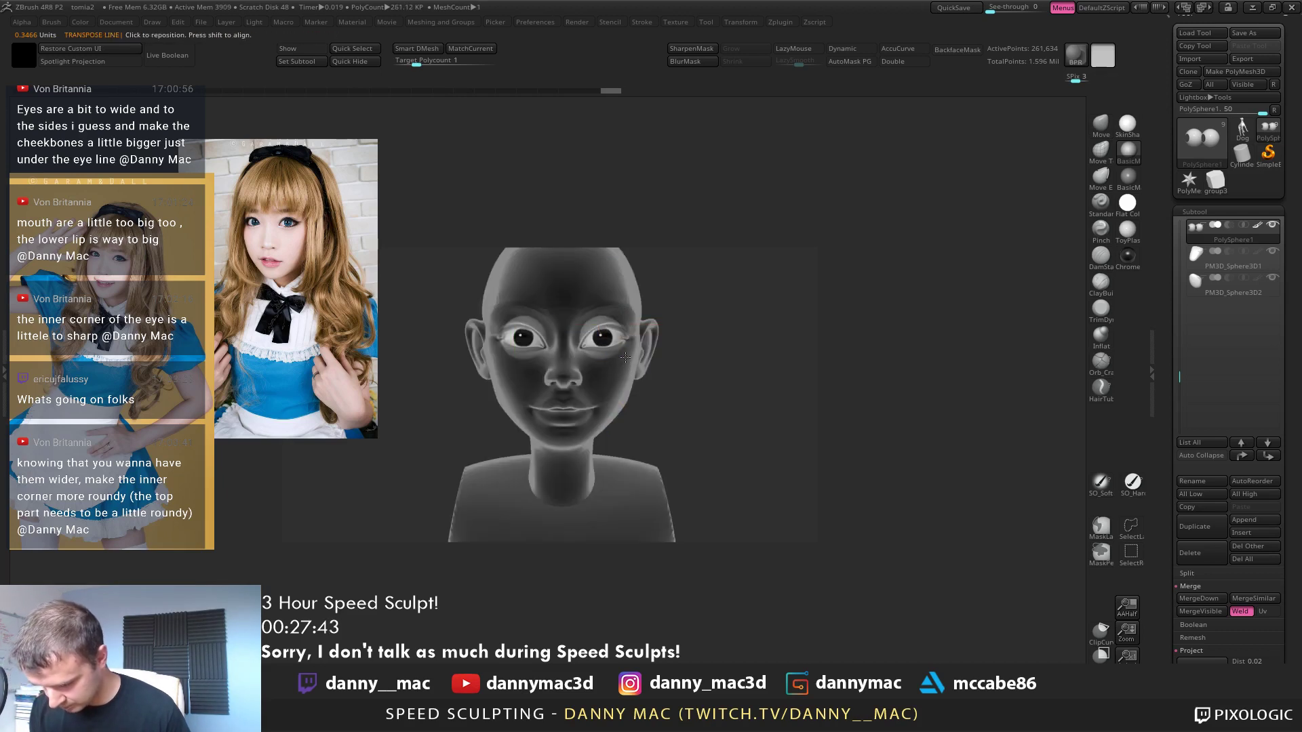
pyautogui.hotkey('ctrl', 'z')
# Adjust the head around the outer eye corners with the Move brush and check it from several angles
pyautogui.press('space')
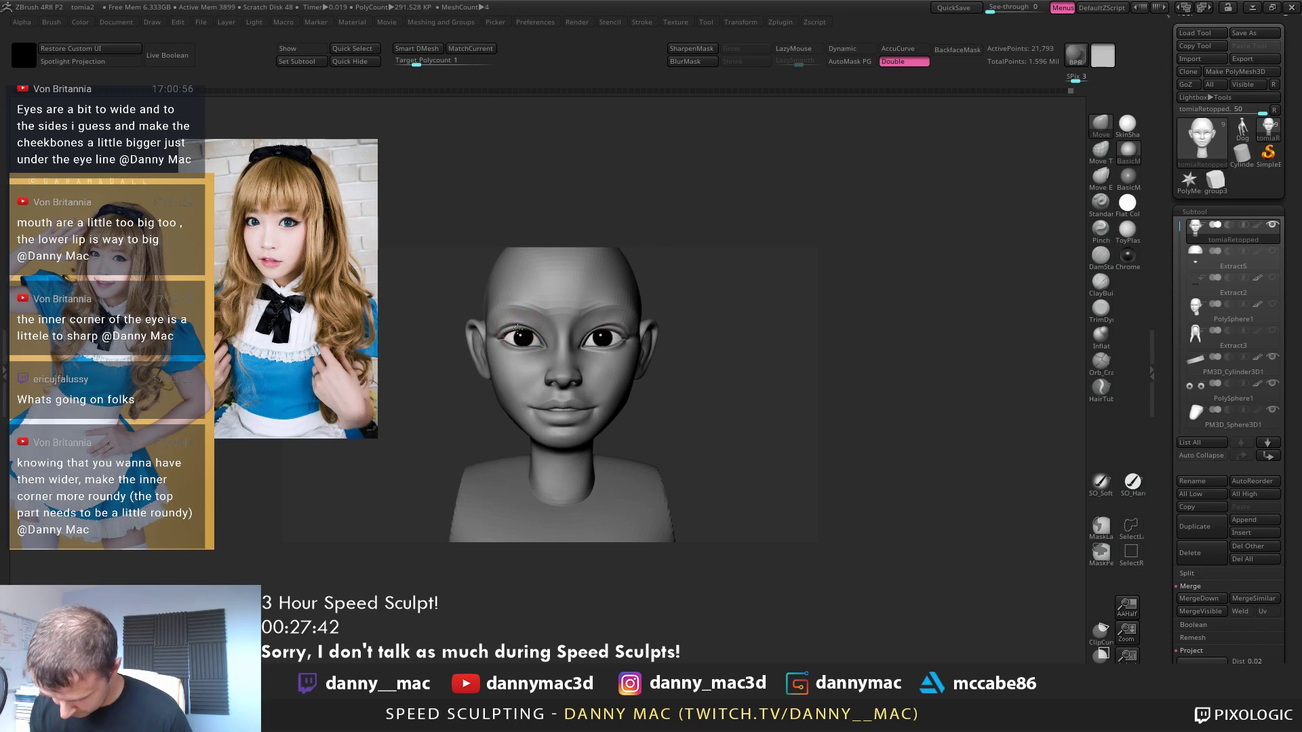
pyautogui.moveTo(518, 330); pyautogui.dragTo(614, 331, button='right')
pyautogui.moveTo(451, 331); pyautogui.dragTo(584, 335, button='right')
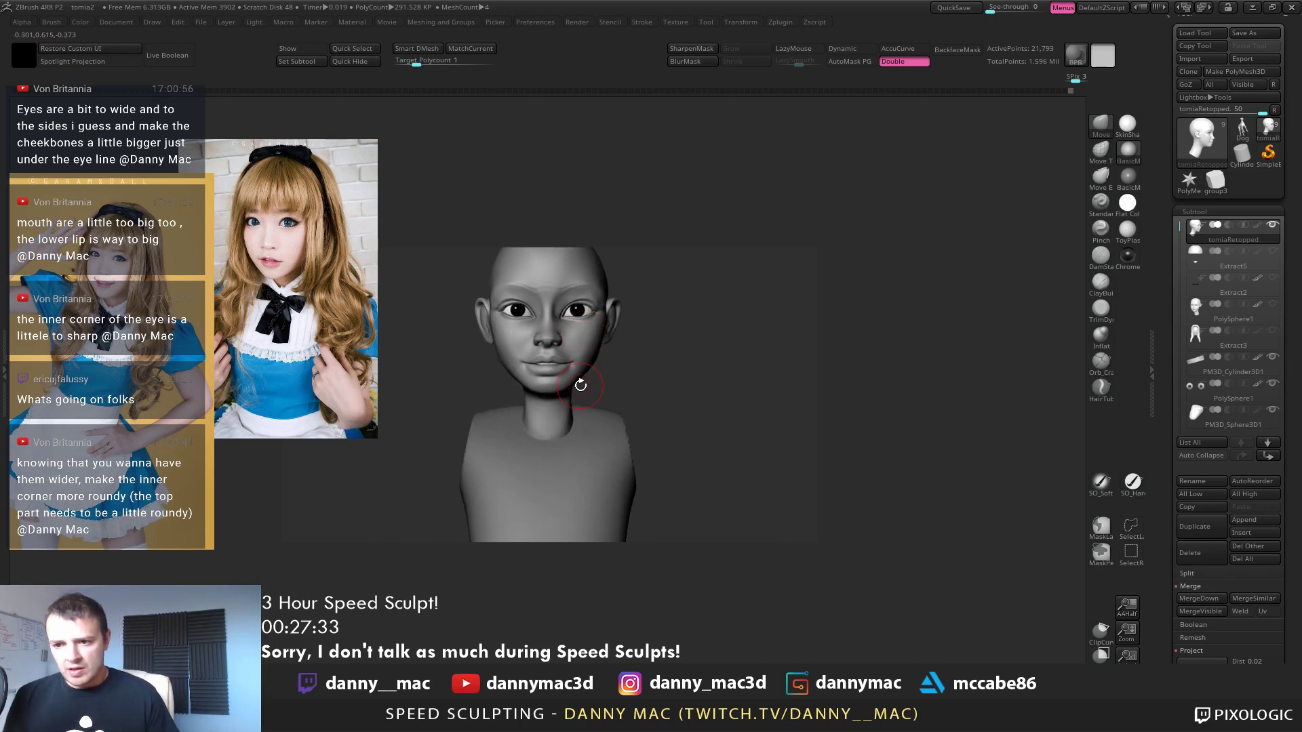
pyautogui.moveTo(590, 374)
pyautogui.keyDown('ctrl'); pyautogui.mouseDown(button='right')
pyautogui.moveTo(602, 372)
pyautogui.moveTo(546, 351)
pyautogui.mouseUp(button='right'); pyautogui.keyUp('ctrl')
pyautogui.moveTo(493, 323); pyautogui.dragTo(487, 324)
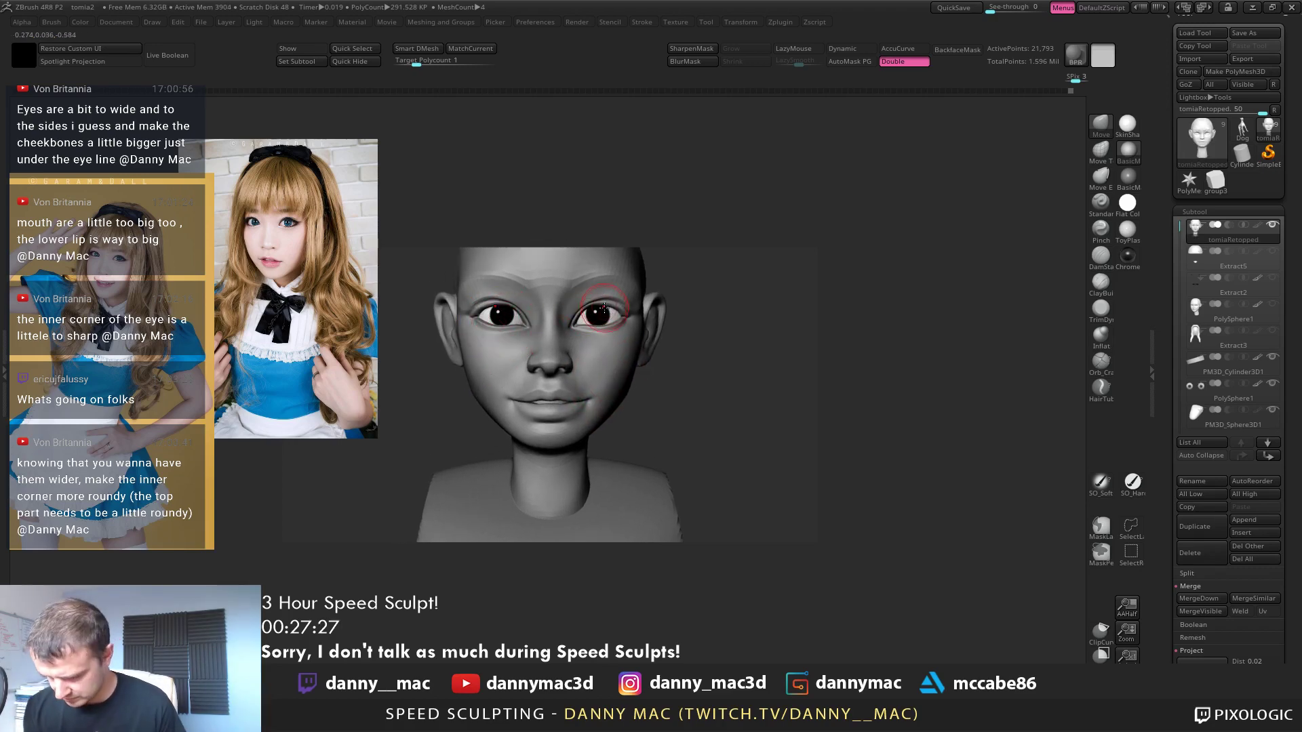
# Refine the eyelid shapes up close with a smaller Move brush
pyautogui.moveTo(603, 308); pyautogui.dragTo(589, 309, button='right')
pyautogui.press('space')
pyautogui.press('space')
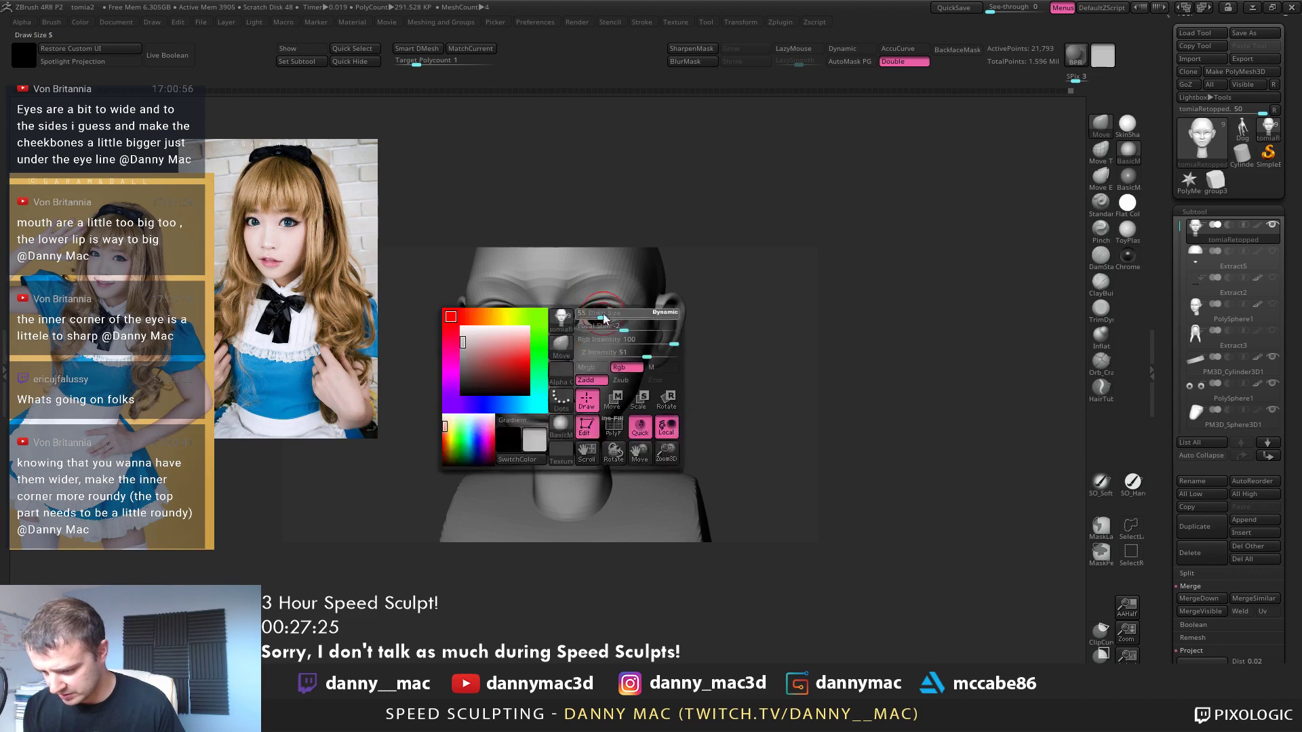
pyautogui.moveTo(605, 310); pyautogui.dragTo(602, 310)
pyautogui.moveTo(597, 312)
pyautogui.mouseDown(button='right')
pyautogui.moveTo(612, 326)
pyautogui.moveTo(517, 311)
pyautogui.moveTo(532, 322)
pyautogui.moveTo(455, 346)
pyautogui.moveTo(520, 328)
pyautogui.mouseUp(button='right')
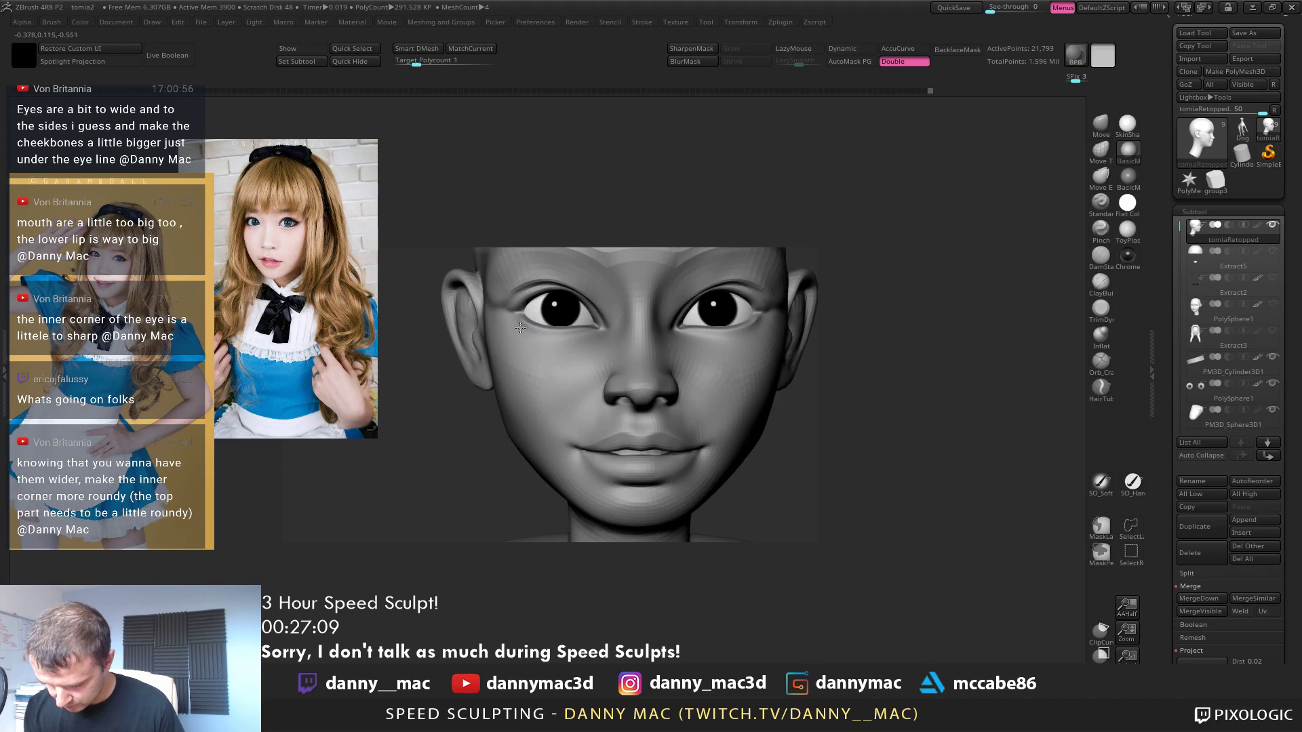
# Soften the outer eyelid folds with TrimDynamic and refine the outer eye corners with DamStandard at a higher subdivision level
pyautogui.moveTo(534, 263)
pyautogui.mouseDown(button='right')
pyautogui.moveTo(543, 314)
pyautogui.moveTo(546, 295)
pyautogui.moveTo(529, 299)
pyautogui.moveTo(554, 310)
pyautogui.moveTo(514, 309)
pyautogui.moveTo(534, 312)
pyautogui.mouseUp(button='right')
pyautogui.press('b')
pyautogui.press('t')
pyautogui.press('d')
pyautogui.press('d')
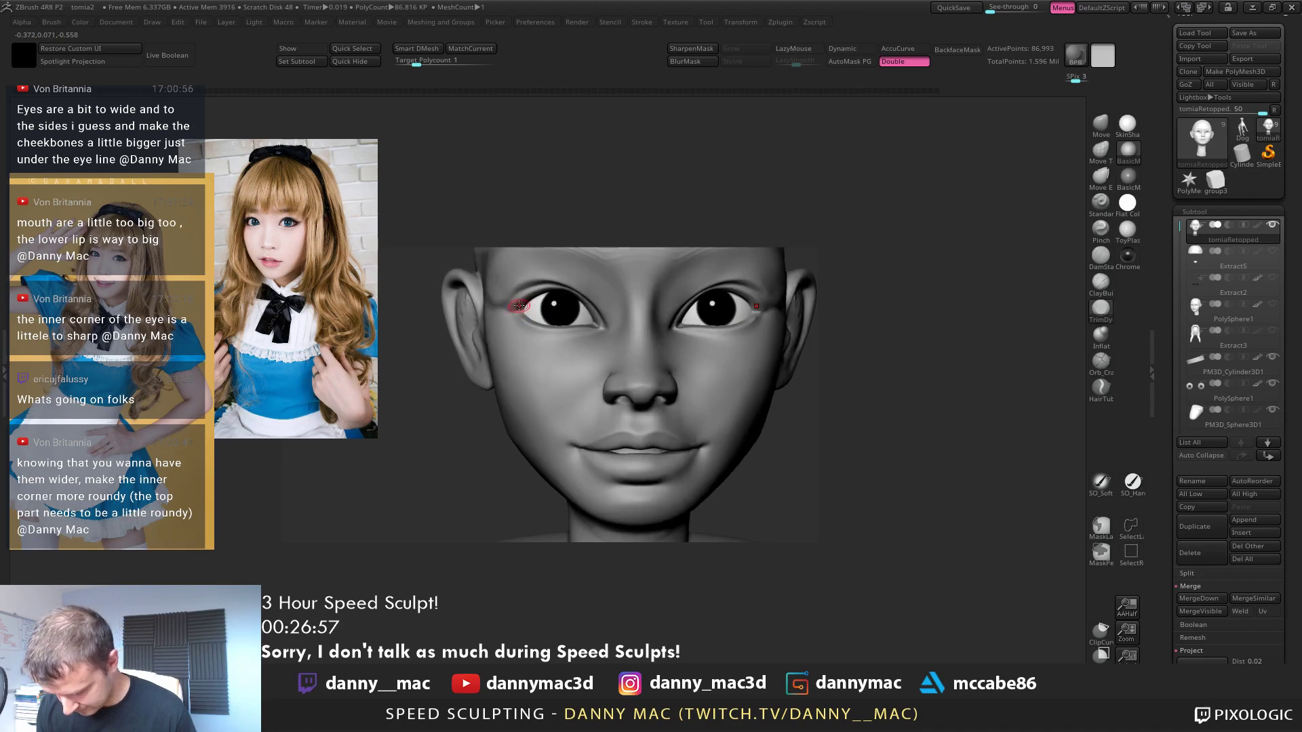
pyautogui.press('4')
pyautogui.rightClick(518, 312)
pyautogui.moveTo(524, 312); pyautogui.dragTo(507, 314)
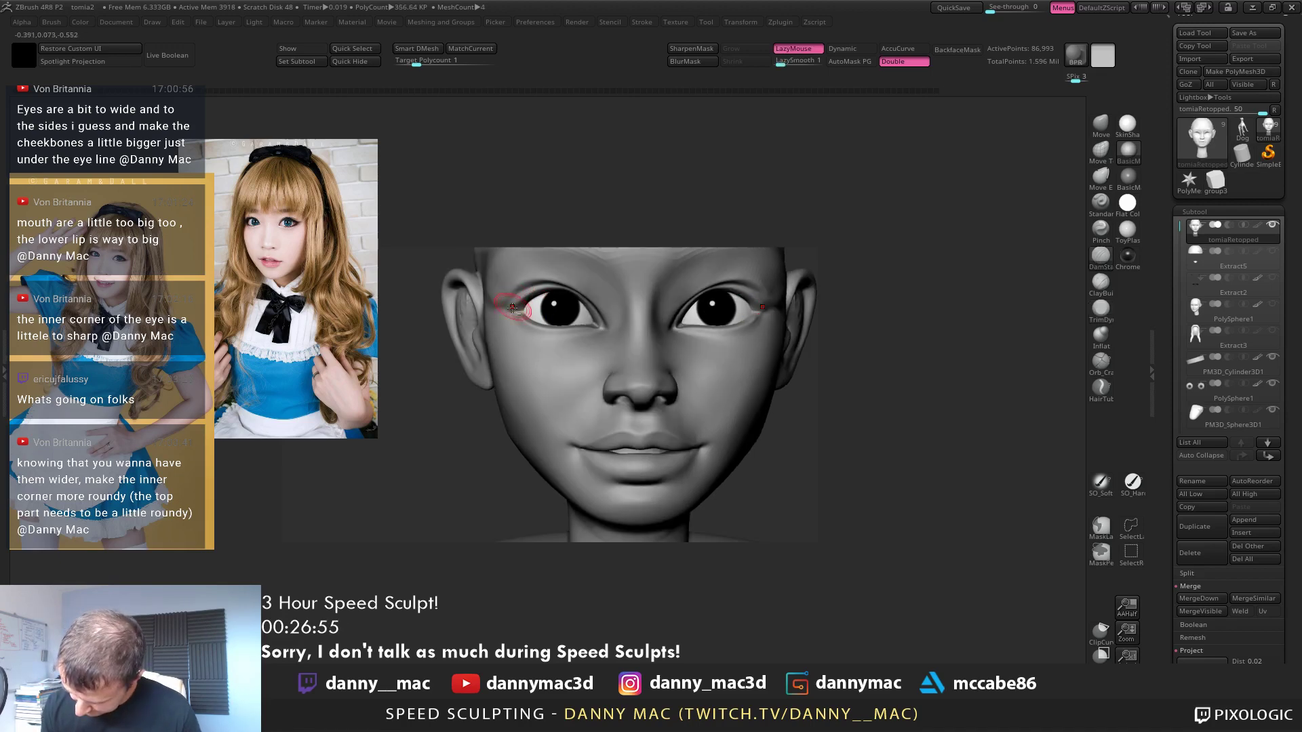
pyautogui.moveTo(512, 308)
pyautogui.mouseDown(button='right')
pyautogui.moveTo(529, 285)
pyautogui.moveTo(542, 339)
pyautogui.mouseUp(button='right')
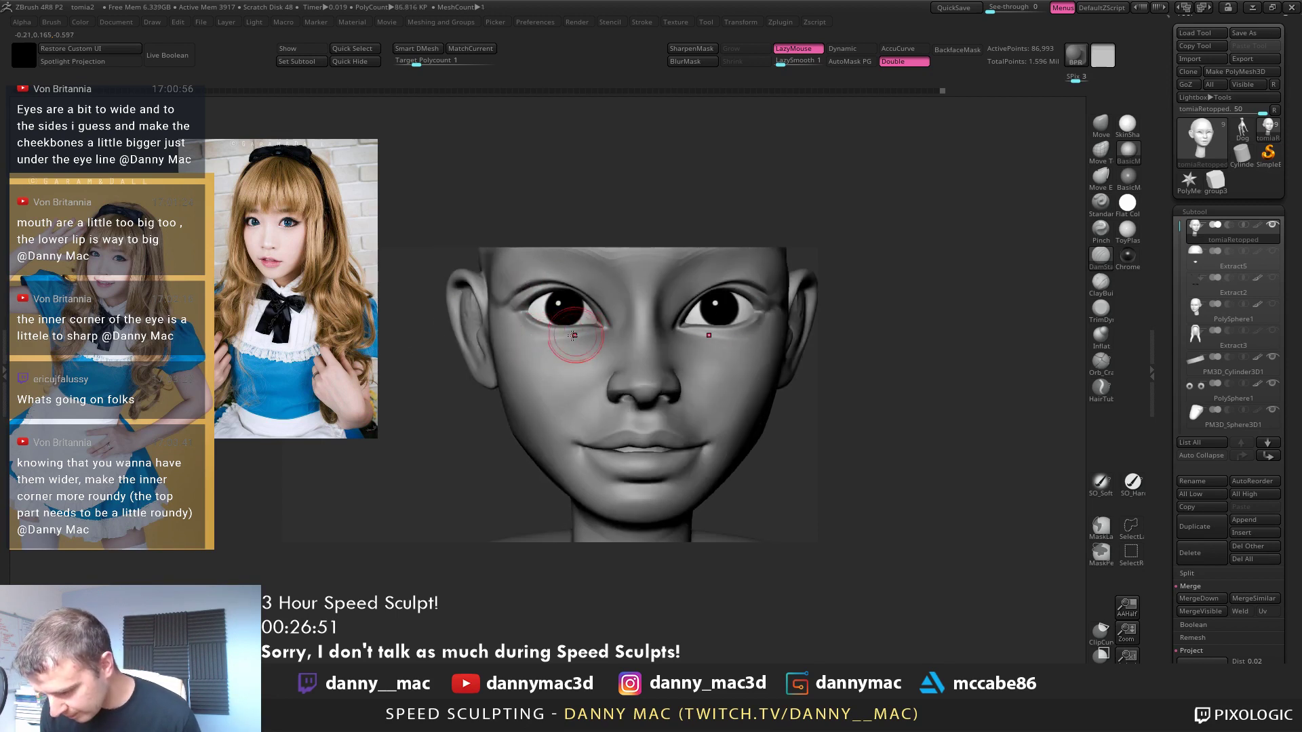
pyautogui.moveTo(699, 342)
pyautogui.mouseDown(button='right')
pyautogui.moveTo(737, 339)
pyautogui.moveTo(585, 375)
pyautogui.moveTo(622, 395)
pyautogui.moveTo(651, 351)
pyautogui.mouseUp(button='right')
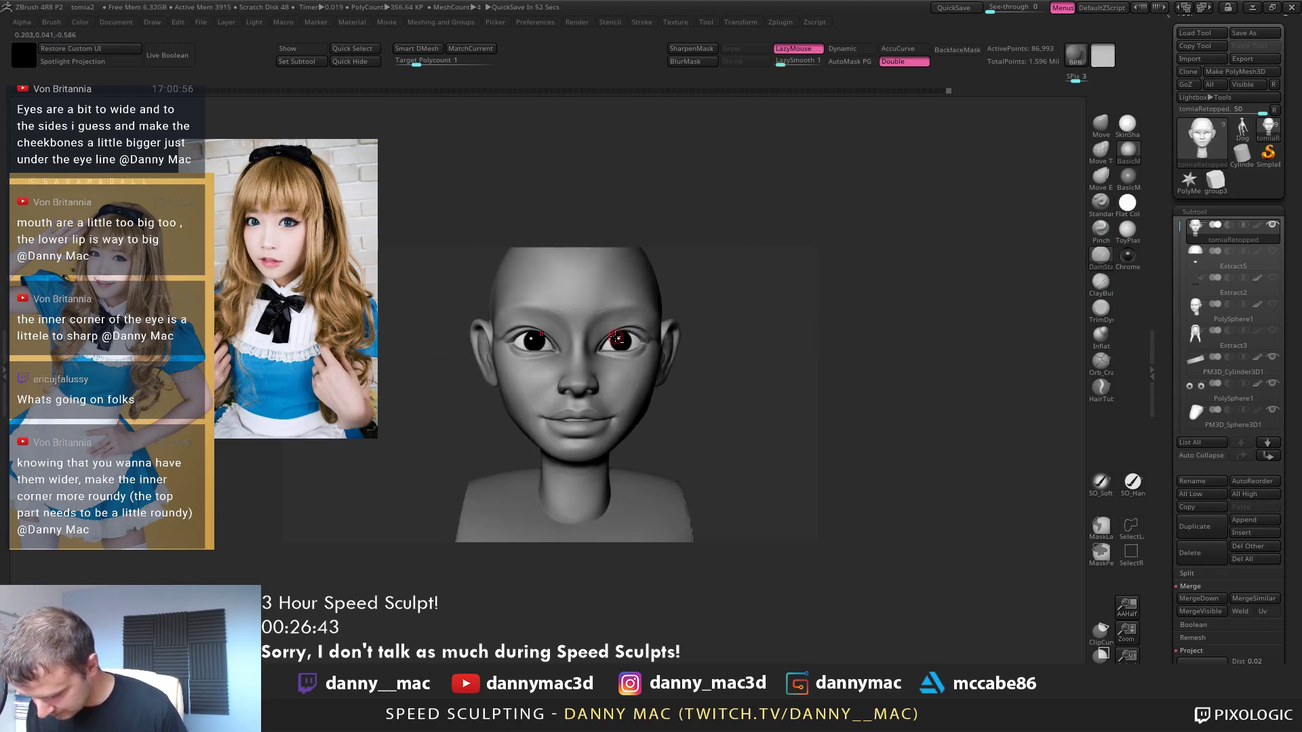
# Reshape the mouth area with the Move brush at a lower subdivision level
pyautogui.press('b')
pyautogui.press('m')
pyautogui.press('v')
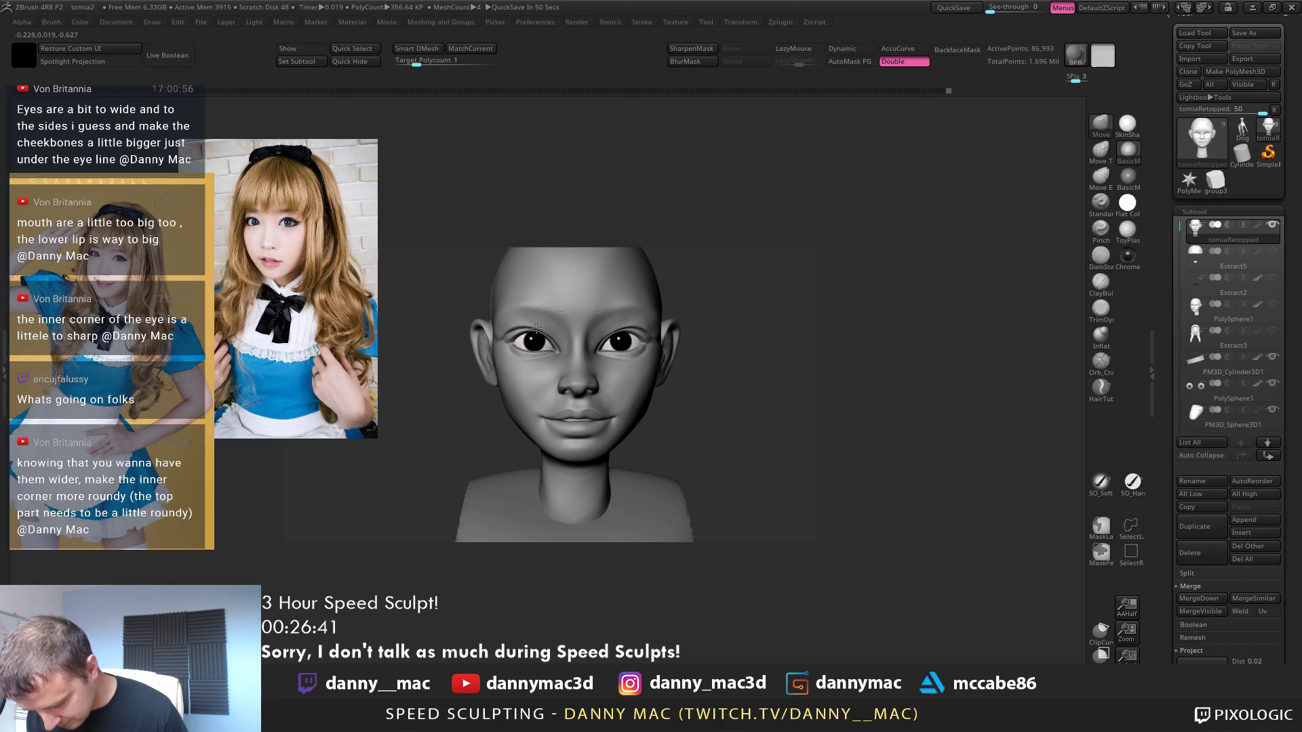
pyautogui.keyDown('alt'); pyautogui.moveTo(646, 368); pyautogui.dragTo(603, 346, button='right'); pyautogui.keyUp('alt')
pyautogui.press('space')
pyautogui.moveTo(593, 390)
pyautogui.mouseDown(button='right')
pyautogui.moveTo(558, 395)
pyautogui.moveTo(594, 390)
pyautogui.moveTo(609, 409)
pyautogui.moveTo(585, 380)
pyautogui.moveTo(573, 385)
pyautogui.moveTo(600, 385)
pyautogui.moveTo(587, 408)
pyautogui.moveTo(609, 408)
pyautogui.moveTo(594, 404)
pyautogui.moveTo(611, 388)
pyautogui.moveTo(593, 385)
pyautogui.moveTo(593, 285)
pyautogui.moveTo(604, 309)
pyautogui.moveTo(566, 344)
pyautogui.moveTo(573, 332)
pyautogui.mouseUp(button='right')
pyautogui.hotkey('shift', 'd')
pyautogui.press('space')
pyautogui.press('space')
# Refine the lips and the area below the nose with a resized Move brush, alternating between subdivision levels
pyautogui.press('space')
pyautogui.click(597, 389)
pyautogui.press('d')
pyautogui.hotkey('shift', 'd')
pyautogui.press('space')
pyautogui.press('space')
pyautogui.hotkey('shift', 'd')
pyautogui.rightClick(566, 329)
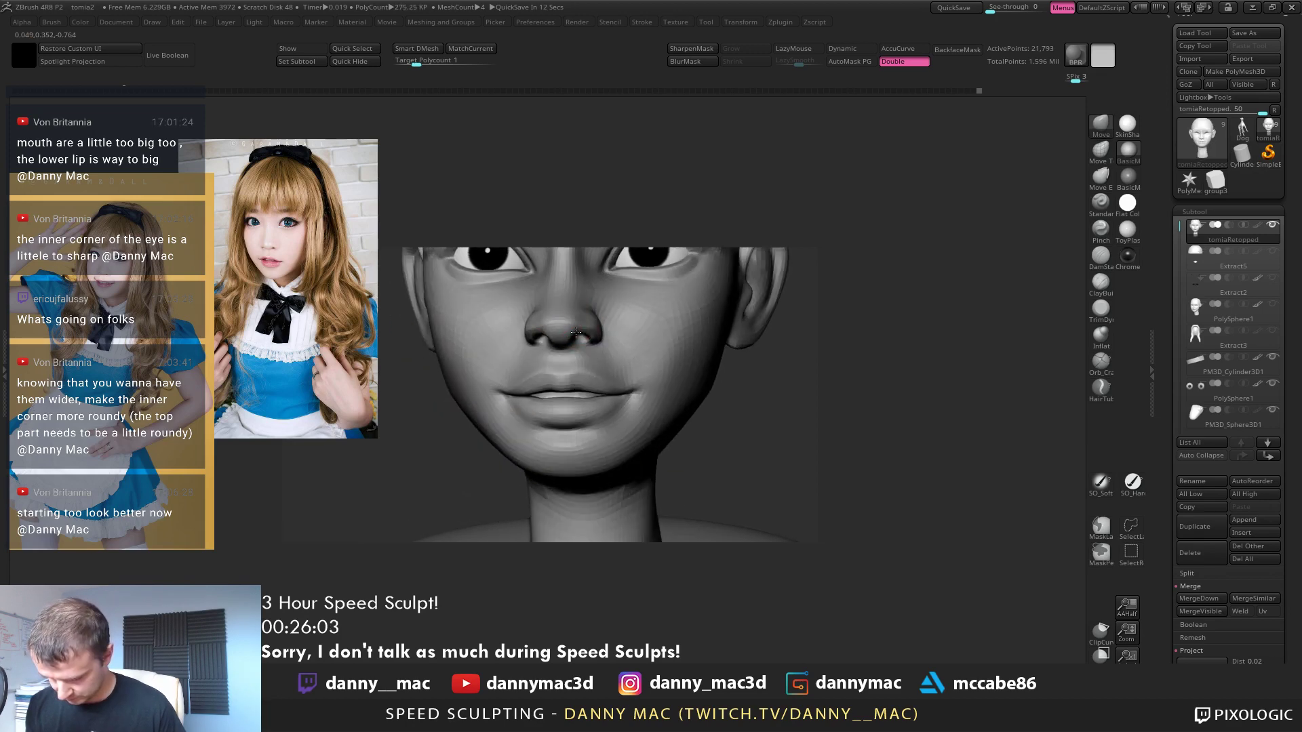
# Refine the nose from the front and in profile with the Move brush
pyautogui.rightClick(576, 333)
pyautogui.moveTo(587, 336)
pyautogui.mouseDown(button='right')
pyautogui.moveTo(554, 340)
pyautogui.moveTo(555, 287)
pyautogui.mouseUp(button='right')
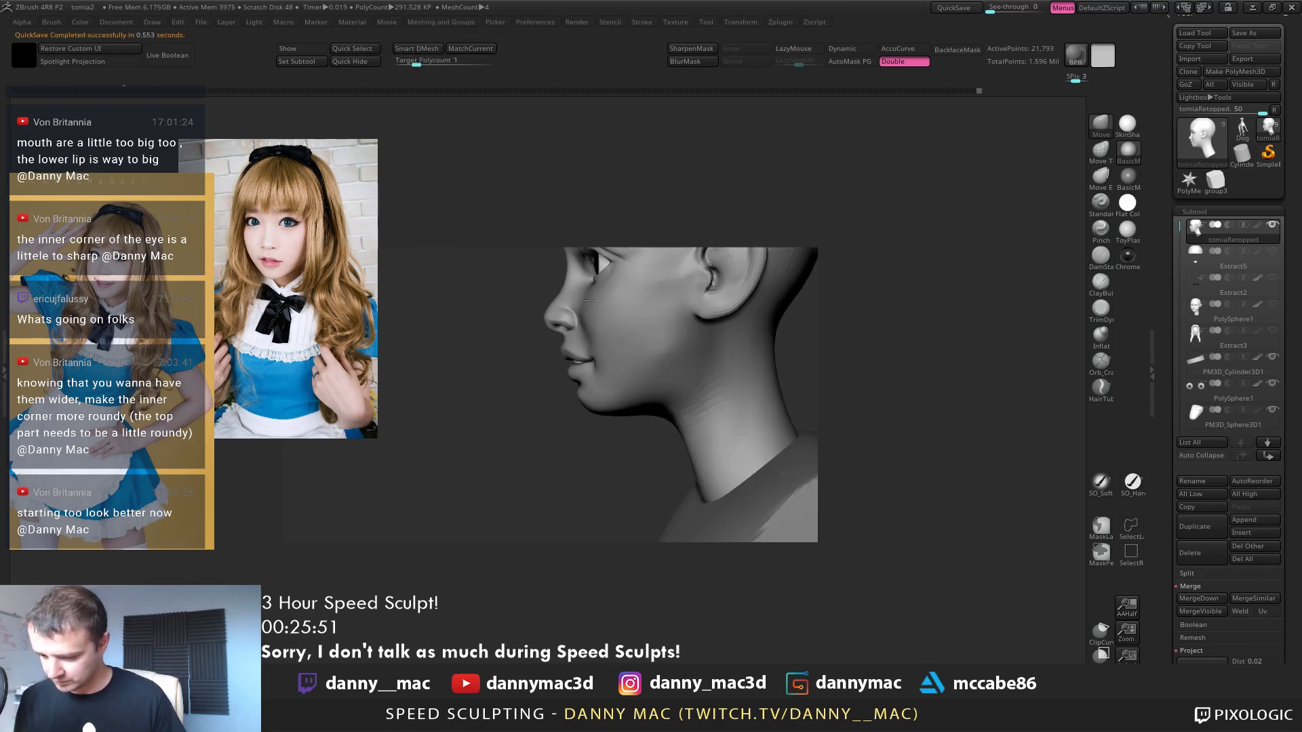
pyautogui.moveTo(571, 321)
pyautogui.mouseDown(button='right')
pyautogui.moveTo(592, 314)
pyautogui.moveTo(553, 311)
pyautogui.mouseUp(button='right')
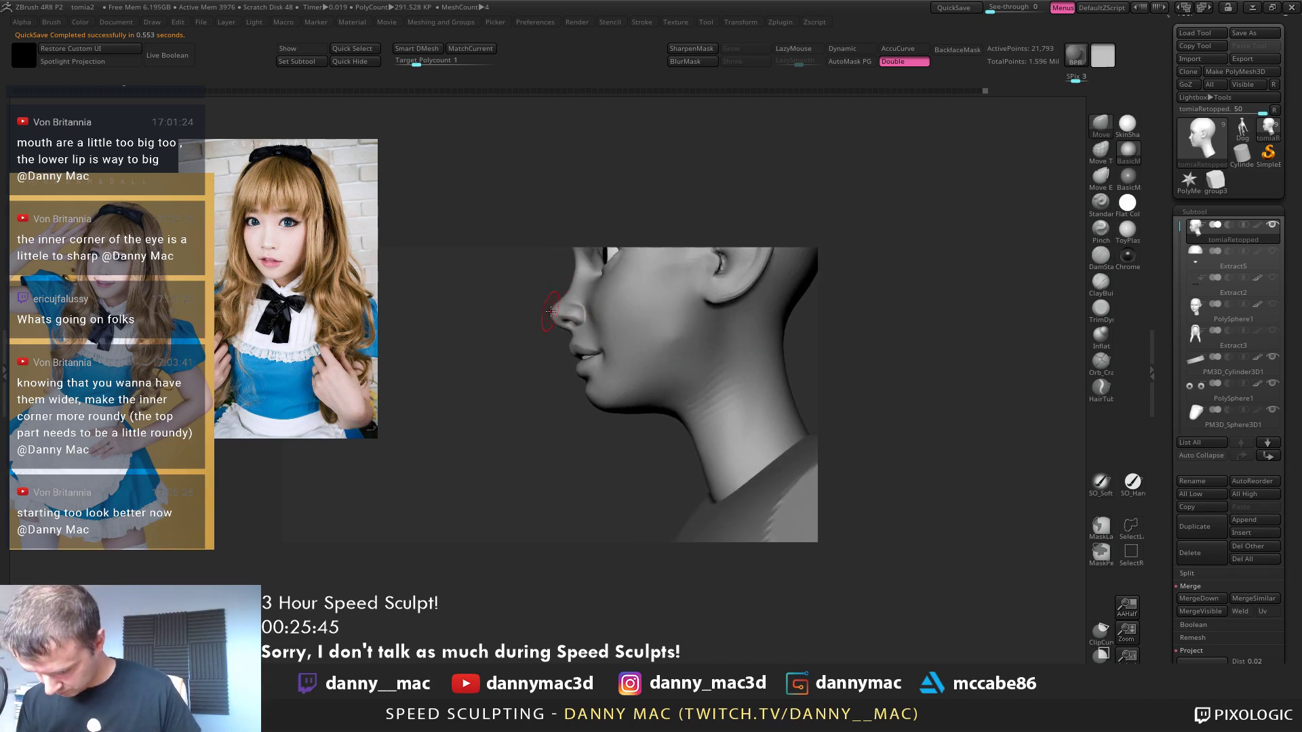
pyautogui.keyDown('ctrl'); pyautogui.moveTo(551, 308); pyautogui.dragTo(587, 357, button='right'); pyautogui.keyUp('ctrl')
pyautogui.press('space')
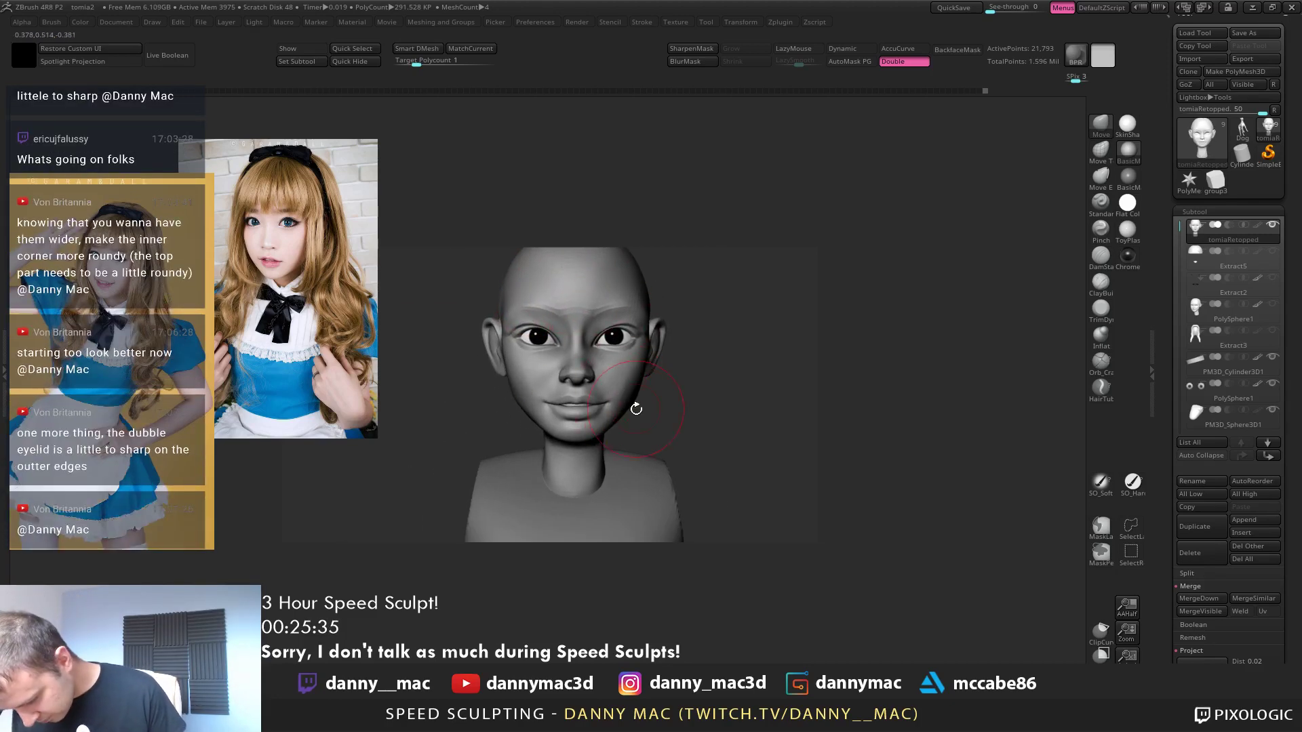
# Refine the upper eyelids and inner eye corners with a smaller Move brush at a higher subdivision level
pyautogui.moveTo(637, 409)
pyautogui.mouseDown(button='right')
pyautogui.moveTo(612, 419)
pyautogui.moveTo(631, 398)
pyautogui.mouseUp(button='right')
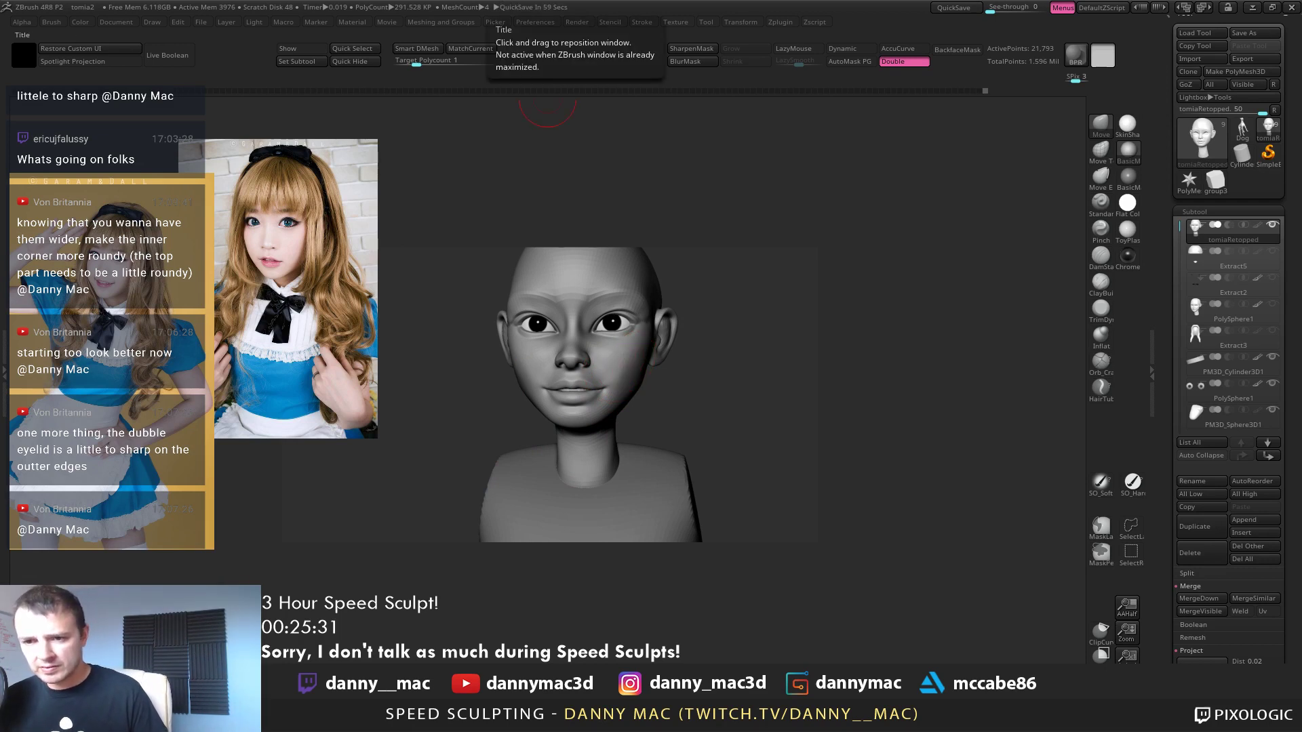
pyautogui.moveTo(614, 370)
pyautogui.mouseDown(button='right')
pyautogui.moveTo(627, 372)
pyautogui.moveTo(607, 367)
pyautogui.moveTo(608, 419)
pyautogui.moveTo(621, 408)
pyautogui.moveTo(601, 424)
pyautogui.moveTo(640, 320)
pyautogui.mouseUp(button='right')
pyautogui.press('space')
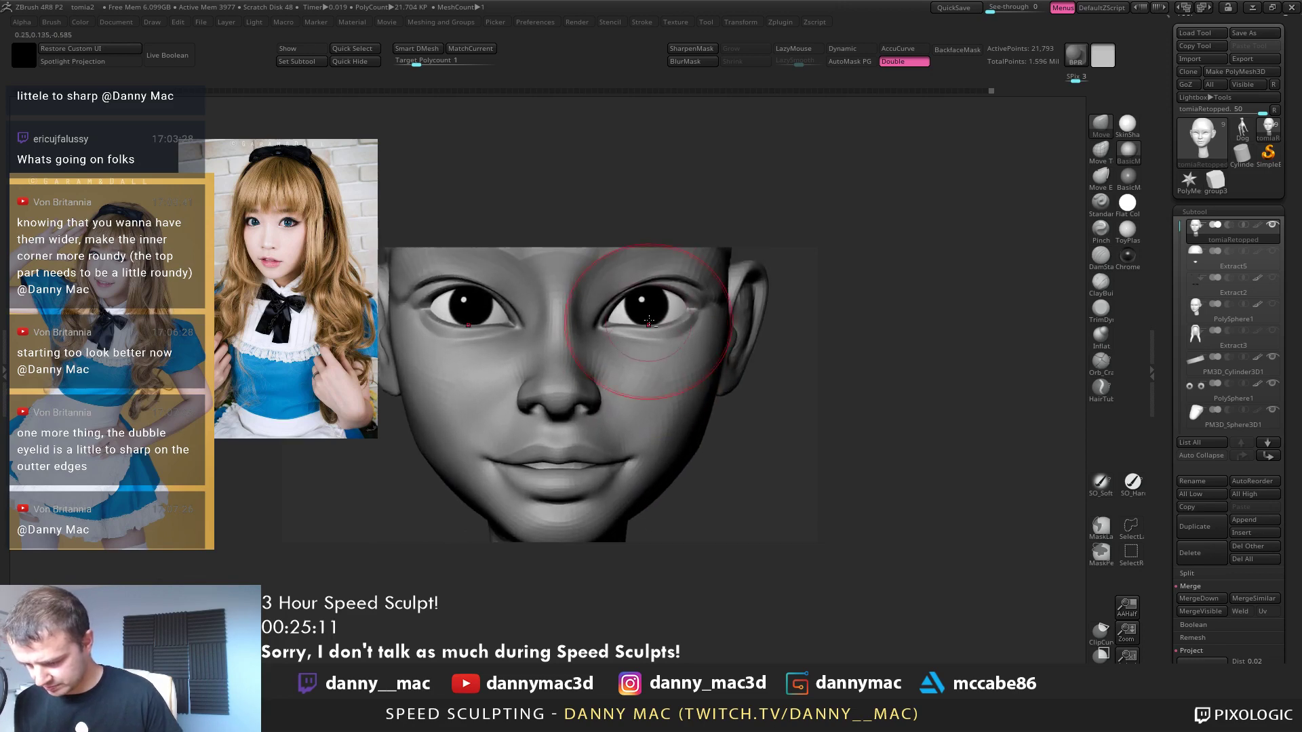
pyautogui.press('[')
pyautogui.press('[')
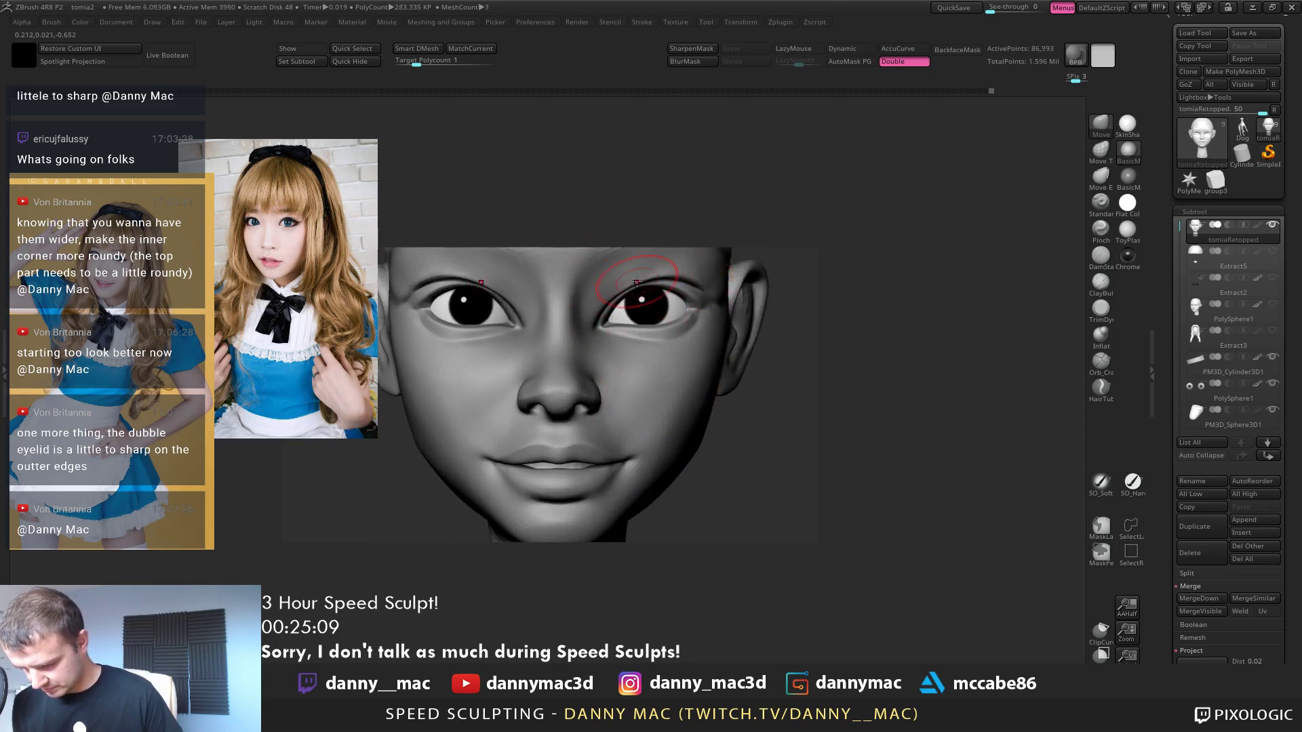
pyautogui.hotkey('shift', 'd')
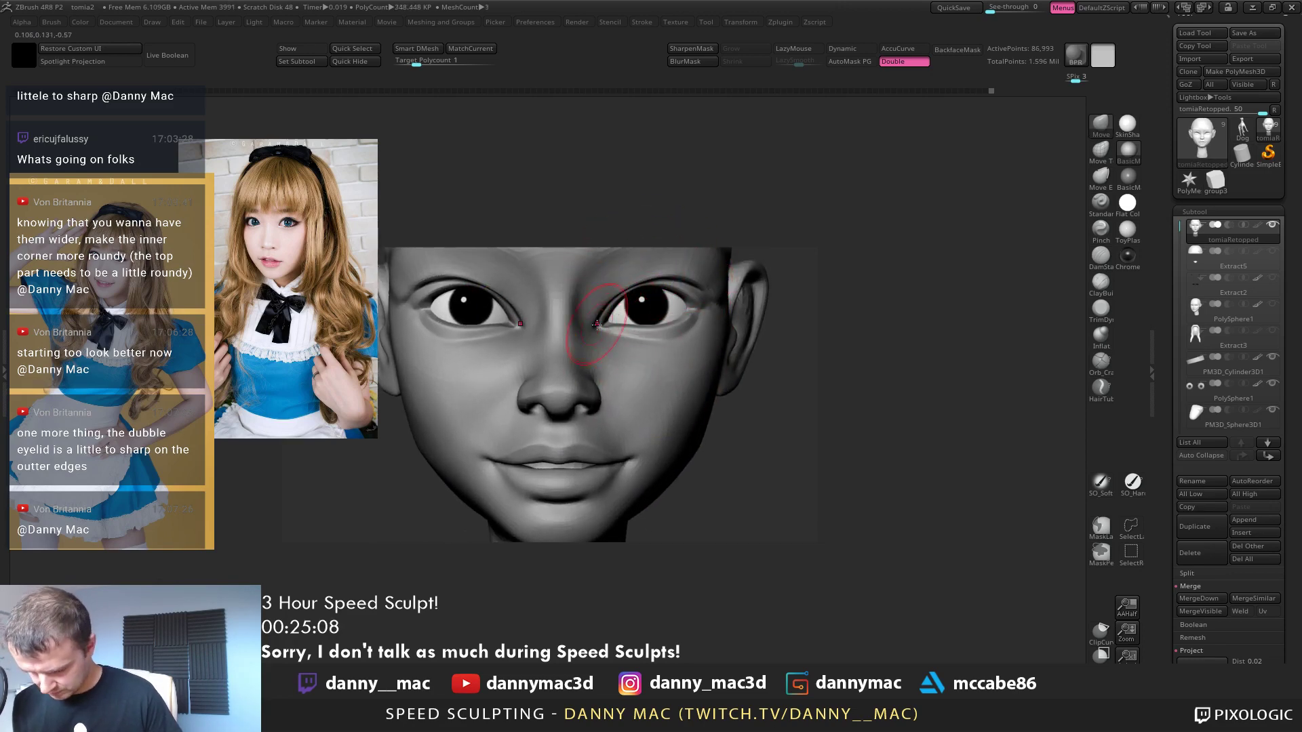
pyautogui.press('space')
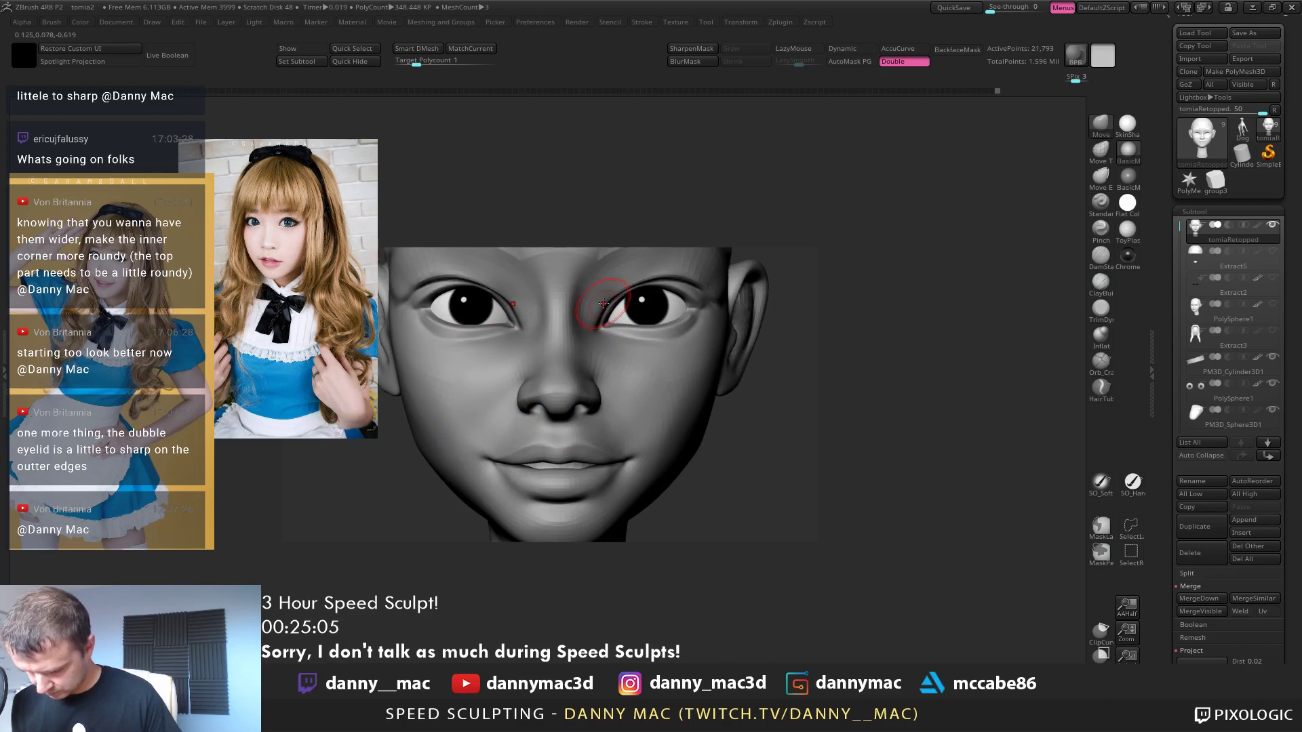
# Reshape the inner eye corners and upper eyelids with the Move brush, alternating between lower and higher subdivision levels
pyautogui.hotkey('shift', 'd')
pyautogui.press('space')
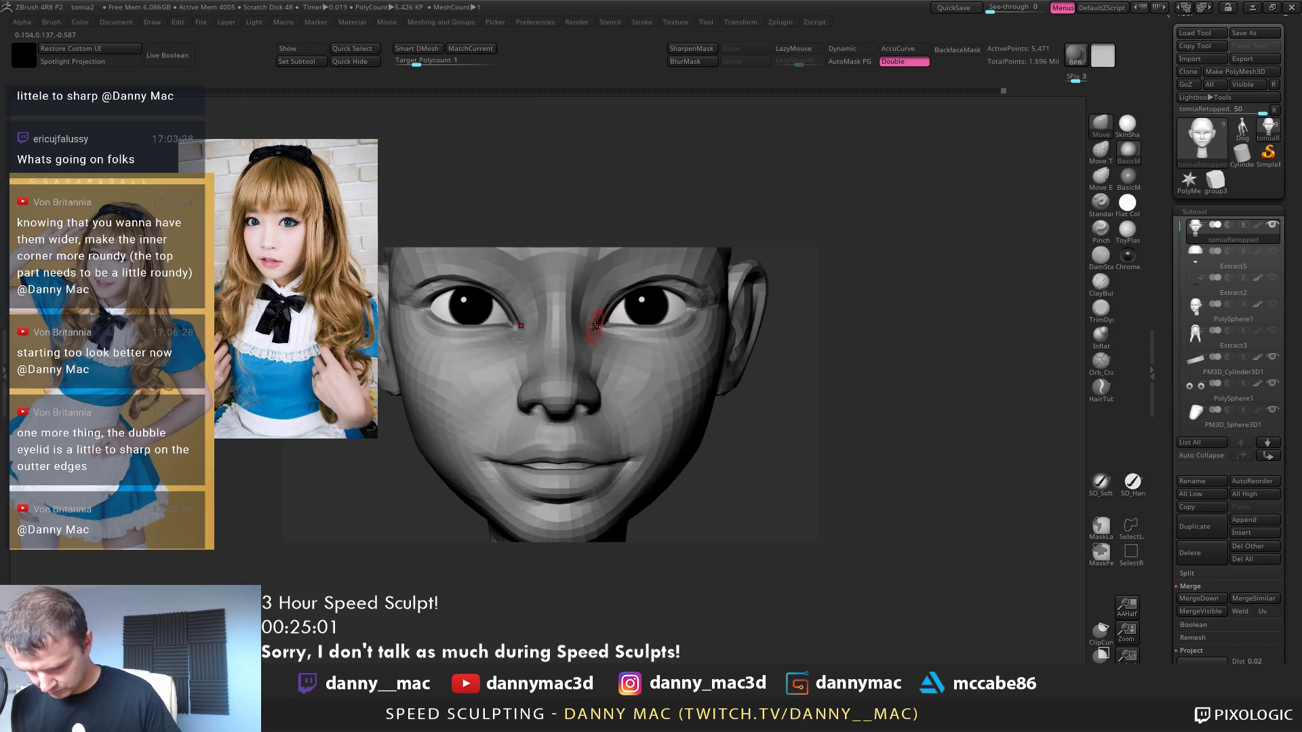
pyautogui.moveTo(609, 326); pyautogui.dragTo(624, 302, button='right')
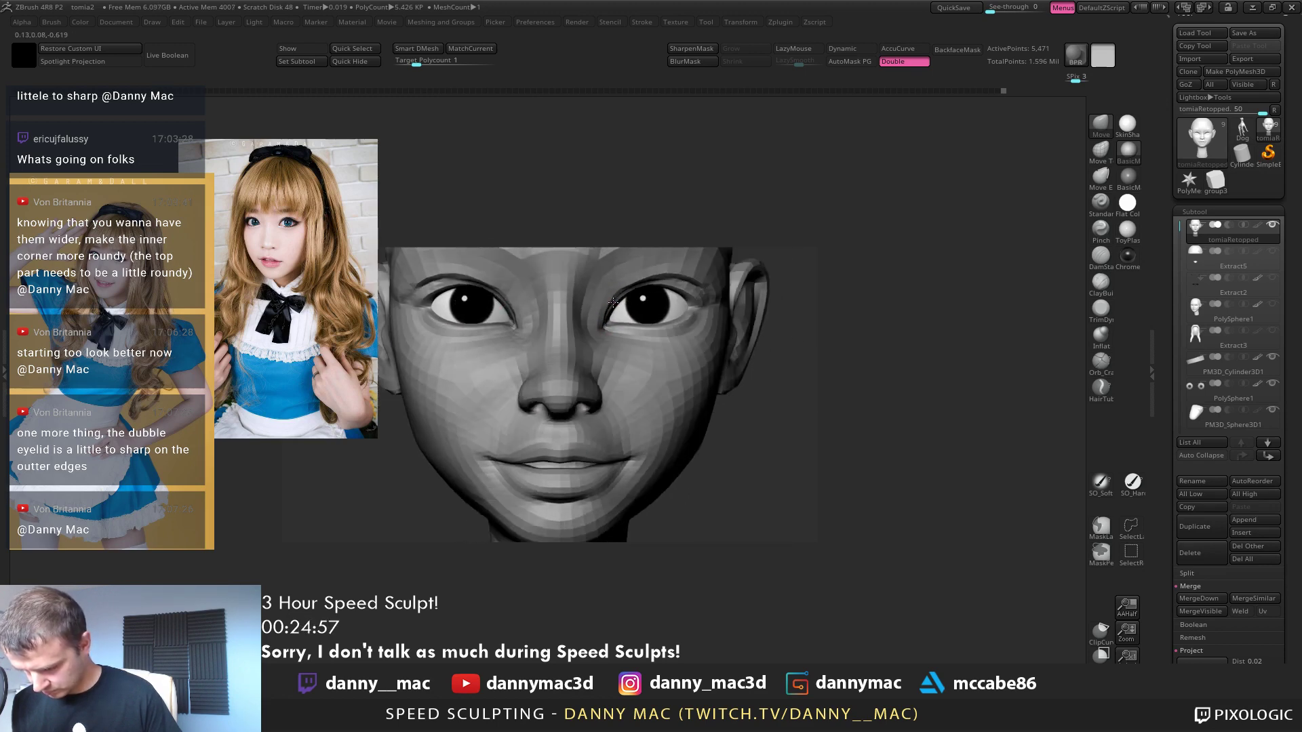
pyautogui.press('d')
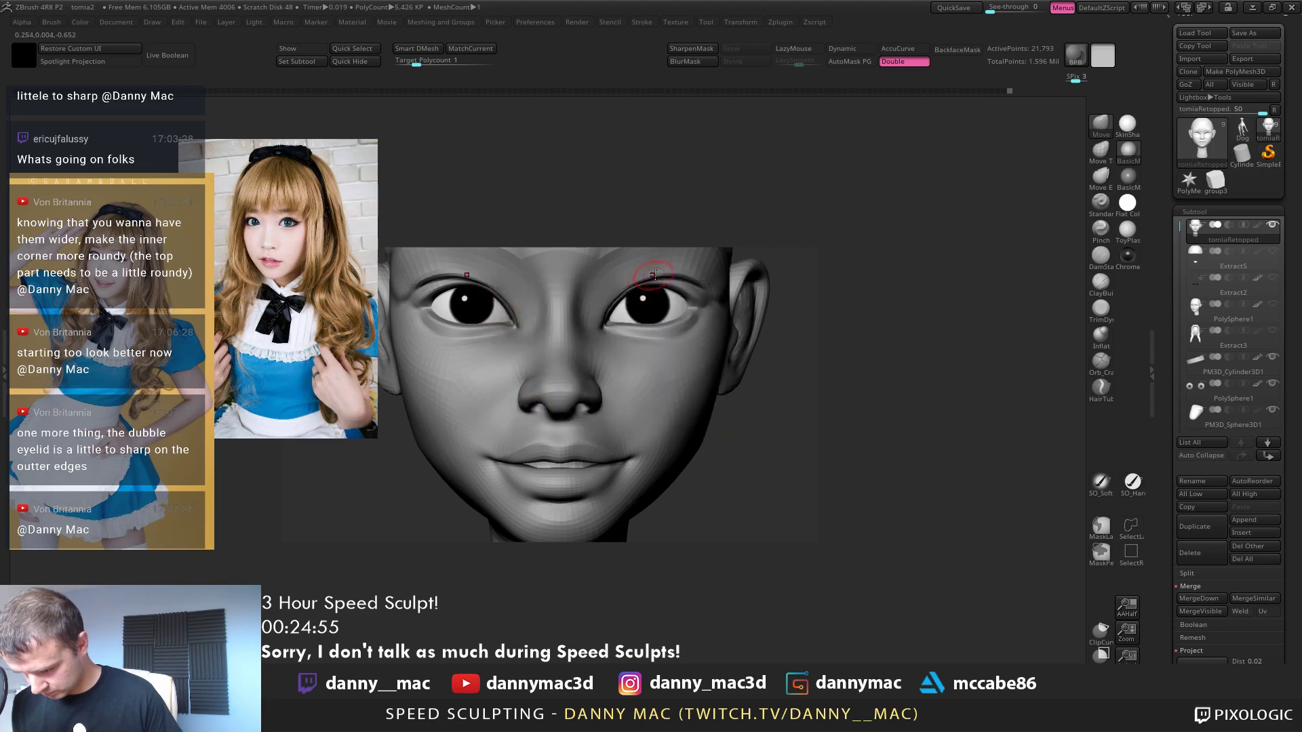
pyautogui.press('d')
pyautogui.moveTo(655, 275); pyautogui.dragTo(672, 272, button='right')
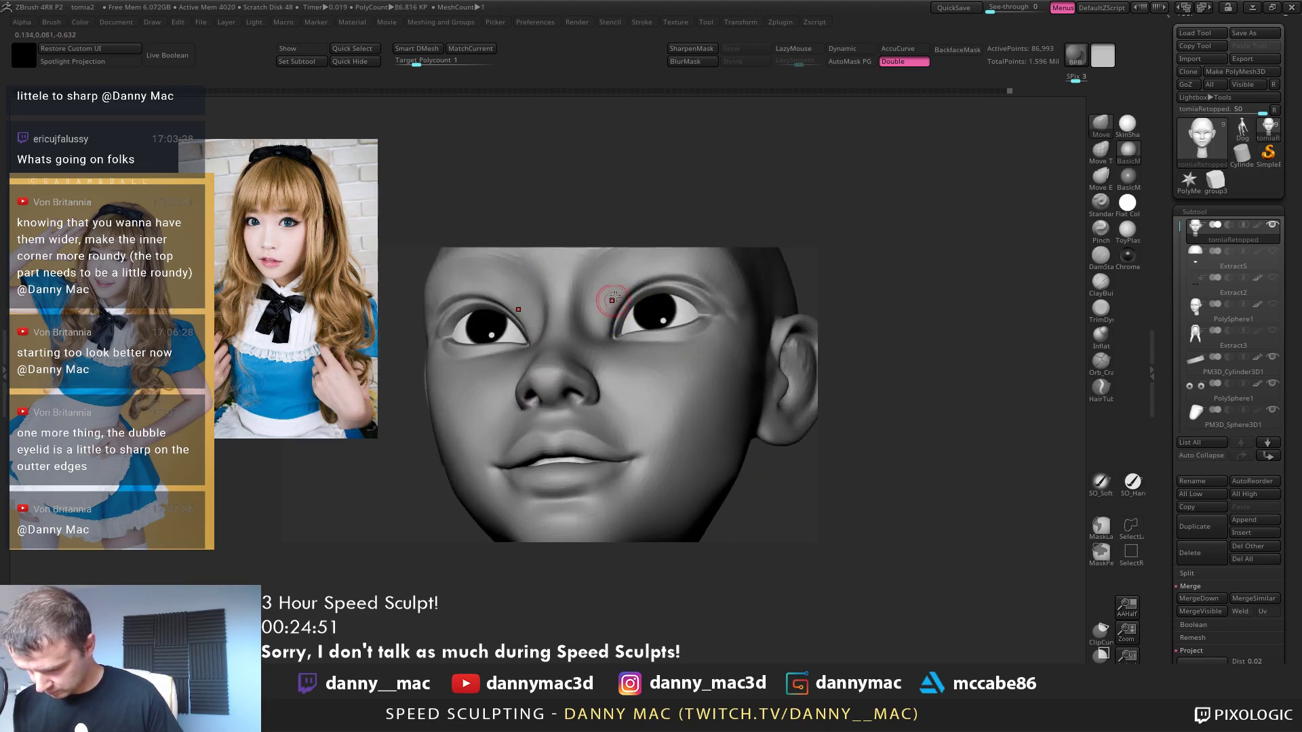
# Soften the upper eyelid crease and the area around the outer eye corners, working from three-quarter and low angles
pyautogui.hotkey('shift', 'd')
pyautogui.moveTo(612, 298); pyautogui.dragTo(624, 307, button='right')
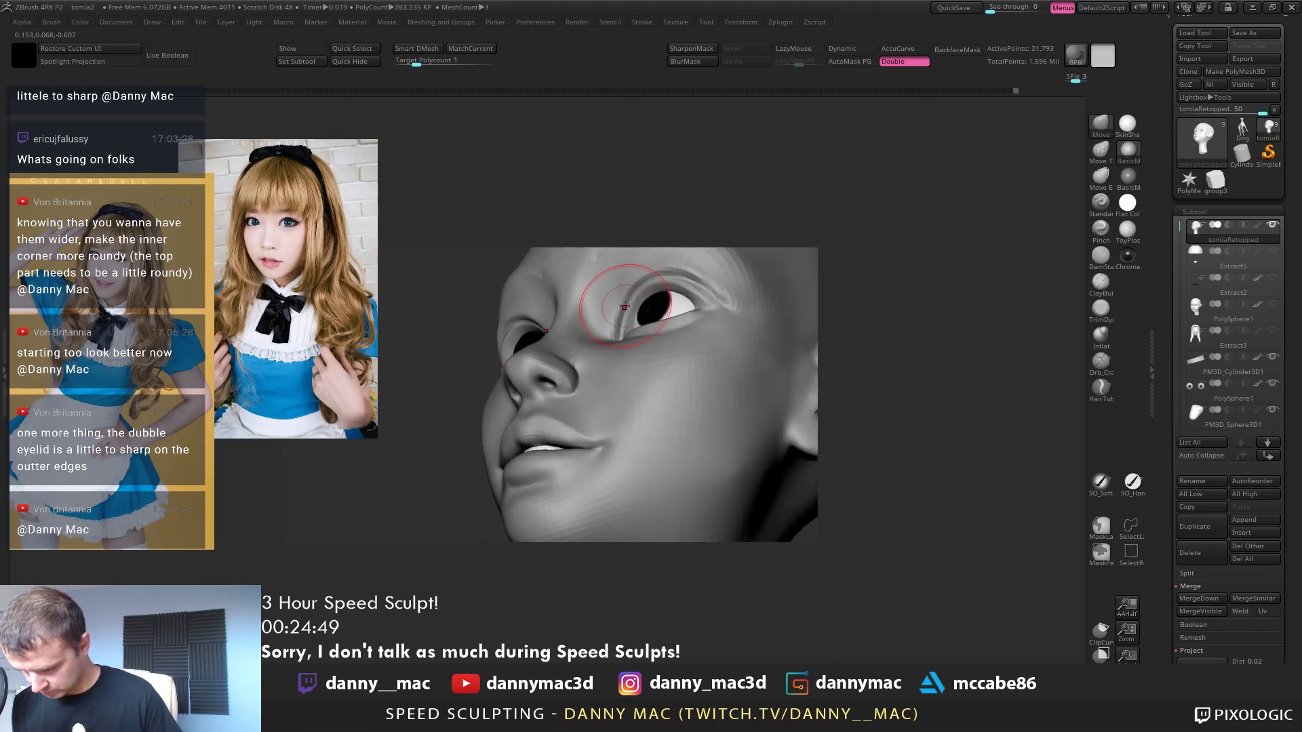
pyautogui.moveTo(637, 300)
pyautogui.mouseDown(button='right')
pyautogui.moveTo(673, 314)
pyautogui.moveTo(699, 302)
pyautogui.moveTo(650, 311)
pyautogui.moveTo(663, 303)
pyautogui.mouseUp(button='right')
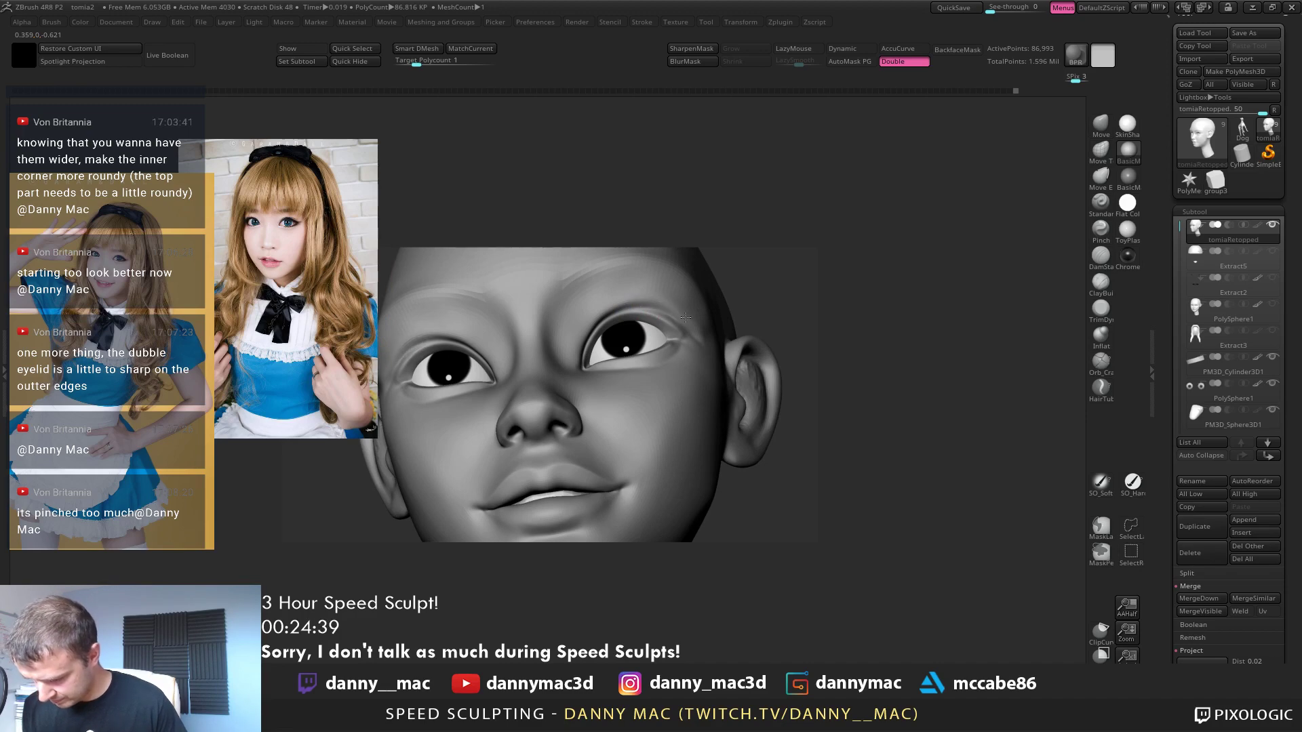
pyautogui.moveTo(649, 294); pyautogui.dragTo(627, 300, button='right')
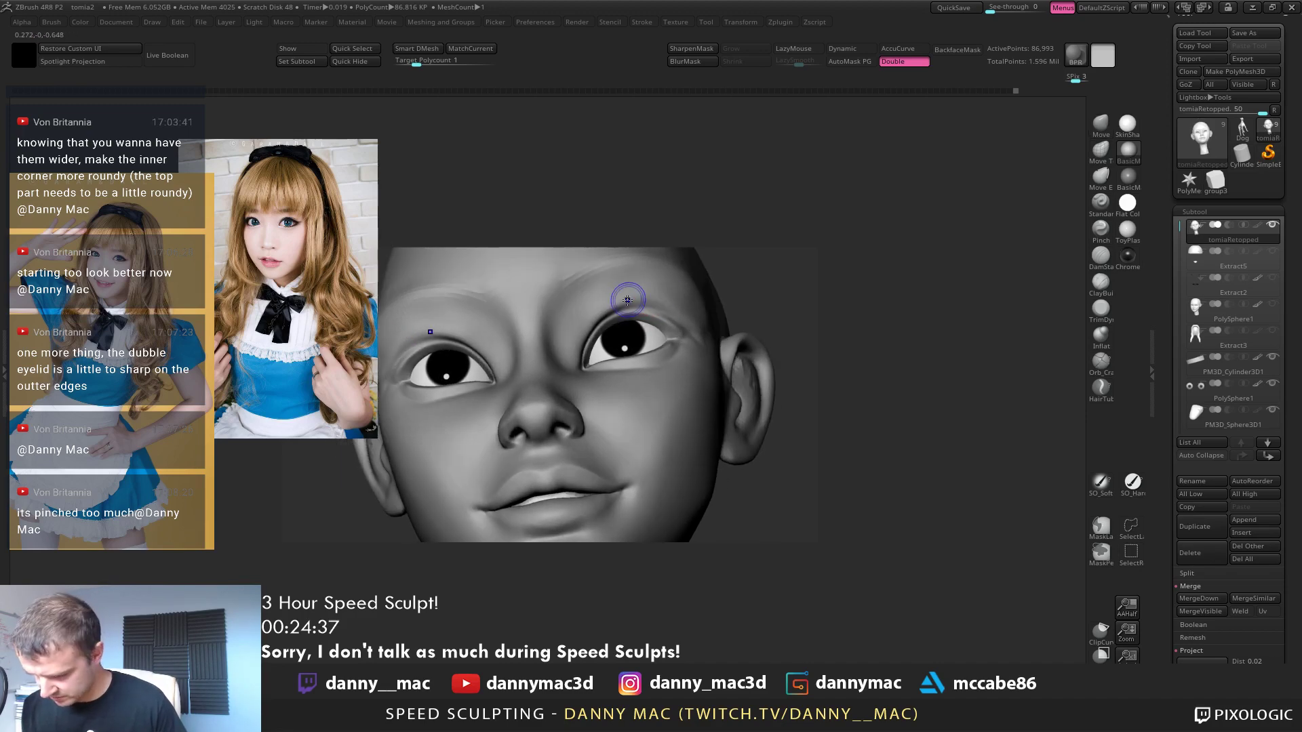
pyautogui.moveTo(685, 347)
pyautogui.mouseDown(button='right')
pyautogui.moveTo(682, 310)
pyautogui.moveTo(671, 328)
pyautogui.moveTo(686, 333)
pyautogui.mouseUp(button='right')
pyautogui.moveTo(683, 363); pyautogui.dragTo(678, 355)
# Define the outer eye corners with the Dam Standard brush
pyautogui.press('b')
pyautogui.press('d')
pyautogui.press('s')
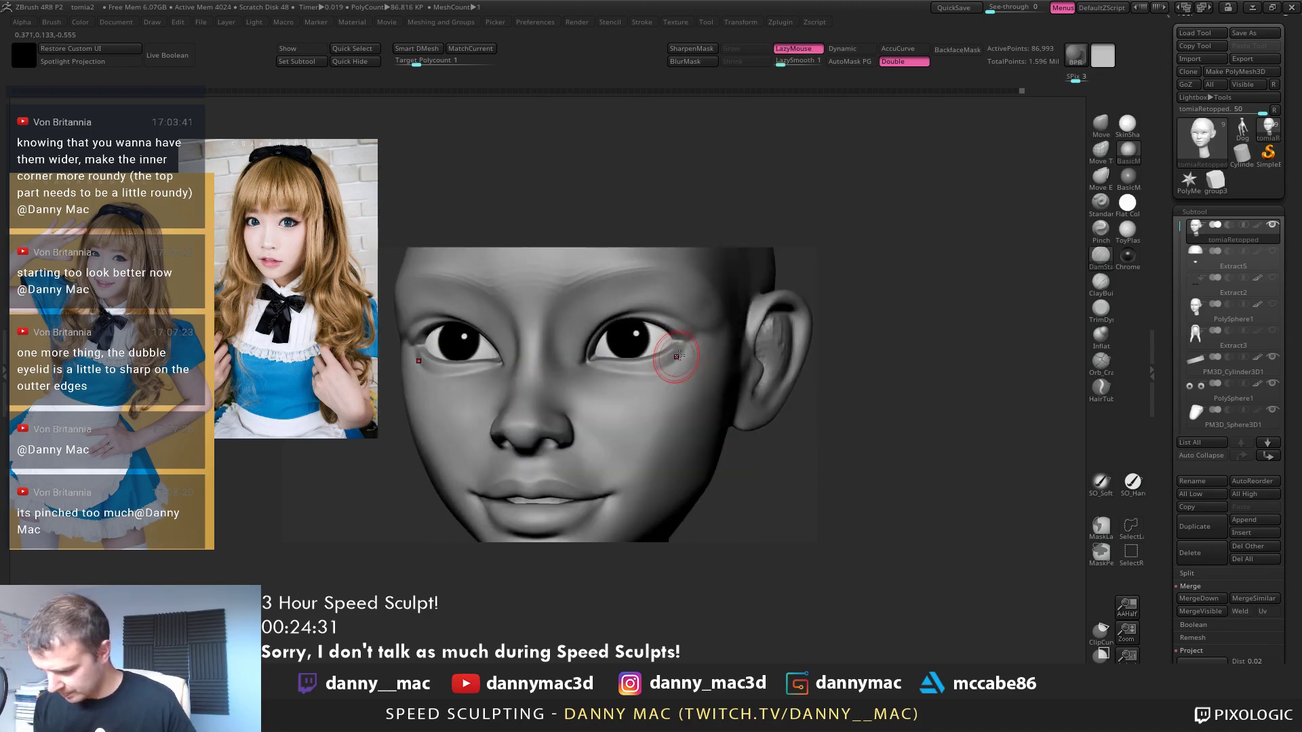
pyautogui.moveTo(622, 373)
pyautogui.mouseDown(button='right')
pyautogui.moveTo(542, 363)
pyautogui.moveTo(572, 364)
pyautogui.moveTo(613, 394)
pyautogui.moveTo(631, 299)
pyautogui.moveTo(641, 380)
pyautogui.moveTo(613, 417)
pyautogui.mouseUp(button='right')
pyautogui.press('l')
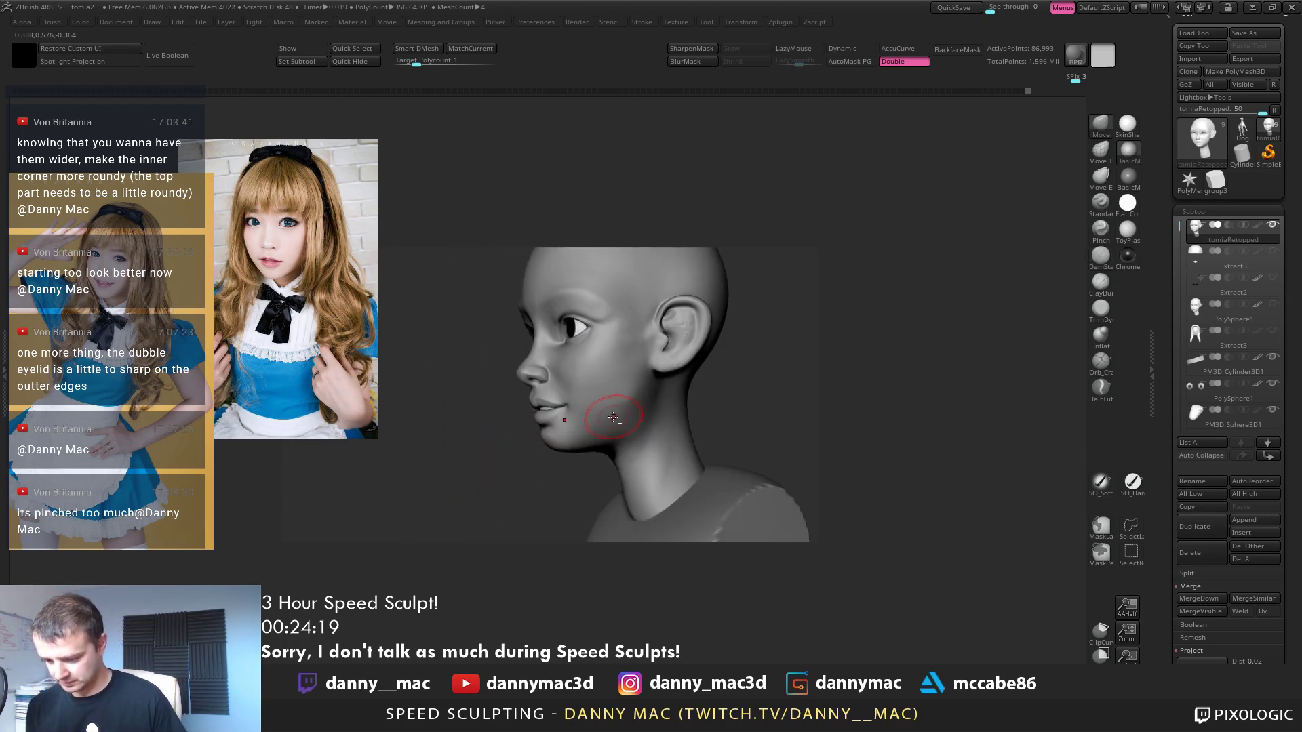
# Sharpen the jawline under the chin with a resized Dam Standard brush
pyautogui.press('b')
pyautogui.press('d')
pyautogui.press('s')
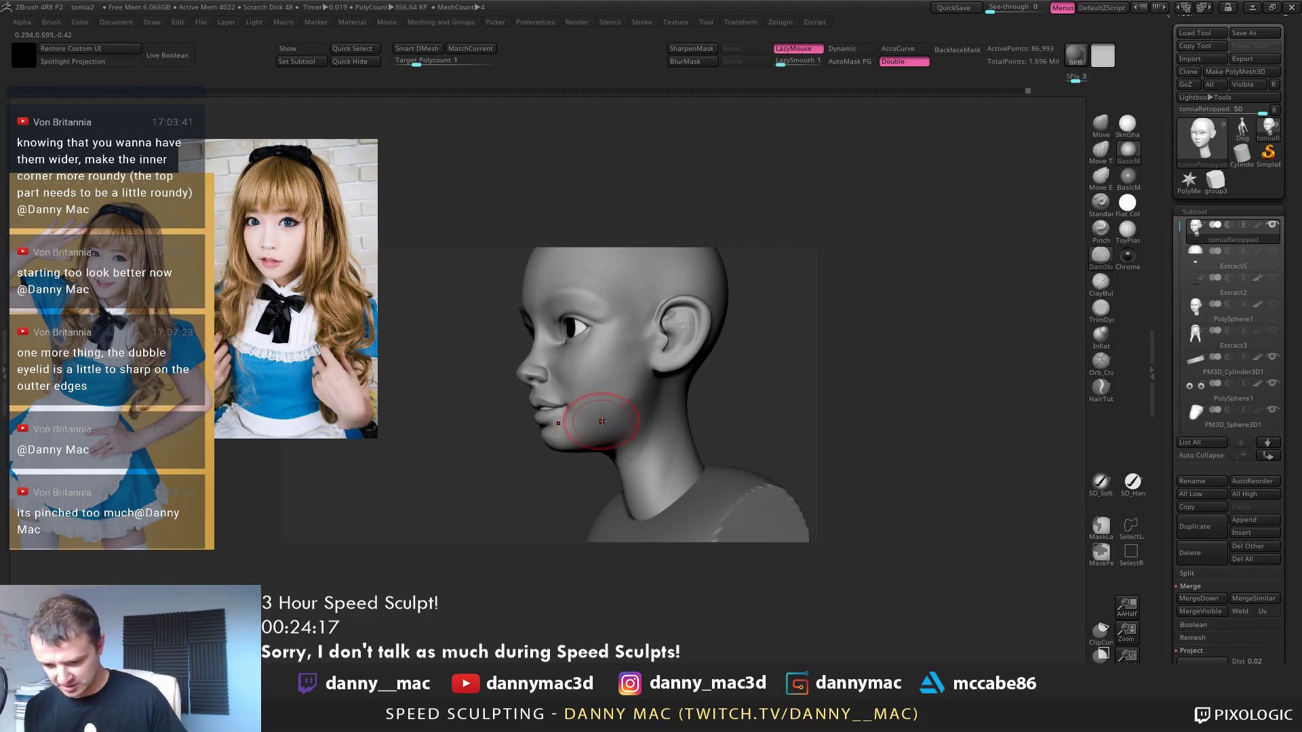
pyautogui.moveTo(574, 440); pyautogui.dragTo(559, 447)
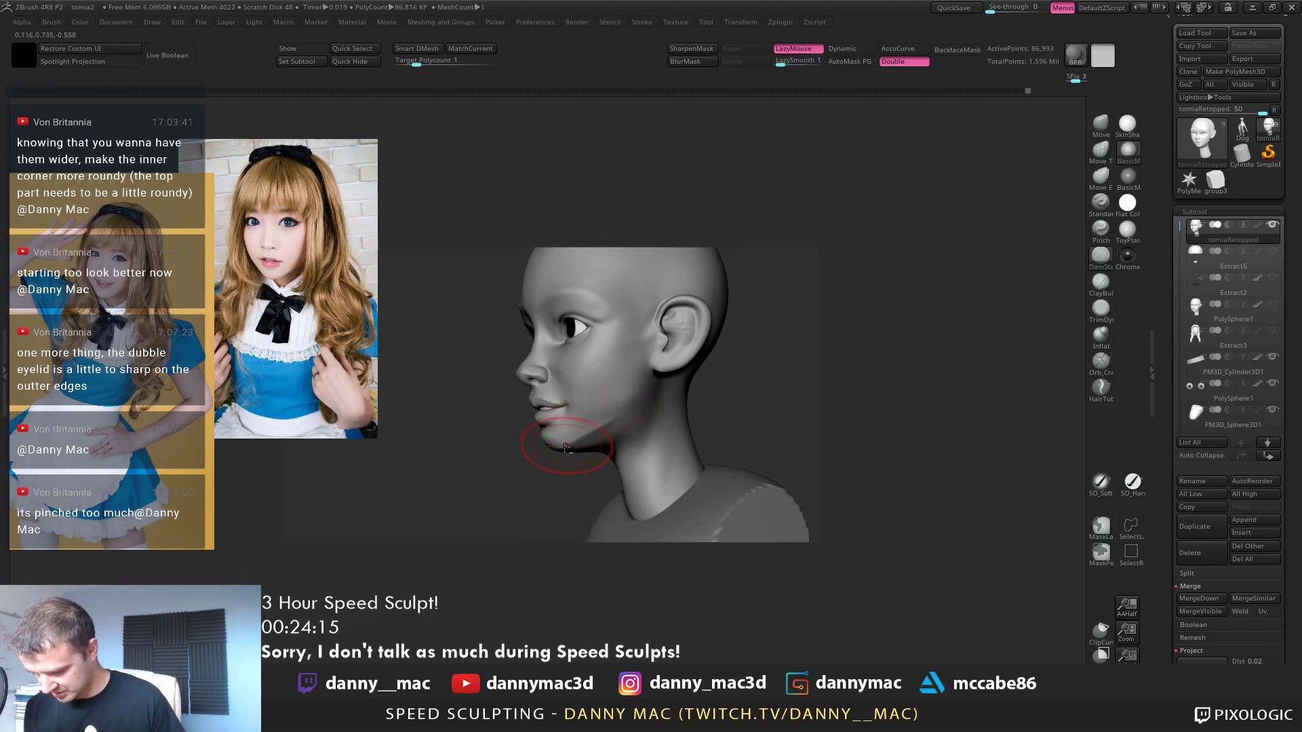
pyautogui.press('space')
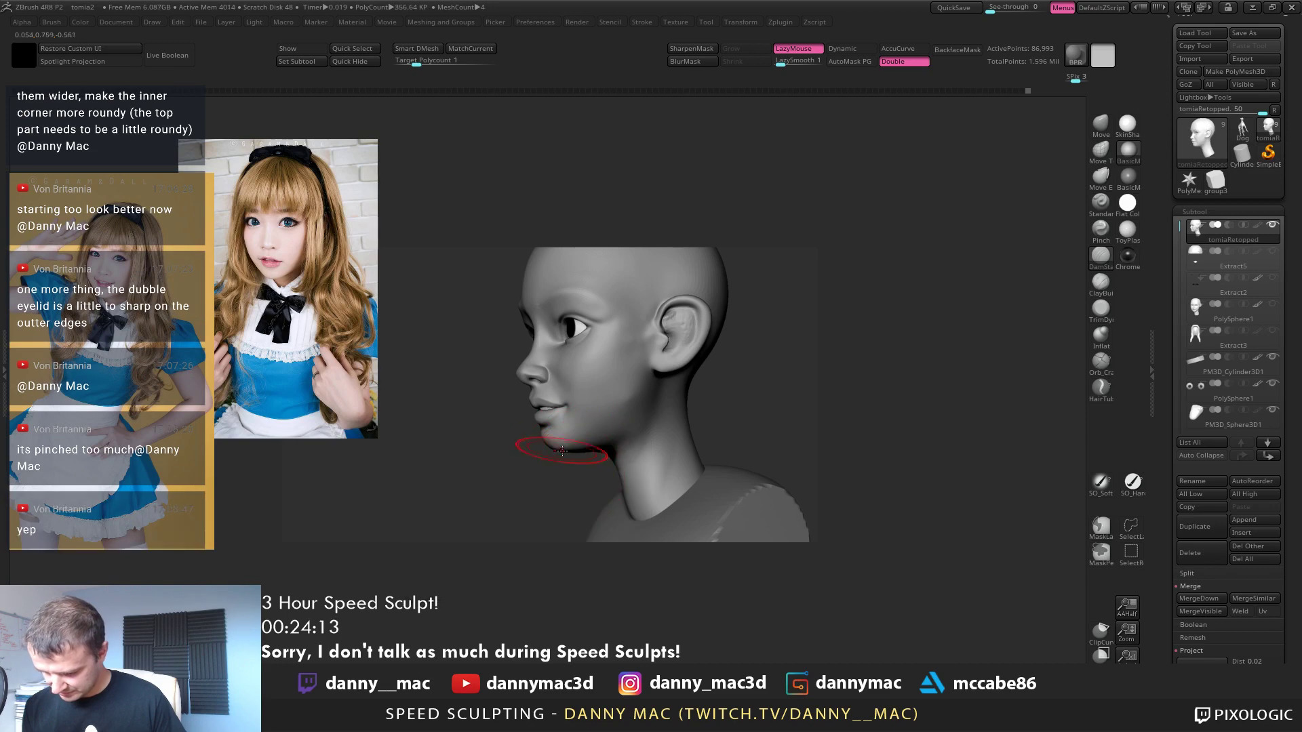
pyautogui.moveTo(642, 386)
pyautogui.mouseDown(button='right')
pyautogui.moveTo(619, 385)
pyautogui.moveTo(663, 337)
pyautogui.mouseUp(button='right')
# Adjust the side of the head around the ear with a resized Move brush
pyautogui.press('b')
pyautogui.press('m')
pyautogui.press('v')
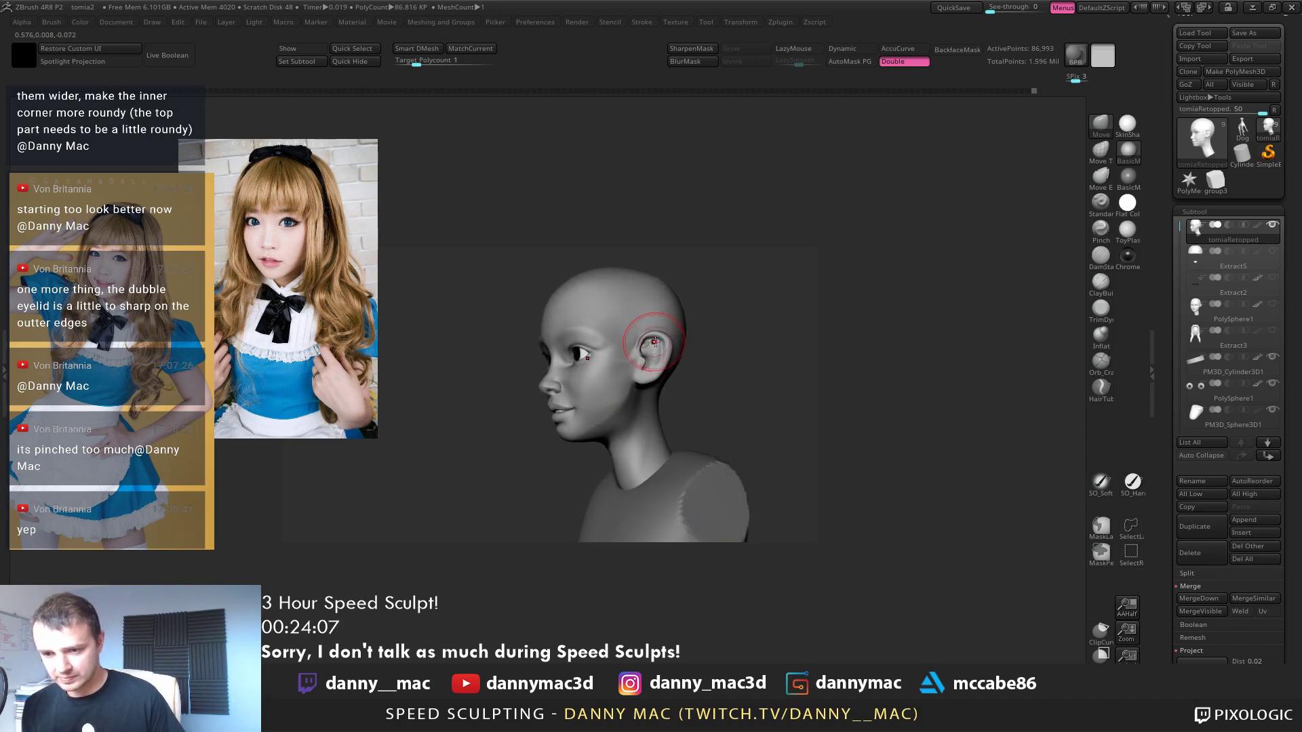
pyautogui.press('space')
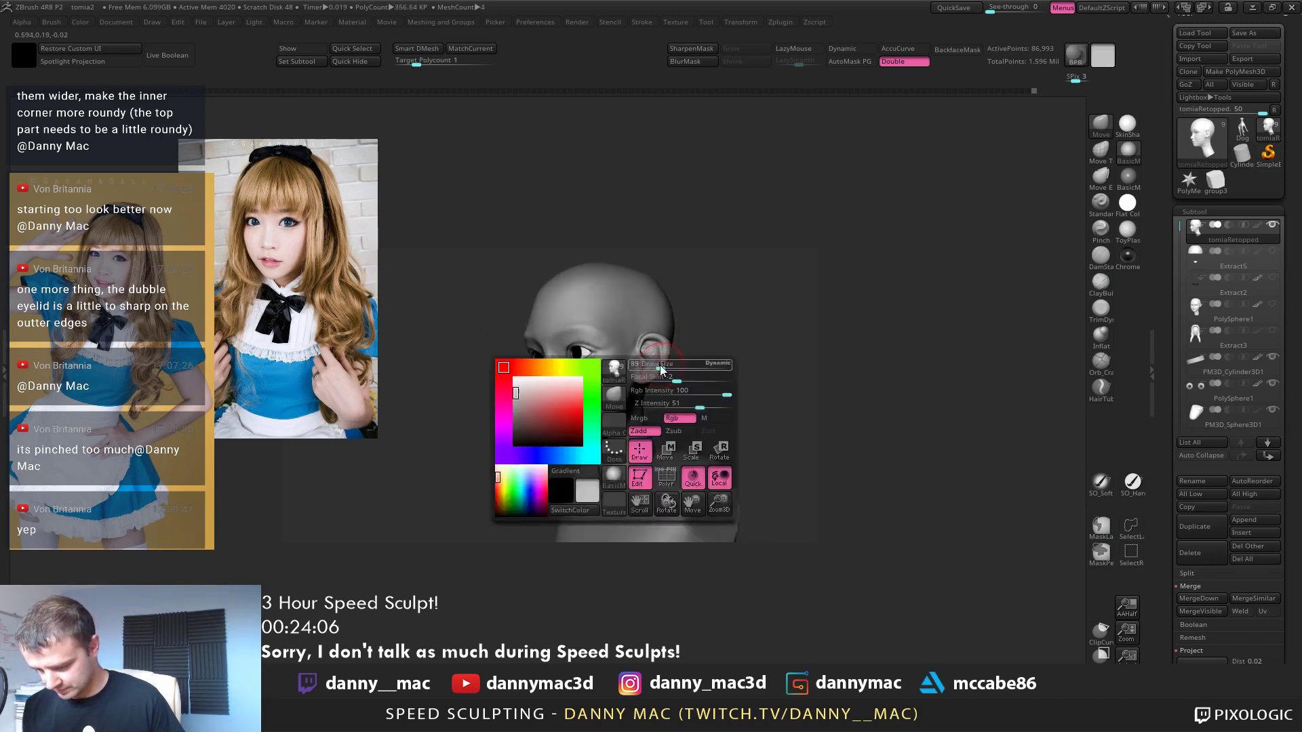
pyautogui.moveTo(650, 367)
pyautogui.mouseDown(button='right')
pyautogui.moveTo(641, 377)
pyautogui.moveTo(641, 326)
pyautogui.moveTo(622, 424)
pyautogui.moveTo(594, 425)
pyautogui.moveTo(621, 421)
pyautogui.moveTo(619, 436)
pyautogui.moveTo(610, 366)
pyautogui.mouseUp(button='right')
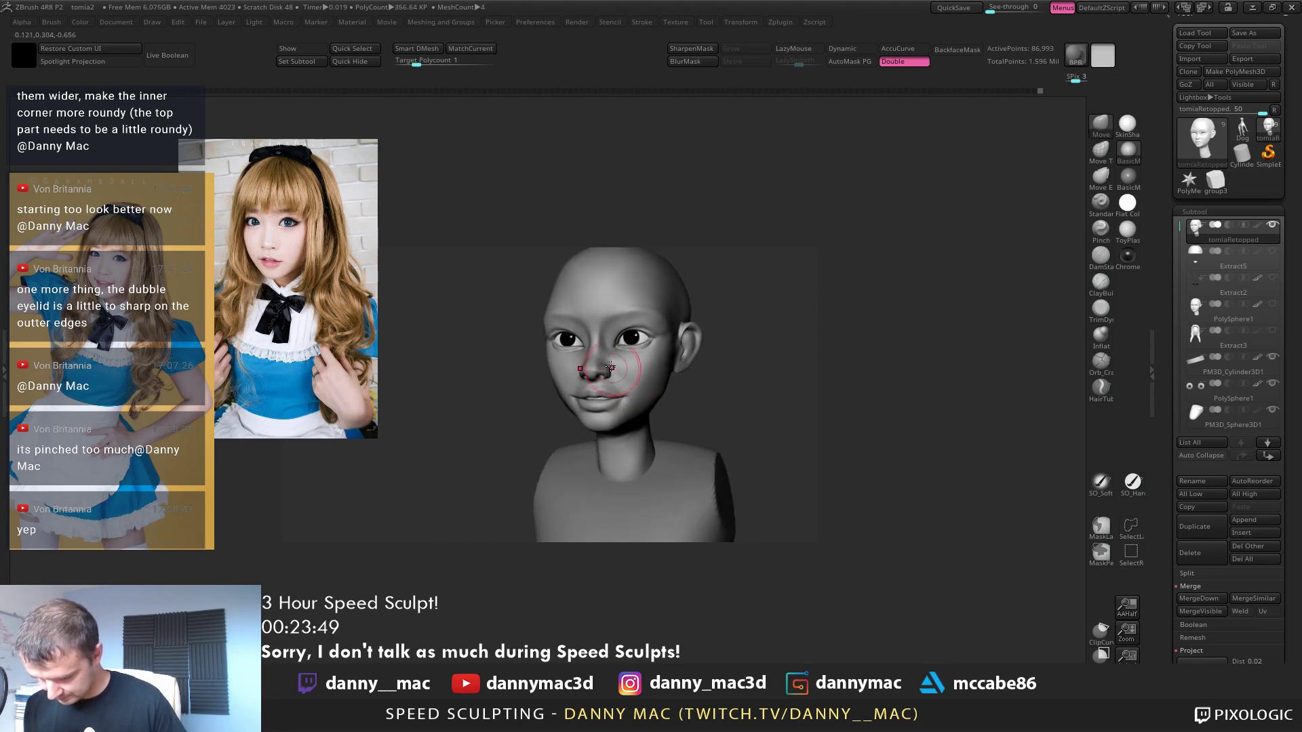
# Reshape the temples, cheeks and jaw with the Move brush, checking the form from below
pyautogui.moveTo(549, 314); pyautogui.dragTo(555, 280, button='right')
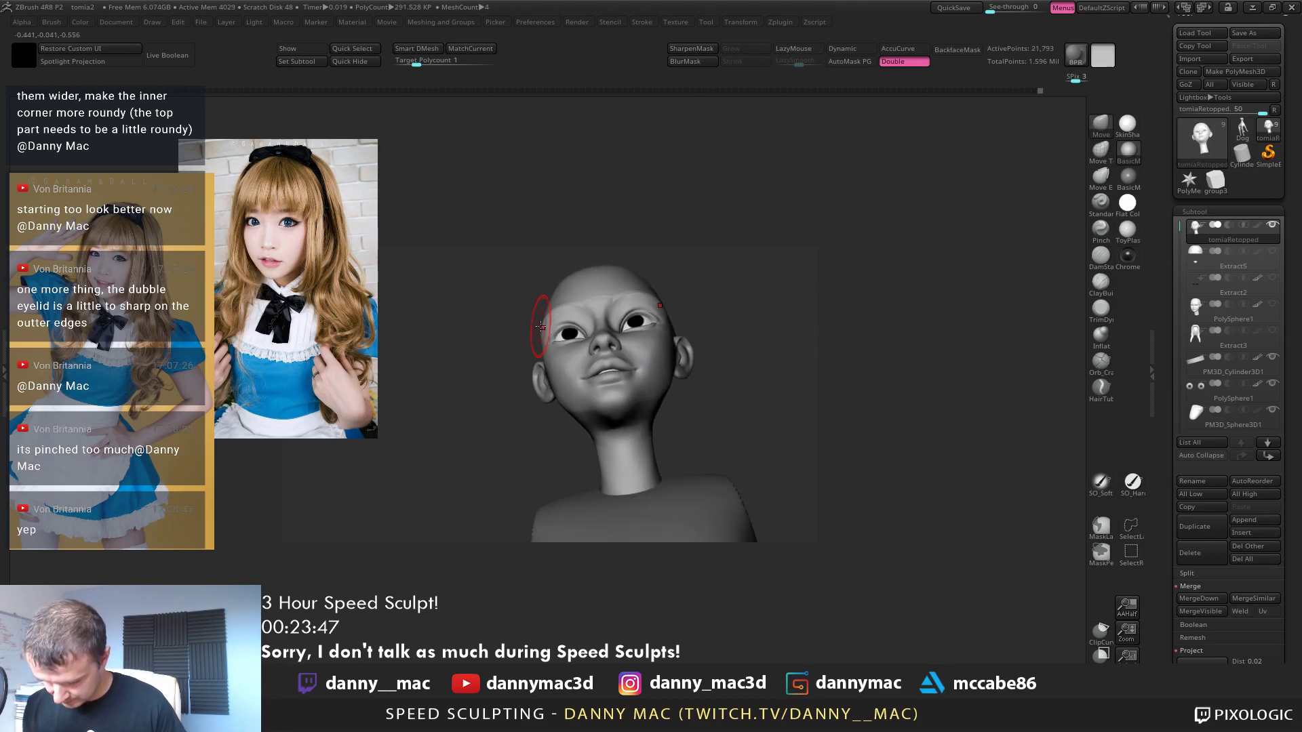
pyautogui.moveTo(543, 328)
pyautogui.mouseDown(button='right')
pyautogui.moveTo(602, 340)
pyautogui.moveTo(597, 389)
pyautogui.moveTo(545, 362)
pyautogui.moveTo(575, 382)
pyautogui.mouseUp(button='right')
pyautogui.moveTo(557, 369); pyautogui.dragTo(559, 364)
pyautogui.moveTo(559, 364)
pyautogui.mouseDown(button='right')
pyautogui.moveTo(581, 365)
pyautogui.moveTo(546, 365)
pyautogui.moveTo(545, 352)
pyautogui.moveTo(648, 397)
pyautogui.moveTo(620, 439)
pyautogui.moveTo(648, 448)
pyautogui.moveTo(631, 460)
pyautogui.moveTo(623, 435)
pyautogui.moveTo(613, 448)
pyautogui.mouseUp(button='right')
pyautogui.press('space')
pyautogui.press('space')
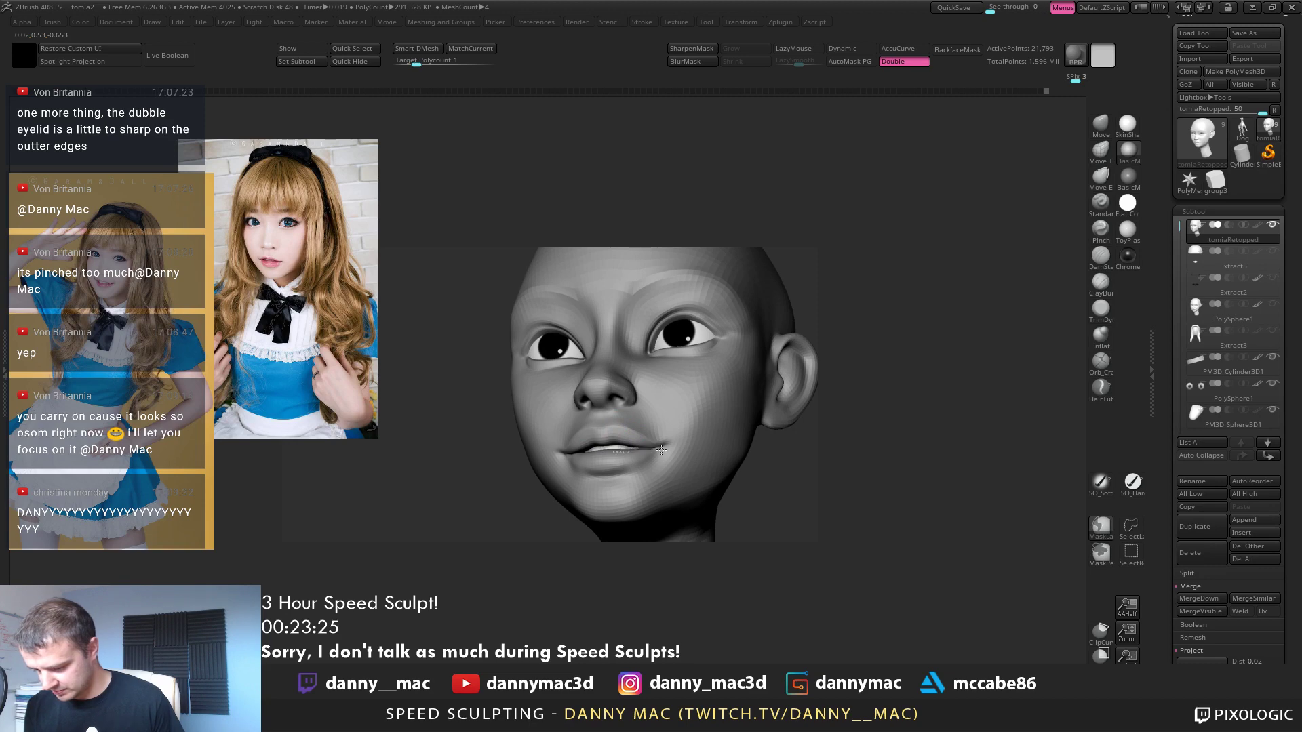
# Mask the upper lip and the area around it, clear the mask from the lower lip, and reshape the lower lip with the Move brush
pyautogui.keyDown('ctrl'); pyautogui.moveTo(661, 449); pyautogui.dragTo(556, 437); pyautogui.keyUp('ctrl')
pyautogui.moveTo(570, 440); pyautogui.dragTo(627, 448, button='right')
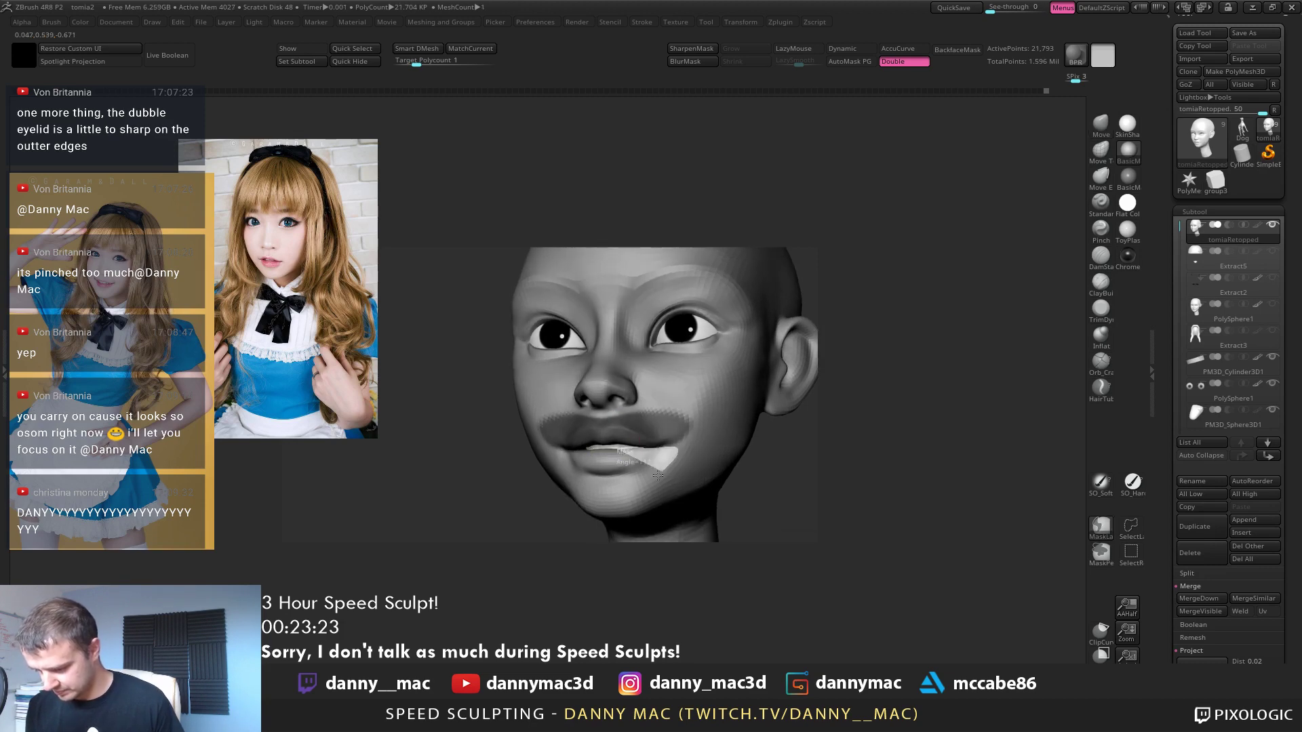
pyautogui.keyDown('ctrl'); pyautogui.keyDown('alt'); pyautogui.moveTo(658, 476); pyautogui.dragTo(652, 475); pyautogui.keyUp('alt'); pyautogui.keyUp('ctrl')
pyautogui.moveTo(648, 475); pyautogui.dragTo(594, 483, button='right')
pyautogui.press('space')
pyautogui.moveTo(596, 455); pyautogui.dragTo(598, 453)
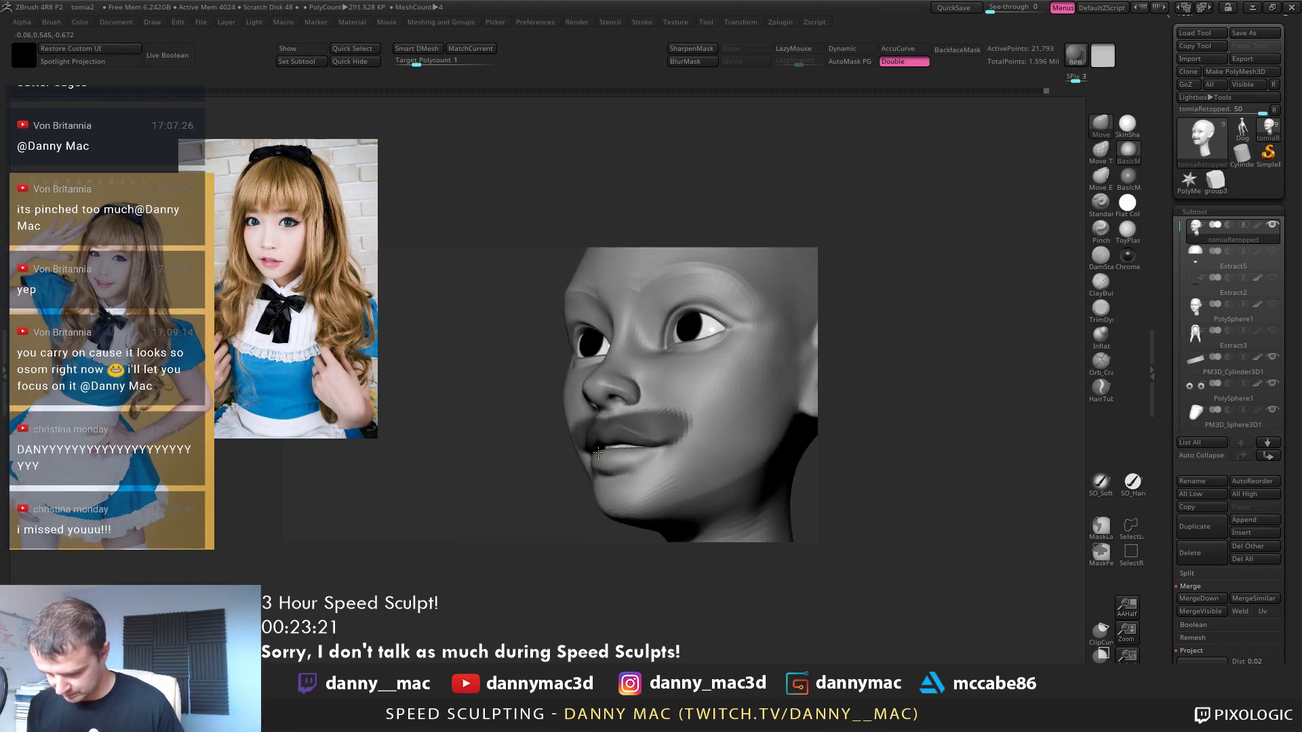
pyautogui.moveTo(598, 453); pyautogui.dragTo(636, 453, button='right')
pyautogui.press('space')
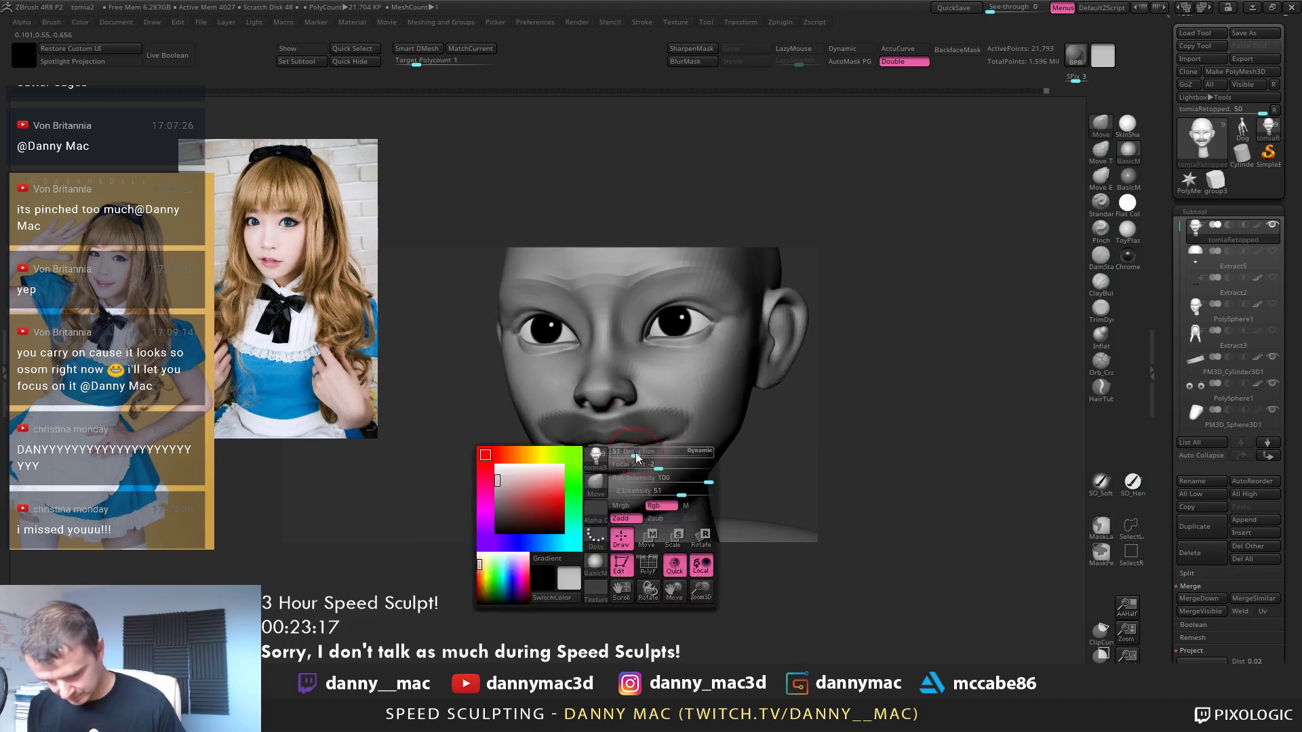
pyautogui.rightClick(640, 451)
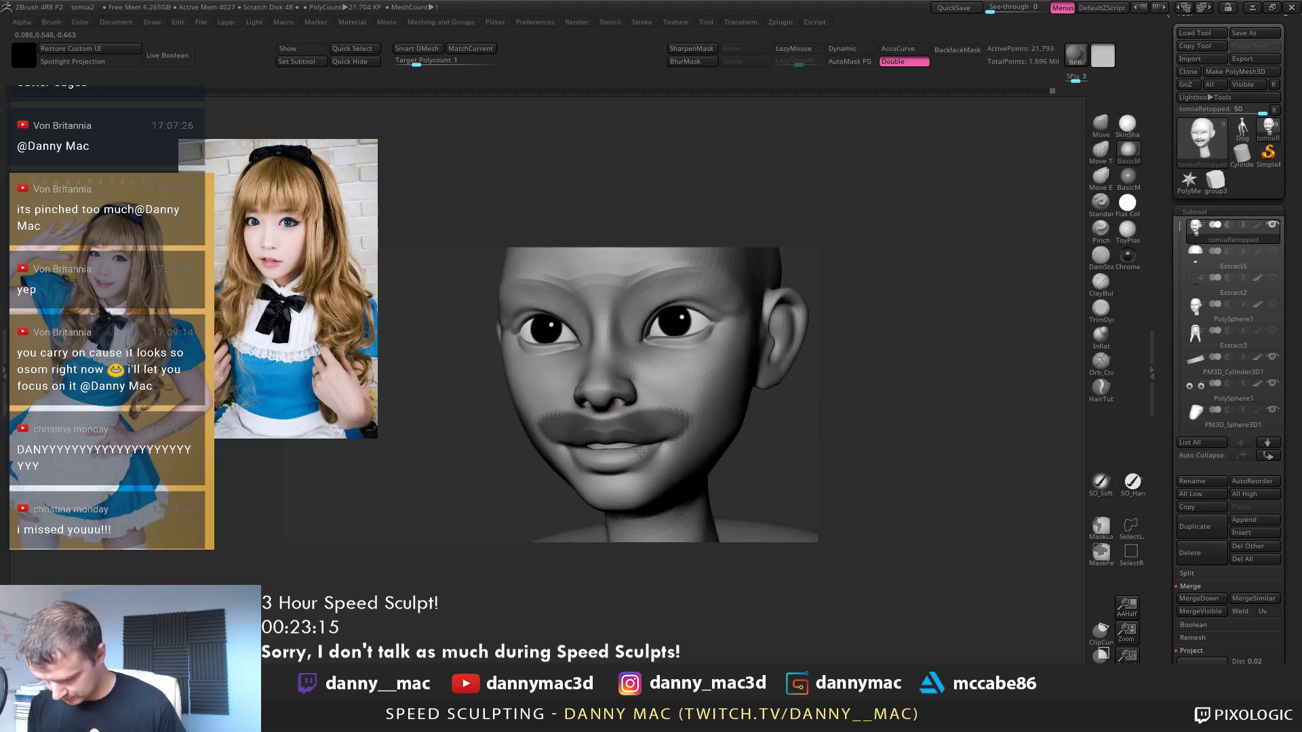
# Invert the mask and reshape the upper lip and mouth corners with a resized Move brush
pyautogui.moveTo(519, 461); pyautogui.dragTo(666, 432, button='right')
pyautogui.keyDown('ctrl'); pyautogui.click(548, 465); pyautogui.keyUp('ctrl')
pyautogui.rightClick(643, 451)
pyautogui.rightClick(666, 432)
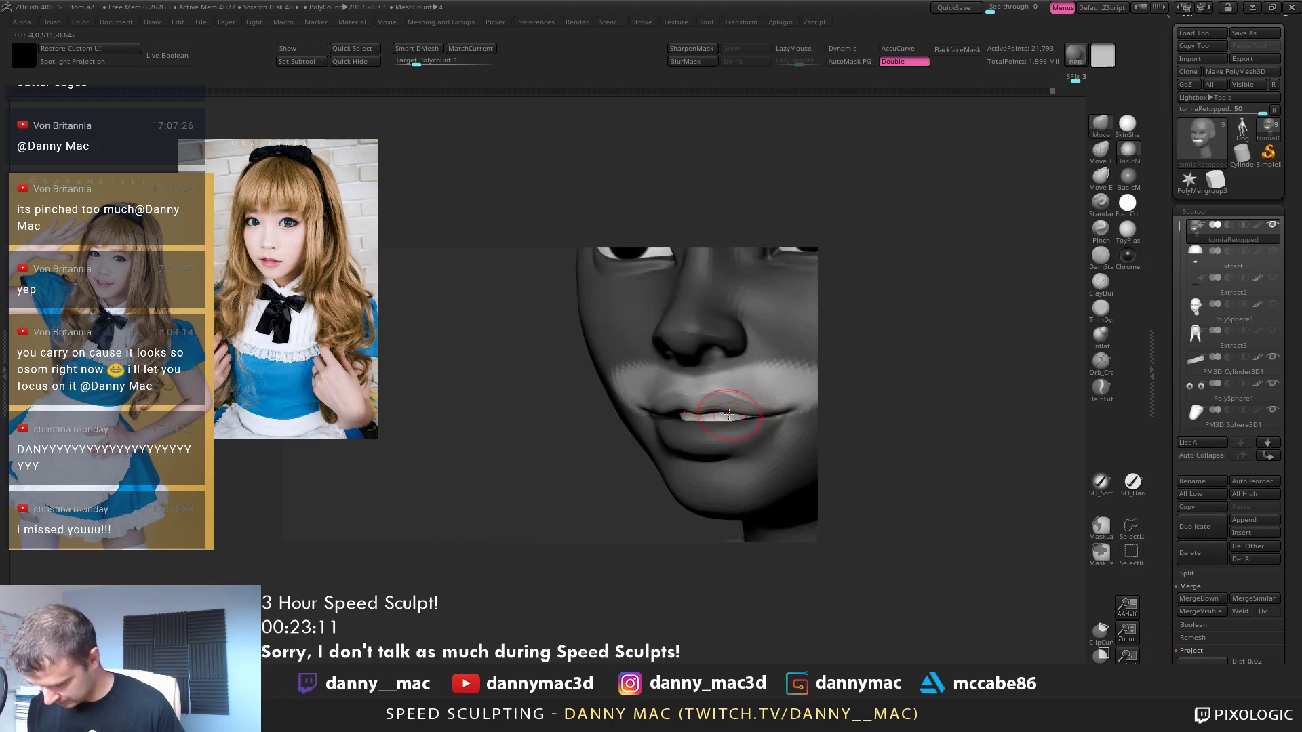
pyautogui.moveTo(743, 412); pyautogui.dragTo(705, 407, button='right')
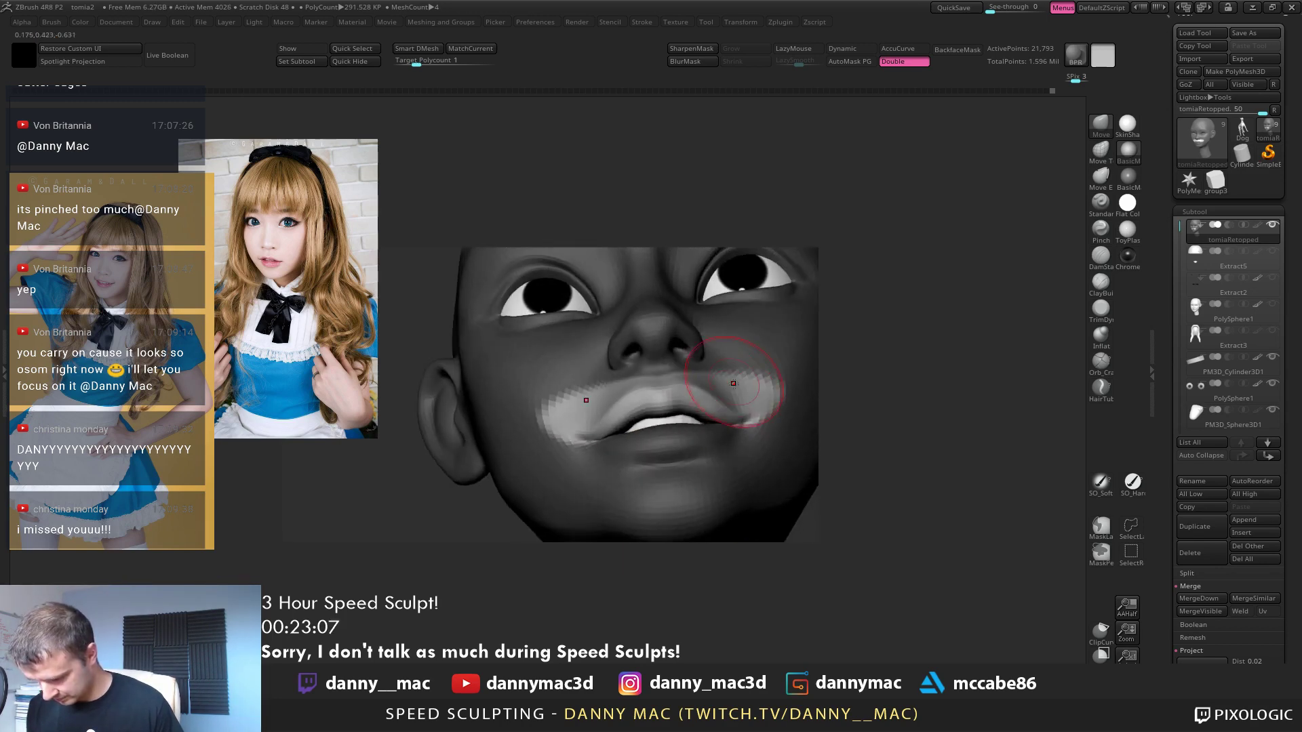
pyautogui.rightClick(705, 407)
pyautogui.rightClick(732, 410)
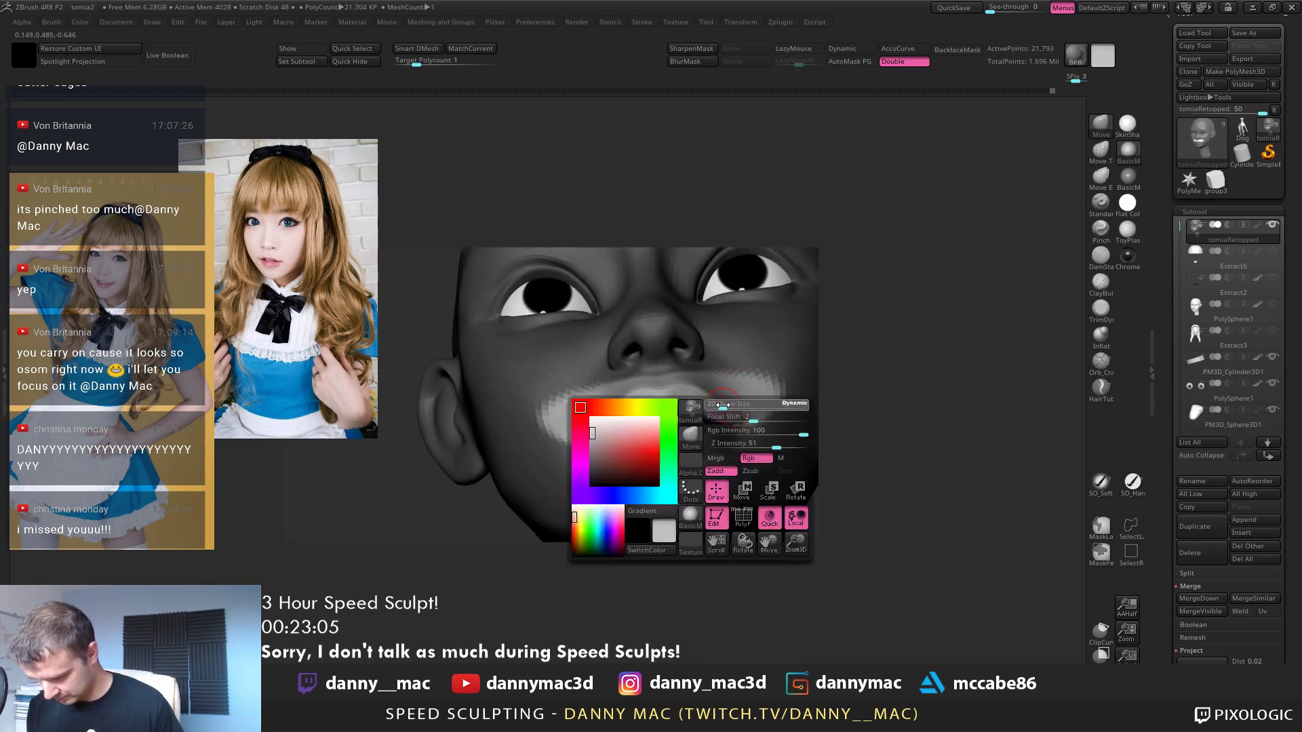
pyautogui.rightClick(721, 405)
# Clear the mask and adjust the side of the head with a resized Move brush at a lower subdivision level
pyautogui.moveTo(729, 395)
pyautogui.mouseDown(button='right')
pyautogui.moveTo(705, 393)
pyautogui.moveTo(712, 380)
pyautogui.moveTo(665, 400)
pyautogui.mouseUp(button='right')
pyautogui.moveTo(438, 405); pyautogui.dragTo(407, 434)
pyautogui.moveTo(612, 421)
pyautogui.mouseDown(button='right')
pyautogui.moveTo(572, 416)
pyautogui.moveTo(567, 441)
pyautogui.moveTo(566, 364)
pyautogui.moveTo(599, 370)
pyautogui.moveTo(549, 376)
pyautogui.mouseUp(button='right')
pyautogui.rightClick(587, 373)
pyautogui.press('space')
pyautogui.click(587, 307)
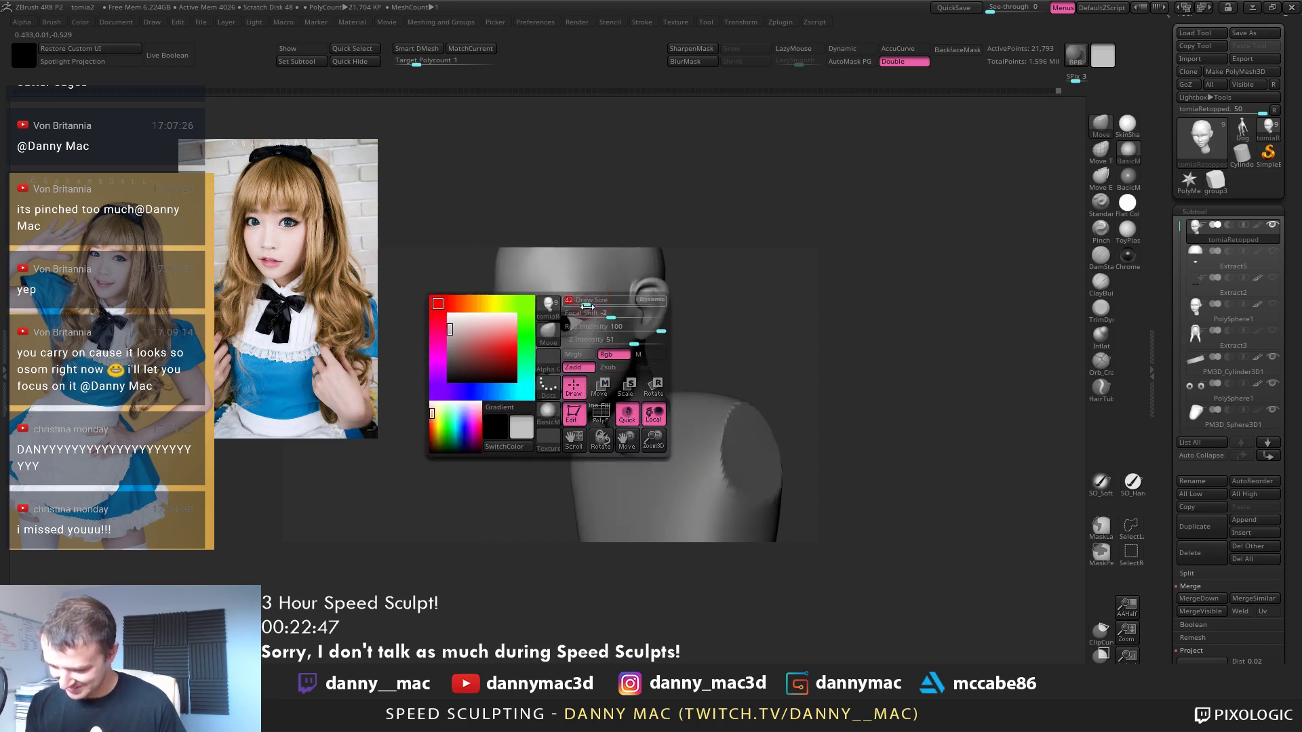
pyautogui.moveTo(558, 311); pyautogui.dragTo(552, 355, button='right')
pyautogui.hotkey('shift', 'd')
pyautogui.press('d')
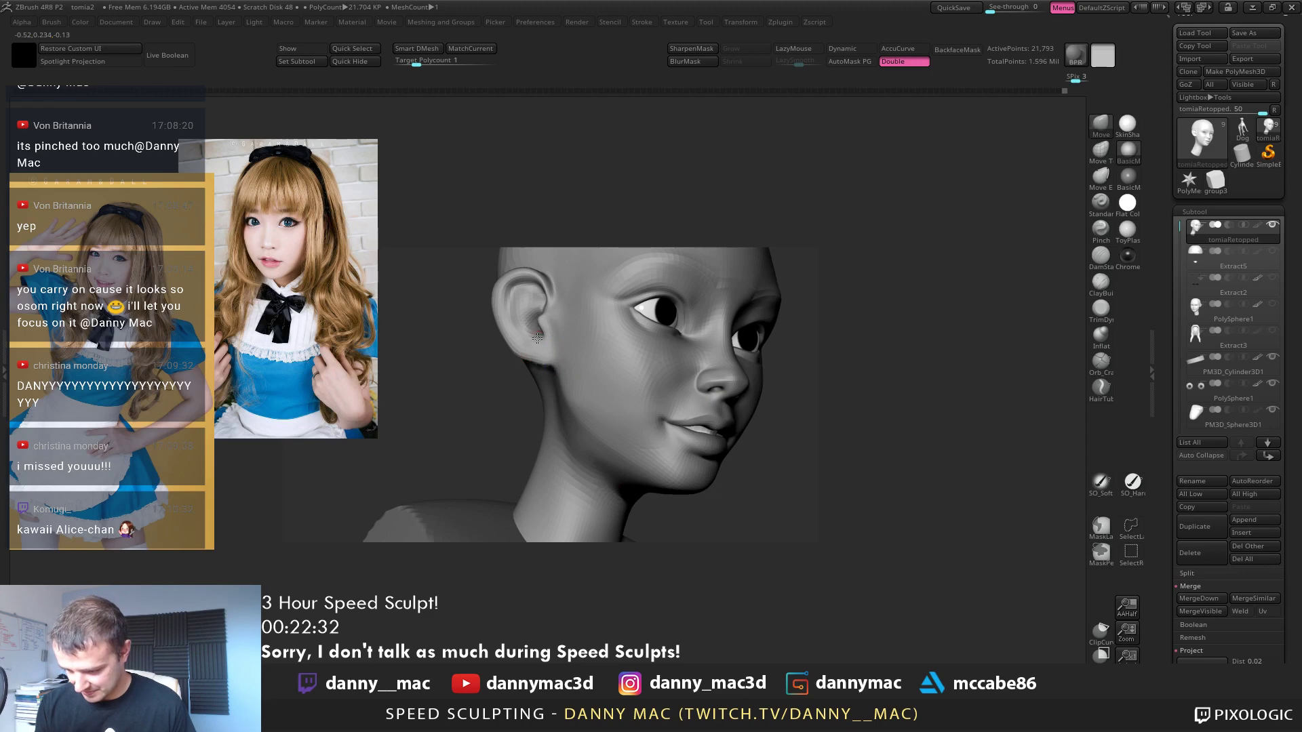
# Refine the ear's inner shape and outer edge with the Move brush and smoothing
pyautogui.moveTo(537, 339); pyautogui.dragTo(543, 328, button='right')
pyautogui.moveTo(542, 328); pyautogui.dragTo(545, 310)
pyautogui.moveTo(543, 303); pyautogui.dragTo(512, 290, button='right')
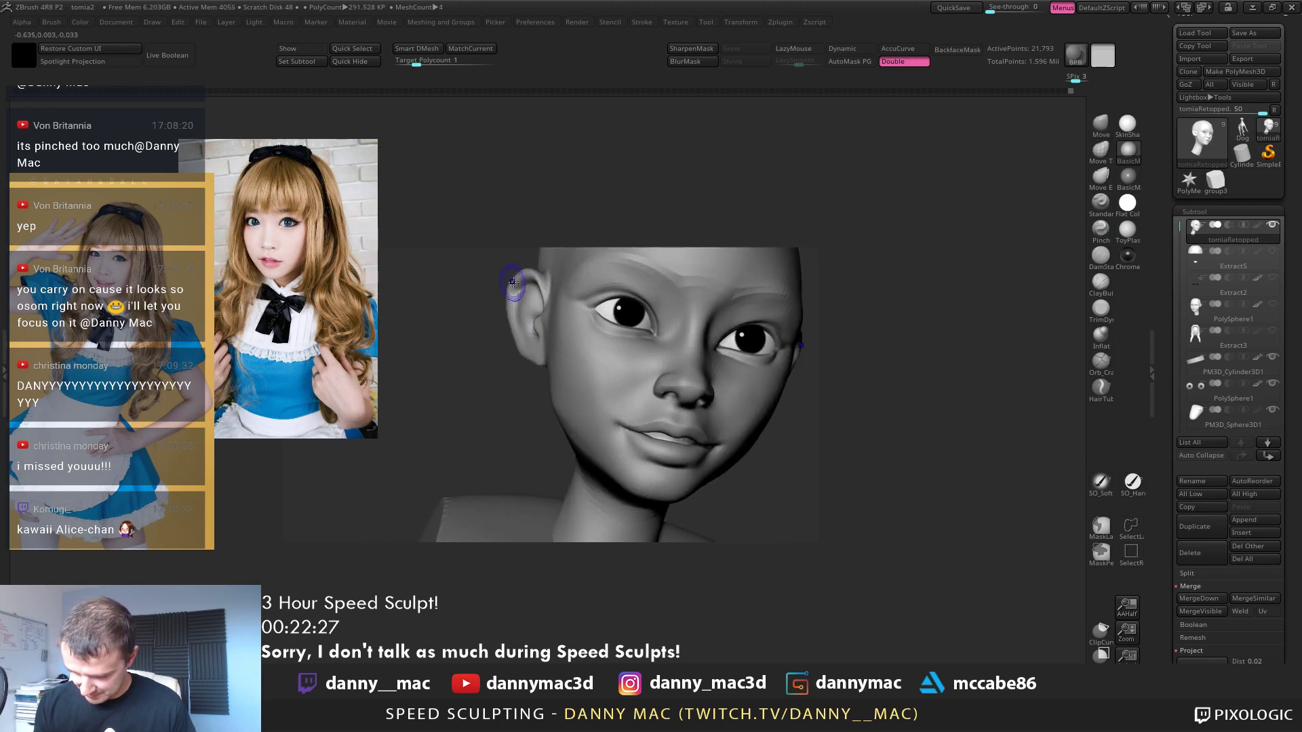
# Thicken the ear's upper rim with the Inflat brush
pyautogui.press('b')
pyautogui.press('i')
pyautogui.press('n')
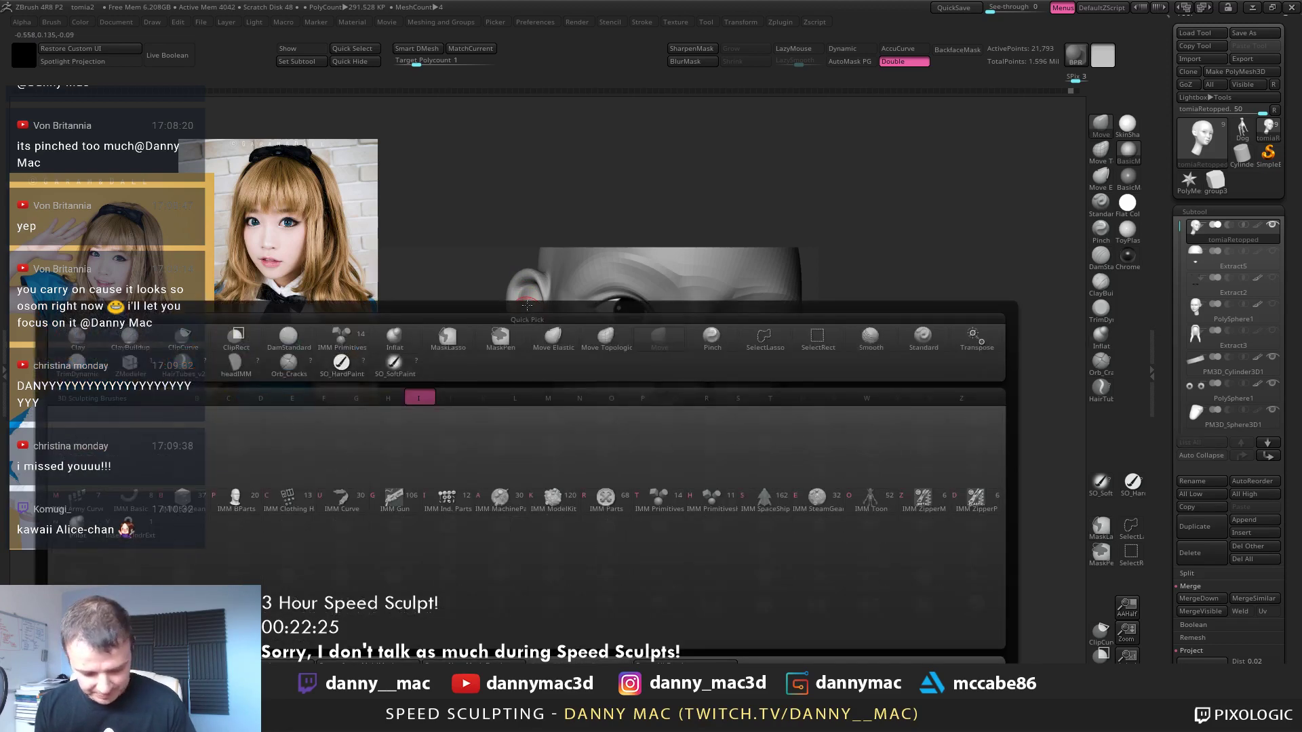
pyautogui.moveTo(527, 318); pyautogui.dragTo(519, 285, button='right')
pyautogui.moveTo(536, 277); pyautogui.dragTo(526, 272)
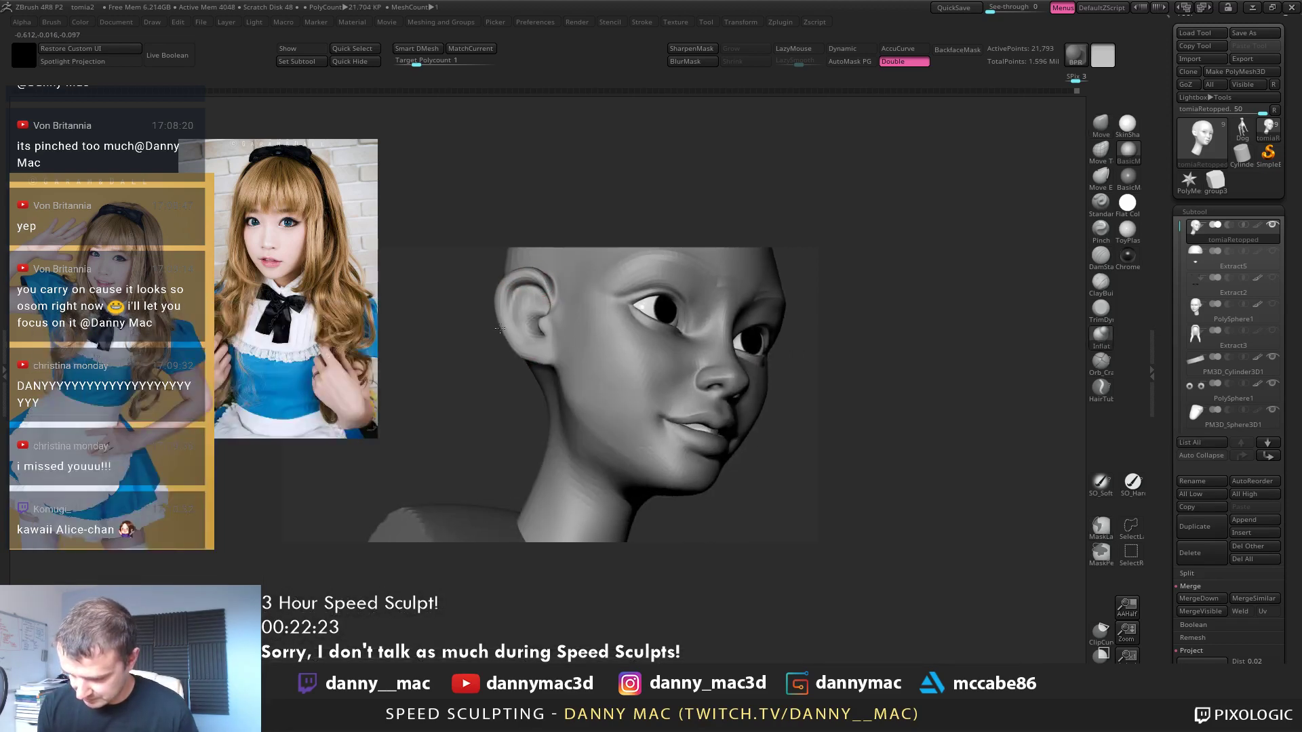
# Work the cheek crease beside the nose with the Dam Standard brush at a lower subdivision level
pyautogui.moveTo(569, 346)
pyautogui.mouseDown(button='right')
pyautogui.moveTo(532, 342)
pyautogui.moveTo(607, 346)
pyautogui.moveTo(634, 372)
pyautogui.moveTo(543, 434)
pyautogui.moveTo(492, 398)
pyautogui.mouseUp(button='right')
pyautogui.press('b')
pyautogui.press('d')
pyautogui.press('s')
pyautogui.press('l')
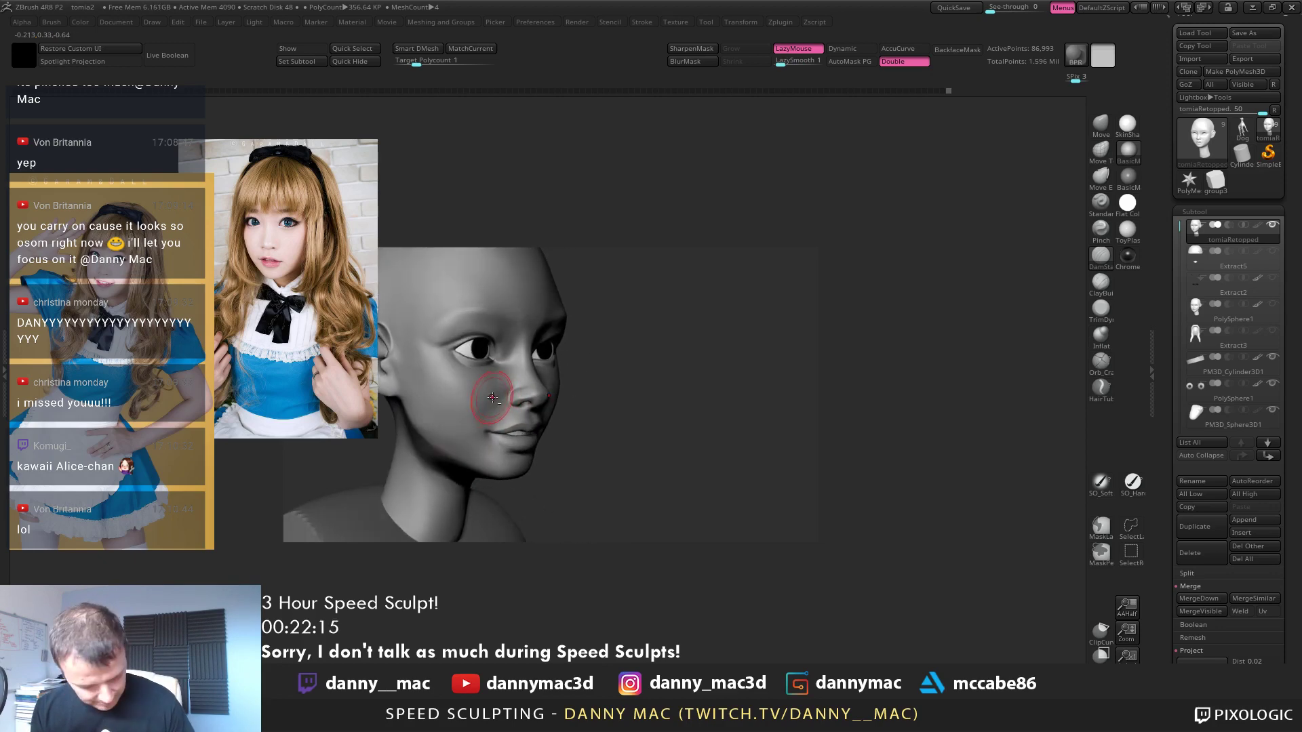
pyautogui.hotkey('shift', 'd')
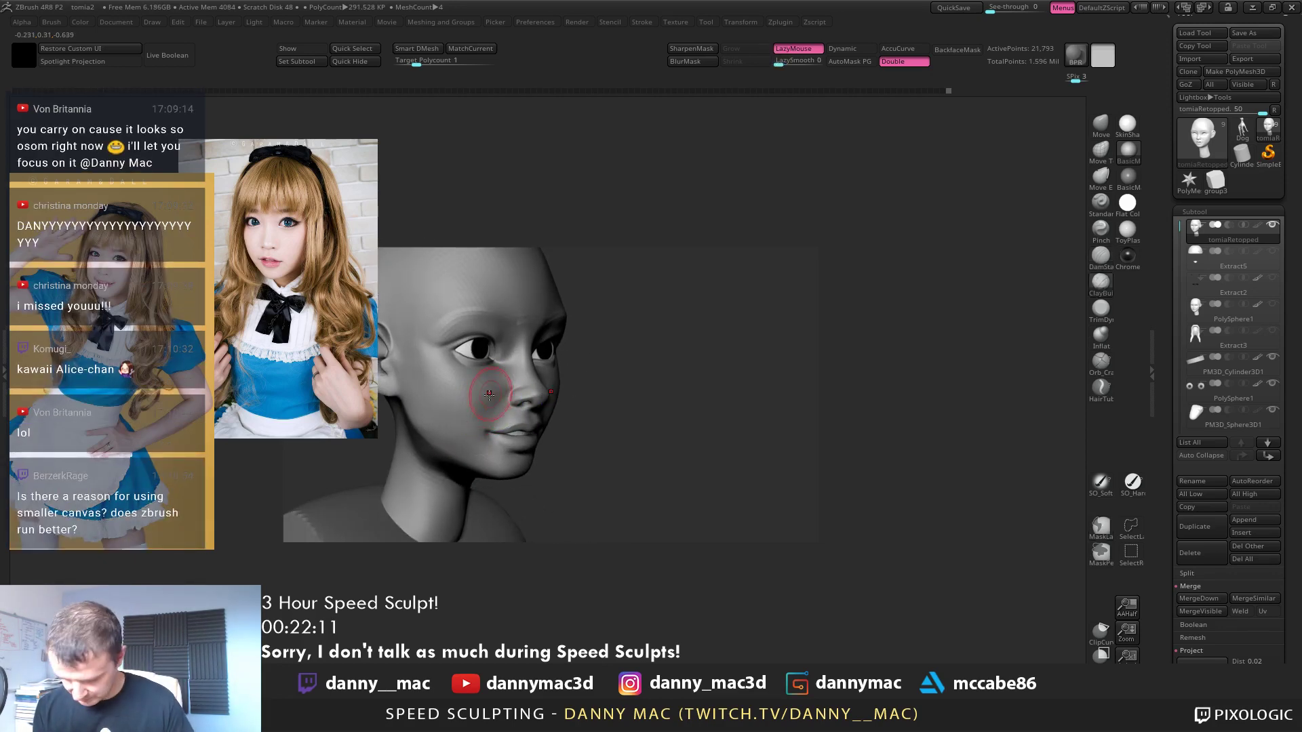
pyautogui.moveTo(467, 397); pyautogui.dragTo(519, 378, button='right')
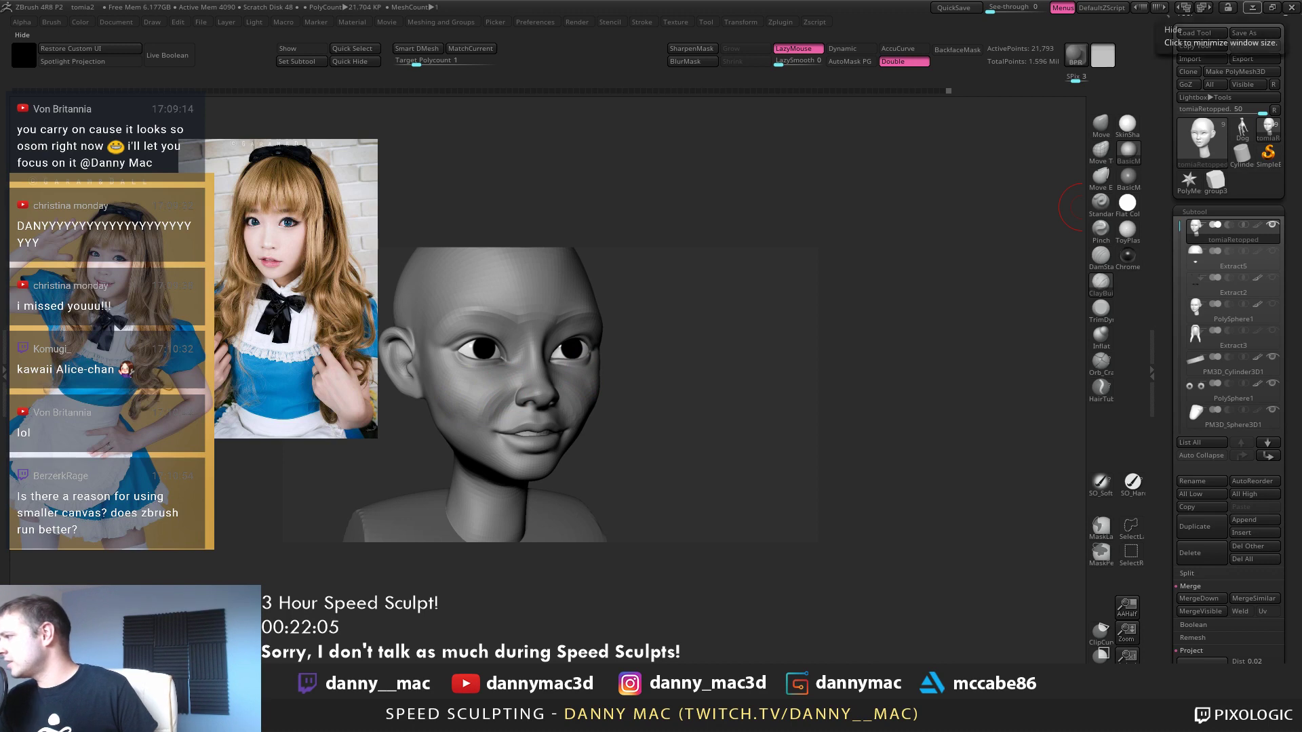
# Smooth and soften the cheeks beside the nose and mouth
pyautogui.moveTo(706, 400); pyautogui.dragTo(564, 407, button='right')
pyautogui.rightClick(564, 421)
pyautogui.keyDown('shift'); pyautogui.moveTo(591, 384); pyautogui.dragTo(582, 381); pyautogui.keyUp('shift')
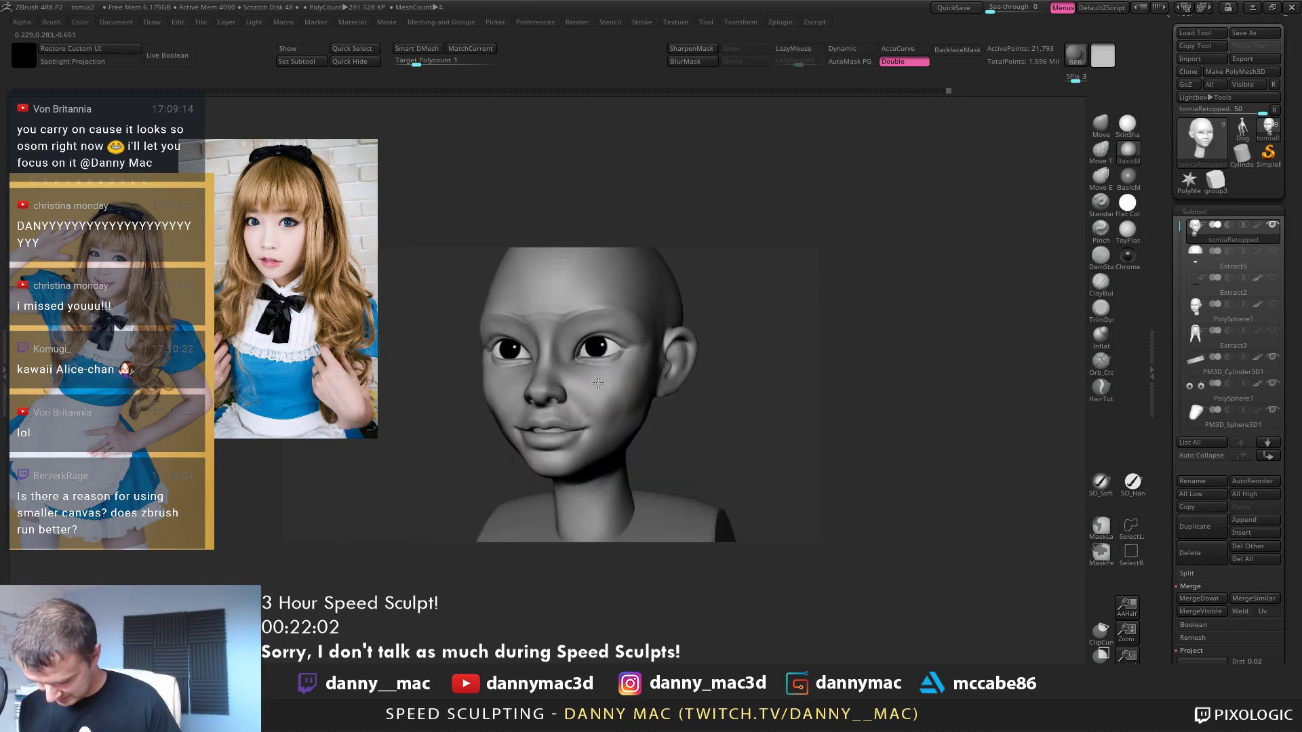
pyautogui.keyDown('shift'); pyautogui.moveTo(598, 384); pyautogui.dragTo(603, 387, button='right'); pyautogui.keyUp('shift')
pyautogui.moveTo(603, 390); pyautogui.dragTo(598, 401)
pyautogui.press('l')
pyautogui.moveTo(618, 408)
pyautogui.keyDown('alt'); pyautogui.mouseDown(button='right')
pyautogui.moveTo(575, 421)
pyautogui.moveTo(606, 388)
pyautogui.moveTo(602, 372)
pyautogui.moveTo(565, 384)
pyautogui.moveTo(591, 336)
pyautogui.moveTo(577, 396)
pyautogui.moveTo(624, 388)
pyautogui.moveTo(587, 388)
pyautogui.moveTo(624, 359)
pyautogui.moveTo(581, 387)
pyautogui.mouseUp(button='right'); pyautogui.keyUp('alt')
# Refine the crease between the cheek and nose with the Dam Standard brush
pyautogui.press('l')
pyautogui.press('b')
pyautogui.press('d')
pyautogui.press('s')
pyautogui.rightClick(588, 378)
# Adjust the cheeks and overall face proportions with the Move brush, checking from the front
pyautogui.press('b')
pyautogui.press('m')
pyautogui.press('v')
pyautogui.rightClick(624, 388)
pyautogui.rightClick(597, 384)
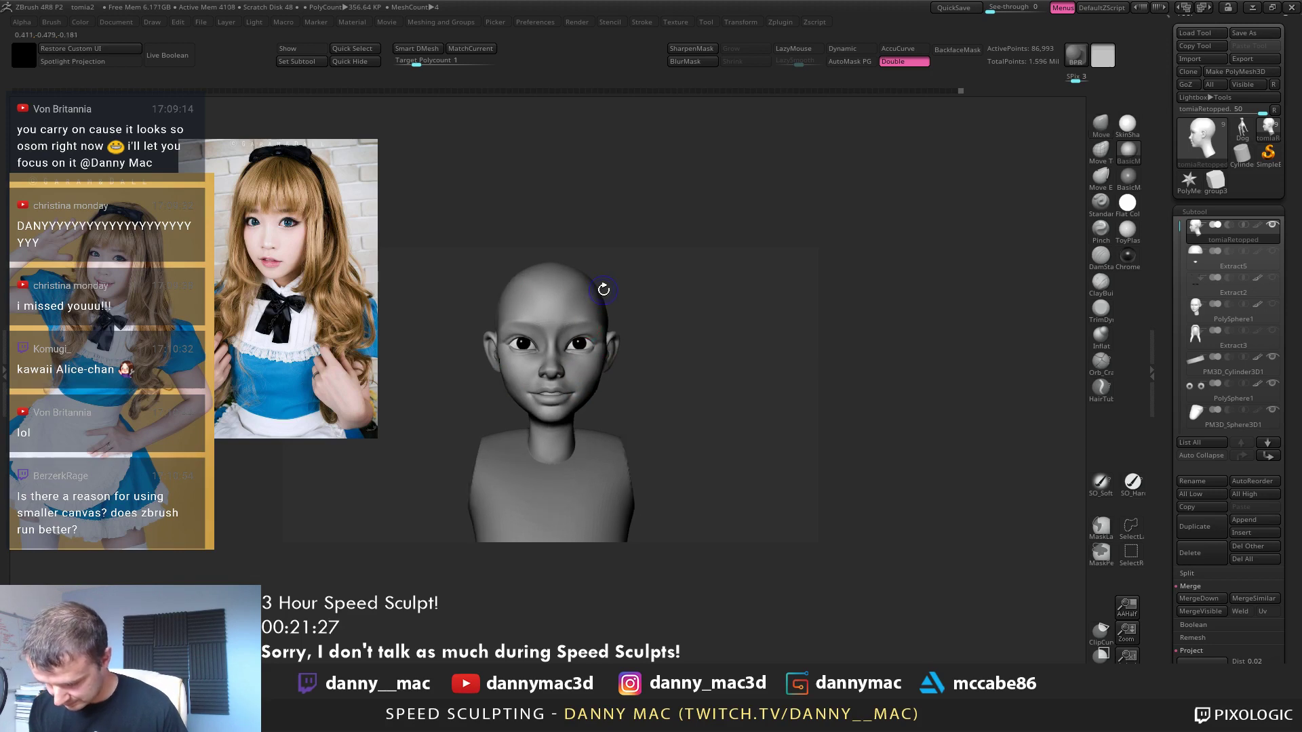
pyautogui.keyDown('alt'); pyautogui.moveTo(558, 317); pyautogui.dragTo(566, 320, button='right'); pyautogui.keyUp('alt')
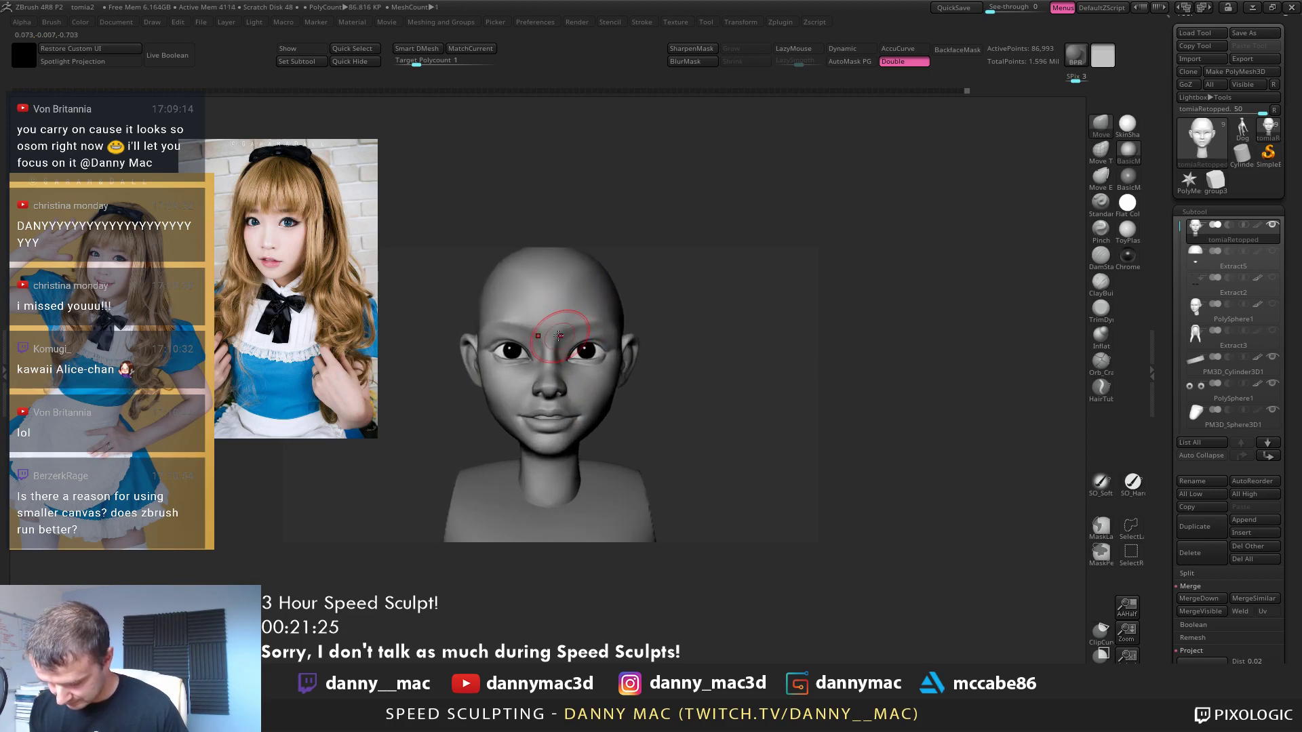
# Select the head mesh and turn on visibility of the eyelash subtool Extract2
pyautogui.moveTo(511, 351)
pyautogui.mouseDown(button='right')
pyautogui.moveTo(497, 351)
pyautogui.moveTo(517, 365)
pyautogui.moveTo(507, 308)
pyautogui.mouseUp(button='right')
pyautogui.keyDown('alt'); pyautogui.click(516, 365); pyautogui.keyUp('alt')
pyautogui.keyDown('alt'); pyautogui.click(505, 366); pyautogui.keyUp('alt')
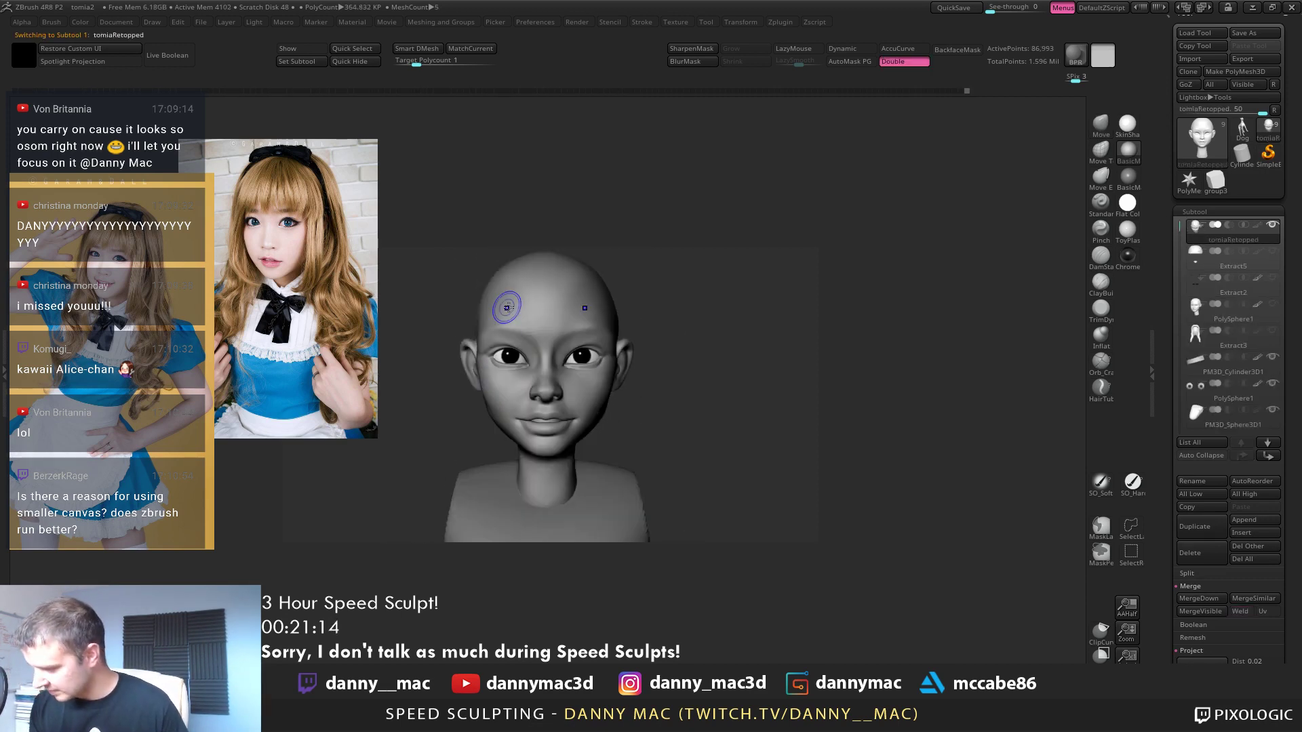
pyautogui.click(1278, 287)
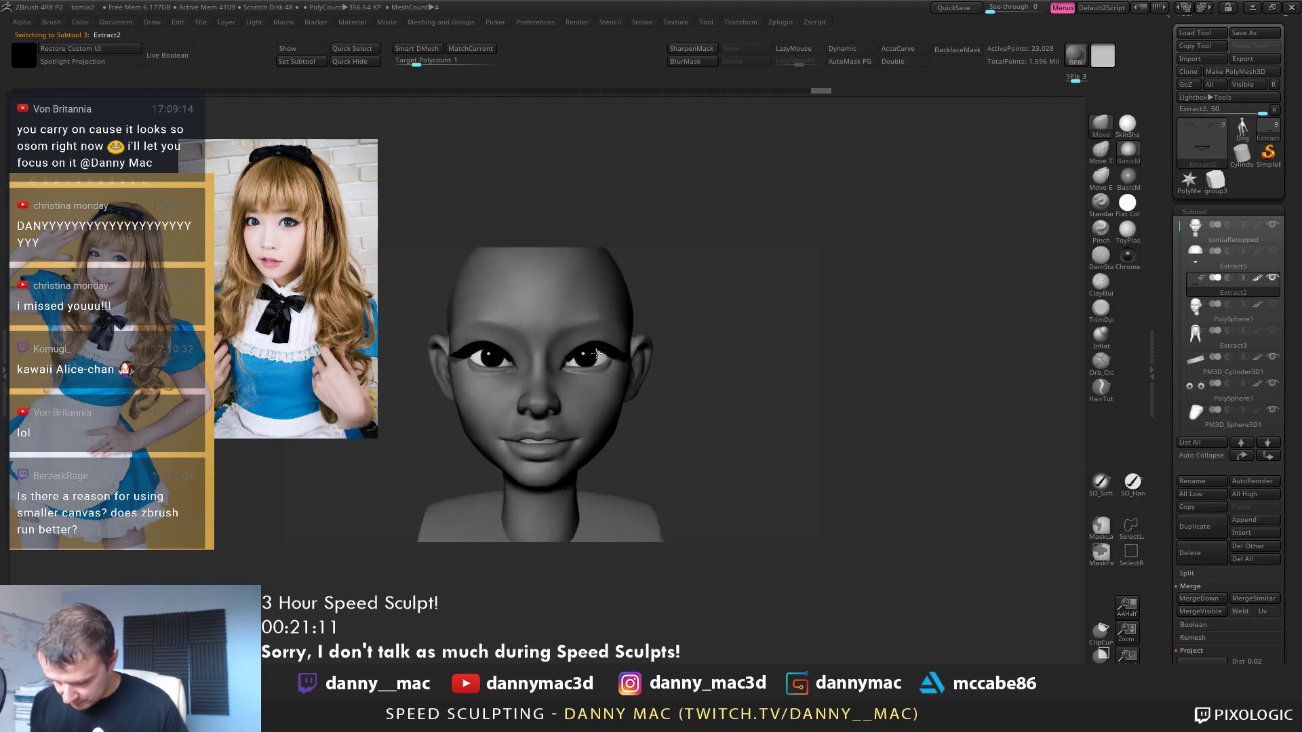
# Reshape the outer ends of the eyelashes with the Move brush so they follow the upper eyelids
pyautogui.moveTo(596, 354)
pyautogui.keyDown('ctrl'); pyautogui.mouseDown(button='right')
pyautogui.moveTo(543, 380)
pyautogui.moveTo(515, 293)
pyautogui.mouseUp(button='right'); pyautogui.keyUp('ctrl')
pyautogui.moveTo(505, 323); pyautogui.dragTo(476, 338, button='right')
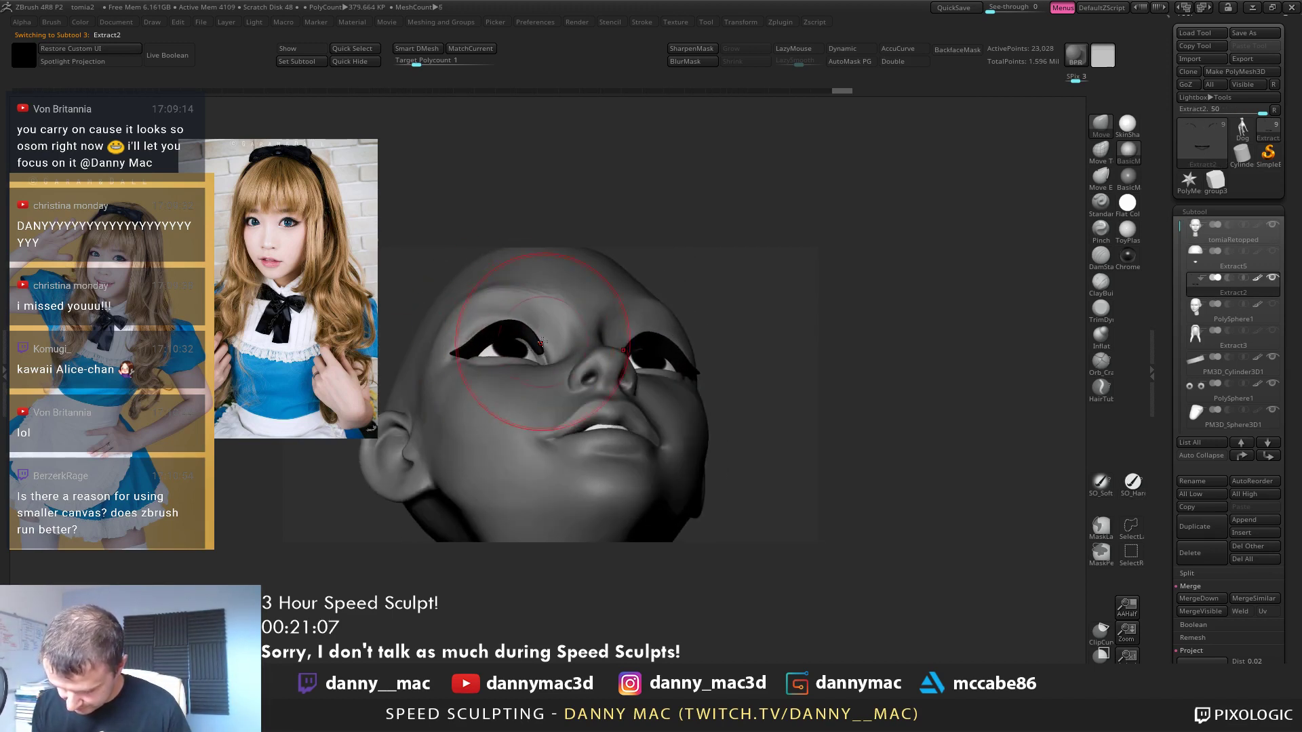
pyautogui.moveTo(547, 371); pyautogui.dragTo(491, 430, button='right')
pyautogui.rightClick(491, 430)
pyautogui.moveTo(568, 346)
pyautogui.mouseDown(button='right')
pyautogui.moveTo(522, 371)
pyautogui.moveTo(554, 333)
pyautogui.moveTo(513, 363)
pyautogui.mouseUp(button='right')
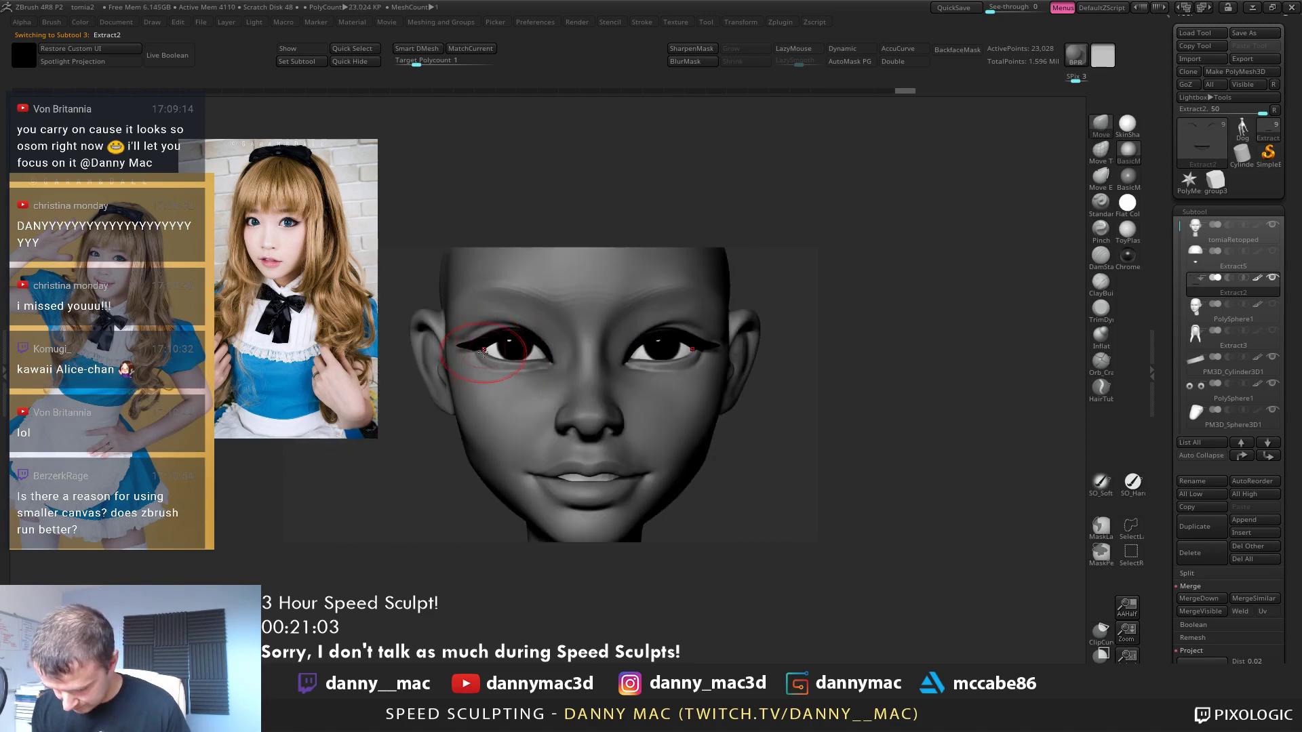
pyautogui.rightClick(483, 350)
pyautogui.rightClick(474, 346)
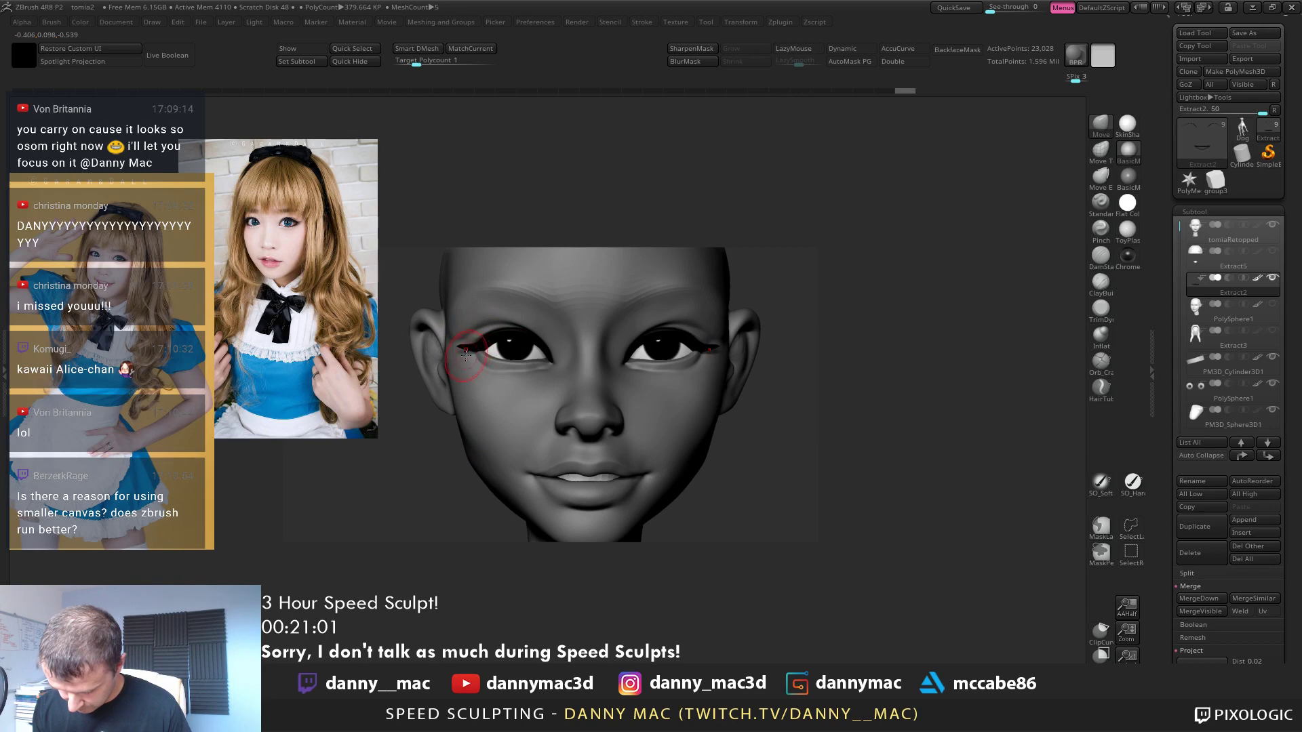
pyautogui.moveTo(468, 354)
pyautogui.mouseDown(button='right')
pyautogui.moveTo(498, 358)
pyautogui.moveTo(488, 326)
pyautogui.moveTo(498, 329)
pyautogui.moveTo(475, 332)
pyautogui.mouseUp(button='right')
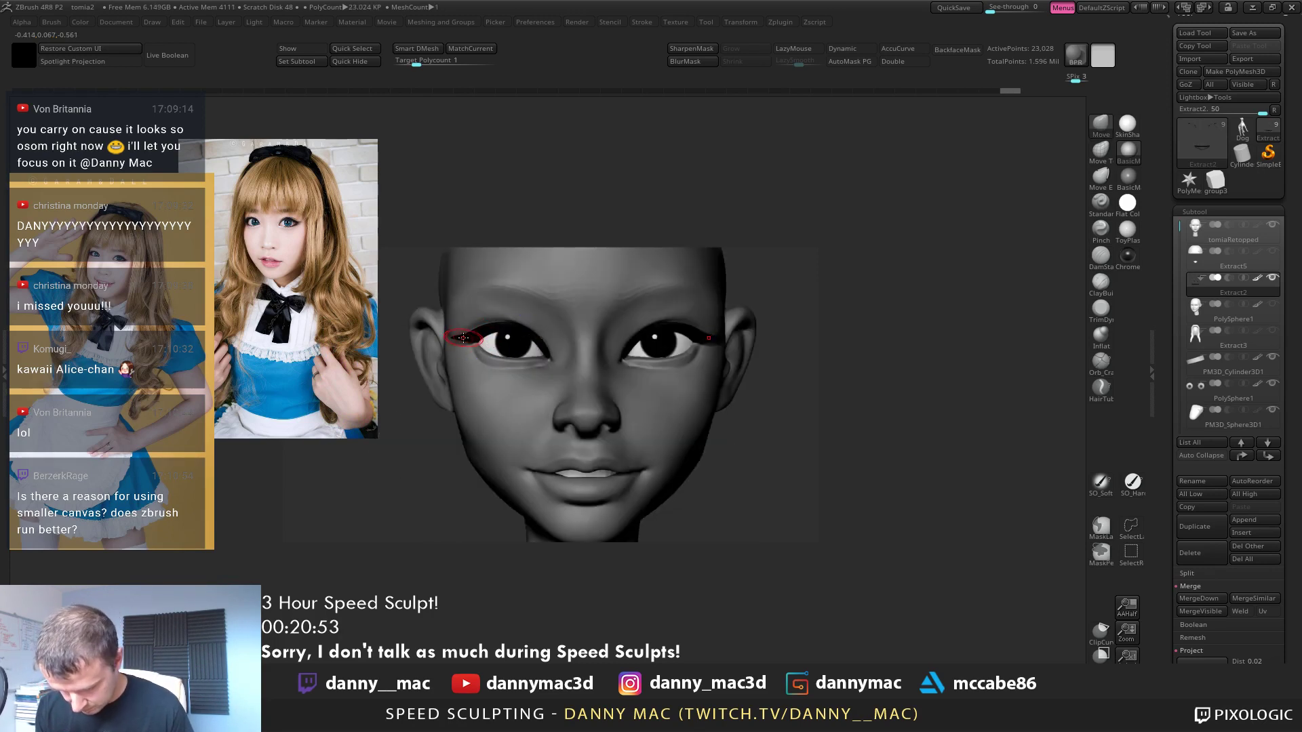
# Refine the head's lower eyelids and inner eye corners with the Move brush, switching between subdivision levels
pyautogui.moveTo(481, 328)
pyautogui.keyDown('alt'); pyautogui.mouseDown(button='right')
pyautogui.moveTo(539, 305)
pyautogui.moveTo(624, 395)
pyautogui.moveTo(535, 364)
pyautogui.mouseUp(button='right'); pyautogui.keyUp('alt')
pyautogui.keyDown('alt'); pyautogui.click(629, 395); pyautogui.keyUp('alt')
pyautogui.hotkey('shift', 'd')
pyautogui.hotkey('shift', 'd')
pyautogui.press('d')
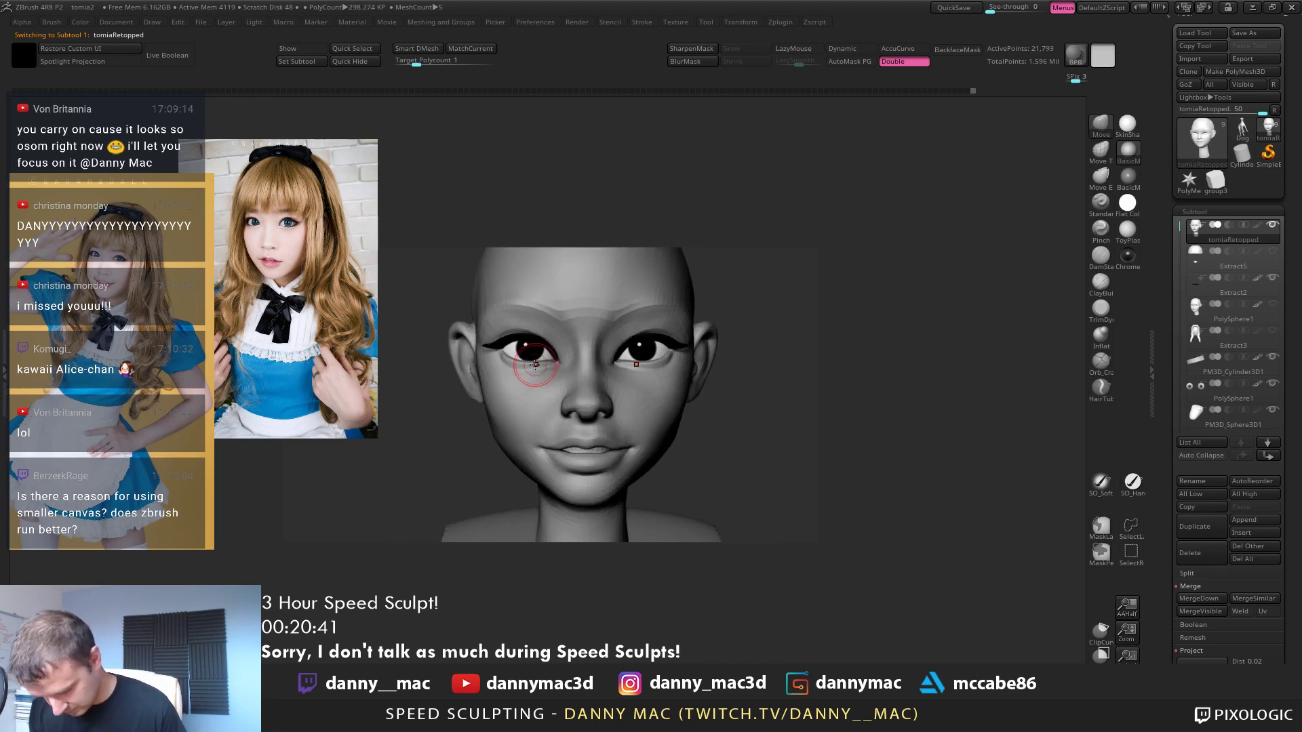
pyautogui.press('space')
pyautogui.press('d')
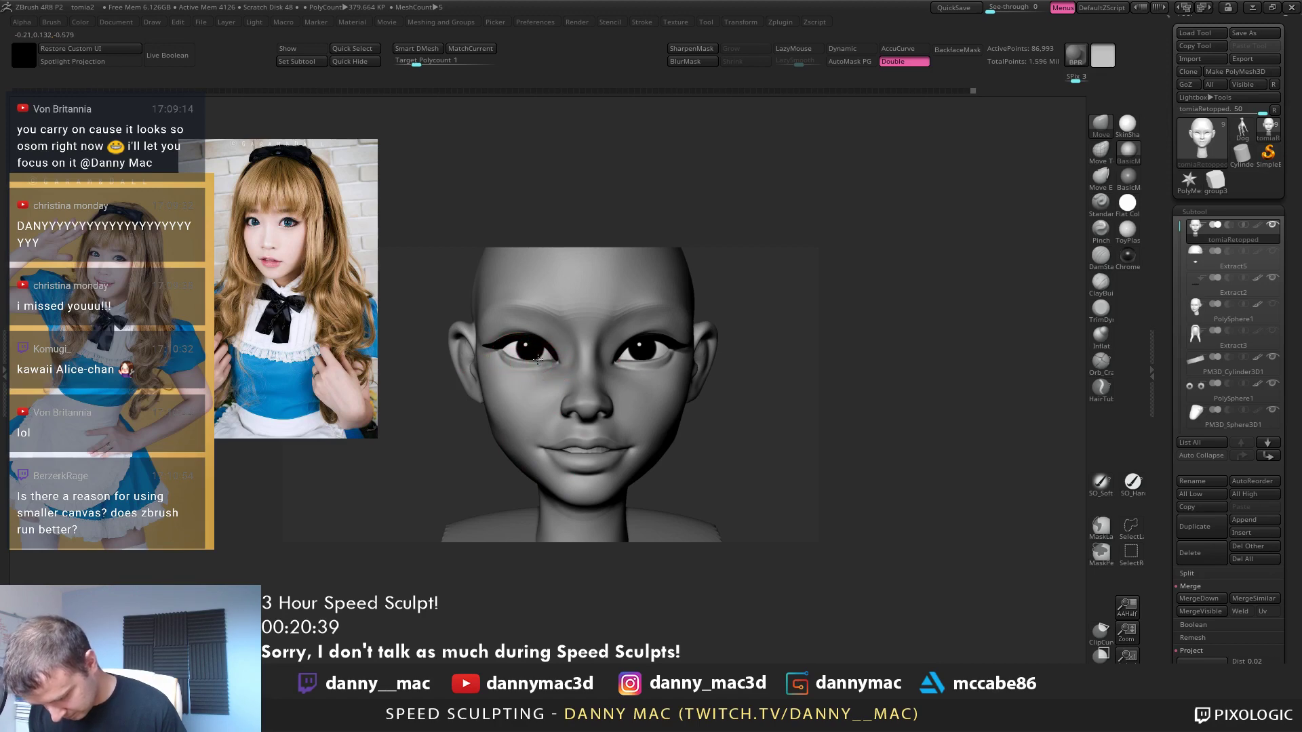
pyautogui.press('space')
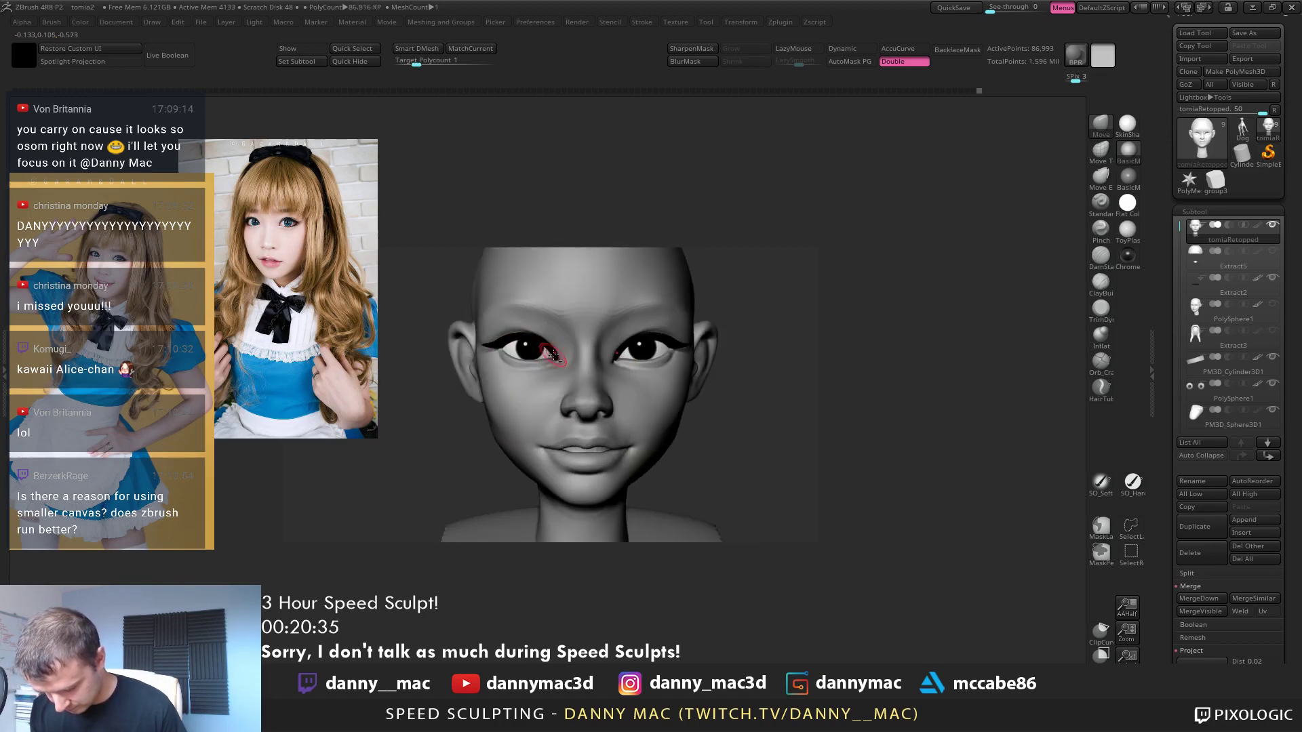
# Smooth the sides of the cheeks and jaw in front of the ears at a lower subdivision level
pyautogui.moveTo(554, 355)
pyautogui.keyDown('ctrl'); pyautogui.mouseDown(button='right')
pyautogui.moveTo(571, 345)
pyautogui.moveTo(600, 373)
pyautogui.moveTo(577, 377)
pyautogui.moveTo(583, 359)
pyautogui.moveTo(627, 347)
pyautogui.moveTo(625, 374)
pyautogui.mouseUp(button='right'); pyautogui.keyUp('ctrl')
pyautogui.moveTo(624, 369); pyautogui.dragTo(620, 367)
pyautogui.moveTo(619, 370)
pyautogui.mouseDown(button='right')
pyautogui.moveTo(611, 388)
pyautogui.moveTo(614, 366)
pyautogui.moveTo(536, 393)
pyautogui.mouseUp(button='right')
pyautogui.moveTo(522, 400); pyautogui.dragTo(526, 395)
pyautogui.moveTo(519, 393); pyautogui.dragTo(497, 367, button='right')
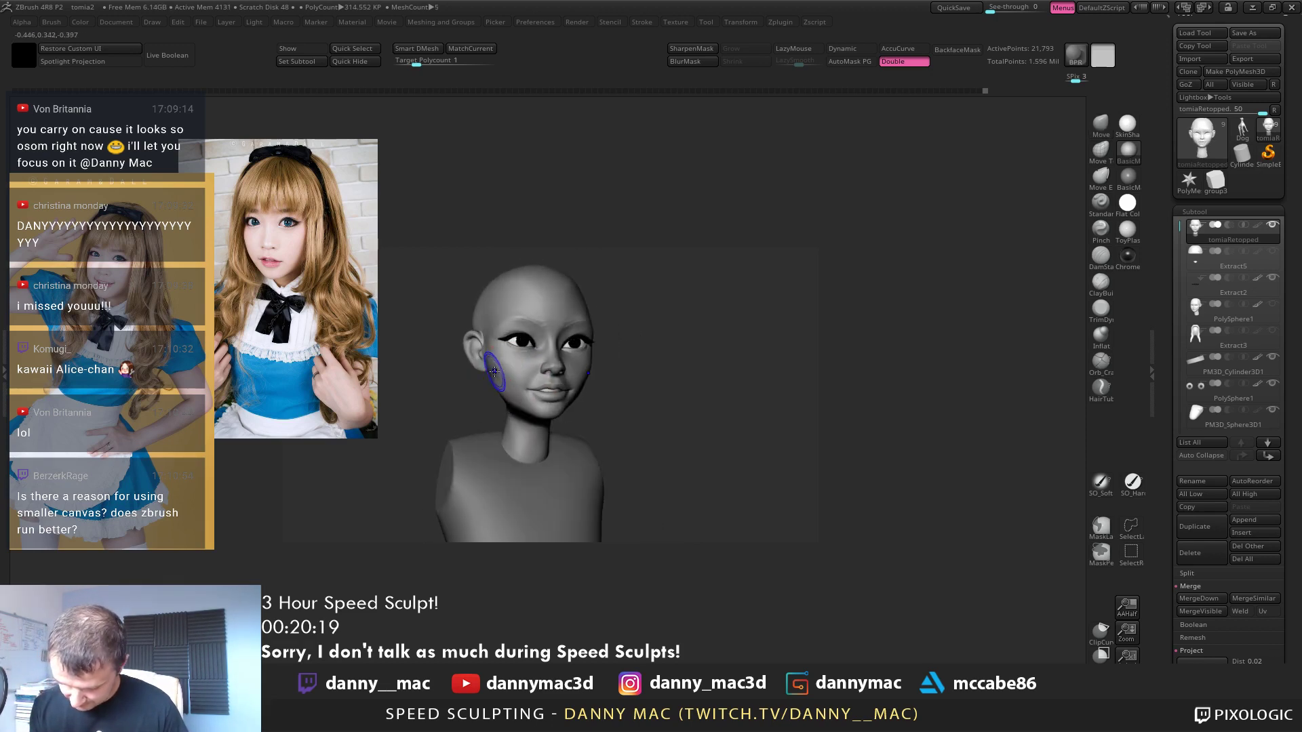
pyautogui.hotkey('shift', 'd')
pyautogui.press('d')
pyautogui.press('space')
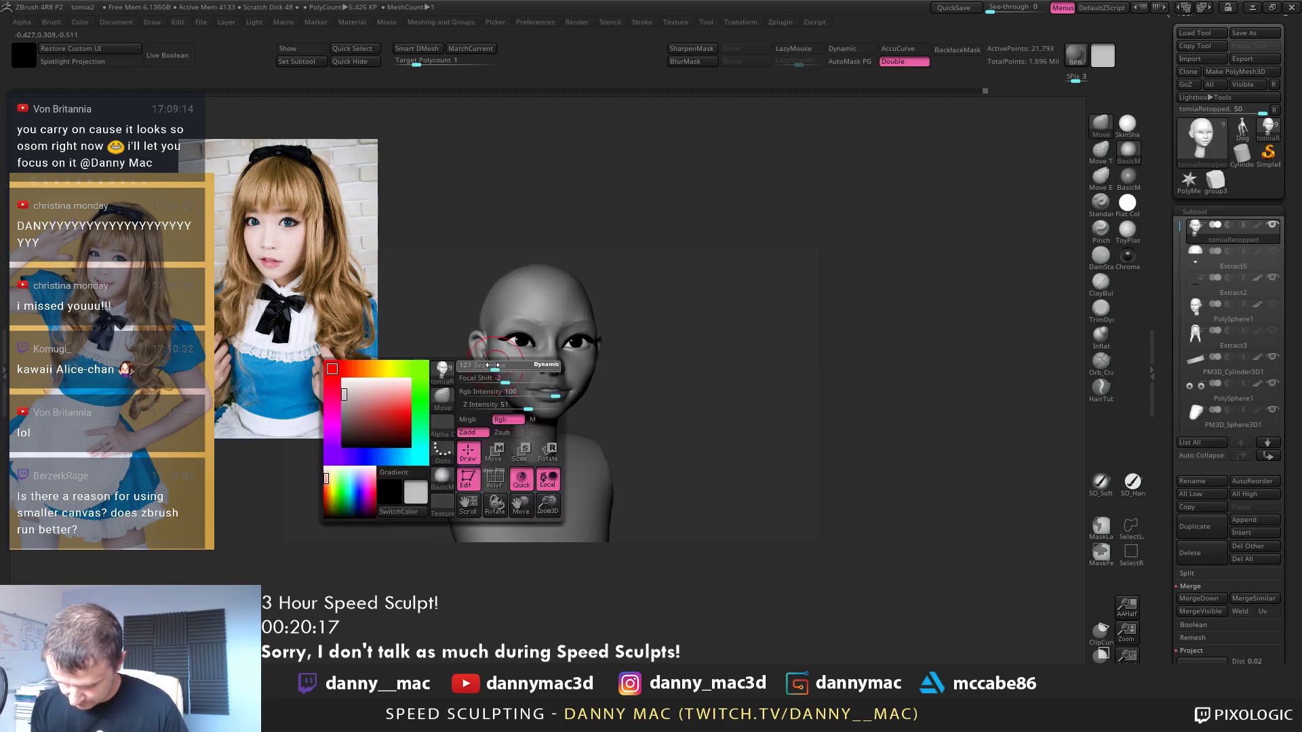
pyautogui.moveTo(490, 360); pyautogui.dragTo(522, 380, button='right')
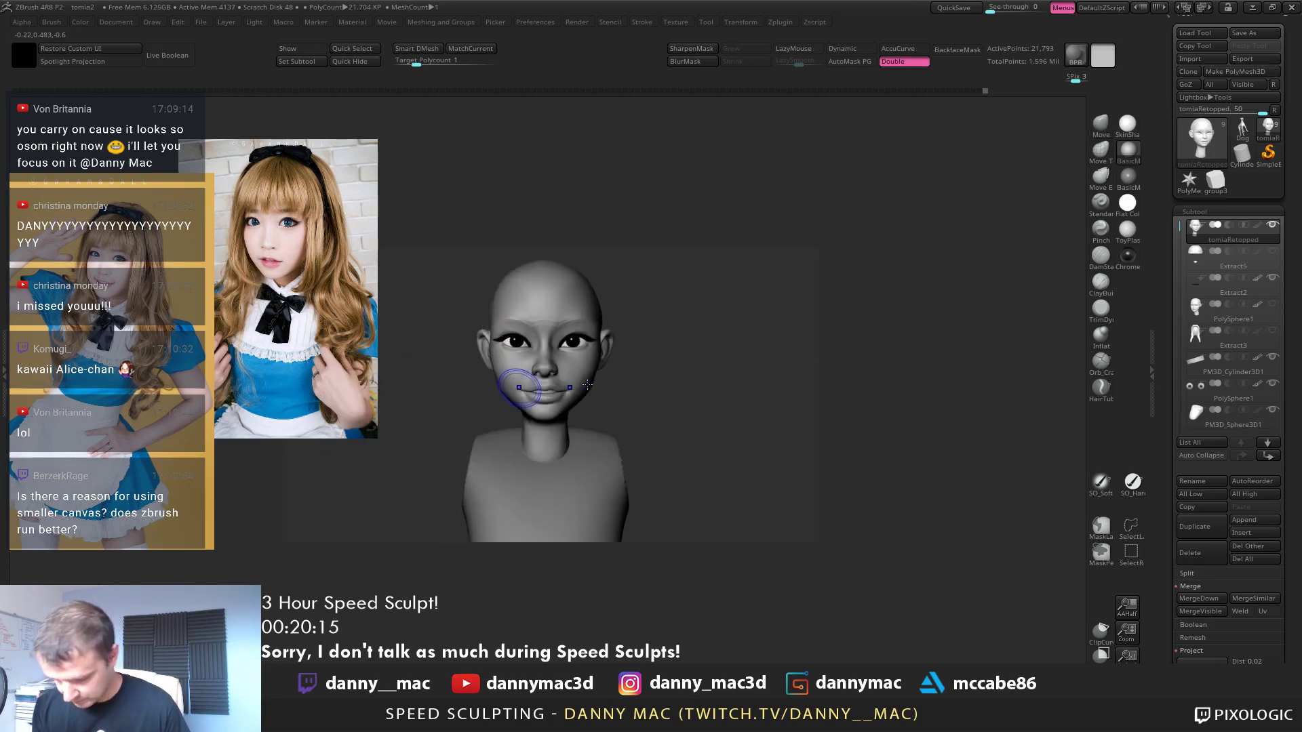
# Adjust the cheek and jaw contour one subdivision level lower, checking it from the front and side
pyautogui.hotkey('shift', 'd')
pyautogui.press('space')
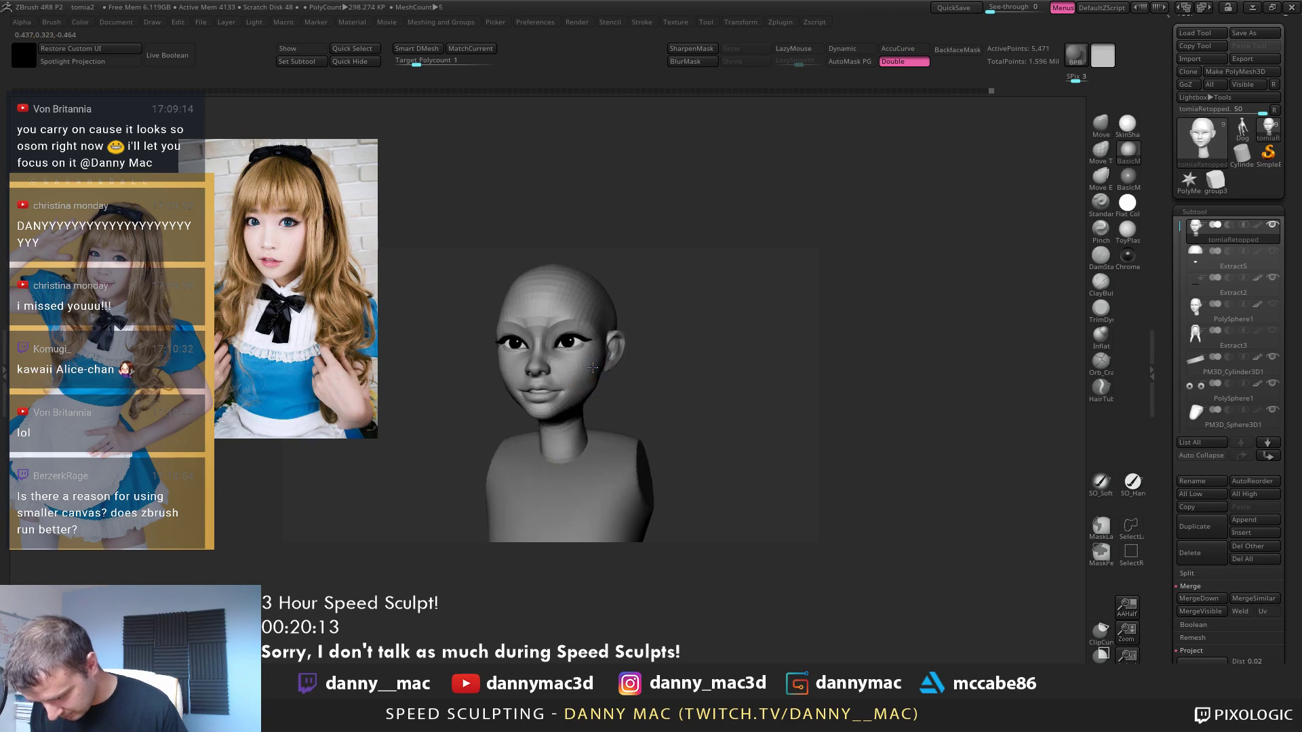
pyautogui.keyDown('shift'); pyautogui.moveTo(604, 360); pyautogui.dragTo(603, 362, button='right'); pyautogui.keyUp('shift')
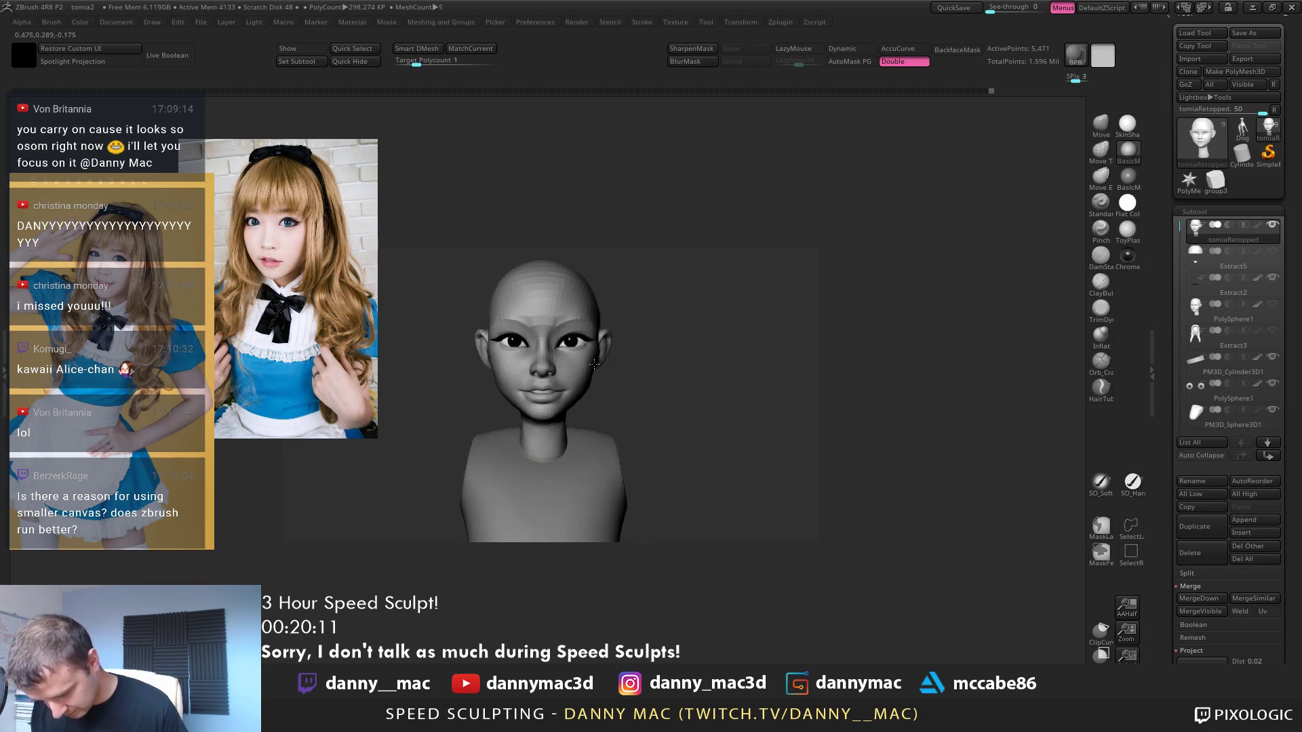
pyautogui.press('space')
pyautogui.moveTo(594, 364)
pyautogui.mouseDown(button='right')
pyautogui.moveTo(584, 380)
pyautogui.moveTo(494, 361)
pyautogui.moveTo(546, 279)
pyautogui.moveTo(552, 192)
pyautogui.moveTo(608, 364)
pyautogui.moveTo(587, 376)
pyautogui.moveTo(583, 405)
pyautogui.moveTo(565, 403)
pyautogui.moveTo(602, 371)
pyautogui.moveTo(625, 386)
pyautogui.moveTo(604, 381)
pyautogui.moveTo(614, 385)
pyautogui.moveTo(600, 400)
pyautogui.moveTo(569, 403)
pyautogui.moveTo(600, 394)
pyautogui.mouseUp(button='right')
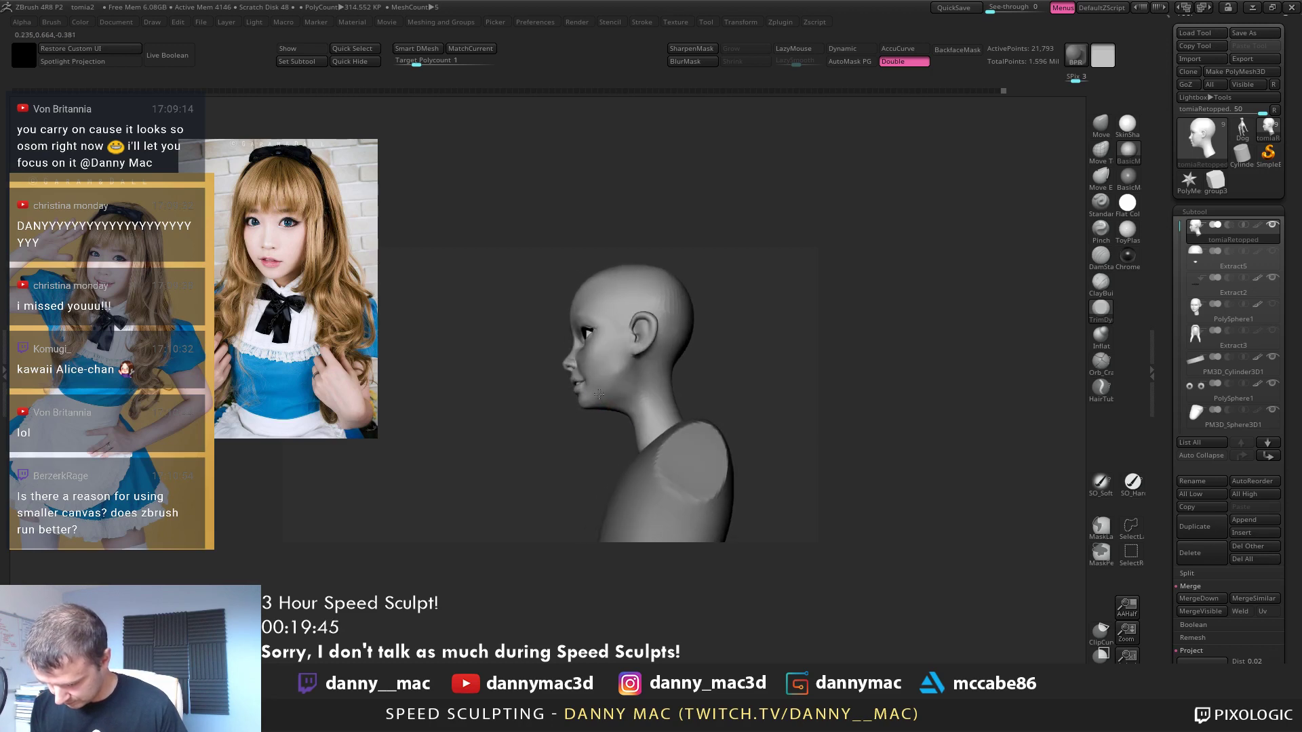
# Define the jawline under the chin with the Dam Standard brush and smooth the transition into the neck
pyautogui.press('space')
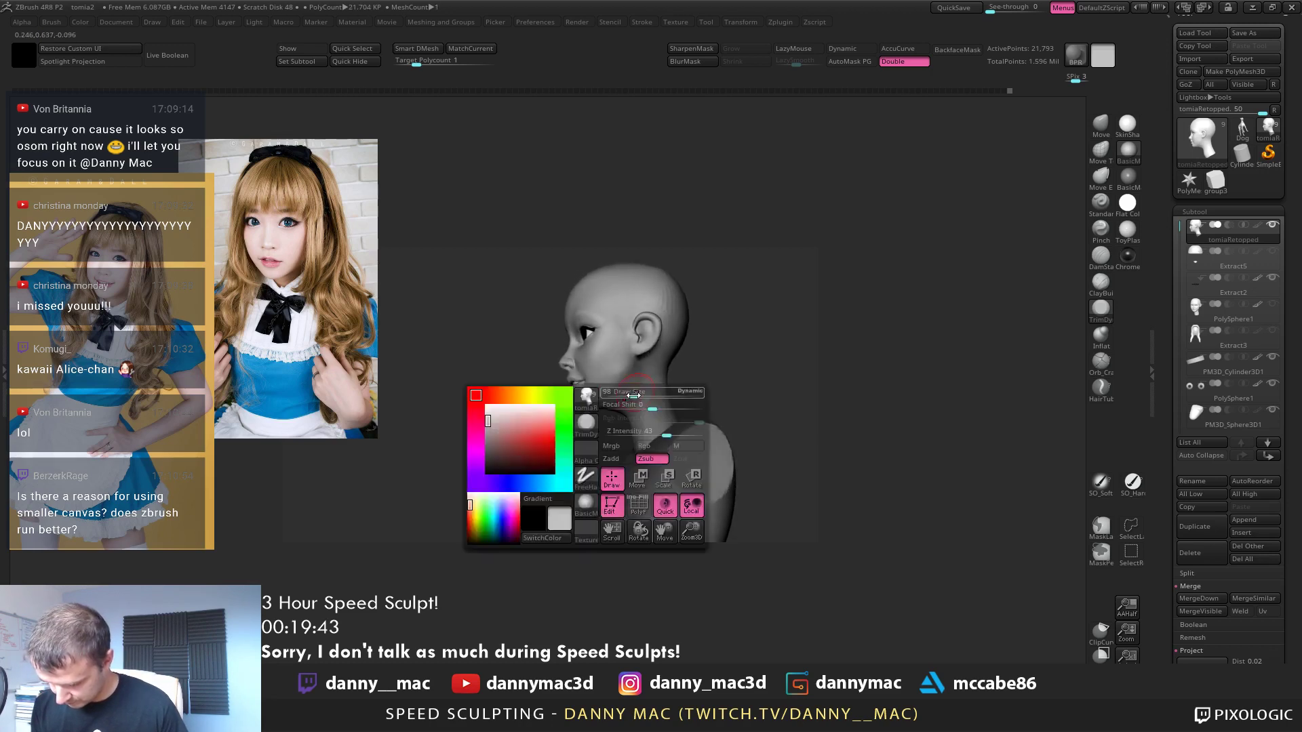
pyautogui.press('b')
pyautogui.press('d')
pyautogui.press('s')
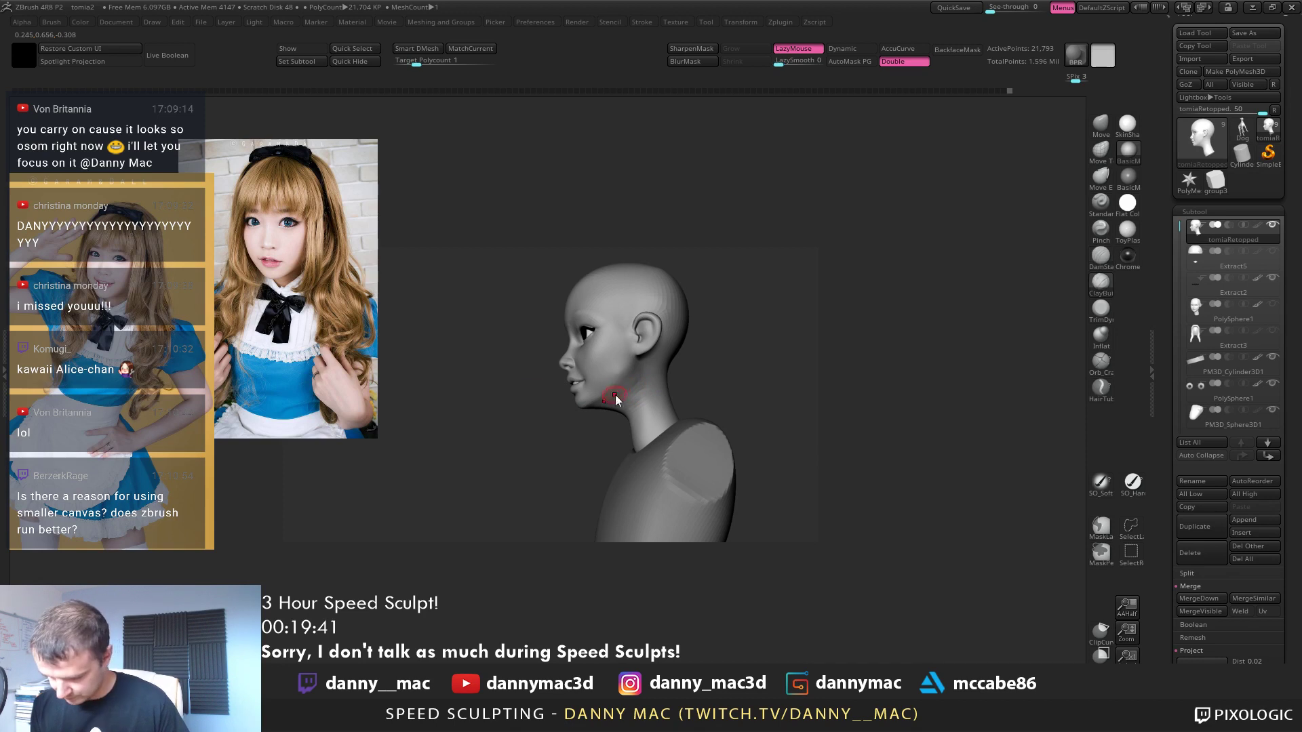
pyautogui.moveTo(622, 408)
pyautogui.mouseDown(button='right')
pyautogui.moveTo(638, 367)
pyautogui.moveTo(638, 403)
pyautogui.moveTo(643, 376)
pyautogui.moveTo(622, 357)
pyautogui.moveTo(605, 405)
pyautogui.moveTo(630, 394)
pyautogui.mouseUp(button='right')
pyautogui.press('l')
pyautogui.press('l')
pyautogui.keyDown('shift'); pyautogui.moveTo(630, 400); pyautogui.dragTo(625, 453); pyautogui.keyUp('shift')
pyautogui.keyDown('ctrl'); pyautogui.moveTo(627, 453); pyautogui.dragTo(621, 426, button='right'); pyautogui.keyUp('ctrl')
# Reshape the chin and underside of the jaw with the Move brush at a lower subdivision level, then return to higher subdivision
pyautogui.hotkey('shift', 'd')
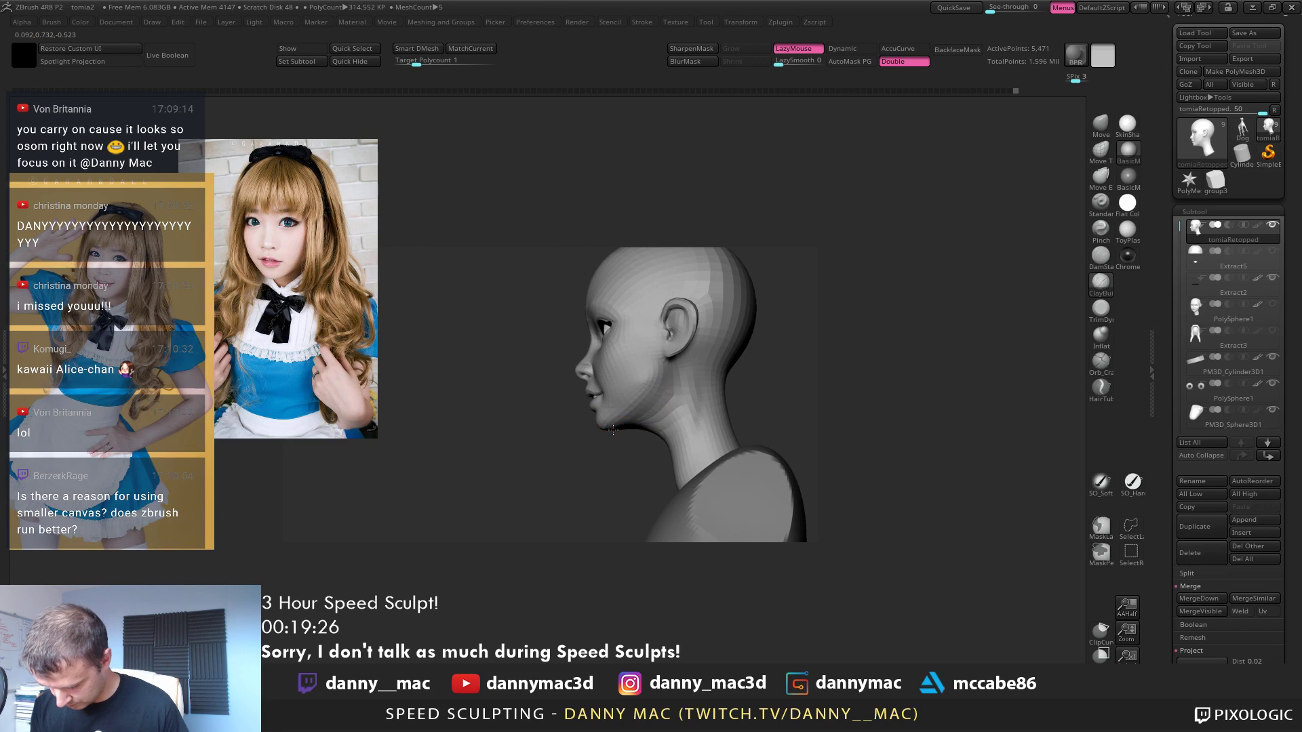
pyautogui.press('b')
pyautogui.press('m')
pyautogui.press('v')
pyautogui.moveTo(645, 424)
pyautogui.mouseDown(button='right')
pyautogui.moveTo(607, 424)
pyautogui.moveTo(603, 409)
pyautogui.moveTo(620, 420)
pyautogui.moveTo(619, 525)
pyautogui.moveTo(632, 428)
pyautogui.moveTo(618, 402)
pyautogui.moveTo(570, 450)
pyautogui.moveTo(578, 468)
pyautogui.moveTo(587, 440)
pyautogui.moveTo(633, 420)
pyautogui.mouseUp(button='right')
pyautogui.rightClick(626, 420)
pyautogui.rightClick(569, 453)
pyautogui.rightClick(587, 439)
pyautogui.hotkey('ctrl', 'd')
pyautogui.hotkey('ctrl', 'd')
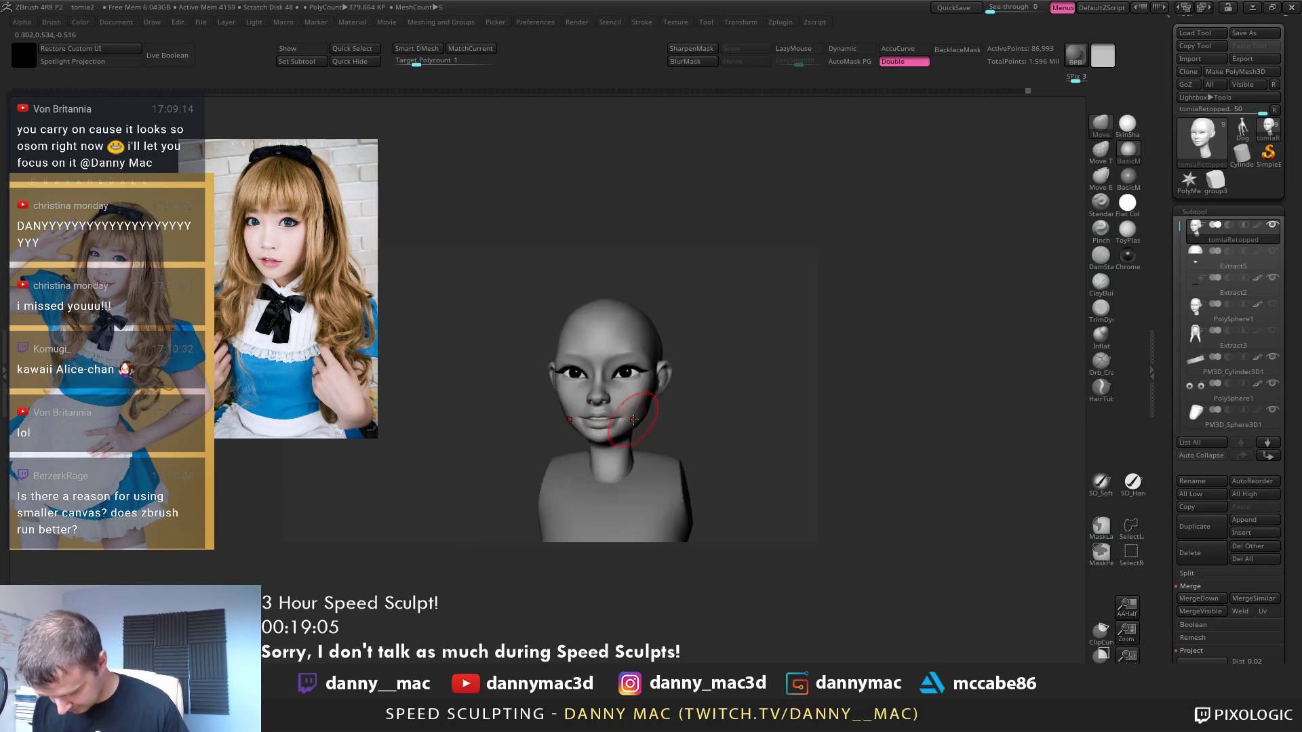
# Smooth the jaw area beside the mouth in a three-quarter view
pyautogui.moveTo(598, 374); pyautogui.dragTo(559, 392, button='right')
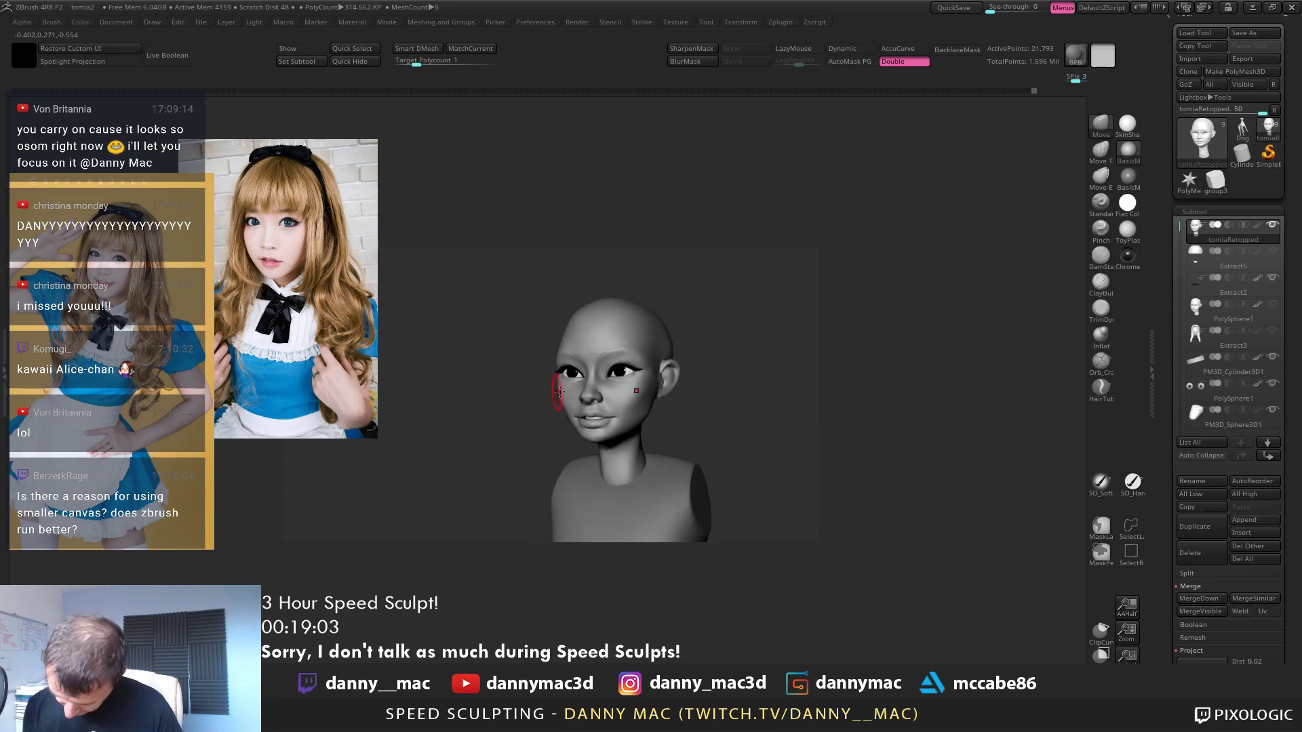
pyautogui.keyDown('shift'); pyautogui.moveTo(632, 416); pyautogui.dragTo(631, 422); pyautogui.keyUp('shift')
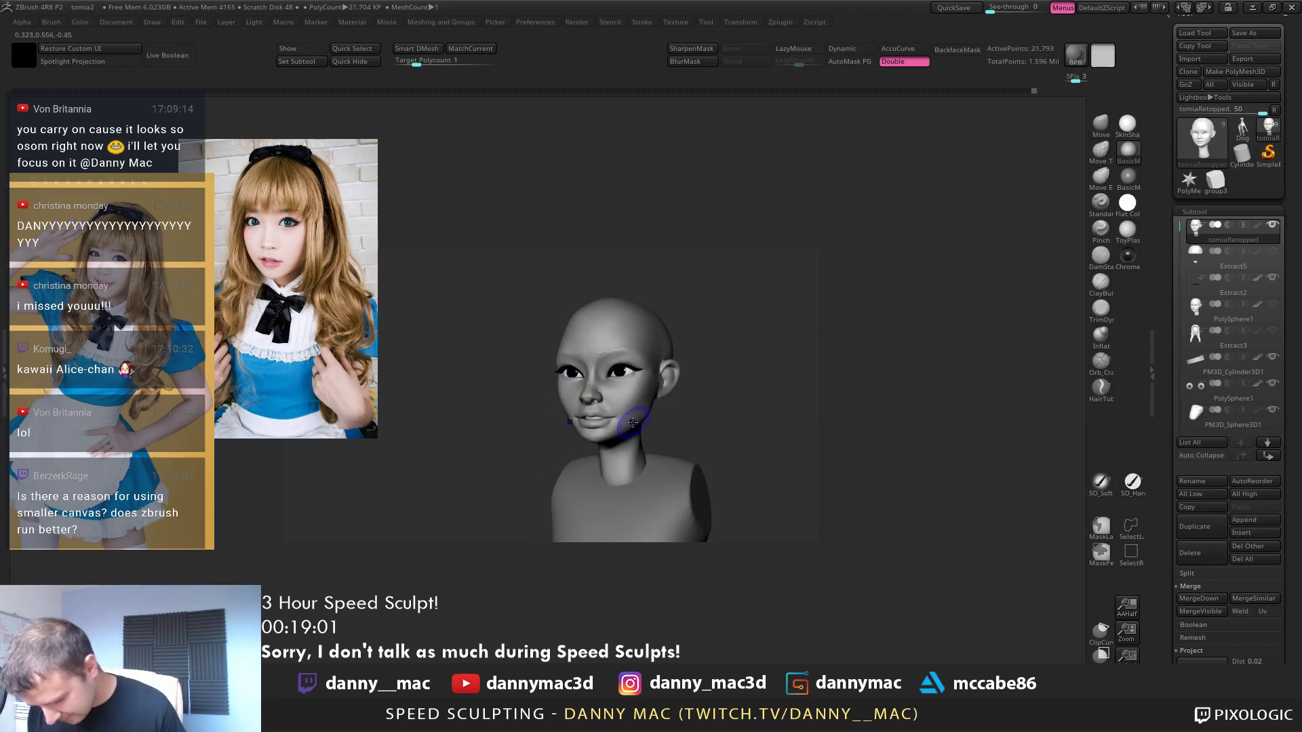
pyautogui.keyDown('ctrl'); pyautogui.moveTo(630, 420); pyautogui.dragTo(618, 439, button='right'); pyautogui.keyUp('ctrl')
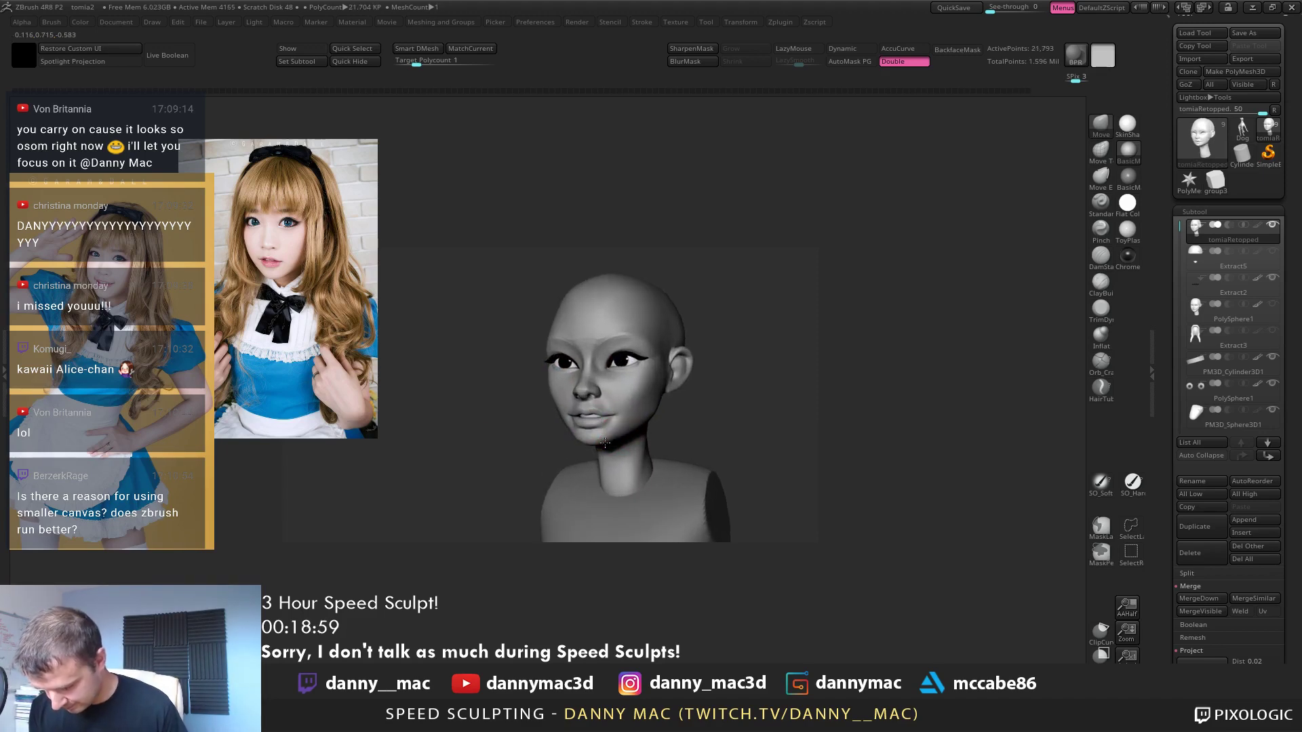
# Refine the jaw corner below the ear with the Move brush and smoothing, working from the side
pyautogui.moveTo(605, 443); pyautogui.dragTo(674, 420, button='right')
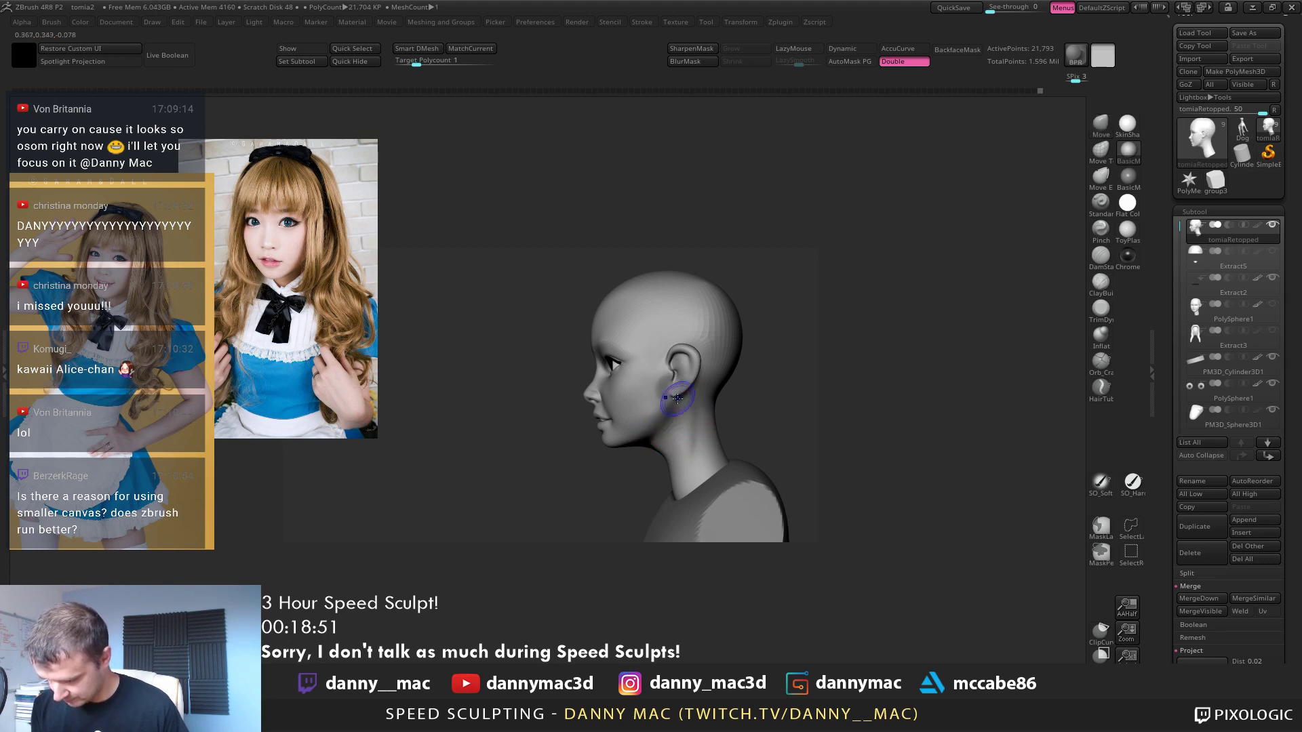
pyautogui.press('space')
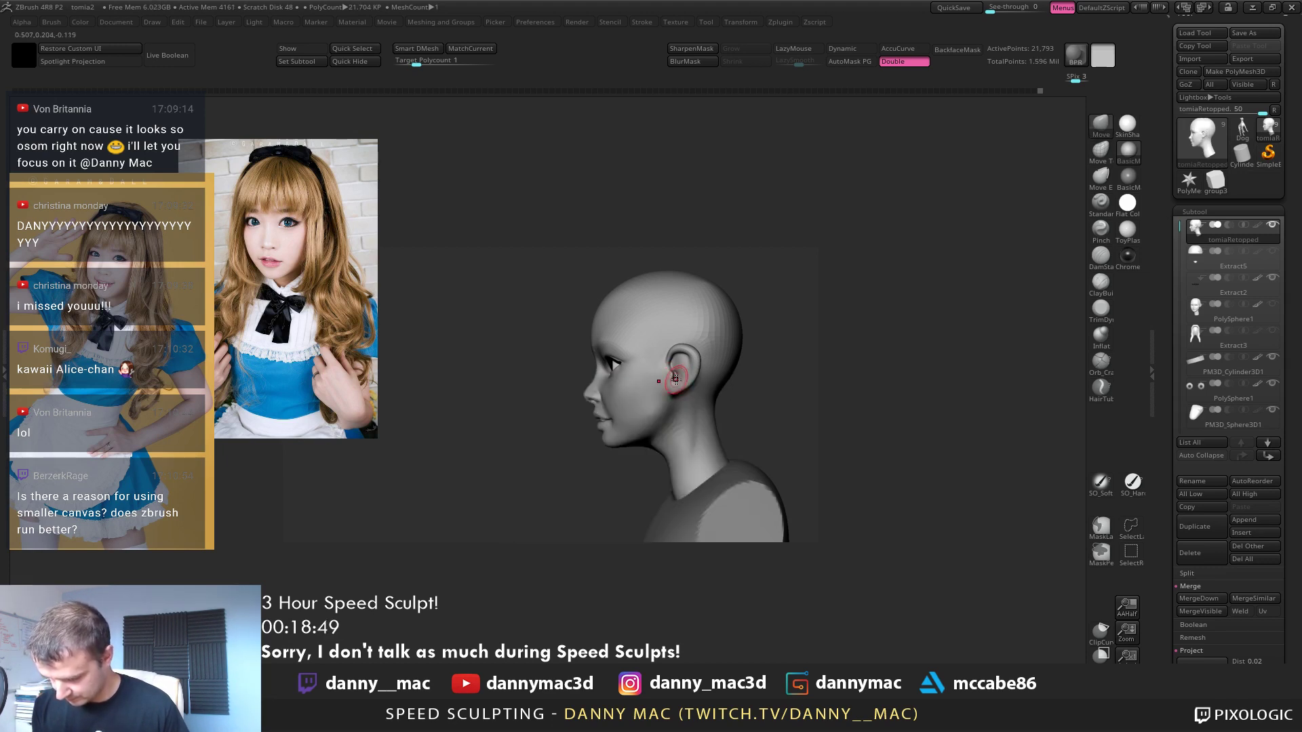
pyautogui.moveTo(675, 376); pyautogui.dragTo(655, 405, button='right')
pyautogui.press('space')
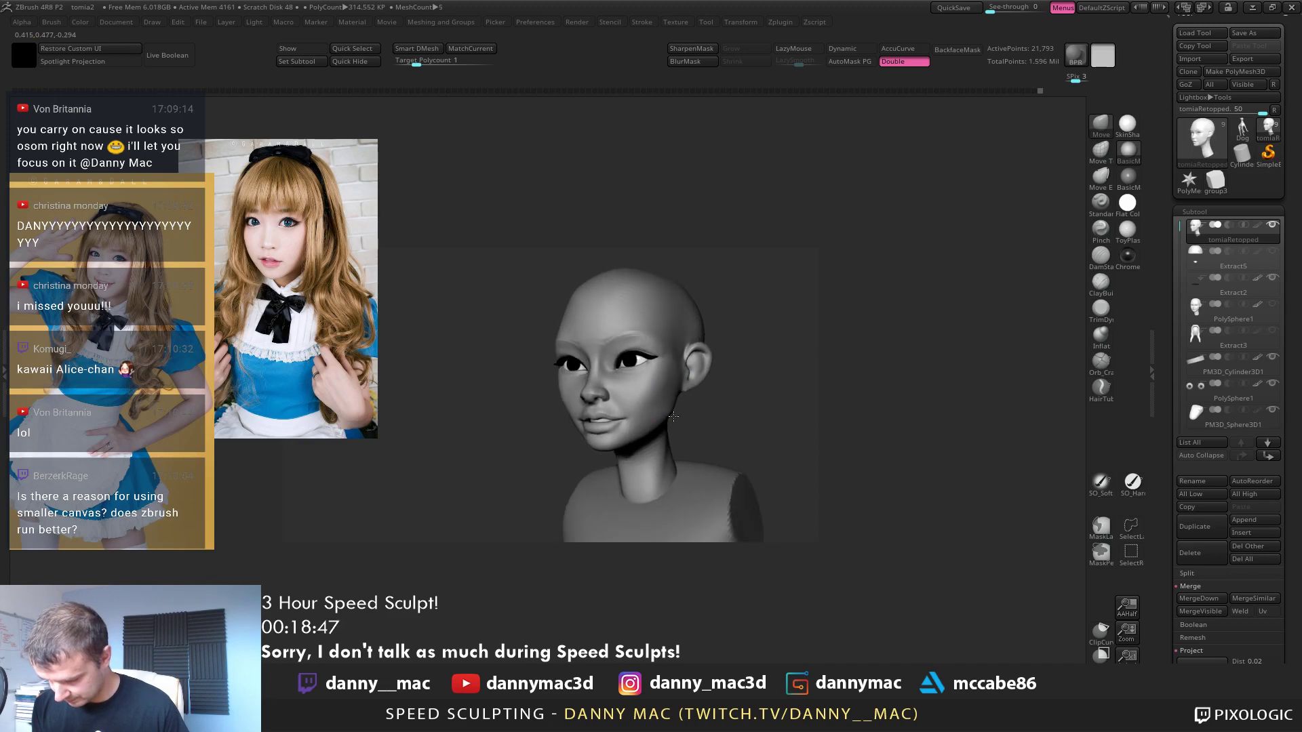
pyautogui.press('space')
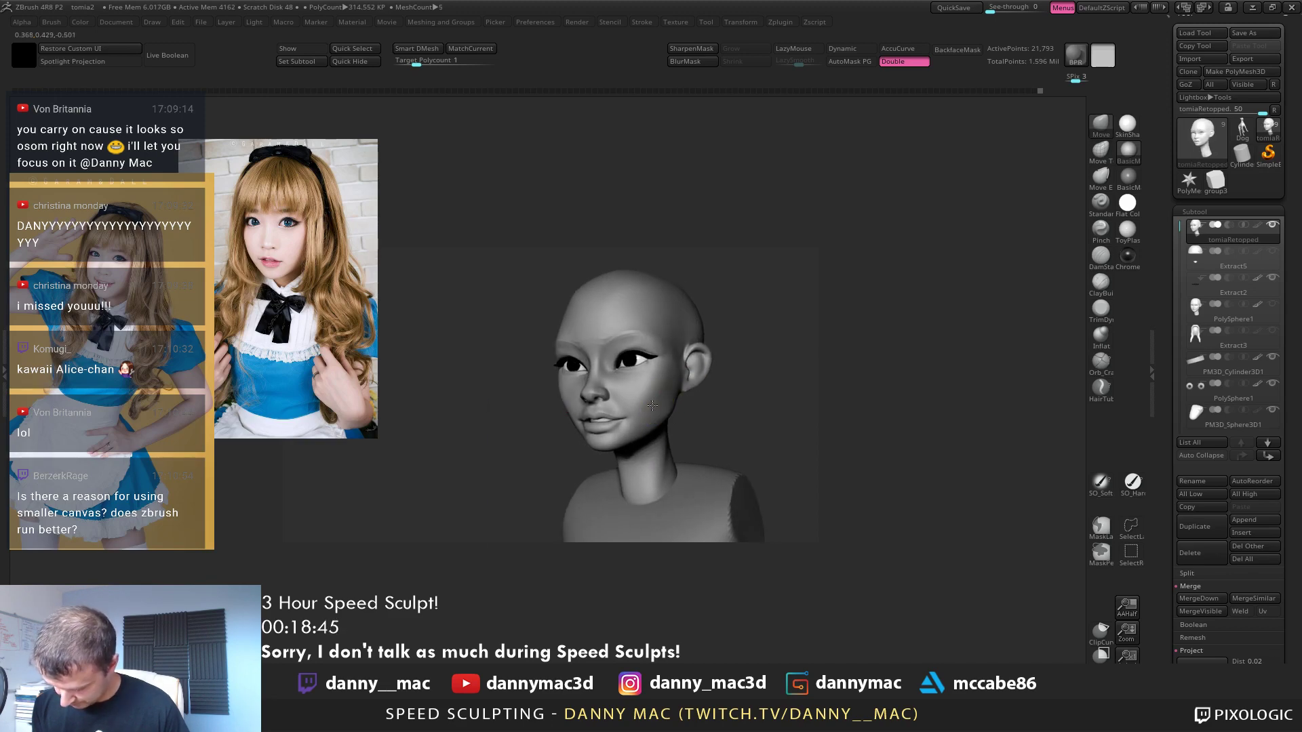
pyautogui.moveTo(653, 406)
pyautogui.mouseDown(button='right')
pyautogui.moveTo(676, 394)
pyautogui.moveTo(555, 372)
pyautogui.mouseUp(button='right')
# Select the eyelash subtool and adjust the lashes over the upper eyelids with the Move brush
pyautogui.keyDown('alt'); pyautogui.click(555, 372); pyautogui.keyUp('alt')
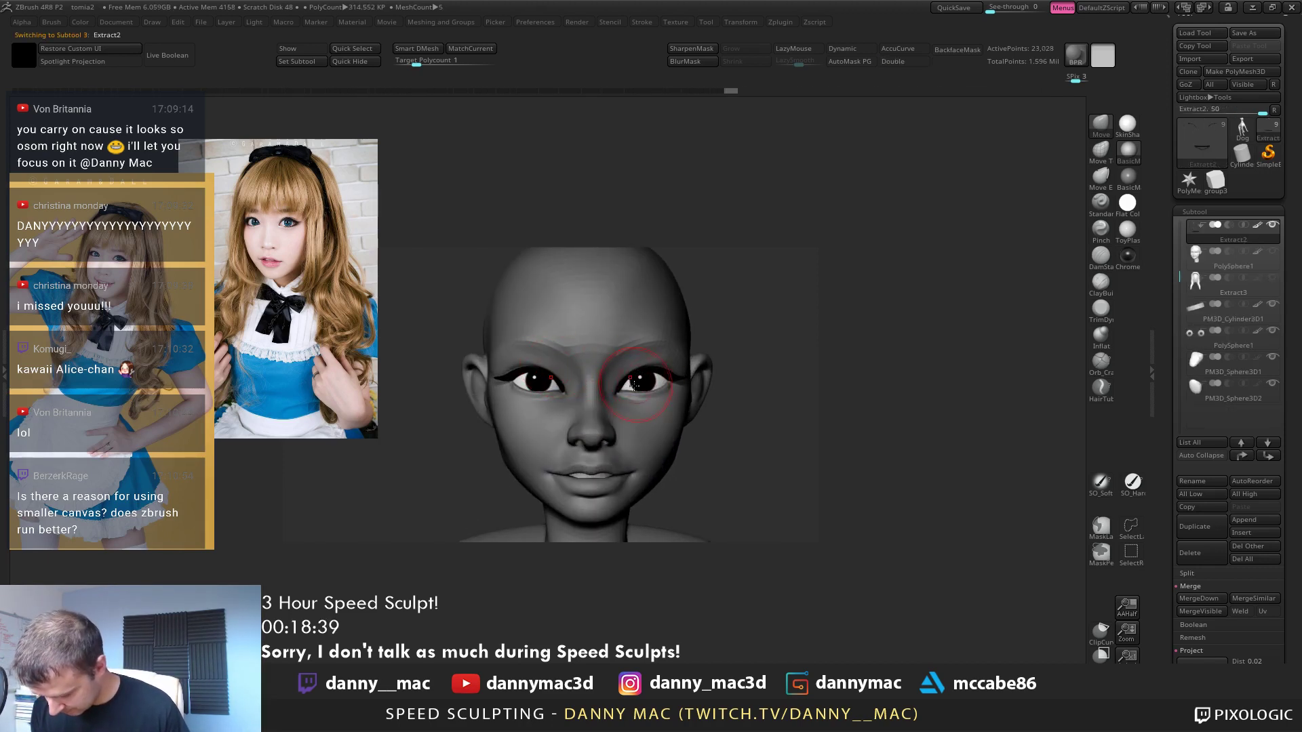
pyautogui.moveTo(542, 372); pyautogui.dragTo(543, 369)
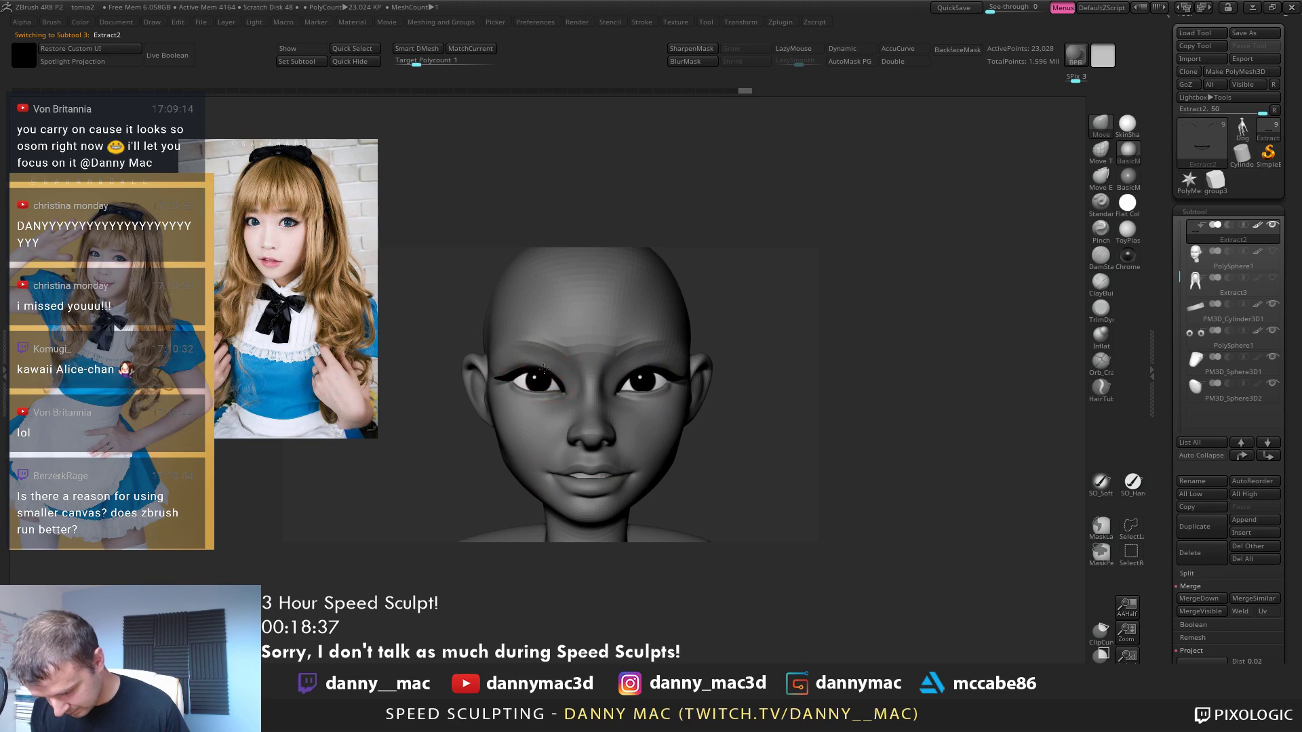
pyautogui.keyDown('ctrl'); pyautogui.moveTo(576, 361); pyautogui.dragTo(570, 339, button='right'); pyautogui.keyUp('ctrl')
pyautogui.moveTo(564, 348); pyautogui.dragTo(556, 354)
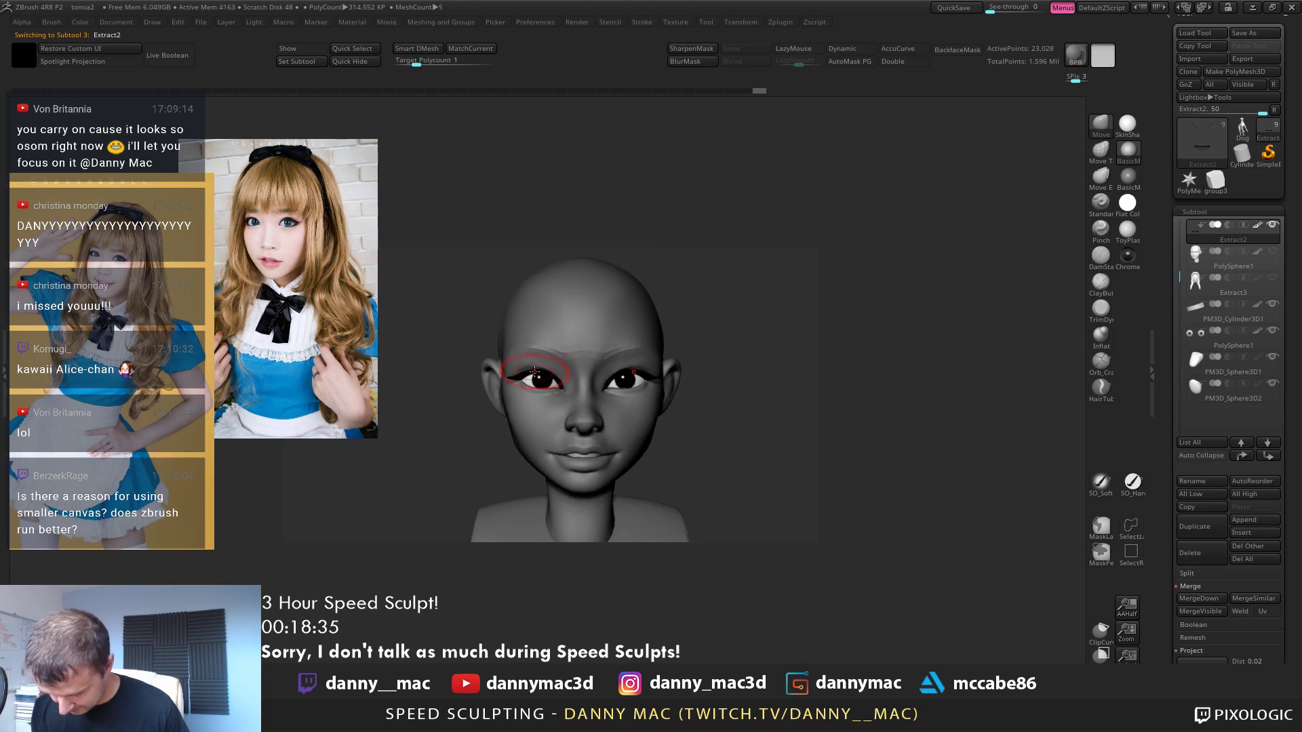
pyautogui.moveTo(632, 374)
pyautogui.keyDown('ctrl'); pyautogui.mouseDown(button='right')
pyautogui.moveTo(628, 428)
pyautogui.moveTo(618, 415)
pyautogui.mouseUp(button='right'); pyautogui.keyUp('ctrl')
# Try masking the surface inside the eye opening on the head mesh with the eyeballs and lashes hidden
pyautogui.keyDown('alt'); pyautogui.click(630, 407); pyautogui.keyUp('alt')
pyautogui.press('space')
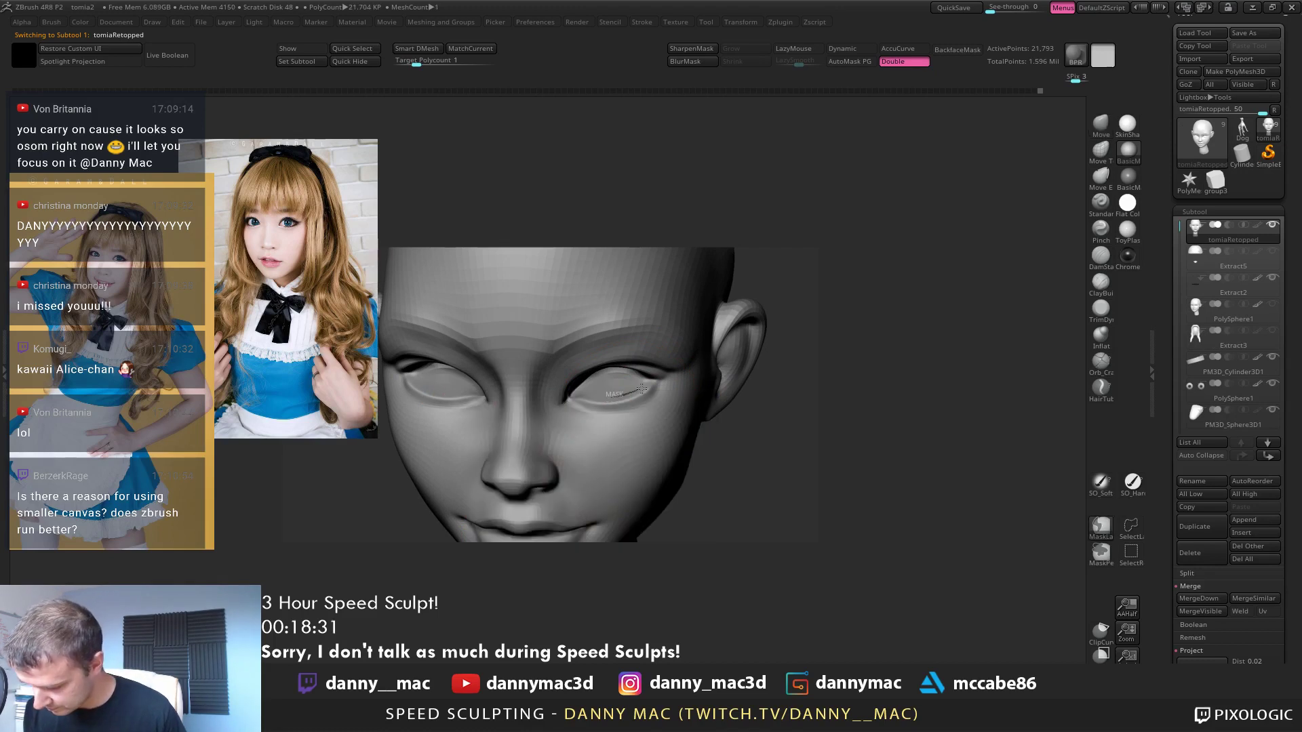
pyautogui.keyDown('ctrl'); pyautogui.moveTo(610, 403); pyautogui.dragTo(608, 401); pyautogui.keyUp('ctrl')
pyautogui.moveTo(608, 401); pyautogui.dragTo(604, 399, button='right')
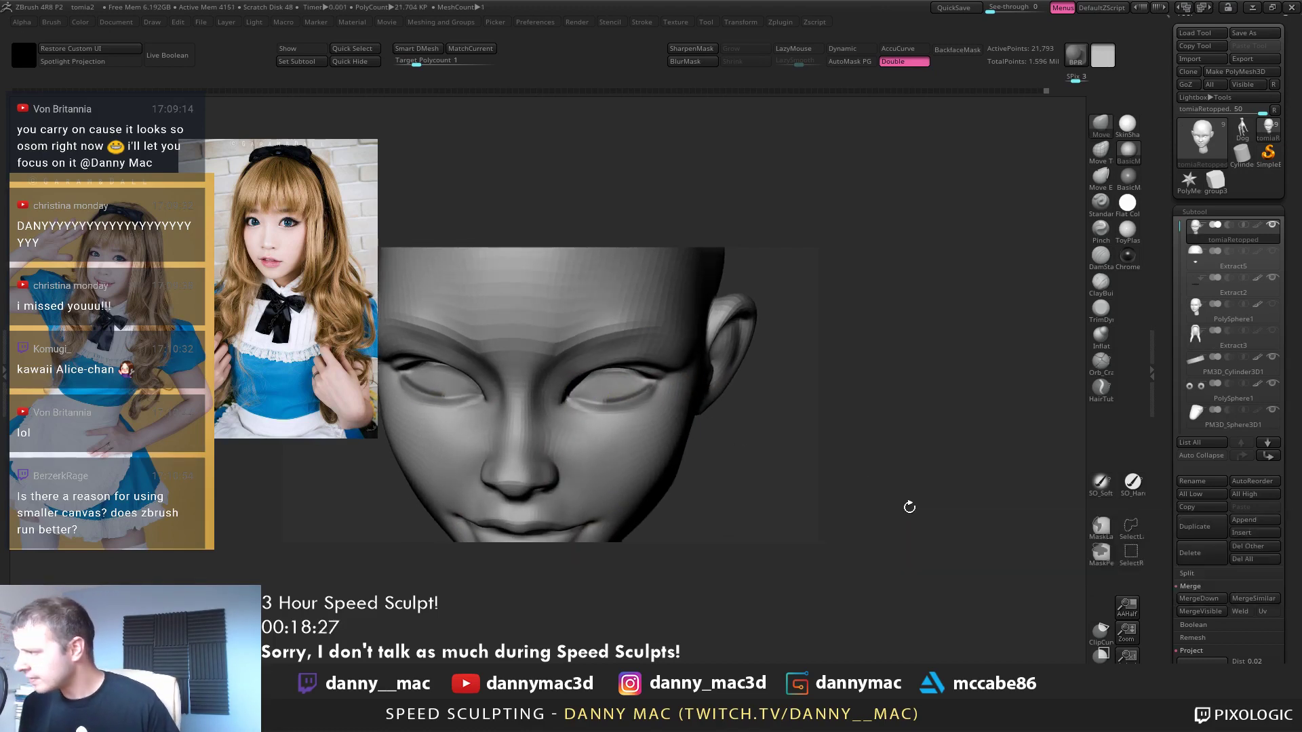
pyautogui.keyDown('ctrl'); pyautogui.click(639, 390); pyautogui.keyUp('ctrl')
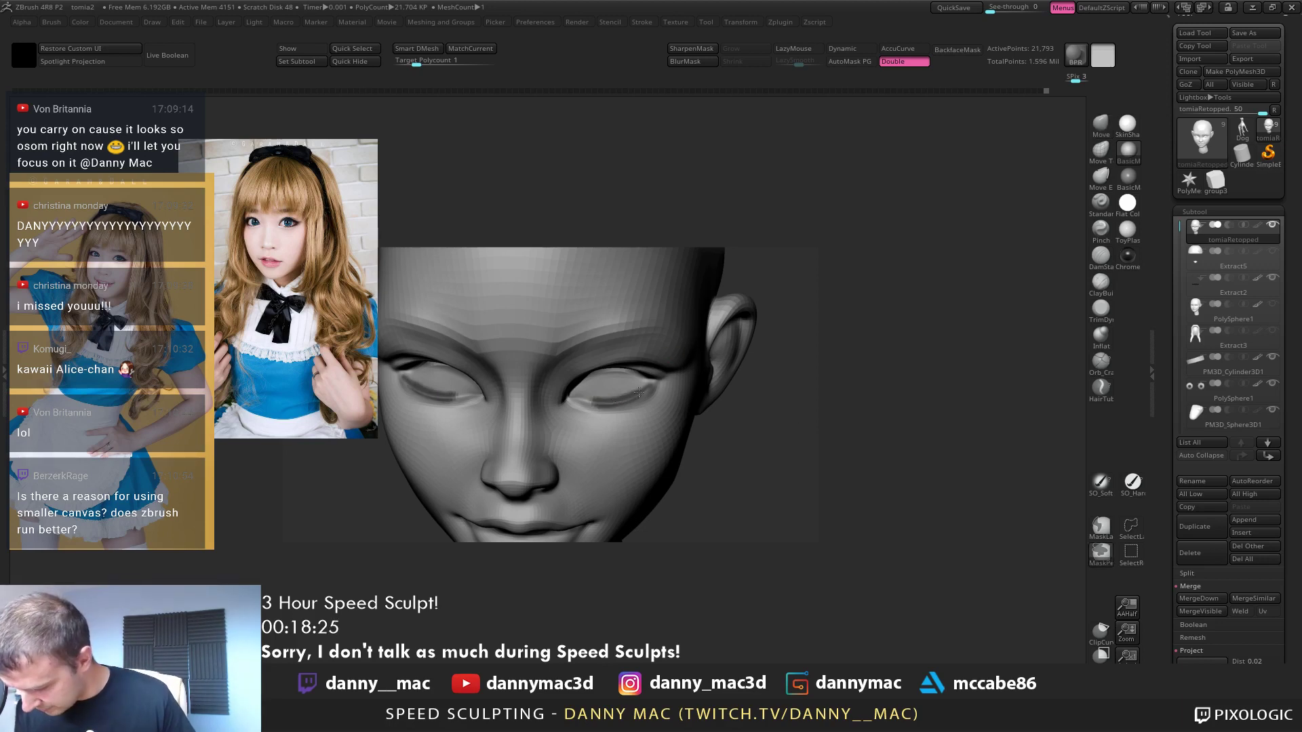
# Refine the inner eye corners of the head with the Move brush, with the eyeballs and lashes visible
pyautogui.moveTo(592, 400); pyautogui.dragTo(707, 398, button='right')
pyautogui.keyDown('alt'); pyautogui.moveTo(581, 380); pyautogui.dragTo(609, 385, button='right'); pyautogui.keyUp('alt')
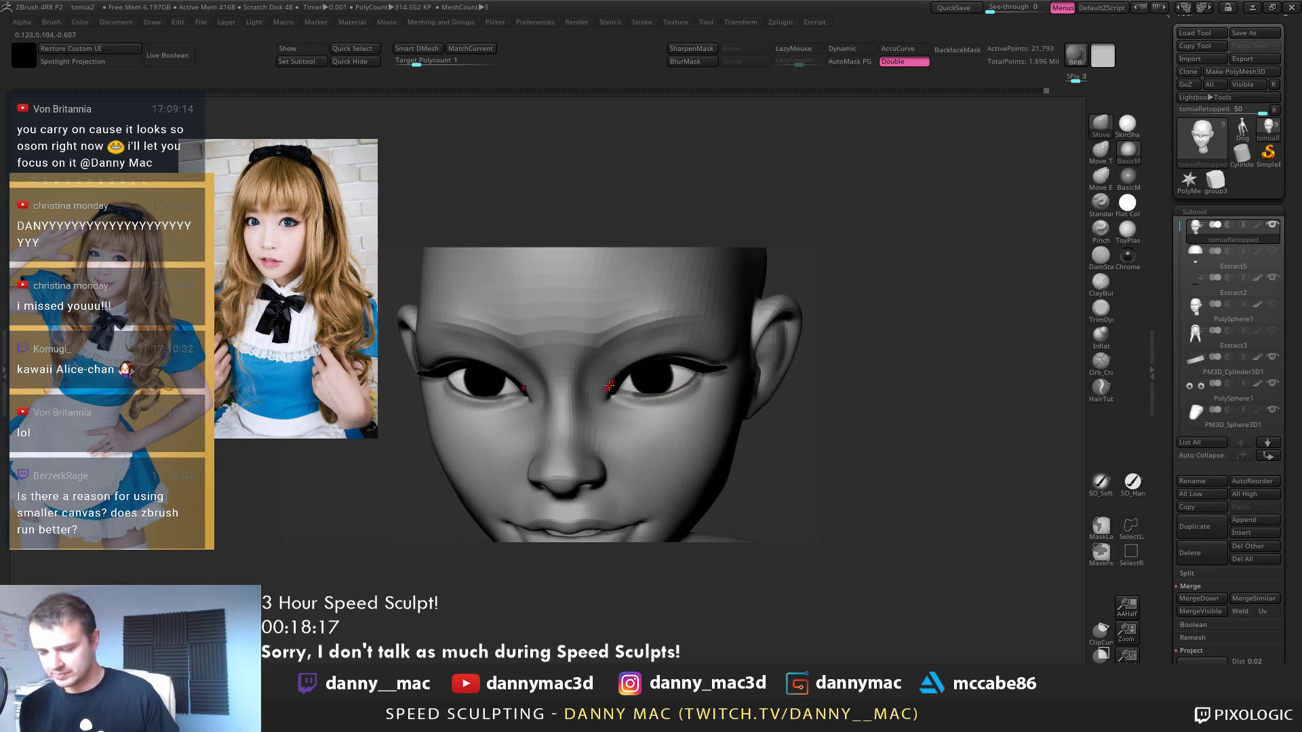
pyautogui.moveTo(686, 397)
pyautogui.mouseDown(button='right')
pyautogui.moveTo(672, 398)
pyautogui.moveTo(687, 405)
pyautogui.mouseUp(button='right')
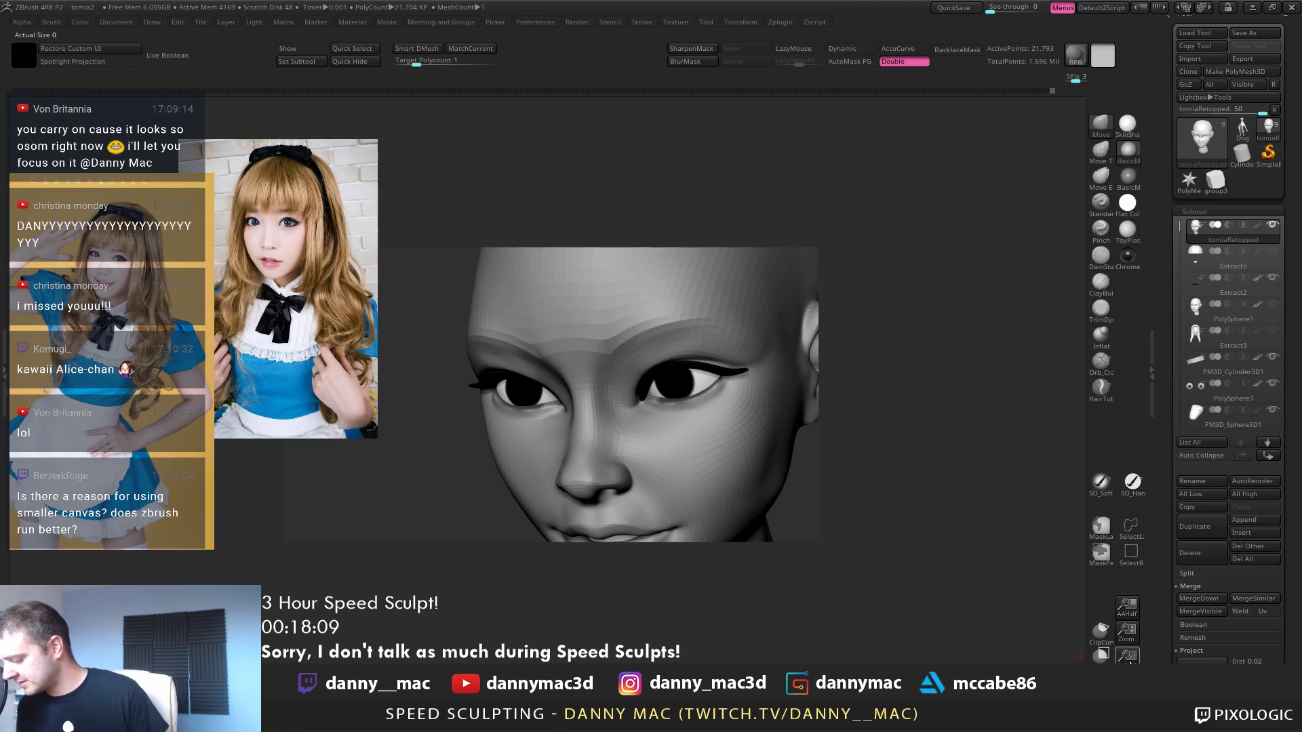
# Extract the masked lower eyelid rims from the head as a new subtool with a thickness of 0.005
pyautogui.click(1129, 659)
pyautogui.keyDown('ctrl'); pyautogui.moveTo(965, 599); pyautogui.dragTo(937, 396, button='right'); pyautogui.keyUp('ctrl')
pyautogui.press('2')
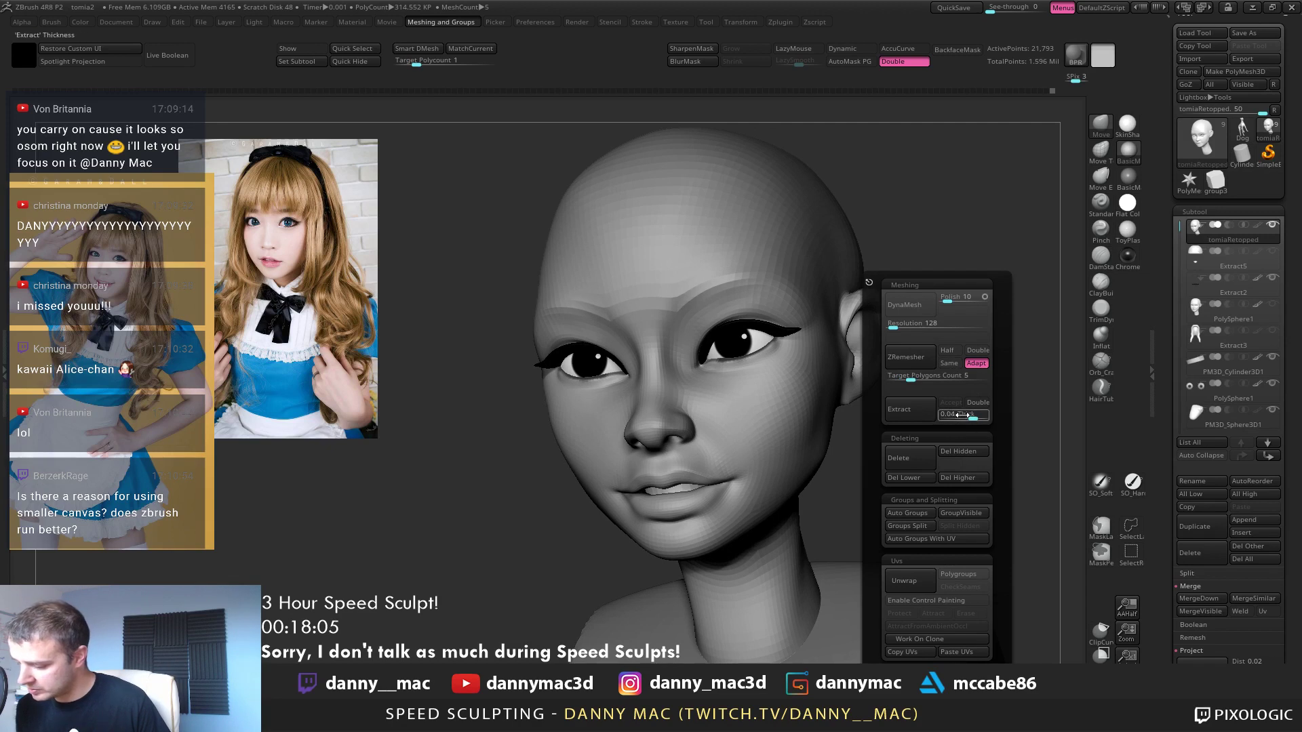
pyautogui.click(962, 414)
pyautogui.write('.')
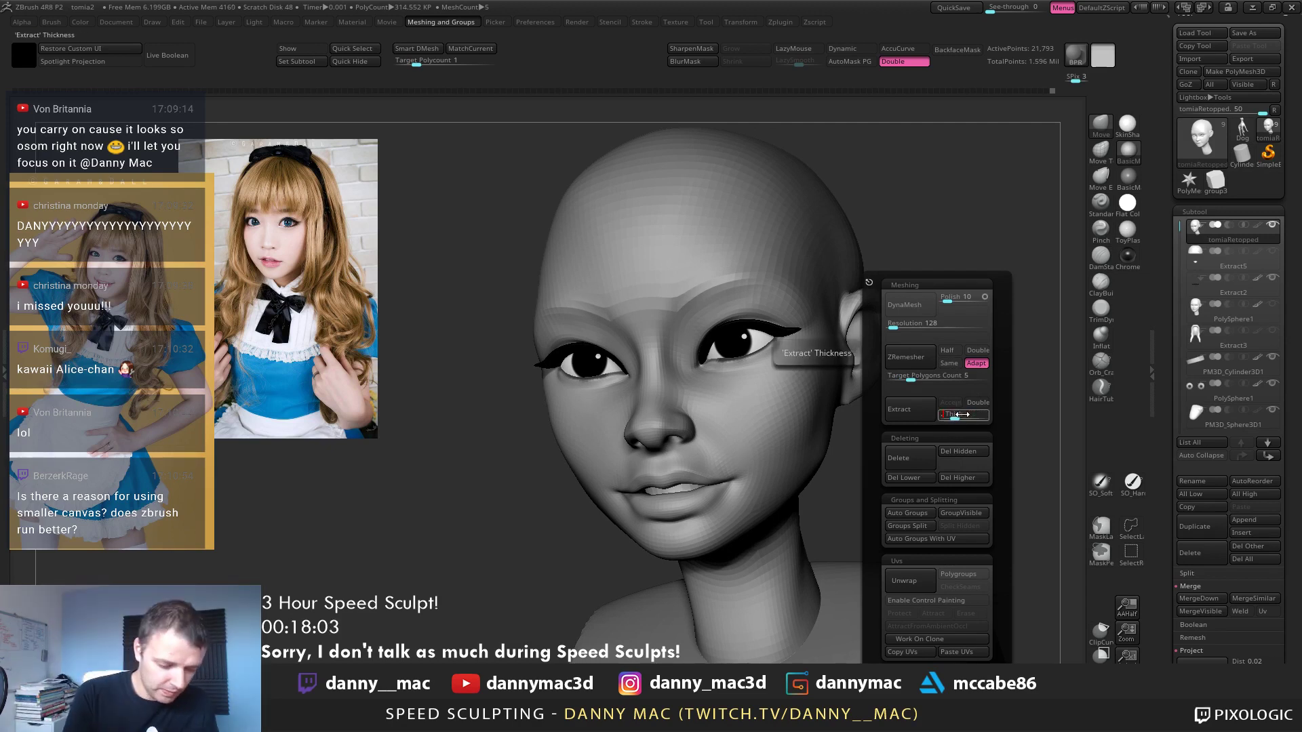
pyautogui.write('005')
pyautogui.press('Return')
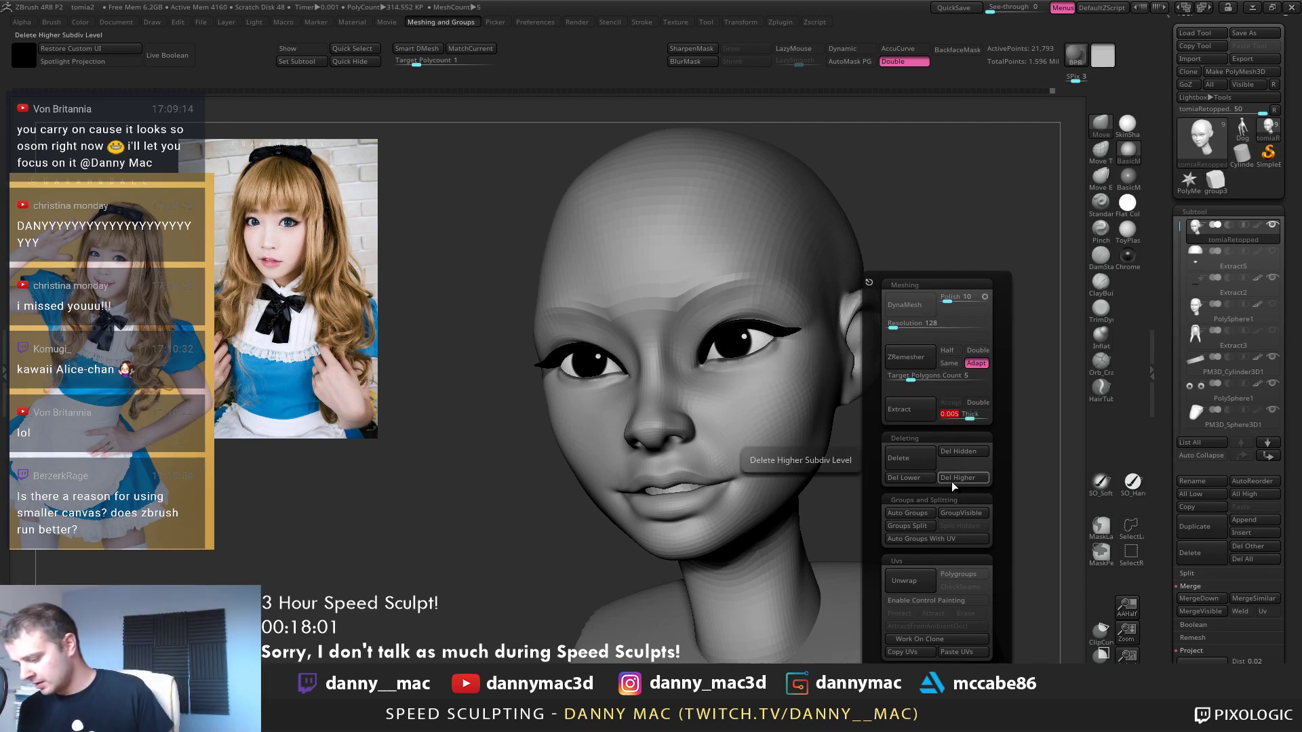
pyautogui.click(916, 416)
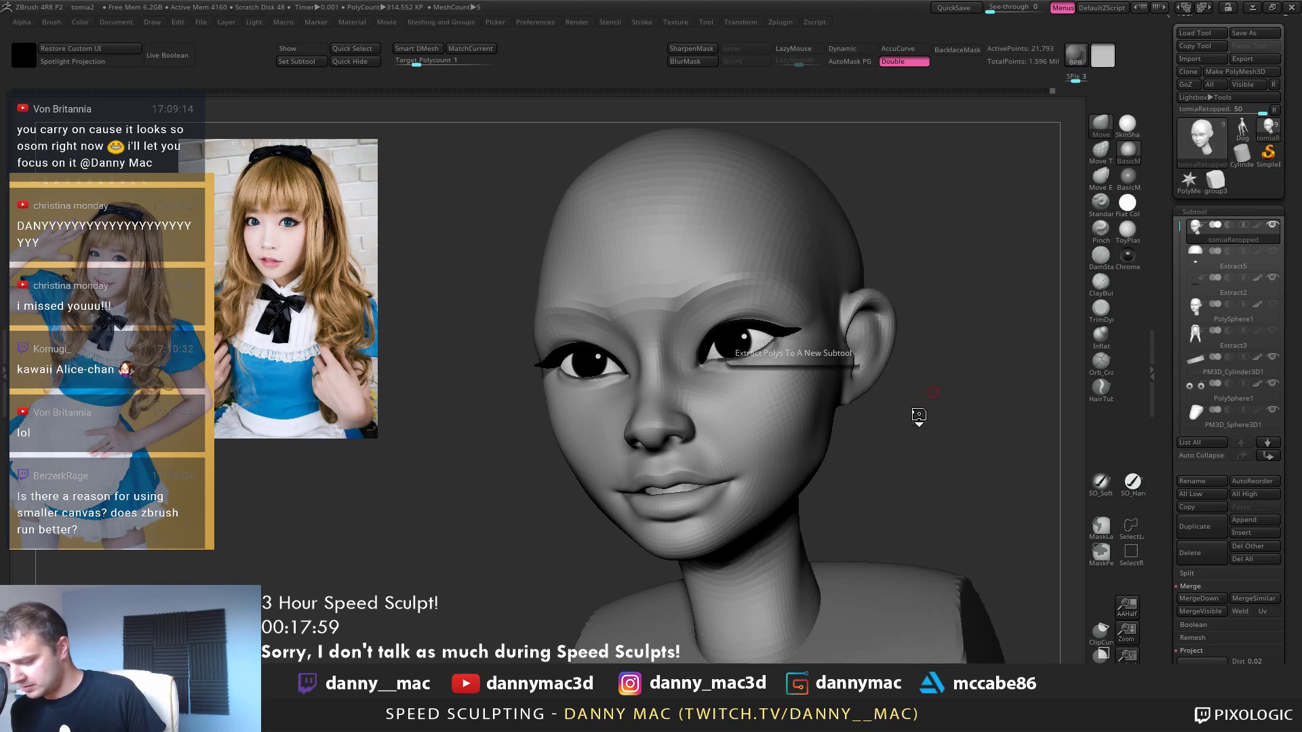
pyautogui.click(935, 407)
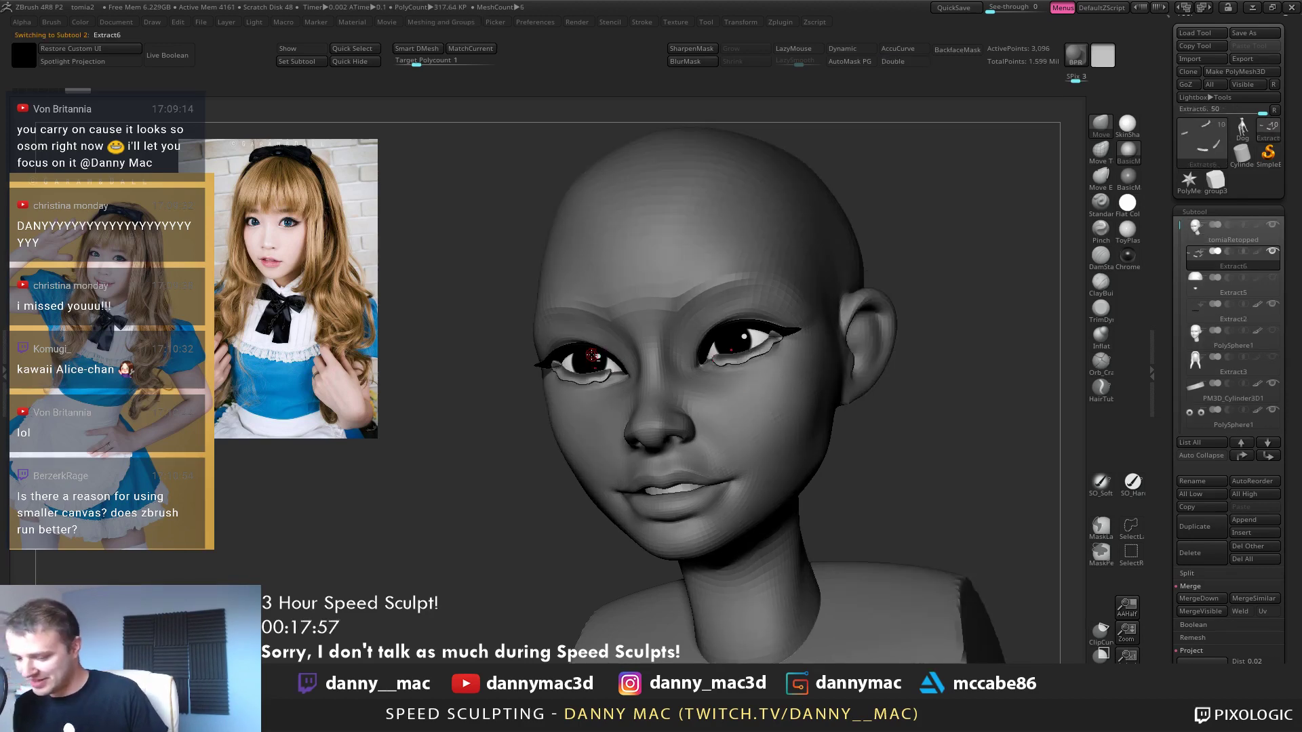
# Select the extracted lower lash pieces and ZRemesh them with the Half option
pyautogui.moveTo(935, 407)
pyautogui.mouseDown()
pyautogui.moveTo(692, 417)
pyautogui.moveTo(676, 380)
pyautogui.moveTo(658, 390)
pyautogui.mouseUp()
pyautogui.keyDown('alt'); pyautogui.click(696, 420); pyautogui.keyUp('alt')
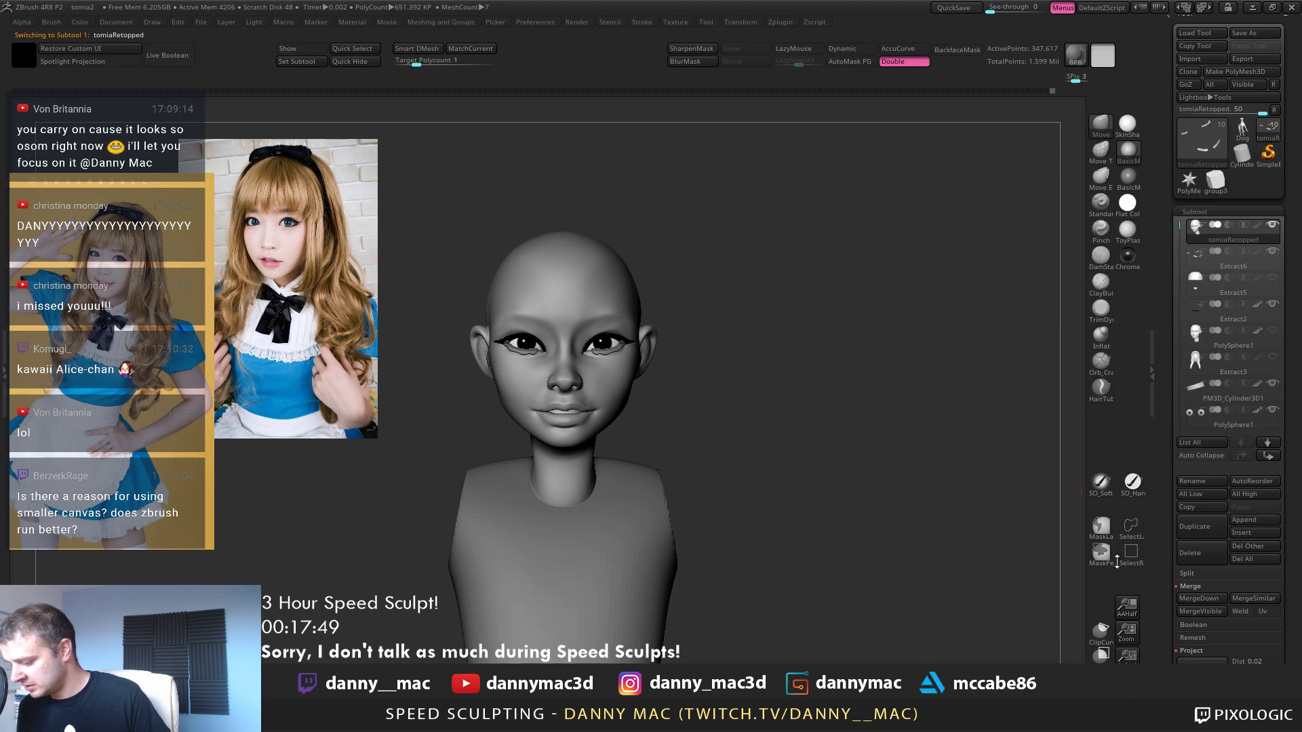
pyautogui.click(1129, 614)
pyautogui.keyDown('alt'); pyautogui.moveTo(630, 444); pyautogui.dragTo(689, 419); pyautogui.keyUp('alt')
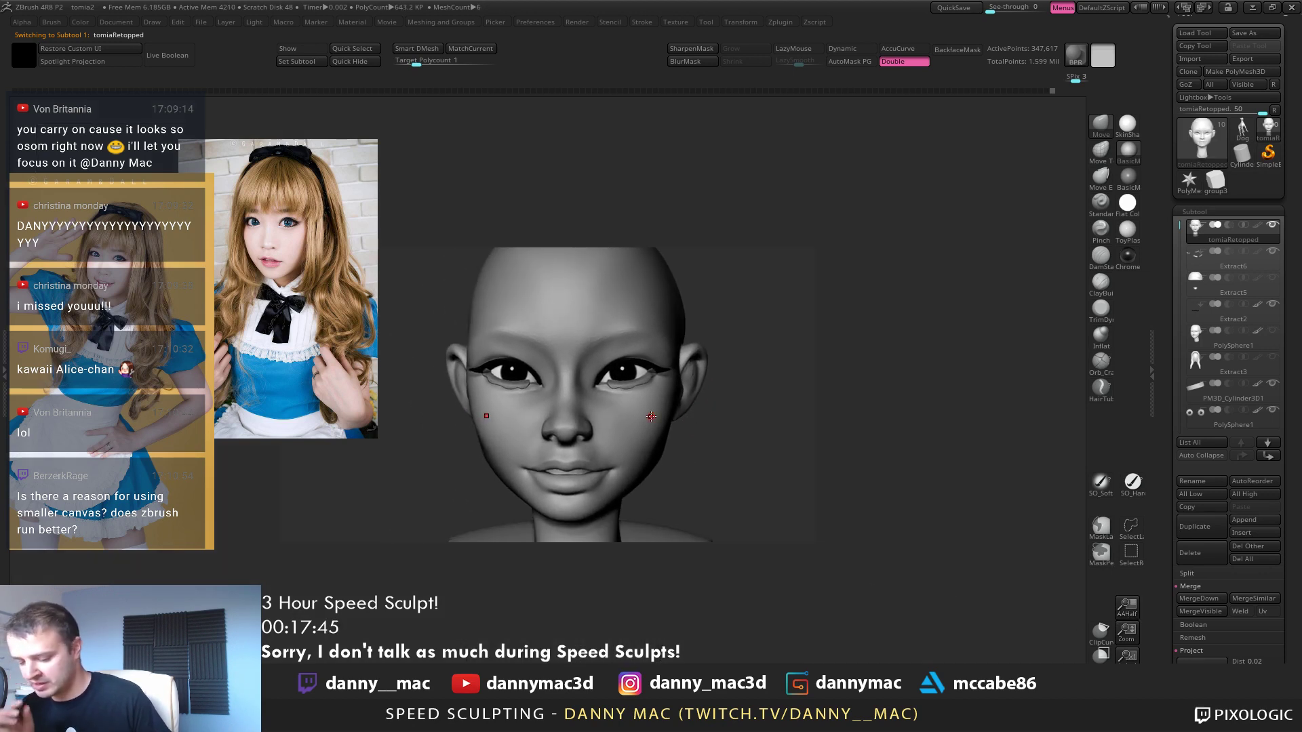
pyautogui.click(1125, 661)
pyautogui.moveTo(875, 441); pyautogui.dragTo(844, 434)
pyautogui.press('f')
pyautogui.keyDown('alt'); pyautogui.moveTo(721, 369); pyautogui.dragTo(757, 361); pyautogui.keyUp('alt')
pyautogui.hotkey('alt', 's')
pyautogui.hotkey('alt', 's')
pyautogui.keyDown('alt'); pyautogui.click(724, 370); pyautogui.keyUp('alt')
pyautogui.hotkey('shift', 'f')
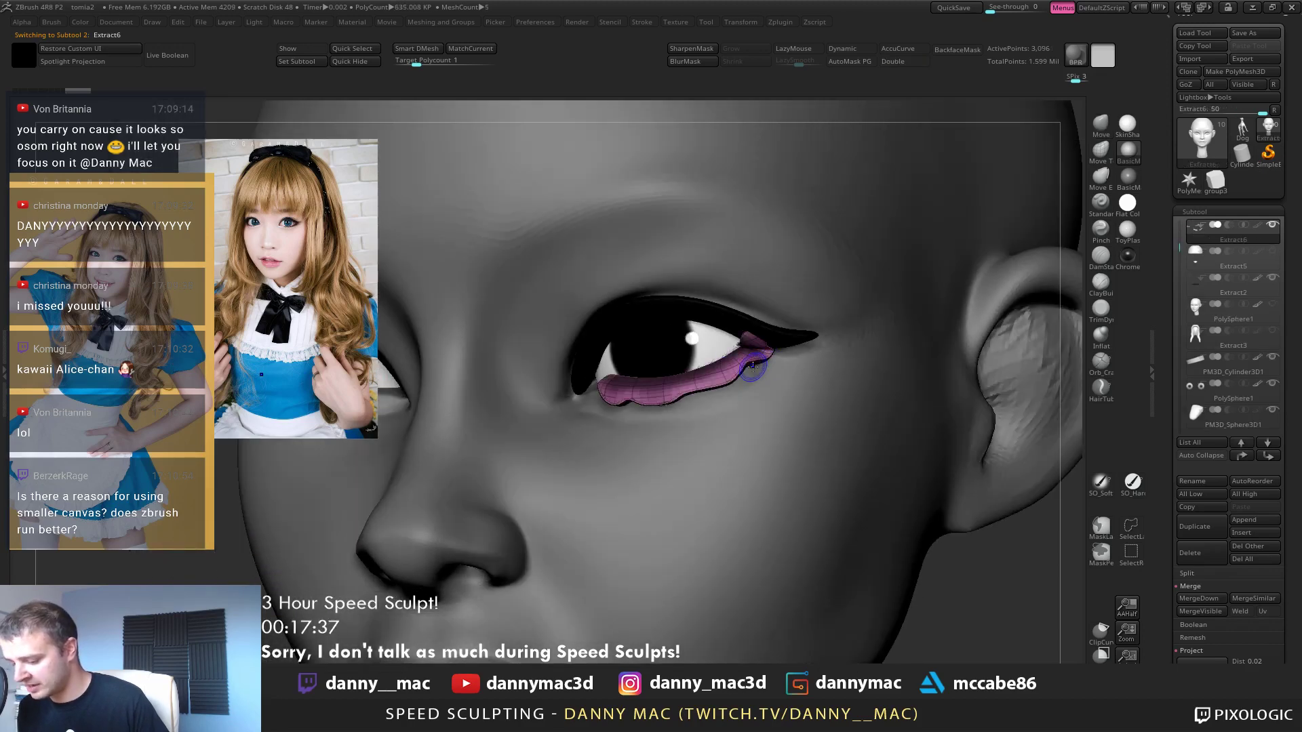
pyautogui.hotkey('shift', 'f')
pyautogui.press('m')
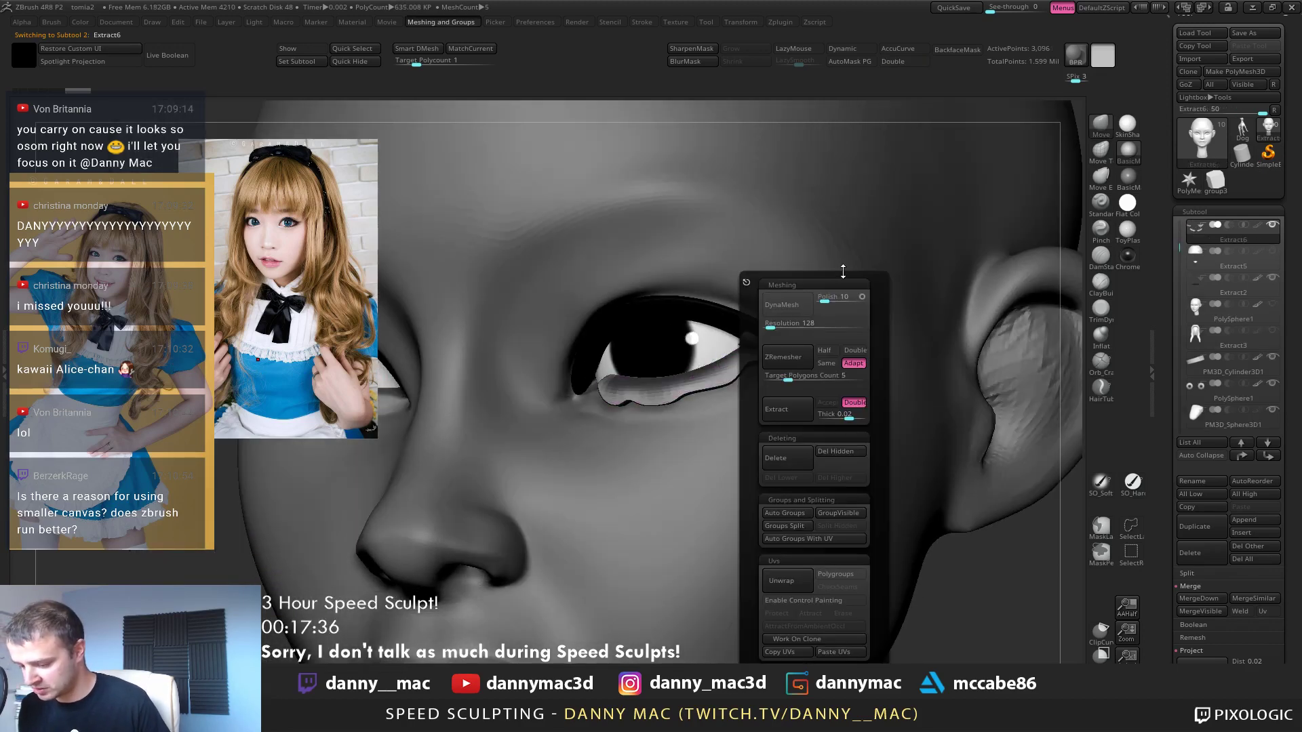
pyautogui.click(821, 351)
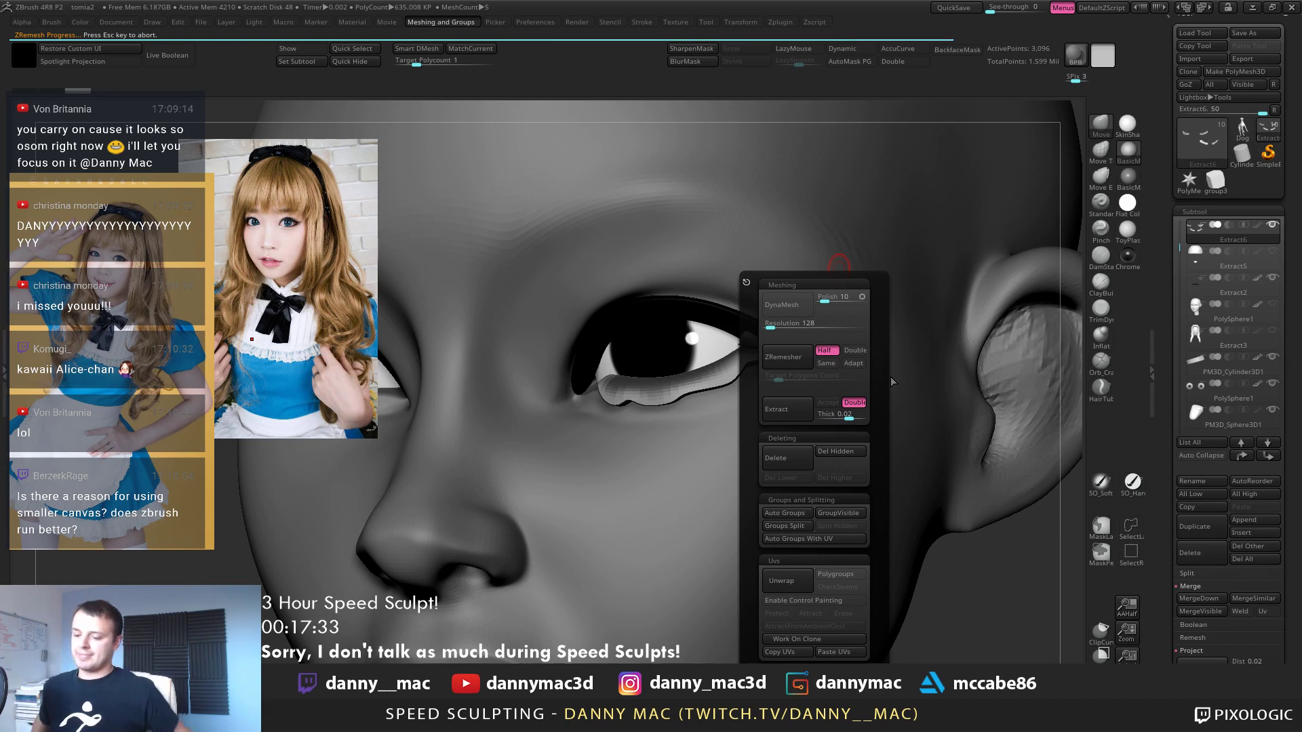
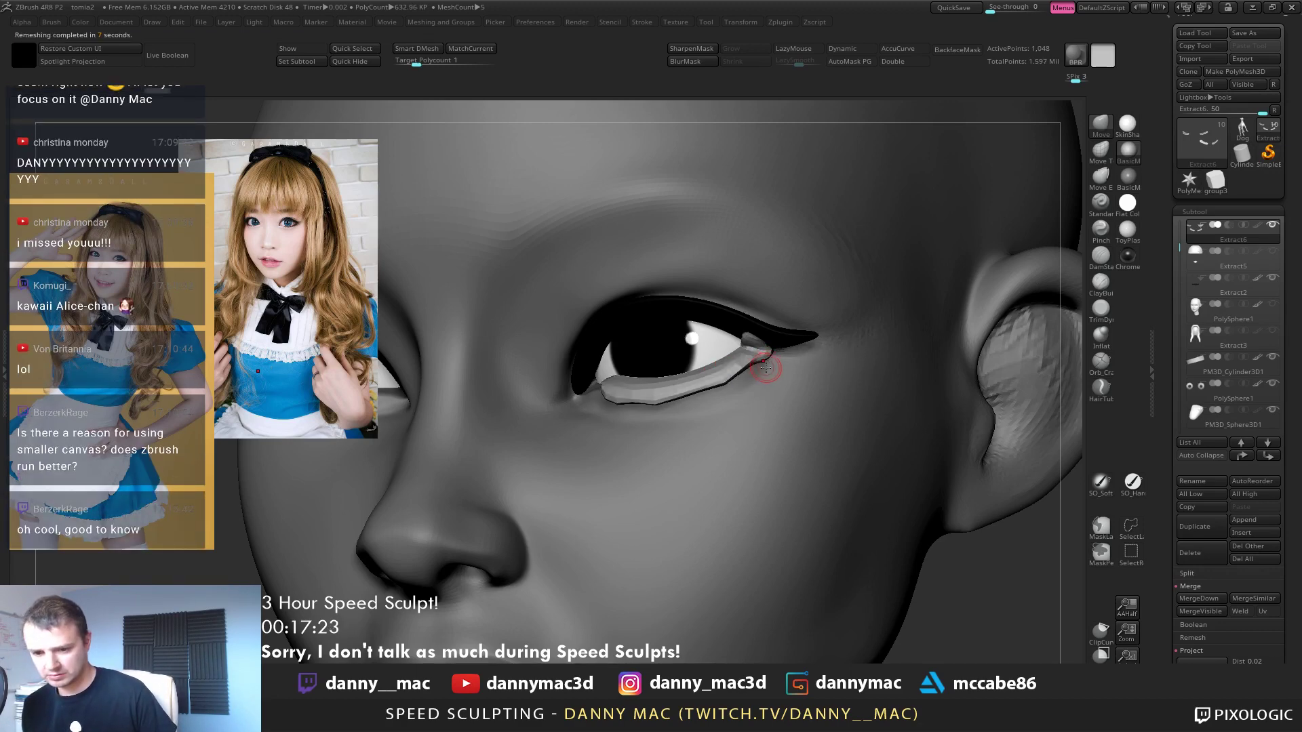
# Subdivide the lower lash mesh twice and colour it black
pyautogui.moveTo(758, 372); pyautogui.dragTo(723, 407, button='right')
pyautogui.hotkey('shift', 's')
pyautogui.rightClick(722, 412)
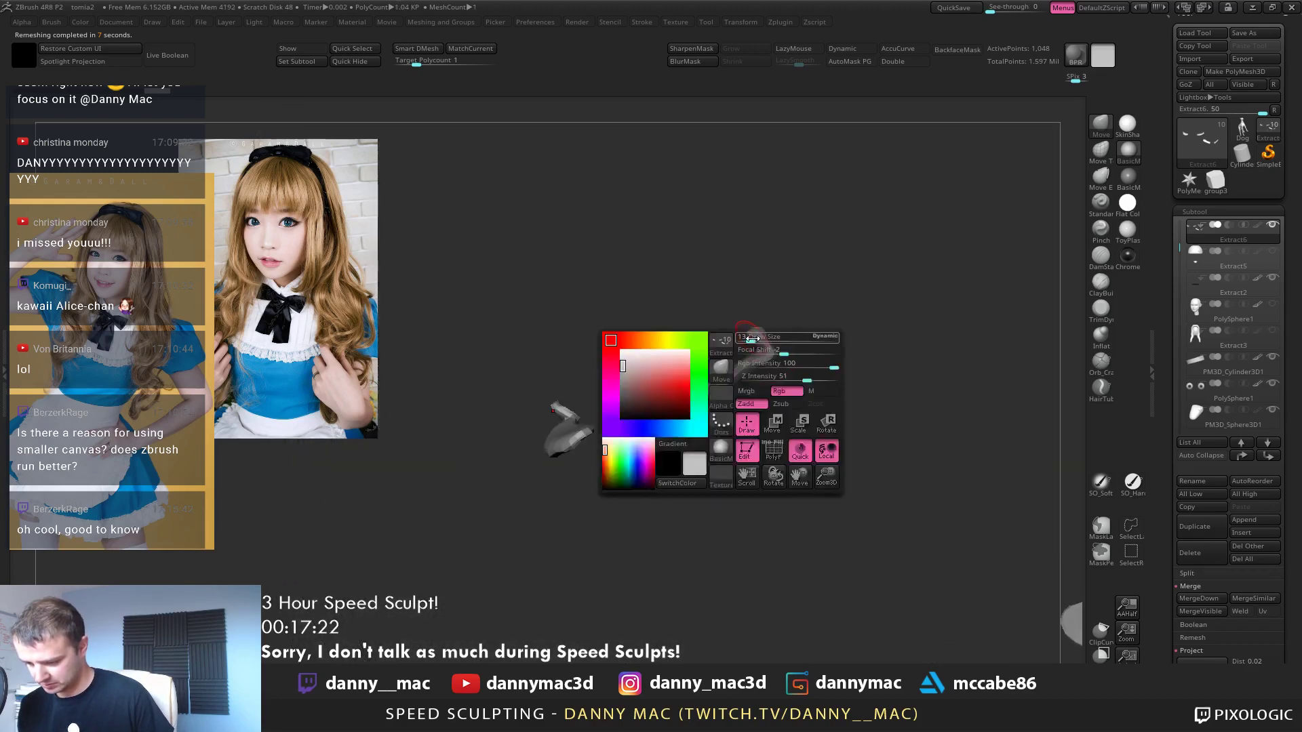
pyautogui.moveTo(750, 328)
pyautogui.mouseDown(button='right')
pyautogui.moveTo(829, 372)
pyautogui.moveTo(776, 377)
pyautogui.moveTo(796, 350)
pyautogui.mouseUp(button='right')
pyautogui.hotkey('ctrl', 'd')
pyautogui.hotkey('ctrl', 'd')
pyautogui.press('v')
pyautogui.press('space')
pyautogui.click(838, 412)
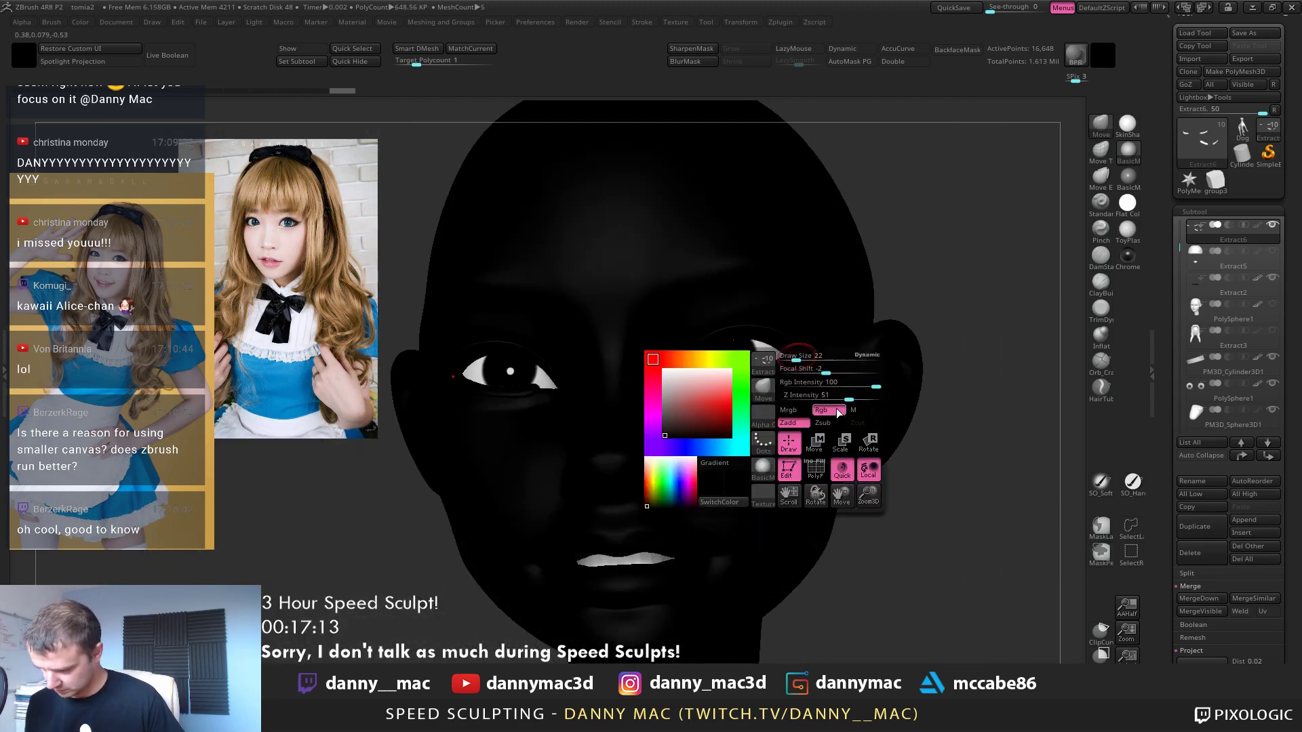
pyautogui.press('space')
pyautogui.press('v')
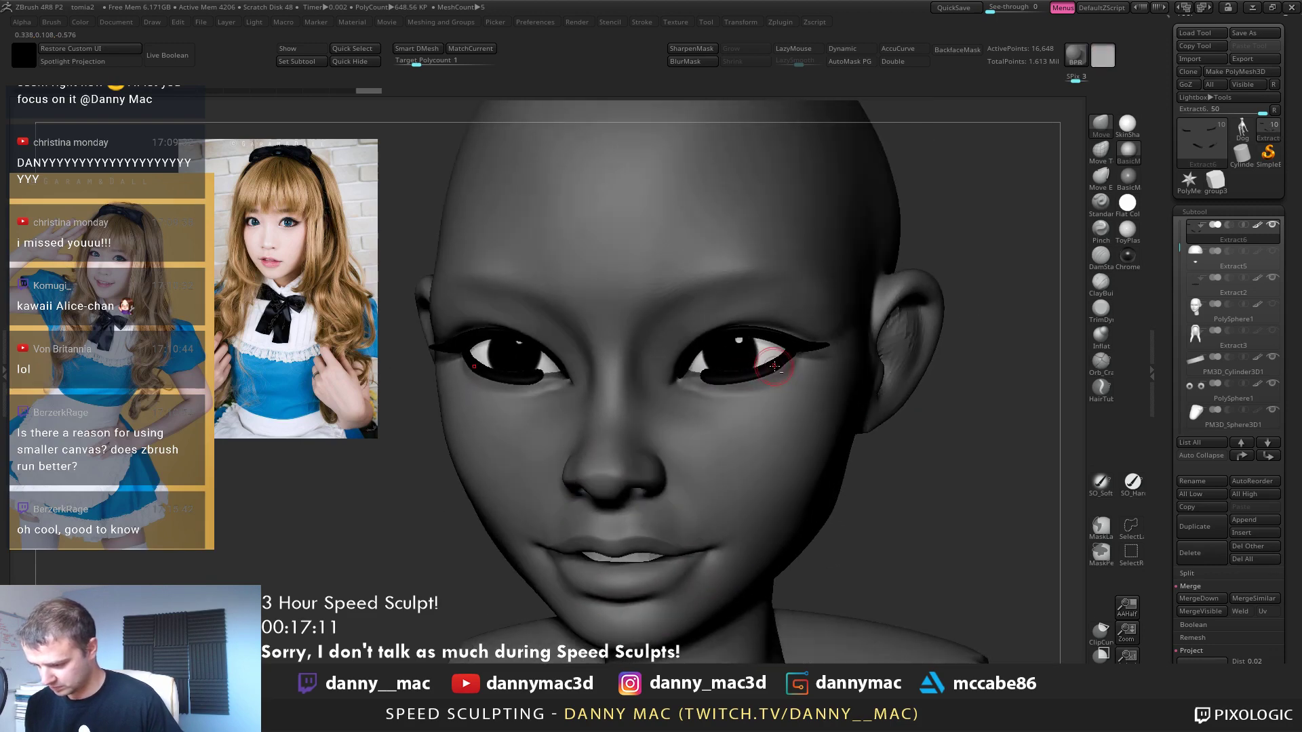
# Fit the black lower lashes closely along the lower eyelids with the Move brush, working from the front and side
pyautogui.moveTo(774, 366)
pyautogui.mouseDown(button='right')
pyautogui.moveTo(720, 381)
pyautogui.moveTo(721, 364)
pyautogui.moveTo(761, 376)
pyautogui.moveTo(787, 359)
pyautogui.mouseUp(button='right')
pyautogui.press('space')
pyautogui.moveTo(792, 354); pyautogui.dragTo(784, 356)
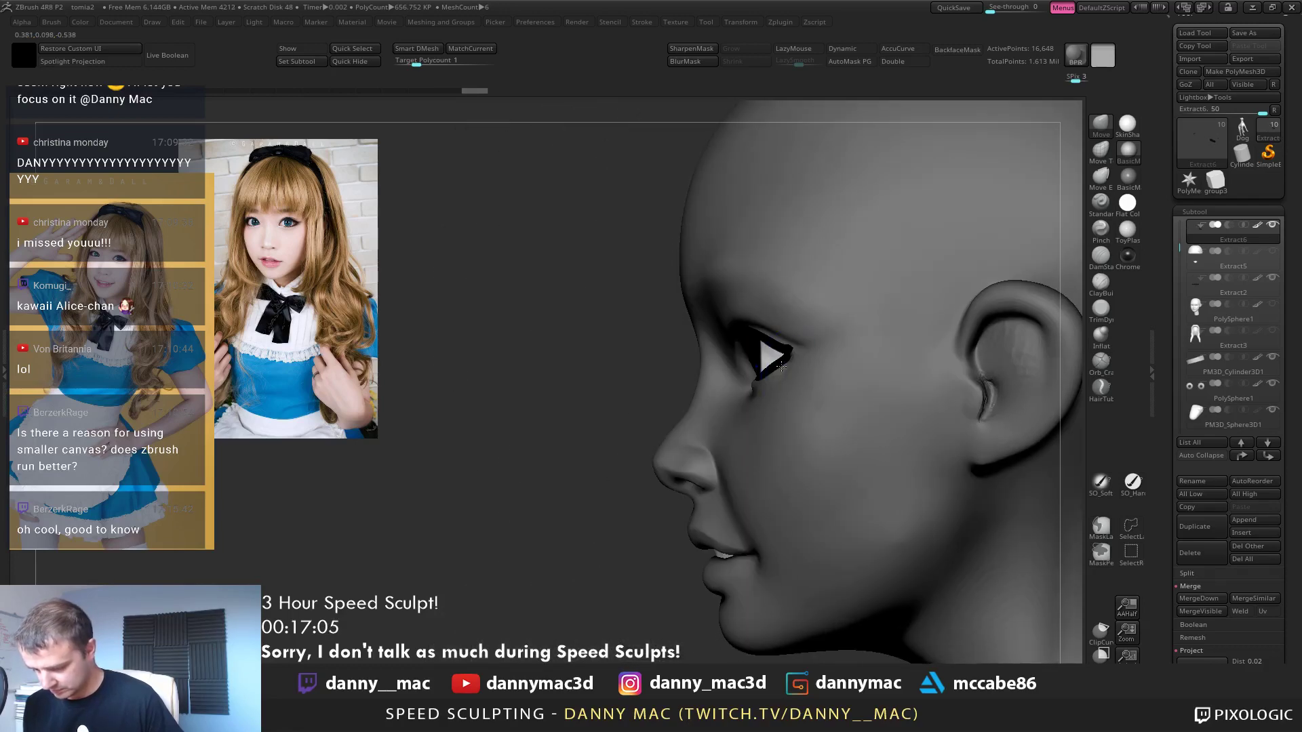
pyautogui.moveTo(784, 356)
pyautogui.keyDown('ctrl'); pyautogui.mouseDown(button='right')
pyautogui.moveTo(800, 358)
pyautogui.moveTo(782, 369)
pyautogui.moveTo(836, 367)
pyautogui.moveTo(750, 378)
pyautogui.moveTo(799, 290)
pyautogui.moveTo(793, 313)
pyautogui.mouseUp(button='right'); pyautogui.keyUp('ctrl')
pyautogui.keyDown('alt'); pyautogui.click(800, 353); pyautogui.keyUp('alt')
pyautogui.press('space')
pyautogui.keyDown('alt'); pyautogui.click(780, 371); pyautogui.keyUp('alt')
pyautogui.keyDown('ctrl'); pyautogui.moveTo(784, 374); pyautogui.dragTo(755, 382, button='right'); pyautogui.keyUp('ctrl')
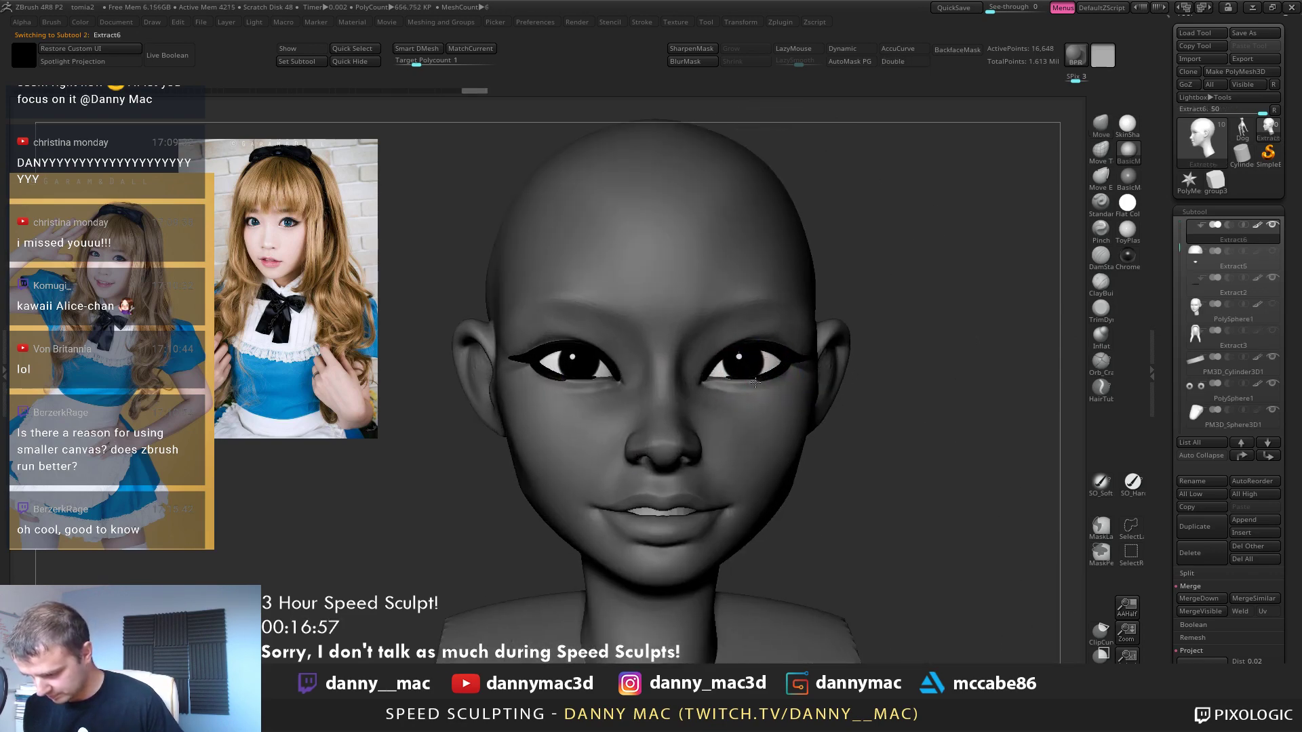
# Smooth and adjust the outer ends of the lower lashes with the Move brush in front view
pyautogui.click(1127, 608)
pyautogui.keyDown('alt'); pyautogui.moveTo(733, 426); pyautogui.dragTo(685, 414, button='right'); pyautogui.keyUp('alt')
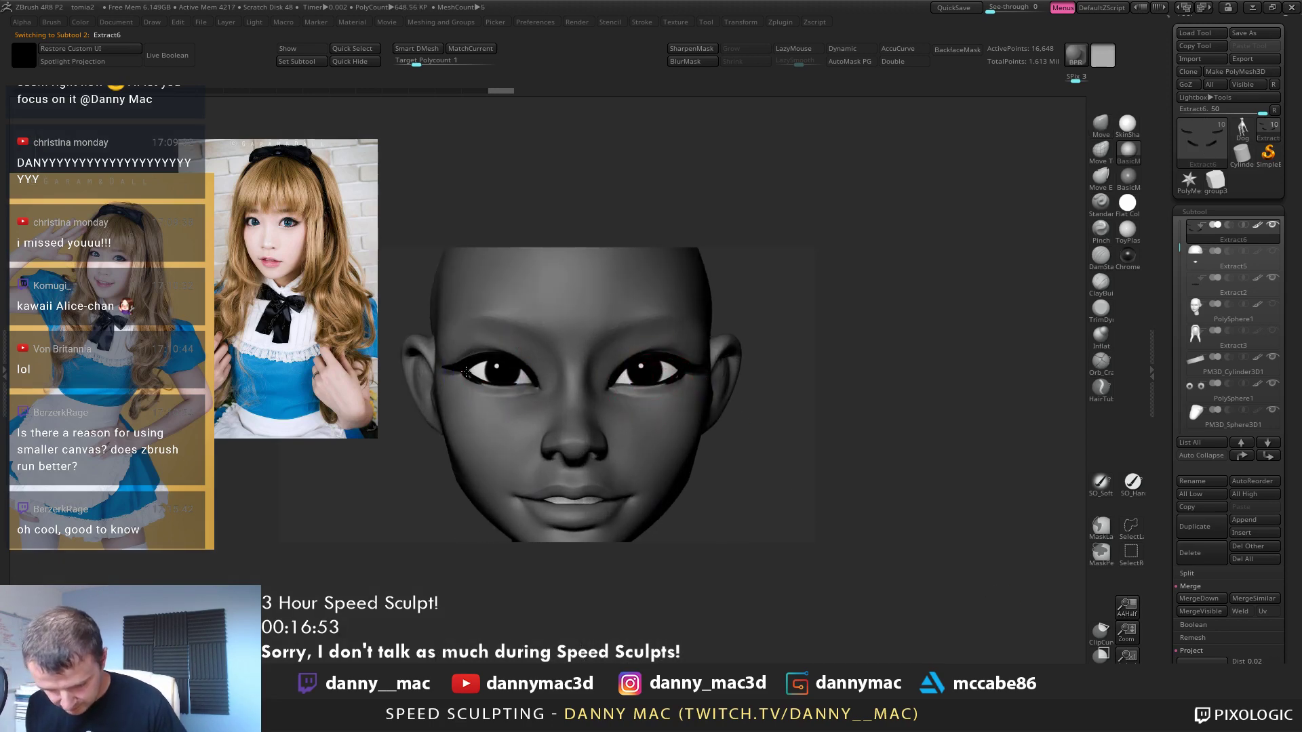
pyautogui.keyDown('shift'); pyautogui.moveTo(470, 377); pyautogui.dragTo(483, 377); pyautogui.keyUp('shift')
pyautogui.moveTo(470, 371); pyautogui.dragTo(498, 375, button='right')
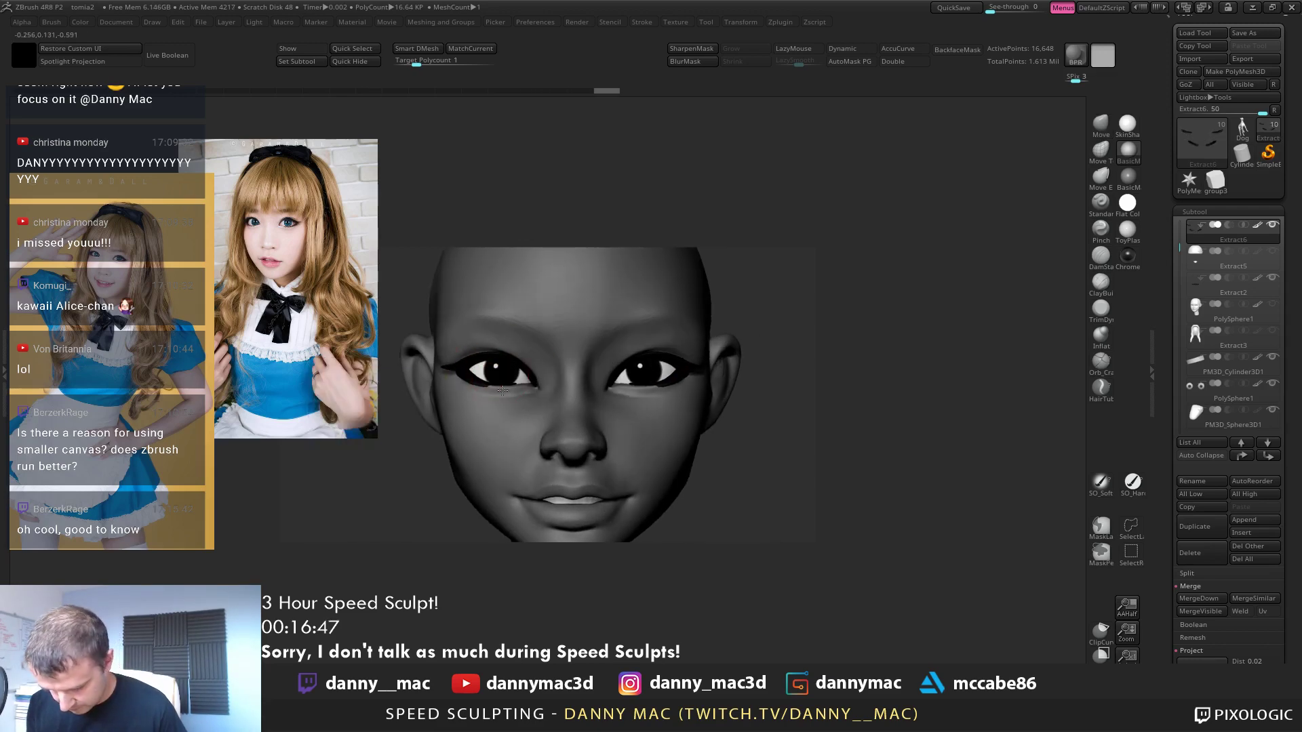
pyautogui.press(']')
pyautogui.press(']')
pyautogui.press(']')
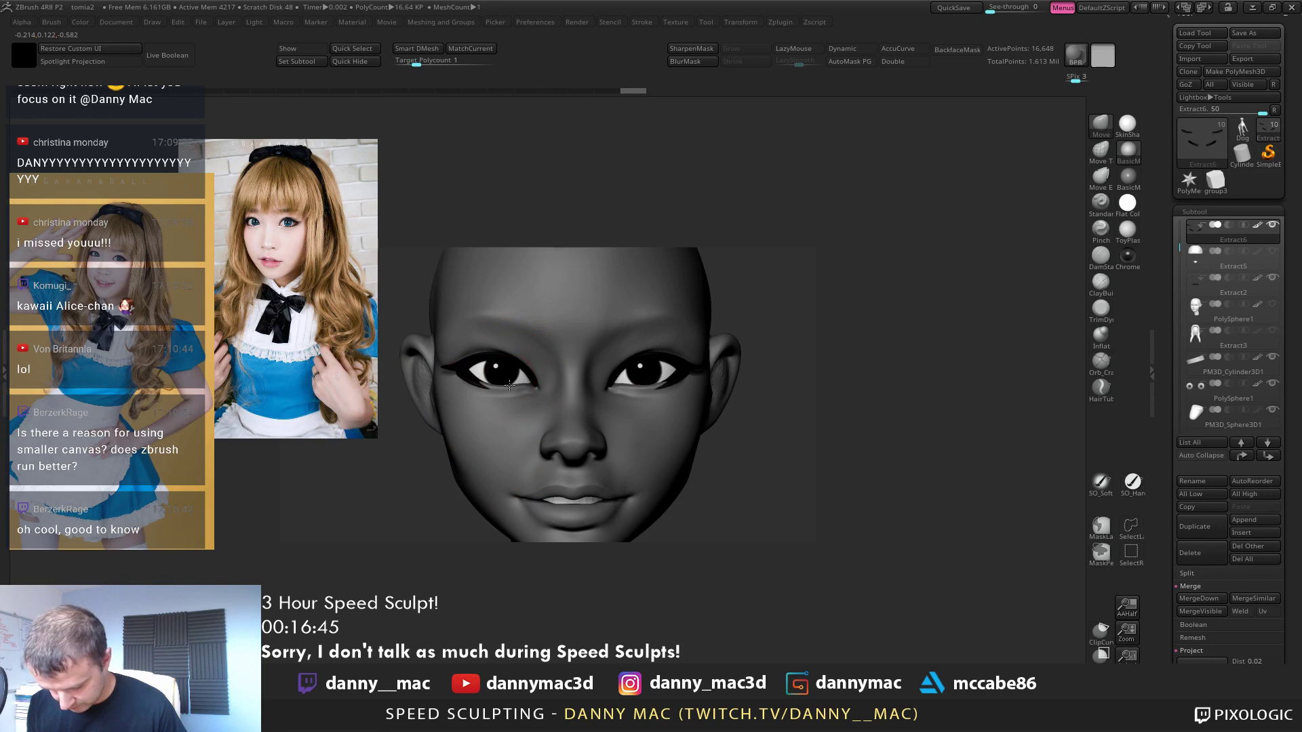
pyautogui.press('space')
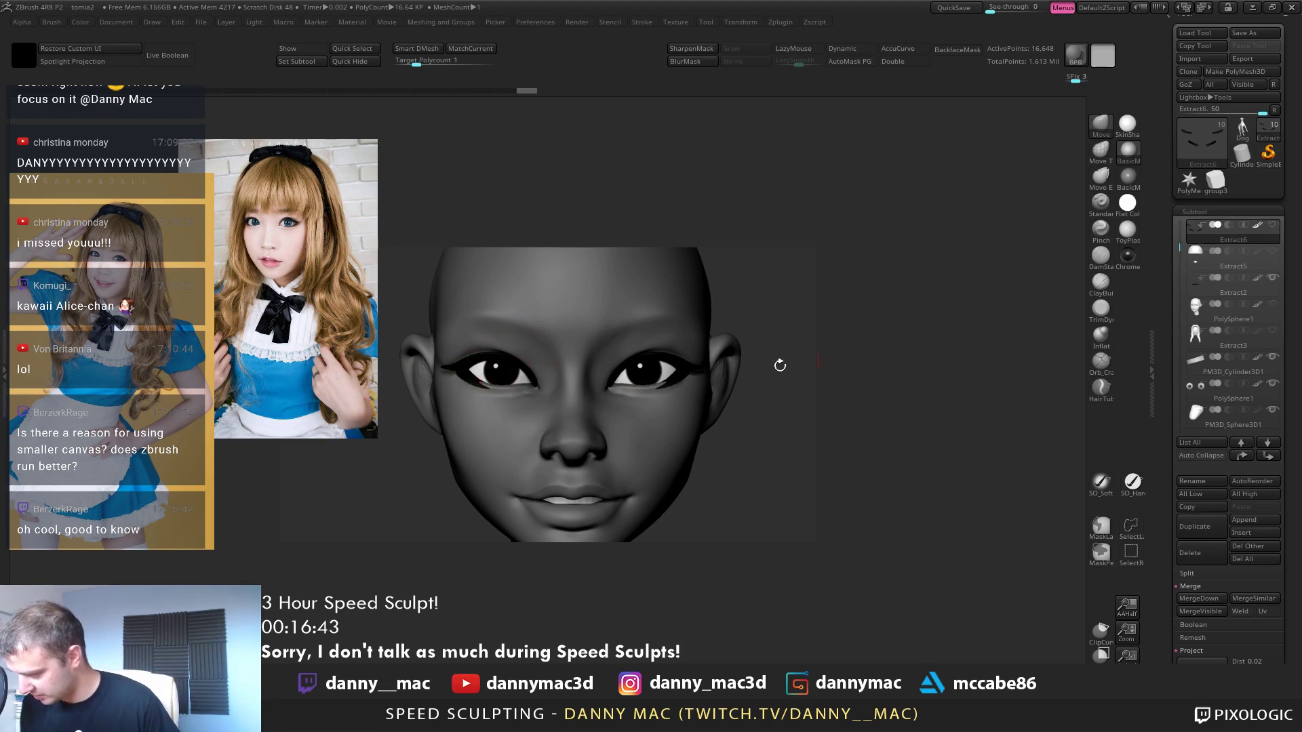
# Select the head mesh, lower its subdivision level and adjust the cheek and jaw outline with the Move brush
pyautogui.keyDown('alt'); pyautogui.click(624, 436); pyautogui.keyUp('alt')
pyautogui.moveTo(636, 437)
pyautogui.keyDown('ctrl'); pyautogui.mouseDown(button='right')
pyautogui.moveTo(658, 434)
pyautogui.moveTo(630, 400)
pyautogui.moveTo(609, 419)
pyautogui.moveTo(617, 434)
pyautogui.mouseUp(button='right'); pyautogui.keyUp('ctrl')
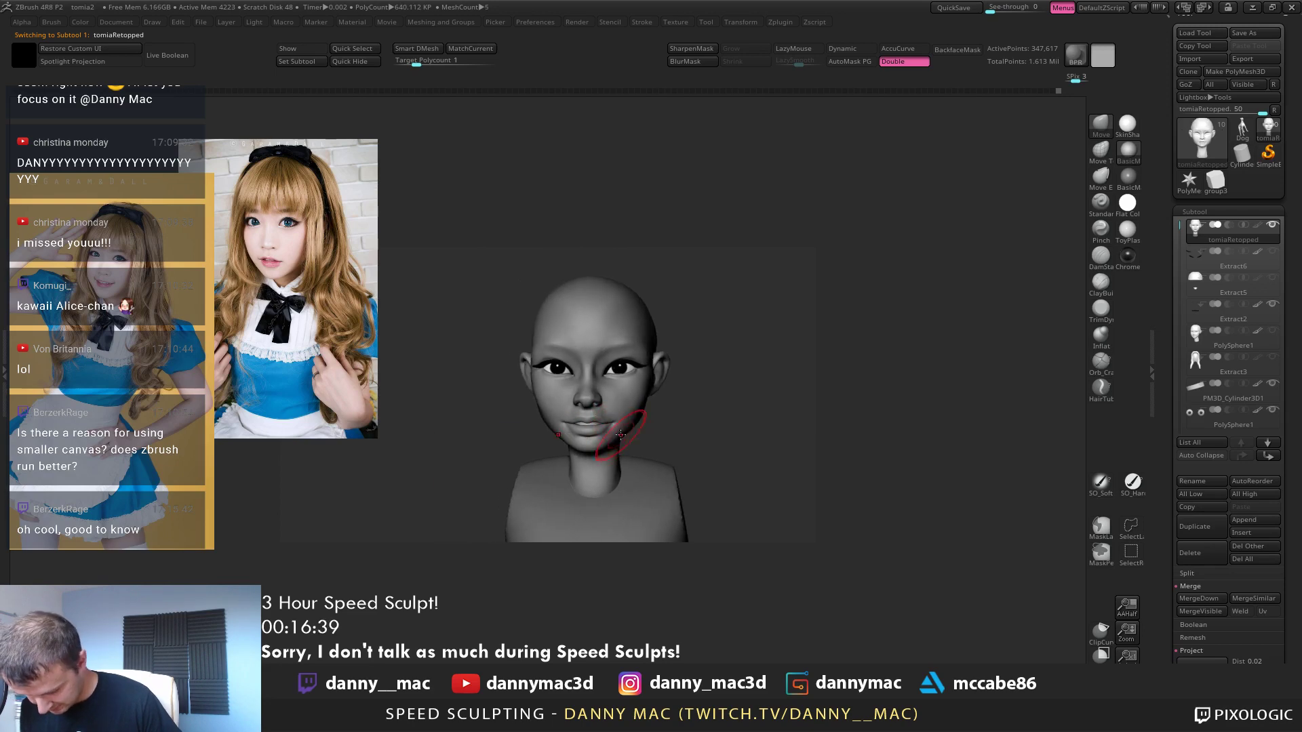
pyautogui.press('space')
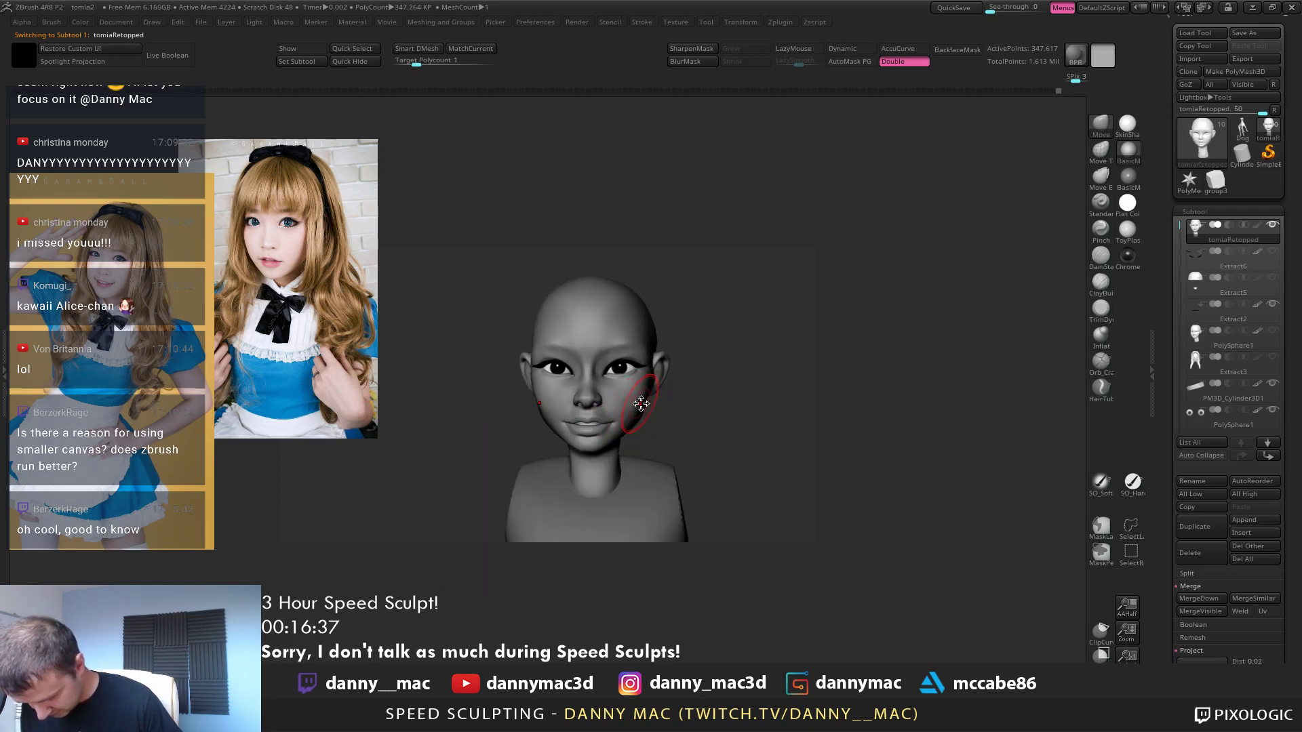
pyautogui.hotkey('shift', 'd')
pyautogui.moveTo(641, 403)
pyautogui.mouseDown(button='right')
pyautogui.moveTo(656, 401)
pyautogui.moveTo(643, 398)
pyautogui.moveTo(651, 421)
pyautogui.mouseUp(button='right')
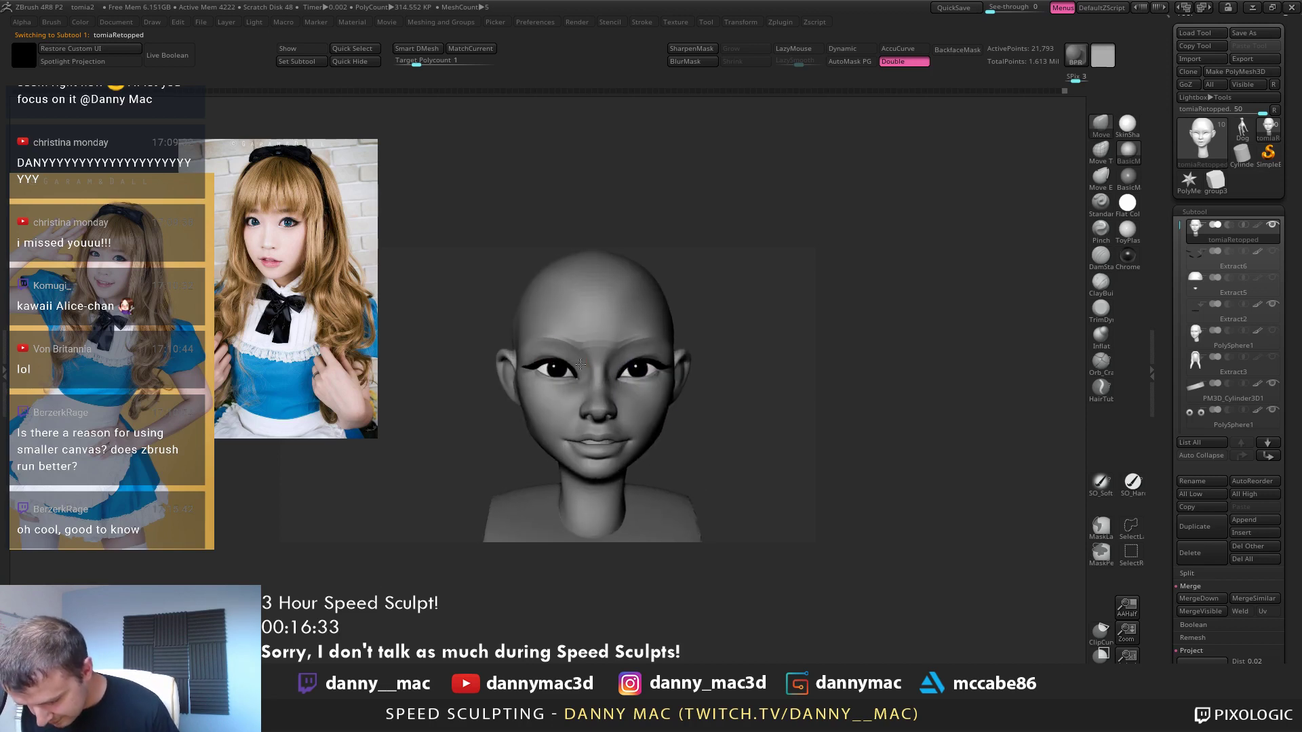
# Adjust the upper lashes and the head's eyelids around them with the Move brush
pyautogui.keyDown('alt'); pyautogui.click(560, 361); pyautogui.keyUp('alt')
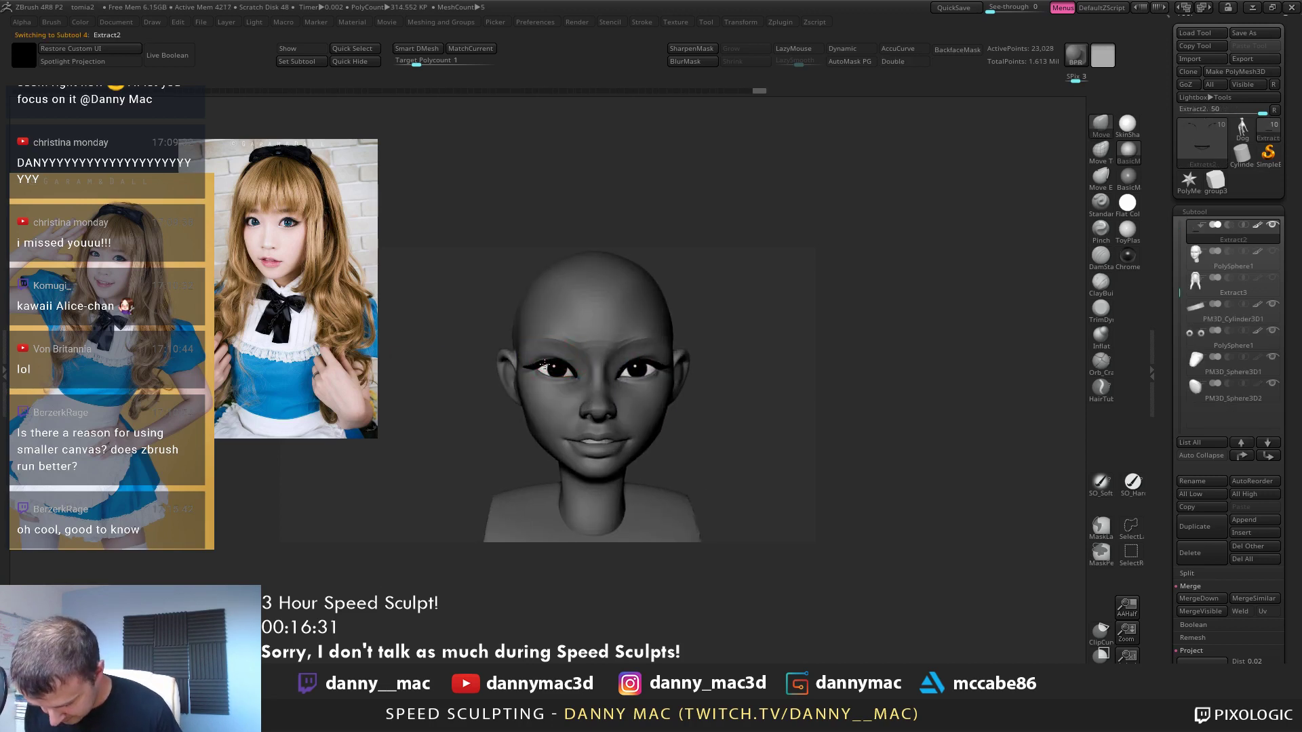
pyautogui.moveTo(674, 369); pyautogui.dragTo(649, 363, button='right')
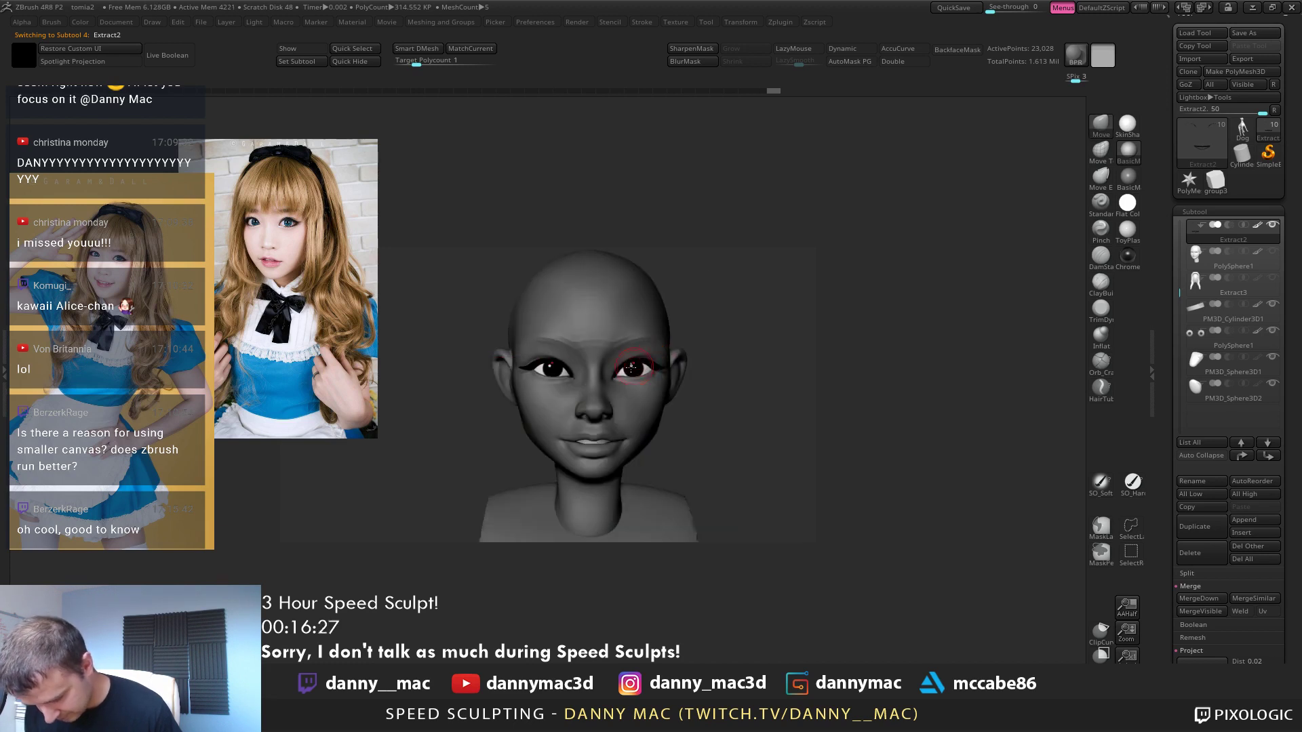
pyautogui.keyDown('alt'); pyautogui.click(544, 383); pyautogui.keyUp('alt')
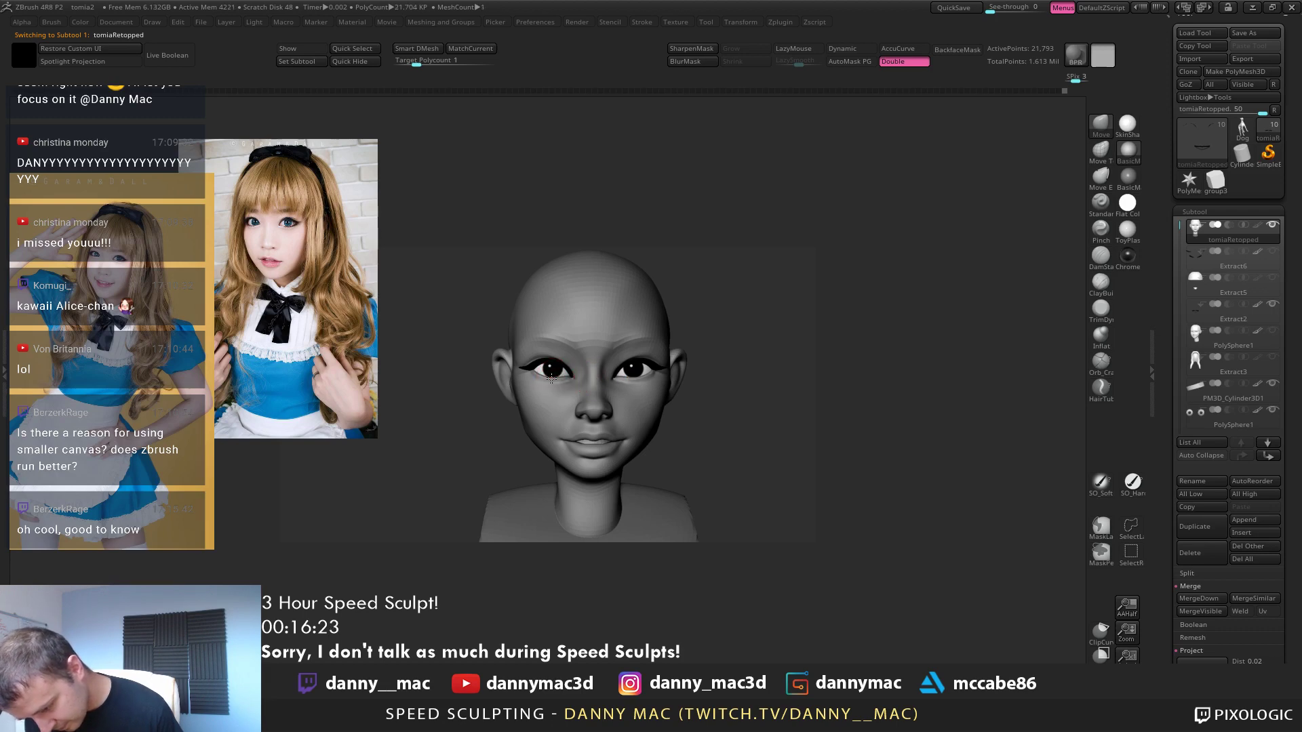
pyautogui.keyDown('alt'); pyautogui.moveTo(625, 367); pyautogui.dragTo(552, 467, button='right'); pyautogui.keyUp('alt')
# Select the teeth subtool and reposition it inside the mouth with the Transpose line in side view
pyautogui.press('space')
pyautogui.moveTo(593, 403)
pyautogui.mouseDown(button='right')
pyautogui.moveTo(595, 465)
pyautogui.moveTo(580, 380)
pyautogui.moveTo(564, 404)
pyautogui.moveTo(585, 425)
pyautogui.moveTo(592, 462)
pyautogui.moveTo(607, 440)
pyautogui.moveTo(594, 466)
pyautogui.mouseUp(button='right')
pyautogui.press('space')
pyautogui.keyDown('alt'); pyautogui.click(608, 439); pyautogui.keyUp('alt')
pyautogui.press('w')
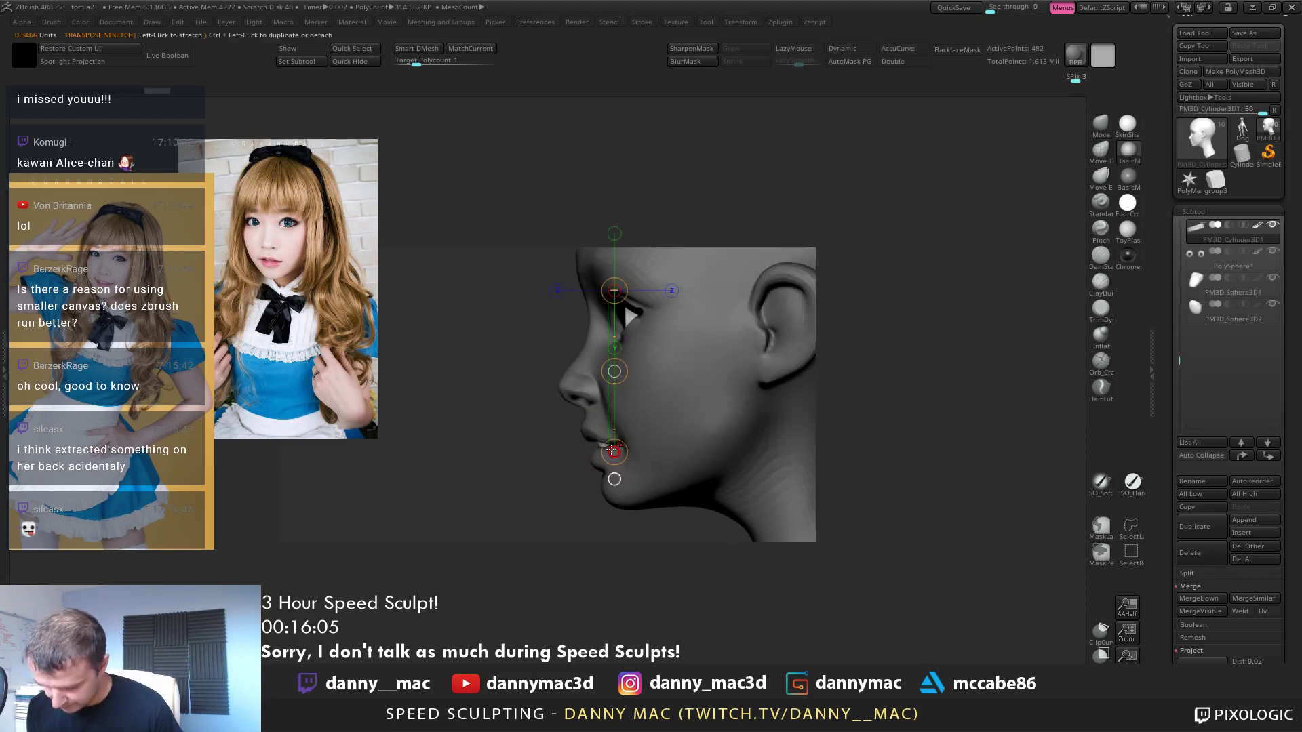
pyautogui.click(666, 436)
pyautogui.moveTo(665, 436); pyautogui.dragTo(713, 437, button='right')
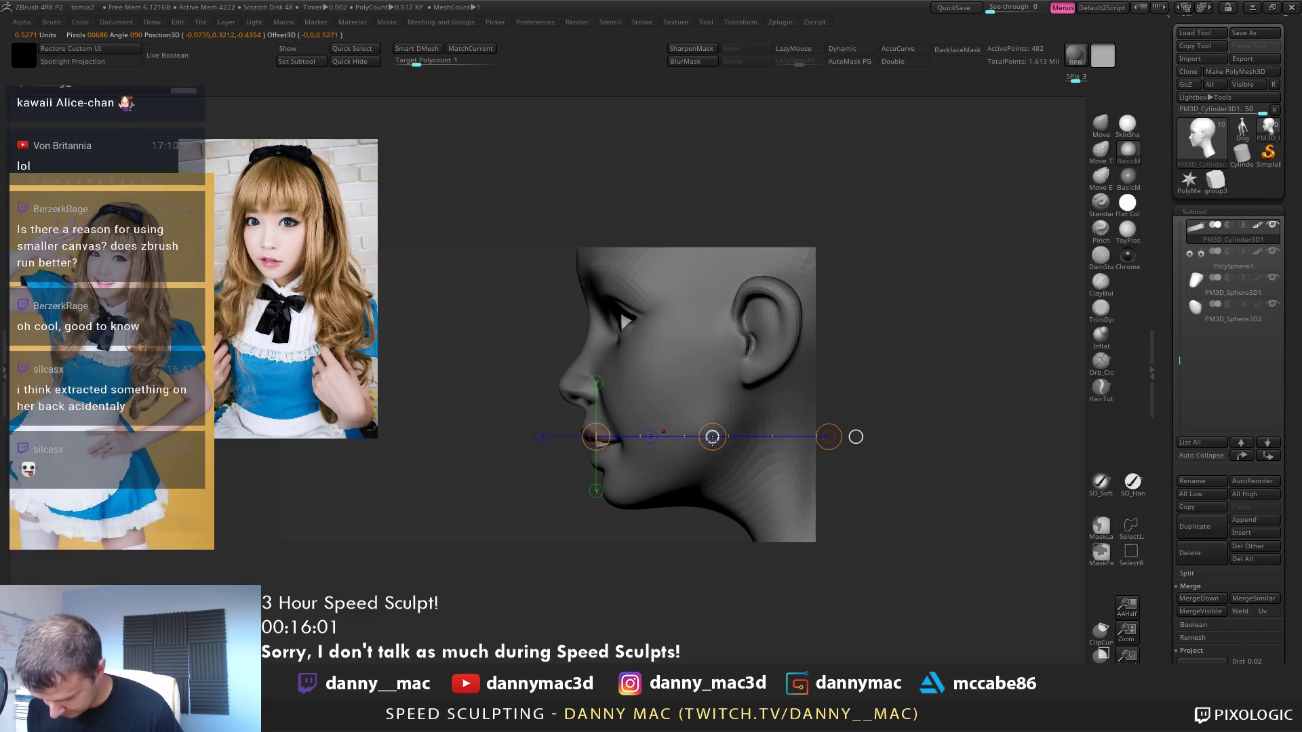
pyautogui.press('q')
# Mask the upper lip and a band across the cheeks above the mouth corners on the head mesh
pyautogui.keyDown('alt'); pyautogui.click(600, 455); pyautogui.keyUp('alt')
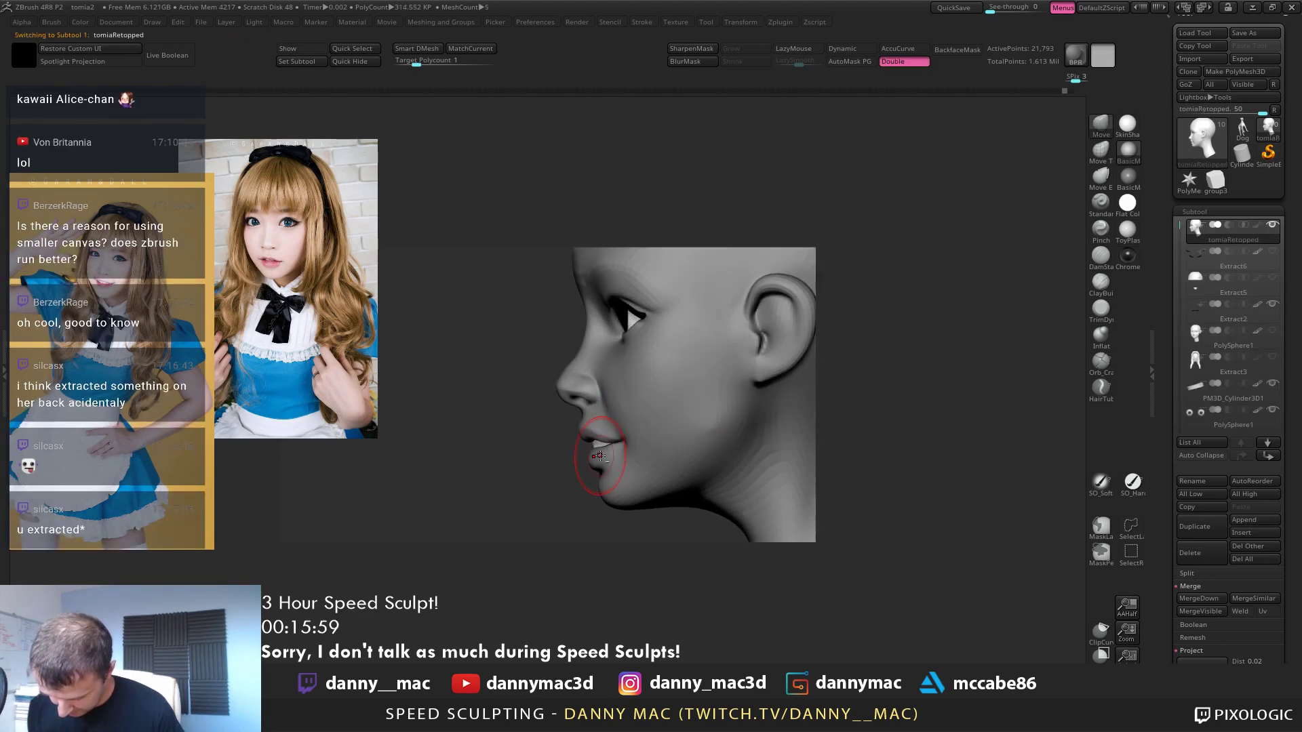
pyautogui.moveTo(529, 456)
pyautogui.mouseDown()
pyautogui.moveTo(572, 454)
pyautogui.moveTo(624, 427)
pyautogui.mouseUp()
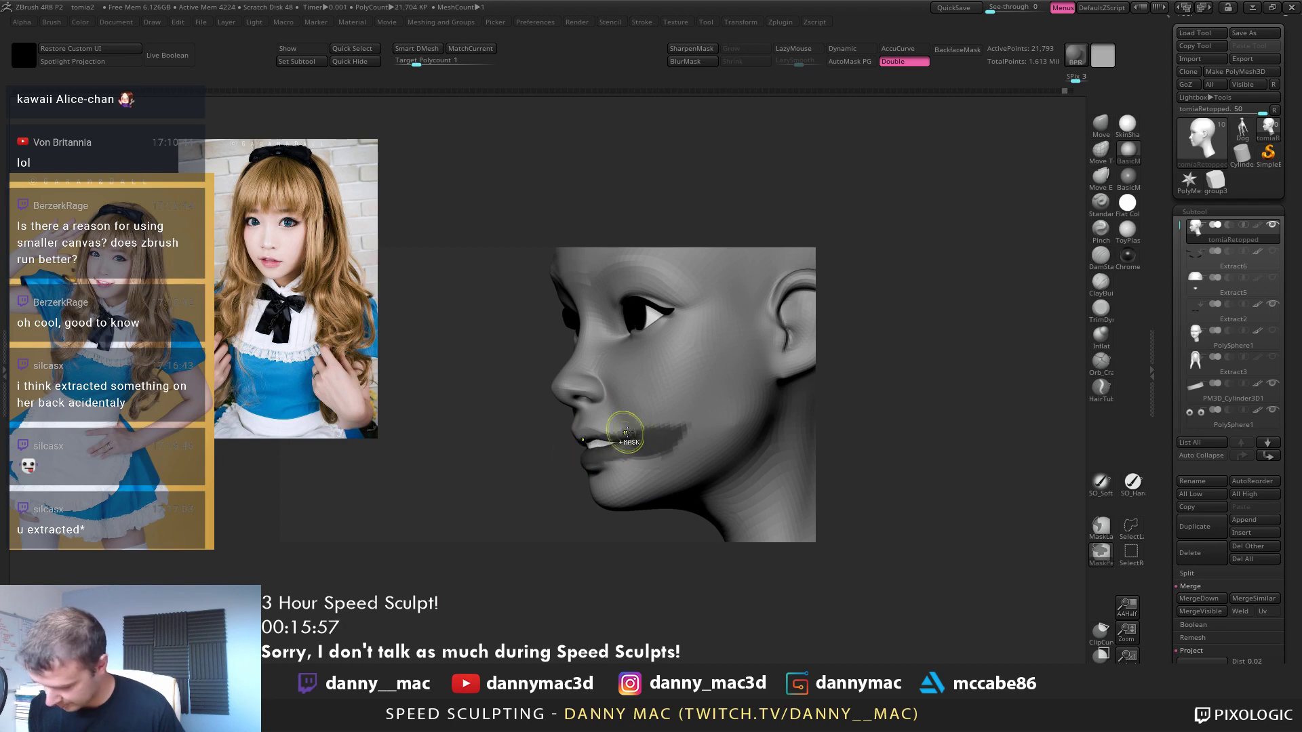
pyautogui.hotkey('ctrl', 'z')
pyautogui.click(1101, 527)
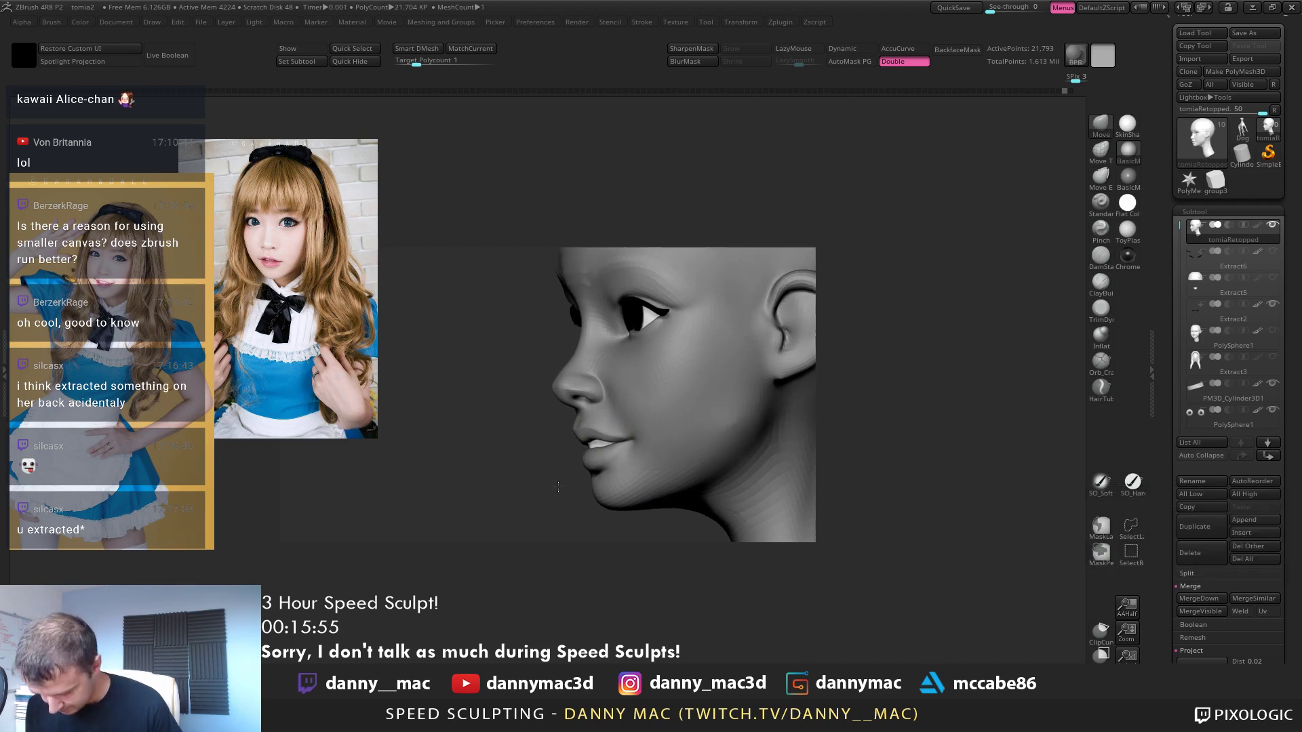
pyautogui.moveTo(543, 487)
pyautogui.keyDown('ctrl'); pyautogui.mouseDown()
pyautogui.moveTo(582, 450)
pyautogui.moveTo(655, 421)
pyautogui.moveTo(548, 432)
pyautogui.moveTo(487, 479)
pyautogui.moveTo(483, 468)
pyautogui.mouseUp(); pyautogui.keyUp('ctrl')
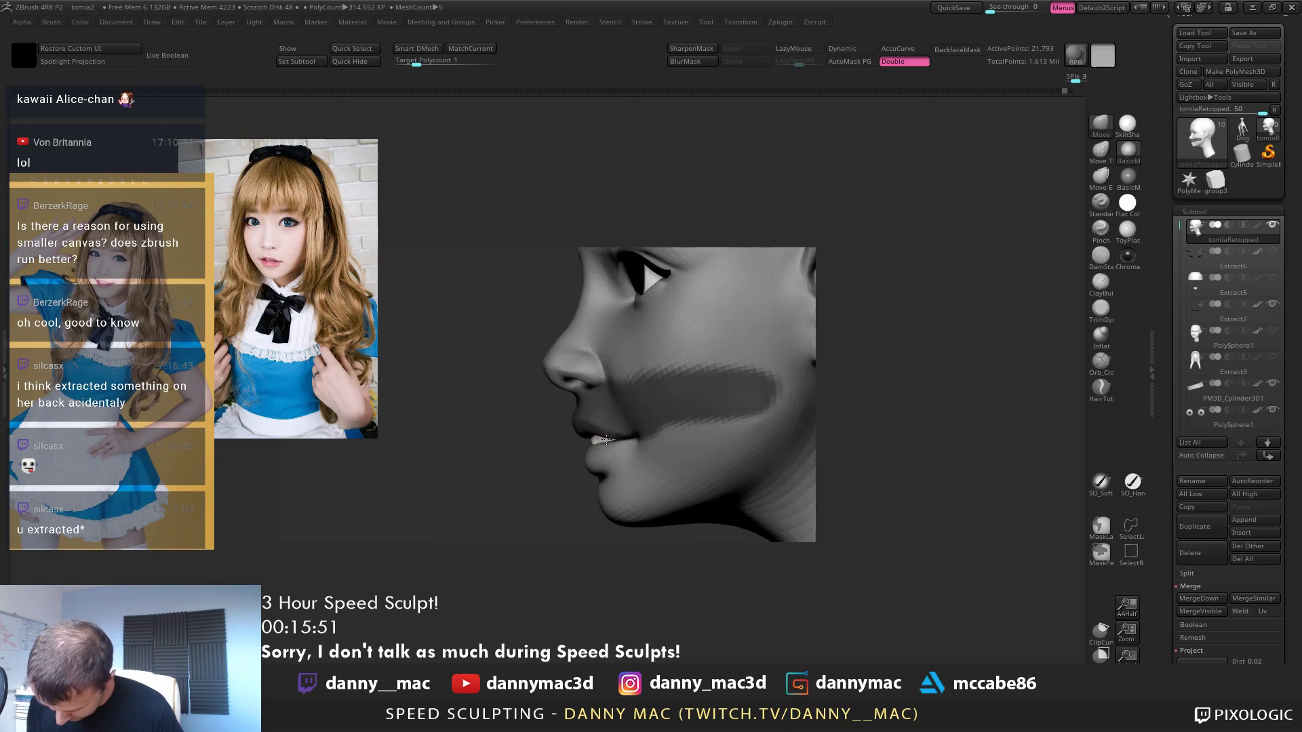
# Reshape the unmasked lower lip with the Move brush from the side
pyautogui.moveTo(606, 441); pyautogui.dragTo(605, 443)
pyautogui.moveTo(574, 517); pyautogui.dragTo(548, 514)
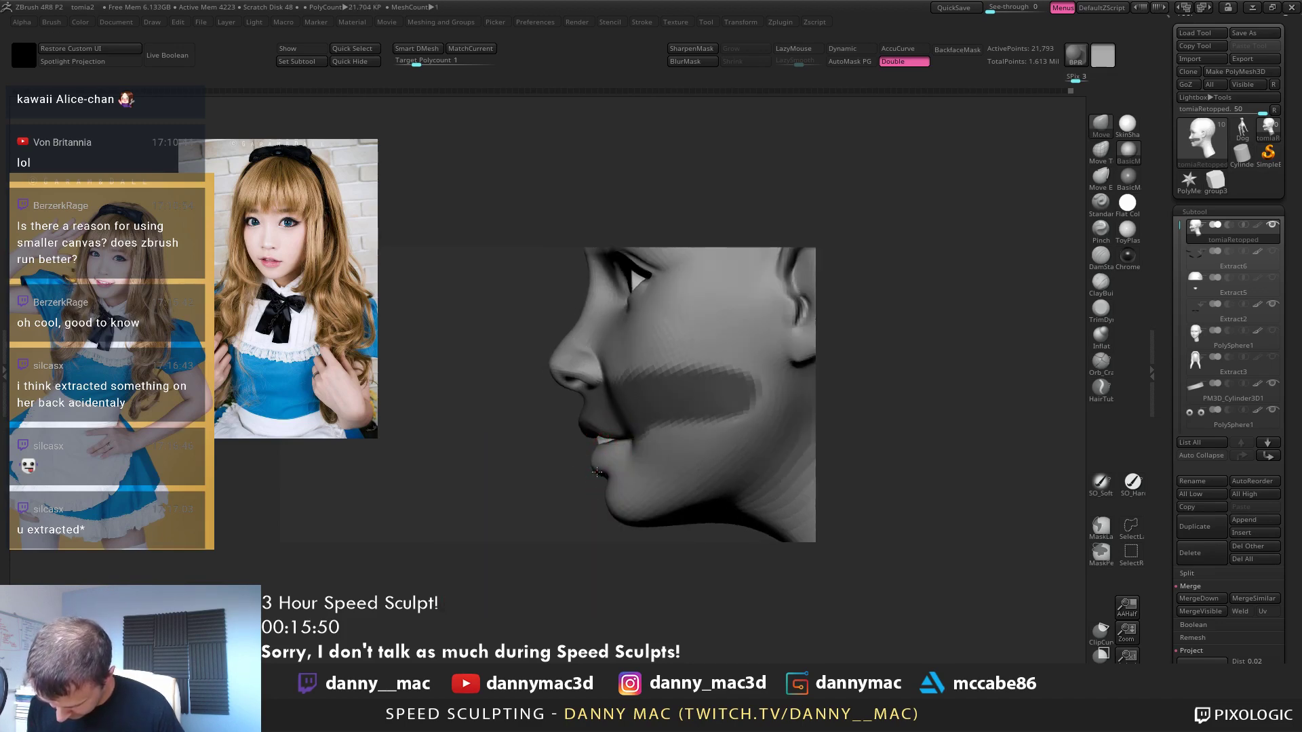
pyautogui.moveTo(596, 473); pyautogui.dragTo(631, 465)
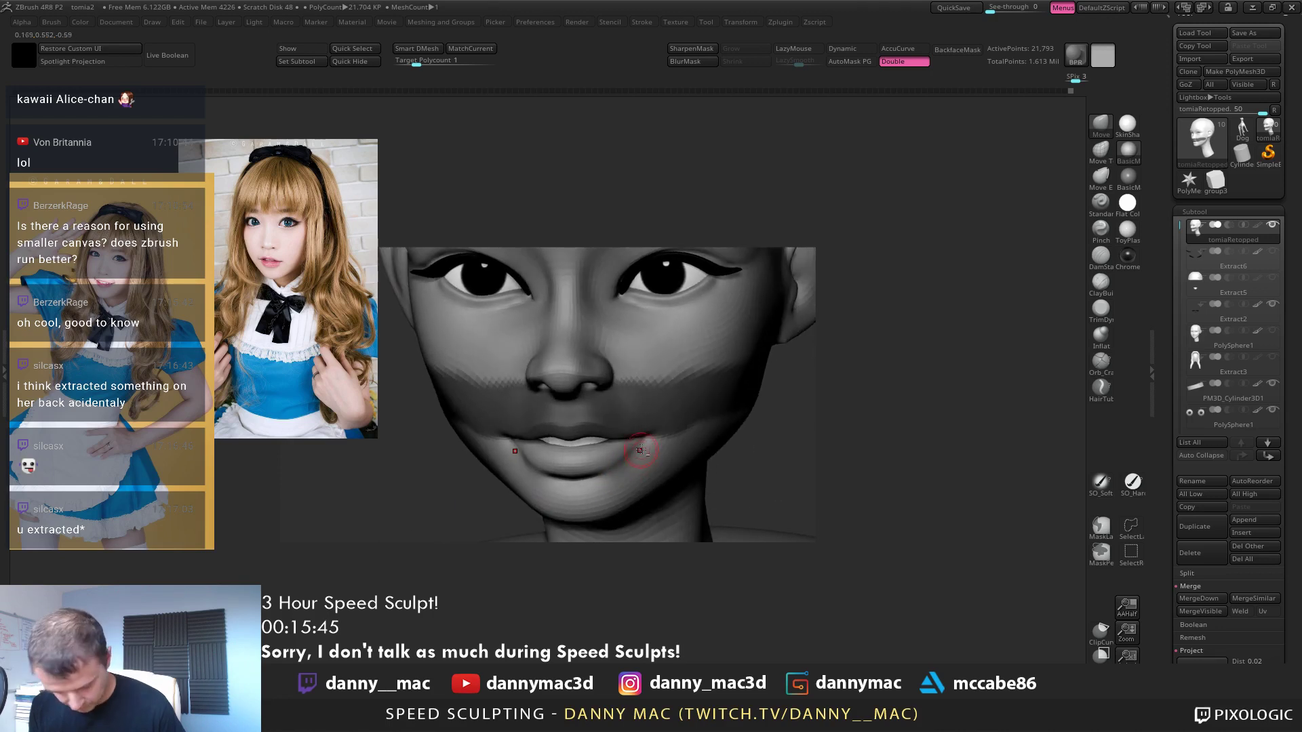
# Build up the skin beside the mouth corners with the ClayBuildup brush and clear the mask from the head
pyautogui.press('b')
pyautogui.press('c')
pyautogui.press('b')
pyautogui.moveTo(626, 457)
pyautogui.mouseDown(button='right')
pyautogui.moveTo(621, 468)
pyautogui.moveTo(636, 451)
pyautogui.mouseUp(button='right')
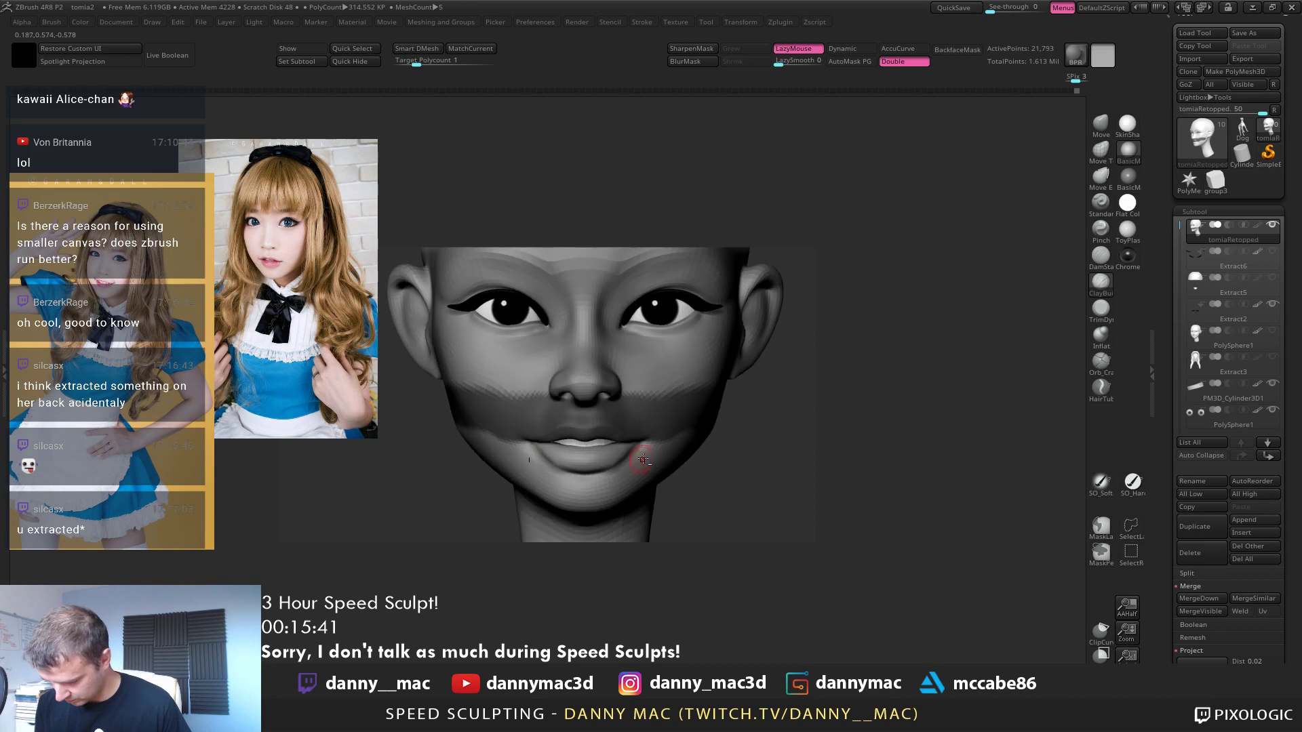
pyautogui.keyDown('ctrl'); pyautogui.moveTo(744, 446); pyautogui.dragTo(733, 468); pyautogui.keyUp('ctrl')
pyautogui.moveTo(731, 468); pyautogui.dragTo(739, 456, button='right')
pyautogui.press('l')
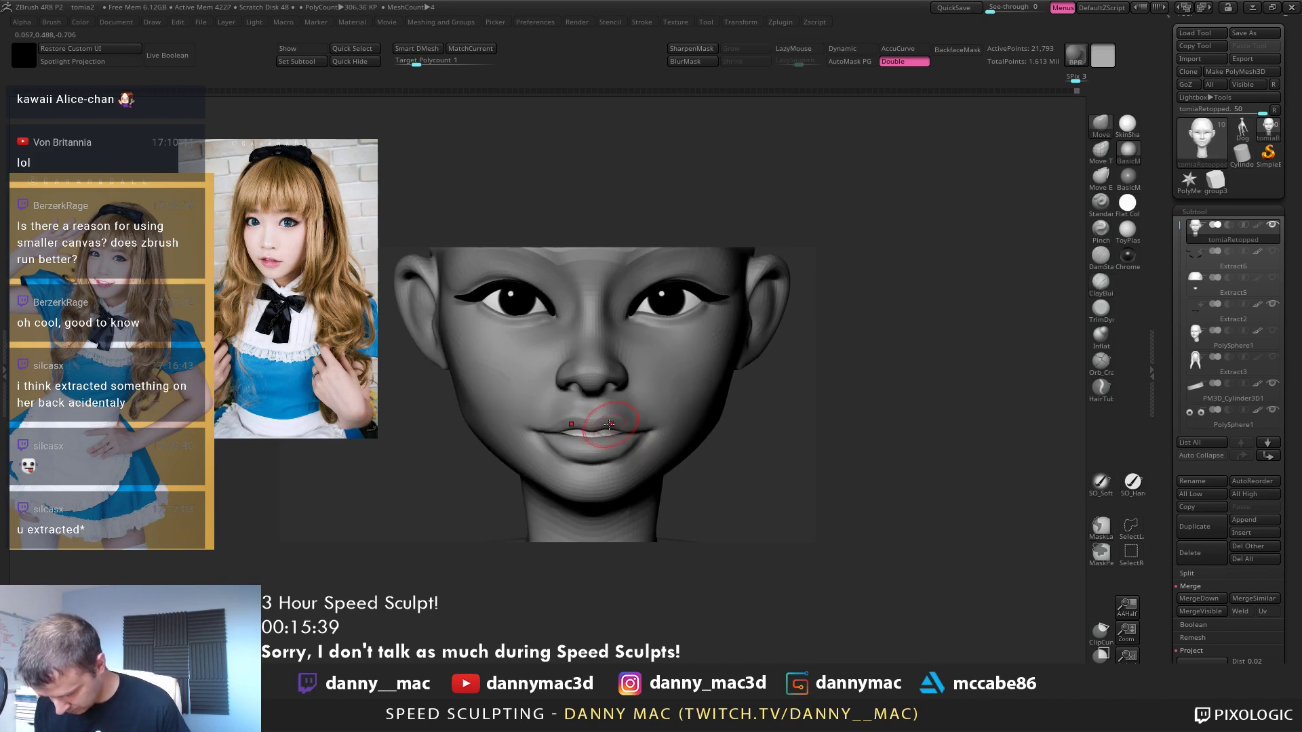
# Invert the face mask to expose the cheek band and upper lip, adjust that area, and clear the mask
pyautogui.moveTo(618, 416); pyautogui.dragTo(630, 416, button='right')
pyautogui.keyDown('ctrl'); pyautogui.moveTo(631, 415); pyautogui.dragTo(543, 461); pyautogui.keyUp('ctrl')
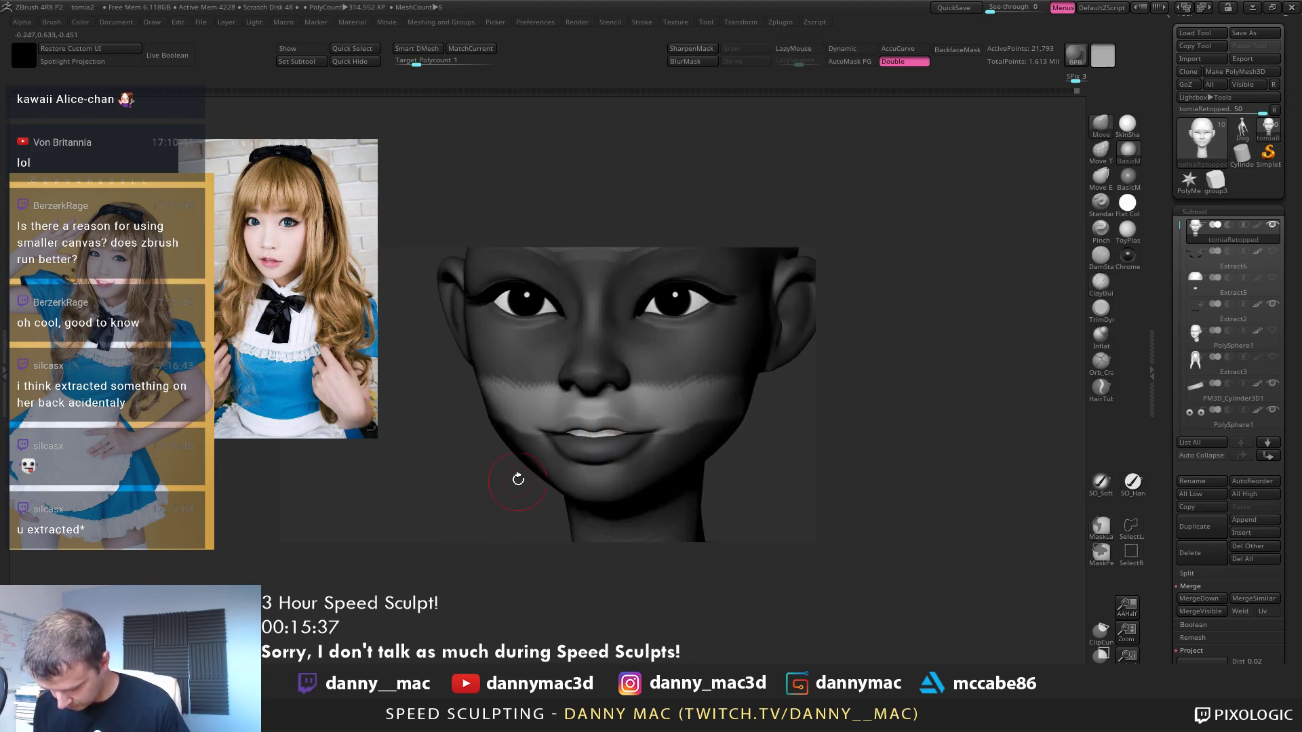
pyautogui.moveTo(517, 480)
pyautogui.mouseDown(button='right')
pyautogui.moveTo(652, 412)
pyautogui.moveTo(678, 417)
pyautogui.moveTo(677, 383)
pyautogui.moveTo(665, 416)
pyautogui.moveTo(630, 422)
pyautogui.moveTo(697, 407)
pyautogui.moveTo(668, 370)
pyautogui.mouseUp(button='right')
pyautogui.keyDown('ctrl'); pyautogui.moveTo(510, 445); pyautogui.dragTo(532, 468); pyautogui.keyUp('ctrl')
pyautogui.moveTo(533, 470)
pyautogui.keyDown('ctrl'); pyautogui.mouseDown(button='right')
pyautogui.moveTo(612, 410)
pyautogui.moveTo(593, 381)
pyautogui.moveTo(518, 358)
pyautogui.moveTo(525, 386)
pyautogui.moveTo(545, 366)
pyautogui.moveTo(537, 347)
pyautogui.moveTo(595, 371)
pyautogui.moveTo(568, 375)
pyautogui.moveTo(554, 398)
pyautogui.moveTo(581, 386)
pyautogui.moveTo(609, 400)
pyautogui.moveTo(611, 381)
pyautogui.moveTo(628, 379)
pyautogui.mouseUp(button='right'); pyautogui.keyUp('ctrl')
# Refine the shape of the lower lip and mouth corners with the Move brush, stepping between subdivision levels
pyautogui.press('l')
pyautogui.rightClick(600, 410)
pyautogui.press('d')
pyautogui.moveTo(627, 380)
pyautogui.keyDown('alt'); pyautogui.mouseDown(button='right')
pyautogui.moveTo(601, 387)
pyautogui.moveTo(629, 399)
pyautogui.moveTo(595, 430)
pyautogui.moveTo(585, 424)
pyautogui.moveTo(605, 415)
pyautogui.moveTo(574, 419)
pyautogui.mouseUp(button='right'); pyautogui.keyUp('alt')
pyautogui.hotkey('shift', 'd')
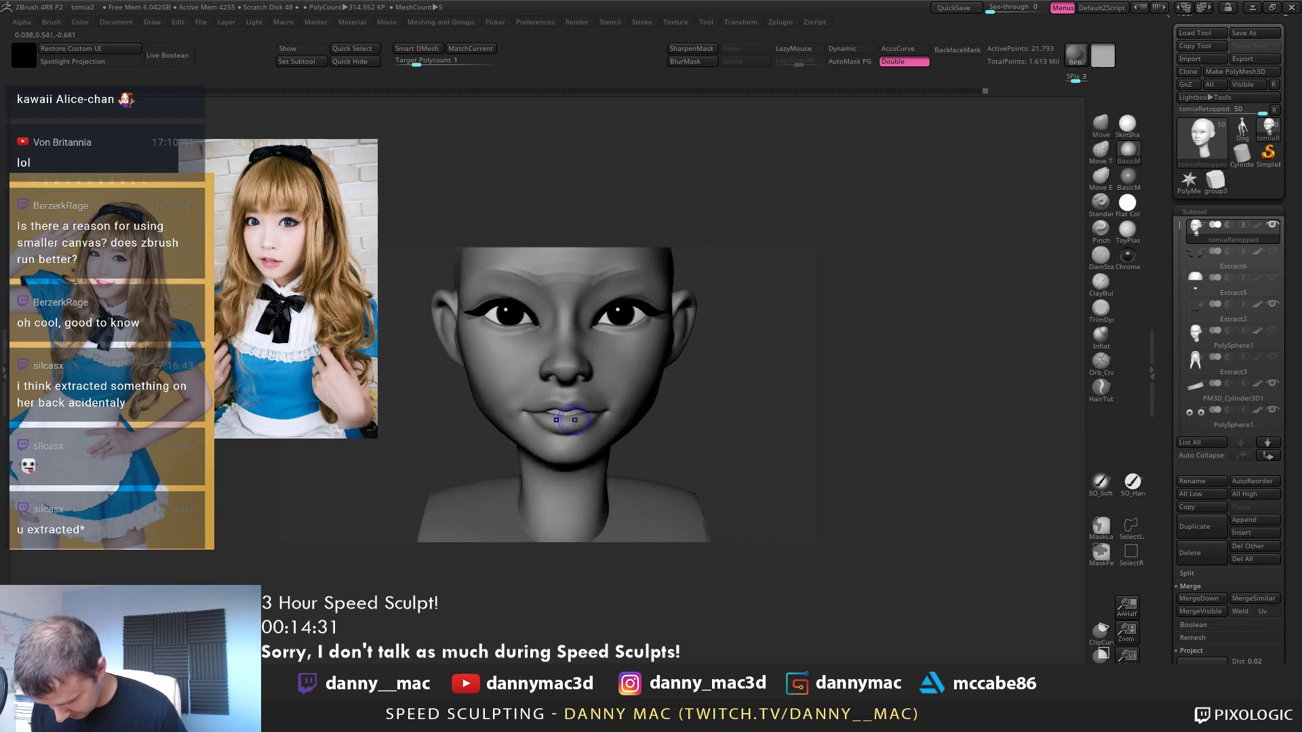
pyautogui.moveTo(583, 426); pyautogui.dragTo(579, 427)
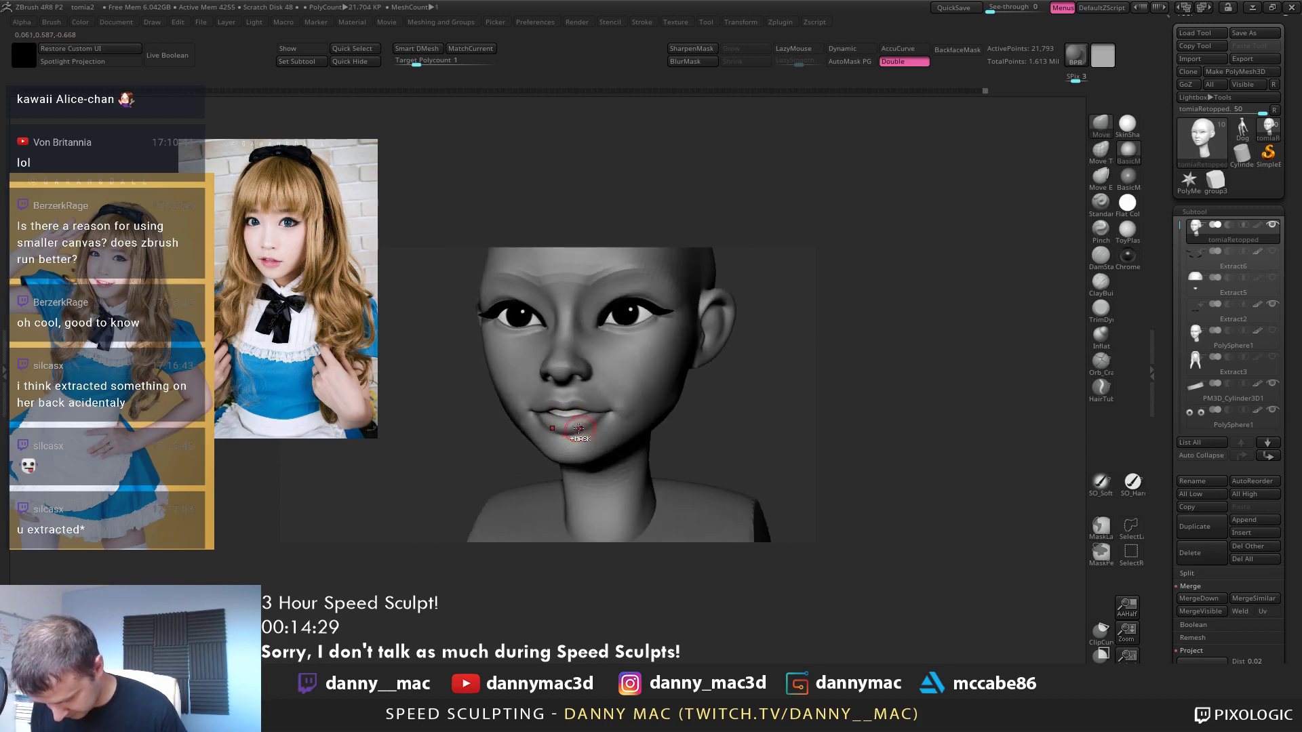
# Build up the area below the lower lip and around the mouth corners with the ClayBuildup brush
pyautogui.moveTo(585, 412)
pyautogui.mouseDown(button='right')
pyautogui.moveTo(567, 429)
pyautogui.moveTo(598, 390)
pyautogui.moveTo(574, 403)
pyautogui.moveTo(582, 422)
pyautogui.mouseUp(button='right')
pyautogui.press('space')
pyautogui.press('b')
pyautogui.press('c')
pyautogui.press('b')
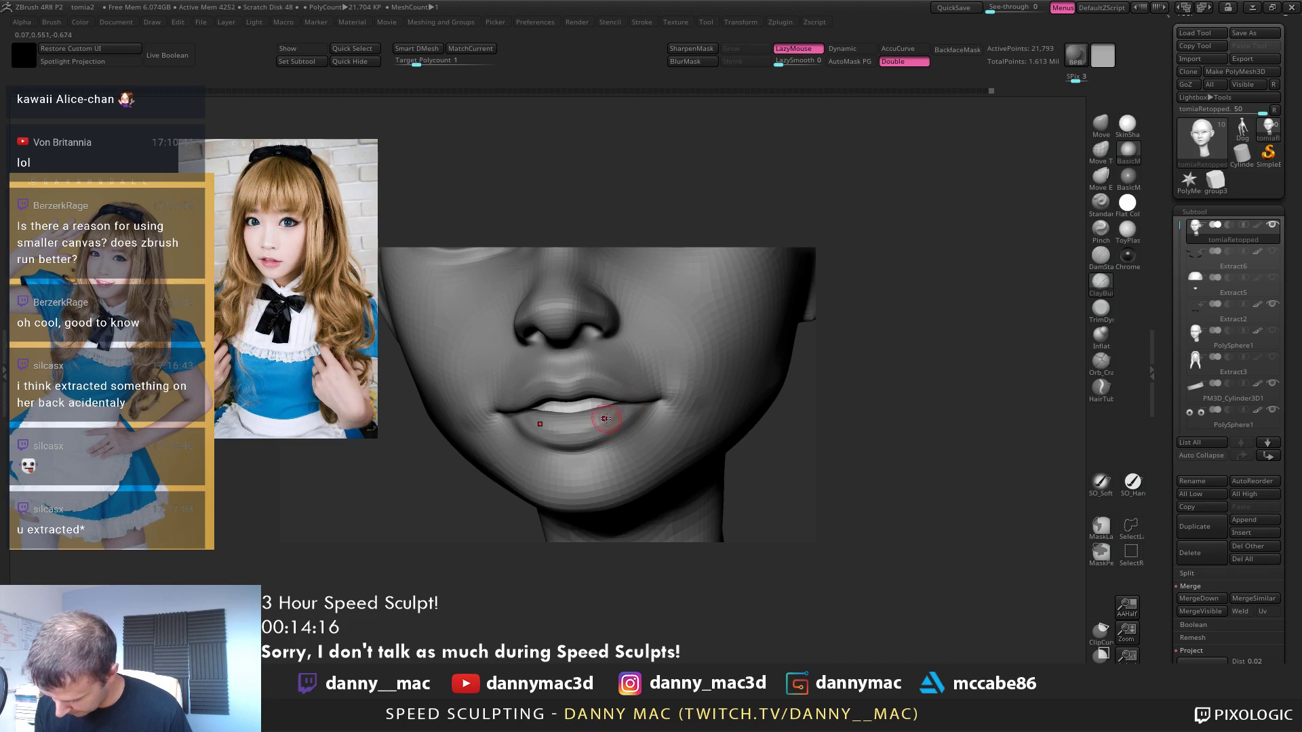
pyautogui.press('l')
pyautogui.press('l')
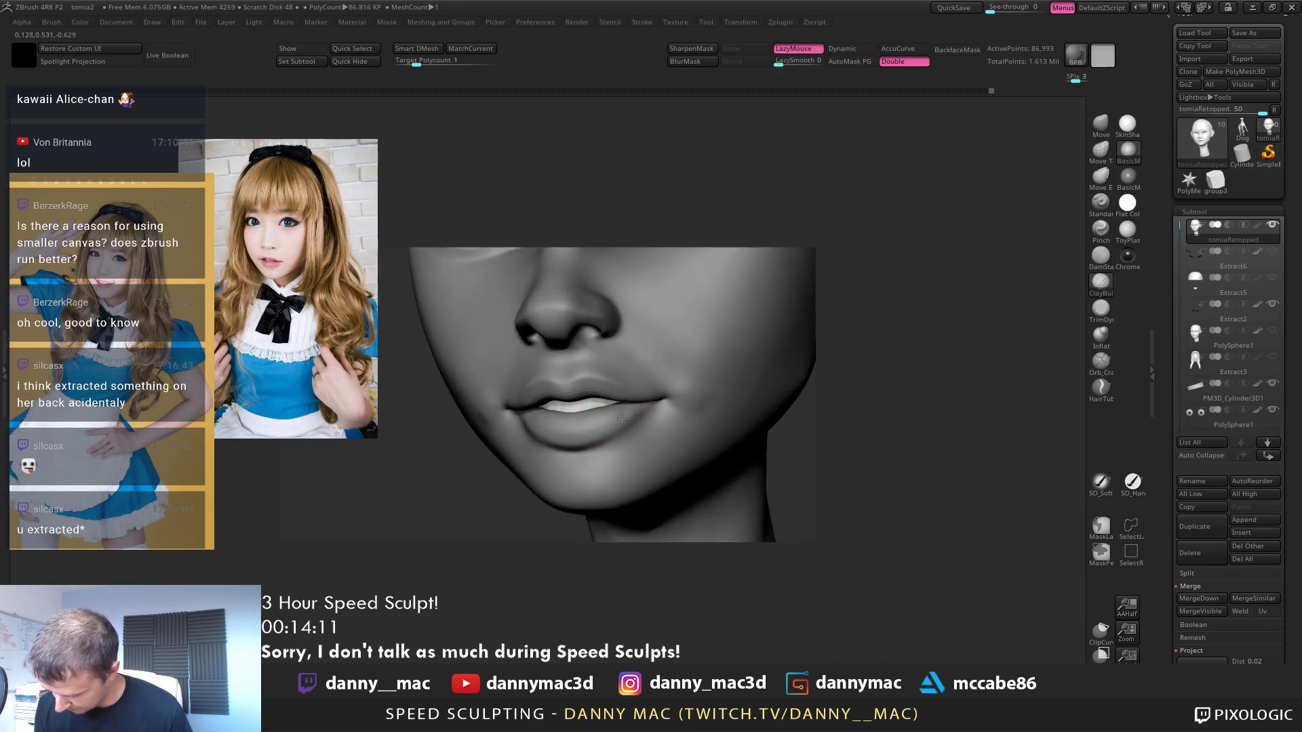
pyautogui.moveTo(633, 415); pyautogui.dragTo(626, 430)
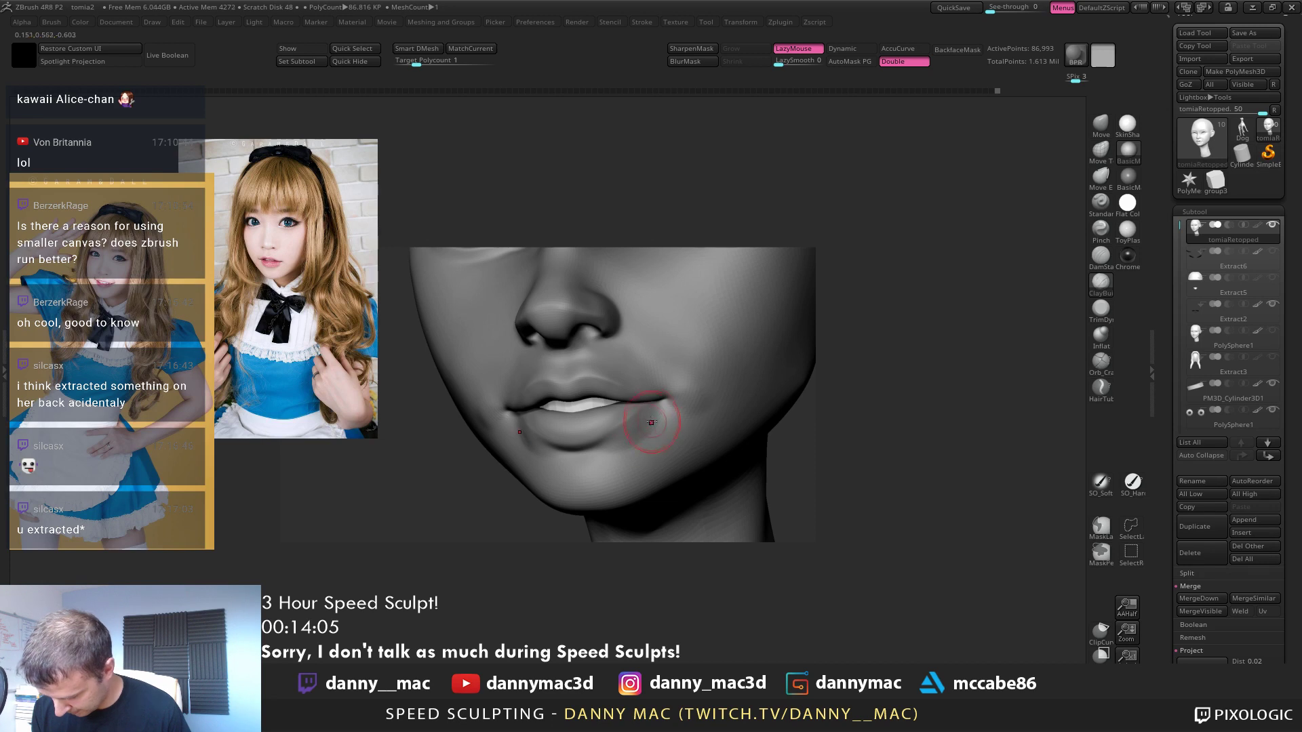
# Sculpt the cheek beside the nose and mouth with the ClayBuildup brush from a three-quarter view
pyautogui.press('l')
pyautogui.moveTo(706, 389); pyautogui.dragTo(736, 354, button='right')
pyautogui.moveTo(594, 344); pyautogui.dragTo(567, 337, button='right')
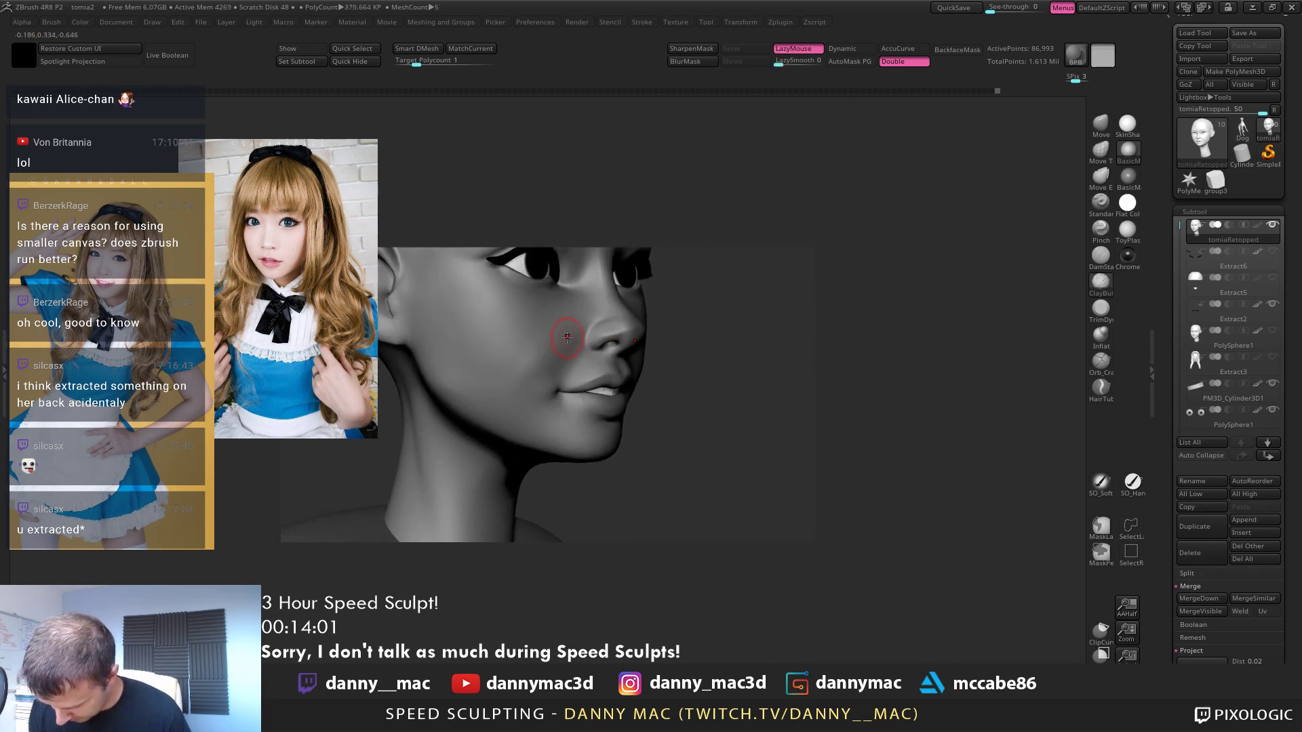
pyautogui.press('space')
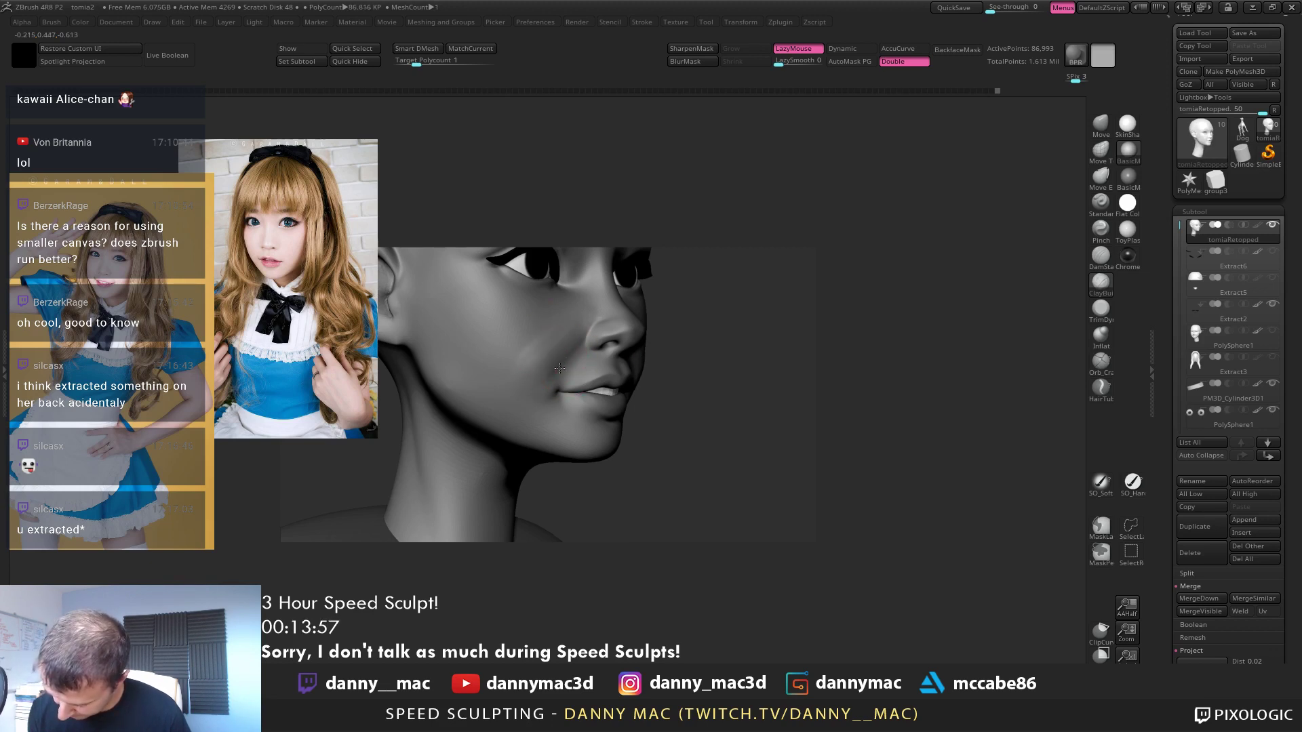
pyautogui.moveTo(578, 367)
pyautogui.mouseDown(button='right')
pyautogui.moveTo(567, 359)
pyautogui.moveTo(558, 381)
pyautogui.moveTo(584, 414)
pyautogui.moveTo(681, 413)
pyautogui.moveTo(653, 401)
pyautogui.moveTo(634, 428)
pyautogui.moveTo(654, 358)
pyautogui.mouseUp(button='right')
# Refine the cheeks and jawline in front view and save the project
pyautogui.press('l')
pyautogui.press('l')
pyautogui.press('l')
pyautogui.press('l')
pyautogui.press('l')
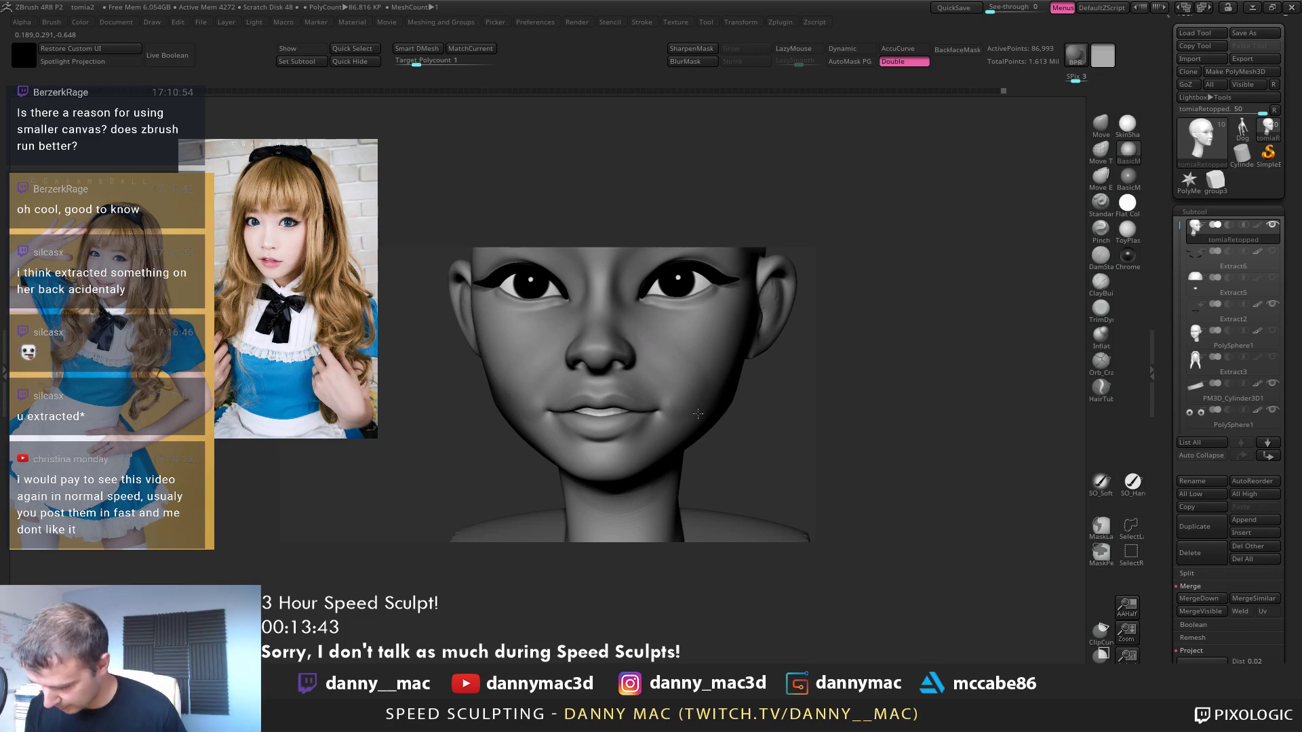
pyautogui.keyDown('ctrl'); pyautogui.moveTo(697, 413); pyautogui.dragTo(675, 447, button='right'); pyautogui.keyUp('ctrl')
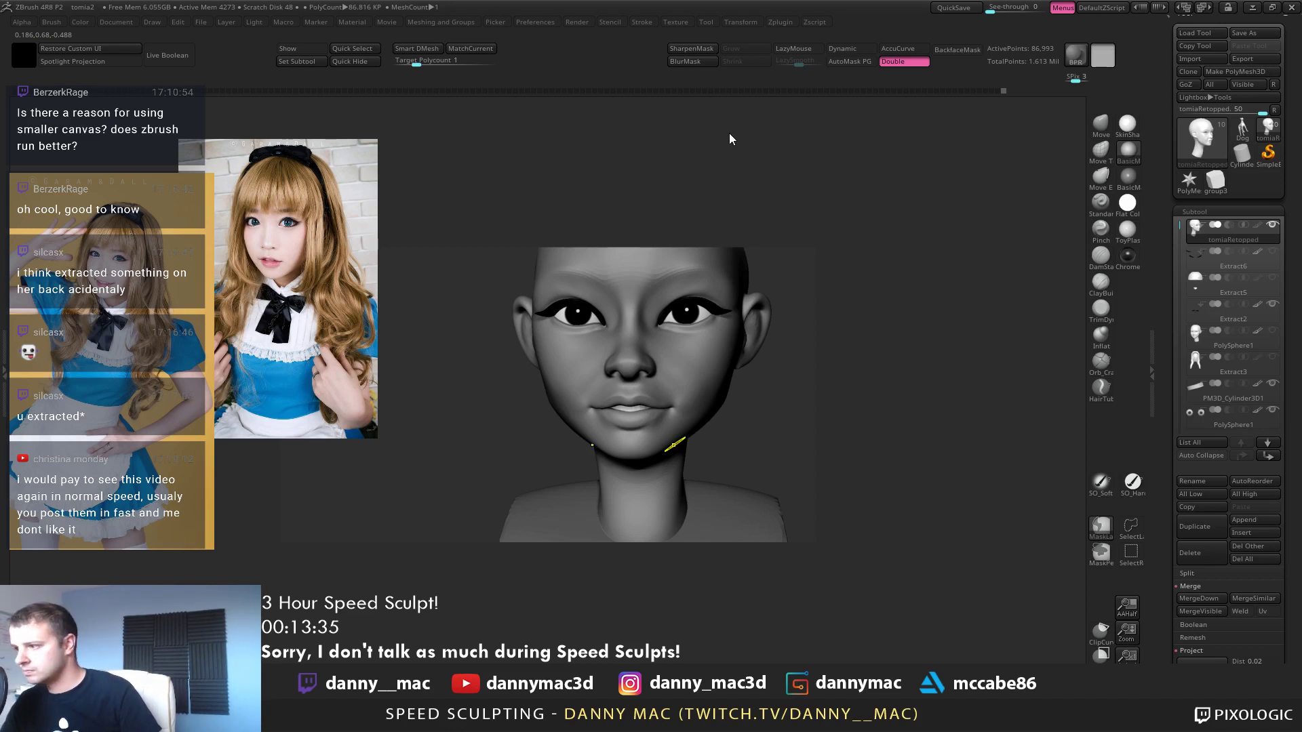
pyautogui.hotkey('ctrl', 's')
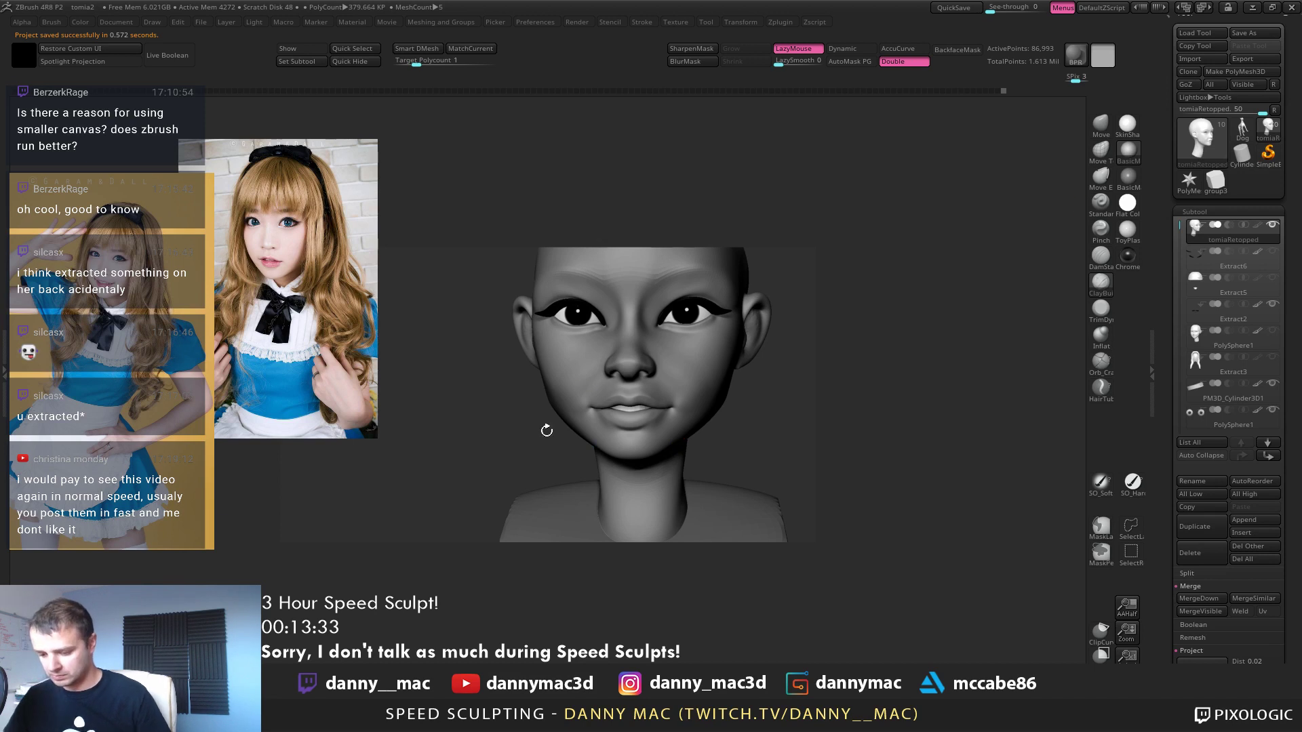
pyautogui.moveTo(798, 380); pyautogui.dragTo(780, 413)
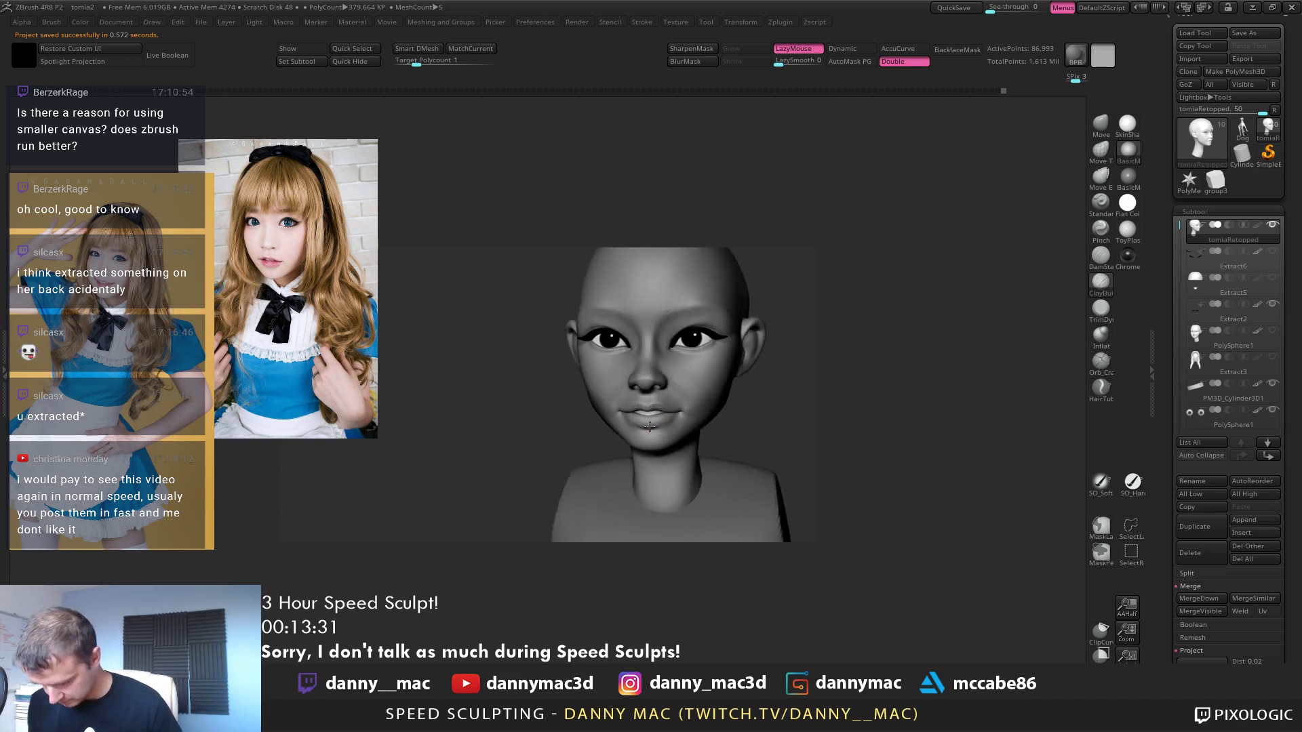
# Reshape the mouth, cheeks and jaw from below with the Move brush at a lower subdivision level
pyautogui.moveTo(650, 426); pyautogui.dragTo(677, 363, button='right')
pyautogui.press('b')
pyautogui.press('m')
pyautogui.press('v')
pyautogui.press('space')
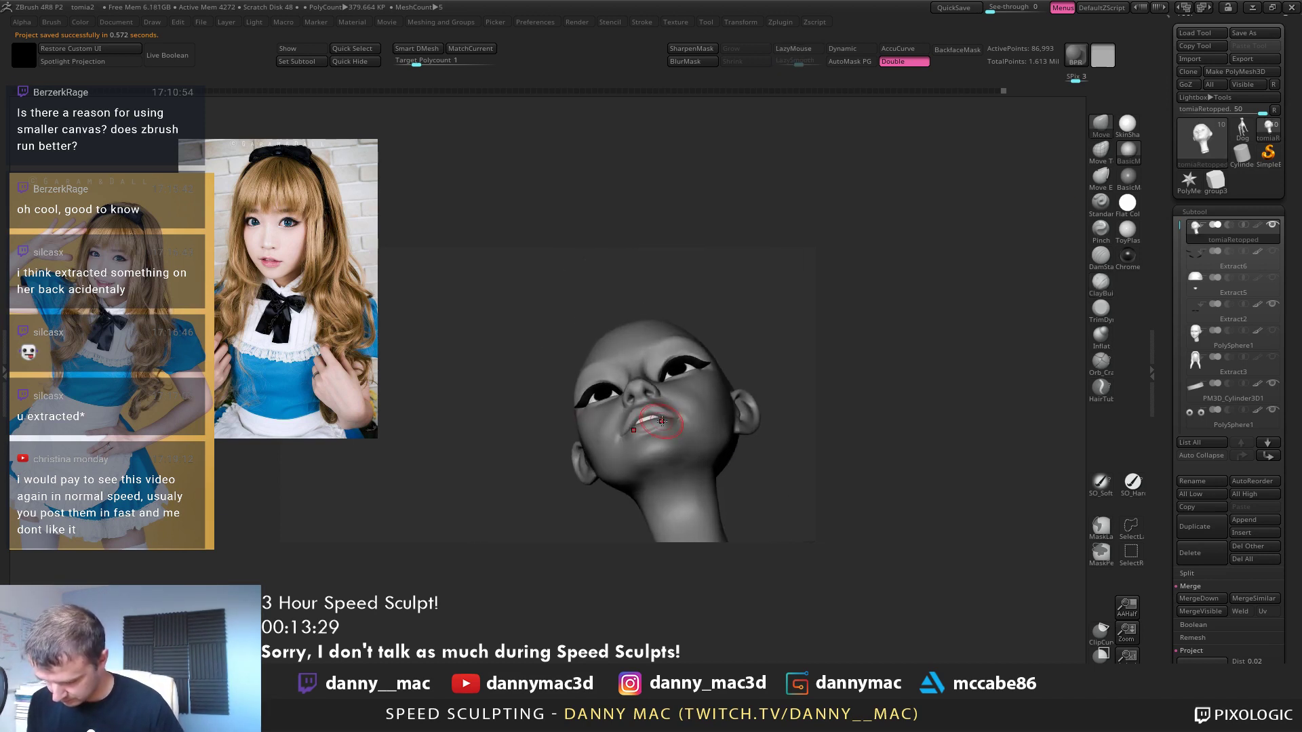
pyautogui.hotkey('shift', 'd')
pyautogui.hotkey('shift', 'd')
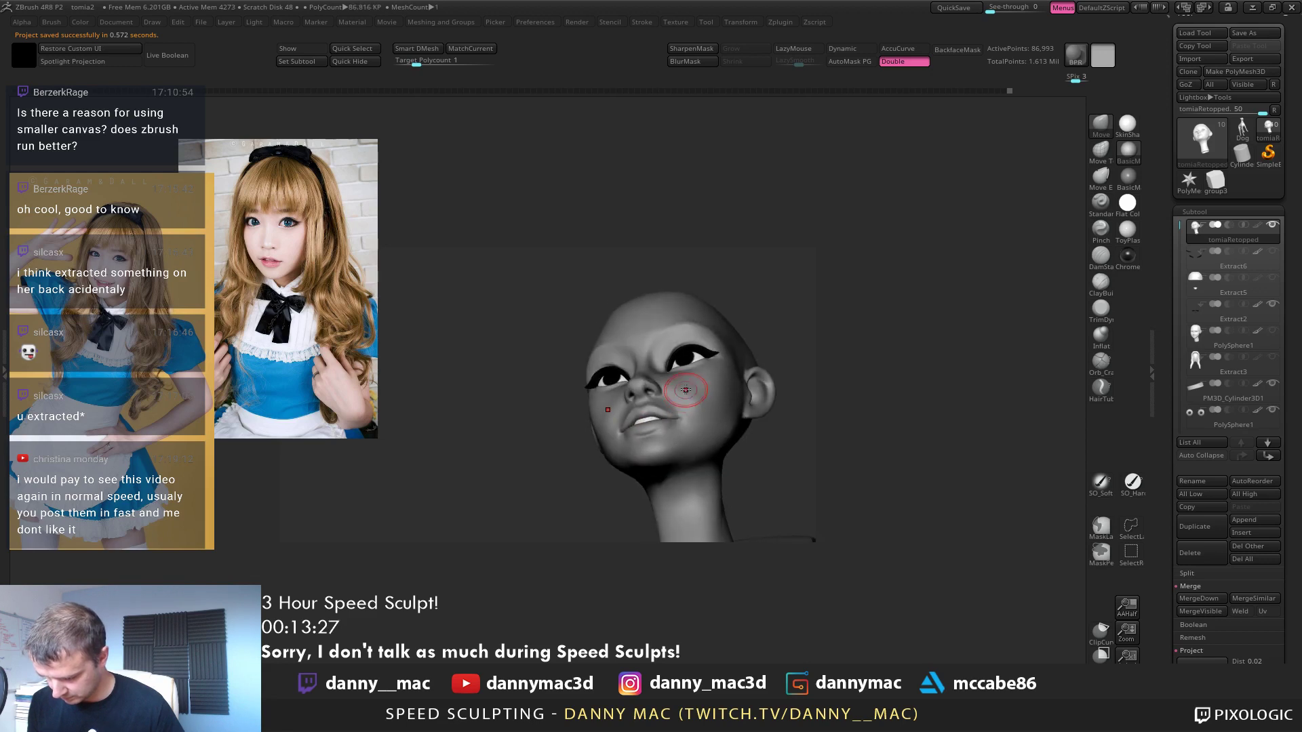
pyautogui.moveTo(700, 404); pyautogui.dragTo(741, 450, button='right')
pyautogui.press('d')
pyautogui.moveTo(740, 450)
pyautogui.keyDown('alt'); pyautogui.mouseDown(button='right')
pyautogui.moveTo(683, 464)
pyautogui.moveTo(697, 441)
pyautogui.moveTo(679, 410)
pyautogui.moveTo(712, 400)
pyautogui.moveTo(725, 339)
pyautogui.moveTo(650, 380)
pyautogui.moveTo(685, 402)
pyautogui.moveTo(672, 375)
pyautogui.moveTo(676, 391)
pyautogui.moveTo(685, 383)
pyautogui.mouseUp(button='right'); pyautogui.keyUp('alt')
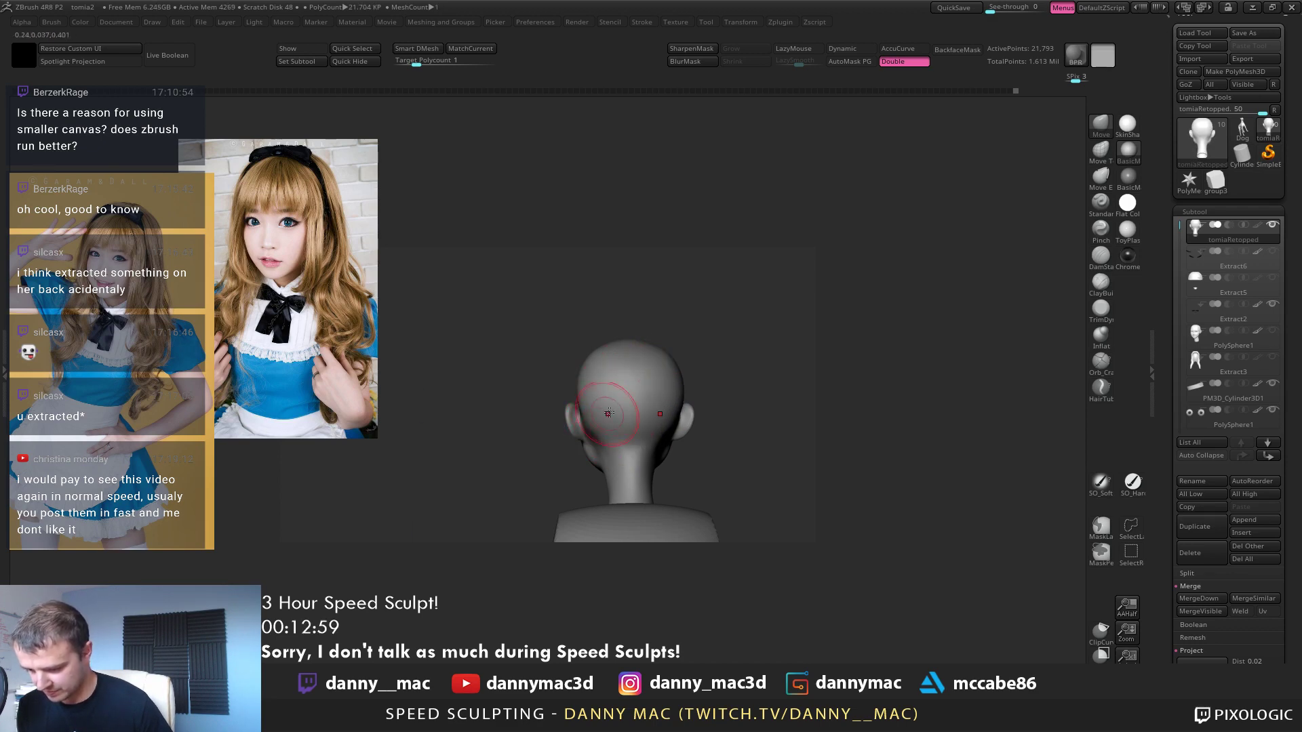
# Adjust the silhouette of the skull with the Move brush from the back, side and front
pyautogui.moveTo(593, 367); pyautogui.dragTo(616, 356, button='right')
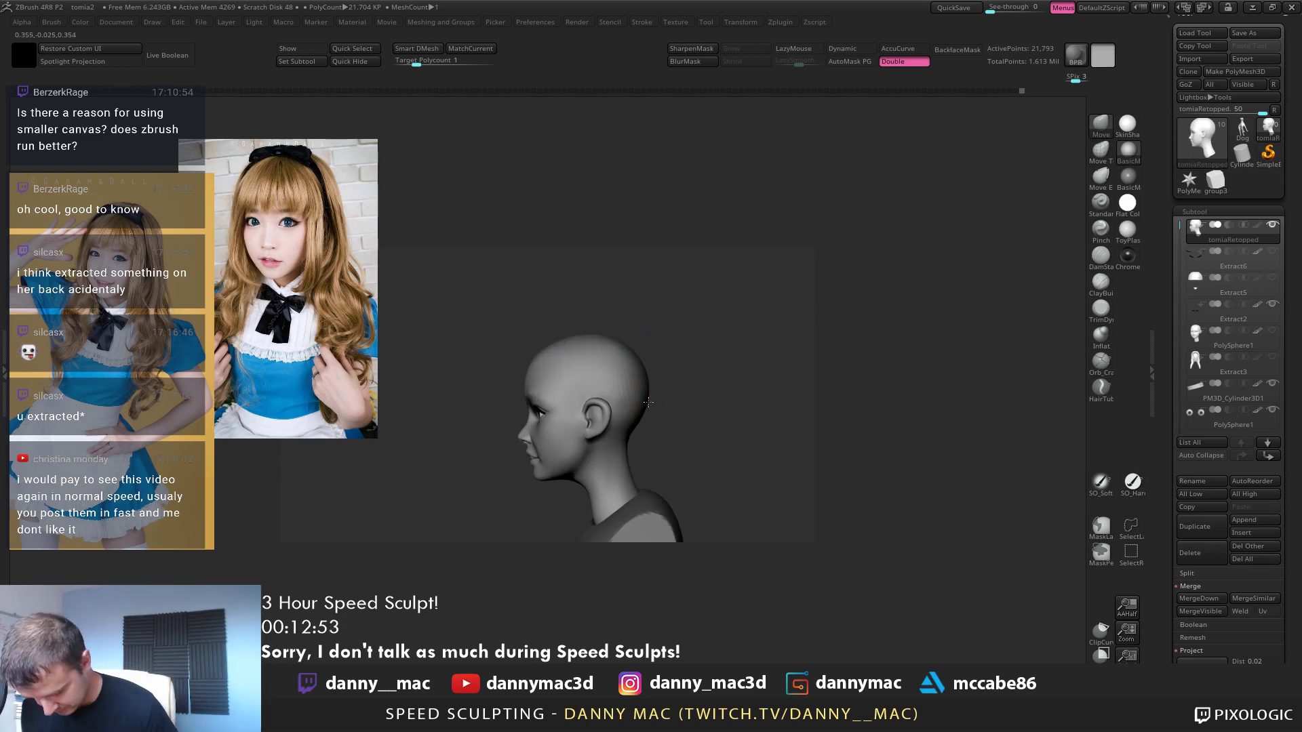
pyautogui.moveTo(649, 402)
pyautogui.mouseDown(button='right')
pyautogui.moveTo(683, 389)
pyautogui.moveTo(679, 344)
pyautogui.moveTo(647, 368)
pyautogui.moveTo(666, 331)
pyautogui.moveTo(630, 369)
pyautogui.moveTo(507, 371)
pyautogui.moveTo(636, 394)
pyautogui.moveTo(573, 367)
pyautogui.mouseUp(button='right')
pyautogui.press('space')
pyautogui.press('space')
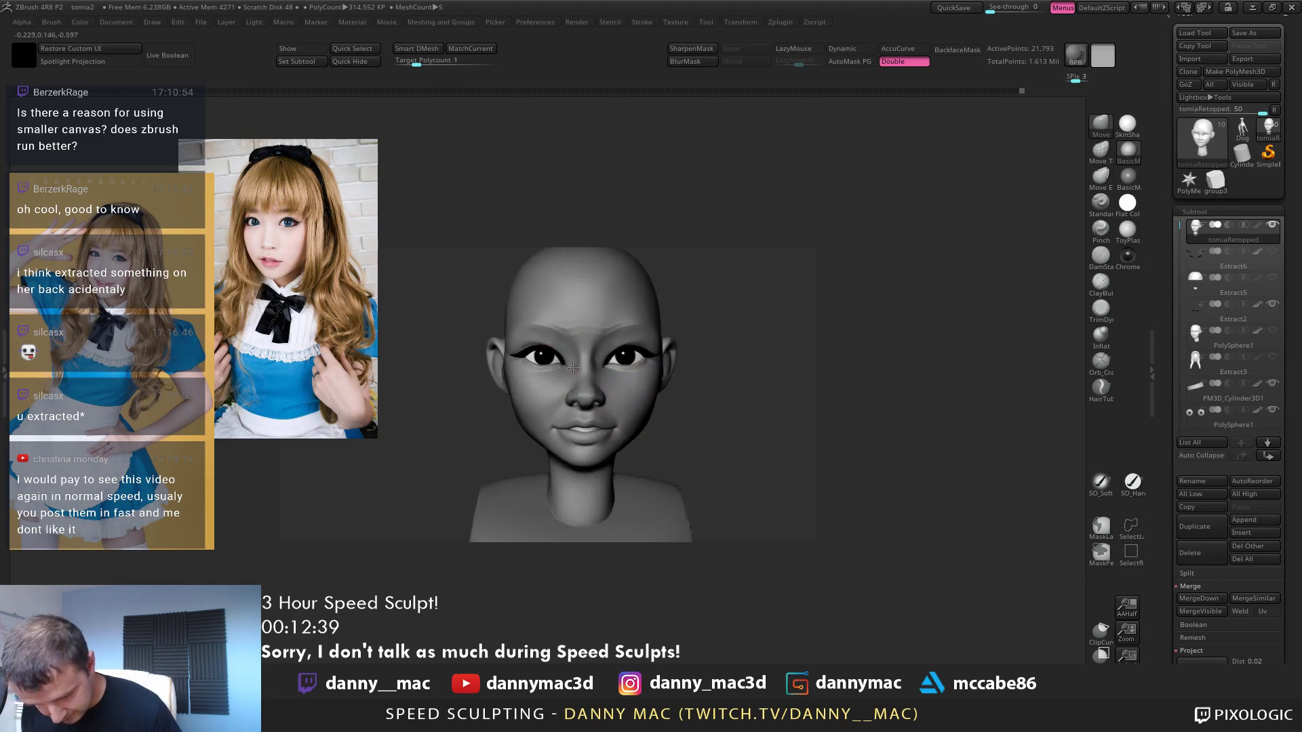
# Adjust the upper lashes subtool, switch back to the head, and refine the nose and mouth profile with the Move brush
pyautogui.keyDown('alt'); pyautogui.click(621, 345); pyautogui.keyUp('alt')
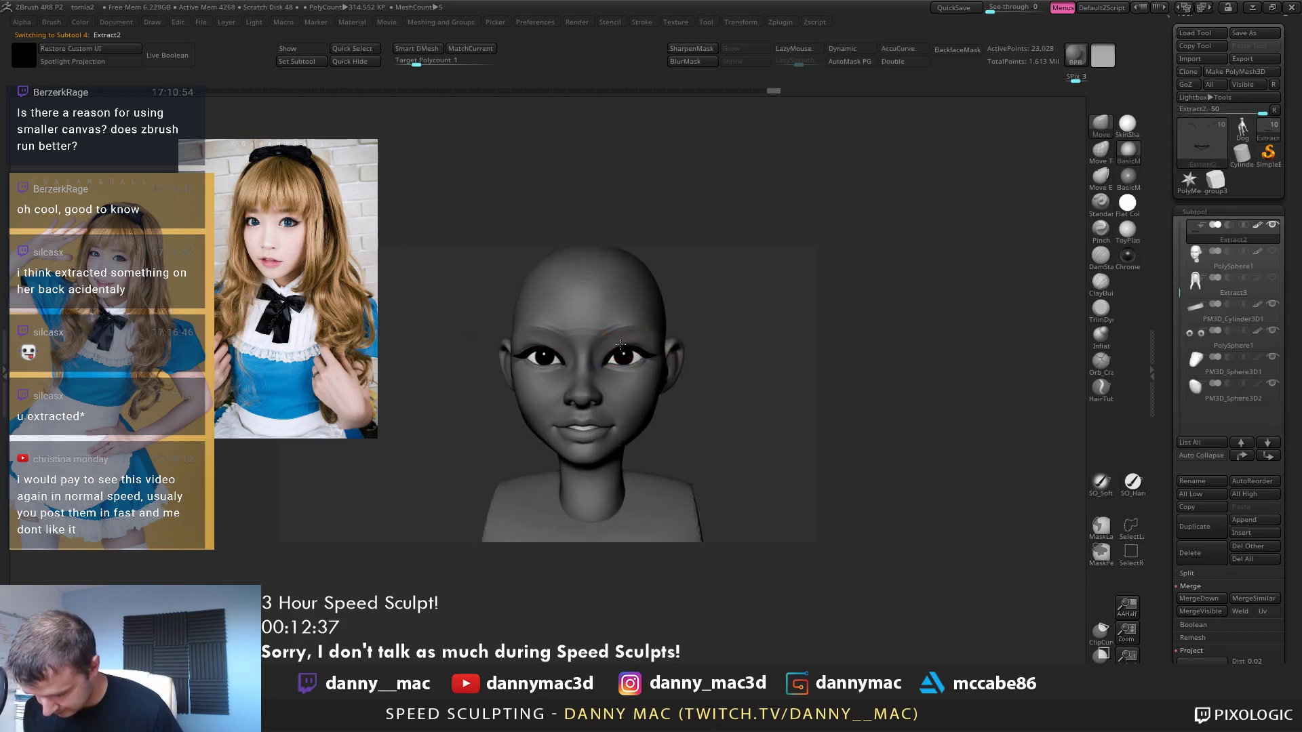
pyautogui.moveTo(644, 350); pyautogui.dragTo(709, 408, button='right')
pyautogui.keyDown('alt'); pyautogui.click(603, 410); pyautogui.keyUp('alt')
pyautogui.press('space')
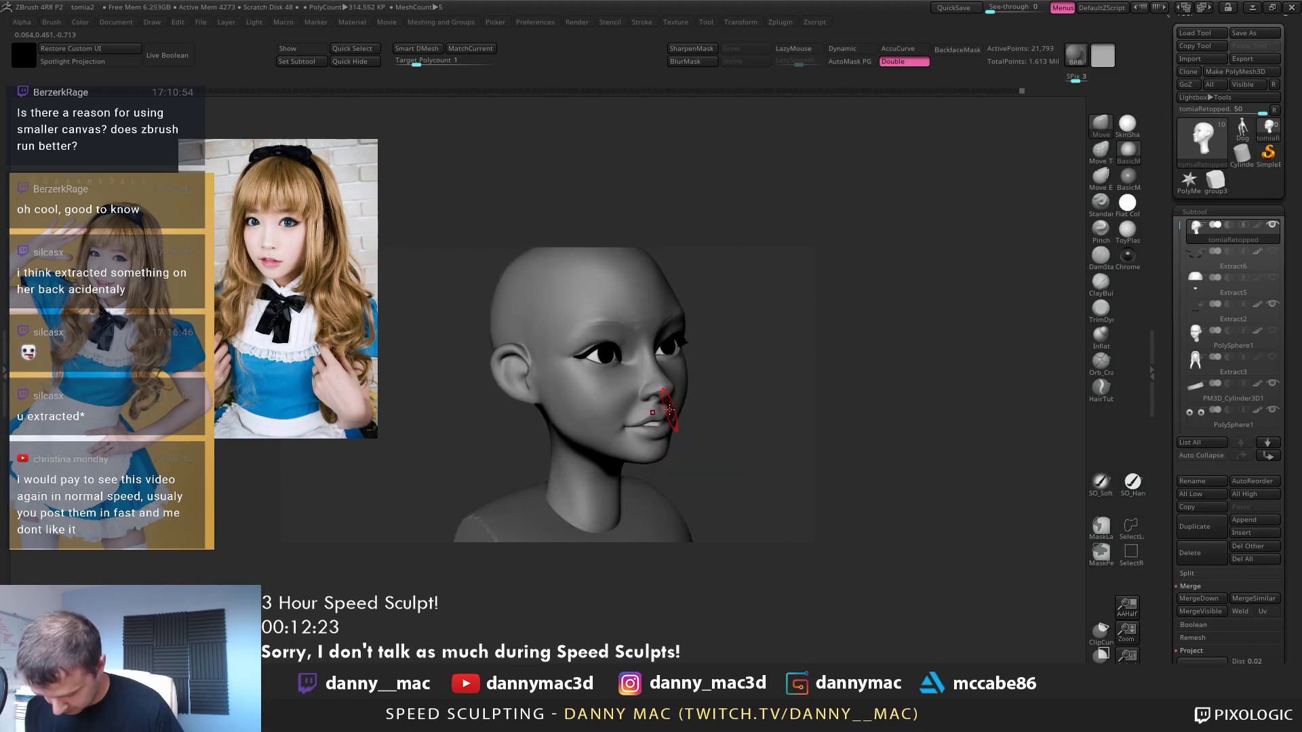
pyautogui.press('3')
pyautogui.moveTo(611, 408)
pyautogui.mouseDown(button='right')
pyautogui.moveTo(616, 373)
pyautogui.moveTo(597, 356)
pyautogui.moveTo(702, 377)
pyautogui.moveTo(718, 363)
pyautogui.moveTo(708, 369)
pyautogui.mouseUp(button='right')
pyautogui.press('l')
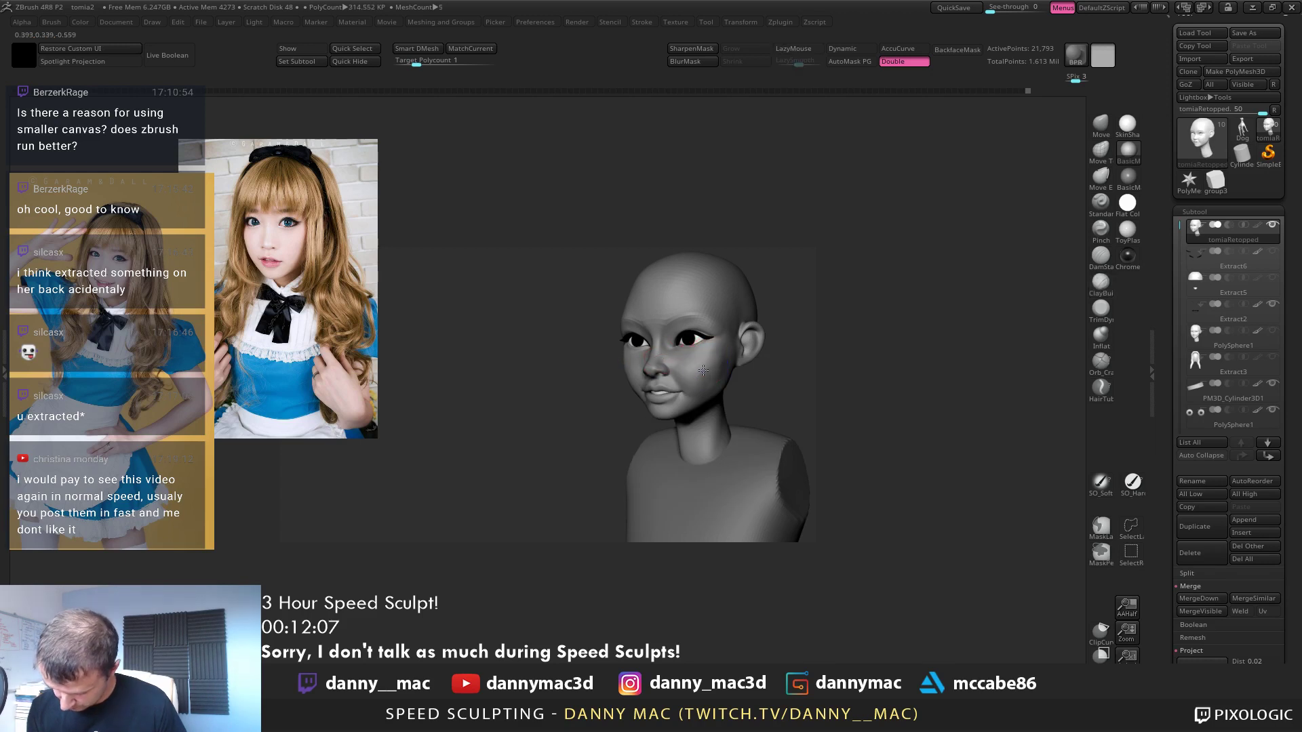
# Refine the crease between the nose and cheek with the DamStandard brush
pyautogui.moveTo(700, 385)
pyautogui.mouseDown(button='right')
pyautogui.moveTo(712, 369)
pyautogui.moveTo(679, 362)
pyautogui.moveTo(632, 377)
pyautogui.moveTo(735, 339)
pyautogui.moveTo(710, 333)
pyautogui.moveTo(682, 363)
pyautogui.moveTo(747, 366)
pyautogui.moveTo(575, 386)
pyautogui.moveTo(604, 424)
pyautogui.moveTo(539, 405)
pyautogui.moveTo(546, 390)
pyautogui.mouseUp(button='right')
pyautogui.rightClick(683, 367)
pyautogui.press('l')
pyautogui.press('l')
pyautogui.press('b')
pyautogui.press('i')
pyautogui.press('n')
pyautogui.press('l')
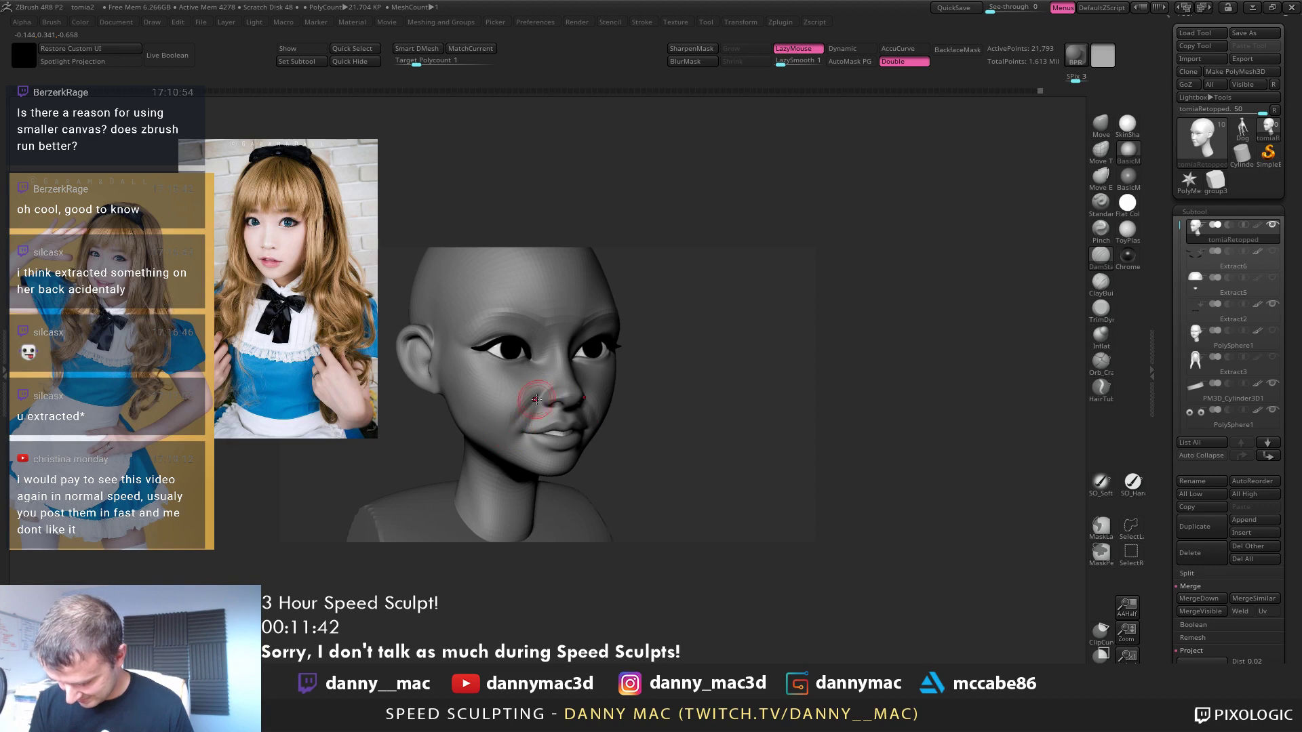
# Fill out the cheek beside the nose and upper lip with the ClayBuildup brush and smooth the transition
pyautogui.moveTo(548, 398)
pyautogui.mouseDown(button='right')
pyautogui.moveTo(530, 400)
pyautogui.moveTo(539, 423)
pyautogui.mouseUp(button='right')
pyautogui.press('b')
pyautogui.press('c')
pyautogui.press('b')
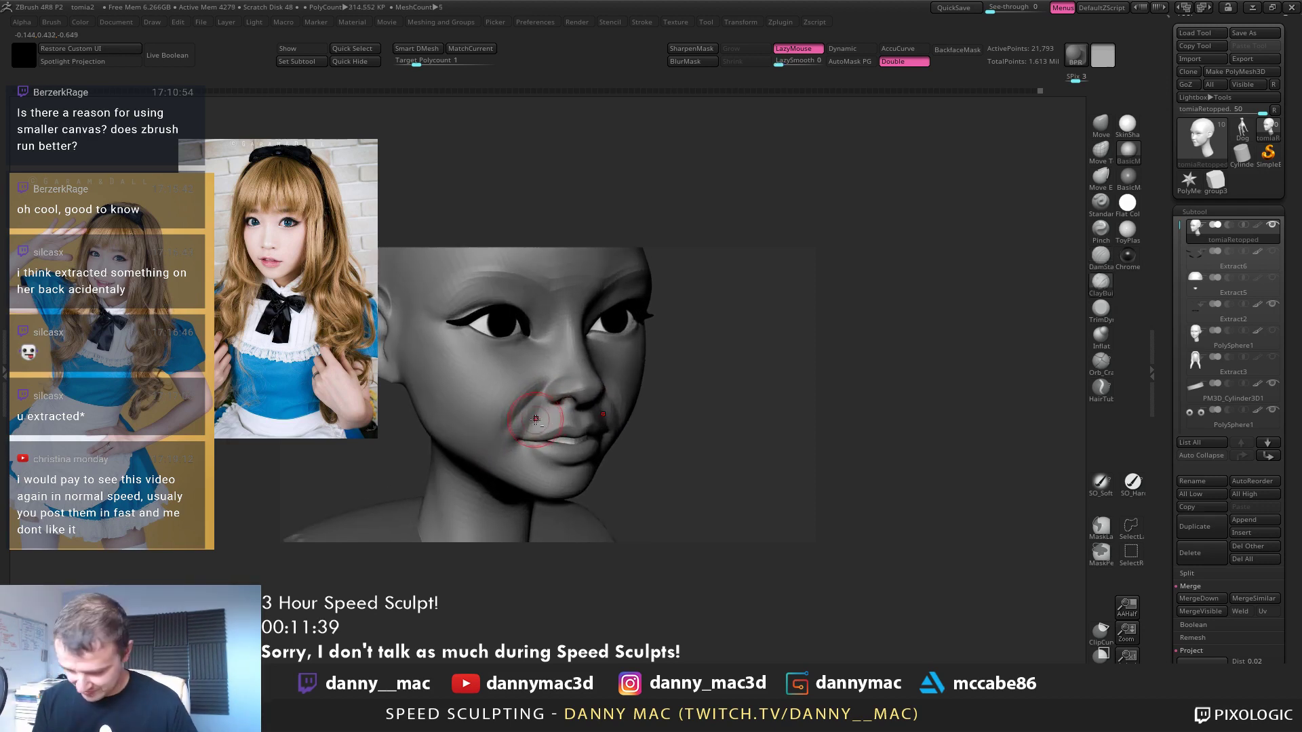
pyautogui.moveTo(529, 416); pyautogui.dragTo(518, 428)
pyautogui.moveTo(525, 417)
pyautogui.mouseDown(button='right')
pyautogui.moveTo(533, 408)
pyautogui.moveTo(489, 417)
pyautogui.mouseUp(button='right')
pyautogui.keyDown('shift'); pyautogui.moveTo(609, 401); pyautogui.dragTo(616, 413); pyautogui.keyUp('shift')
# Adjust the width of the jaw and cheeks with the Move brush from the front
pyautogui.moveTo(623, 415)
pyautogui.mouseDown(button='right')
pyautogui.moveTo(632, 405)
pyautogui.moveTo(590, 380)
pyautogui.moveTo(575, 387)
pyautogui.moveTo(627, 399)
pyautogui.moveTo(580, 385)
pyautogui.moveTo(539, 440)
pyautogui.moveTo(611, 437)
pyautogui.moveTo(598, 440)
pyautogui.mouseUp(button='right')
pyautogui.press('space')
pyautogui.moveTo(597, 444); pyautogui.dragTo(590, 449)
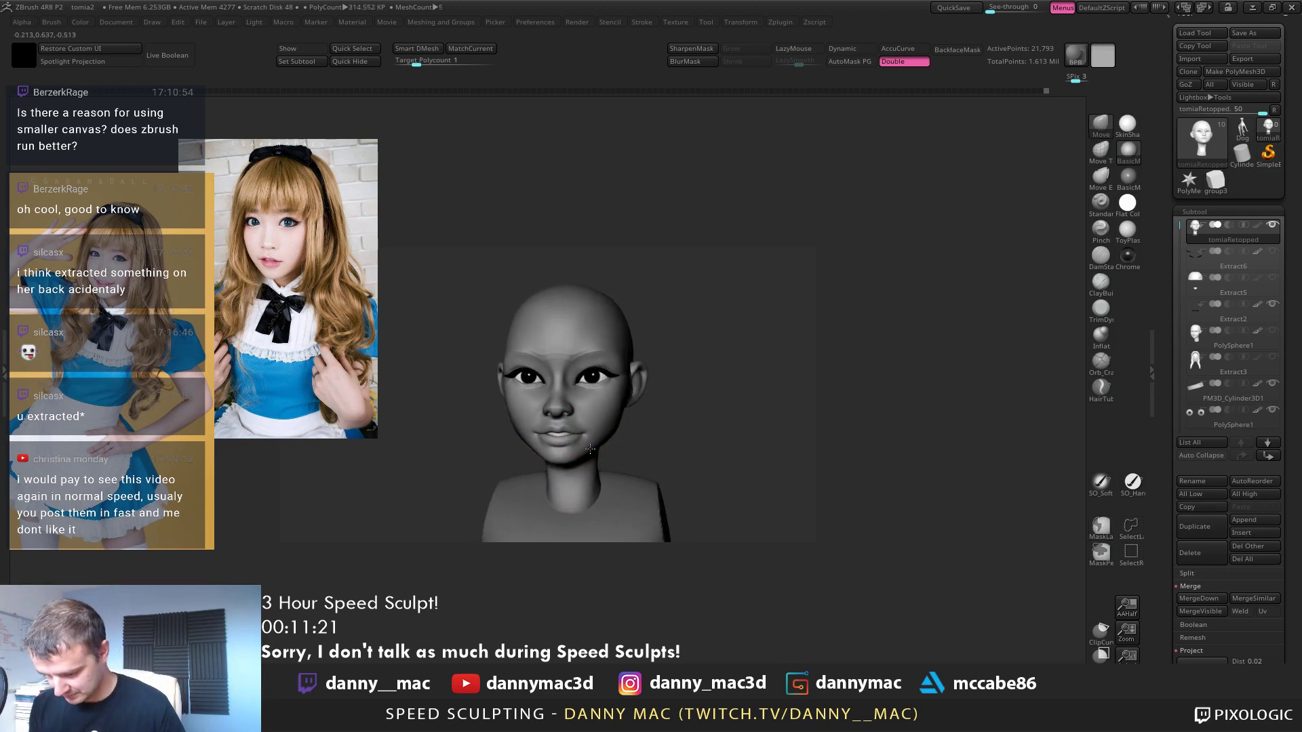
pyautogui.moveTo(596, 442)
pyautogui.mouseDown(button='right')
pyautogui.moveTo(640, 409)
pyautogui.moveTo(631, 415)
pyautogui.mouseUp(button='right')
pyautogui.press('space')
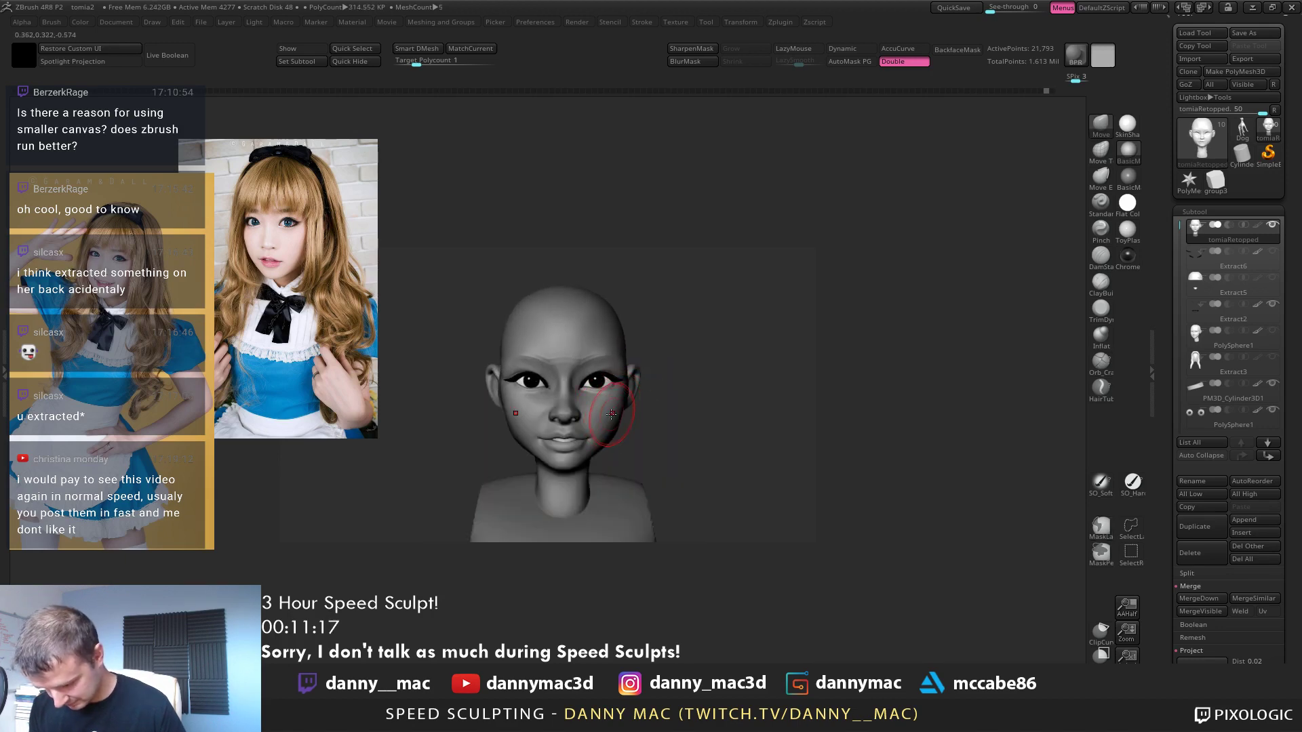
# Reshape the brows and eyelids around the lashes with the Move brush, switching between the lashes and head subtools
pyautogui.keyDown('ctrl'); pyautogui.moveTo(529, 377); pyautogui.dragTo(526, 353, button='right'); pyautogui.keyUp('ctrl')
pyautogui.keyDown('alt'); pyautogui.click(524, 344); pyautogui.keyUp('alt')
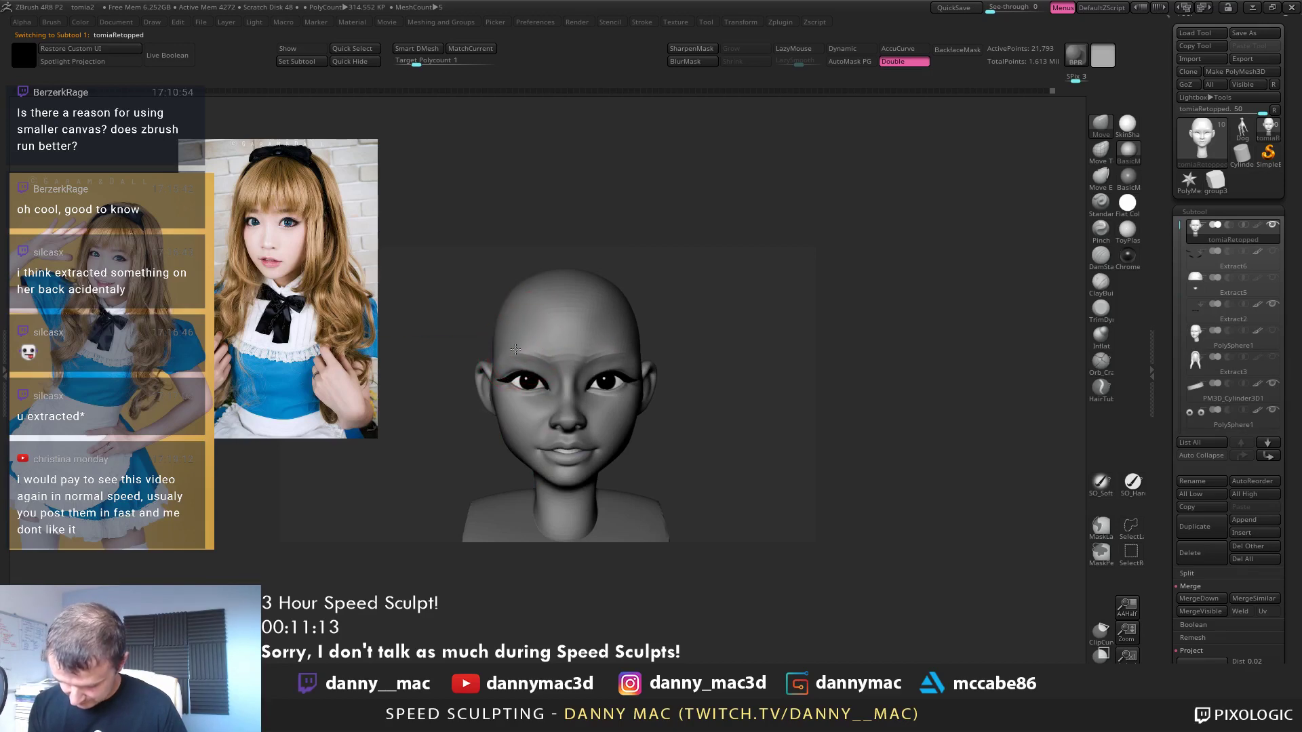
pyautogui.keyDown('alt'); pyautogui.click(542, 355); pyautogui.keyUp('alt')
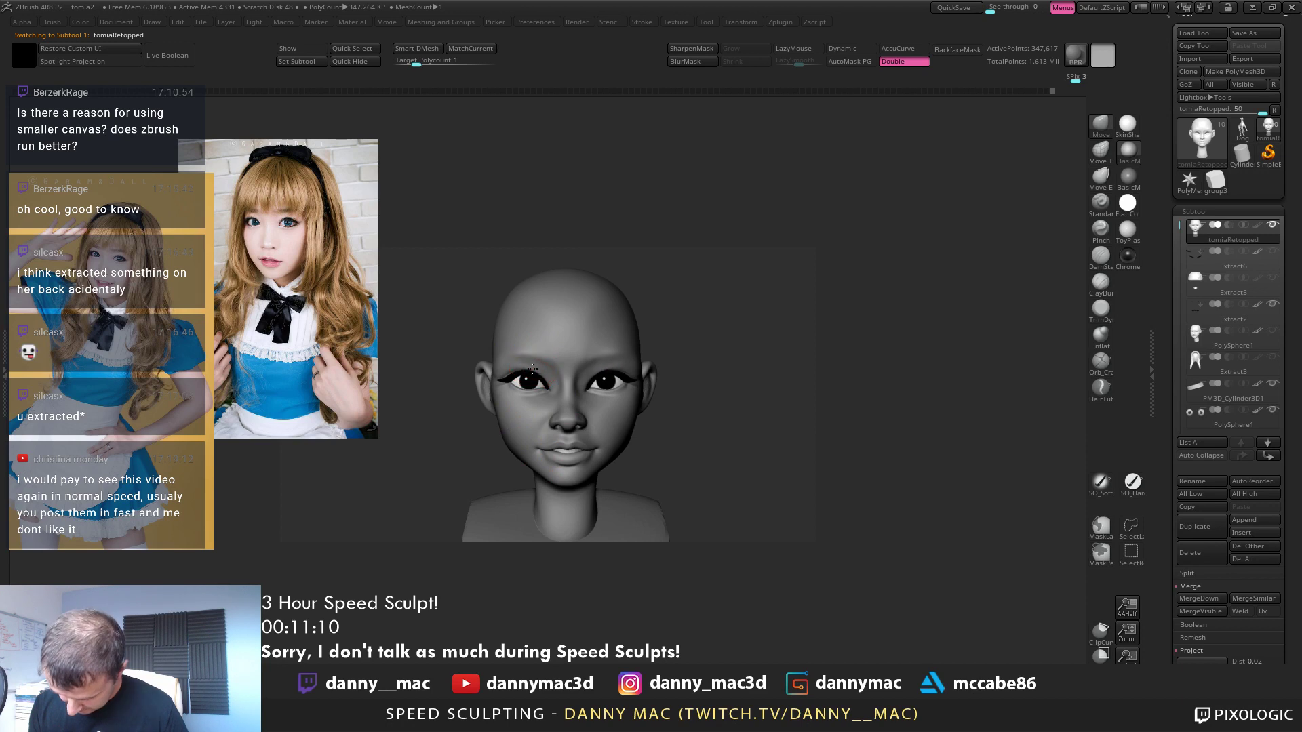
pyautogui.keyDown('alt'); pyautogui.click(606, 382); pyautogui.keyUp('alt')
pyautogui.moveTo(605, 382)
pyautogui.keyDown('alt'); pyautogui.mouseDown(button='right')
pyautogui.moveTo(586, 400)
pyautogui.moveTo(631, 402)
pyautogui.moveTo(612, 433)
pyautogui.moveTo(631, 401)
pyautogui.moveTo(635, 417)
pyautogui.moveTo(615, 419)
pyautogui.moveTo(631, 426)
pyautogui.moveTo(612, 400)
pyautogui.mouseUp(button='right'); pyautogui.keyUp('alt')
pyautogui.keyDown('alt'); pyautogui.click(585, 416); pyautogui.keyUp('alt')
pyautogui.hotkey('shift', 'd')
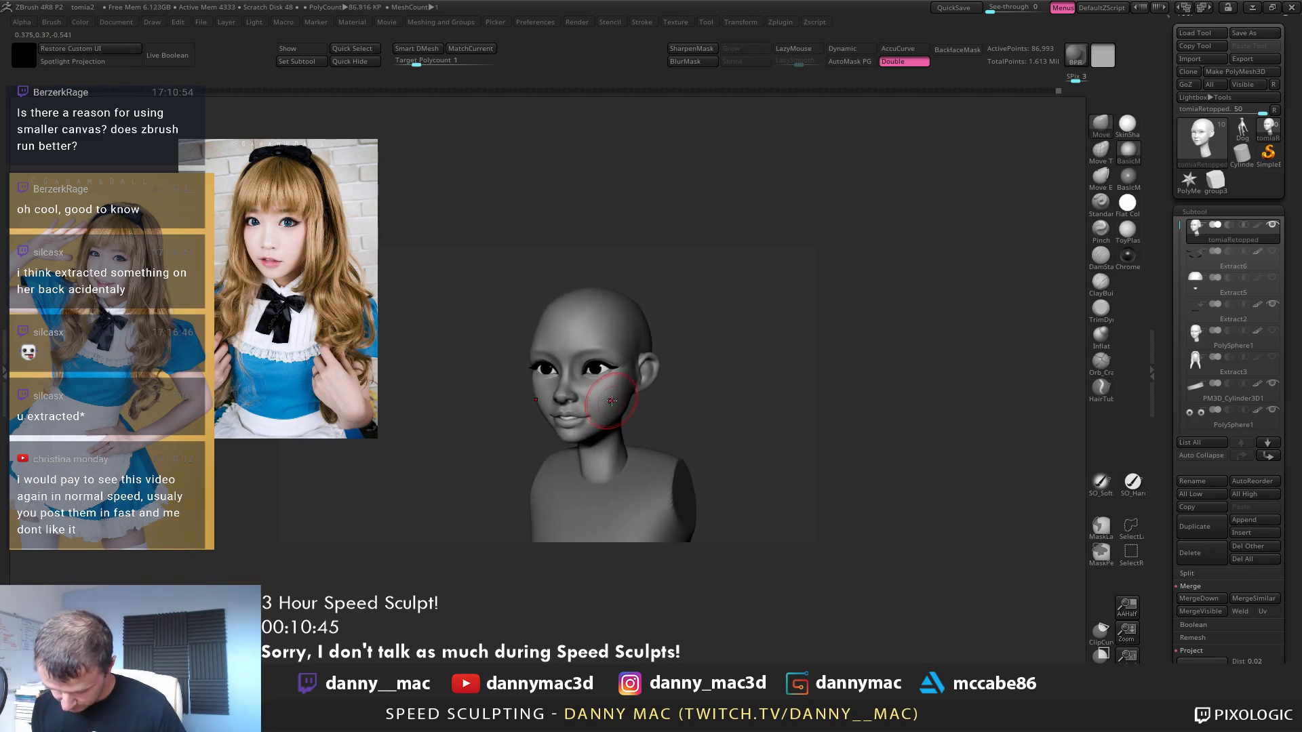
# Reshape and smooth the top of the skull with a large Move brush at a lower subdivision level
pyautogui.moveTo(530, 349)
pyautogui.mouseDown(button='right')
pyautogui.moveTo(530, 337)
pyautogui.moveTo(545, 349)
pyautogui.moveTo(623, 339)
pyautogui.mouseUp(button='right')
pyautogui.hotkey('shift', 'd')
pyautogui.hotkey('shift', 'd')
pyautogui.press('space')
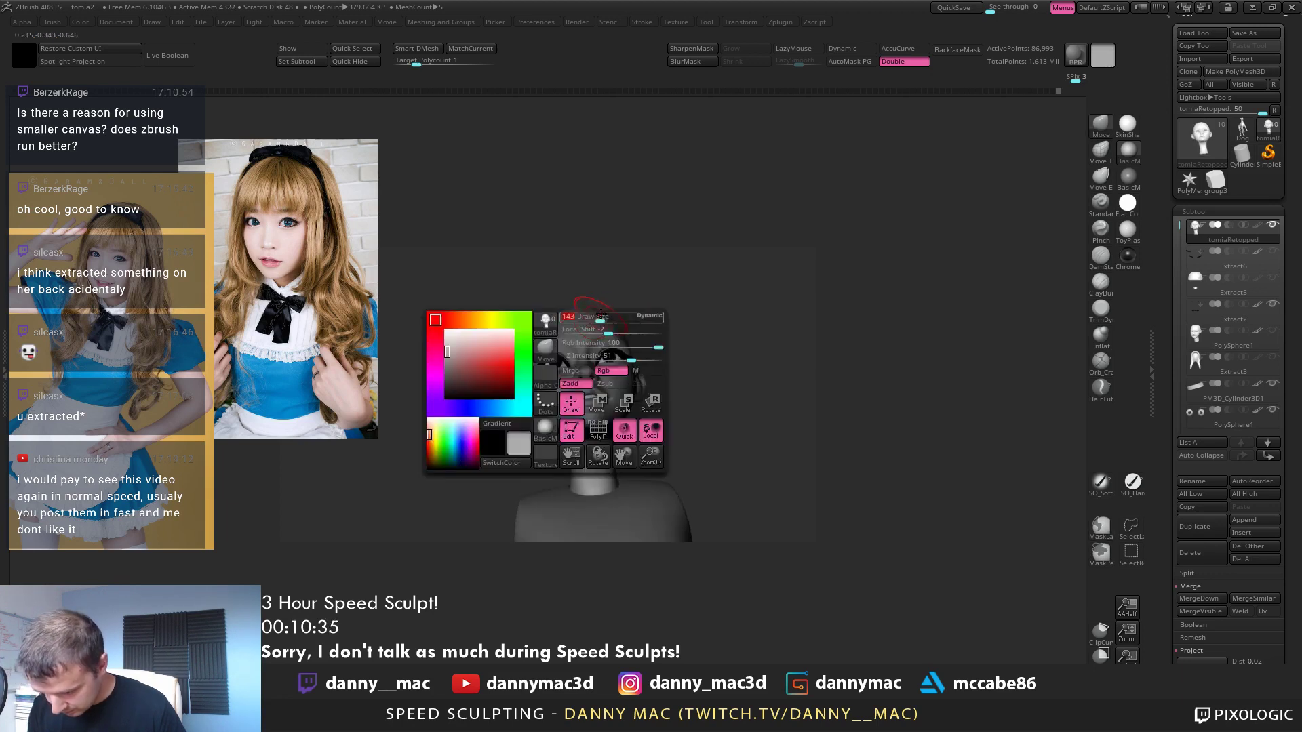
pyautogui.keyDown('shift'); pyautogui.moveTo(596, 311); pyautogui.dragTo(603, 305); pyautogui.keyUp('shift')
pyautogui.keyDown('shift'); pyautogui.moveTo(605, 303); pyautogui.dragTo(632, 322, button='right'); pyautogui.keyUp('shift')
pyautogui.hotkey('shift', 's')
pyautogui.keyDown('ctrl'); pyautogui.keyDown('shift'); pyautogui.click(629, 326); pyautogui.keyUp('shift'); pyautogui.keyUp('ctrl')
pyautogui.rightClick(611, 327)
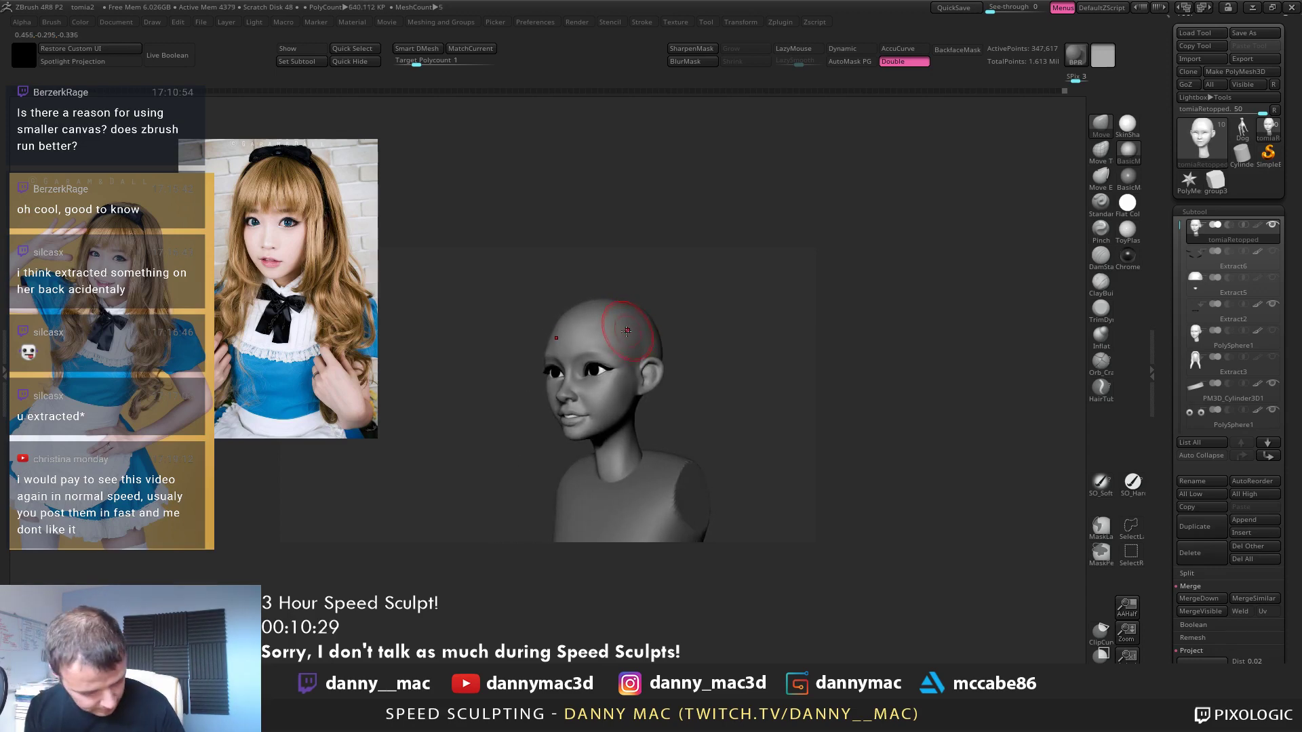
# Flatten the side of the skull above the ear with the TrimDynamic brush
pyautogui.press('b')
pyautogui.press('t')
pyautogui.press('d')
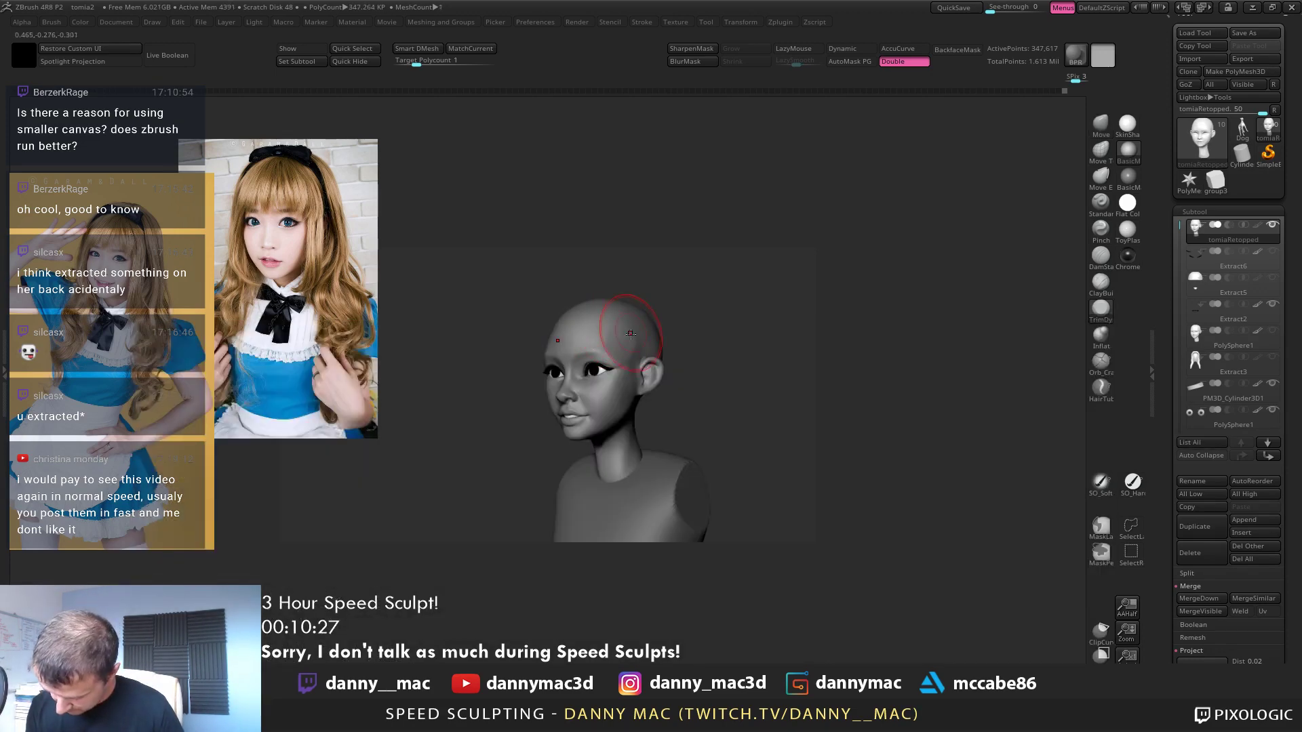
pyautogui.moveTo(630, 333)
pyautogui.mouseDown(button='right')
pyautogui.moveTo(636, 348)
pyautogui.moveTo(657, 334)
pyautogui.moveTo(625, 365)
pyautogui.moveTo(607, 330)
pyautogui.moveTo(627, 319)
pyautogui.moveTo(597, 343)
pyautogui.moveTo(626, 345)
pyautogui.moveTo(618, 406)
pyautogui.moveTo(561, 310)
pyautogui.moveTo(618, 322)
pyautogui.moveTo(596, 322)
pyautogui.moveTo(618, 309)
pyautogui.mouseUp(button='right')
# Drop the head to a lower subdivision level and reshape the skull and forehead in profile with the Move brush
pyautogui.hotkey('shift', 'd')
pyautogui.hotkey('shift', 'd')
pyautogui.keyDown('ctrl'); pyautogui.moveTo(695, 288); pyautogui.dragTo(670, 313, button='right'); pyautogui.keyUp('ctrl')
pyautogui.press('space')
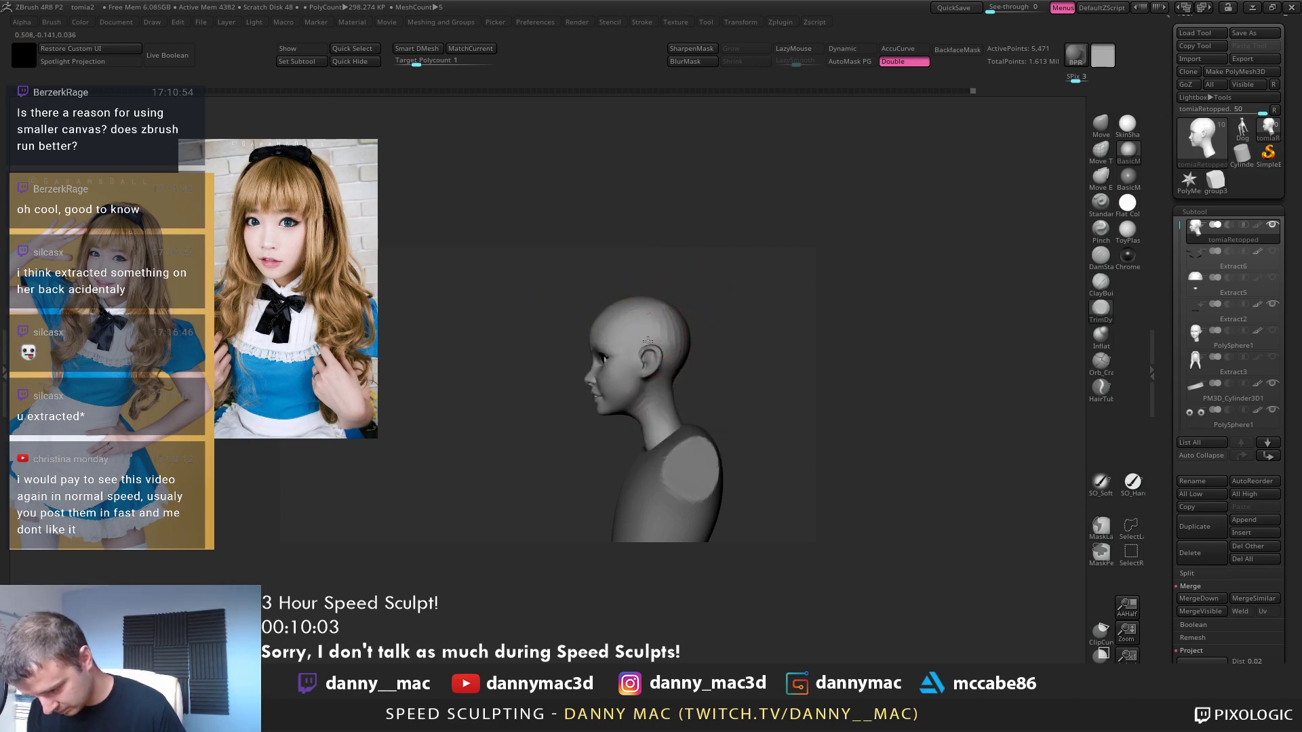
pyautogui.moveTo(685, 306); pyautogui.dragTo(614, 388, button='right')
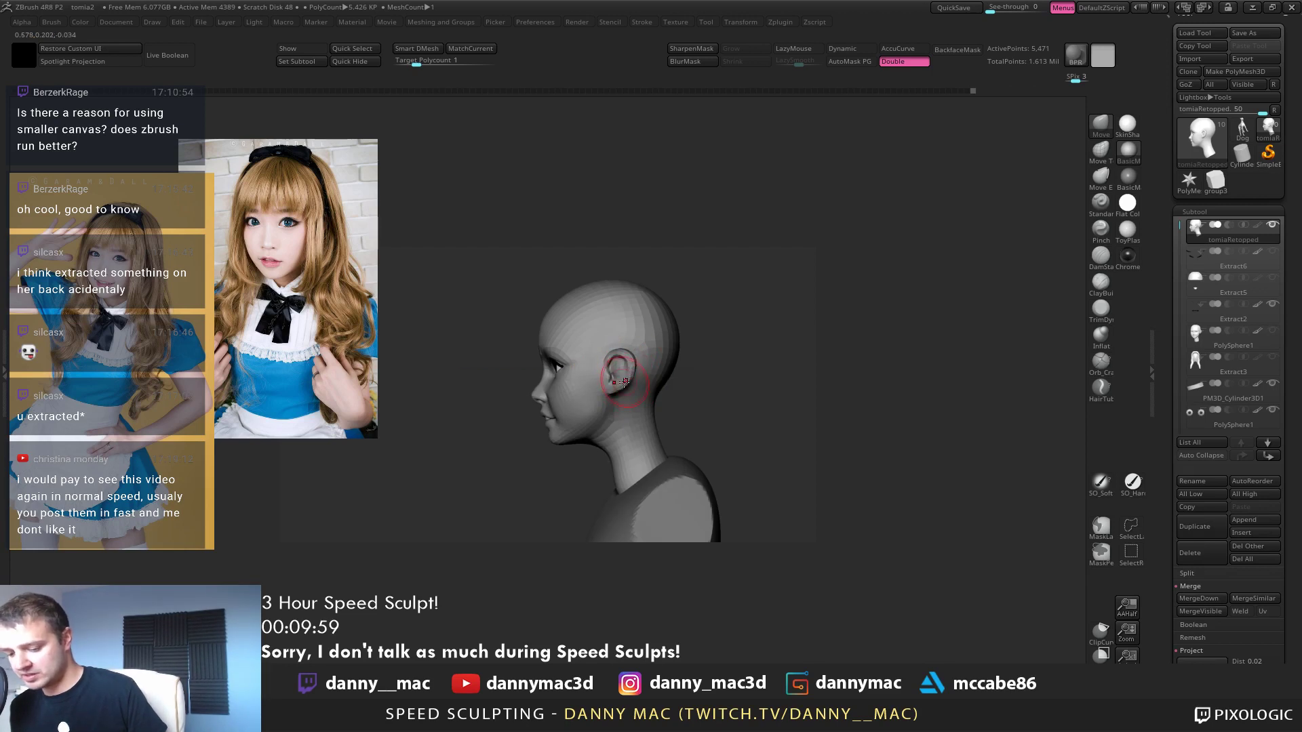
pyautogui.moveTo(562, 337)
pyautogui.mouseDown(button='right')
pyautogui.moveTo(552, 314)
pyautogui.moveTo(559, 340)
pyautogui.moveTo(622, 392)
pyautogui.moveTo(584, 399)
pyautogui.moveTo(564, 373)
pyautogui.mouseUp(button='right')
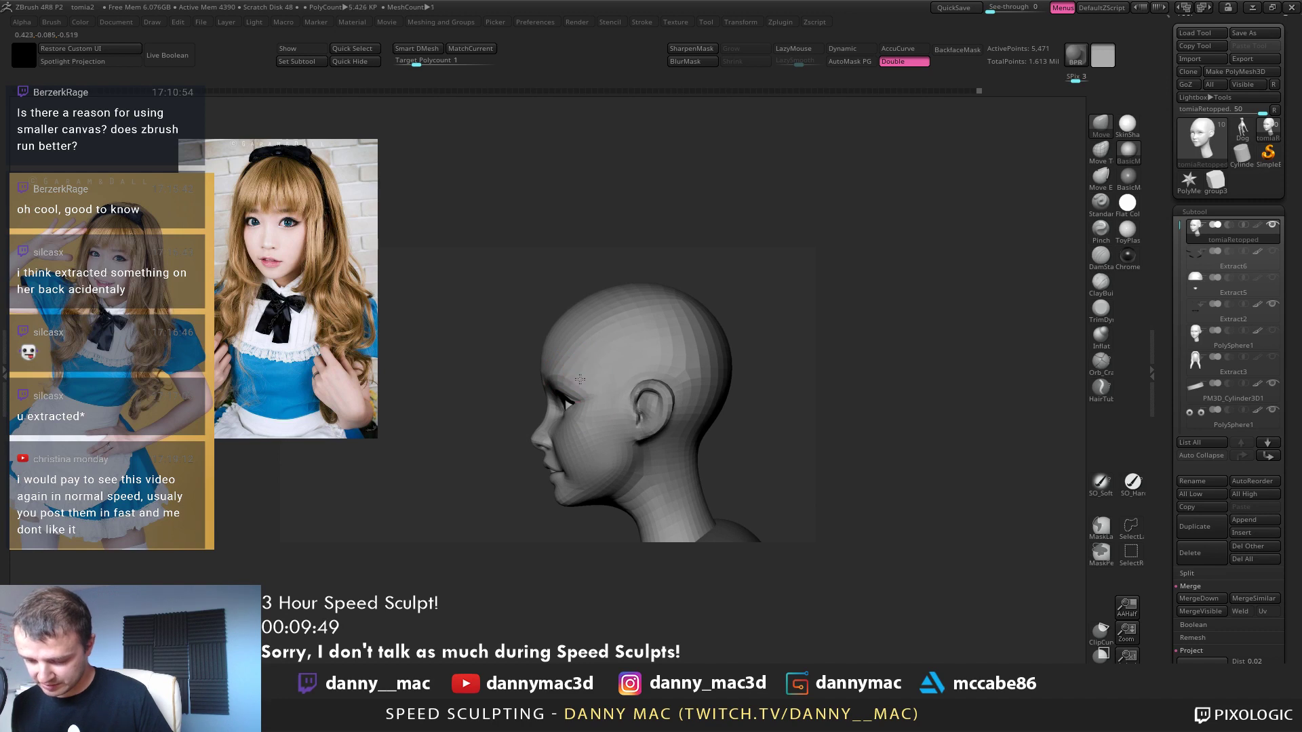
# Raise the head one subdivision level and refine the brow and nose profile with the Move brush
pyautogui.moveTo(580, 388)
pyautogui.mouseDown(button='right')
pyautogui.moveTo(578, 409)
pyautogui.moveTo(690, 374)
pyautogui.mouseUp(button='right')
pyautogui.moveTo(690, 374); pyautogui.dragTo(736, 393, button='right')
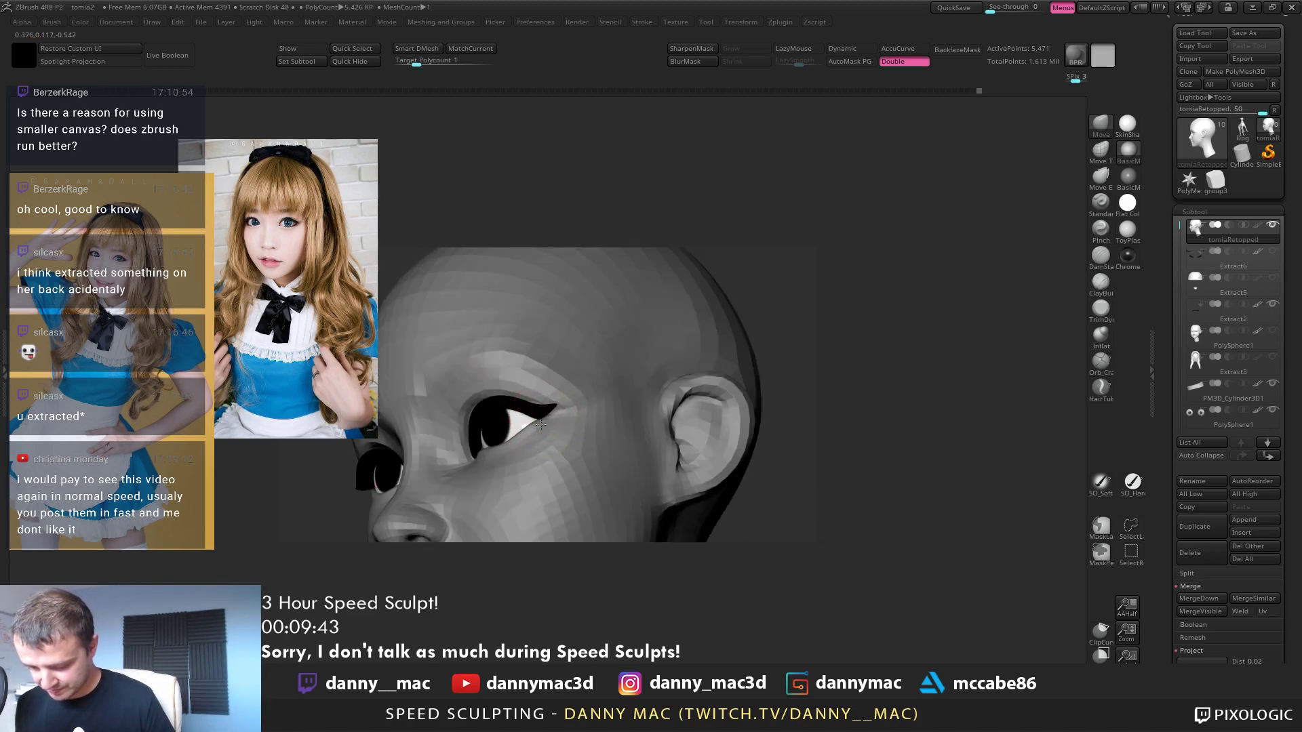
pyautogui.moveTo(546, 422)
pyautogui.keyDown('shift'); pyautogui.mouseDown(button='right')
pyautogui.moveTo(581, 407)
pyautogui.moveTo(549, 413)
pyautogui.mouseUp(button='right'); pyautogui.keyUp('shift')
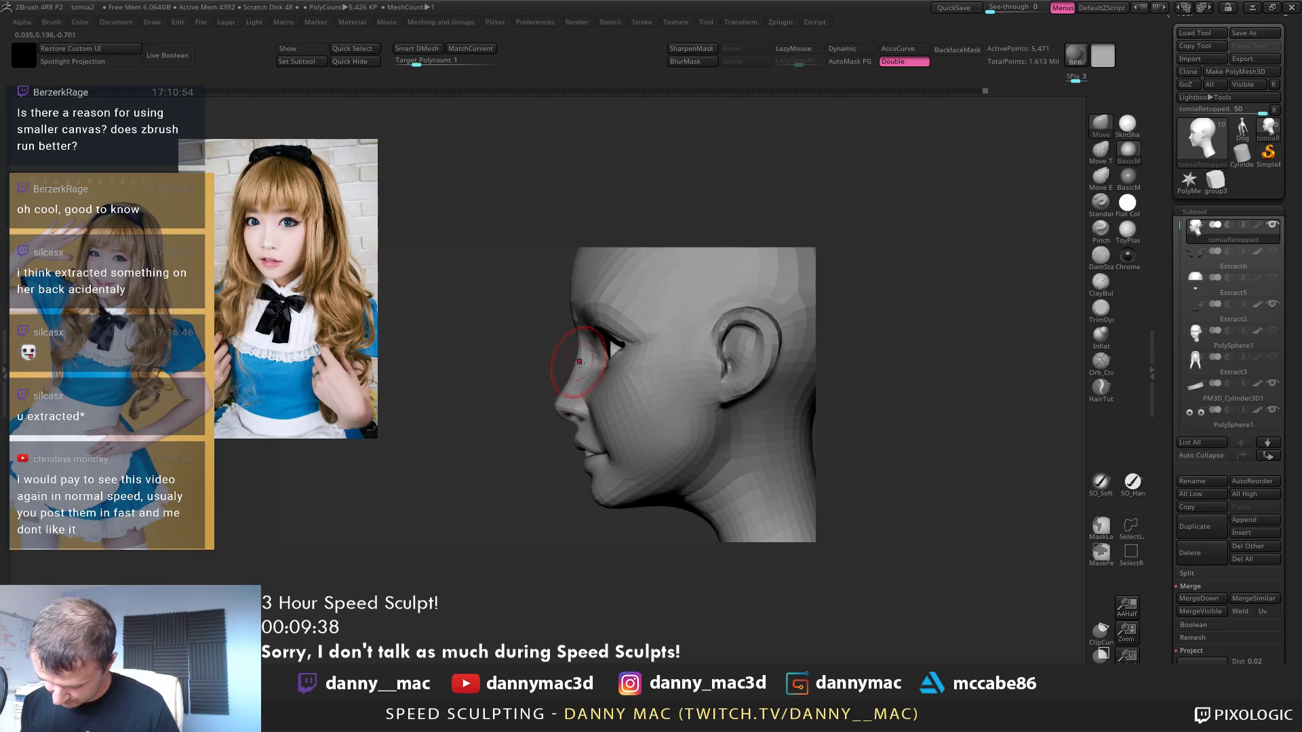
pyautogui.press('space')
pyautogui.moveTo(583, 388)
pyautogui.keyDown('ctrl'); pyautogui.mouseDown(button='right')
pyautogui.moveTo(628, 396)
pyautogui.moveTo(586, 400)
pyautogui.mouseUp(button='right'); pyautogui.keyUp('ctrl')
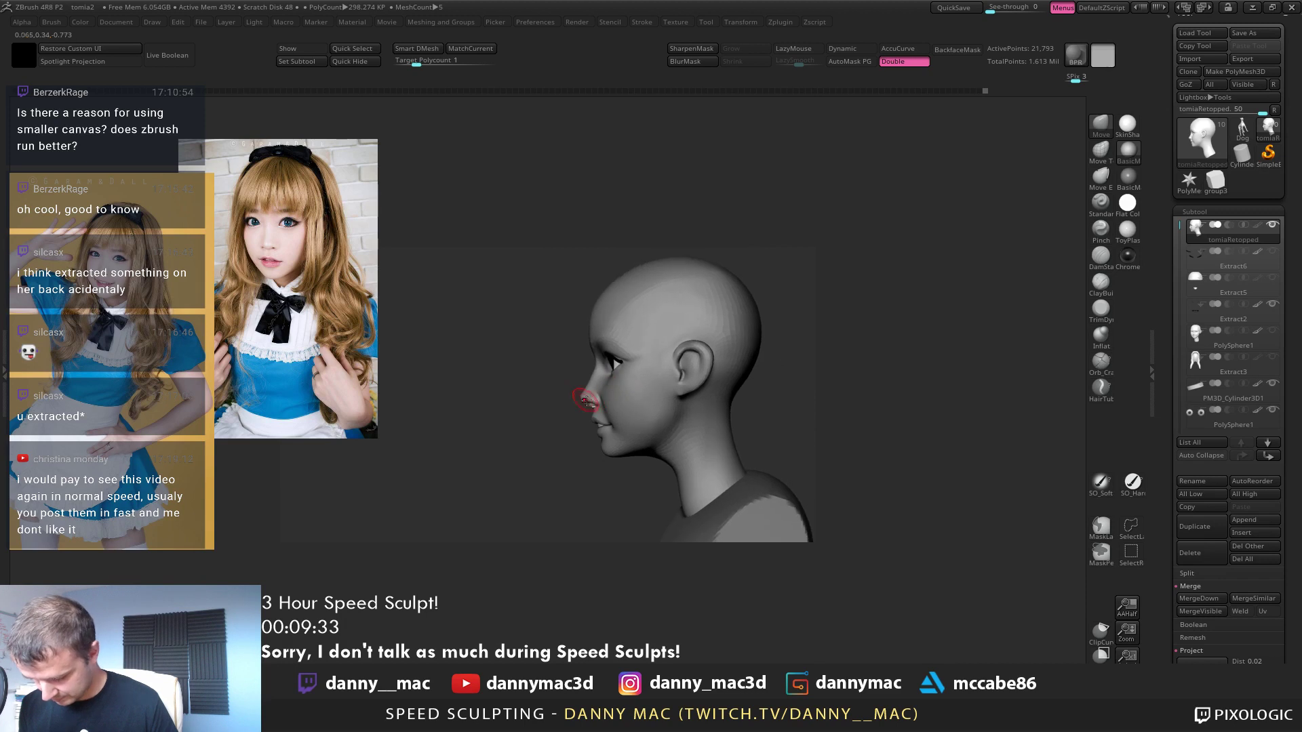
pyautogui.press('w')
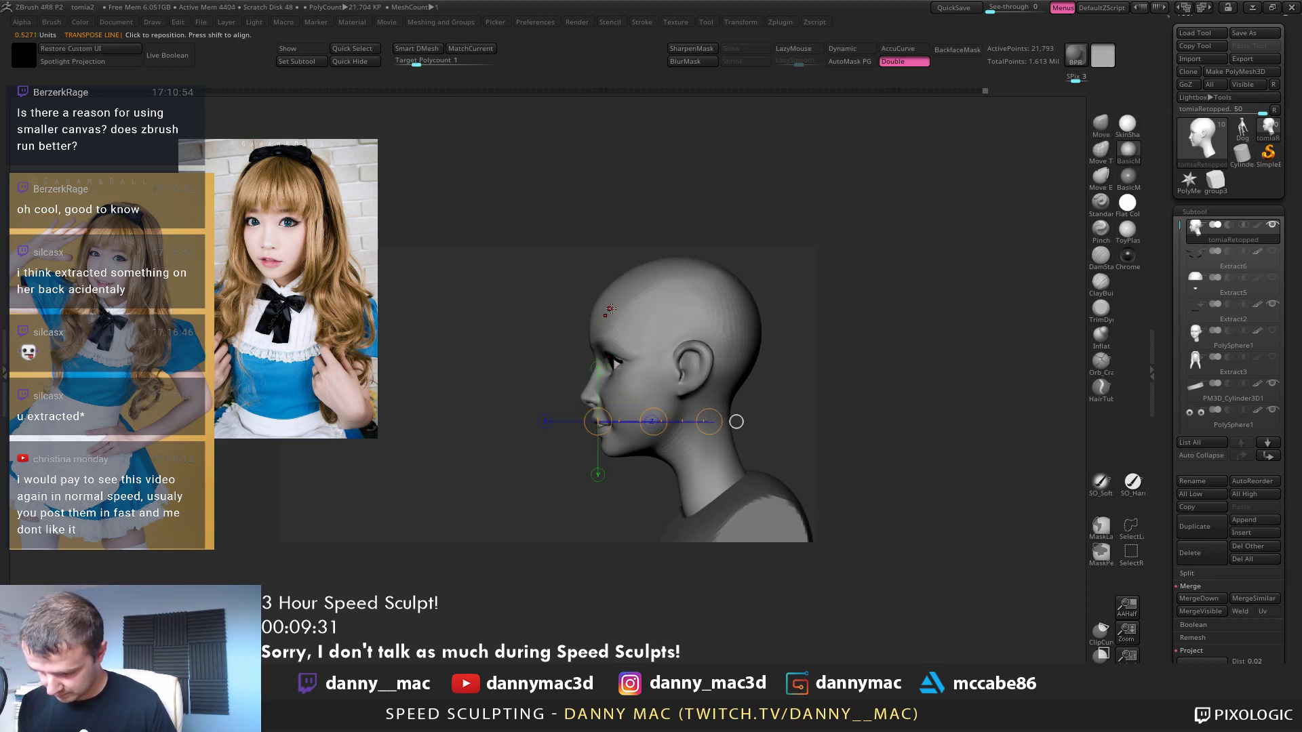
pyautogui.press('q')
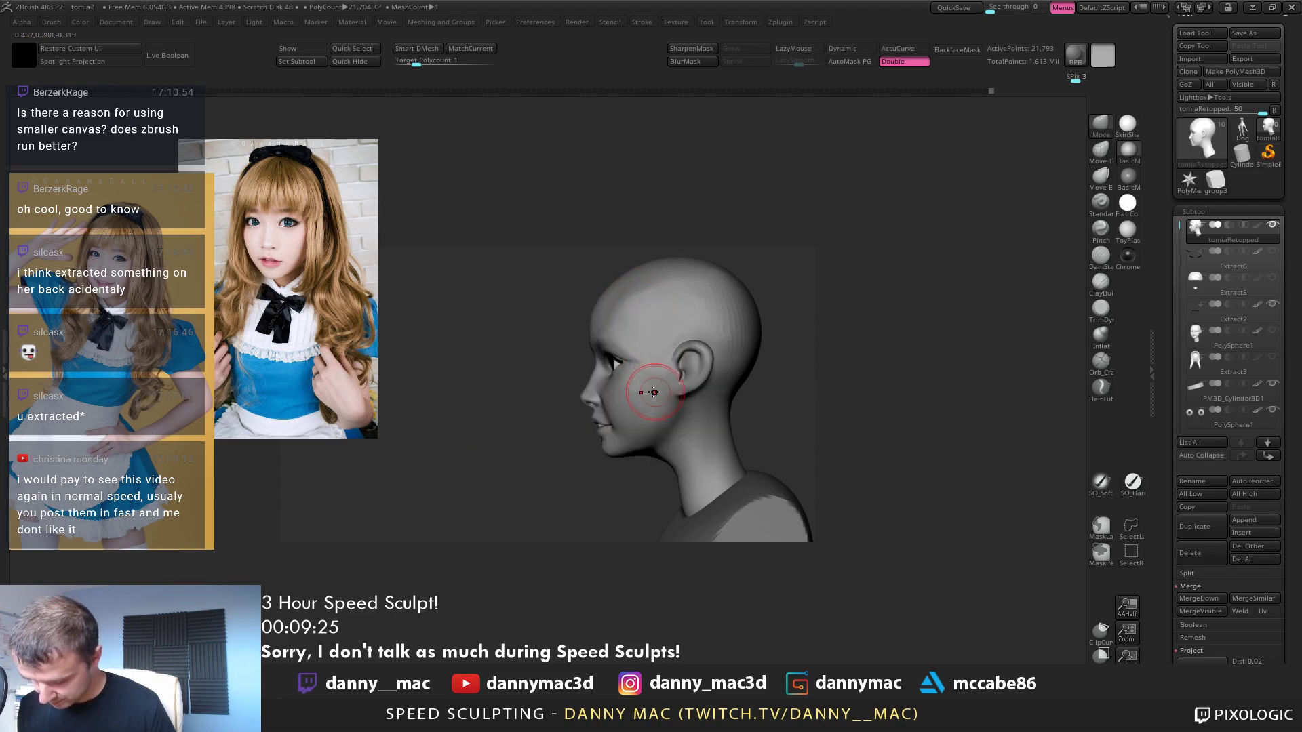
# Reshape the cheeks and jaw in three-quarter view with the Inflat and Move brushes
pyautogui.moveTo(643, 402)
pyautogui.mouseDown(button='right')
pyautogui.moveTo(661, 375)
pyautogui.moveTo(678, 387)
pyautogui.moveTo(665, 400)
pyautogui.moveTo(645, 328)
pyautogui.moveTo(683, 339)
pyautogui.moveTo(680, 389)
pyautogui.moveTo(707, 373)
pyautogui.moveTo(682, 370)
pyautogui.moveTo(695, 352)
pyautogui.moveTo(679, 375)
pyautogui.moveTo(695, 352)
pyautogui.moveTo(685, 343)
pyautogui.moveTo(697, 383)
pyautogui.moveTo(644, 319)
pyautogui.moveTo(632, 335)
pyautogui.moveTo(671, 363)
pyautogui.moveTo(609, 366)
pyautogui.moveTo(476, 420)
pyautogui.moveTo(434, 415)
pyautogui.mouseUp(button='right')
pyautogui.press('b')
pyautogui.press('i')
pyautogui.press('n')
pyautogui.rightClick(678, 374)
pyautogui.rightClick(697, 364)
pyautogui.press('s')
pyautogui.press('space')
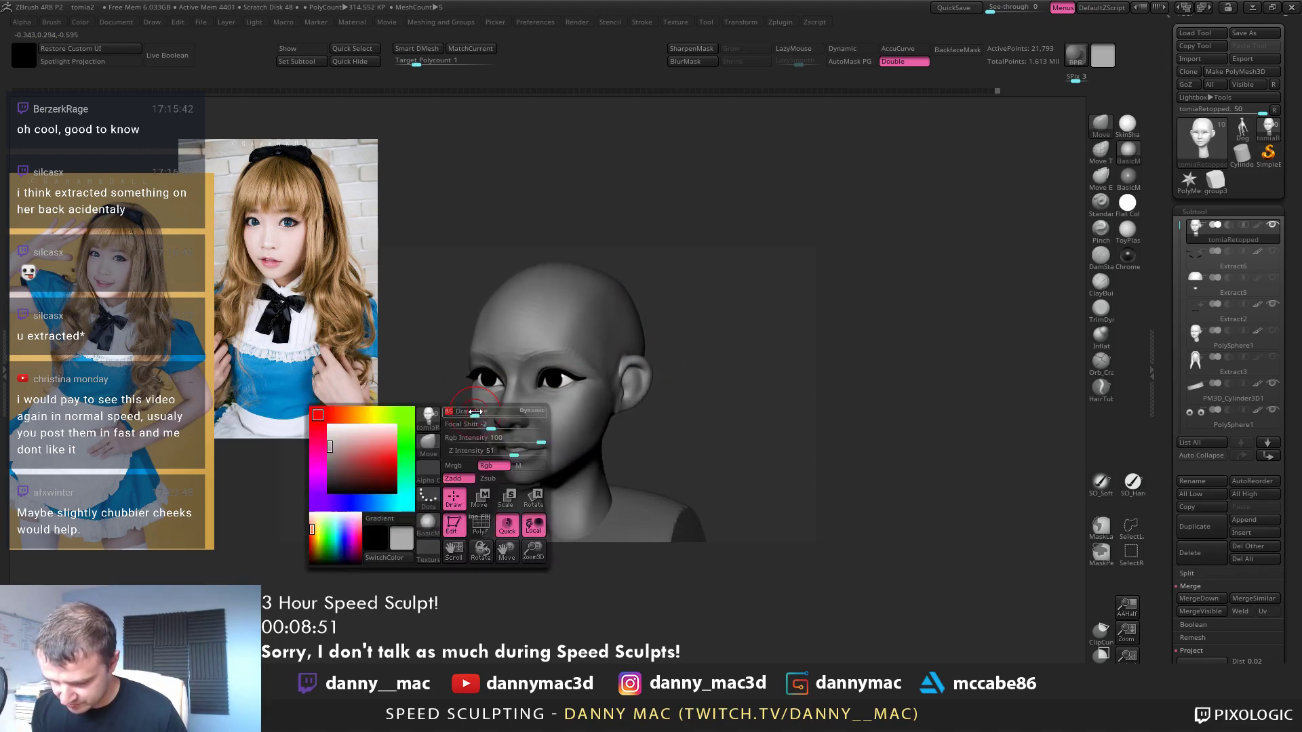
pyautogui.moveTo(531, 400)
pyautogui.mouseDown(button='right')
pyautogui.moveTo(609, 425)
pyautogui.moveTo(551, 429)
pyautogui.moveTo(587, 430)
pyautogui.moveTo(569, 410)
pyautogui.moveTo(522, 420)
pyautogui.moveTo(539, 407)
pyautogui.moveTo(610, 412)
pyautogui.moveTo(603, 356)
pyautogui.moveTo(587, 369)
pyautogui.mouseUp(button='right')
pyautogui.press('space')
pyautogui.keyDown('ctrl'); pyautogui.keyDown('shift'); pyautogui.click(610, 412); pyautogui.keyUp('shift'); pyautogui.keyUp('ctrl')
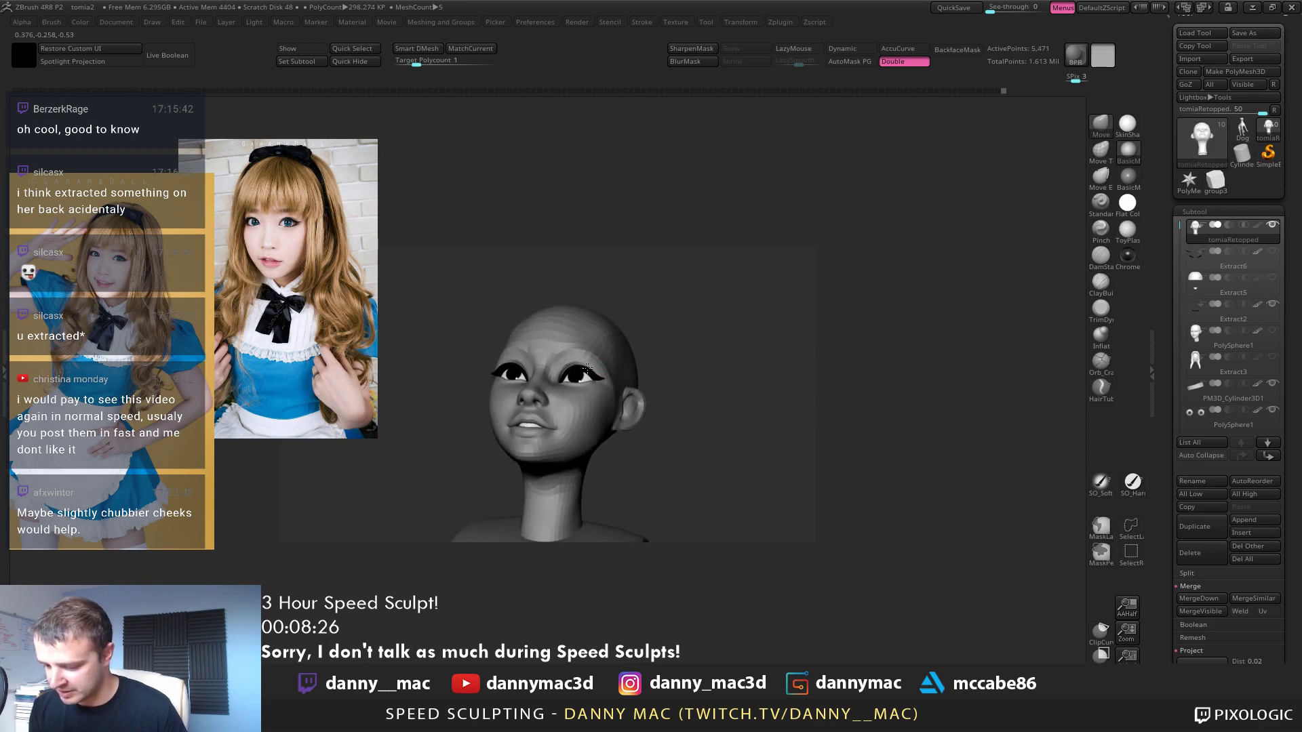
# Refine the outer cheek contour from the front at different subdivision levels and save the project
pyautogui.keyDown('ctrl'); pyautogui.keyDown('shift'); pyautogui.click(612, 349); pyautogui.keyUp('shift'); pyautogui.keyUp('ctrl')
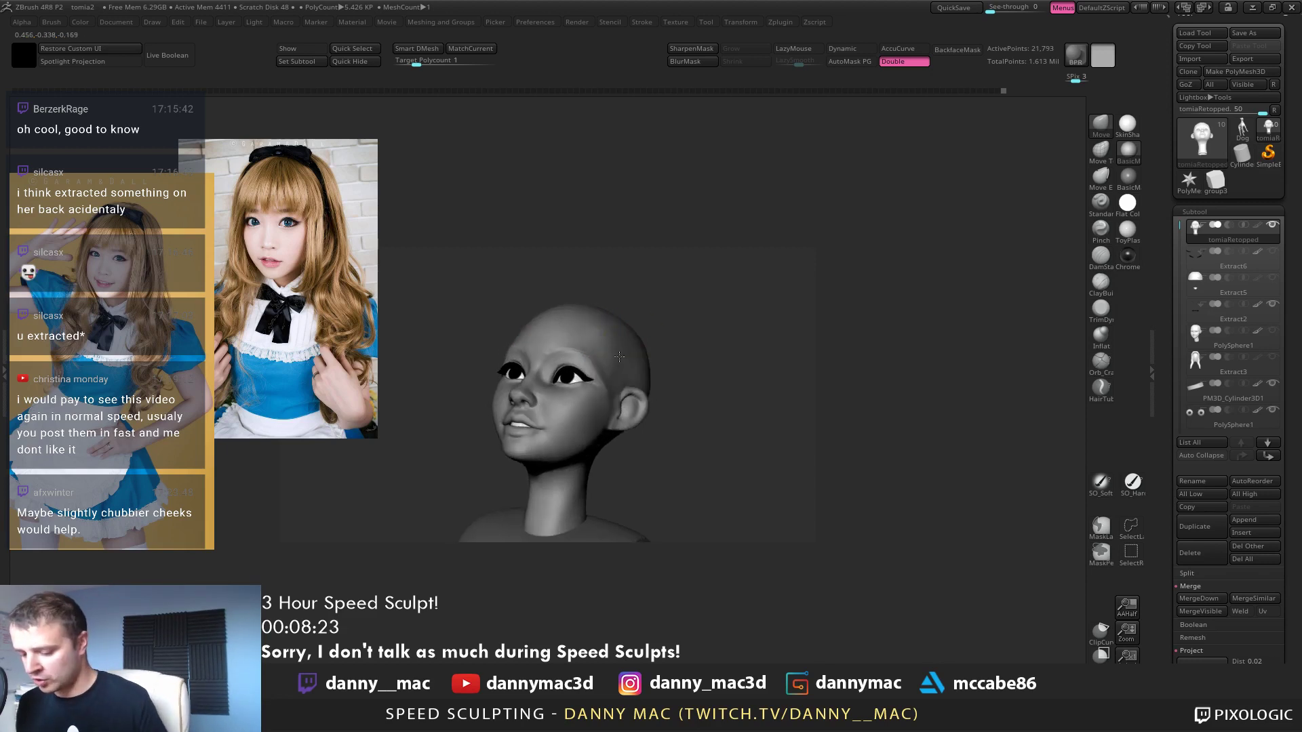
pyautogui.moveTo(612, 349)
pyautogui.mouseDown(button='right')
pyautogui.moveTo(596, 321)
pyautogui.moveTo(587, 360)
pyautogui.moveTo(615, 381)
pyautogui.moveTo(603, 392)
pyautogui.moveTo(627, 386)
pyautogui.moveTo(614, 392)
pyautogui.moveTo(624, 386)
pyautogui.moveTo(609, 377)
pyautogui.moveTo(619, 396)
pyautogui.moveTo(604, 432)
pyautogui.mouseUp(button='right')
pyautogui.rightClick(606, 331)
pyautogui.hotkey('shift', 'd')
pyautogui.press('d')
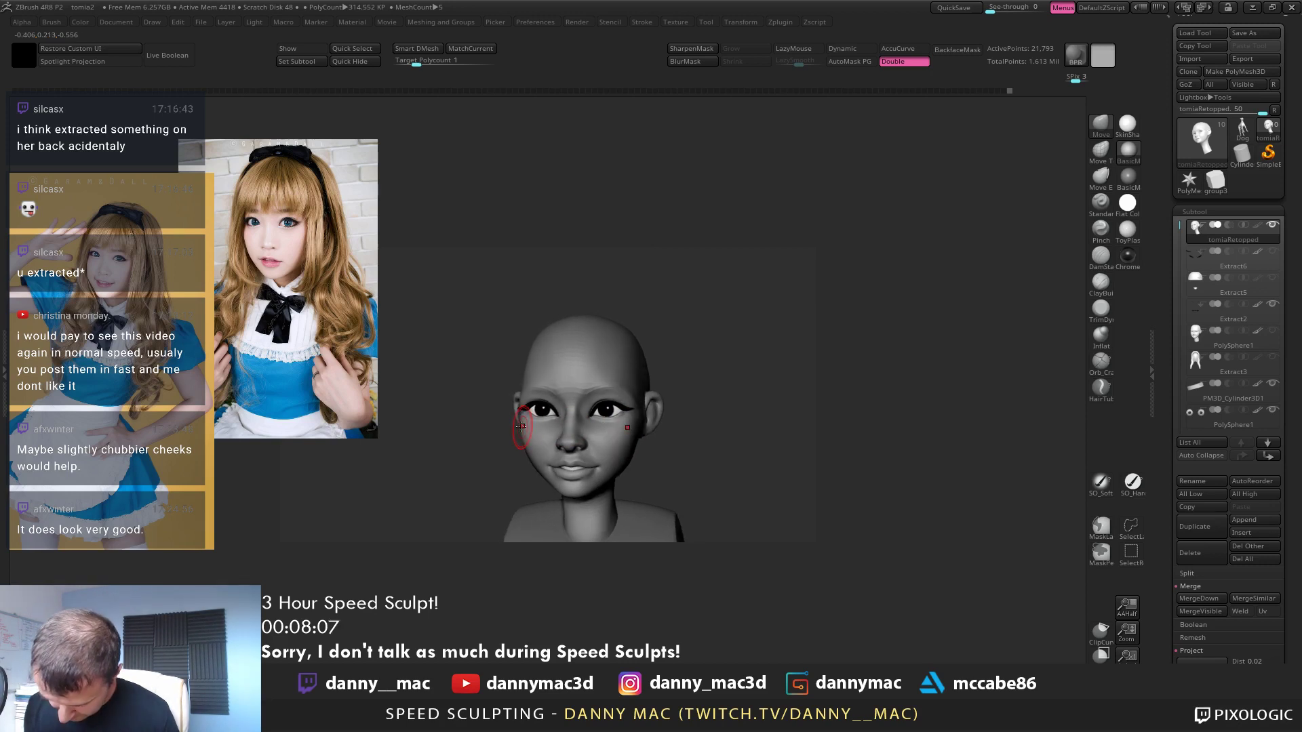
pyautogui.moveTo(520, 431); pyautogui.dragTo(600, 425, button='right')
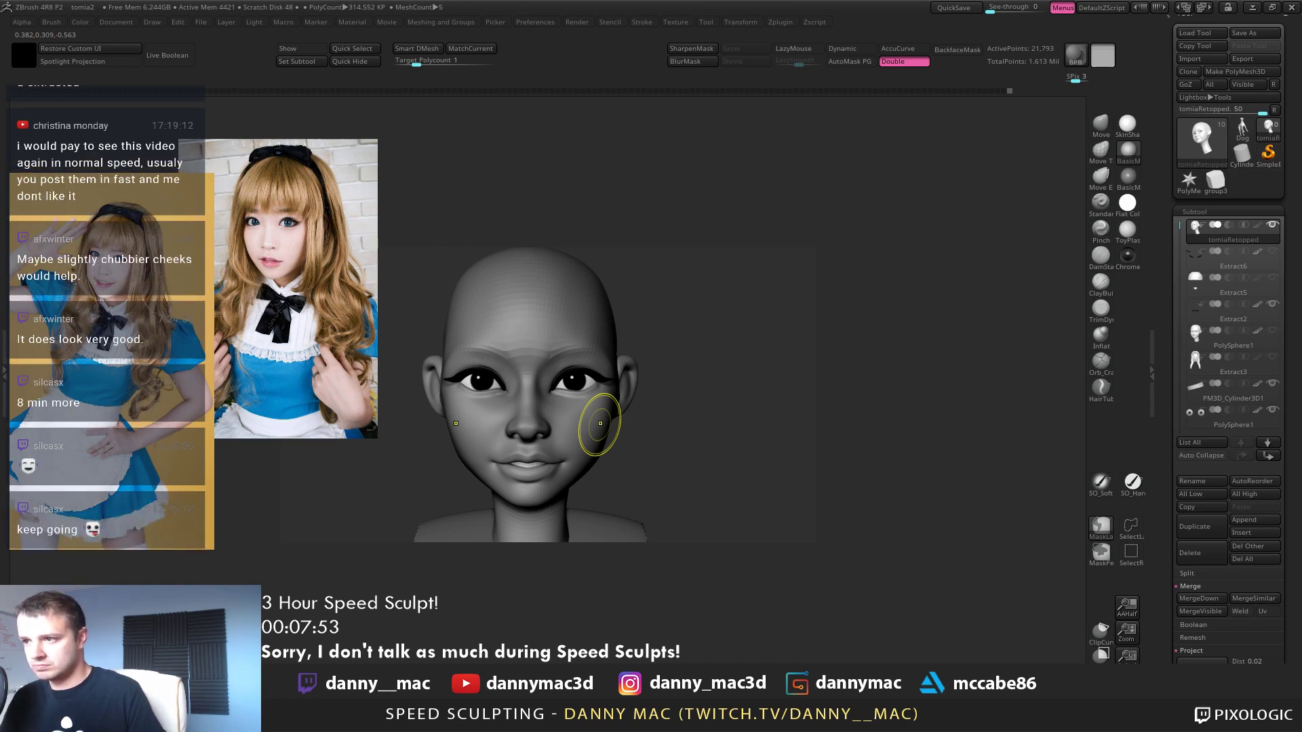
pyautogui.hotkey('ctrl', 's')
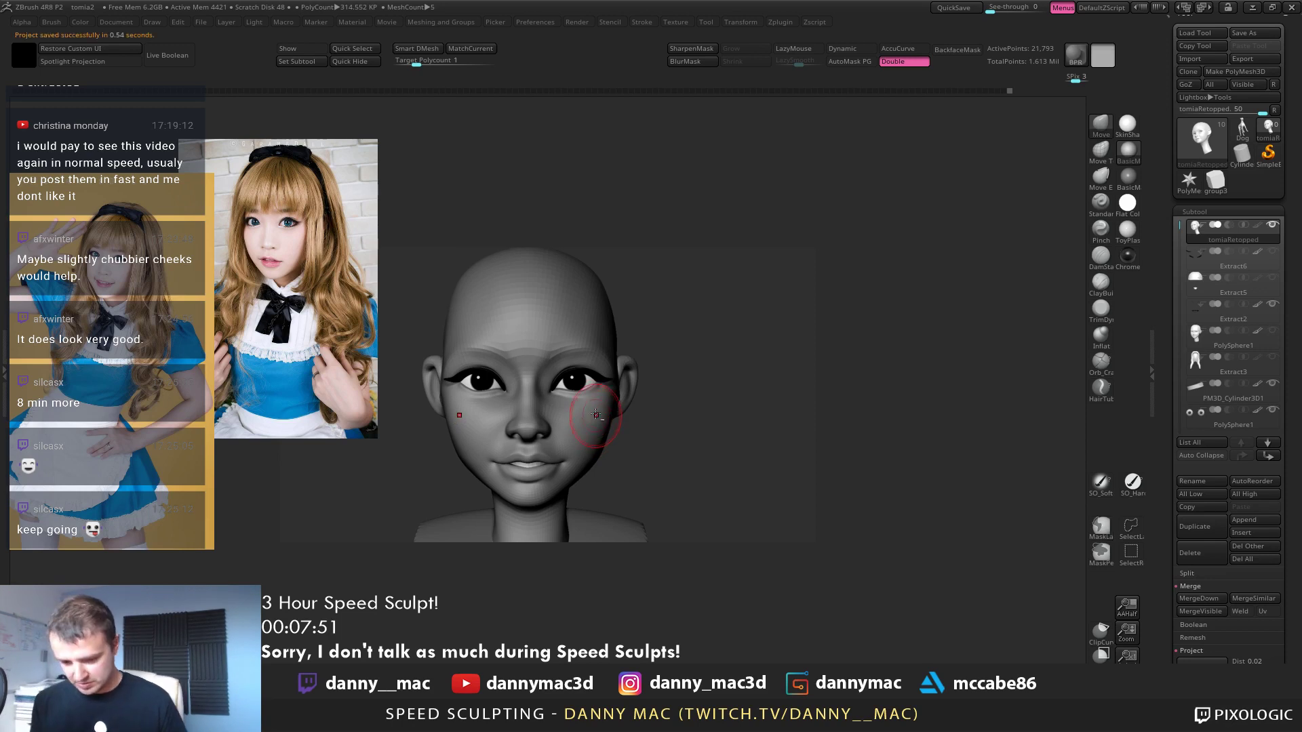
# Refine the nose bridge and the inner eye area from the front with a small Move brush
pyautogui.moveTo(595, 415); pyautogui.dragTo(585, 436, button='right')
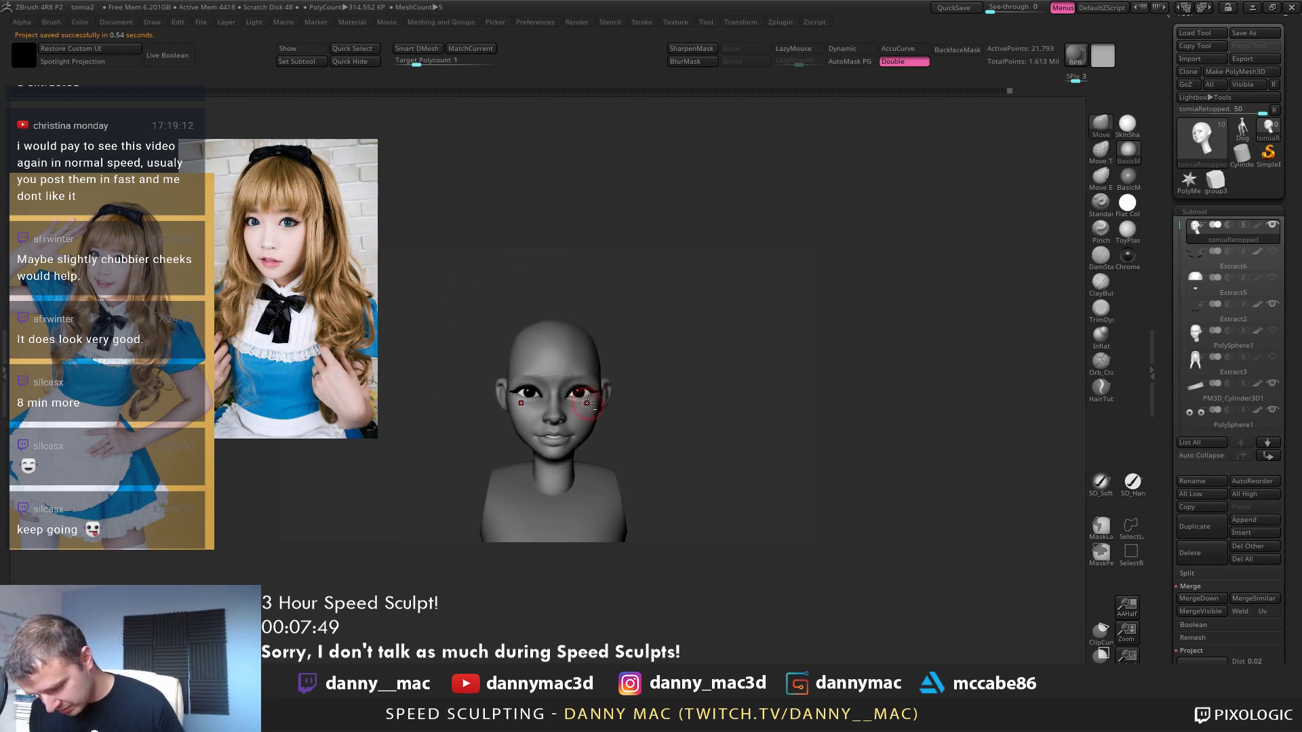
pyautogui.moveTo(588, 403)
pyautogui.mouseDown(button='right')
pyautogui.moveTo(556, 406)
pyautogui.moveTo(545, 387)
pyautogui.mouseUp(button='right')
pyautogui.press('space')
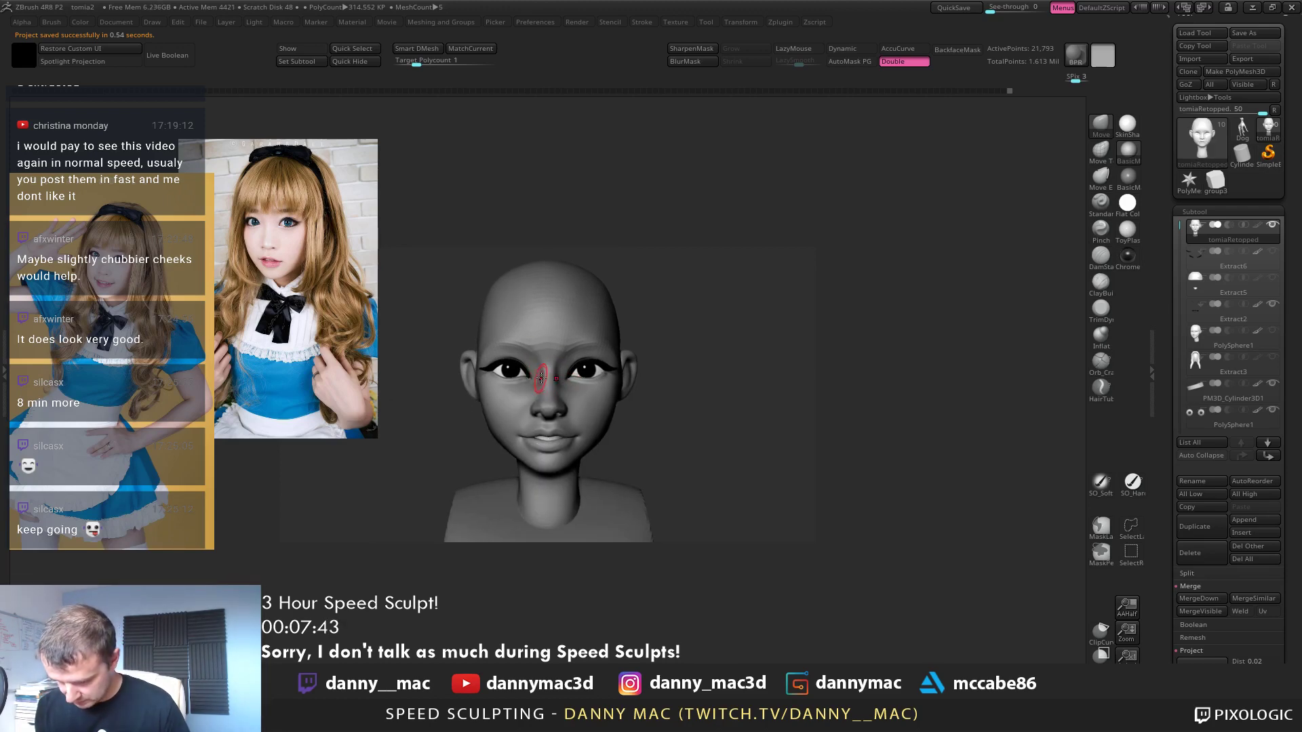
pyautogui.press('space')
pyautogui.moveTo(536, 392)
pyautogui.mouseDown(button='right')
pyautogui.moveTo(508, 404)
pyautogui.moveTo(547, 384)
pyautogui.moveTo(575, 402)
pyautogui.moveTo(572, 425)
pyautogui.moveTo(592, 397)
pyautogui.mouseUp(button='right')
pyautogui.press('space')
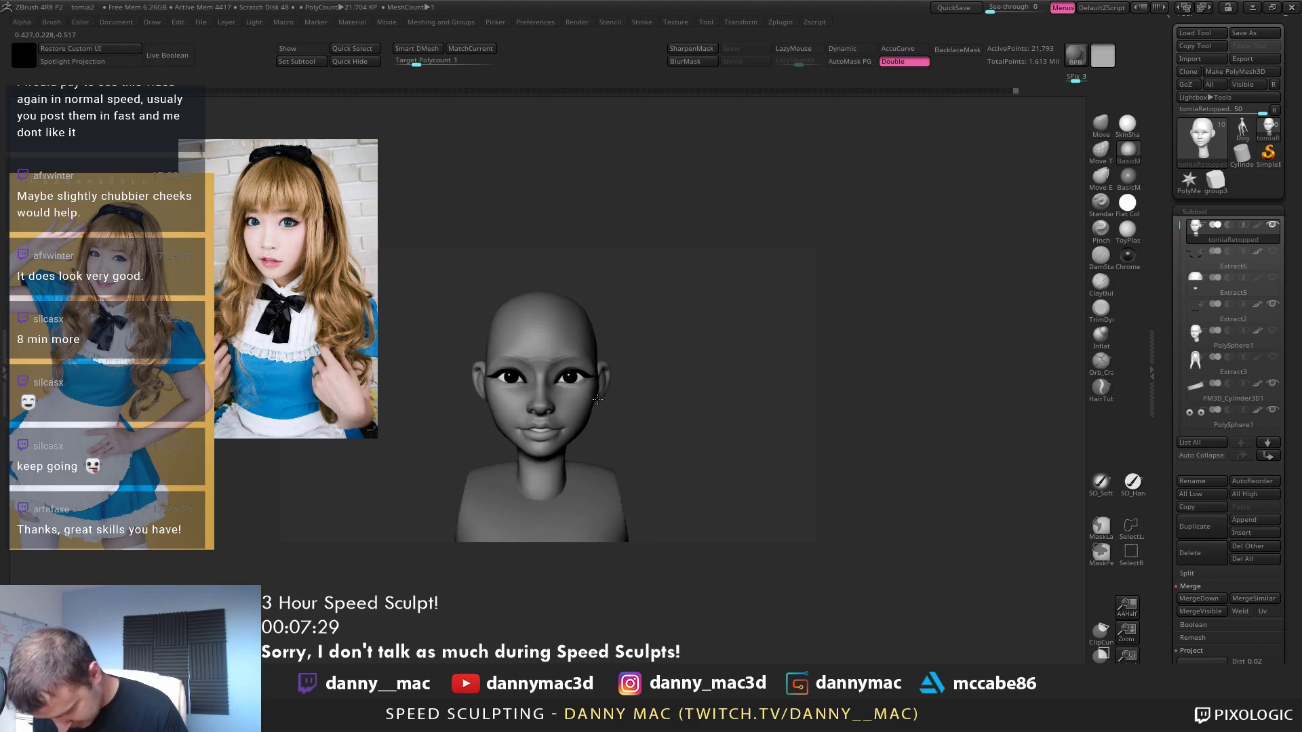
# Reshape the jawline and side of the face below the ears with the Move brush, and save the project
pyautogui.press('space')
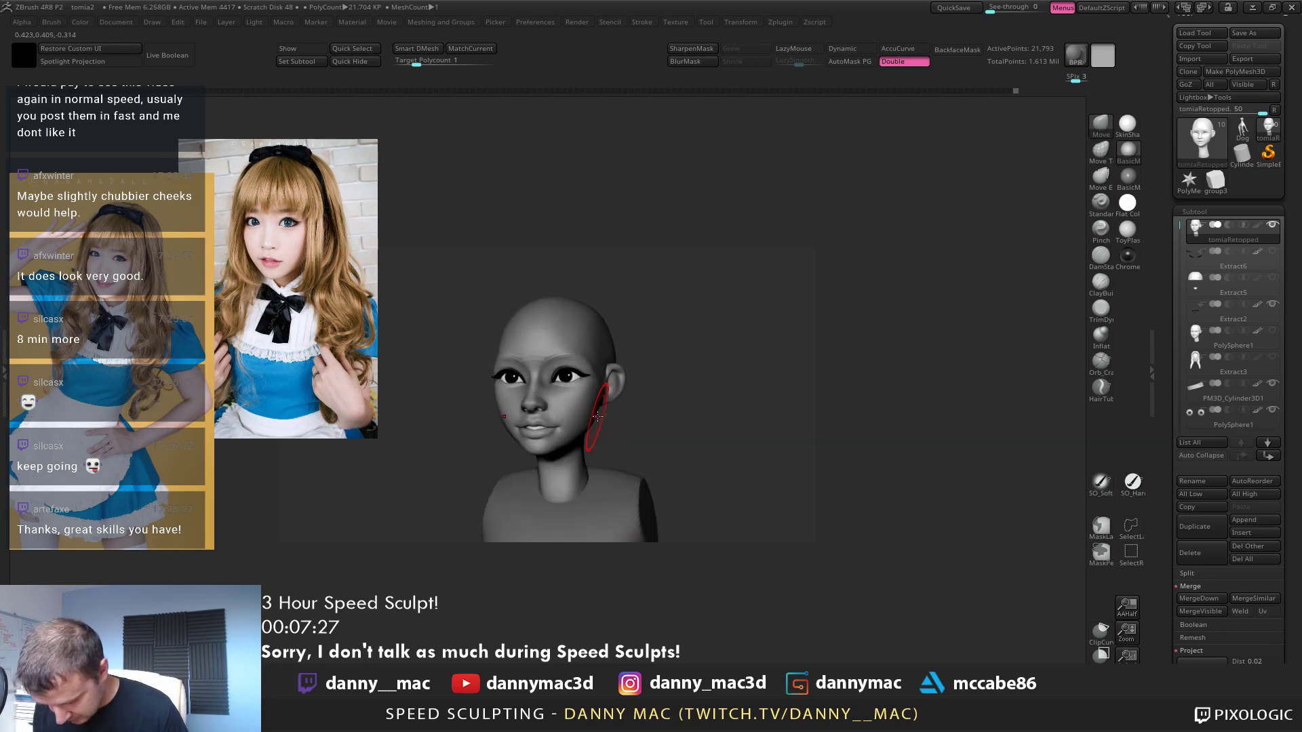
pyautogui.press('space')
pyautogui.moveTo(598, 415)
pyautogui.keyDown('shift'); pyautogui.mouseDown(button='right')
pyautogui.moveTo(592, 424)
pyautogui.moveTo(588, 412)
pyautogui.moveTo(615, 432)
pyautogui.moveTo(597, 407)
pyautogui.moveTo(622, 415)
pyautogui.moveTo(628, 436)
pyautogui.moveTo(624, 400)
pyautogui.moveTo(518, 436)
pyautogui.moveTo(508, 419)
pyautogui.moveTo(592, 415)
pyautogui.moveTo(581, 409)
pyautogui.mouseUp(button='right'); pyautogui.keyUp('shift')
pyautogui.press('space')
pyautogui.press('space')
pyautogui.press('space')
pyautogui.press('space')
pyautogui.press('space')
pyautogui.hotkey('shift', 'd')
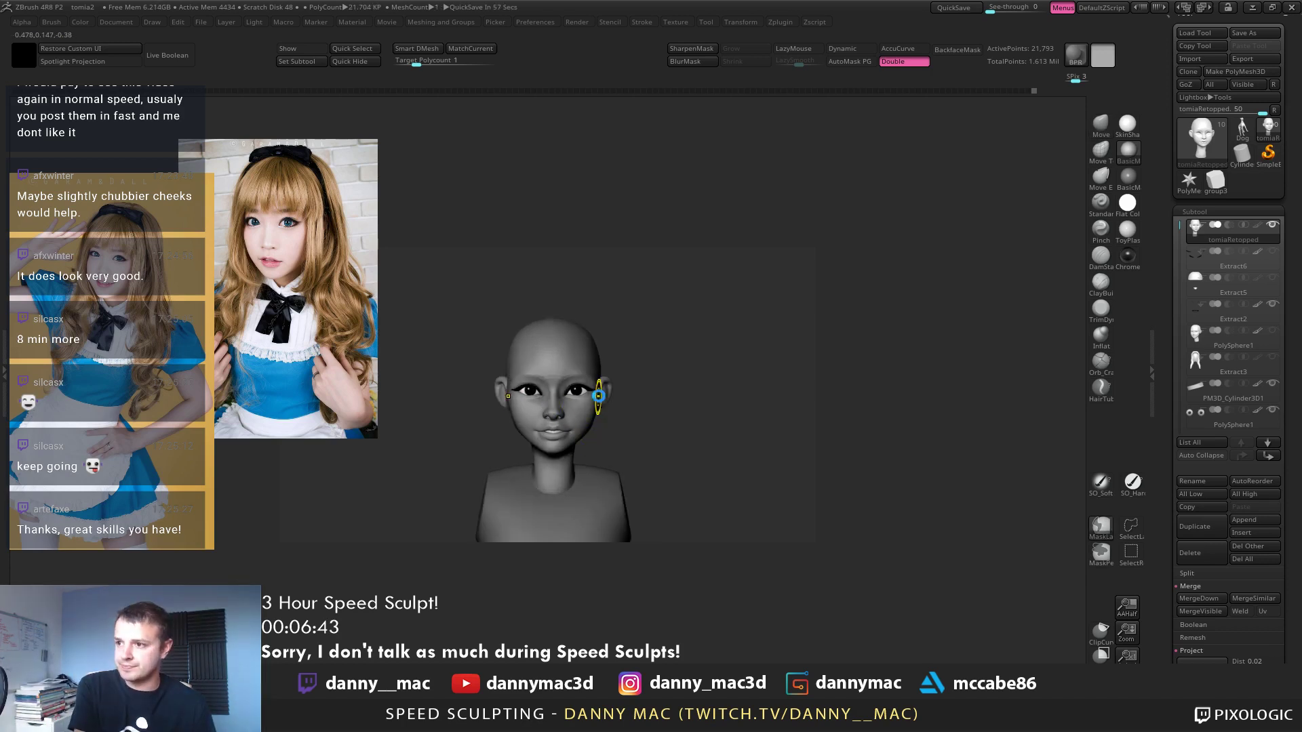
pyautogui.hotkey('ctrl', 's')
# Adjust the mouth corners, cheeks and ears with the Move brush while checking the head from the front
pyautogui.keyDown('alt'); pyautogui.moveTo(570, 412); pyautogui.dragTo(574, 449, button='right'); pyautogui.keyUp('alt')
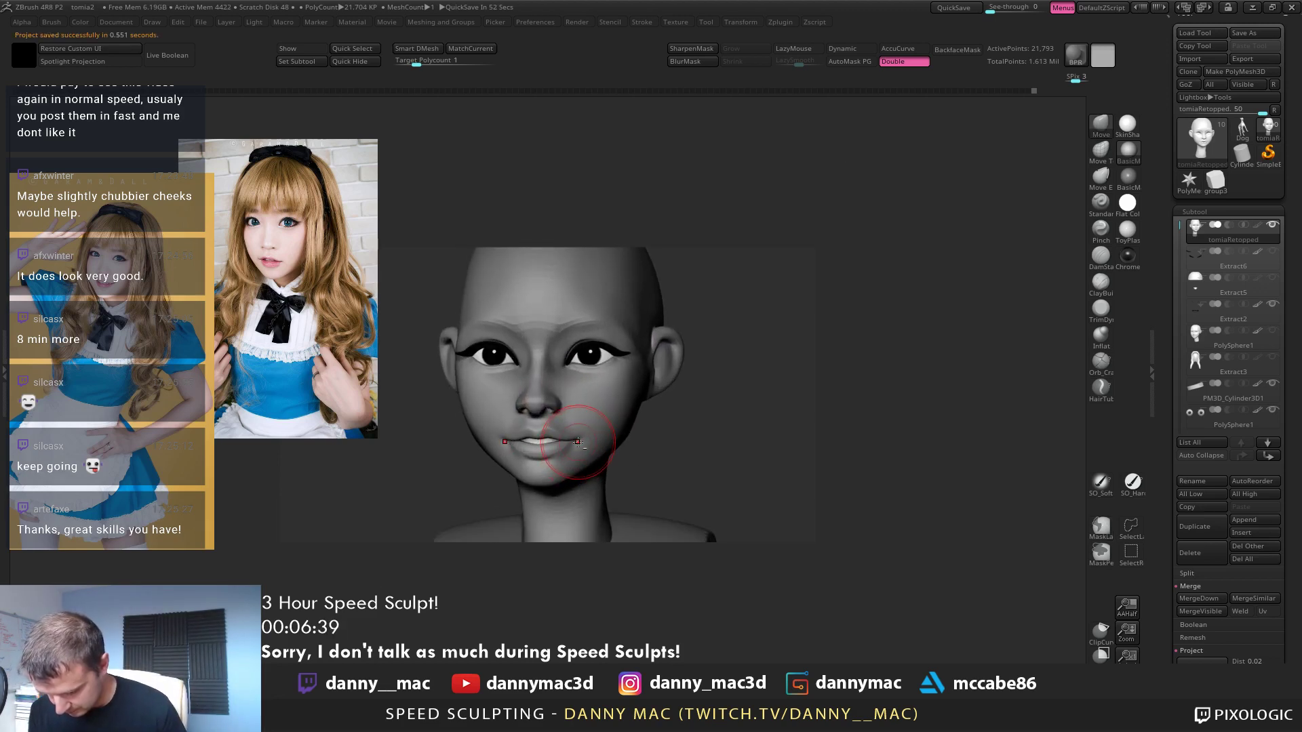
pyautogui.rightClick(578, 442)
pyautogui.moveTo(662, 398); pyautogui.dragTo(659, 383, button='right')
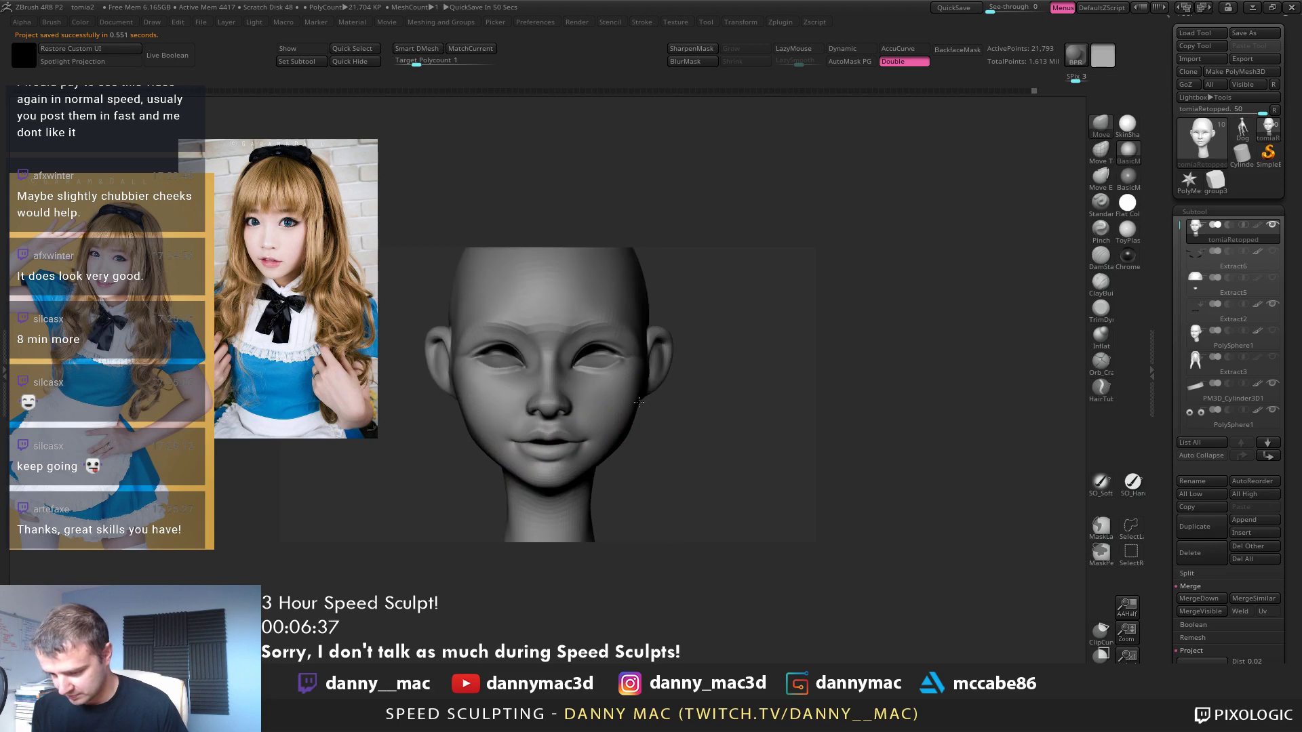
pyautogui.keyDown('alt'); pyautogui.moveTo(542, 421); pyautogui.dragTo(490, 394, button='right'); pyautogui.keyUp('alt')
pyautogui.moveTo(490, 395); pyautogui.dragTo(635, 387, button='right')
pyautogui.rightClick(532, 397)
pyautogui.rightClick(584, 406)
pyautogui.rightClick(573, 392)
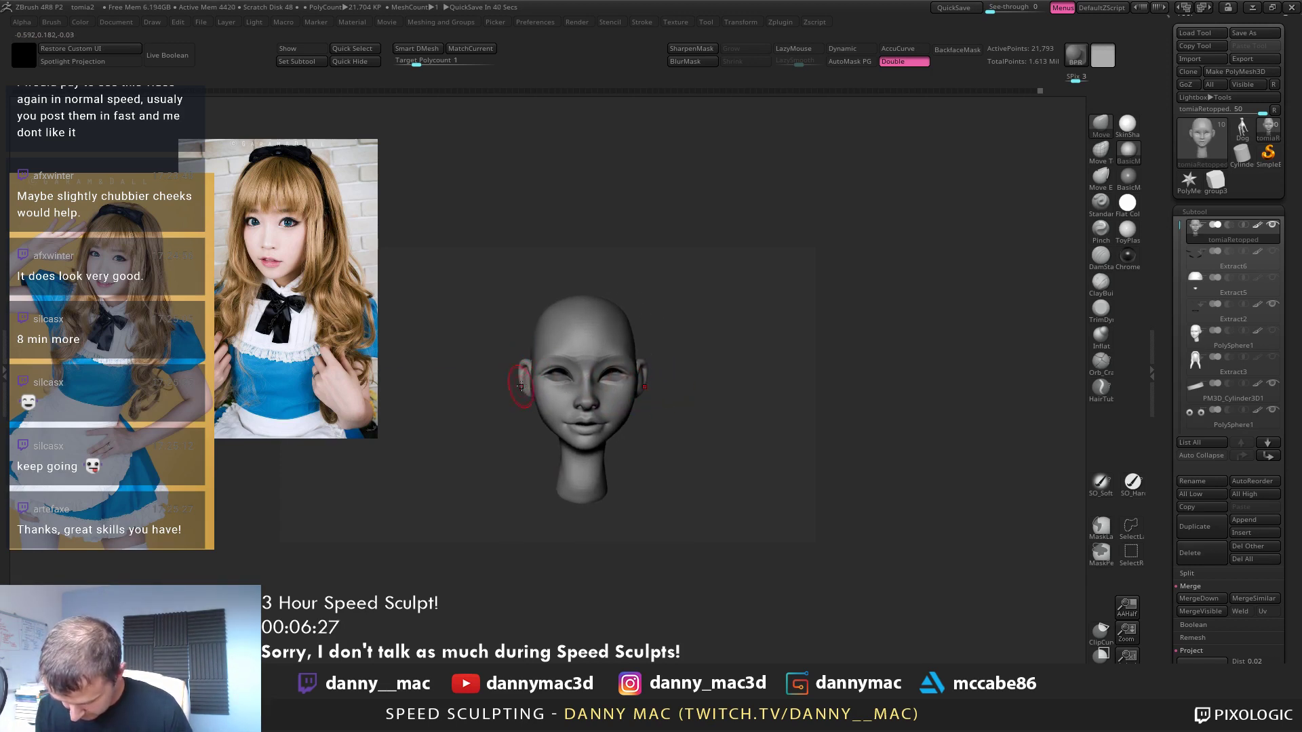
# Select the torso subtool and shift it forward under the neck in profile with a horizontal transpose line
pyautogui.moveTo(643, 374)
pyautogui.mouseDown(button='right')
pyautogui.moveTo(609, 371)
pyautogui.moveTo(582, 328)
pyautogui.moveTo(574, 339)
pyautogui.moveTo(610, 282)
pyautogui.moveTo(623, 312)
pyautogui.moveTo(552, 282)
pyautogui.moveTo(628, 283)
pyautogui.moveTo(505, 269)
pyautogui.mouseUp(button='right')
pyautogui.keyDown('ctrl'); pyautogui.moveTo(466, 361); pyautogui.dragTo(475, 325, button='right'); pyautogui.keyUp('ctrl')
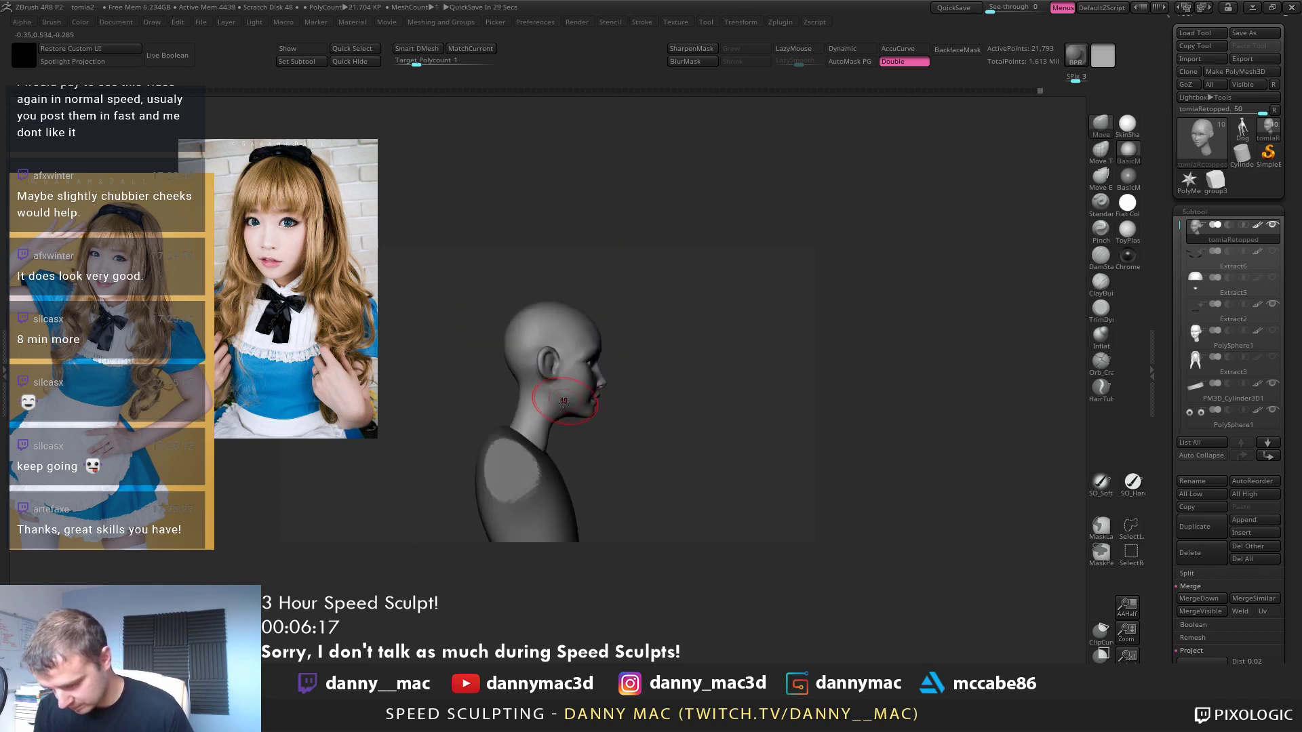
pyautogui.keyDown('ctrl'); pyautogui.moveTo(522, 427); pyautogui.dragTo(525, 400, button='right'); pyautogui.keyUp('ctrl')
pyautogui.keyDown('alt'); pyautogui.moveTo(528, 454); pyautogui.dragTo(528, 417, button='right'); pyautogui.keyUp('alt')
pyautogui.keyDown('alt'); pyautogui.click(531, 418); pyautogui.keyUp('alt')
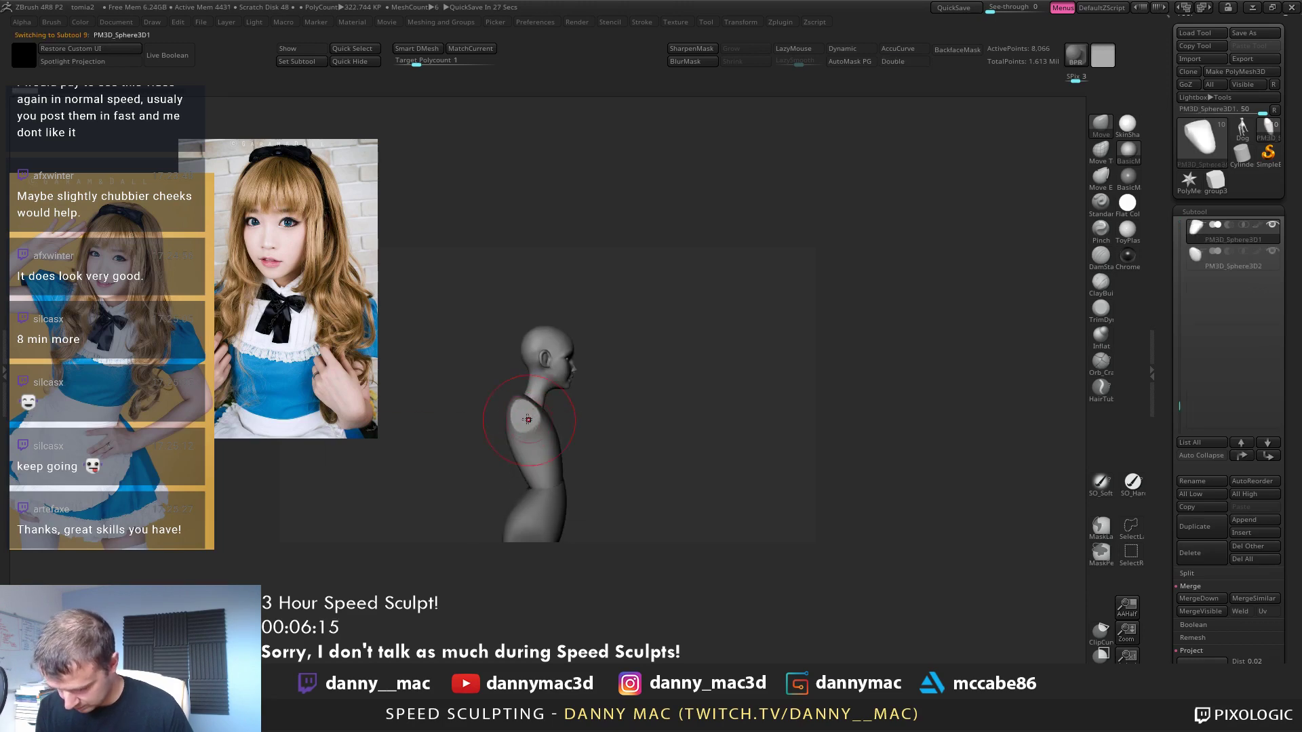
pyautogui.keyDown('alt'); pyautogui.click(536, 410); pyautogui.keyUp('alt')
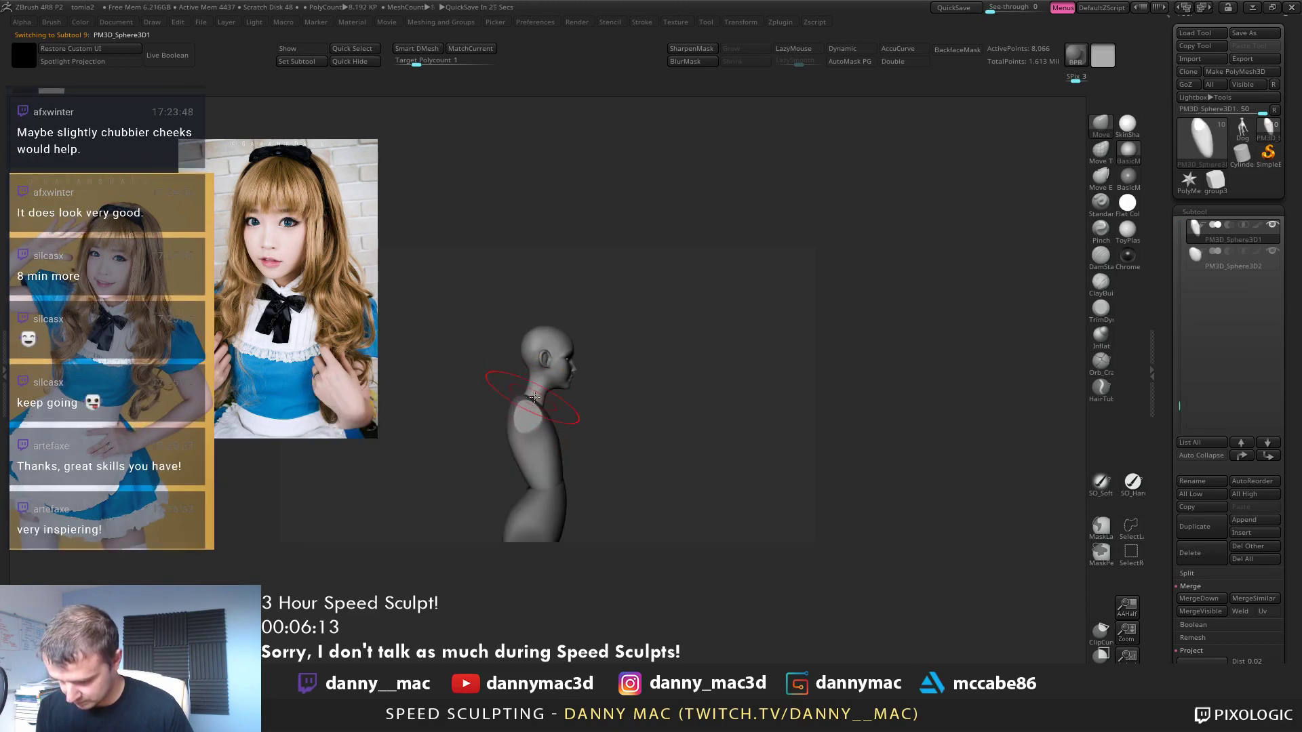
pyautogui.keyDown('alt'); pyautogui.click(526, 423); pyautogui.keyUp('alt')
pyautogui.press('w')
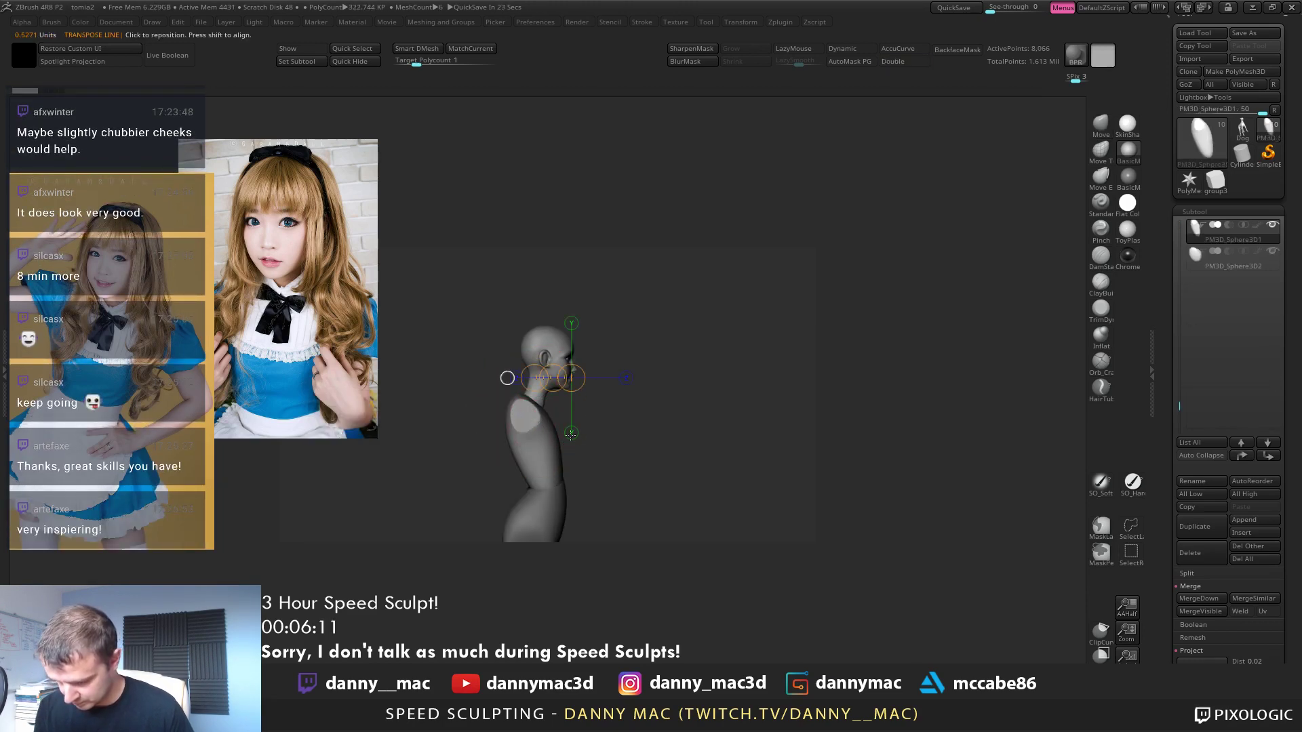
pyautogui.moveTo(528, 442); pyautogui.dragTo(705, 443)
pyautogui.moveTo(619, 442); pyautogui.dragTo(628, 442)
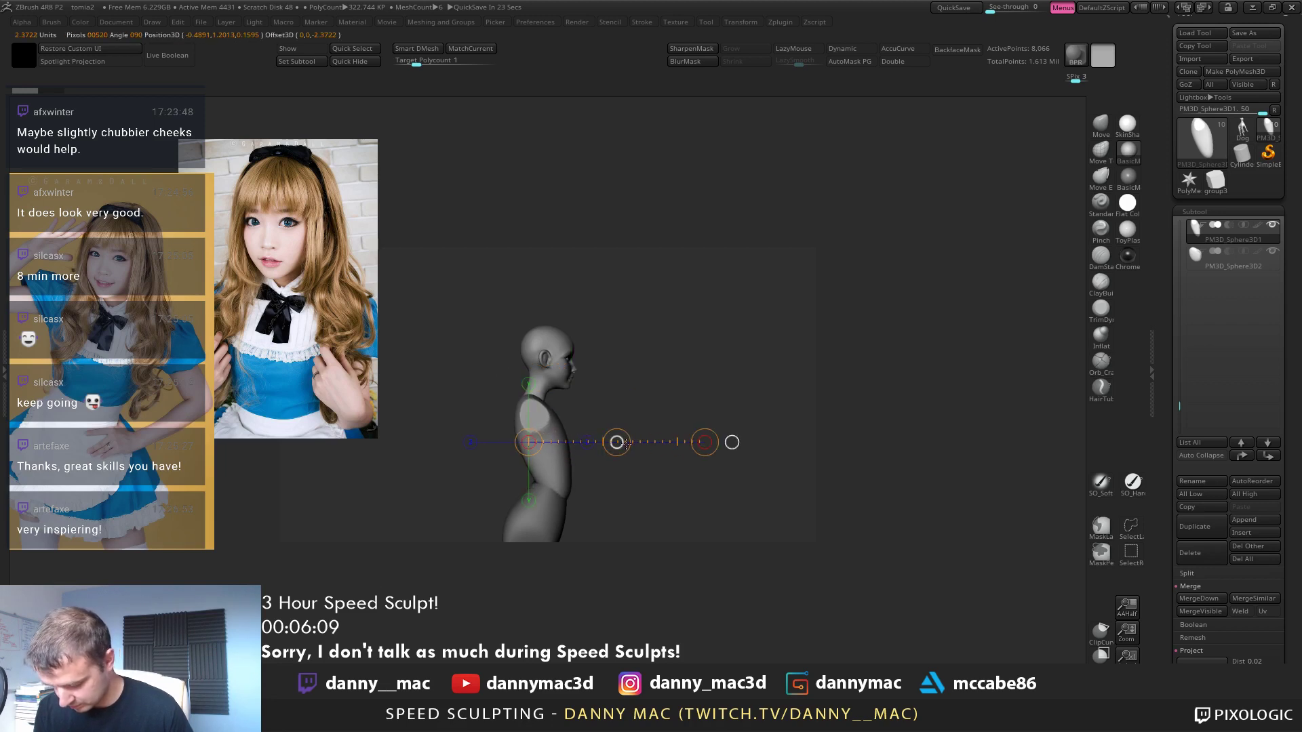
# Select the hips subtool and shift it forward to line up with the torso, and return to Draw mode
pyautogui.keyDown('ctrl'); pyautogui.moveTo(607, 450); pyautogui.dragTo(536, 492, button='right'); pyautogui.keyUp('ctrl')
pyautogui.keyDown('alt'); pyautogui.click(536, 492); pyautogui.keyUp('alt')
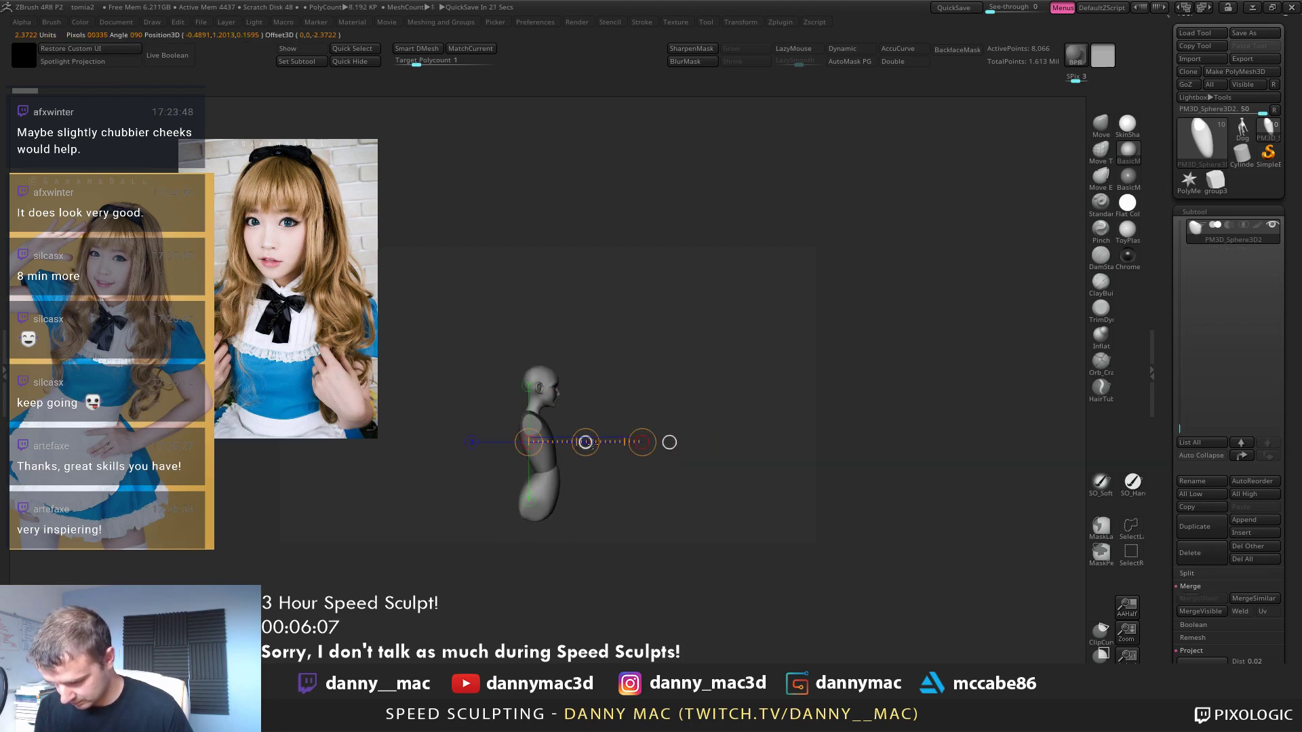
pyautogui.moveTo(581, 442); pyautogui.dragTo(594, 447)
pyautogui.press('q')
# Reshape the waist and hips in profile with a large Move brush, switching between the torso and hips subtools
pyautogui.moveTo(592, 463)
pyautogui.keyDown('shift'); pyautogui.mouseDown(button='right')
pyautogui.moveTo(546, 466)
pyautogui.moveTo(593, 434)
pyautogui.moveTo(610, 465)
pyautogui.moveTo(583, 468)
pyautogui.mouseUp(button='right'); pyautogui.keyUp('shift')
pyautogui.keyDown('alt'); pyautogui.click(588, 432); pyautogui.keyUp('alt')
pyautogui.moveTo(593, 478); pyautogui.dragTo(589, 470)
pyautogui.moveTo(589, 470)
pyautogui.mouseDown(button='right')
pyautogui.moveTo(613, 457)
pyautogui.moveTo(586, 472)
pyautogui.moveTo(580, 498)
pyautogui.moveTo(590, 450)
pyautogui.mouseUp(button='right')
pyautogui.press('space')
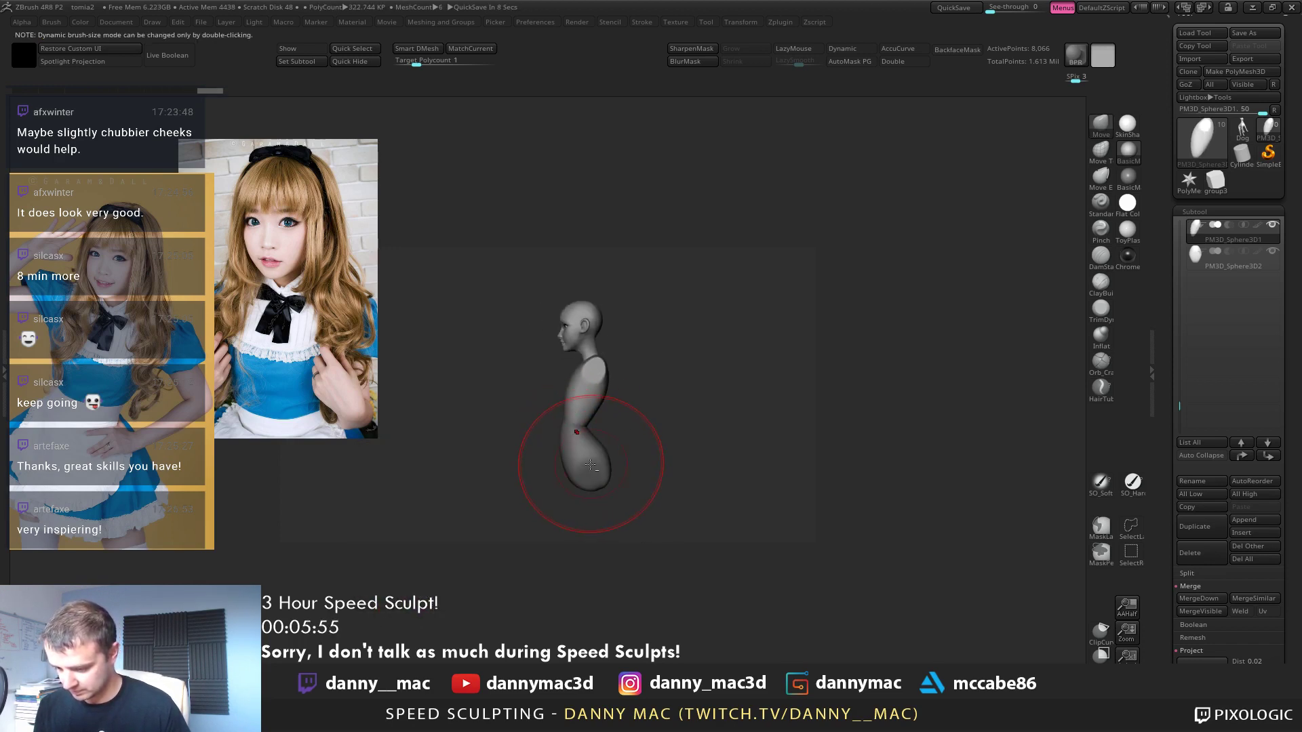
pyautogui.press('space')
pyautogui.keyDown('alt'); pyautogui.click(579, 430); pyautogui.keyUp('alt')
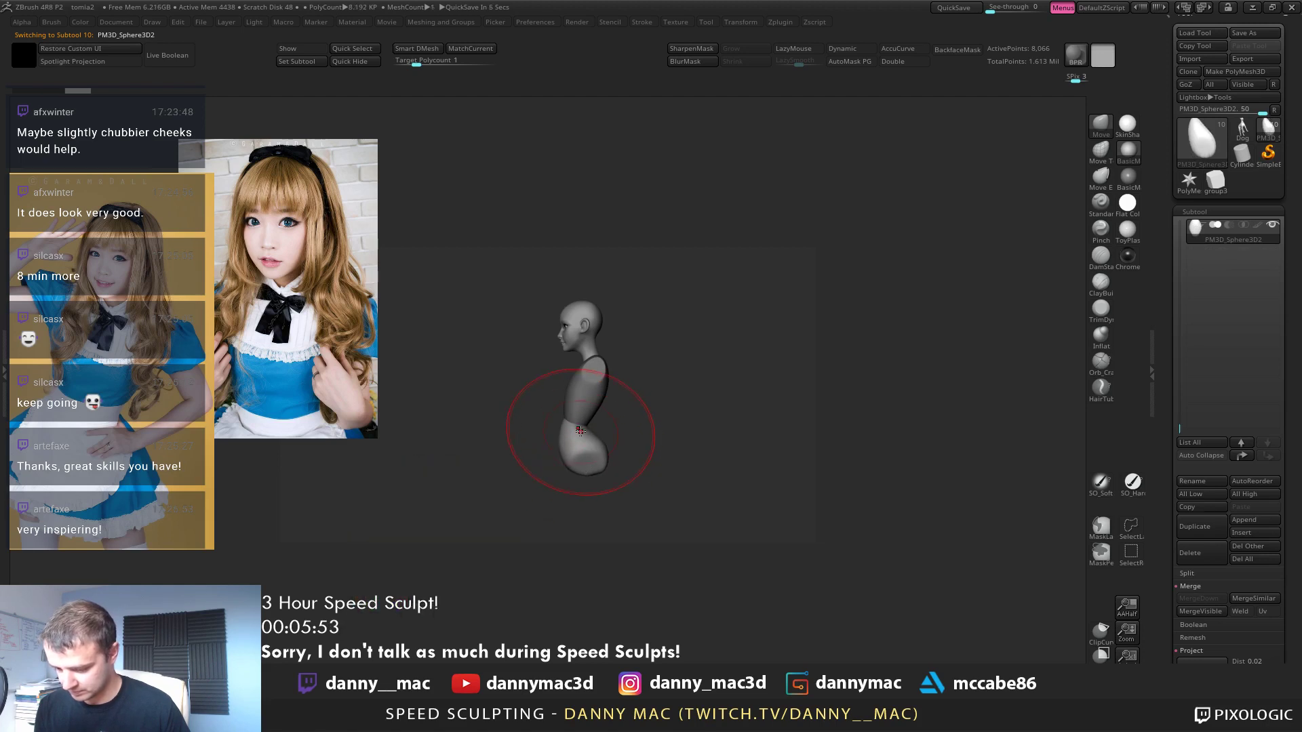
pyautogui.moveTo(580, 430); pyautogui.dragTo(584, 416)
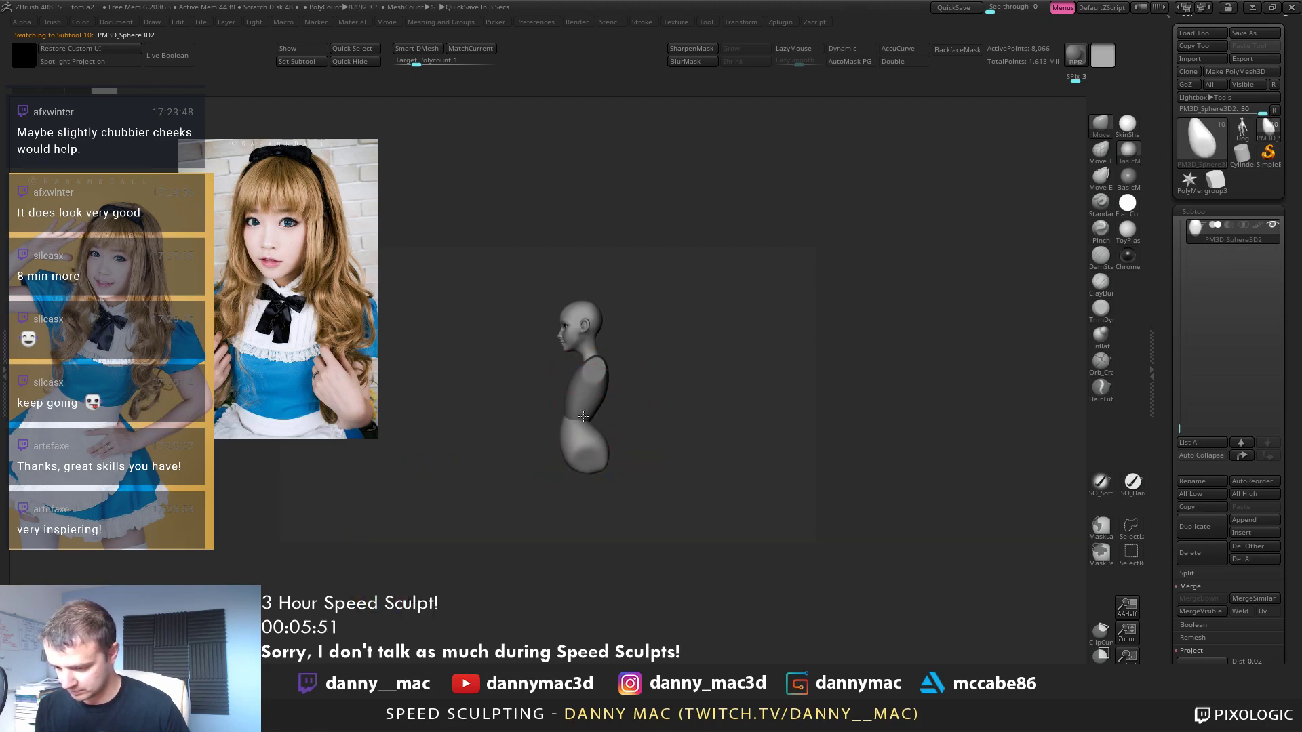
pyautogui.keyDown('ctrl'); pyautogui.moveTo(584, 416); pyautogui.dragTo(577, 430, button='right'); pyautogui.keyUp('ctrl')
pyautogui.moveTo(580, 453); pyautogui.dragTo(579, 449)
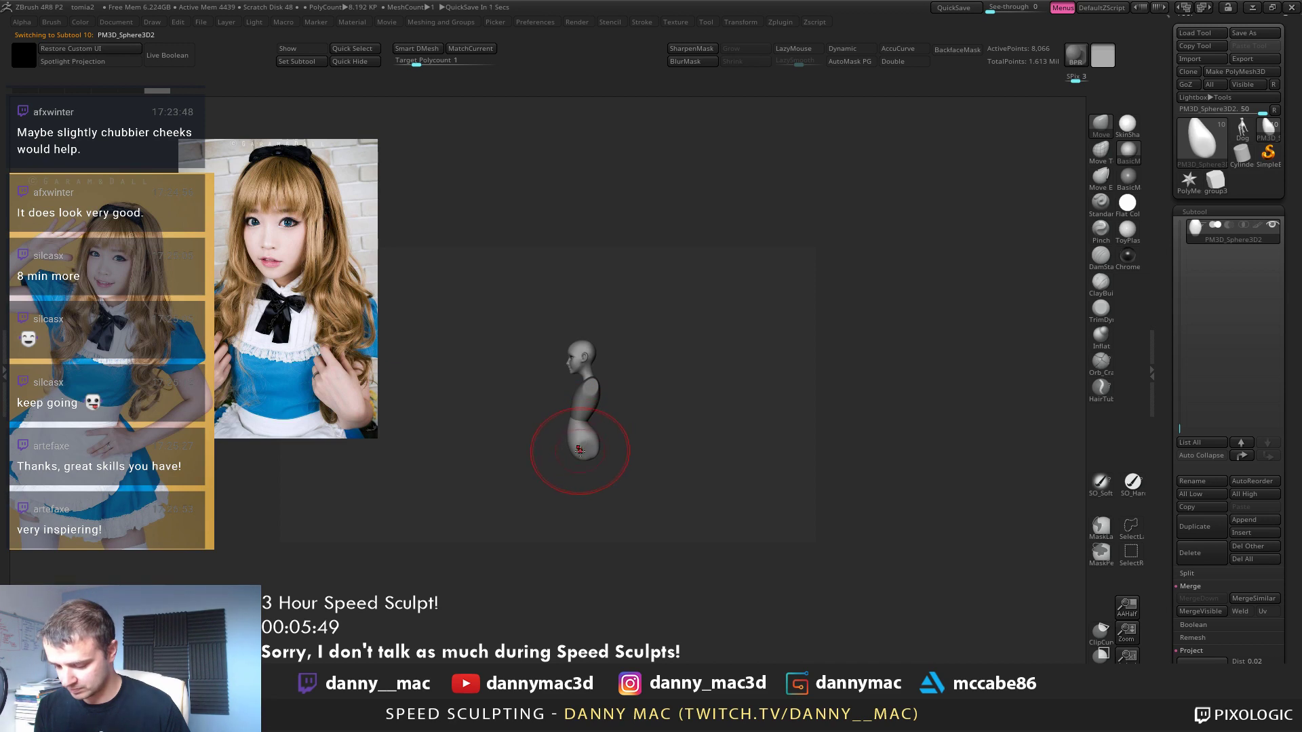
# Select the torso subtool and adjust the shoulders from the front with the Move brush
pyautogui.moveTo(599, 429)
pyautogui.mouseDown(button='right')
pyautogui.moveTo(575, 414)
pyautogui.moveTo(573, 438)
pyautogui.moveTo(608, 426)
pyautogui.moveTo(616, 447)
pyautogui.mouseUp(button='right')
pyautogui.keyDown('alt'); pyautogui.click(574, 415); pyautogui.keyUp('alt')
pyautogui.press('space')
pyautogui.click(570, 389)
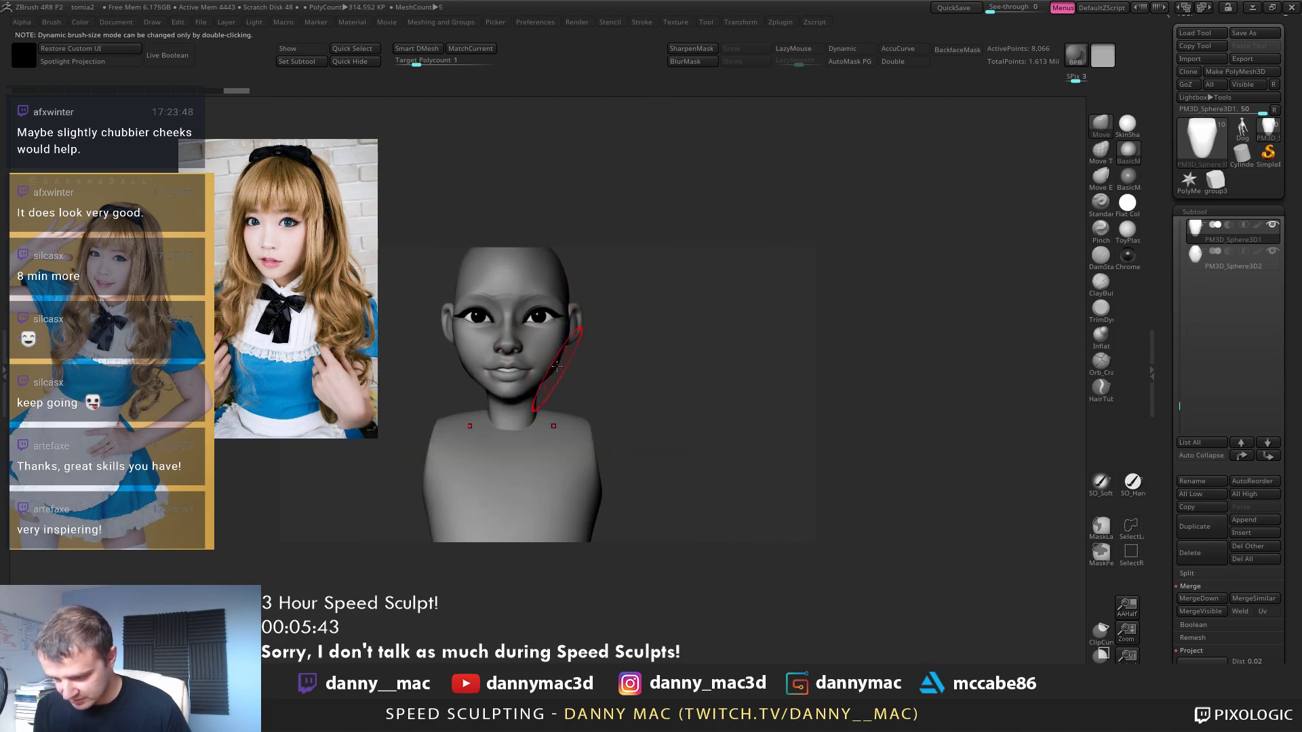
# Select the head subtool and refine the mouth and chin area at alternating subdivision levels
pyautogui.keyDown('alt'); pyautogui.click(557, 366); pyautogui.keyUp('alt')
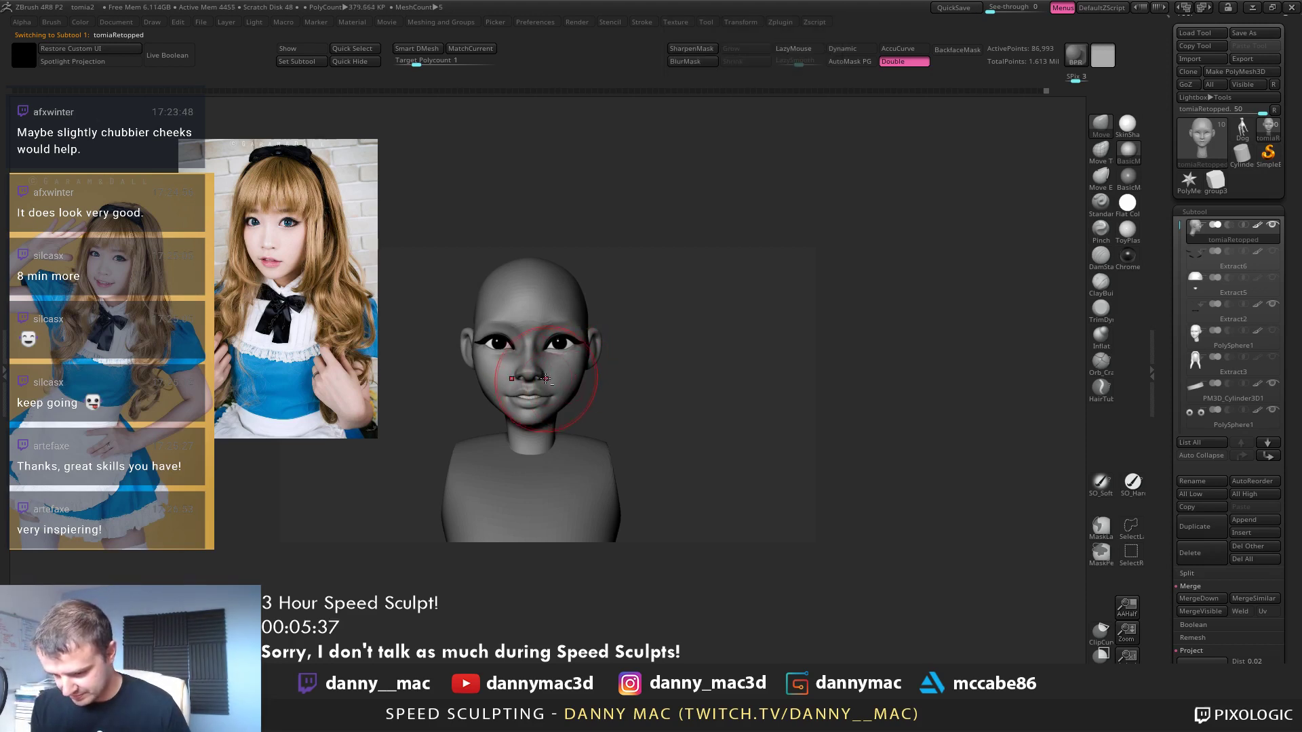
pyautogui.moveTo(545, 379)
pyautogui.keyDown('ctrl'); pyautogui.mouseDown(button='right')
pyautogui.moveTo(506, 434)
pyautogui.moveTo(529, 380)
pyautogui.moveTo(510, 349)
pyautogui.moveTo(550, 354)
pyautogui.moveTo(533, 372)
pyautogui.moveTo(560, 362)
pyautogui.moveTo(543, 373)
pyautogui.moveTo(558, 390)
pyautogui.moveTo(572, 374)
pyautogui.moveTo(553, 370)
pyautogui.moveTo(552, 352)
pyautogui.moveTo(552, 388)
pyautogui.mouseUp(button='right'); pyautogui.keyUp('ctrl')
pyautogui.rightClick(501, 441)
pyautogui.hotkey('shift', 'd')
pyautogui.press('d')
pyautogui.press('l')
pyautogui.hotkey('shift', 'd')
pyautogui.press('1')
# Refine and smooth the side of the nostril in profile and three-quarter view with a small brush
pyautogui.press('space')
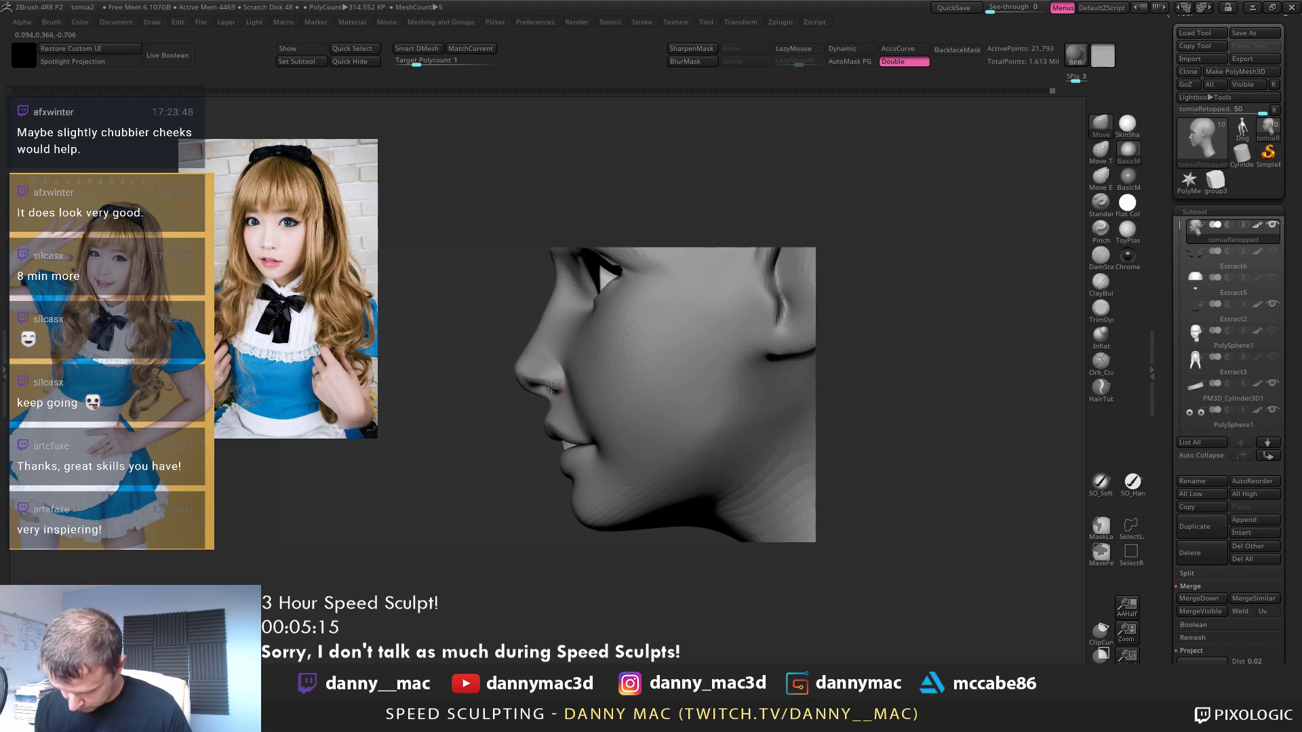
pyautogui.moveTo(559, 382); pyautogui.dragTo(558, 389, button='right')
pyautogui.keyDown('shift'); pyautogui.moveTo(541, 387); pyautogui.dragTo(546, 384); pyautogui.keyUp('shift')
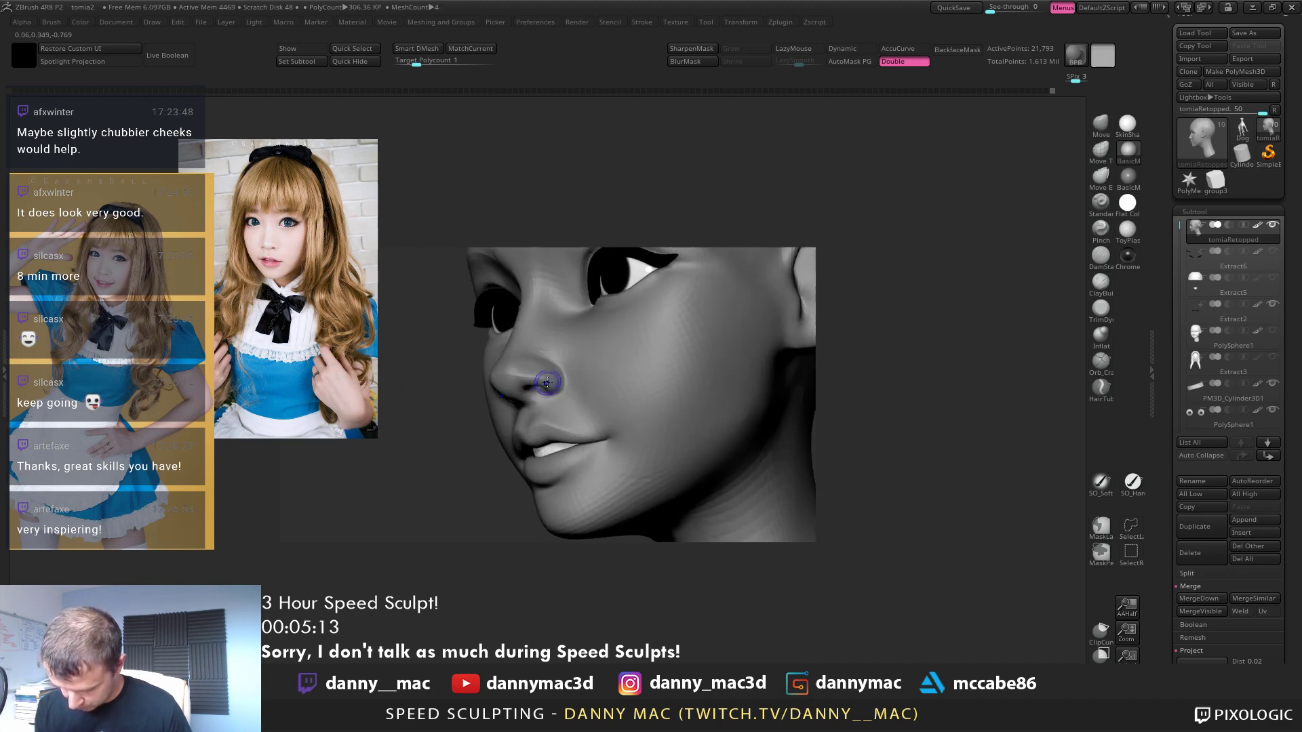
pyautogui.moveTo(558, 373)
pyautogui.keyDown('shift'); pyautogui.mouseDown(button='right')
pyautogui.moveTo(524, 373)
pyautogui.moveTo(523, 357)
pyautogui.mouseUp(button='right'); pyautogui.keyUp('shift')
# Refine the nose tip and nostrils from the front and side, using the ClayBuildup and Move brushes across subdivision levels
pyautogui.press('d')
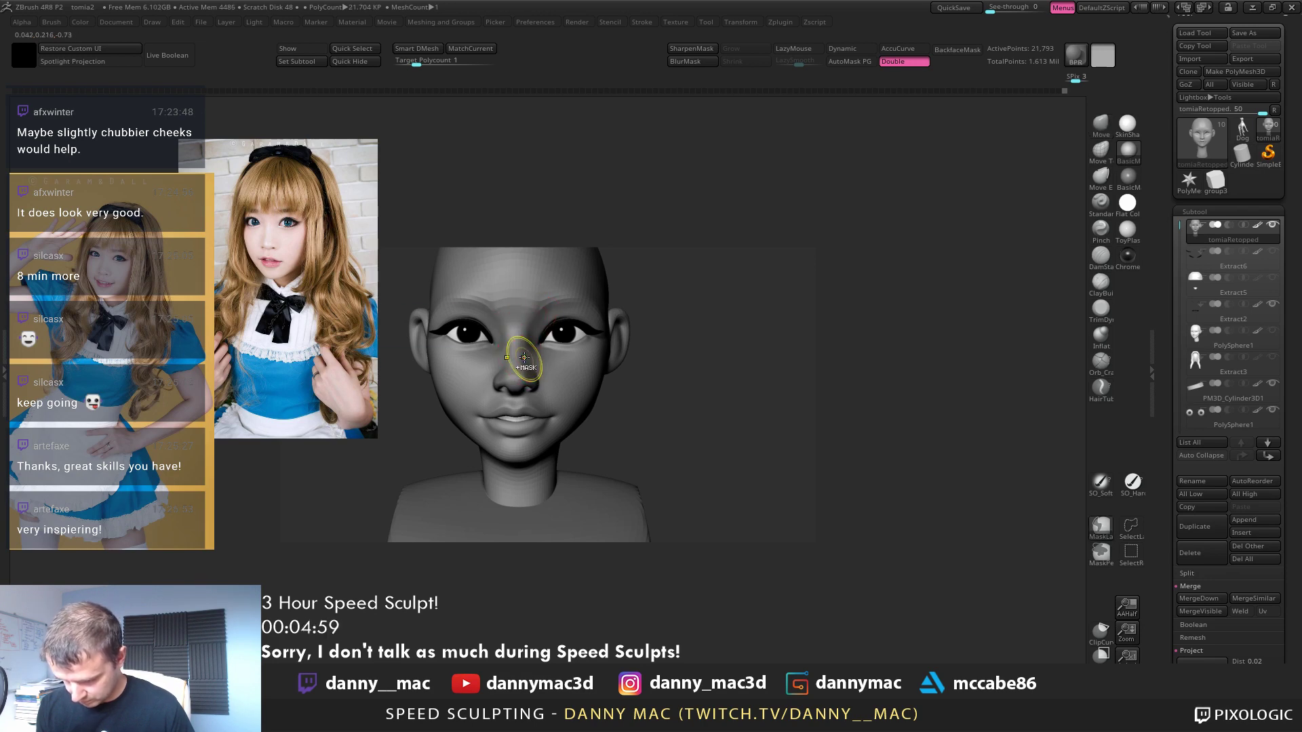
pyautogui.moveTo(540, 361); pyautogui.dragTo(500, 417, button='right')
pyautogui.press('l')
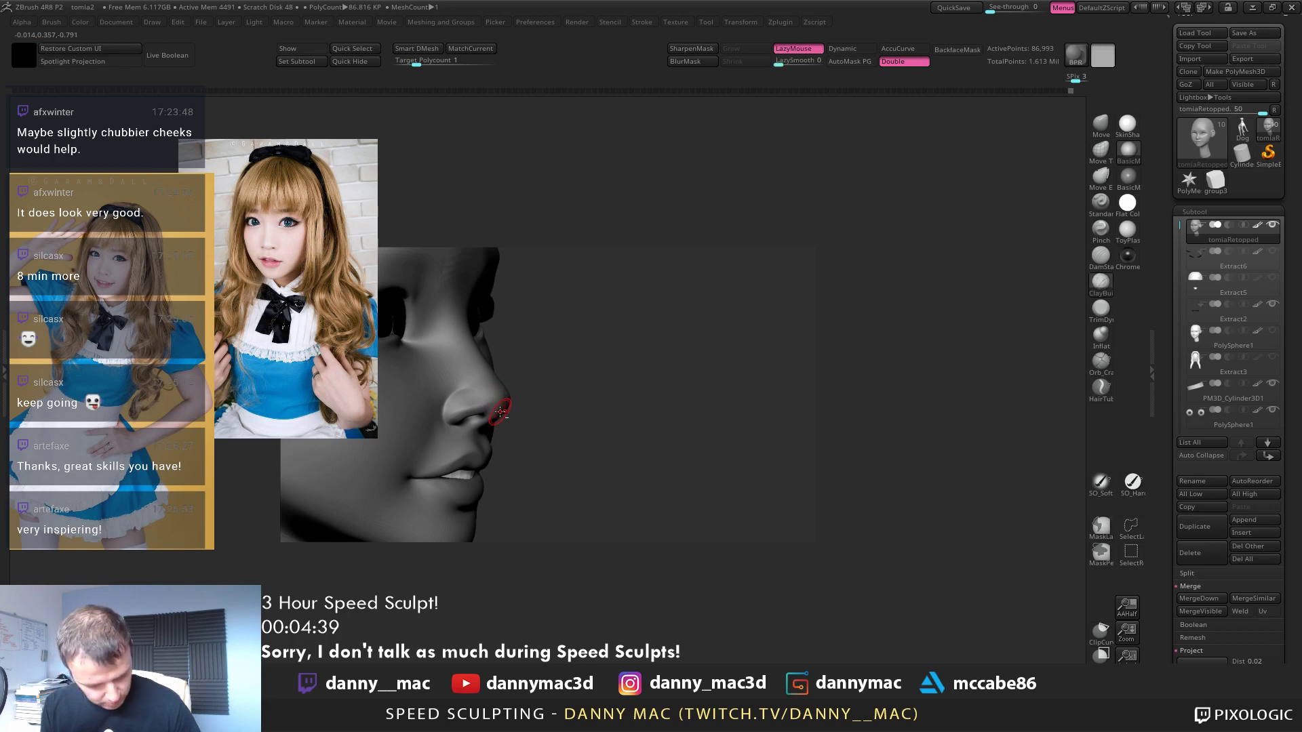
pyautogui.moveTo(497, 410)
pyautogui.mouseDown(button='right')
pyautogui.moveTo(486, 384)
pyautogui.moveTo(493, 406)
pyautogui.moveTo(521, 402)
pyautogui.mouseUp(button='right')
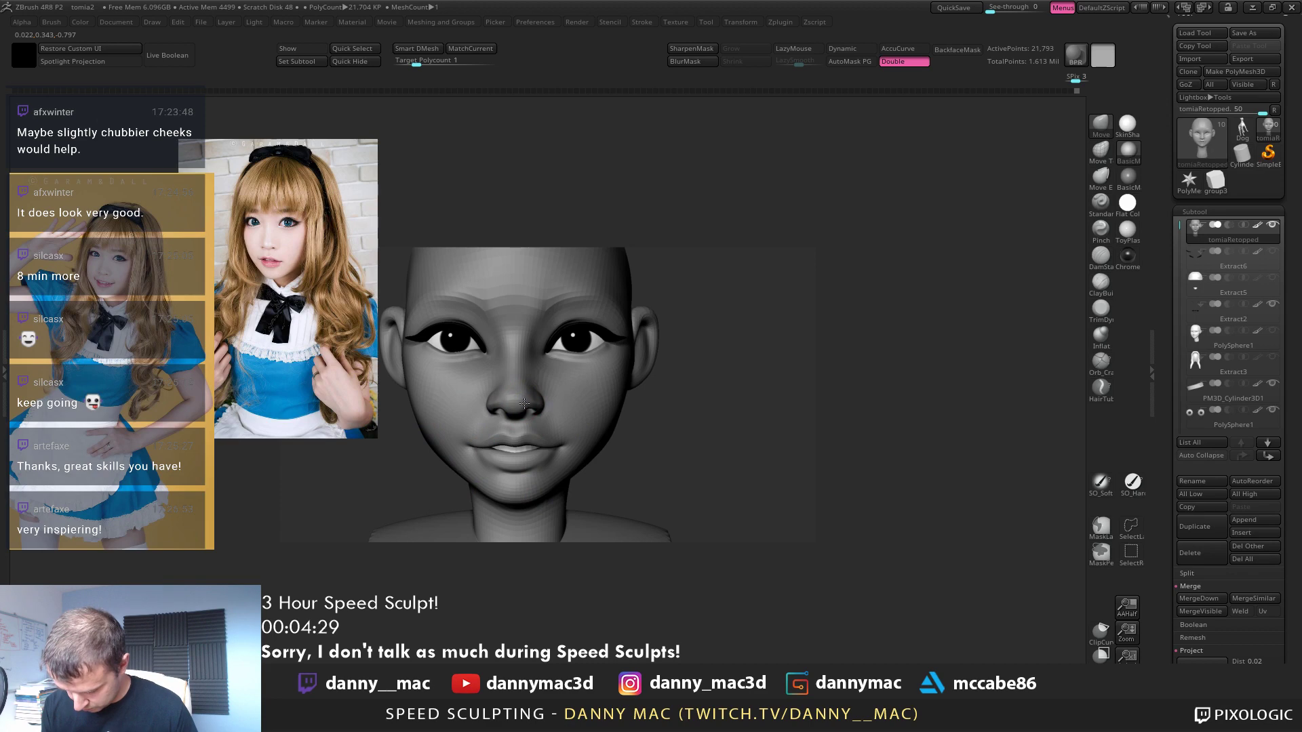
pyautogui.moveTo(525, 404); pyautogui.dragTo(537, 407)
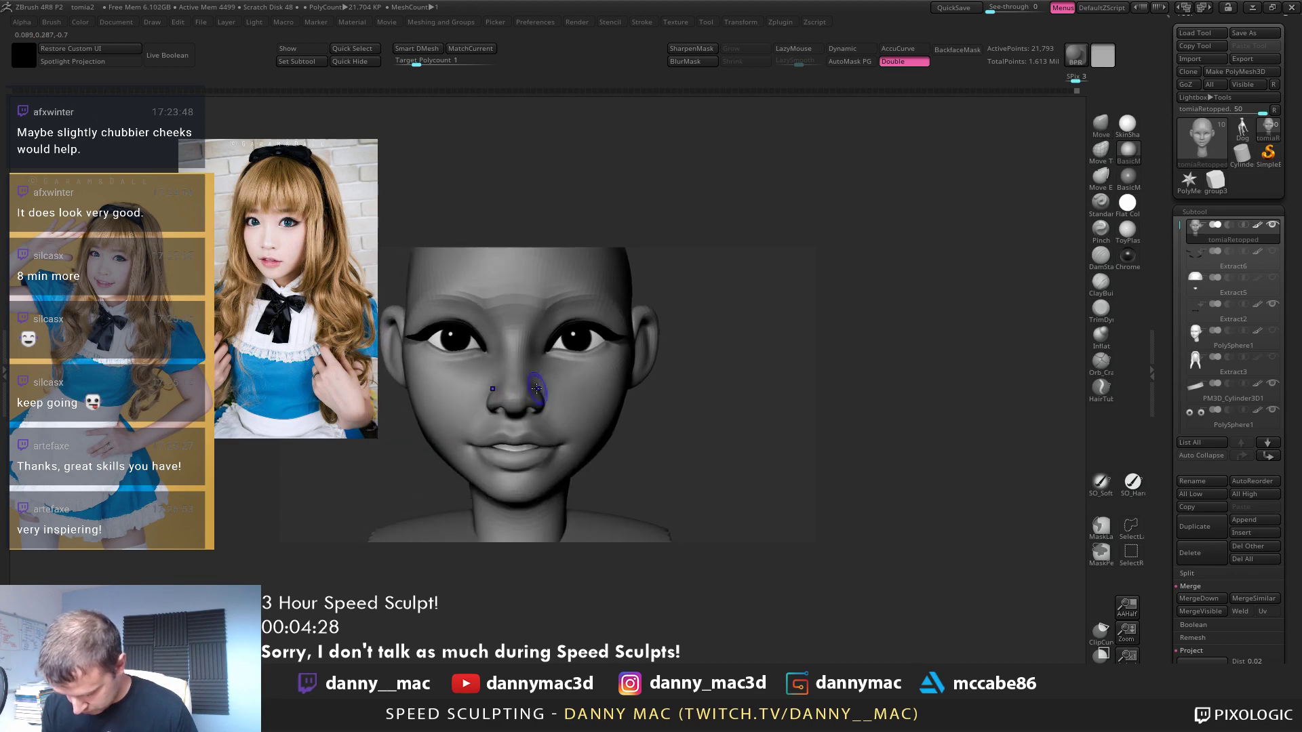
pyautogui.moveTo(520, 414); pyautogui.dragTo(502, 416, button='right')
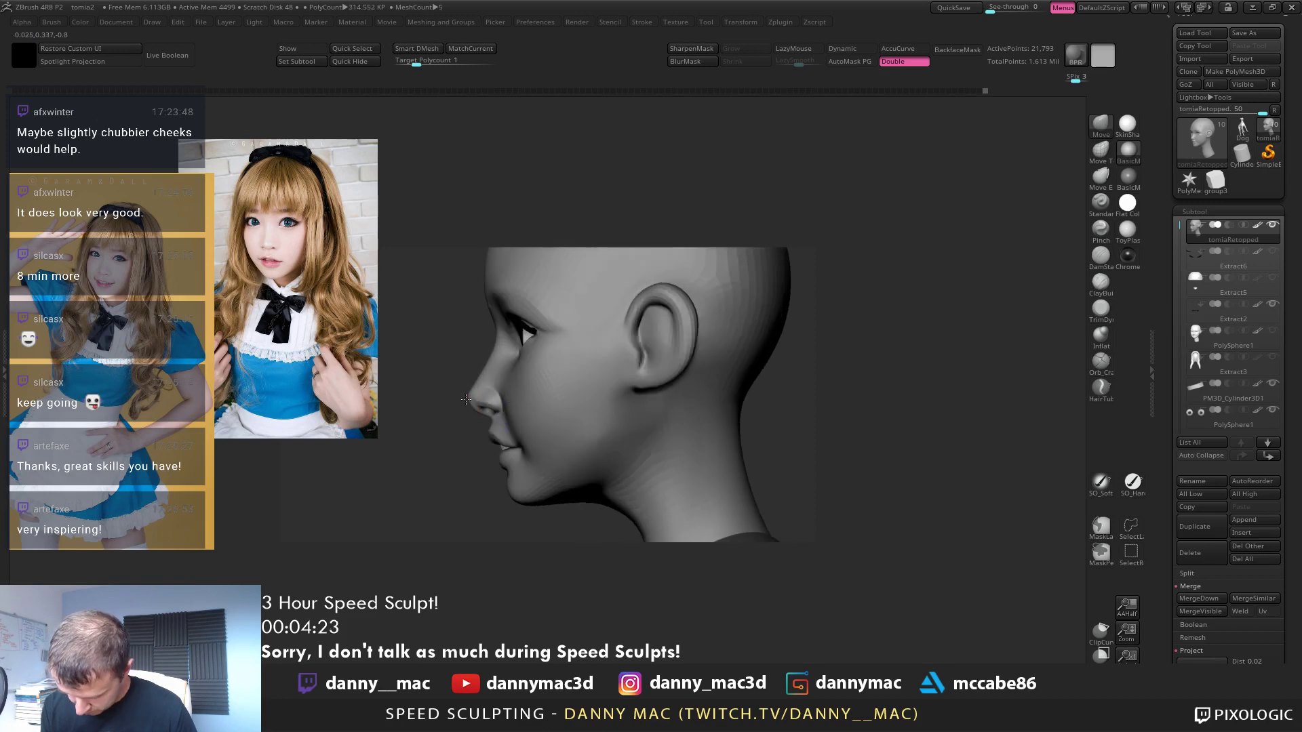
# Resize the Move brush and adjust the face proportions around the brow and nose from the front
pyautogui.moveTo(497, 365); pyautogui.dragTo(506, 378, button='right')
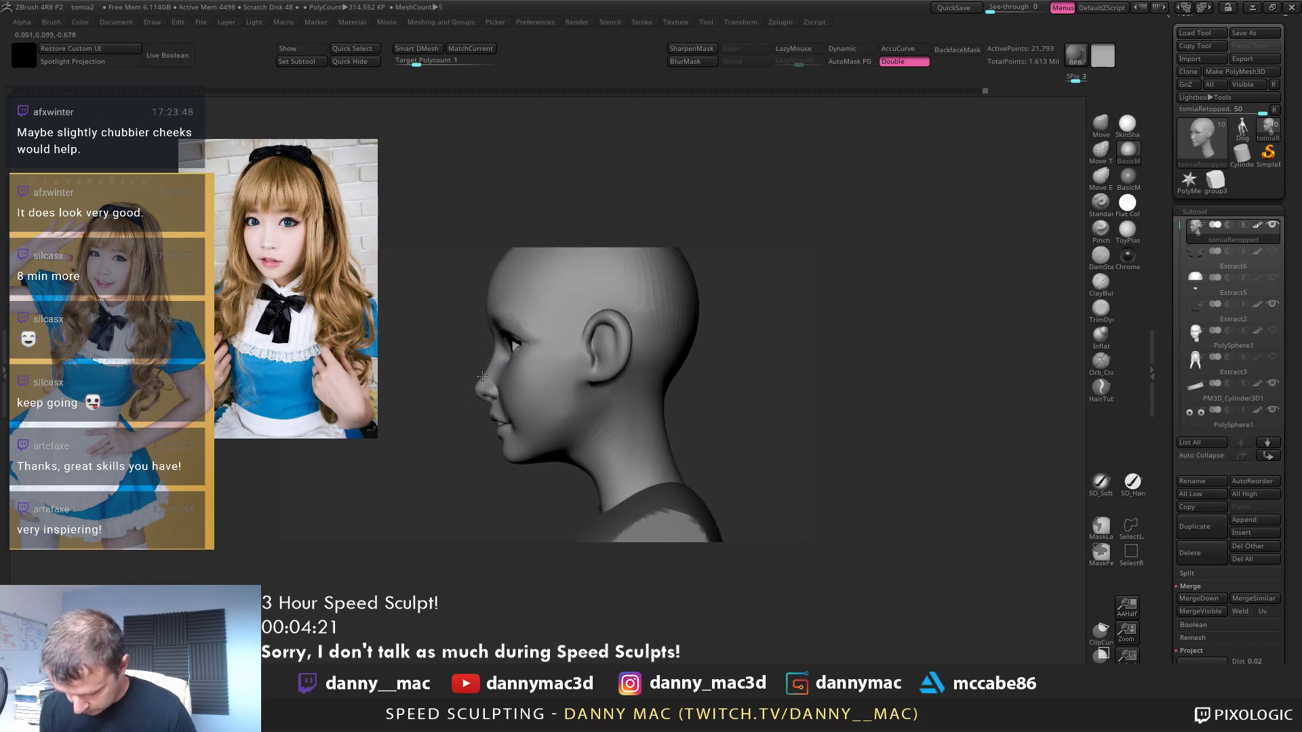
pyautogui.moveTo(512, 431)
pyautogui.mouseDown(button='right')
pyautogui.moveTo(604, 417)
pyautogui.moveTo(597, 399)
pyautogui.mouseUp(button='right')
pyautogui.press('space')
pyautogui.press('space')
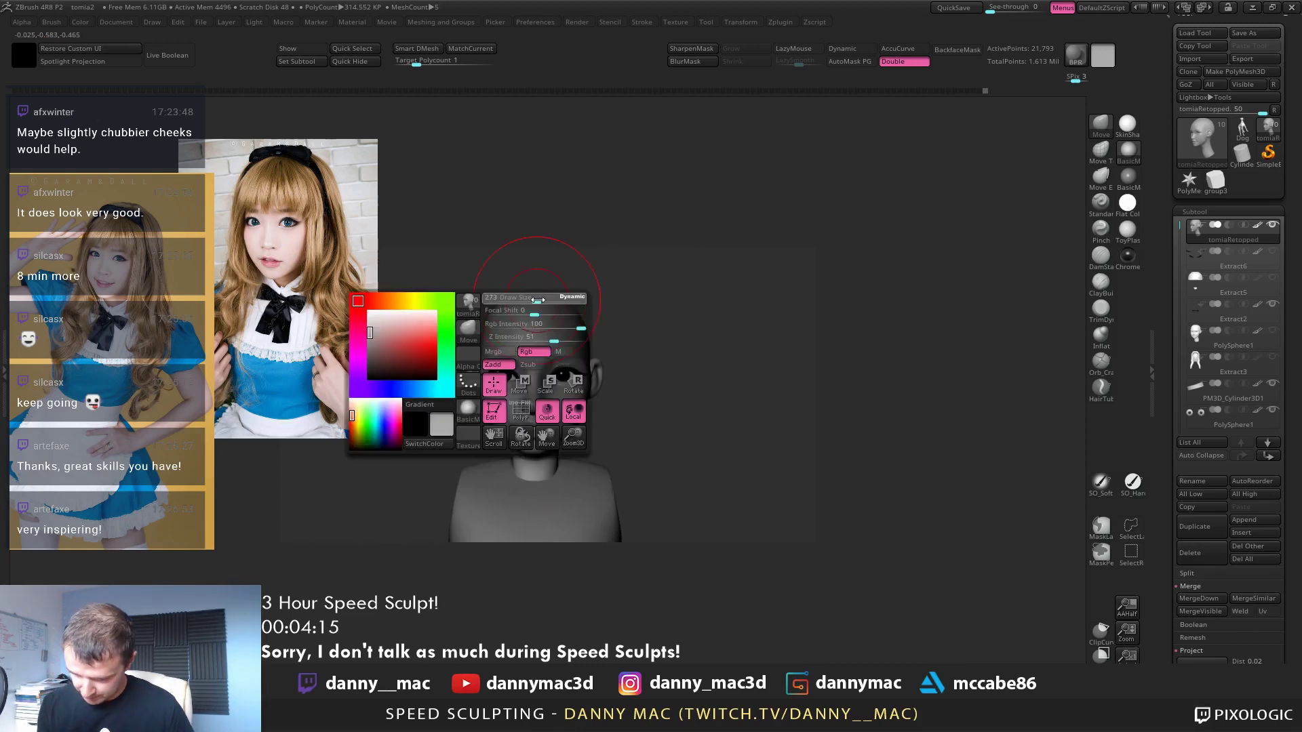
pyautogui.press('space')
pyautogui.keyDown('ctrl'); pyautogui.moveTo(551, 324); pyautogui.dragTo(544, 345, button='right'); pyautogui.keyUp('ctrl')
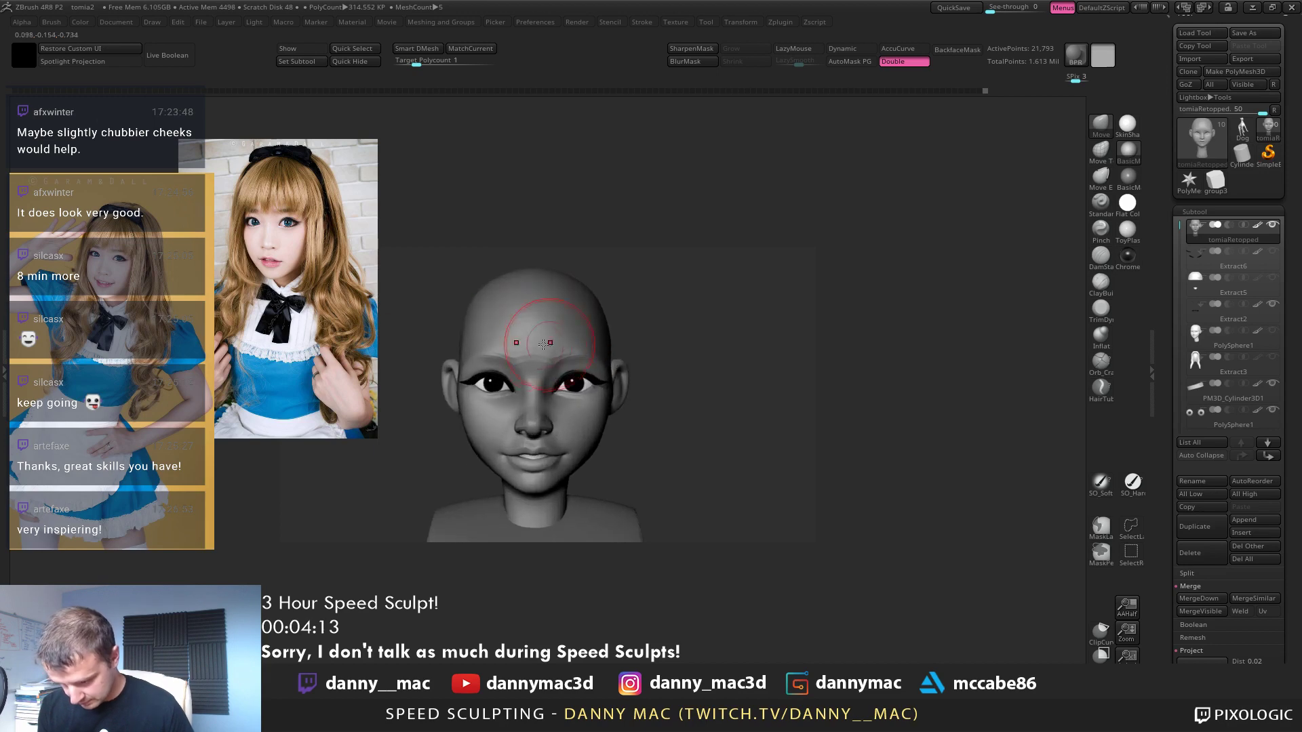
pyautogui.press('space')
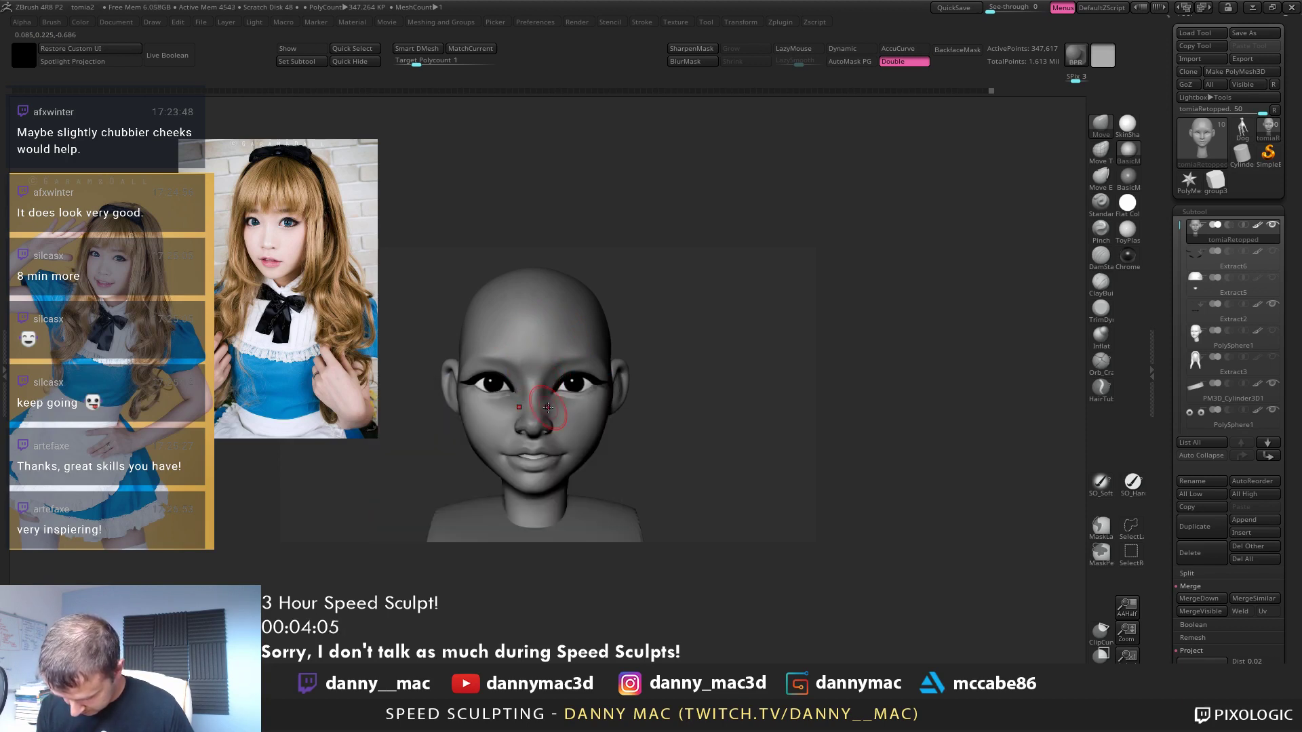
pyautogui.moveTo(548, 406)
pyautogui.mouseDown(button='right')
pyautogui.moveTo(502, 404)
pyautogui.moveTo(580, 402)
pyautogui.moveTo(489, 403)
pyautogui.mouseUp(button='right')
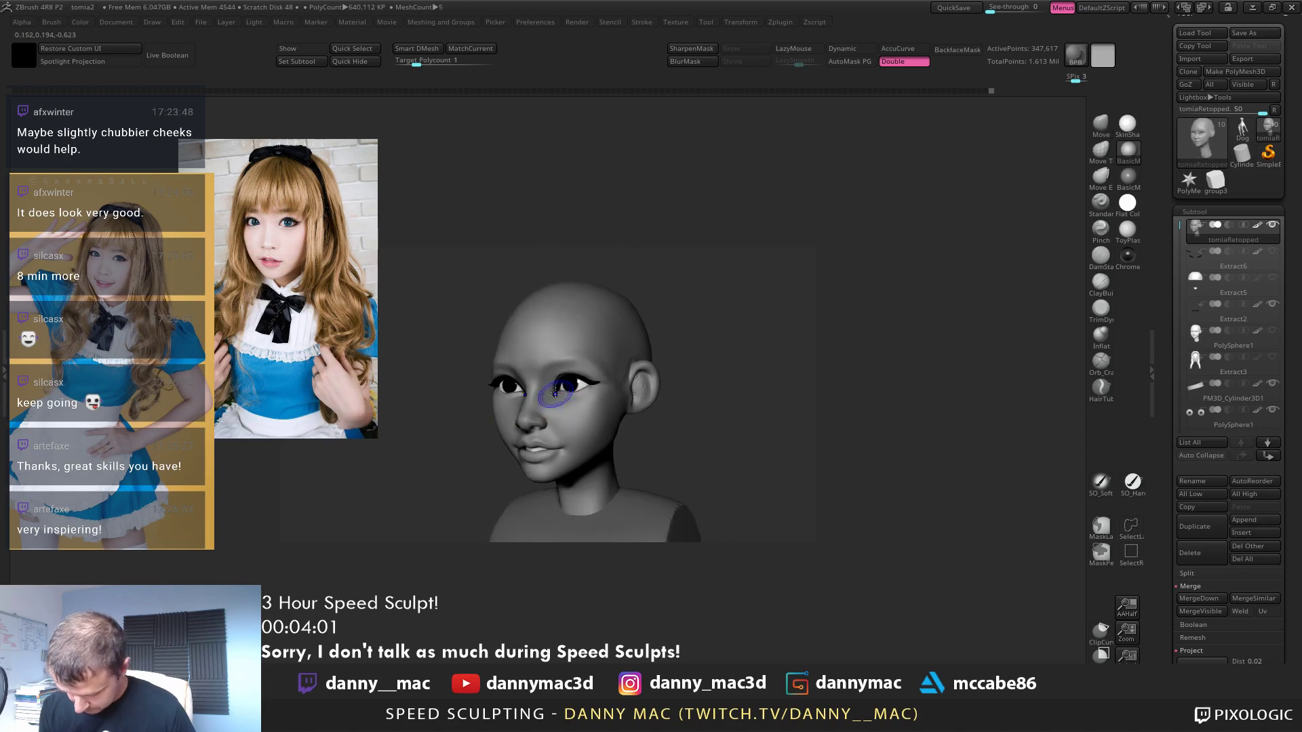
# Drop to a lower subdivision level and adjust the back of the skull from behind and in profile
pyautogui.moveTo(541, 369)
pyautogui.mouseDown(button='right')
pyautogui.moveTo(479, 364)
pyautogui.moveTo(632, 390)
pyautogui.moveTo(645, 364)
pyautogui.moveTo(629, 445)
pyautogui.moveTo(689, 431)
pyautogui.mouseUp(button='right')
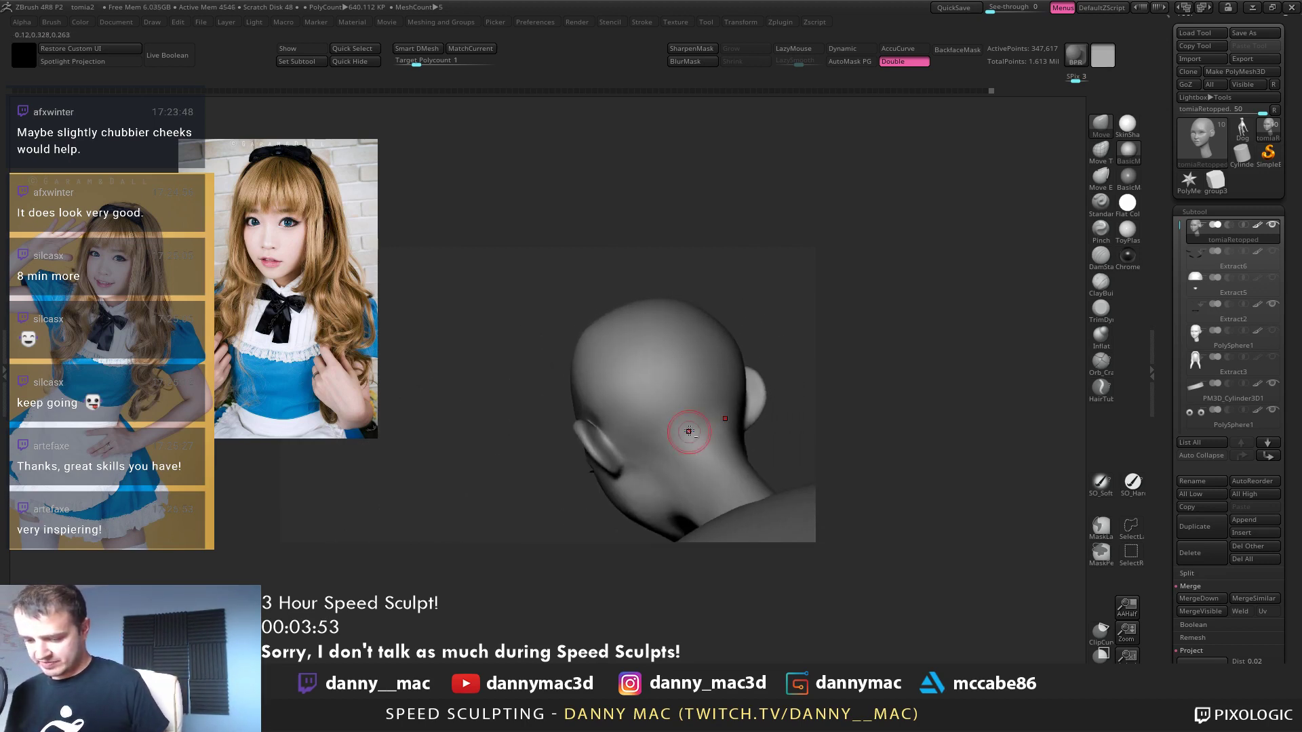
pyautogui.hotkey('shift', 'd')
pyautogui.hotkey('shift', 'd')
pyautogui.hotkey('shift', 'd')
pyautogui.moveTo(657, 360)
pyautogui.mouseDown(button='right')
pyautogui.moveTo(604, 395)
pyautogui.moveTo(651, 343)
pyautogui.moveTo(590, 360)
pyautogui.moveTo(665, 359)
pyautogui.moveTo(646, 355)
pyautogui.moveTo(691, 331)
pyautogui.mouseUp(button='right')
pyautogui.moveTo(706, 283)
pyautogui.mouseDown(button='right')
pyautogui.moveTo(718, 326)
pyautogui.moveTo(760, 350)
pyautogui.moveTo(785, 461)
pyautogui.moveTo(807, 380)
pyautogui.moveTo(805, 317)
pyautogui.moveTo(711, 384)
pyautogui.mouseUp(button='right')
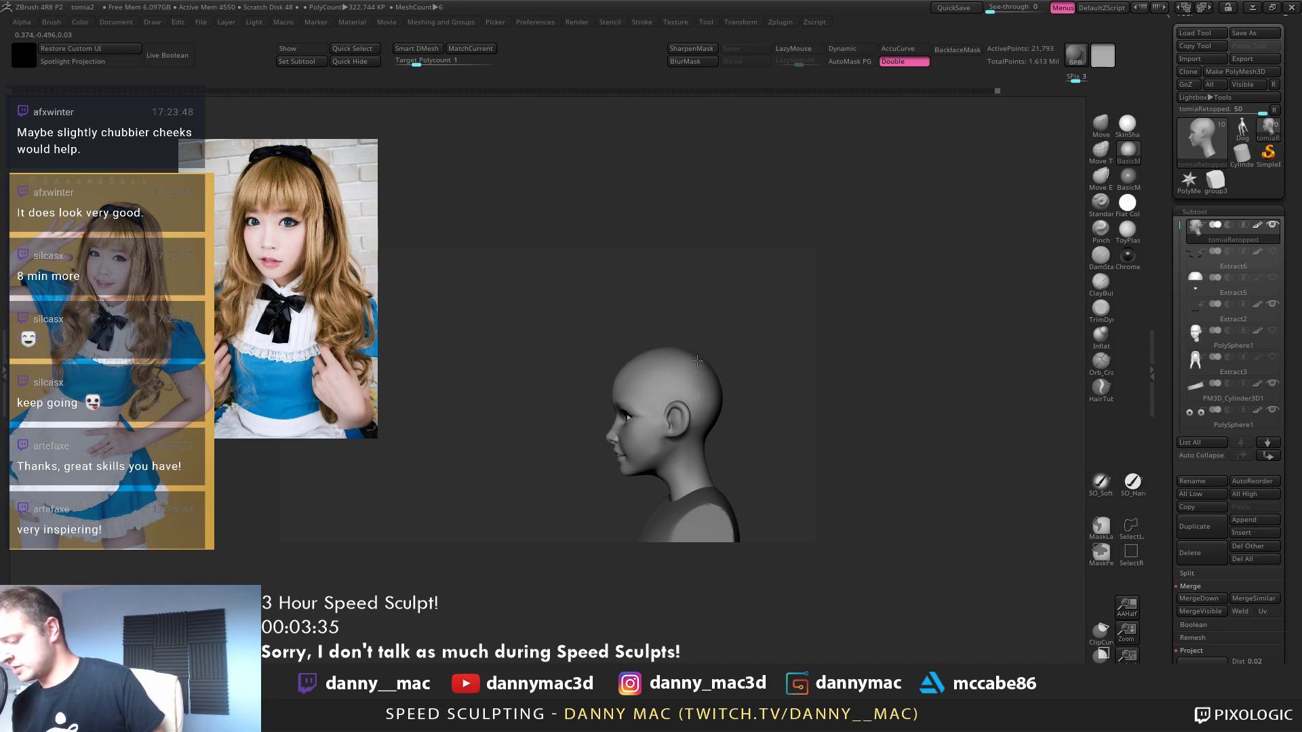
pyautogui.moveTo(747, 366)
pyautogui.mouseDown(button='right')
pyautogui.moveTo(677, 384)
pyautogui.moveTo(709, 417)
pyautogui.moveTo(716, 379)
pyautogui.mouseUp(button='right')
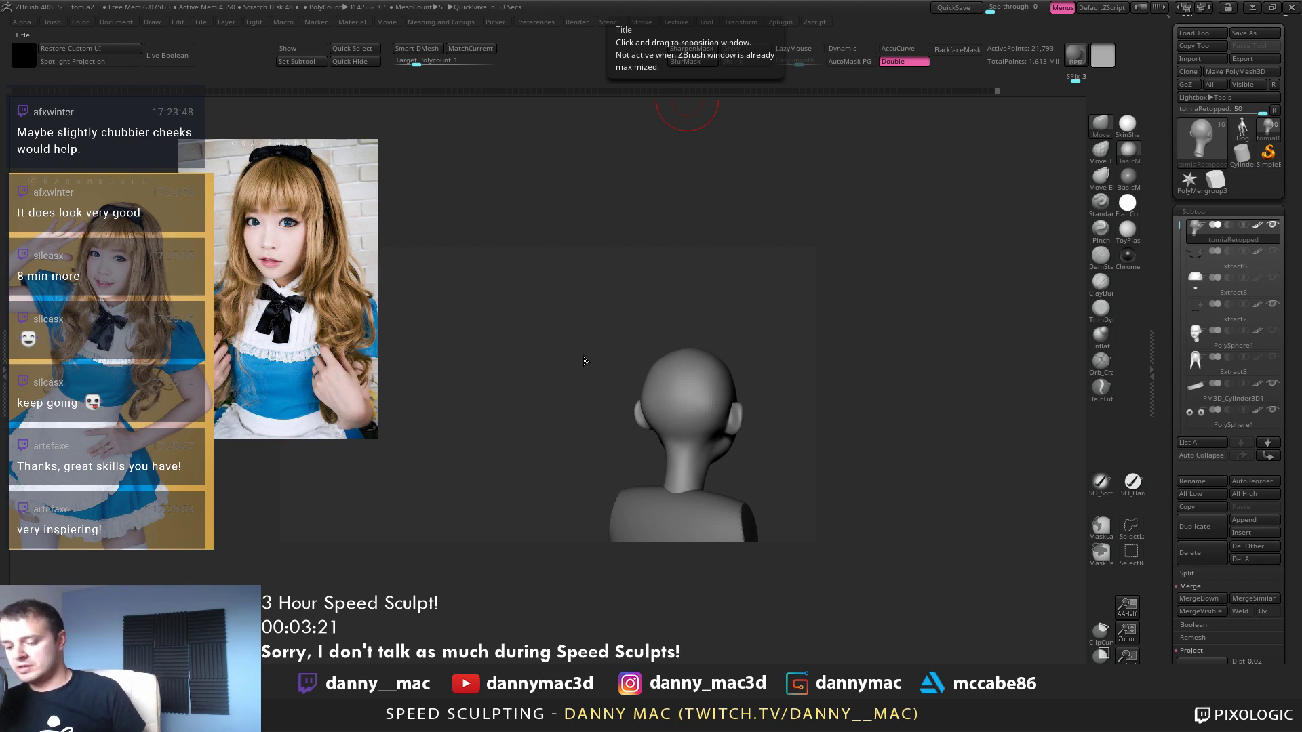
pyautogui.moveTo(586, 362); pyautogui.dragTo(407, 341)
pyautogui.keyDown('alt'); pyautogui.moveTo(695, 344); pyautogui.dragTo(485, 290); pyautogui.keyUp('alt')
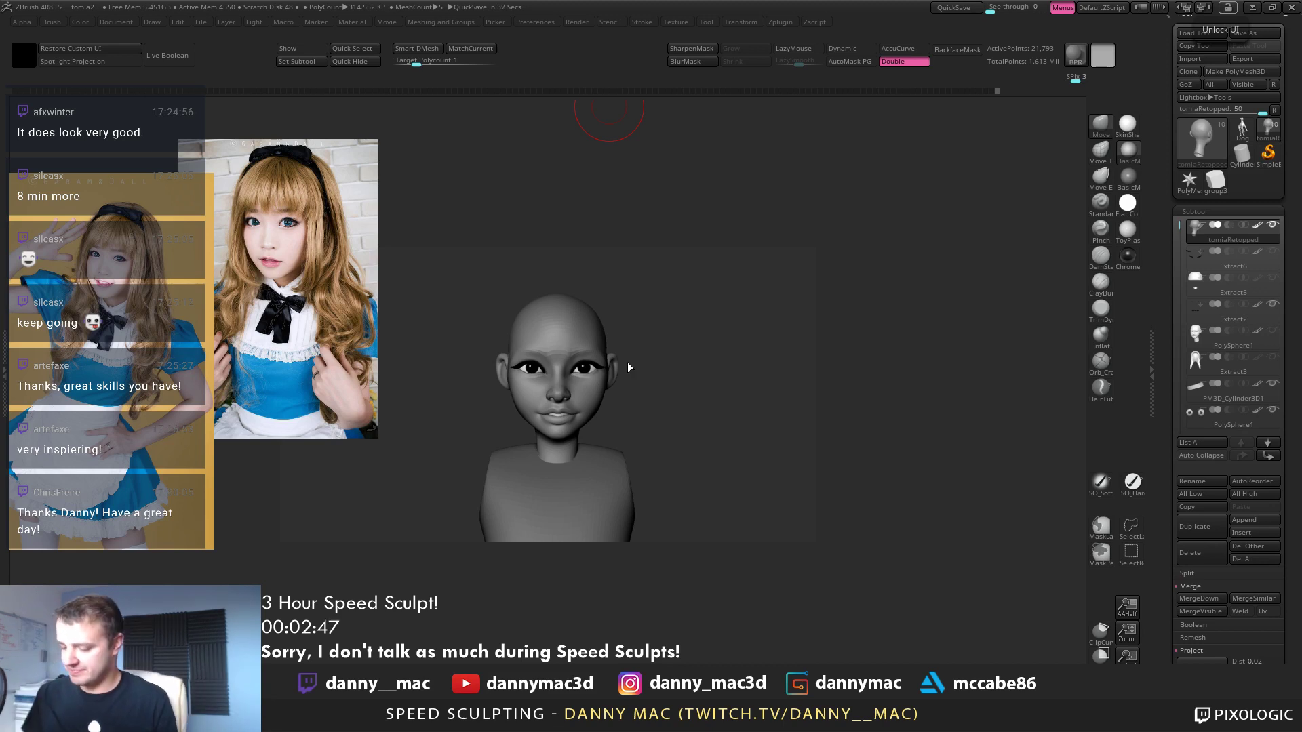
pyautogui.moveTo(628, 366)
pyautogui.mouseDown()
pyautogui.moveTo(581, 388)
pyautogui.moveTo(574, 408)
pyautogui.moveTo(598, 360)
pyautogui.moveTo(583, 354)
pyautogui.moveTo(594, 322)
pyautogui.moveTo(611, 321)
pyautogui.moveTo(526, 366)
pyautogui.mouseUp()
pyautogui.moveTo(555, 371); pyautogui.dragTo(551, 379, button='right')
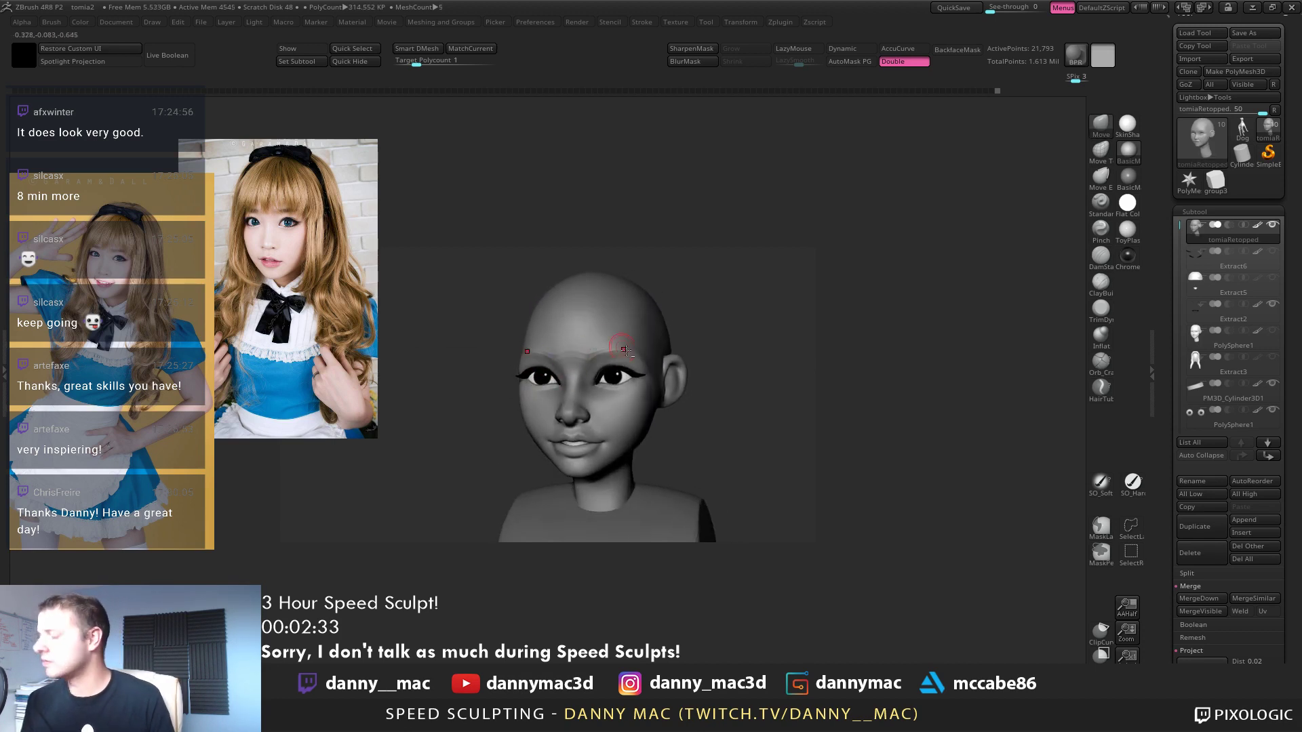
# Smooth the side of the head between the temple and the ear
pyautogui.moveTo(622, 348); pyautogui.dragTo(625, 370, button='right')
pyautogui.keyDown('shift'); pyautogui.moveTo(638, 366); pyautogui.dragTo(645, 381); pyautogui.keyUp('shift')
pyautogui.moveTo(644, 380)
pyautogui.mouseDown(button='right')
pyautogui.moveTo(622, 370)
pyautogui.moveTo(659, 384)
pyautogui.moveTo(744, 367)
pyautogui.moveTo(645, 379)
pyautogui.moveTo(631, 364)
pyautogui.moveTo(668, 378)
pyautogui.moveTo(680, 403)
pyautogui.moveTo(694, 377)
pyautogui.moveTo(664, 371)
pyautogui.moveTo(679, 396)
pyautogui.mouseUp(button='right')
pyautogui.rightClick(633, 392)
pyautogui.rightClick(668, 376)
# Sculpt the inner ear in profile with a small ClayBuildup brush, toggling LazyMouse for the strokes
pyautogui.press('b')
pyautogui.press('d')
pyautogui.press('s')
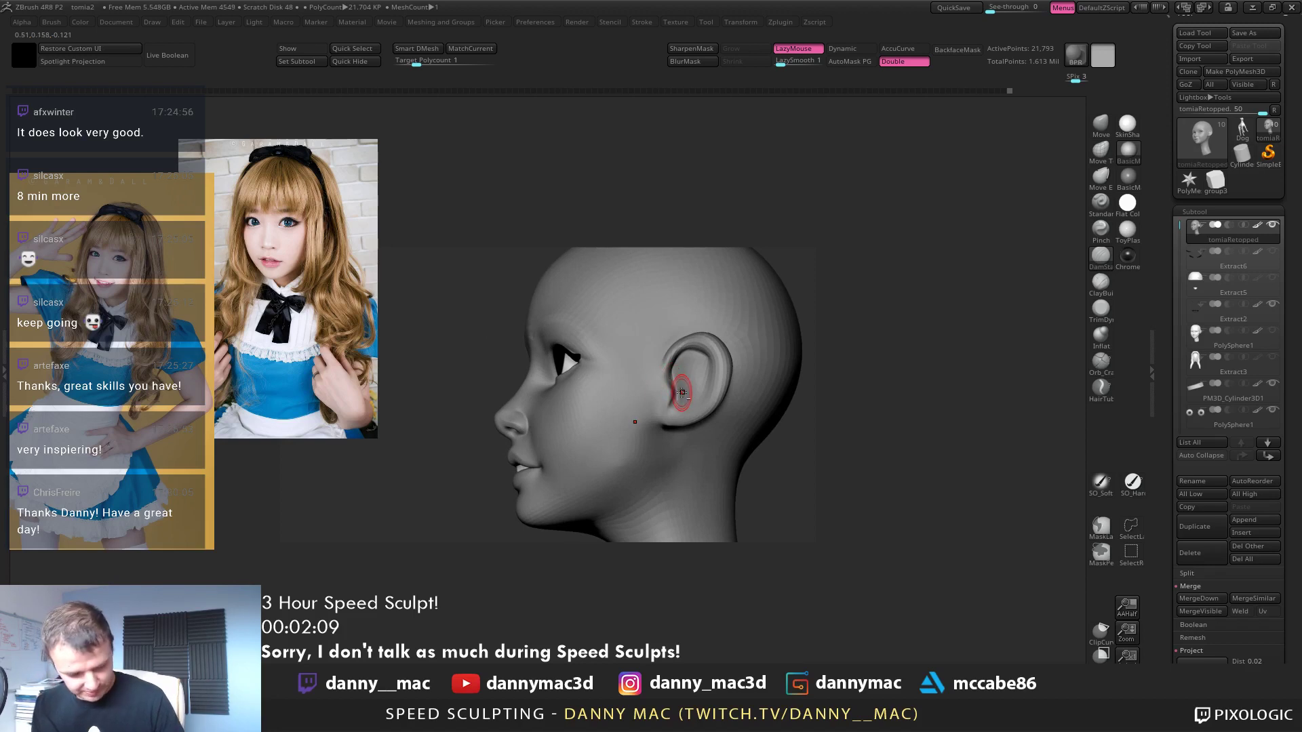
pyautogui.press('b')
pyautogui.press('c')
pyautogui.press('b')
pyautogui.press('space')
pyautogui.moveTo(676, 392); pyautogui.dragTo(682, 374, button='right')
pyautogui.press('l')
pyautogui.press('l')
pyautogui.moveTo(681, 375); pyautogui.dragTo(691, 393)
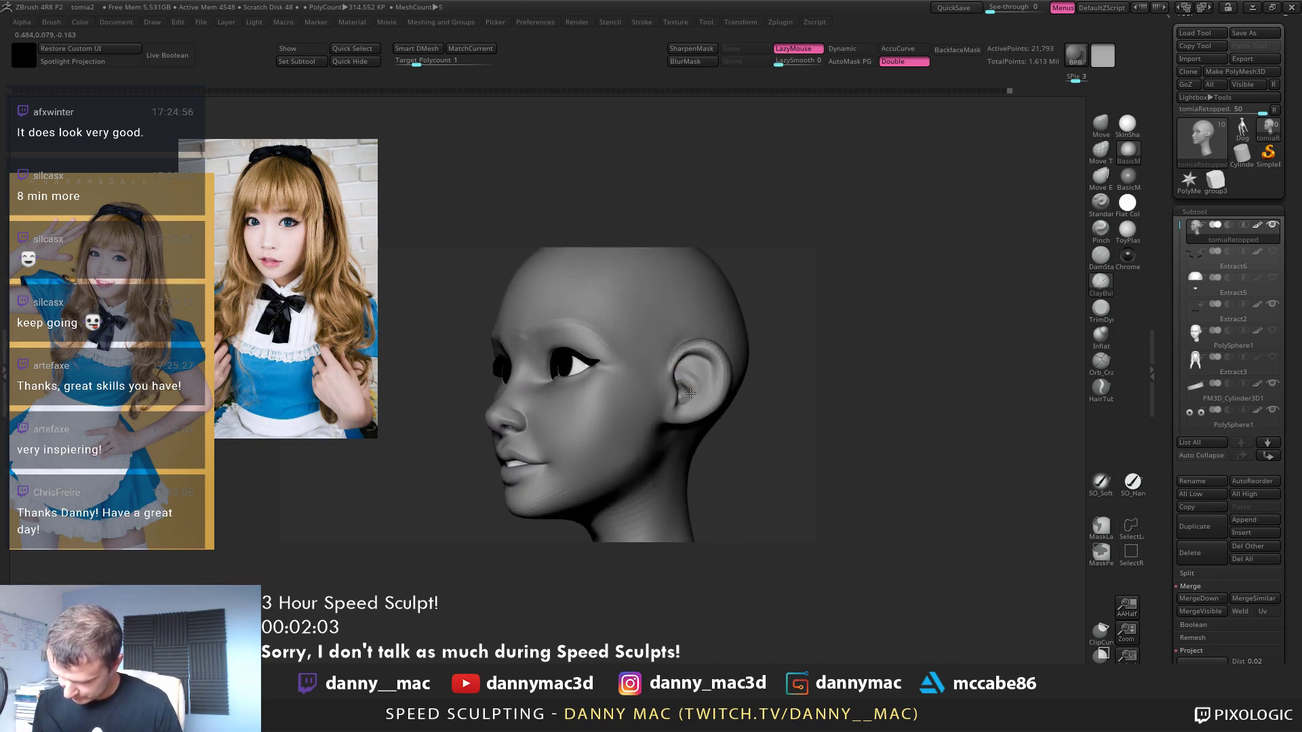
# Build up the inner ear folds at the highest subdivision level, adjusting the ClayBuildup brush settings and LazyMouse
pyautogui.press('l')
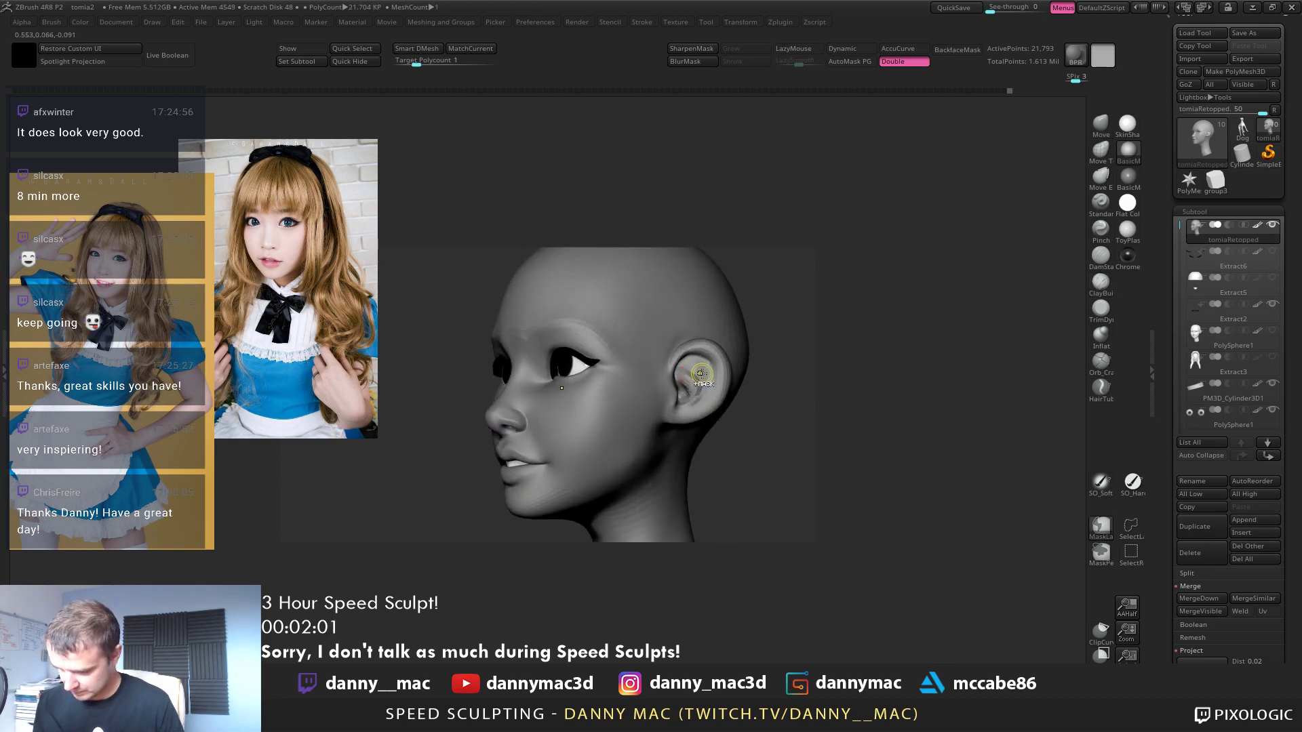
pyautogui.press('l')
pyautogui.press('l')
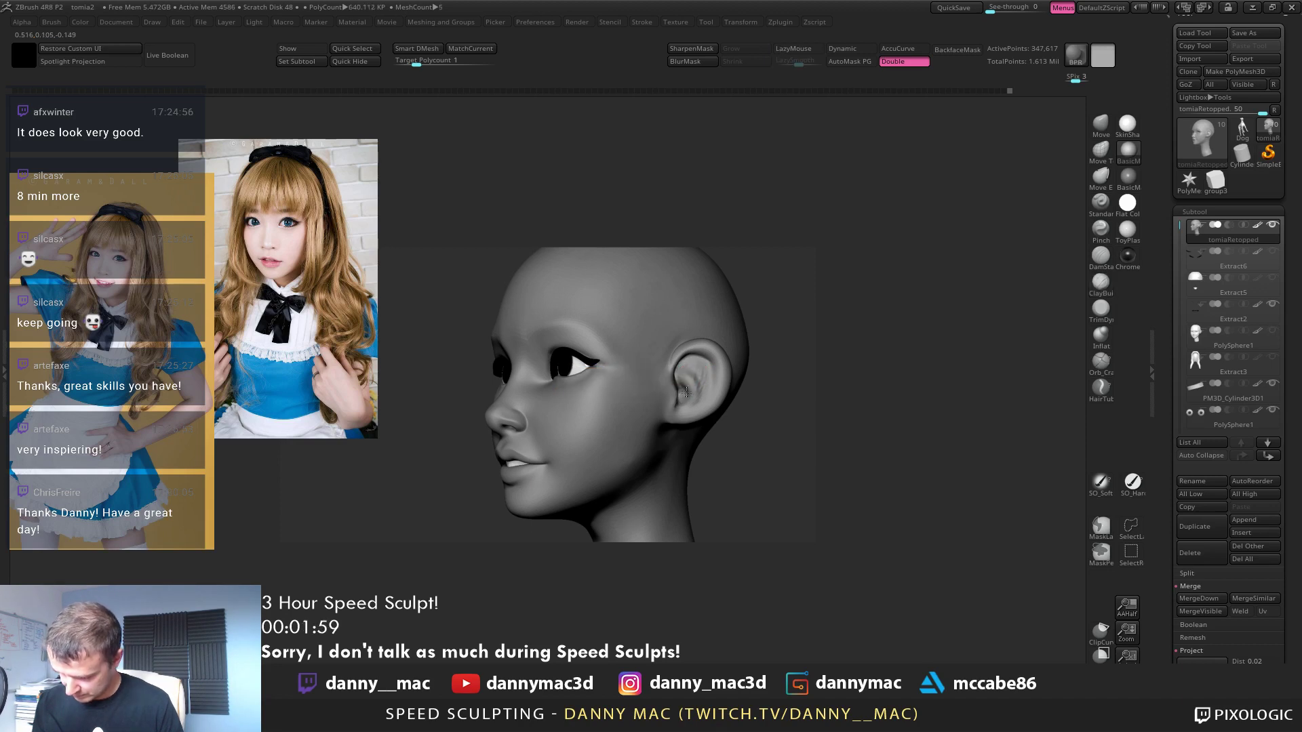
pyautogui.moveTo(691, 372); pyautogui.dragTo(689, 394)
pyautogui.moveTo(670, 366); pyautogui.dragTo(688, 374, button='right')
pyautogui.press('l')
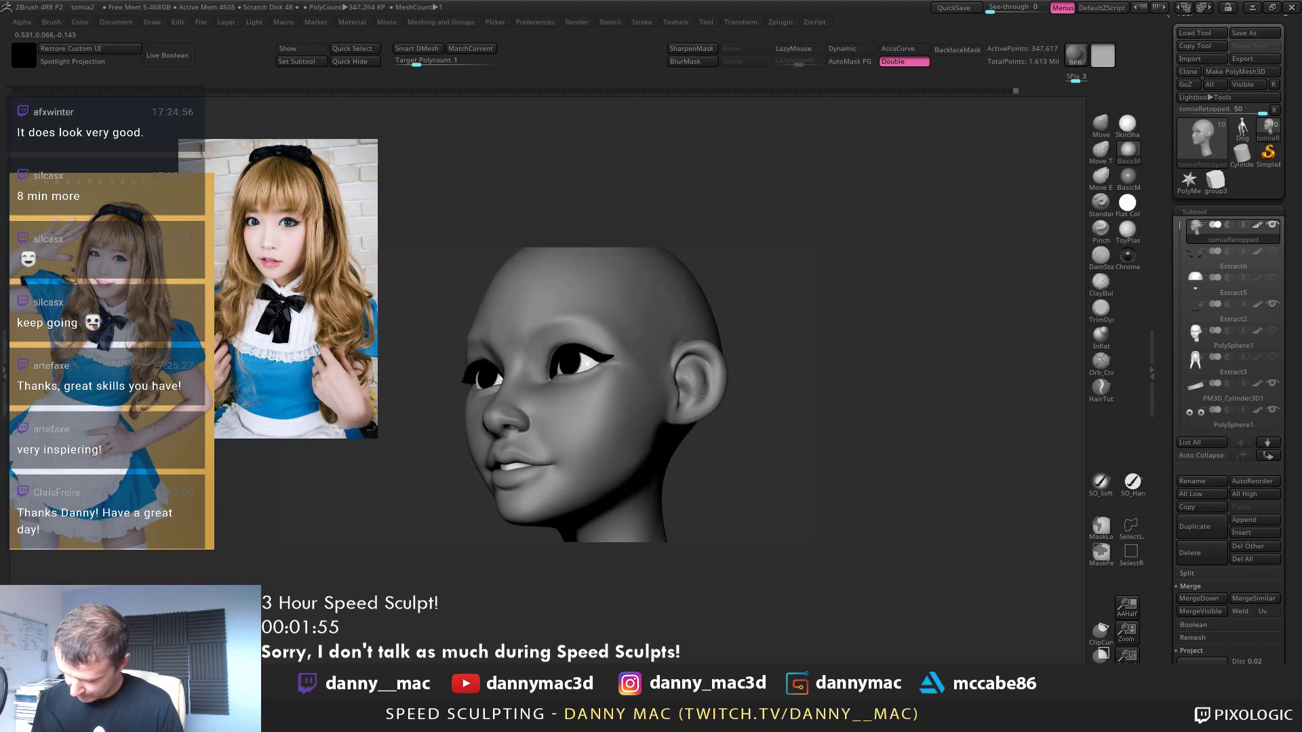
pyautogui.press('l')
pyautogui.press('space')
pyautogui.press('l')
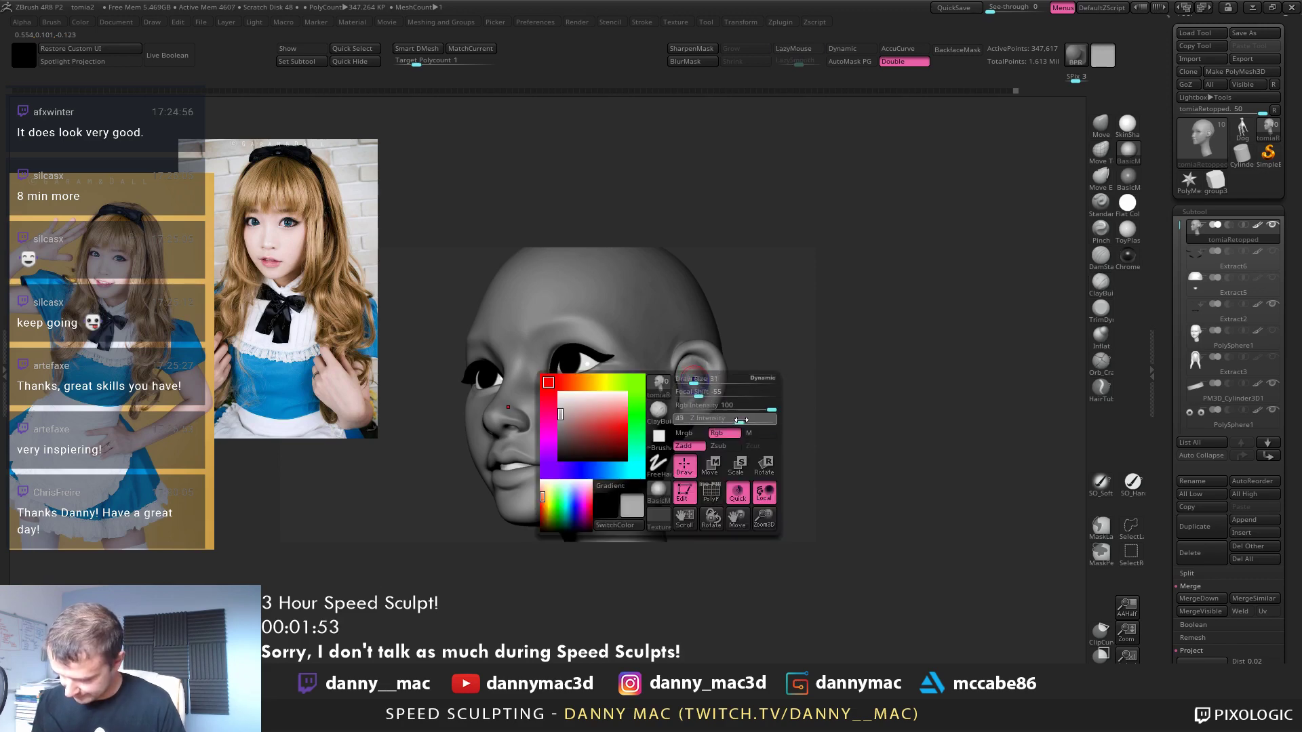
pyautogui.moveTo(687, 381); pyautogui.dragTo(701, 385, button='right')
pyautogui.press('l')
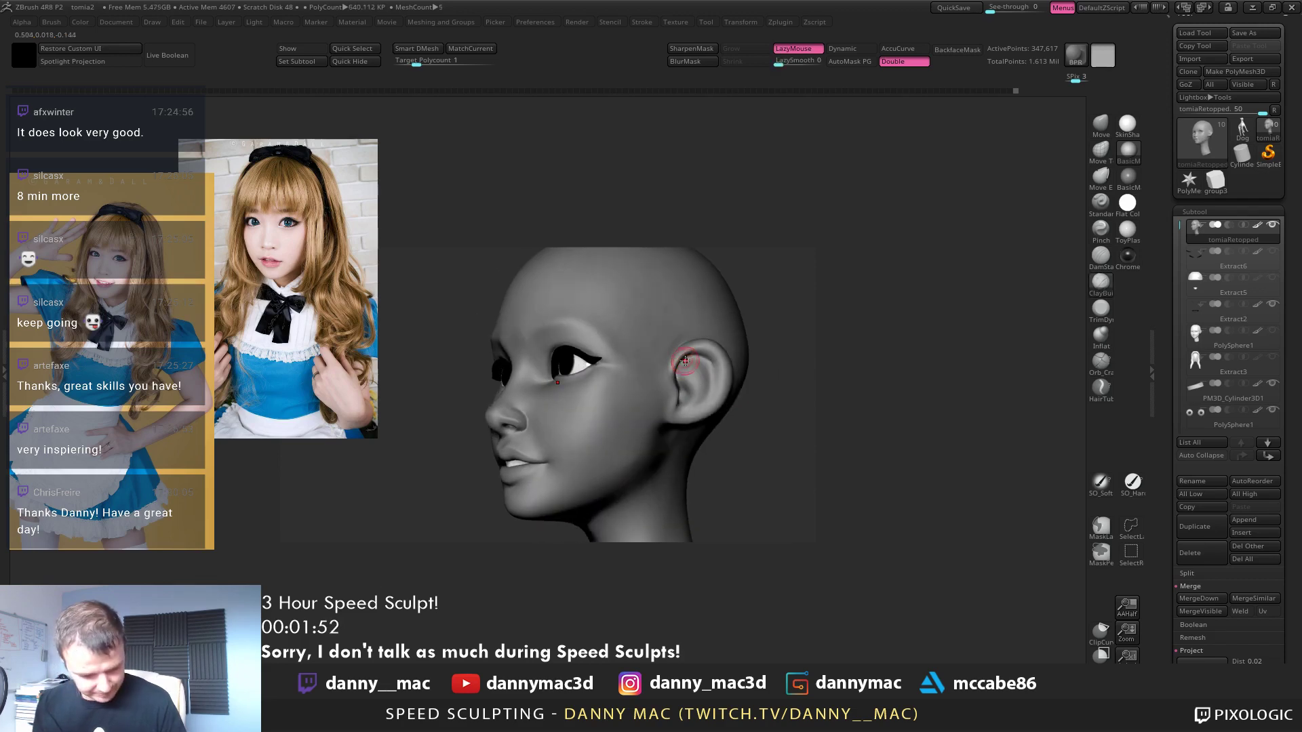
# Switch from the Inflate brush to the Move brush and reshape the ear's outer rim from the front
pyautogui.press('b')
pyautogui.press('i')
pyautogui.press('n')
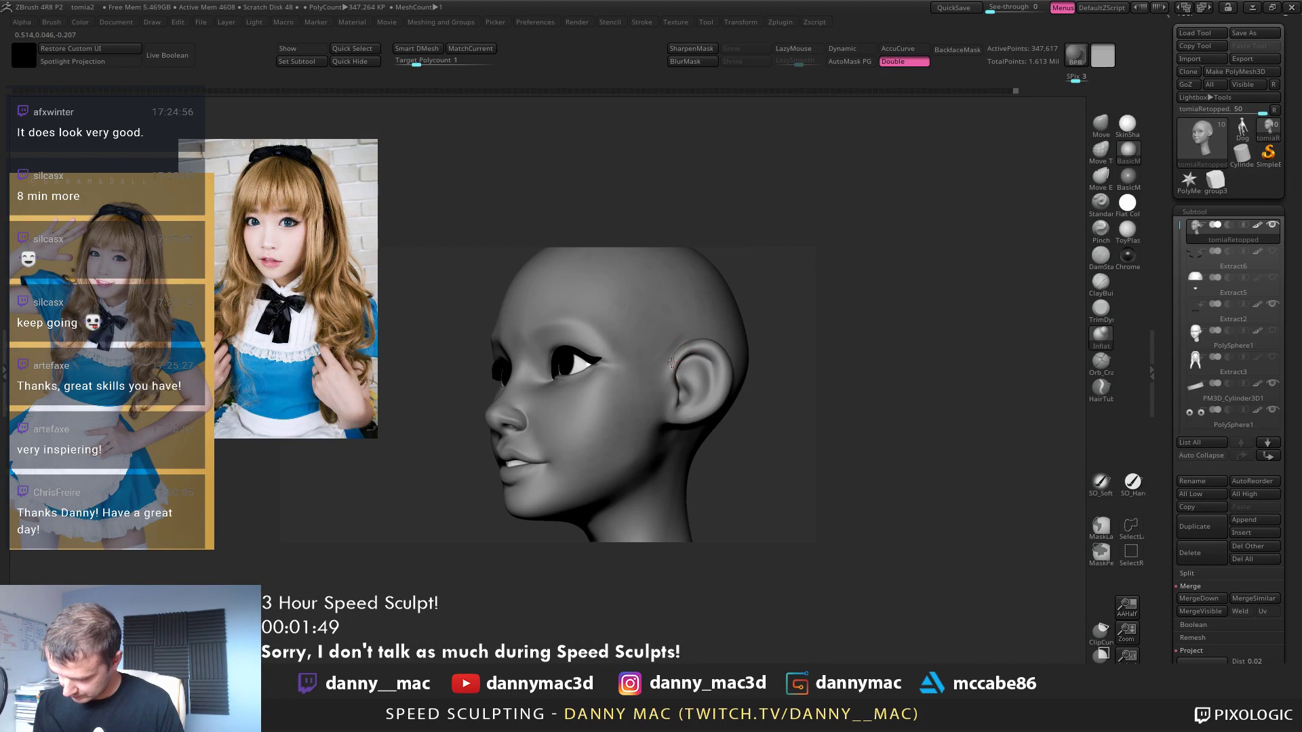
pyautogui.press('b')
pyautogui.press('m')
pyautogui.press('v')
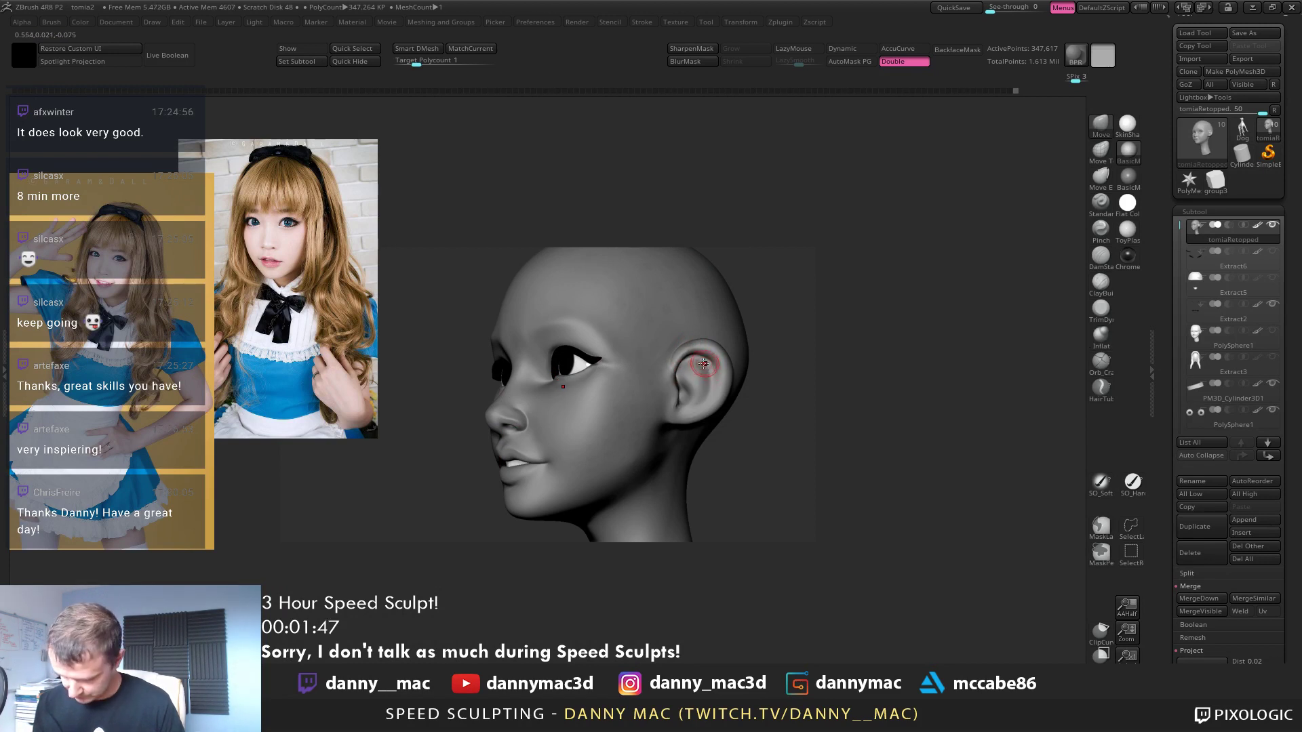
pyautogui.moveTo(711, 356)
pyautogui.mouseDown(button='right')
pyautogui.moveTo(699, 364)
pyautogui.moveTo(695, 345)
pyautogui.moveTo(723, 366)
pyautogui.moveTo(710, 379)
pyautogui.mouseUp(button='right')
pyautogui.rightClick(710, 356)
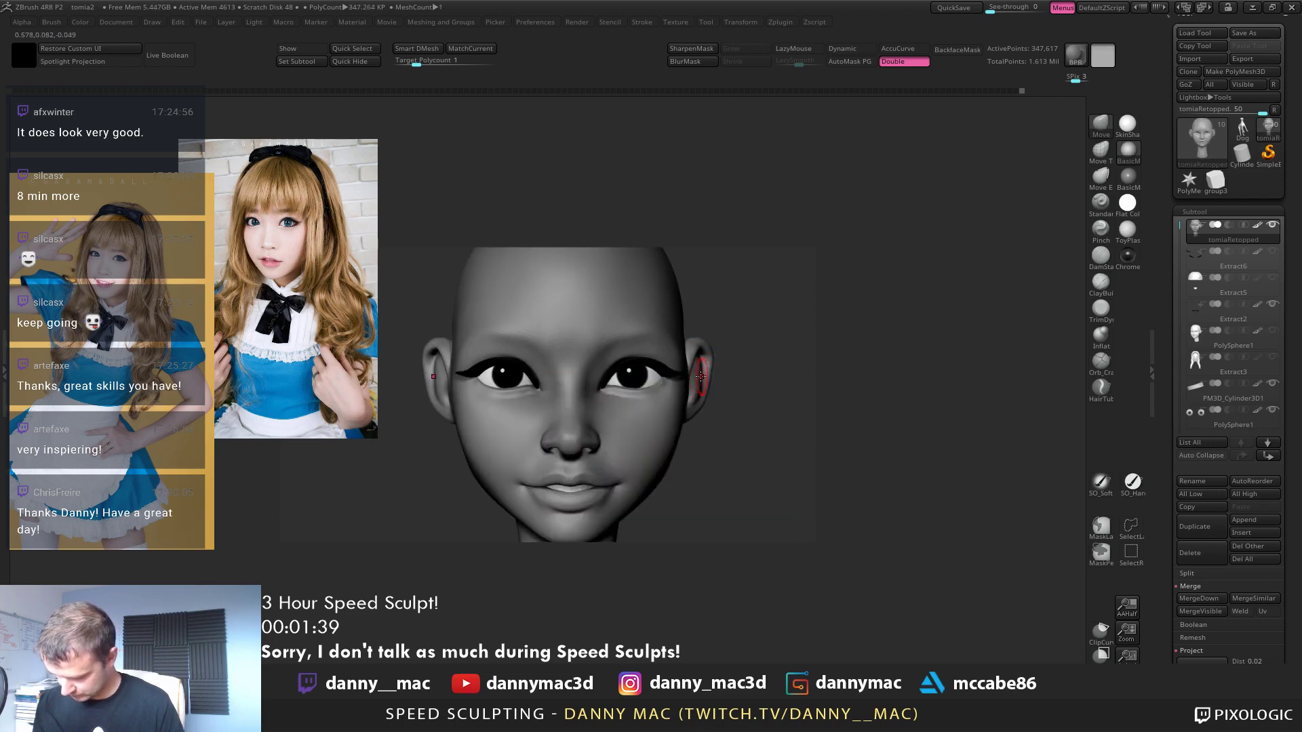
pyautogui.rightClick(703, 373)
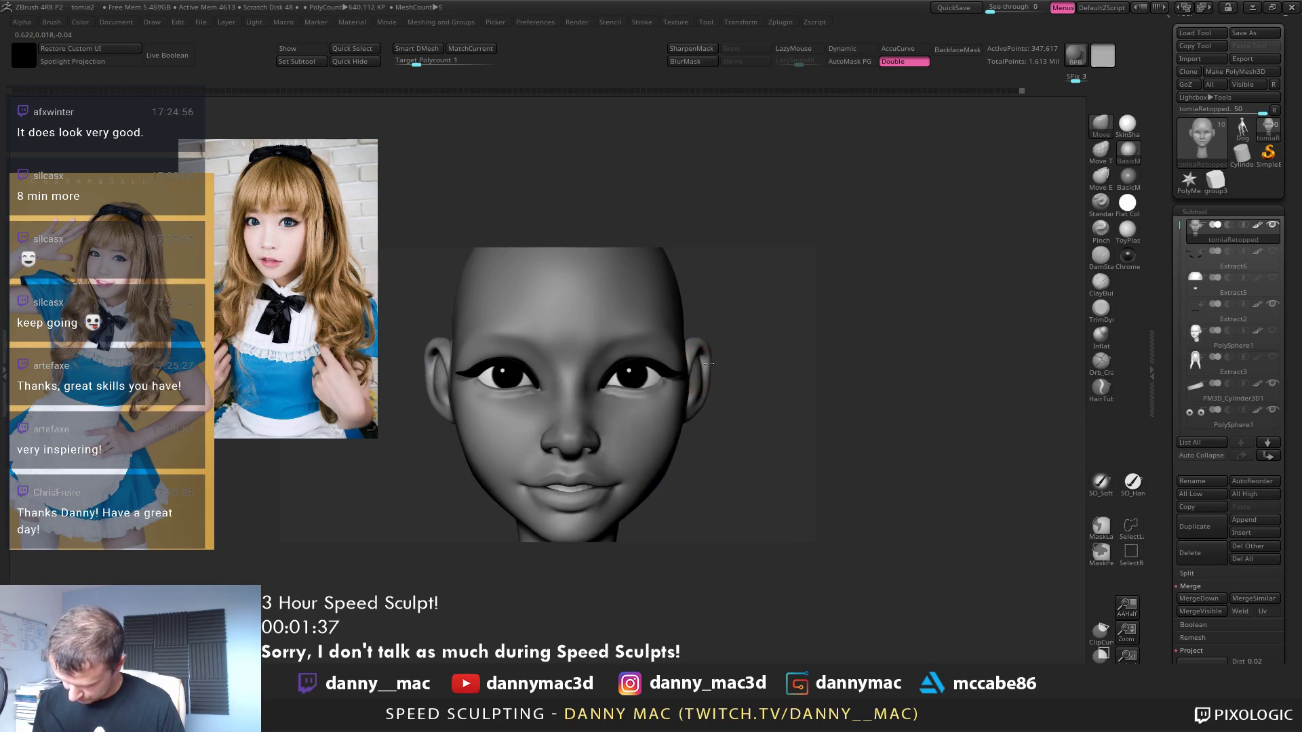
pyautogui.moveTo(712, 381); pyautogui.dragTo(689, 405, button='right')
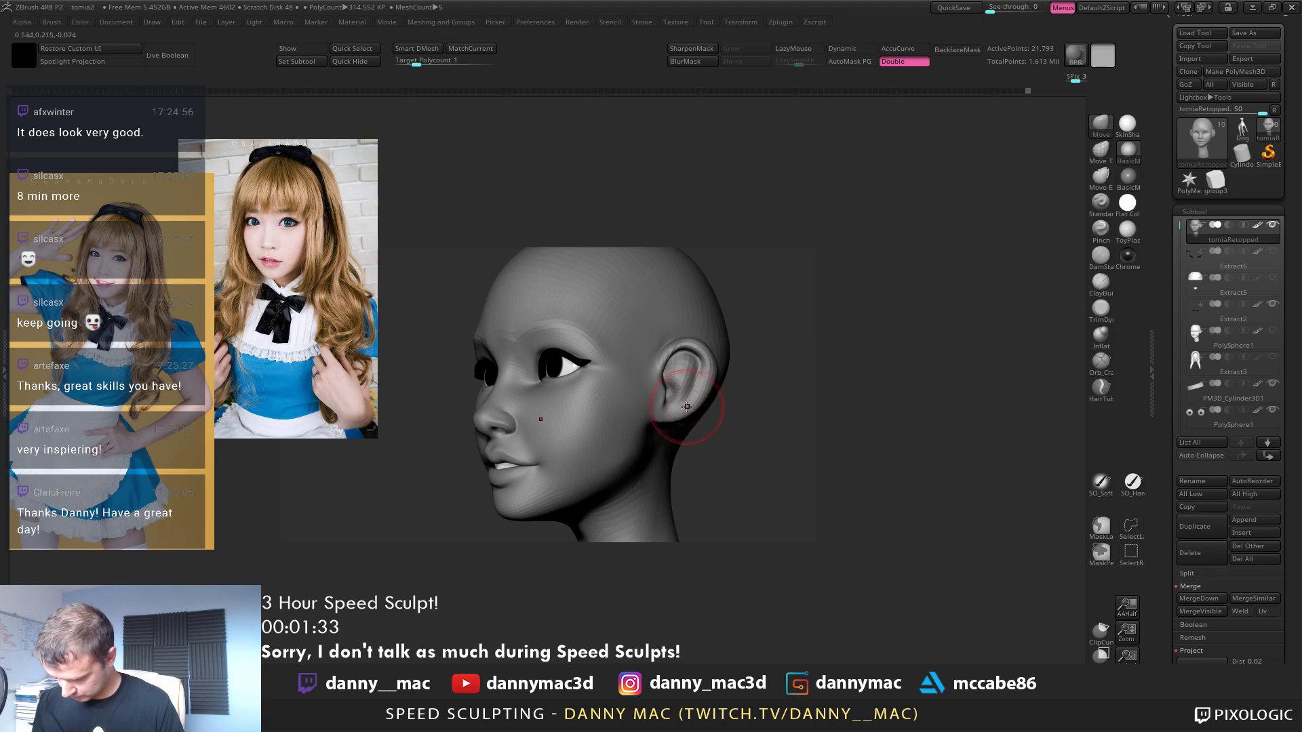
# Refine the ear's rim, lobe and front edge with the Move brush in three-quarter view
pyautogui.rightClick(700, 383)
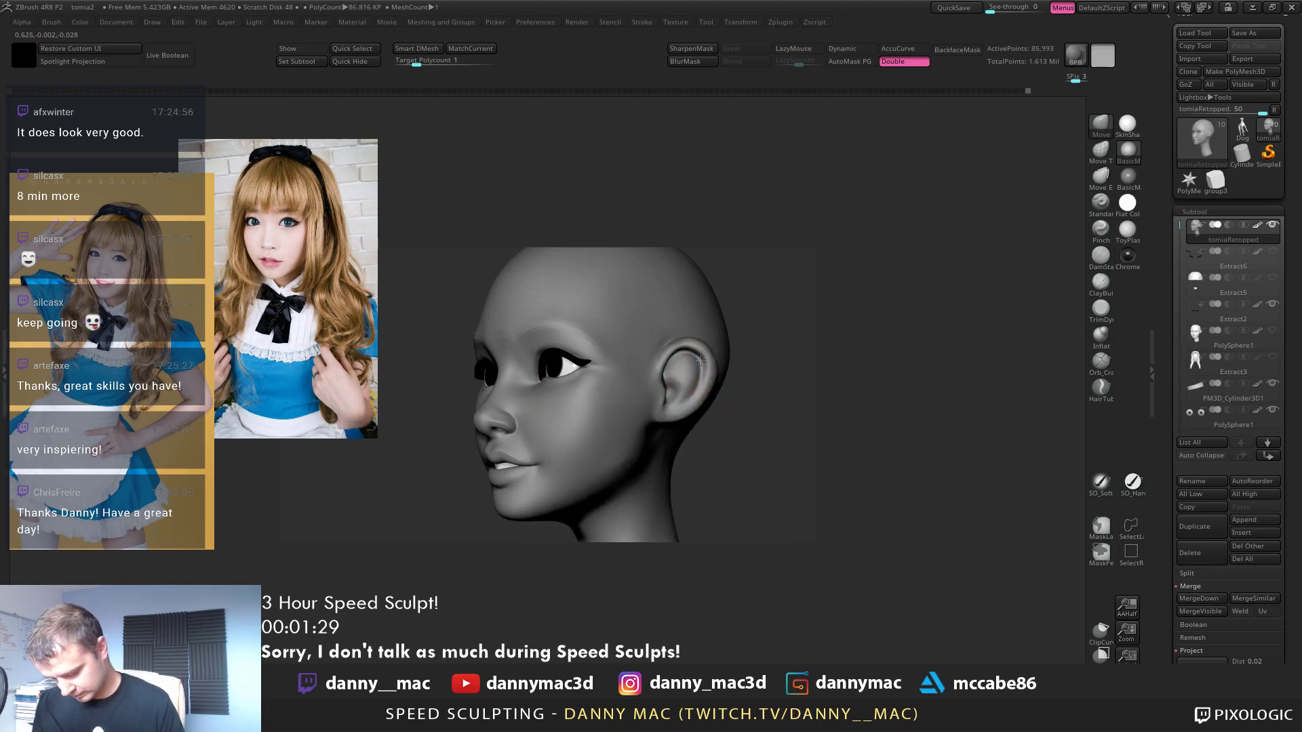
pyautogui.moveTo(701, 361)
pyautogui.keyDown('ctrl'); pyautogui.mouseDown(button='right')
pyautogui.moveTo(698, 318)
pyautogui.moveTo(651, 333)
pyautogui.moveTo(708, 346)
pyautogui.mouseUp(button='right'); pyautogui.keyUp('ctrl')
pyautogui.moveTo(708, 346)
pyautogui.keyDown('ctrl'); pyautogui.mouseDown(button='right')
pyautogui.moveTo(686, 384)
pyautogui.moveTo(683, 355)
pyautogui.mouseUp(button='right'); pyautogui.keyUp('ctrl')
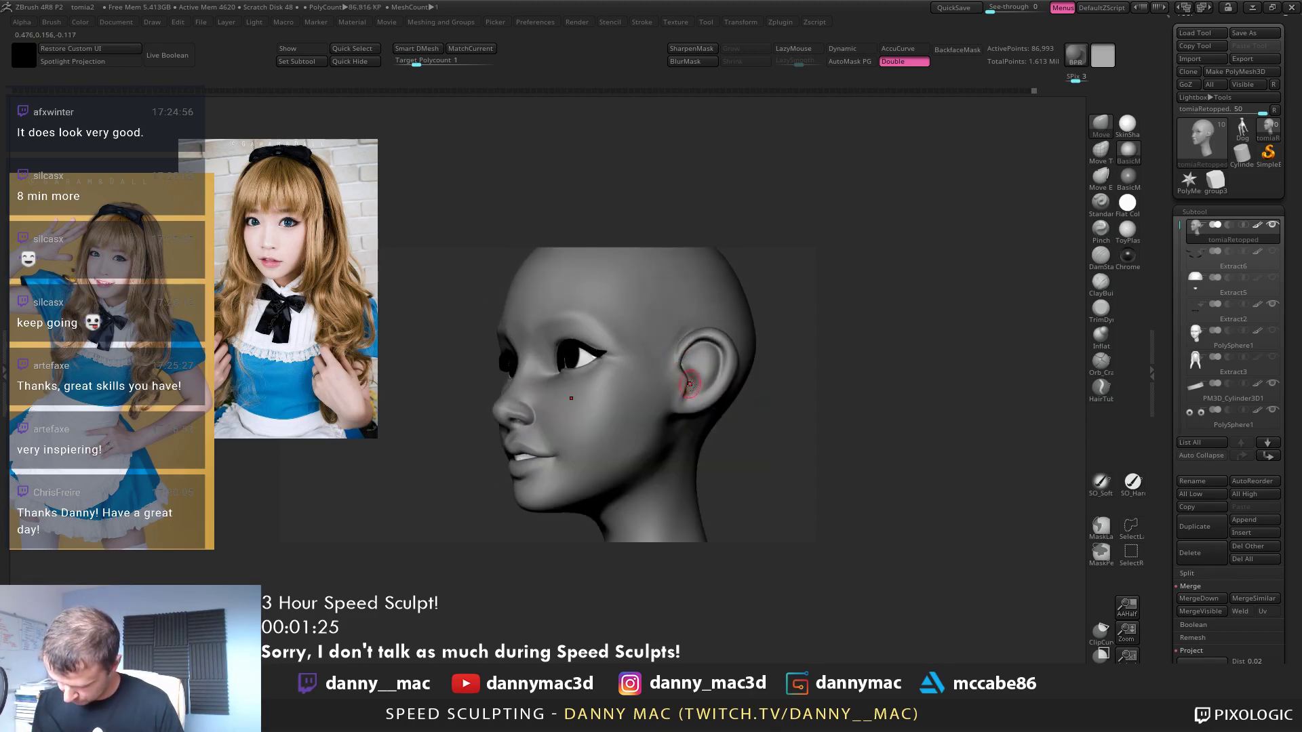
pyautogui.rightClick(684, 398)
pyautogui.rightClick(684, 403)
pyautogui.moveTo(692, 390)
pyautogui.mouseDown(button='right')
pyautogui.moveTo(683, 403)
pyautogui.moveTo(706, 358)
pyautogui.moveTo(755, 363)
pyautogui.moveTo(588, 388)
pyautogui.mouseUp(button='right')
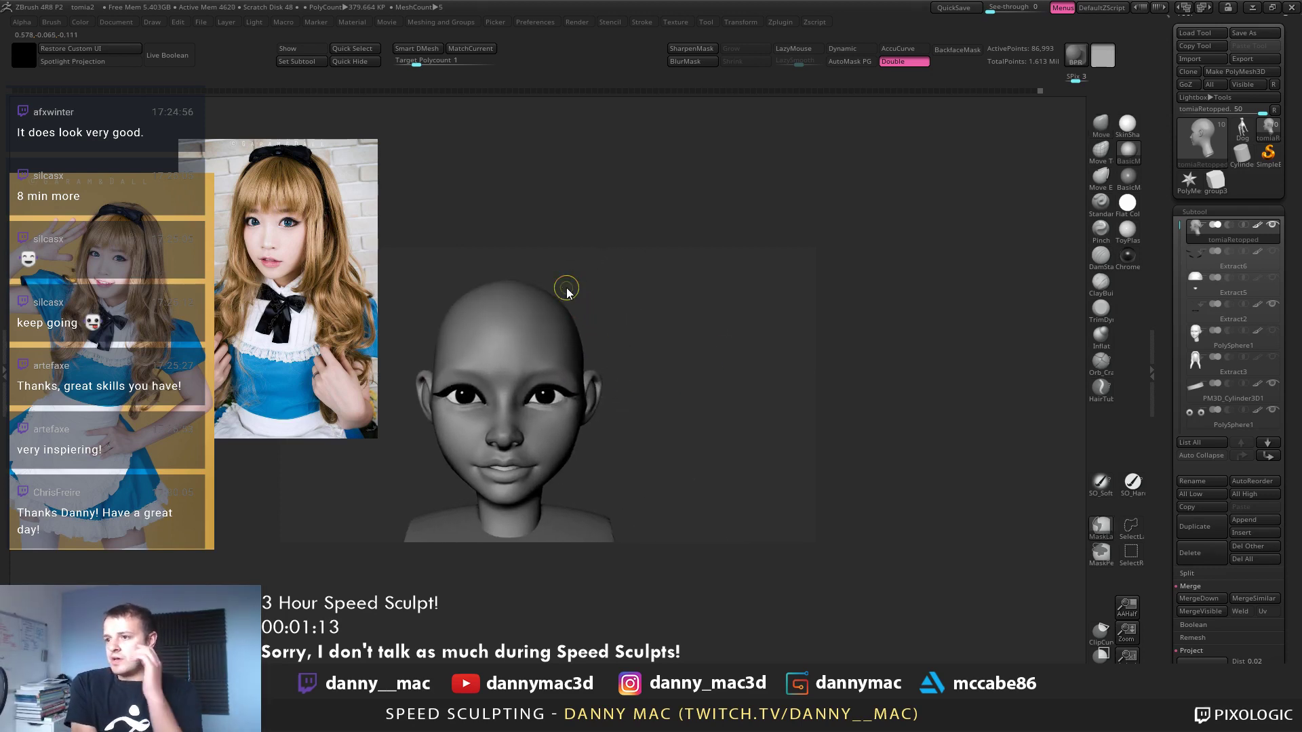
# Save the current sculpt
pyautogui.hotkey('ctrl', 's')
pyautogui.moveTo(567, 293)
pyautogui.mouseDown(button='right')
pyautogui.moveTo(589, 382)
pyautogui.moveTo(617, 369)
pyautogui.moveTo(593, 376)
pyautogui.mouseUp(button='right')
pyautogui.moveTo(595, 386)
pyautogui.mouseDown(button='right')
pyautogui.moveTo(634, 433)
pyautogui.moveTo(659, 375)
pyautogui.moveTo(778, 378)
pyautogui.mouseUp(button='right')
# Select the torso subtool to inspect the shoulders, and return to the head subtool
pyautogui.keyDown('alt'); pyautogui.click(634, 432); pyautogui.keyUp('alt')
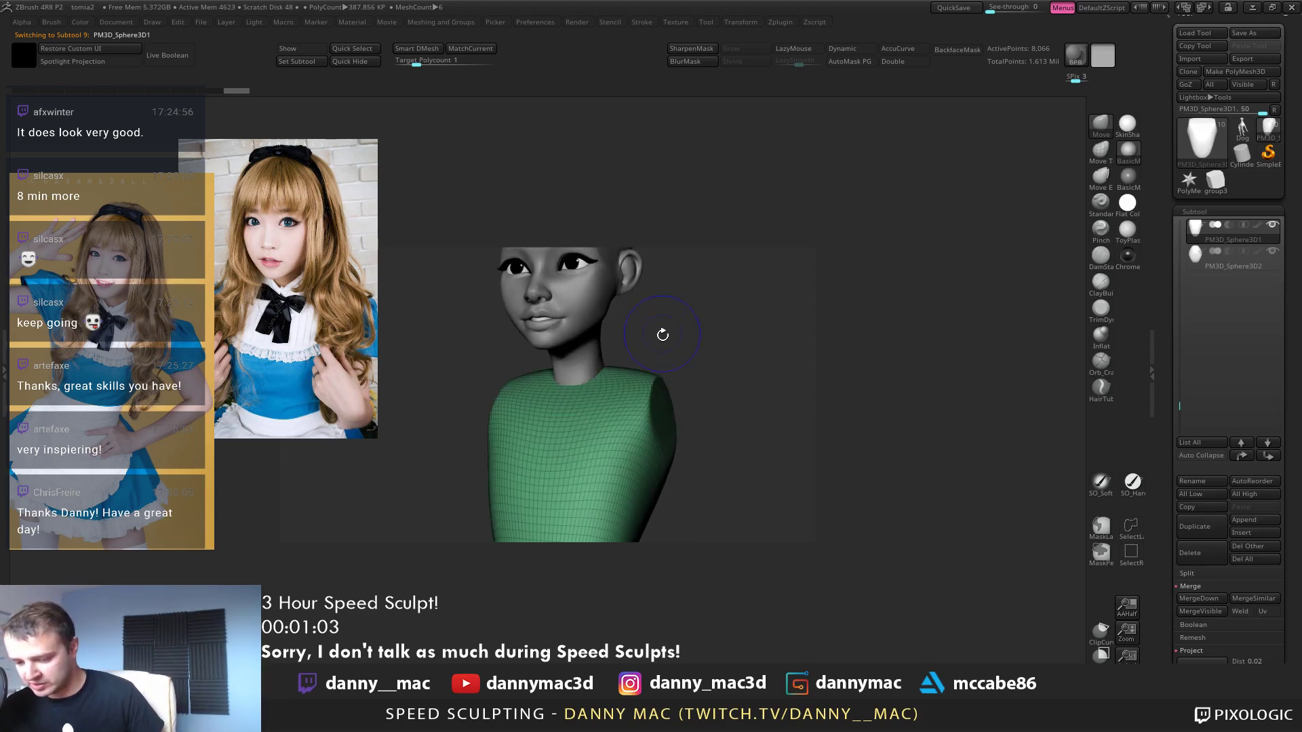
pyautogui.moveTo(638, 353)
pyautogui.keyDown('alt'); pyautogui.mouseDown(button='right')
pyautogui.moveTo(656, 381)
pyautogui.moveTo(647, 343)
pyautogui.moveTo(627, 420)
pyautogui.moveTo(613, 320)
pyautogui.moveTo(663, 307)
pyautogui.moveTo(712, 320)
pyautogui.moveTo(685, 271)
pyautogui.moveTo(693, 393)
pyautogui.mouseUp(button='right'); pyautogui.keyUp('alt')
pyautogui.keyDown('alt'); pyautogui.click(631, 345); pyautogui.keyUp('alt')
pyautogui.rightClick(615, 354)
pyautogui.rightClick(615, 318)
pyautogui.rightClick(603, 300)
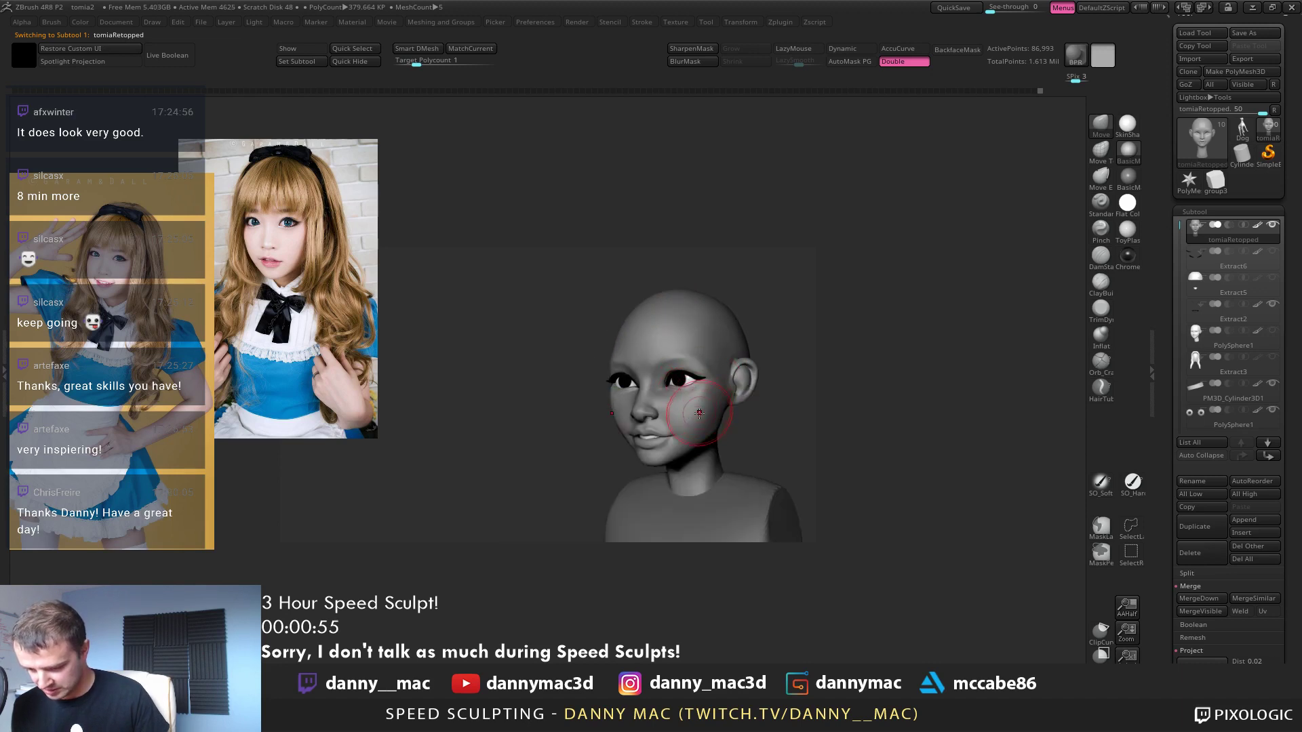
# Smooth the lower cheek and jawline in three-quarter view, alternating between the lower subdivision levels
pyautogui.rightClick(648, 434)
pyautogui.moveTo(648, 434)
pyautogui.mouseDown(button='right')
pyautogui.moveTo(689, 422)
pyautogui.moveTo(759, 431)
pyautogui.moveTo(634, 371)
pyautogui.moveTo(619, 393)
pyautogui.mouseUp(button='right')
pyautogui.rightClick(735, 427)
pyautogui.rightClick(634, 372)
pyautogui.press('ctrl')
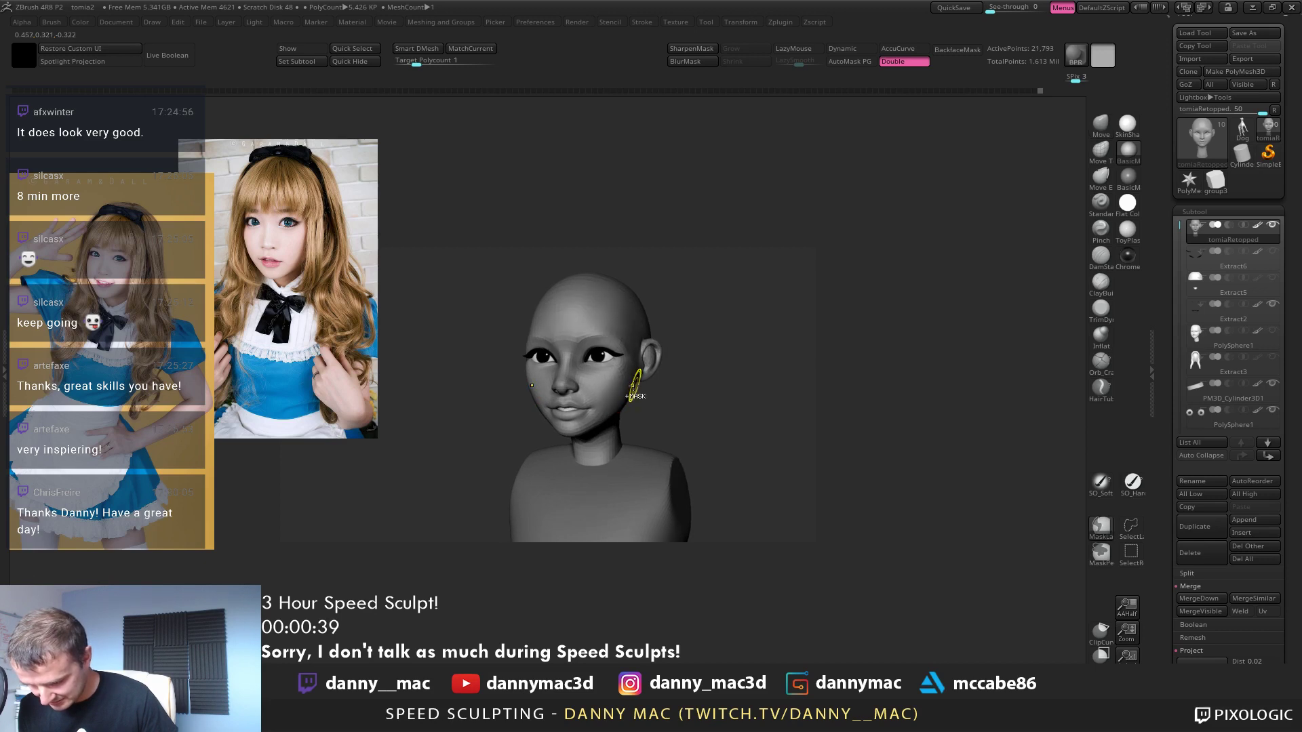
pyautogui.press('space')
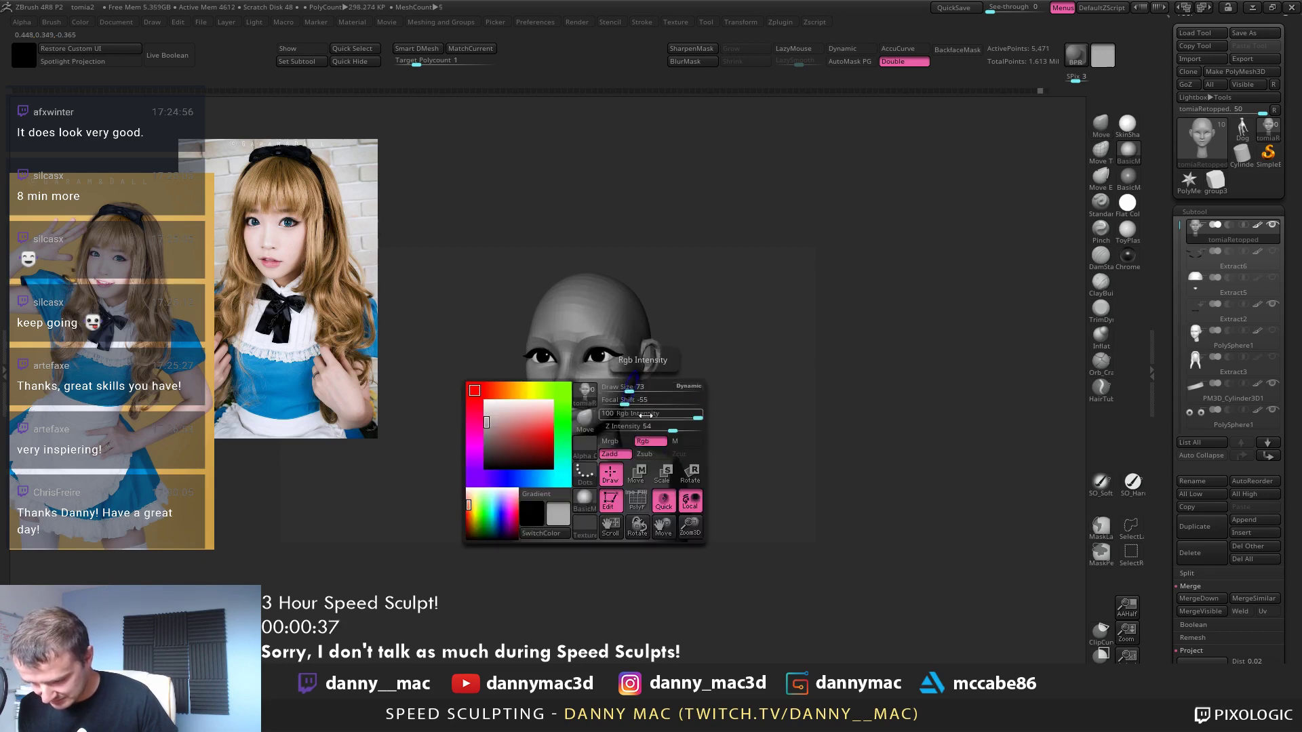
pyautogui.press('d')
pyautogui.moveTo(634, 404); pyautogui.dragTo(616, 385, button='right')
pyautogui.keyDown('shift'); pyautogui.moveTo(616, 385); pyautogui.dragTo(621, 393); pyautogui.keyUp('shift')
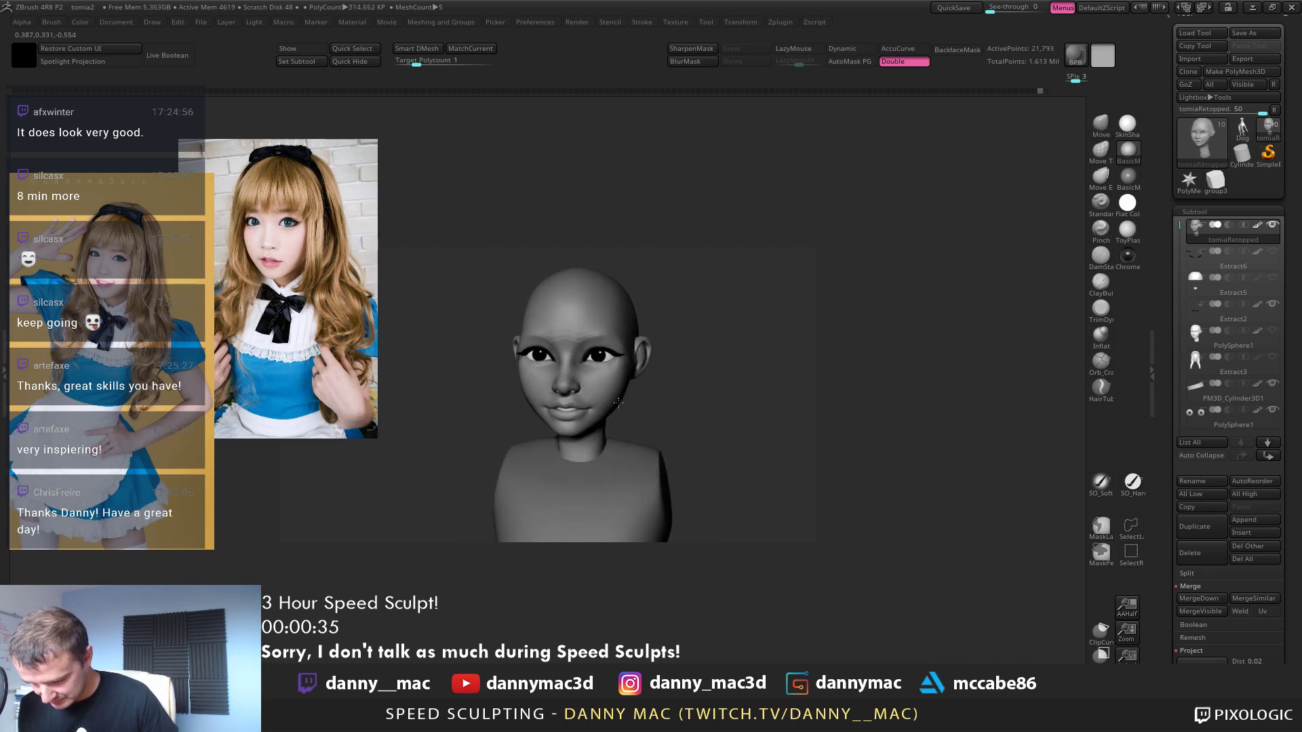
# Refine the head's shape in three-quarter view, working across the lower subdivision levels with an adjusted brush size
pyautogui.moveTo(634, 384)
pyautogui.mouseDown(button='right')
pyautogui.moveTo(626, 376)
pyautogui.moveTo(650, 377)
pyautogui.moveTo(548, 386)
pyautogui.moveTo(555, 428)
pyautogui.mouseUp(button='right')
pyautogui.hotkey('shift', 'd')
pyautogui.press('s')
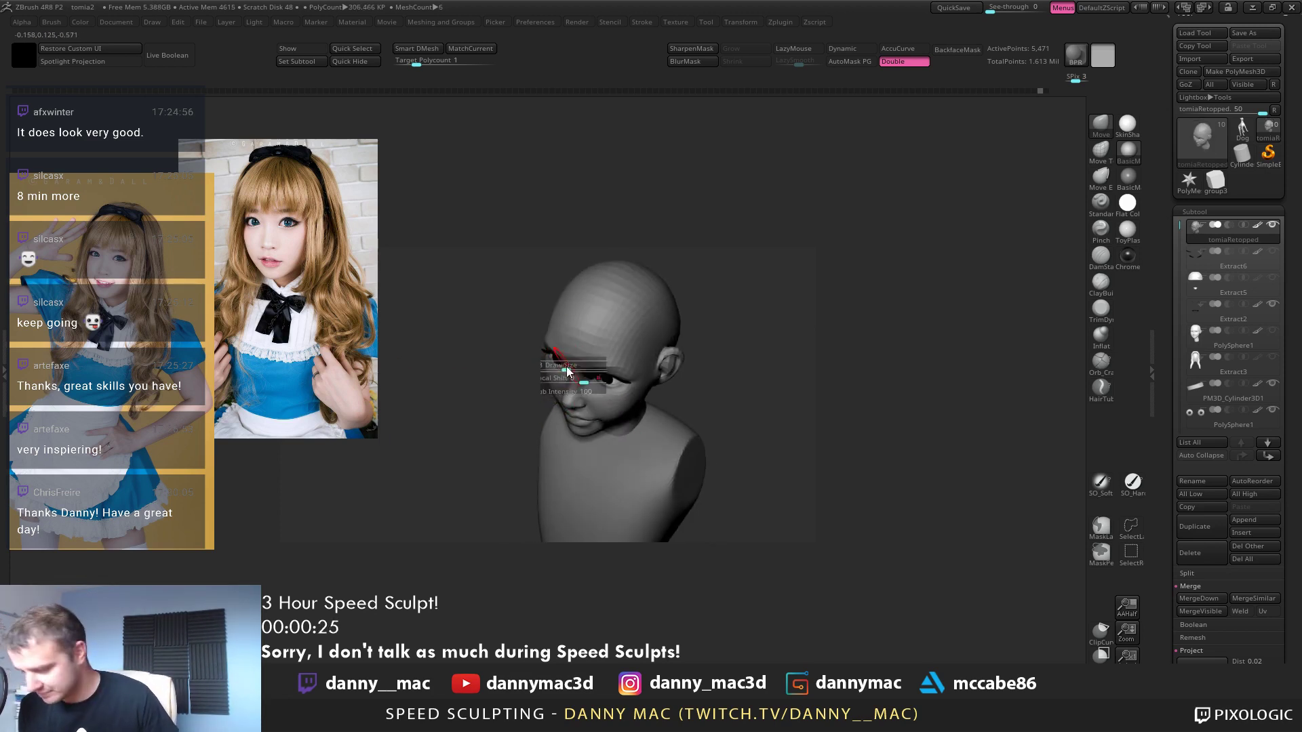
pyautogui.moveTo(568, 371)
pyautogui.mouseDown(button='right')
pyautogui.moveTo(548, 376)
pyautogui.moveTo(631, 382)
pyautogui.moveTo(610, 358)
pyautogui.moveTo(627, 366)
pyautogui.mouseUp(button='right')
pyautogui.press('d')
pyautogui.press('d')
pyautogui.hotkey('shift', 'd')
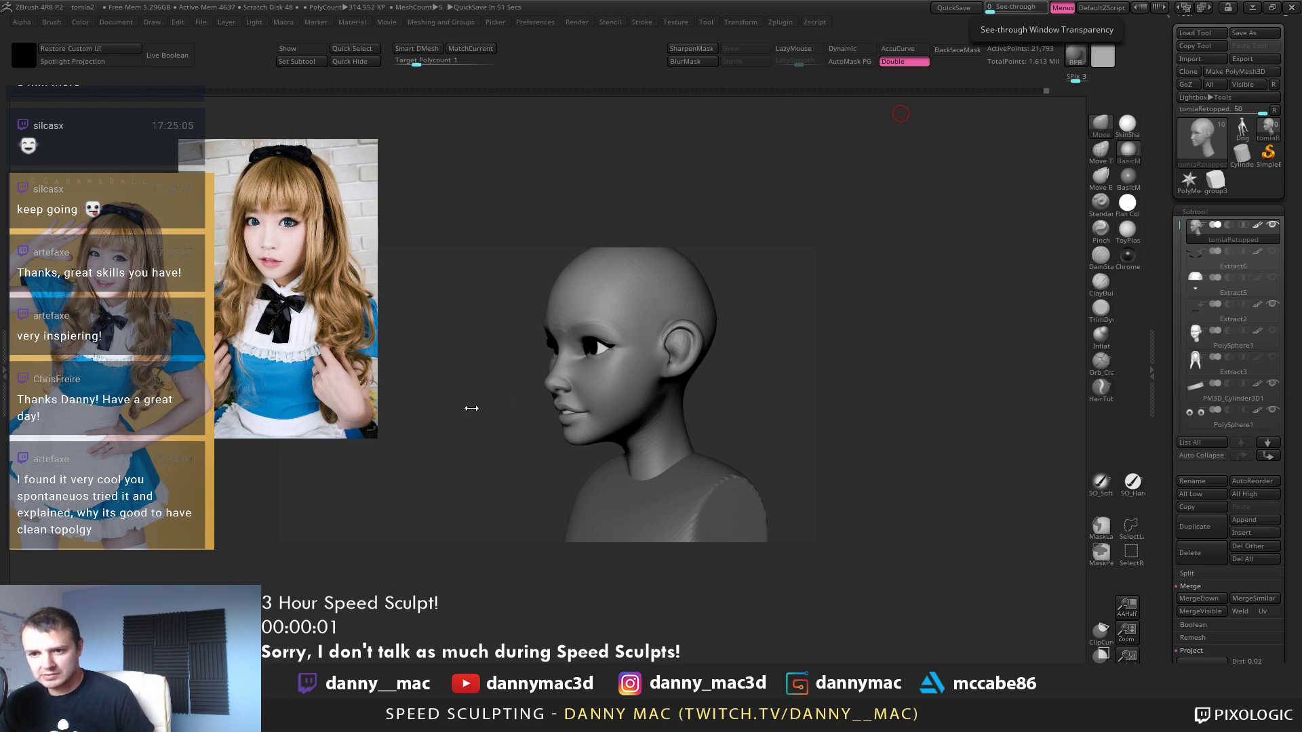
# Hide the eyelashes and refine the eyelids and eye corners of the head with the Move brush
pyautogui.moveTo(468, 408)
pyautogui.mouseDown()
pyautogui.moveTo(491, 409)
pyautogui.moveTo(499, 436)
pyautogui.mouseUp()
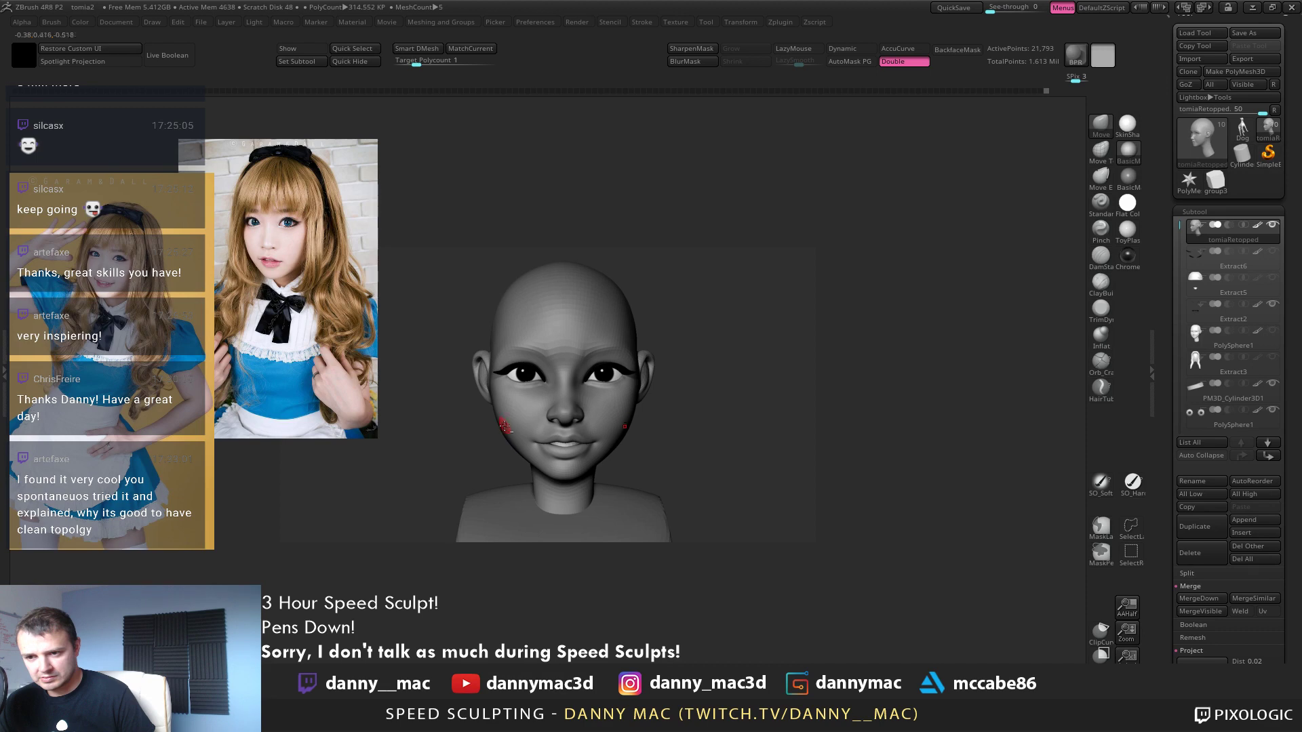
pyautogui.keyDown('alt'); pyautogui.moveTo(507, 403); pyautogui.dragTo(509, 417, button='right'); pyautogui.keyUp('alt')
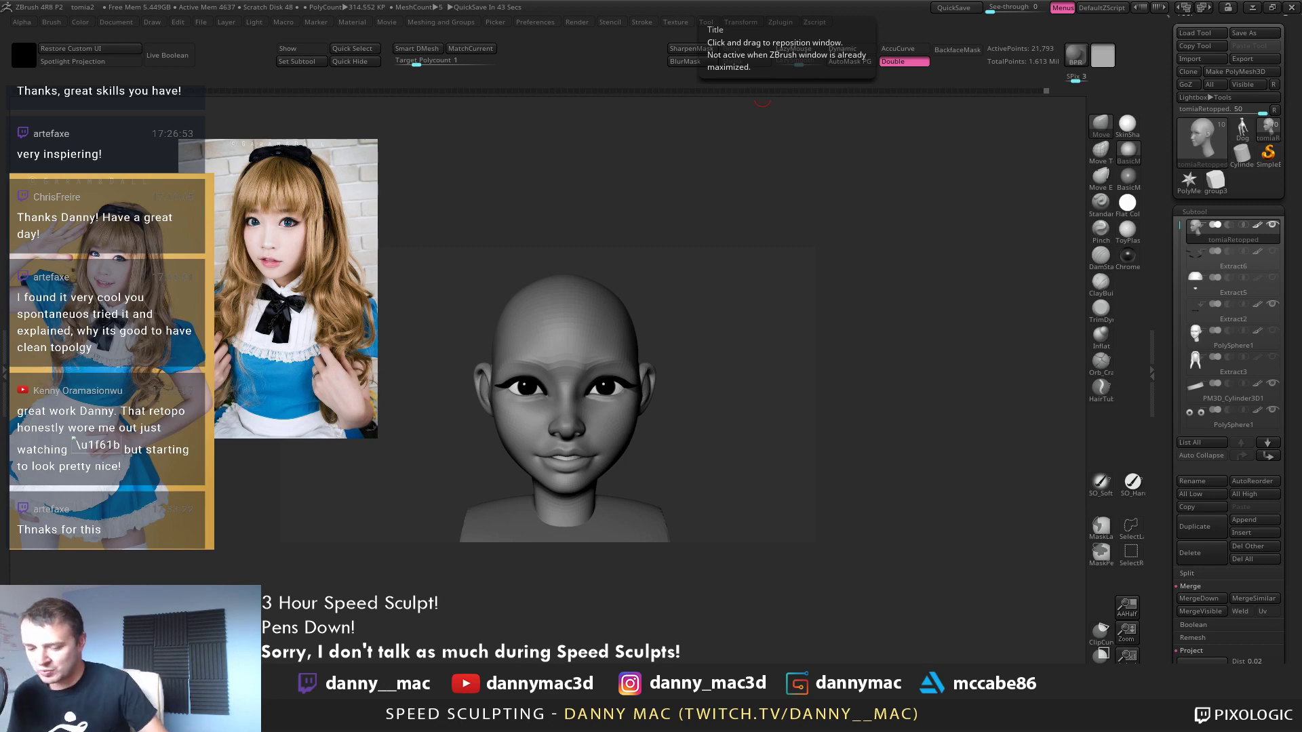
pyautogui.moveTo(675, 334)
pyautogui.keyDown('ctrl'); pyautogui.mouseDown(button='right')
pyautogui.moveTo(532, 381)
pyautogui.moveTo(582, 320)
pyautogui.mouseUp(button='right'); pyautogui.keyUp('ctrl')
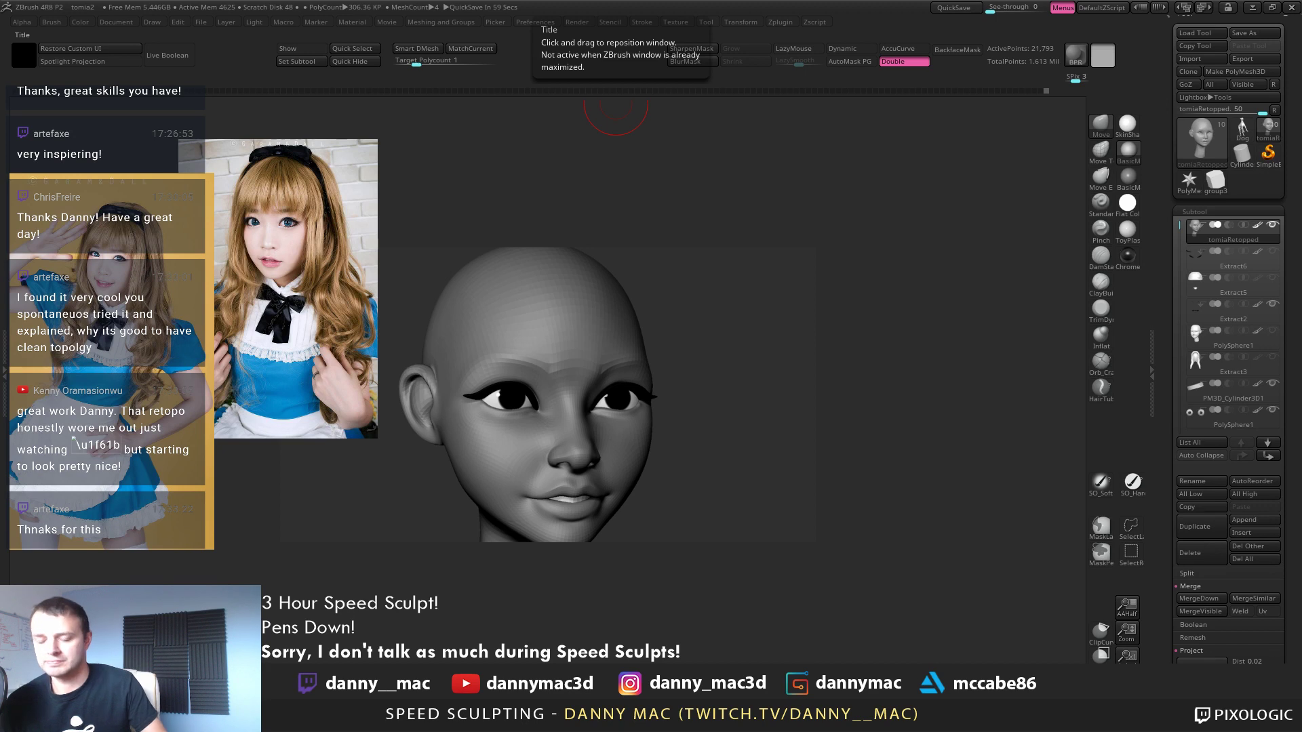
pyautogui.moveTo(678, 380); pyautogui.dragTo(694, 365)
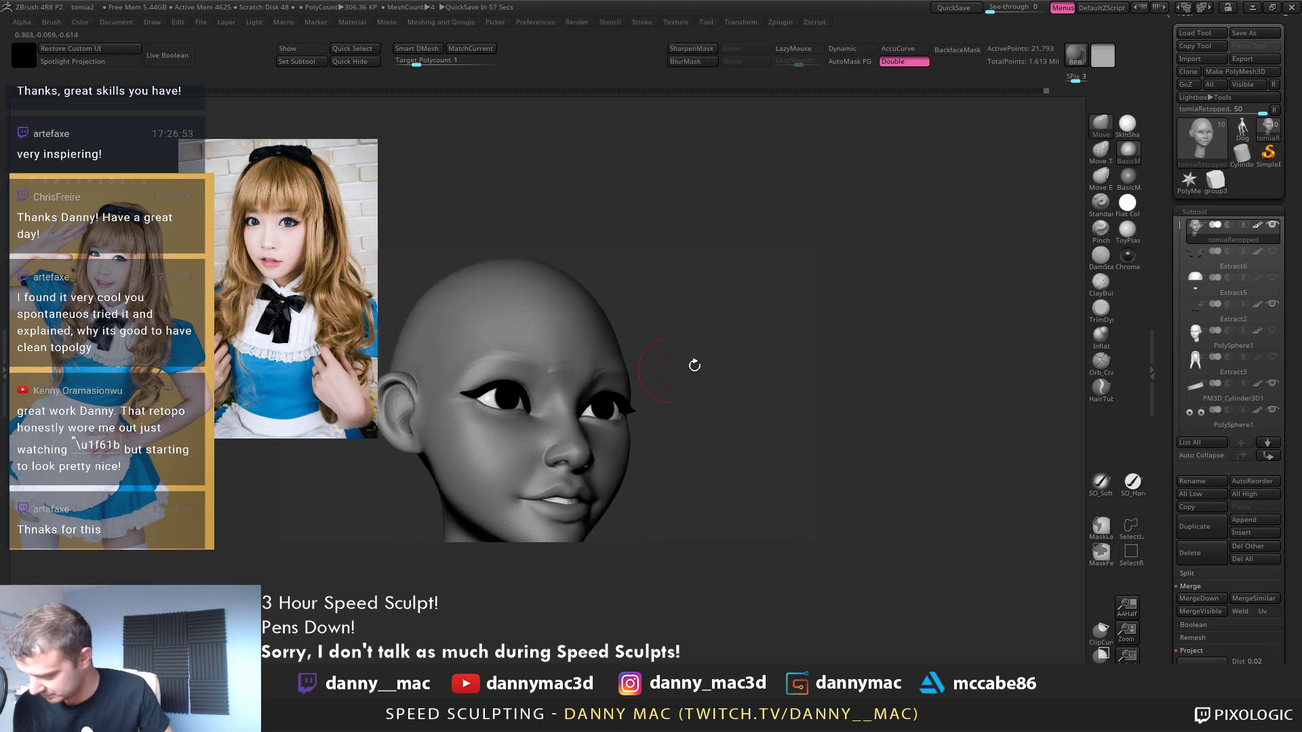
pyautogui.moveTo(883, 364)
pyautogui.mouseDown()
pyautogui.moveTo(549, 326)
pyautogui.moveTo(490, 372)
pyautogui.mouseUp()
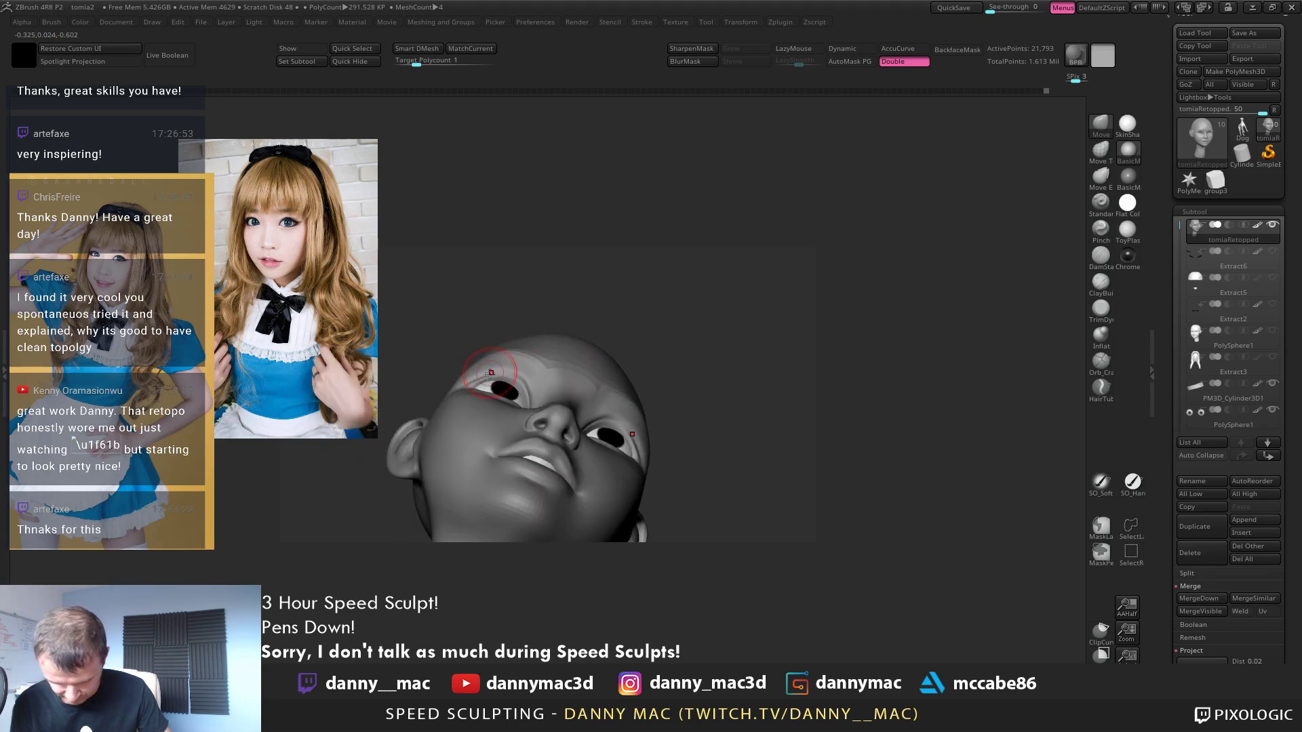
pyautogui.moveTo(536, 461)
pyautogui.keyDown('shift'); pyautogui.mouseDown()
pyautogui.moveTo(531, 373)
pyautogui.moveTo(488, 379)
pyautogui.mouseUp(); pyautogui.keyUp('shift')
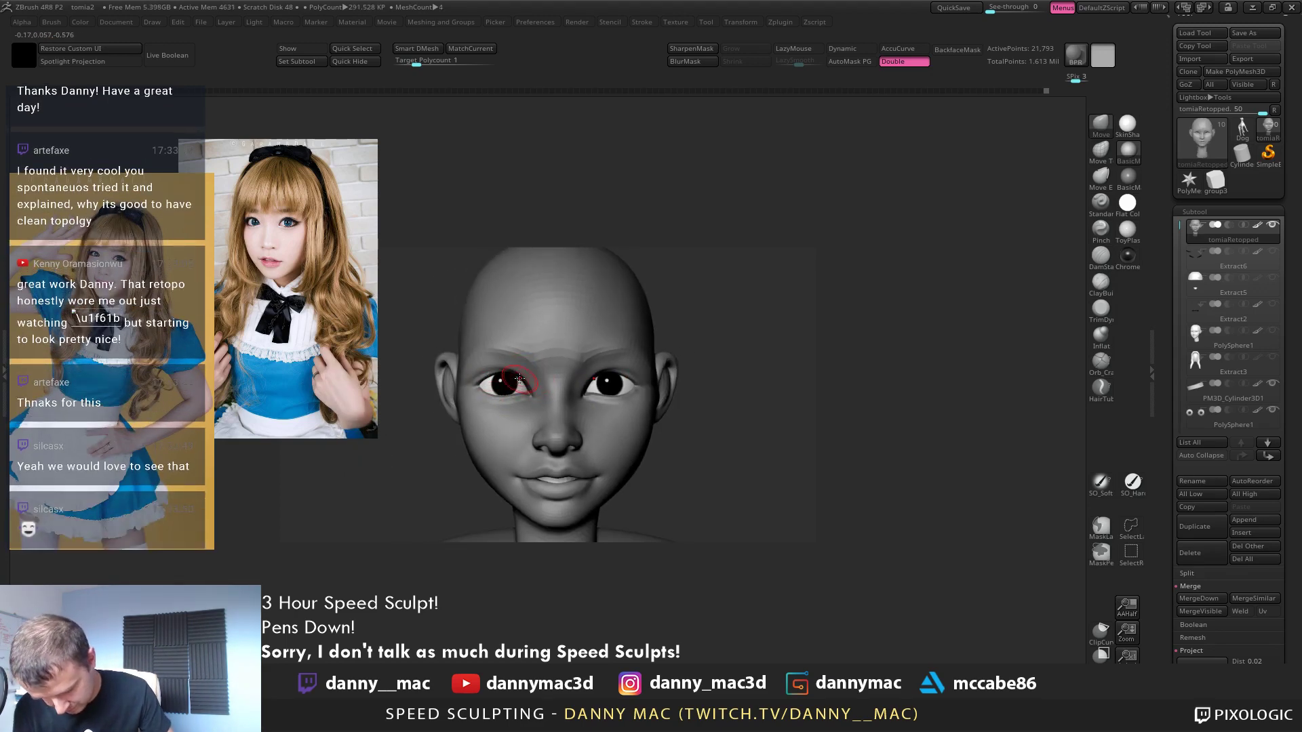
pyautogui.press('space')
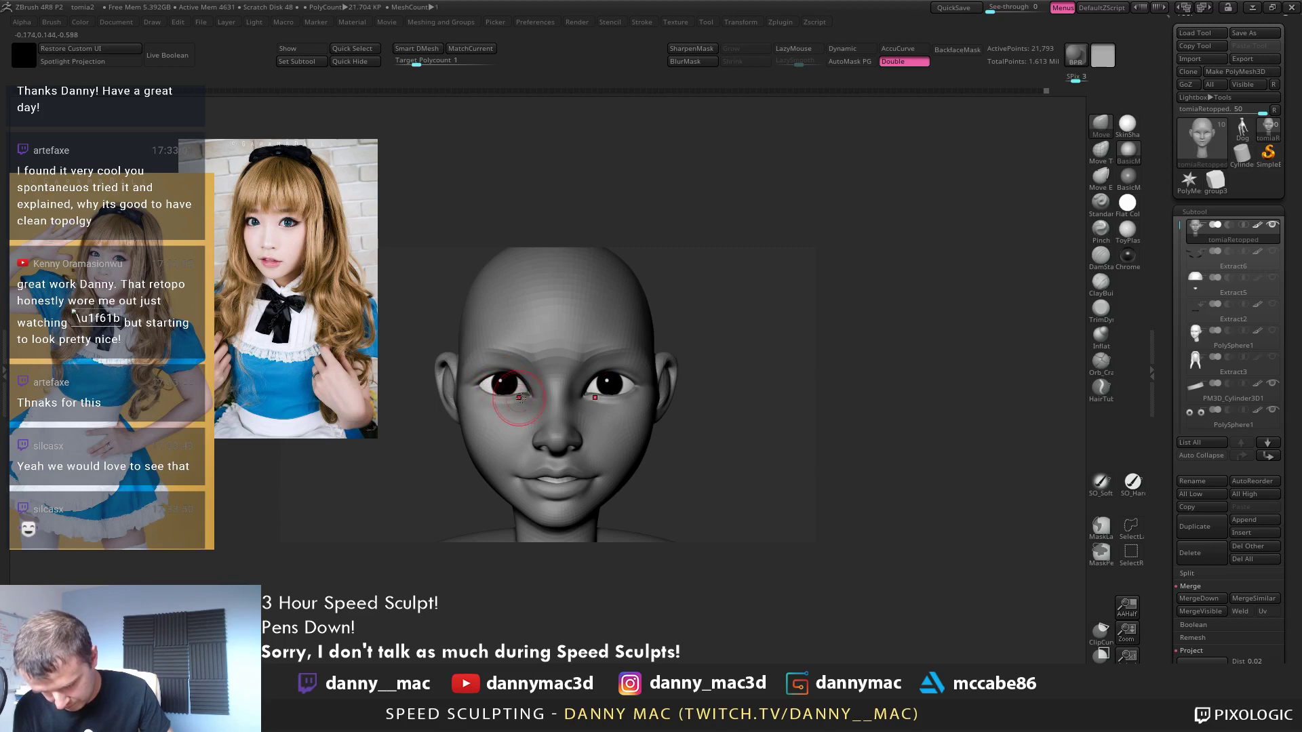
pyautogui.moveTo(483, 407); pyautogui.dragTo(518, 380, button='right')
pyautogui.press('space')
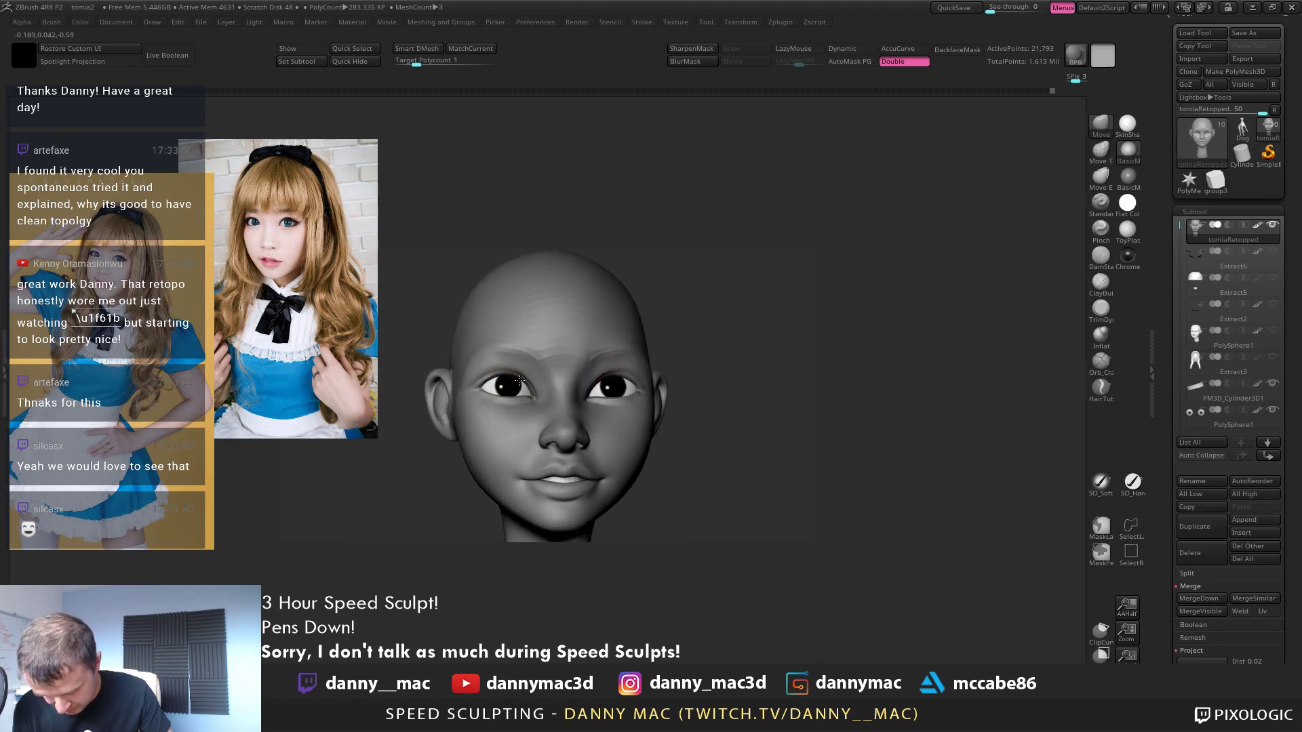
pyautogui.moveTo(521, 374); pyautogui.dragTo(517, 391, button='right')
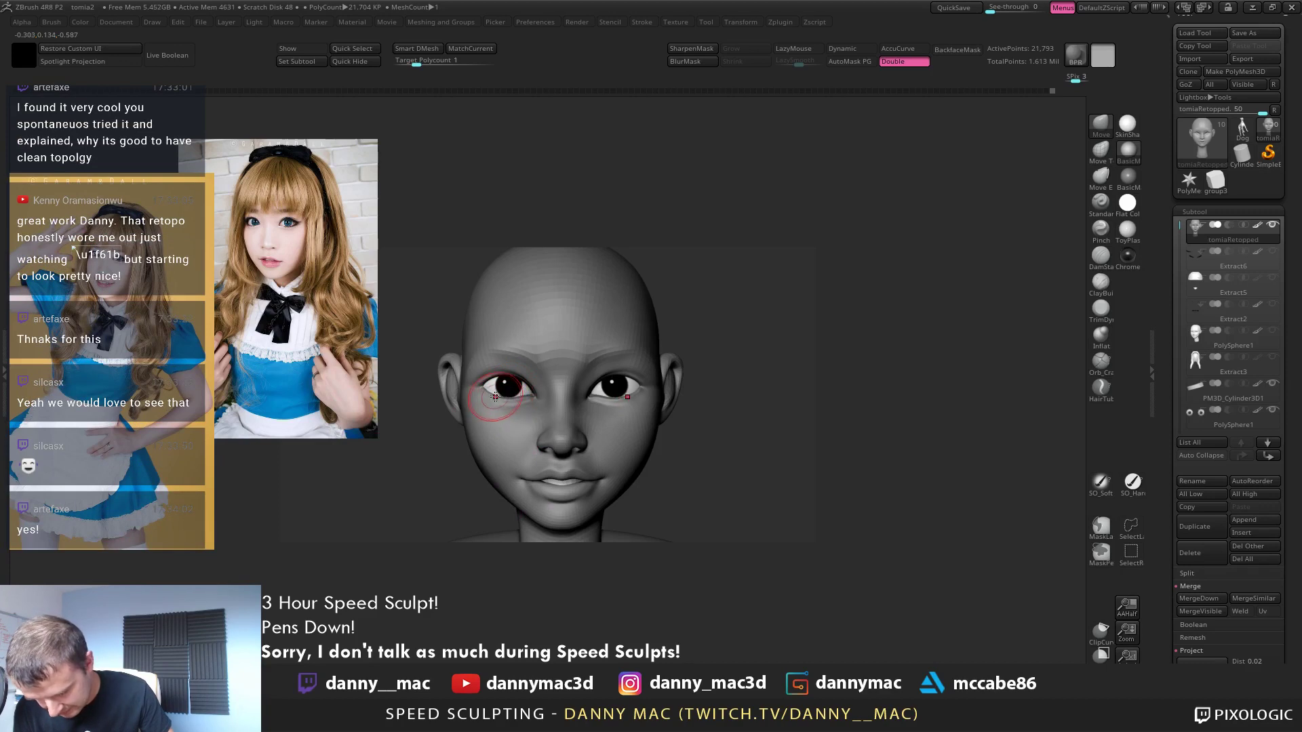
pyautogui.moveTo(851, 370)
pyautogui.mouseDown()
pyautogui.moveTo(840, 370)
pyautogui.moveTo(838, 339)
pyautogui.moveTo(858, 362)
pyautogui.mouseUp()
# Compare the Extract6 and Extract2 eyelash subtools, keeping only Extract2 visible and selected
pyautogui.click(1273, 251)
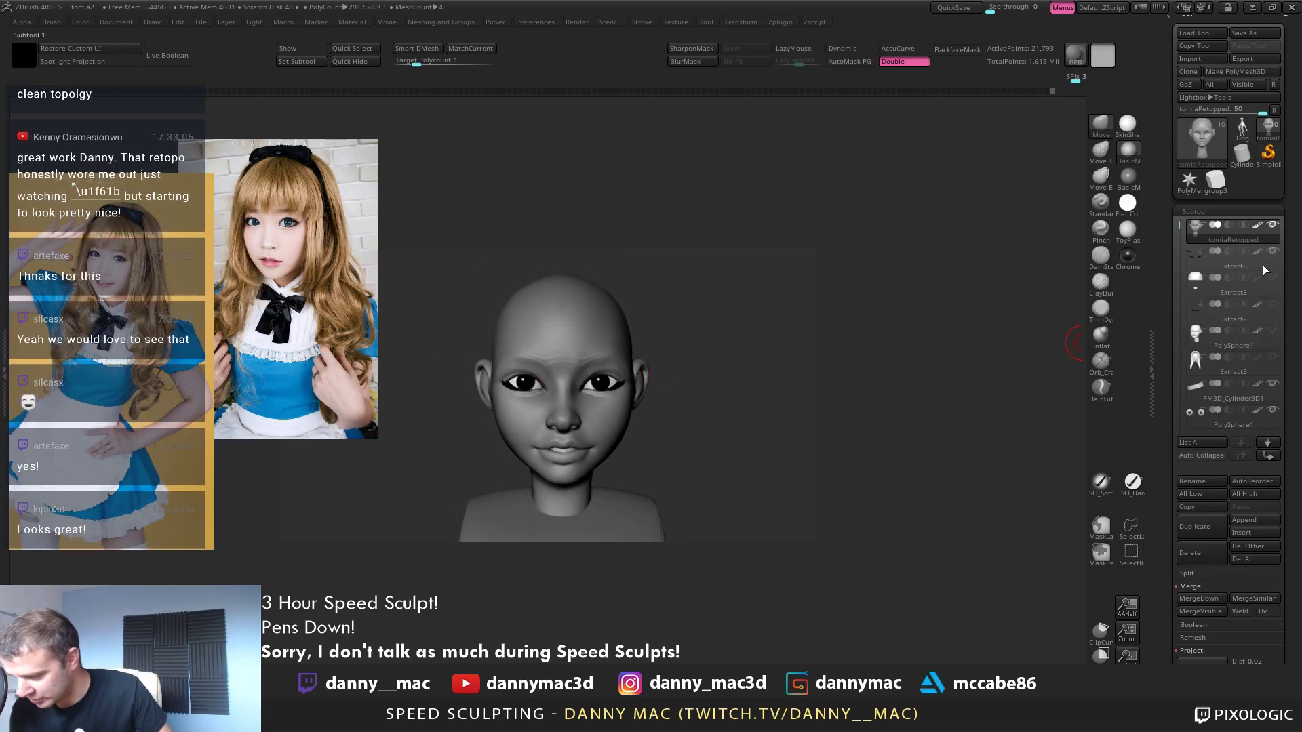
pyautogui.click(1264, 267)
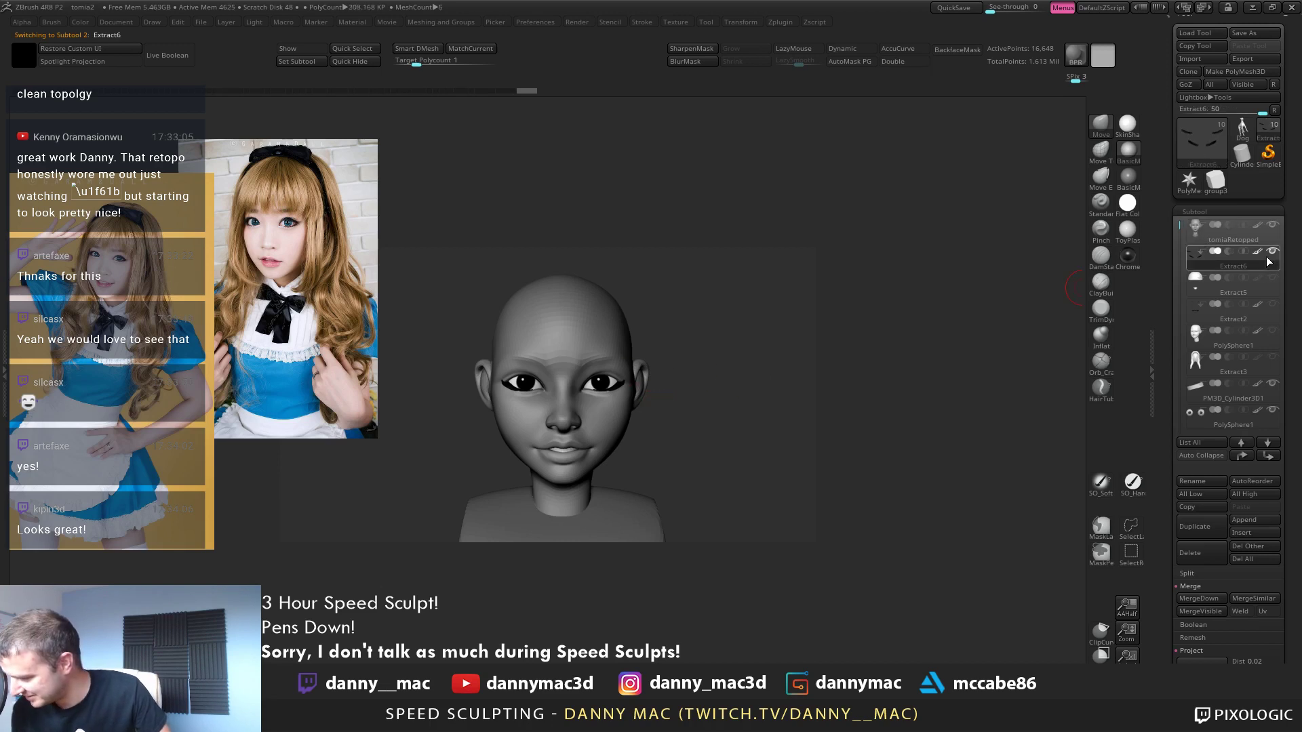
pyautogui.click(1273, 305)
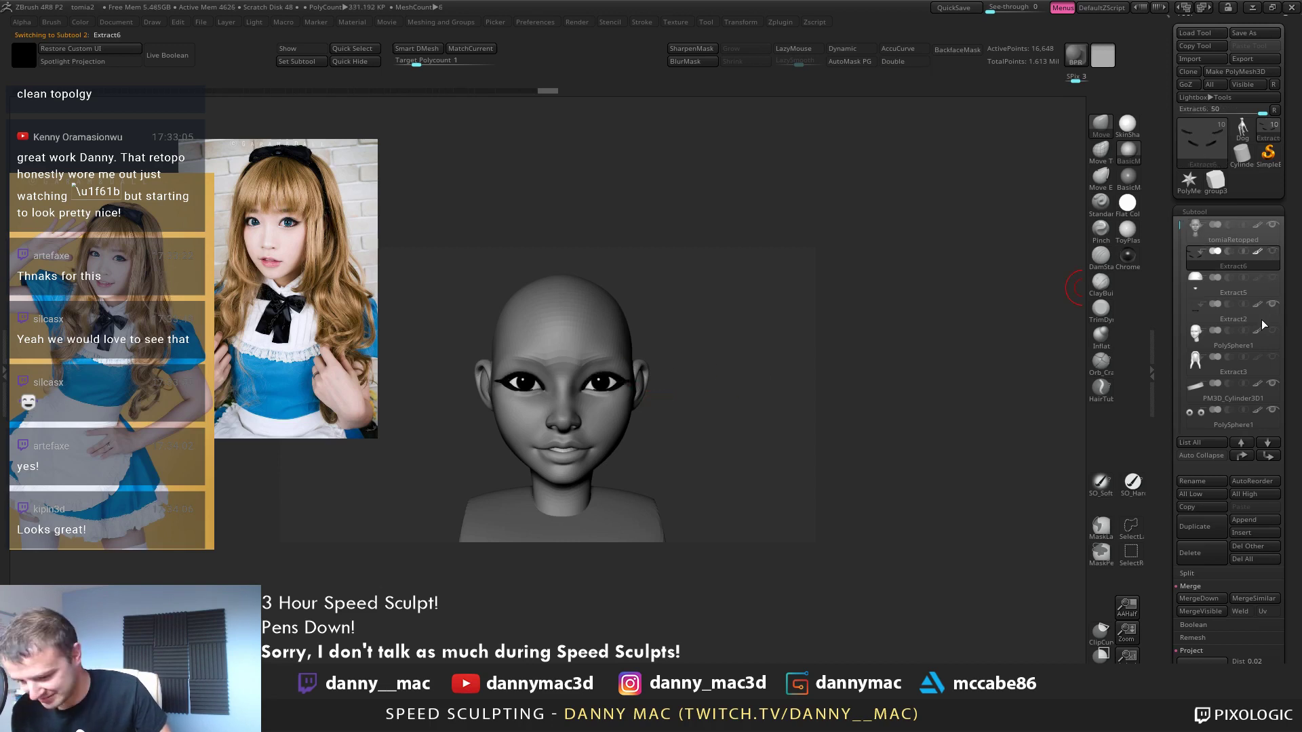
pyautogui.click(1266, 319)
# Adjust the shape of the Extract2 eyelashes around the eyes with the Move brush, and smooth them
pyautogui.press('space')
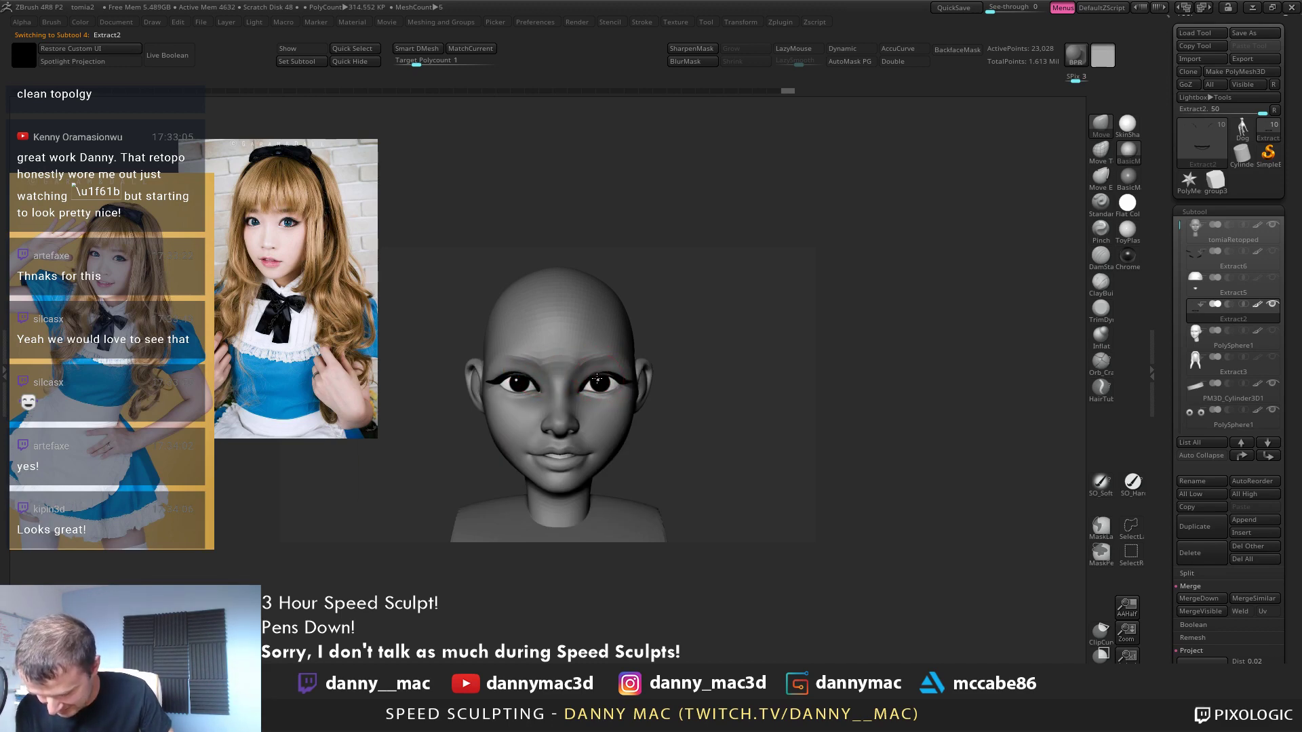
pyautogui.moveTo(610, 376); pyautogui.dragTo(672, 379, button='right')
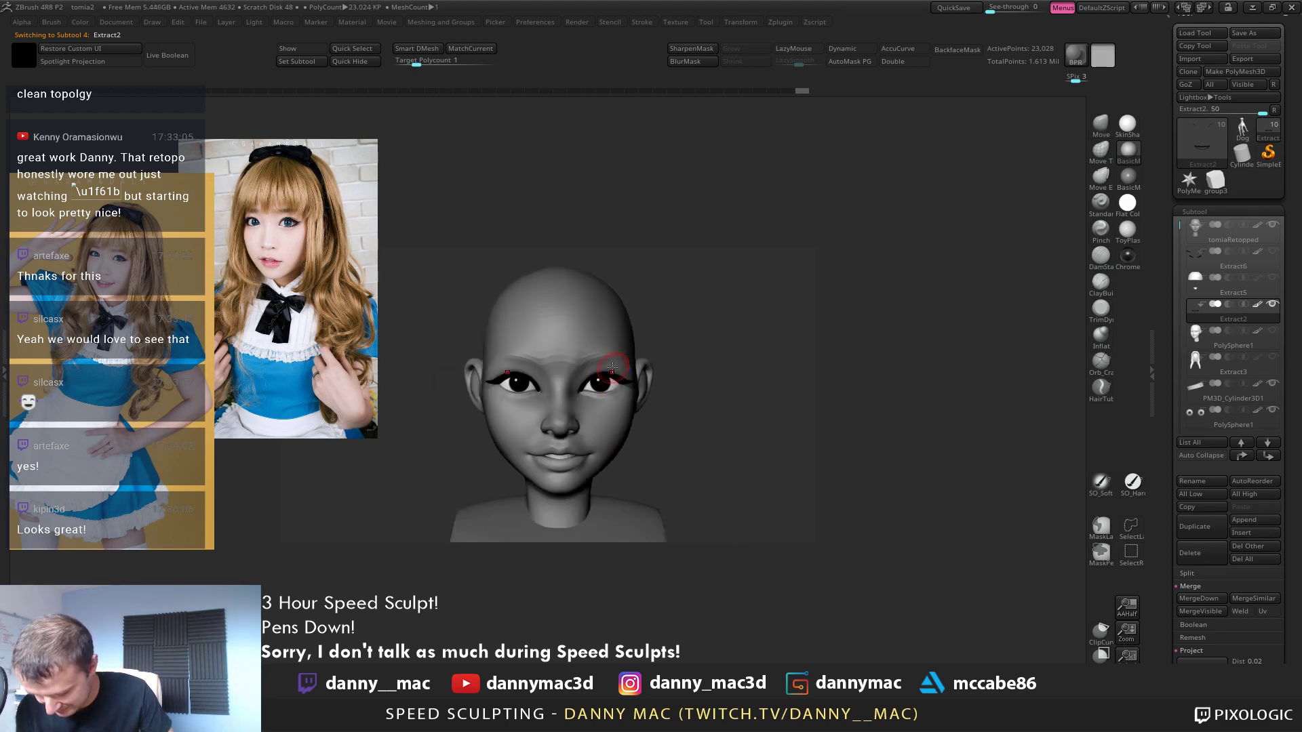
pyautogui.keyDown('shift'); pyautogui.moveTo(609, 377); pyautogui.dragTo(588, 392); pyautogui.keyUp('shift')
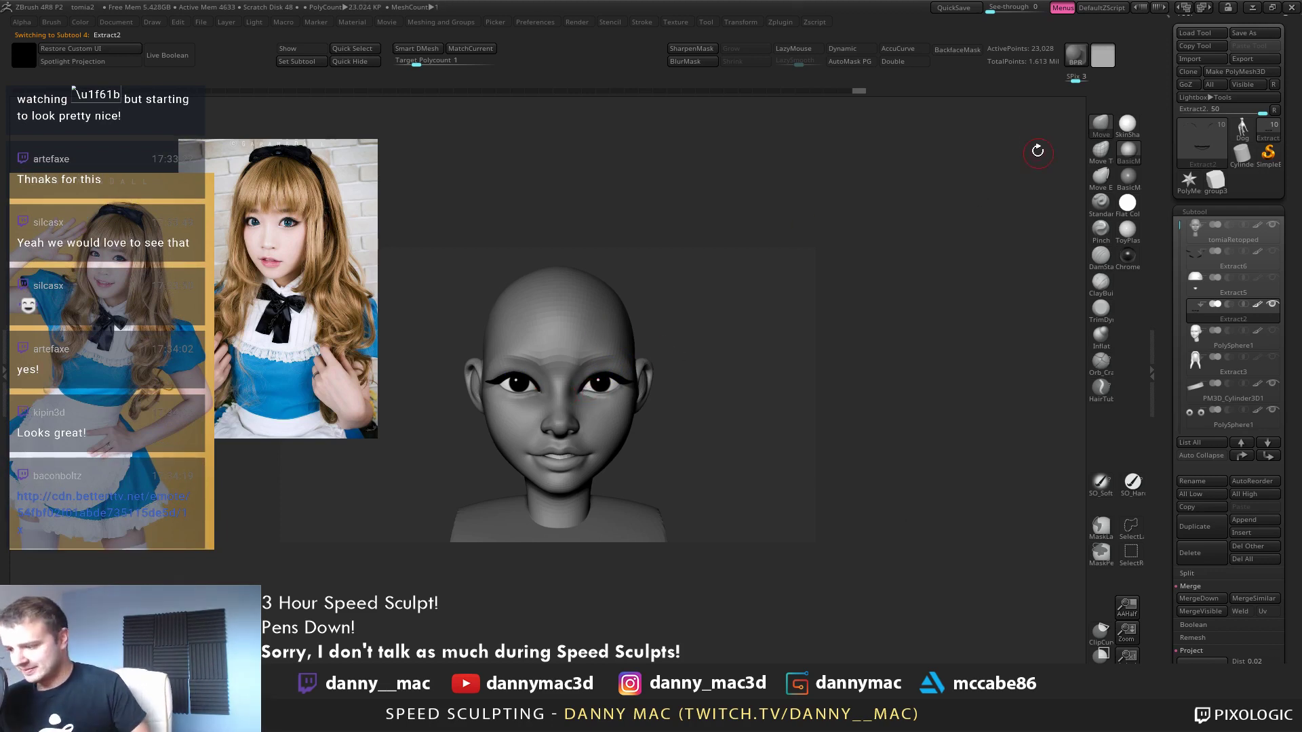
# Apply the SkinShade material and reselect the head subtool to review the bust from the front and three-quarter view
pyautogui.click(1127, 125)
pyautogui.keyDown('ctrl'); pyautogui.moveTo(606, 416); pyautogui.dragTo(574, 407, button='right'); pyautogui.keyUp('ctrl')
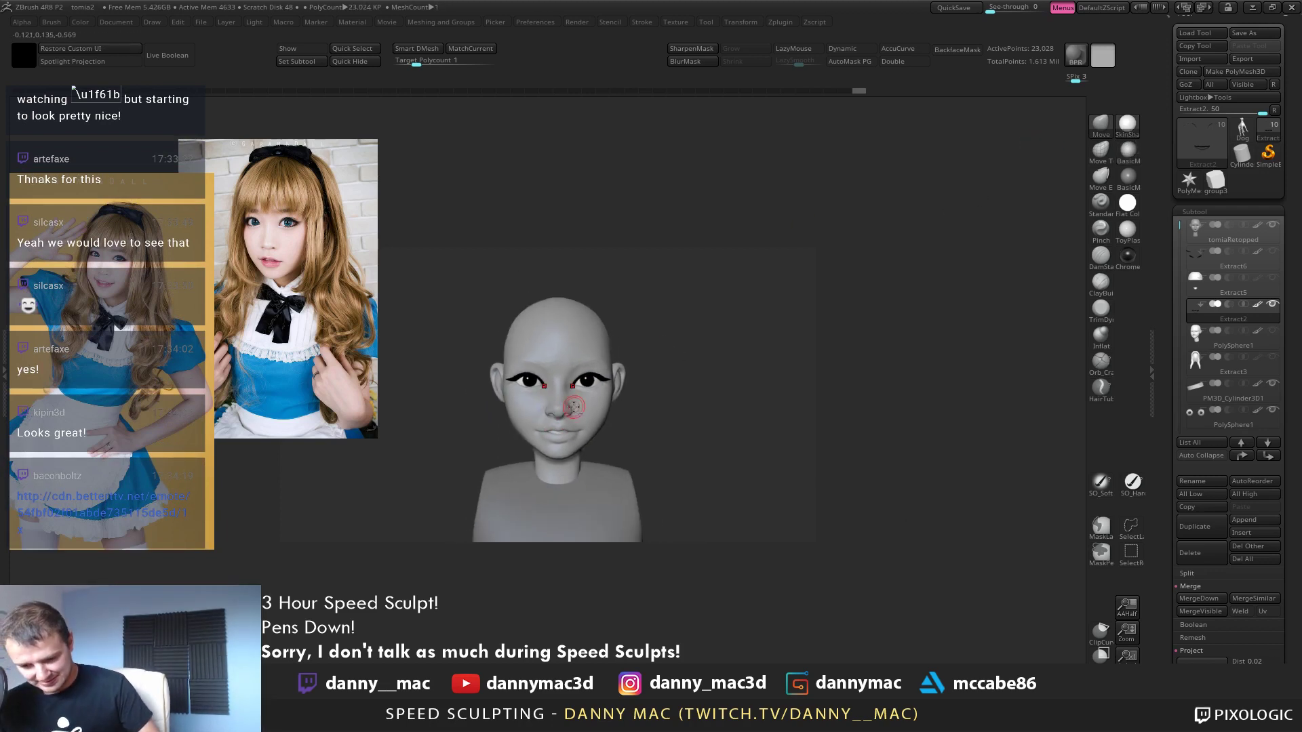
pyautogui.keyDown('alt'); pyautogui.click(578, 415); pyautogui.keyUp('alt')
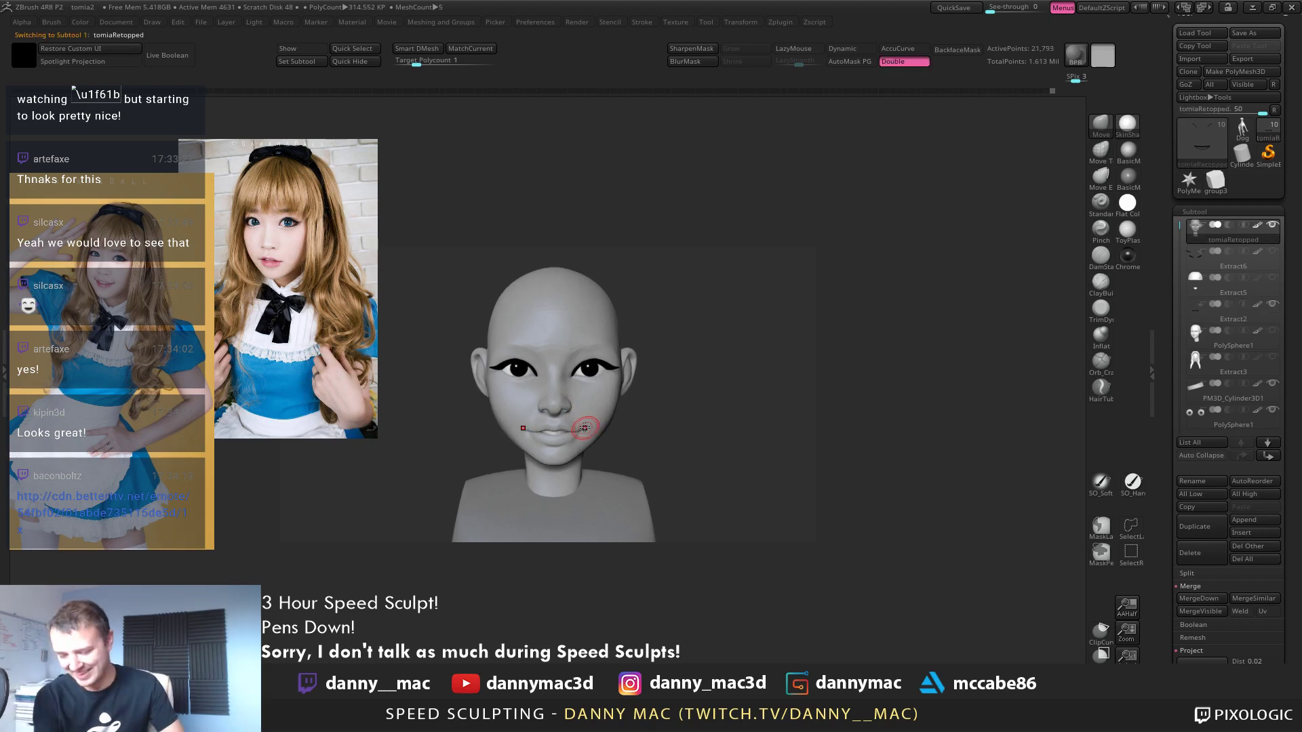
pyautogui.moveTo(585, 427); pyautogui.dragTo(613, 428, button='right')
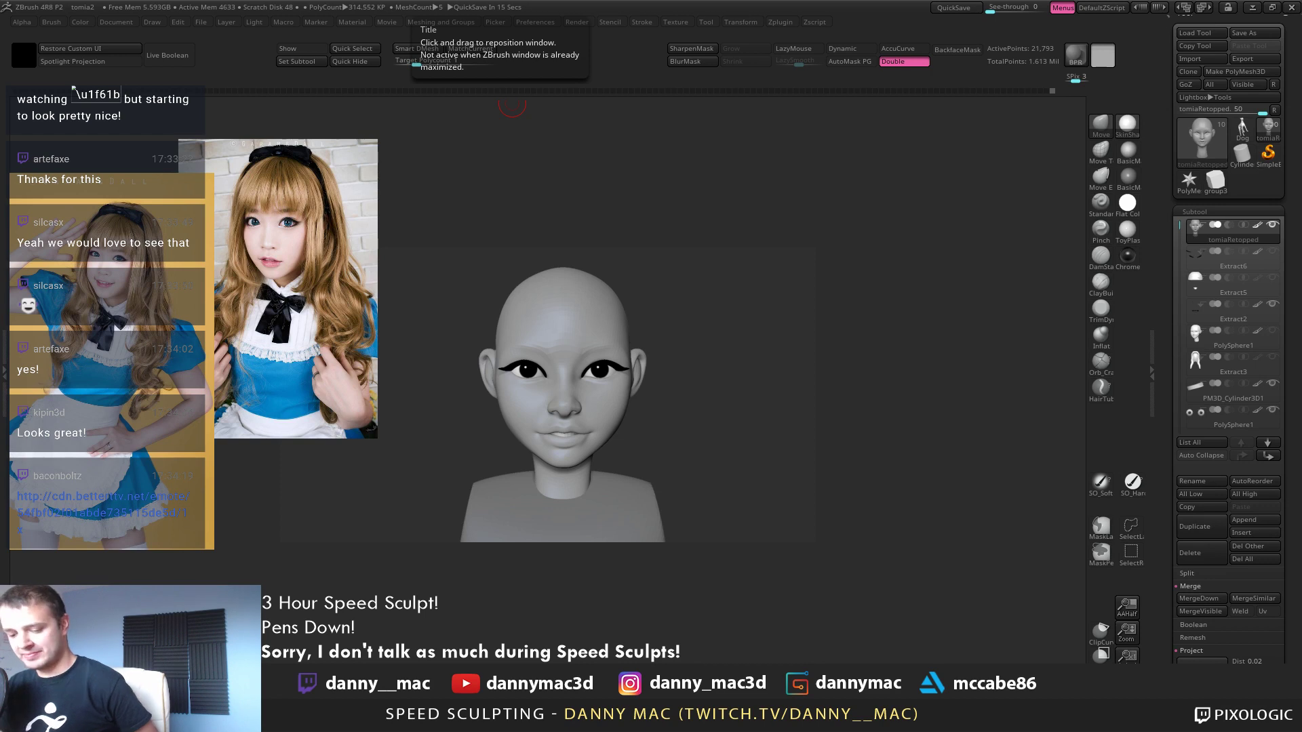
pyautogui.moveTo(712, 456); pyautogui.dragTo(698, 444)
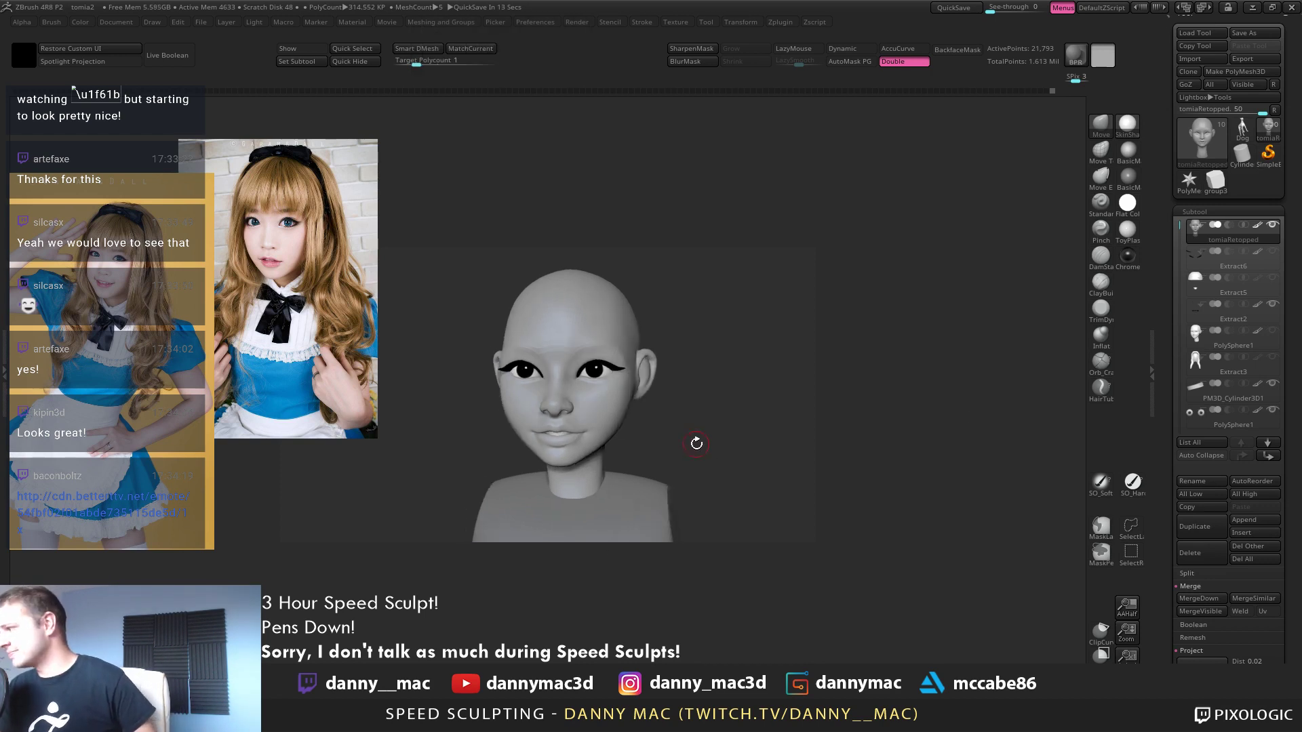